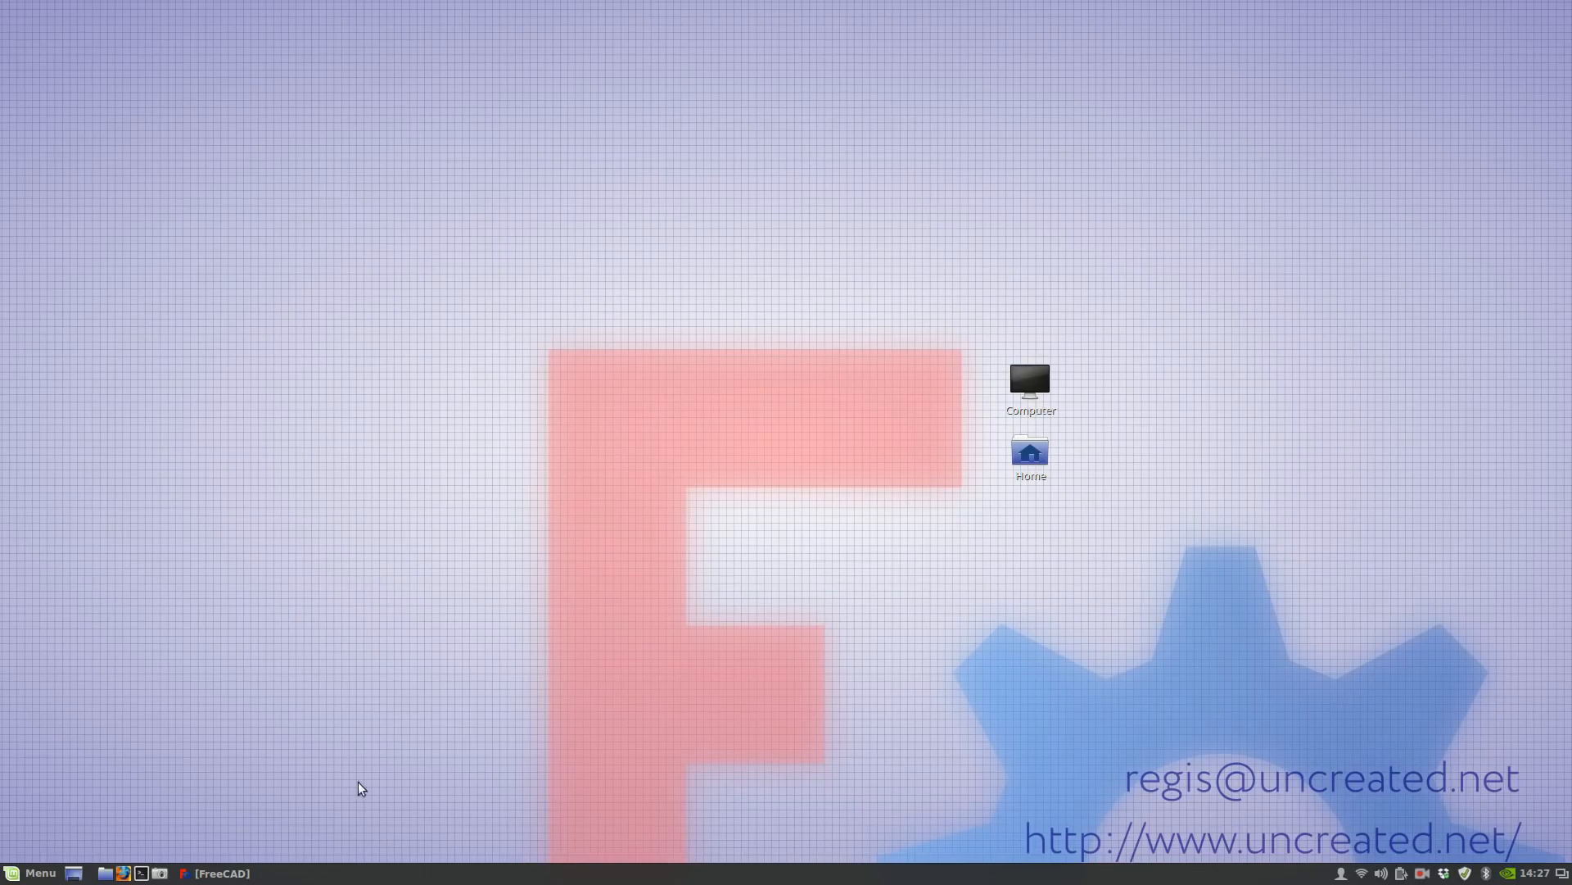
# Switch to FreeCAD, open the FreeCAD website inside it and go to the community forum.
pyautogui.click(255, 873)
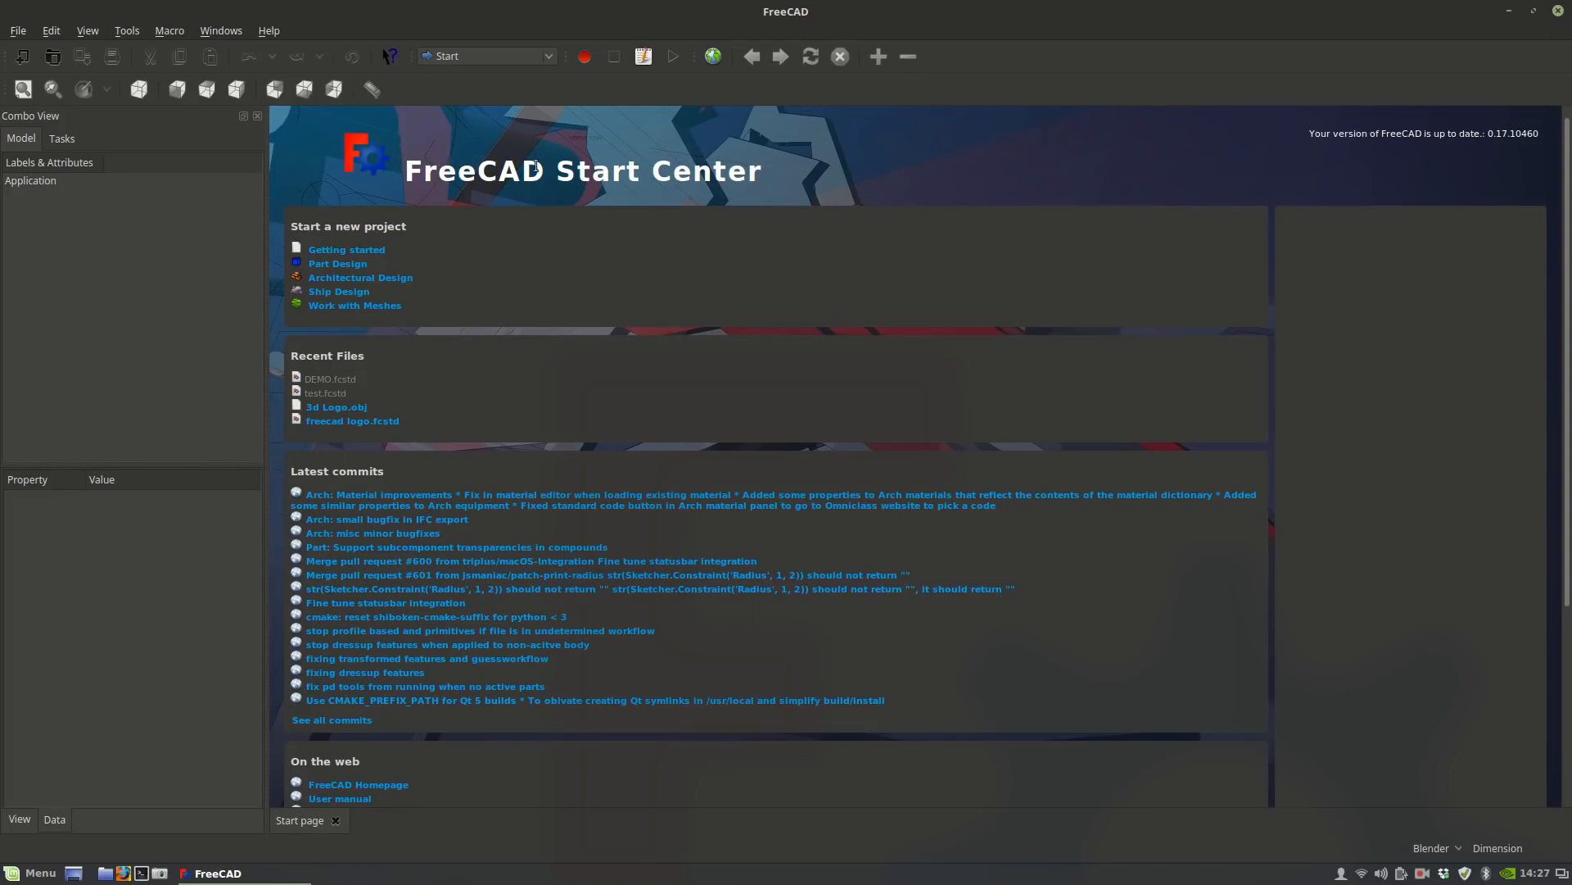
pyautogui.click(713, 58)
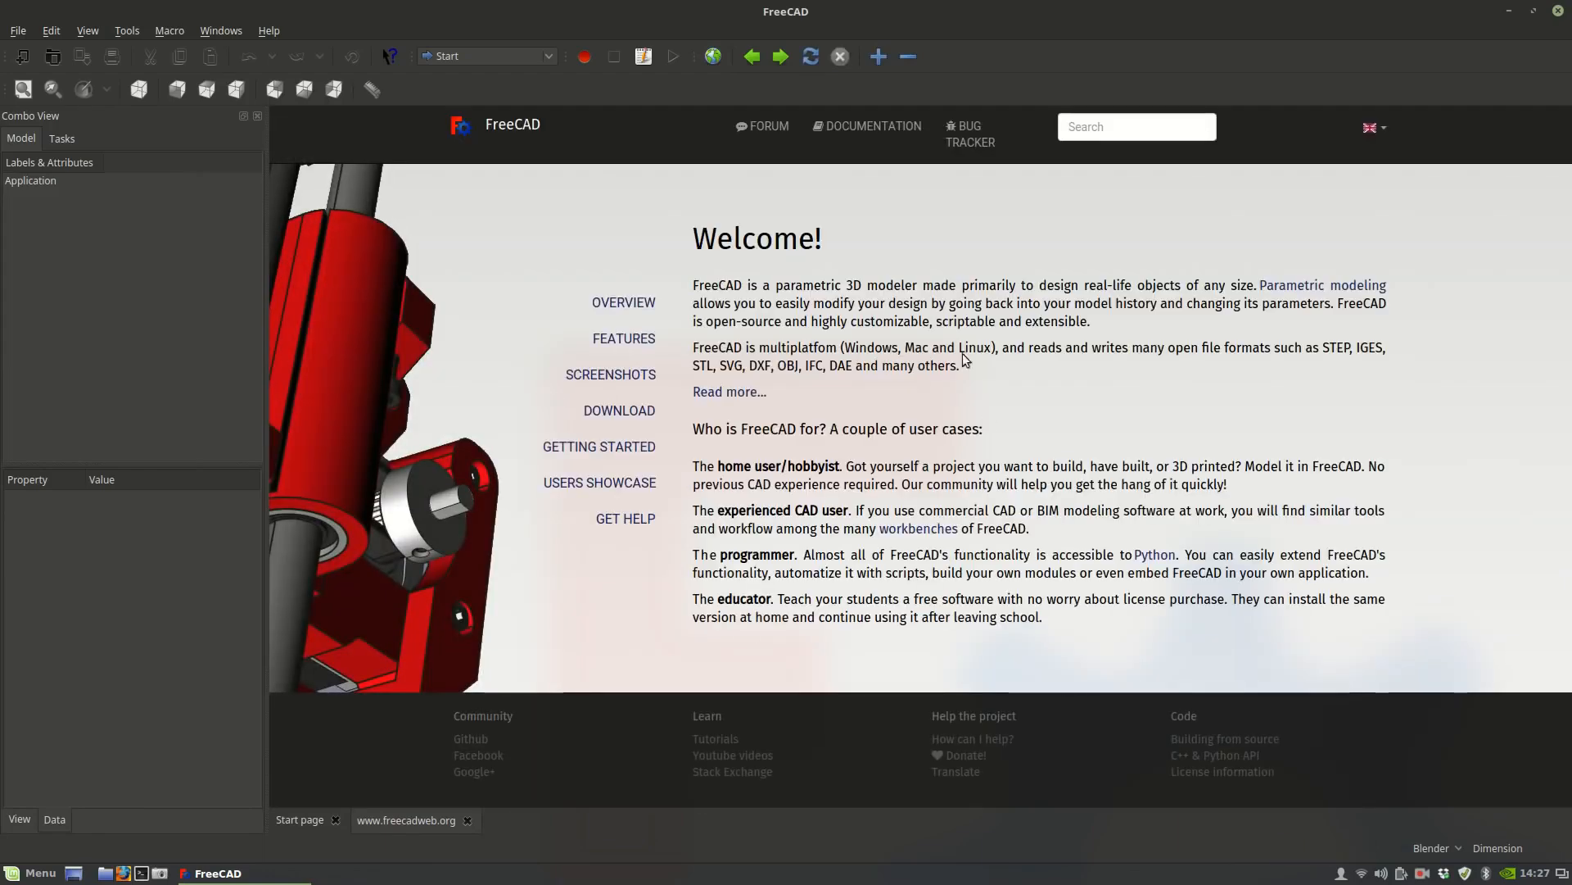
pyautogui.click(764, 128)
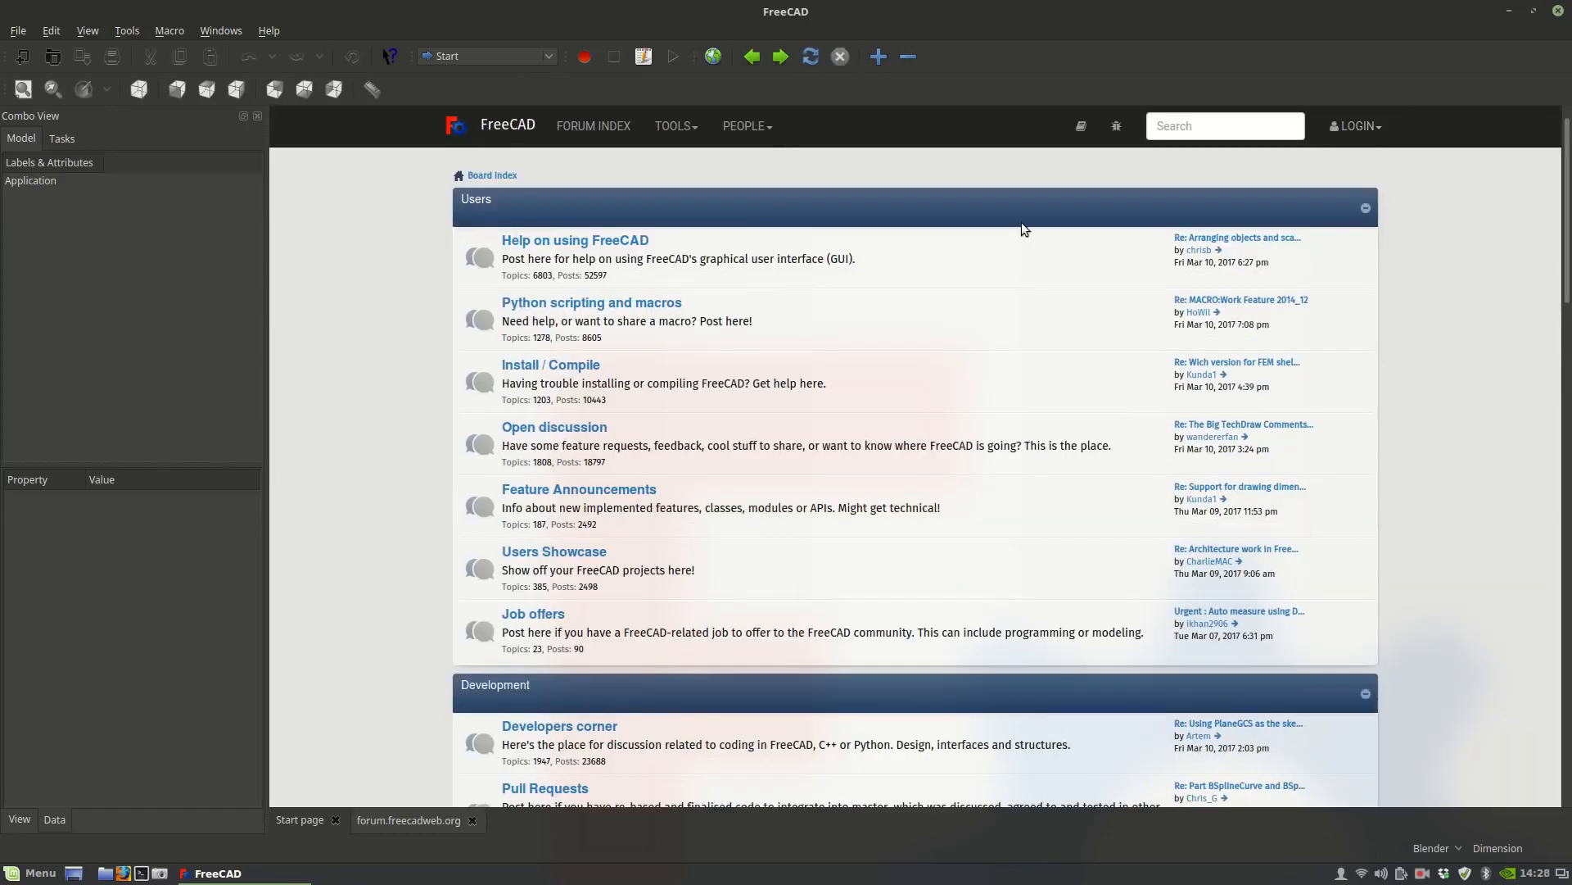
# Browse the forum sections and open the "Architecture work in FreeCAD" topic in Users Showcase.
pyautogui.scroll(-8, 658, 503)
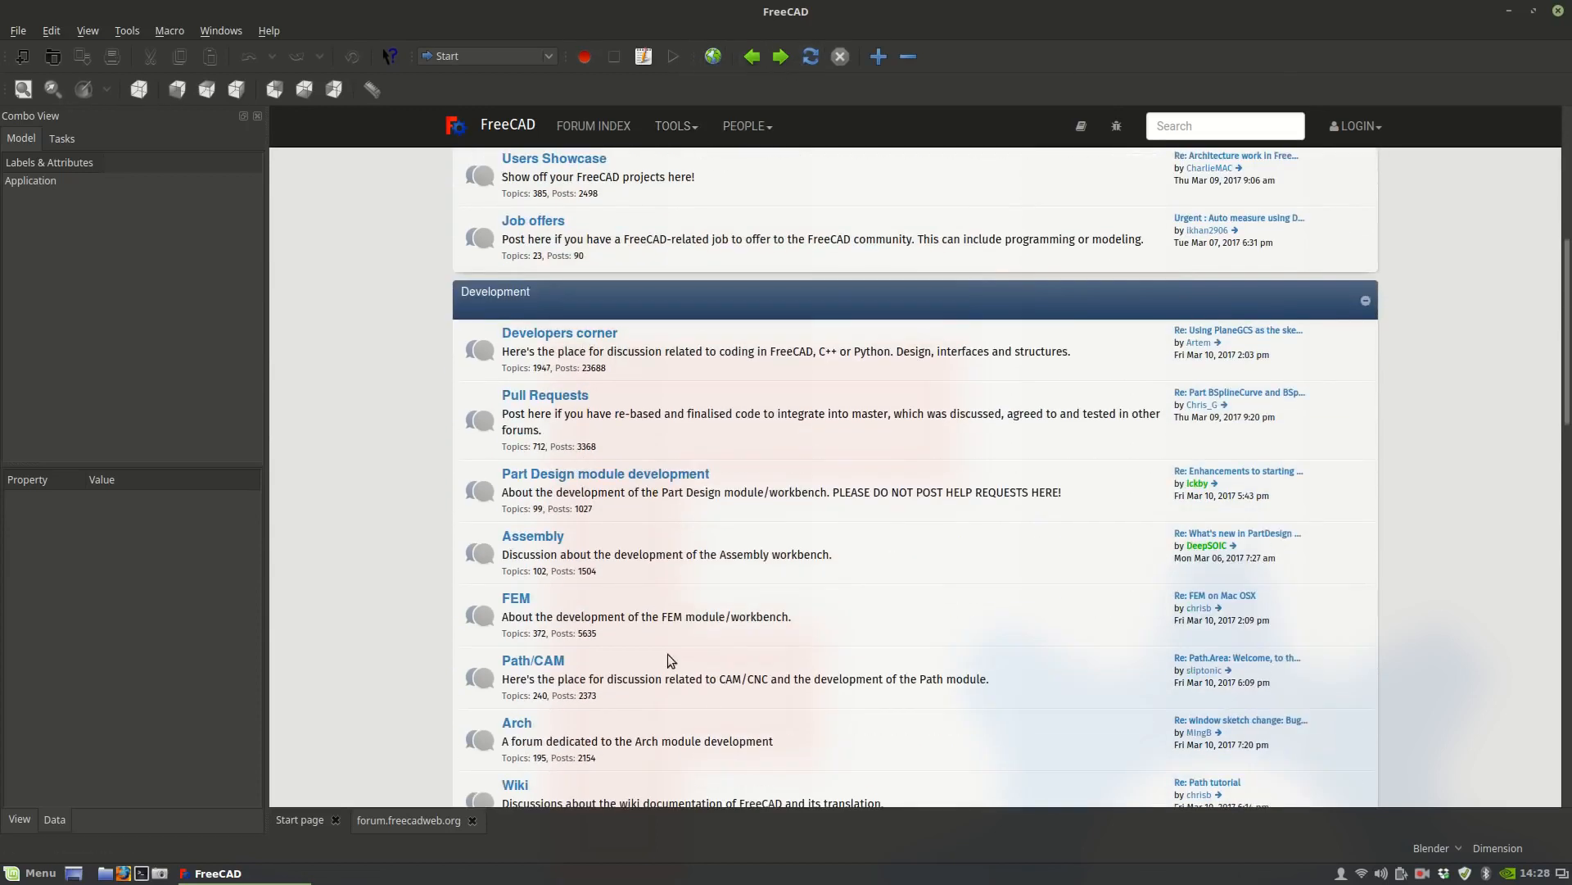
pyautogui.scroll(-2, 584, 726)
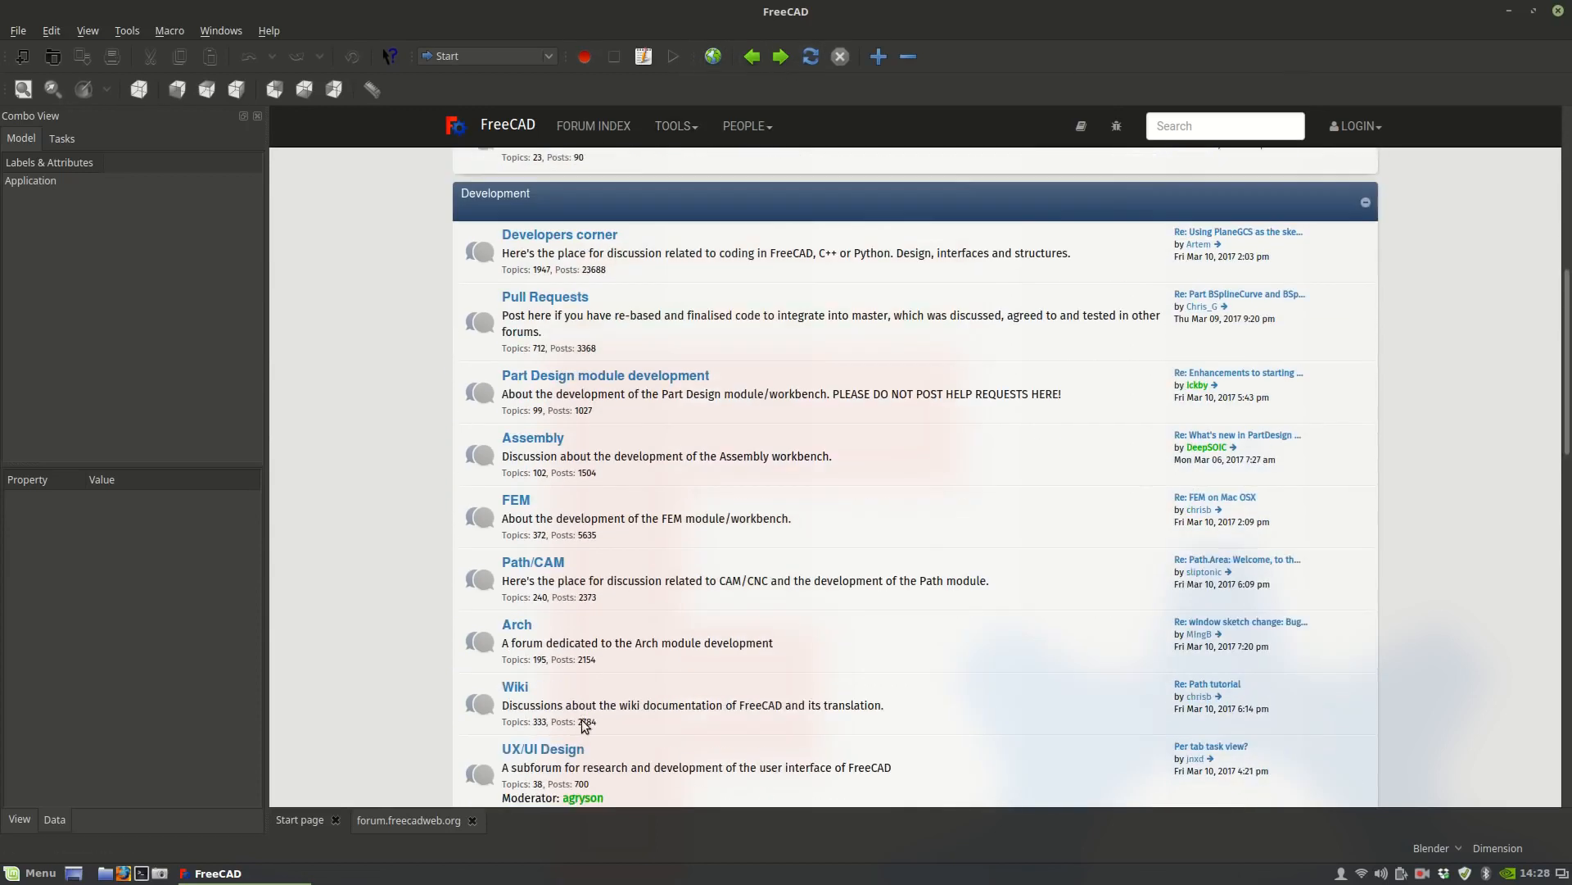
pyautogui.scroll(-3, 556, 570)
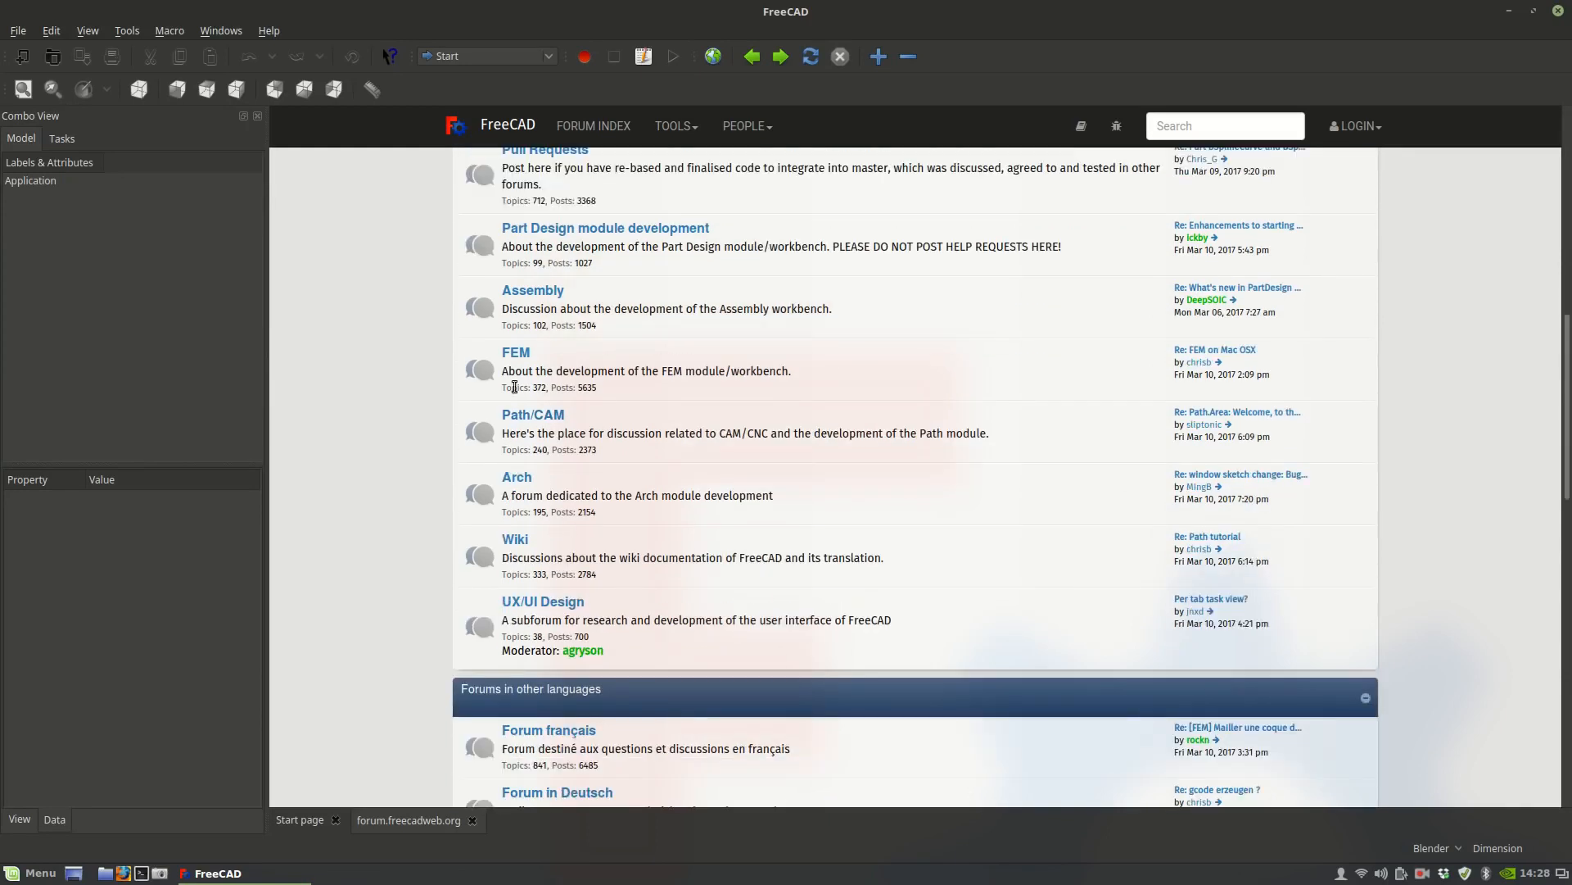
pyautogui.scroll(10, 531, 477)
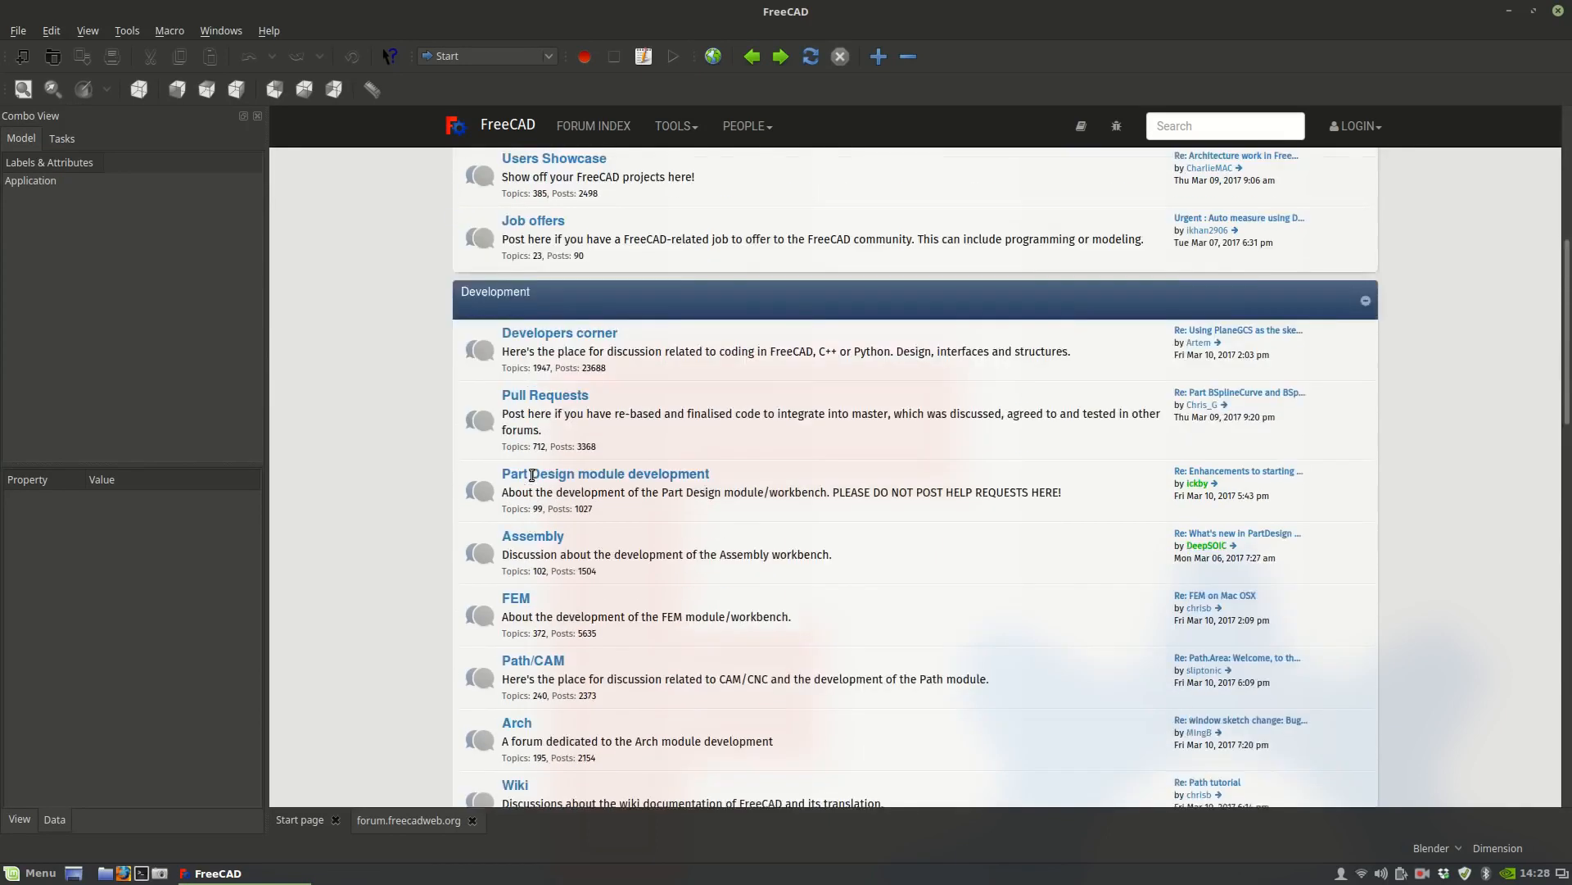
pyautogui.click(557, 403)
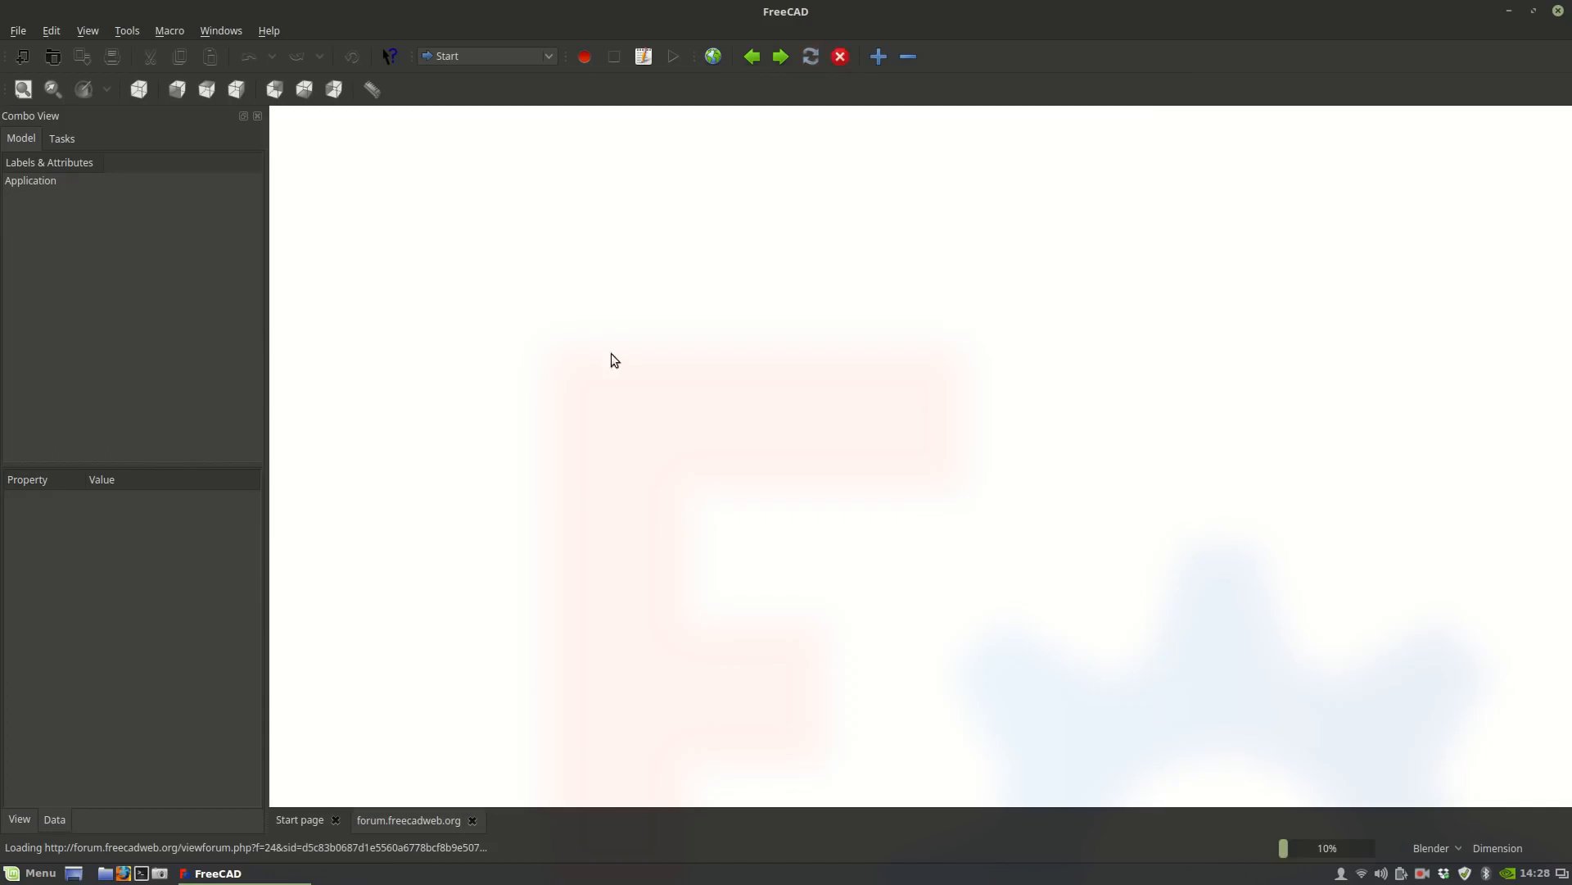
pyautogui.click(595, 501)
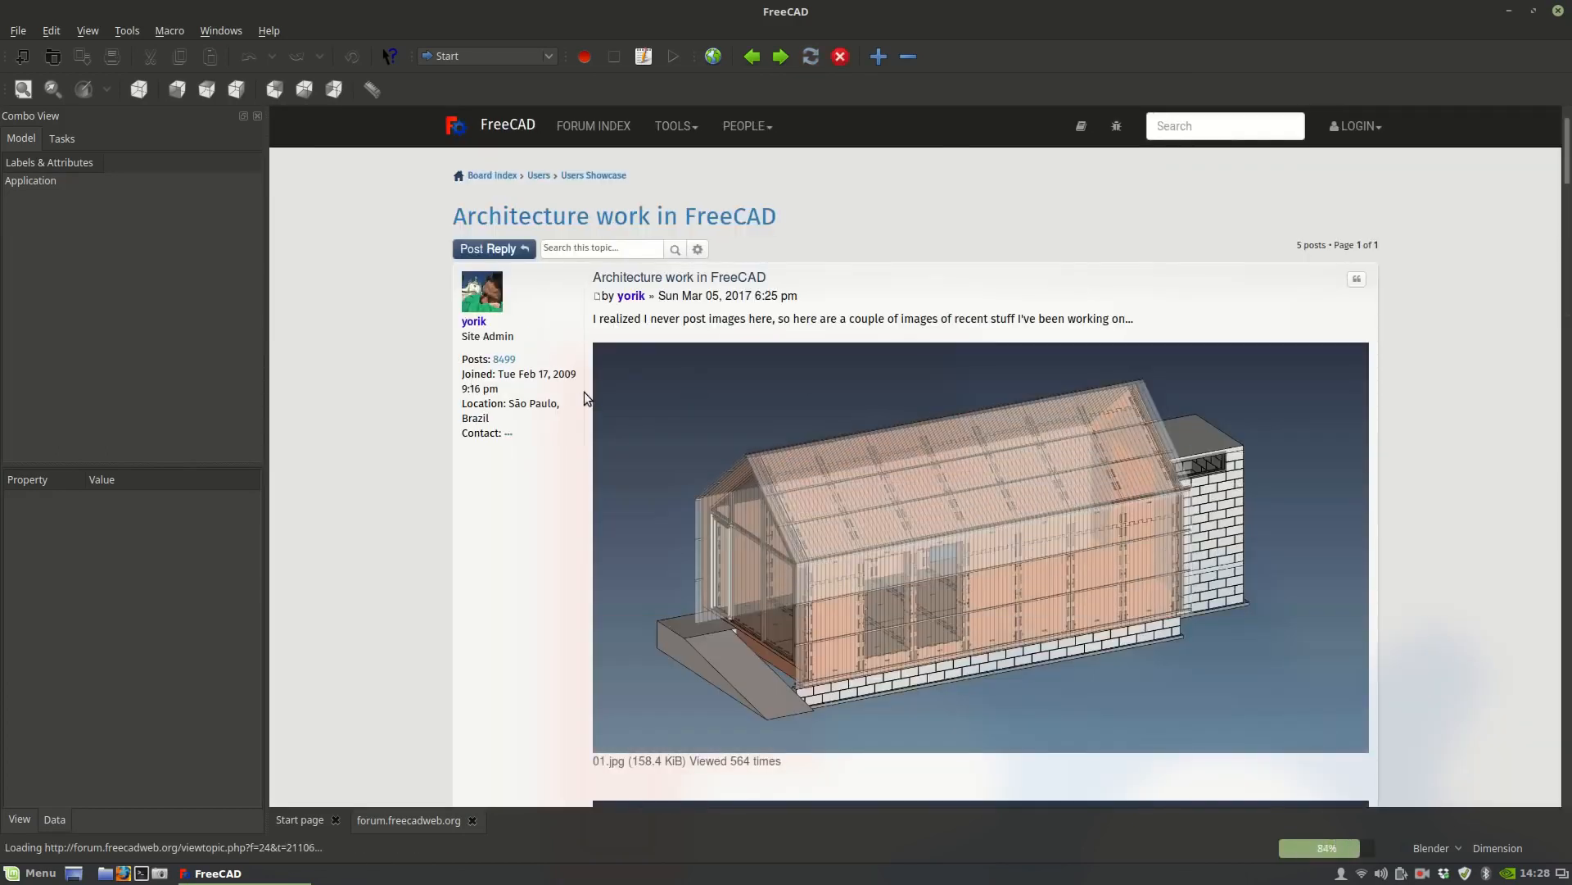
# Look through the project images posted in the "Architecture work in FreeCAD" topic, from 01.jpg to 14.jpg.
pyautogui.scroll(-3, 583, 390)
pyautogui.scroll(-4, 650, 359)
pyautogui.scroll(-6, 650, 360)
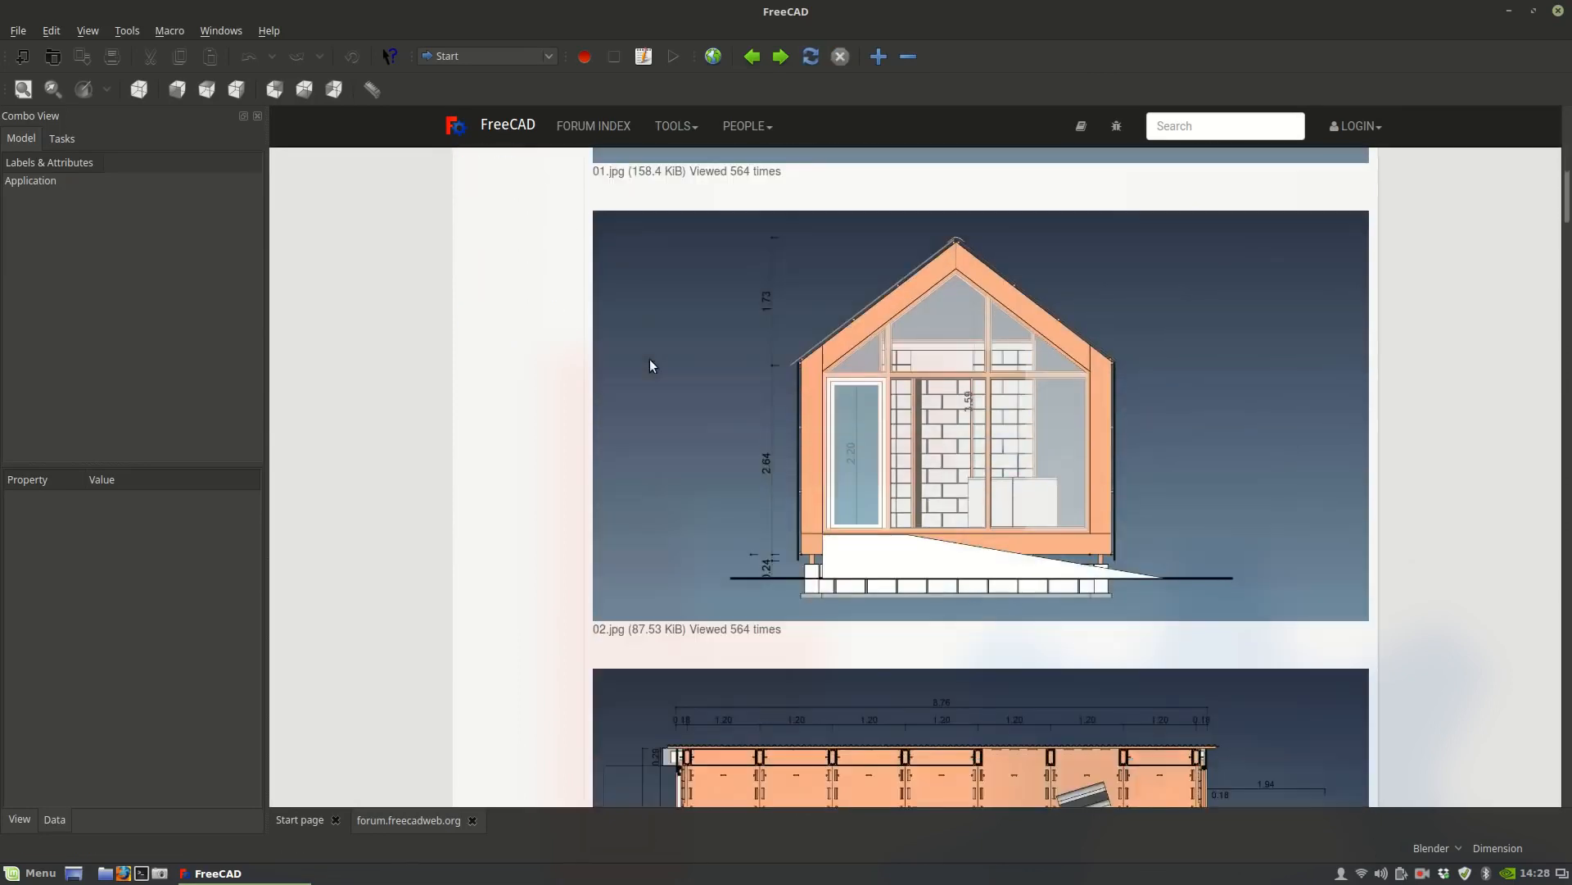
pyautogui.scroll(-6, 650, 365)
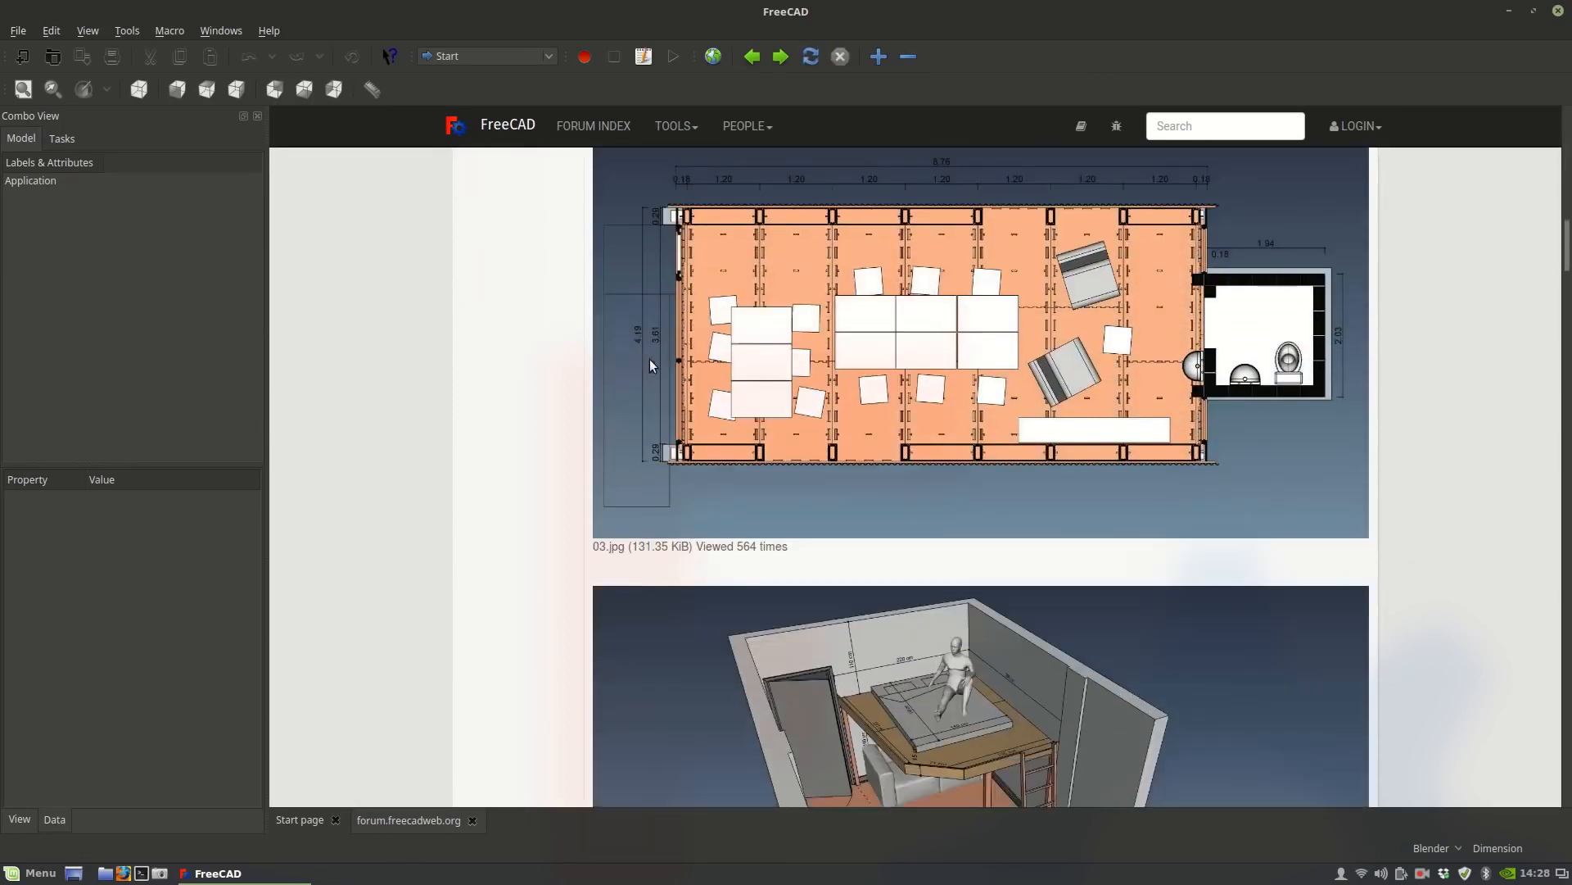
pyautogui.scroll(-9, 547, 397)
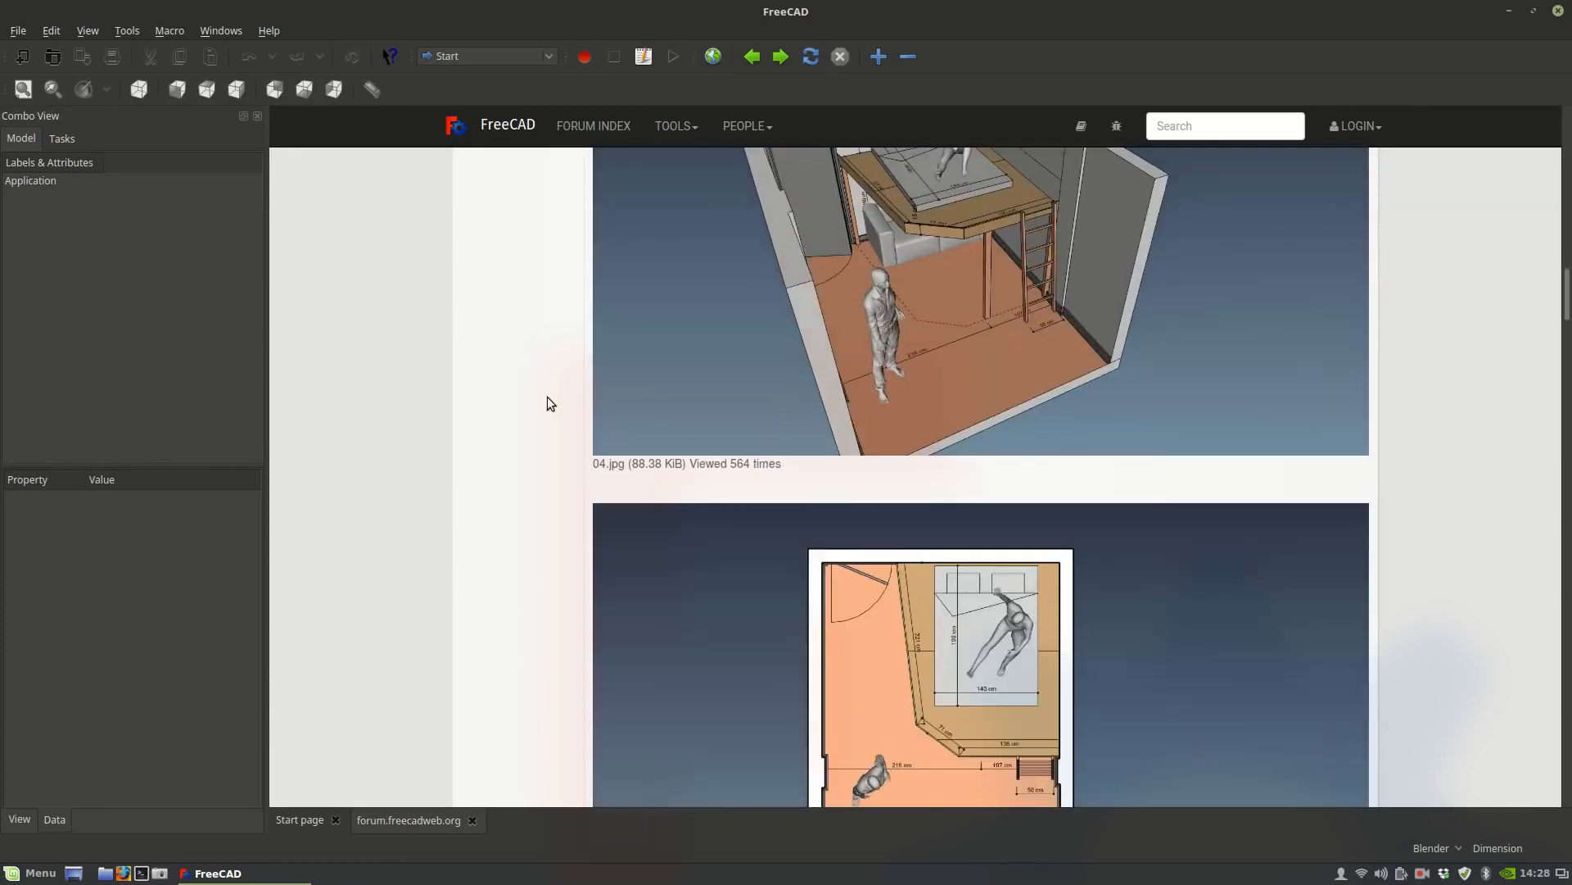
pyautogui.scroll(-4, 548, 398)
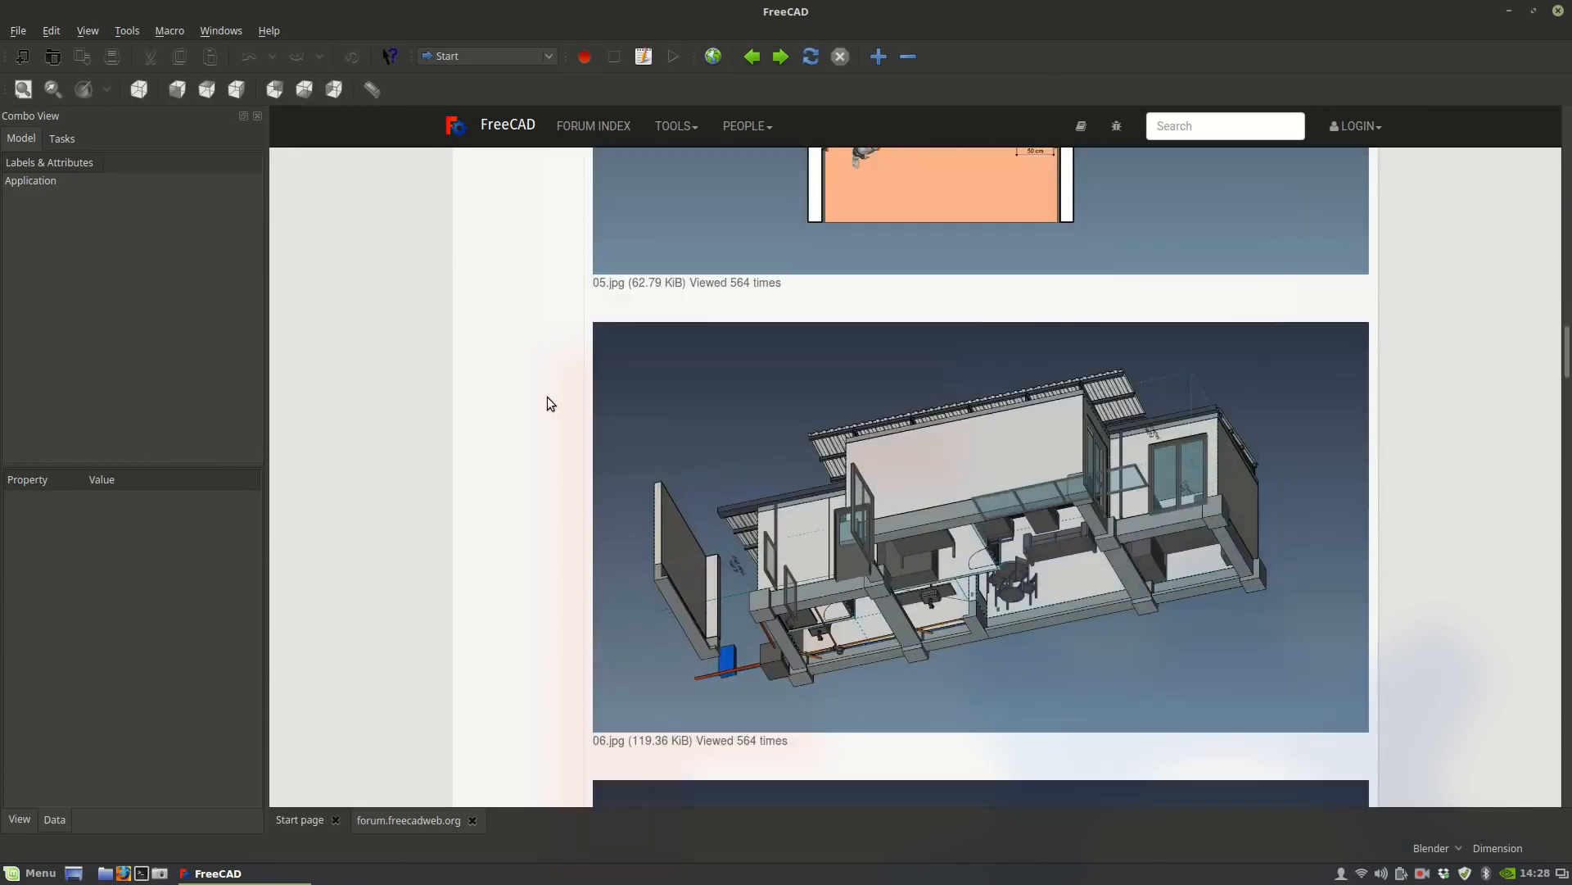
pyautogui.scroll(-7, 547, 396)
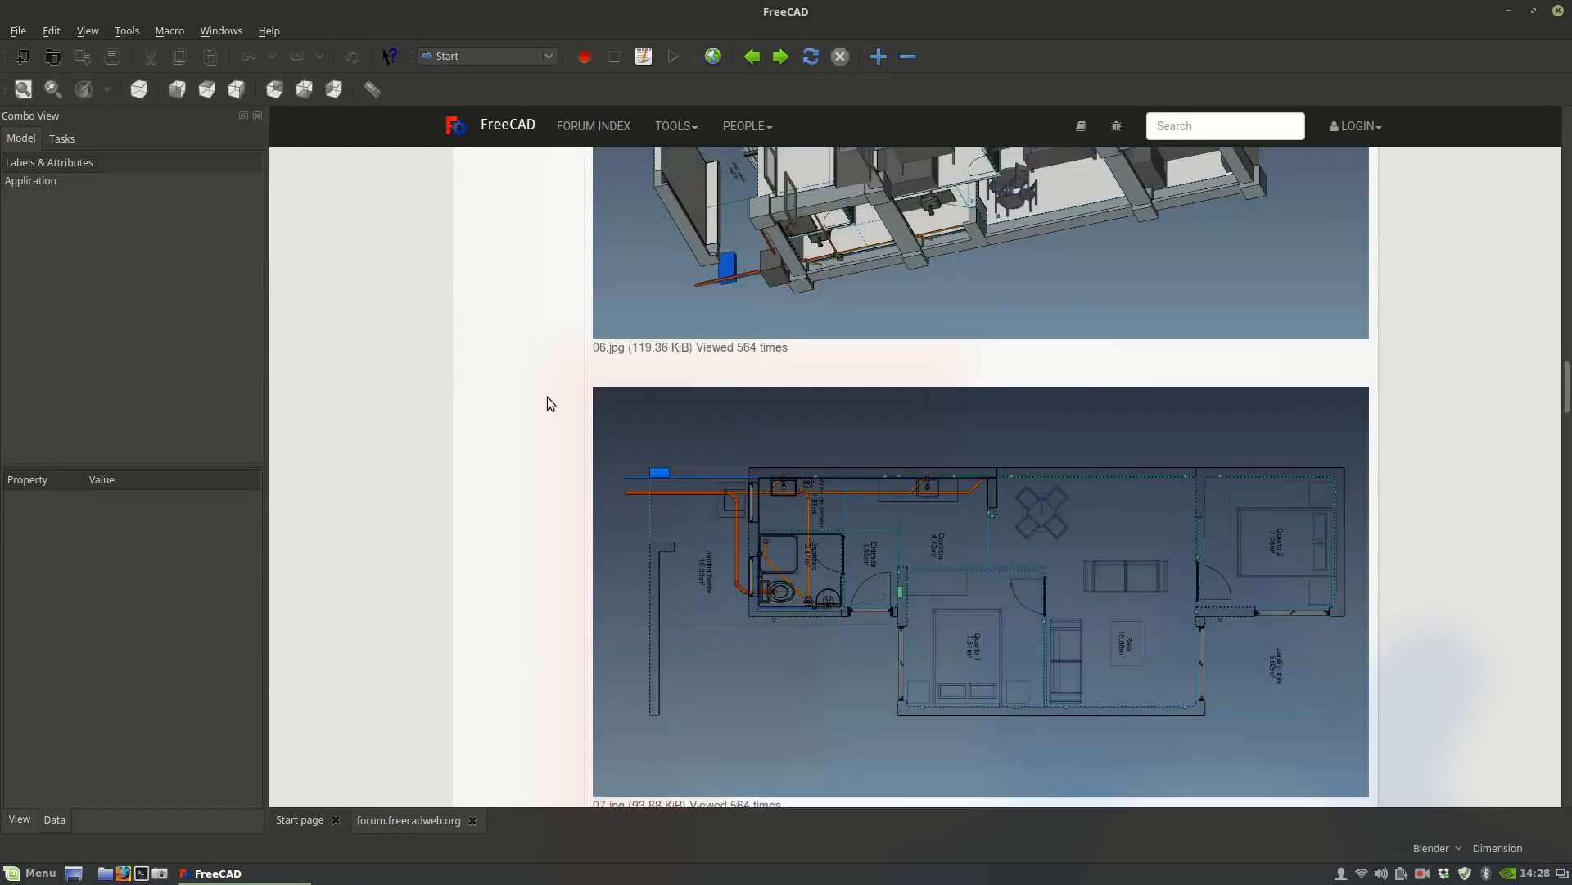
pyautogui.scroll(-7, 547, 396)
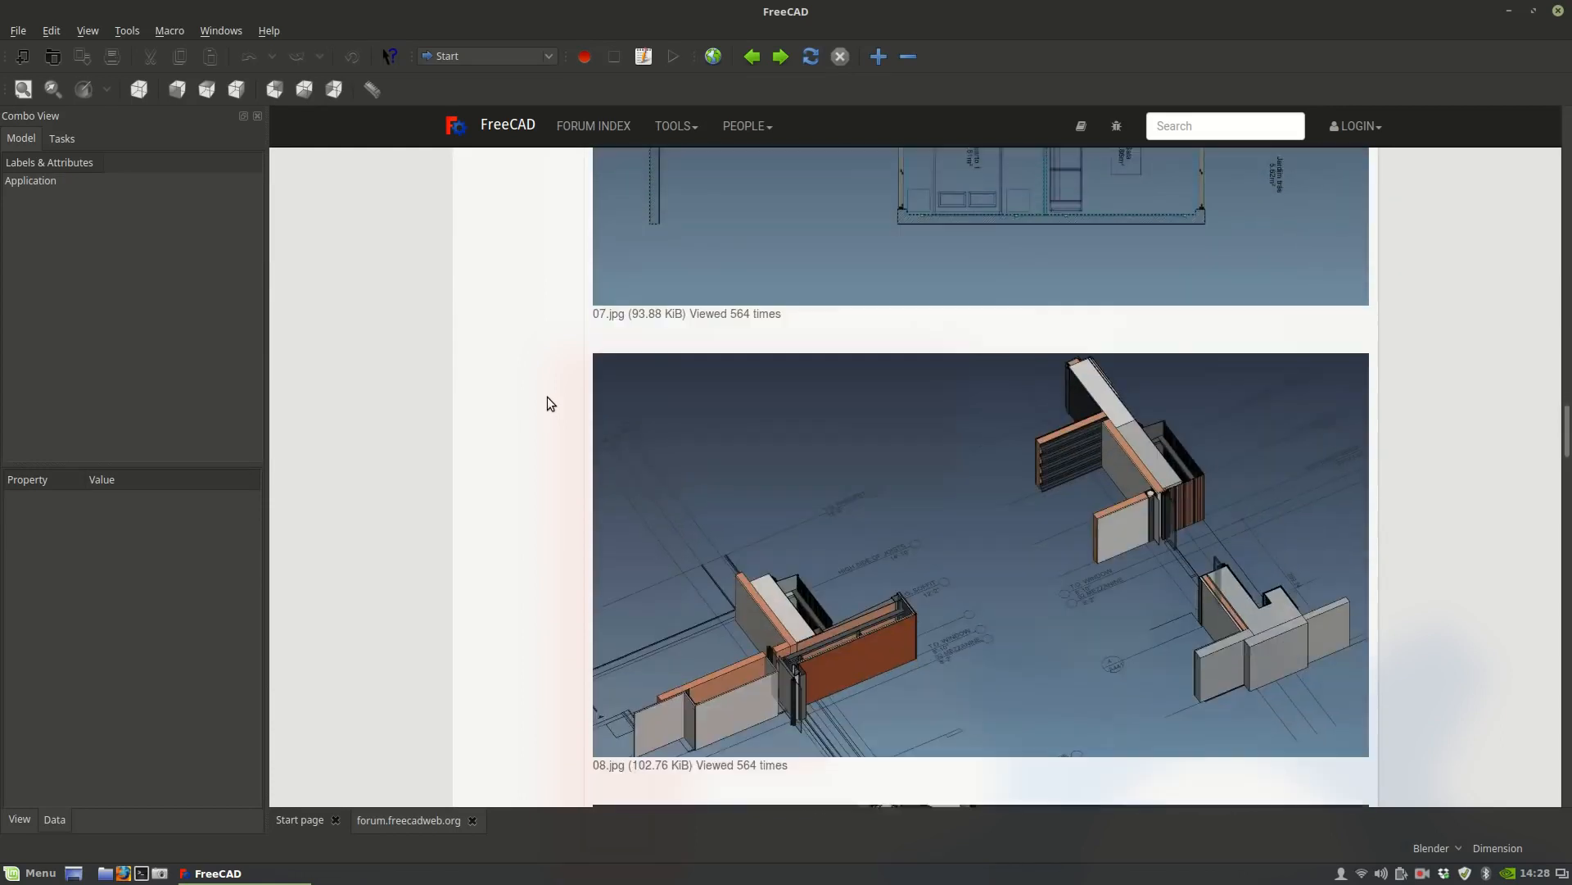
pyautogui.scroll(-5, 547, 396)
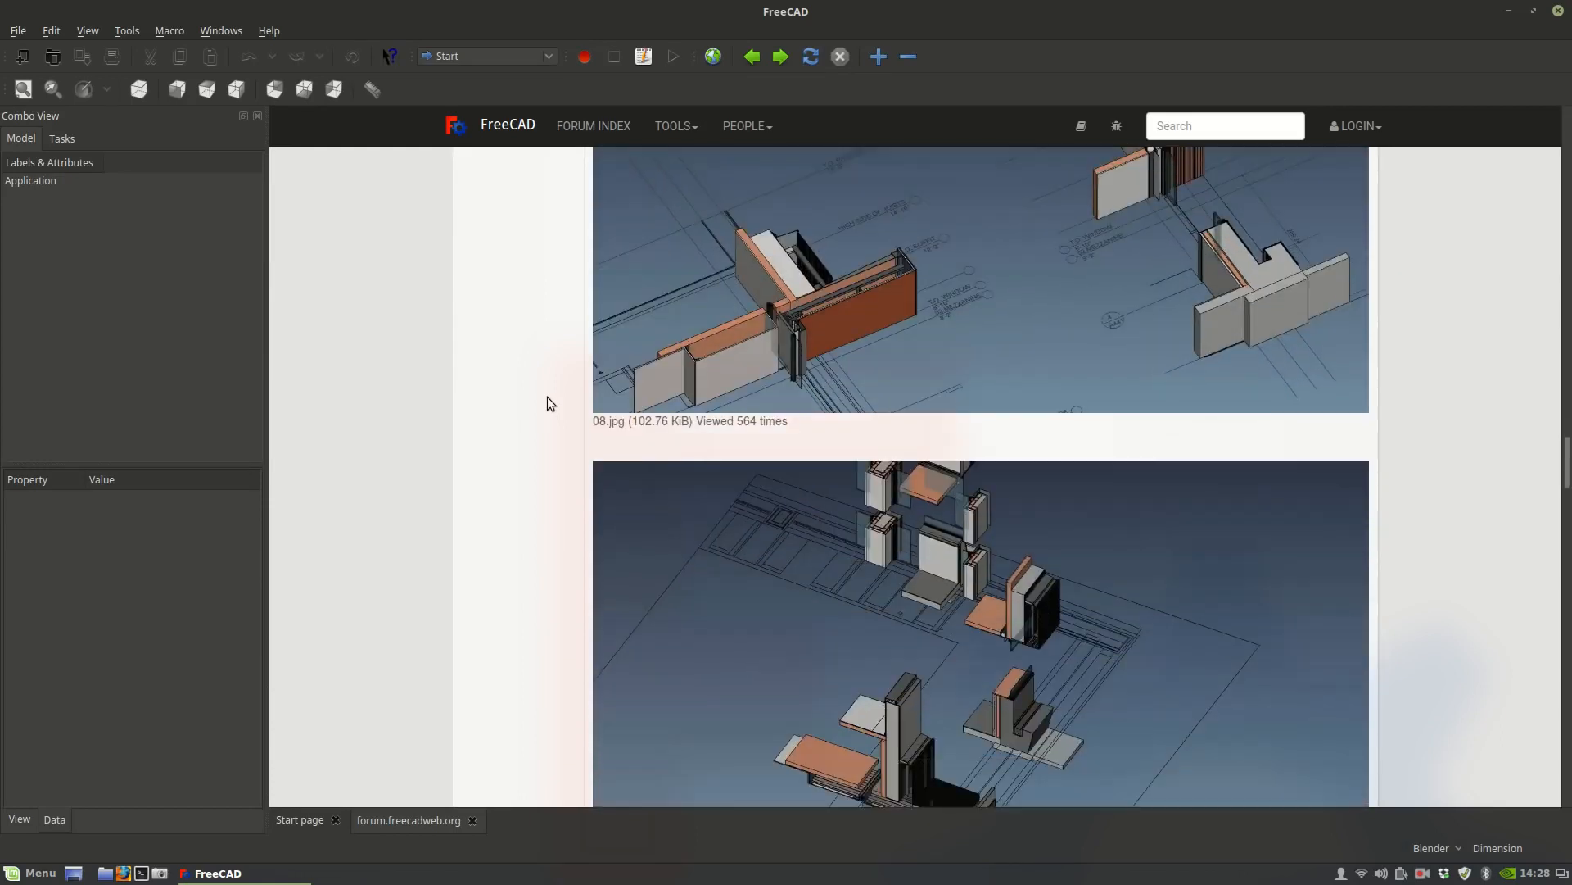
pyautogui.scroll(-6, 547, 397)
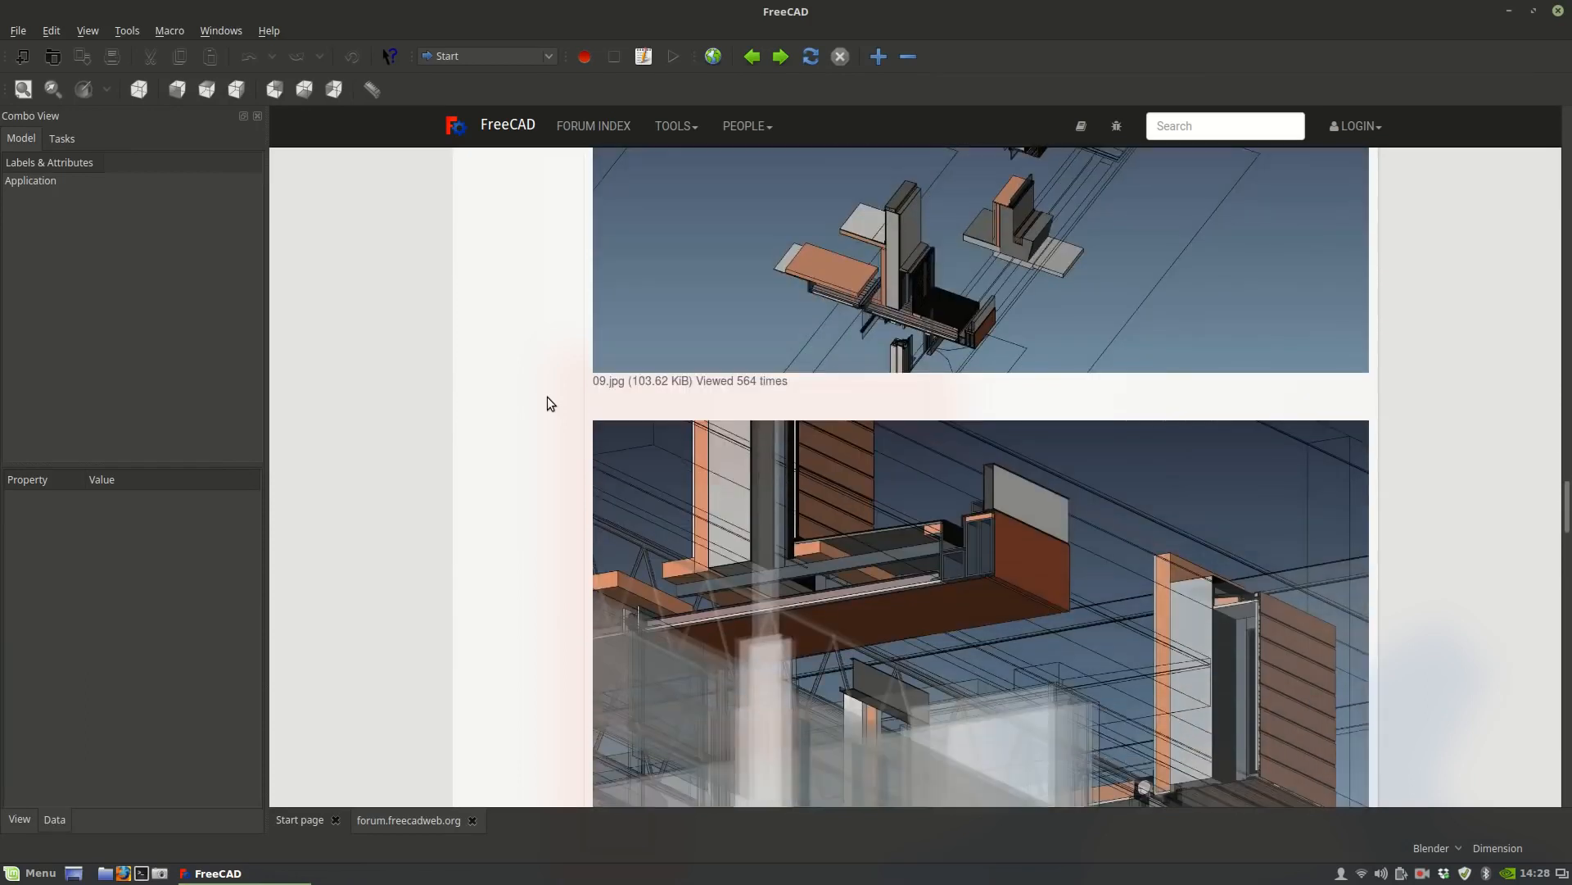
pyautogui.scroll(-12, 547, 396)
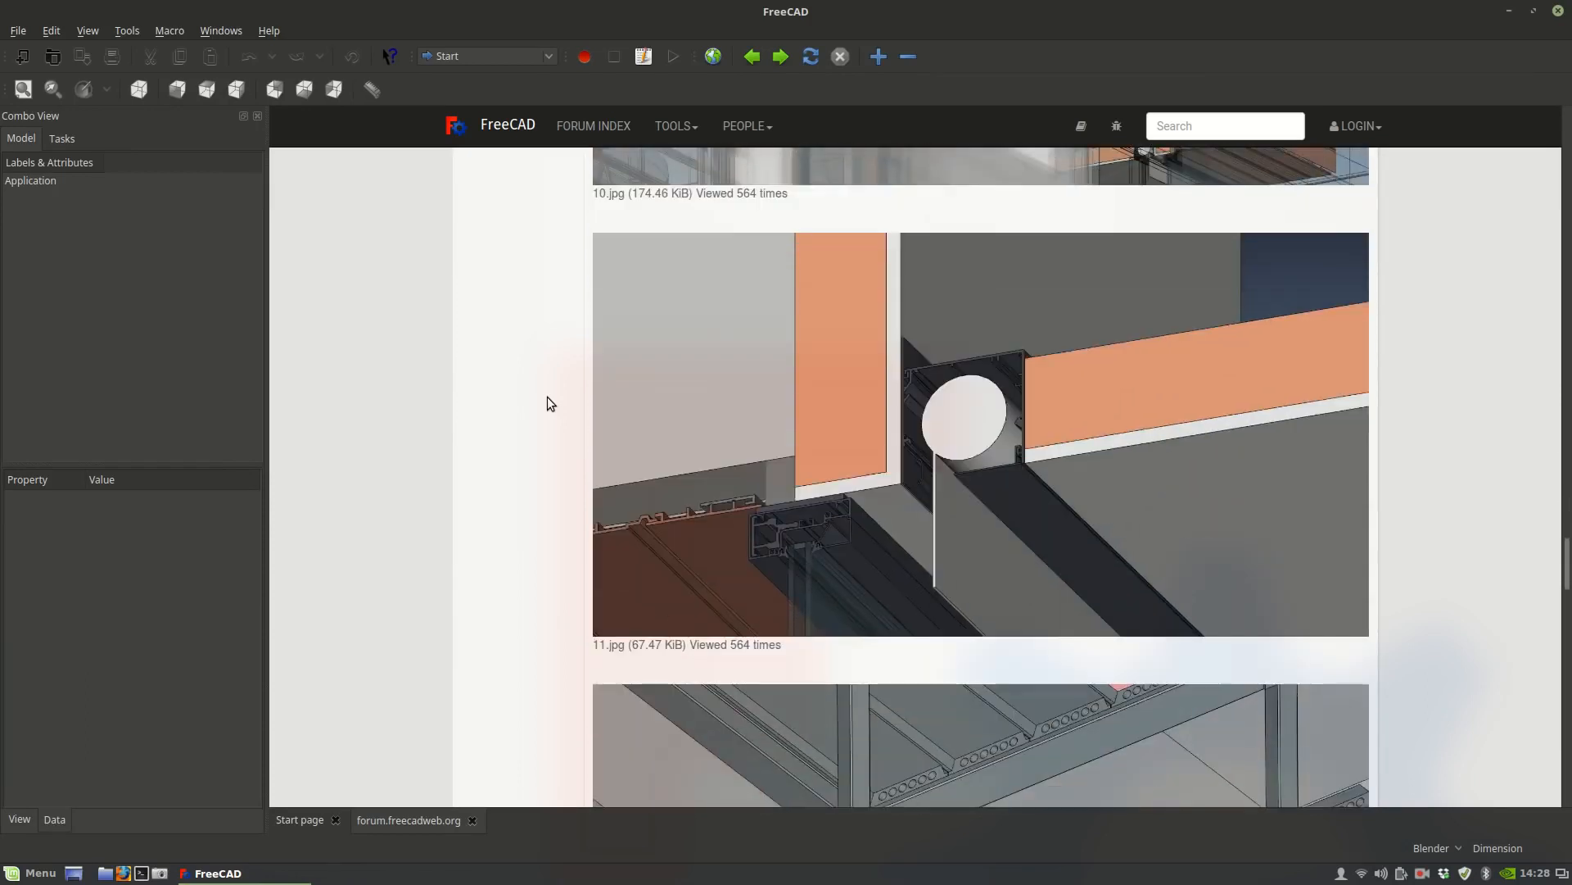
pyautogui.scroll(-9, 547, 397)
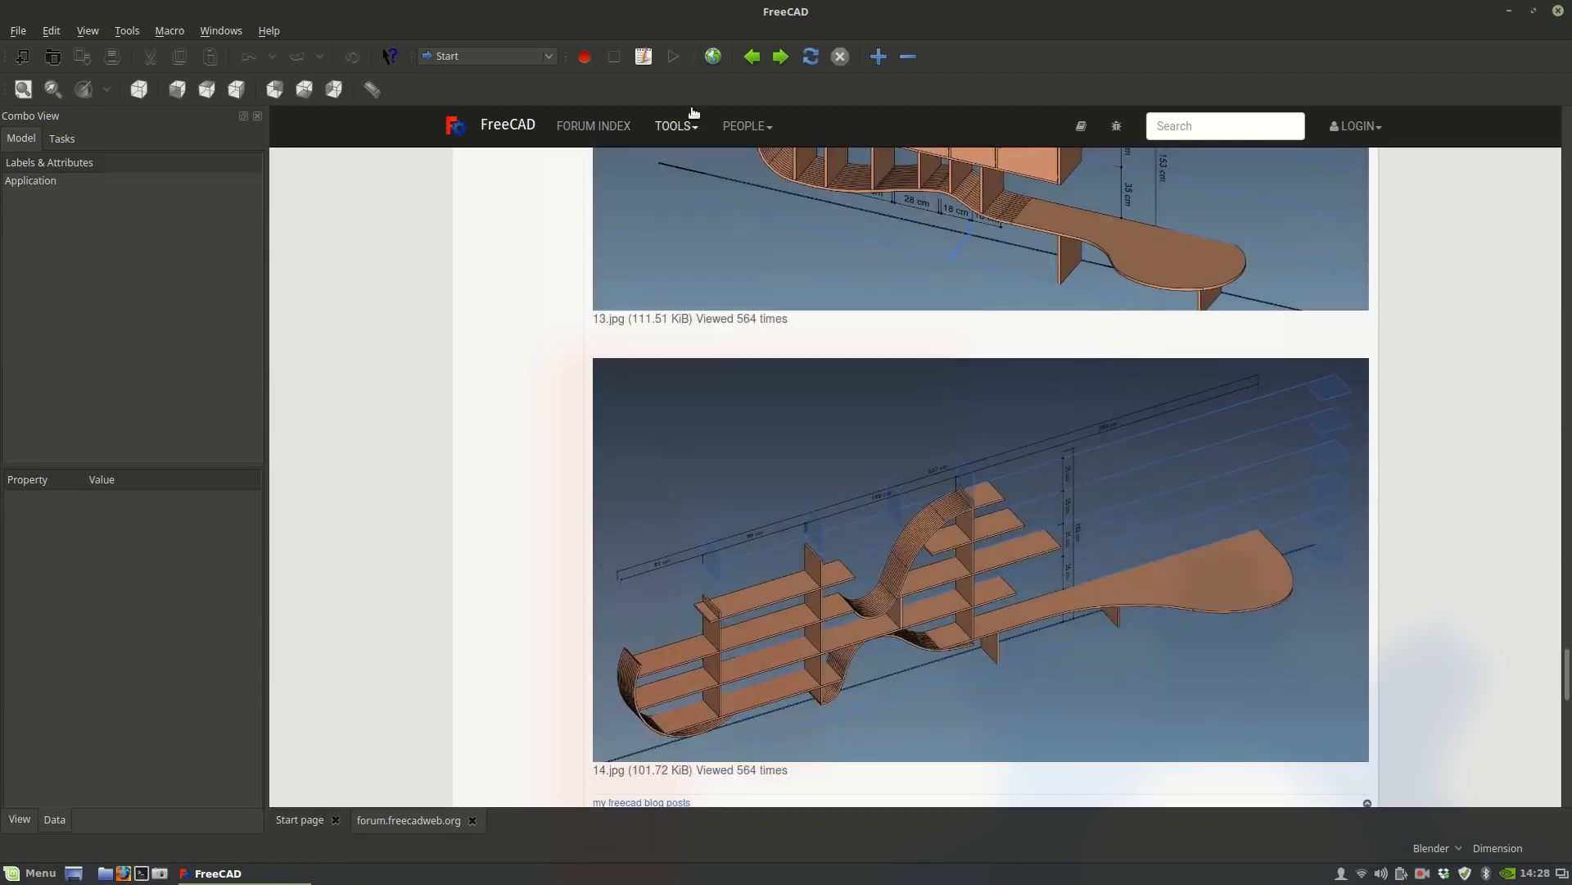
# Return to the start page and load the architectural example model from the example projects.
pyautogui.click(307, 815)
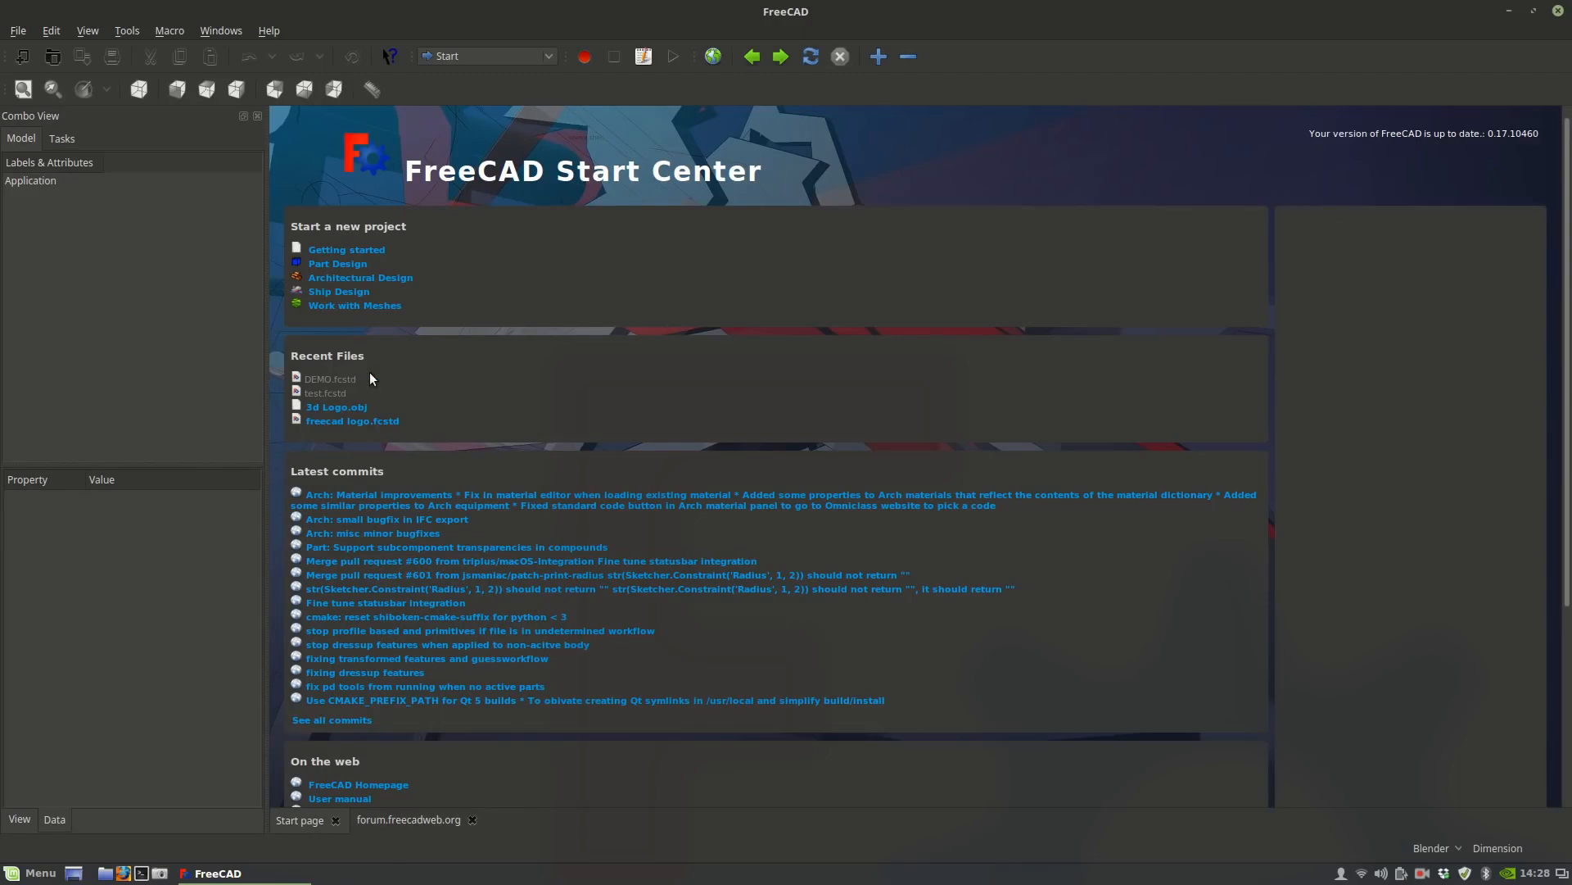
pyautogui.scroll(-3, 360, 393)
pyautogui.scroll(2, 353, 248)
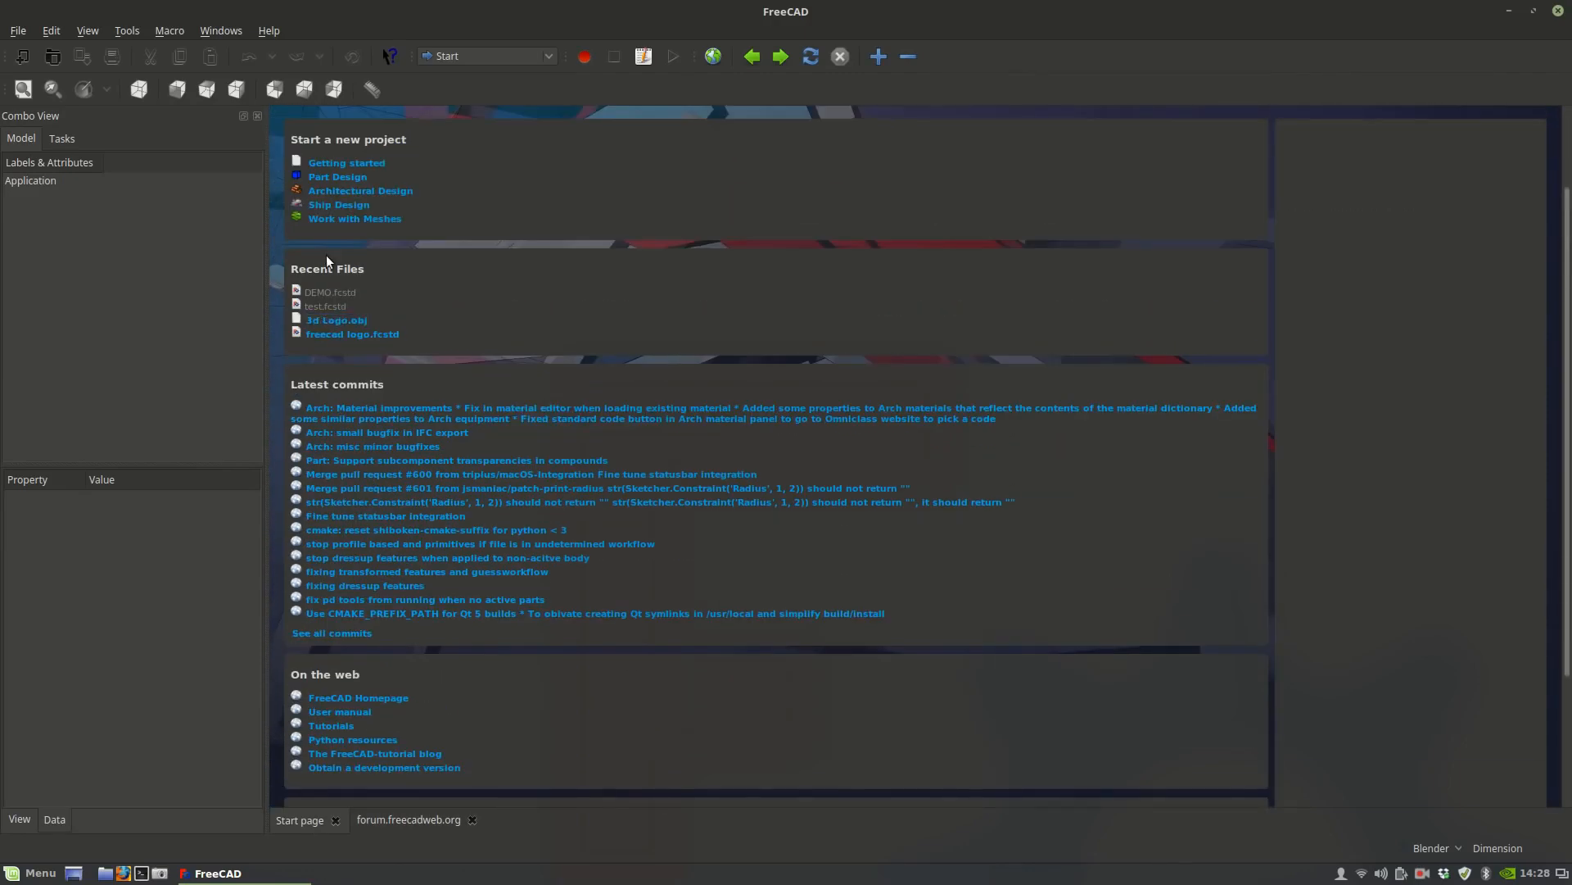
pyautogui.scroll(-3, 283, 346)
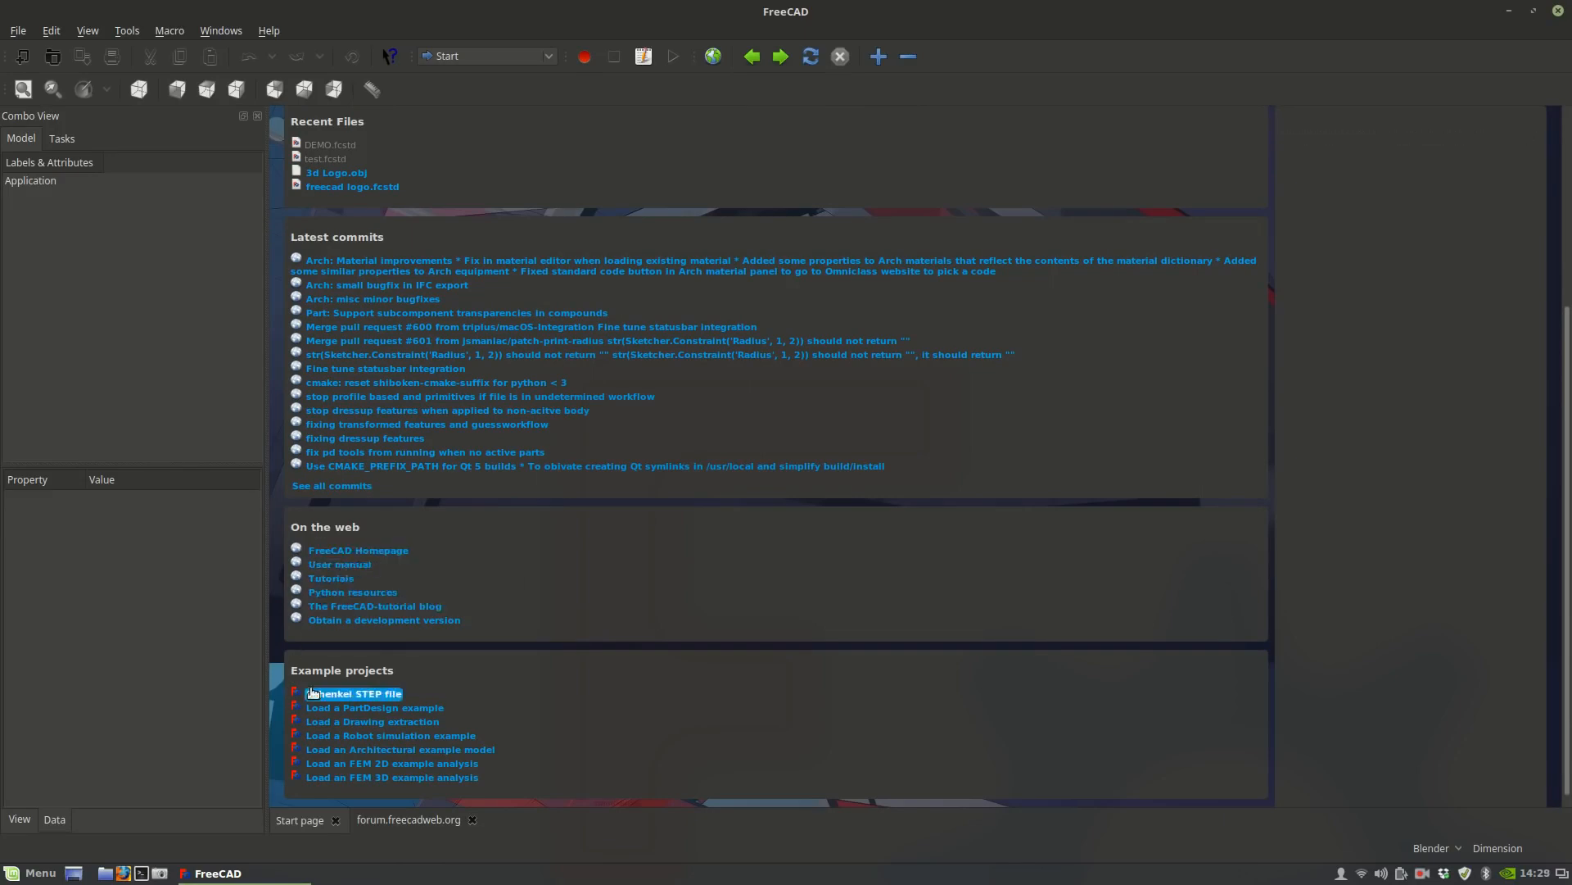
pyautogui.click(424, 750)
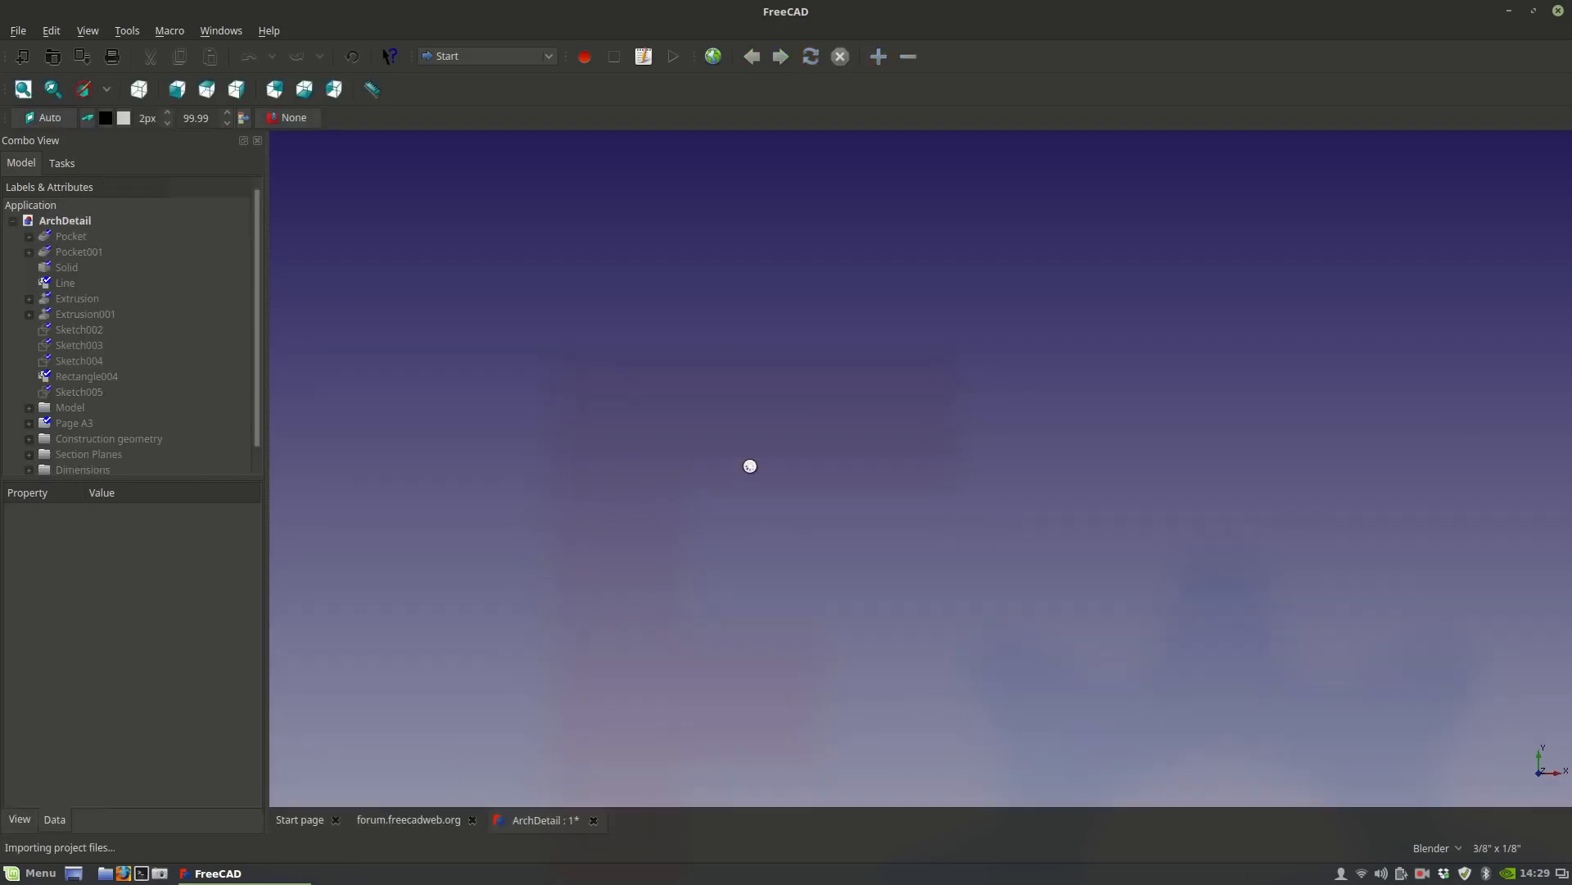
# Examine the Page A3 drawing sheet, following the dimensioned wireframe view of section A from the roof to the ground floor.
pyautogui.scroll(2, 773, 498)
pyautogui.scroll(-3, 777, 488)
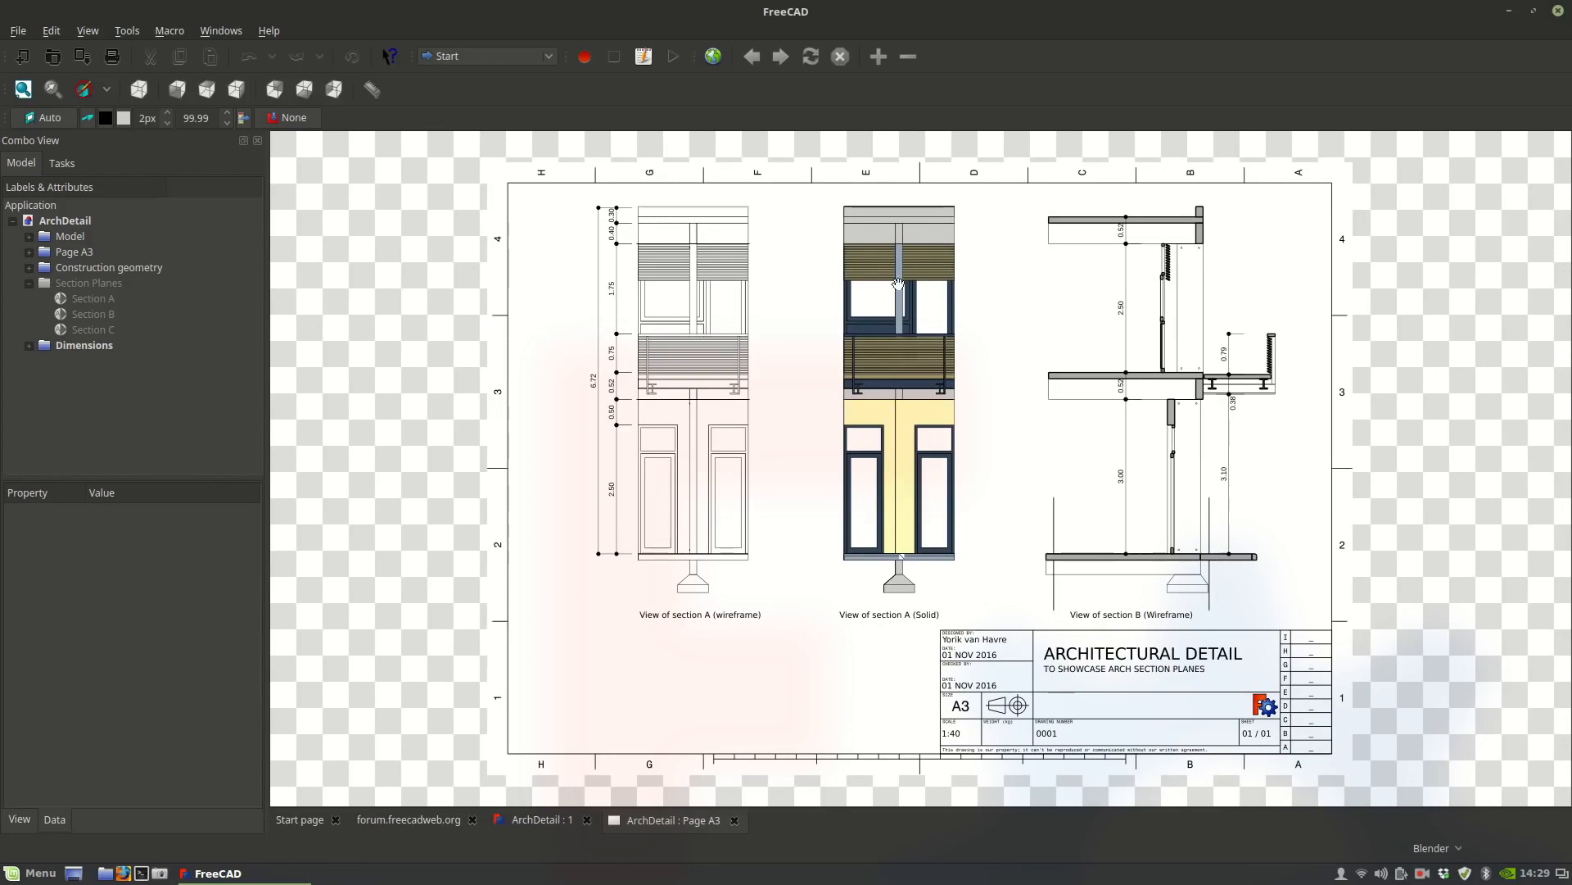
pyautogui.scroll(2, 880, 725)
pyautogui.scroll(-2, 853, 612)
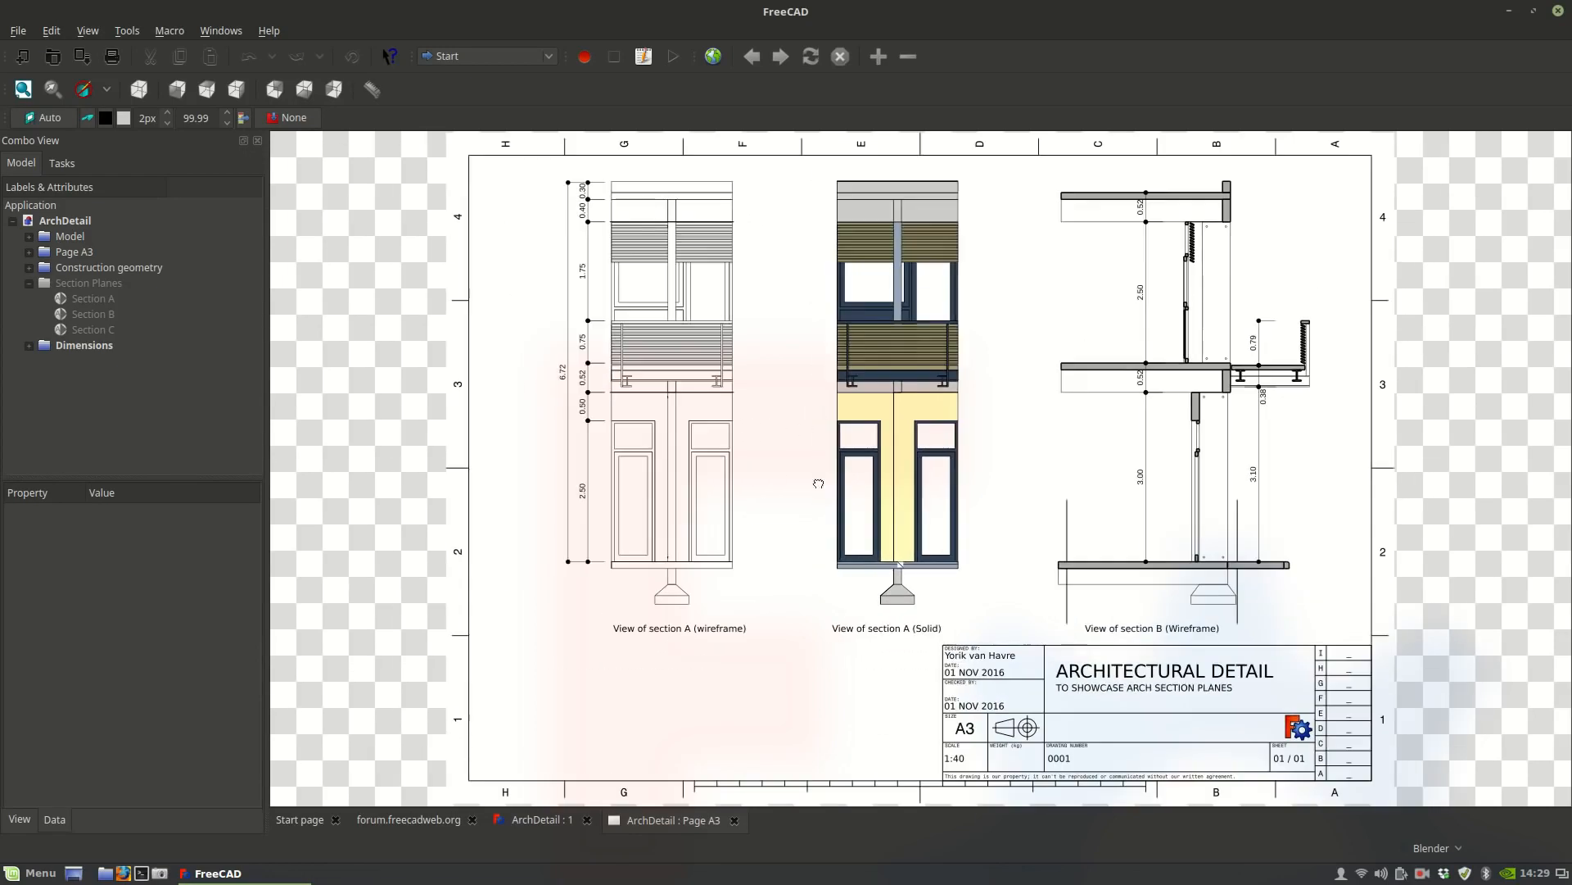
pyautogui.scroll(3, 704, 292)
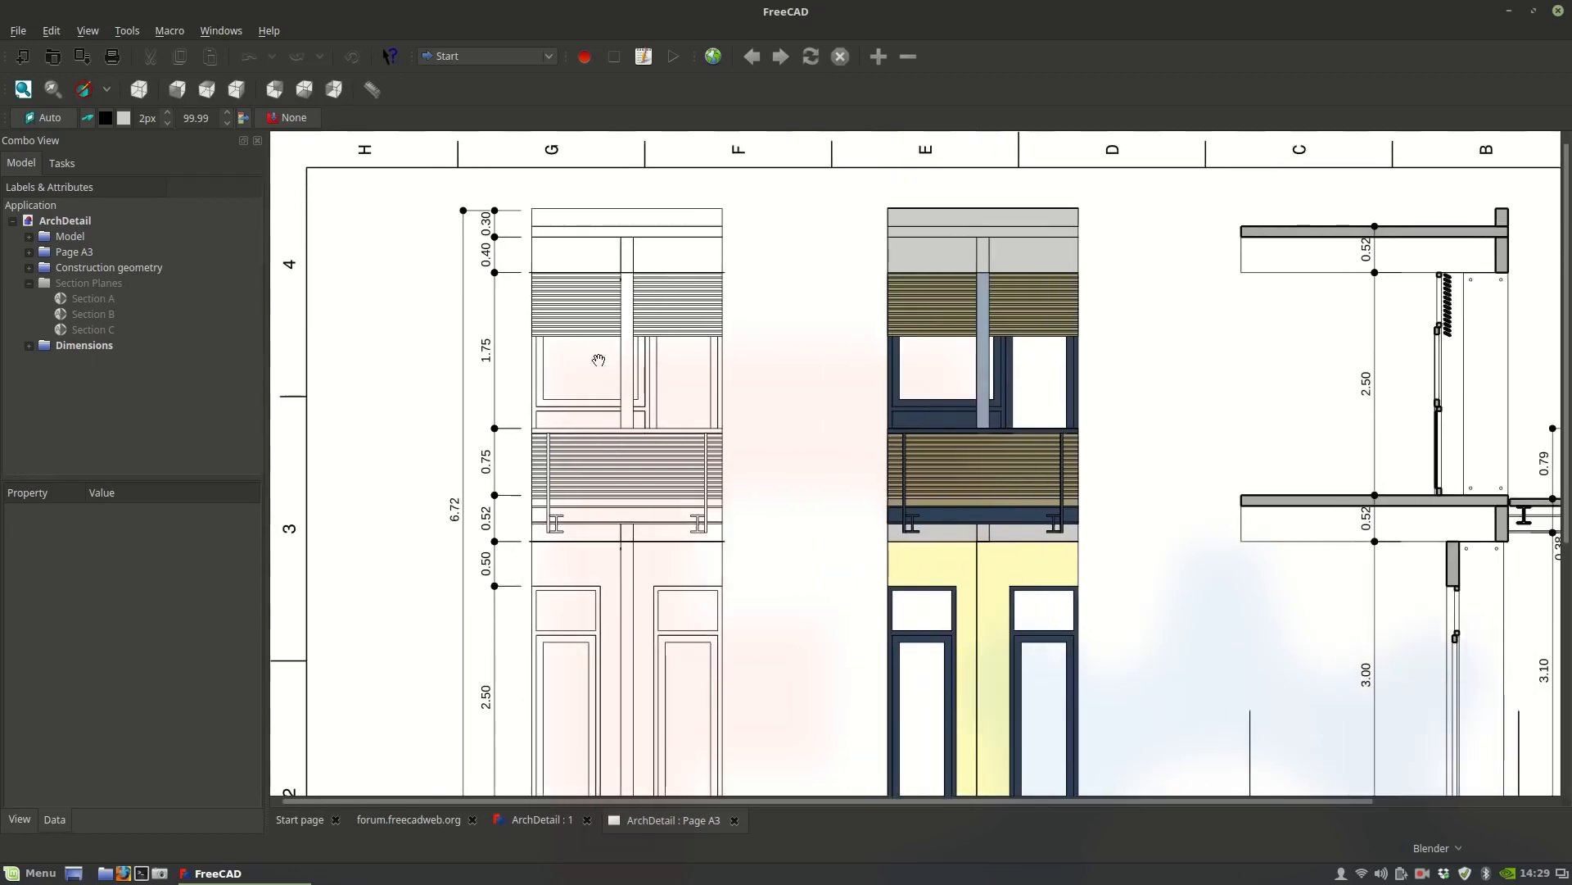
pyautogui.scroll(2, 602, 350)
pyautogui.scroll(-3, 603, 350)
pyautogui.scroll(4, 748, 442)
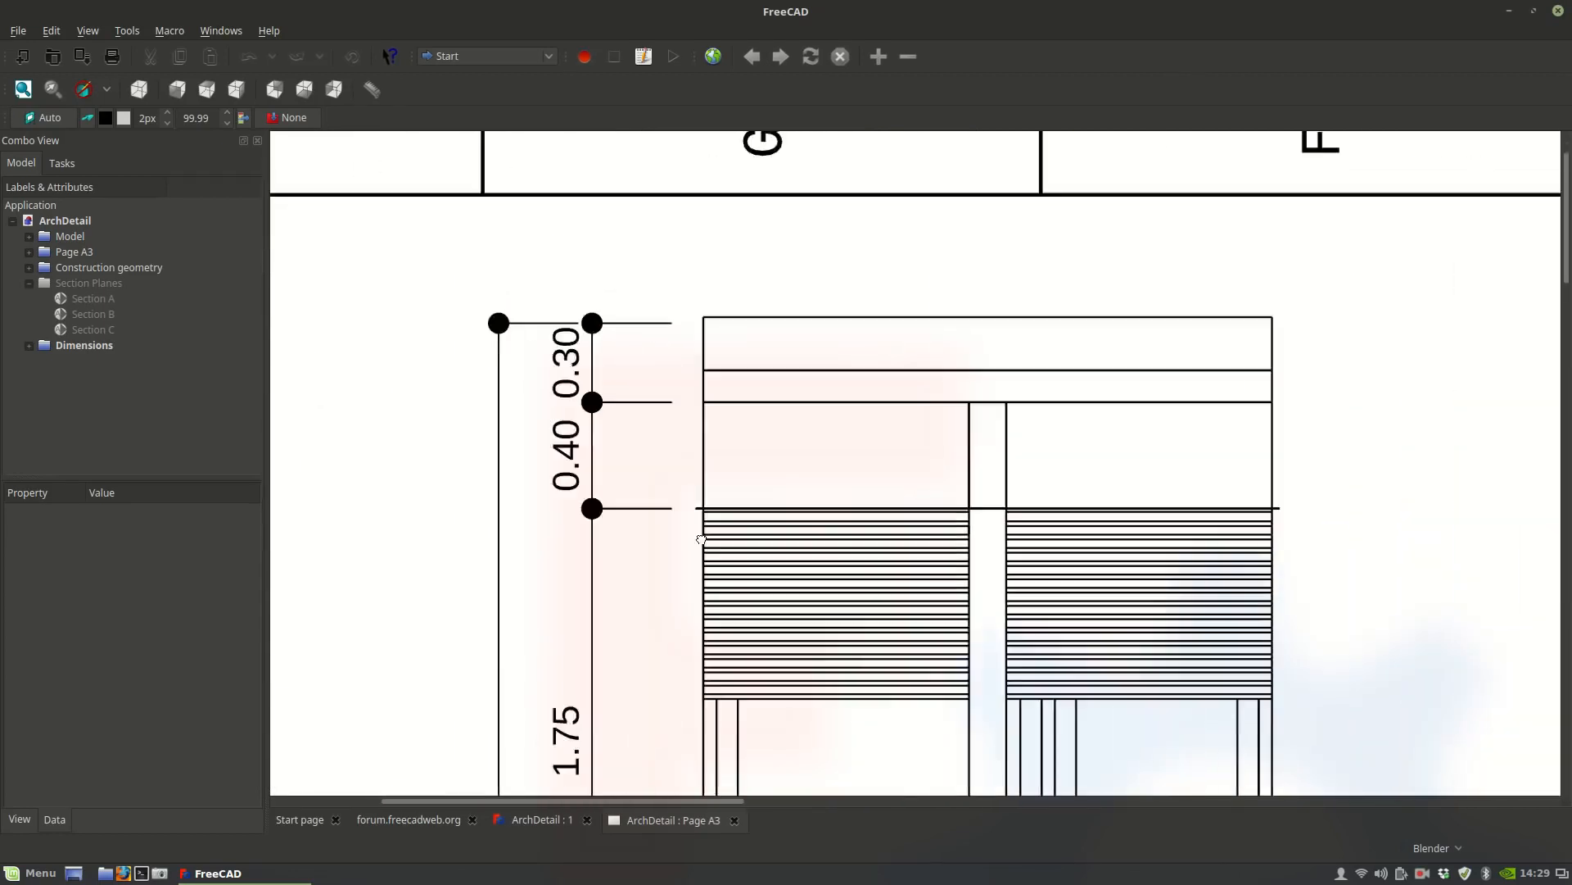
pyautogui.scroll(-2, 762, 597)
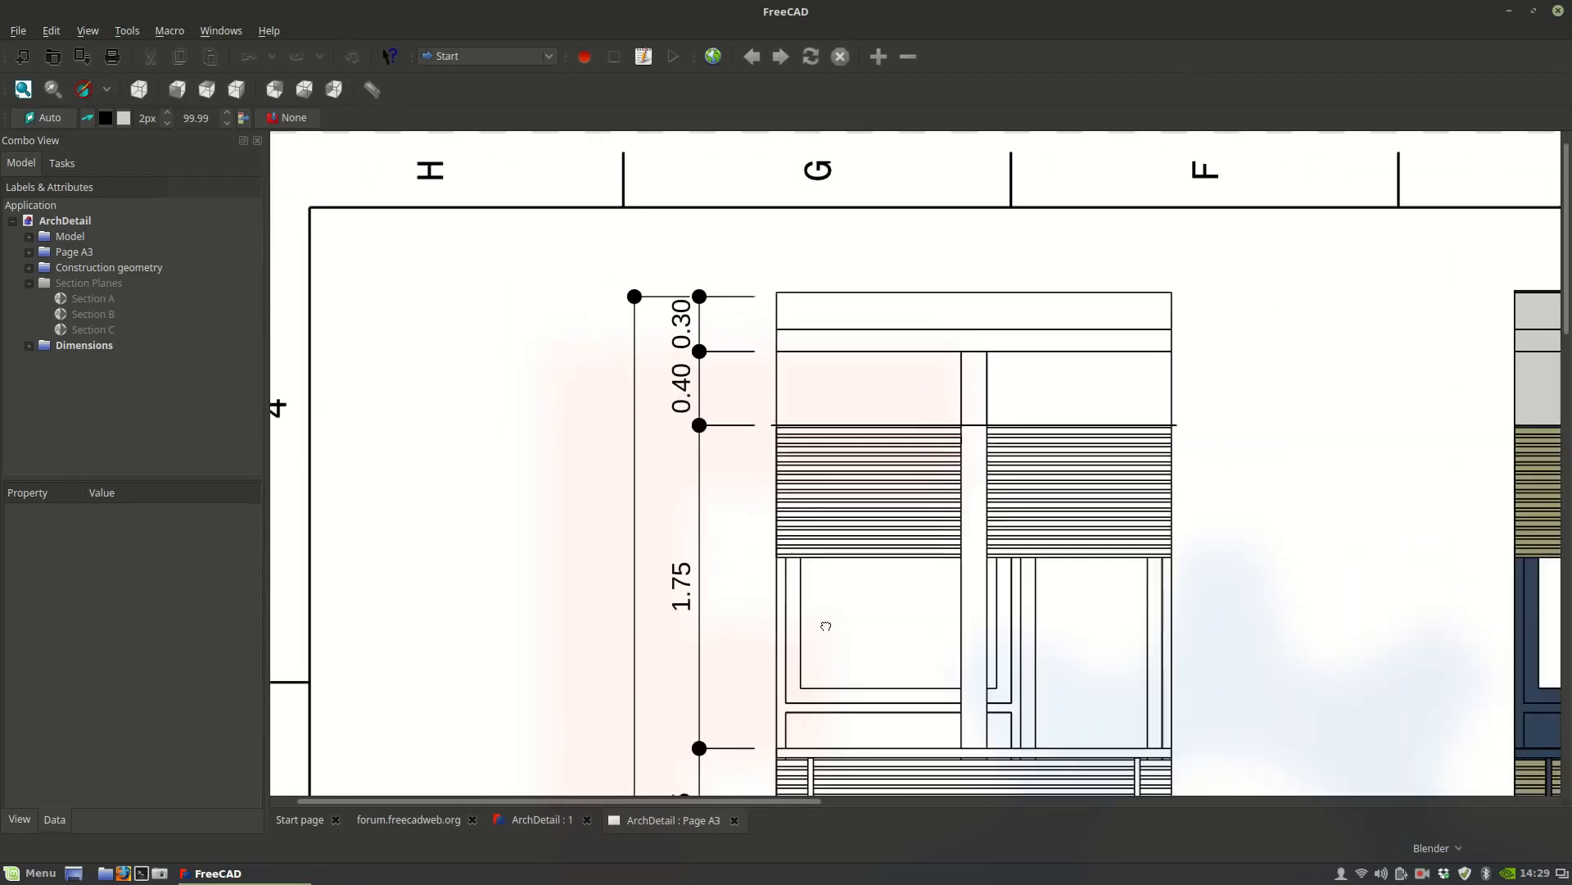
pyautogui.moveTo(822, 626); pyautogui.dragTo(650, 363)
pyautogui.scroll(-2, 699, 513)
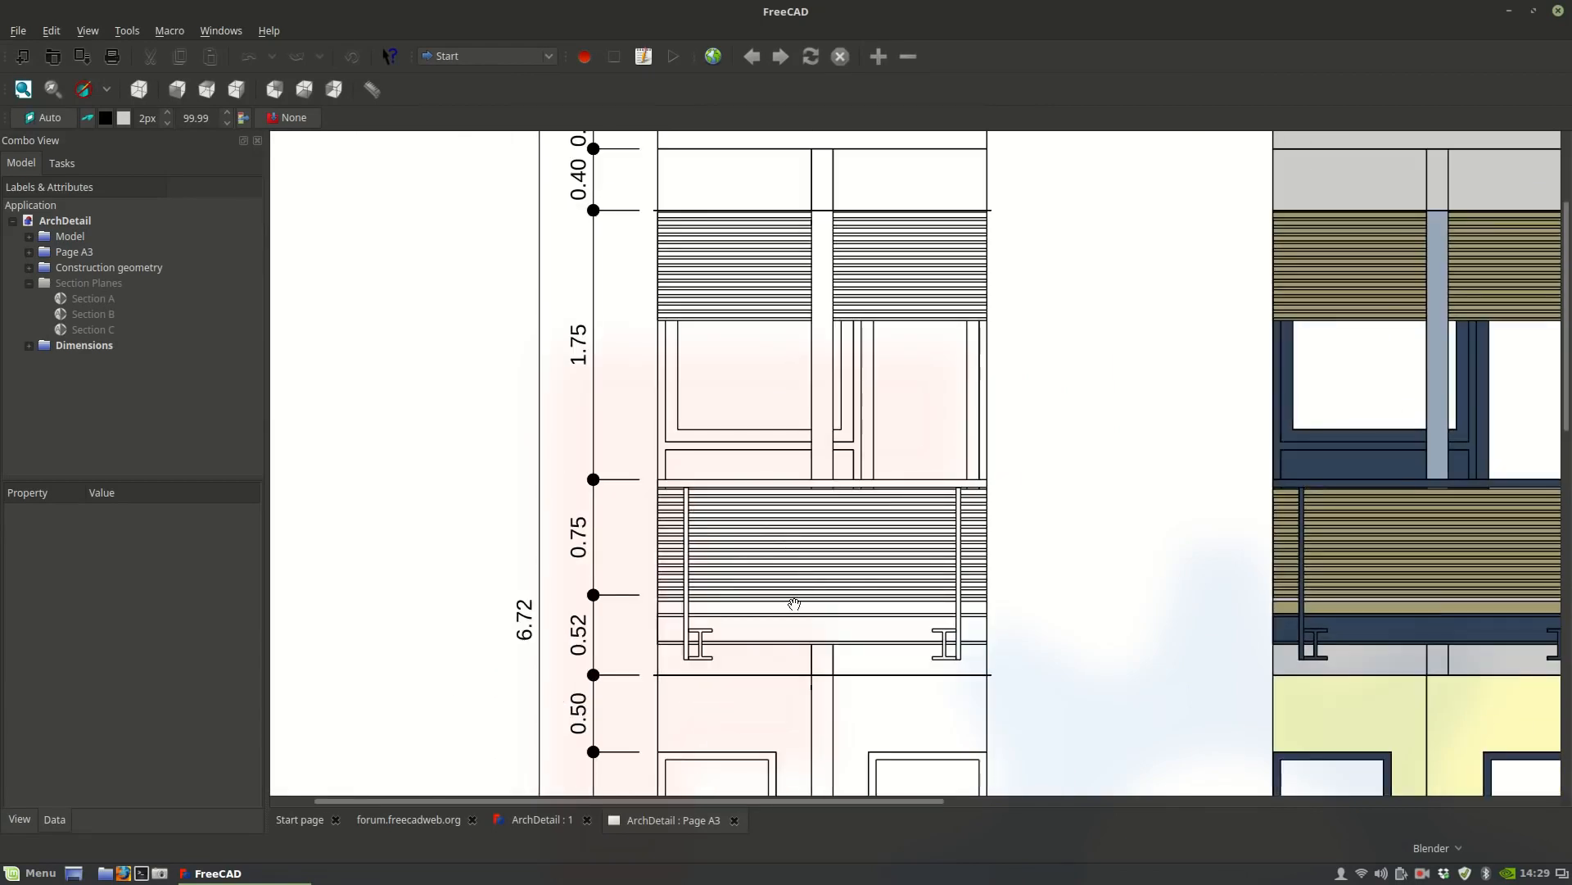
pyautogui.moveTo(800, 604); pyautogui.dragTo(687, 480)
pyautogui.scroll(-2, 696, 512)
pyautogui.moveTo(770, 652); pyautogui.dragTo(695, 552)
pyautogui.scroll(-3, 695, 552)
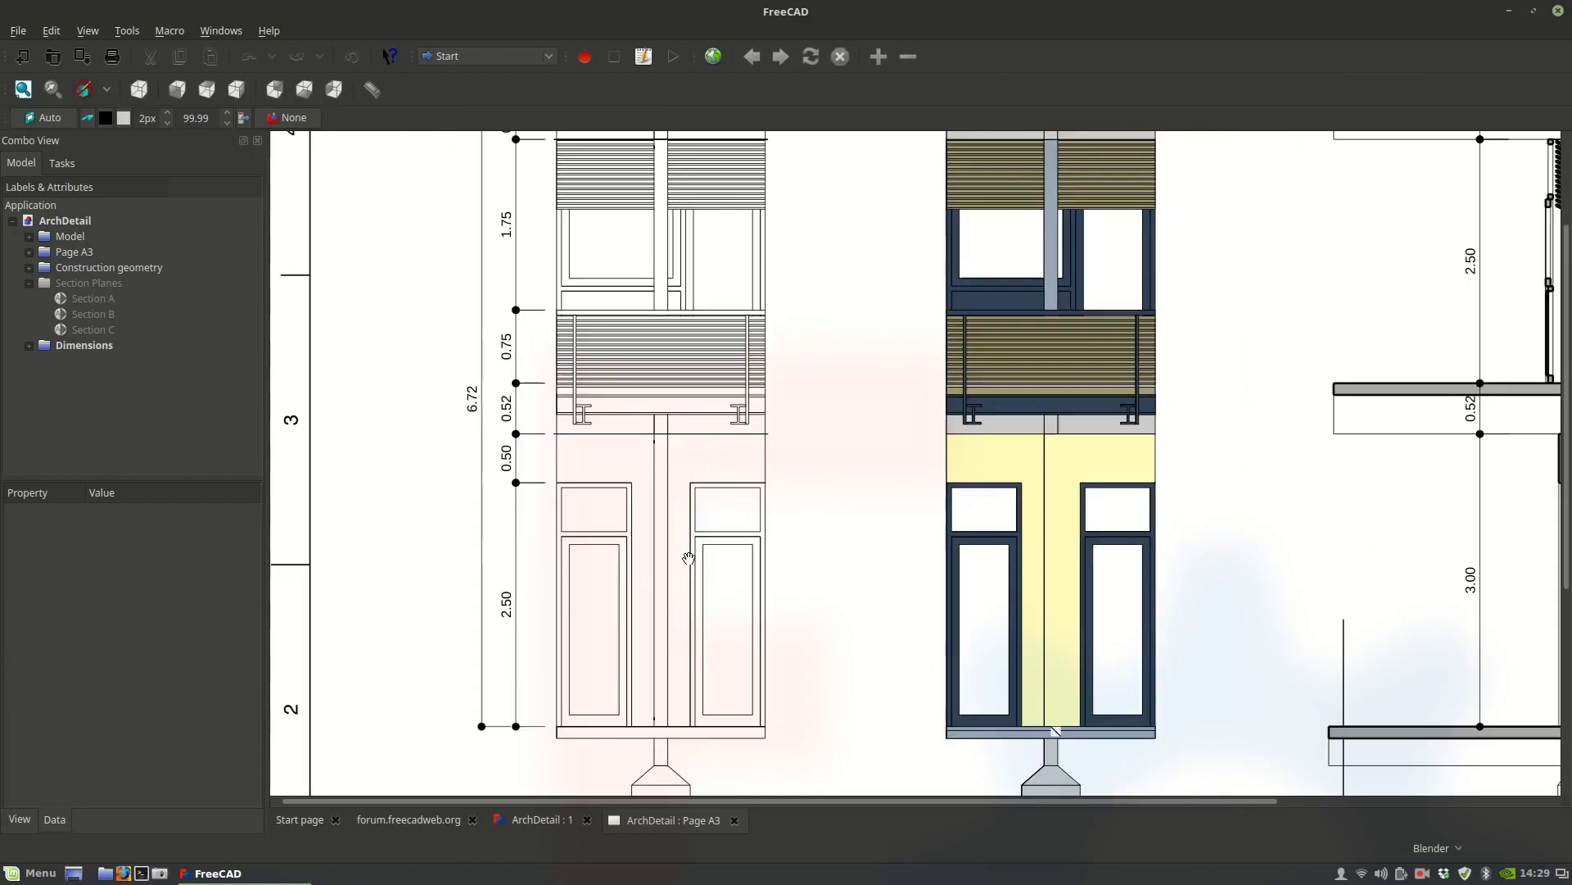
# Examine the solid view of section A and the dimensioned wireframe view of section B on the sheet.
pyautogui.moveTo(651, 602)
pyautogui.mouseDown()
pyautogui.moveTo(637, 530)
pyautogui.moveTo(454, 507)
pyautogui.mouseUp()
pyautogui.moveTo(893, 595); pyautogui.dragTo(727, 673)
pyautogui.scroll(1, 1457, 540)
pyautogui.scroll(4, 1457, 539)
pyautogui.moveTo(1457, 539)
pyautogui.mouseDown()
pyautogui.moveTo(1056, 538)
pyautogui.moveTo(800, 670)
pyautogui.mouseUp()
pyautogui.moveTo(1213, 521); pyautogui.dragTo(980, 603)
pyautogui.moveTo(1158, 320)
pyautogui.mouseDown()
pyautogui.moveTo(1003, 515)
pyautogui.moveTo(916, 379)
pyautogui.moveTo(862, 449)
pyautogui.moveTo(843, 418)
pyautogui.moveTo(906, 287)
pyautogui.mouseUp()
pyautogui.scroll(1, 953, 405)
pyautogui.scroll(-1, 918, 488)
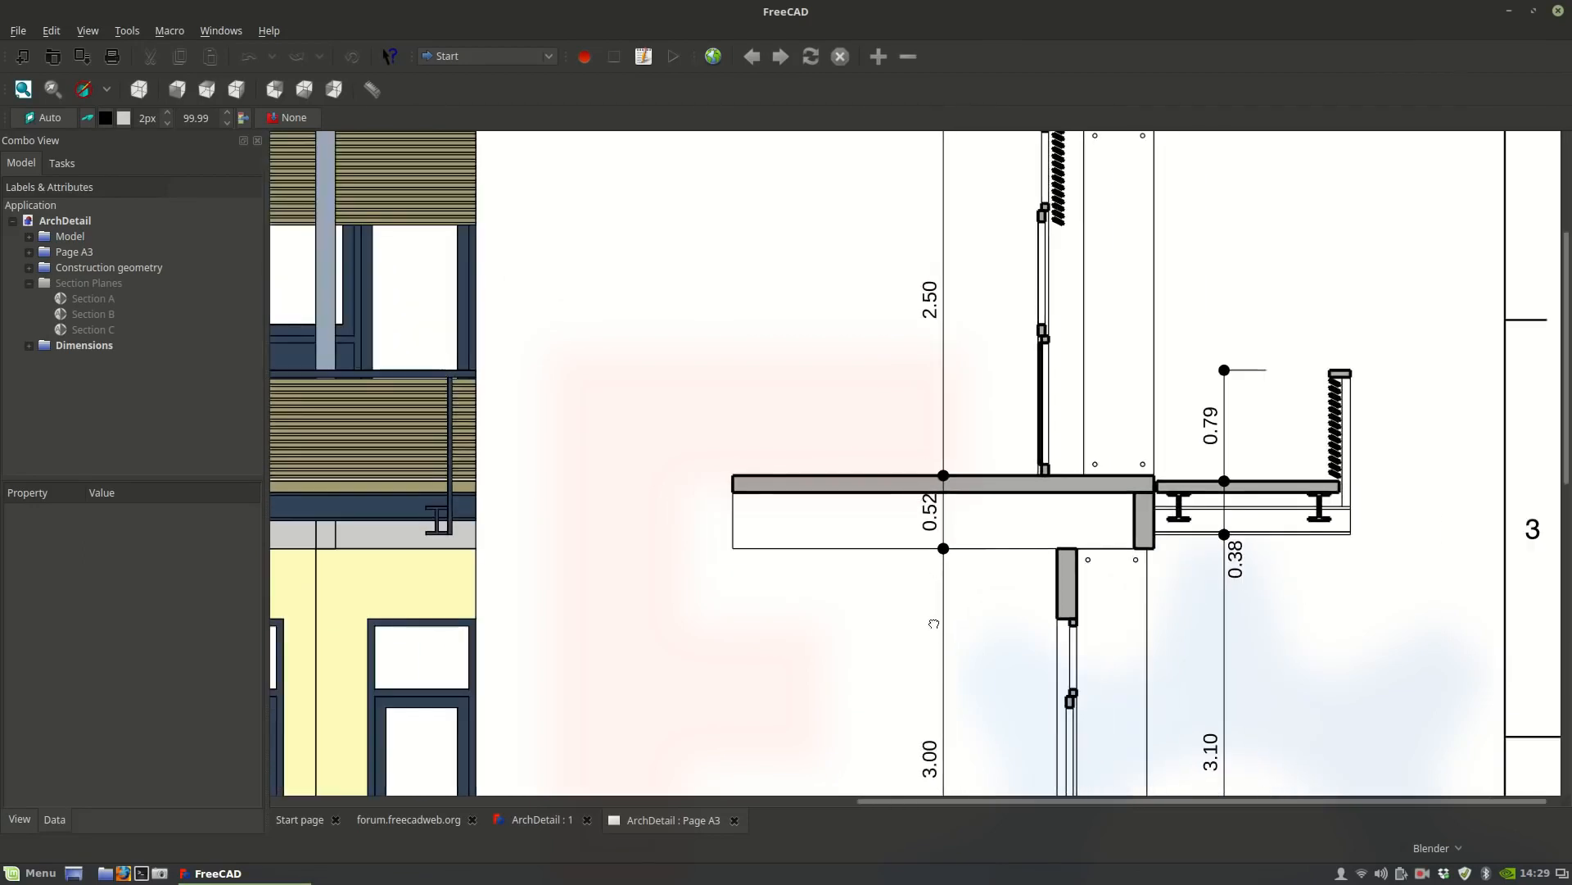
pyautogui.moveTo(934, 624); pyautogui.dragTo(900, 408)
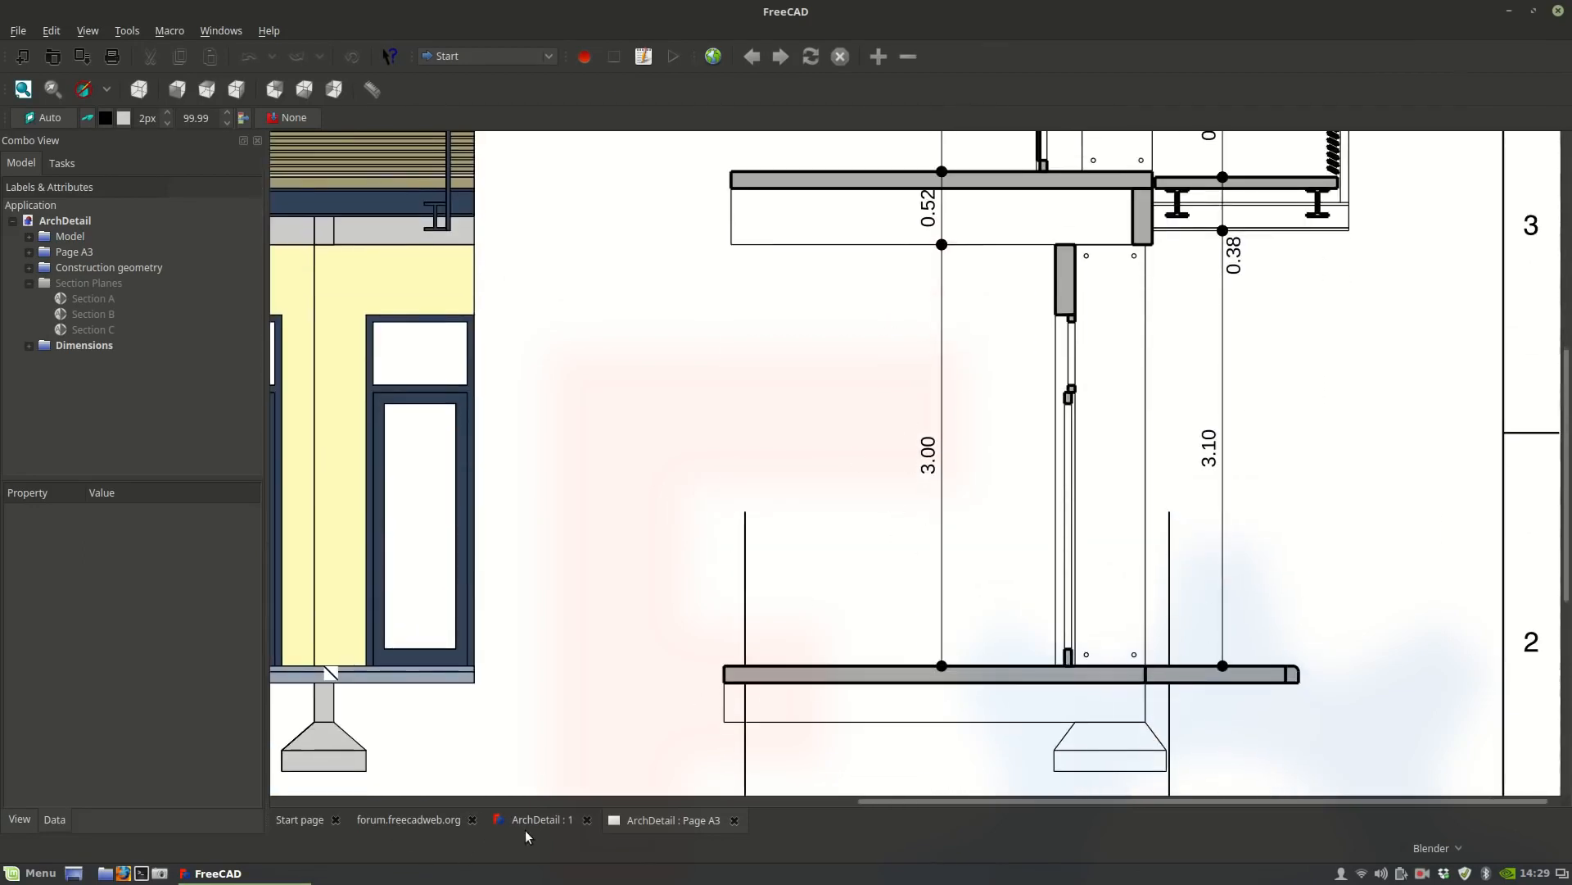
# Show the 3D view of ArchDetail and inspect the balcony, facade and floor slabs from below and above.
pyautogui.click(543, 818)
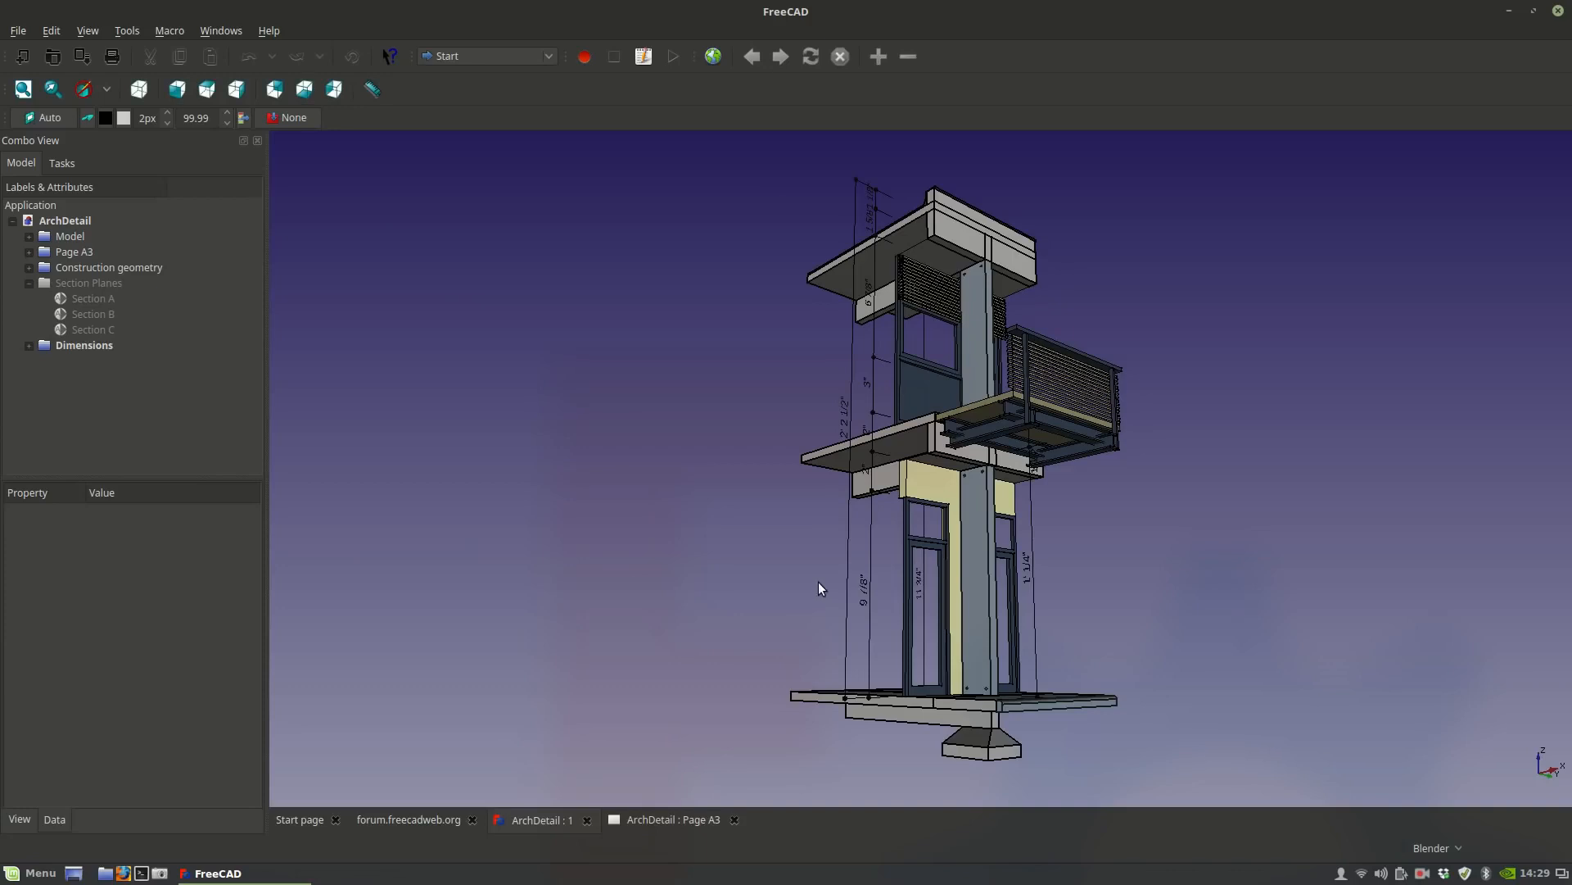
pyautogui.scroll(5, 1030, 508)
pyautogui.scroll(3, 1028, 489)
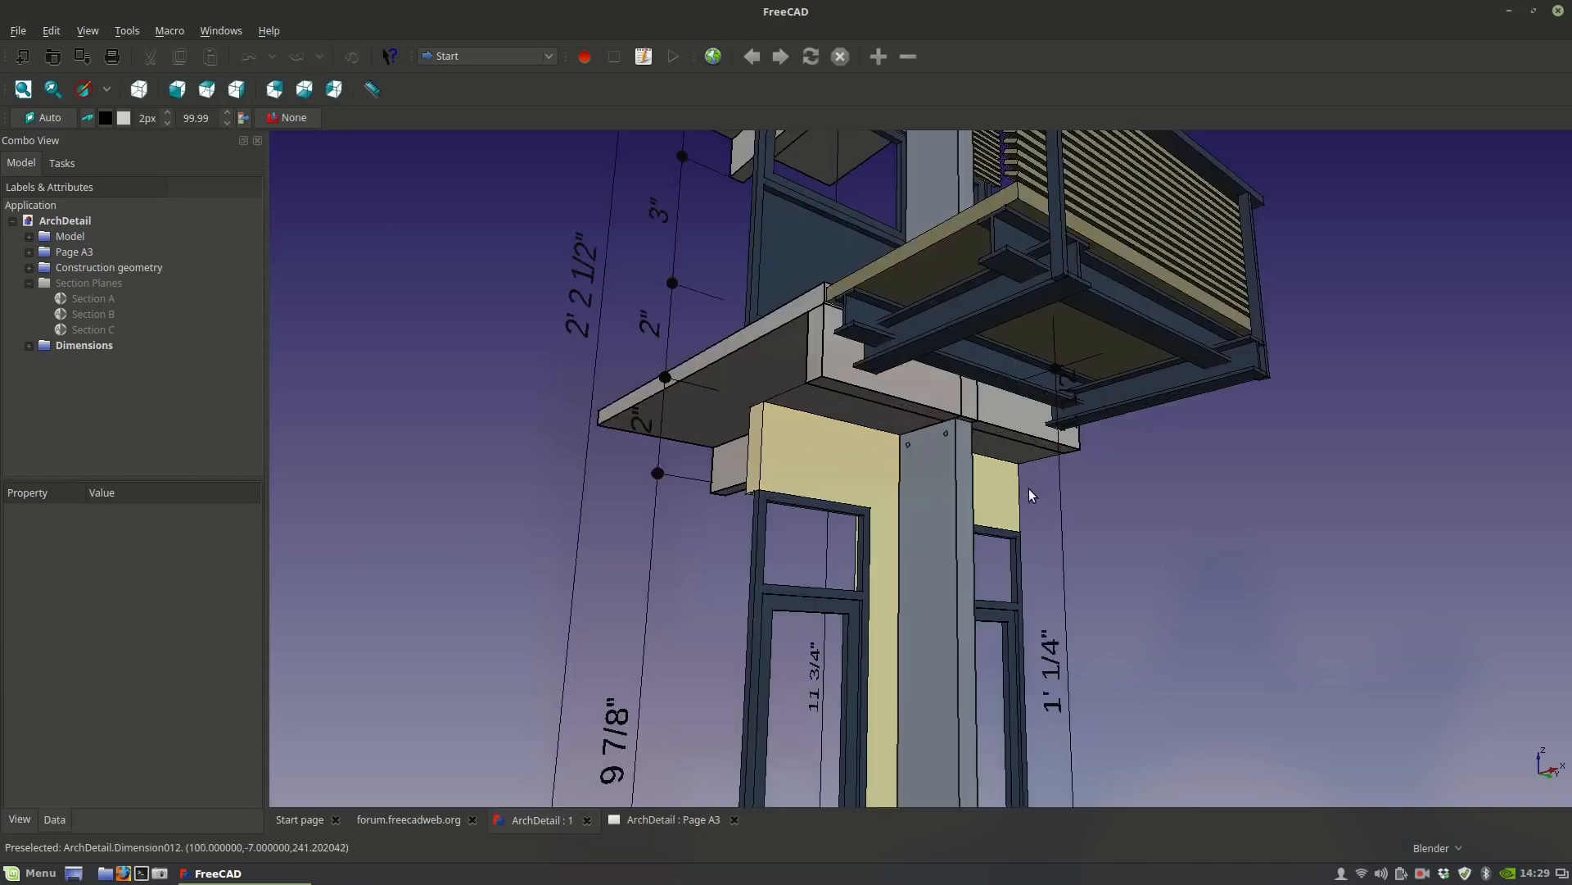
pyautogui.moveTo(1029, 488)
pyautogui.mouseDown(button='middle')
pyautogui.moveTo(1072, 610)
pyautogui.moveTo(1039, 509)
pyautogui.mouseUp(button='middle')
pyautogui.keyDown('shift'); pyautogui.moveTo(819, 435); pyautogui.dragTo(735, 452, button='middle'); pyautogui.keyUp('shift')
pyautogui.keyDown('shift'); pyautogui.moveTo(778, 688); pyautogui.dragTo(804, 519, button='middle'); pyautogui.keyUp('shift')
pyautogui.scroll(-2, 782, 525)
pyautogui.scroll(-2, 780, 524)
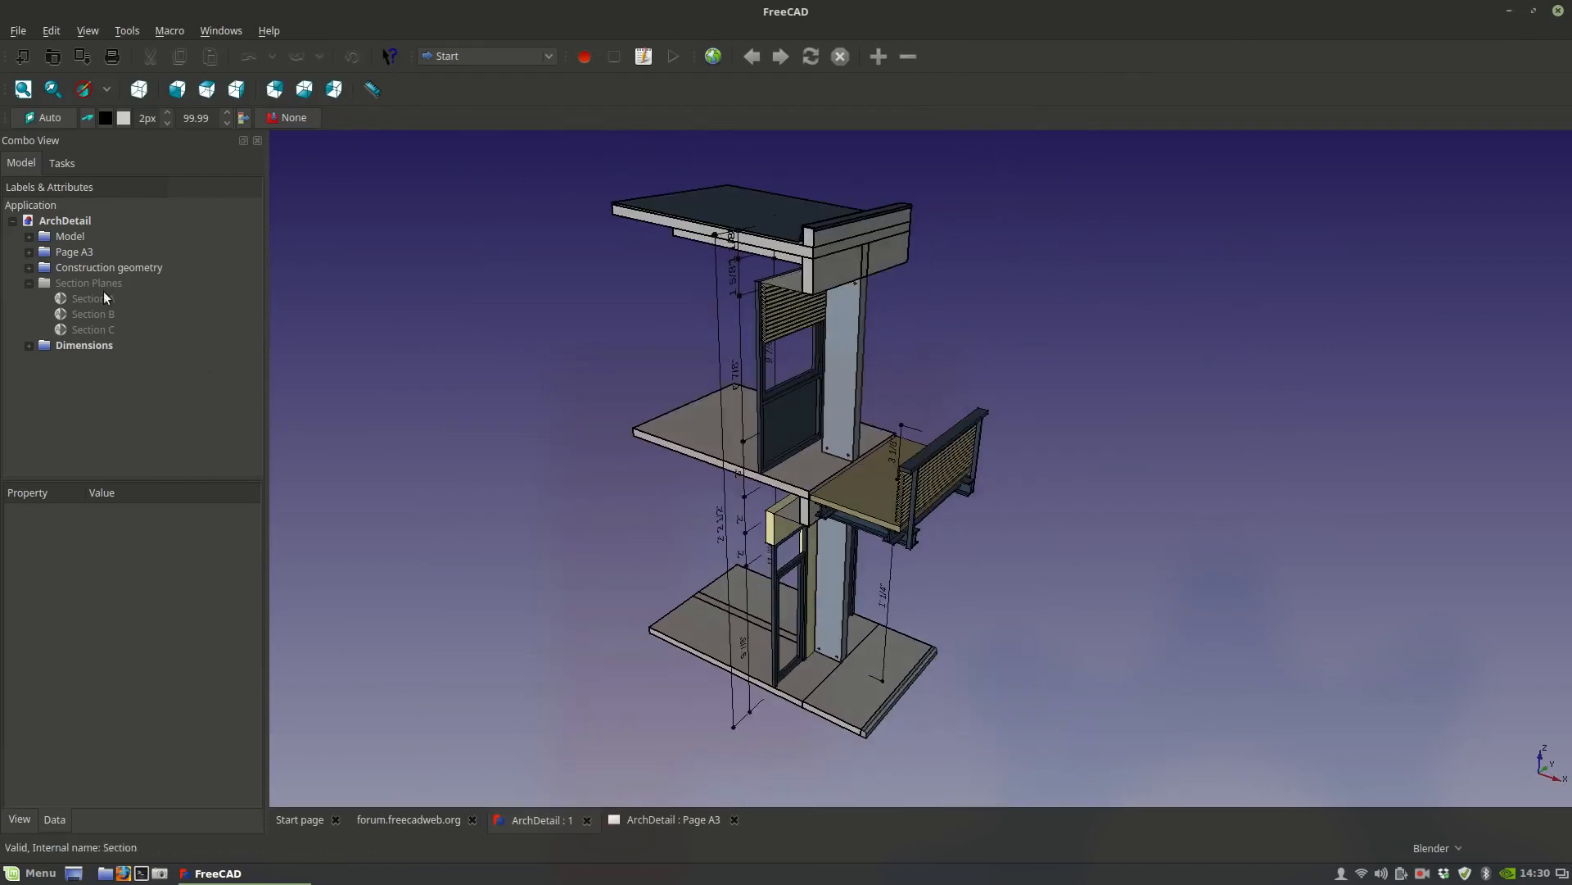
# Expand the Dimensions group and toggle the visibility of the Dimensions and Model groups off and on again.
pyautogui.click(30, 346)
pyautogui.click(75, 347)
pyautogui.press('space')
pyautogui.press('space')
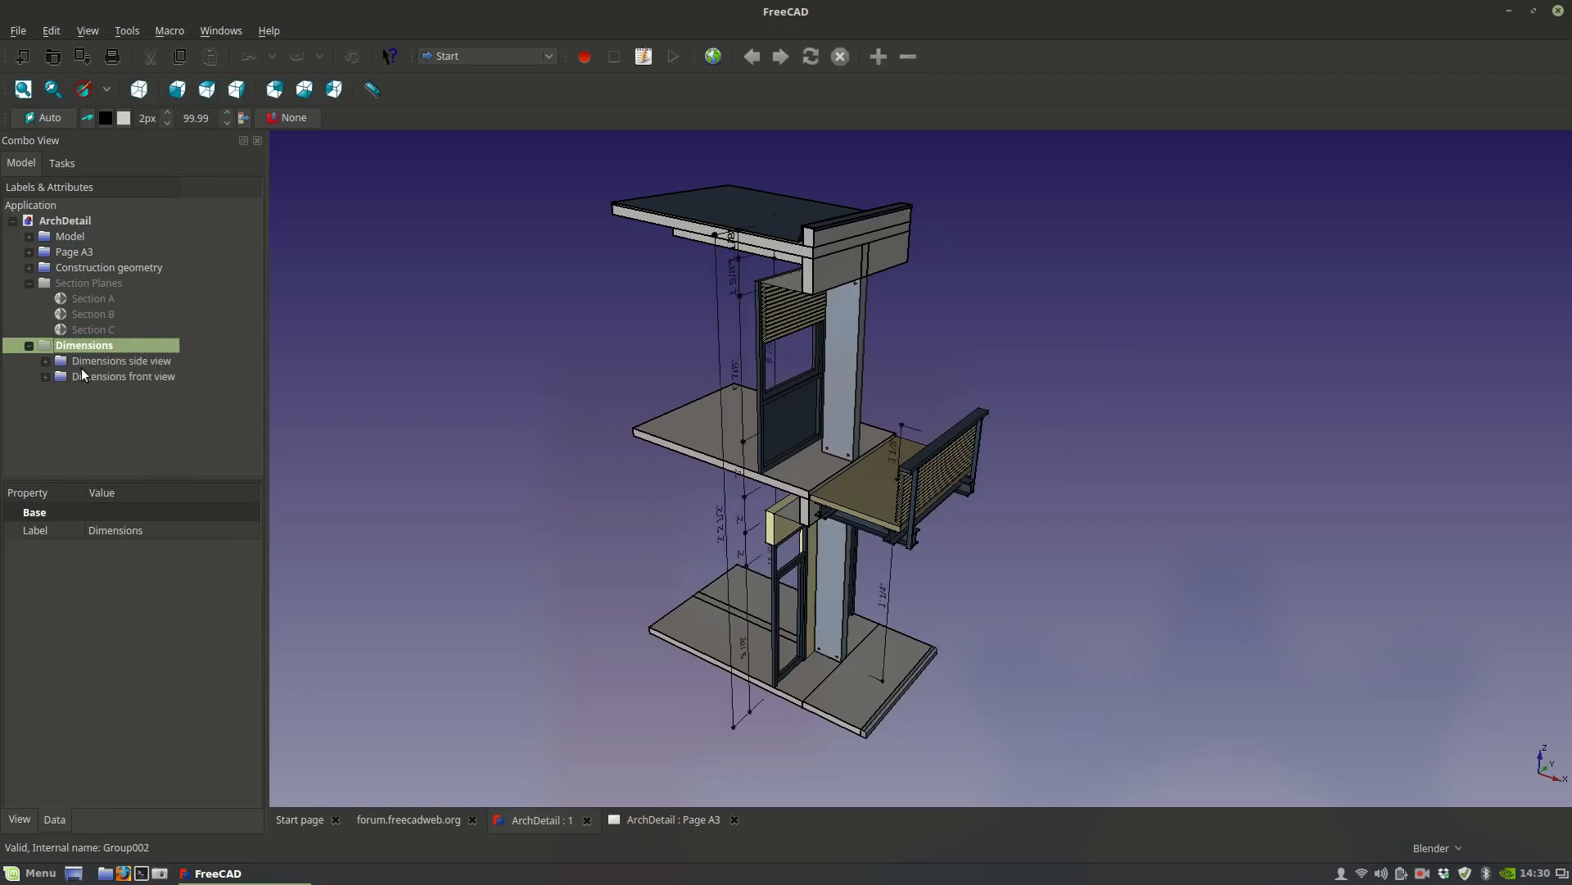
pyautogui.click(64, 236)
pyautogui.press('space')
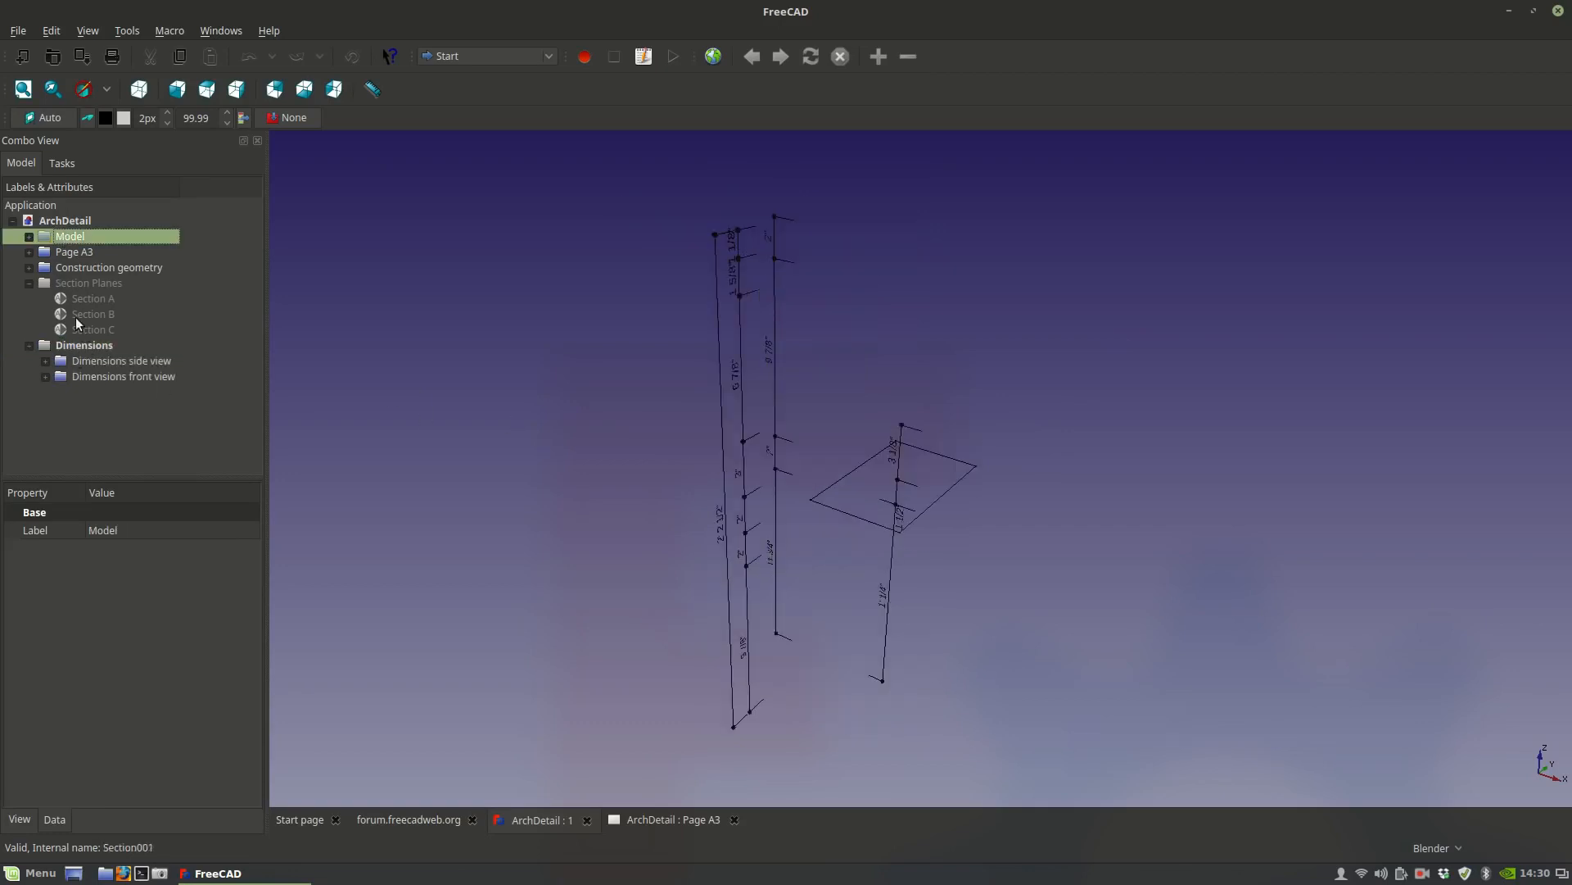
pyautogui.press('space')
# Show the Section Planes group around the architectural model in the 3D view.
pyautogui.click(70, 283)
pyautogui.press('space')
pyautogui.moveTo(647, 518); pyautogui.dragTo(571, 492, button='middle')
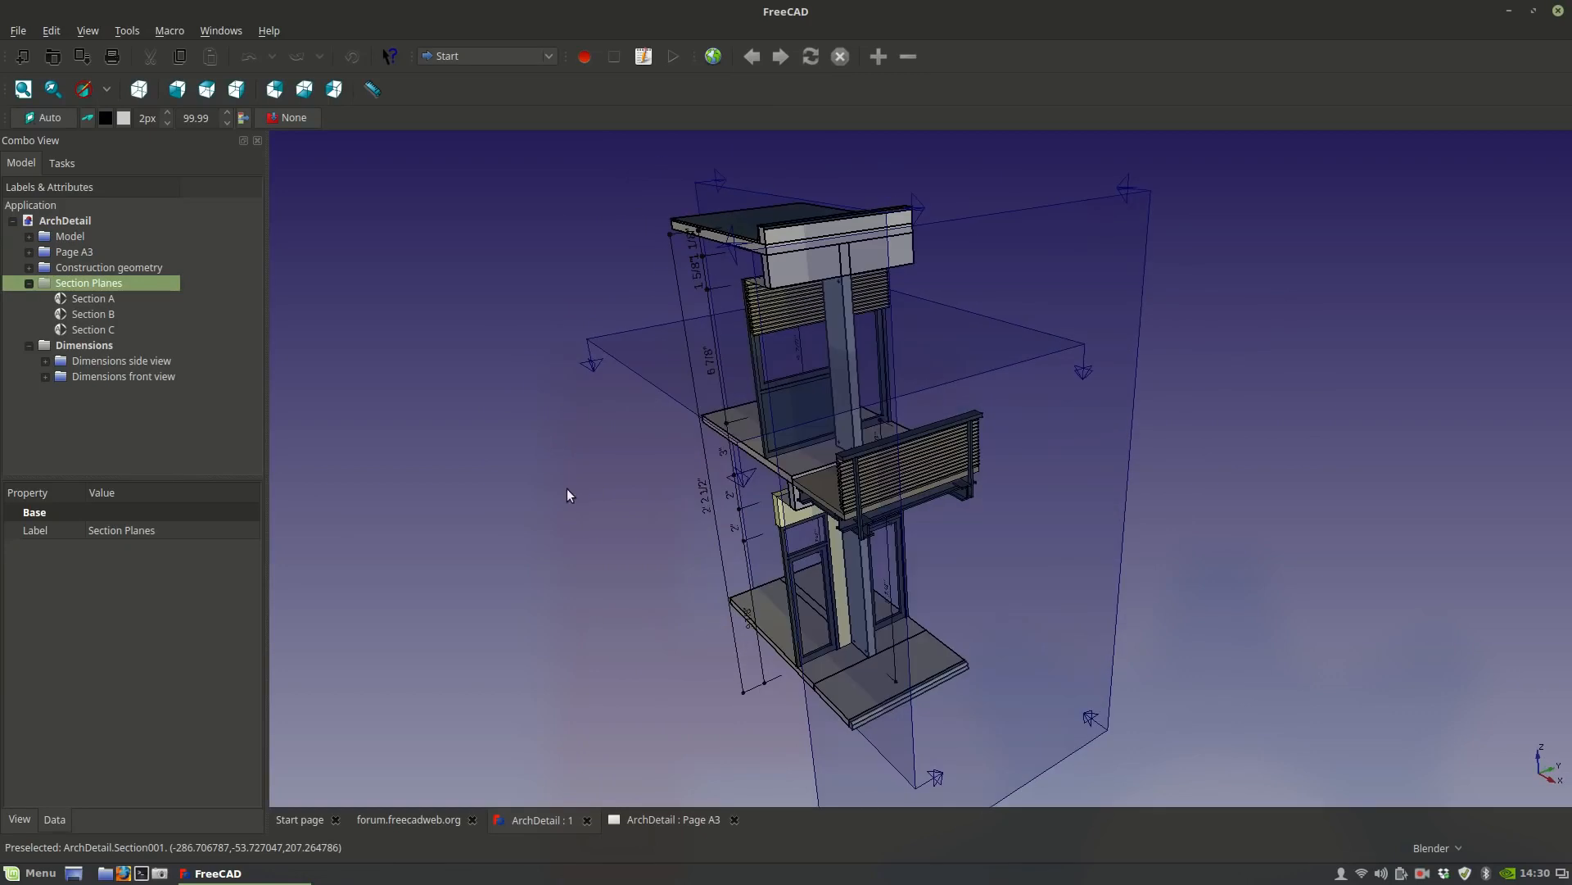
# Examine all three section views on the Page A3 sheet and collapse the Section Planes group.
pyautogui.click(643, 821)
pyautogui.scroll(2, 904, 553)
pyautogui.scroll(-5, 904, 552)
pyautogui.scroll(-5, 903, 553)
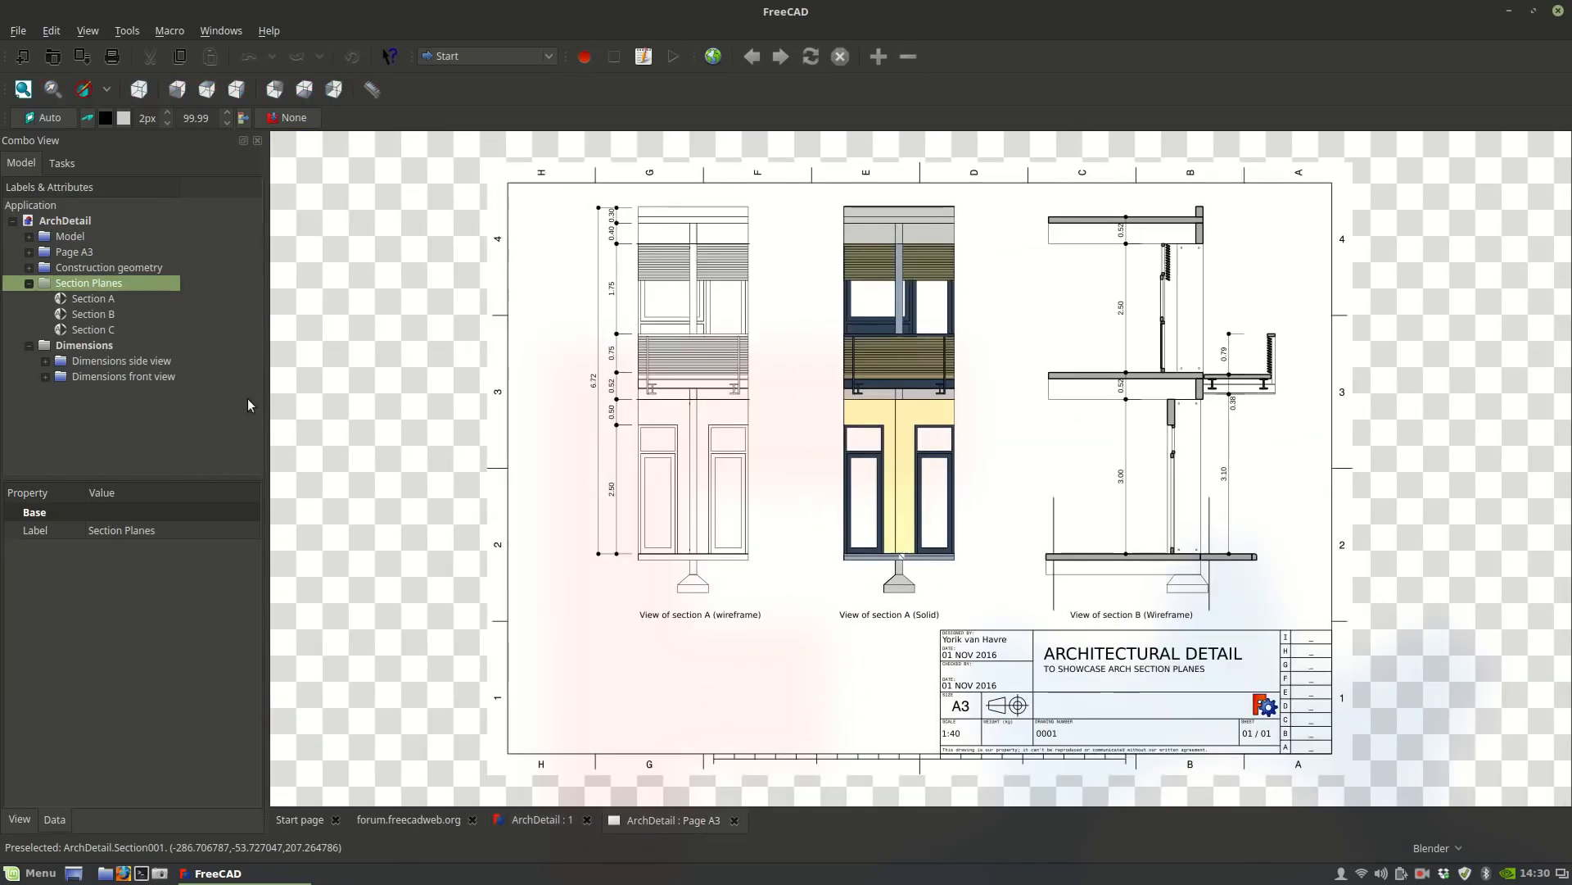
pyautogui.click(29, 283)
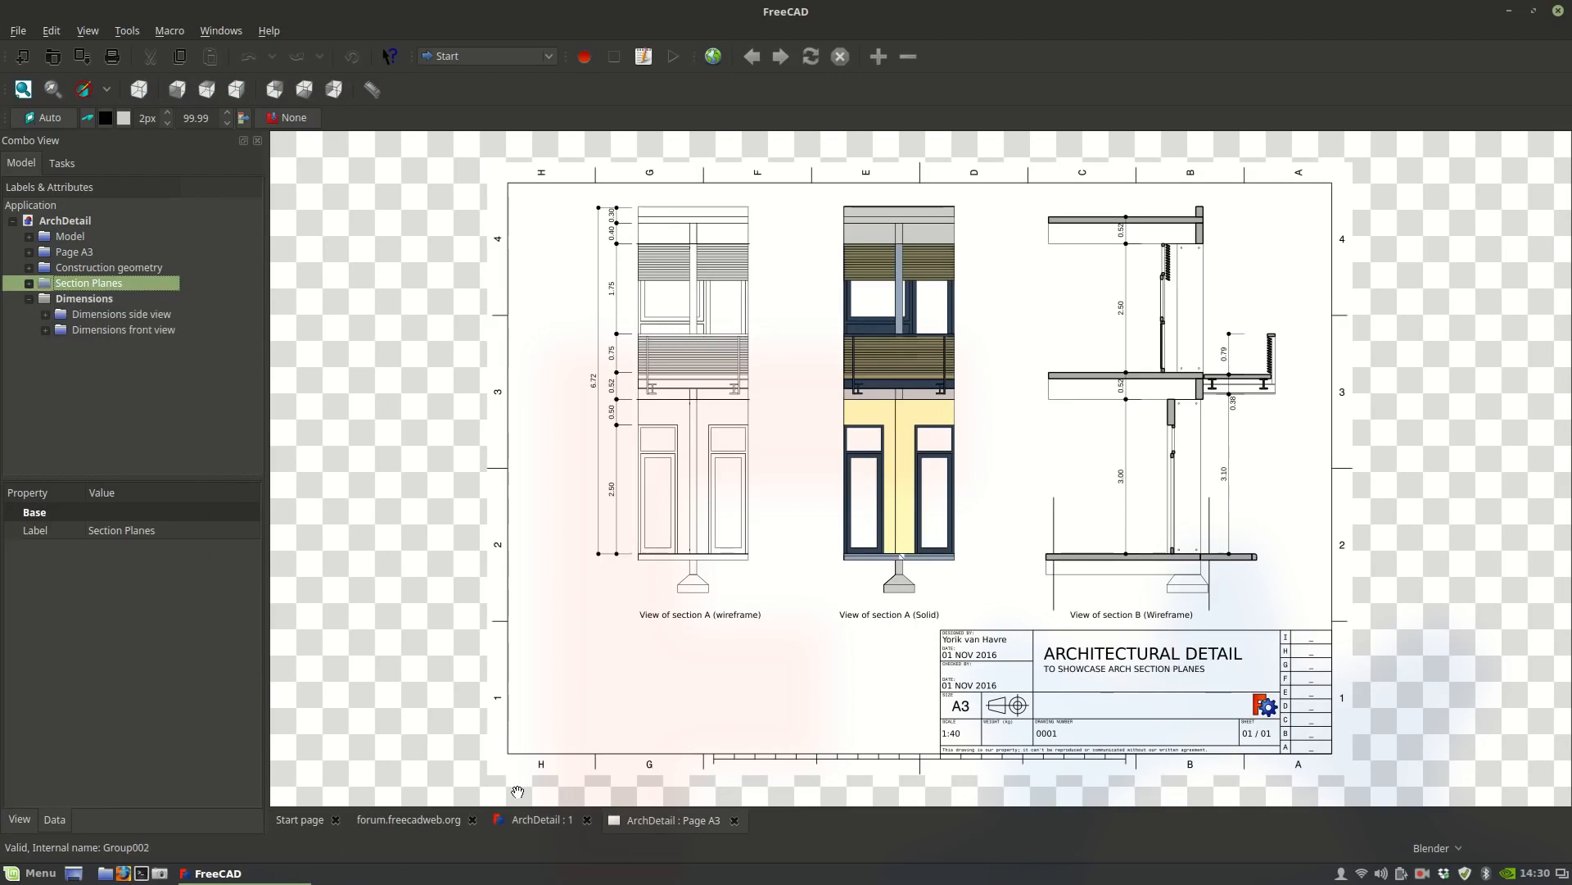
# Return to the ArchDetail 3D view and inspect how the section planes cut the building from several sides.
pyautogui.click(528, 822)
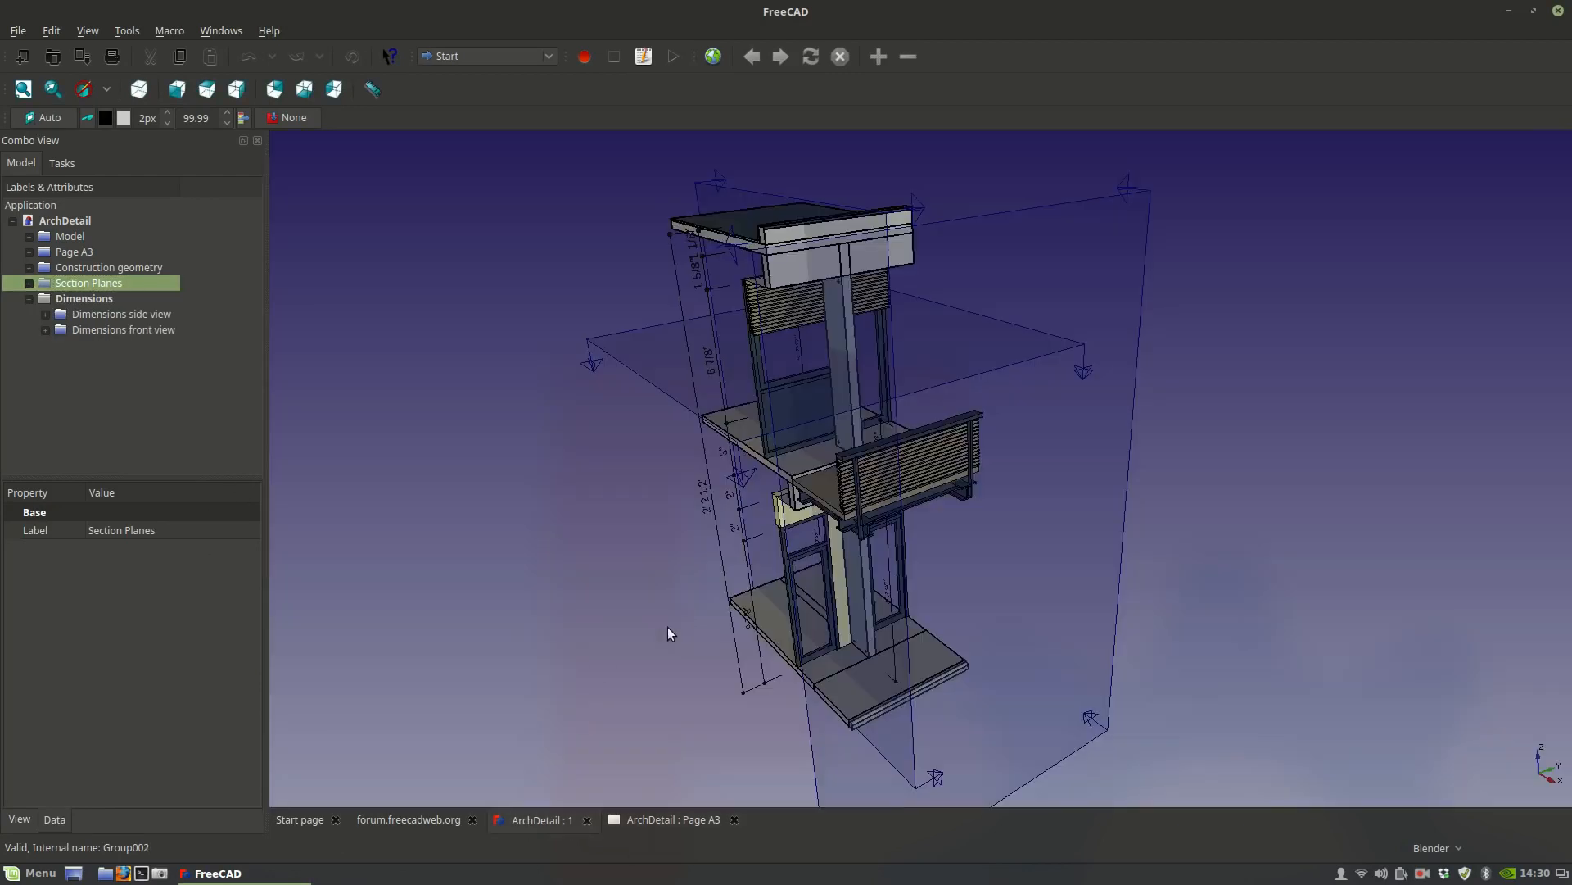
pyautogui.keyDown('shift'); pyautogui.moveTo(892, 523); pyautogui.dragTo(833, 499, button='middle'); pyautogui.keyUp('shift')
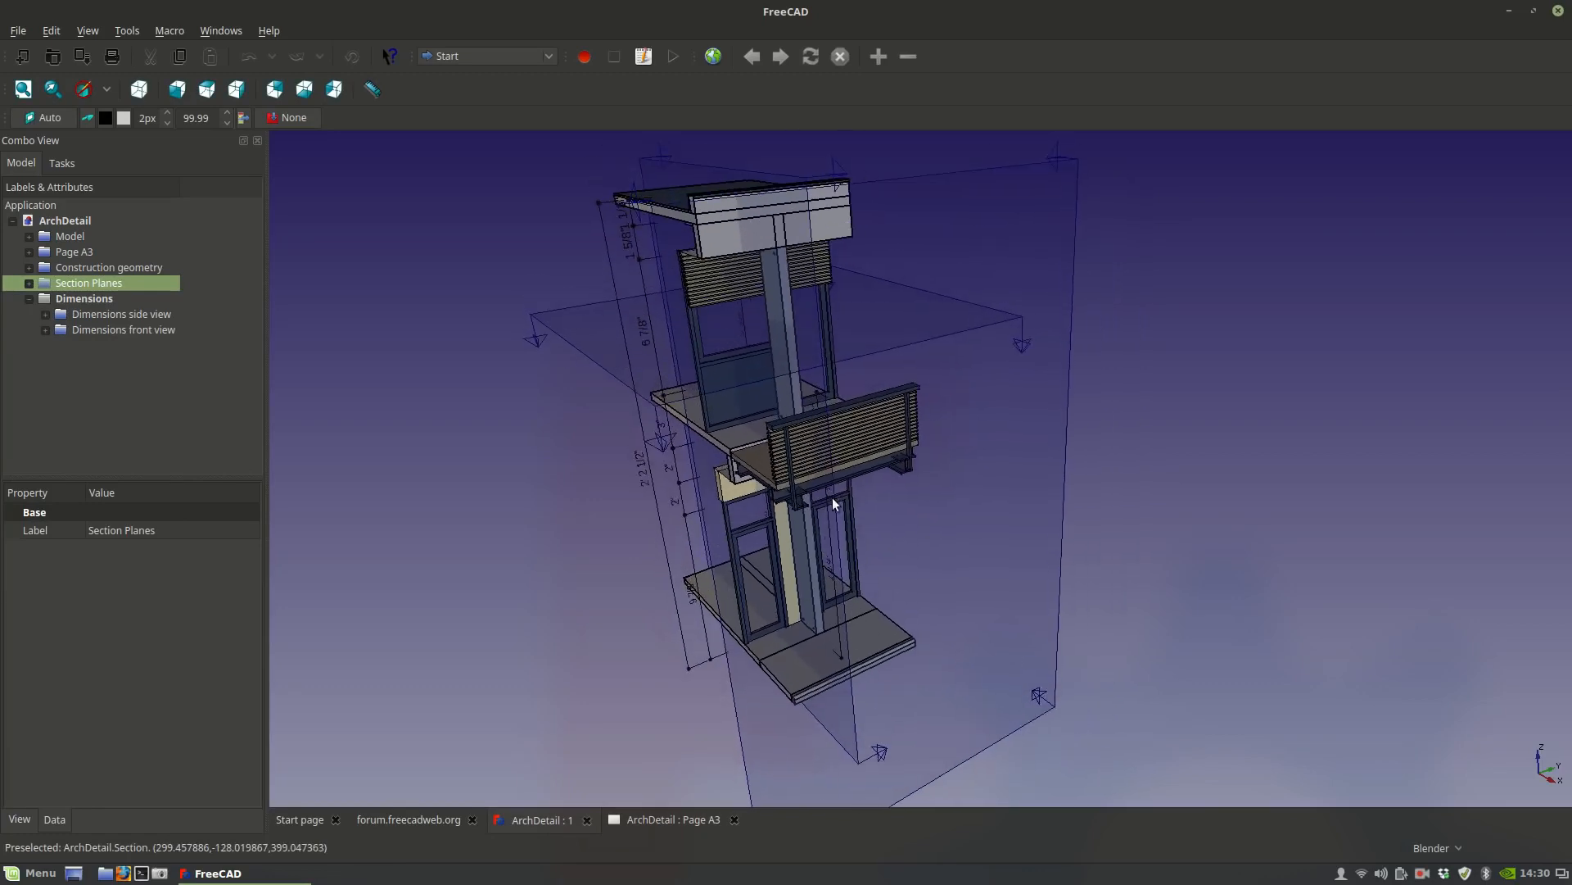
pyautogui.moveTo(846, 593); pyautogui.dragTo(1007, 619, button='middle')
pyautogui.moveTo(513, 489); pyautogui.dragTo(515, 463, button='middle')
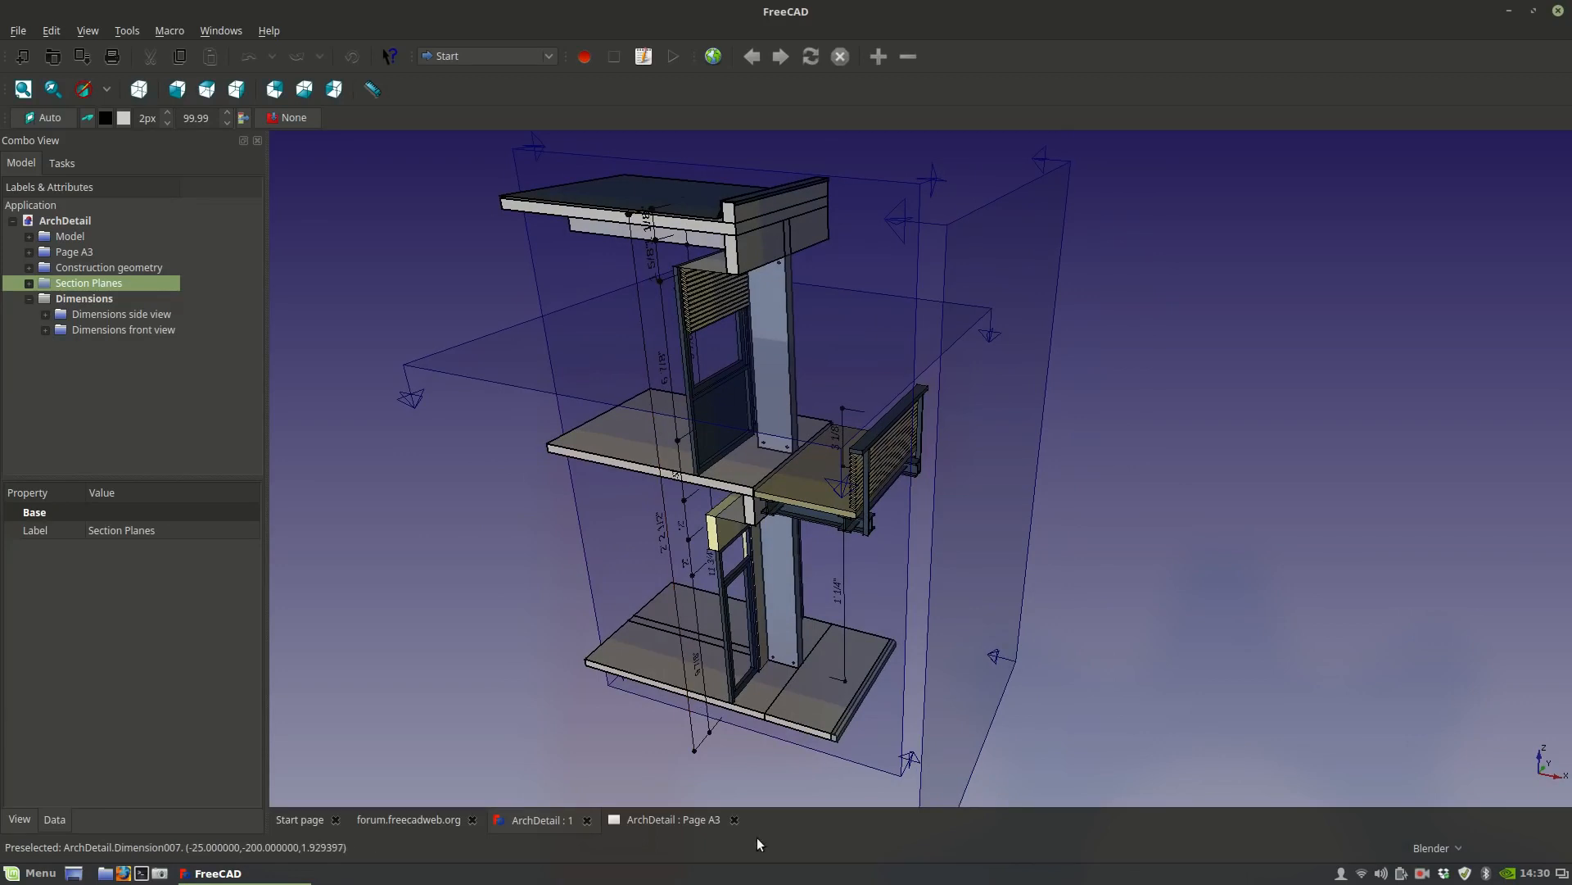
pyautogui.moveTo(656, 484); pyautogui.dragTo(1038, 567, button='middle')
pyautogui.moveTo(1117, 524); pyautogui.dragTo(780, 563, button='middle')
pyautogui.scroll(-3, 780, 563)
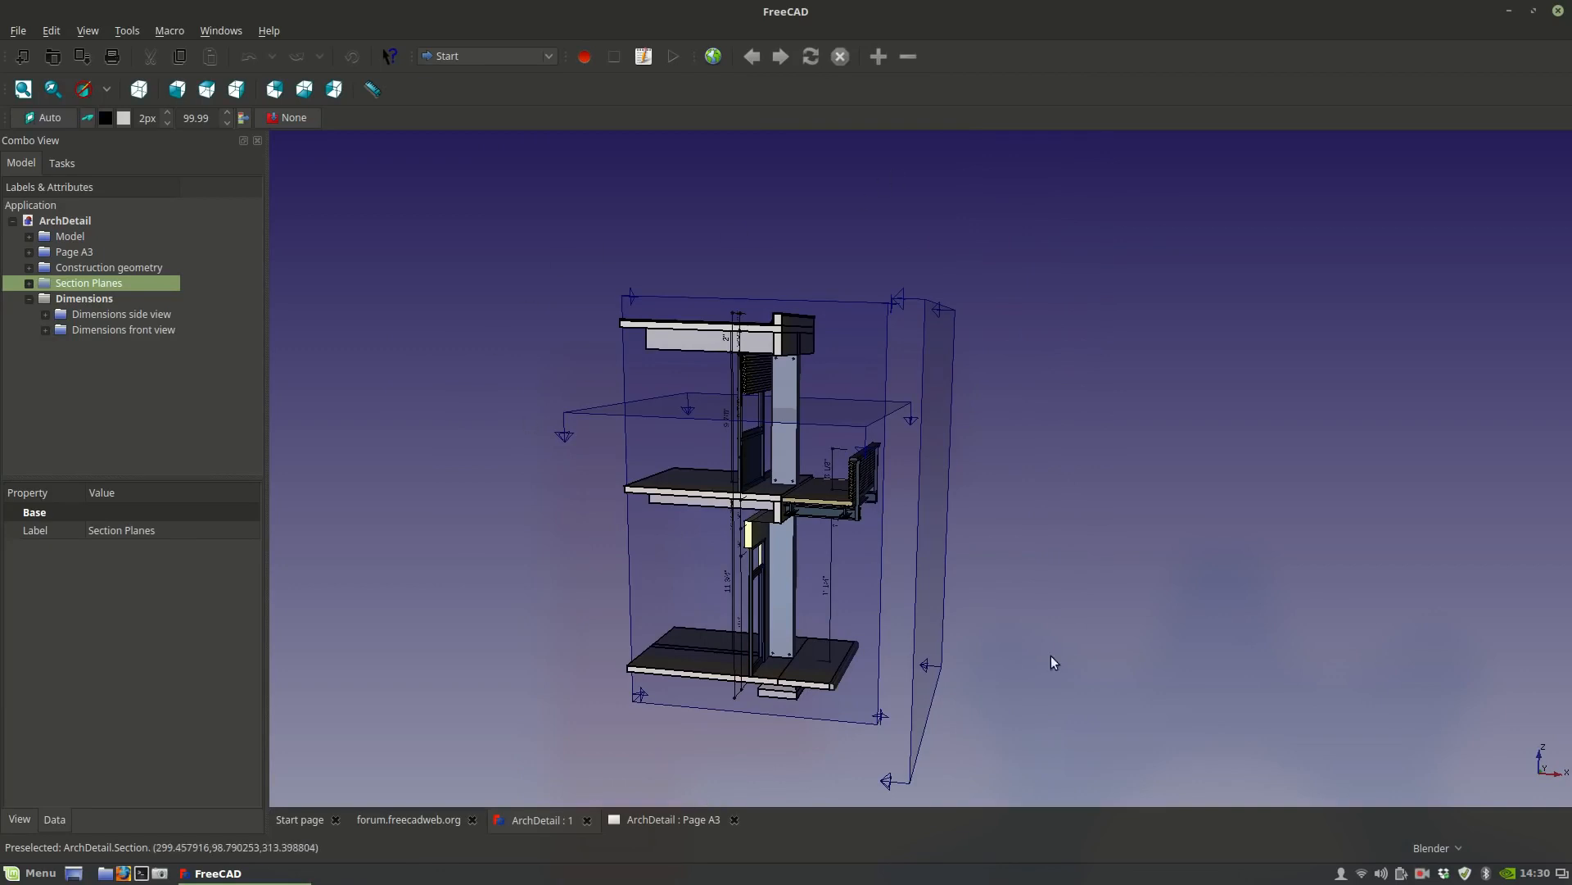
pyautogui.moveTo(1057, 635); pyautogui.dragTo(991, 726, button='middle')
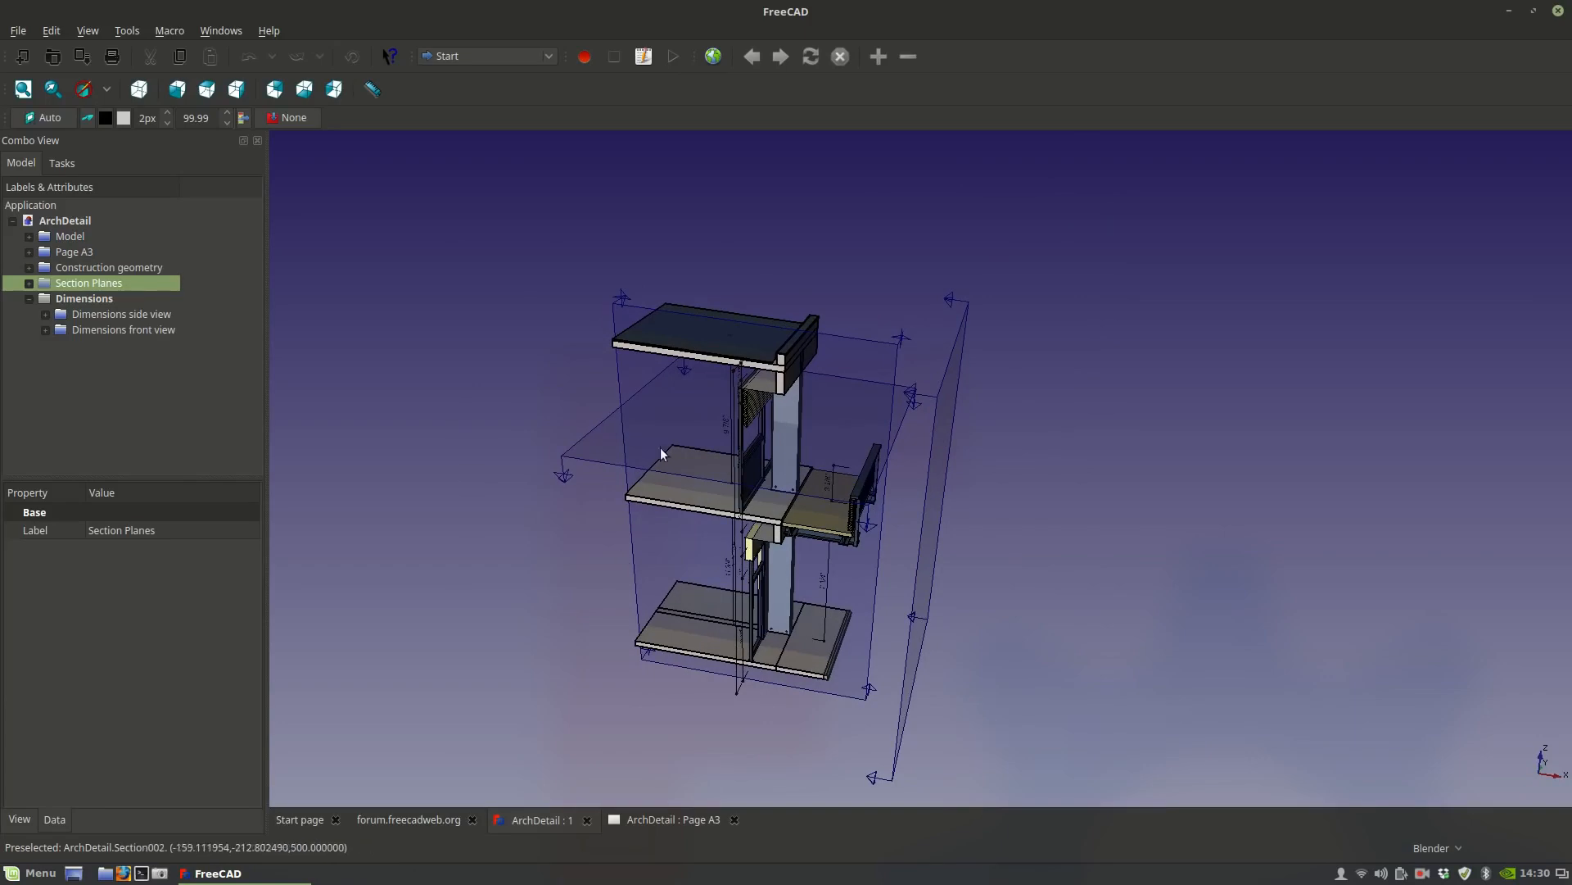
pyautogui.scroll(-2, 676, 404)
pyautogui.scroll(2, 569, 490)
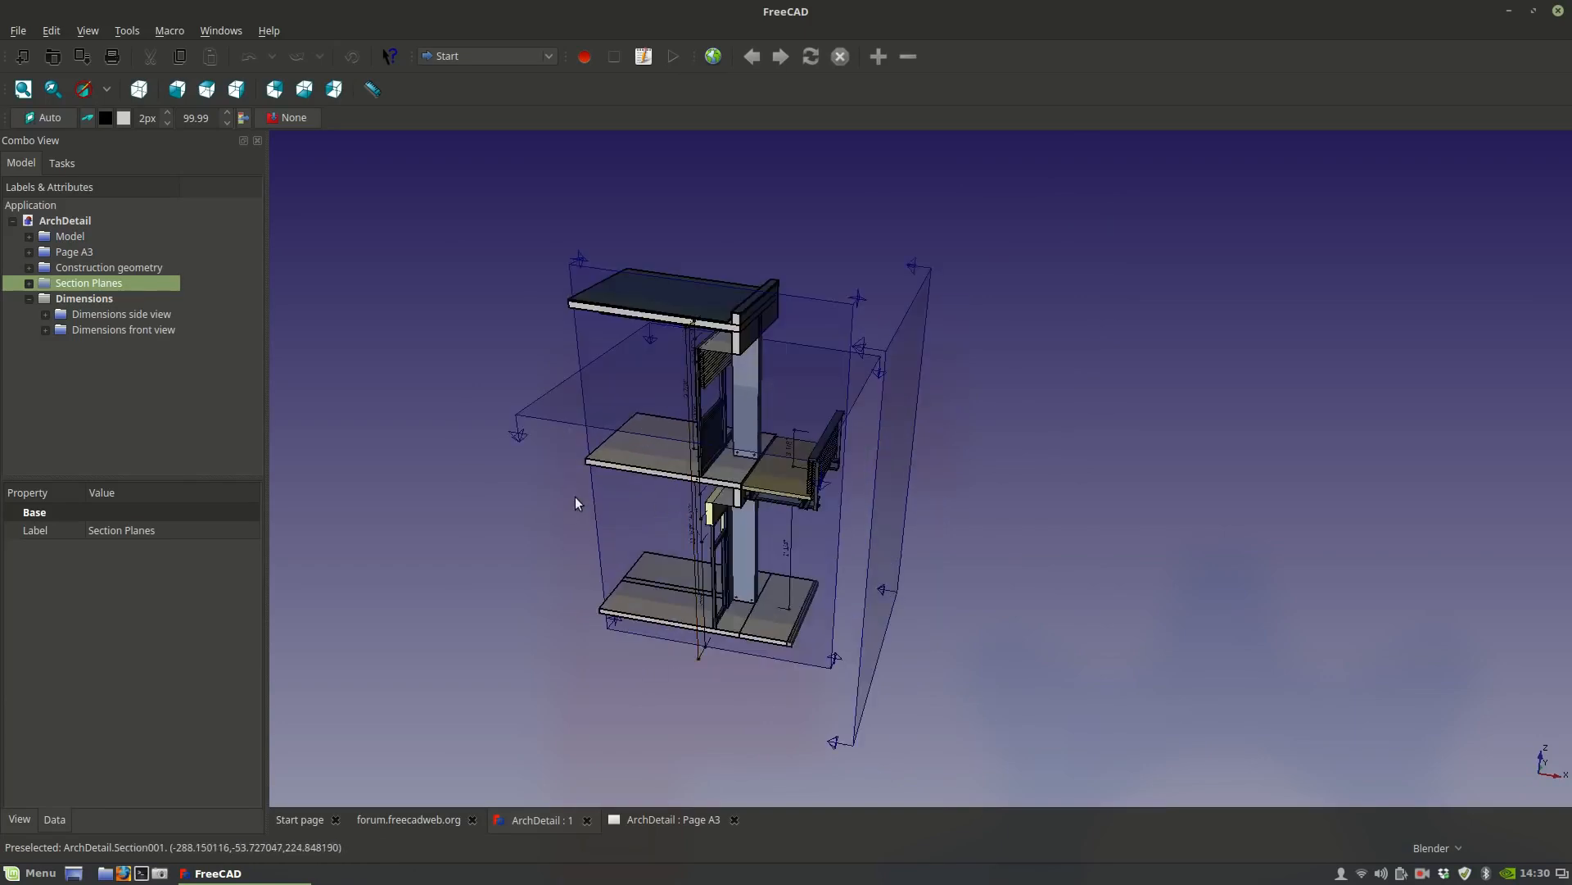
# Close the Page A3 sheet and the ArchDetail document without saving the changes.
pyautogui.click(734, 819)
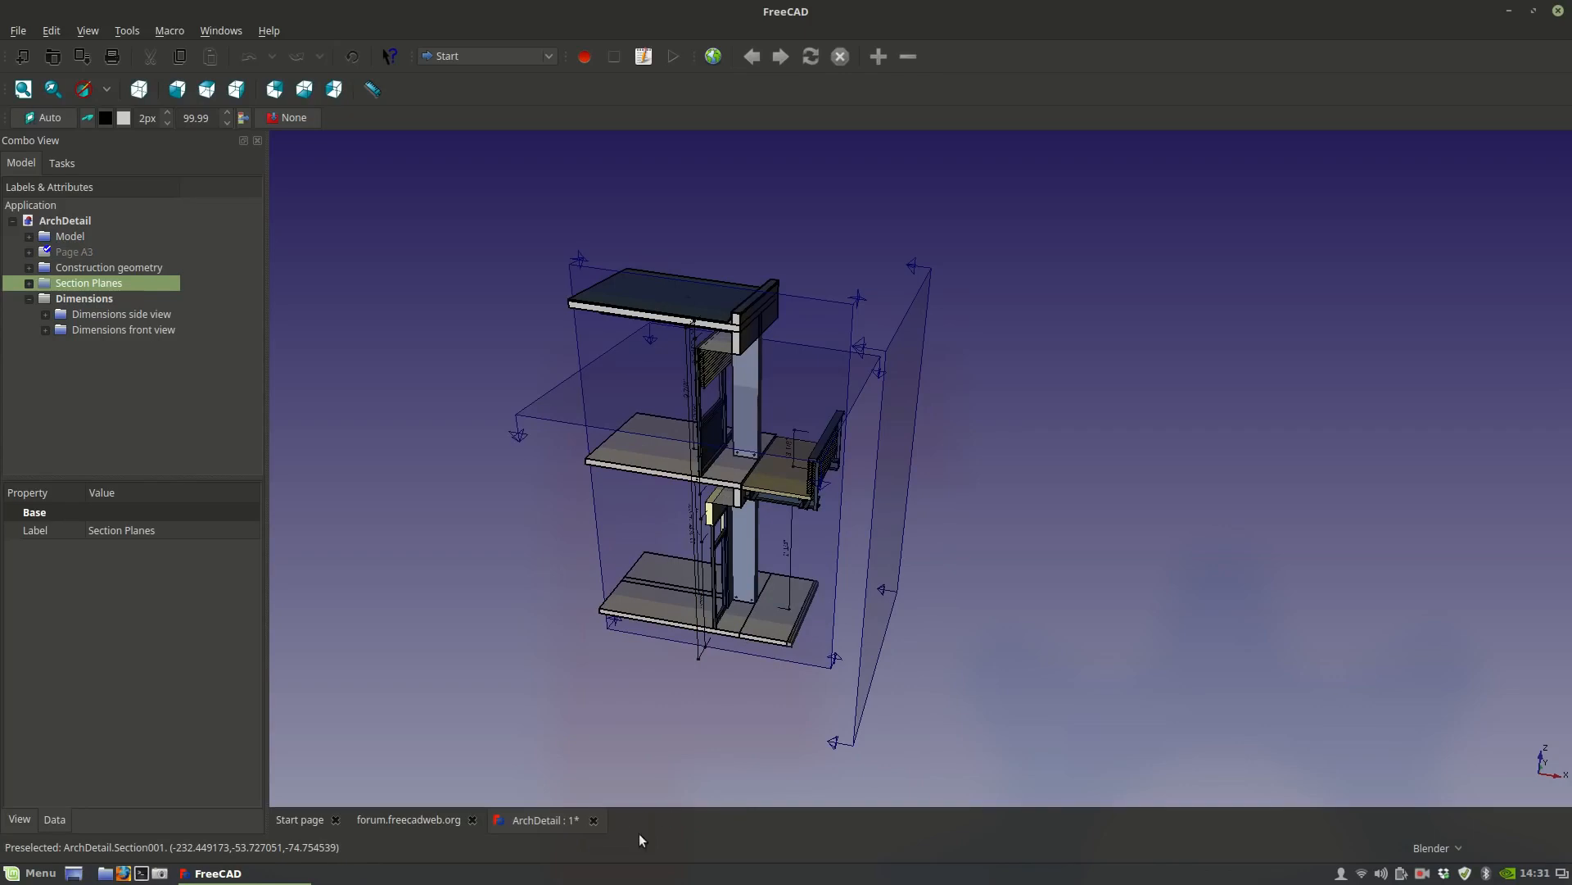
pyautogui.click(594, 822)
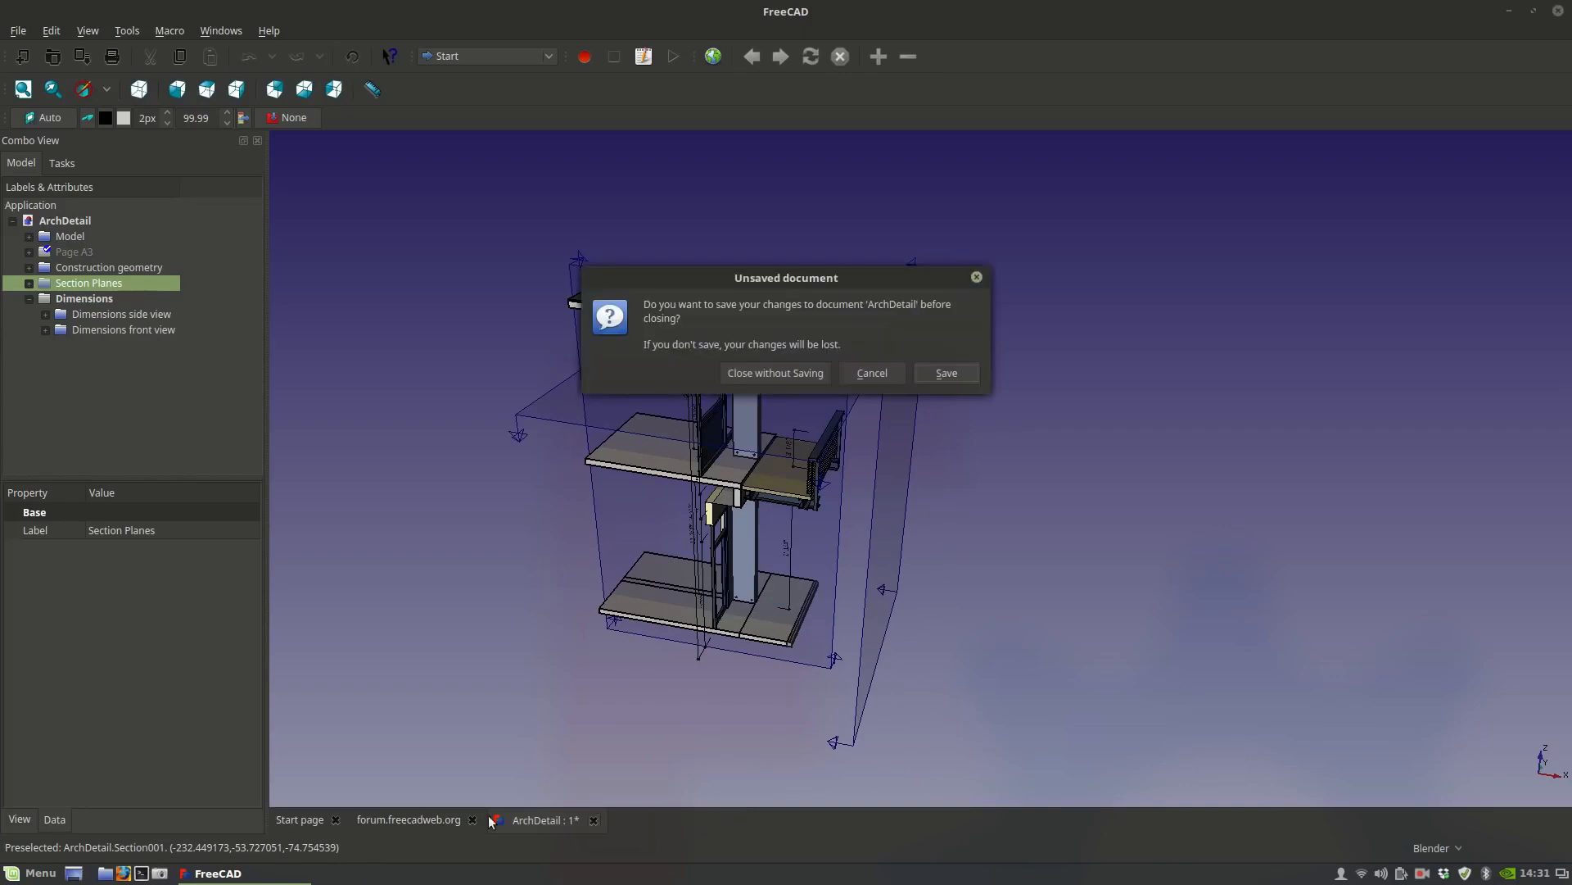
pyautogui.click(799, 375)
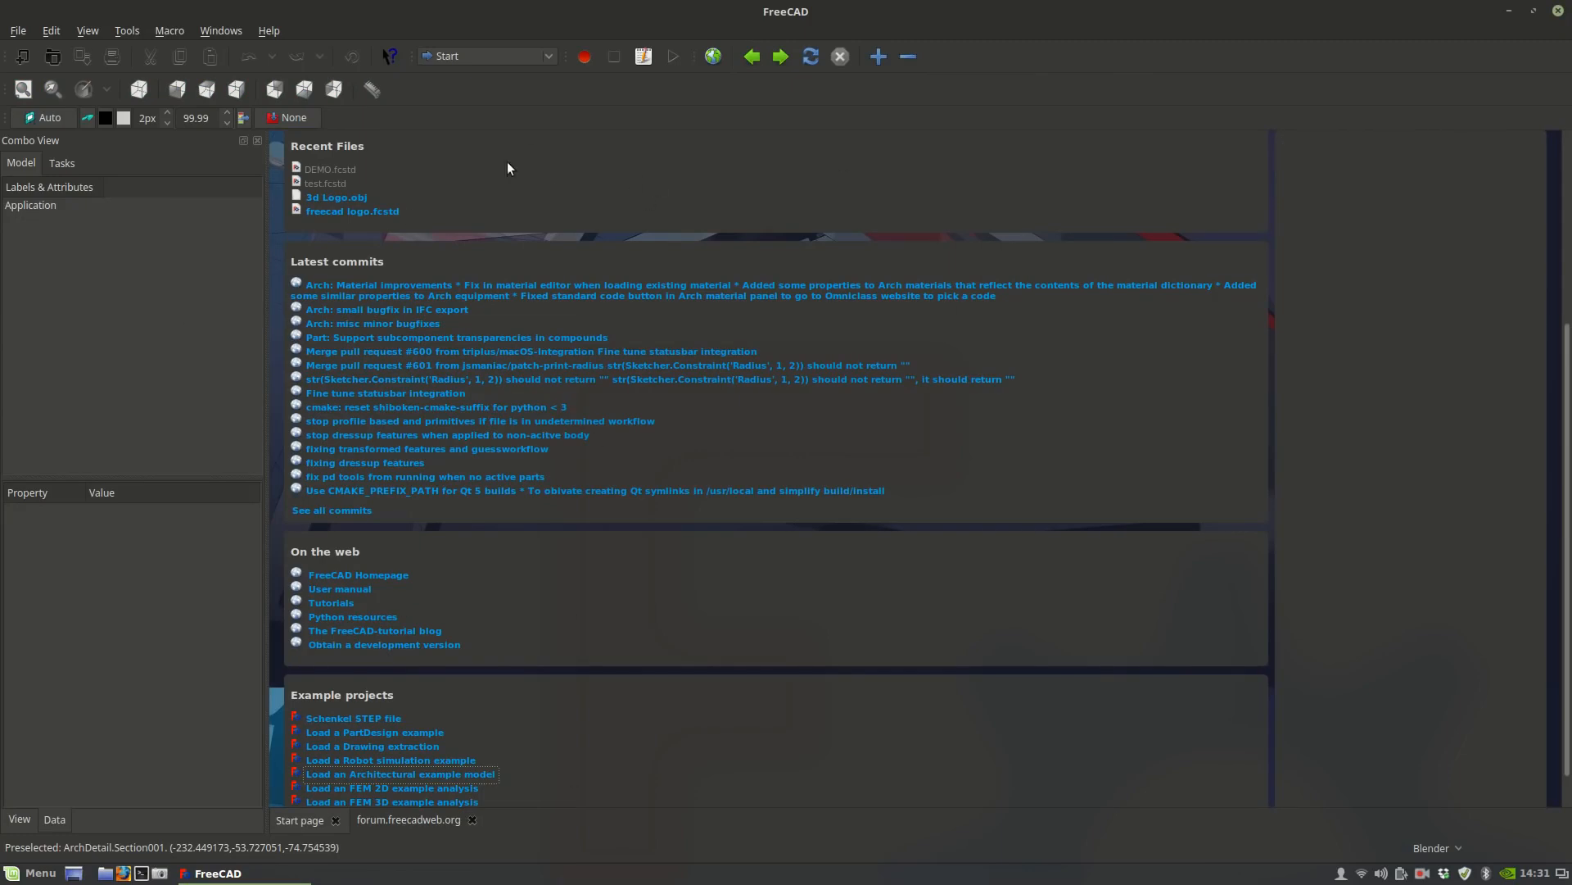
# Create a new empty document and activate the Arch workbench.
pyautogui.click(23, 59)
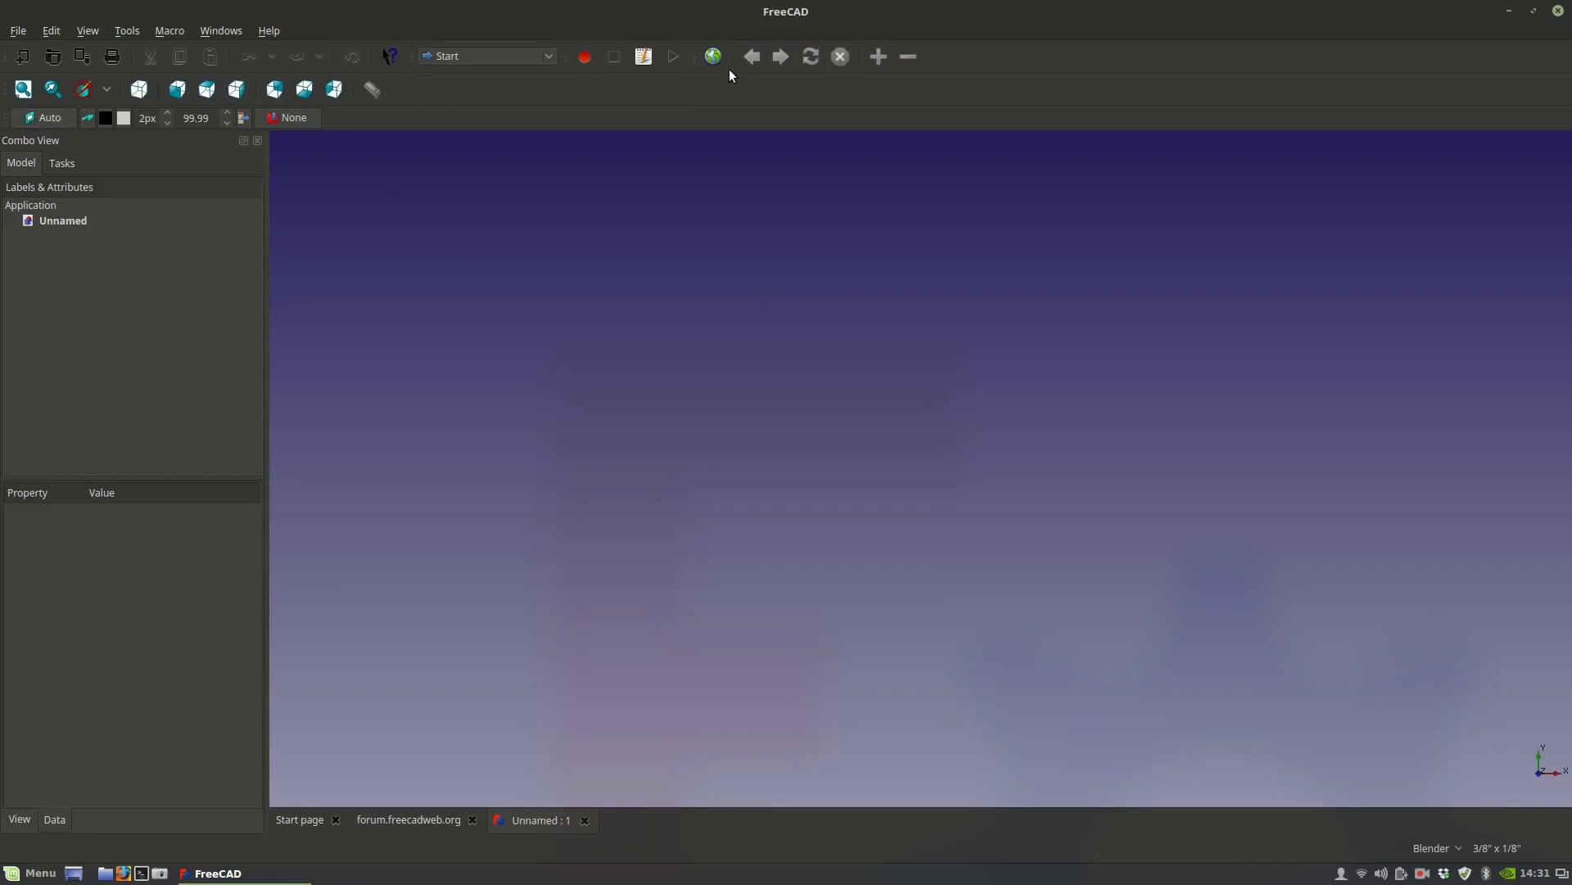
pyautogui.click(464, 56)
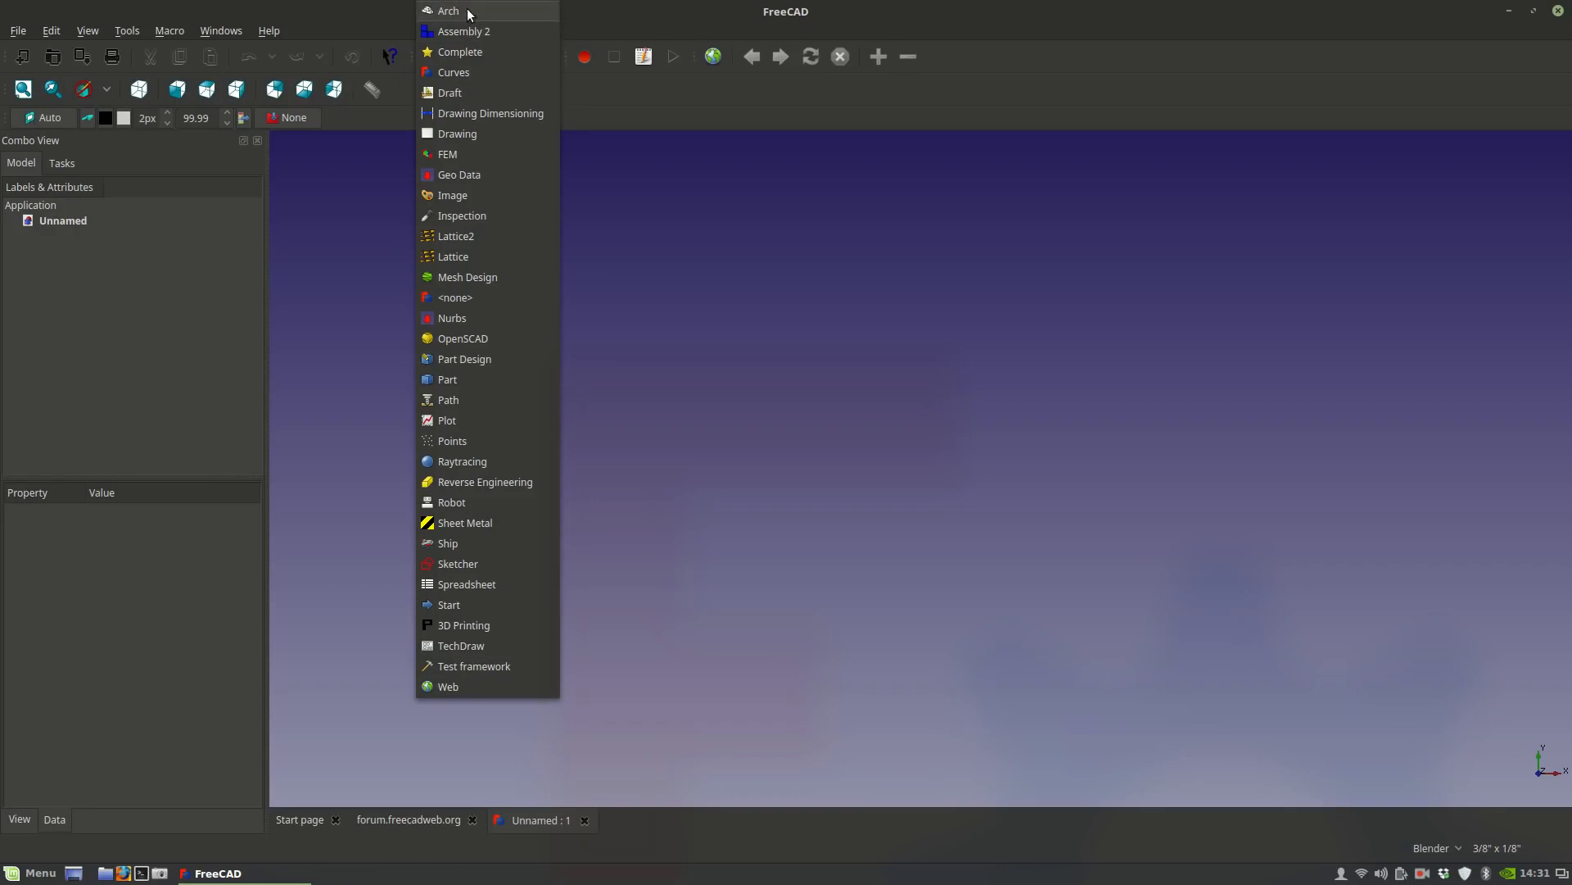
pyautogui.click(469, 11)
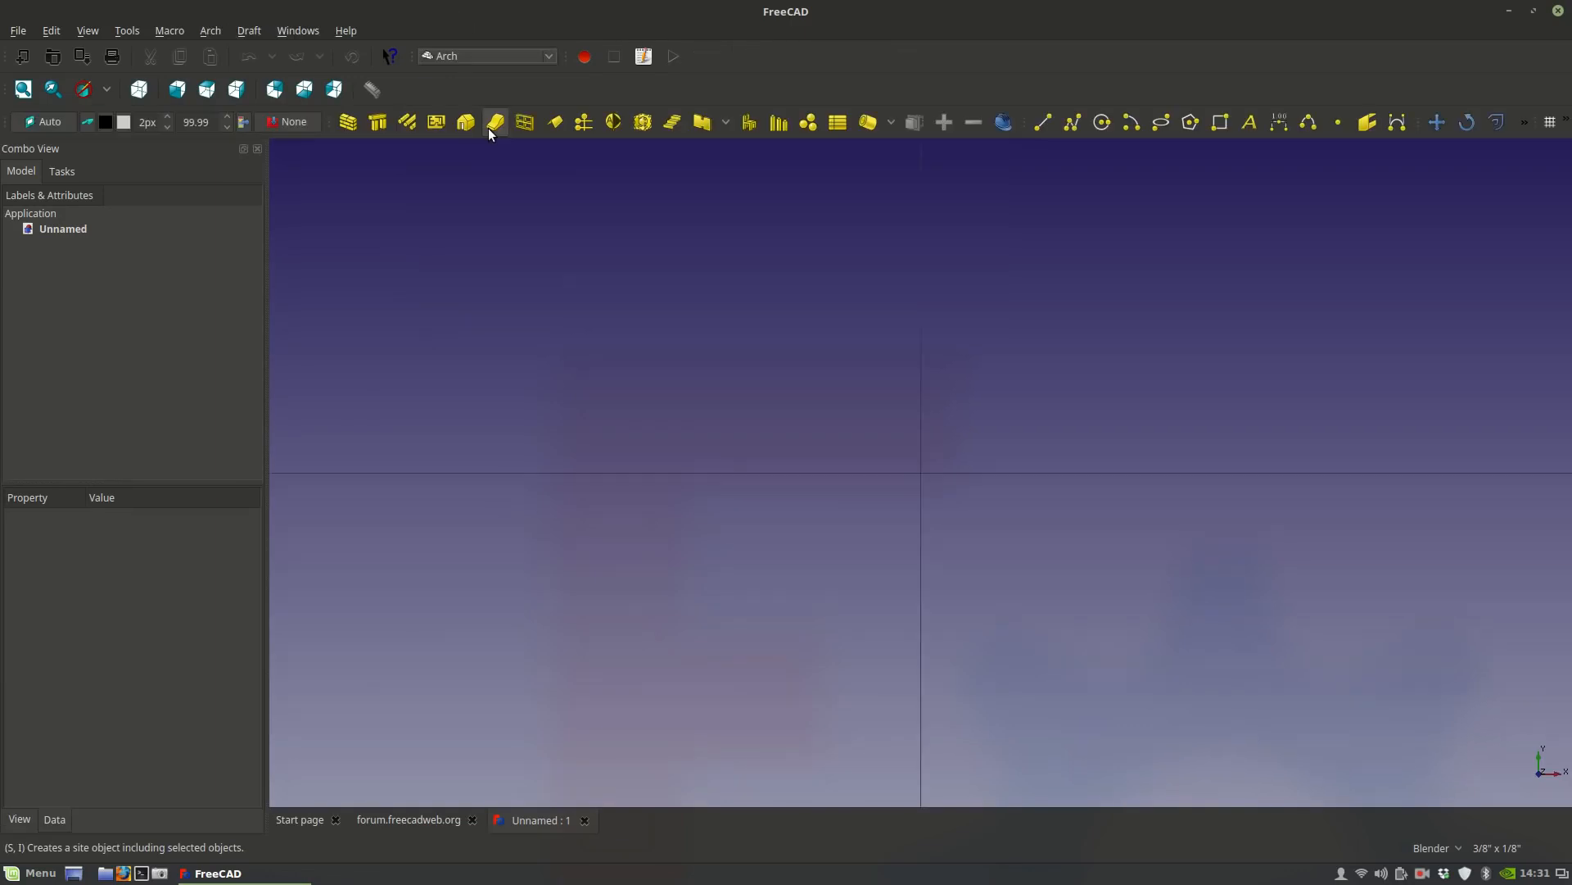
# Look through the tool sets of the Draft, Sketcher and Part workbenches in turn.
pyautogui.click(488, 54)
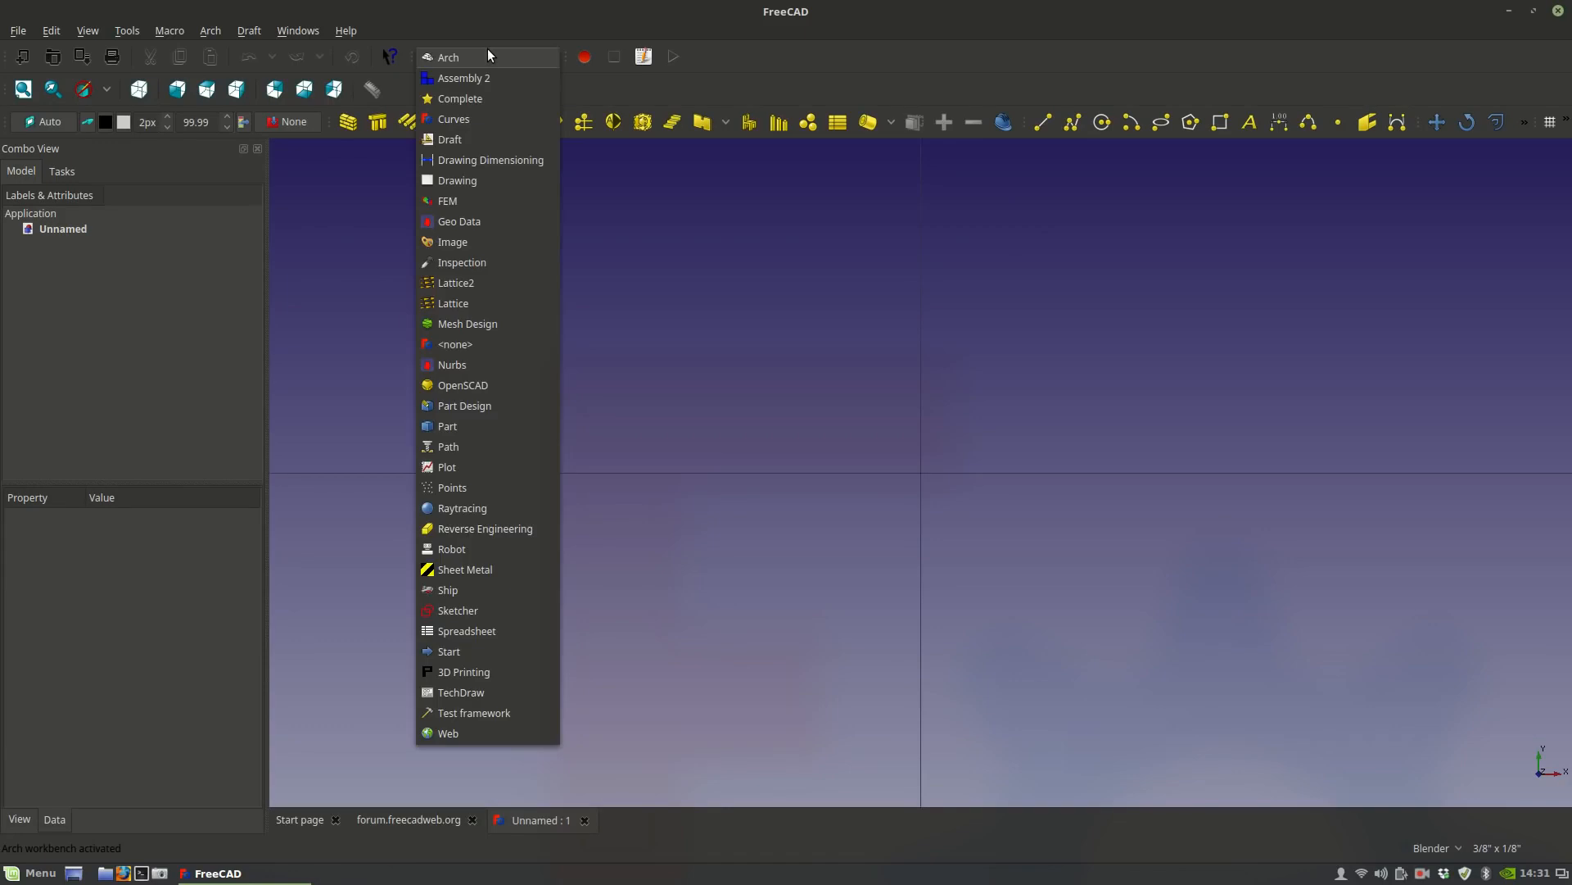
pyautogui.click(472, 141)
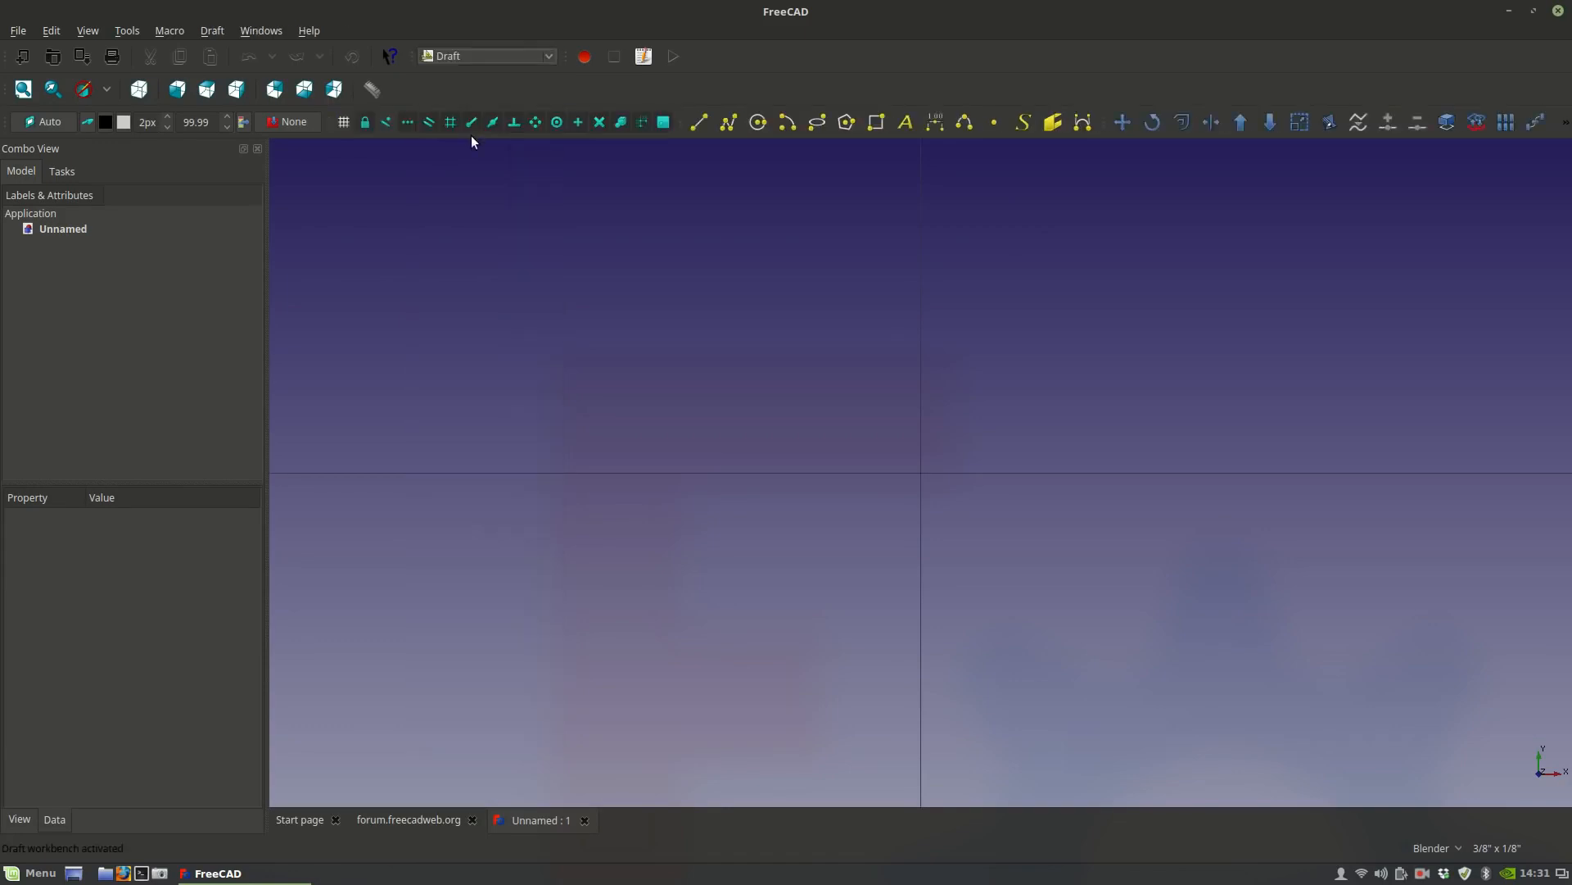
pyautogui.click(480, 54)
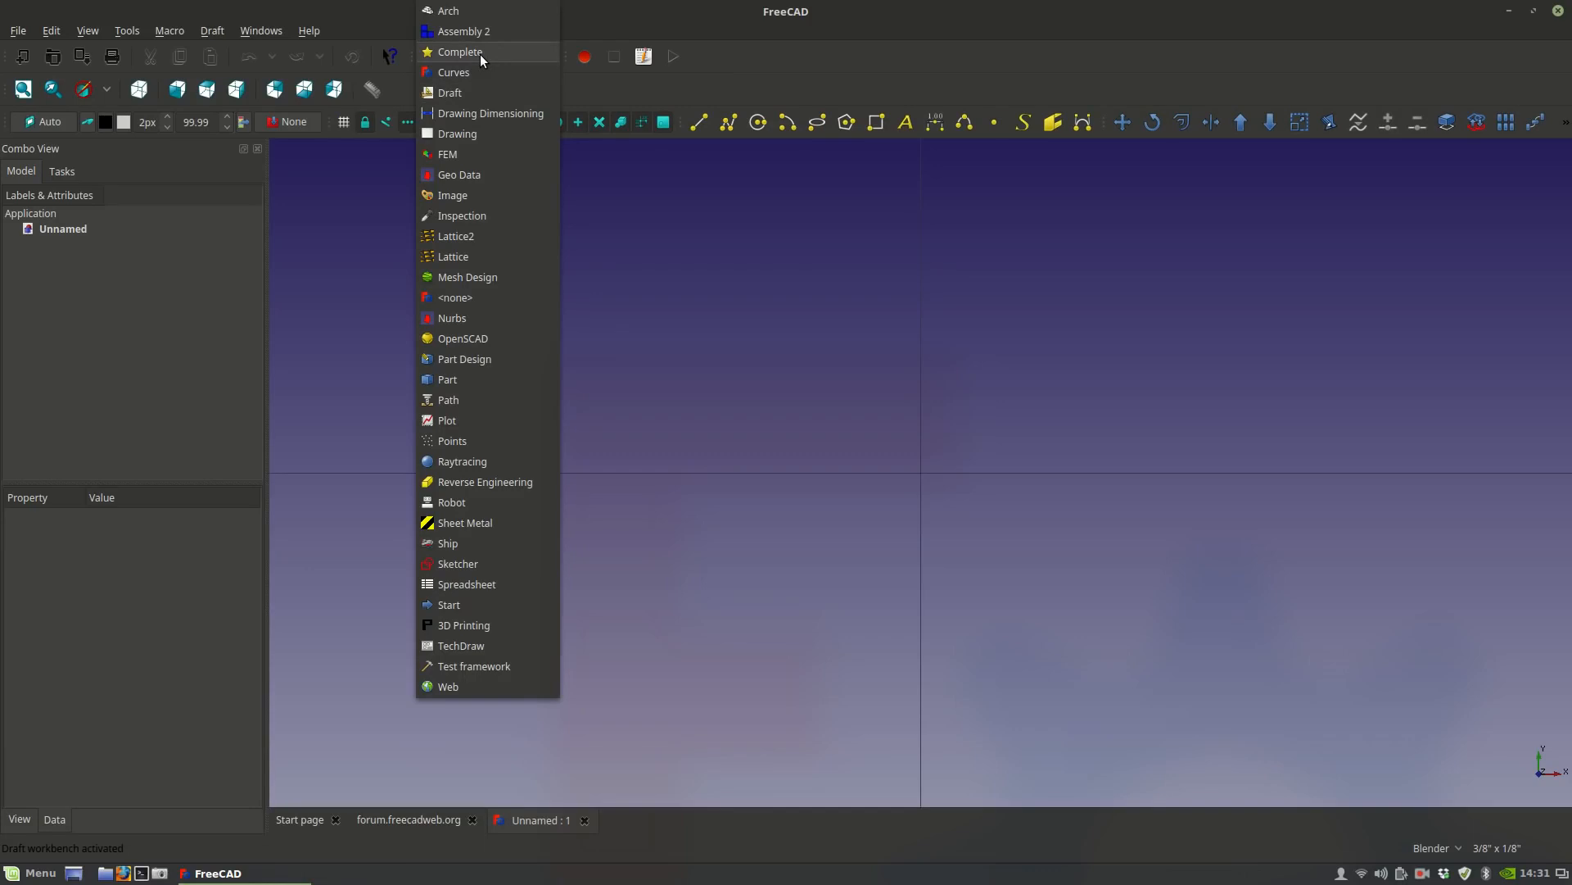
pyautogui.click(474, 563)
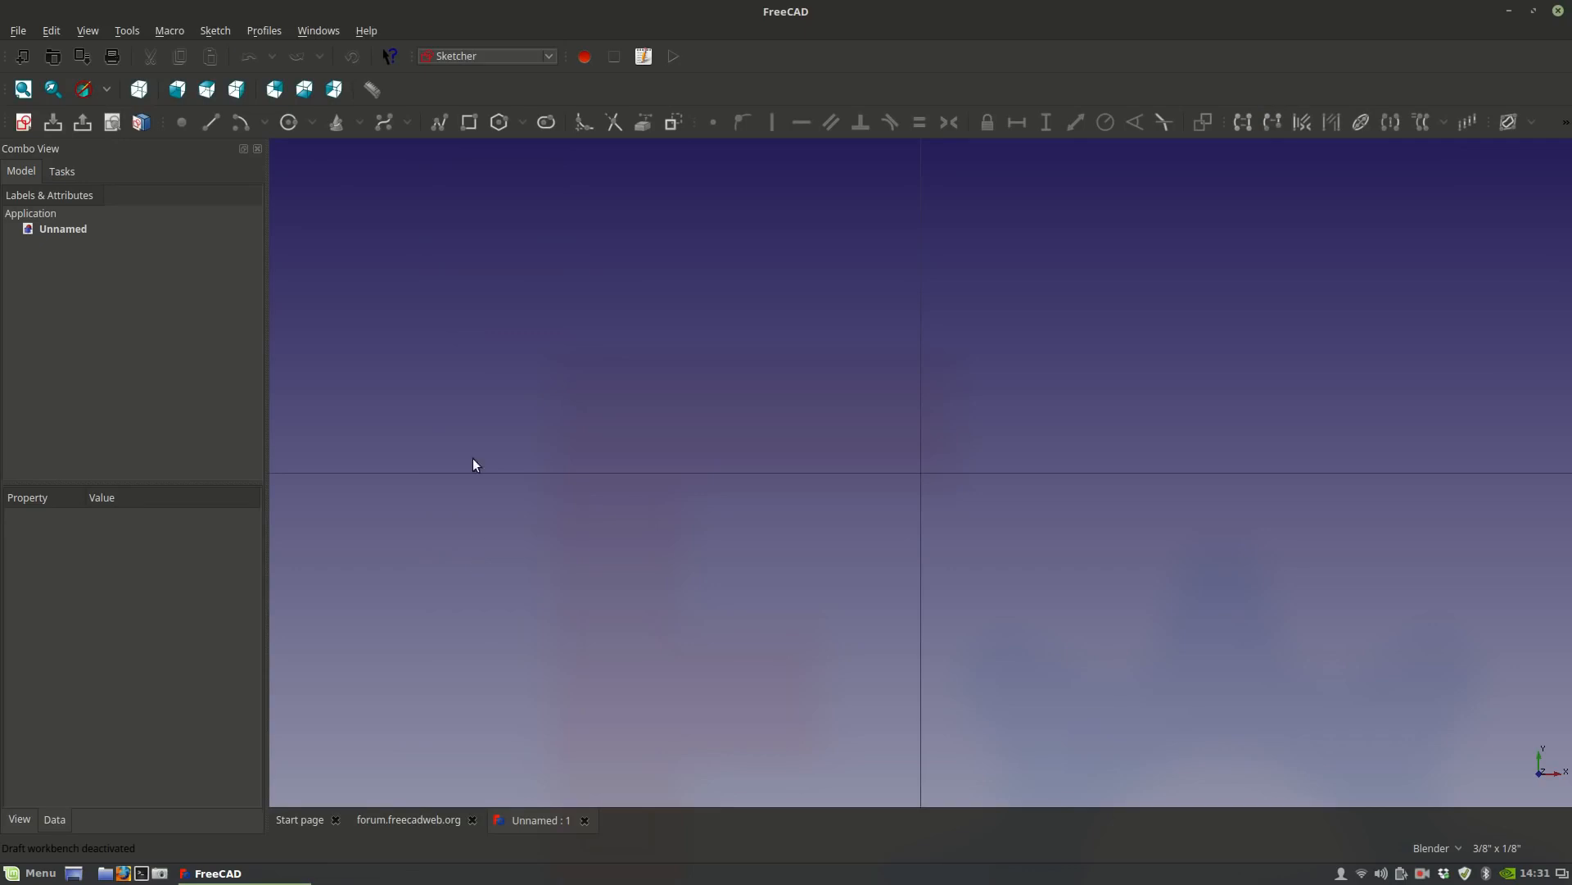
pyautogui.click(477, 58)
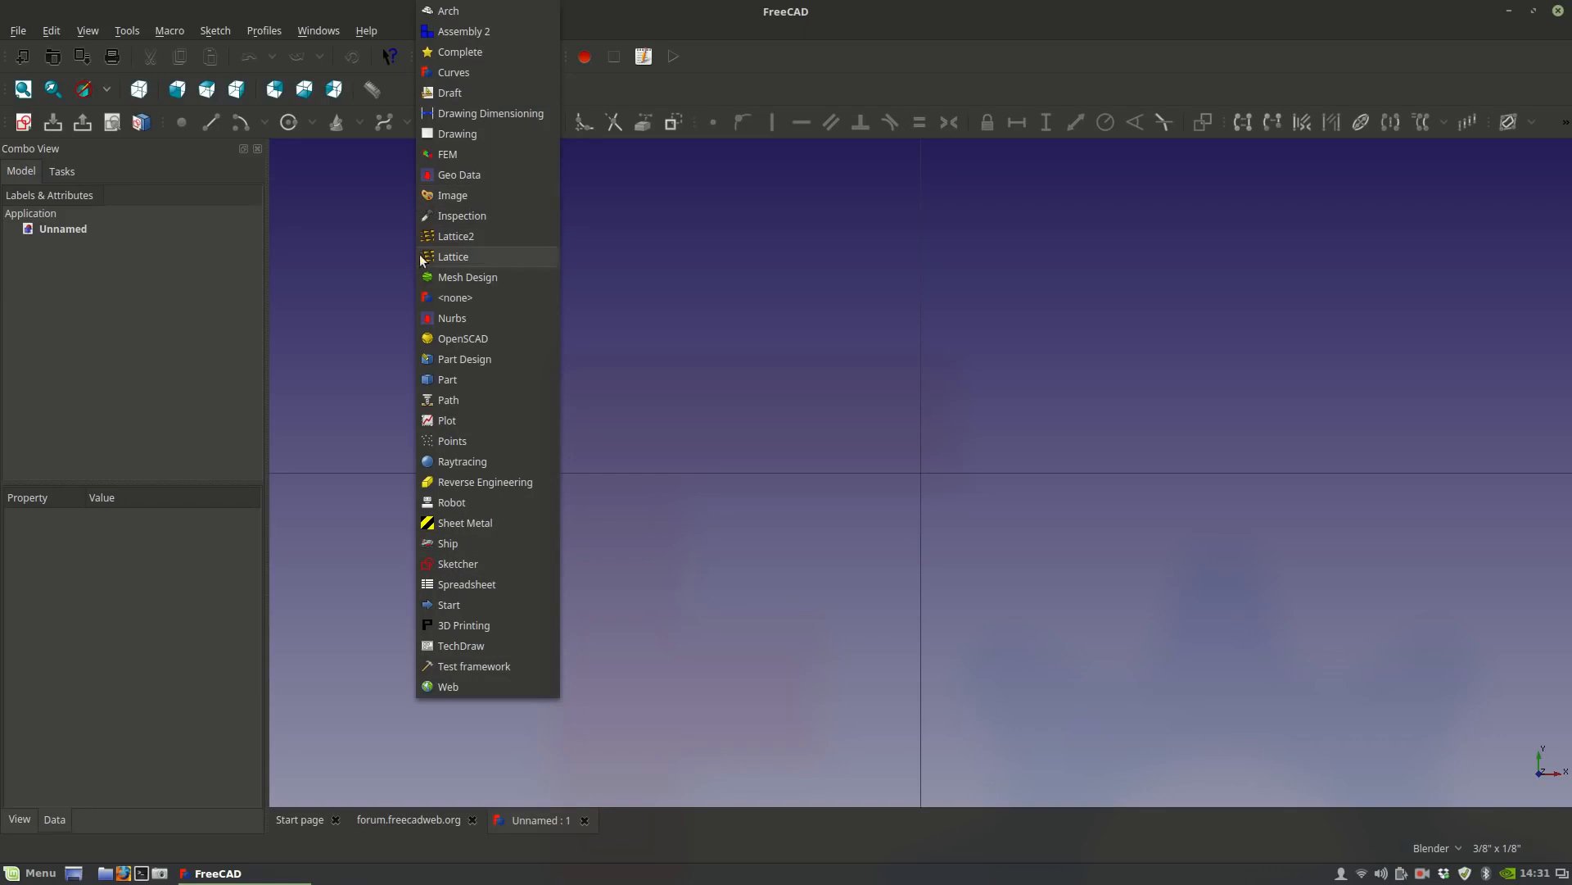
pyautogui.click(449, 378)
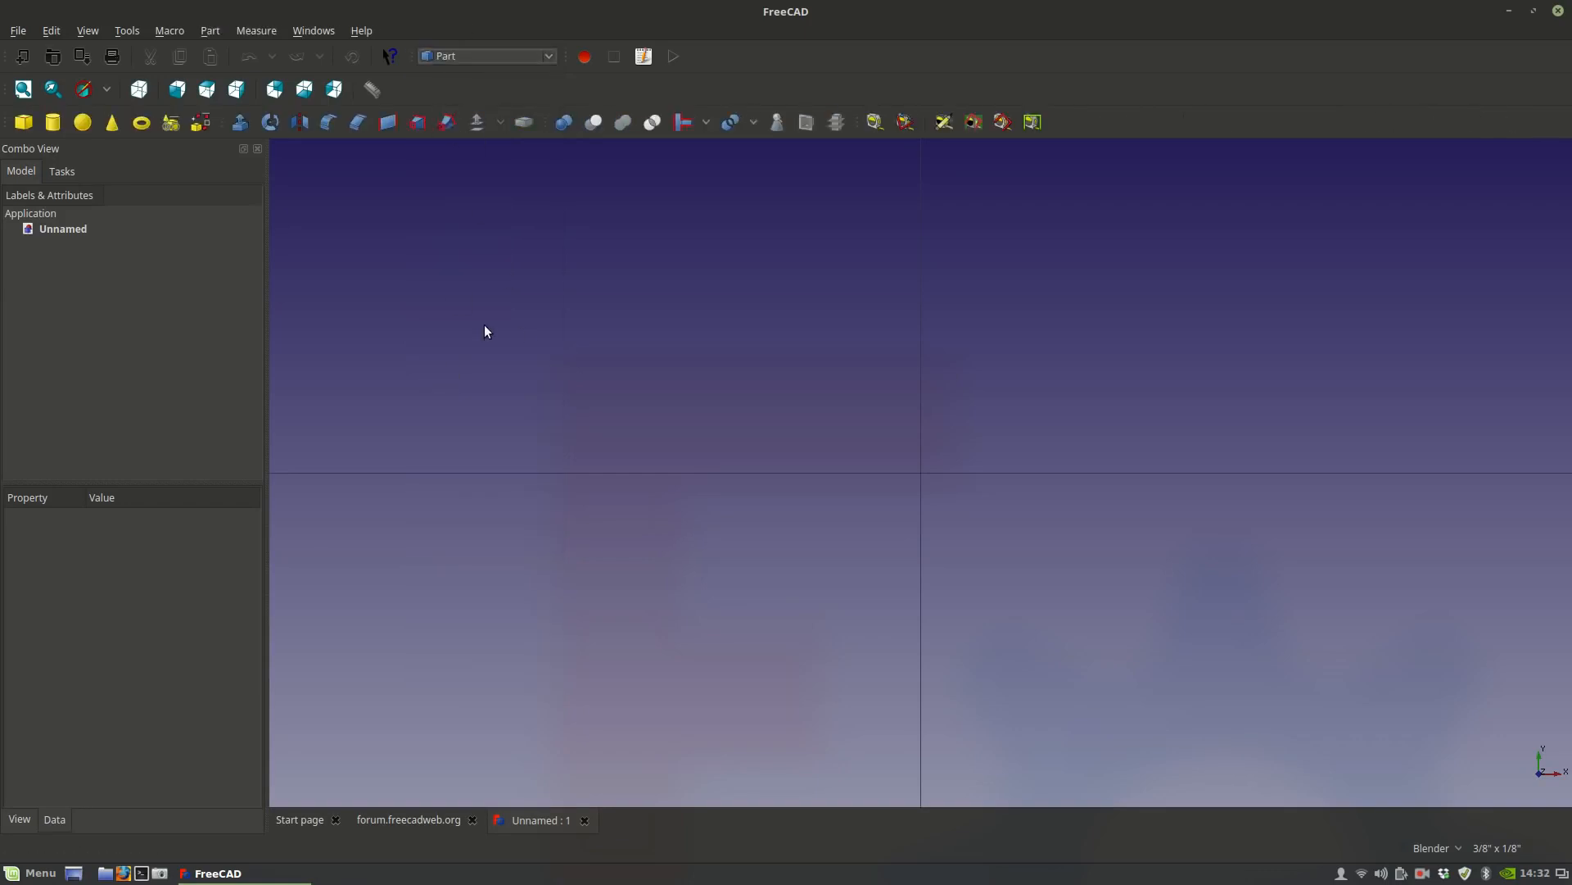
# Switch back to the Arch workbench and rearrange its toolbars so the drafting, modification and snap tools are all visible.
pyautogui.click(539, 59)
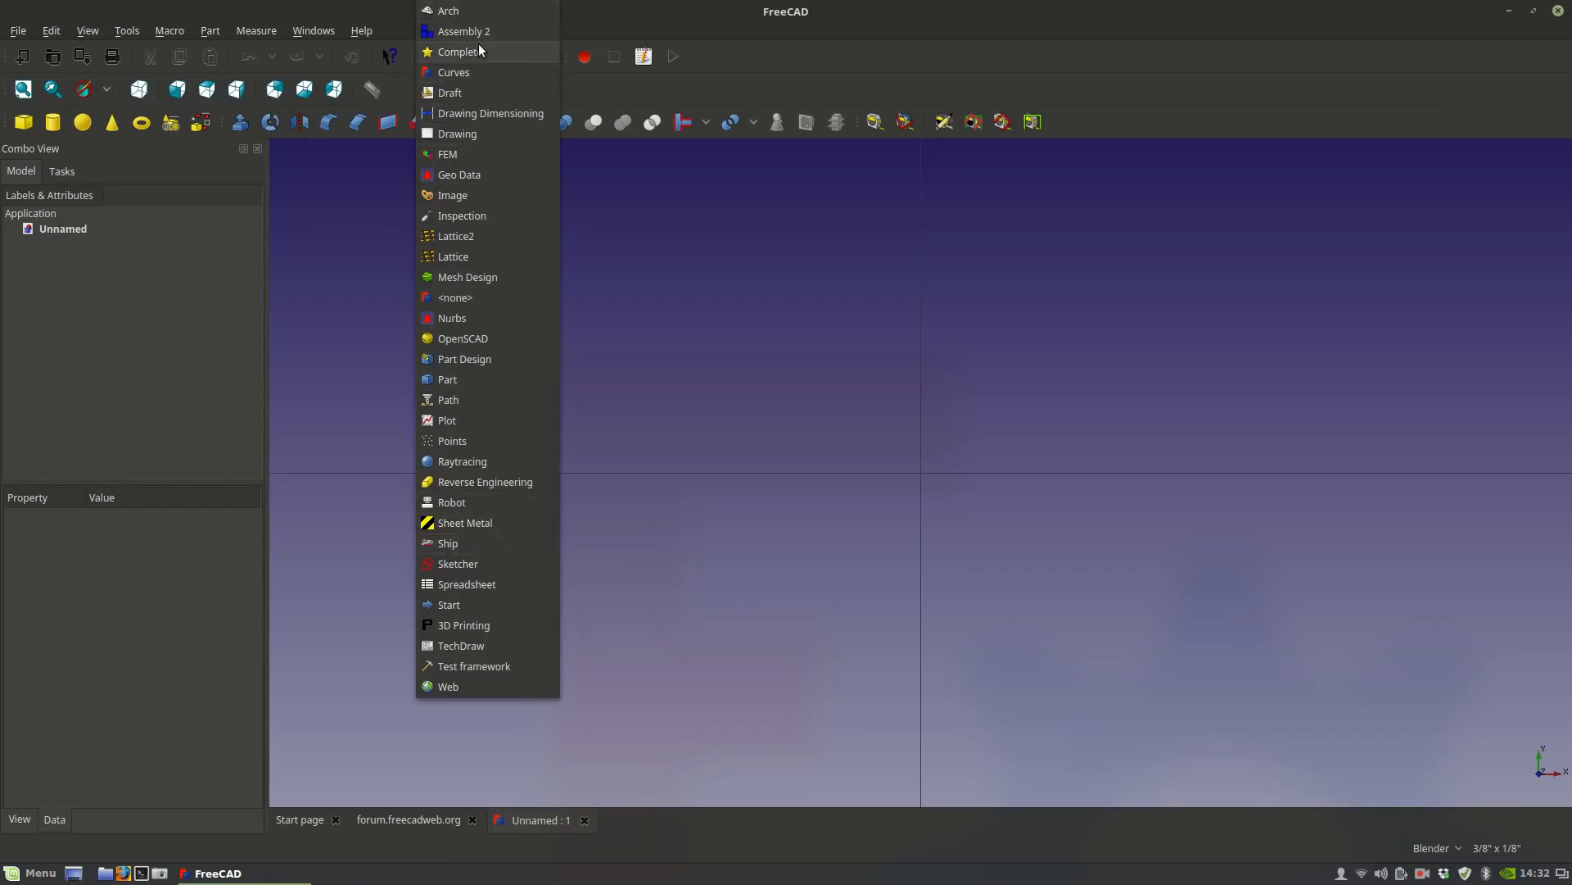
pyautogui.click(473, 10)
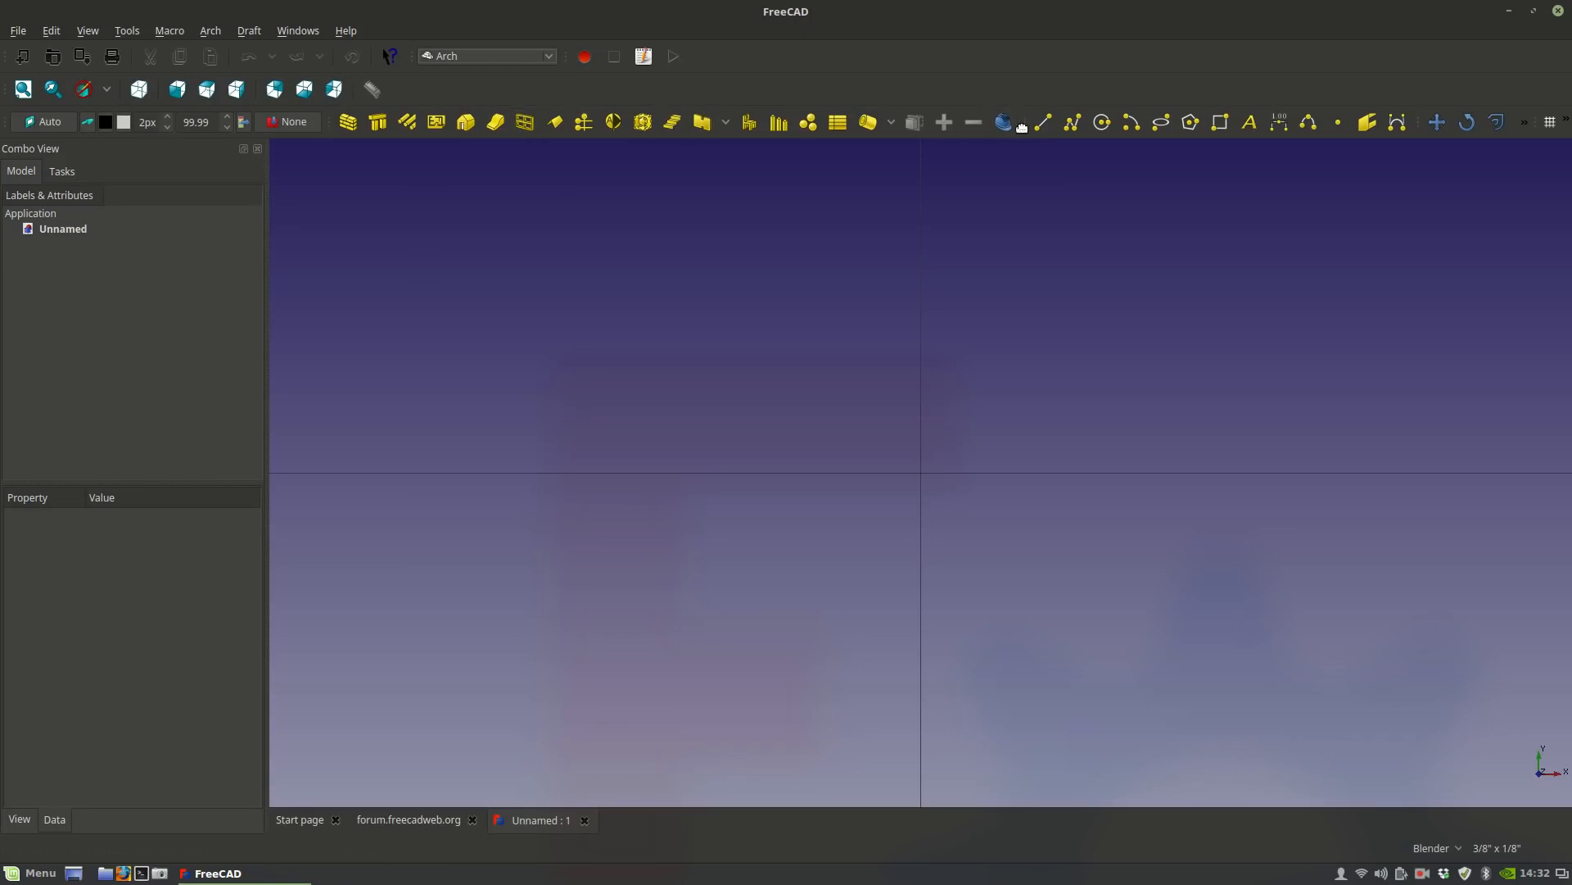
pyautogui.moveTo(1021, 126); pyautogui.dragTo(1019, 92)
pyautogui.moveTo(1353, 116); pyautogui.dragTo(1289, 120)
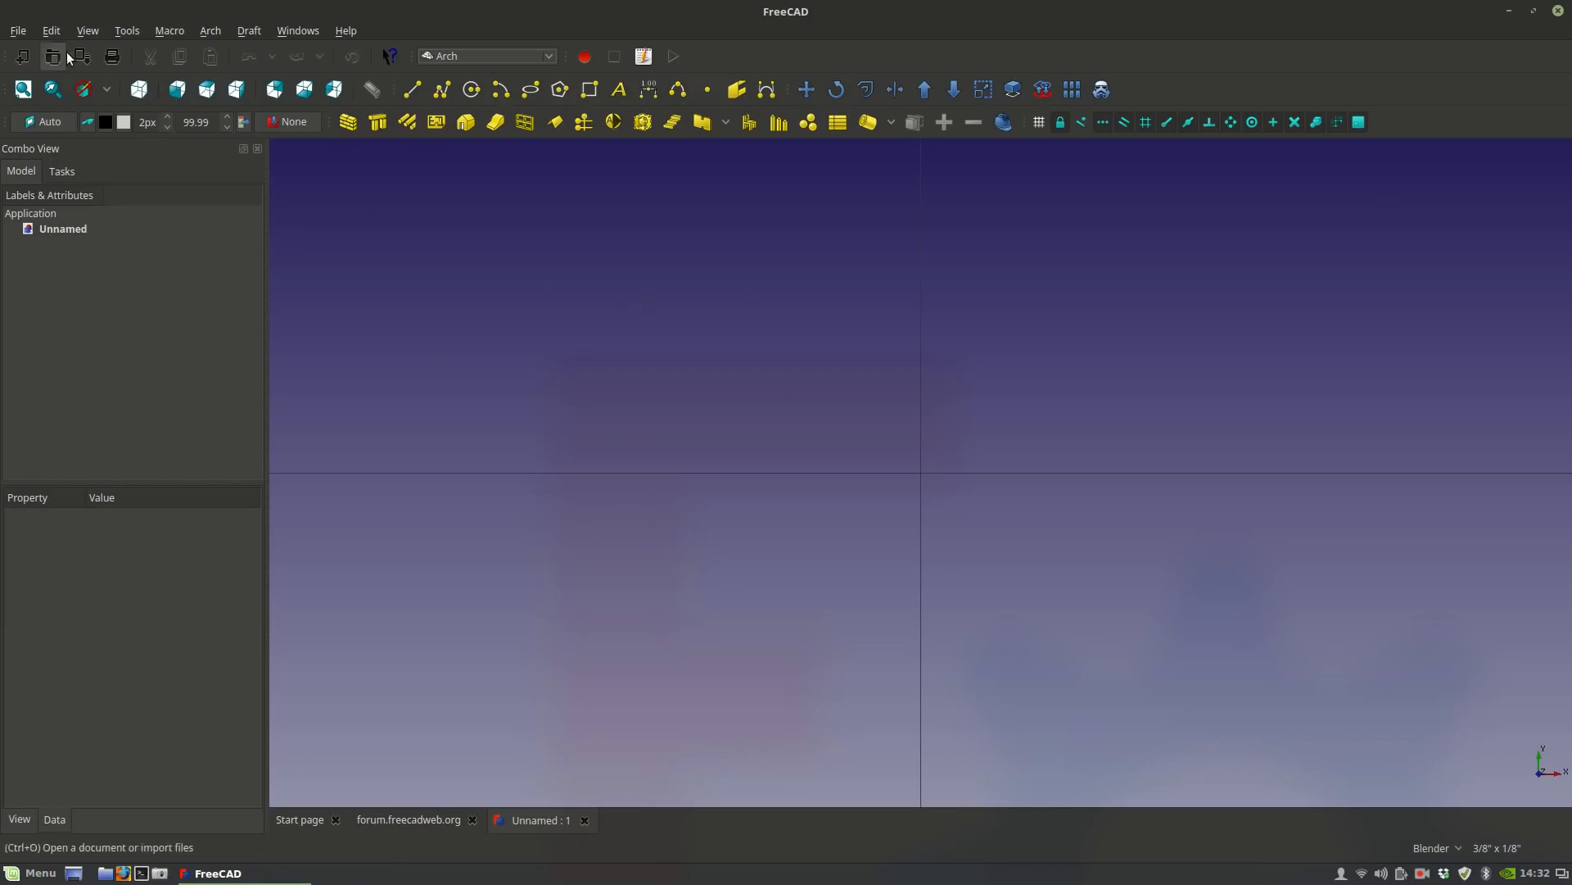
# Save the new document in the Desktop folder as "freecad demo tutorial".
pyautogui.rightClick(67, 229)
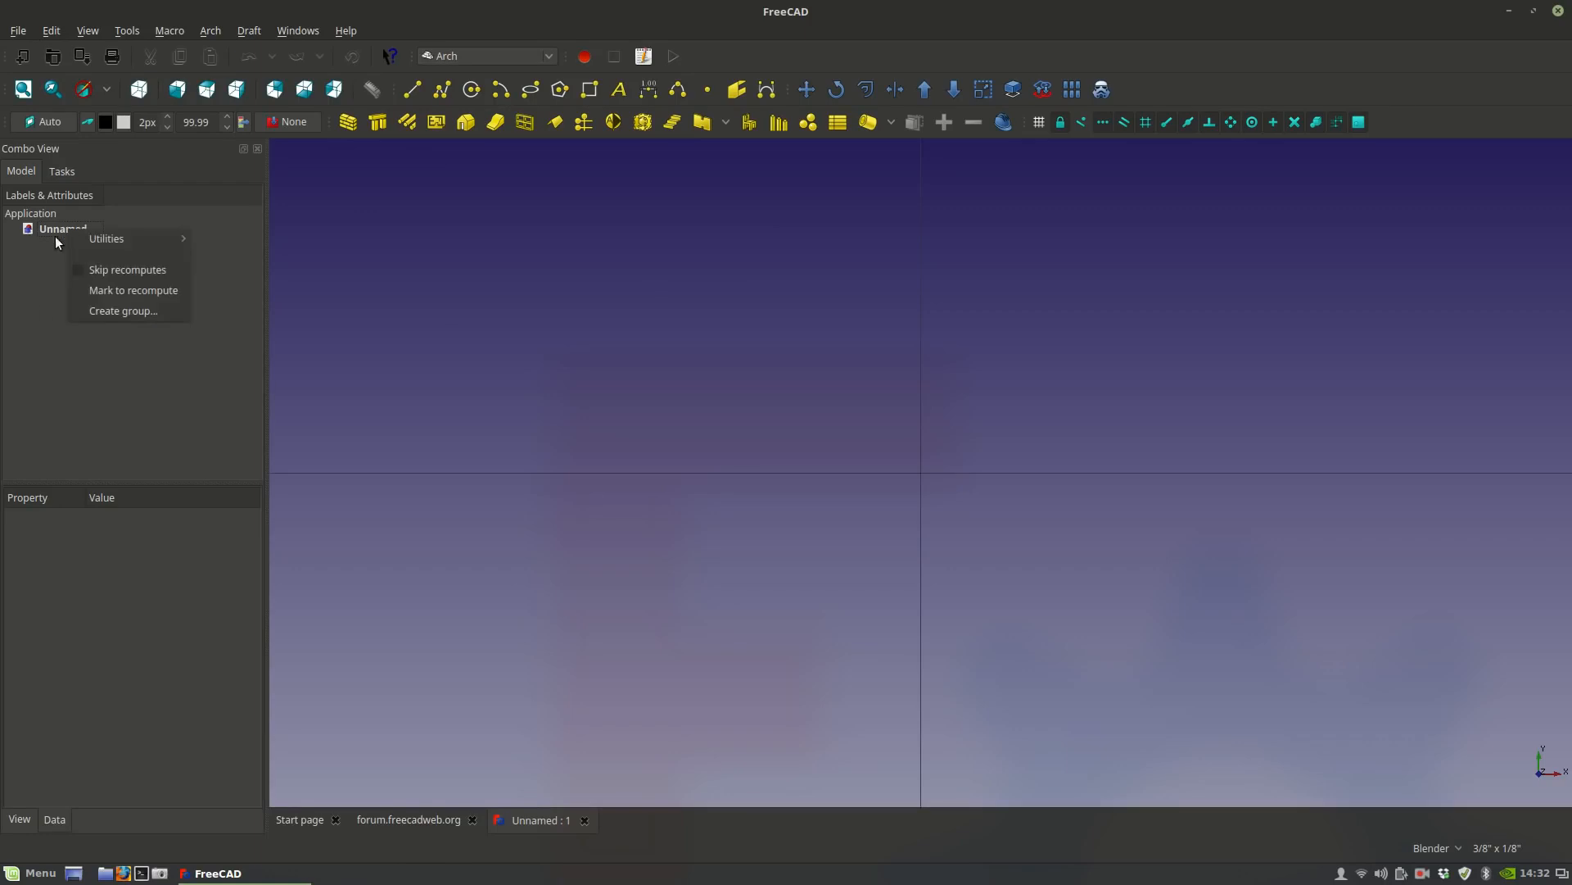
pyautogui.click(42, 346)
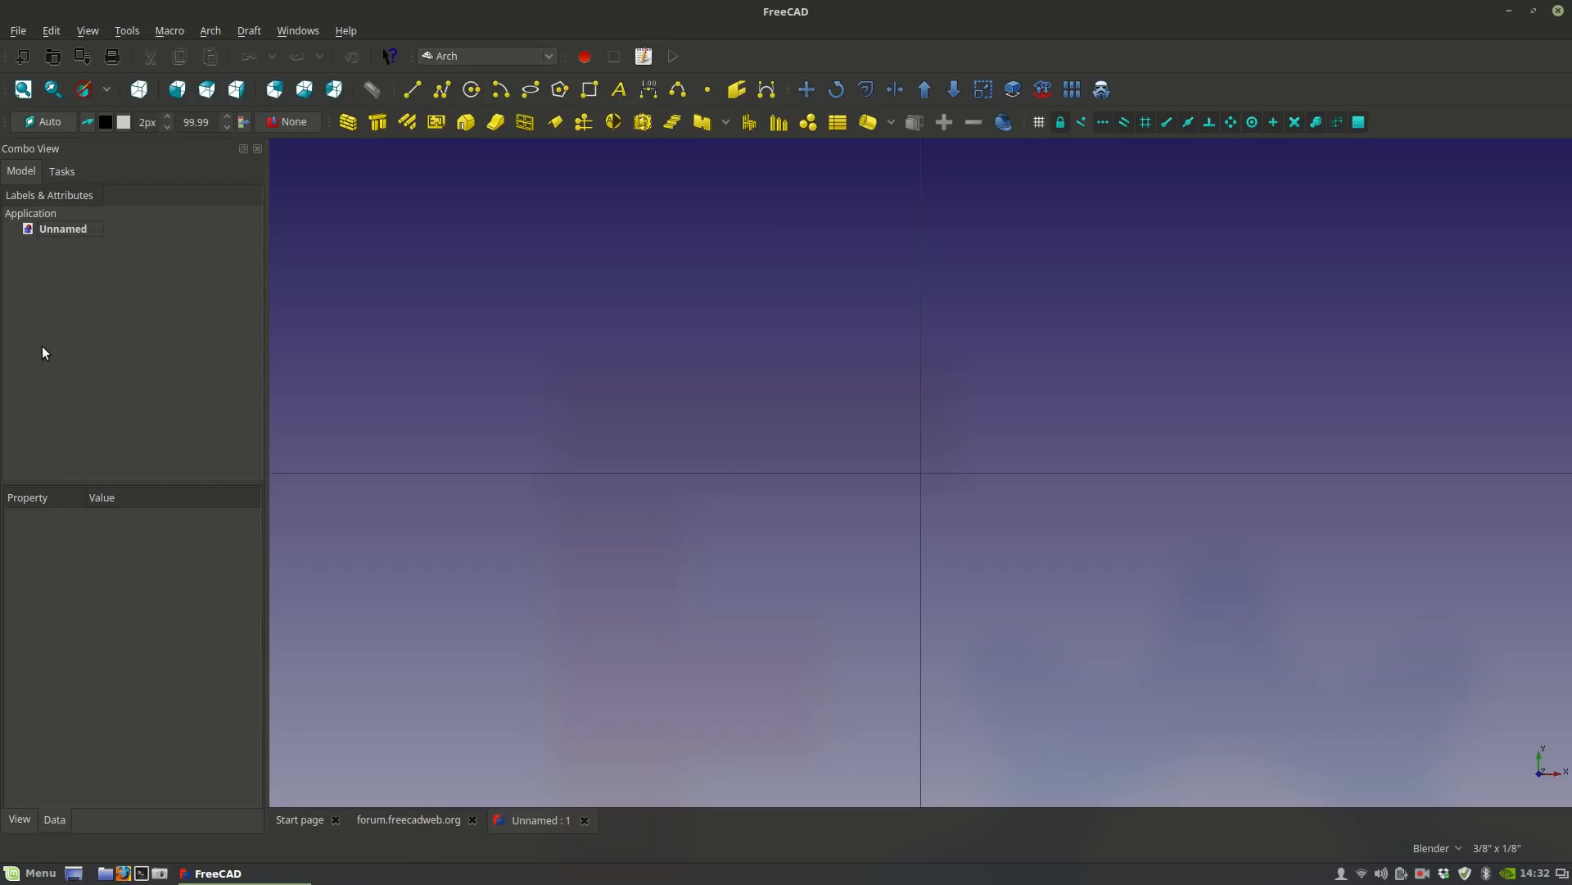
pyautogui.click(17, 31)
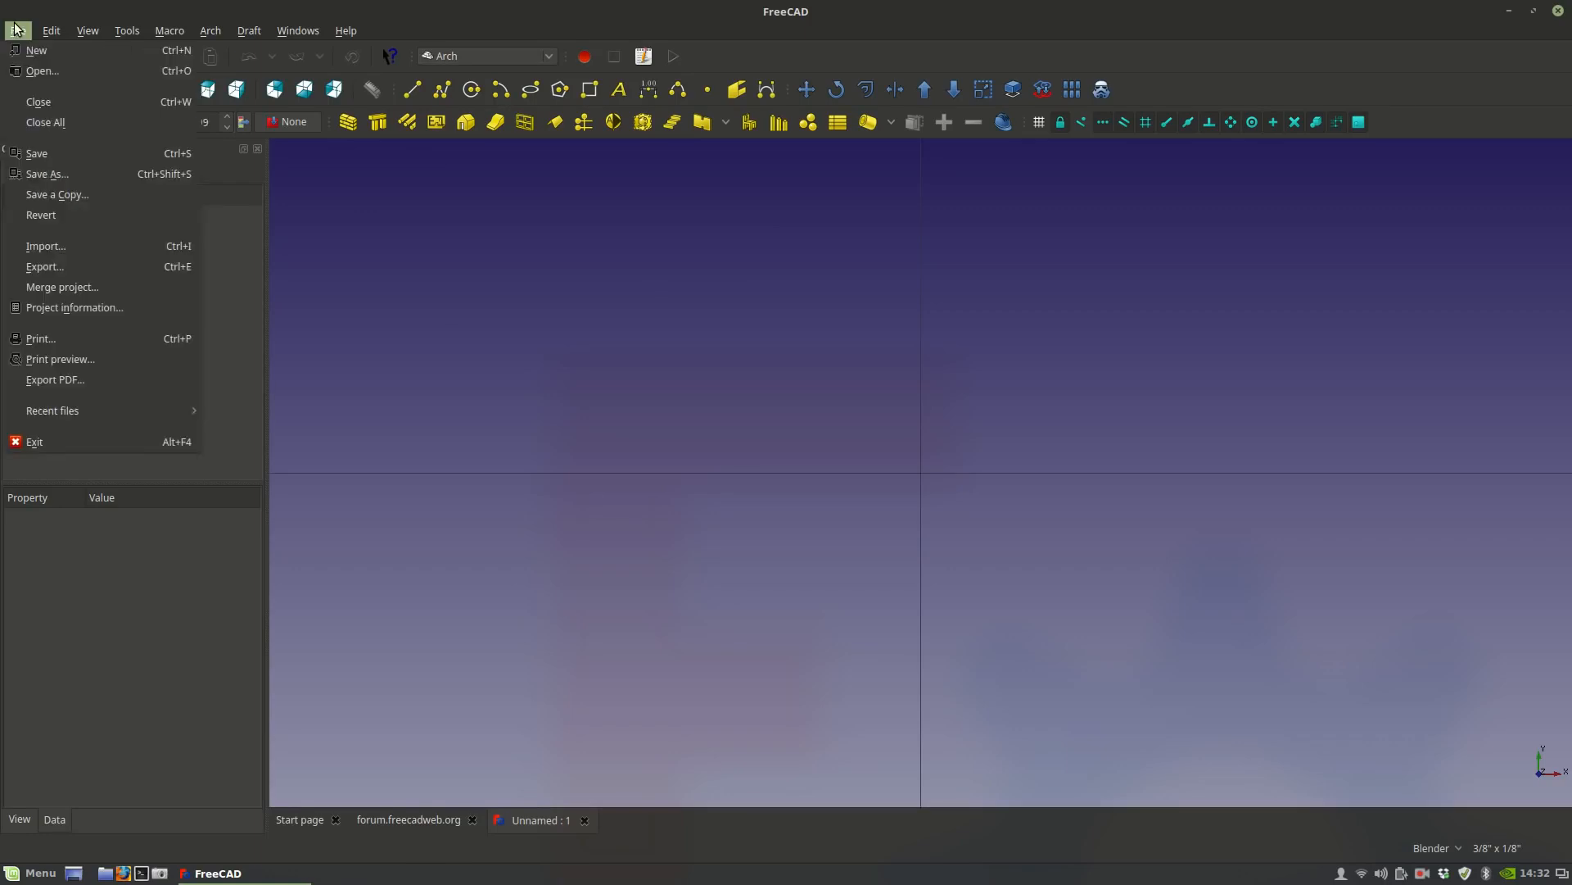
pyautogui.click(49, 181)
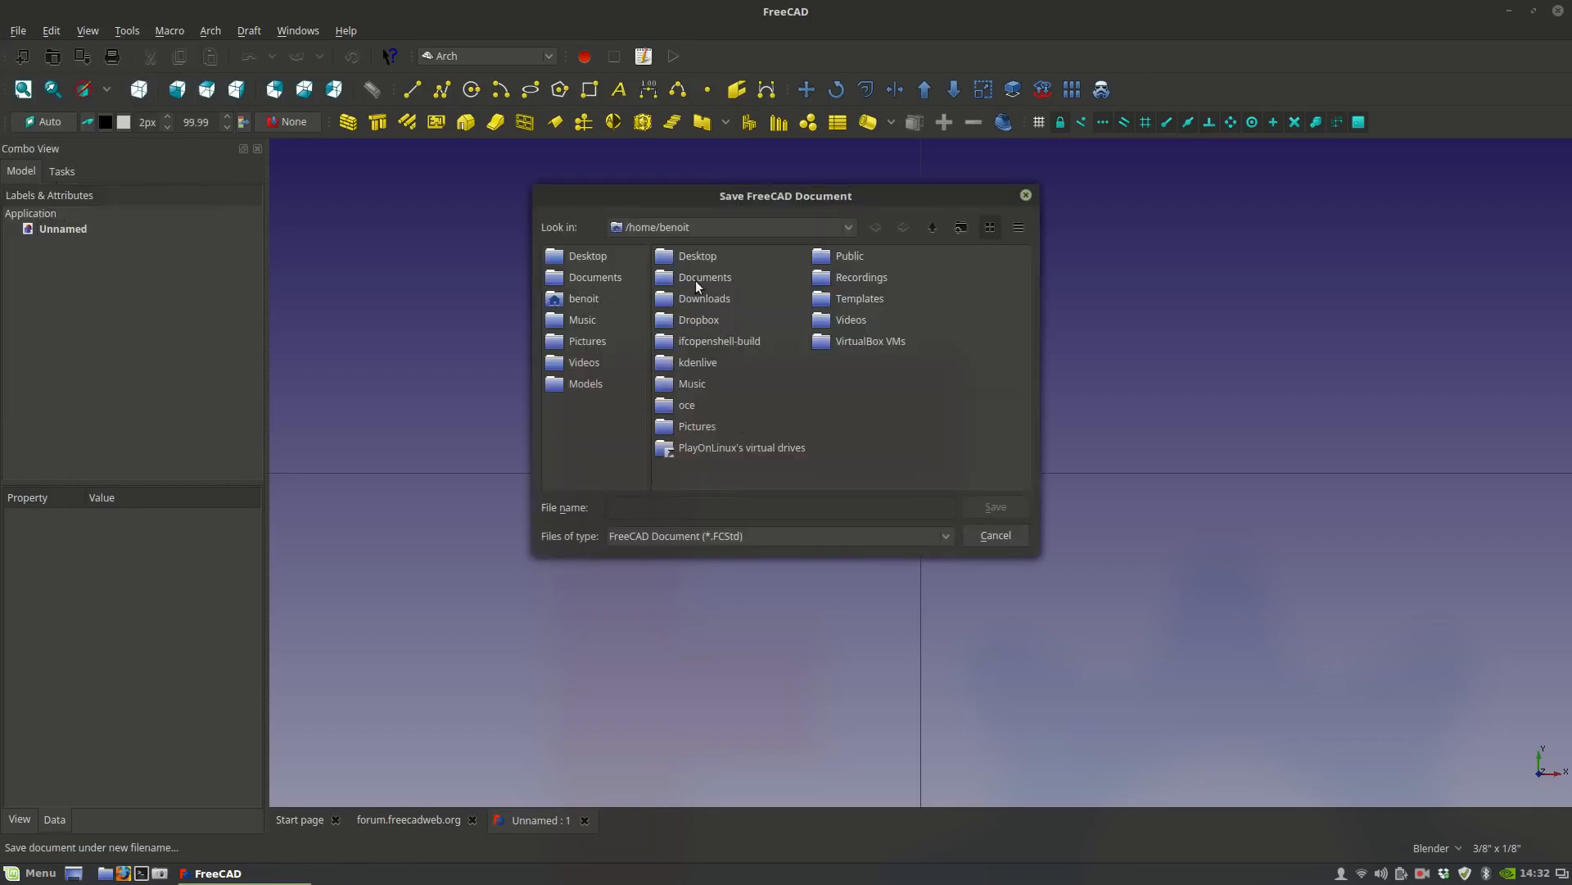
pyautogui.doubleClick(701, 254)
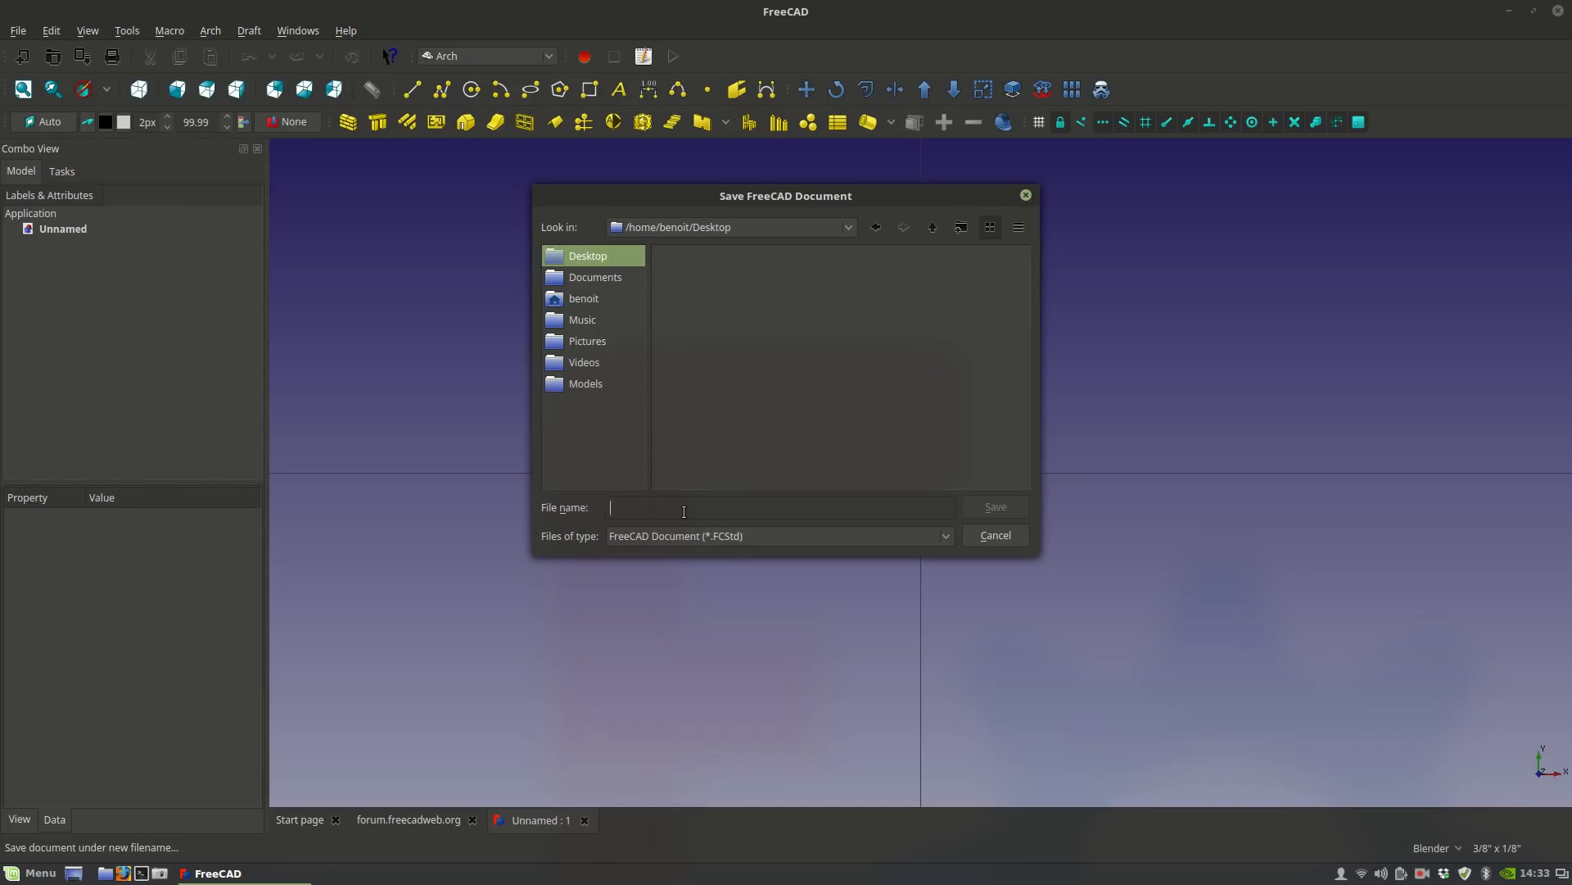
pyautogui.write('freecad demo tutorial')
pyautogui.click(1011, 512)
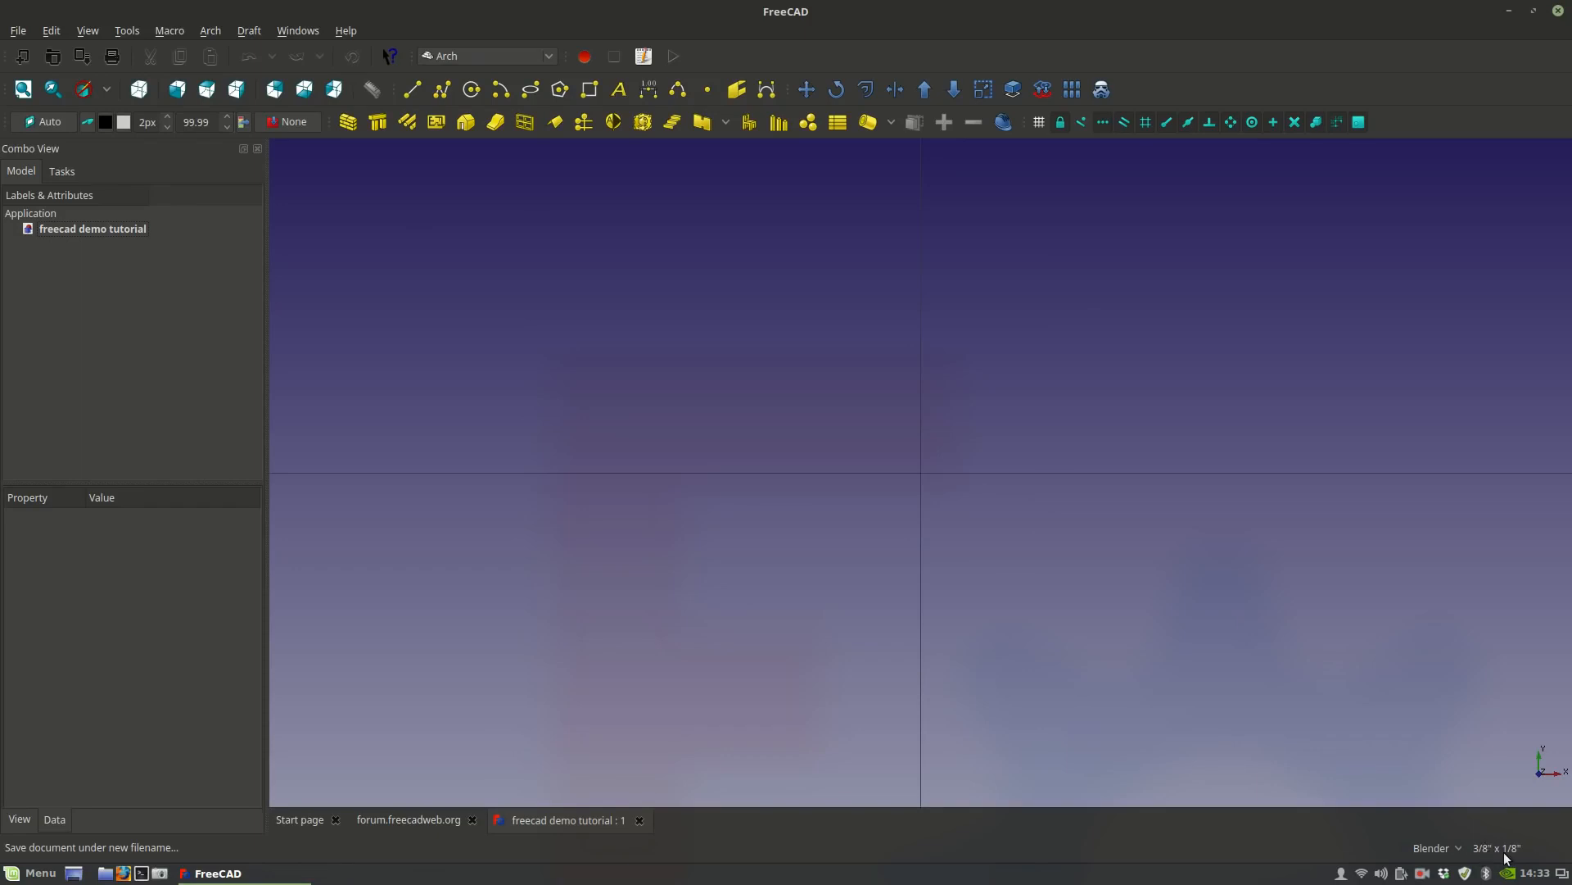
pyautogui.scroll(-2, 803, 459)
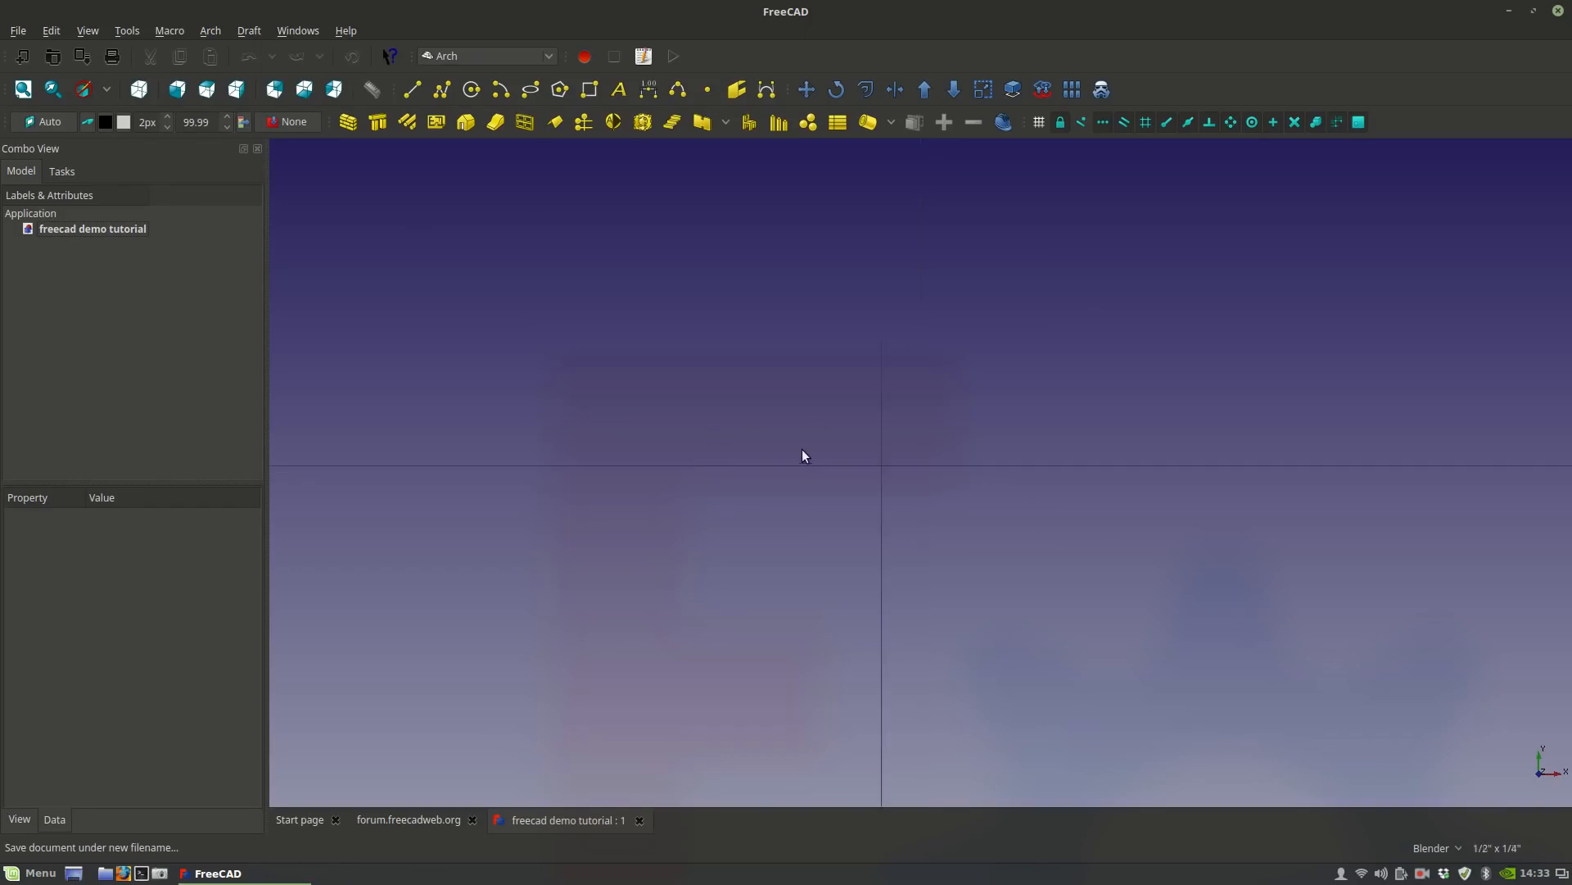
pyautogui.scroll(2, 1108, 283)
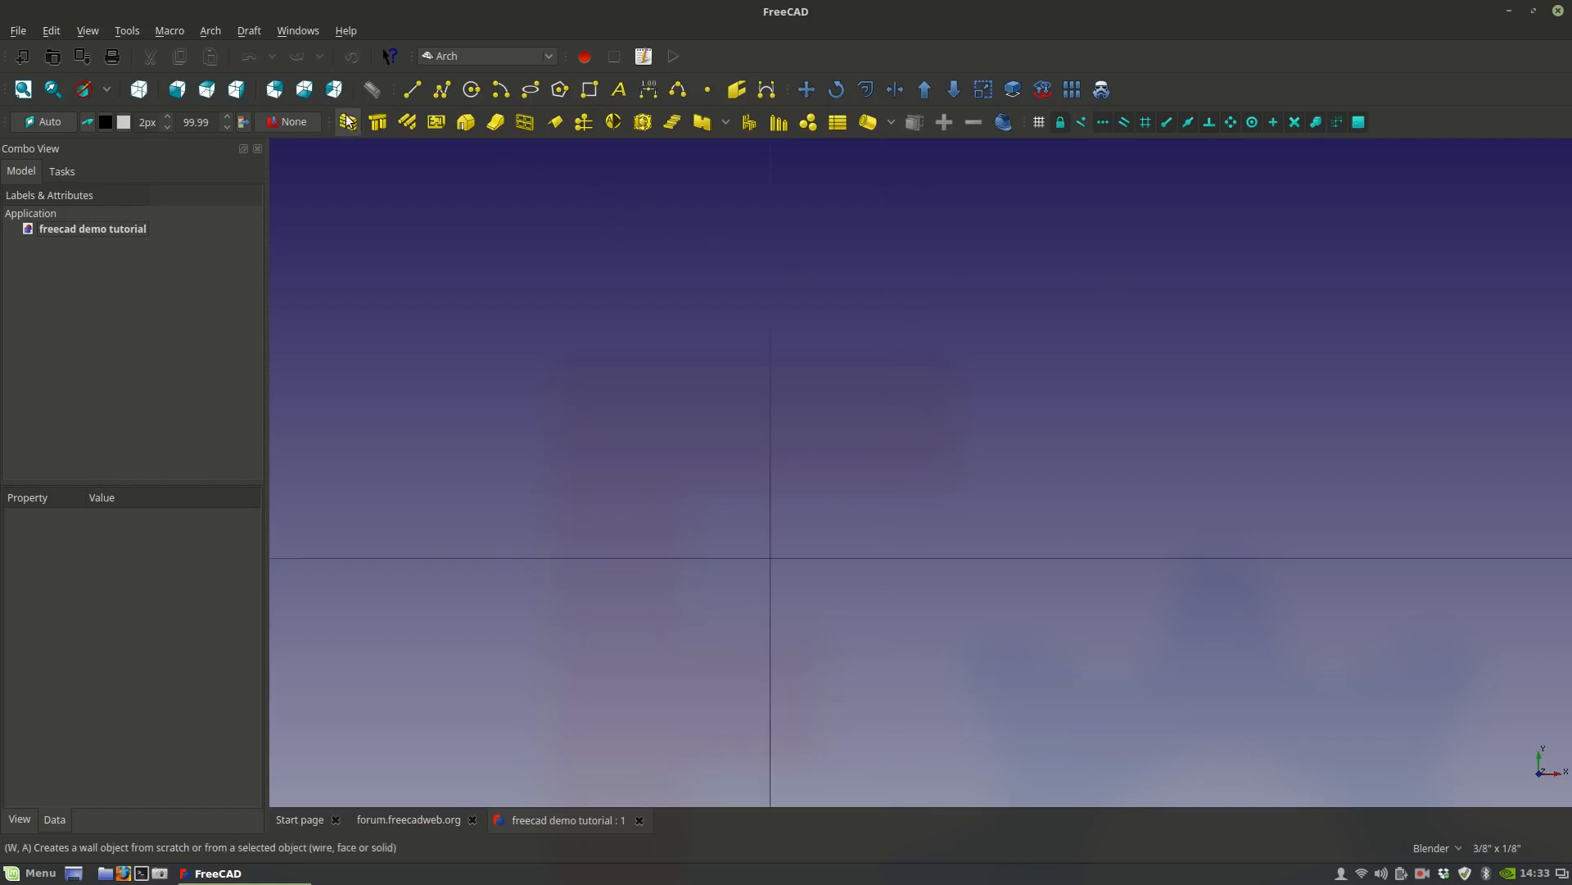
pyautogui.scroll(-2, 1044, 550)
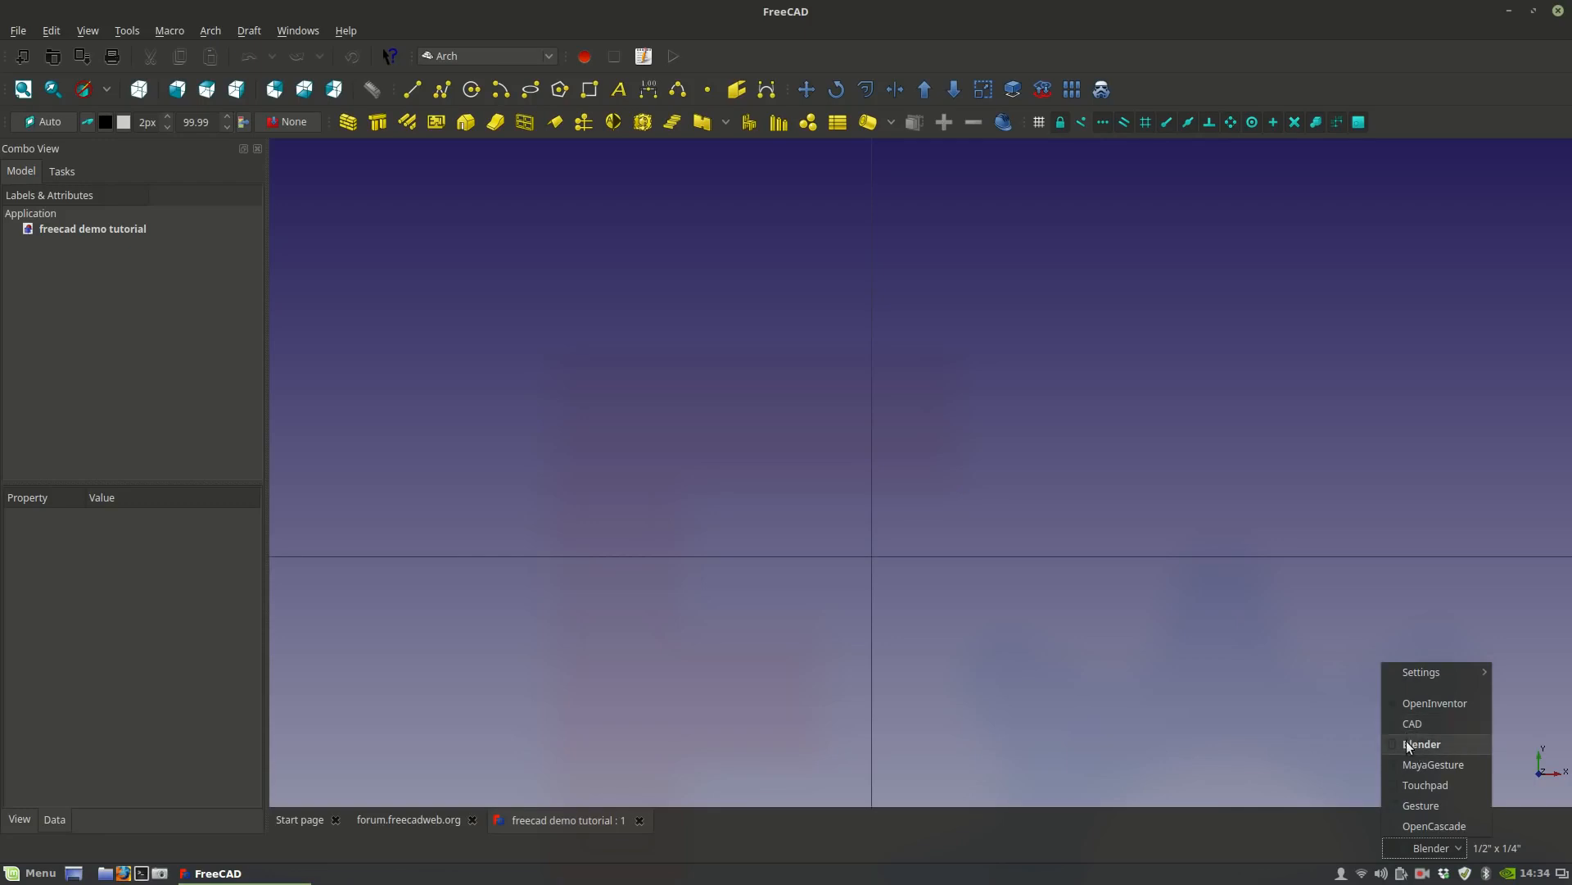
# Switch between the CAD and Blender navigation styles, try orbiting the view with Blender, and restore the top view.
pyautogui.click(1413, 721)
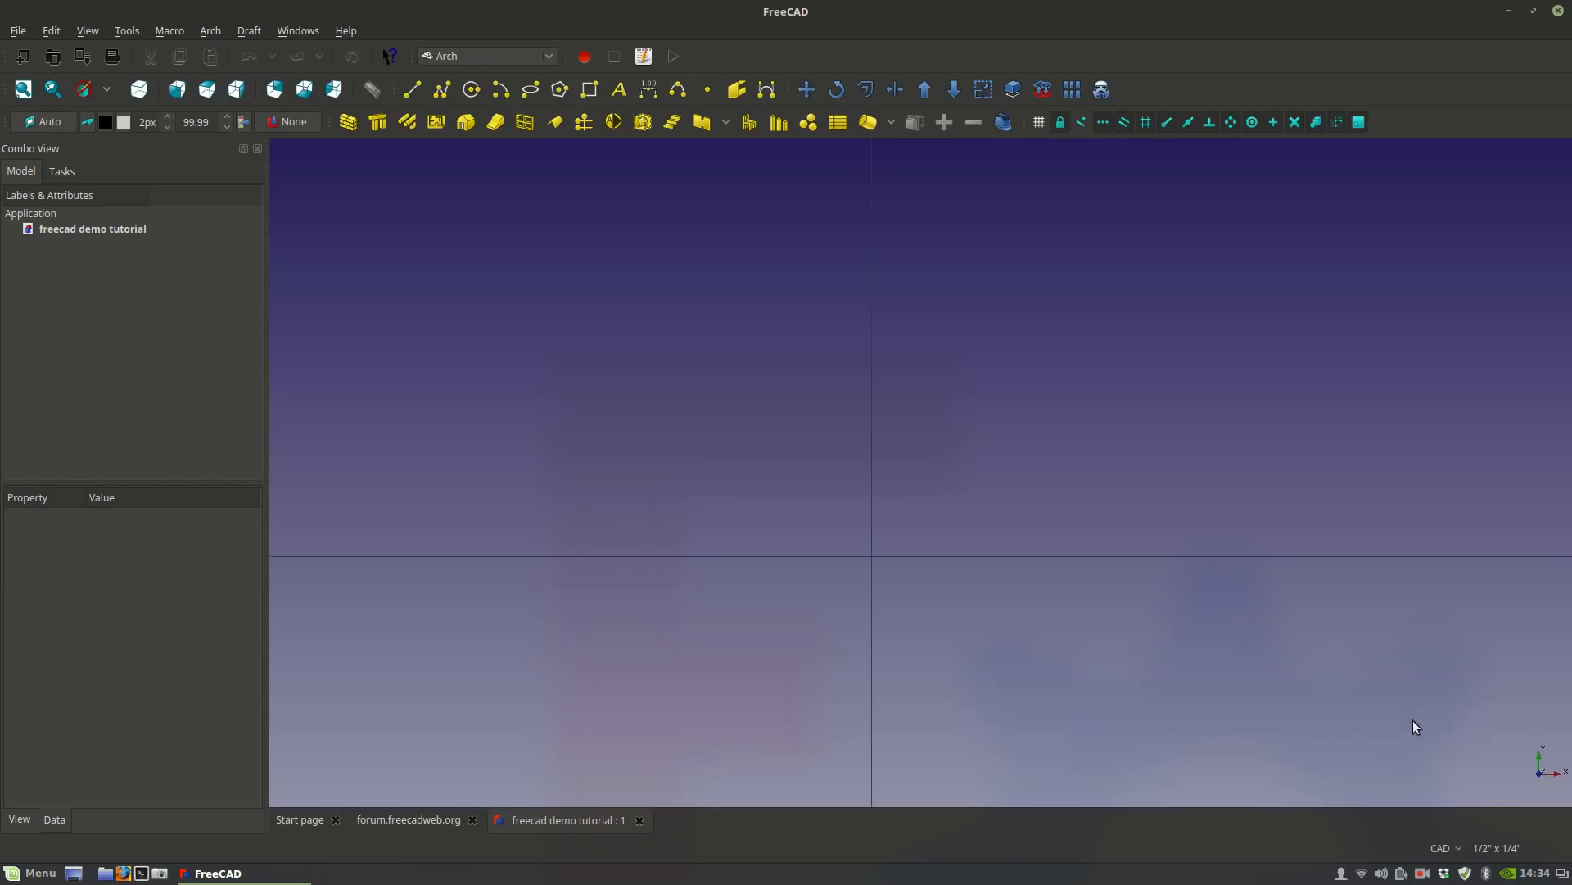
pyautogui.click(1434, 847)
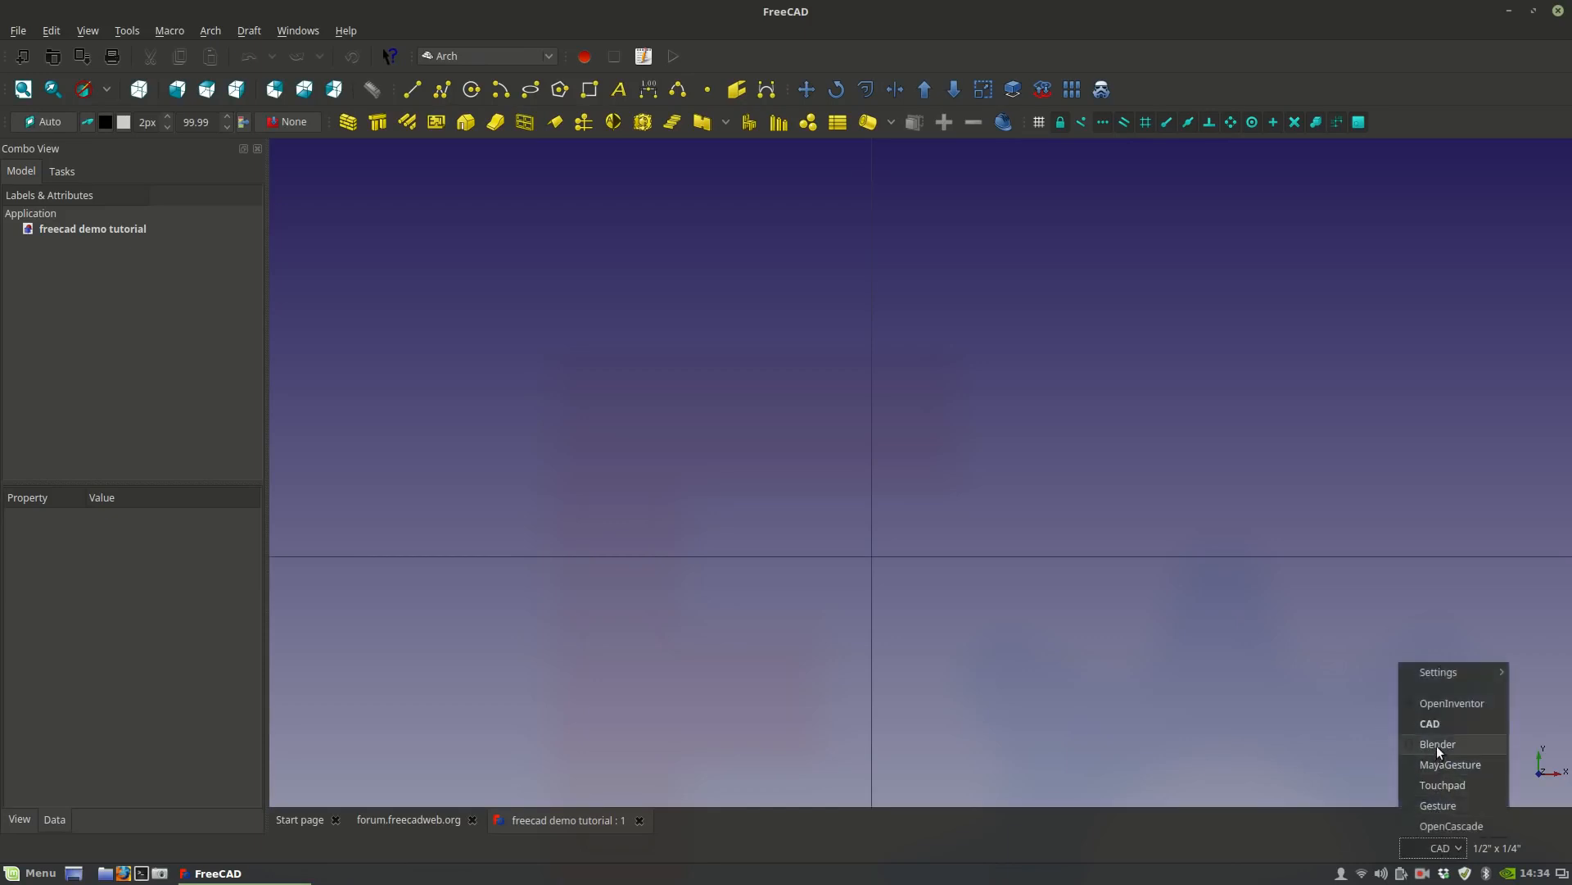
pyautogui.click(1436, 745)
pyautogui.click(1435, 845)
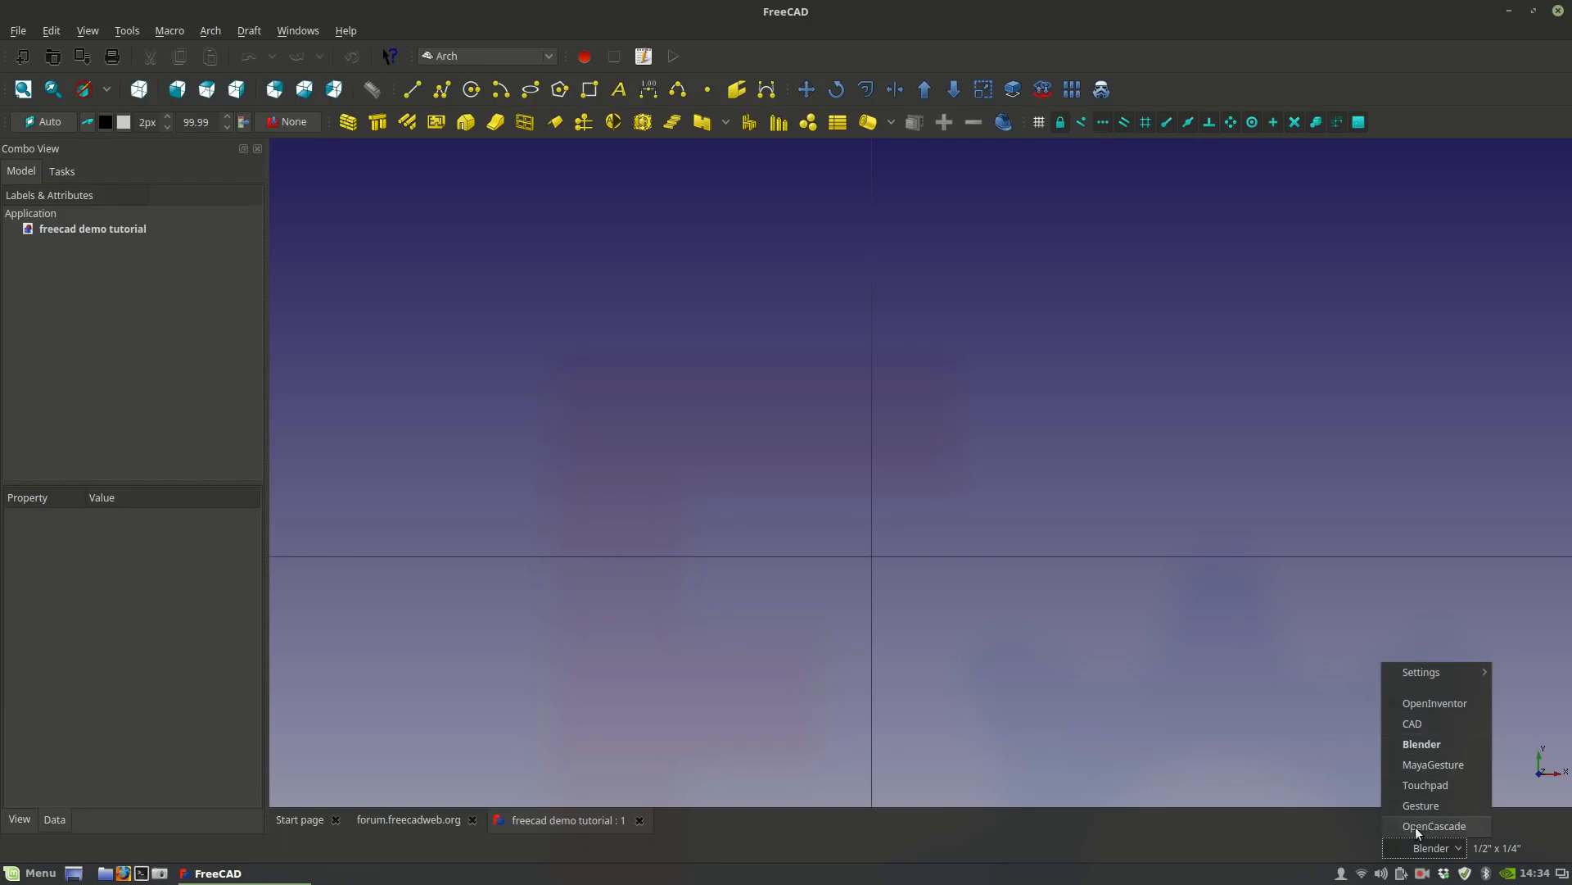
pyautogui.click(1265, 536)
pyautogui.moveTo(1267, 524)
pyautogui.mouseDown(button='middle')
pyautogui.moveTo(1285, 494)
pyautogui.moveTo(1243, 510)
pyautogui.moveTo(1264, 531)
pyautogui.mouseUp(button='middle')
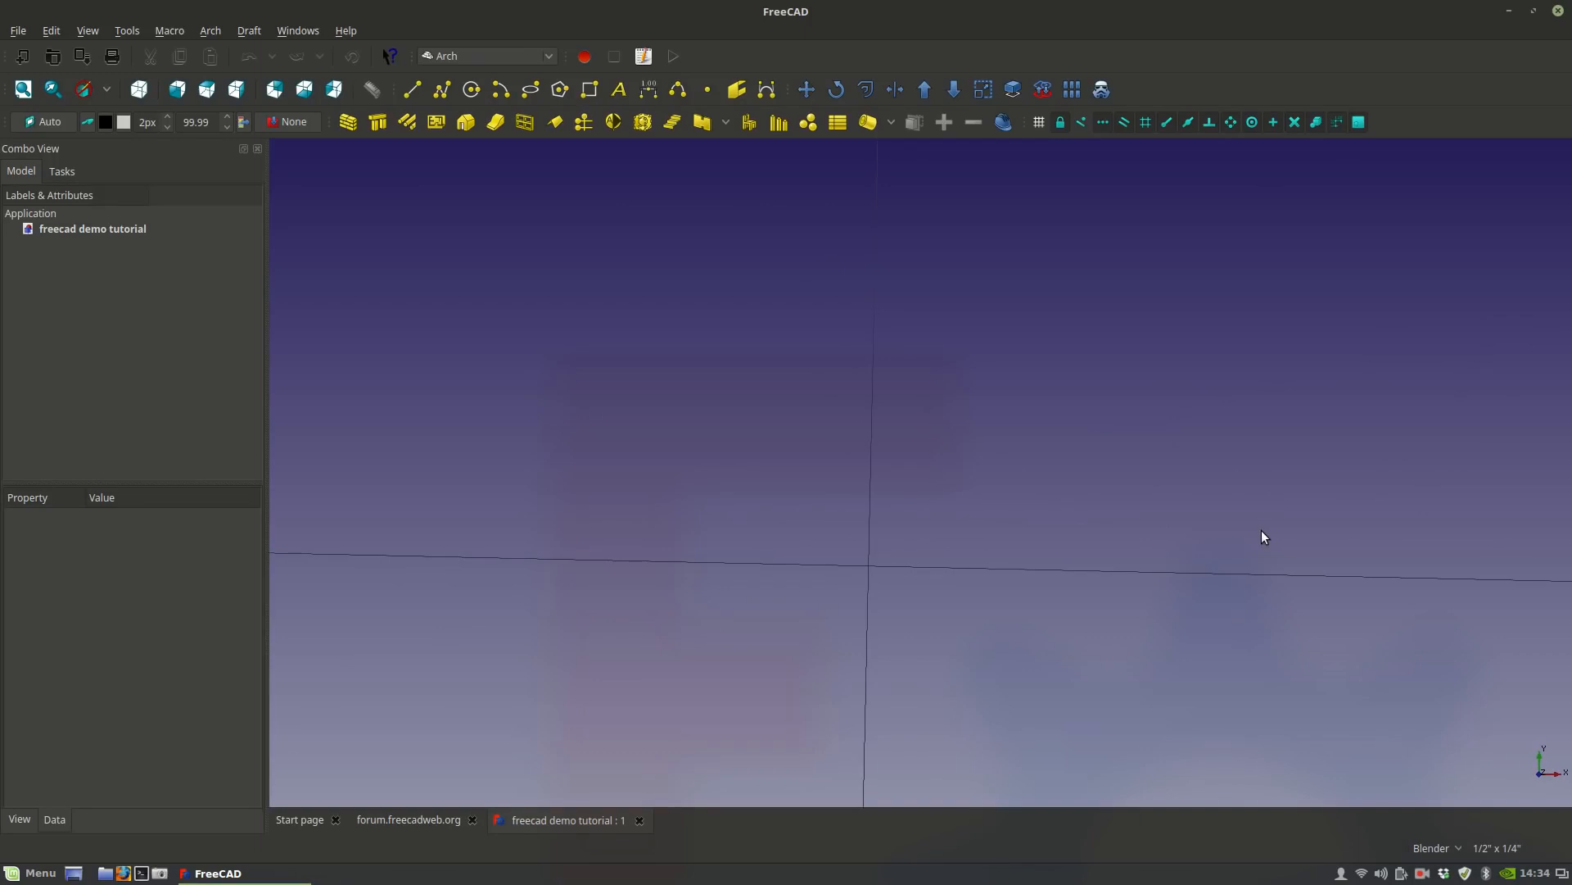
pyautogui.click(206, 89)
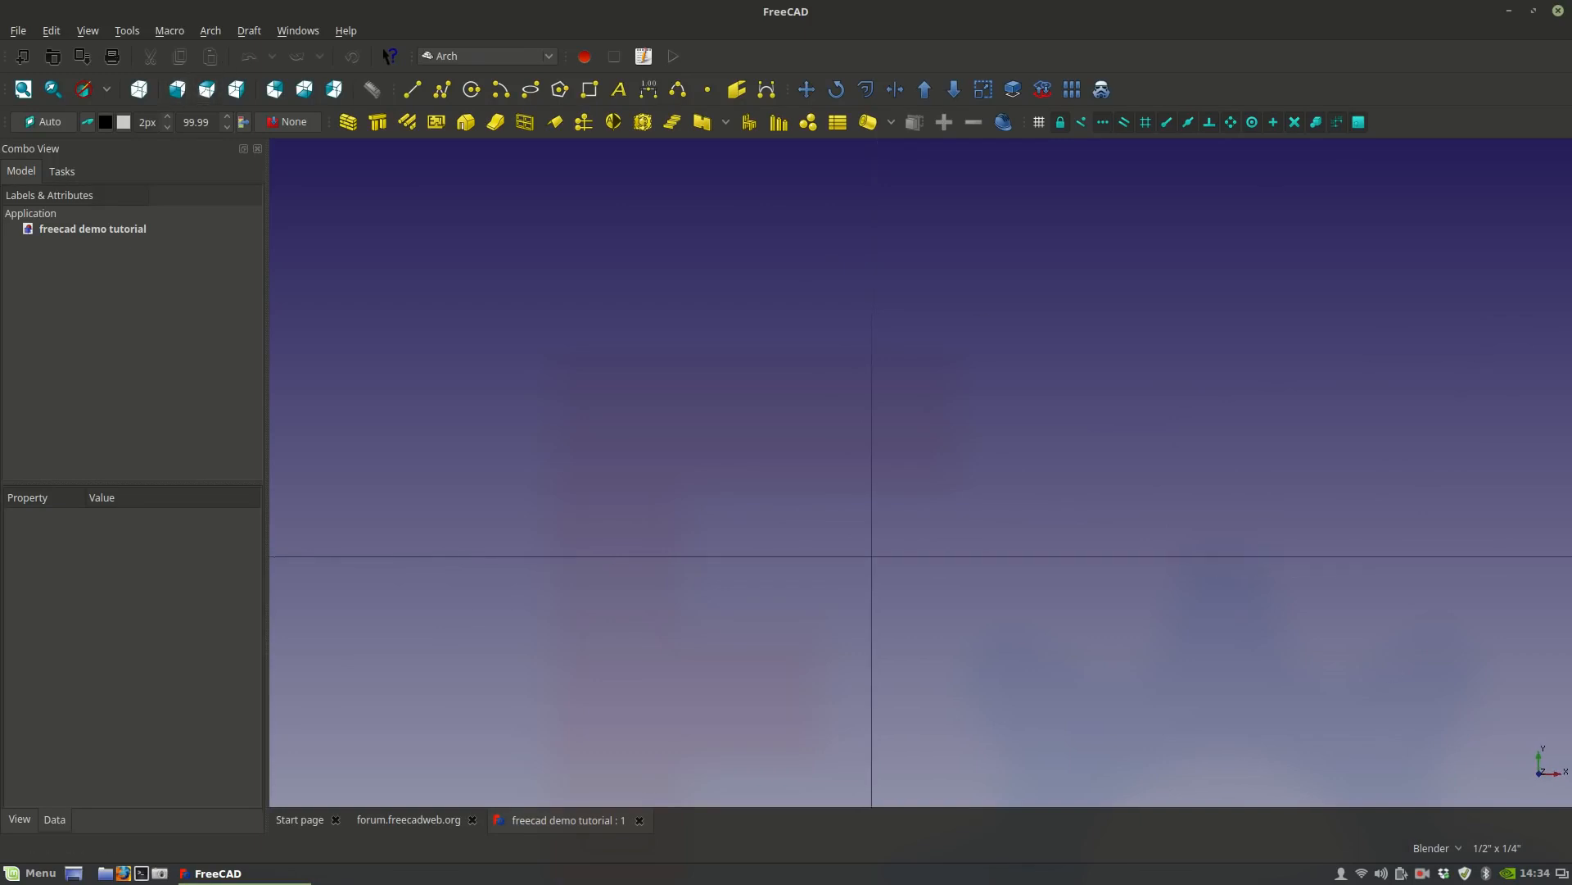
# Set the navigation style to CAD and try panning and zooming out until the whole drafting grid is in view.
pyautogui.click(1429, 848)
pyautogui.click(1423, 729)
pyautogui.scroll(-2, 874, 527)
pyautogui.moveTo(874, 527); pyautogui.dragTo(923, 464, button='middle')
pyautogui.scroll(-2, 918, 426)
pyautogui.scroll(-2, 924, 463)
pyautogui.scroll(-2, 924, 464)
pyautogui.scroll(-3, 879, 441)
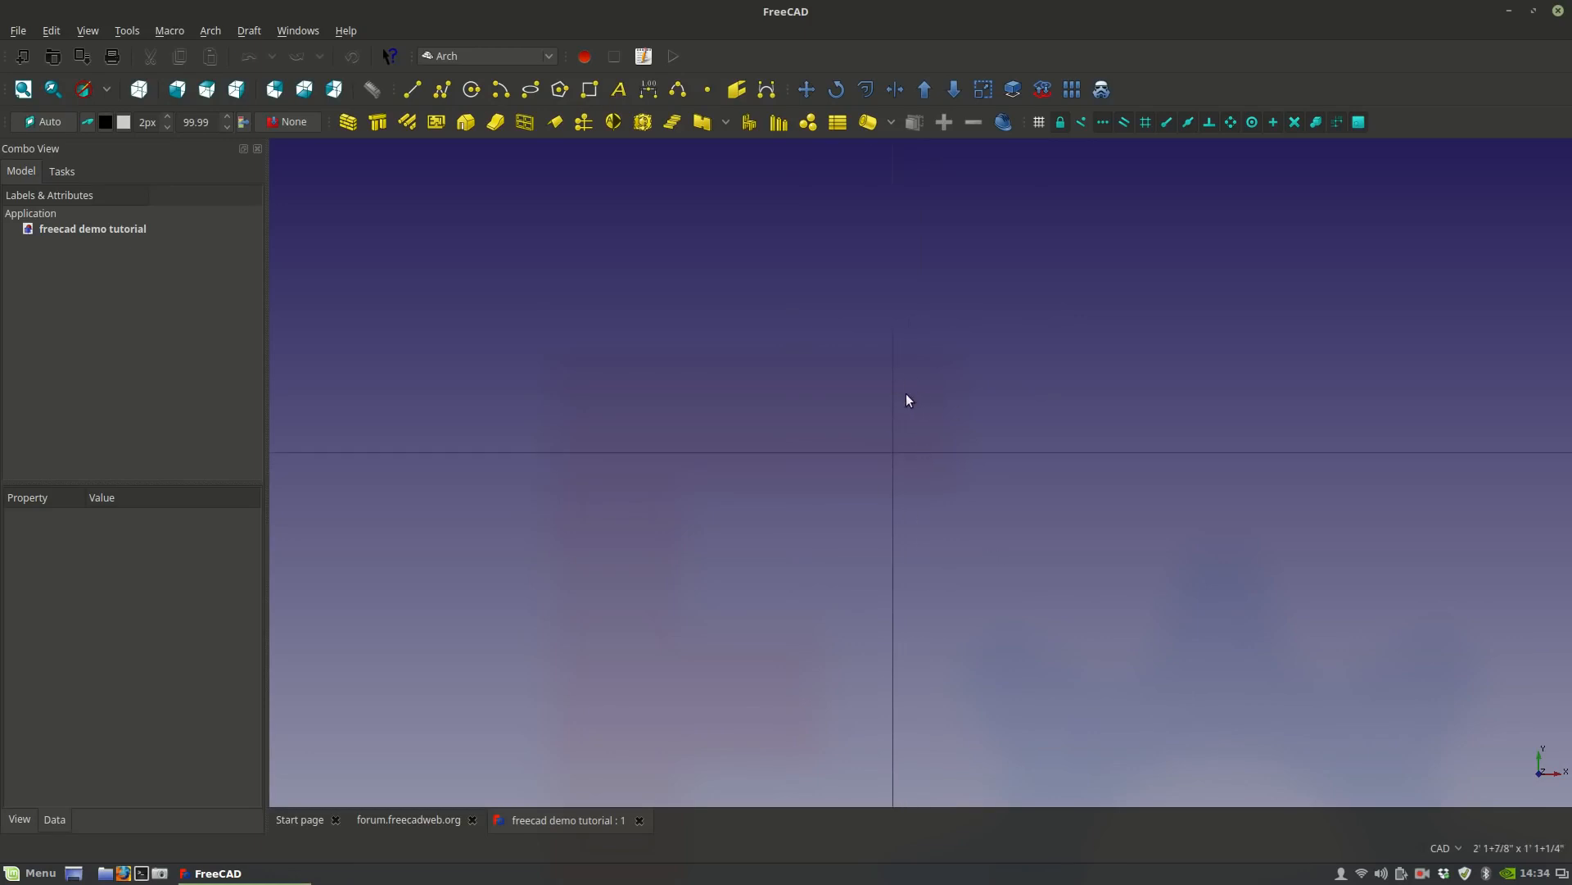
pyautogui.moveTo(1015, 387); pyautogui.dragTo(1065, 416, button='middle')
pyautogui.scroll(-2, 1034, 509)
pyautogui.moveTo(1014, 513)
pyautogui.mouseDown(button='middle')
pyautogui.moveTo(1037, 505)
pyautogui.moveTo(1013, 529)
pyautogui.mouseUp(button='middle')
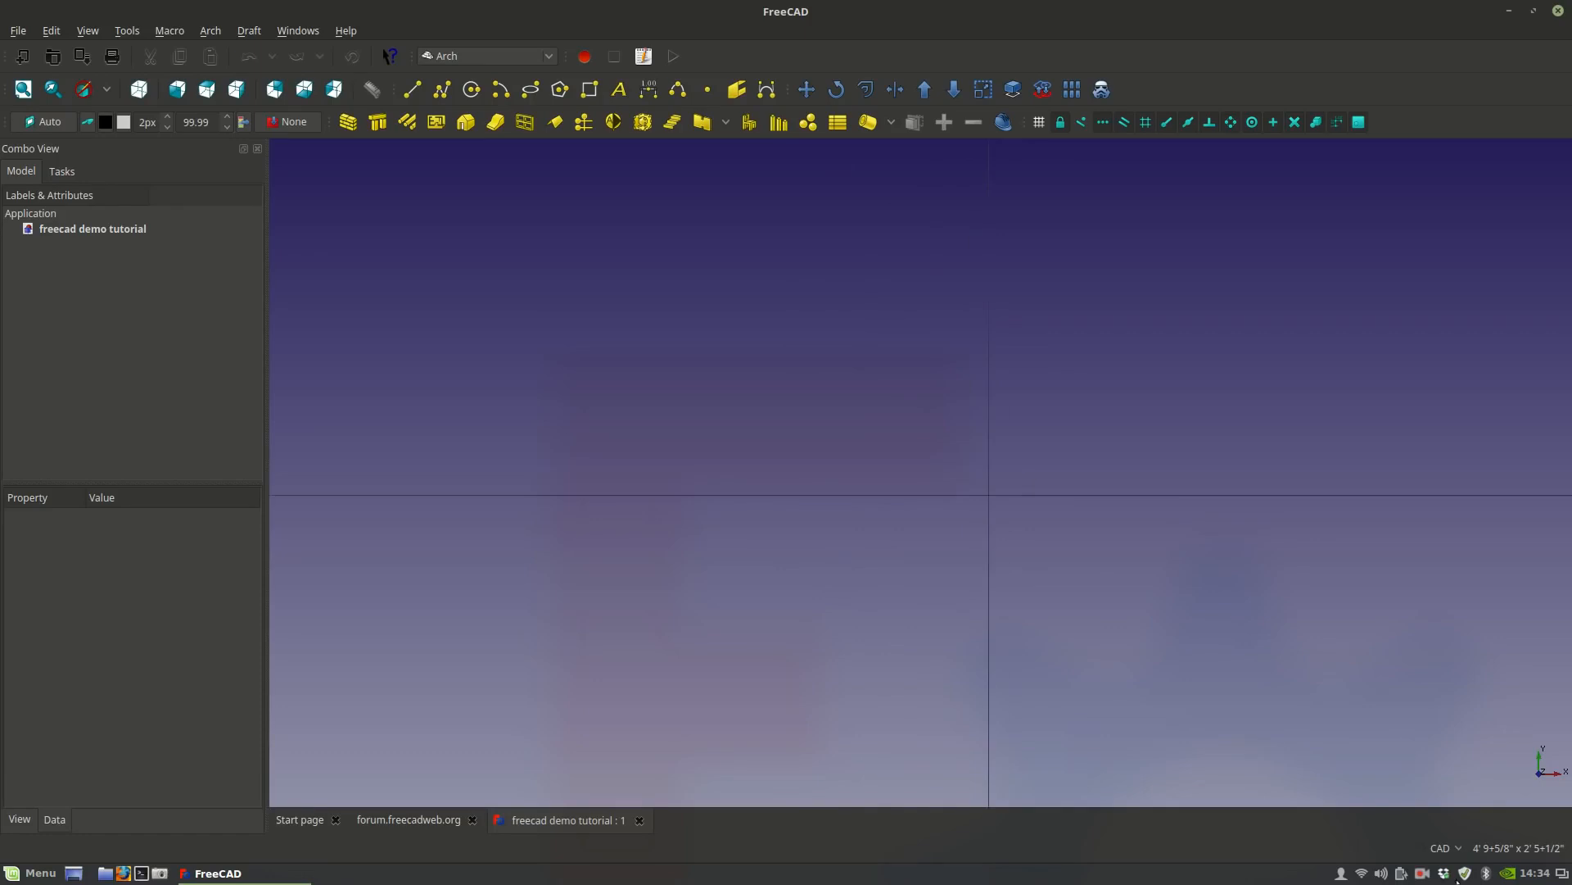
pyautogui.scroll(-4, 763, 428)
pyautogui.moveTo(760, 430); pyautogui.dragTo(830, 434, button='middle')
pyautogui.scroll(-8, 845, 495)
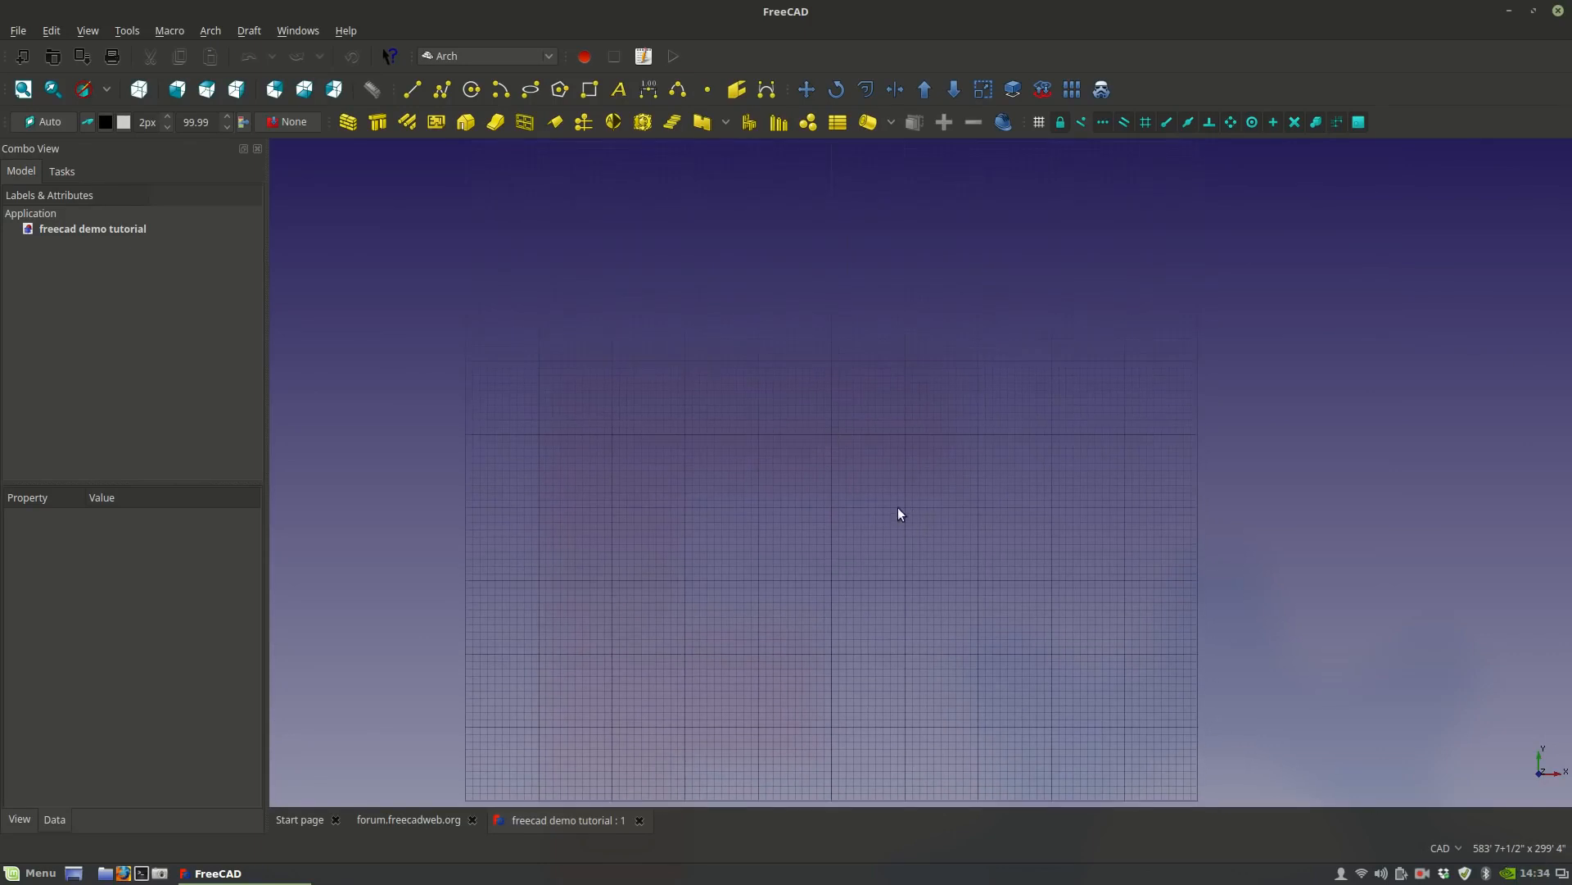
# Set the preferred unit system to MKS (m/kg/s/degree).
pyautogui.click(51, 31)
pyautogui.click(107, 353)
pyautogui.click(57, 31)
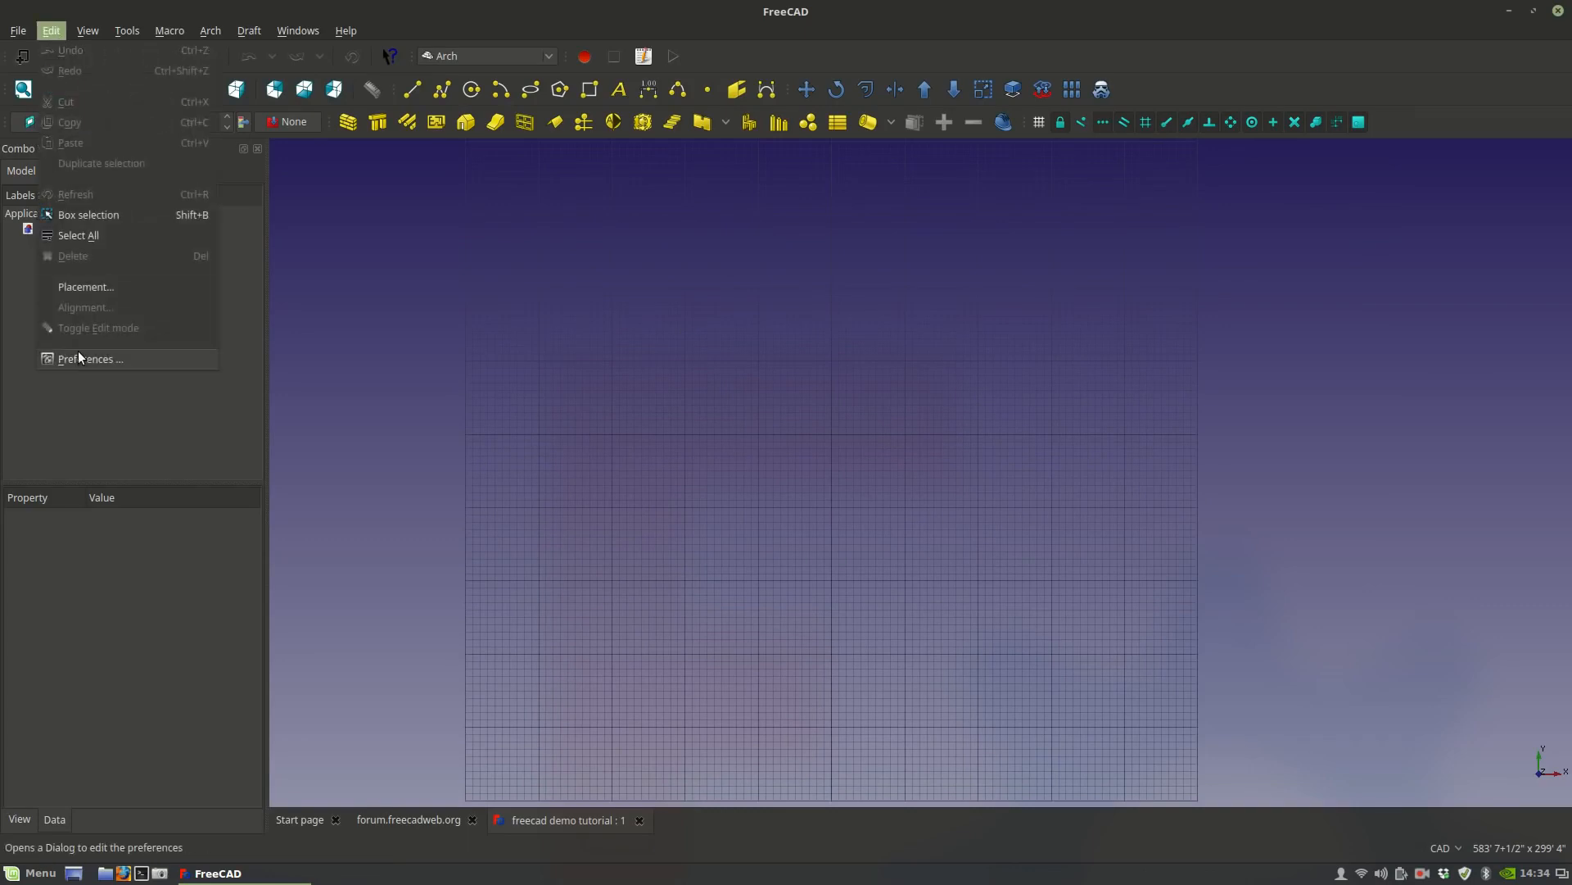
pyautogui.click(77, 350)
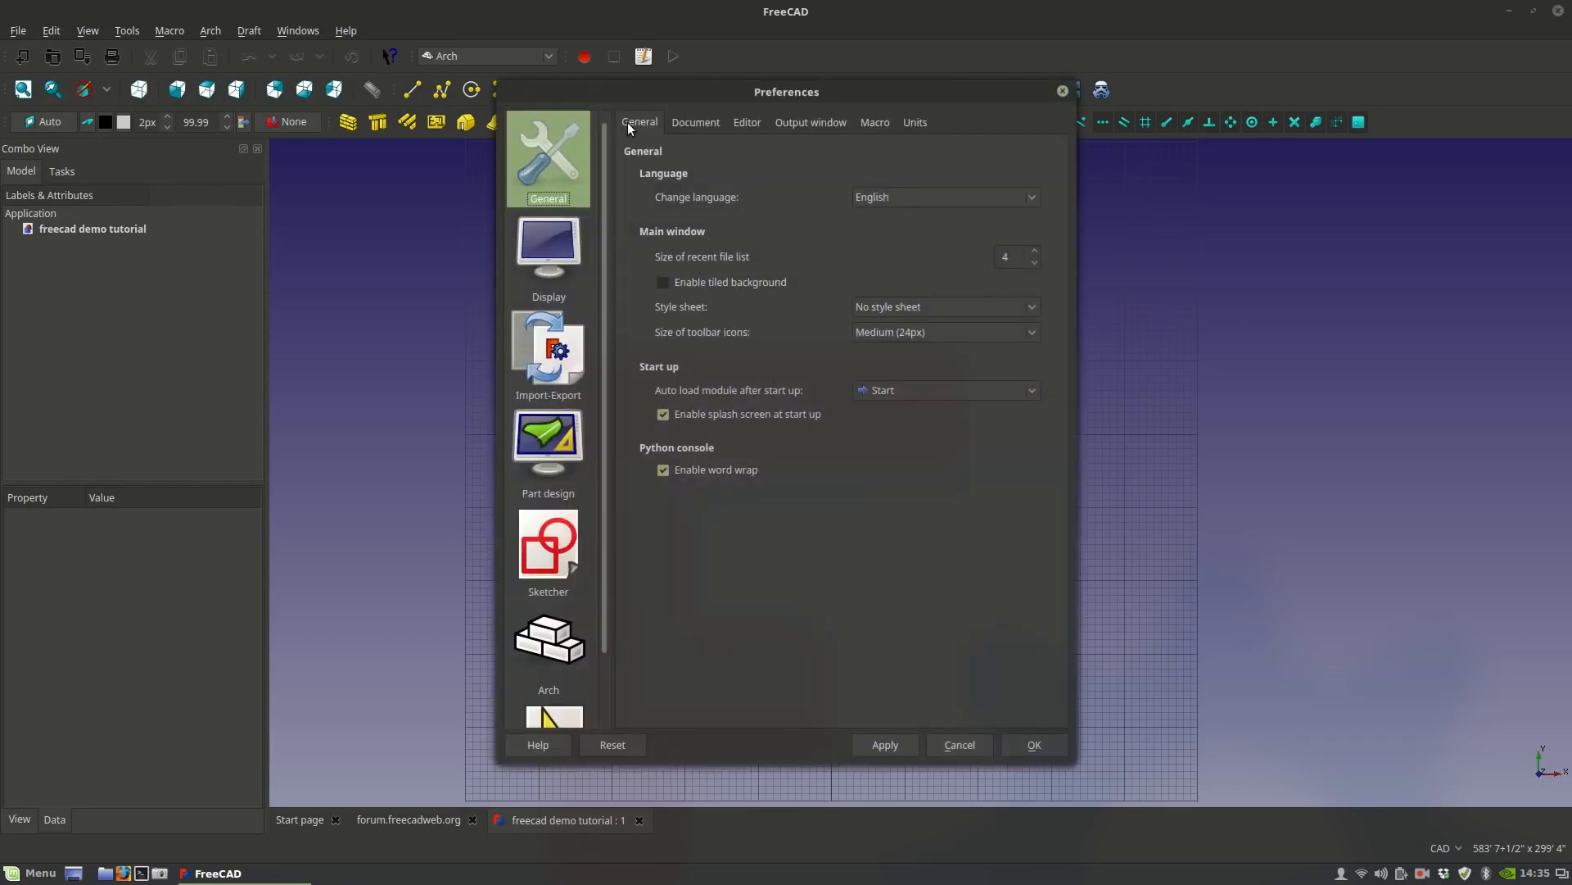
pyautogui.click(924, 122)
pyautogui.click(906, 175)
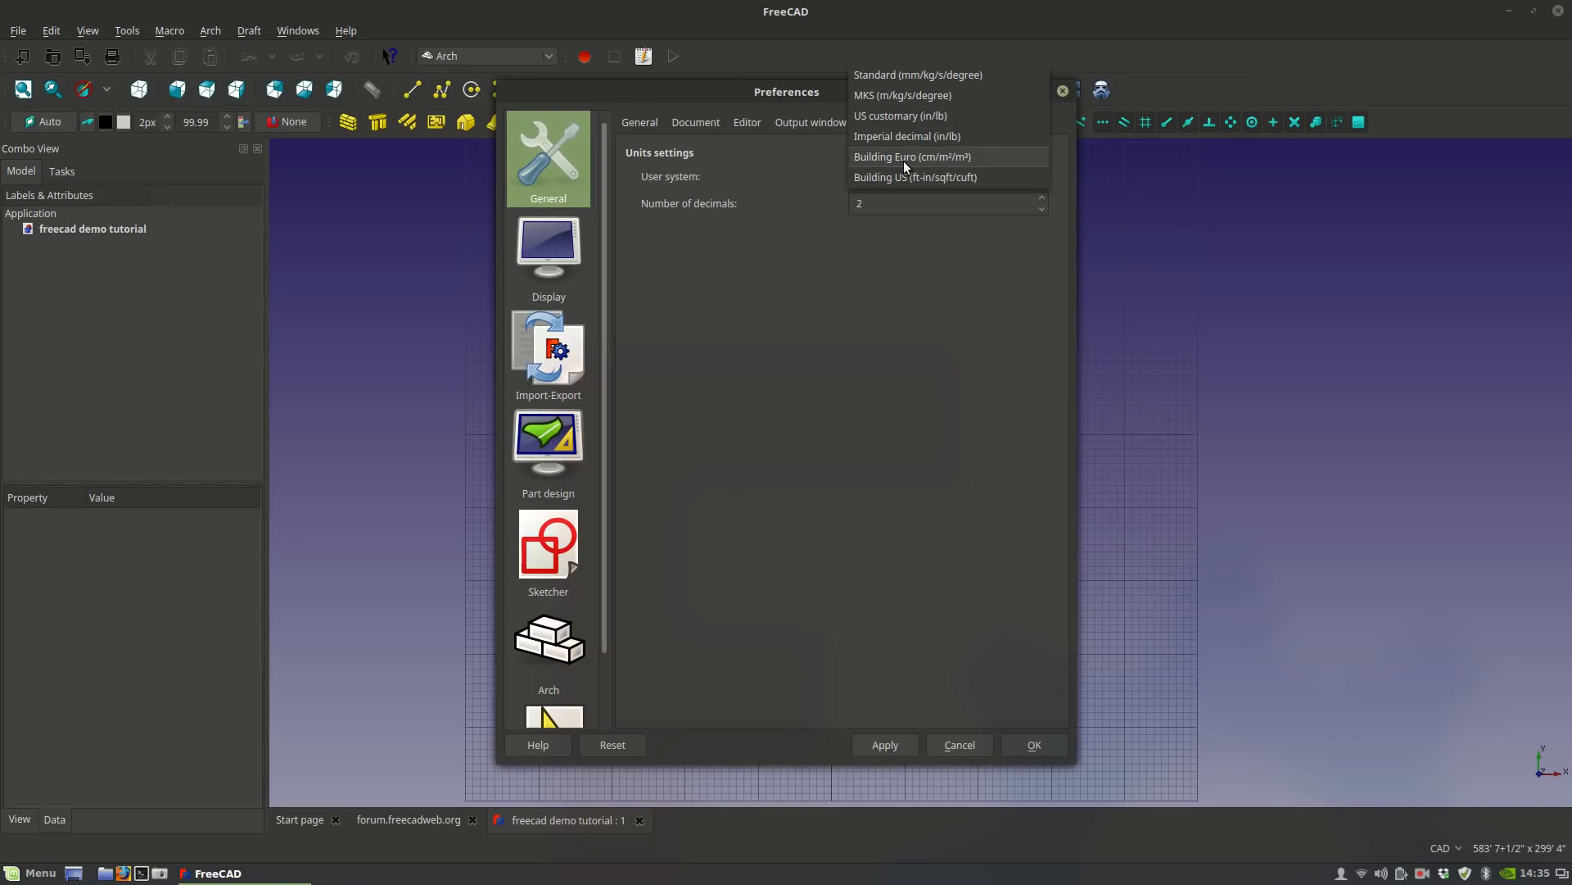
pyautogui.click(903, 157)
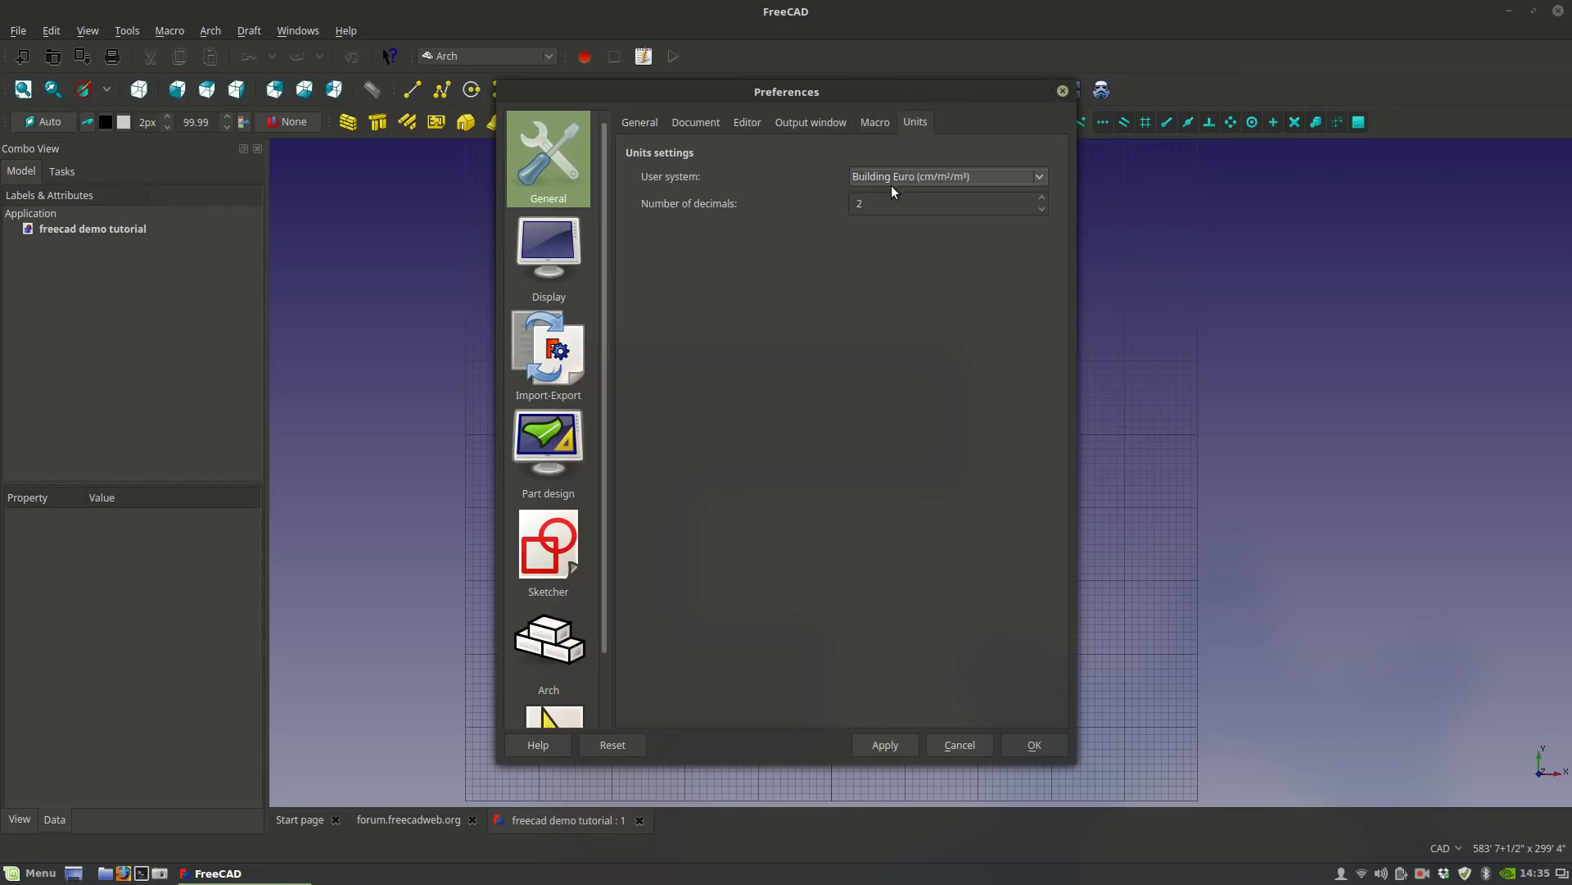
pyautogui.click(896, 175)
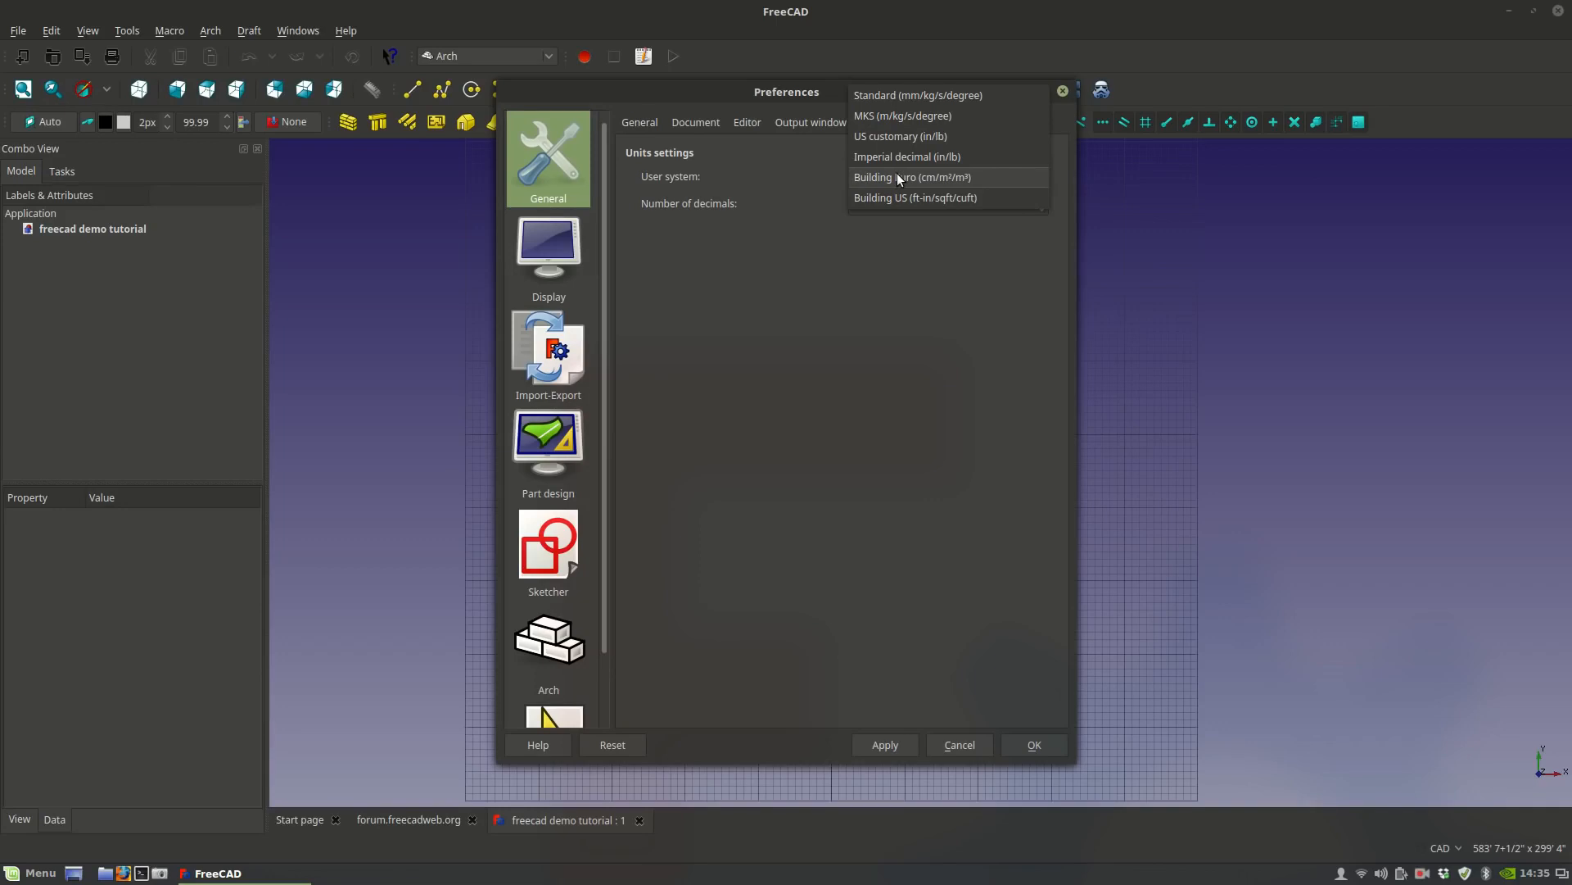
pyautogui.click(898, 119)
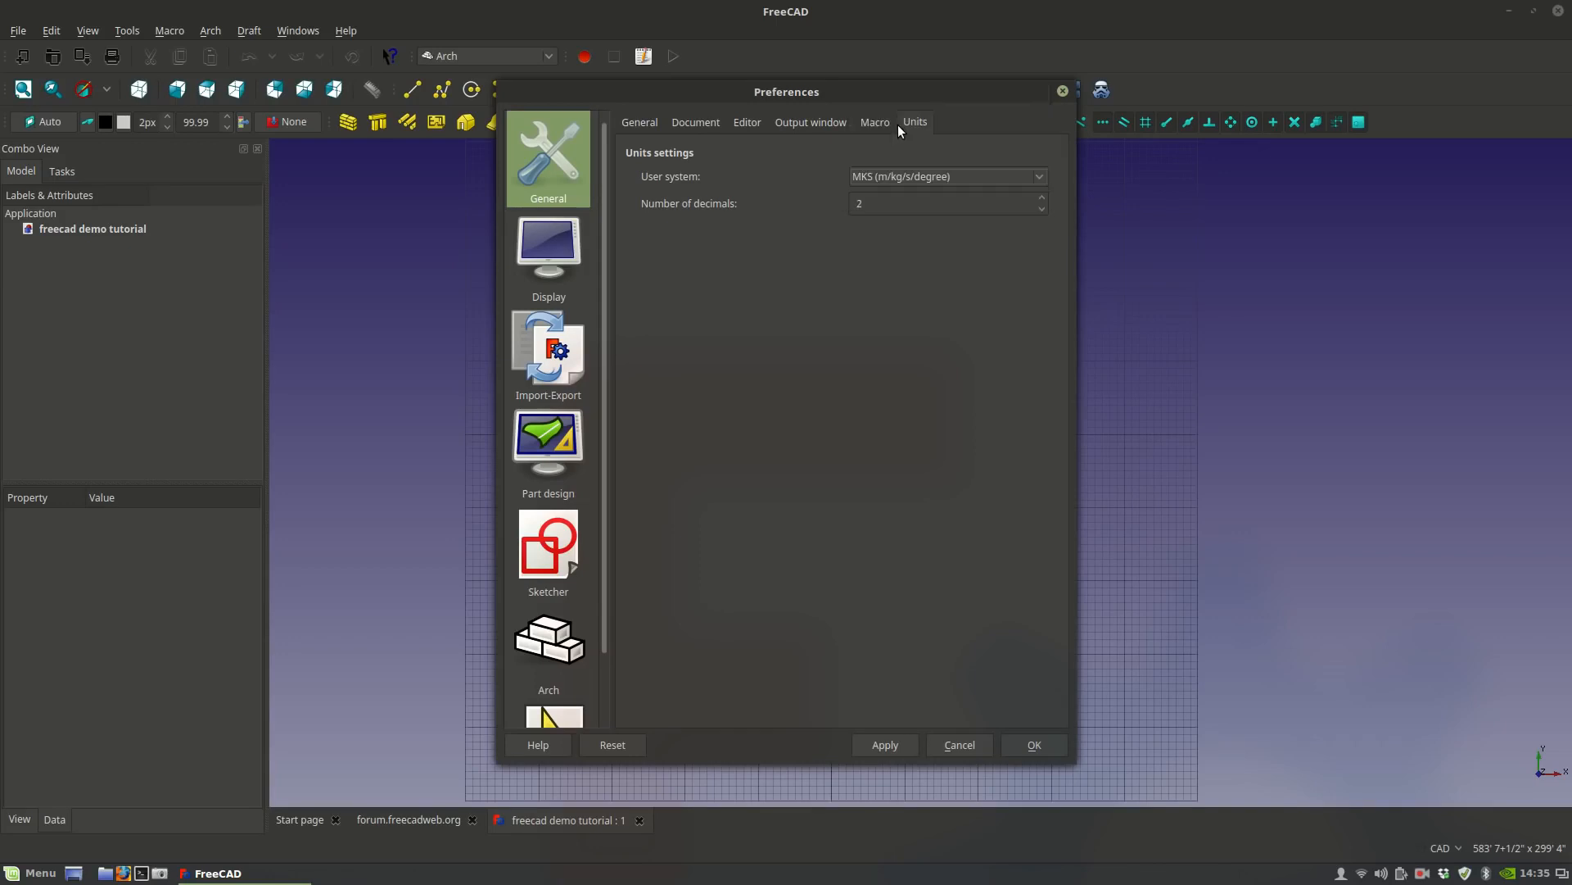
pyautogui.click(1035, 741)
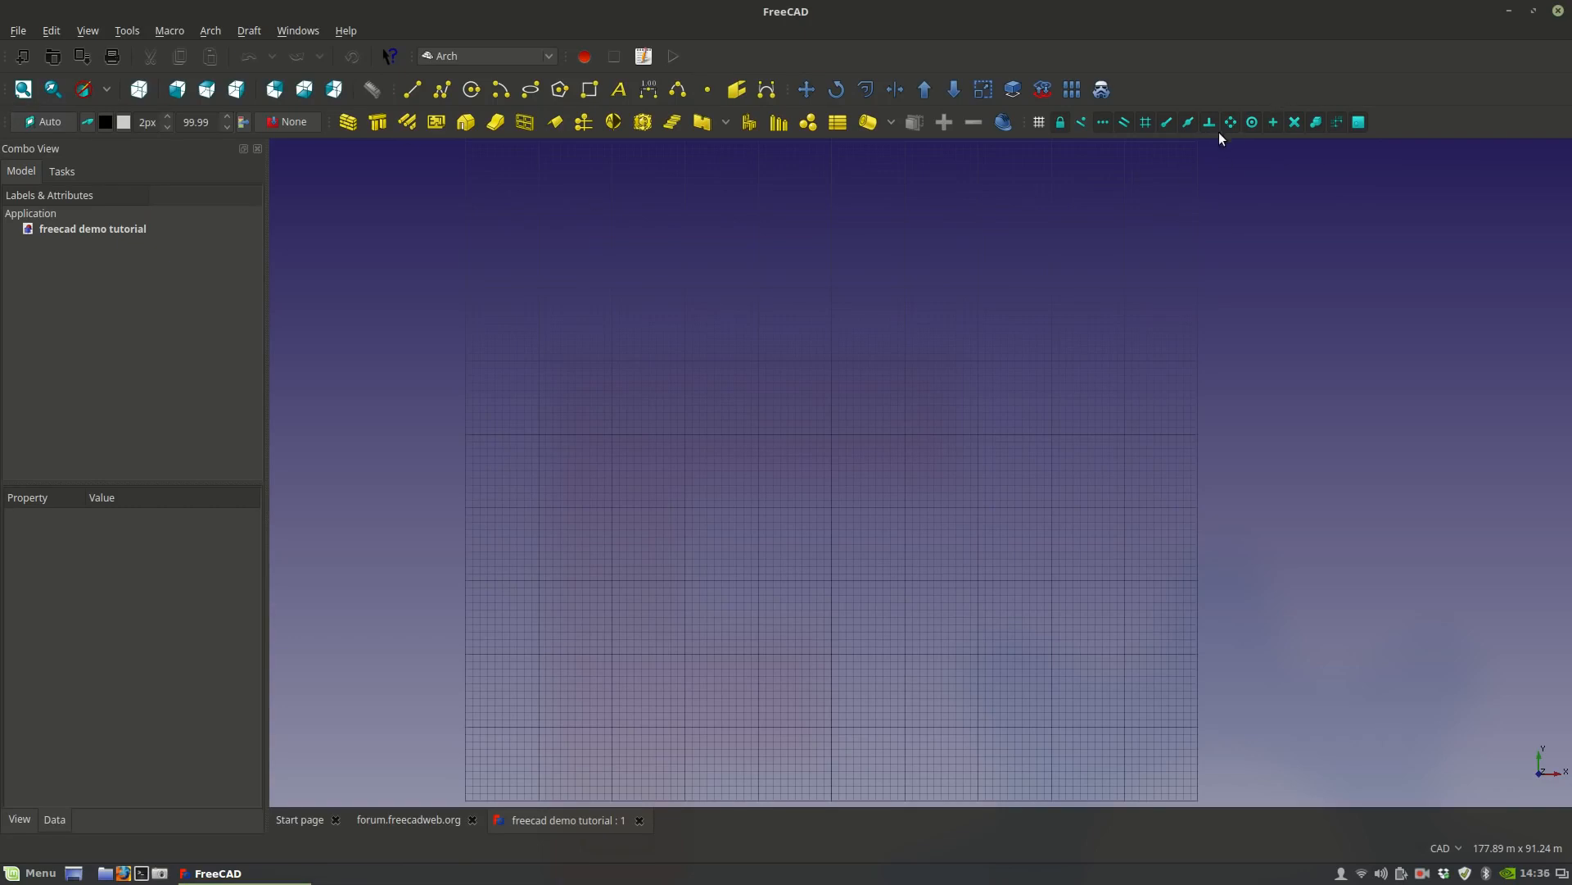
pyautogui.click(1359, 123)
pyautogui.click(1421, 871)
pyautogui.rightClick(565, 345)
pyautogui.moveTo(626, 487)
pyautogui.click(801, 292)
# Draw a horizontal line about 8.2 m long, starting on the grid's central vertical line.
pyautogui.scroll(6, 665, 449)
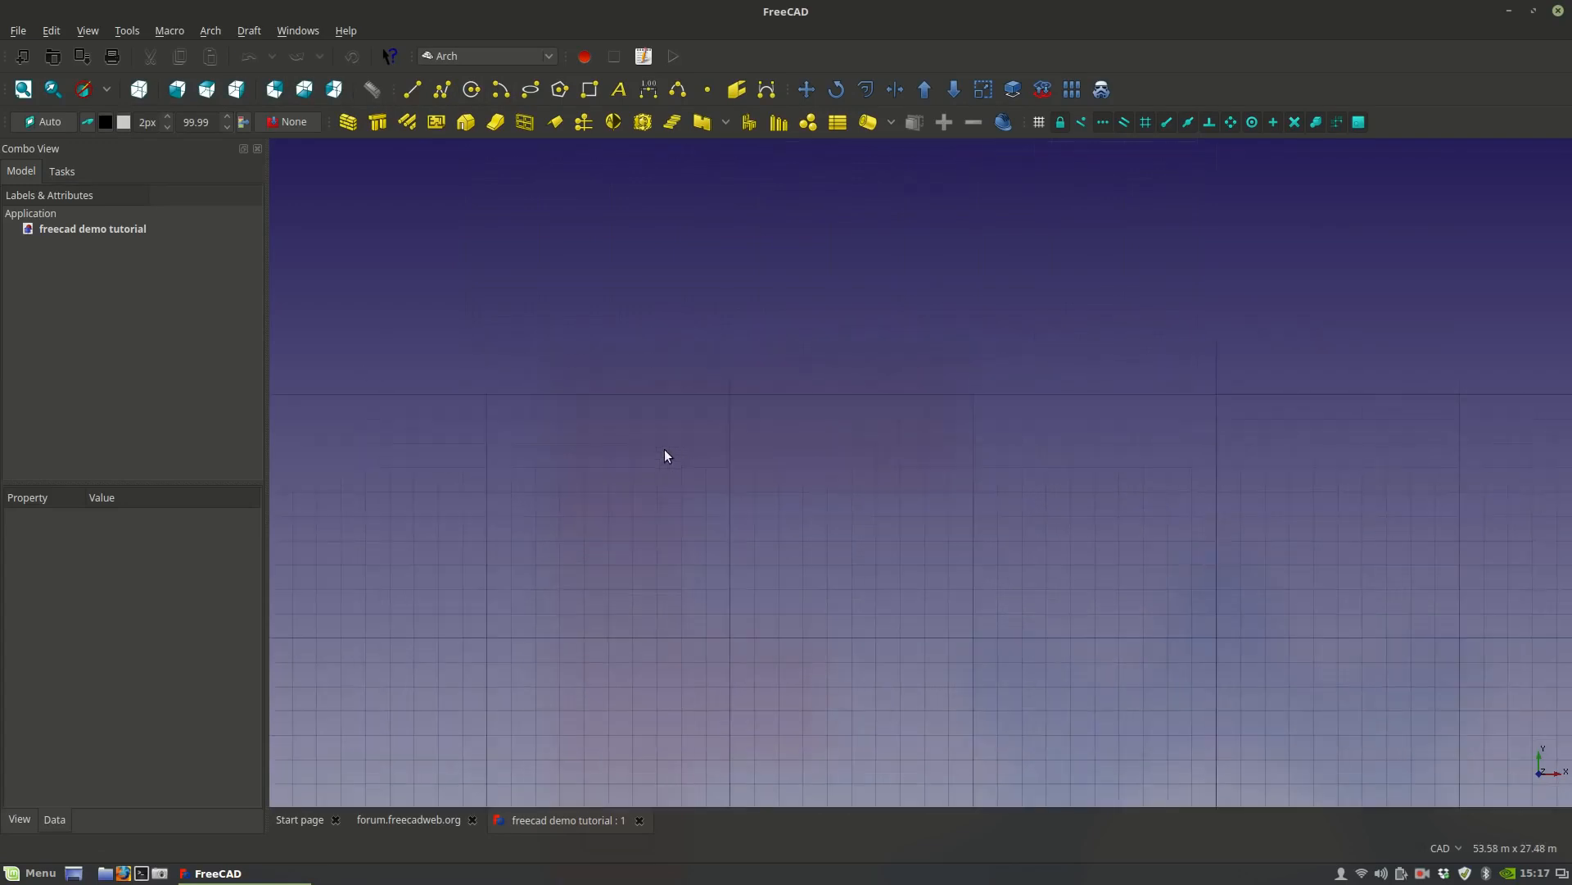
pyautogui.moveTo(961, 498); pyautogui.dragTo(674, 458, button='middle')
pyautogui.scroll(4, 765, 456)
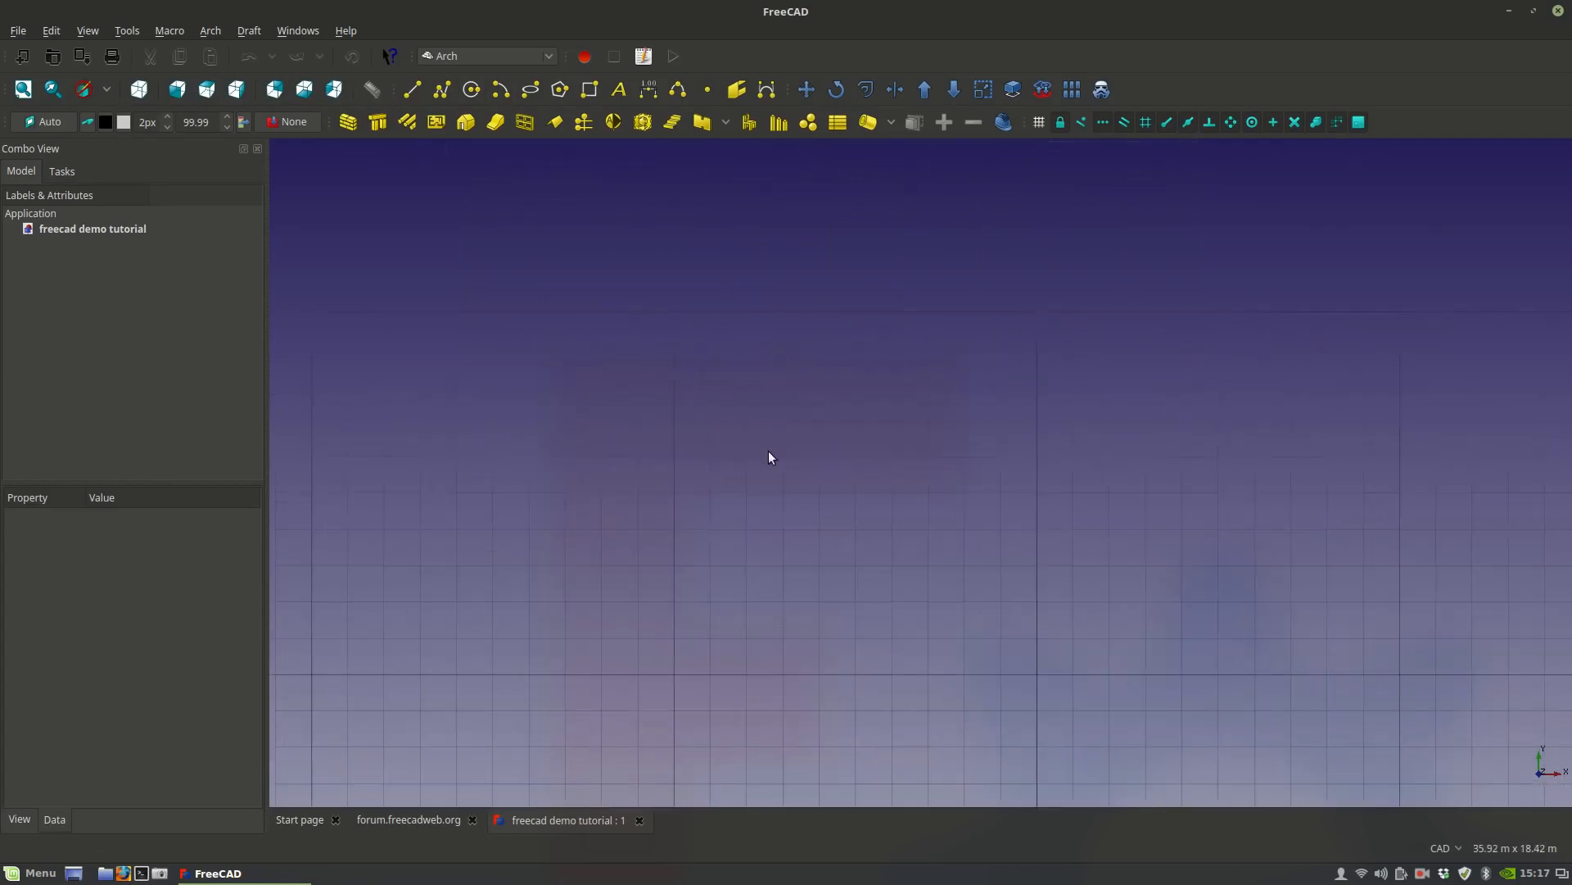
pyautogui.scroll(-6, 688, 355)
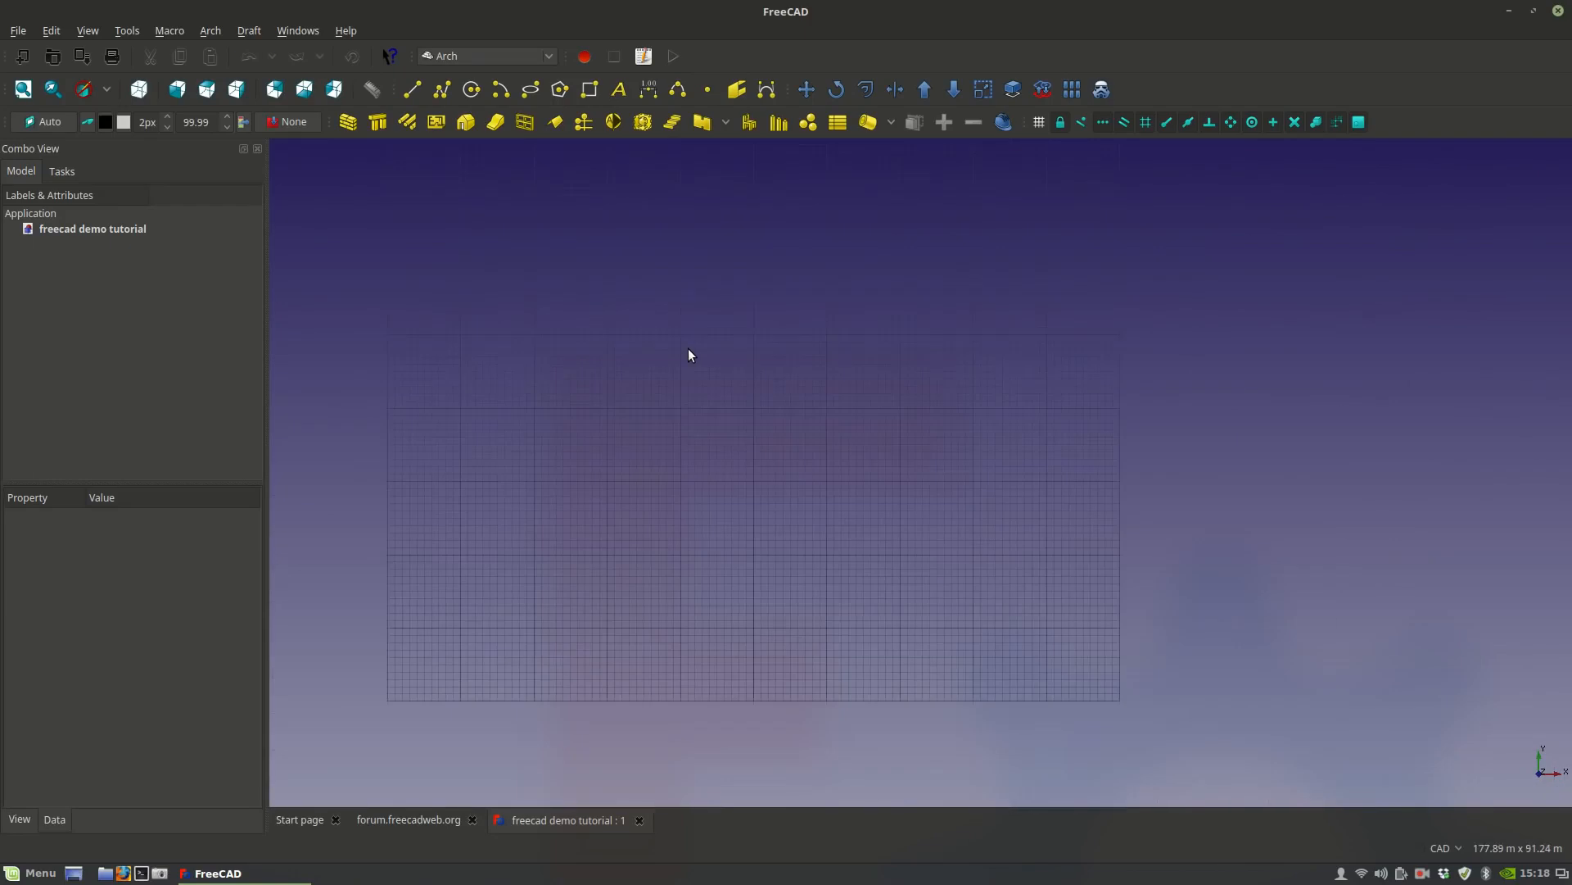
pyautogui.click(409, 92)
pyautogui.scroll(4, 868, 342)
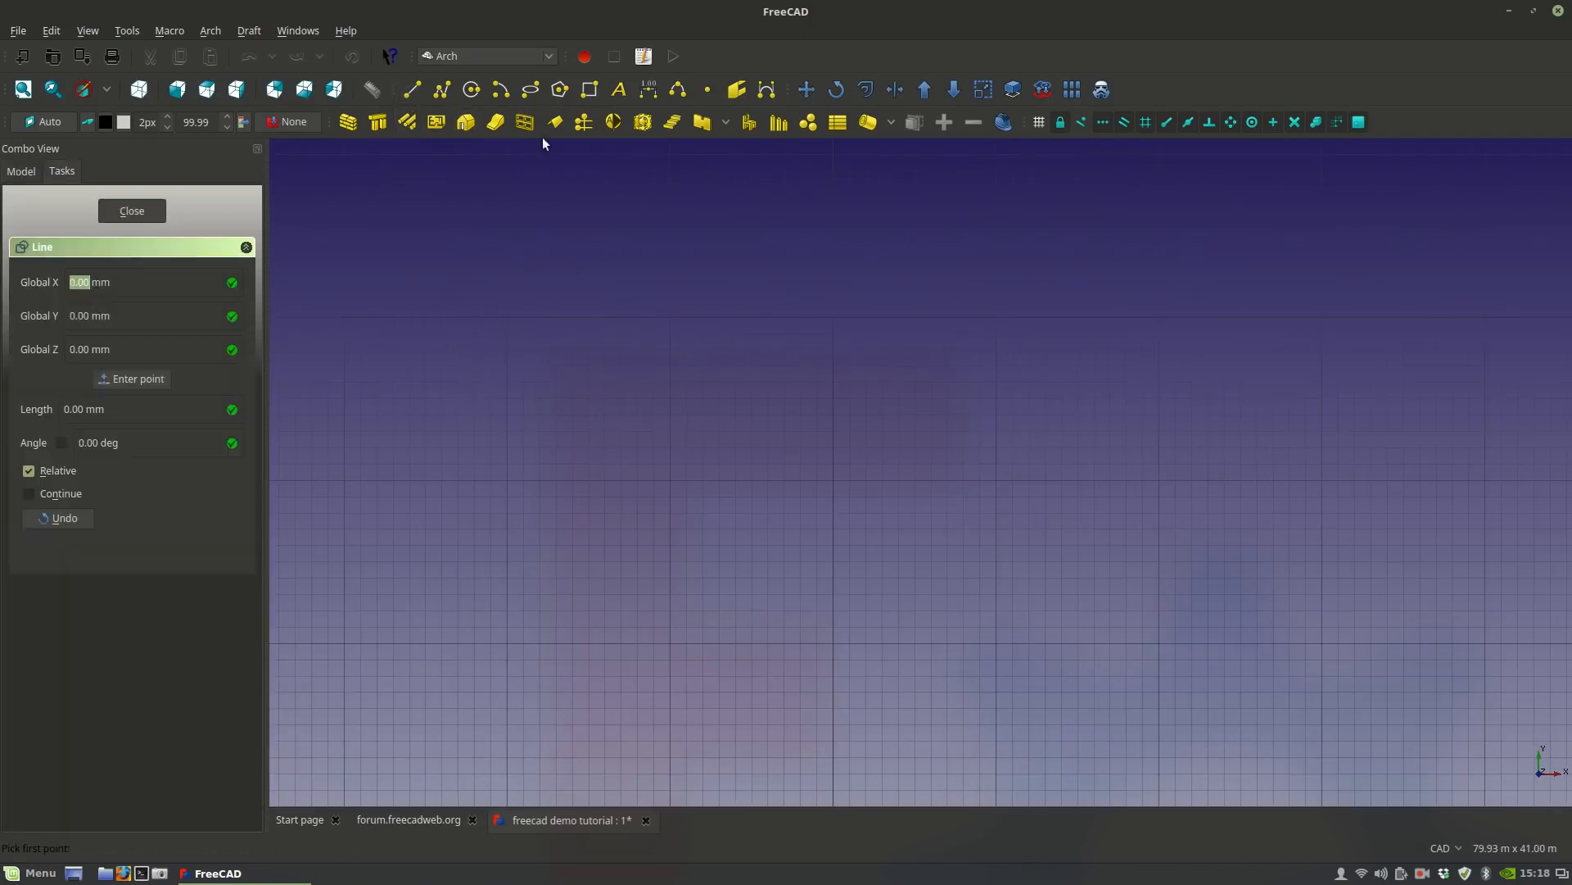
pyautogui.click(790, 328)
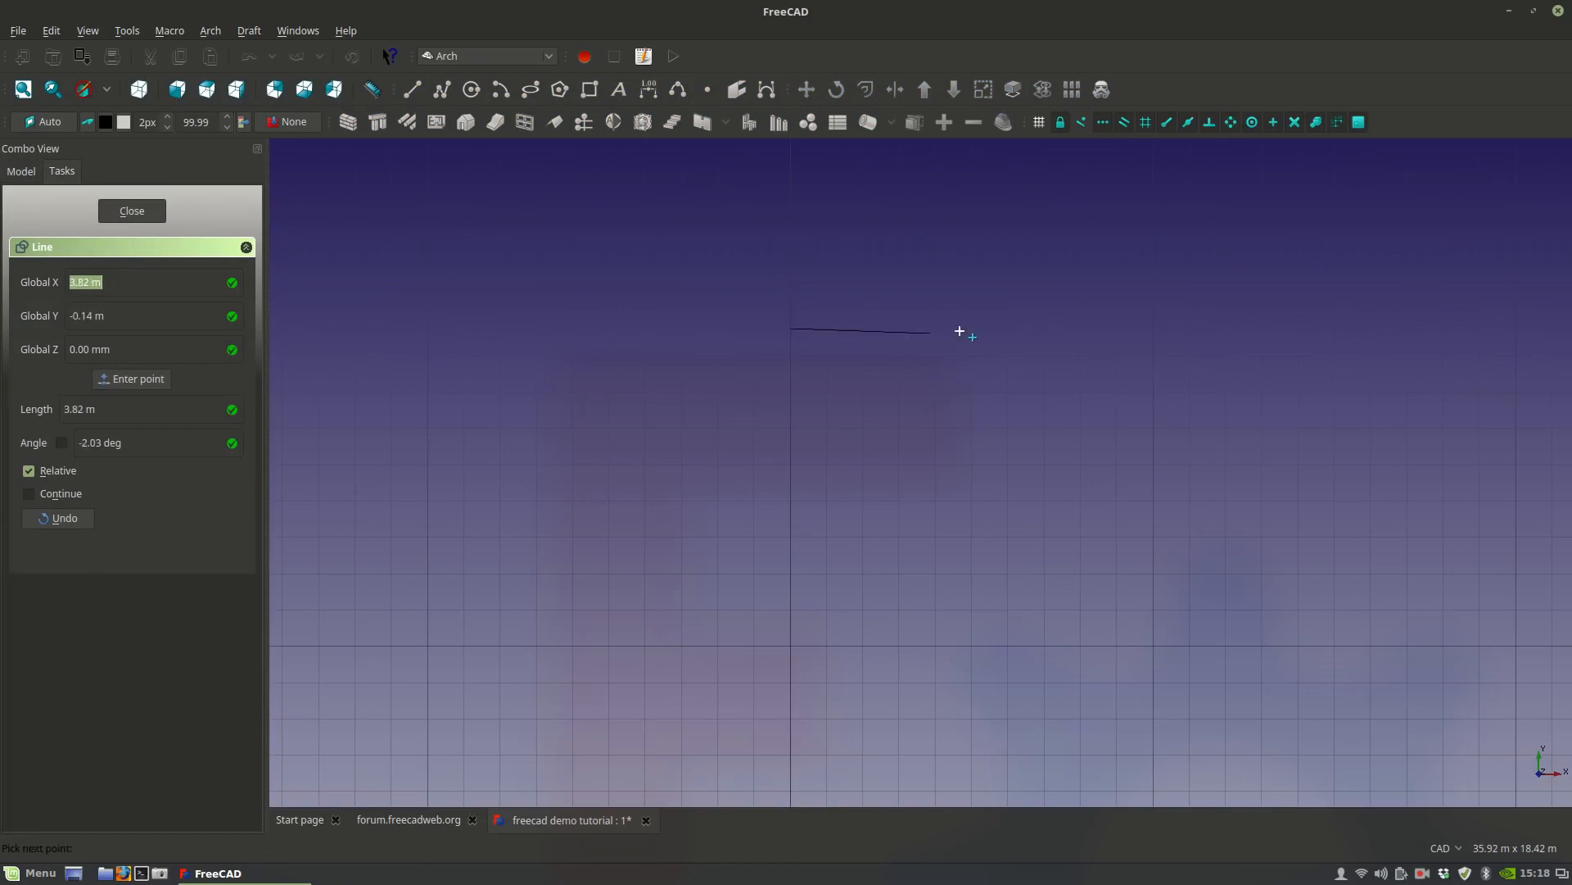
pyautogui.click(1088, 327)
# Select the drawn line and examine its data and view properties.
pyautogui.moveTo(1086, 414); pyautogui.dragTo(930, 431, button='middle')
pyautogui.scroll(2, 930, 431)
pyautogui.scroll(-2, 749, 367)
pyautogui.click(745, 372)
pyautogui.click(737, 314)
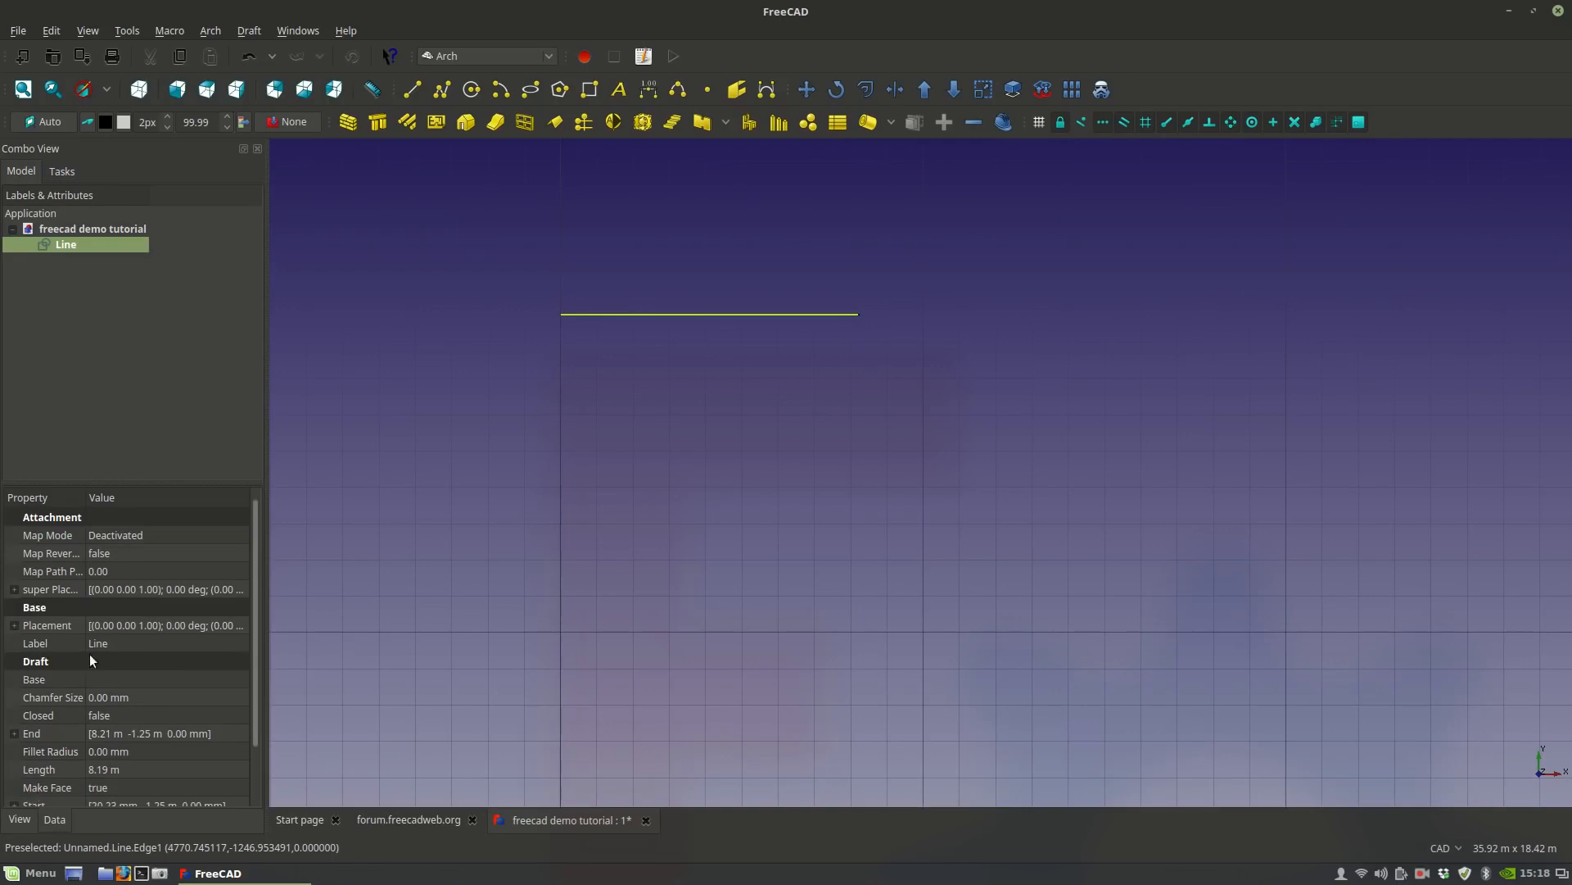
pyautogui.scroll(-1, 69, 571)
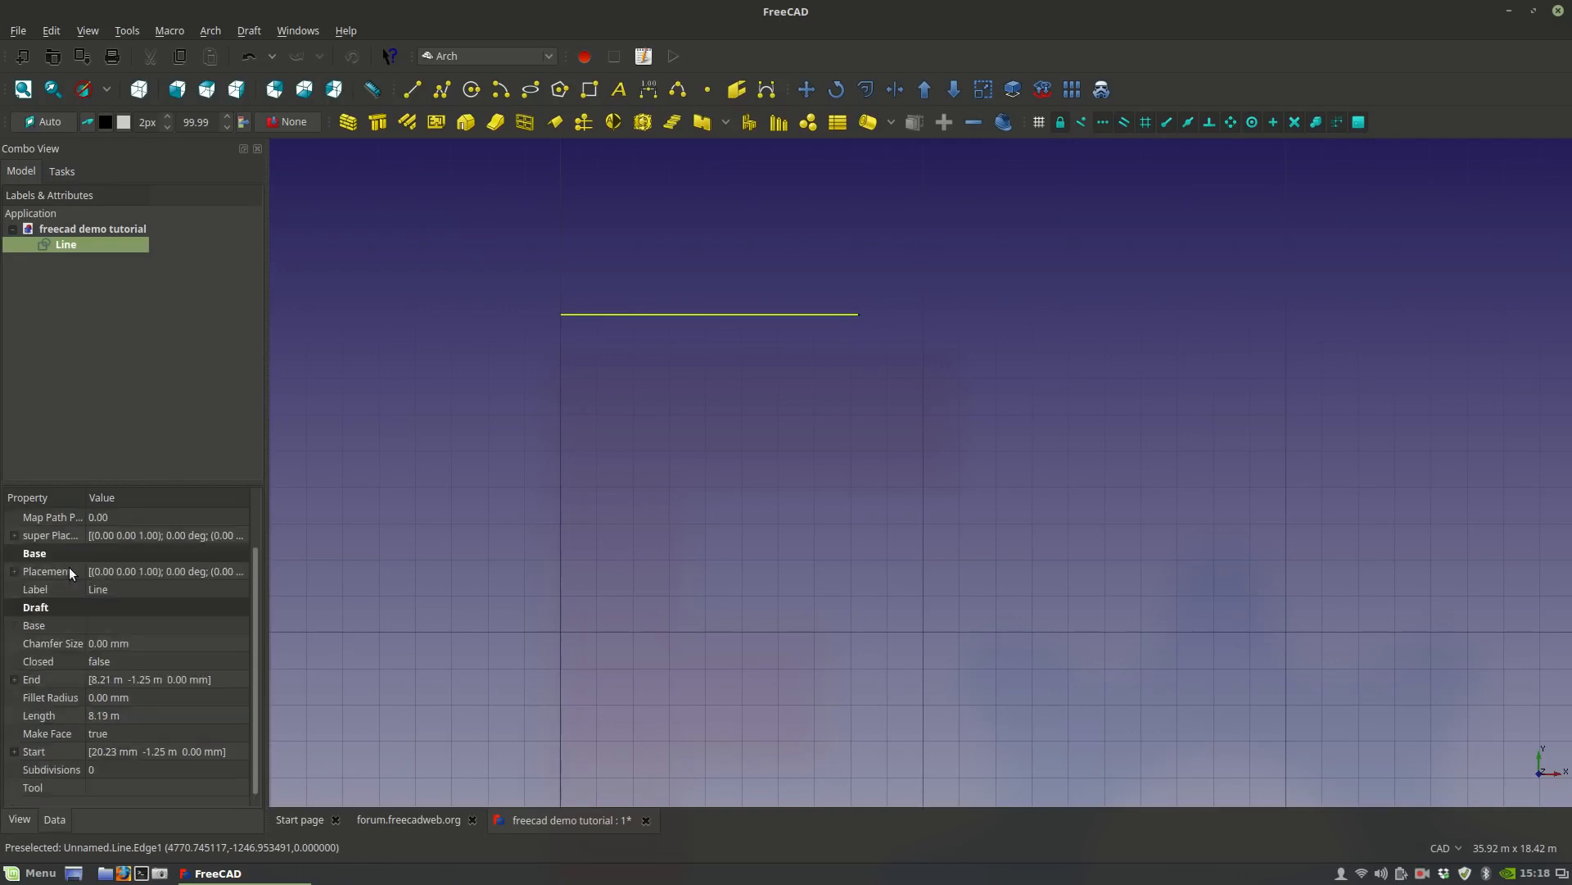
pyautogui.click(22, 821)
pyautogui.scroll(-1, 51, 604)
pyautogui.scroll(-3, 50, 604)
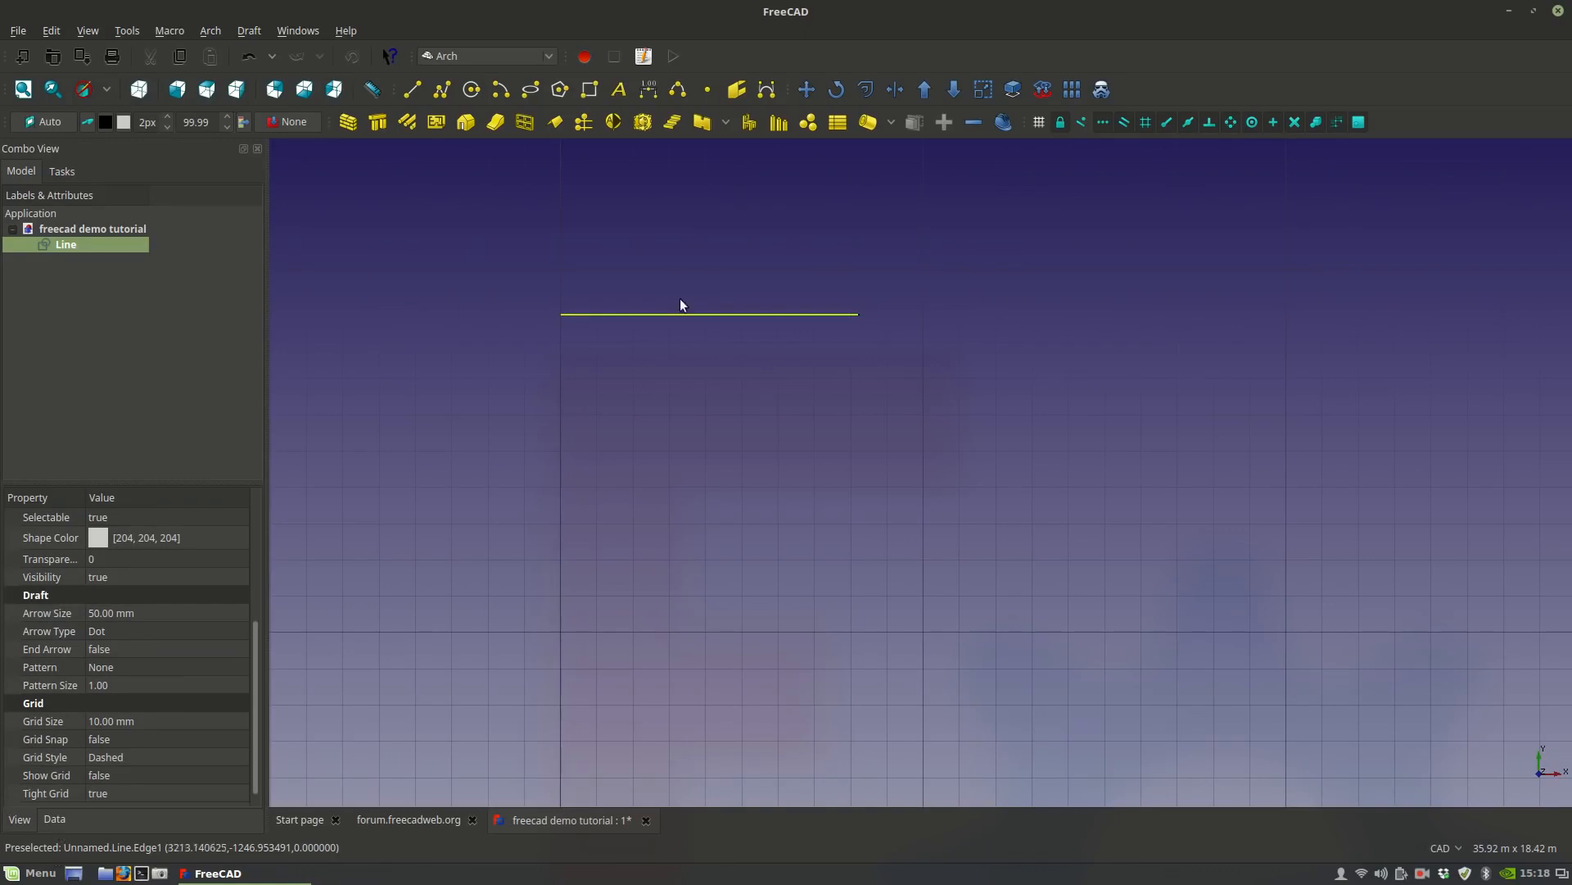
pyautogui.click(631, 401)
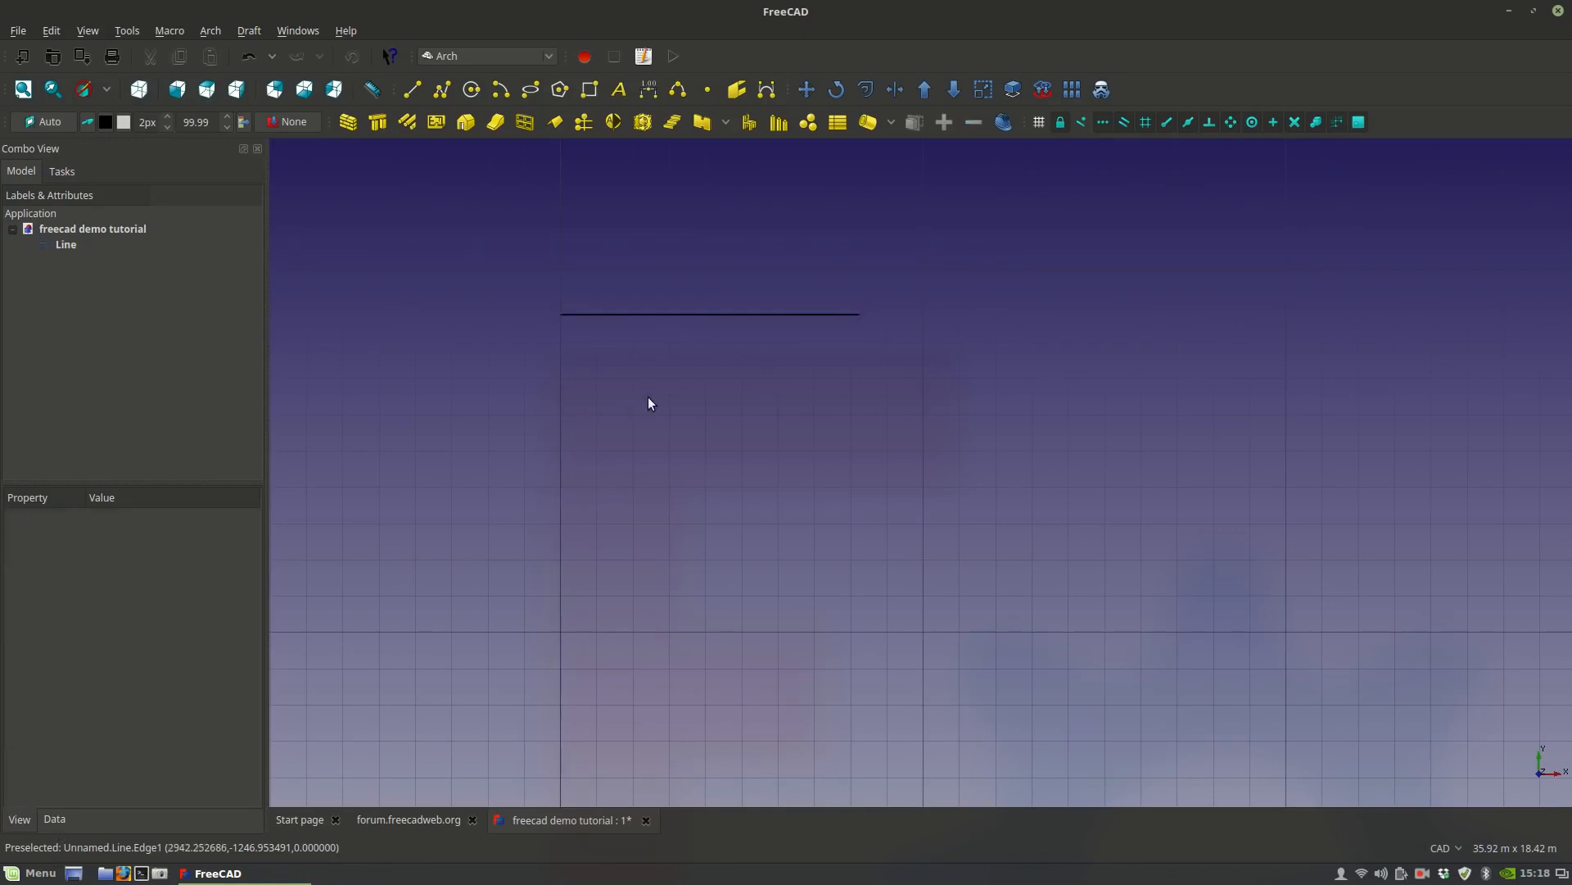
# Measure the line's length with the Survey tool, repeating the measurement once.
pyautogui.click(1005, 128)
pyautogui.click(716, 315)
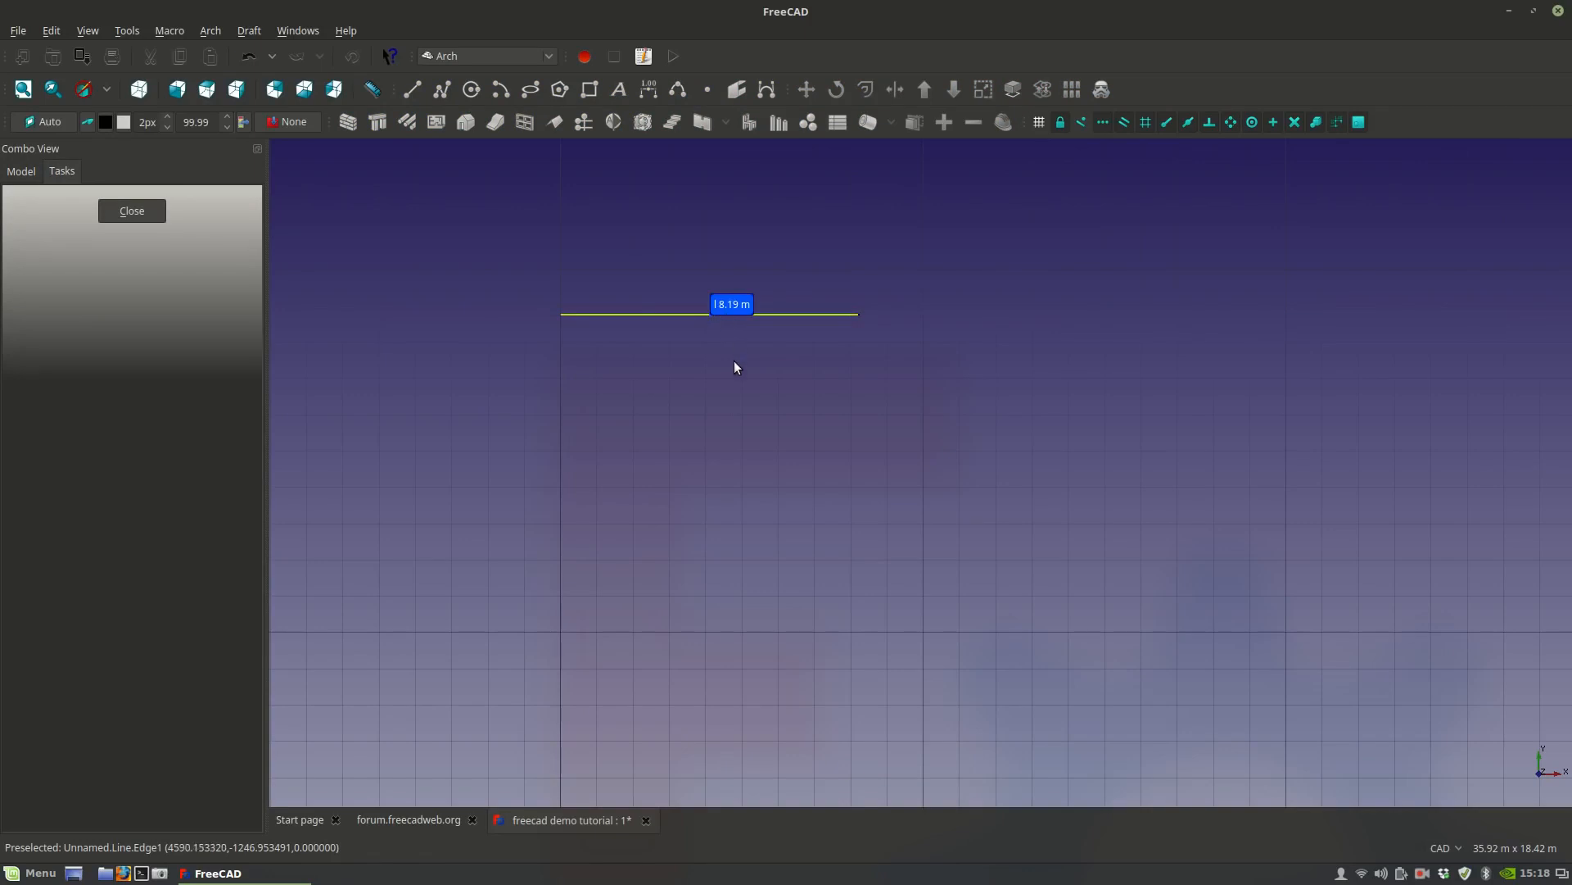
pyautogui.press('Escape')
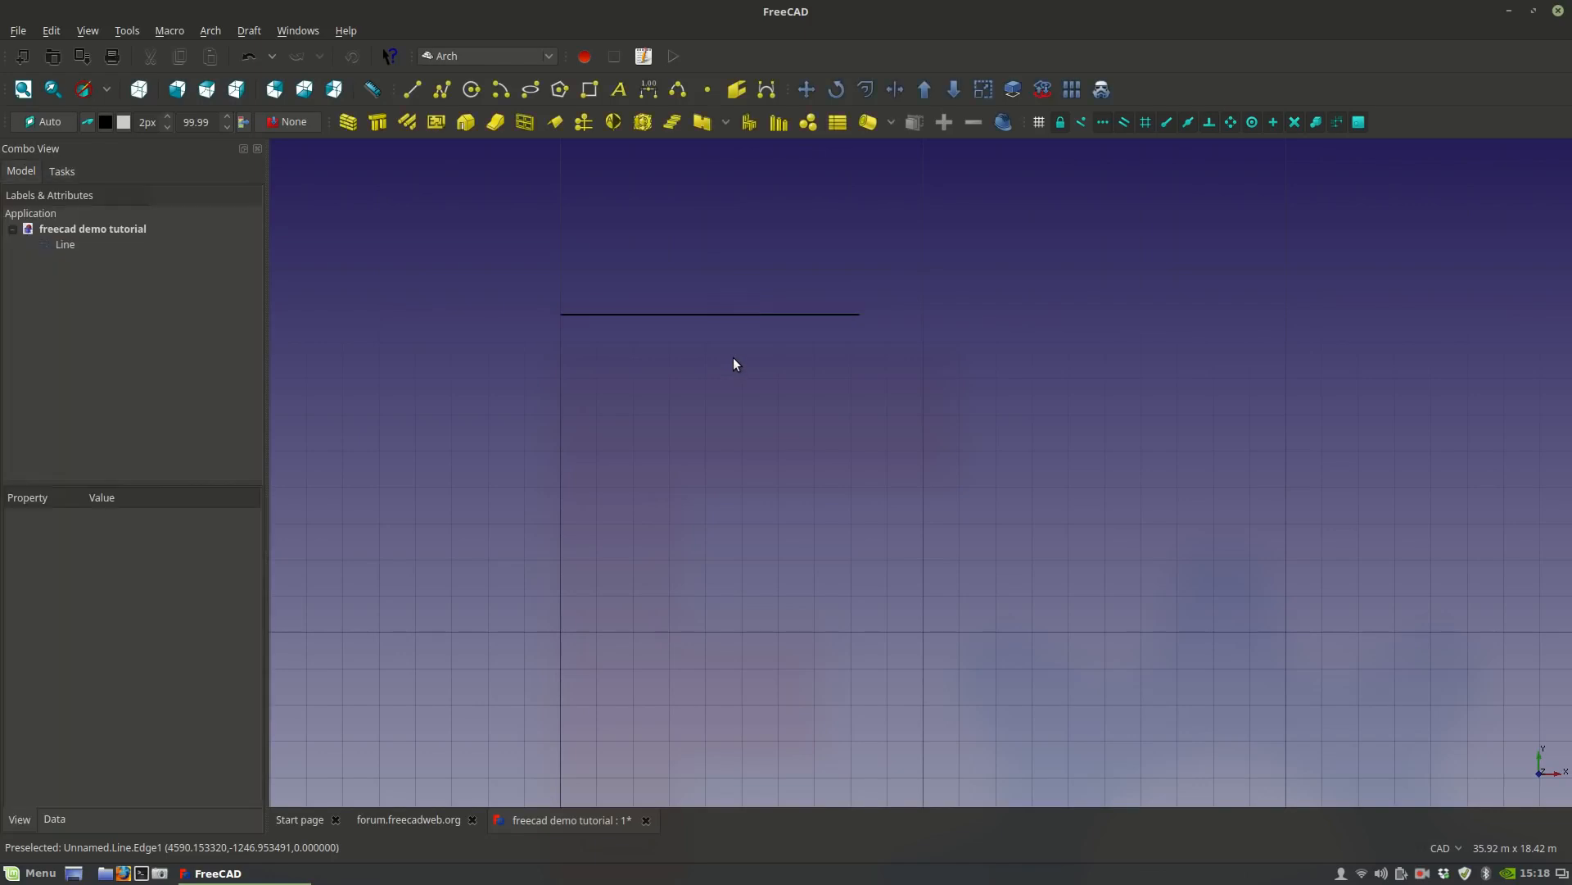
pyautogui.click(1001, 122)
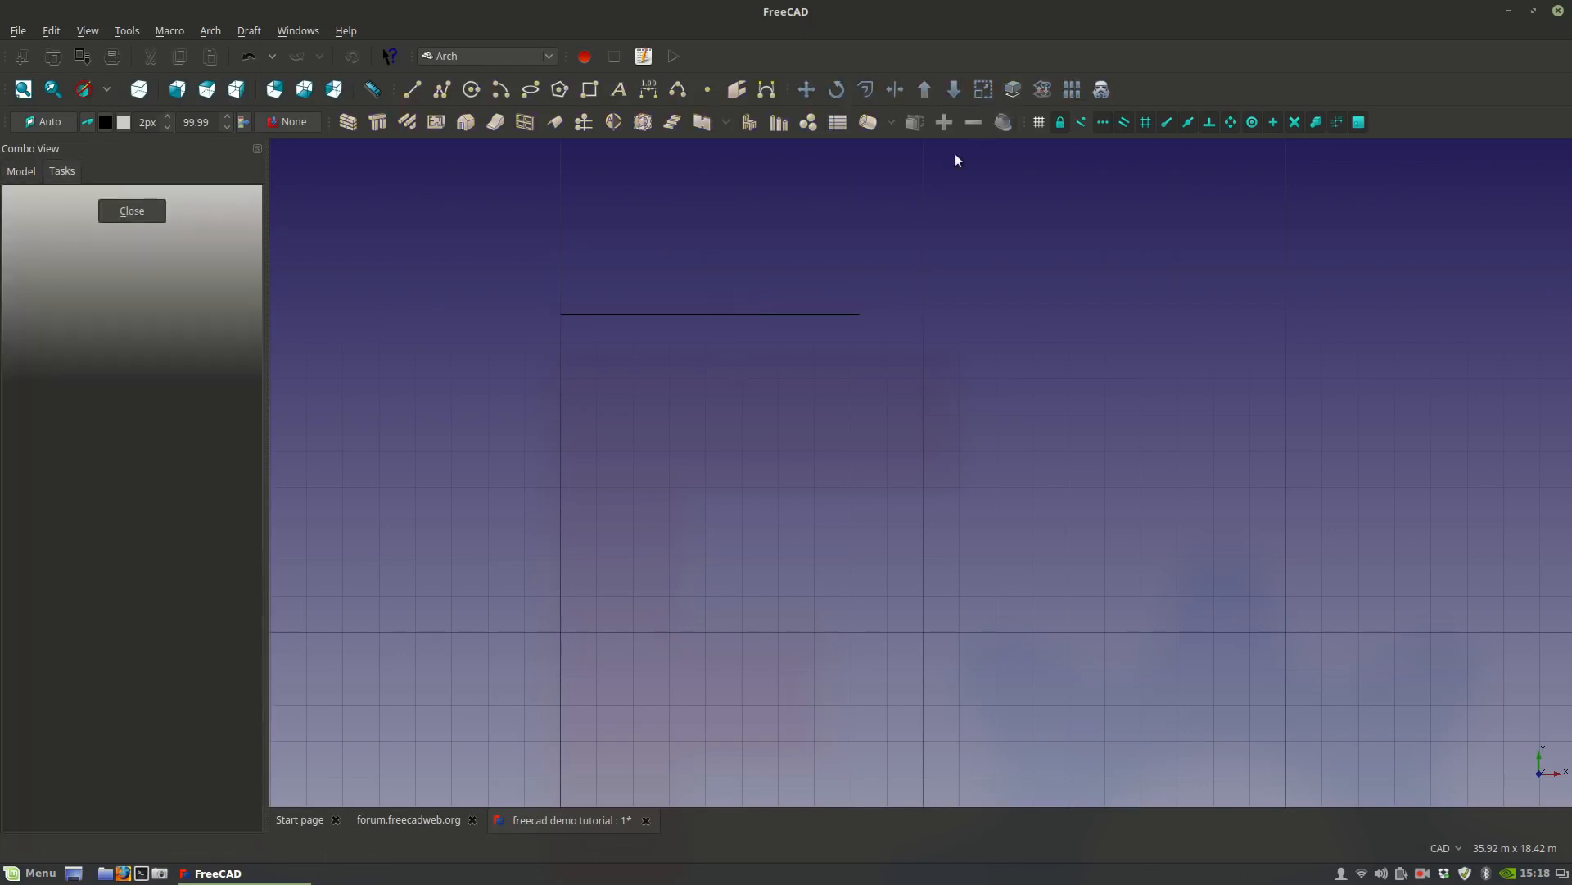
pyautogui.click(733, 315)
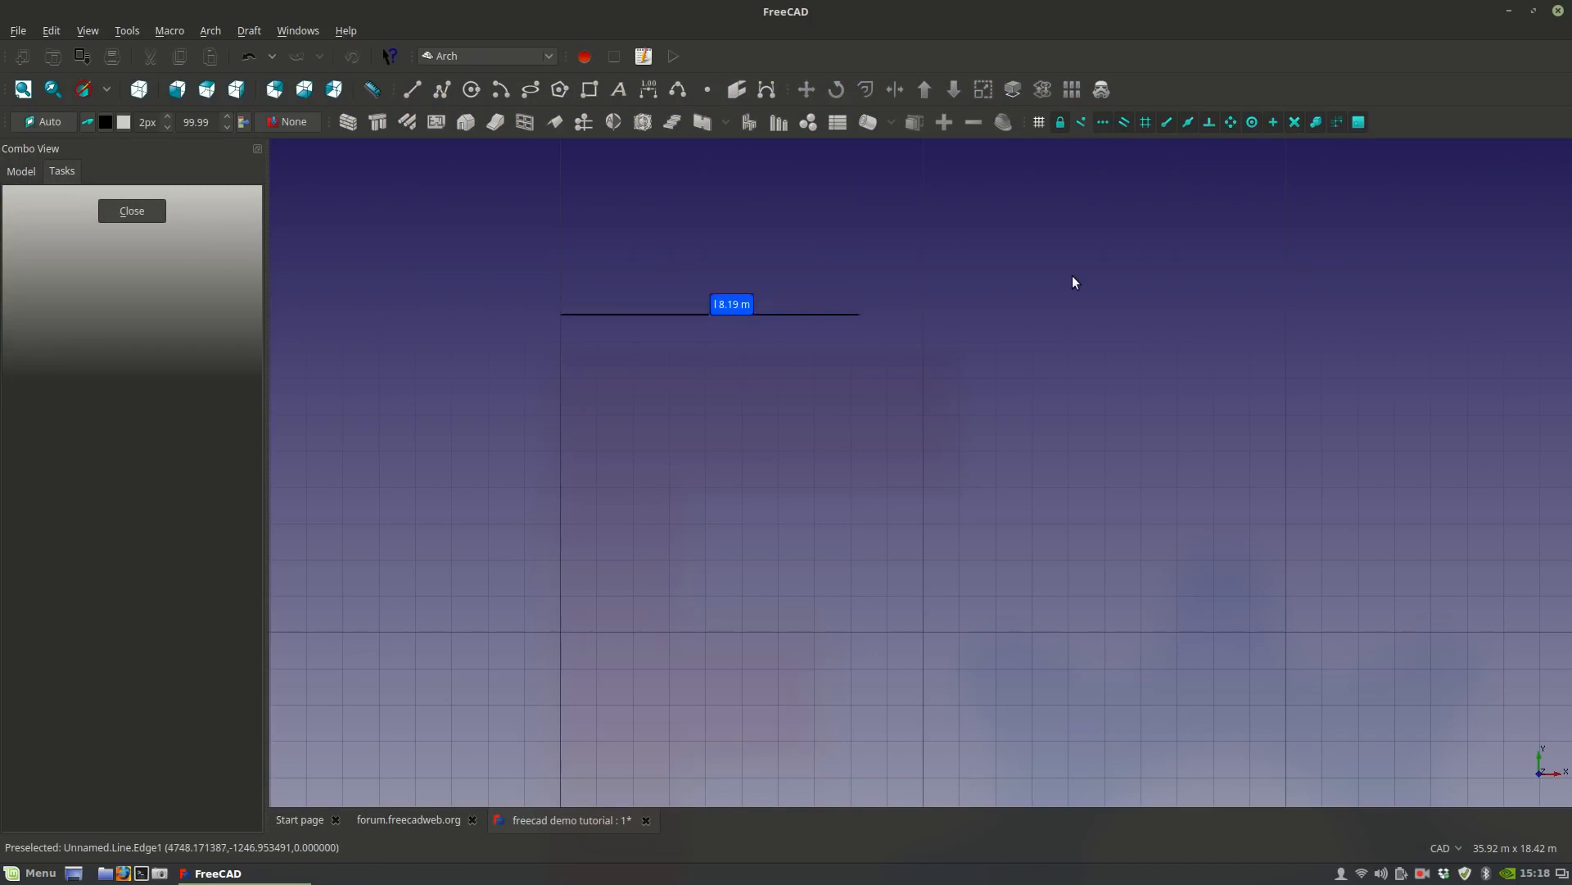
pyautogui.press('Escape')
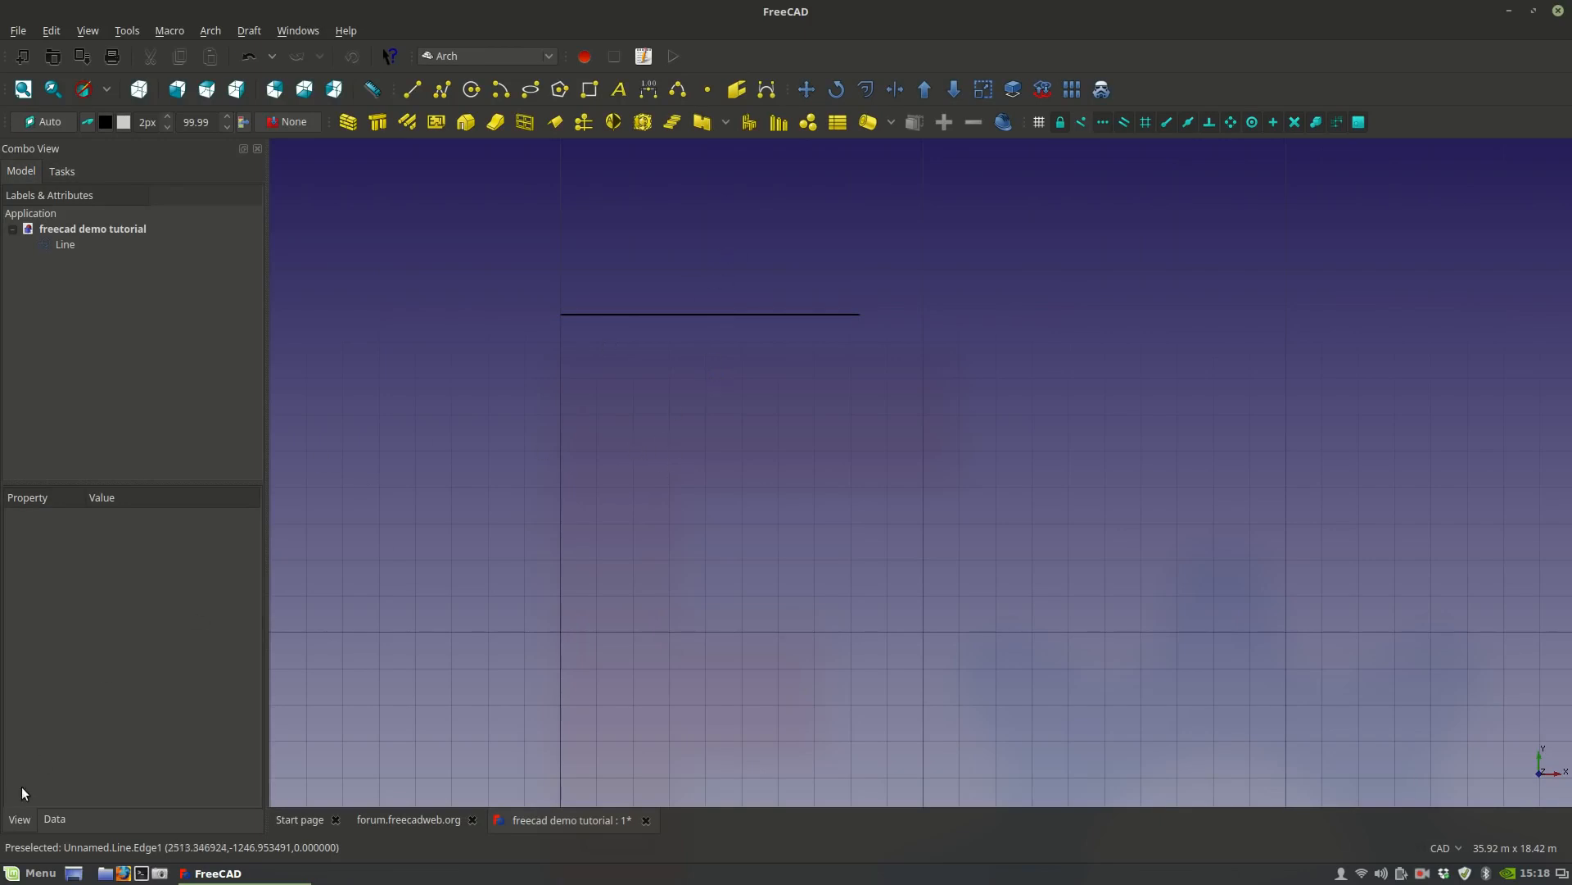
# Set the line's length to 10 m in its data properties and keep the line selected.
pyautogui.click(665, 314)
pyautogui.click(51, 819)
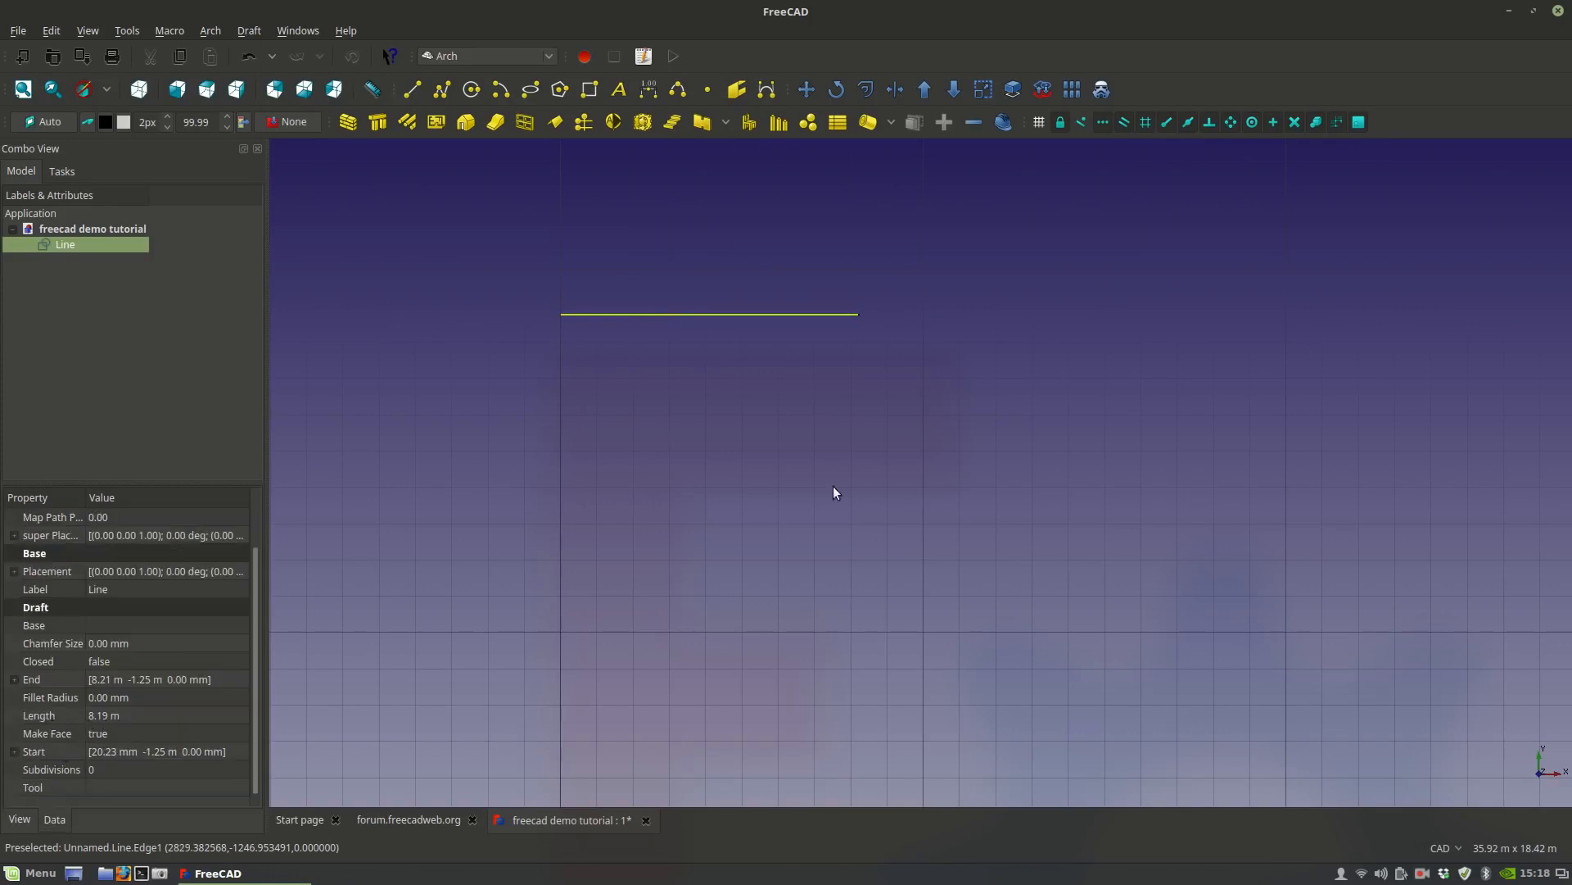
pyautogui.scroll(2, 736, 279)
pyautogui.scroll(-2, 667, 348)
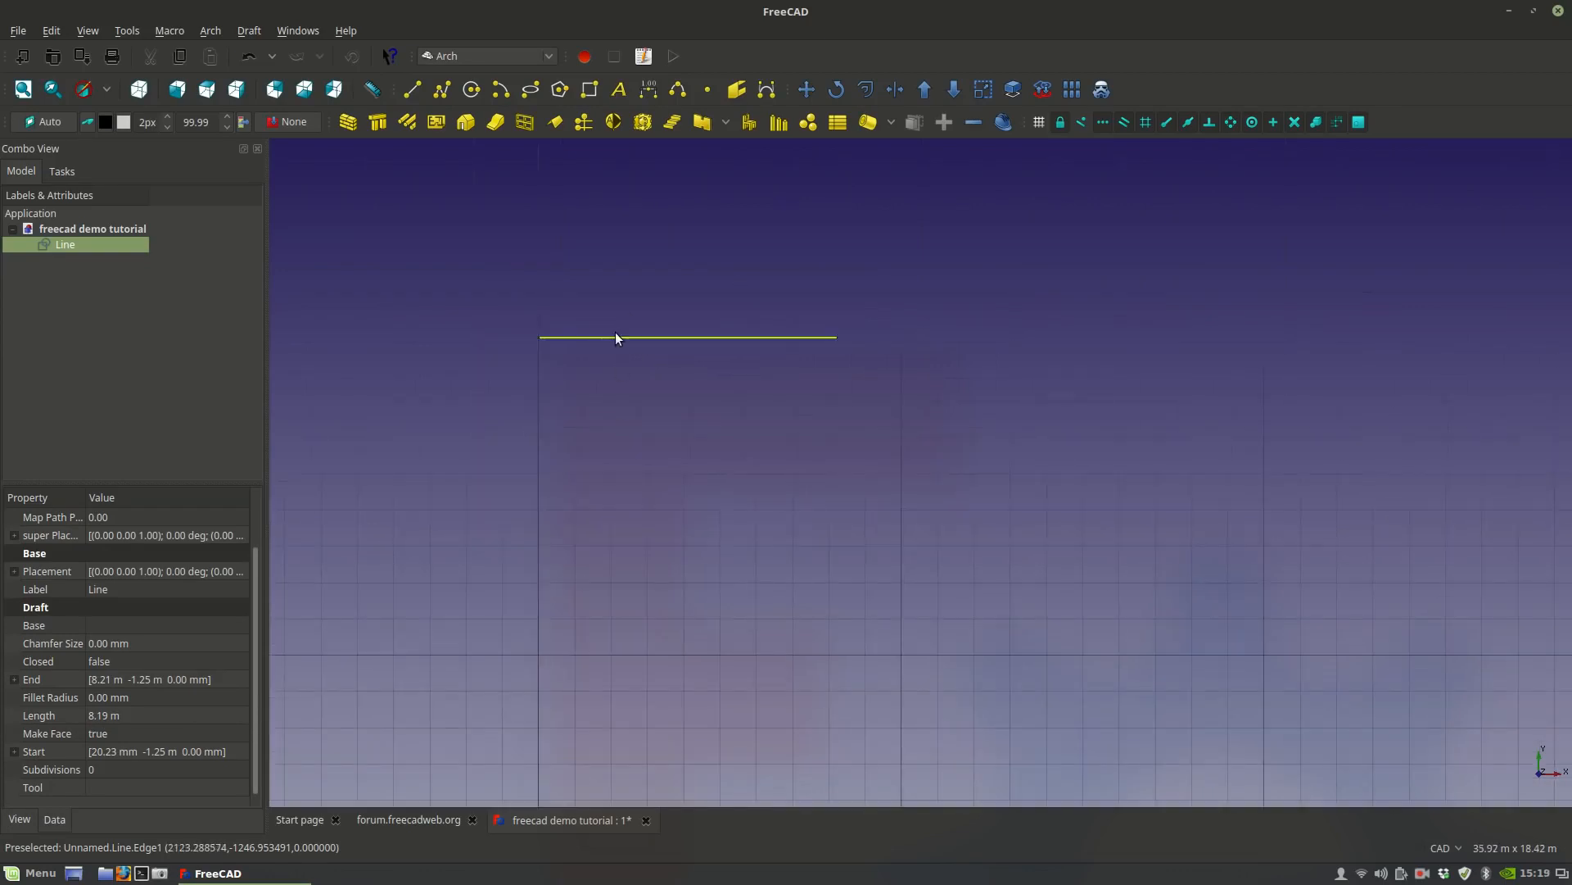
pyautogui.click(105, 717)
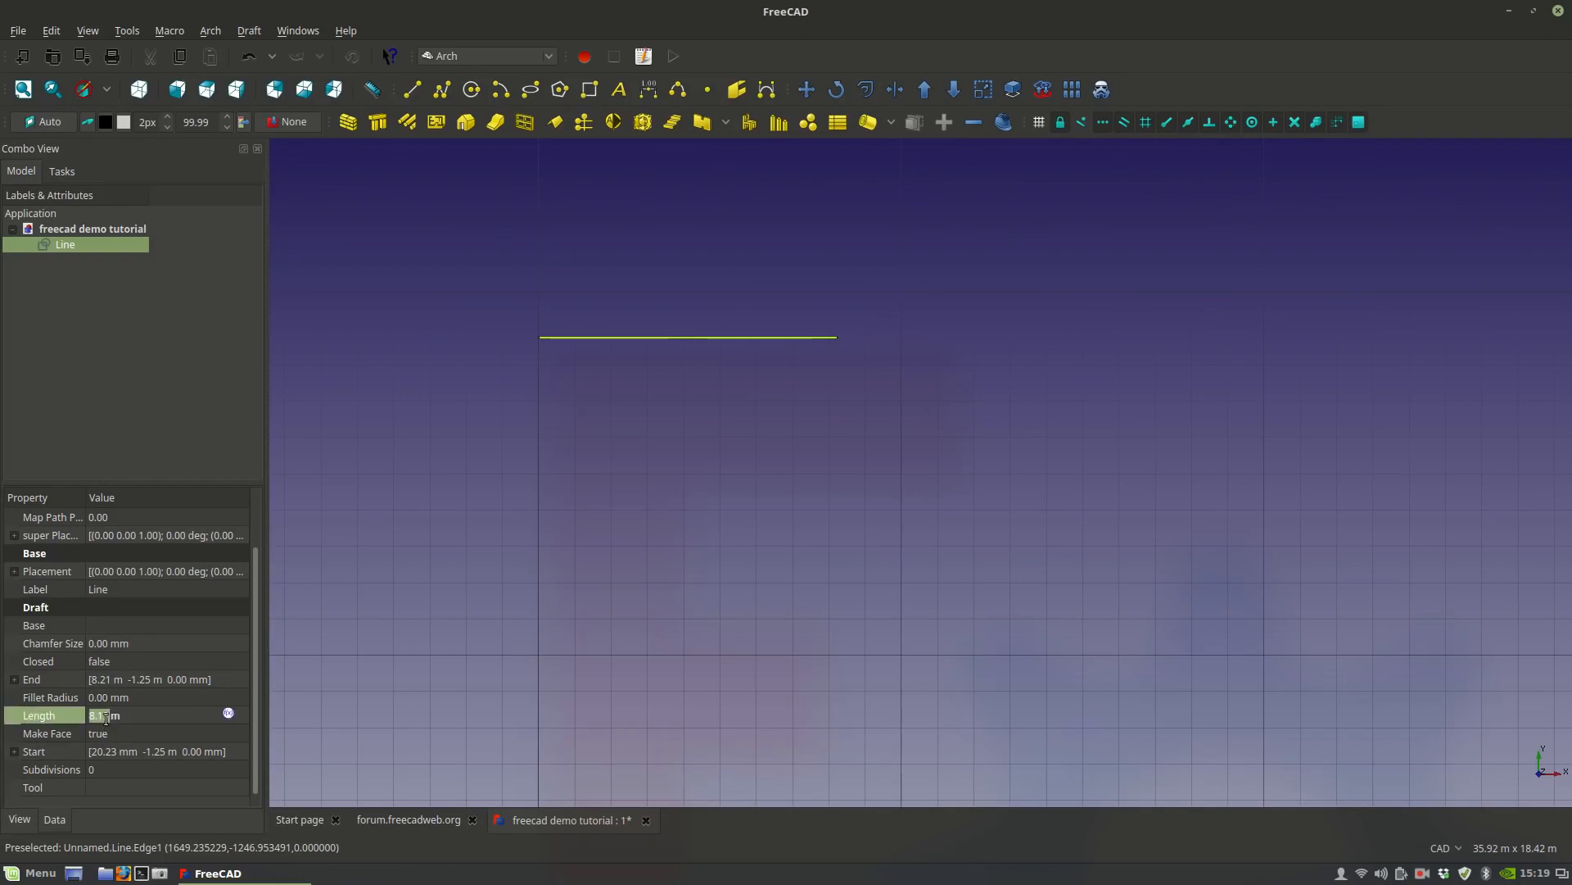
pyautogui.write('10')
pyautogui.press('Return')
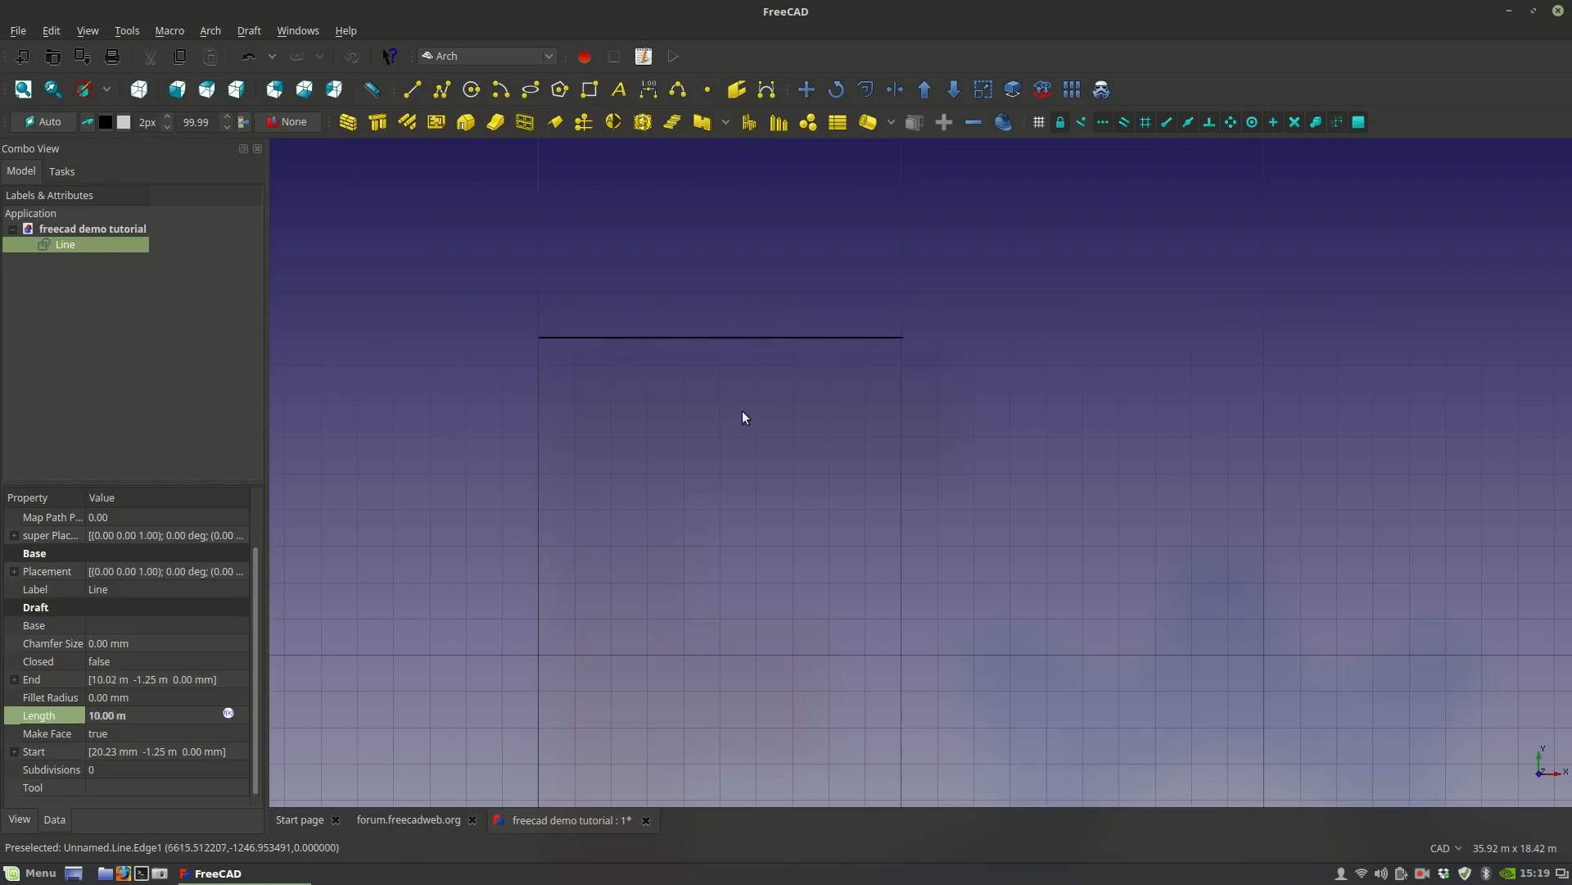
pyautogui.click(774, 337)
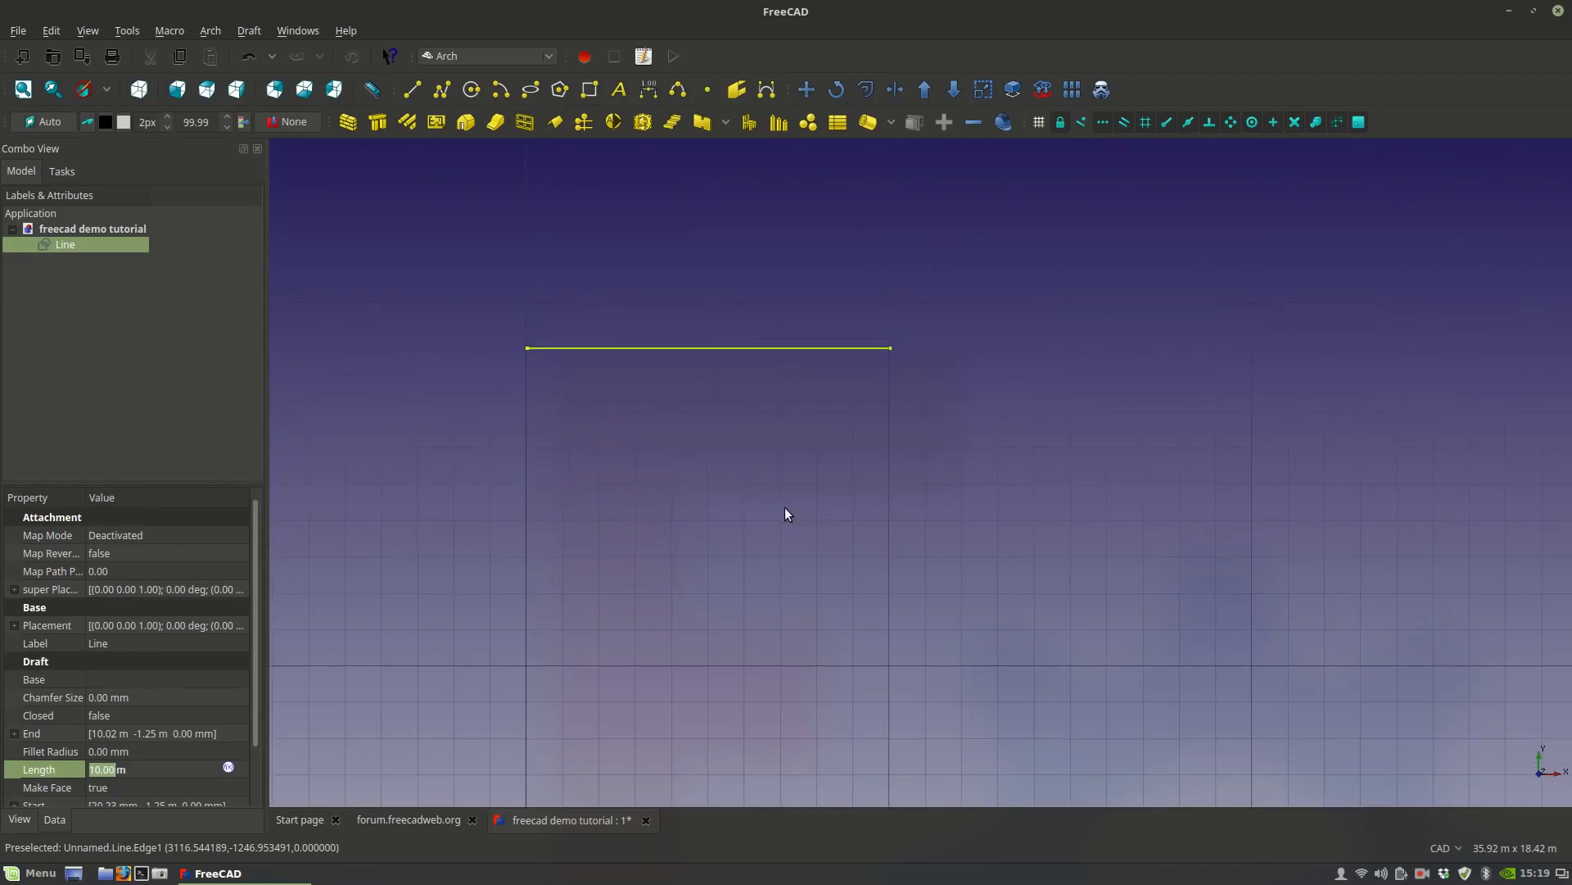
pyautogui.moveTo(769, 494); pyautogui.dragTo(715, 467, button='middle')
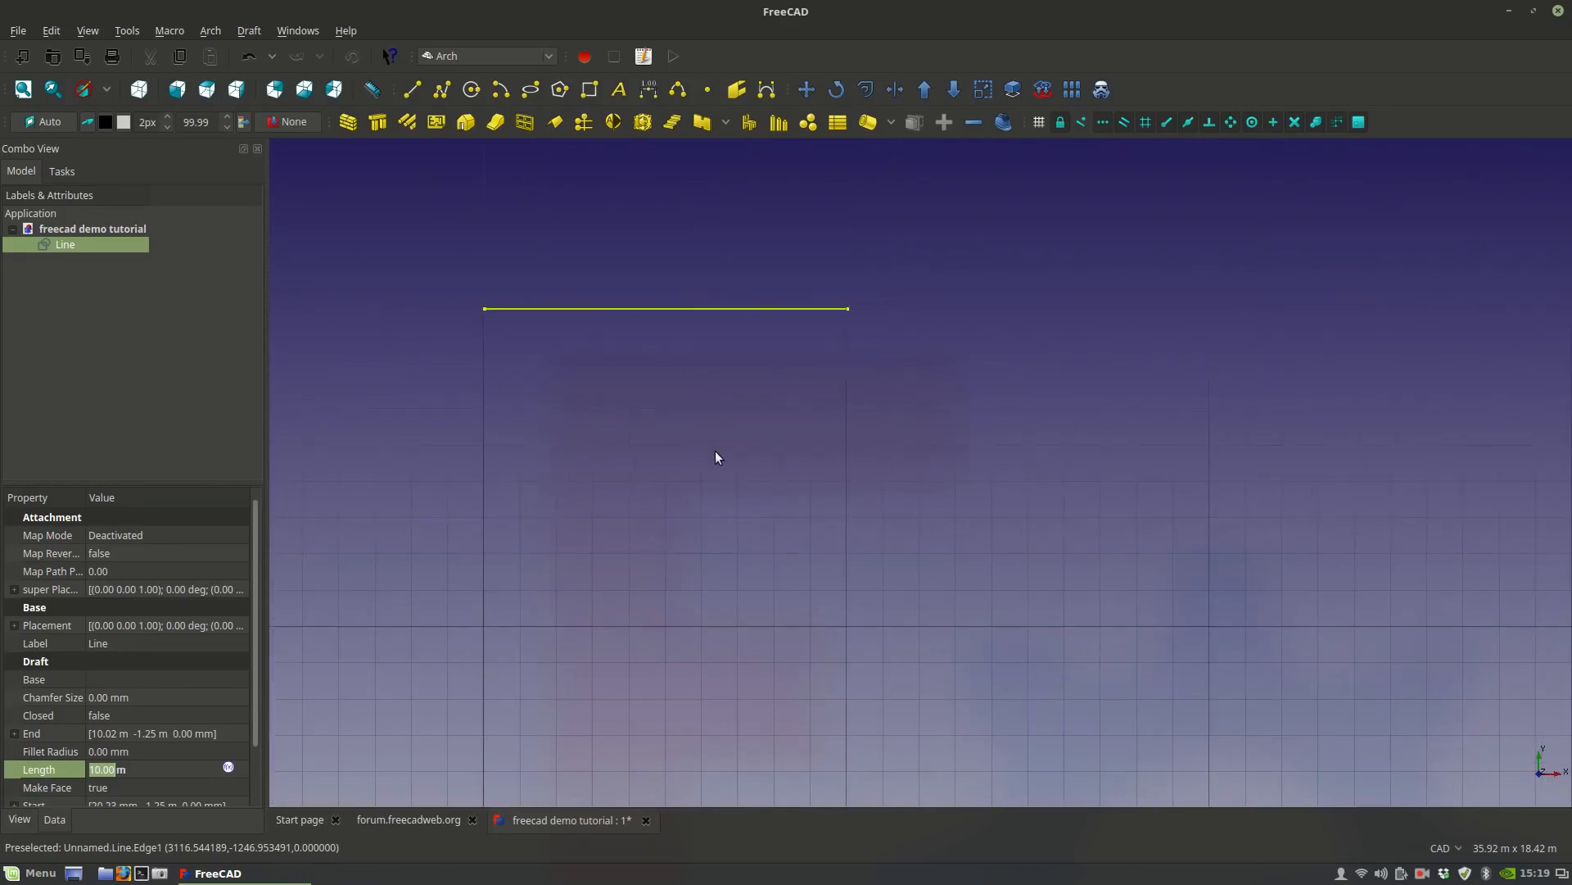
# Draw a second, gently sloping line about 8.6 m long below the horizontal line and select it.
pyautogui.click(412, 89)
pyautogui.click(876, 395)
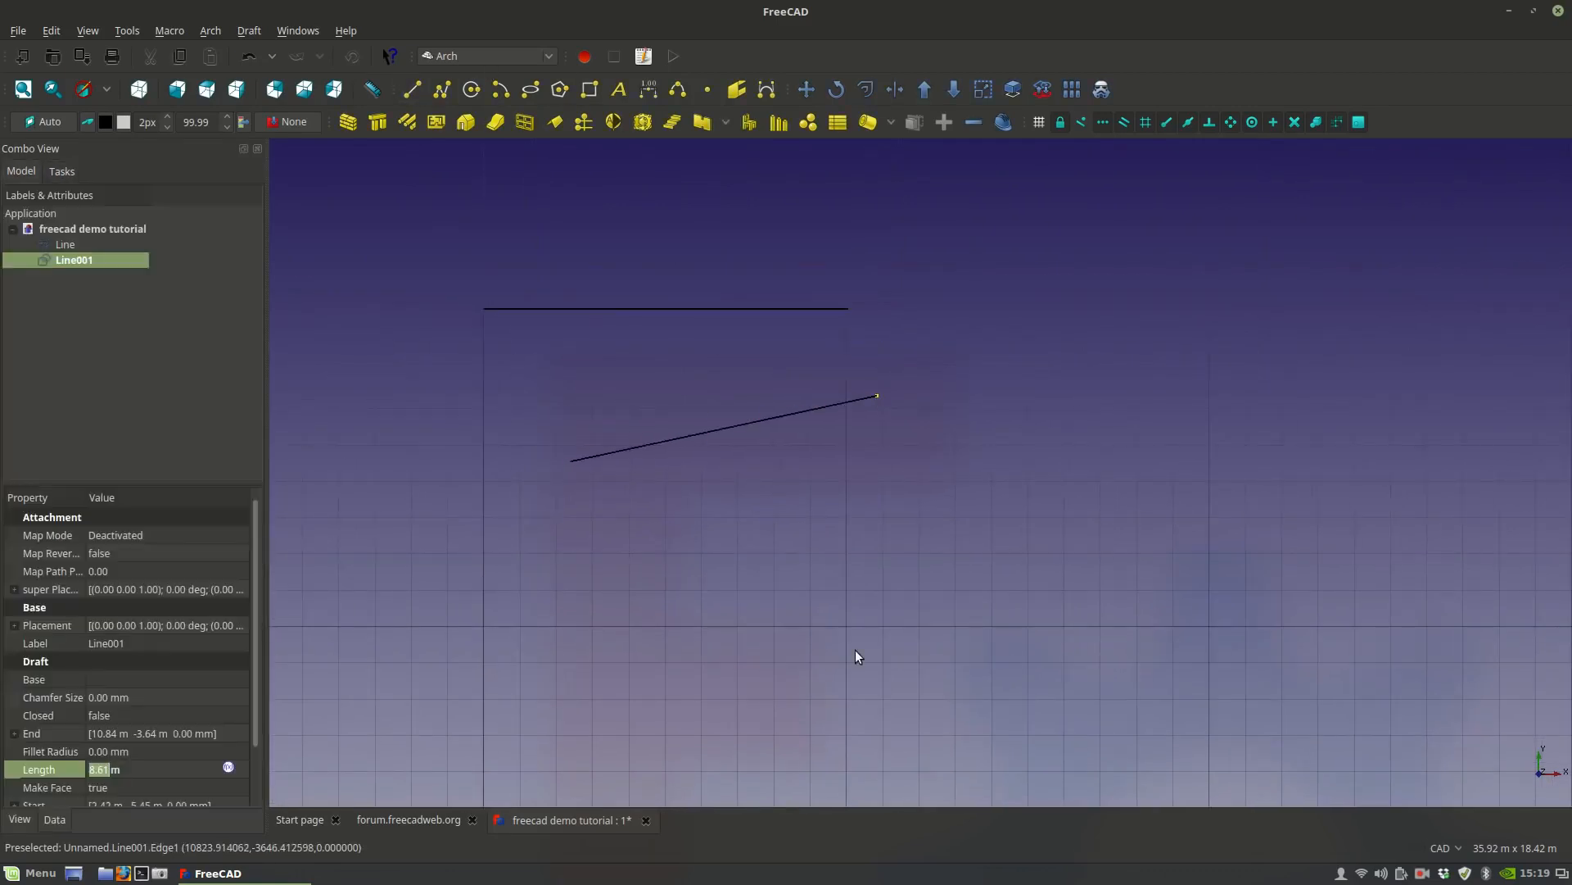
pyautogui.click(744, 424)
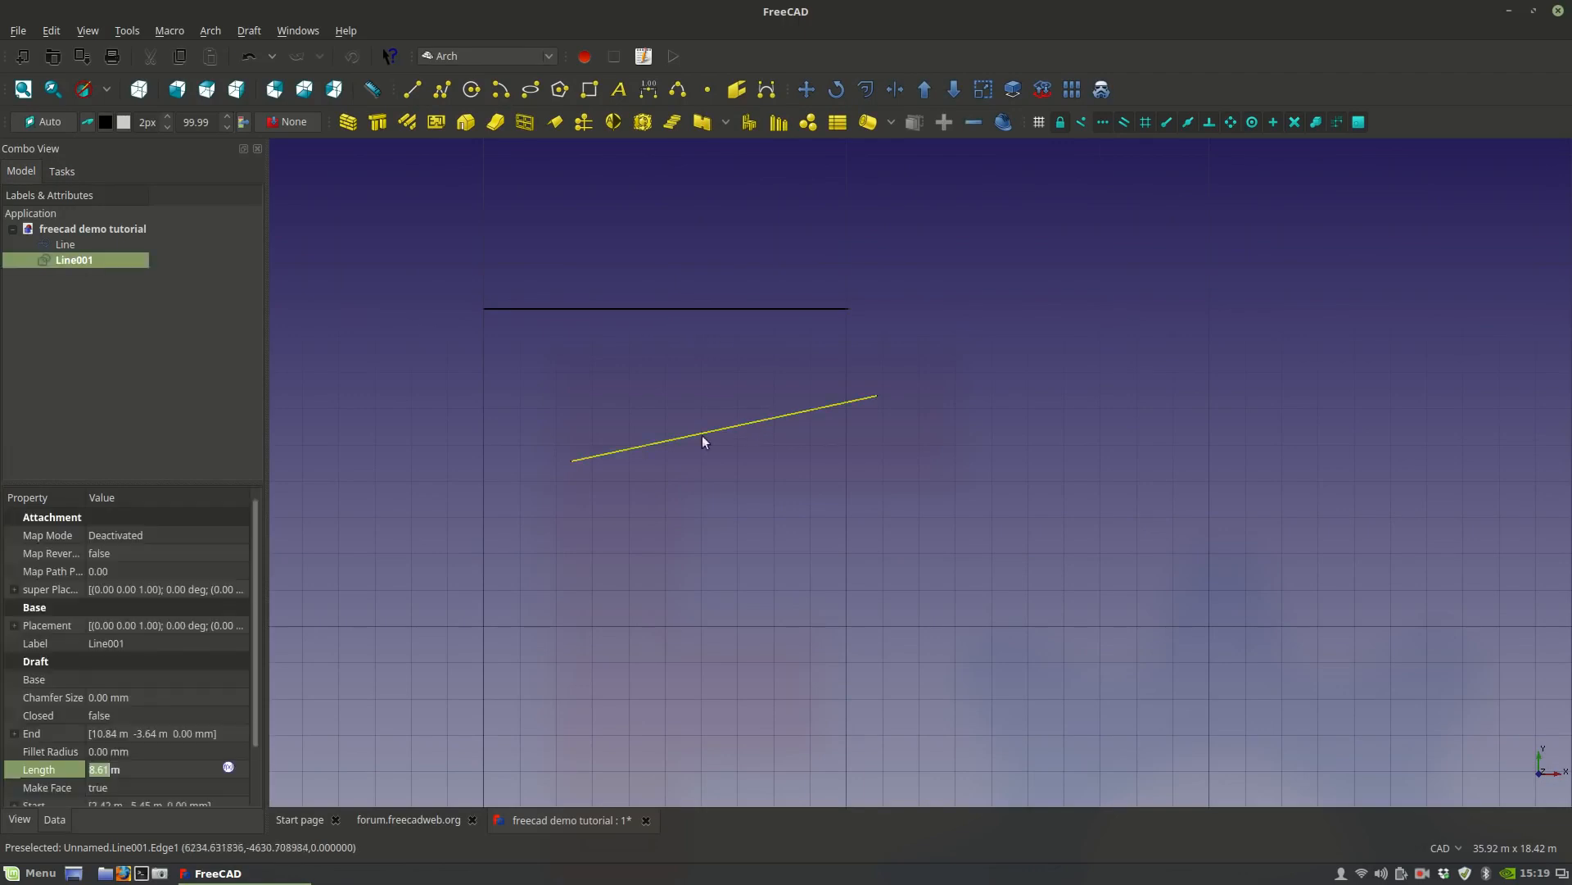
# Set the sloping line's length to 20 m in its data properties and clear the selection.
pyautogui.doubleClick(100, 768)
pyautogui.hotkey('ctrl', 'a')
pyautogui.write('20')
pyautogui.press('Return')
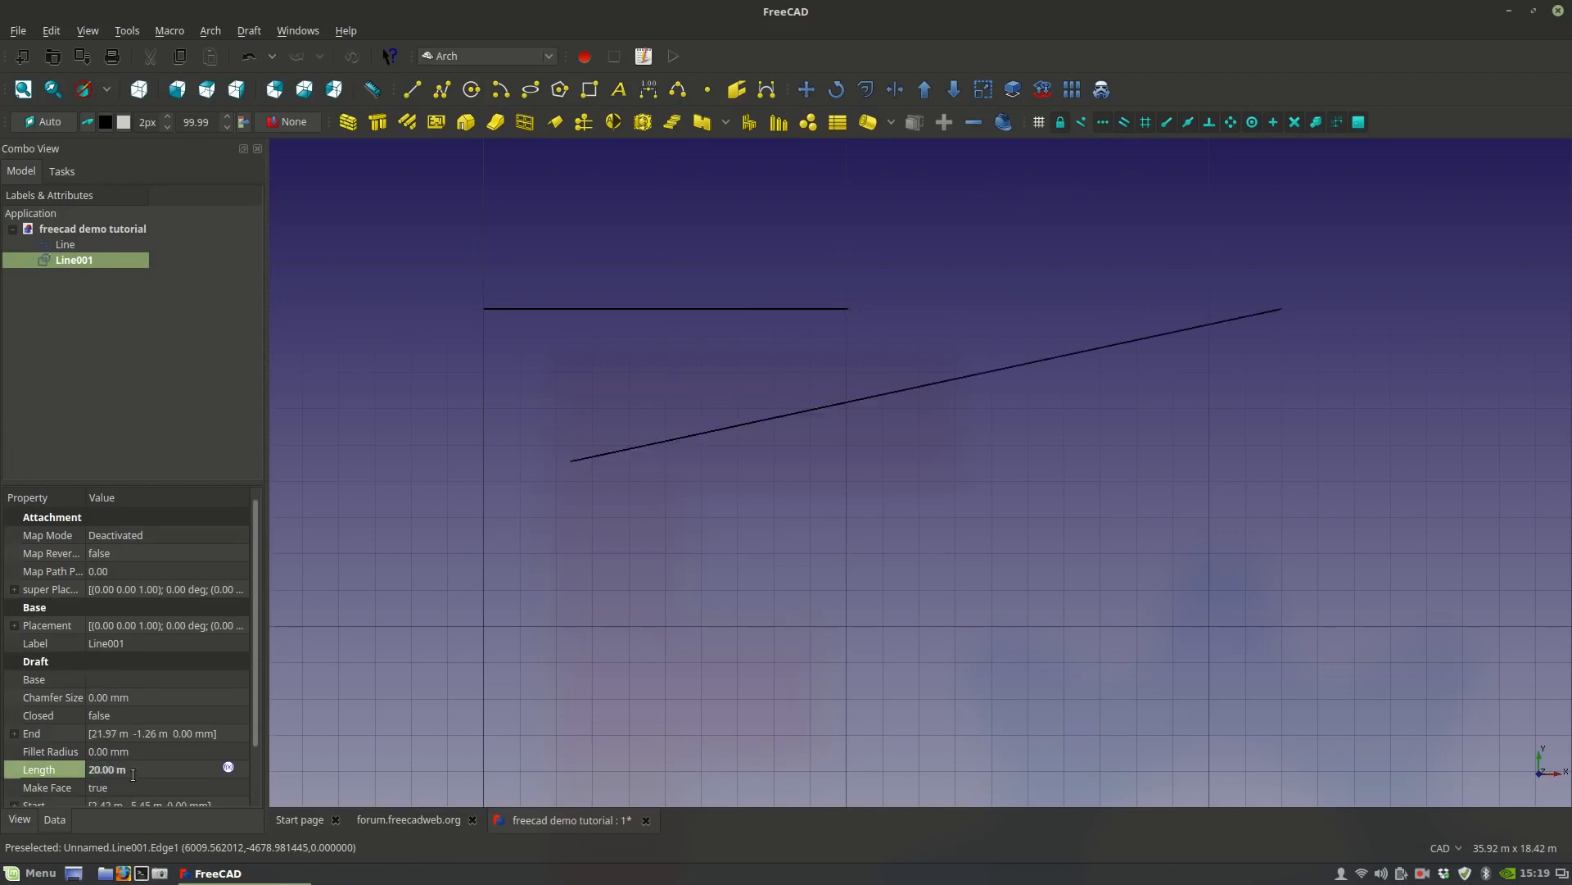
pyautogui.click(602, 564)
pyautogui.scroll(-3, 821, 565)
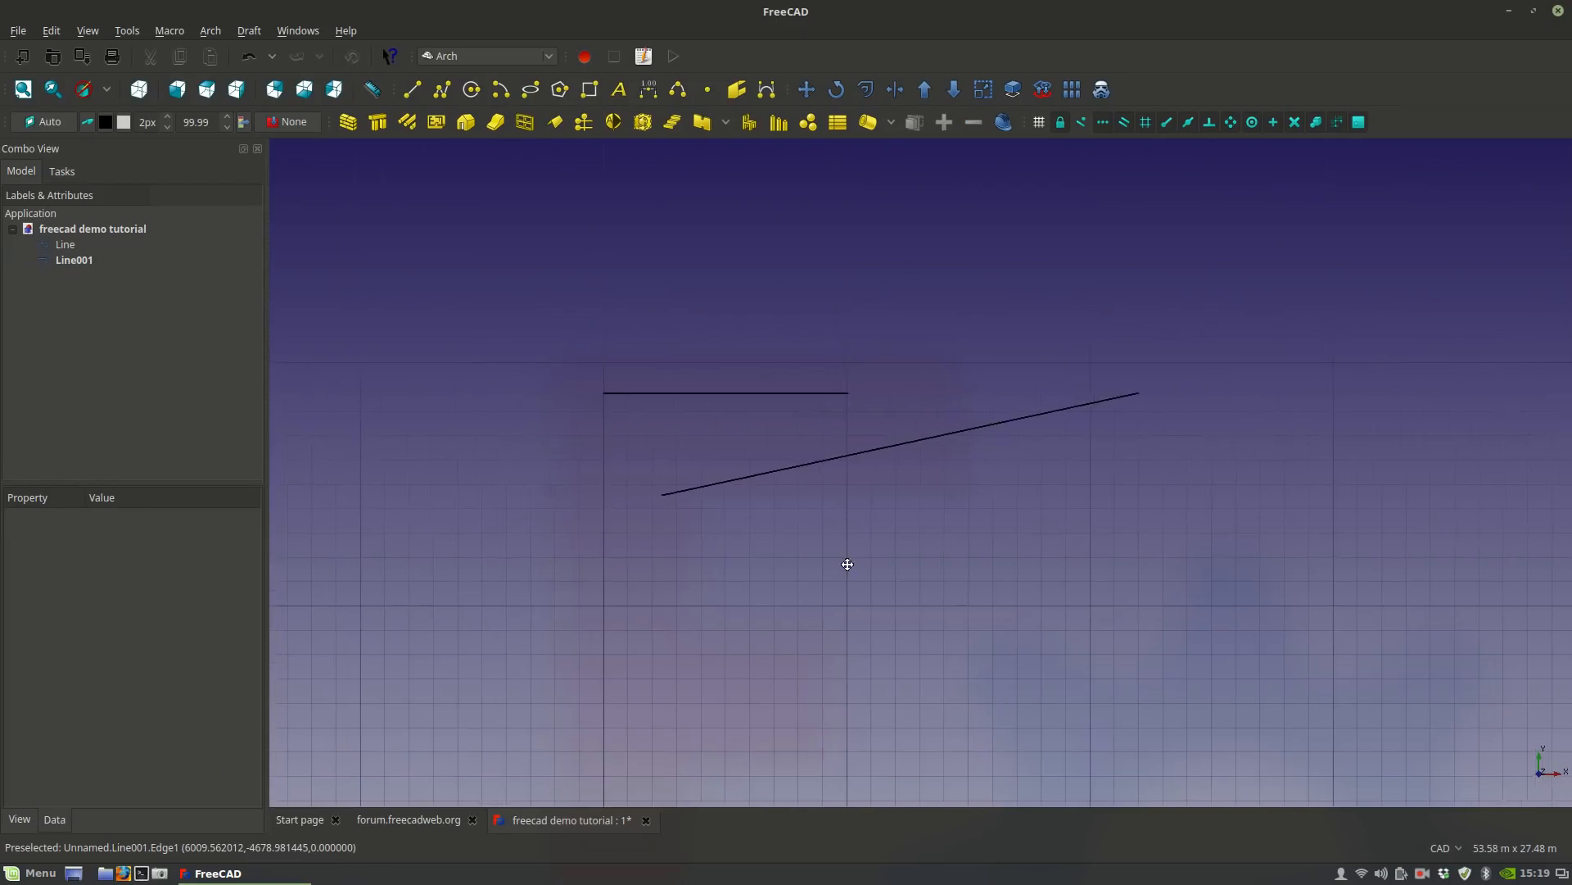
# Select the 20 m sloping line and delete it.
pyautogui.click(780, 469)
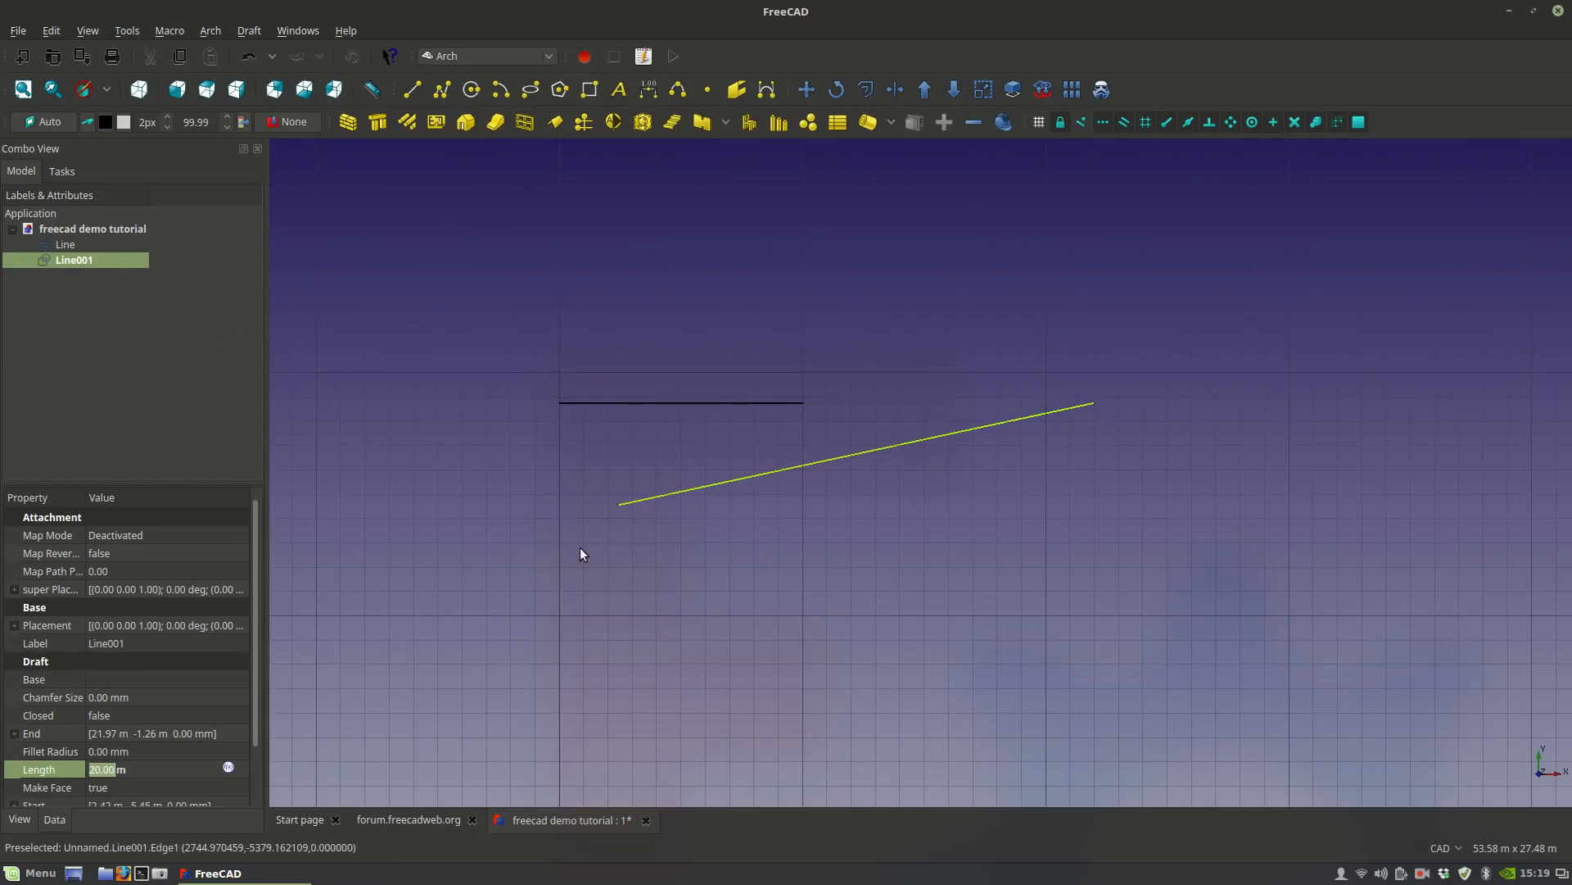
pyautogui.press('Delete')
pyautogui.scroll(2, 707, 426)
# Change the horizontal line's display mode to Wireframe in its view properties and deselect it to check its appearance.
pyautogui.click(702, 263)
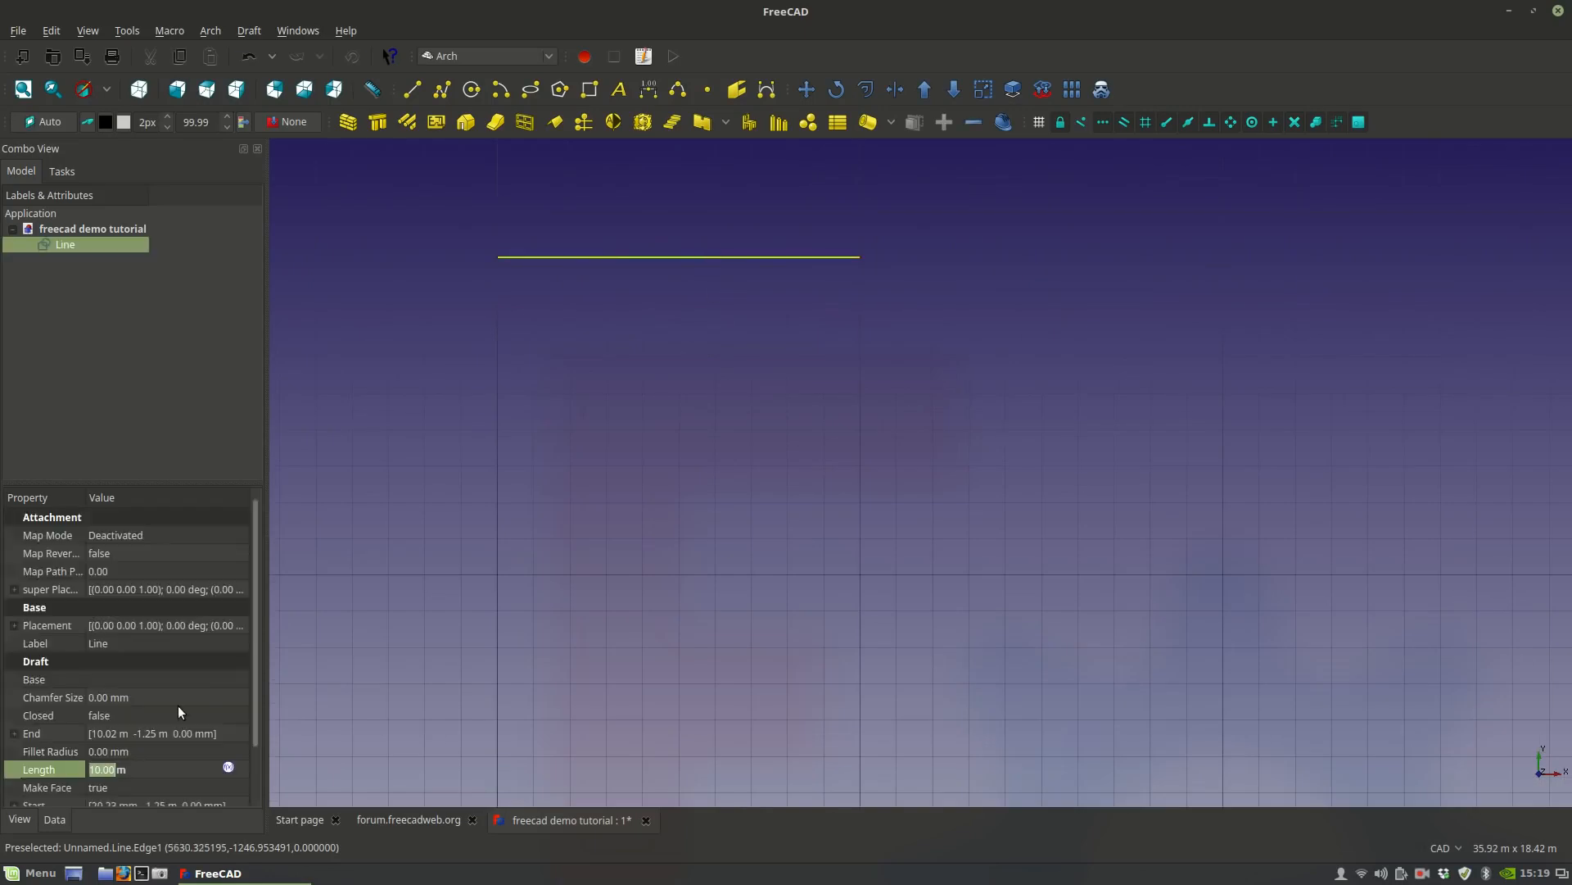
pyautogui.click(13, 820)
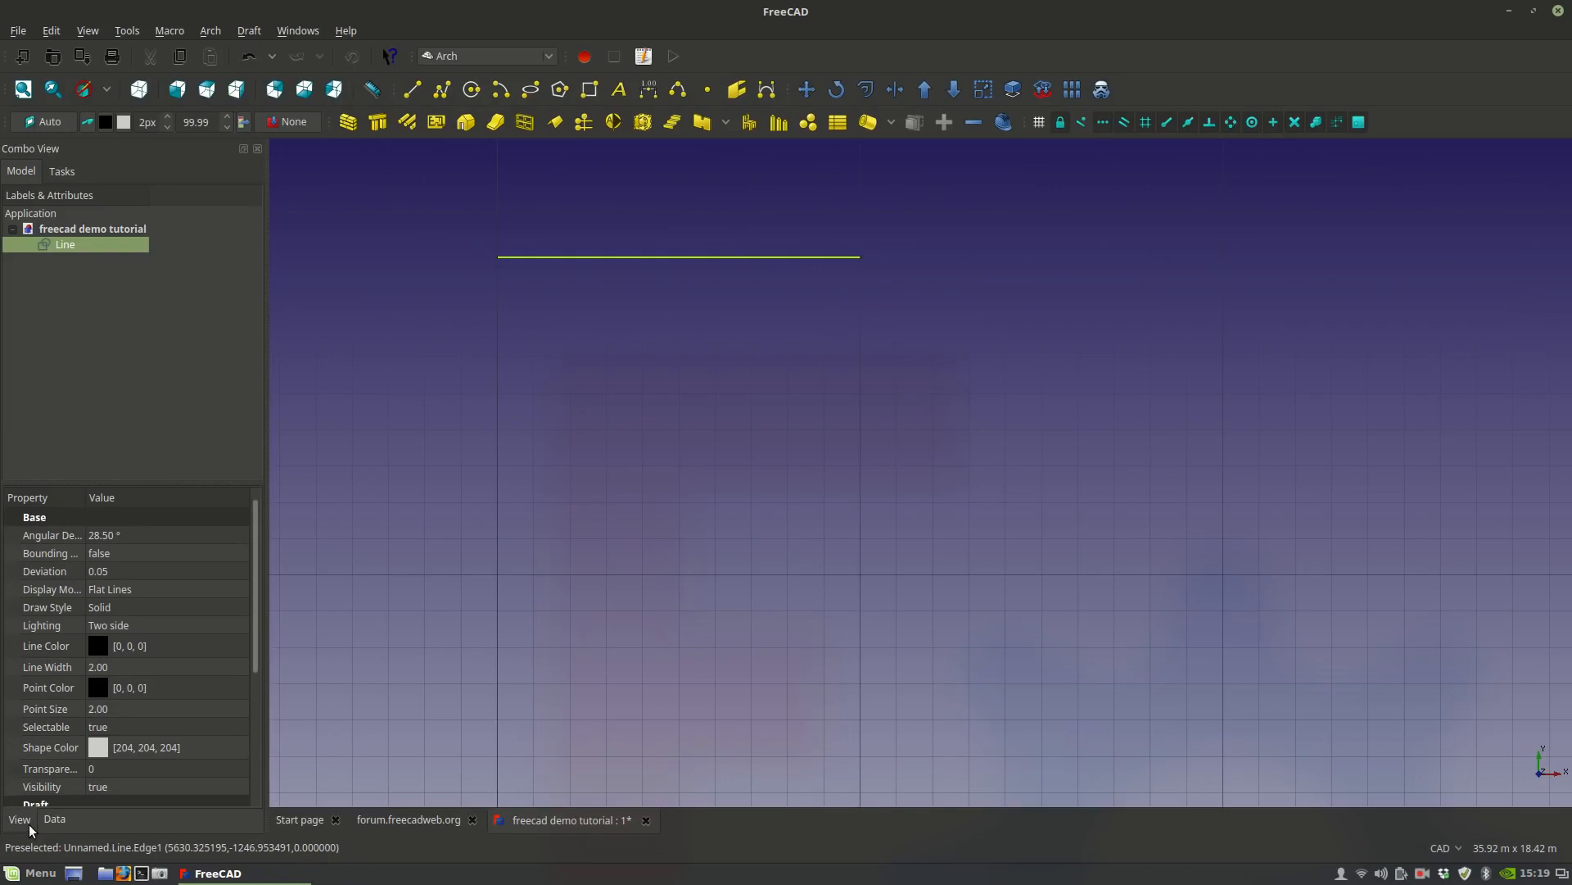
pyautogui.click(185, 587)
pyautogui.click(185, 584)
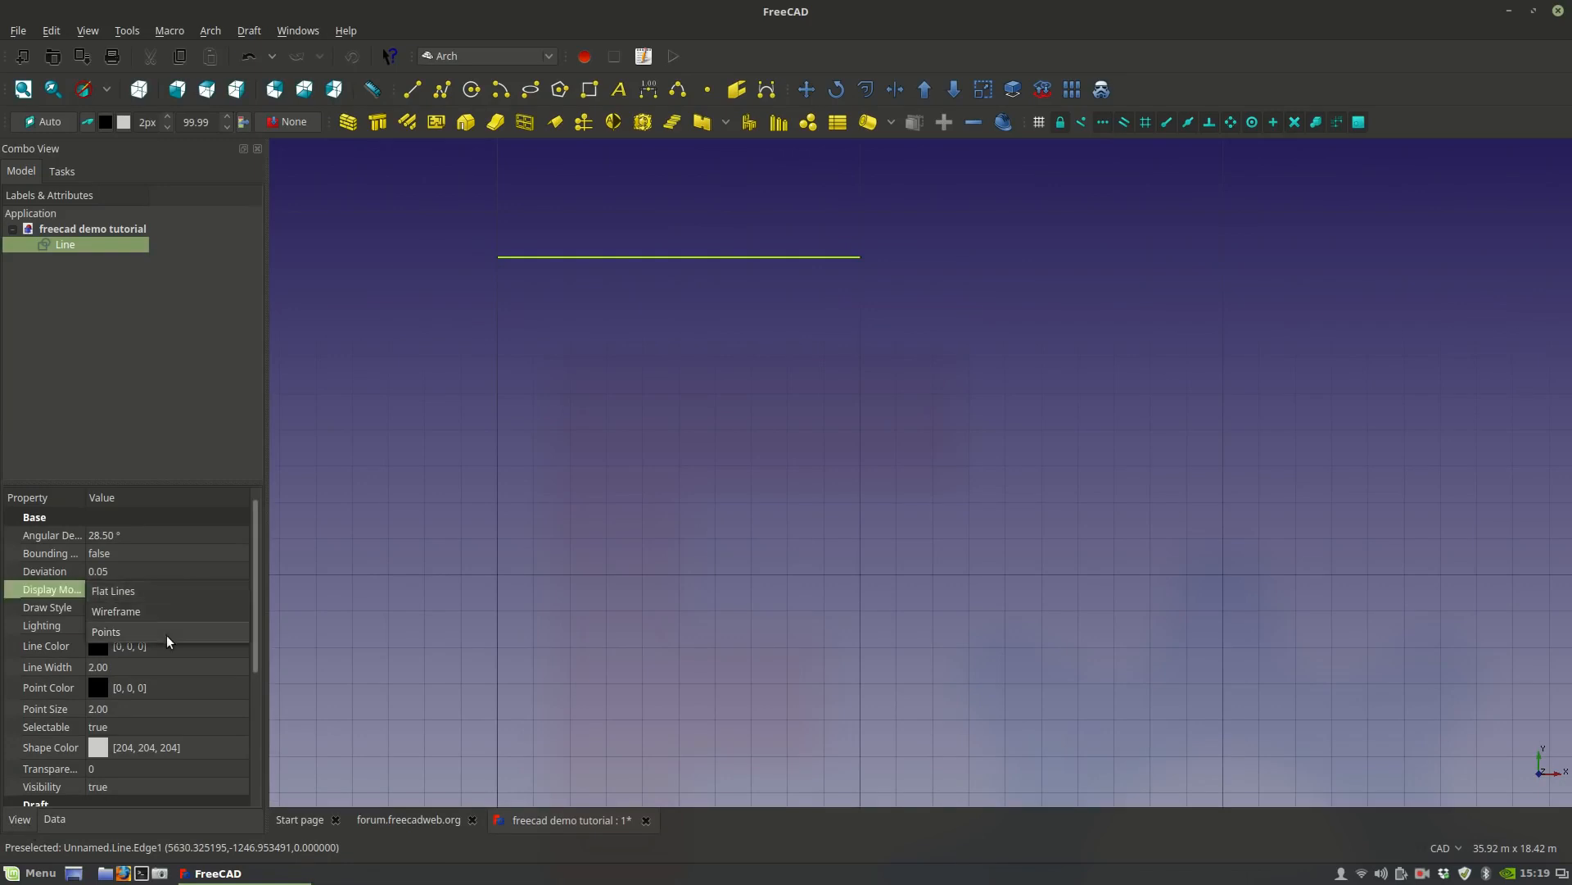
pyautogui.click(165, 611)
pyautogui.click(532, 495)
pyautogui.scroll(2, 734, 513)
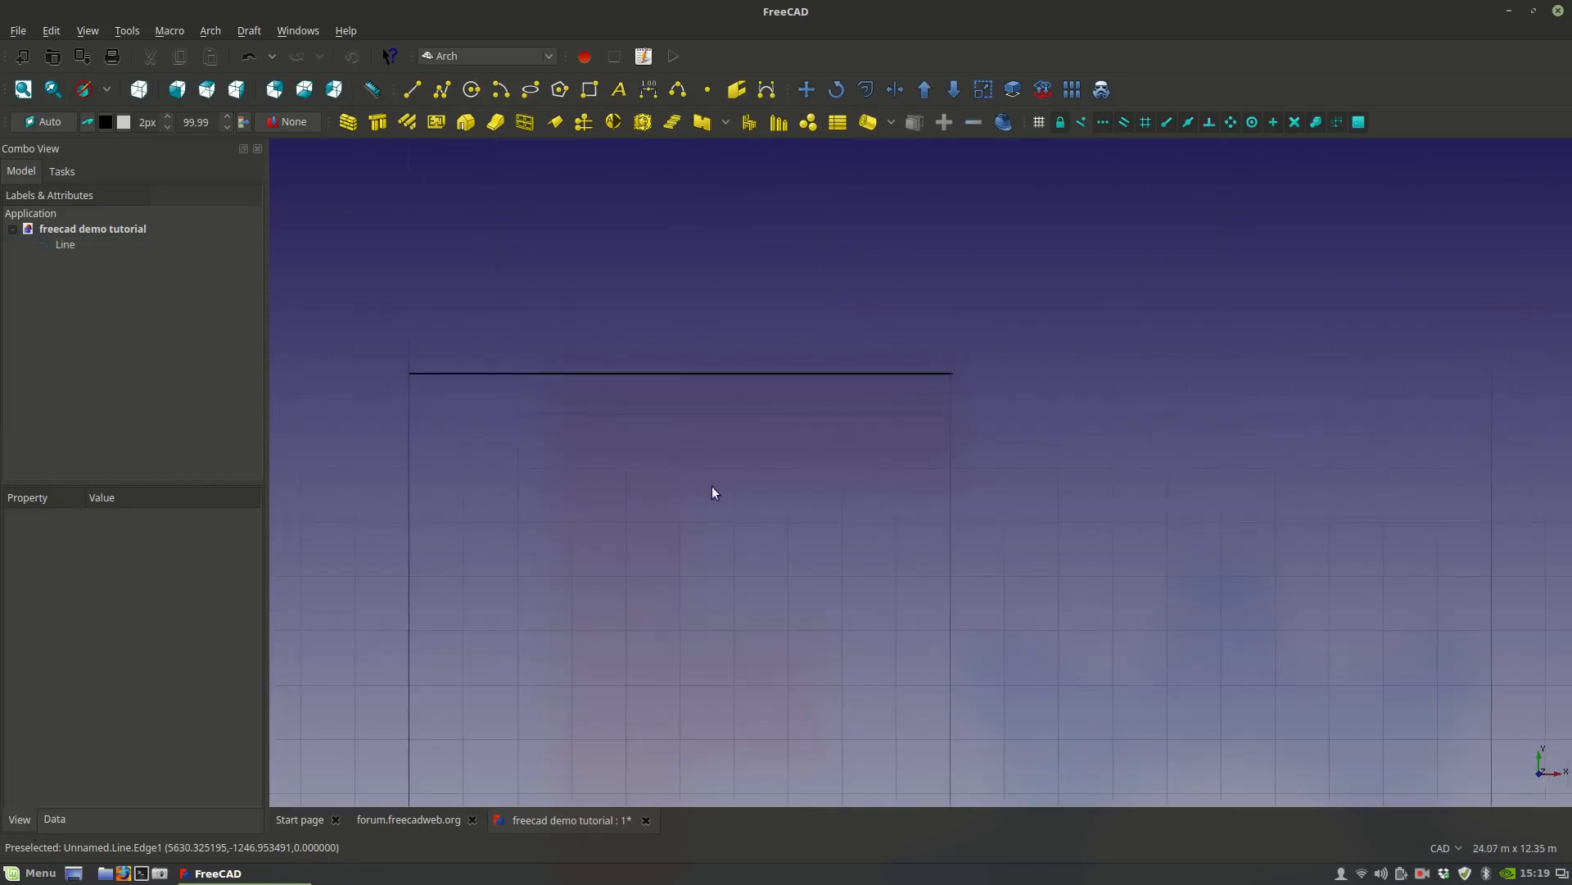
# Set the horizontal line's display mode to Points, and return it to Flat Lines.
pyautogui.click(631, 373)
pyautogui.click(168, 589)
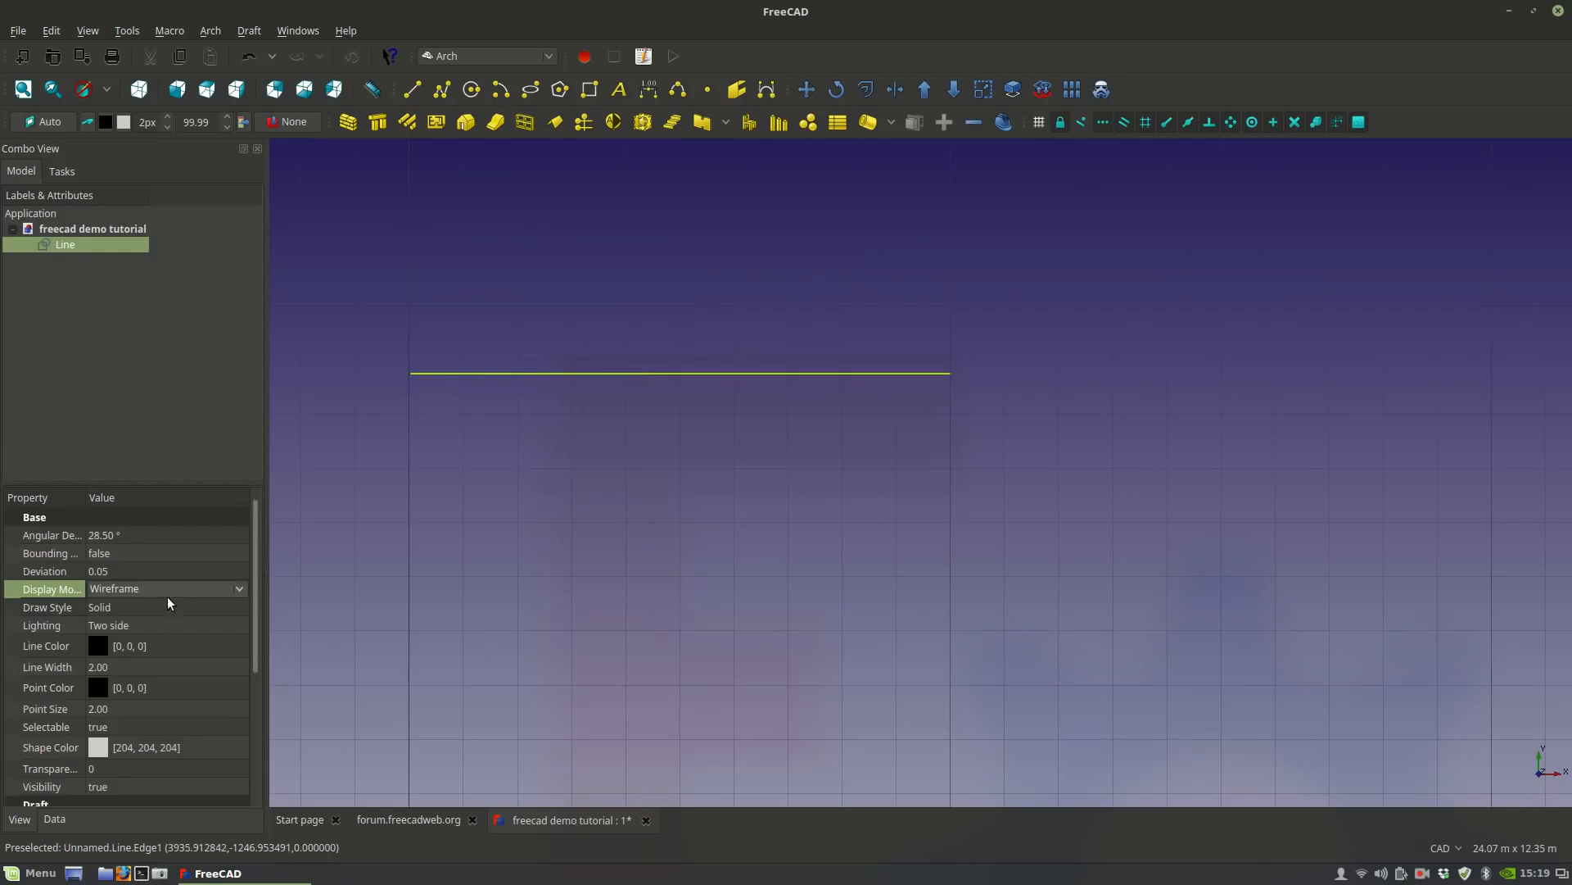
pyautogui.click(169, 589)
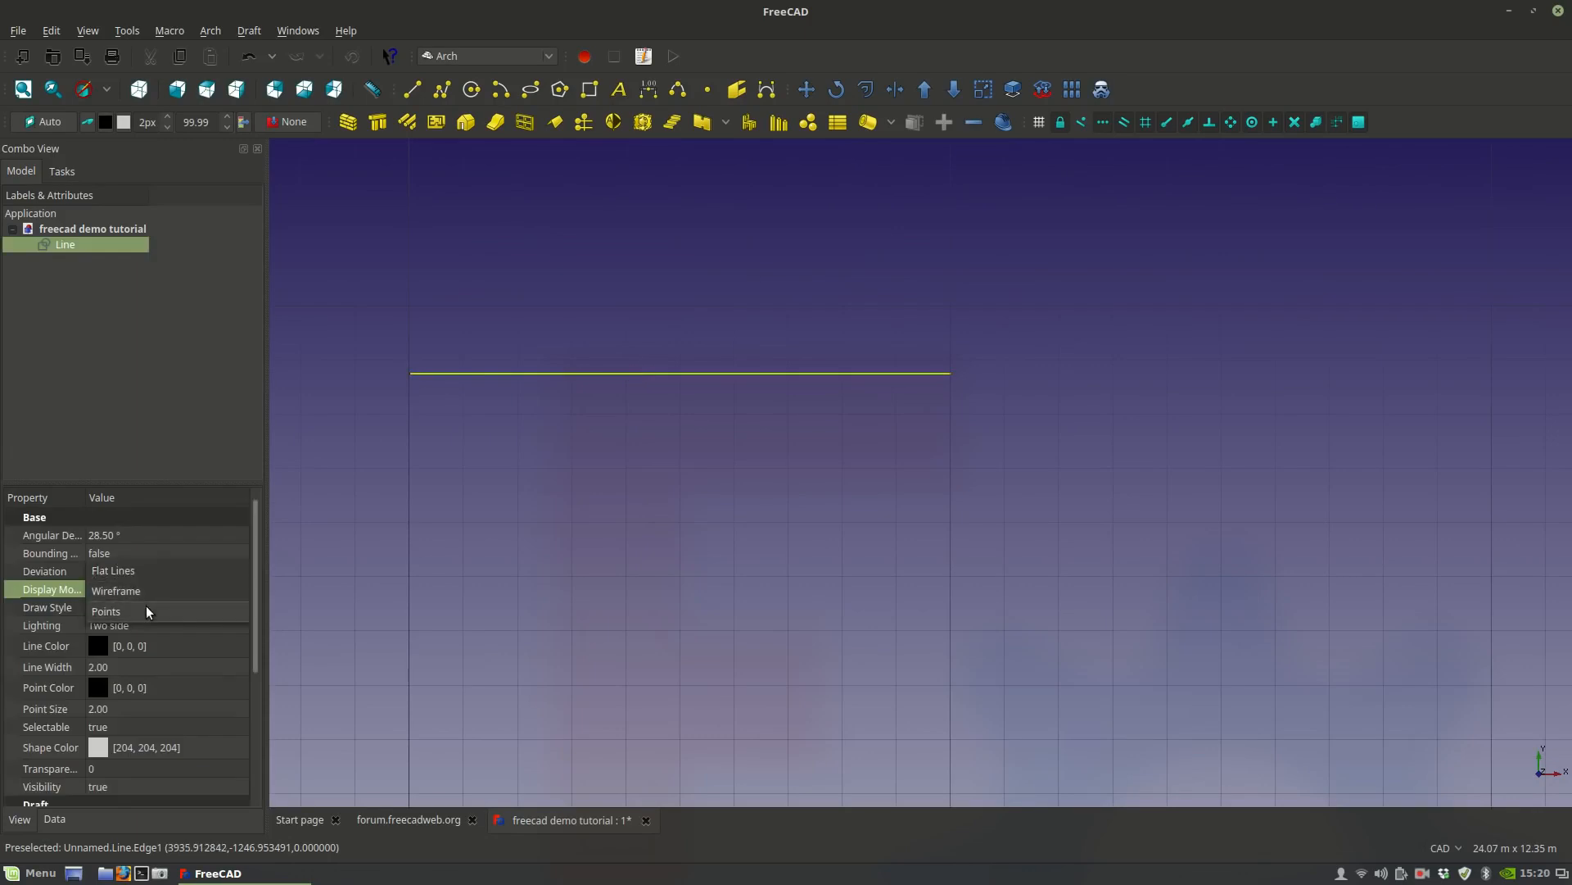
pyautogui.click(141, 611)
pyautogui.click(145, 583)
pyautogui.click(139, 573)
pyautogui.click(126, 585)
pyautogui.click(125, 572)
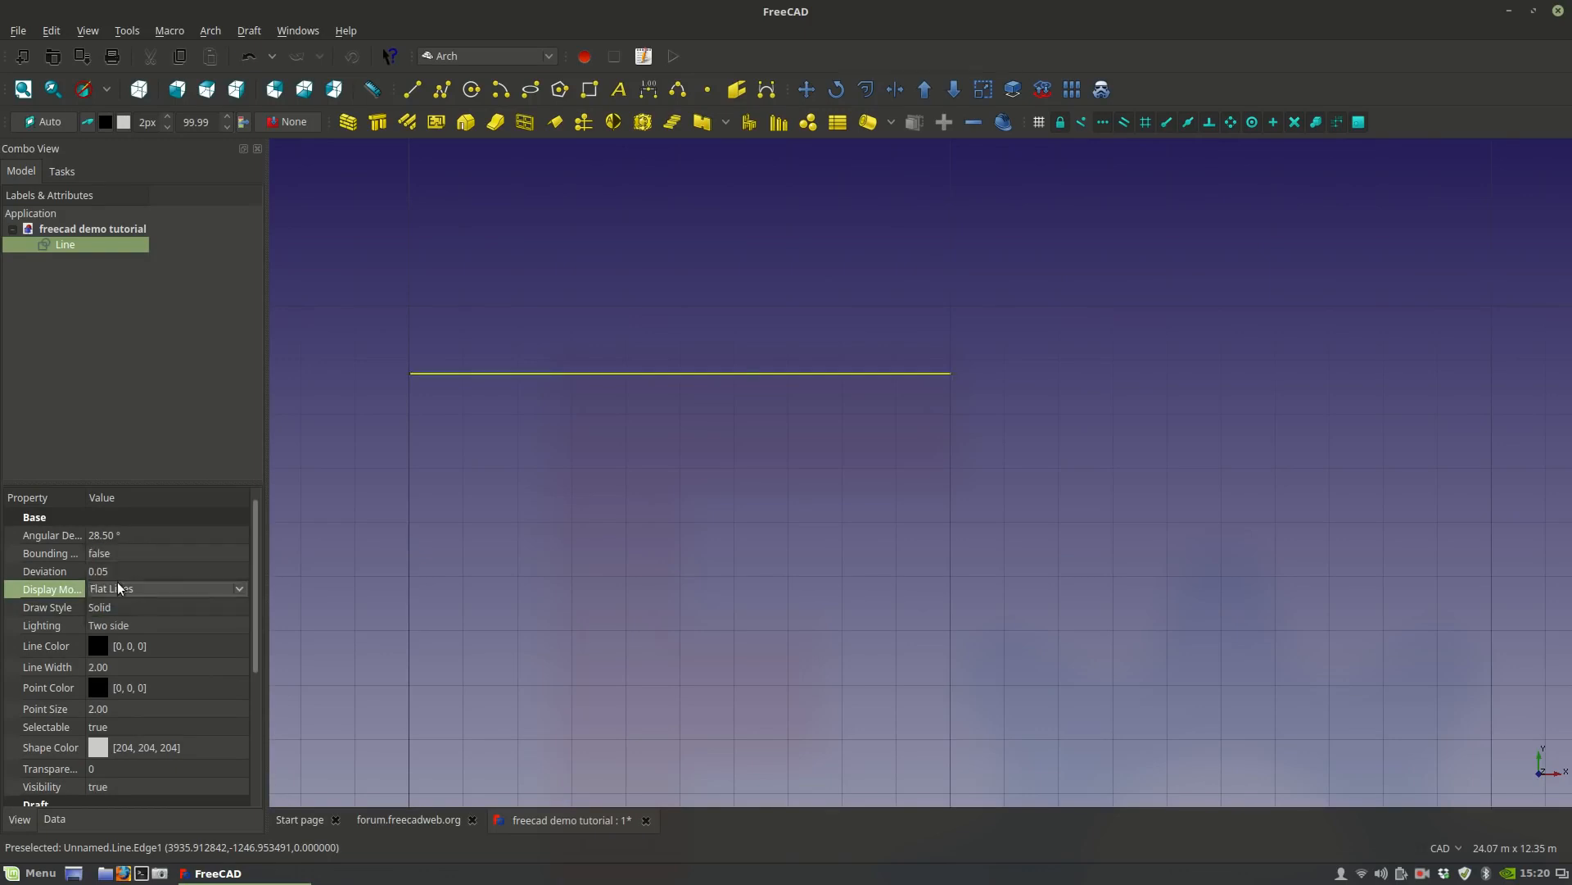
# Try the alternative draw styles on the horizontal line one after another, and return it to Solid.
pyautogui.click(111, 607)
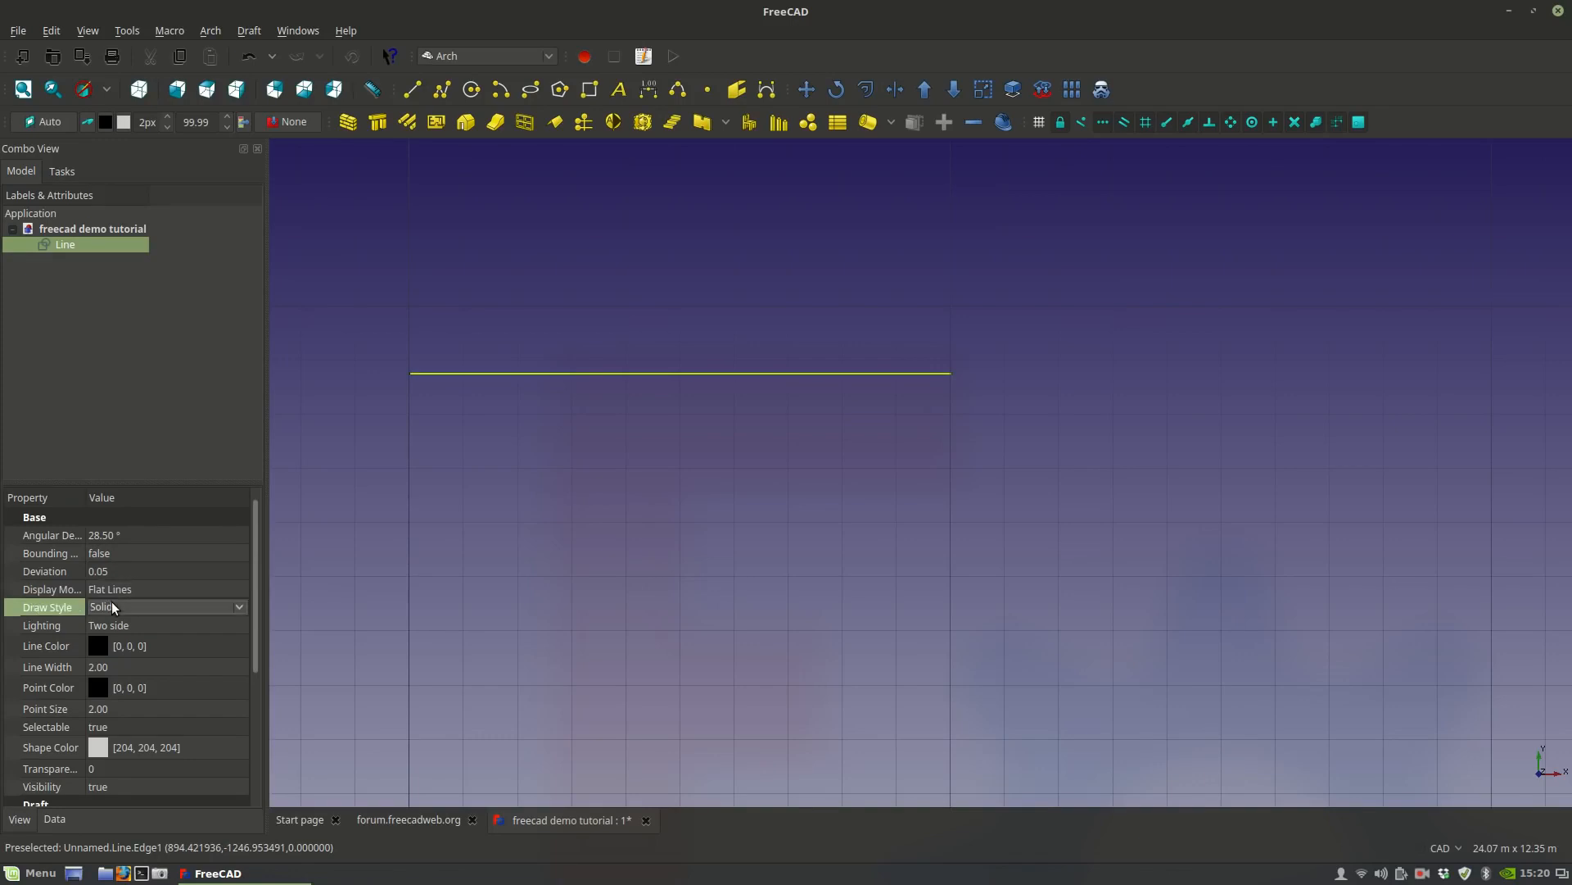
pyautogui.click(111, 607)
pyautogui.click(103, 628)
pyautogui.click(110, 608)
pyautogui.click(104, 627)
pyautogui.click(125, 612)
pyautogui.click(119, 628)
pyautogui.click(130, 607)
pyautogui.click(136, 550)
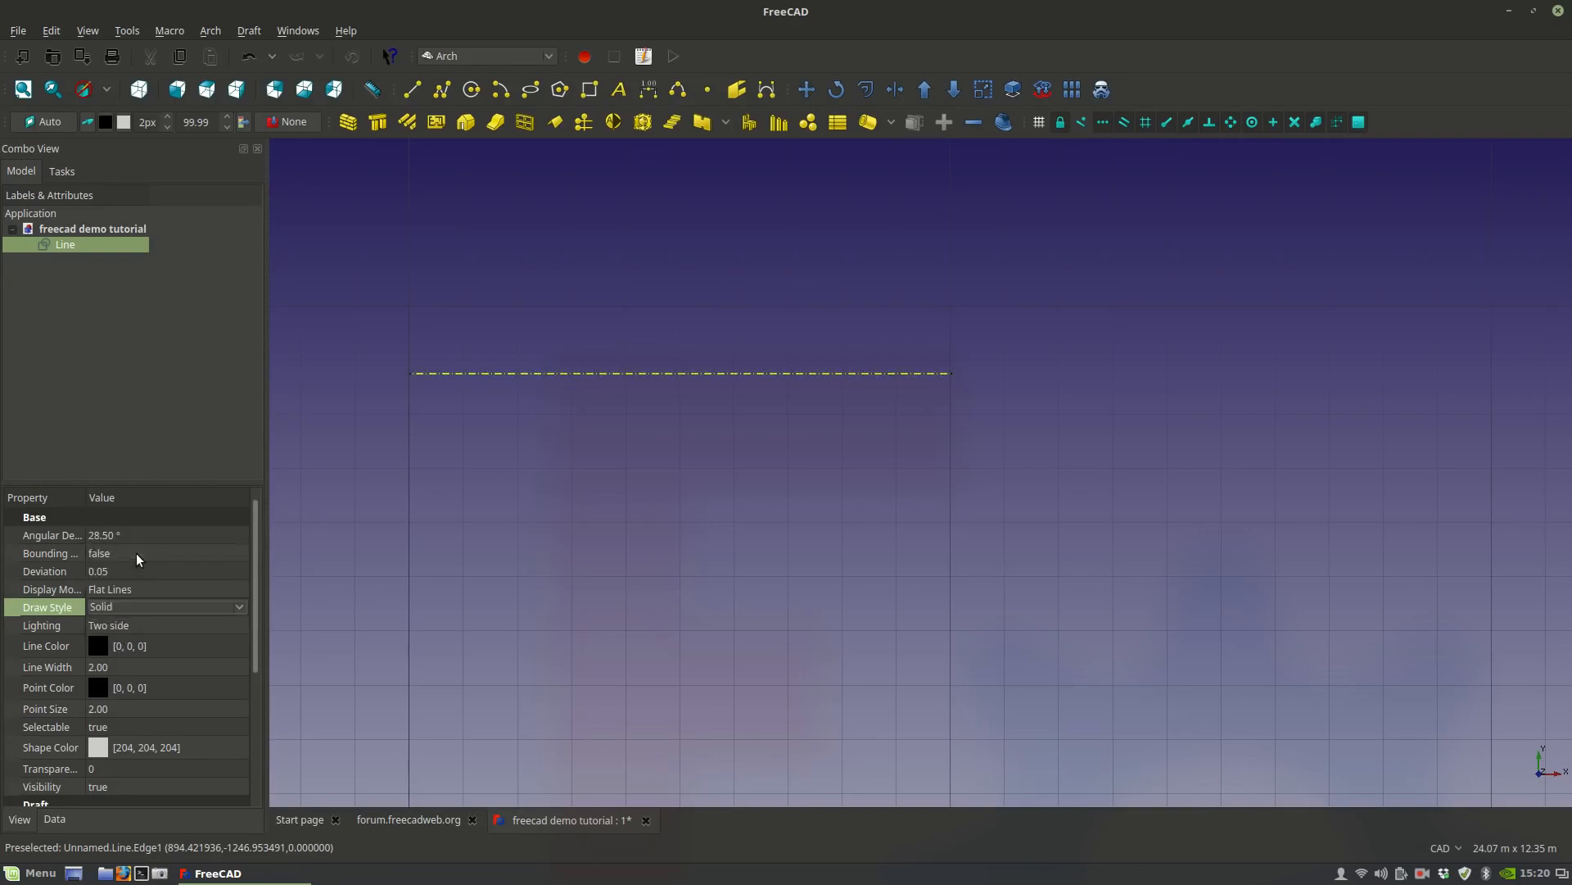
# Change the horizontal line's colour to the orange custom colour (211, 68, 0), reopening the colour selection once, and deselect the line.
pyautogui.click(148, 651)
pyautogui.click(173, 646)
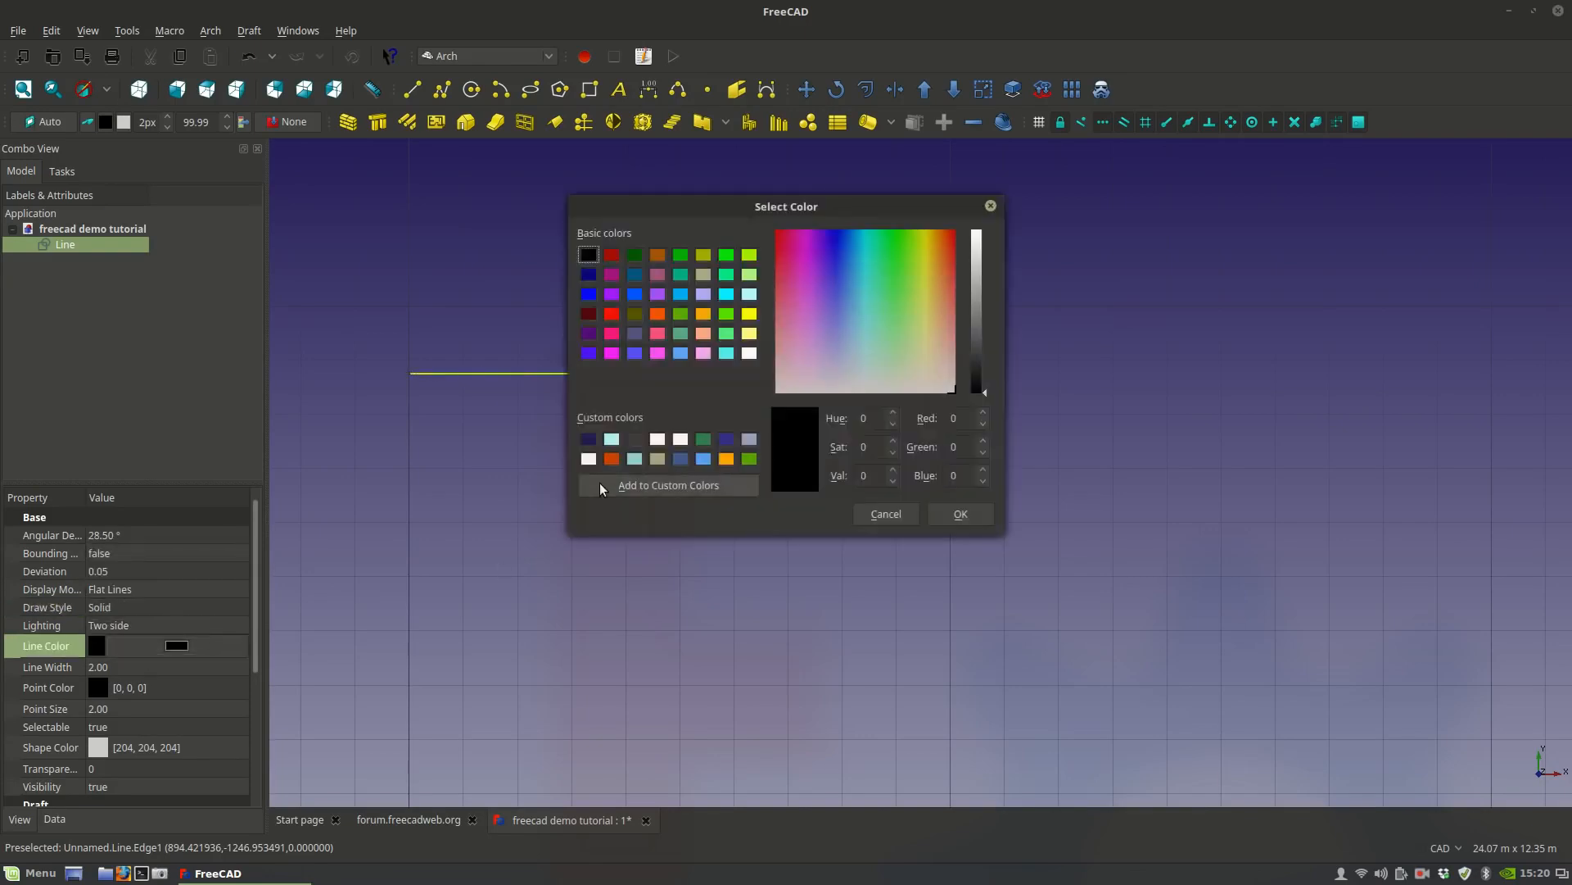
pyautogui.click(612, 459)
pyautogui.click(960, 514)
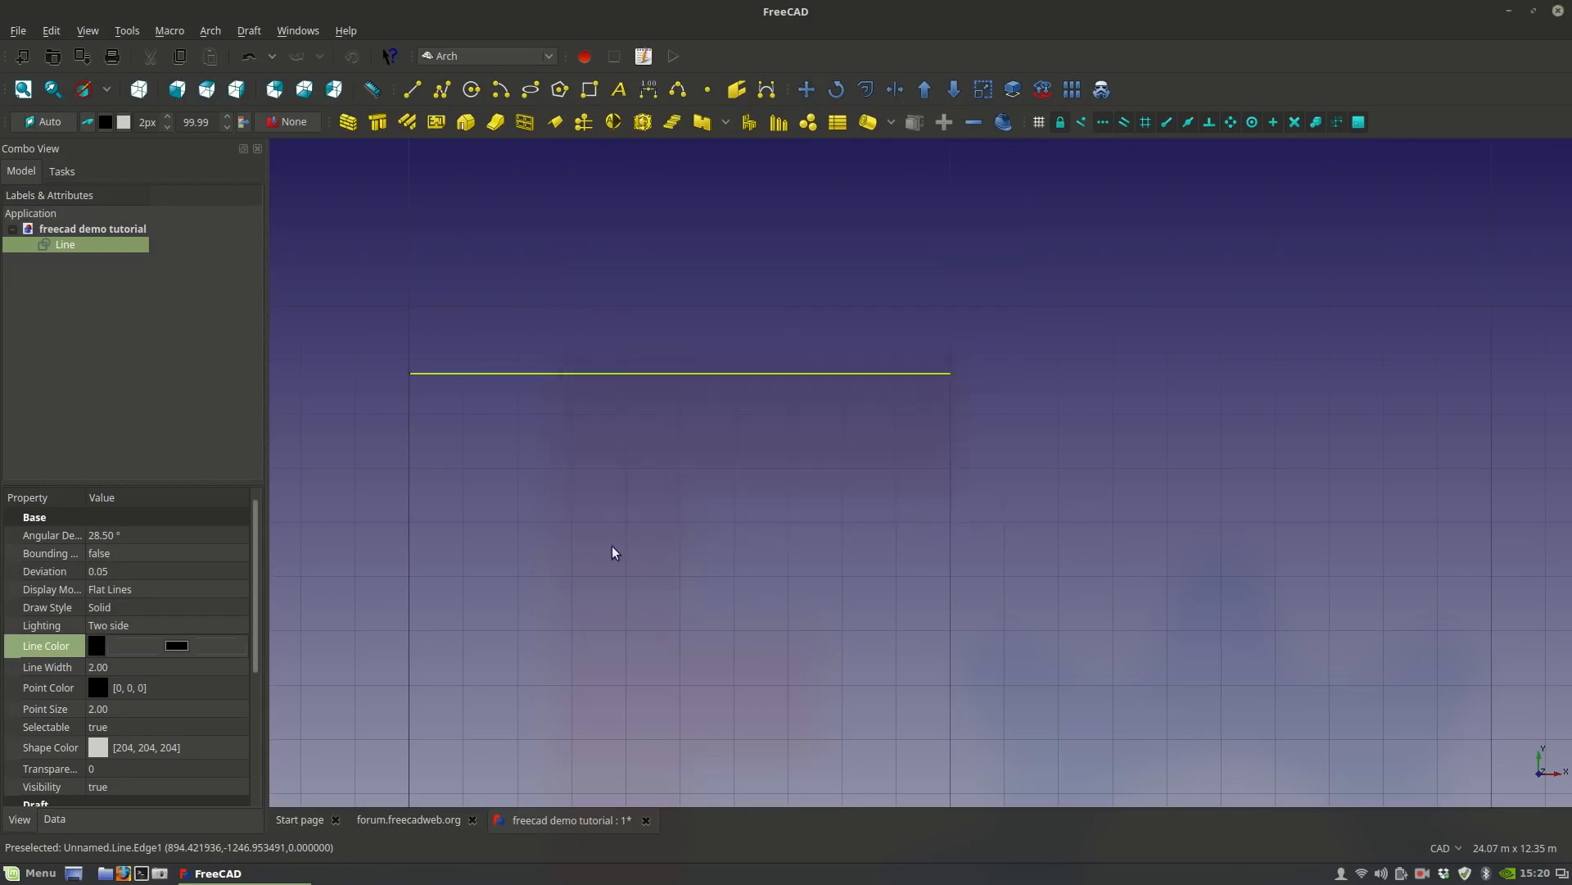
pyautogui.click(513, 348)
pyautogui.click(511, 373)
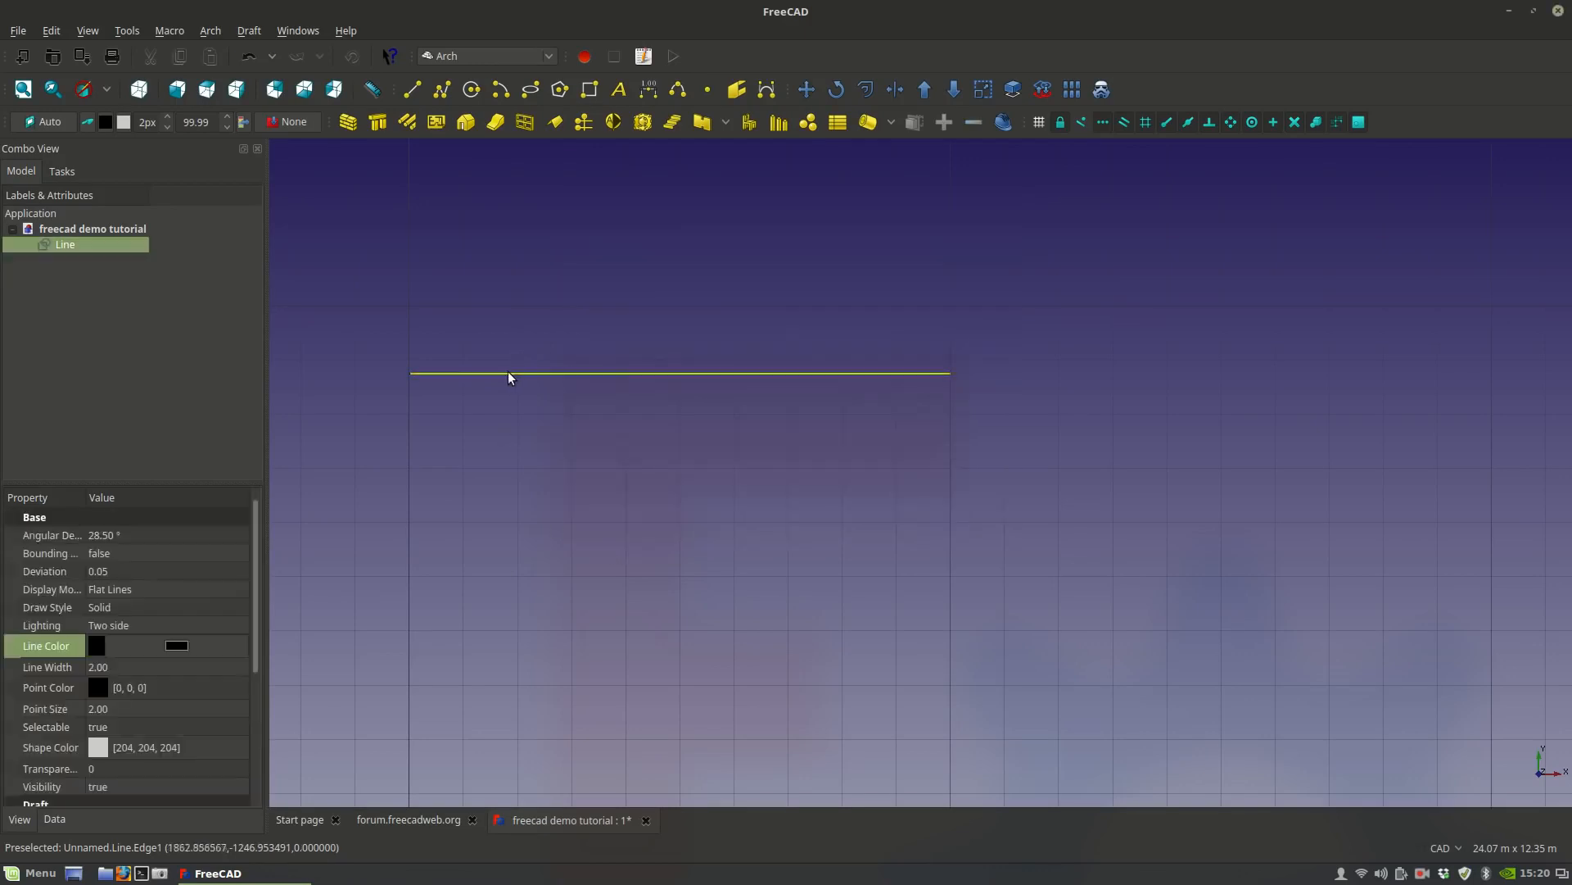
pyautogui.click(185, 647)
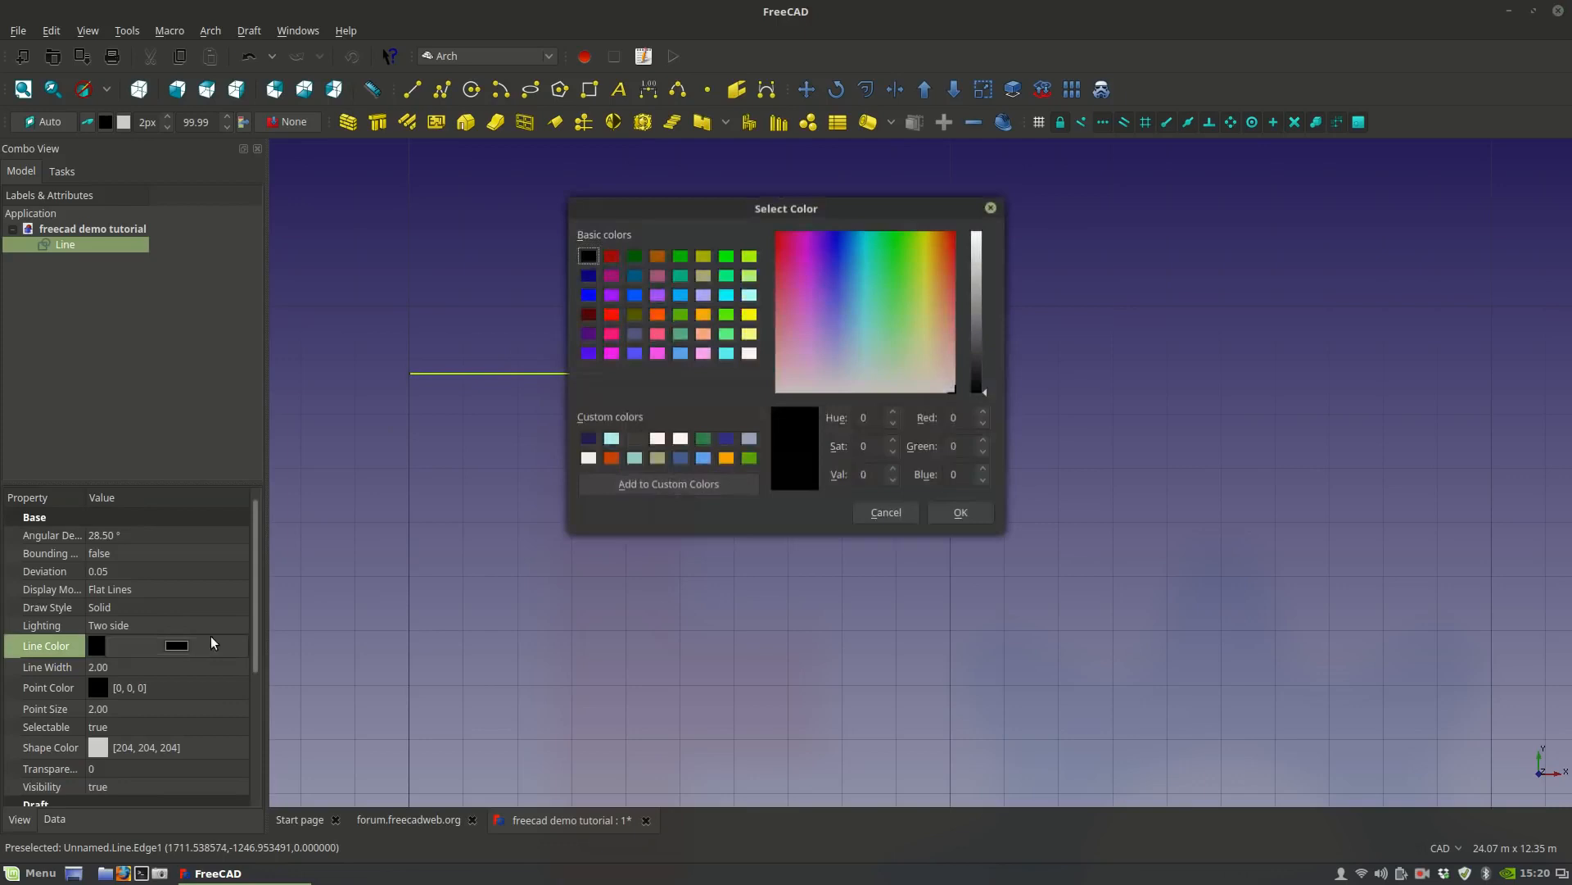
pyautogui.click(612, 459)
pyautogui.click(952, 517)
pyautogui.click(884, 549)
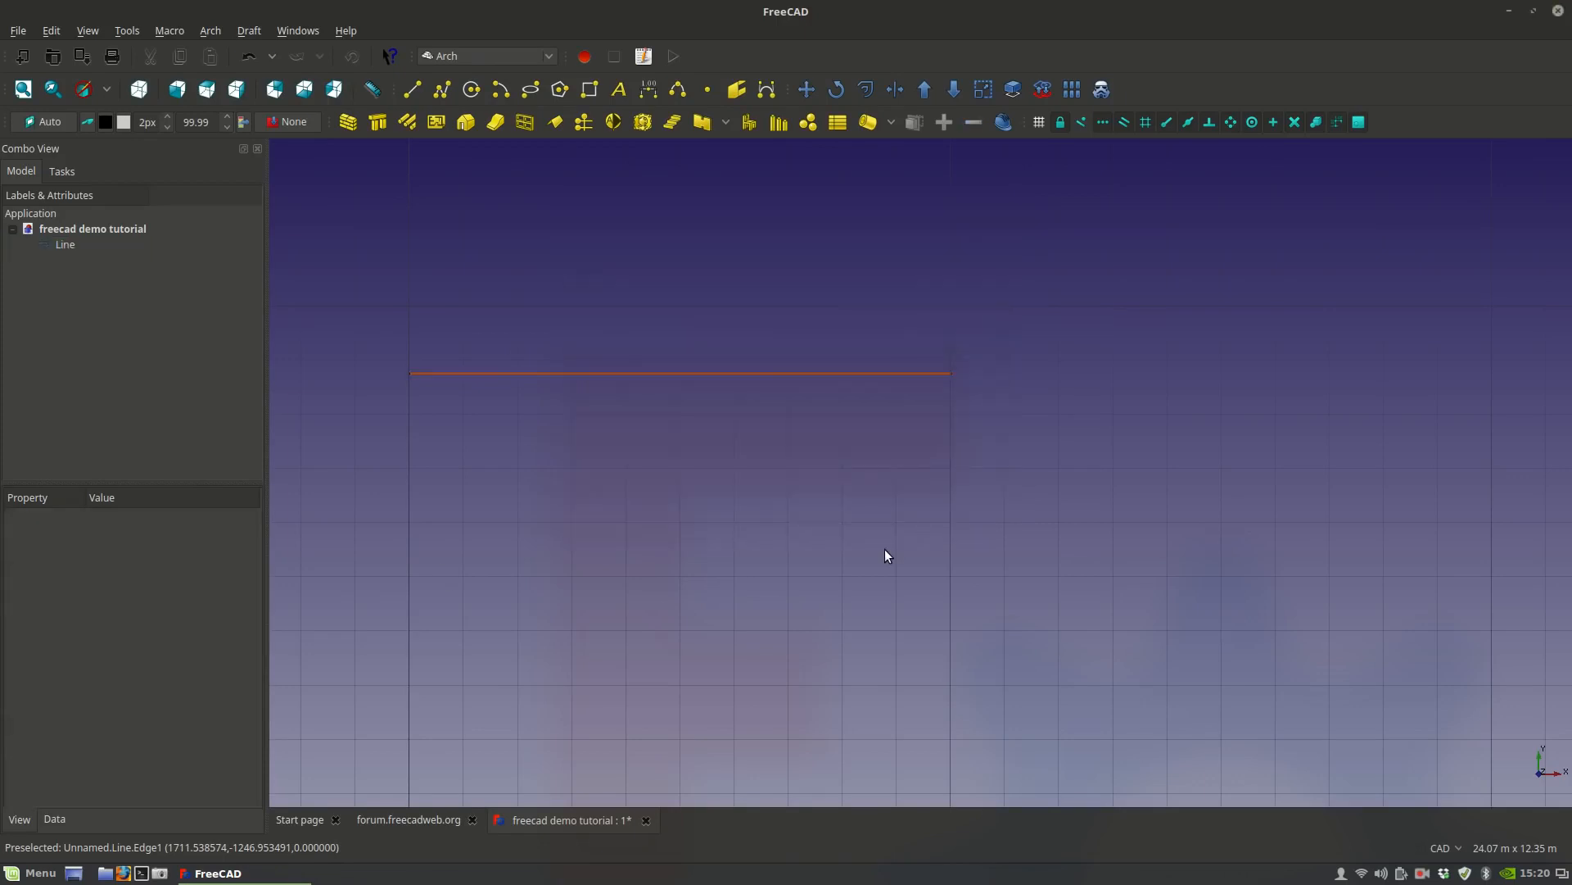
# Reduce the horizontal line's width to 1.00, check it deselected, and return the width to 2.00.
pyautogui.click(627, 372)
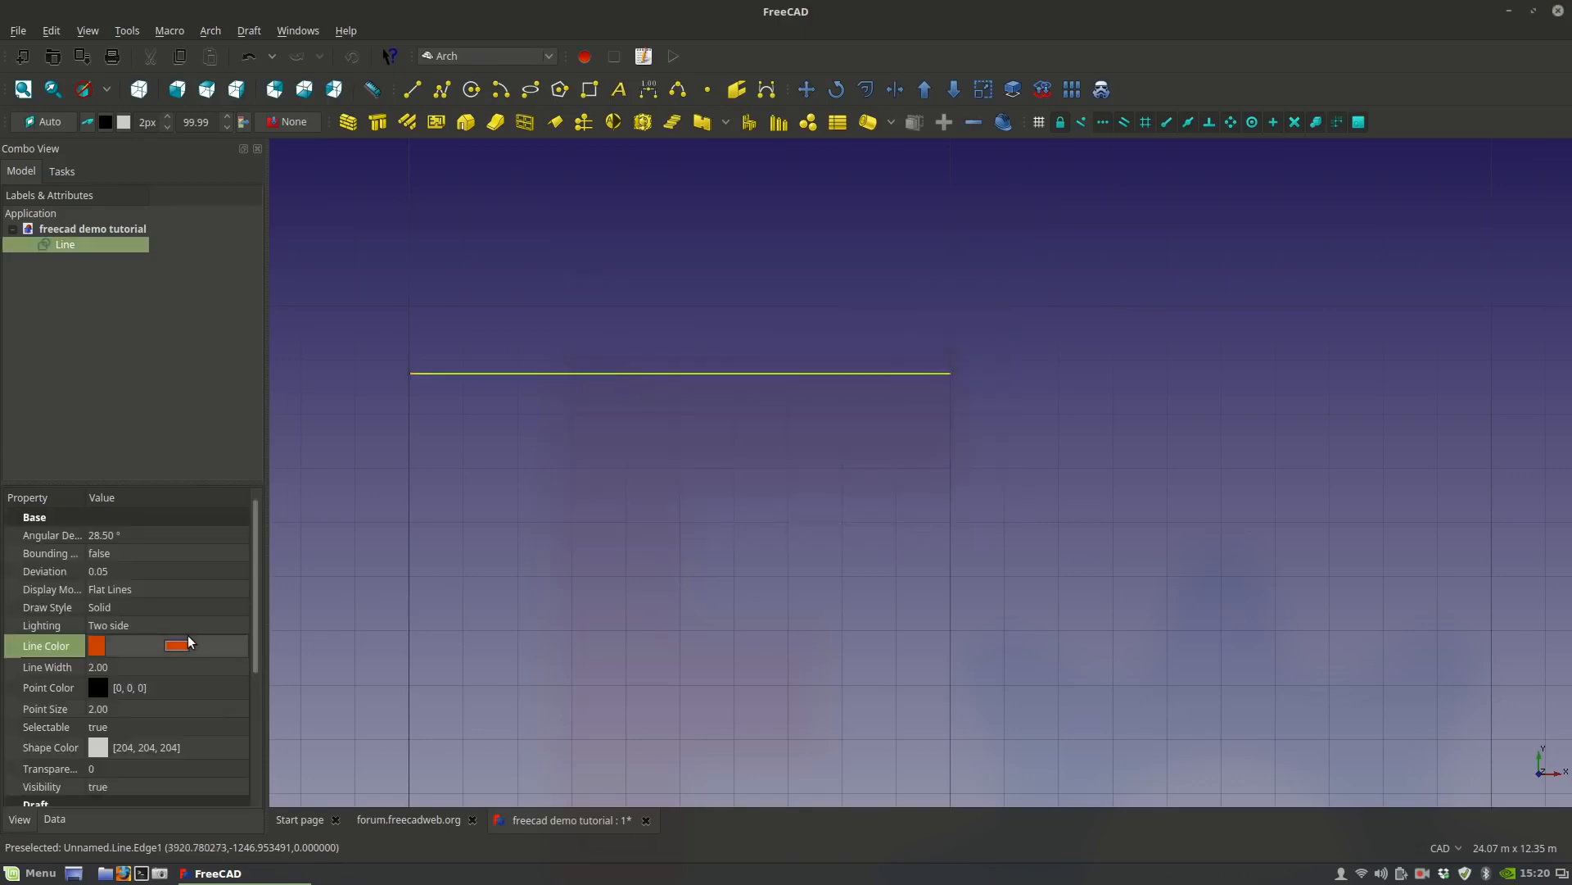
pyautogui.click(149, 668)
pyautogui.click(750, 578)
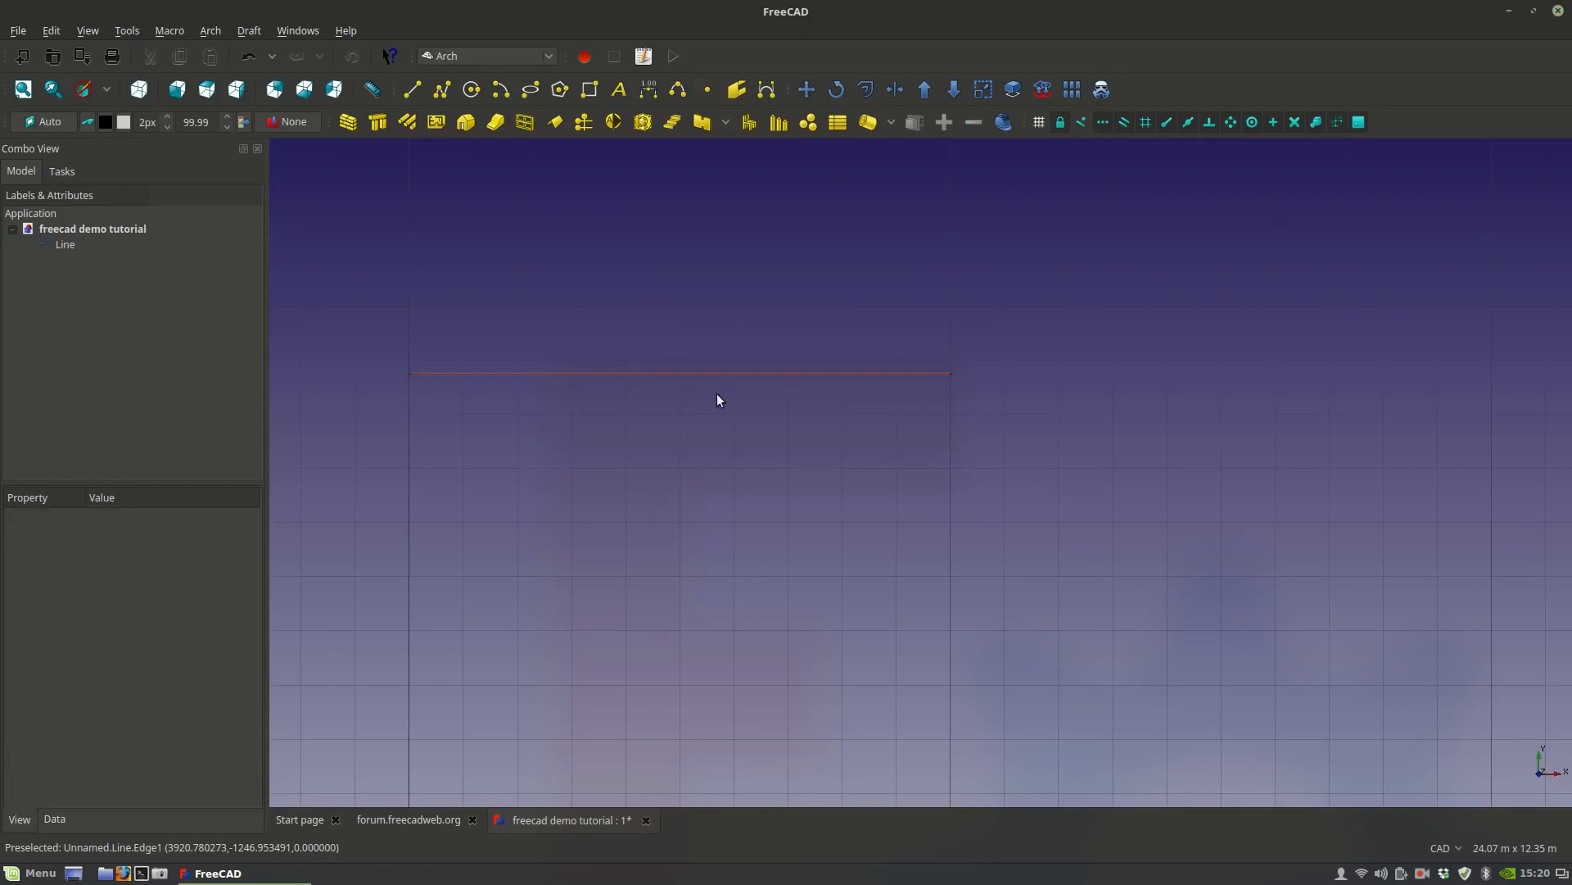
pyautogui.click(699, 374)
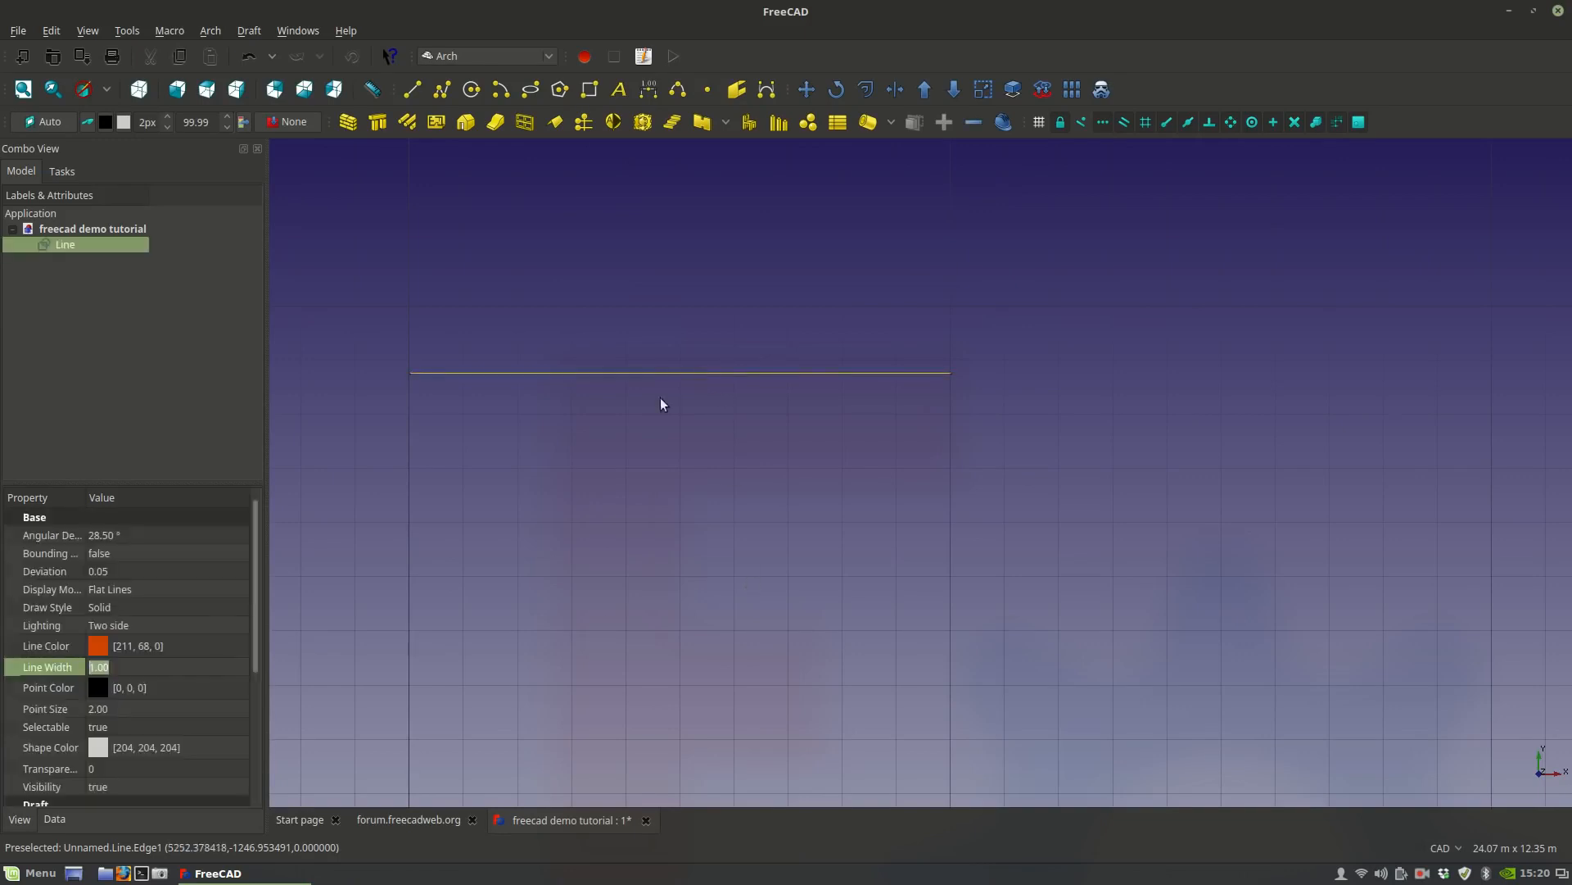
pyautogui.click(189, 667)
pyautogui.scroll(1, 187, 665)
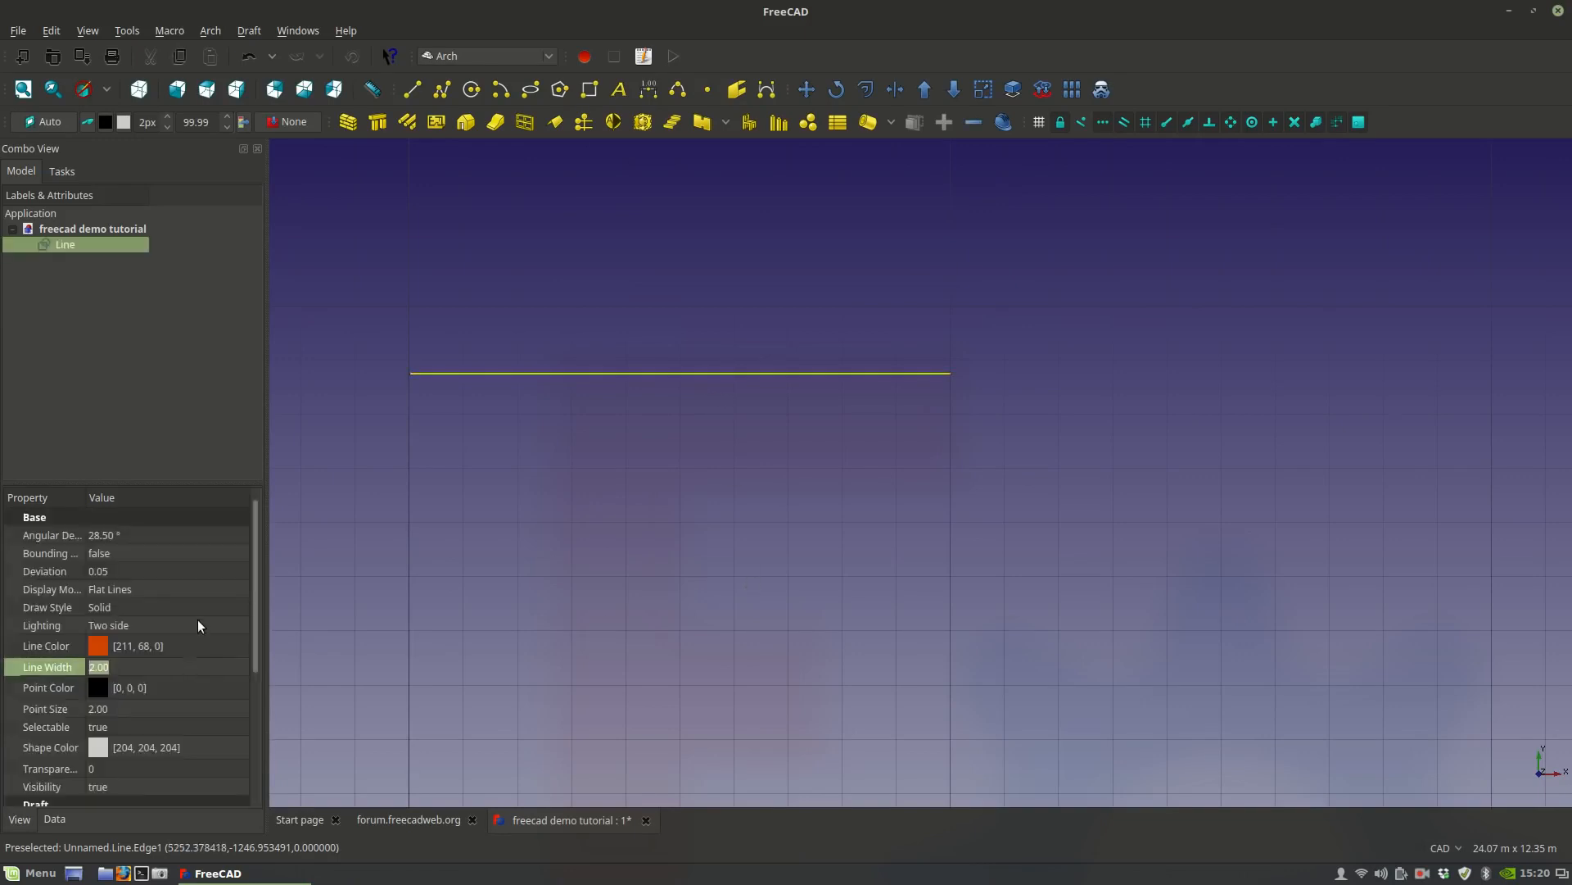
# Set the horizontal line's colour back to basic black and deselect the line.
pyautogui.click(185, 645)
pyautogui.click(177, 646)
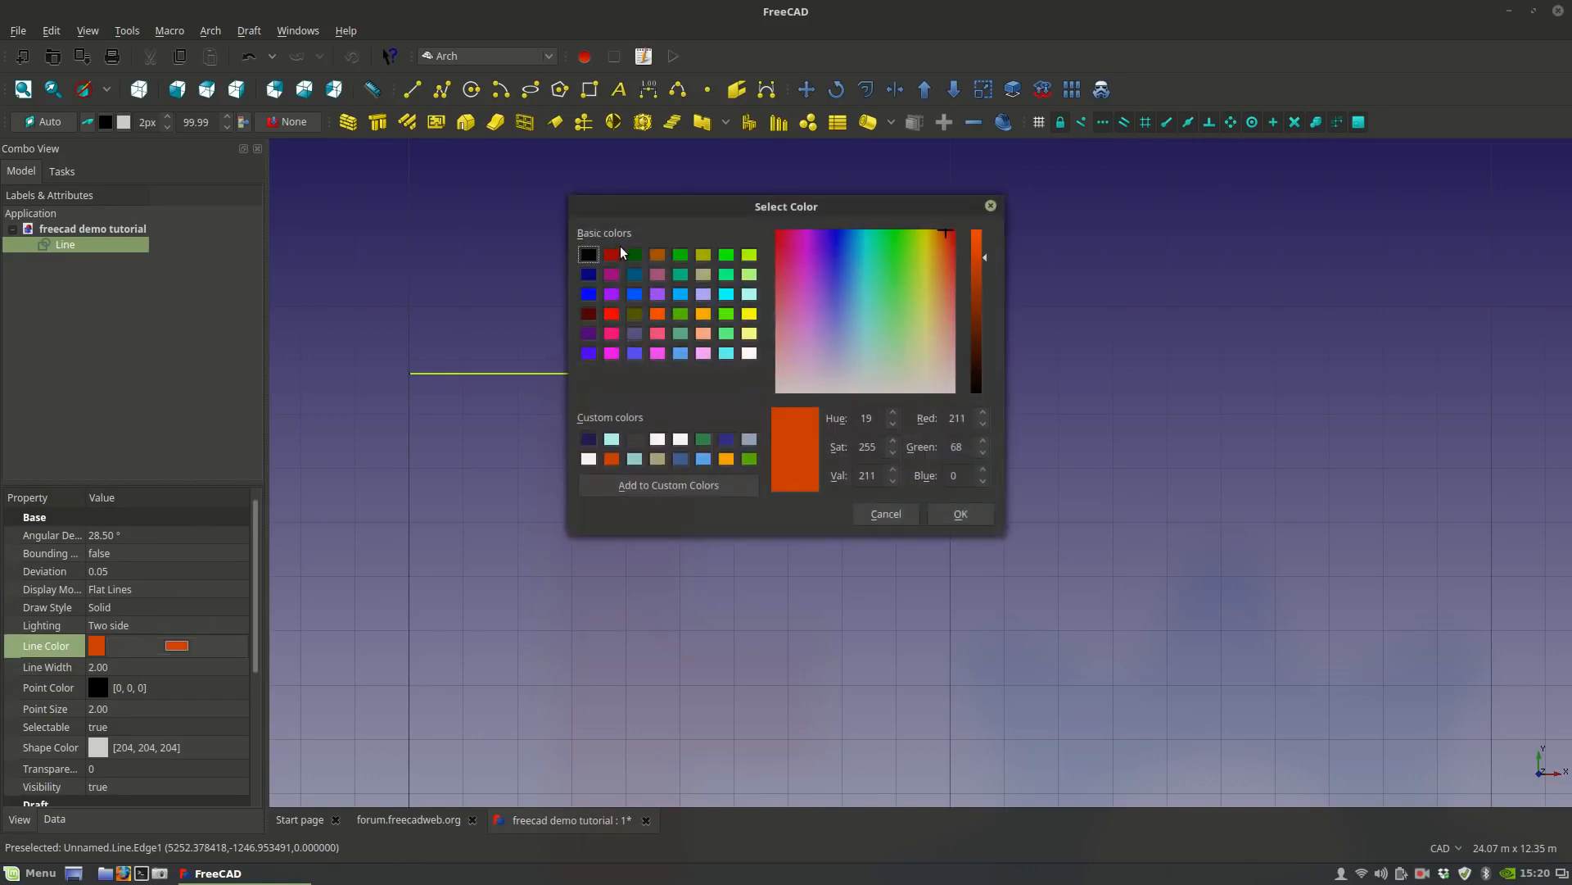
pyautogui.click(588, 255)
pyautogui.click(950, 514)
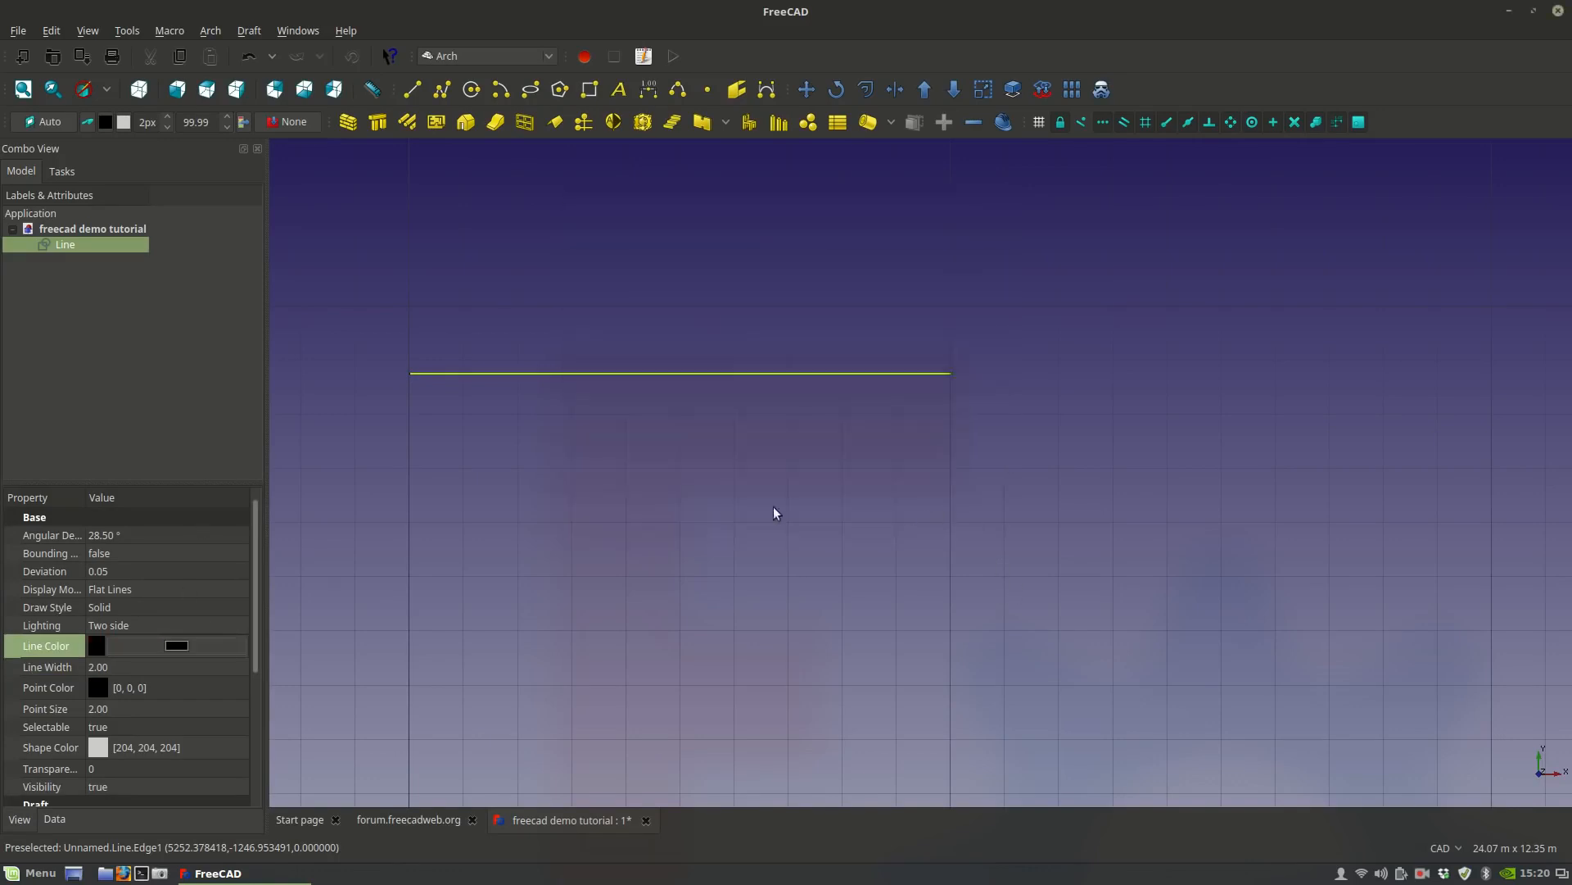
pyautogui.click(335, 299)
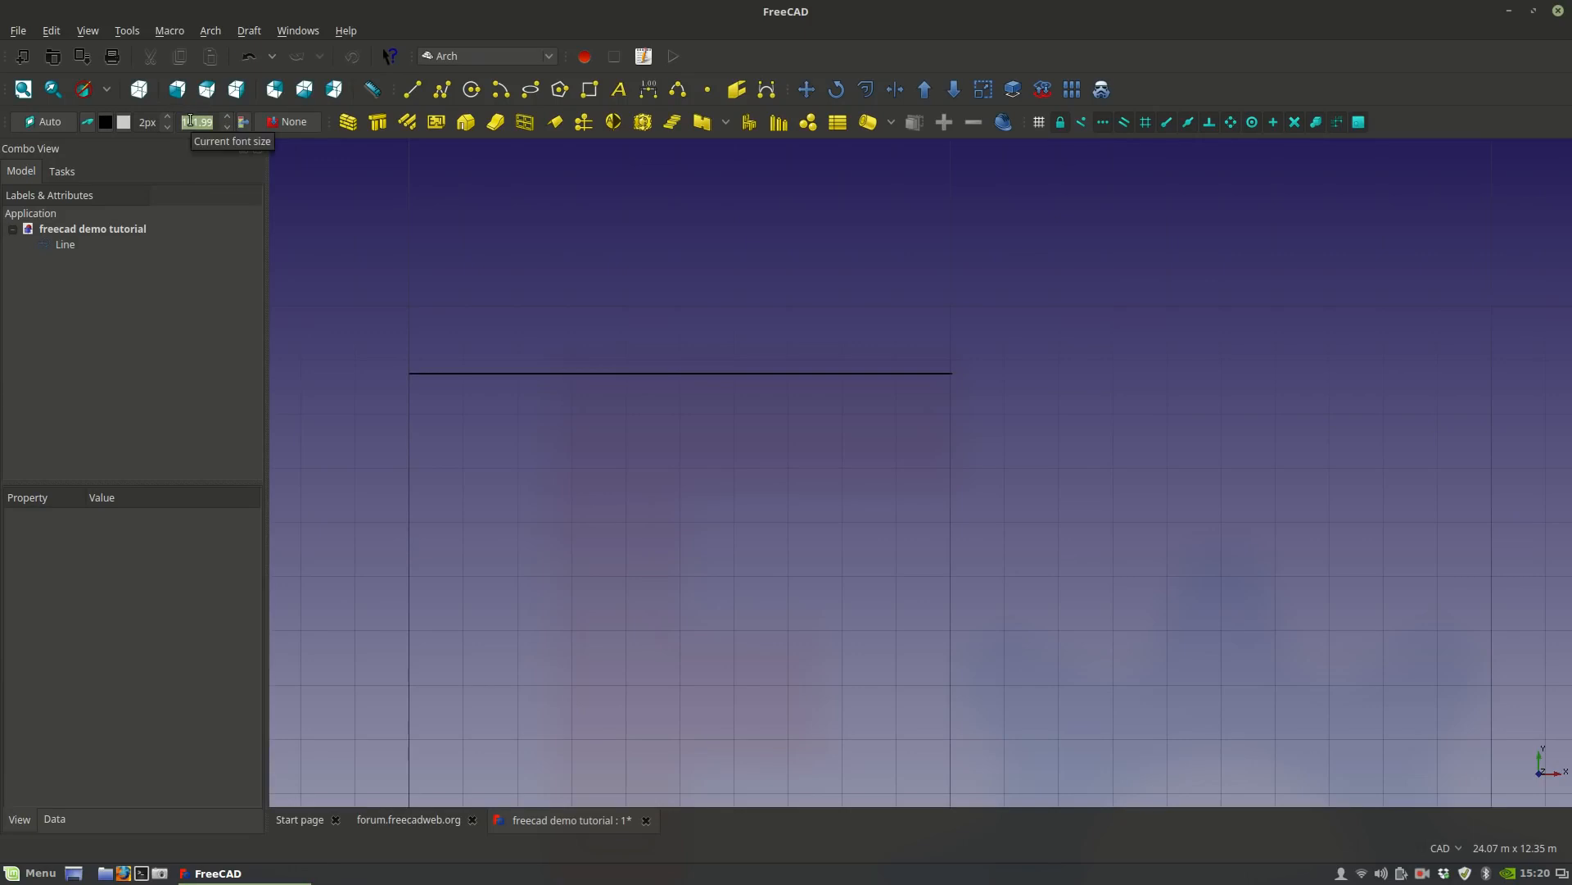
# Set the current drafting font size to 100.99 and the current line width to 7 px.
pyautogui.click(226, 129)
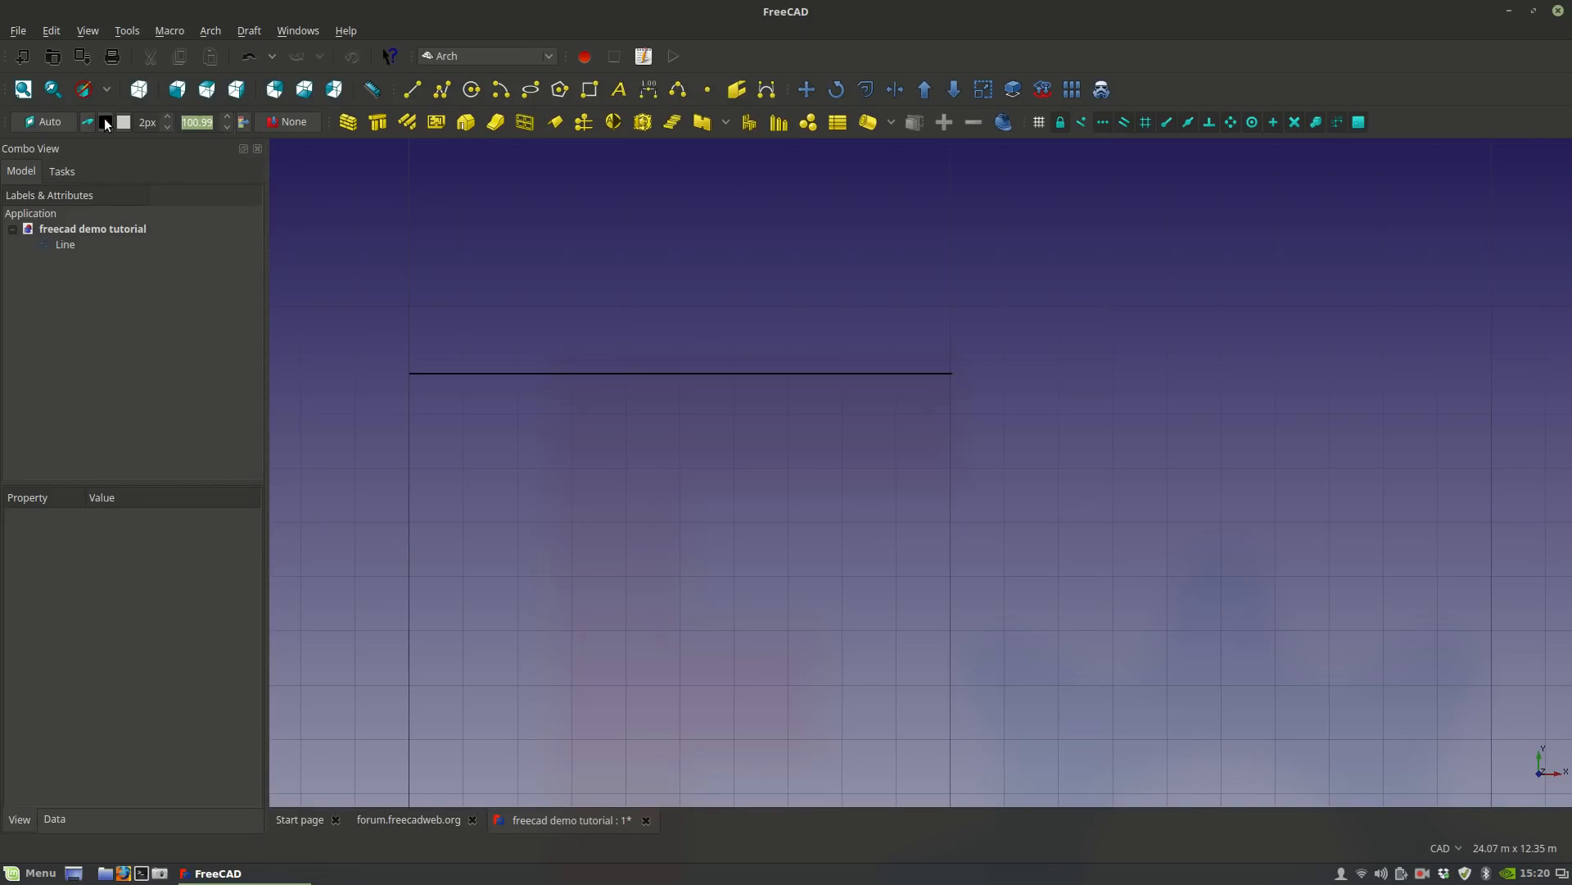
pyautogui.click(167, 113)
pyautogui.click(167, 119)
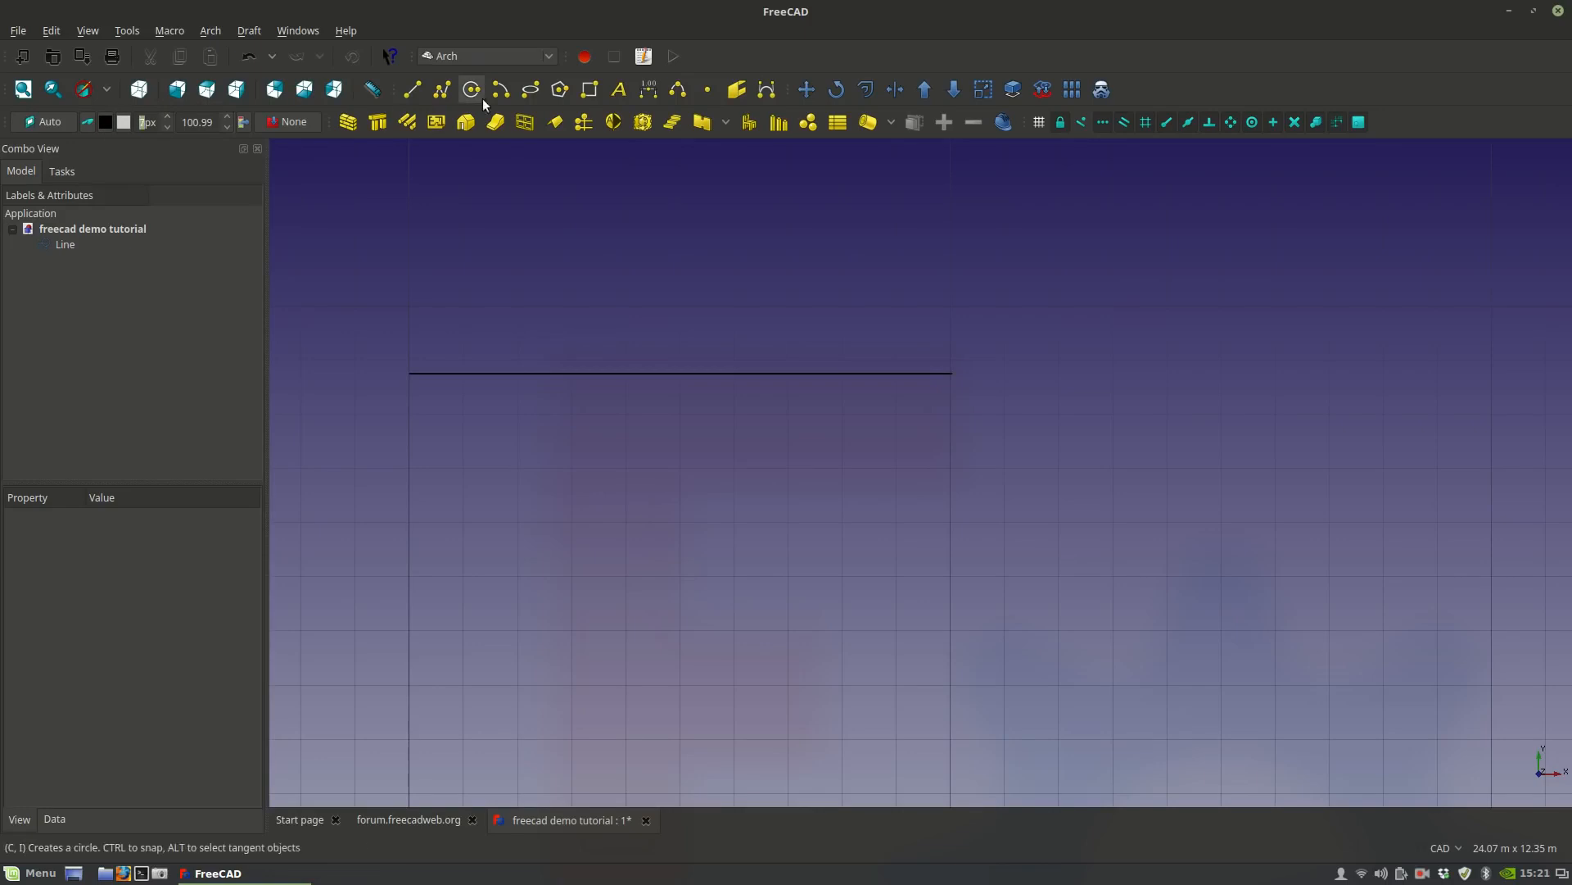
# Draw two thick lines below the horizontal one: a short one sloping down and a longer one rising beneath it.
pyautogui.click(413, 90)
pyautogui.click(568, 404)
pyautogui.click(753, 549)
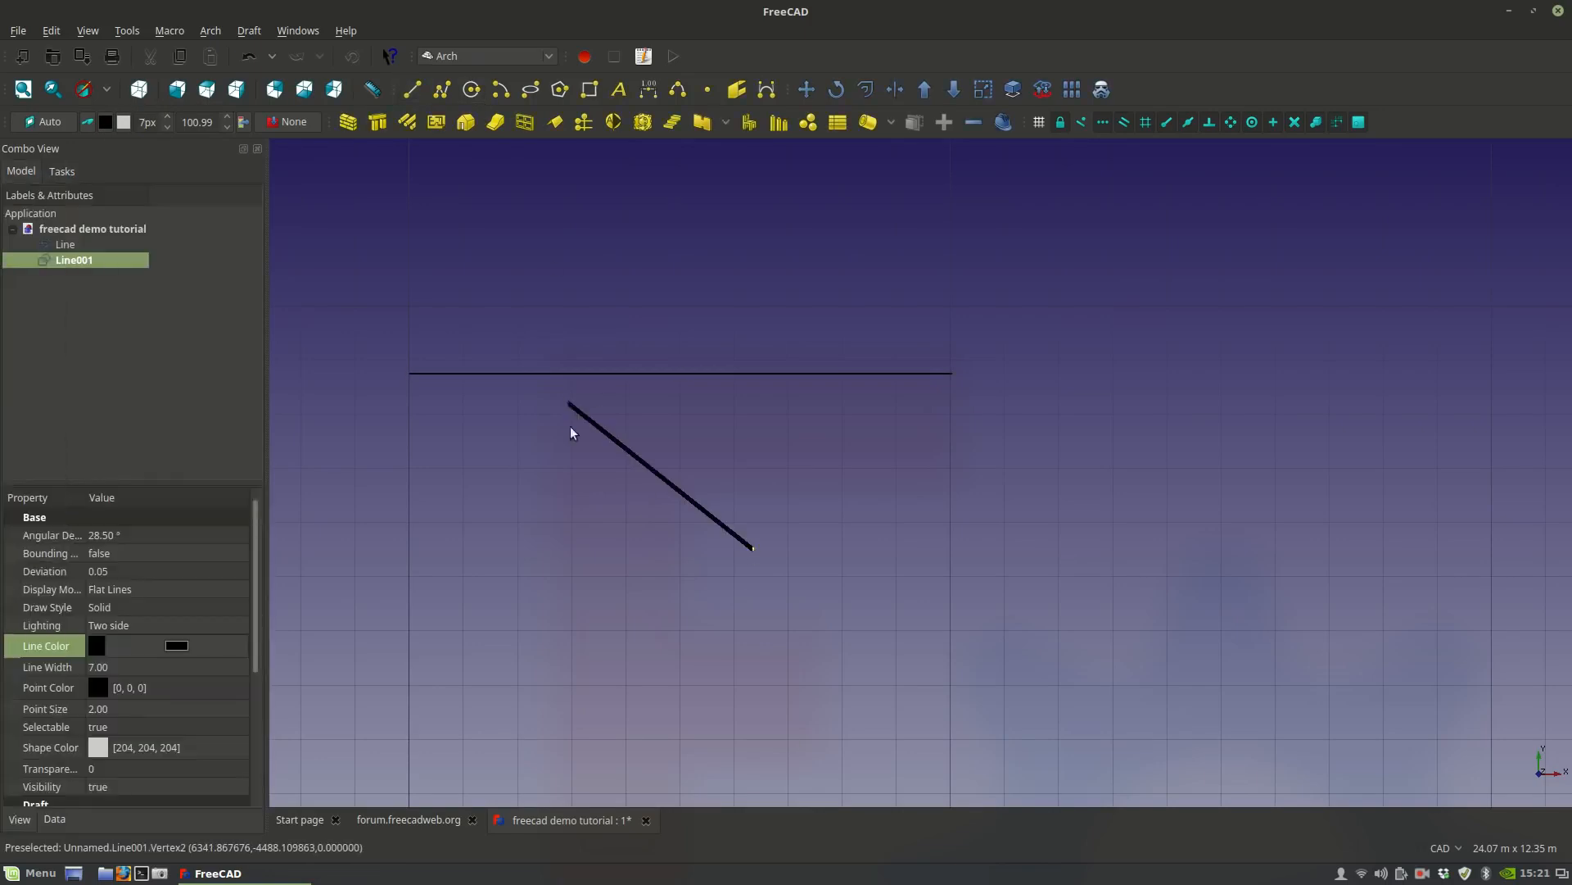
pyautogui.click(413, 90)
pyautogui.click(612, 683)
pyautogui.click(1054, 502)
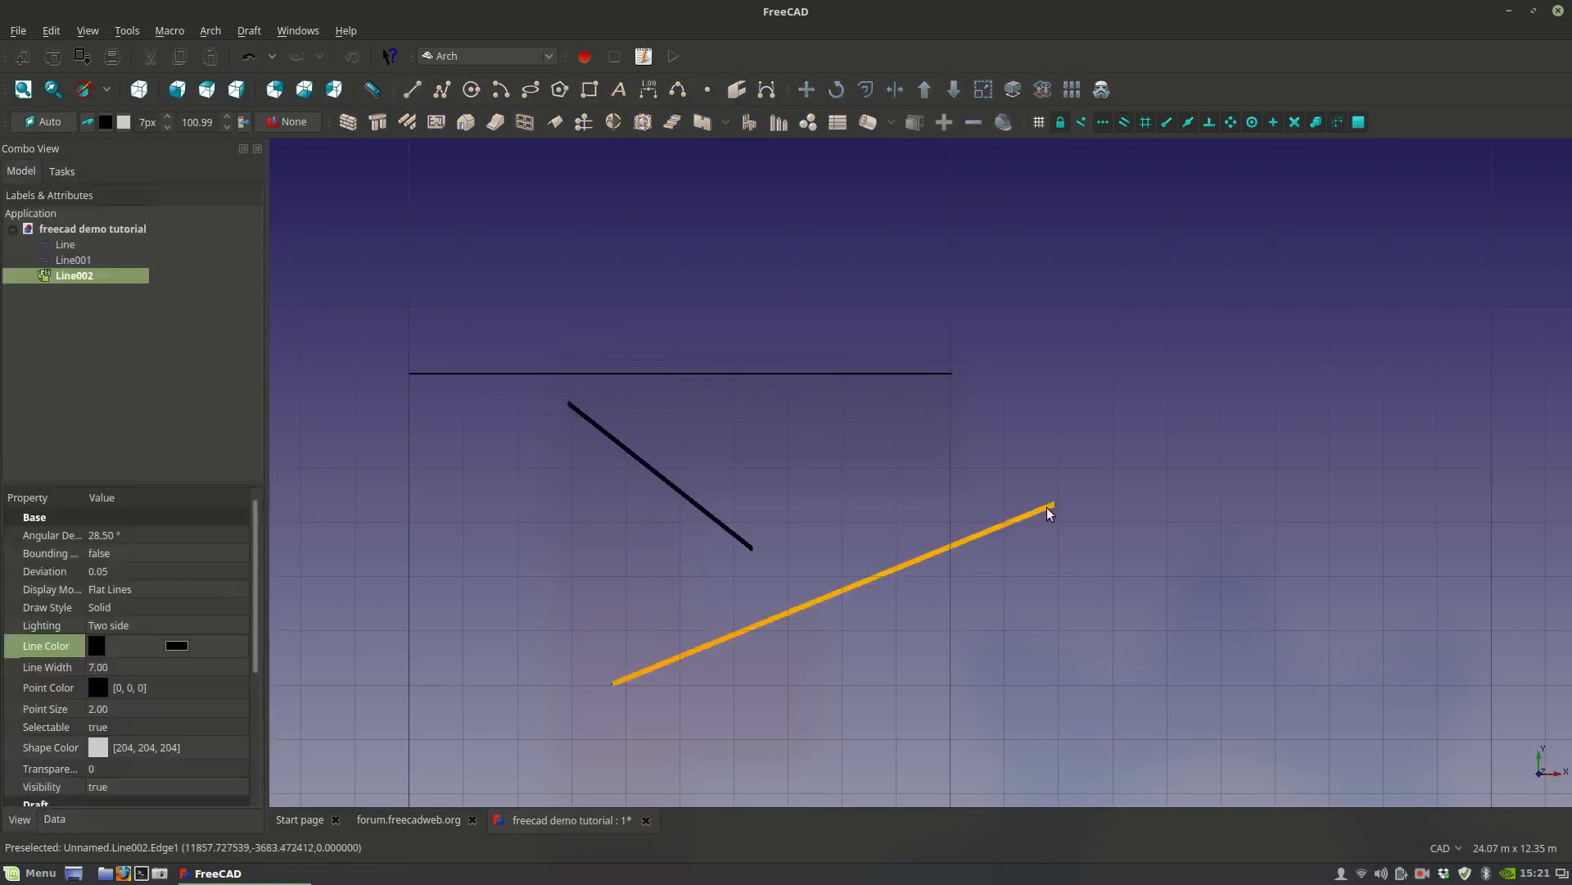
# Set the current line colour to olive yellow (170, 170, 0) with the longer sloping line still selected.
pyautogui.click(109, 127)
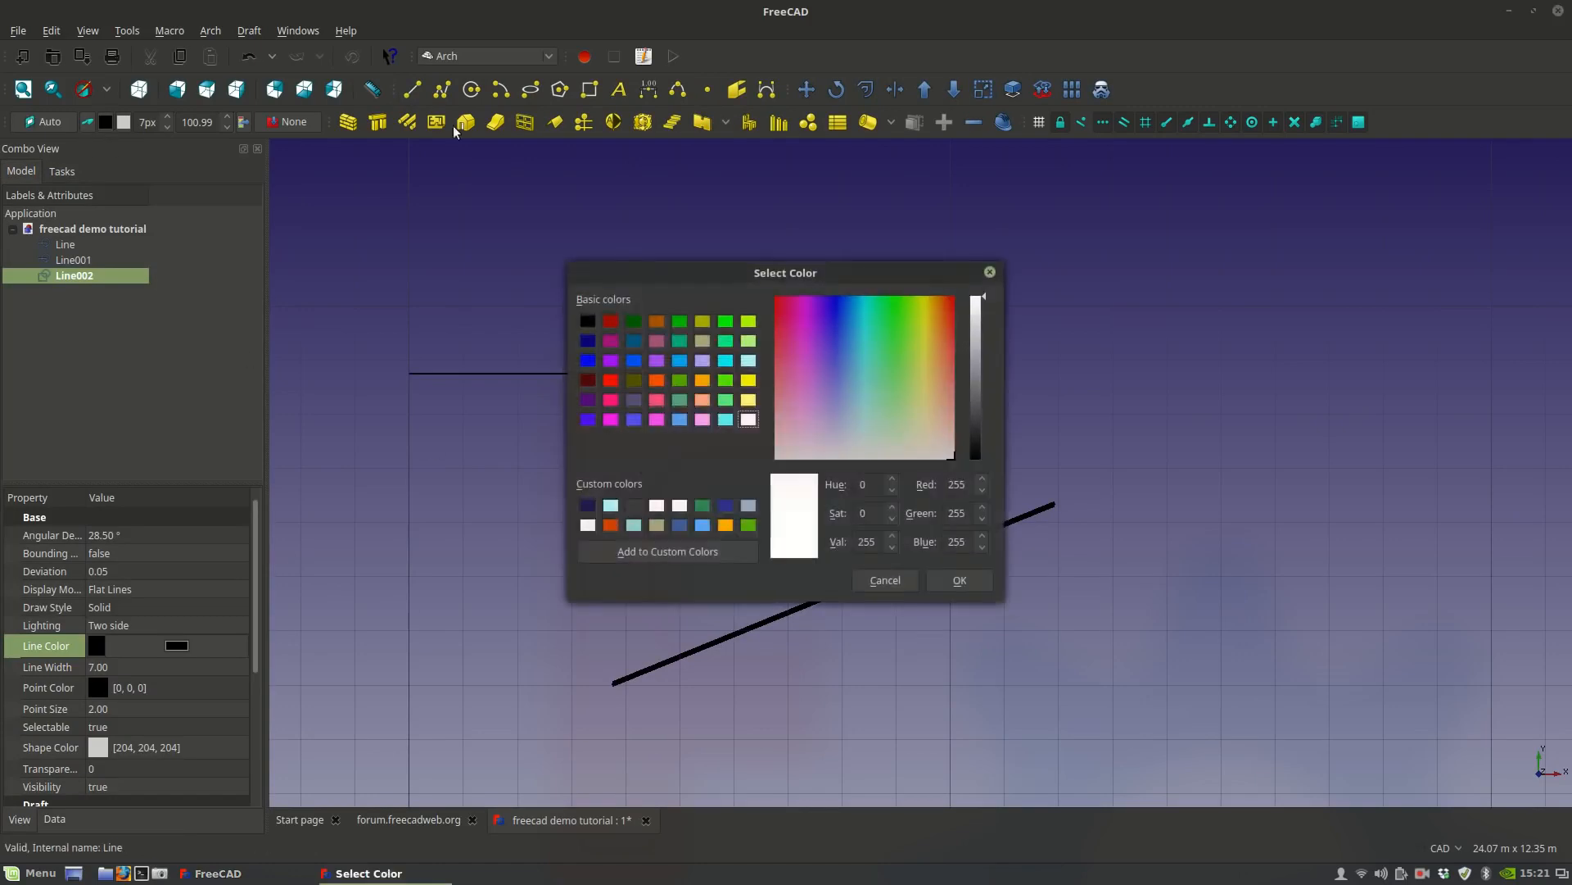
pyautogui.click(654, 320)
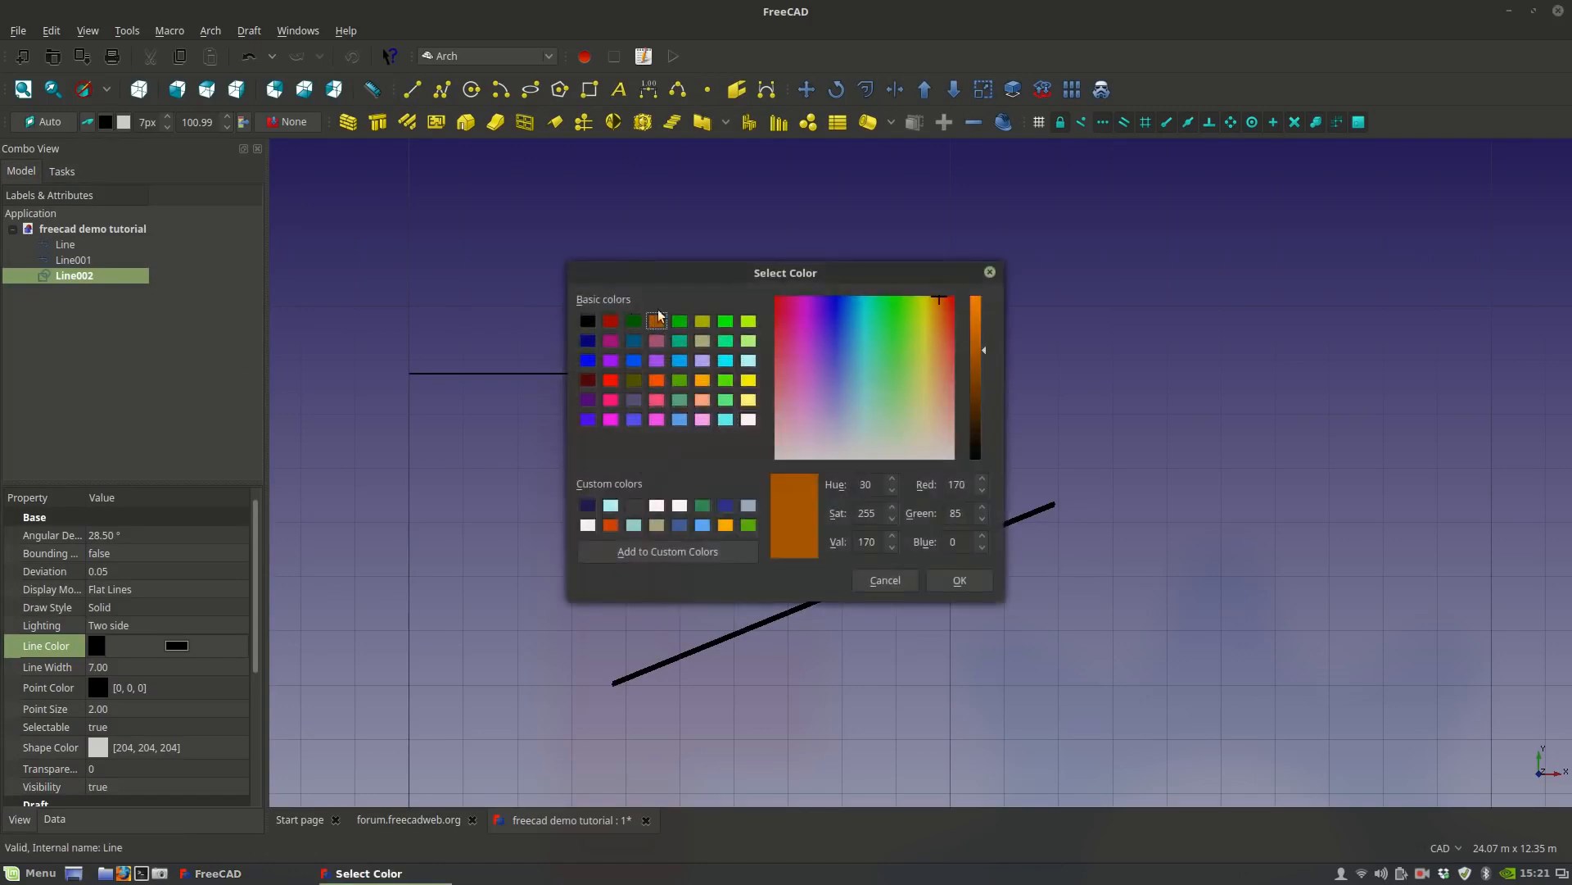
pyautogui.click(701, 322)
pyautogui.click(952, 580)
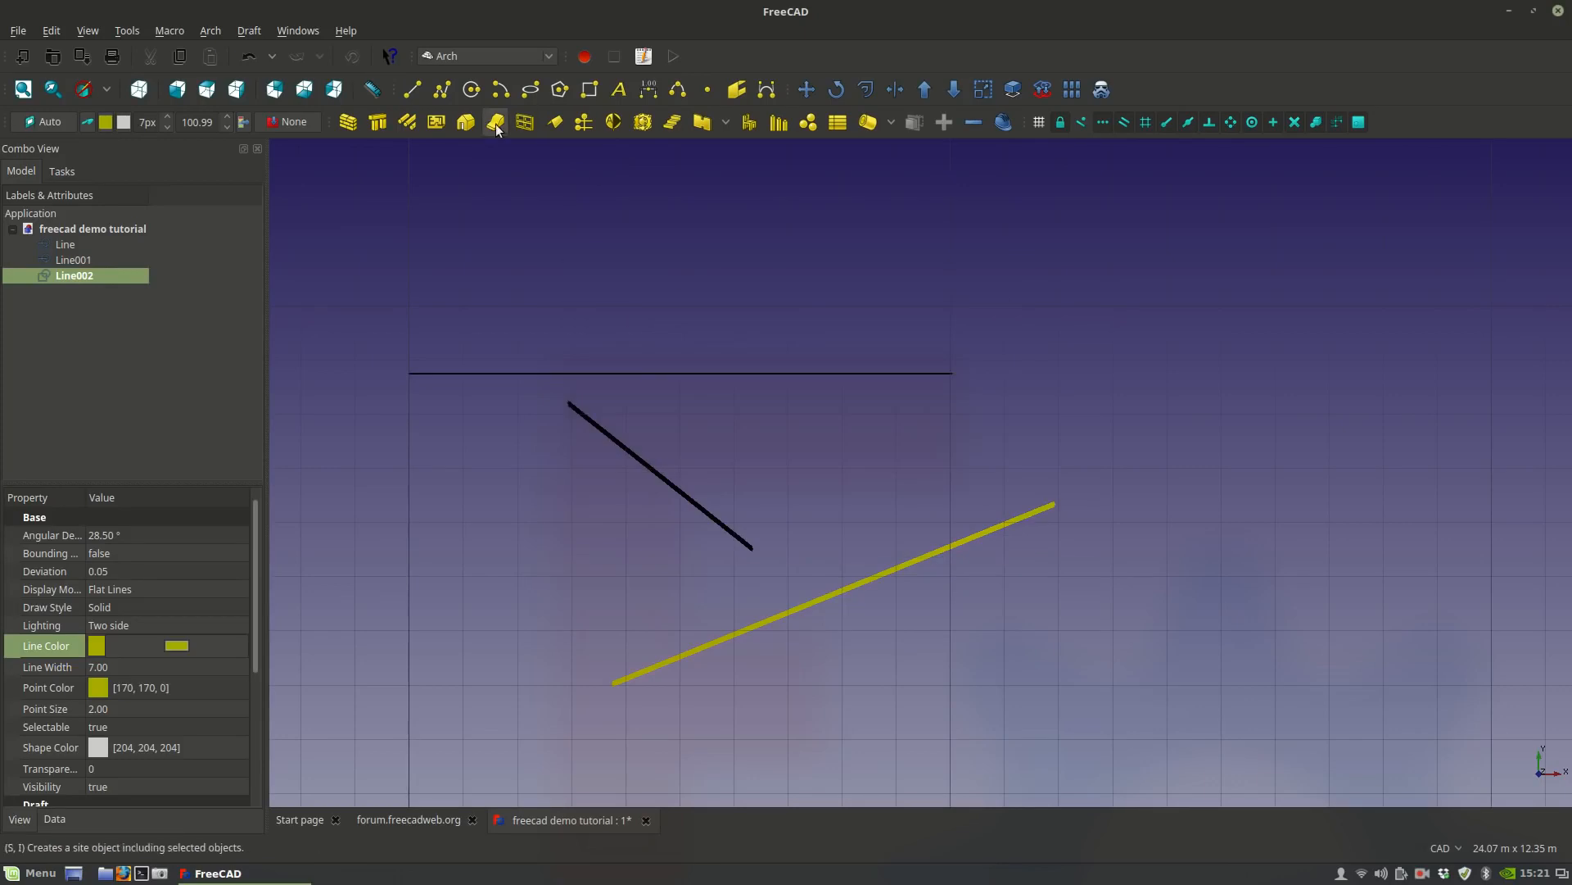
# Draw an open zigzag polyline of three segments crossing the horizontal line, and finish it.
pyautogui.click(442, 90)
pyautogui.click(500, 571)
pyautogui.click(465, 311)
pyautogui.click(794, 464)
pyautogui.click(827, 242)
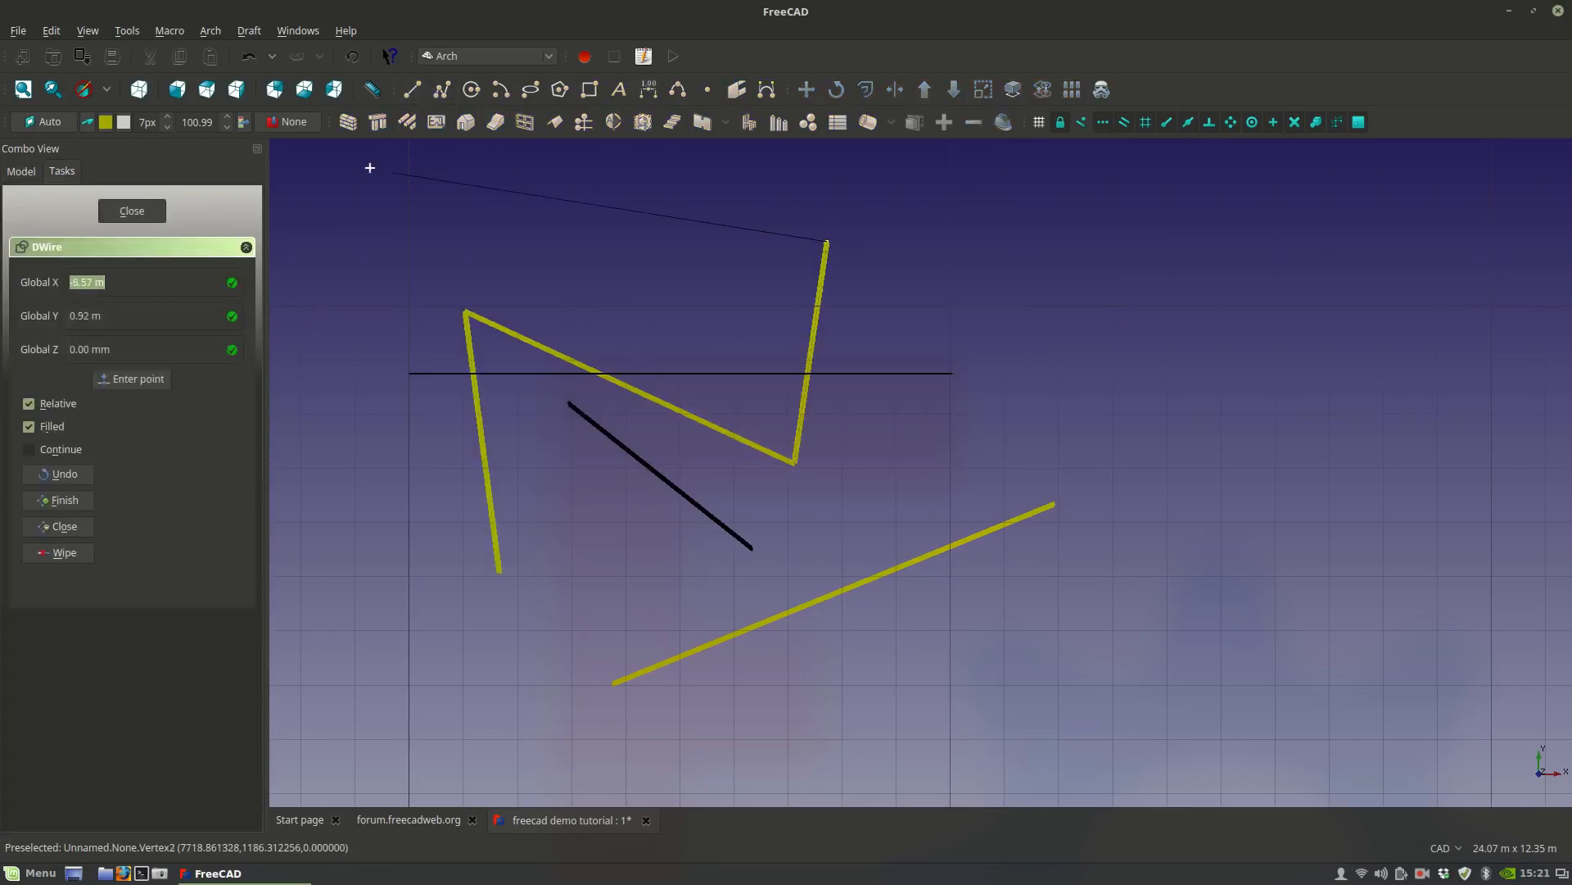
pyautogui.rightClick(563, 210)
pyautogui.click(61, 503)
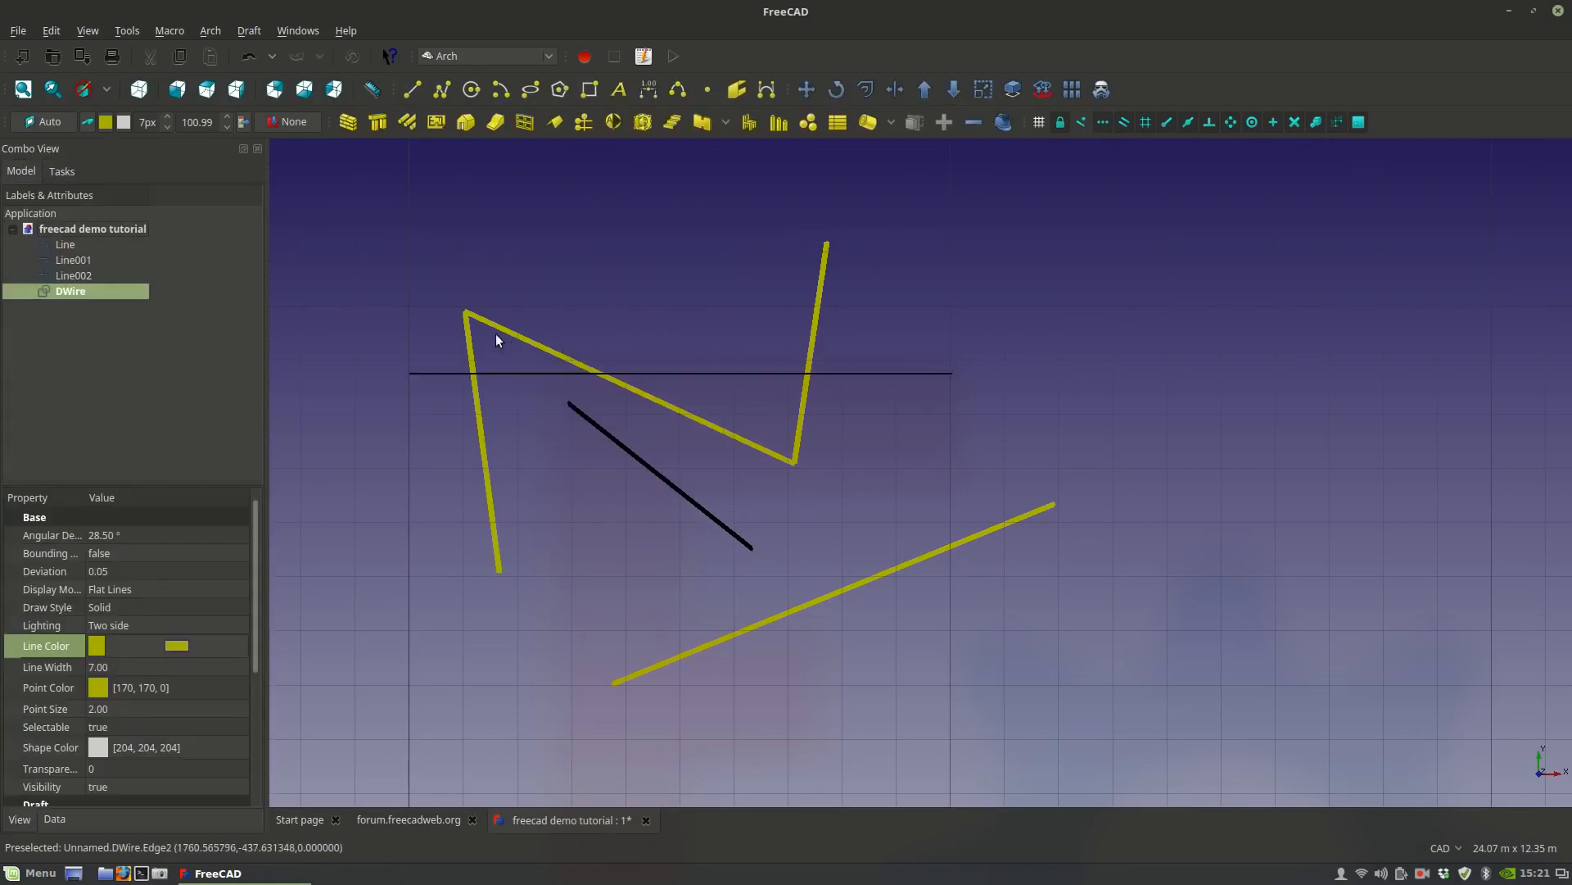
# Set the current line colour to black and the line width to 2 px with the zigzag polyline still selected.
pyautogui.click(105, 122)
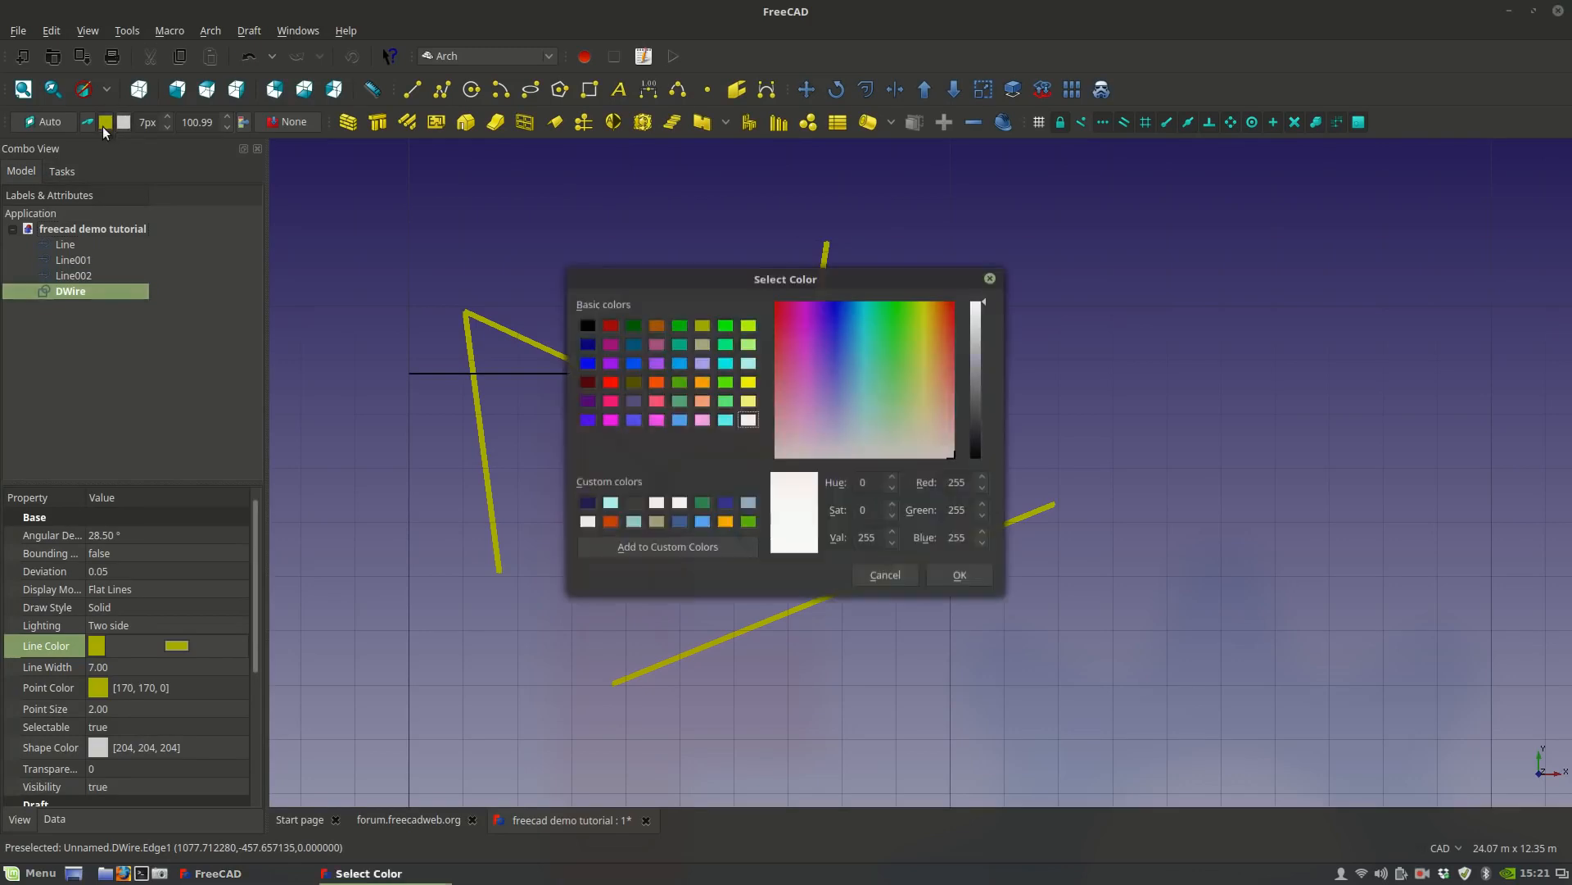
pyautogui.click(587, 322)
pyautogui.click(958, 580)
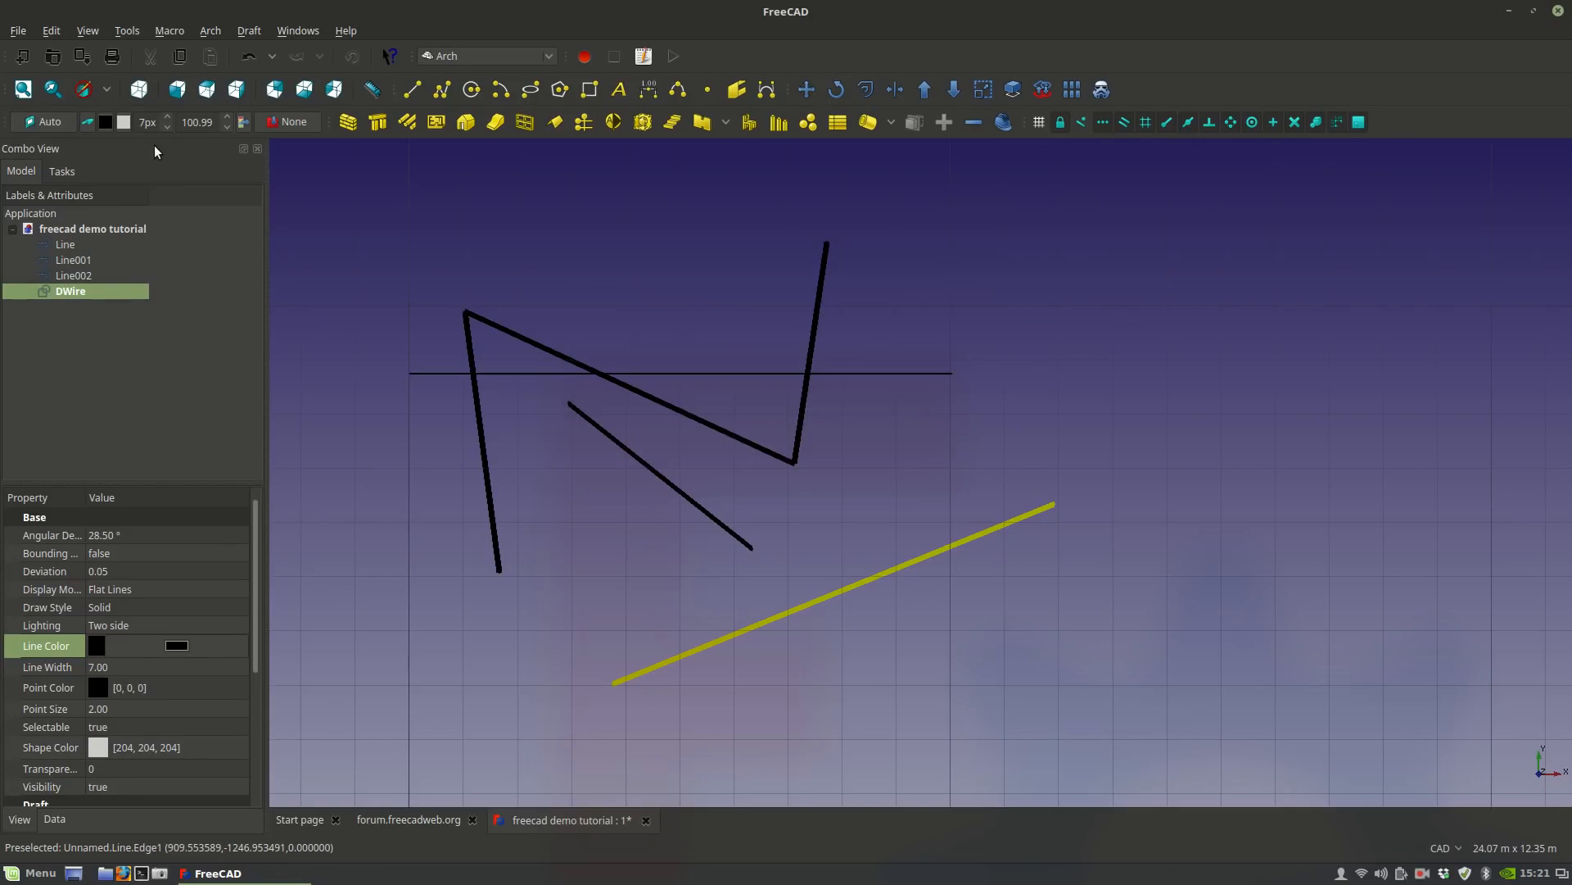
pyautogui.click(164, 124)
pyautogui.click(164, 125)
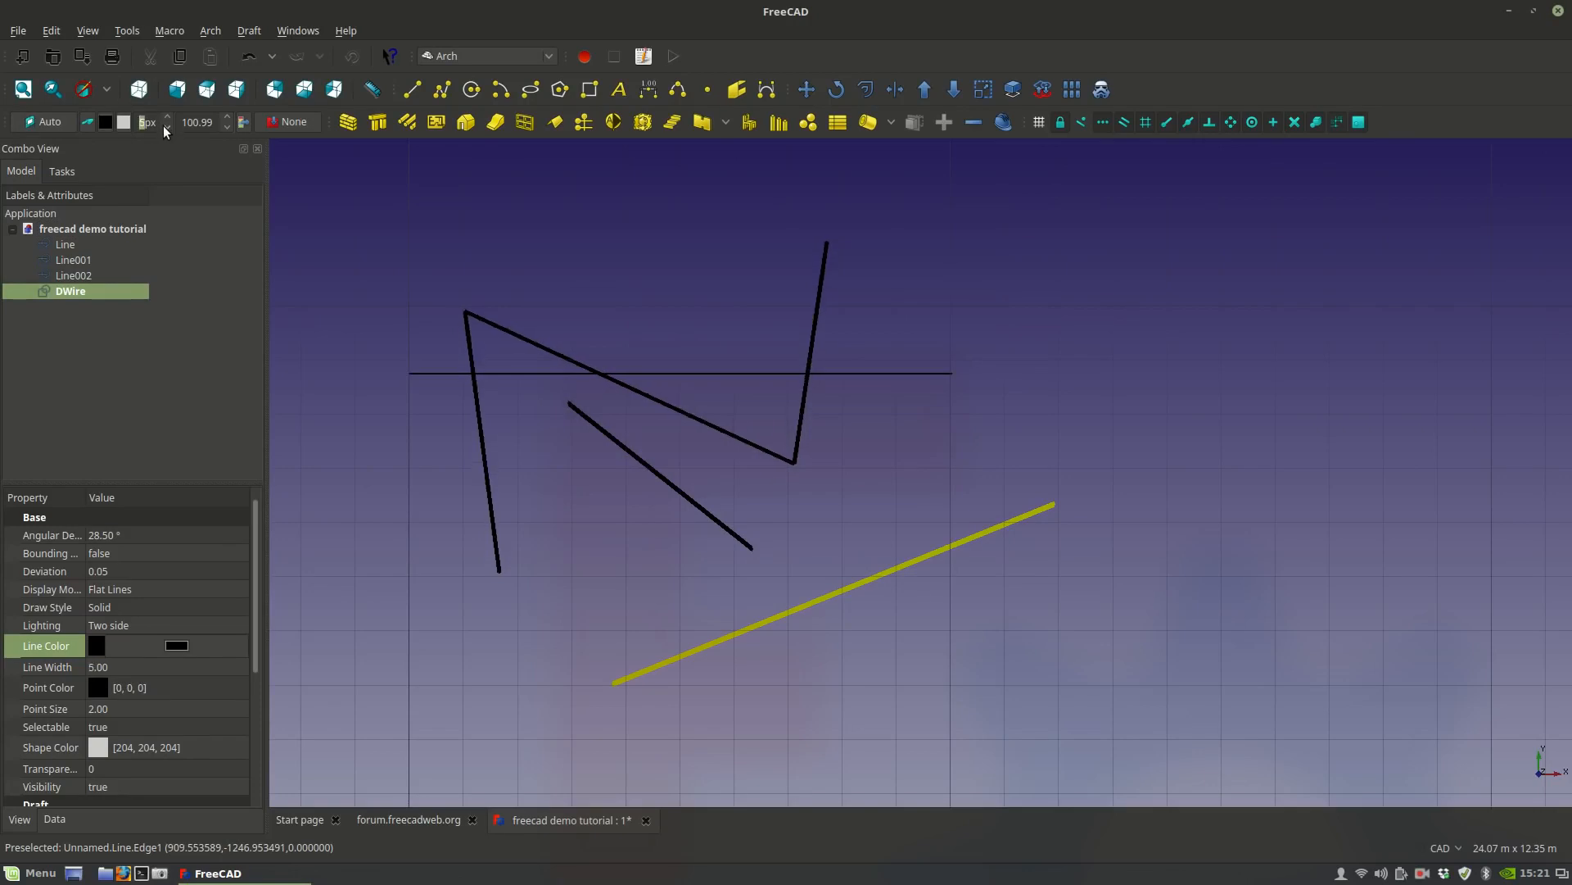
pyautogui.click(164, 125)
pyautogui.click(163, 127)
pyautogui.click(164, 127)
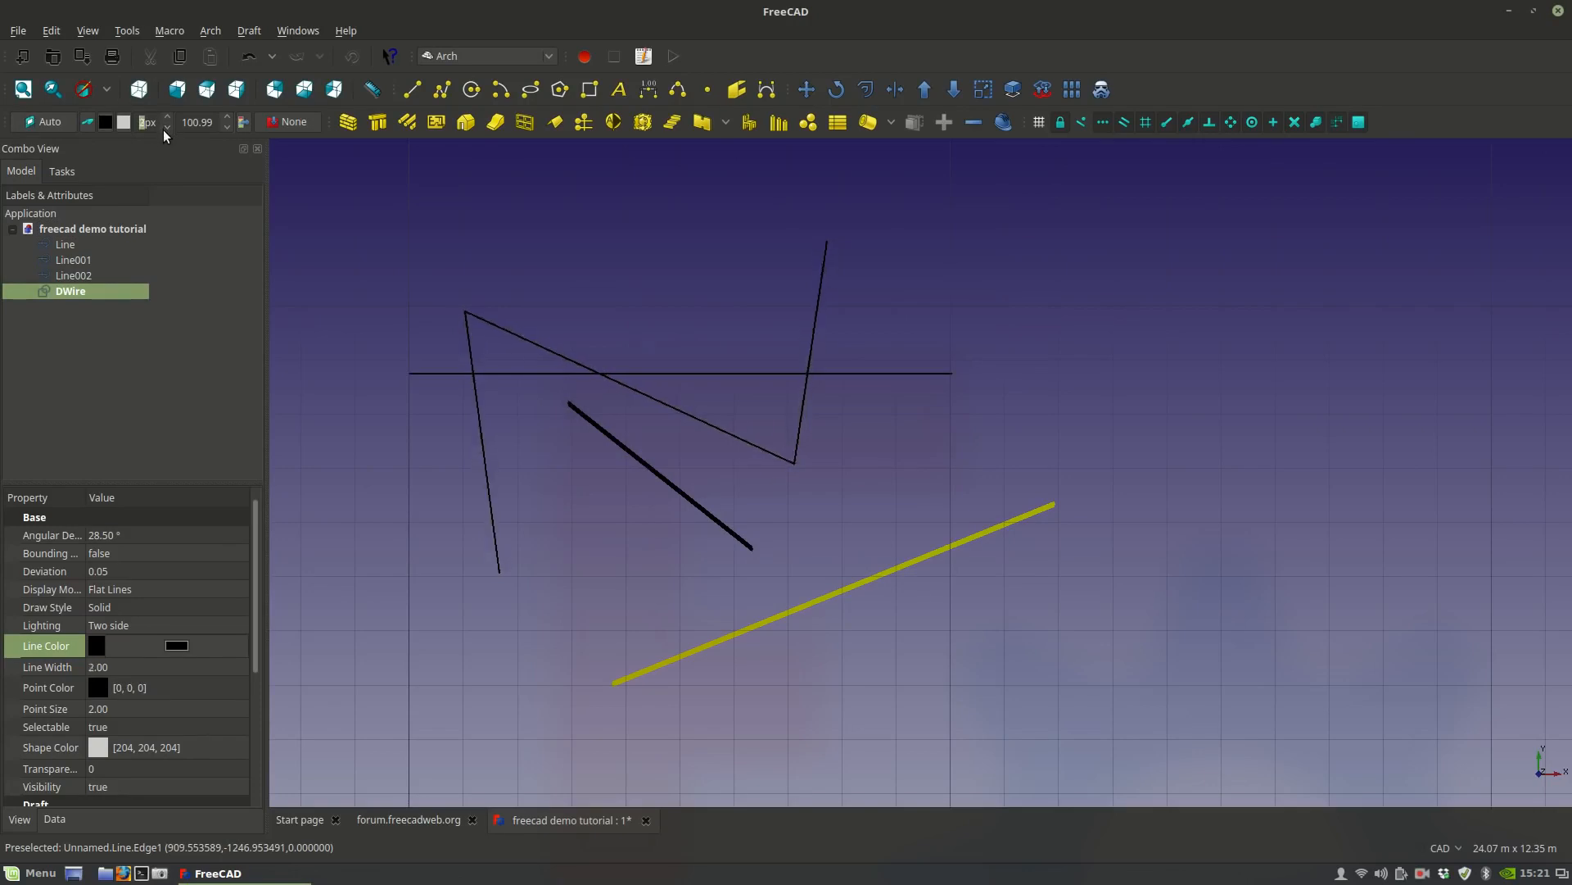
# Delete the zigzag polyline and both sloping lines, keeping only the horizontal line.
pyautogui.click(675, 492)
pyautogui.click(91, 339)
pyautogui.moveTo(81, 296); pyautogui.dragTo(78, 269)
pyautogui.press('Delete')
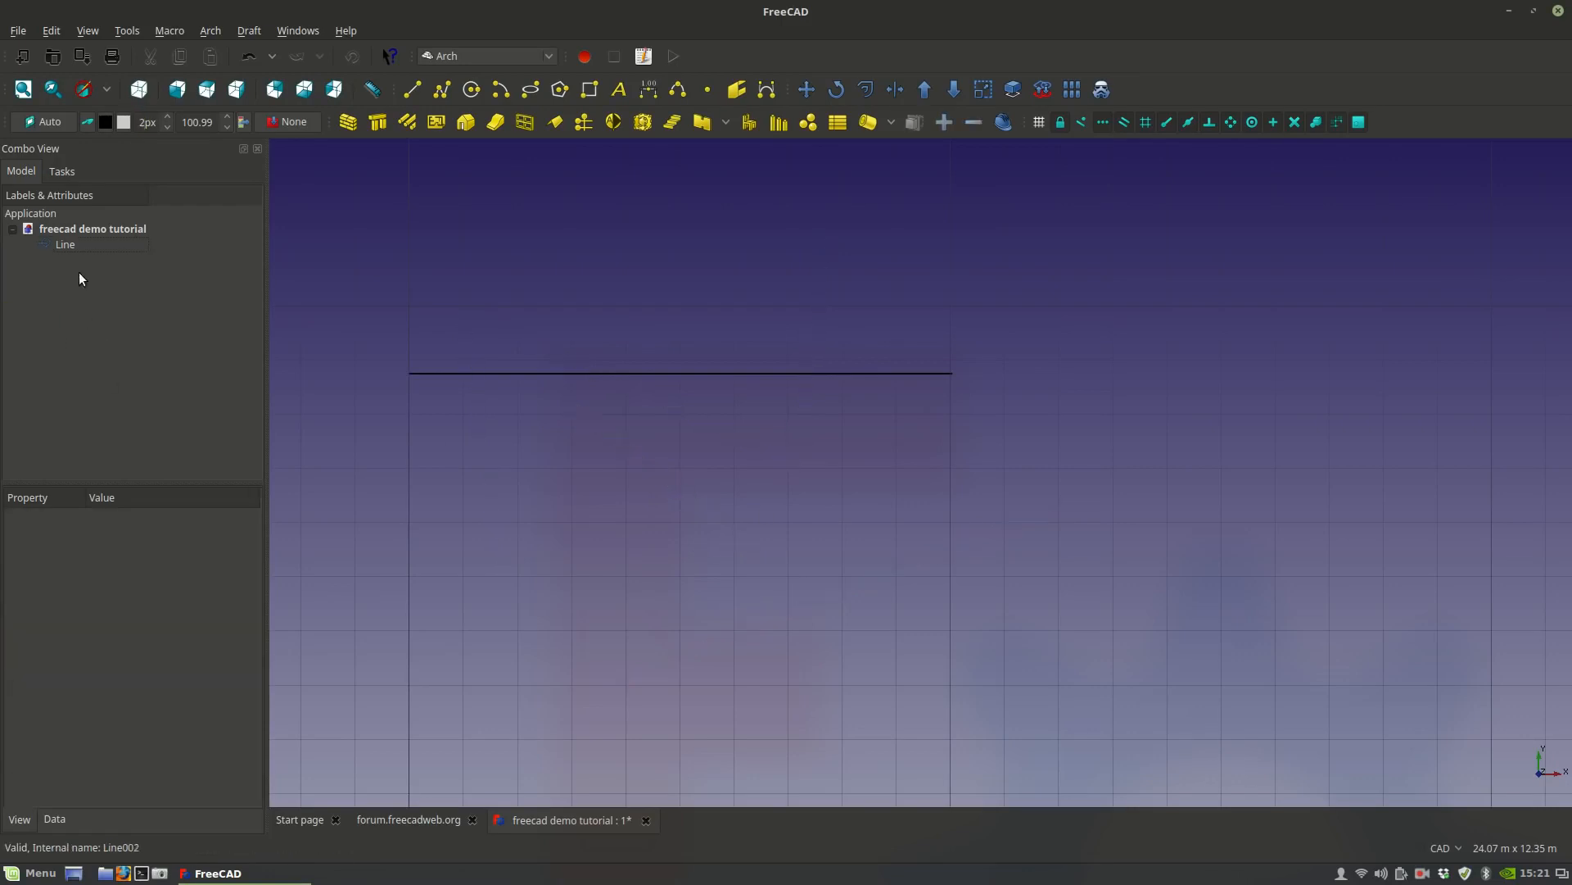
# Draw an open zigzag polyline of five segments below the horizontal line, and finish it without closing.
pyautogui.click(443, 91)
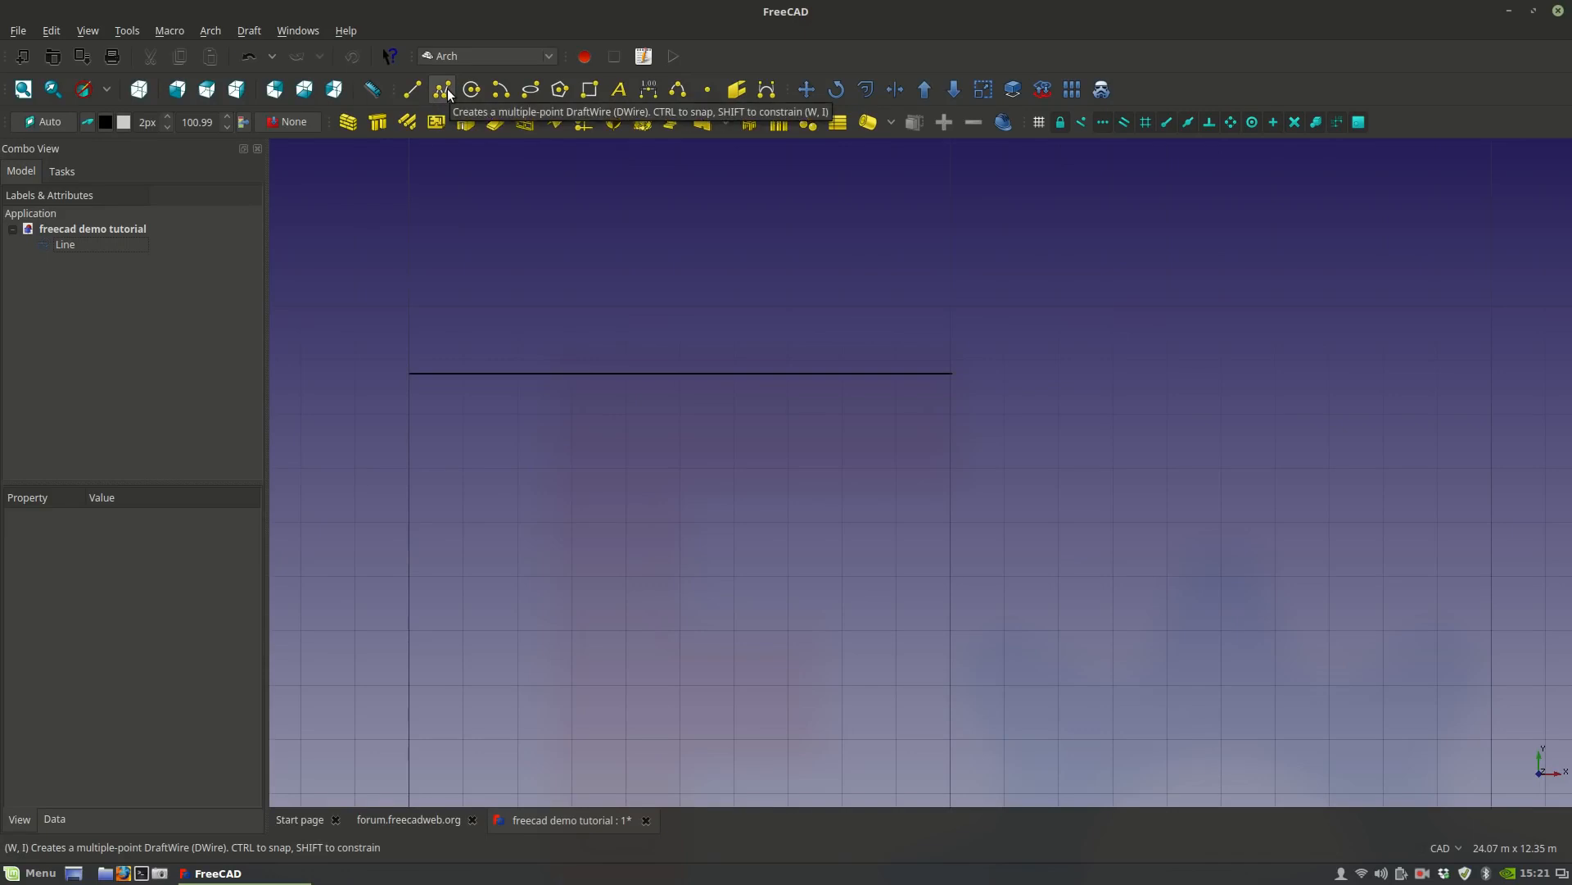
pyautogui.click(443, 89)
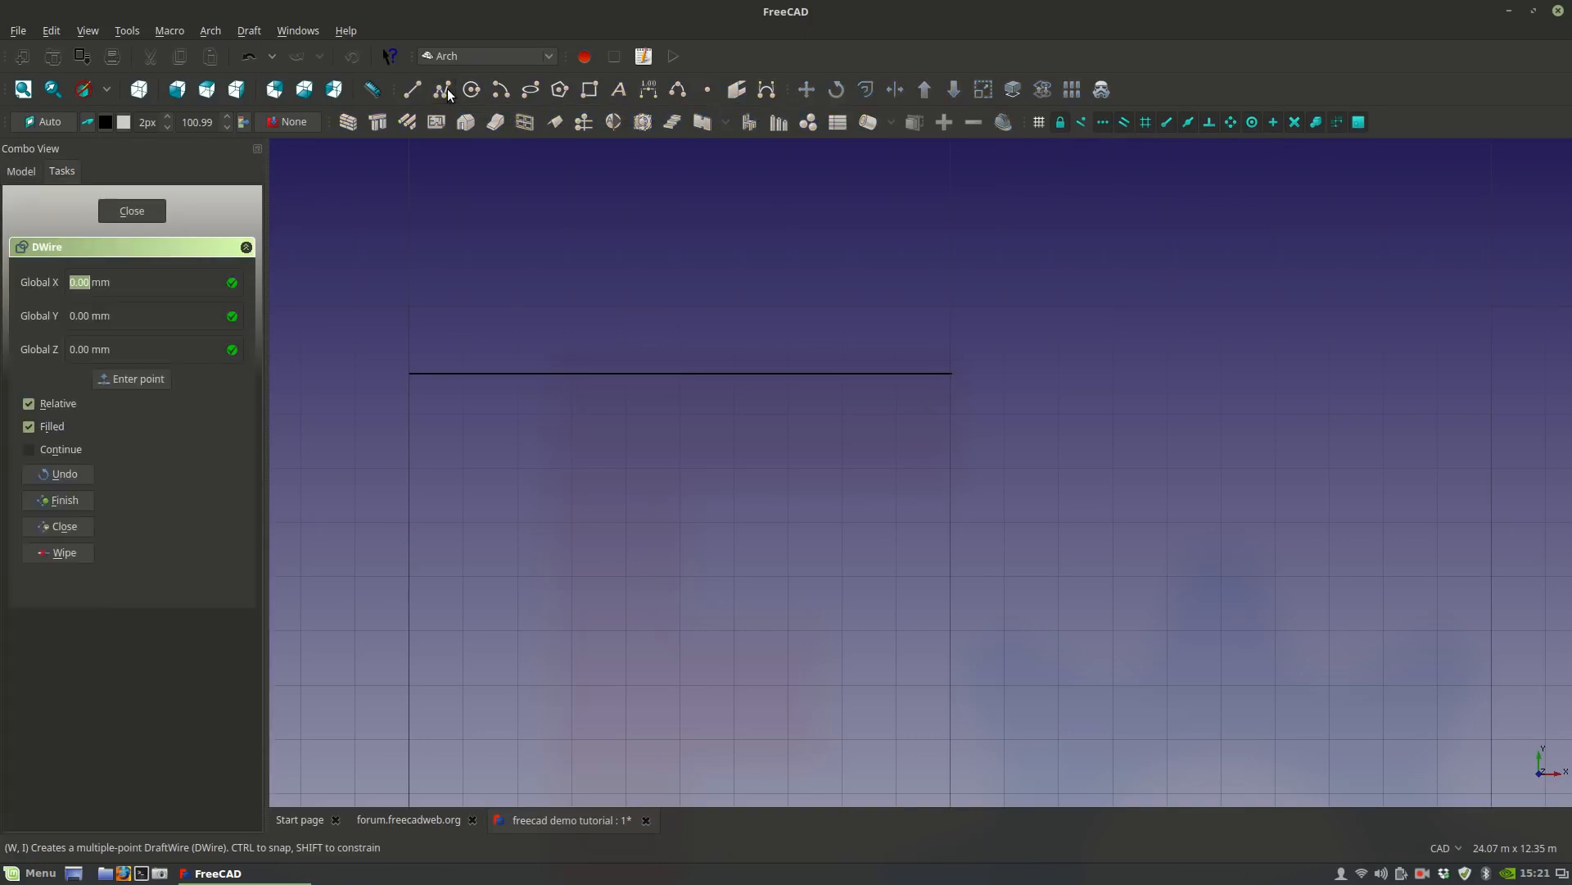
pyautogui.click(407, 692)
pyautogui.click(513, 497)
pyautogui.click(724, 732)
pyautogui.click(896, 469)
pyautogui.click(1158, 686)
pyautogui.moveTo(896, 689); pyautogui.dragTo(912, 569, button='middle')
pyautogui.click(934, 625)
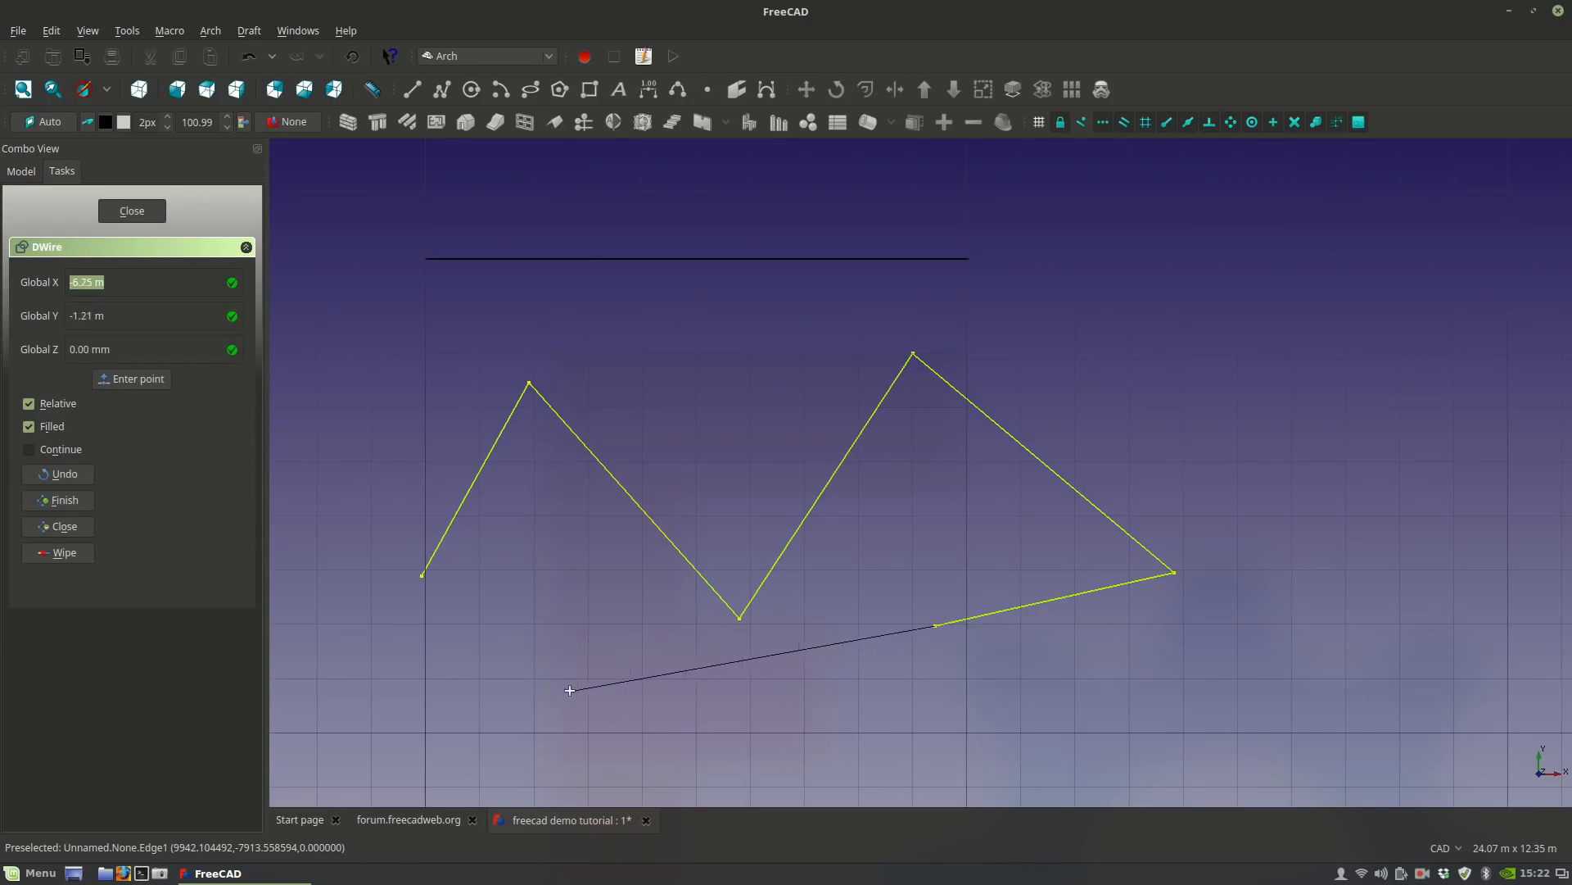
pyautogui.click(83, 505)
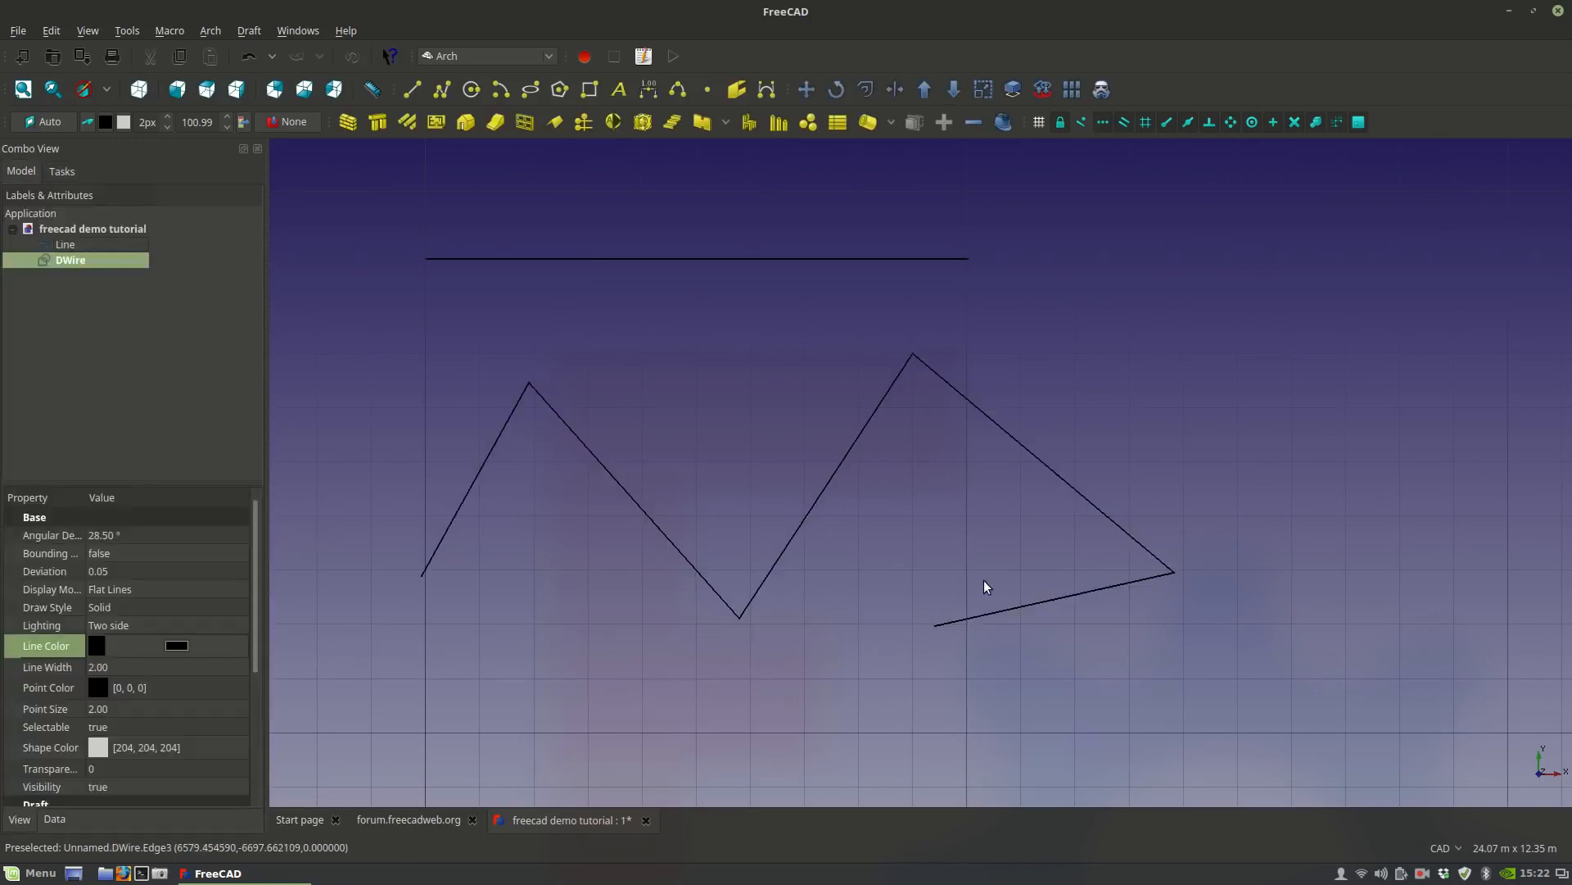
# Show the new polyline's data properties and examine its sharp corners up close.
pyautogui.scroll(-2, 949, 585)
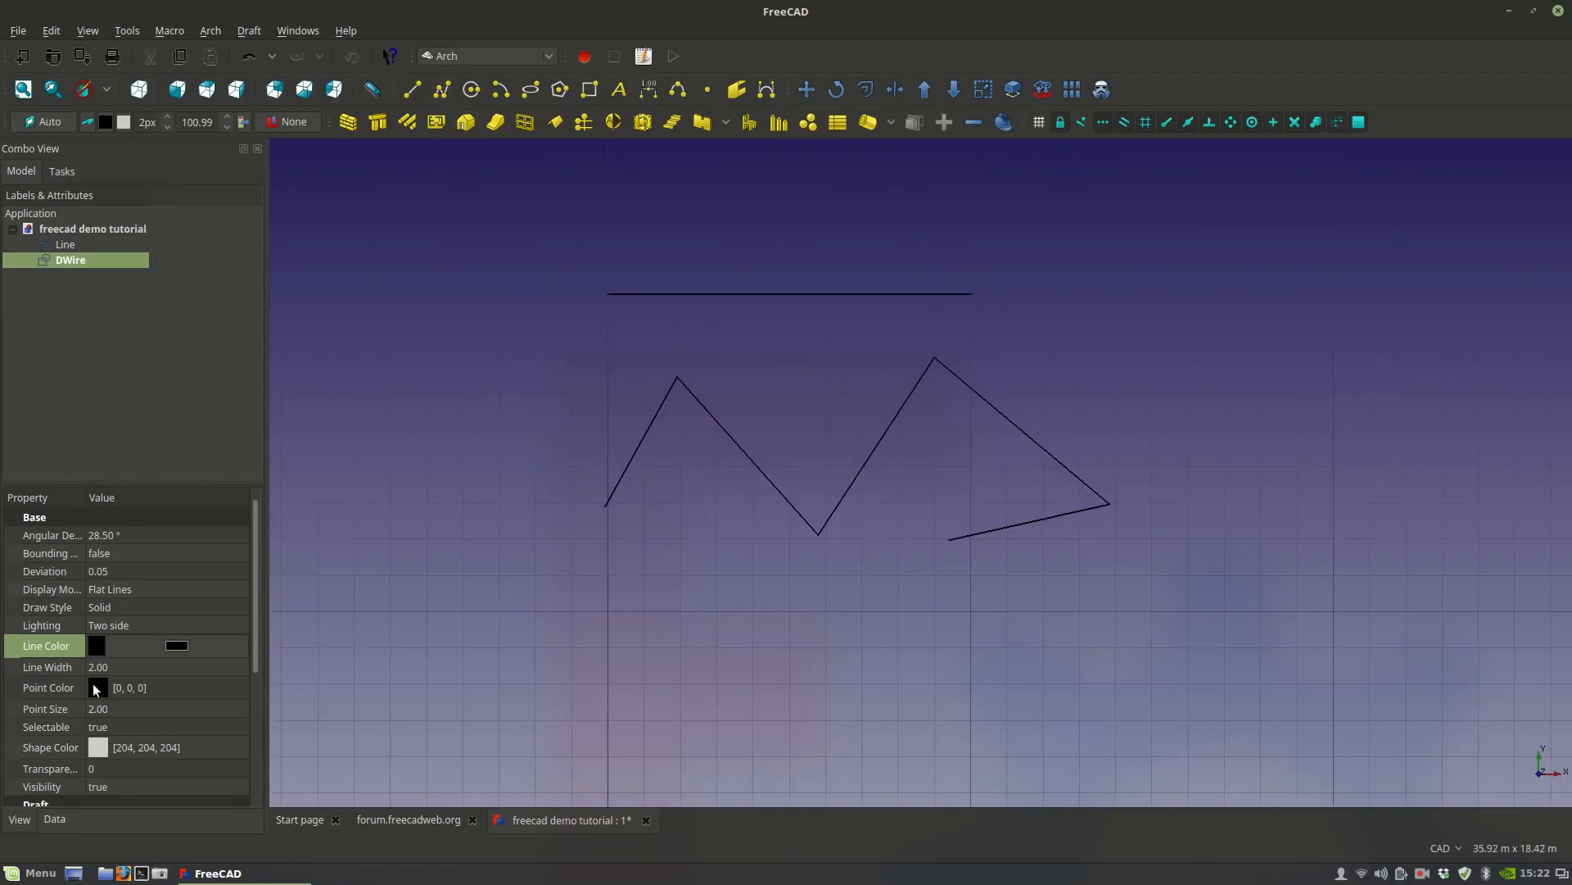
pyautogui.click(54, 820)
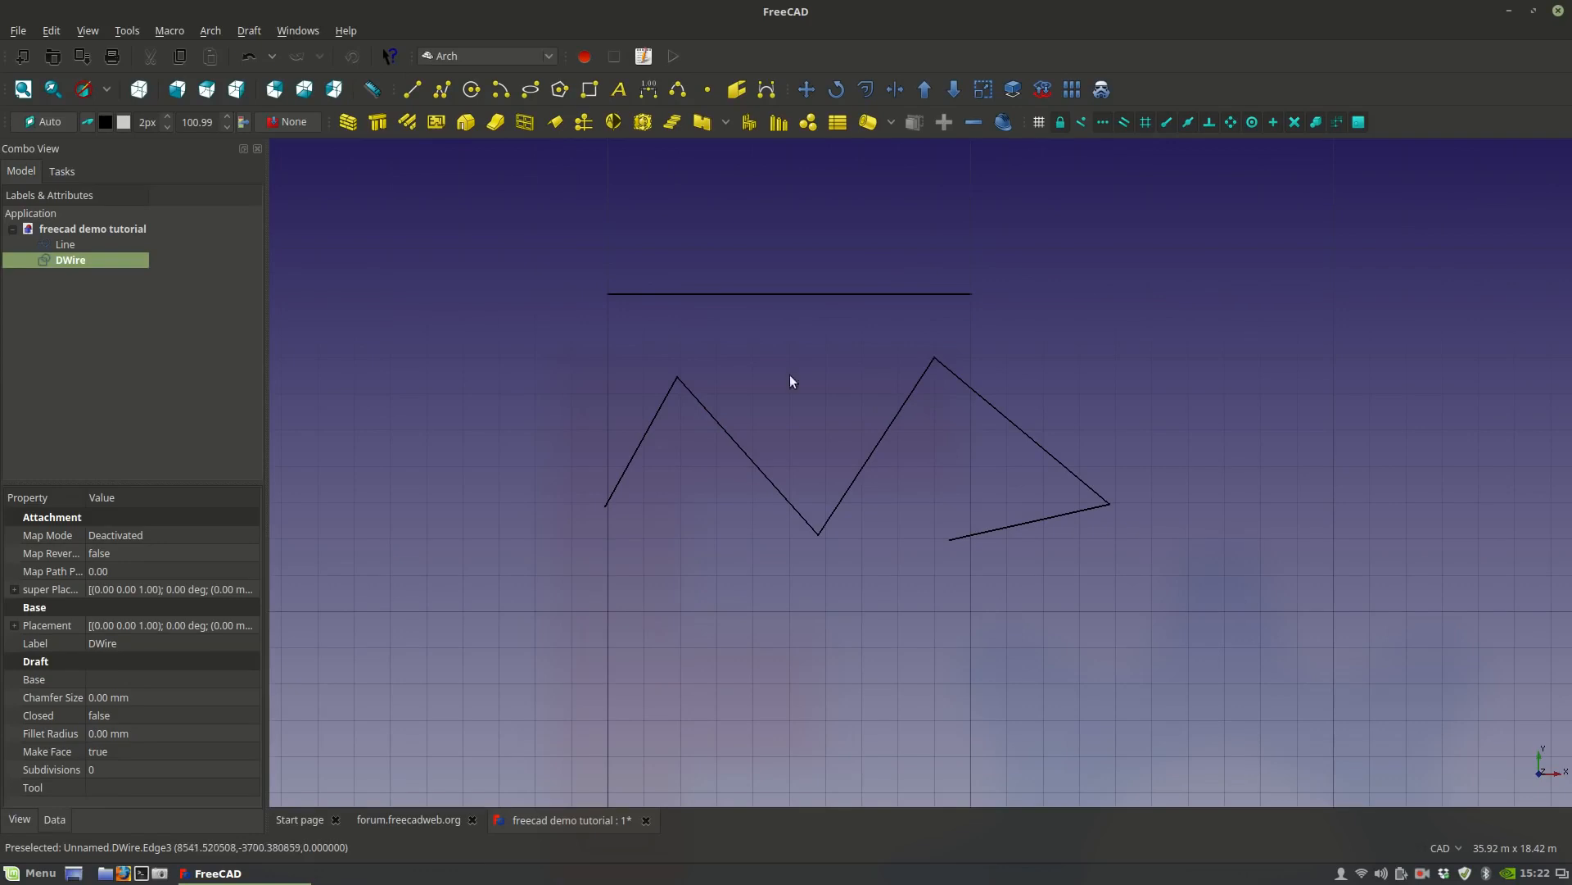
pyautogui.scroll(2, 1101, 396)
pyautogui.moveTo(822, 522); pyautogui.dragTo(964, 535, button='middle')
pyautogui.scroll(2, 834, 534)
pyautogui.scroll(-2, 516, 394)
pyautogui.scroll(4, 418, 324)
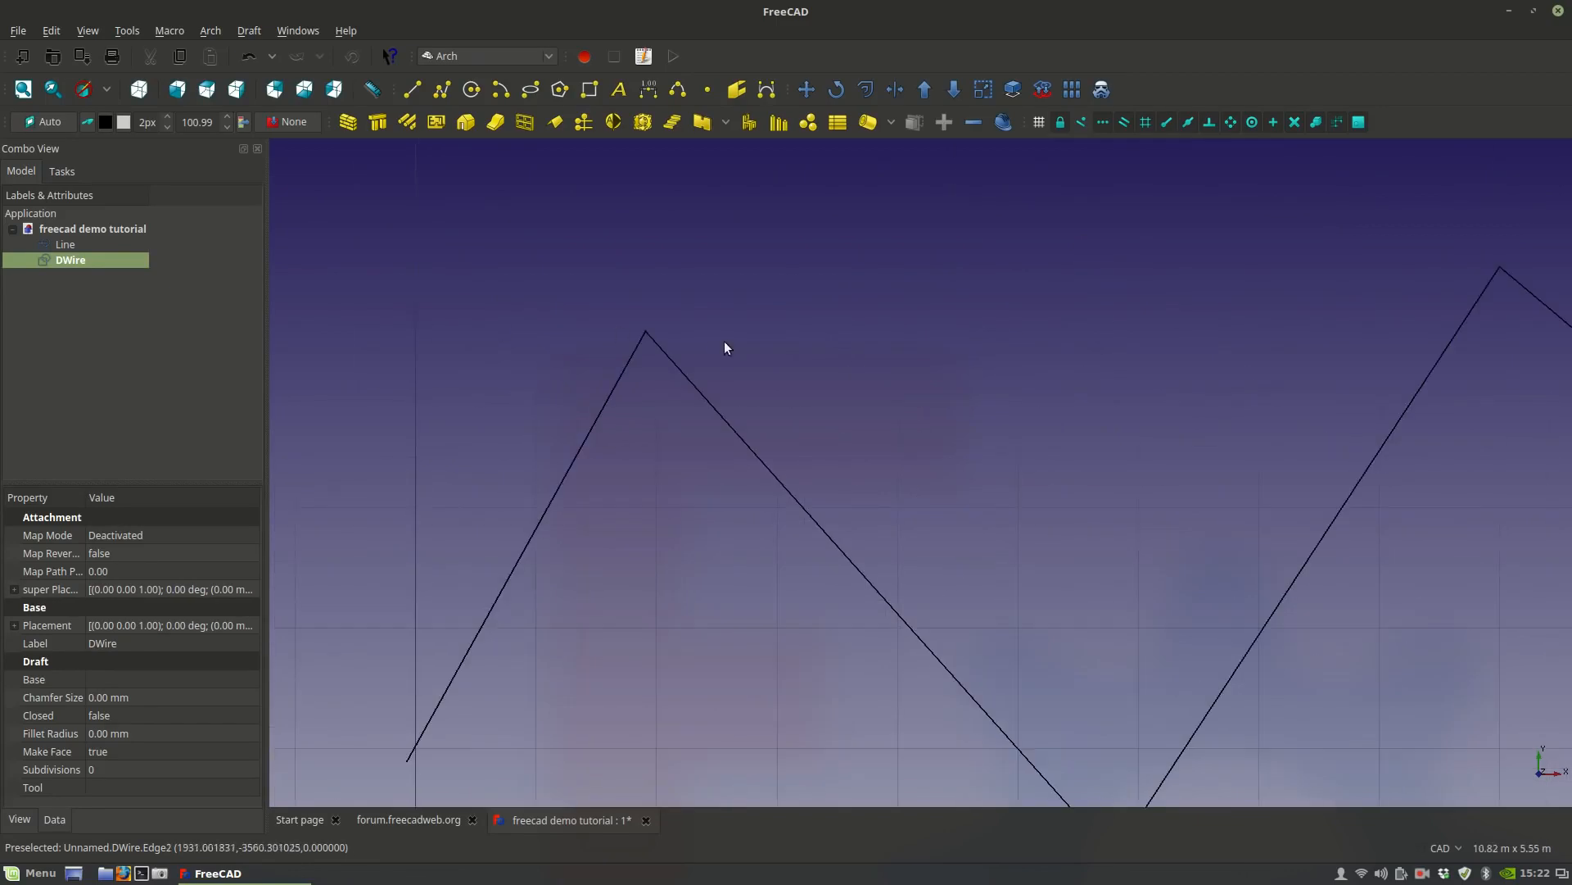
pyautogui.moveTo(758, 538); pyautogui.dragTo(628, 449, button='middle')
pyautogui.scroll(-2, 628, 450)
pyautogui.moveTo(888, 579); pyautogui.dragTo(809, 546, button='middle')
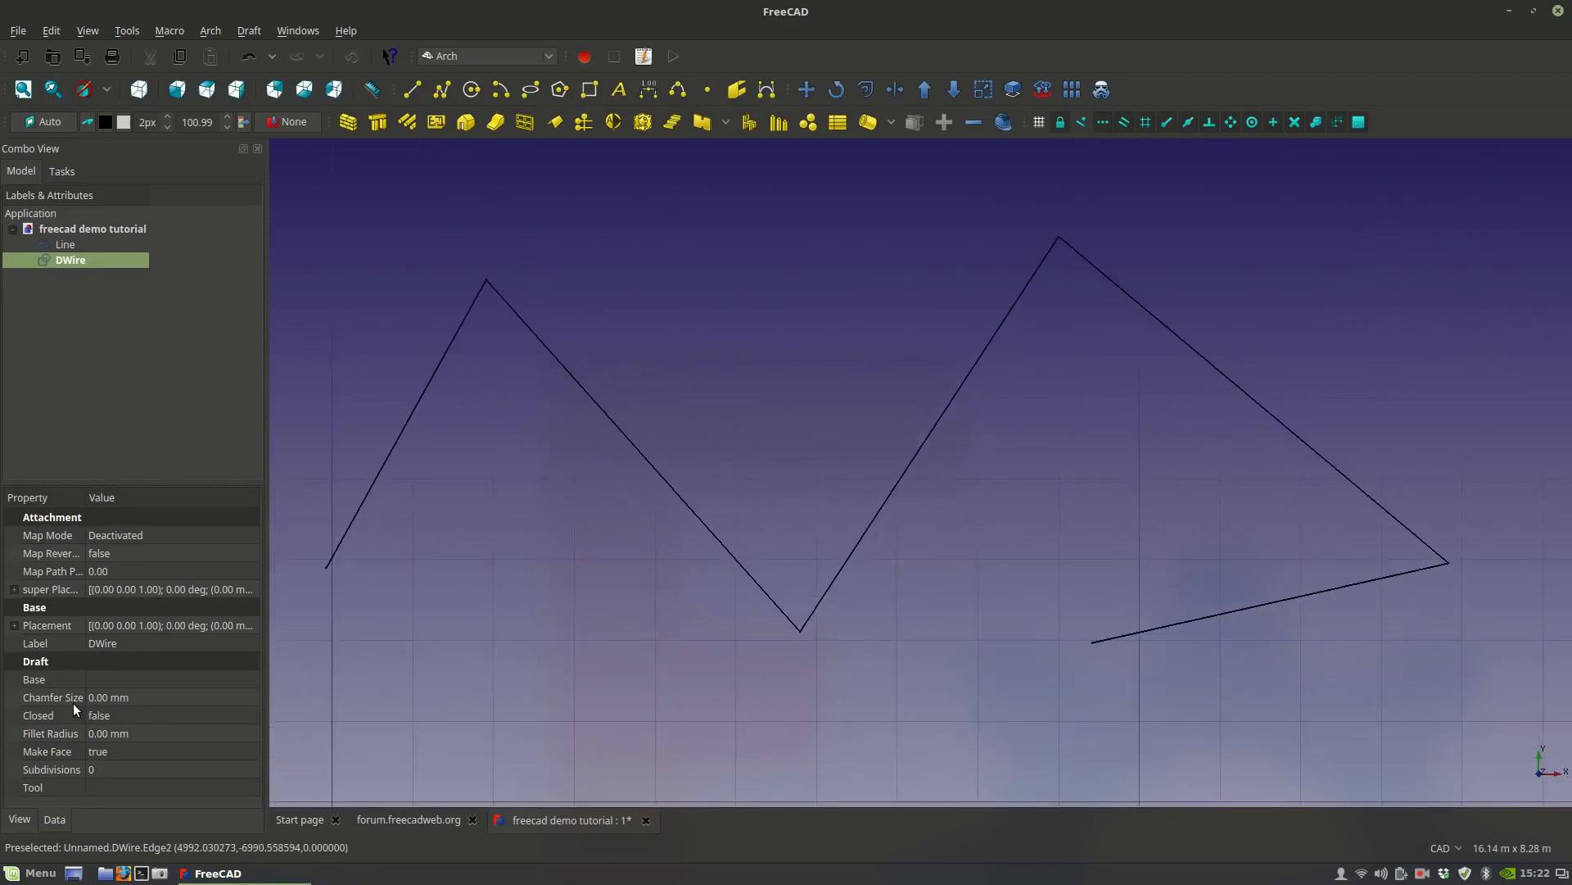
# Try a fillet radius of 67.1 m on the zigzag polyline's corners.
pyautogui.click(126, 732)
pyautogui.write('2')
pyautogui.write('0')
pyautogui.scroll(5, 127, 733)
pyautogui.click(216, 740)
pyautogui.click(189, 766)
# Set the zigzag polyline's fillet radius to 0.1 m and check a rounded corner up close.
pyautogui.click(172, 730)
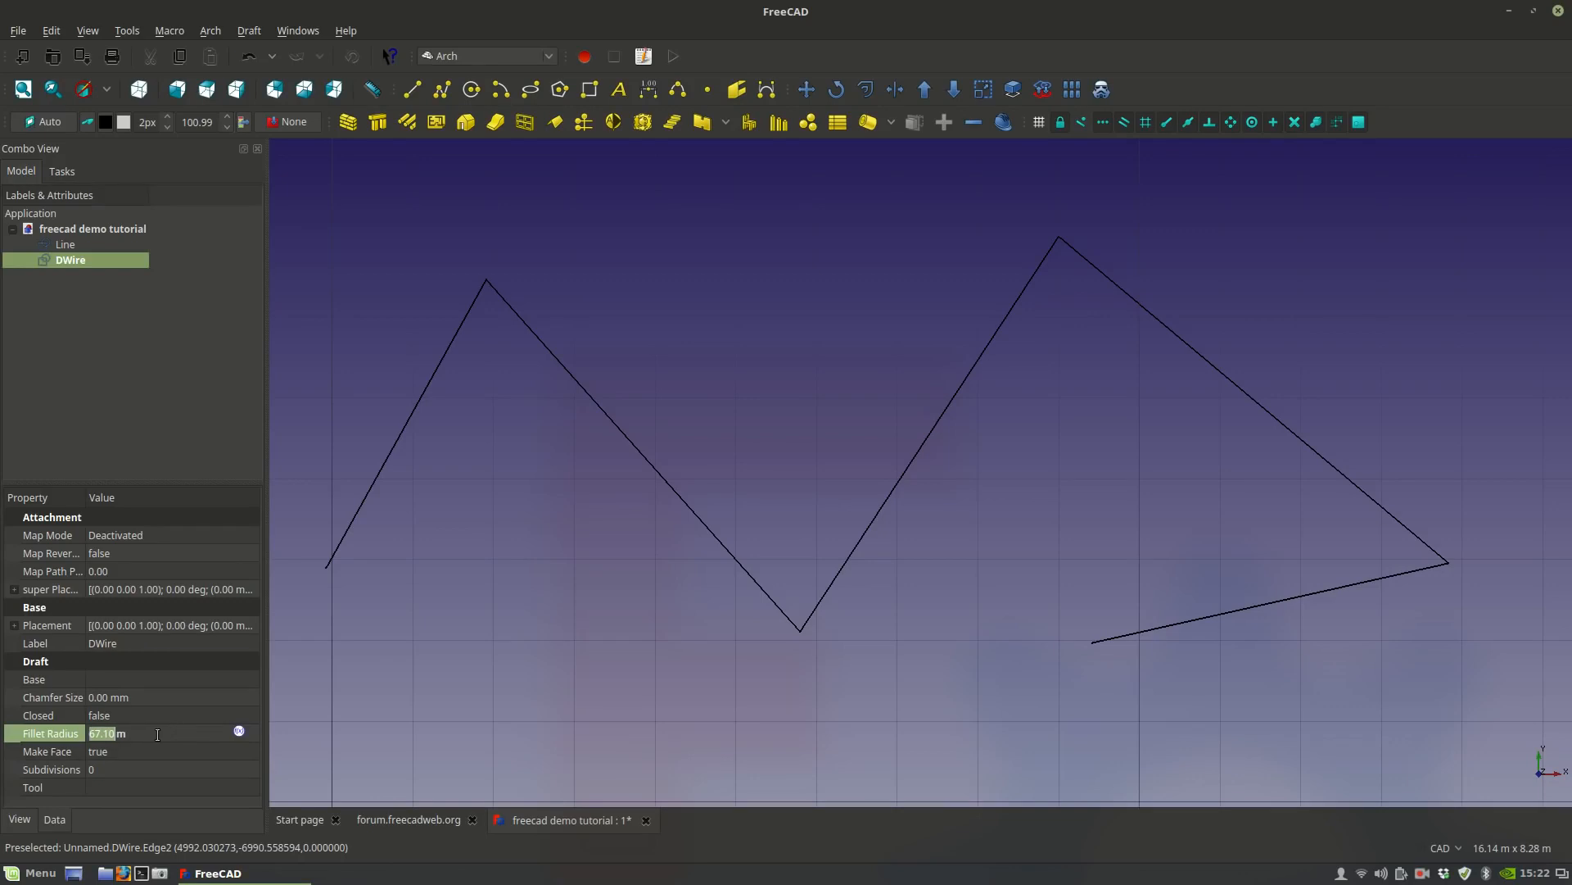
pyautogui.write('0')
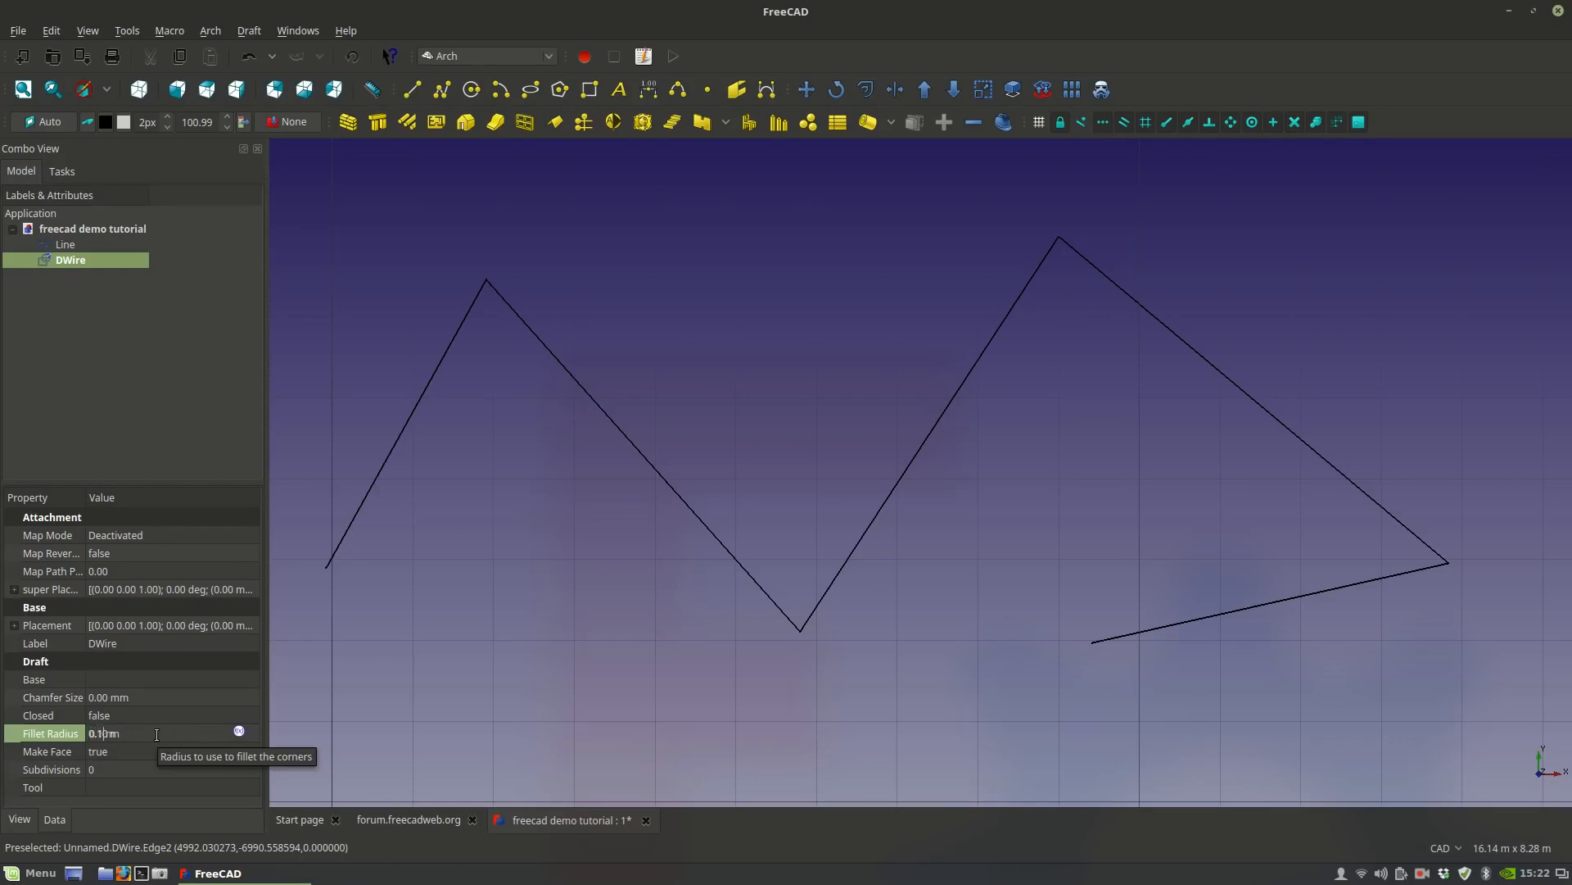
pyautogui.write('.1')
pyautogui.press('Return')
pyautogui.scroll(8, 426, 250)
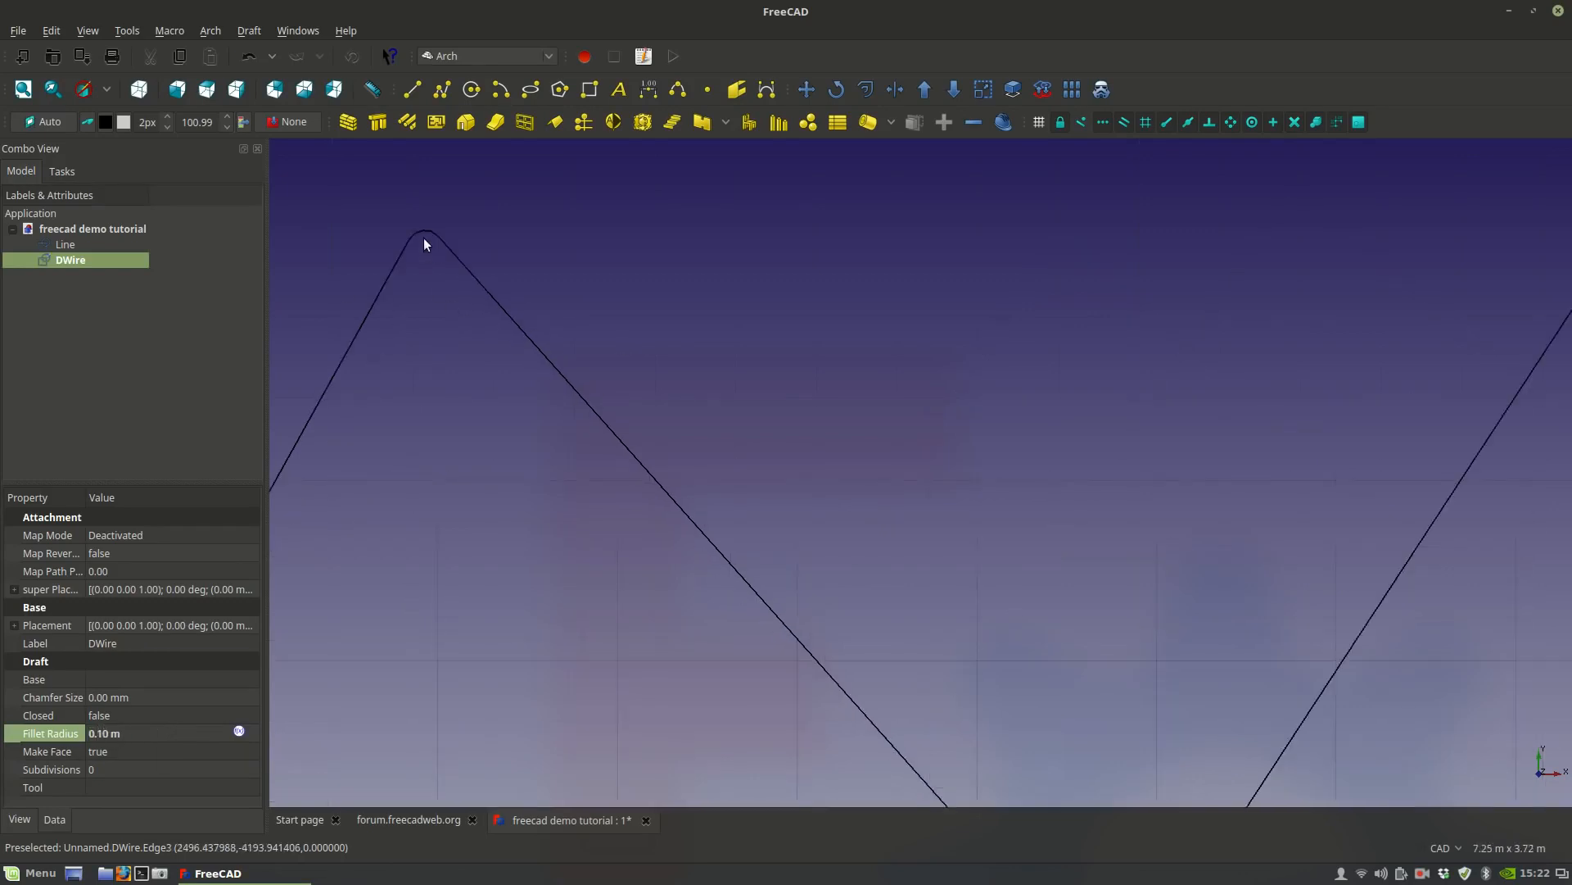
pyautogui.scroll(-8, 416, 242)
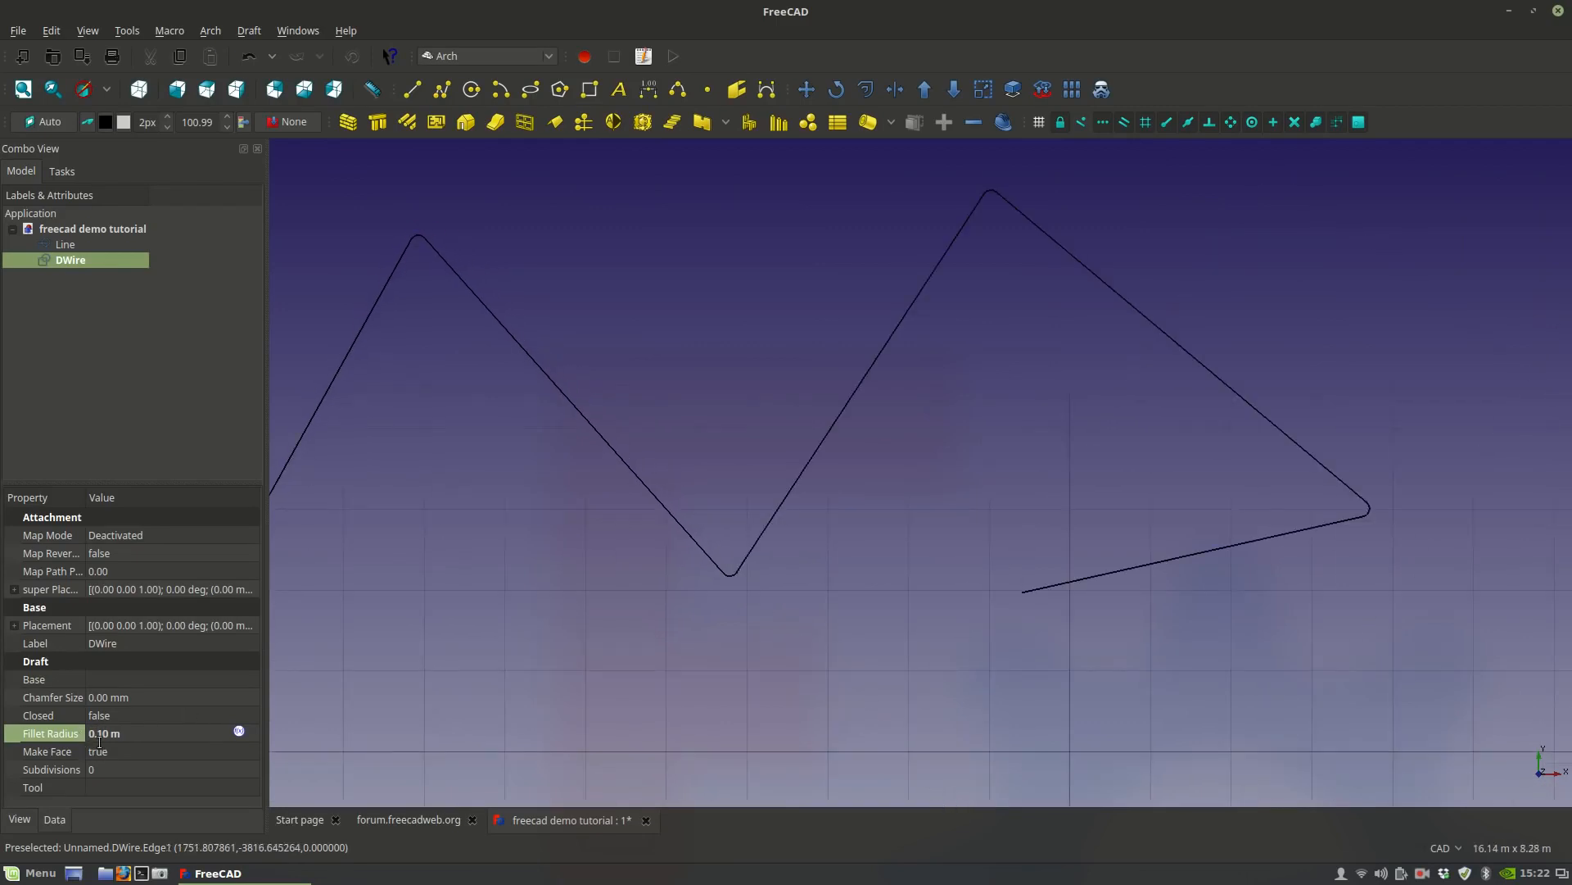
# Increase the polyline's fillet radius to 0.5 m, deselect it and inspect the rounded corners.
pyautogui.write('5')
pyautogui.scroll(-3, 593, 502)
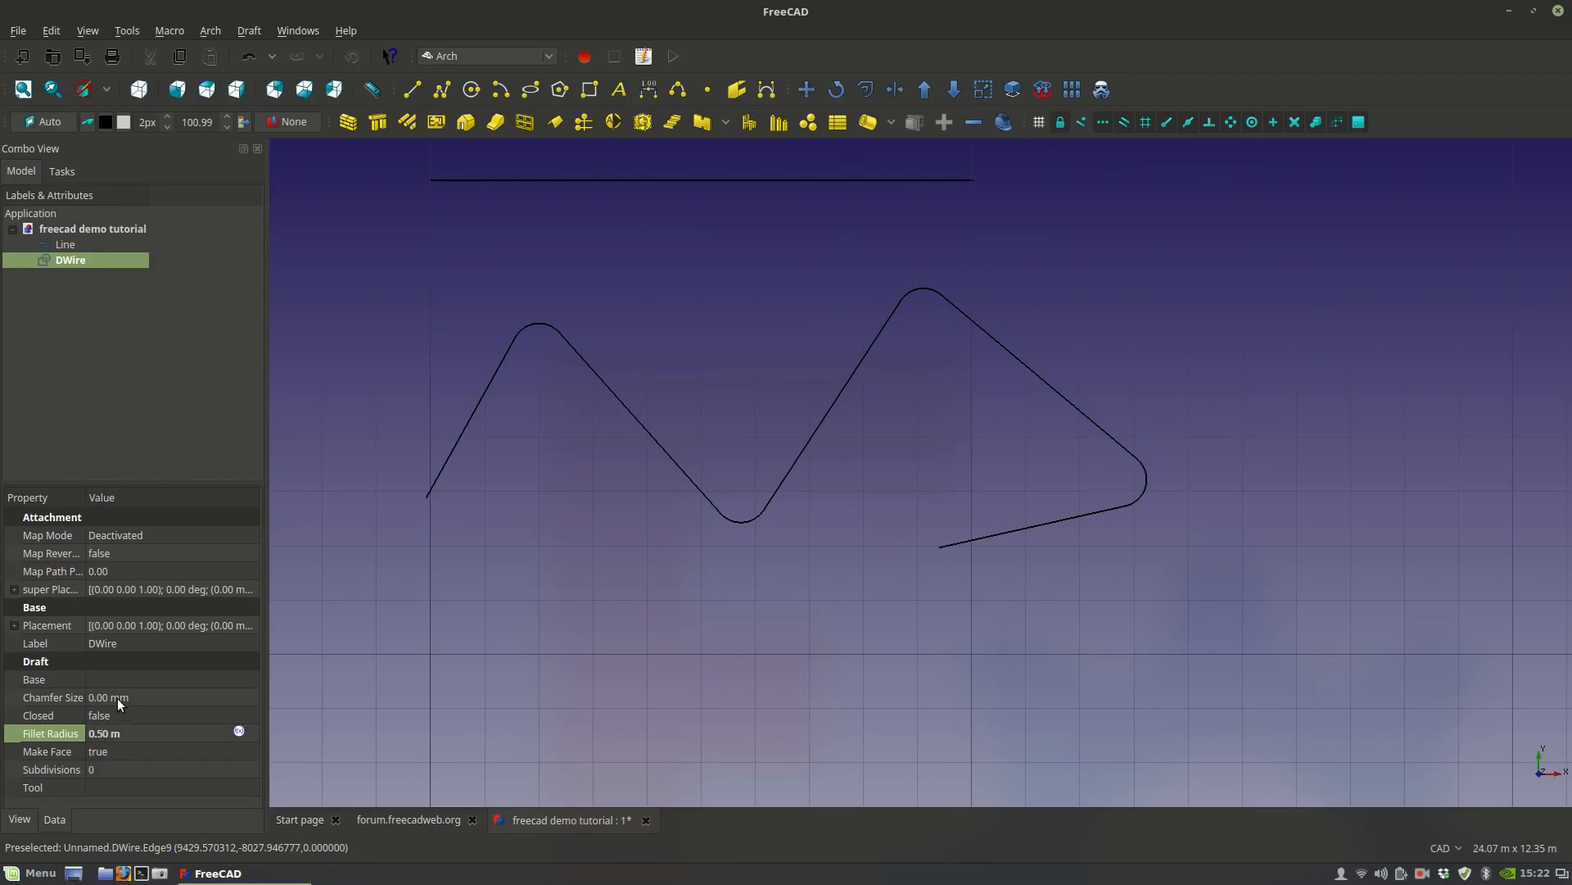
pyautogui.click(619, 544)
pyautogui.moveTo(619, 543); pyautogui.dragTo(672, 494, button='middle')
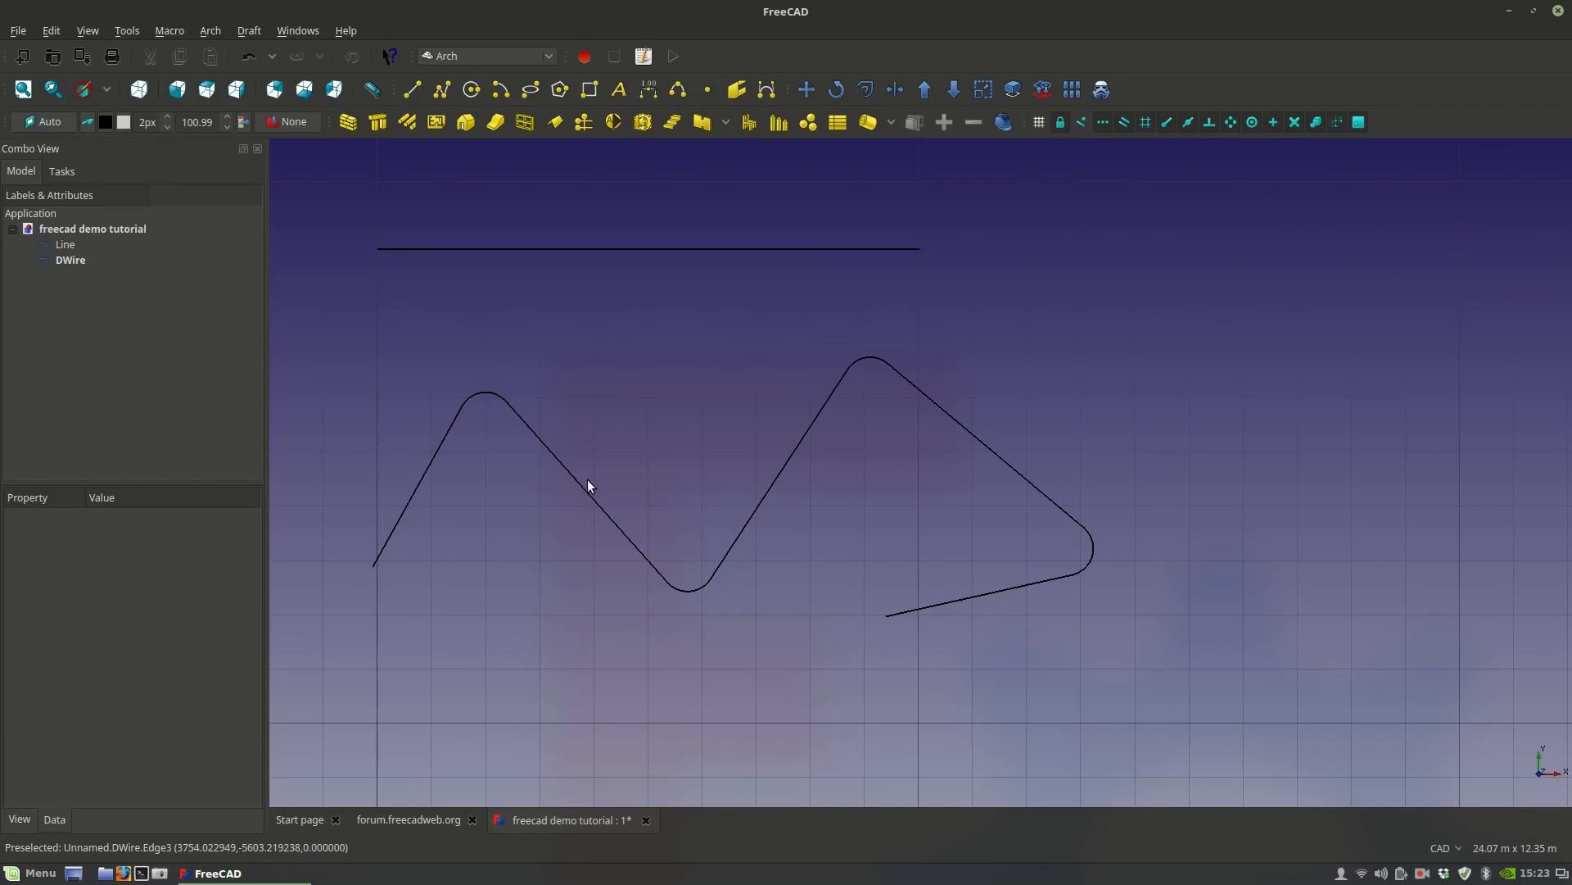
pyautogui.scroll(5, 680, 587)
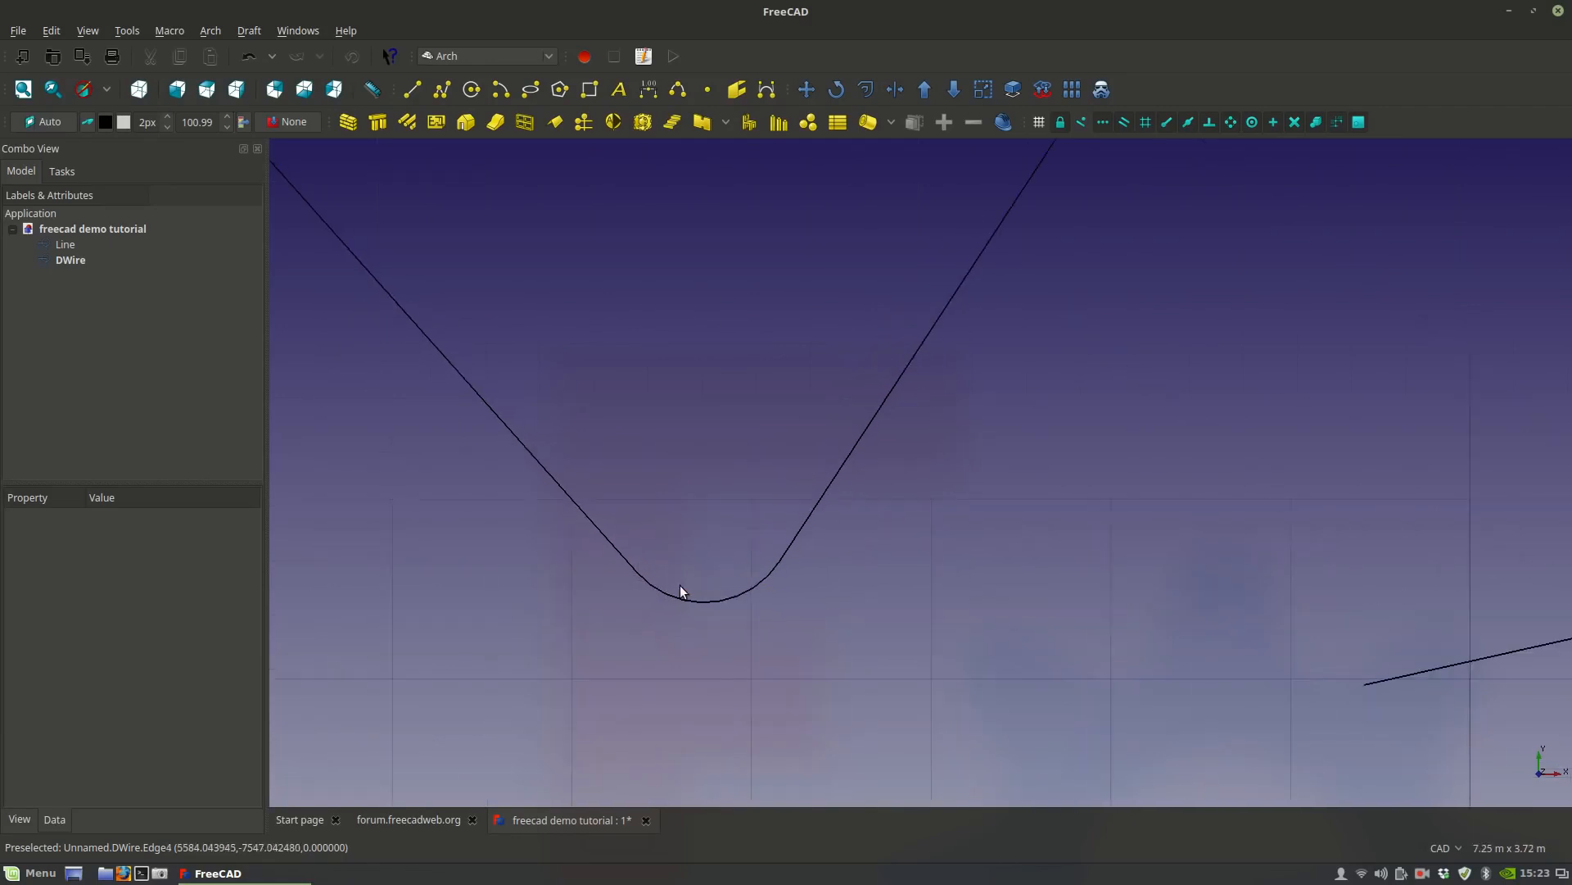
pyautogui.scroll(-5, 747, 599)
# Reselect the polyline and raise its fillet radius to 2.5 m.
pyautogui.click(680, 534)
pyautogui.click(163, 733)
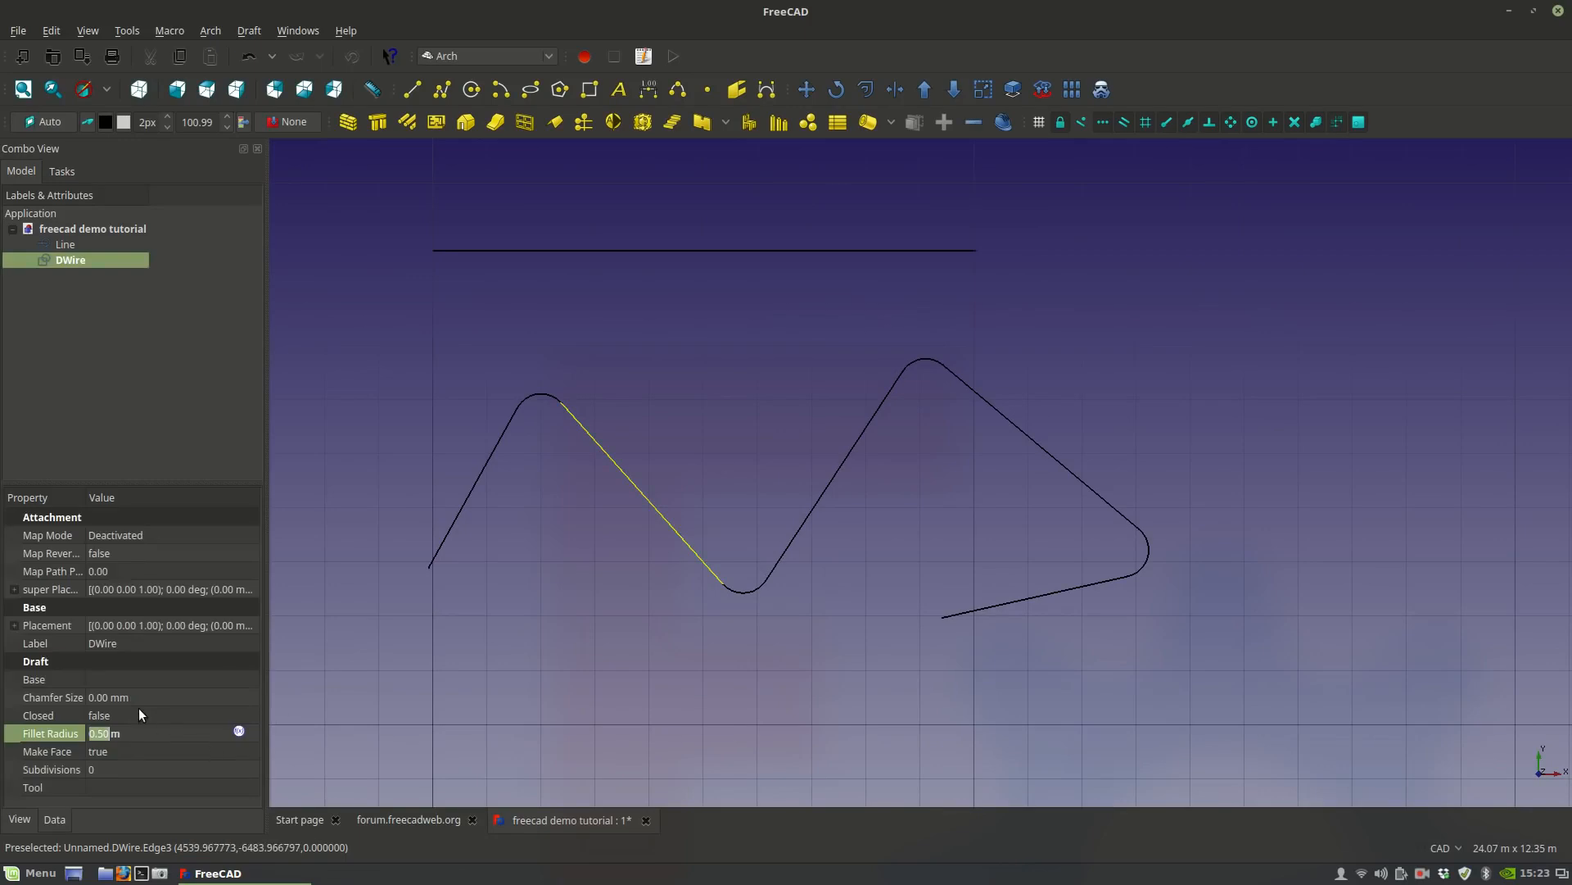
pyautogui.scroll(1, 130, 734)
pyautogui.click(184, 685)
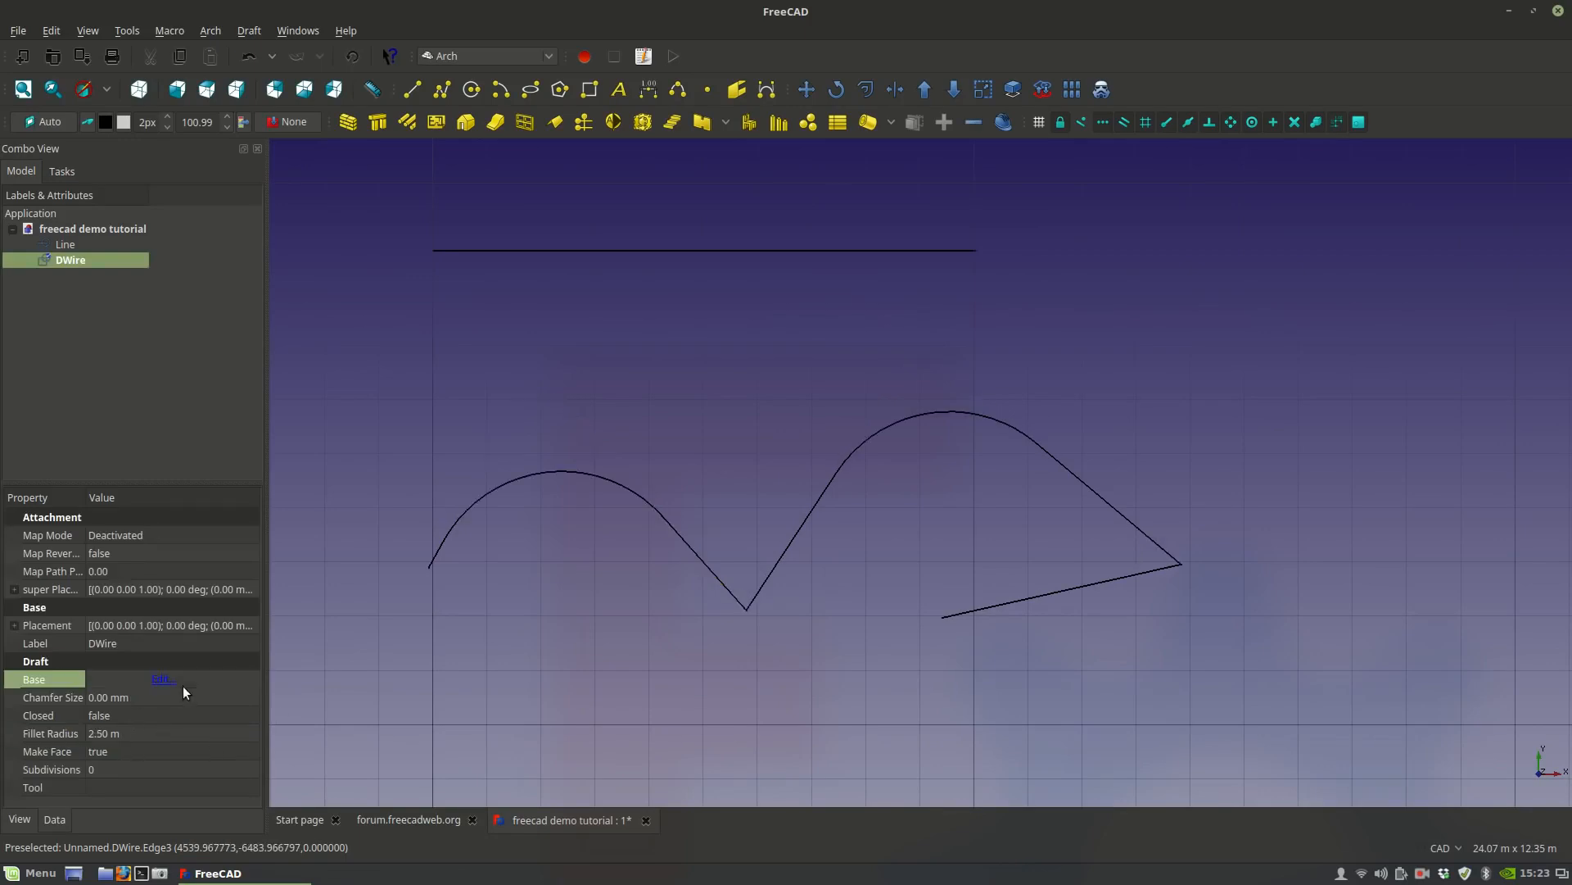
# Set the polyline's fillet radius to 1.5 m so that it becomes a smooth wavy curve.
pyautogui.click(631, 492)
pyautogui.click(151, 733)
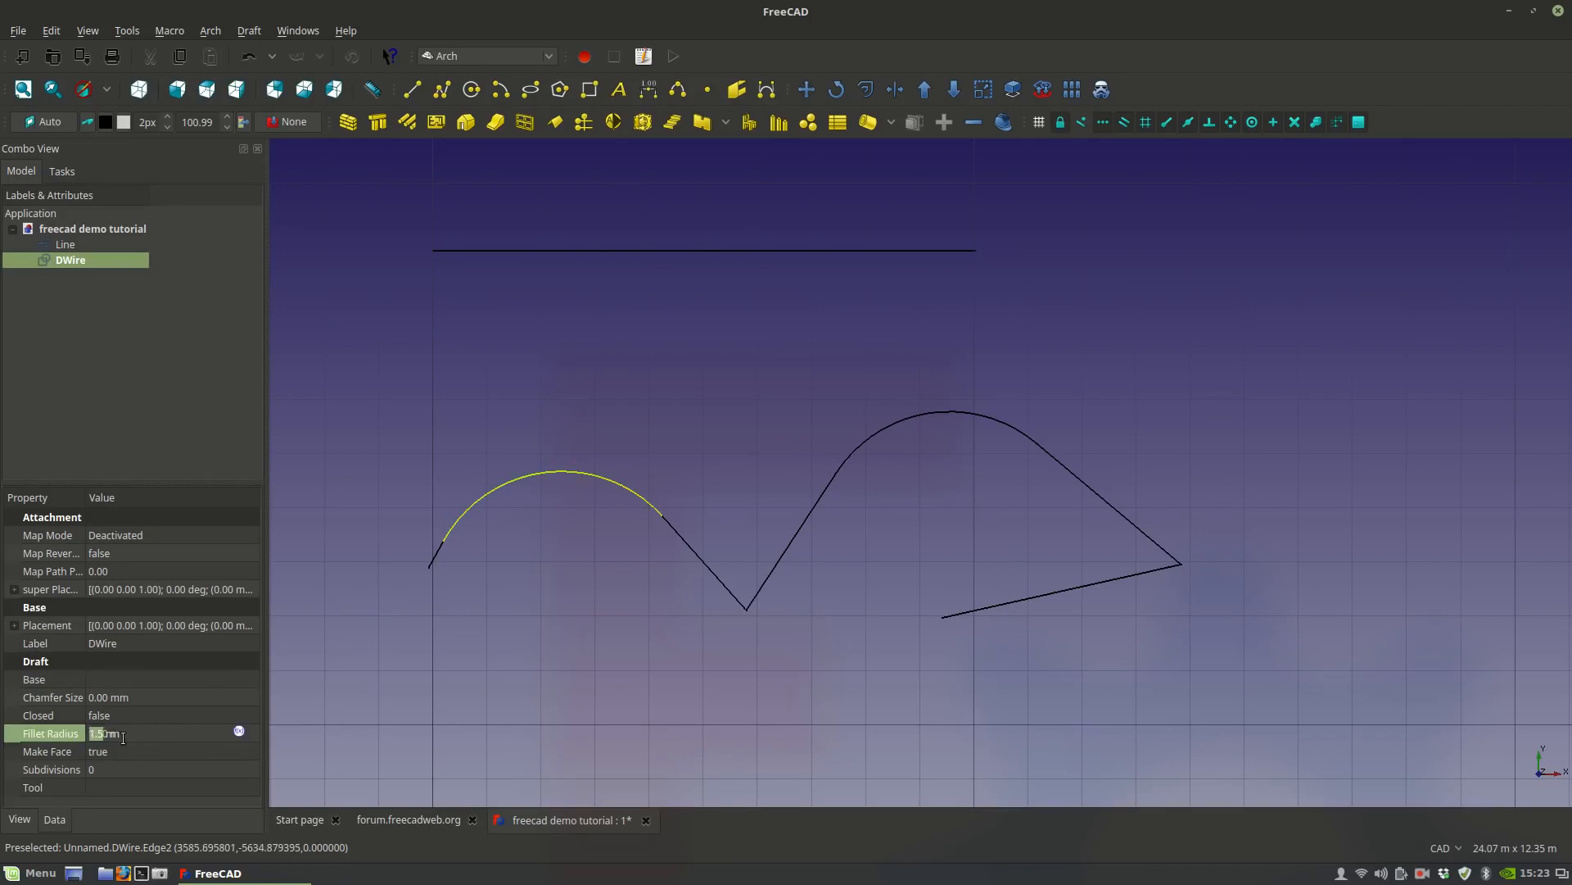
pyautogui.click(599, 694)
pyautogui.moveTo(729, 454); pyautogui.dragTo(722, 505, button='middle')
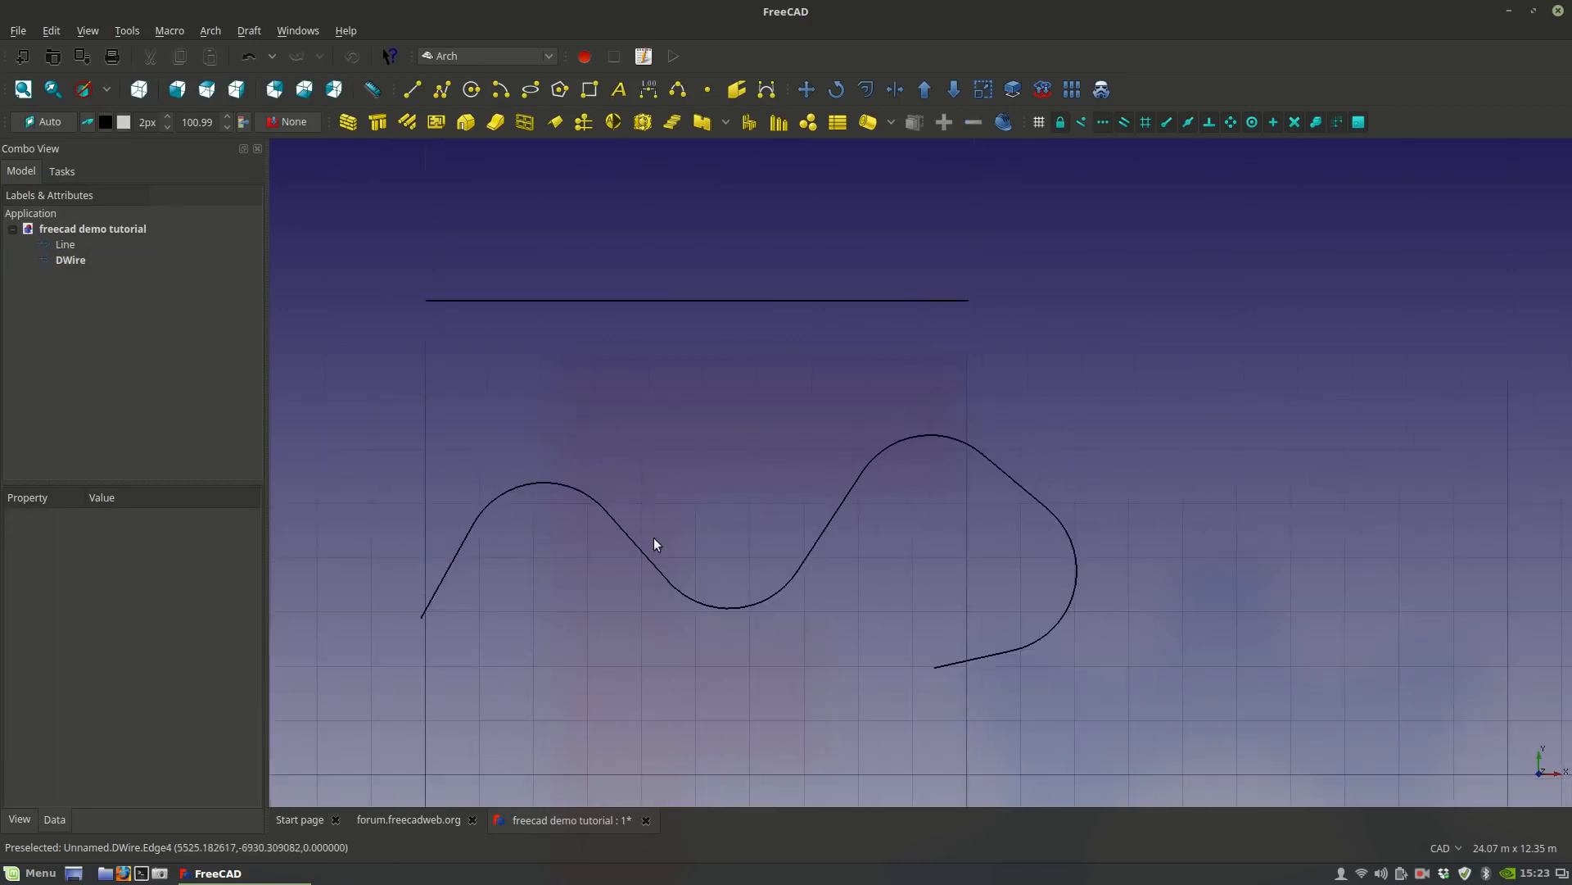
pyautogui.click(611, 514)
pyautogui.moveTo(612, 583); pyautogui.dragTo(578, 431, button='middle')
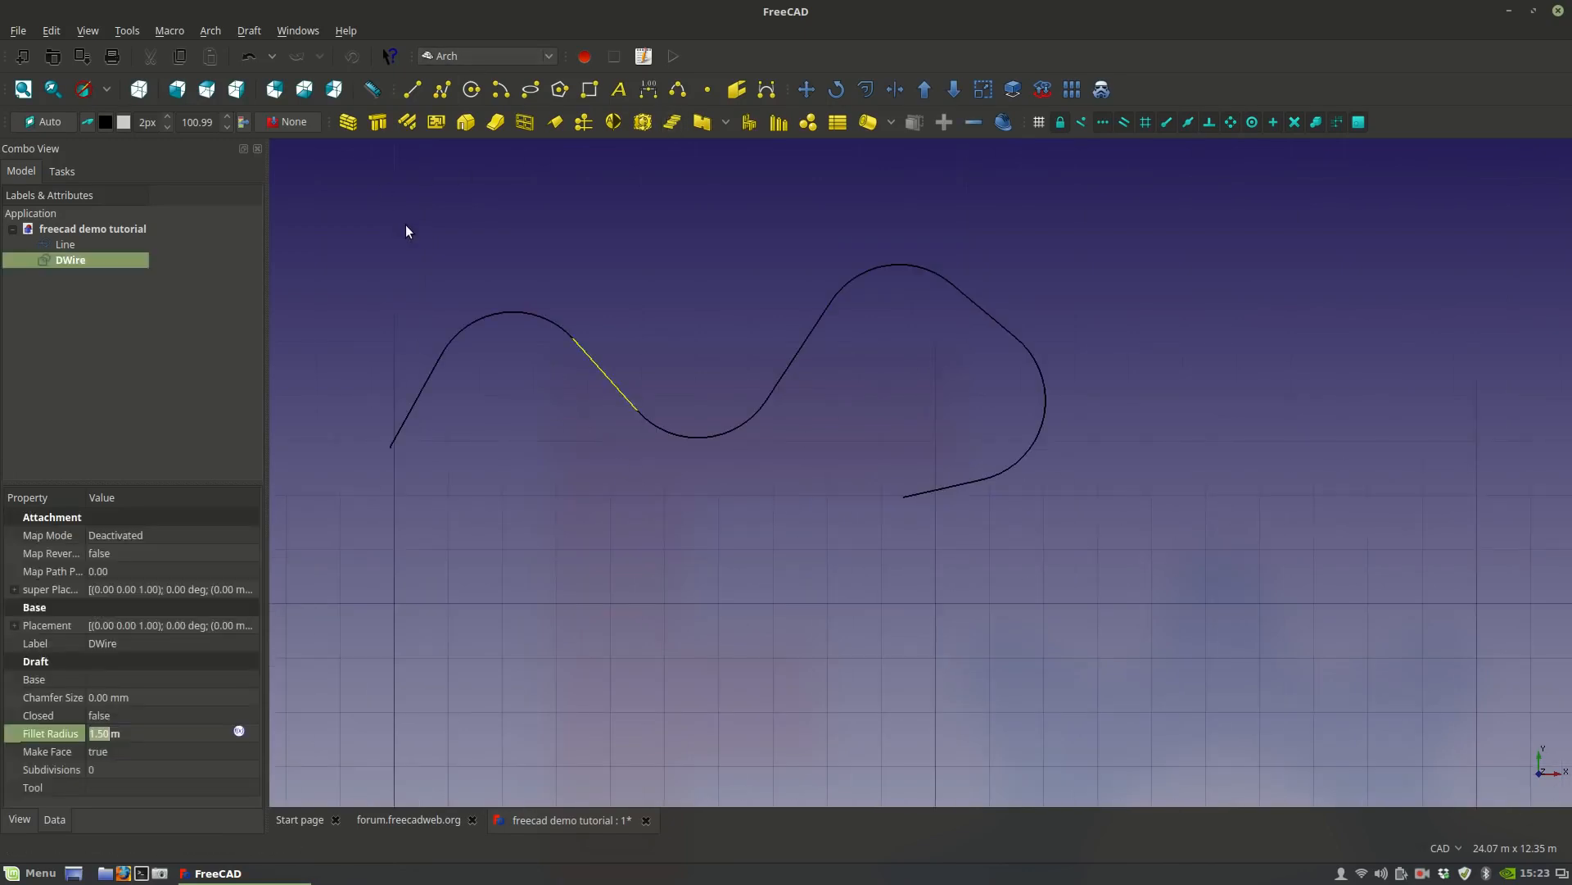
# Draw a filled polyline with six corner points below the wavy one and close it back to its start.
pyautogui.click(443, 89)
pyautogui.moveTo(573, 601); pyautogui.dragTo(580, 505, button='middle')
pyautogui.click(455, 637)
pyautogui.click(572, 474)
pyautogui.click(763, 653)
pyautogui.click(963, 505)
pyautogui.click(1182, 734)
pyautogui.moveTo(965, 760); pyautogui.dragTo(1004, 637, button='middle')
pyautogui.click(923, 726)
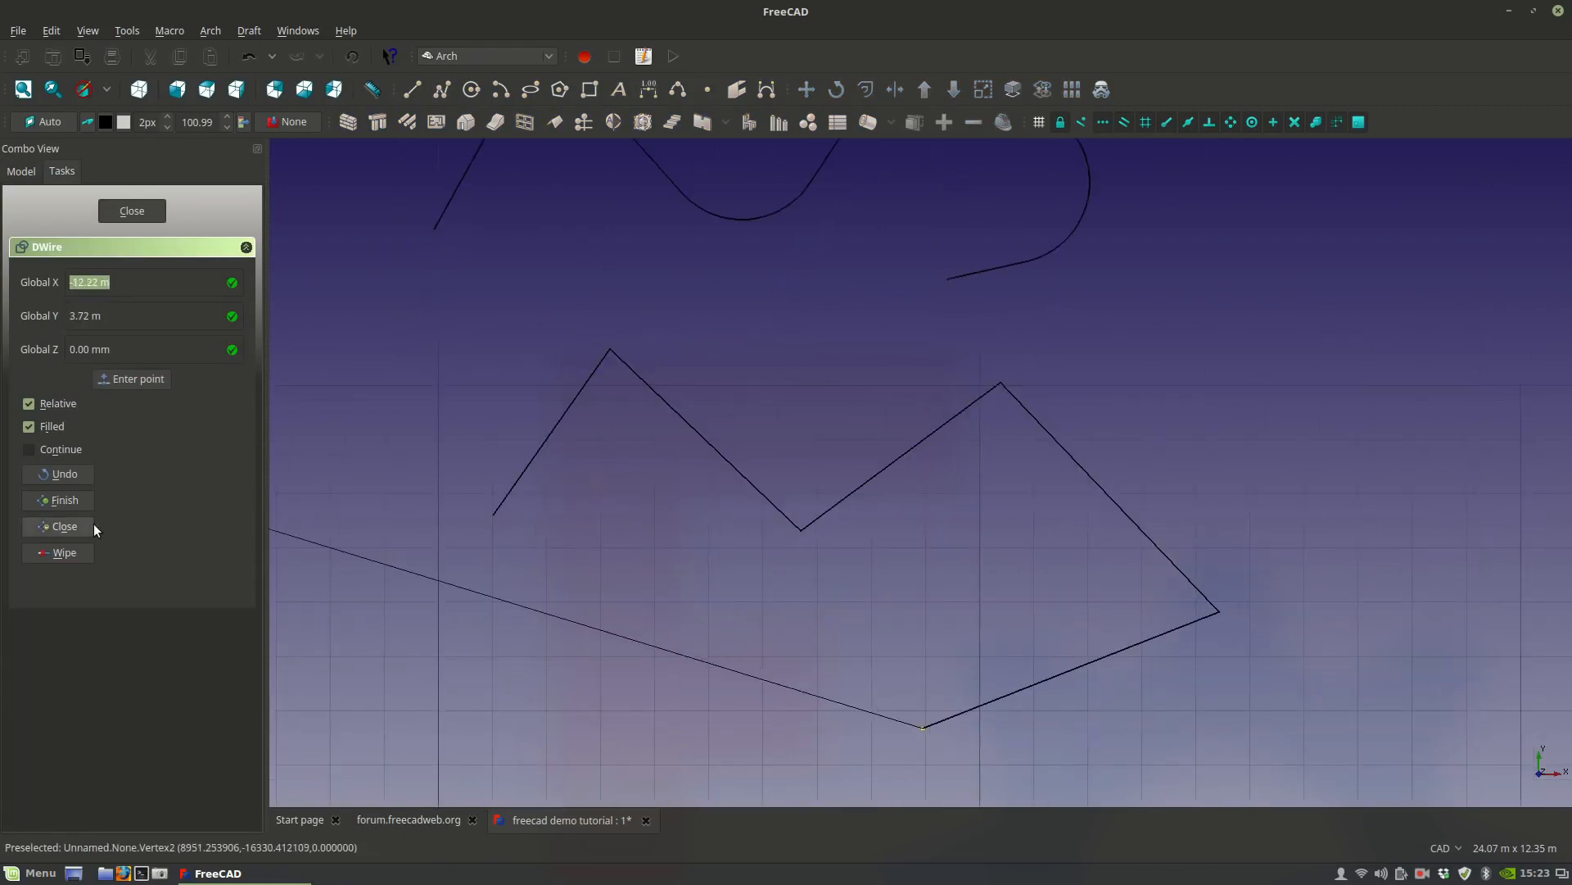
pyautogui.click(72, 533)
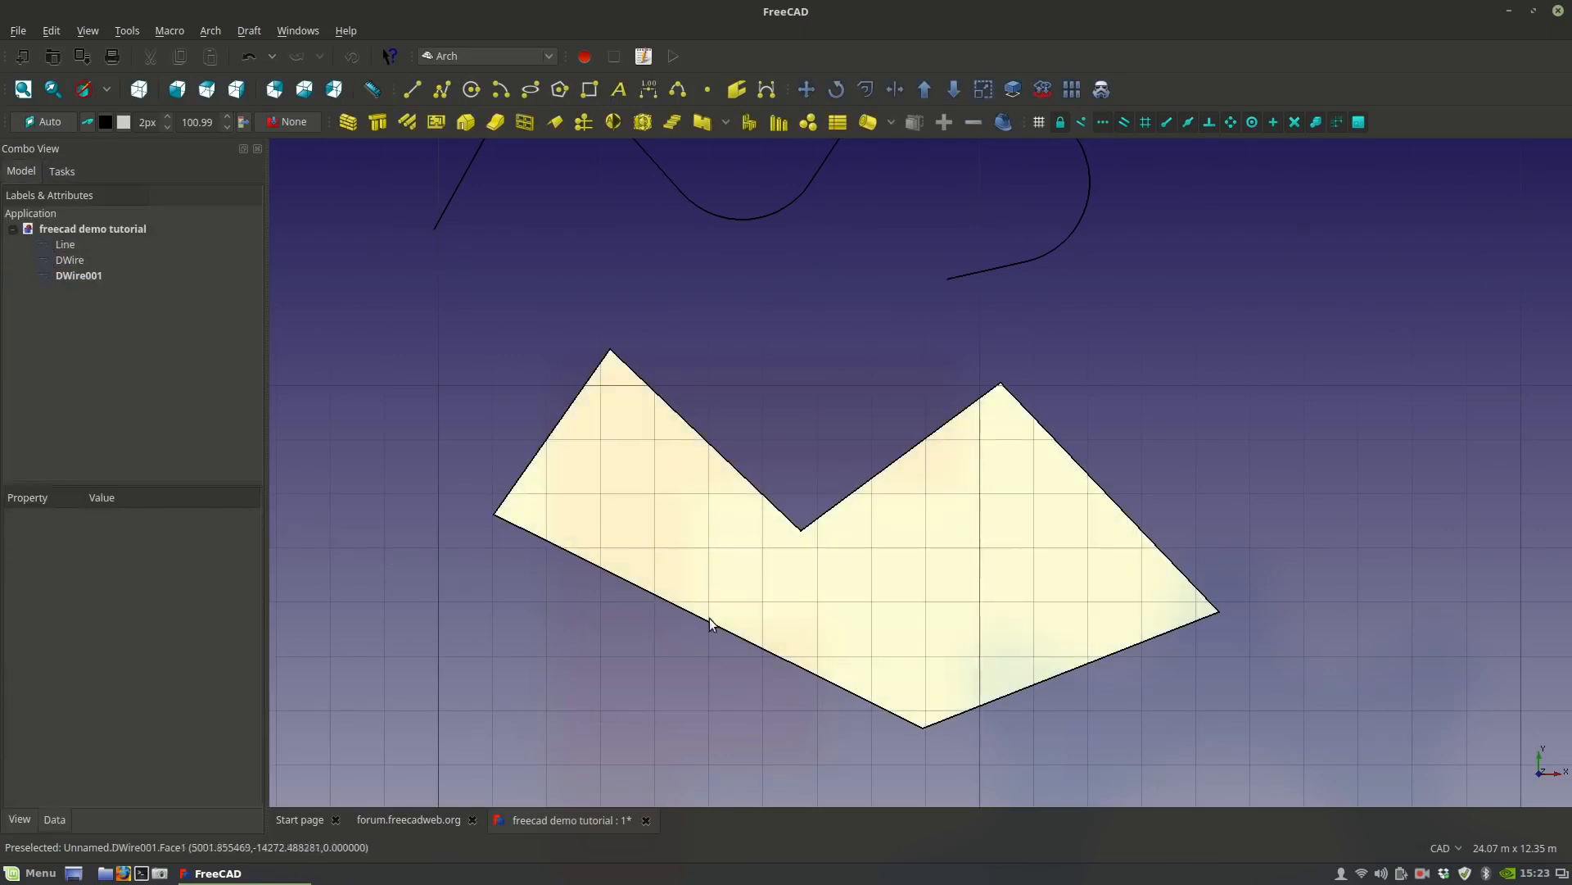
# Turn off Make Face for the closed polyline so only its outline is drawn, and deselect it.
pyautogui.moveTo(712, 614); pyautogui.dragTo(639, 553, button='middle')
pyautogui.scroll(-3, 639, 553)
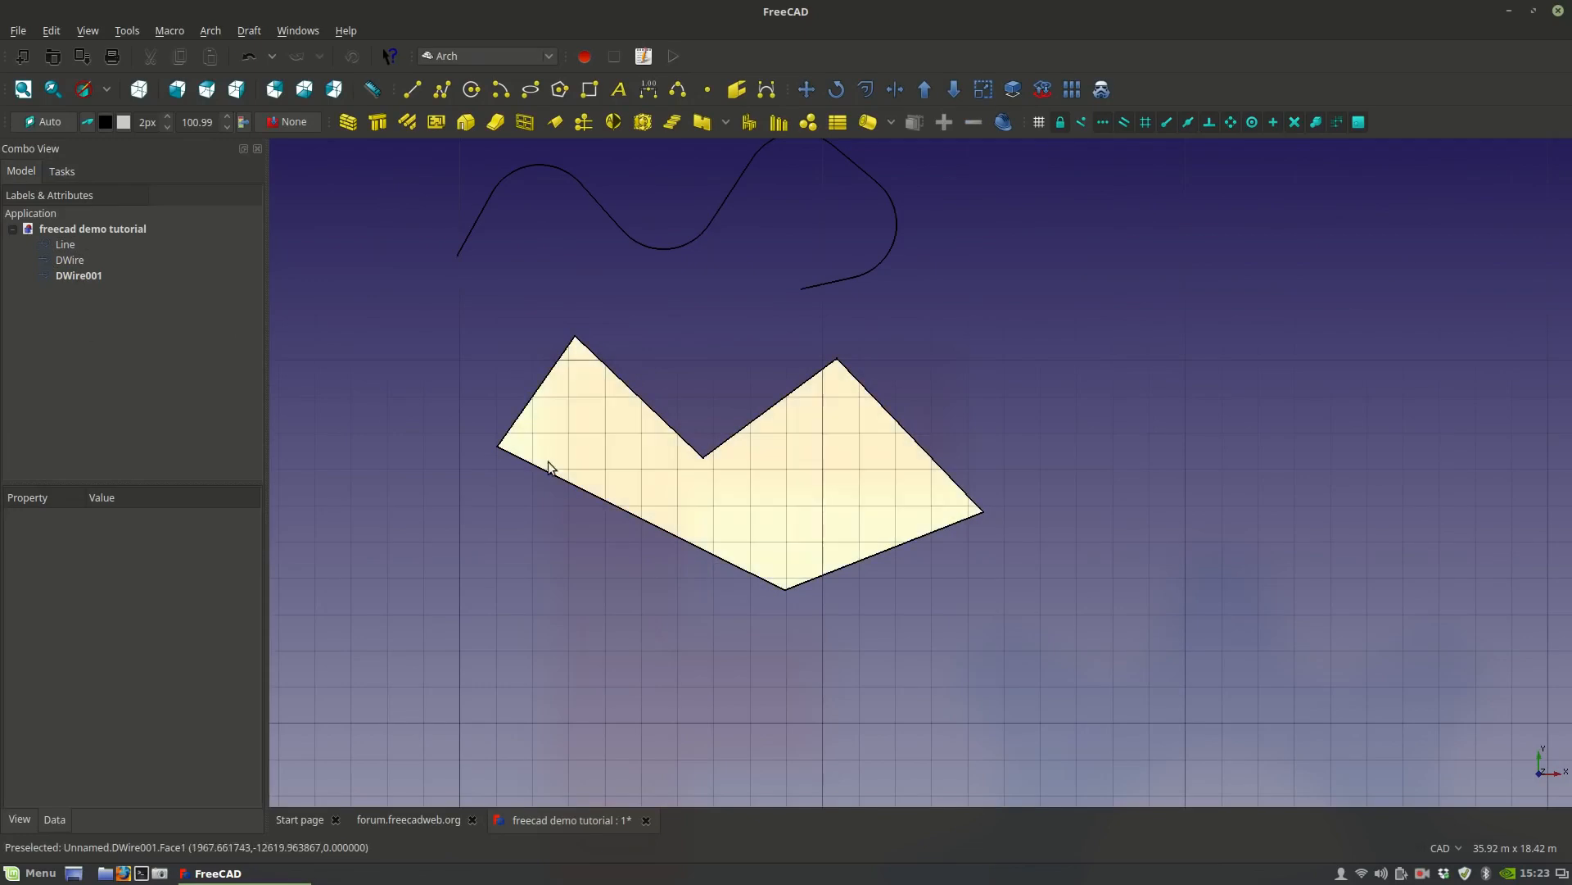
pyautogui.click(618, 474)
pyautogui.click(571, 596)
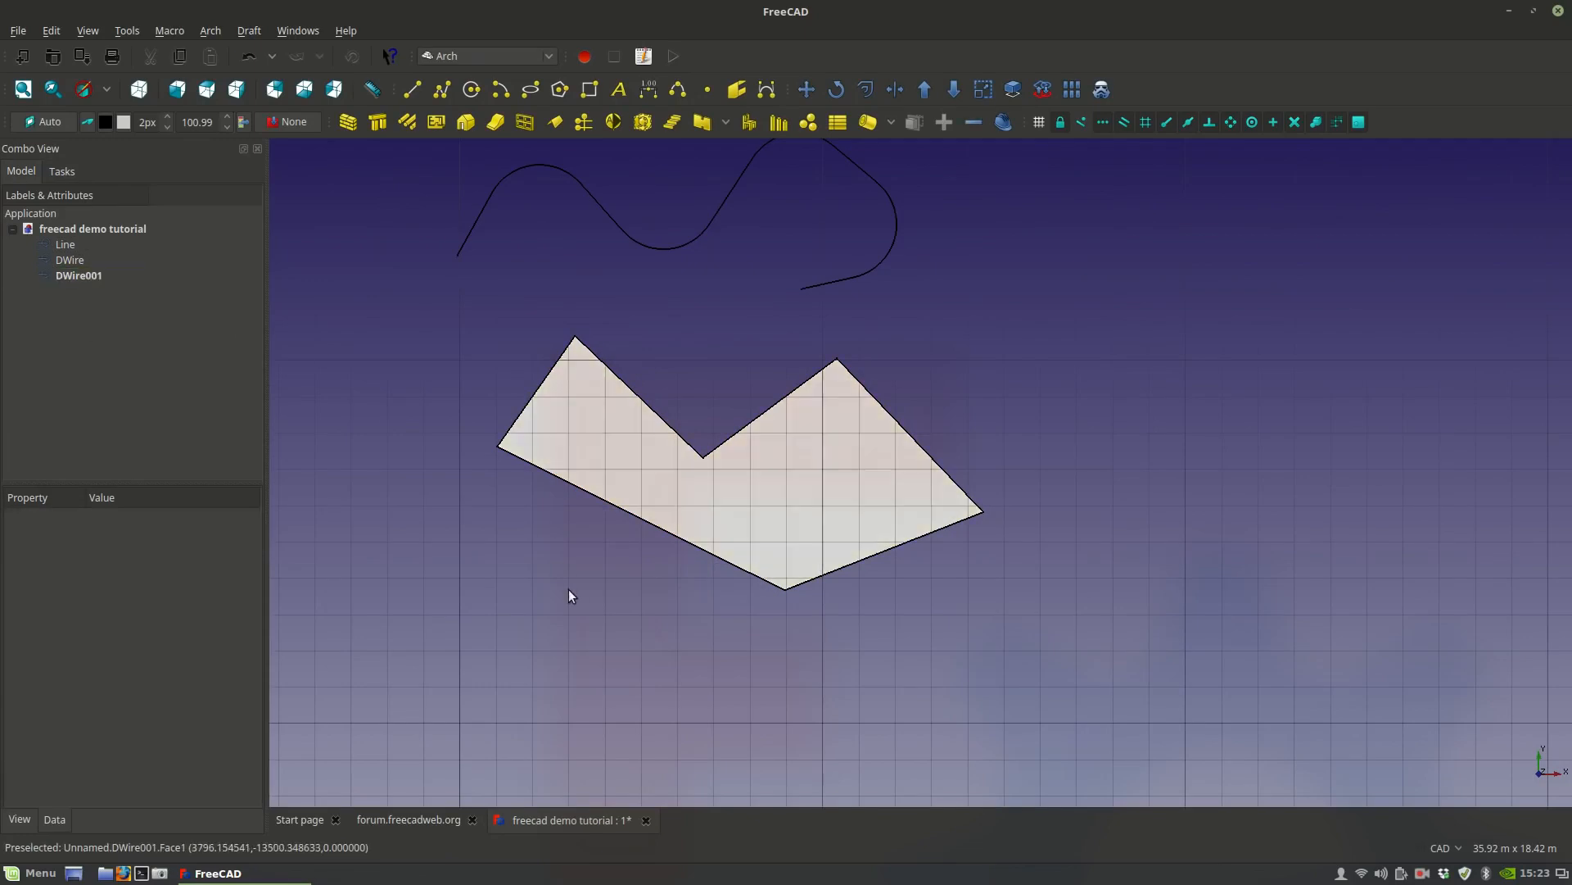
pyautogui.click(631, 501)
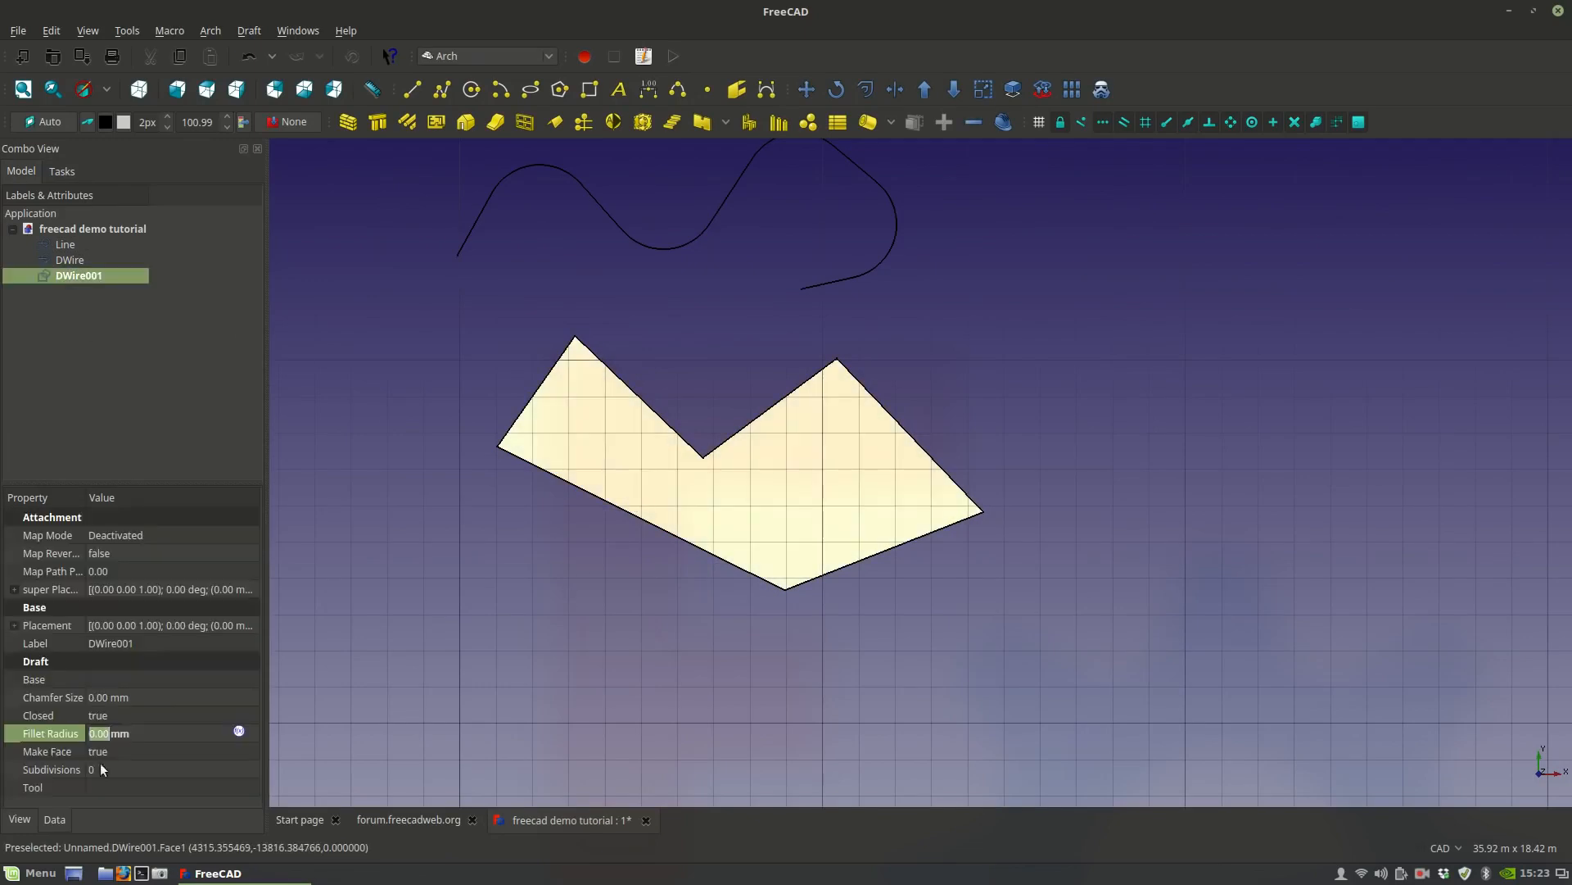
pyautogui.click(159, 752)
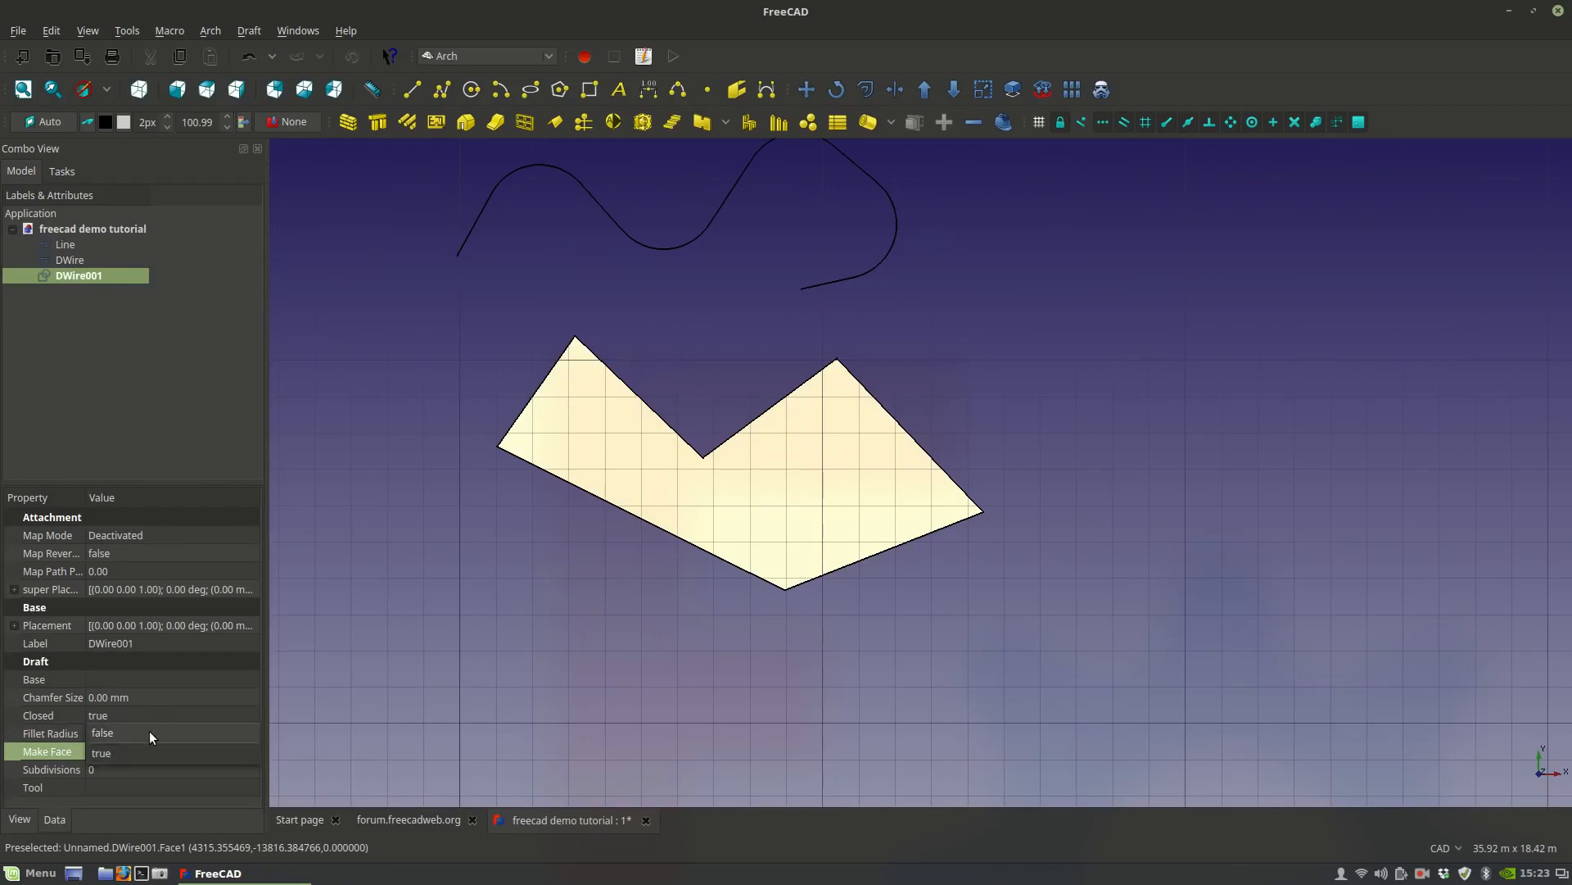
pyautogui.click(101, 754)
pyautogui.click(440, 636)
pyautogui.click(586, 434)
pyautogui.click(188, 743)
pyautogui.click(188, 734)
pyautogui.click(552, 602)
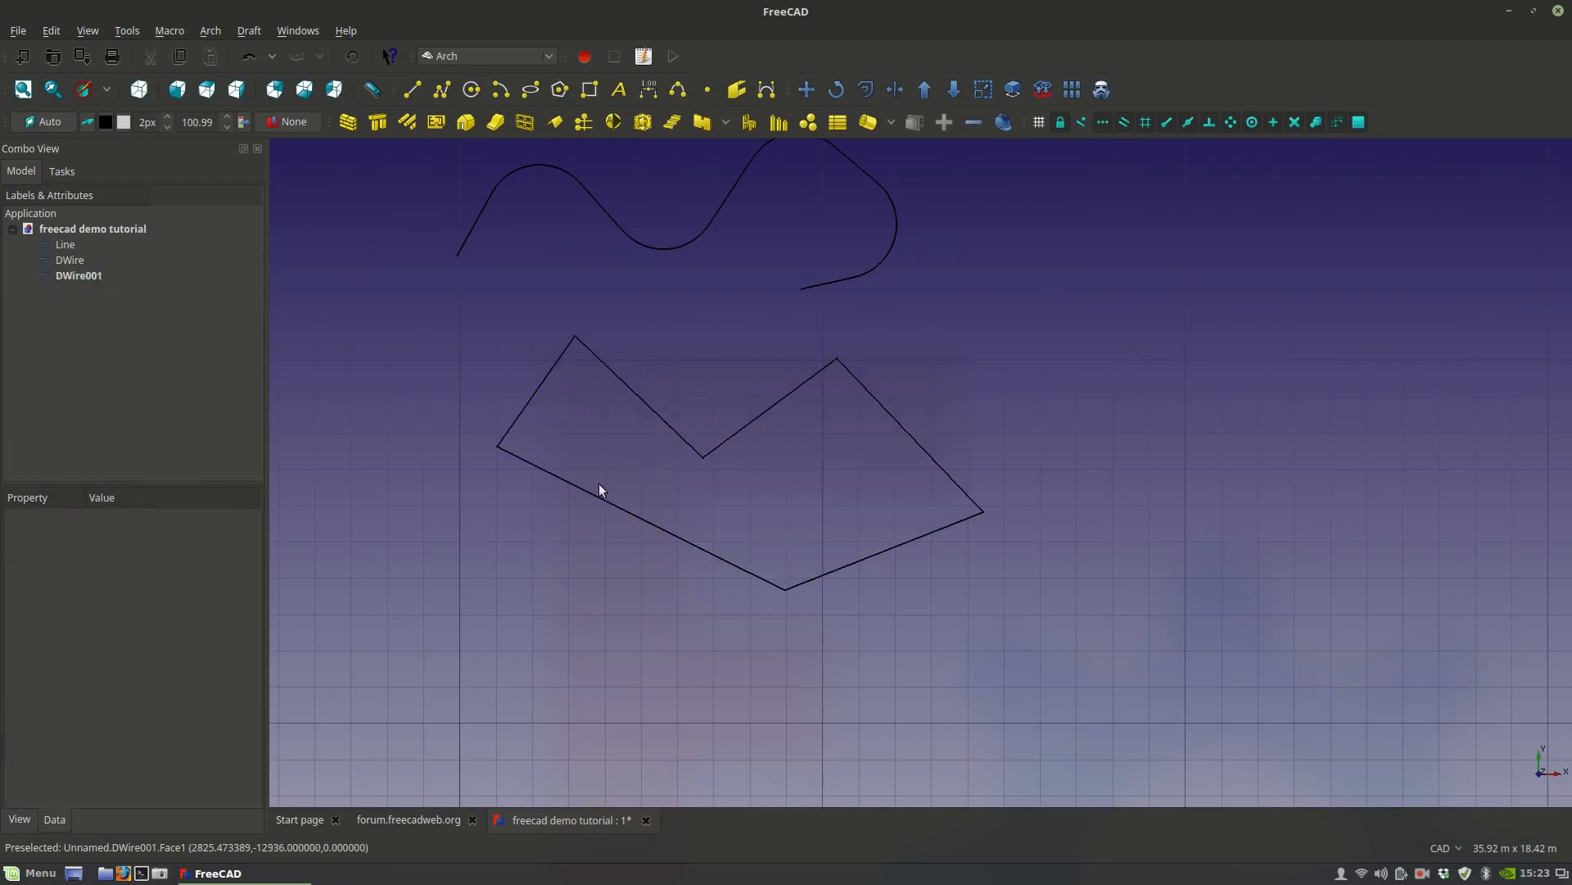
# Reselect the closed polyline by its long lower edge and set Make Face back to true.
pyautogui.click(551, 470)
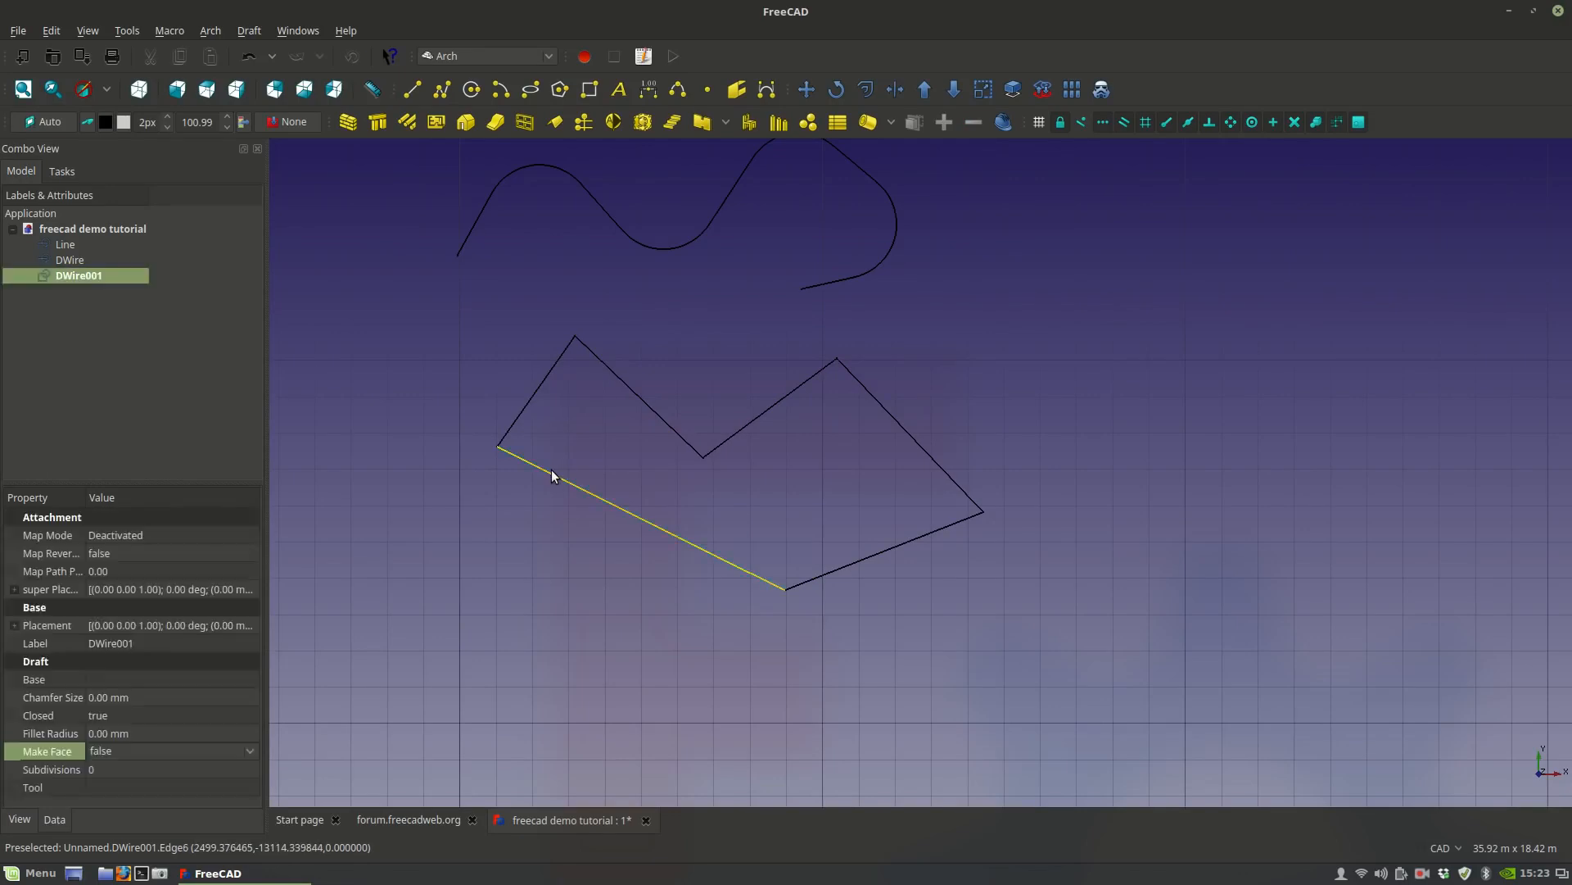
pyautogui.scroll(2, 524, 492)
pyautogui.scroll(-4, 519, 593)
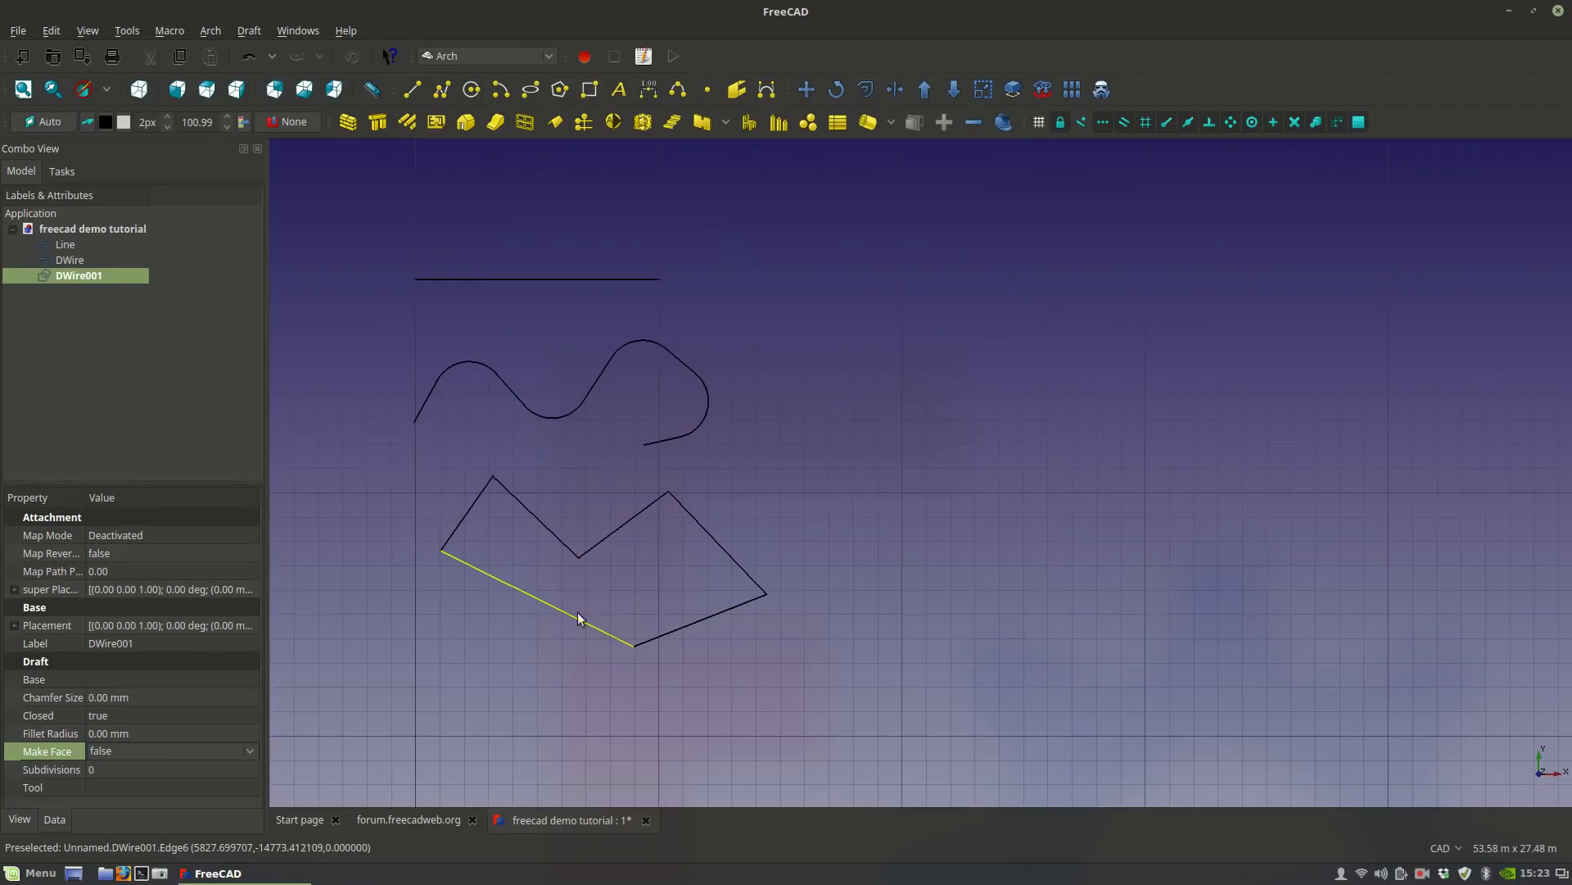
pyautogui.click(119, 751)
pyautogui.click(106, 777)
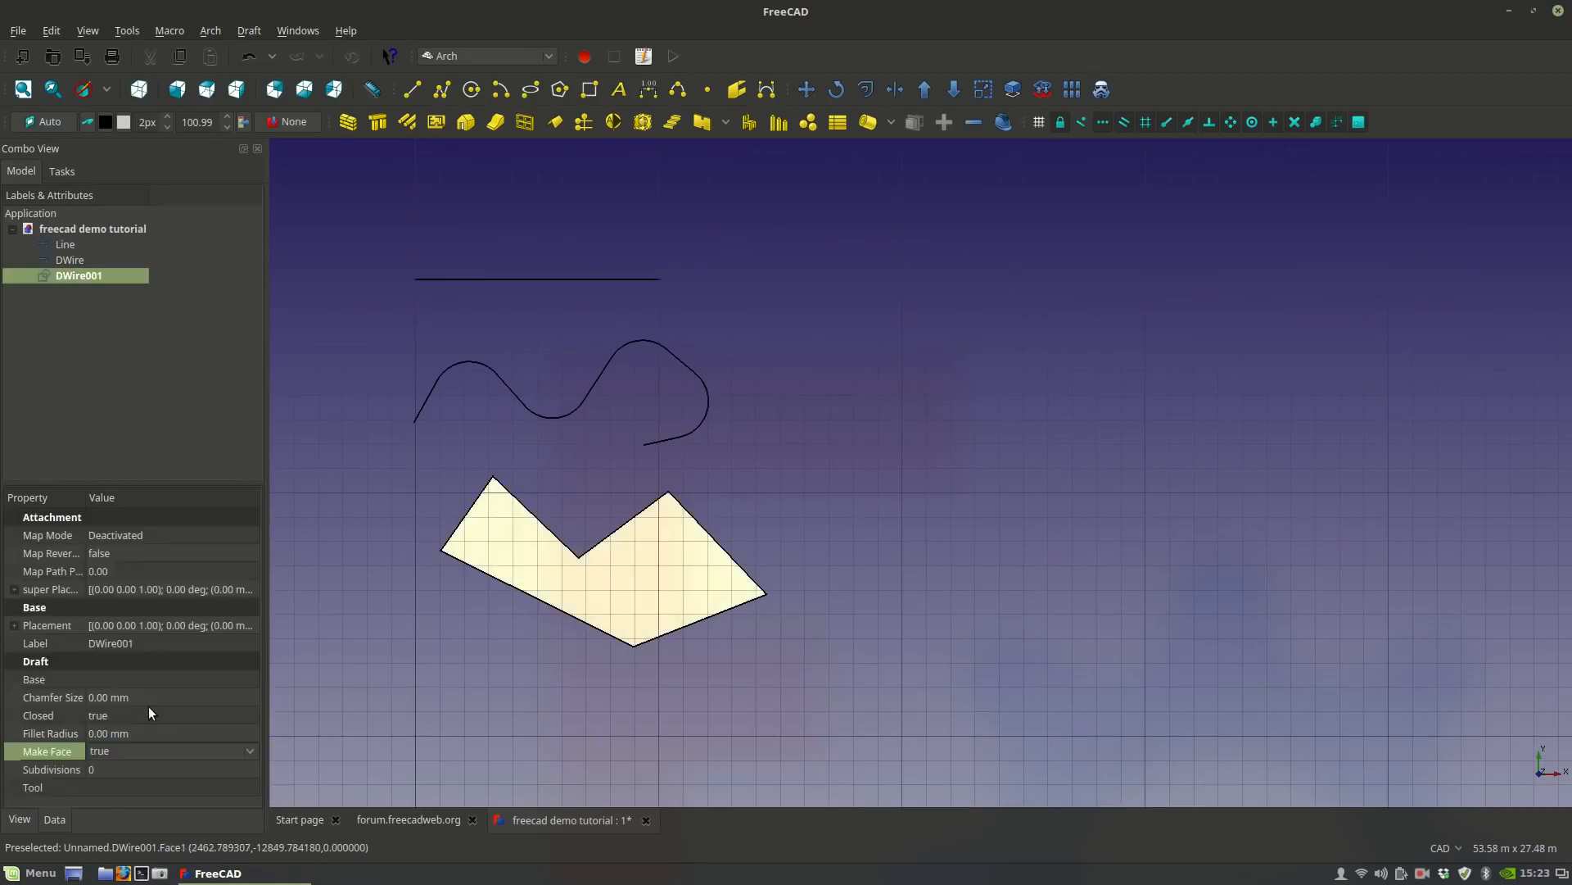
# Set the closed polyline's fillet radius to 0.1 m and inspect its slightly rounded corners up close.
pyautogui.click(111, 731)
pyautogui.moveTo(146, 728); pyautogui.dragTo(91, 729)
pyautogui.write('0.1')
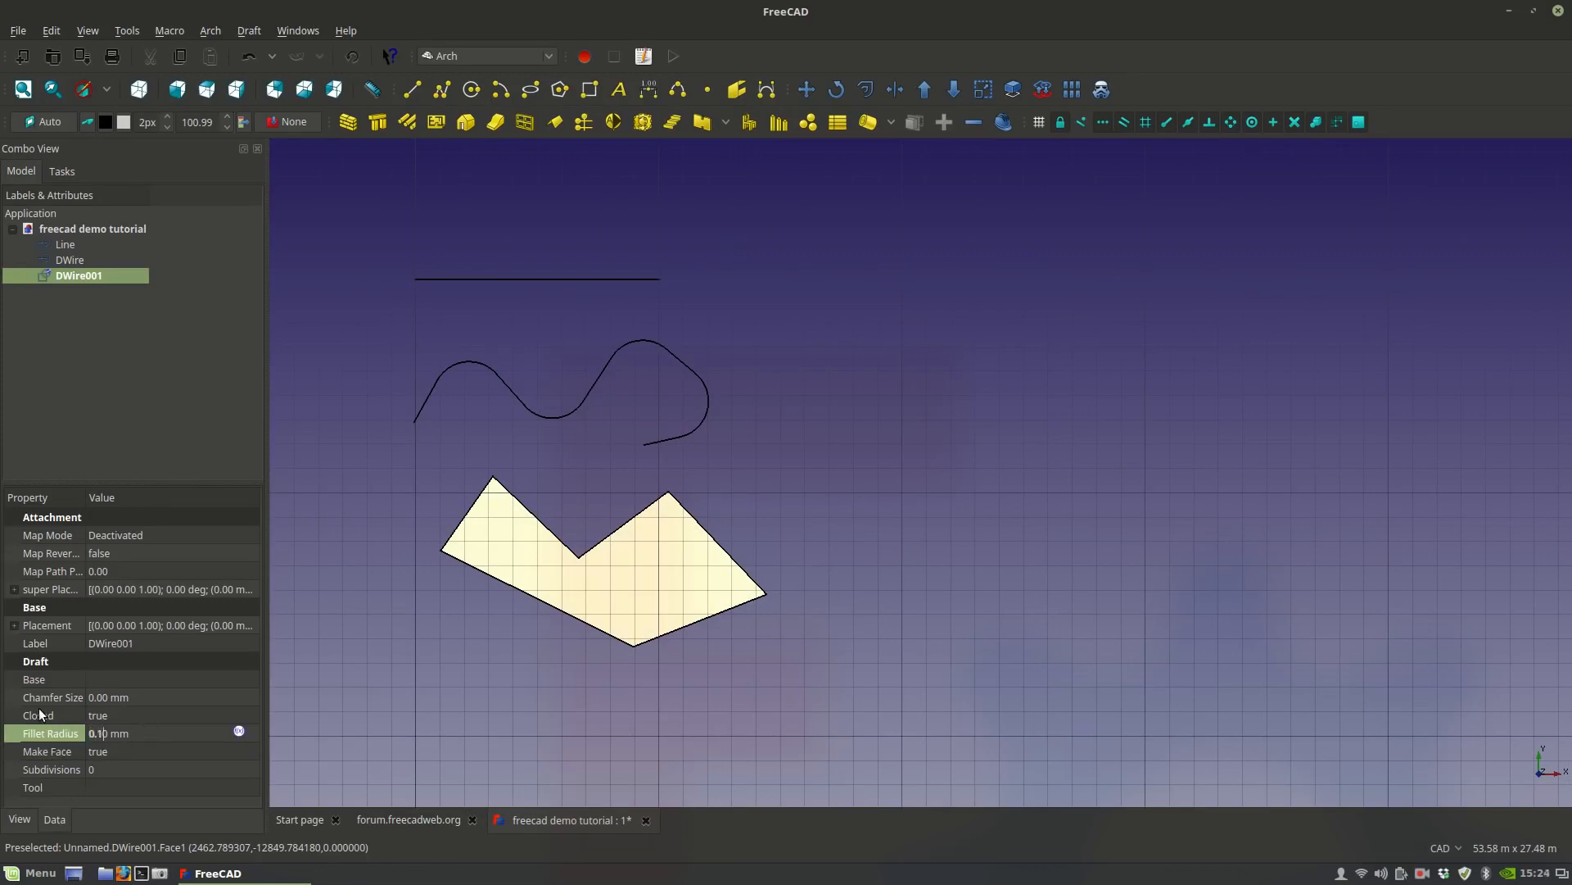
pyautogui.press('Return')
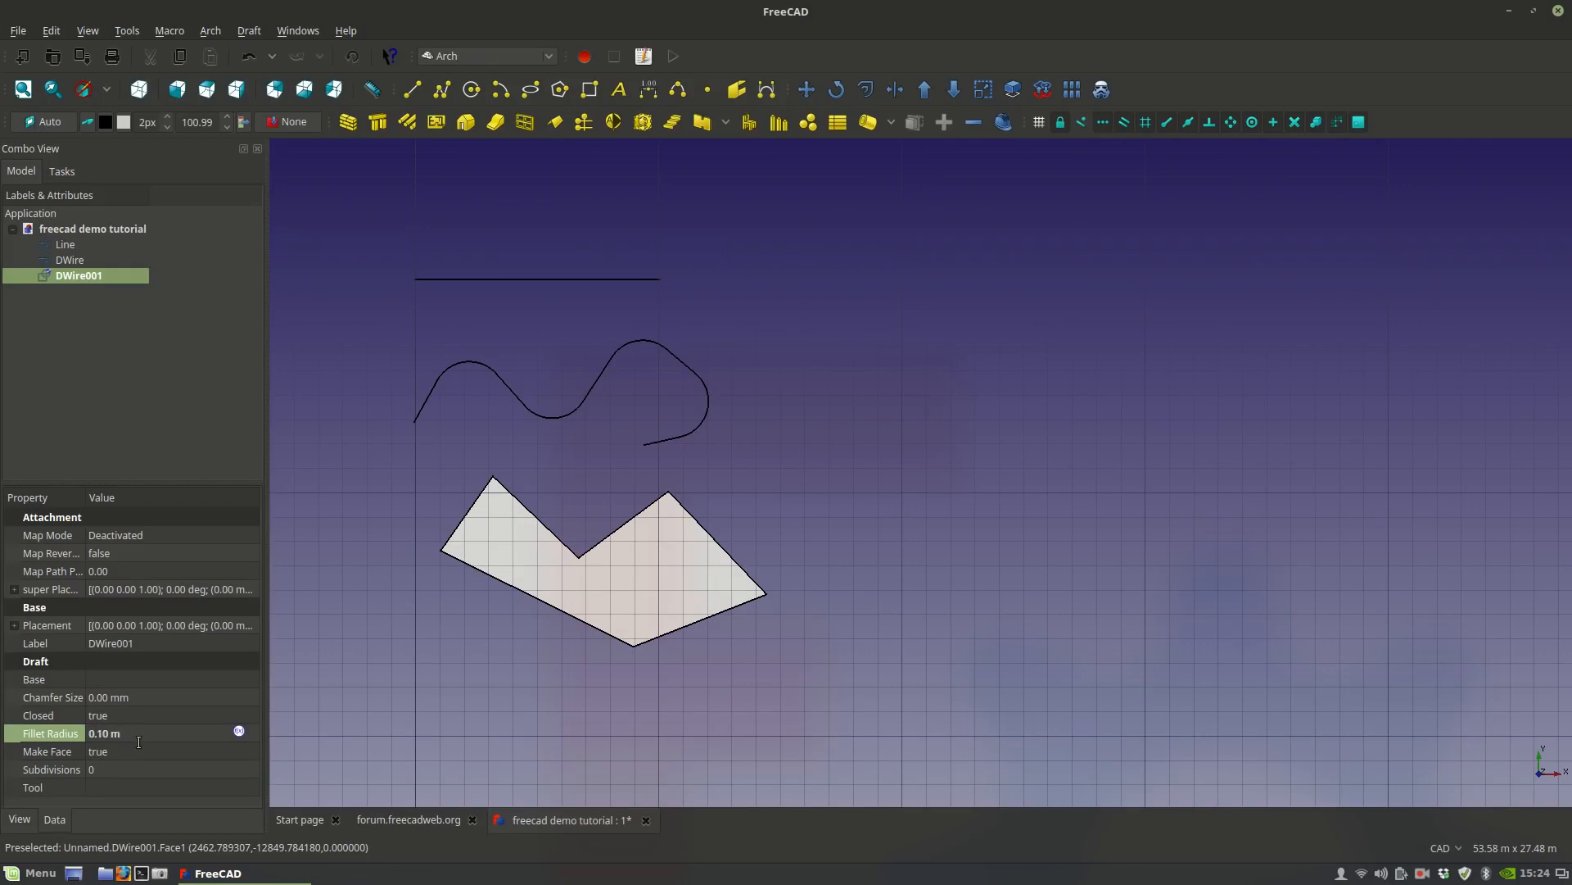
pyautogui.scroll(7, 572, 620)
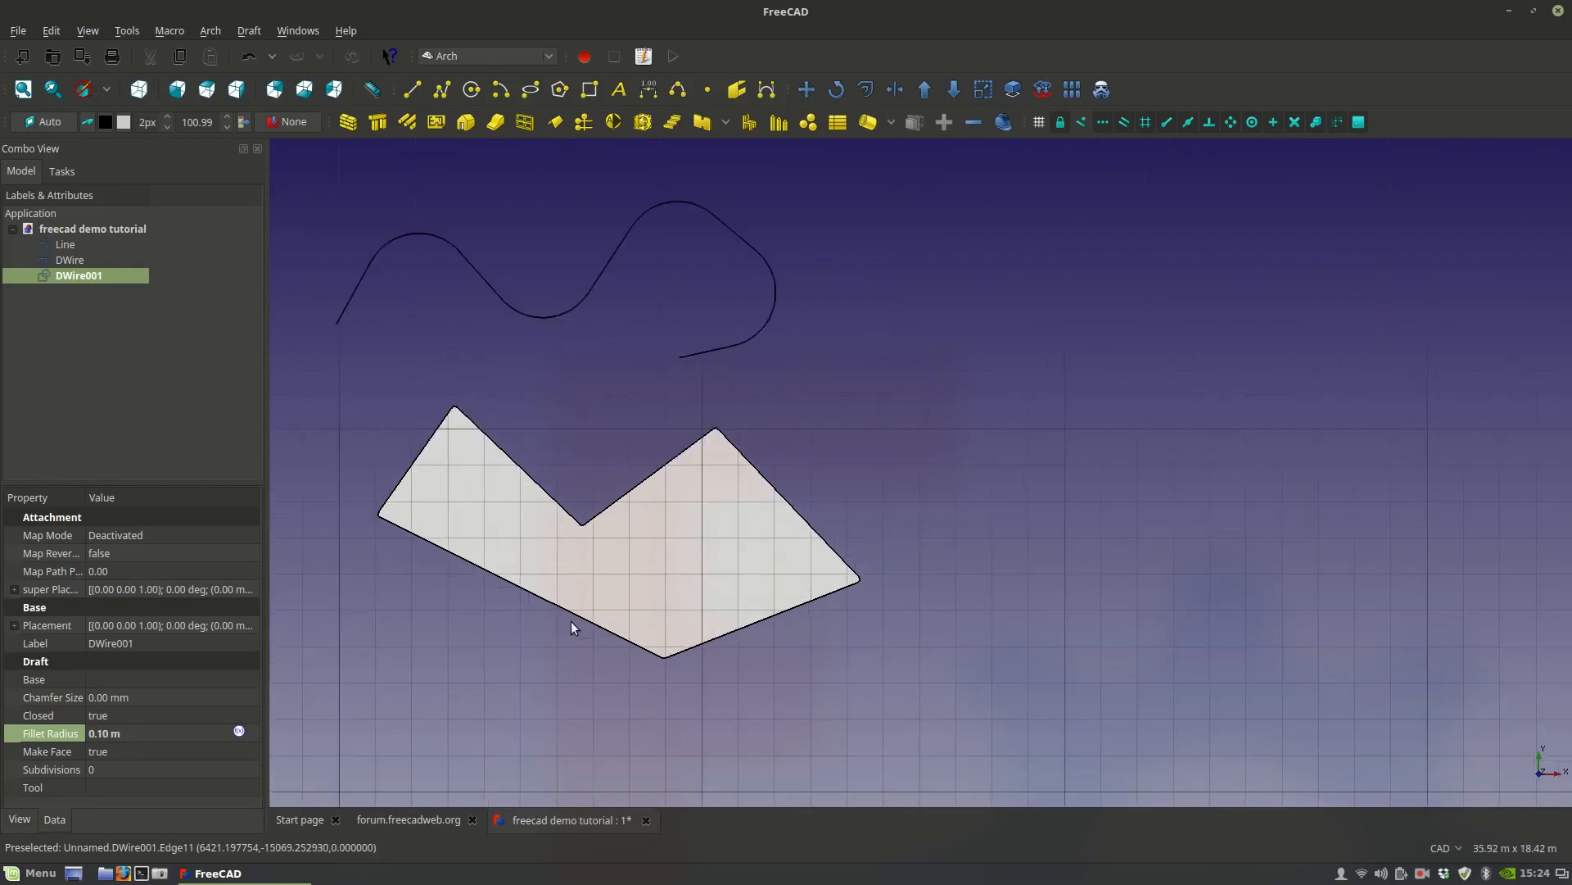
pyautogui.scroll(-3, 901, 623)
pyautogui.scroll(8, 446, 344)
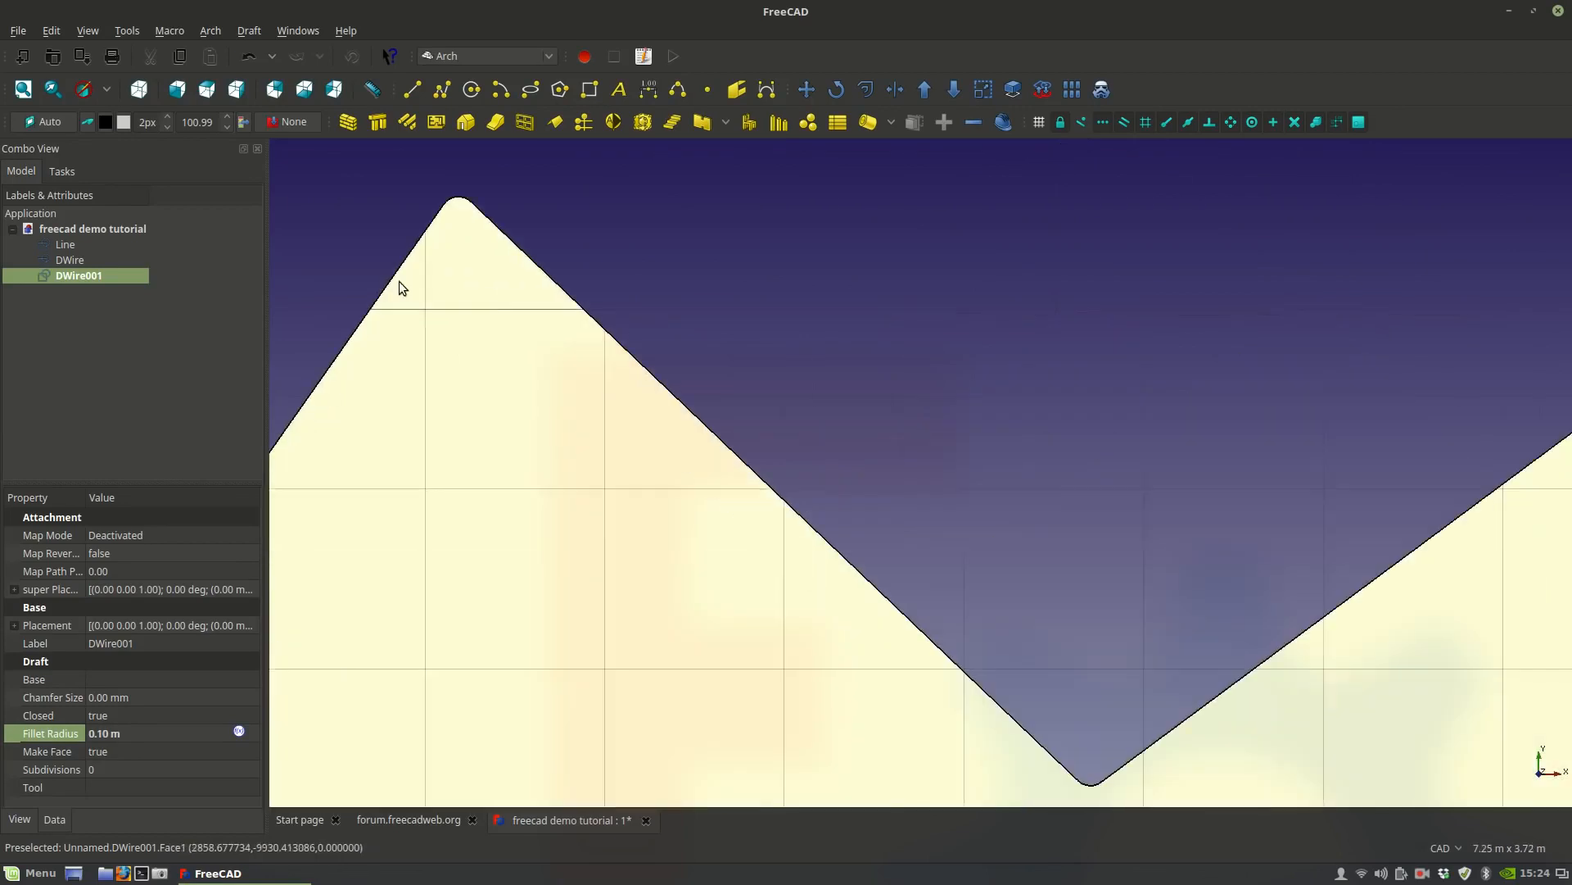
pyautogui.scroll(-6, 452, 246)
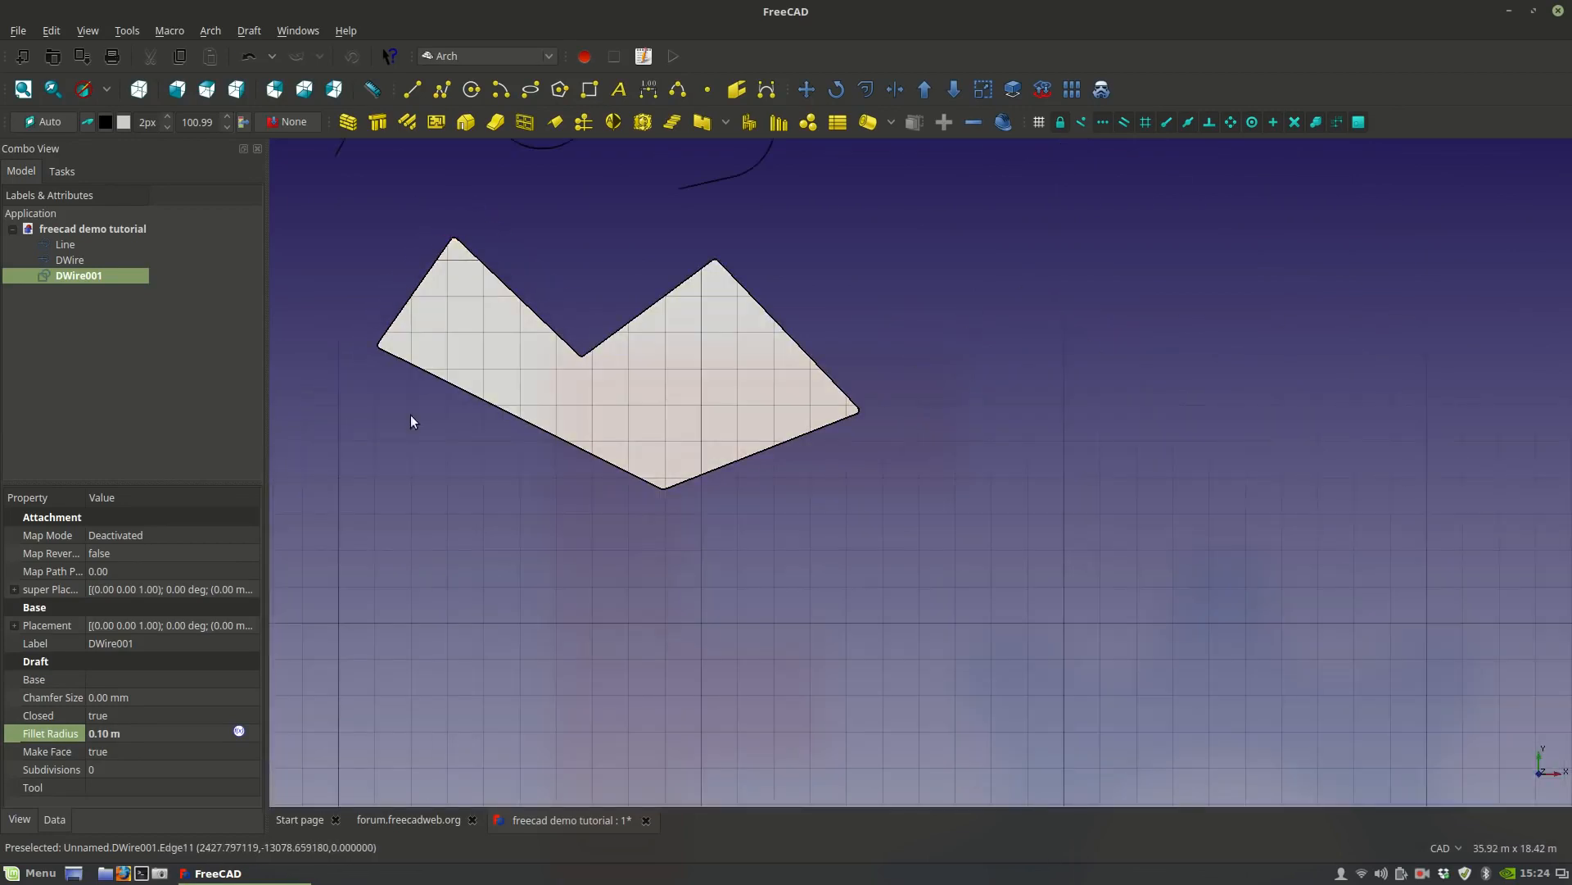
pyautogui.scroll(7, 492, 418)
pyautogui.scroll(-7, 647, 638)
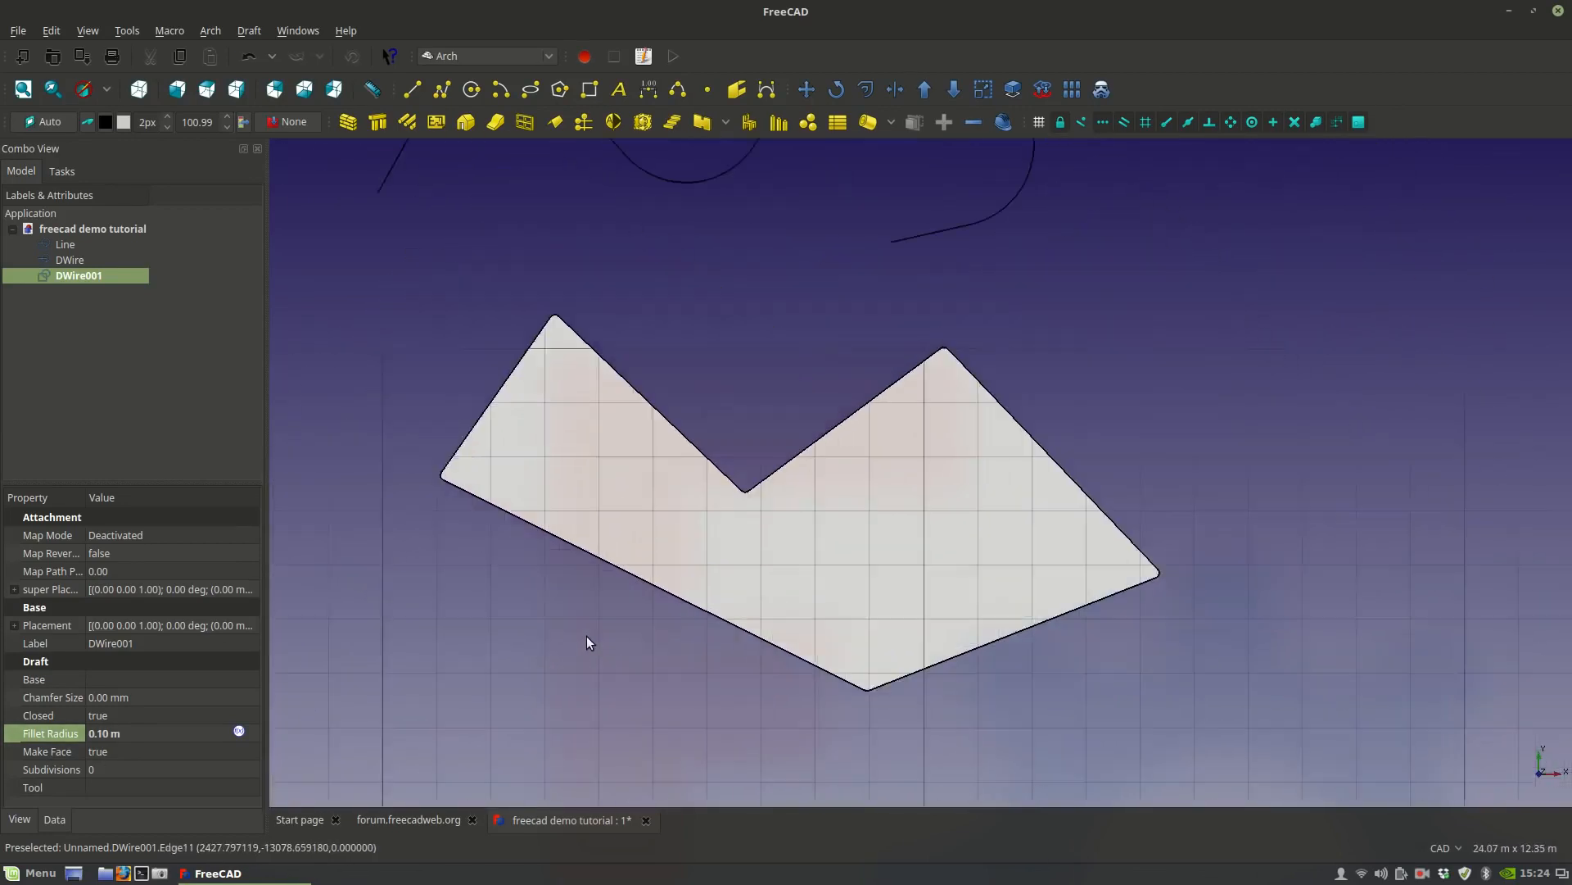
# Set the closed polyline's fillet radius to 1.2 m and deselect it.
pyautogui.scroll(1, 418, 600)
pyautogui.moveTo(103, 736); pyautogui.dragTo(99, 736)
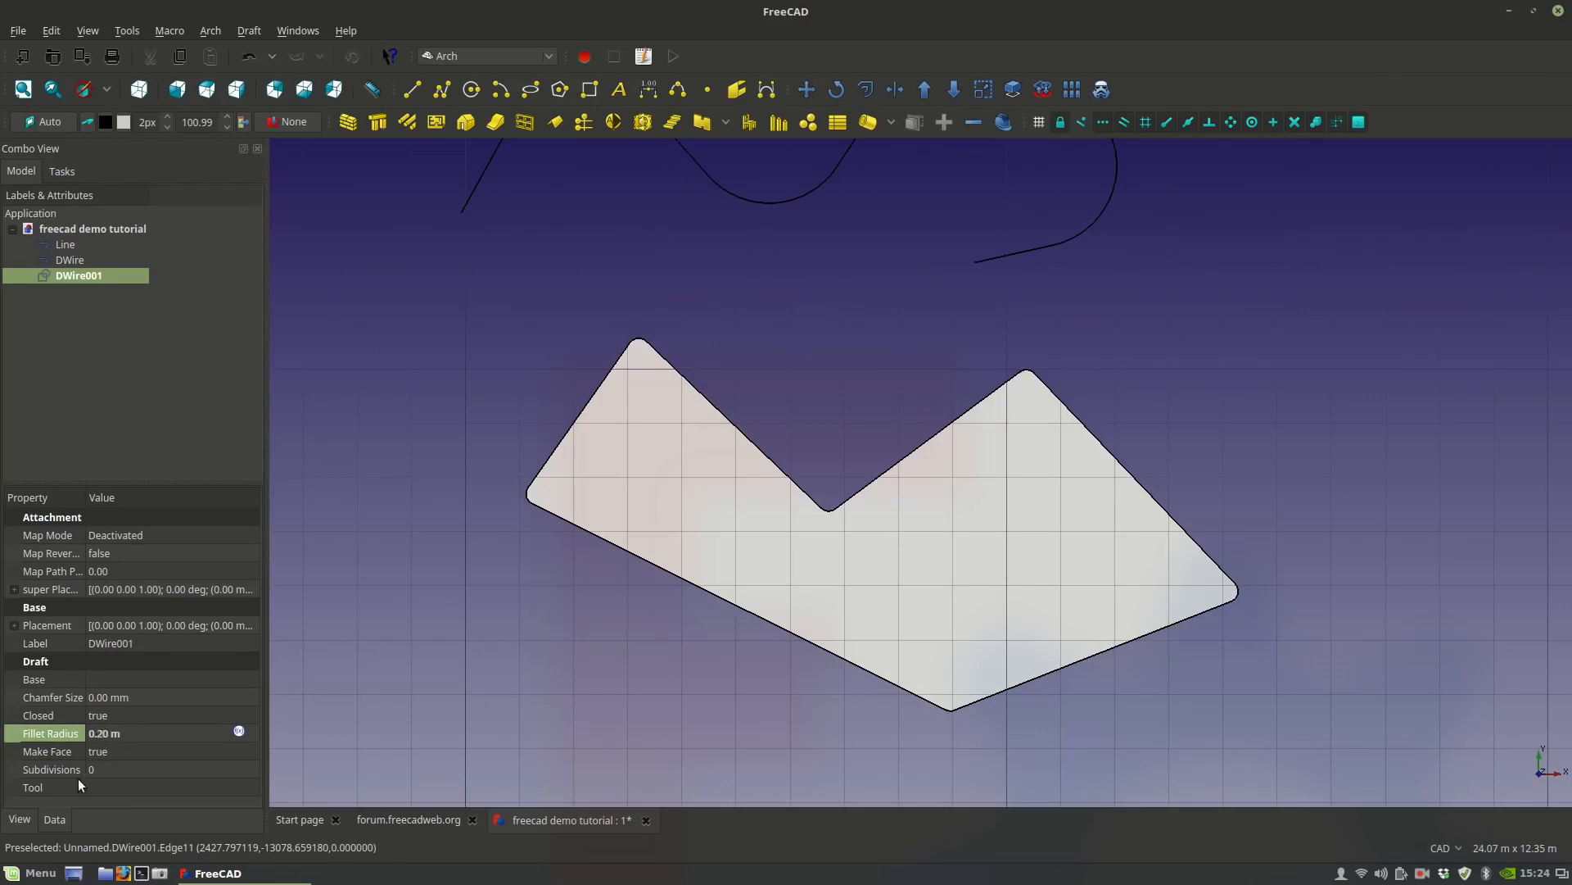
pyautogui.scroll(1, 106, 729)
pyautogui.click(469, 654)
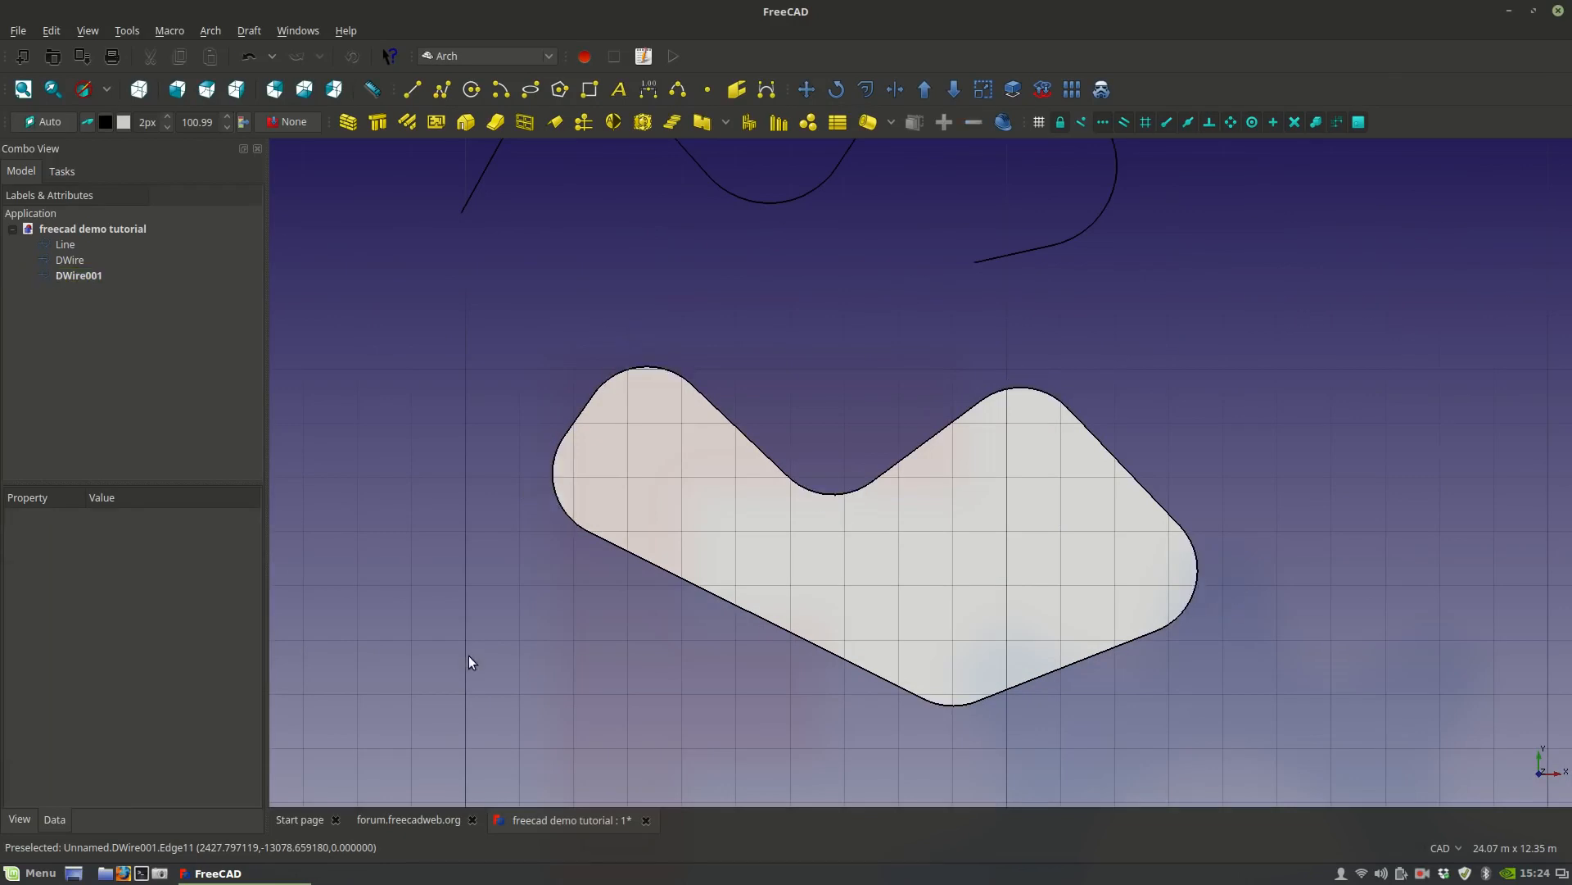
# Examine the rounded, filled polyline alongside the wavy polyline and the straight line above it.
pyautogui.scroll(-4, 469, 654)
pyautogui.moveTo(738, 709); pyautogui.dragTo(731, 655, button='middle')
pyautogui.scroll(4, 687, 647)
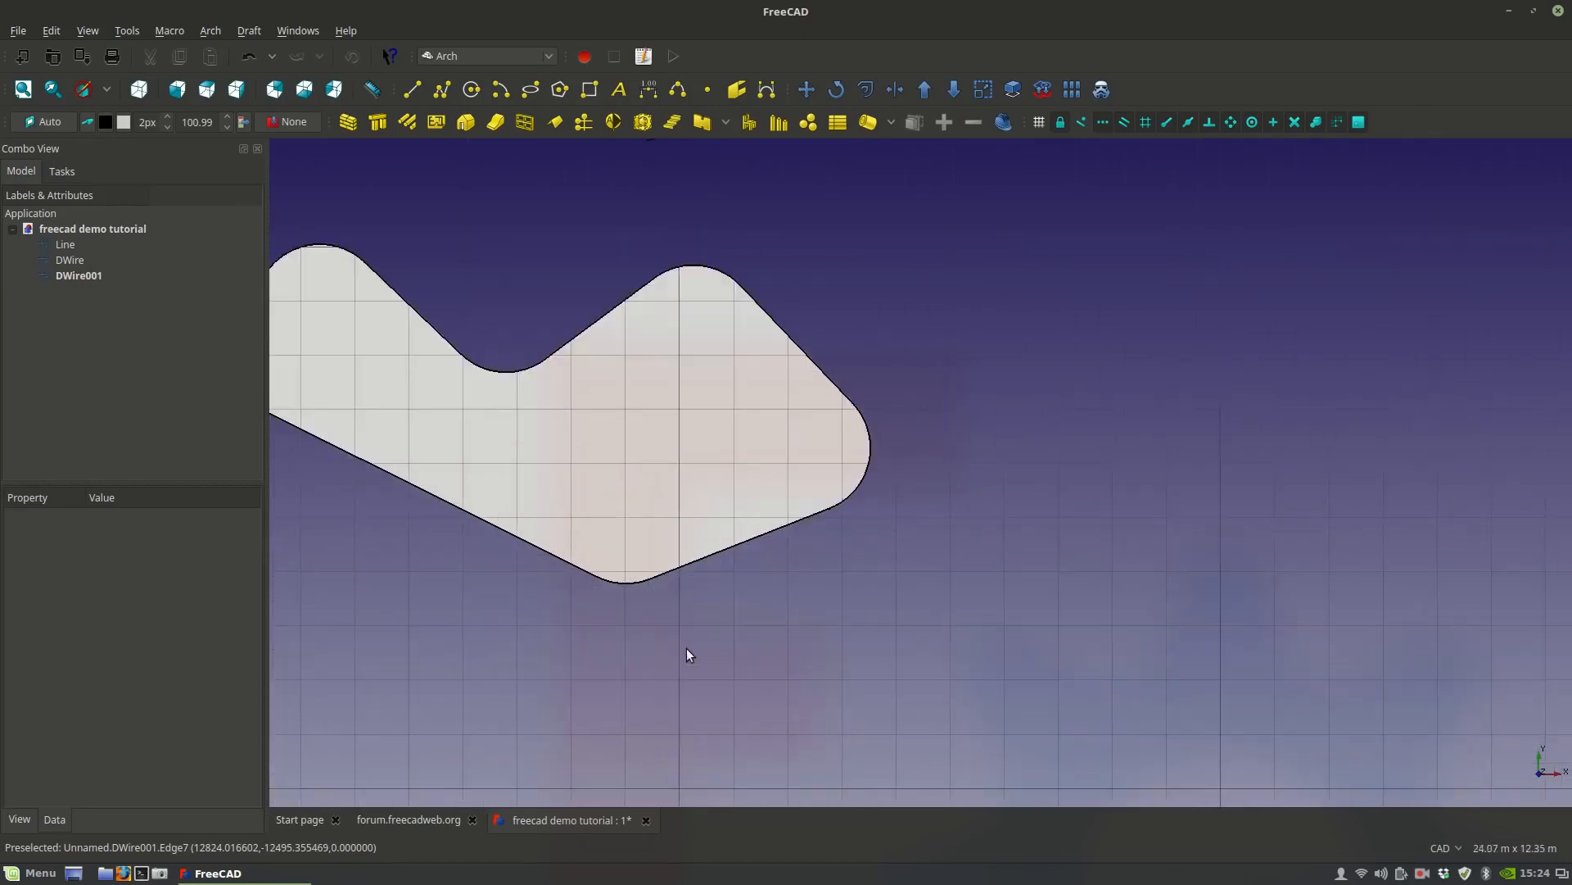
pyautogui.scroll(-5, 526, 528)
pyautogui.scroll(4, 660, 595)
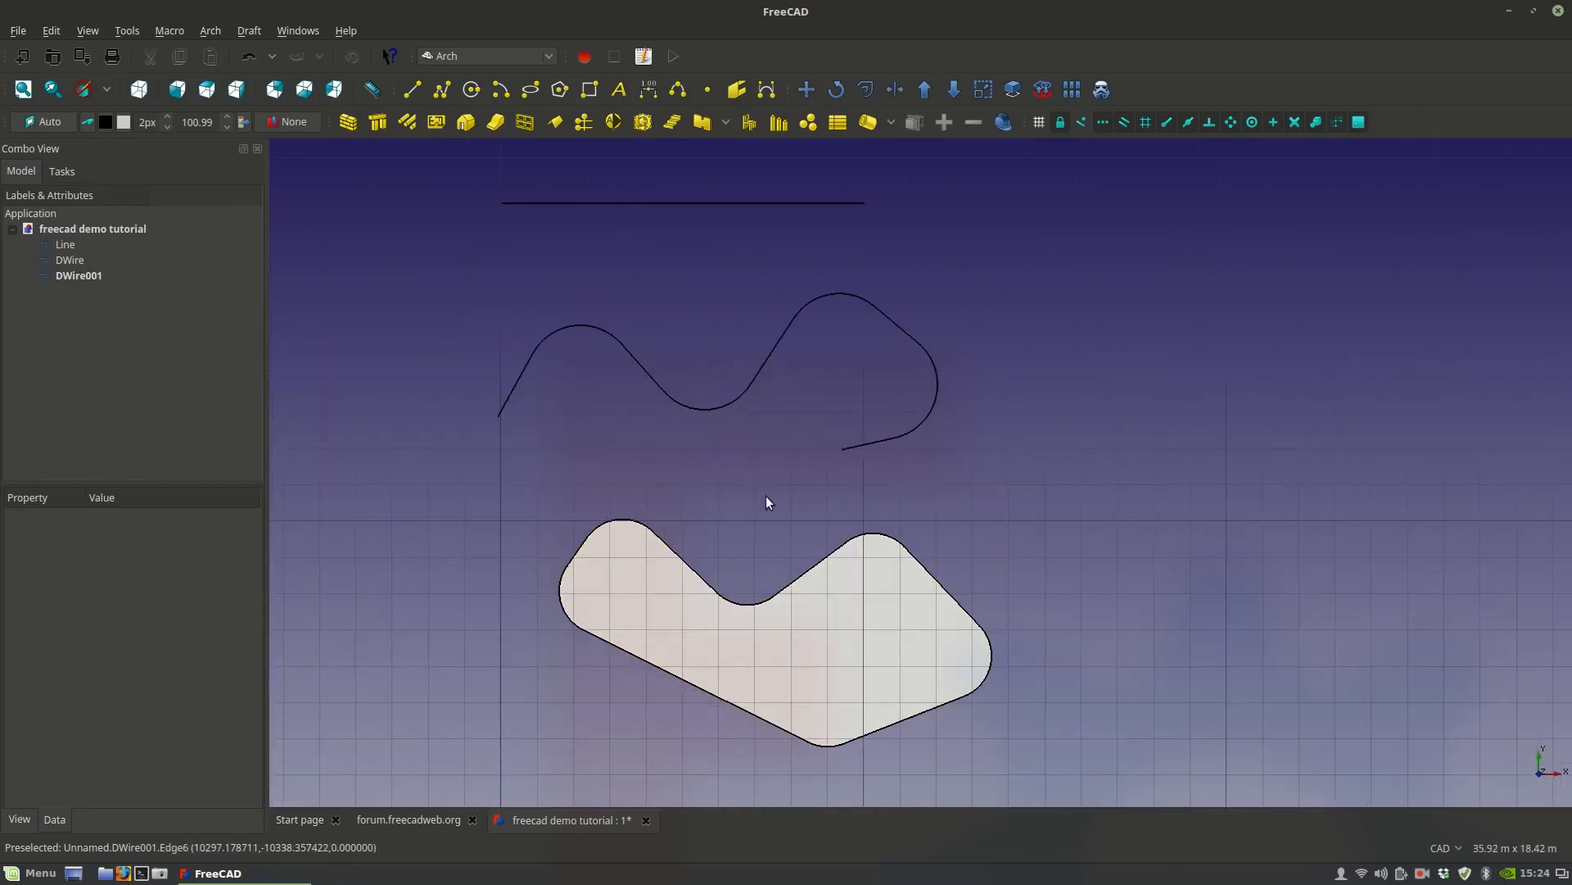
pyautogui.moveTo(801, 639); pyautogui.dragTo(791, 629, button='middle')
pyautogui.scroll(-3, 730, 598)
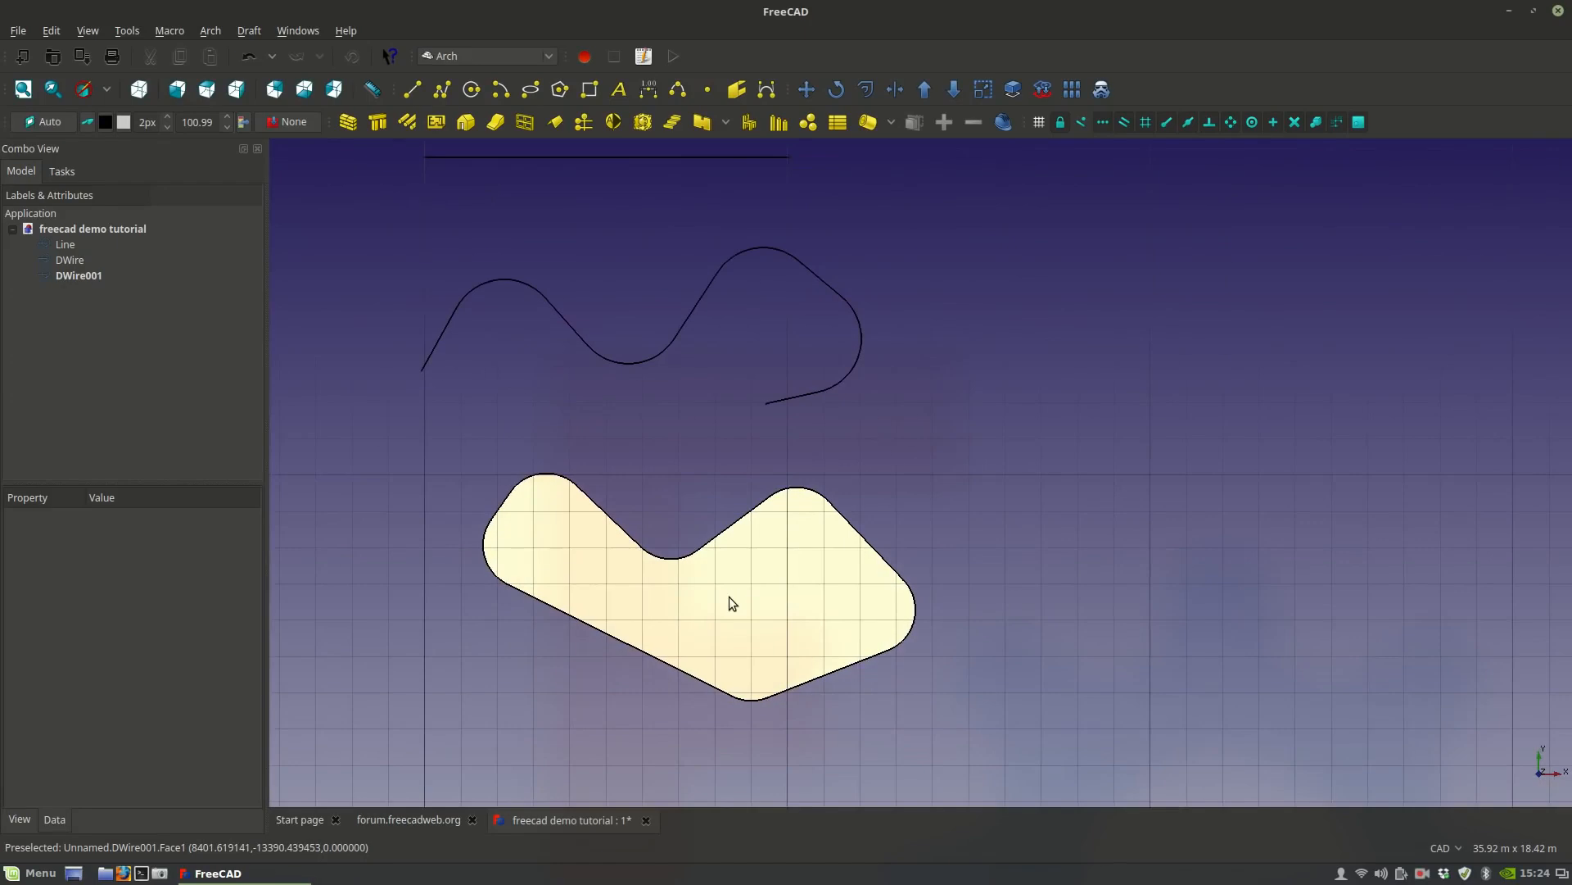
pyautogui.moveTo(933, 572); pyautogui.dragTo(874, 561, button='middle')
pyautogui.scroll(2, 710, 623)
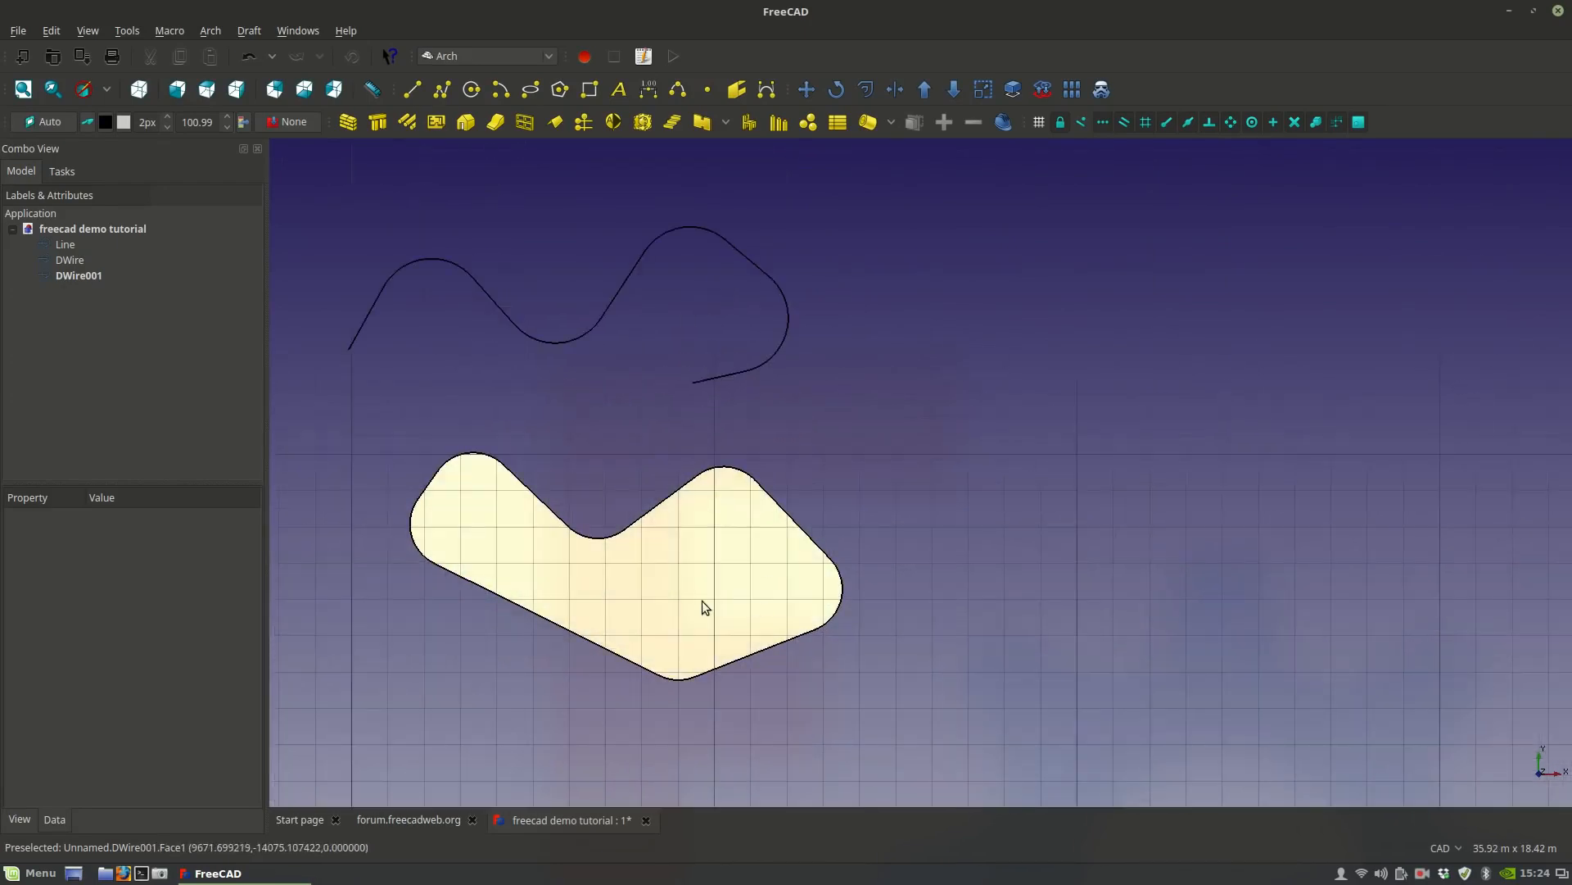
# Set the transparency of the filled closed polyline to 80 and deselect it.
pyautogui.click(651, 573)
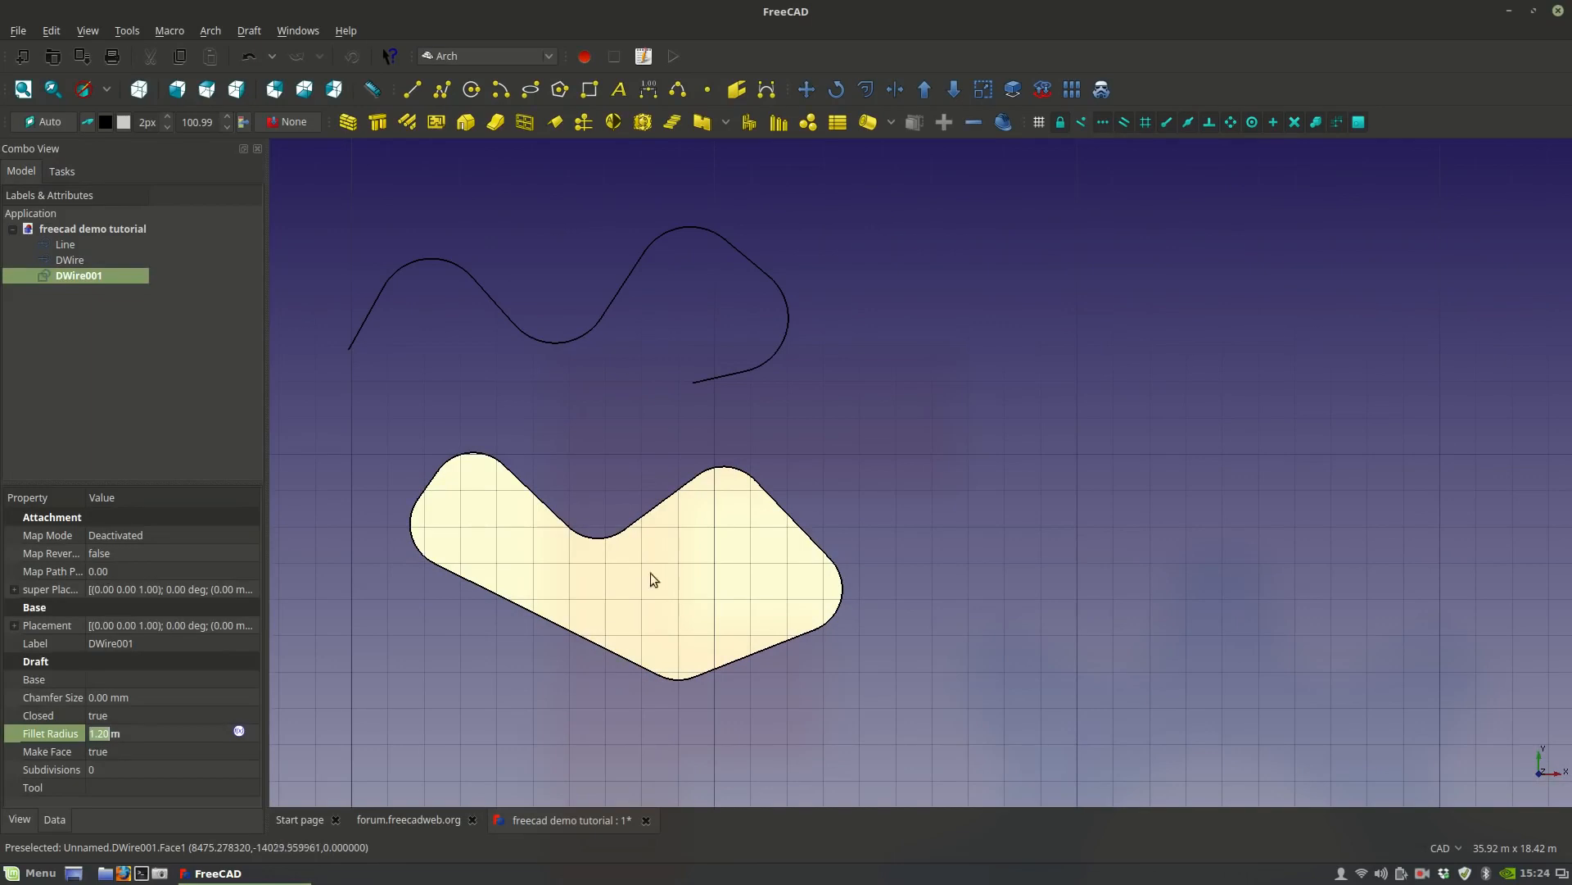
pyautogui.click(18, 816)
pyautogui.scroll(-4, 150, 685)
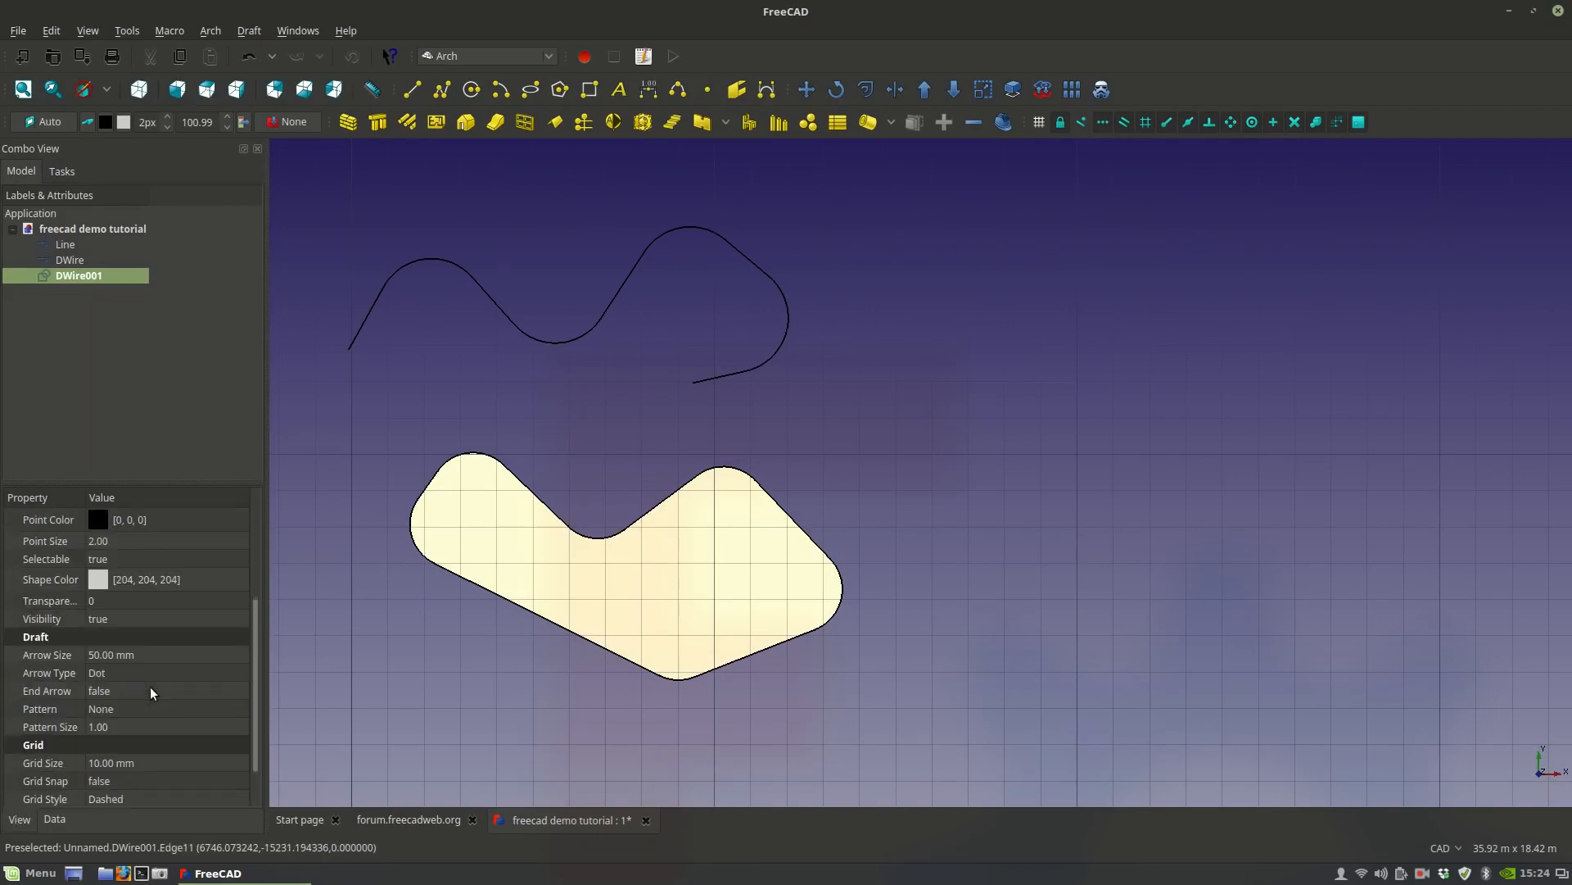
pyautogui.scroll(2, 115, 614)
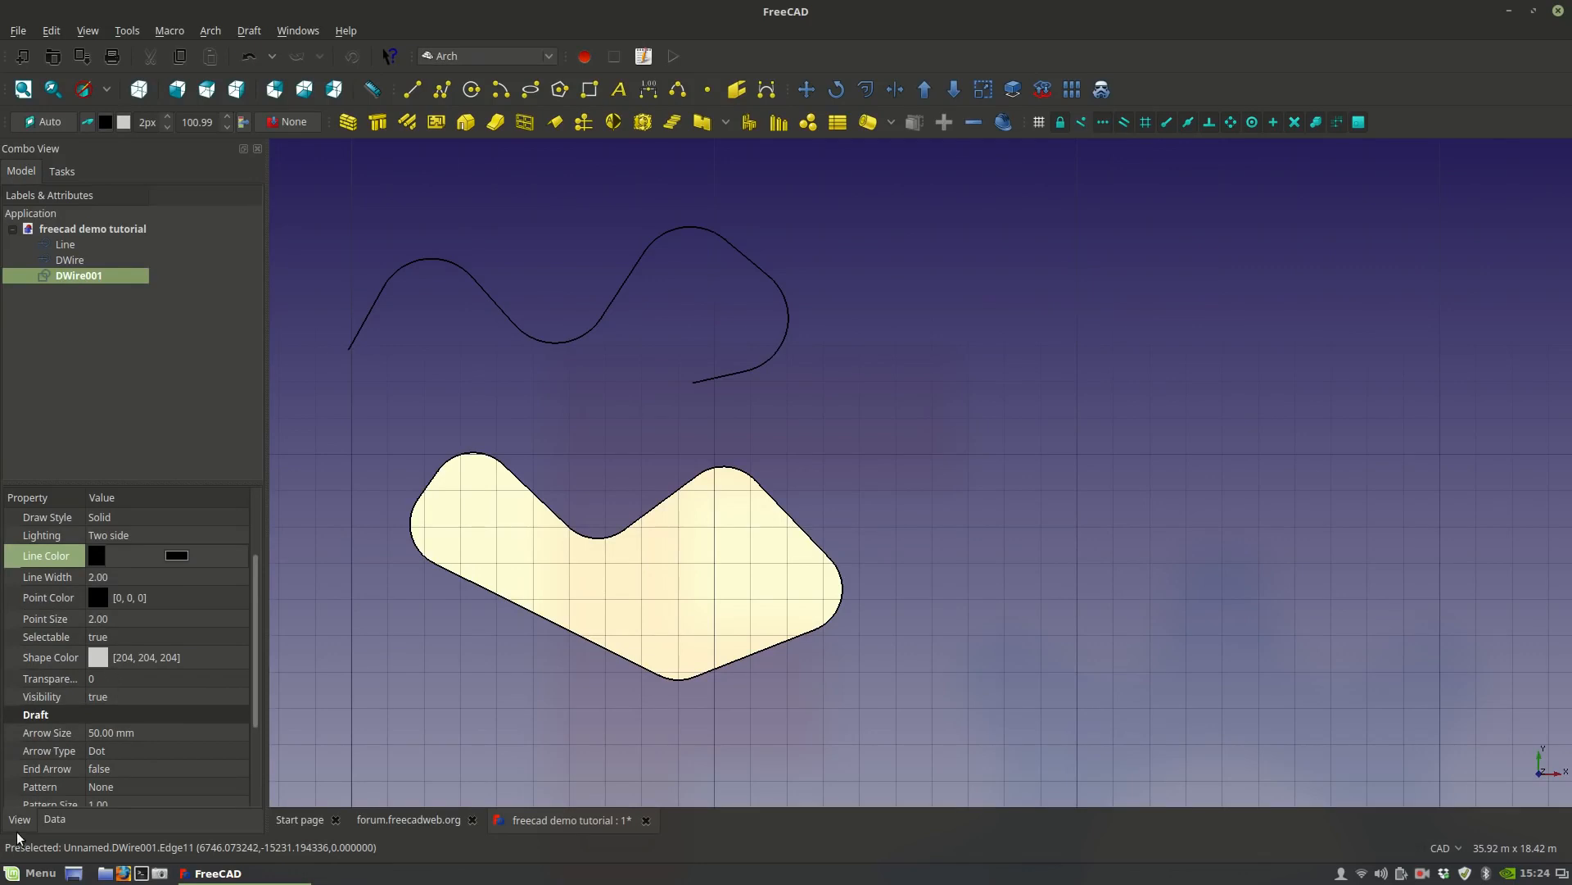
pyautogui.click(119, 673)
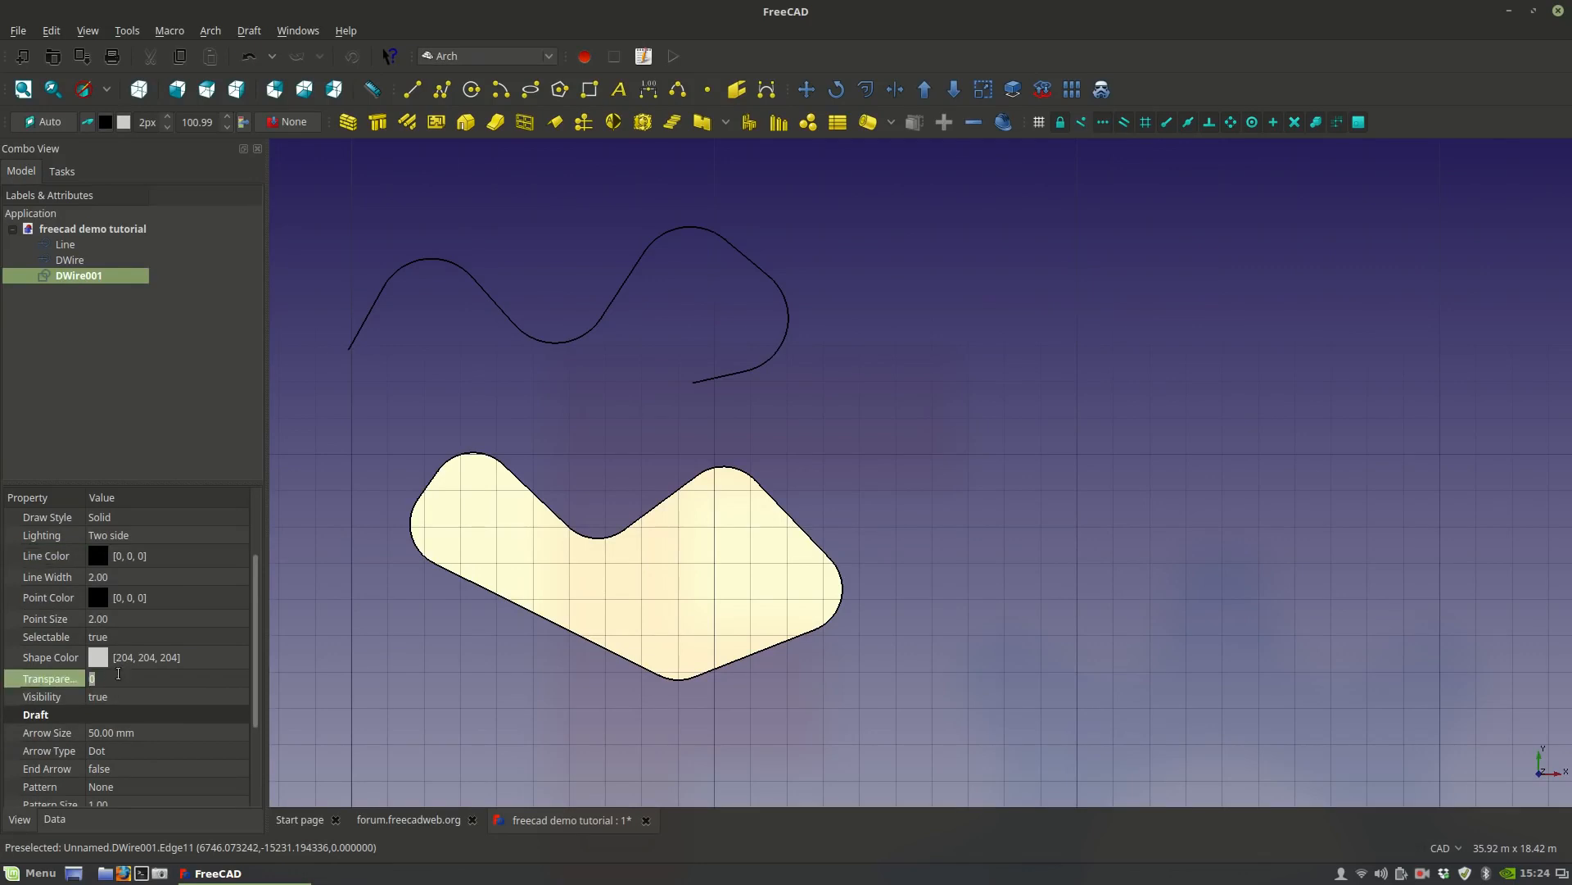
pyautogui.write('80')
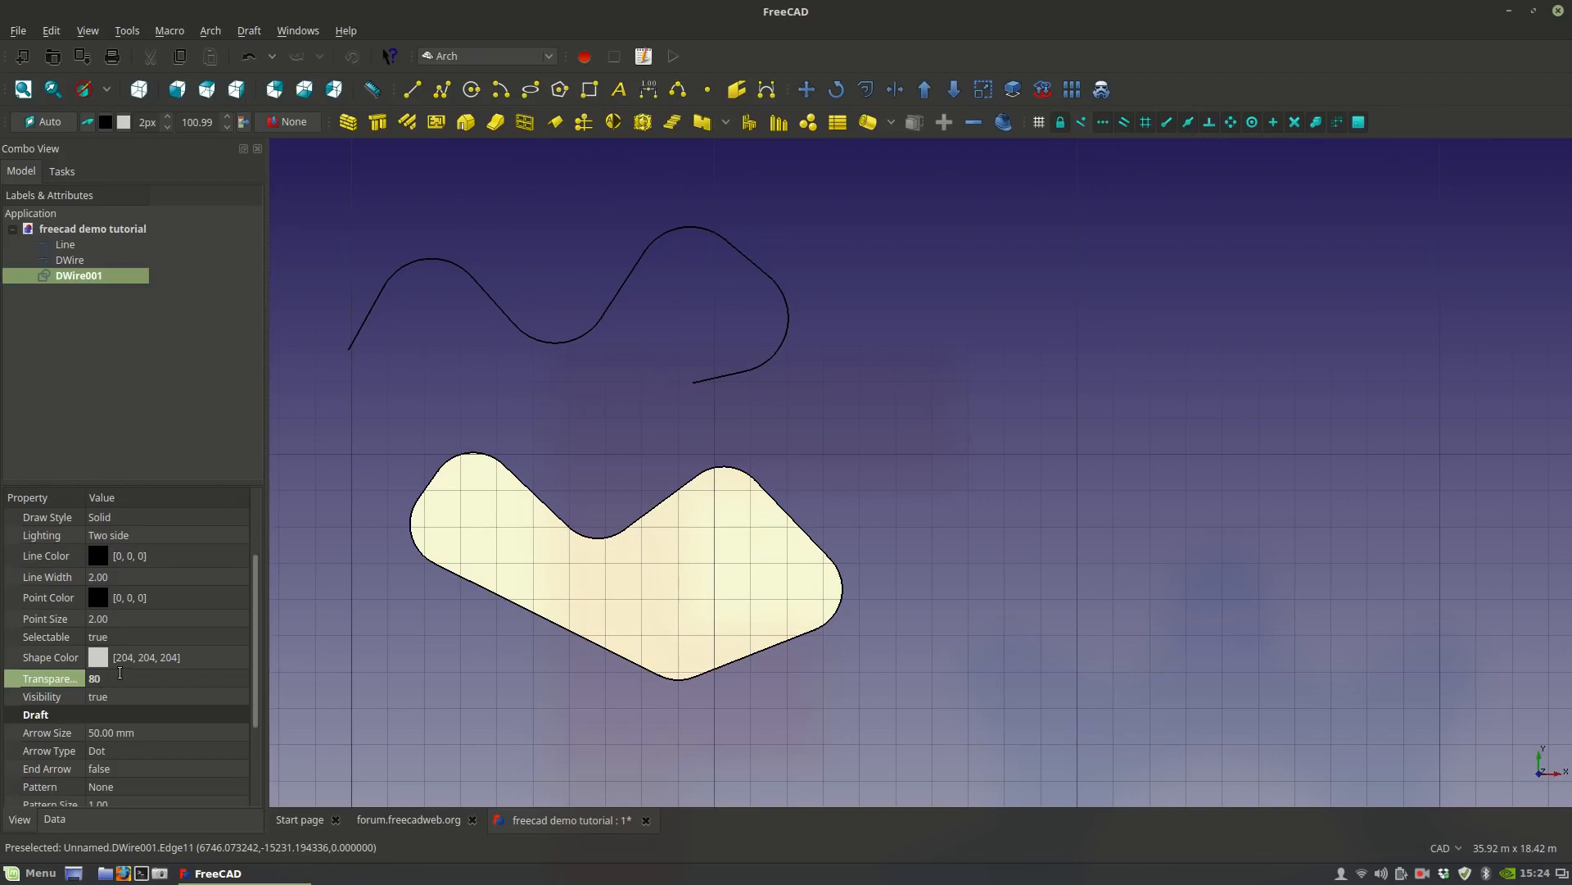
pyautogui.click(561, 418)
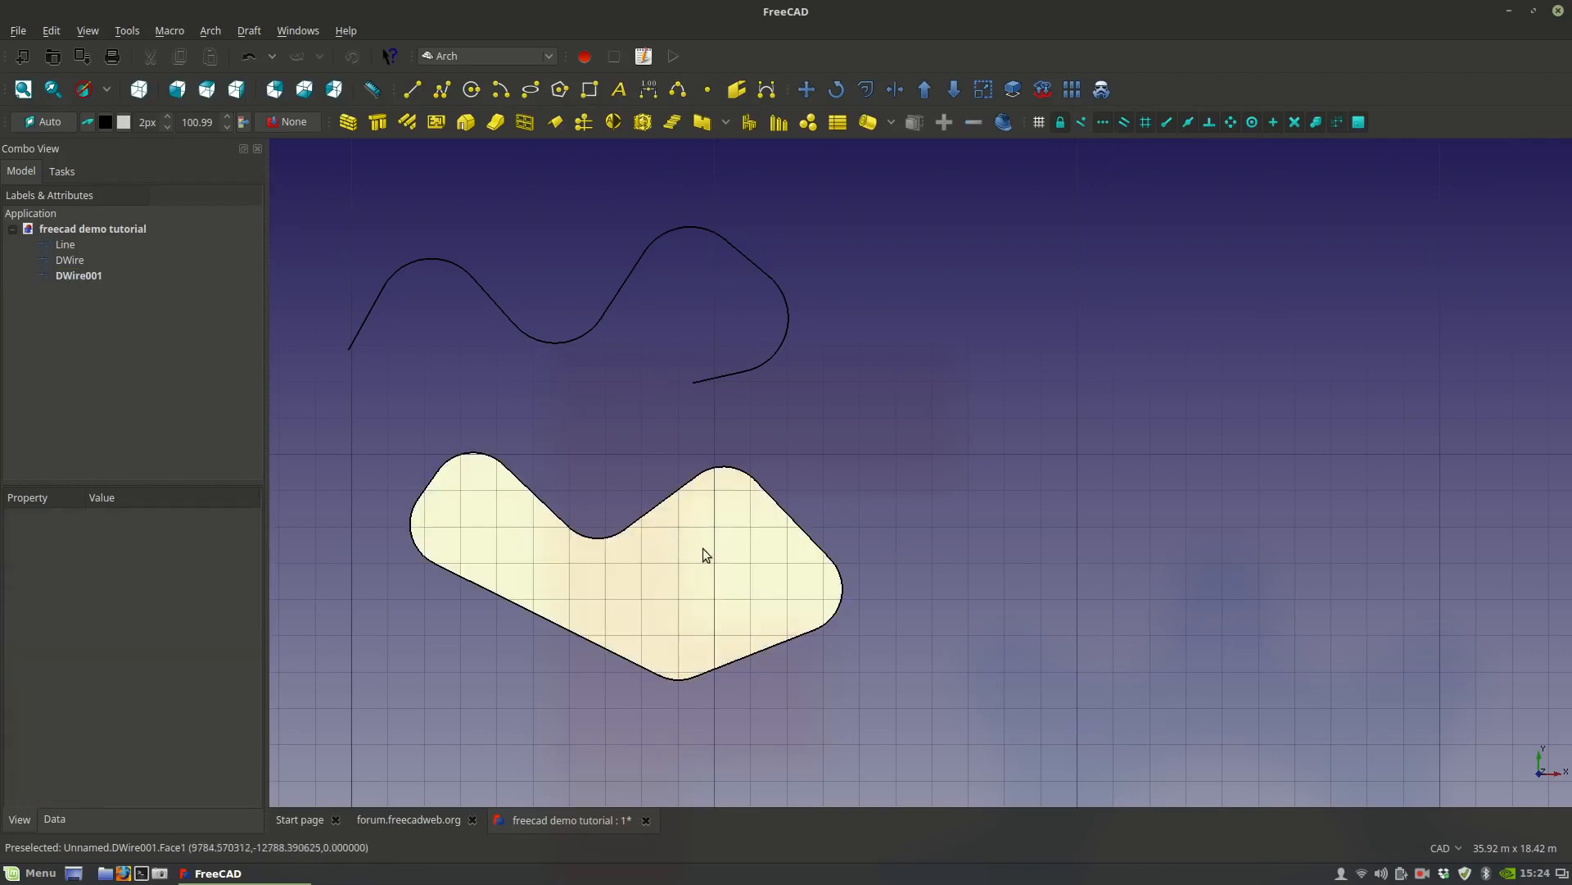
pyautogui.scroll(-4, 1028, 451)
pyautogui.scroll(4, 857, 503)
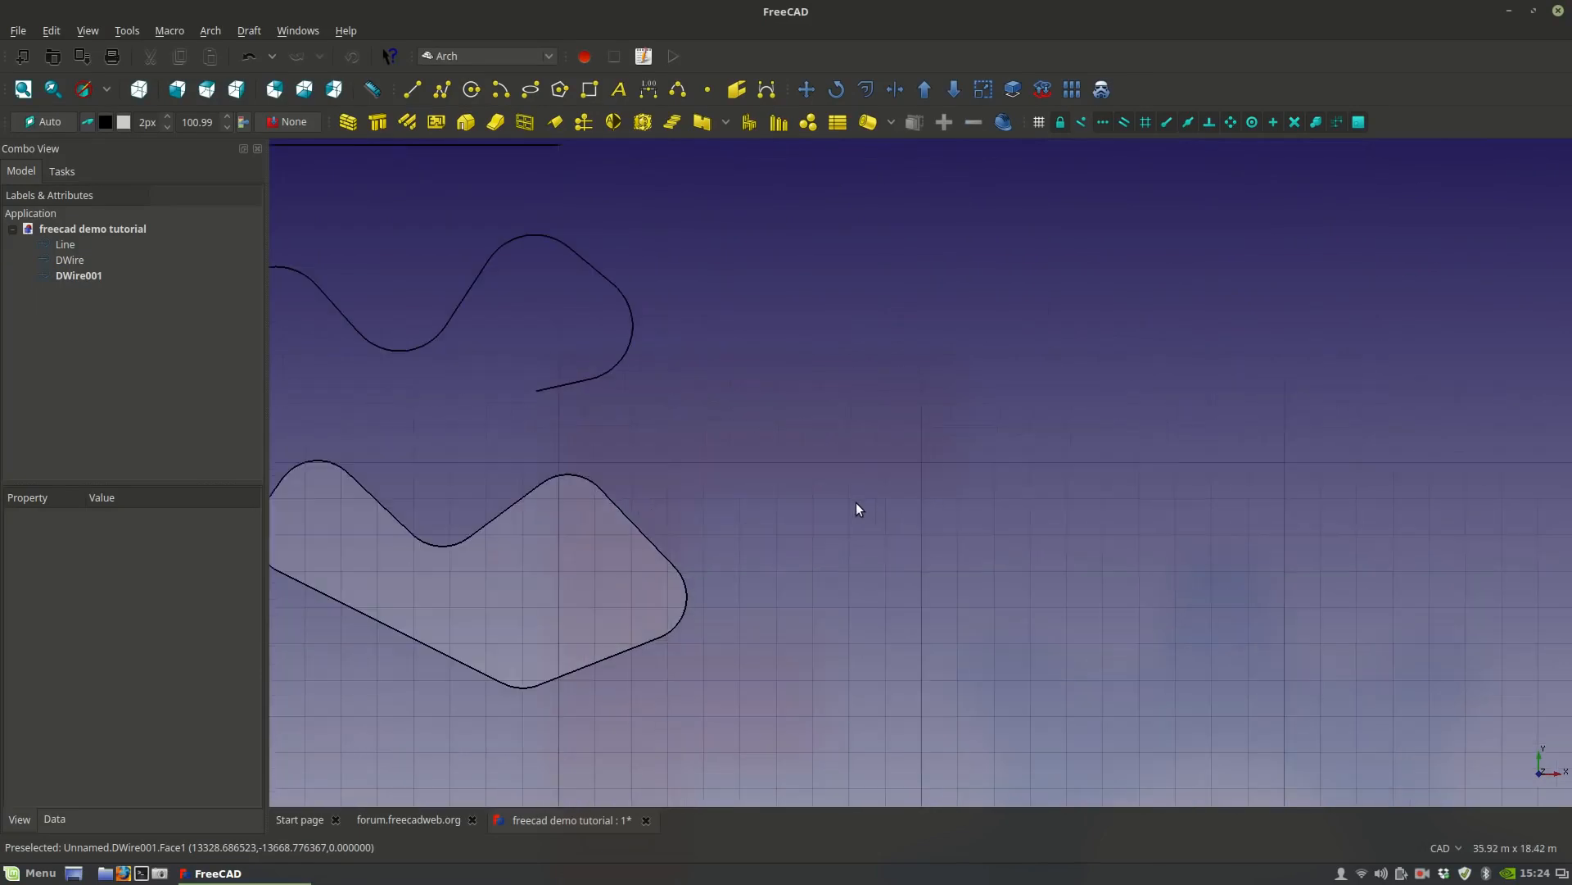
# Draw a filled circle with a radius of about 1.85 m to the right of the wavy polyline.
pyautogui.scroll(-2, 853, 501)
pyautogui.moveTo(852, 501); pyautogui.dragTo(866, 505, button='middle')
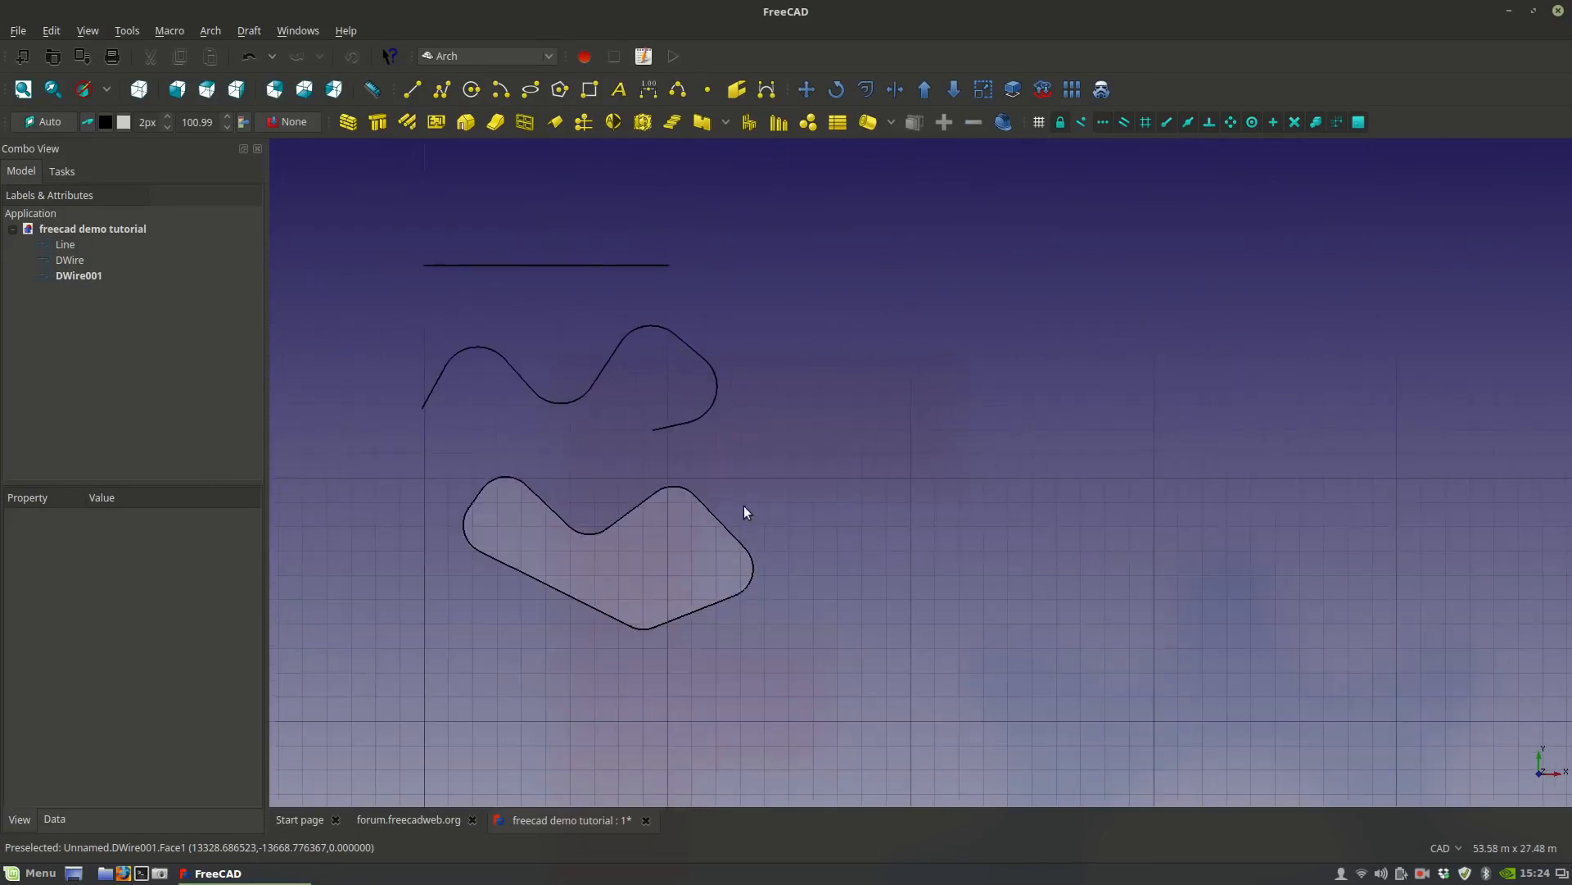
pyautogui.scroll(2, 745, 506)
pyautogui.moveTo(745, 506); pyautogui.dragTo(831, 513, button='middle')
pyautogui.click(471, 89)
pyautogui.click(933, 377)
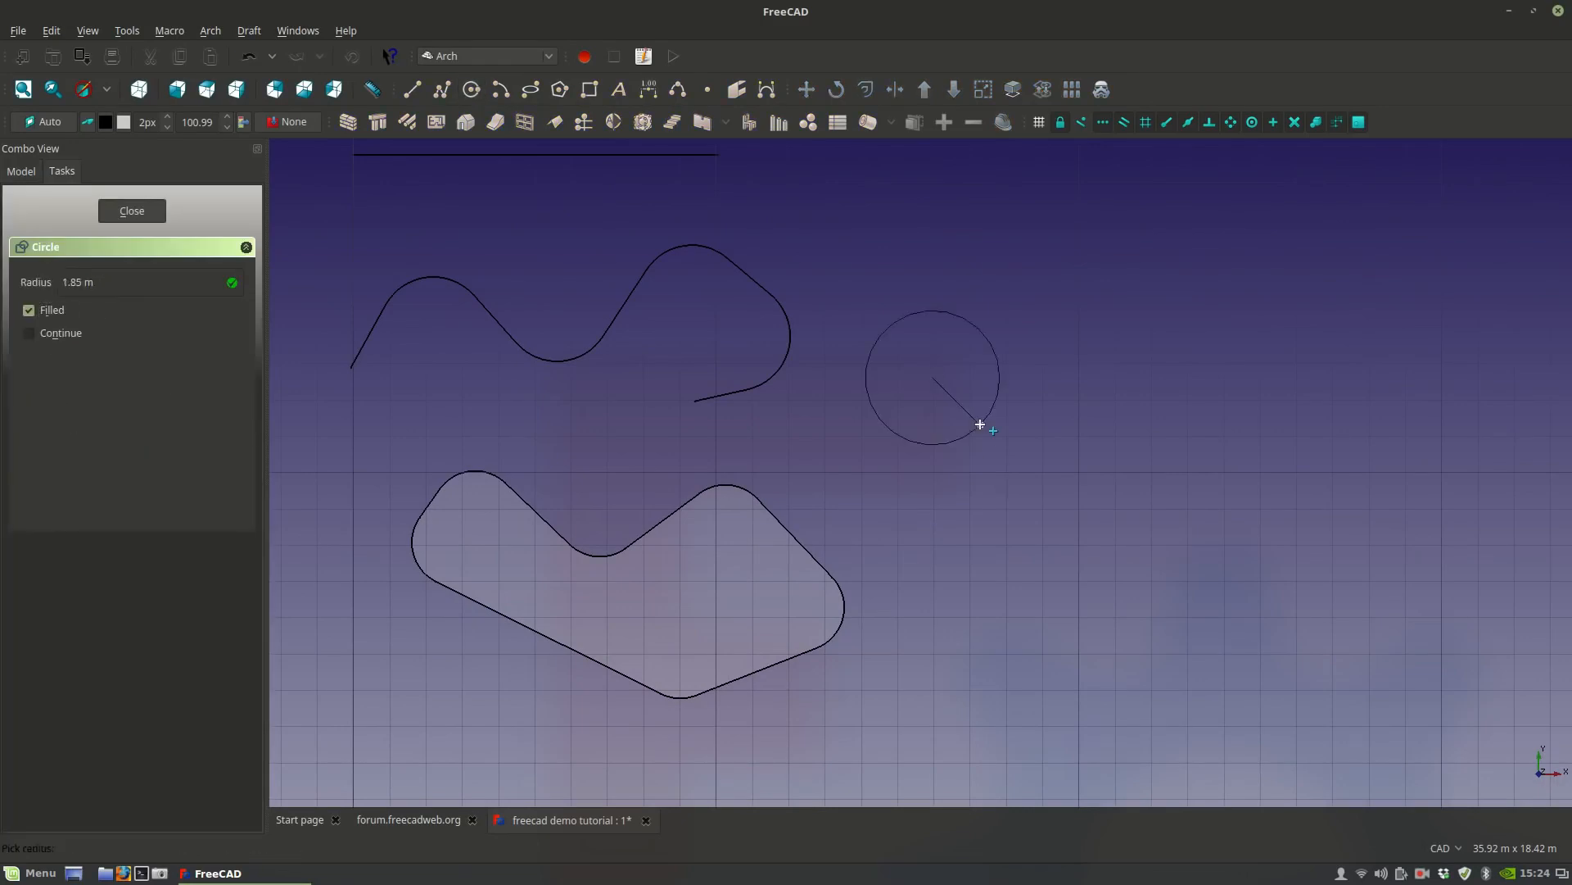
pyautogui.click(980, 424)
pyautogui.click(991, 590)
# Select the circle, increase its radius to 3.85 m, and return to the top view.
pyautogui.click(930, 382)
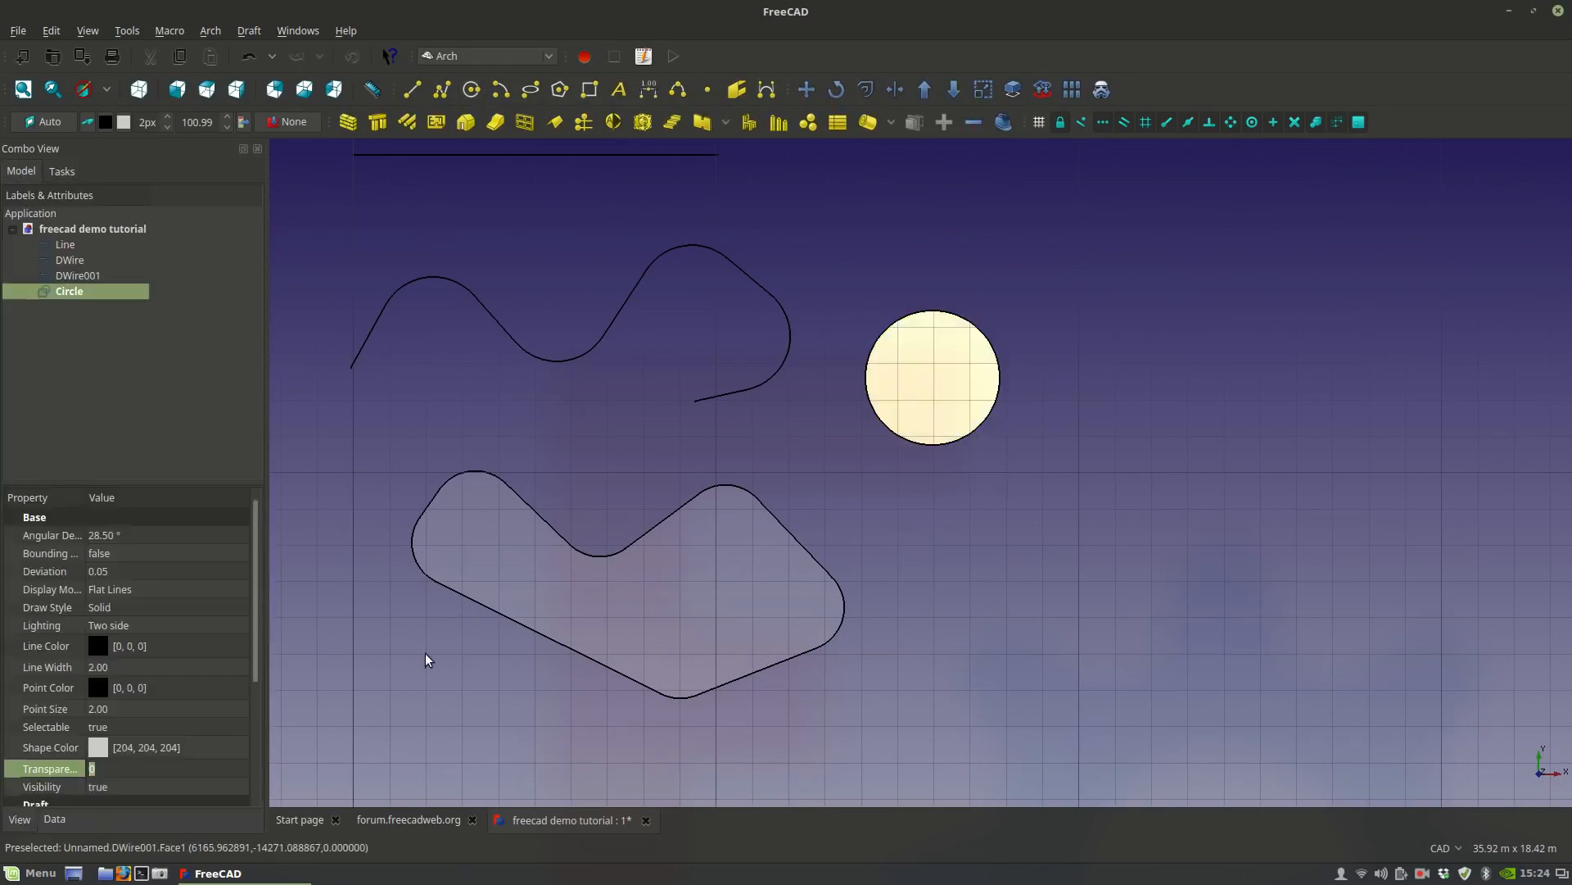
pyautogui.click(55, 819)
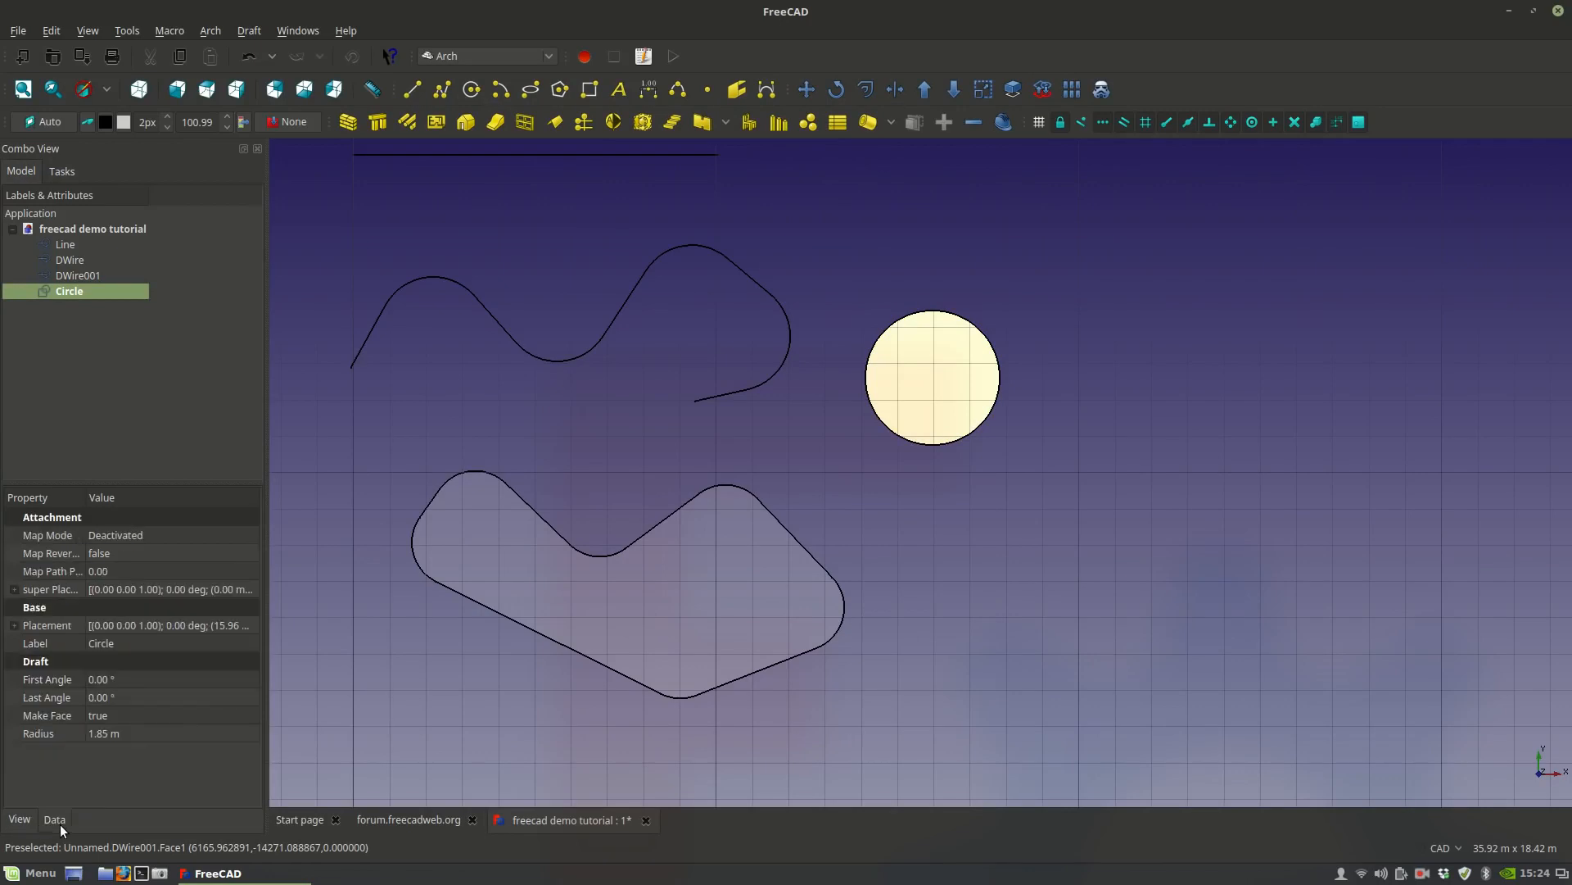
pyautogui.click(105, 729)
pyautogui.scroll(2, 105, 729)
pyautogui.click(390, 726)
pyautogui.click(951, 400)
pyautogui.click(105, 733)
pyautogui.press('5')
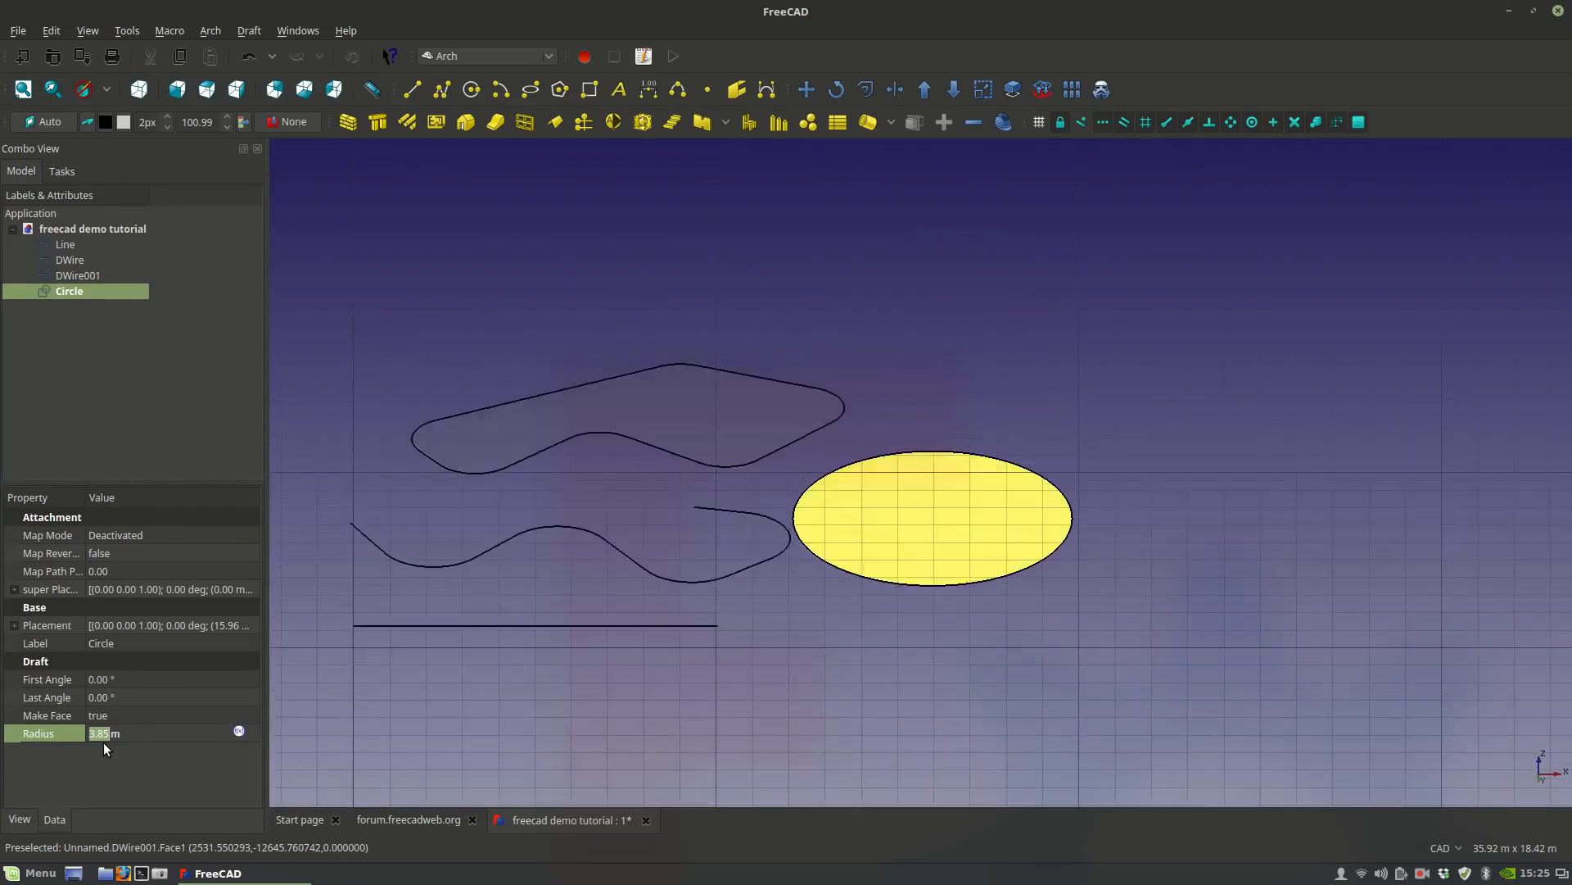
pyautogui.click(206, 89)
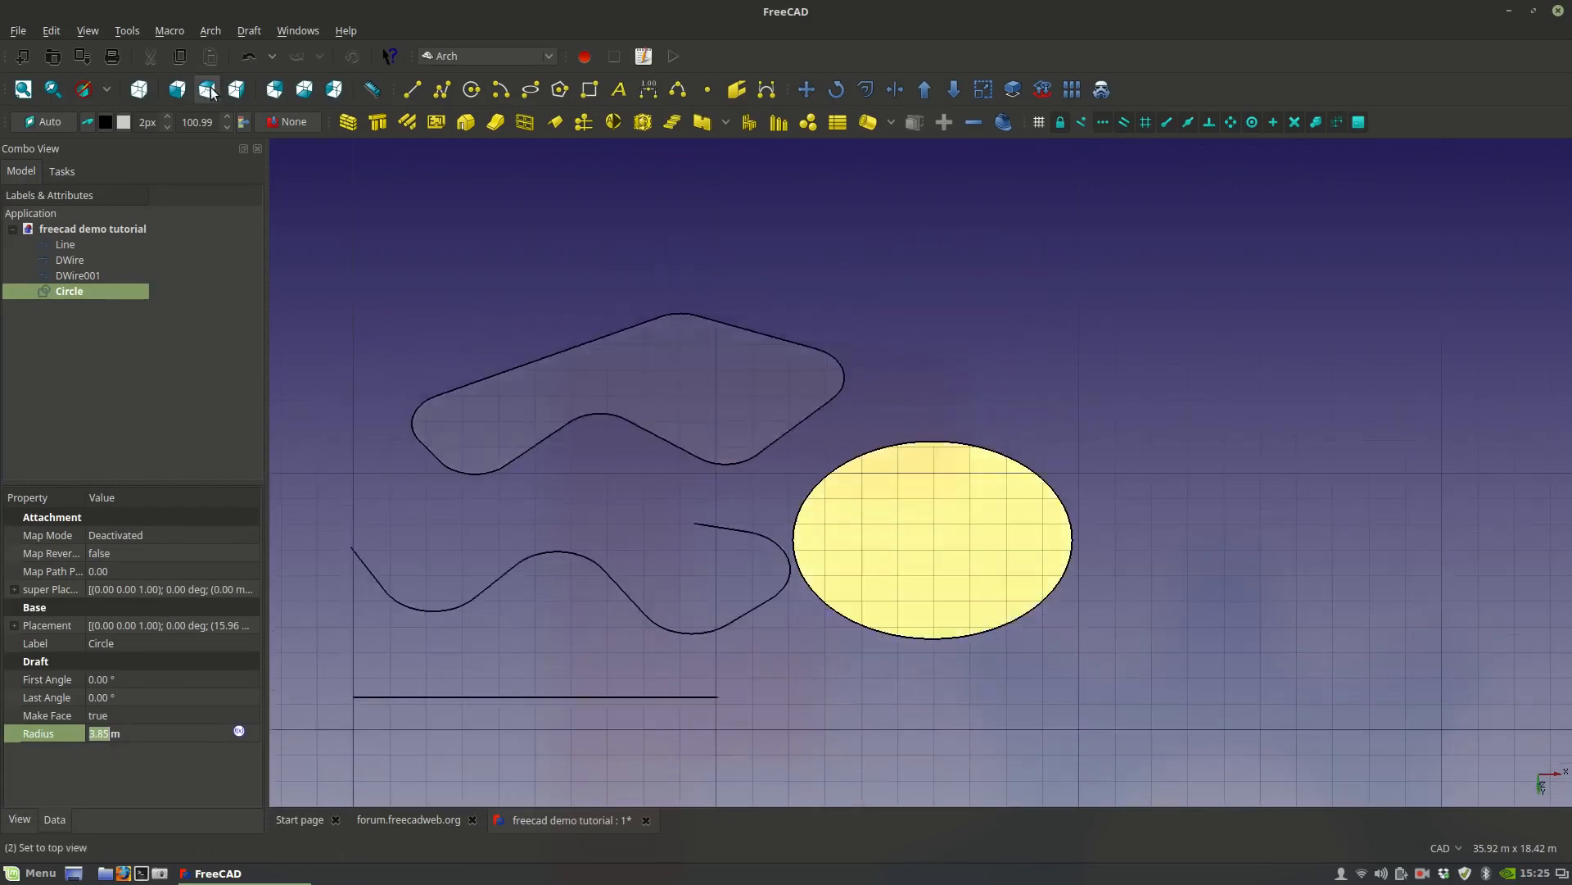
# Set the circle's radius to 1.5 m.
pyautogui.tripleClick(106, 732)
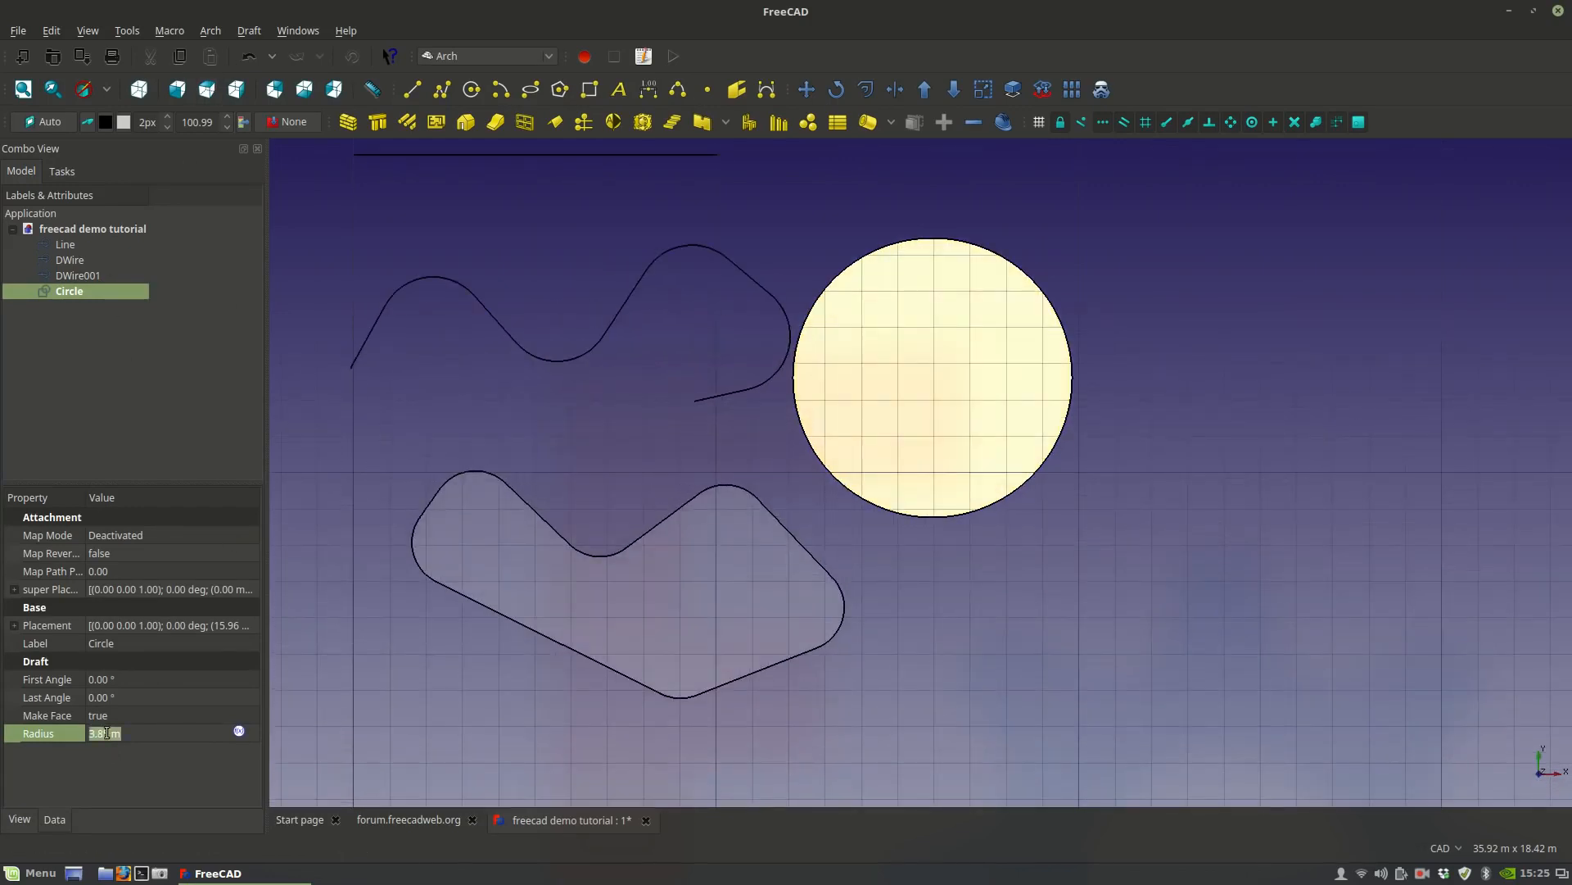
pyautogui.write('1.5')
pyautogui.press('Return')
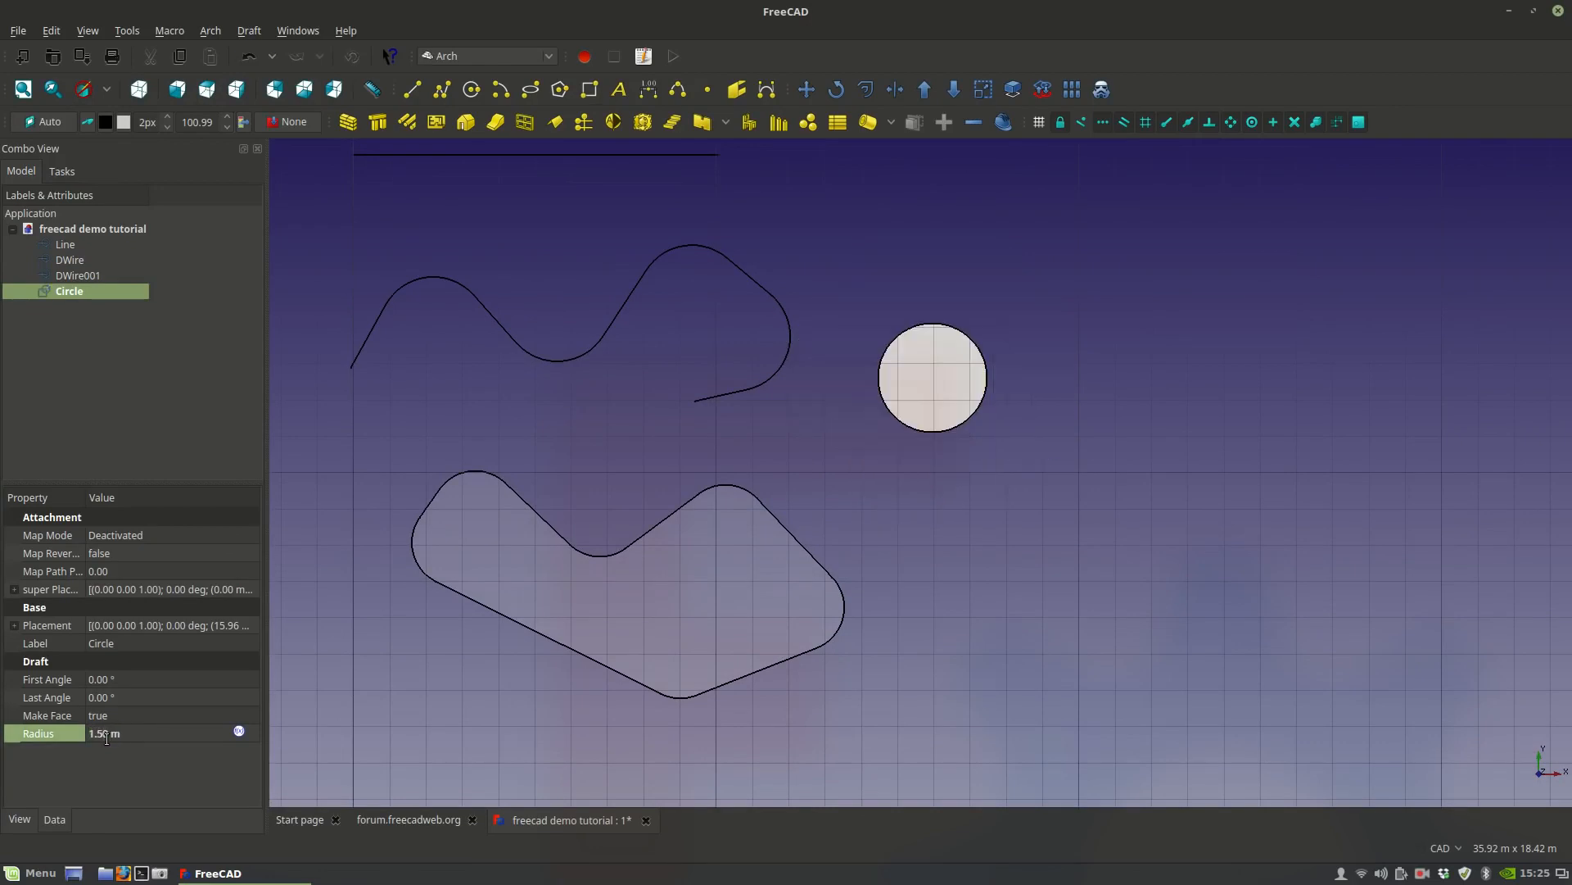
# Expand the circle's placement position and move its centre to x 16.96 m and y -6.39 m.
pyautogui.scroll(6, 967, 362)
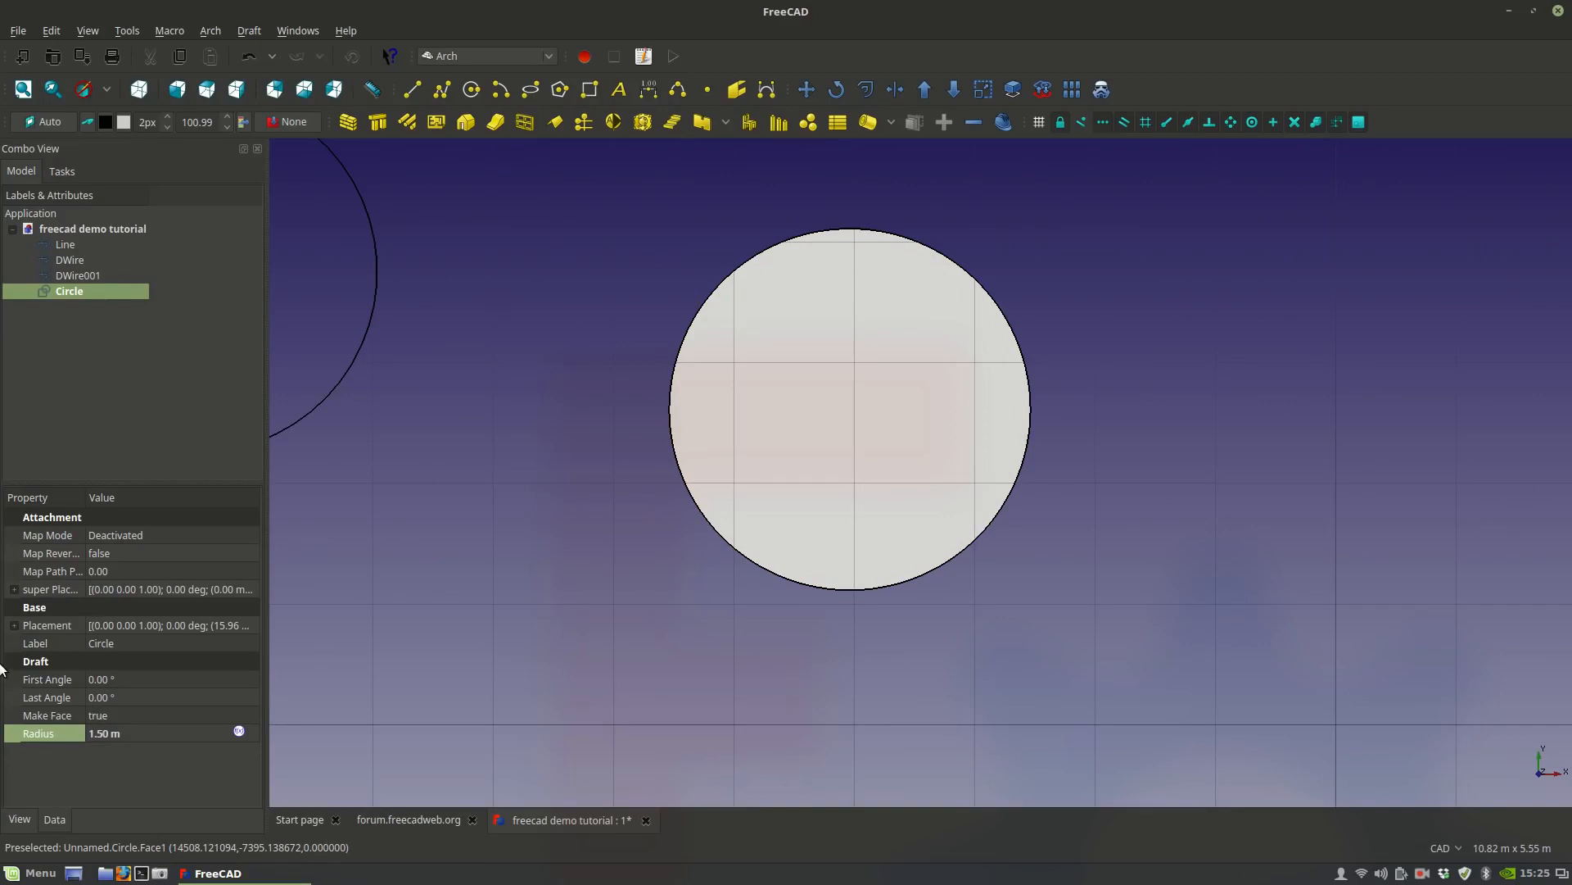
pyautogui.click(47, 625)
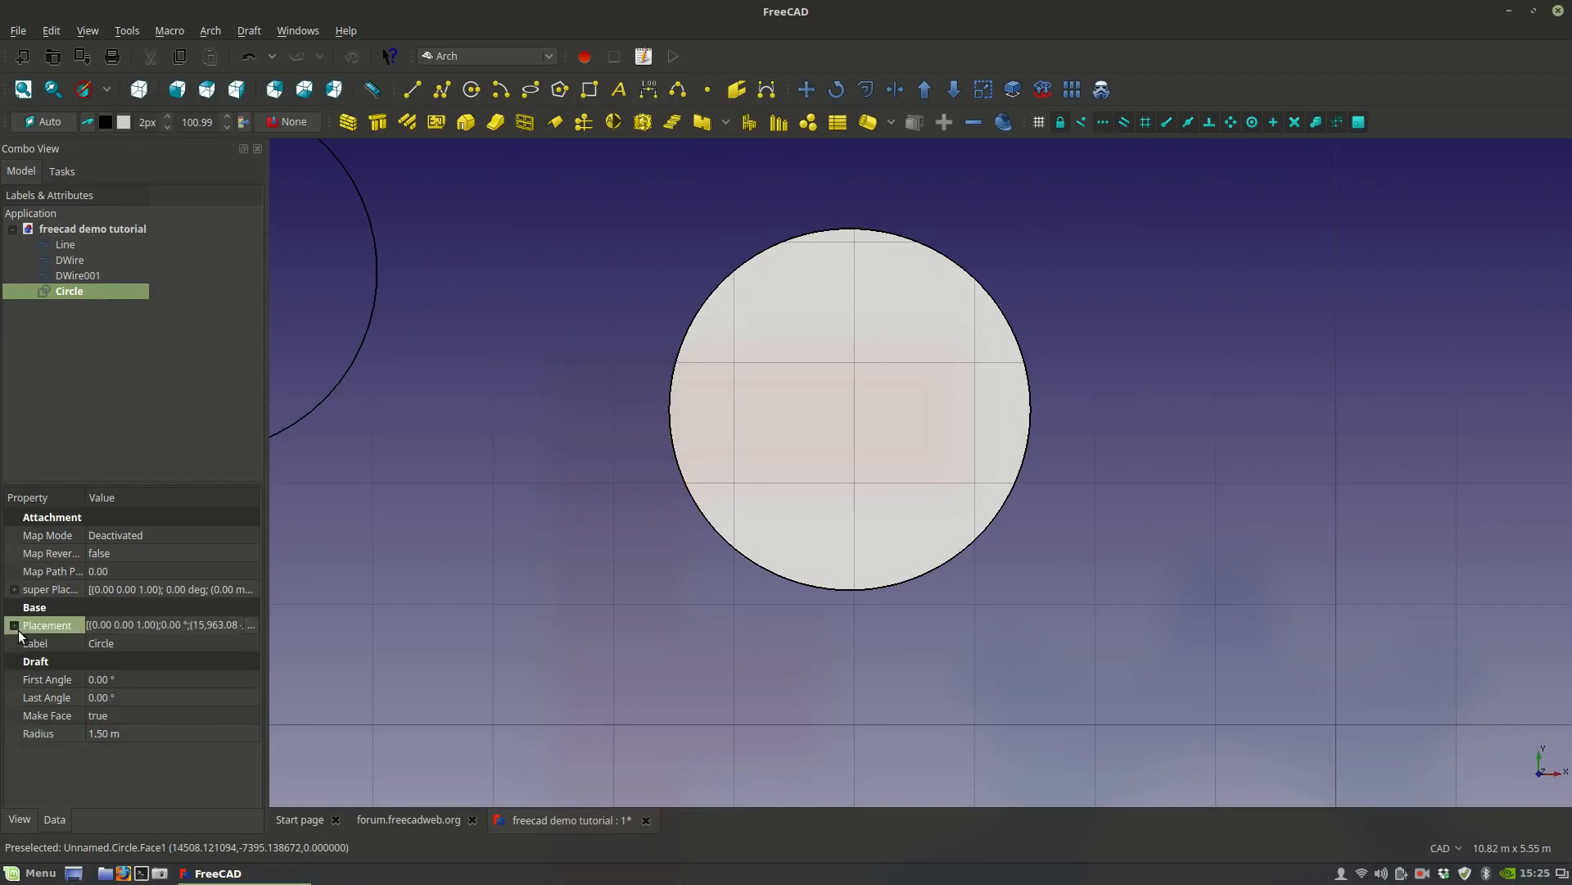
pyautogui.click(14, 625)
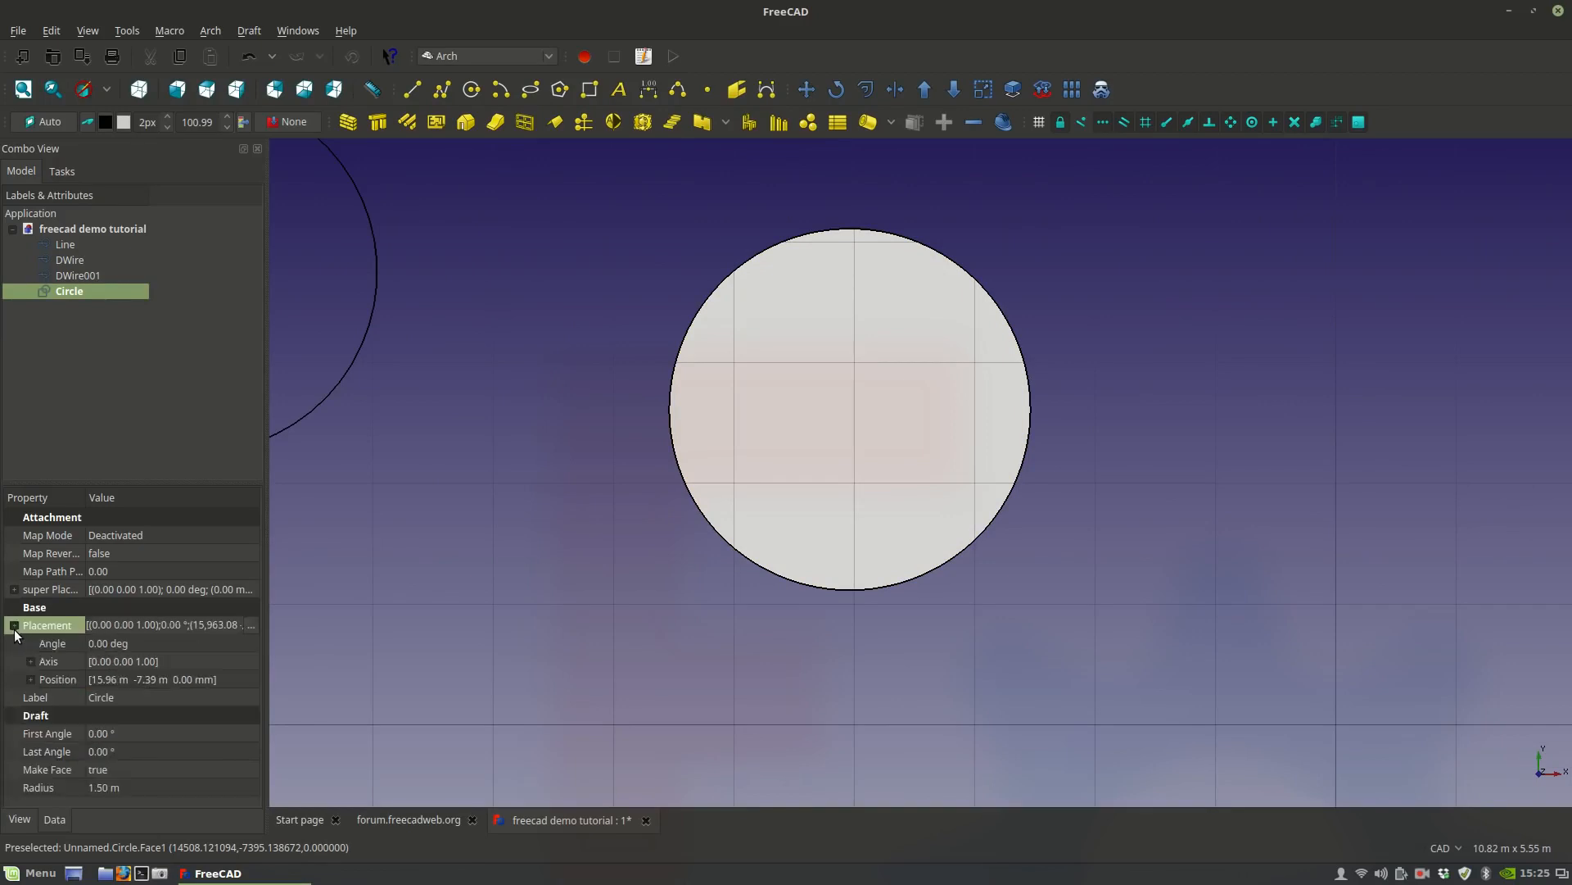
pyautogui.click(30, 679)
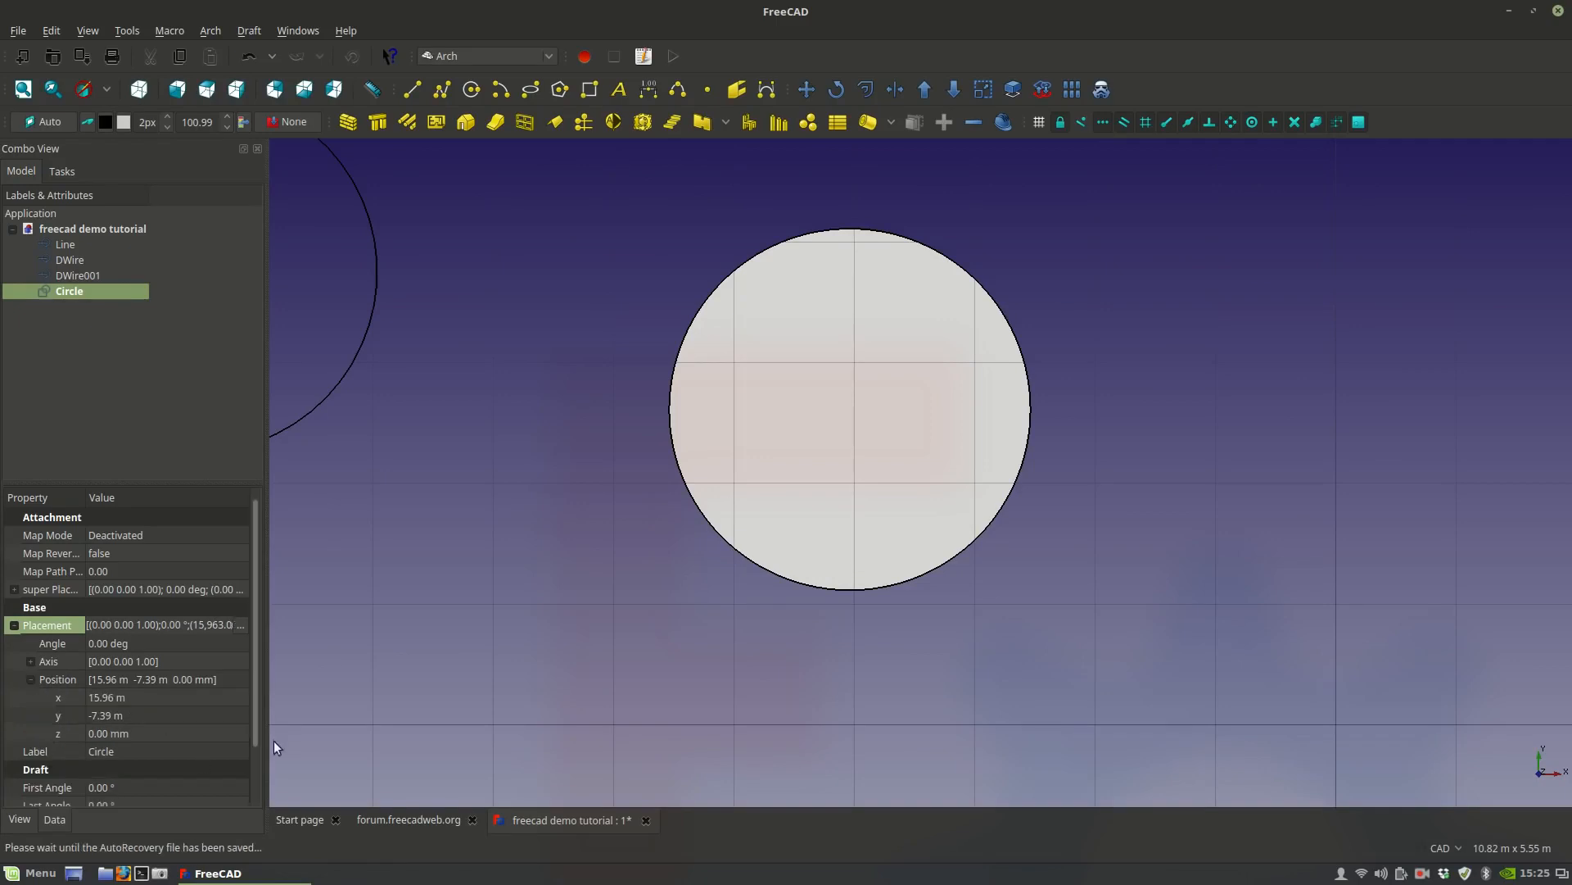
pyautogui.scroll(-3, 665, 487)
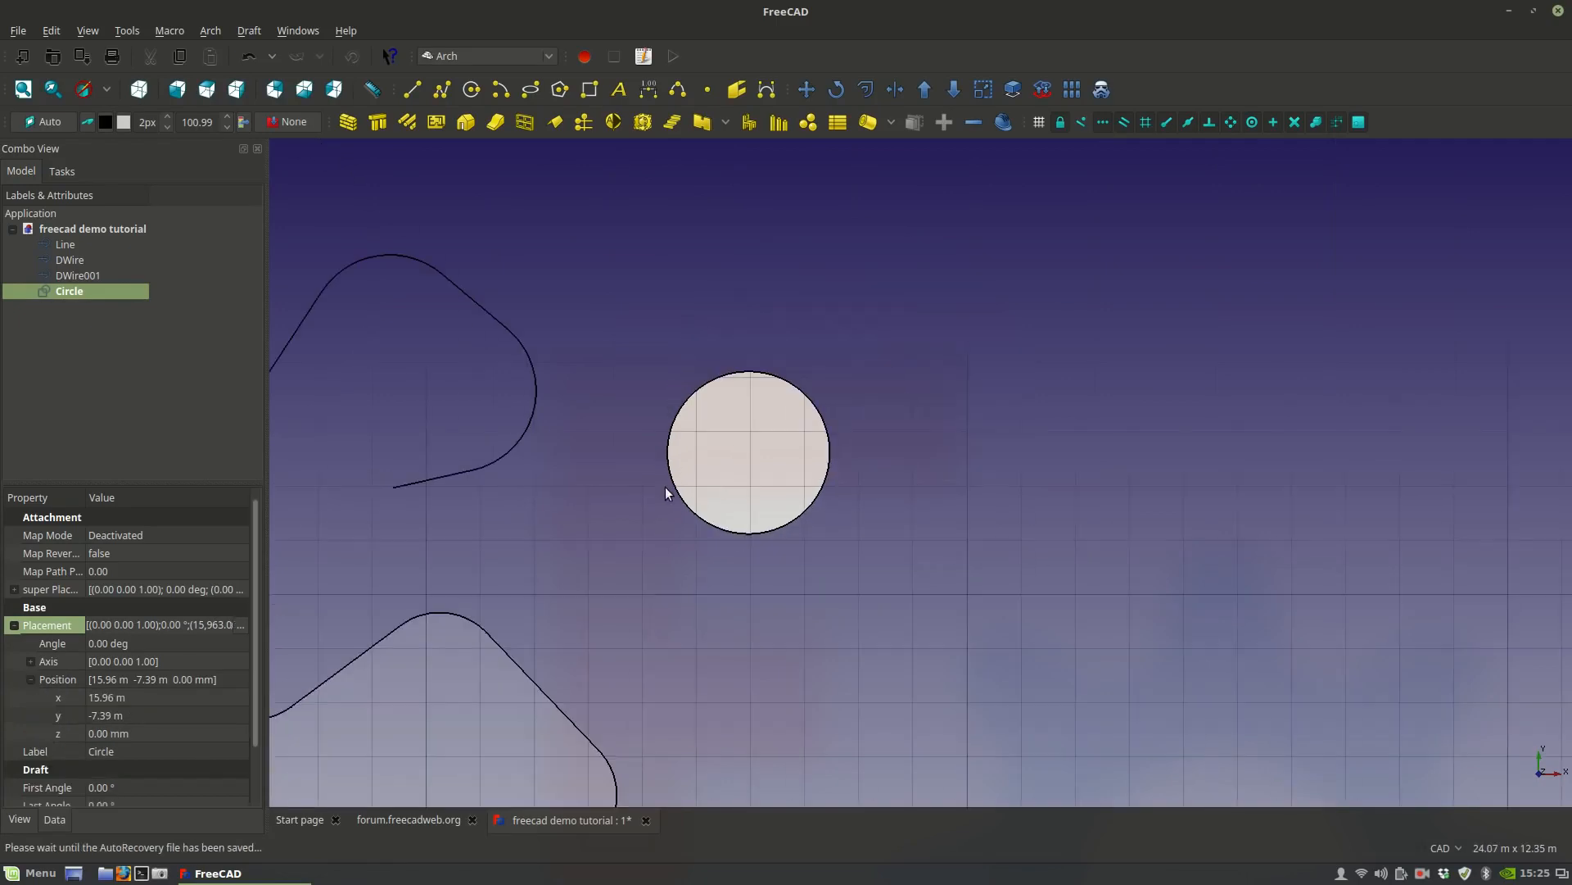
pyautogui.click(124, 716)
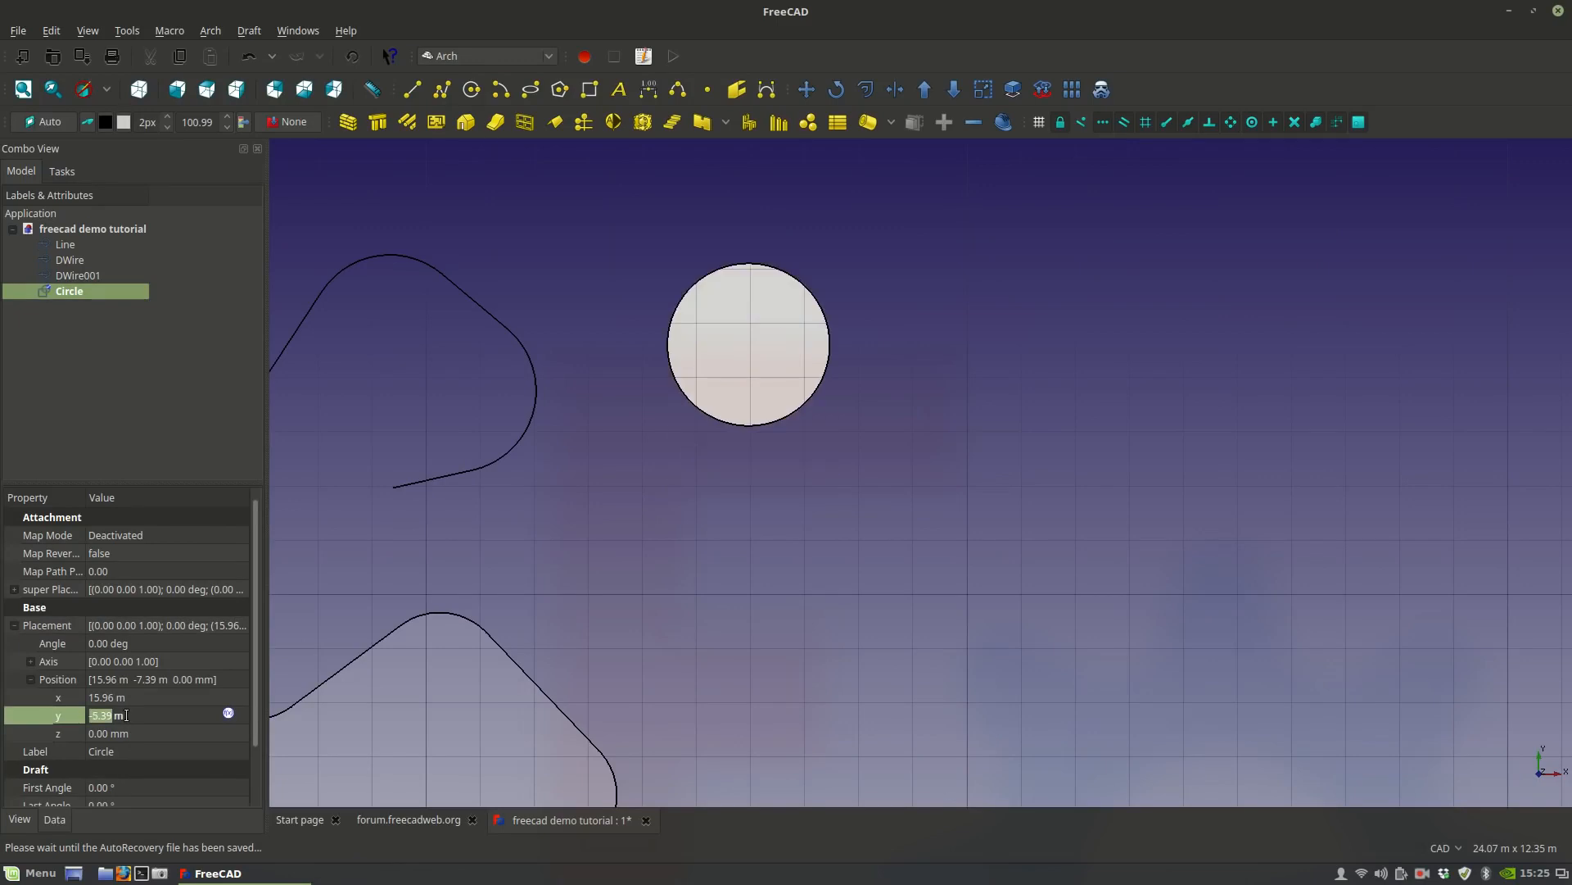
pyautogui.scroll(1, 126, 715)
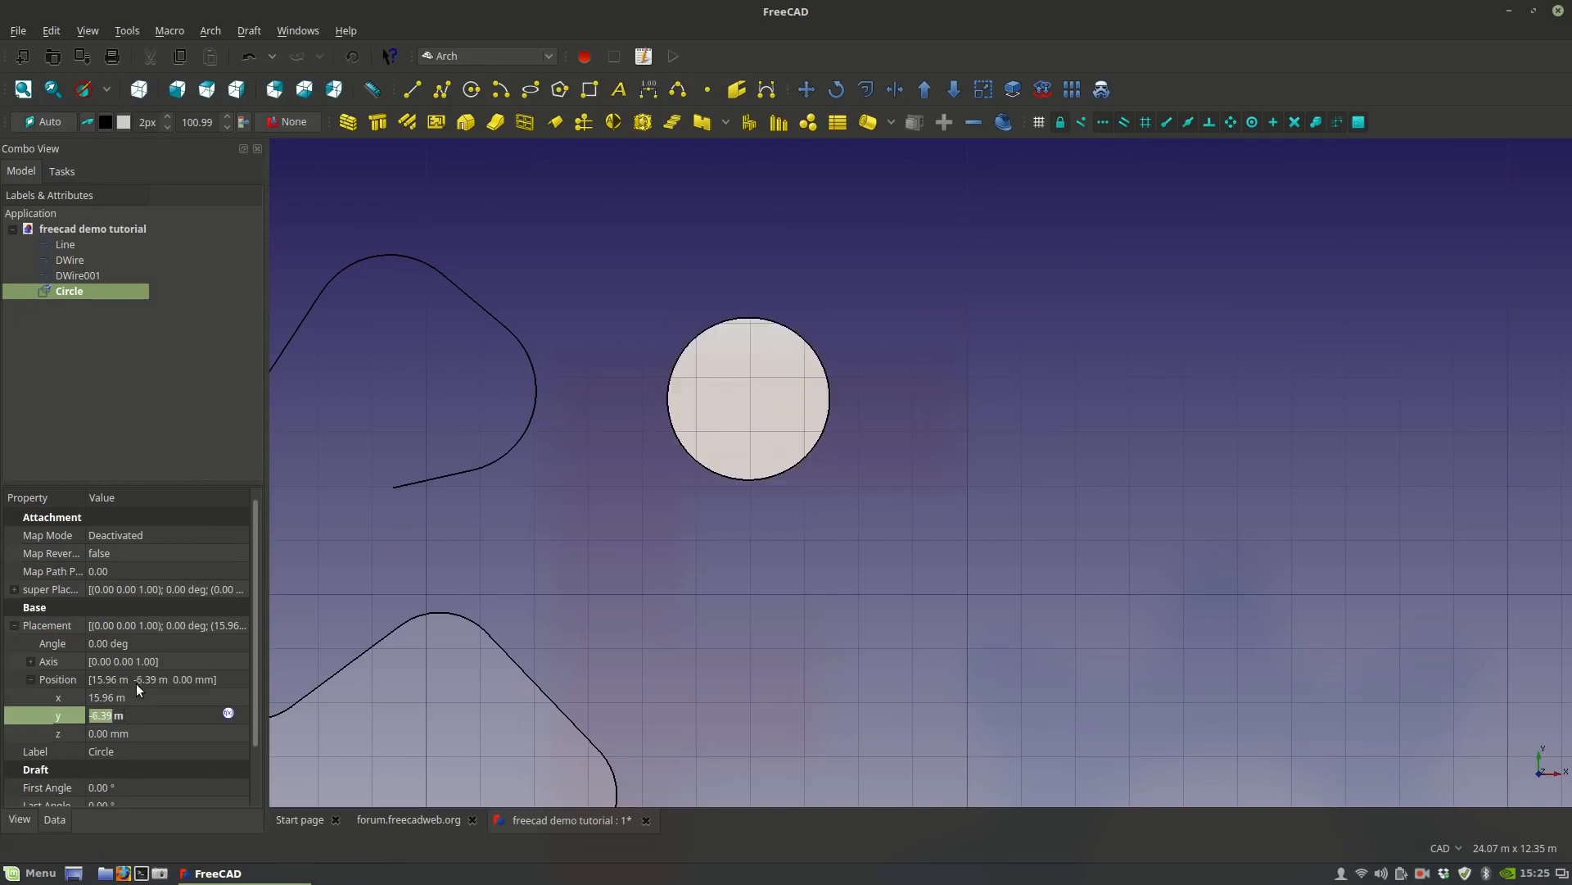
pyautogui.click(131, 696)
pyautogui.scroll(1, 133, 696)
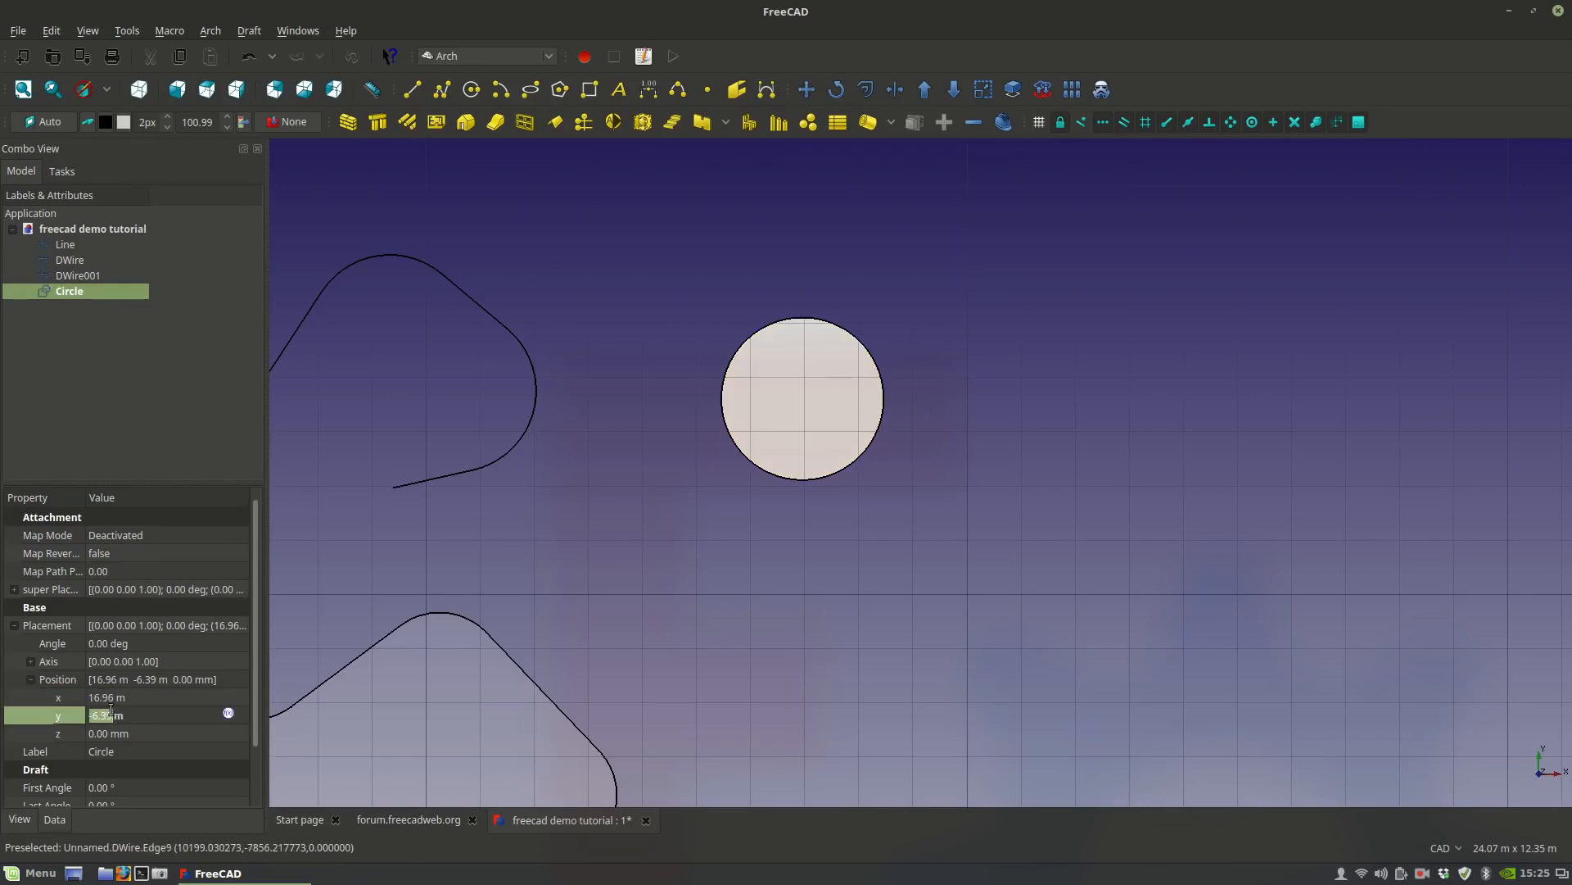
# Move the circle's centre to x 13.96 m and y -8.39 m, and expand its placement axis.
pyautogui.scroll(2, 111, 696)
pyautogui.scroll(-2, 110, 696)
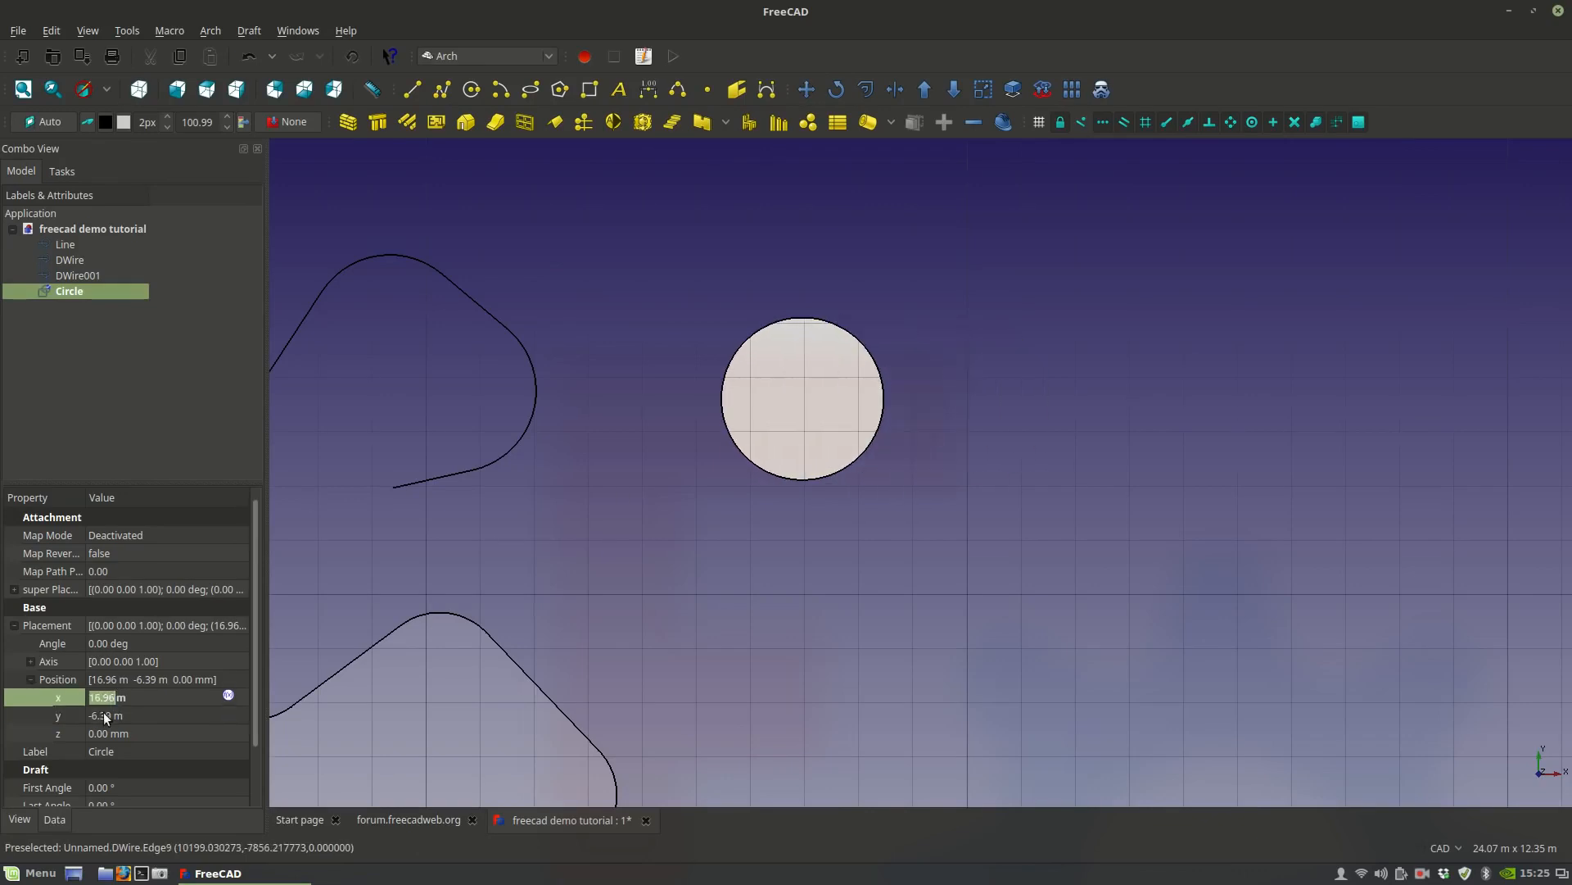
pyautogui.click(105, 715)
pyautogui.scroll(3, 104, 715)
pyautogui.scroll(-5, 103, 715)
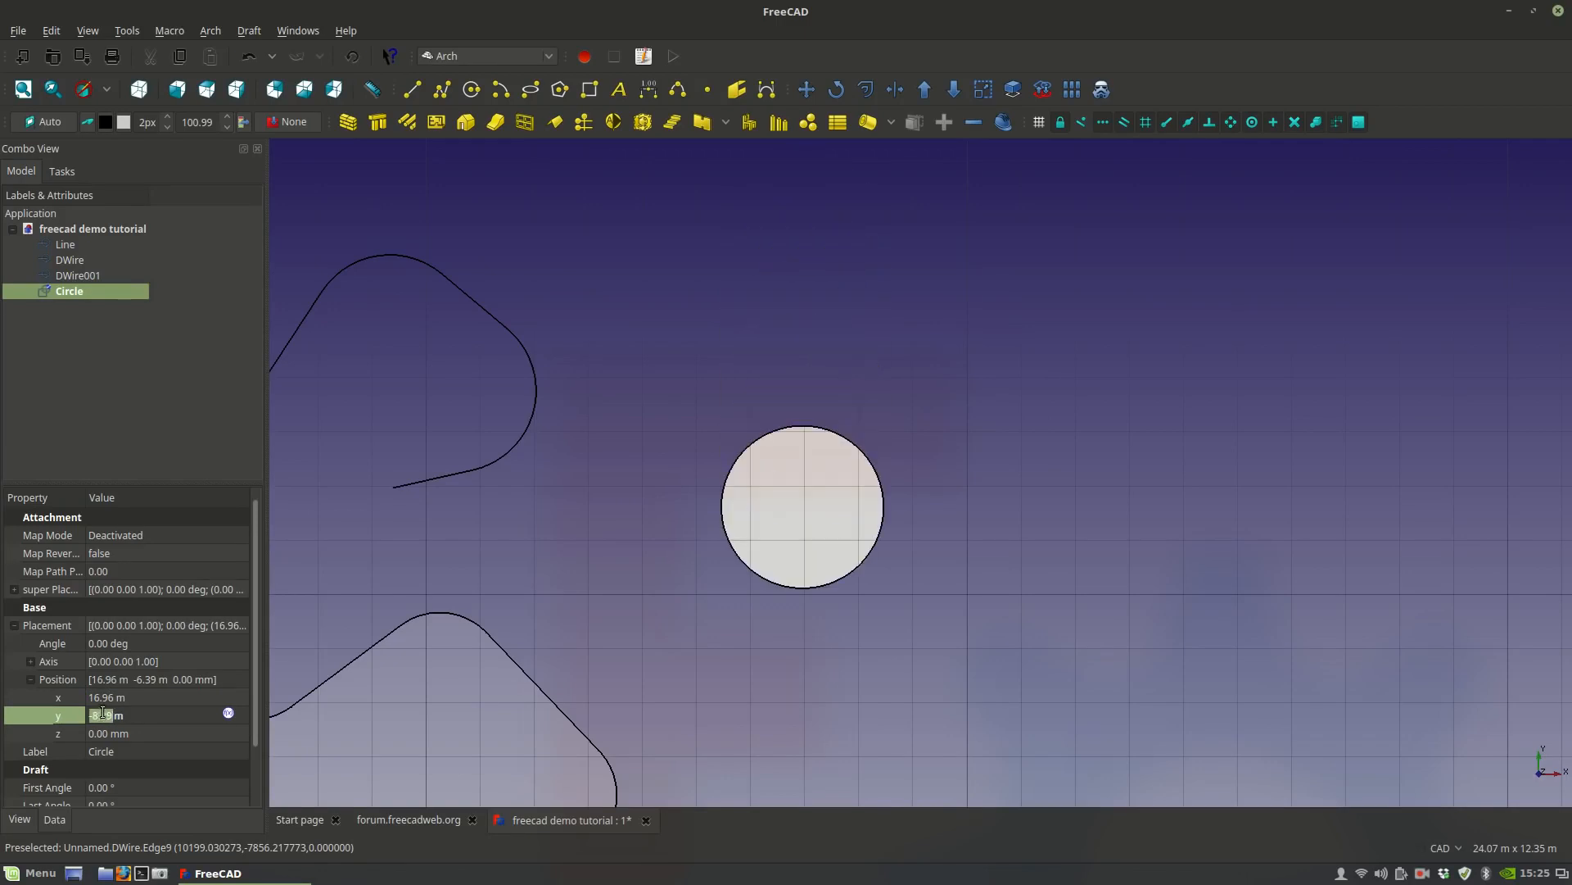
pyautogui.click(109, 697)
pyautogui.scroll(-3, 109, 697)
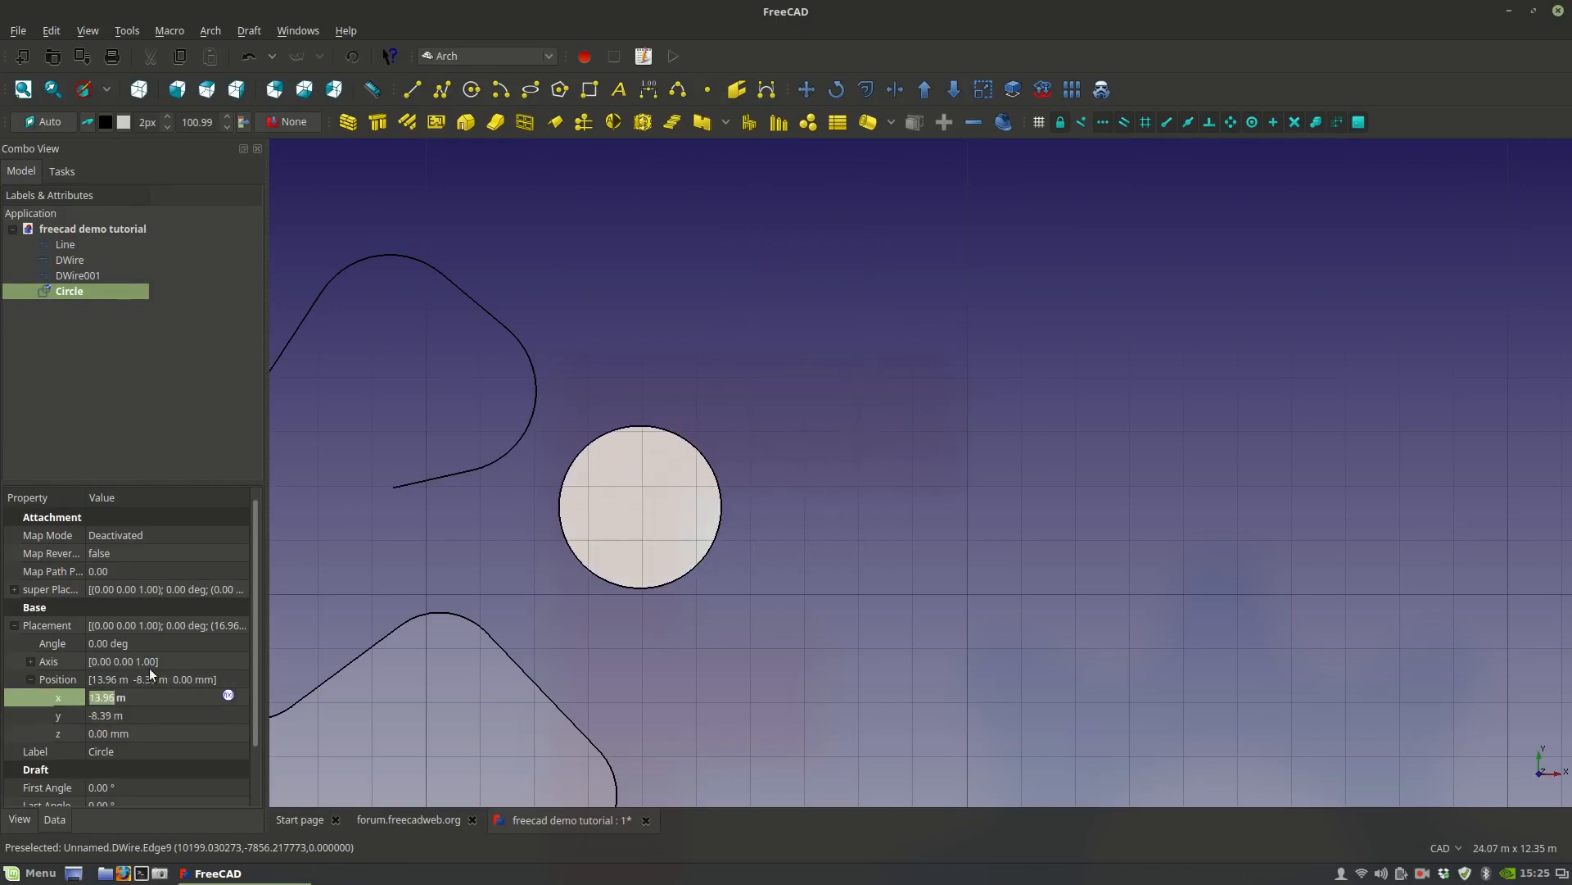
pyautogui.click(31, 662)
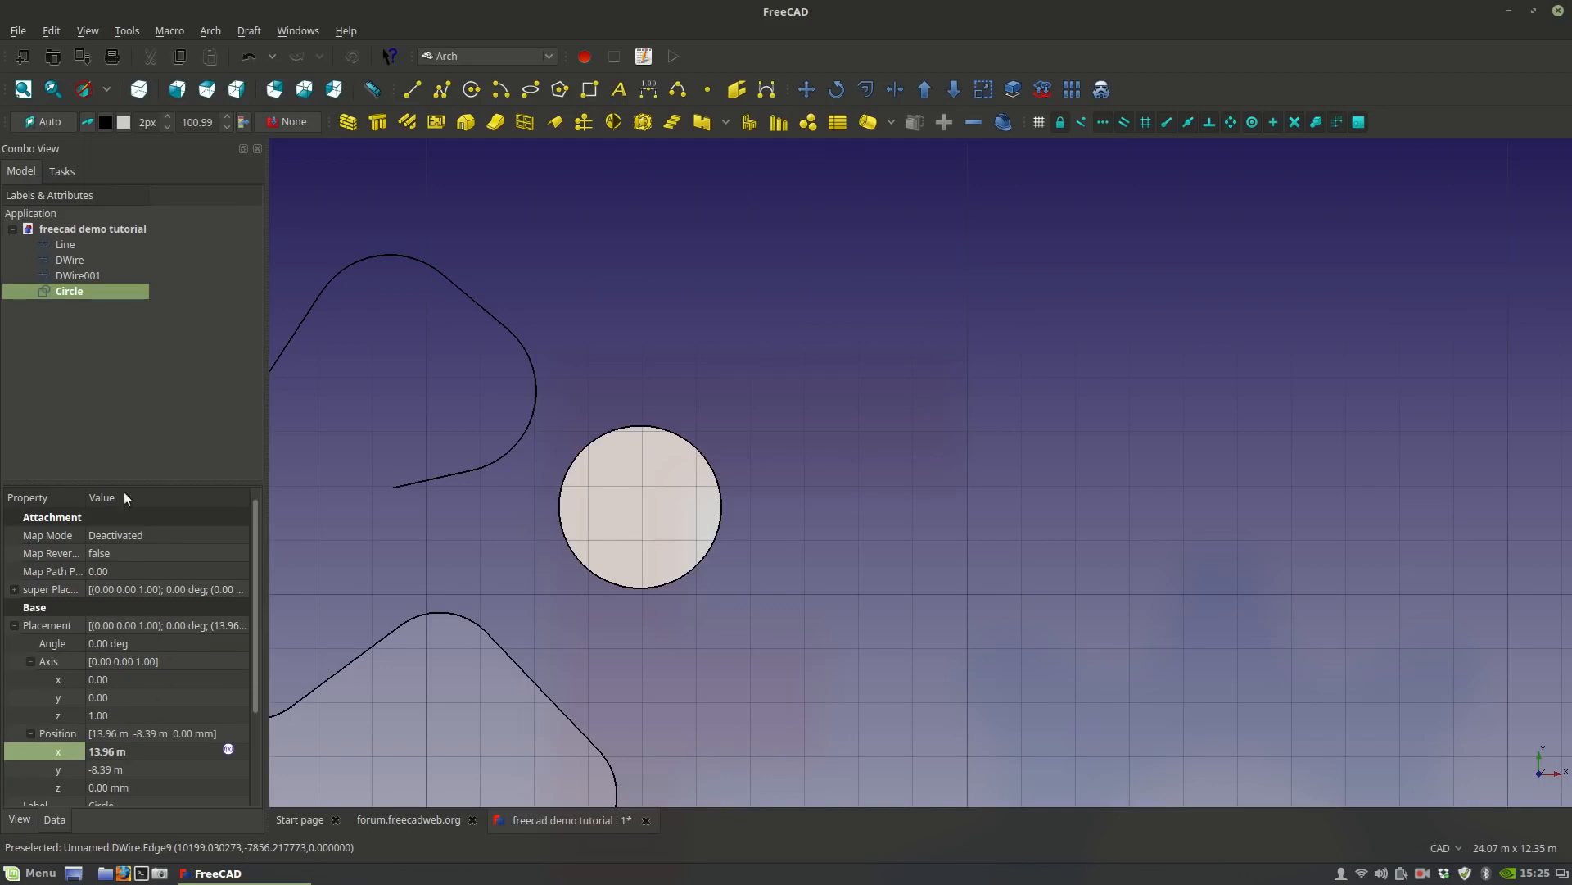
# Remove the circle's fill by setting Make Face to false, then deselect it.
pyautogui.scroll(-2, 176, 704)
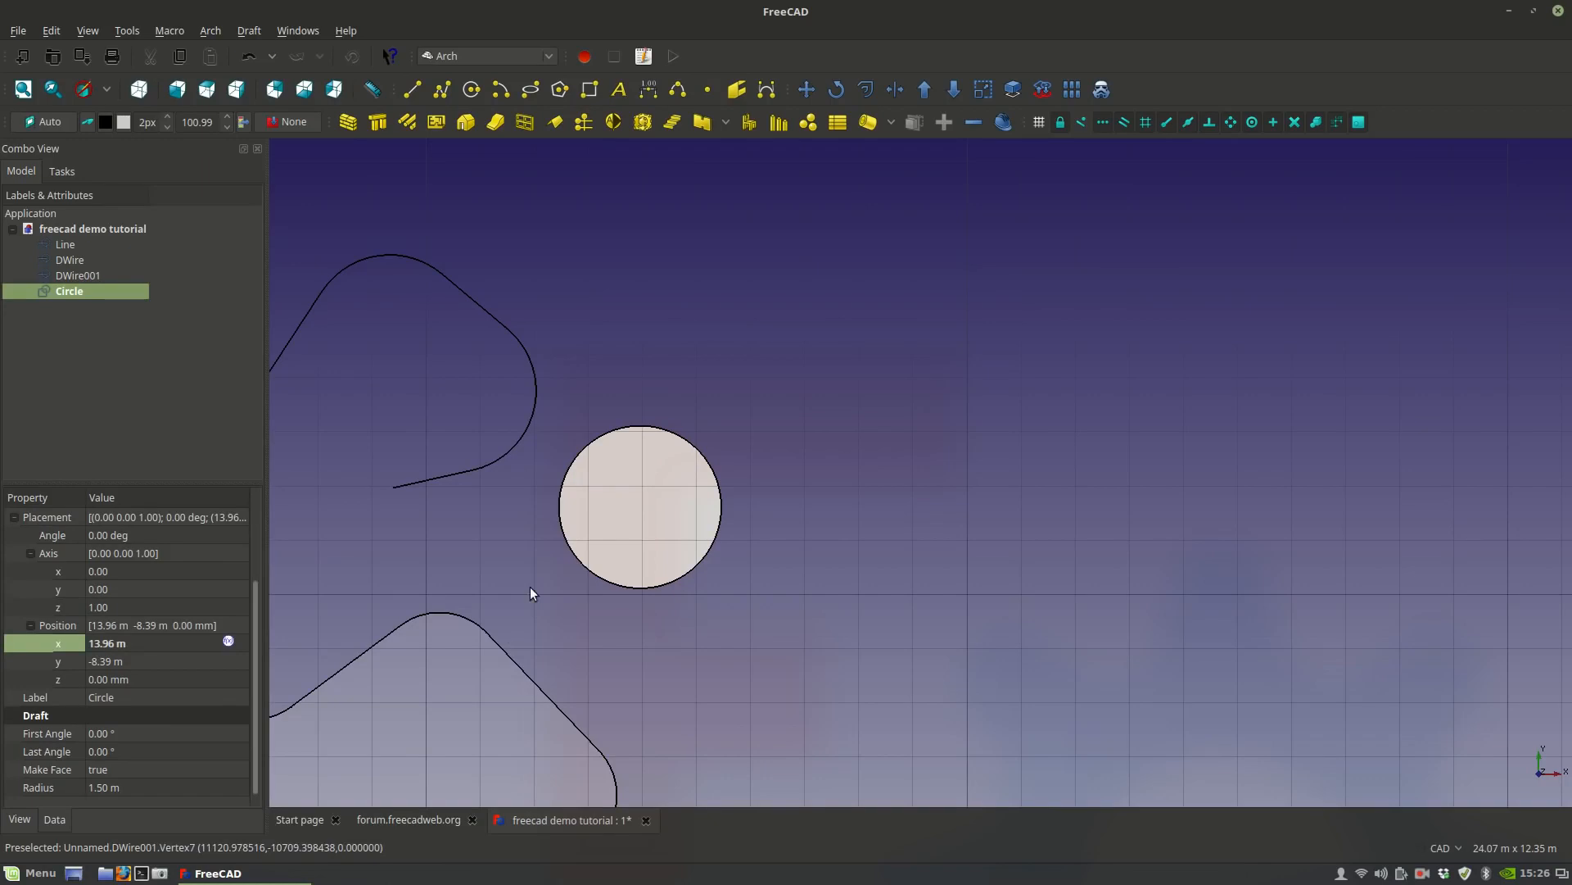
pyautogui.click(130, 770)
pyautogui.click(129, 770)
pyautogui.click(122, 749)
pyautogui.click(617, 647)
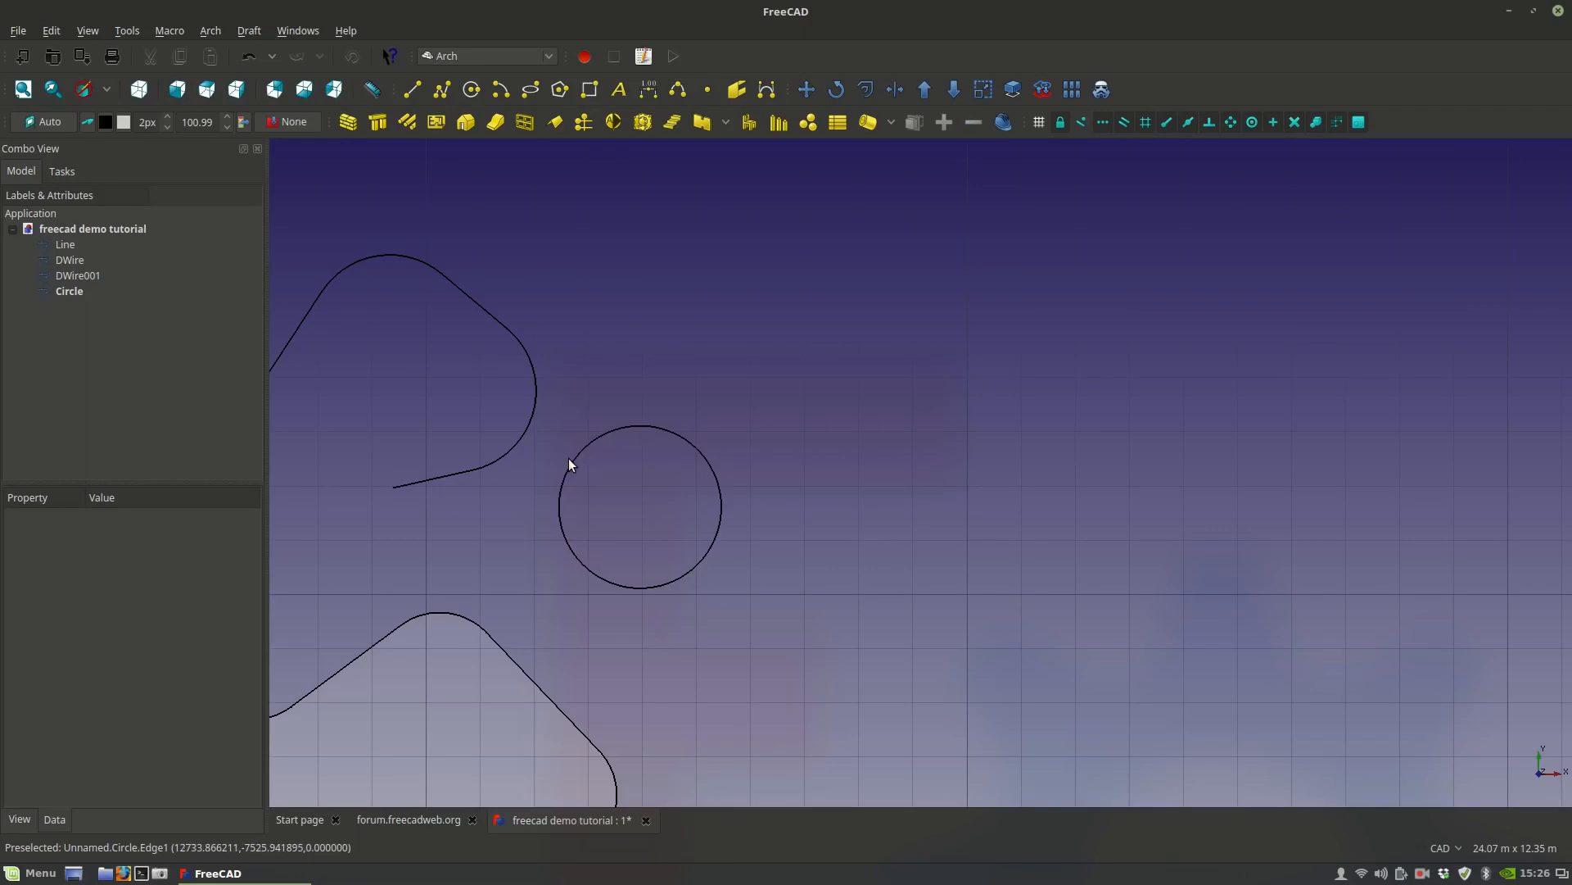
# Select the unfilled circle, set Make Face back to true, and deselect it.
pyautogui.click(565, 478)
pyautogui.click(136, 715)
pyautogui.click(136, 715)
pyautogui.click(129, 734)
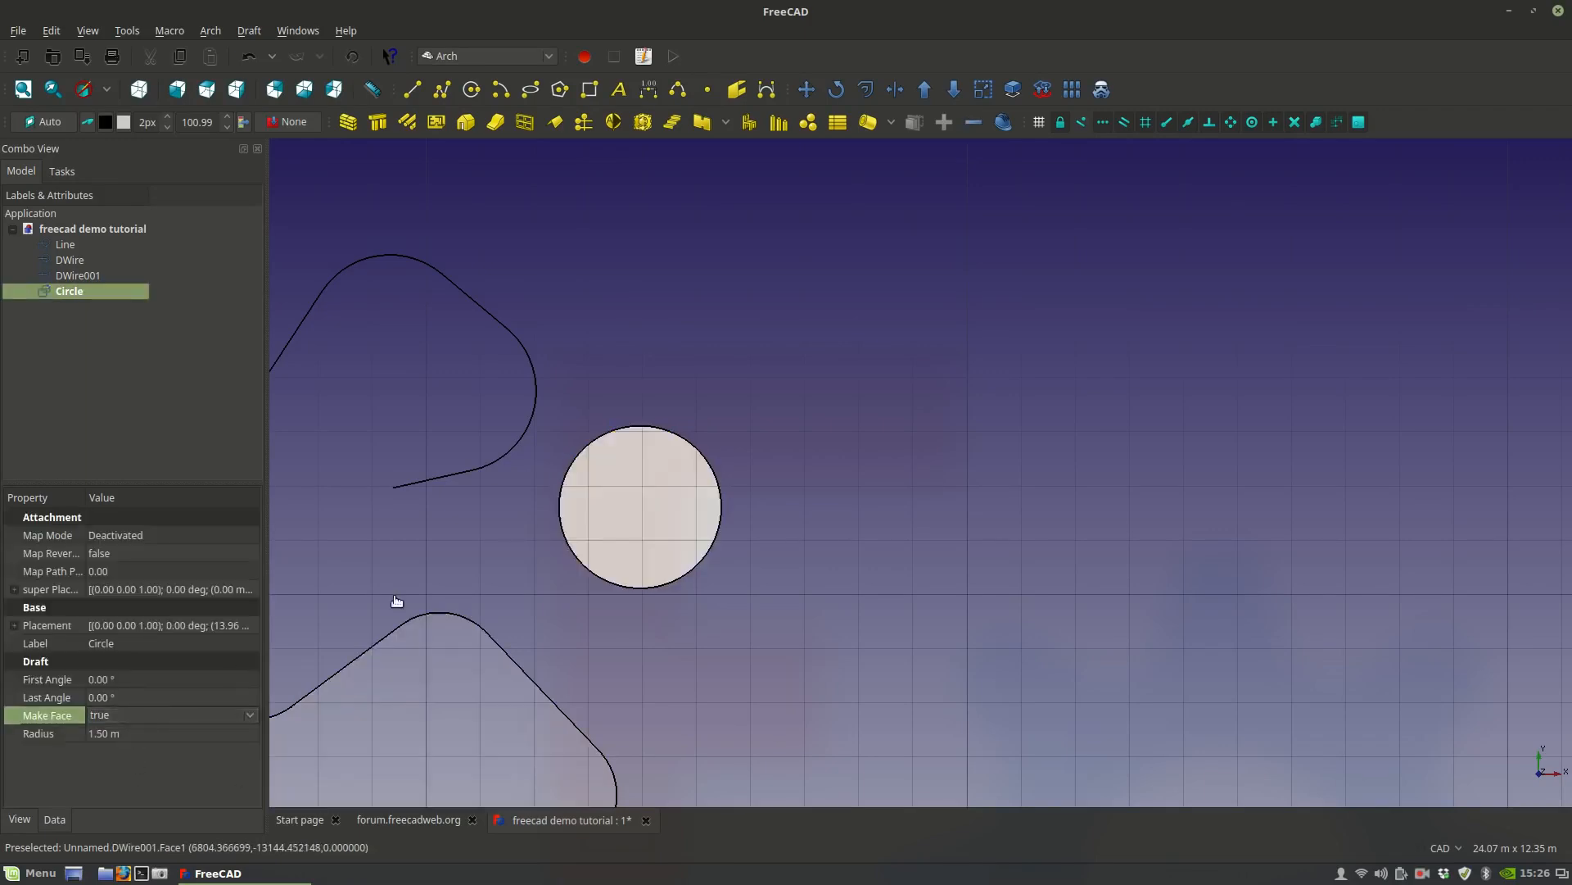
pyautogui.click(683, 361)
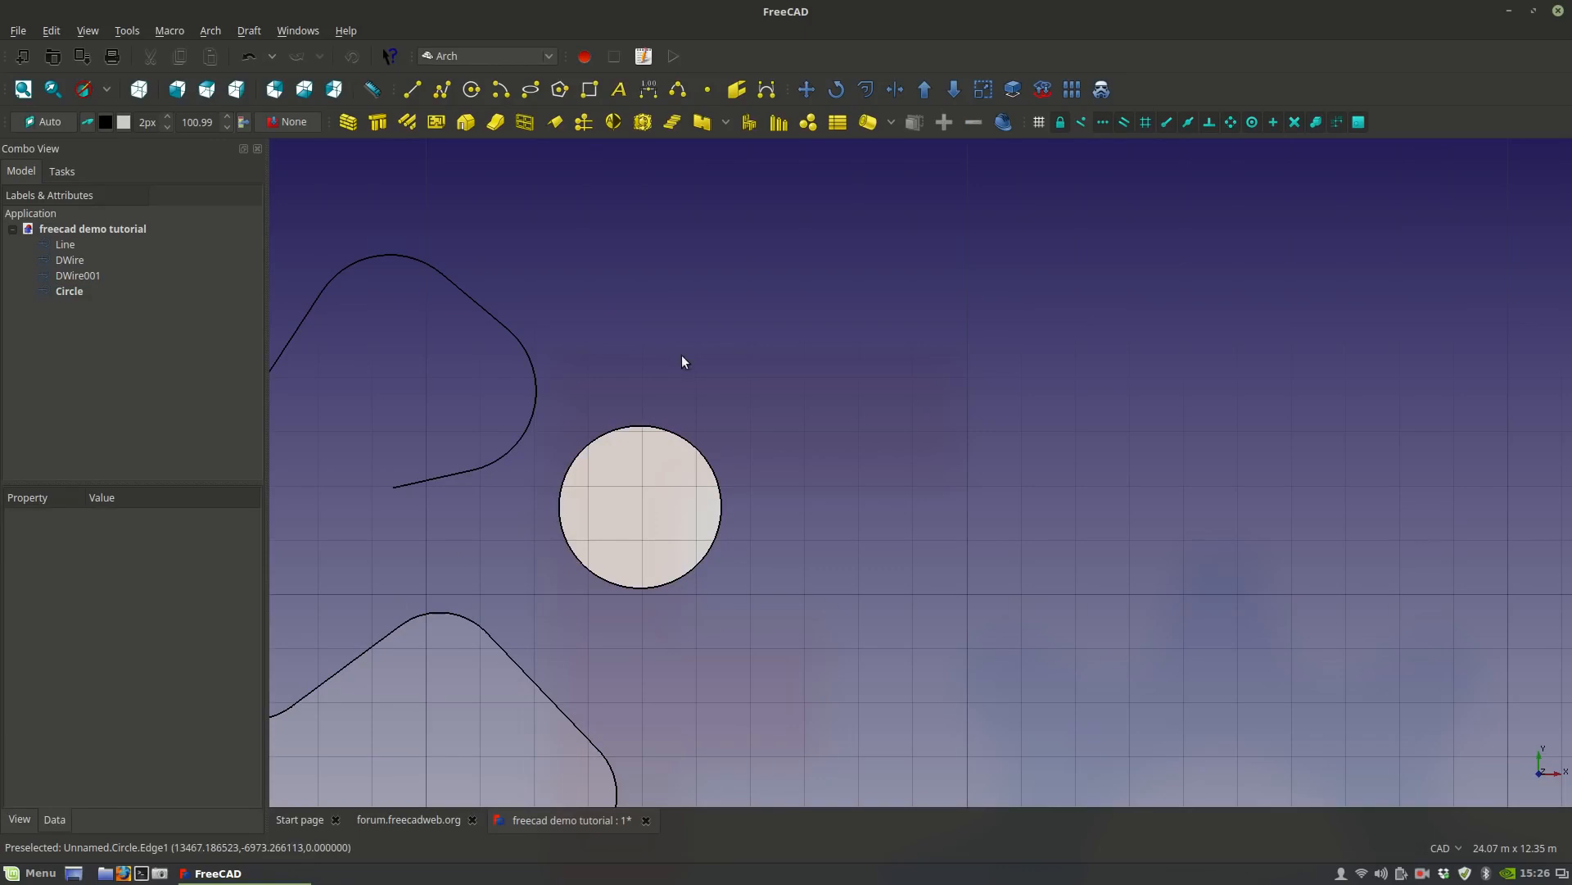
# Draw a quarter arc right of the circle with a radius of about 2.53 m, starting at 90° with a -90° aperture.
pyautogui.click(499, 90)
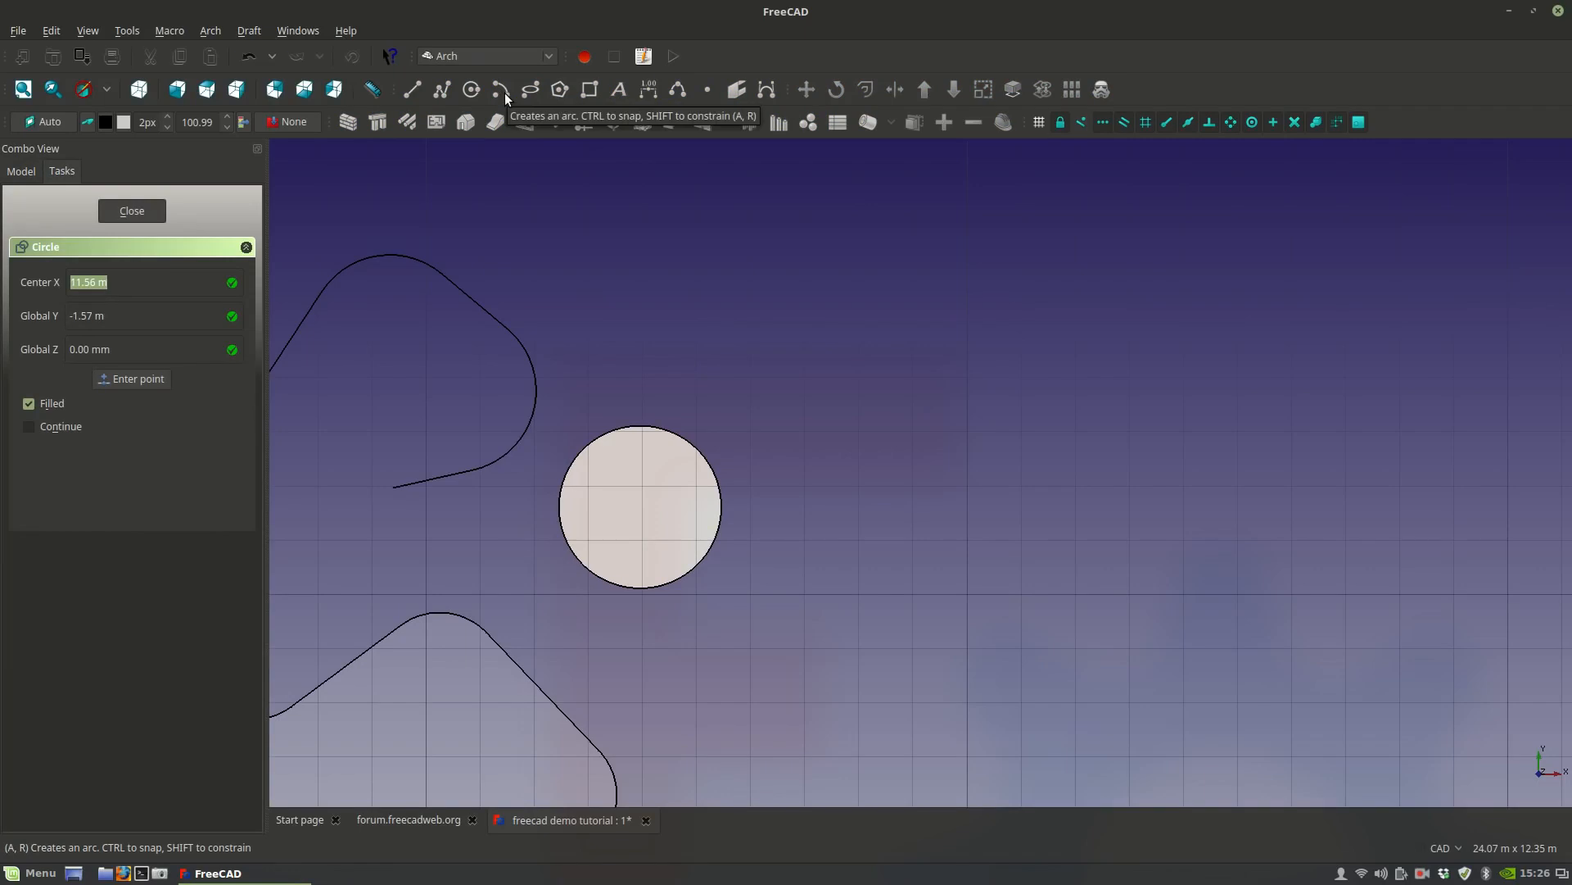
pyautogui.click(869, 481)
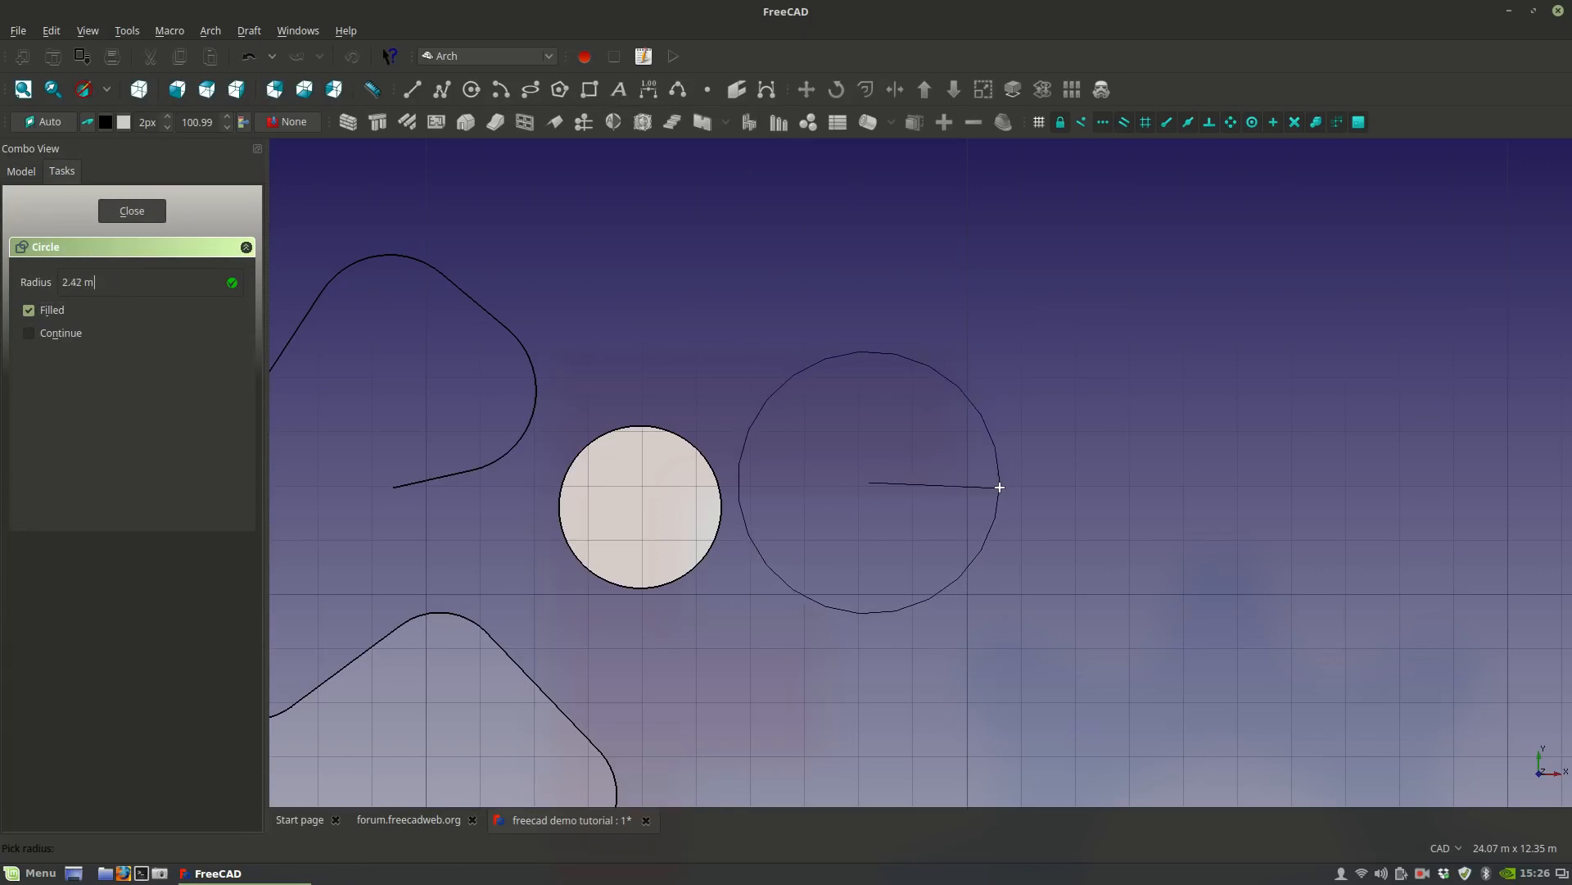
pyautogui.click(1006, 482)
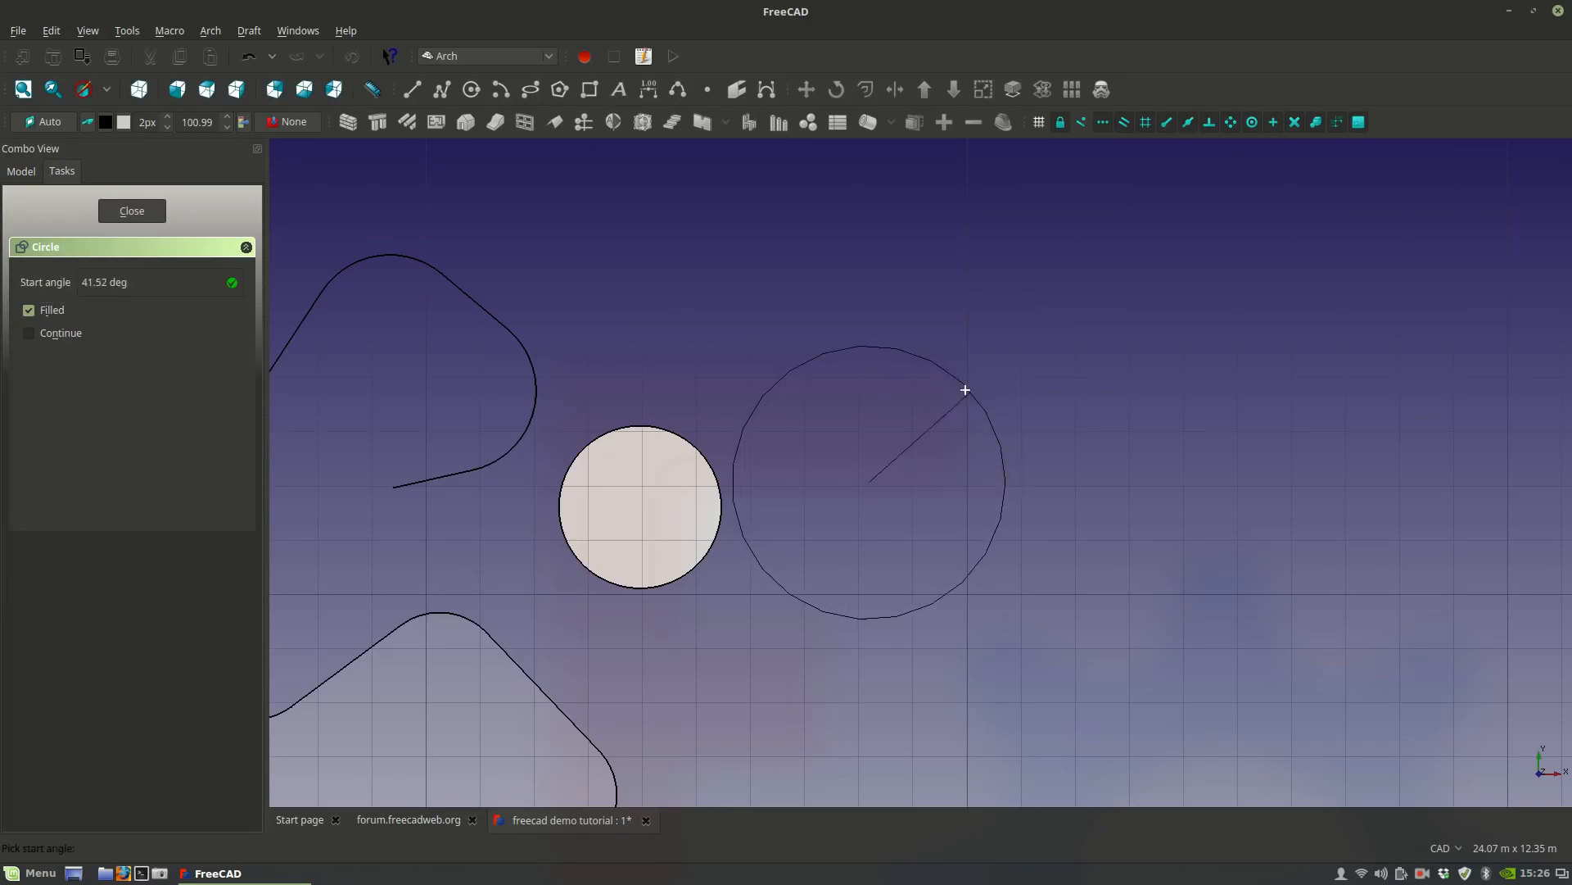
pyautogui.click(869, 339)
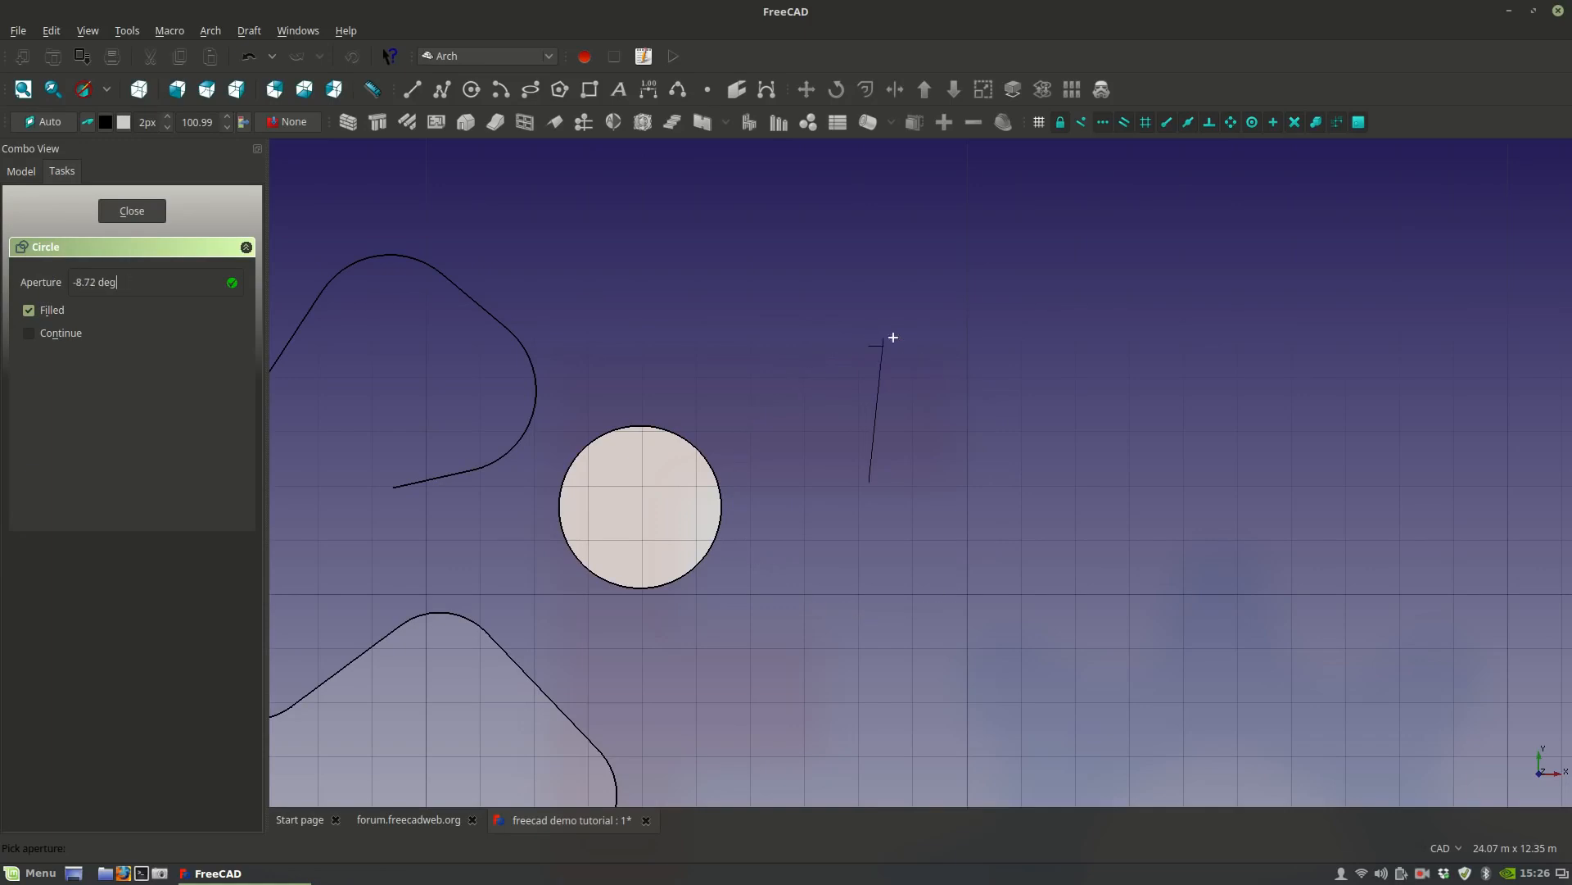
pyautogui.click(957, 483)
pyautogui.scroll(2, 1045, 412)
pyautogui.scroll(2, 942, 375)
pyautogui.moveTo(941, 376); pyautogui.dragTo(758, 407, button='middle')
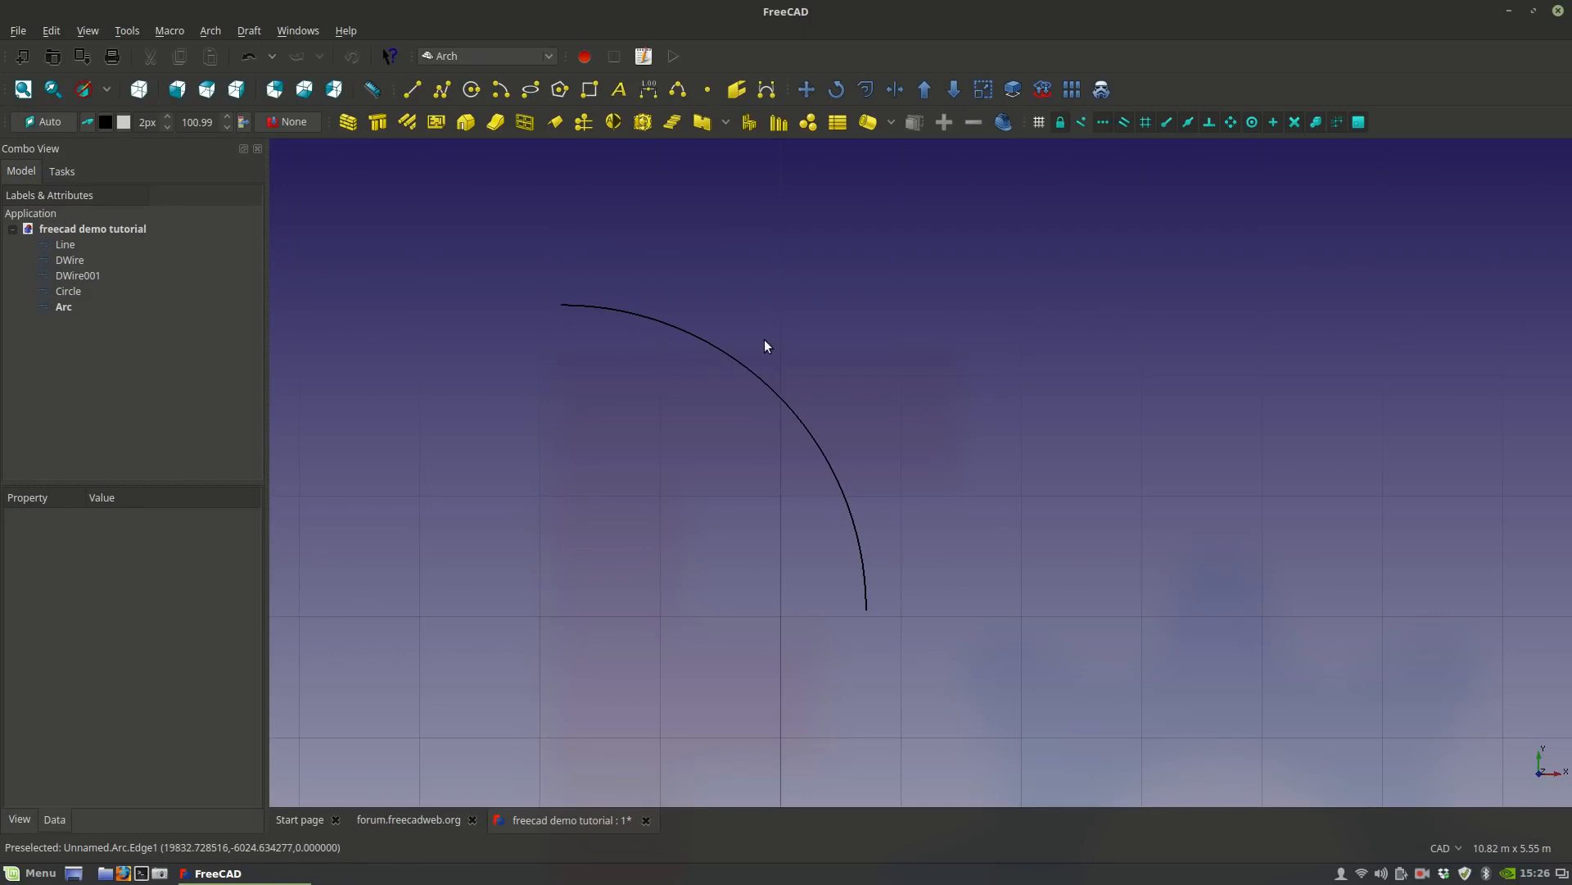
# Draw a horizontal line about 2.82 m long from the arc's lower end leftwards past its centre.
pyautogui.press('l')
pyautogui.press('i')
pyautogui.click(865, 608)
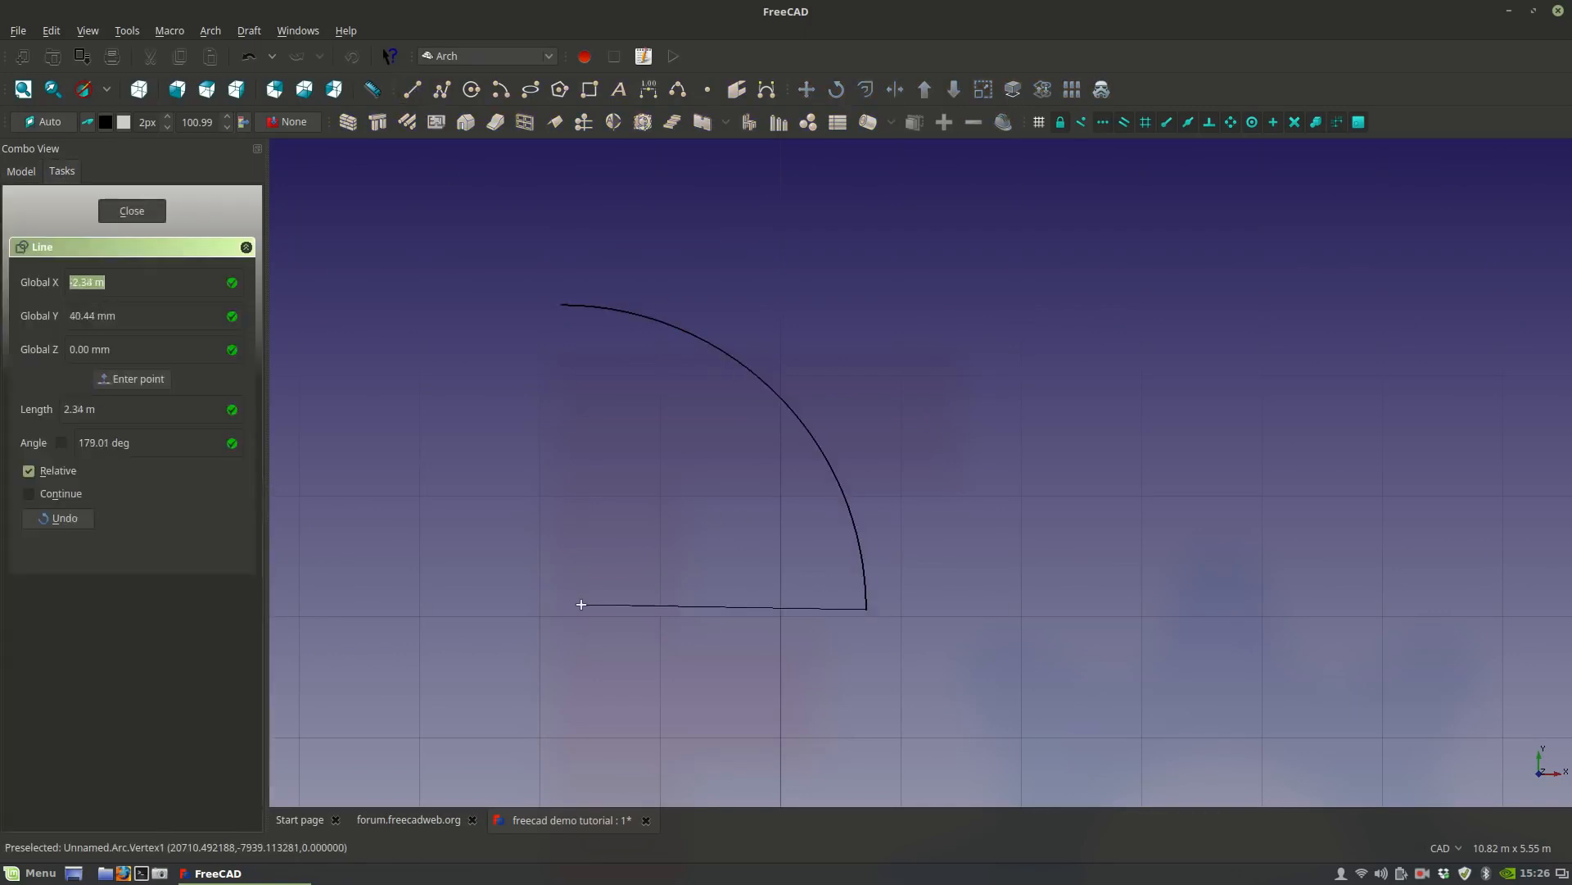
pyautogui.click(527, 608)
# Draw a vertical line about 2.53 m long from the arc's upper end down to the horizontal line.
pyautogui.click(415, 94)
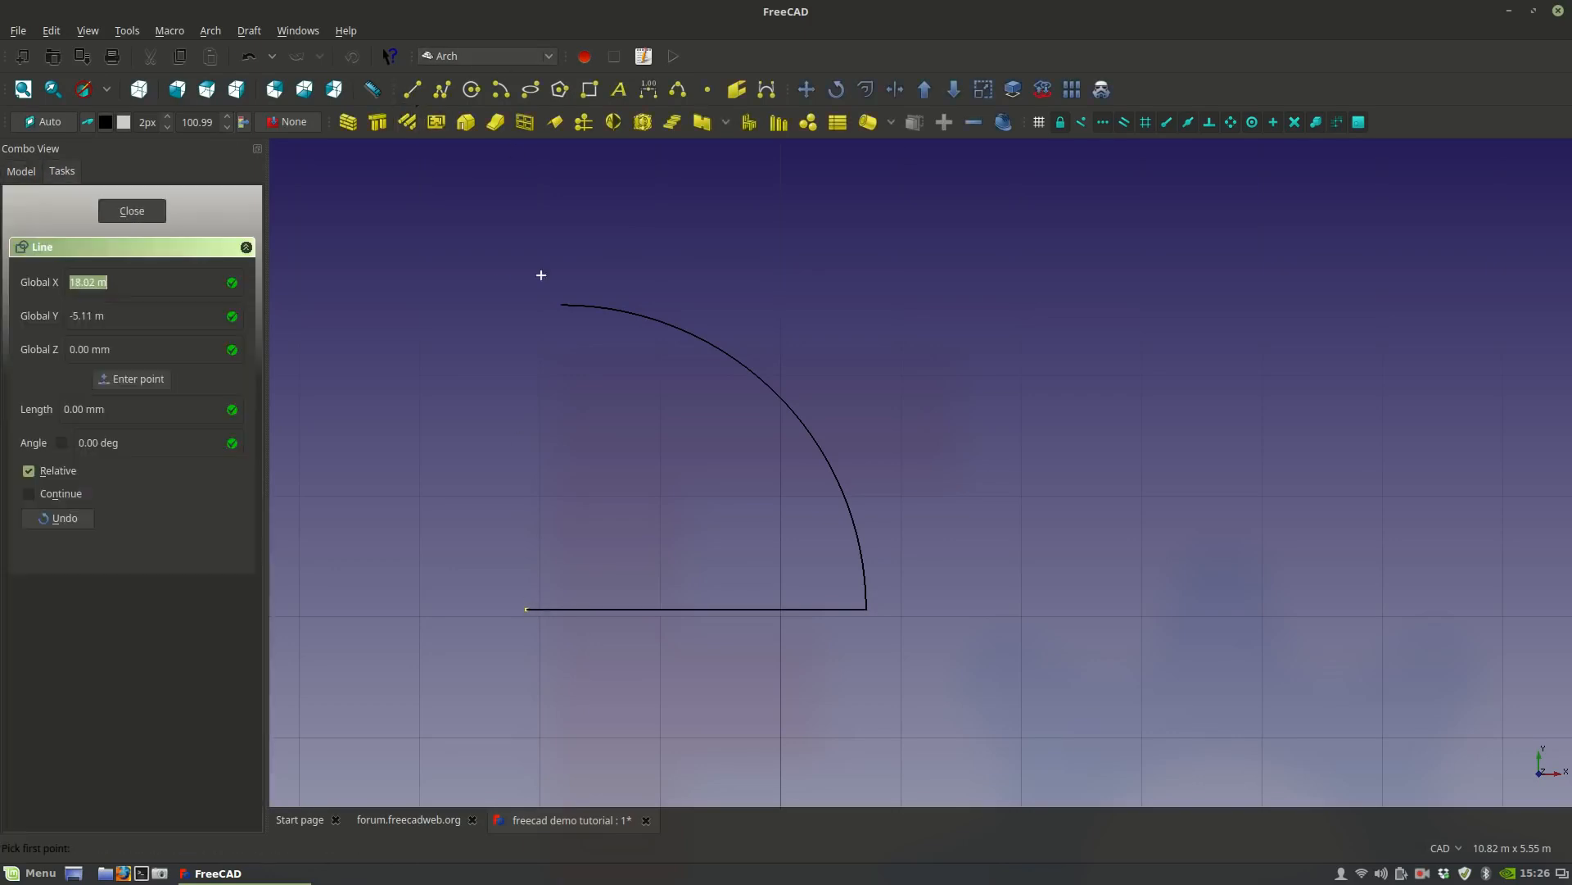
pyautogui.click(562, 305)
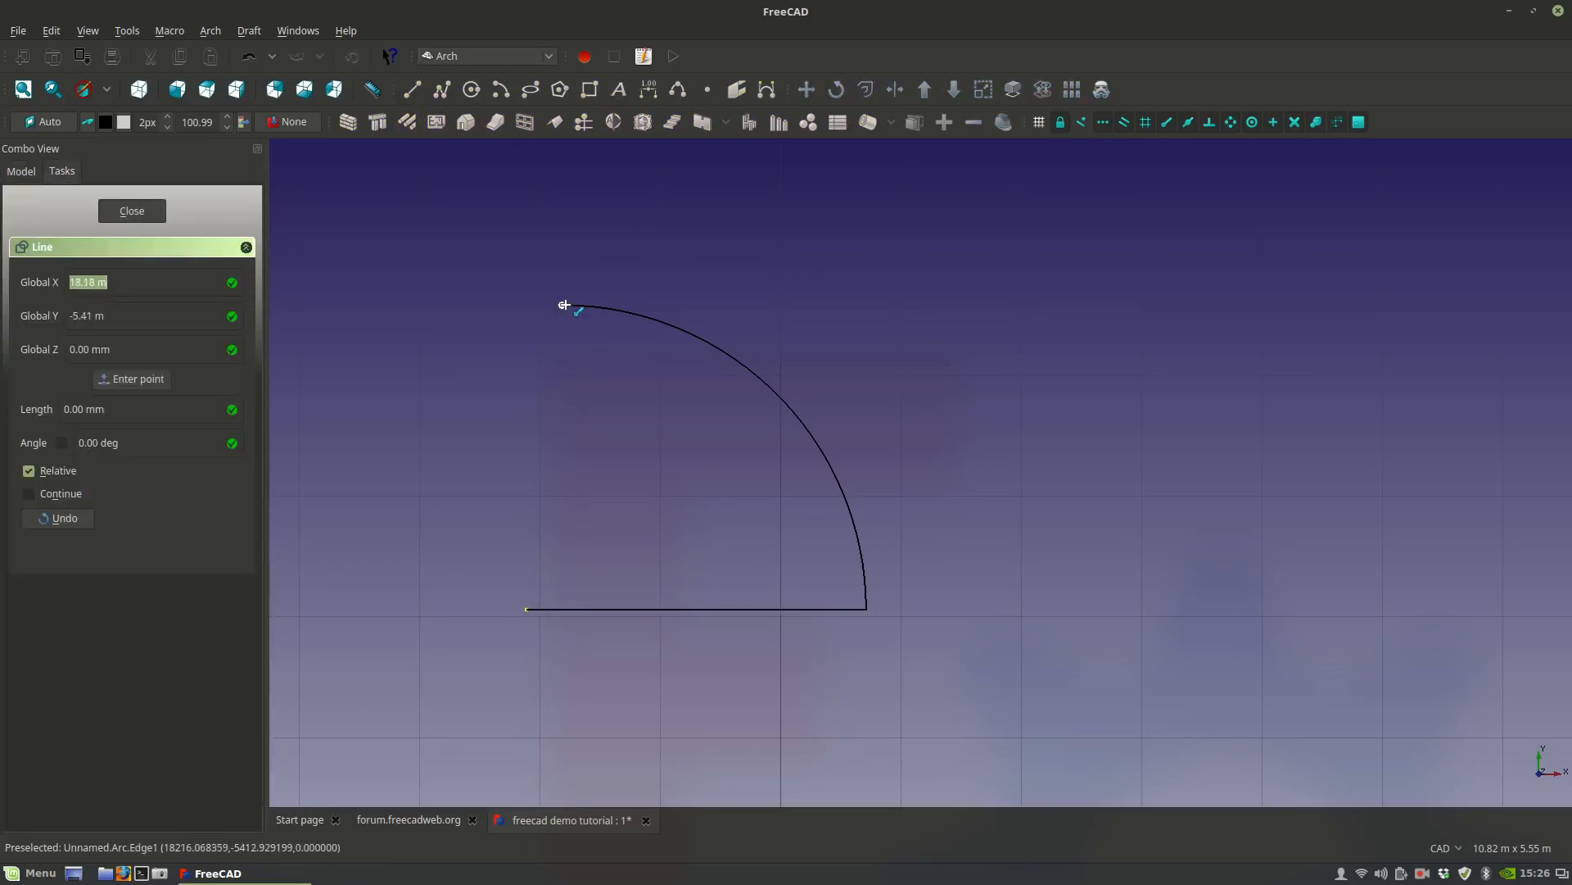
pyautogui.click(561, 609)
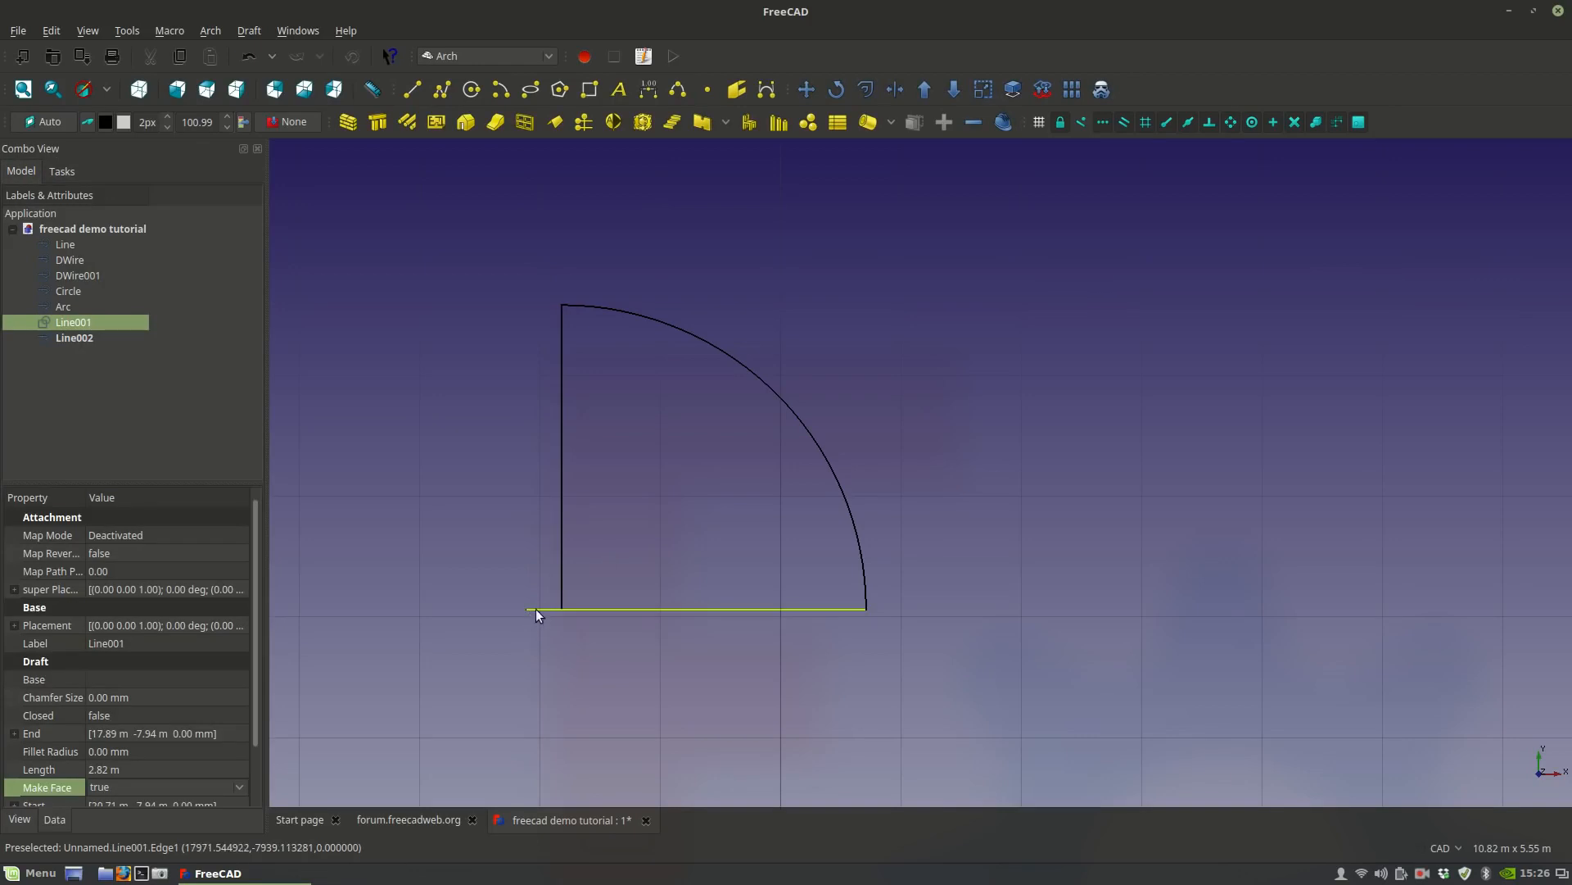
# Trim the horizontal line's overhanging end back to the vertical line using Trimex.
pyautogui.click(537, 629)
pyautogui.click(529, 610)
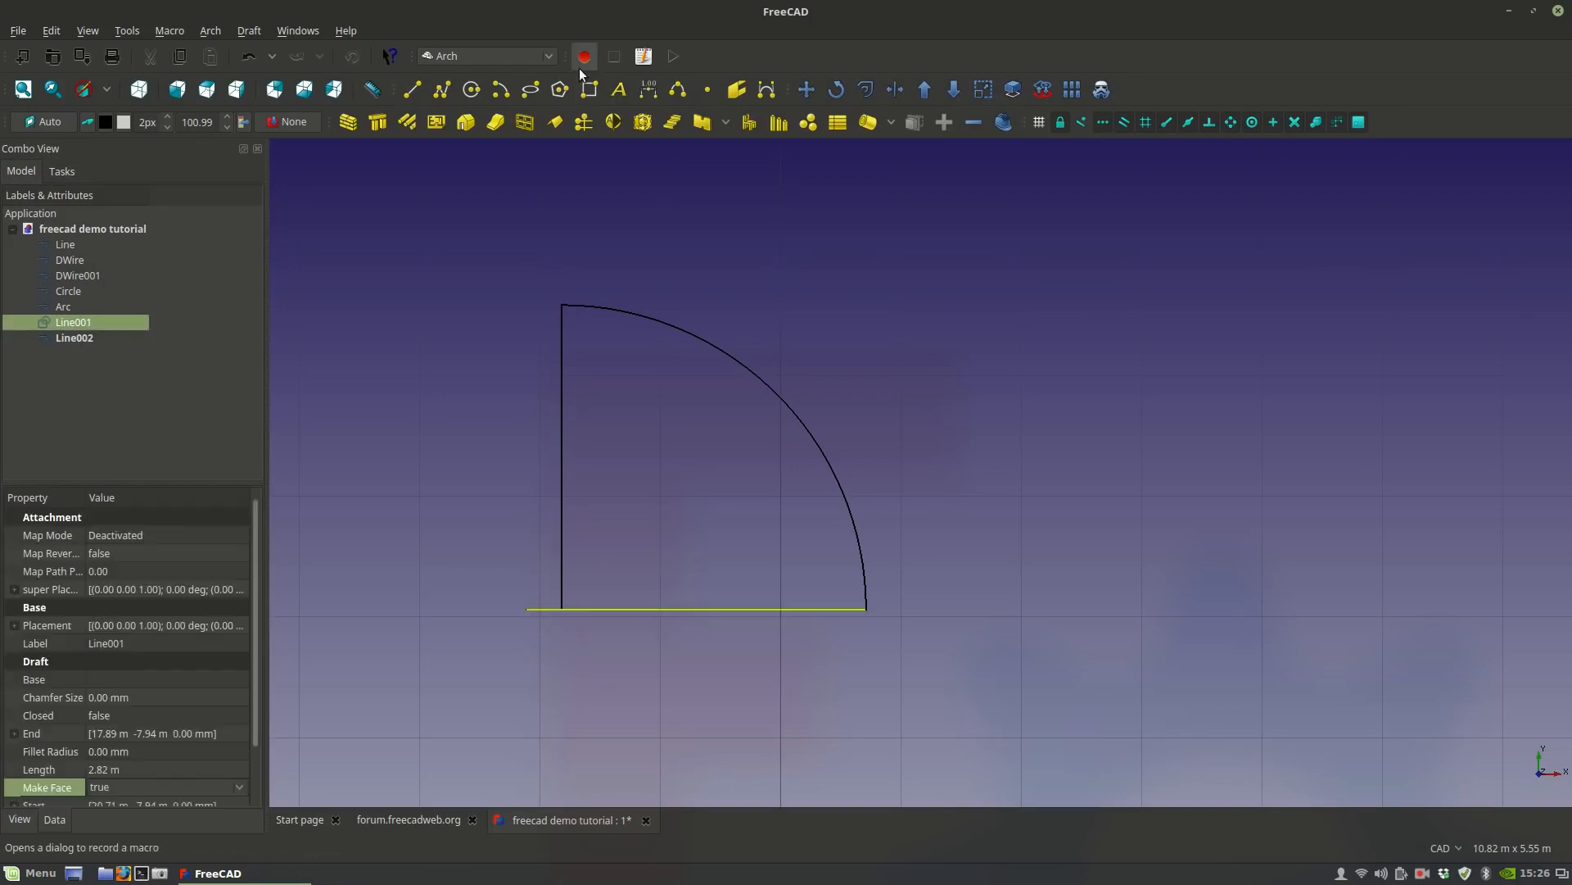
pyautogui.click(895, 90)
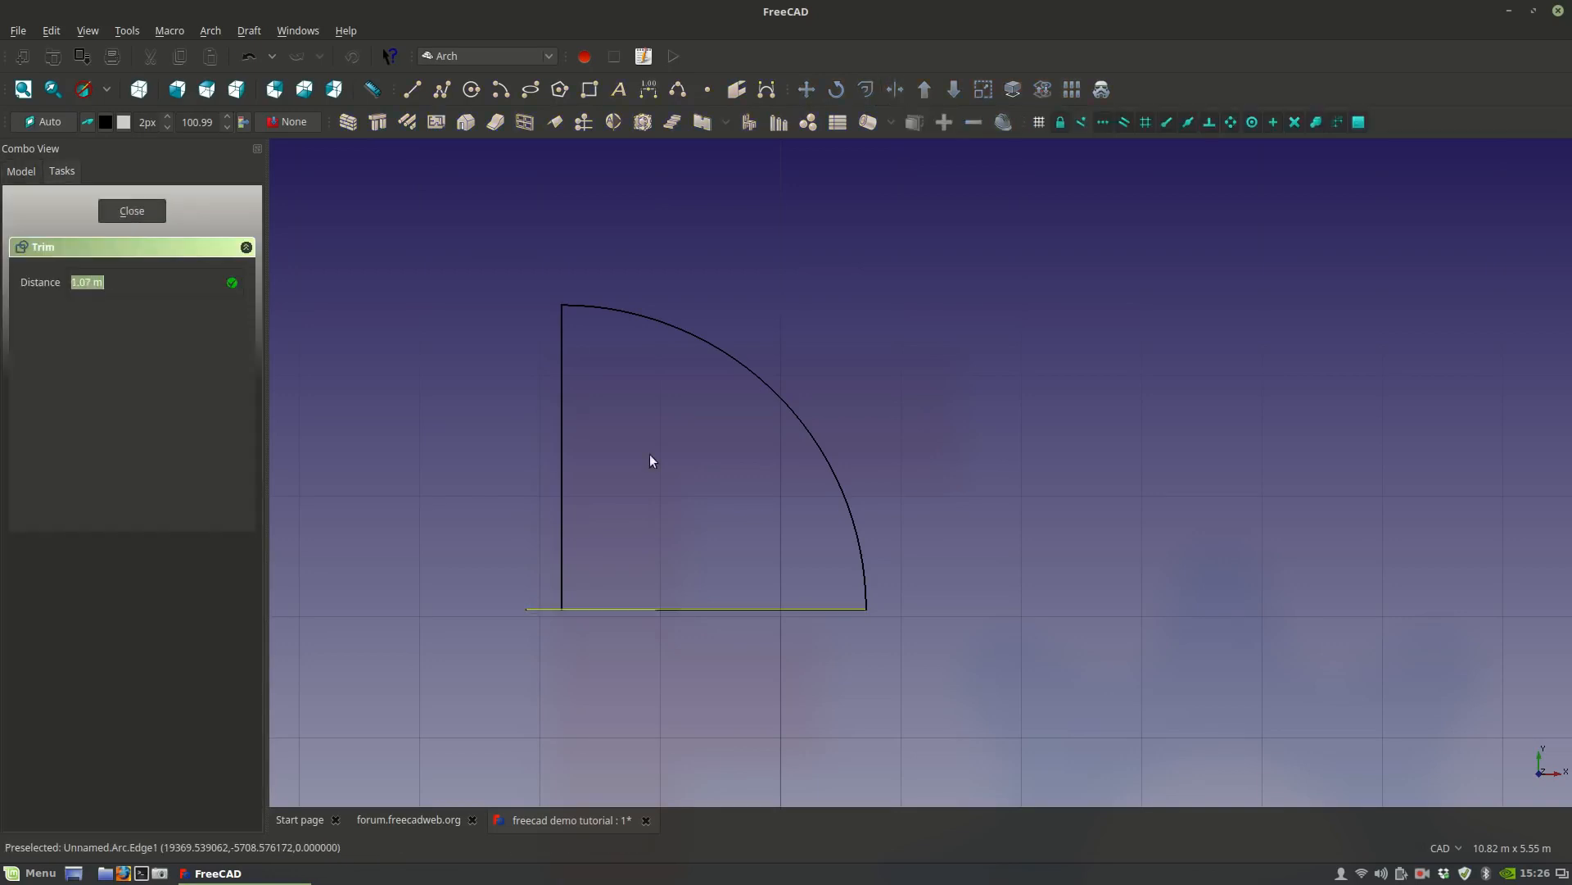
pyautogui.click(563, 537)
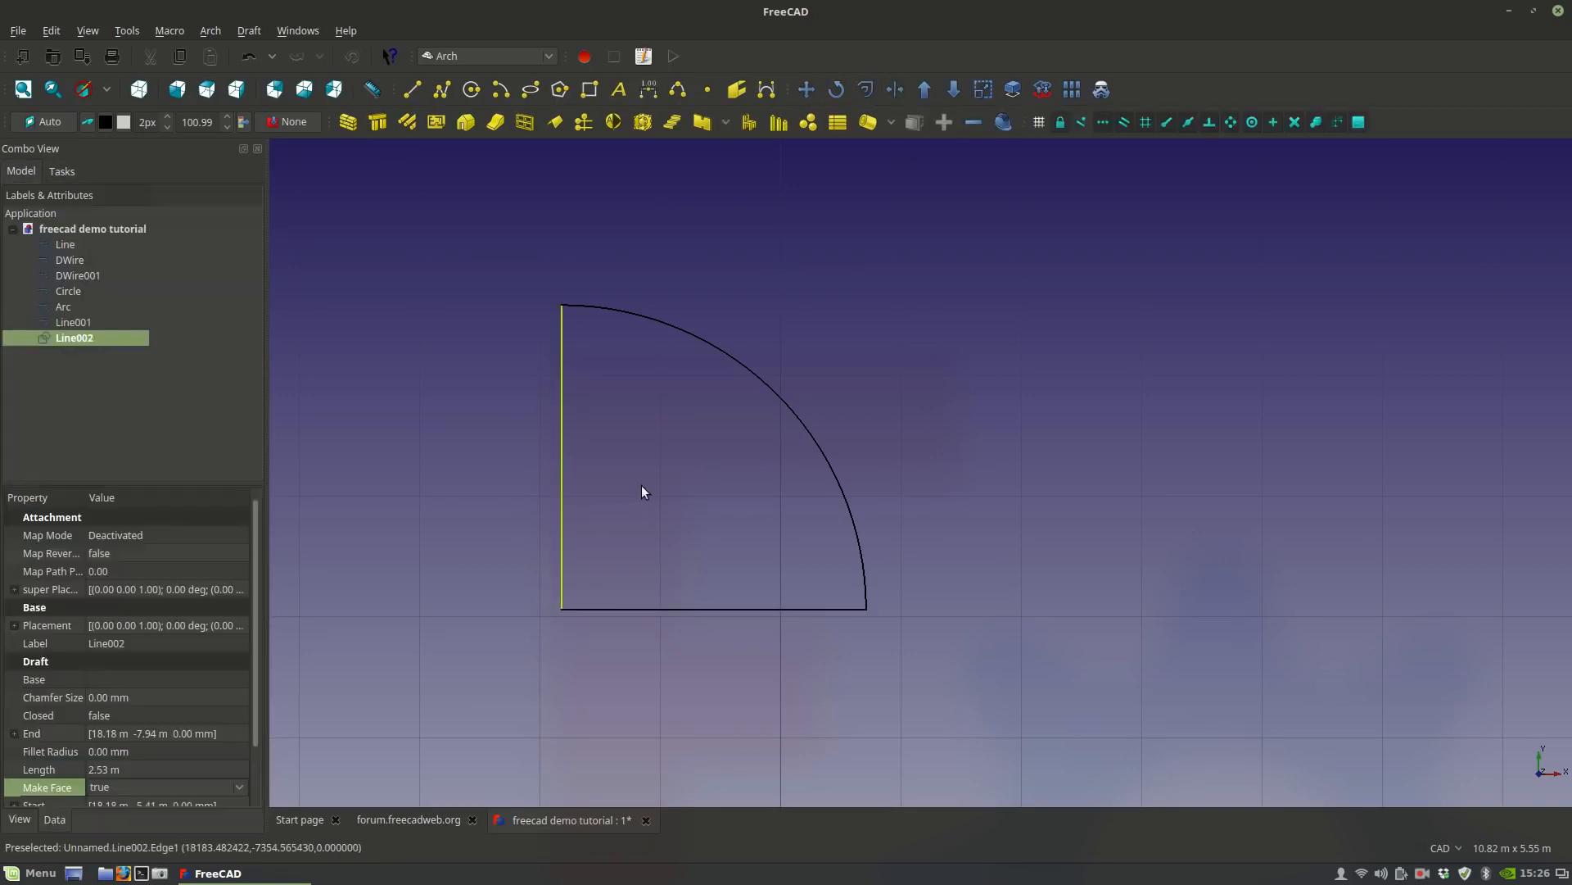
pyautogui.scroll(-5, 555, 309)
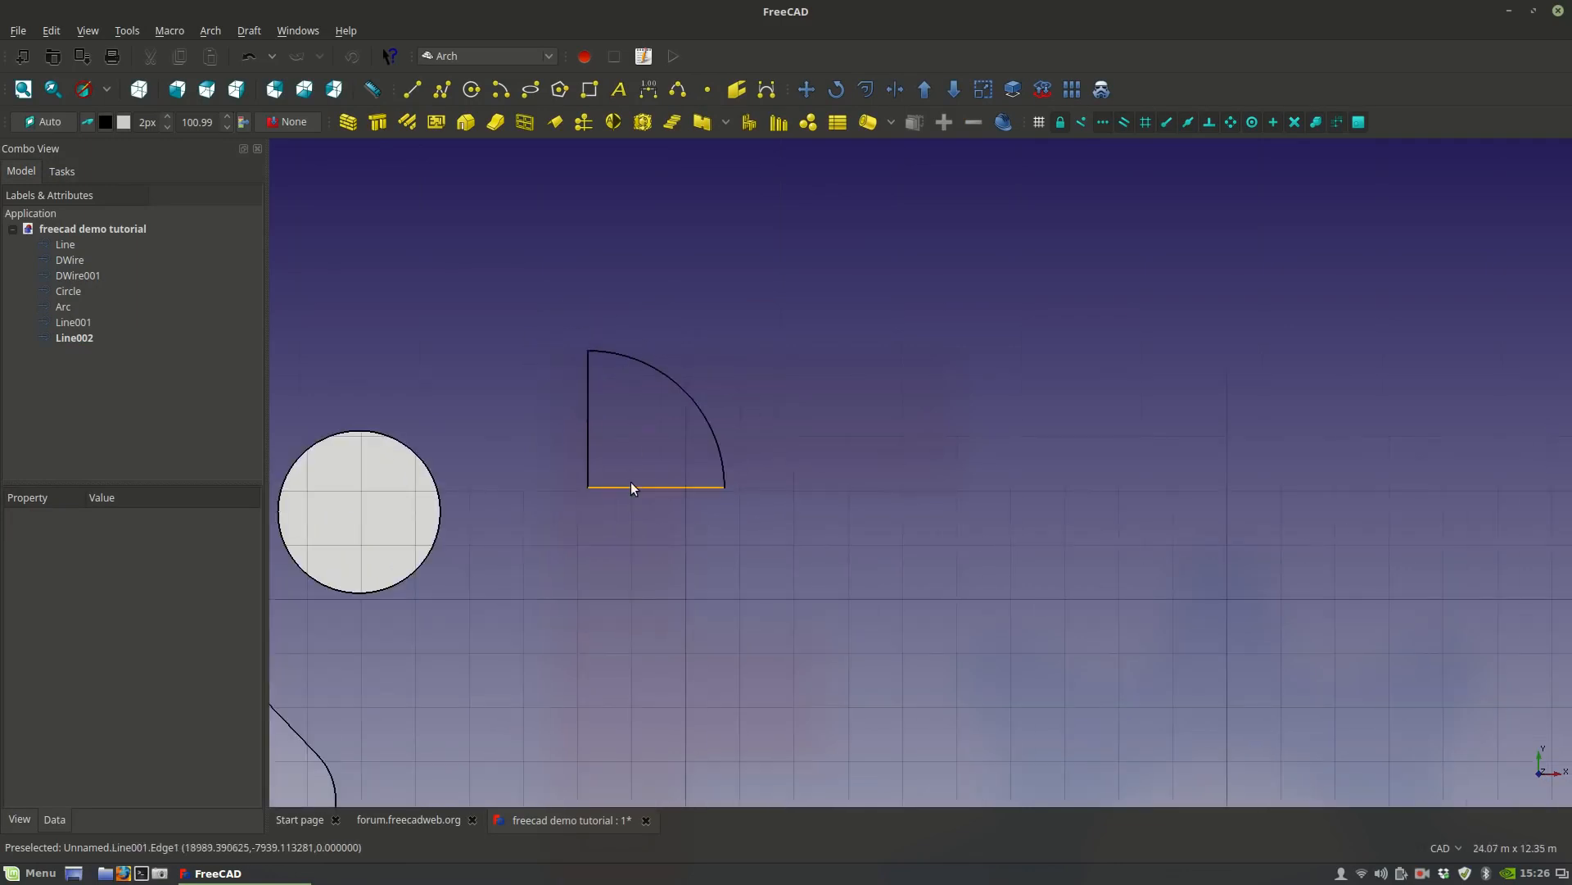
# Draw a second arc centred on the quarter shape's corner, about 2.53 m in radius, with a -90° start angle and -90° aperture.
pyautogui.scroll(3, 630, 488)
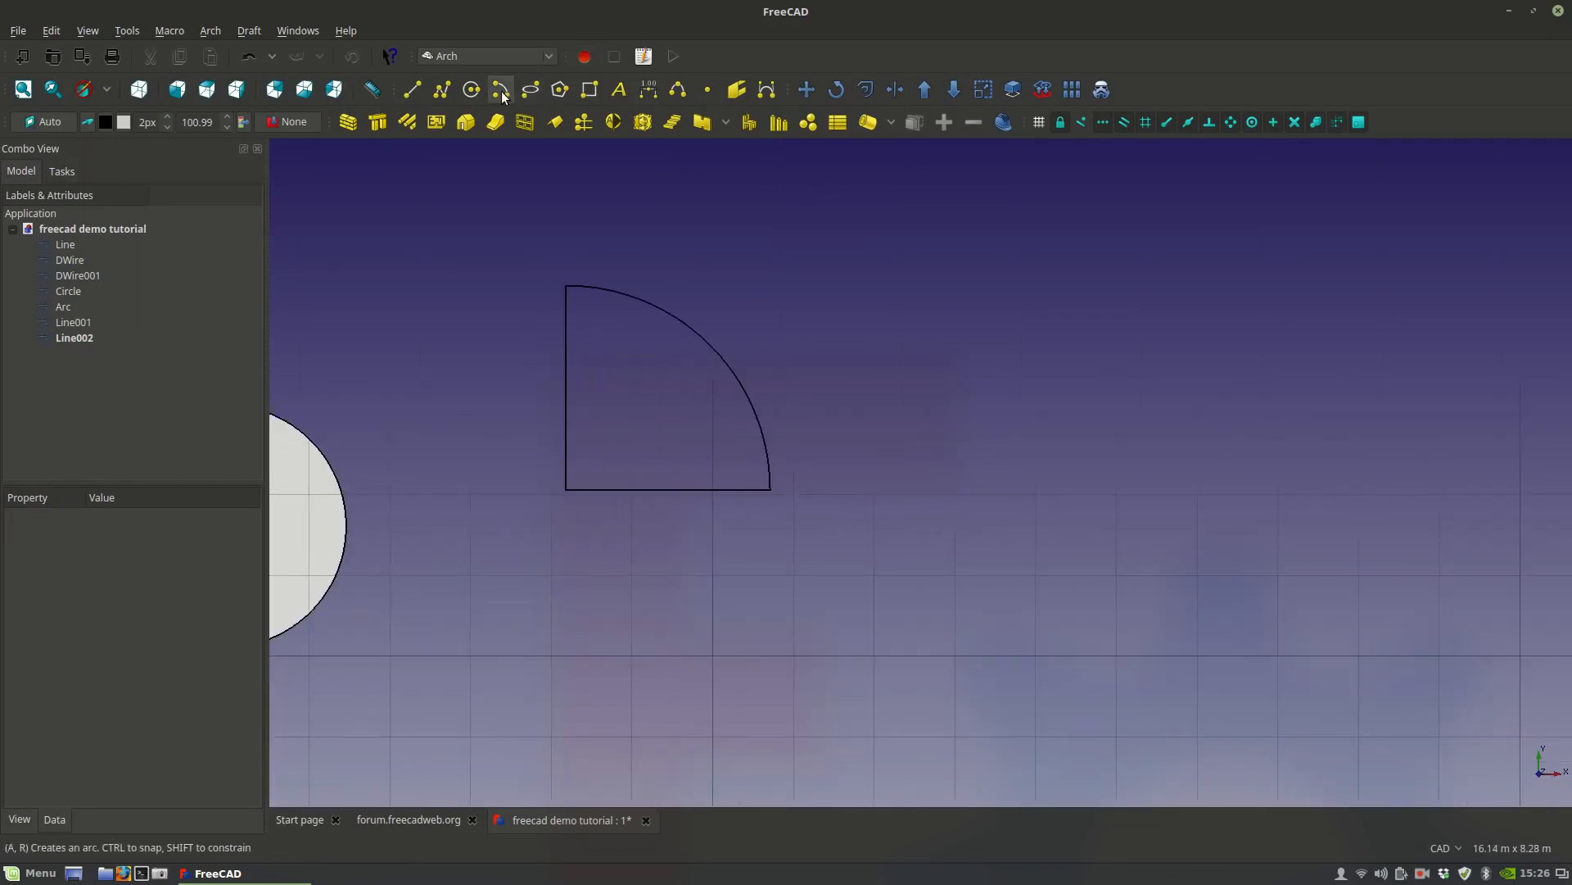
pyautogui.click(471, 89)
pyautogui.click(565, 489)
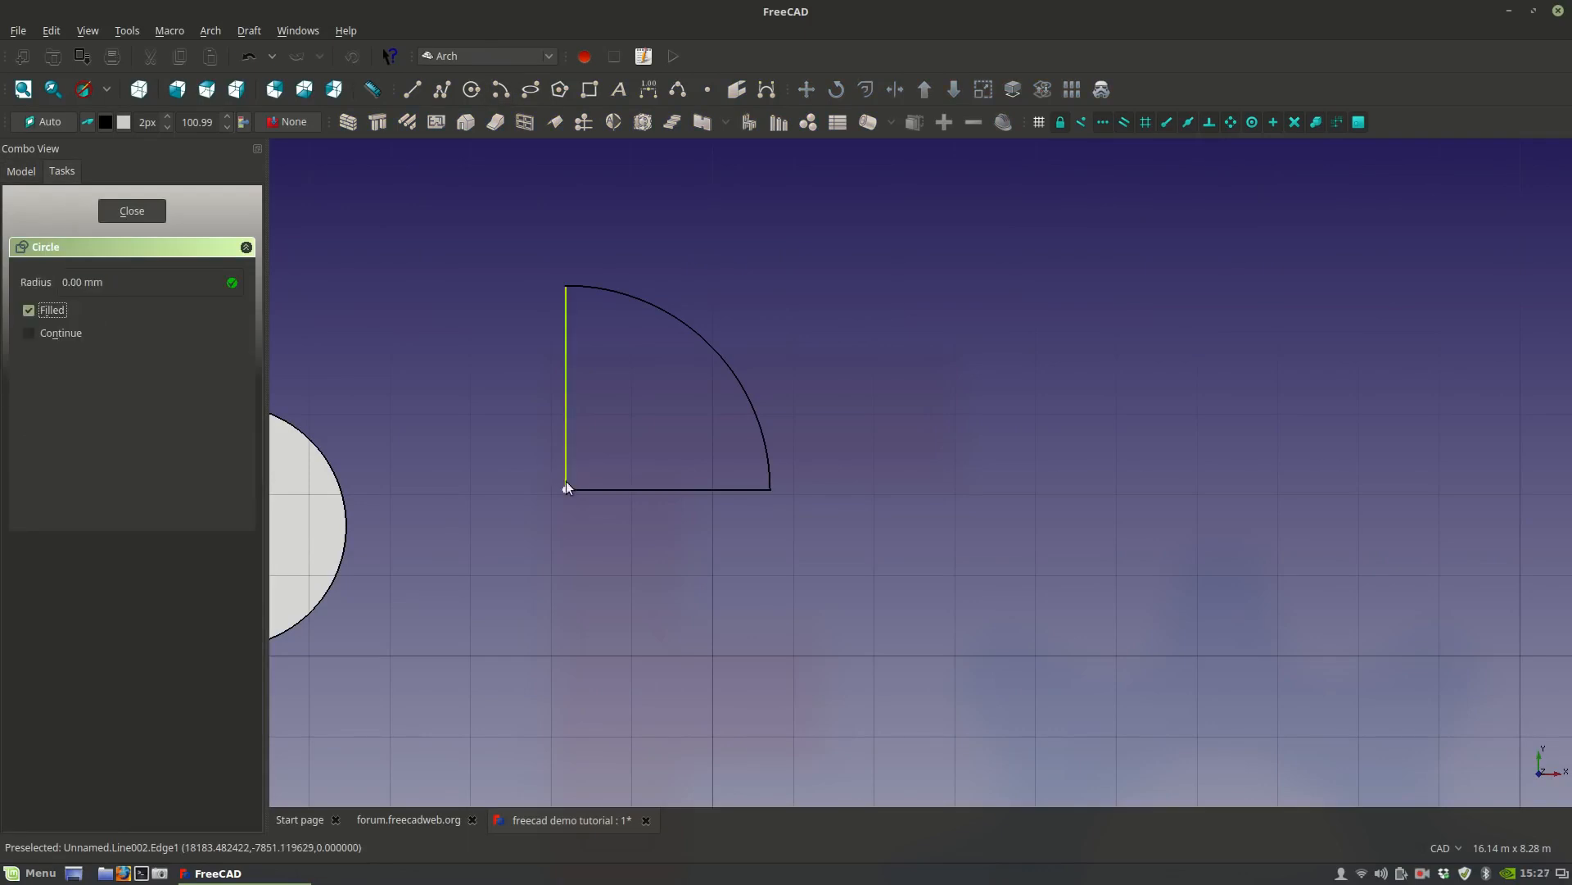
pyautogui.click(752, 489)
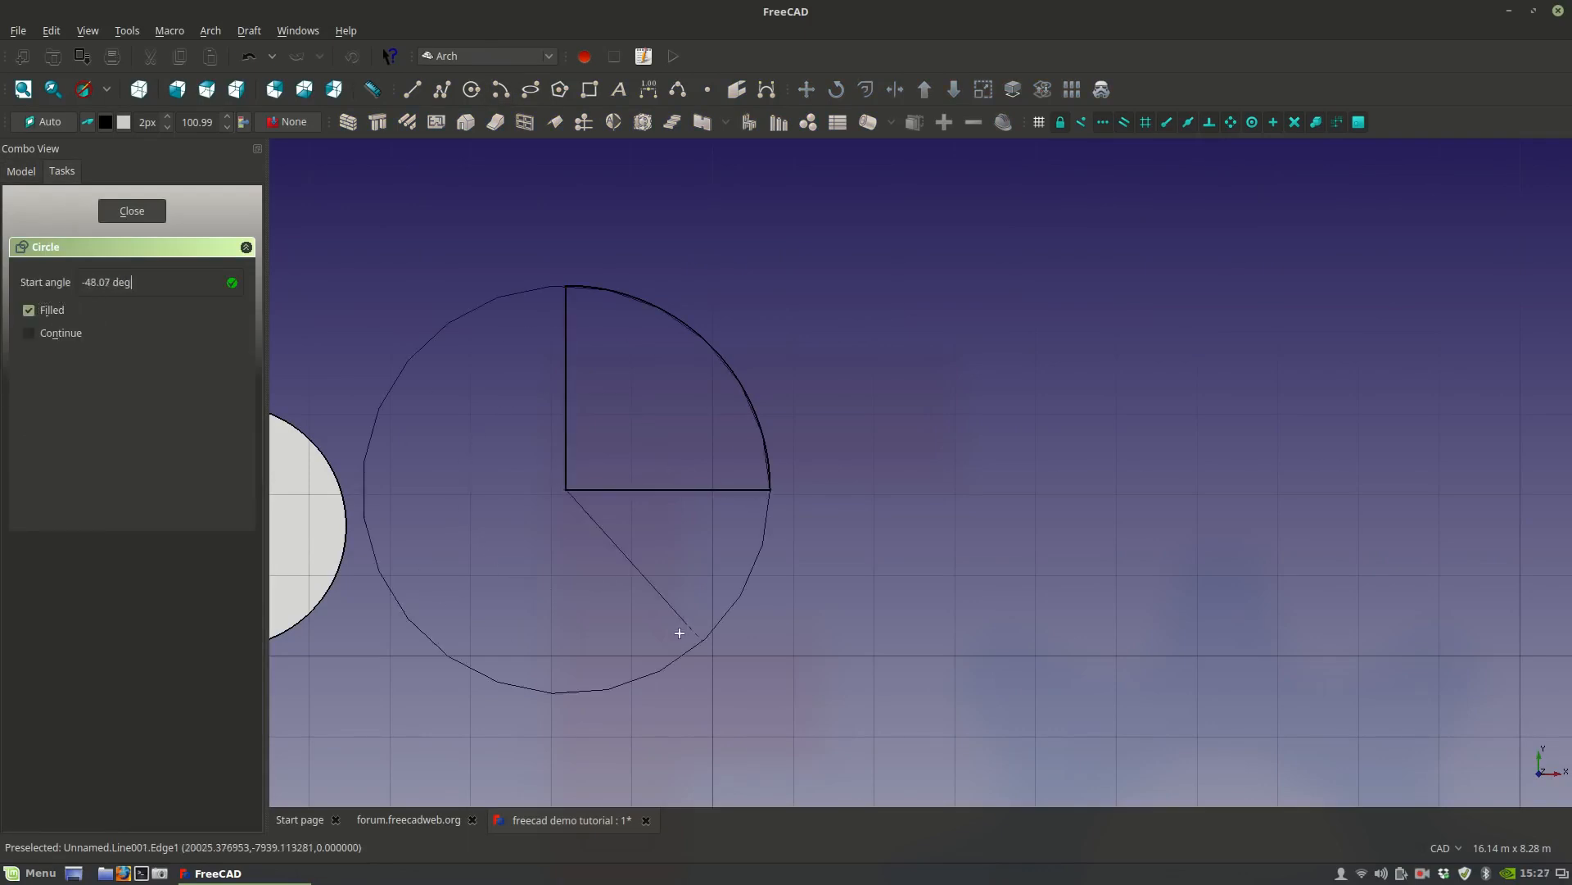
pyautogui.click(566, 677)
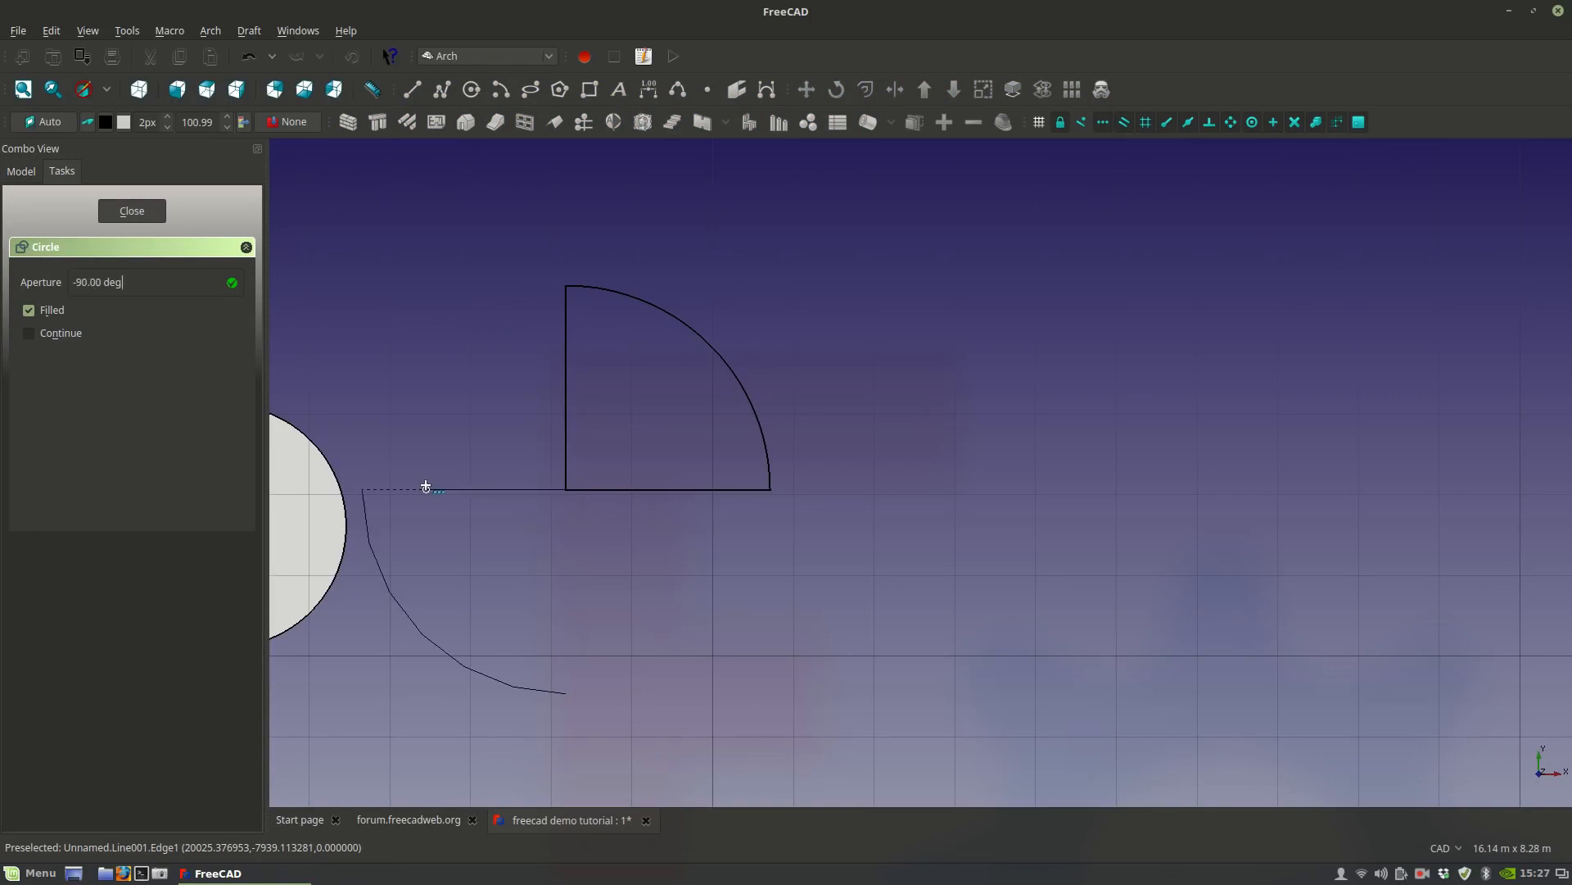
pyautogui.click(424, 489)
pyautogui.scroll(2, 558, 492)
pyautogui.moveTo(559, 492); pyautogui.dragTo(691, 446, button='middle')
pyautogui.scroll(-2, 690, 445)
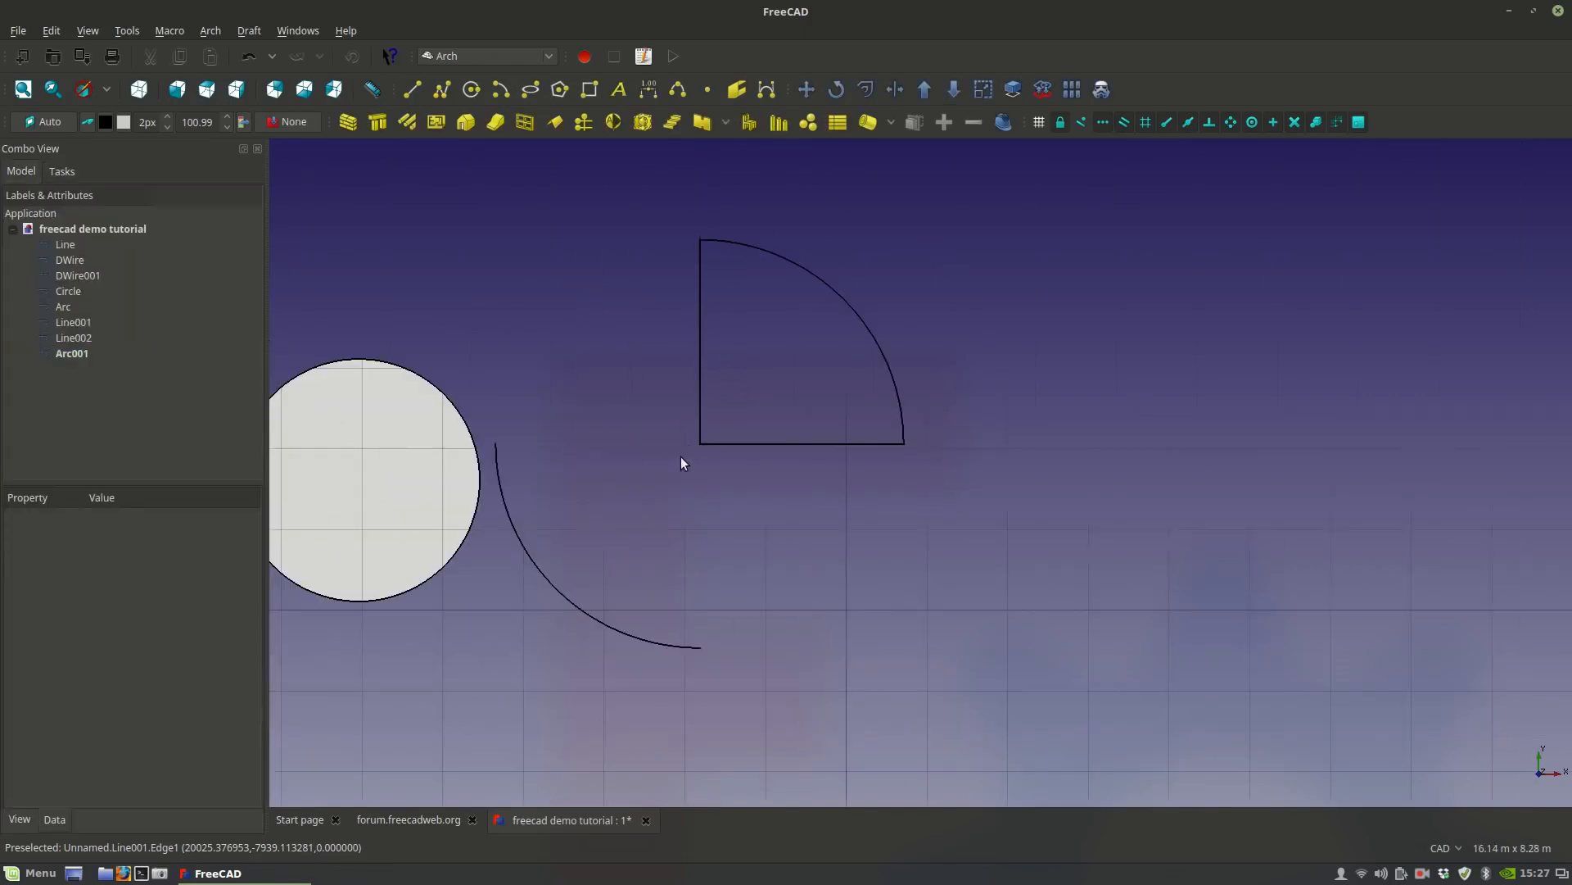
# Select the second arc, examine its angle and radius properties, and deselect it.
pyautogui.click(547, 571)
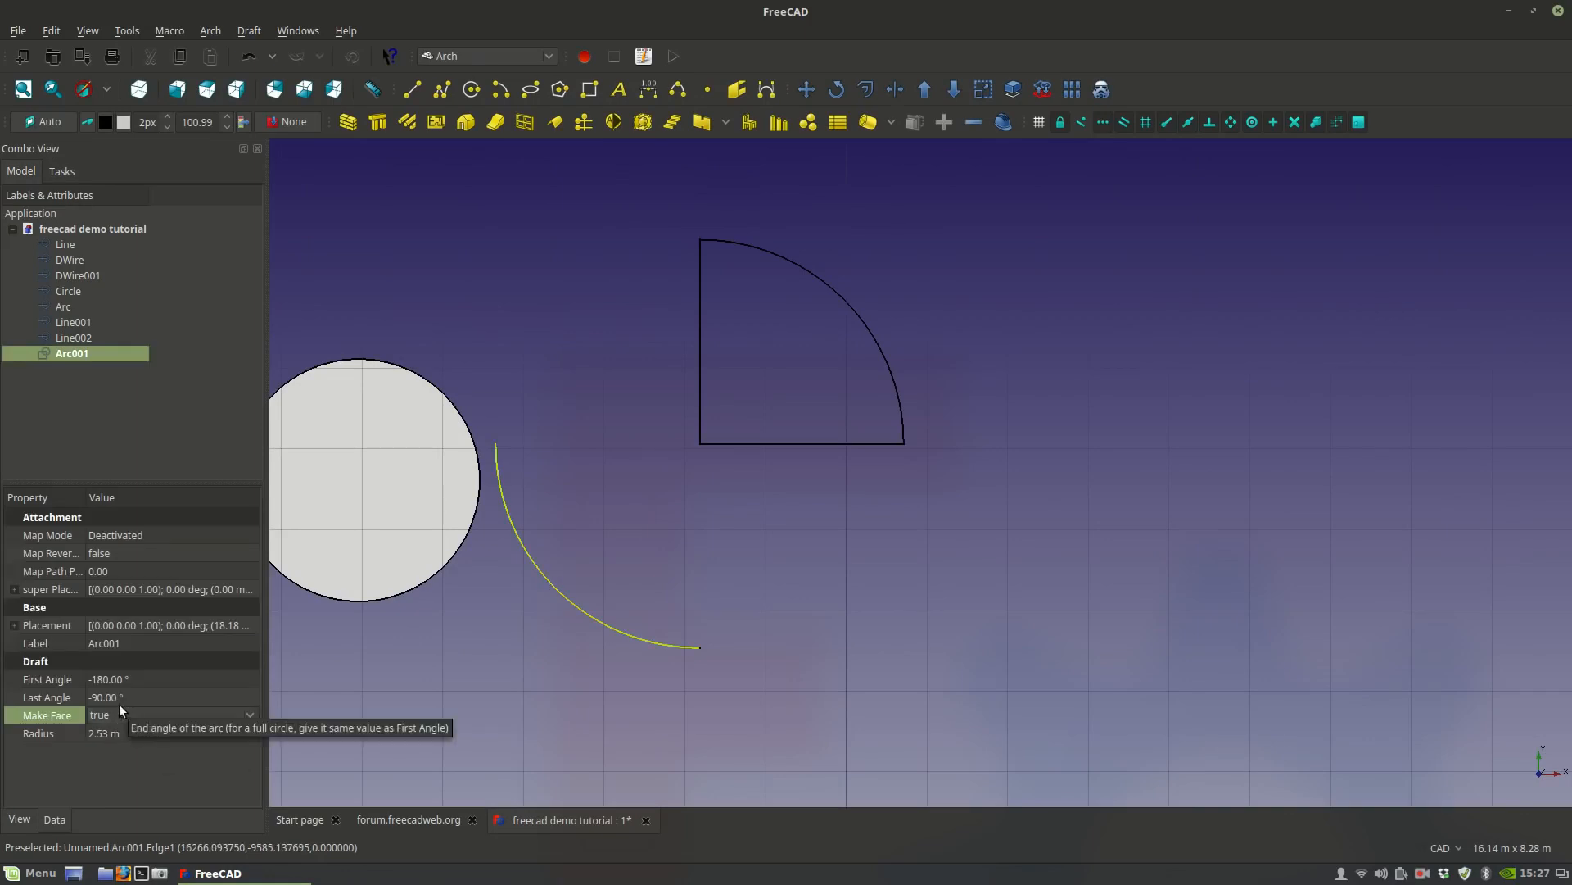
pyautogui.click(21, 823)
pyautogui.click(565, 674)
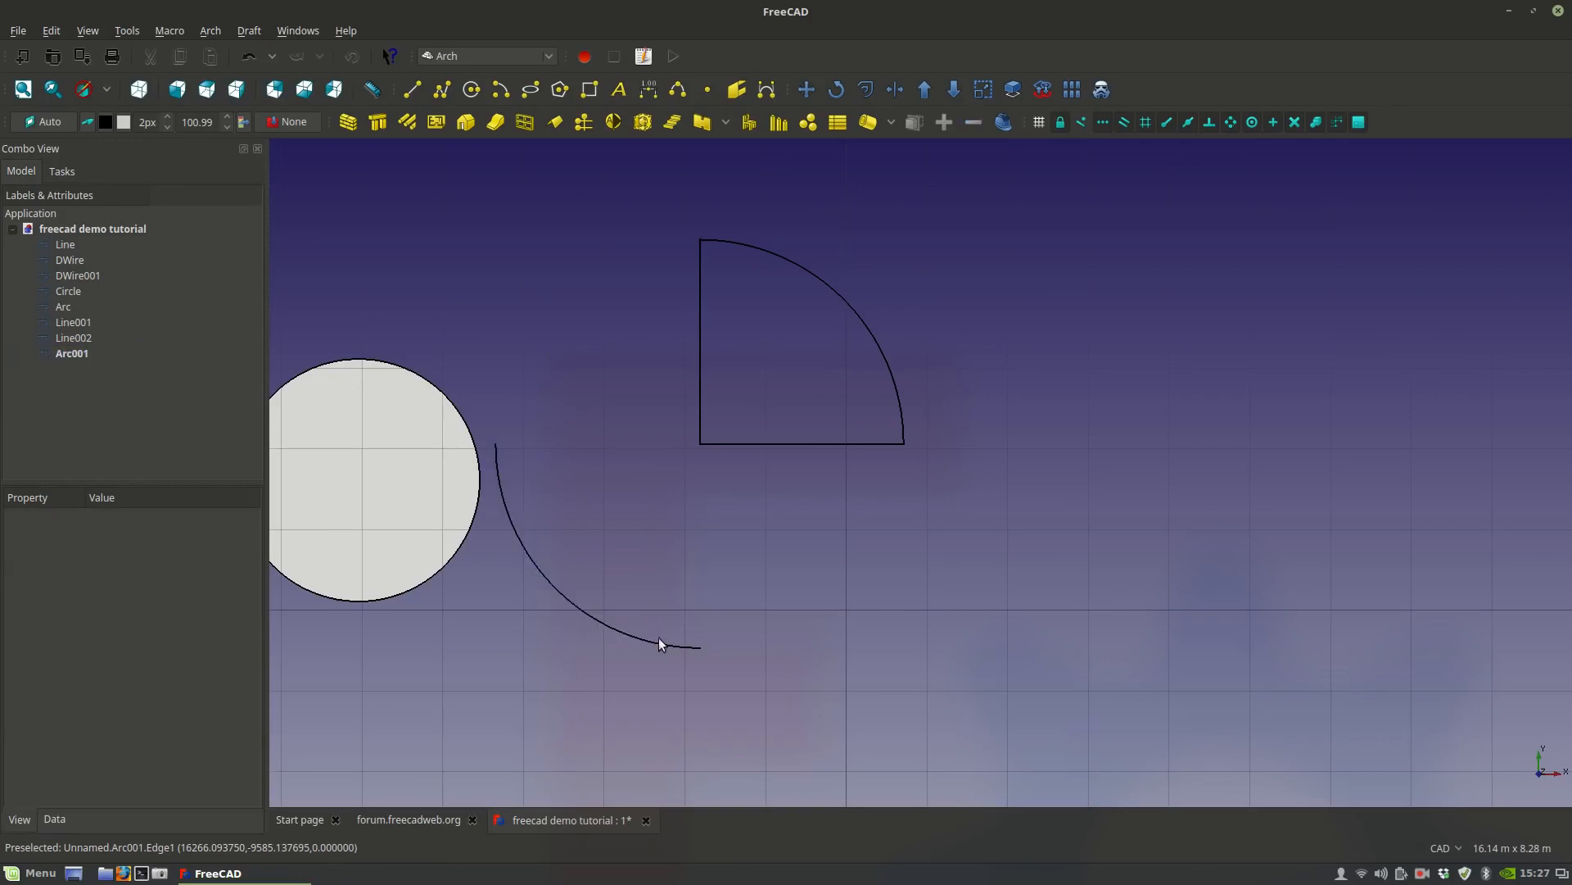
# Draw a filled ellipse below and right of the quarter shape, with radii of about 2.04 m and 0.66 m.
pyautogui.click(532, 90)
pyautogui.click(824, 573)
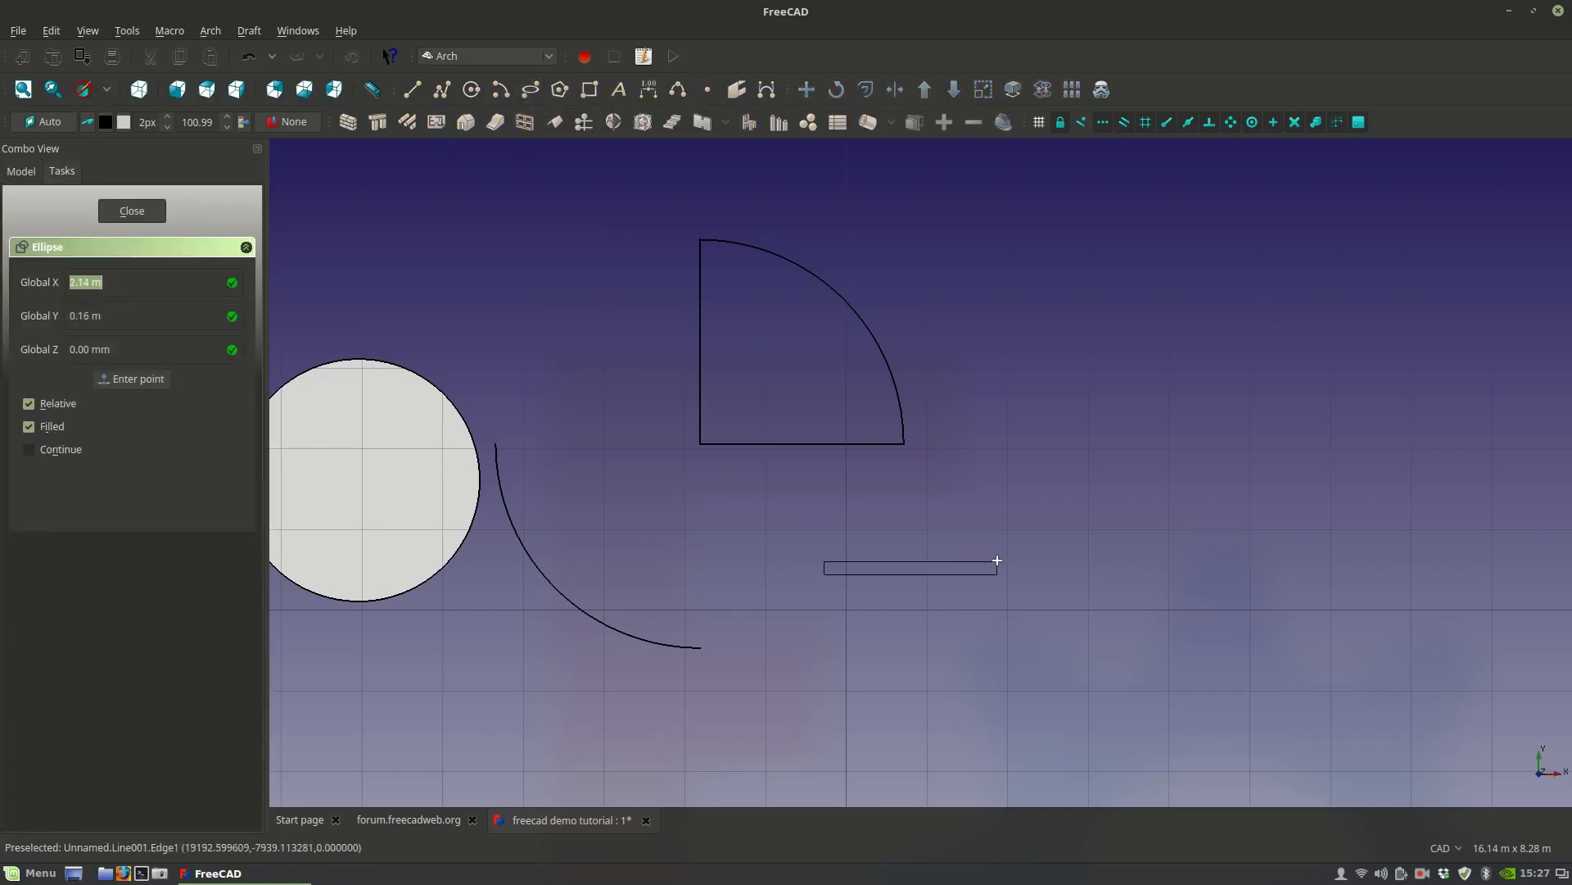
pyautogui.click(1149, 468)
pyautogui.moveTo(1119, 577); pyautogui.dragTo(855, 595, button='middle')
# Set the ellipse's major radius to 7.04 m and its minor radius to 4.66 m.
pyautogui.click(838, 540)
pyautogui.click(198, 775)
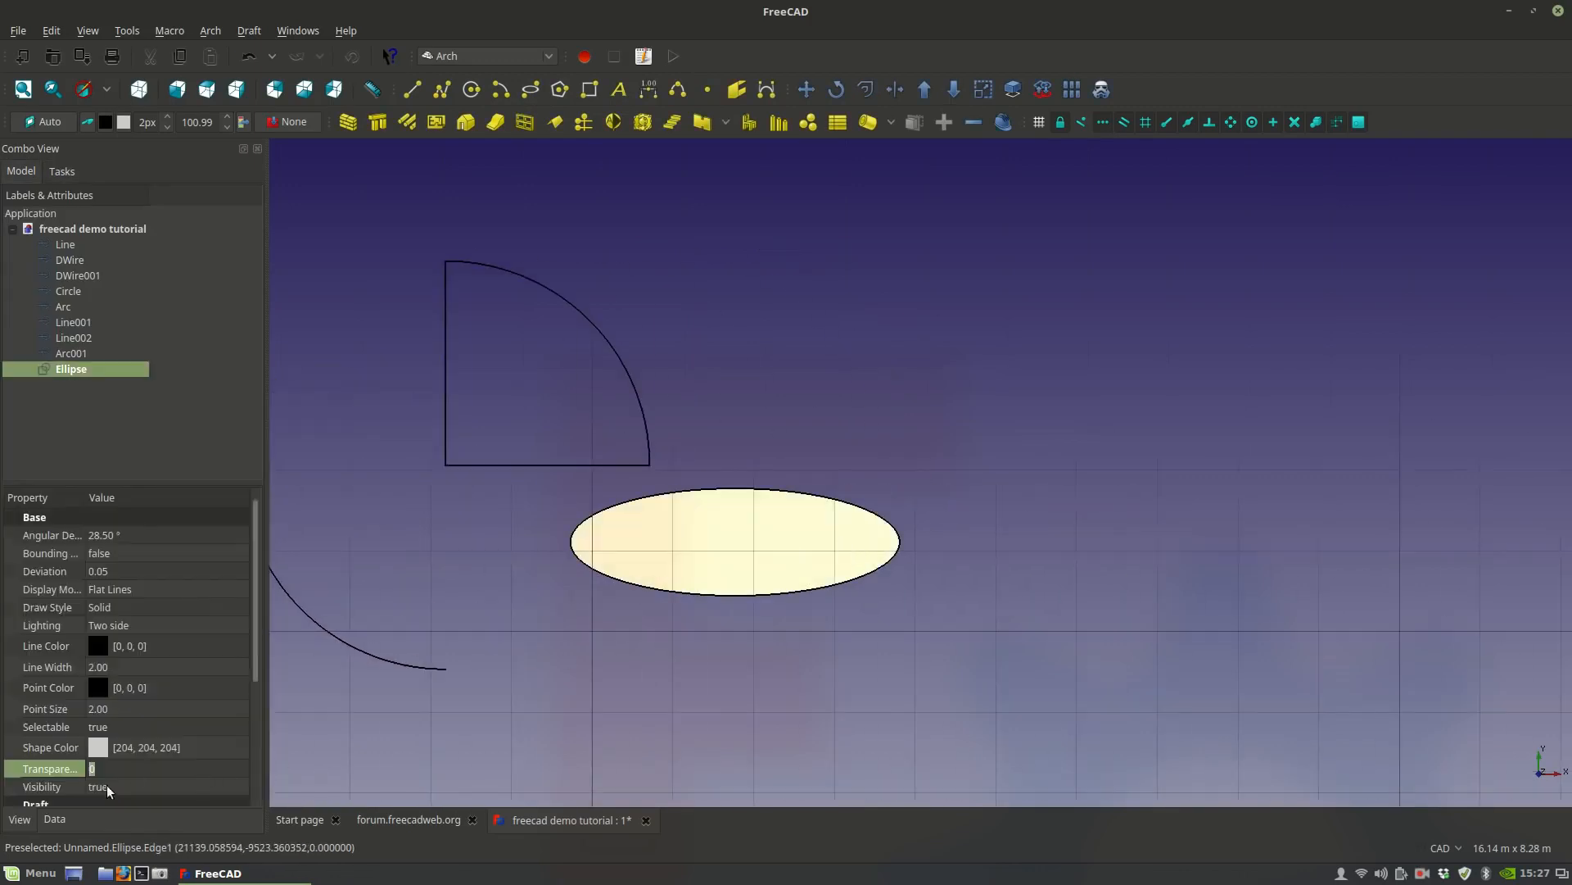
pyautogui.click(59, 818)
pyautogui.click(139, 737)
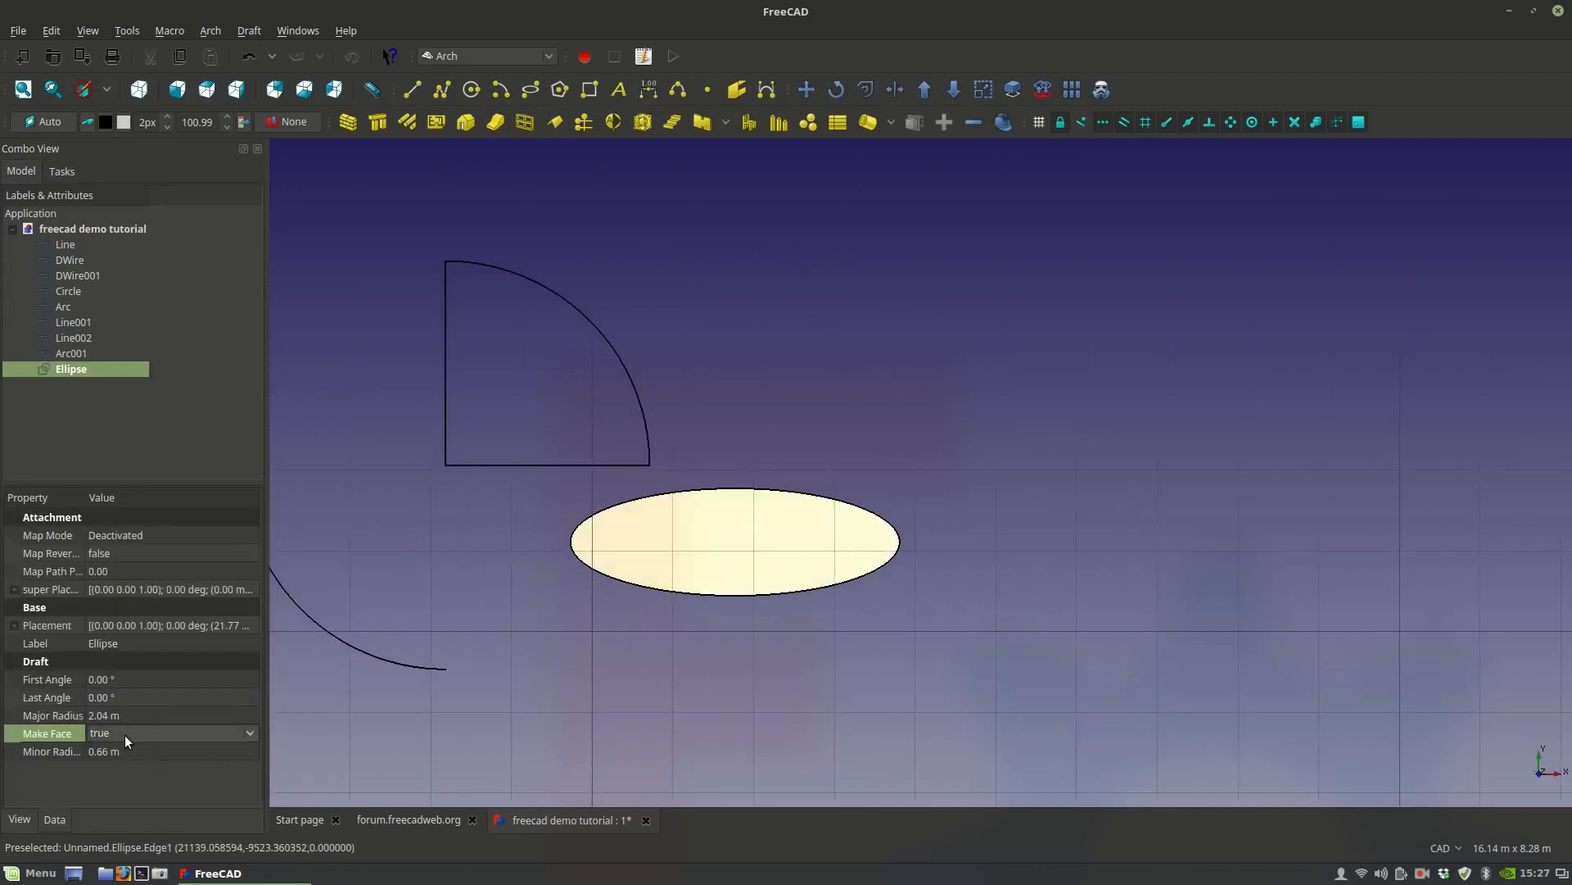
pyautogui.click(114, 715)
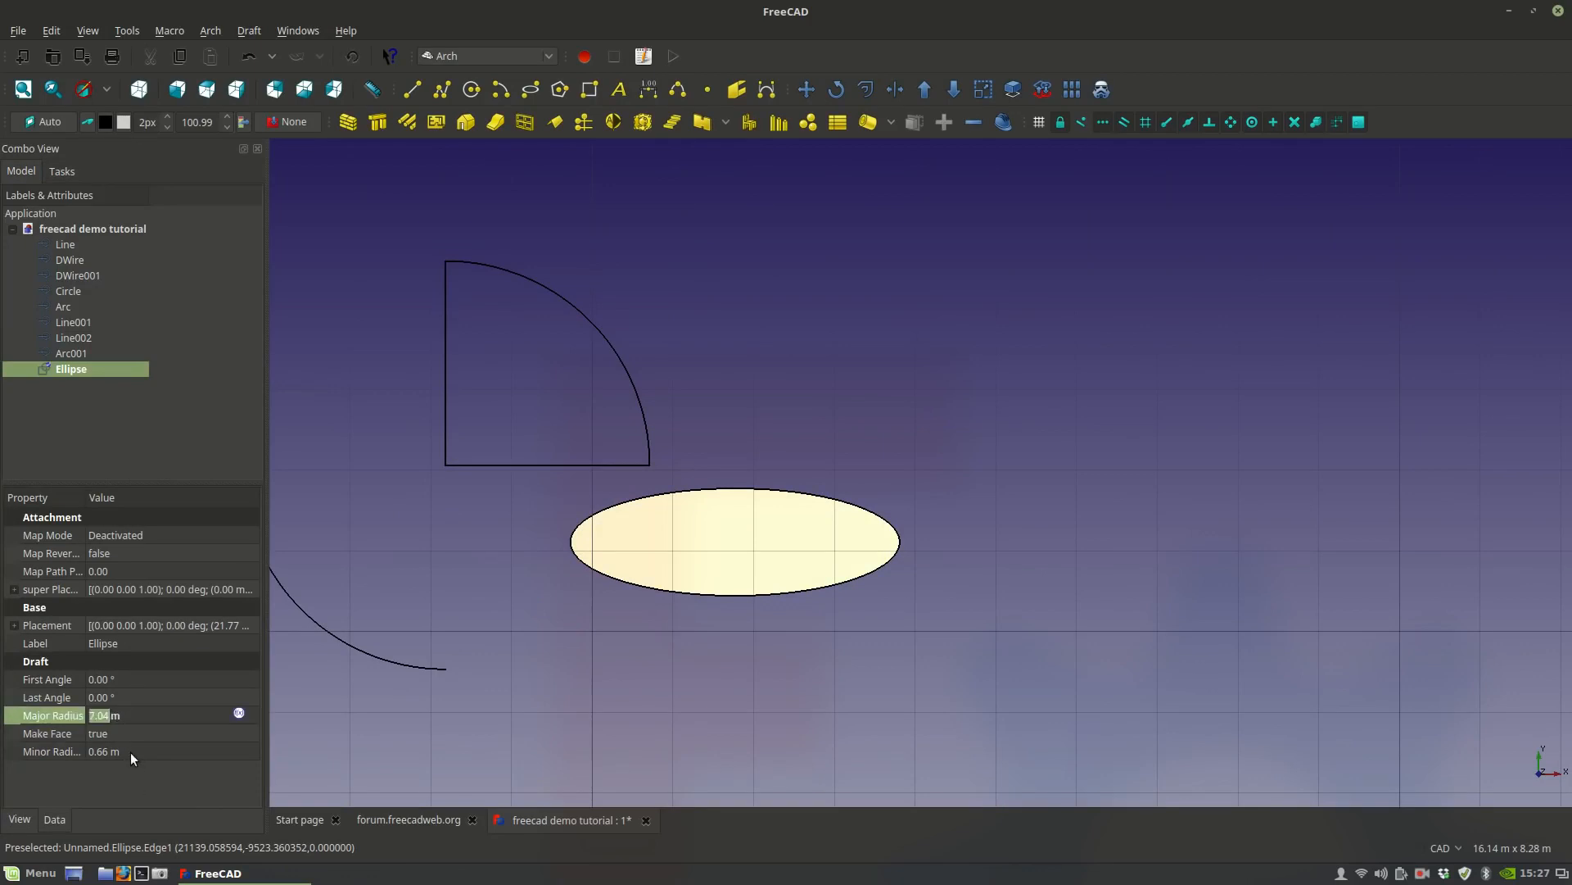
pyautogui.click(130, 752)
pyautogui.scroll(-3, 637, 542)
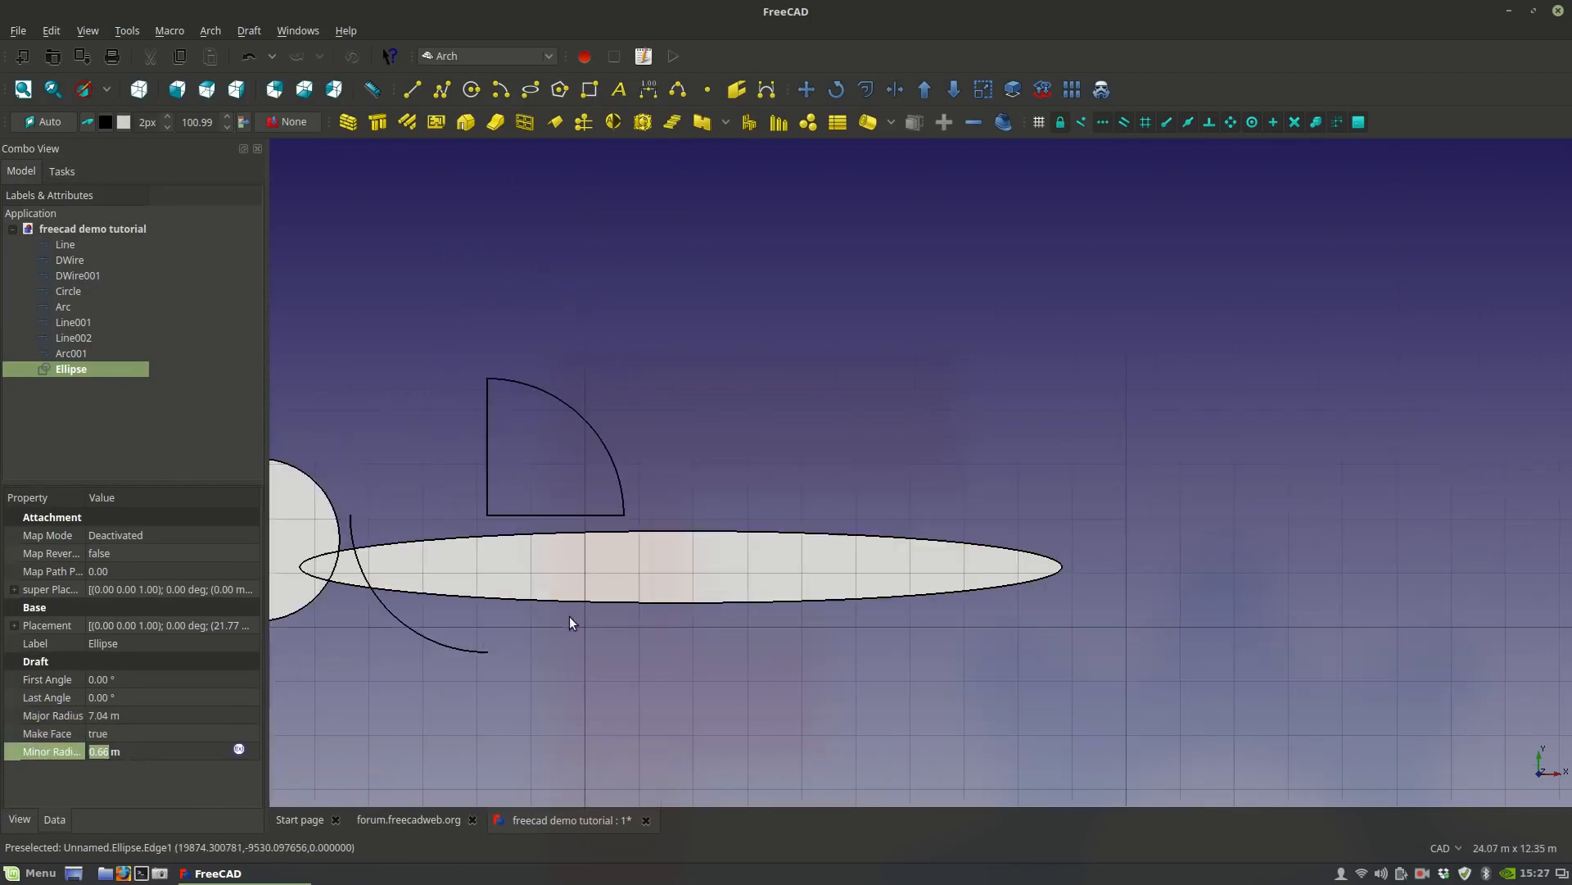
pyautogui.scroll(4, 123, 753)
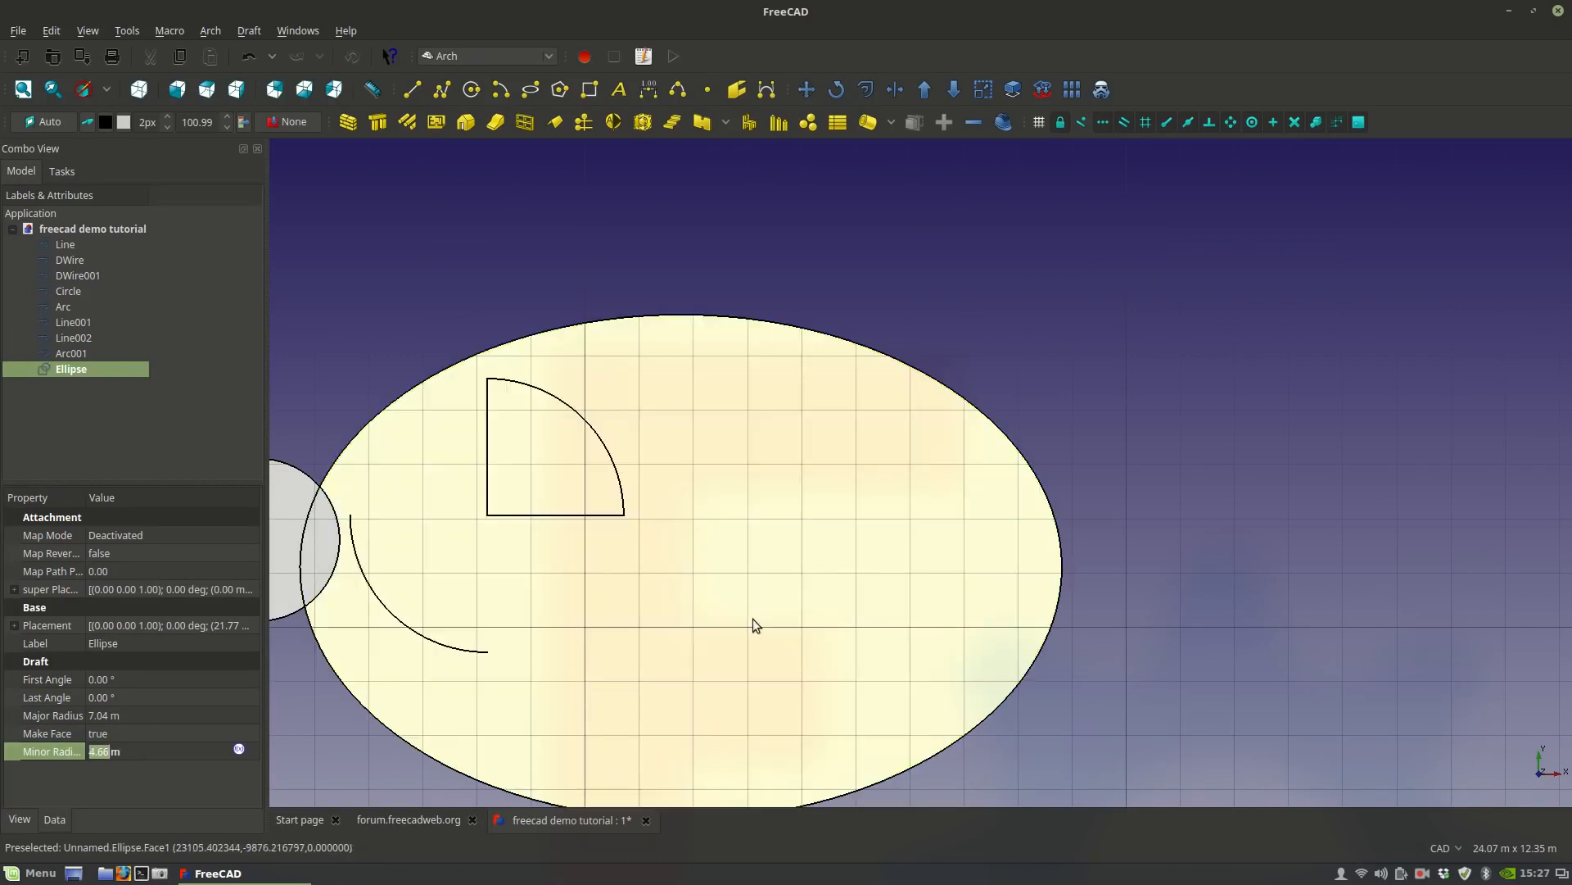
# Delete the ellipse.
pyautogui.press('Delete')
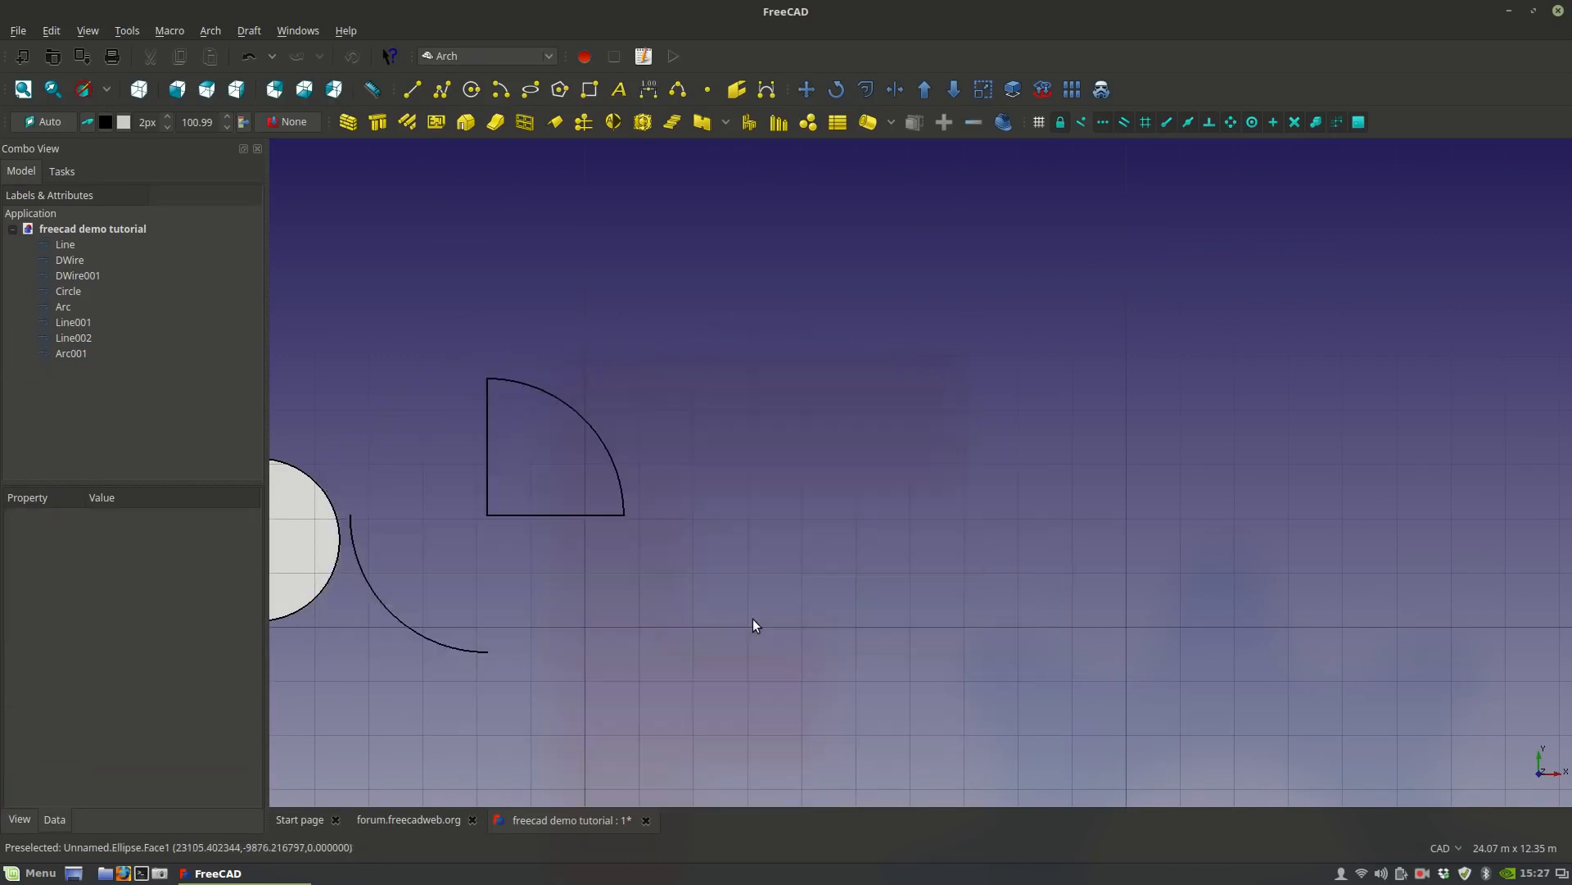
# Draw a filled three-sided polygon above and right of the quarter shape, with a radius of about 2 m.
pyautogui.click(560, 90)
pyautogui.click(727, 315)
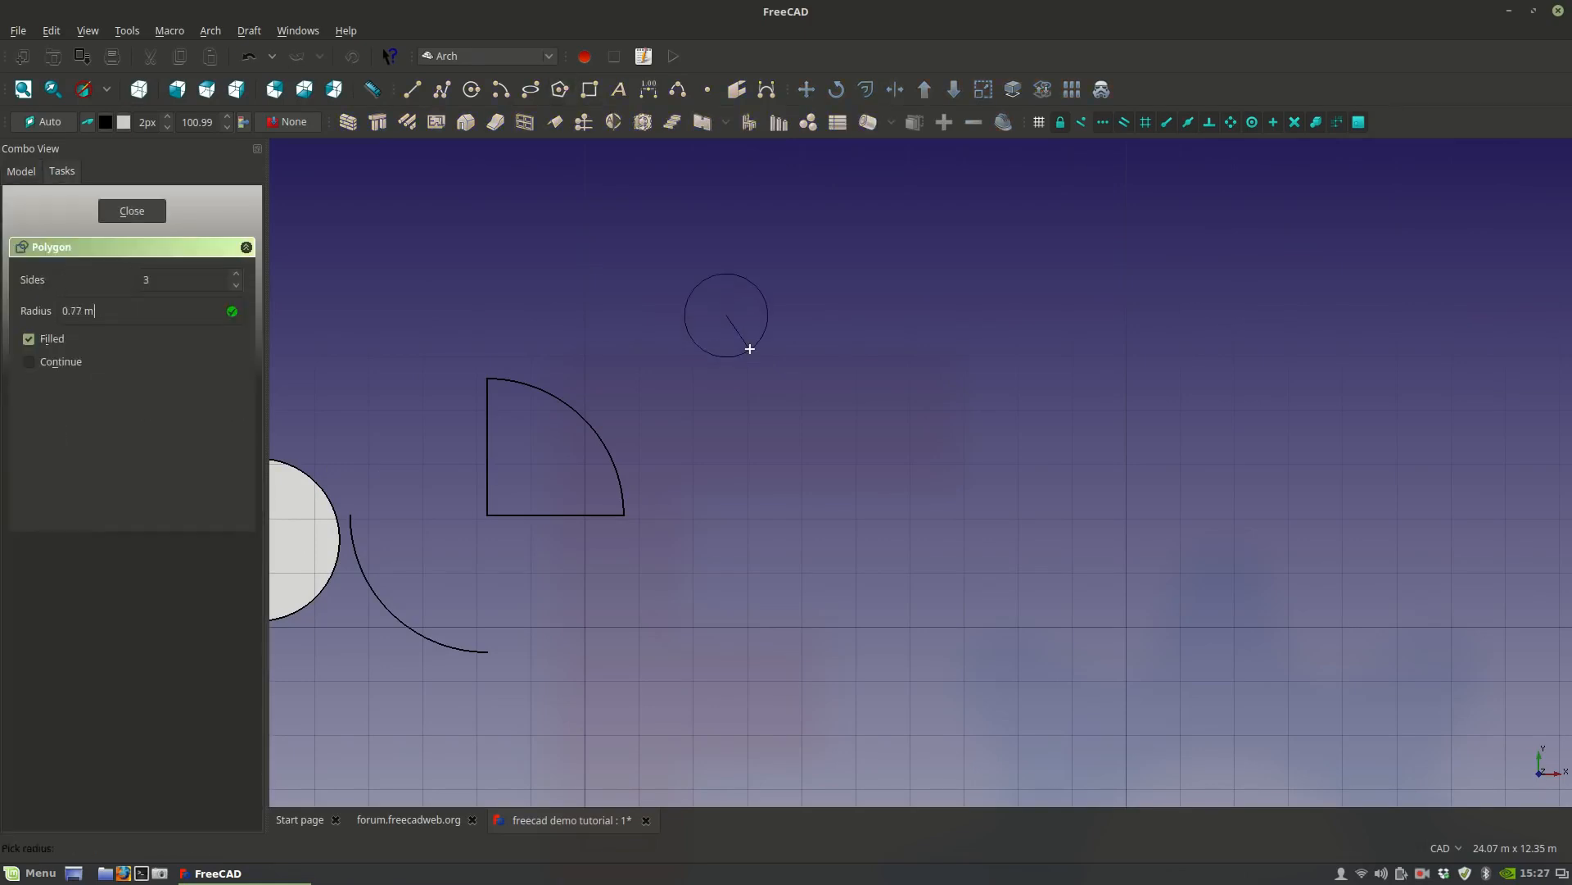
pyautogui.click(832, 332)
pyautogui.scroll(3, 759, 290)
pyautogui.moveTo(760, 290); pyautogui.dragTo(733, 395, button='middle')
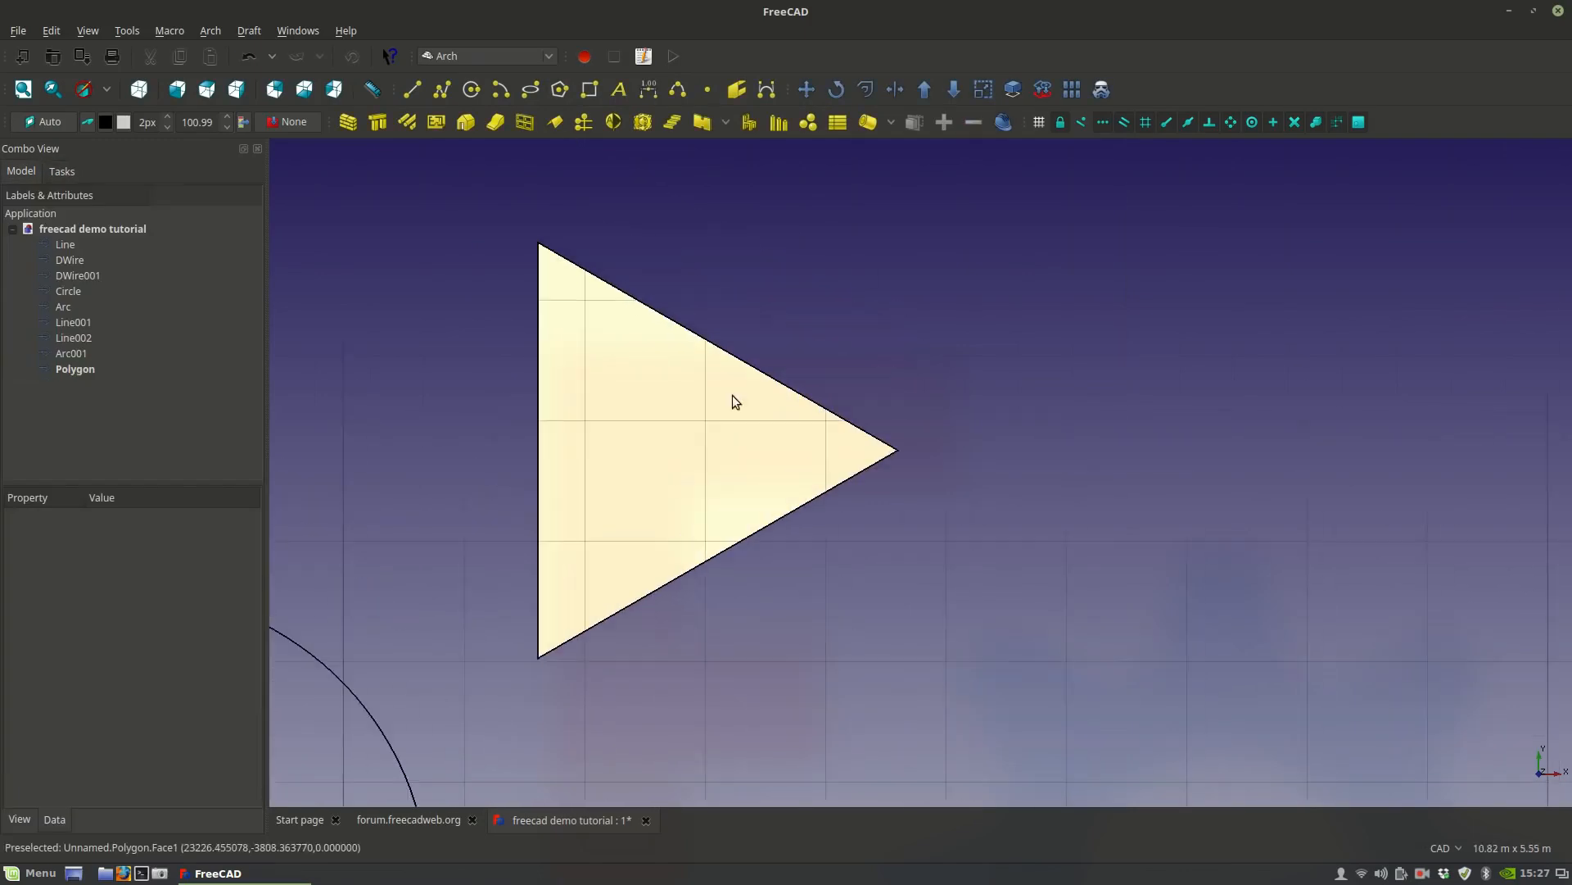
pyautogui.scroll(-2, 724, 528)
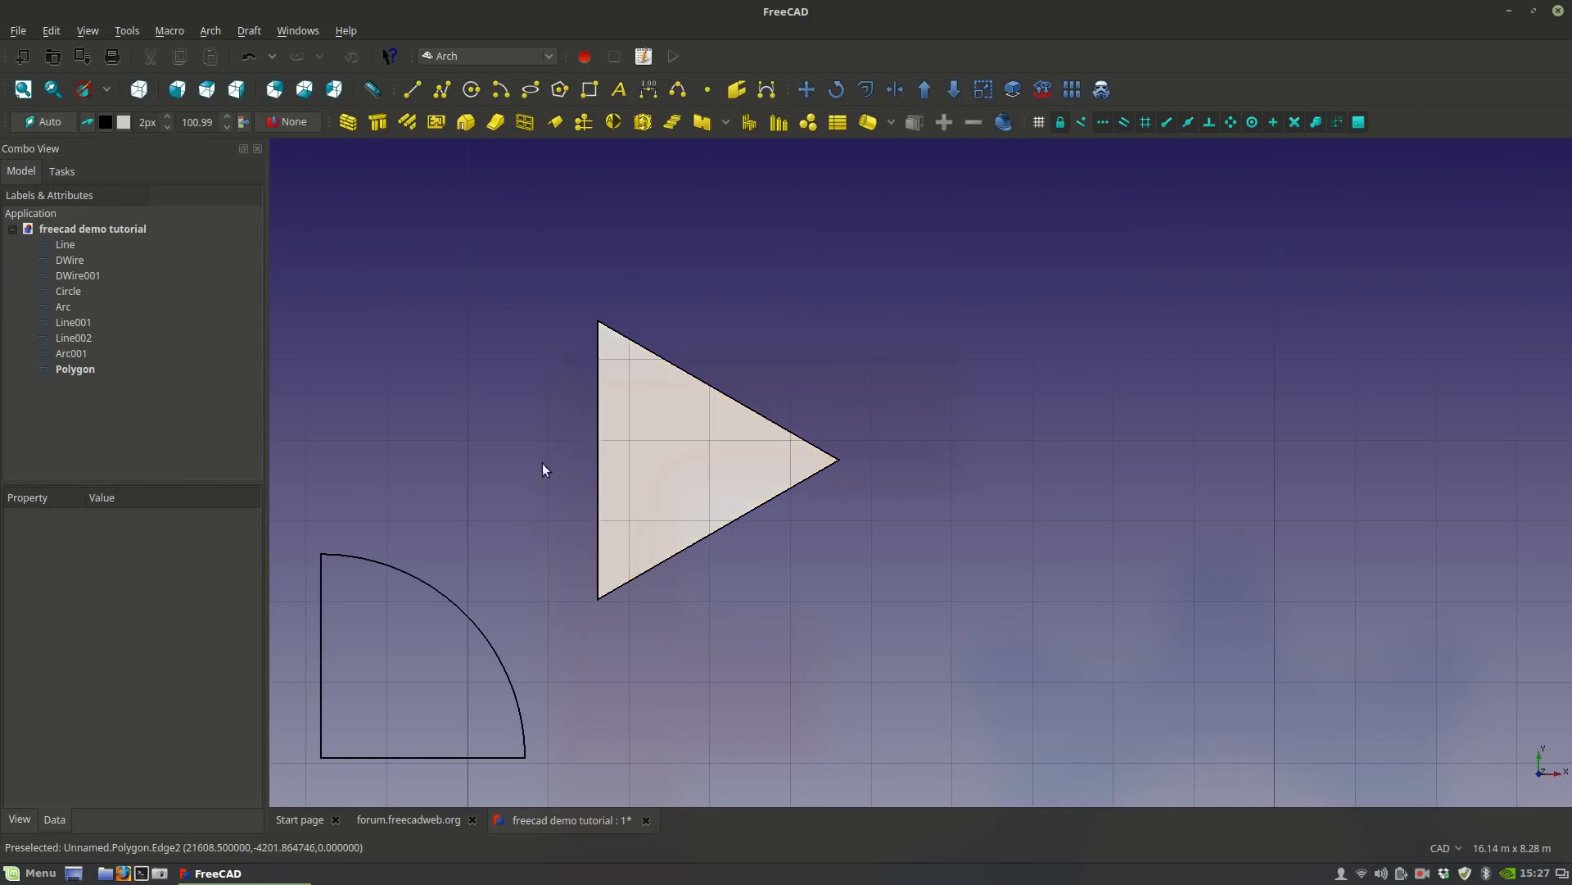
# Set the polygon's number of faces to 5 and again to 7.
pyautogui.click(709, 519)
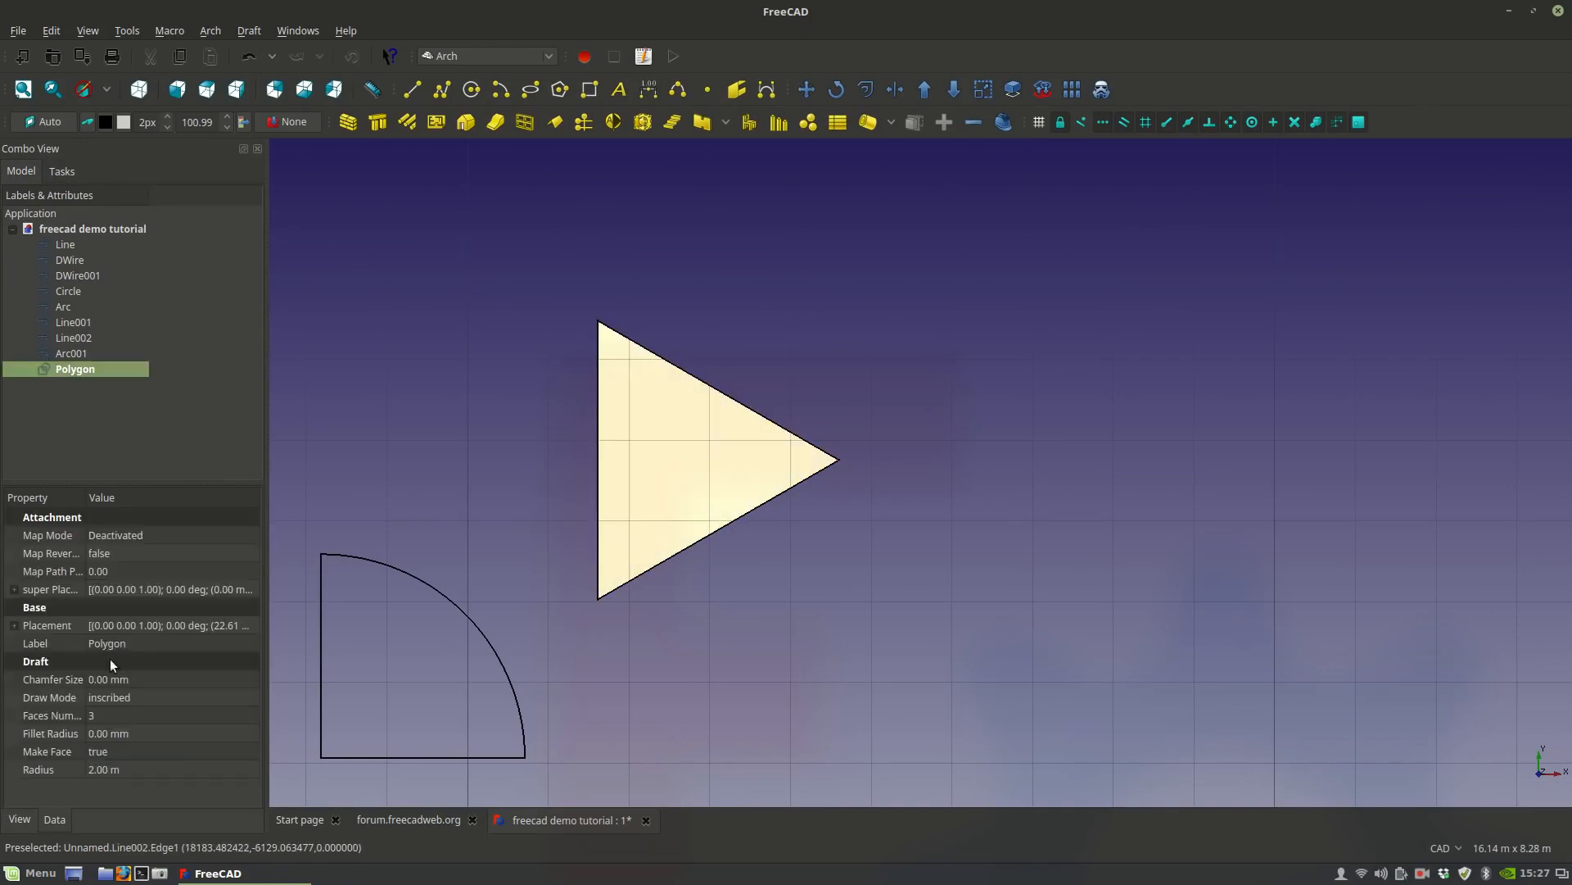
pyautogui.click(118, 720)
pyautogui.write('5')
pyautogui.press('Return')
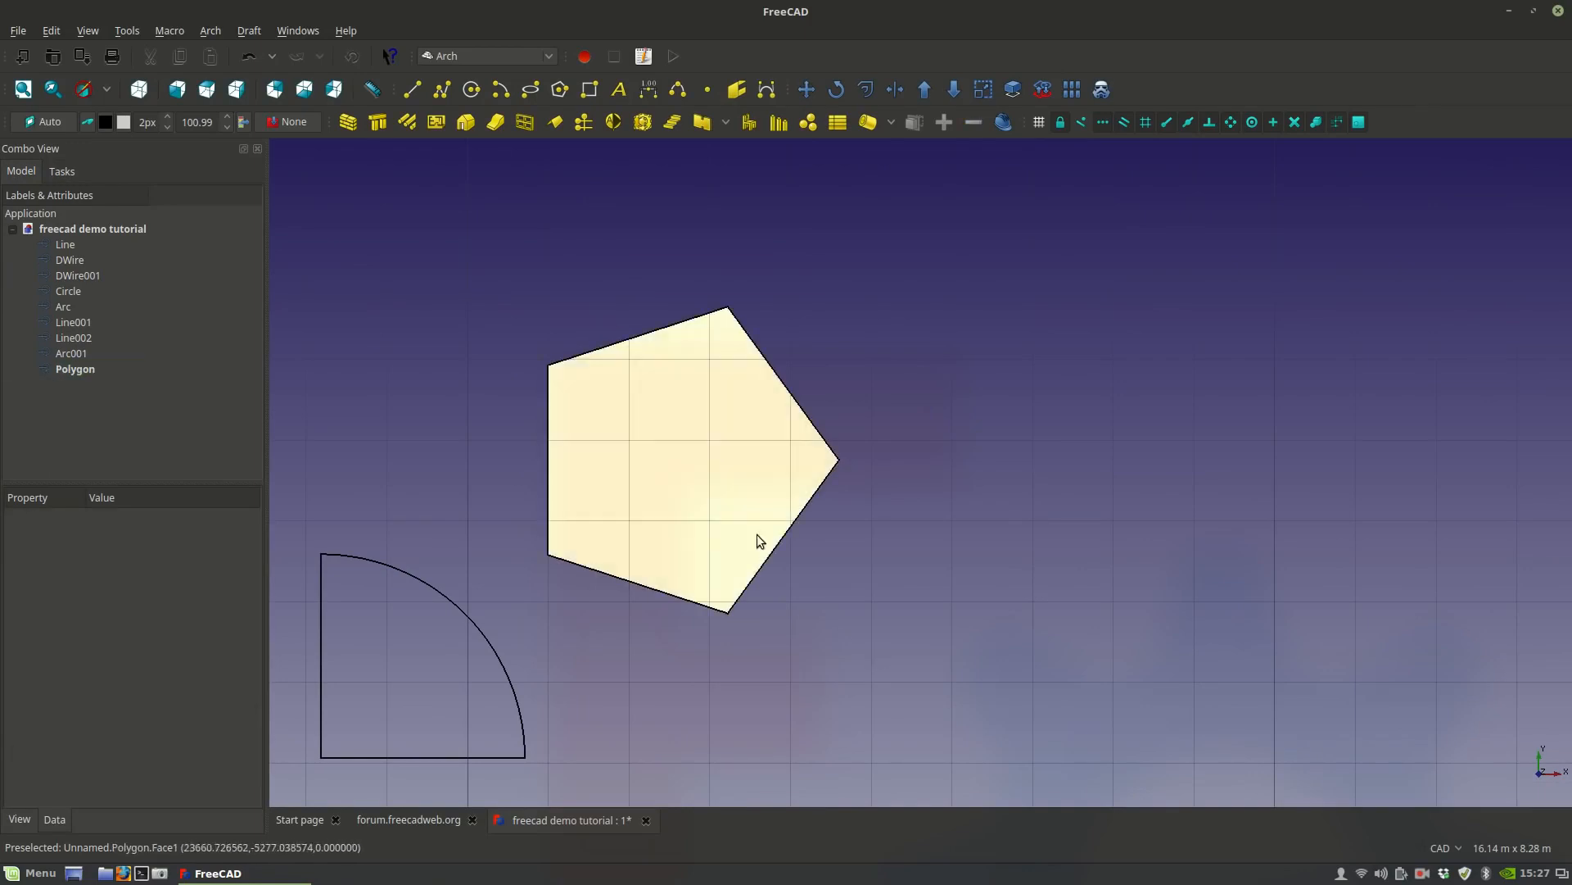
pyautogui.write('7')
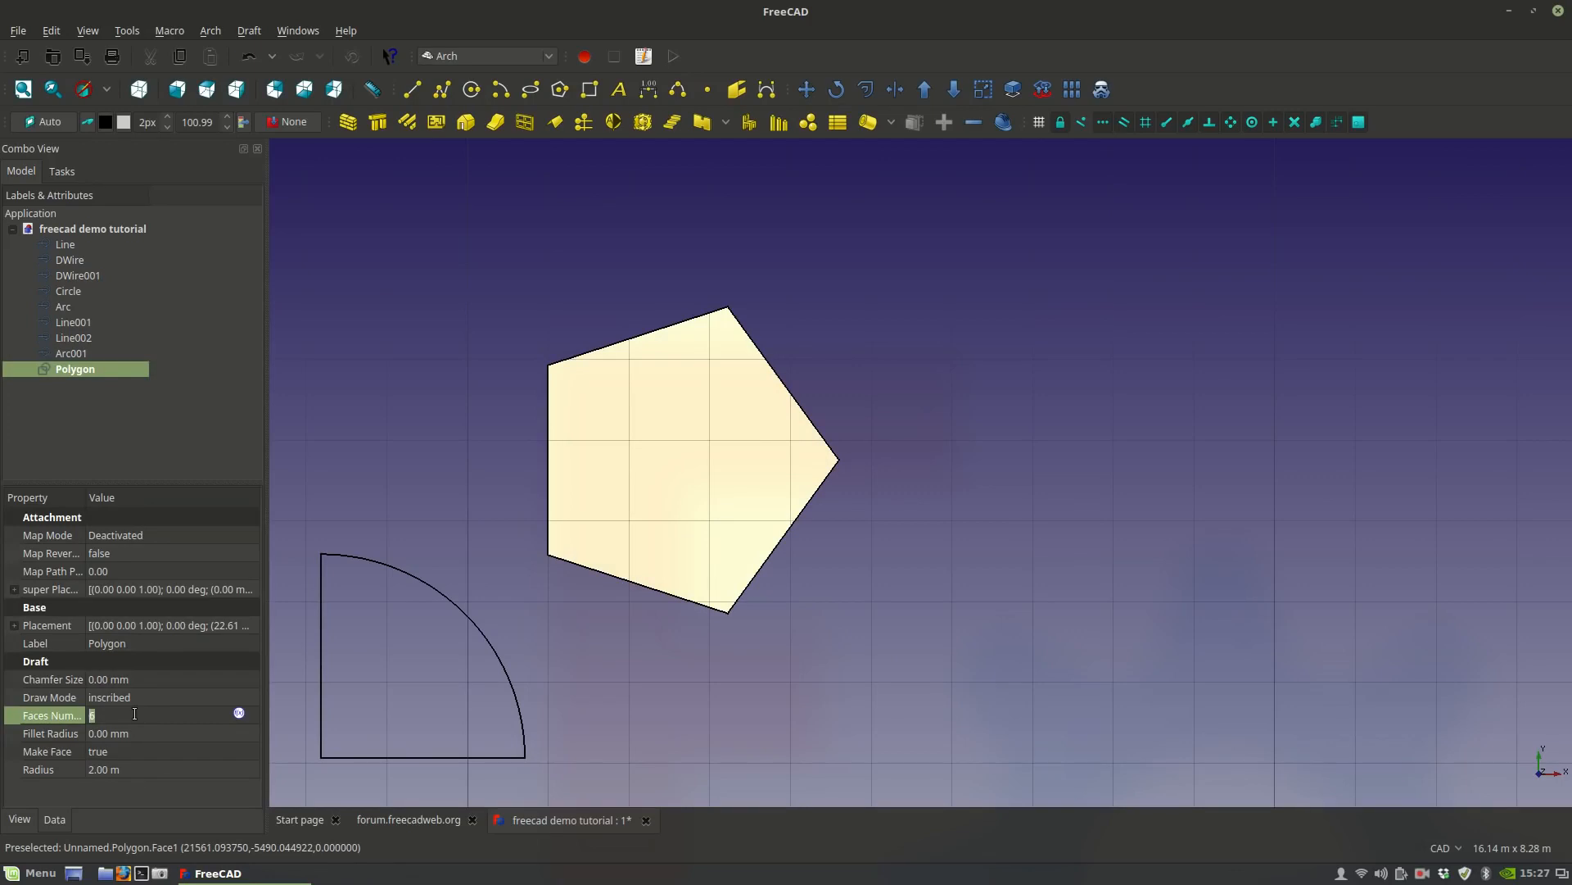
pyautogui.click(626, 661)
pyautogui.click(680, 606)
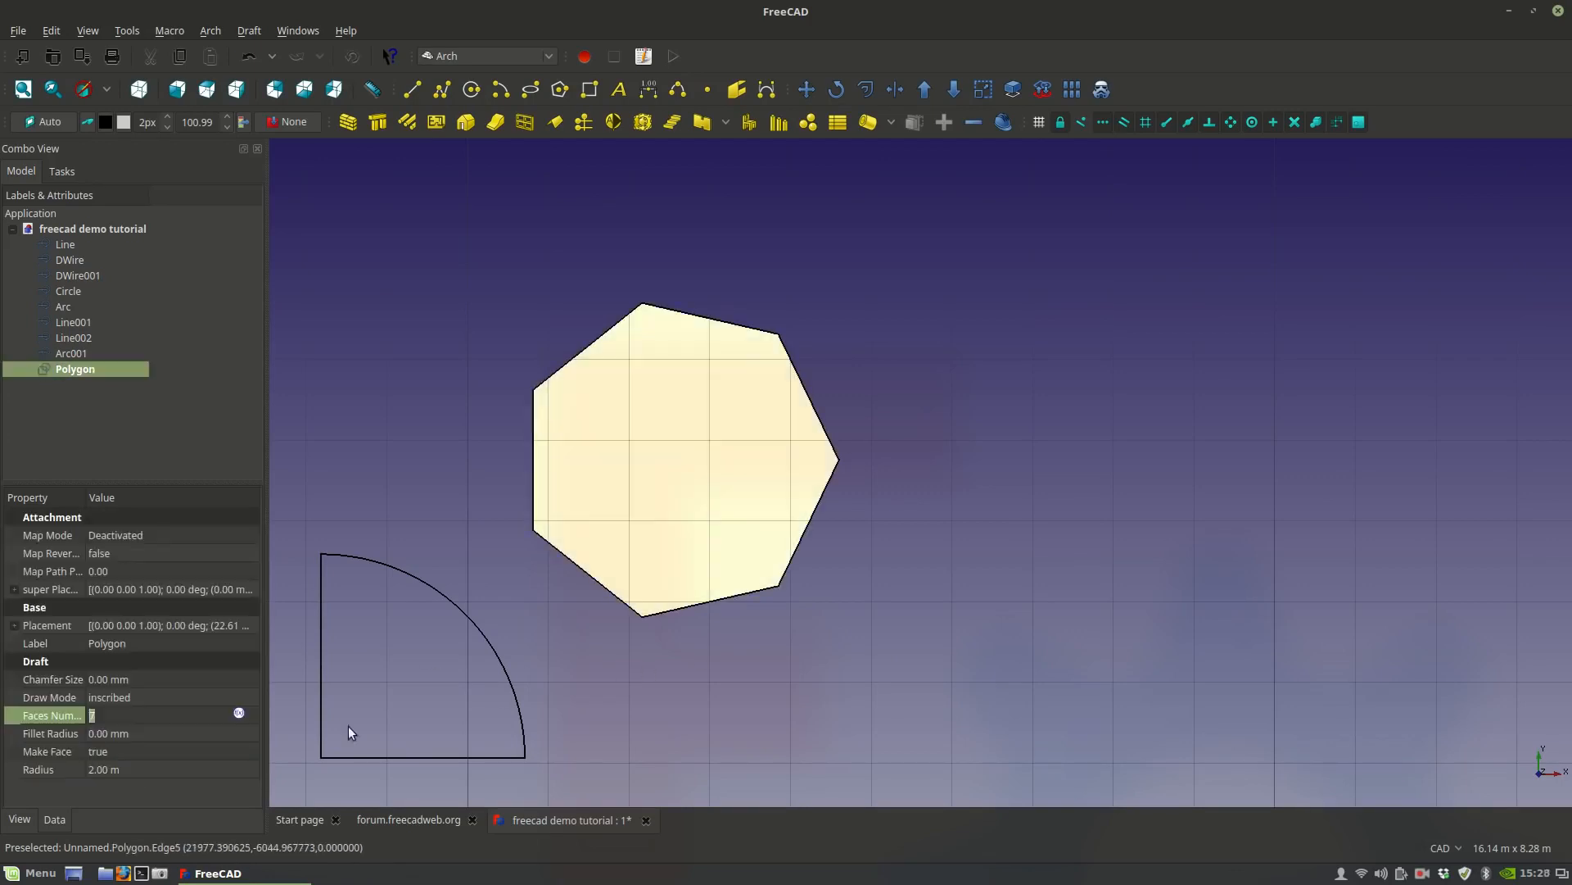
# Raise the polygon's number of faces to 8 and again to 10.
pyautogui.write('8')
pyautogui.click(585, 647)
pyautogui.click(657, 467)
pyautogui.write('10')
pyautogui.doubleClick(158, 717)
pyautogui.click(635, 691)
pyautogui.click(710, 491)
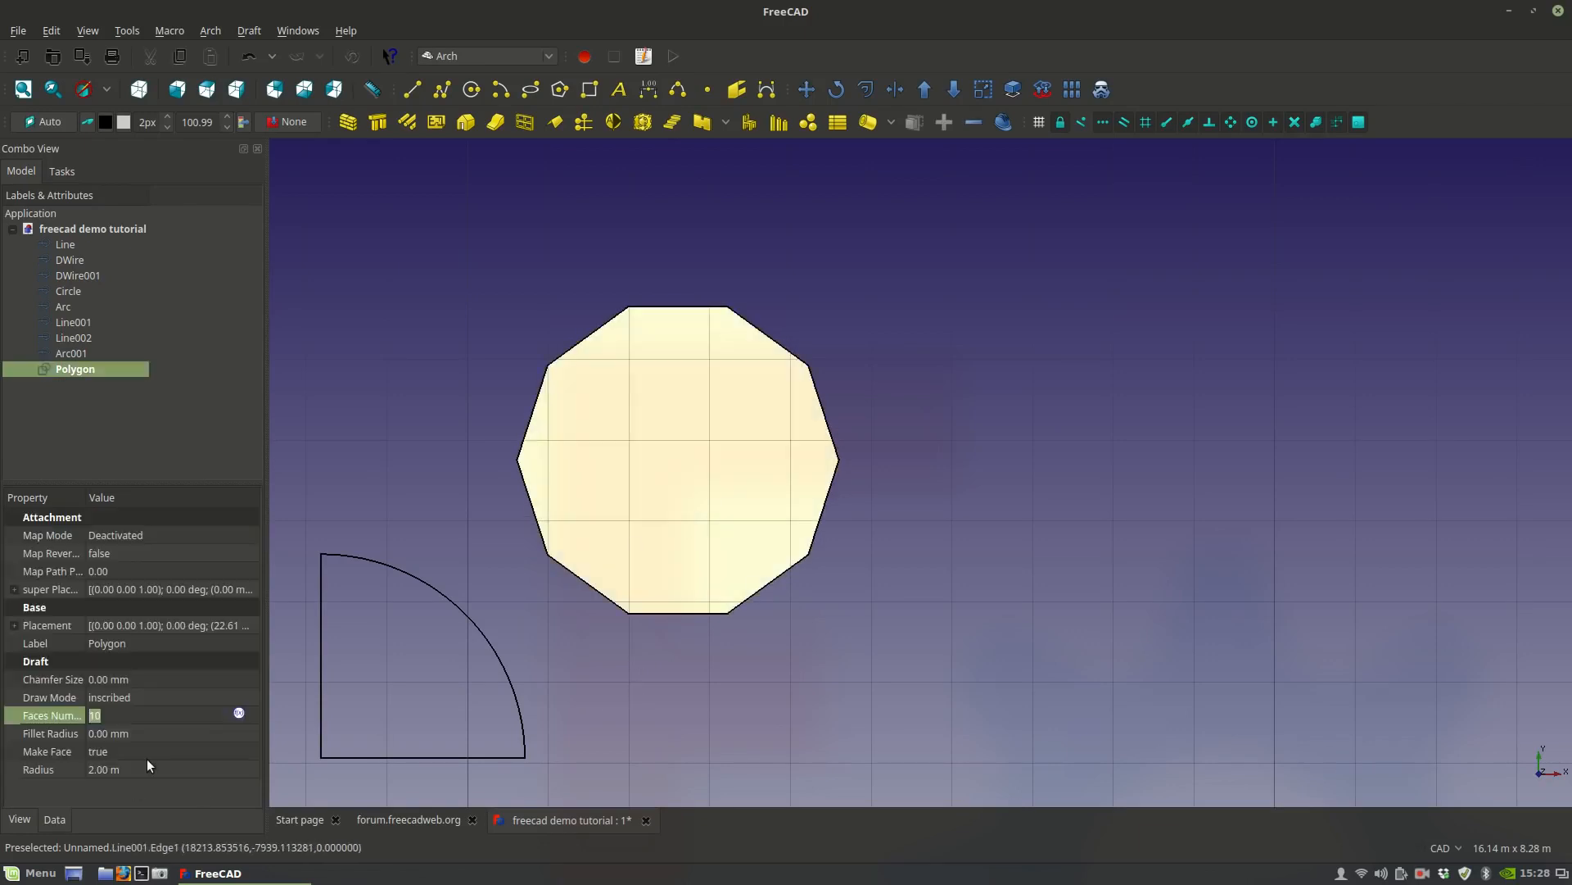
# Set the polygon's radius to 4 m, and delete the polygon.
pyautogui.click(148, 759)
pyautogui.click(138, 768)
pyautogui.write('4')
pyautogui.press('Return')
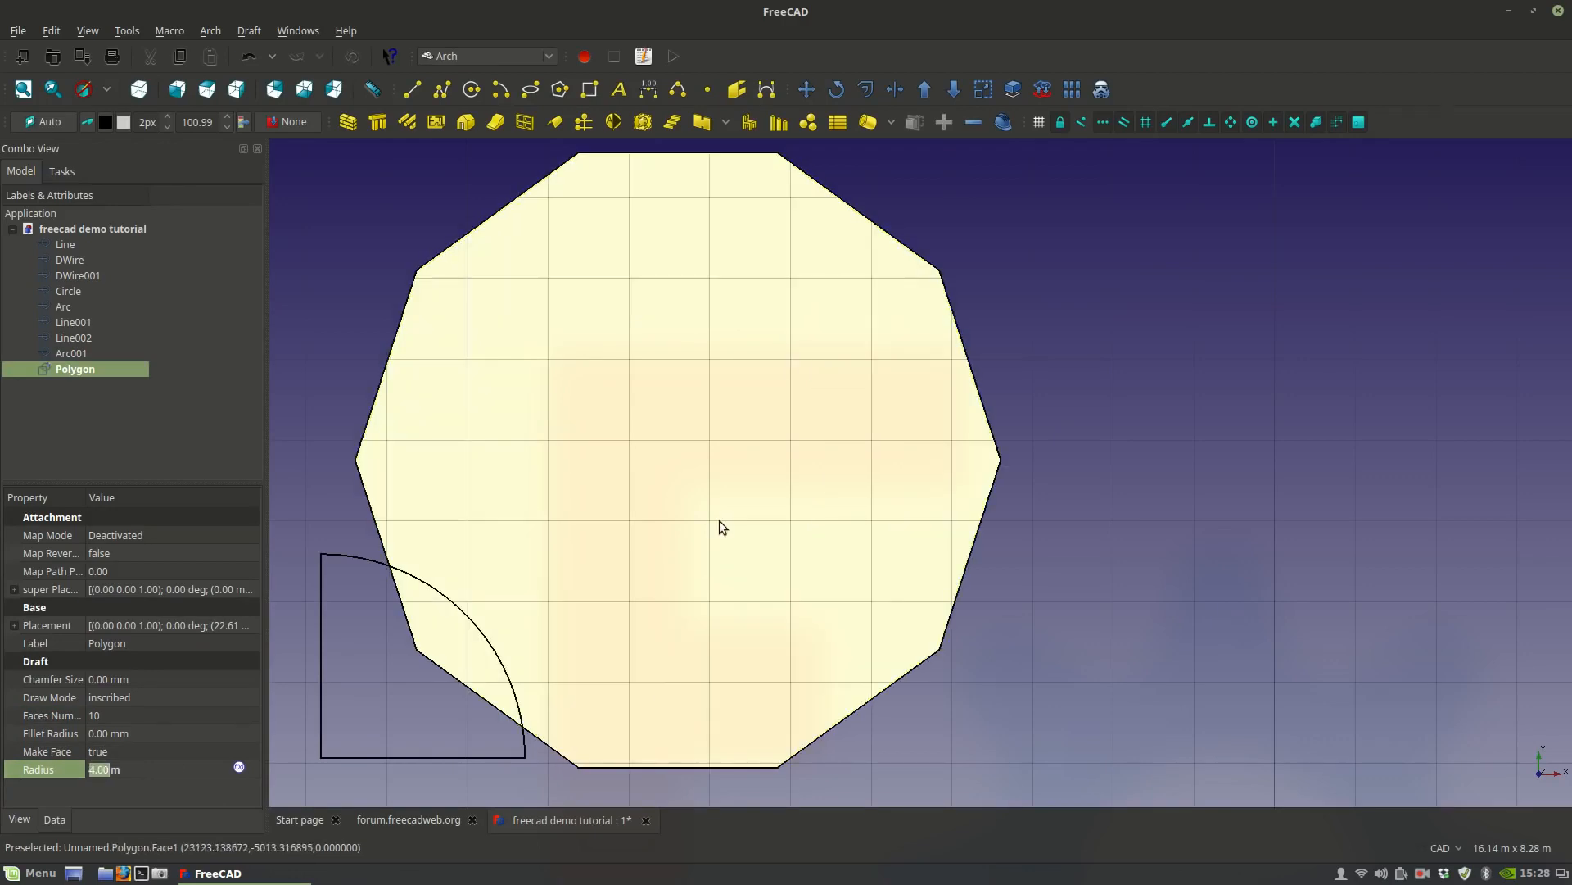
pyautogui.press('Delete')
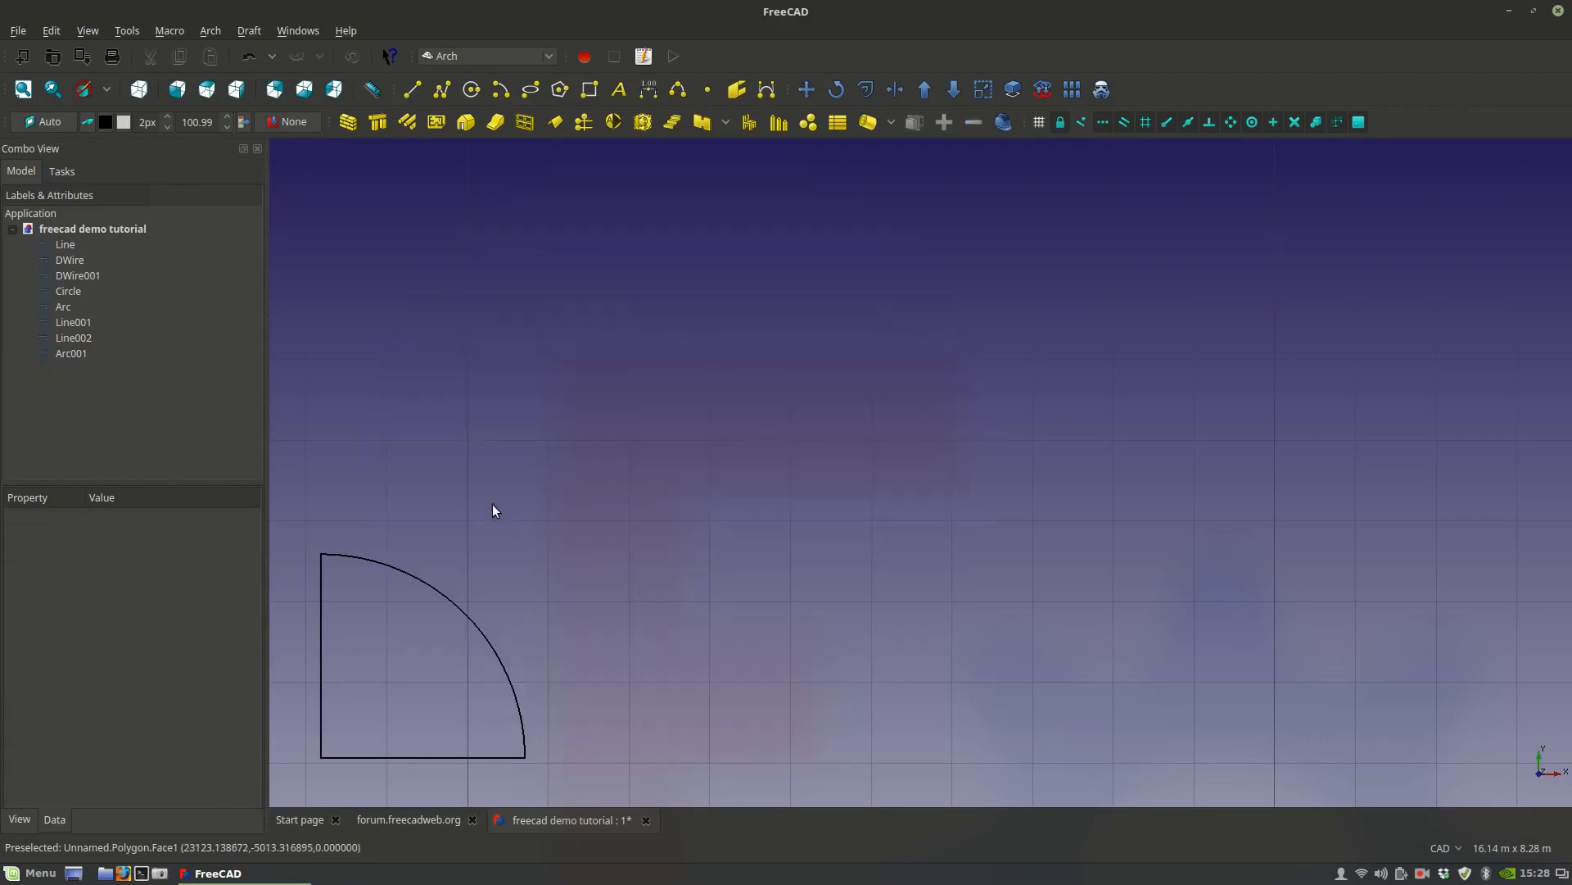
# Draw a filled rectangle above and right of the quarter shape, about 2.04 m long and 1.91 m high, and deselect it.
pyautogui.click(586, 92)
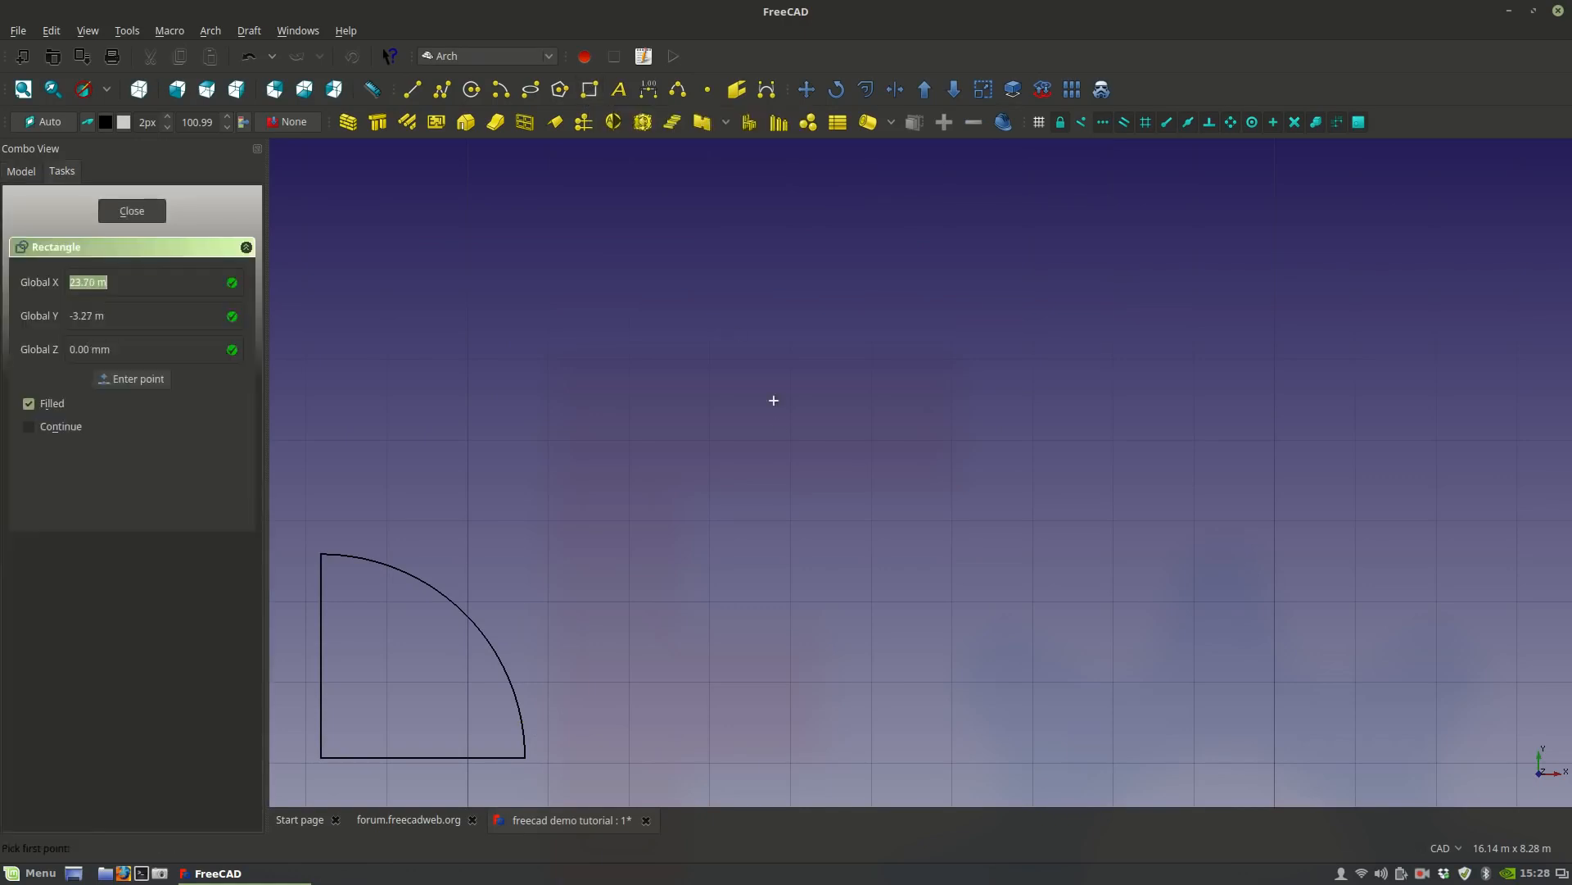
pyautogui.click(709, 359)
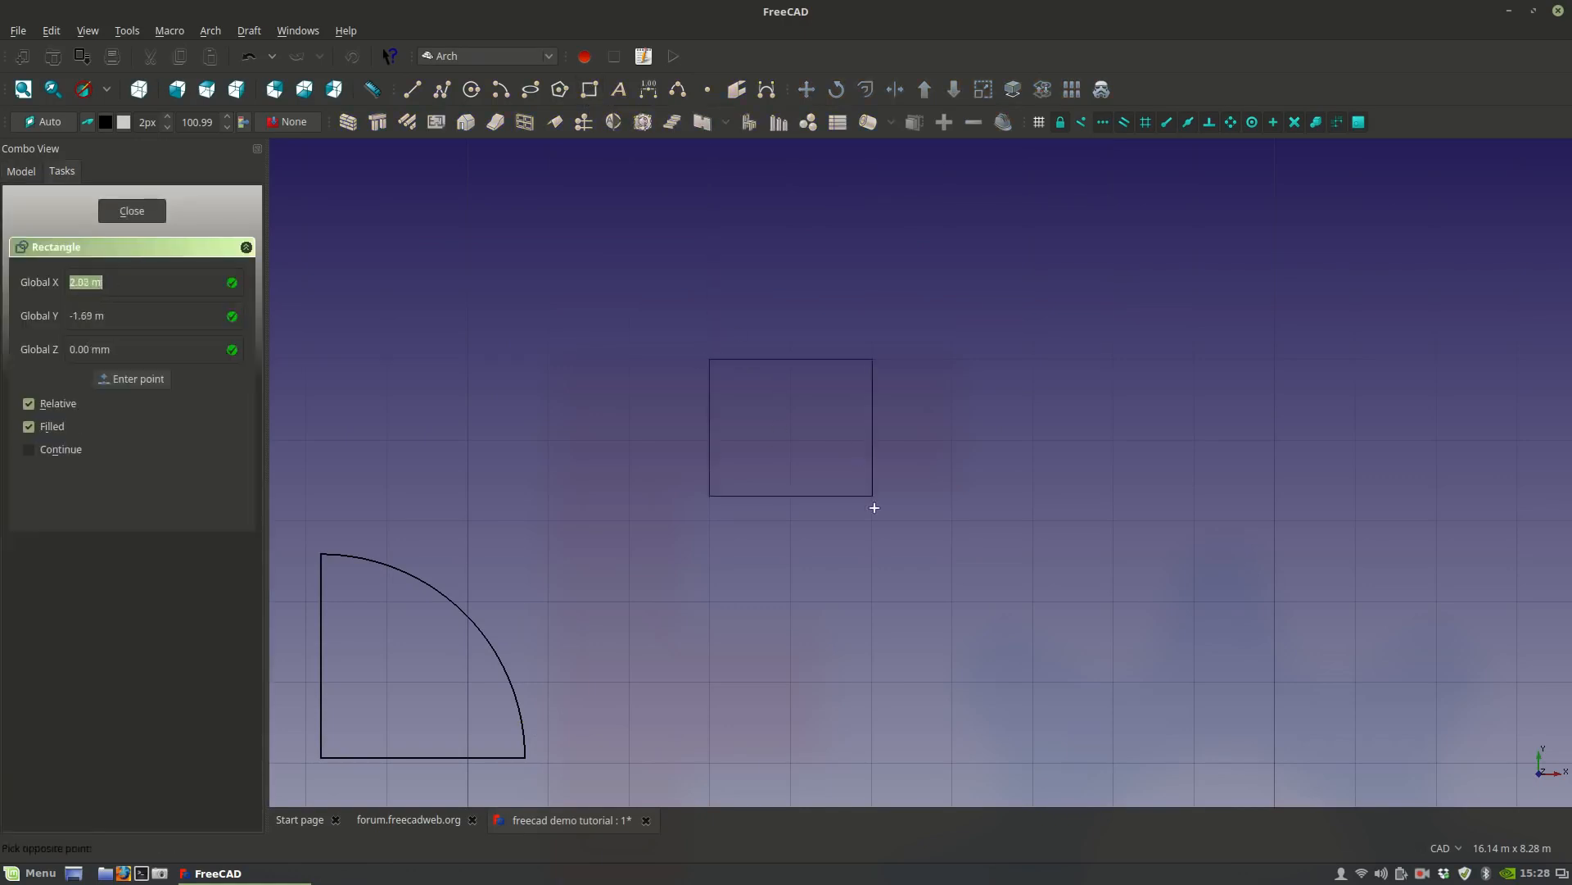
pyautogui.click(874, 514)
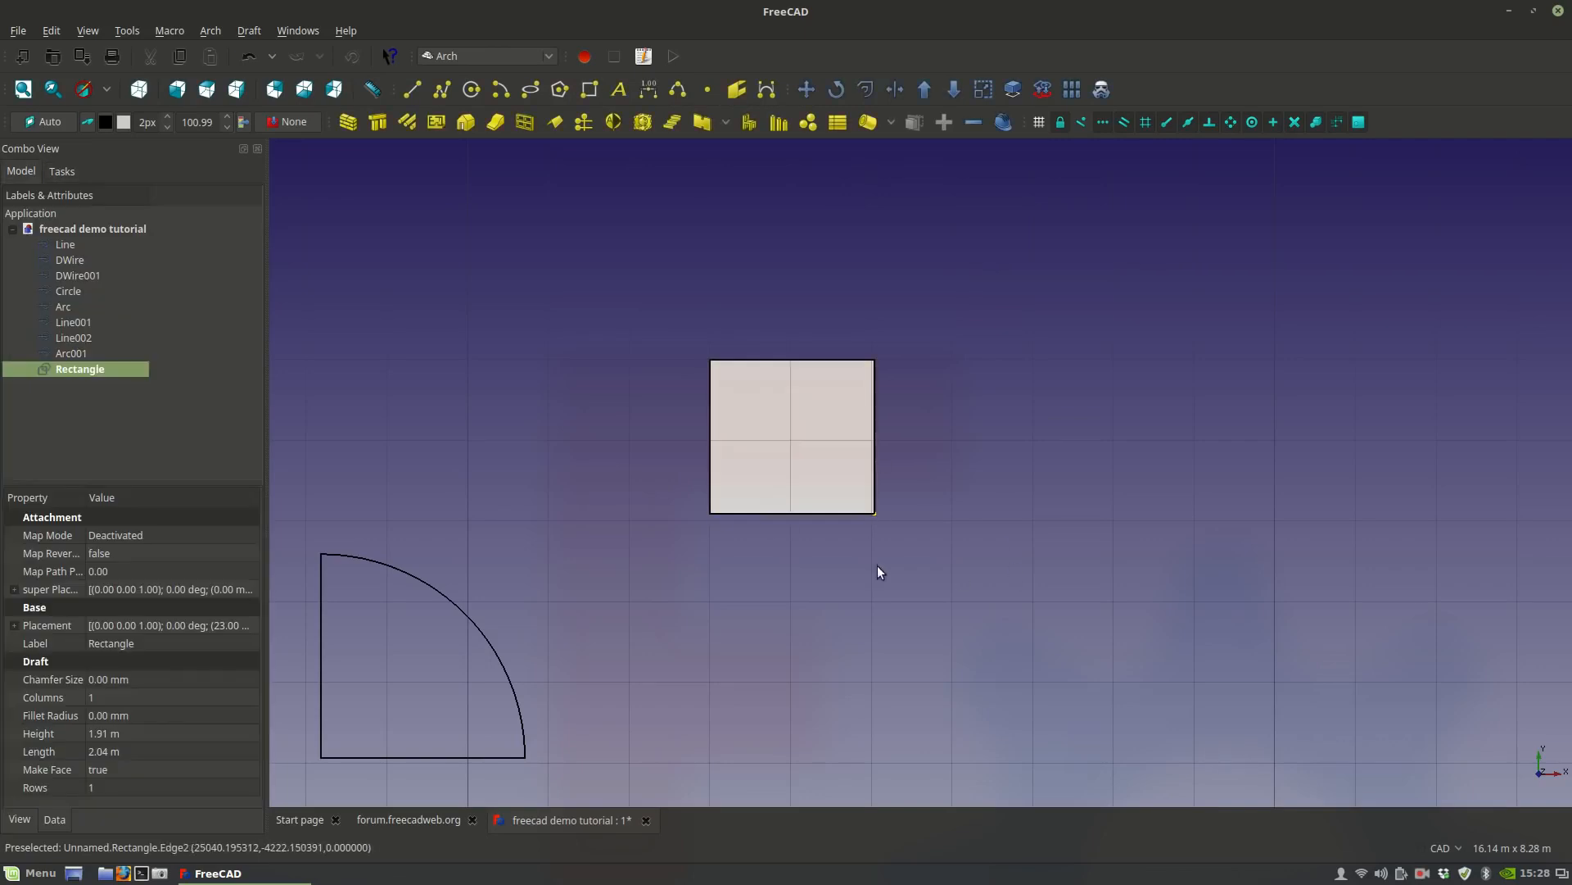
pyautogui.moveTo(977, 447); pyautogui.dragTo(845, 520, button='middle')
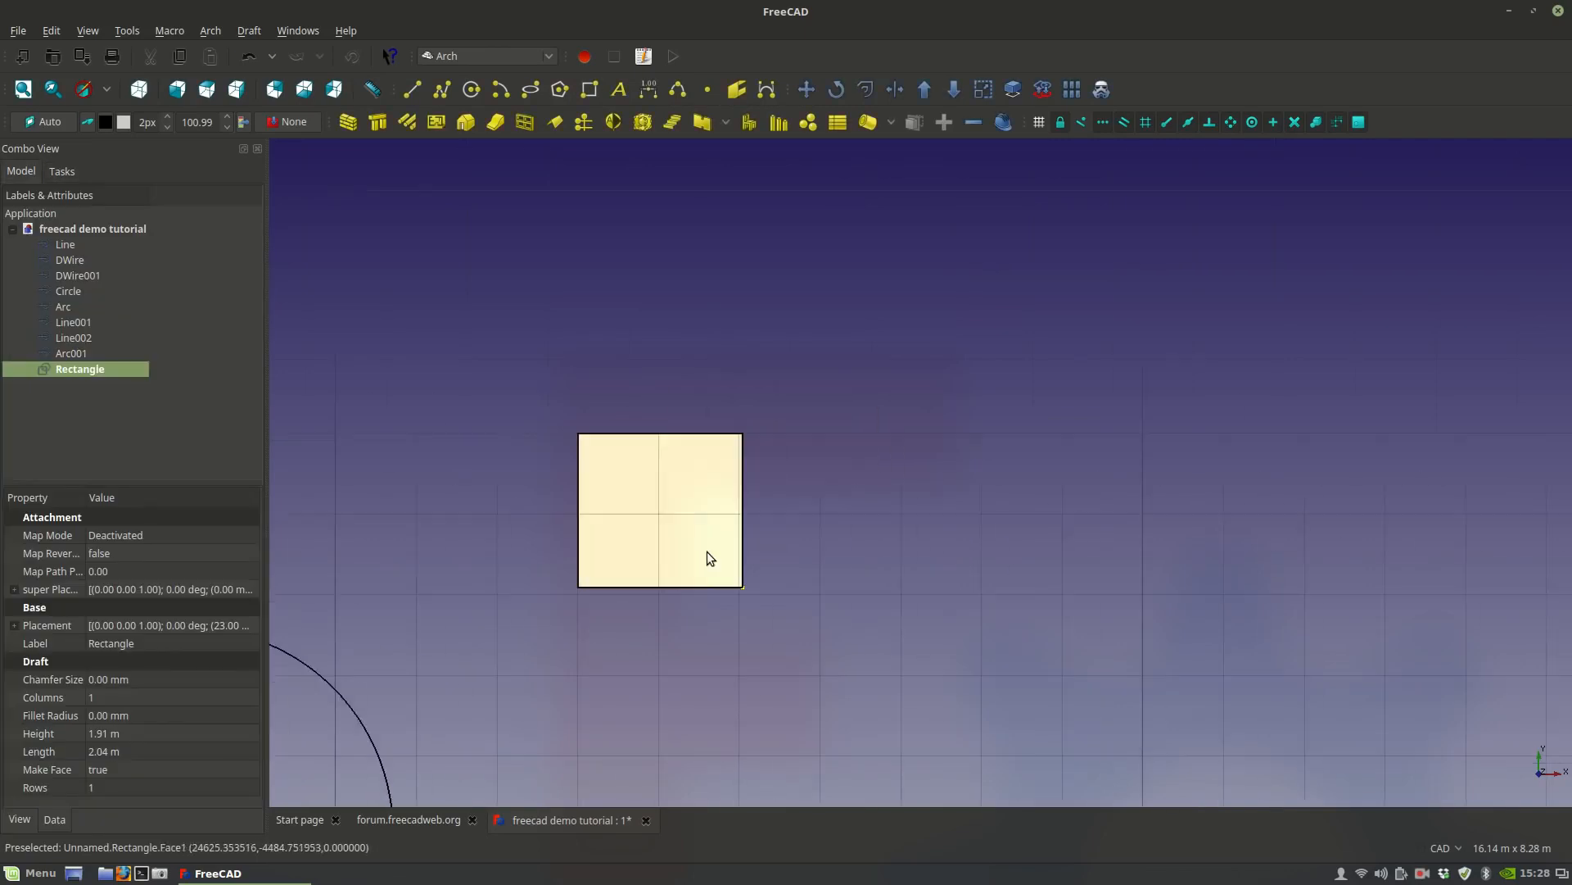
pyautogui.click(825, 538)
# Set the rectangle's height and length both to 3.00 m.
pyautogui.scroll(2, 669, 528)
pyautogui.moveTo(668, 529); pyautogui.dragTo(729, 391, button='middle')
pyautogui.scroll(2, 439, 482)
pyautogui.click(740, 425)
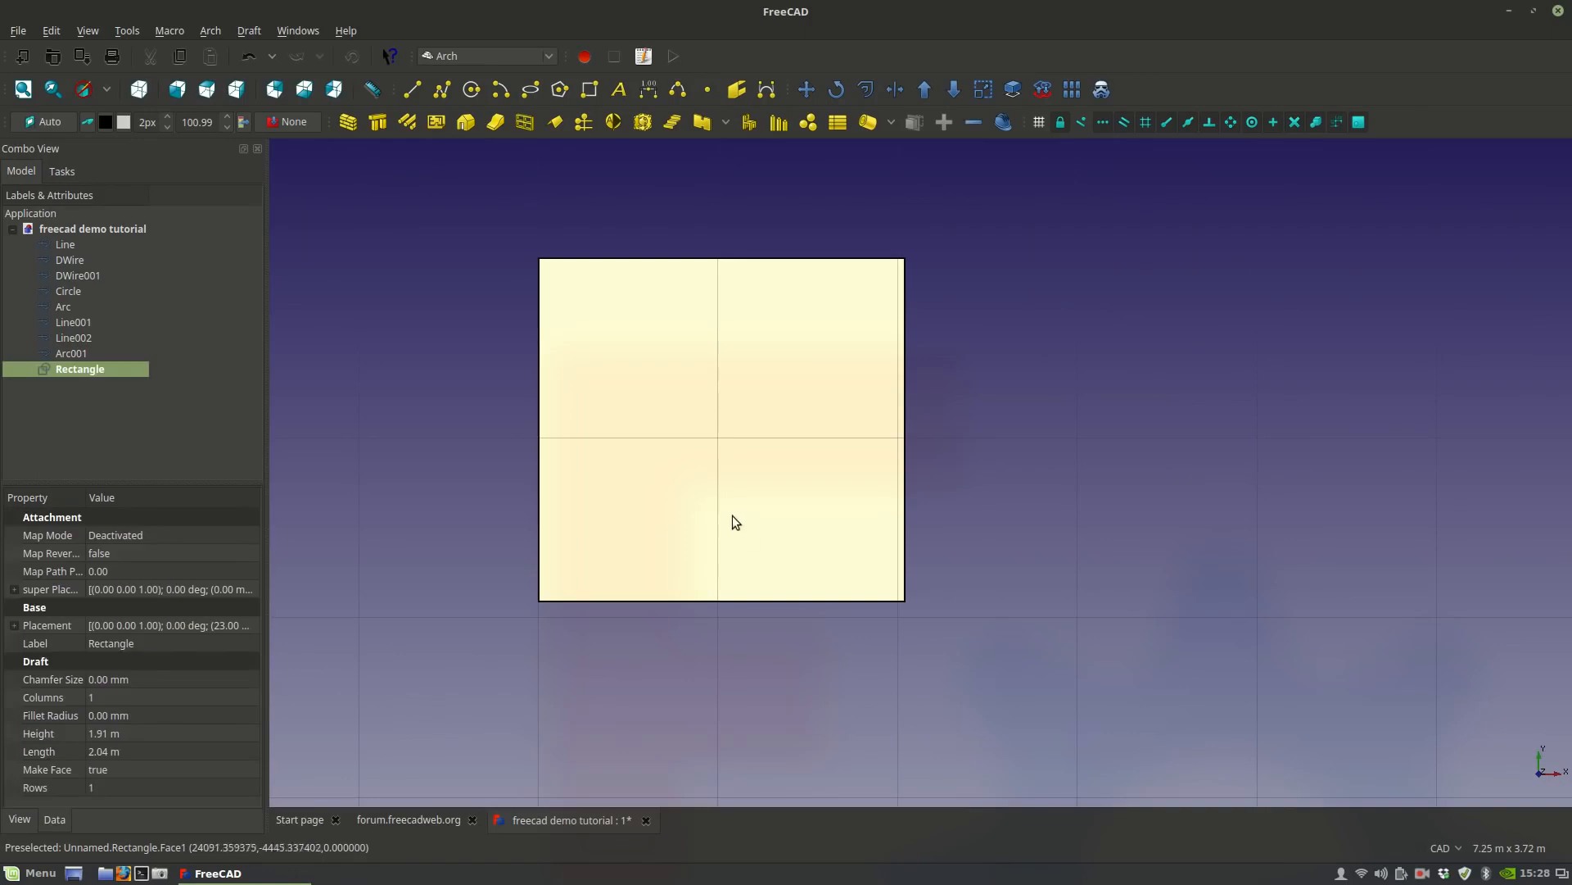
pyautogui.click(98, 732)
pyautogui.write('3.00')
pyautogui.press('Return')
pyautogui.scroll(-5, 533, 531)
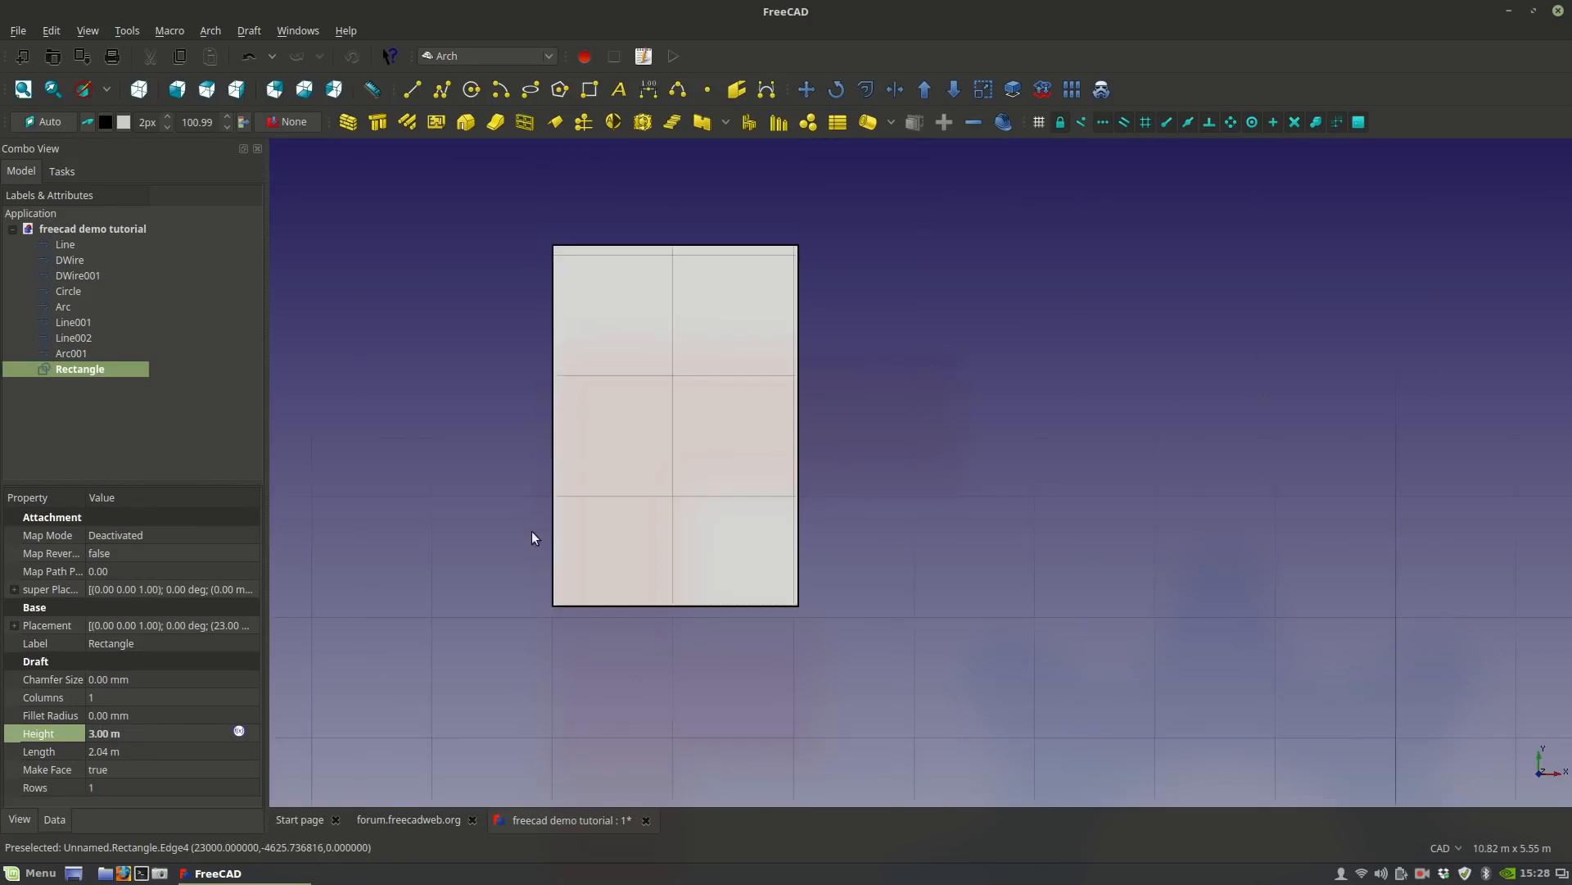
pyautogui.click(110, 750)
pyautogui.write('3.00')
pyautogui.press('Return')
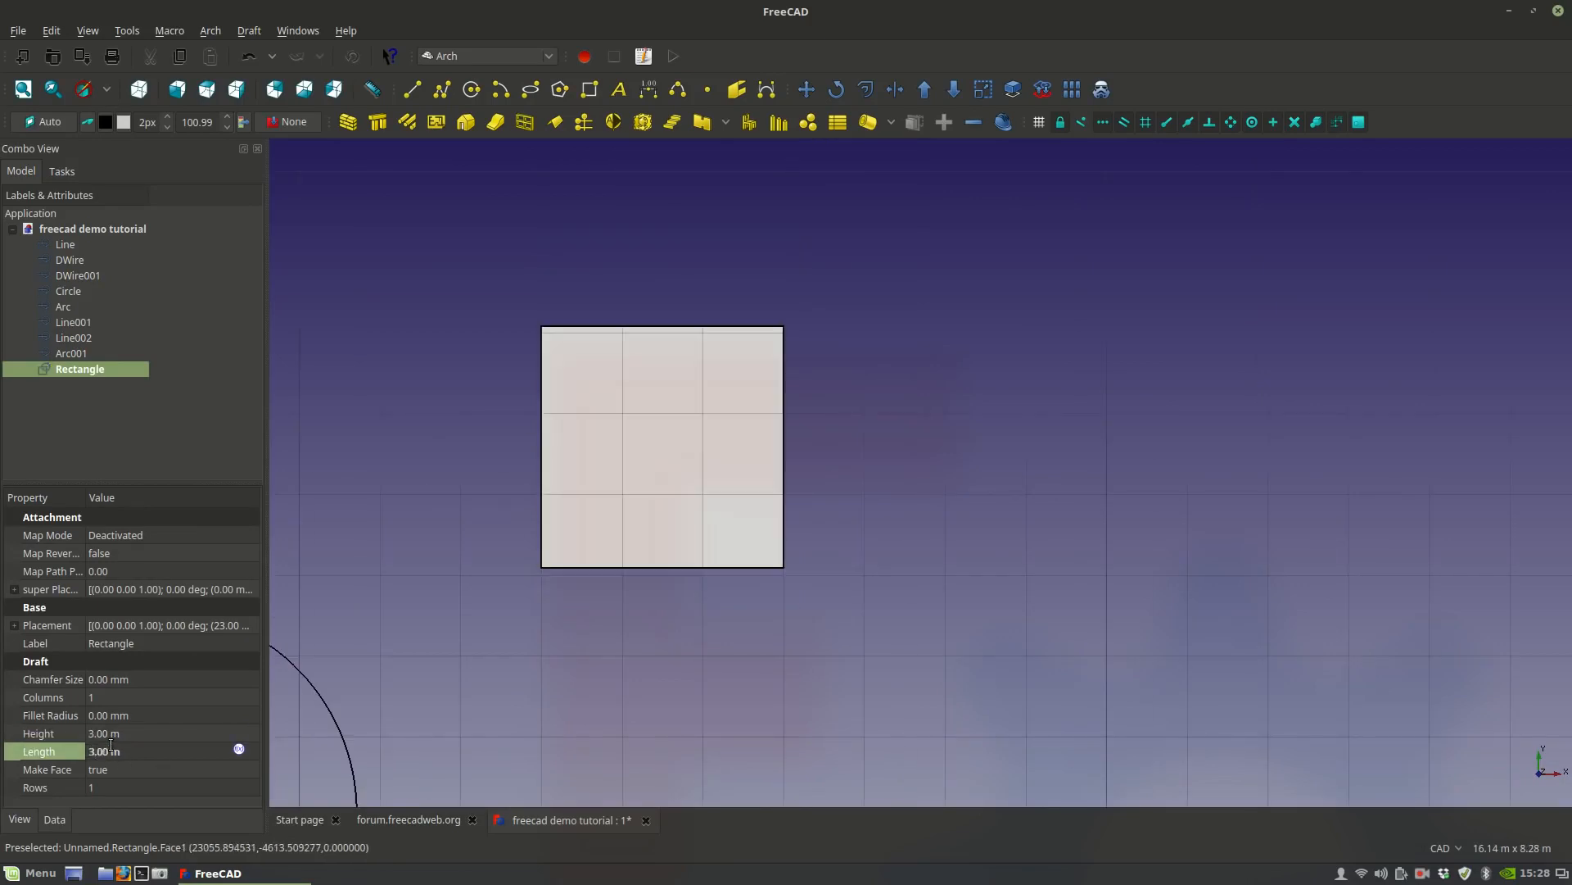
pyautogui.click(857, 342)
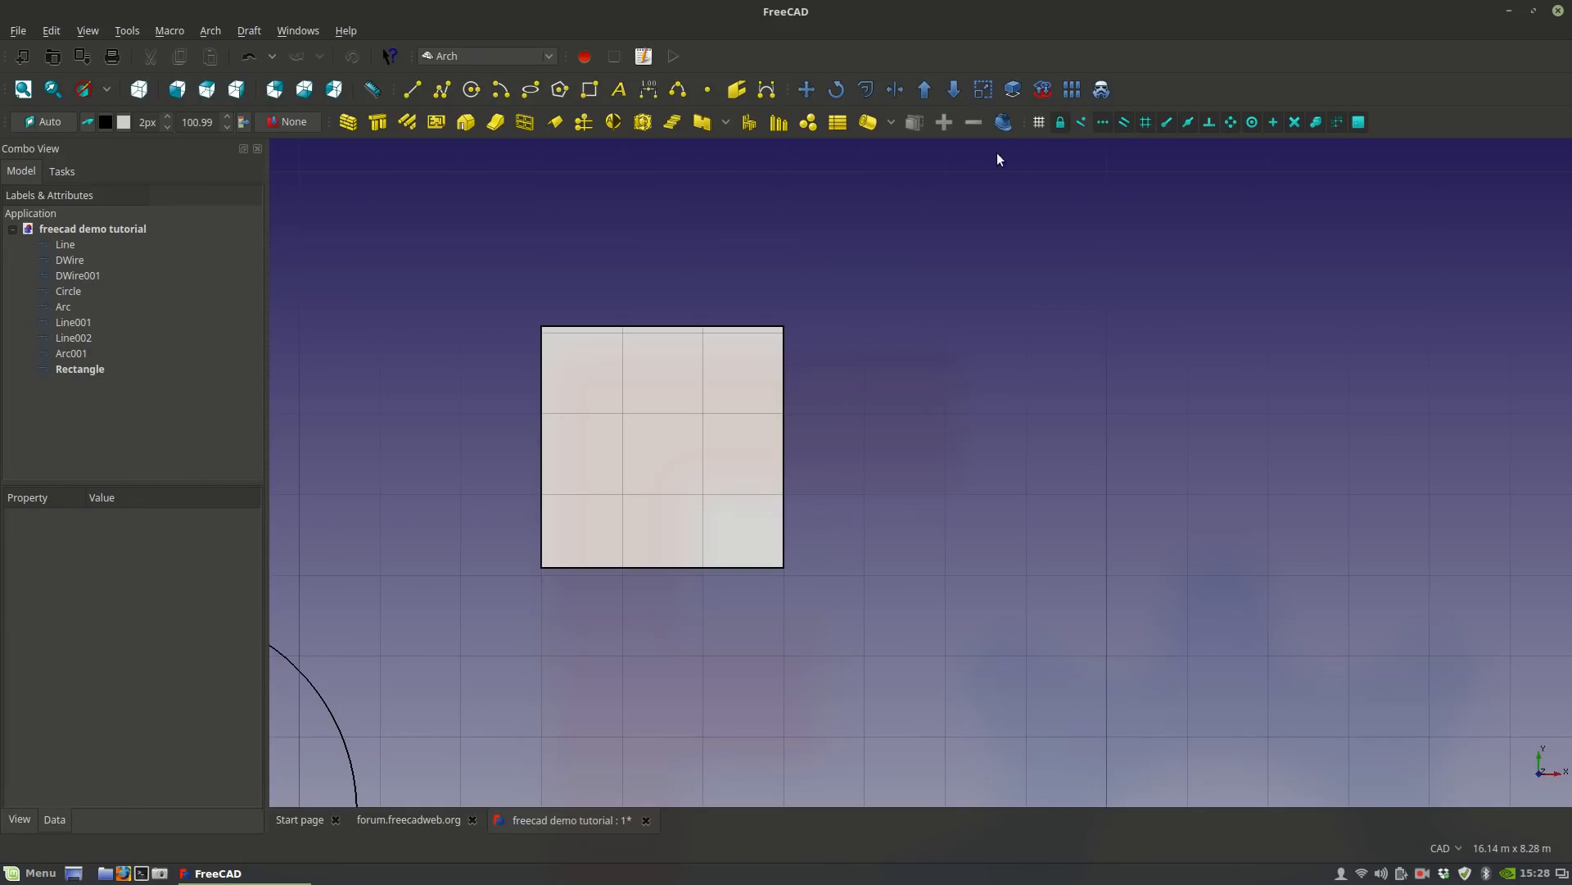
# Survey the lengths of the rectangle's upper and right edges and the area of its face, and end the survey.
pyautogui.click(1004, 122)
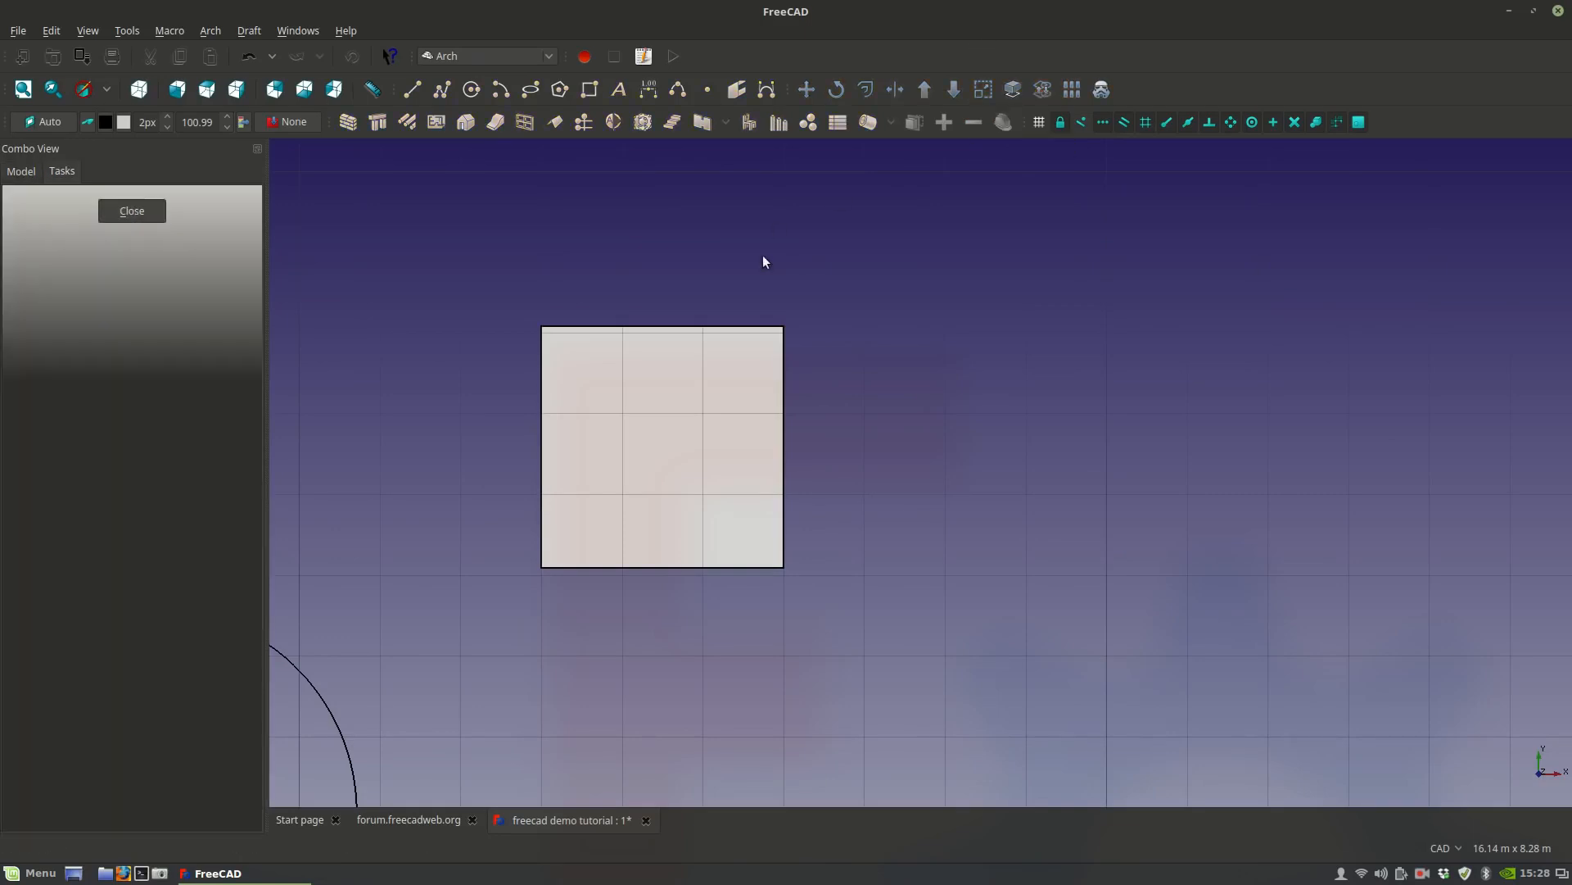
pyautogui.click(741, 327)
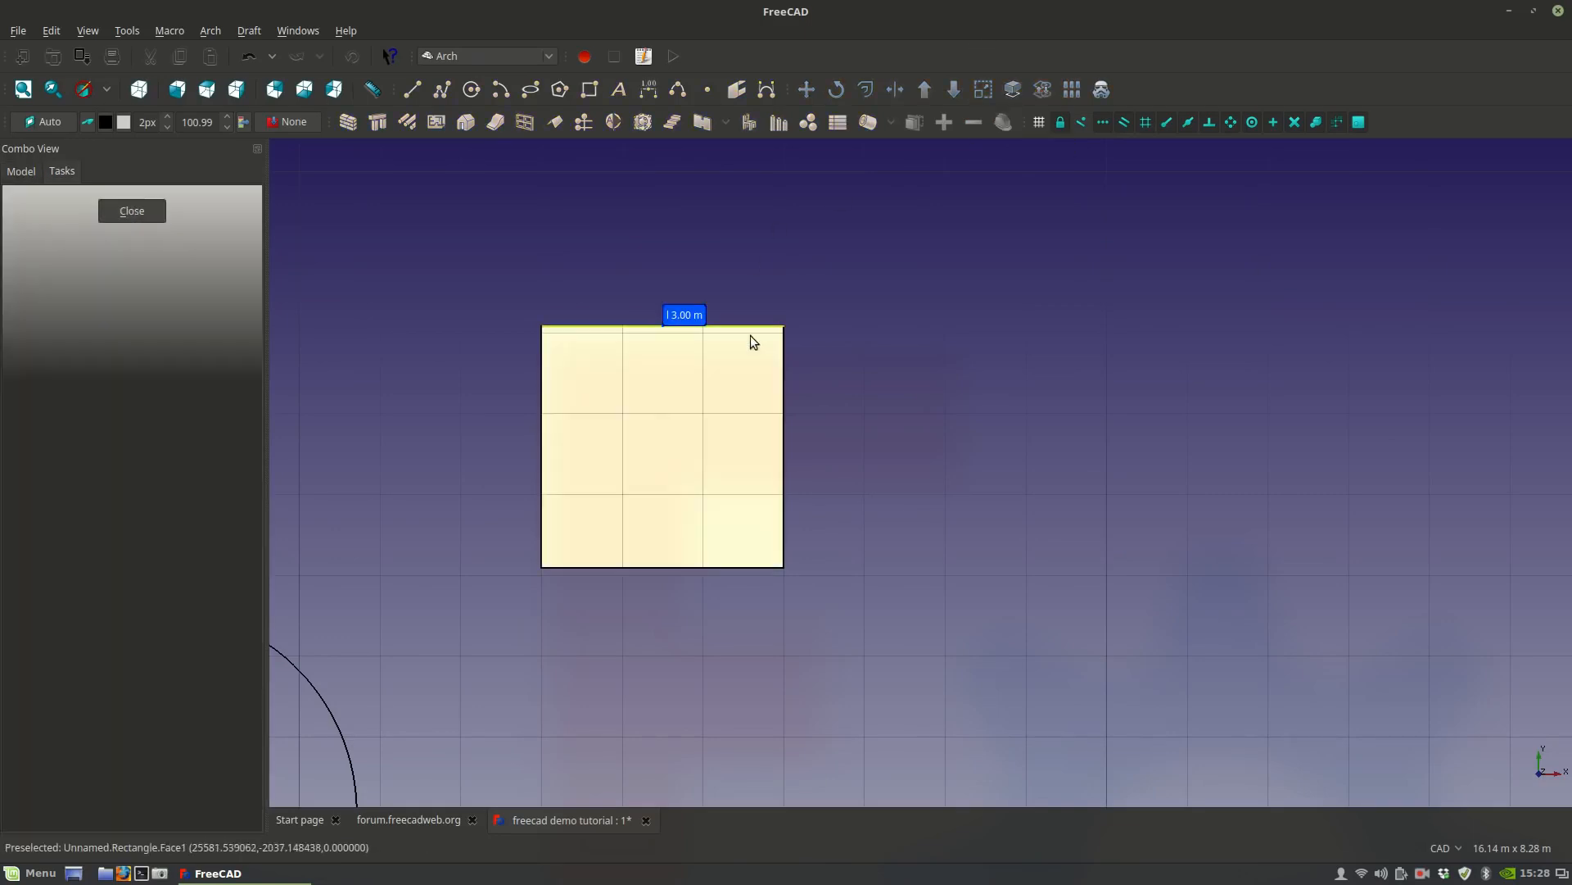
pyautogui.click(786, 359)
pyautogui.click(690, 457)
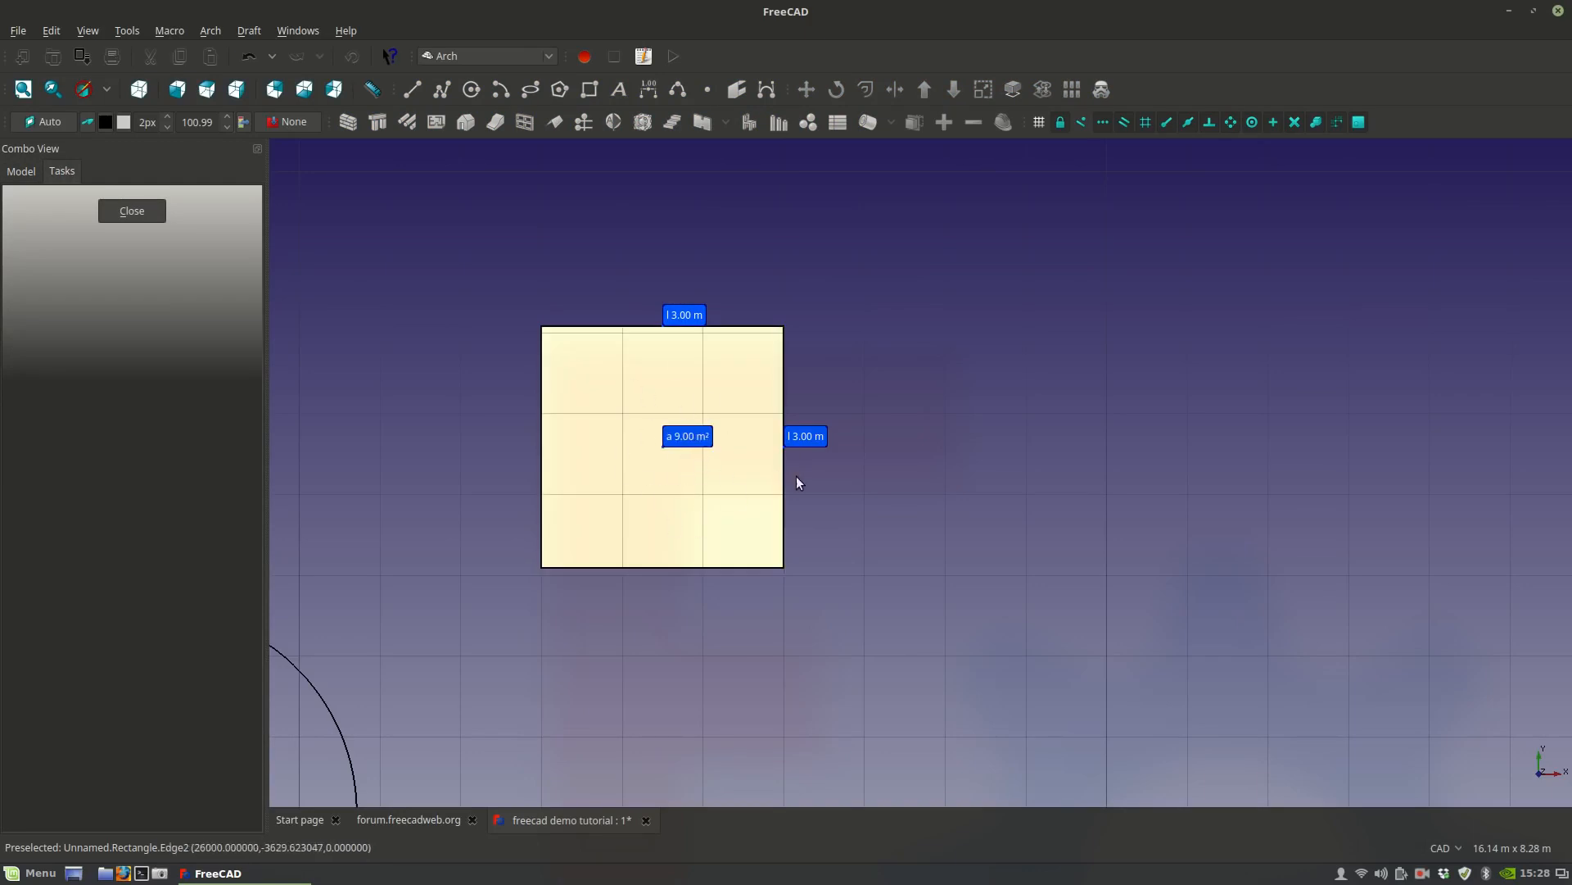
pyautogui.click(1023, 314)
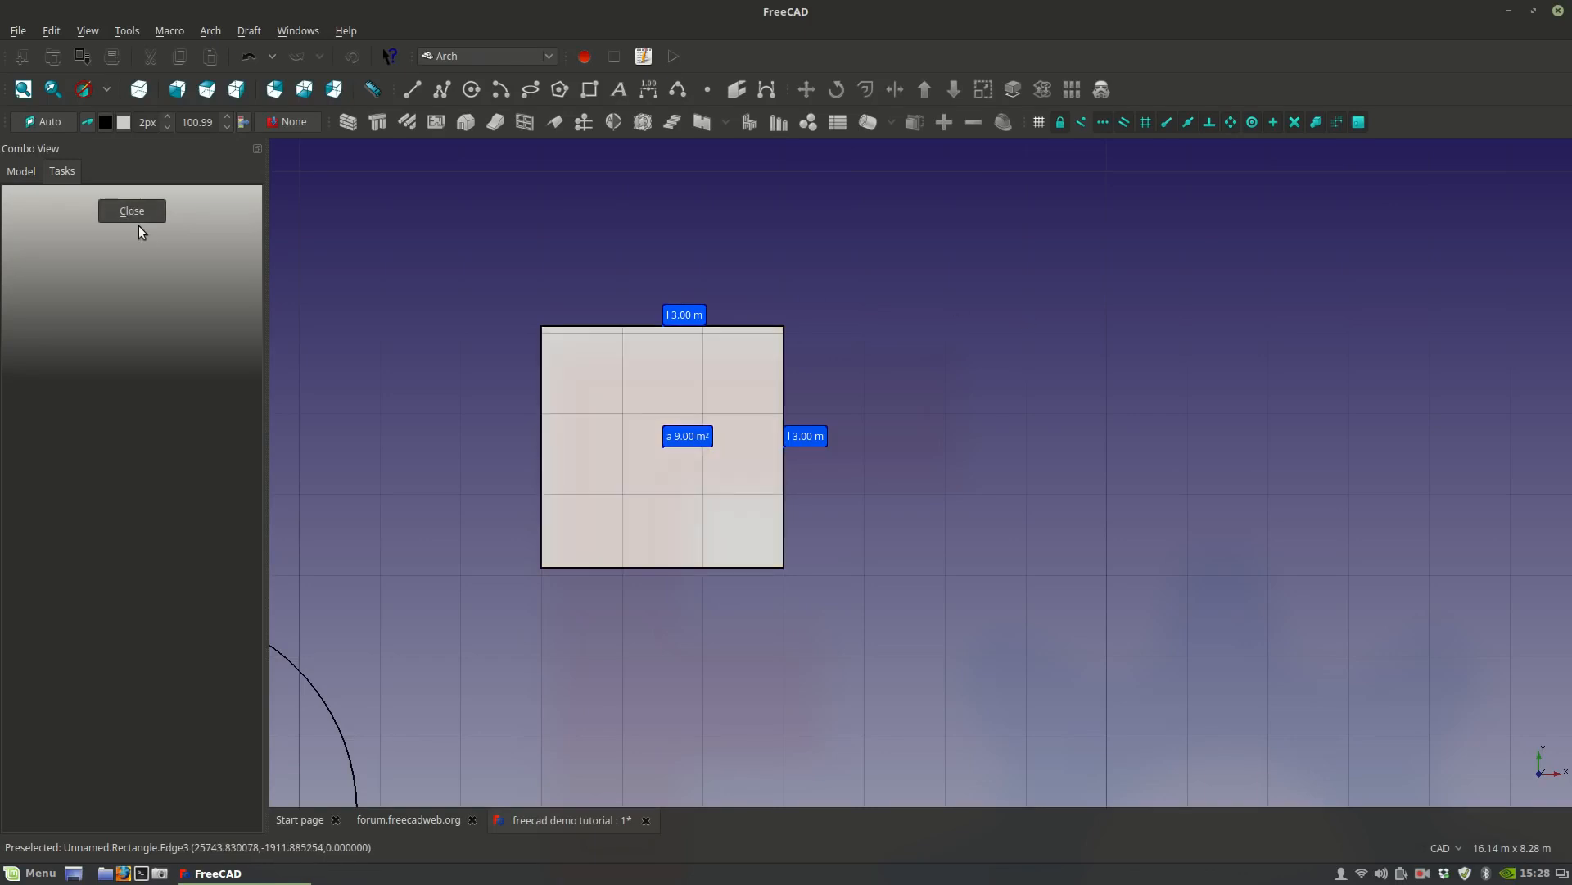
pyautogui.click(152, 211)
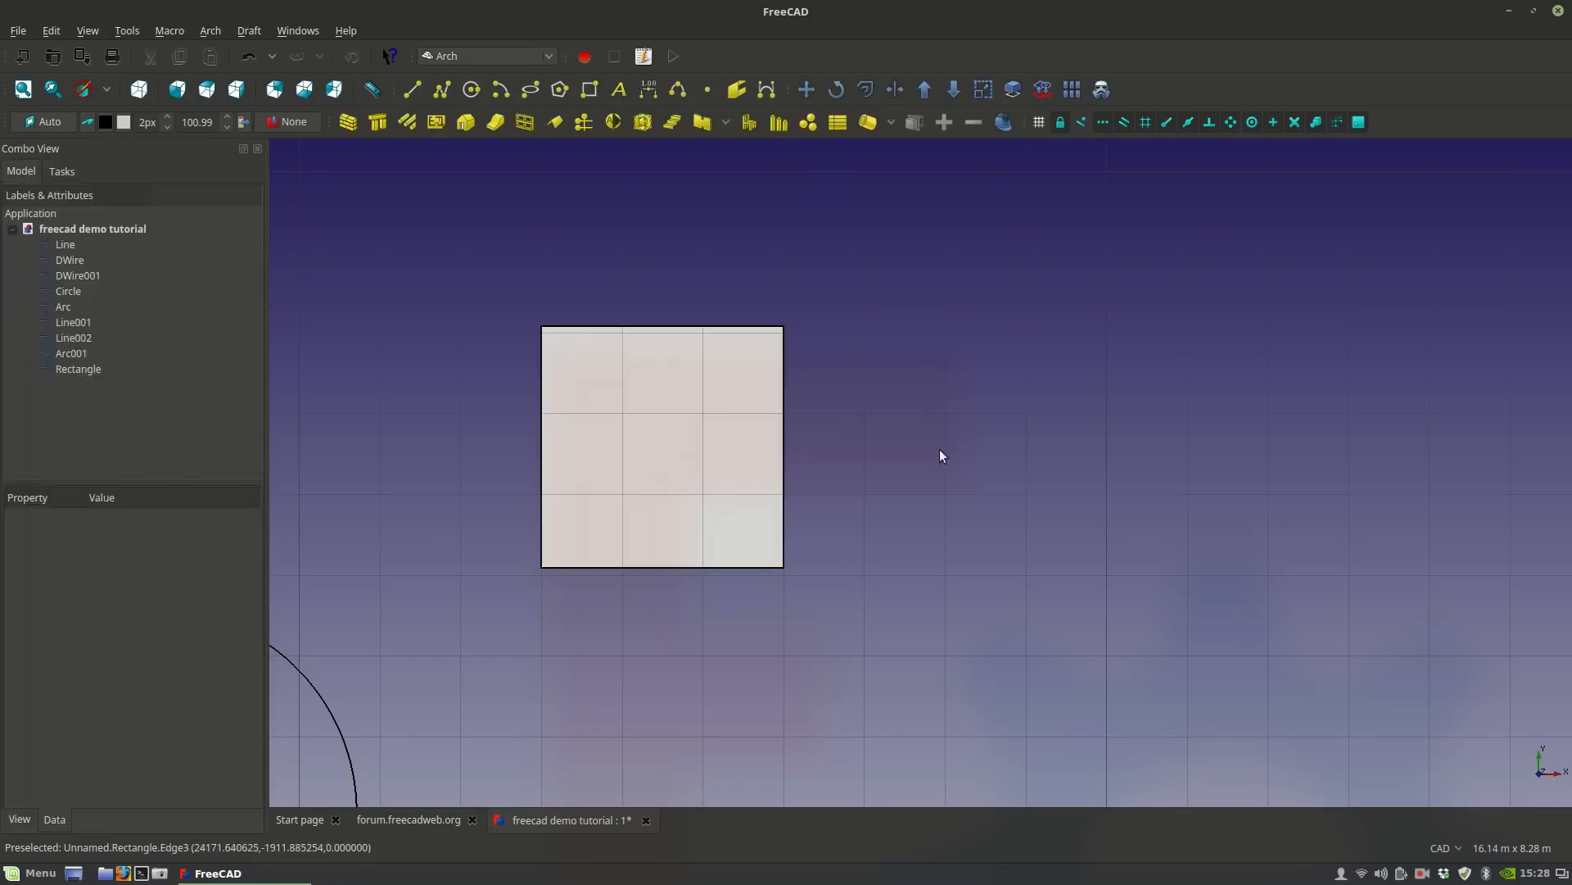
# Place the text "Hello this is a tutorial demo" just right of the rectangle's upper right corner, at about X 26.78 m, Y -2.01 m.
pyautogui.moveTo(971, 390); pyautogui.dragTo(882, 525, button='middle')
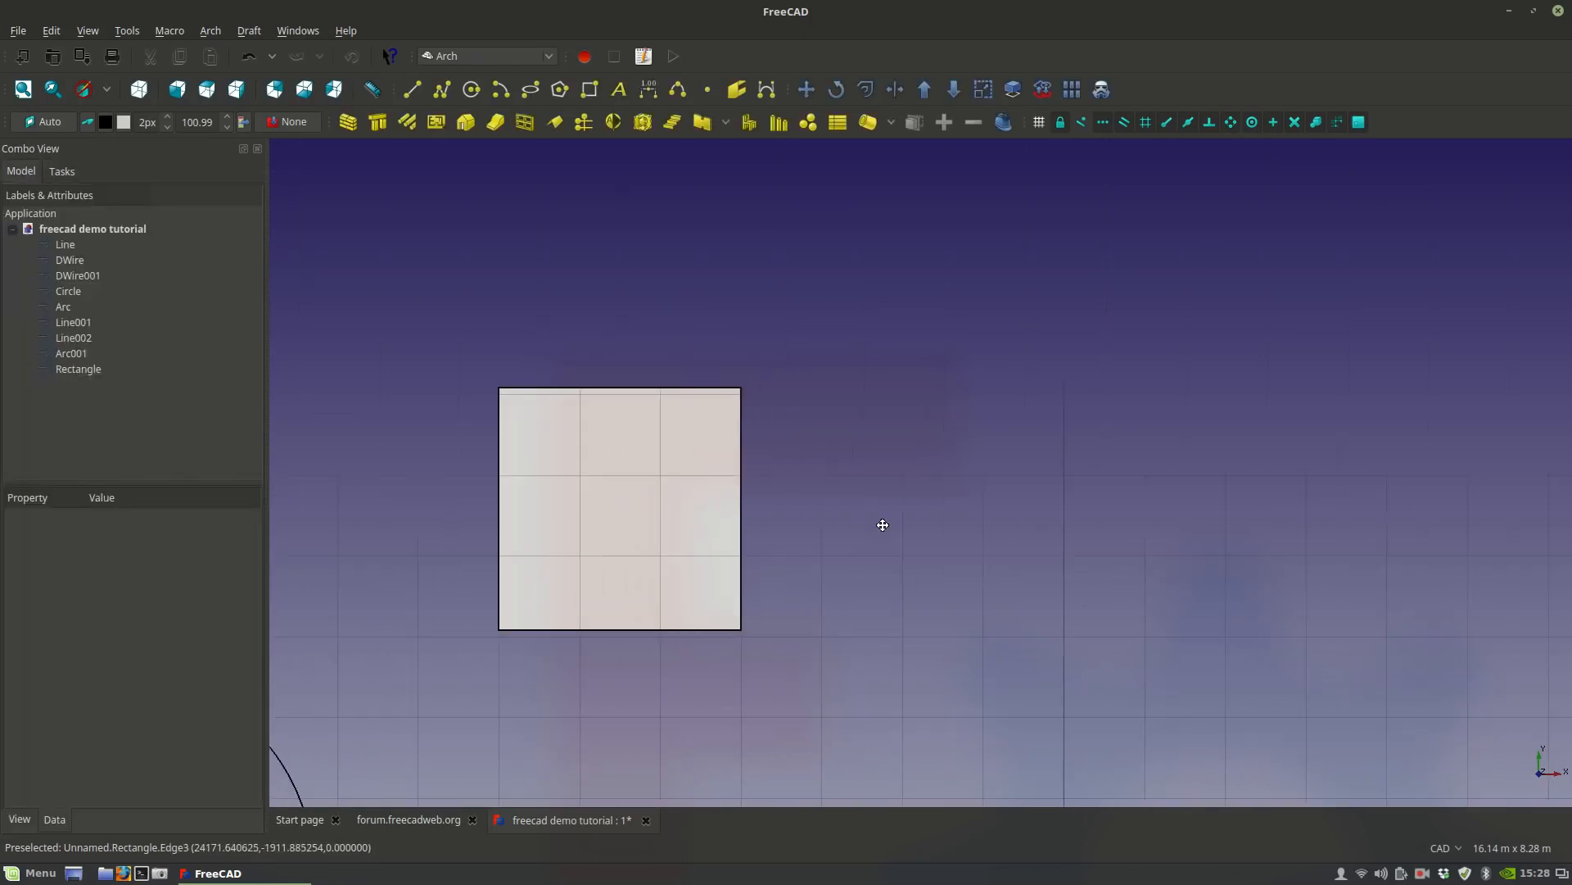
pyautogui.click(618, 90)
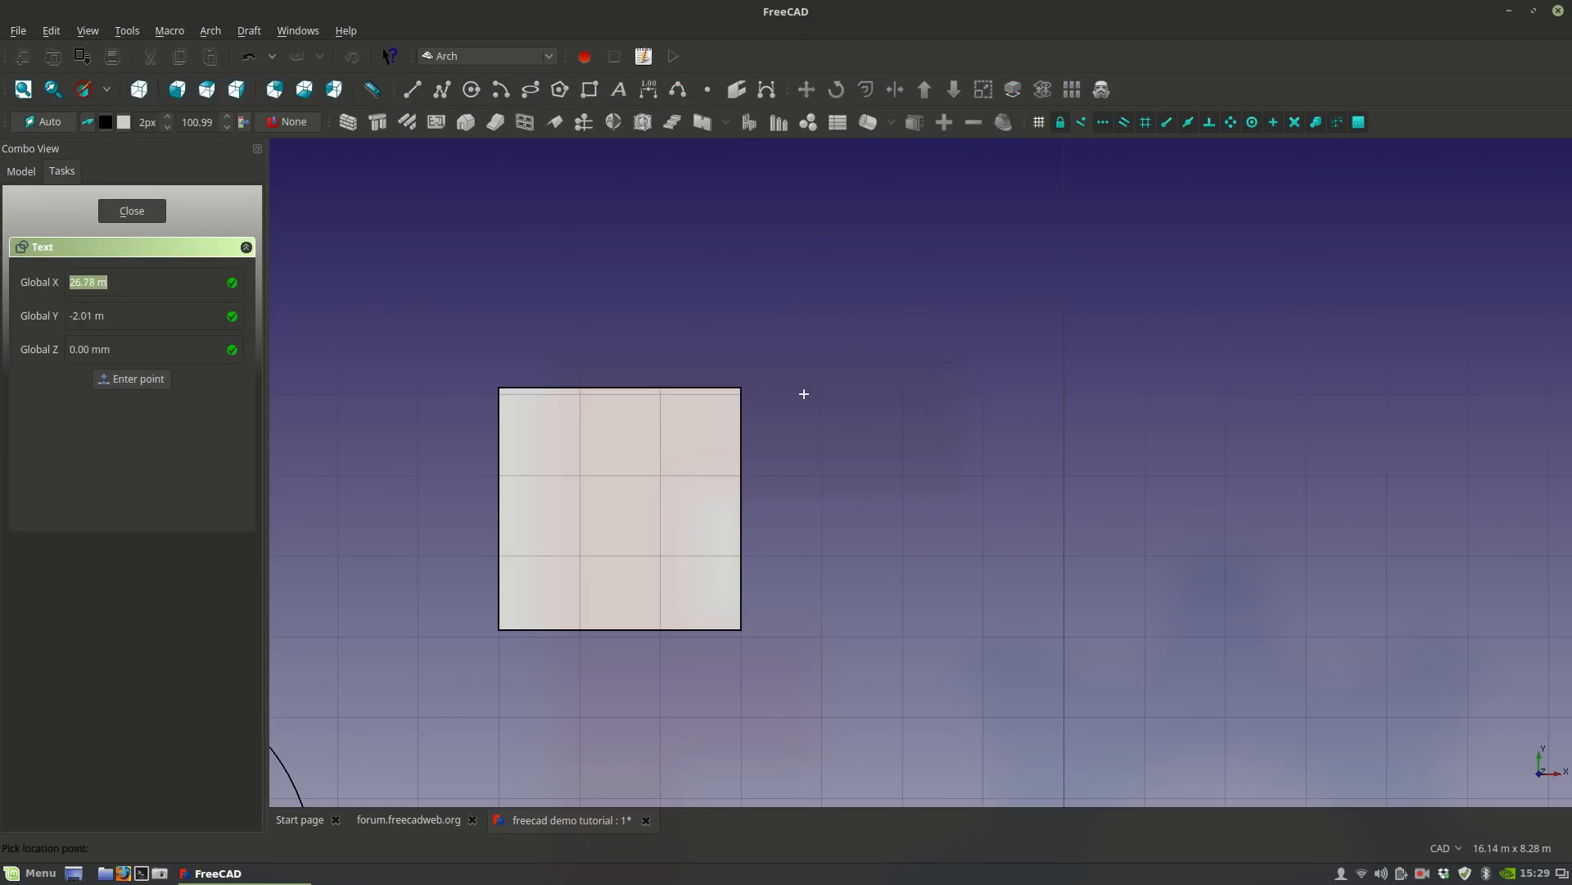
pyautogui.click(803, 394)
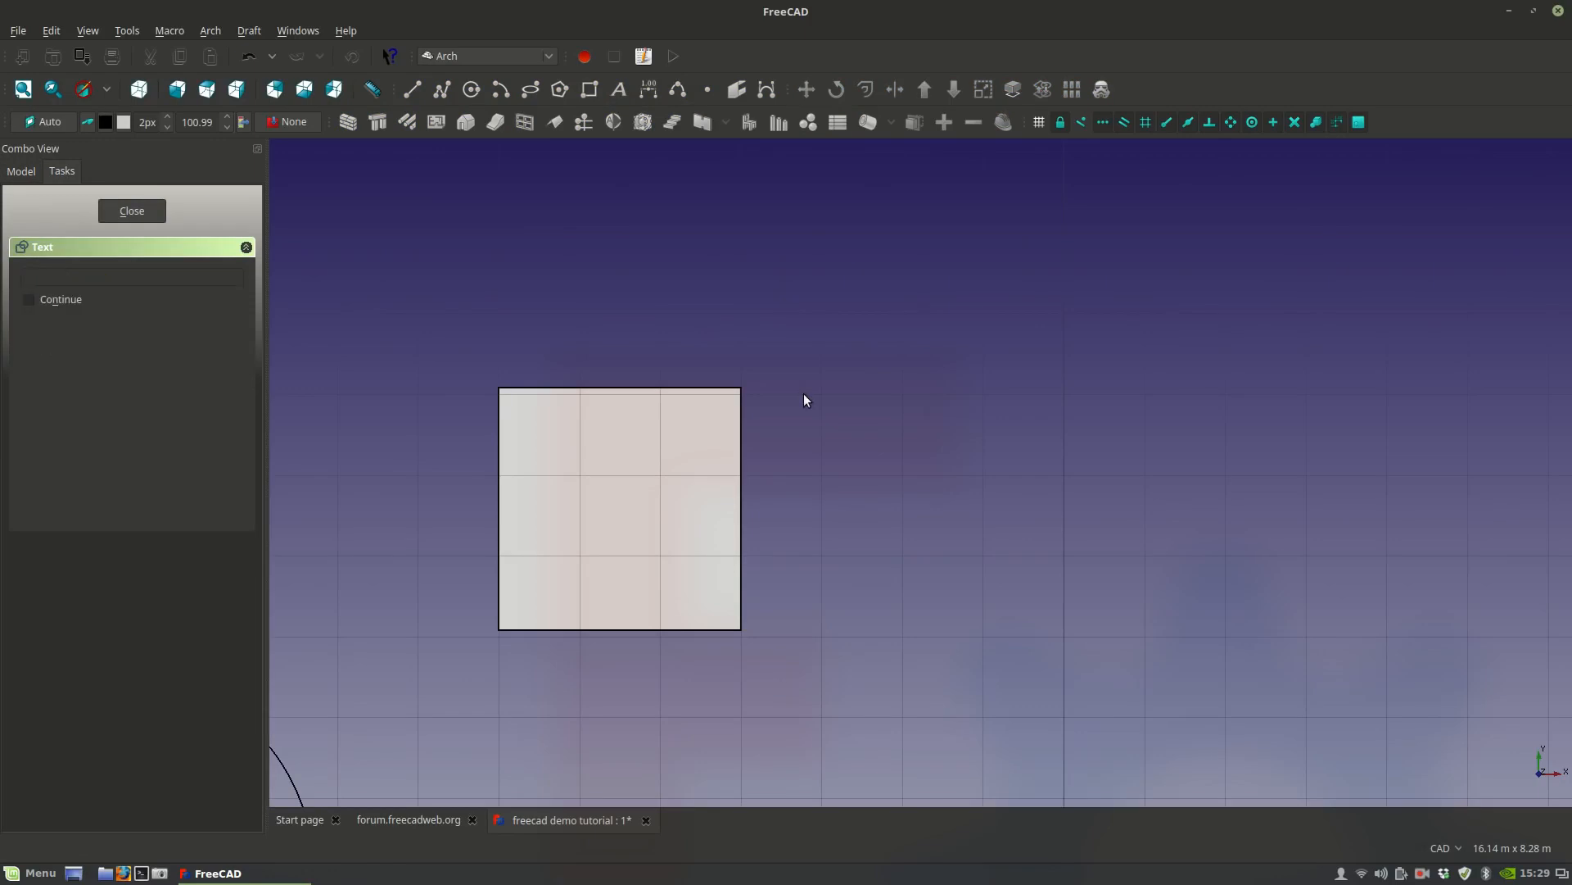
pyautogui.write('Hello this is a tutorial demo')
pyautogui.press('Return')
pyautogui.press('Return')
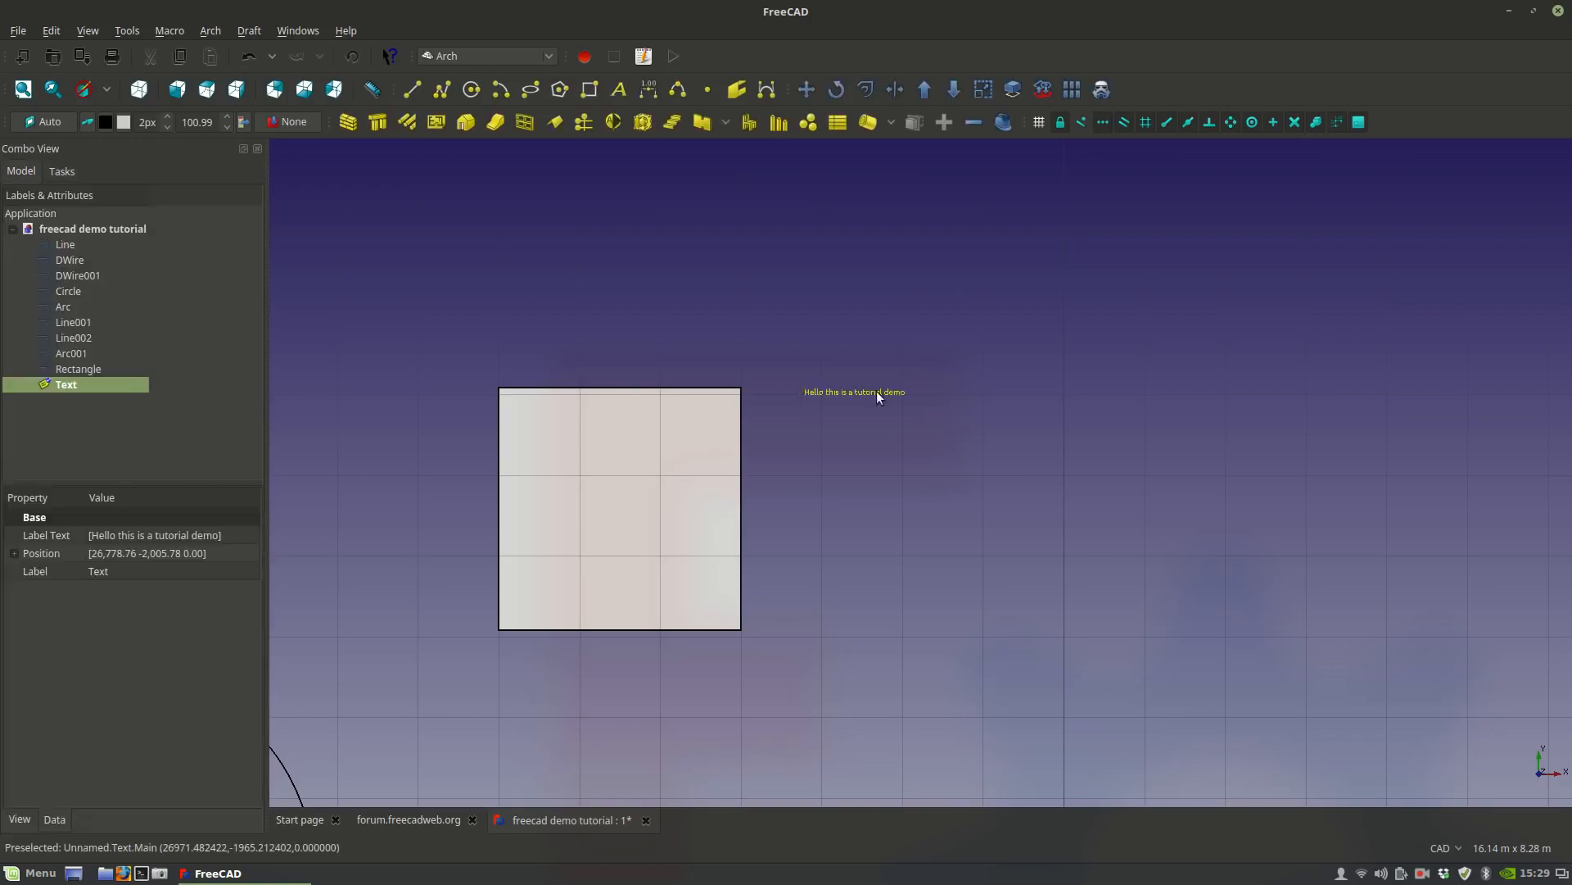
pyautogui.scroll(6, 905, 340)
pyautogui.scroll(2, 823, 470)
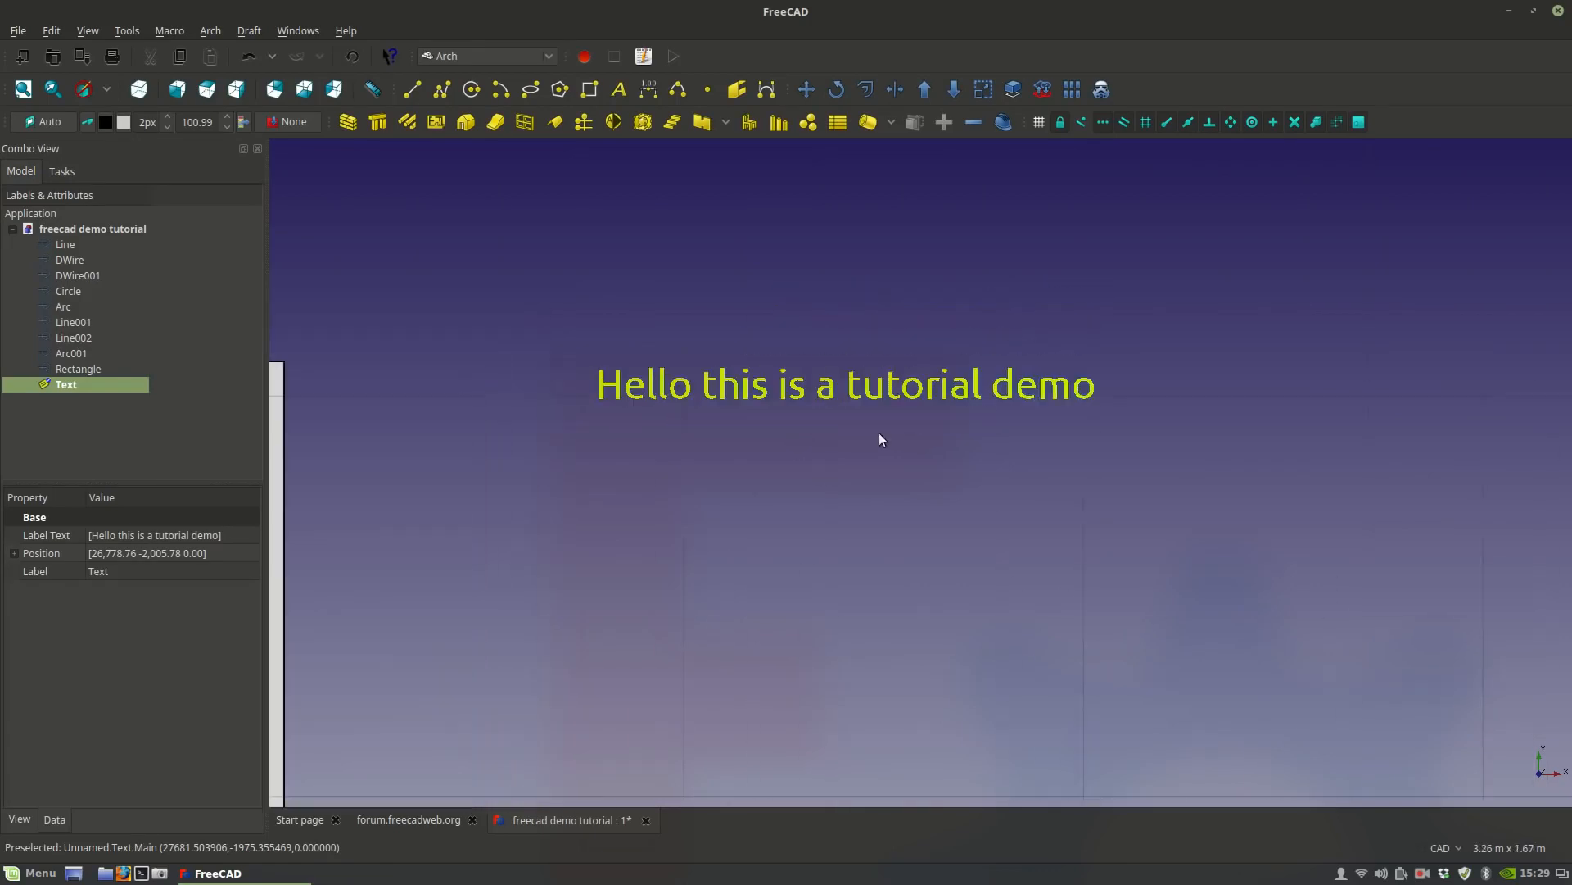
pyautogui.scroll(-1, 875, 449)
pyautogui.click(708, 483)
# Increase the font size of the "Hello this is a tutorial demo" text to 190.99.
pyautogui.scroll(-3, 737, 492)
pyautogui.scroll(2, 761, 501)
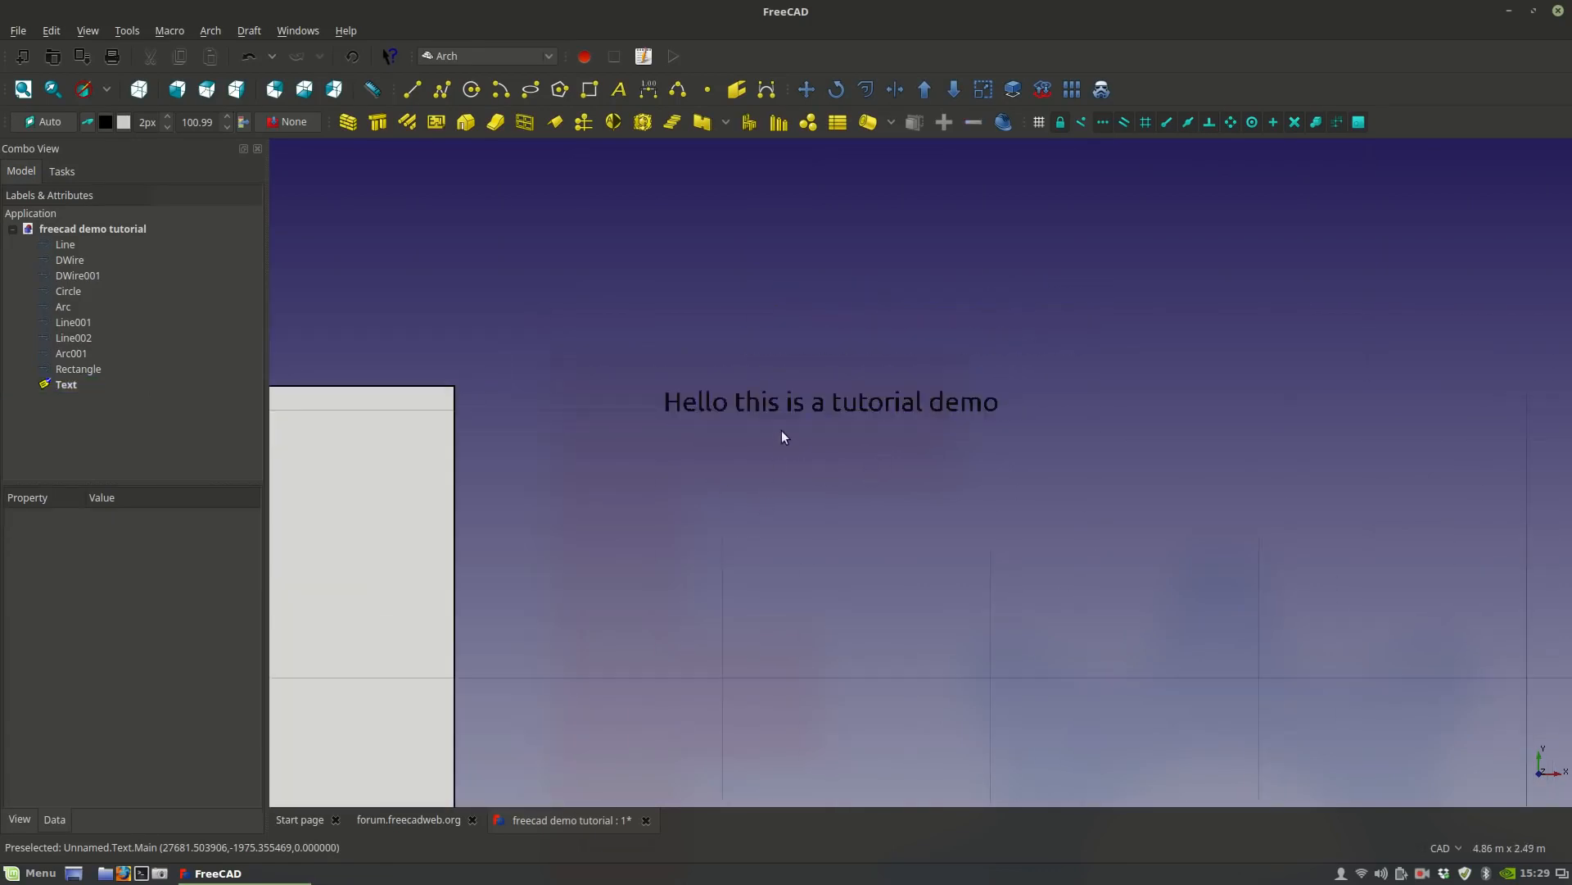
pyautogui.click(798, 401)
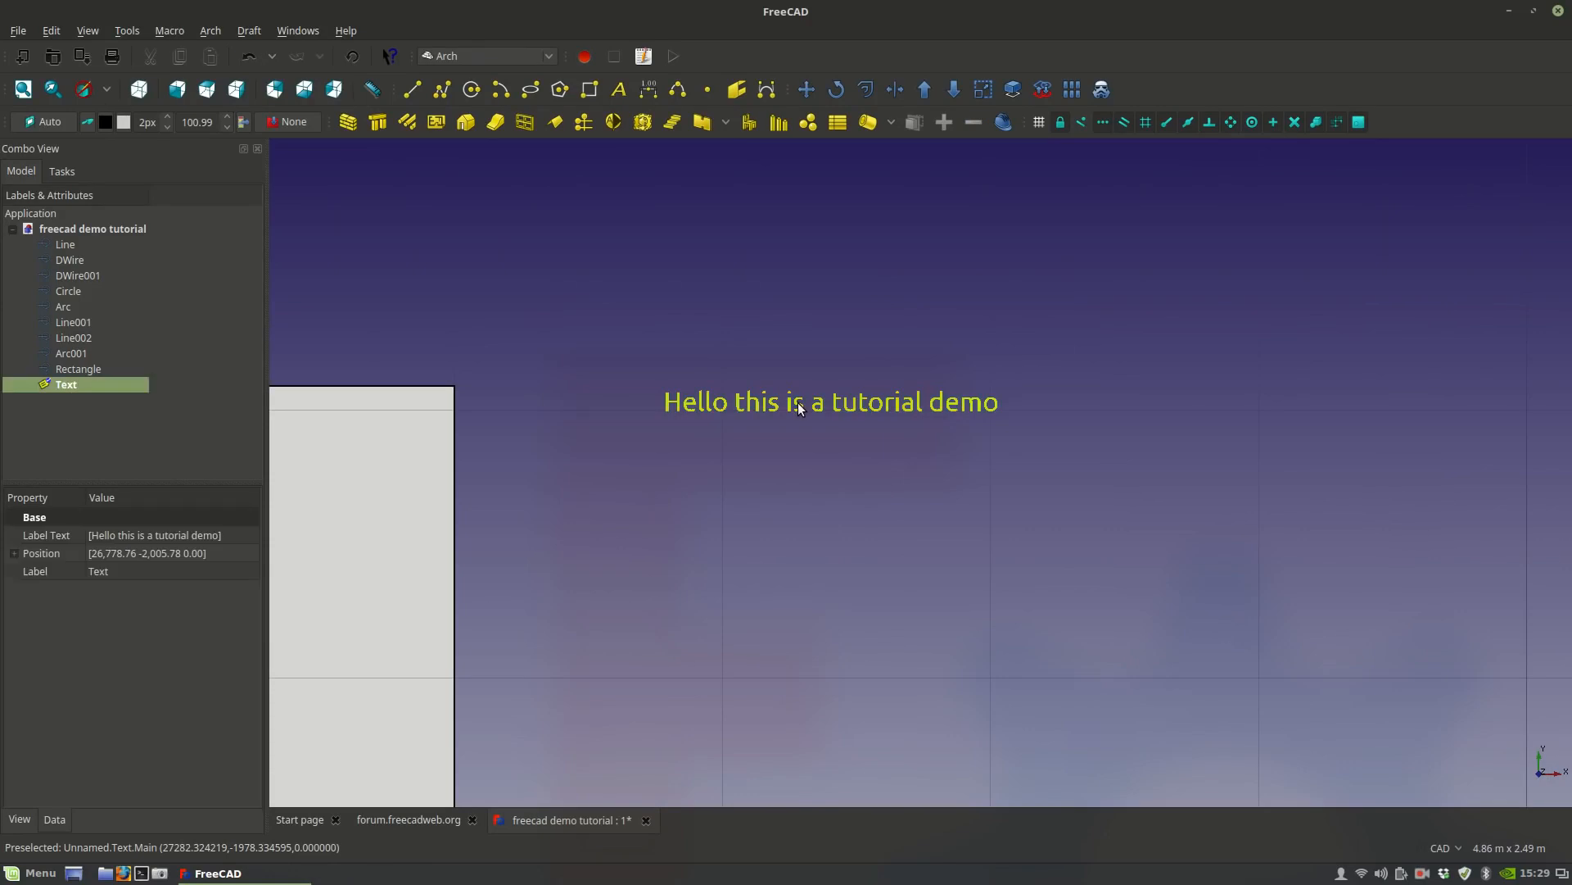
pyautogui.click(19, 819)
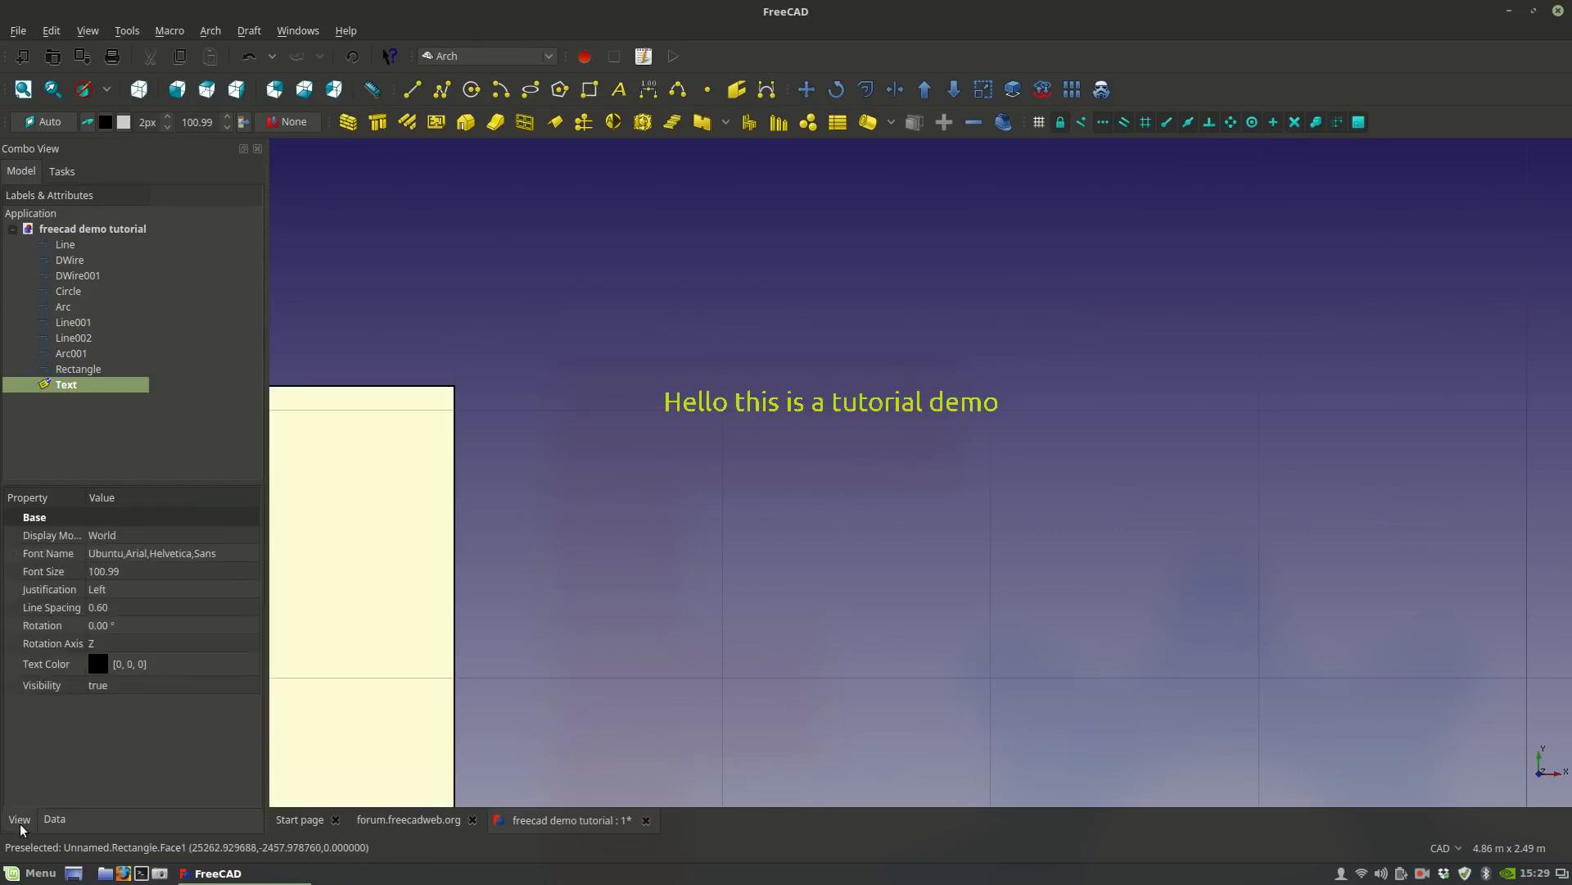
pyautogui.click(126, 571)
pyautogui.scroll(6, 127, 571)
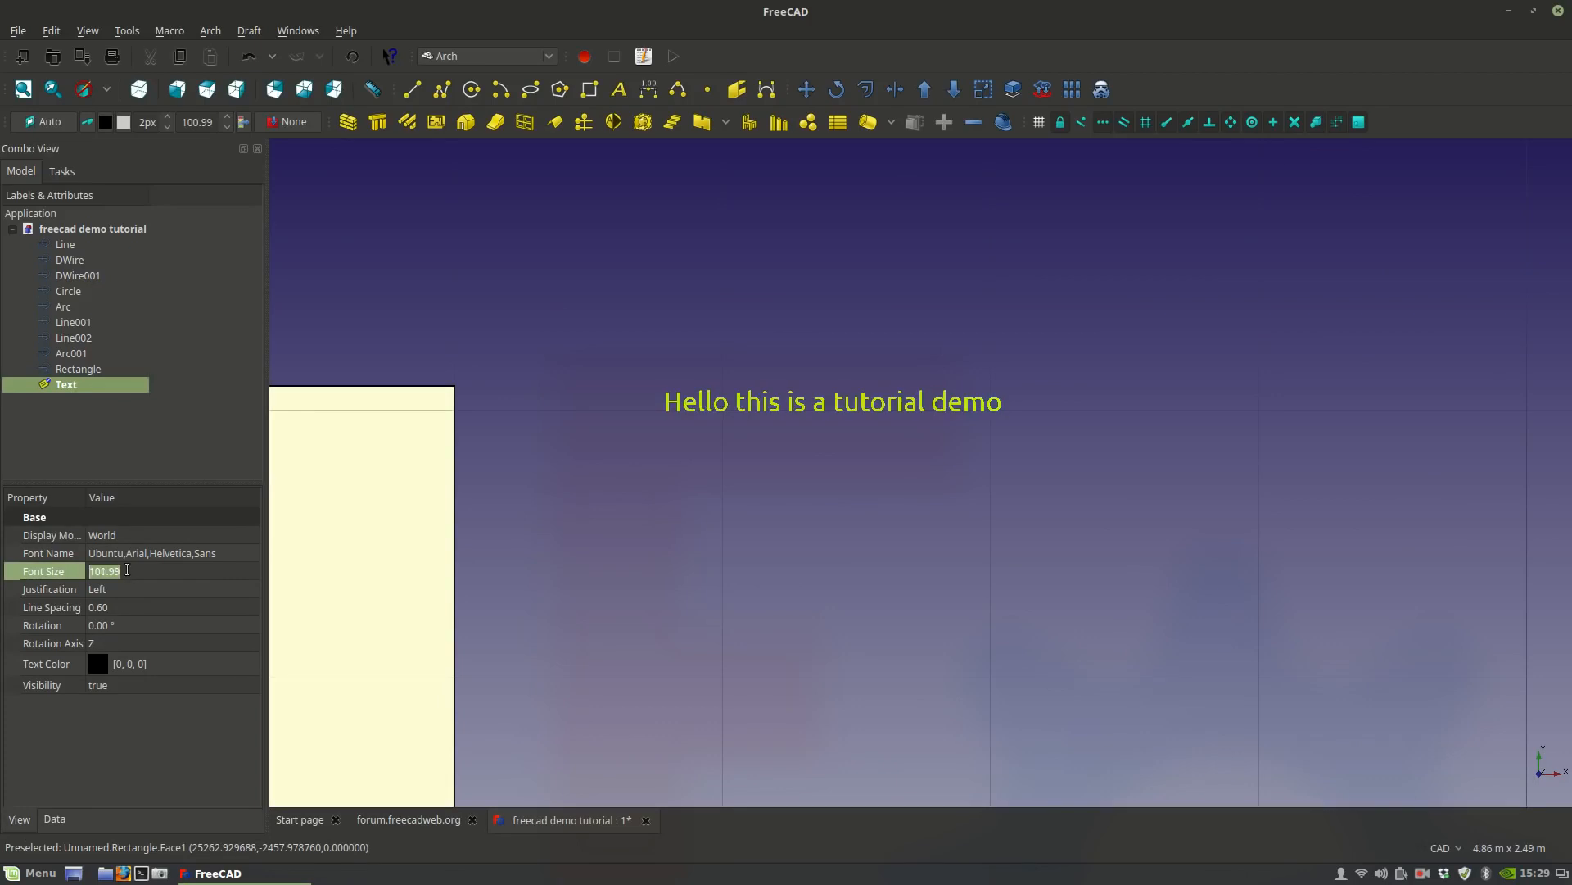
pyautogui.scroll(20, 127, 571)
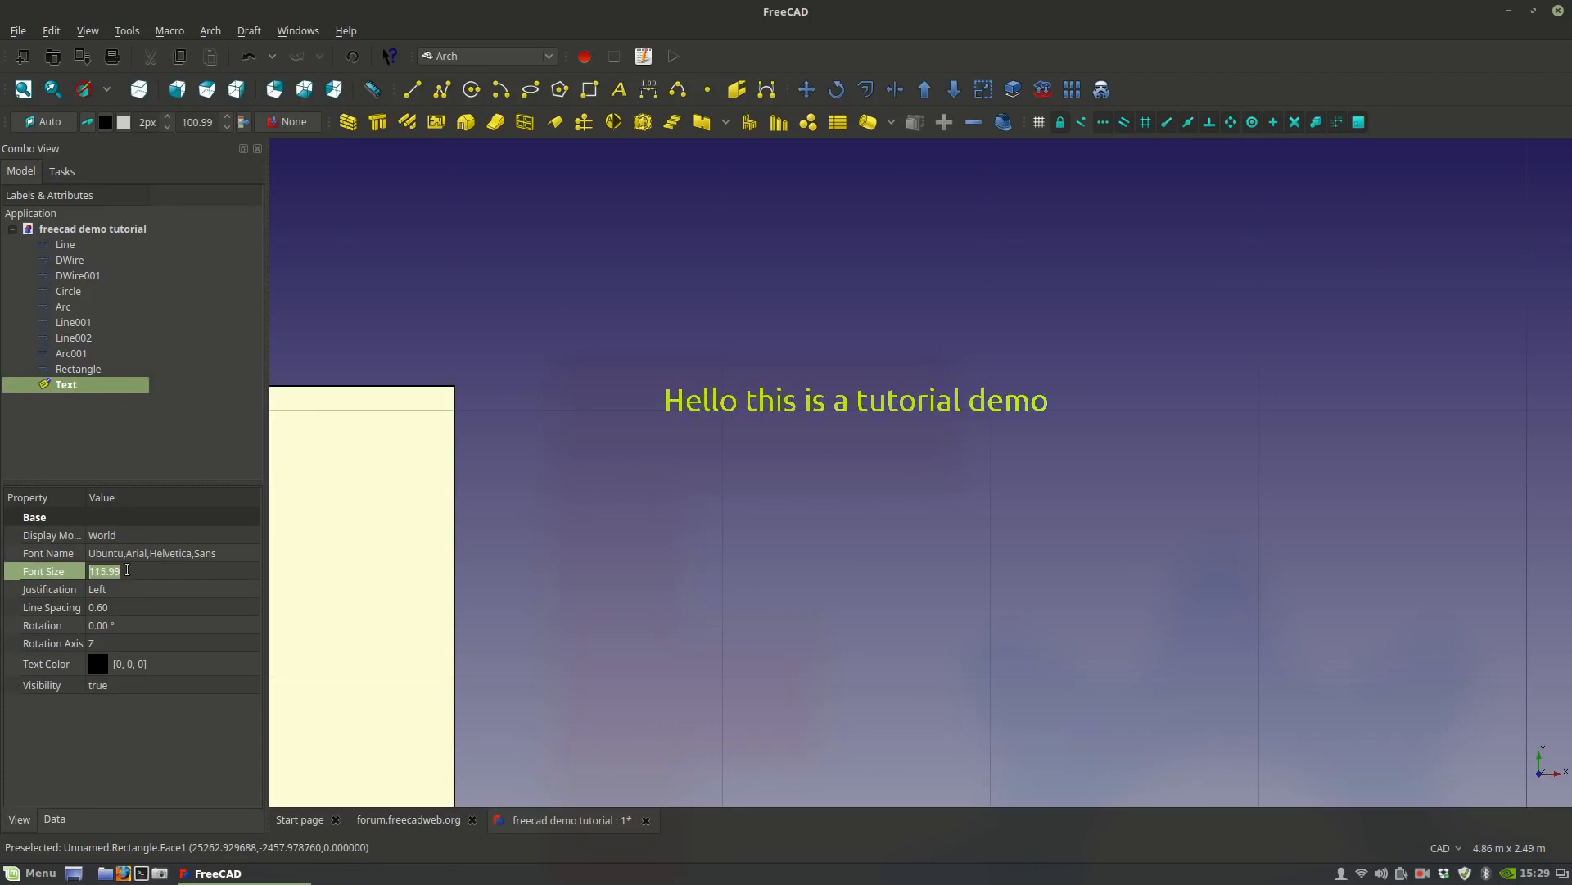
pyautogui.scroll(20, 127, 571)
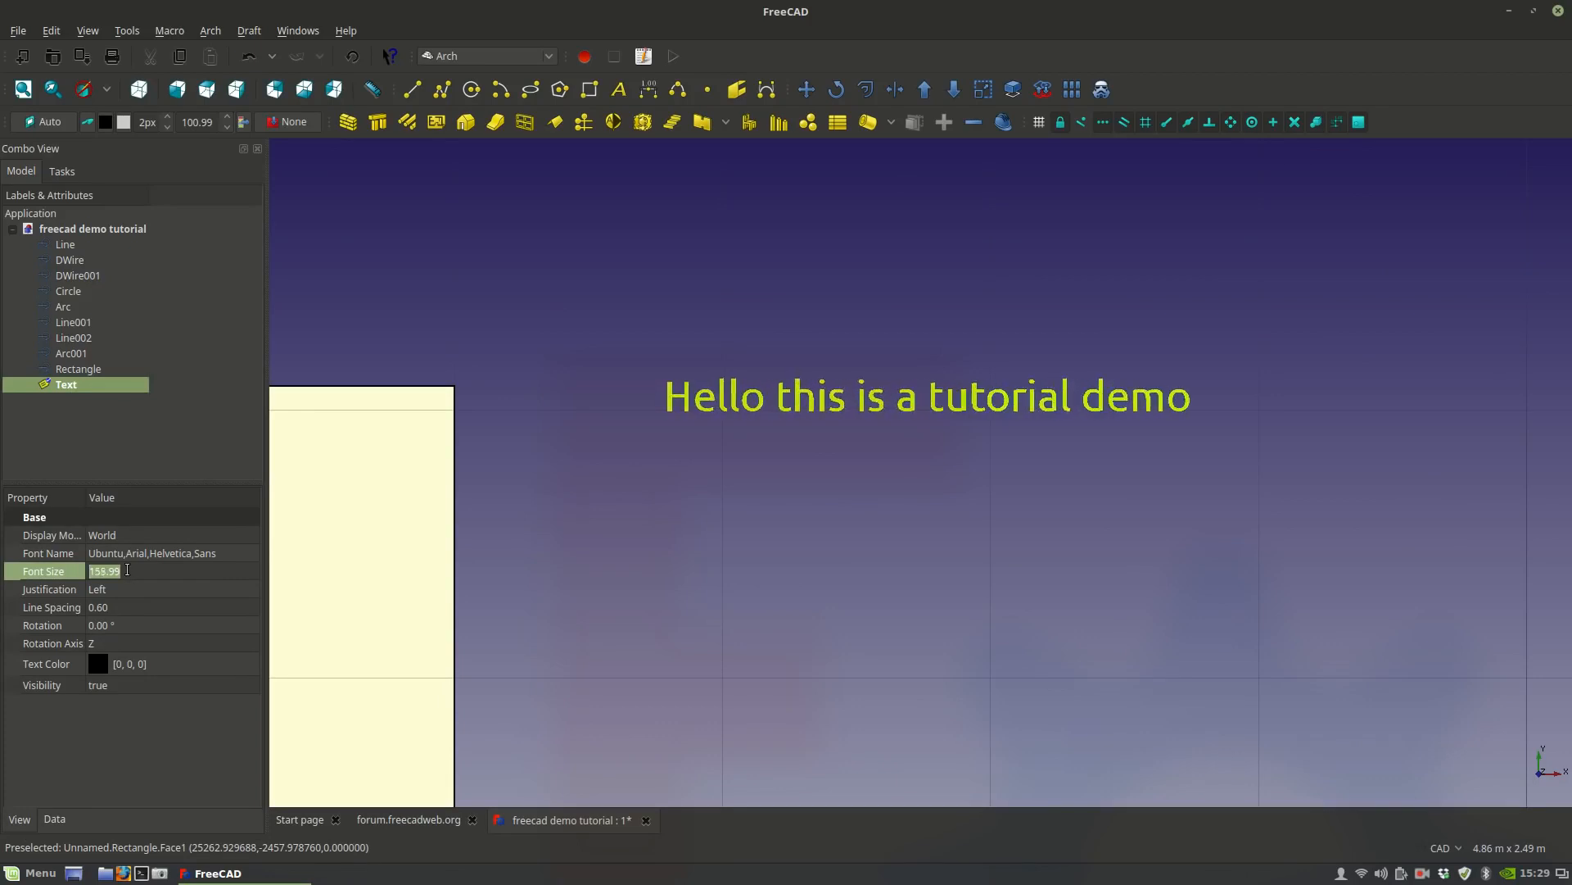
pyautogui.scroll(10, 127, 571)
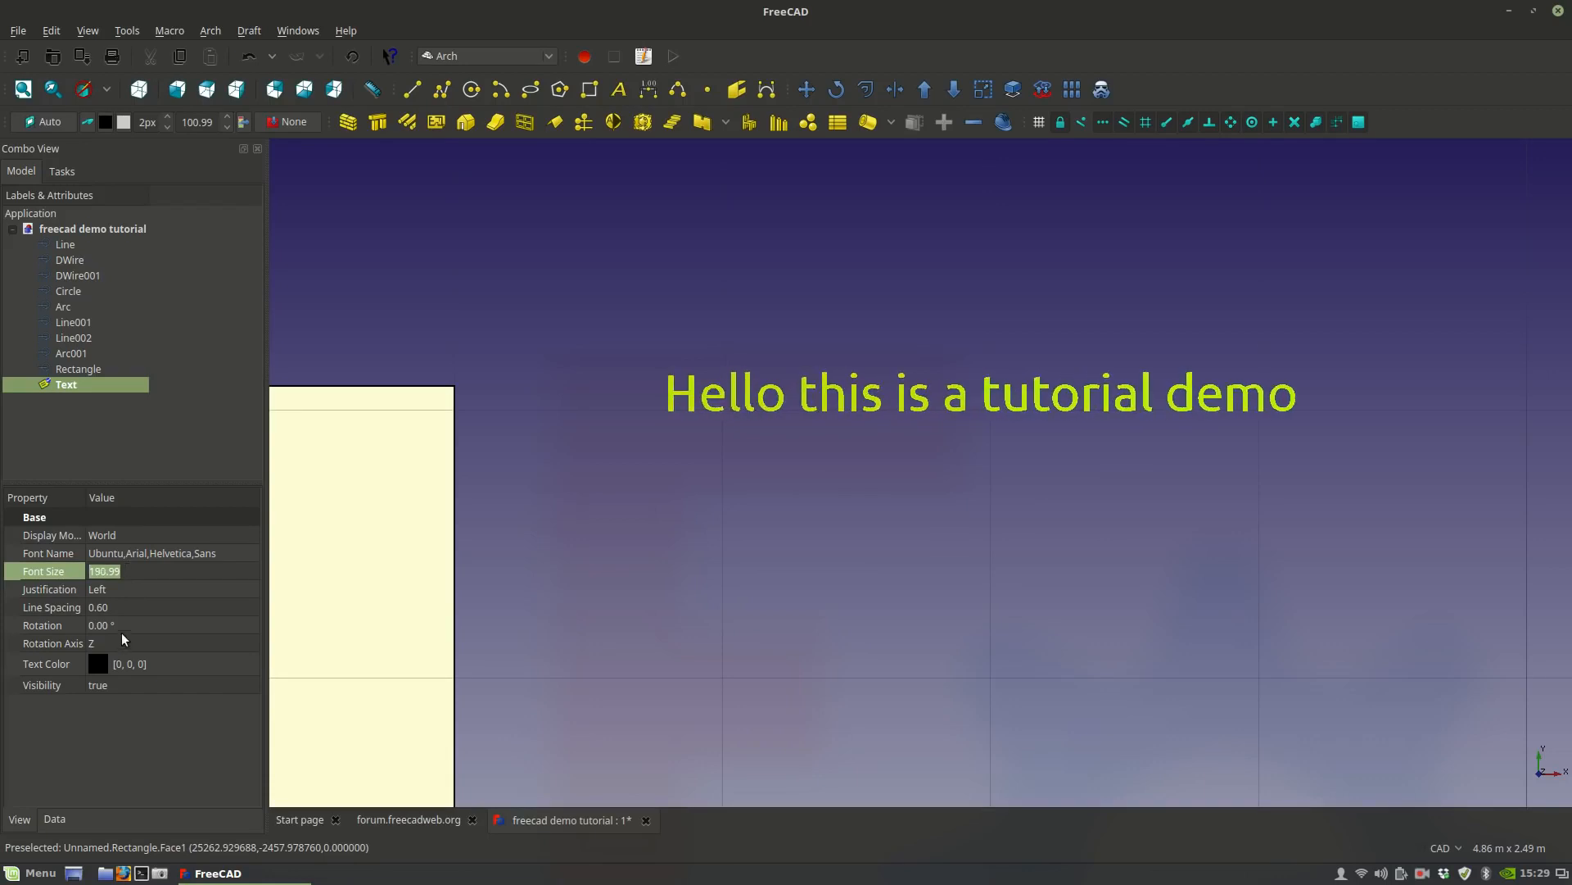
# Set the tutorial text's font size to 200.00 and try Right and Center justification before restoring Left.
pyautogui.write('200')
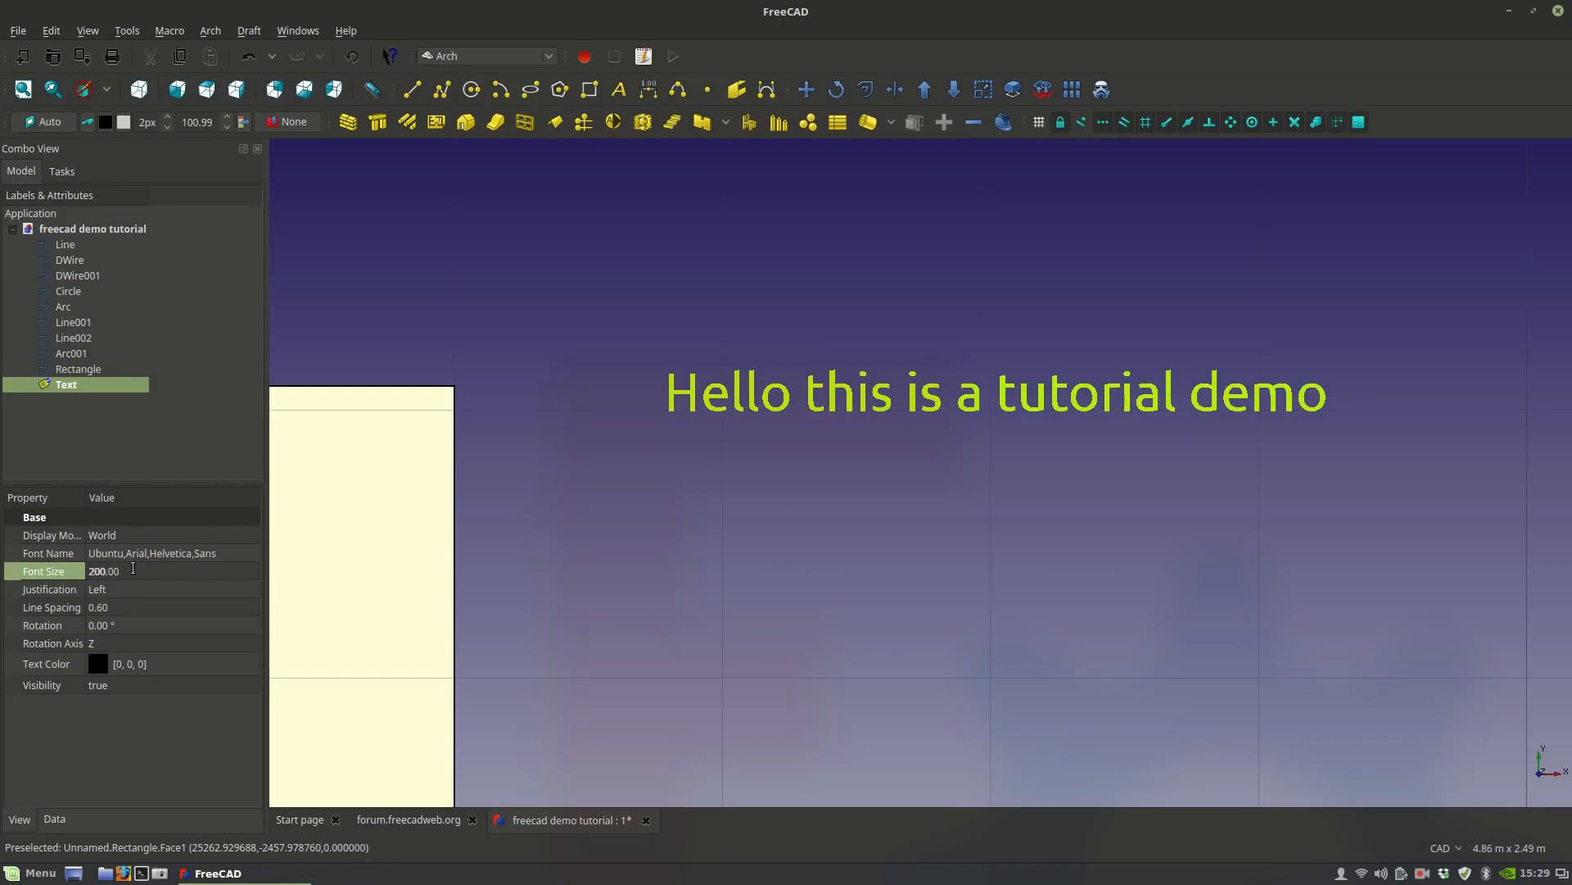
pyautogui.click(131, 591)
pyautogui.click(131, 591)
pyautogui.click(122, 608)
pyautogui.click(131, 590)
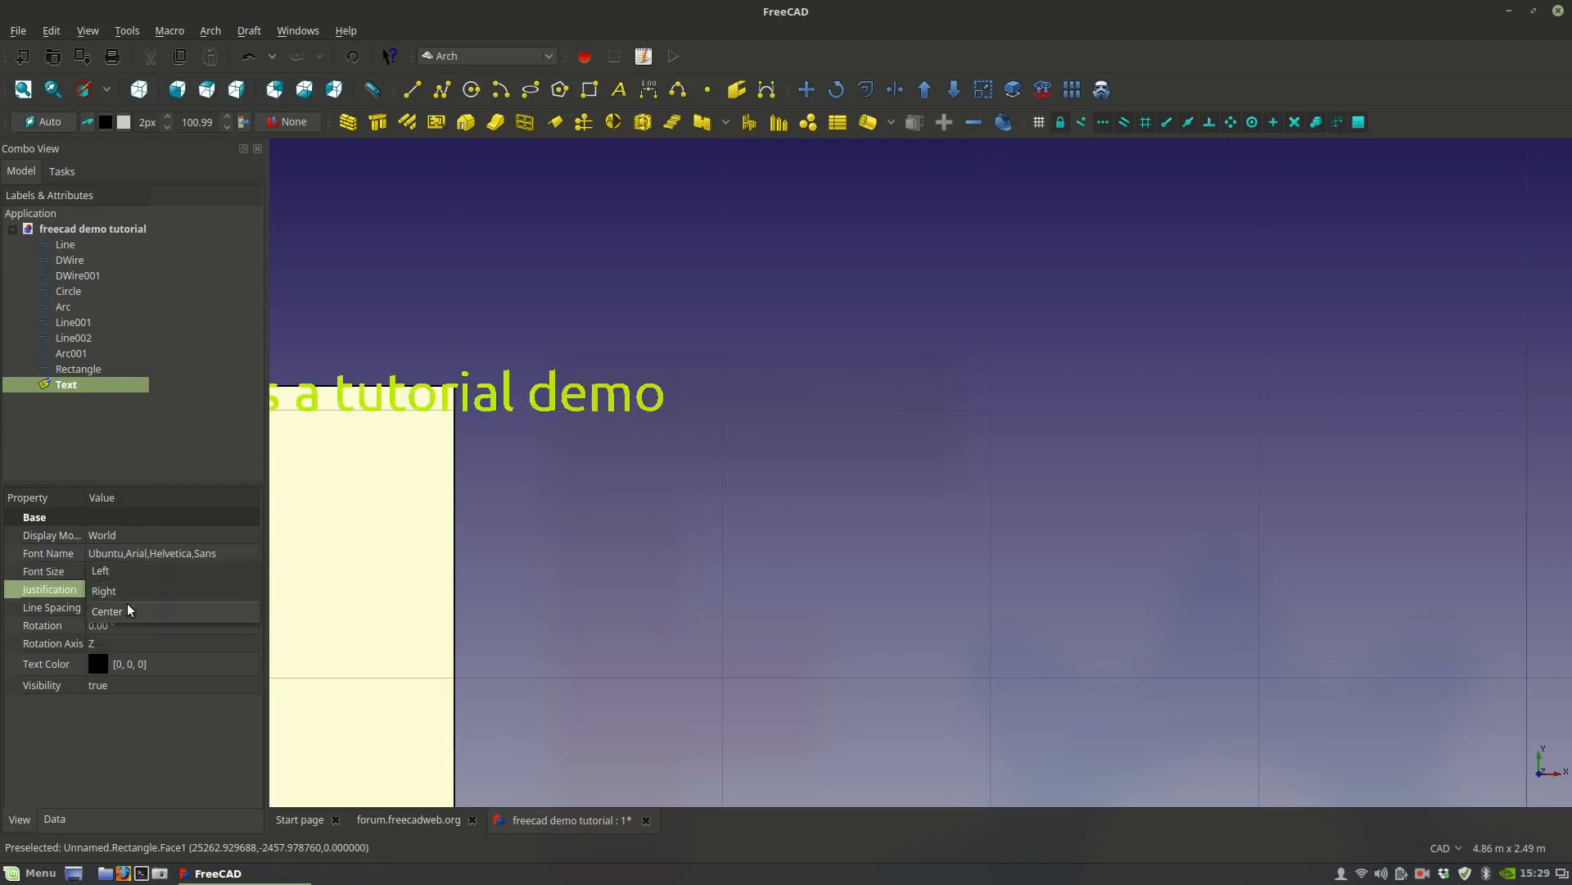
pyautogui.click(124, 608)
pyautogui.click(197, 590)
pyautogui.click(189, 571)
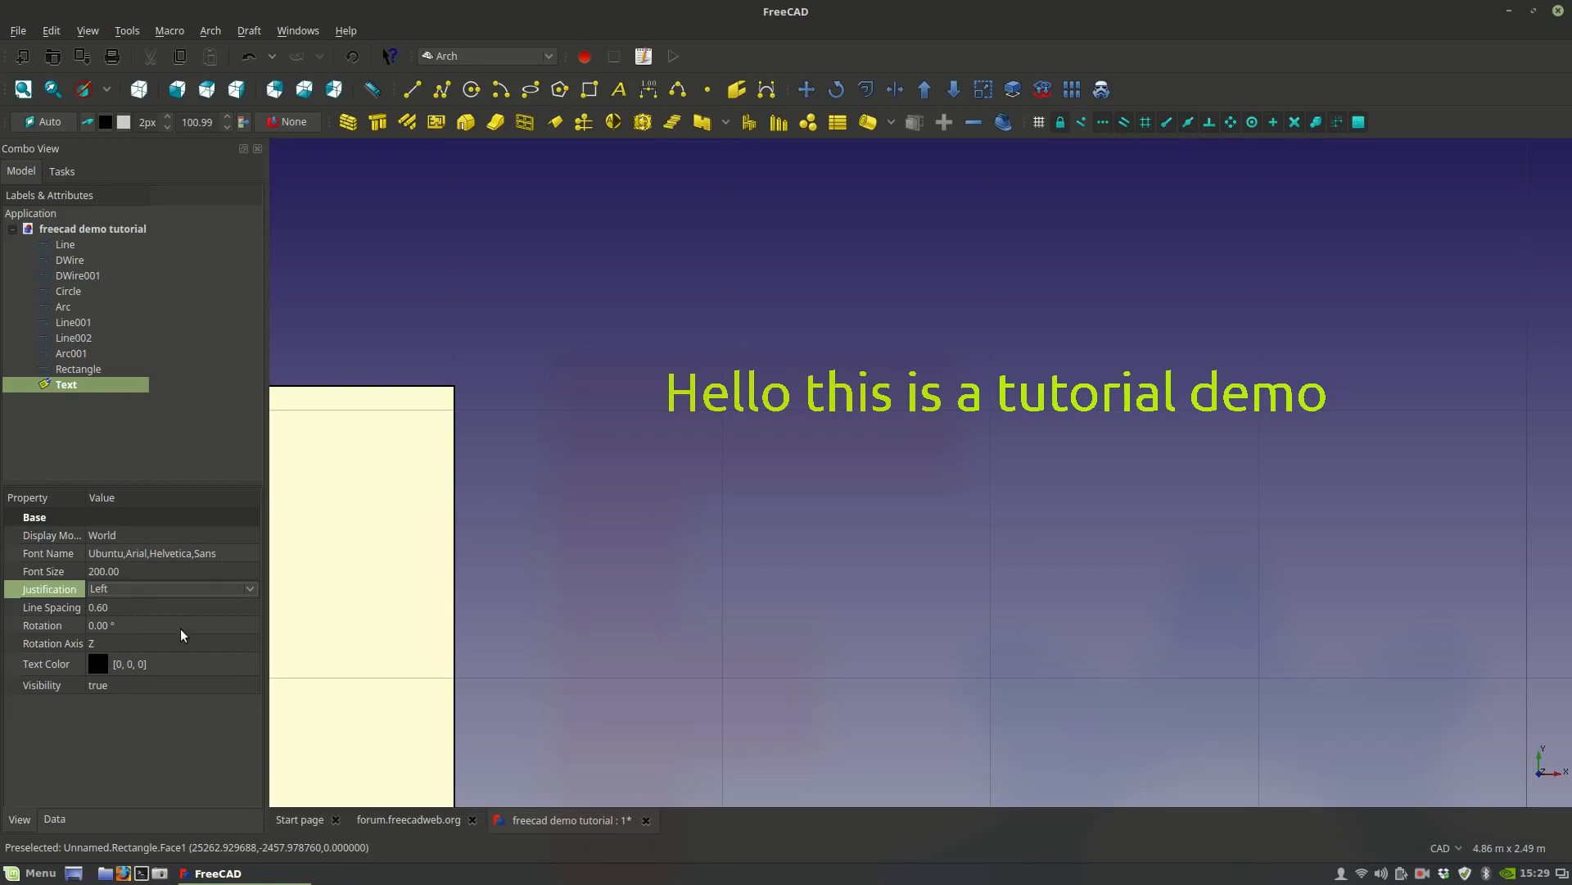
# Set the tutorial text's color to the light cyan custom color [170, 255, 255].
pyautogui.click(124, 642)
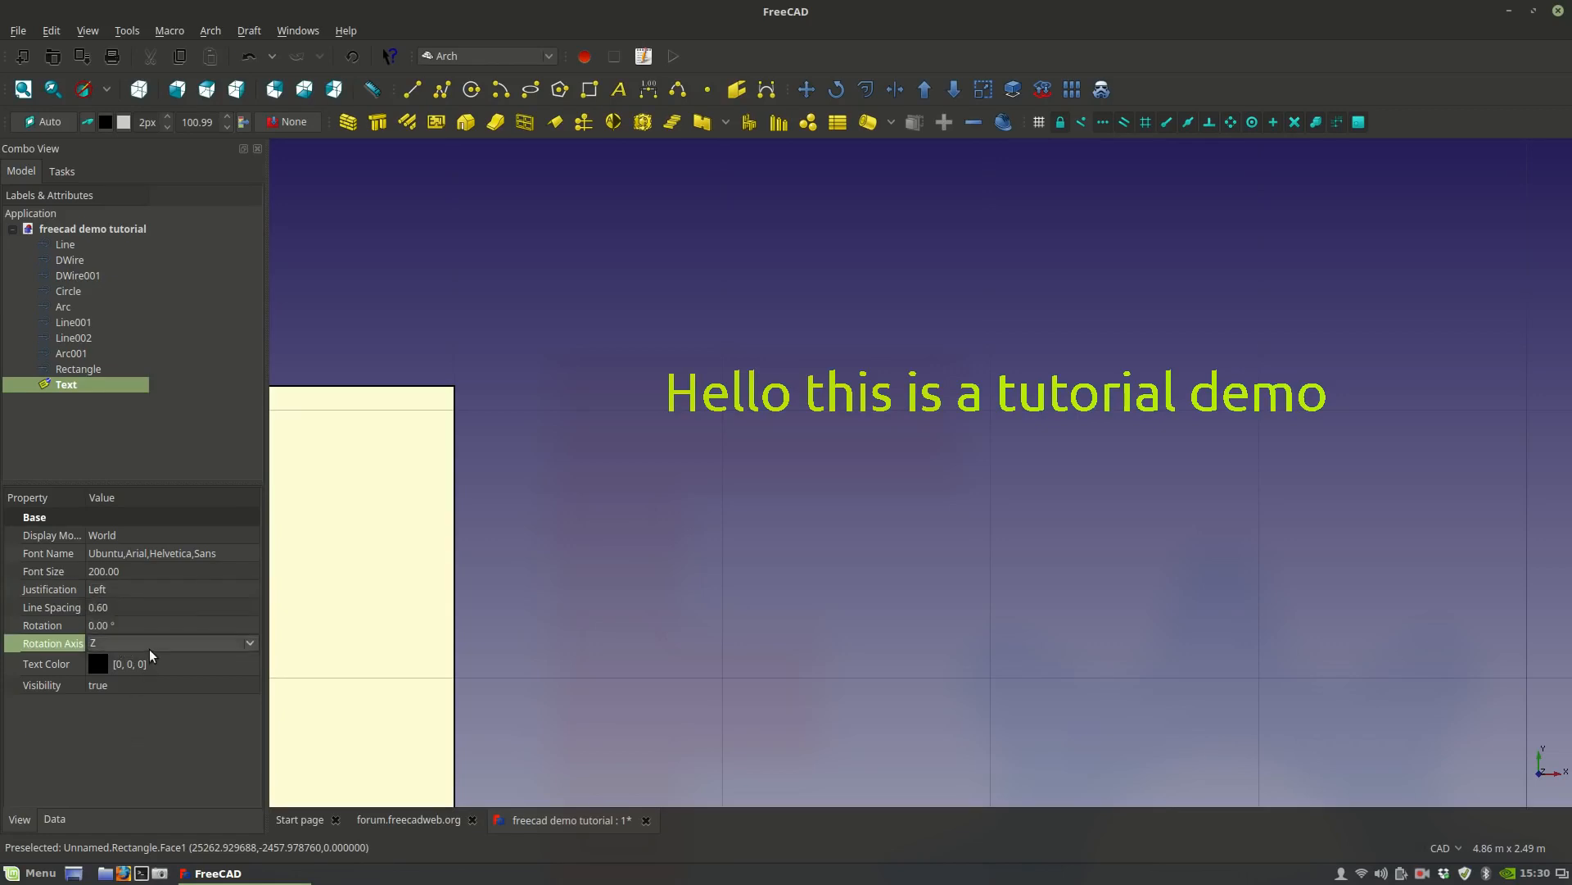
pyautogui.click(100, 668)
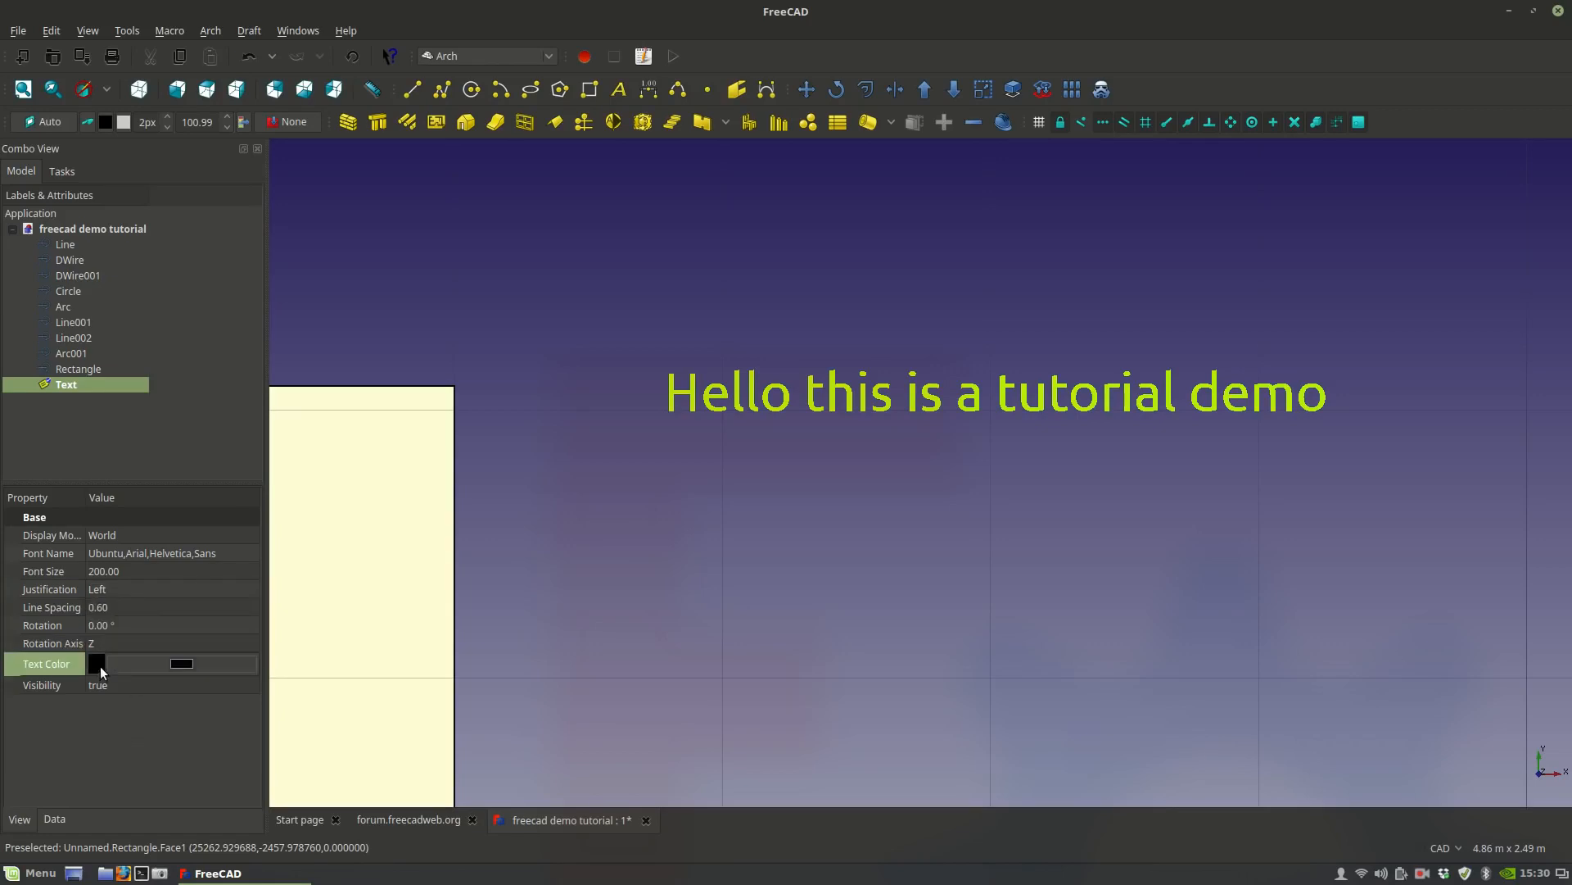
pyautogui.click(182, 663)
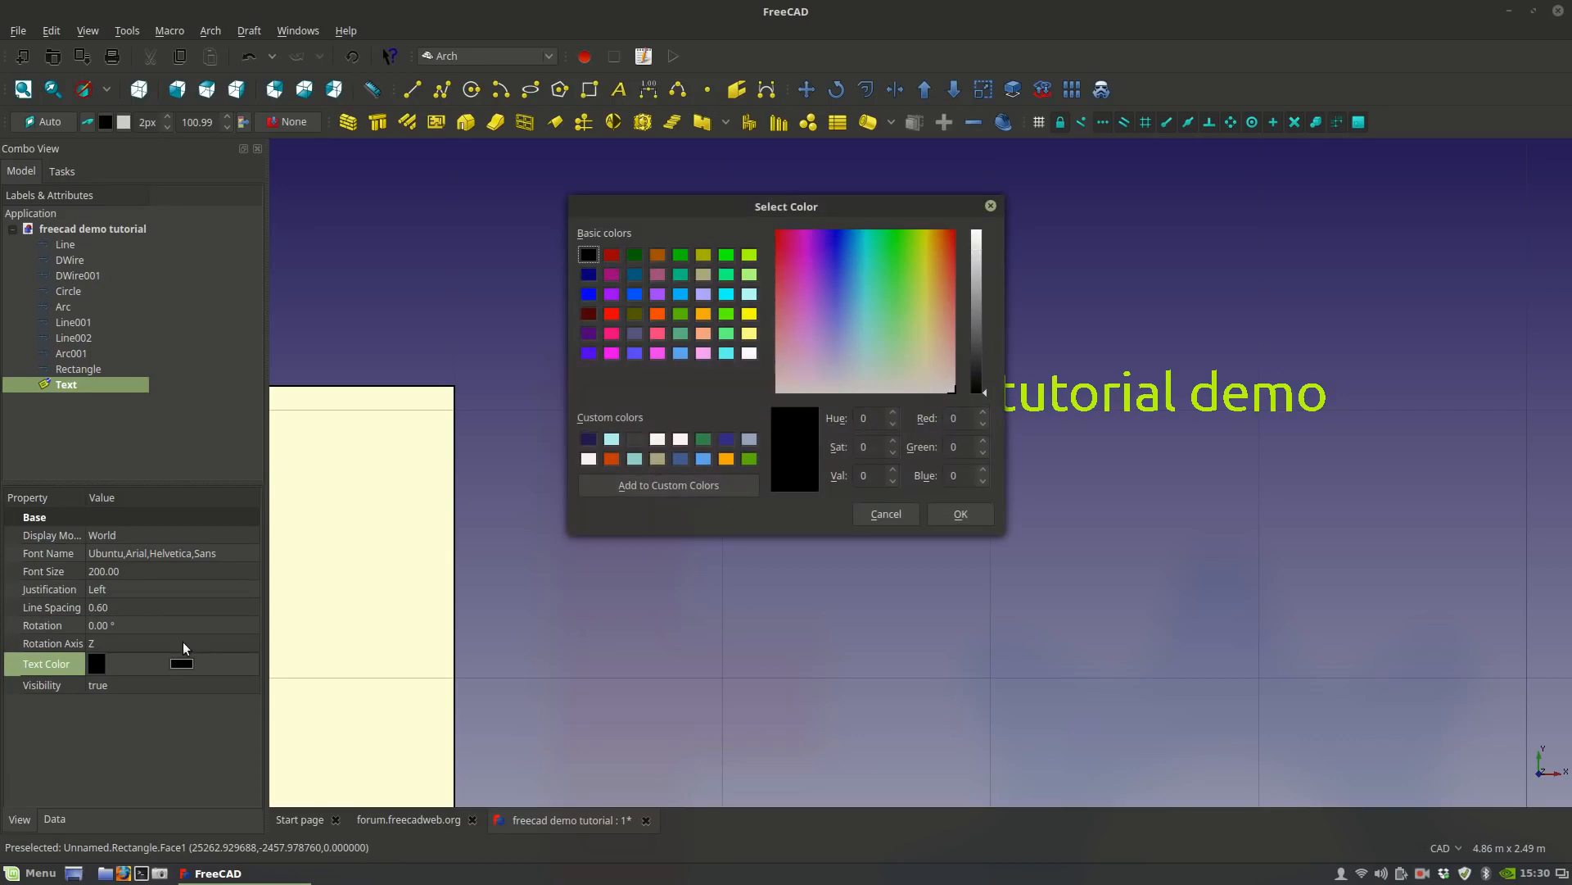
pyautogui.click(612, 439)
pyautogui.click(961, 513)
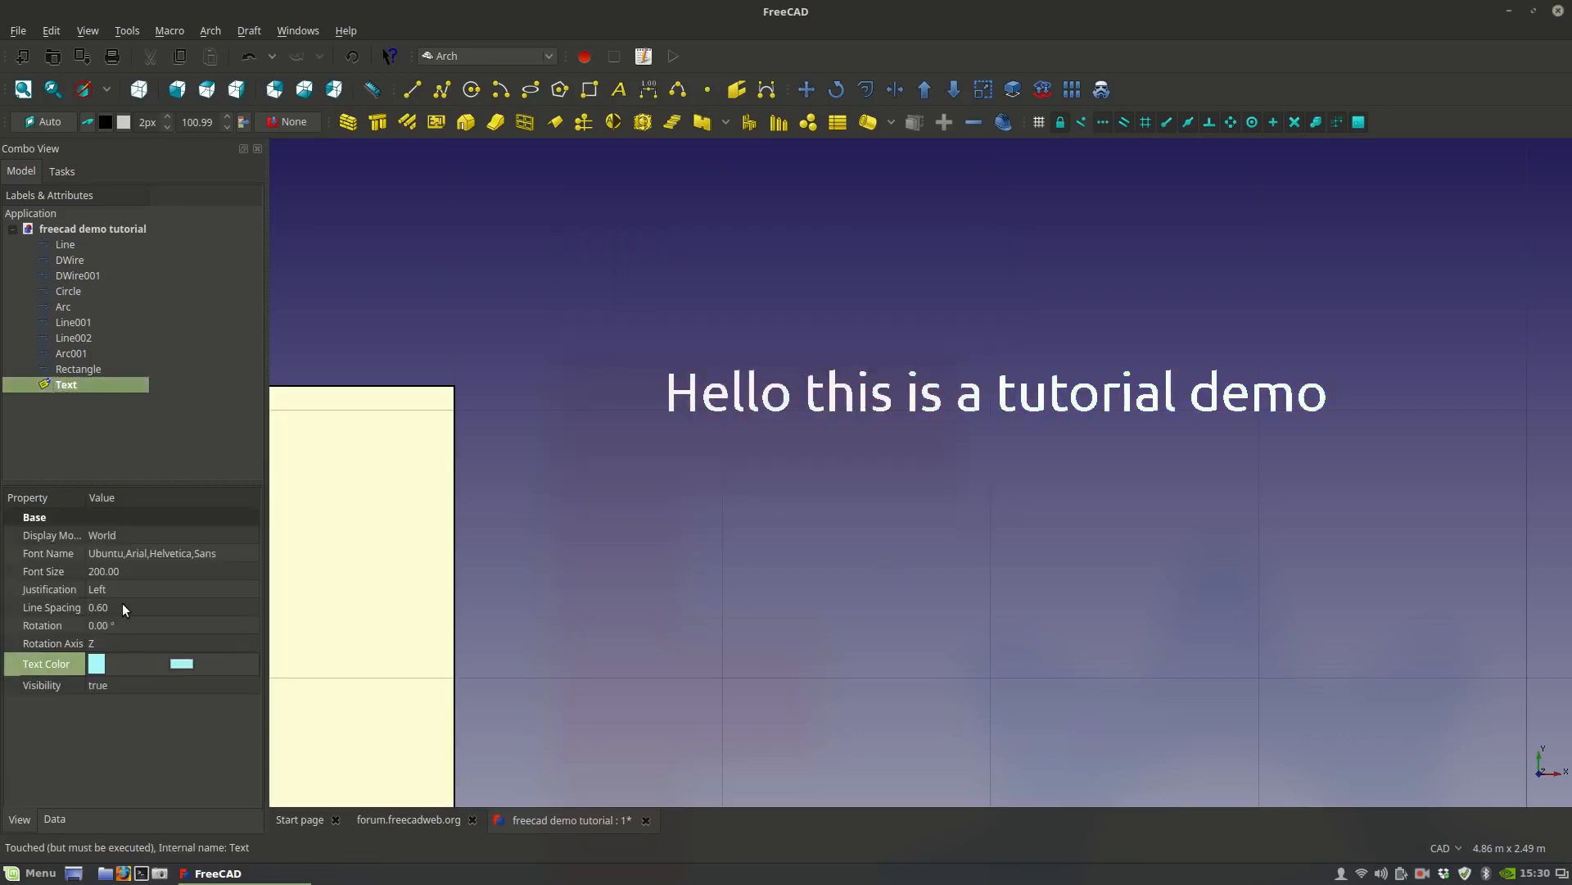
# Replace the tutorial text's list of font names with "ubuntu" alone.
pyautogui.click(227, 551)
pyautogui.click(228, 551)
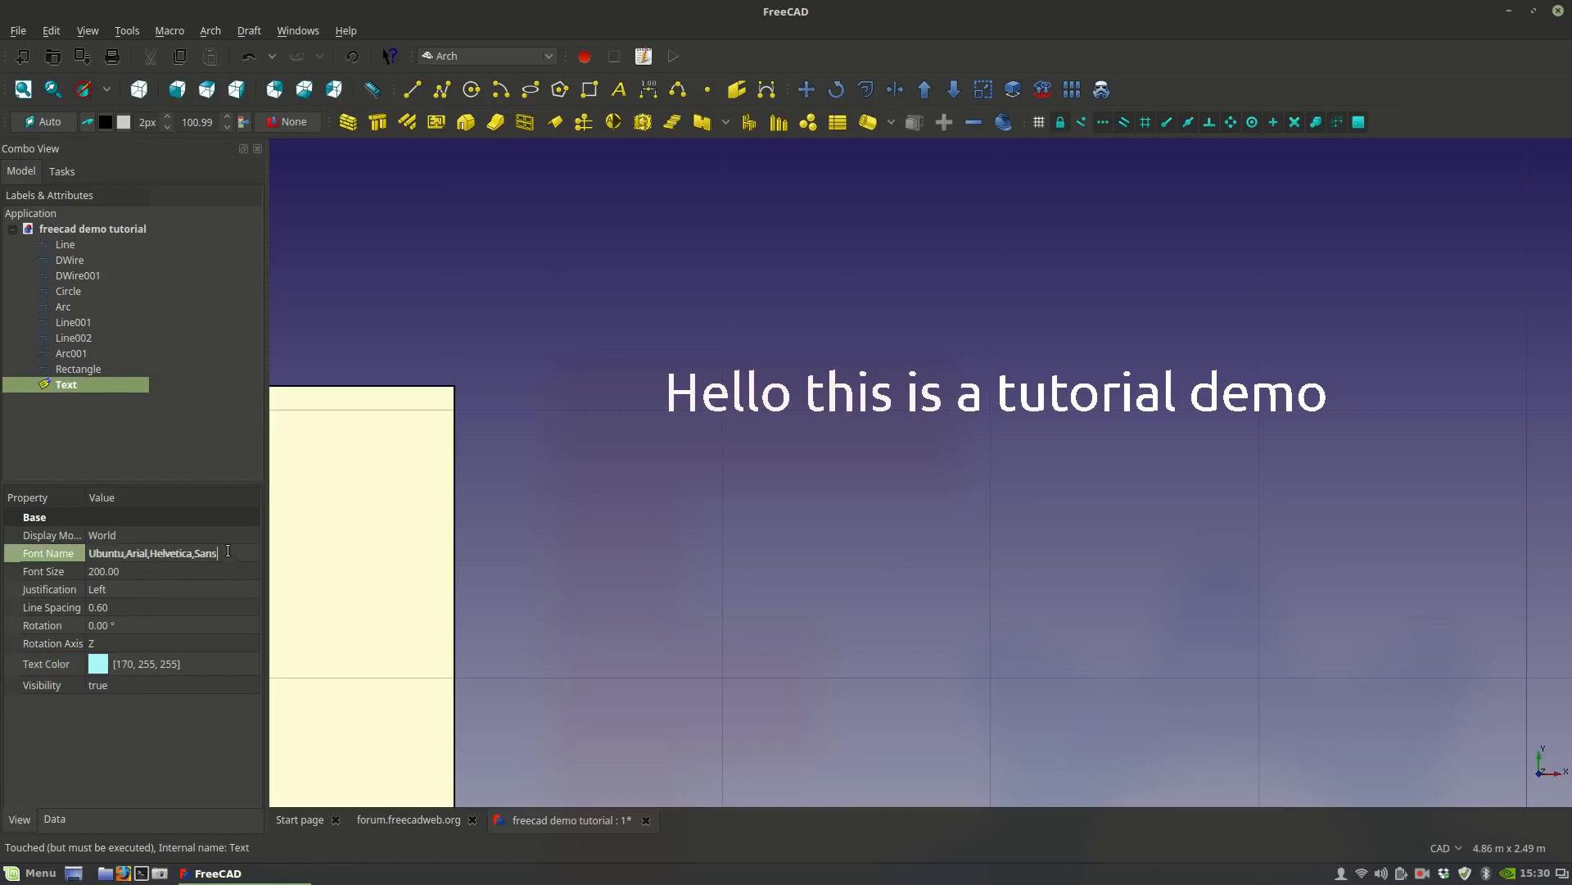
pyautogui.press('BackSpace')
pyautogui.press('BackSpace')
pyautogui.press('BackSpace')
pyautogui.press('BackSpace')
pyautogui.press('BackSpace')
pyautogui.press('BackSpace')
pyautogui.press('BackSpace')
pyautogui.press('BackSpace')
pyautogui.press('BackSpace')
pyautogui.press('BackSpace')
pyautogui.press('BackSpace')
pyautogui.press('BackSpace')
pyautogui.press('BackSpace')
pyautogui.press('BackSpace')
pyautogui.press('BackSpace')
pyautogui.press('BackSpace')
pyautogui.press('BackSpace')
pyautogui.press('BackSpace')
pyautogui.press('BackSpace')
pyautogui.press('BackSpace')
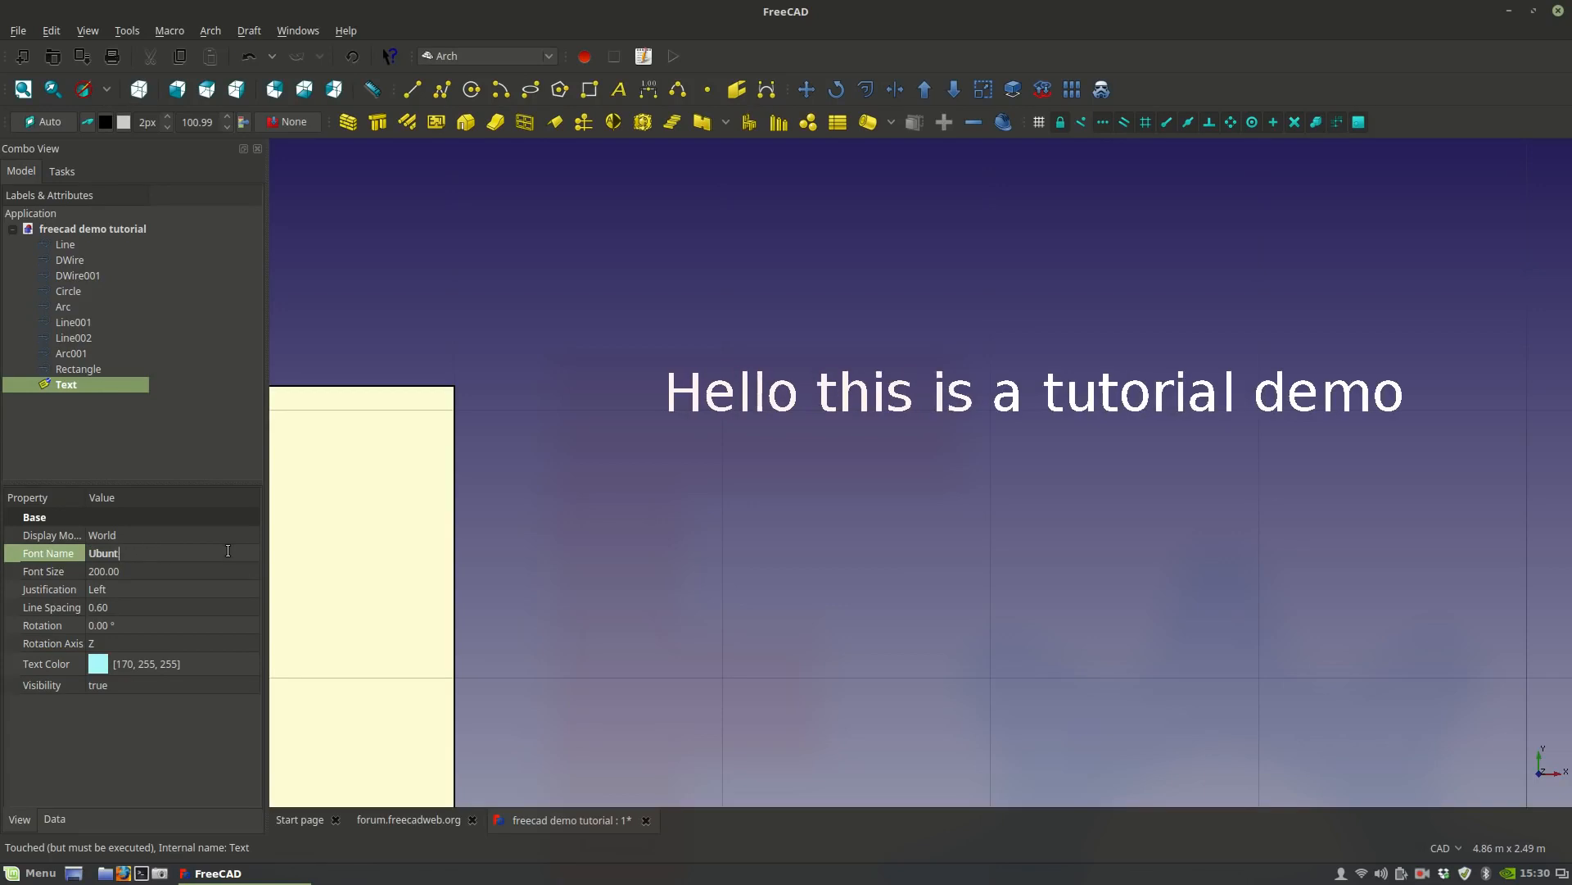
pyautogui.write('ubuntu')
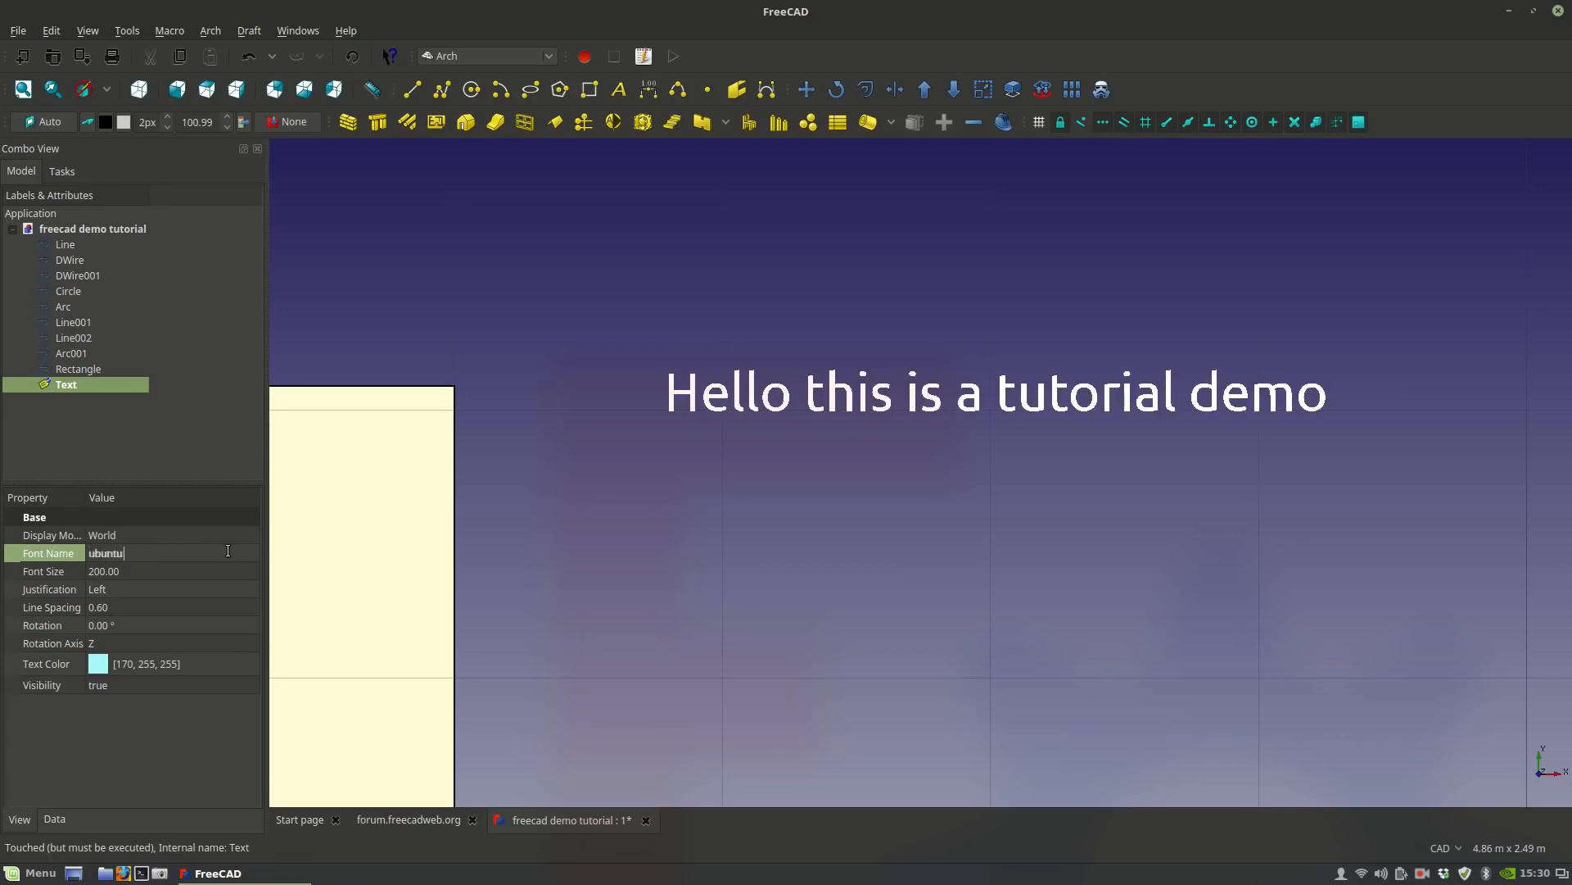
# Set the tutorial text's font name to "arial".
pyautogui.press('BackSpace')
pyautogui.press('BackSpace')
pyautogui.press('BackSpace')
pyautogui.press('BackSpace')
pyautogui.press('BackSpace')
pyautogui.press('BackSpace')
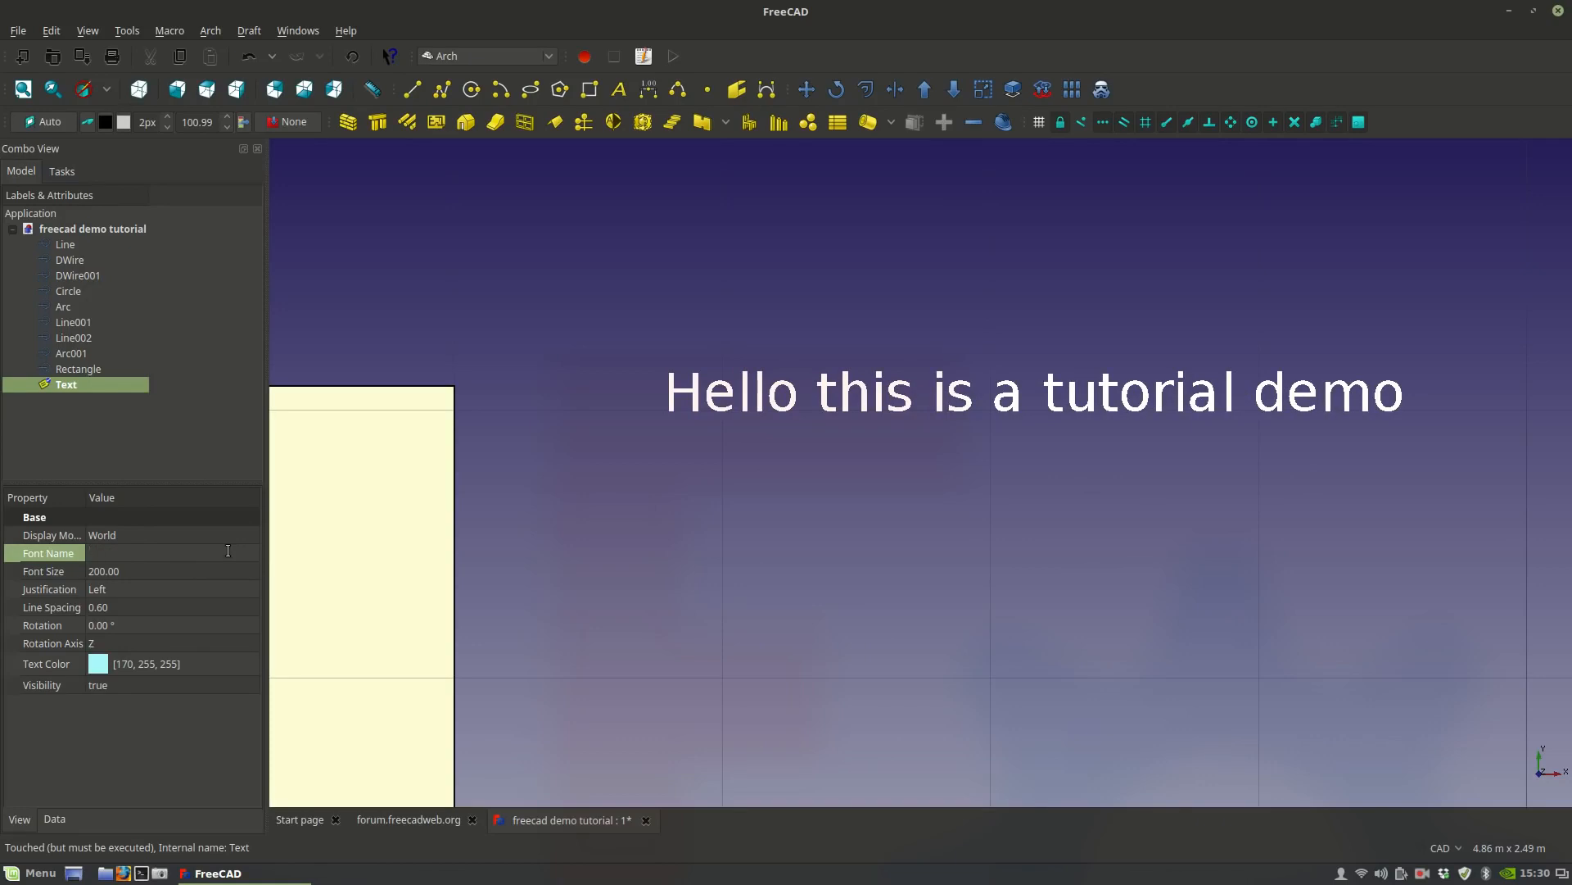
pyautogui.write('arial')
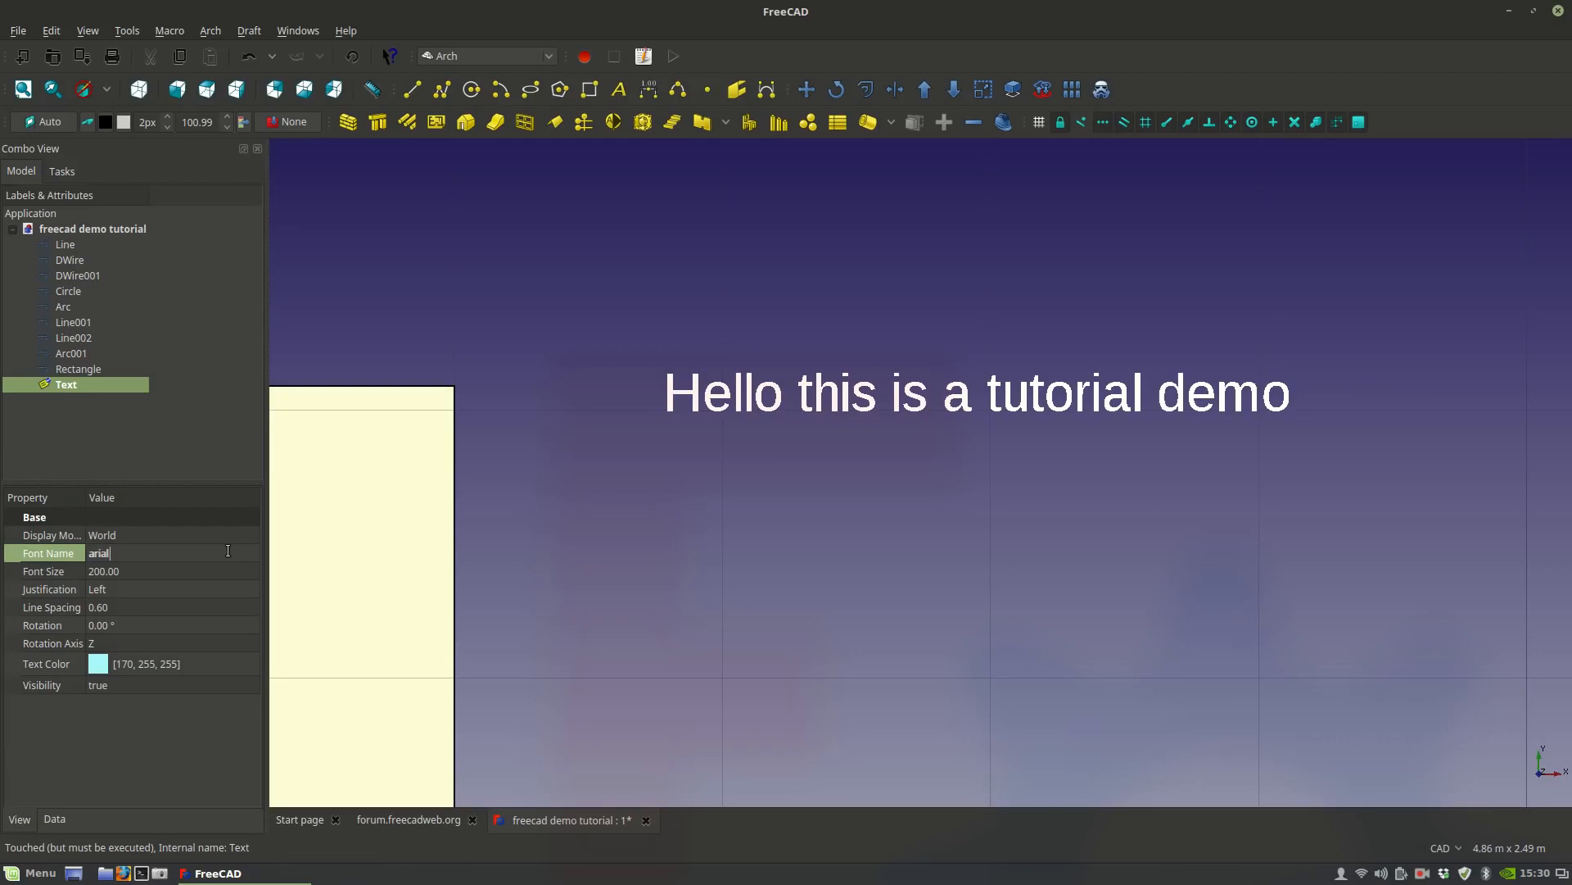
# Set the tutorial text's font name to "circe" and deselect the text.
pyautogui.press('BackSpace')
pyautogui.press('BackSpace')
pyautogui.press('BackSpace')
pyautogui.press('BackSpace')
pyautogui.press('BackSpace')
pyautogui.write('circe')
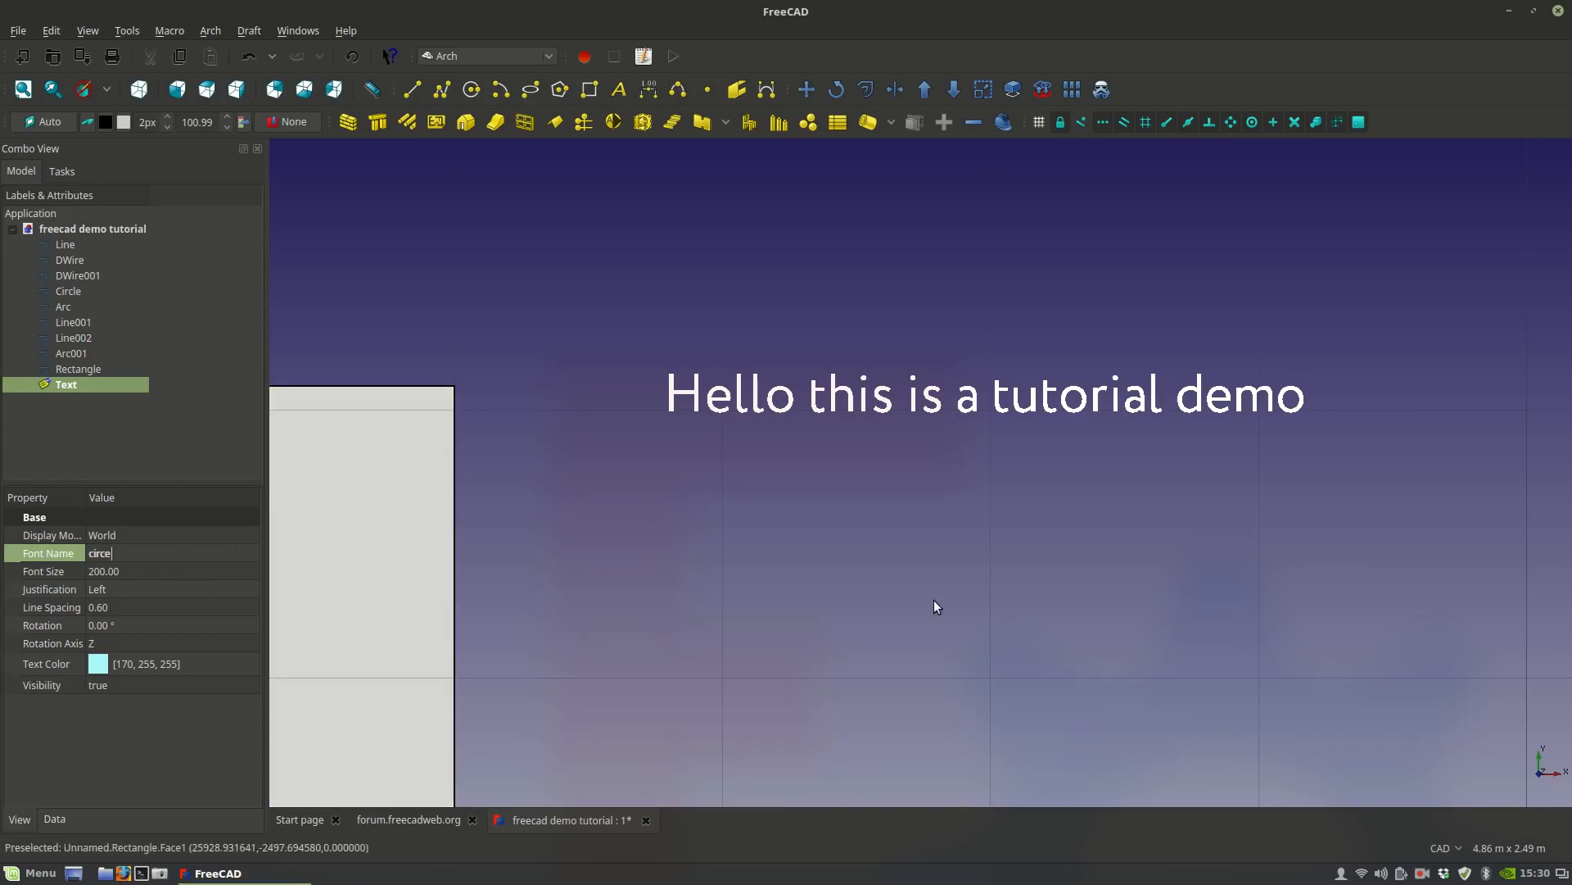
pyautogui.click(1006, 626)
# Dimension the rectangle's upper edge from corner to corner, with the dimension line about 0.90 m above the edge.
pyautogui.scroll(-4, 770, 446)
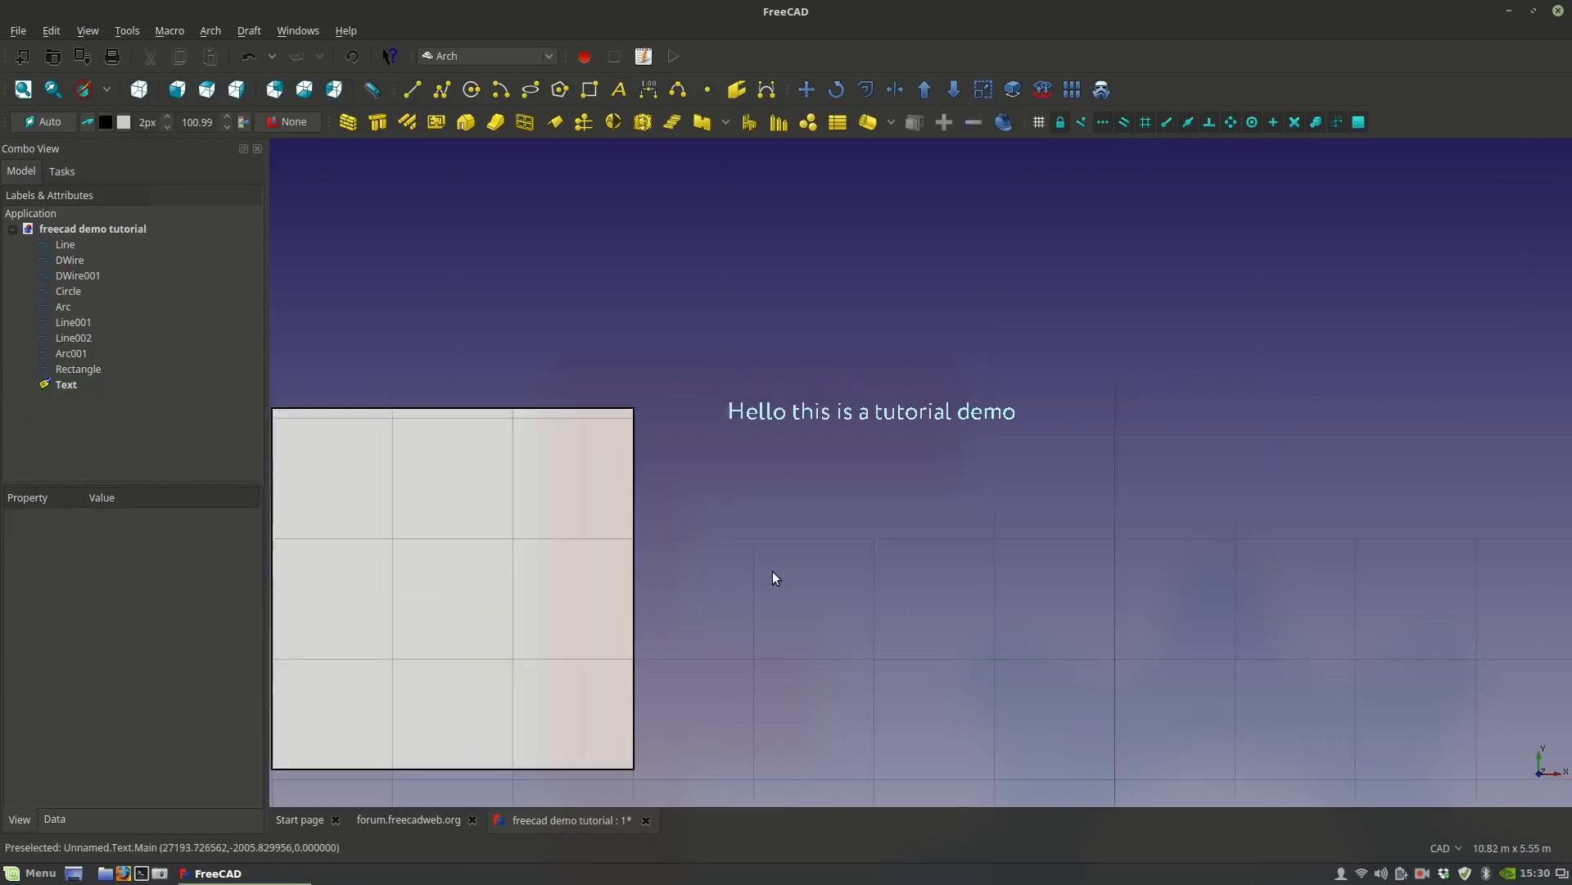
pyautogui.moveTo(772, 577); pyautogui.dragTo(850, 527, button='middle')
pyautogui.scroll(-4, 885, 491)
pyautogui.scroll(4, 909, 446)
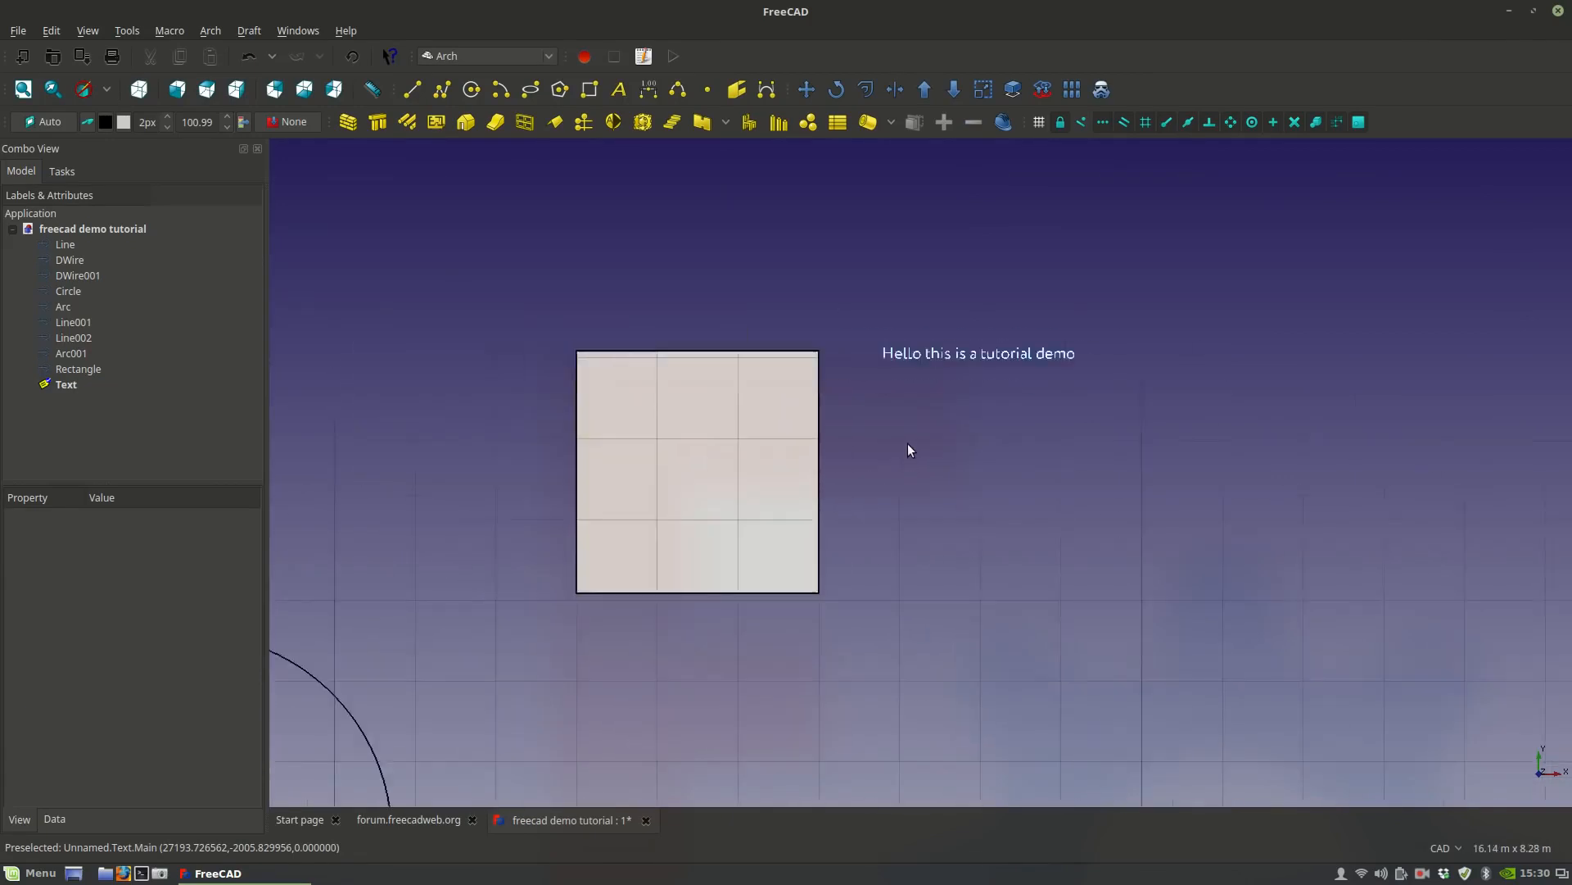
pyautogui.moveTo(909, 415); pyautogui.dragTo(999, 627, button='middle')
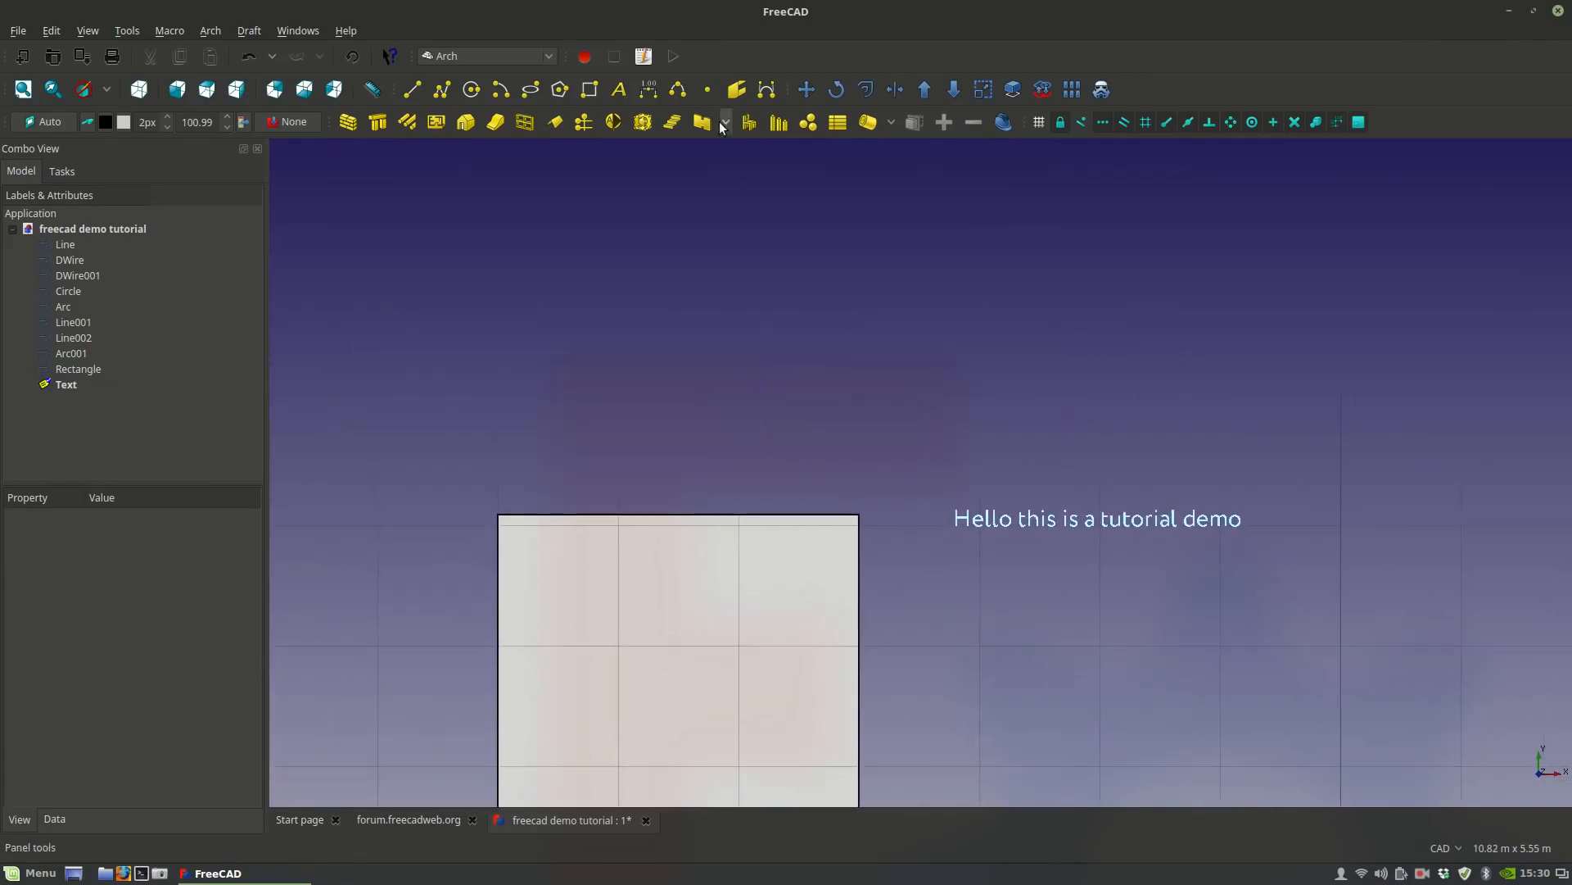
pyautogui.click(652, 89)
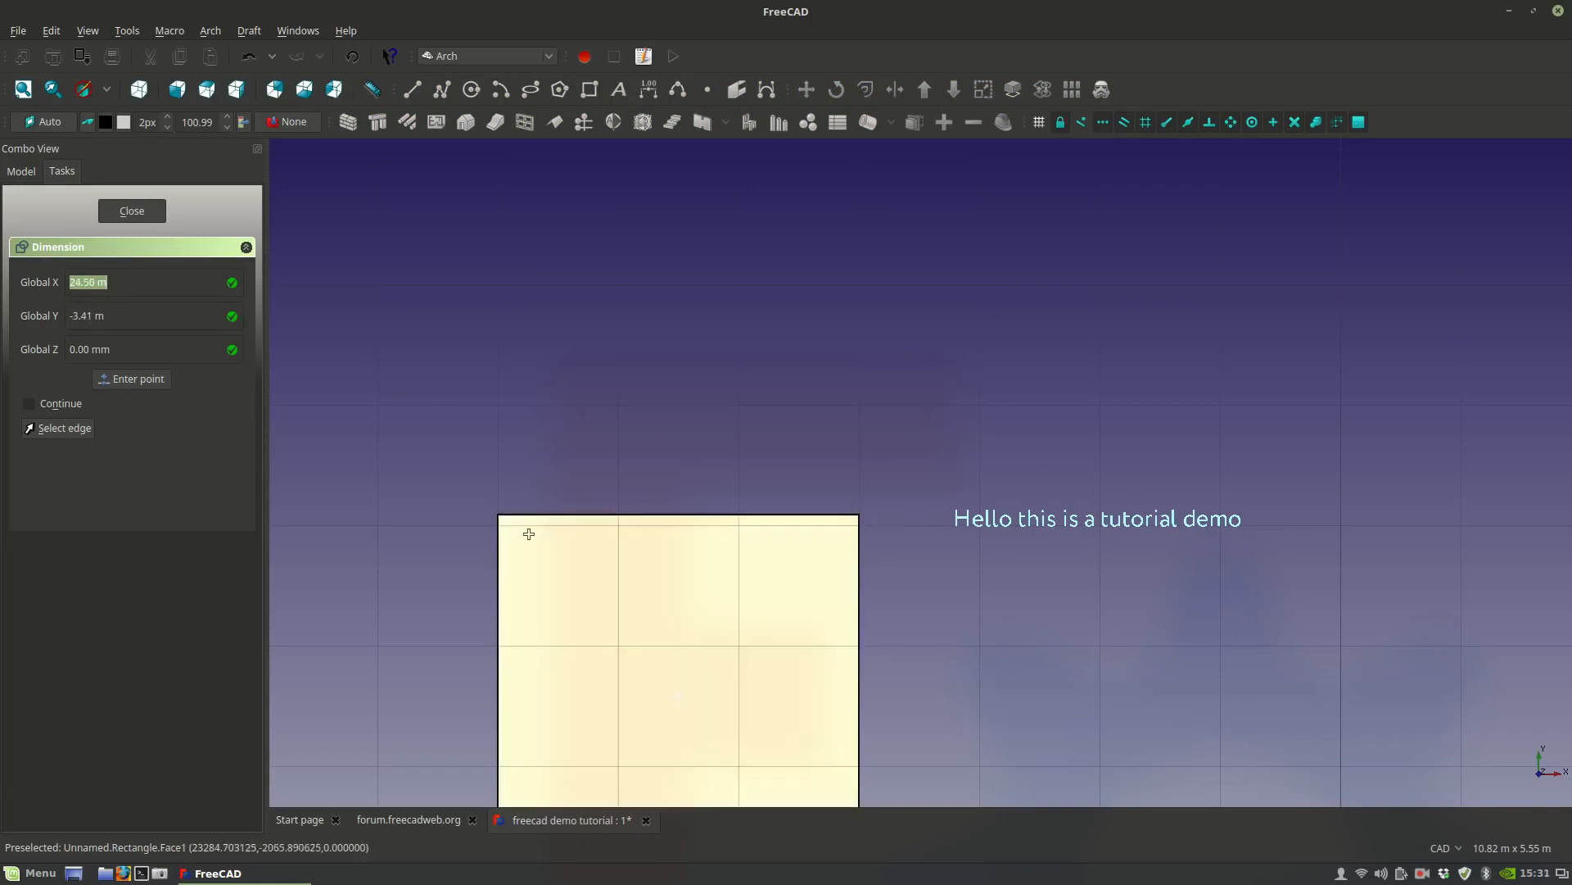
pyautogui.click(498, 514)
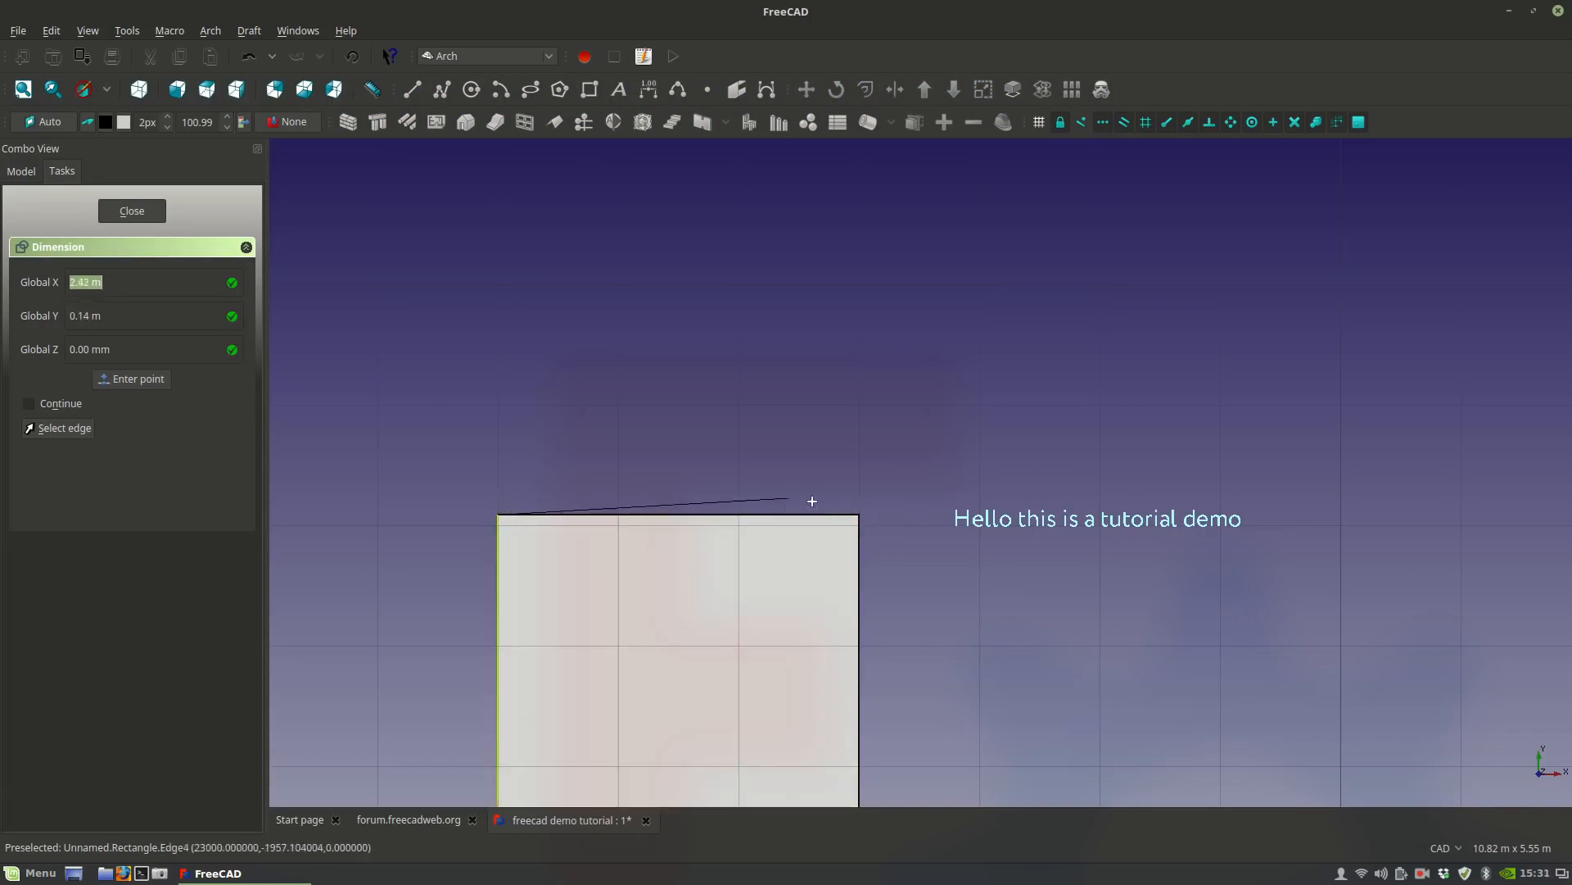
pyautogui.click(857, 515)
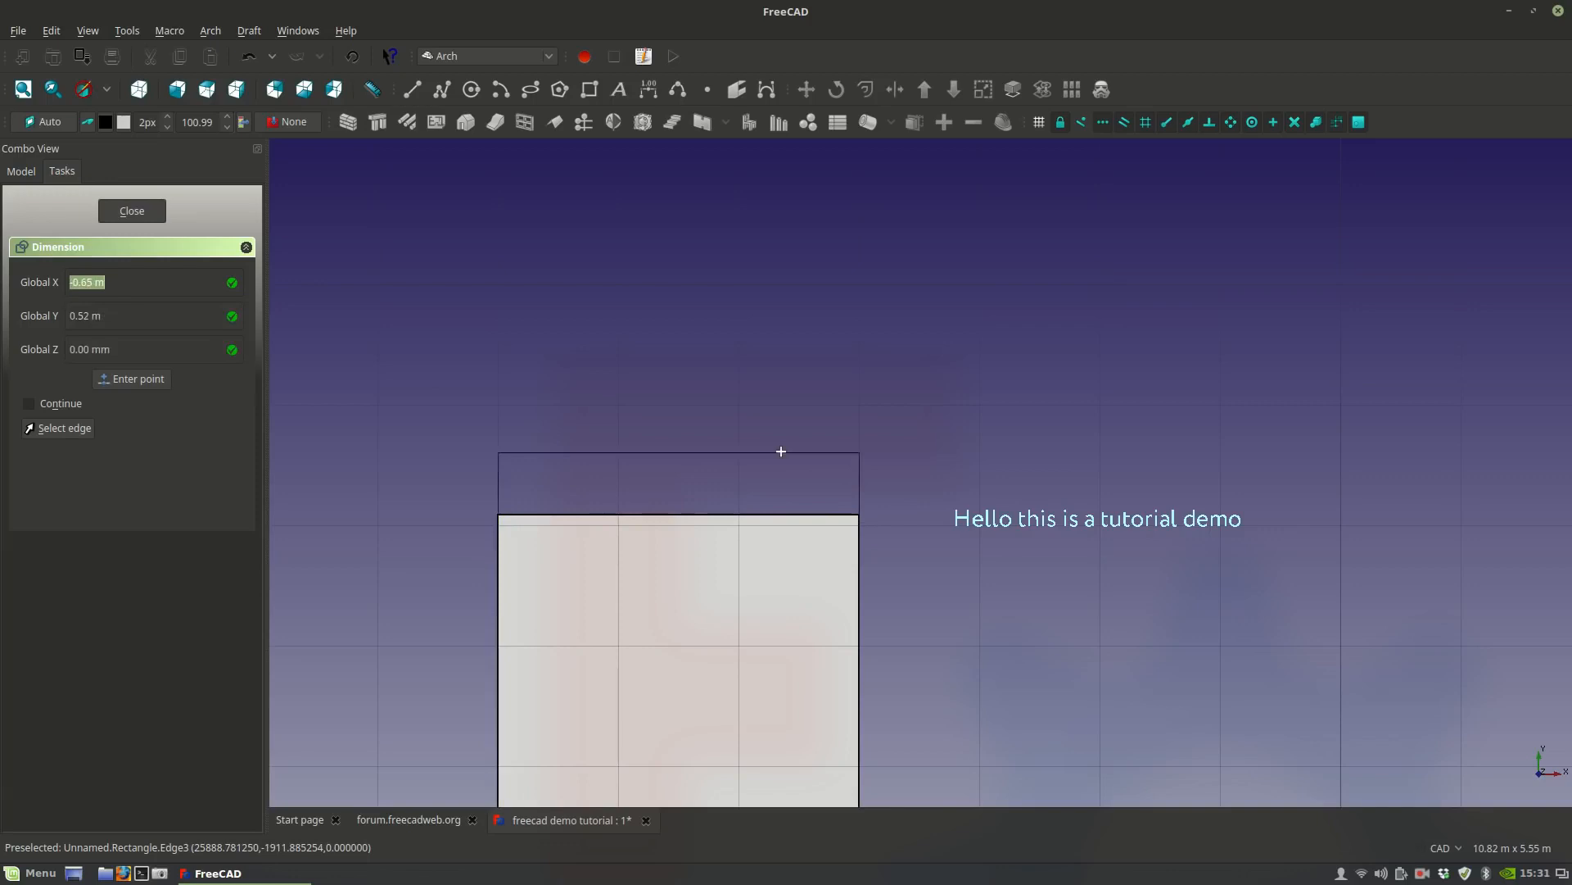
pyautogui.click(776, 405)
# Set the font name of the dimension above the rectangle to "ubuntu".
pyautogui.scroll(4, 642, 434)
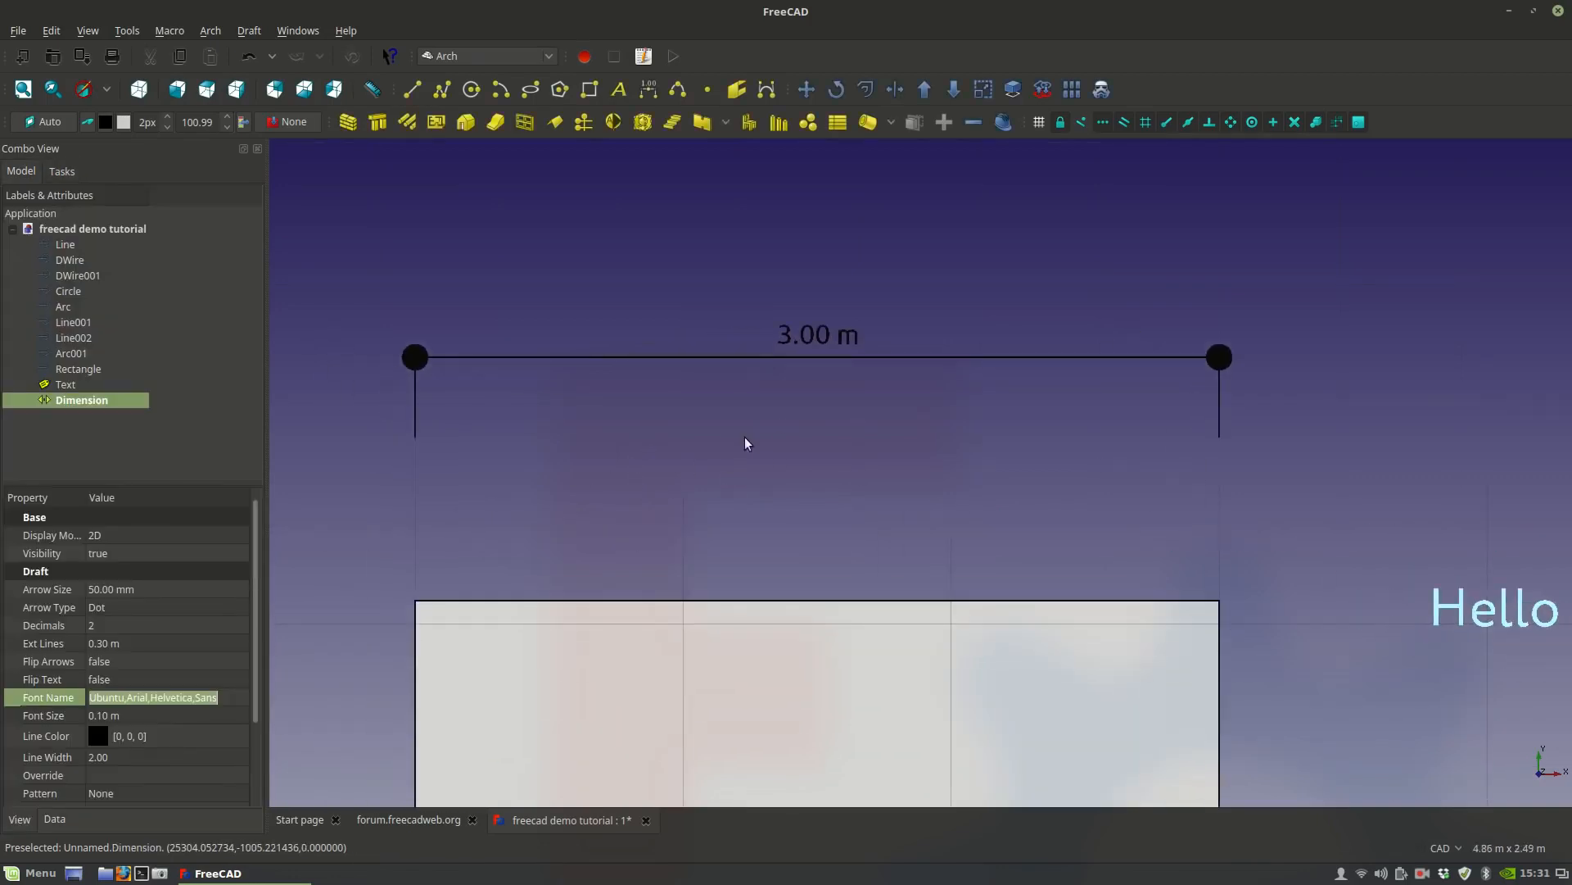
pyautogui.scroll(-2, 744, 436)
pyautogui.scroll(2, 744, 436)
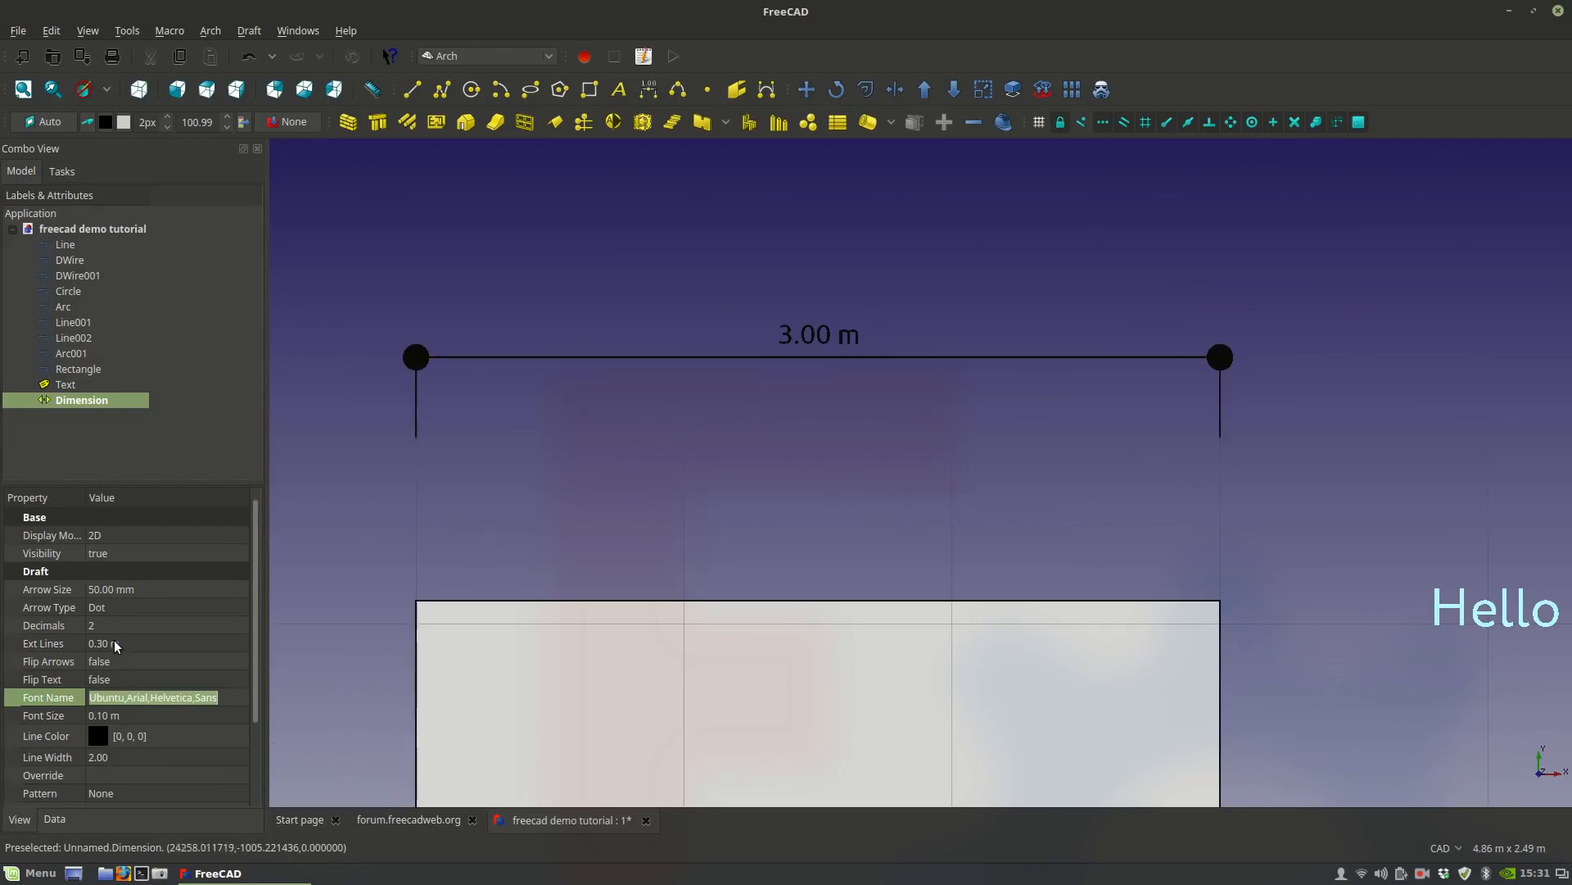
pyautogui.click(235, 695)
pyautogui.hotkey('ctrl', 'a')
pyautogui.write('ubuntu')
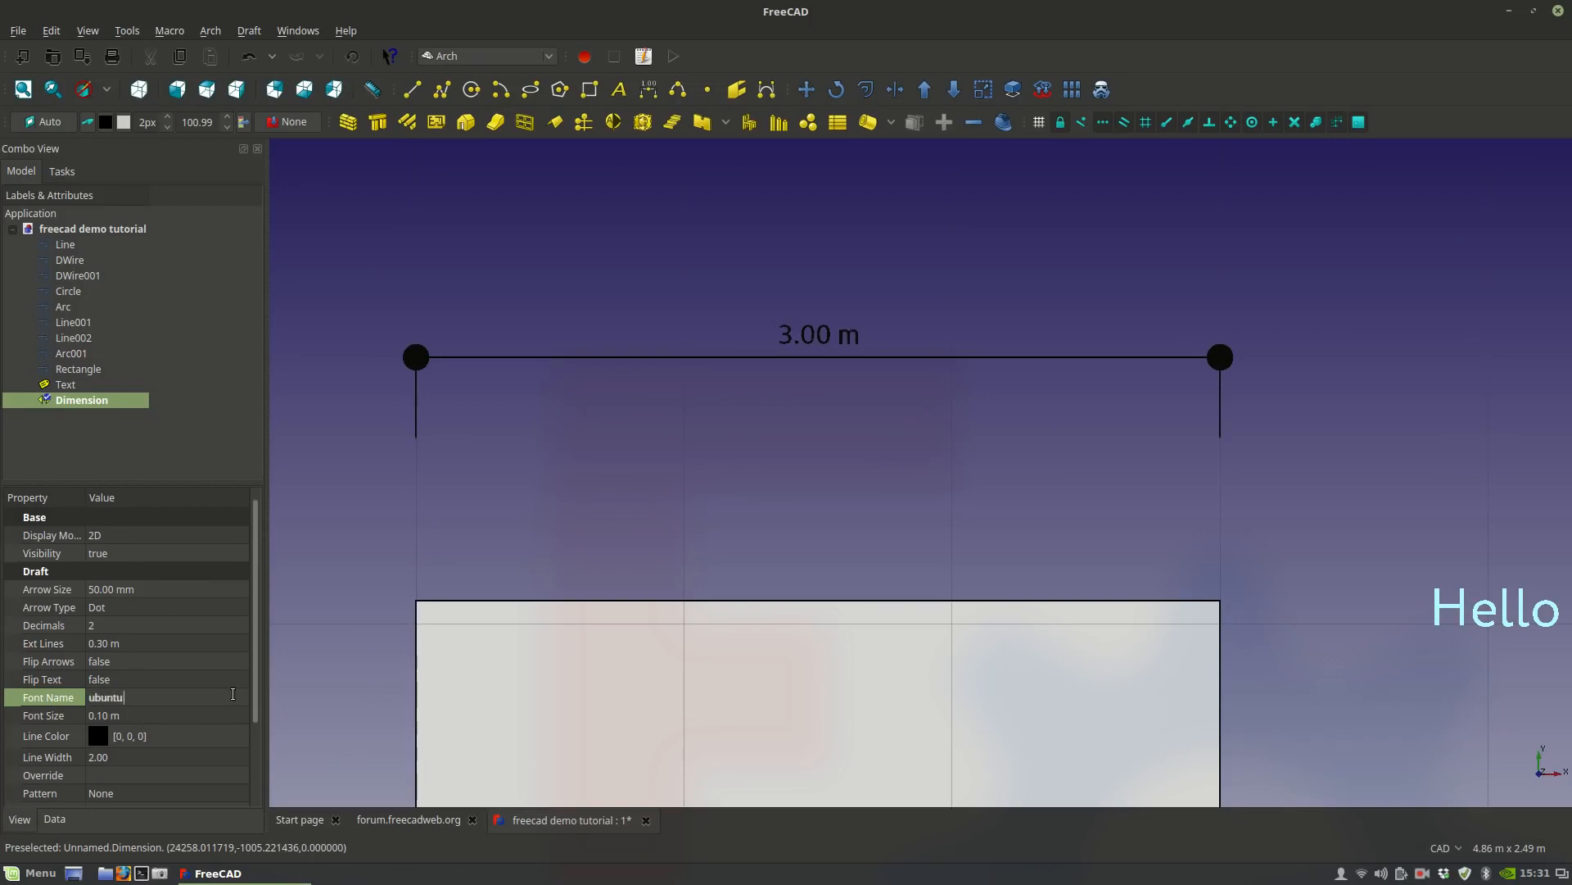
# Try a different font size for the dimension and restore it to 0.10 m.
pyautogui.click(161, 717)
pyautogui.scroll(3, 162, 718)
pyautogui.scroll(-3, 163, 717)
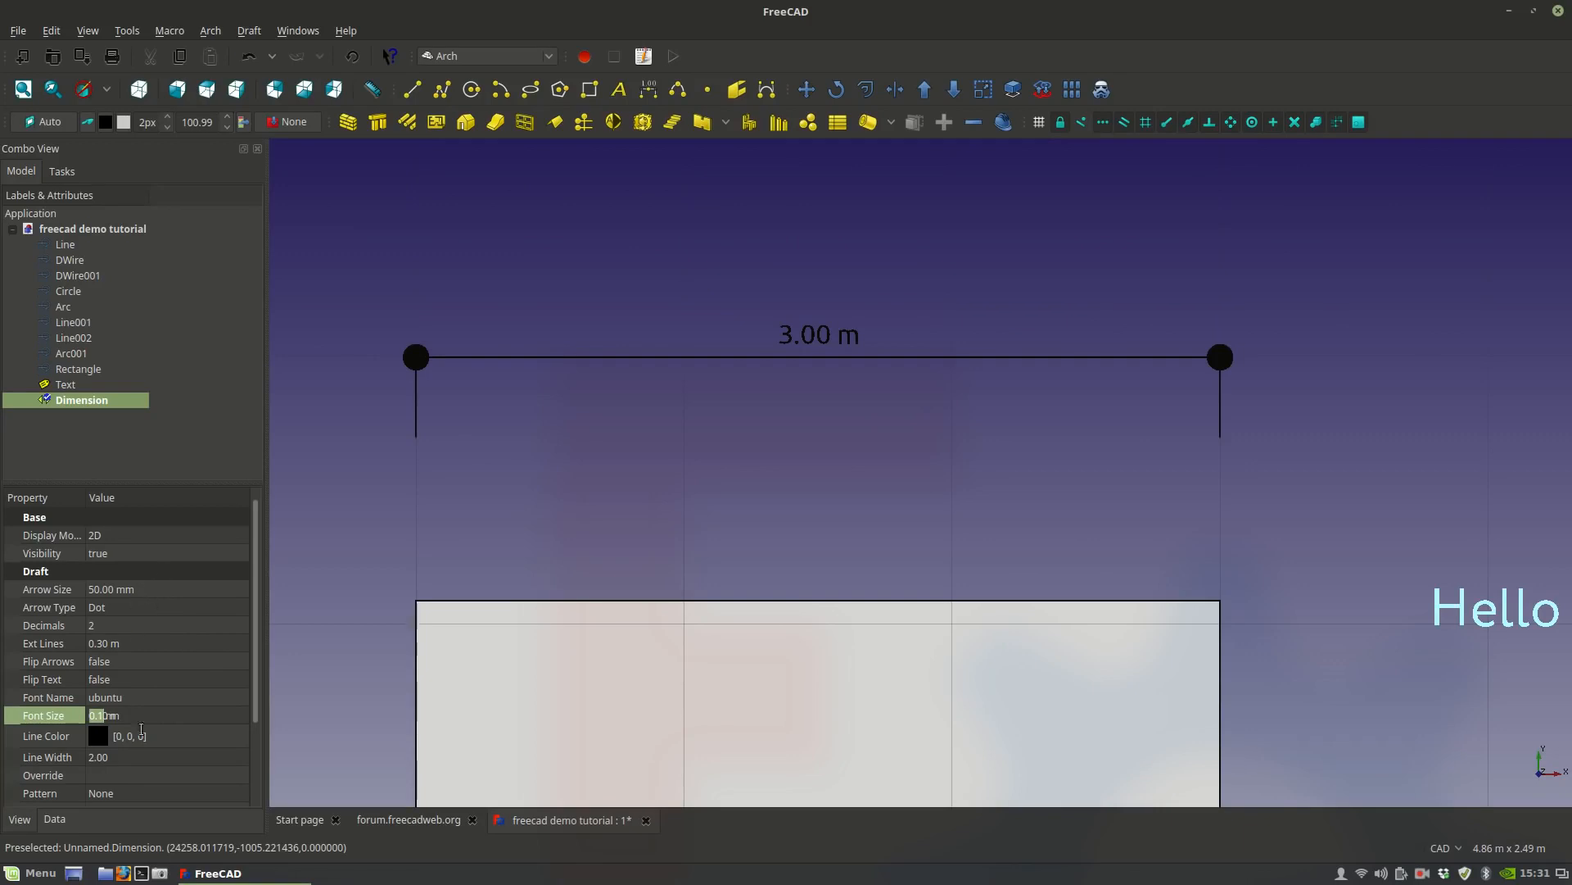
# Set the dimension's line color to the light teal custom color [142, 214, 214].
pyautogui.click(158, 734)
pyautogui.click(151, 740)
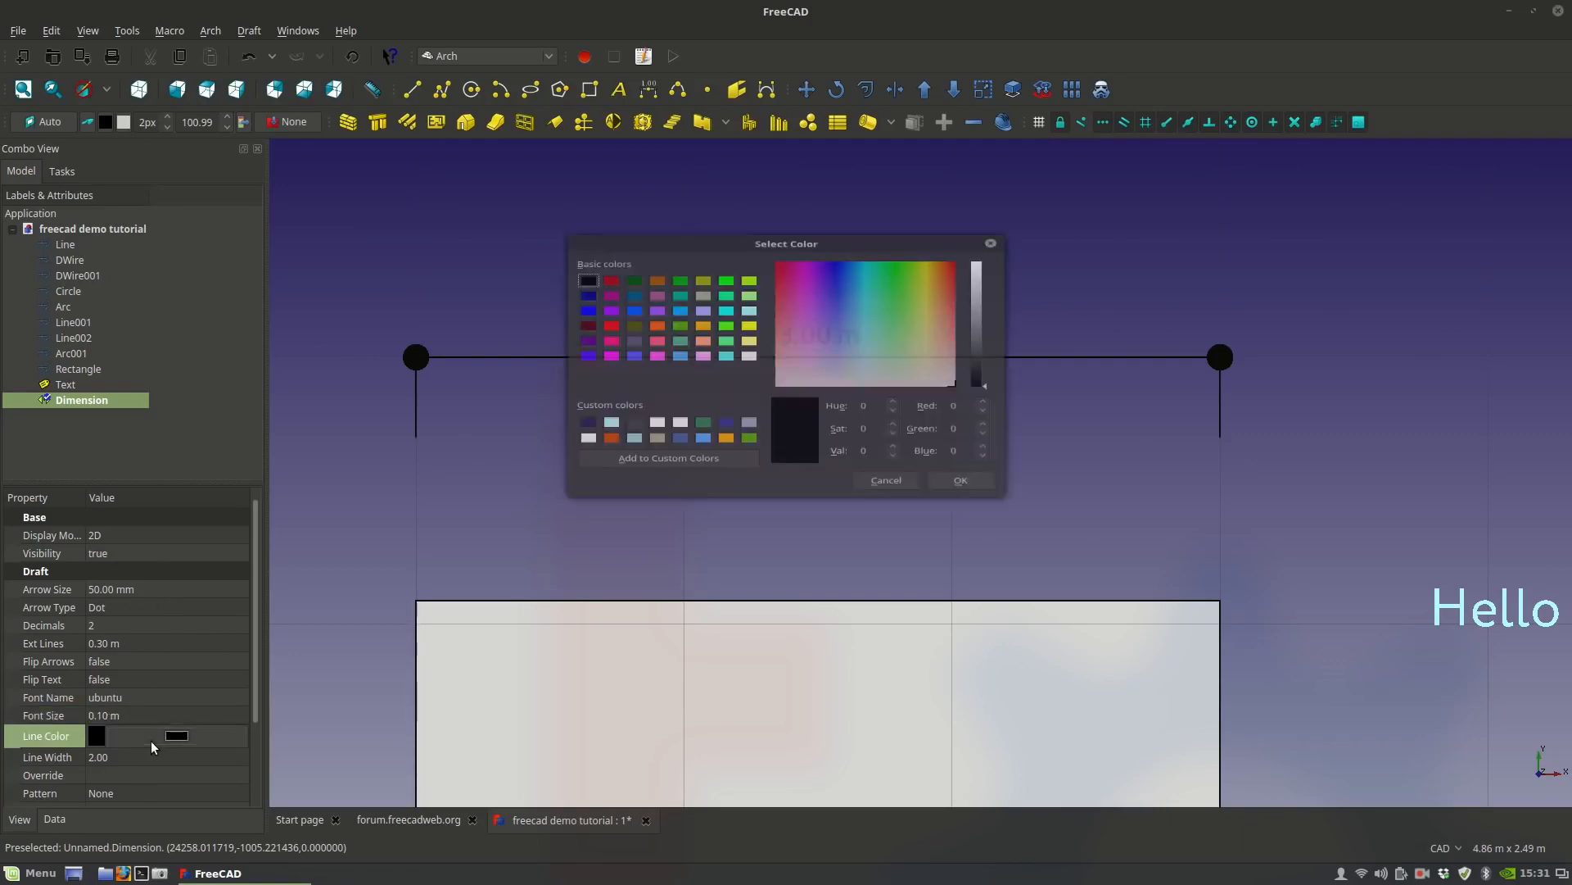
pyautogui.click(632, 459)
pyautogui.click(960, 513)
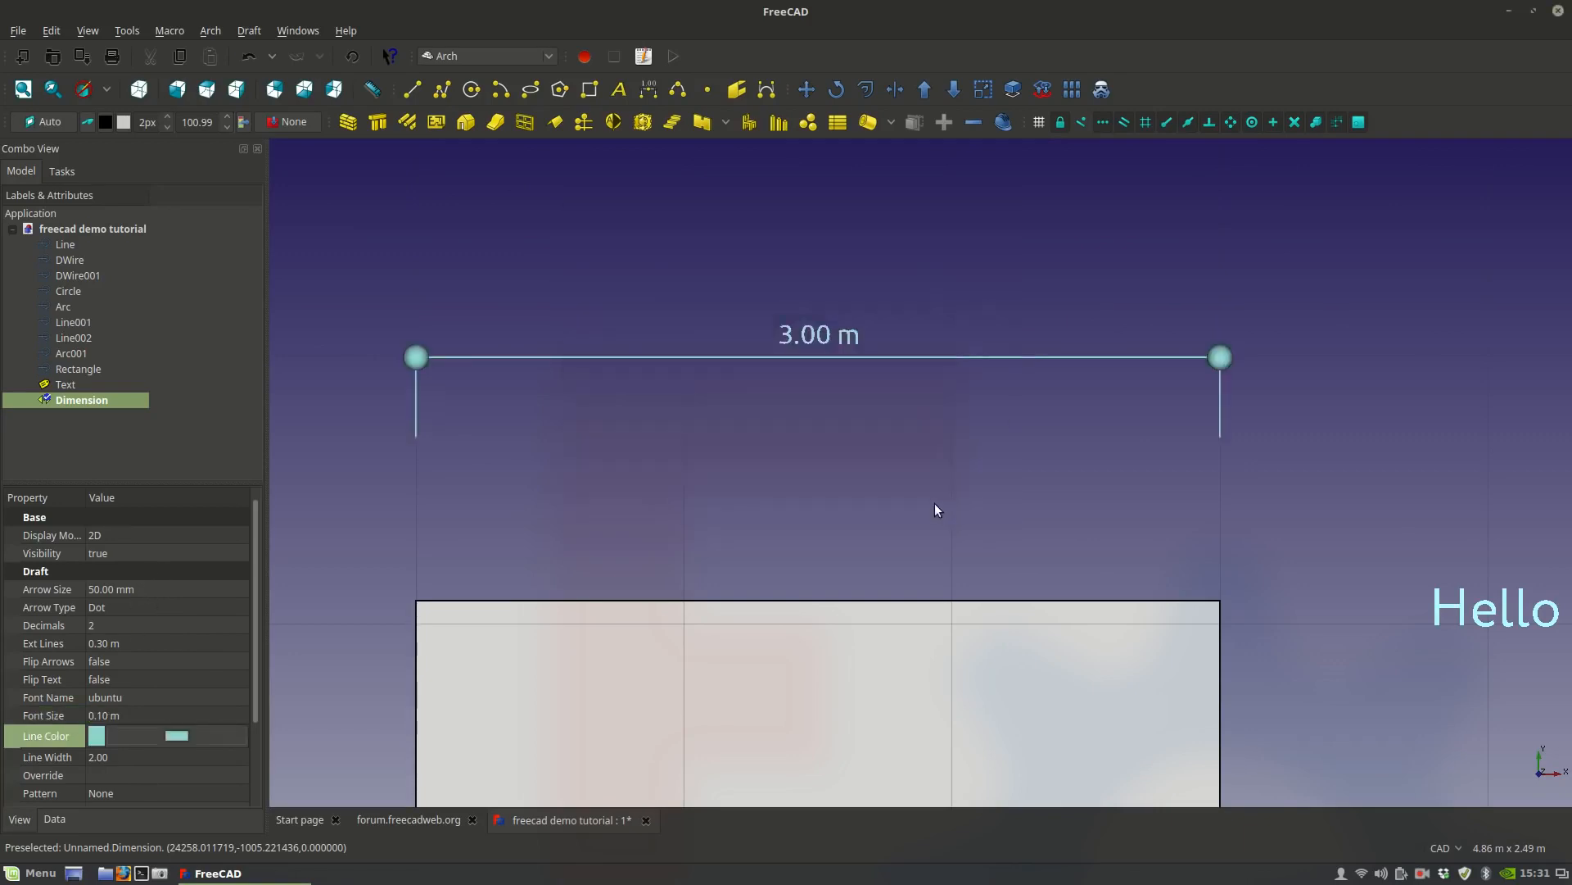
# Set the dimension's line width to 1.00 and deselect the dimension.
pyautogui.click(162, 754)
pyautogui.scroll(-1, 161, 754)
pyautogui.click(553, 496)
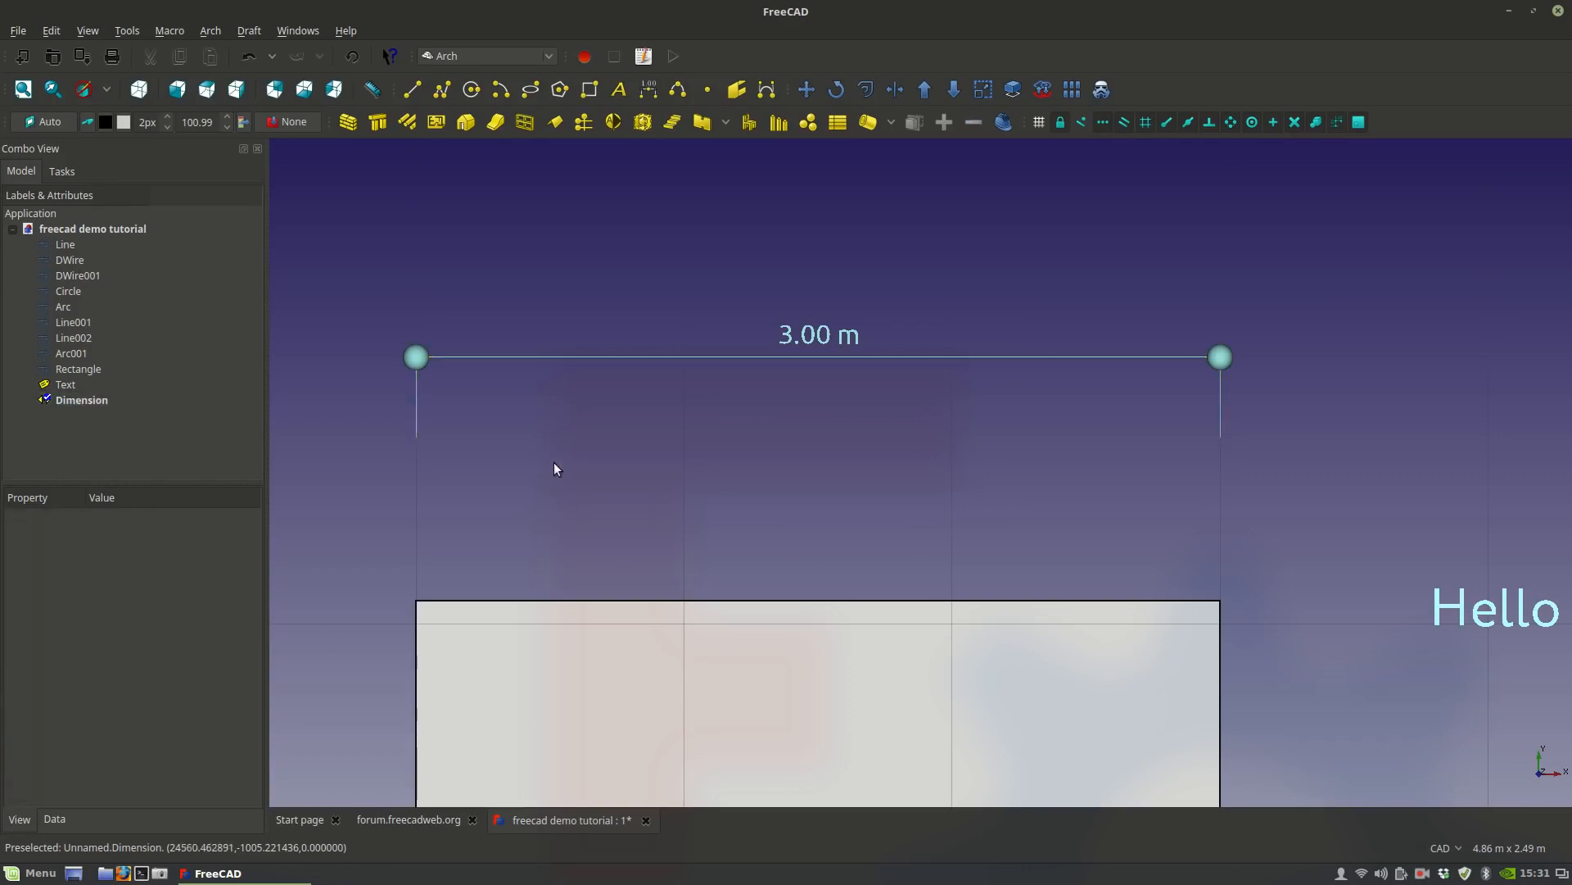
# Select the dimension above the rectangle again and set its arrow size to 33.00 mm.
pyautogui.scroll(-2, 555, 463)
pyautogui.moveTo(544, 471); pyautogui.dragTo(569, 379, button='middle')
pyautogui.click(588, 305)
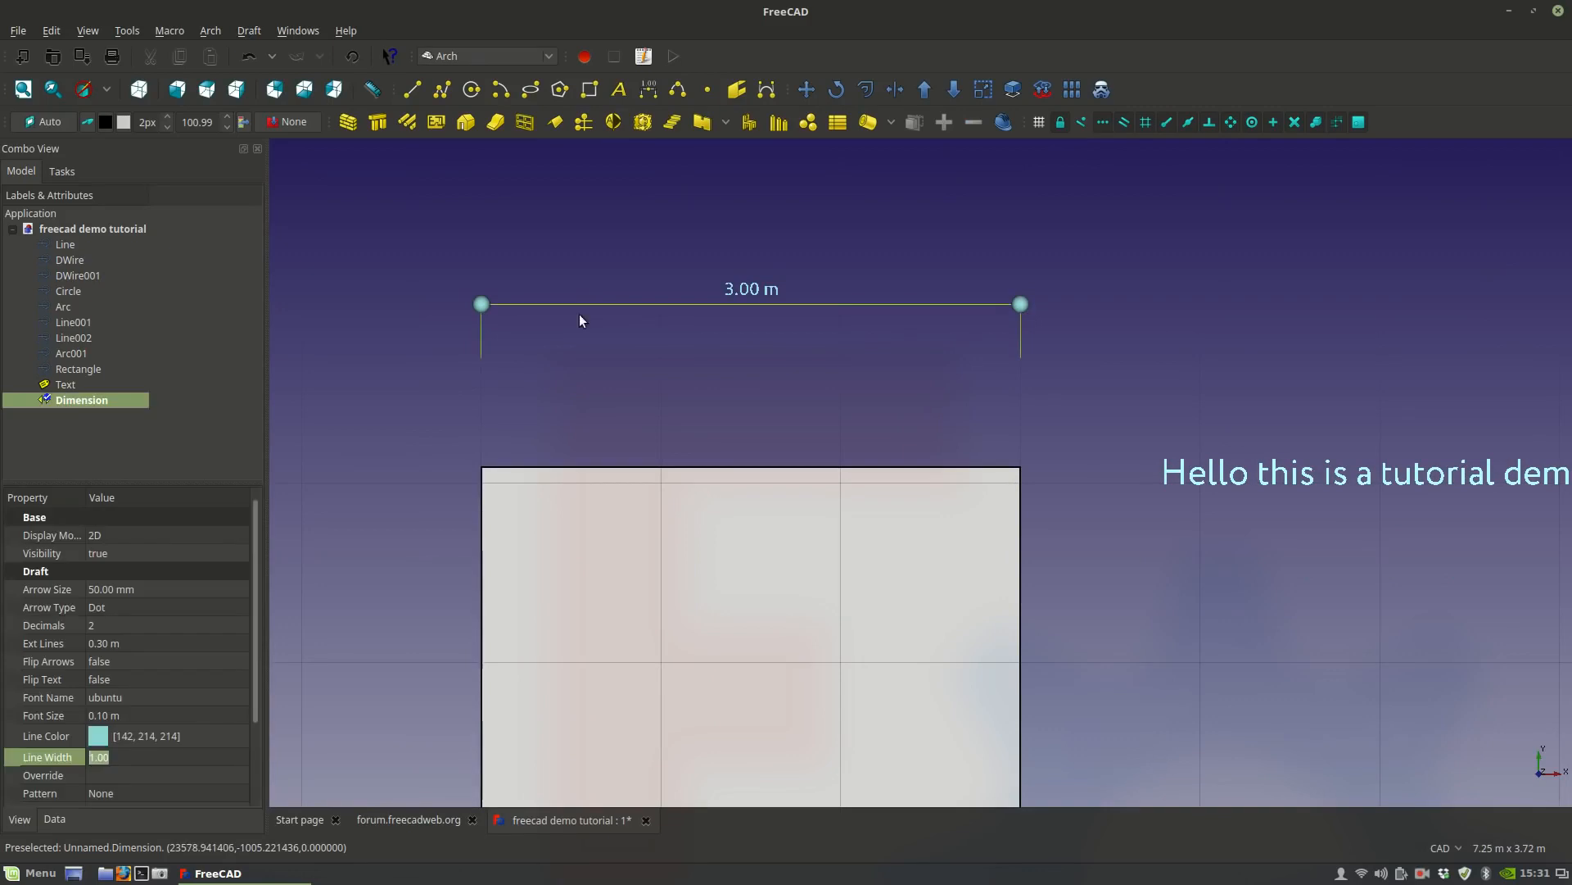
pyautogui.click(114, 590)
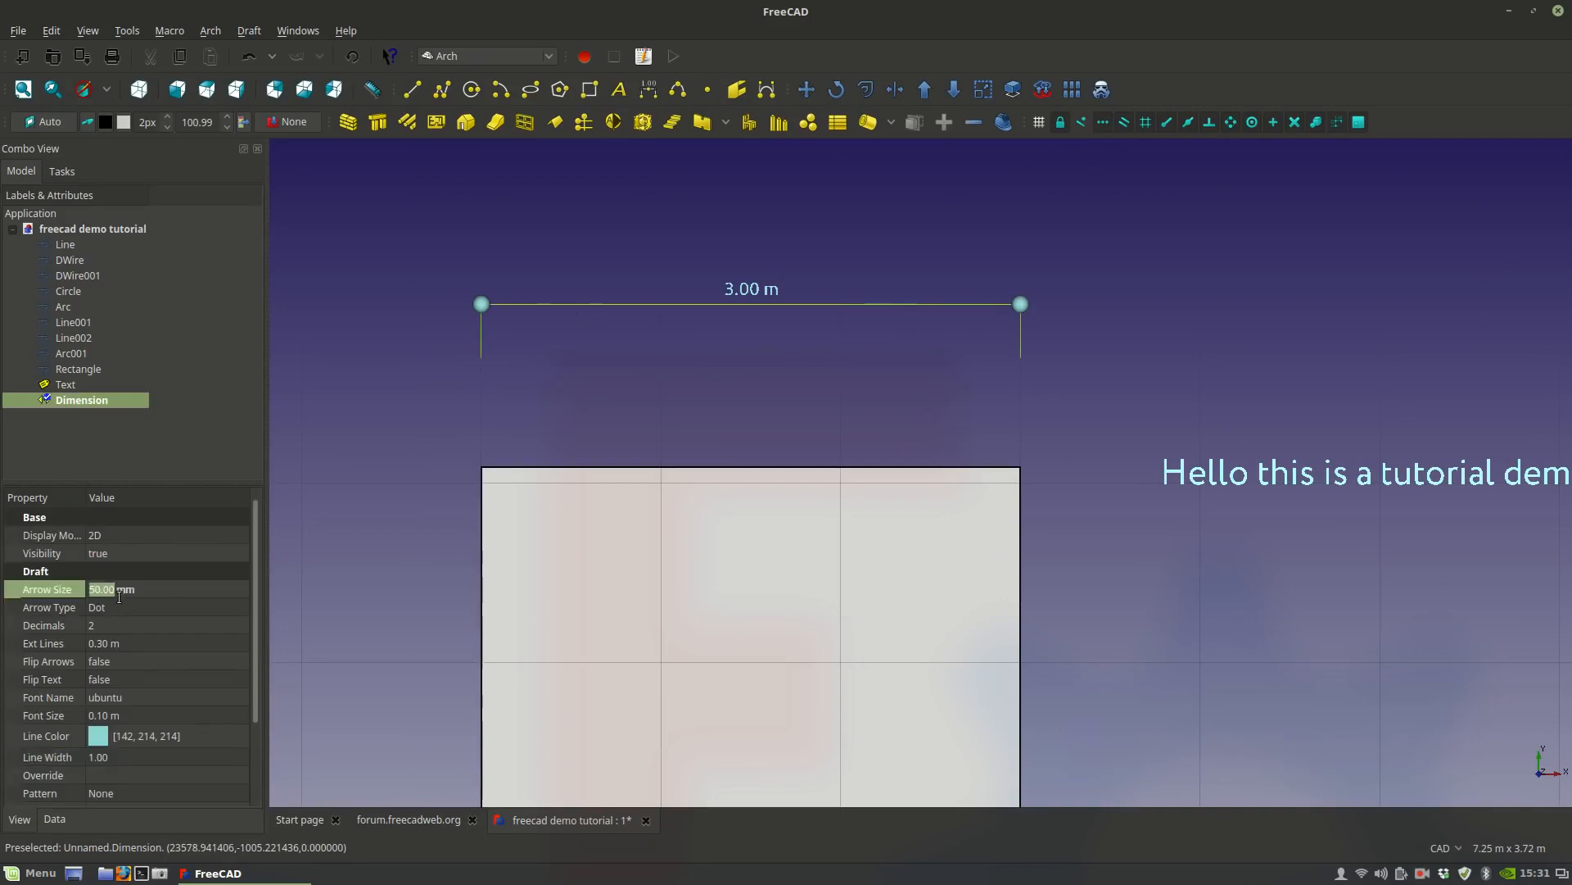
pyautogui.scroll(-16, 118, 596)
# Try the Arrow type for the dimension's ends and settle on Tick.
pyautogui.click(111, 607)
pyautogui.click(111, 607)
pyautogui.click(107, 652)
pyautogui.click(128, 606)
pyautogui.click(124, 627)
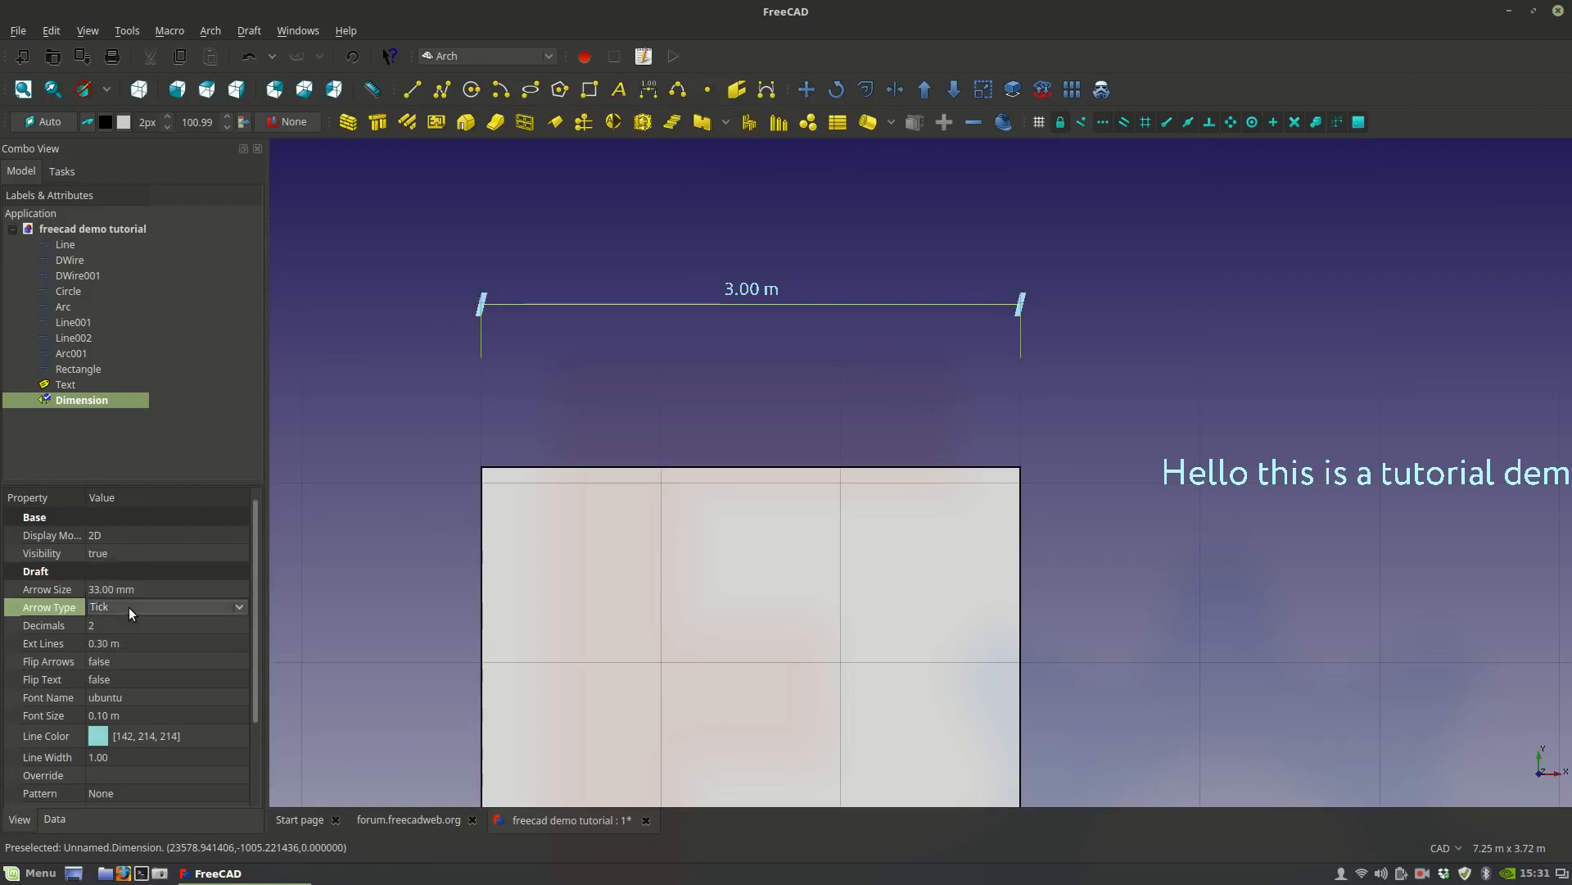
pyautogui.click(143, 592)
pyautogui.click(138, 606)
pyautogui.click(137, 606)
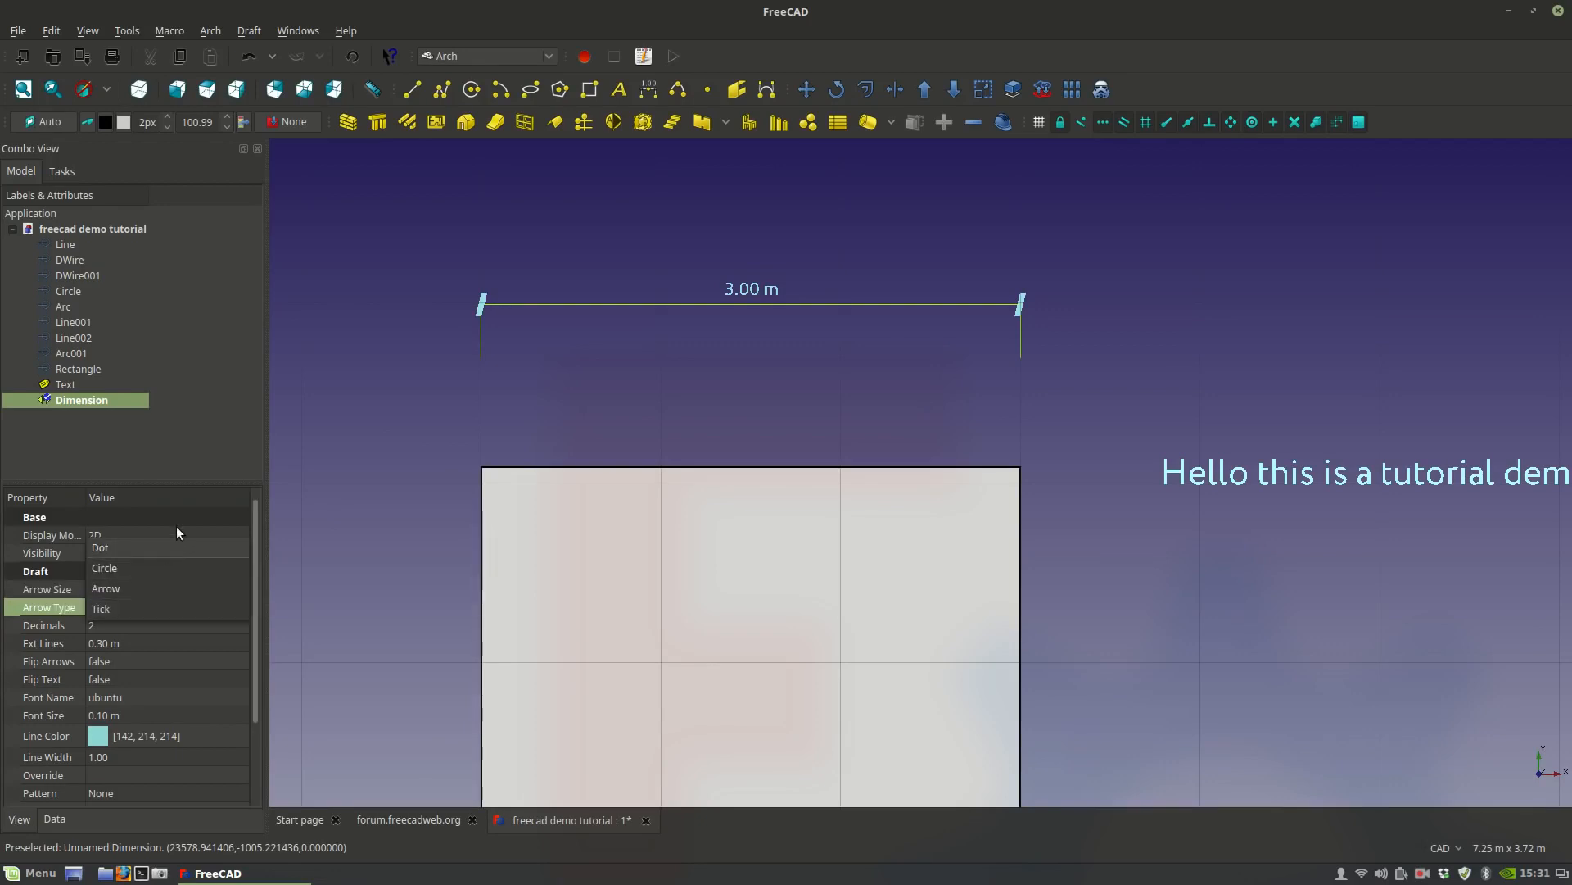
pyautogui.click(149, 665)
# Look at the dimension's Flip Arrows option and try Flip Text, leaving both set to false.
pyautogui.click(141, 662)
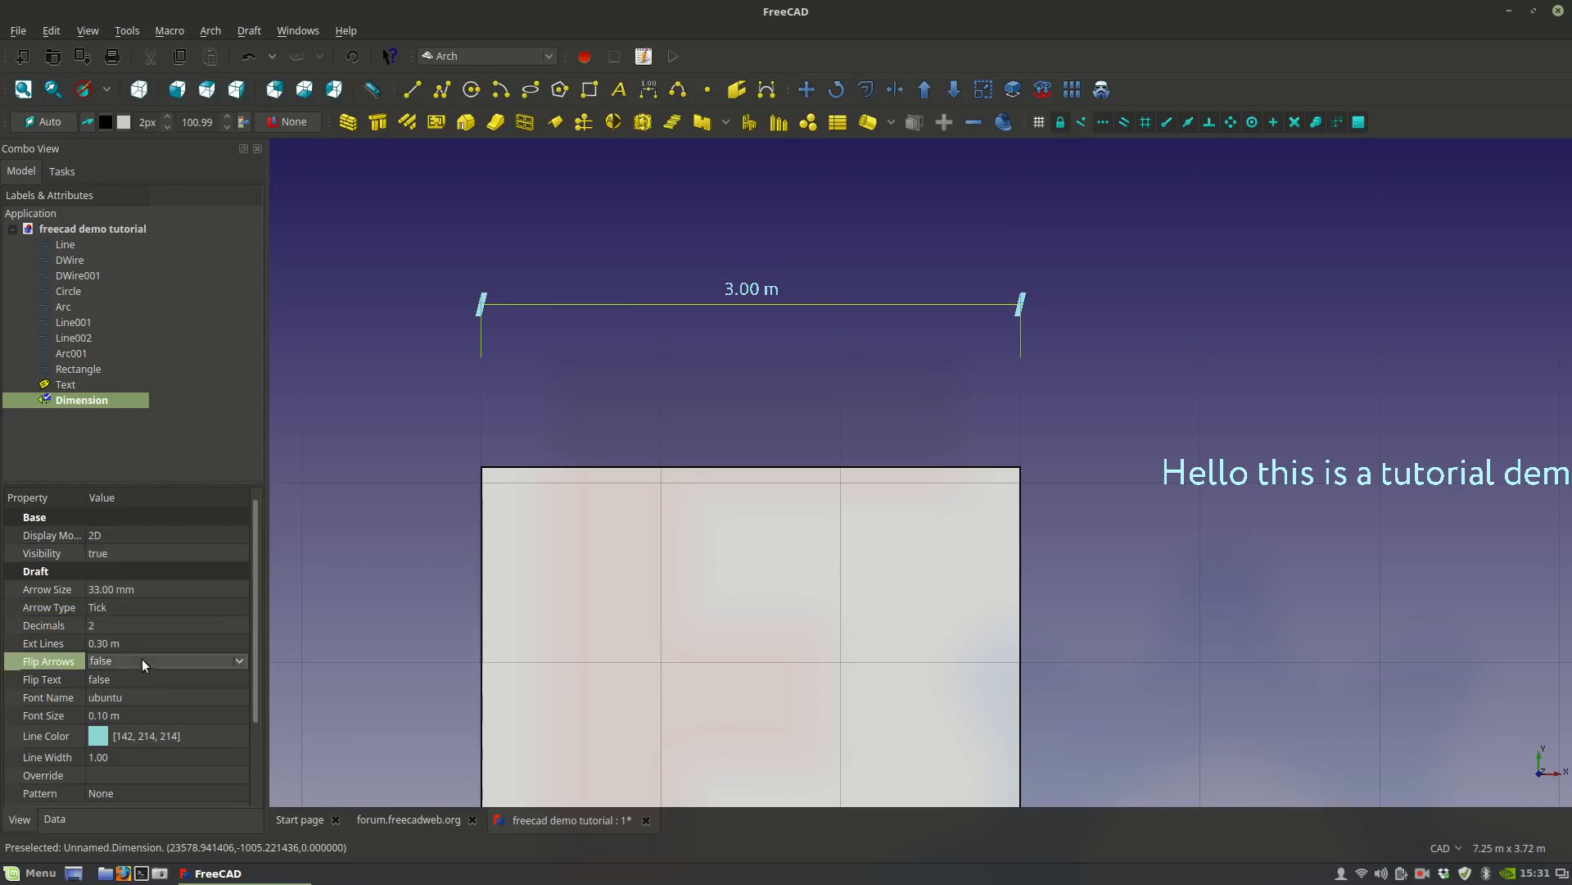
pyautogui.click(140, 668)
pyautogui.click(140, 661)
pyautogui.click(123, 679)
pyautogui.click(123, 679)
pyautogui.click(120, 704)
pyautogui.click(130, 678)
pyautogui.click(131, 661)
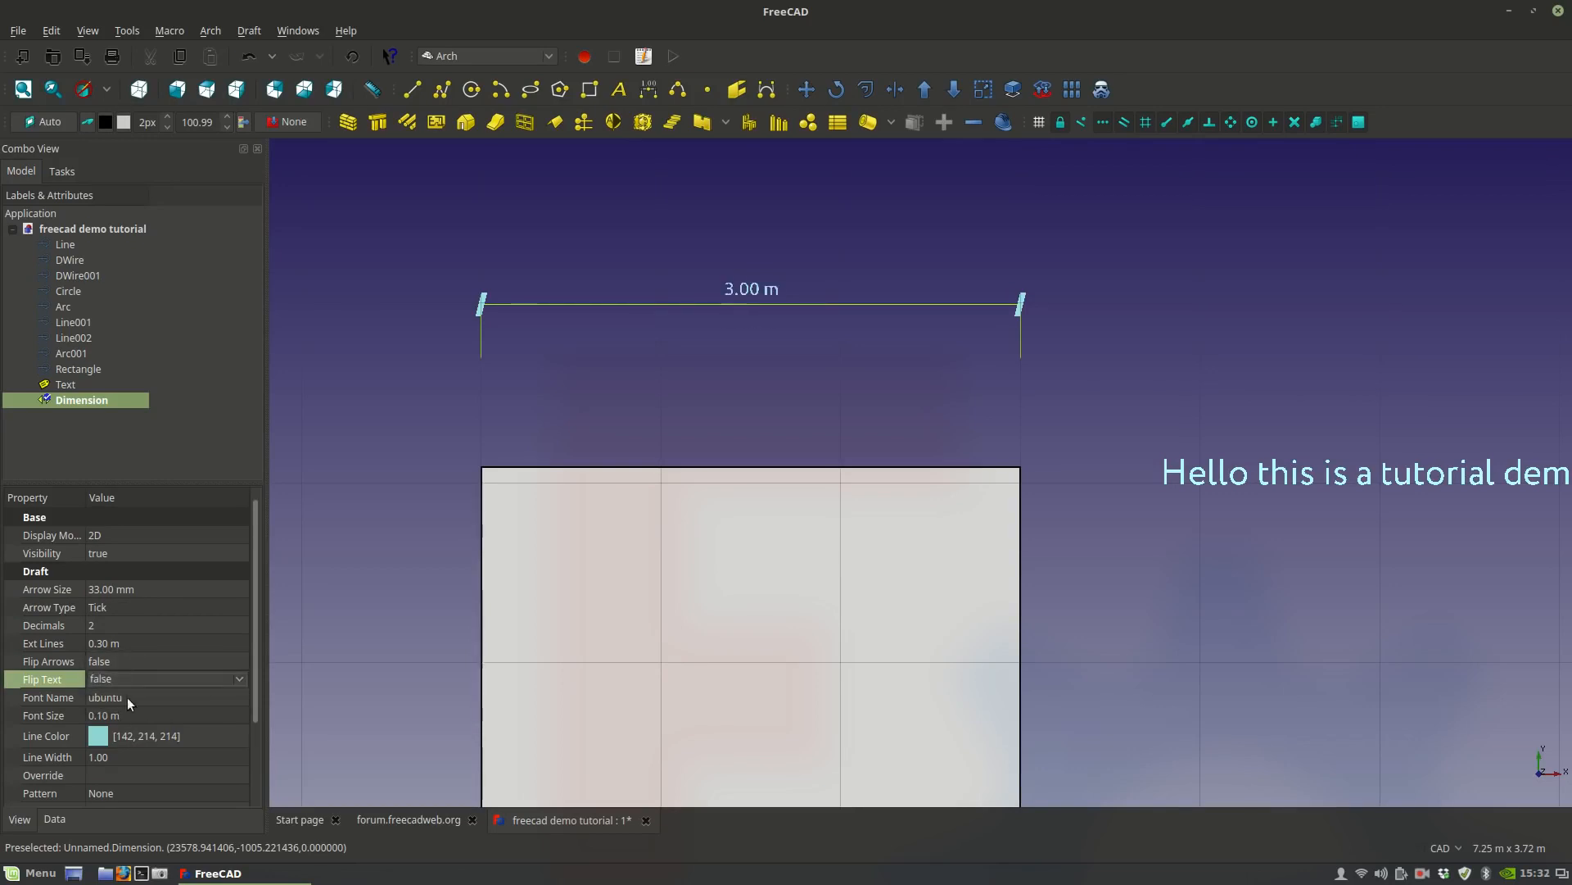
# Try hiding the dimension's unit by setting Show Unit to false, and restore it to true.
pyautogui.scroll(-2, 246, 768)
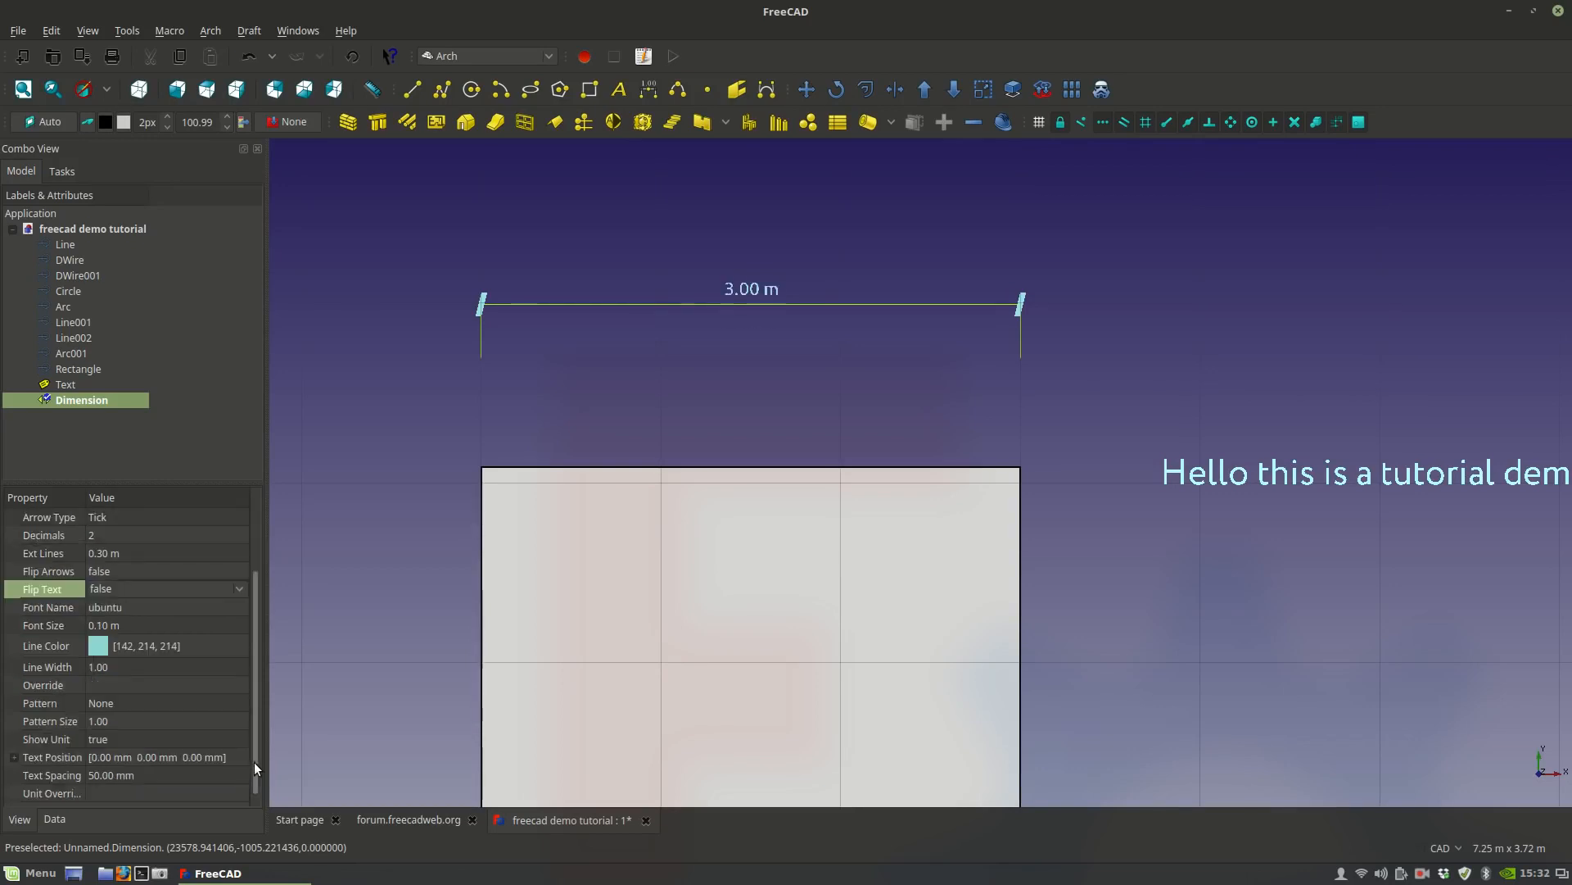
pyautogui.click(140, 740)
pyautogui.click(141, 740)
pyautogui.click(144, 725)
pyautogui.click(140, 734)
pyautogui.click(131, 756)
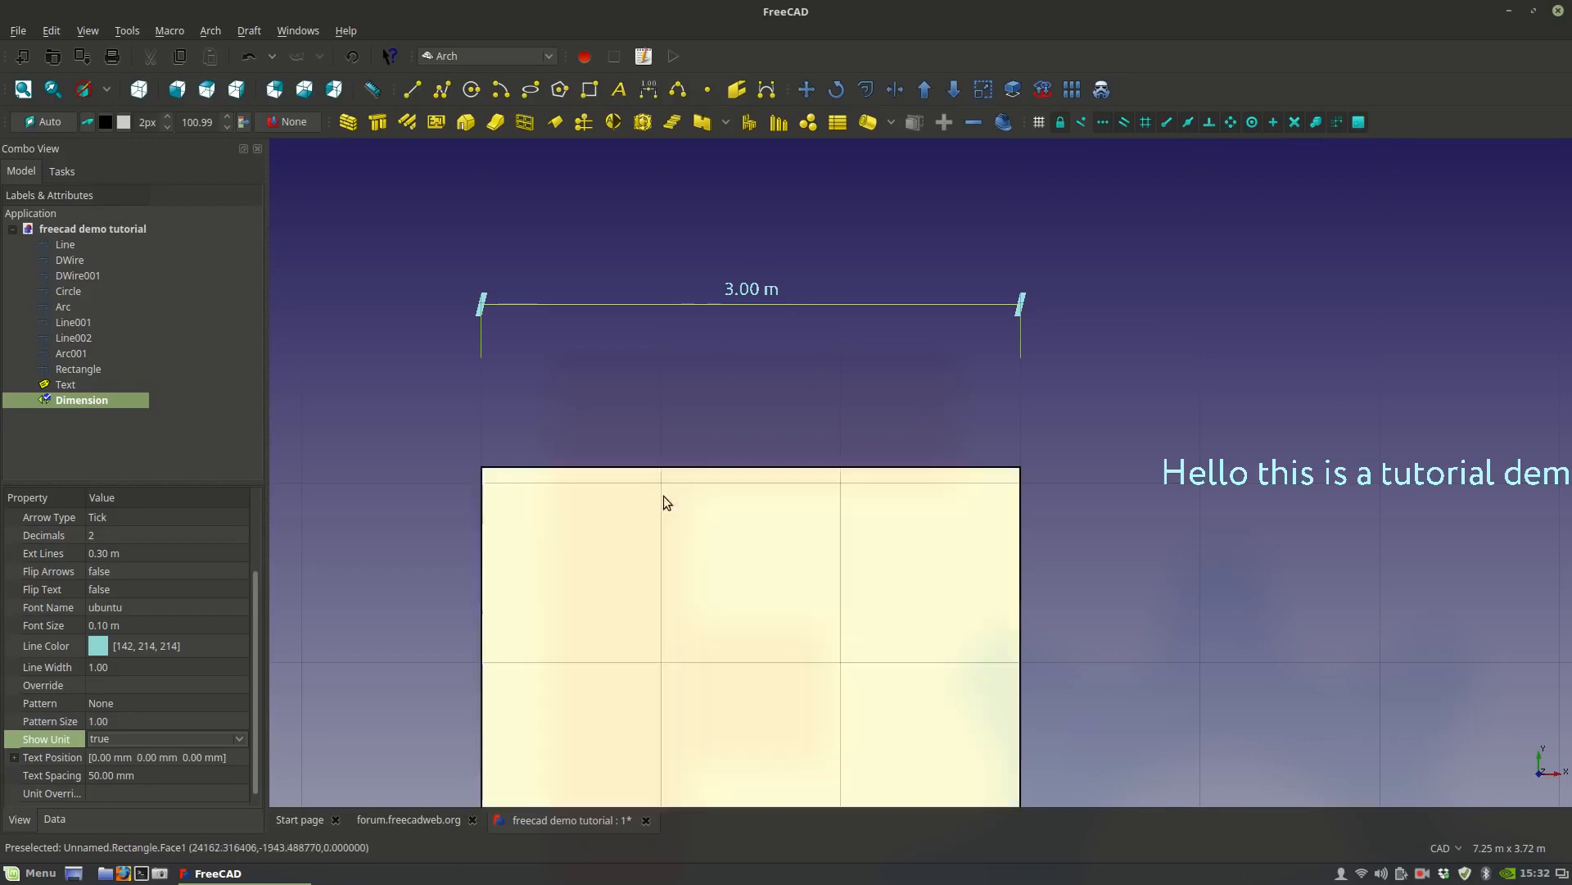
# Examine the dimension's geometry data, such as its distance and its start and end points.
pyautogui.click(55, 818)
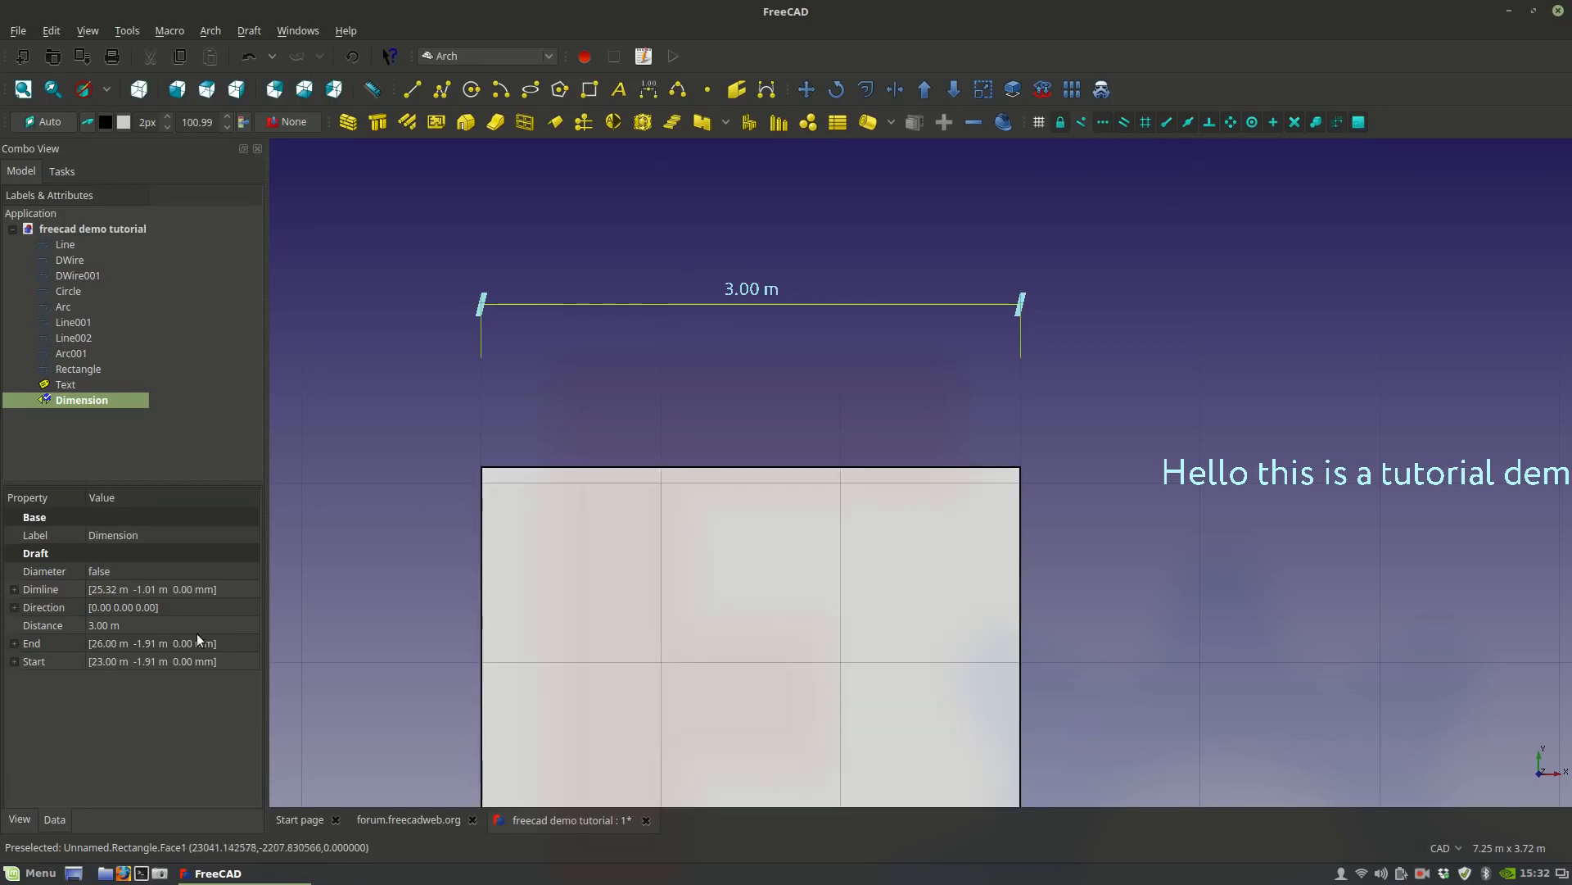
# Delete all objects in the demo drawing, from Line through Dimension, leaving the document empty.
pyautogui.click(736, 377)
pyautogui.scroll(-10, 721, 385)
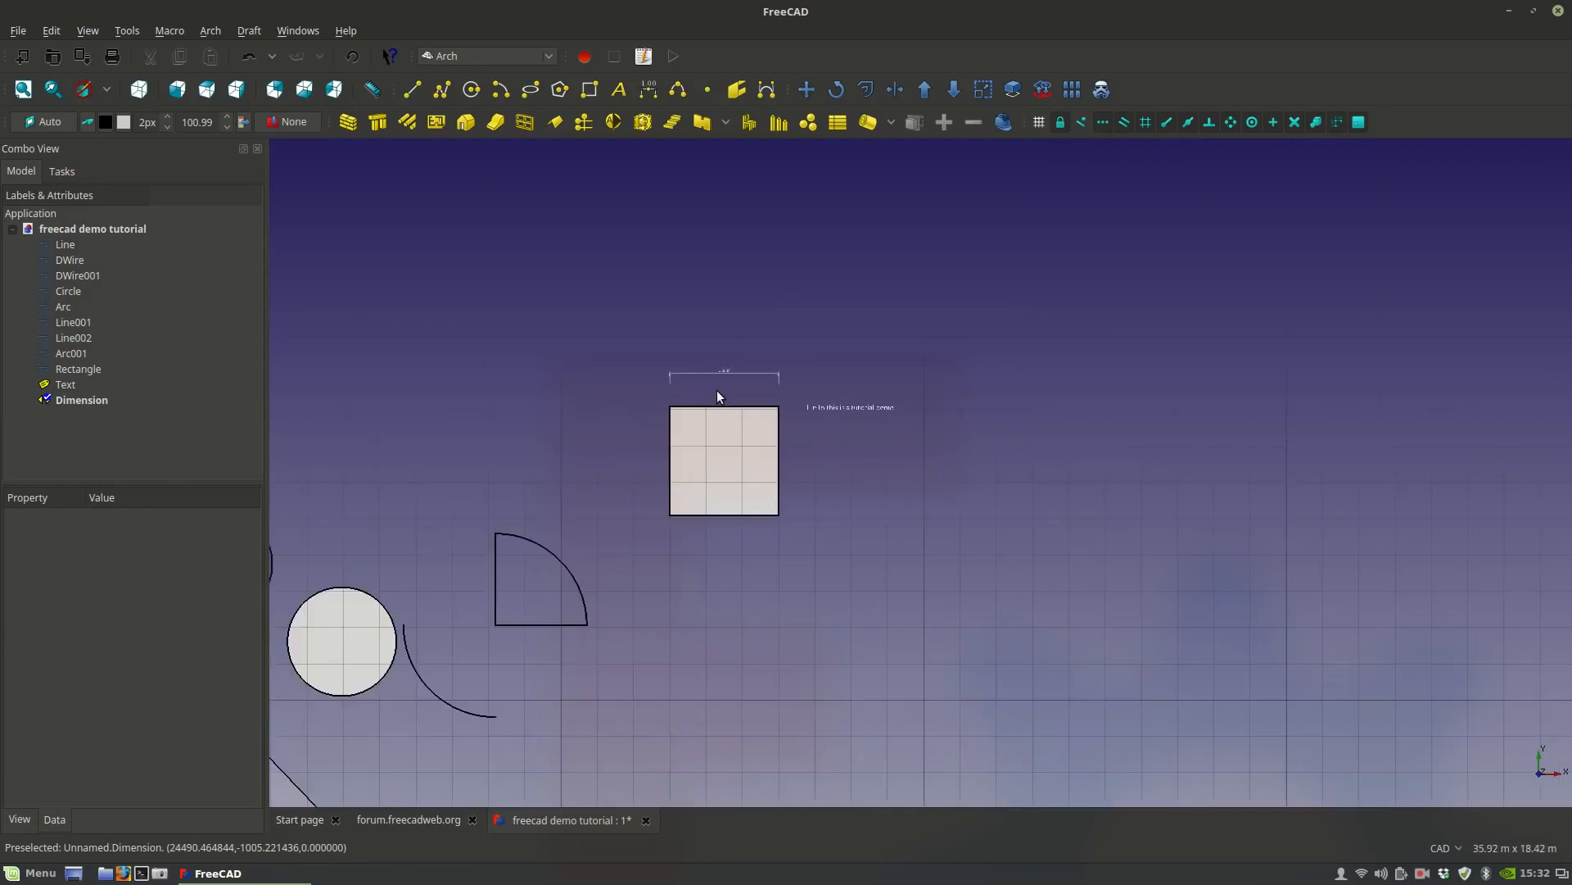
pyautogui.moveTo(514, 464)
pyautogui.mouseDown(button='middle')
pyautogui.moveTo(635, 439)
pyautogui.moveTo(844, 450)
pyautogui.moveTo(843, 433)
pyautogui.mouseUp(button='middle')
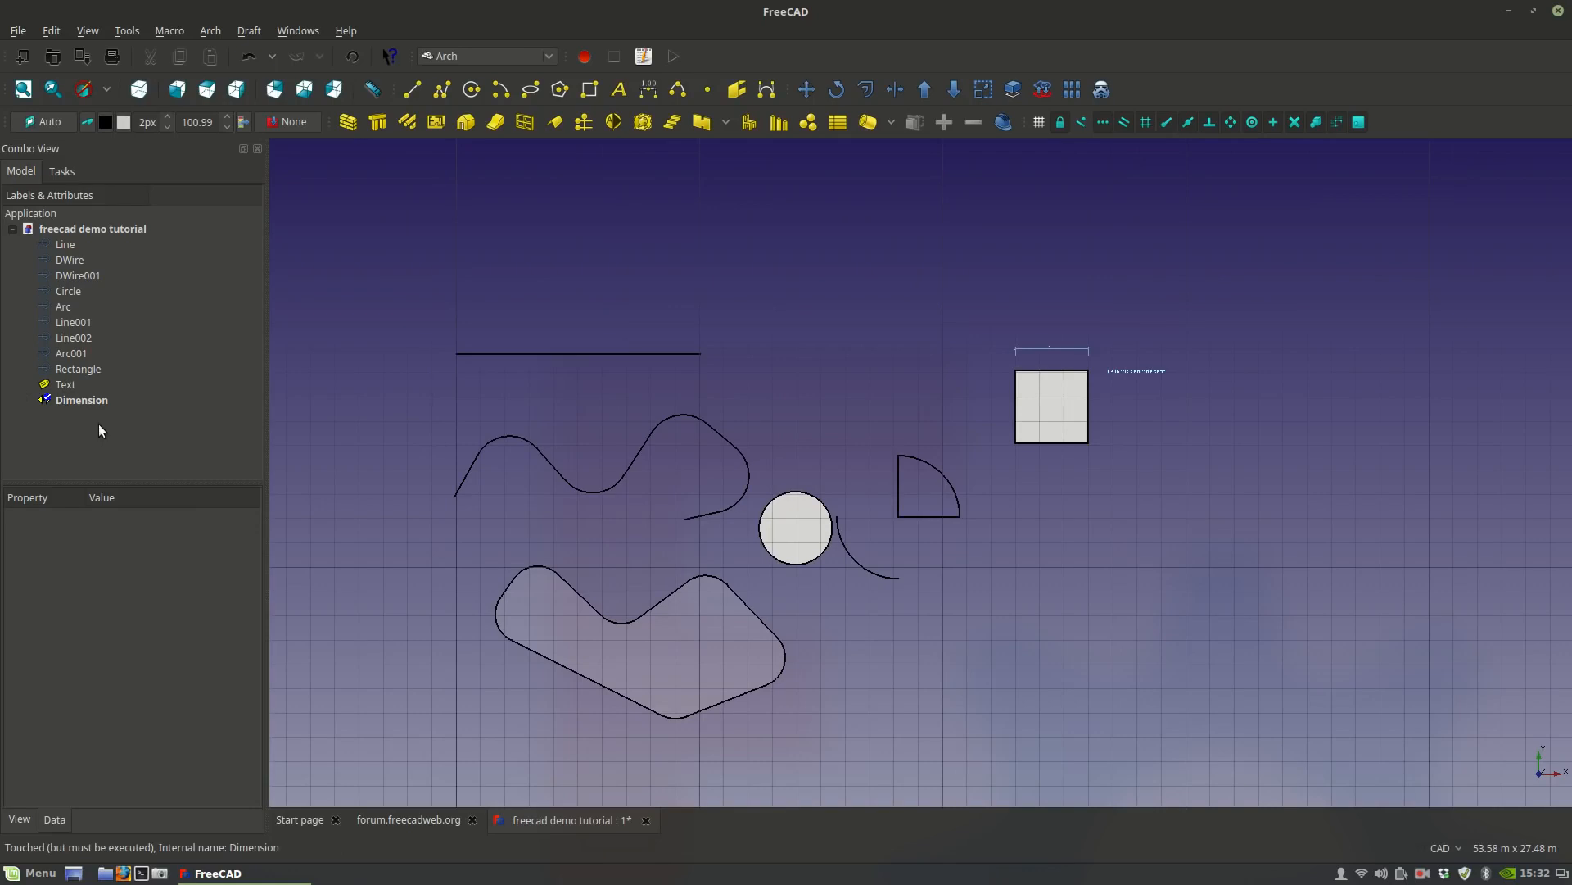
pyautogui.moveTo(96, 426); pyautogui.dragTo(72, 244)
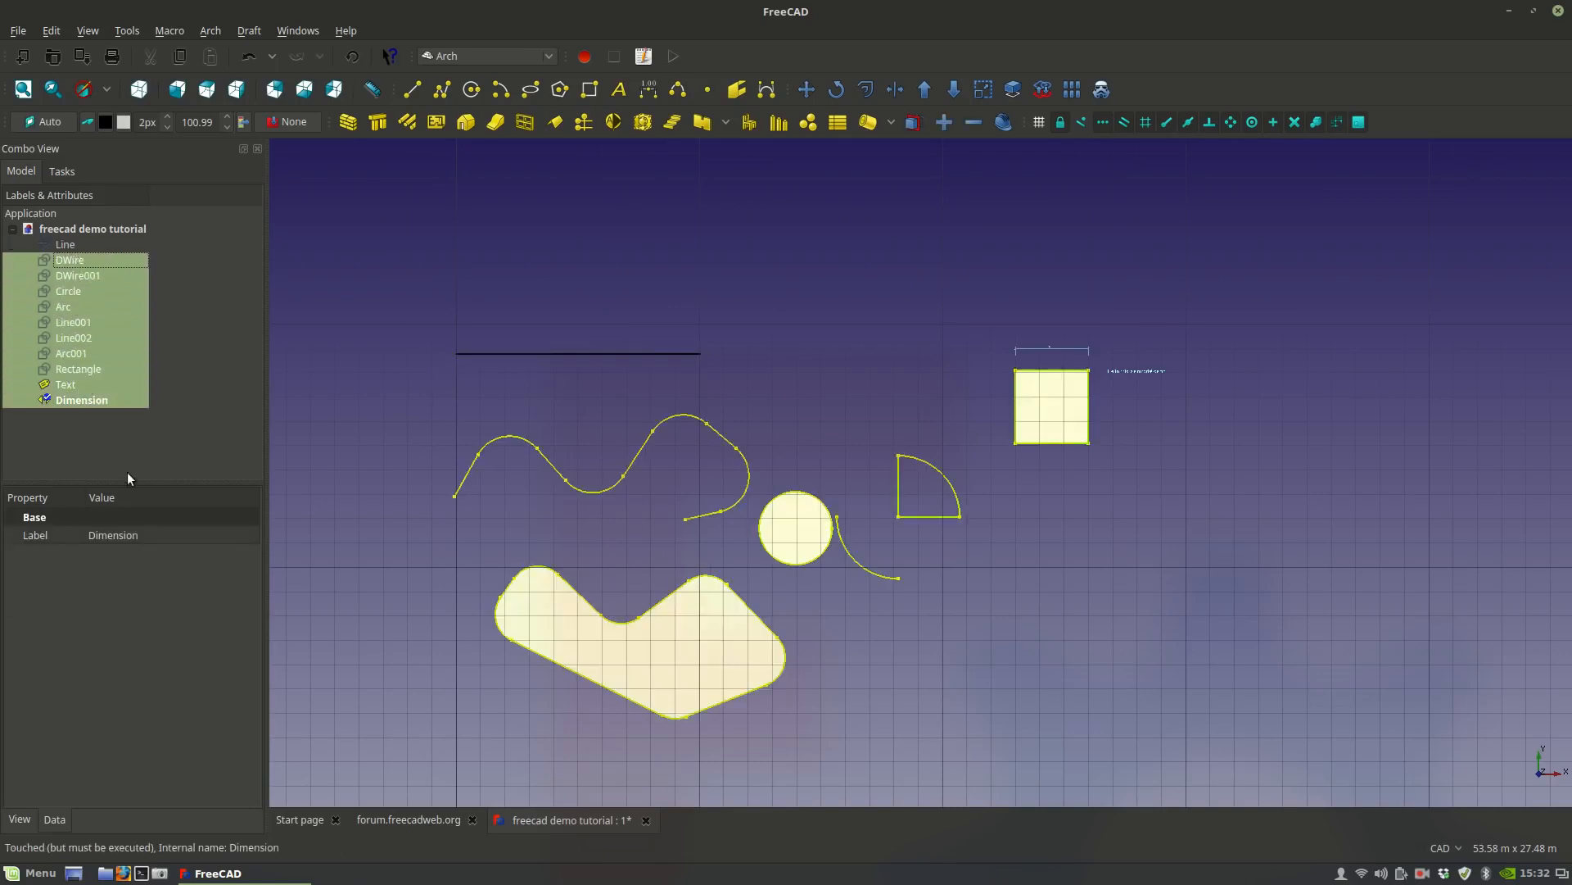
pyautogui.click(115, 441)
pyautogui.moveTo(106, 421); pyautogui.dragTo(76, 238)
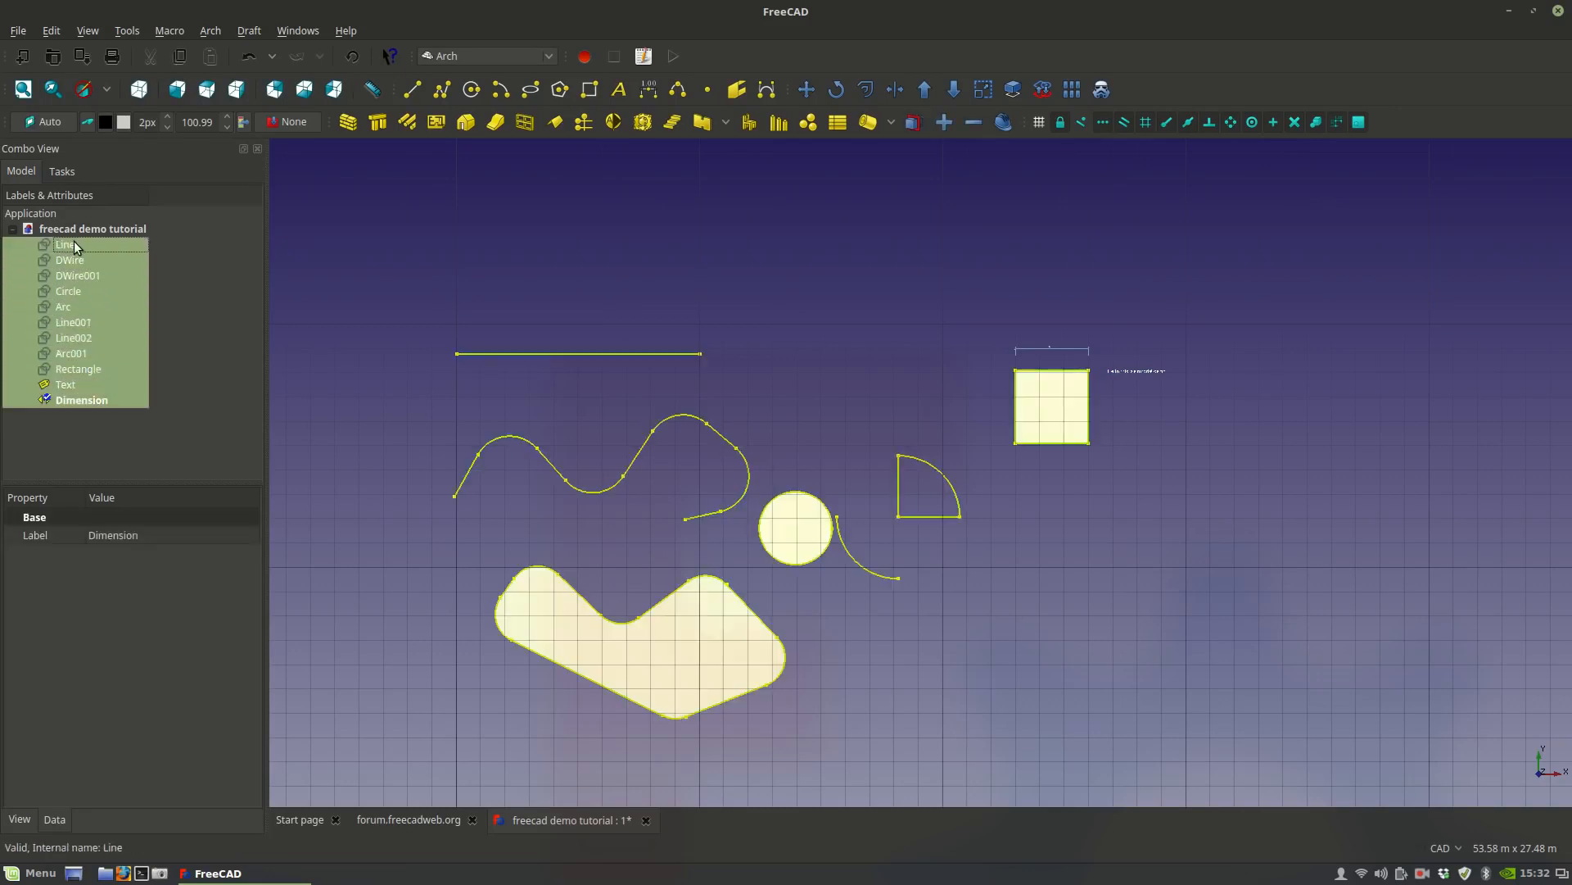
pyautogui.rightClick(73, 245)
pyautogui.click(140, 457)
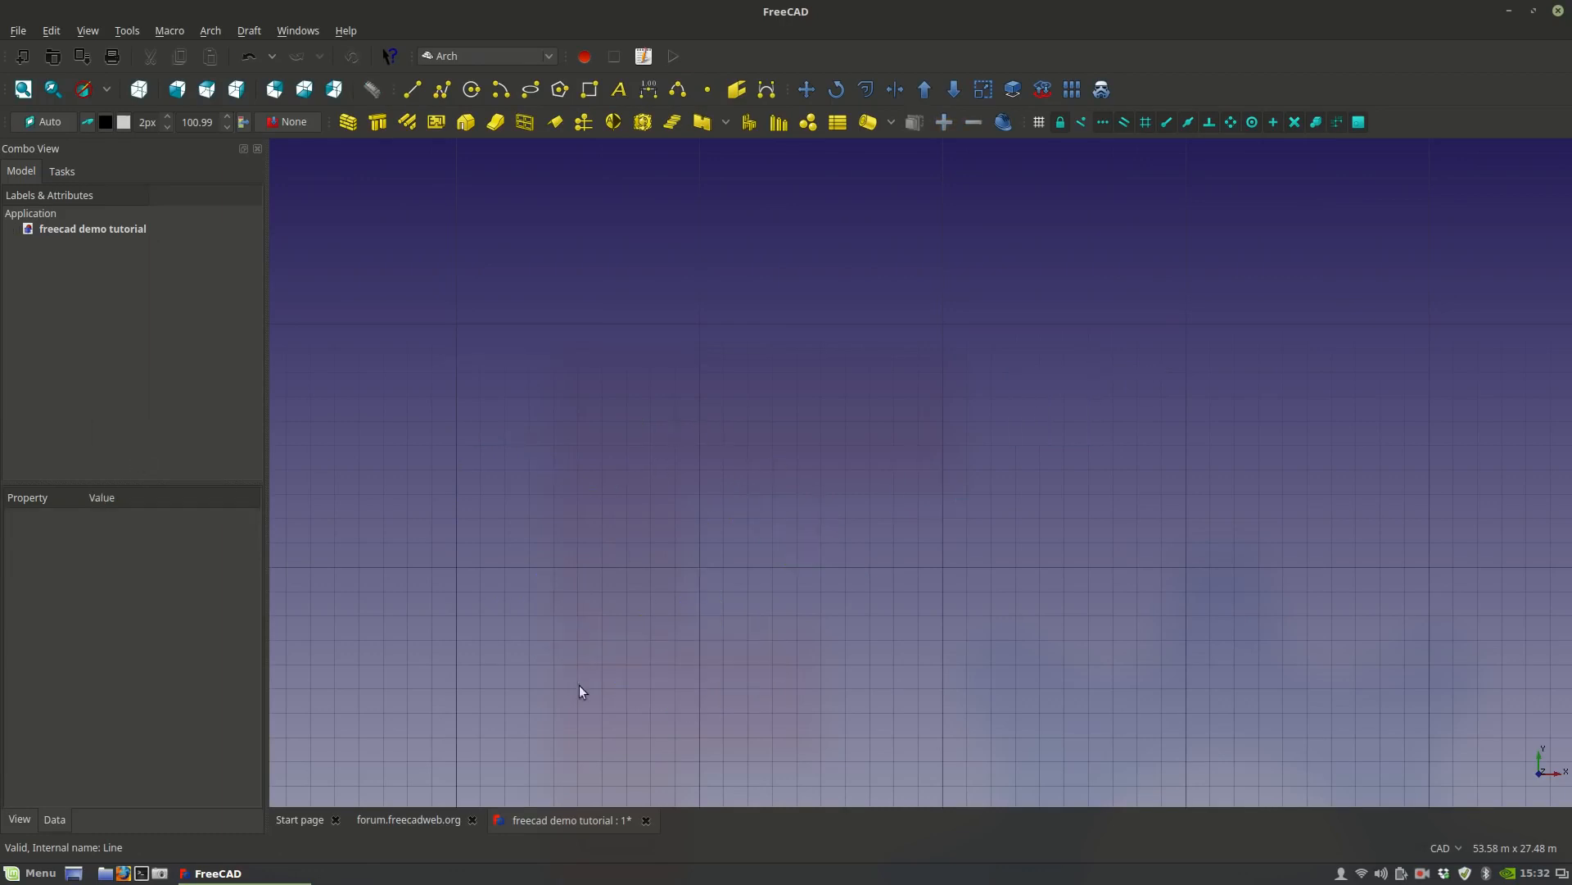
pyautogui.scroll(-4, 596, 500)
pyautogui.moveTo(606, 495); pyautogui.dragTo(864, 381, button='middle')
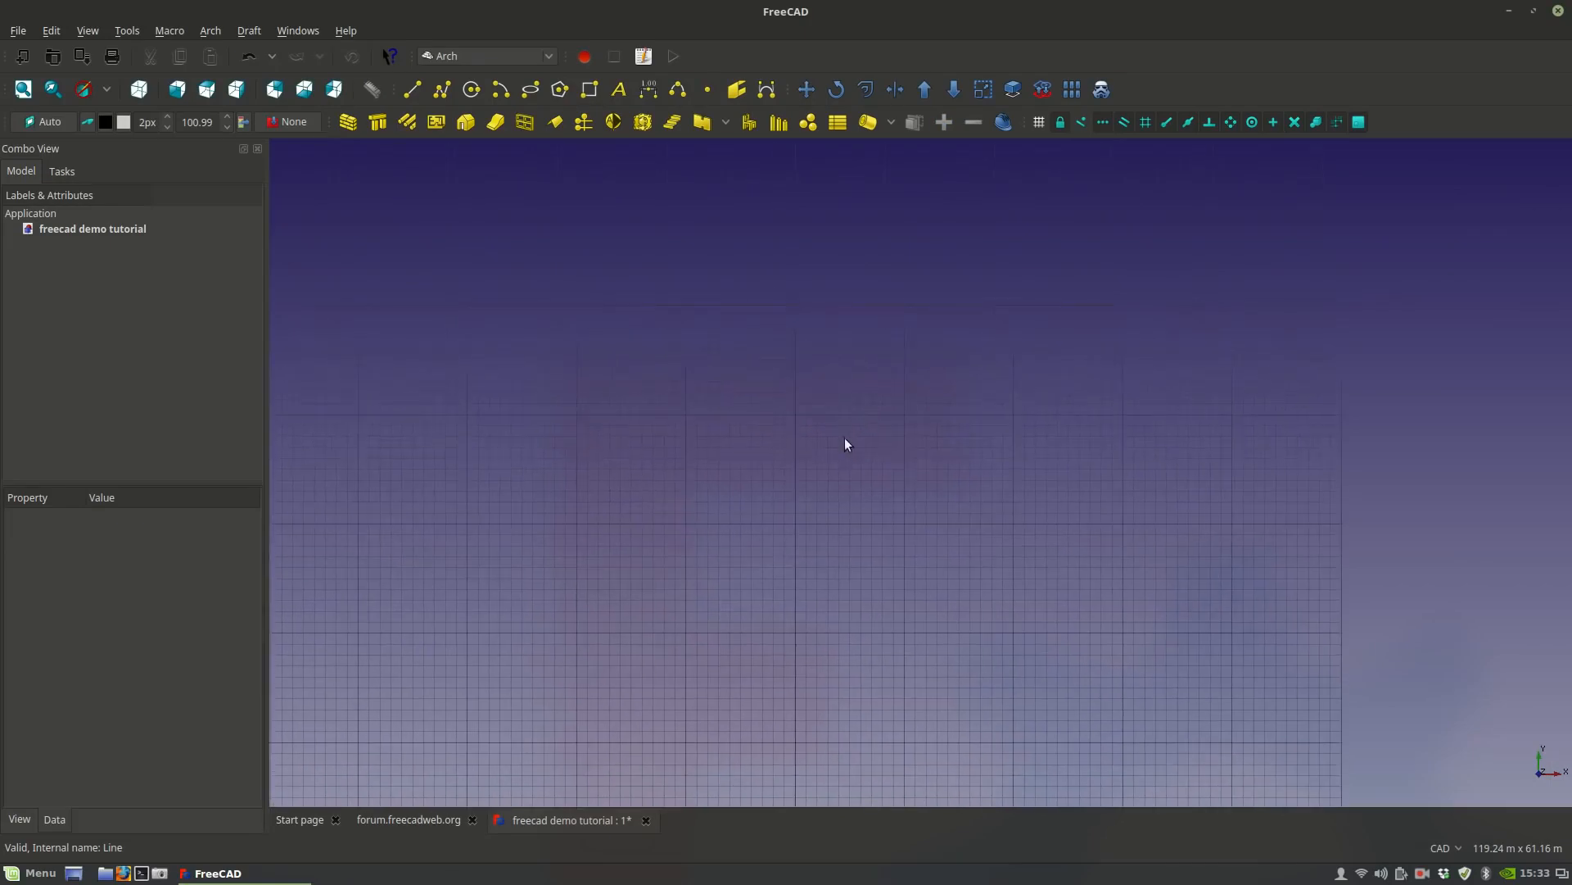
pyautogui.click(1422, 873)
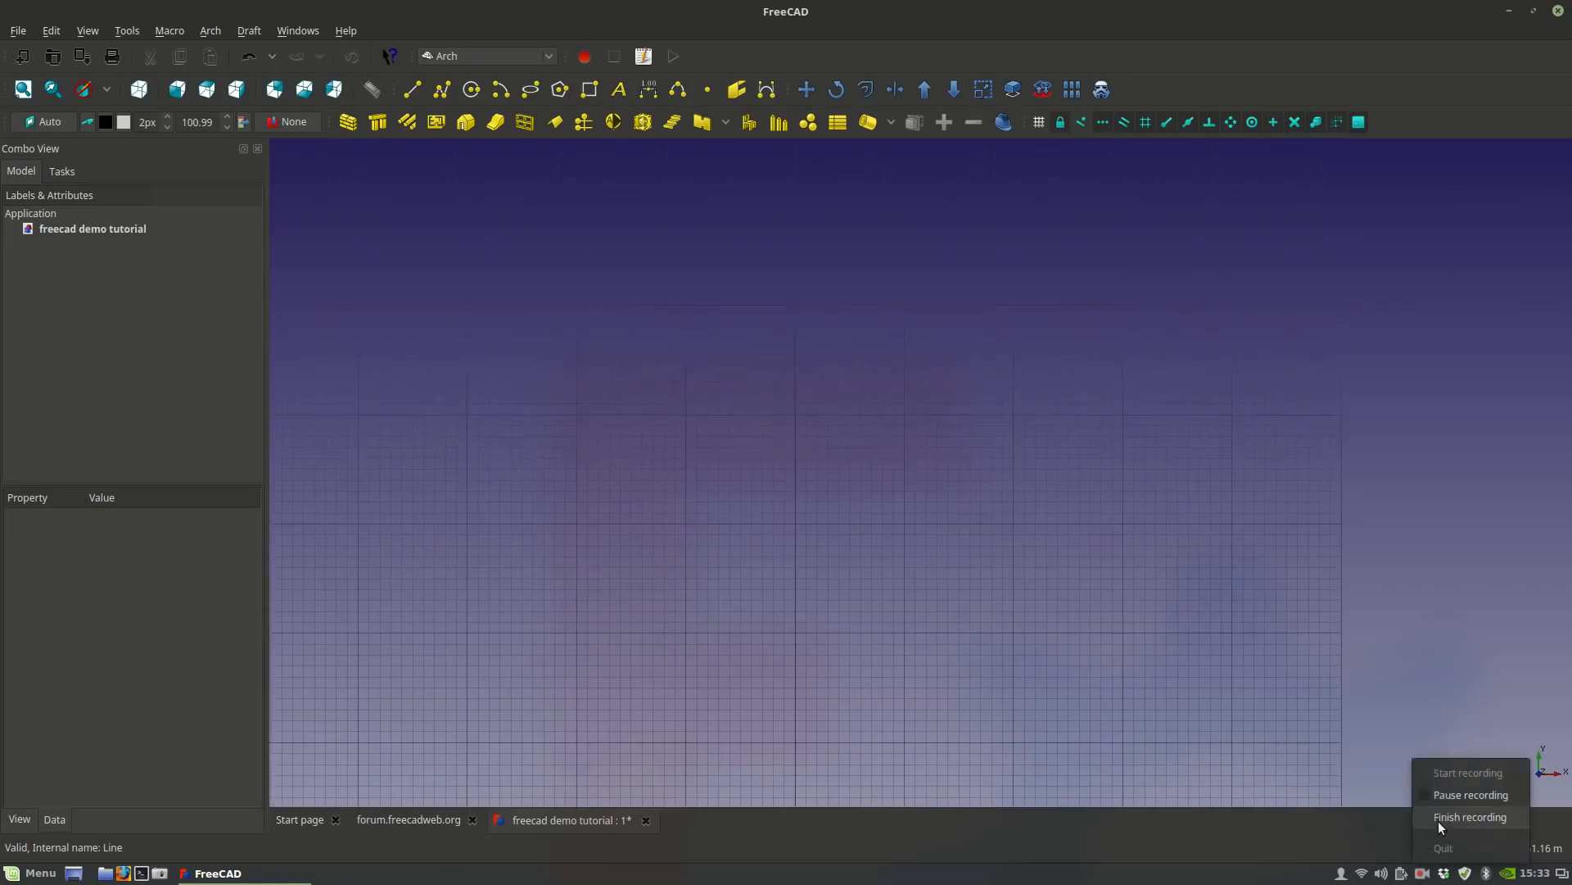
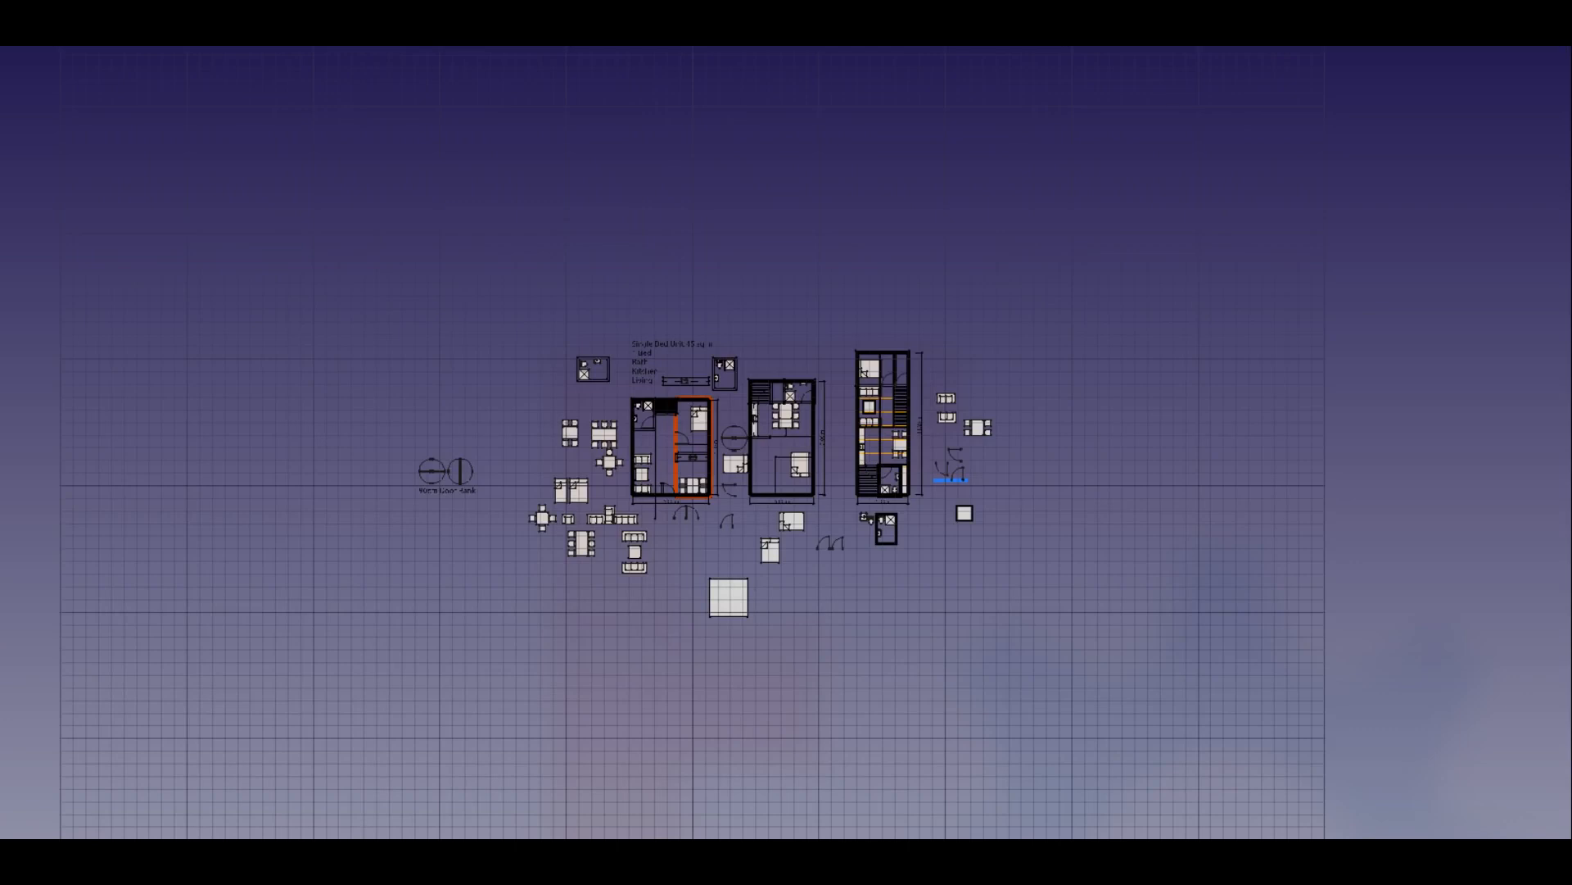
pyautogui.scroll(-5, 784, 348)
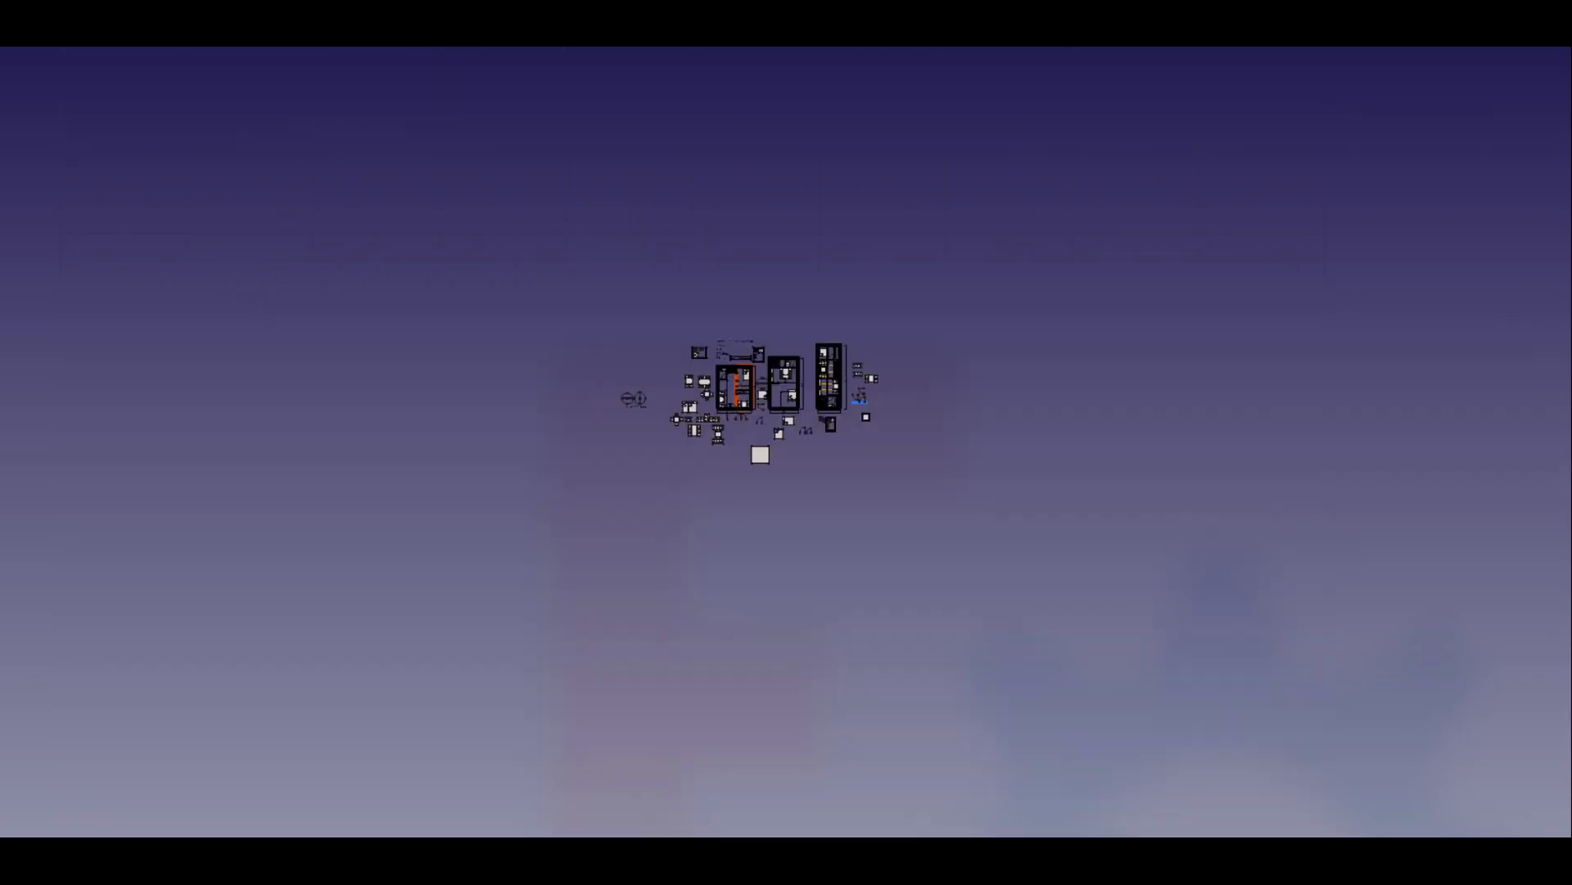
pyautogui.scroll(2, 743, 364)
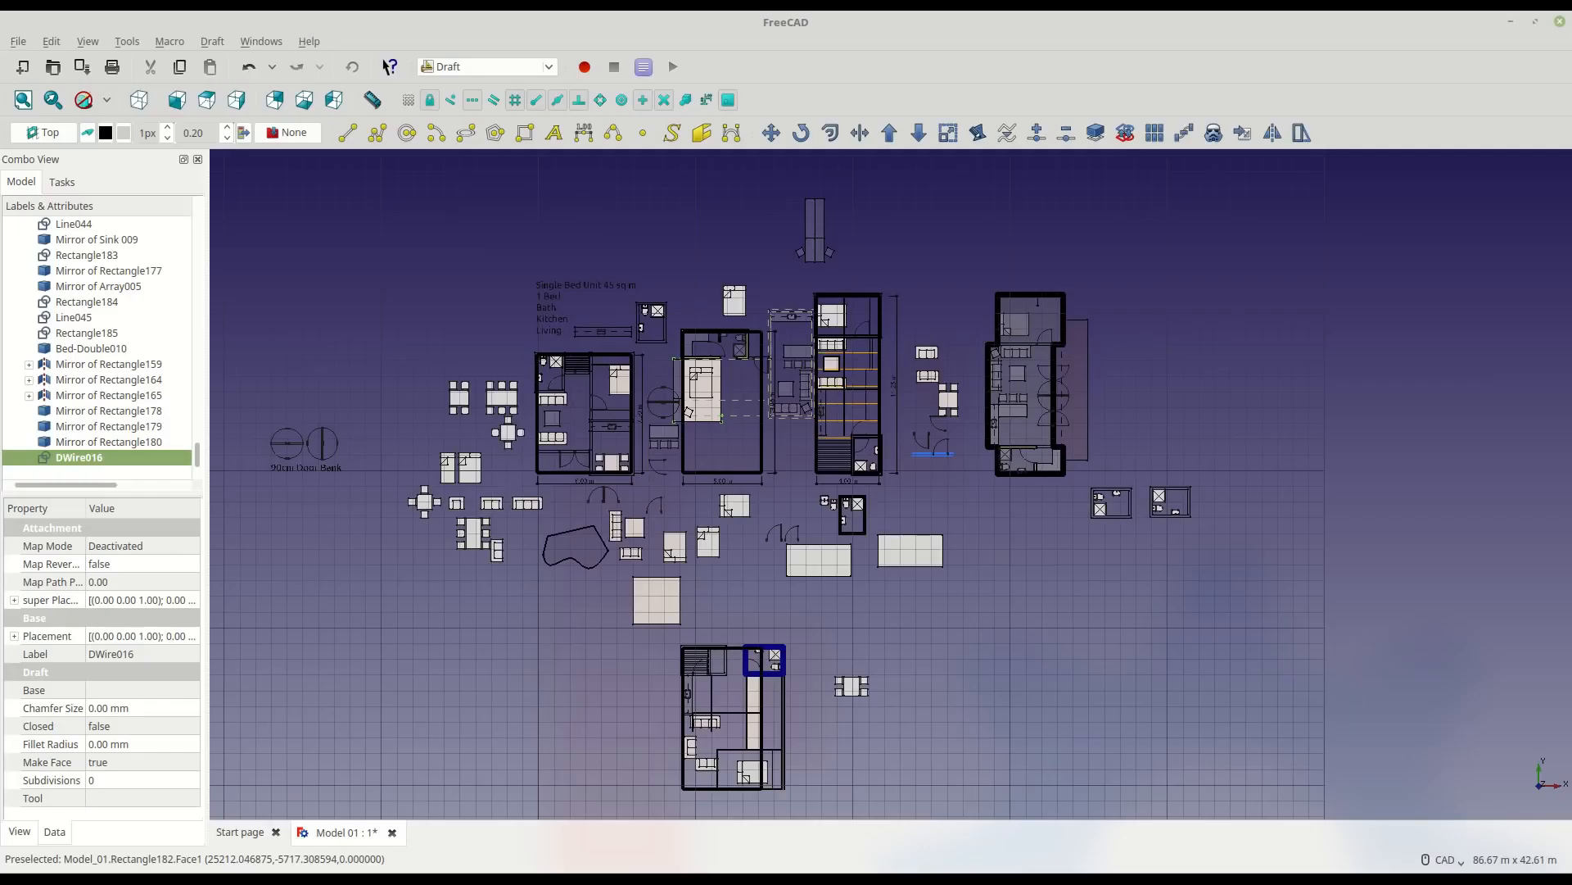
pyautogui.scroll(4, 665, 370)
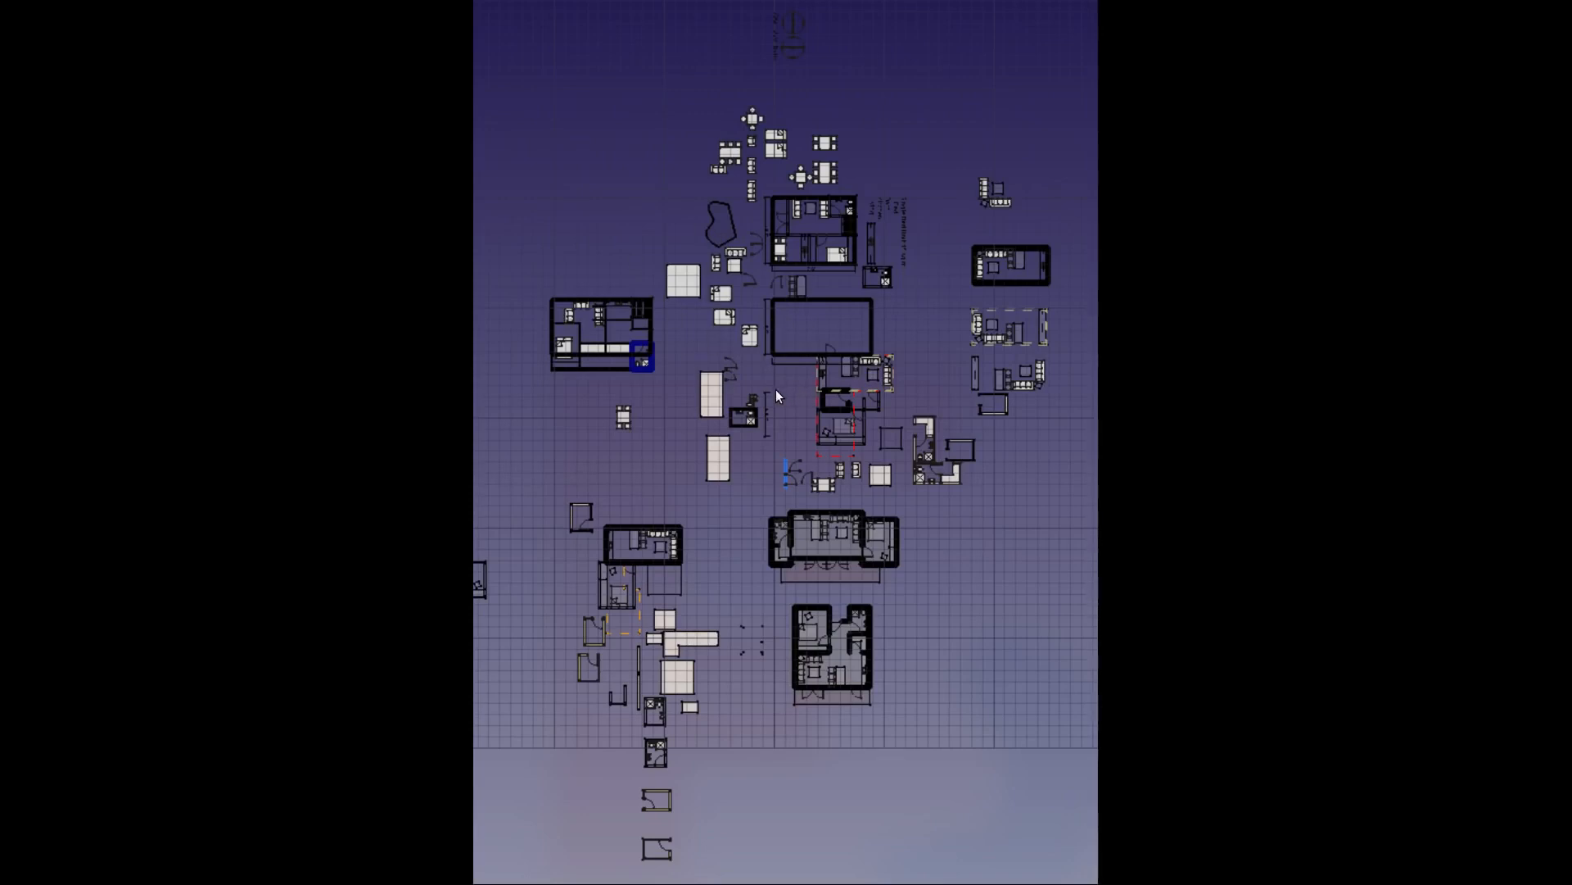
# Leave the fullscreen image, minimise both image viewer windows and examine the two floor plans in Model 01.
pyautogui.press('Escape')
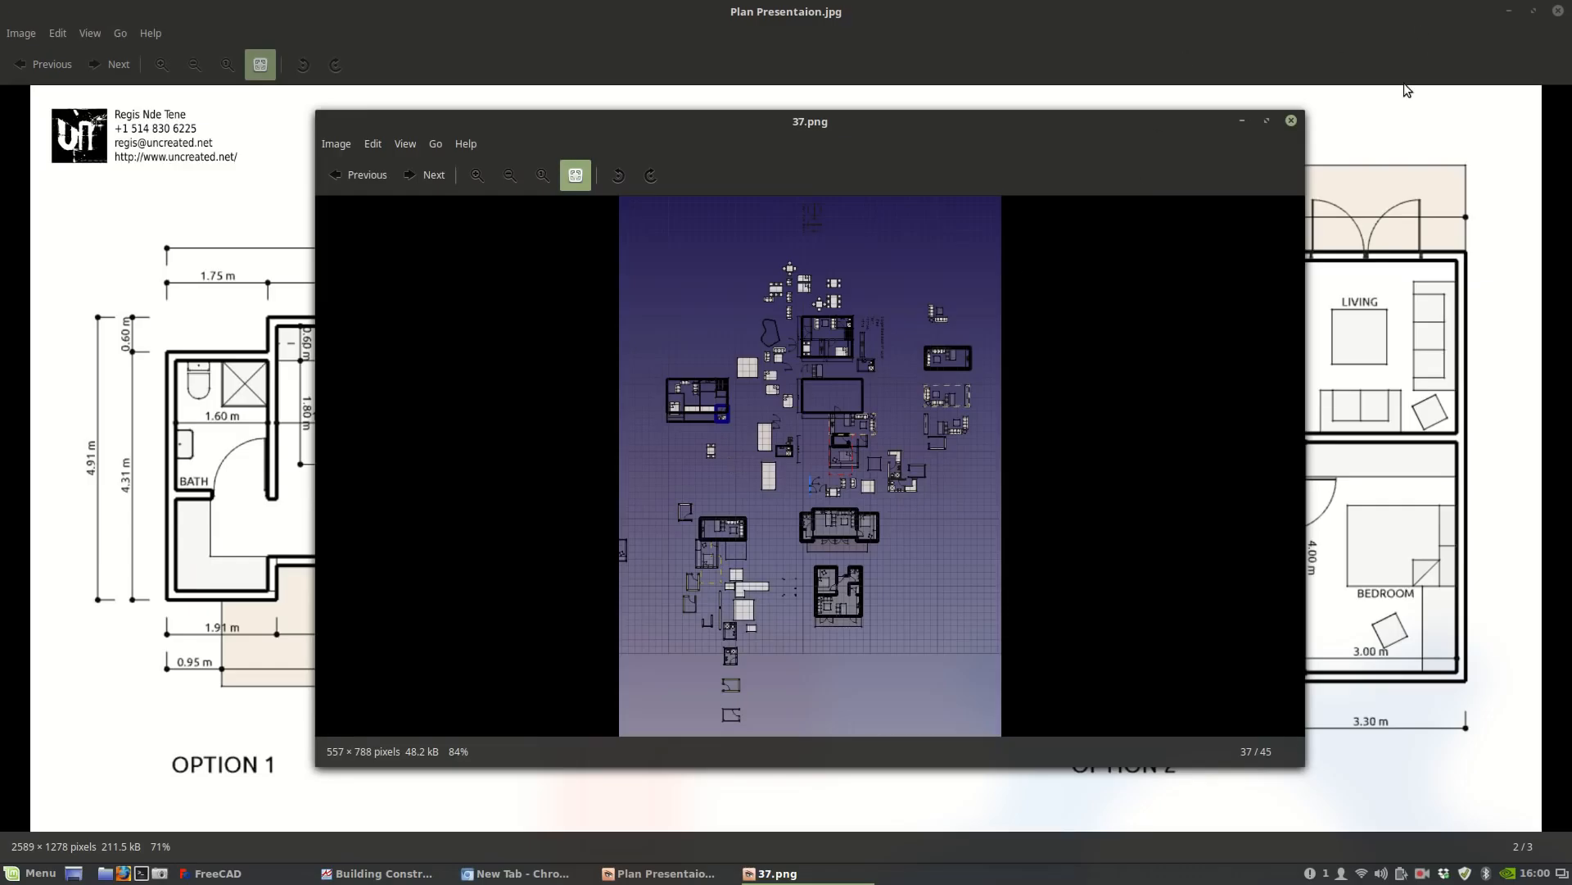
pyautogui.click(1510, 13)
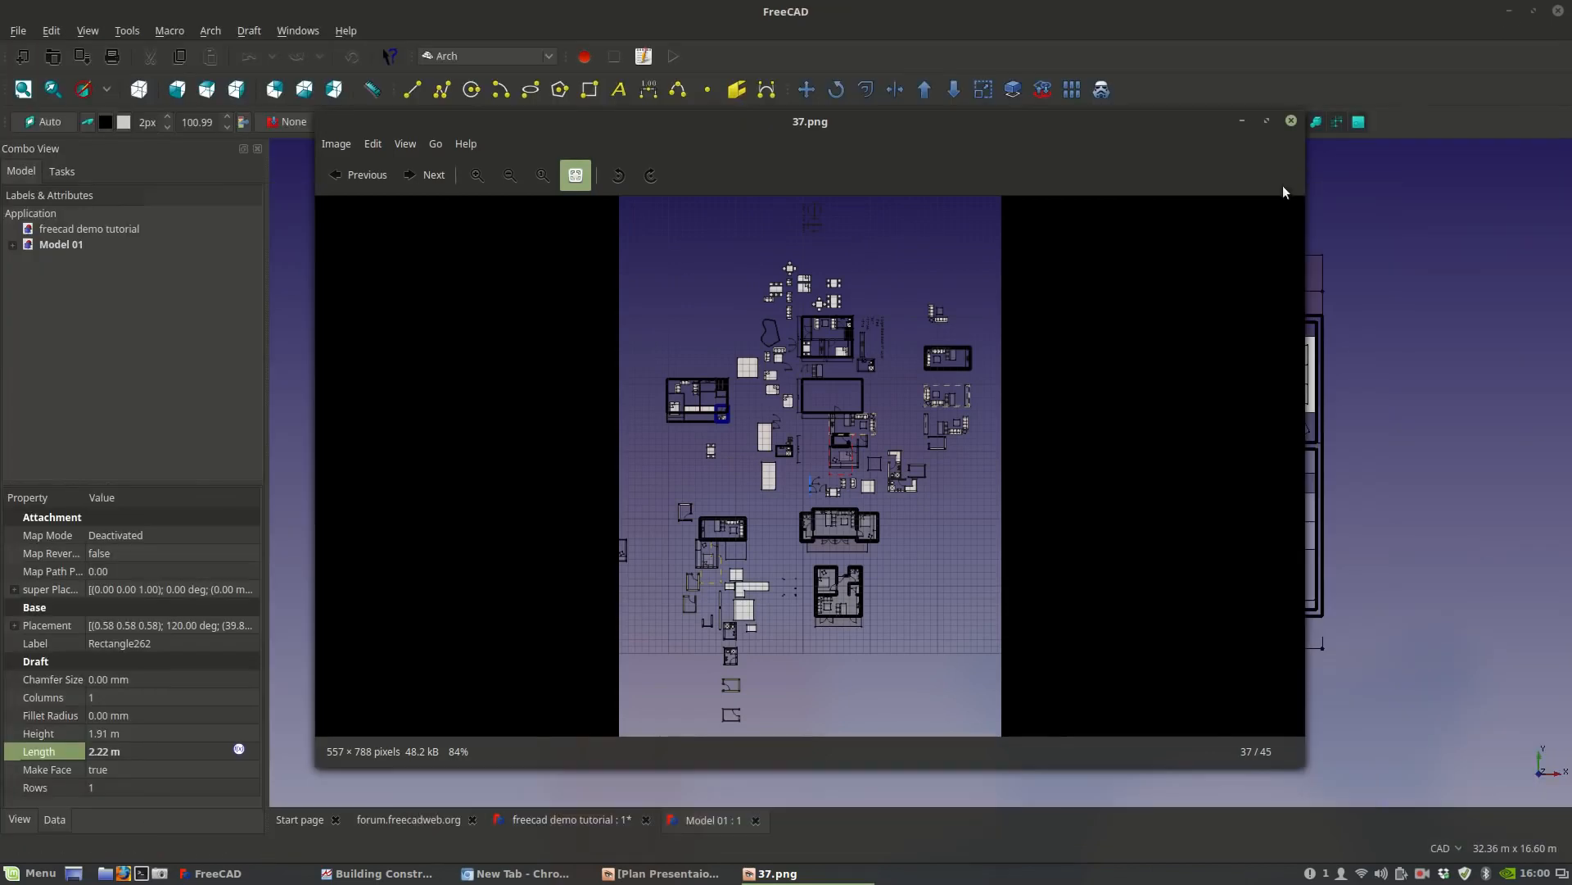
pyautogui.click(1243, 123)
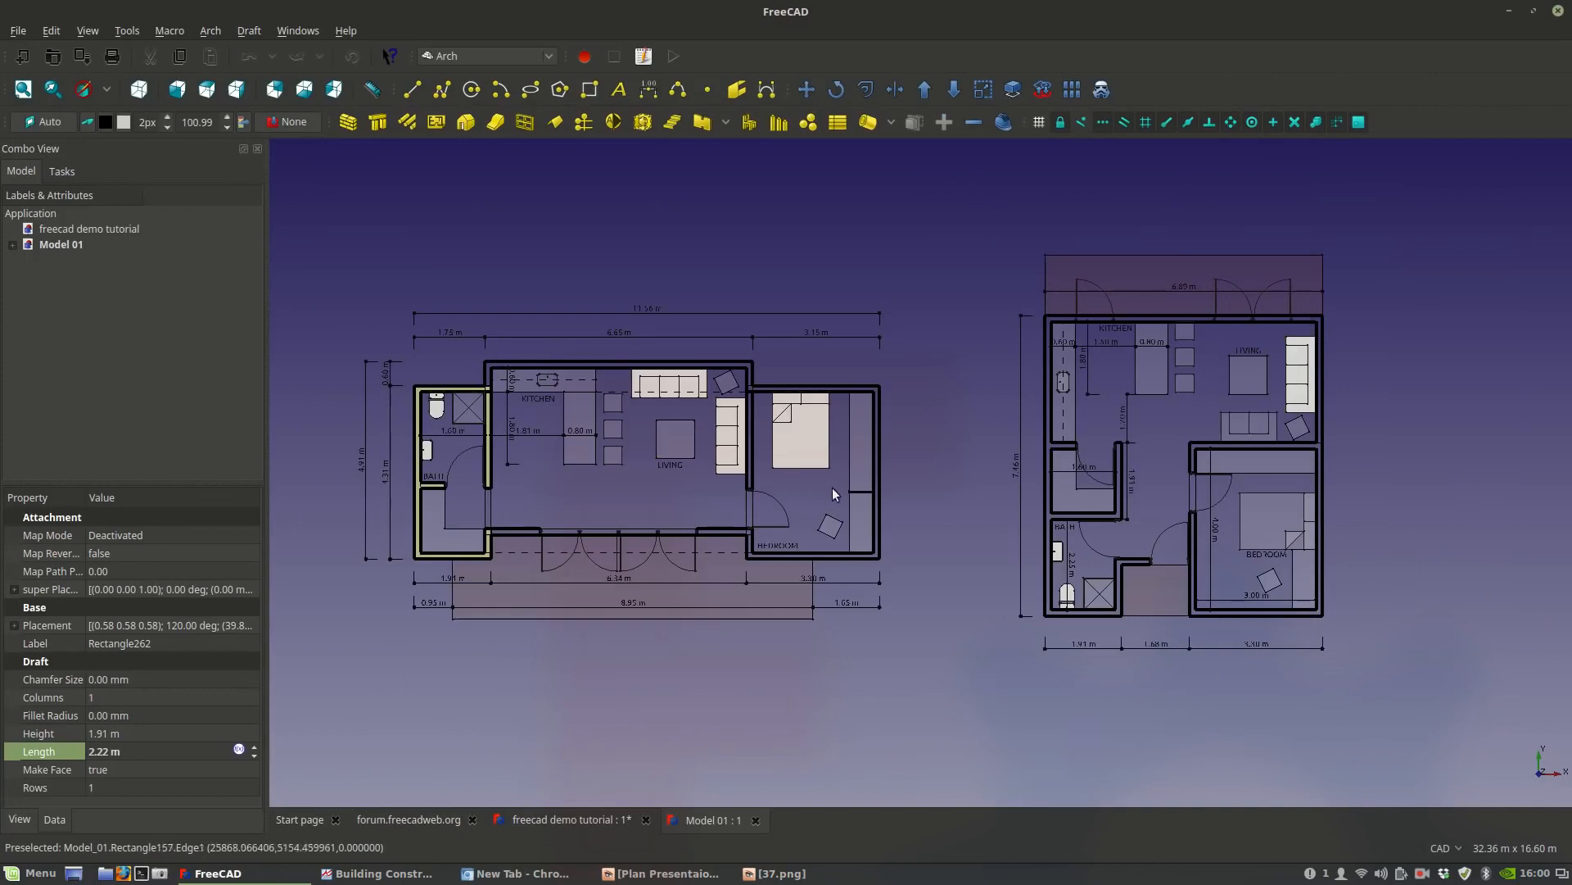
pyautogui.scroll(5, 557, 491)
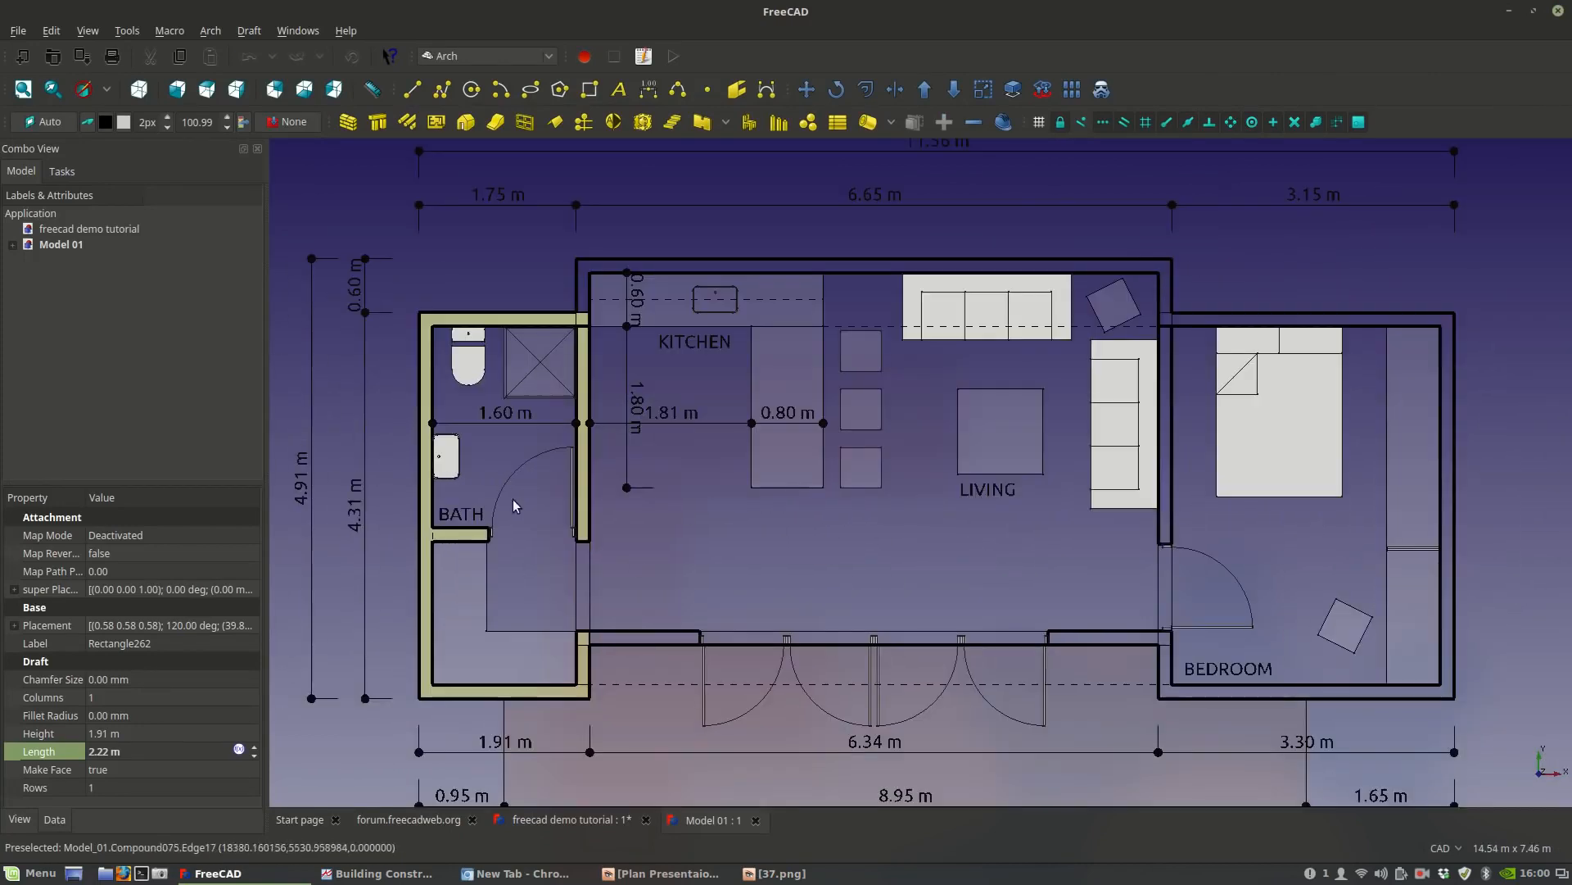
pyautogui.scroll(-3, 498, 475)
pyautogui.moveTo(765, 591); pyautogui.dragTo(575, 537, button='middle')
pyautogui.moveTo(986, 539); pyautogui.dragTo(657, 552, button='middle')
pyautogui.moveTo(1047, 513); pyautogui.dragTo(816, 524, button='middle')
pyautogui.moveTo(948, 576); pyautogui.dragTo(921, 557, button='middle')
# Look at the Building Construction Illustrated PDF and return to the empty freecad demo tutorial document.
pyautogui.click(583, 821)
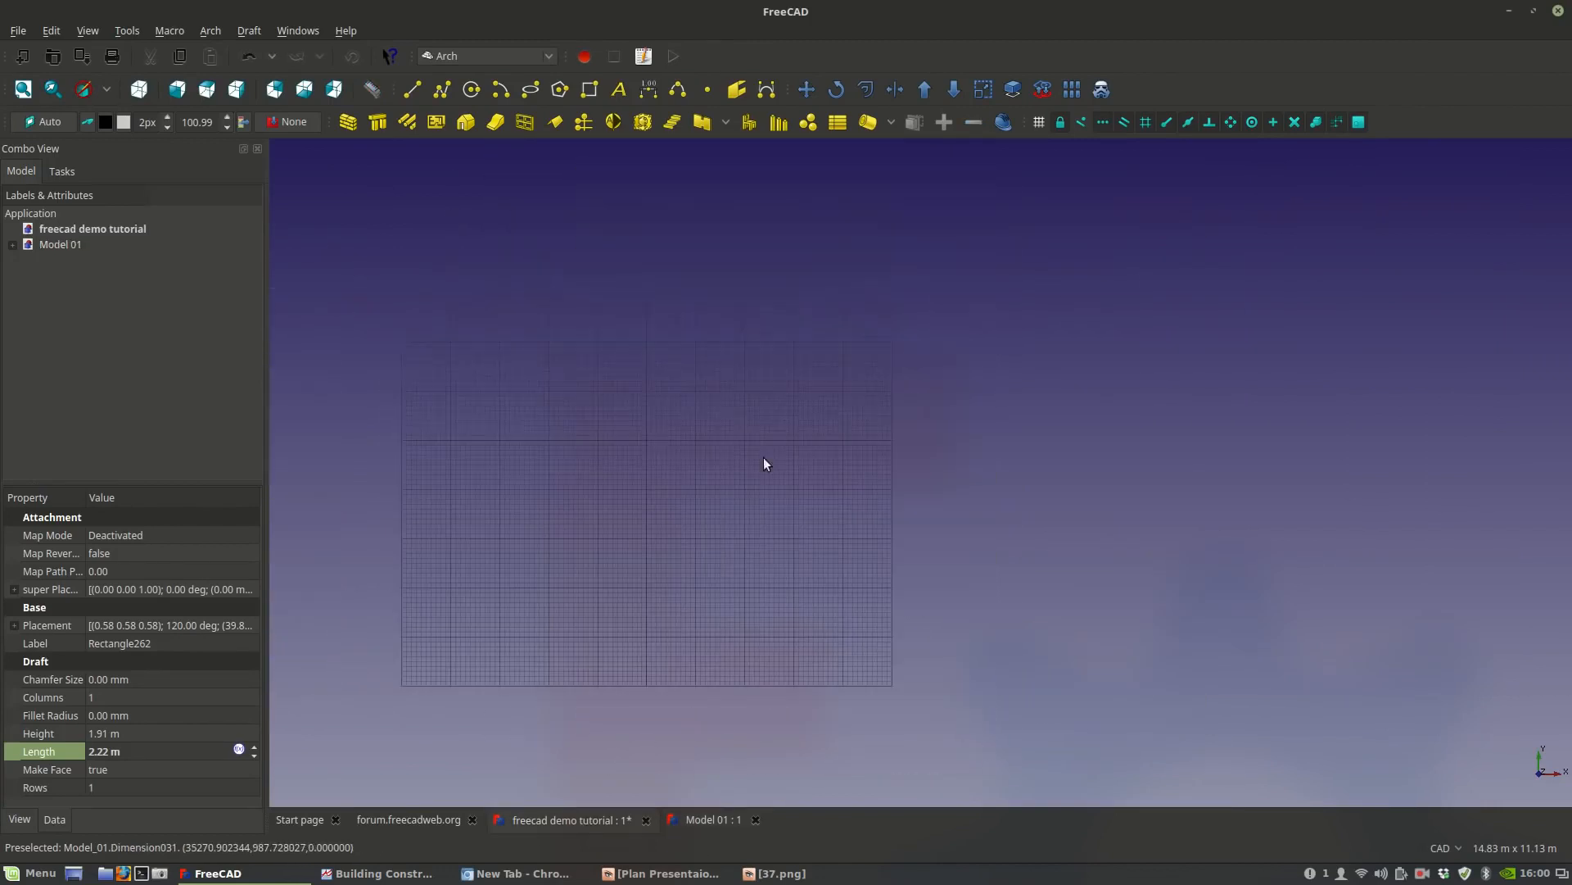
pyautogui.click(701, 817)
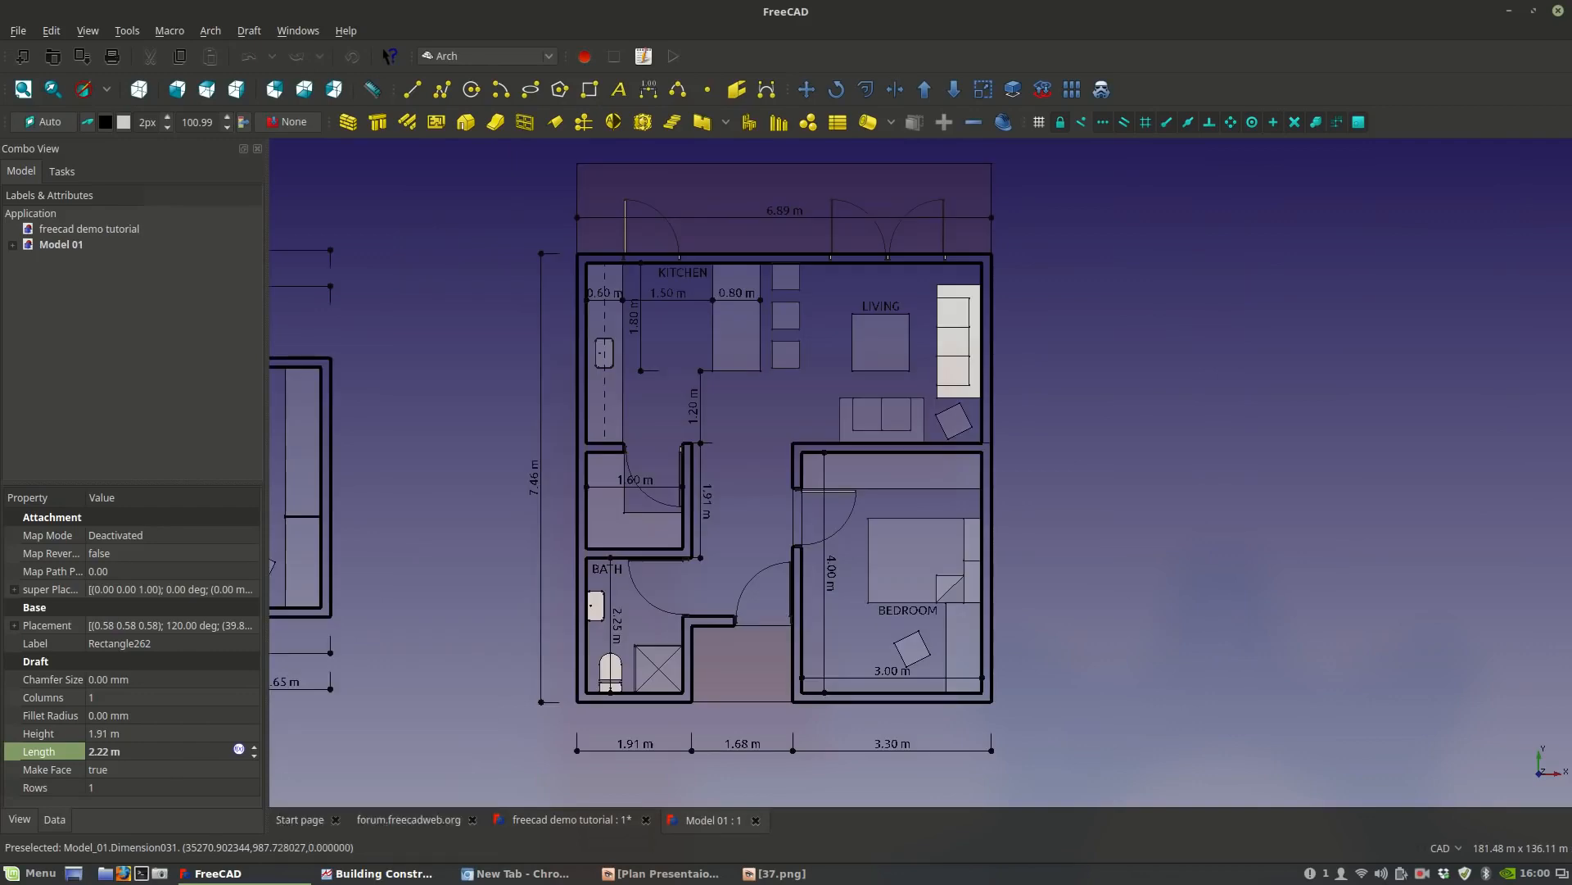
pyautogui.hotkey('alt', 'Tab')
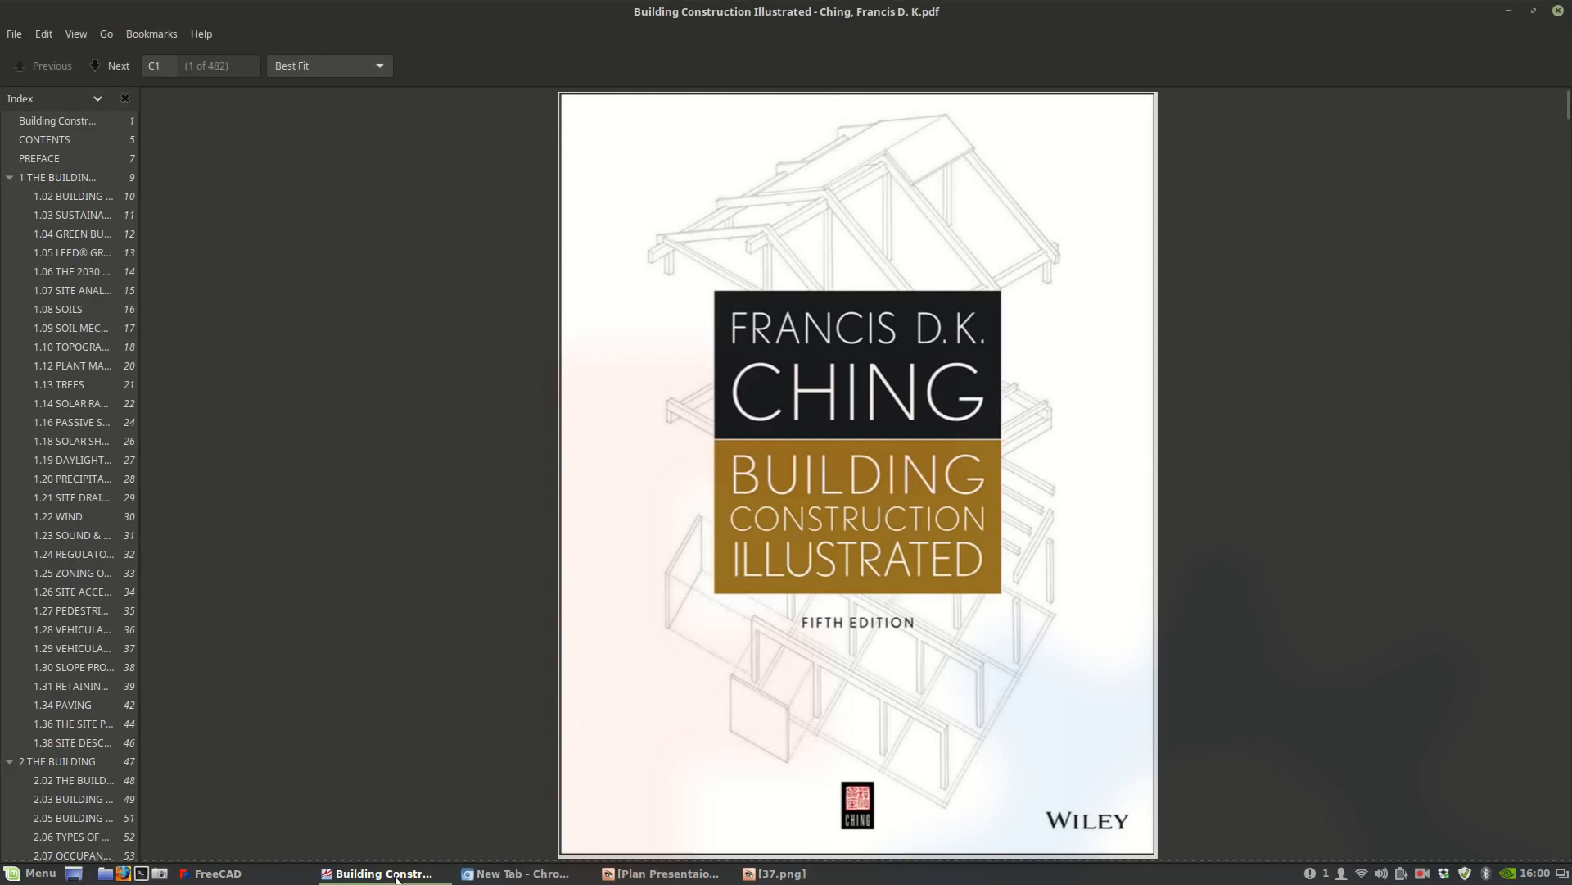
pyautogui.moveTo(395, 878)
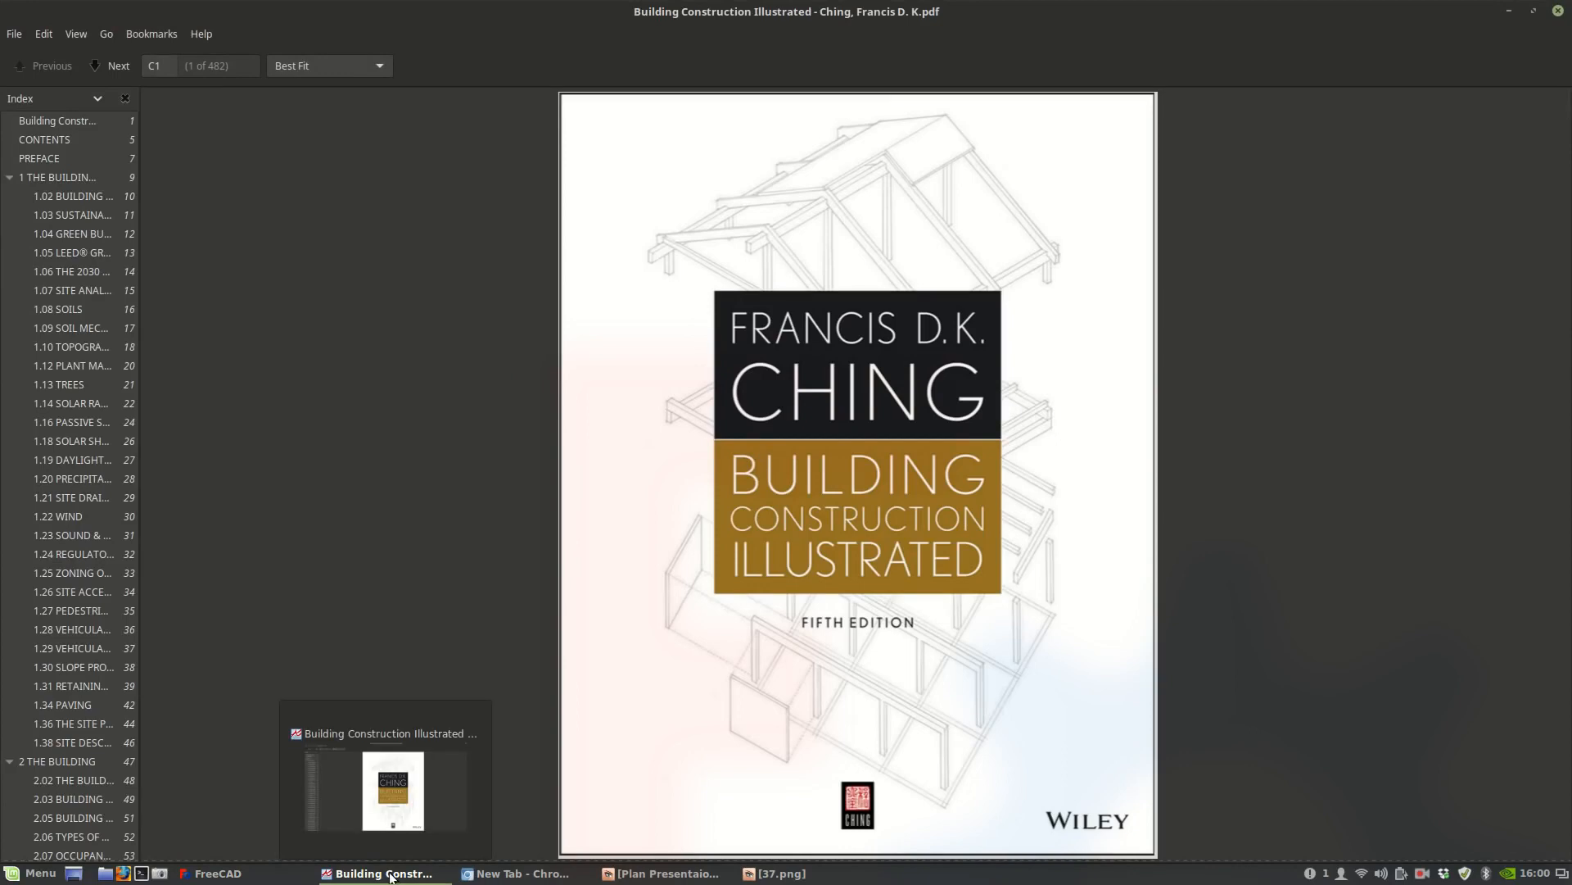
pyautogui.click(391, 874)
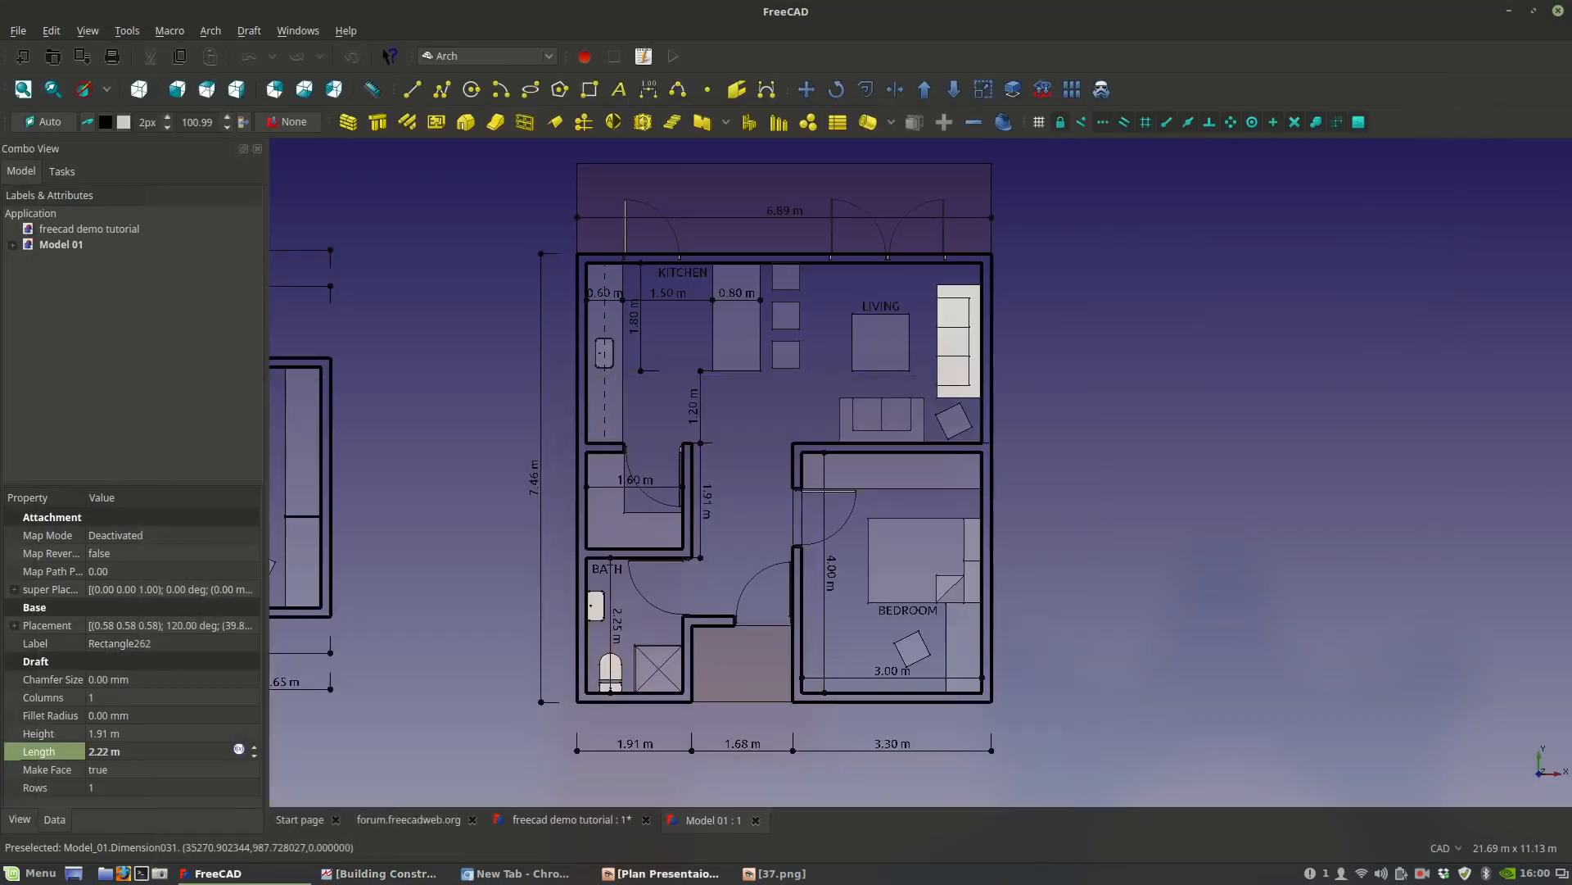
pyautogui.click(574, 821)
pyautogui.moveTo(613, 533); pyautogui.dragTo(719, 623, button='middle')
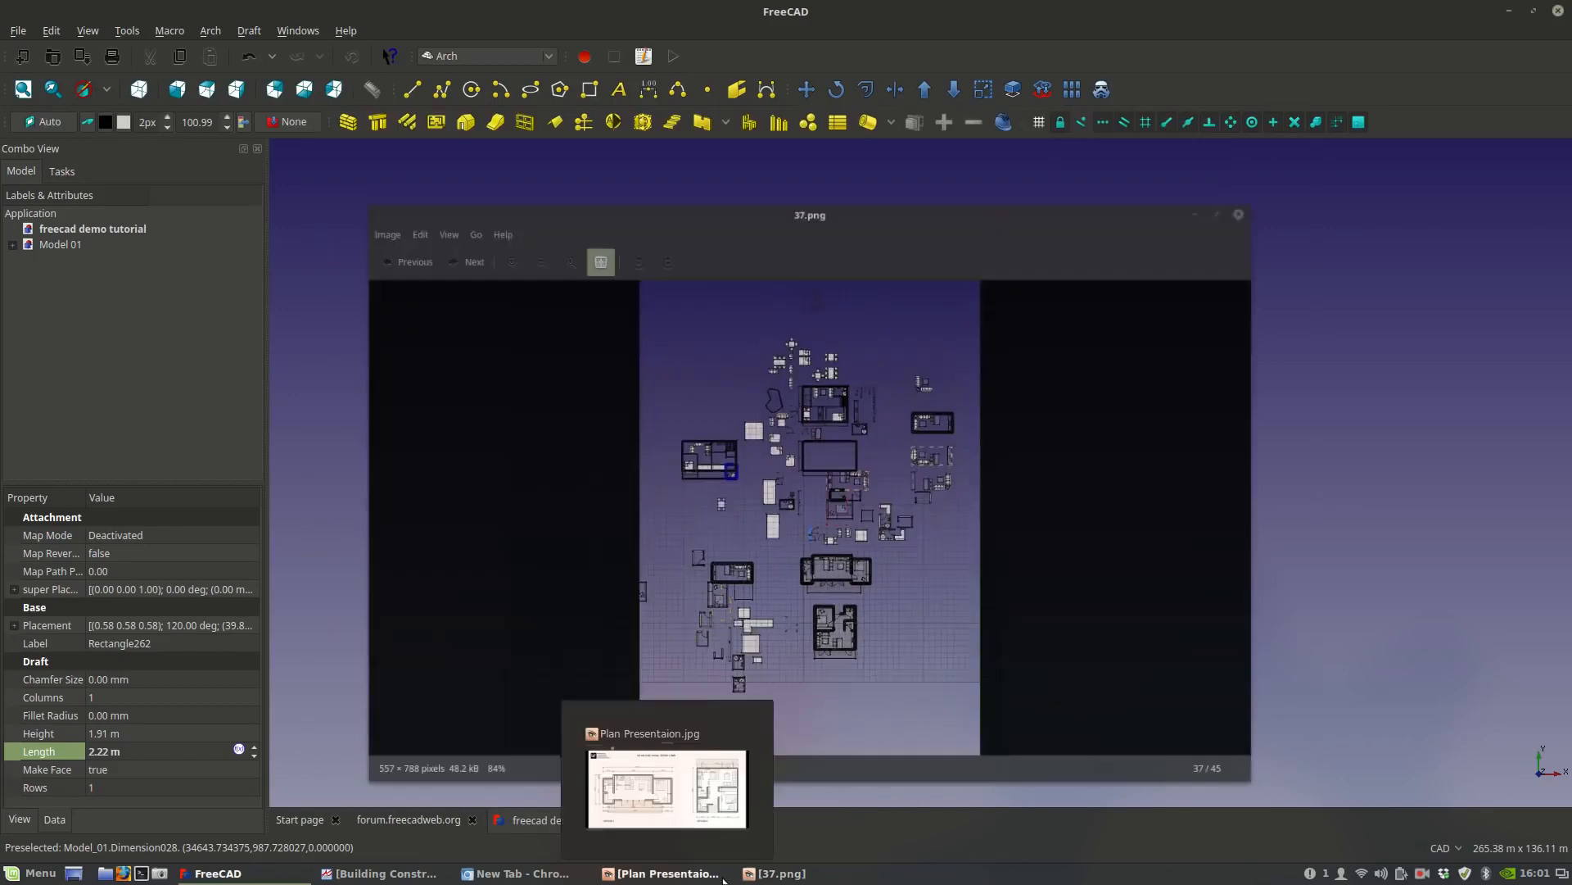
# Examine the two plan options in Plan Presentaion.jpg in the image viewer, then minimise it.
pyautogui.click(663, 873)
pyautogui.scroll(3, 573, 182)
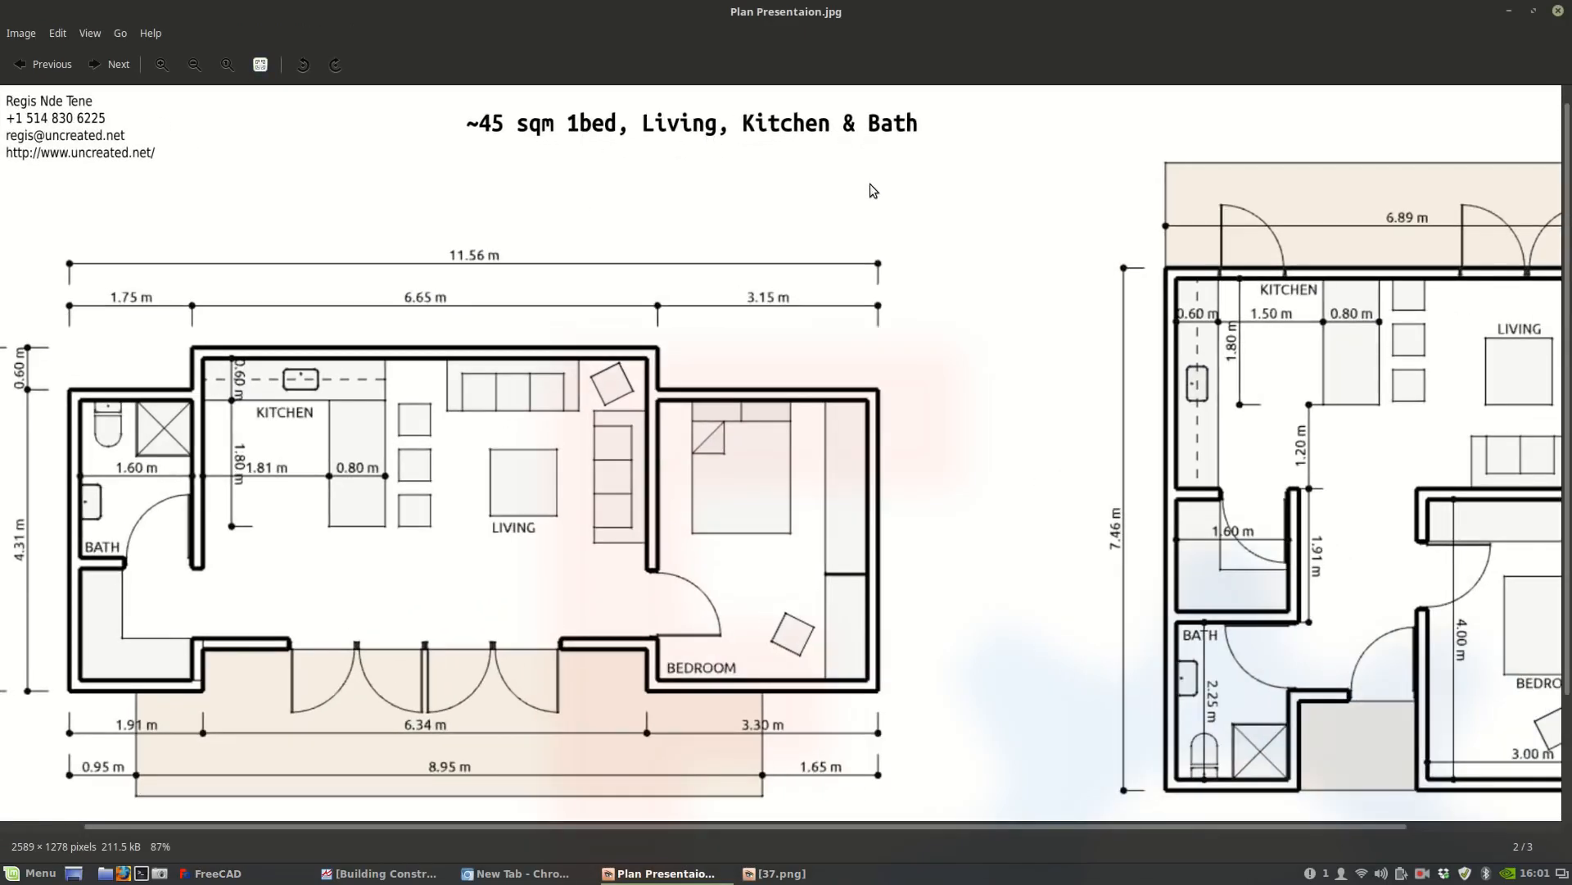
pyautogui.scroll(-2, 873, 169)
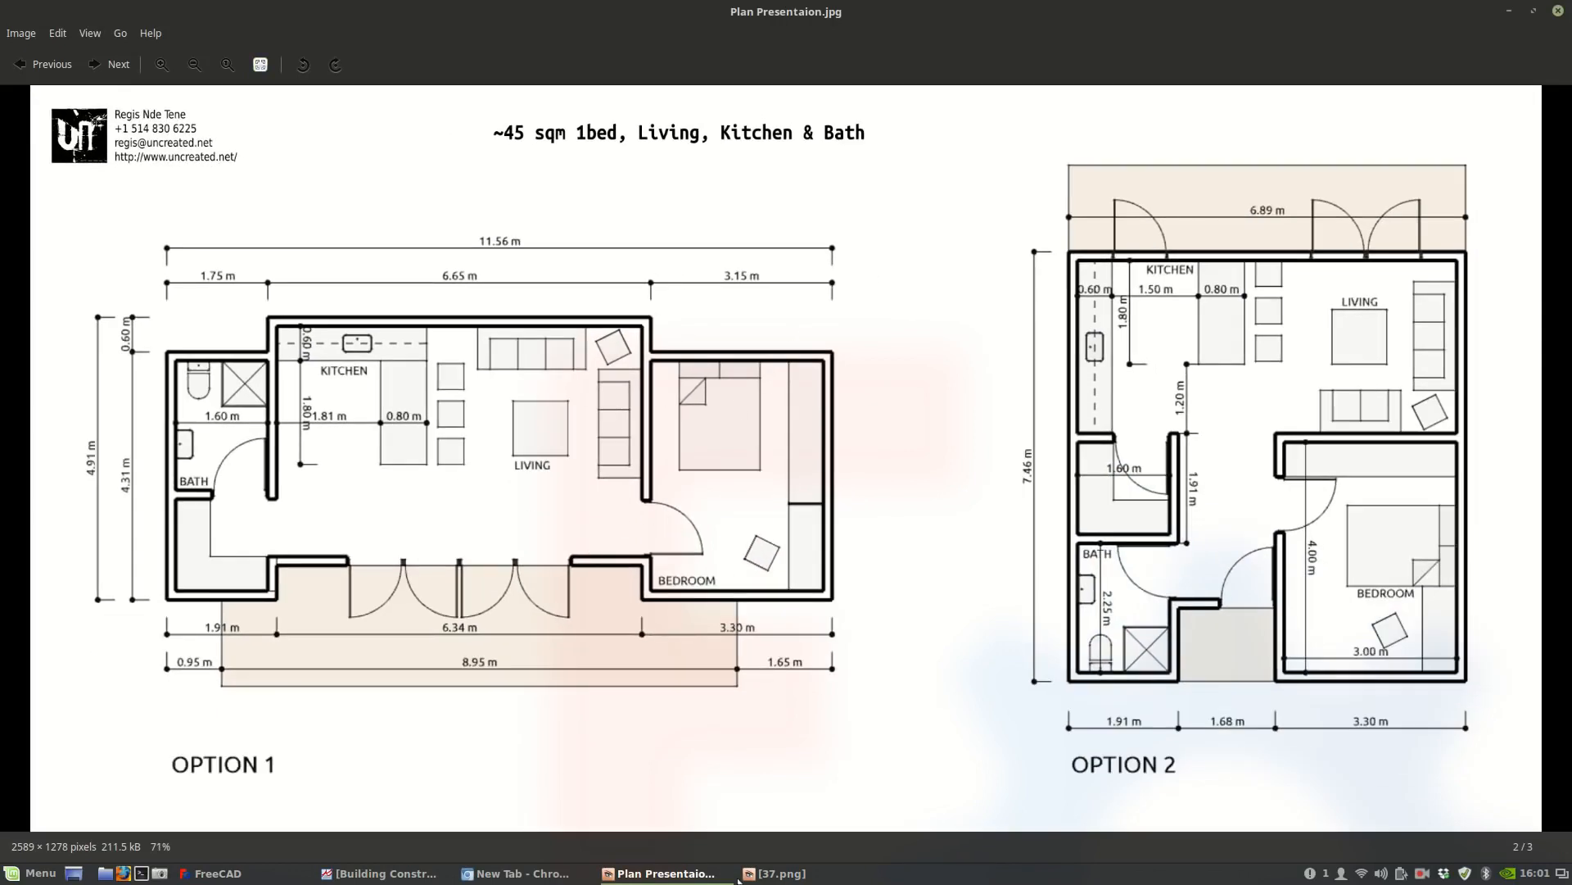
pyautogui.moveTo(759, 873)
pyautogui.click(645, 873)
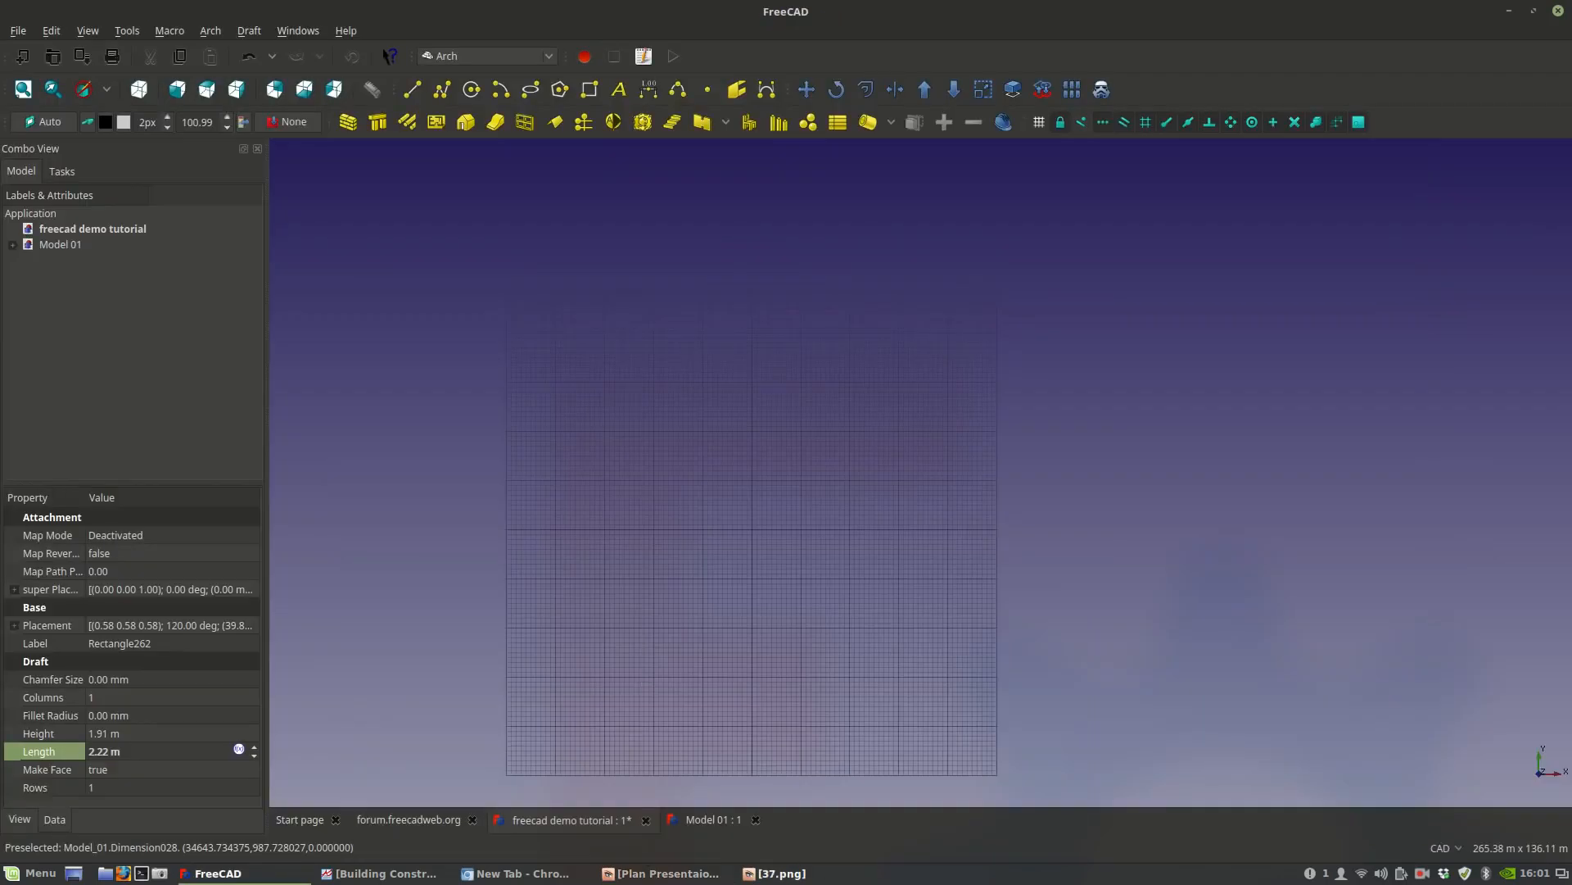
# Browse the design screenshots from 37.png in the image viewer, ending at the three dimensioned rectangles in 01.png.
pyautogui.click(774, 873)
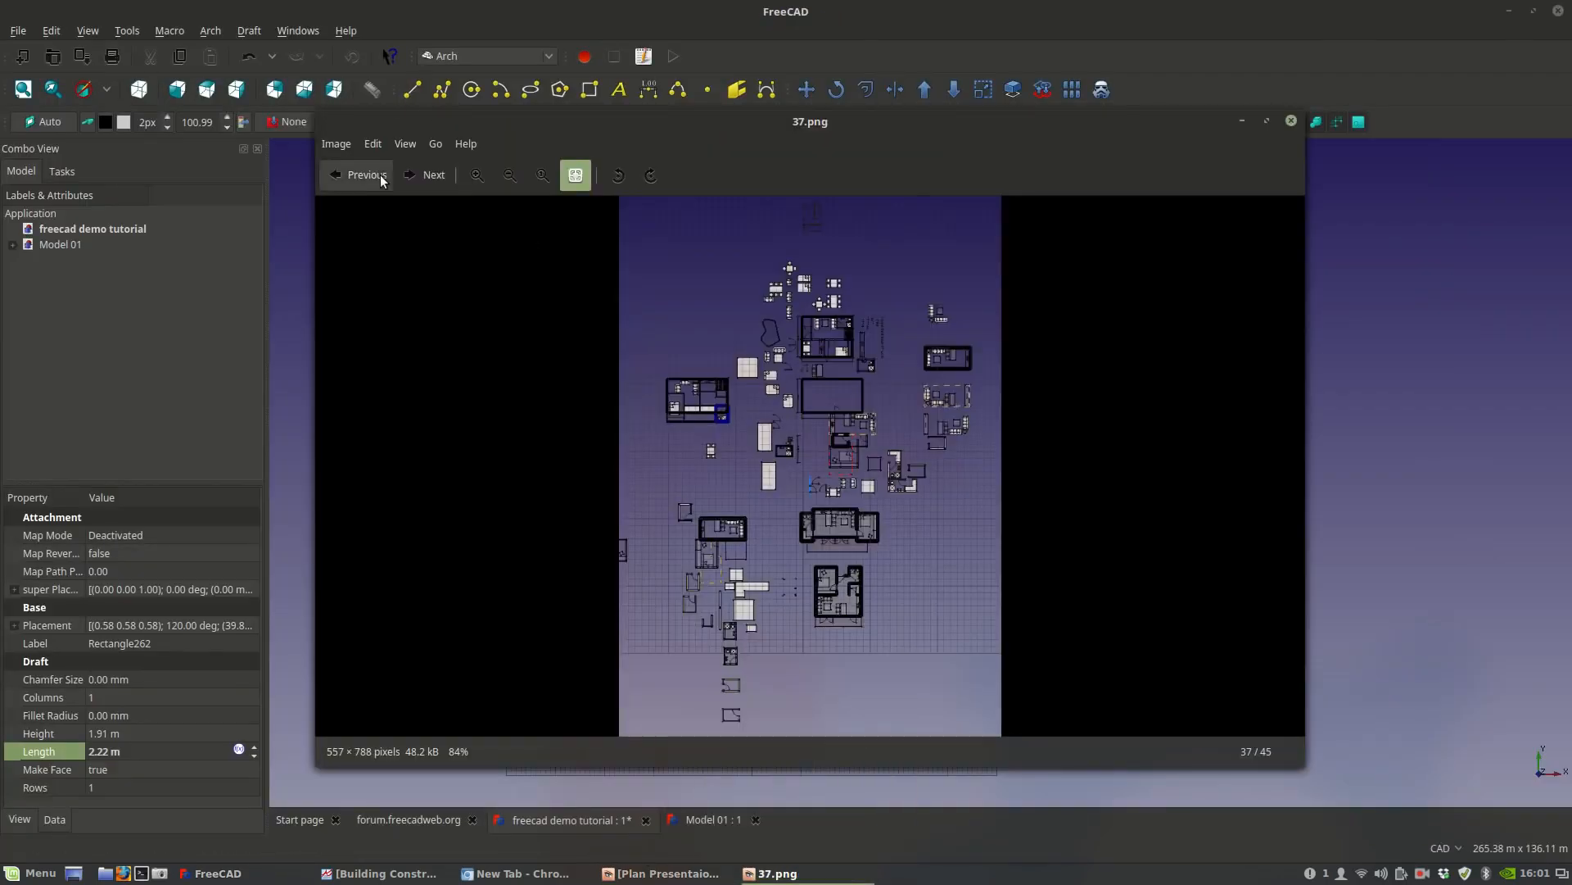
pyautogui.click(360, 175)
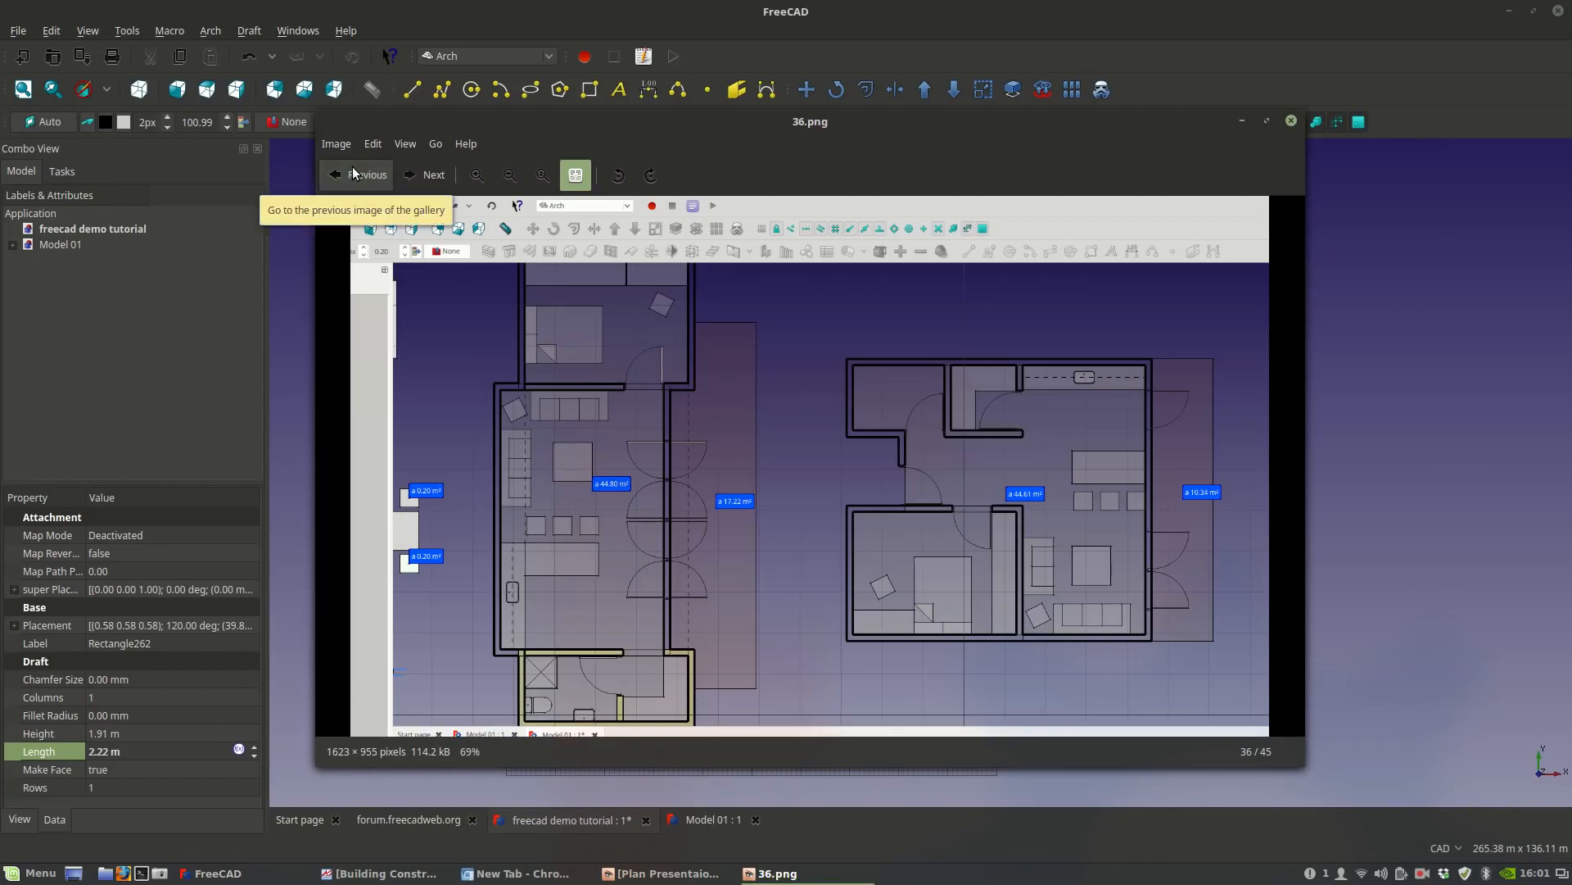
pyautogui.click(442, 177)
pyautogui.click(440, 176)
pyautogui.click(438, 176)
pyautogui.click(437, 176)
pyautogui.click(437, 176)
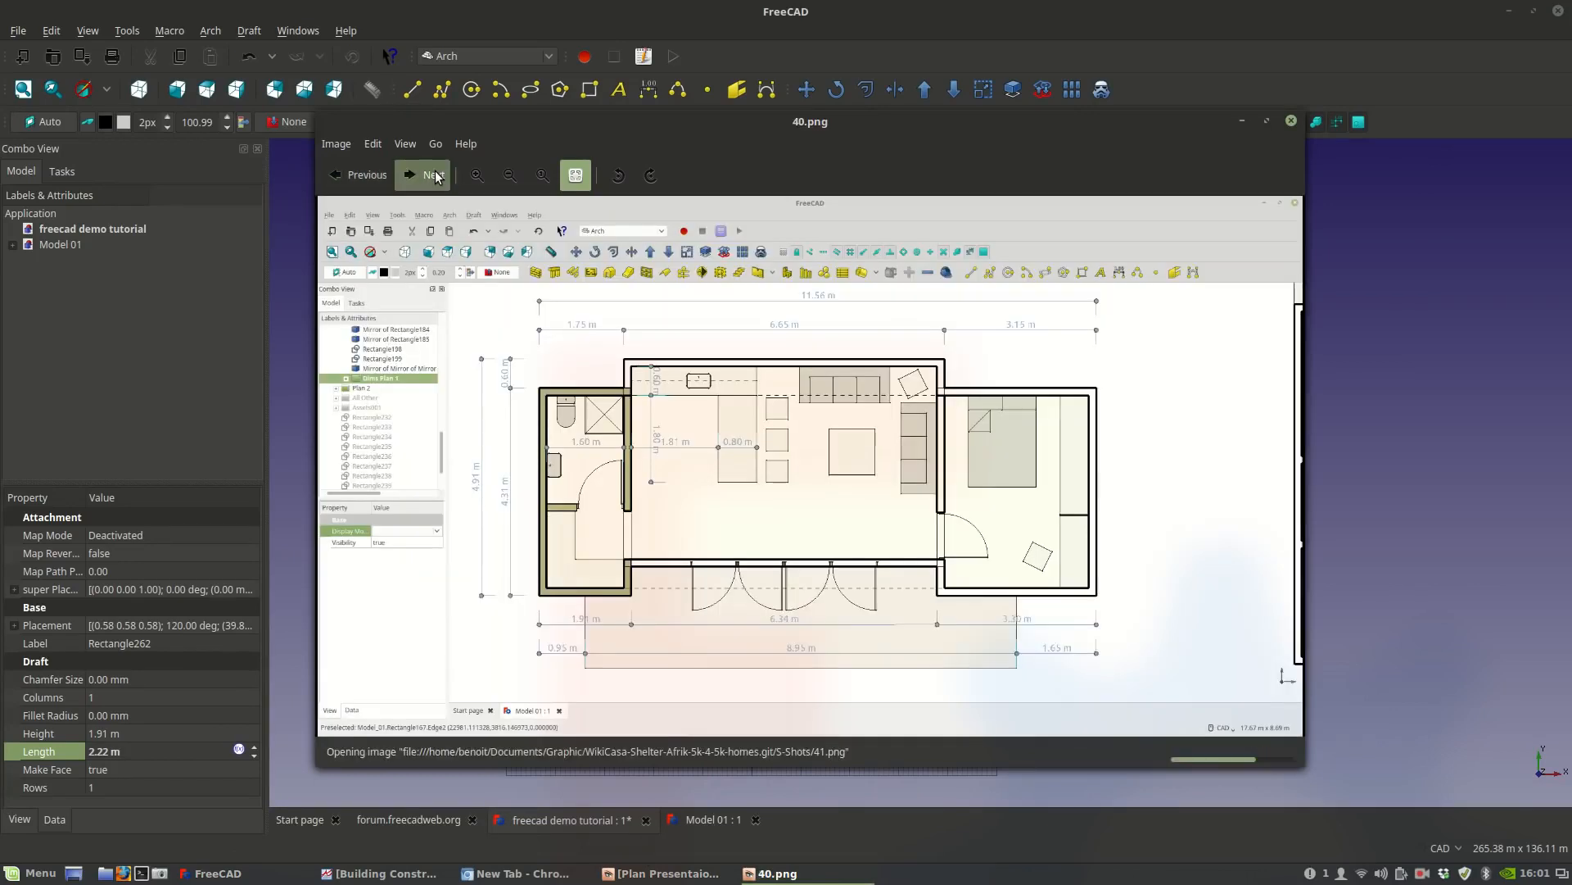
pyautogui.click(436, 176)
pyautogui.click(437, 176)
pyautogui.click(437, 176)
pyautogui.click(436, 176)
pyautogui.click(436, 176)
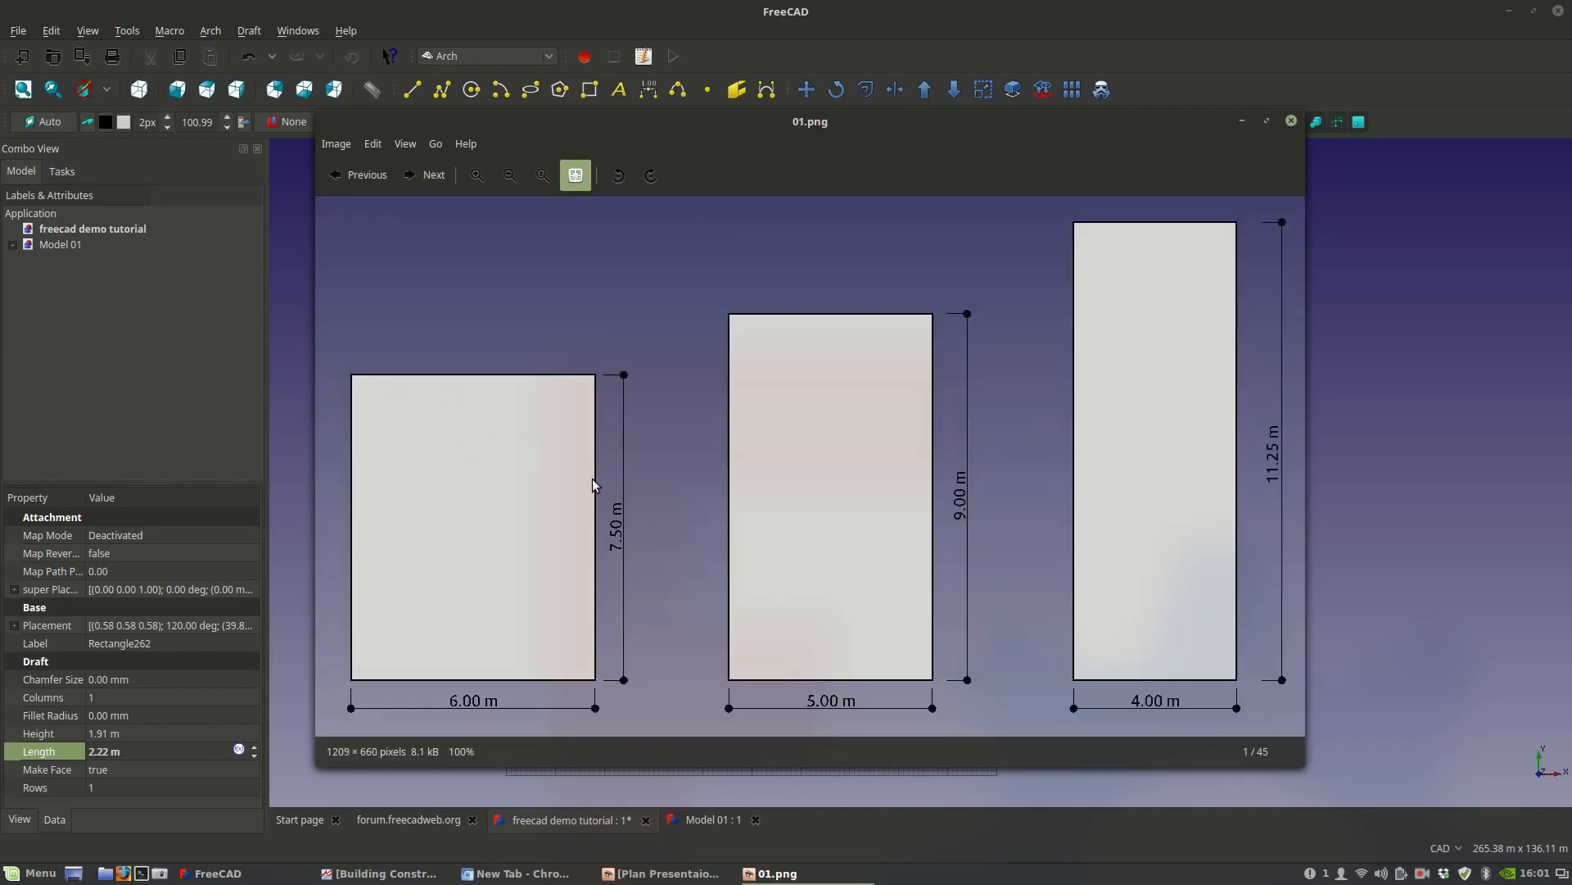
# Switch to FreeCAD and draw a rectangle about 32 m long and 35 m high in the demo document.
pyautogui.click(729, 13)
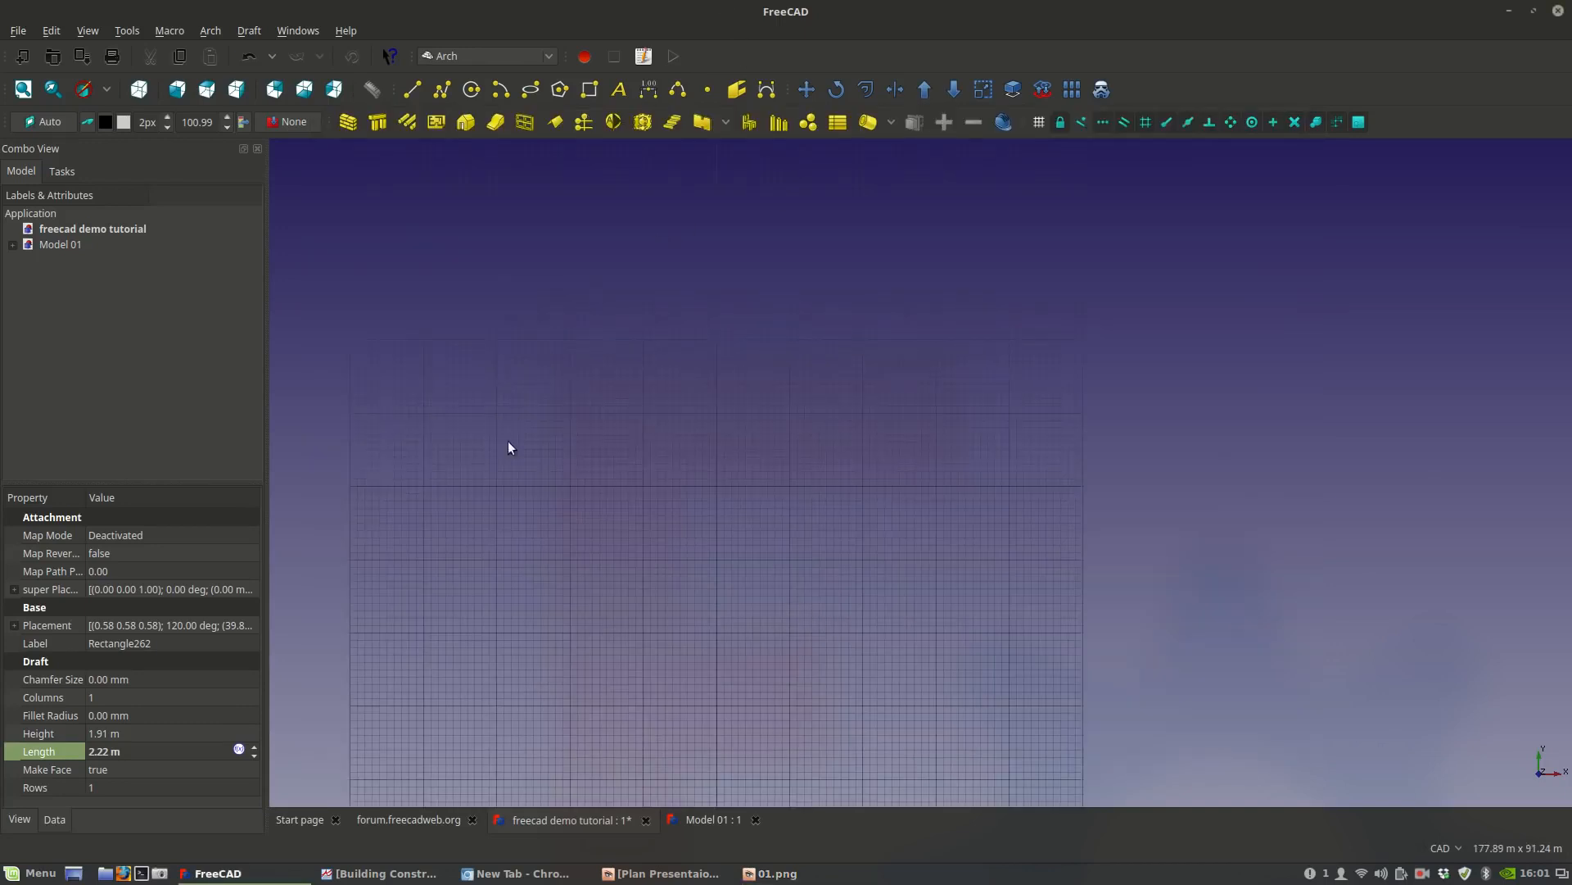
pyautogui.click(588, 90)
pyautogui.click(578, 346)
pyautogui.click(813, 603)
pyautogui.scroll(2, 752, 548)
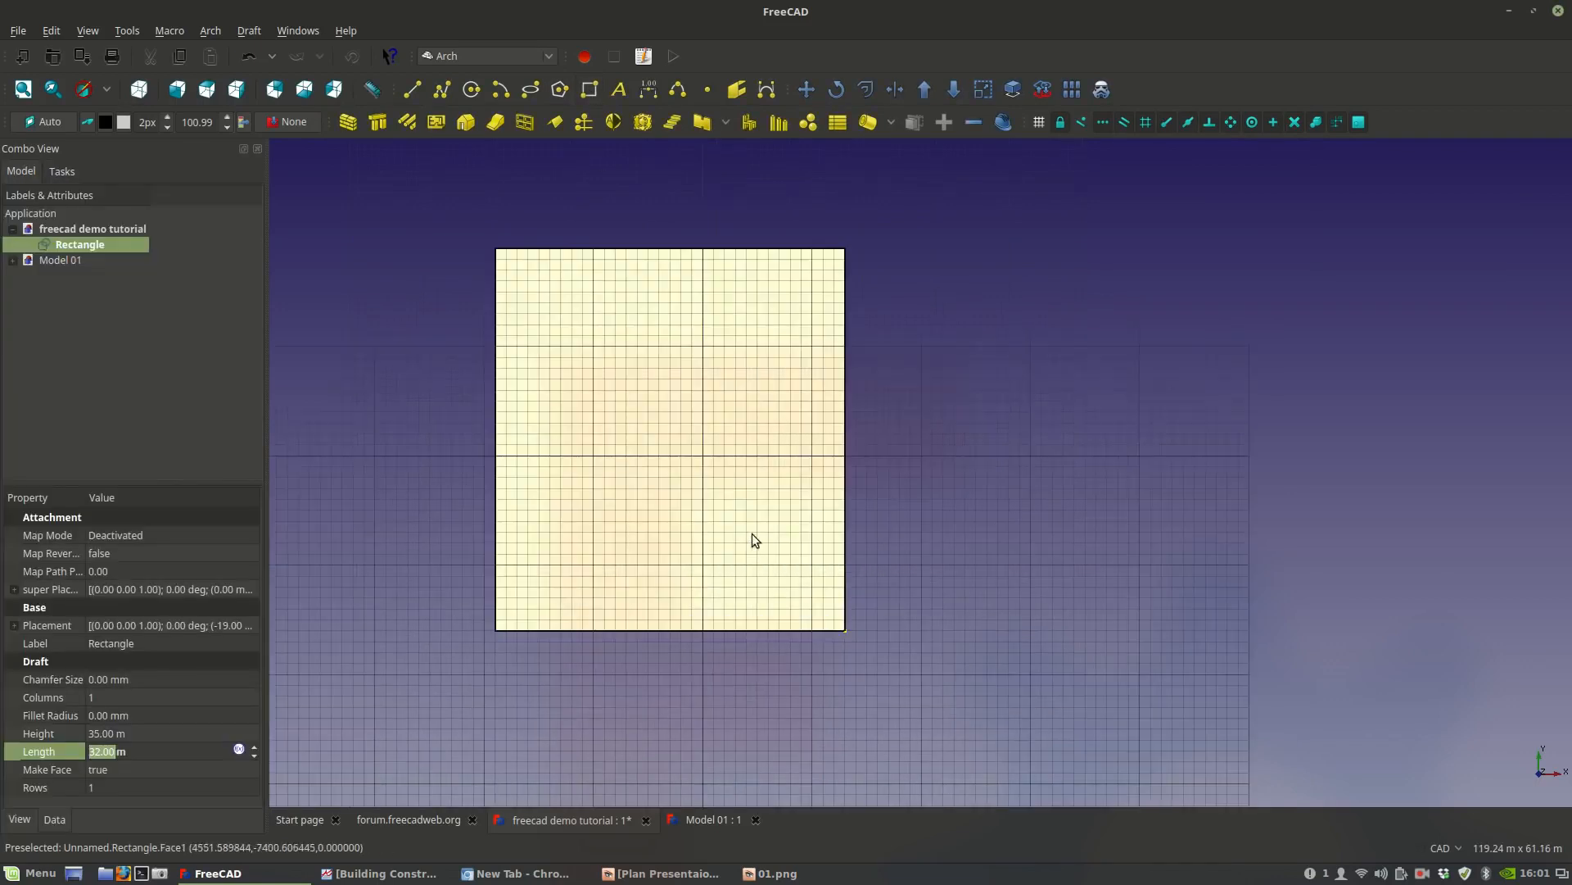
pyautogui.moveTo(723, 544); pyautogui.dragTo(701, 542, button='middle')
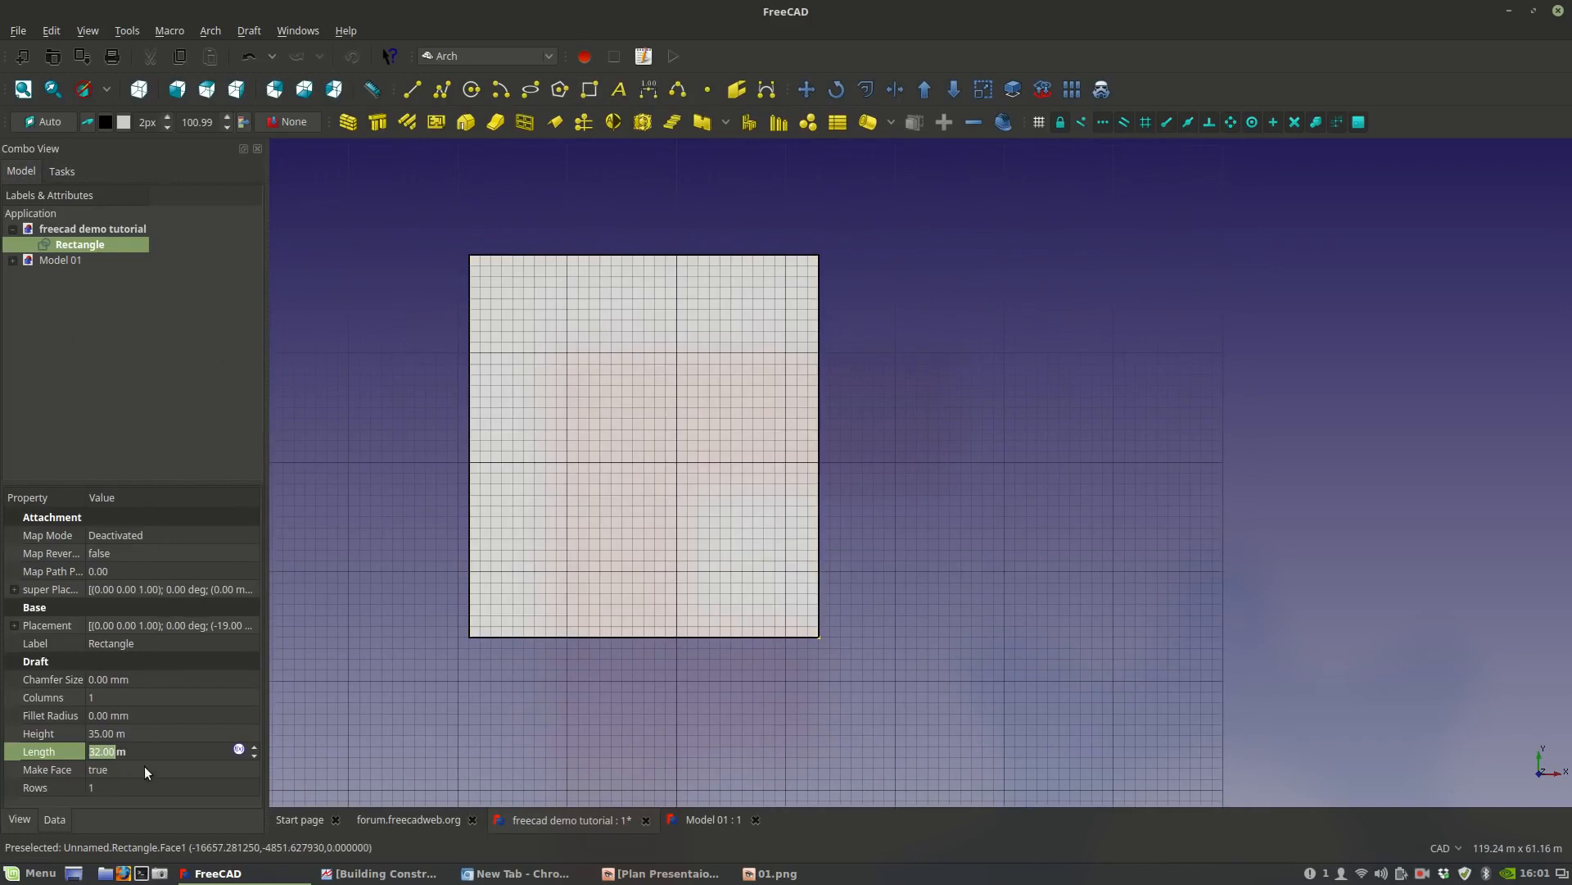
pyautogui.click(969, 362)
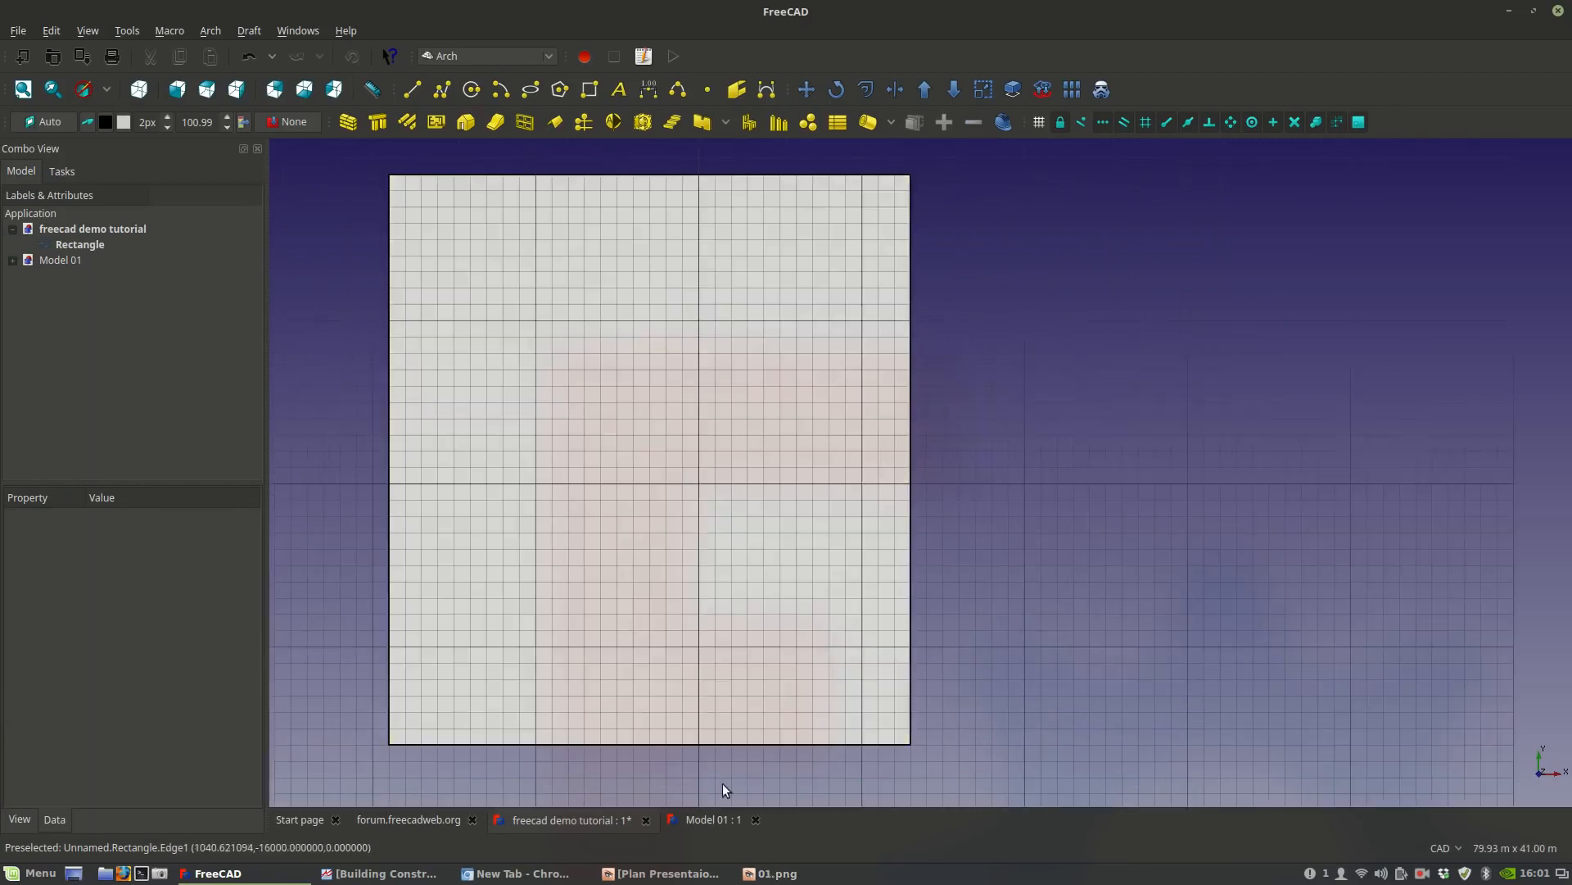
# Check the first rectangle's dimensions in 01.png, then set the demo document's rectangle to 6 m height and 7.5 m length.
pyautogui.click(770, 873)
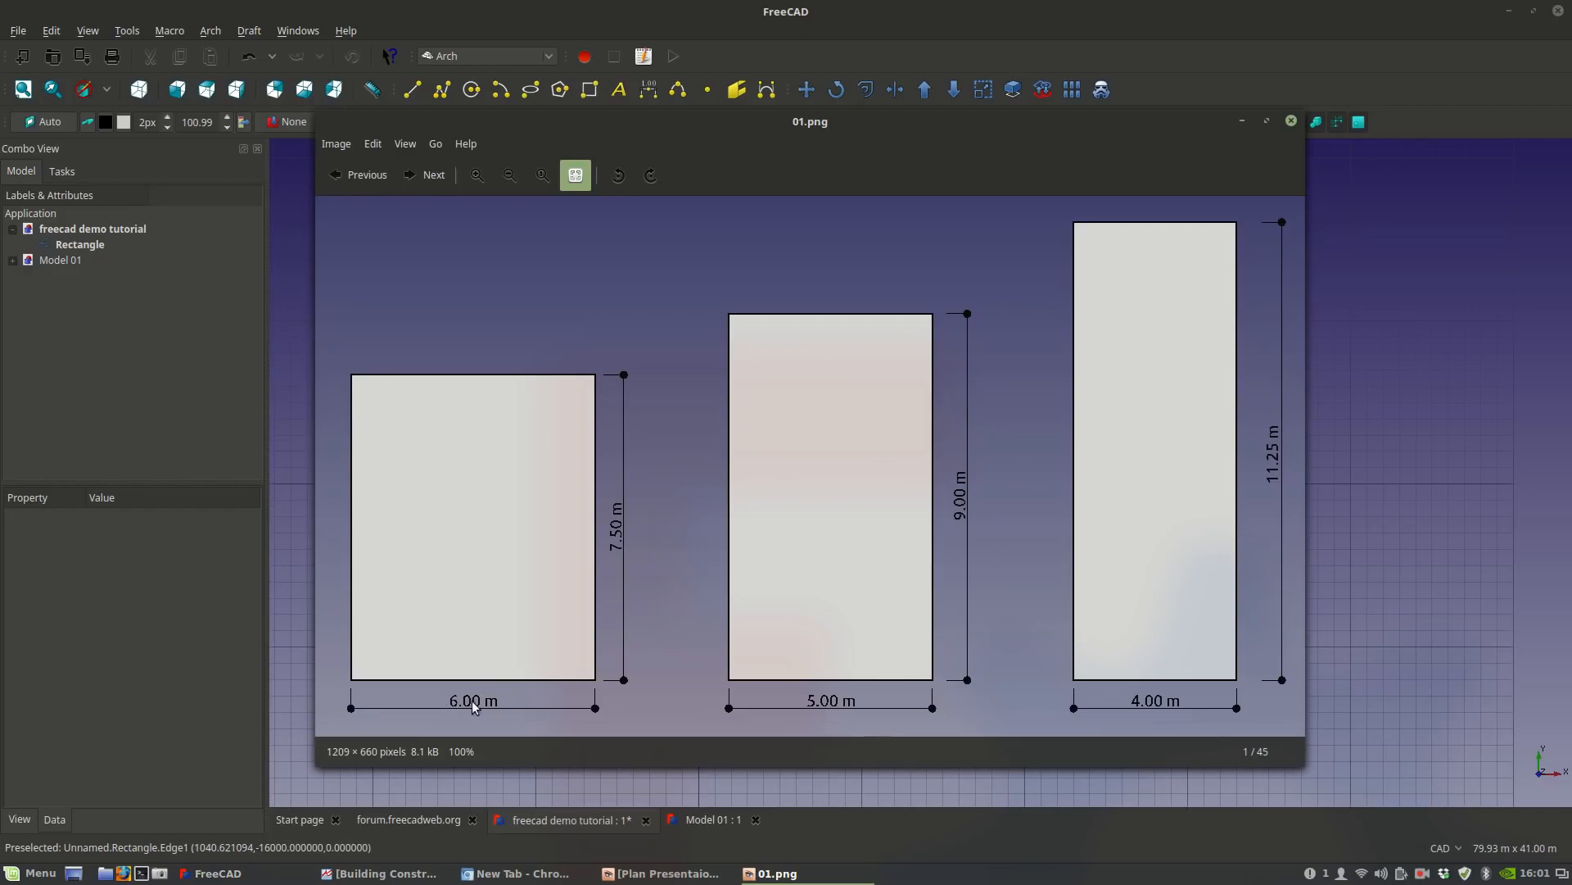
pyautogui.click(774, 873)
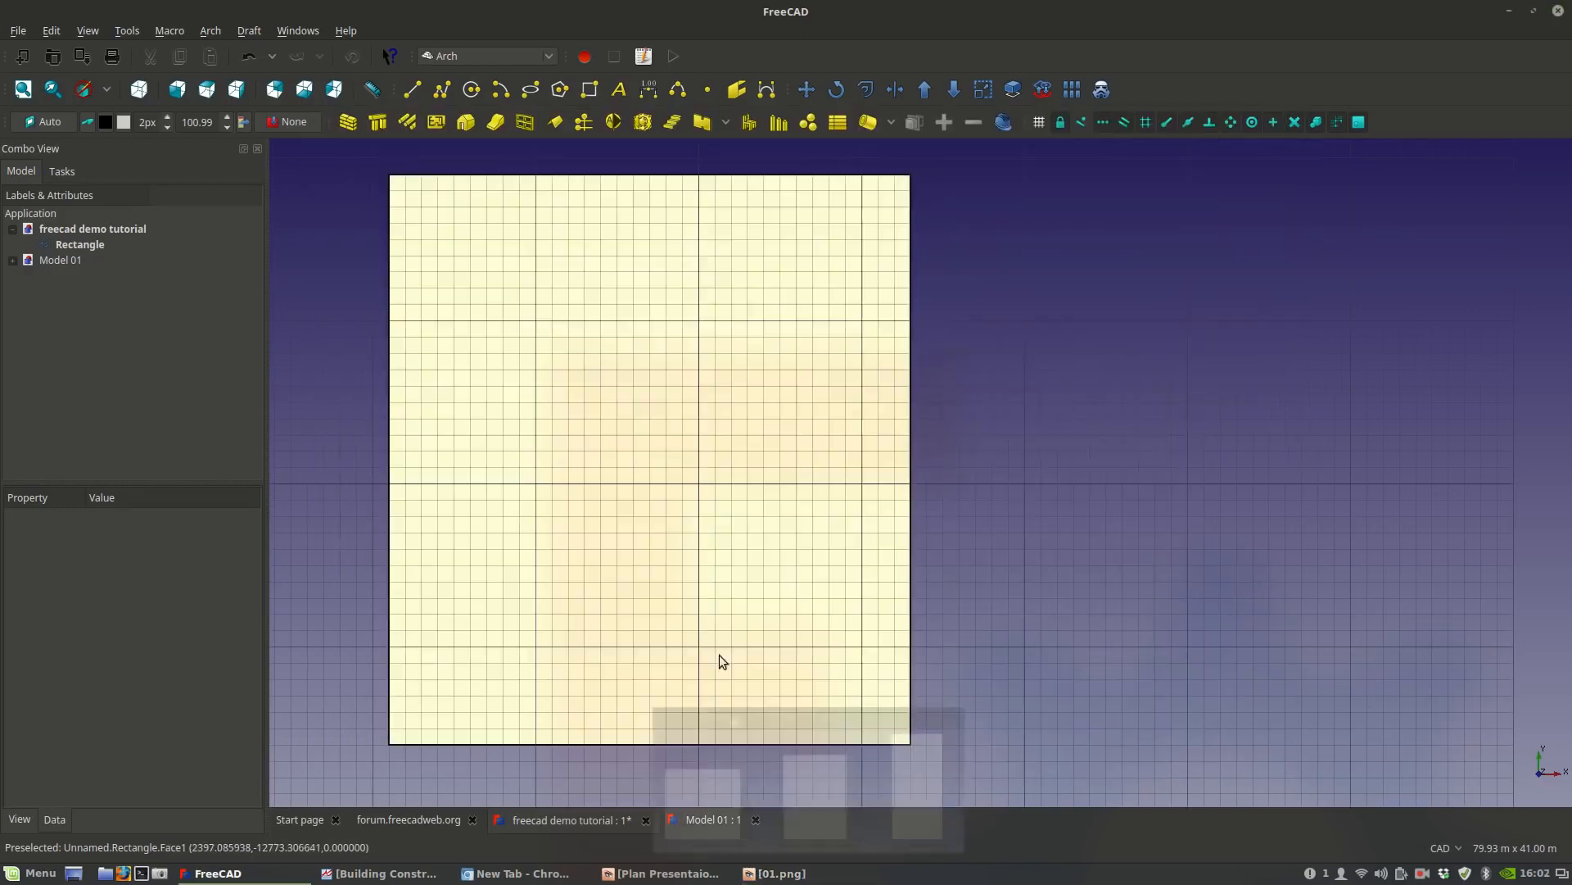
pyautogui.click(592, 453)
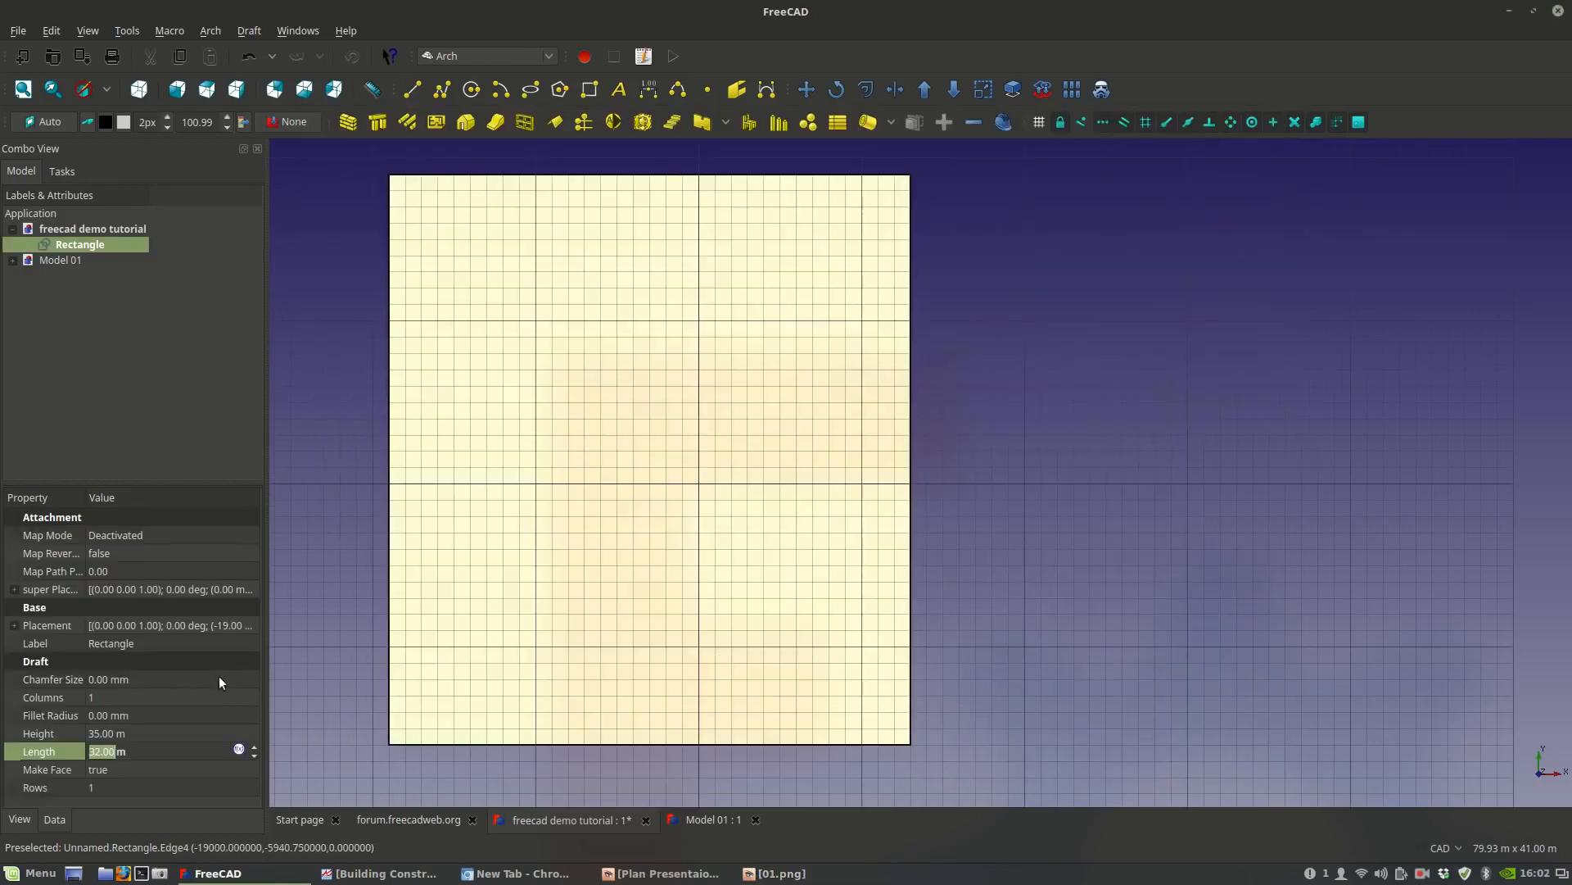
pyautogui.click(100, 734)
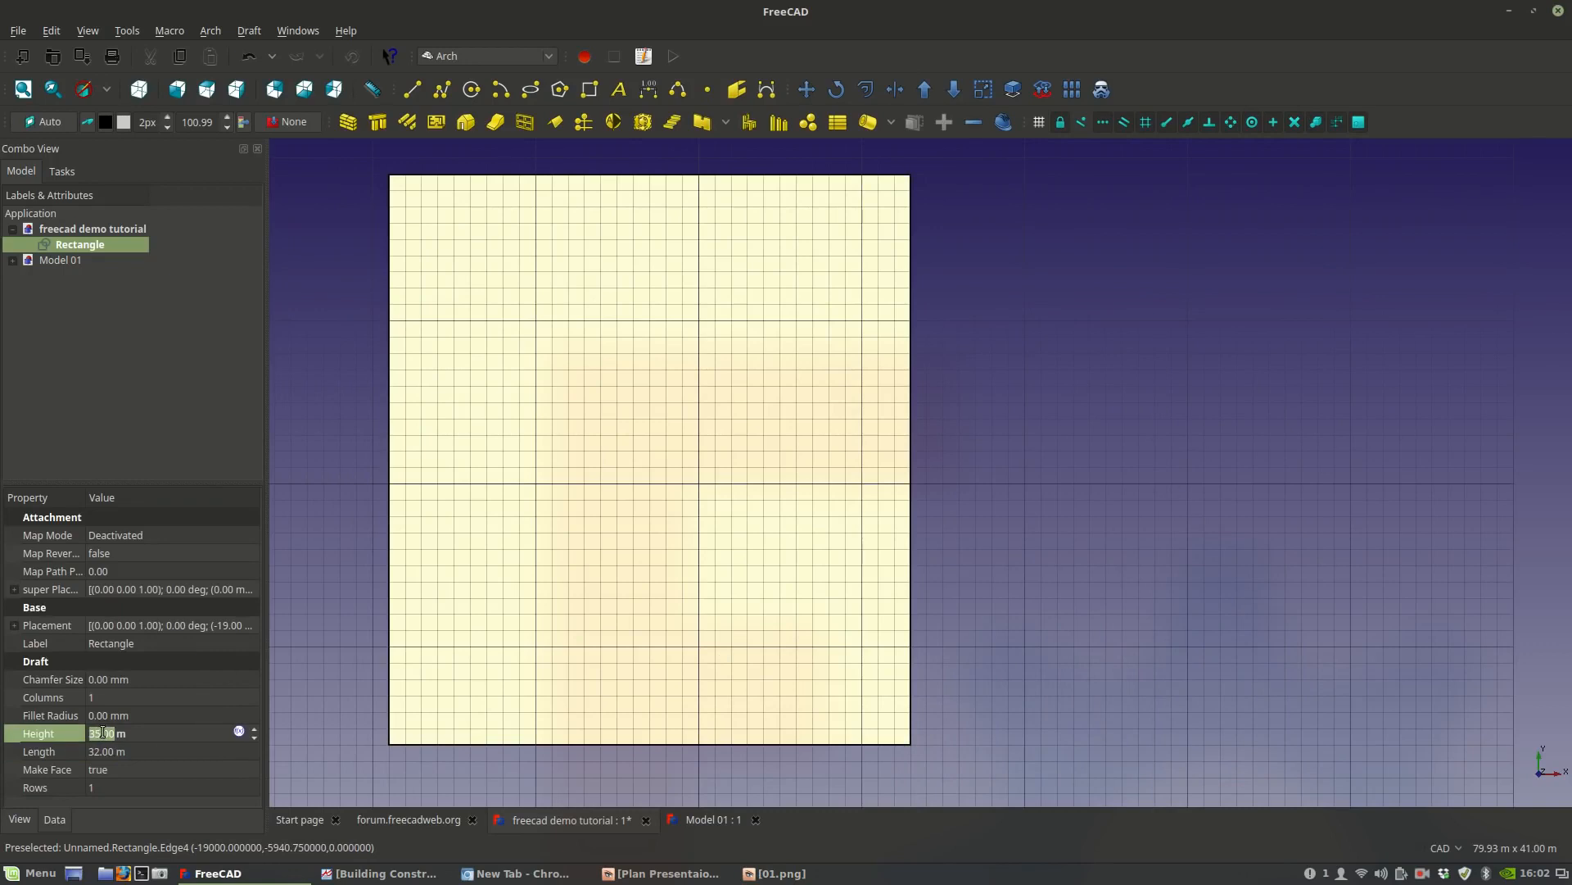
pyautogui.write('6')
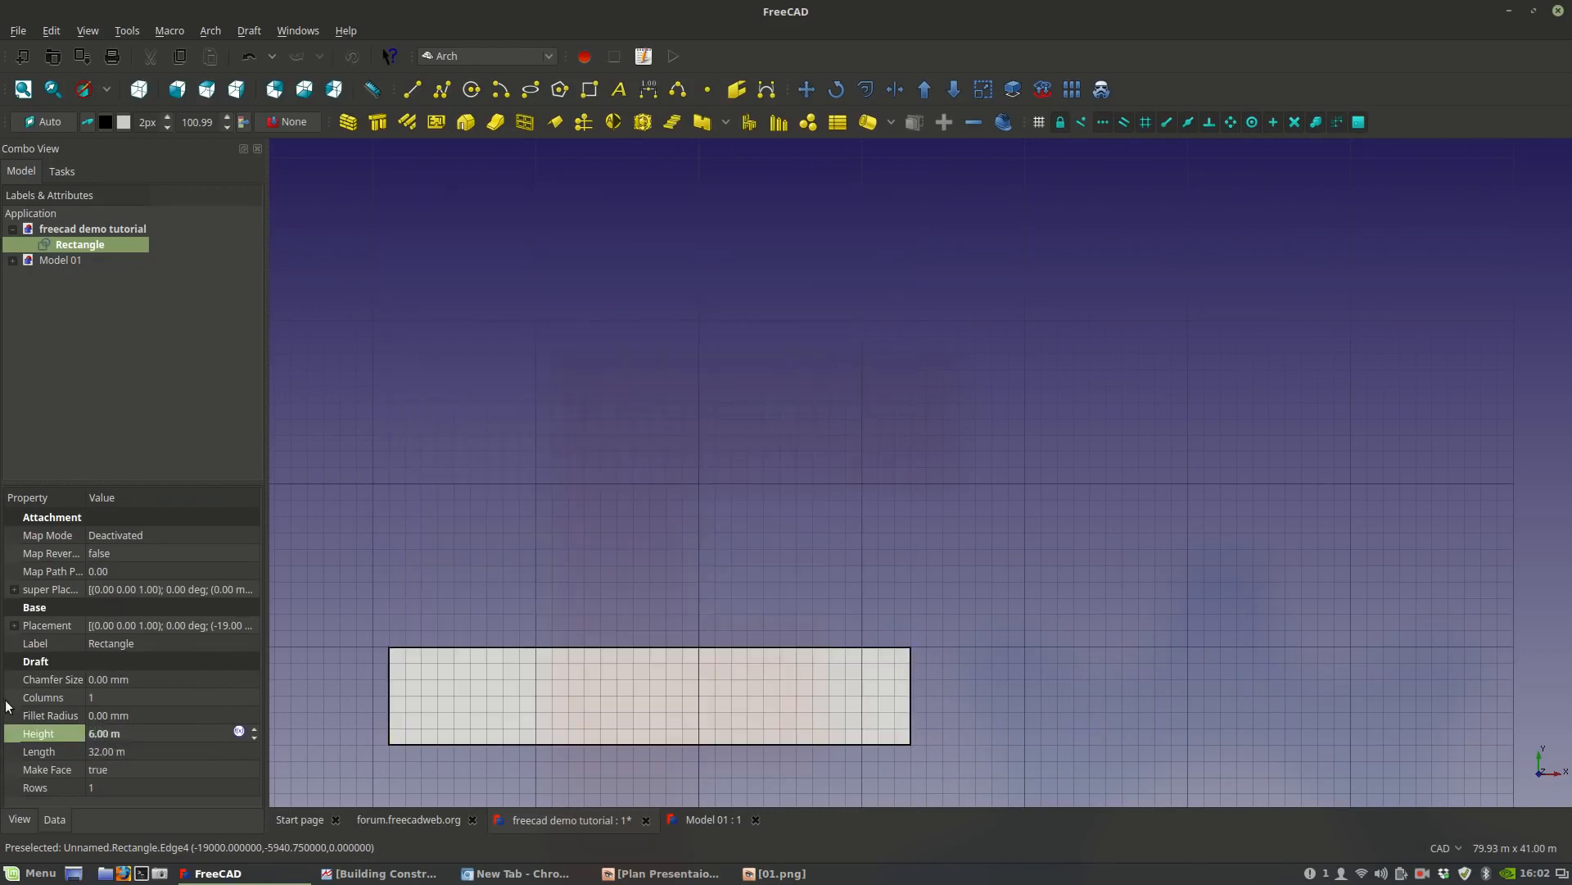
pyautogui.click(95, 754)
pyautogui.write('7.5')
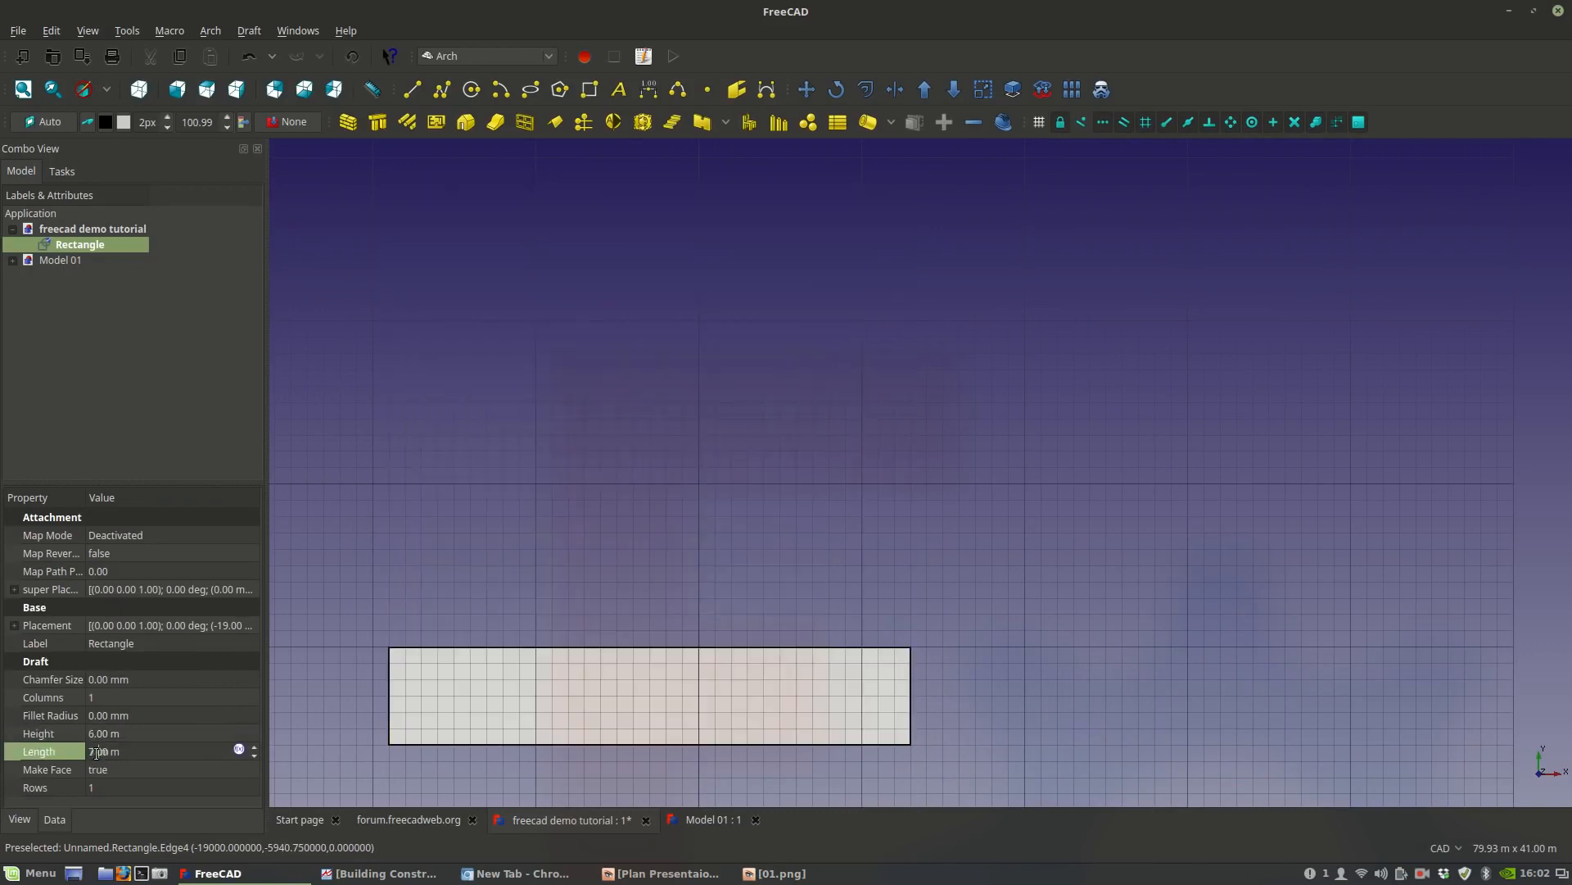
pyautogui.press('Return')
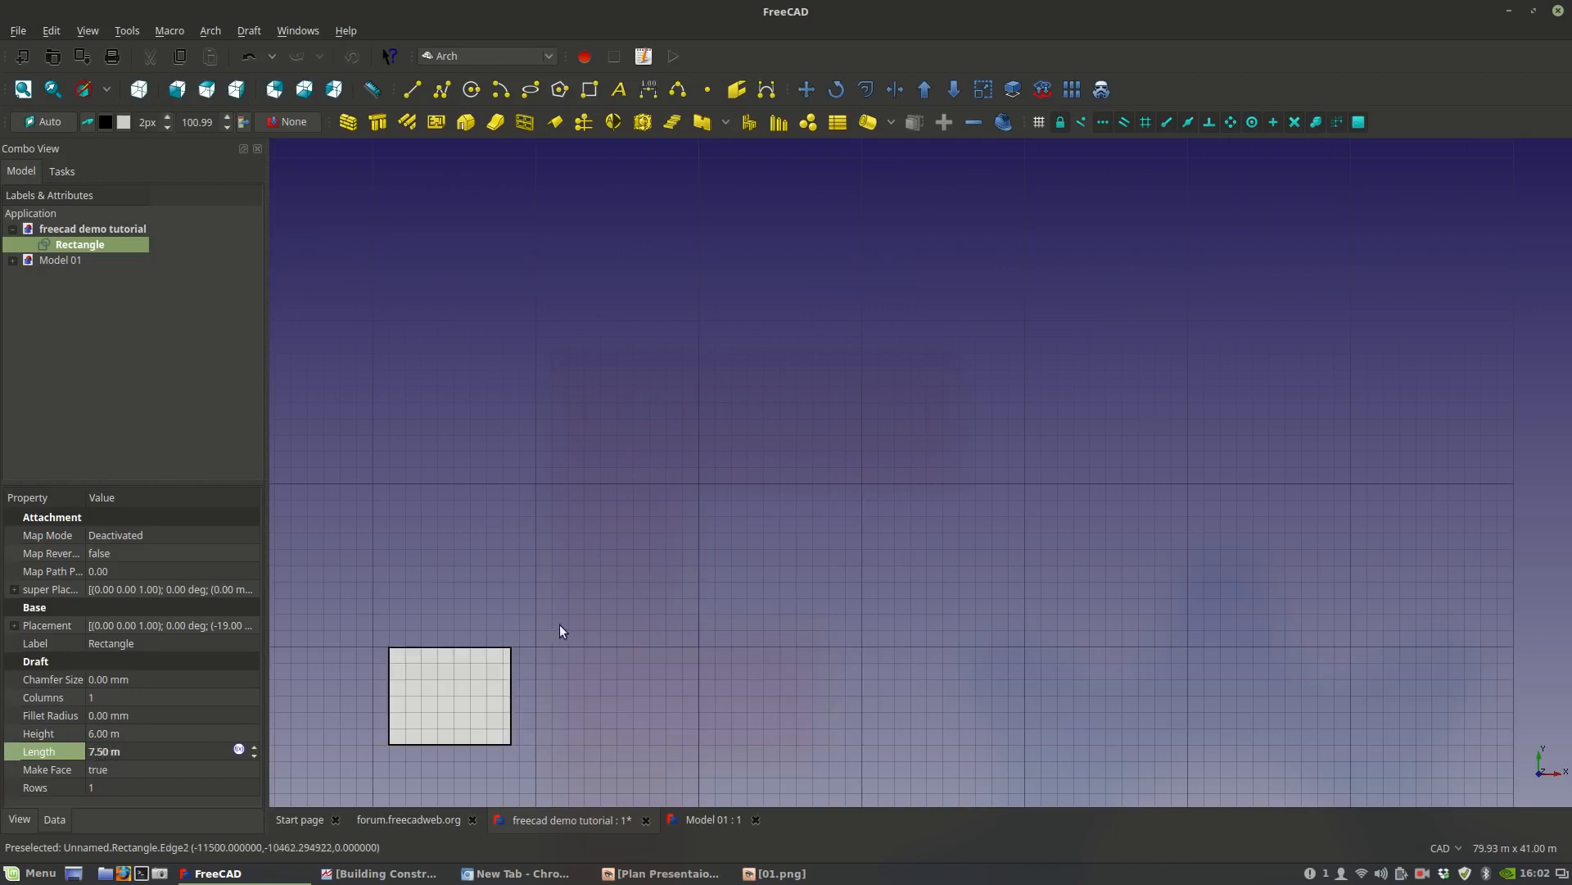
pyautogui.scroll(5, 642, 466)
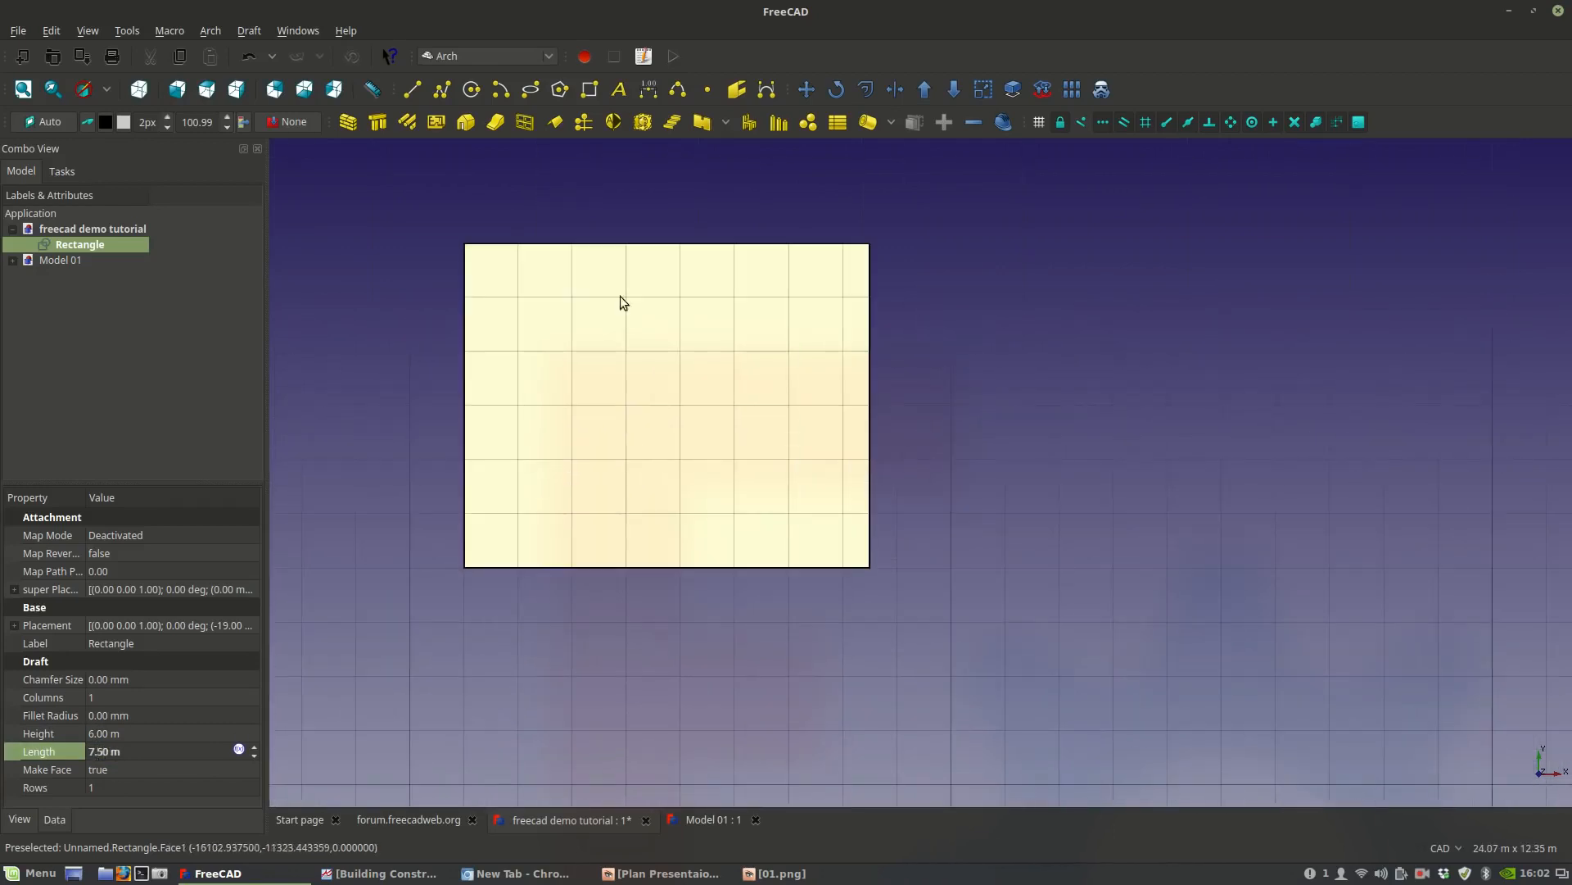
pyautogui.scroll(2, 626, 406)
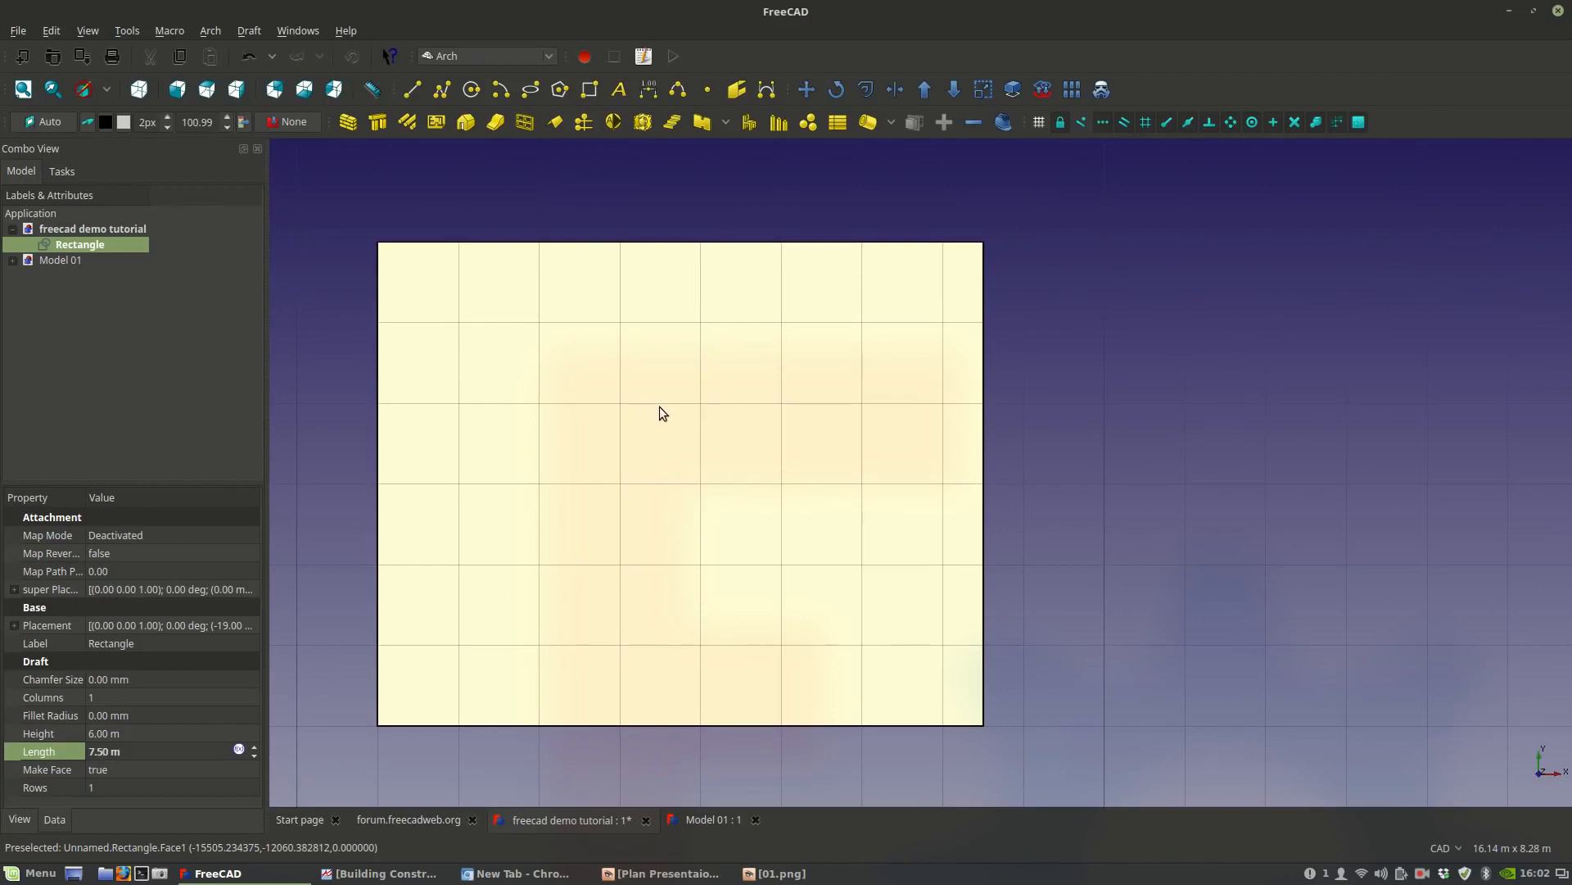
pyautogui.scroll(-2, 734, 393)
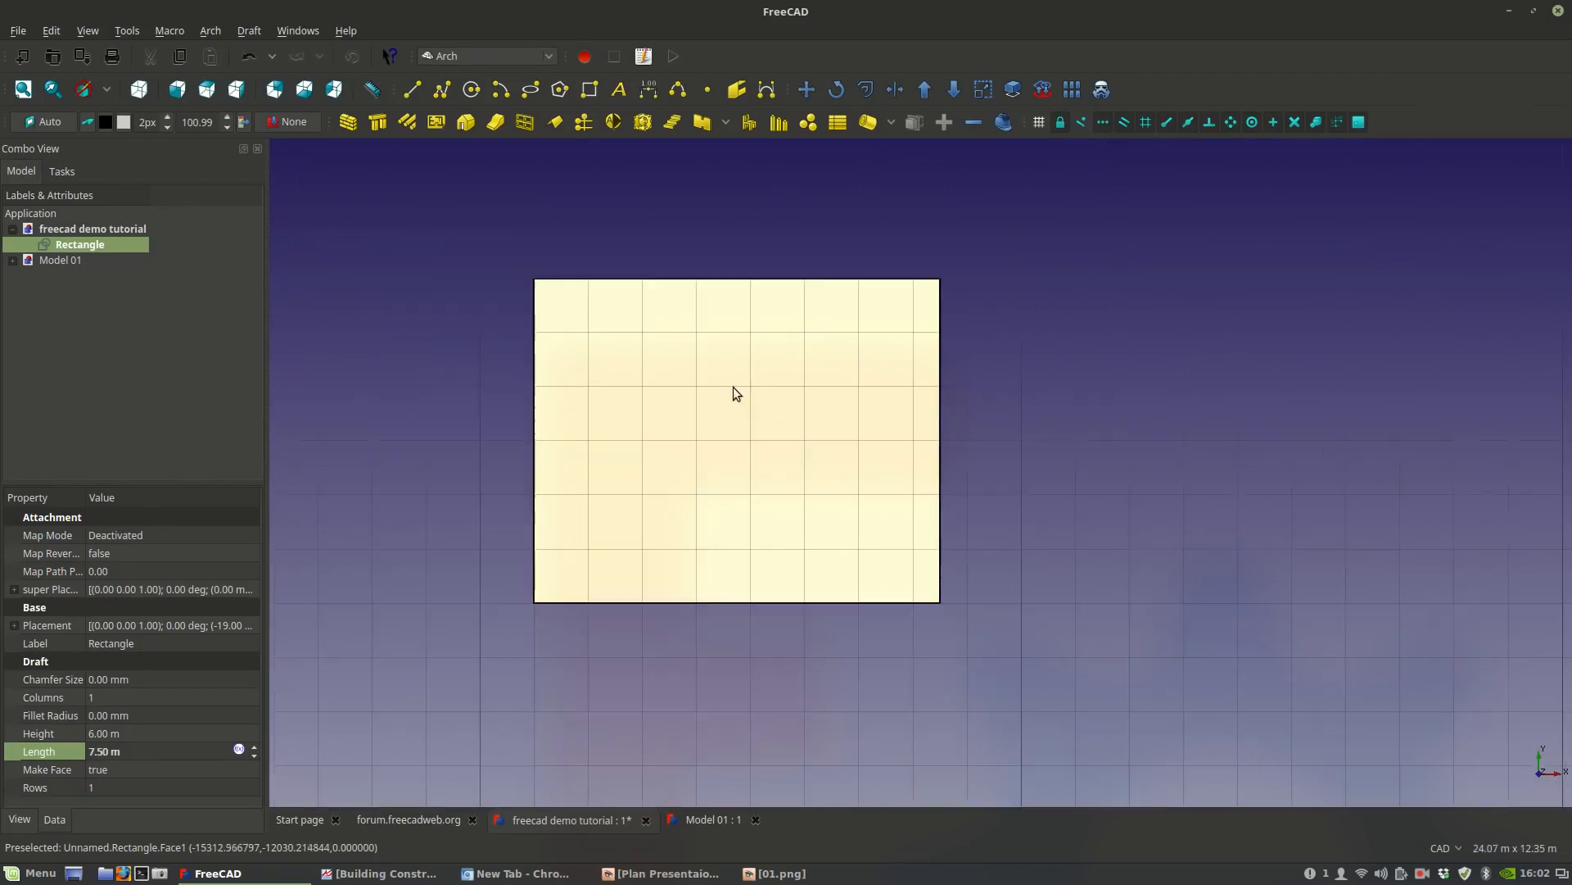
# Set the rectangle's Make Face property to false so only its outline is drawn.
pyautogui.click(1018, 395)
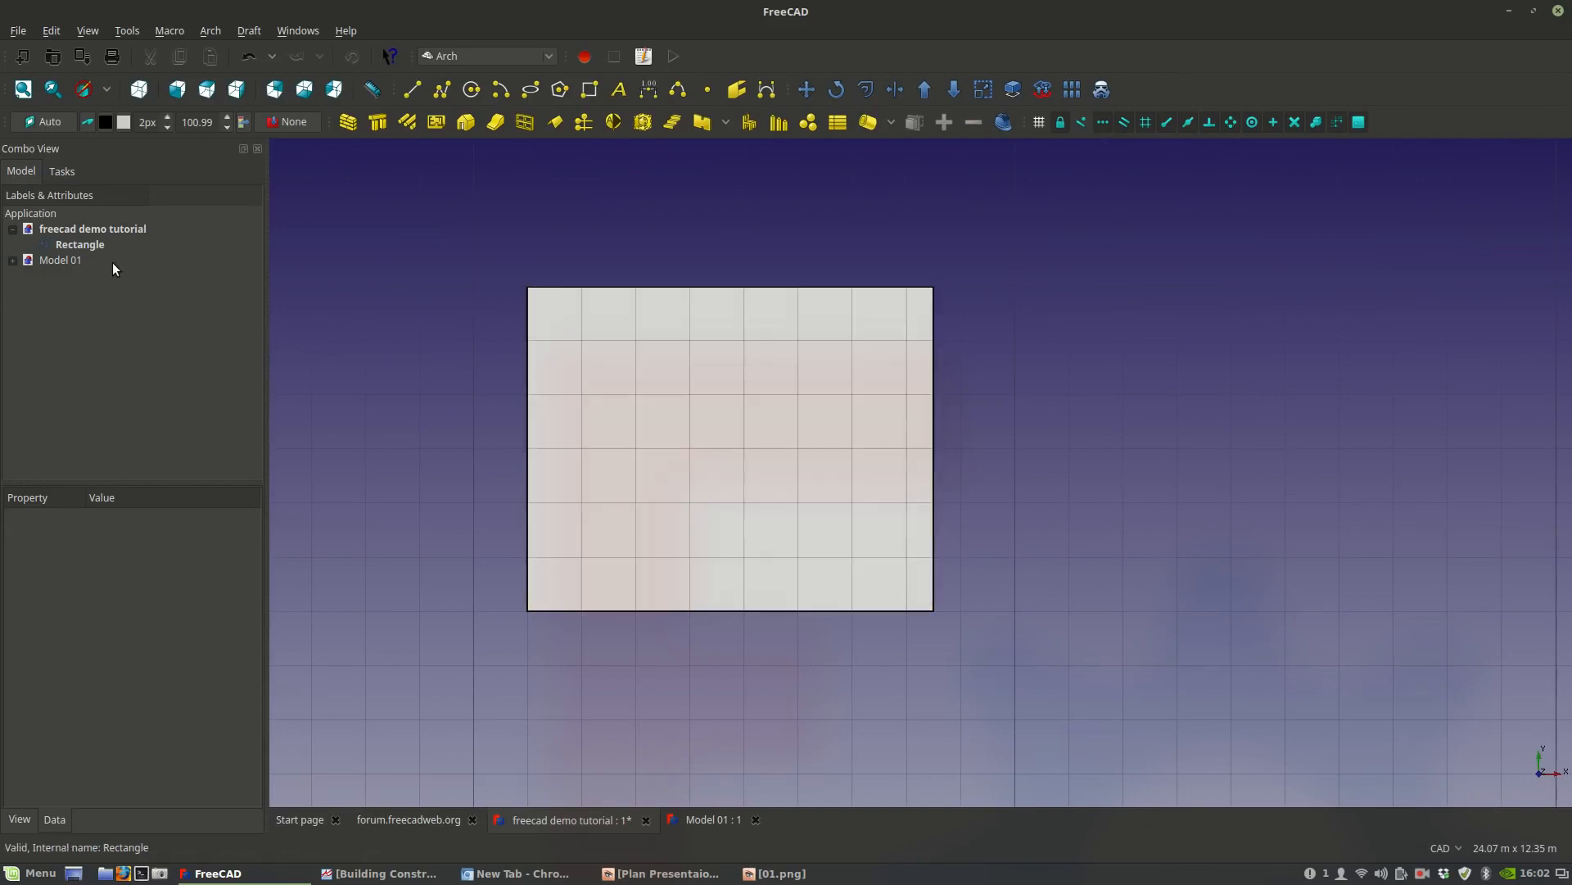
pyautogui.click(89, 245)
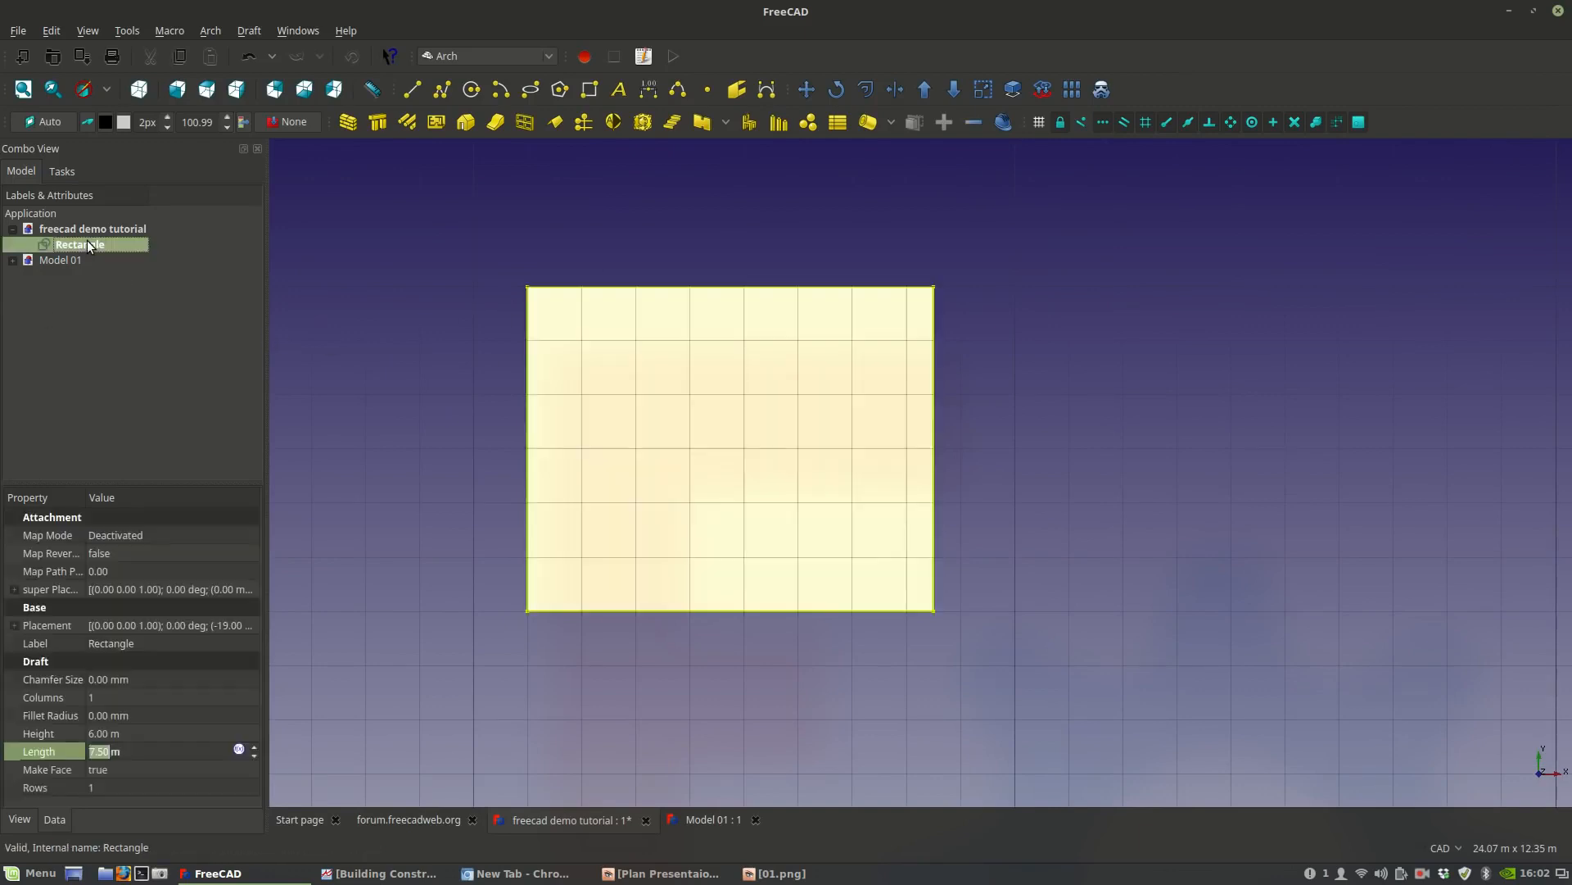
pyautogui.click(144, 770)
pyautogui.click(144, 770)
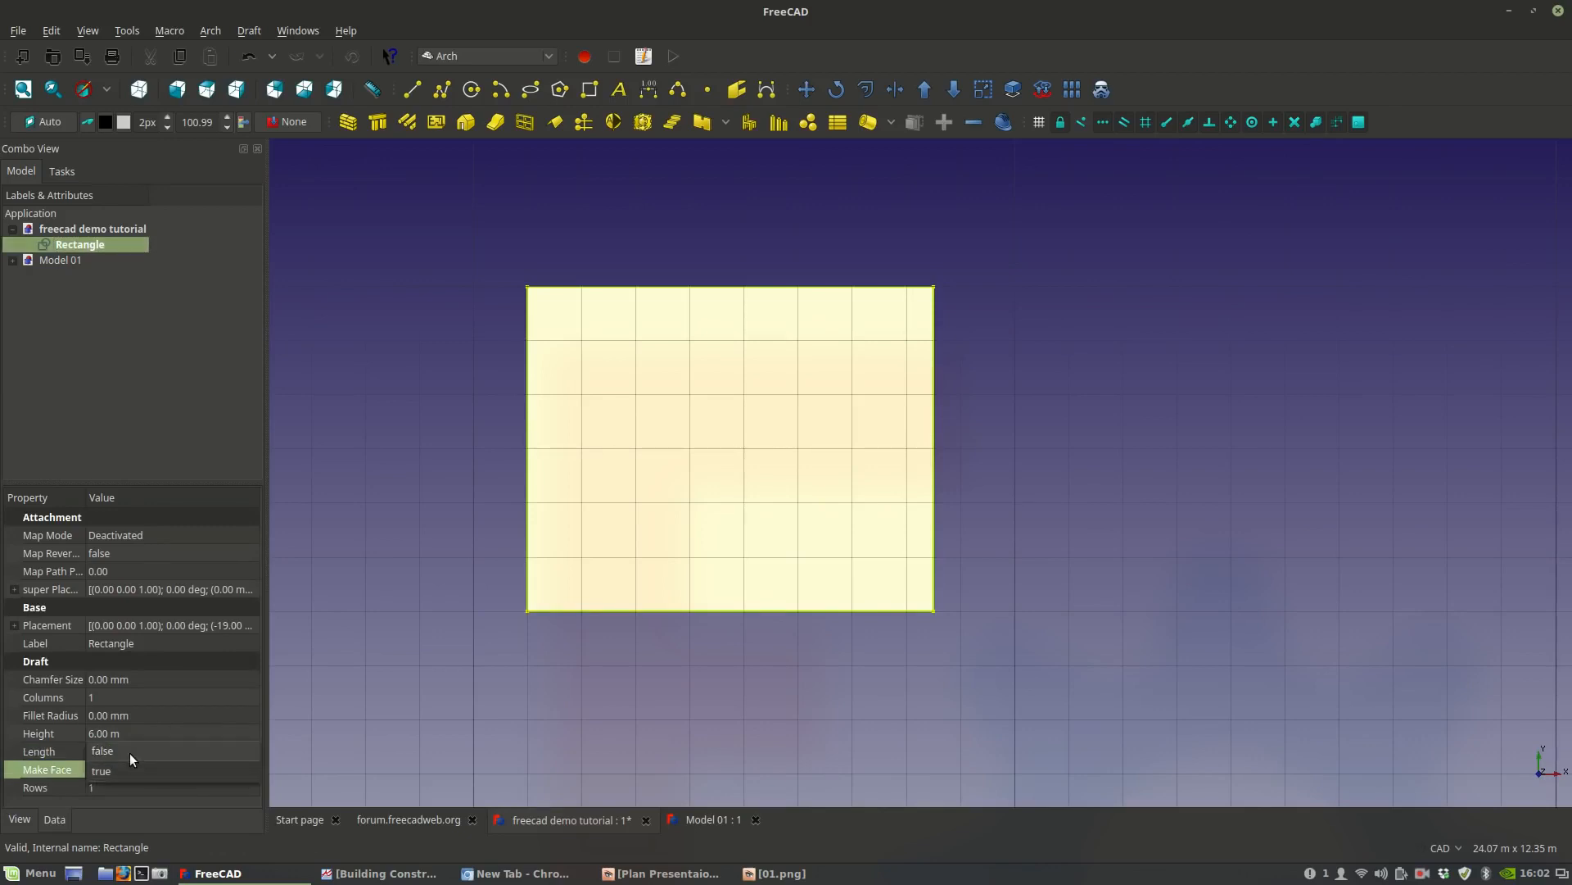
pyautogui.click(130, 752)
pyautogui.click(567, 490)
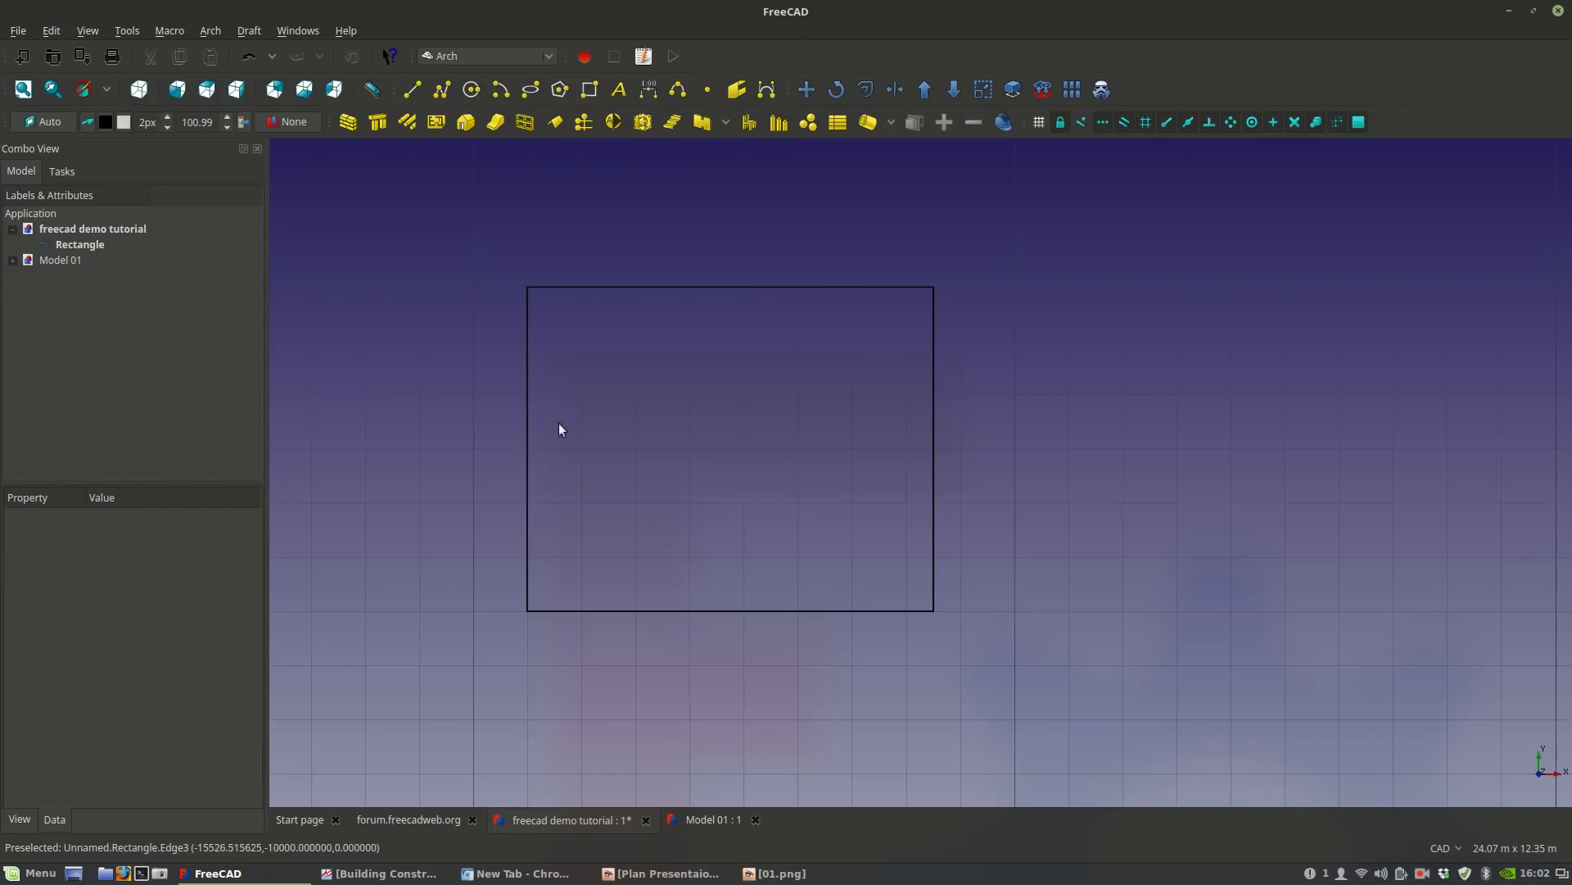
pyautogui.scroll(2, 692, 371)
pyautogui.moveTo(695, 372); pyautogui.dragTo(645, 383, button='middle')
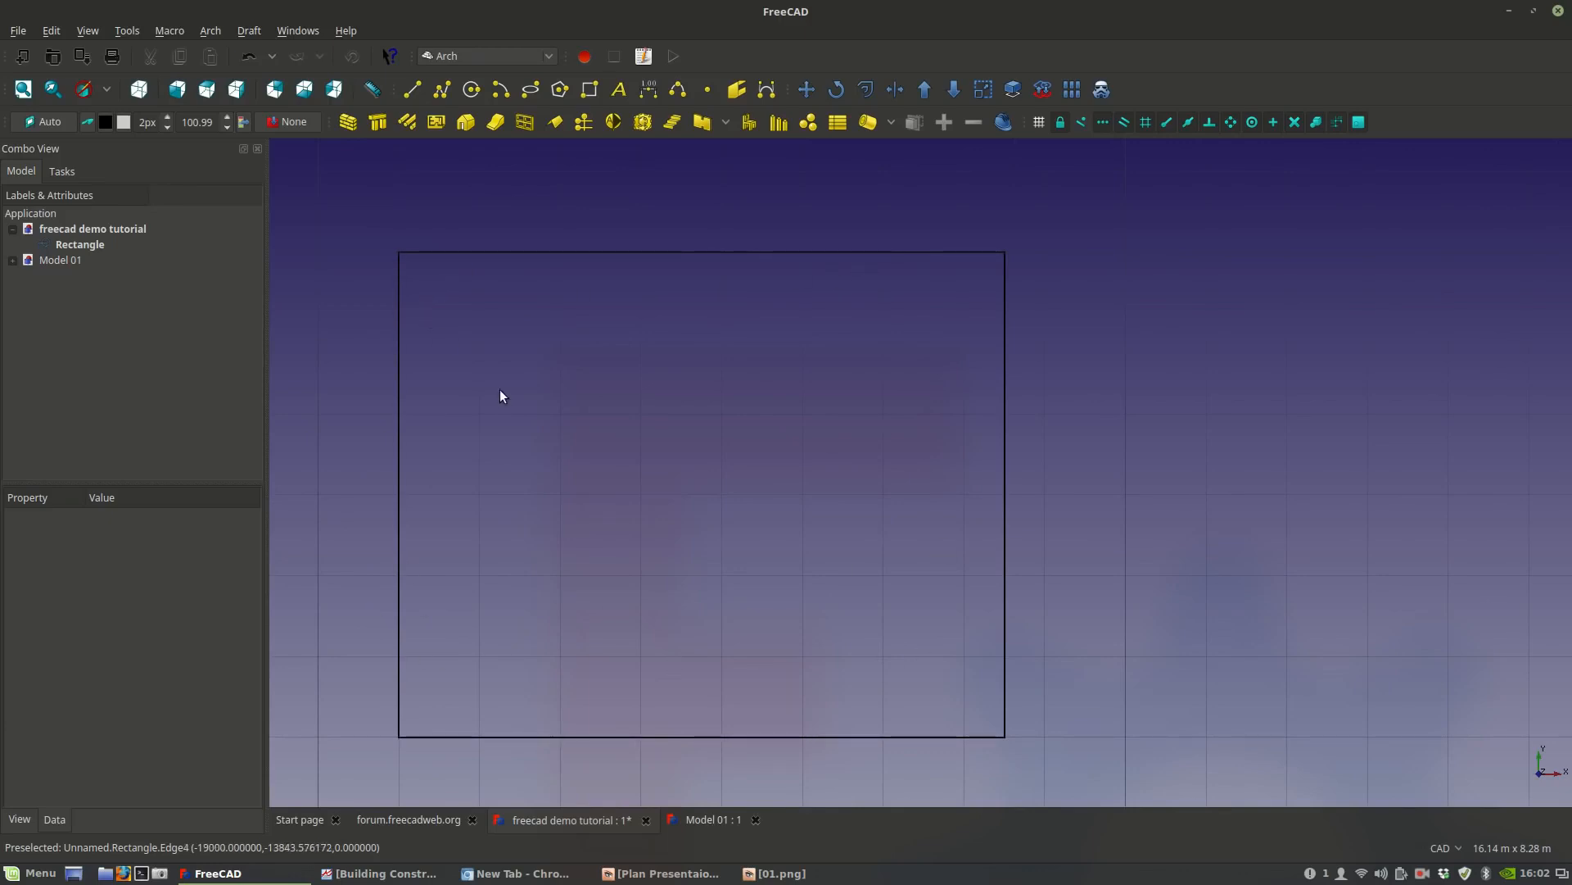
pyautogui.moveTo(505, 405); pyautogui.dragTo(506, 397, button='middle')
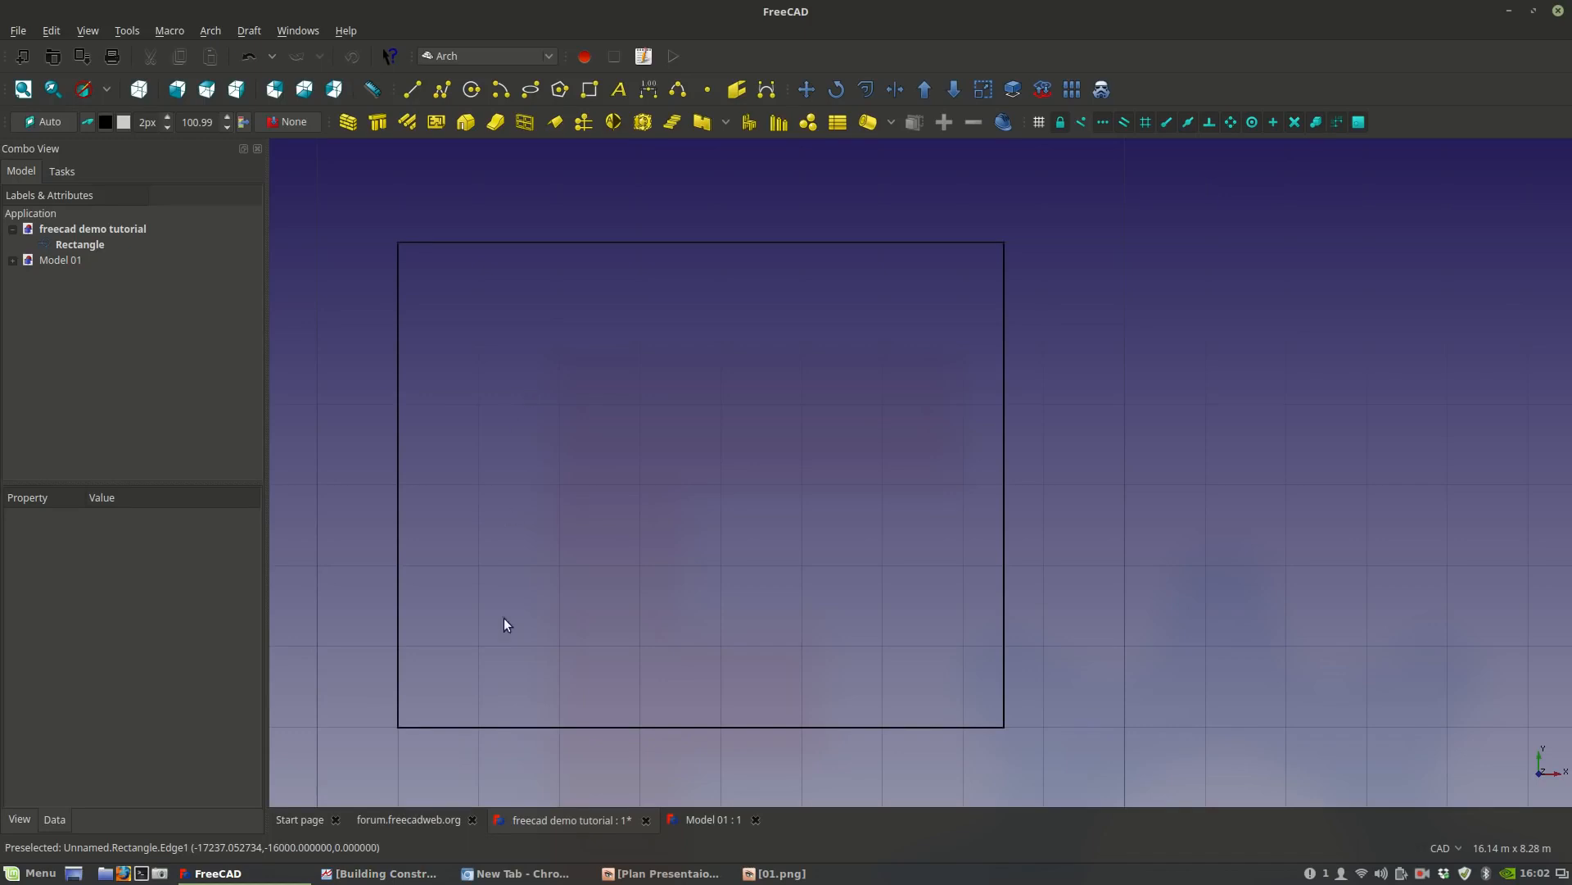
# Switch to the Building Construction Illustrated PDF and collapse its index to the main chapters and appendix headings.
pyautogui.moveTo(387, 878)
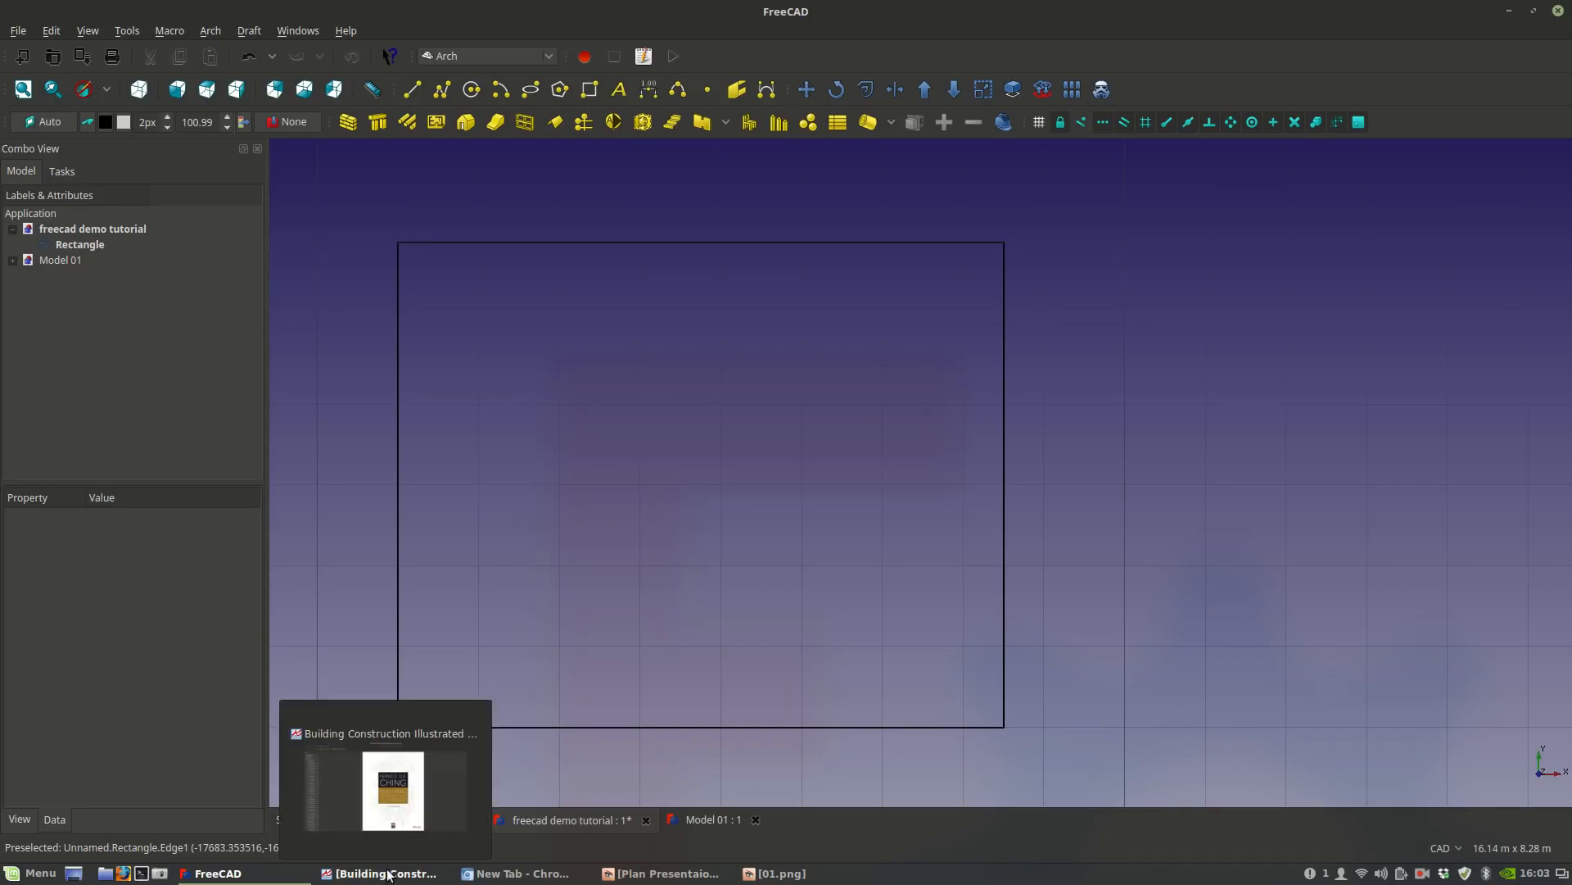
pyautogui.click(391, 855)
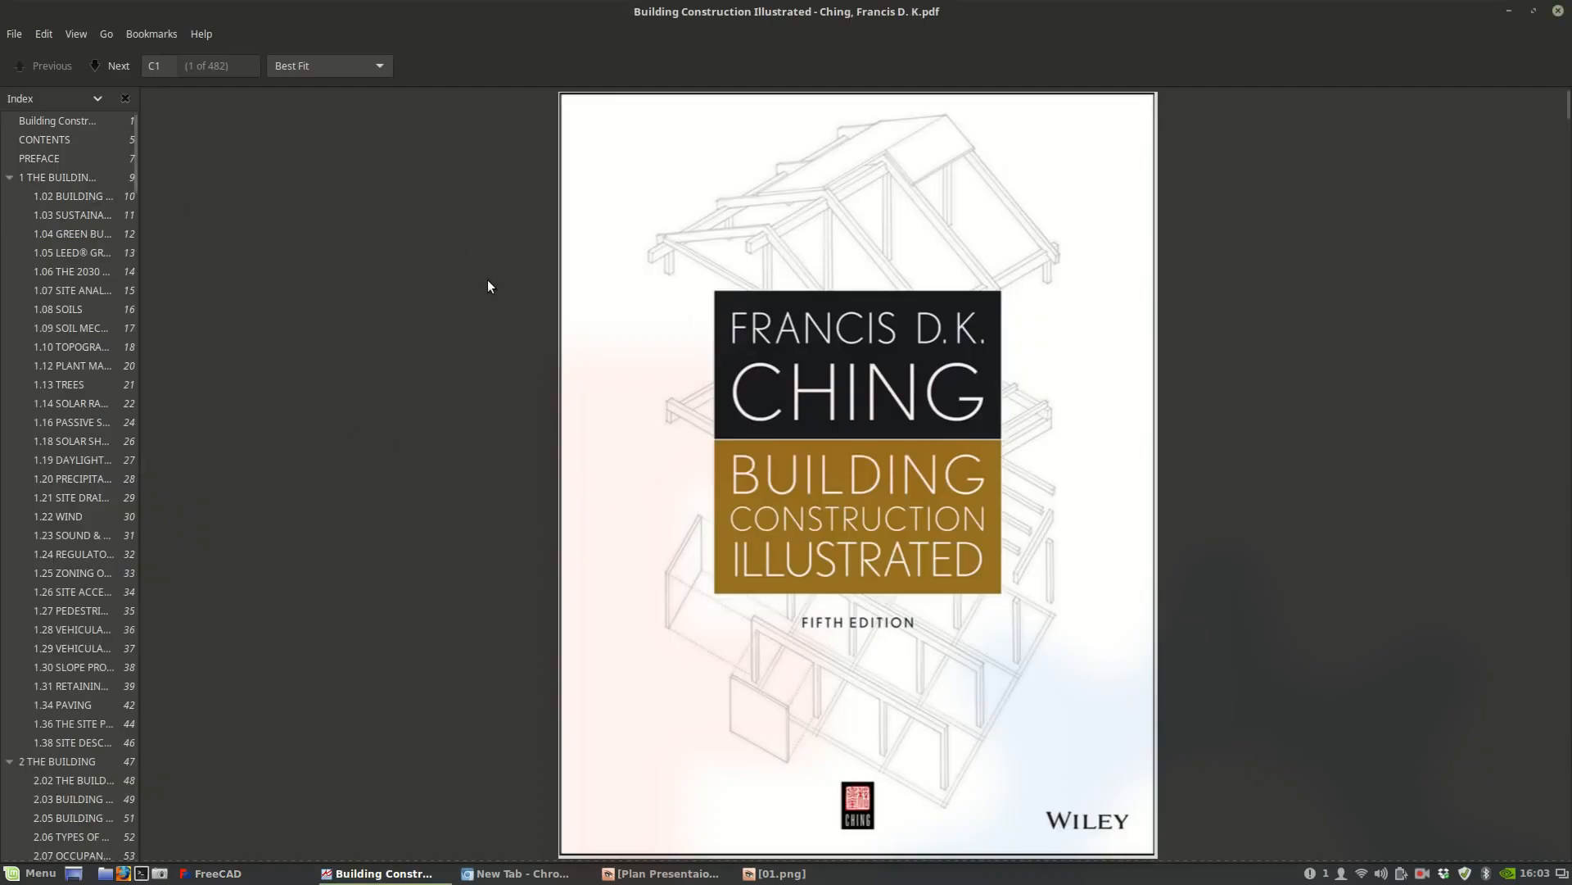
pyautogui.scroll(-5, 488, 285)
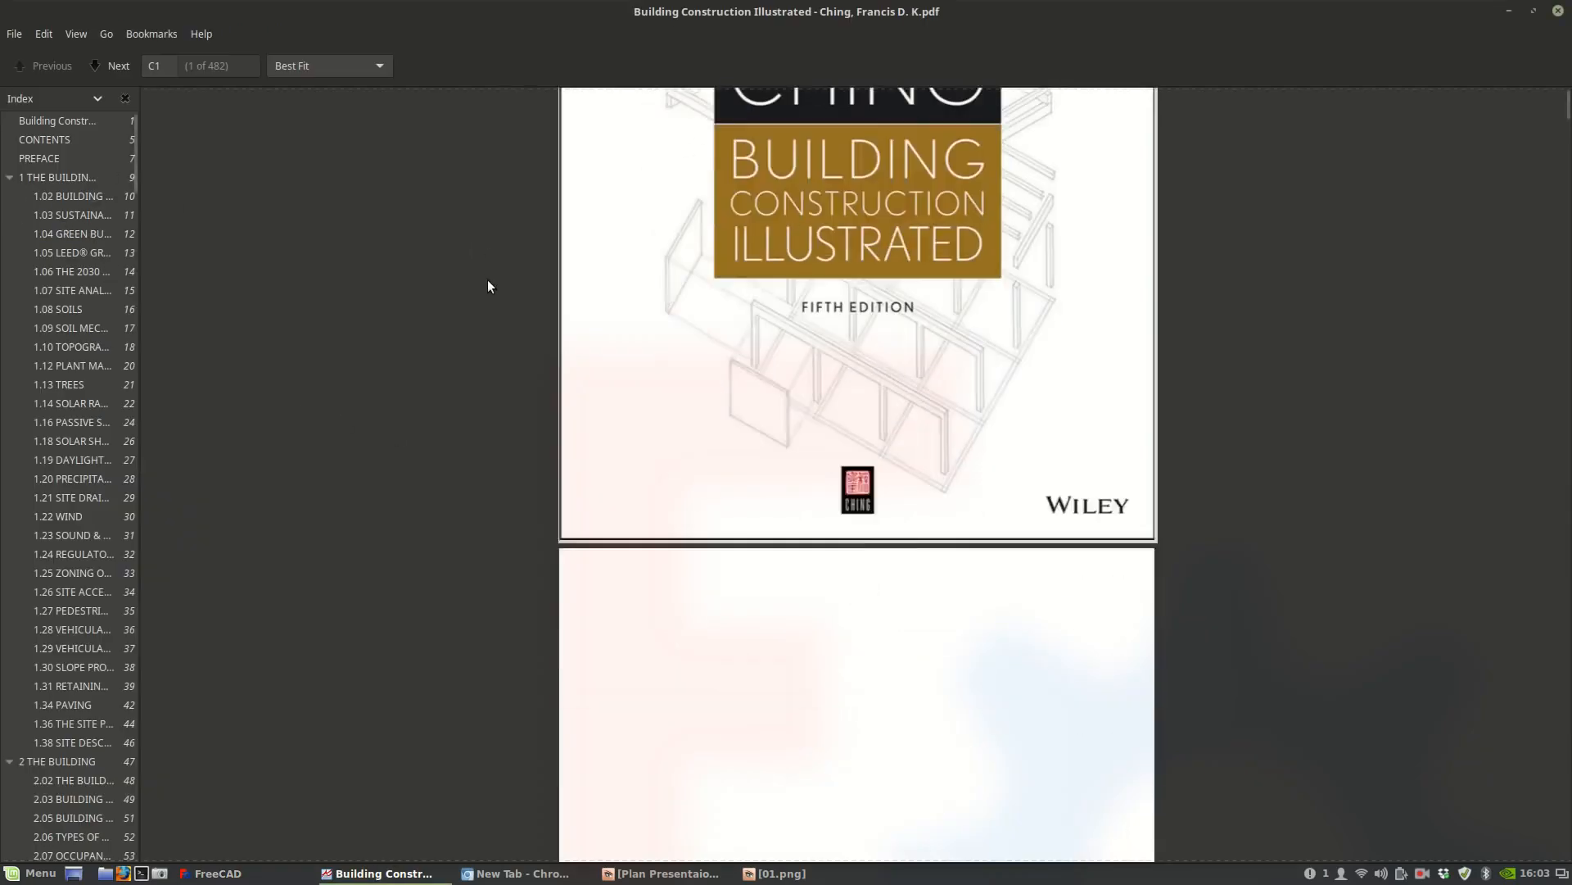
pyautogui.click(9, 178)
pyautogui.click(10, 197)
pyautogui.click(9, 215)
pyautogui.click(9, 233)
pyautogui.click(9, 252)
pyautogui.click(9, 271)
pyautogui.click(9, 290)
pyautogui.click(9, 309)
pyautogui.click(9, 328)
pyautogui.click(10, 347)
pyautogui.click(9, 365)
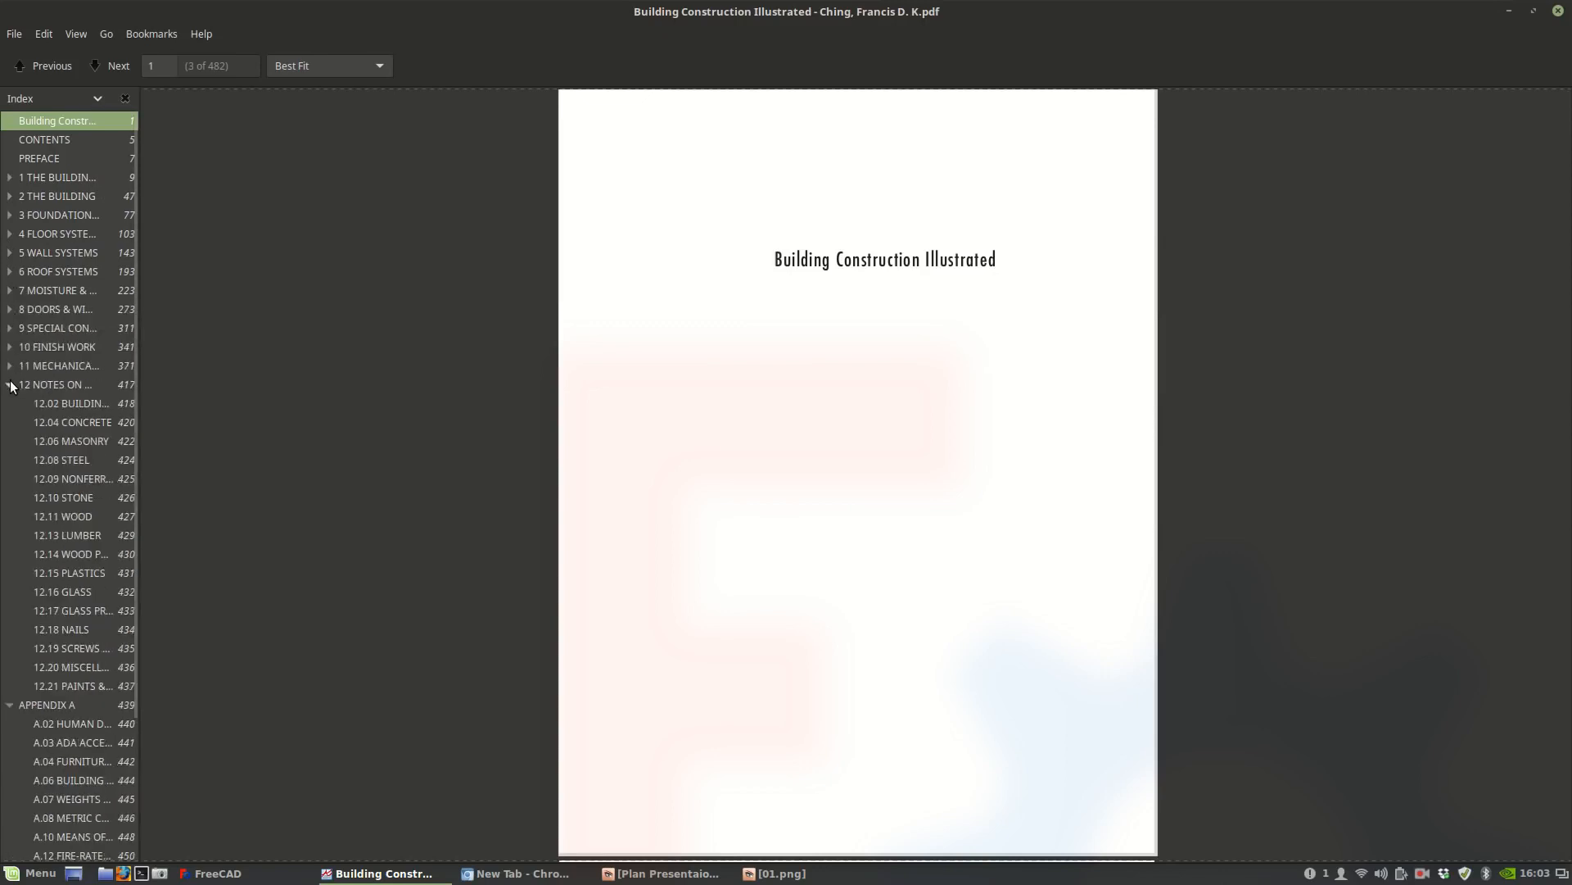
pyautogui.click(9, 384)
pyautogui.click(9, 403)
pyautogui.click(9, 422)
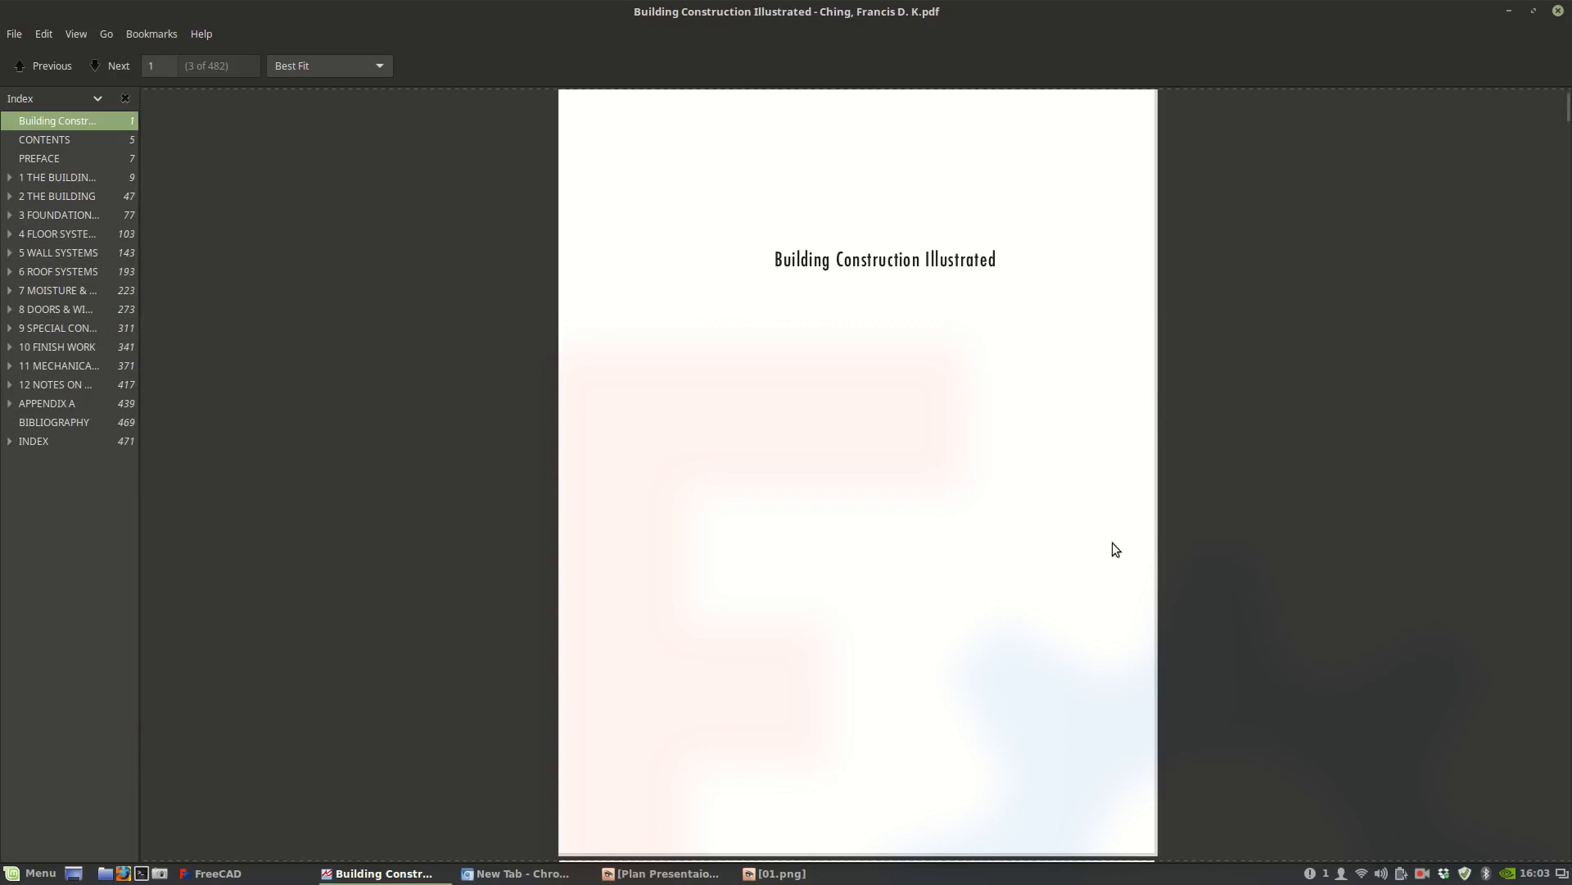
# Go back to the book's cover page.
pyautogui.scroll(5, 1112, 544)
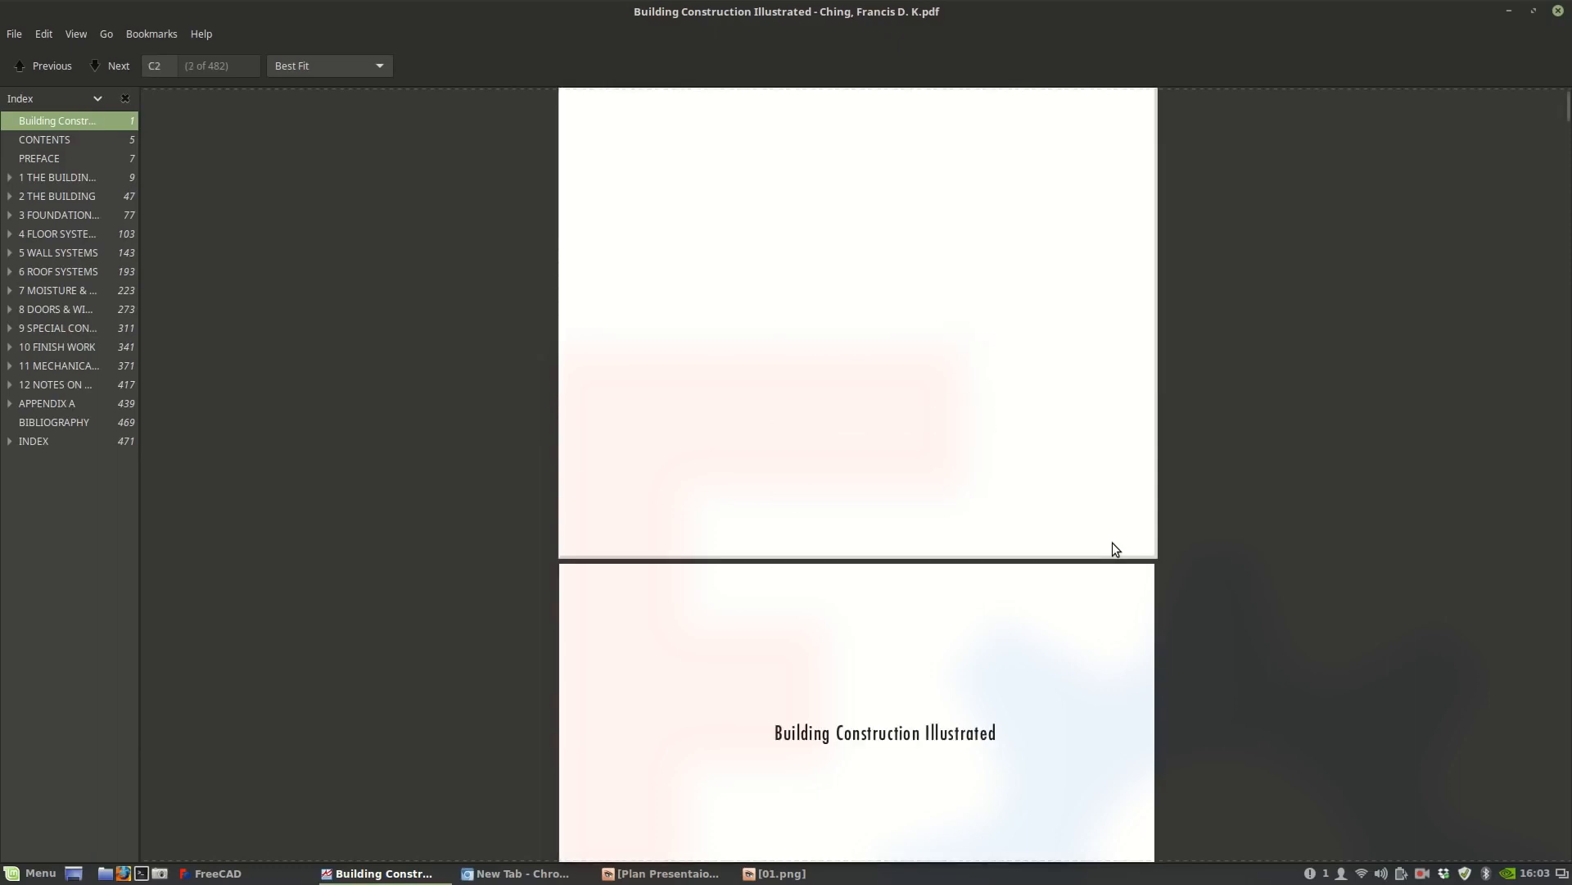
pyautogui.scroll(2, 1112, 544)
pyautogui.scroll(12, 1113, 549)
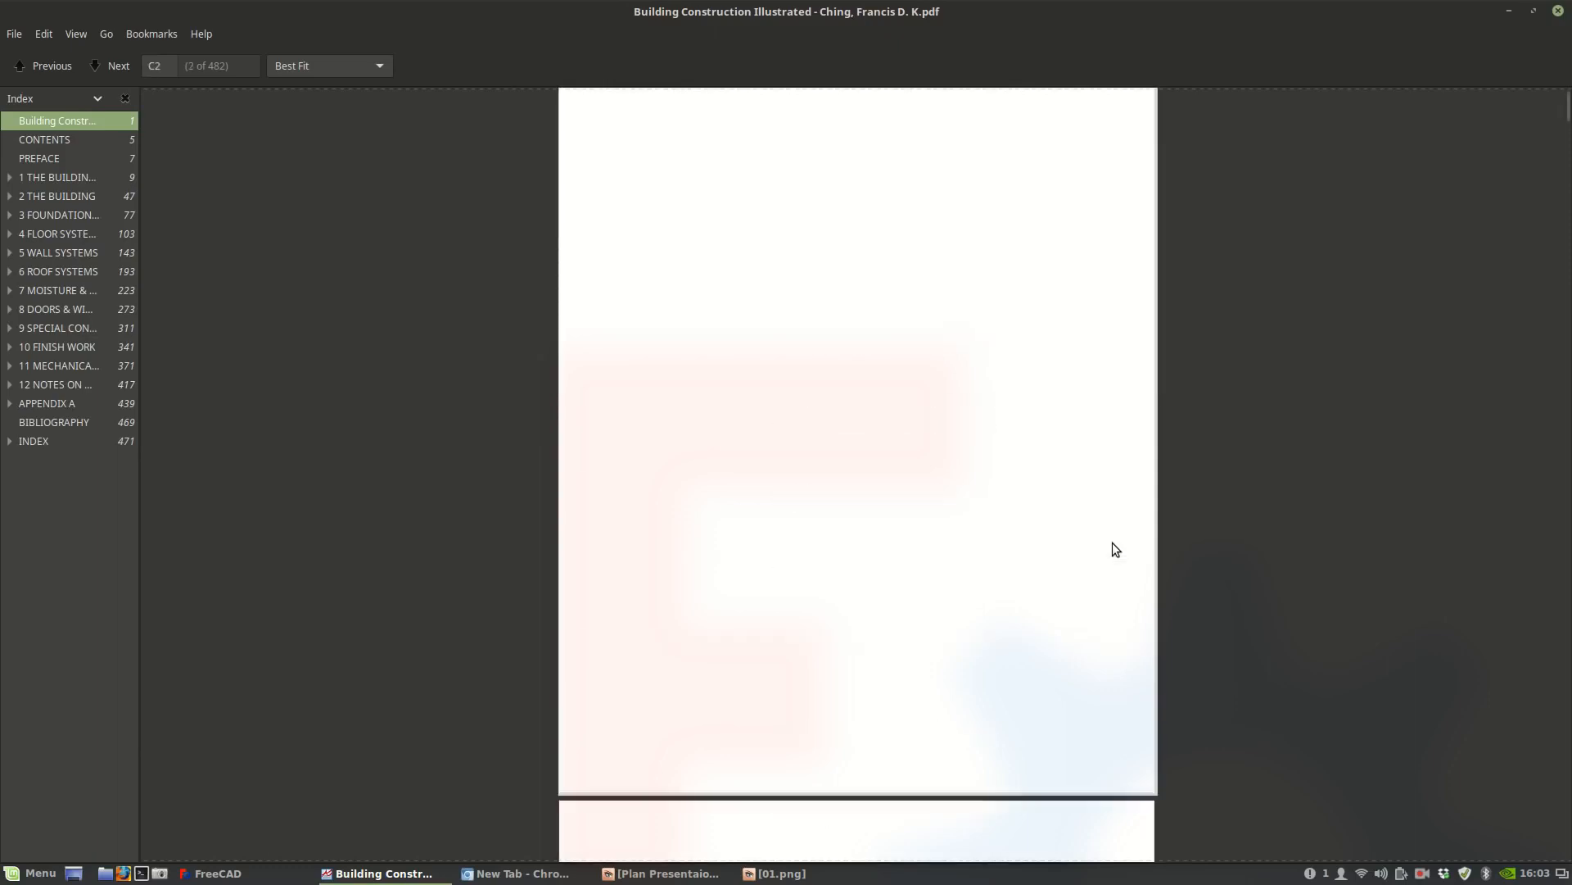
pyautogui.scroll(13, 1113, 544)
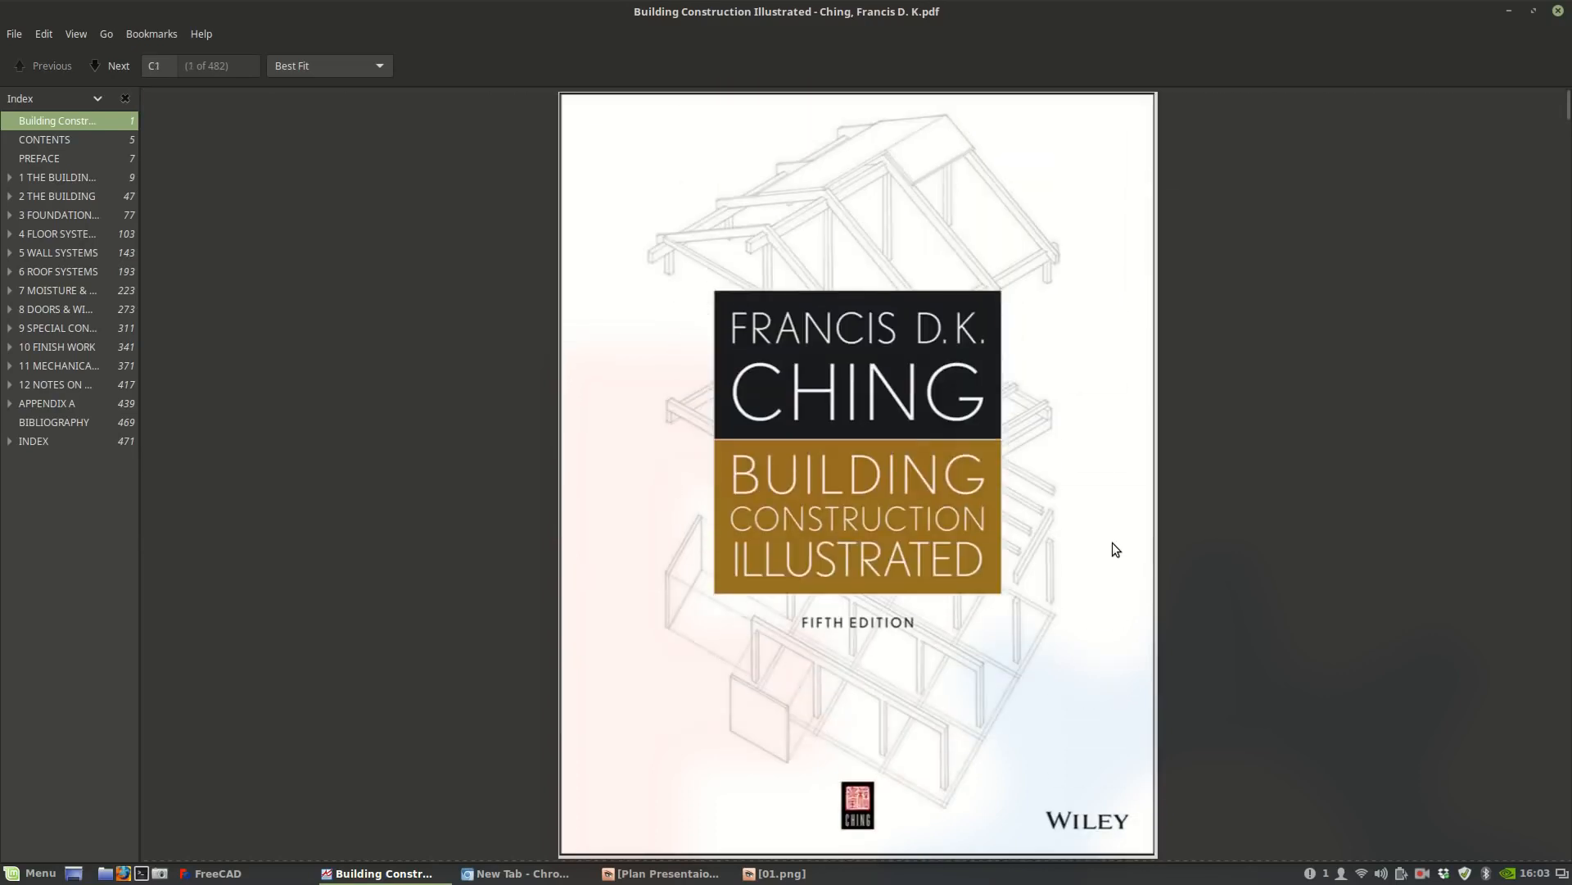
pyautogui.scroll(-2, 1112, 542)
pyautogui.scroll(2, 1119, 550)
# Switch to Chromium and search DuckDuckGo images for "human dimensions".
pyautogui.click(516, 873)
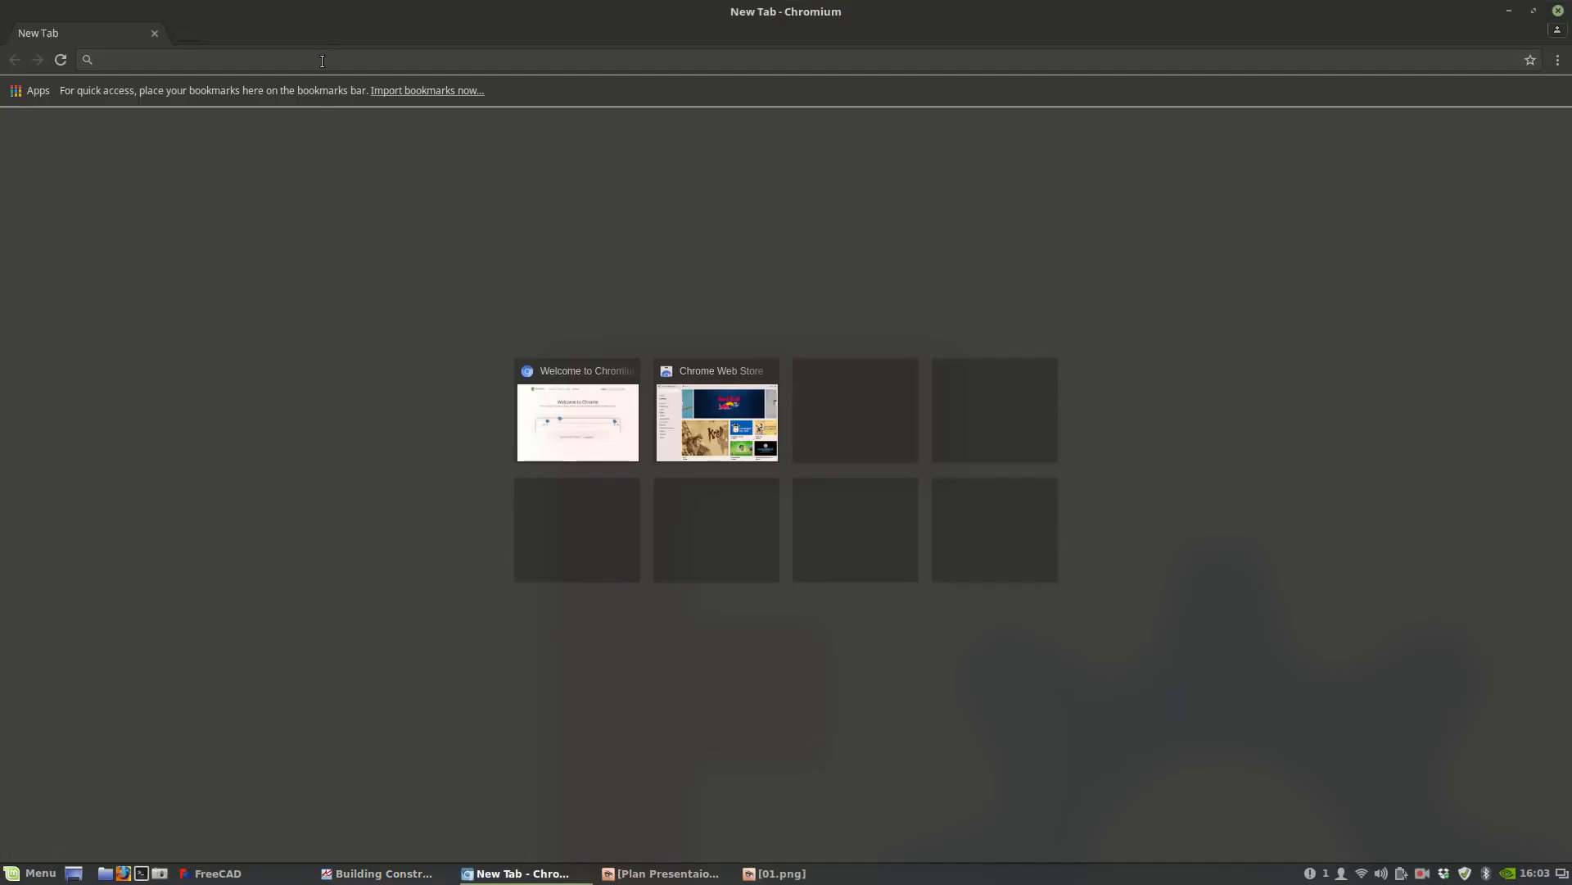
pyautogui.write('hu')
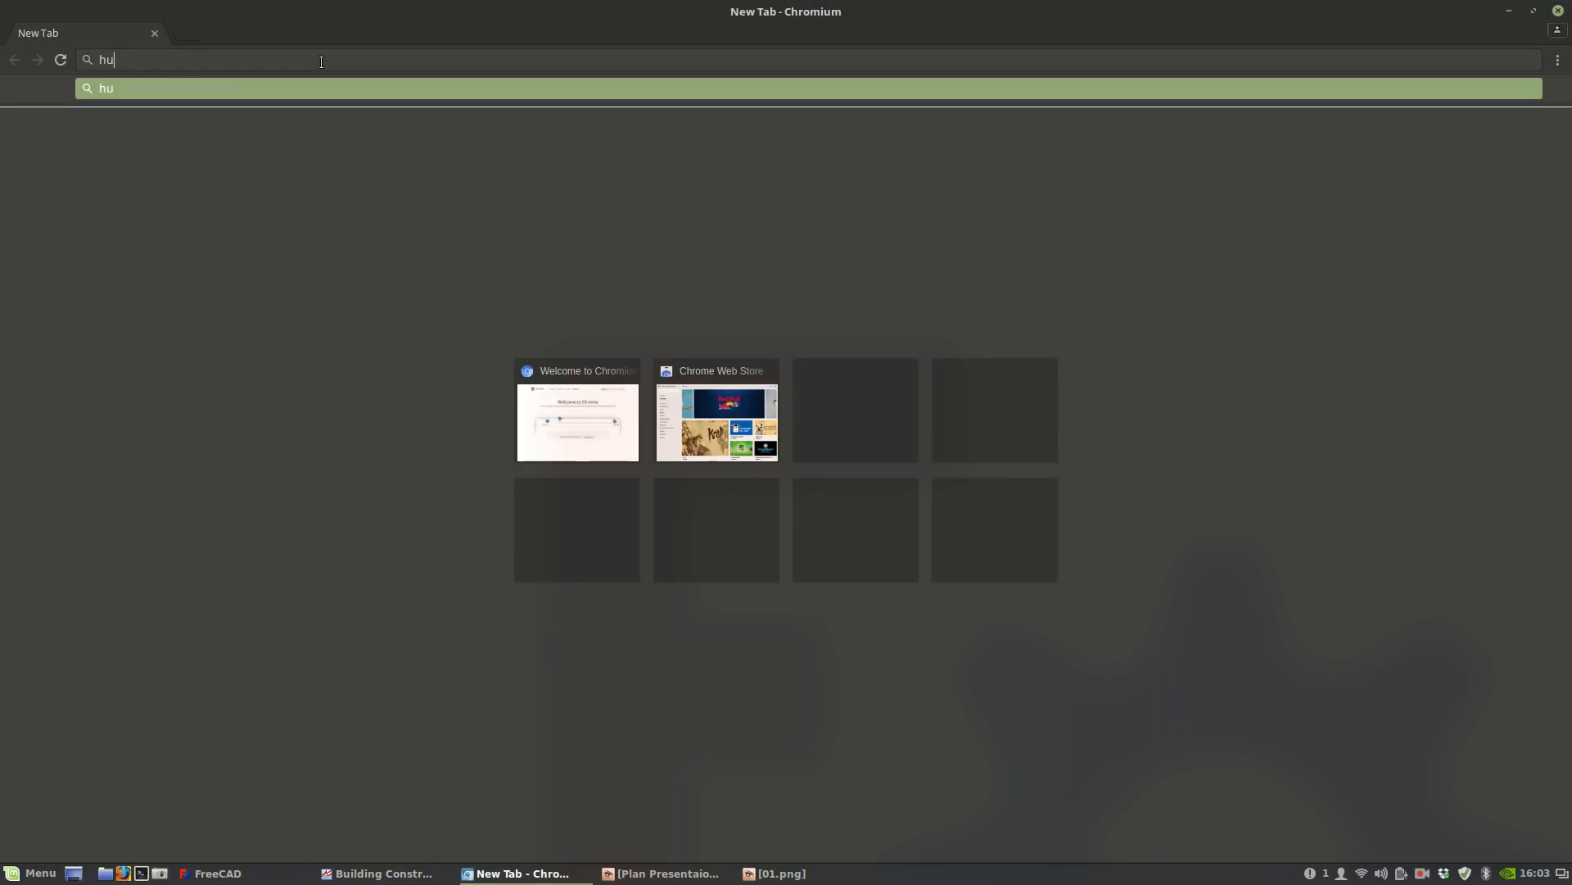
pyautogui.write('man dimenso')
pyautogui.write('ions')
pyautogui.press('Return')
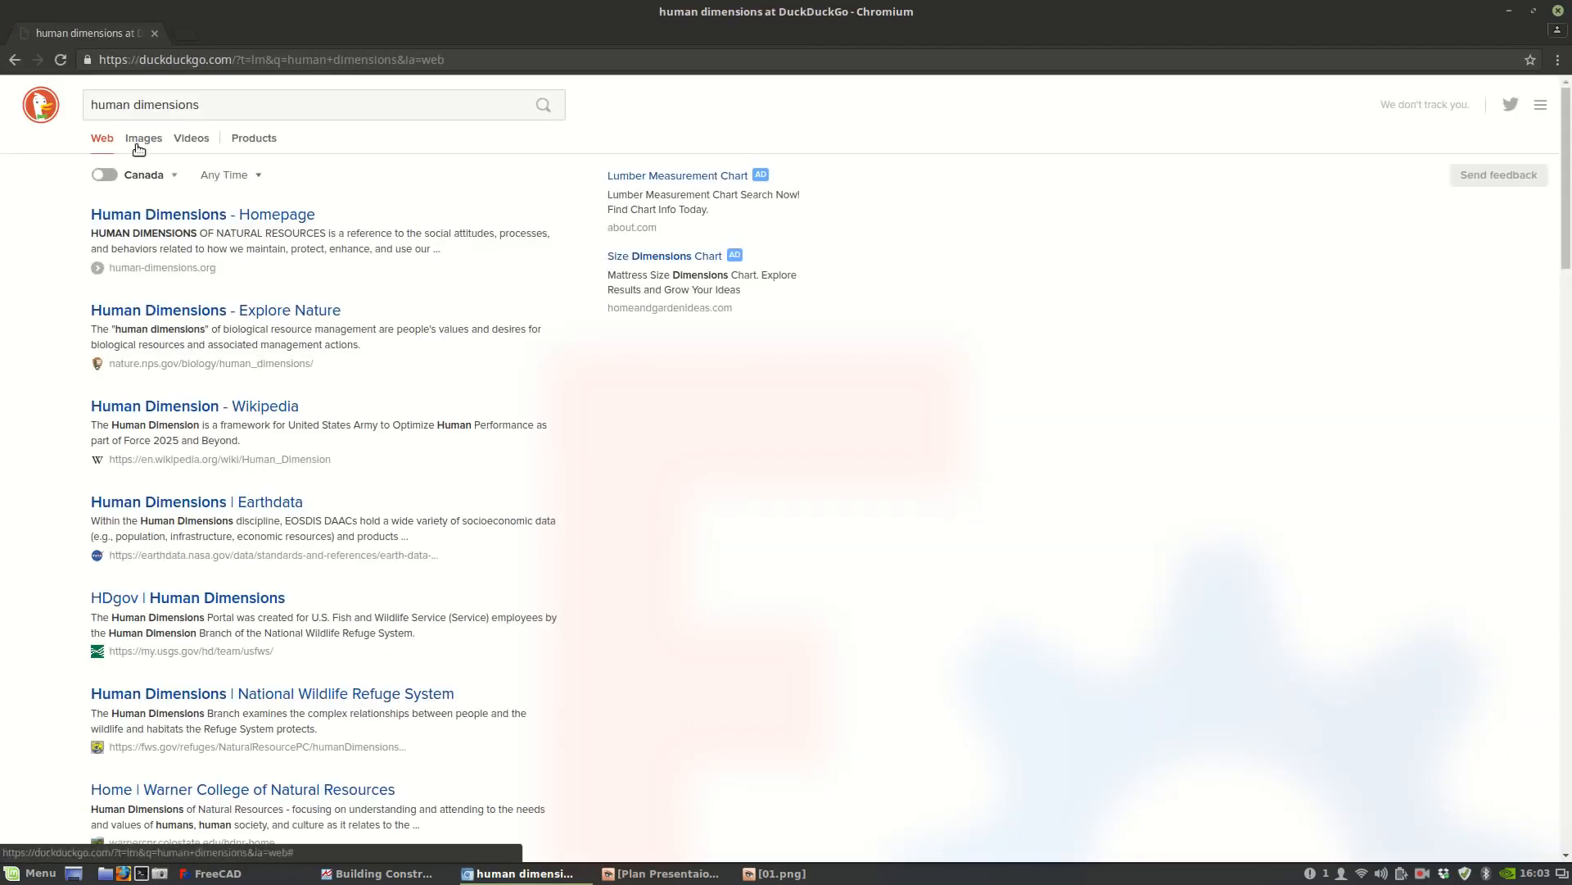
pyautogui.click(141, 138)
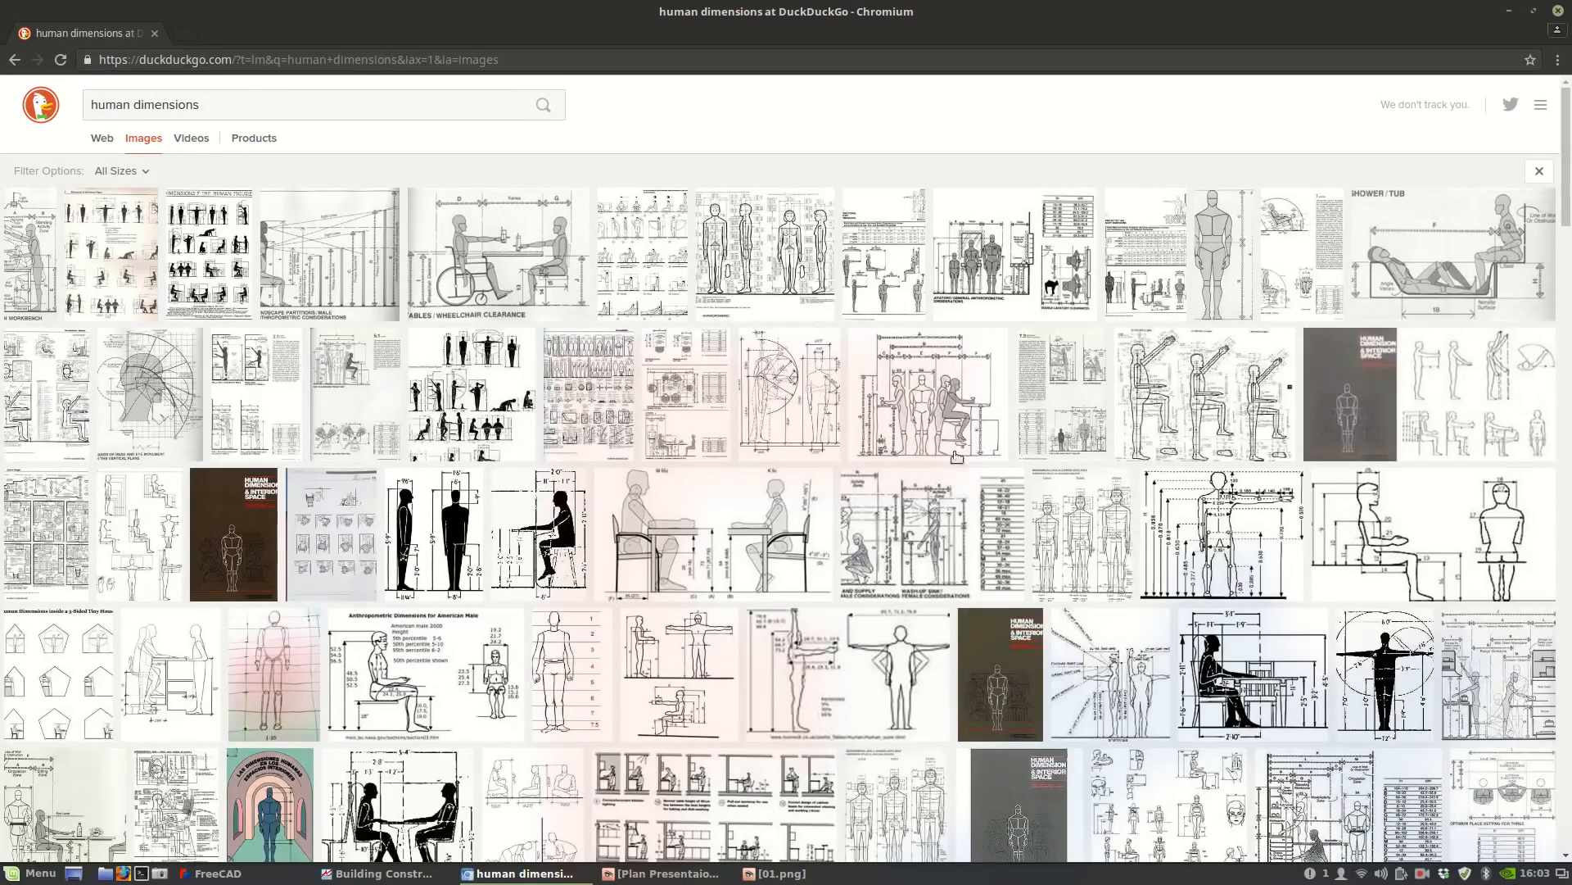
# Browse the human dimensions image results, previewing several anthropometric diagrams, and return to the Building Construction Illustrated PDF.
pyautogui.click(925, 423)
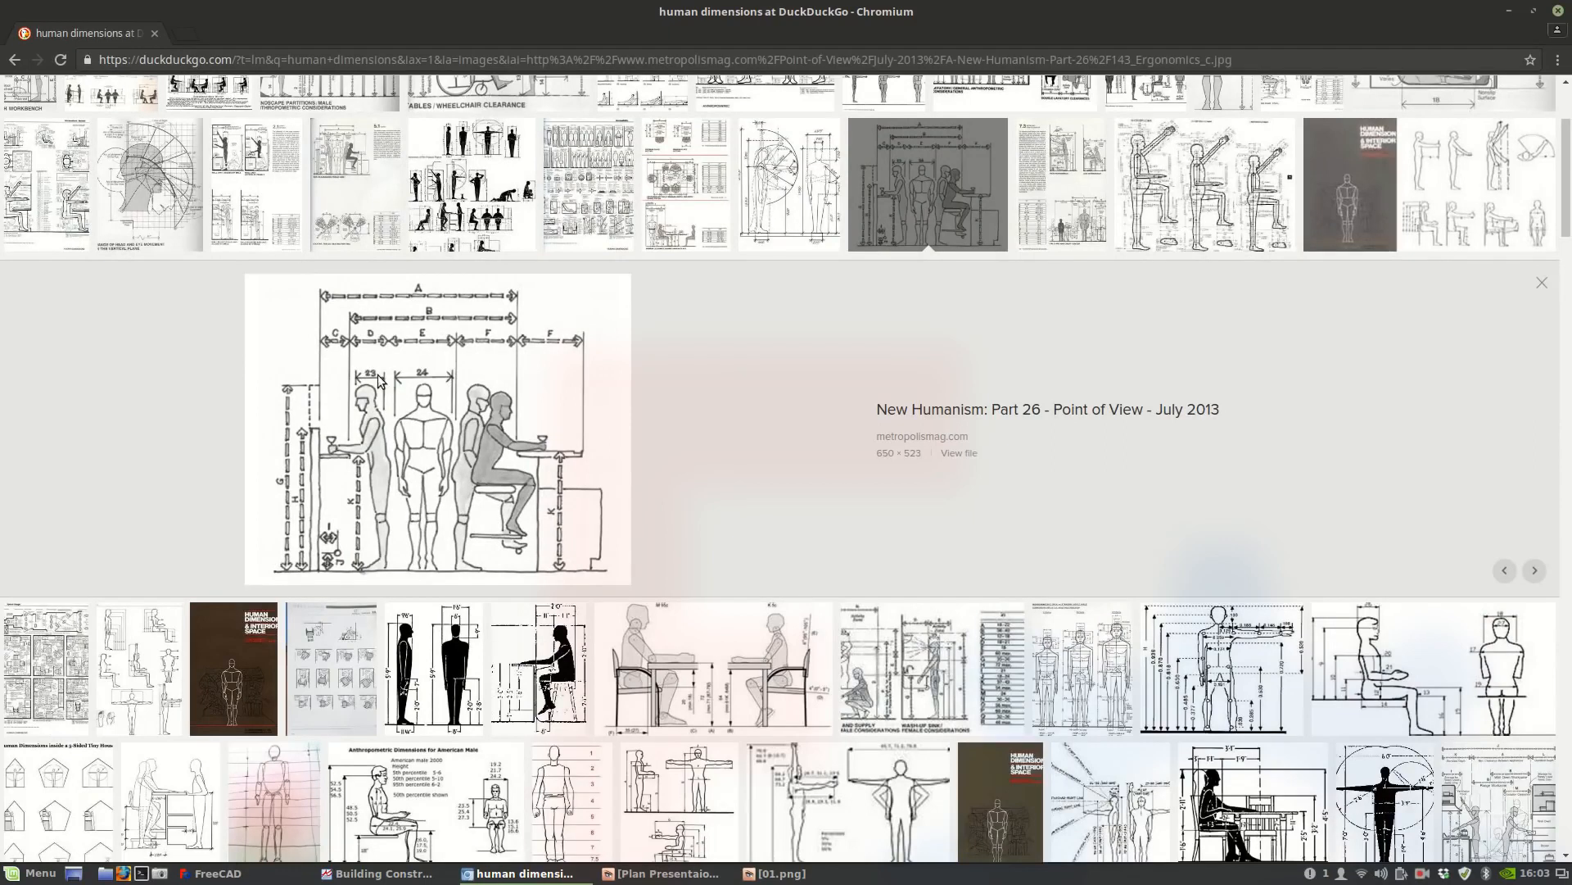
pyautogui.scroll(1, 389, 385)
pyautogui.click(467, 292)
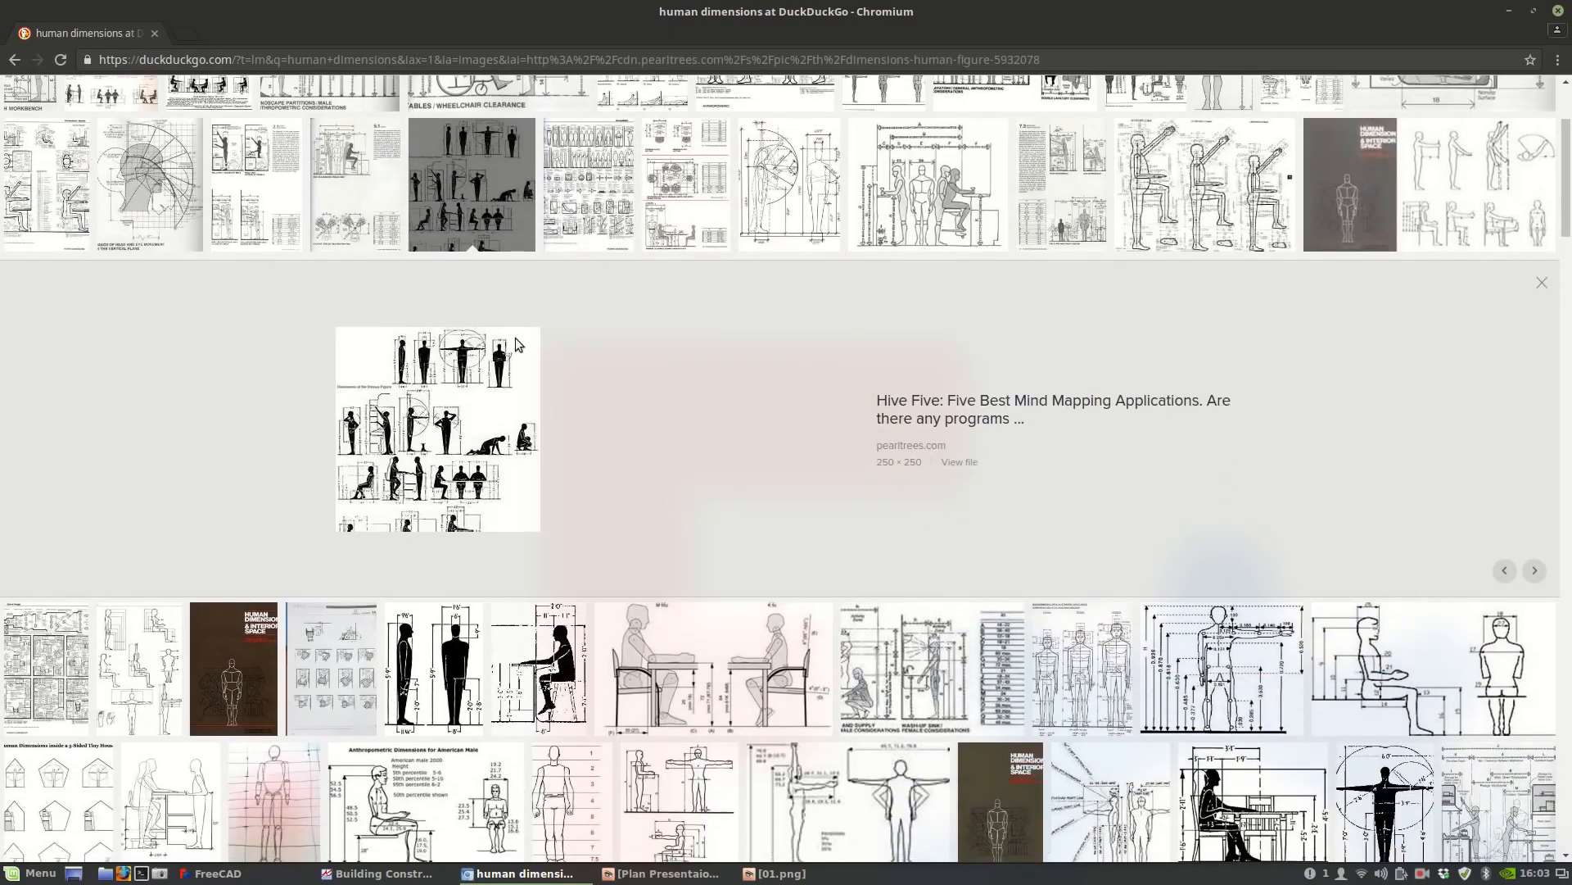
pyautogui.click(587, 235)
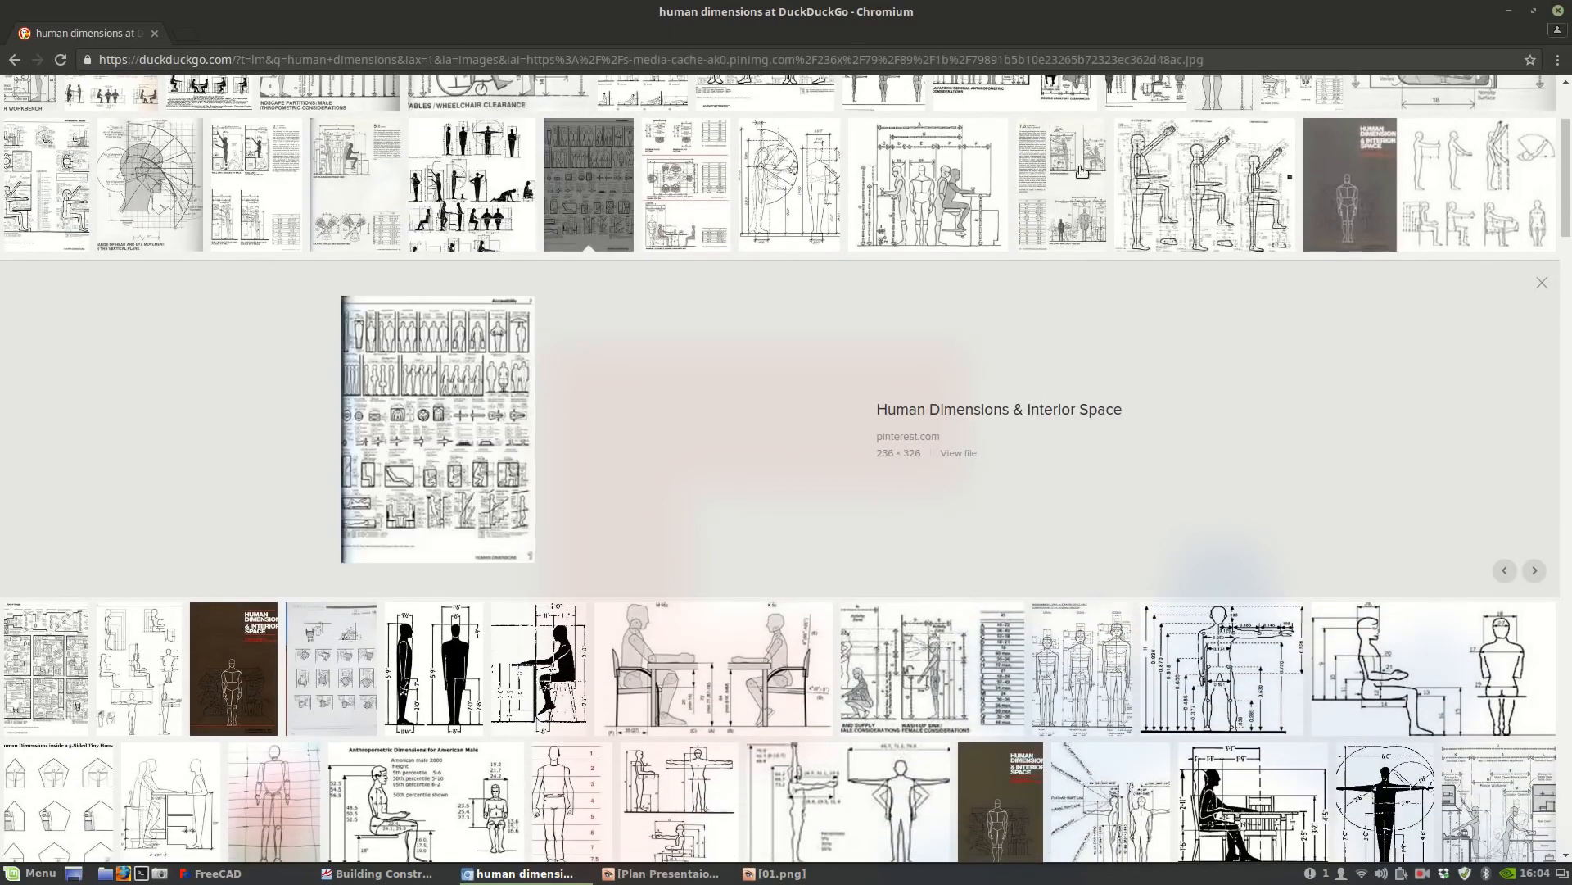
pyautogui.click(1223, 211)
pyautogui.scroll(-7, 1117, 505)
pyautogui.scroll(-4, 451, 508)
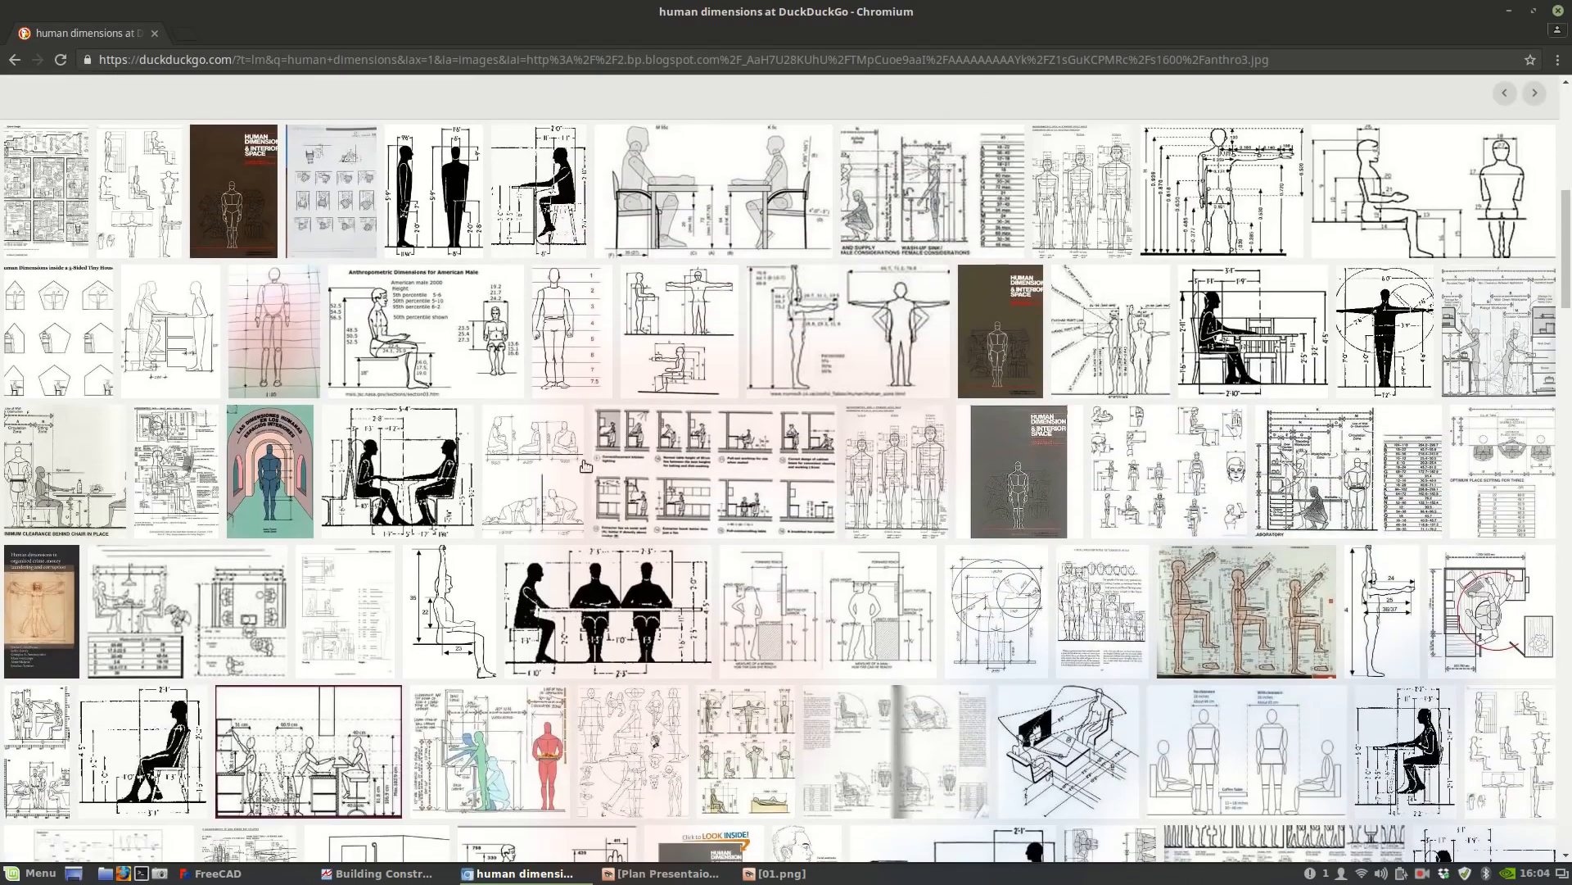
pyautogui.click(916, 478)
pyautogui.scroll(-4, 914, 474)
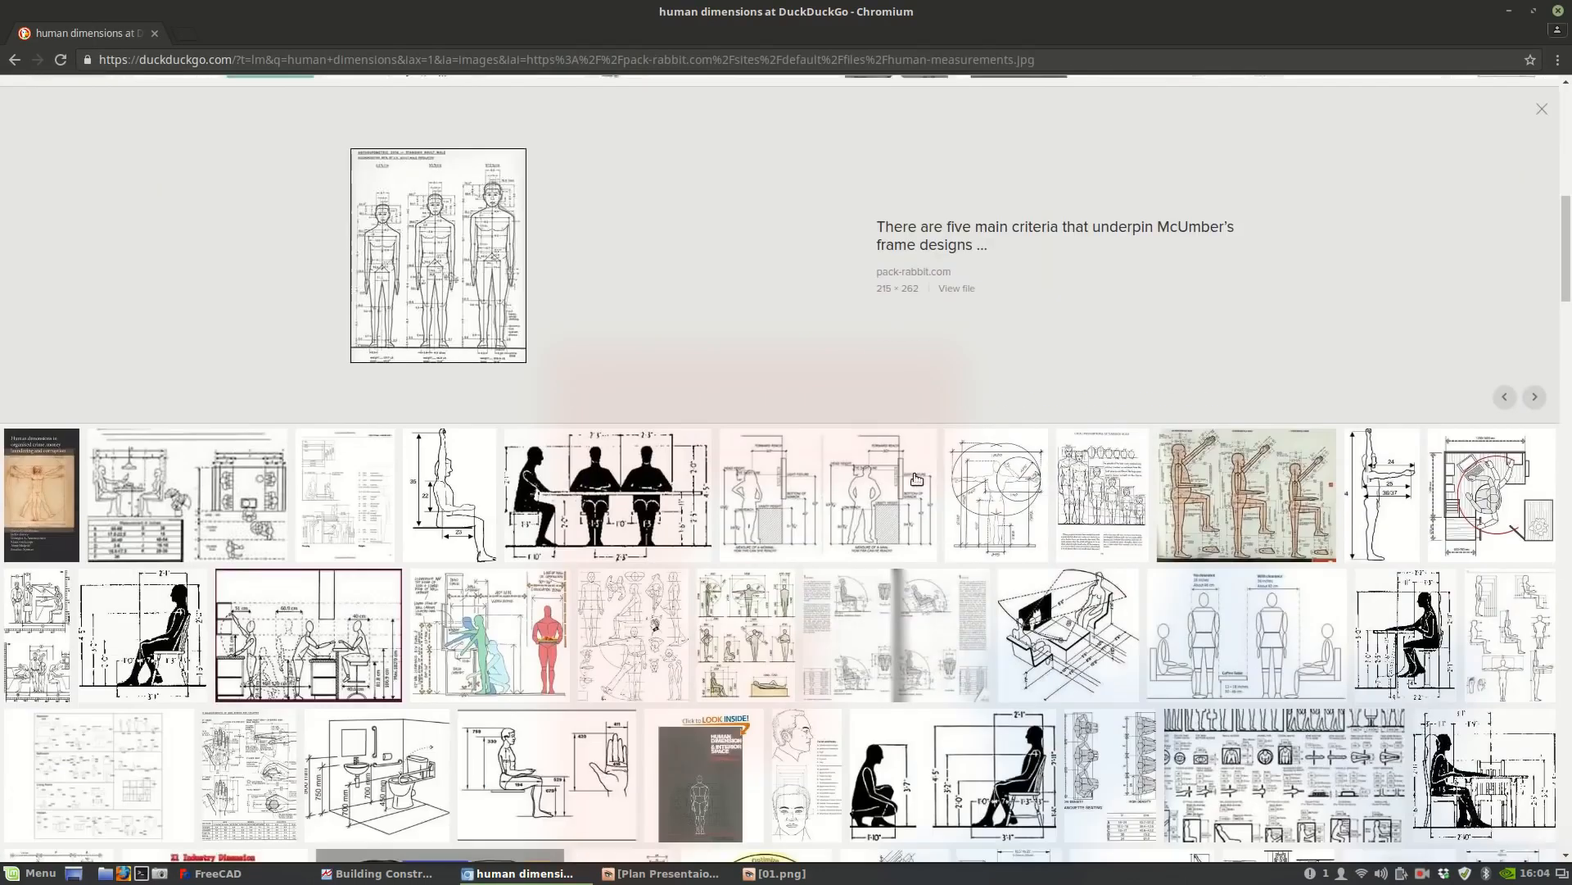
pyautogui.scroll(-3, 571, 376)
pyautogui.scroll(-4, 572, 375)
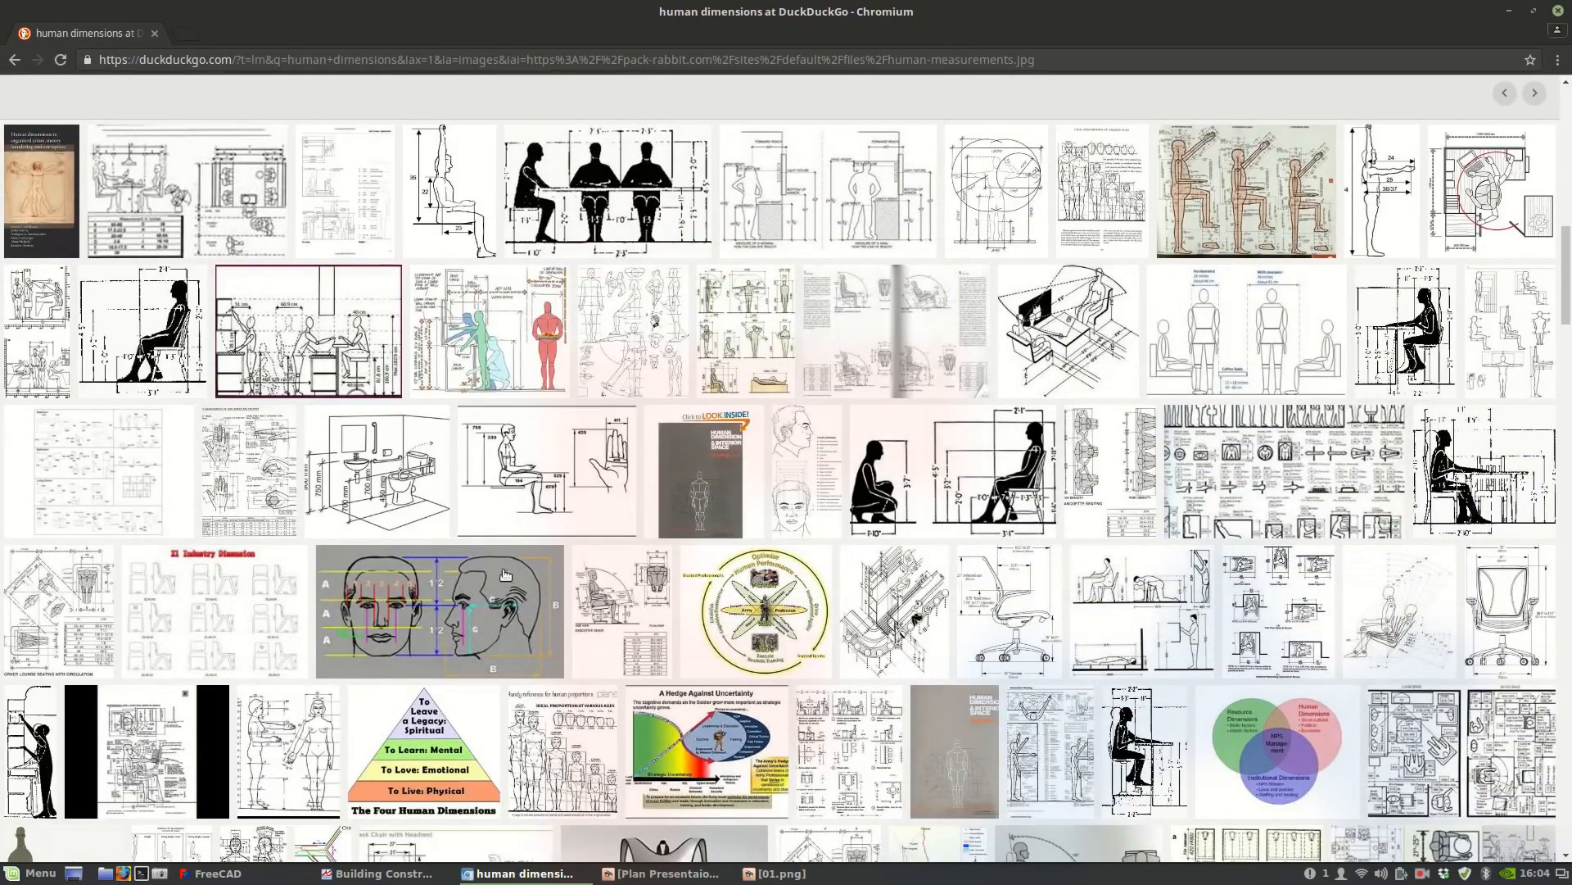
pyautogui.click(392, 874)
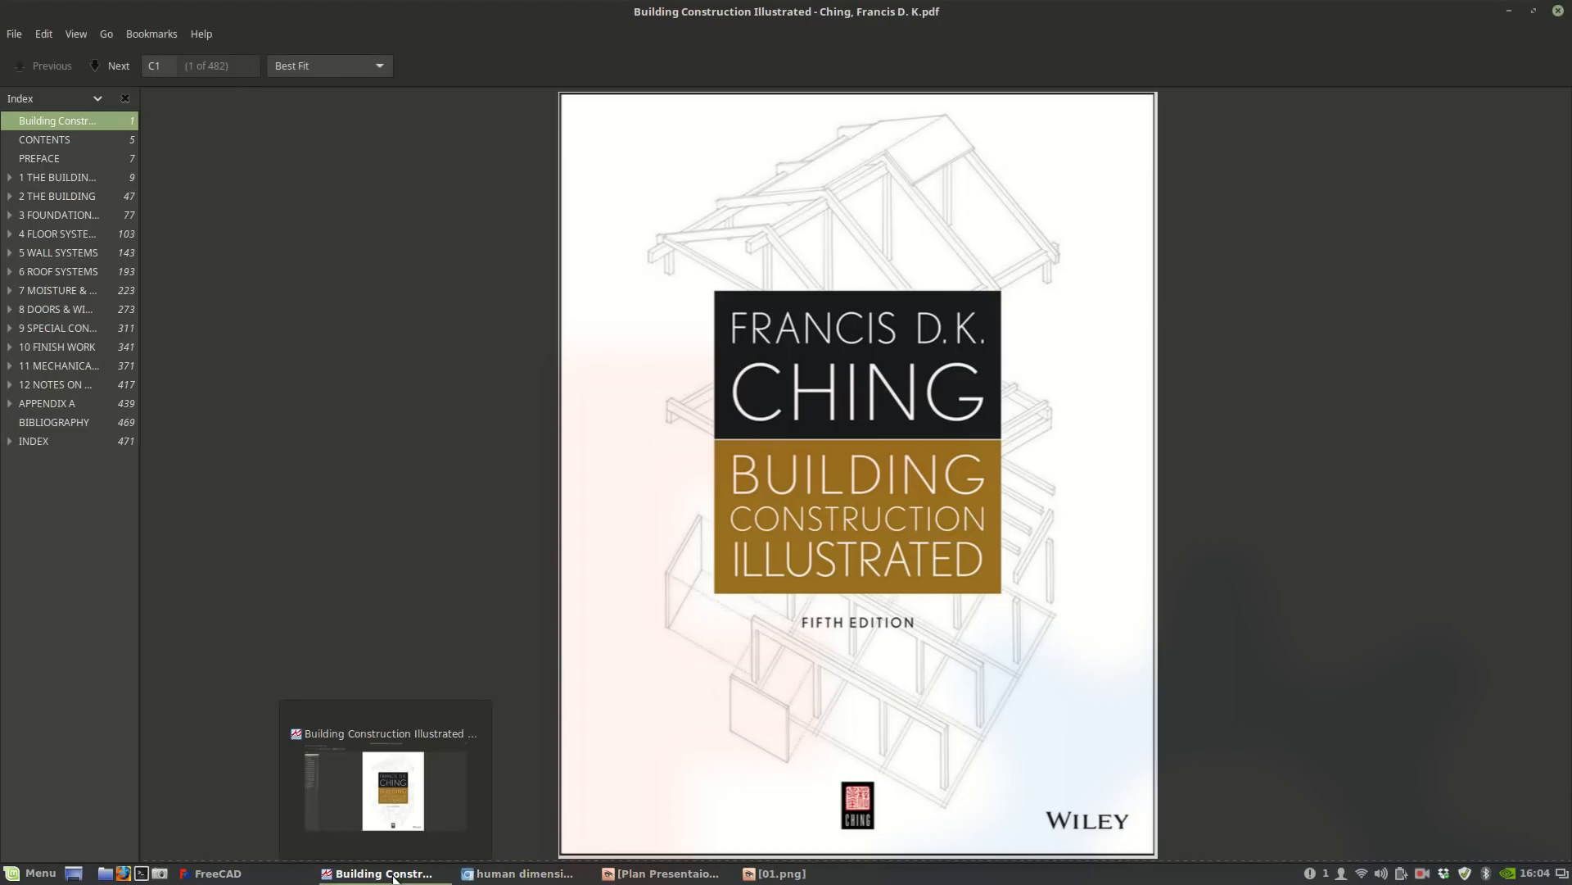
# Return to the human dimensions image results in Chromium and preview the diagram sheet of ergonomic optimum furniture sizes.
pyautogui.click(393, 875)
pyautogui.scroll(-3, 208, 536)
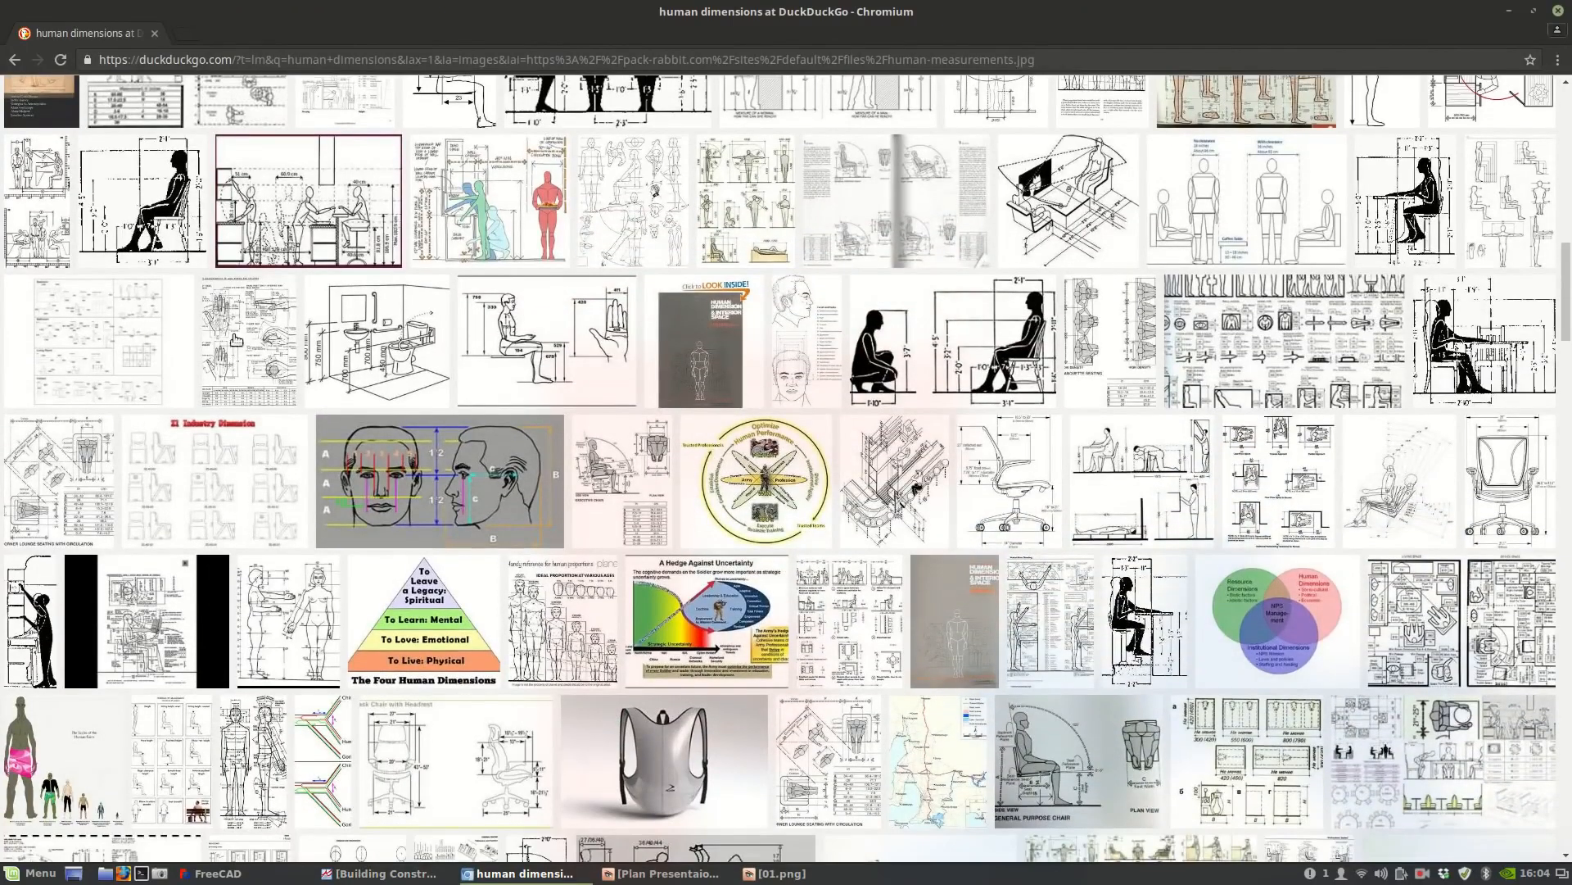
pyautogui.scroll(-4, 561, 560)
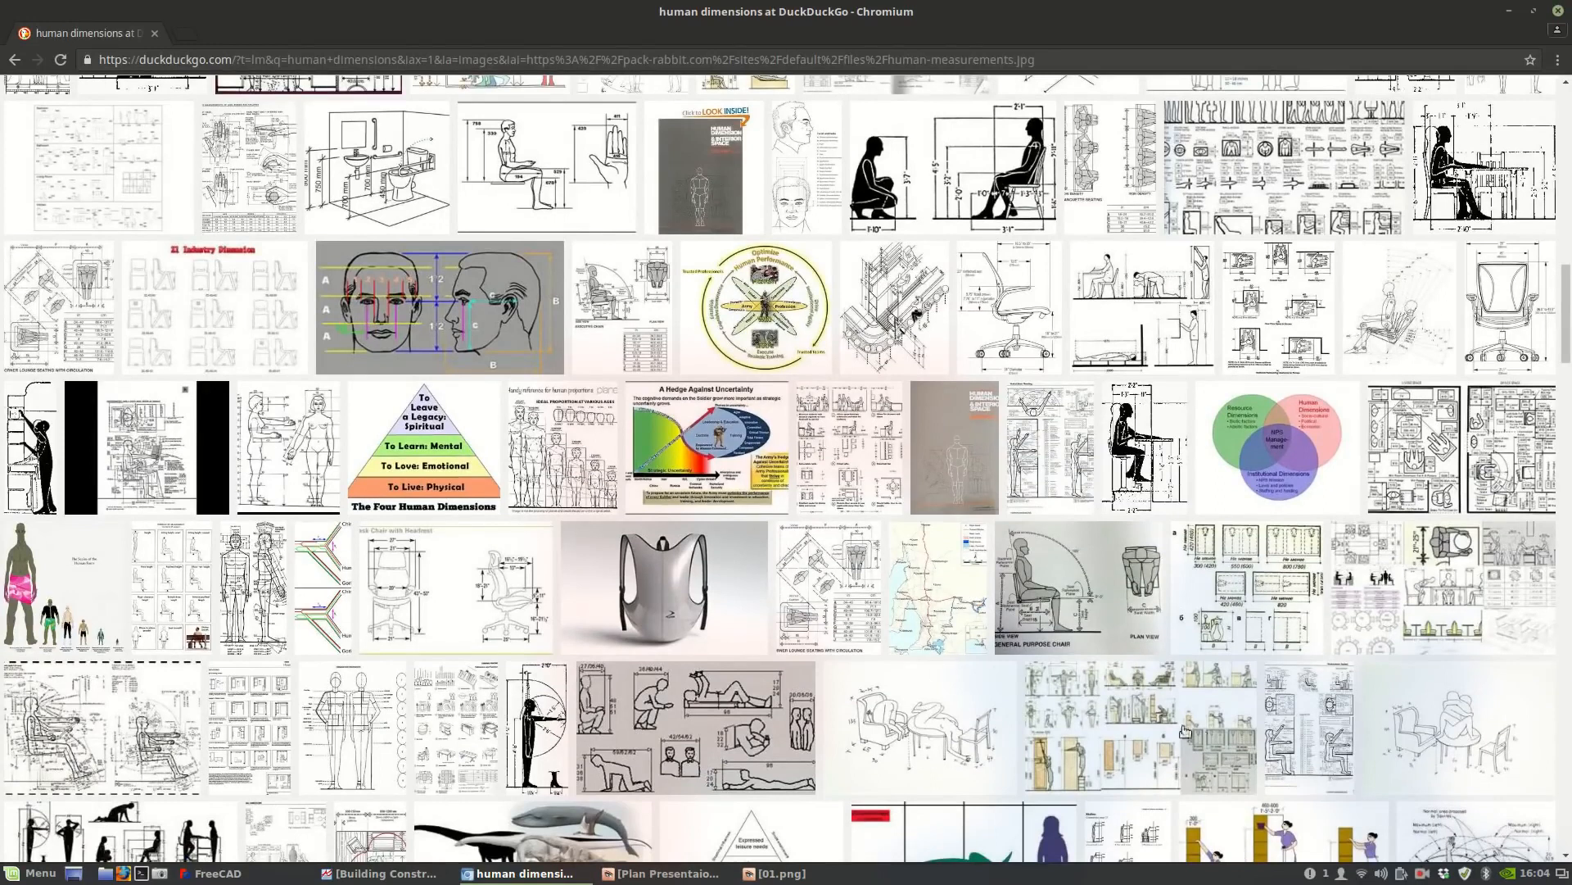
pyautogui.click(1111, 700)
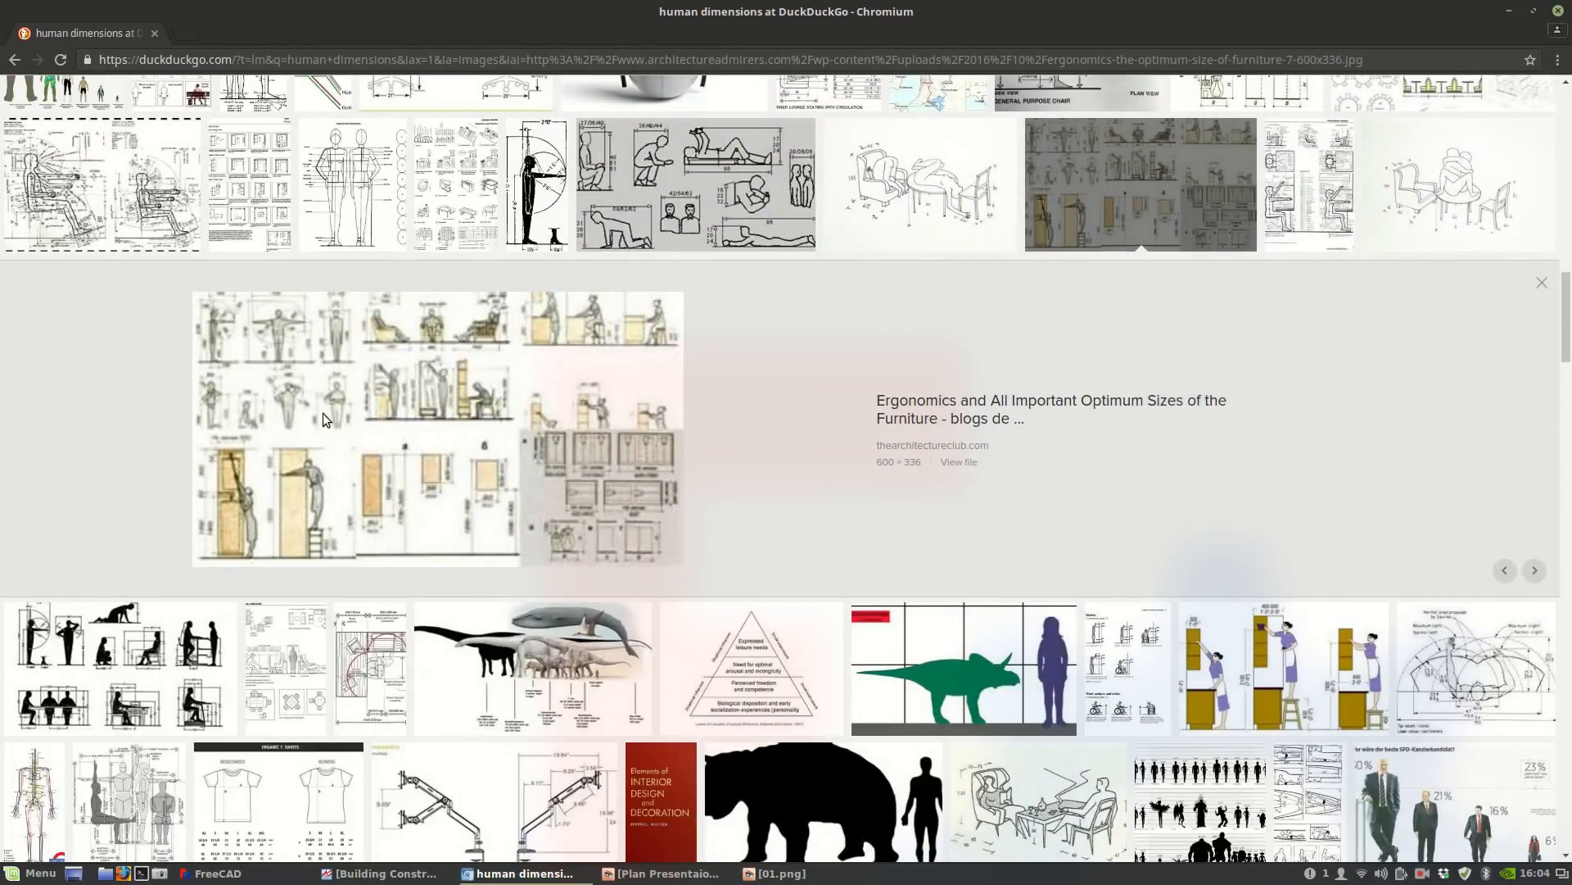
pyautogui.scroll(-2, 323, 413)
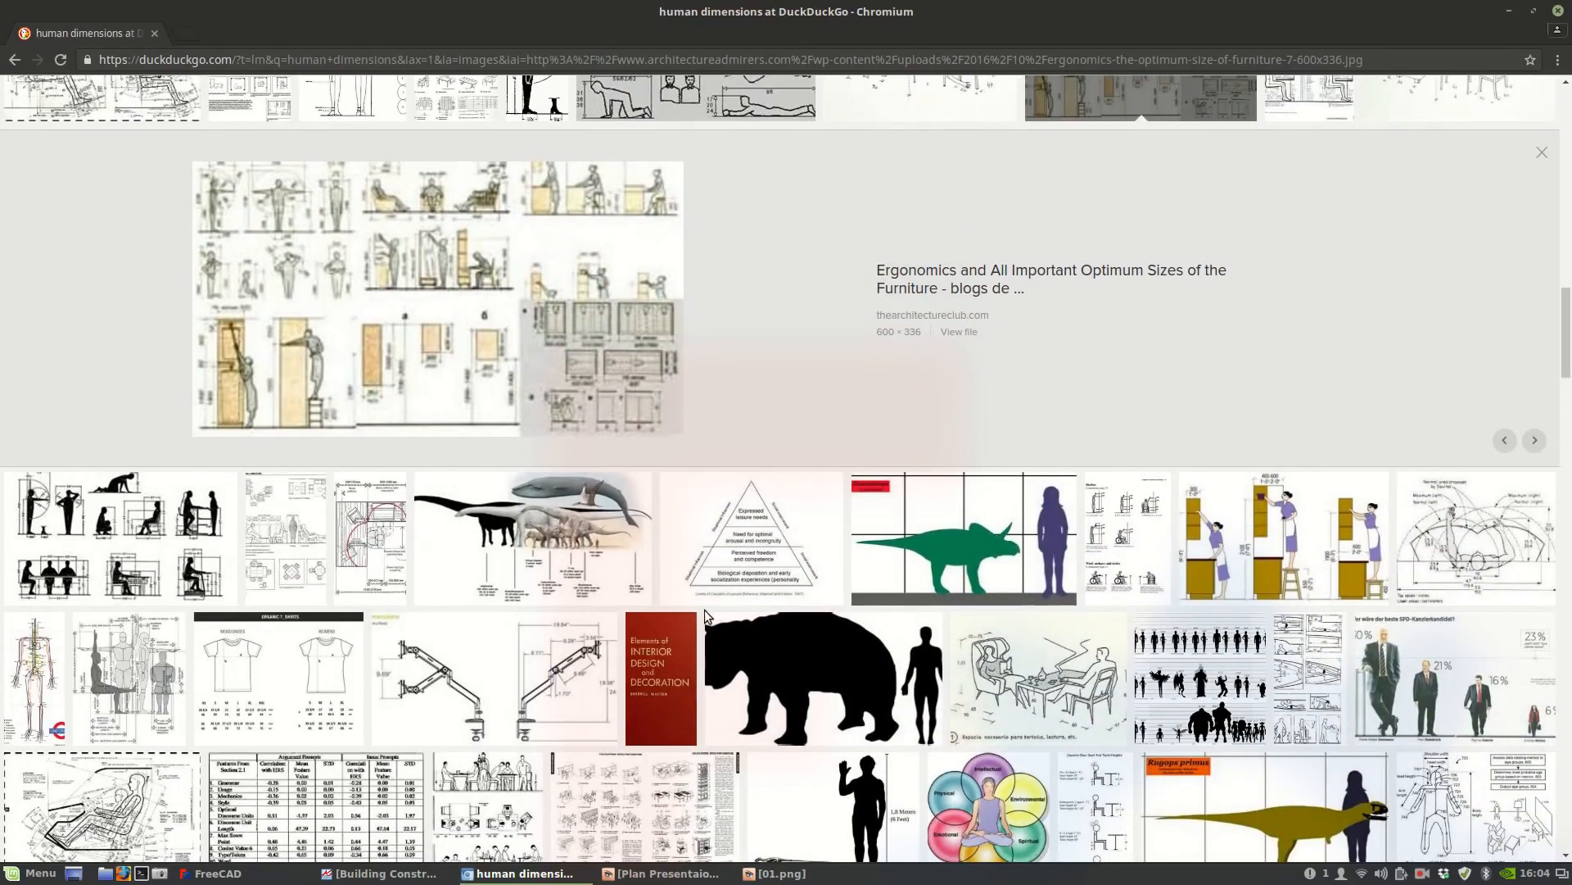
pyautogui.scroll(-2, 706, 616)
pyautogui.scroll(7, 355, 565)
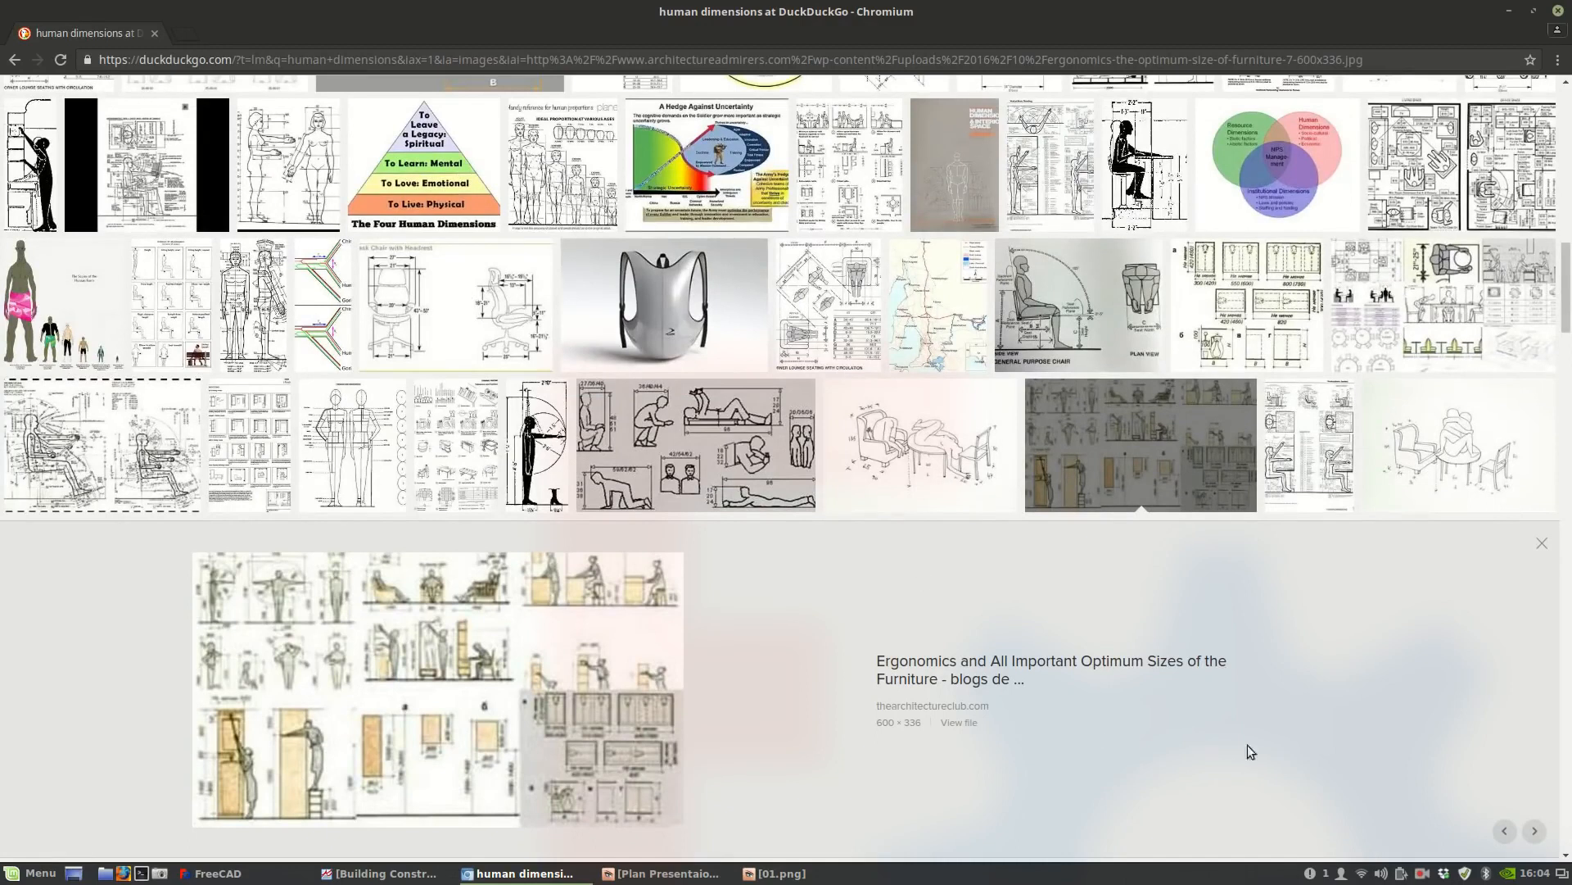
pyautogui.click(1429, 877)
pyautogui.click(1442, 798)
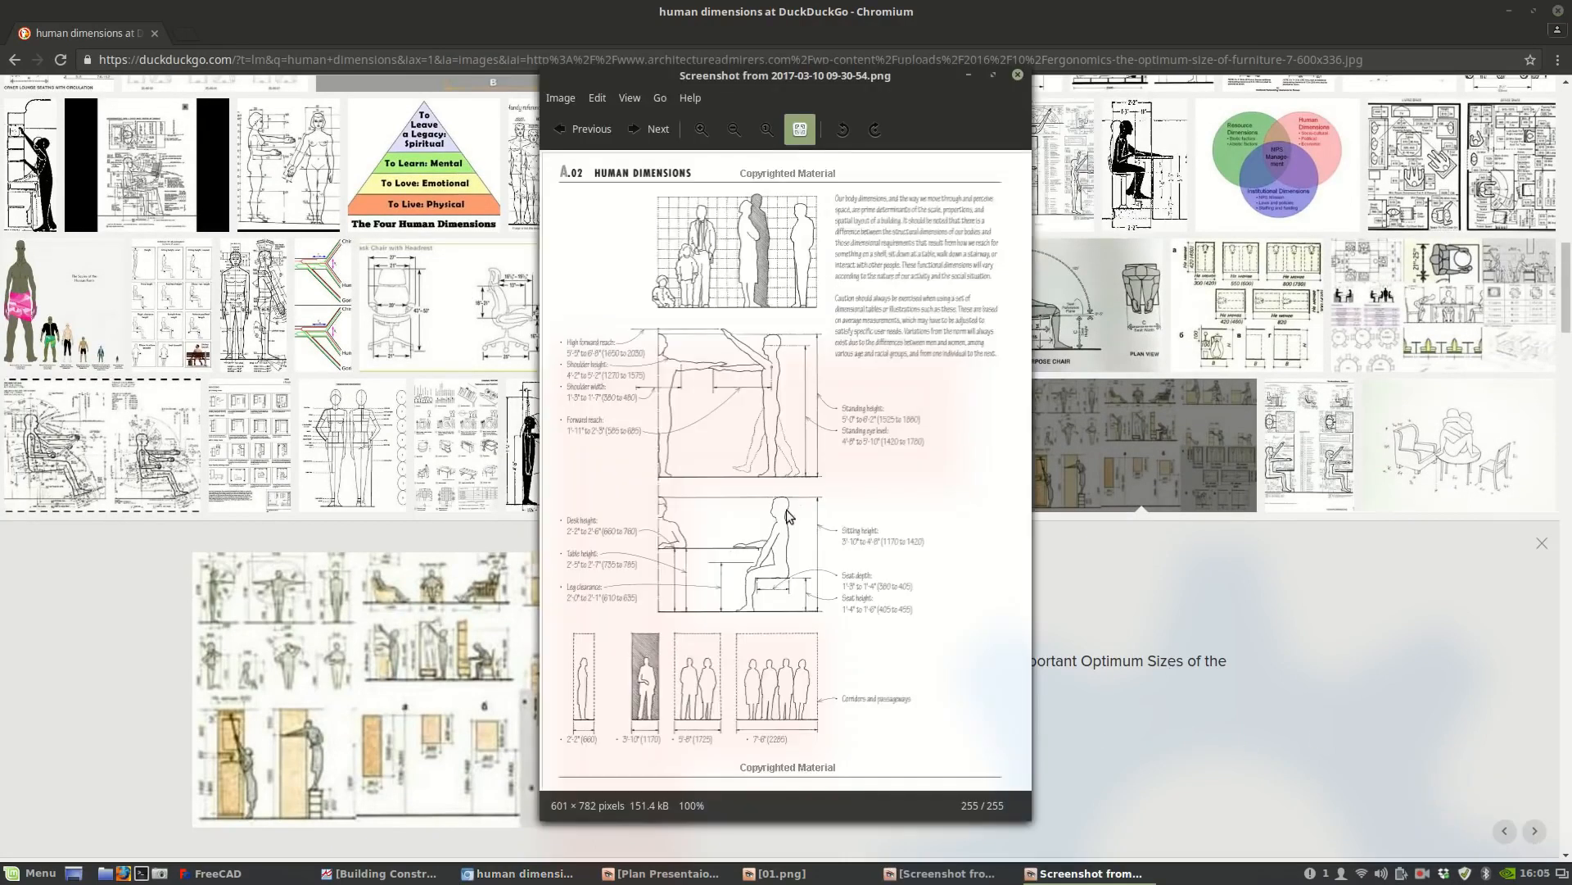
pyautogui.click(994, 76)
pyautogui.scroll(4, 782, 361)
pyautogui.moveTo(765, 255); pyautogui.dragTo(388, 352)
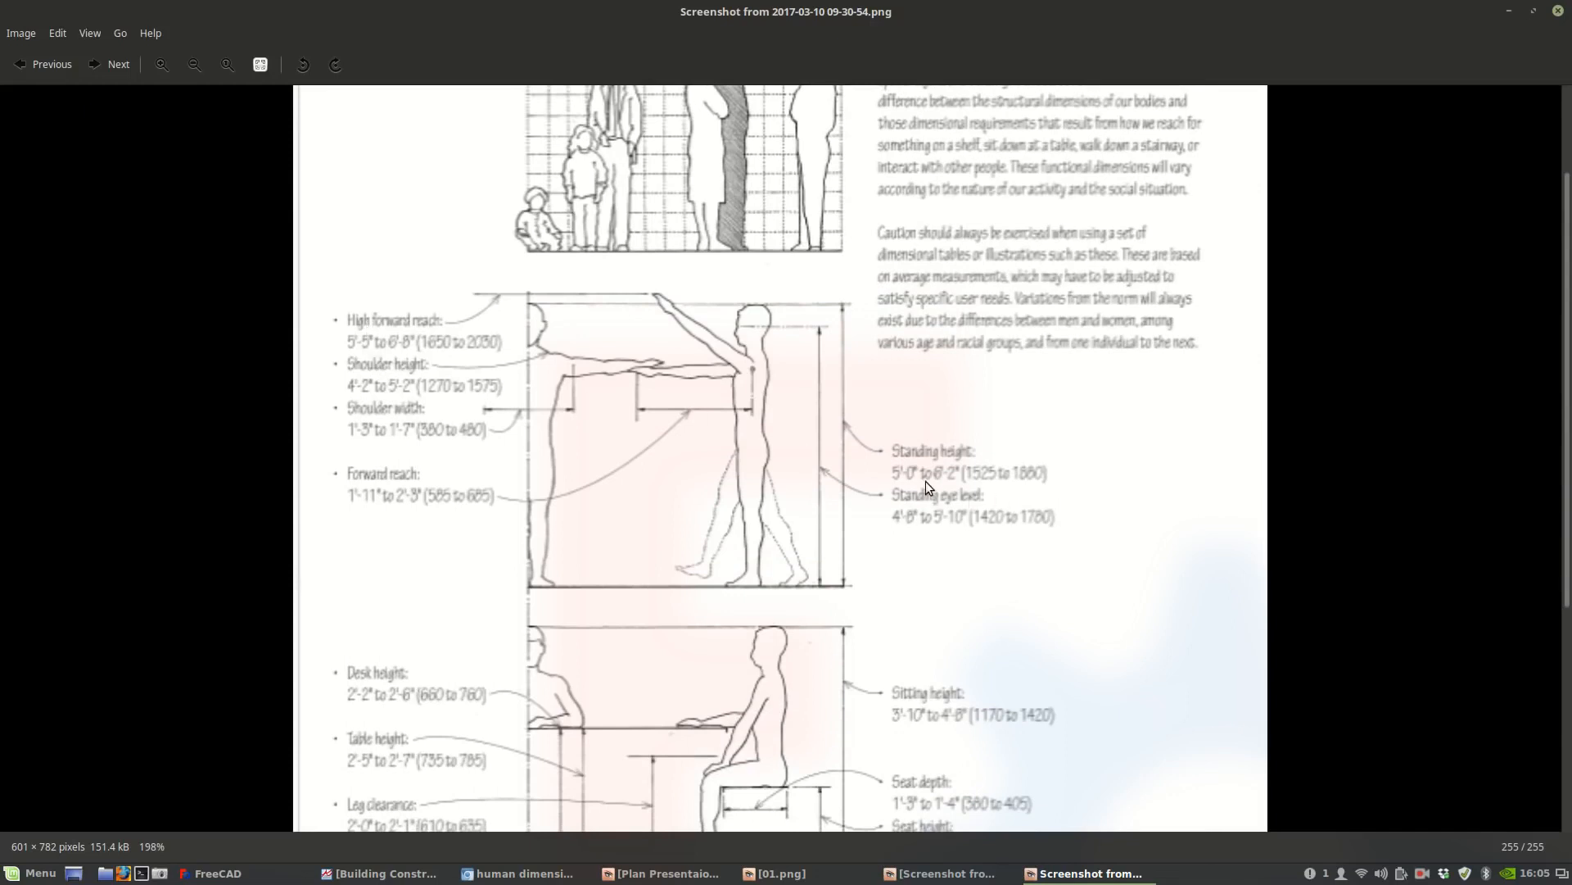
# Switch to the Building Construction Illustrated PDF, expand chapter 1 in the index and open section 1.07 Site Analysis.
pyautogui.scroll(1, 924, 480)
pyautogui.moveTo(924, 480); pyautogui.dragTo(915, 607)
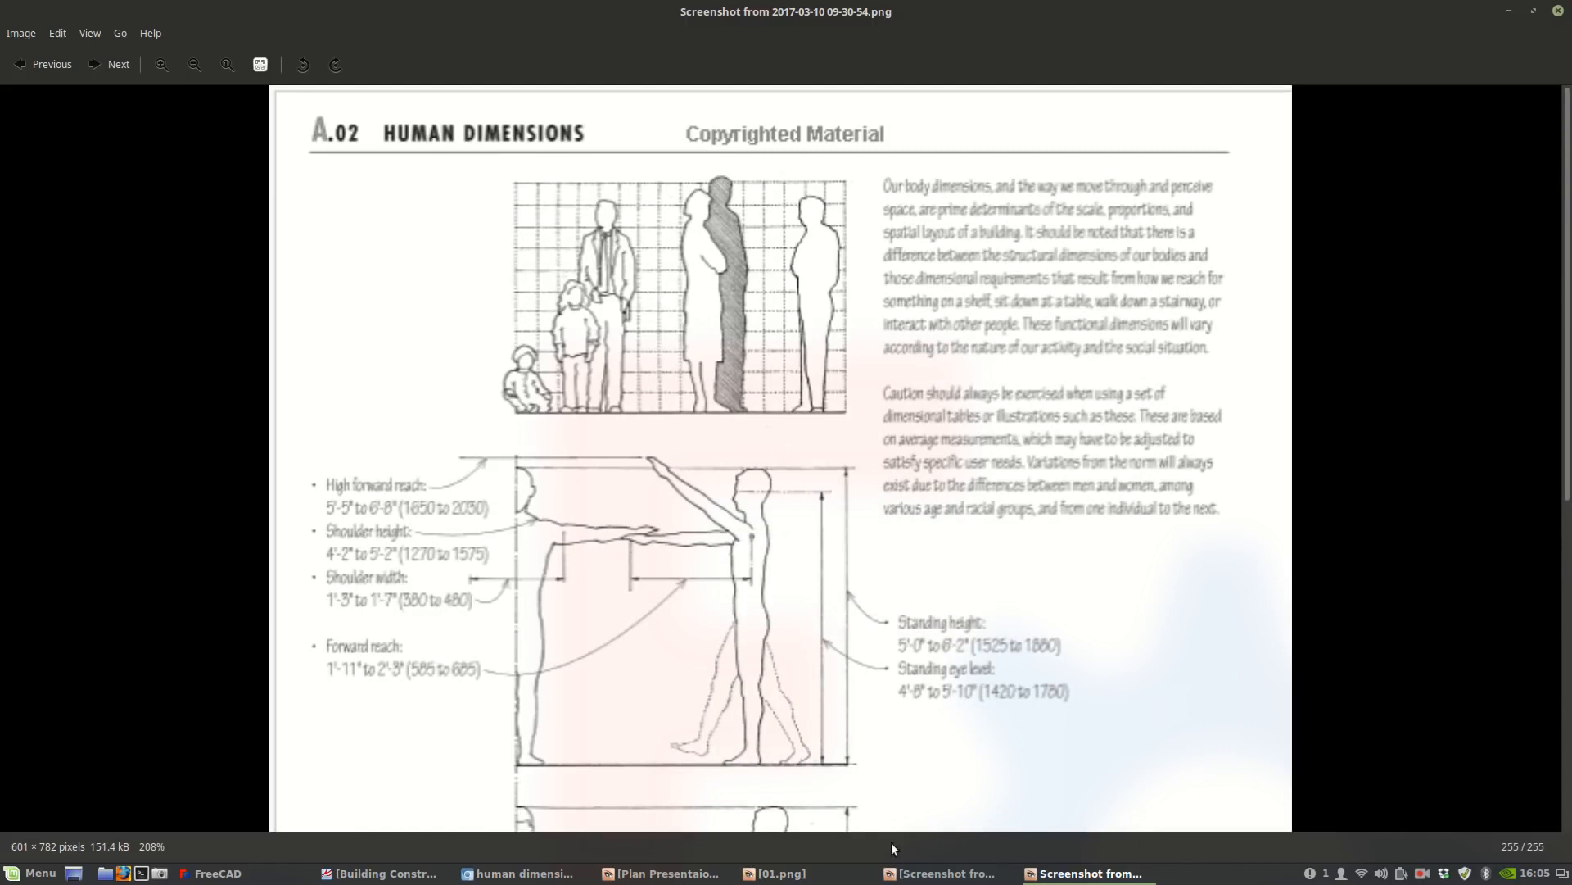
pyautogui.click(377, 873)
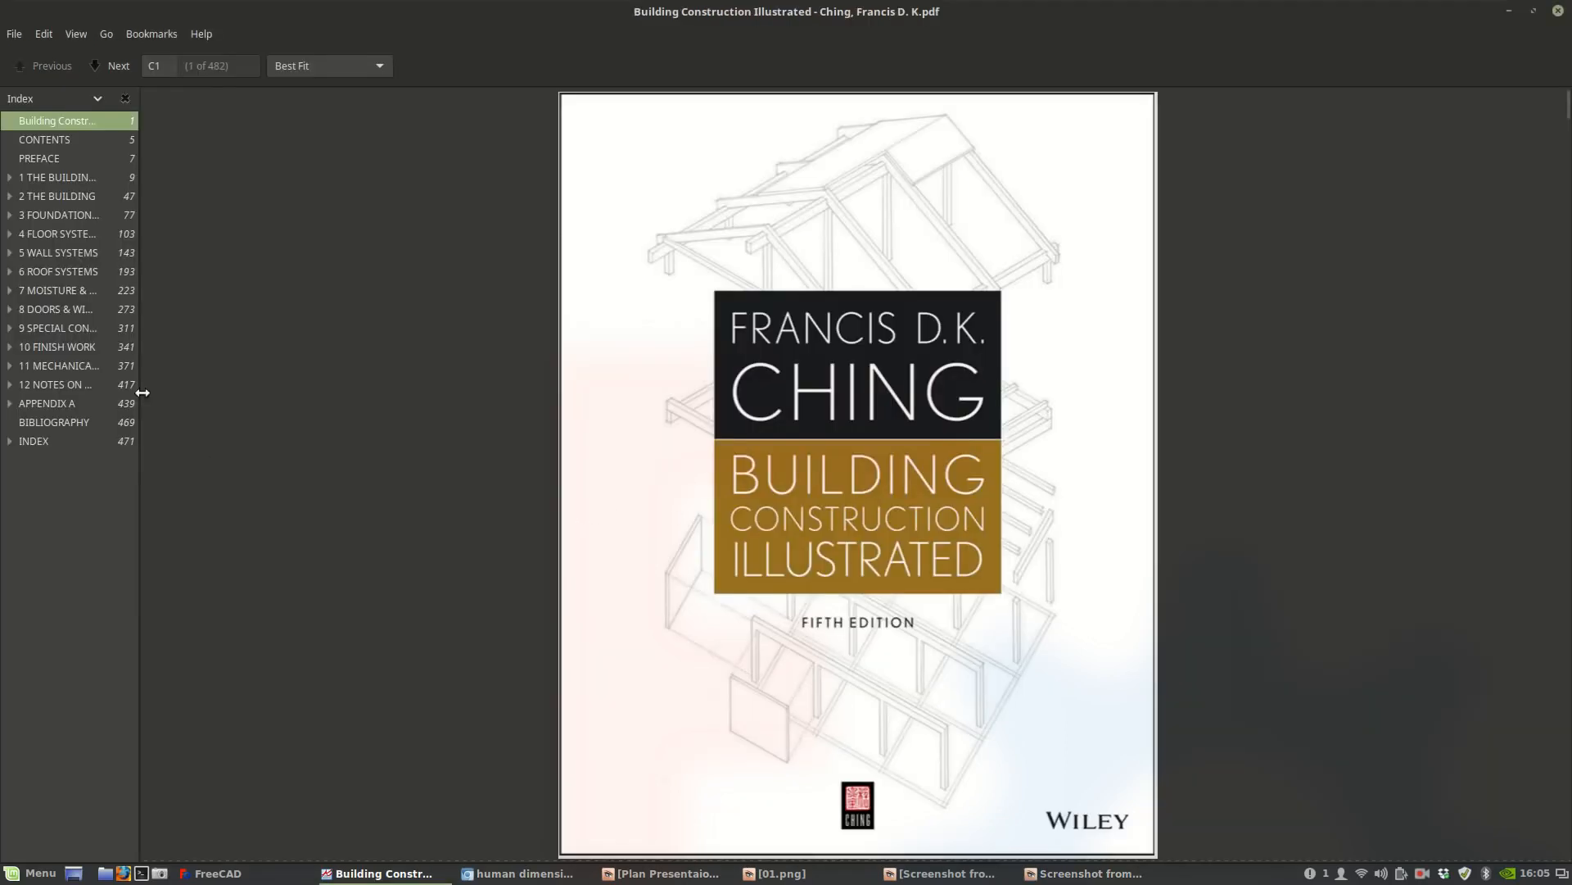
pyautogui.click(6, 177)
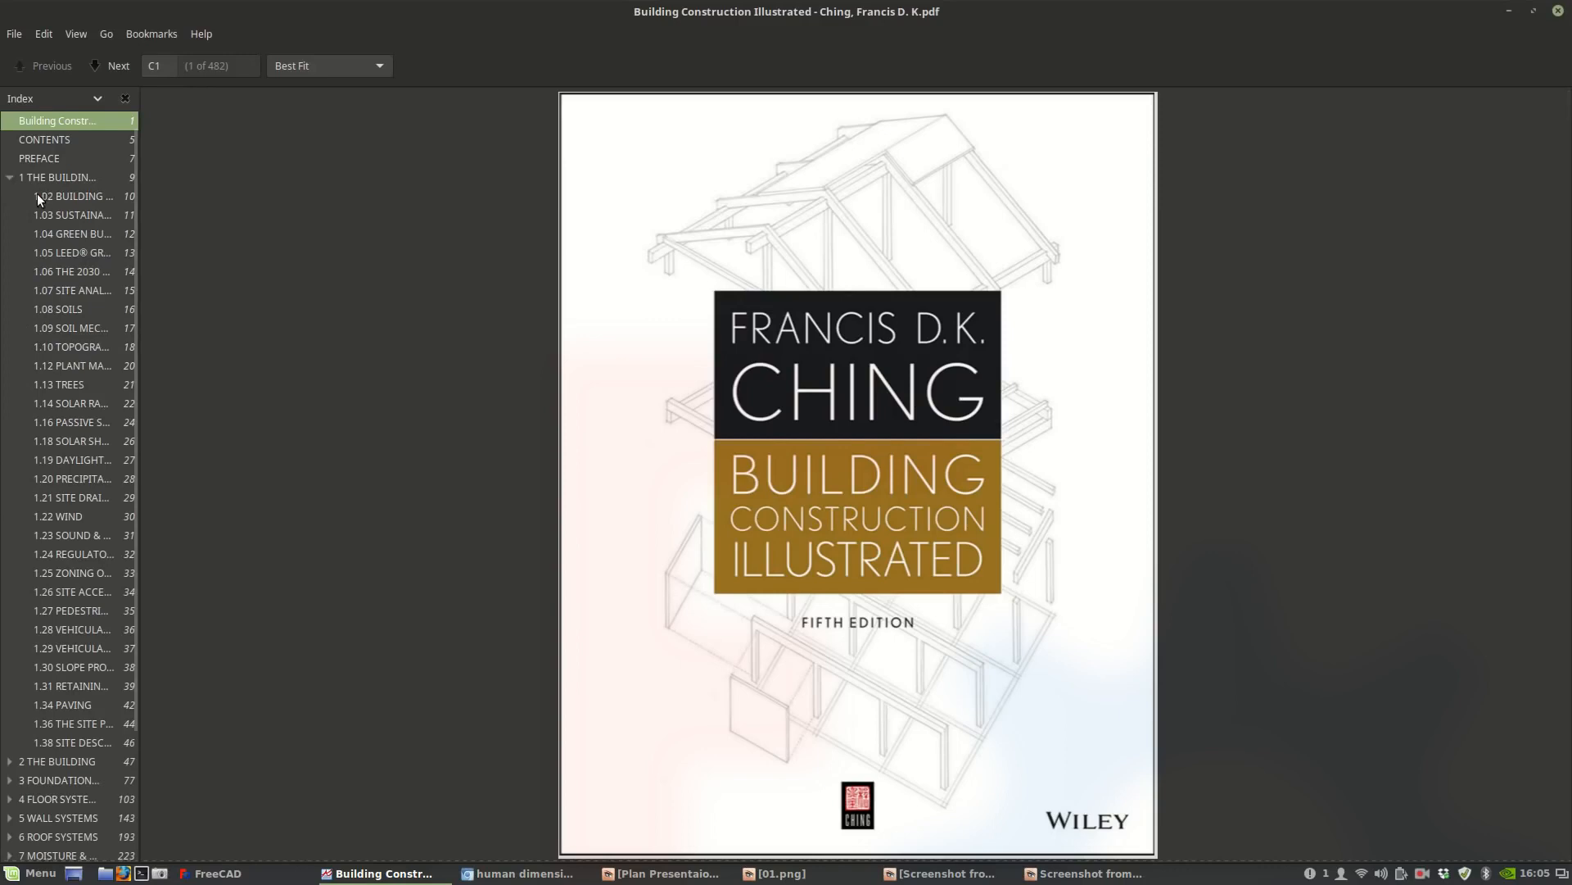
pyautogui.scroll(-2, 91, 310)
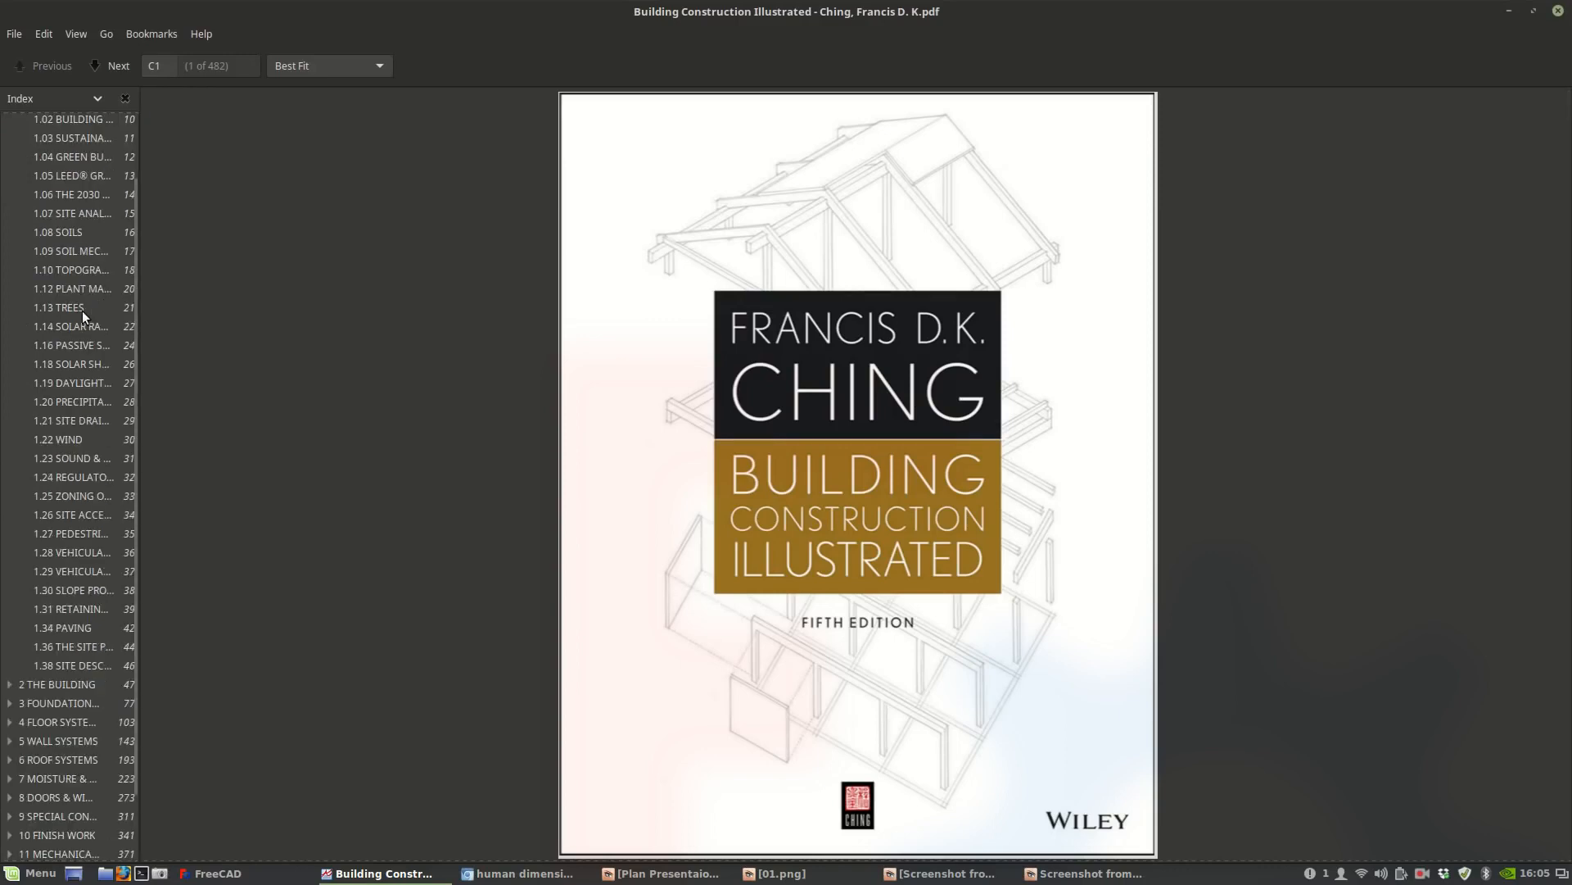
pyautogui.scroll(2, 82, 311)
pyautogui.click(61, 267)
pyautogui.click(59, 287)
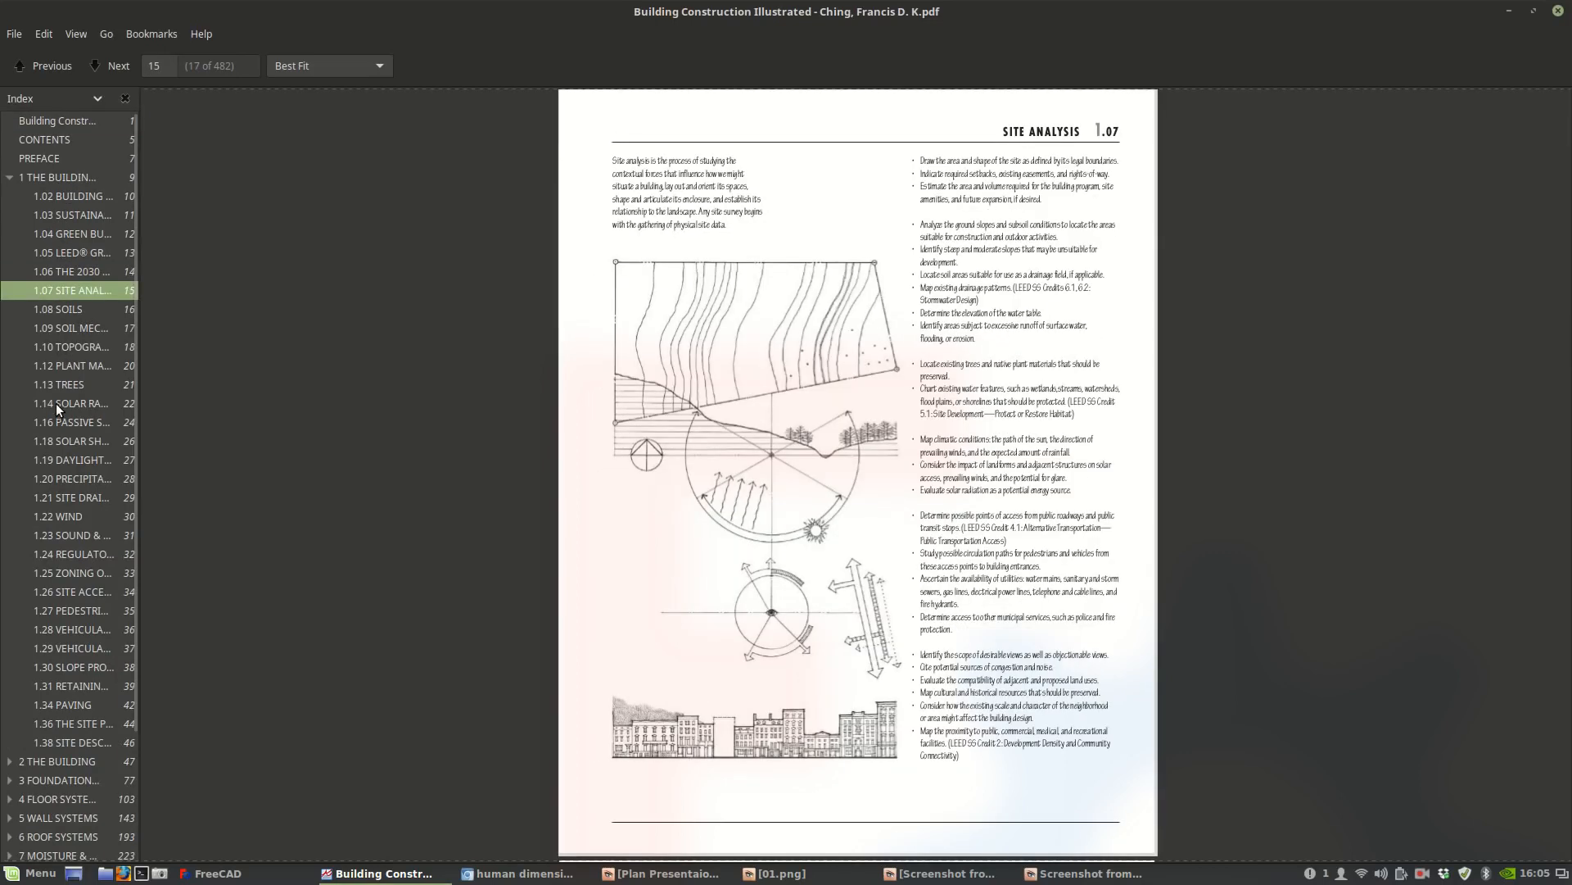
# Return to the Human Dimensions reference image and examine the standing figure's height, eye level and reach dimensions.
pyautogui.click(1085, 873)
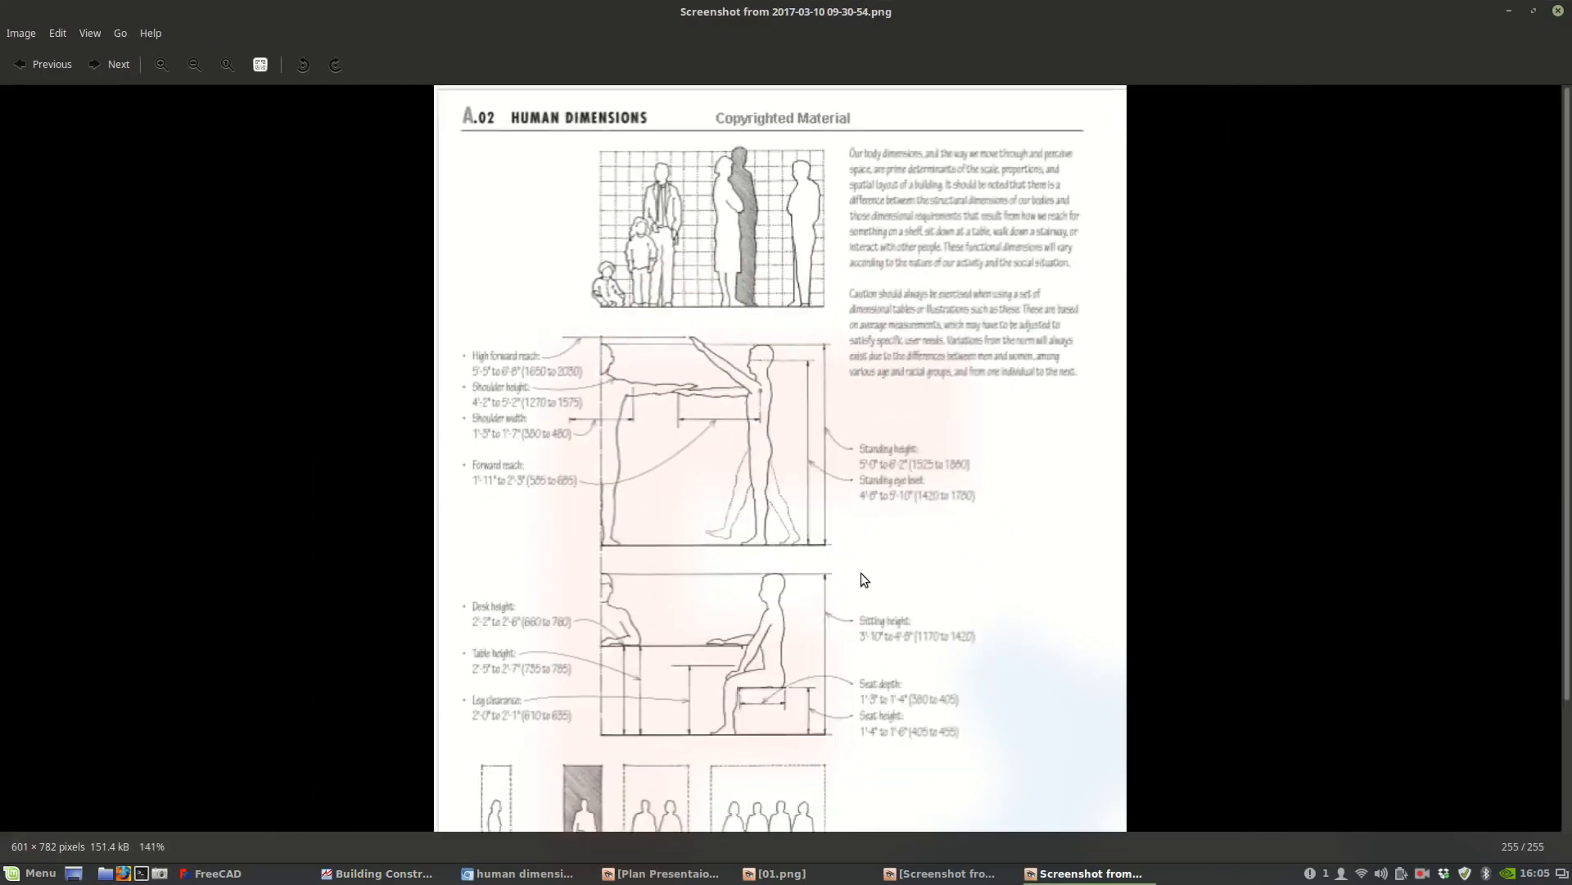
pyautogui.scroll(-3, 861, 572)
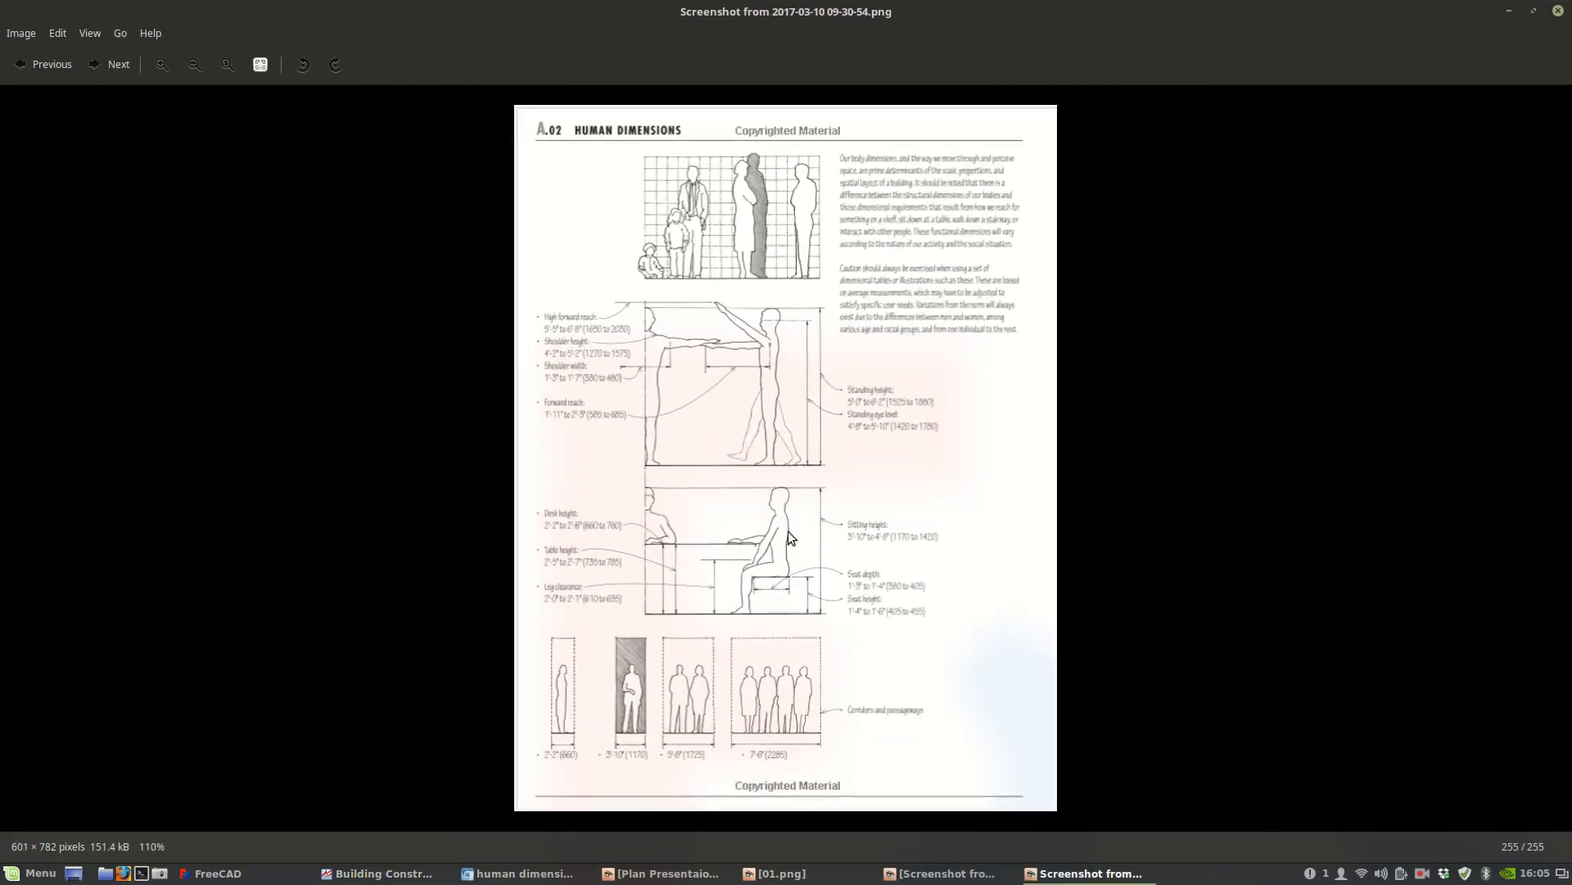
pyautogui.click(1085, 873)
pyautogui.click(1085, 874)
pyautogui.scroll(4, 772, 215)
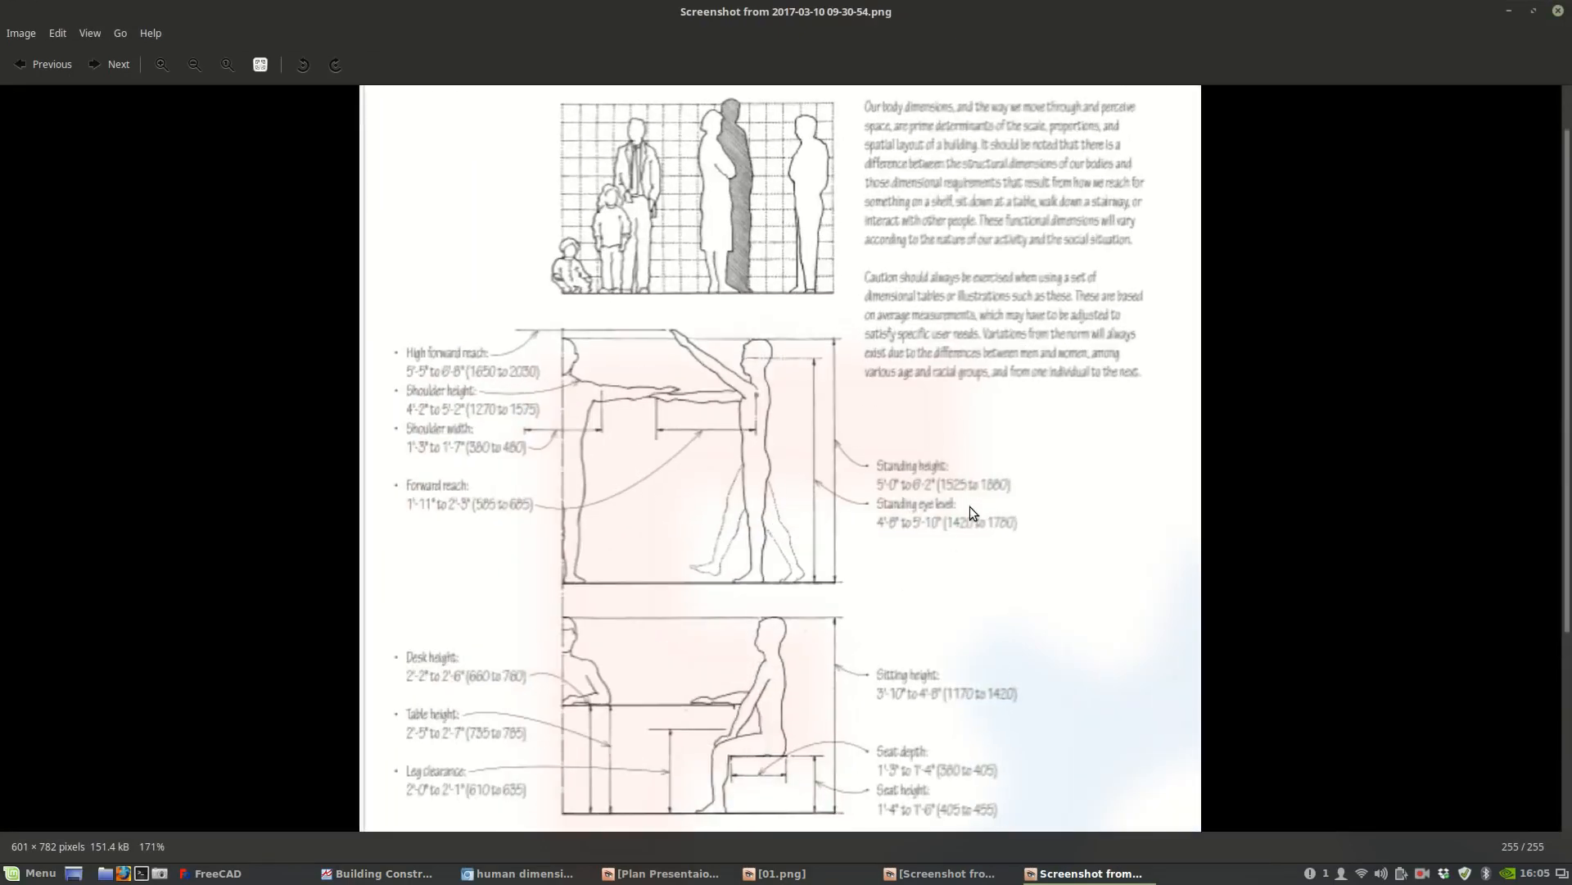
pyautogui.scroll(3, 969, 508)
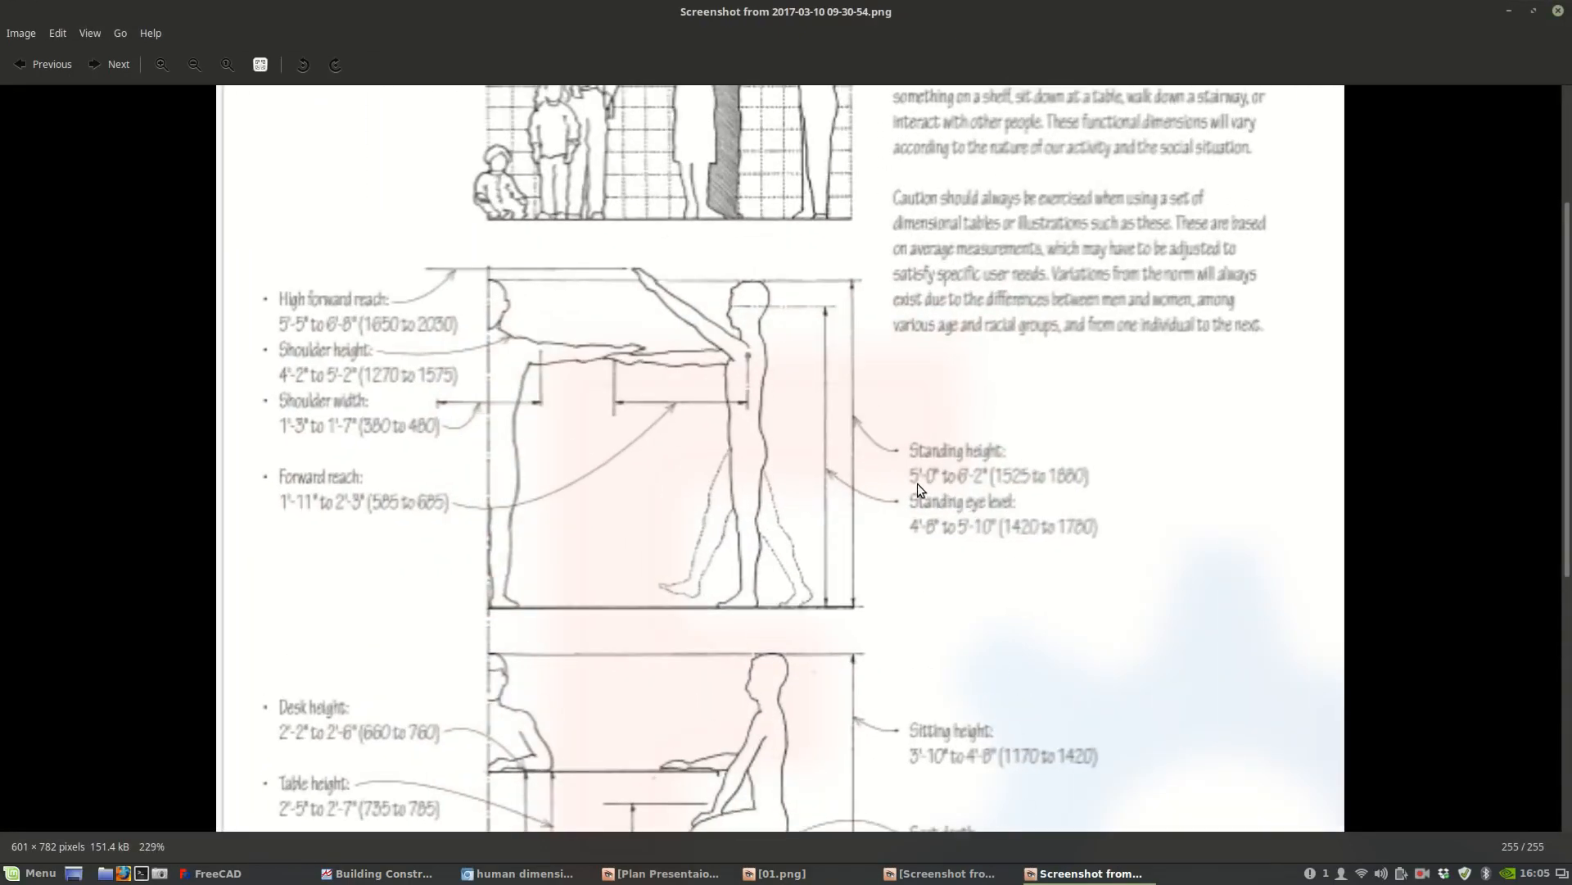
pyautogui.scroll(1, 920, 482)
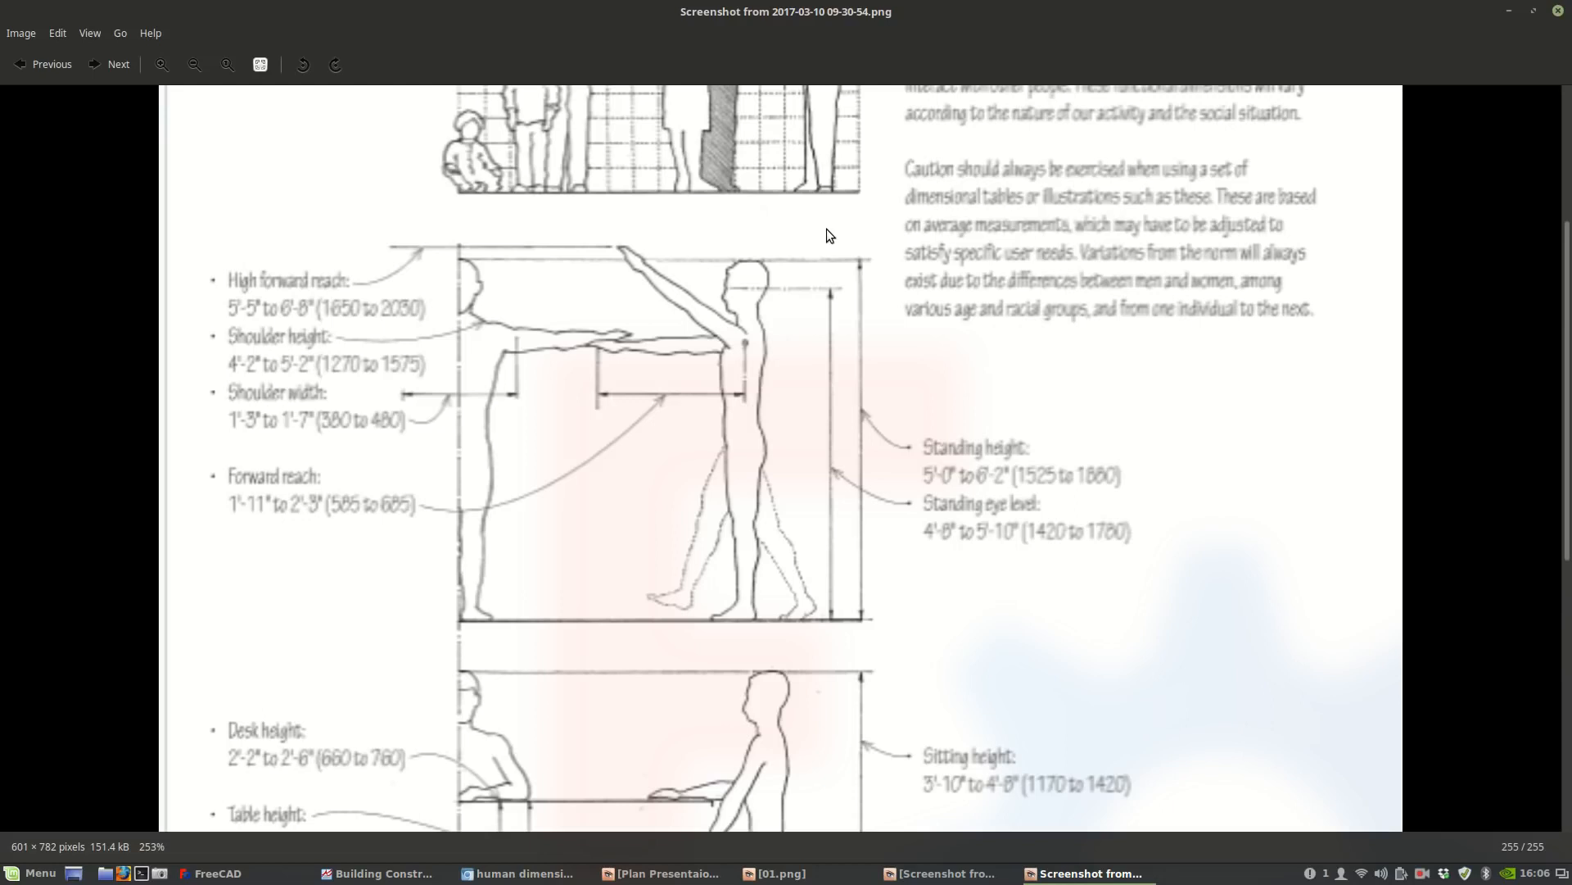
# Examine the widths for corridors and passageways at the foot of the Human Dimensions page.
pyautogui.scroll(-2, 832, 258)
pyautogui.moveTo(823, 513); pyautogui.dragTo(1040, 458)
pyautogui.scroll(-2, 544, 578)
pyautogui.moveTo(632, 721); pyautogui.dragTo(596, 699)
pyautogui.scroll(10, 487, 690)
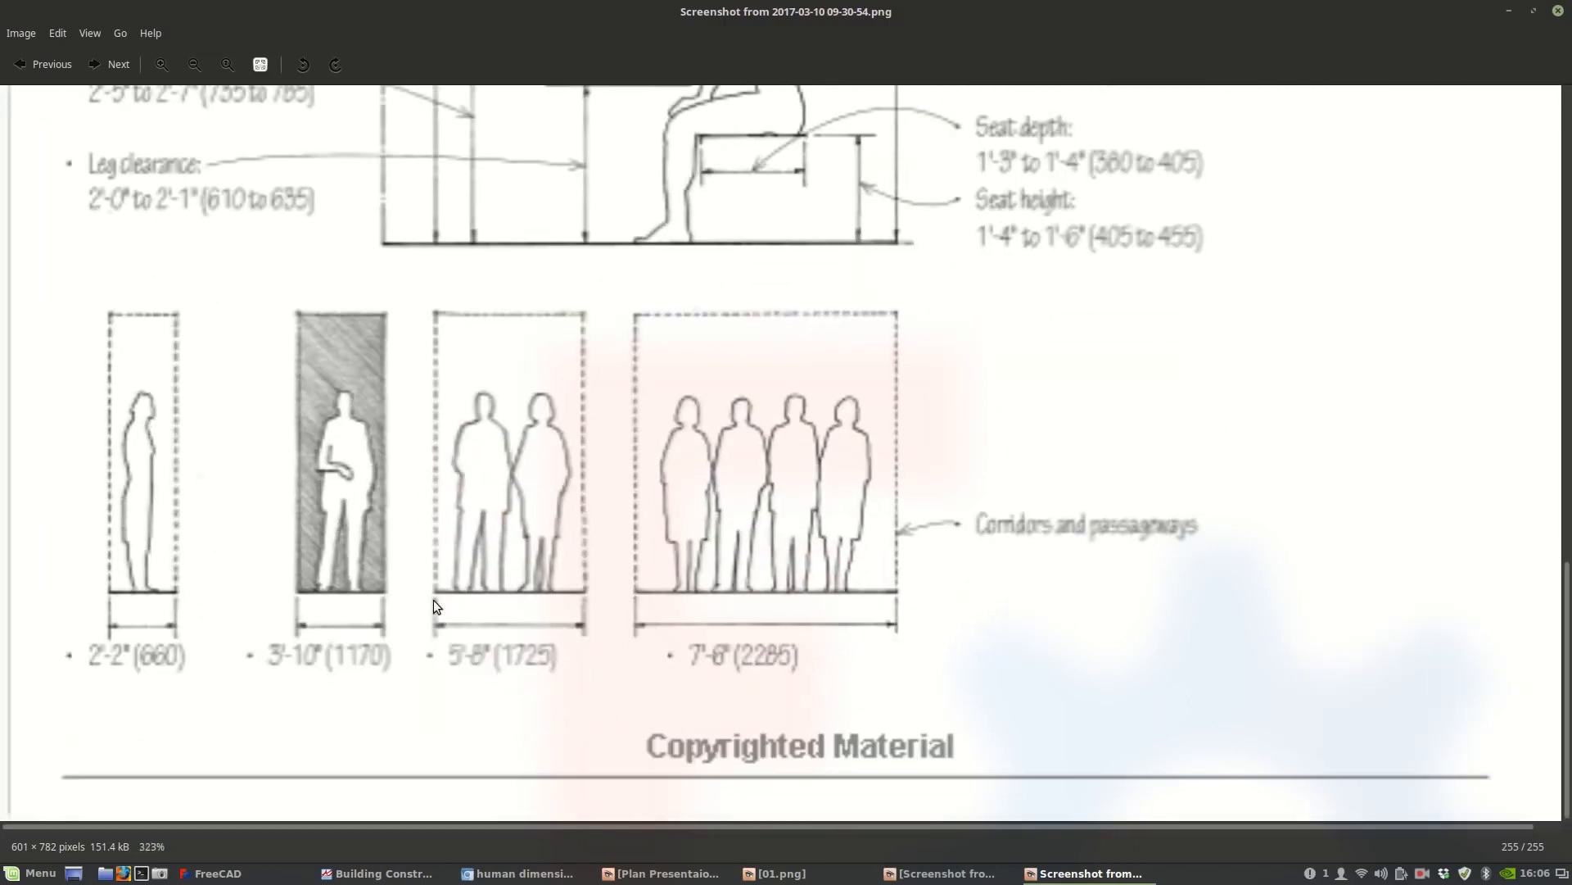
pyautogui.scroll(3, 51, 680)
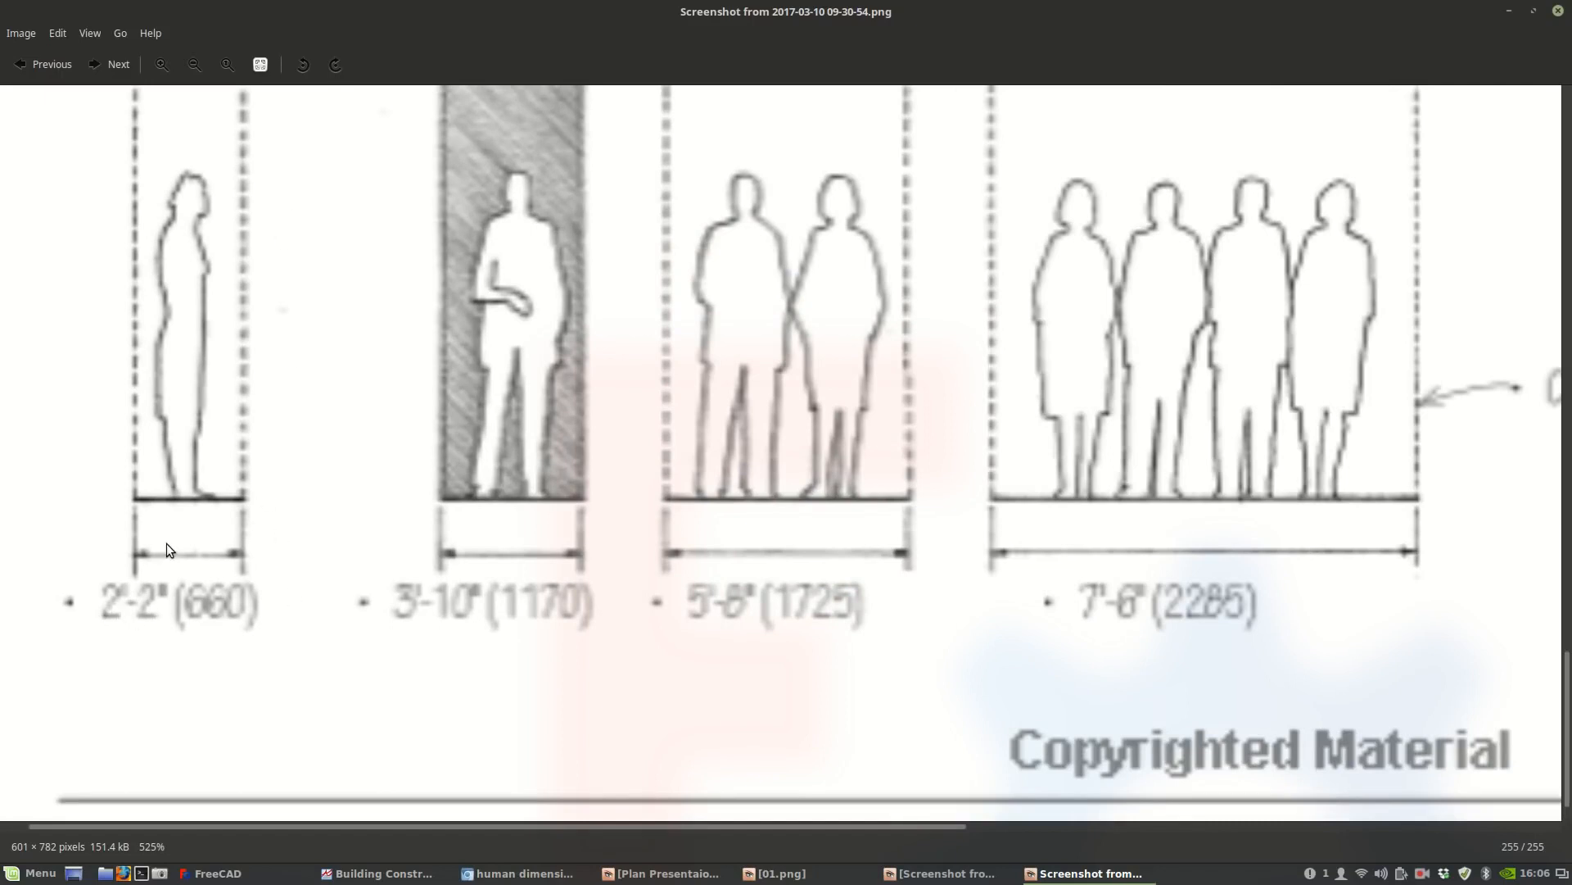
pyautogui.hscroll(3, 328, 514)
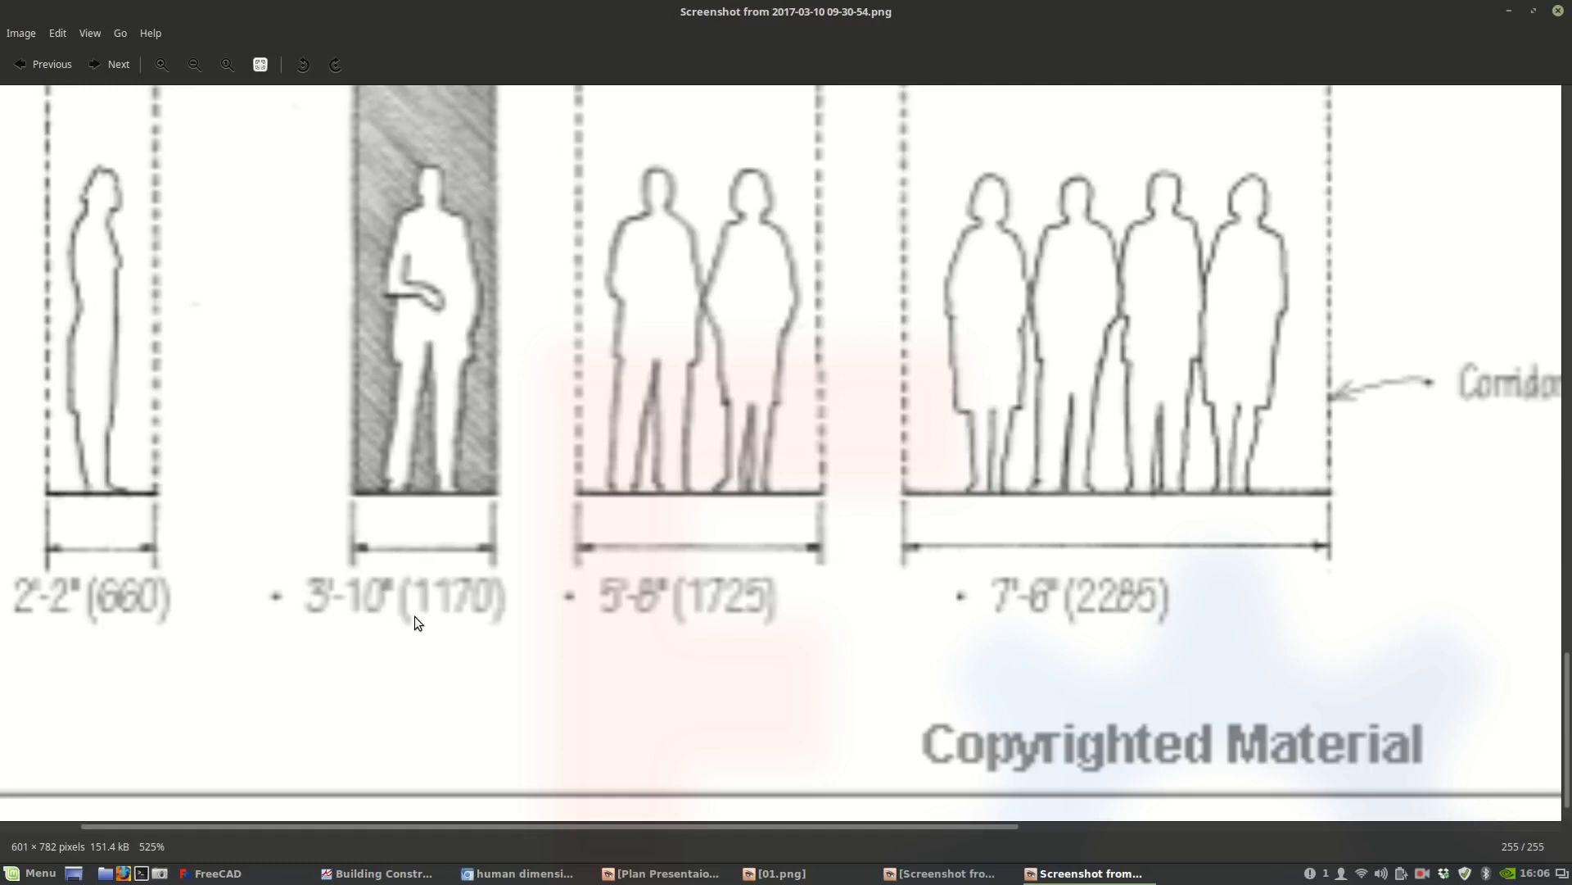
pyautogui.hscroll(3, 397, 610)
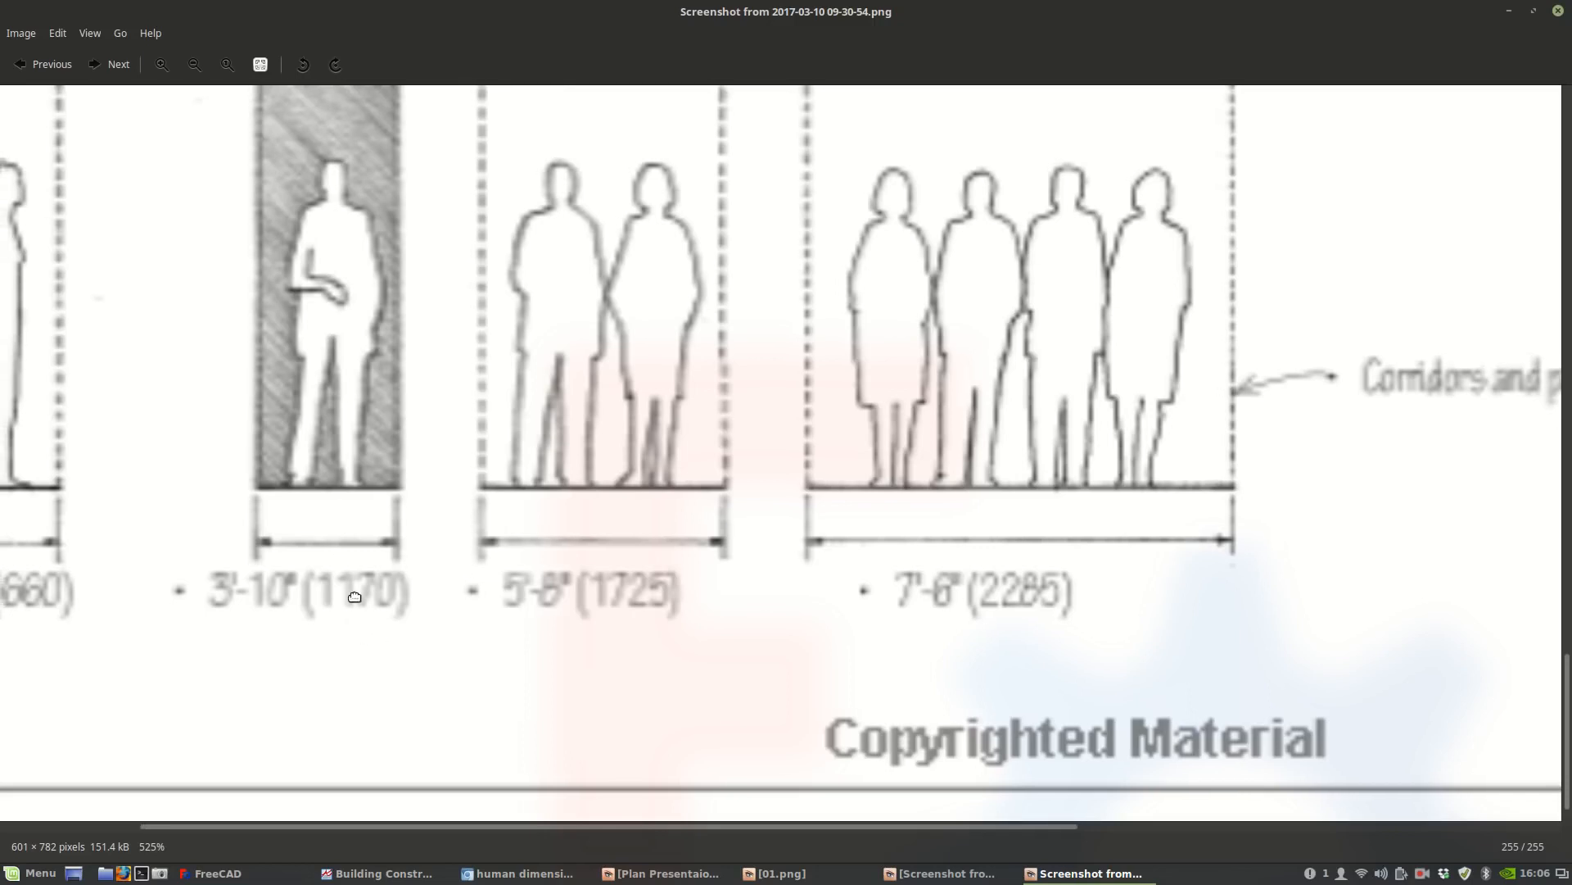
pyautogui.moveTo(329, 560); pyautogui.dragTo(422, 629)
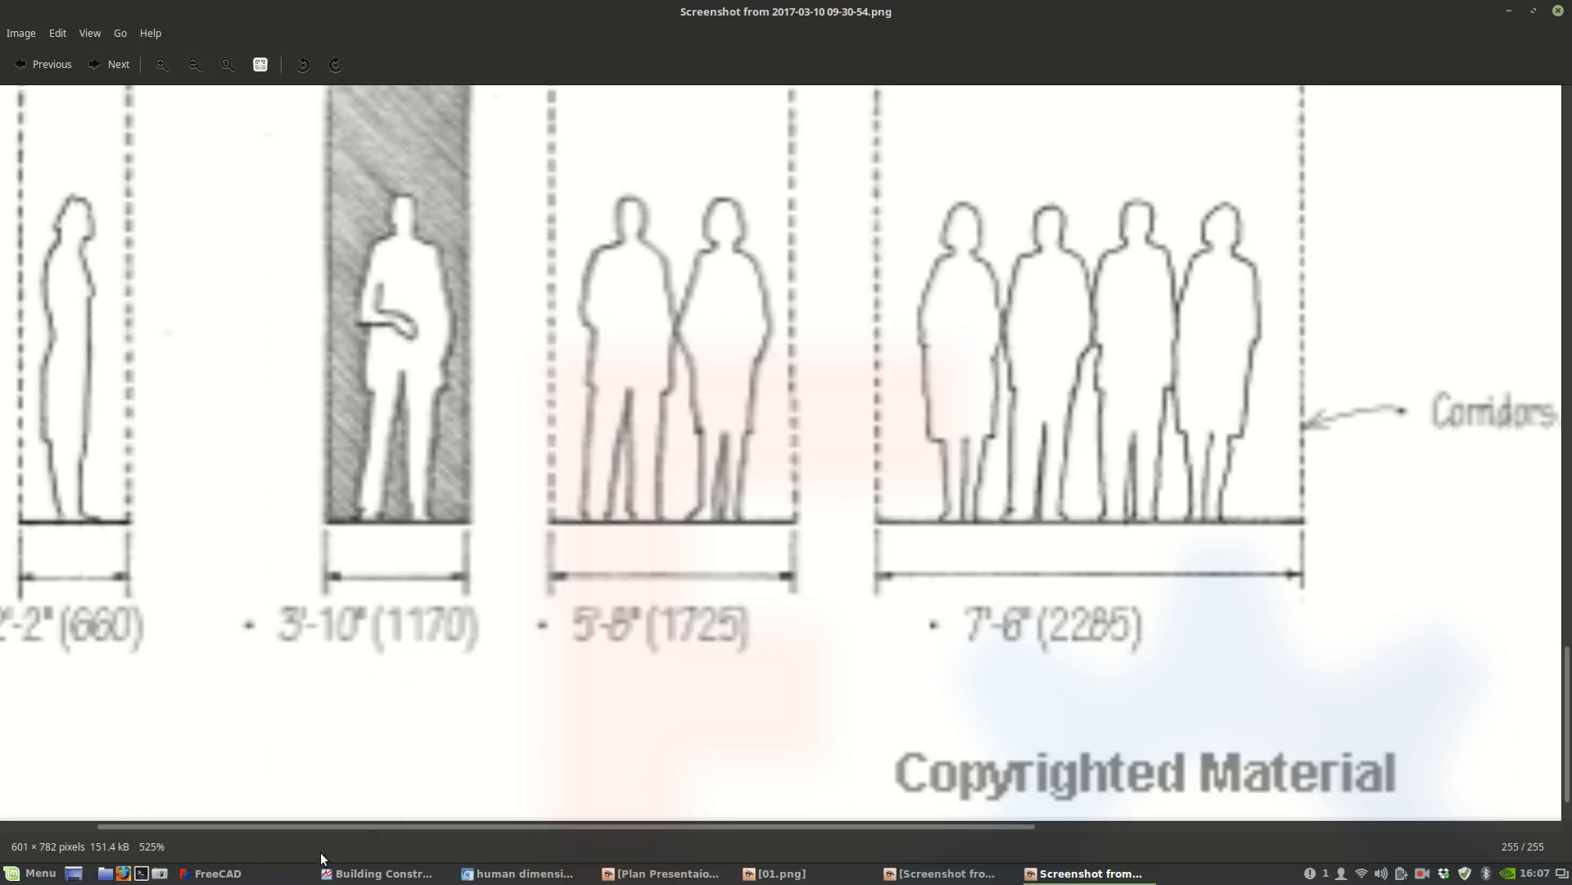
# Switch to FreeCAD and draw a filled rectangle about 1.28 m by 0.99 m to the right of the large rectangle.
pyautogui.click(212, 873)
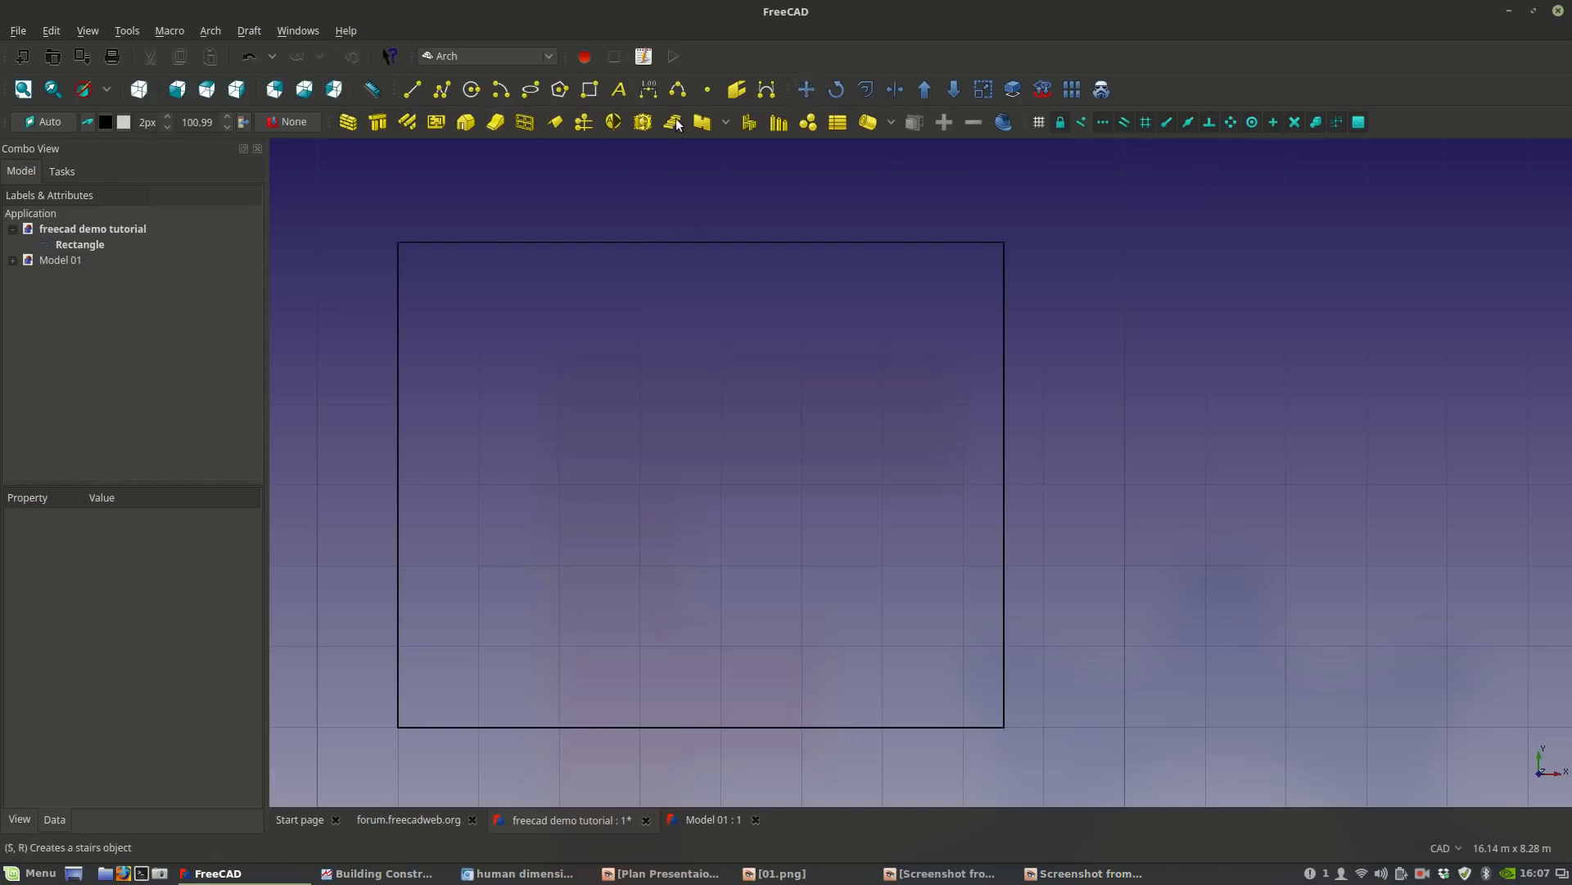
pyautogui.click(587, 90)
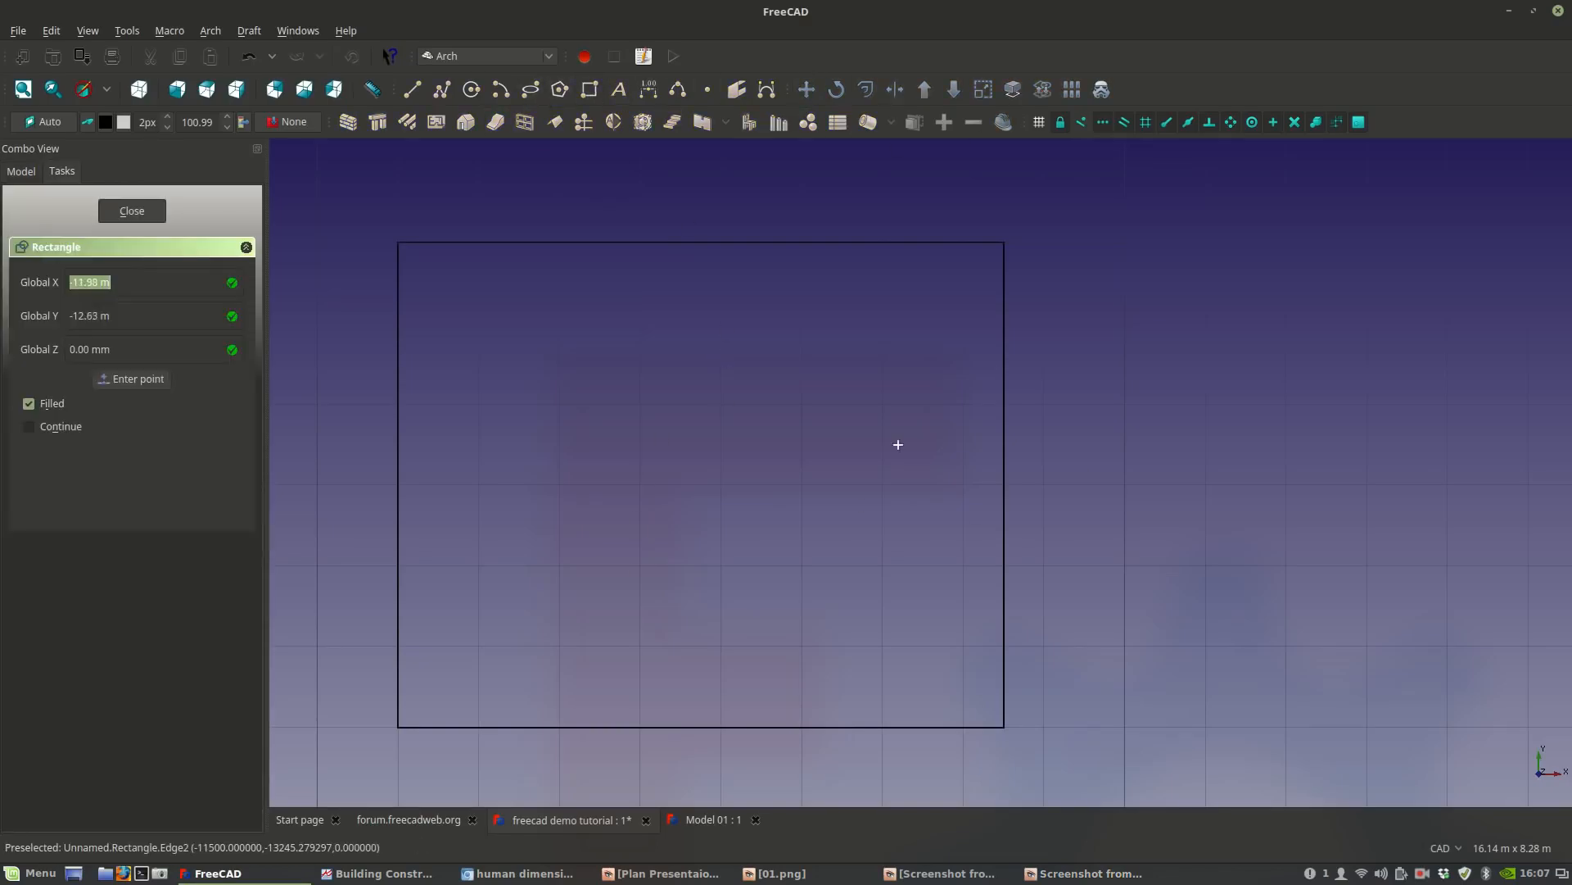
pyautogui.click(1073, 423)
pyautogui.click(1175, 503)
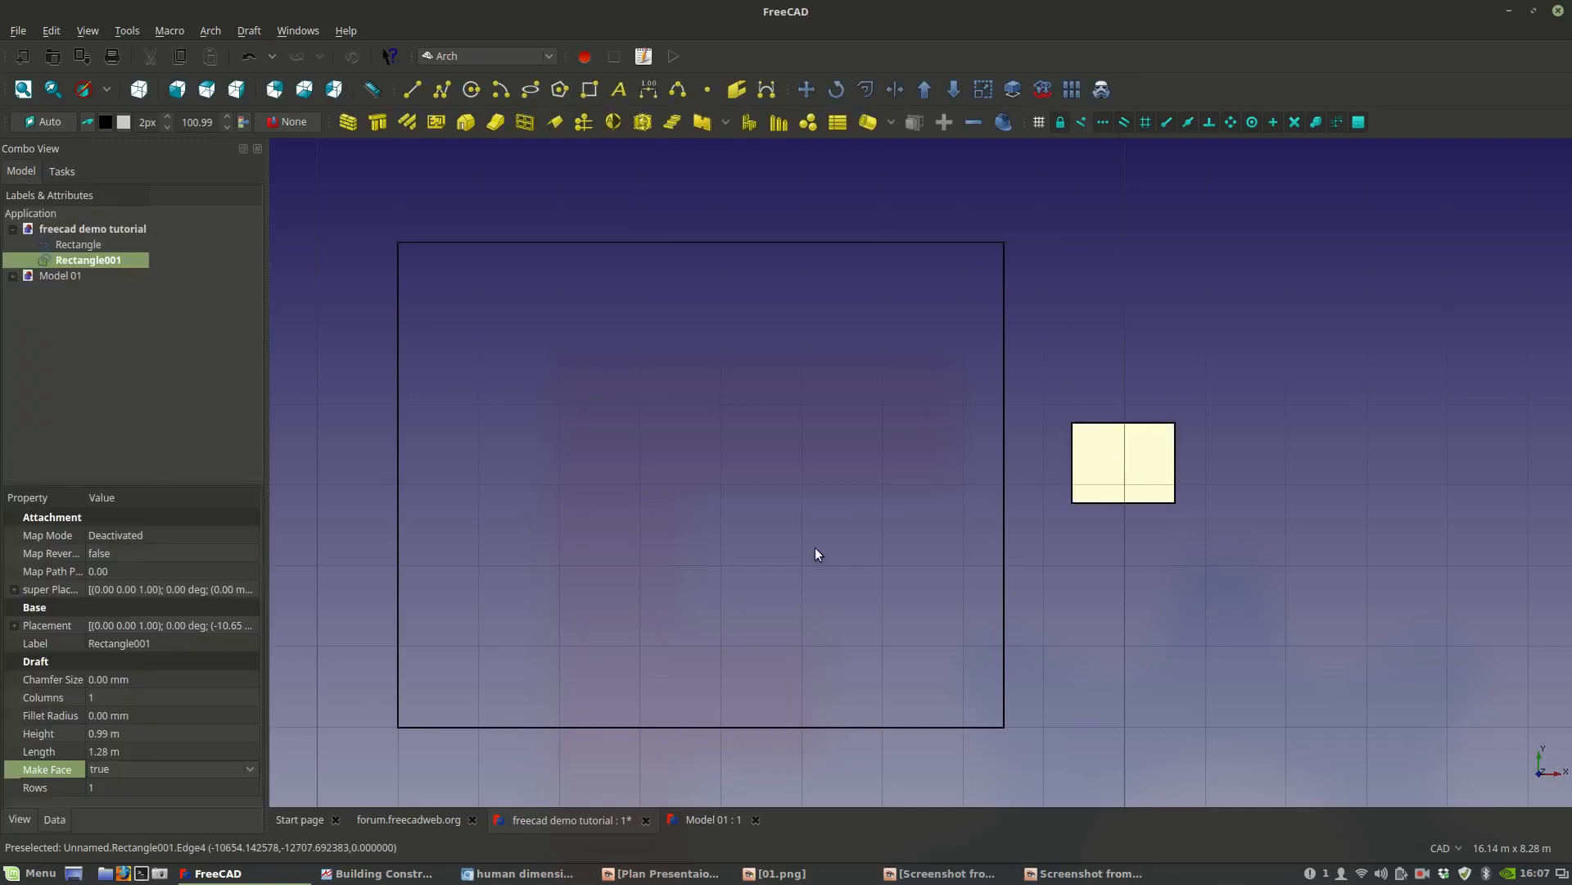
# Set the small rectangle's length and height both to 1.20 m.
pyautogui.doubleClick(112, 751)
pyautogui.write('1.20')
pyautogui.press('Return')
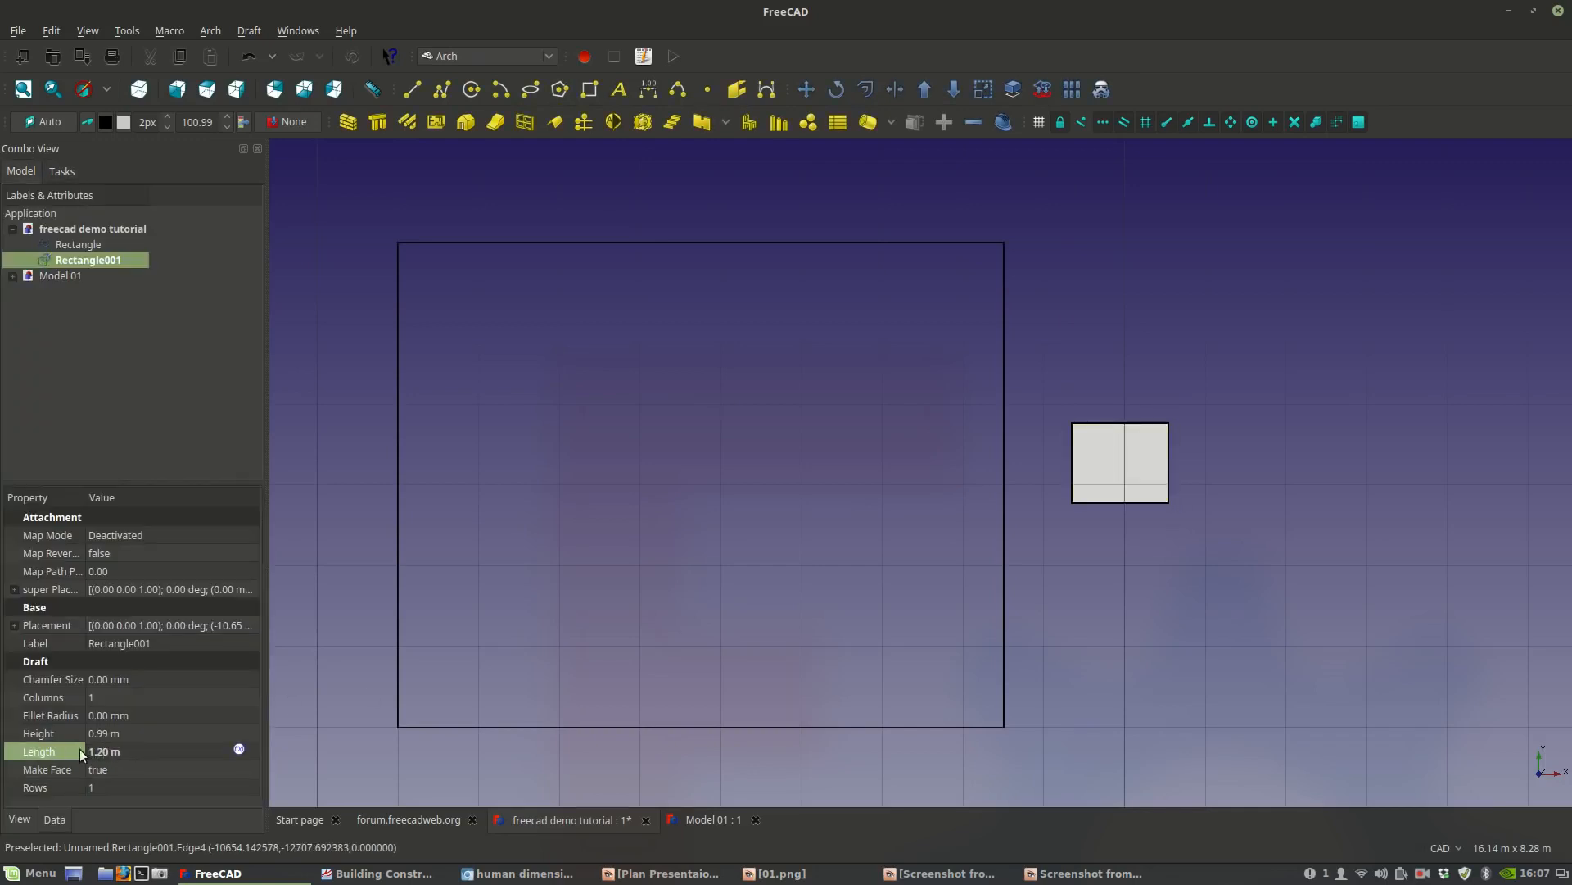
pyautogui.doubleClick(100, 735)
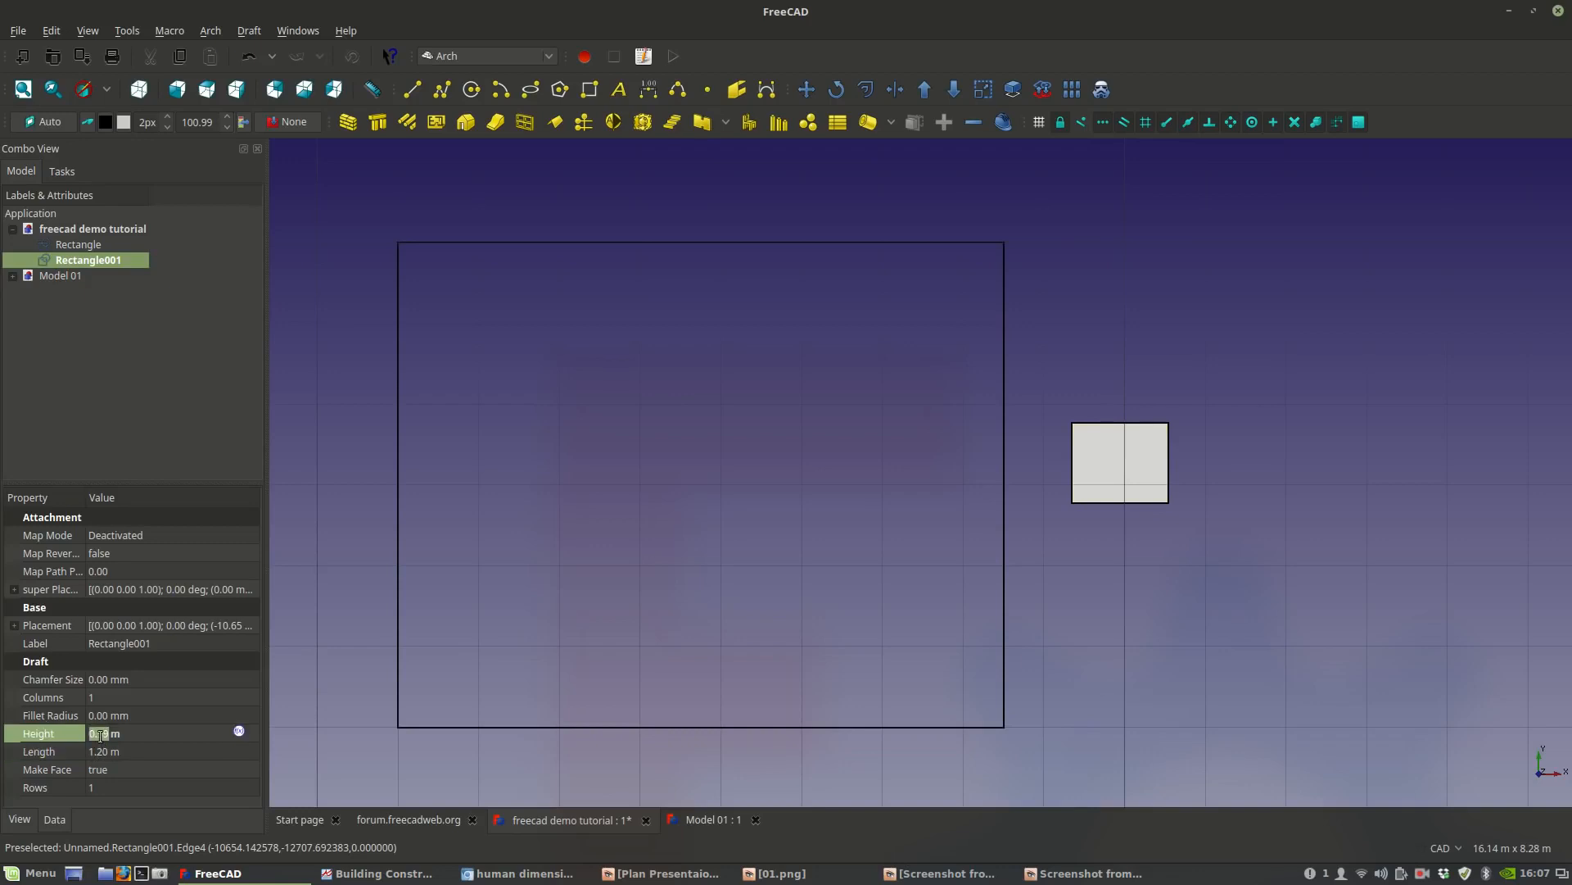
pyautogui.write('1.20')
pyautogui.press('Return')
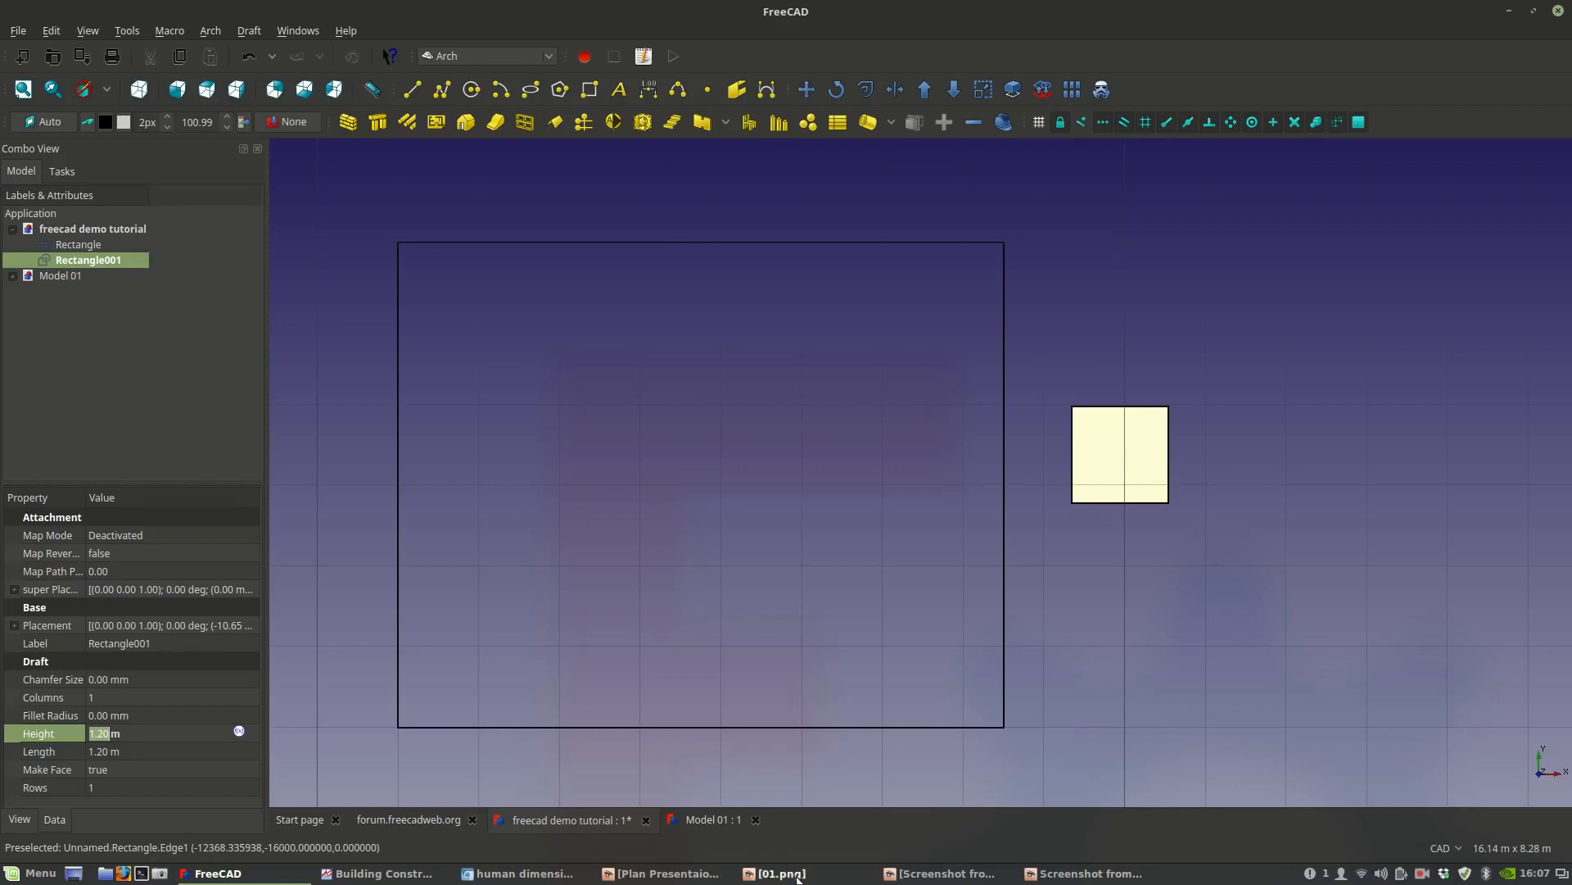
# Switch back to the Human Dimensions image and examine the desk, table, leg clearance and seat dimensions of the seated figures.
pyautogui.click(352, 878)
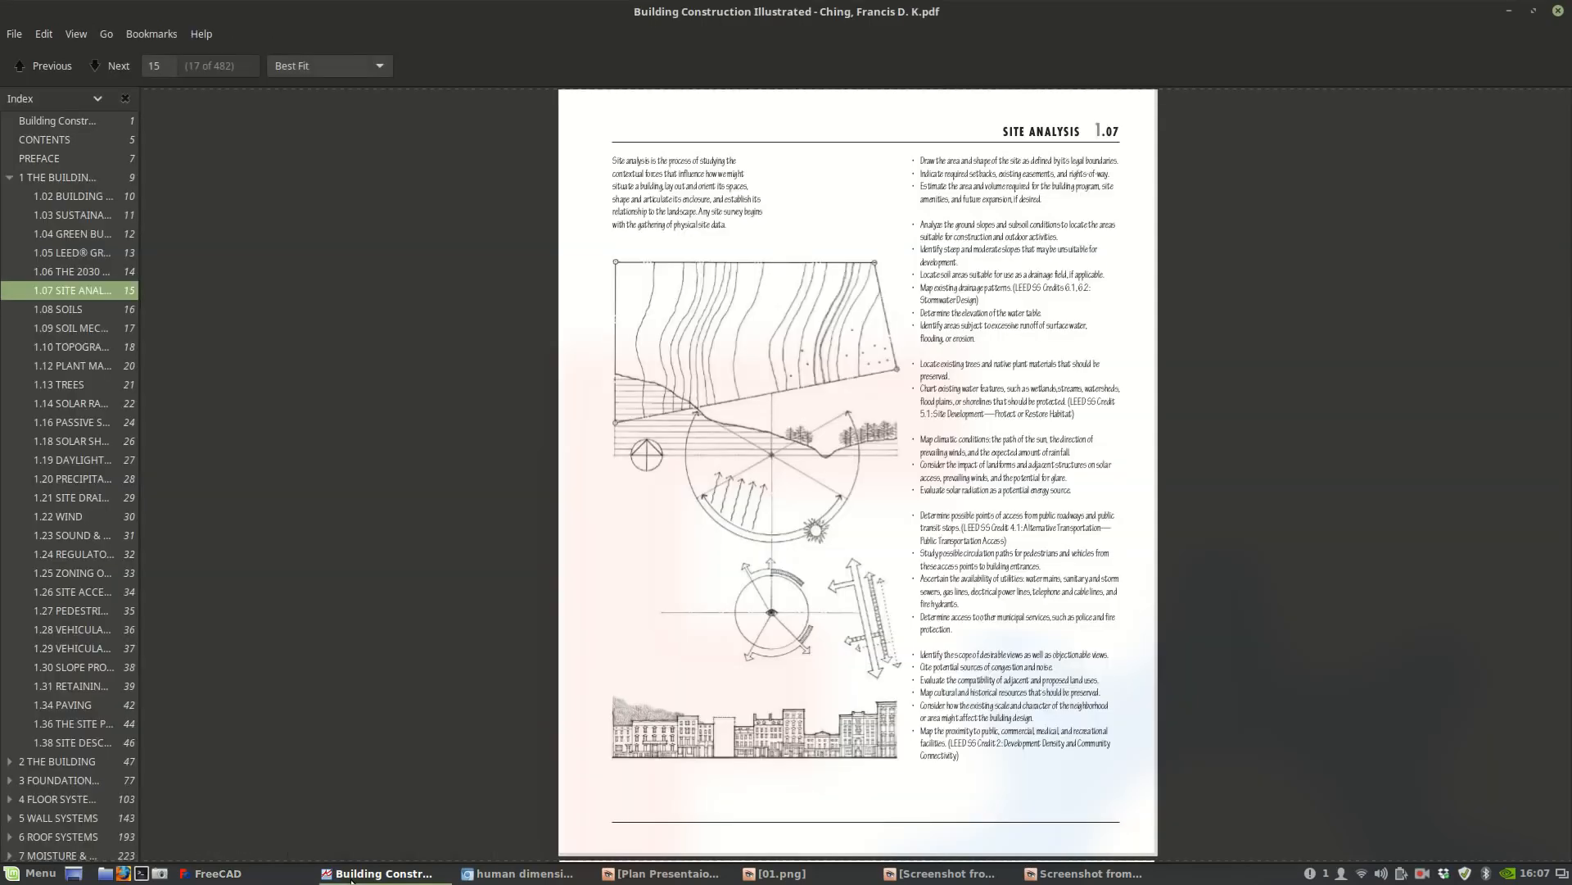
pyautogui.click(352, 874)
pyautogui.click(942, 873)
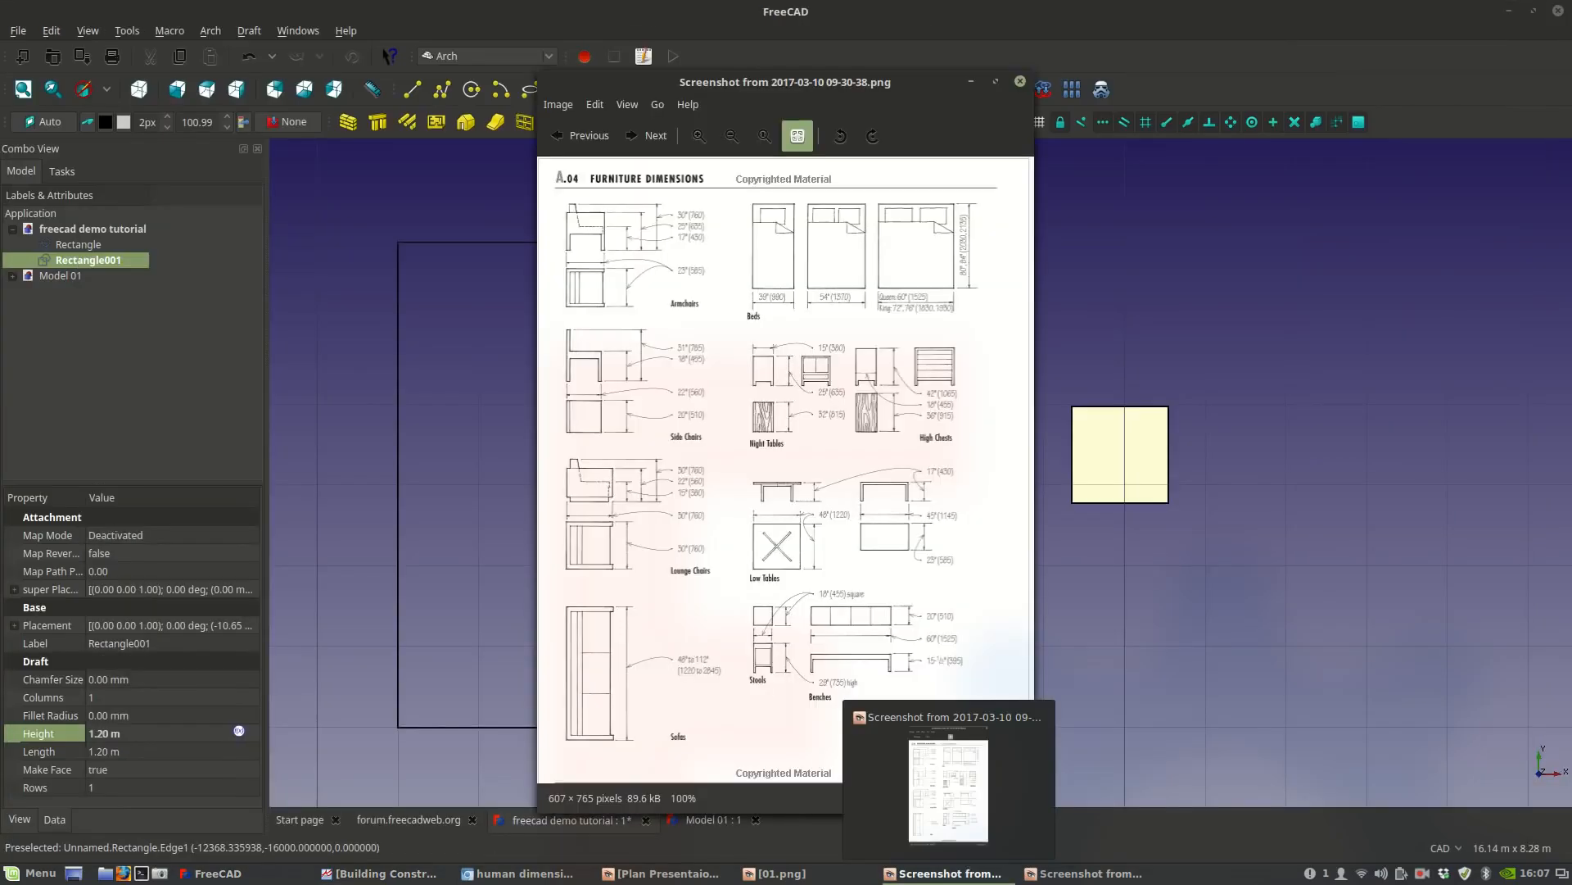
pyautogui.click(1082, 874)
pyautogui.scroll(-3, 793, 626)
pyautogui.scroll(-2, 794, 625)
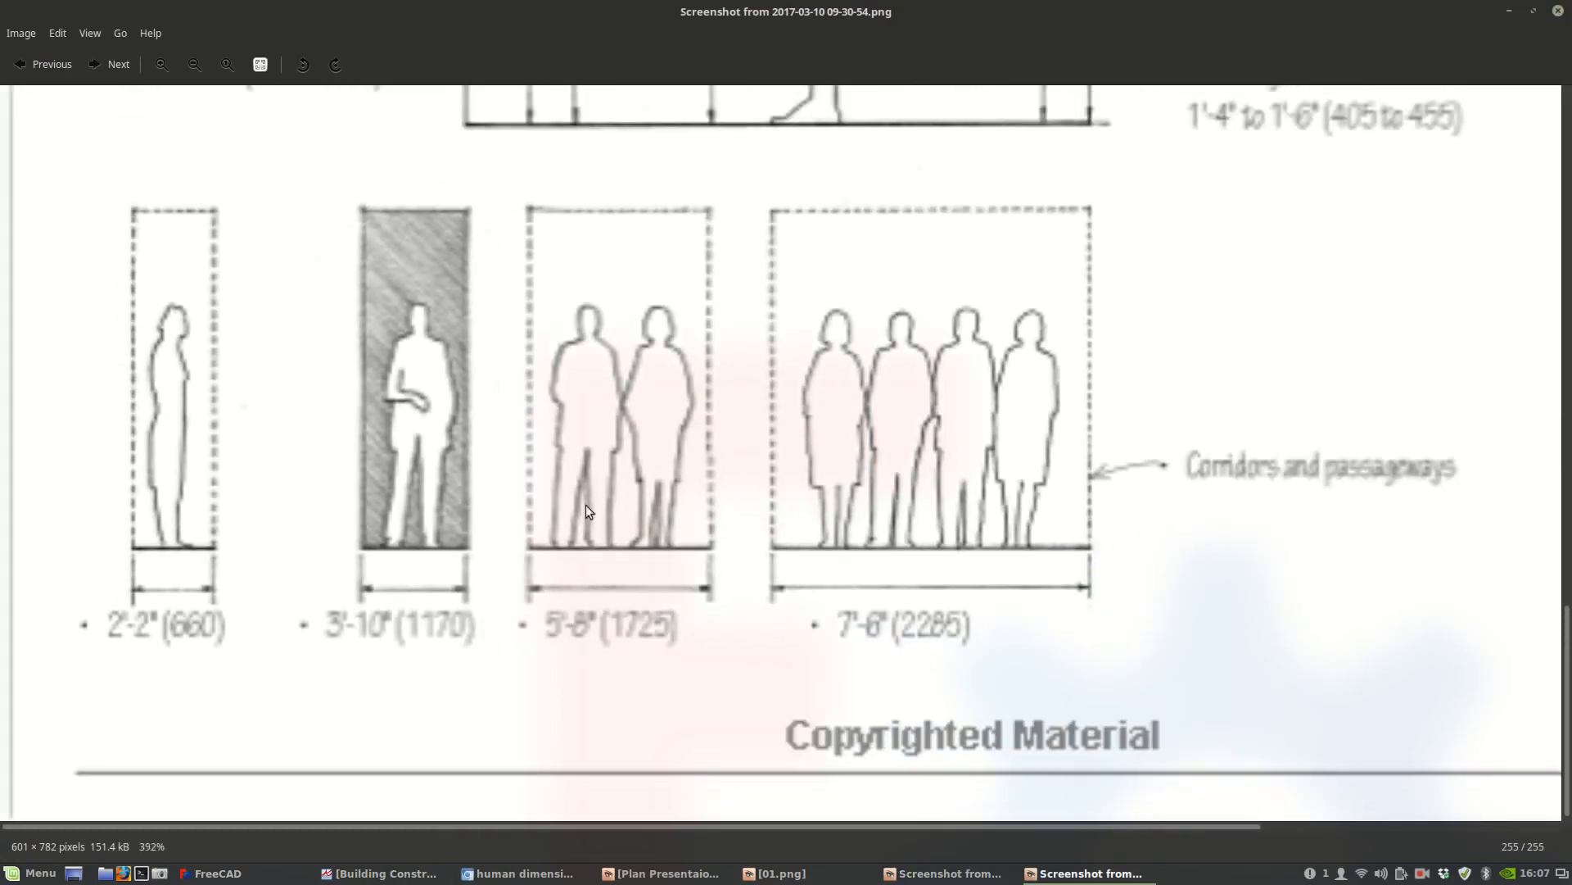
pyautogui.scroll(-4, 888, 607)
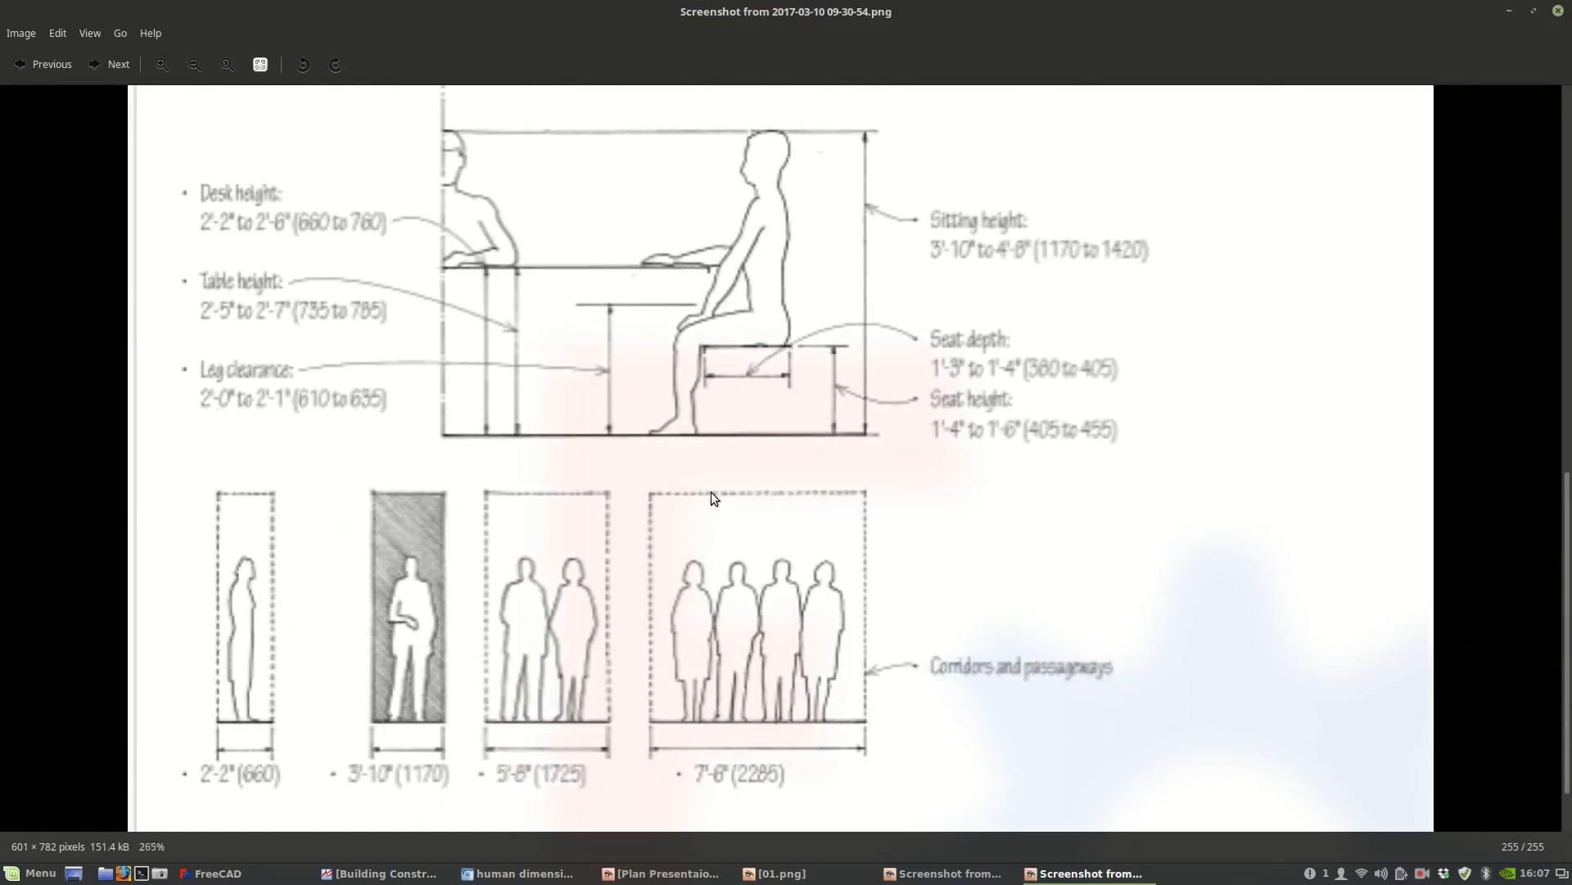
pyautogui.moveTo(638, 328); pyautogui.dragTo(653, 546)
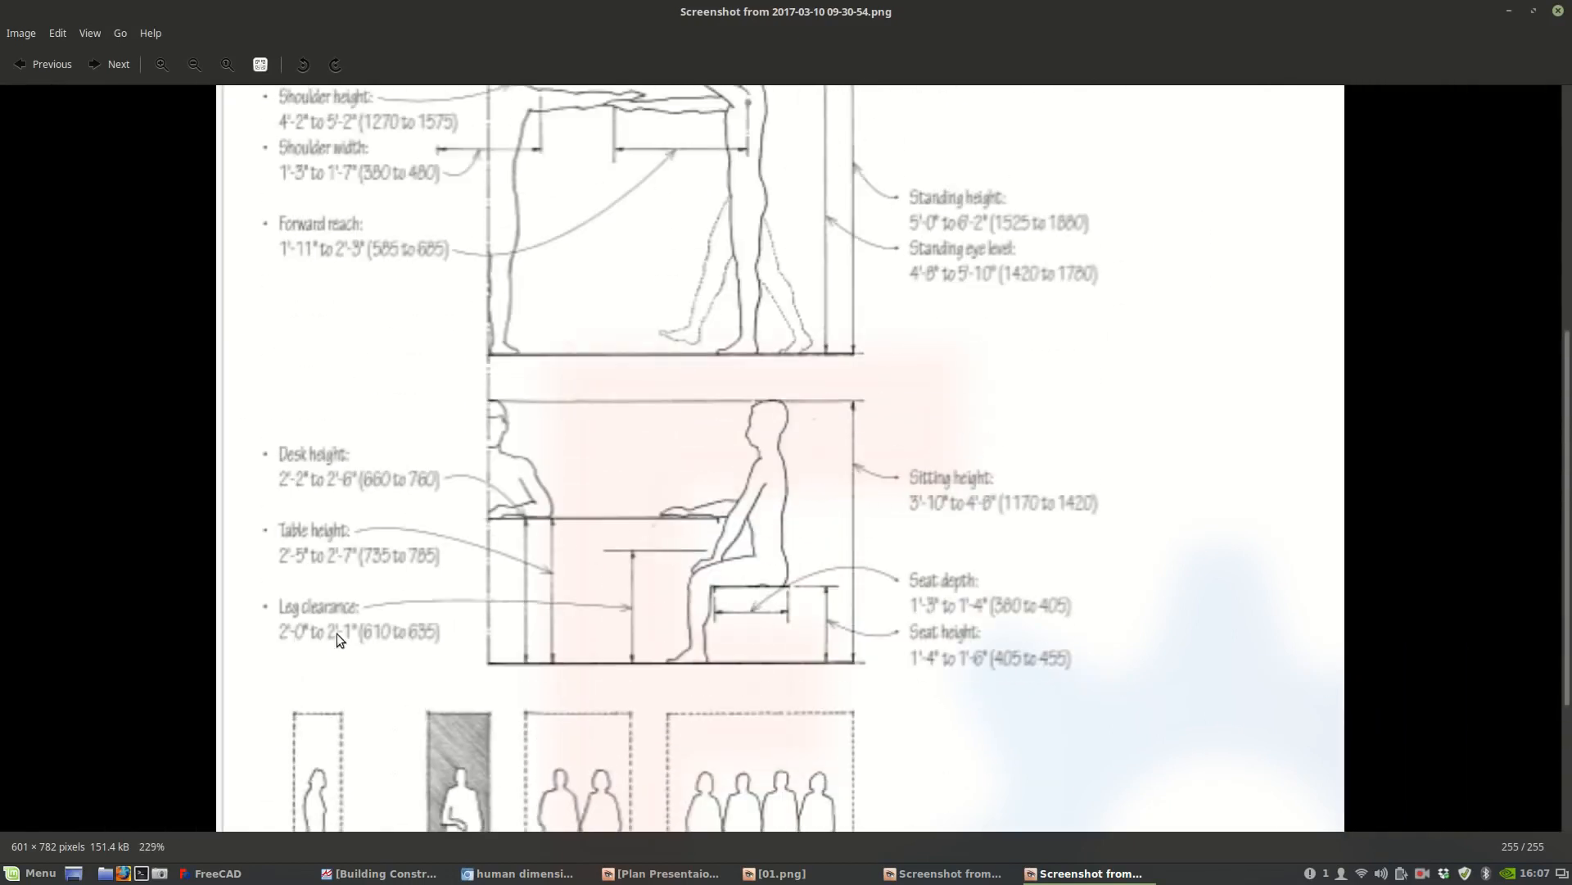
pyautogui.scroll(2, 786, 622)
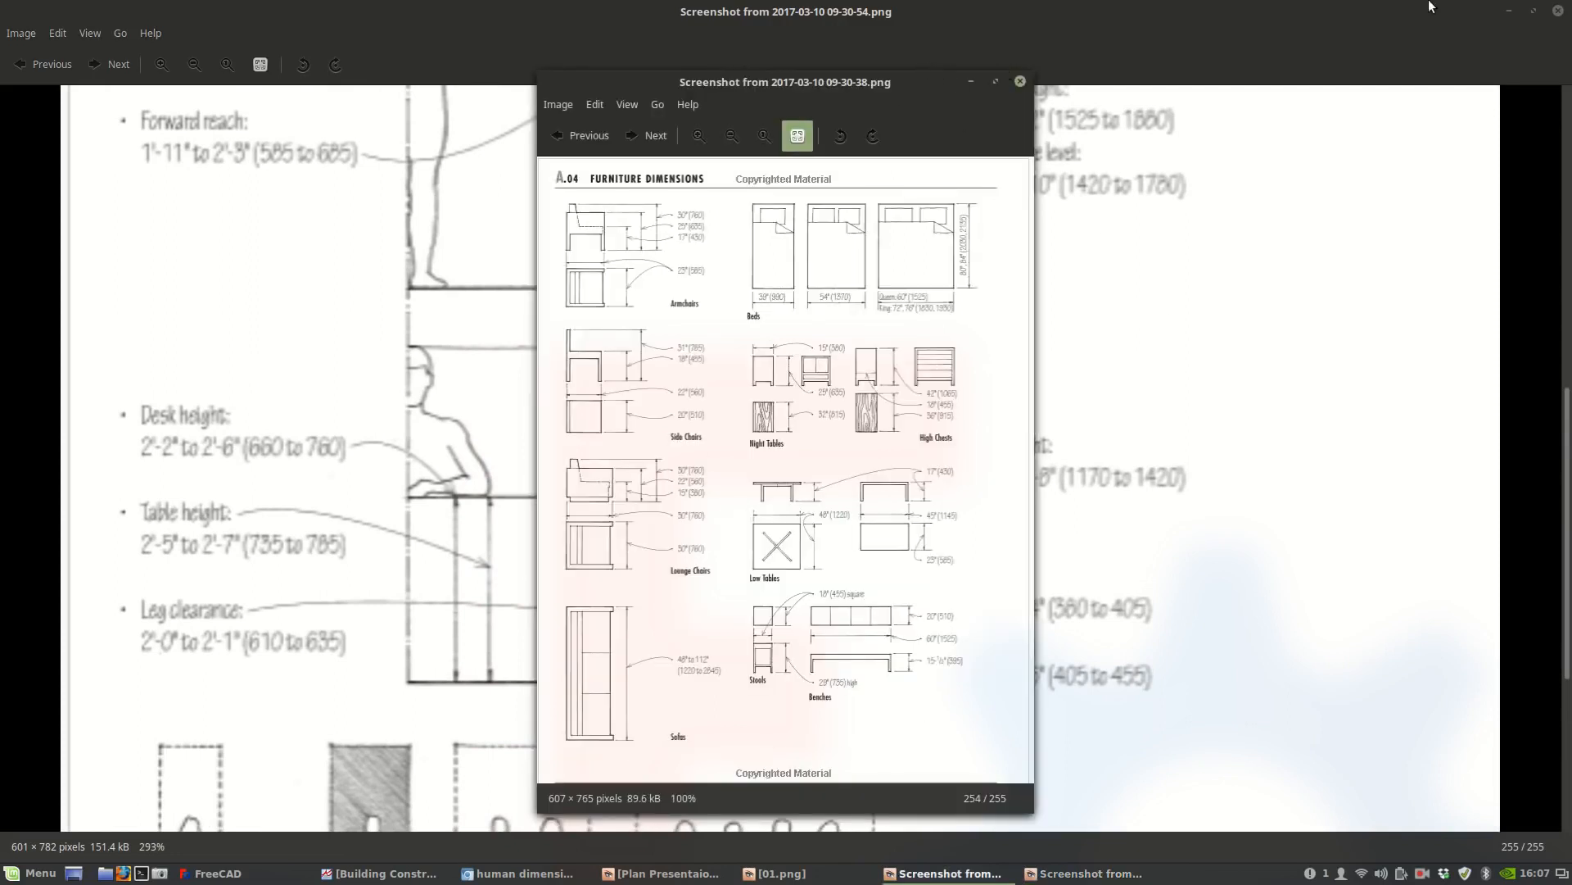
# Bring up the Furniture Dimensions image full screen and examine the bed, chair, table, chest, sofa and bench sizes.
pyautogui.click(1508, 10)
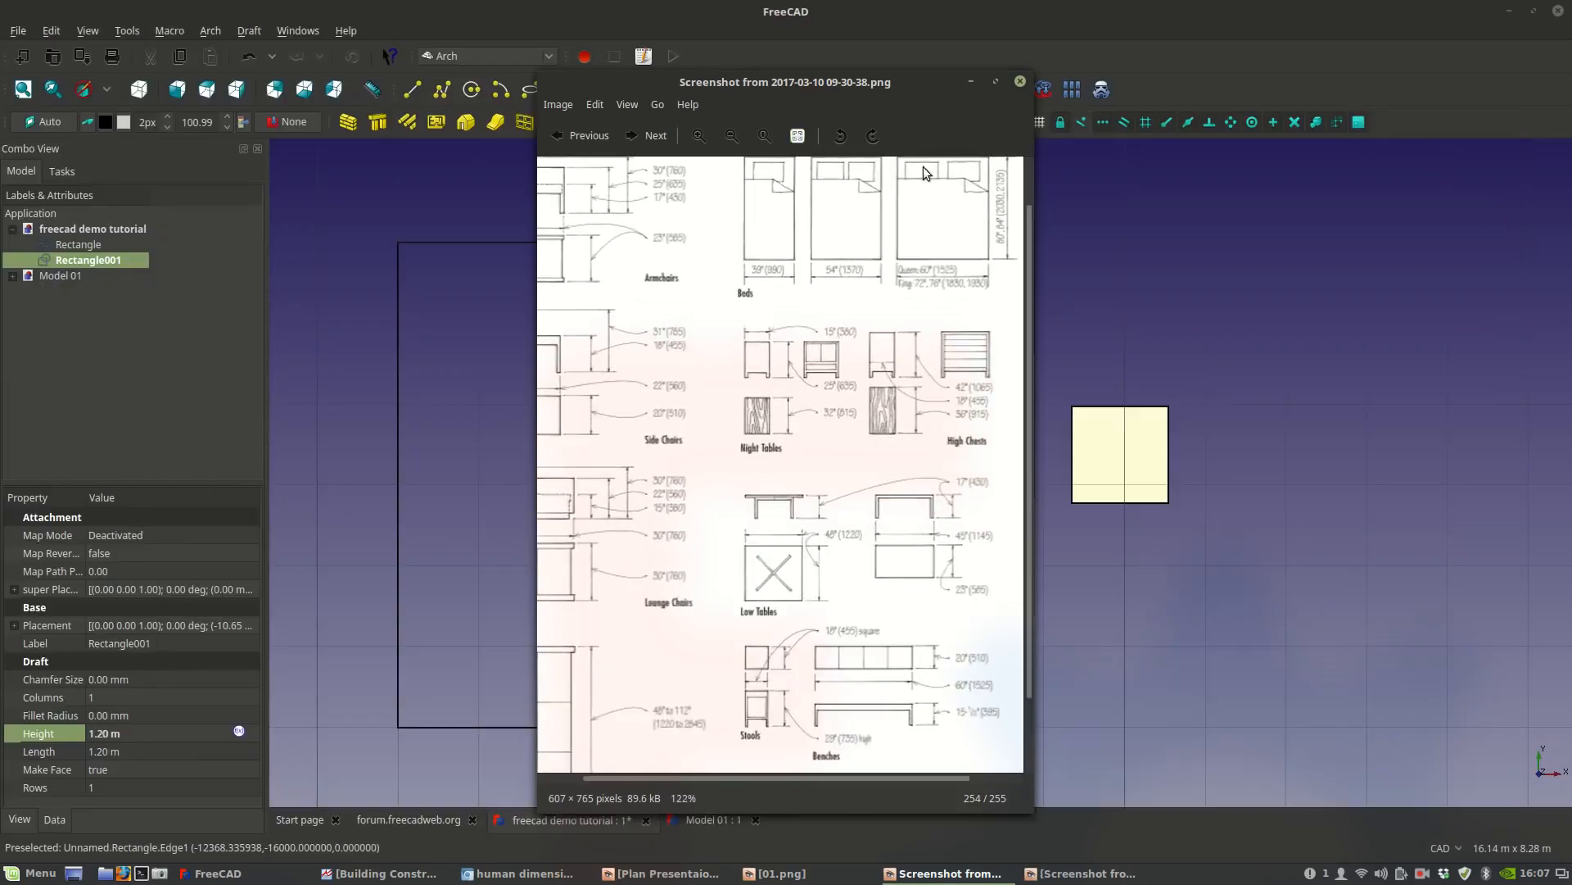
pyautogui.doubleClick(881, 323)
pyautogui.scroll(1, 881, 323)
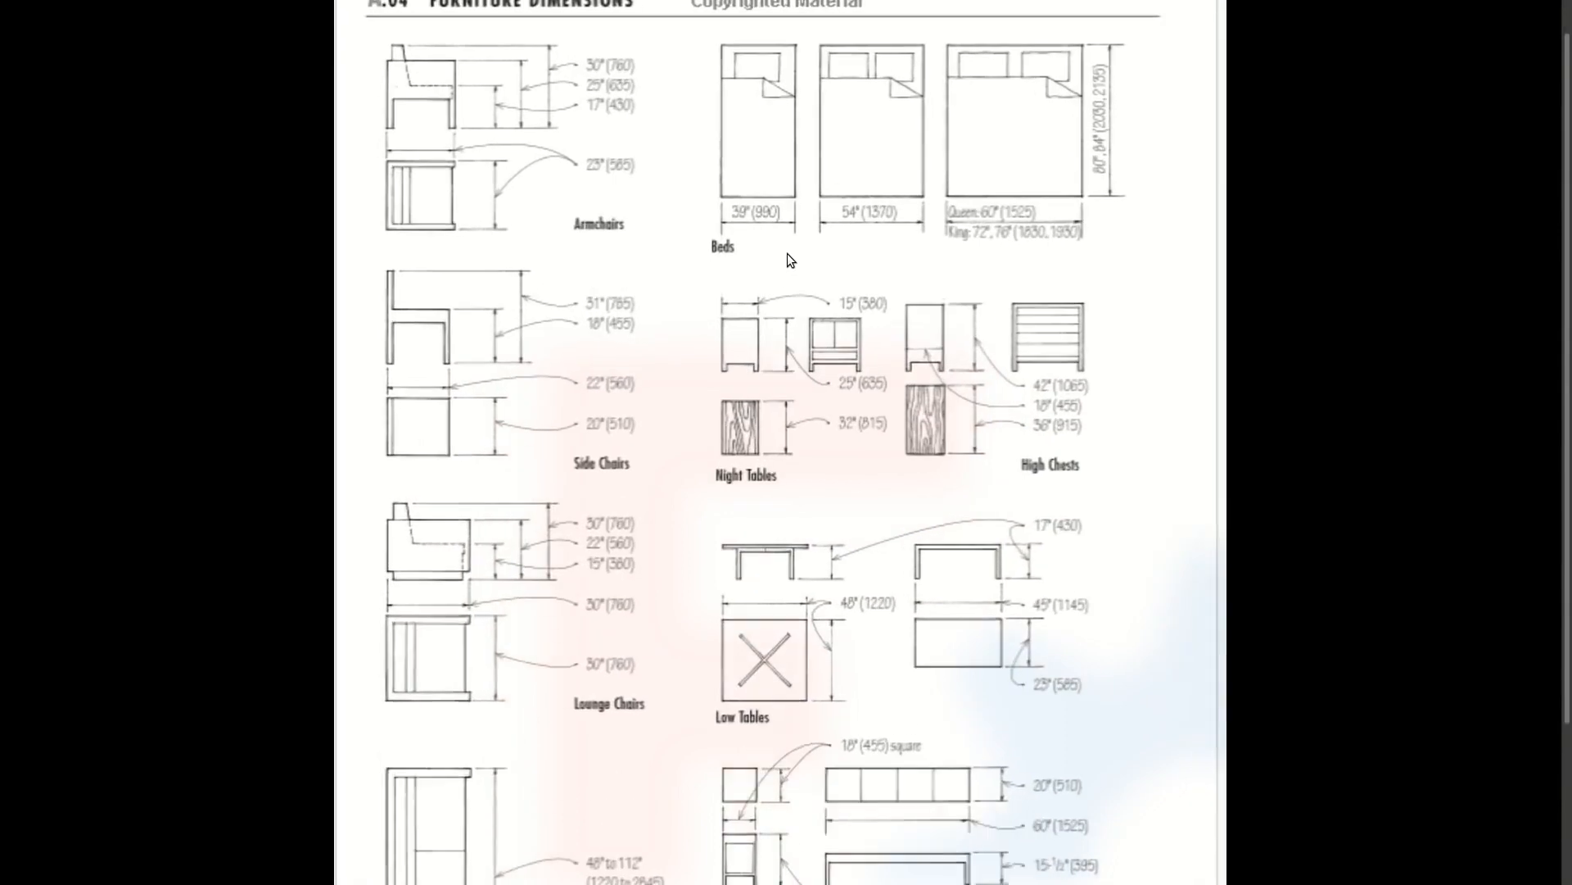
pyautogui.scroll(2, 787, 253)
pyautogui.scroll(2, 746, 214)
pyautogui.moveTo(744, 208); pyautogui.dragTo(736, 337)
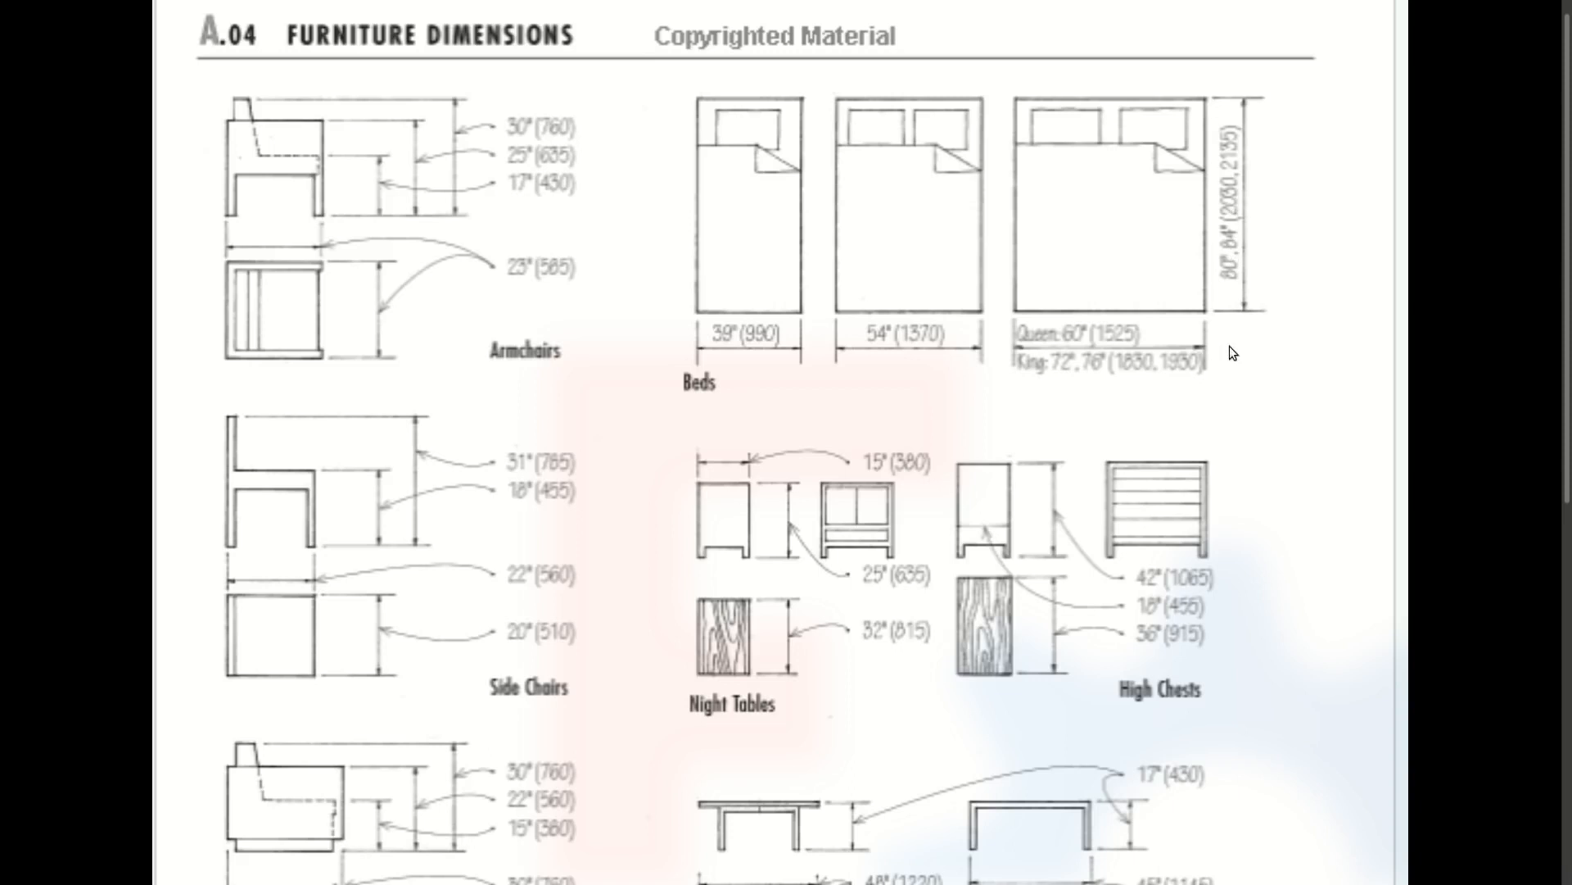
pyautogui.scroll(-3, 1029, 515)
pyautogui.scroll(-4, 931, 586)
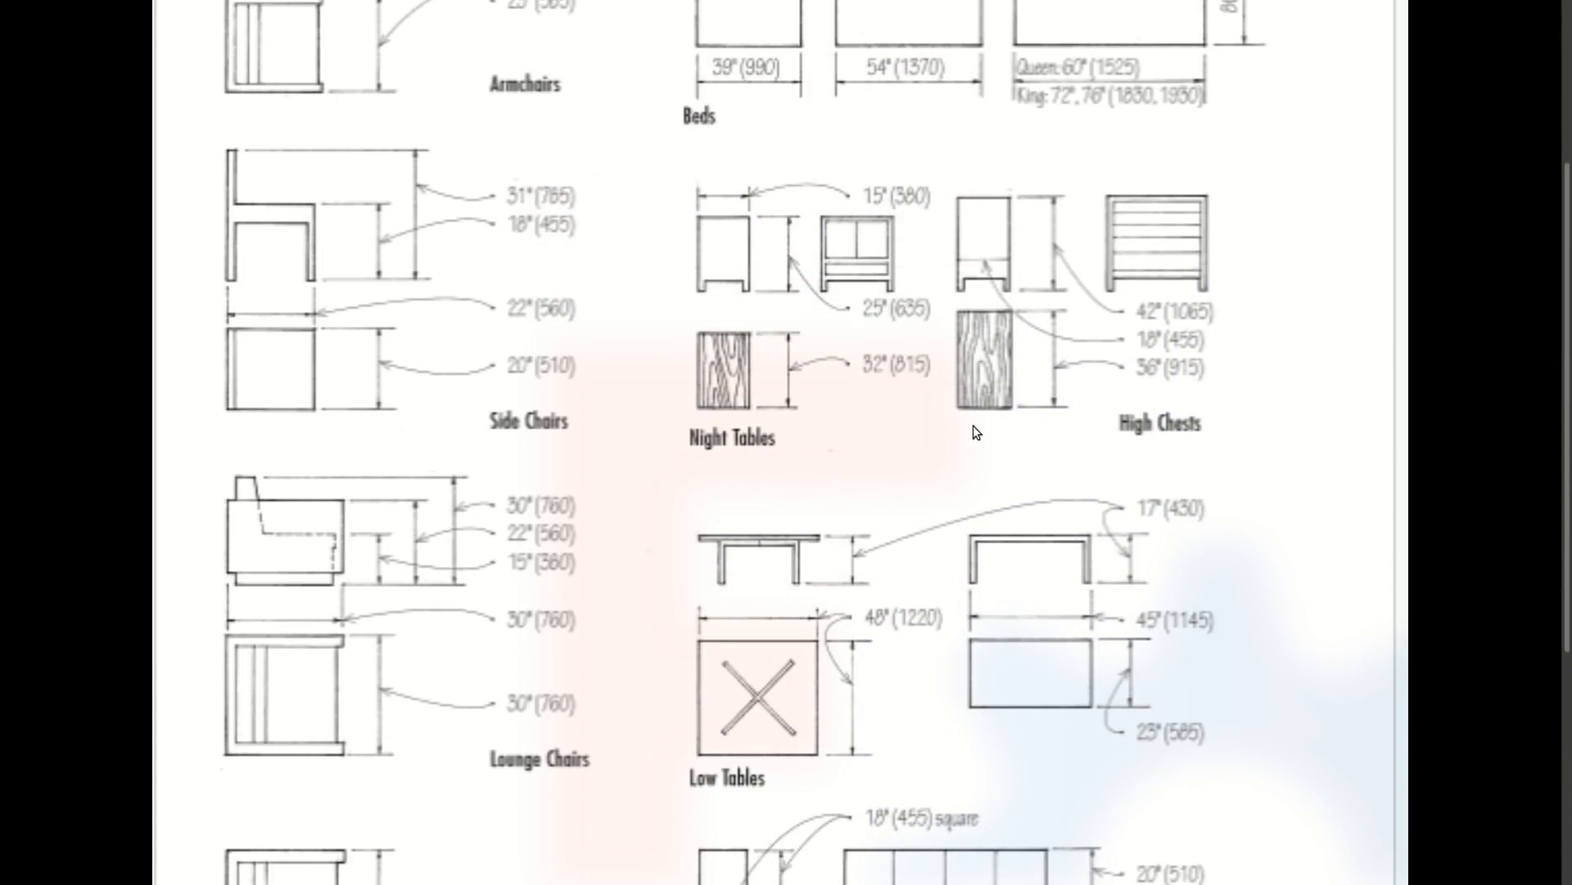
pyautogui.keyDown('ctrl'); pyautogui.scroll(-2, 973, 425); pyautogui.keyUp('ctrl')
pyautogui.scroll(-4, 960, 498)
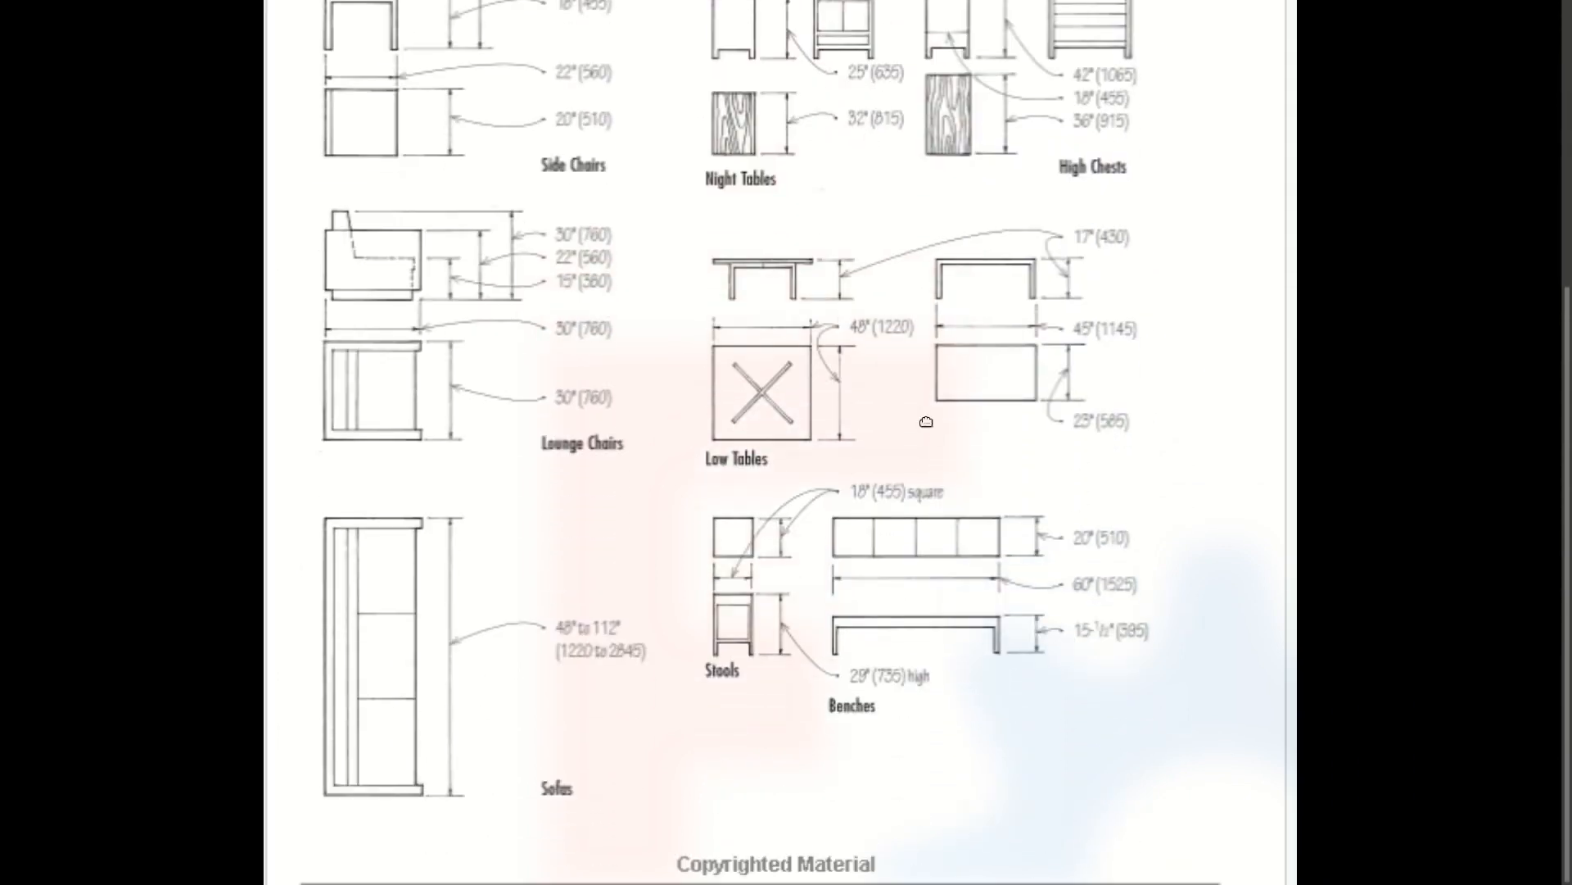
pyautogui.press('Escape')
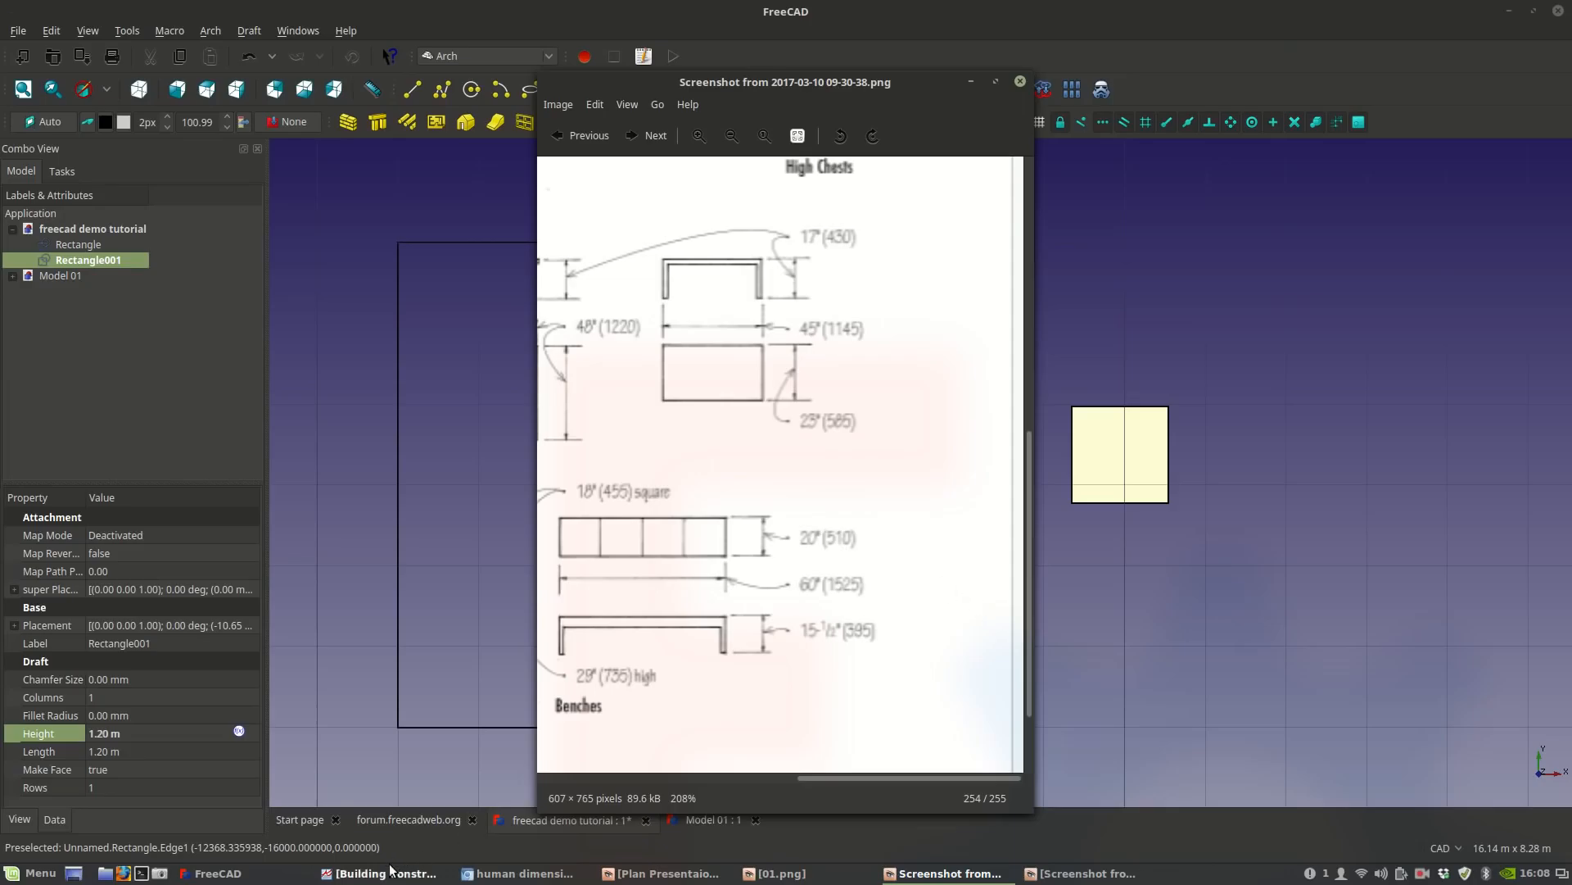
# Switch to the browser and search DuckDuckGo images for "chair dimensions".
pyautogui.click(503, 873)
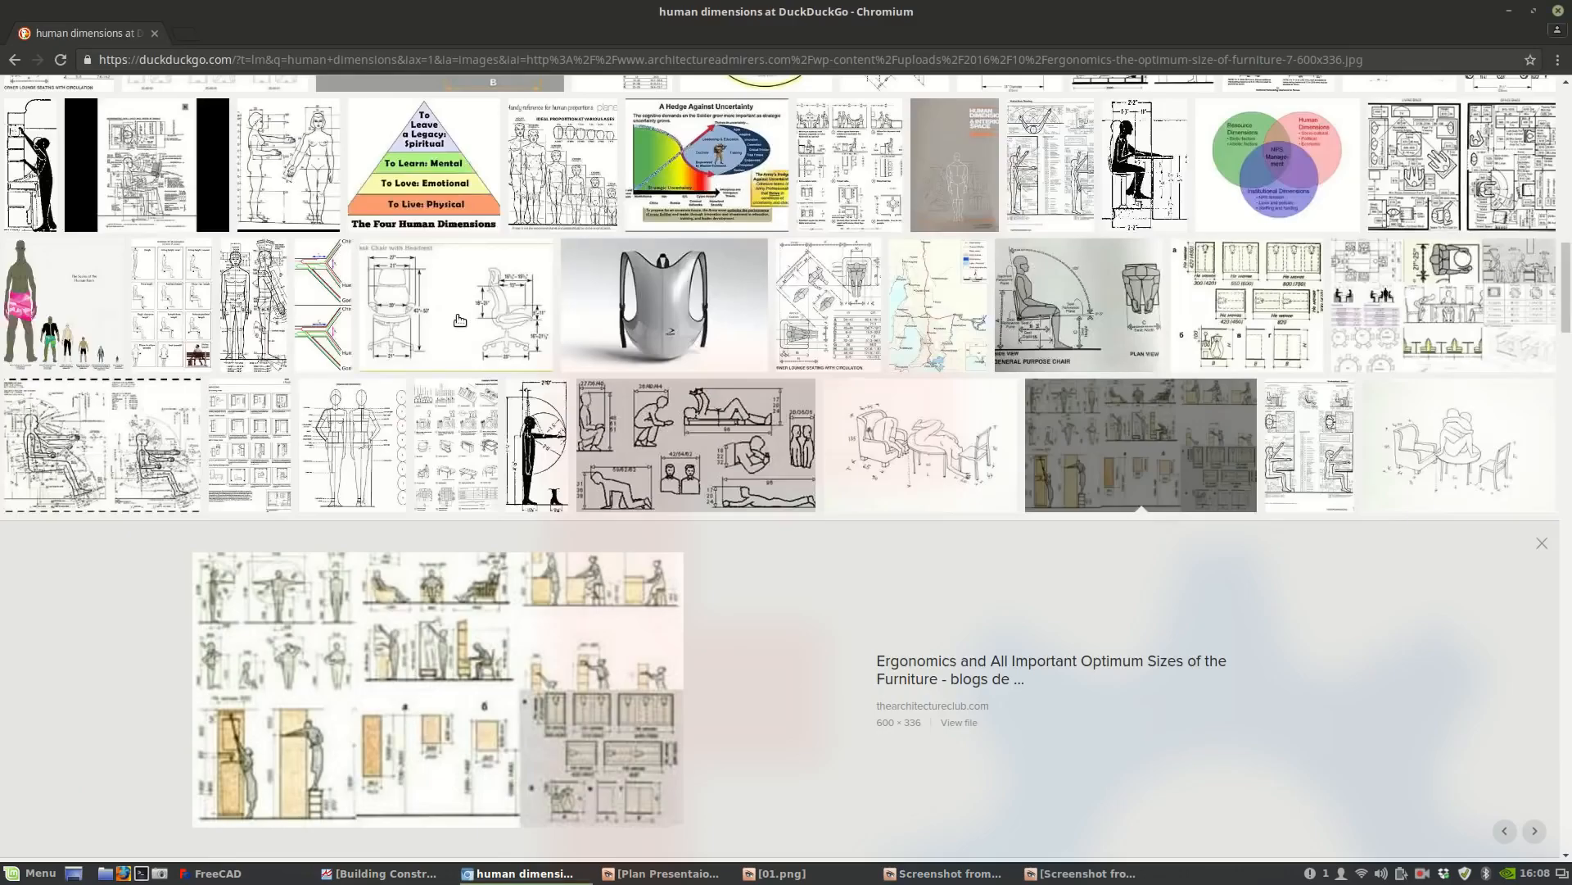
pyautogui.scroll(5, 462, 323)
pyautogui.tripleClick(214, 97)
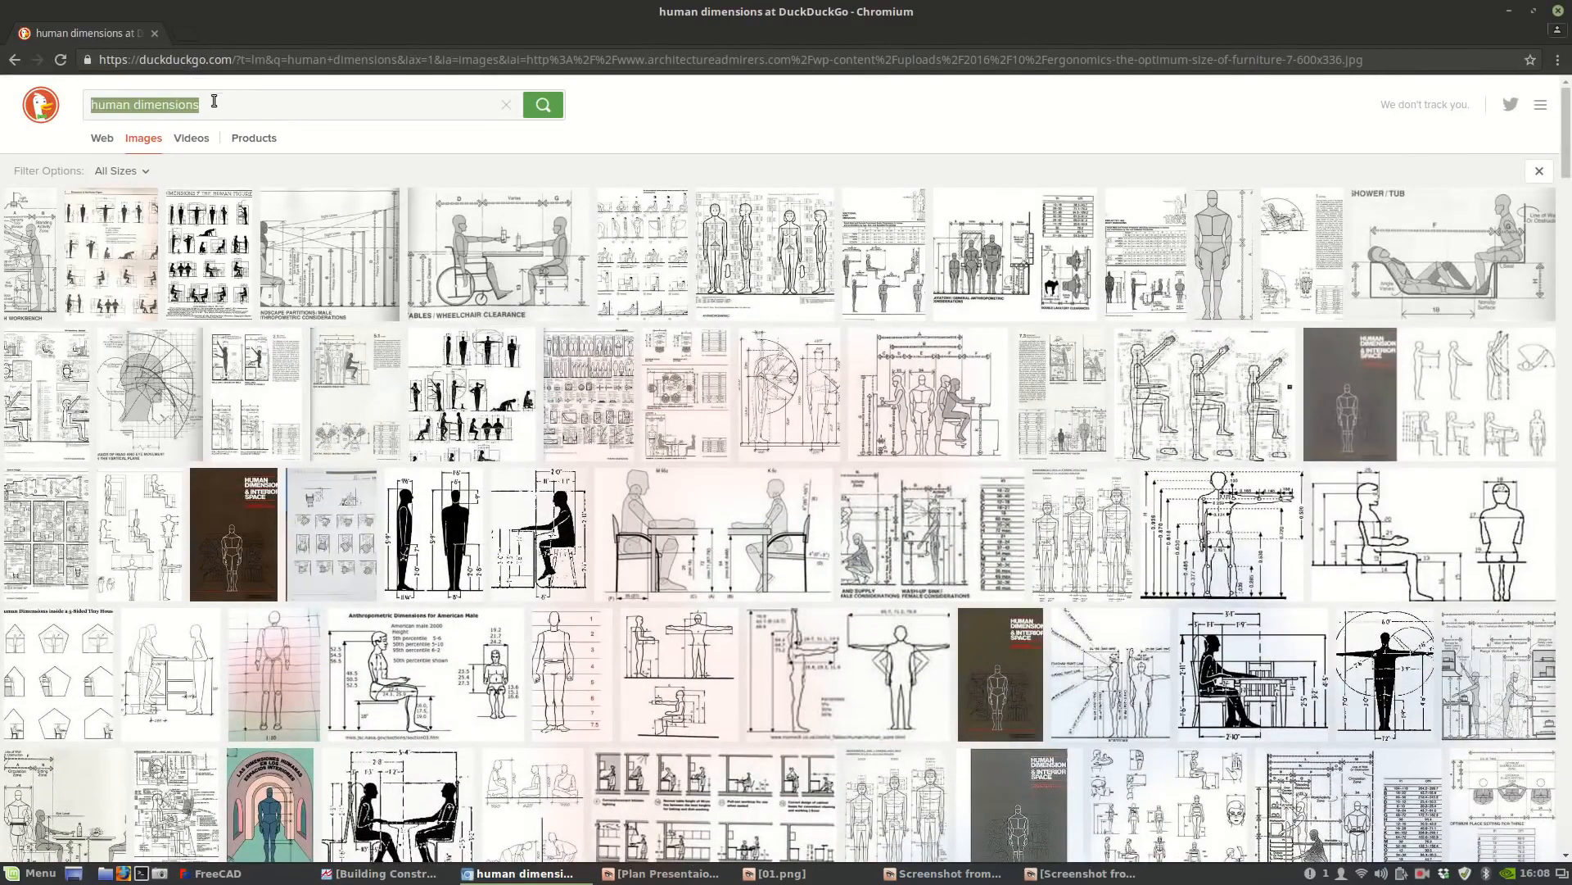
pyautogui.write('chair ')
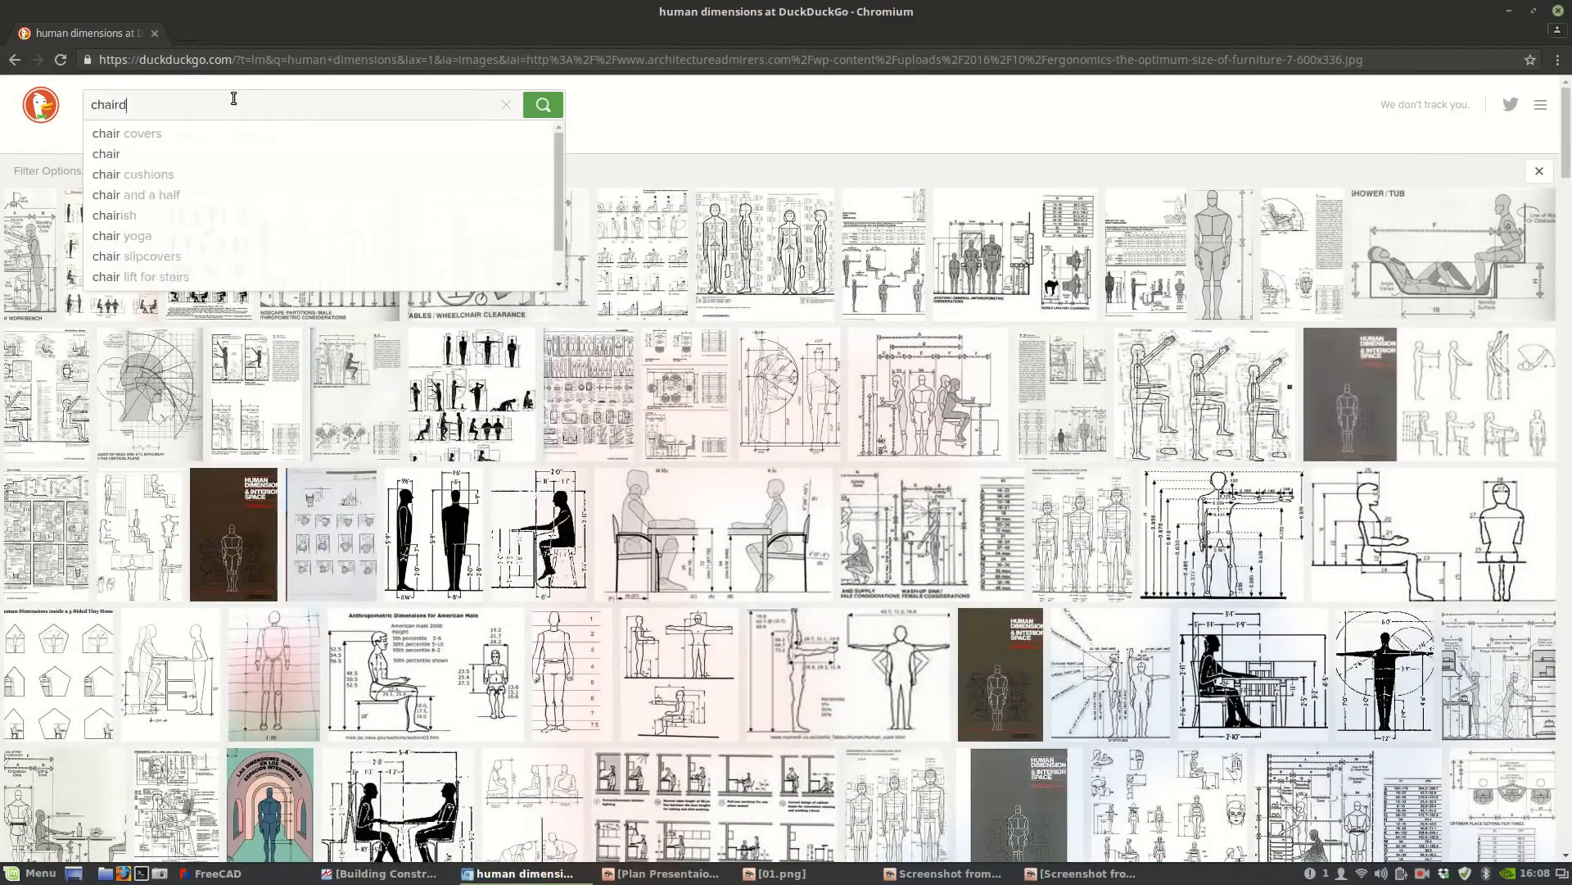
pyautogui.write('dim')
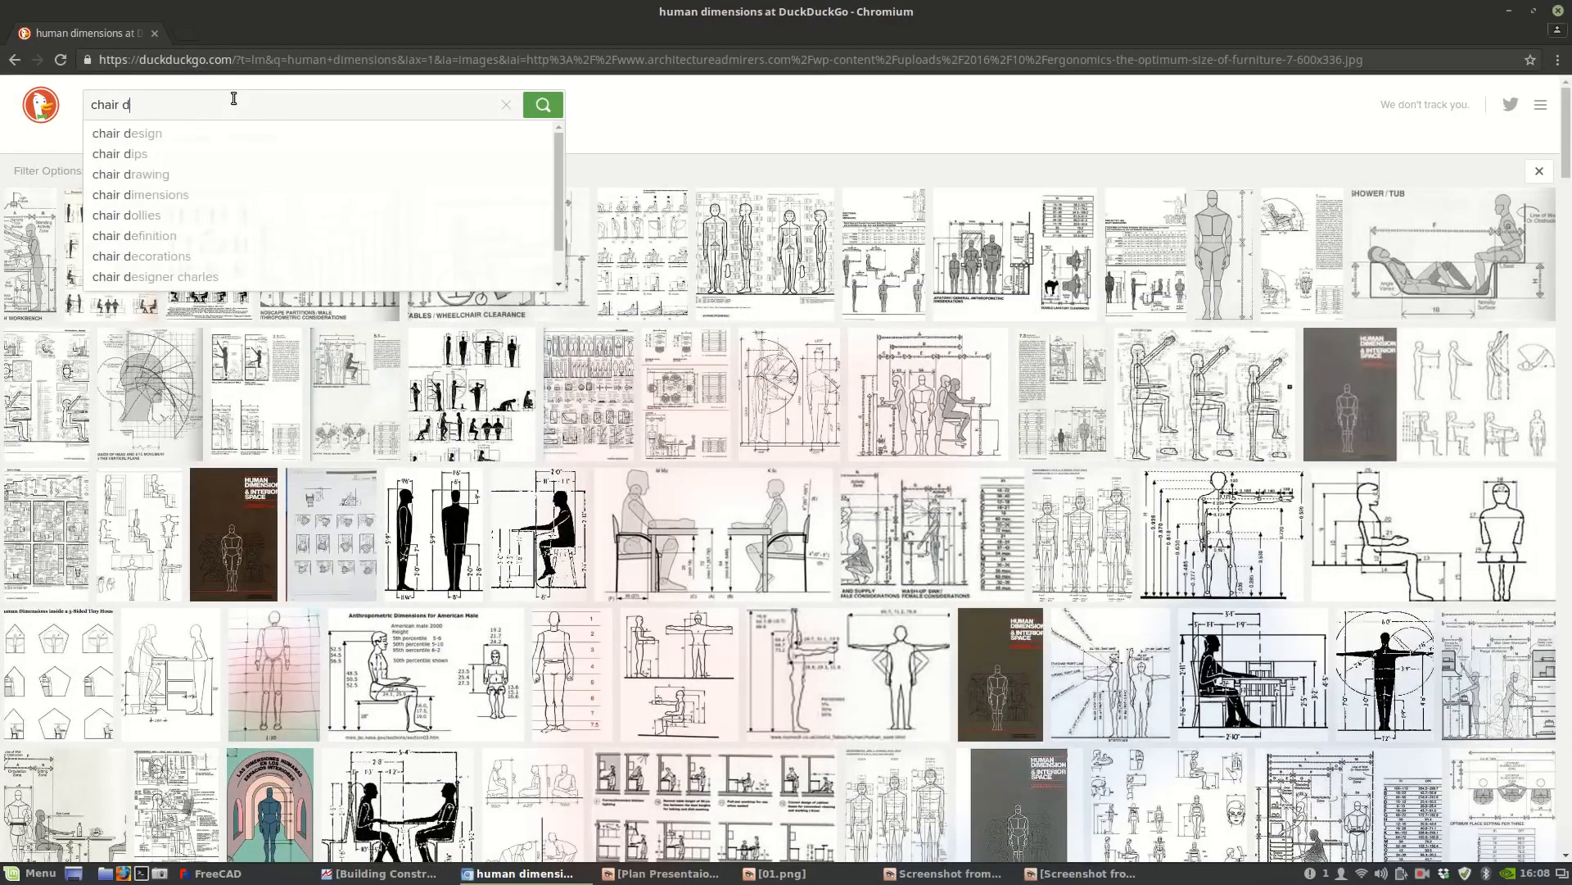
pyautogui.write('ensions')
pyautogui.press('Return')
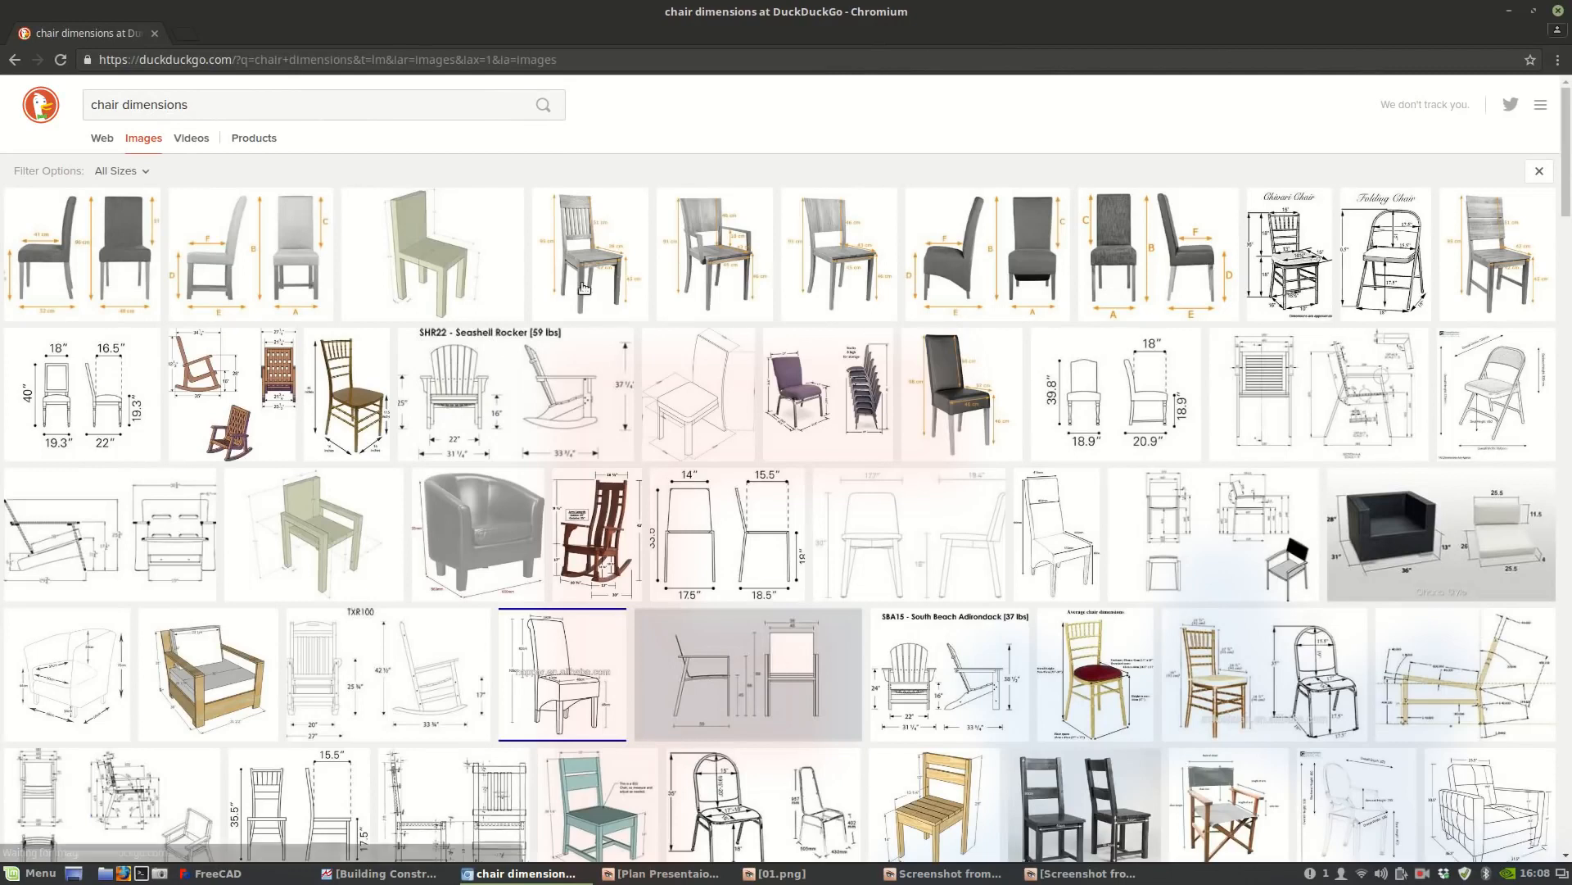
# Look through the chair drawings, enlarging the modern dining chair and the zio lounge chair to examine their dimensions.
pyautogui.scroll(-1, 729, 457)
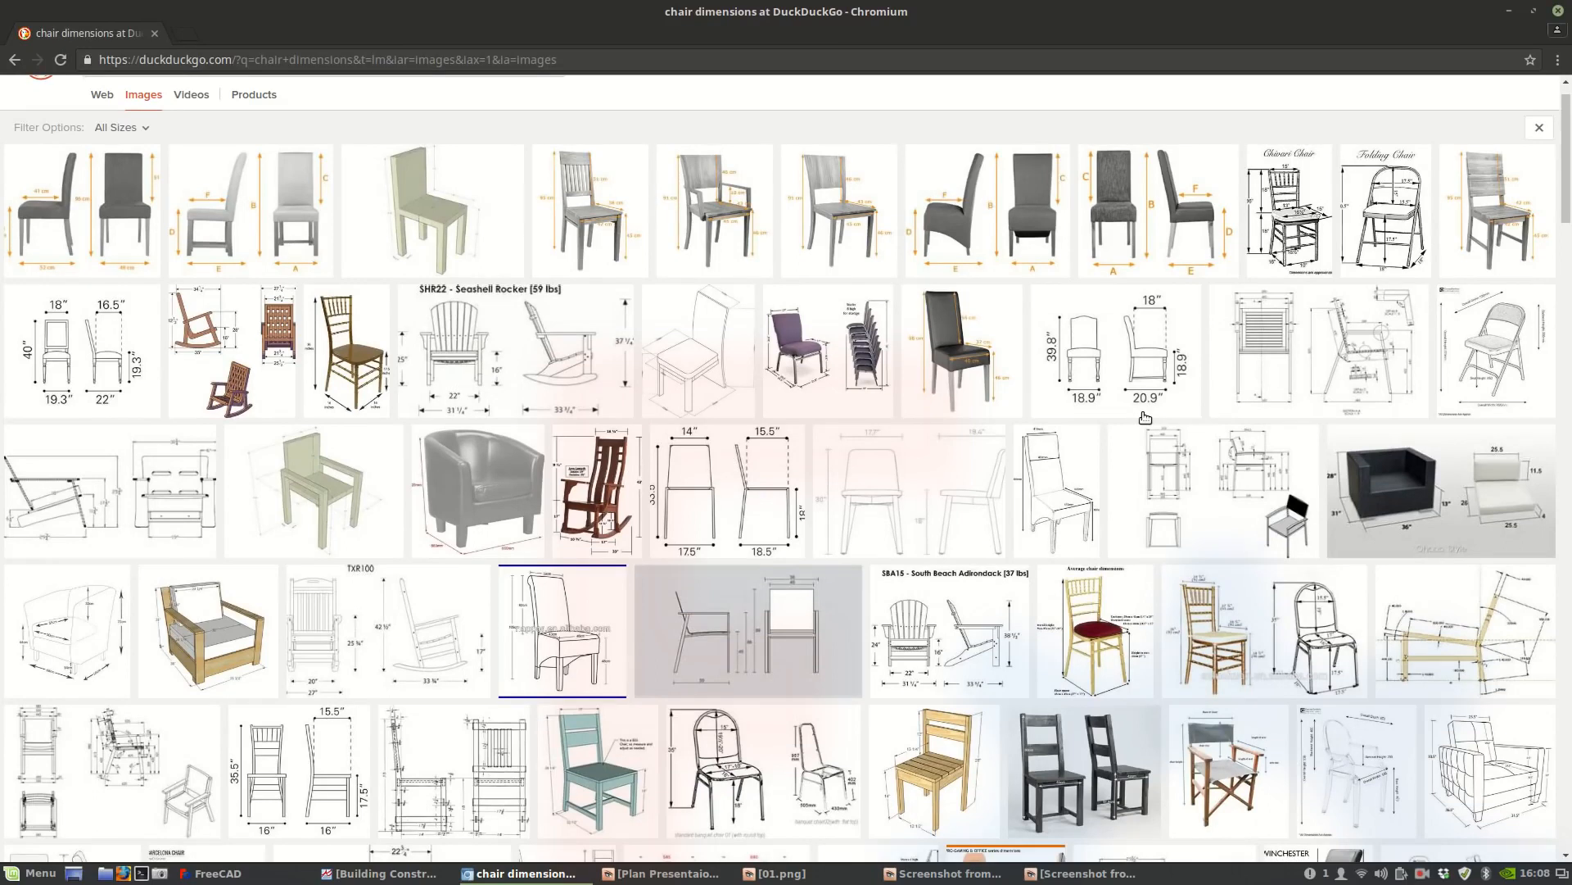
pyautogui.scroll(-1, 1145, 417)
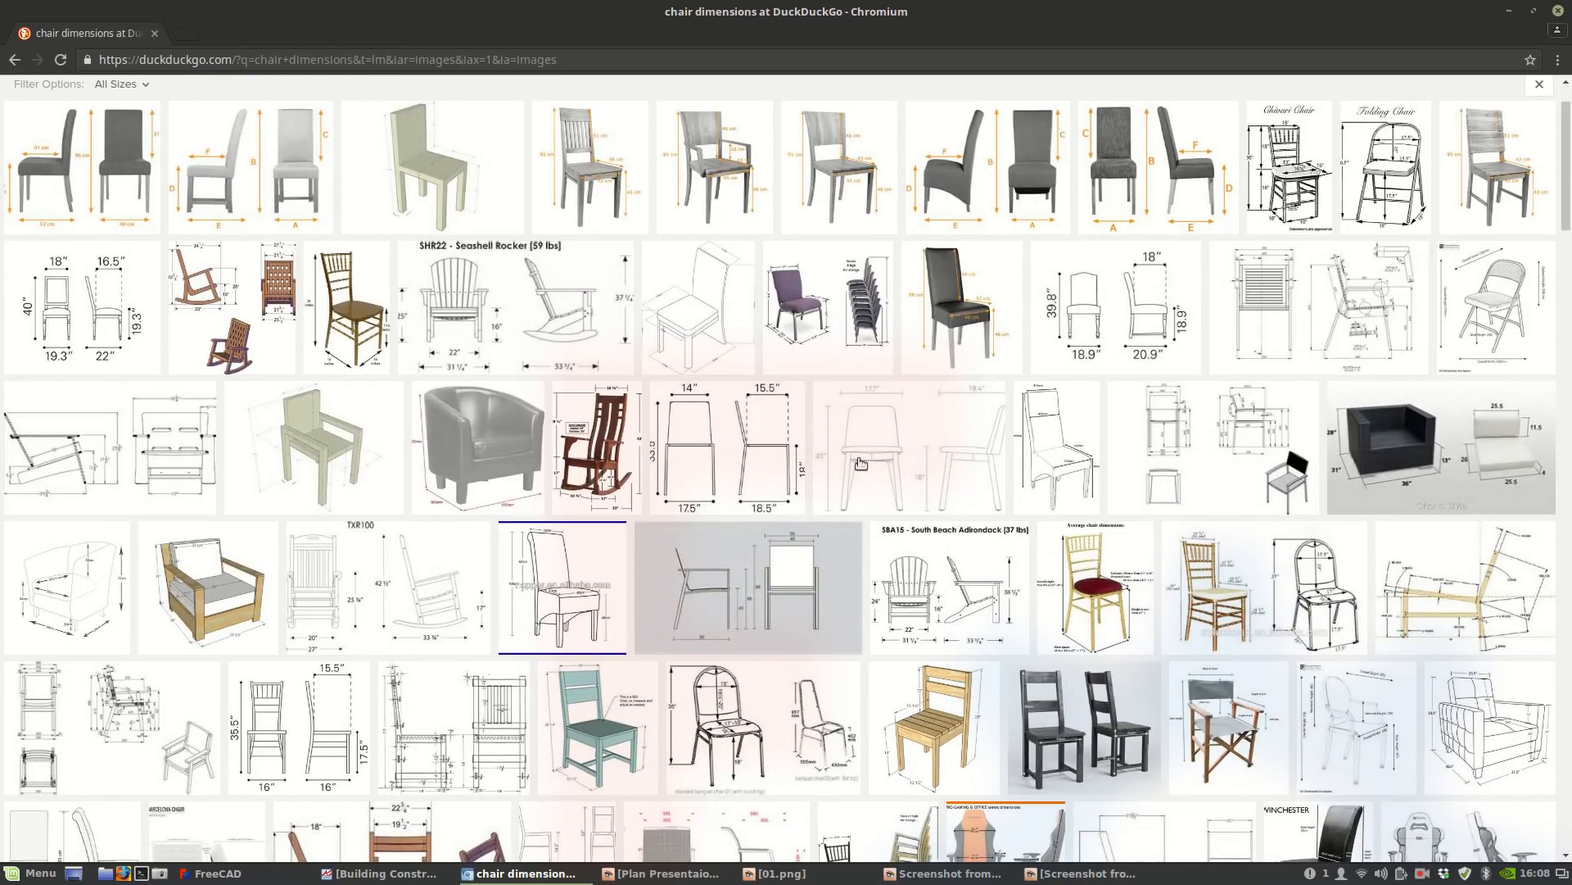
pyautogui.click(762, 465)
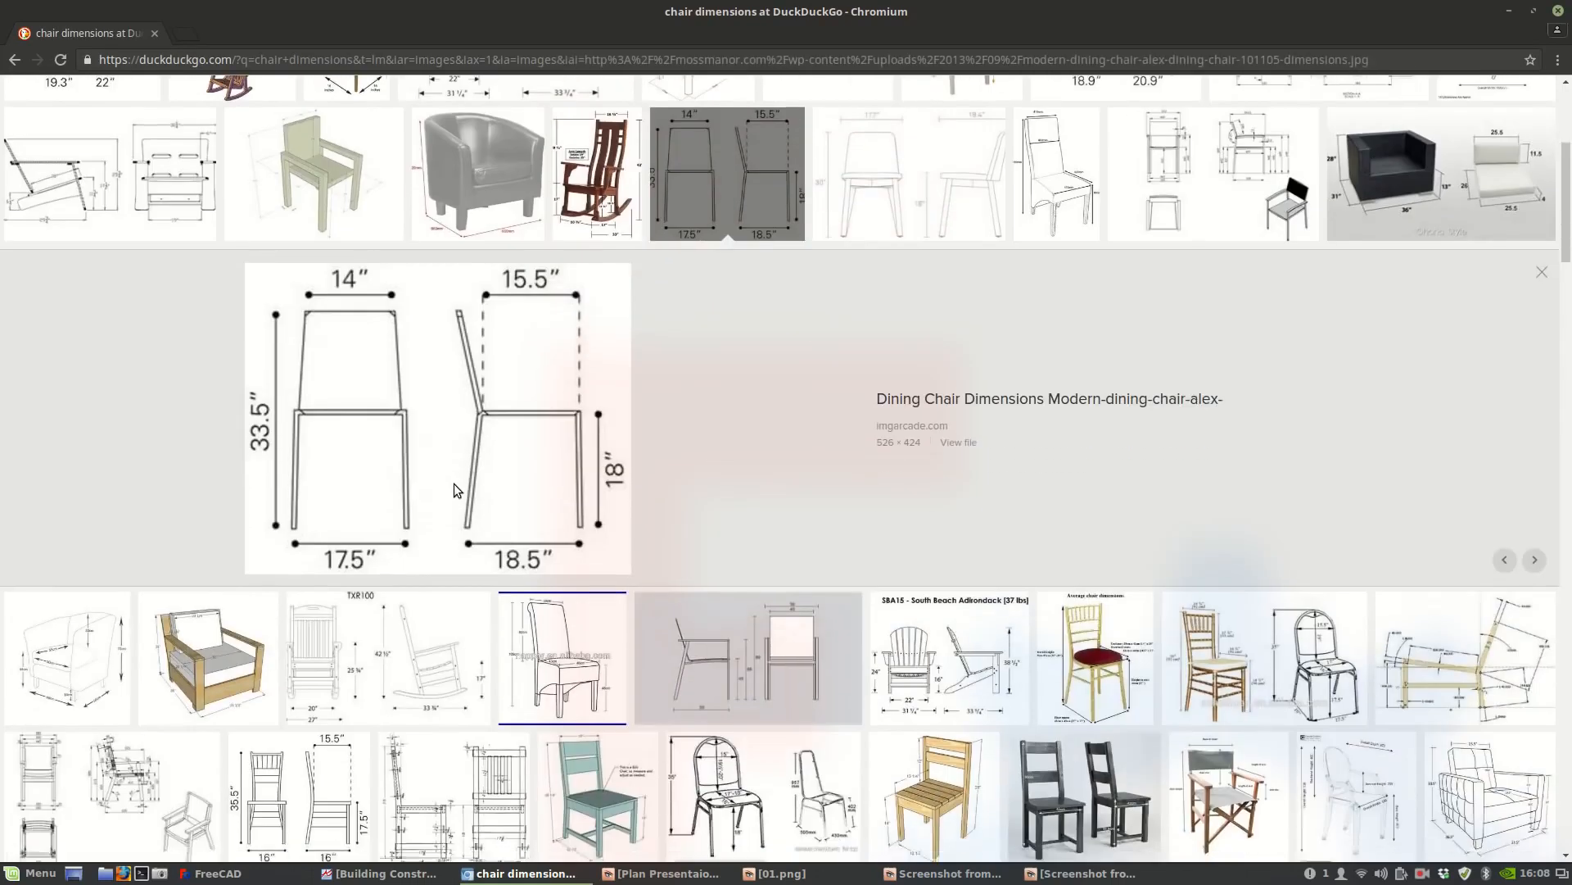
pyautogui.scroll(-6, 454, 484)
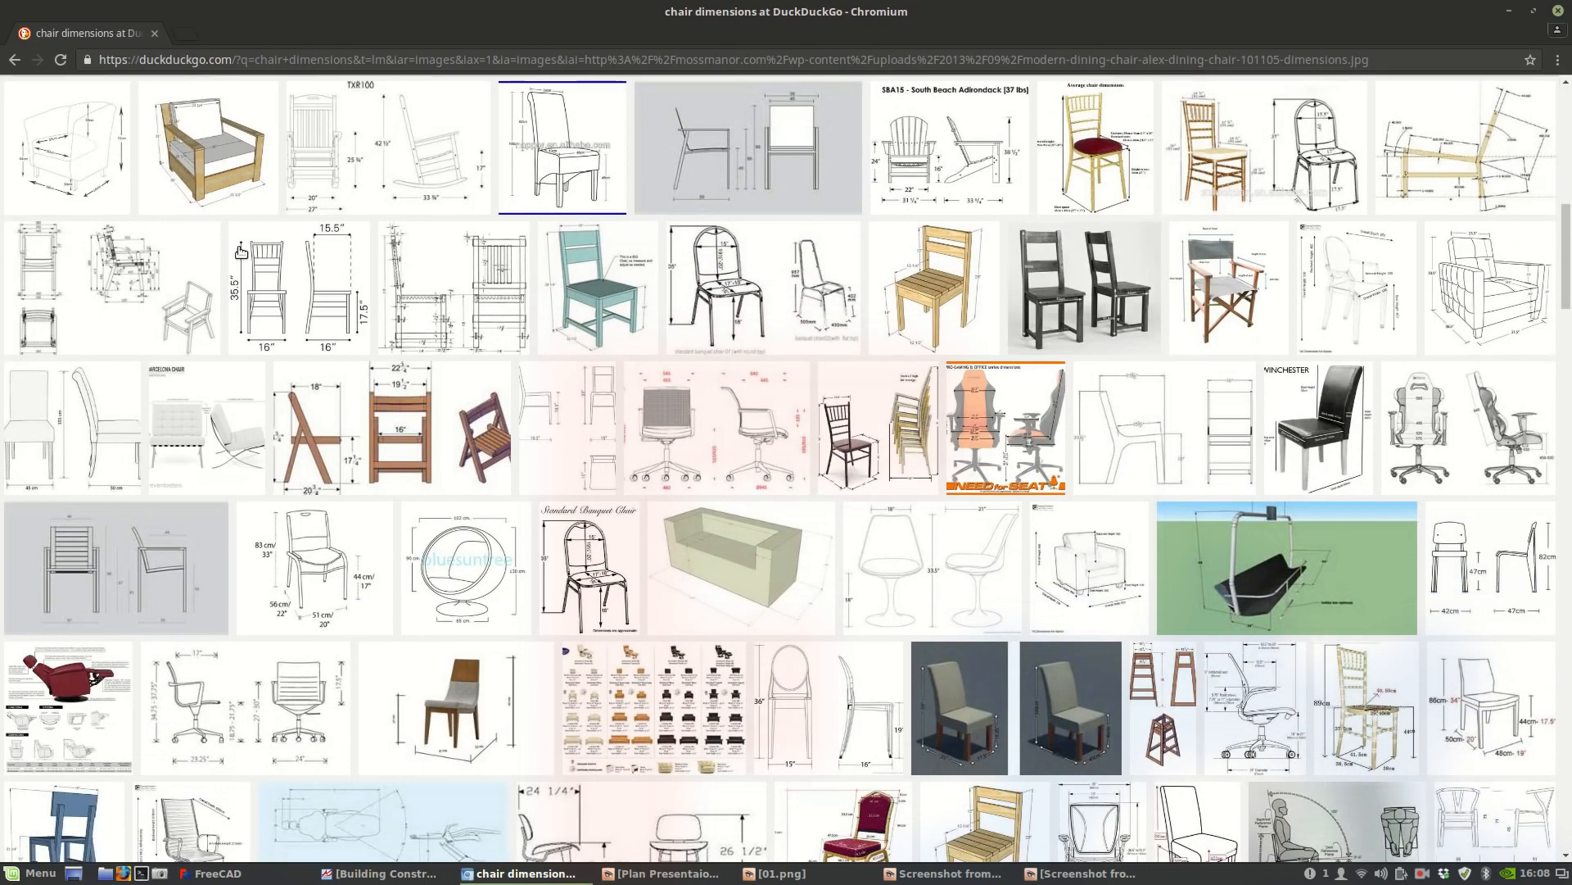
pyautogui.scroll(-3, 901, 472)
pyautogui.scroll(-3, 677, 472)
pyautogui.scroll(-4, 676, 472)
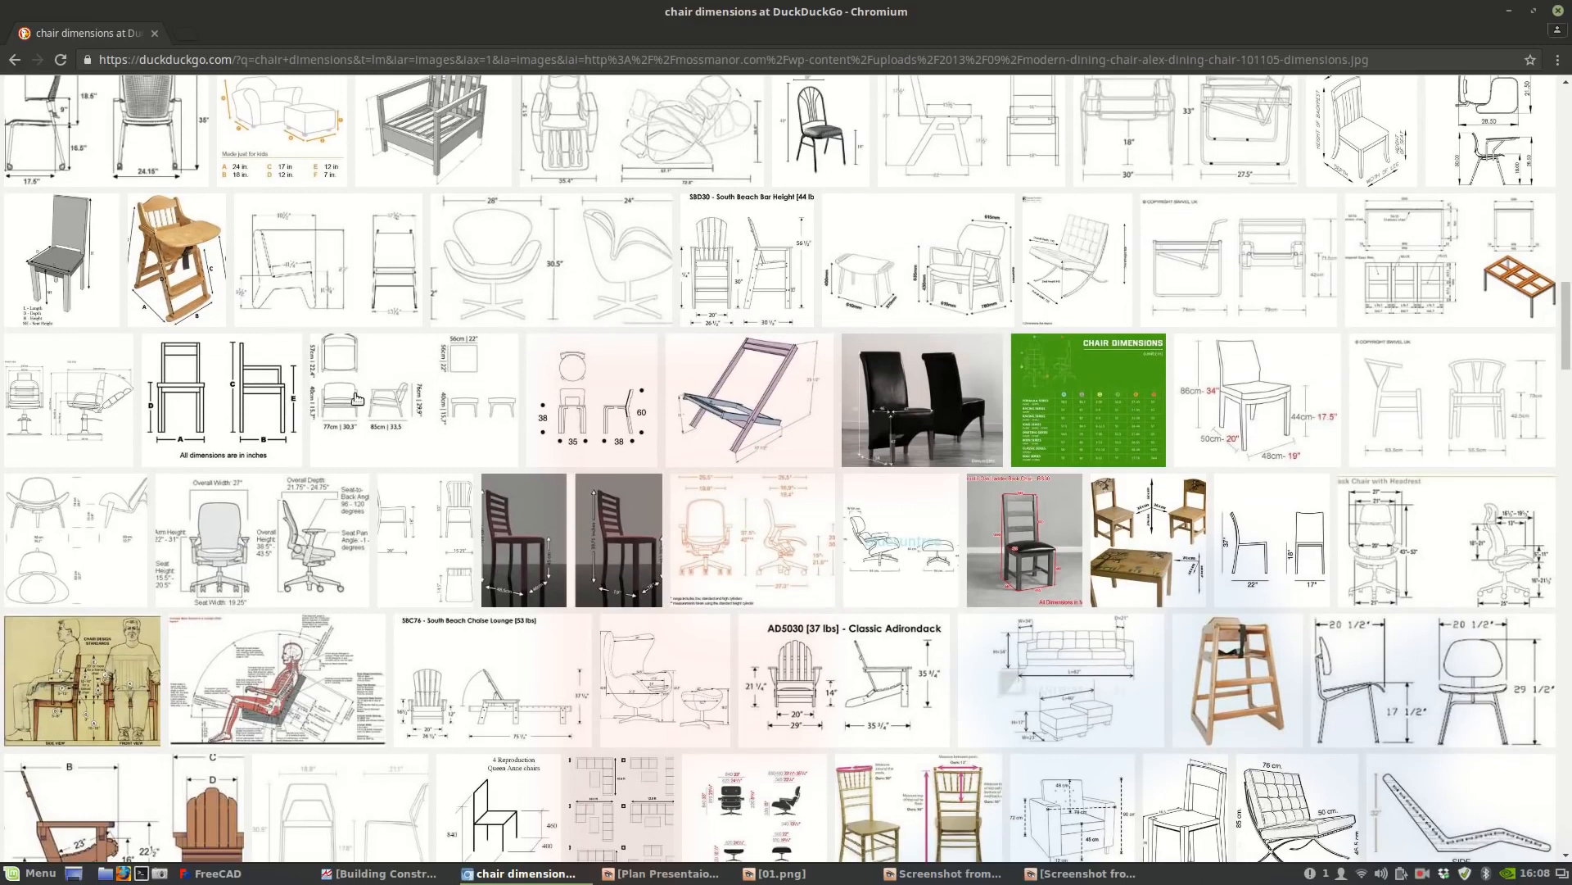
pyautogui.click(352, 394)
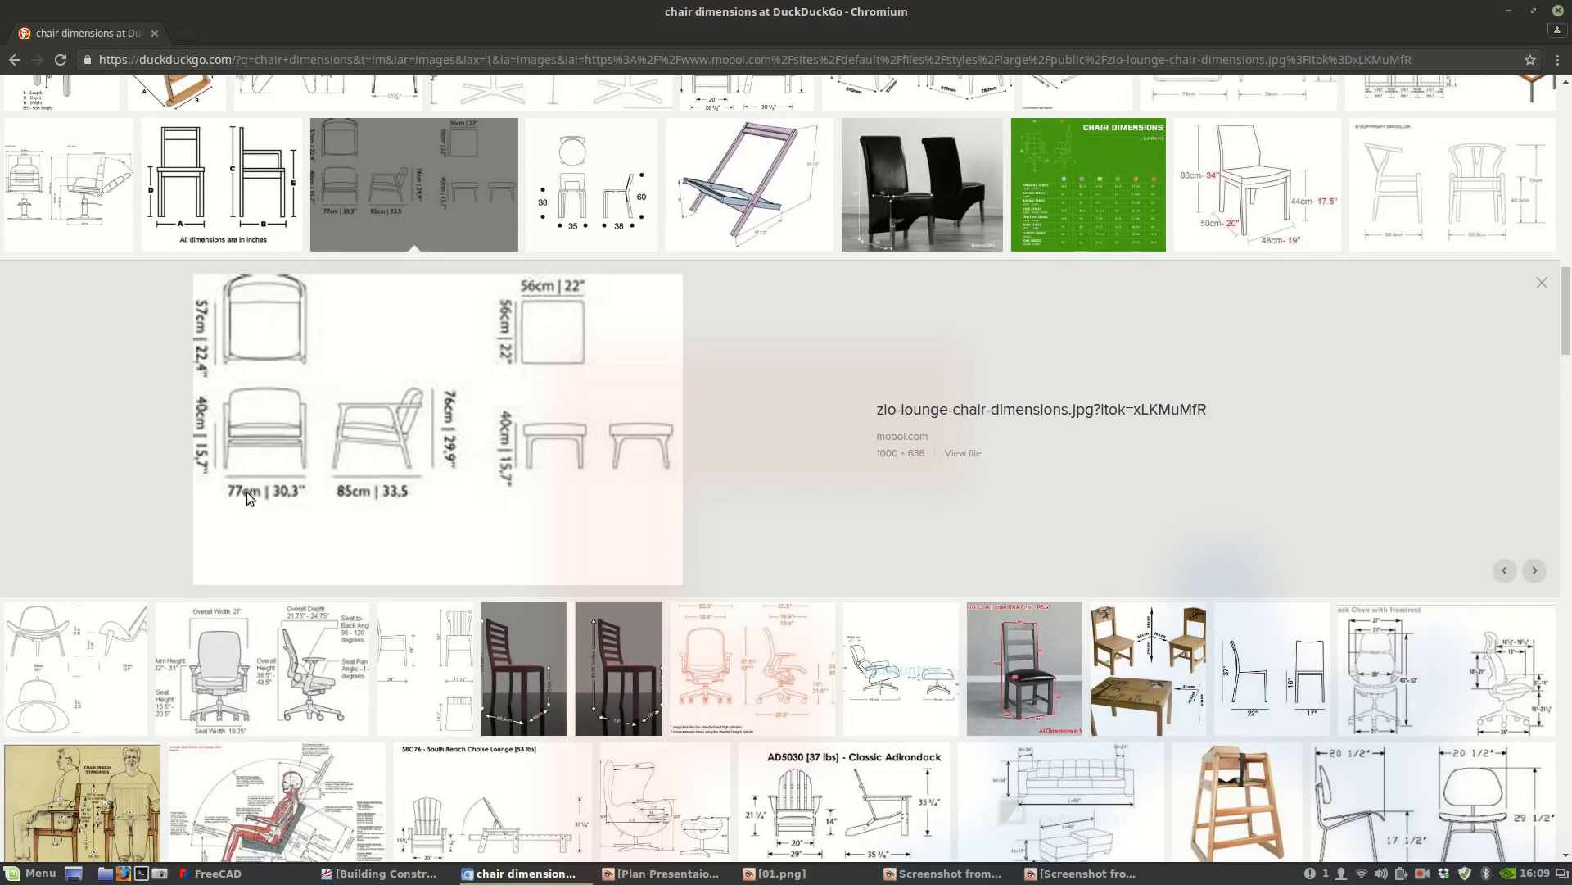
# Switch to FreeCAD and copy the 1.20 m square horizontally about 3.7 m into the large rectangle with the Move tool.
pyautogui.click(230, 873)
pyautogui.click(1103, 446)
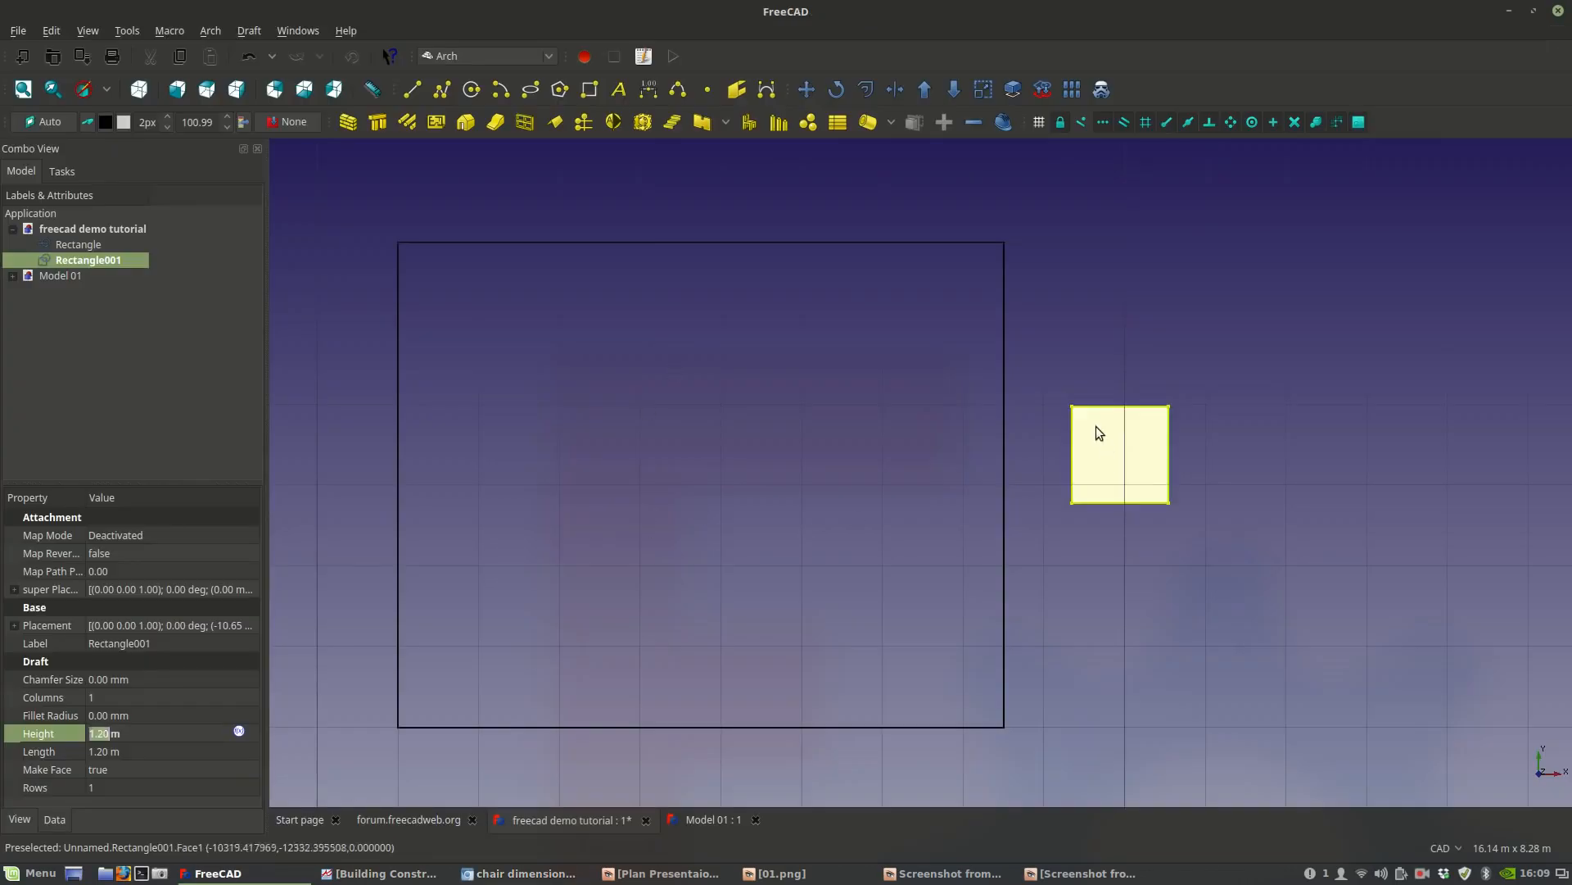
pyautogui.click(807, 90)
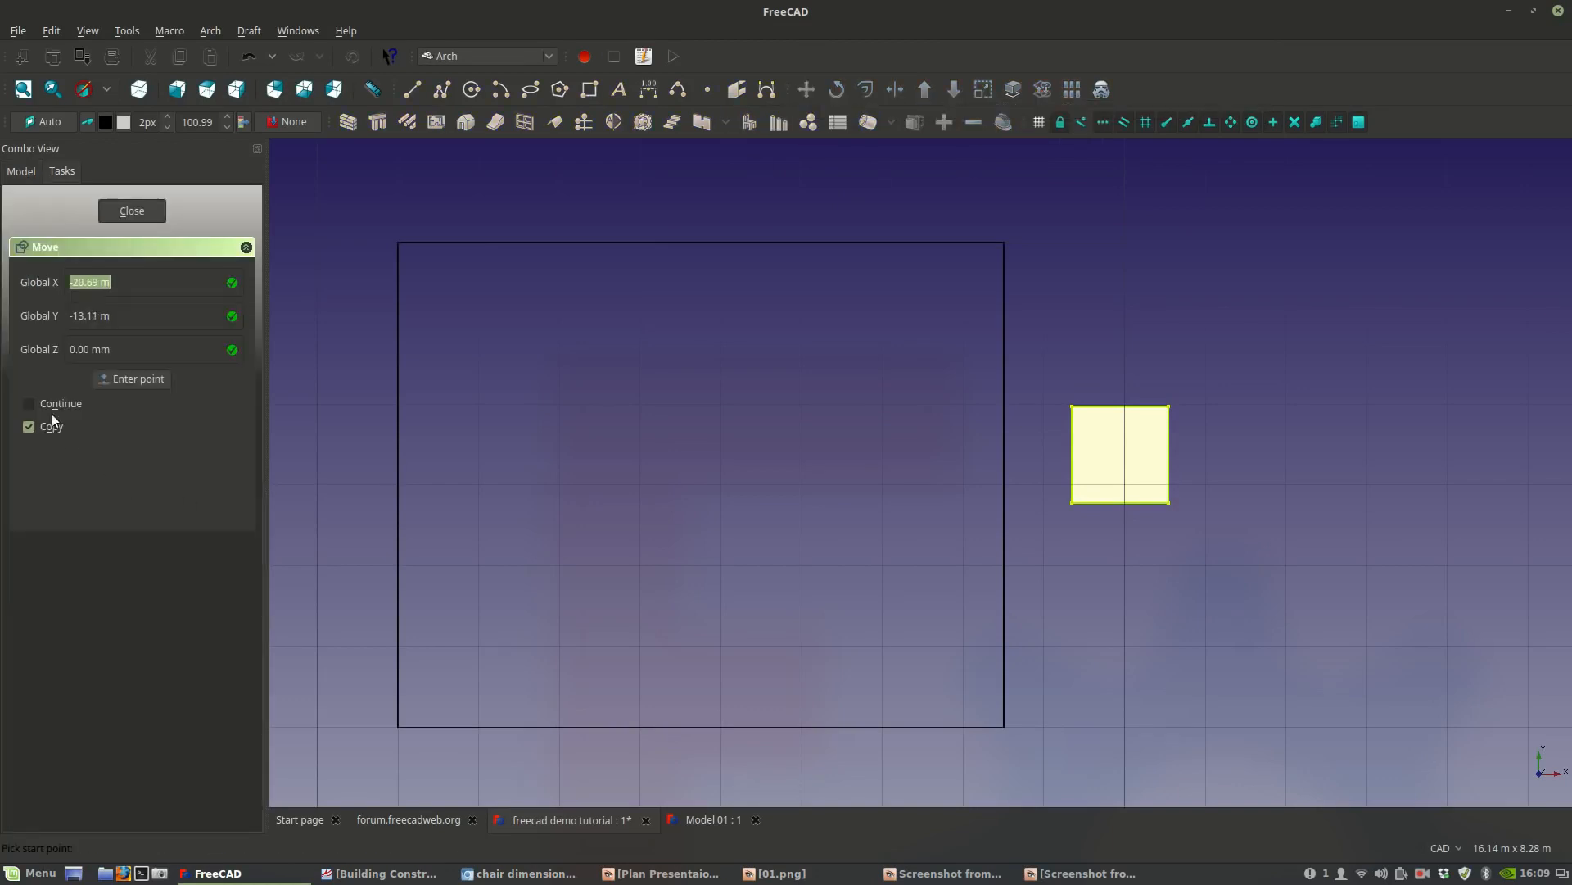
pyautogui.click(1077, 445)
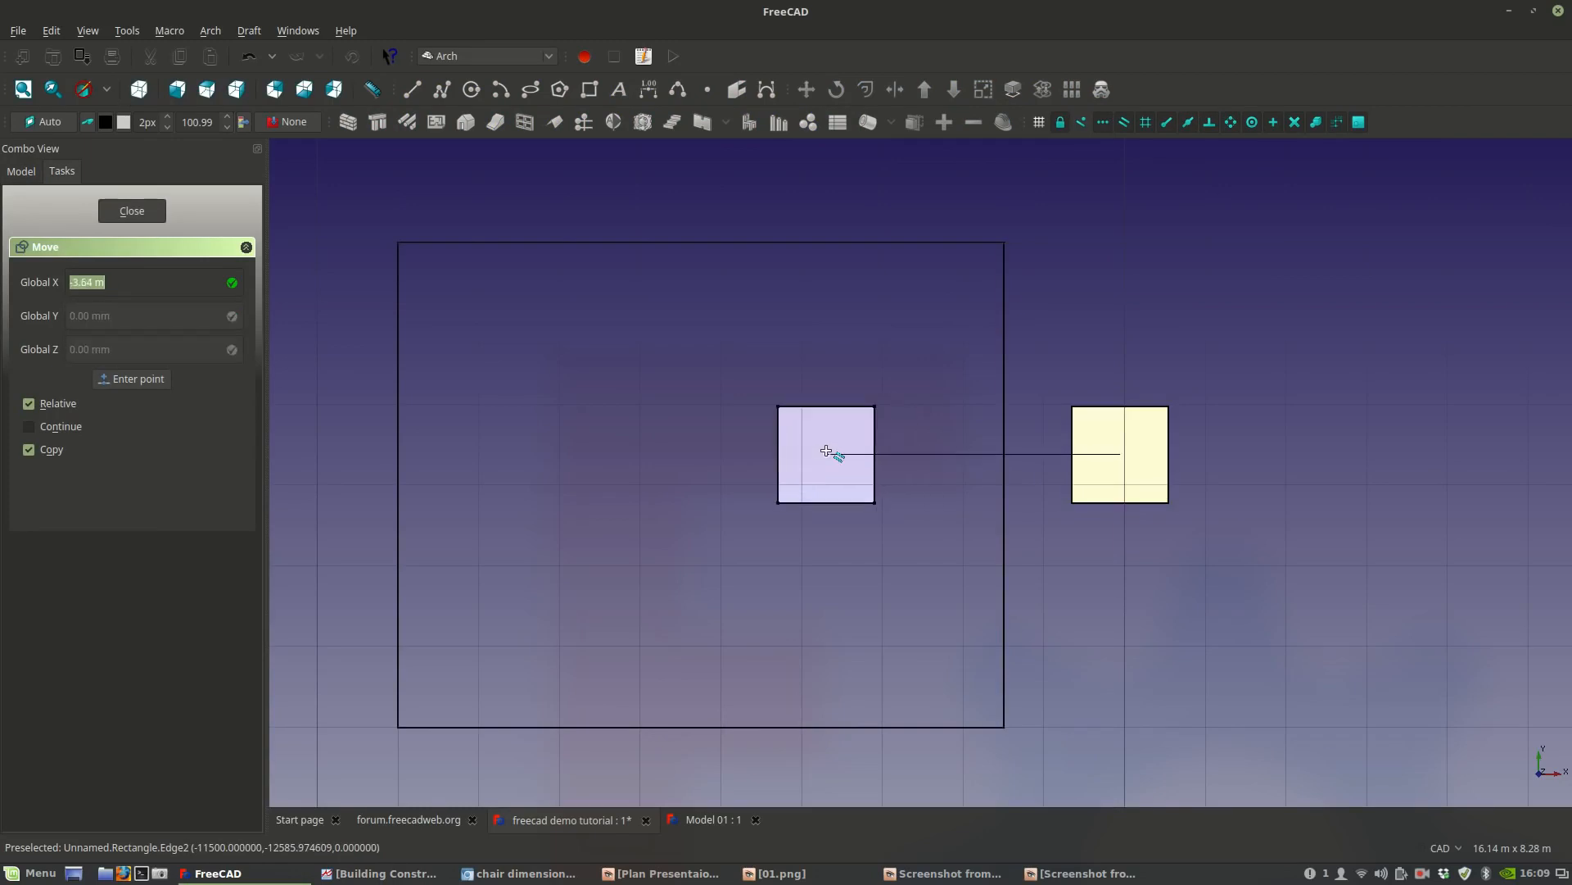
pyautogui.click(827, 456)
pyautogui.scroll(2, 819, 442)
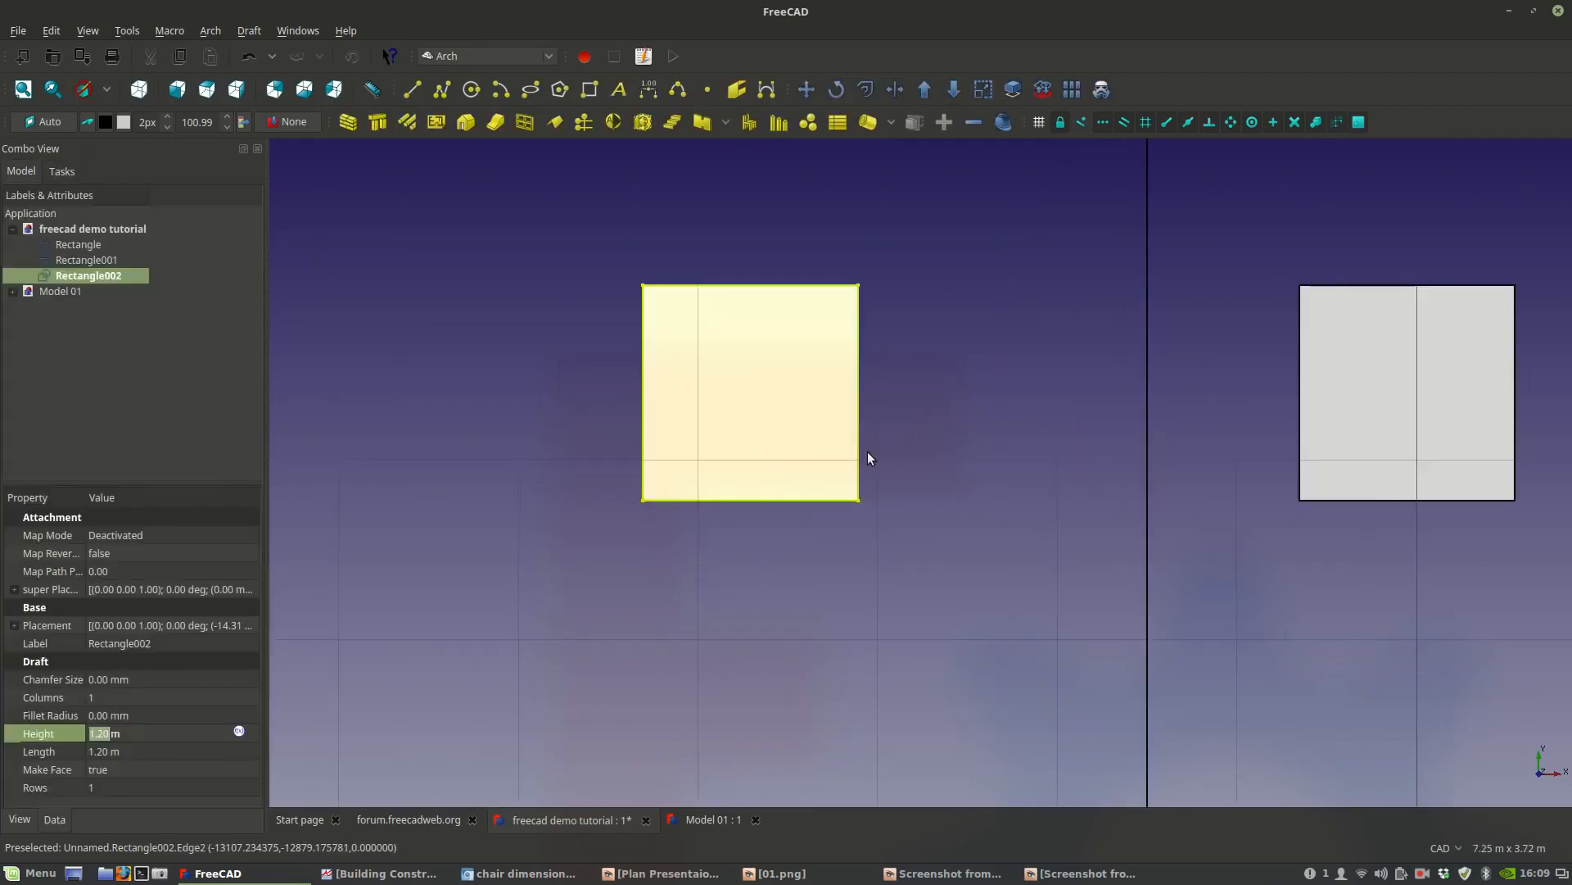
pyautogui.scroll(-2, 860, 442)
pyautogui.scroll(-2, 748, 454)
pyautogui.scroll(4, 748, 454)
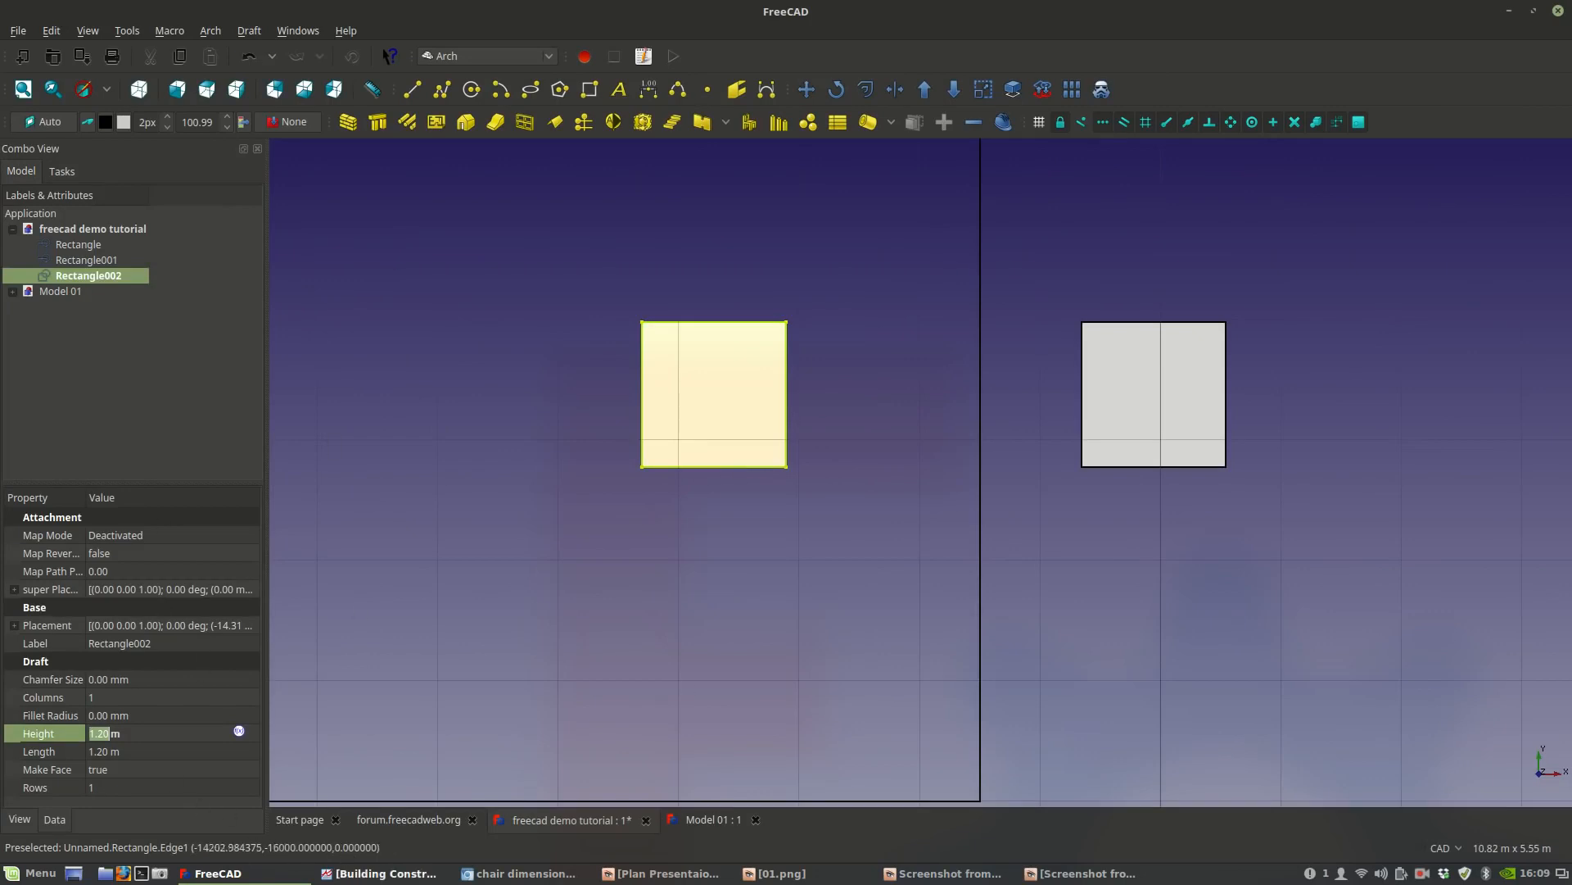
# Check the lounge chair reference in the browser, and set the copied rectangle's height to 40 cm in FreeCAD.
pyautogui.click(379, 873)
pyautogui.click(378, 873)
pyautogui.click(524, 873)
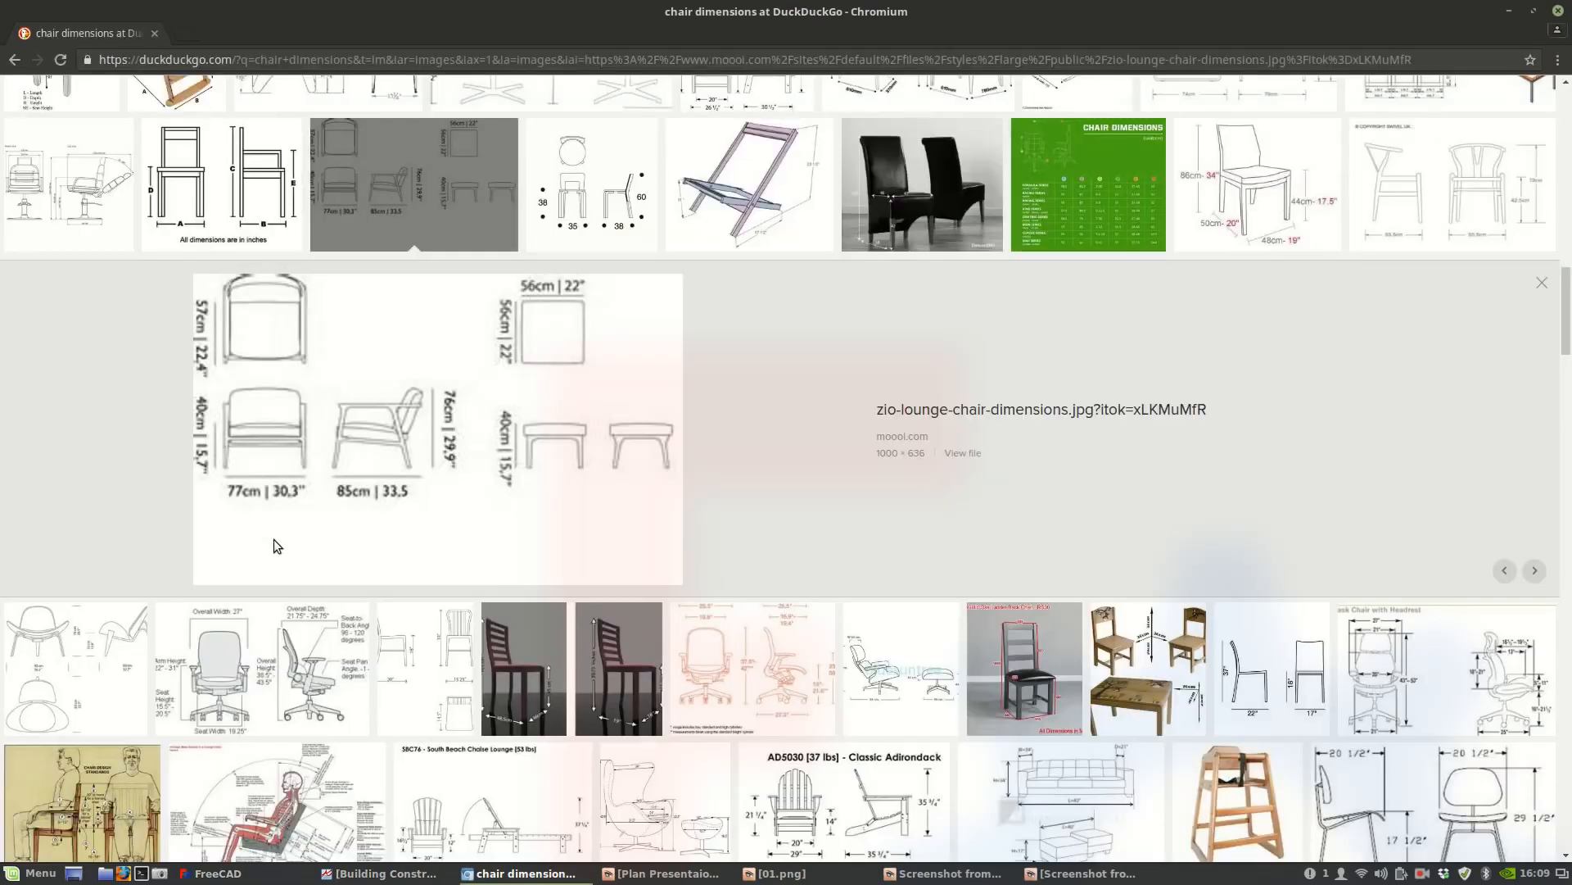
pyautogui.click(557, 869)
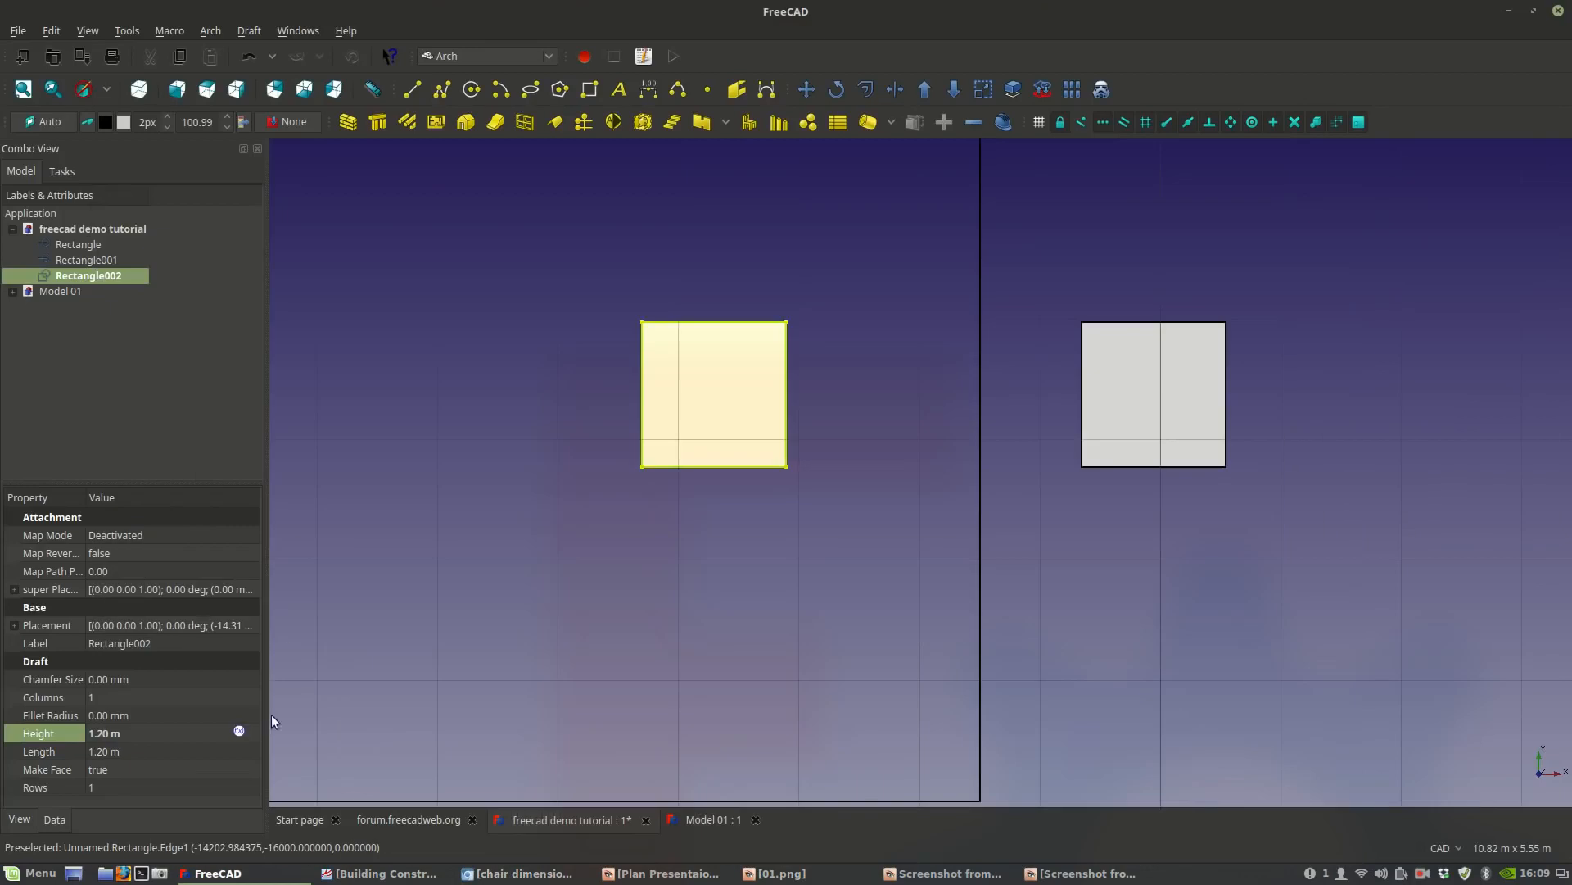
pyautogui.click(104, 733)
pyautogui.write('40')
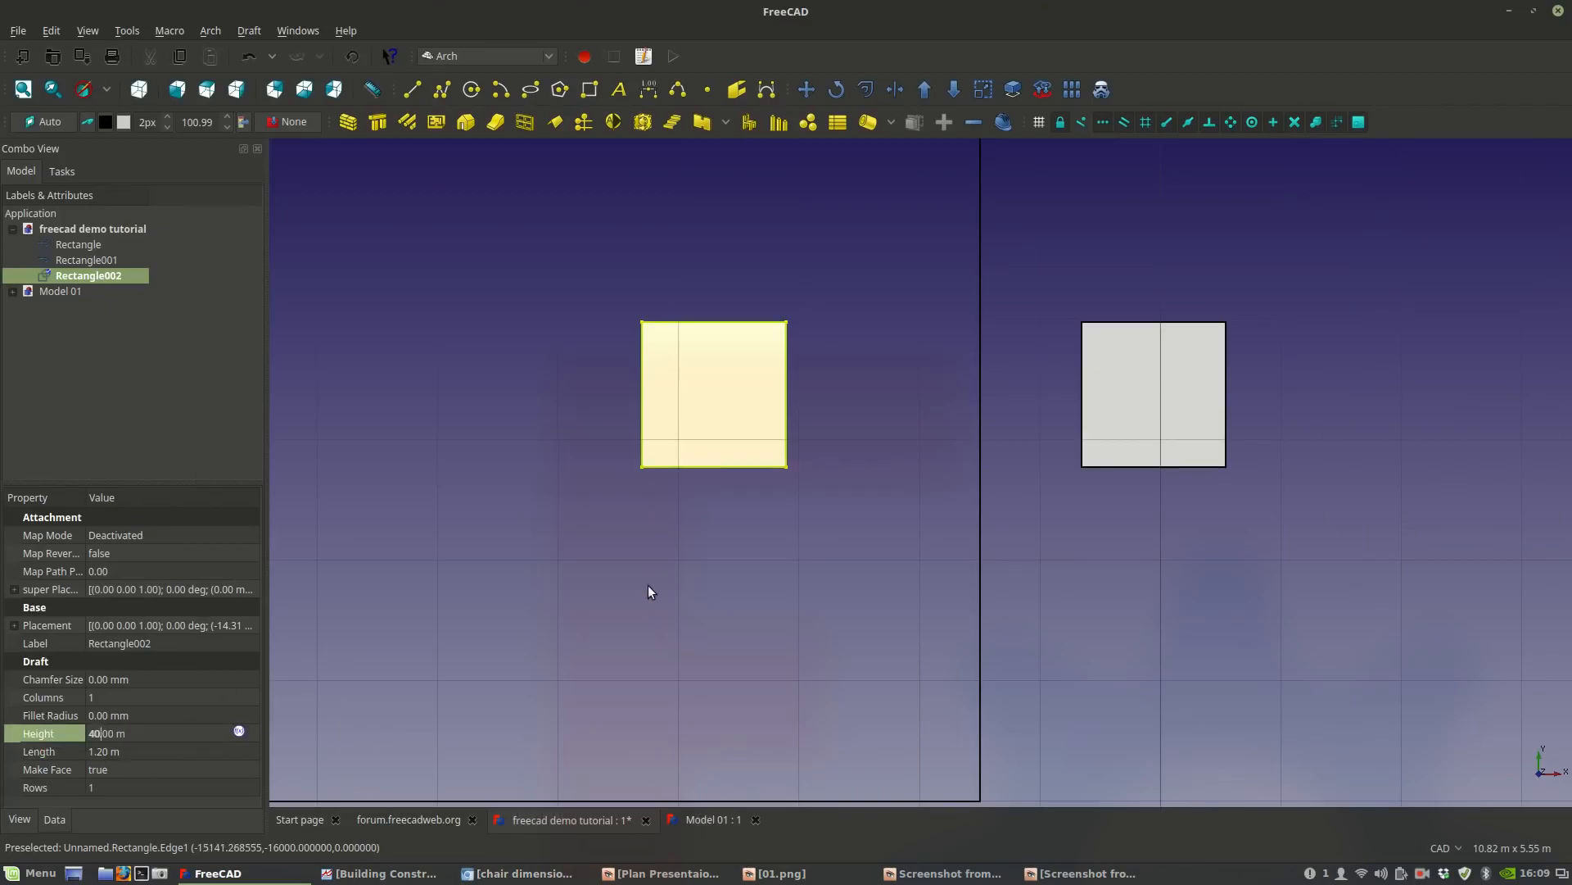
pyautogui.write('cm')
pyautogui.press('Return')
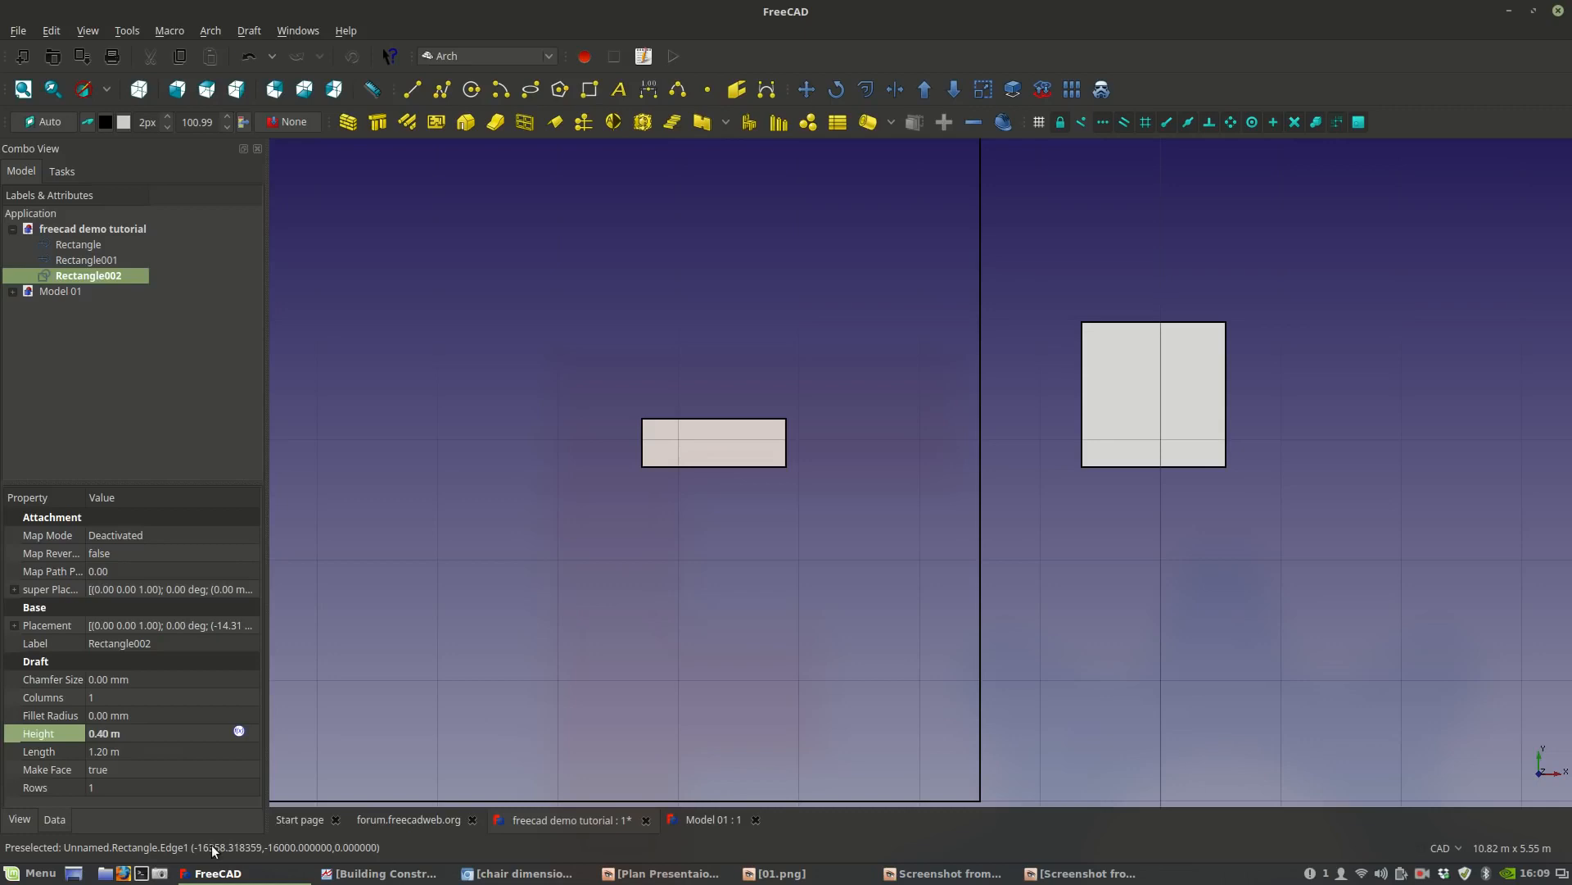
# Set the copied rectangle's length to 77 cm to match the lounge chair's width.
pyautogui.click(108, 752)
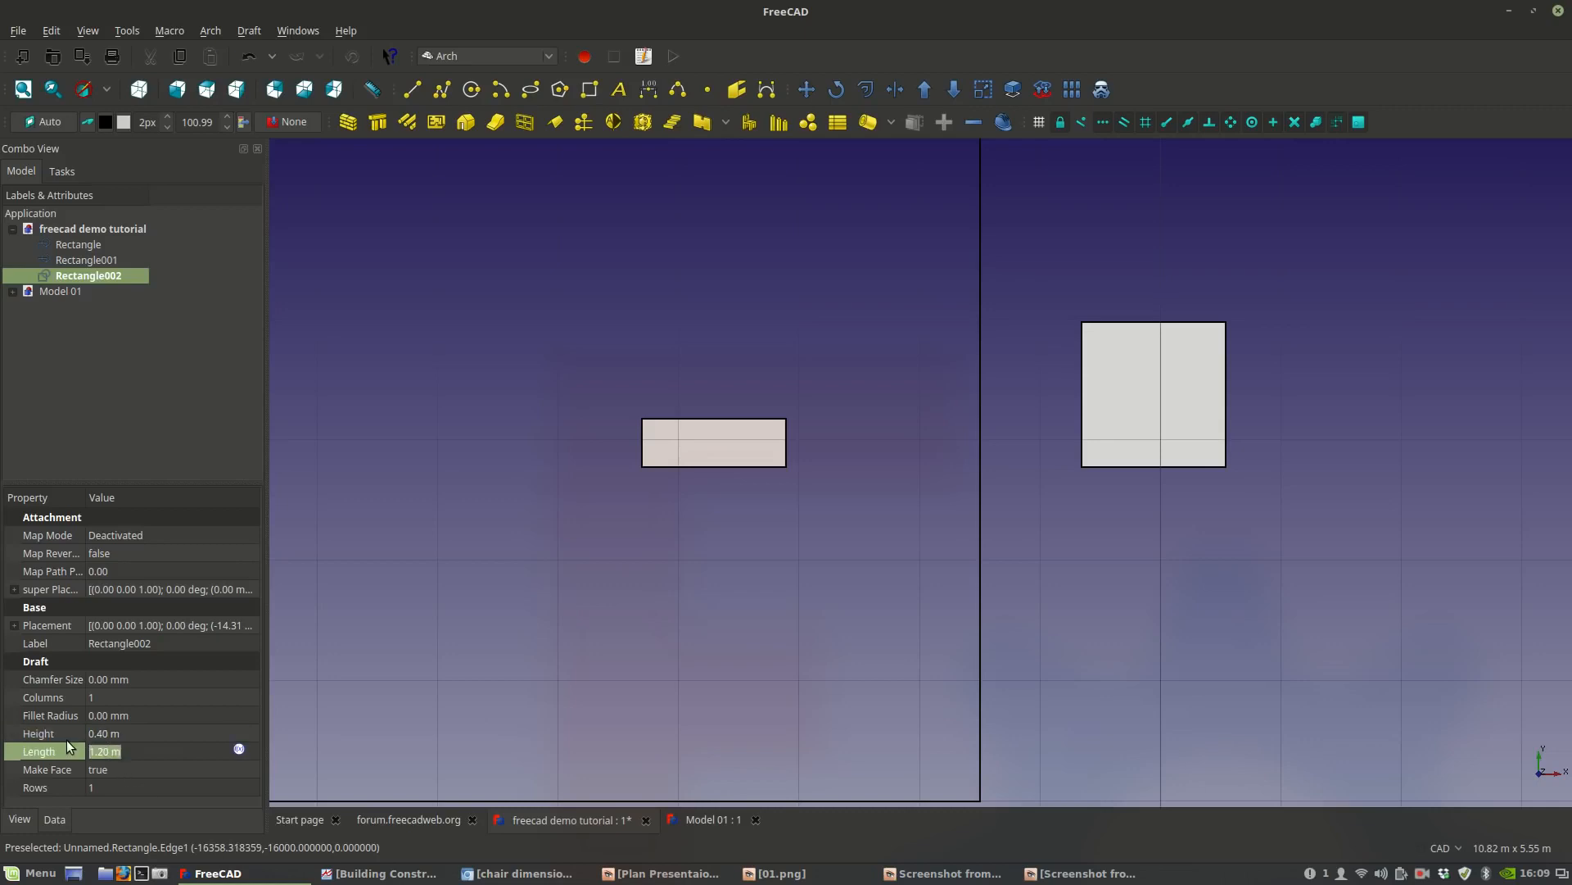
pyautogui.write('77')
pyautogui.press('Return')
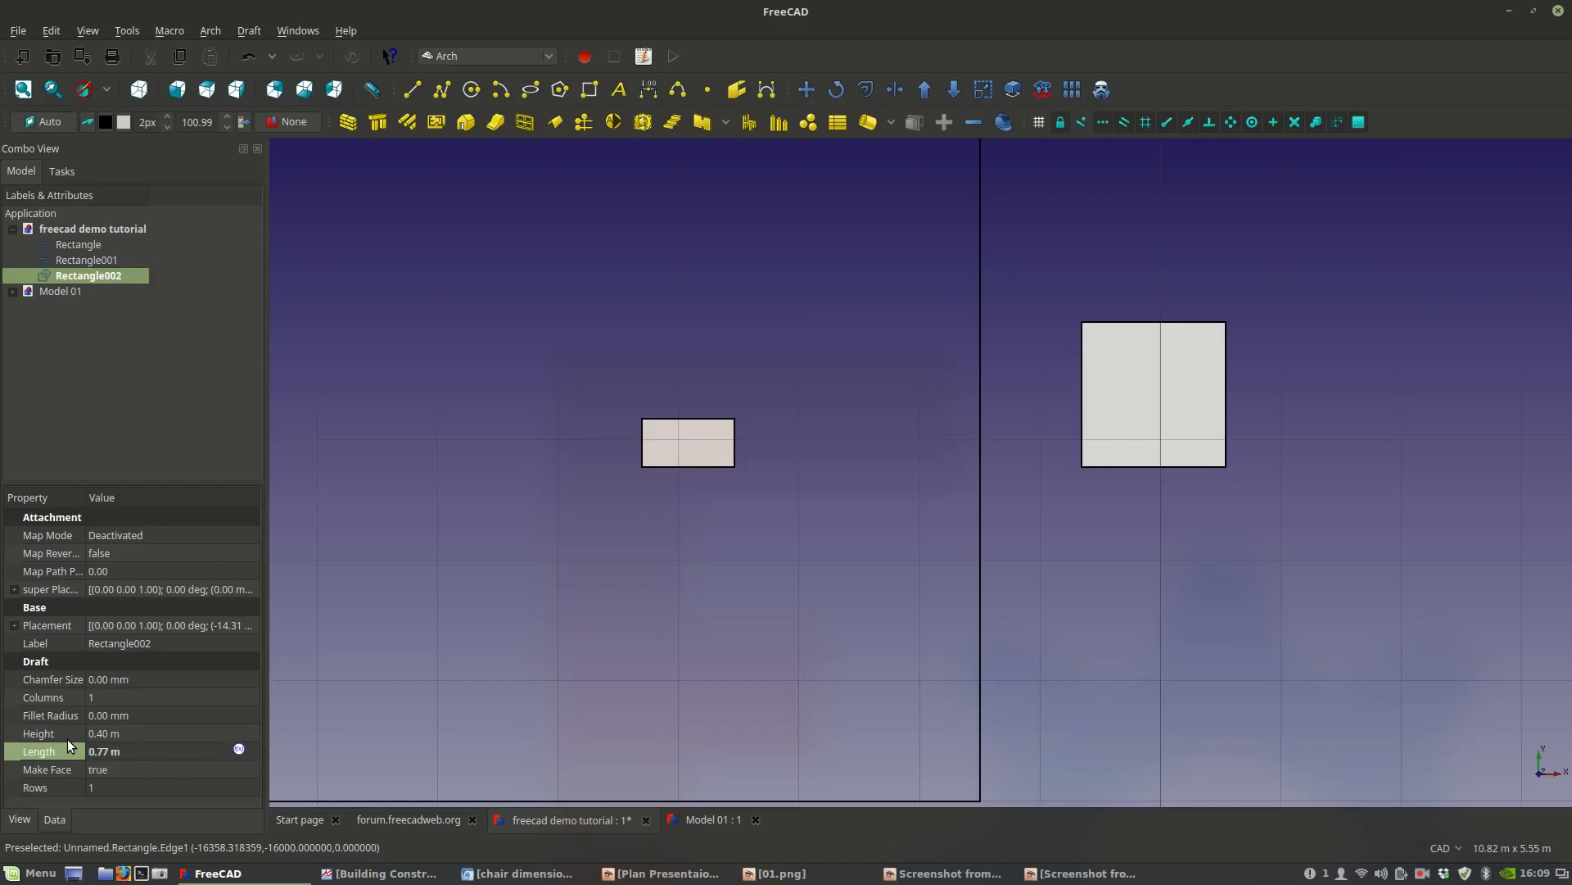
pyautogui.scroll(2, 1022, 385)
pyautogui.scroll(2, 720, 478)
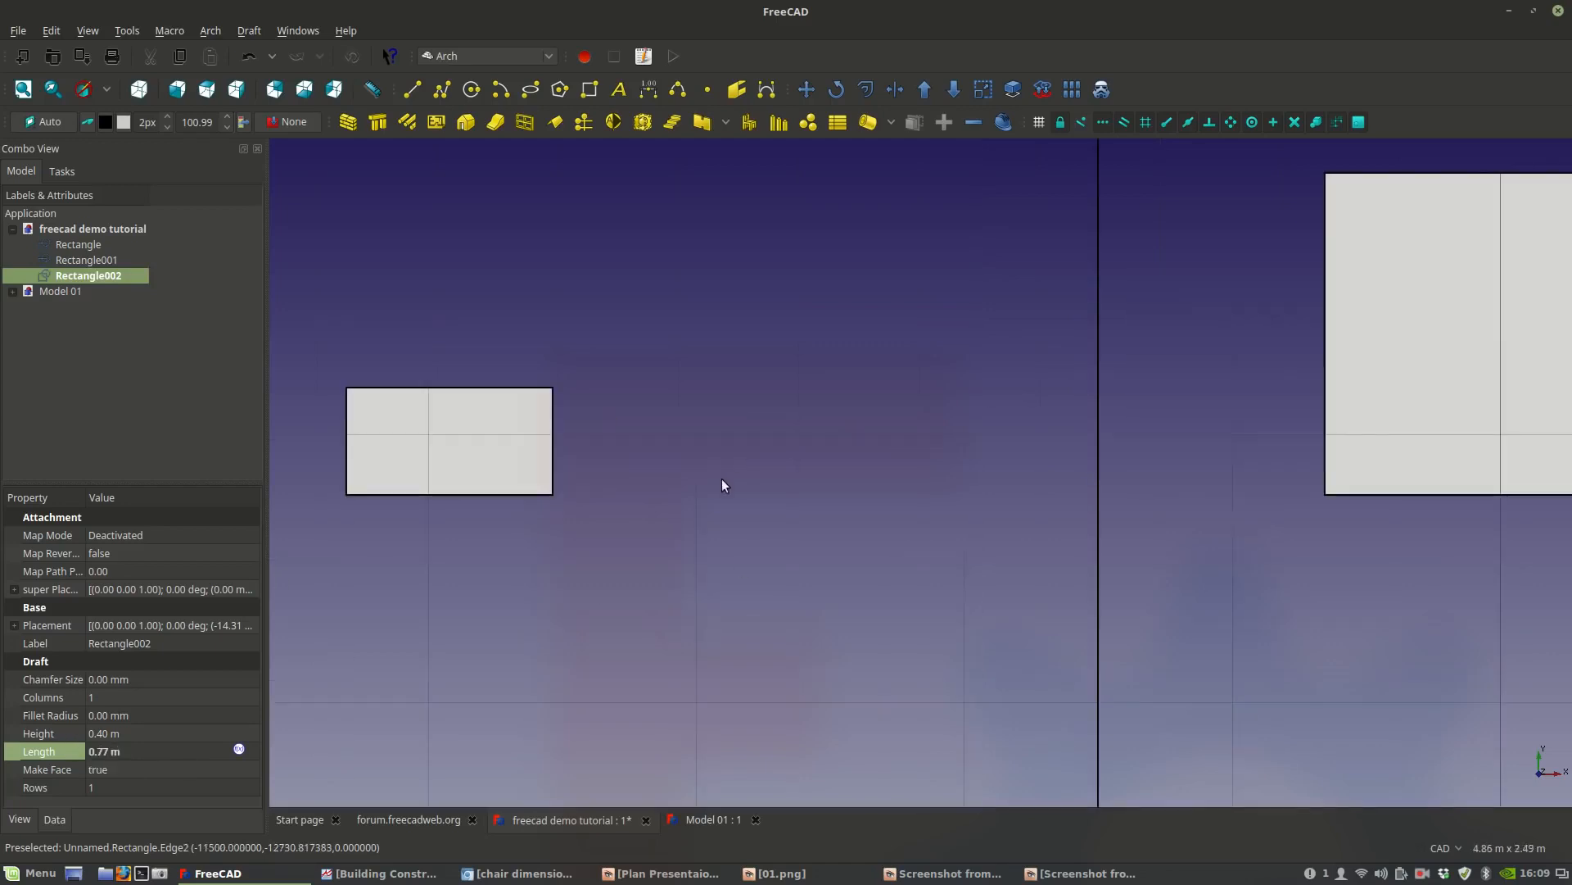
pyautogui.moveTo(504, 498); pyautogui.dragTo(548, 577, button='middle')
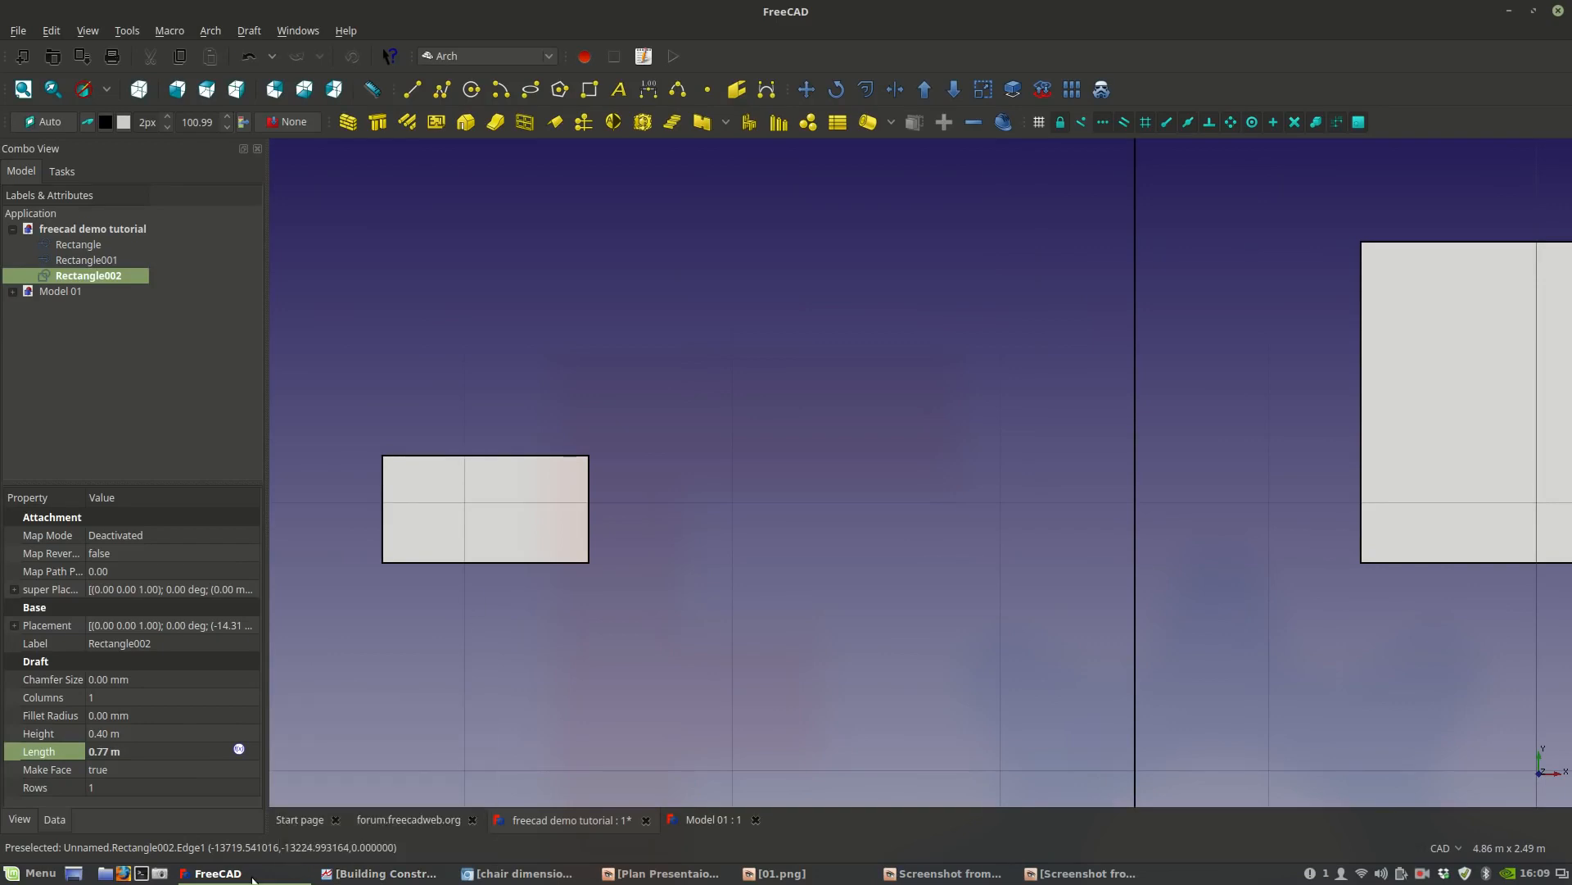
pyautogui.click(364, 874)
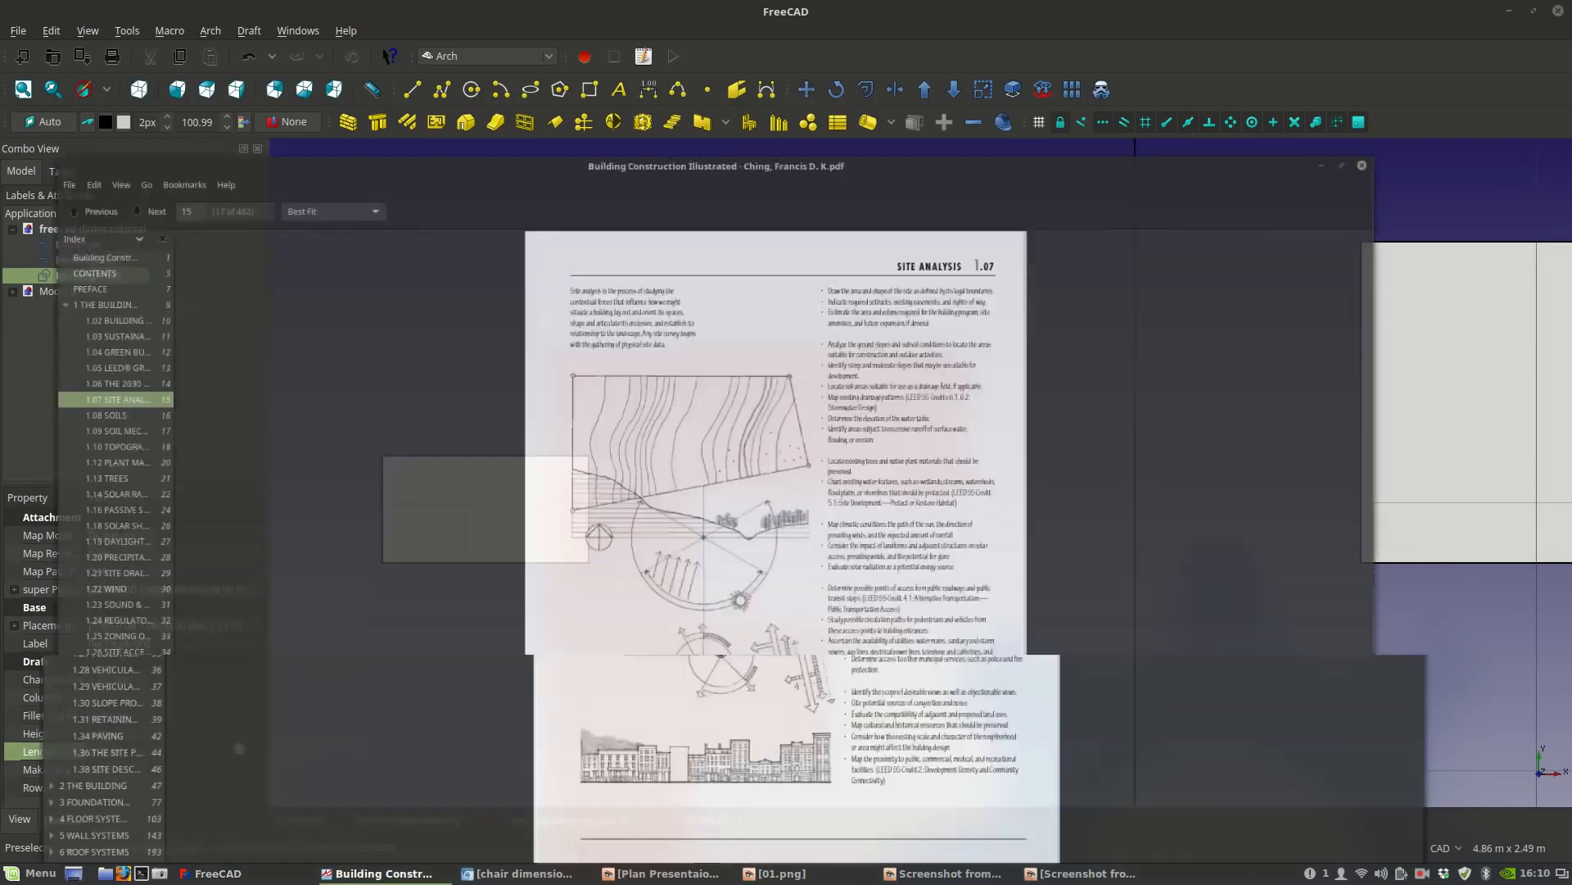
pyautogui.click(366, 876)
pyautogui.click(214, 873)
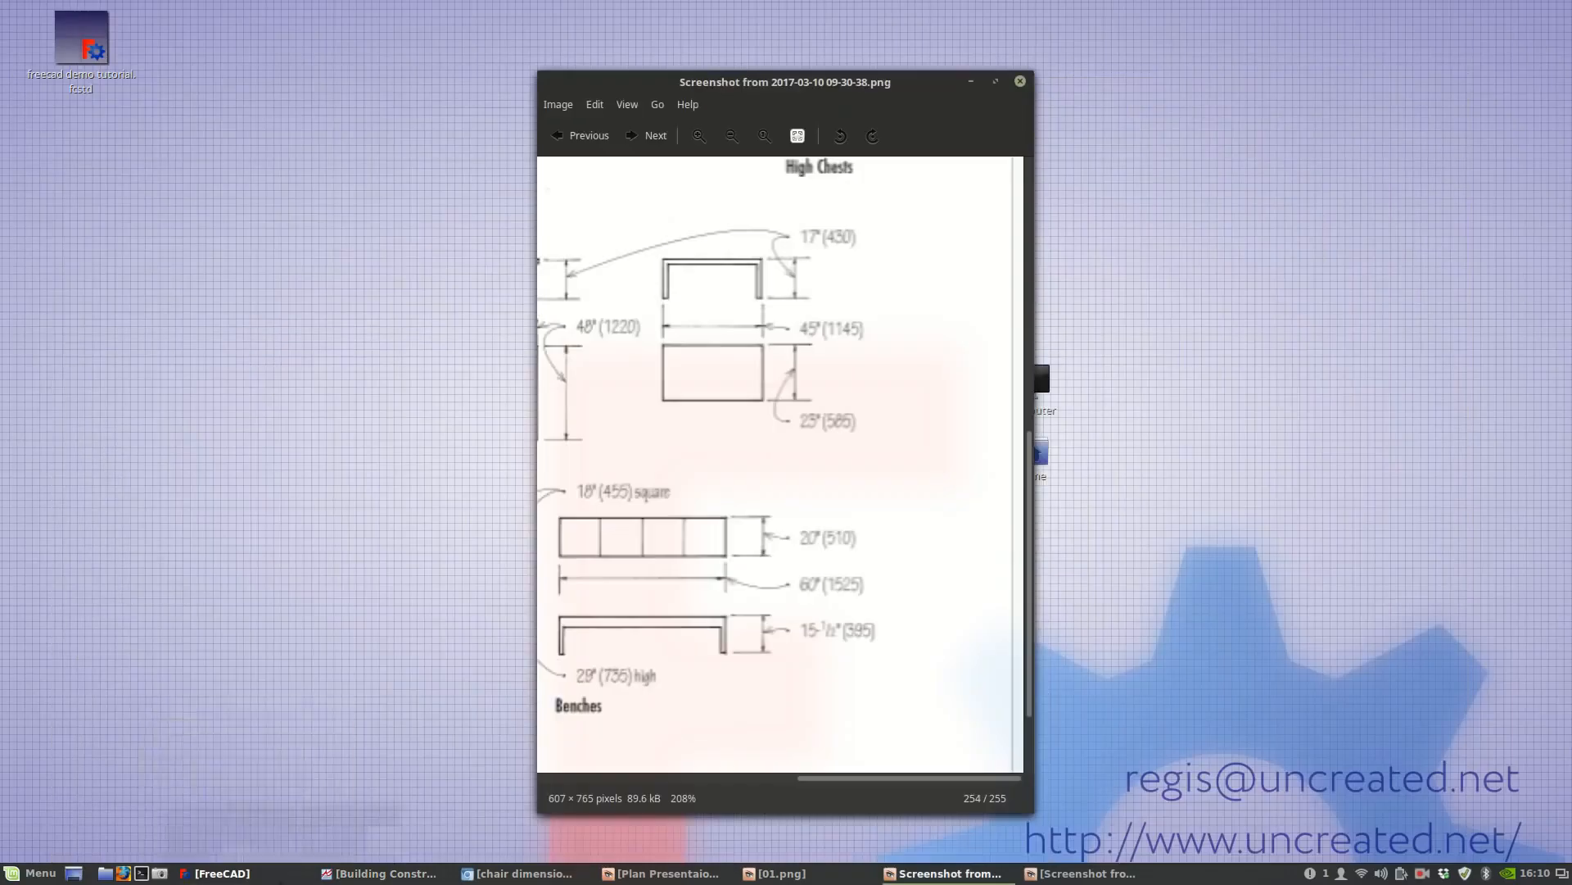
pyautogui.click(215, 873)
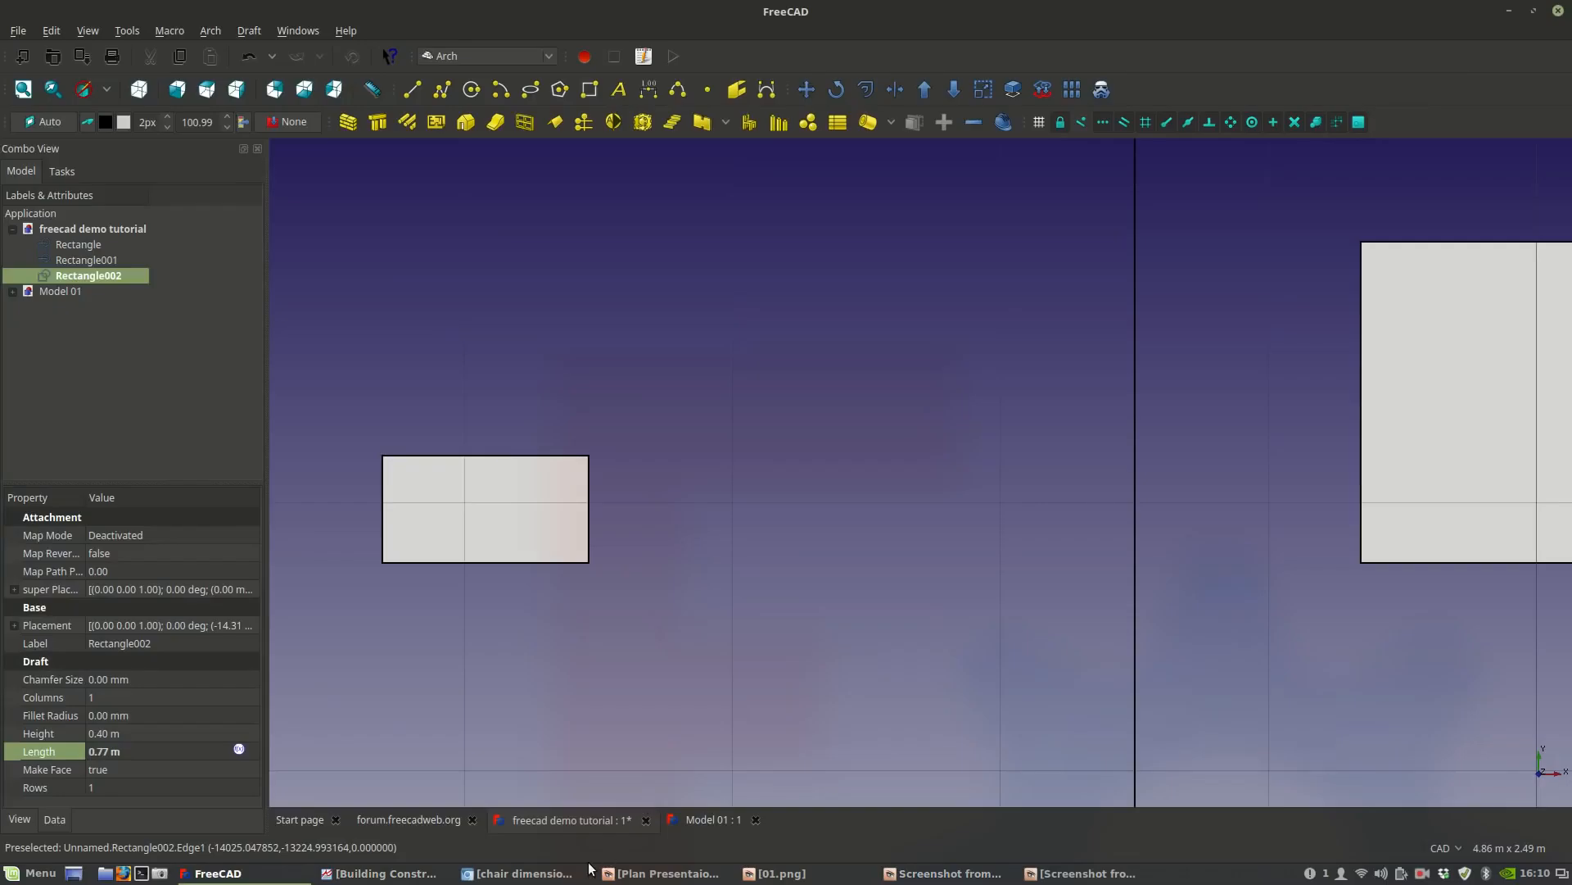
# Return to the browser's chair dimensions results and examine the lounge chair drawing and further chair, office chair and sofa drawings.
pyautogui.click(520, 873)
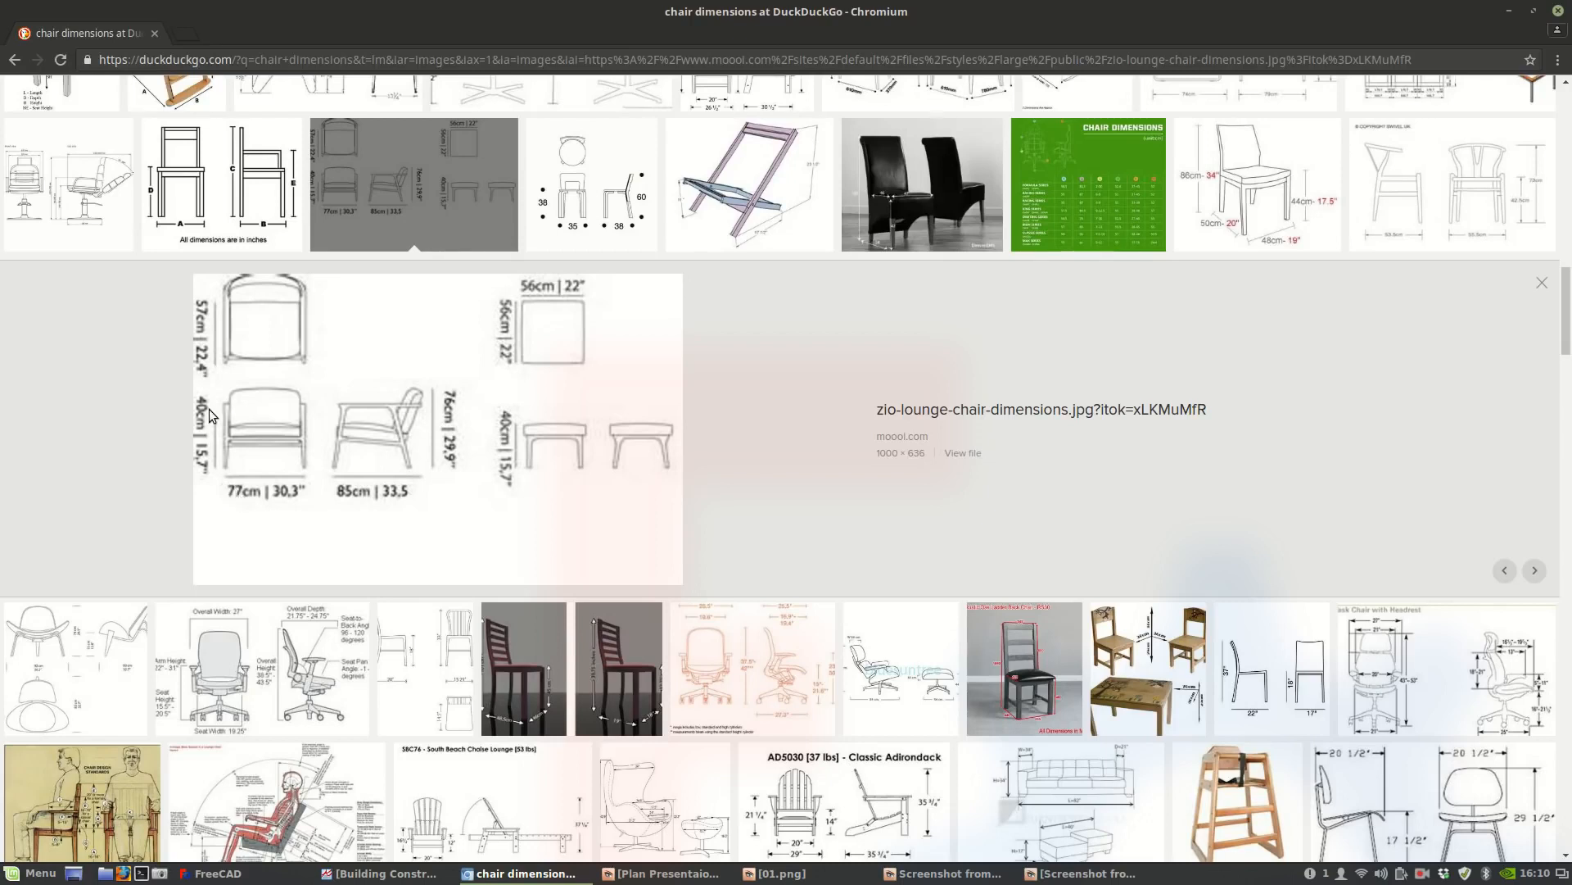
pyautogui.scroll(-3, 209, 409)
pyautogui.scroll(-2, 209, 410)
pyautogui.scroll(-4, 211, 411)
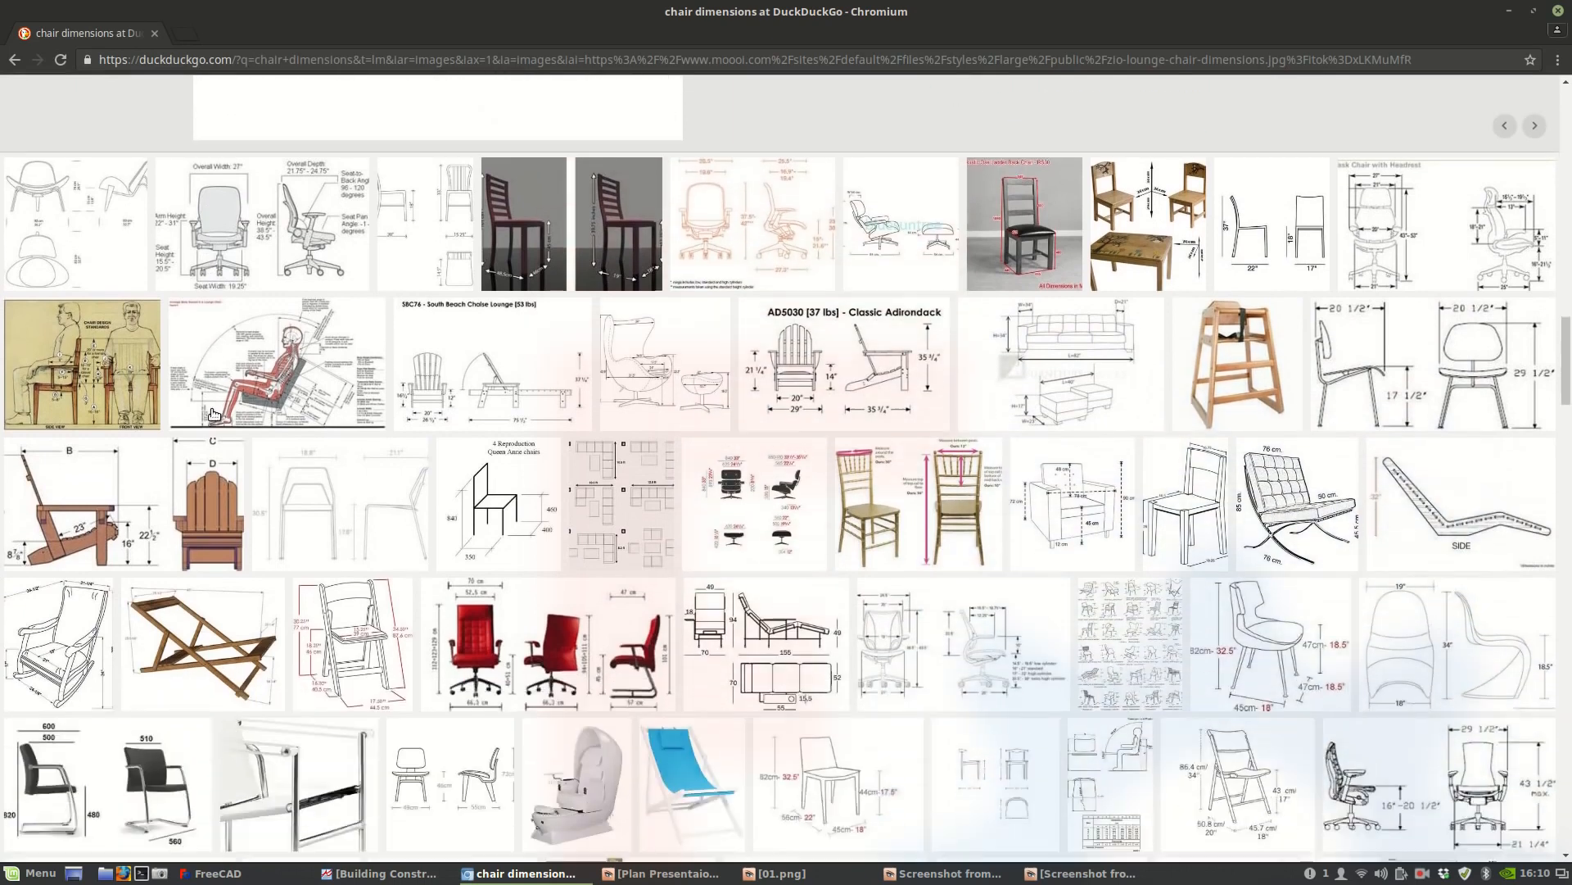
pyautogui.scroll(-5, 213, 412)
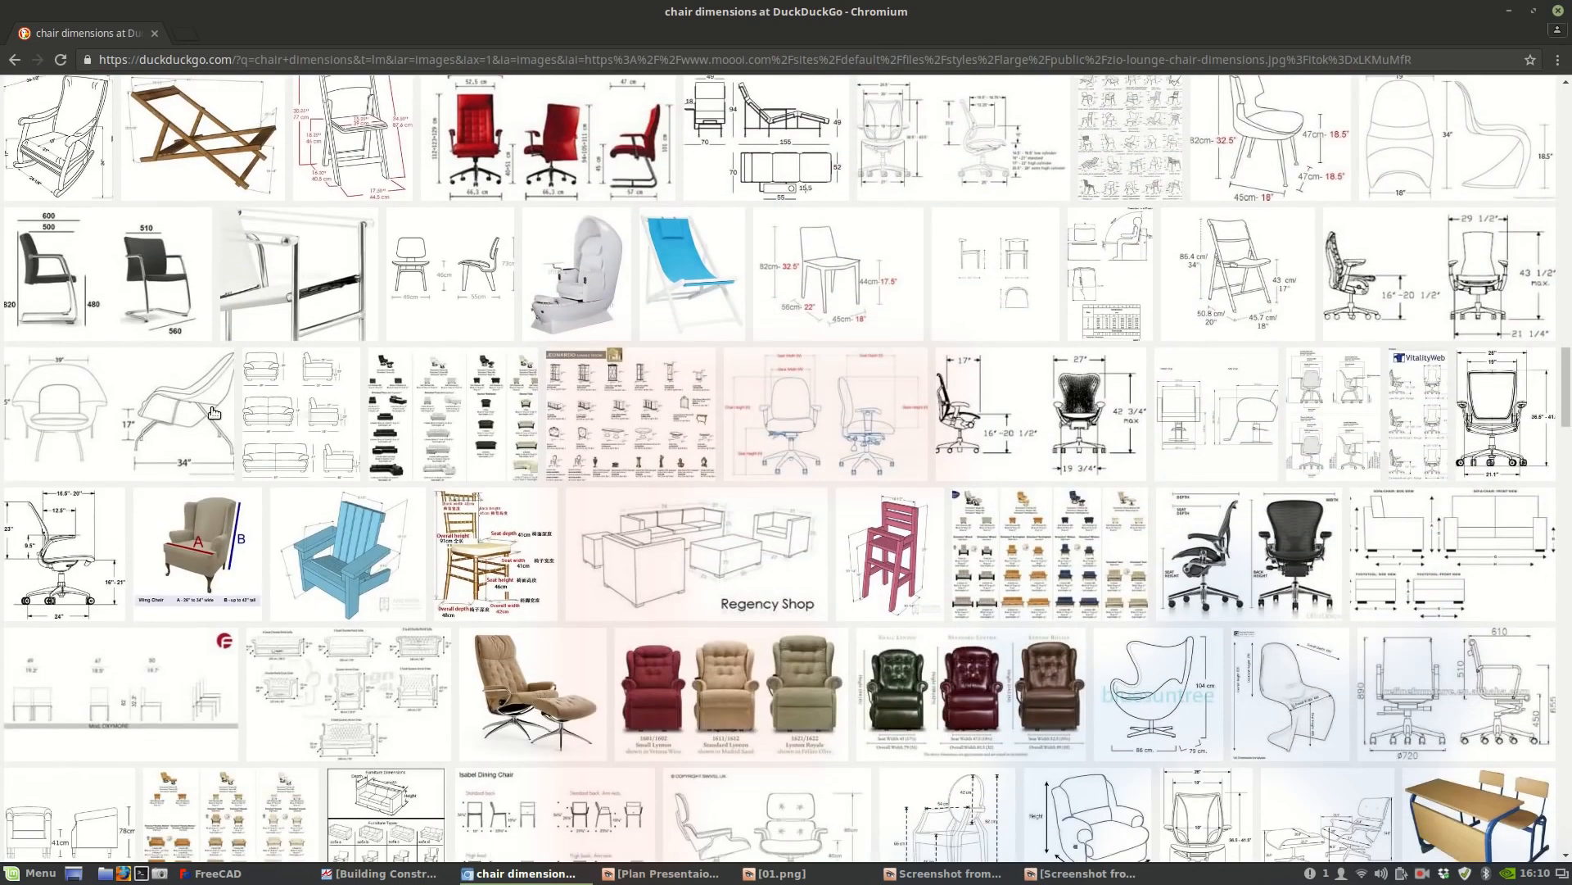
pyautogui.scroll(-1, 213, 412)
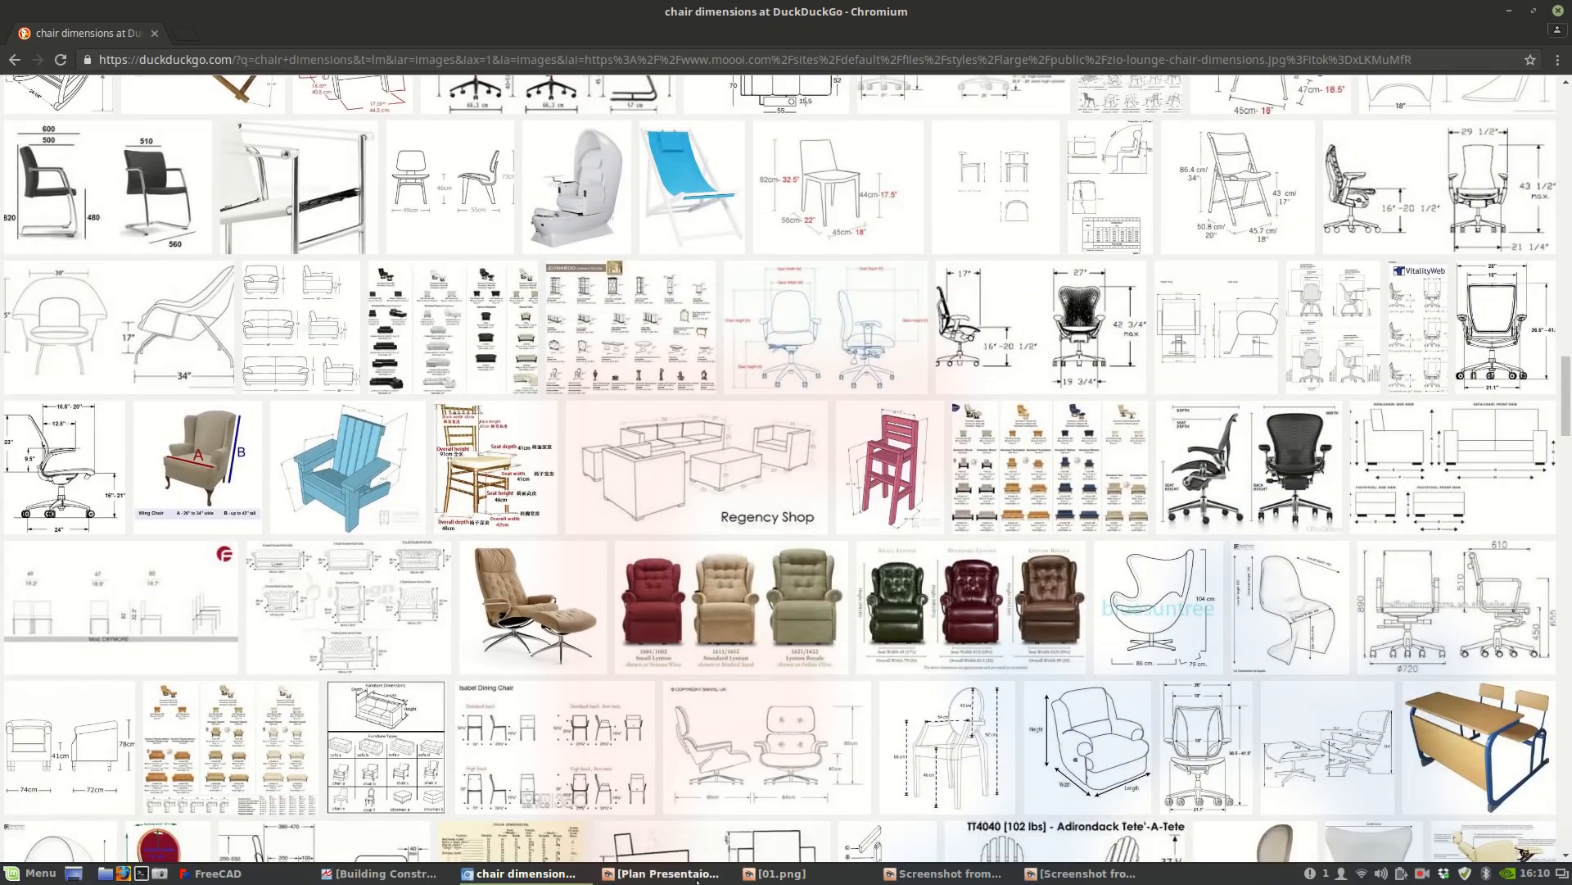
# Bring up the furniture dimensions screenshot and zoom out to examine the chair, bed, table, stool and bench sizes together.
pyautogui.click(672, 875)
pyautogui.click(671, 875)
pyautogui.click(758, 876)
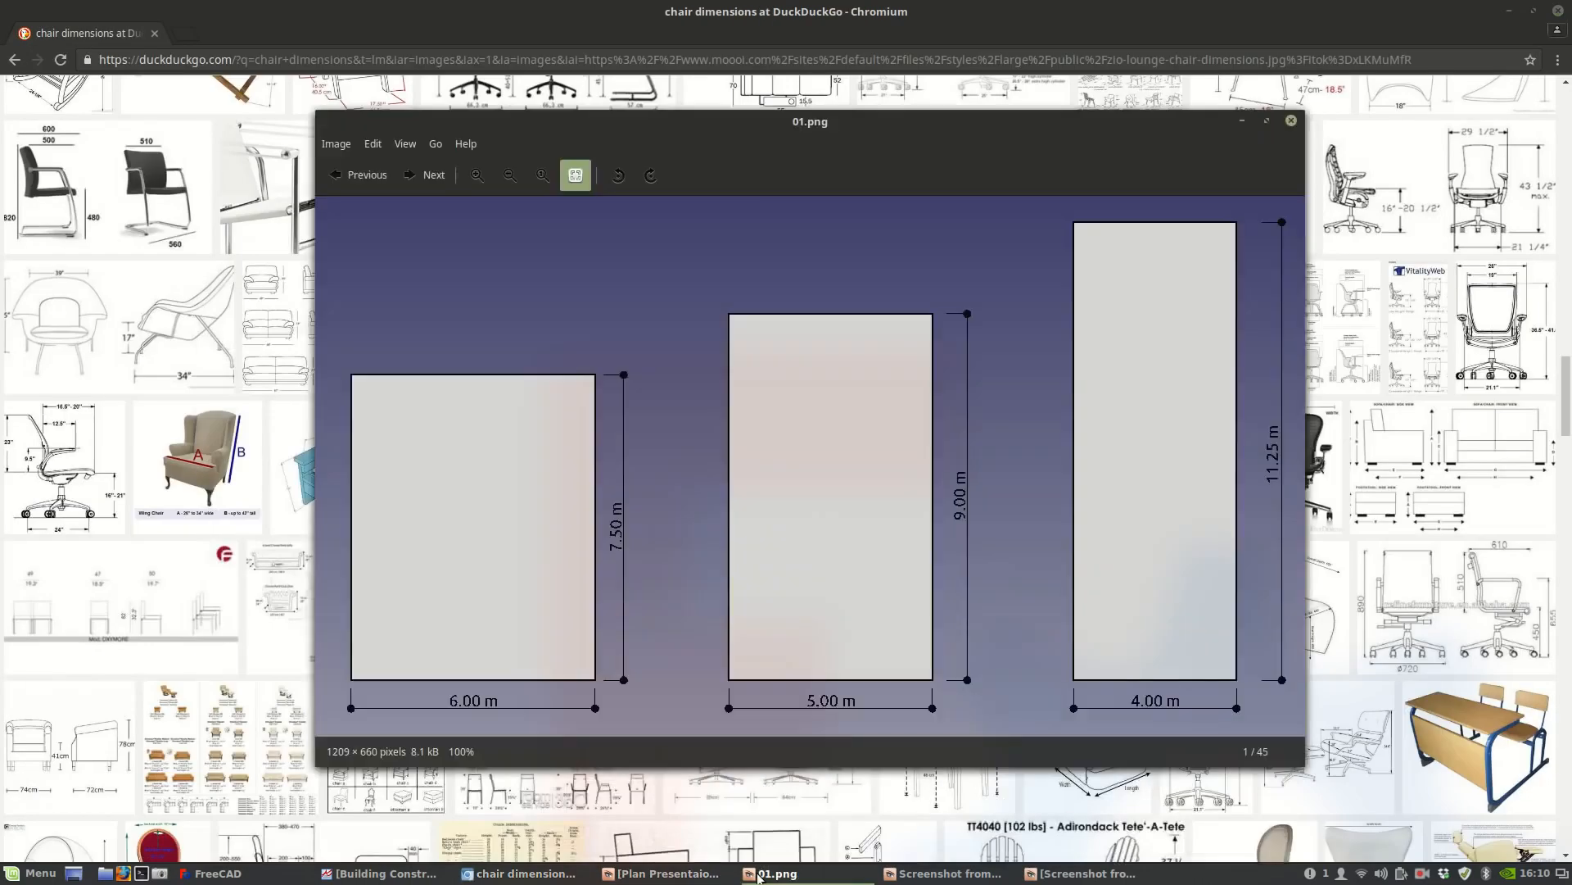
pyautogui.click(758, 877)
pyautogui.click(900, 843)
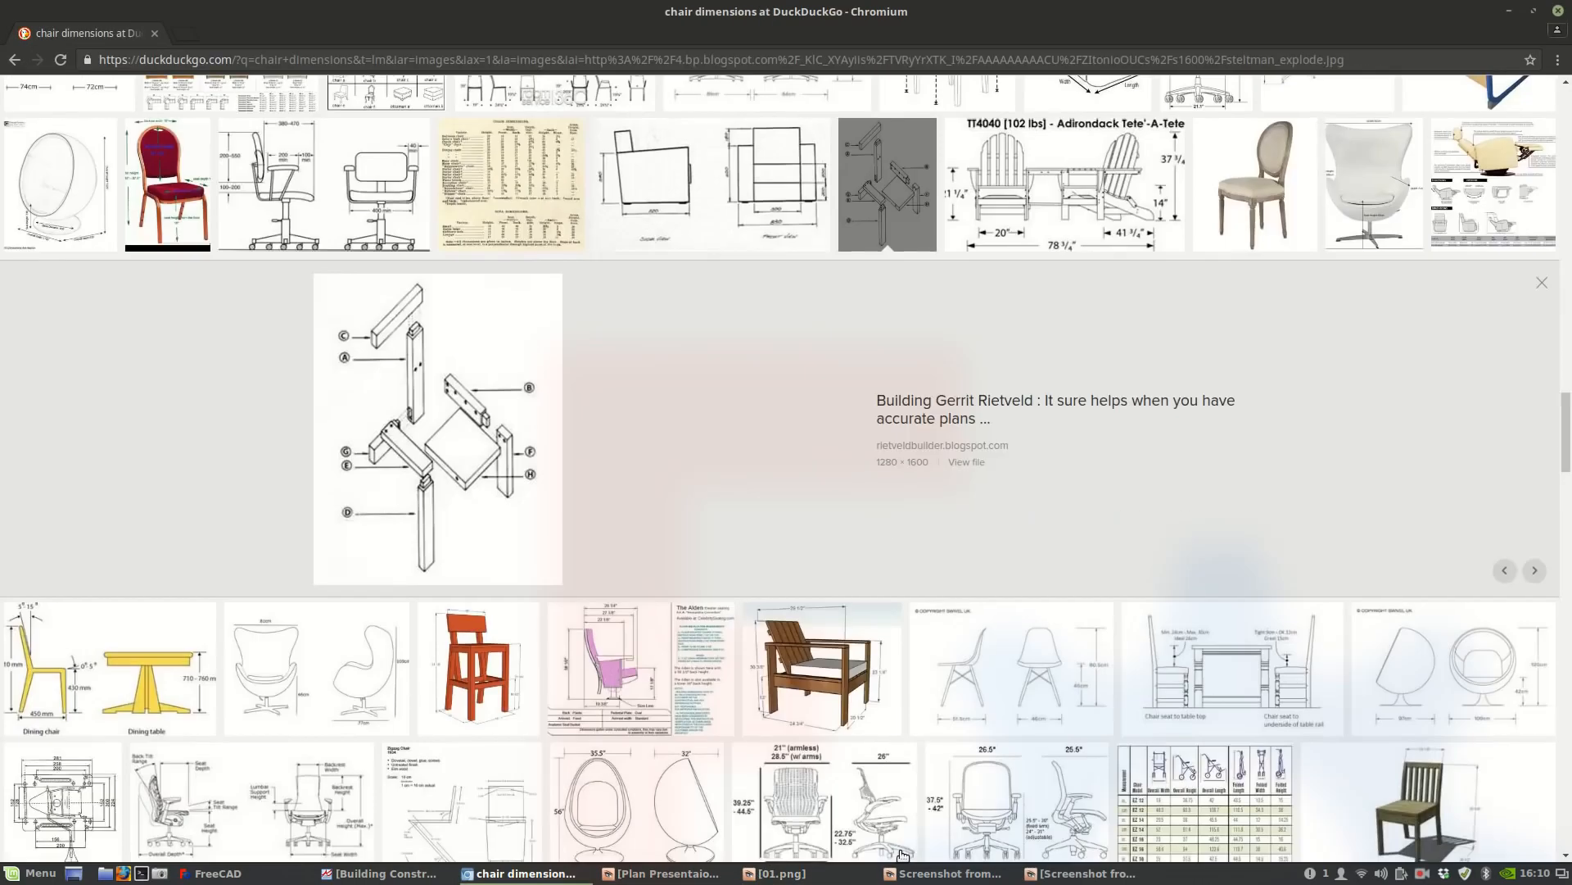
pyautogui.click(942, 873)
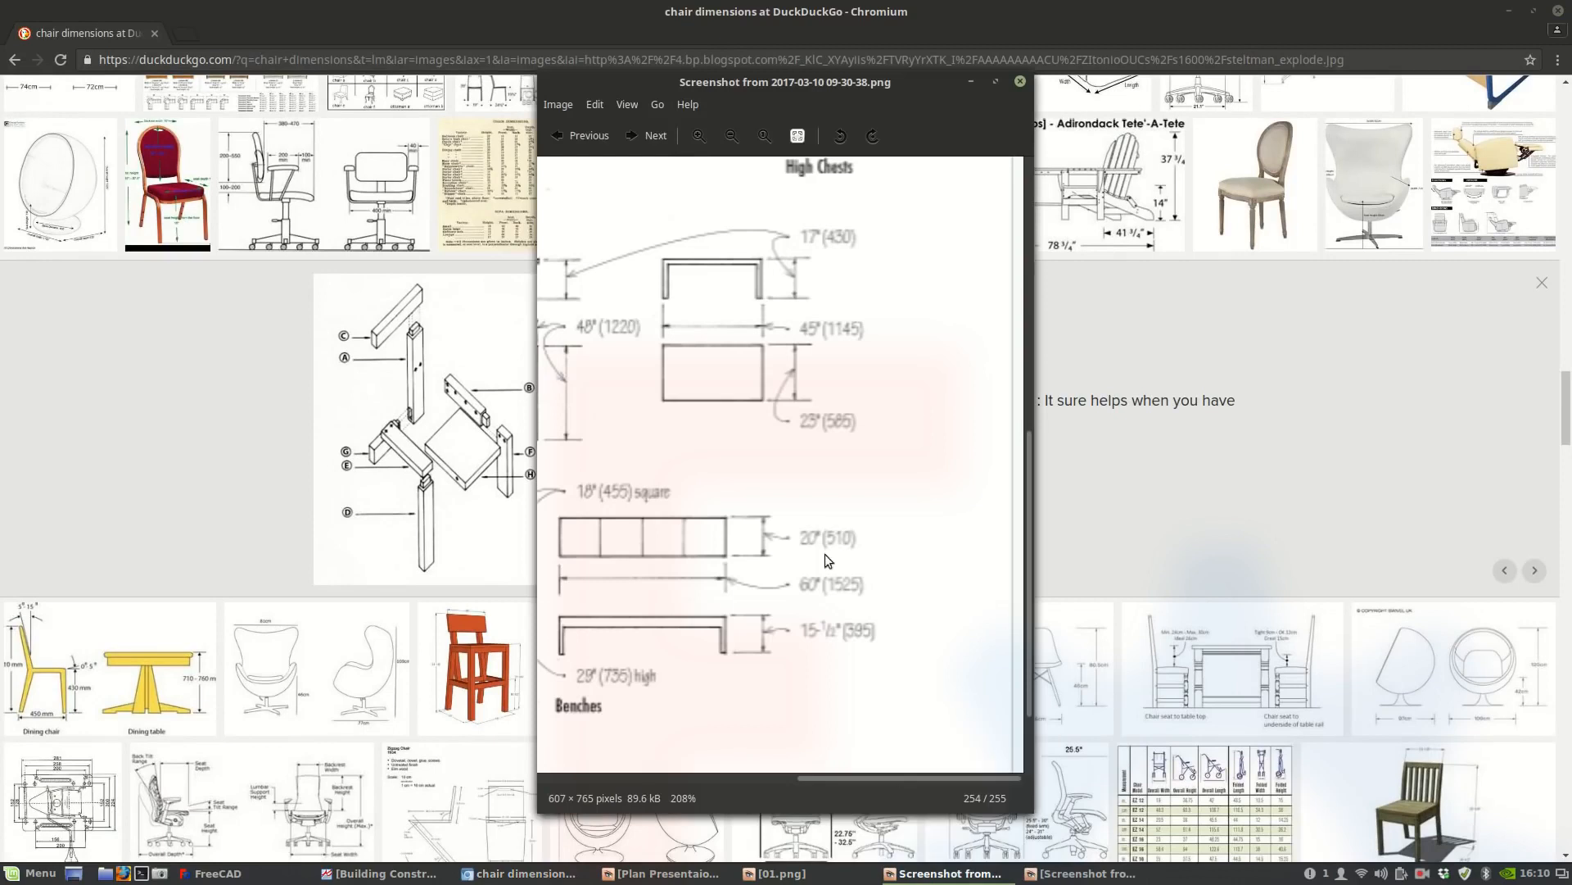
pyautogui.scroll(-2, 786, 524)
pyautogui.scroll(-2, 638, 348)
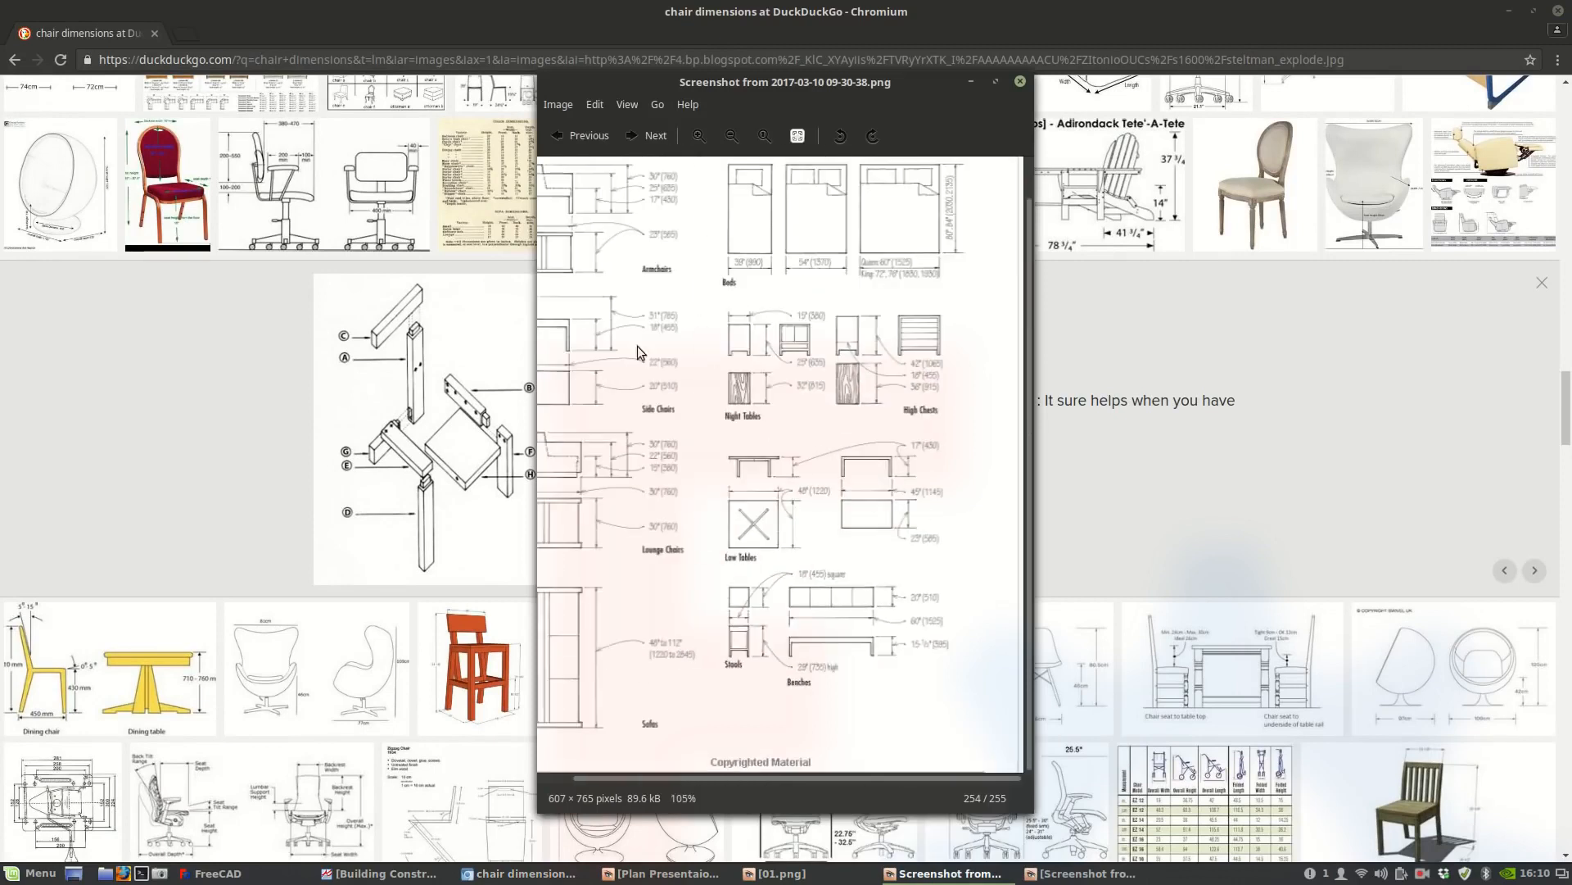
# Enlarge the furniture dimensions screenshot to full screen and examine the armchair, side chair, bed and night table sizes.
pyautogui.click(996, 81)
pyautogui.scroll(4, 686, 440)
pyautogui.scroll(2, 803, 331)
pyautogui.moveTo(837, 368); pyautogui.dragTo(837, 489)
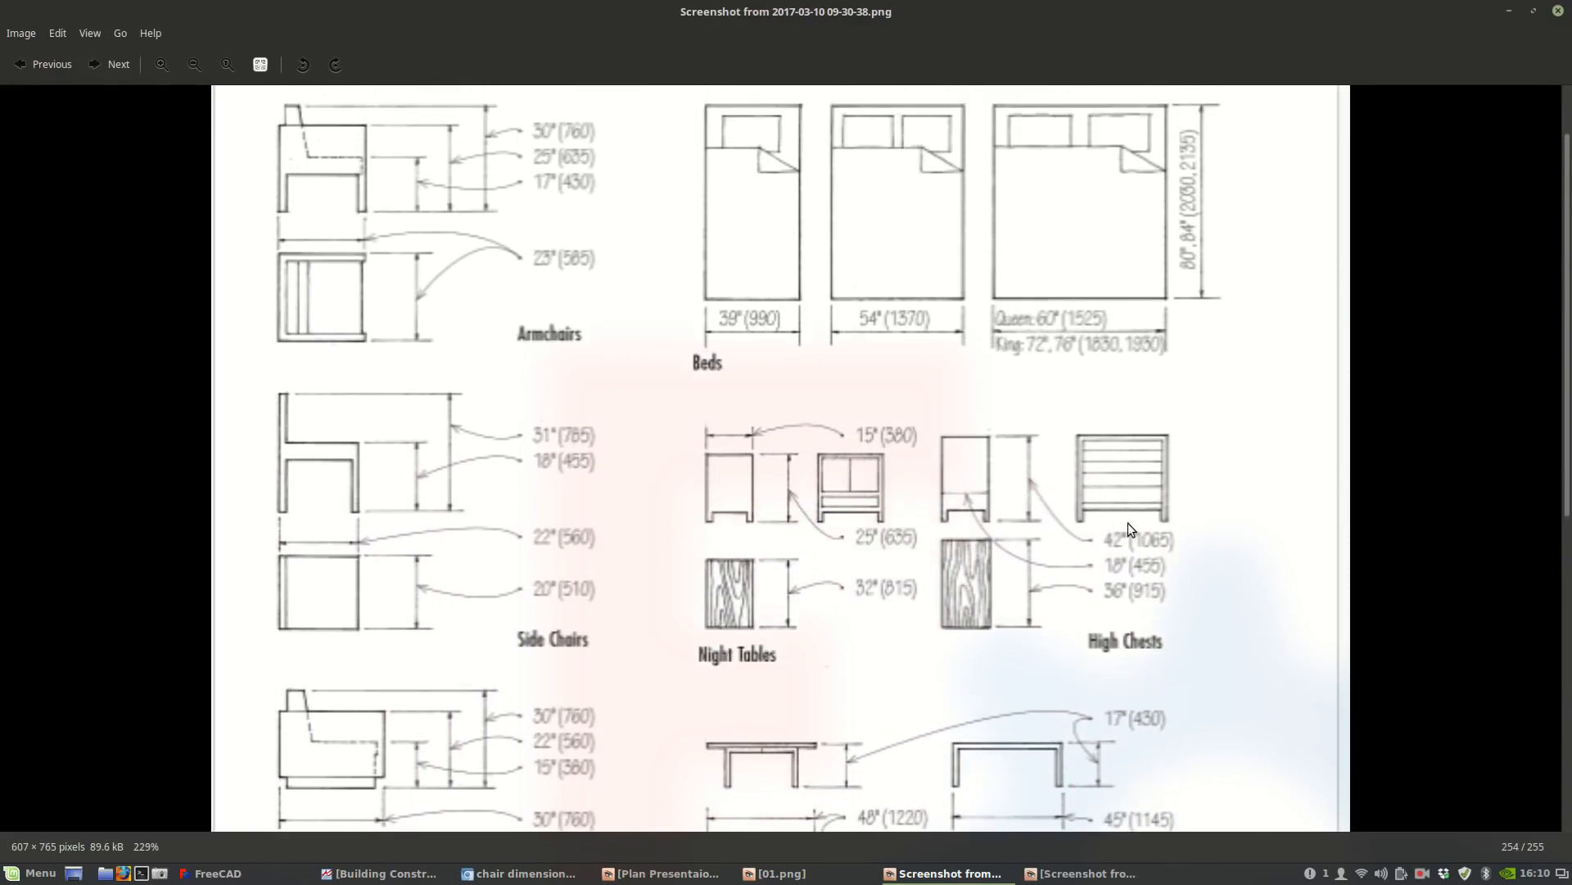
pyautogui.scroll(3, 483, 394)
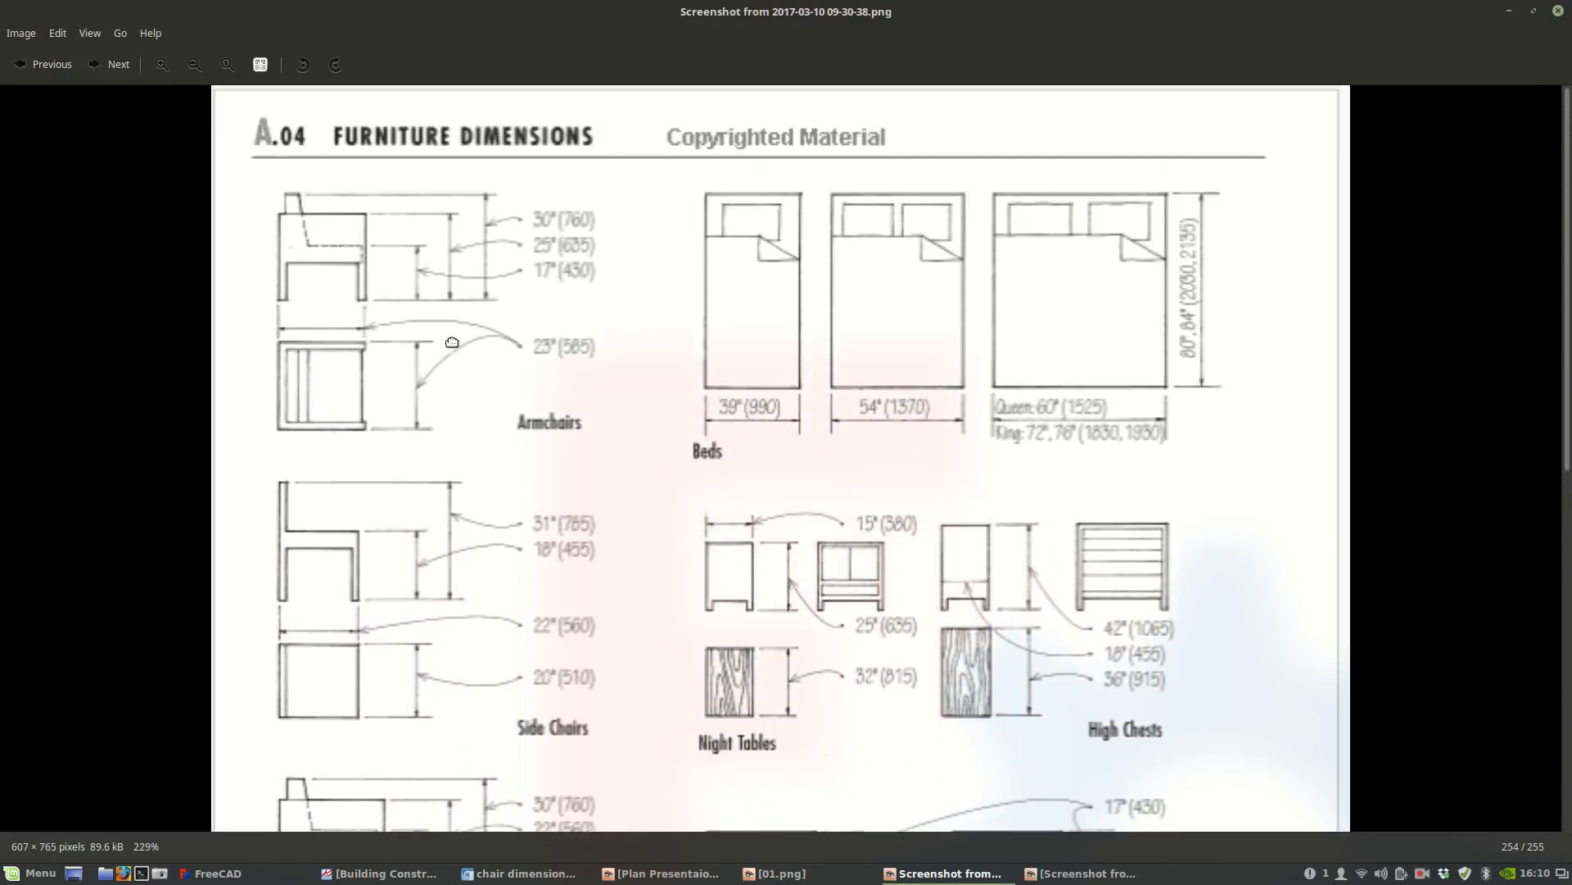
pyautogui.scroll(1, 514, 364)
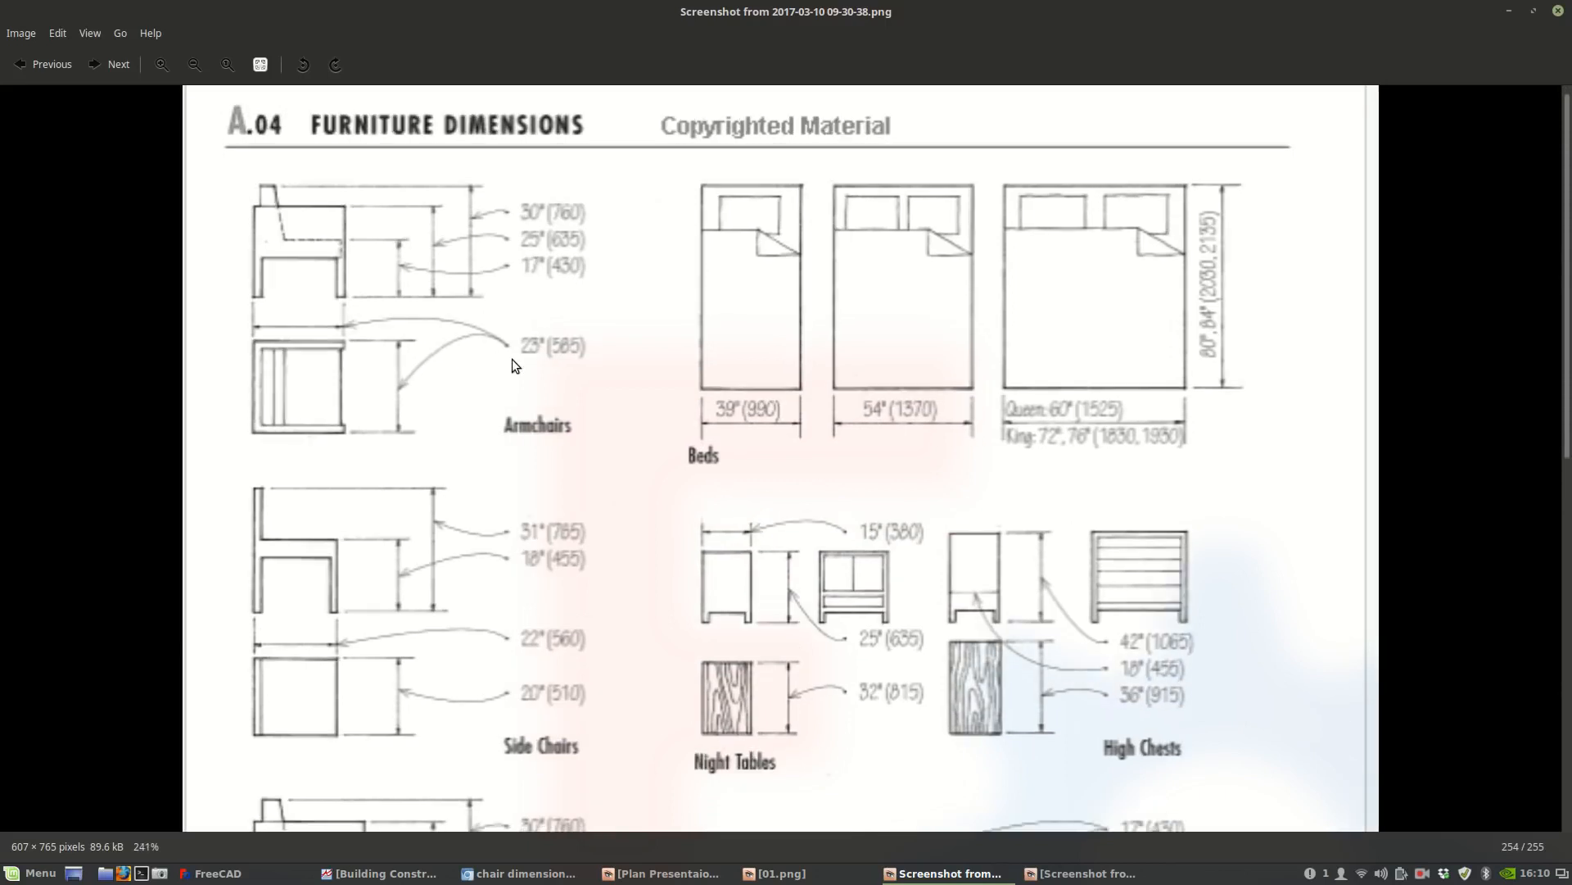
pyautogui.scroll(1, 534, 360)
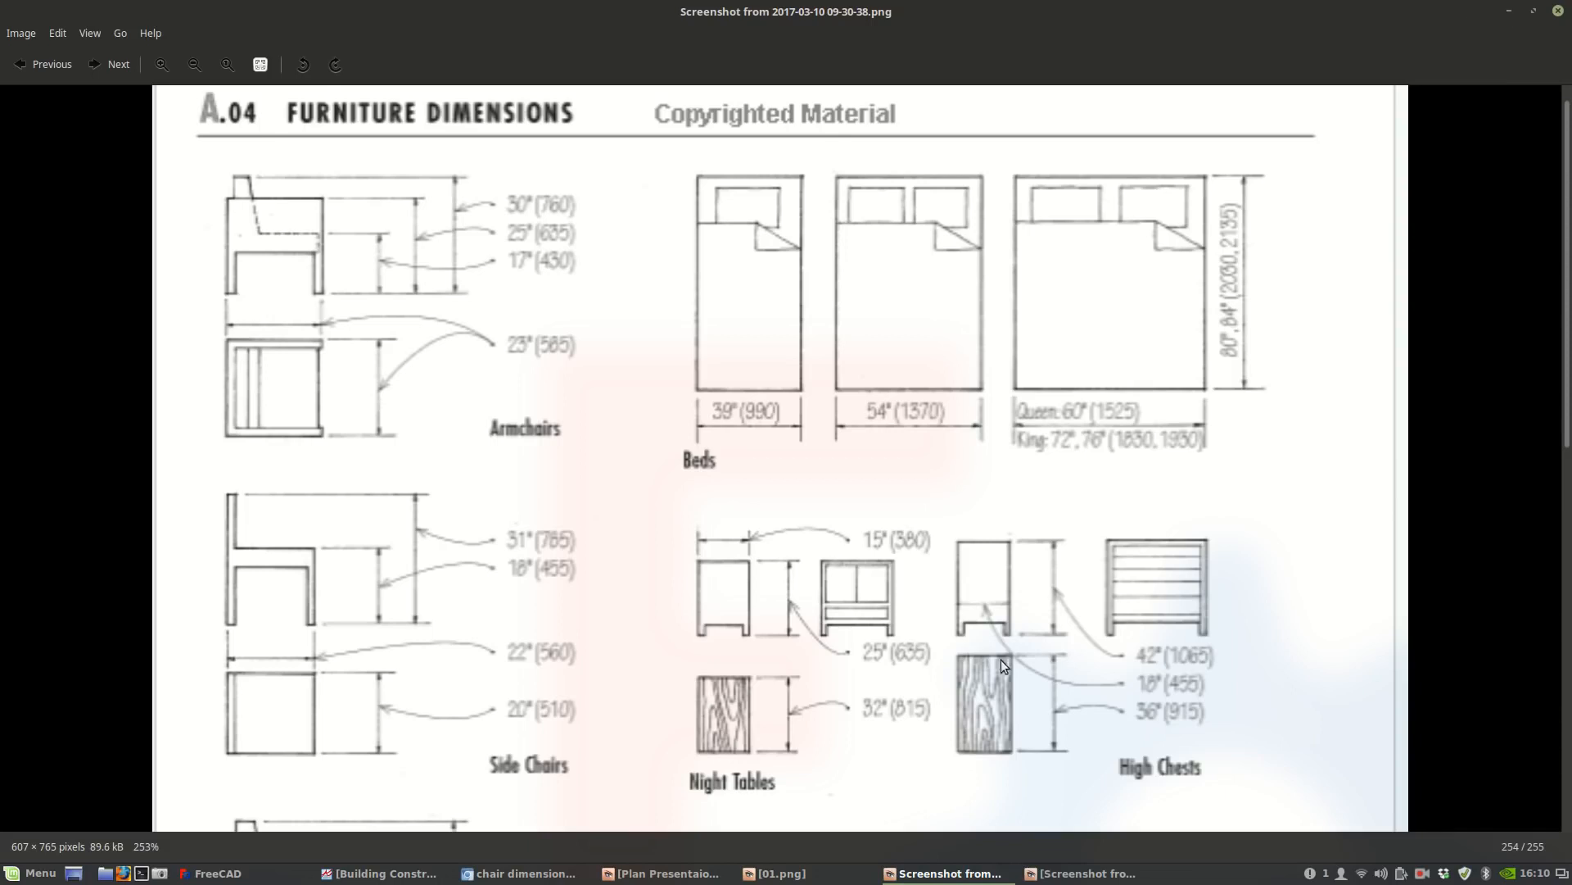
# Switch to FreeCAD and set the small chair rectangle's height and length both to 0.56 m.
pyautogui.click(215, 873)
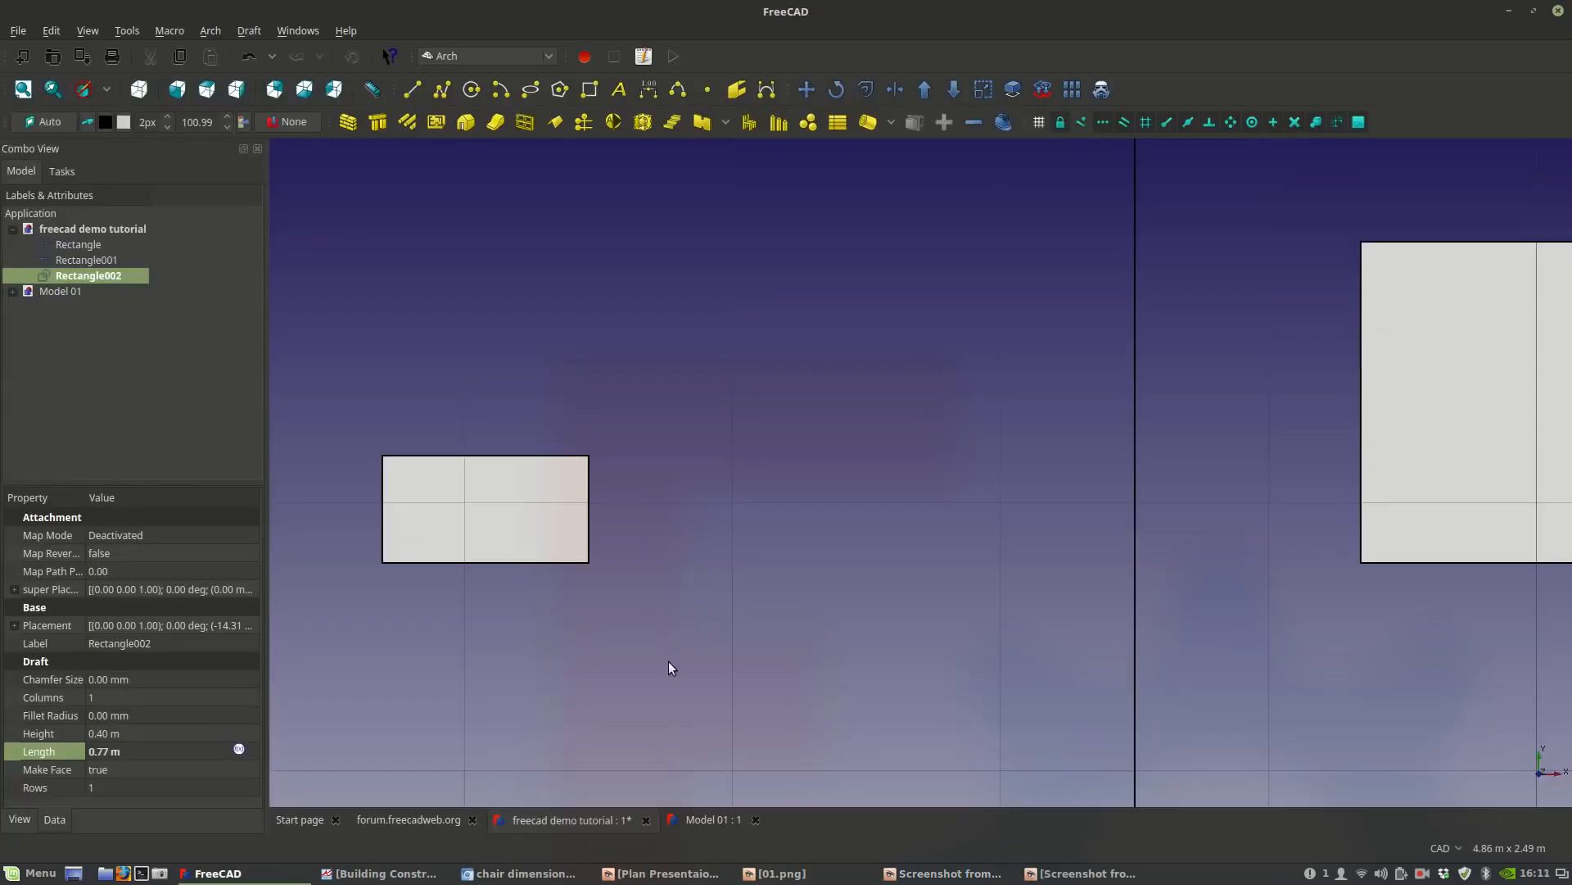
pyautogui.doubleClick(100, 752)
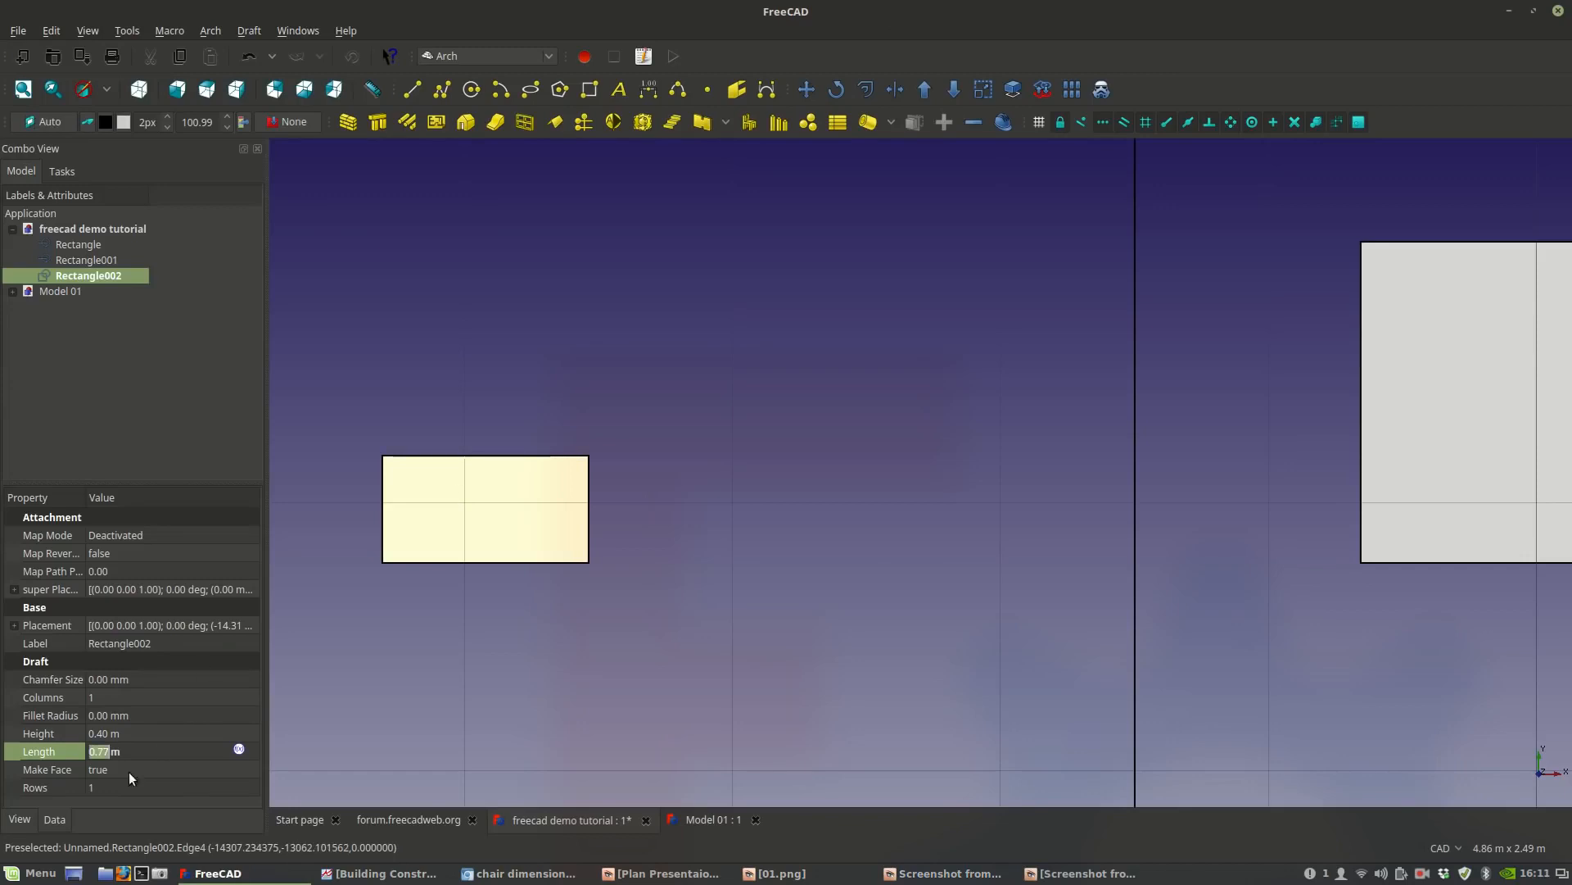
pyautogui.click(105, 733)
pyautogui.moveTo(106, 740); pyautogui.dragTo(112, 750)
pyautogui.write('65')
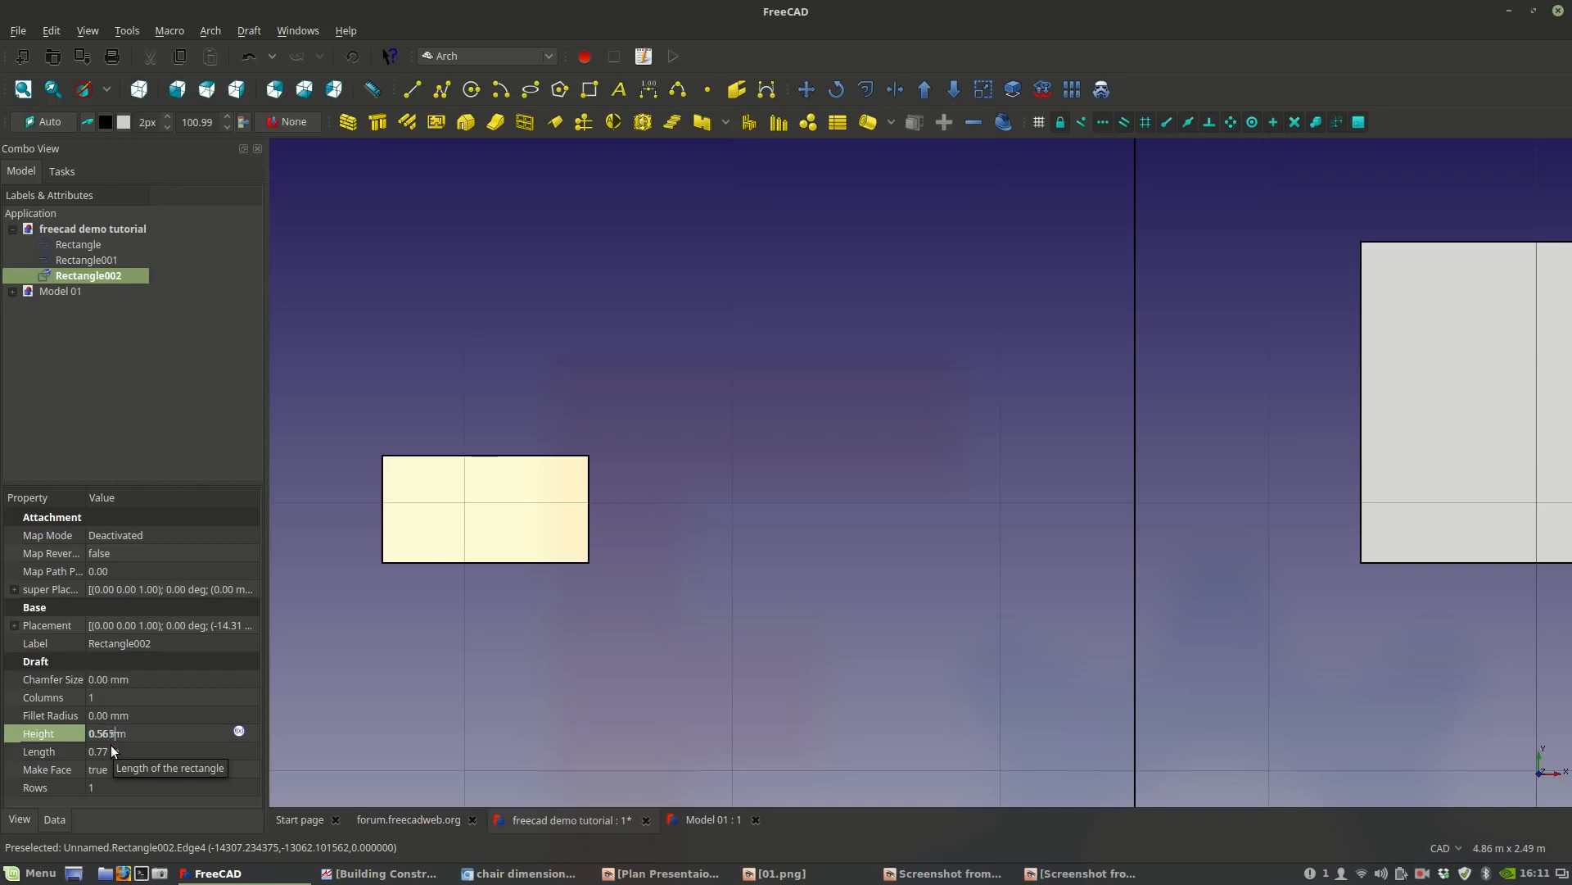
pyautogui.press('Return')
pyautogui.click(104, 752)
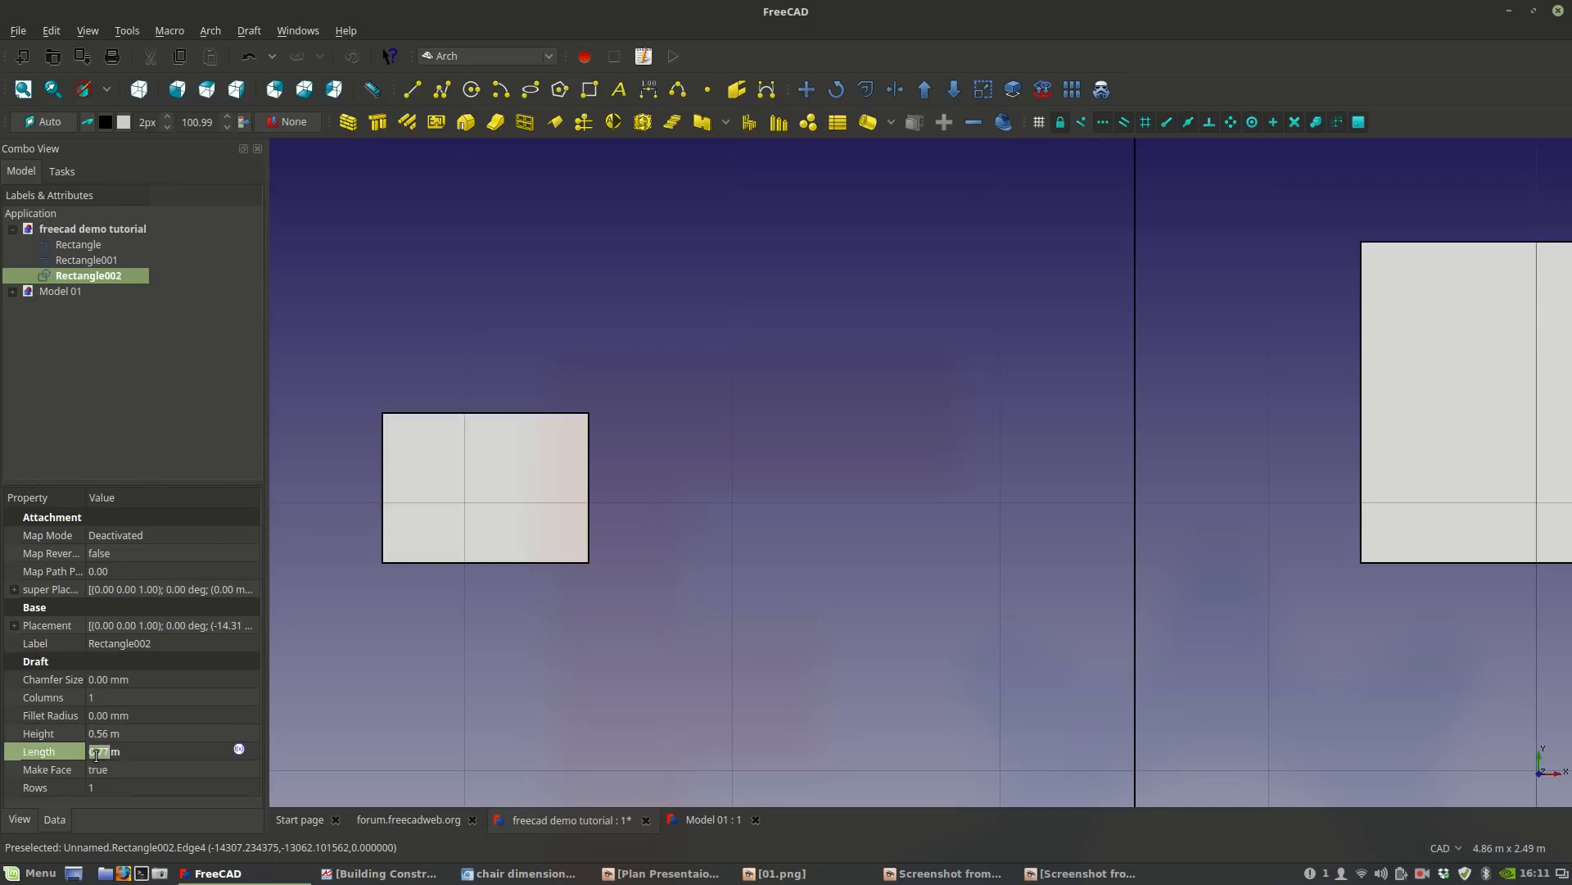
pyautogui.moveTo(96, 752); pyautogui.dragTo(109, 752)
pyautogui.write('56')
pyautogui.press('Return')
pyautogui.click(678, 612)
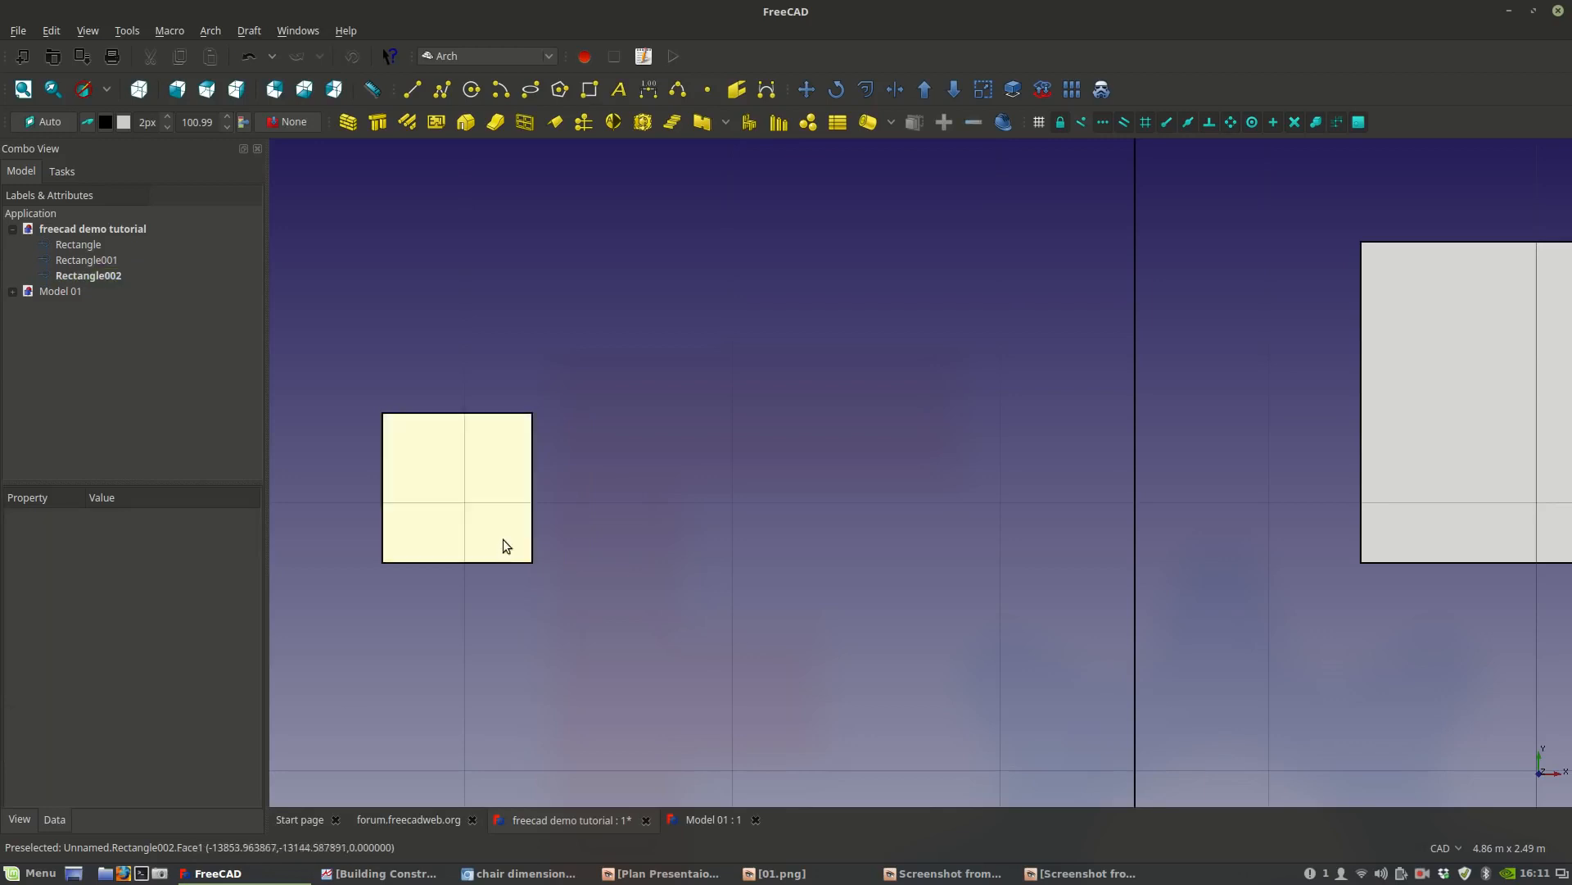
# Return to the furniture dimensions screenshot and examine the lounge chair, sofa, low table, stool and bench sizes.
pyautogui.scroll(-2, 504, 545)
pyautogui.click(481, 531)
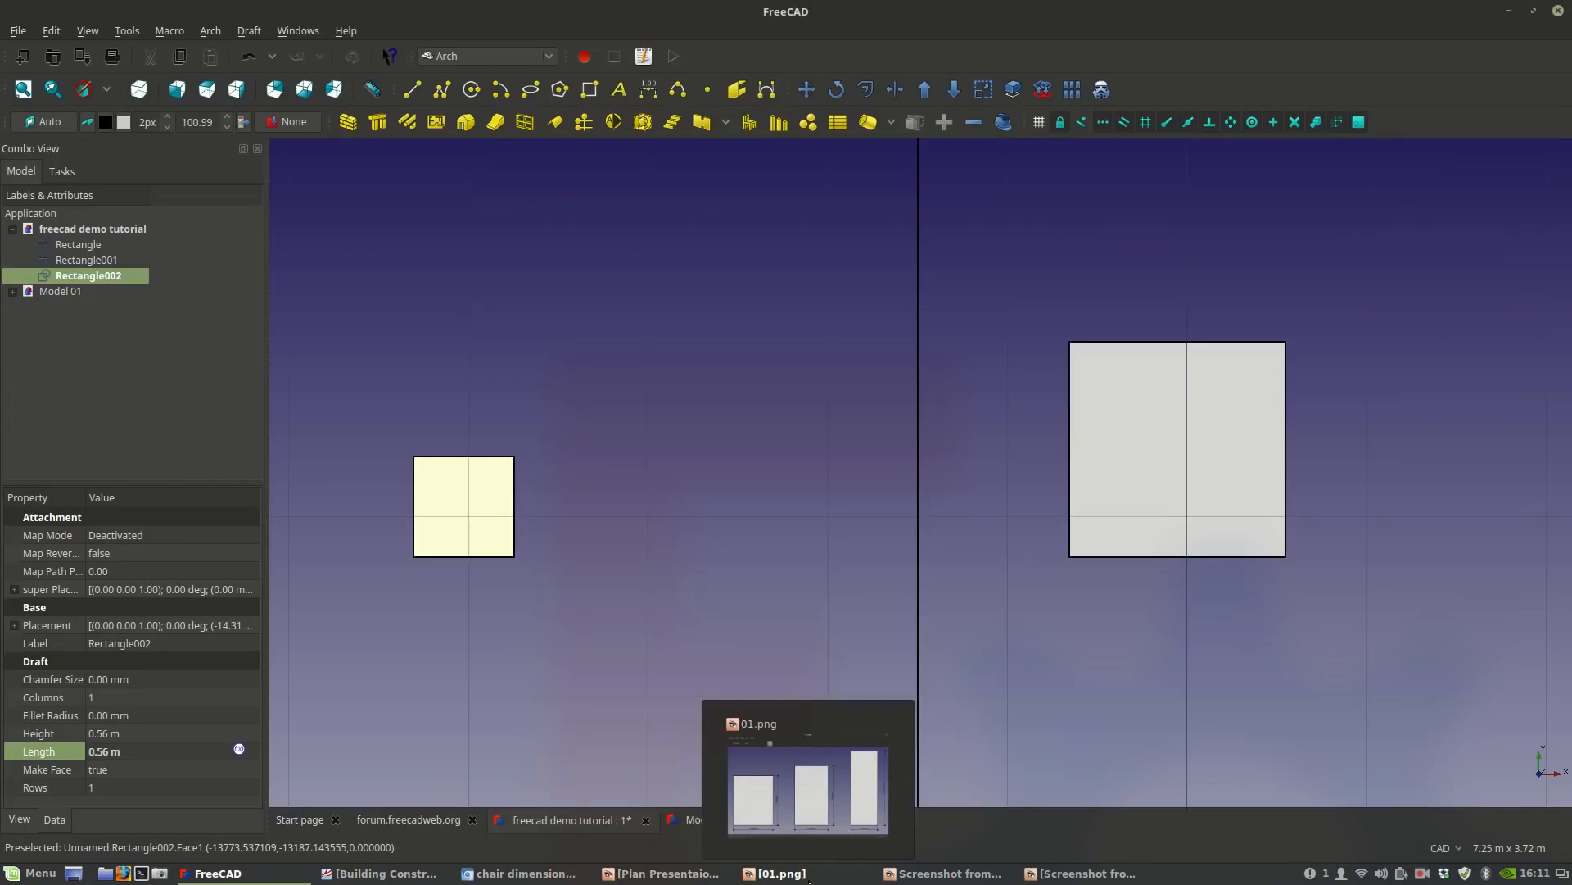
pyautogui.click(803, 876)
pyautogui.click(809, 877)
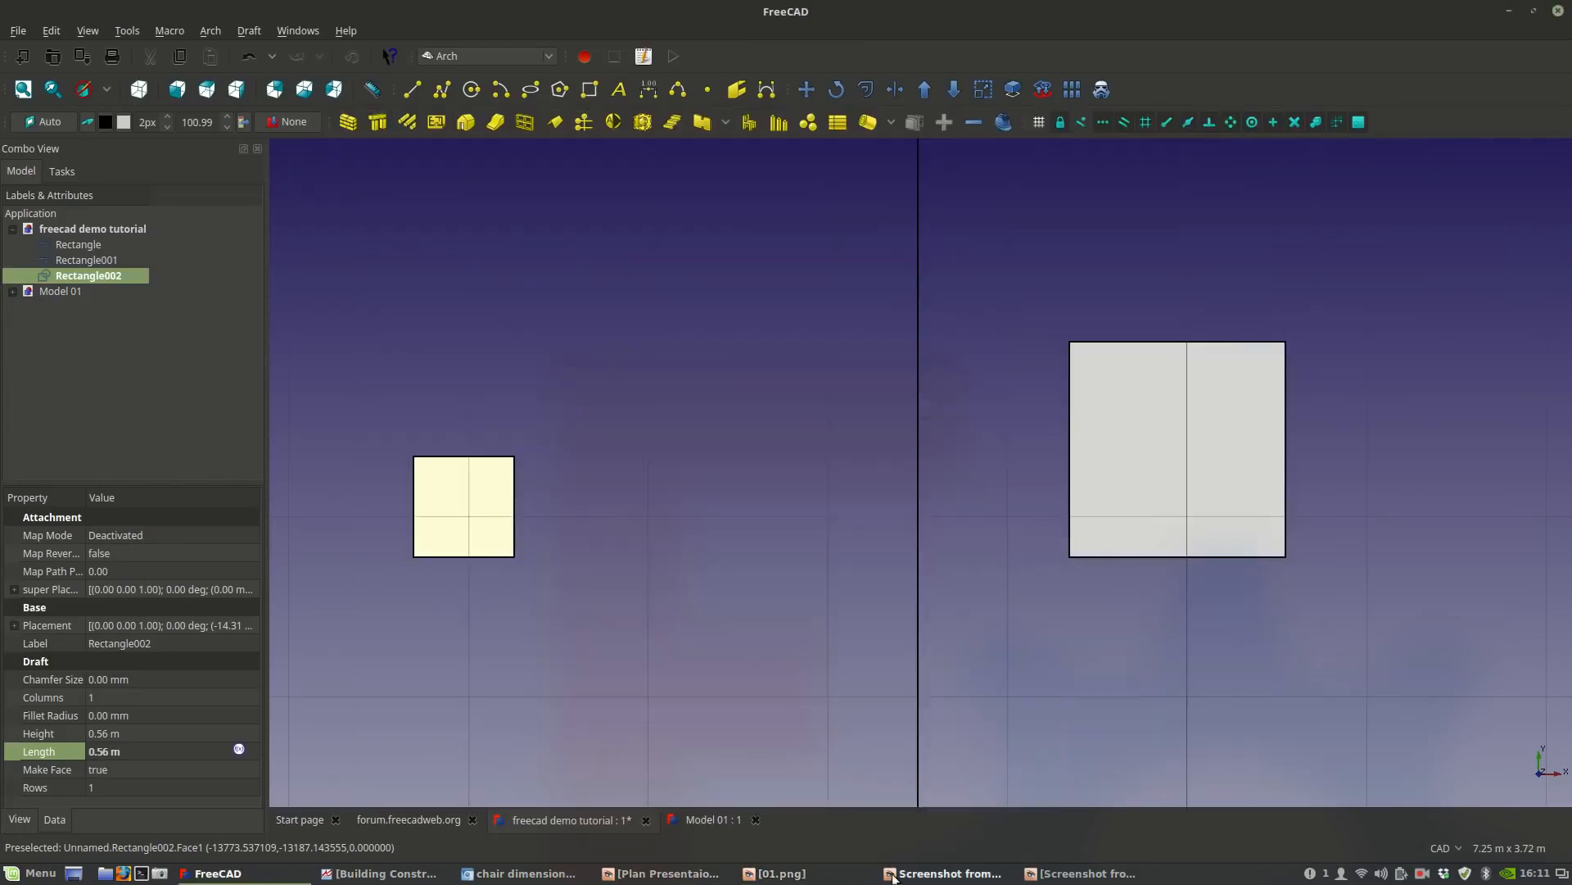
pyautogui.click(946, 873)
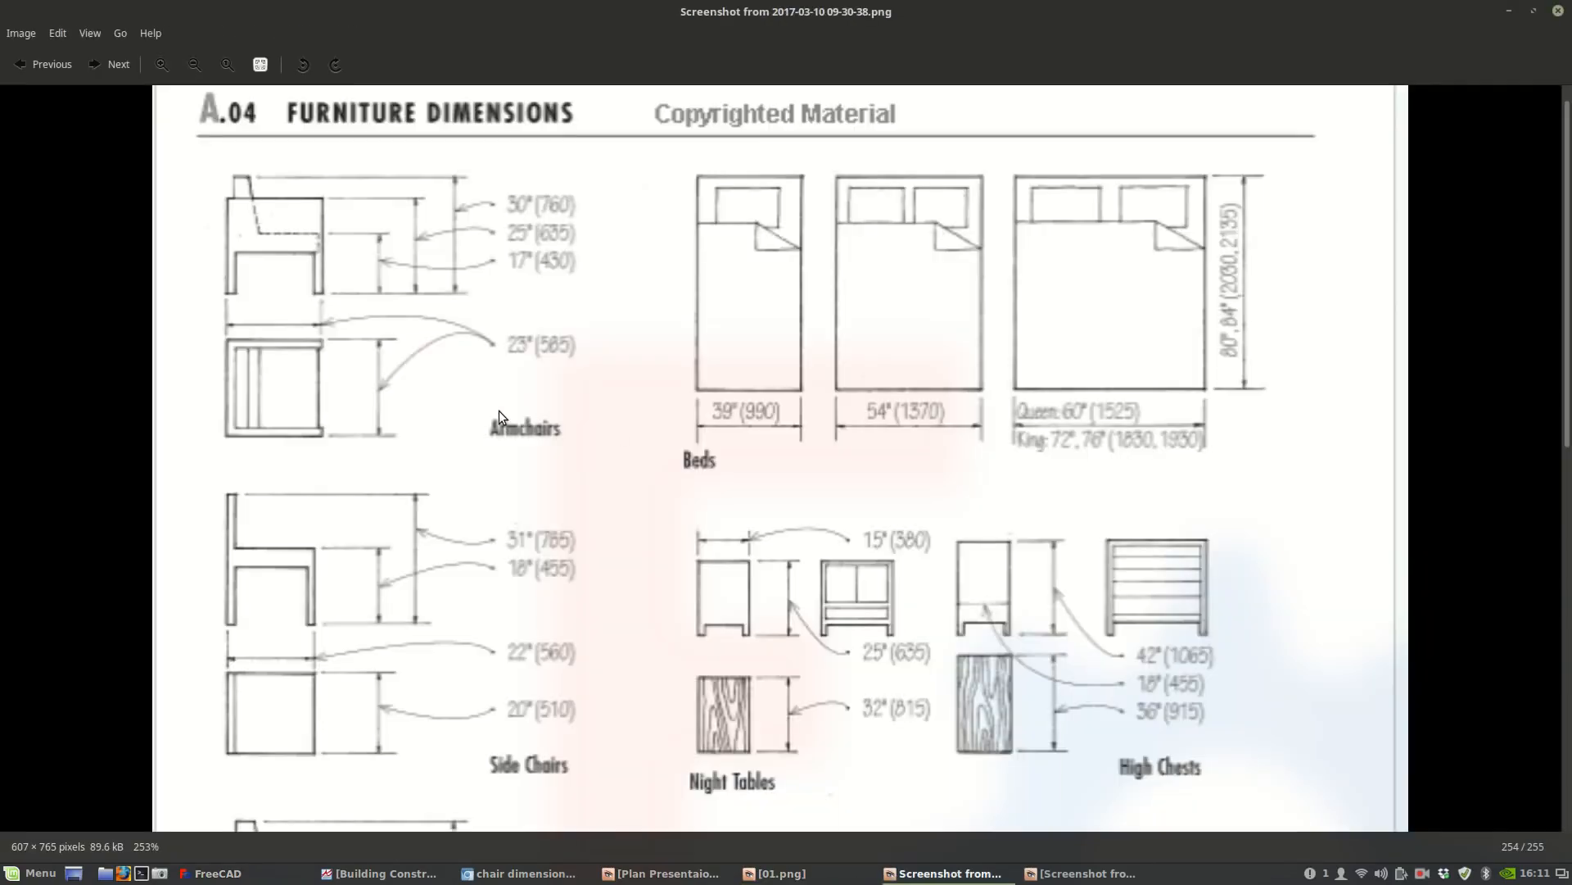
pyautogui.scroll(-2, 475, 342)
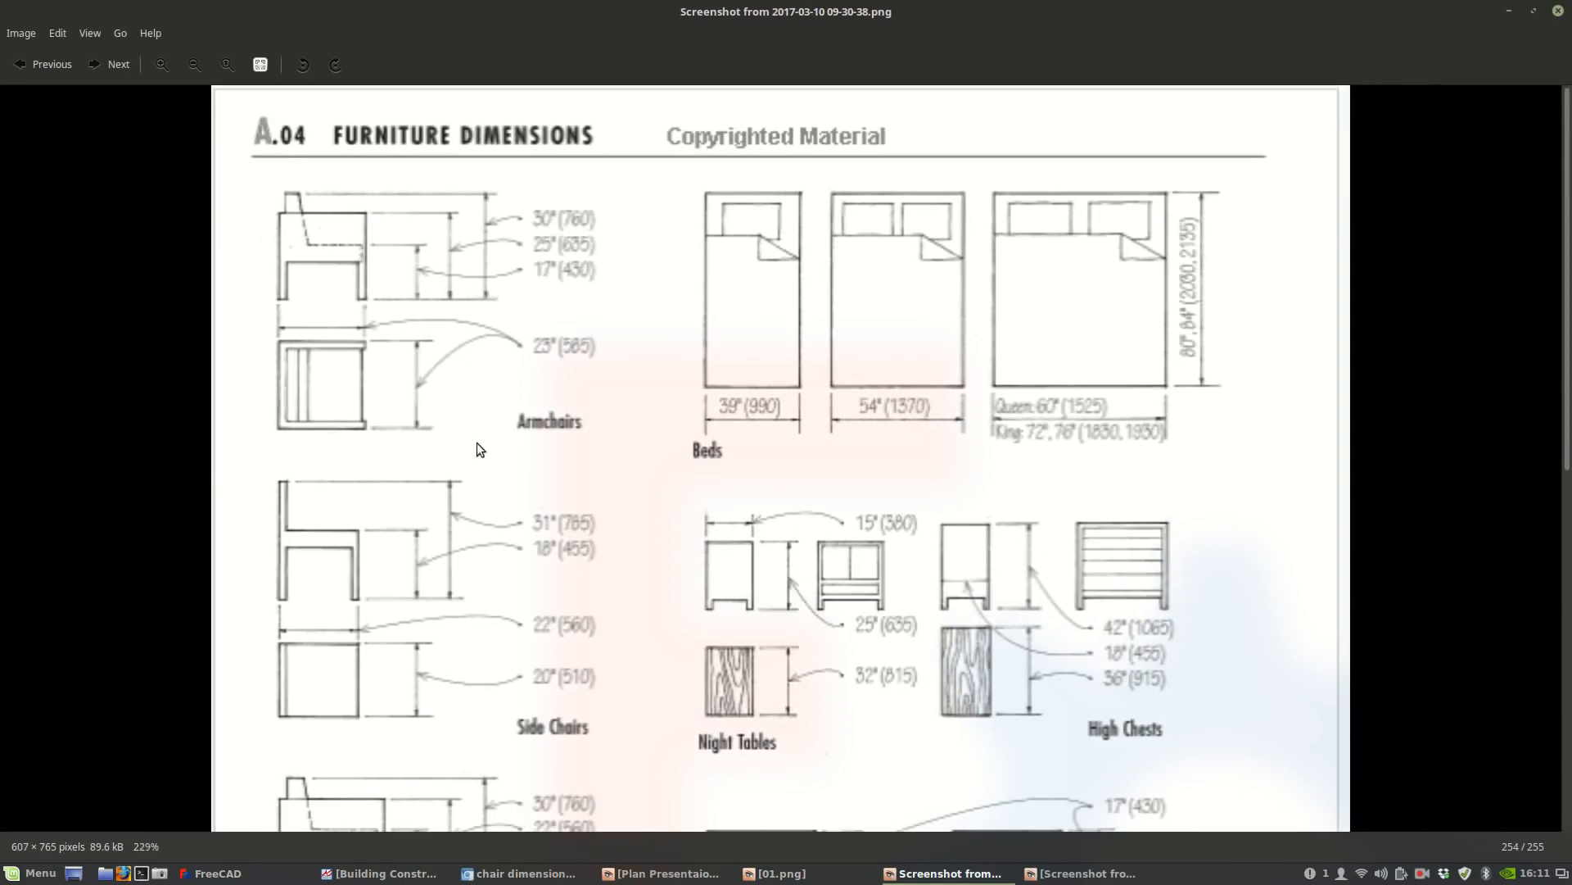
pyautogui.moveTo(488, 719)
pyautogui.mouseDown()
pyautogui.moveTo(513, 350)
pyautogui.moveTo(471, 174)
pyautogui.moveTo(481, 87)
pyautogui.mouseUp()
pyautogui.moveTo(468, 580); pyautogui.dragTo(451, 524)
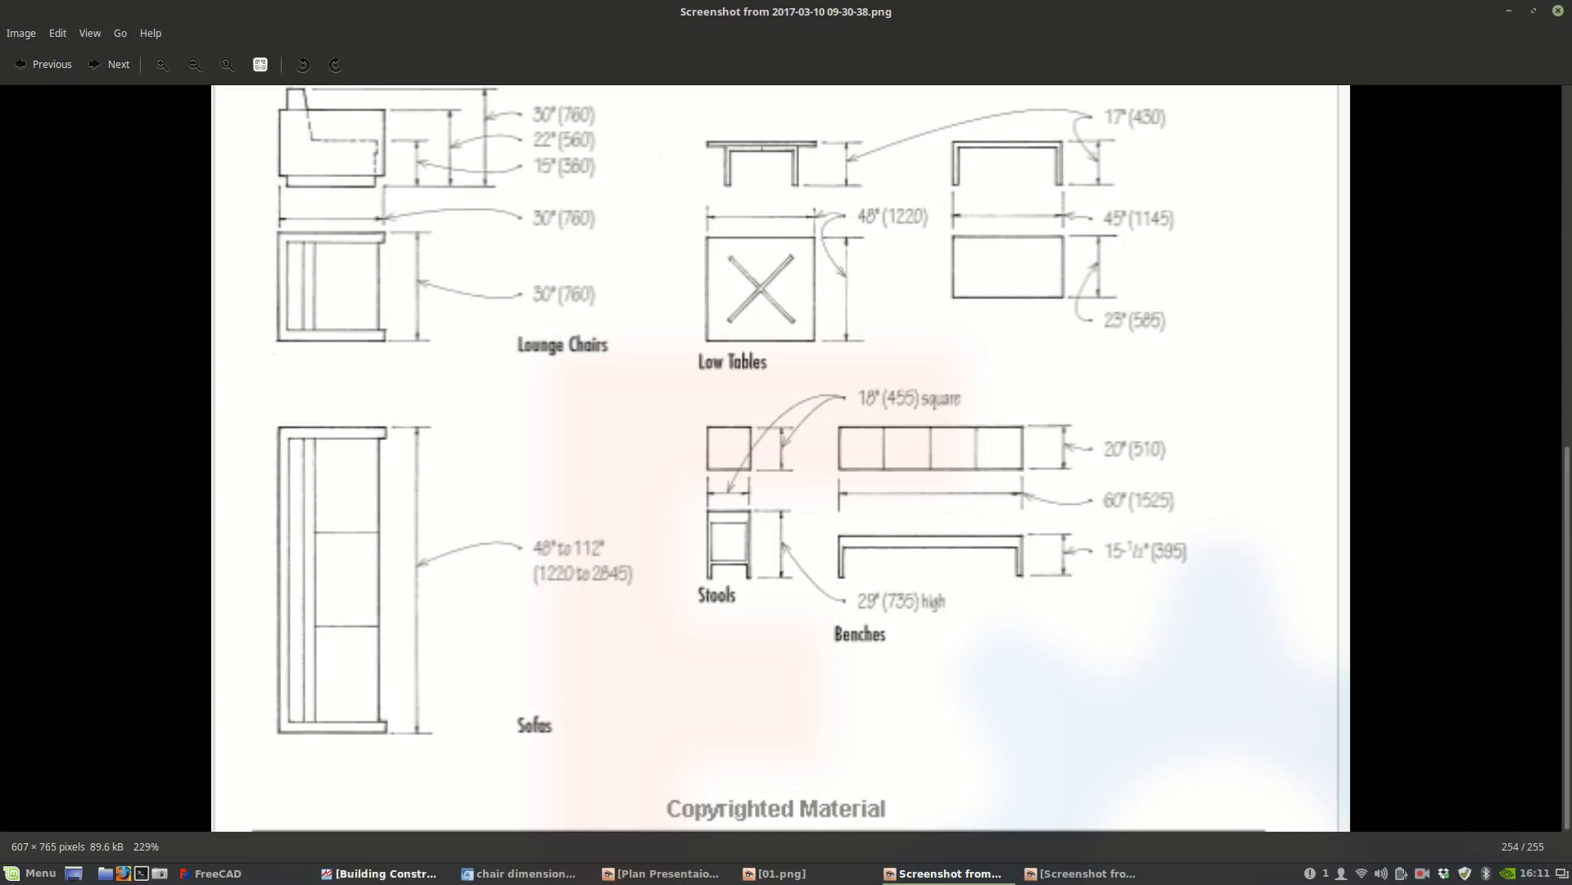
# In FreeCAD, copy the 0.56 m chair square about 1.1 m horizontally towards the 1.20 m square.
pyautogui.click(219, 874)
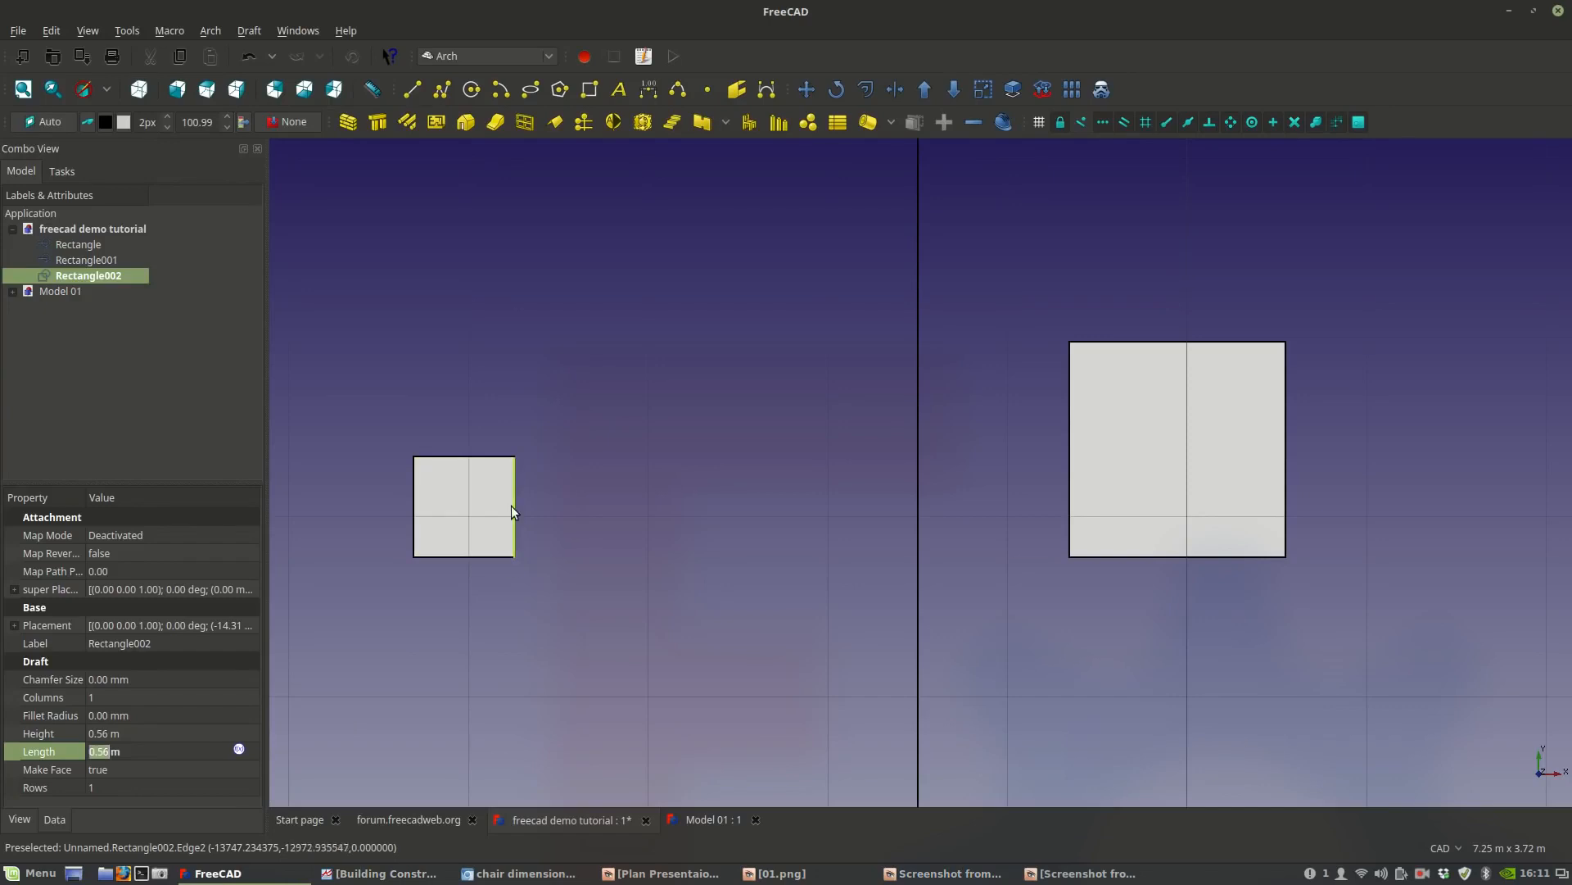
pyautogui.click(806, 90)
pyautogui.click(43, 427)
pyautogui.click(452, 536)
pyautogui.press('shift')
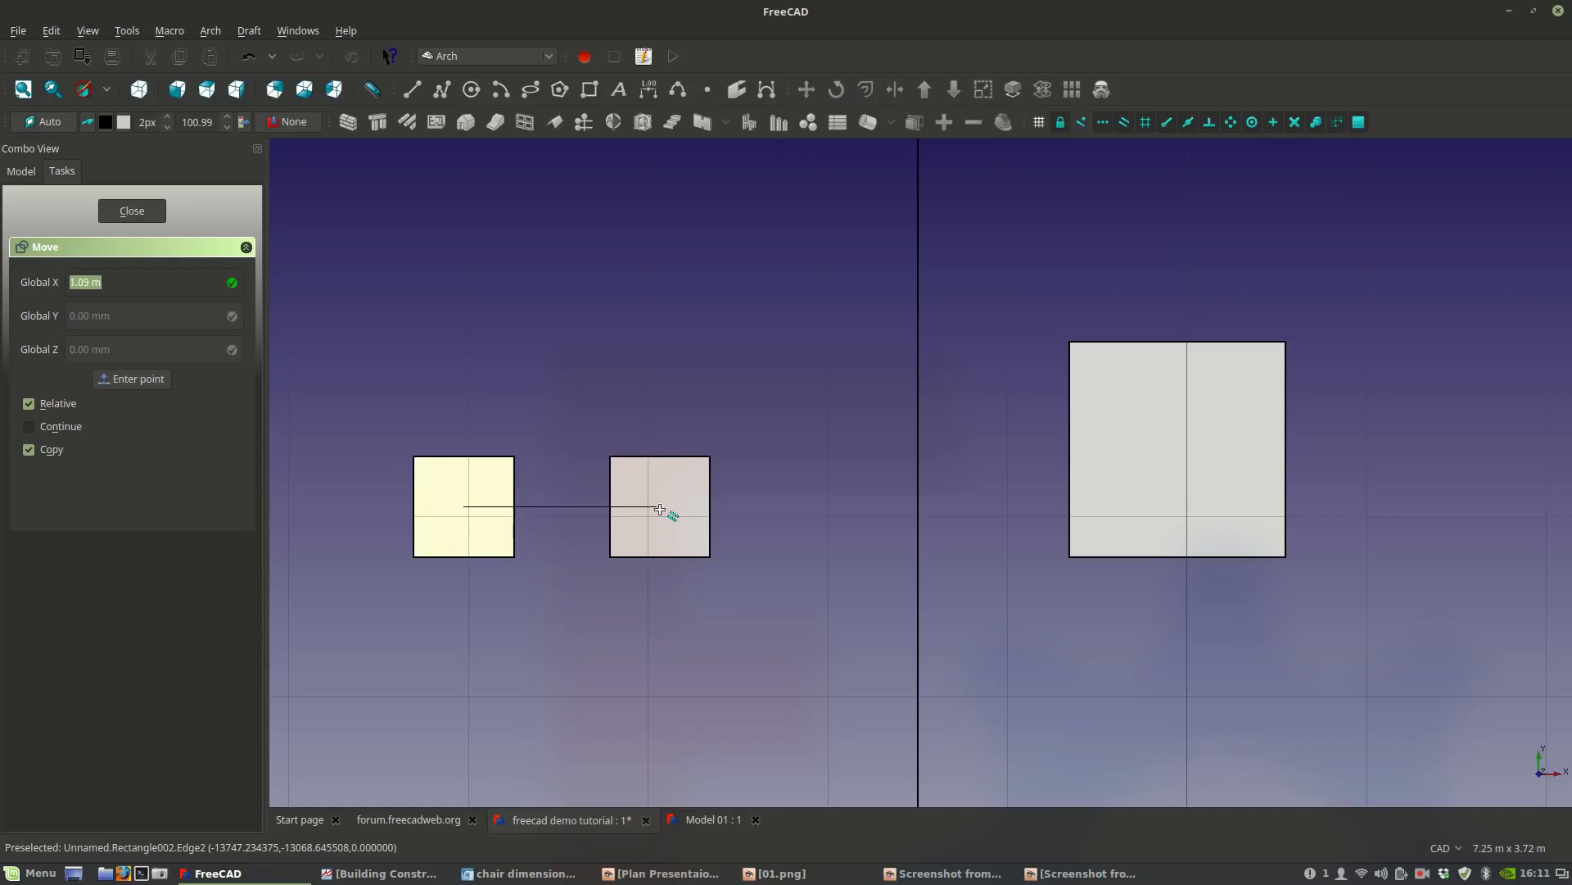
pyautogui.click(660, 509)
# Set the copied square's length to 1.20 m to represent the shortest sofa.
pyautogui.click(178, 751)
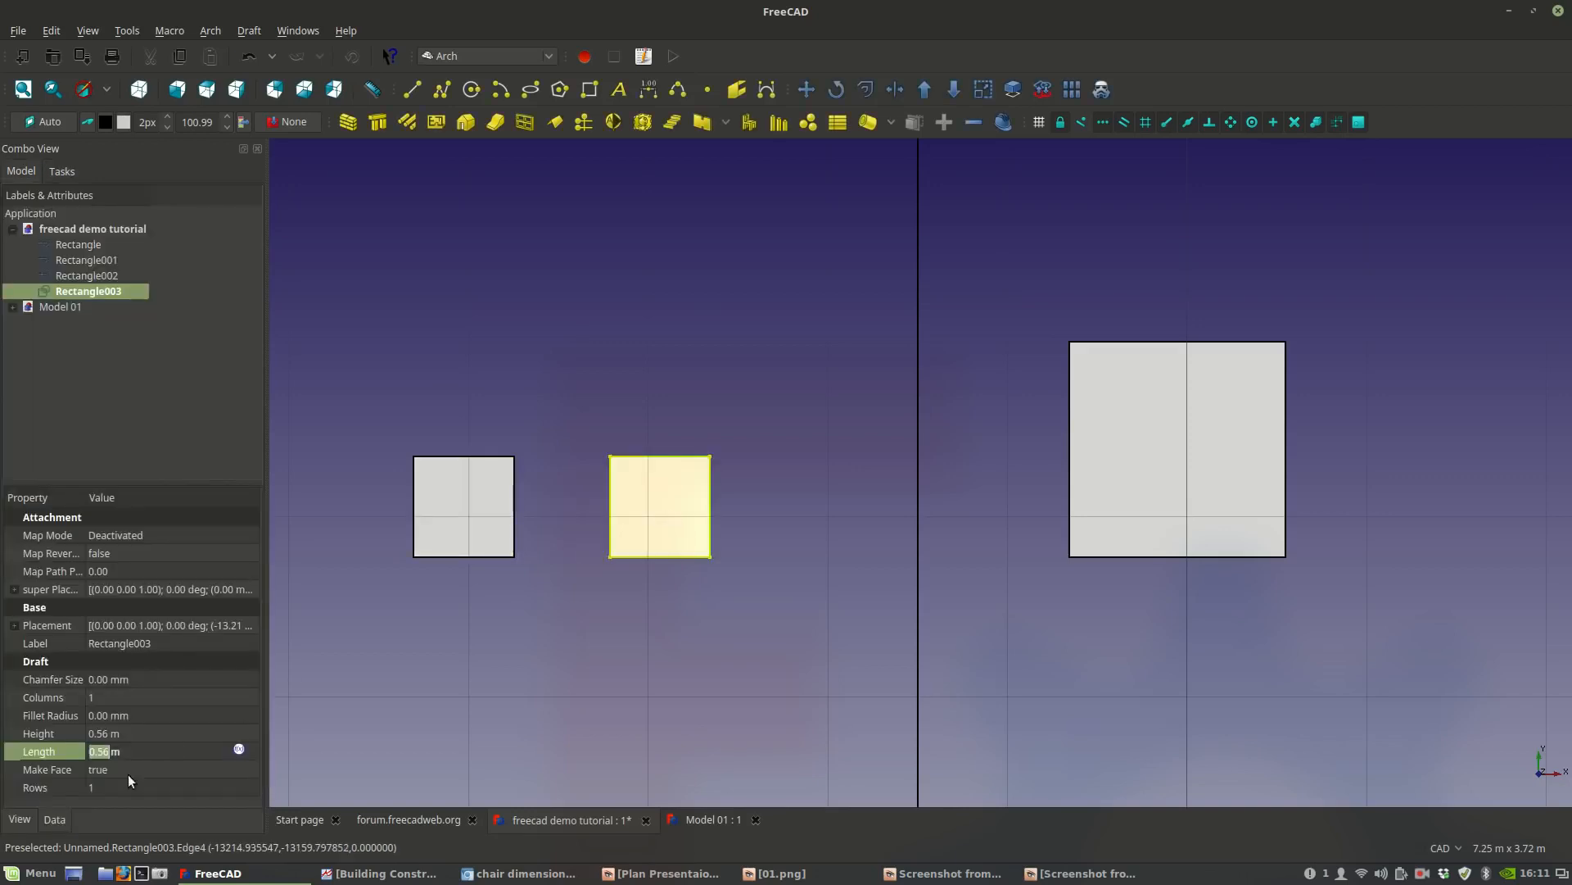
pyautogui.click(105, 751)
pyautogui.doubleClick(105, 751)
pyautogui.write('1.20')
pyautogui.press('Return')
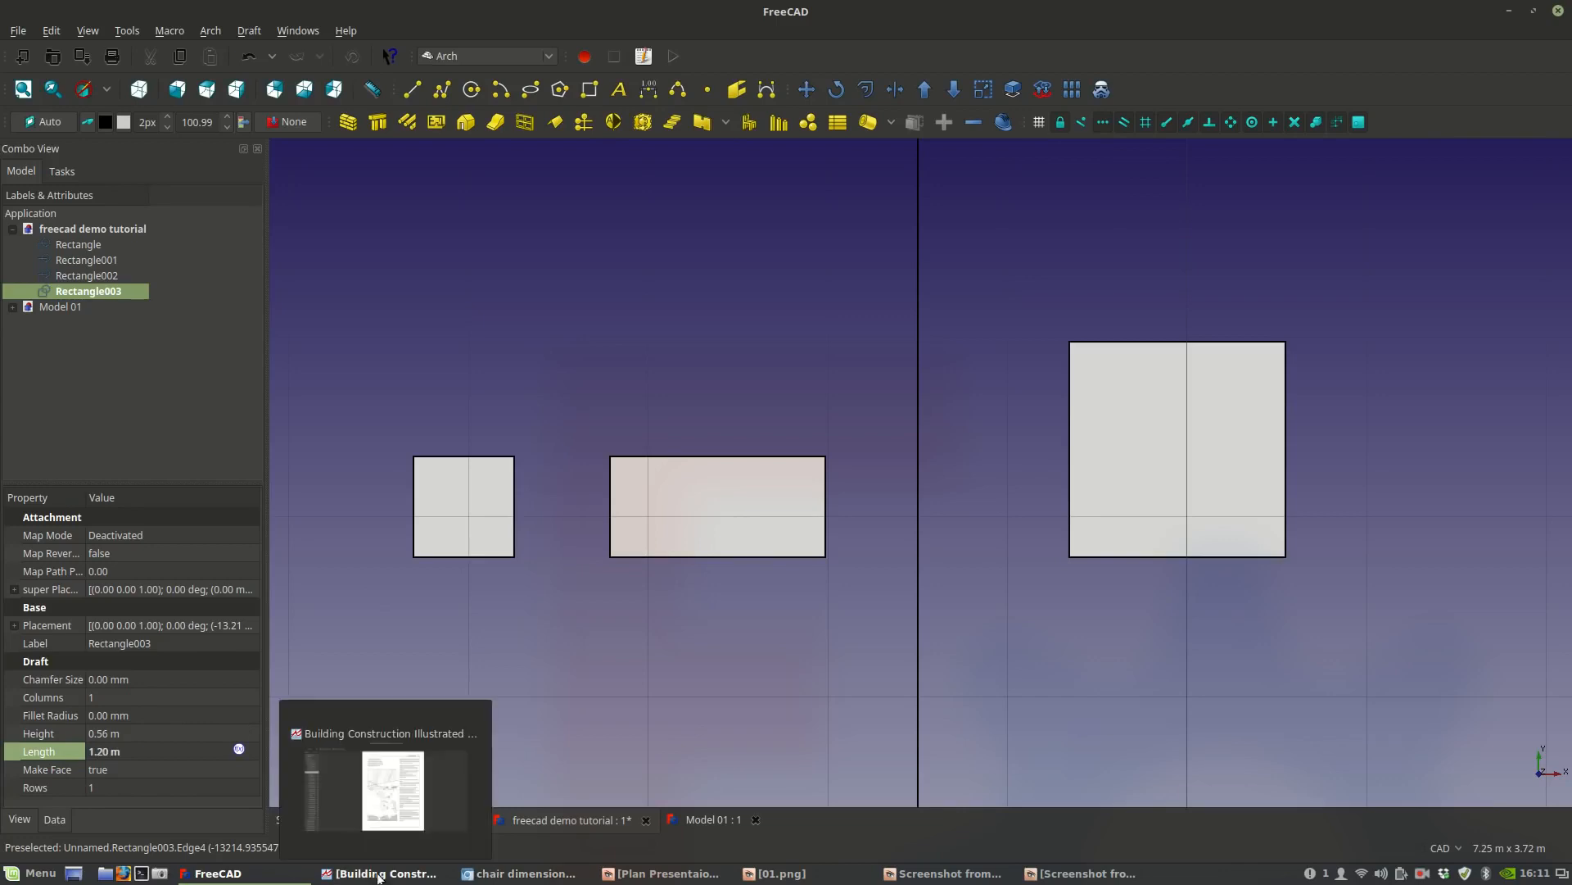
# Check the sofa length range in the furniture dimensions screenshot, and set the sofa rectangle's length to 2.80 m in FreeCAD.
pyautogui.click(949, 871)
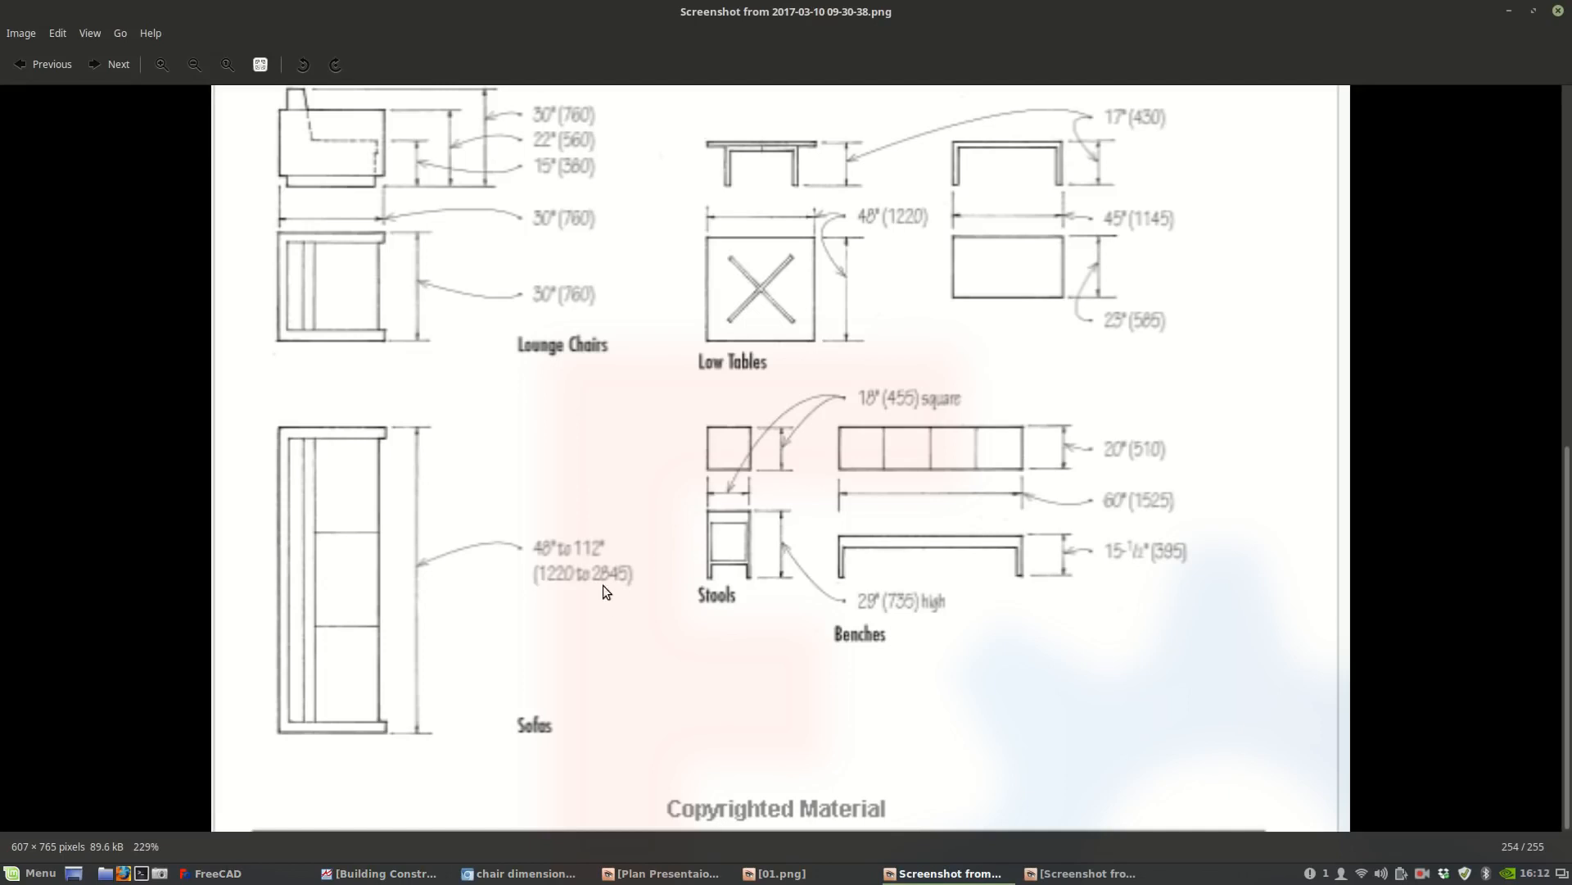
pyautogui.hotkey('alt', 'Tab')
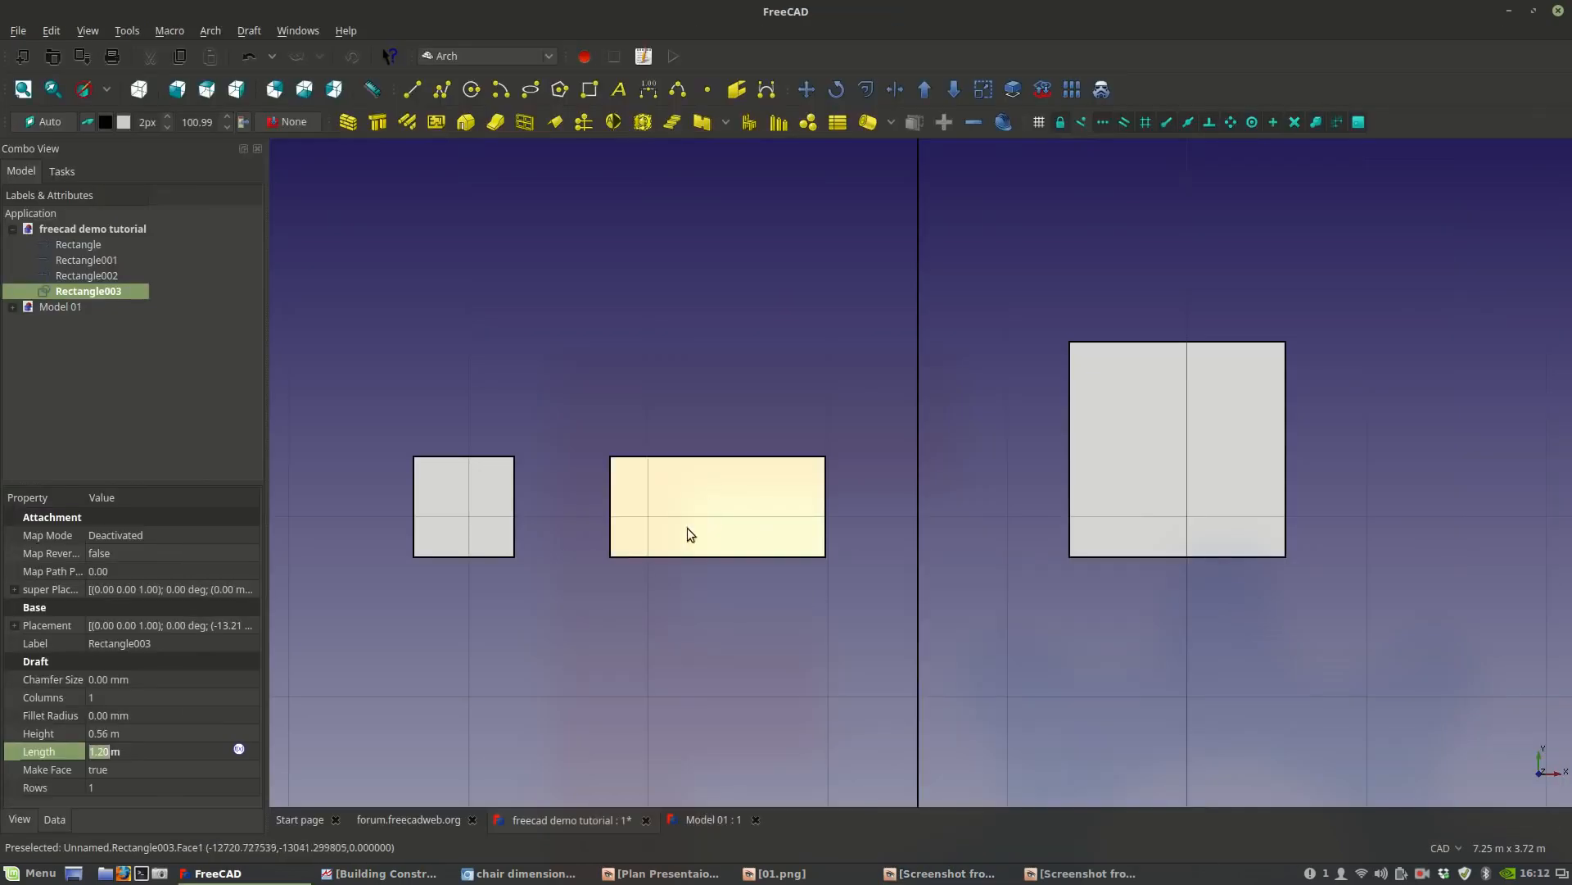
pyautogui.click(102, 751)
pyautogui.doubleClick(104, 751)
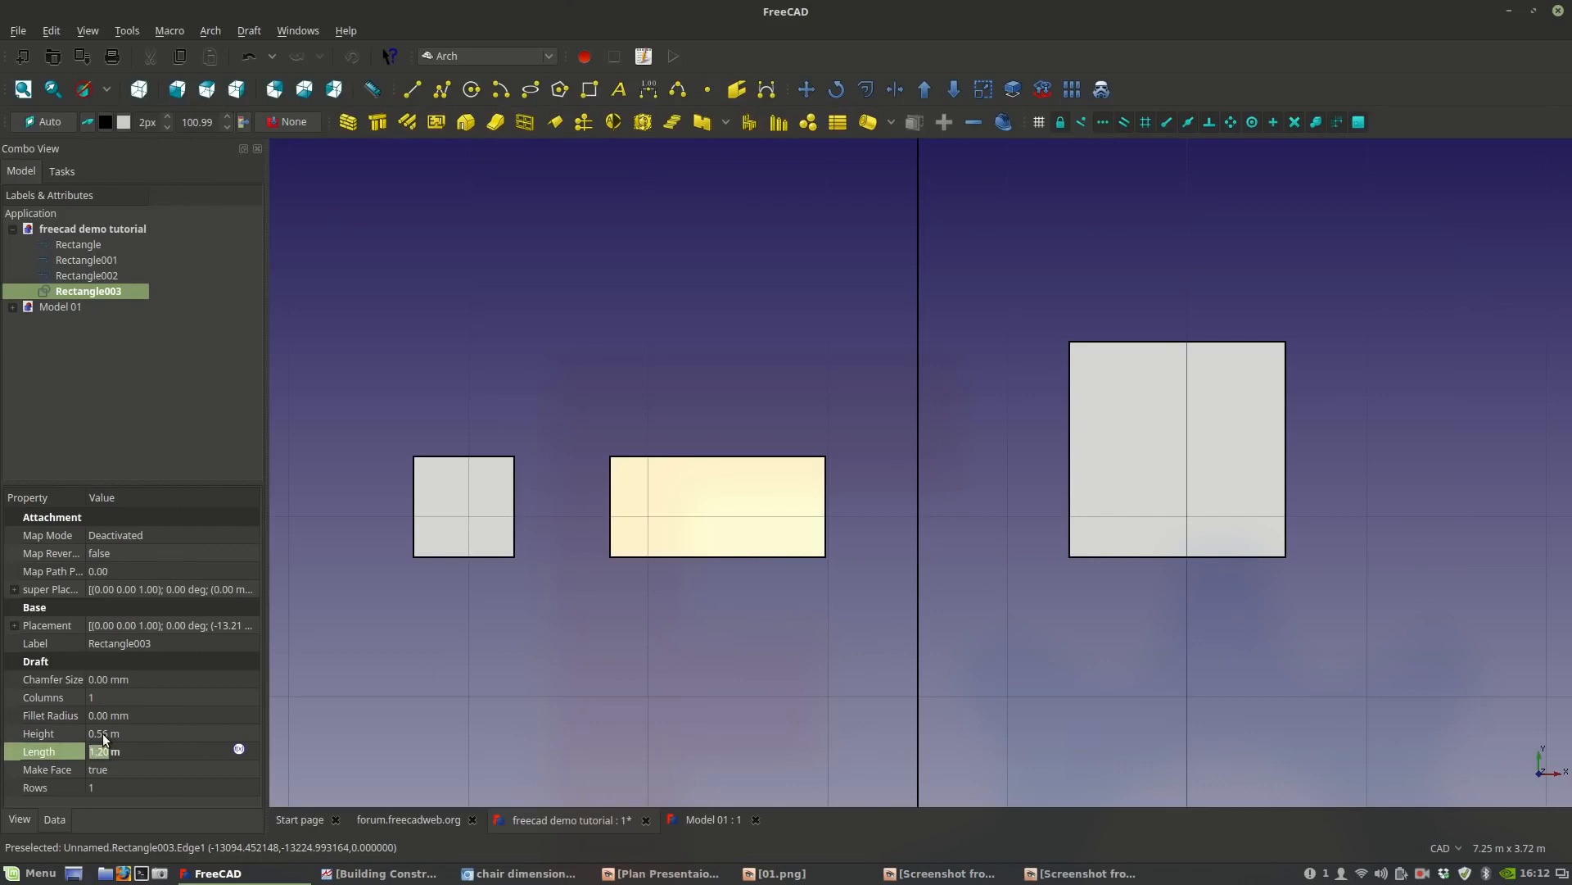
pyautogui.write('2.0')
pyautogui.press('Return')
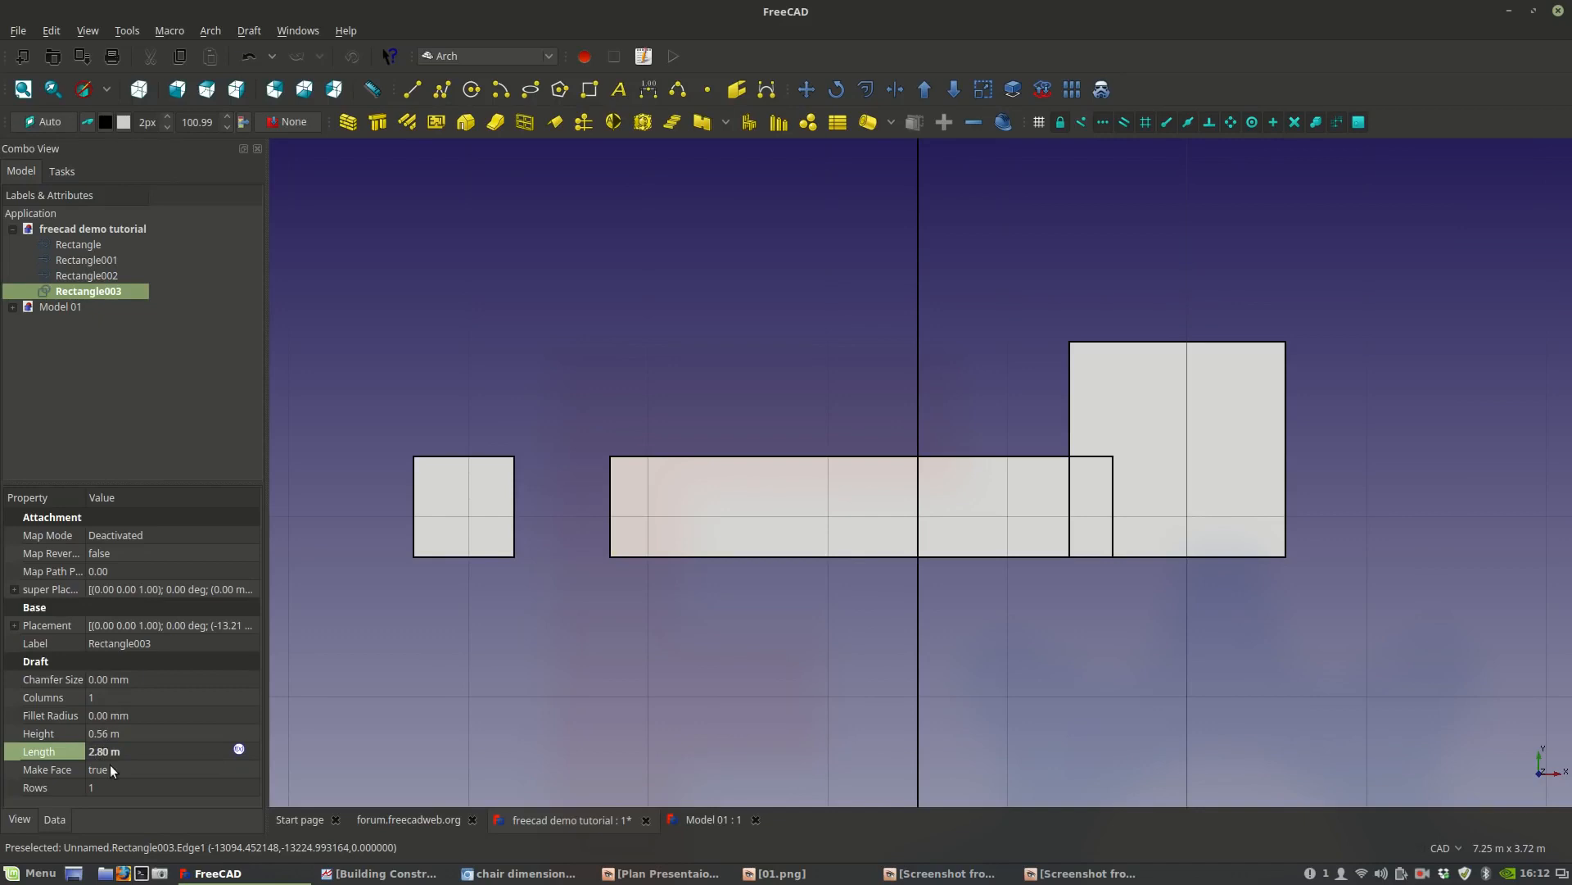
# Recheck the sofa in the furniture dimensions screenshot, and set the sofa rectangle's length back to 1.20 m.
pyautogui.click(111, 755)
pyautogui.moveTo(124, 752); pyautogui.dragTo(95, 755)
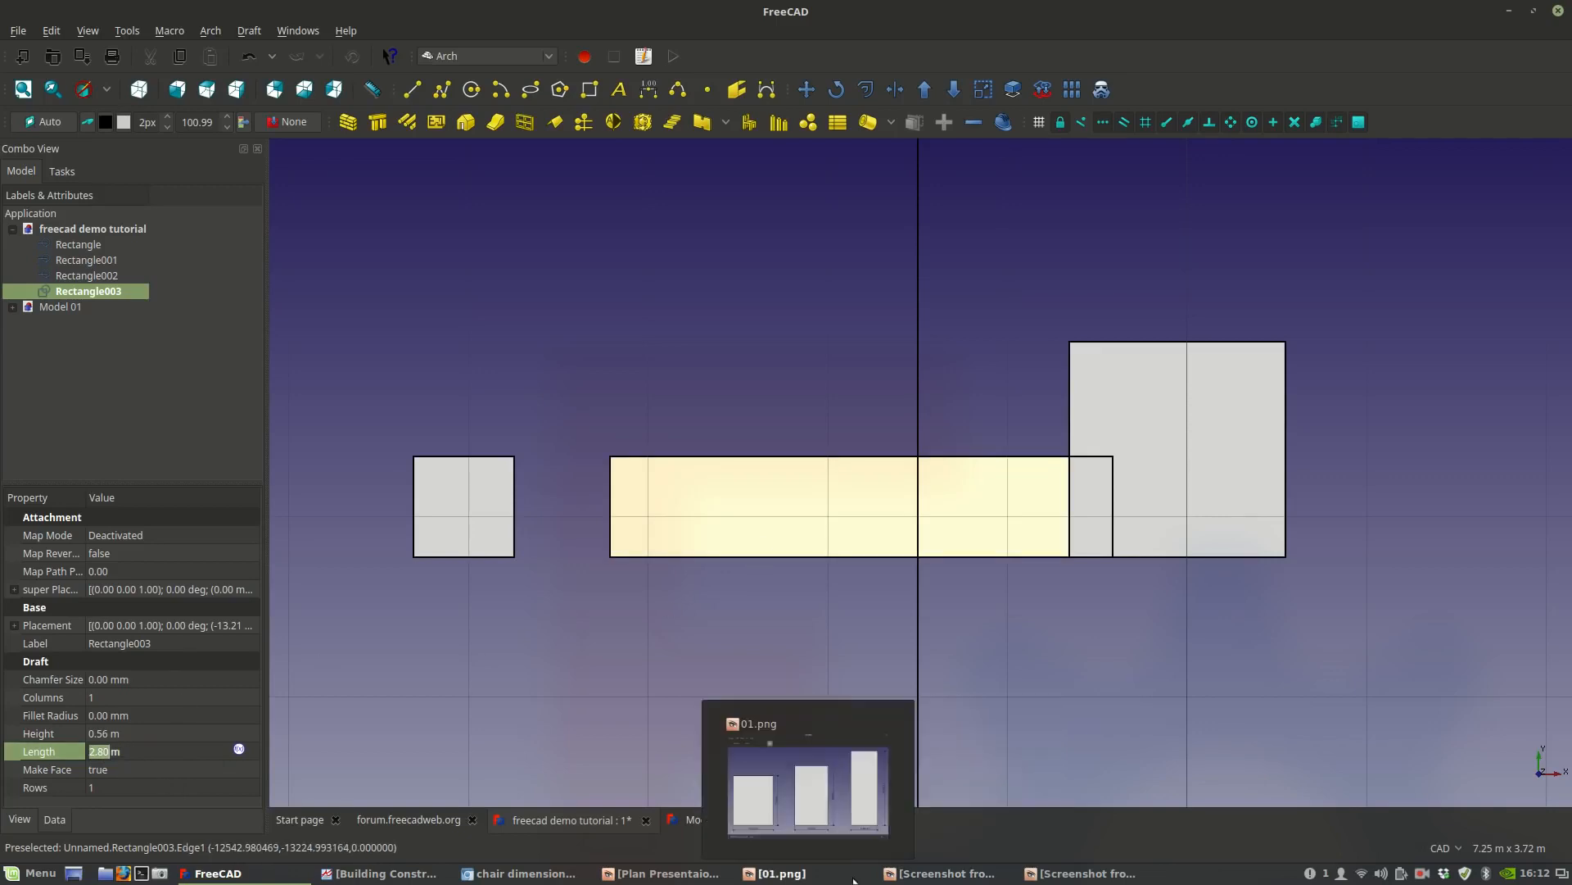
pyautogui.click(925, 872)
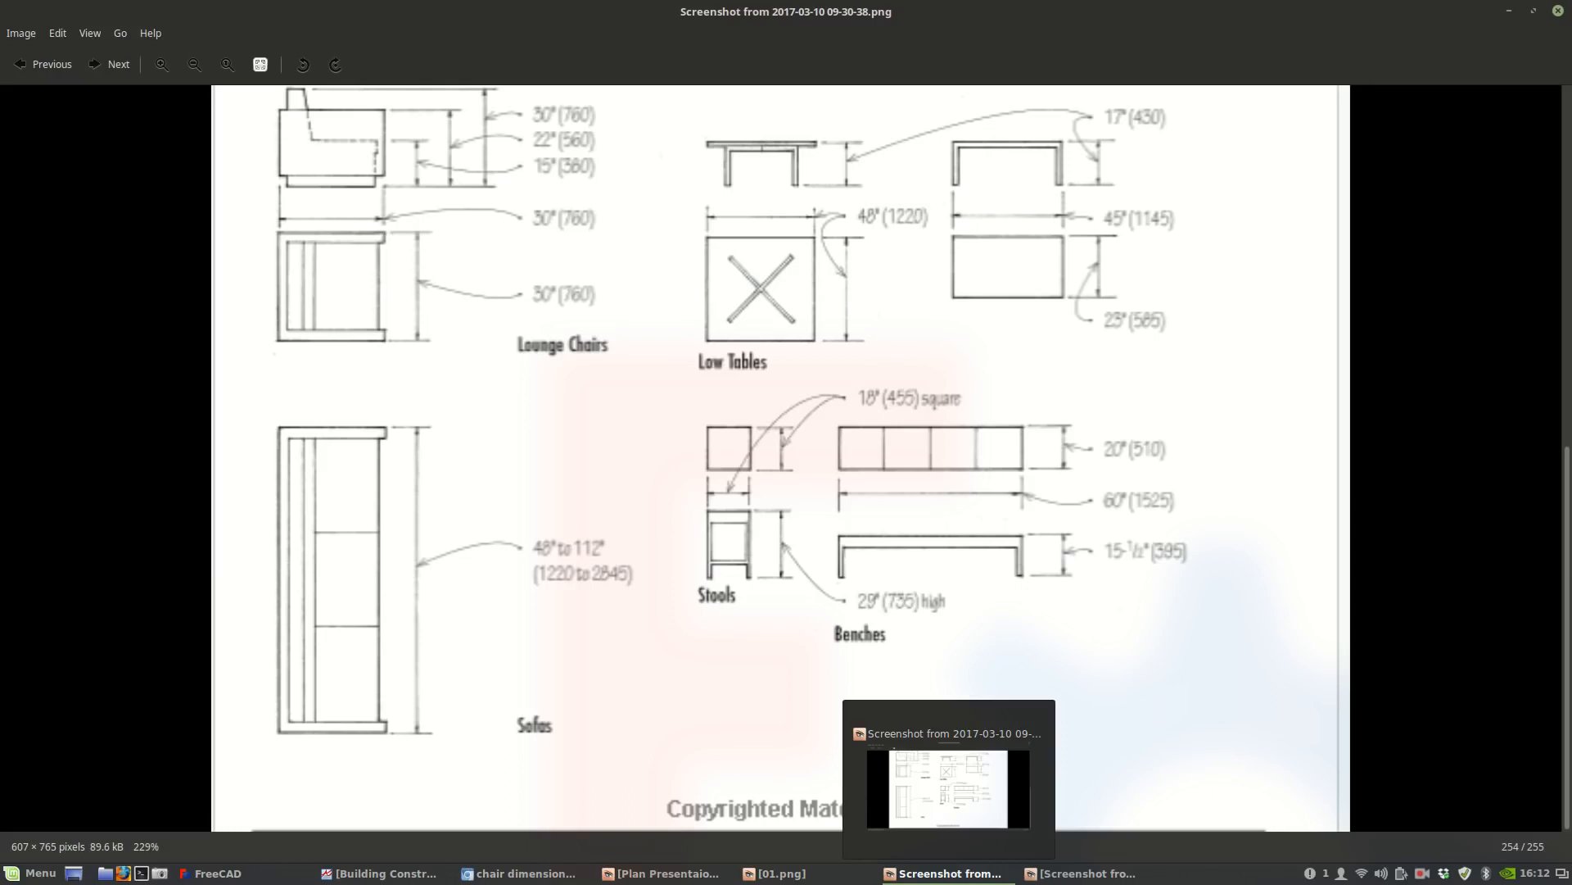
pyautogui.click(942, 873)
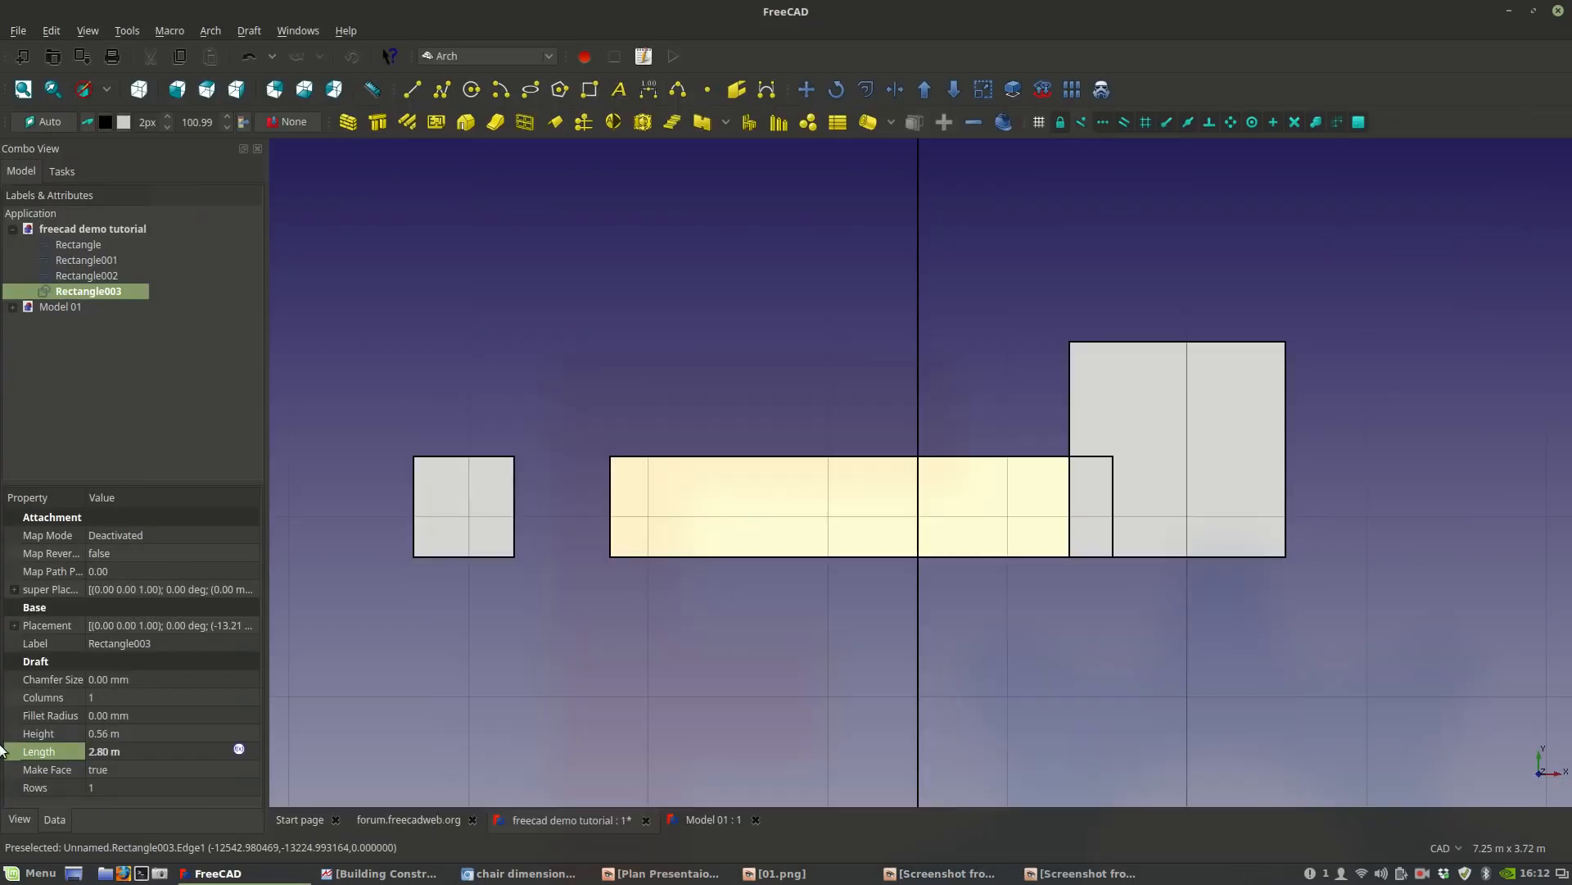
pyautogui.moveTo(109, 750); pyautogui.dragTo(84, 749)
pyautogui.write('1.20')
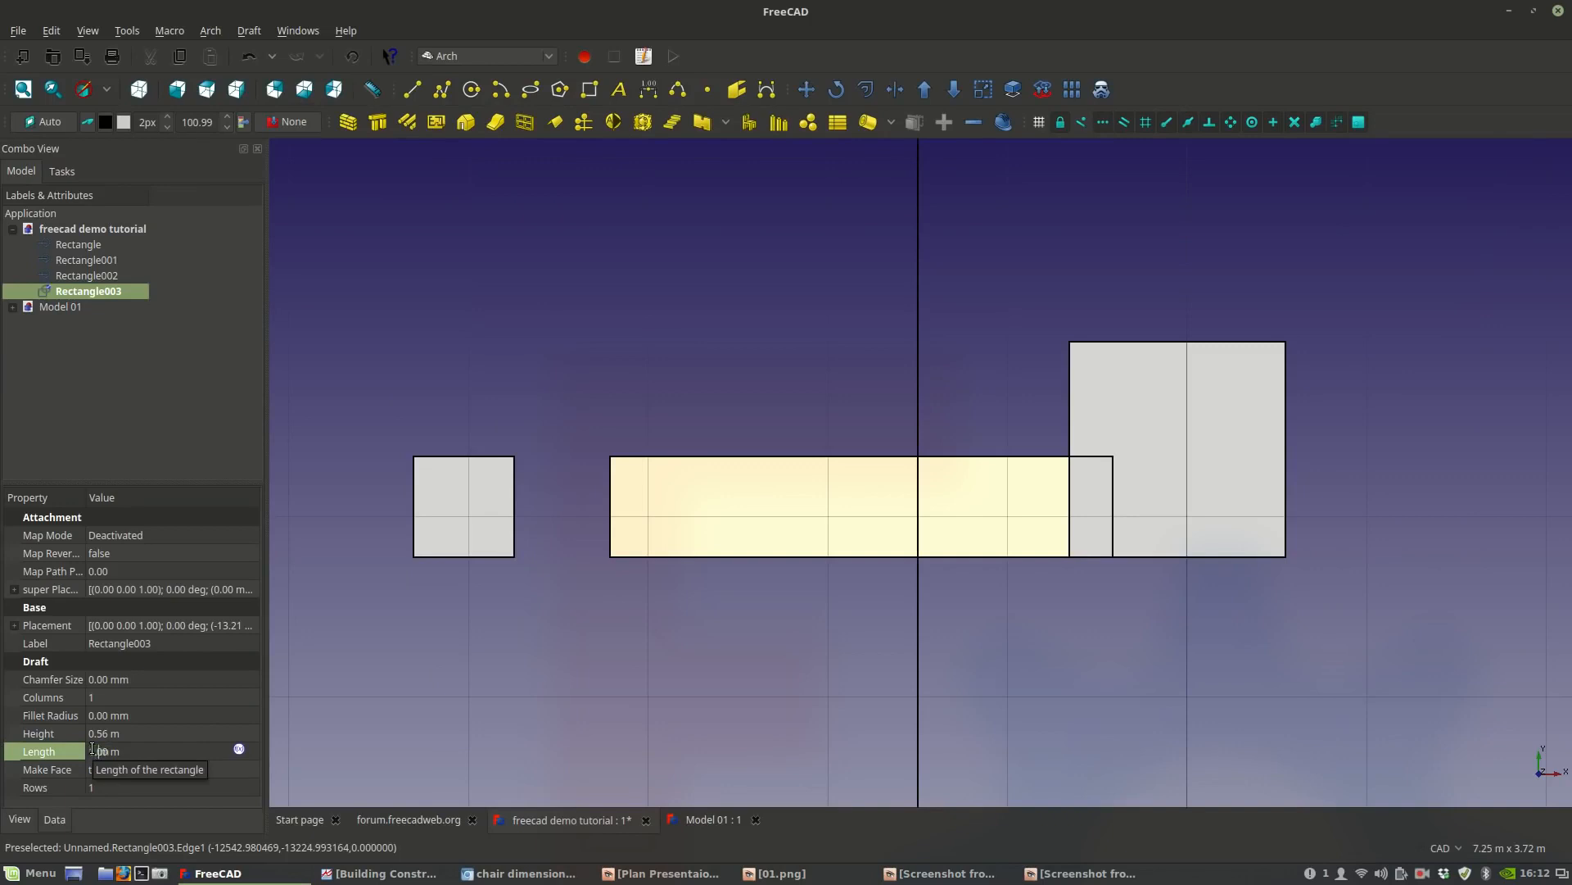
pyautogui.press('Return')
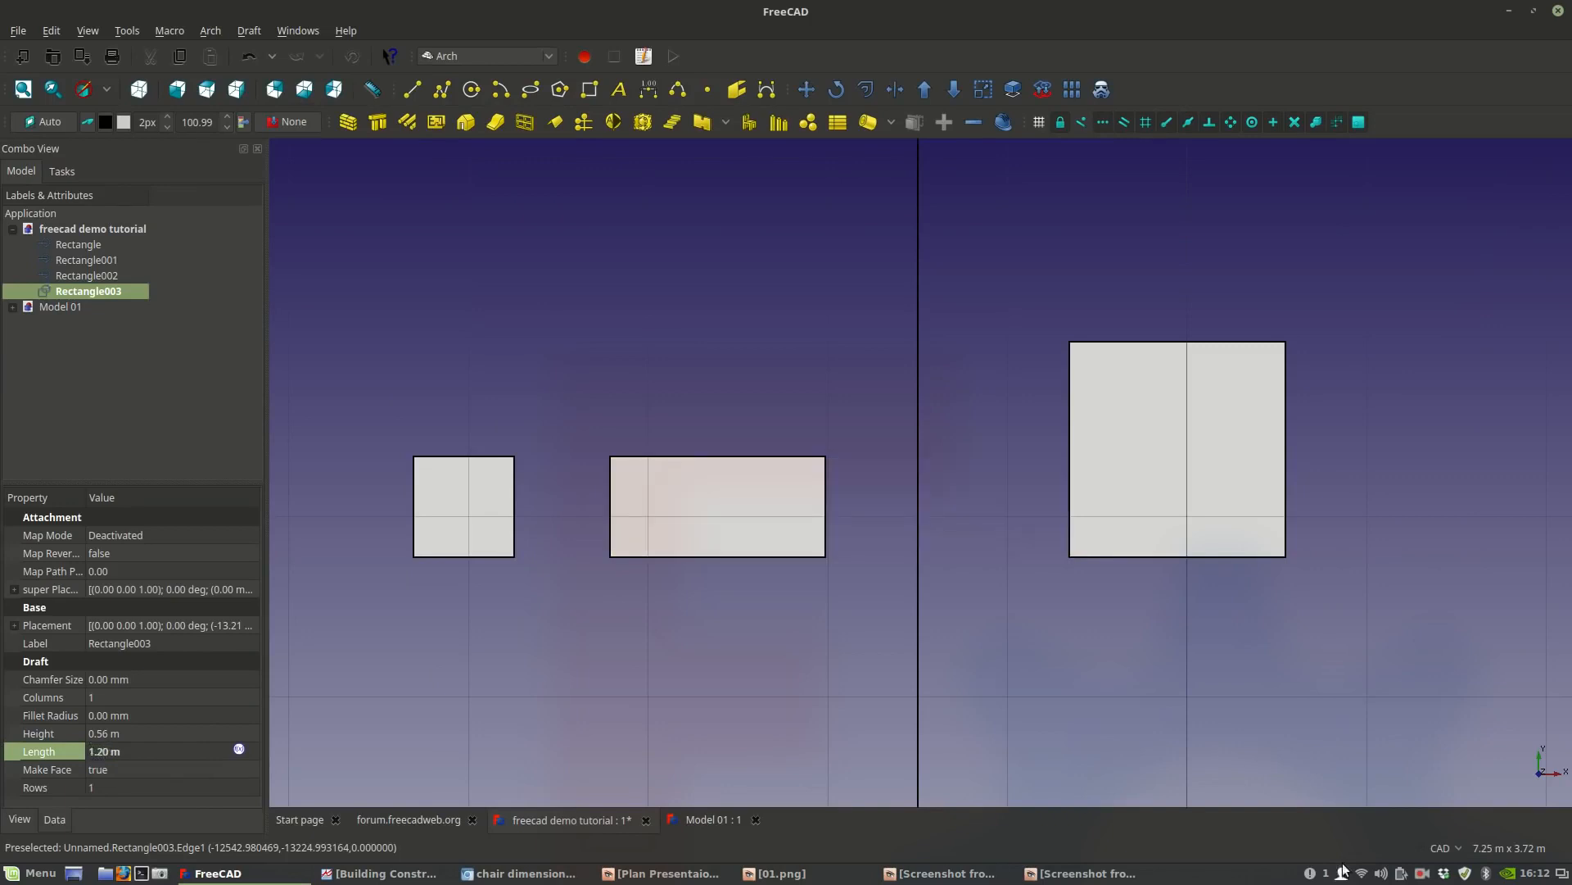
pyautogui.click(1421, 872)
pyautogui.click(1435, 793)
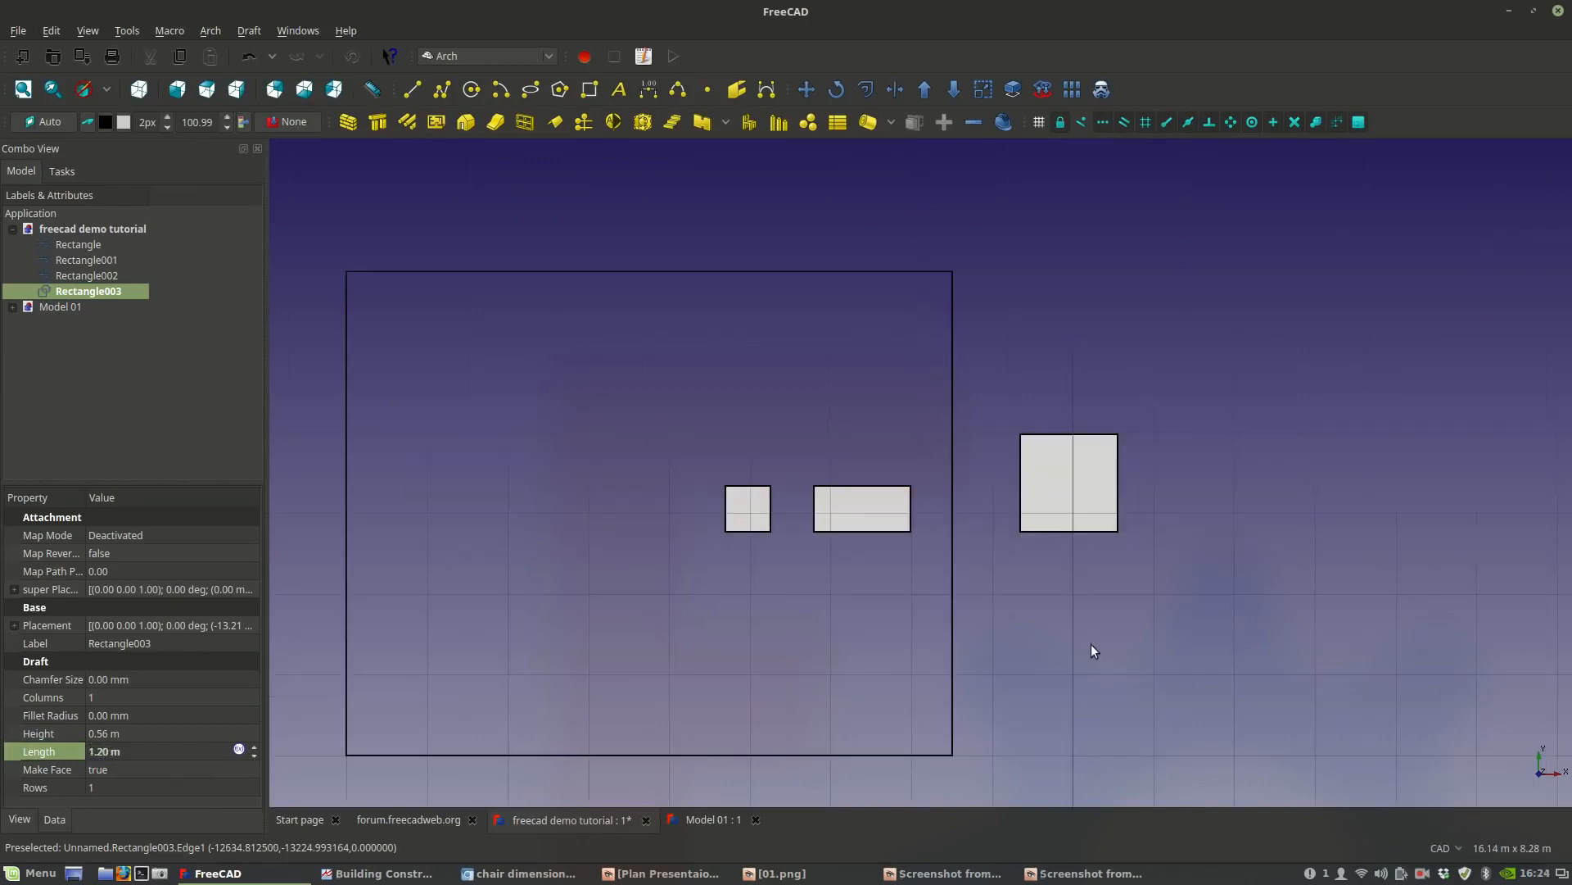
# Check the armchair in the Building Construction Illustrated PDF, and enlarge the chair square's height and length in FreeCAD to match its 585 mm footprint.
pyautogui.click(455, 740)
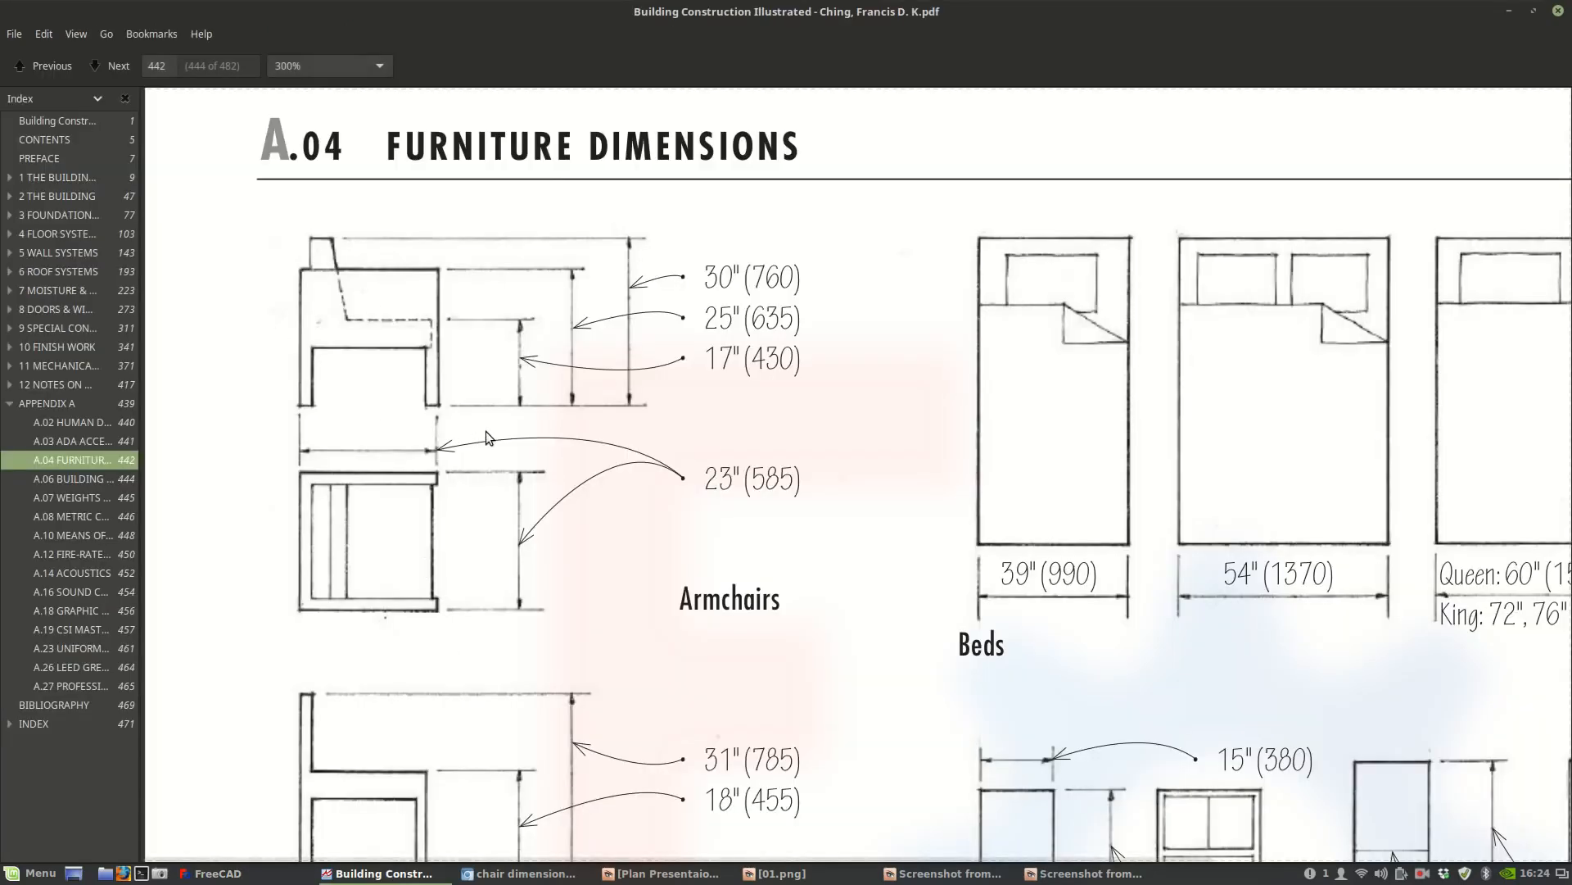
pyautogui.scroll(-2, 485, 431)
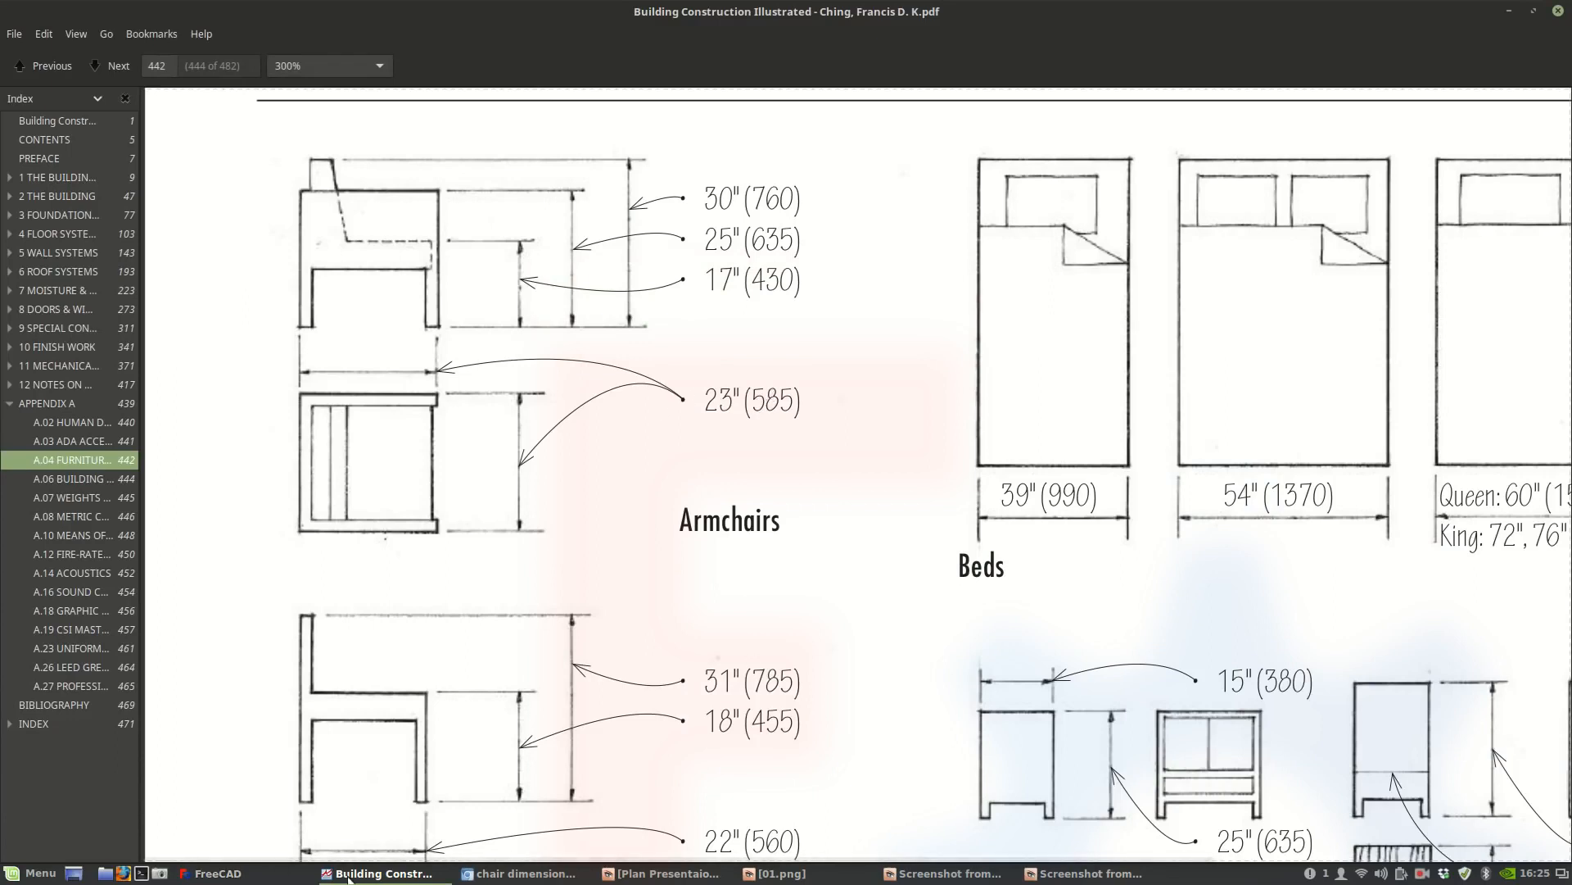
pyautogui.click(211, 873)
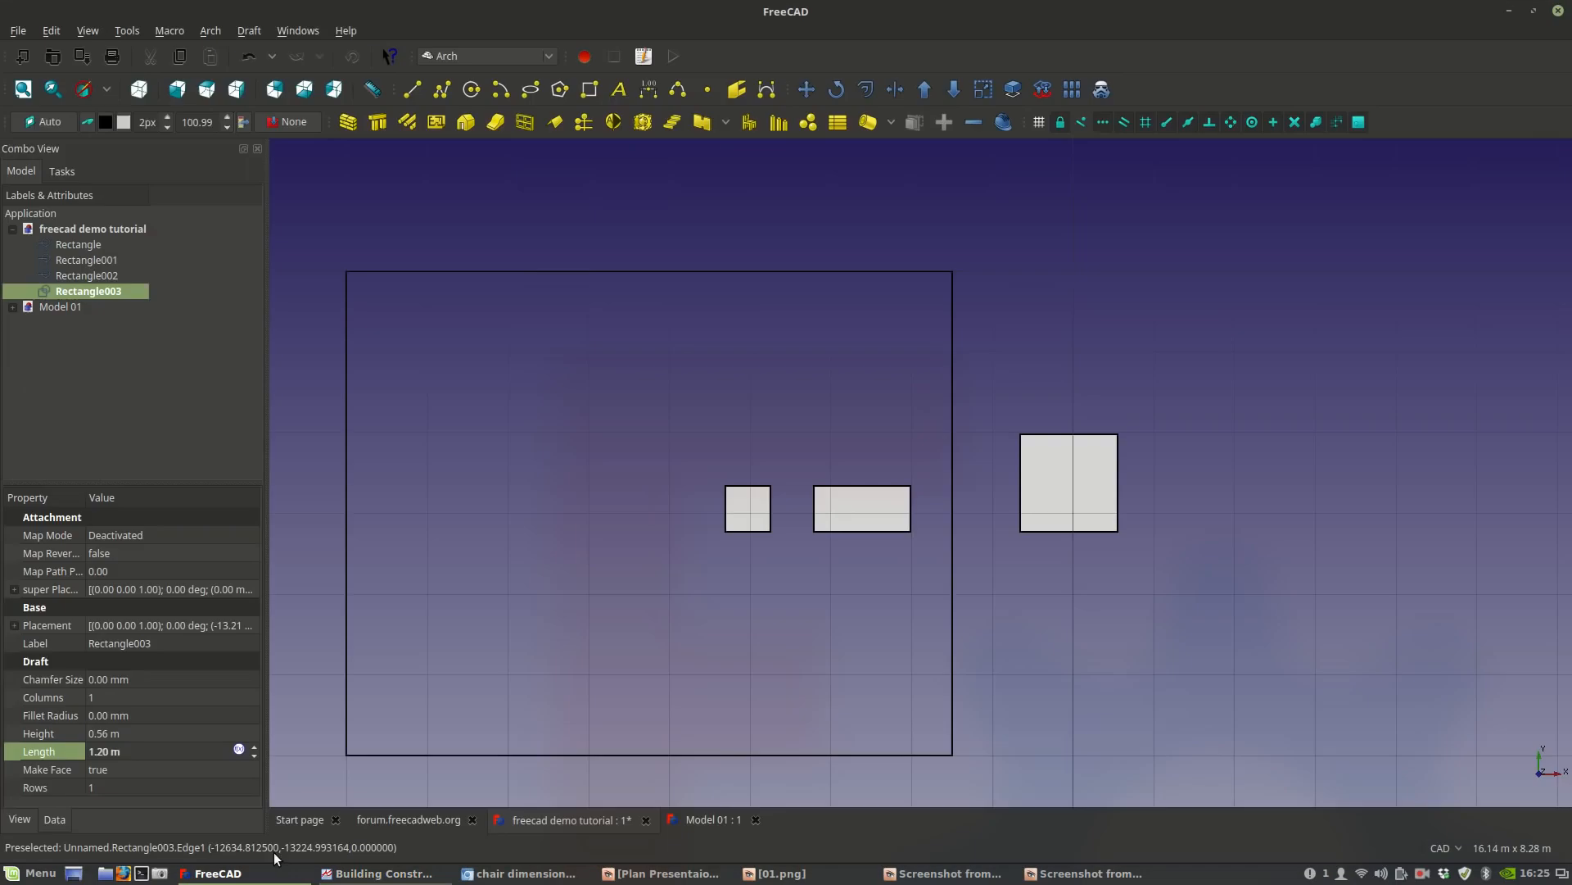
pyautogui.click(744, 521)
pyautogui.scroll(5, 751, 517)
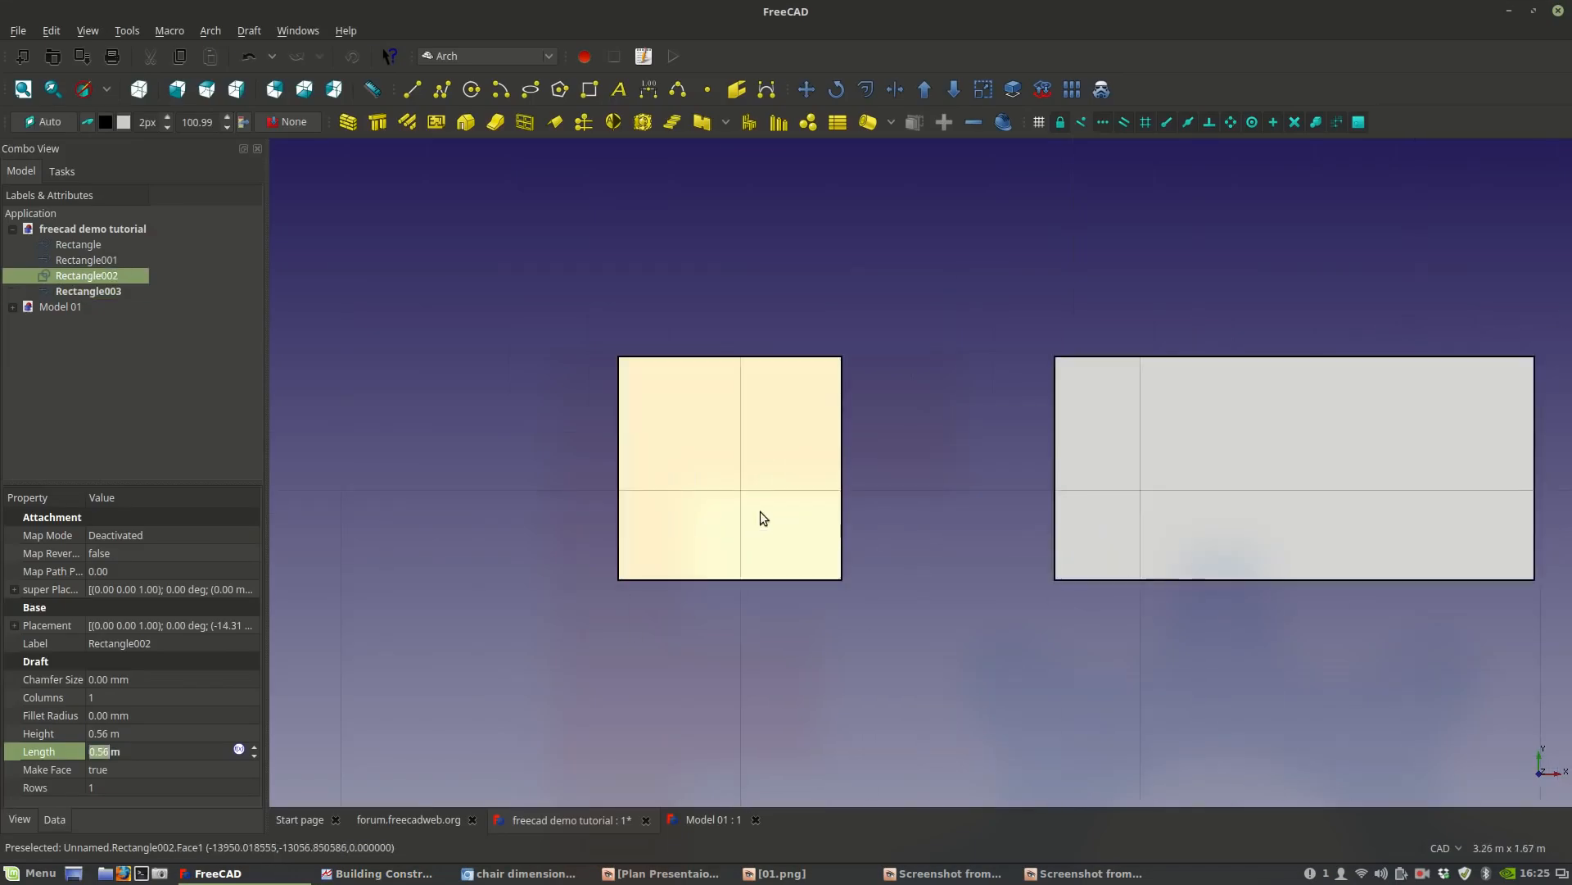
pyautogui.click(102, 734)
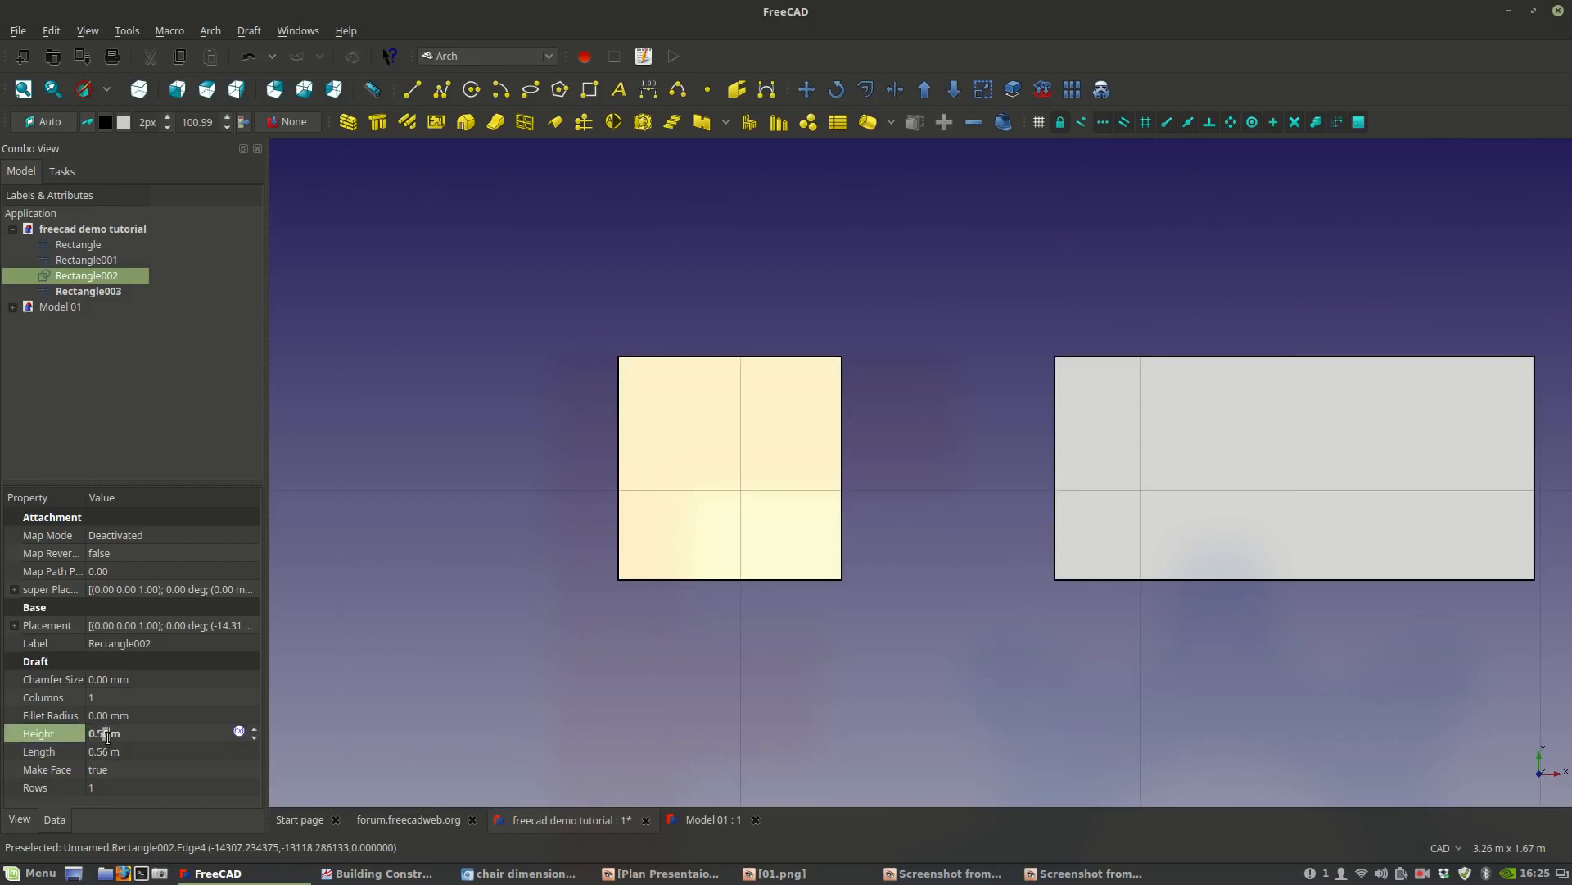
pyautogui.scroll(2, 106, 736)
pyautogui.click(104, 753)
pyautogui.scroll(2, 107, 755)
pyautogui.click(661, 731)
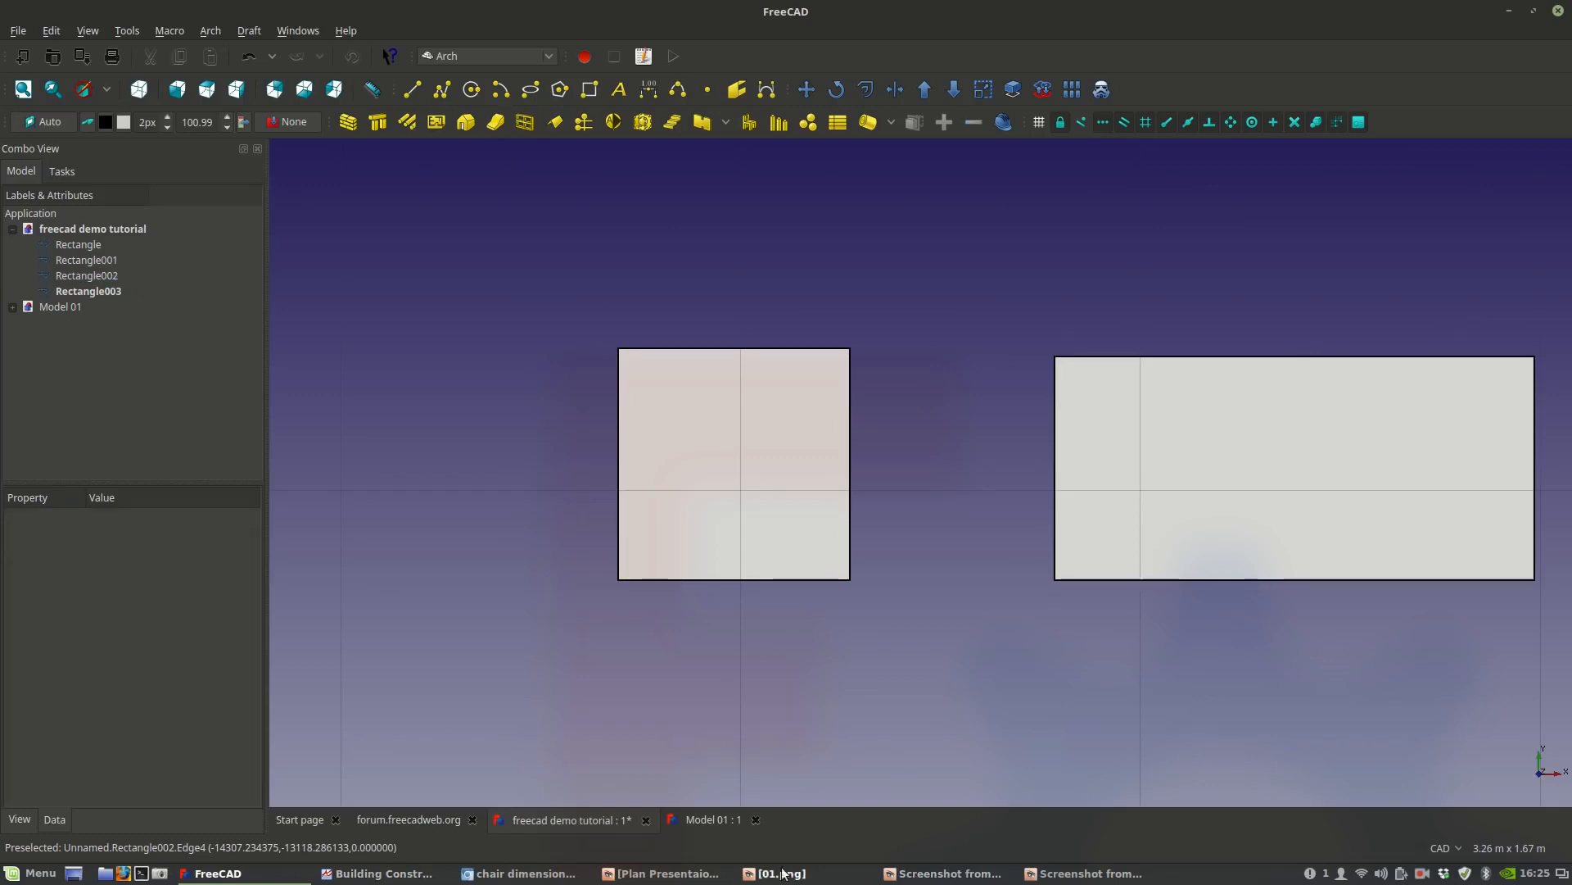
pyautogui.click(1069, 876)
pyautogui.click(1069, 876)
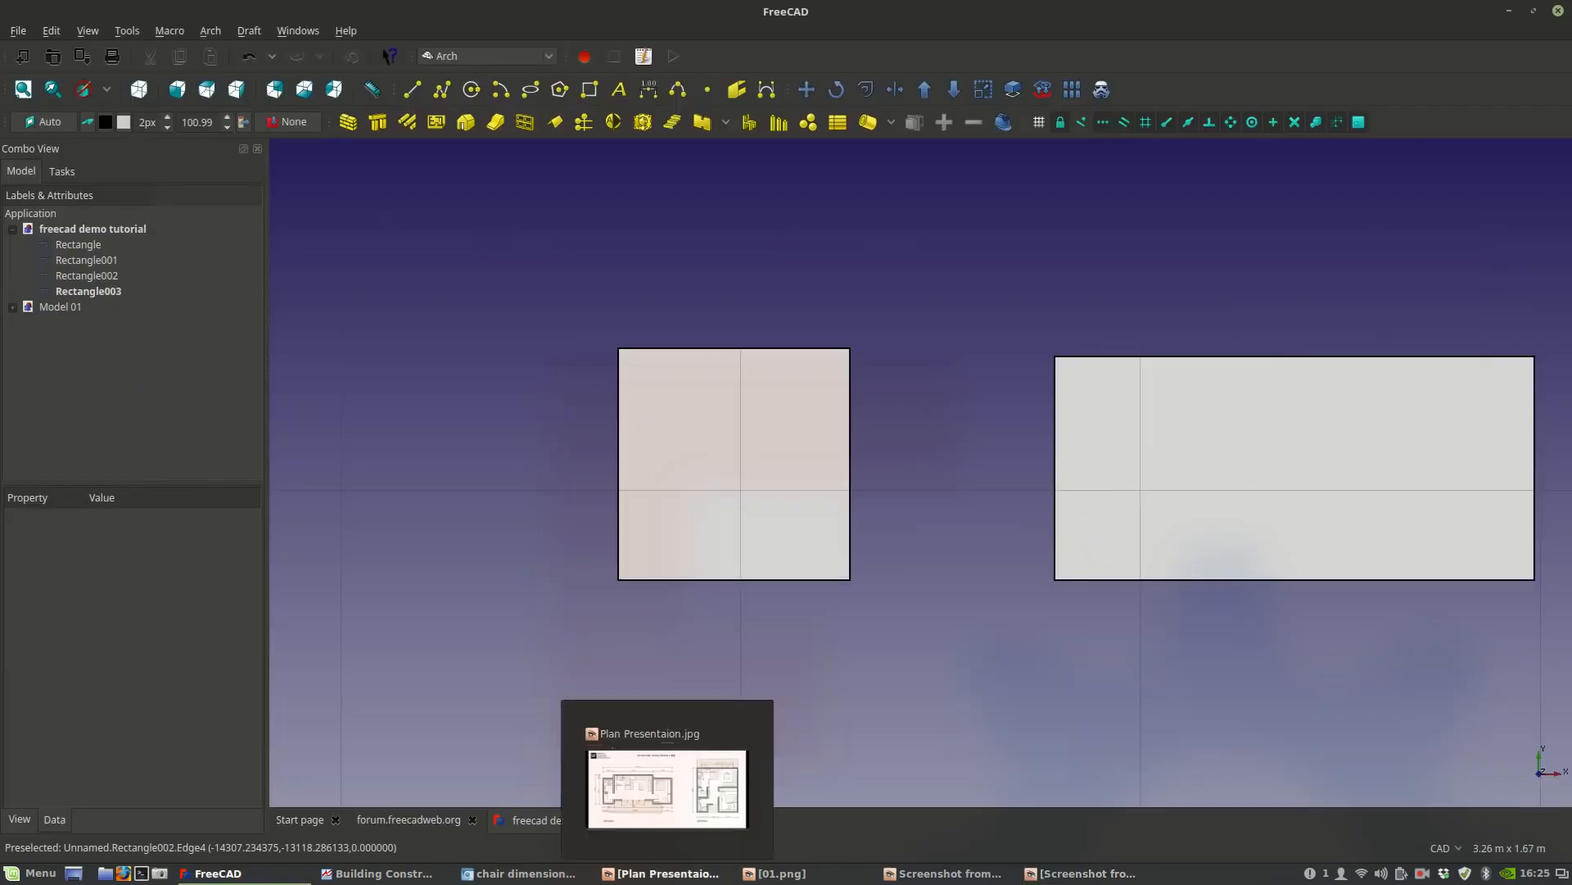
# Check the armchair plan in the Building Construction Illustrated PDF, and turn off the chair square's Make Face property in FreeCAD.
pyautogui.click(375, 873)
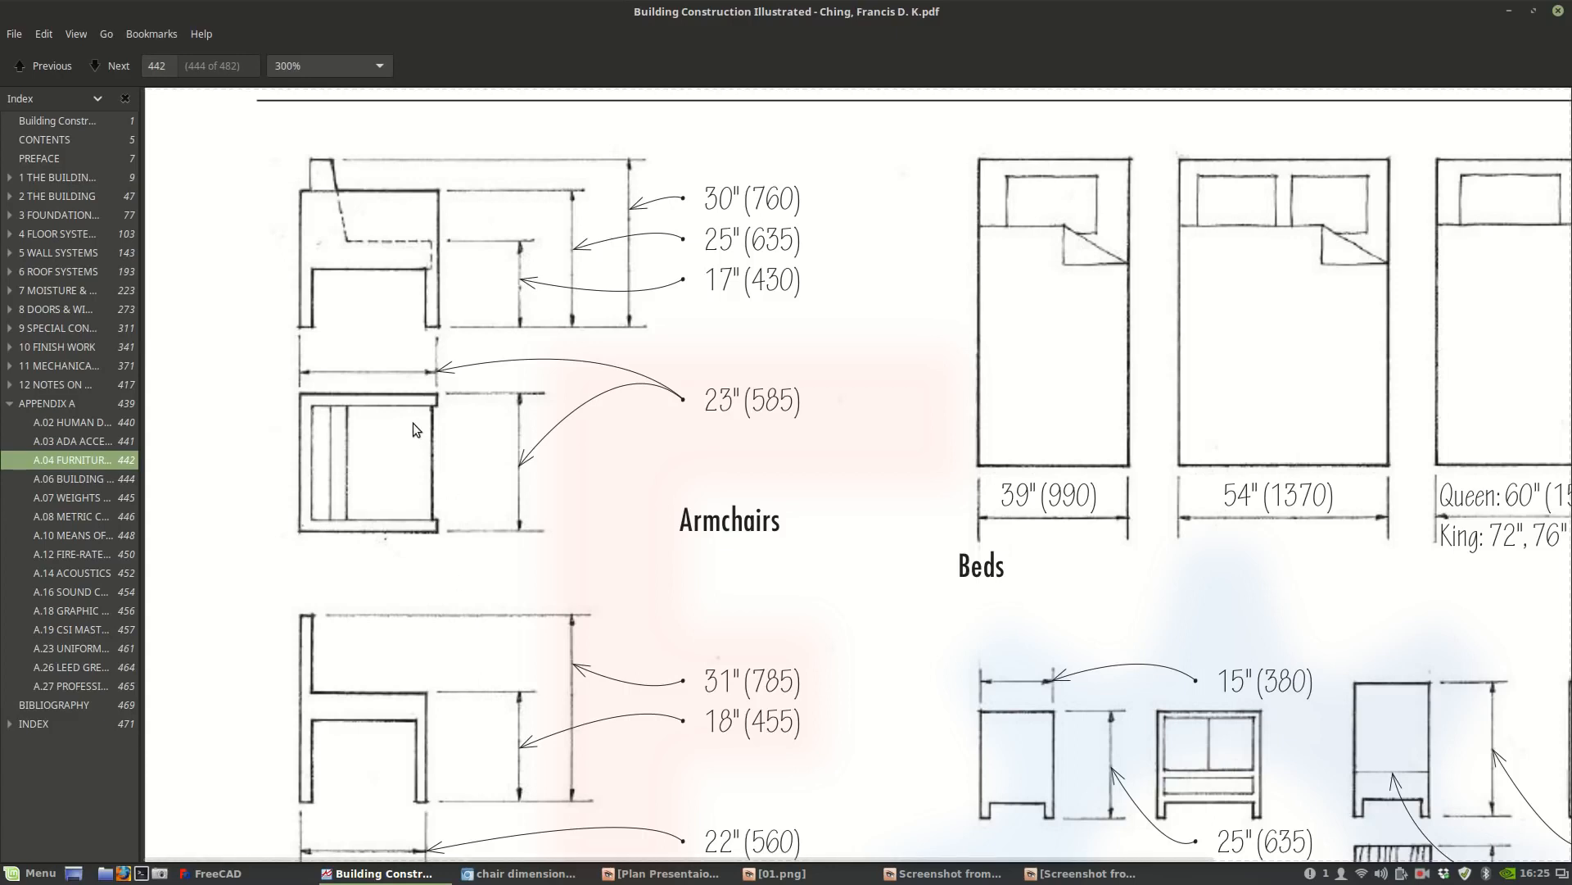
pyautogui.click(273, 867)
pyautogui.click(715, 477)
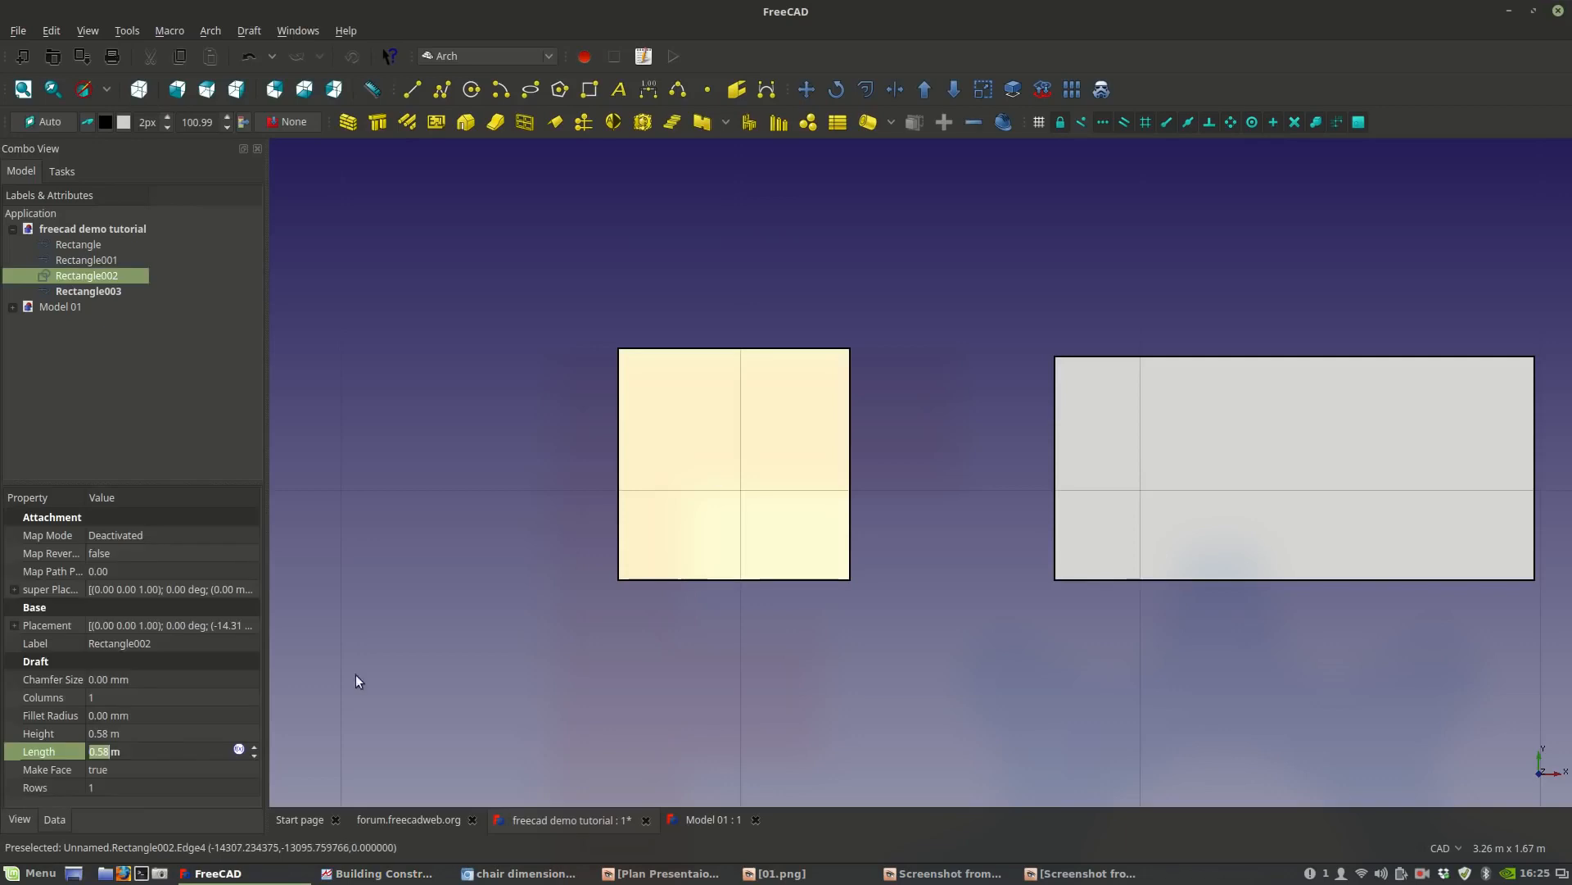
pyautogui.click(132, 767)
pyautogui.click(133, 767)
pyautogui.click(130, 750)
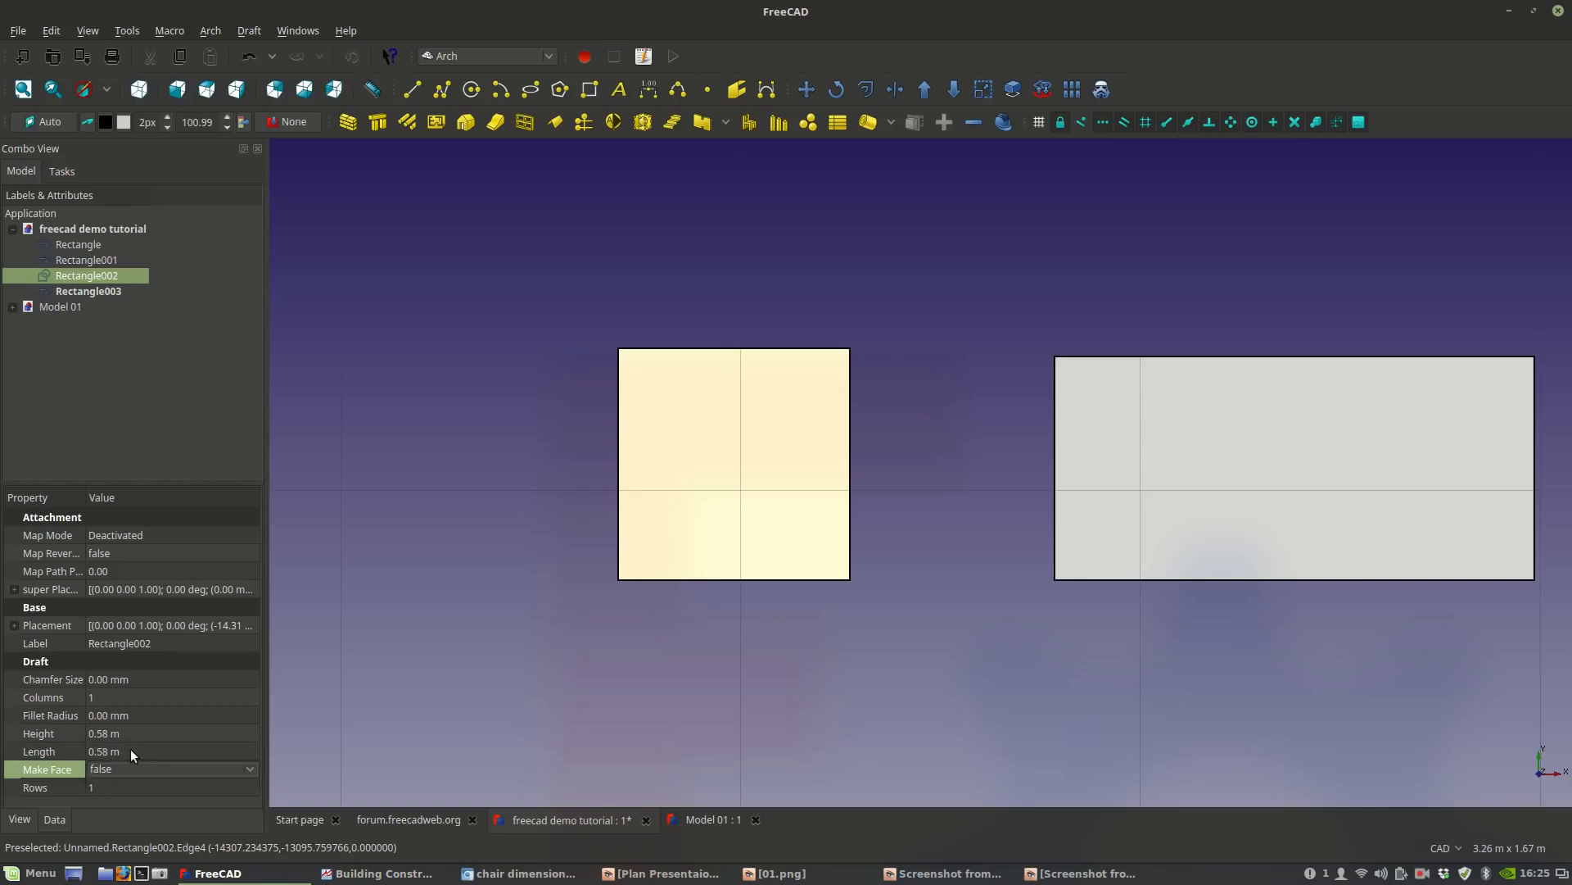
pyautogui.click(515, 641)
# Offset the chair square inward by 40 mm as a copy, keeping the original outline.
pyautogui.click(716, 580)
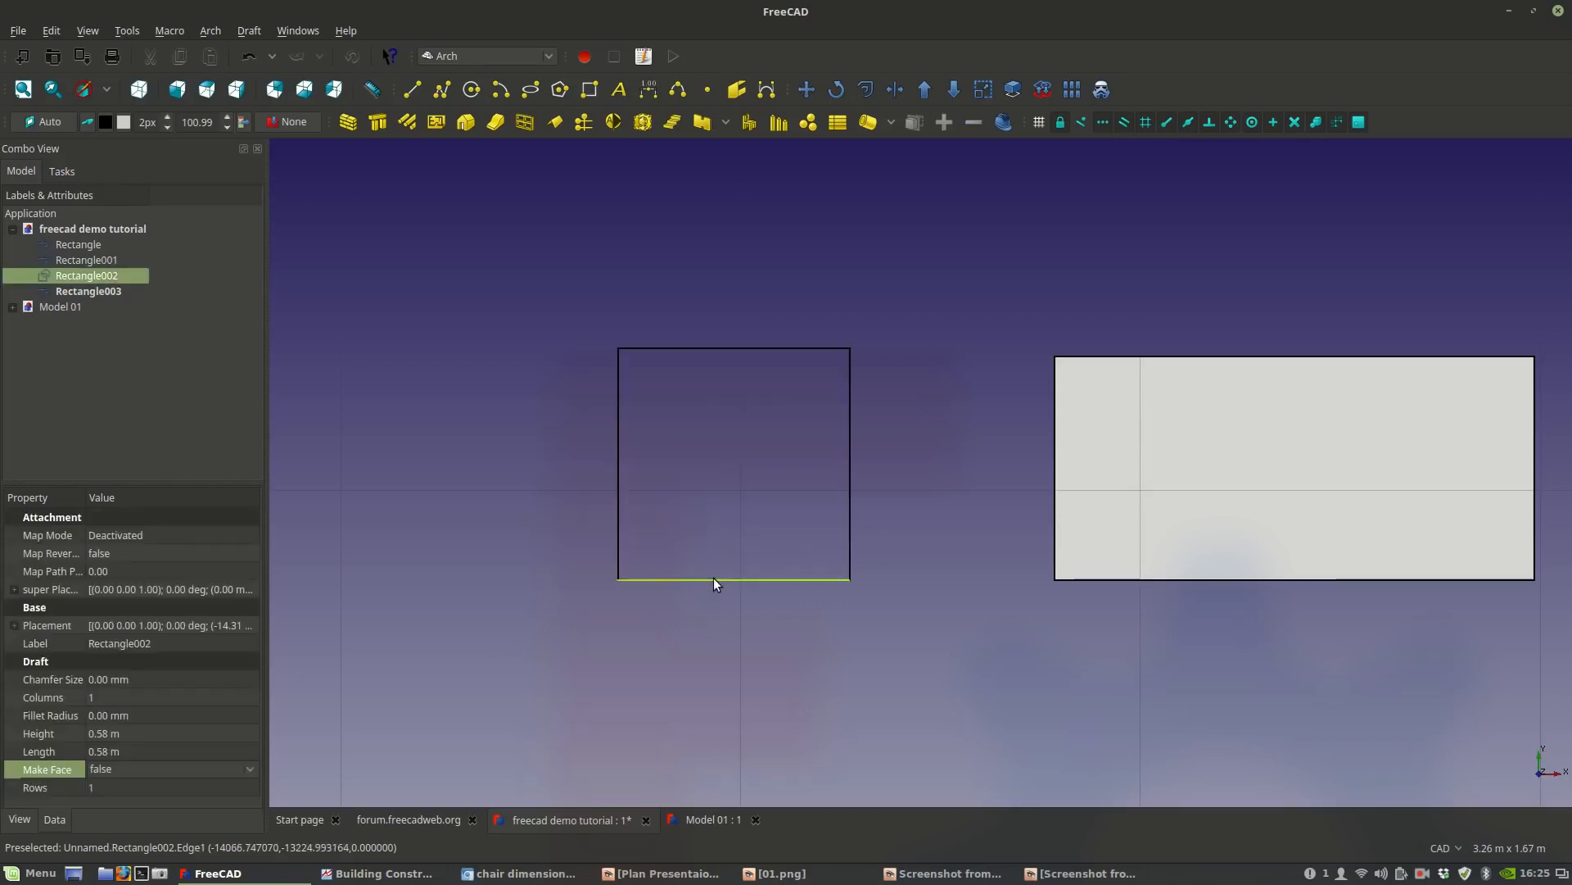
pyautogui.click(868, 91)
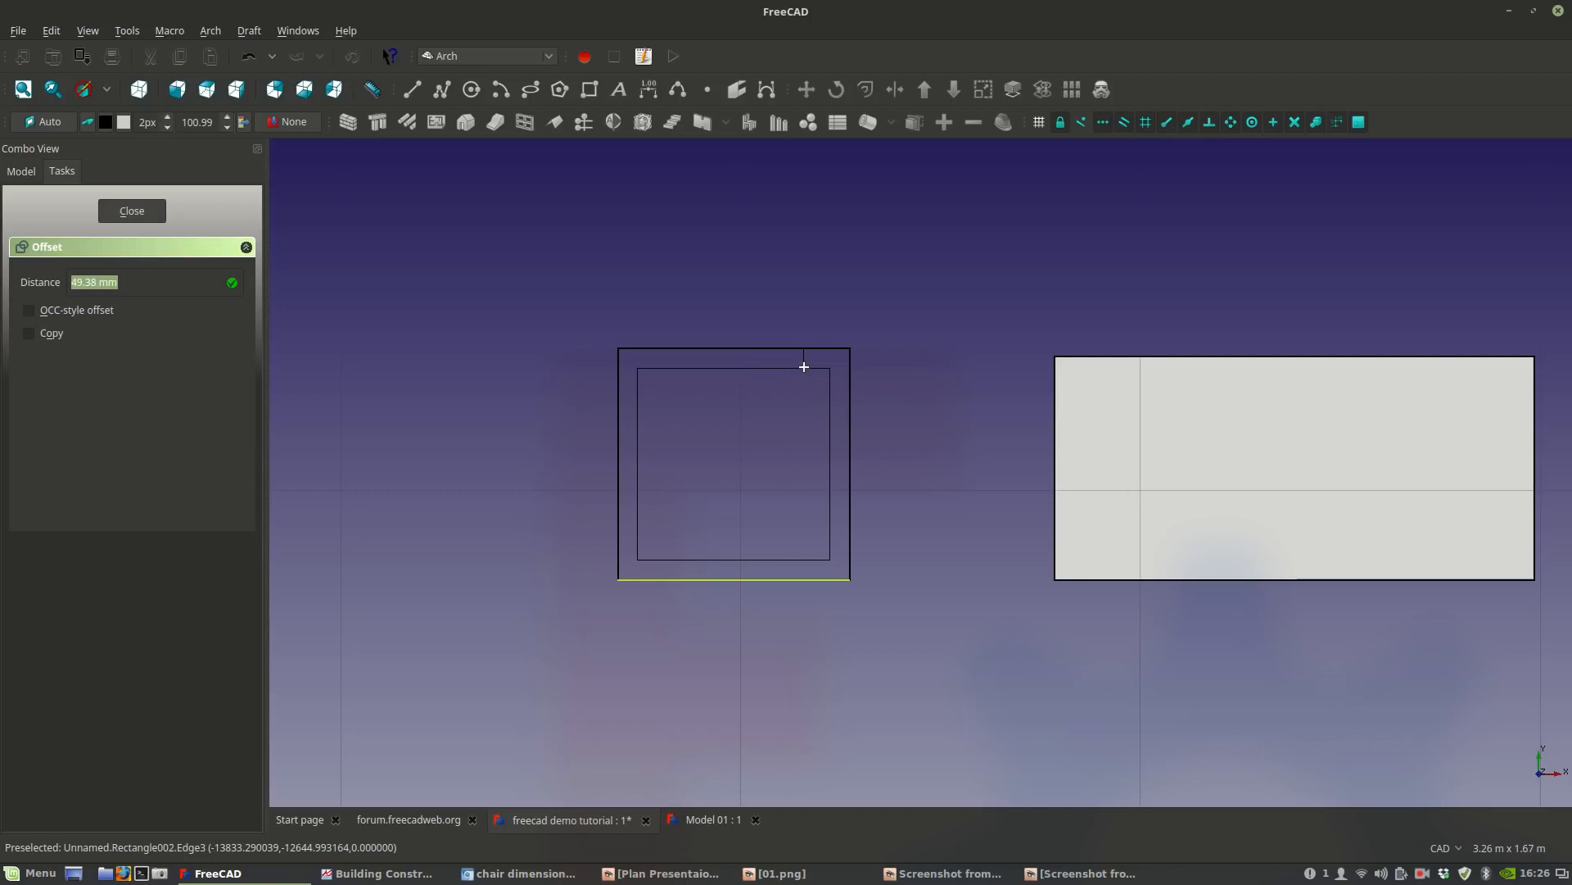
pyautogui.click(56, 336)
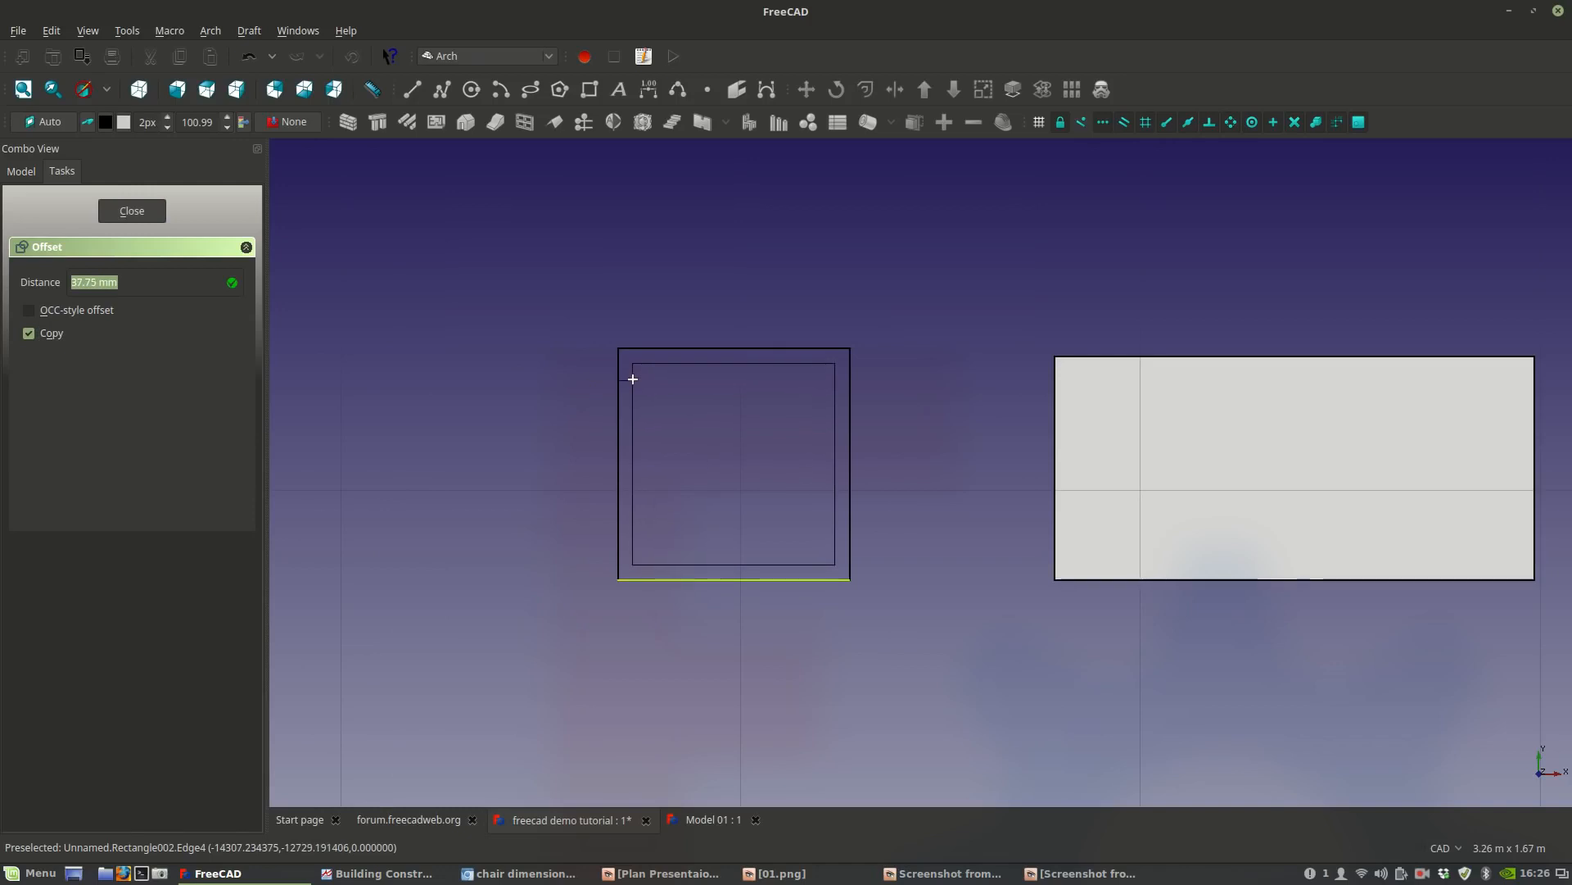
pyautogui.write('40mm')
pyautogui.press('Return')
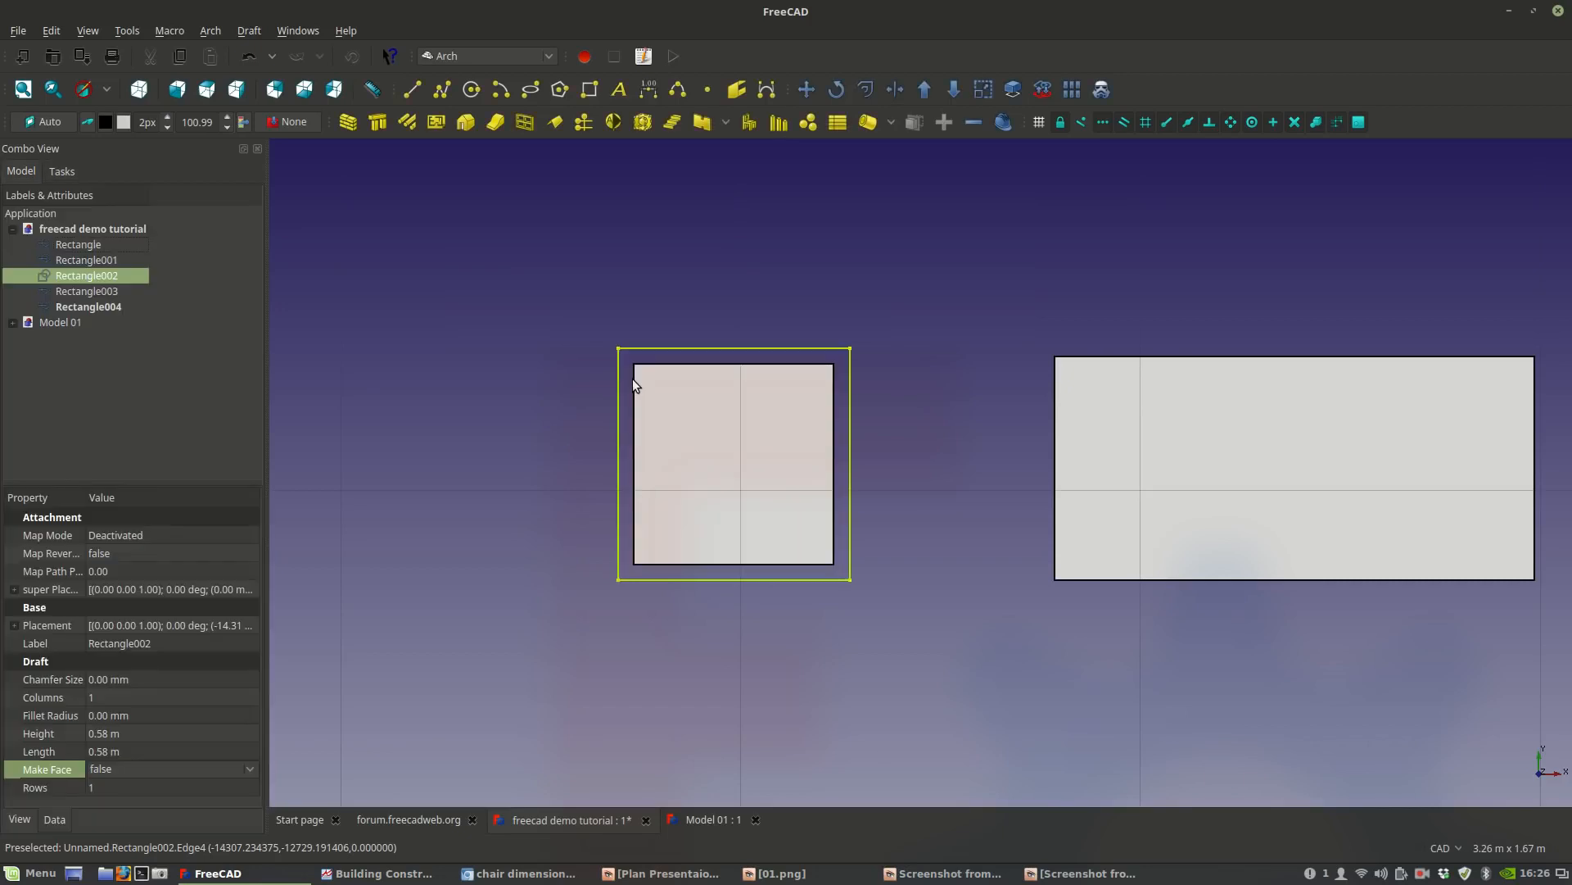
pyautogui.click(929, 359)
# Set Make Face to false for the inner offset square so only its outline is drawn.
pyautogui.click(786, 419)
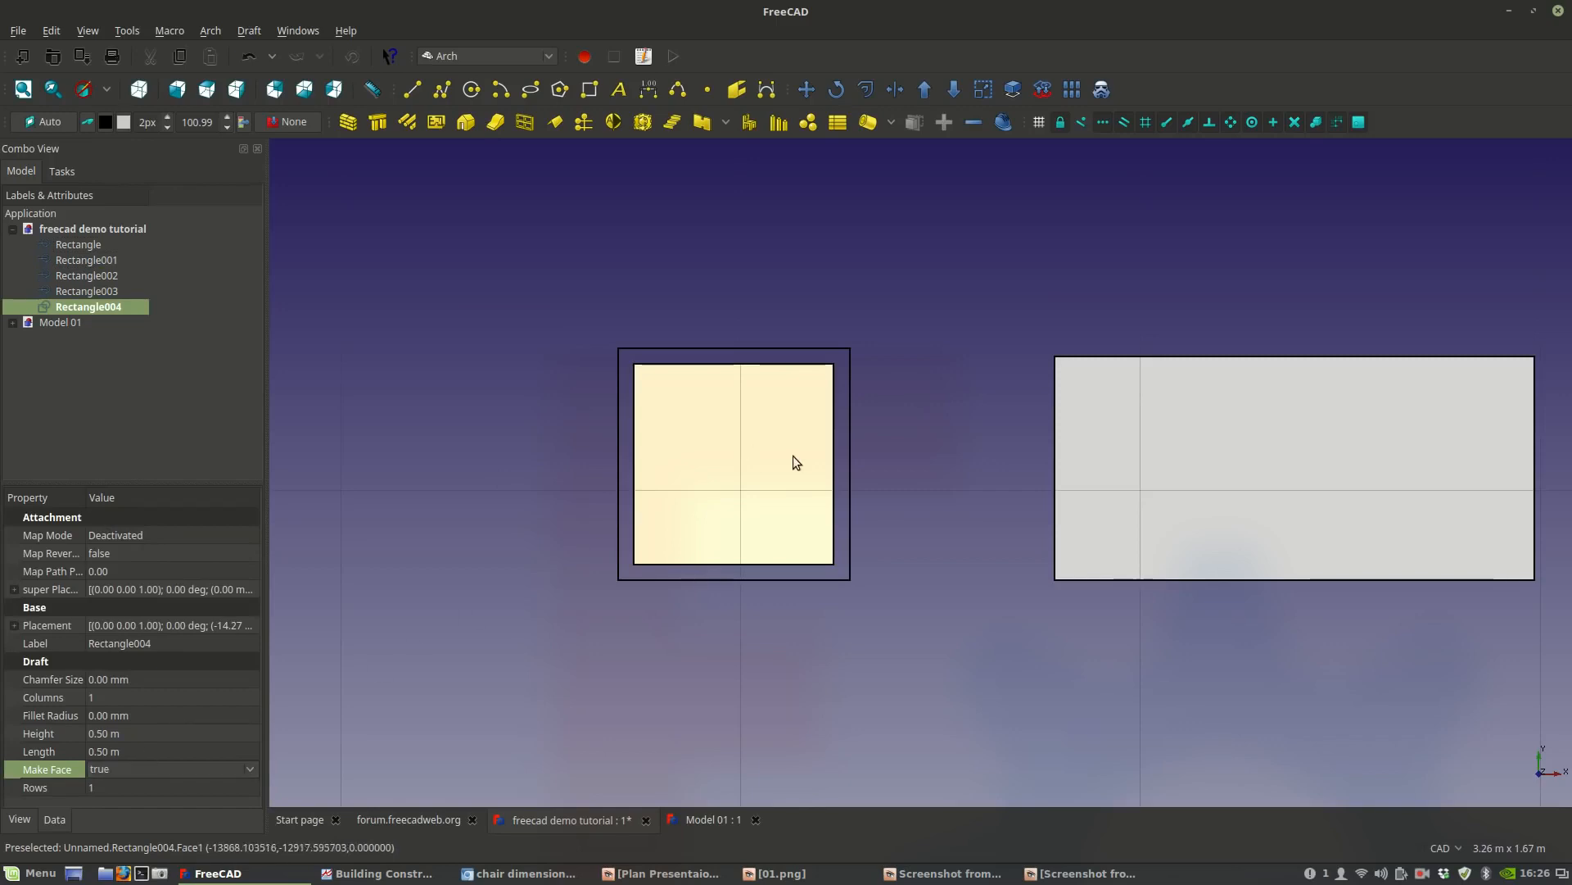
pyautogui.scroll(3, 819, 534)
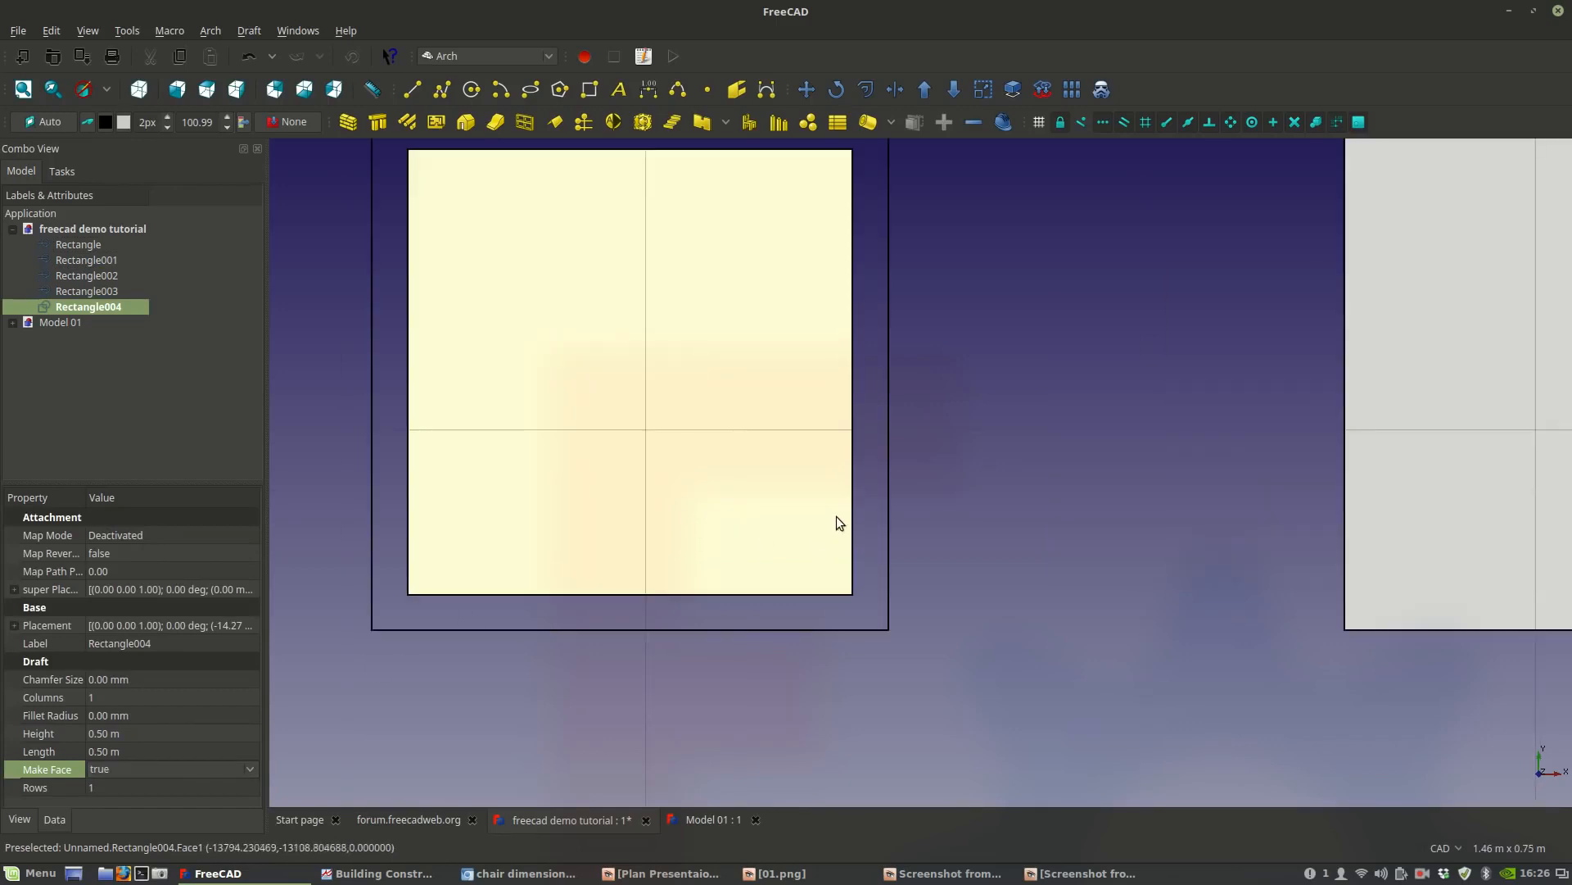
pyautogui.click(989, 368)
pyautogui.click(709, 392)
pyautogui.click(145, 770)
pyautogui.click(141, 755)
pyautogui.click(983, 401)
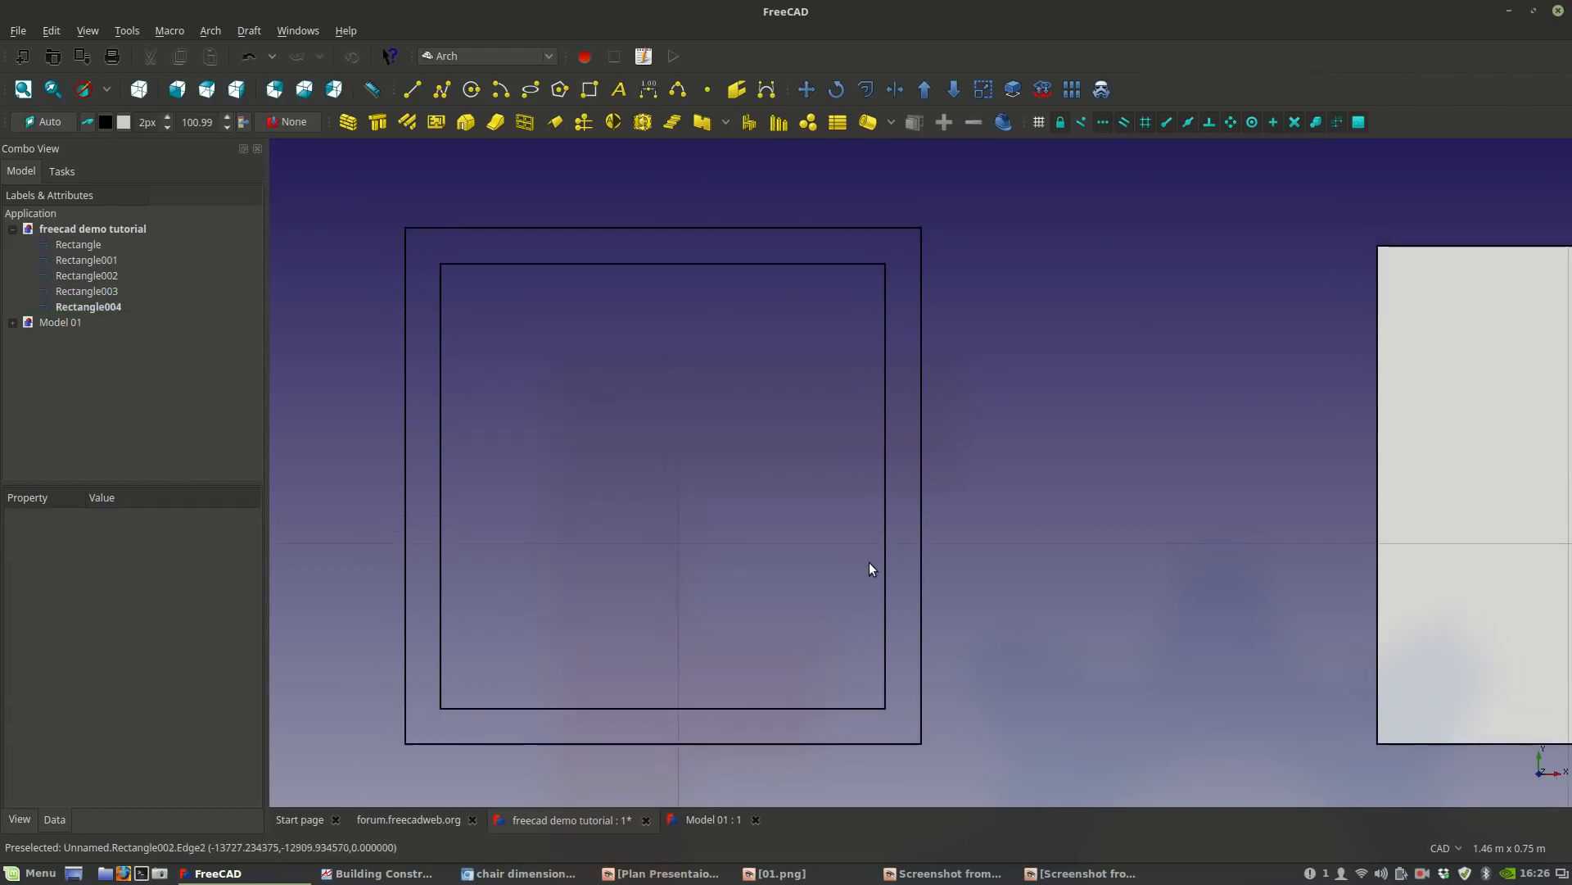
# Start a filled wire at the inner square's upper-right corner, and trace across to and around the outer square to its lower-right corner.
pyautogui.scroll(-2, 1022, 508)
pyautogui.moveTo(939, 526); pyautogui.dragTo(856, 492, button='middle')
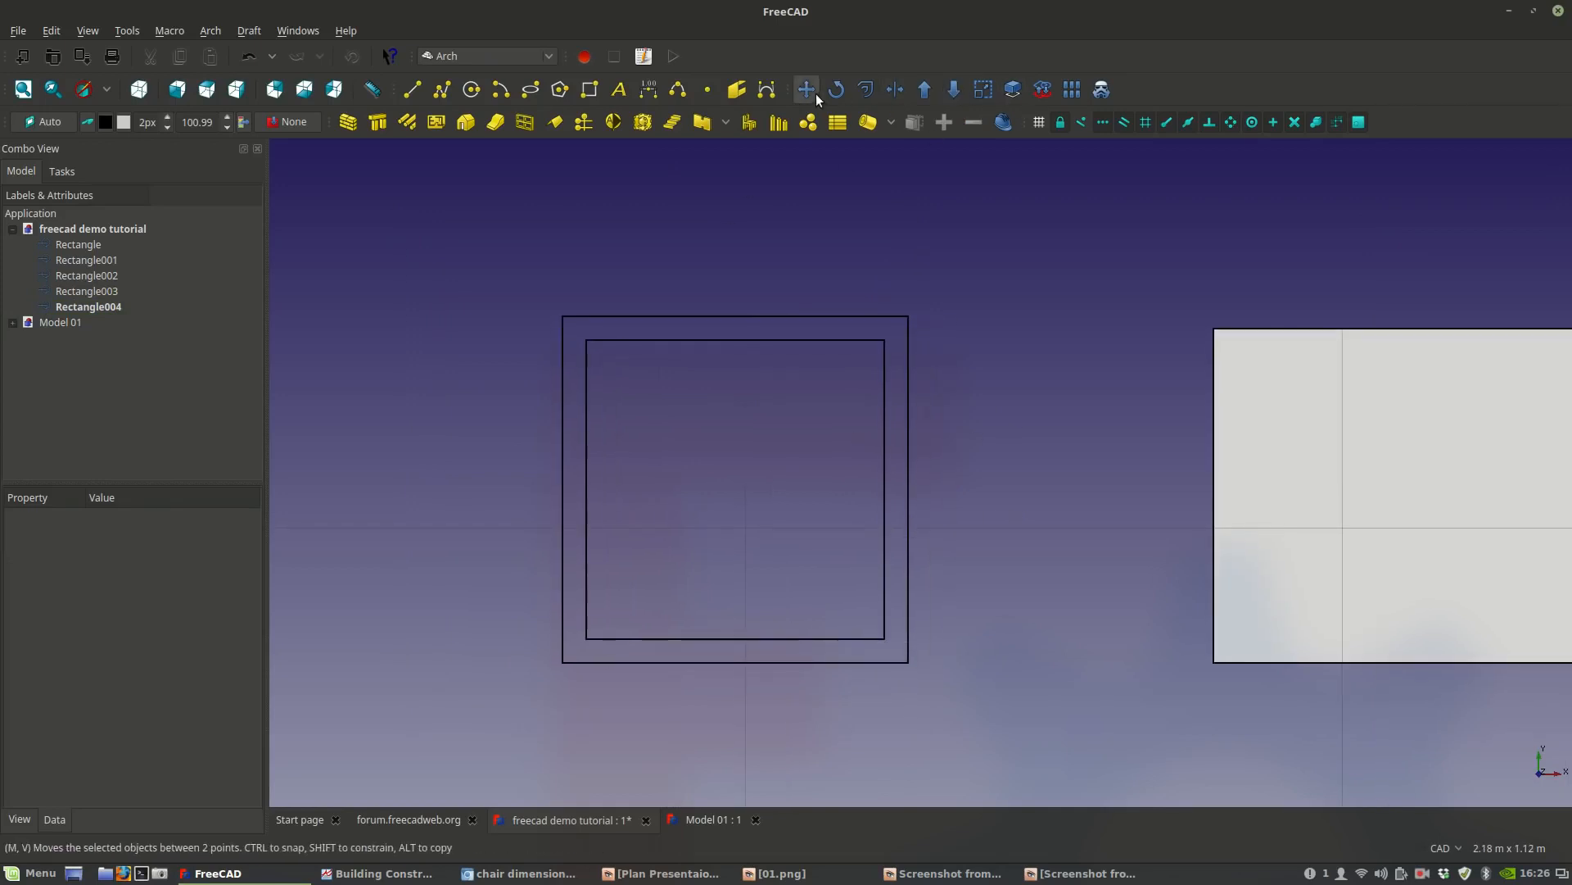
pyautogui.click(441, 93)
pyautogui.click(885, 342)
pyautogui.click(911, 332)
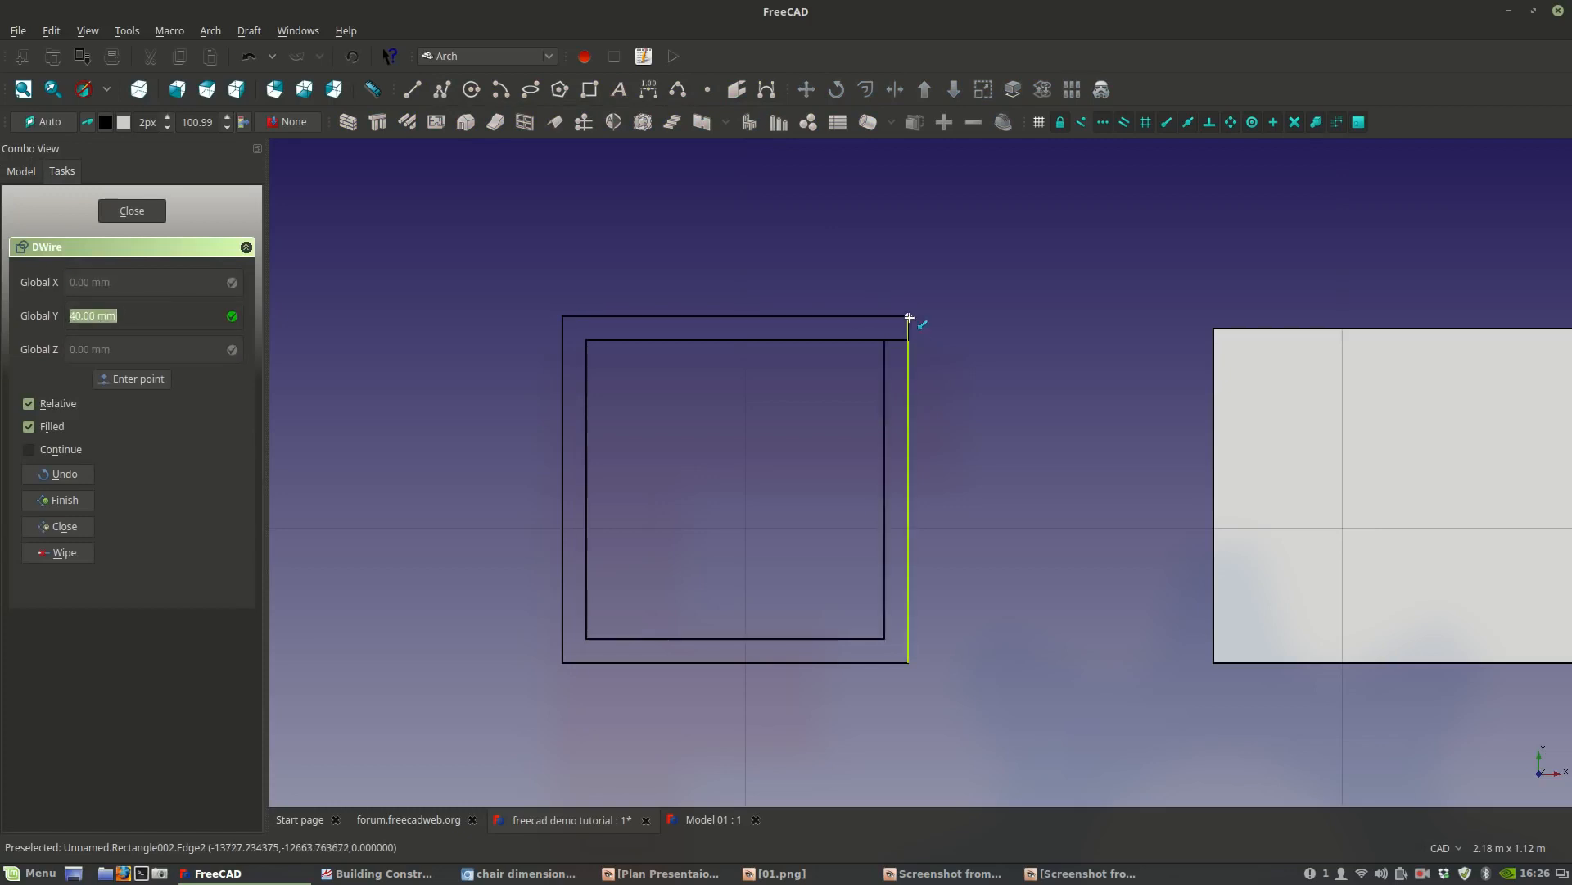
pyautogui.click(573, 317)
pyautogui.click(562, 633)
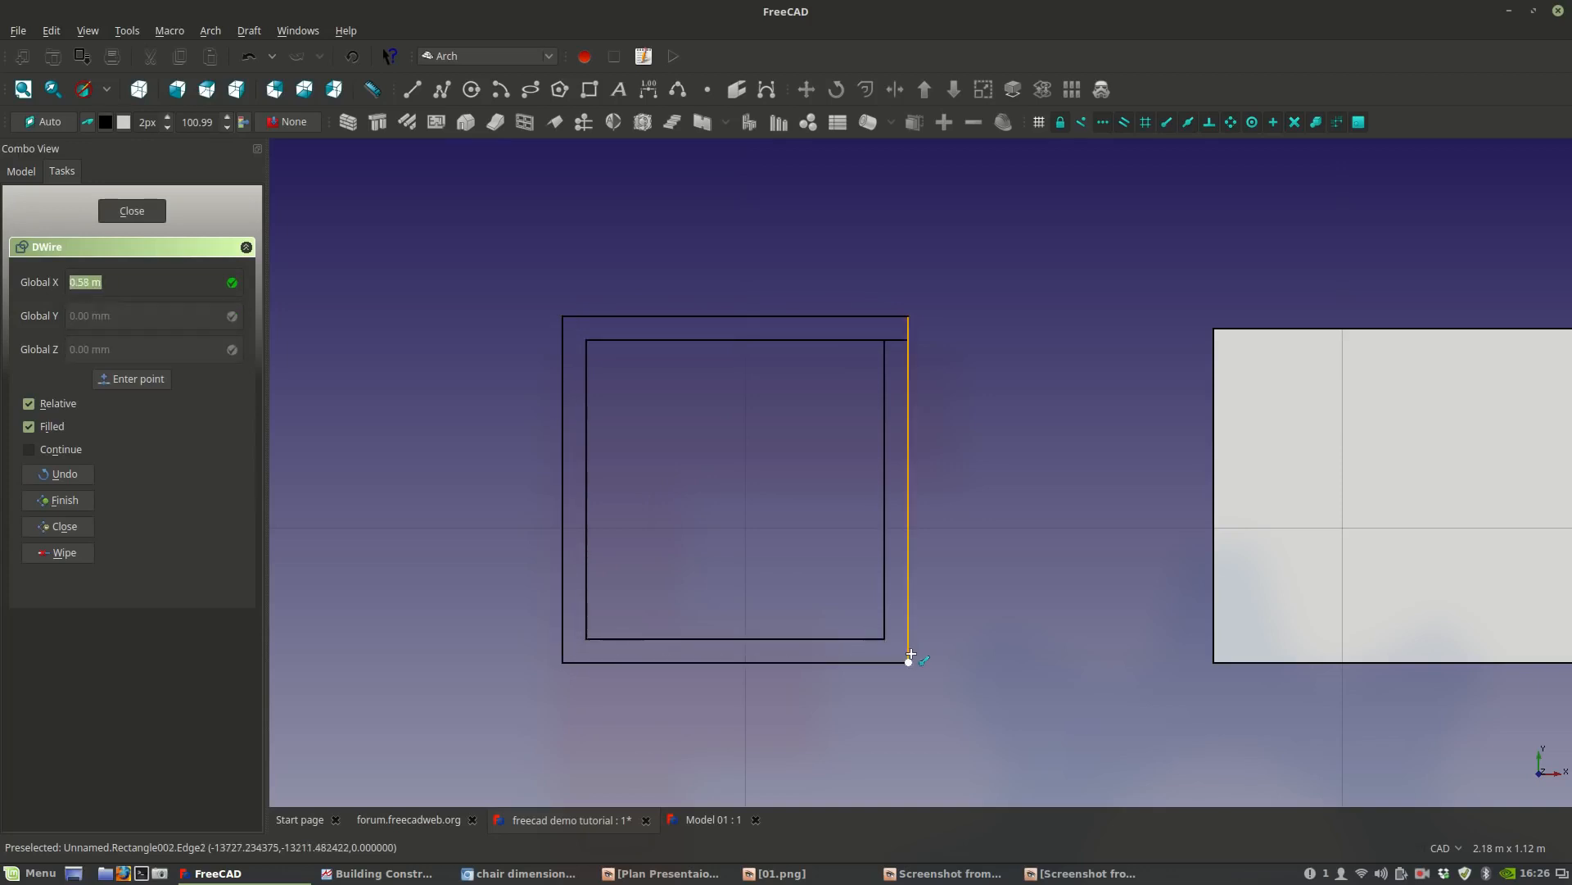
pyautogui.click(909, 660)
# Continue the wire from the outer lower-right corner back along the inner square, and close it at the starting corner as a U-shaped armrest frame.
pyautogui.scroll(4, 910, 655)
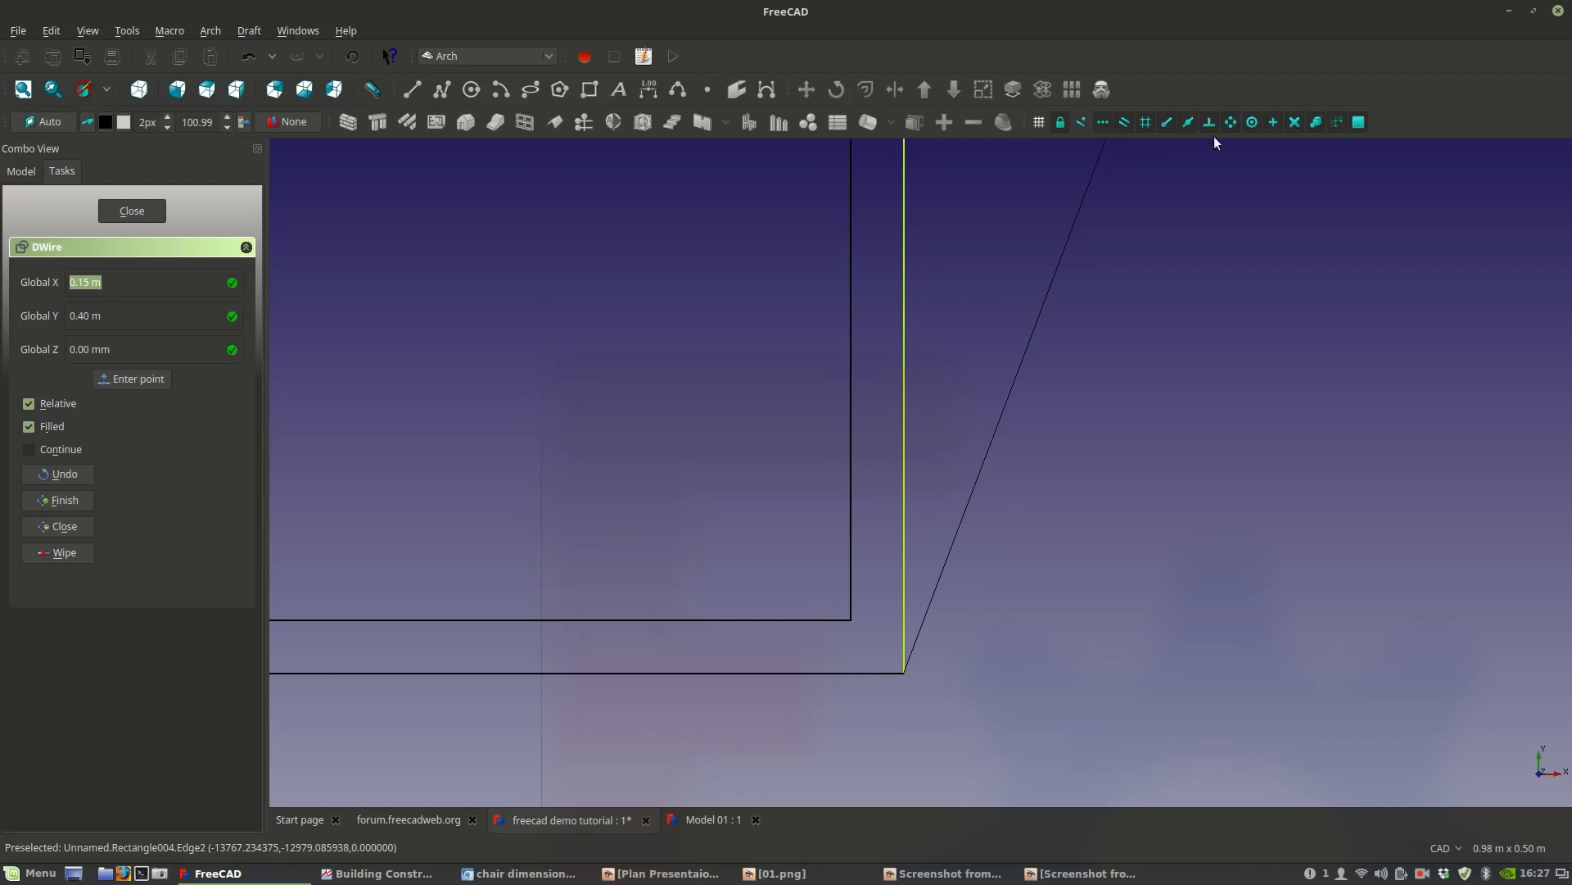
pyautogui.scroll(8, 910, 623)
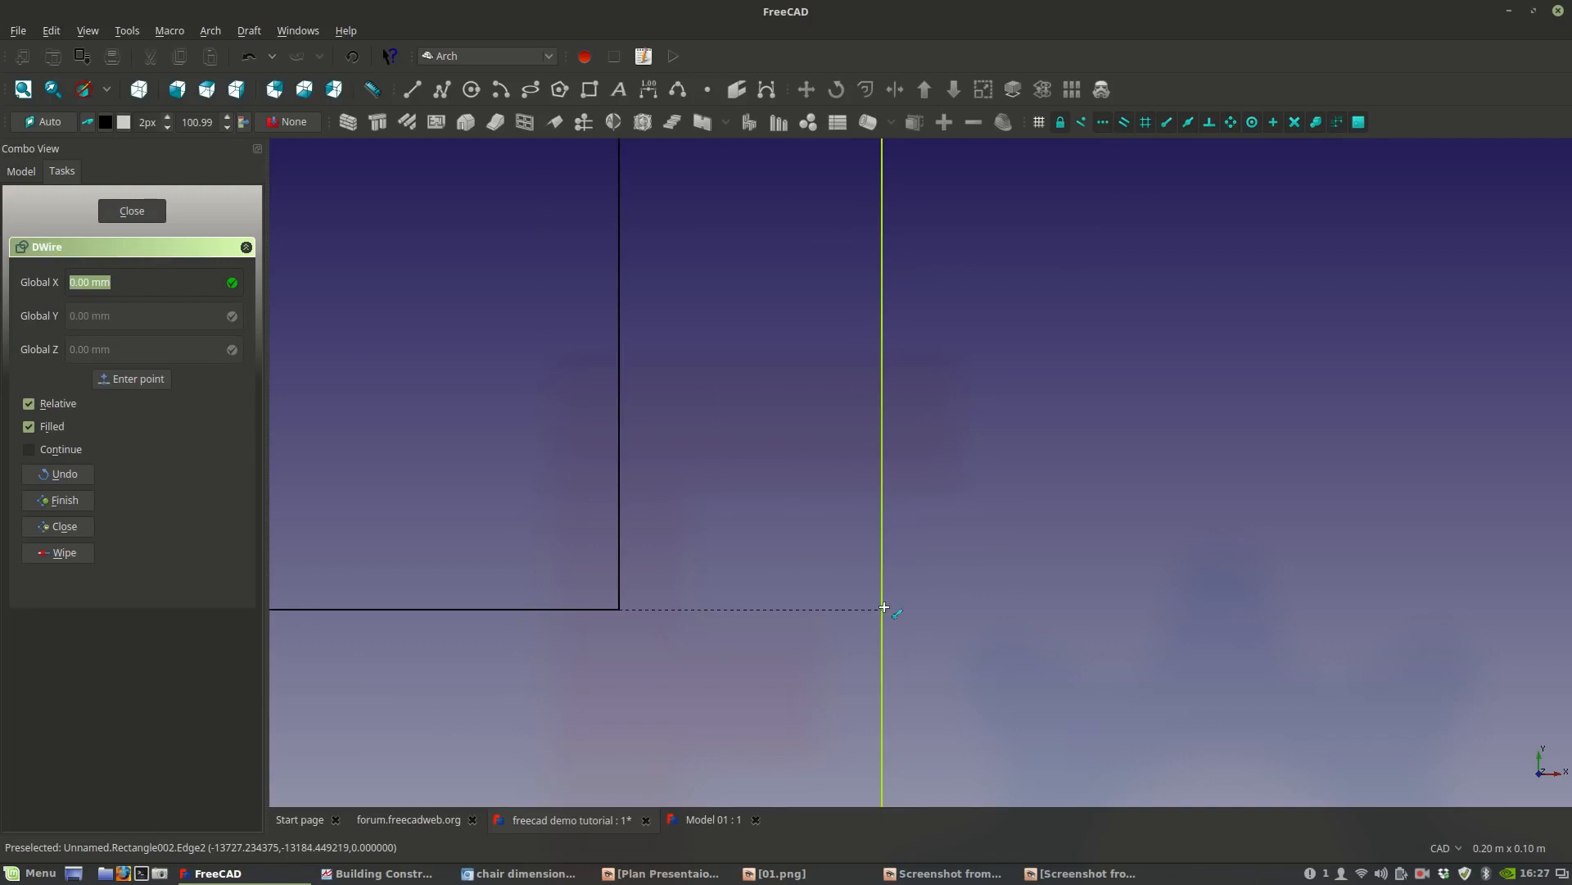
pyautogui.scroll(-4, 881, 608)
pyautogui.click(881, 726)
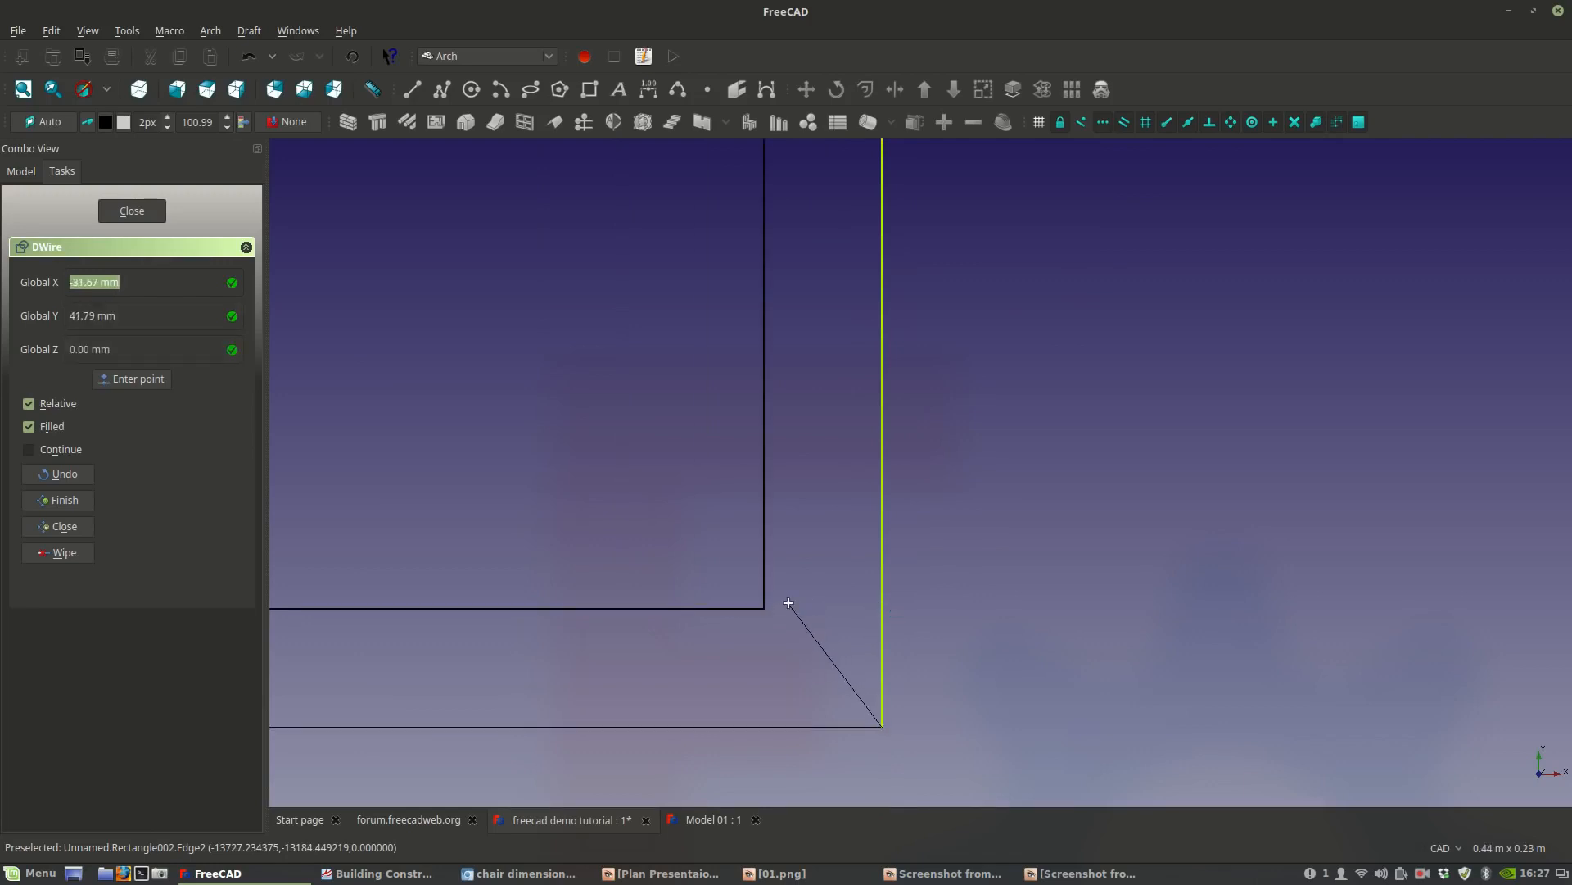
pyautogui.click(823, 608)
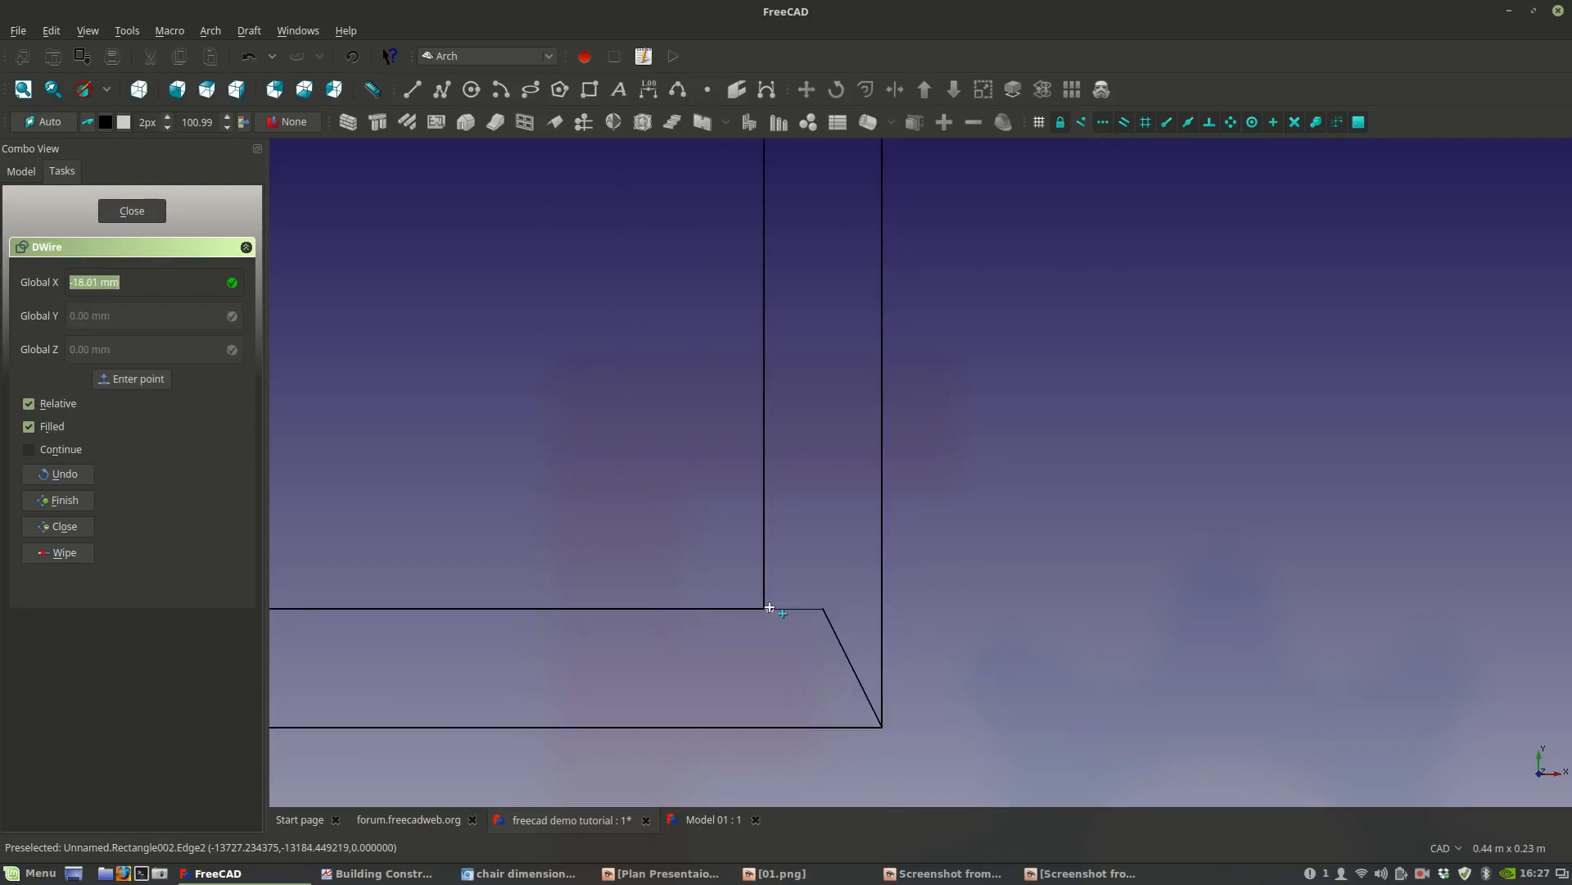
pyautogui.scroll(-8, 764, 609)
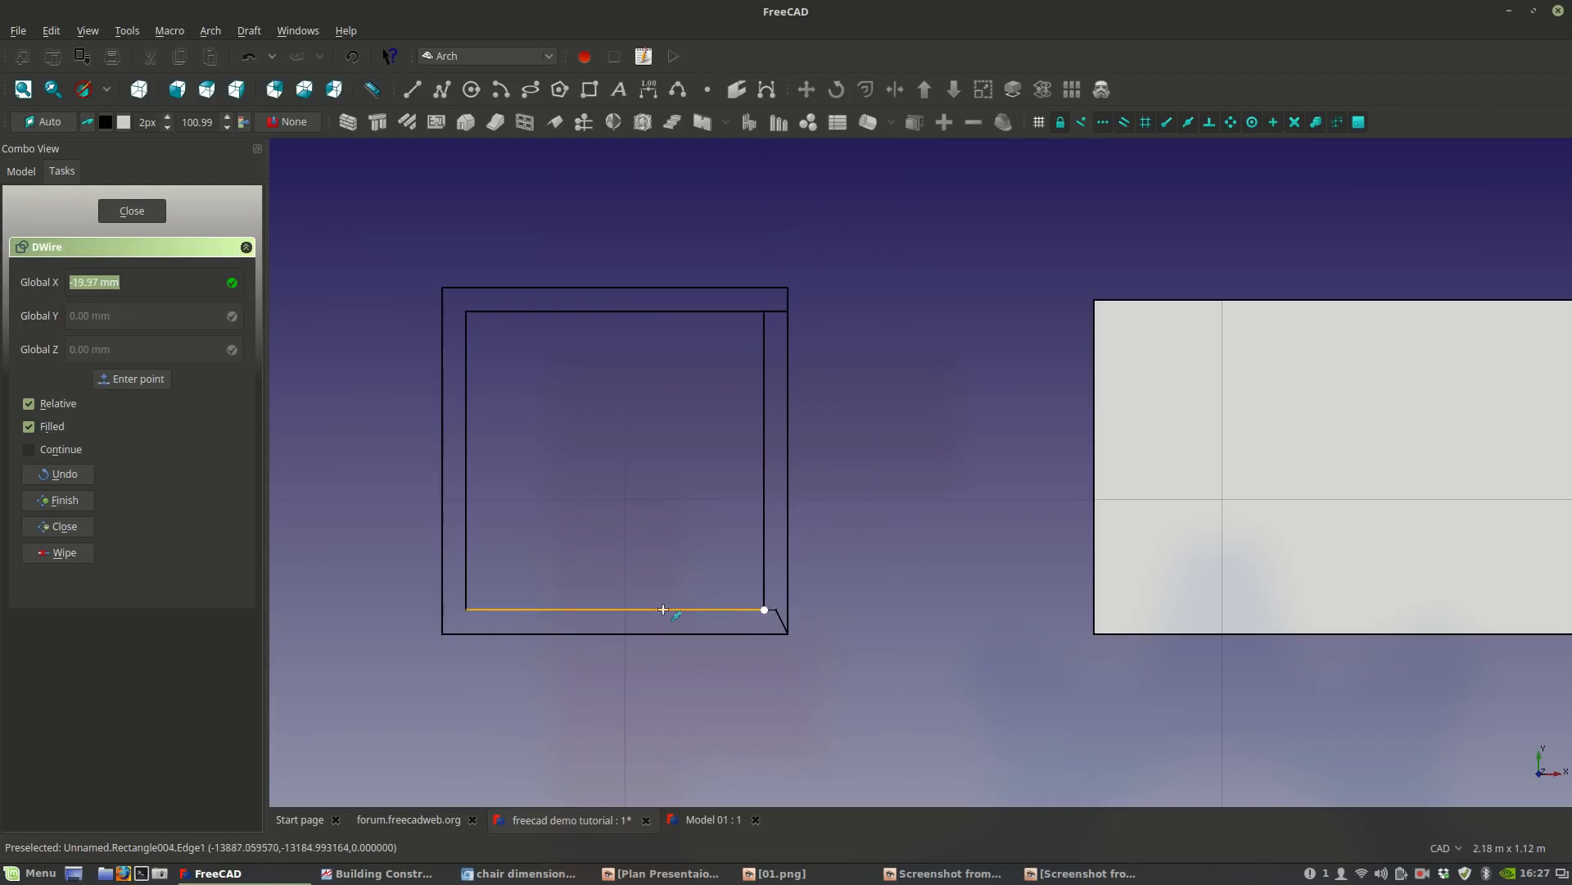
pyautogui.click(467, 610)
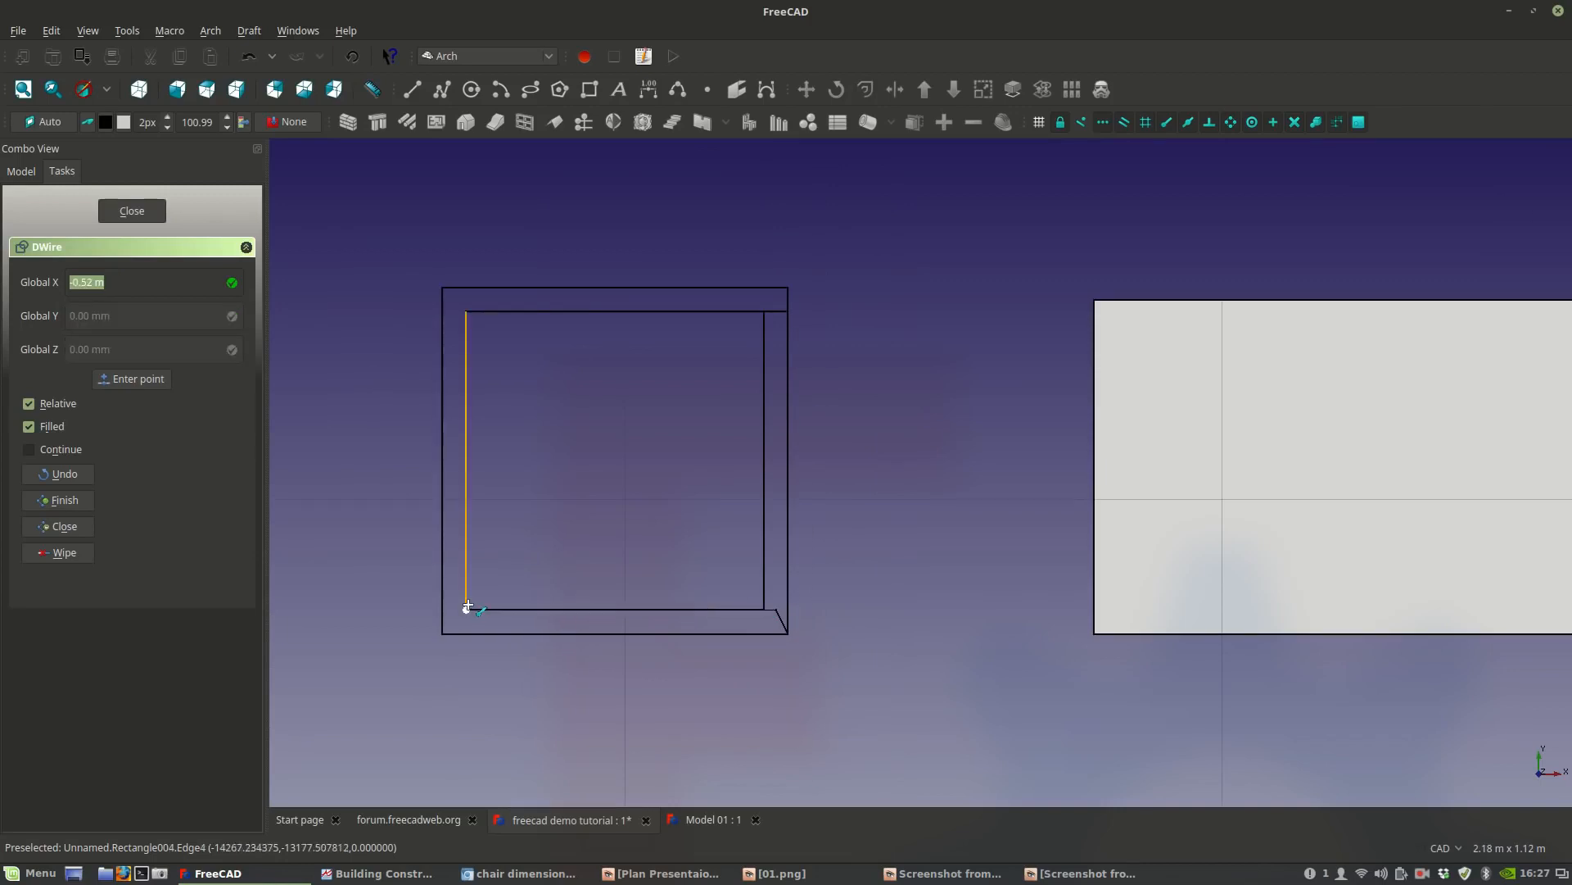
pyautogui.click(485, 312)
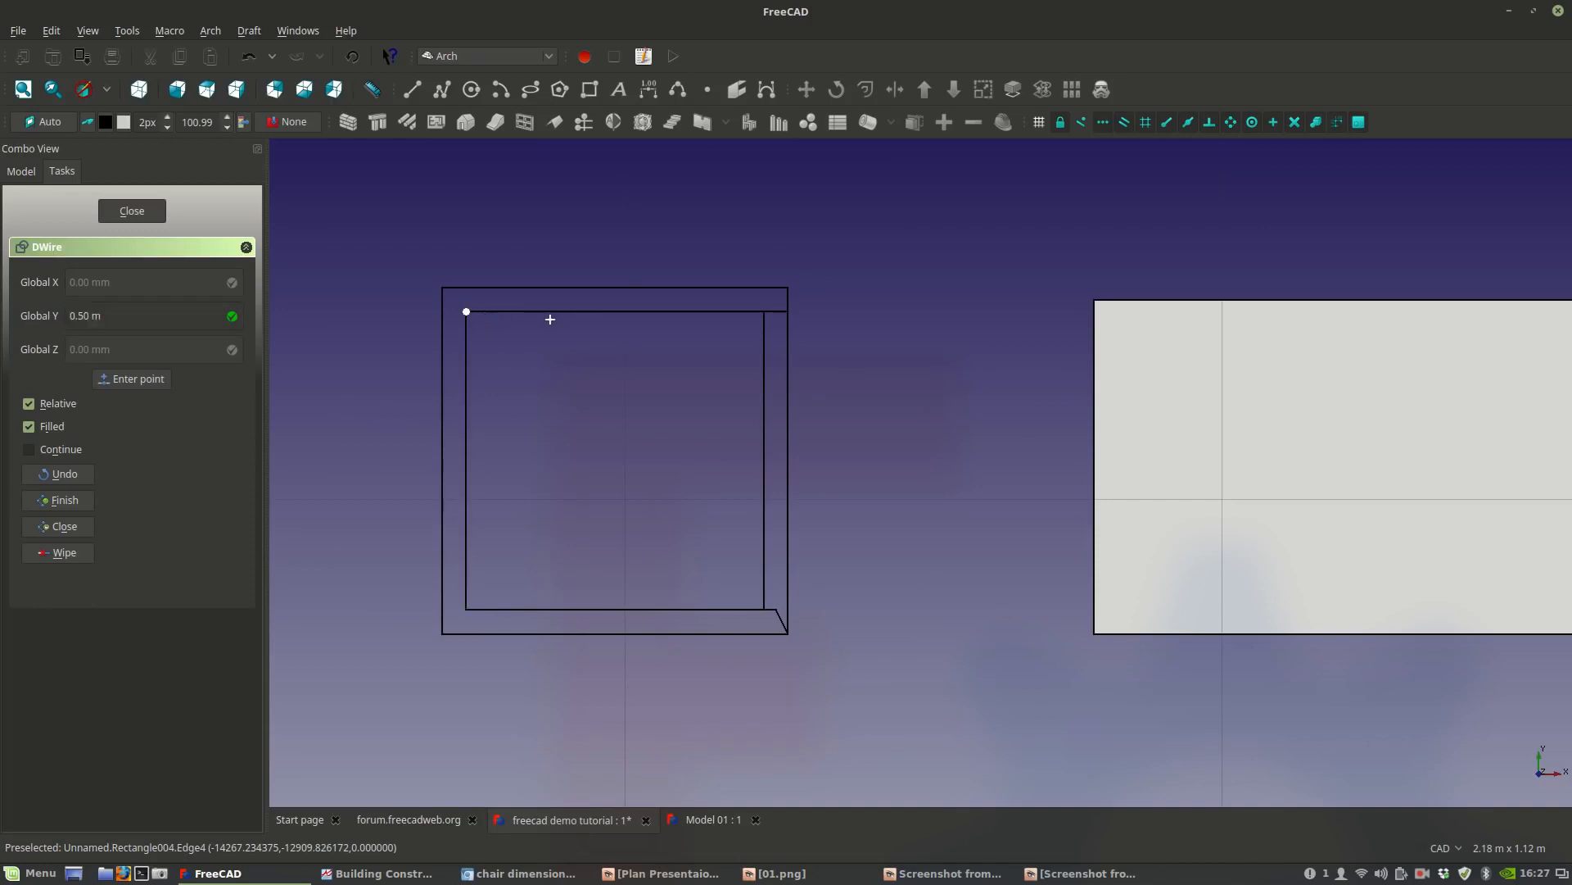
pyautogui.click(764, 313)
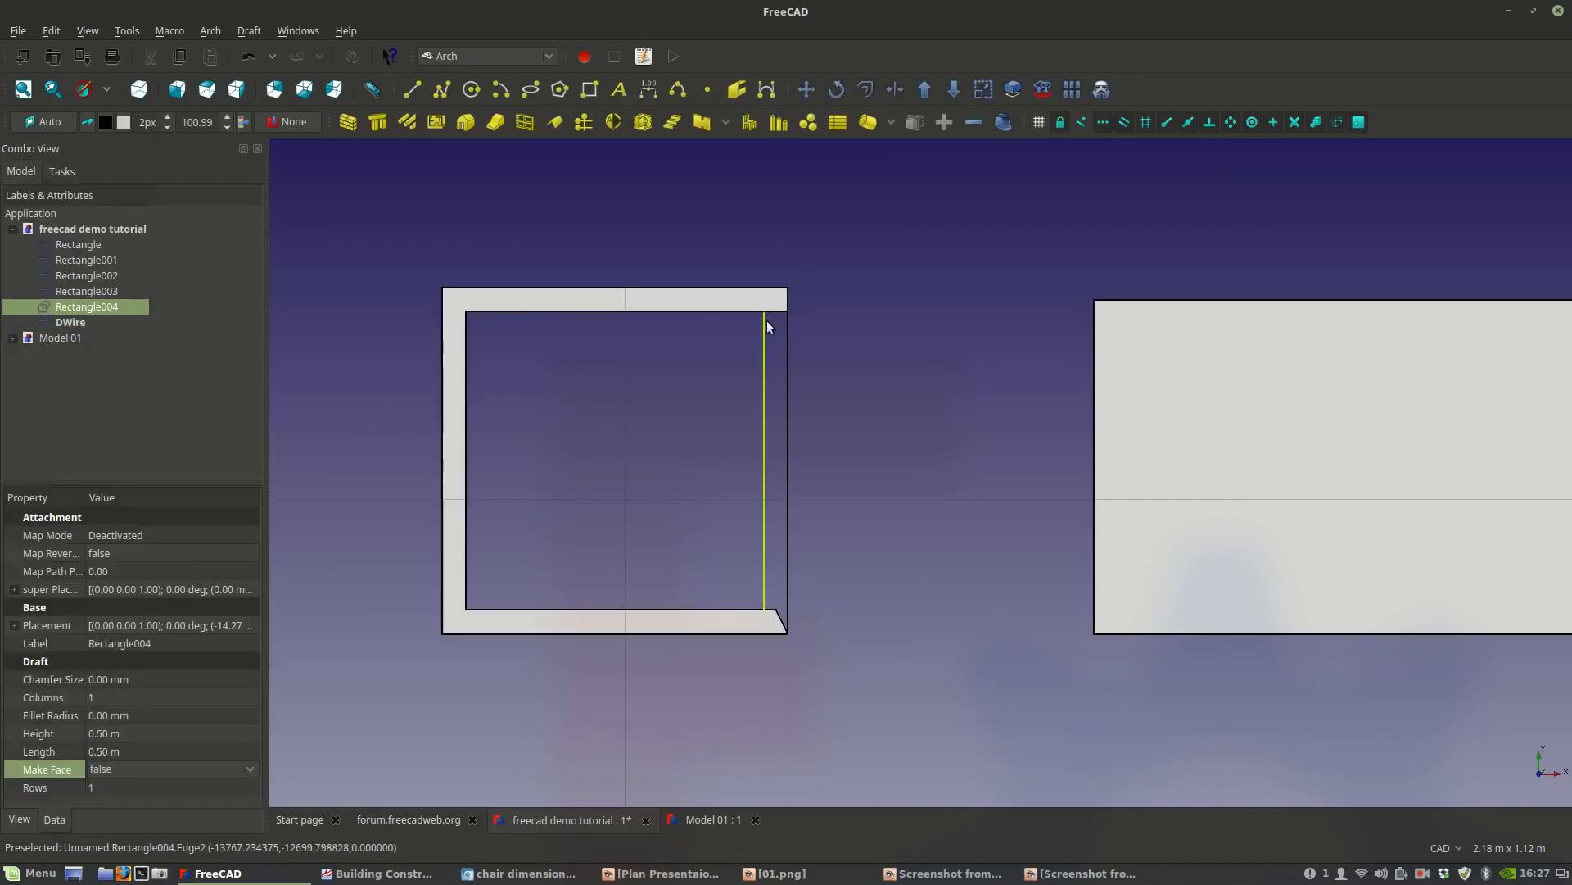
# Edit the U-shaped wire, moving its misplaced lower-right point onto the outer edge so the armrest end is square.
pyautogui.scroll(4, 755, 611)
pyautogui.click(785, 622)
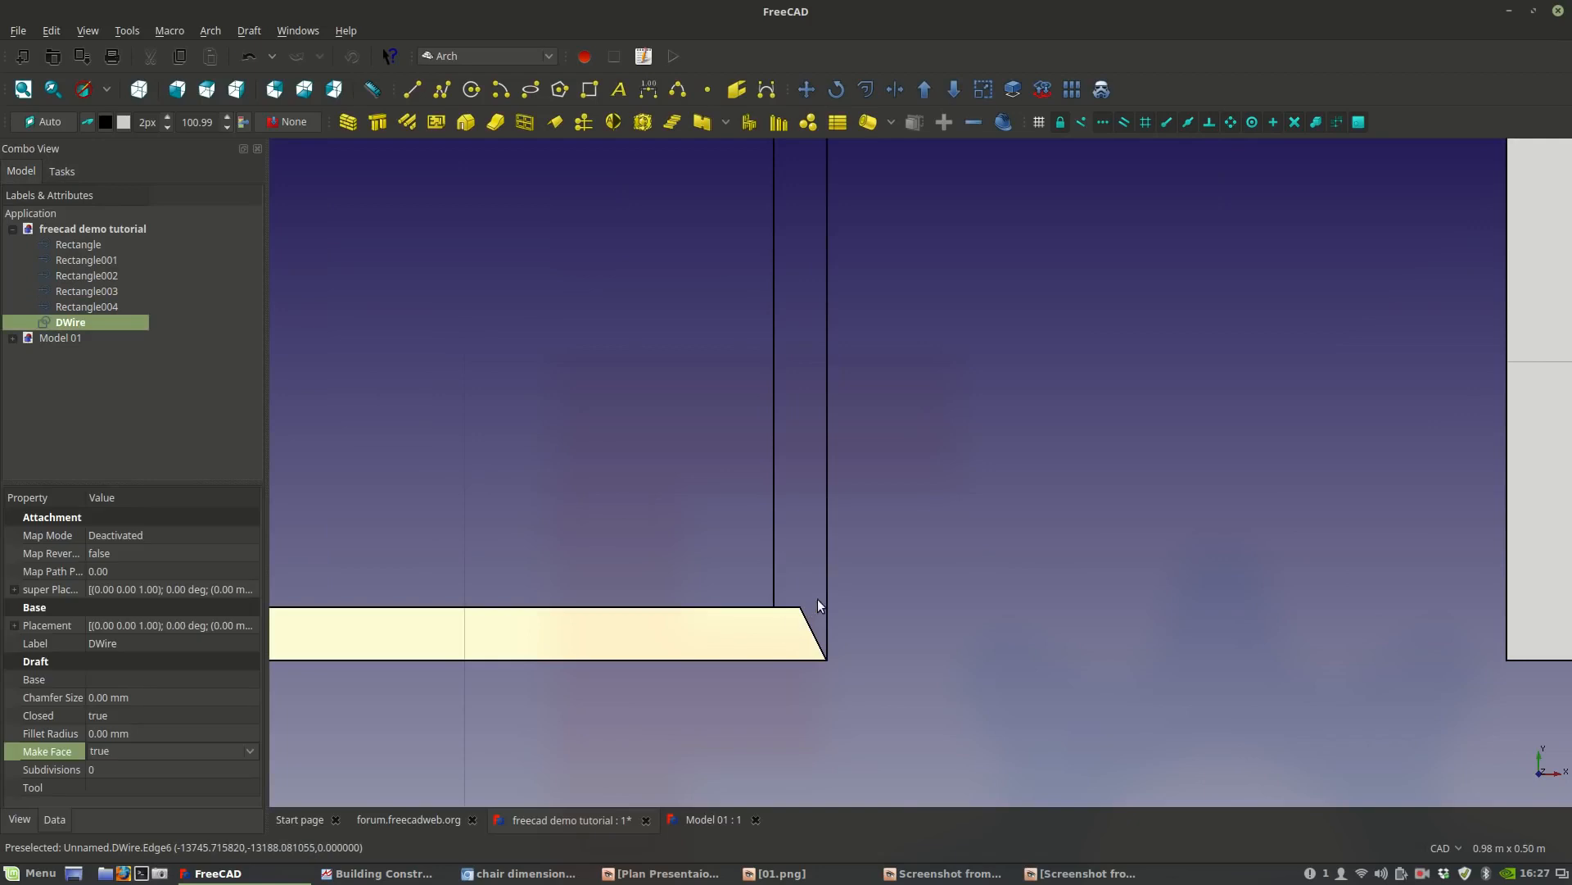
pyautogui.moveTo(814, 602); pyautogui.dragTo(906, 602, button='middle')
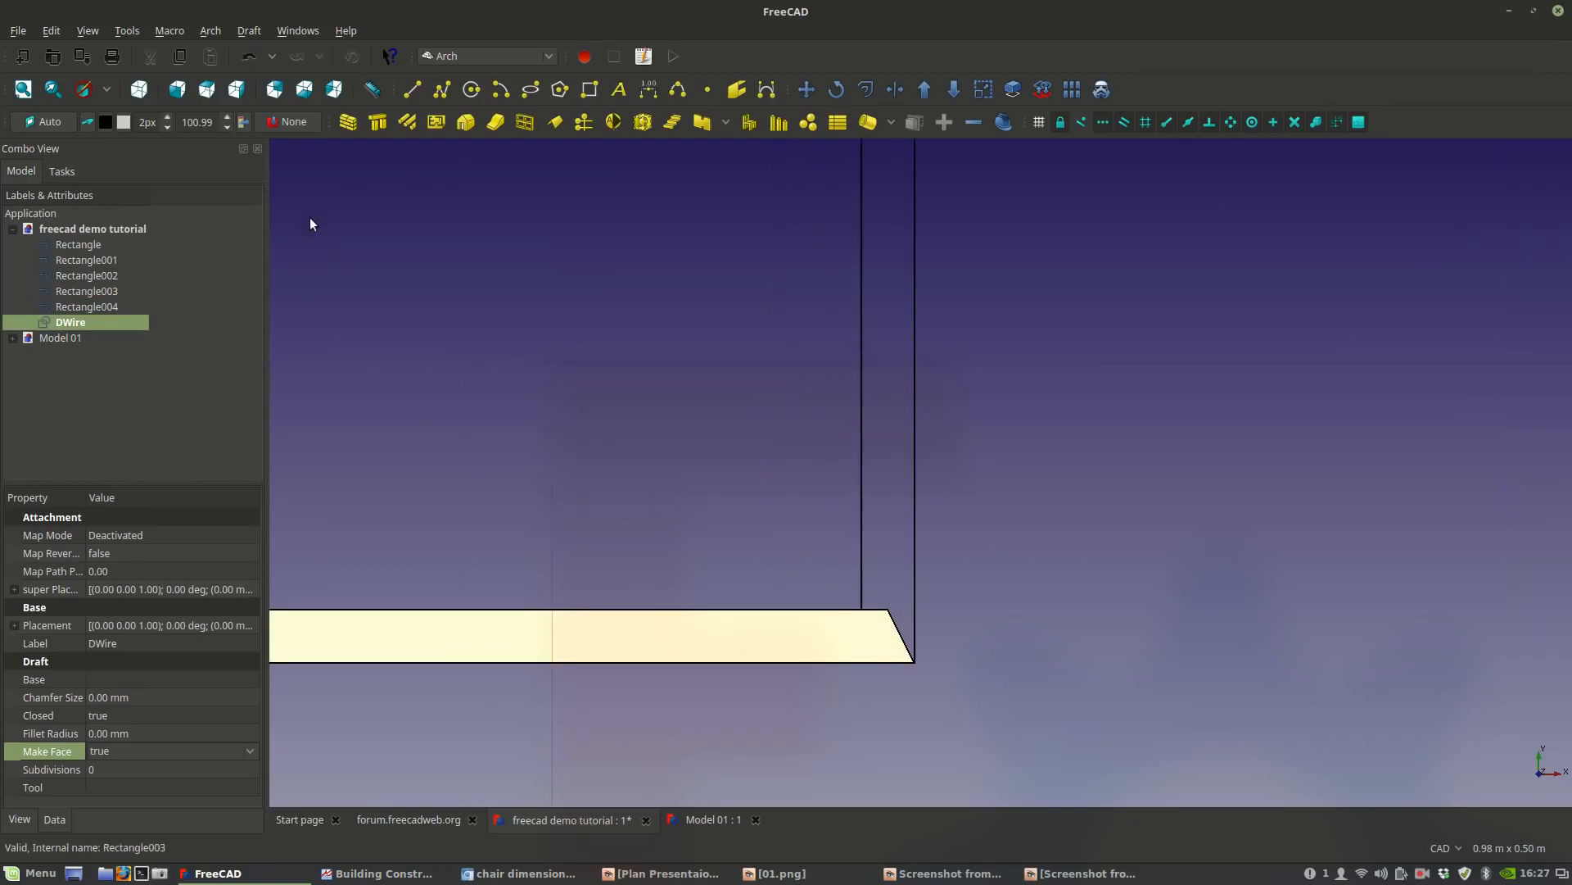
pyautogui.click(466, 57)
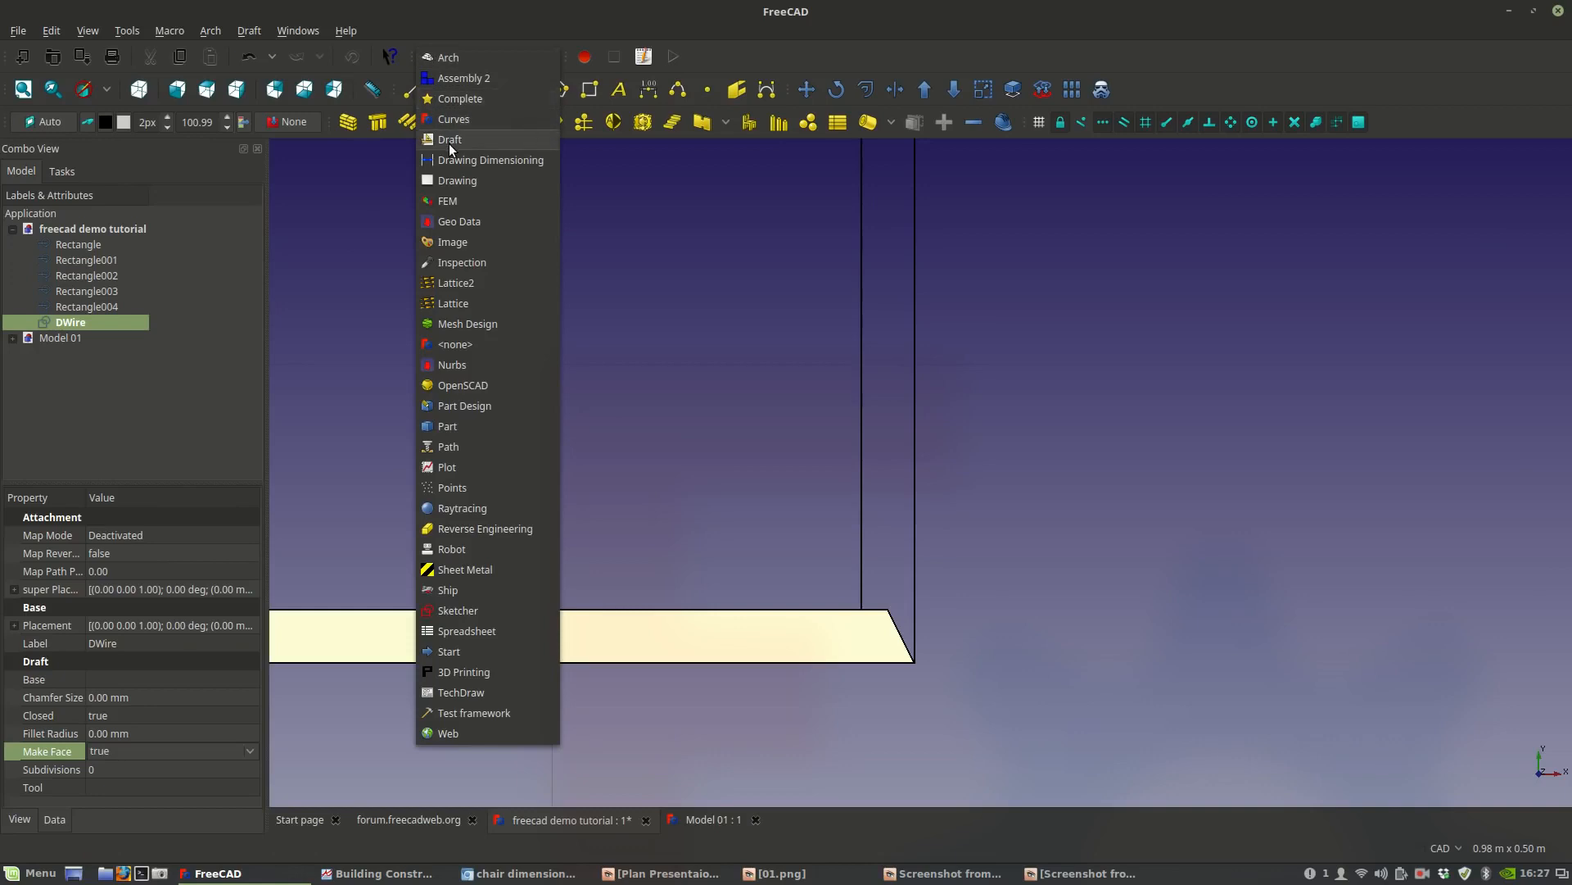
pyautogui.click(80, 325)
pyautogui.doubleClick(80, 323)
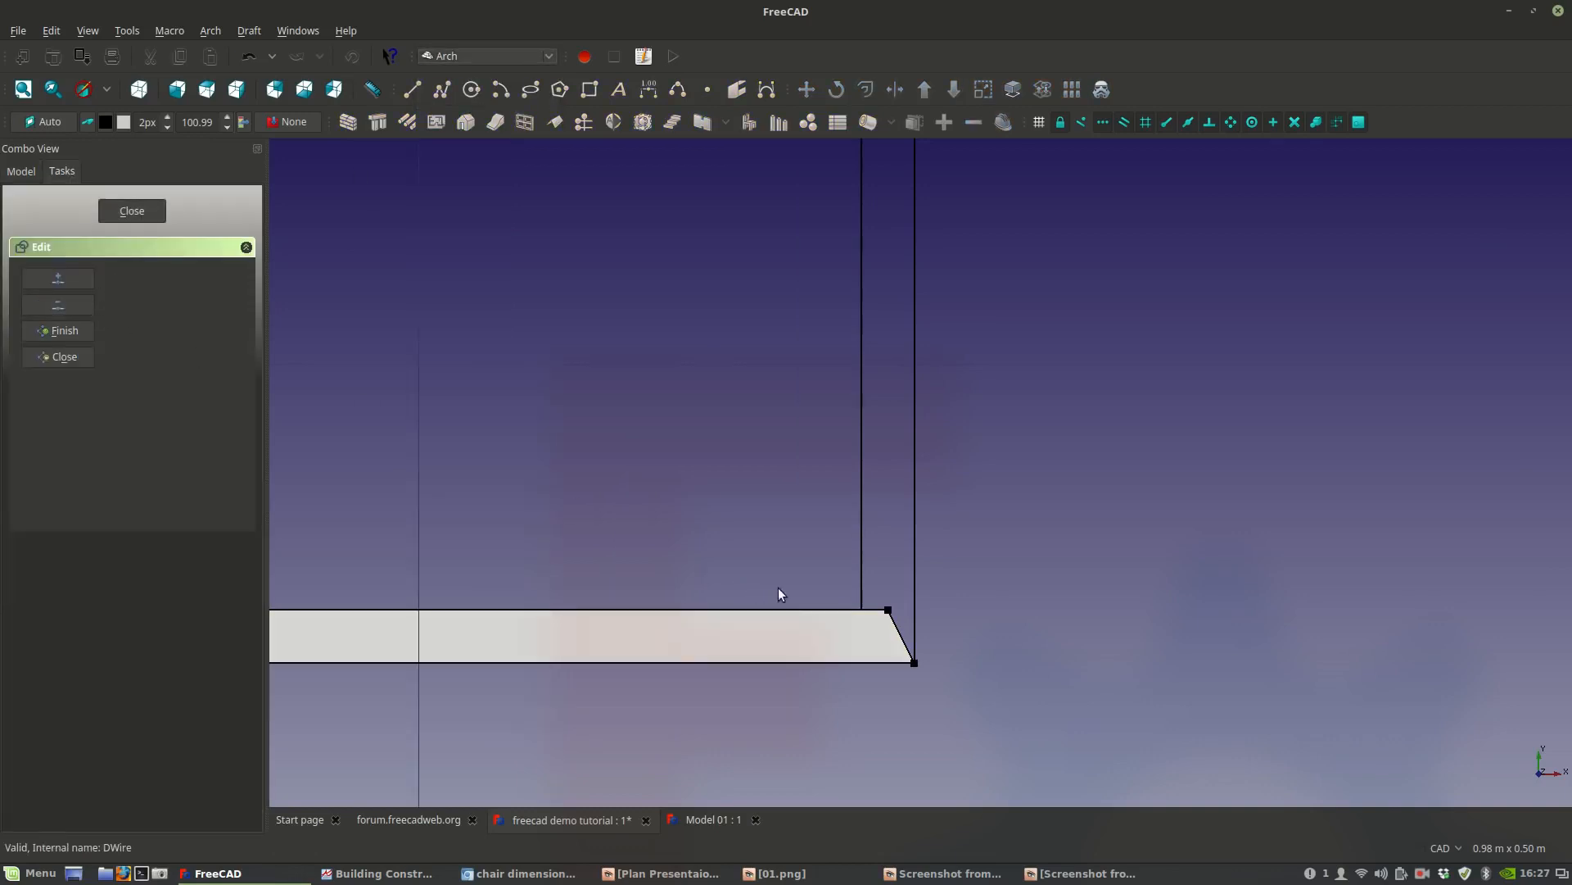
pyautogui.click(890, 610)
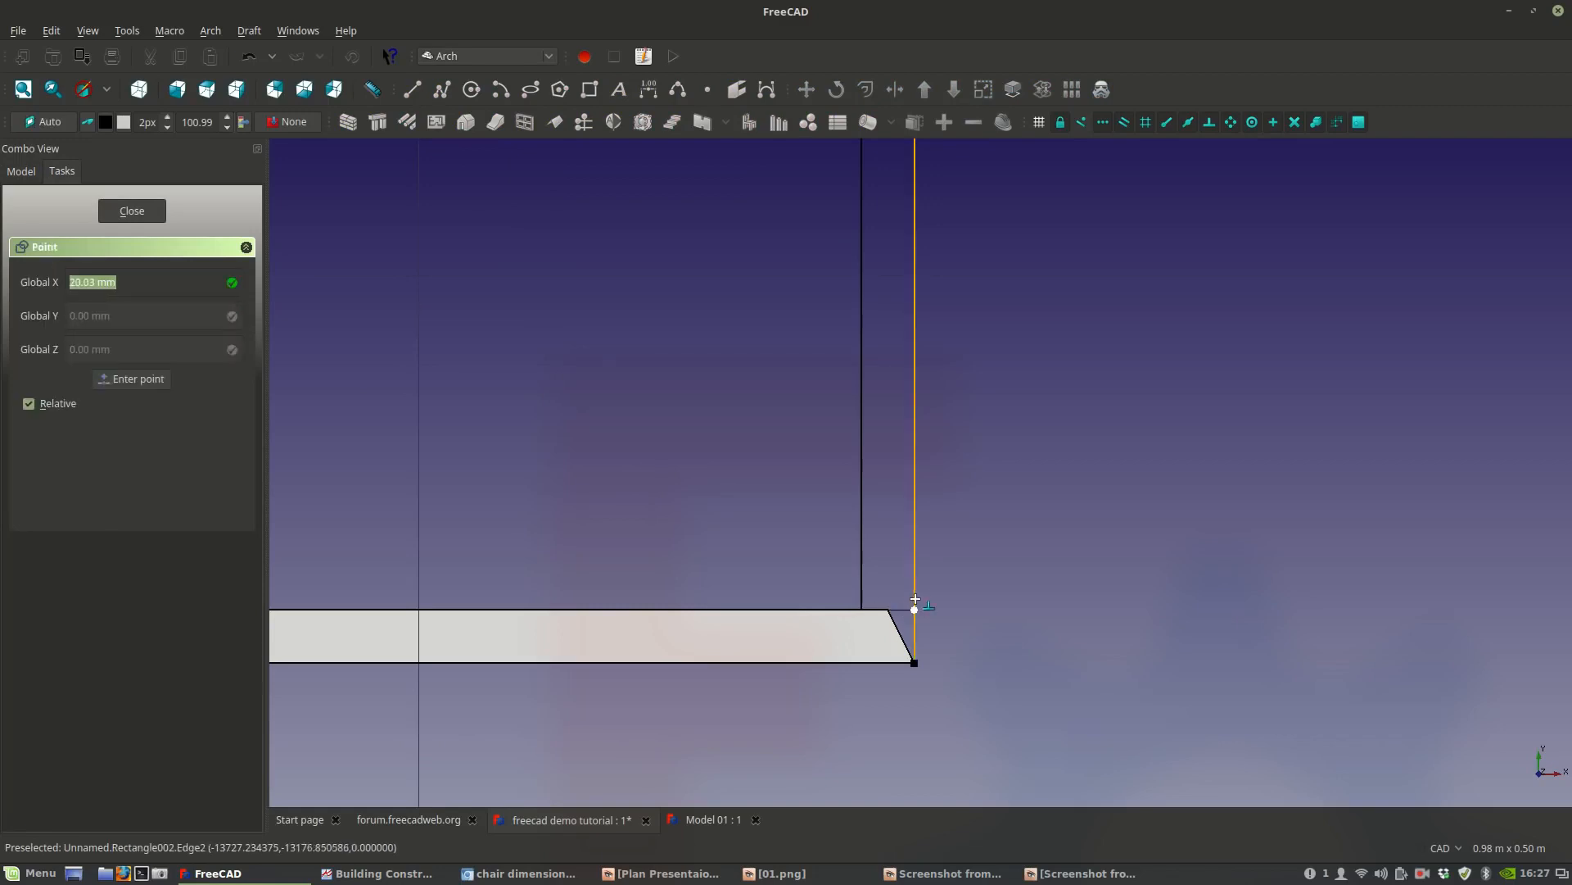
pyautogui.click(914, 610)
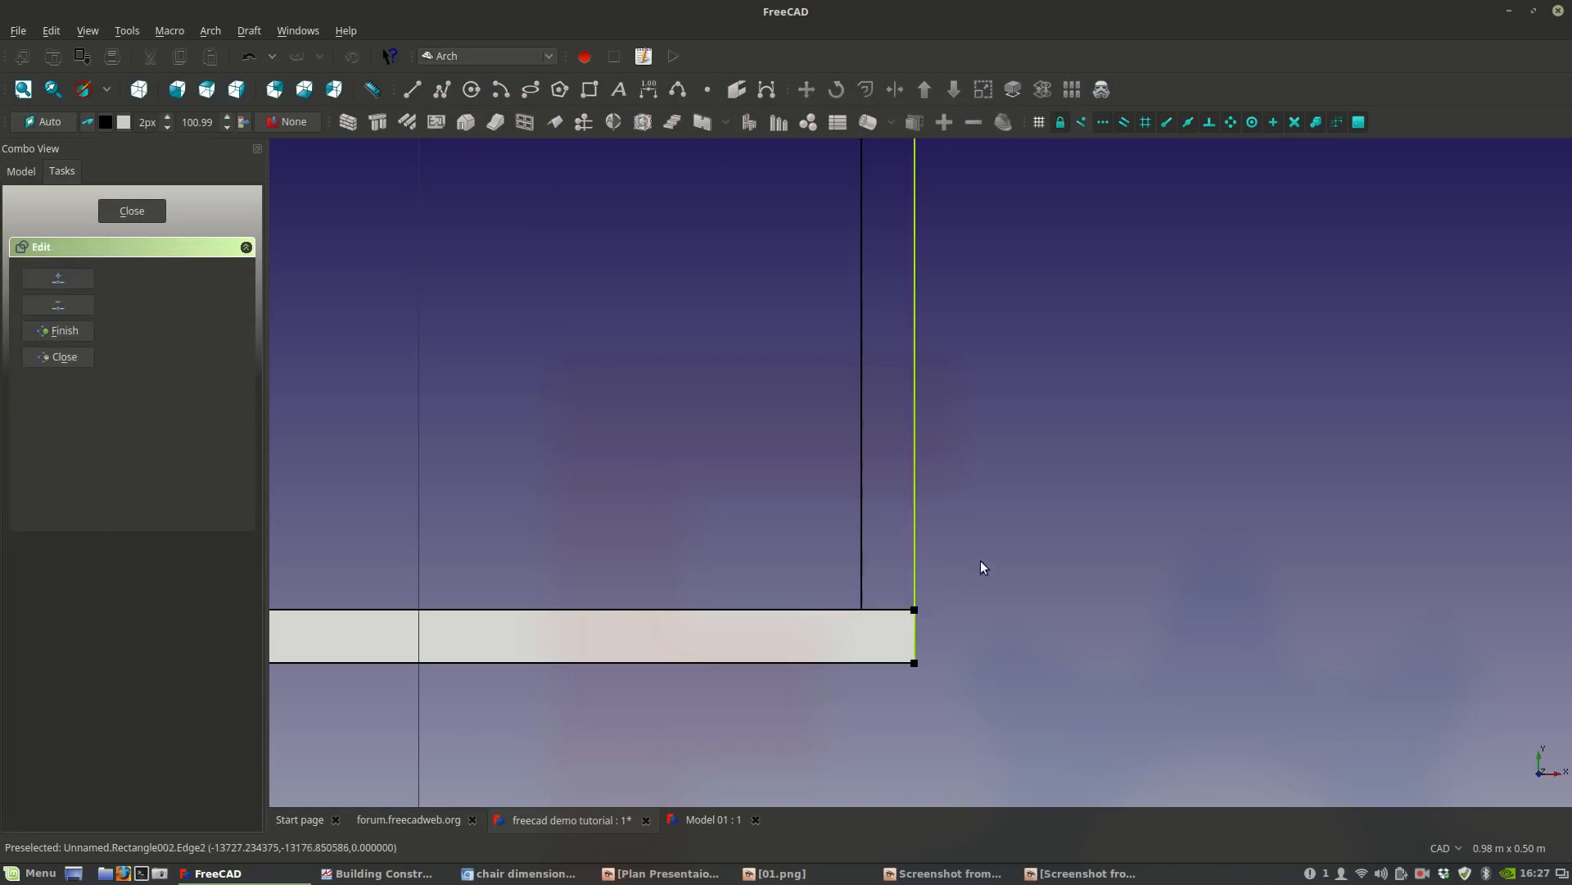
pyautogui.click(74, 331)
# Recheck the armchair in the Building Construction Illustrated PDF, and draw a backrest rectangle about 0.25 by 0.50 m from the frame's inner upper-left corner in FreeCAD.
pyautogui.scroll(-5, 552, 328)
pyautogui.moveTo(573, 355); pyautogui.dragTo(686, 443, button='middle')
pyautogui.scroll(2, 686, 442)
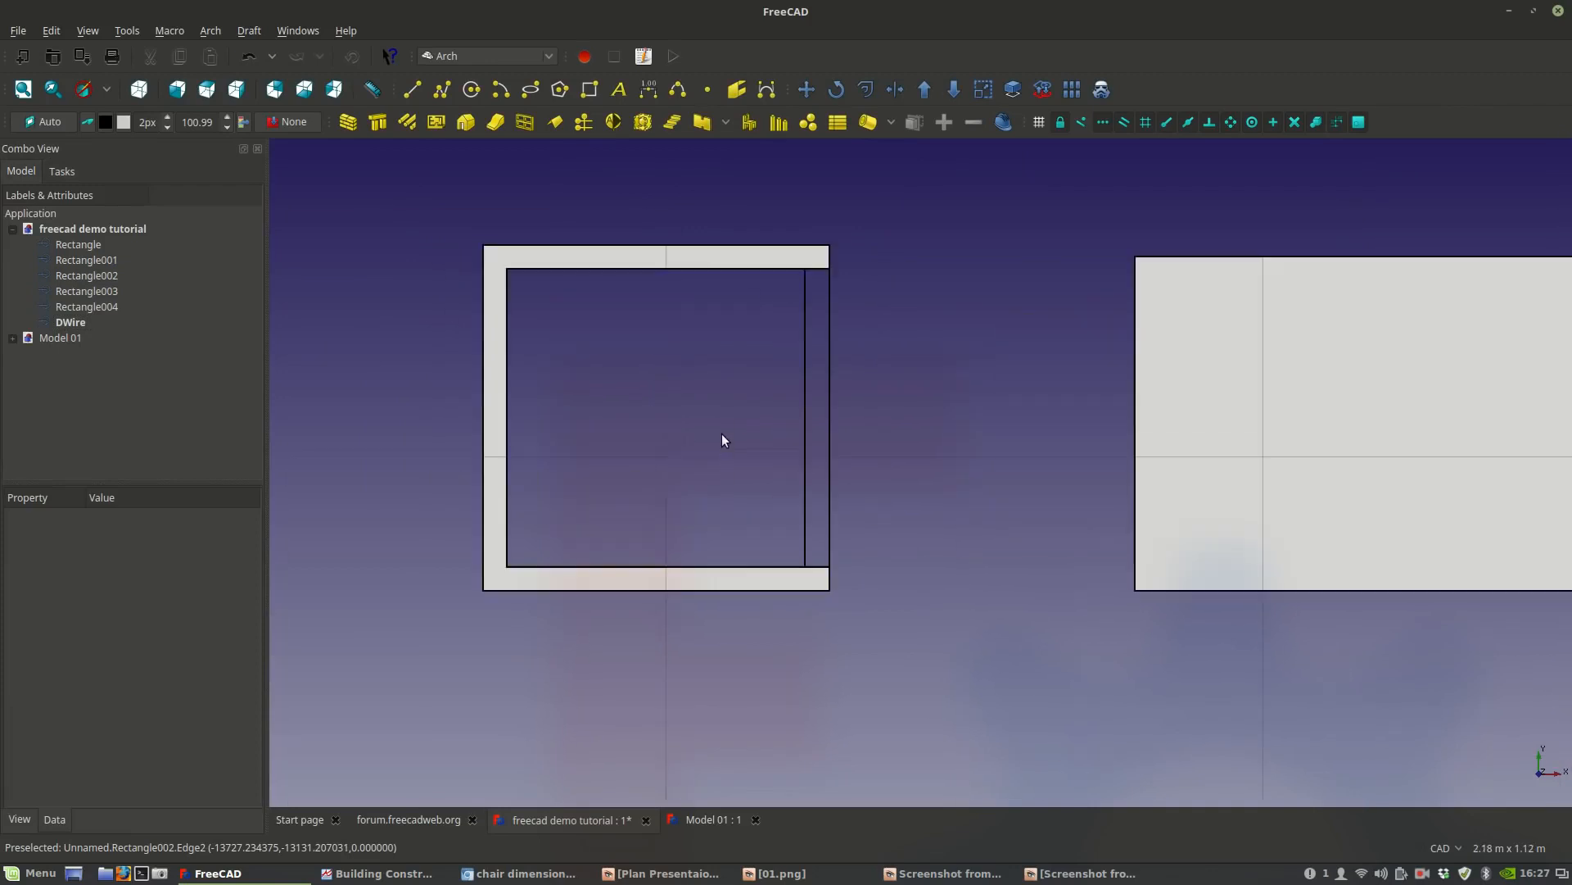
pyautogui.click(363, 875)
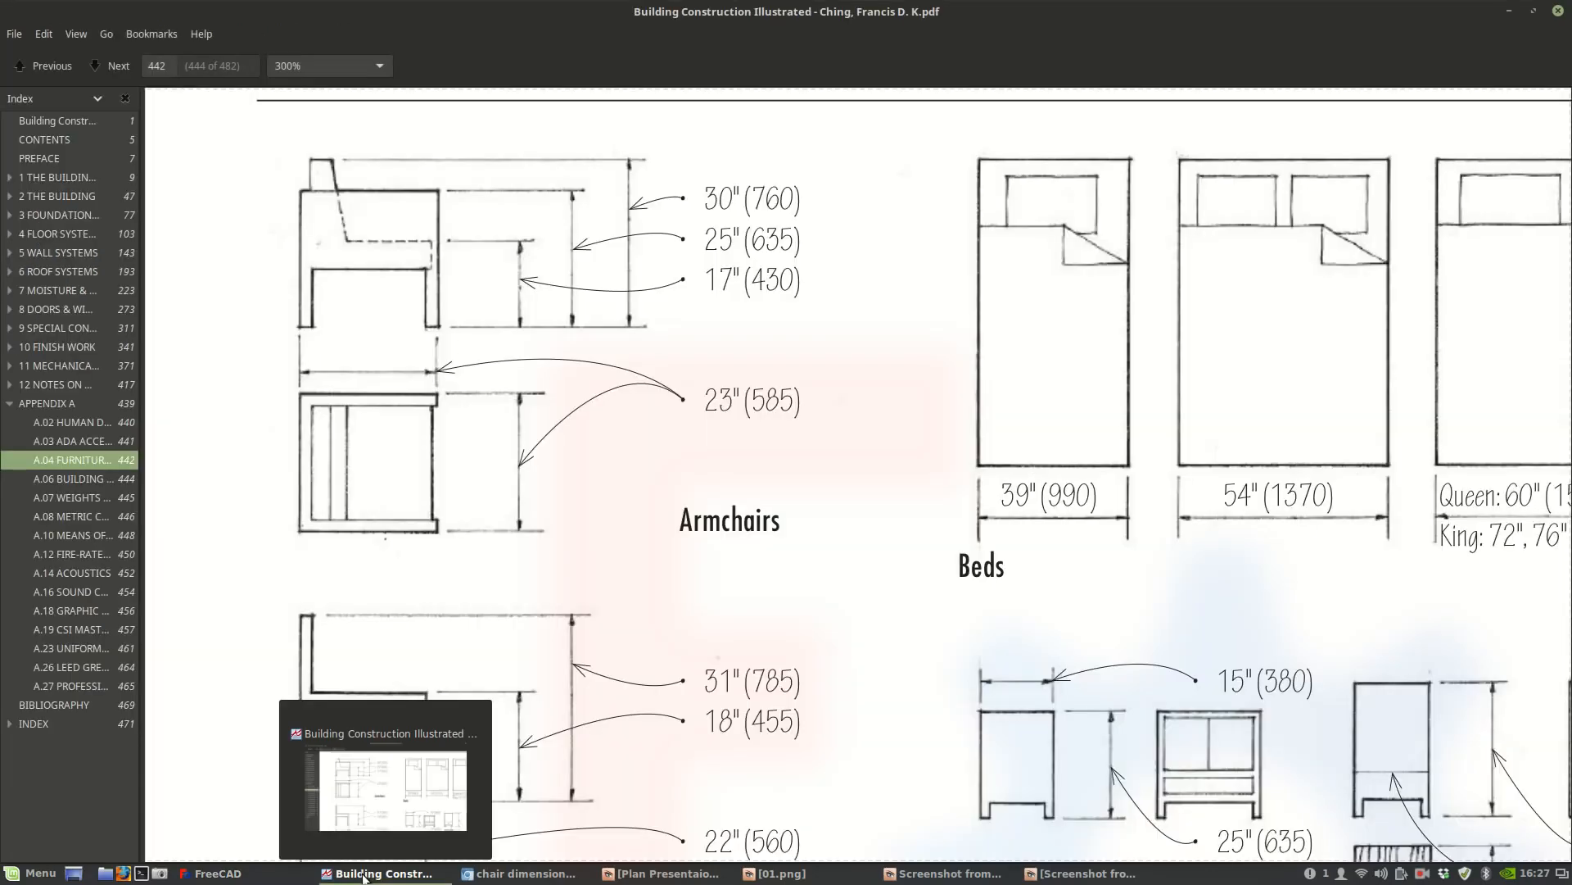
pyautogui.click(363, 875)
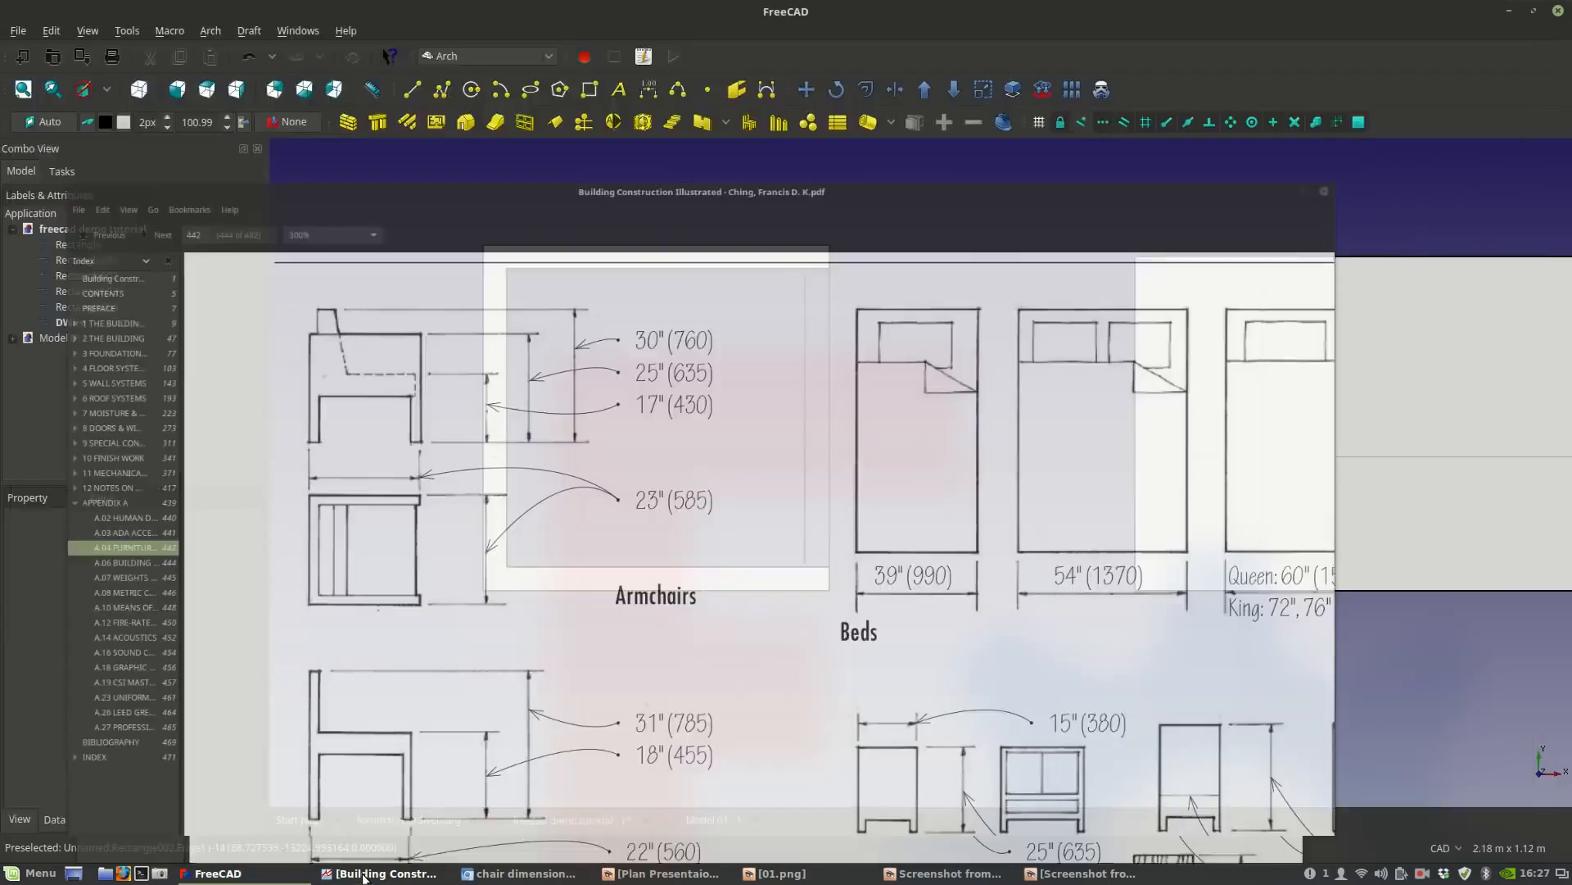
pyautogui.scroll(2, 813, 393)
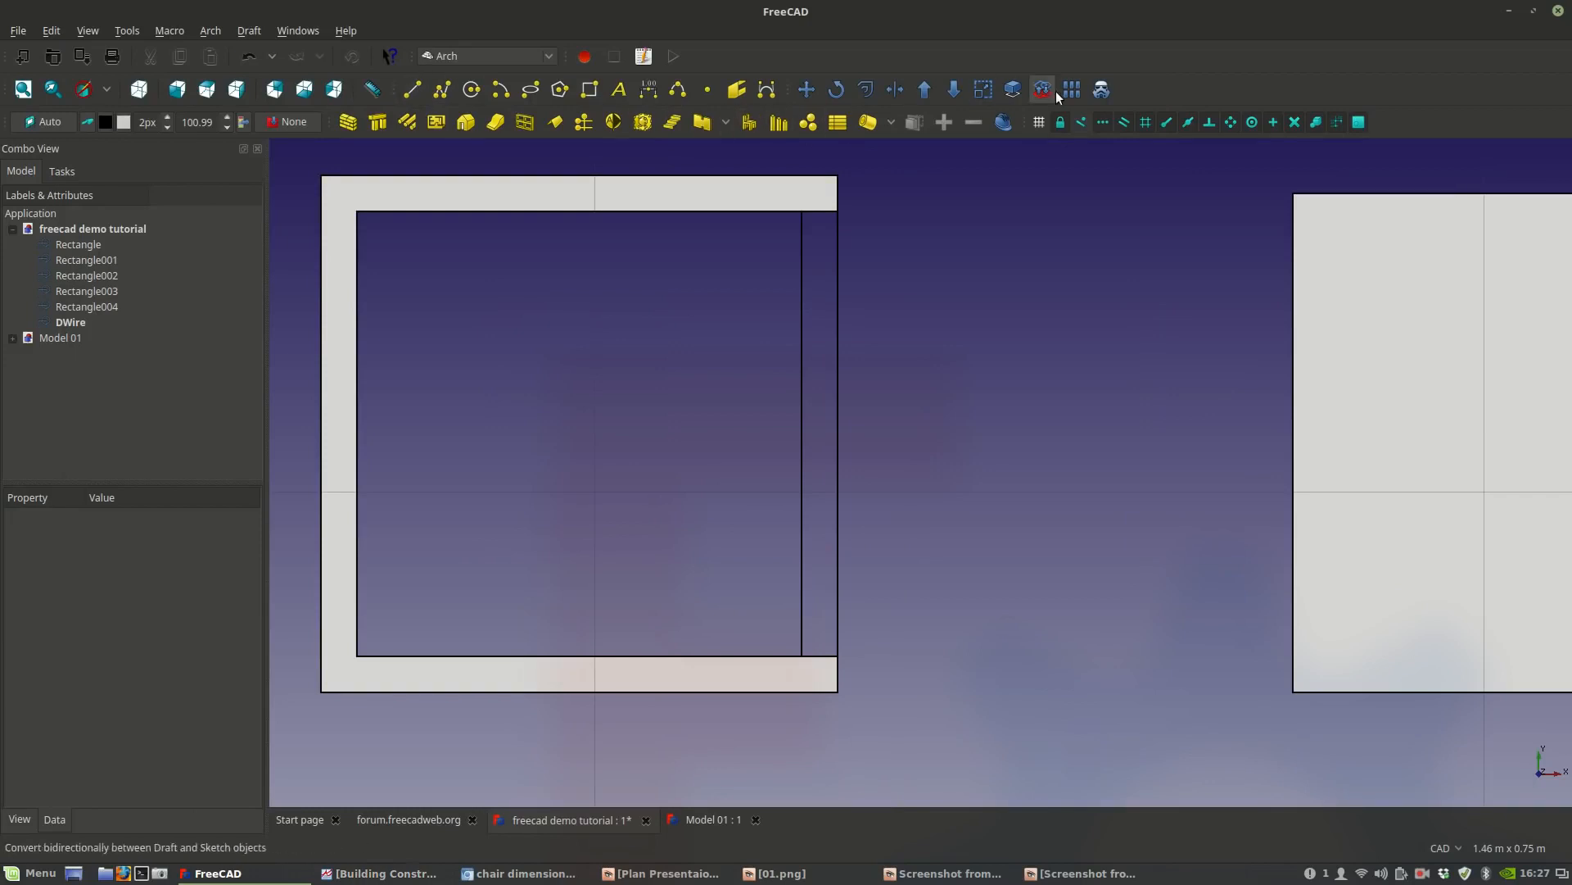
pyautogui.click(589, 90)
pyautogui.click(359, 213)
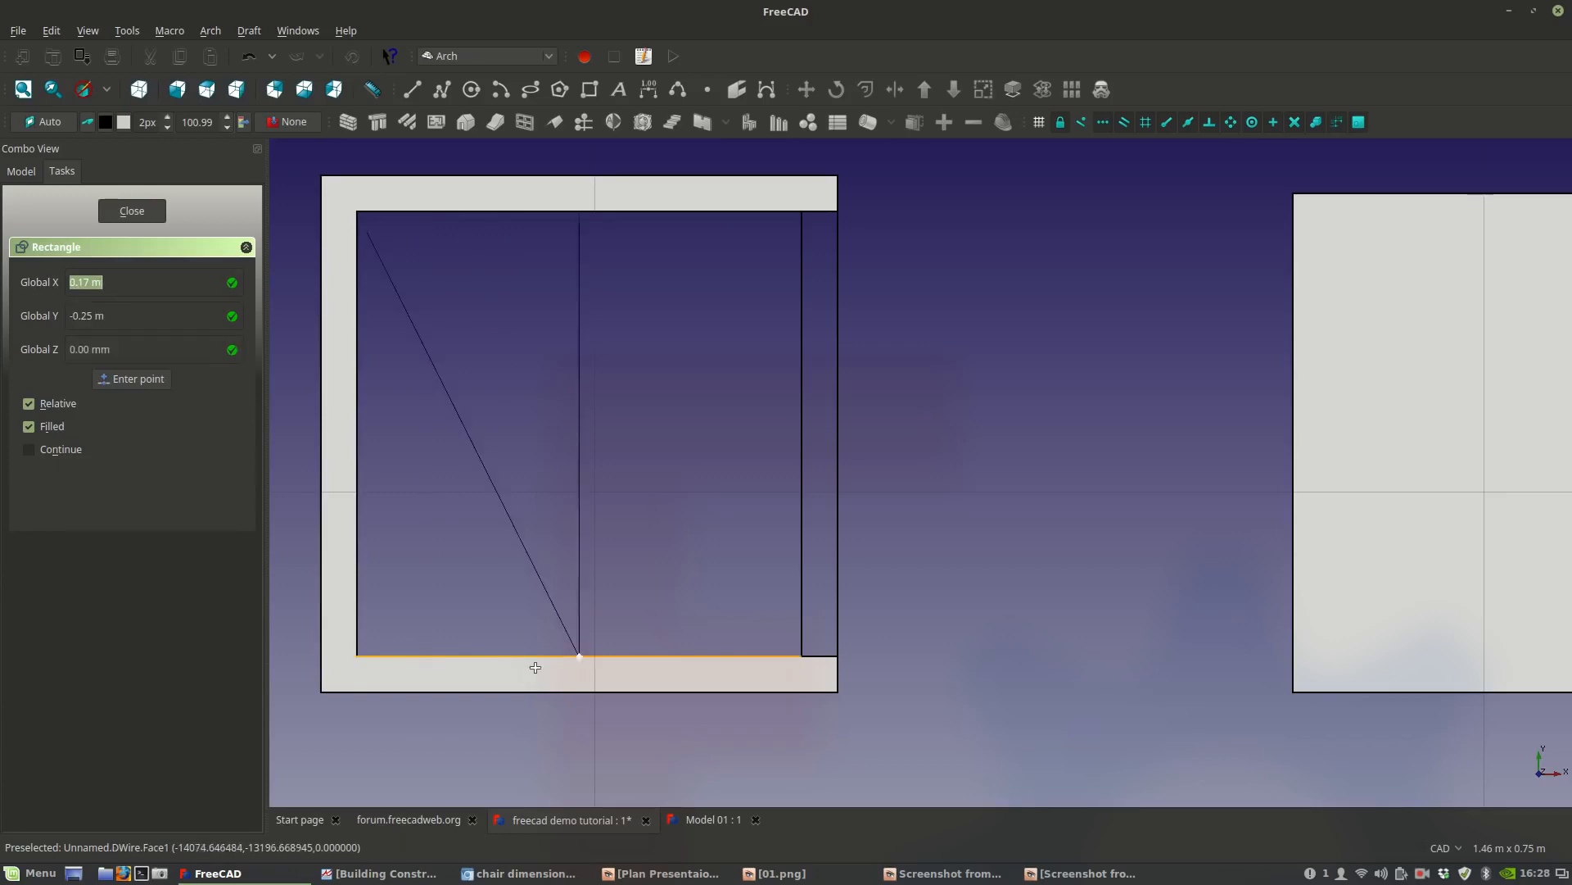
pyautogui.click(586, 652)
pyautogui.moveTo(659, 516); pyautogui.dragTo(779, 500, button='middle')
pyautogui.click(791, 493)
# Set the backrest rectangle's length to 0.10 m.
pyautogui.click(681, 488)
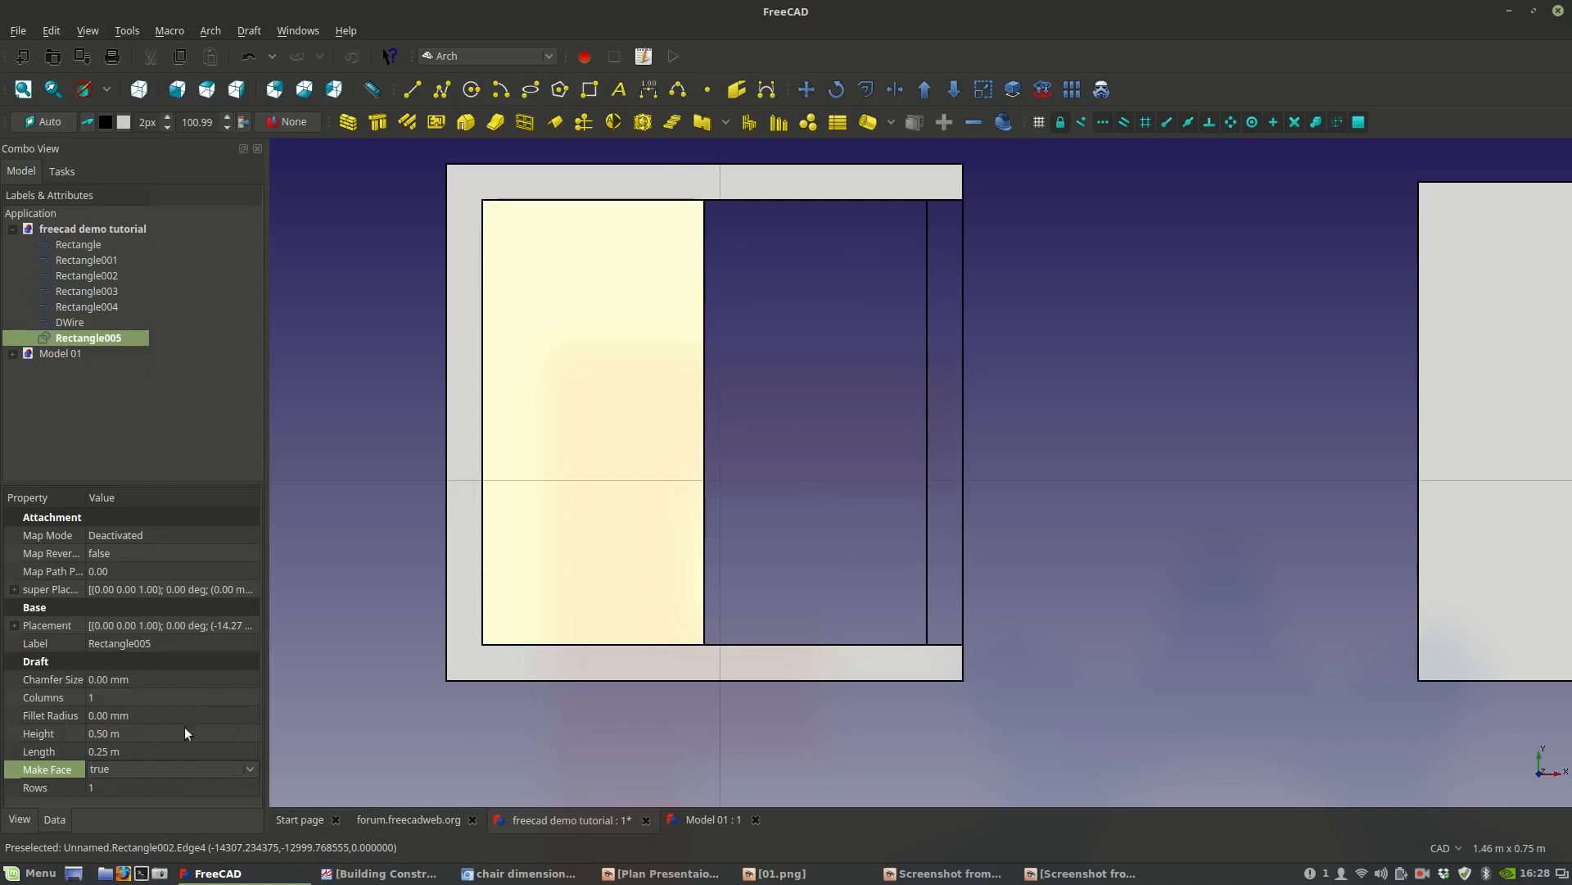
pyautogui.click(104, 753)
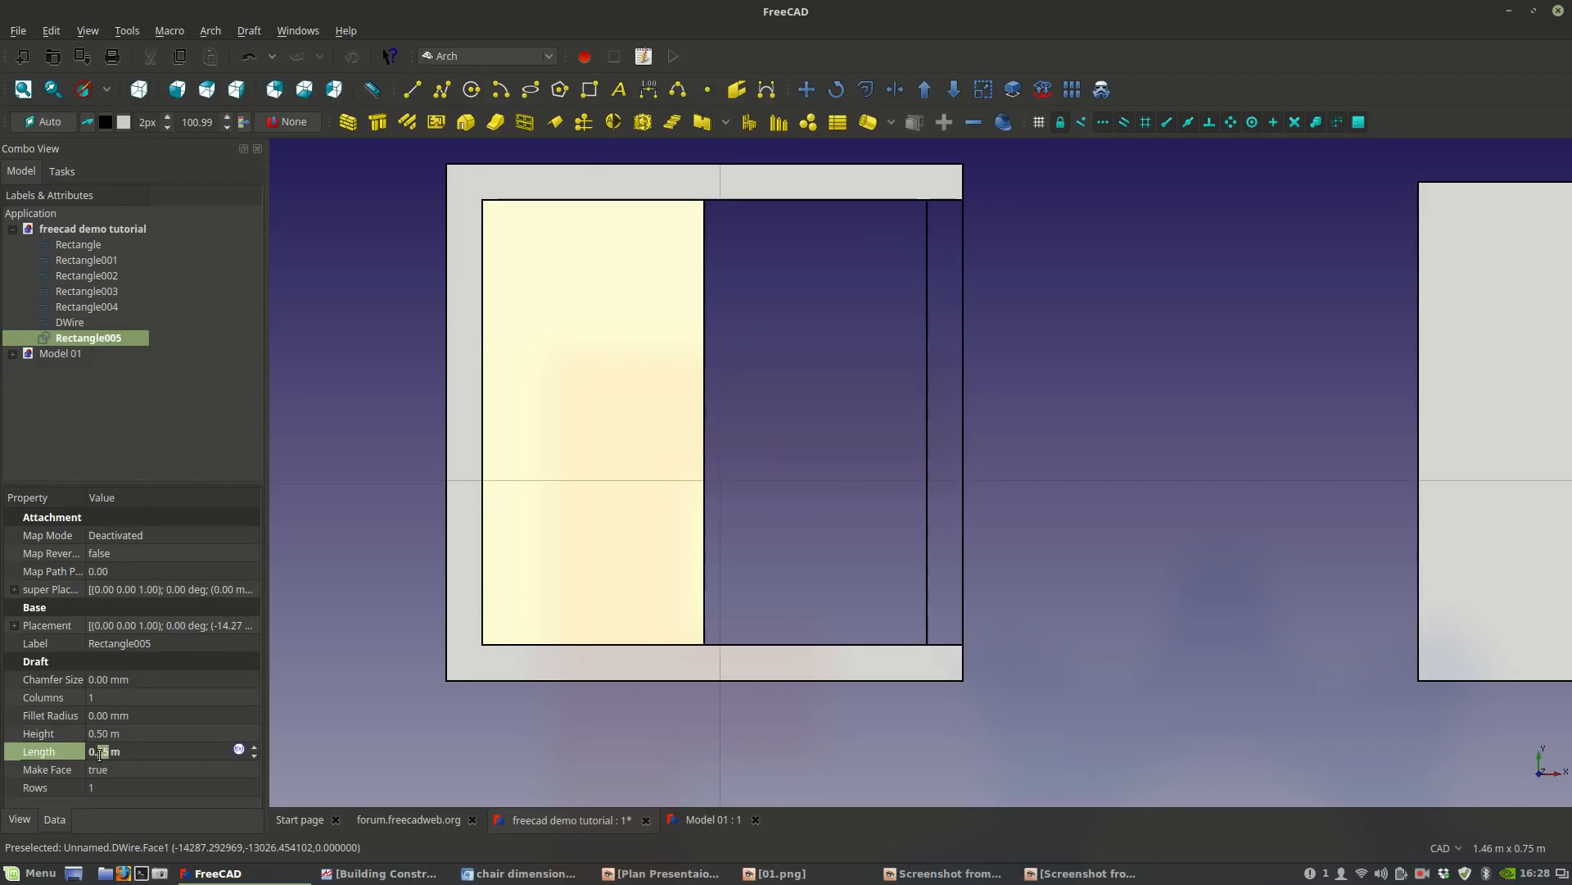
pyautogui.write('0.10')
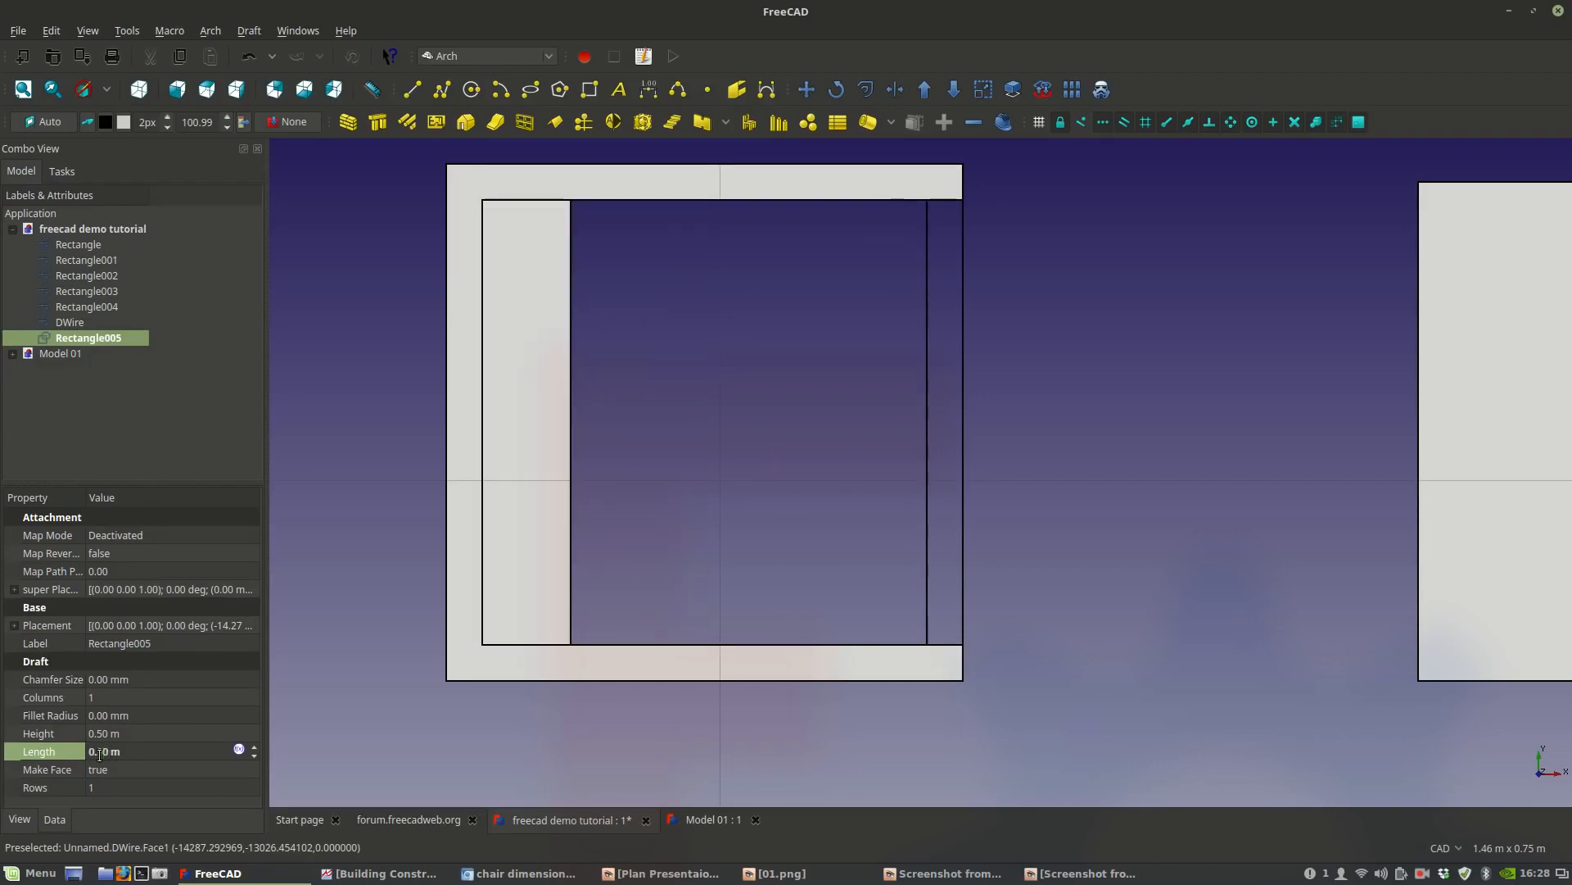
# Try lengths of 0.75 m and 0.50 m on the backrest rectangle.
pyautogui.click(686, 536)
pyautogui.click(529, 563)
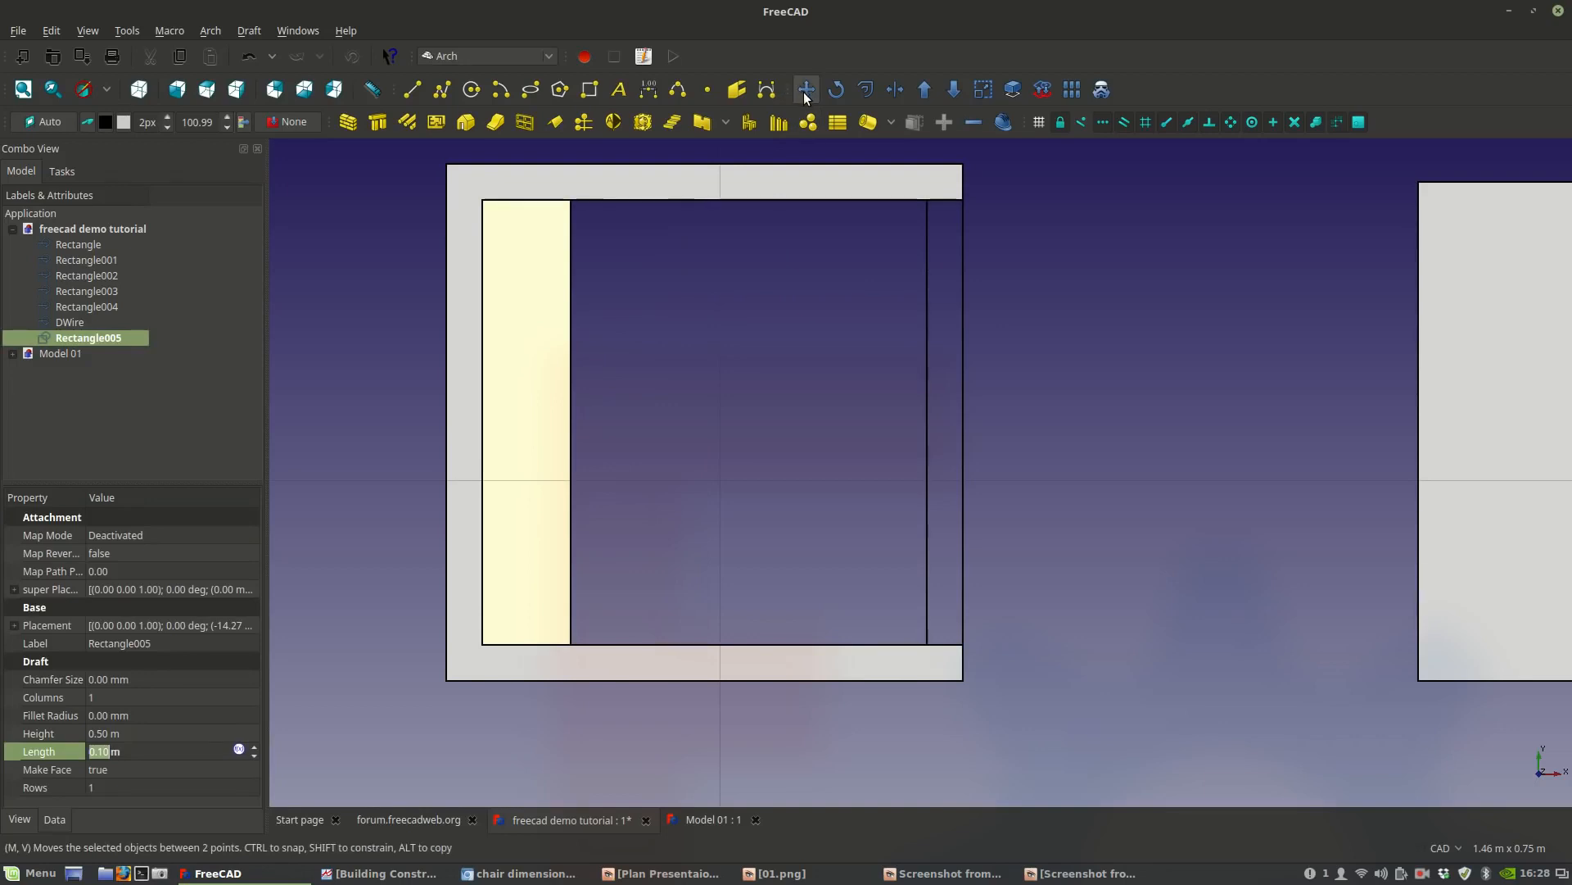
pyautogui.scroll(-4, 590, 418)
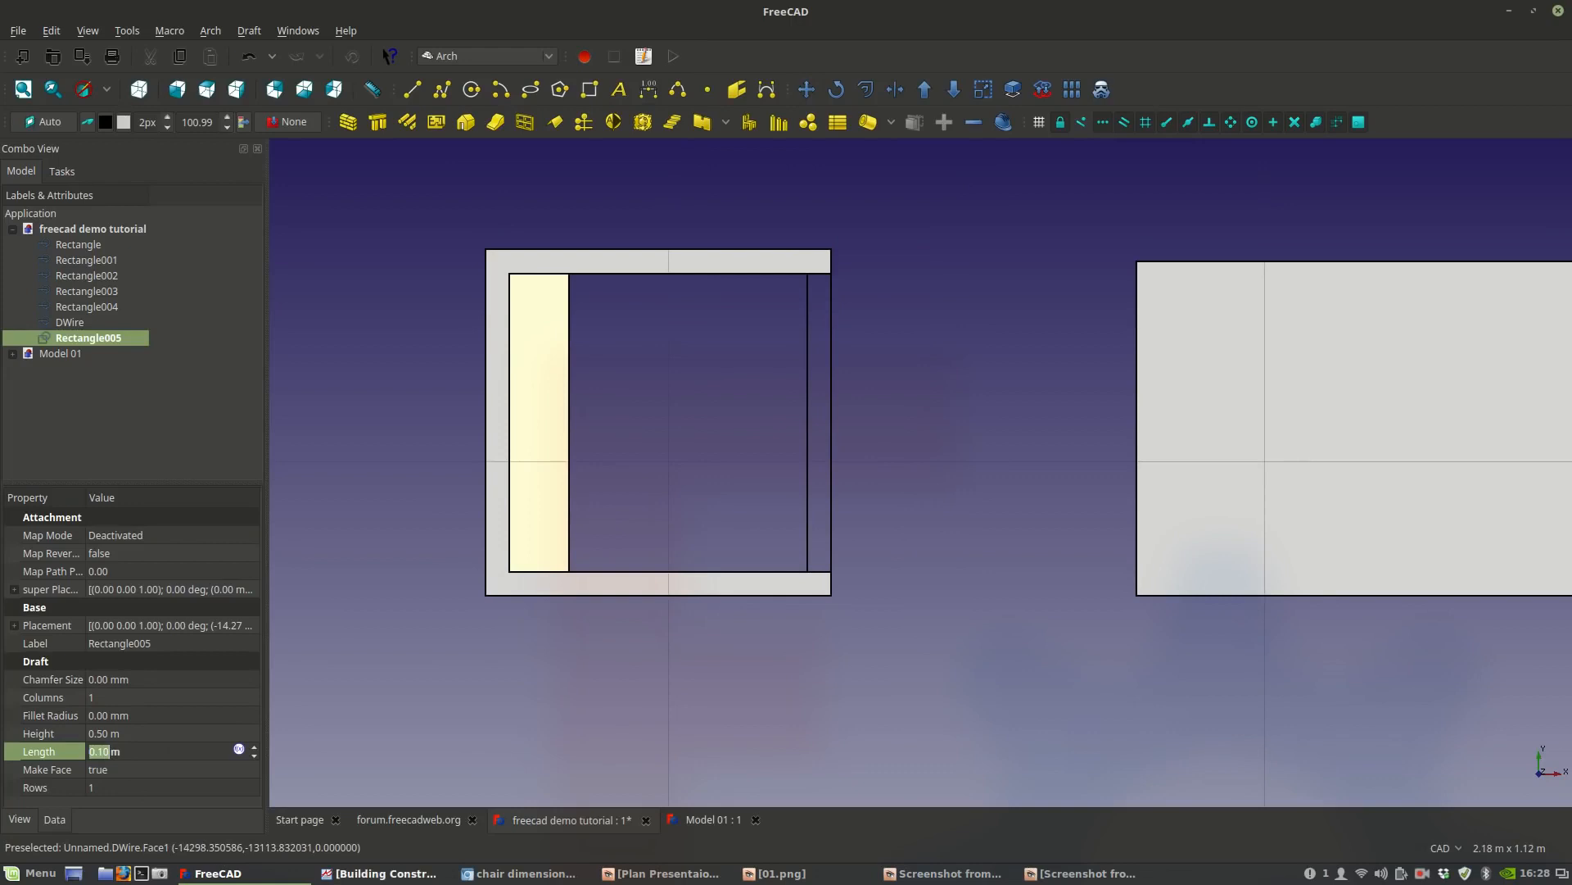
pyautogui.click(378, 873)
pyautogui.click(381, 873)
pyautogui.write('75')
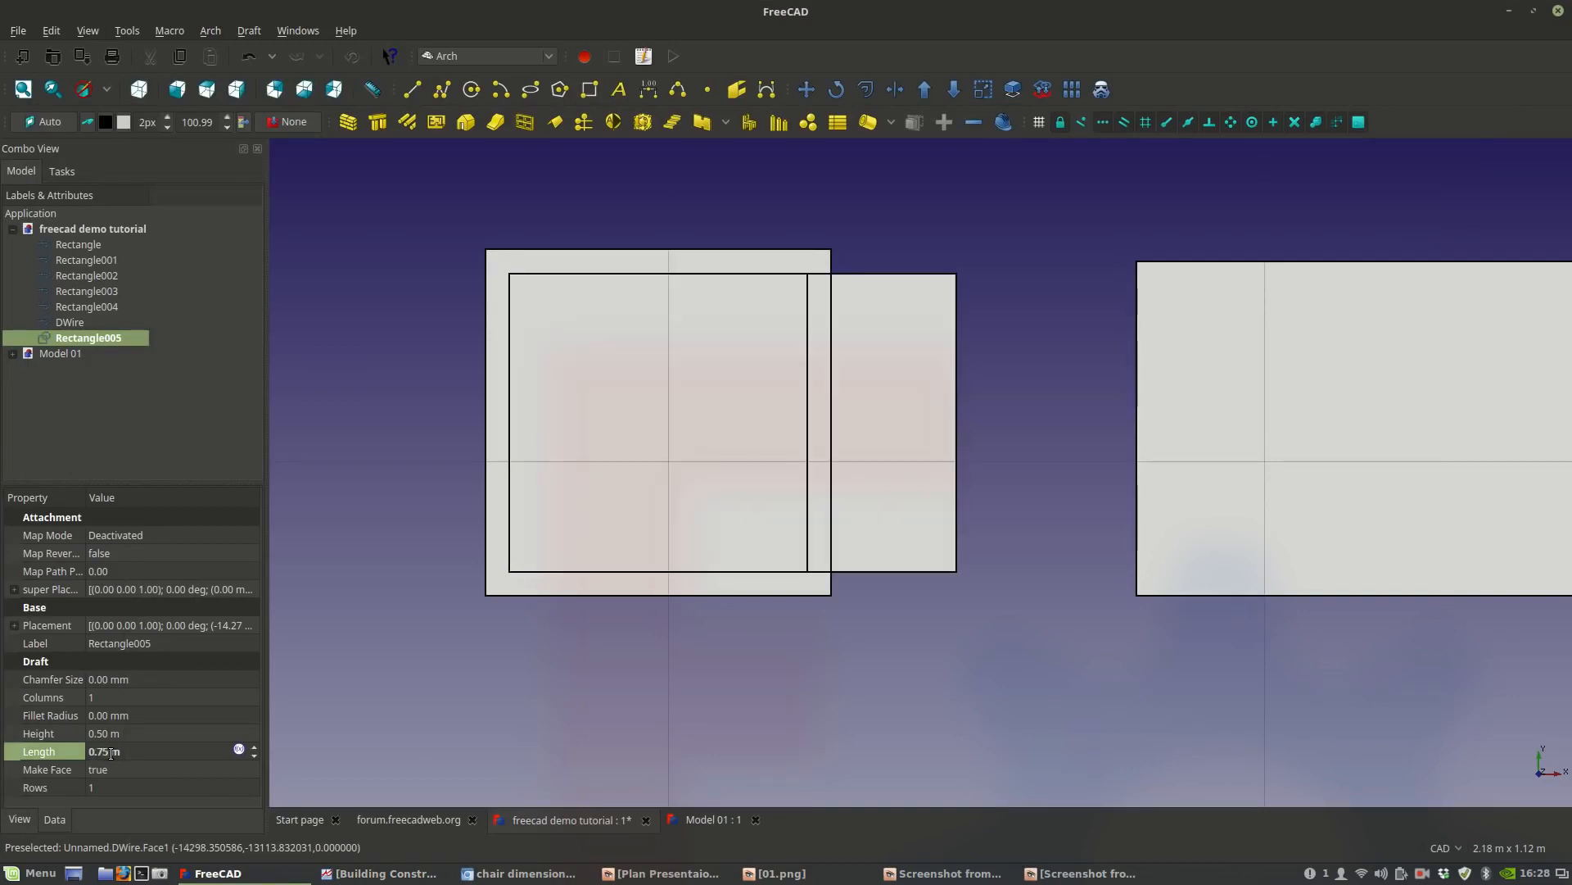
pyautogui.click(114, 749)
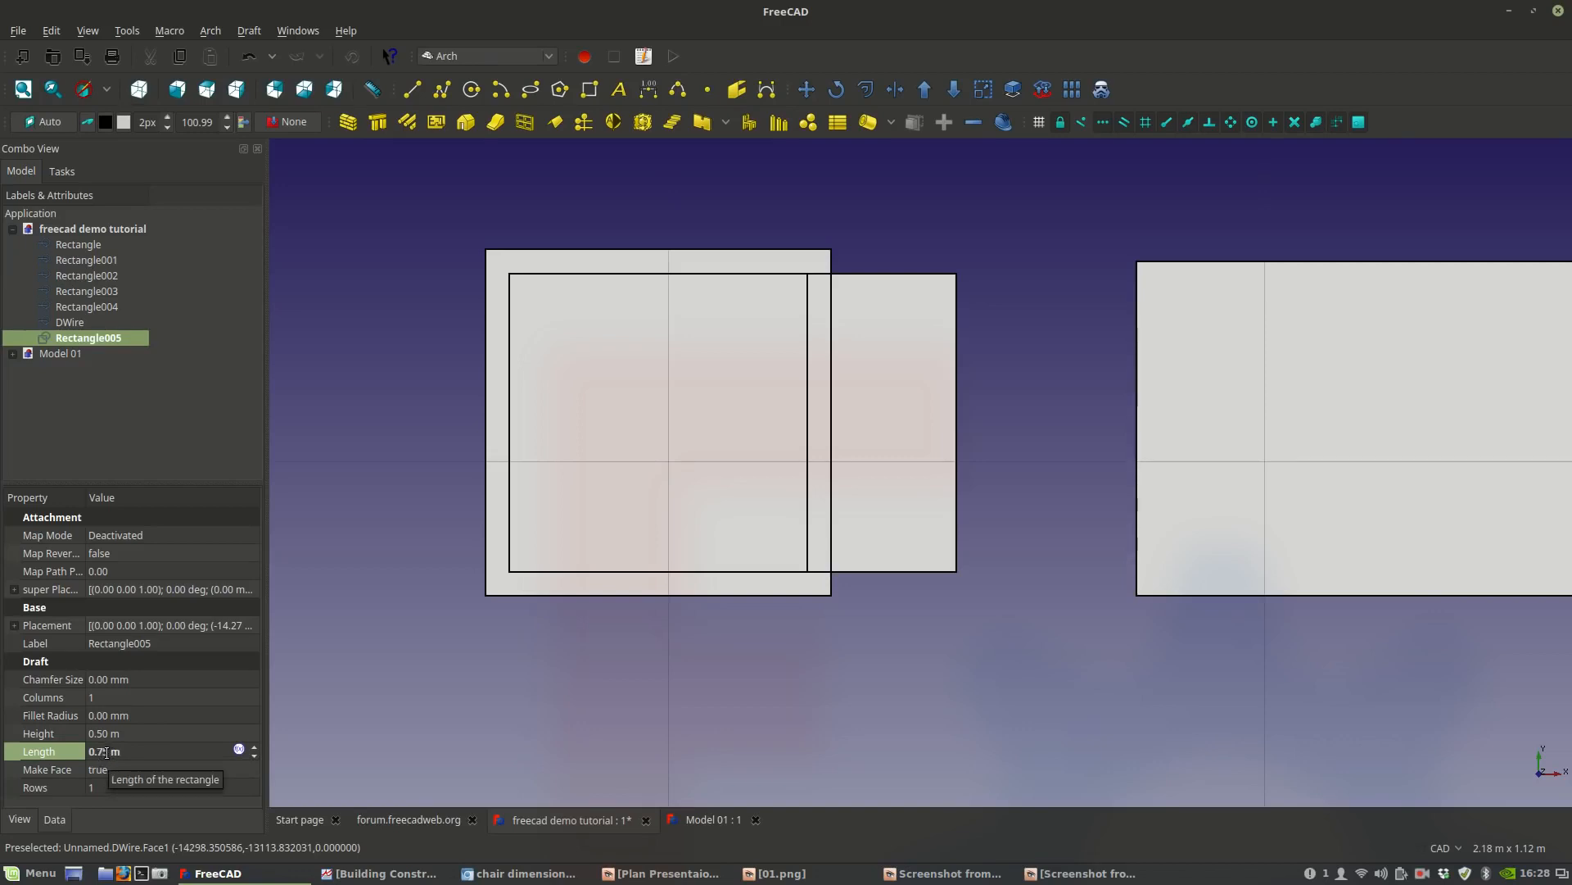
pyautogui.press('BackSpace')
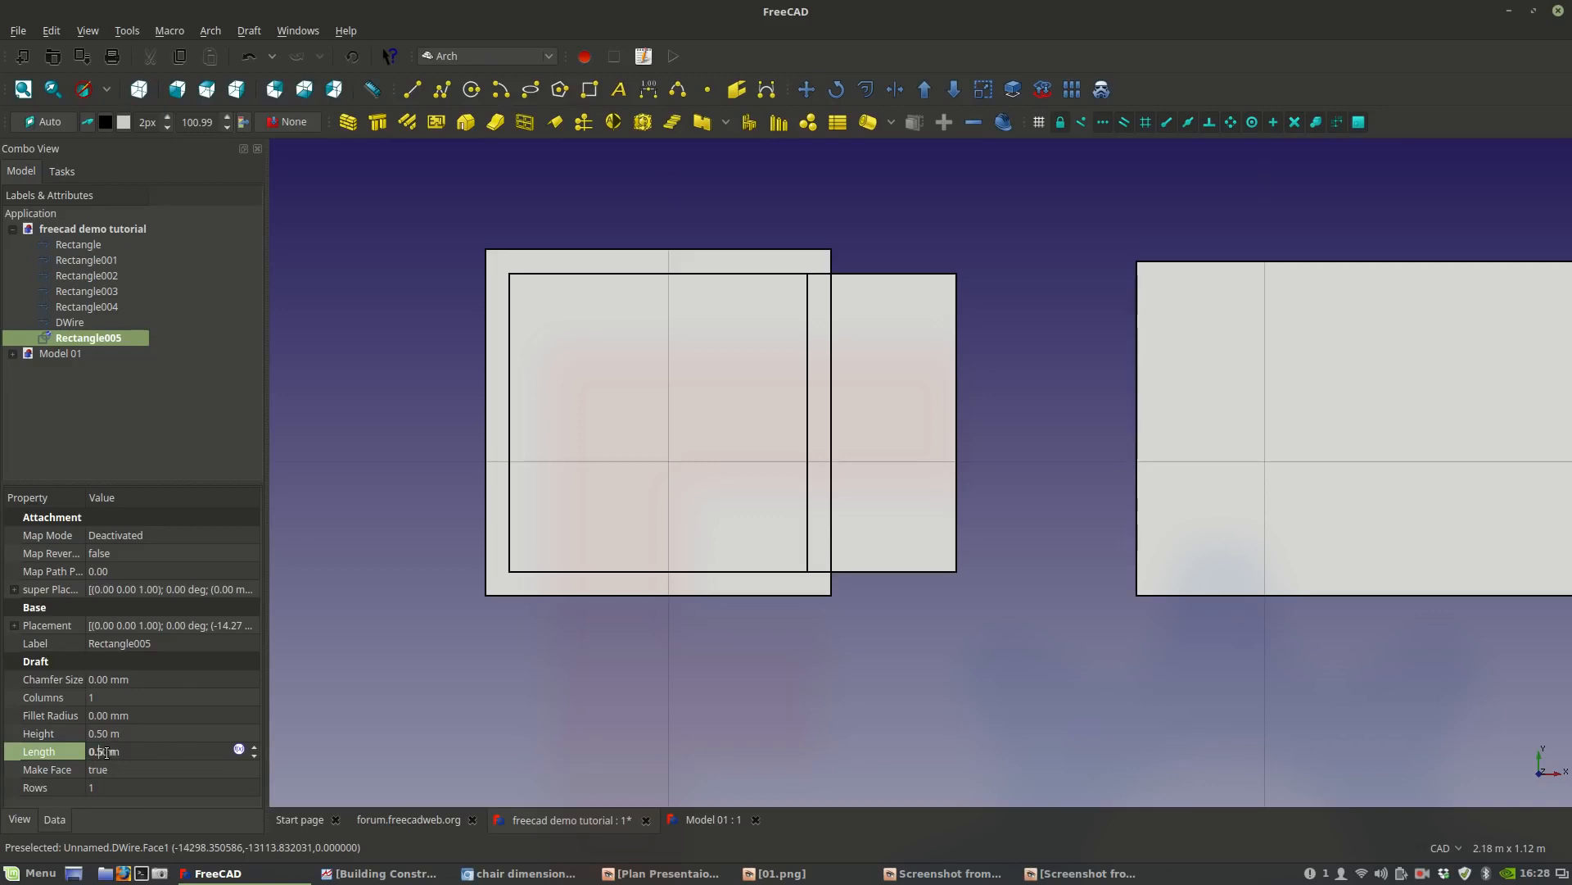
# Delete the backrest rectangle and redraw it about 0.25 by 0.50 m from the armrest frame's inner upper-left corner to its lower inner edge.
pyautogui.click(145, 734)
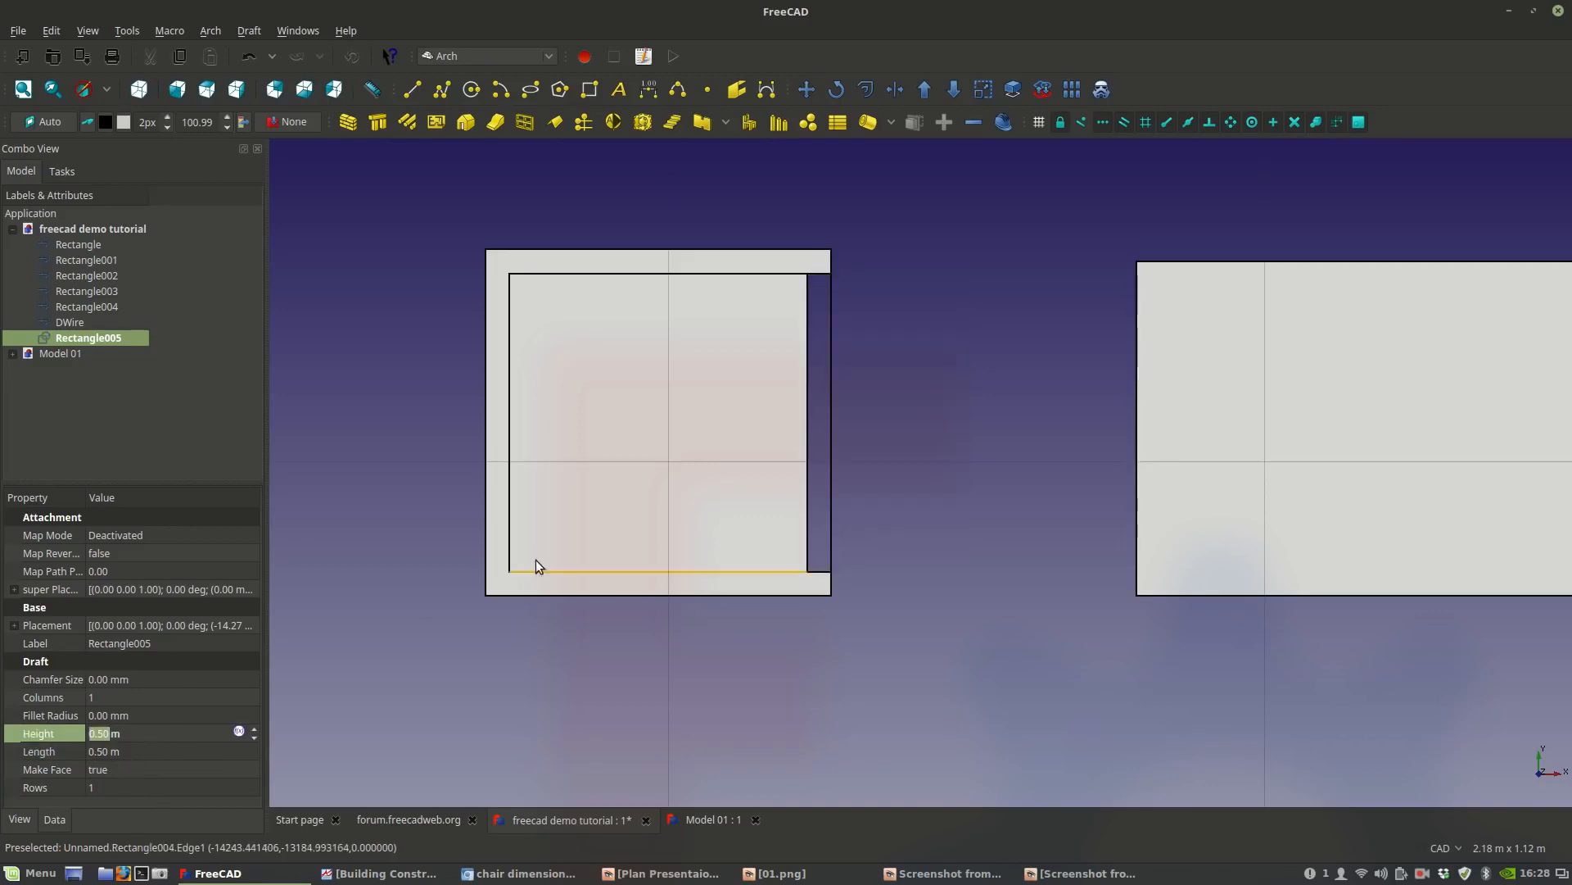
pyautogui.press('Delete')
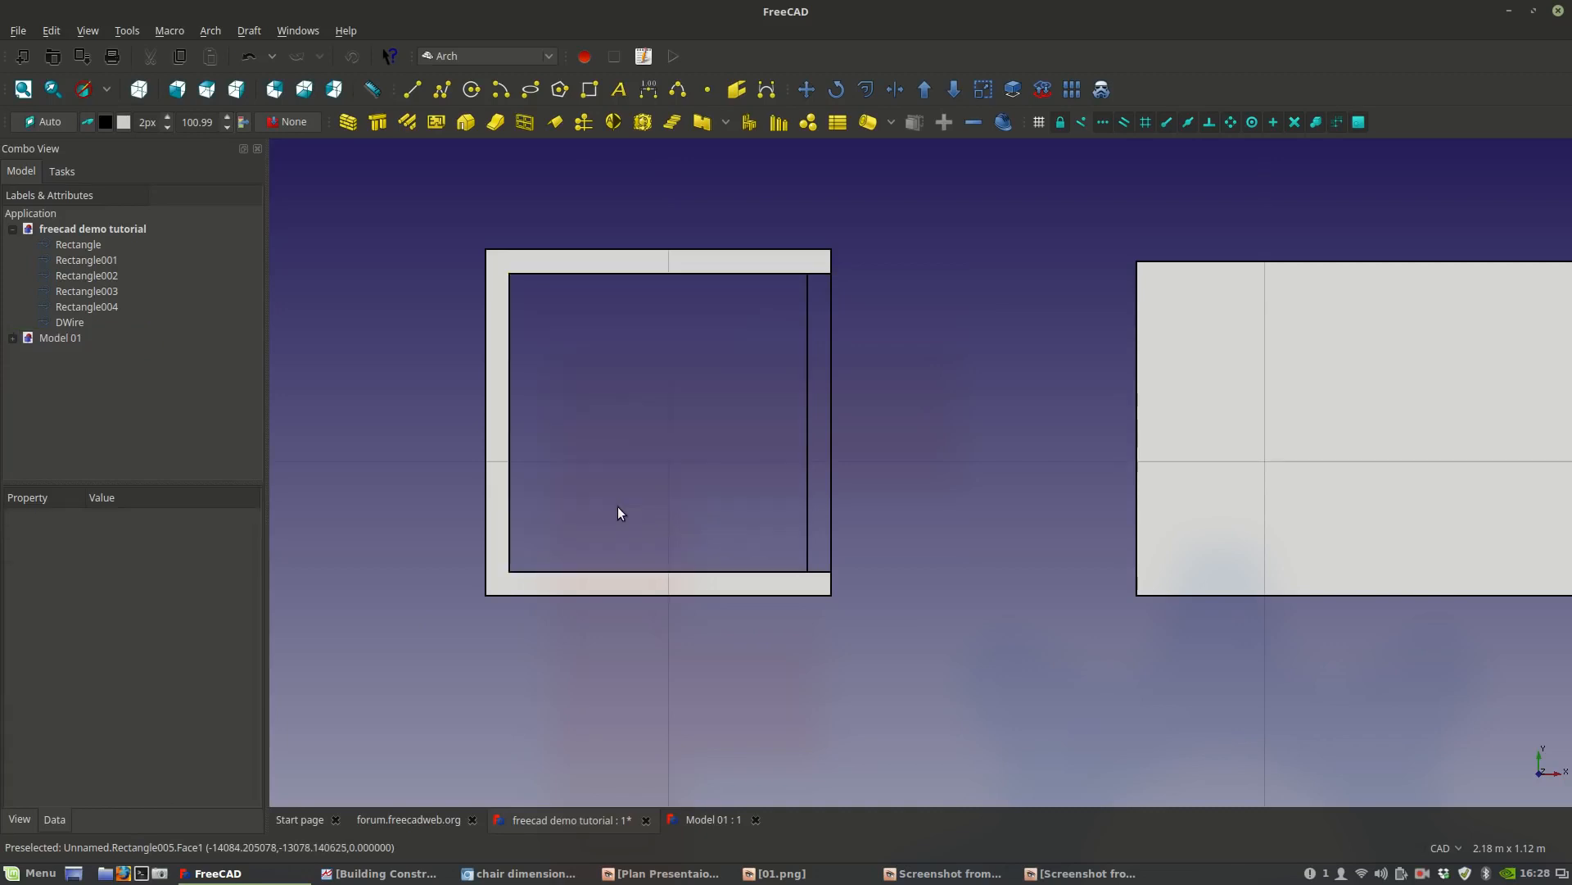
pyautogui.click(589, 89)
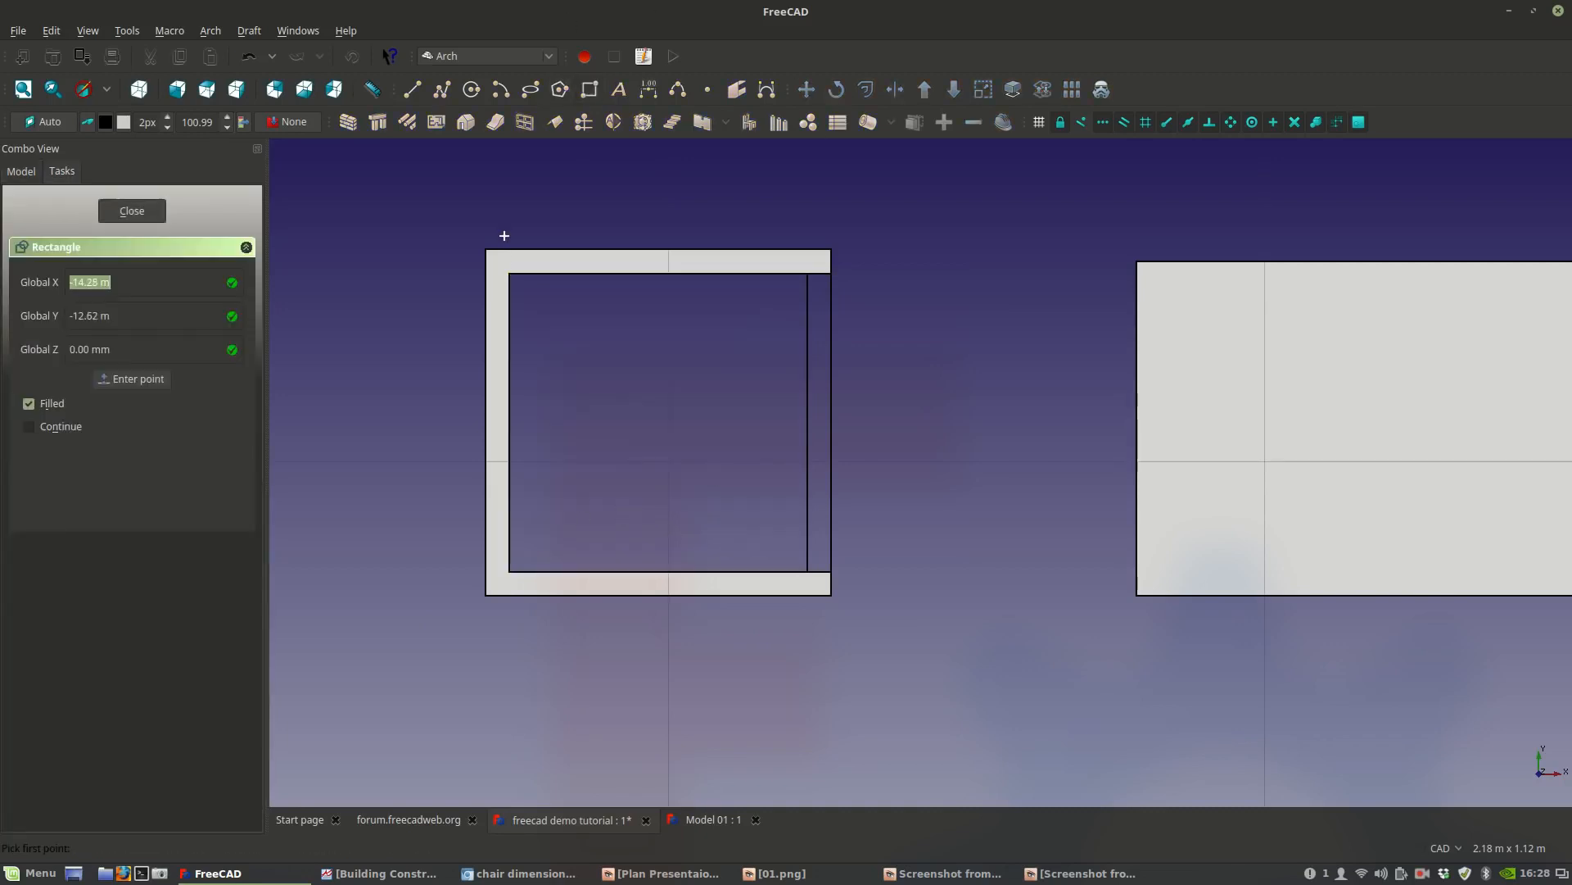
pyautogui.click(516, 272)
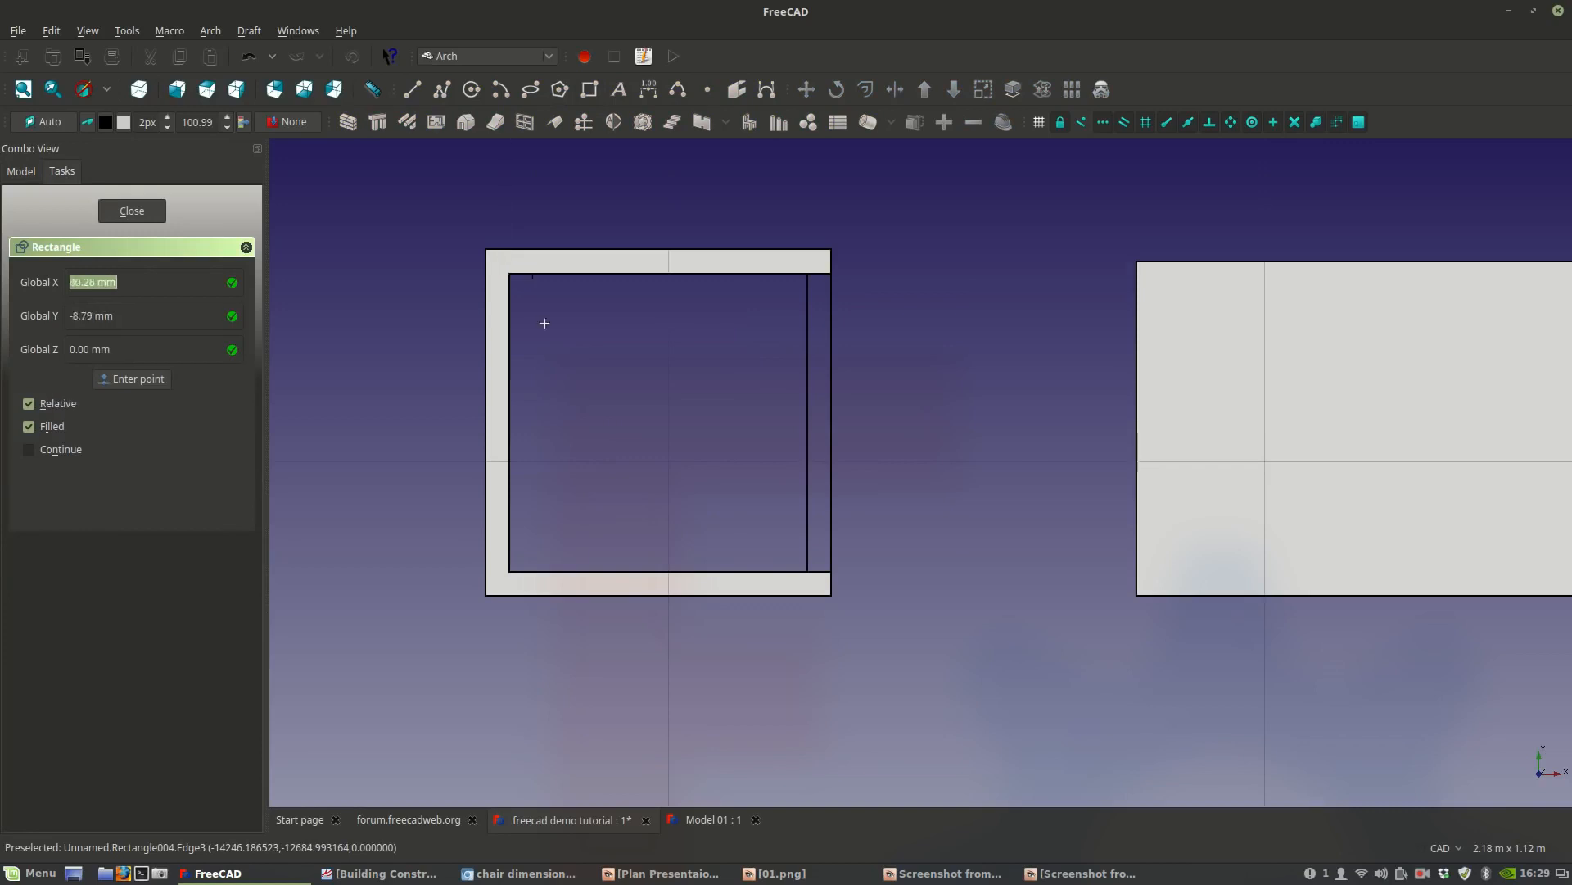
pyautogui.click(659, 571)
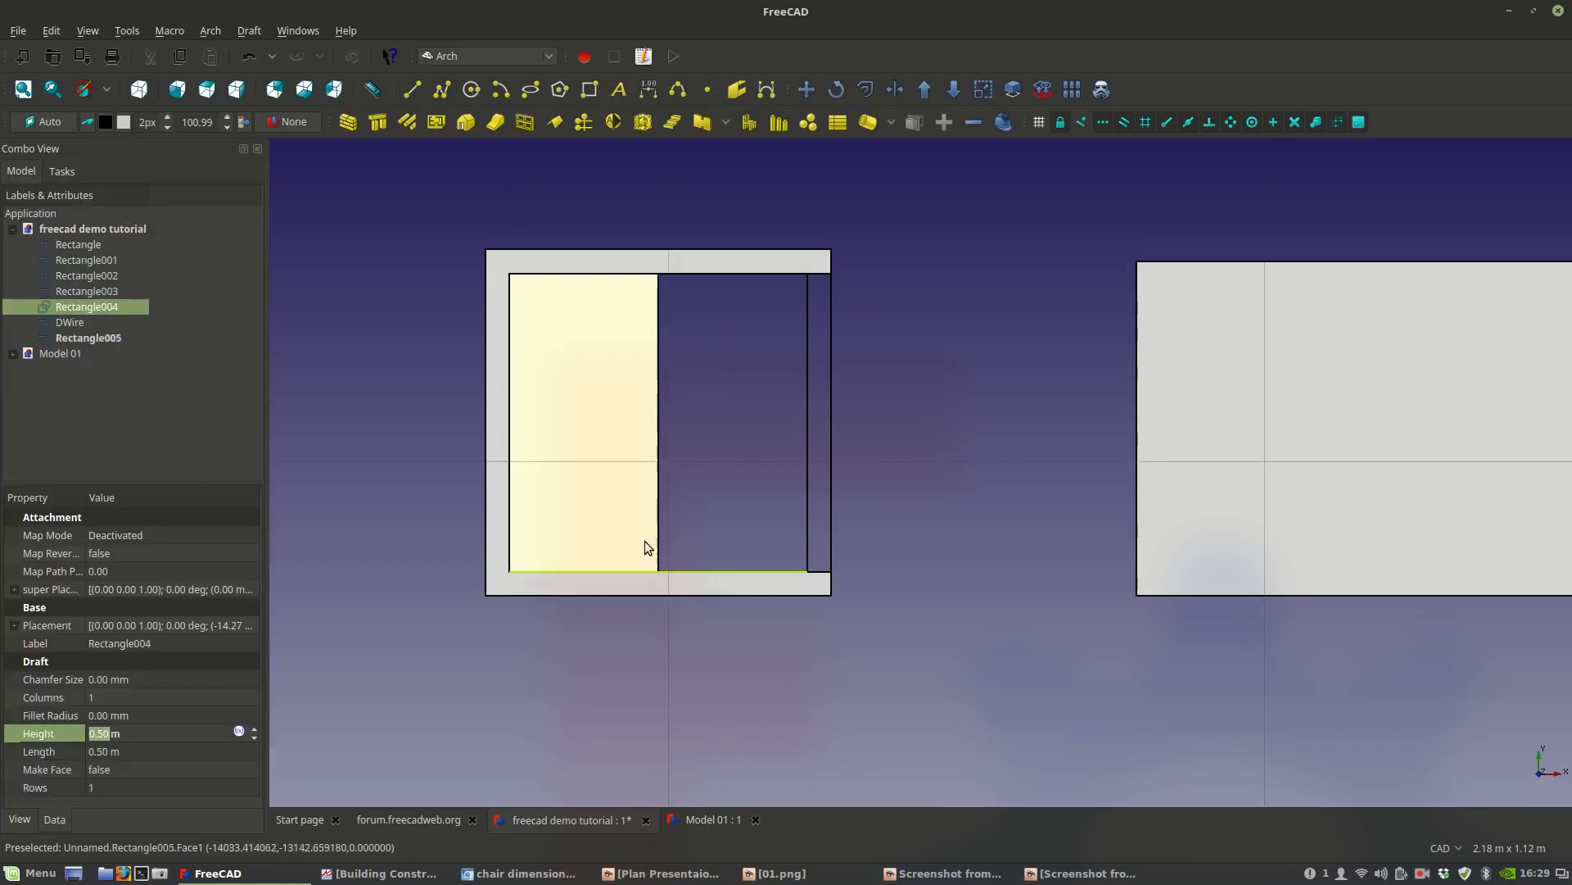
# Set the redrawn backrest rectangle's length to 0.07 m.
pyautogui.click(555, 481)
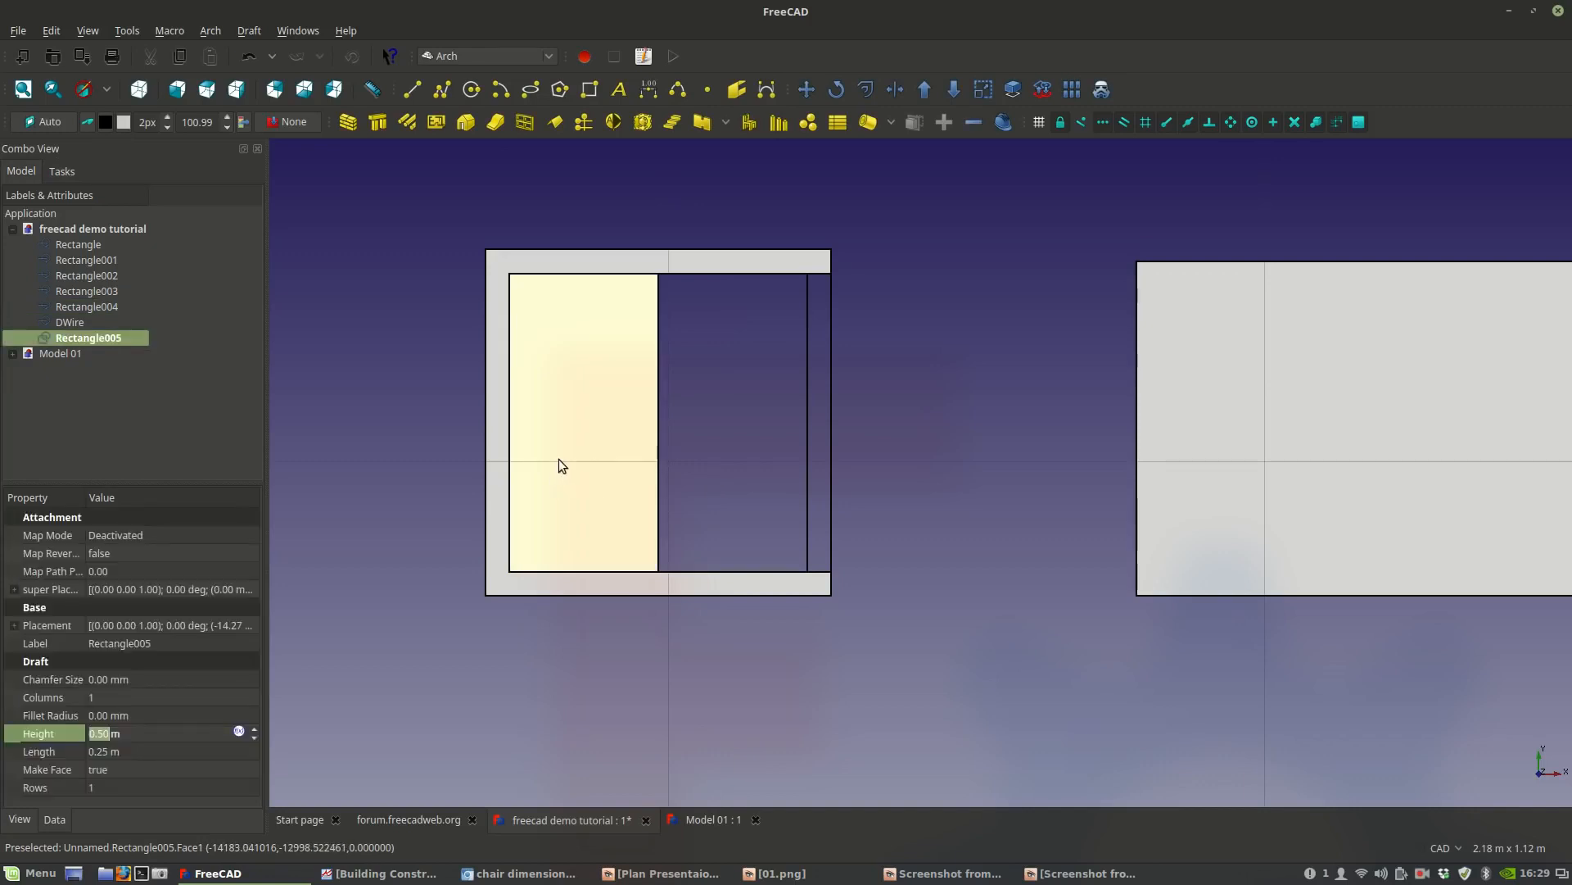
pyautogui.click(101, 752)
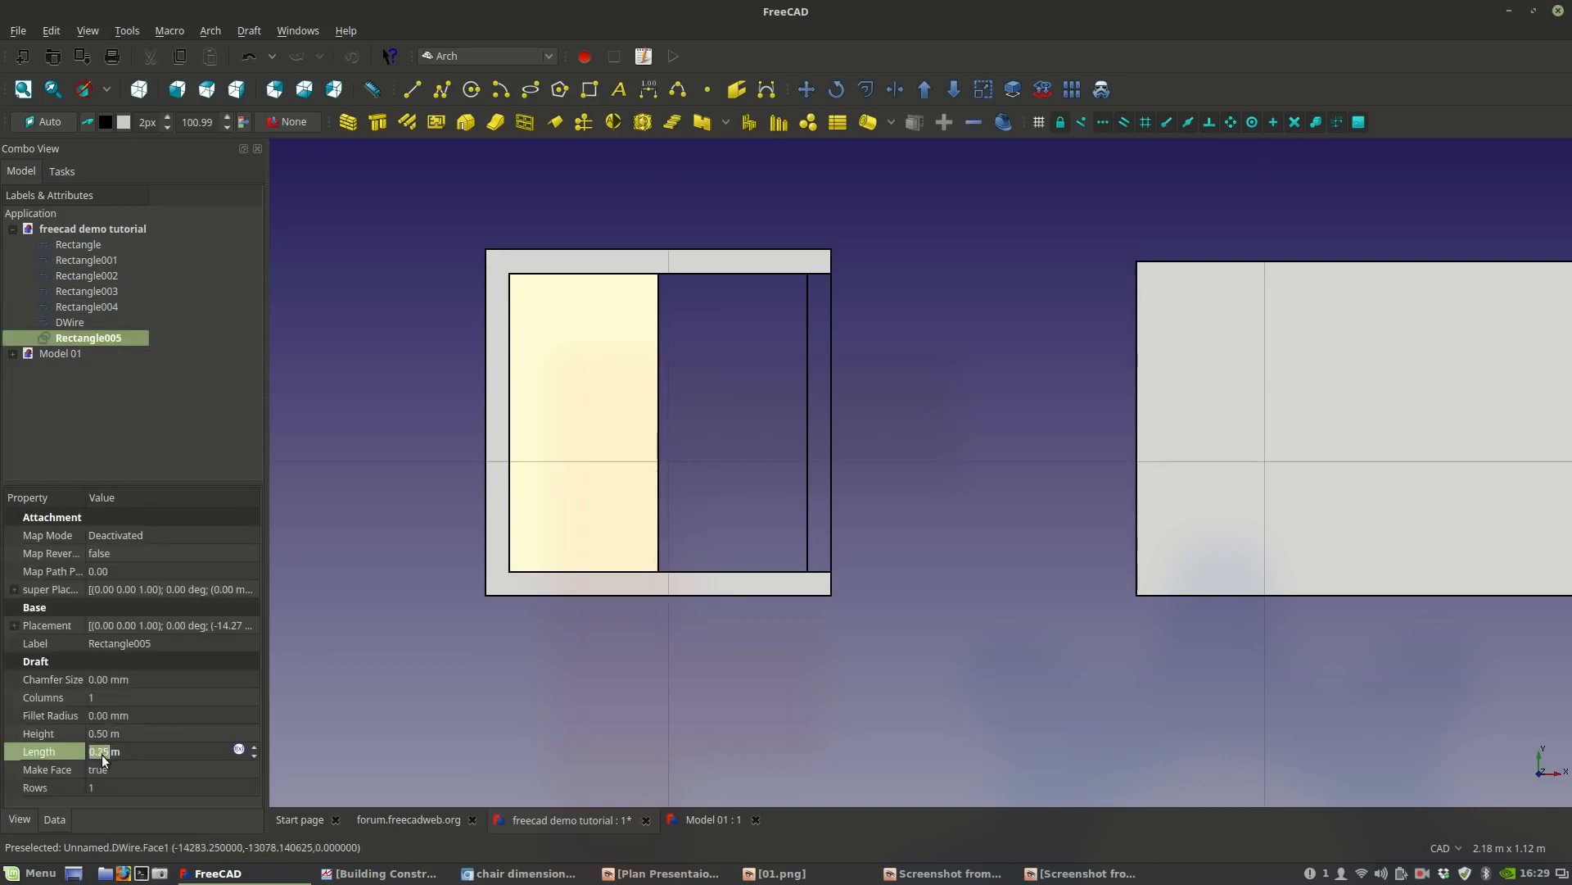
pyautogui.moveTo(99, 752); pyautogui.dragTo(110, 761)
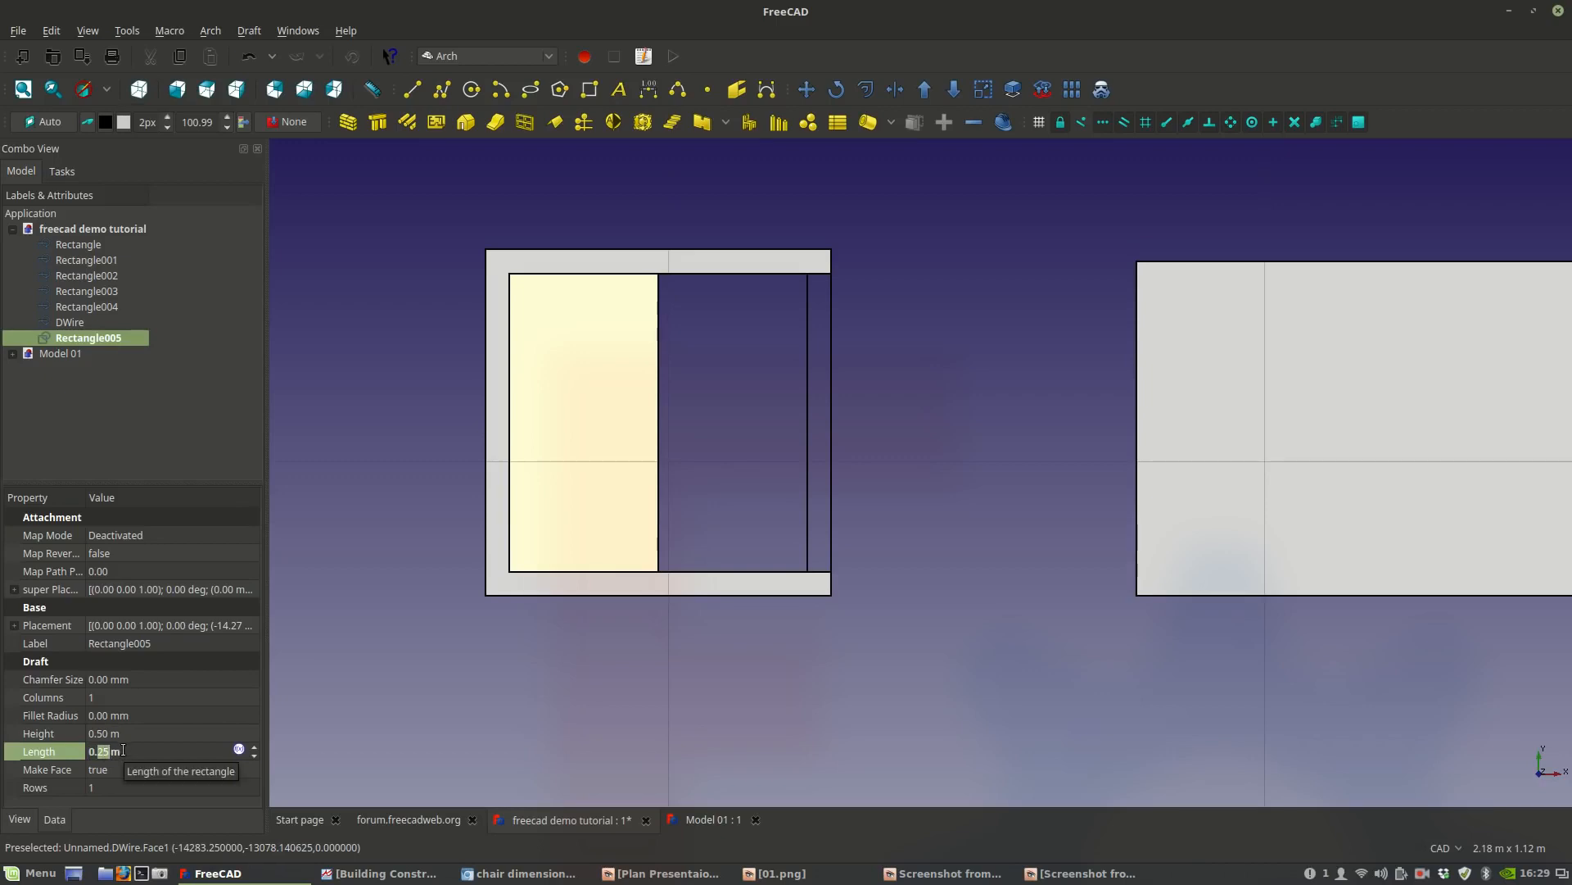
pyautogui.write('07')
pyautogui.press('Return')
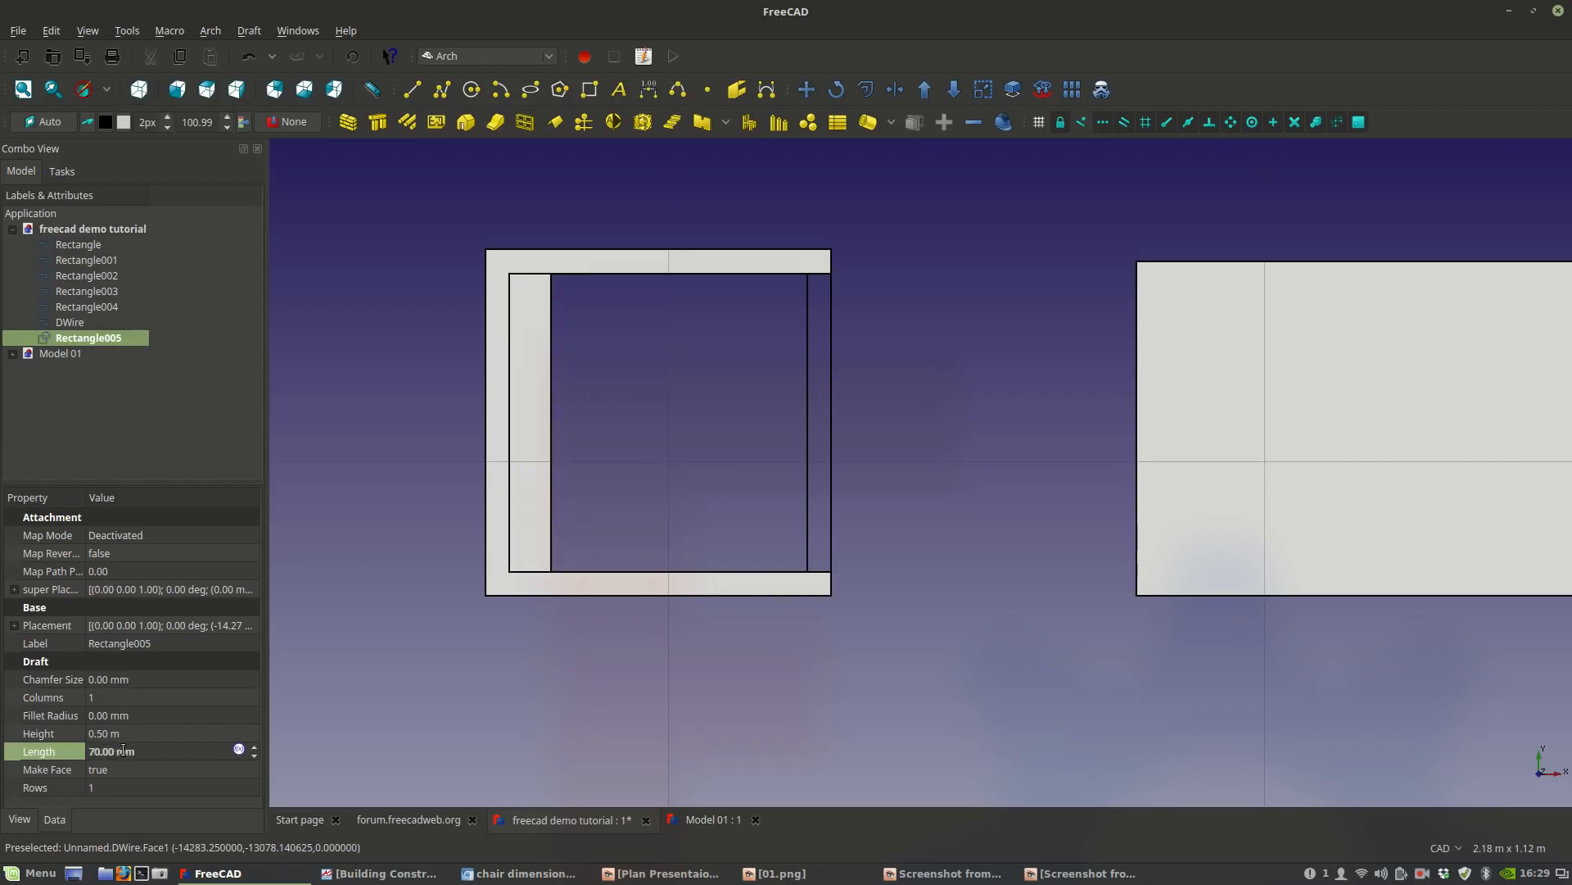
pyautogui.click(515, 662)
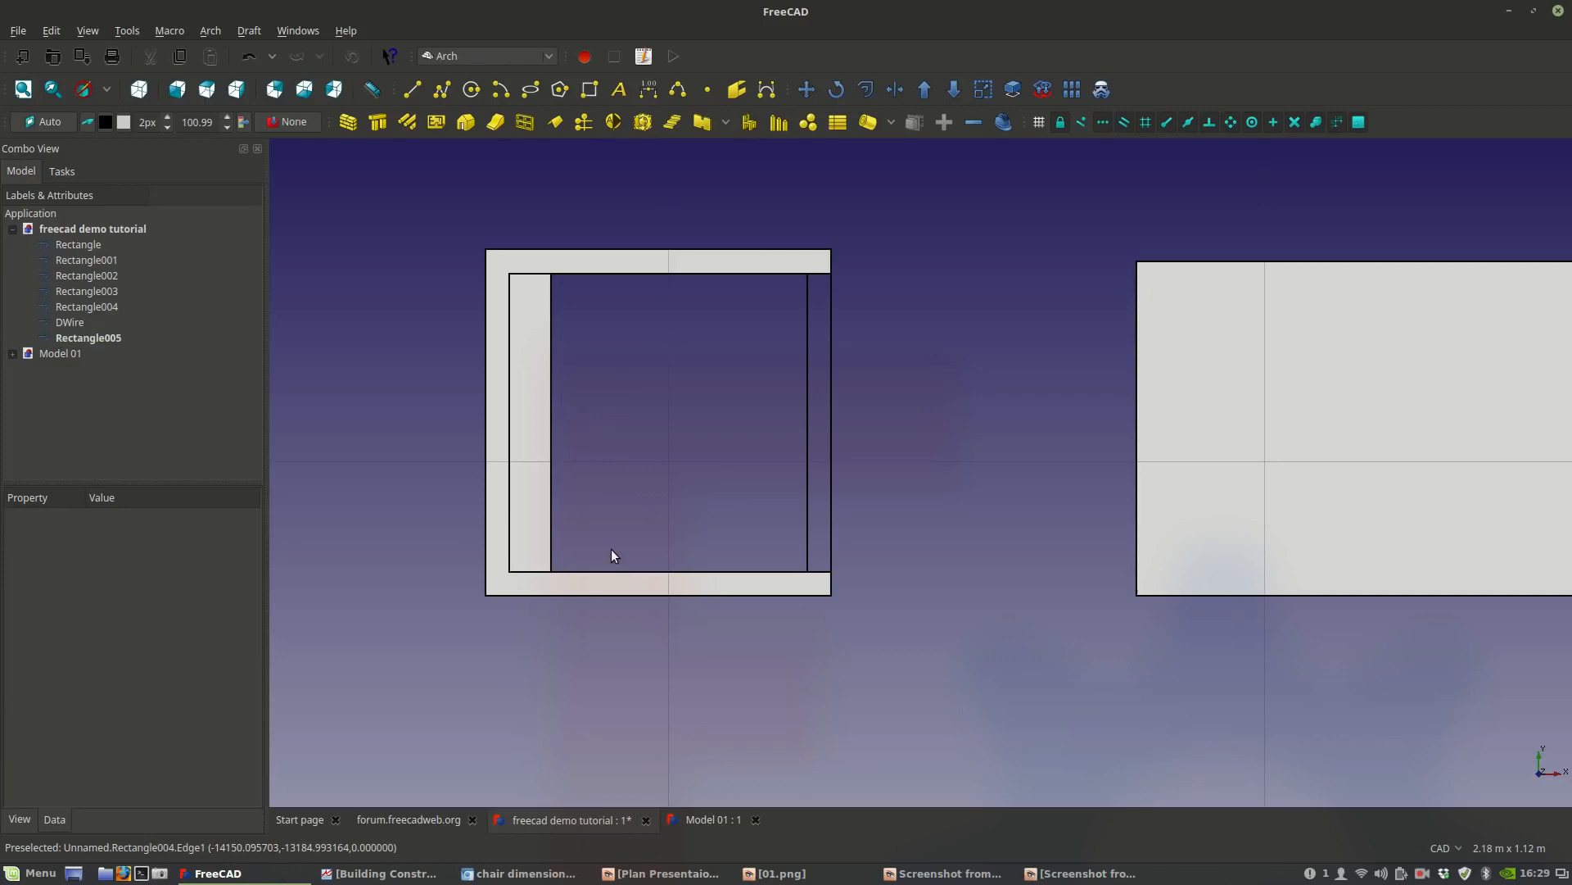
# Copy the backrest rectangle directly beside itself, using its lower-left corner as base point and its lower-right corner as destination.
pyautogui.click(530, 549)
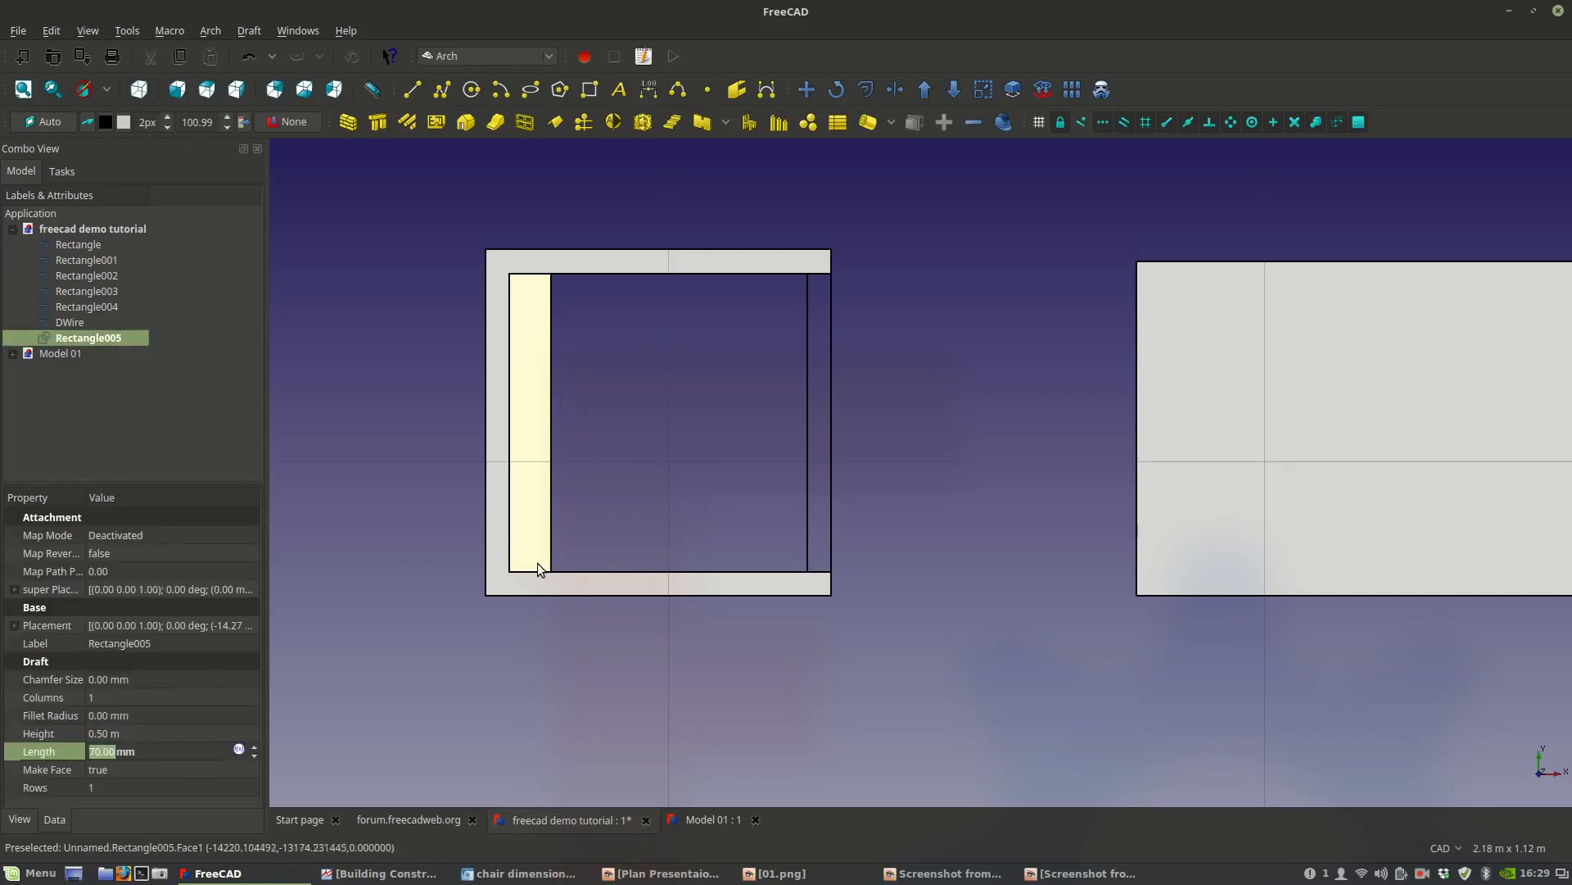
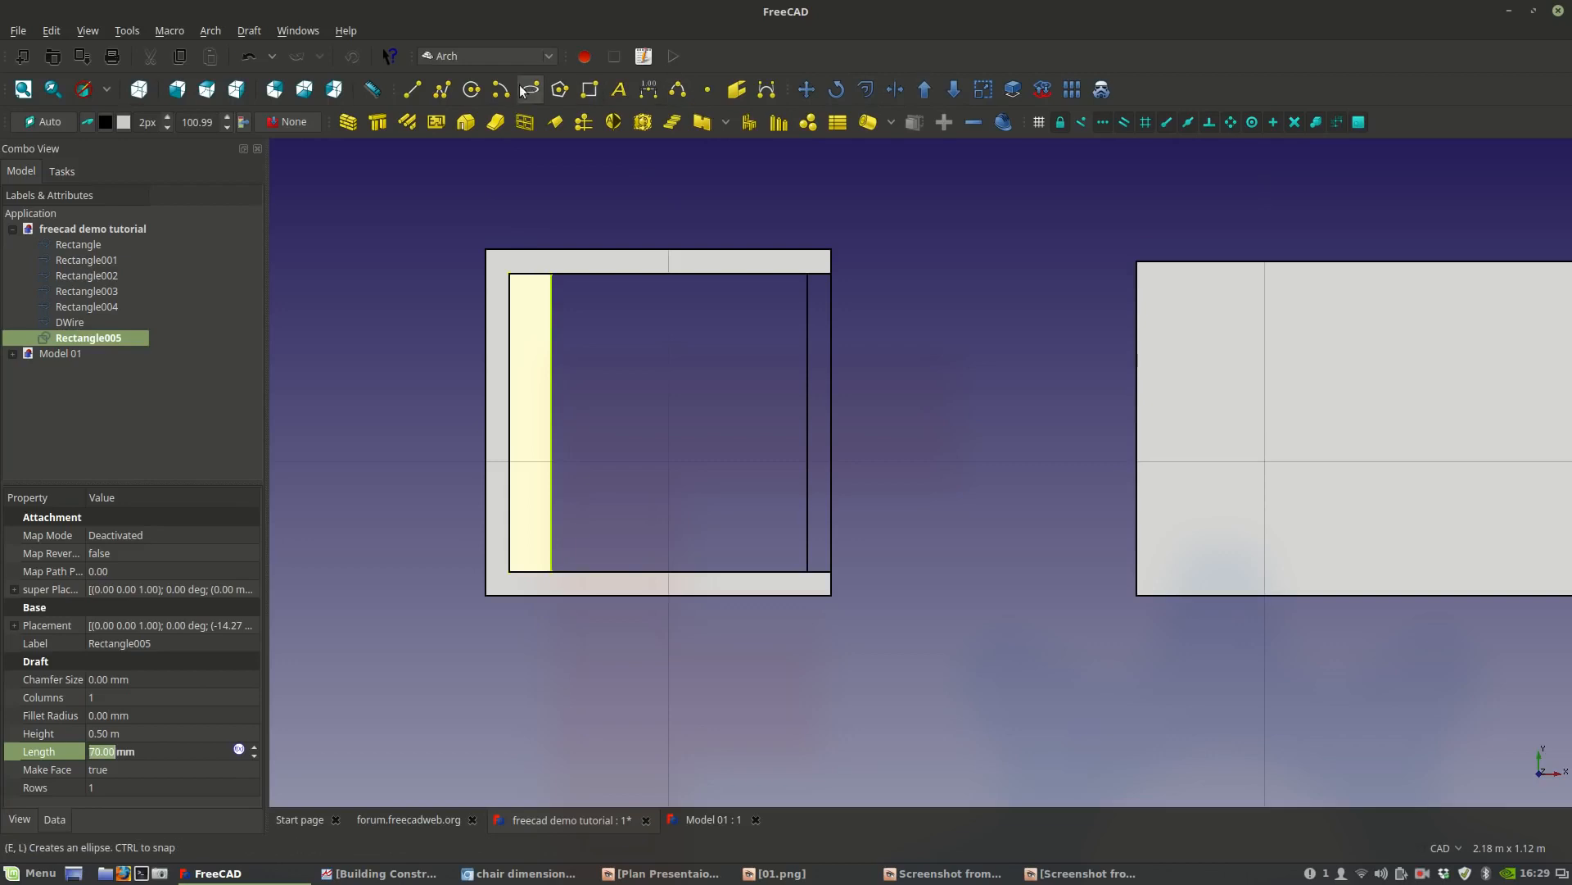
pyautogui.click(806, 89)
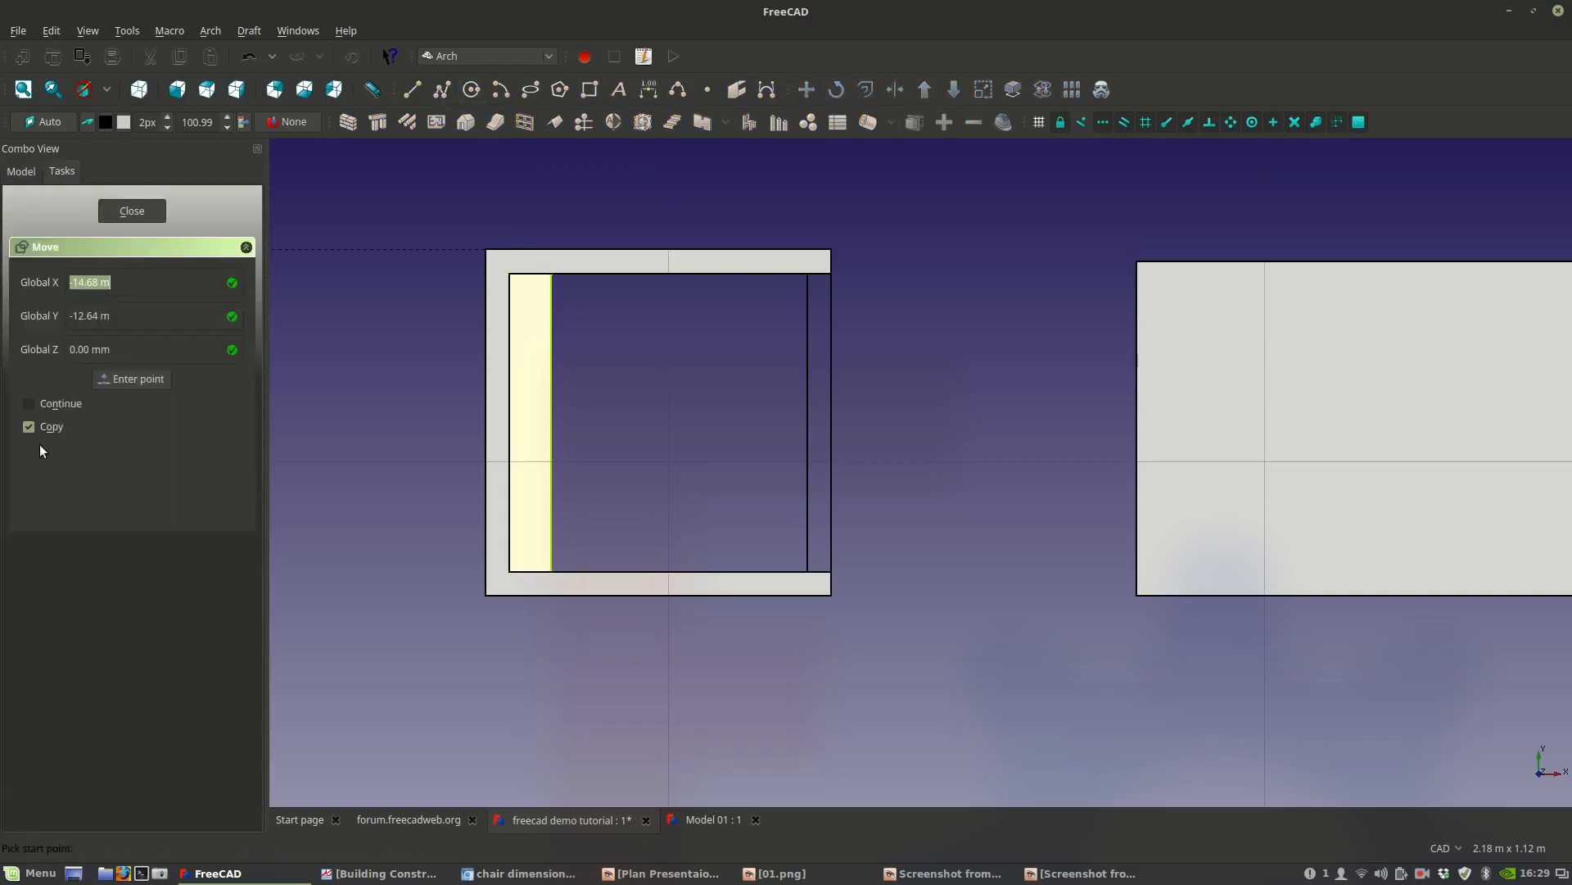
pyautogui.click(512, 565)
pyautogui.click(550, 563)
pyautogui.scroll(-2, 664, 480)
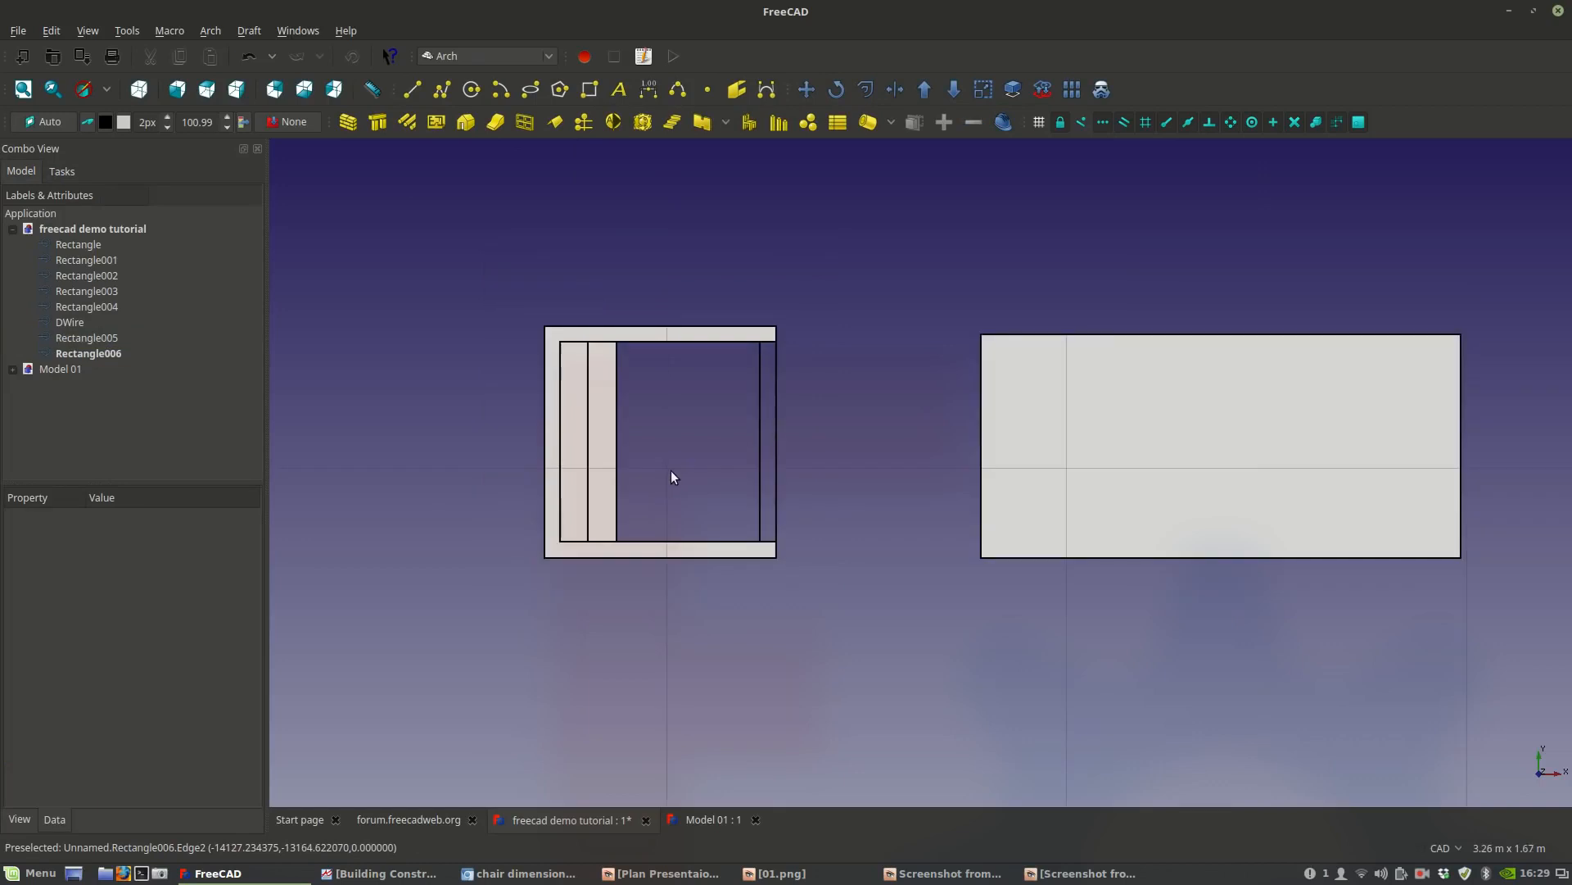
pyautogui.scroll(2, 667, 478)
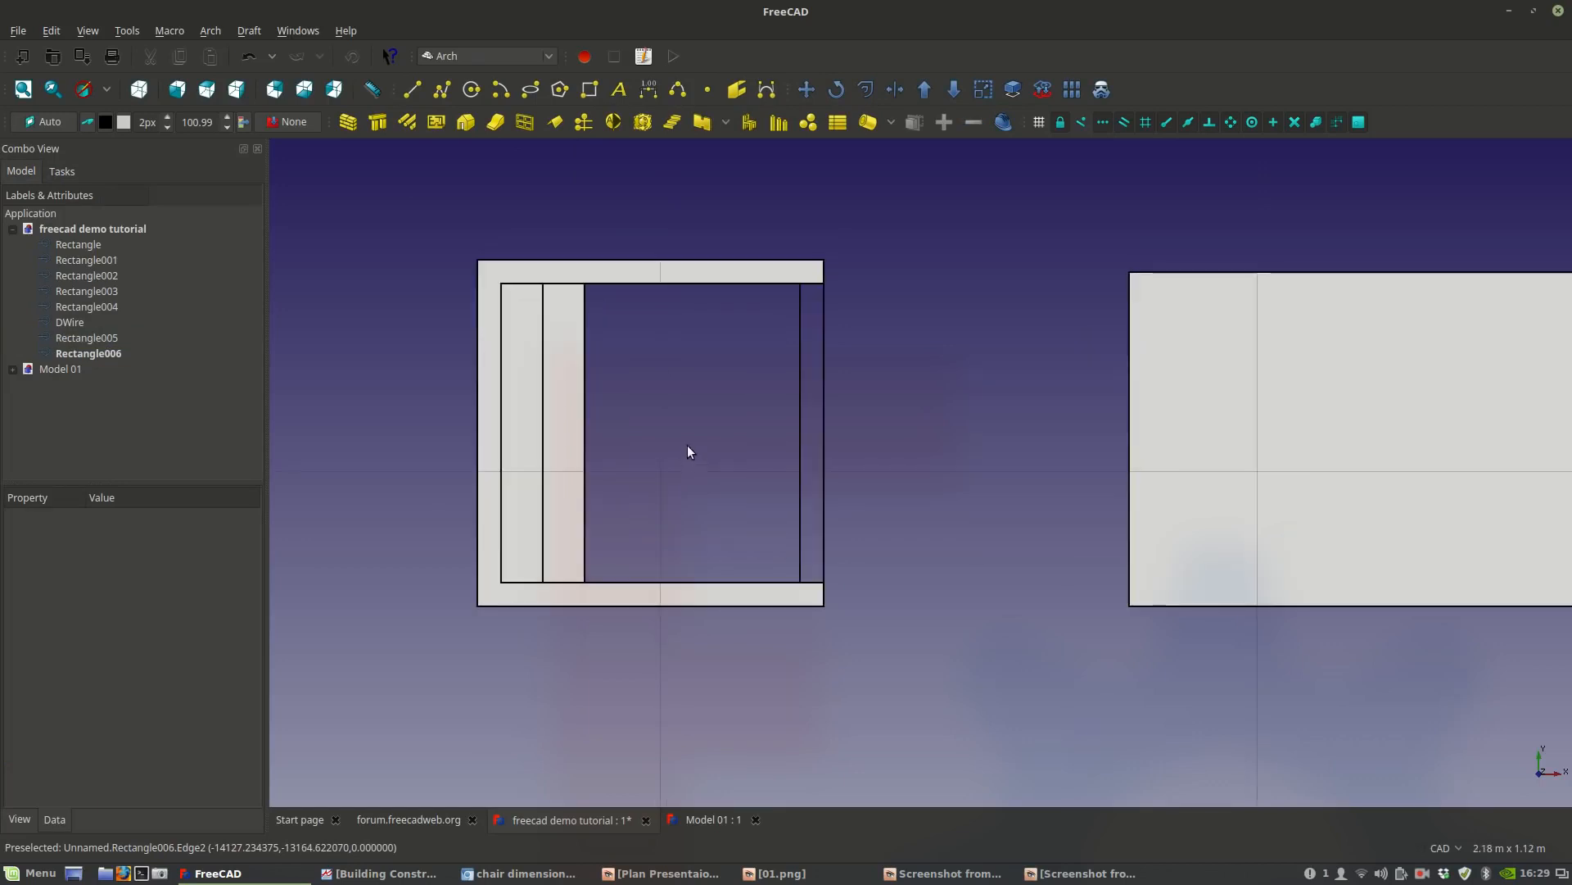
# Draw a vertical guide line across the open front, midway between the inner and outer squares, from upper to lower armrest.
pyautogui.click(415, 90)
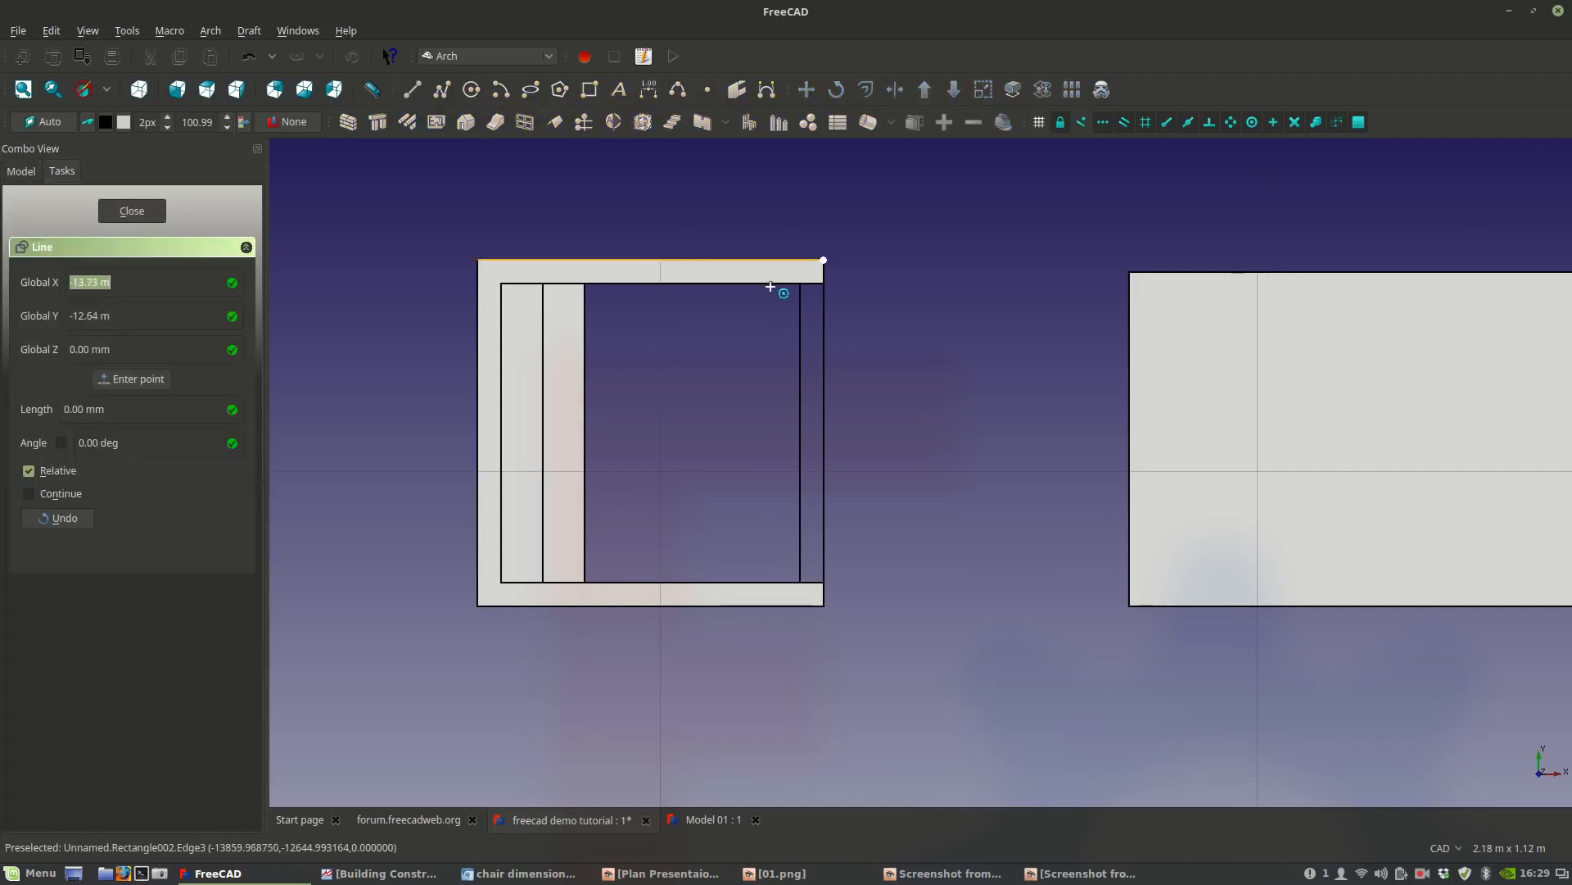
pyautogui.scroll(2, 813, 288)
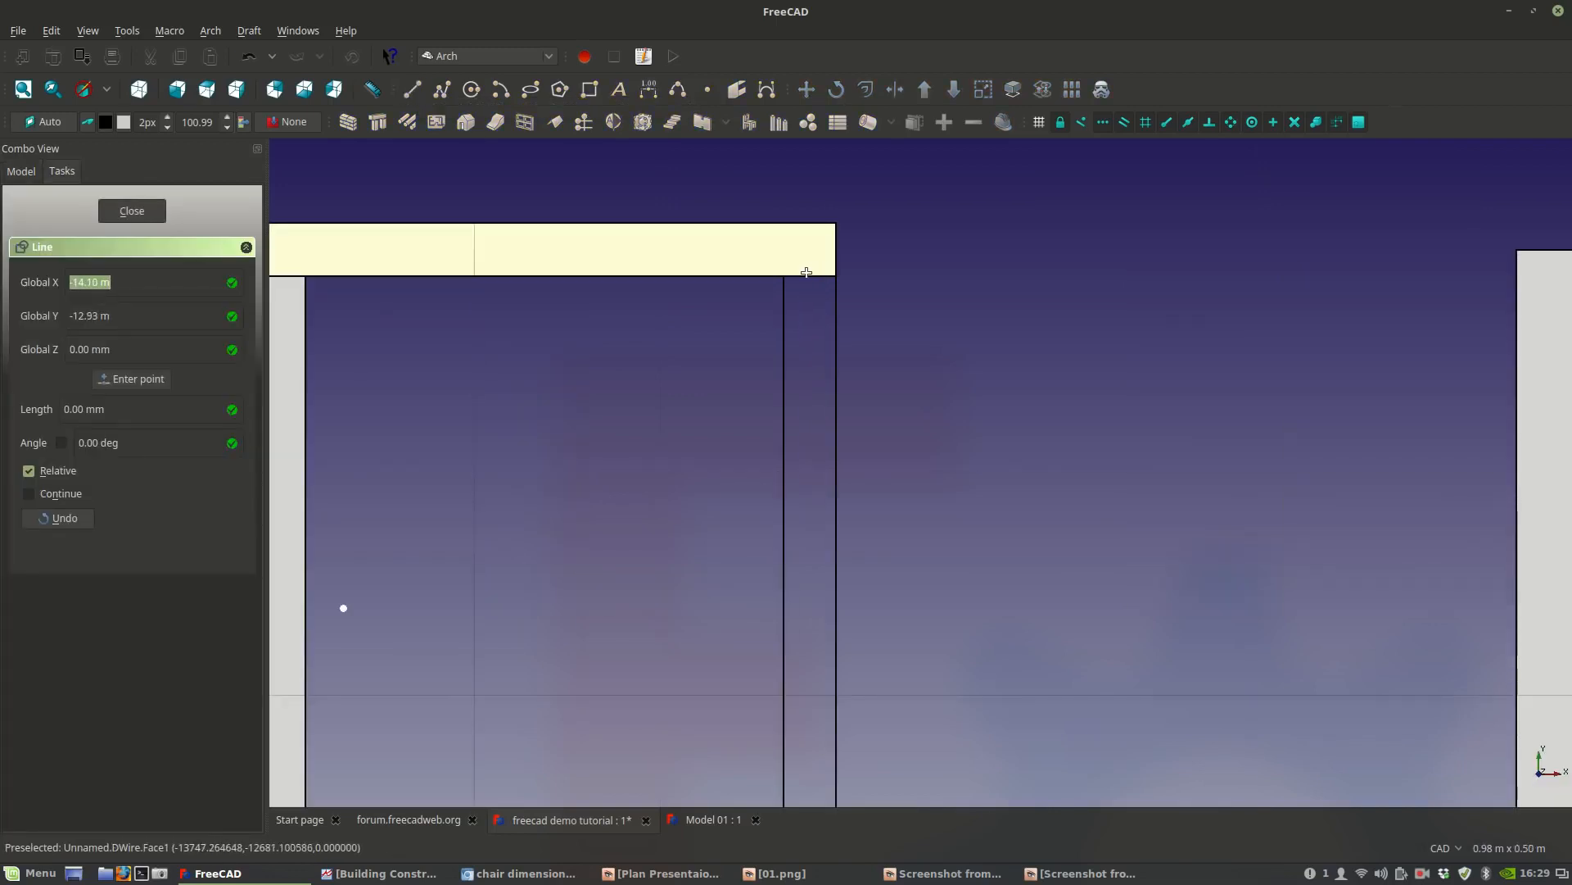
pyautogui.click(811, 278)
pyautogui.scroll(-2, 819, 327)
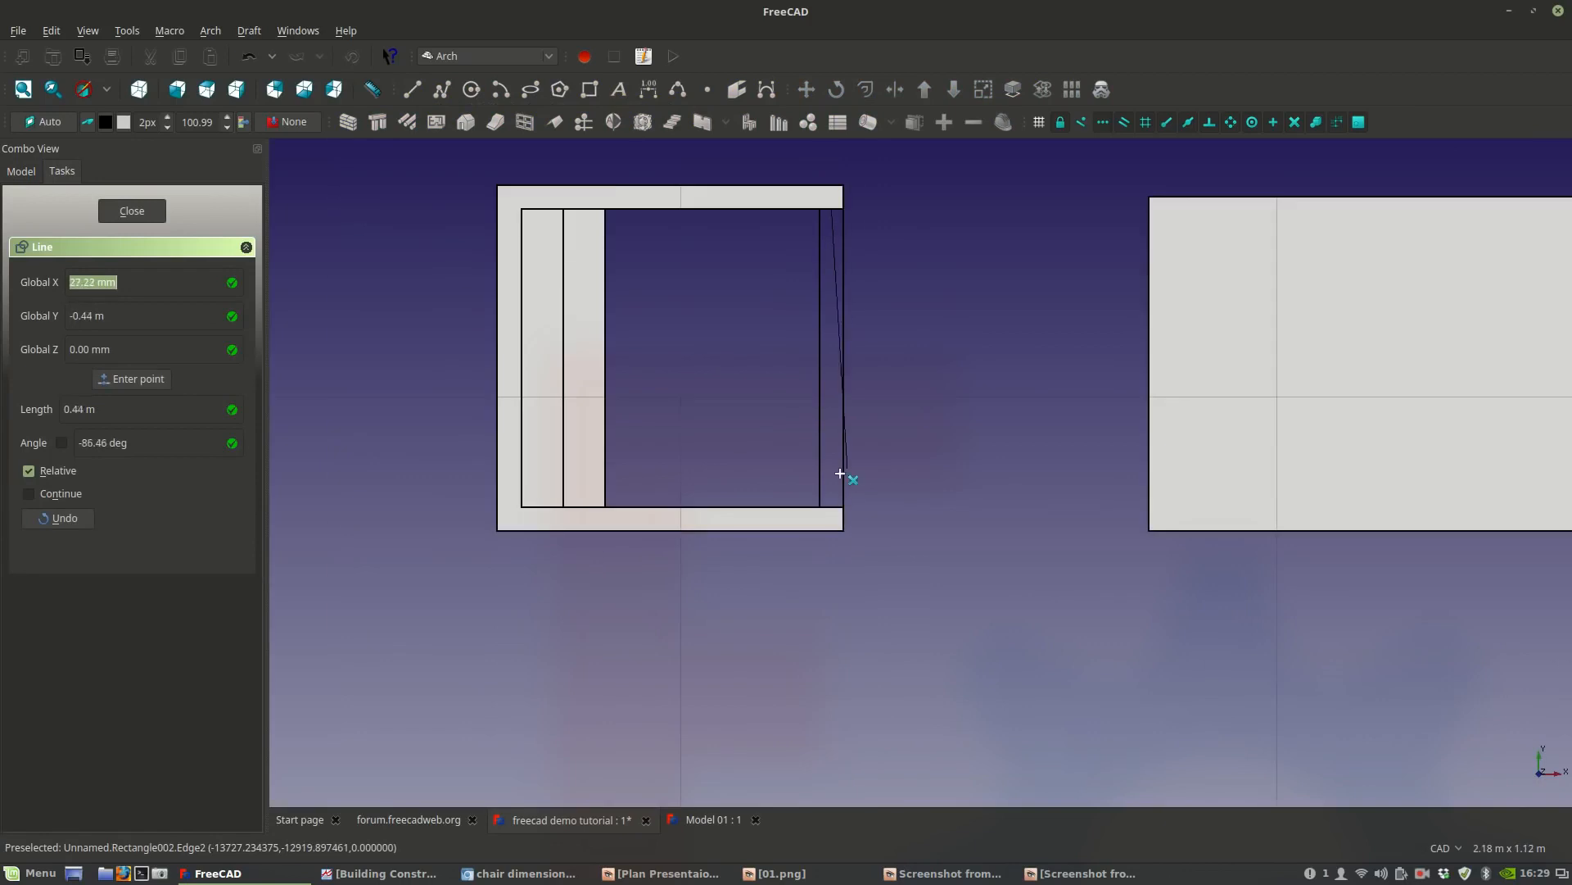
pyautogui.scroll(1, 844, 491)
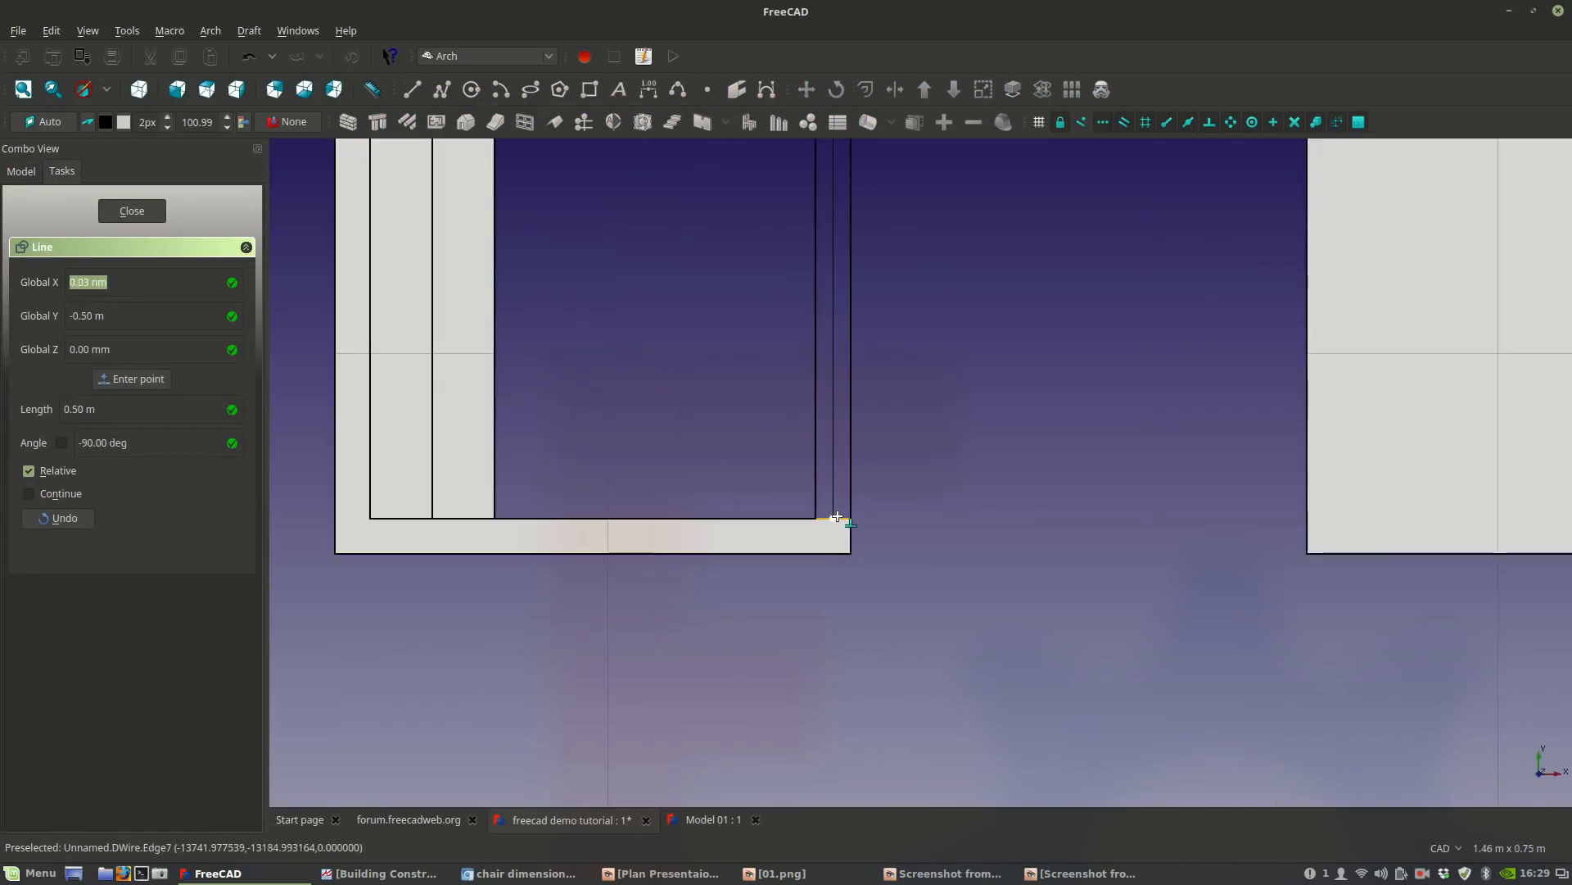
pyautogui.click(832, 517)
pyautogui.scroll(-1, 894, 483)
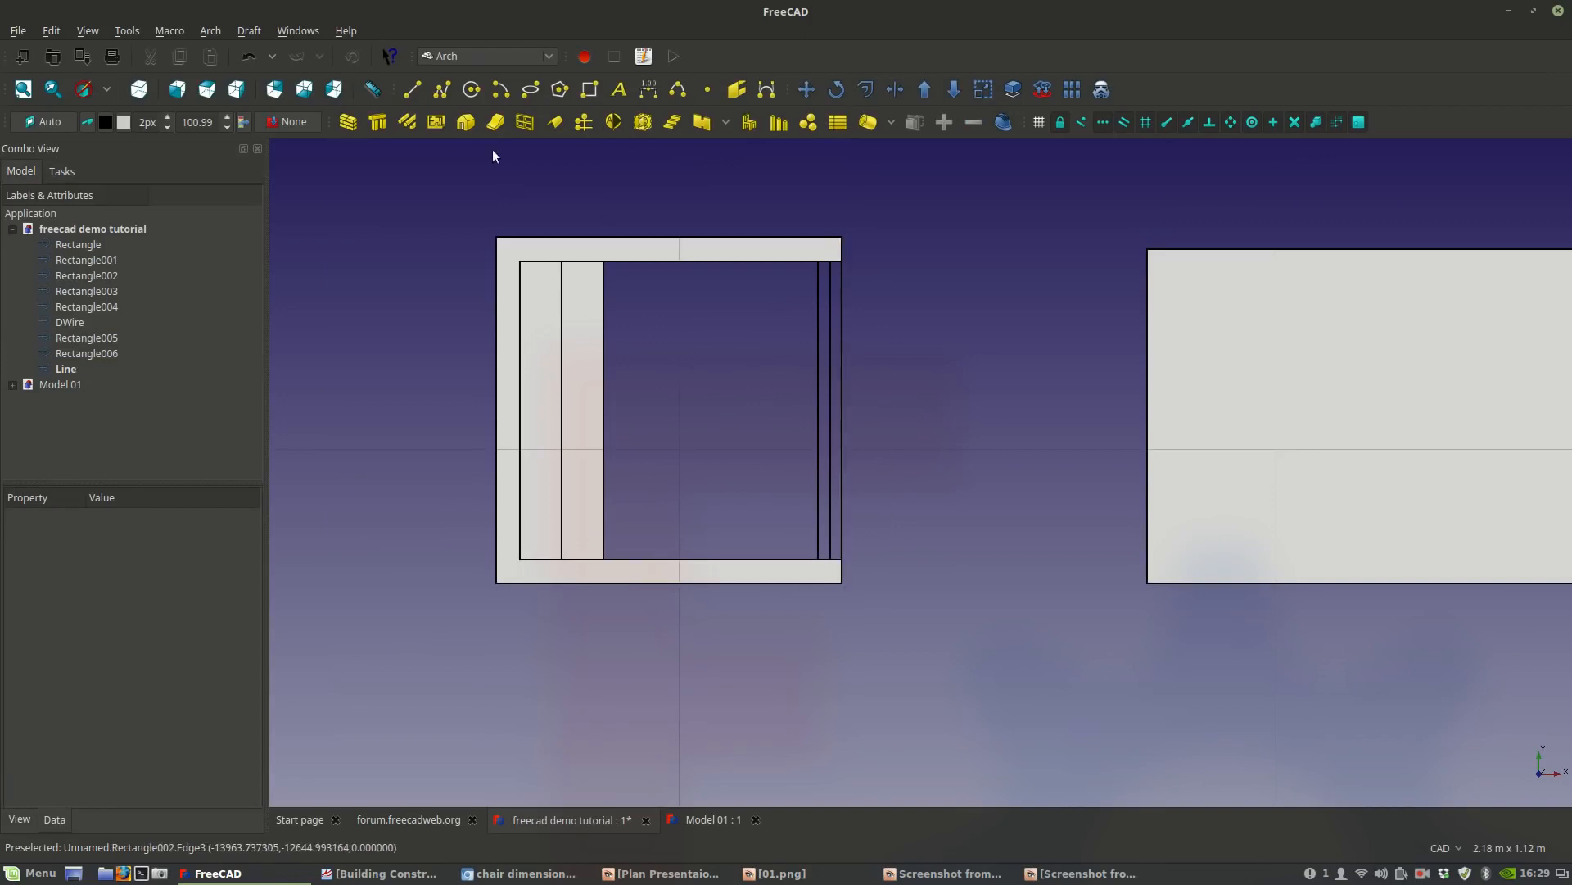
# Draw a seat rectangle about 0.38 by 0.50 m from the guide line's lower end to the second backrest strip's upper-right corner, and delete the guide line.
pyautogui.click(588, 89)
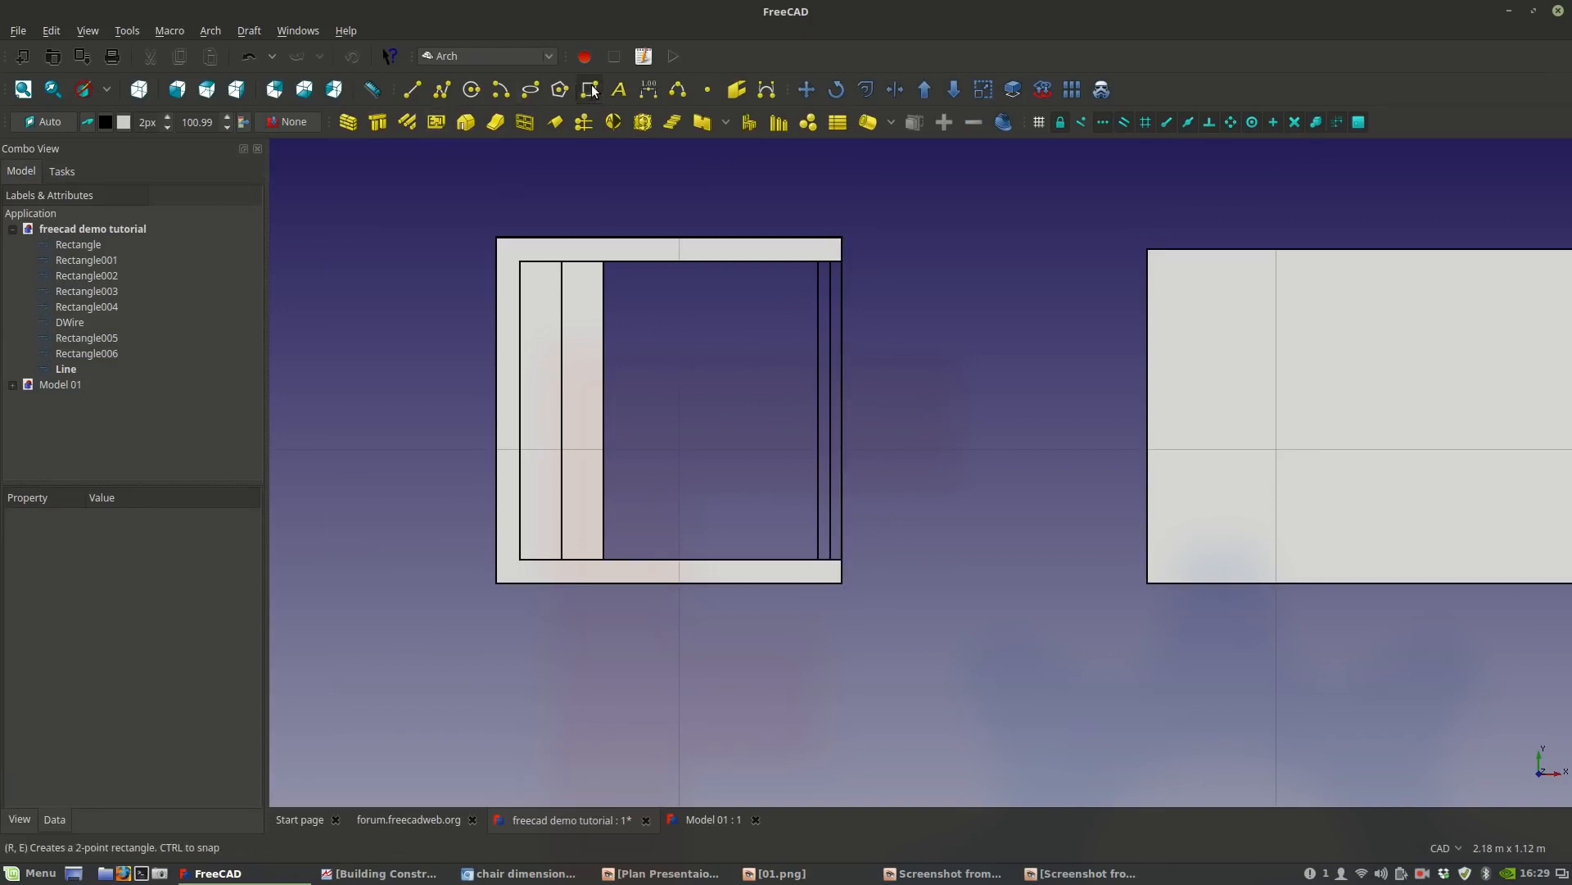
pyautogui.scroll(1, 822, 554)
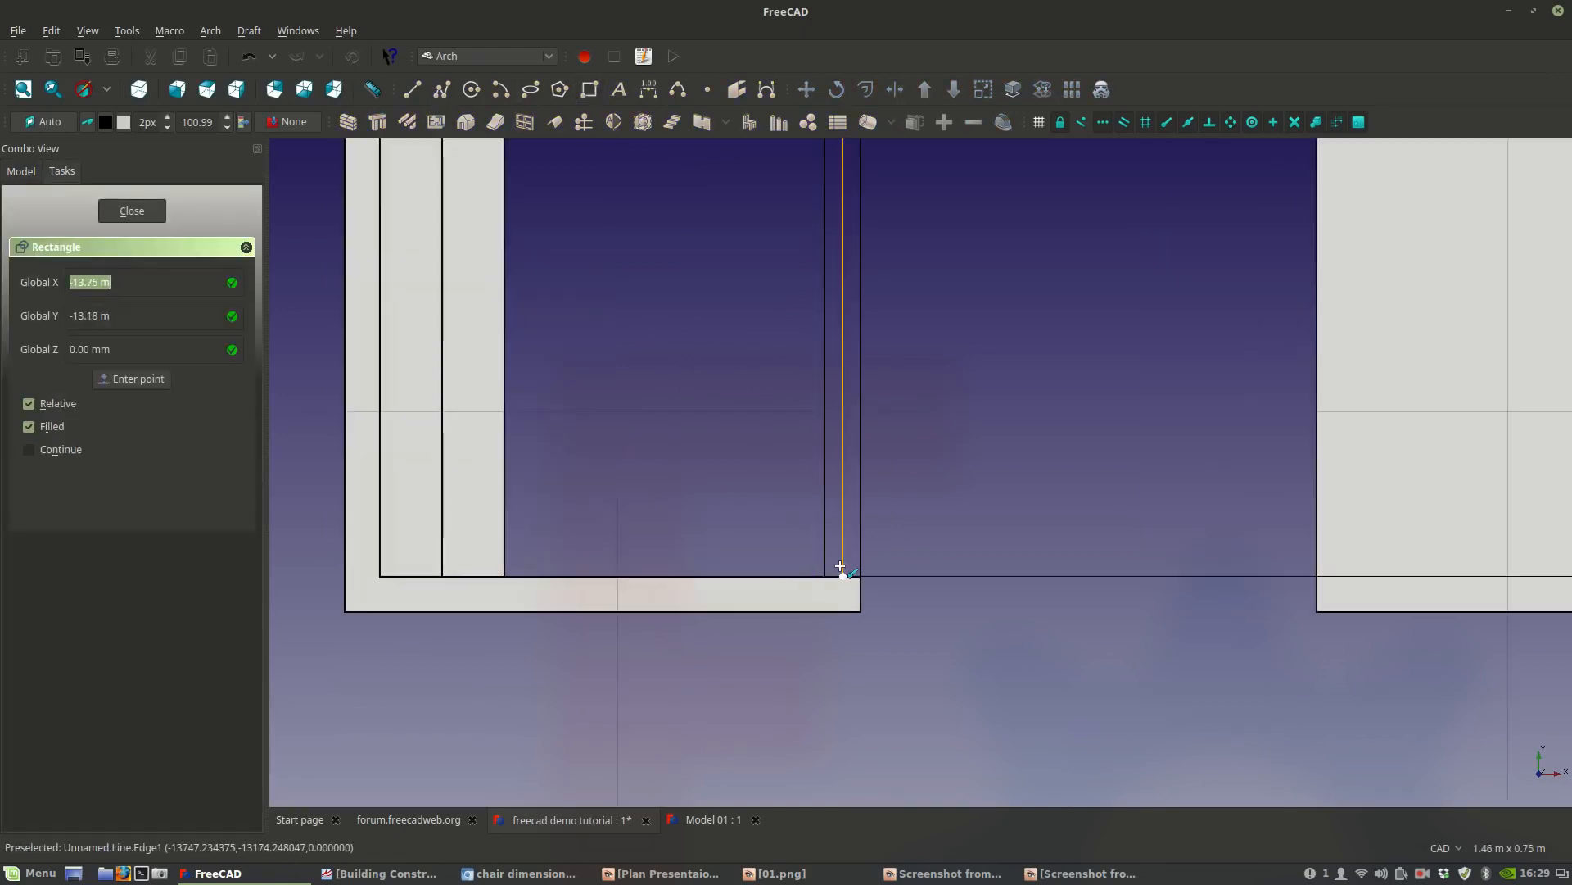
pyautogui.click(840, 565)
pyautogui.scroll(-4, 793, 456)
pyautogui.scroll(6, 701, 375)
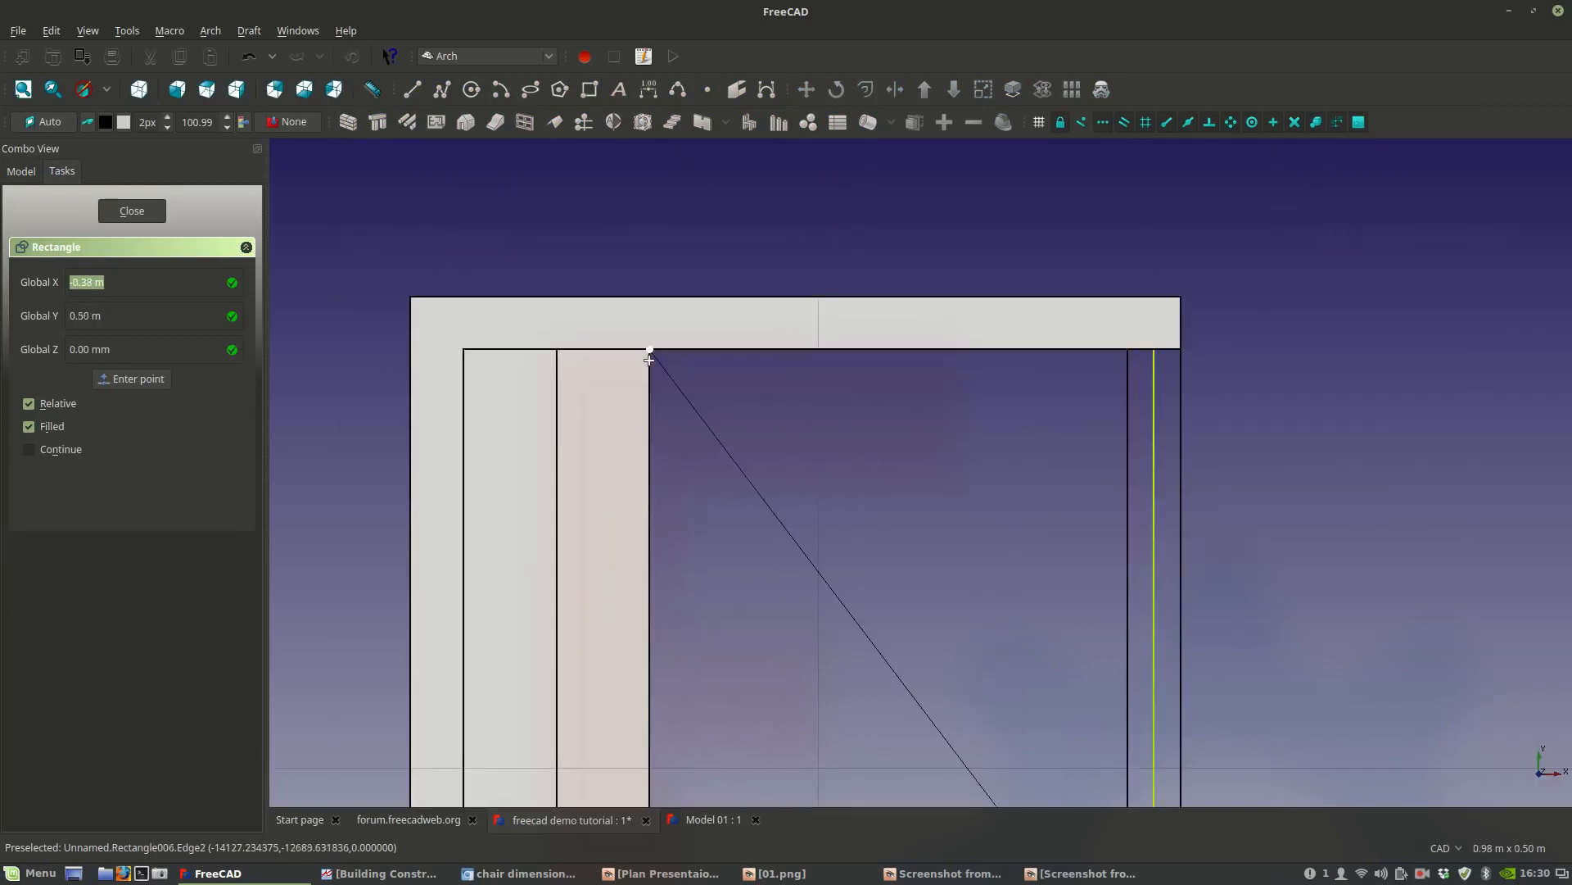
pyautogui.click(651, 356)
pyautogui.scroll(-4, 942, 376)
pyautogui.click(1146, 396)
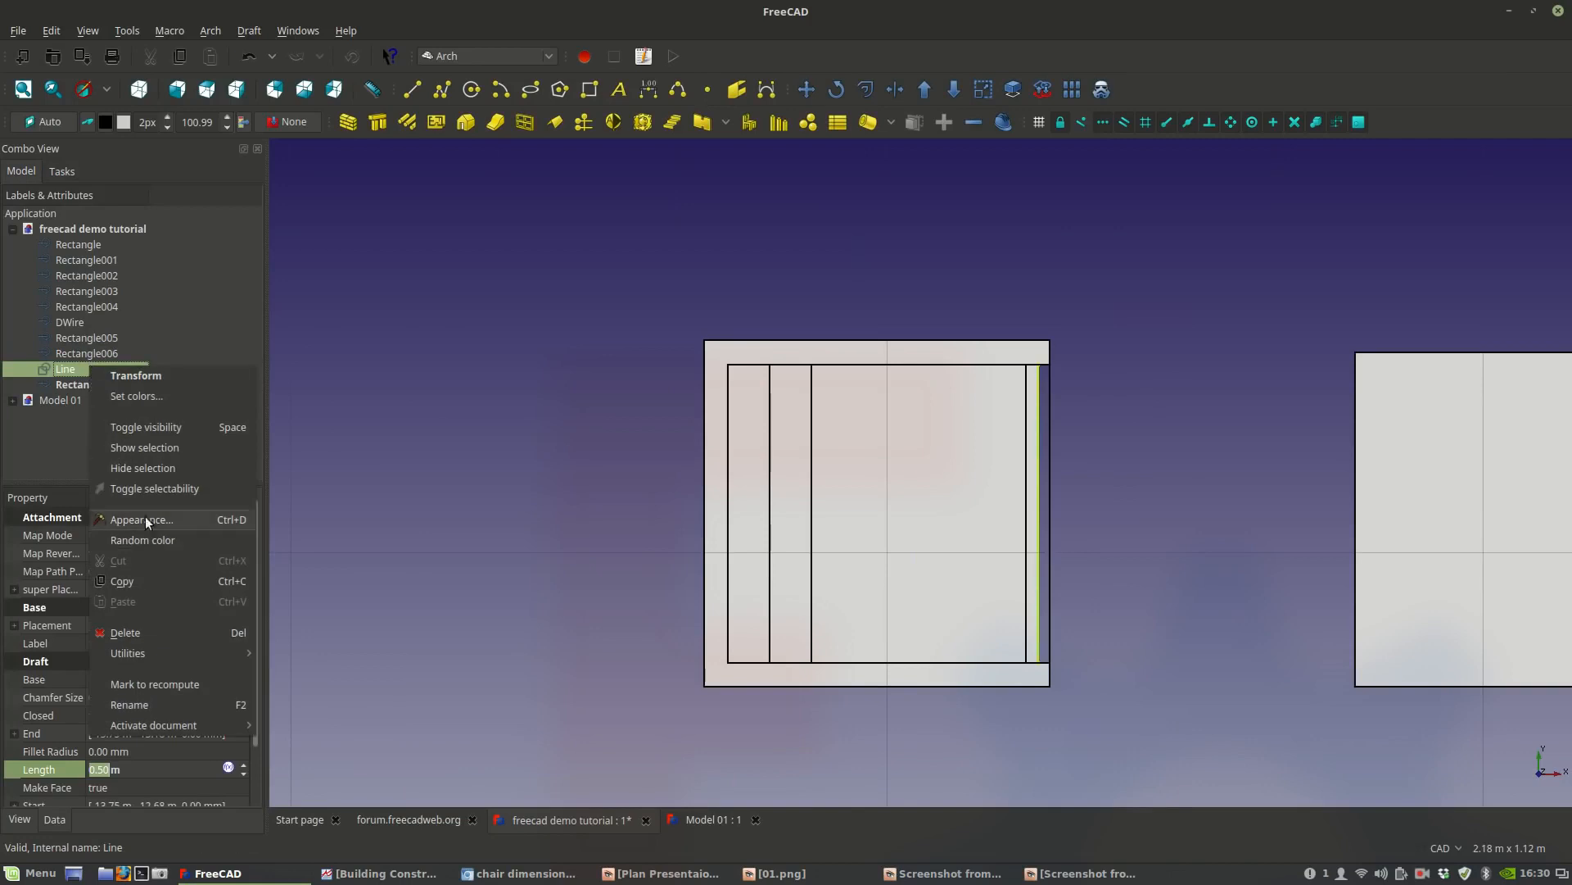
pyautogui.click(123, 632)
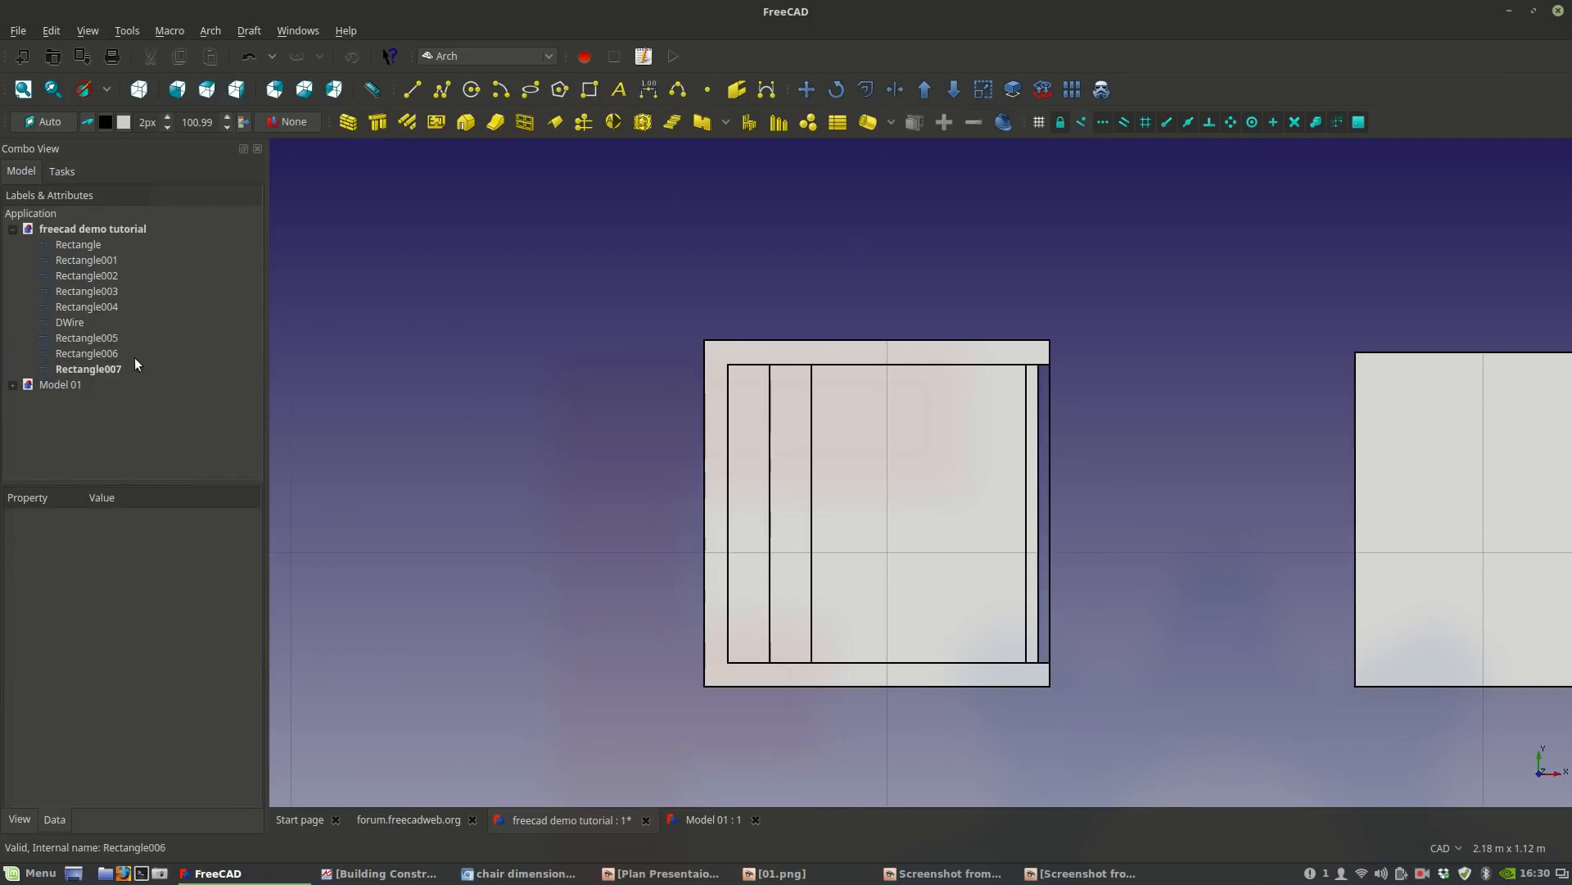
# Move the outer and inner construction squares together about 1.1 m to the left, clear of the armchair.
pyautogui.click(1051, 434)
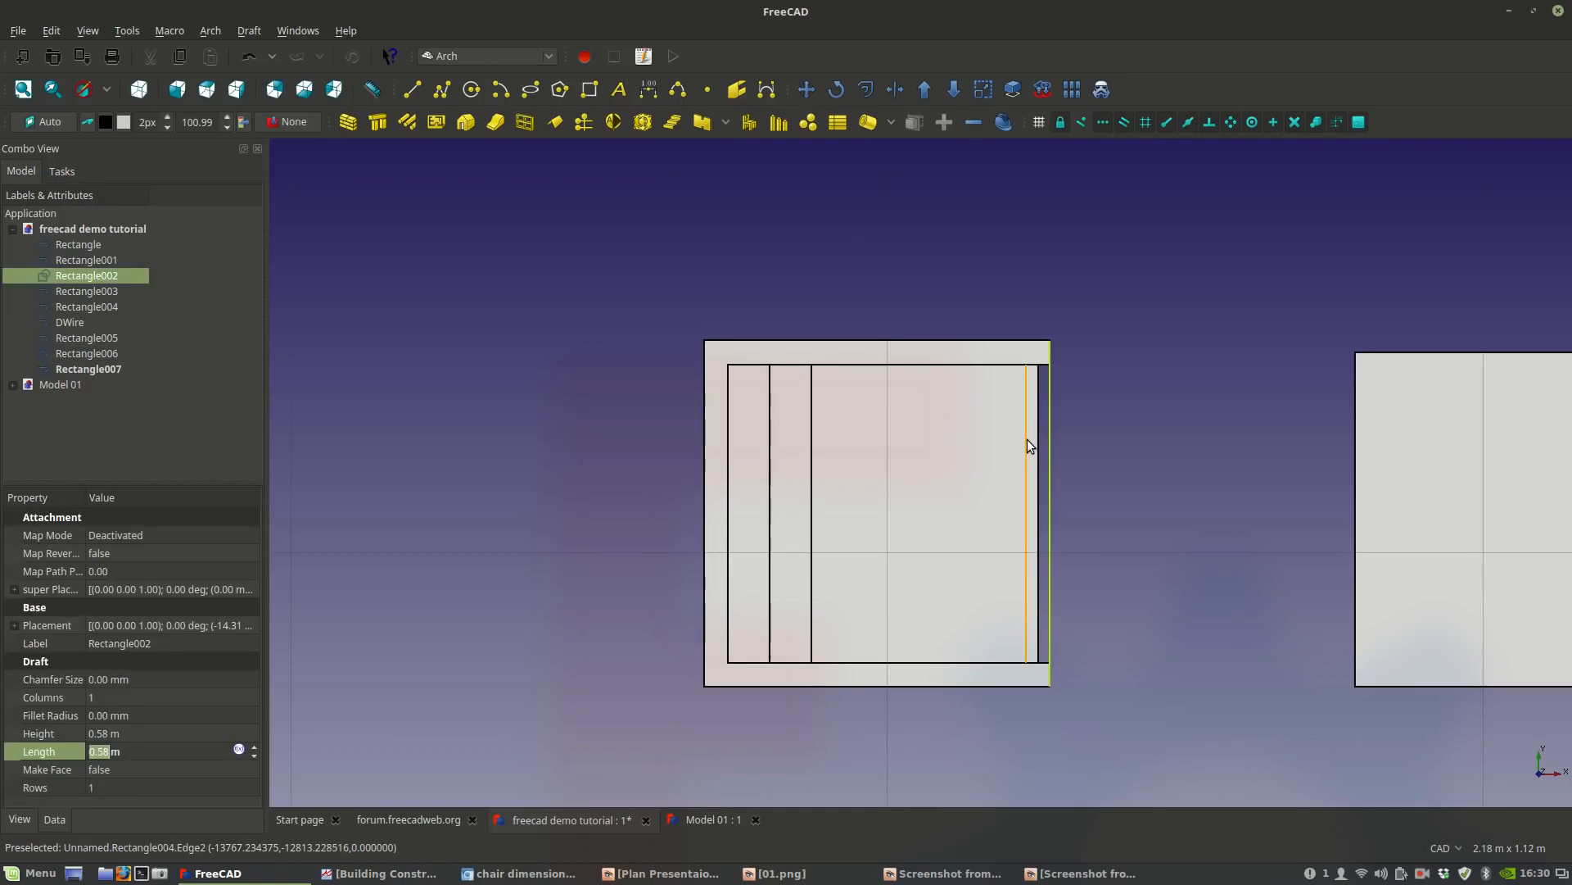
pyautogui.keyDown('ctrl'); pyautogui.click(1026, 440); pyautogui.keyUp('ctrl')
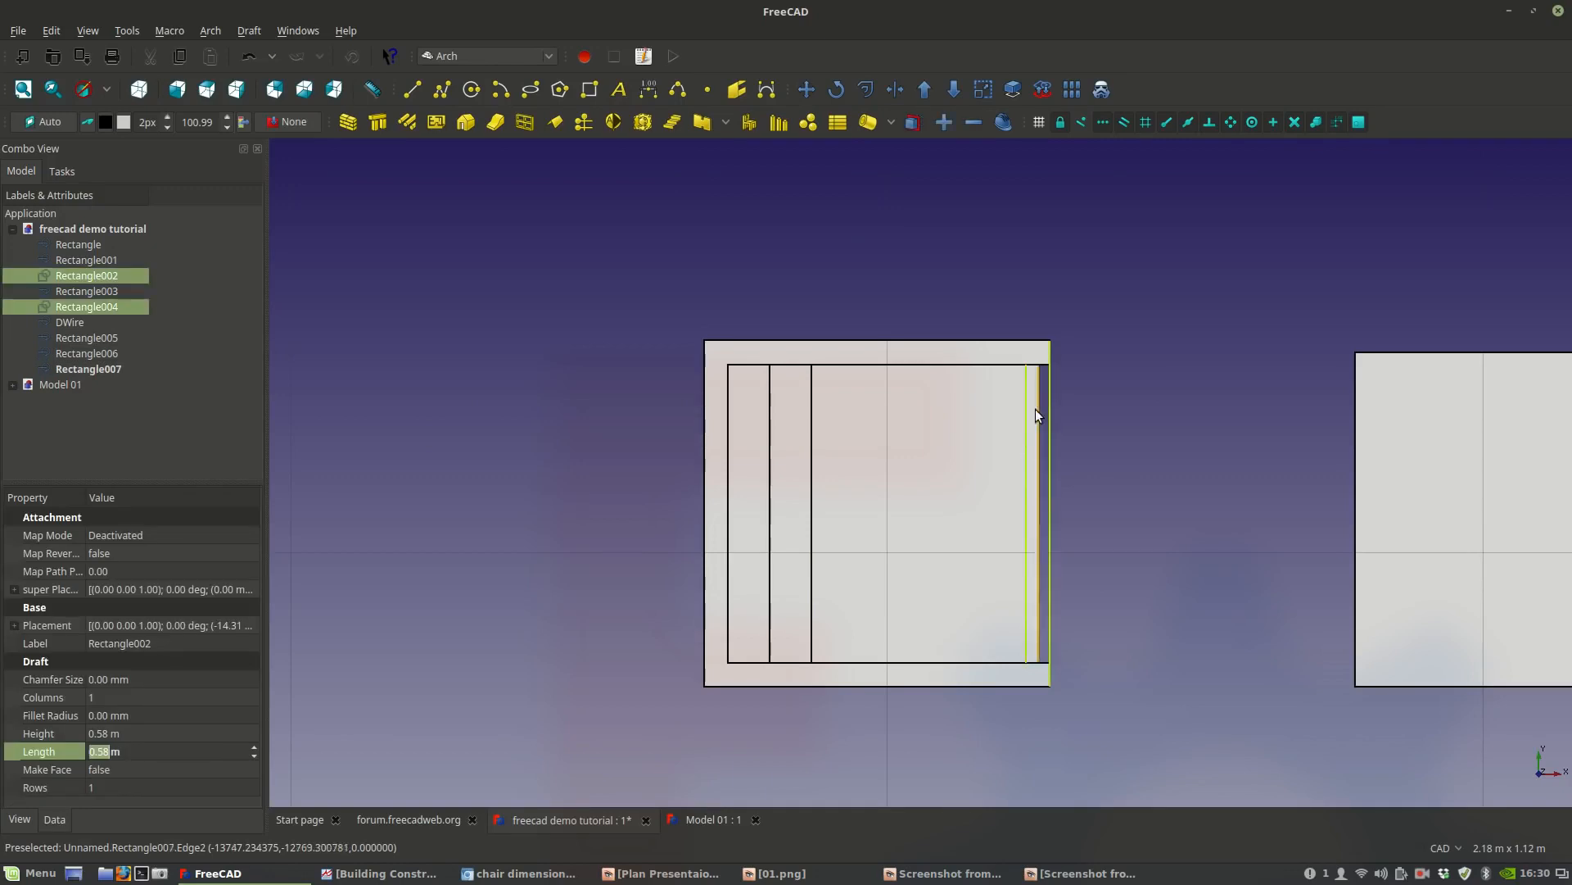
pyautogui.click(806, 90)
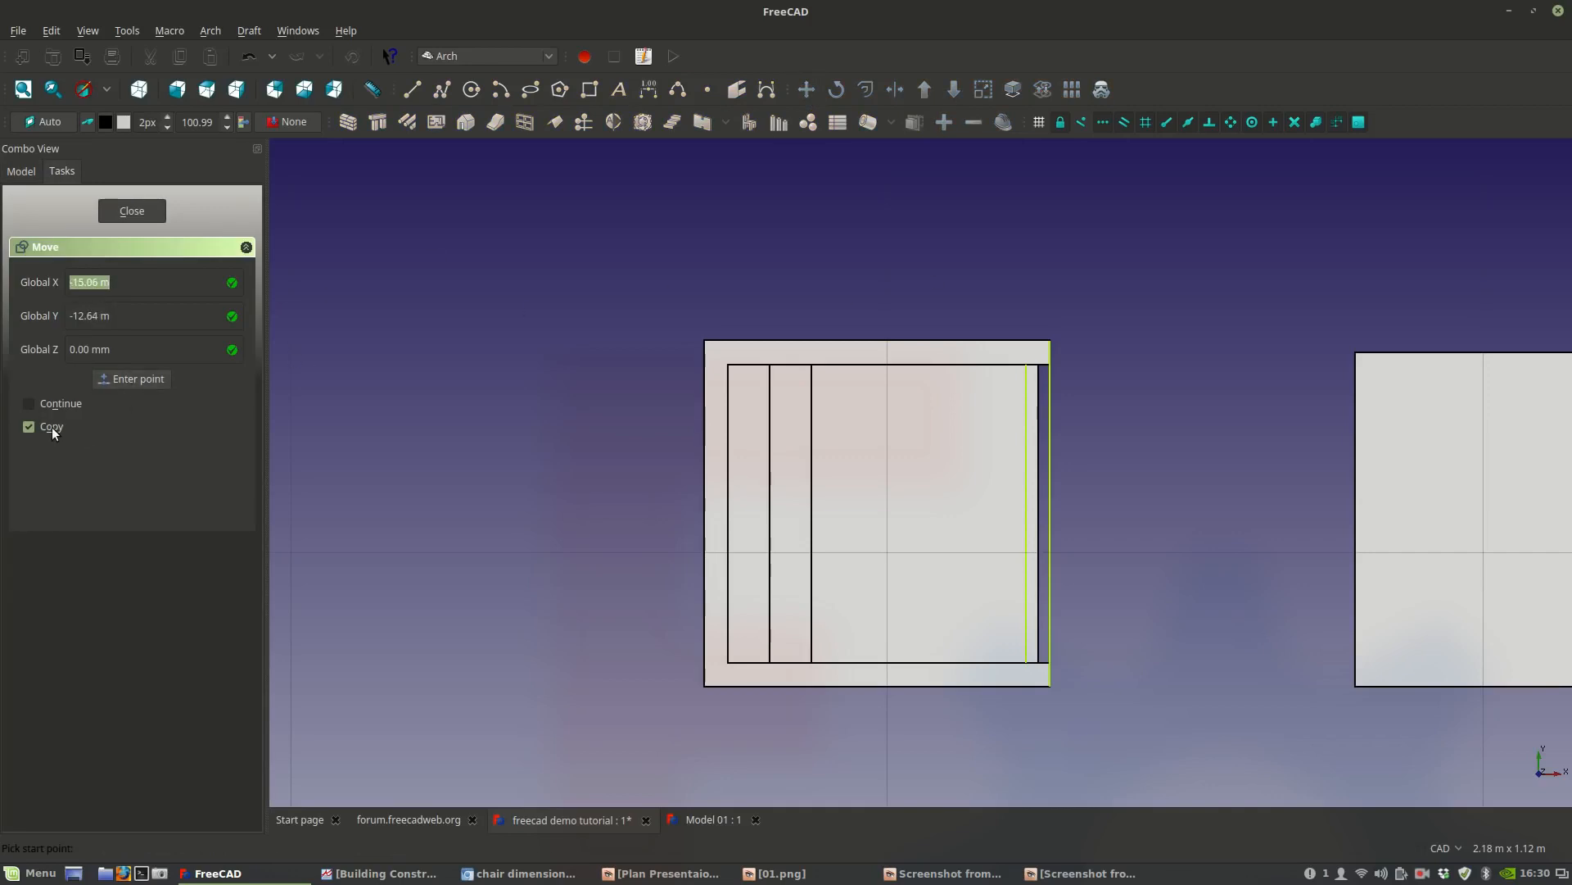
pyautogui.scroll(-5, 759, 362)
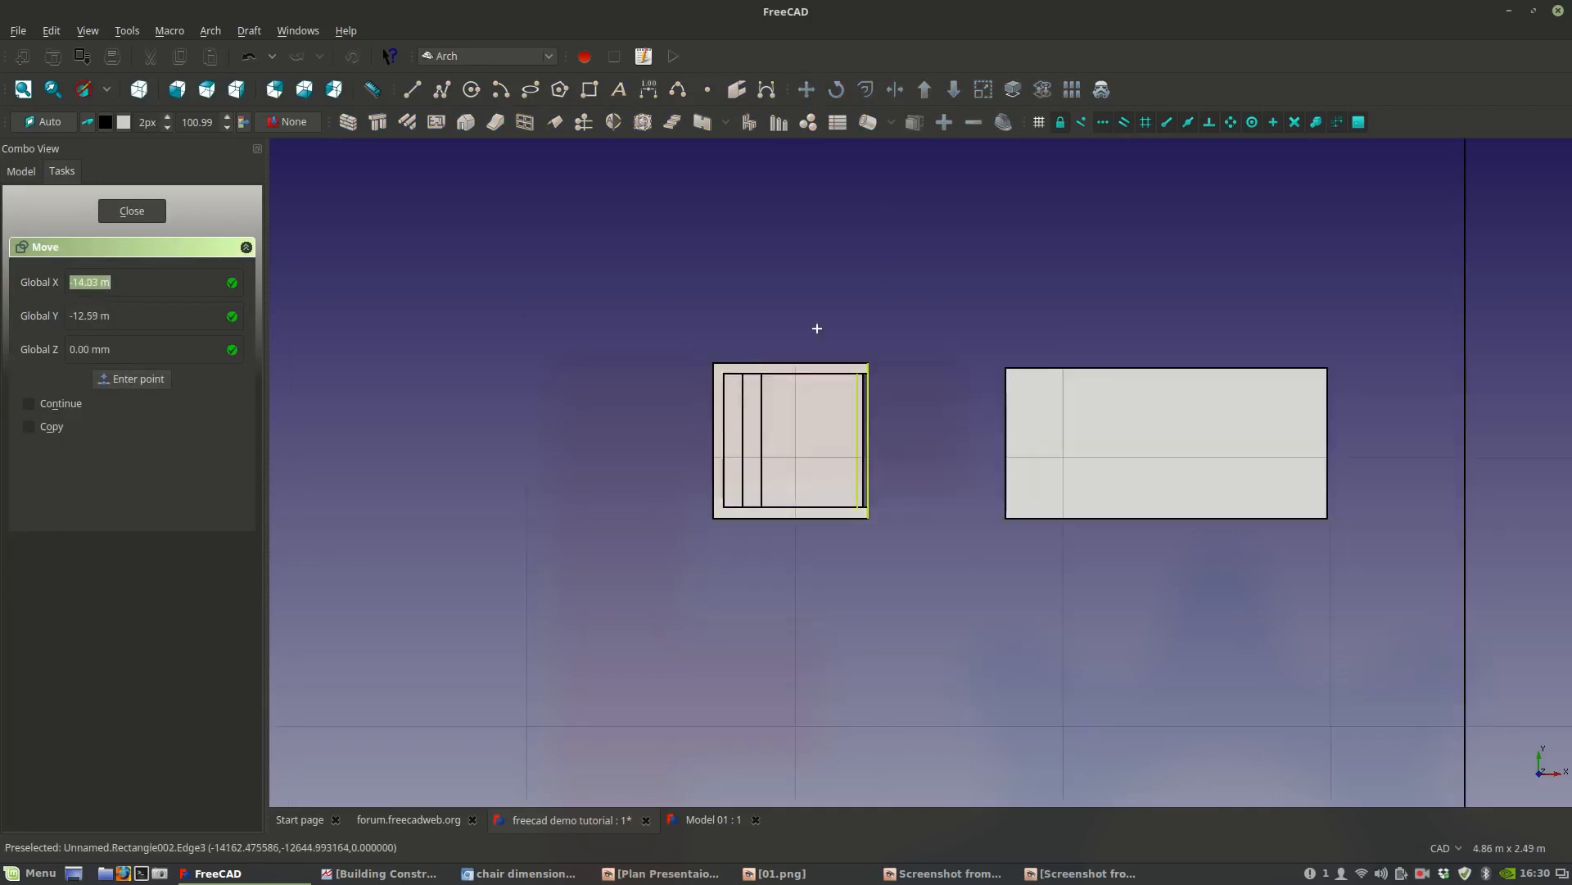
pyautogui.click(870, 309)
pyautogui.press('shift')
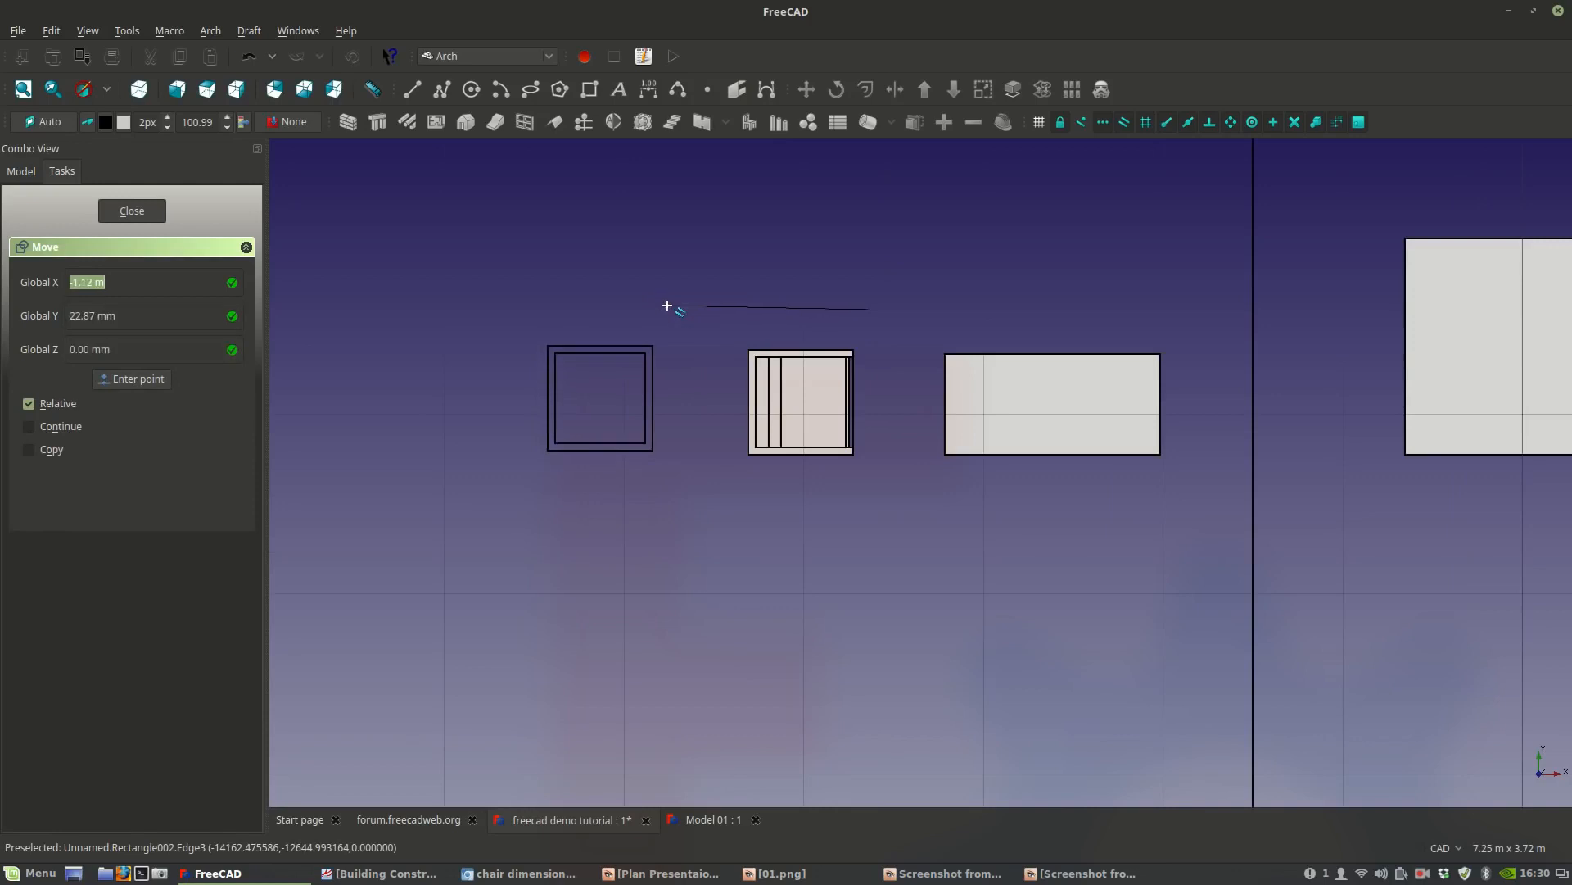
pyautogui.press('shift')
pyautogui.click(663, 307)
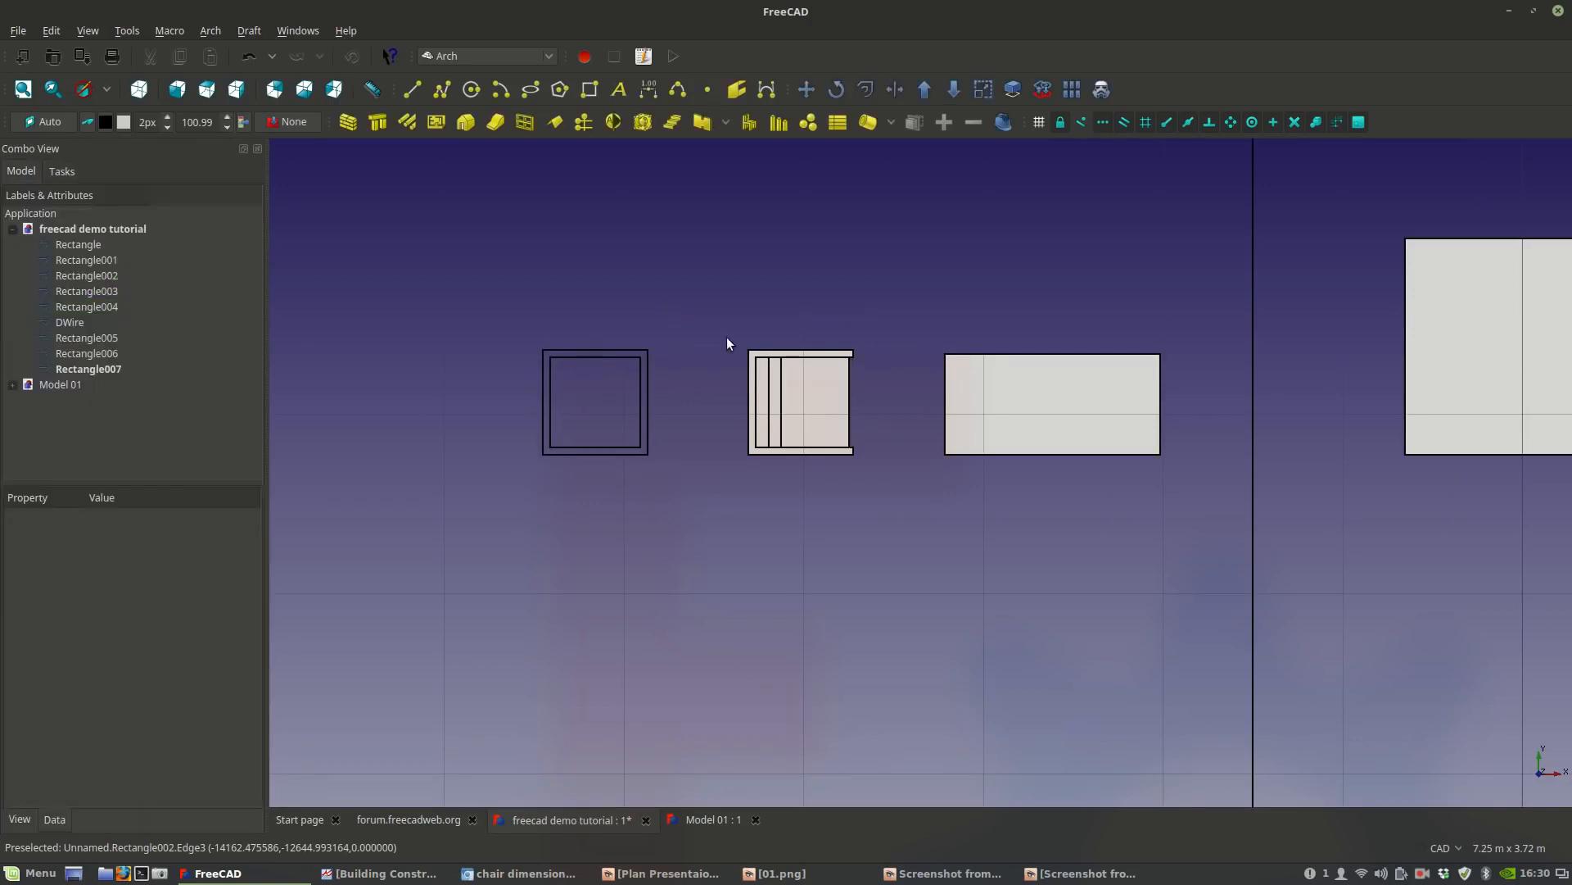
# Select the armchair's seat, backrest strip and armrest frame one at a time to examine whether they are separate objects.
pyautogui.scroll(4, 843, 397)
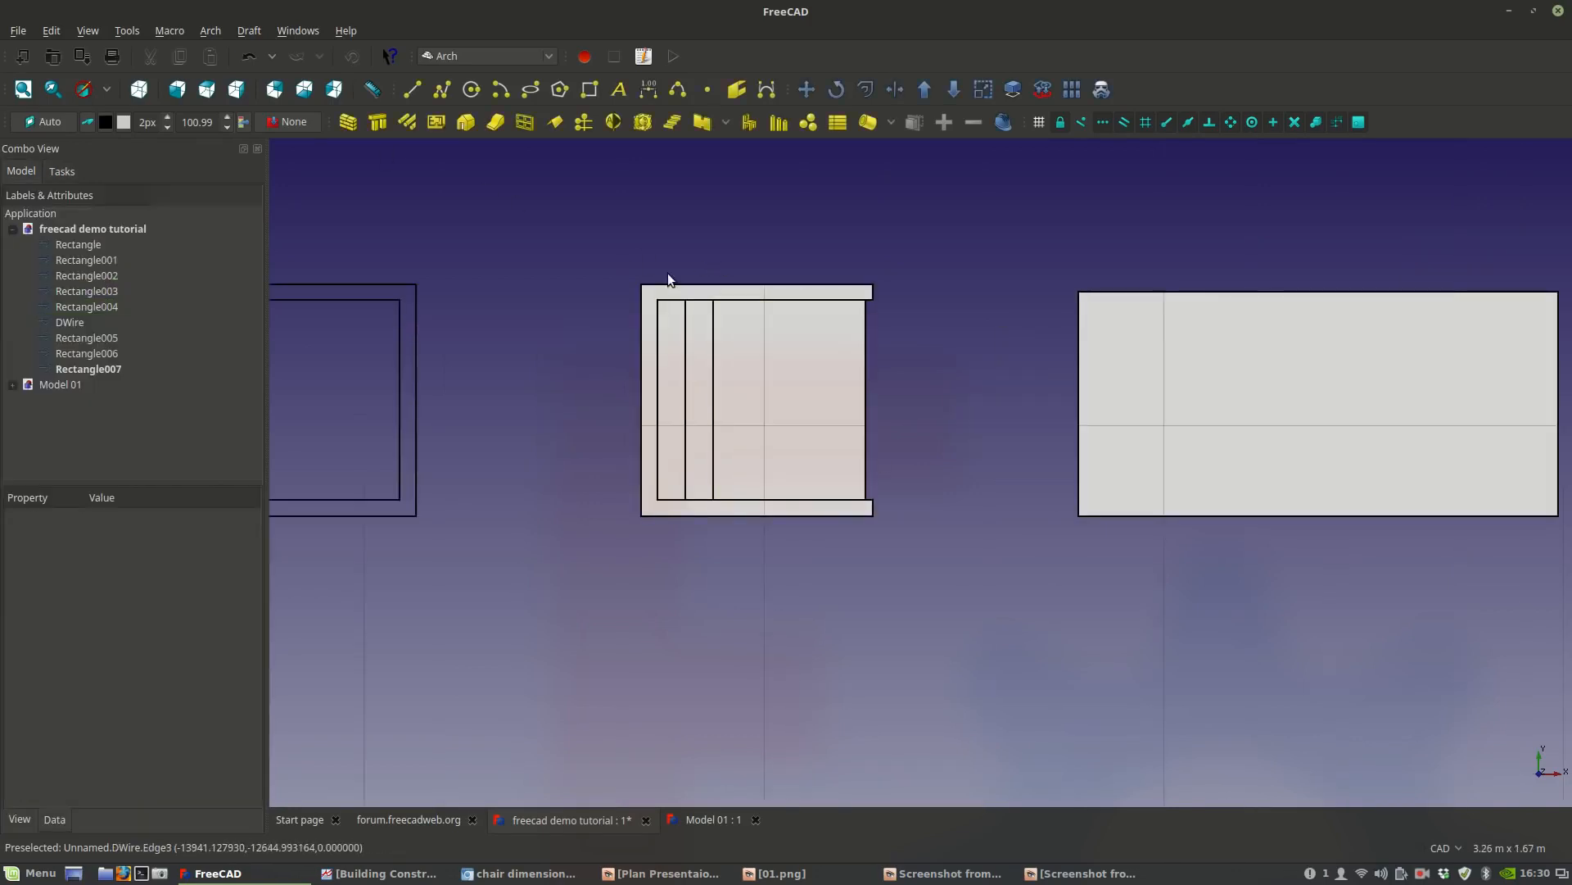
pyautogui.click(686, 381)
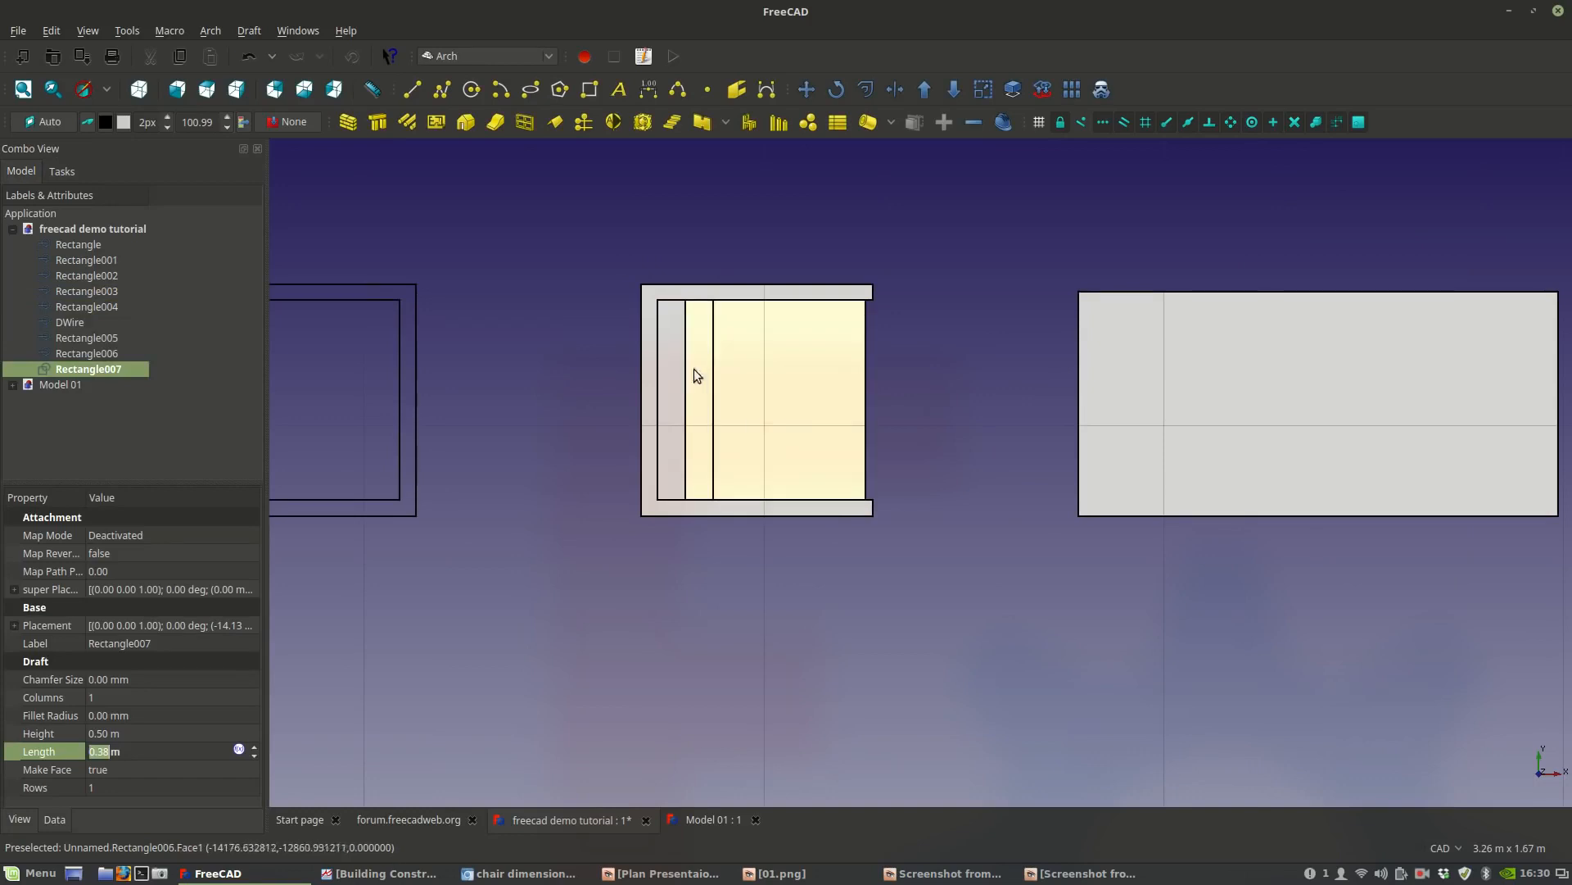
pyautogui.click(687, 368)
pyautogui.click(679, 371)
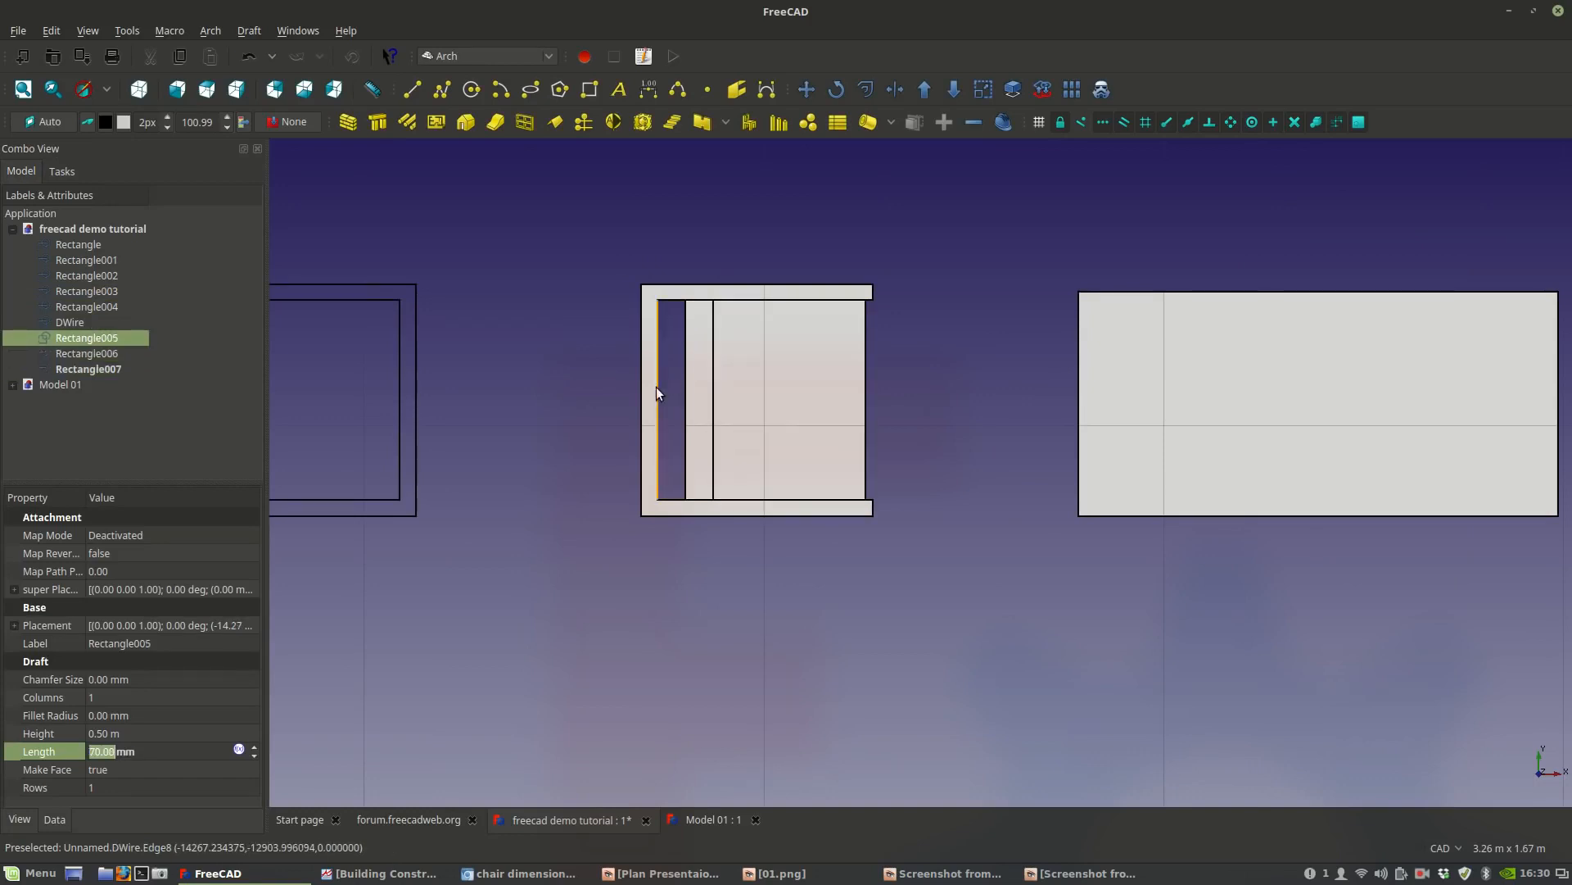
pyautogui.click(652, 386)
pyautogui.click(598, 393)
pyautogui.moveTo(834, 407); pyautogui.dragTo(765, 454, button='middle')
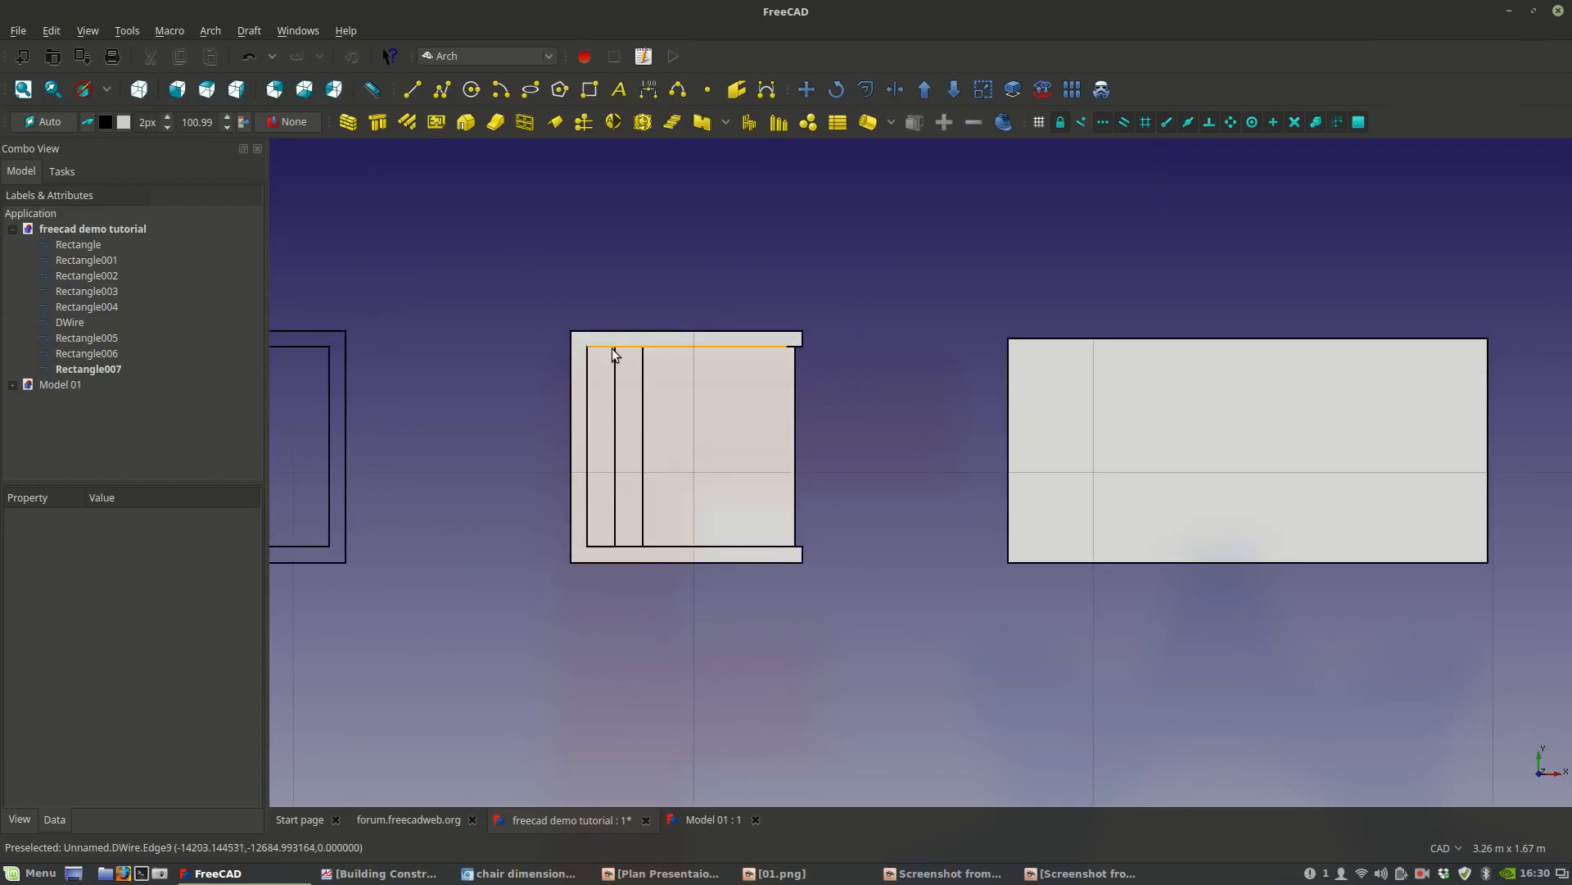
# Box-select the armchair's frame, both backrest strips and the seat, and combine them into a single compound with the Part workbench.
pyautogui.click(480, 53)
pyautogui.click(653, 203)
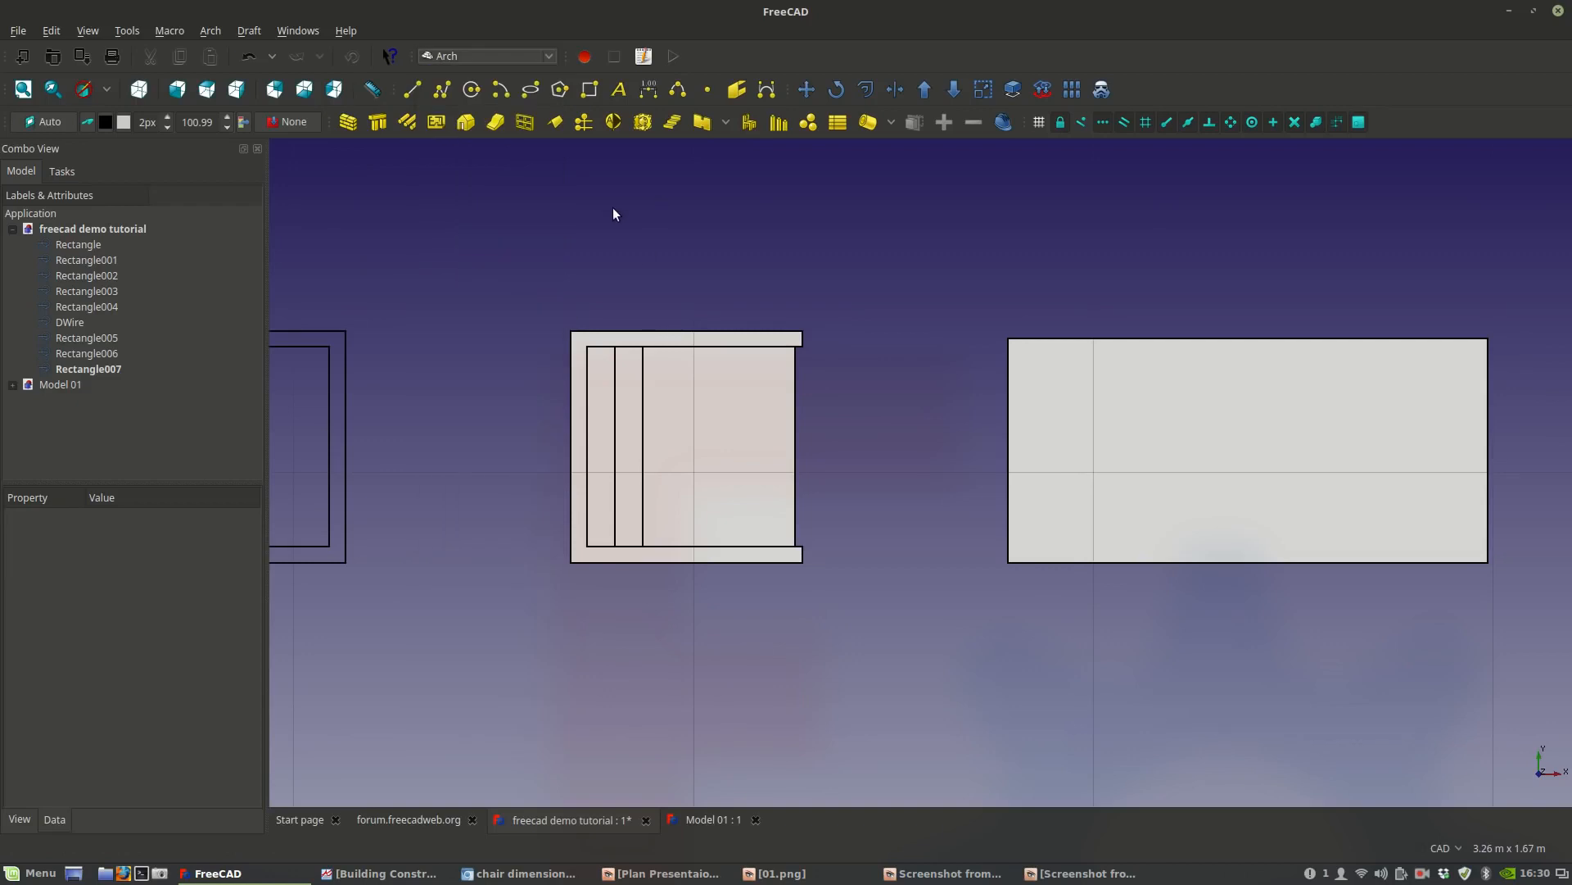
pyautogui.click(48, 31)
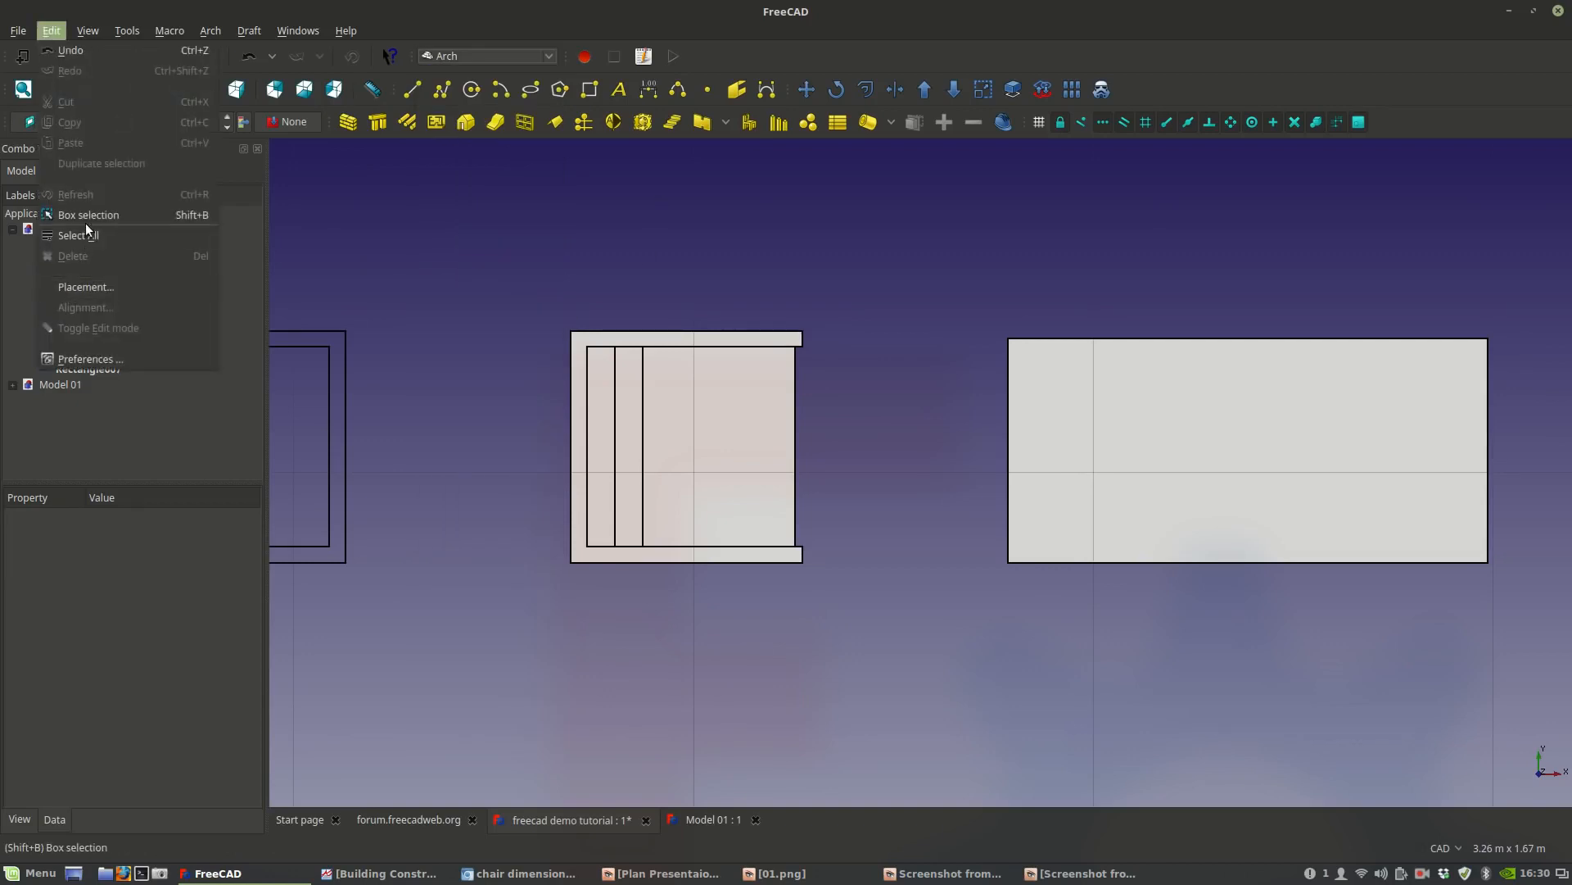
pyautogui.click(85, 216)
pyautogui.moveTo(513, 278); pyautogui.dragTo(818, 586)
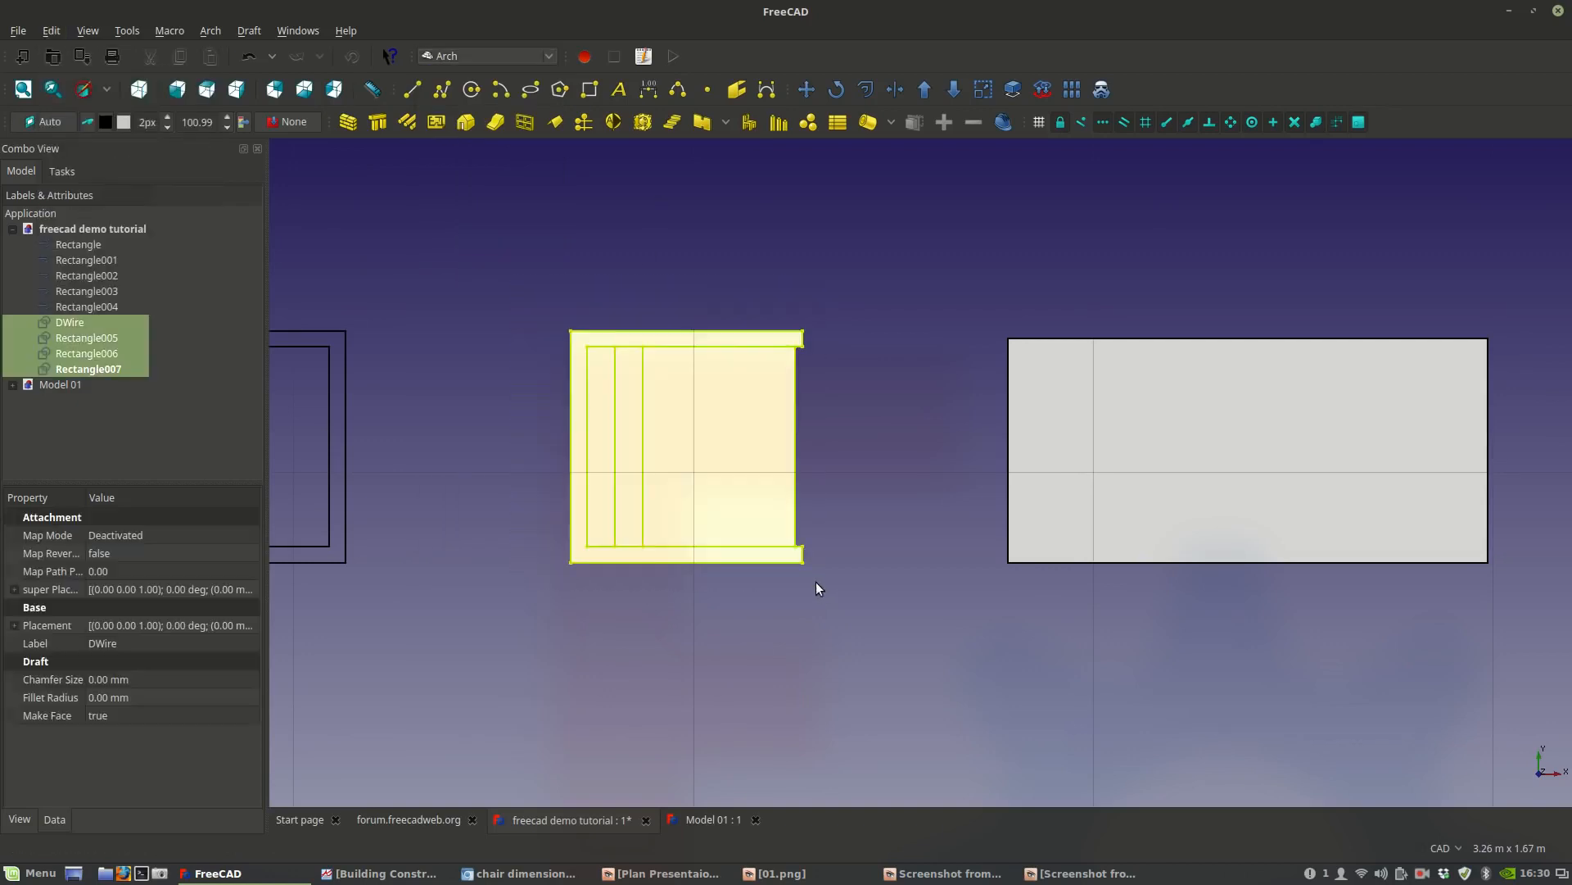
pyautogui.click(499, 55)
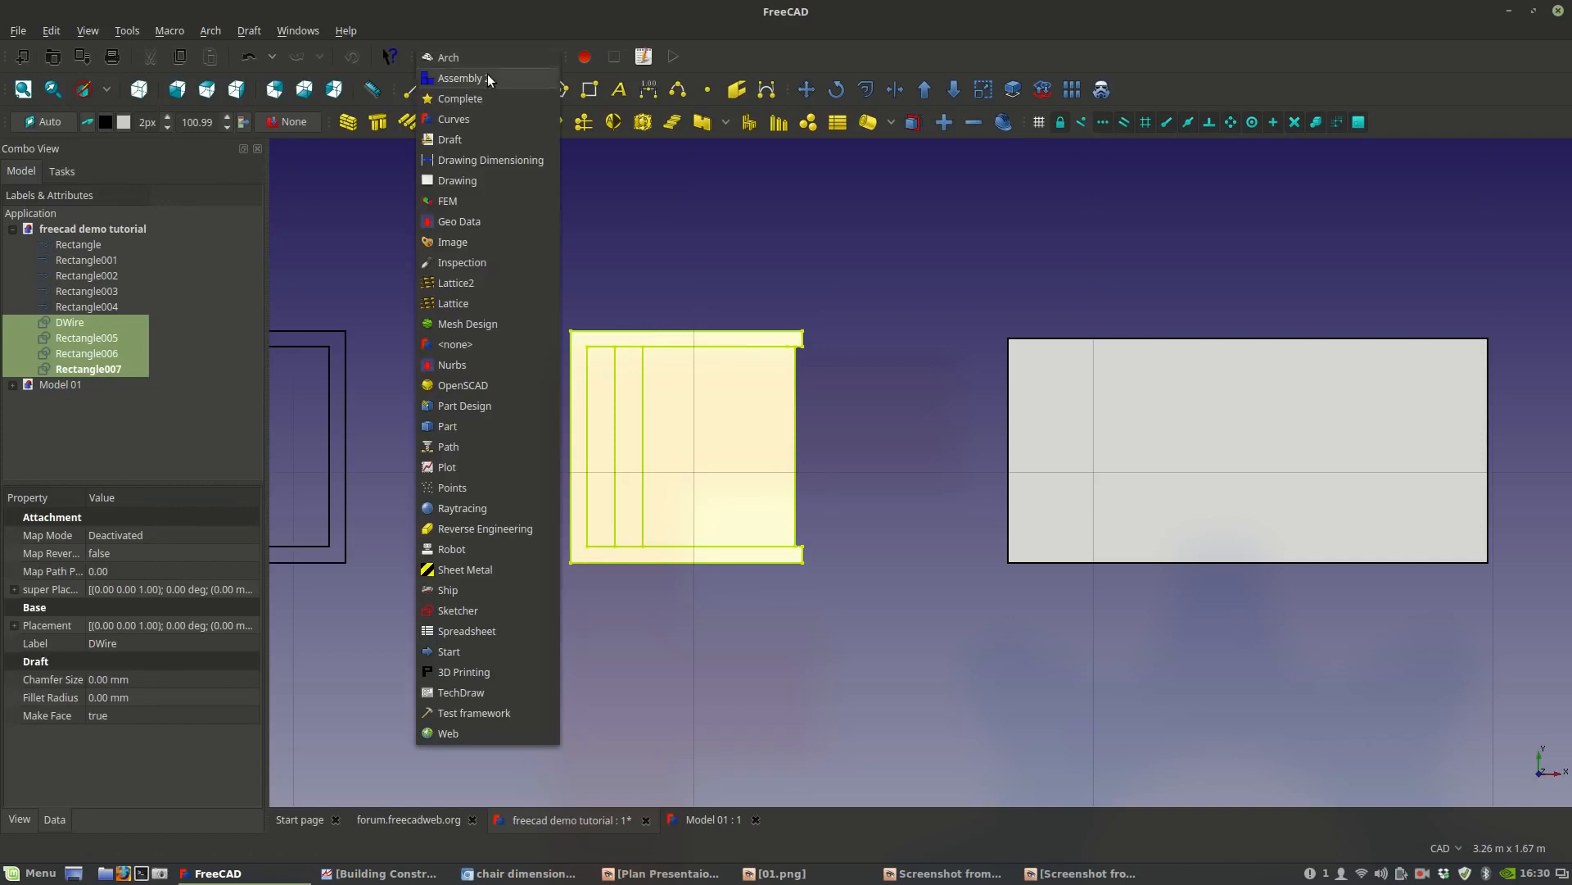
pyautogui.click(461, 430)
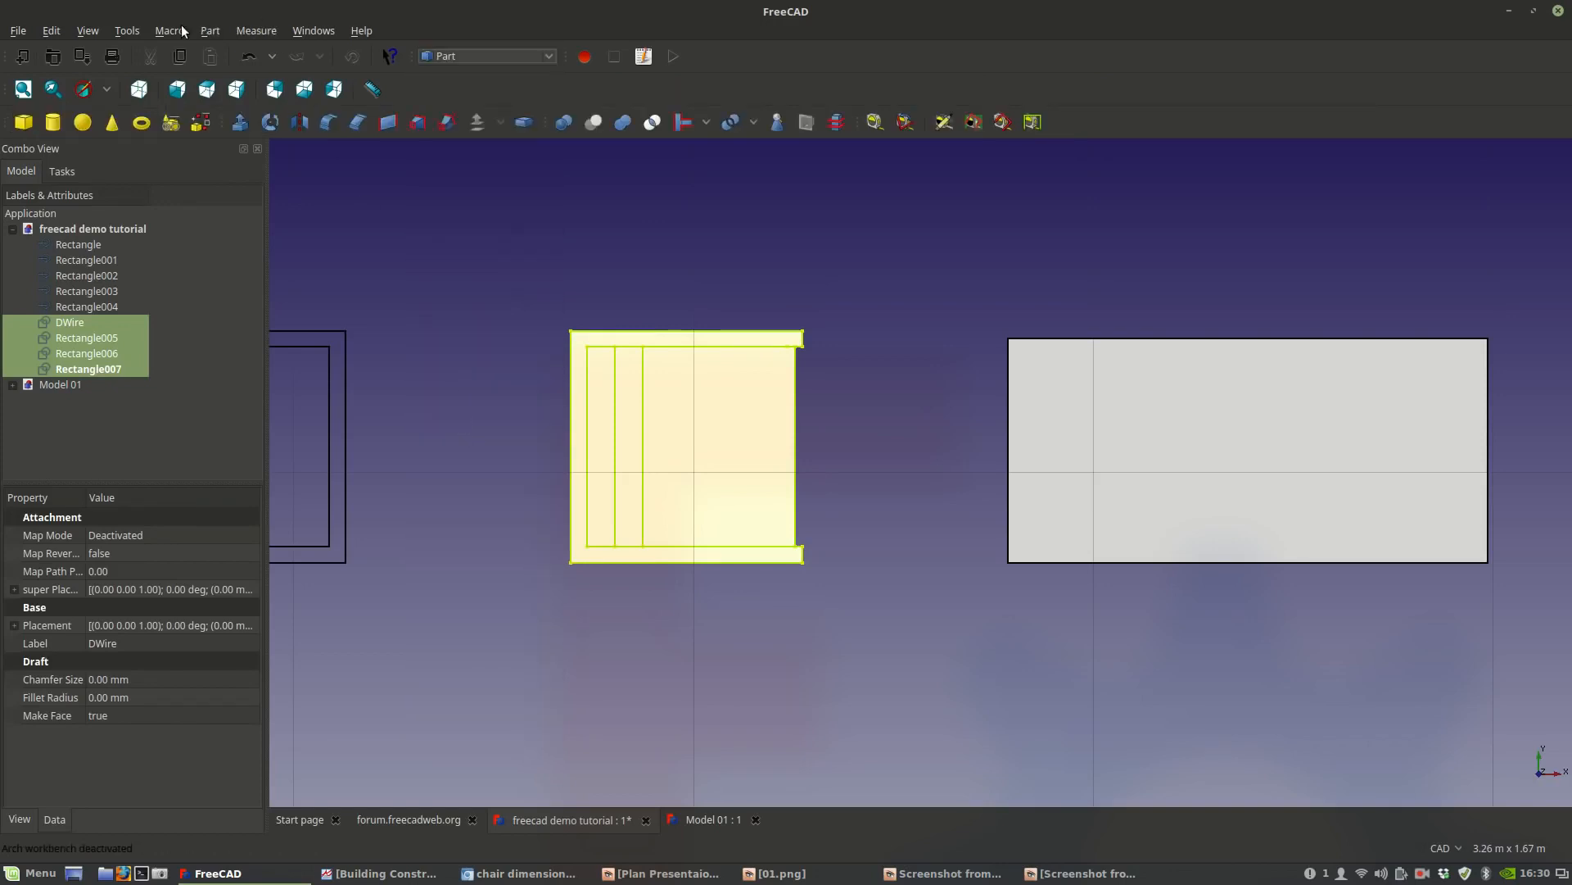
pyautogui.click(210, 31)
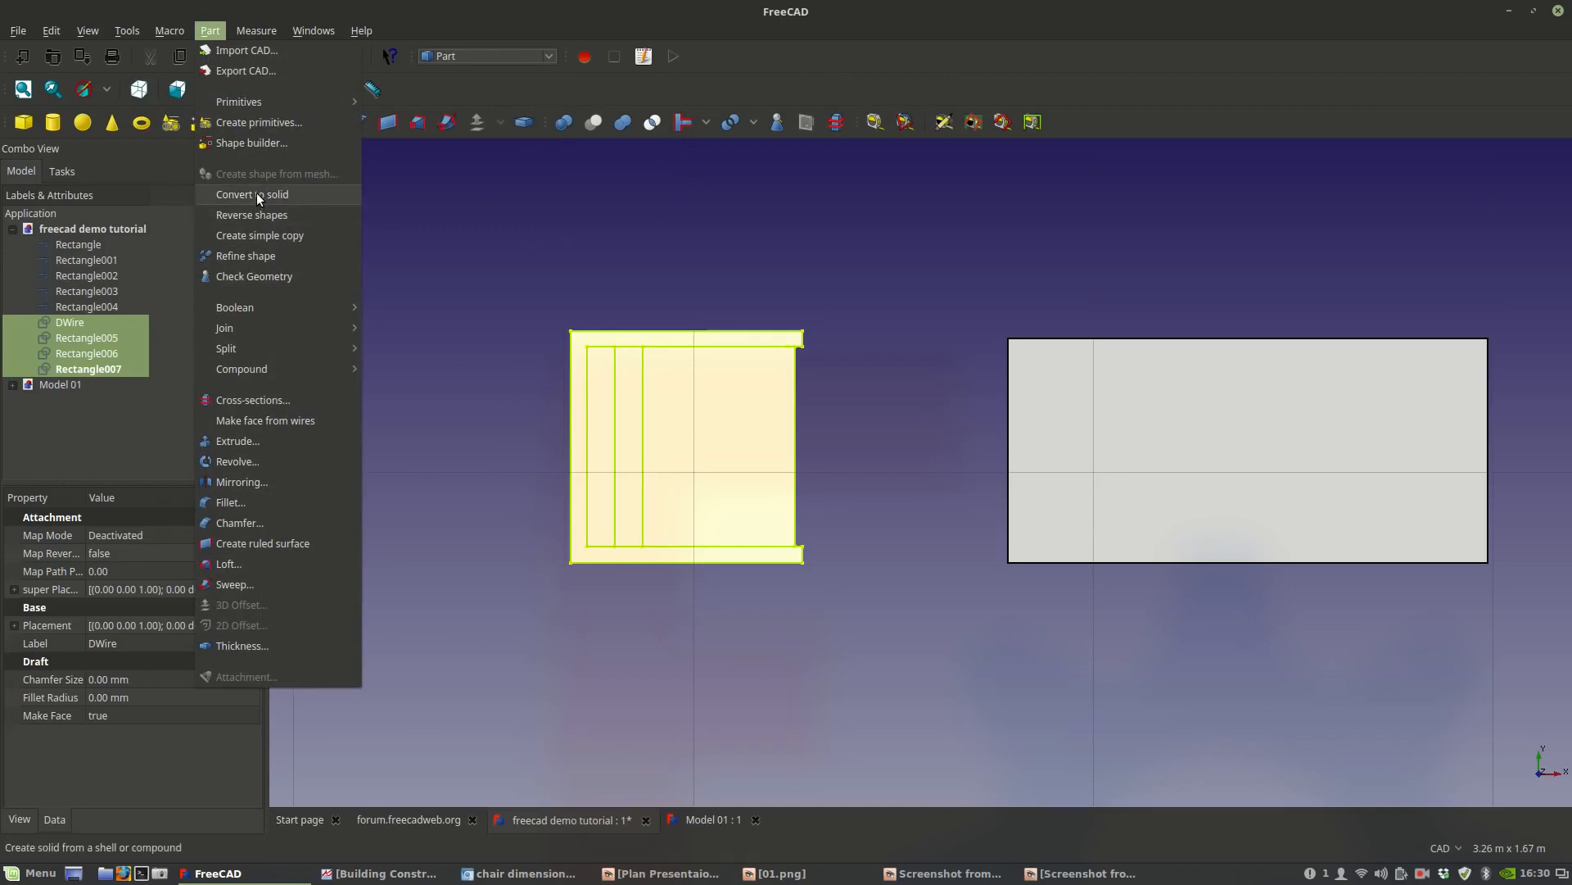
pyautogui.moveTo(264, 368)
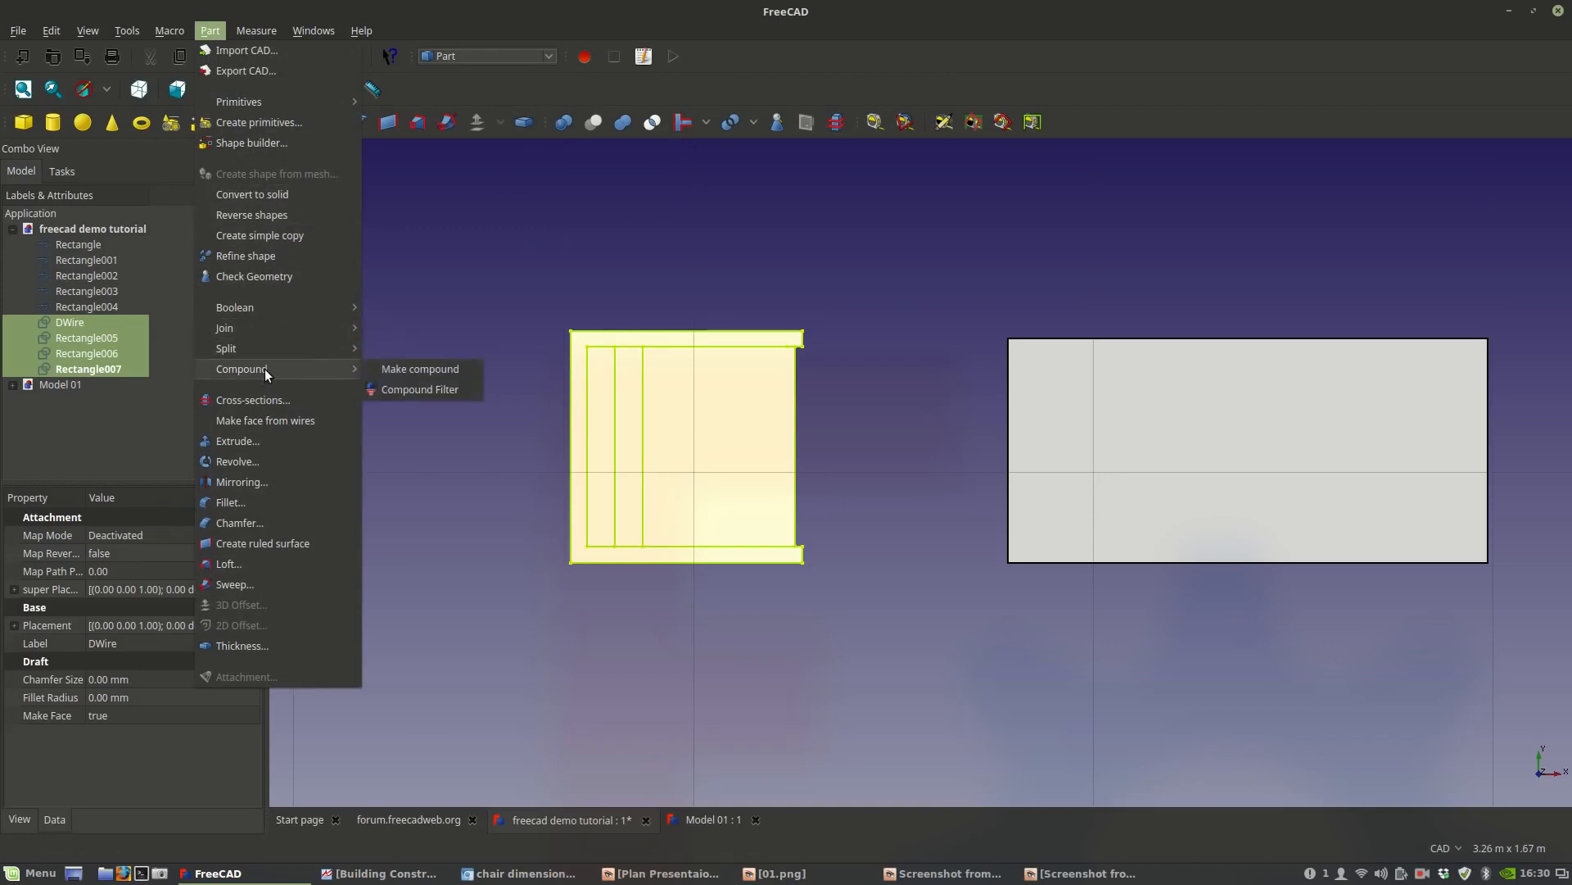
pyautogui.click(401, 370)
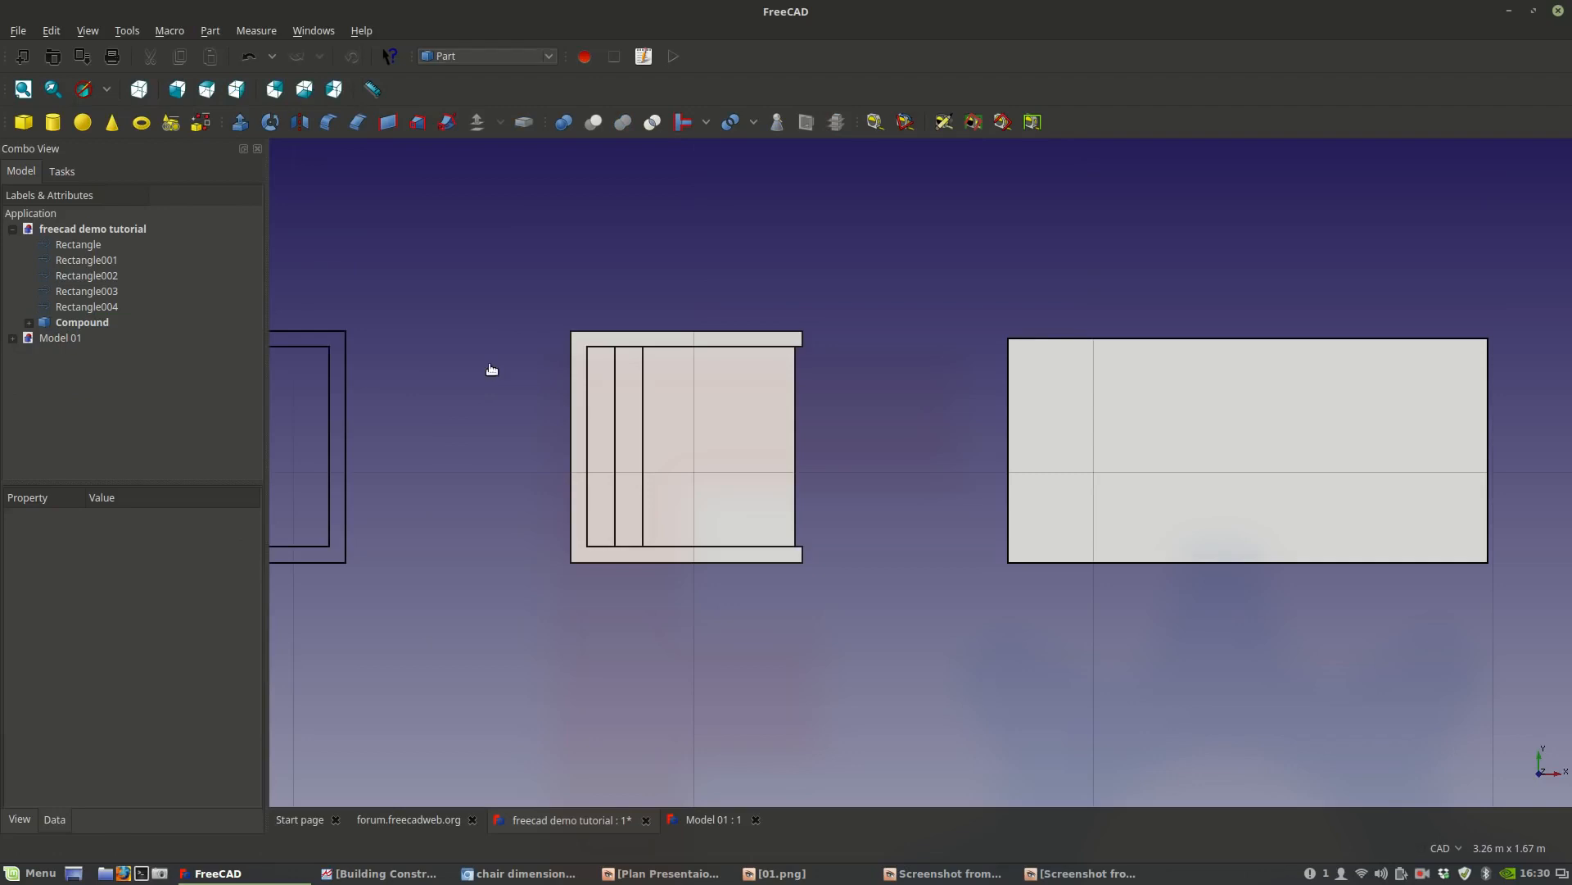
# Select the armchair compound and inspect its component shapes in the model tree.
pyautogui.scroll(-4, 681, 414)
pyautogui.click(697, 439)
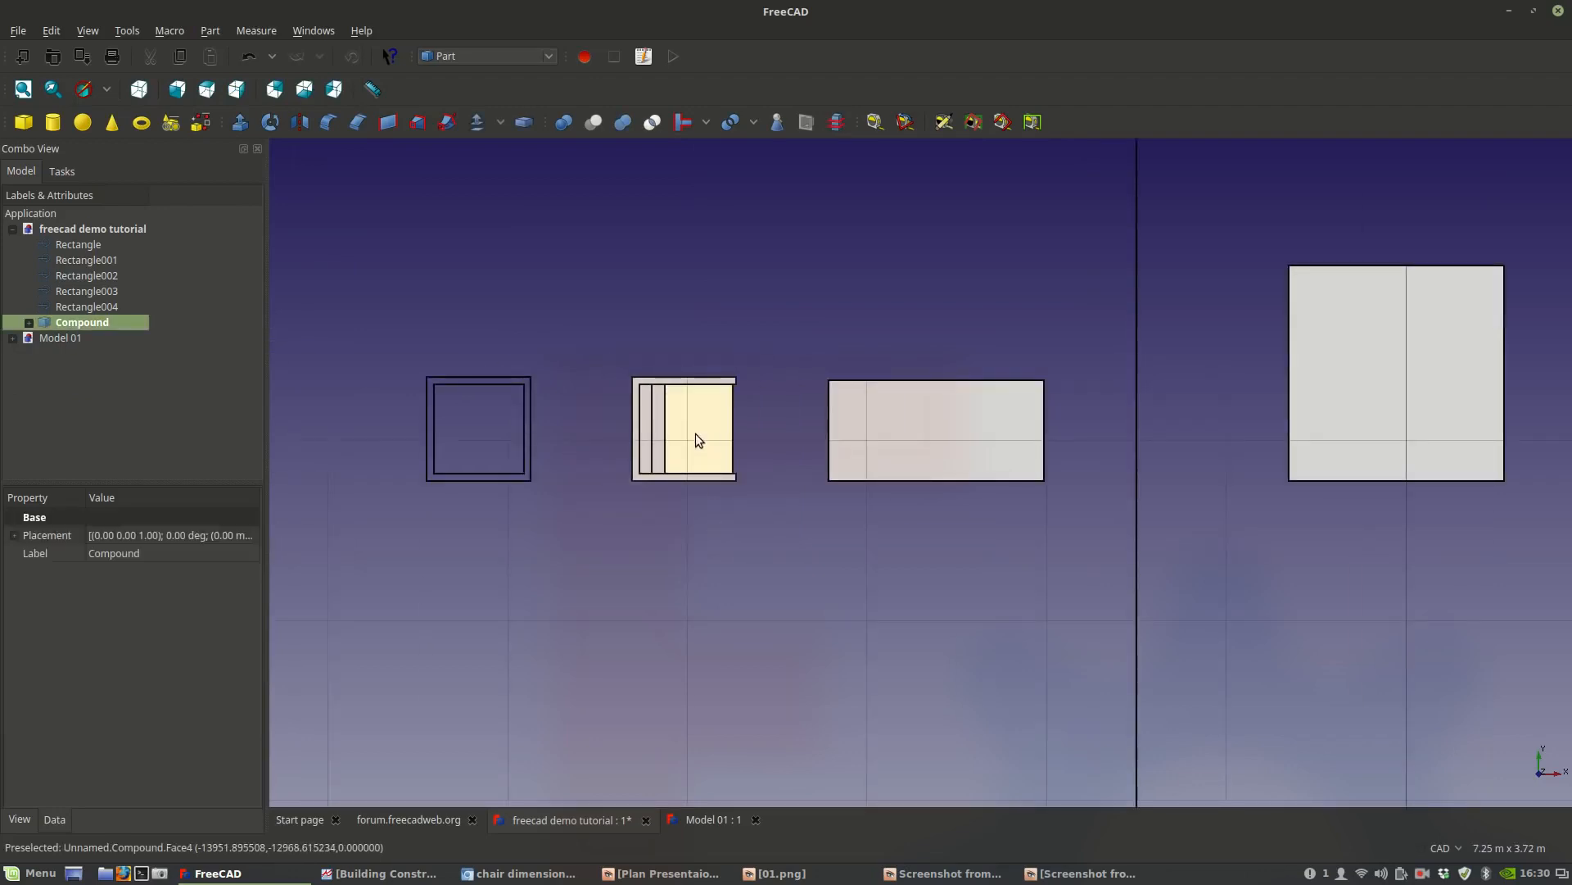
pyautogui.scroll(4, 686, 554)
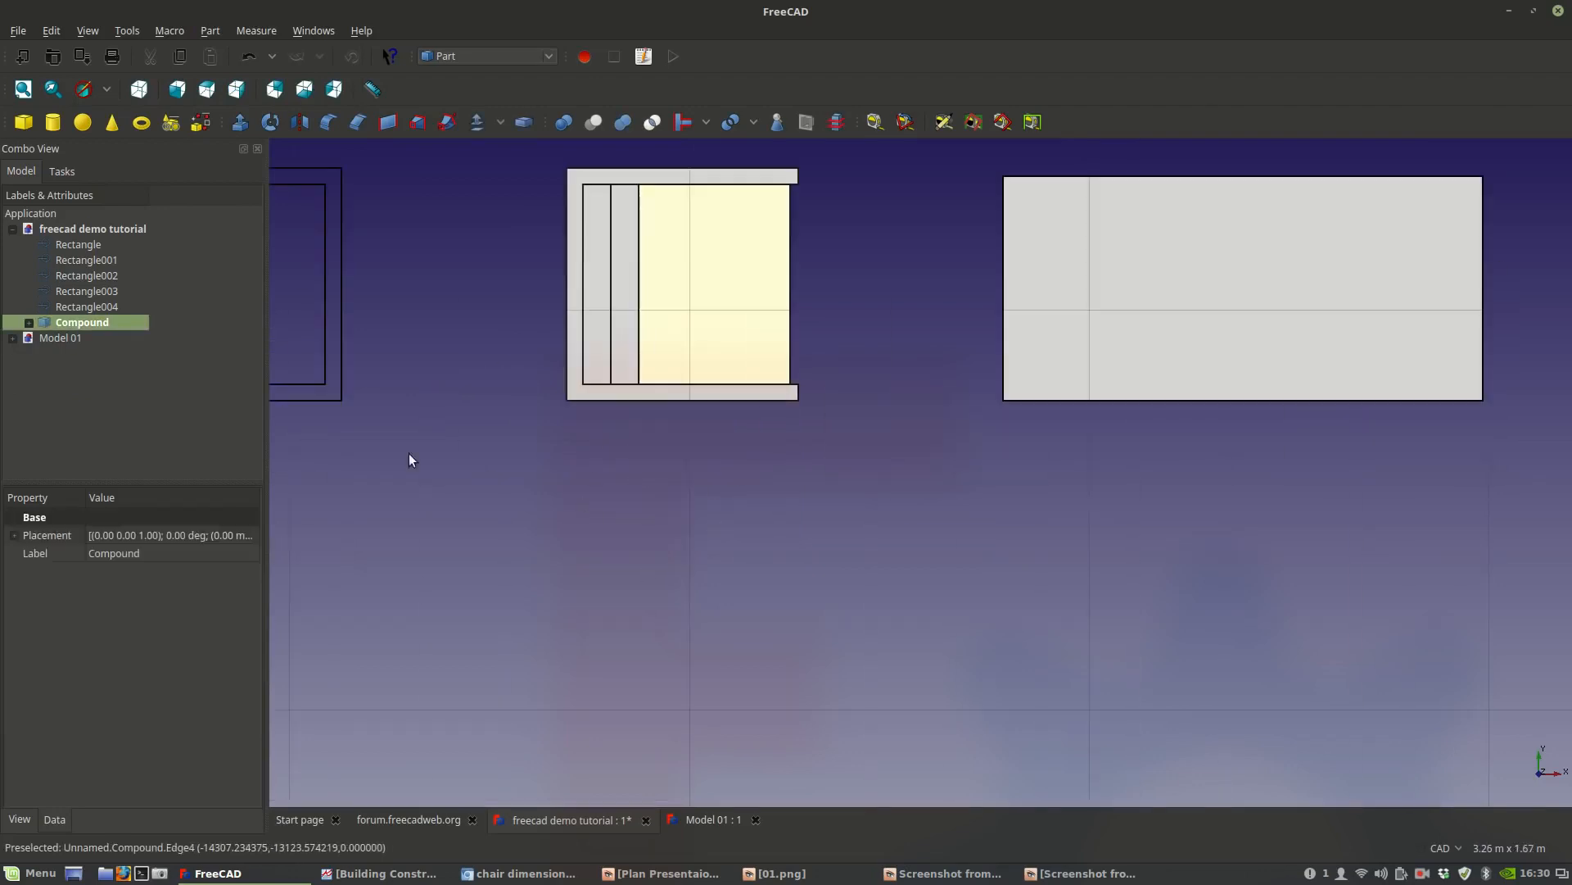
pyautogui.click(28, 323)
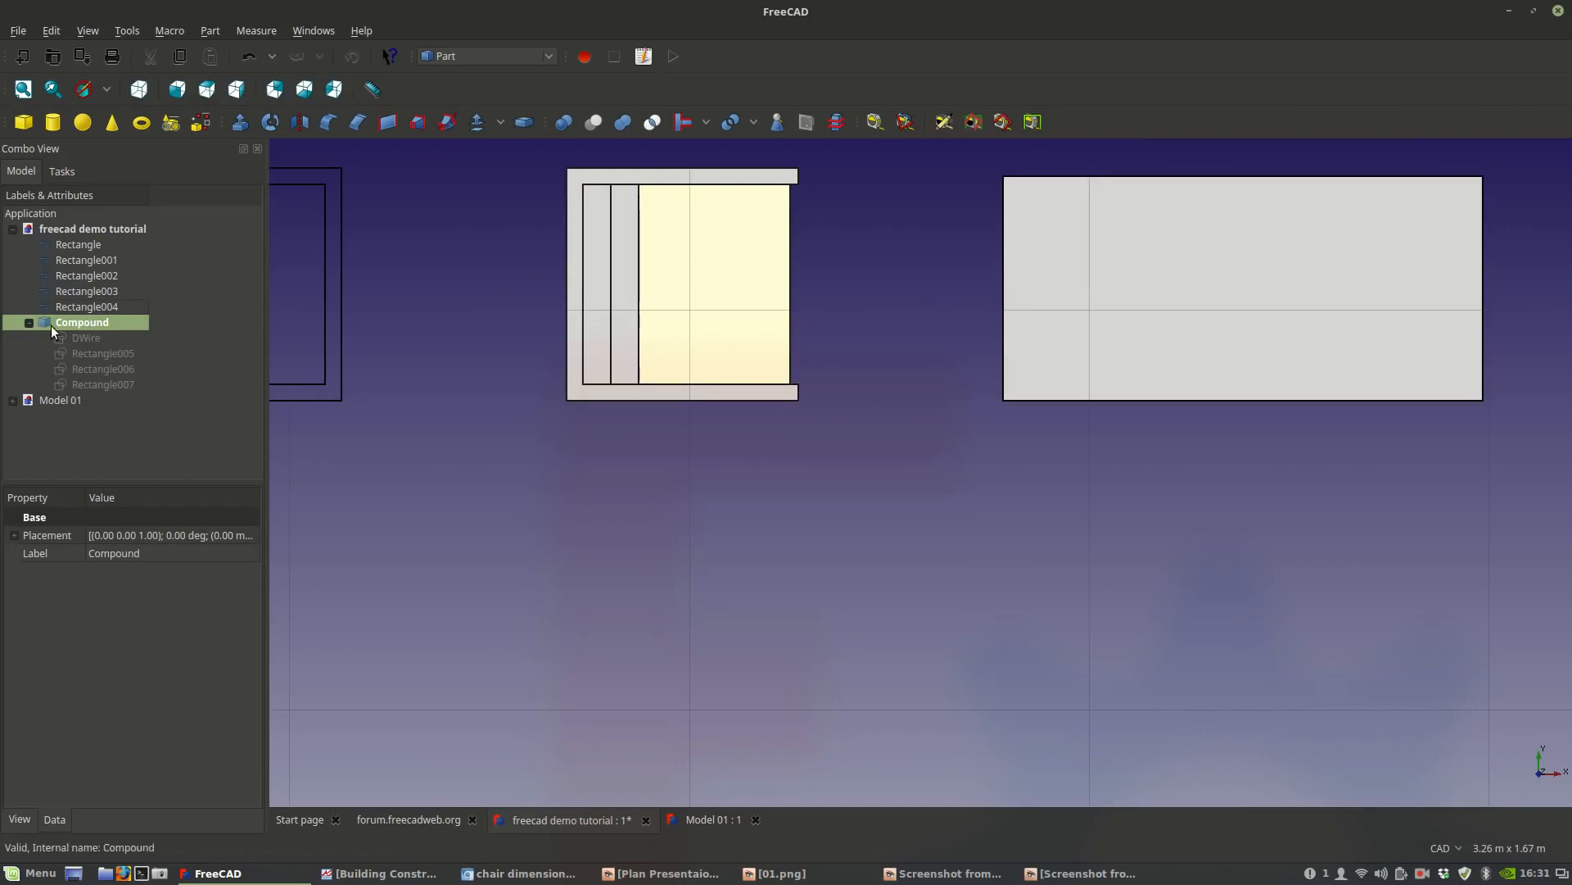
pyautogui.click(30, 323)
# Check the furniture's name in the Building Construction Illustrated PDF and rename the compound as Arm Chair in FreeCAD.
pyautogui.rightClick(75, 322)
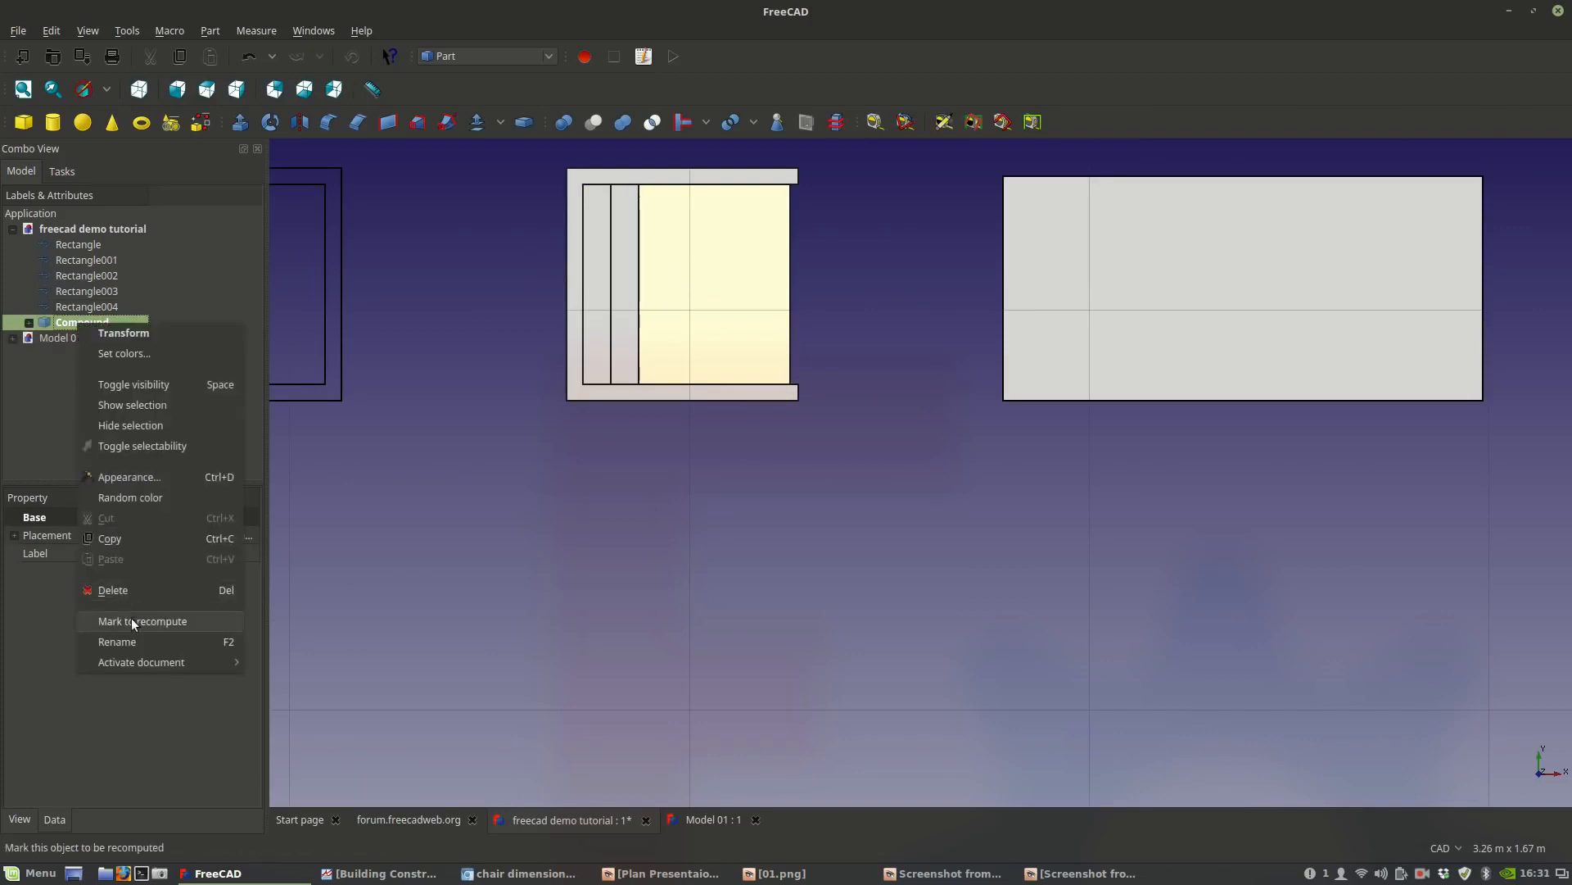
pyautogui.click(382, 862)
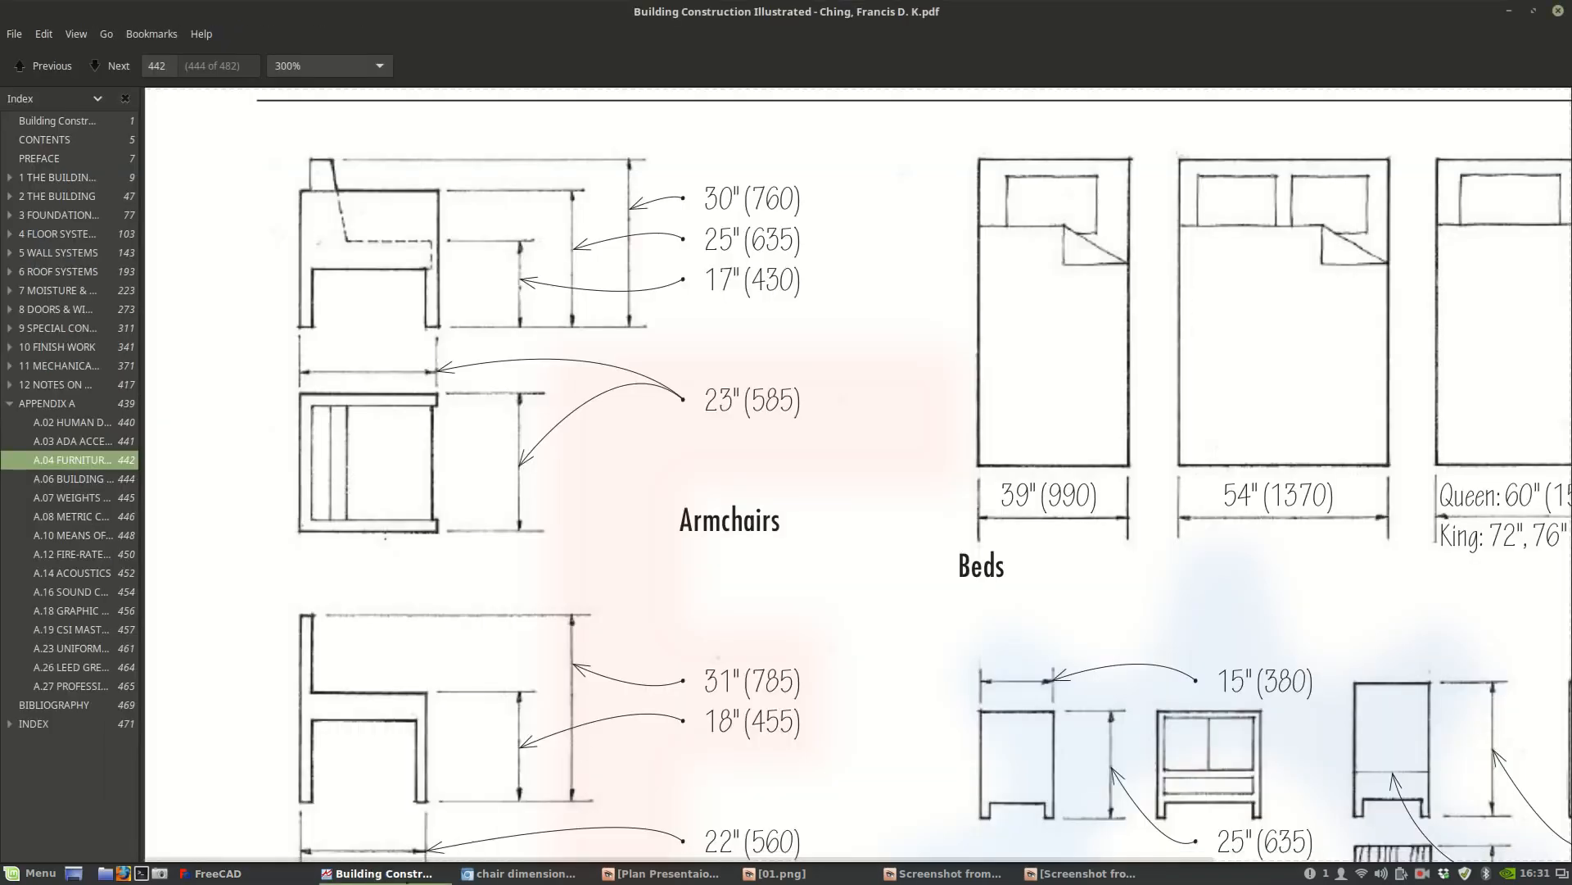
pyautogui.hotkey('alt', 'Tab')
pyautogui.rightClick(79, 321)
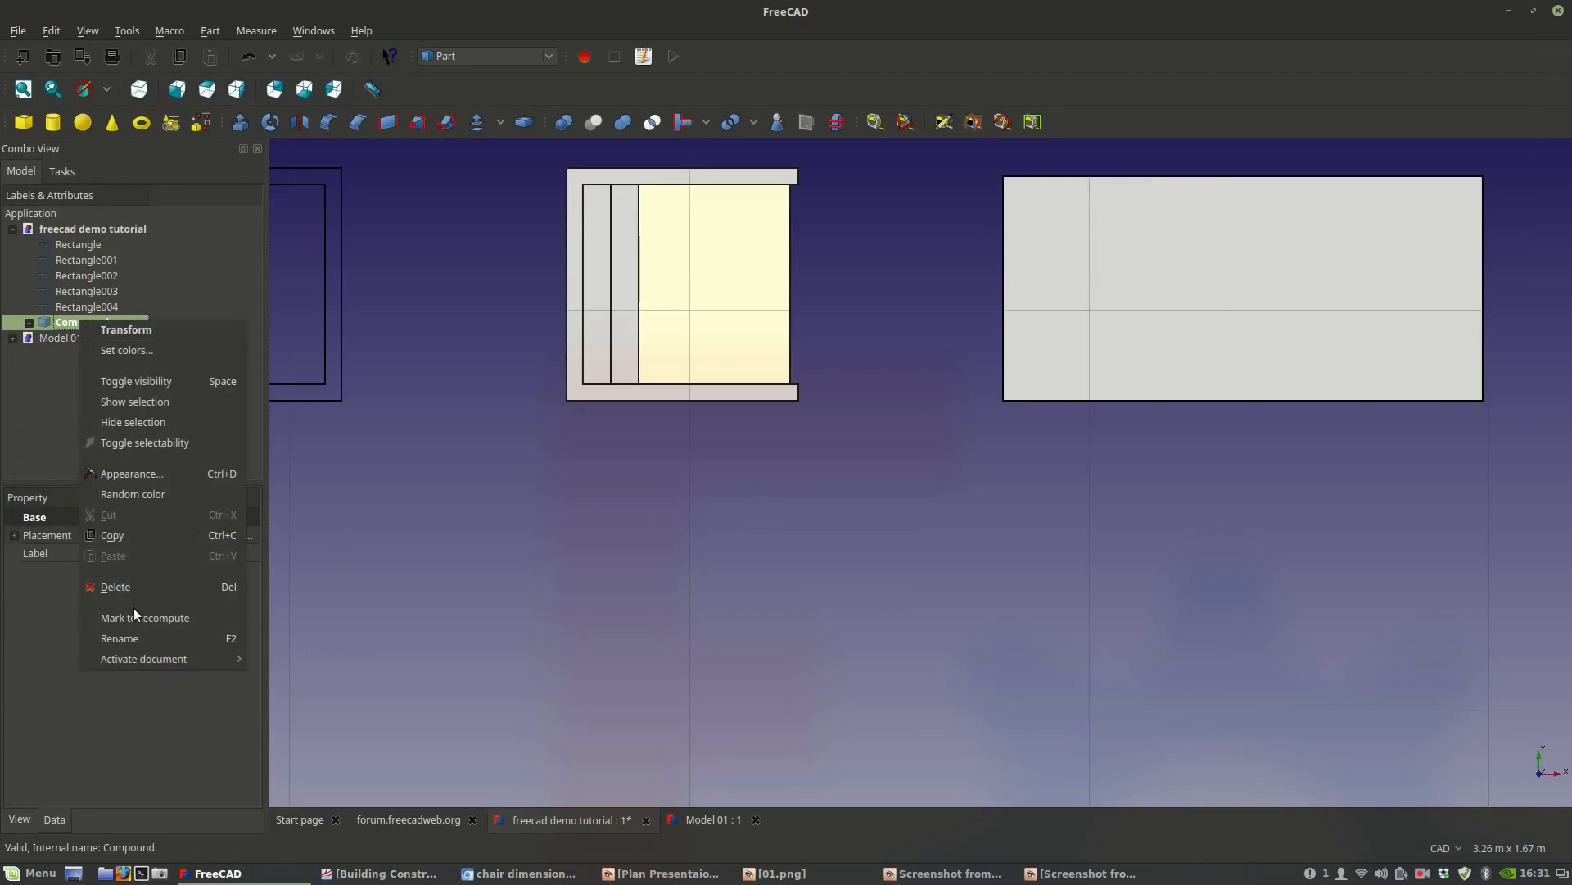
pyautogui.click(120, 638)
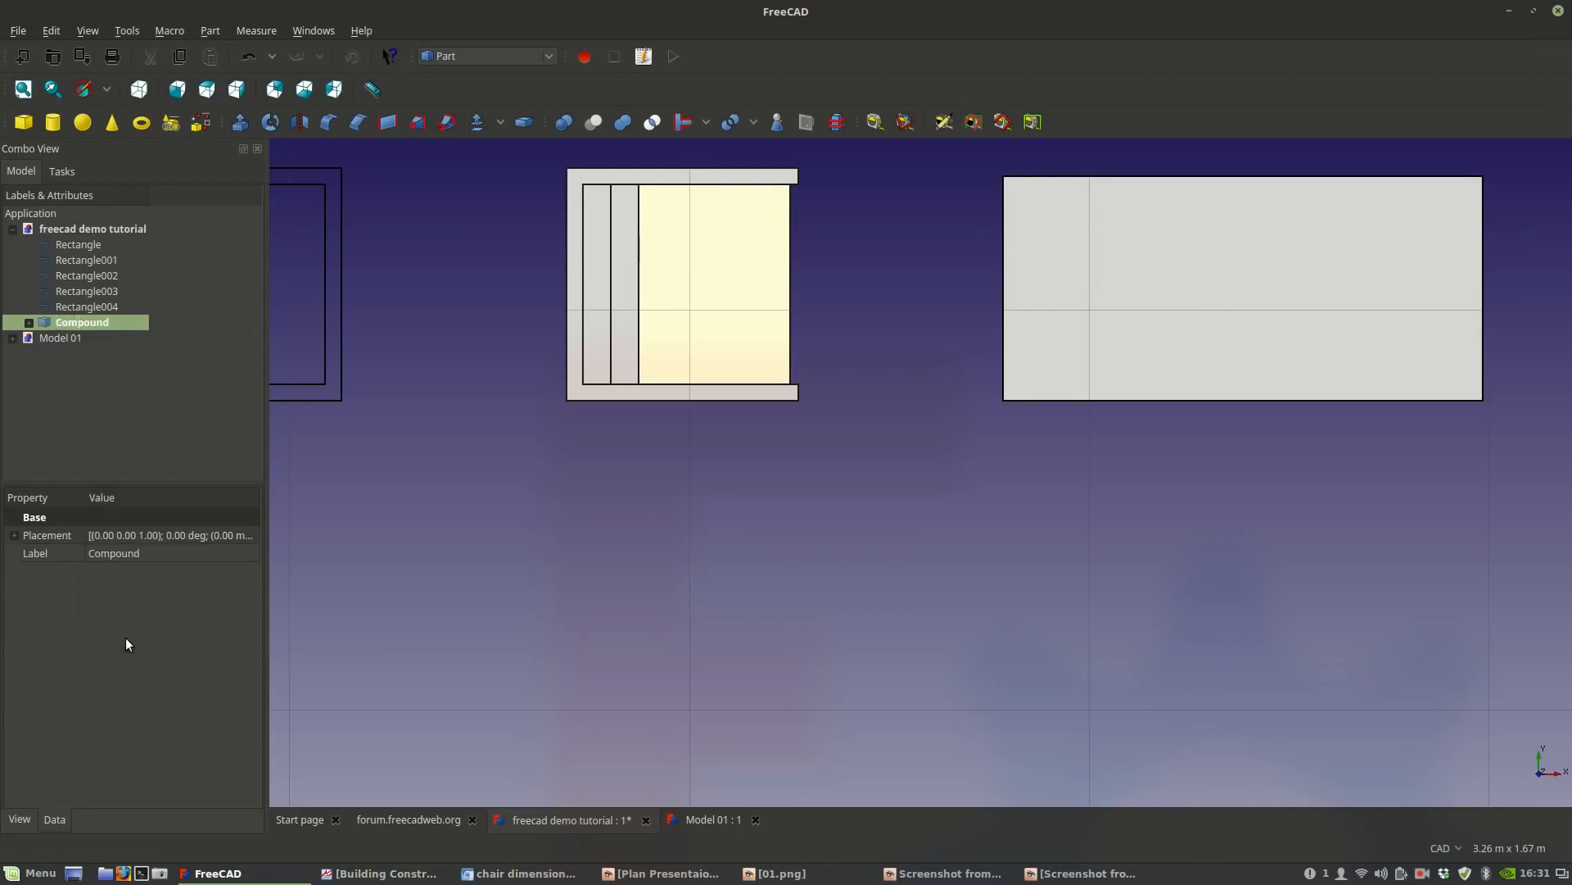
pyautogui.write('Arm Chair')
pyautogui.press('Return')
pyautogui.click(488, 492)
# Copy the Arm Chair compound straight down with the Arch workbench's Move tool, placing the copy just below the original.
pyautogui.scroll(-3, 567, 354)
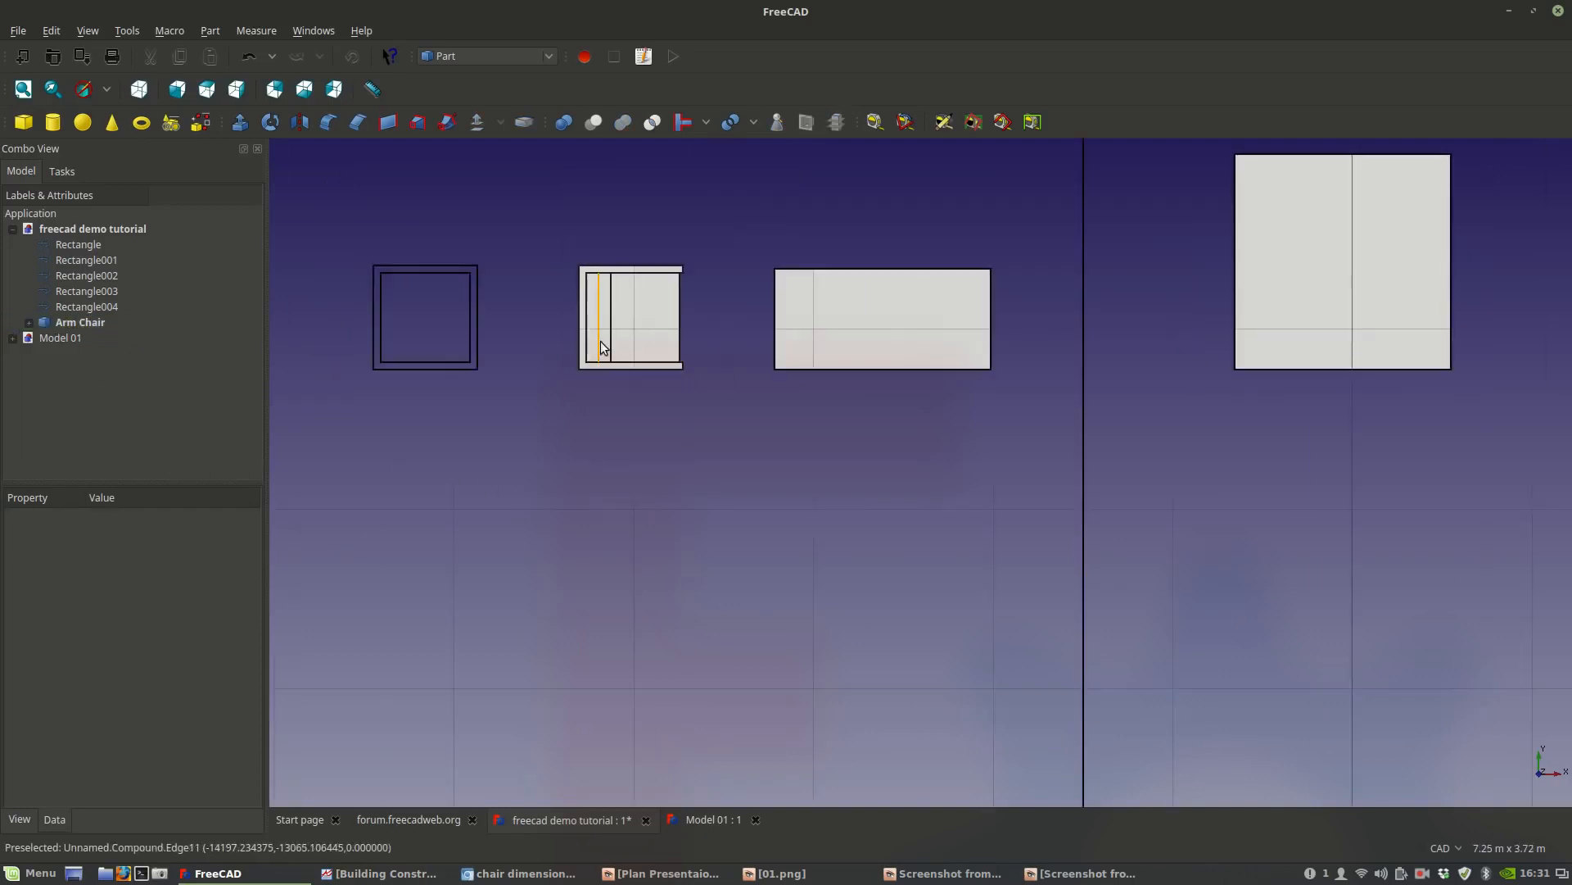
pyautogui.click(636, 313)
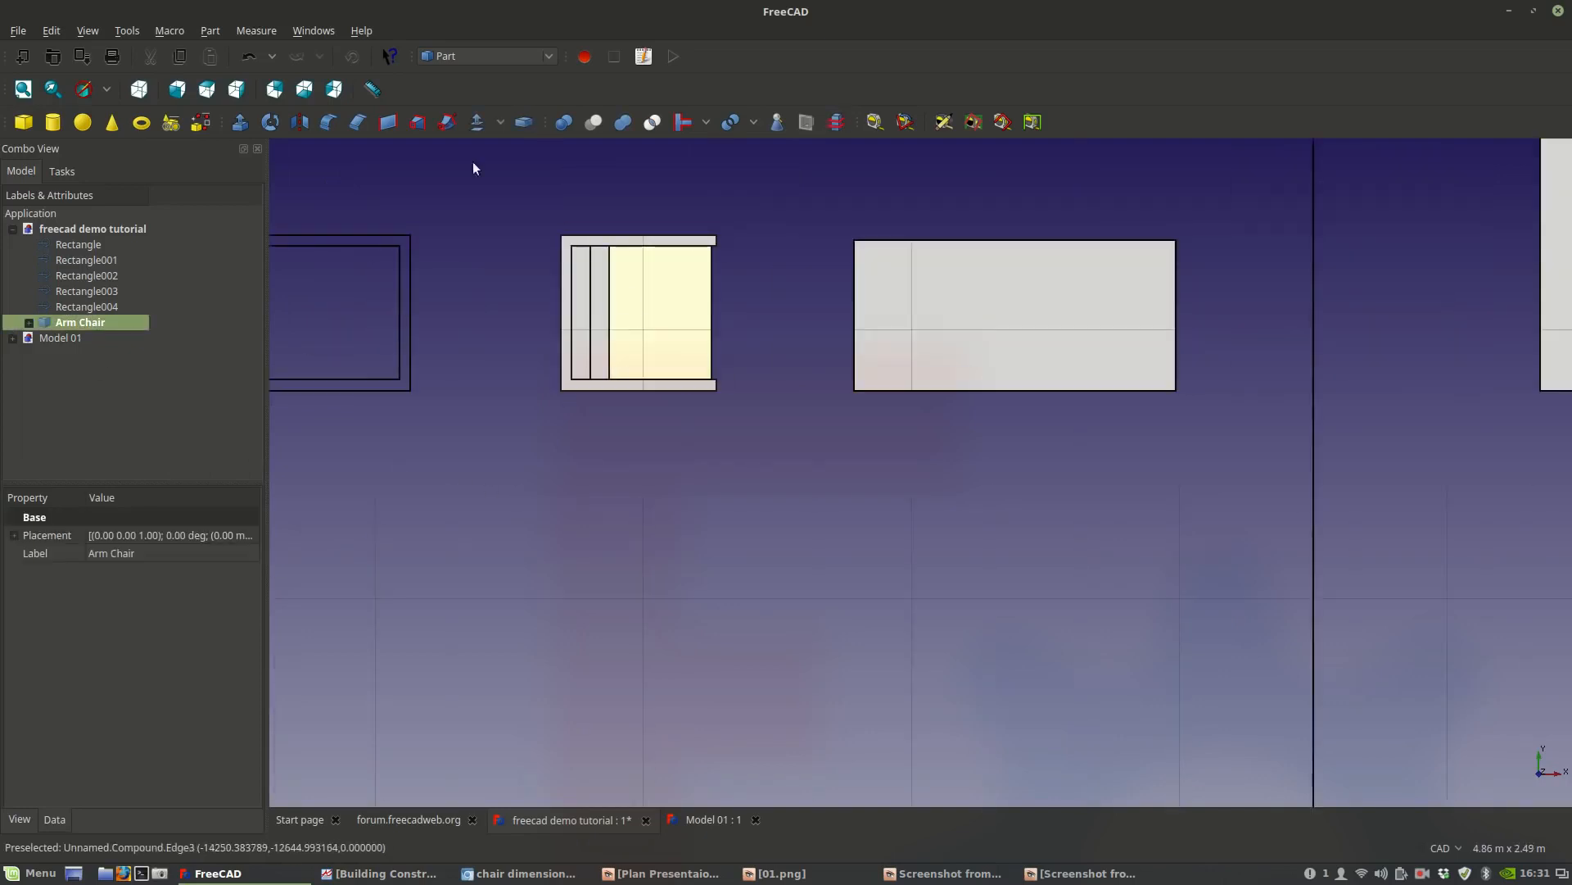
pyautogui.click(494, 58)
pyautogui.click(470, 11)
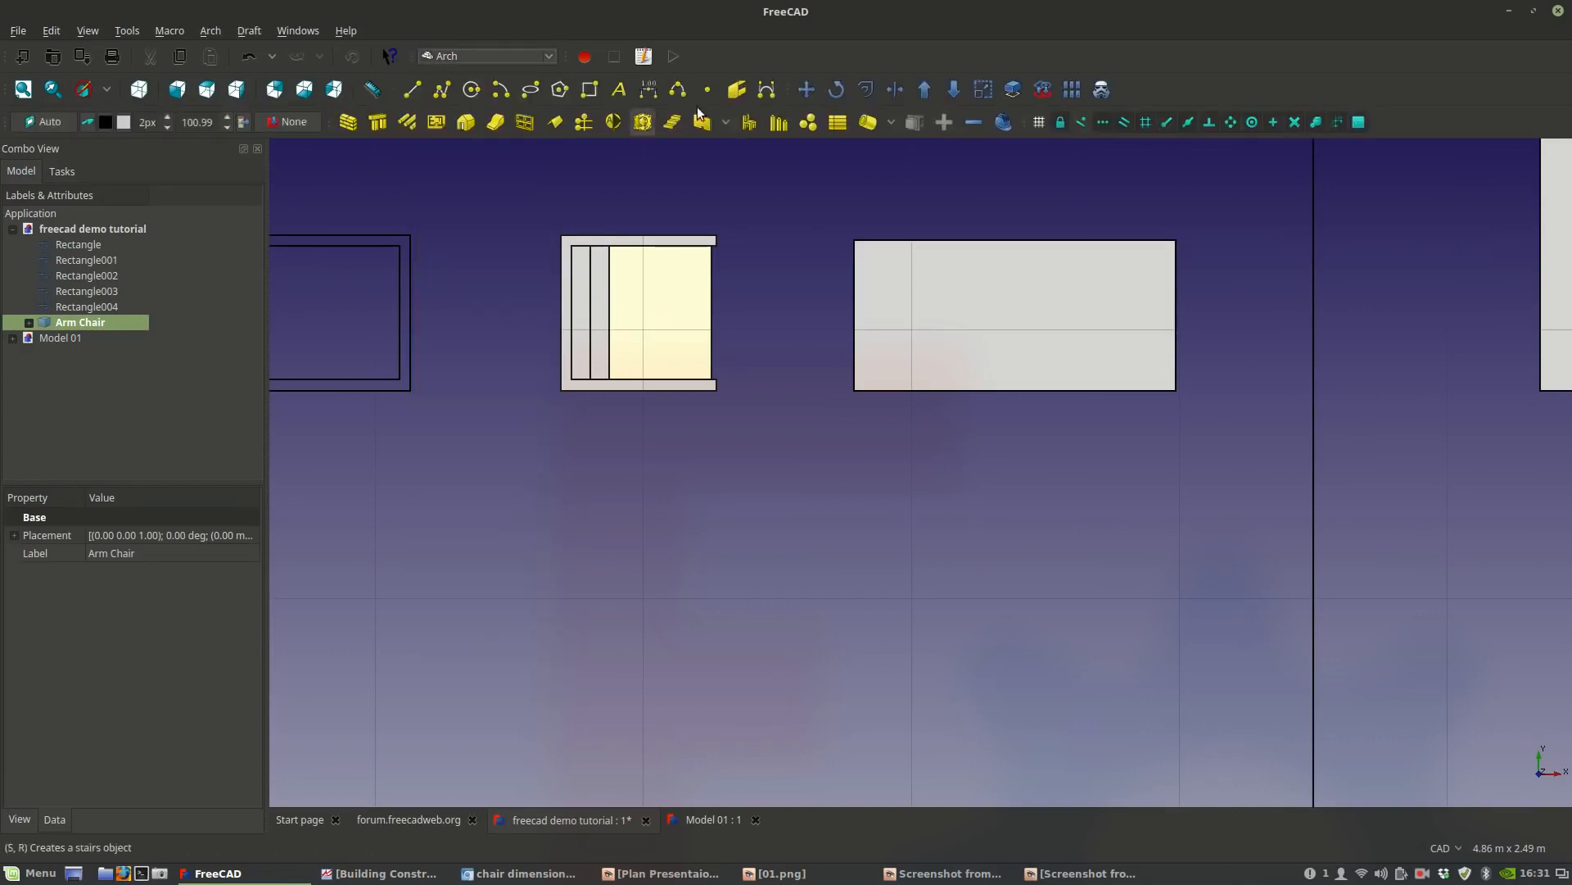
pyautogui.click(808, 87)
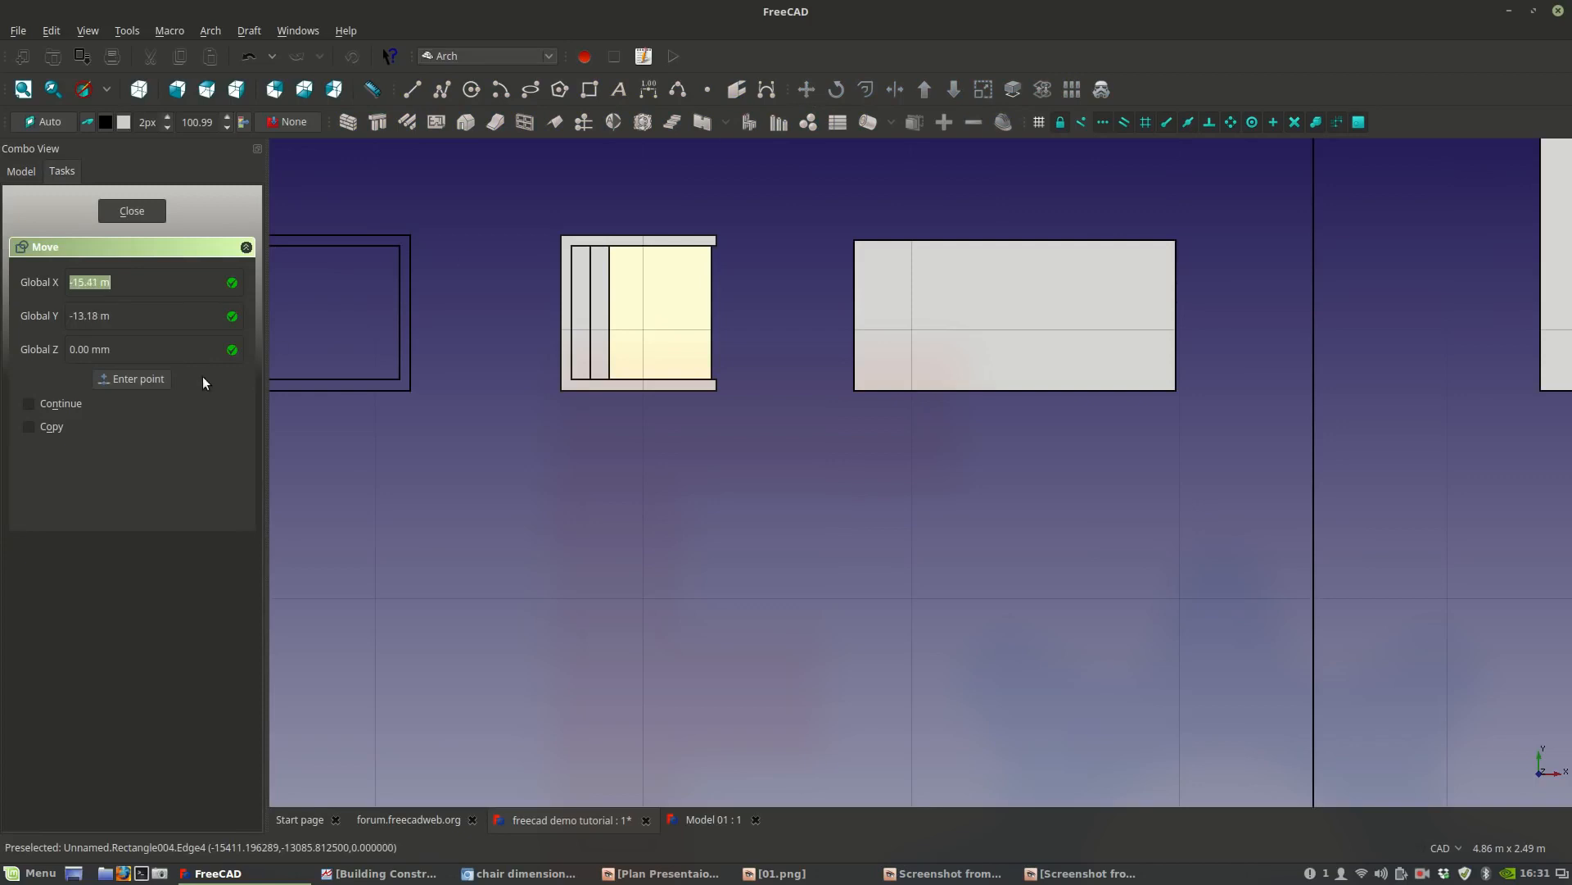
pyautogui.click(36, 427)
pyautogui.click(755, 263)
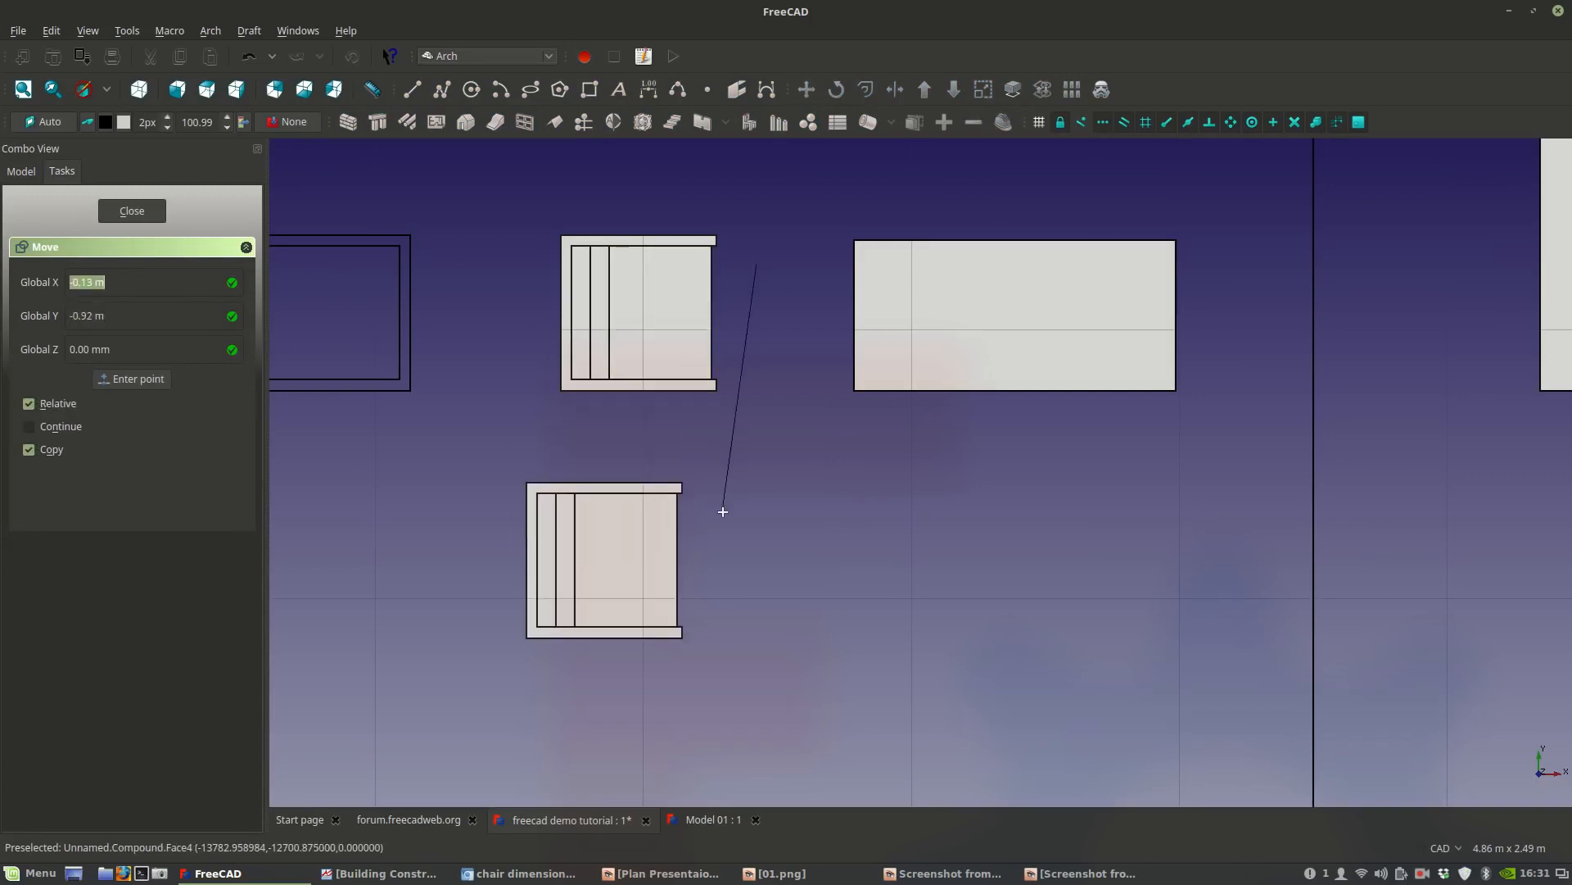
pyautogui.click(754, 475)
pyautogui.click(762, 461)
# Select the copied armchair and toggle its visibility off and back on twice.
pyautogui.scroll(2, 671, 541)
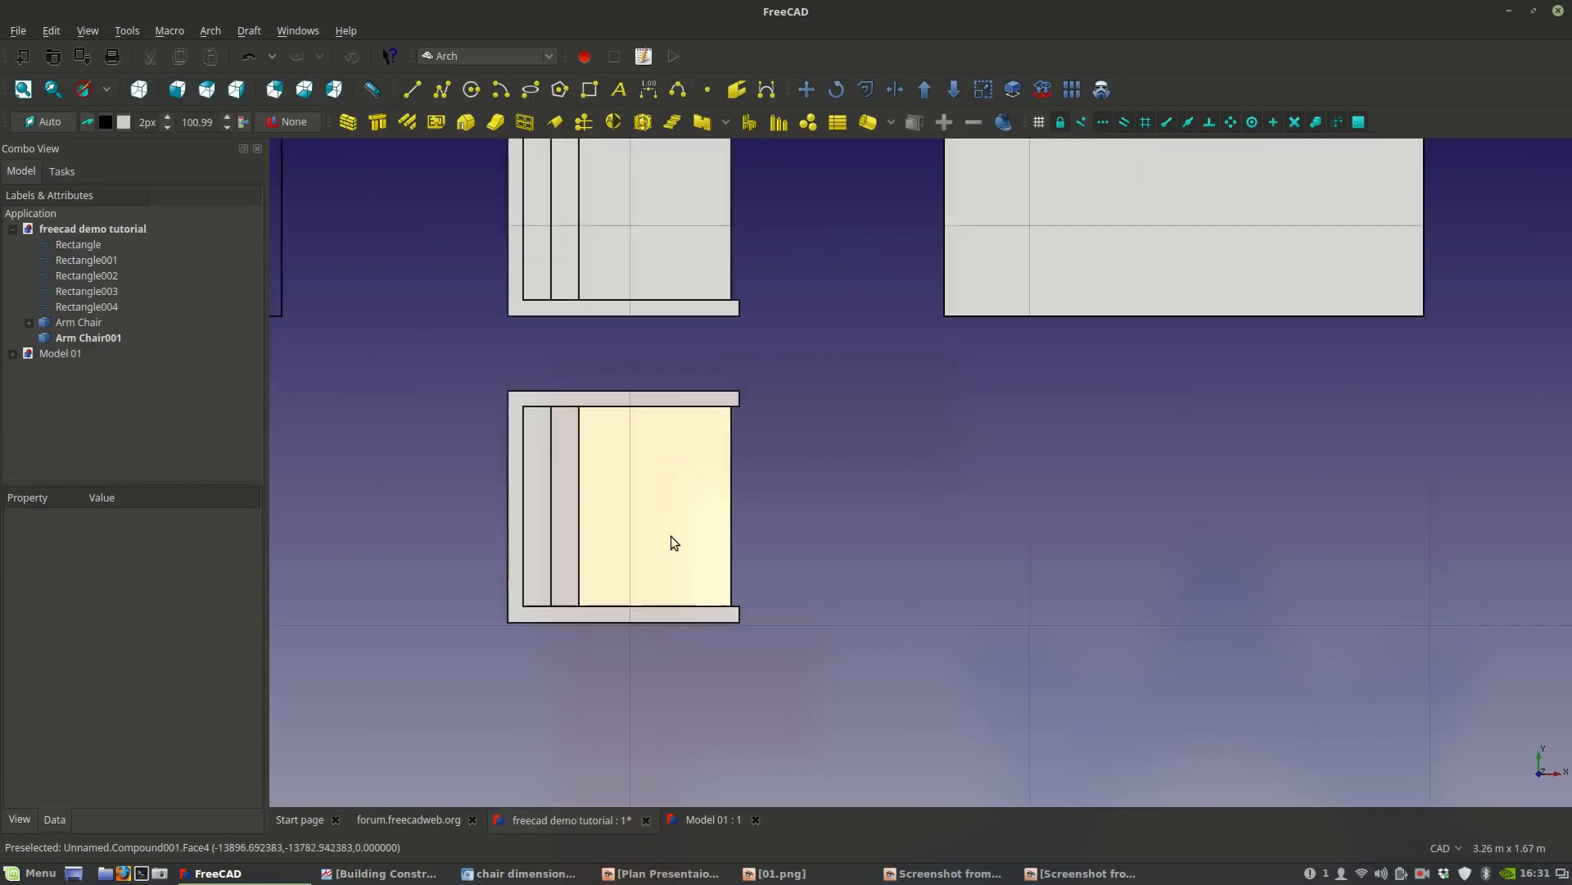
pyautogui.click(669, 461)
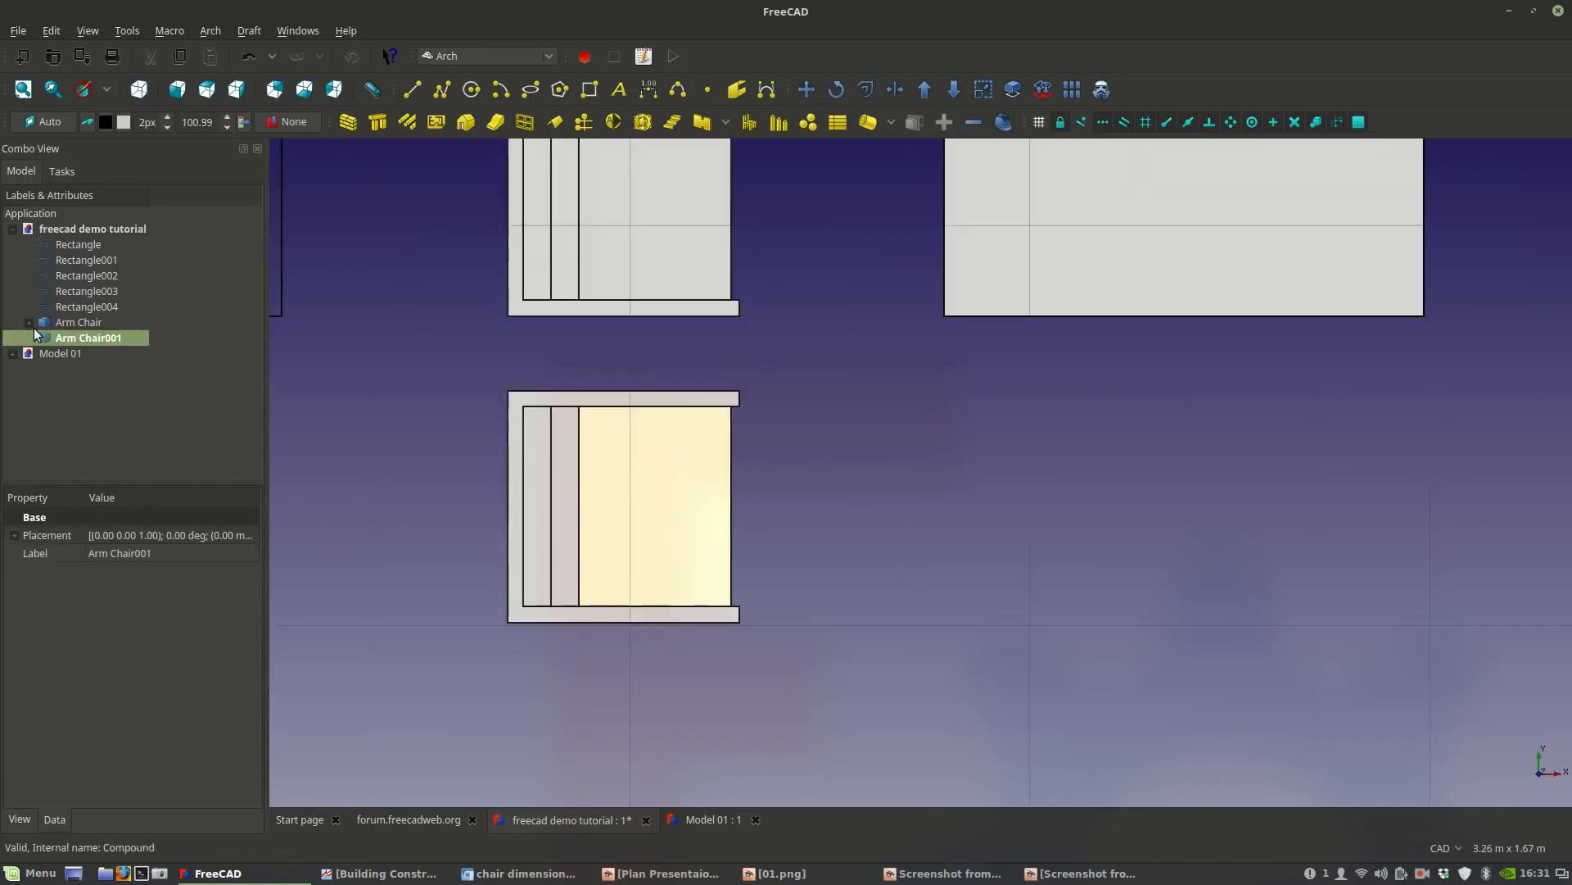
pyautogui.click(632, 490)
pyautogui.press('space')
pyautogui.press('space')
pyautogui.scroll(-2, 622, 463)
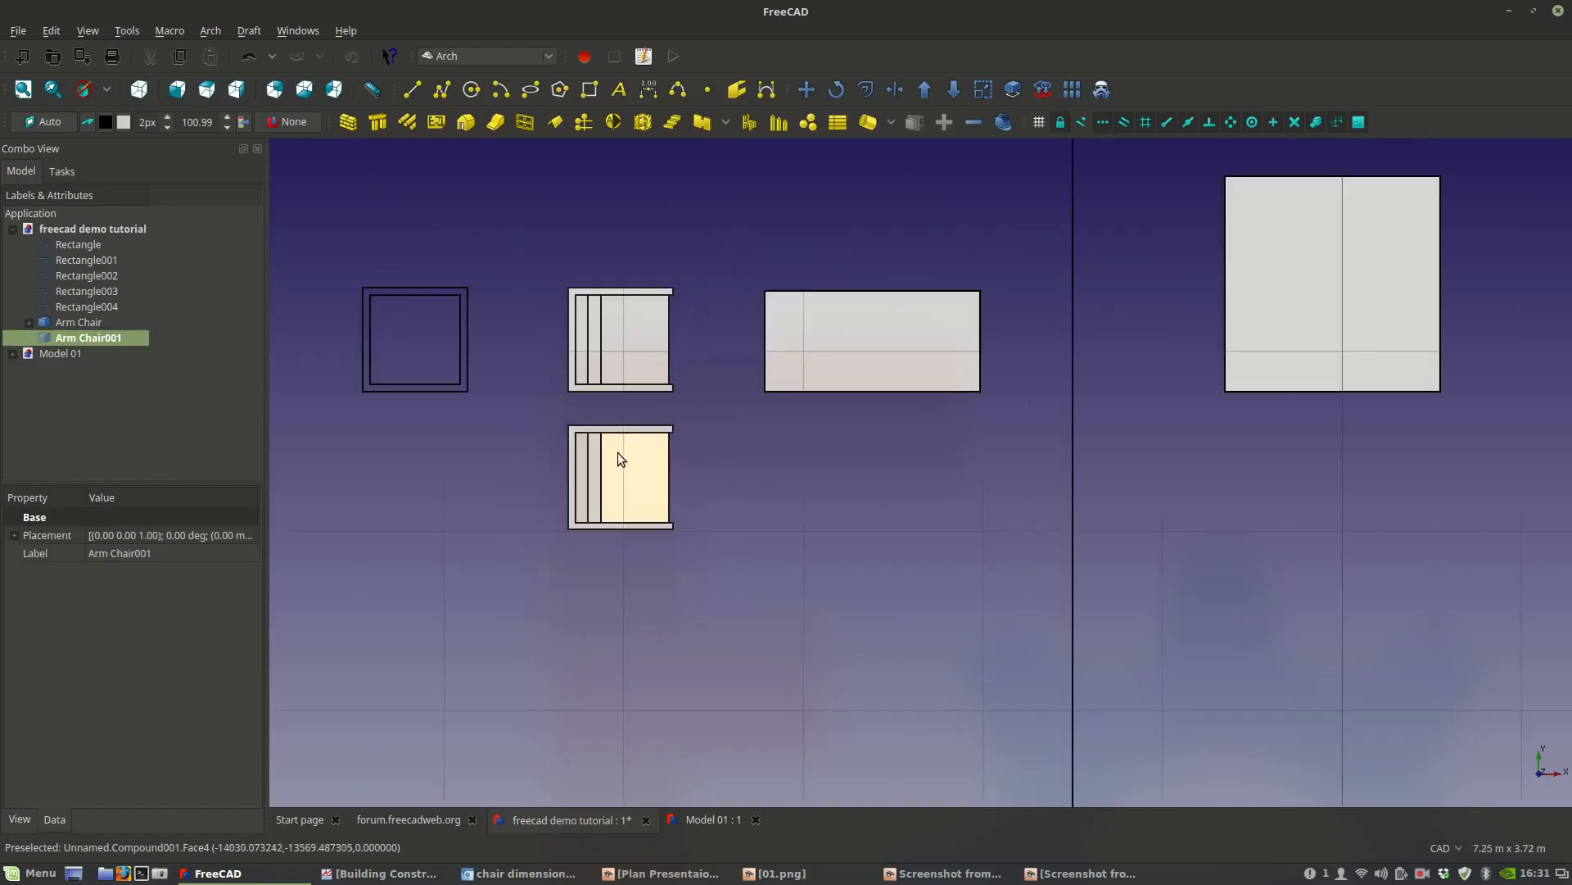
pyautogui.press('space')
pyautogui.press('space')
pyautogui.scroll(2, 631, 489)
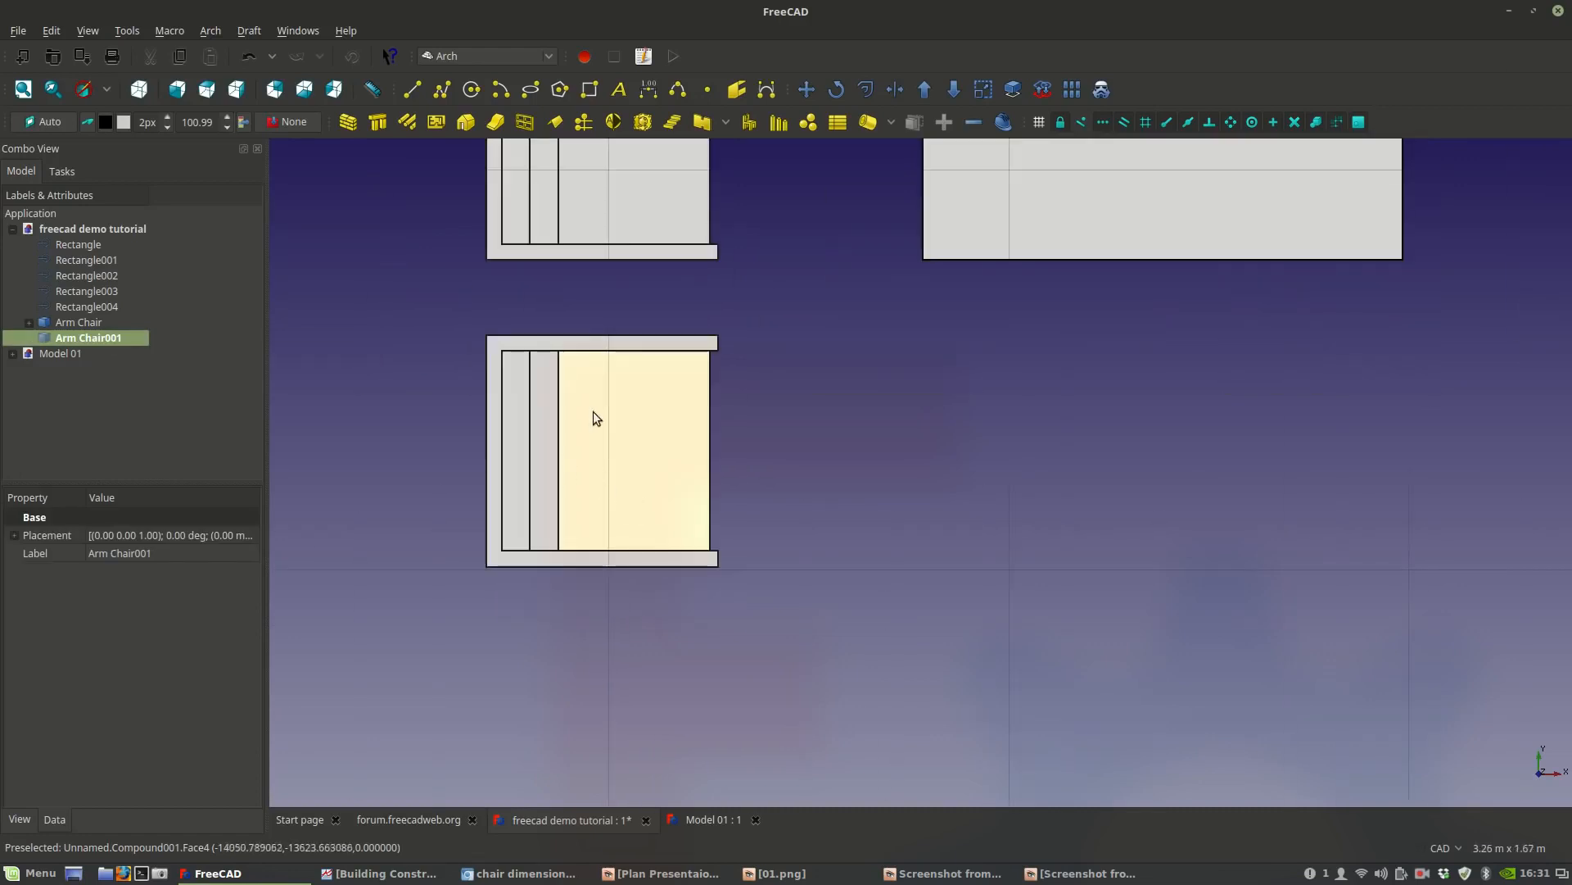
# Set the transparency of the copied armchair below the original to 80.
pyautogui.click(948, 493)
pyautogui.click(688, 475)
pyautogui.click(32, 816)
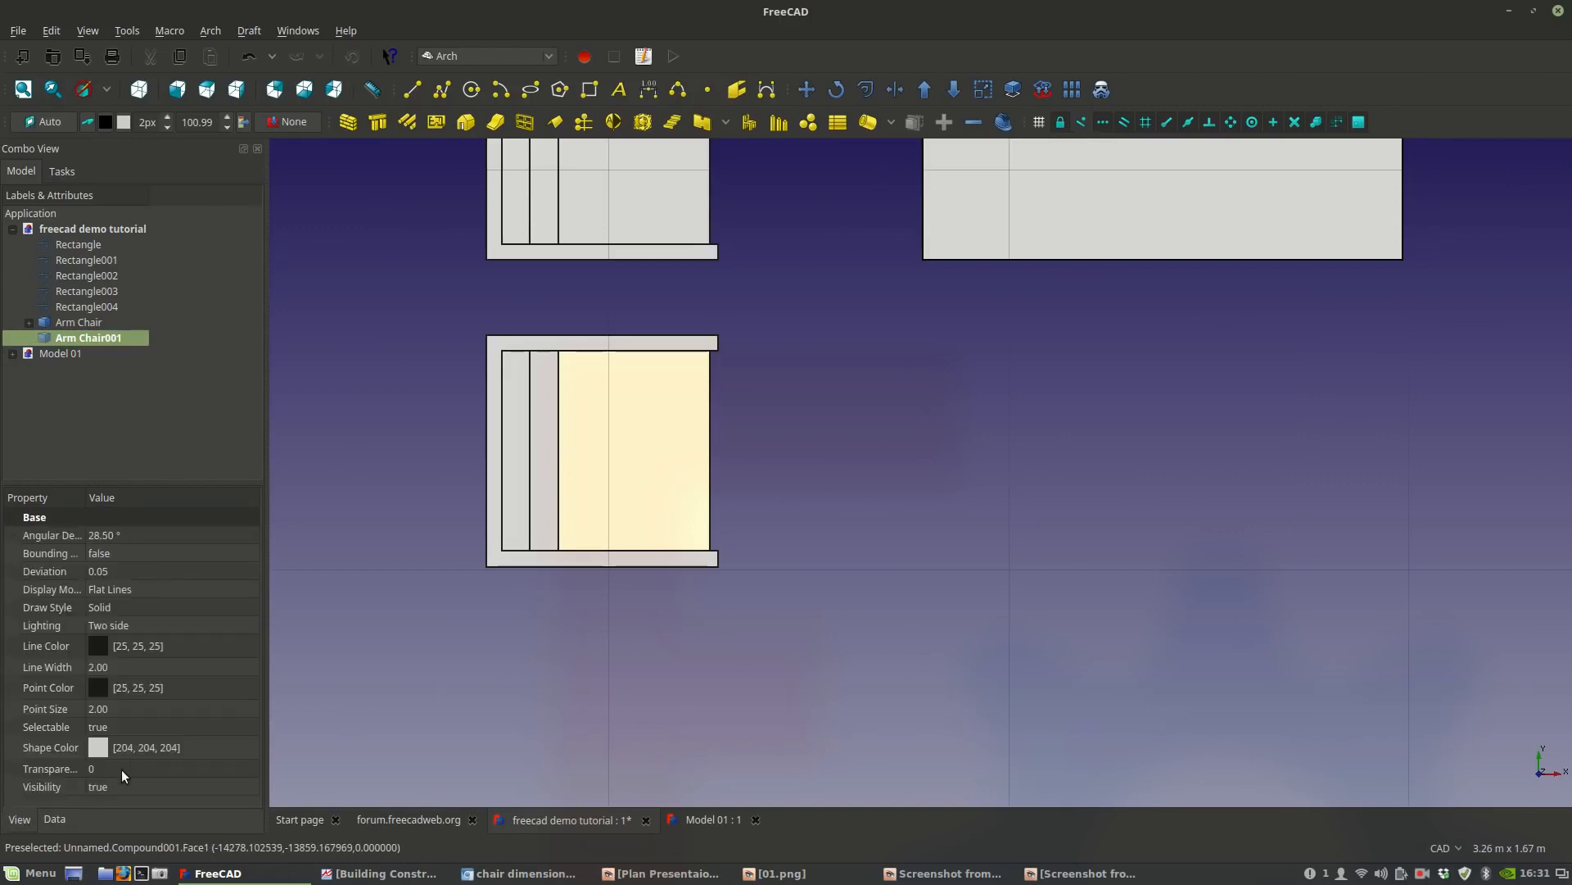
pyautogui.click(123, 770)
pyautogui.write('80')
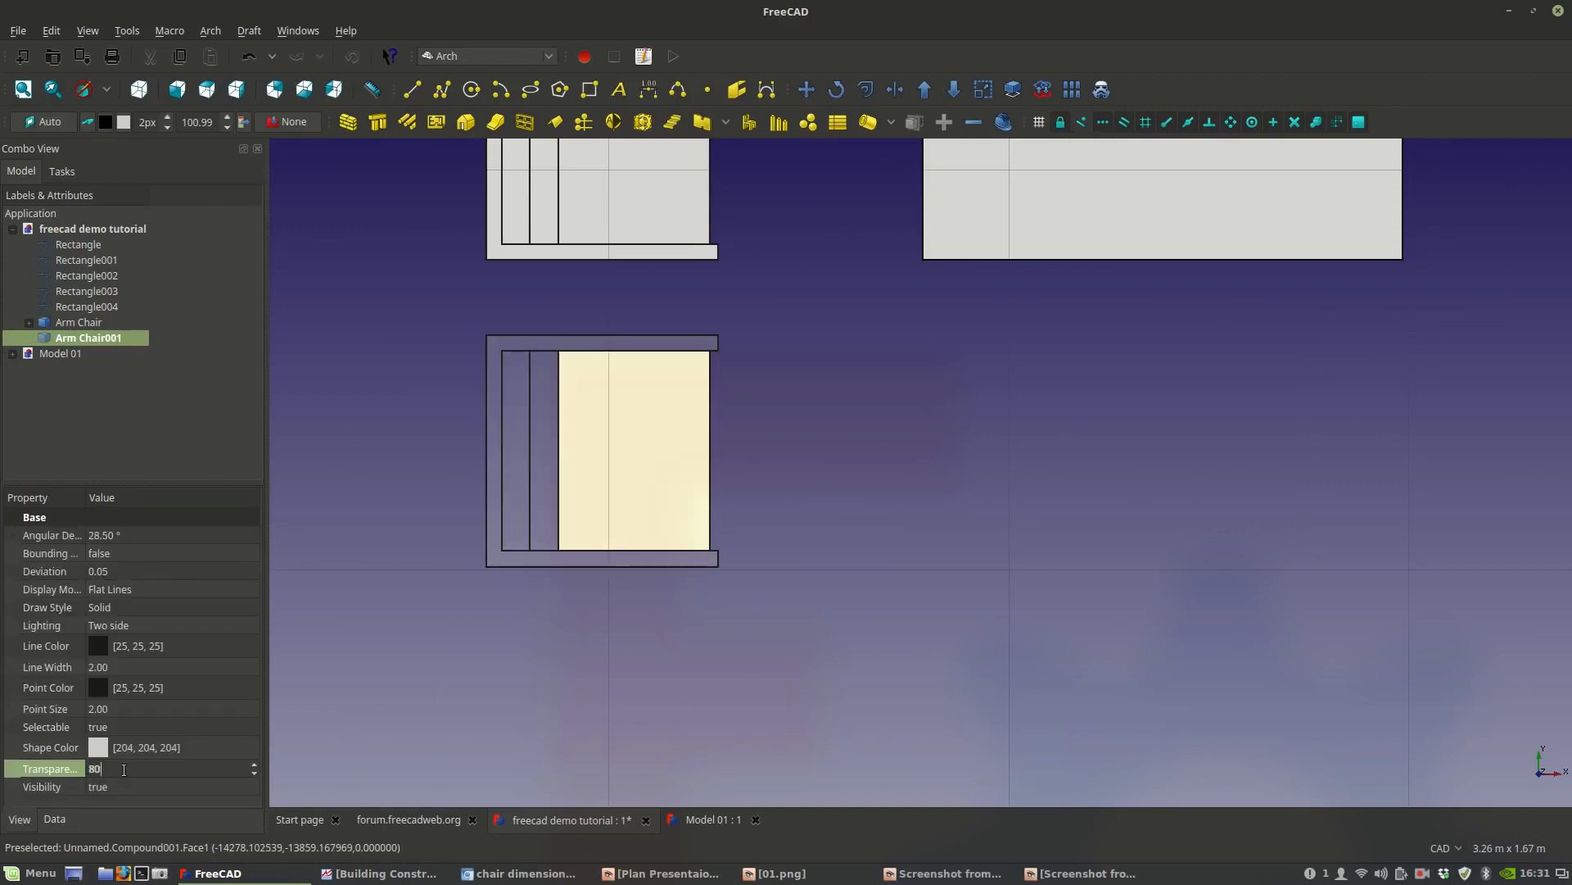
pyautogui.click(812, 497)
pyautogui.scroll(-4, 811, 496)
pyautogui.moveTo(798, 475); pyautogui.dragTo(739, 415, button='middle')
pyautogui.scroll(4, 694, 413)
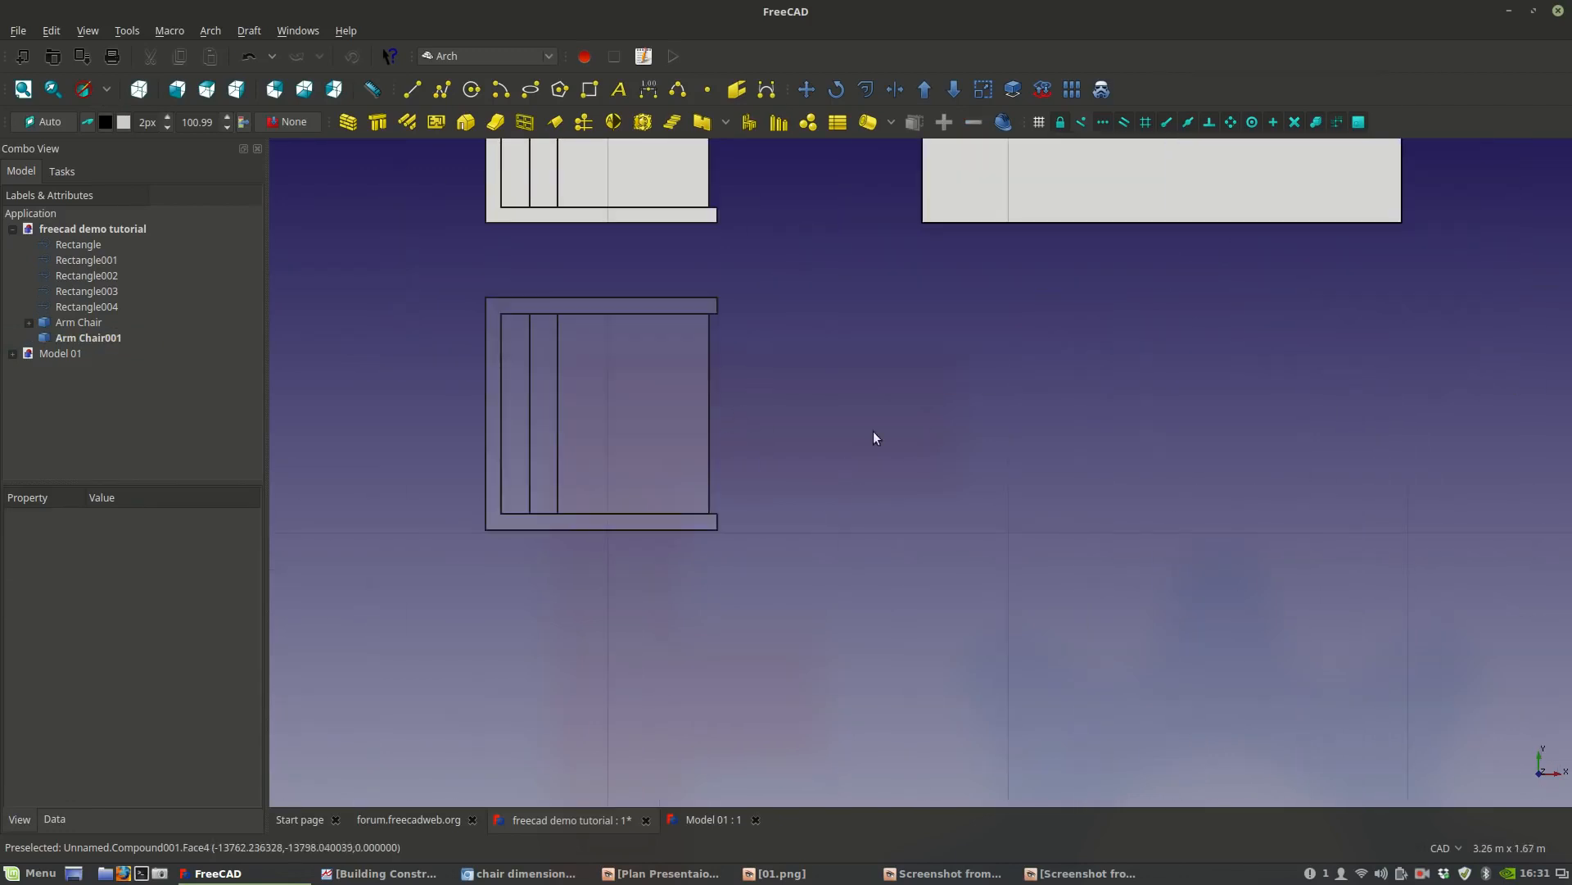
# Set the line width of the semi-transparent armchair copy to 1.00.
pyautogui.click(628, 419)
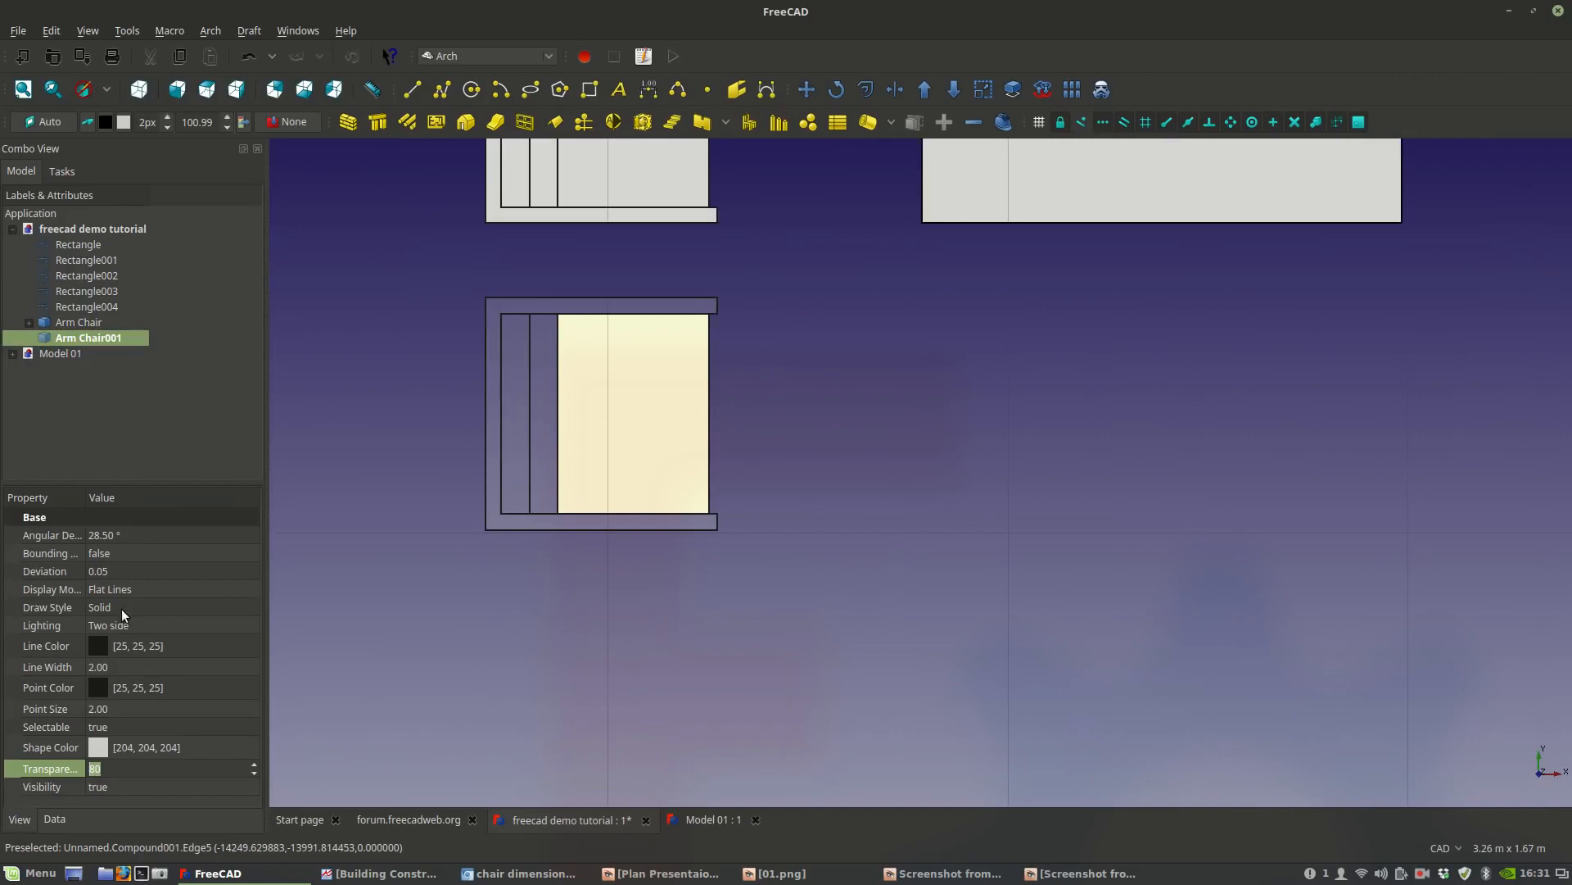
pyautogui.click(115, 667)
pyautogui.scroll(-1, 117, 666)
pyautogui.click(420, 627)
pyautogui.moveTo(934, 469); pyautogui.dragTo(751, 564, button='middle')
pyautogui.scroll(-3, 845, 575)
pyautogui.scroll(2, 681, 558)
# Copy the semi-transparent armchair with the Move tool, placing the duplicate outside the large outline, above the square footprint.
pyautogui.click(631, 533)
pyautogui.scroll(-2, 631, 529)
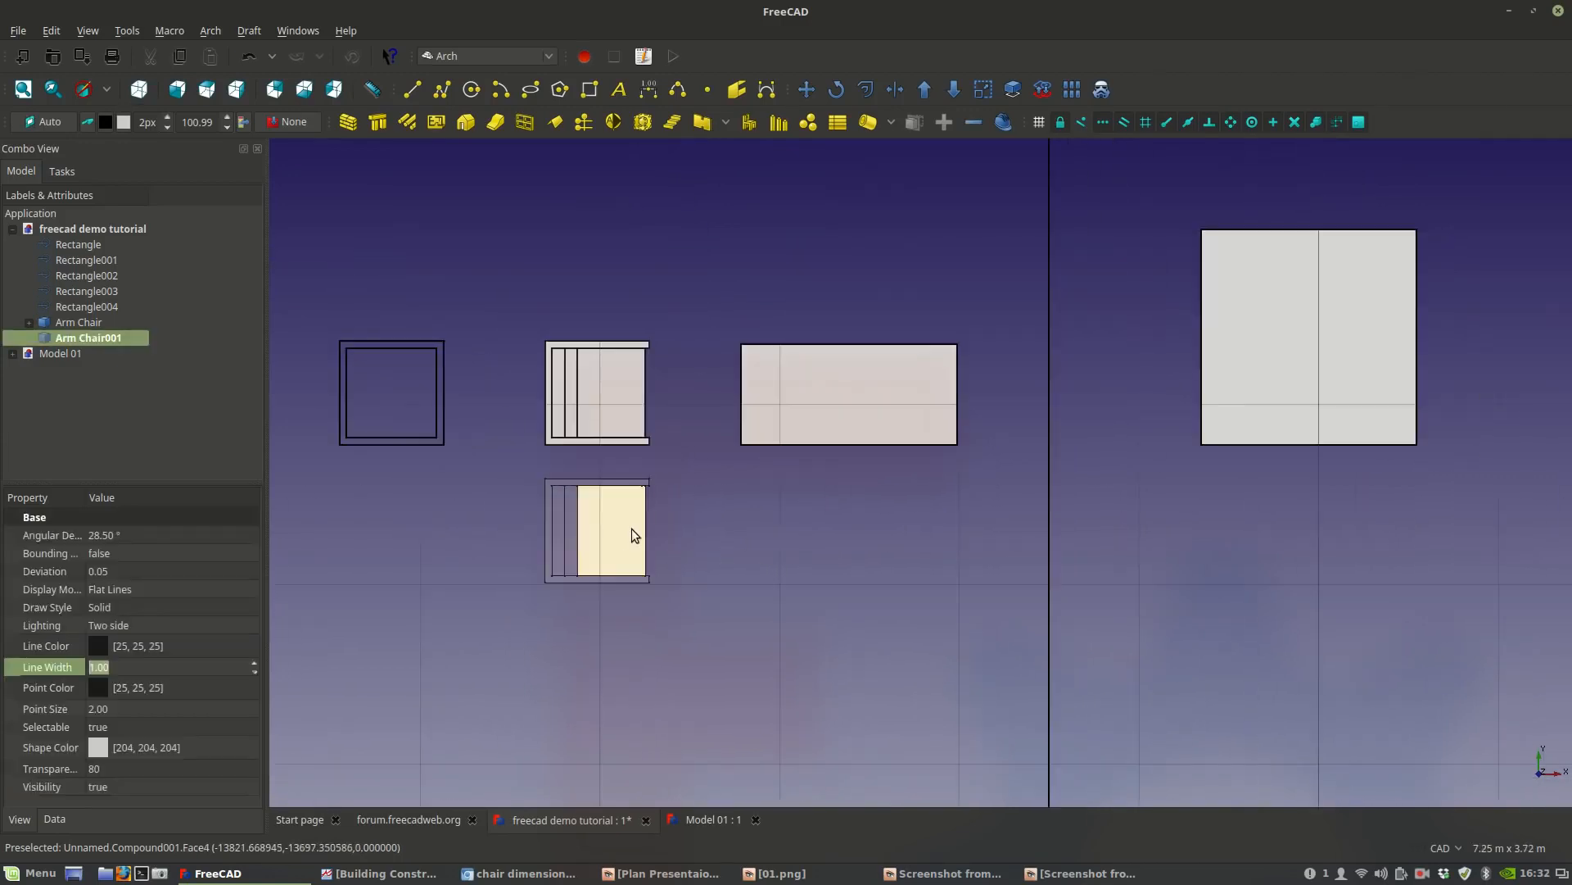
pyautogui.moveTo(631, 528); pyautogui.dragTo(619, 488, button='middle')
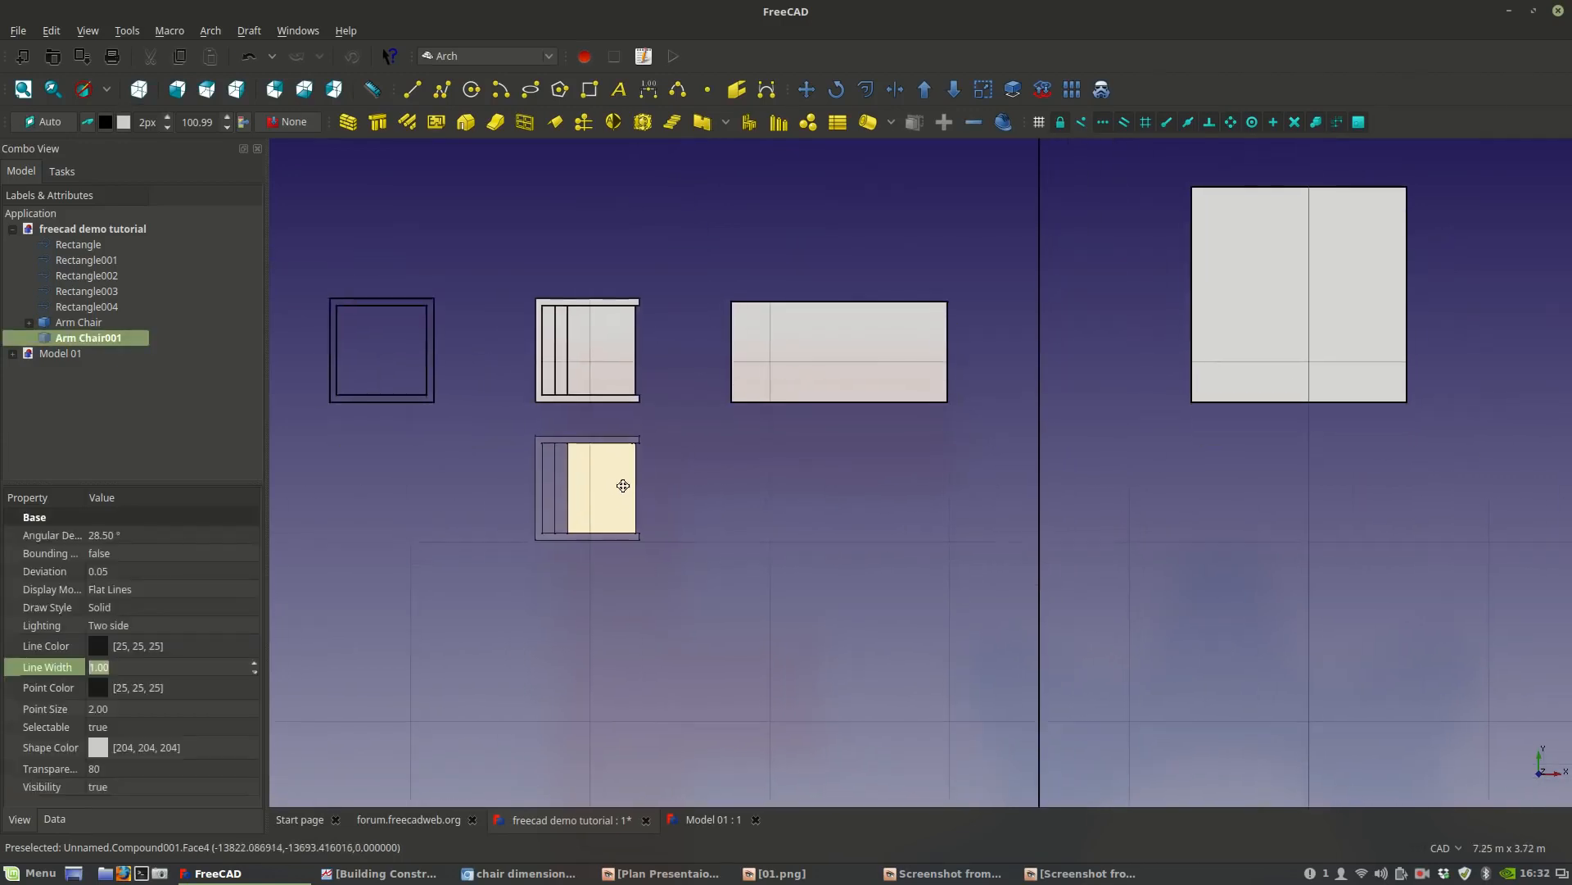
pyautogui.click(808, 88)
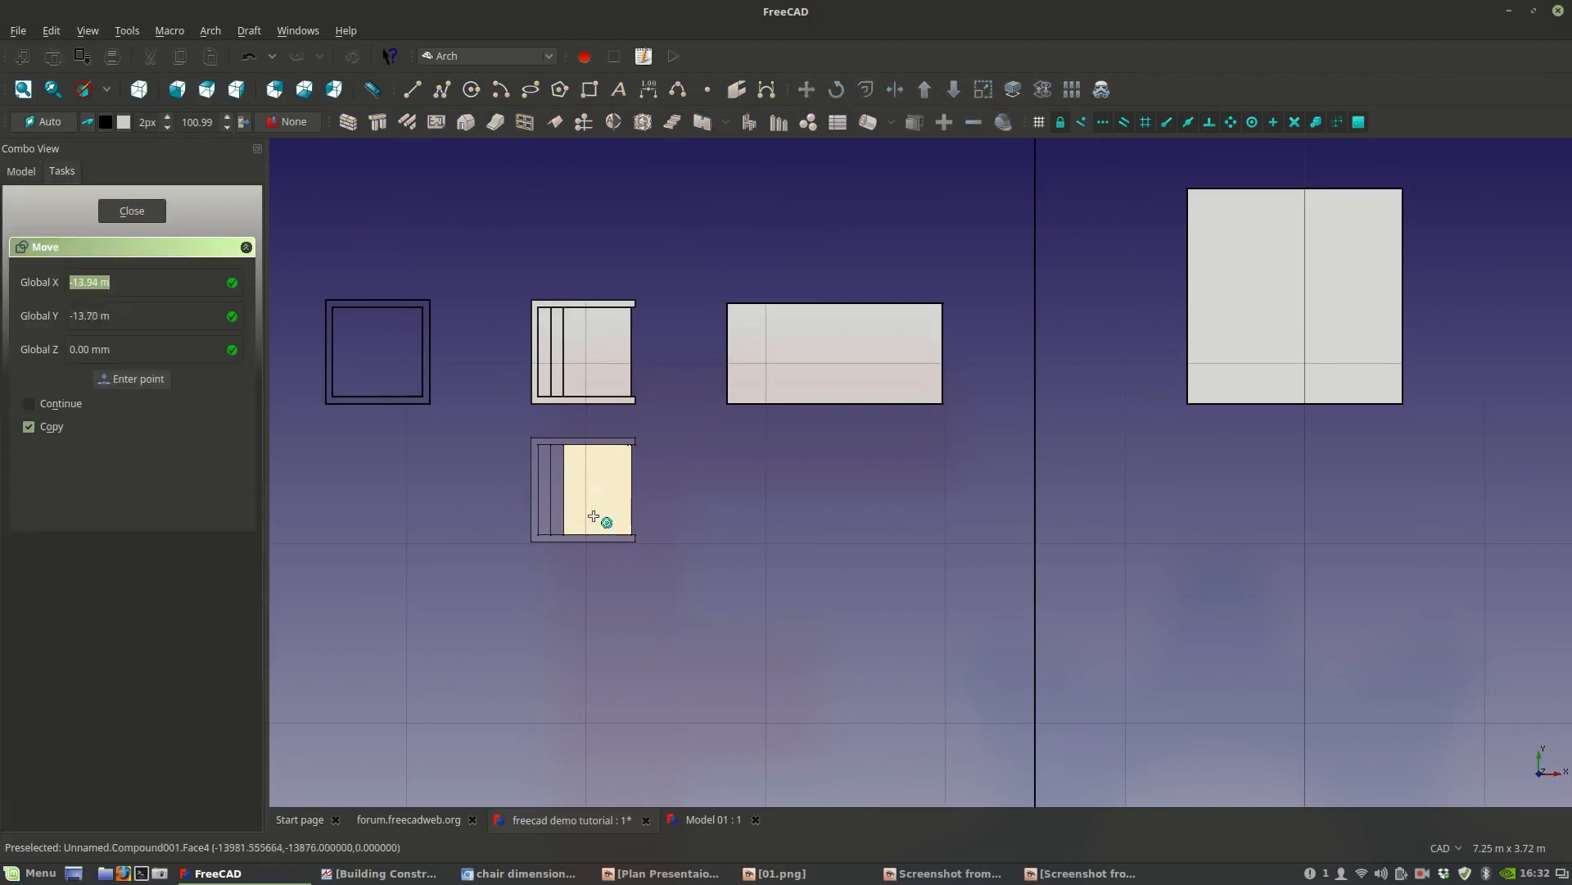
pyautogui.scroll(-4, 605, 512)
pyautogui.scroll(2, 605, 512)
pyautogui.click(590, 519)
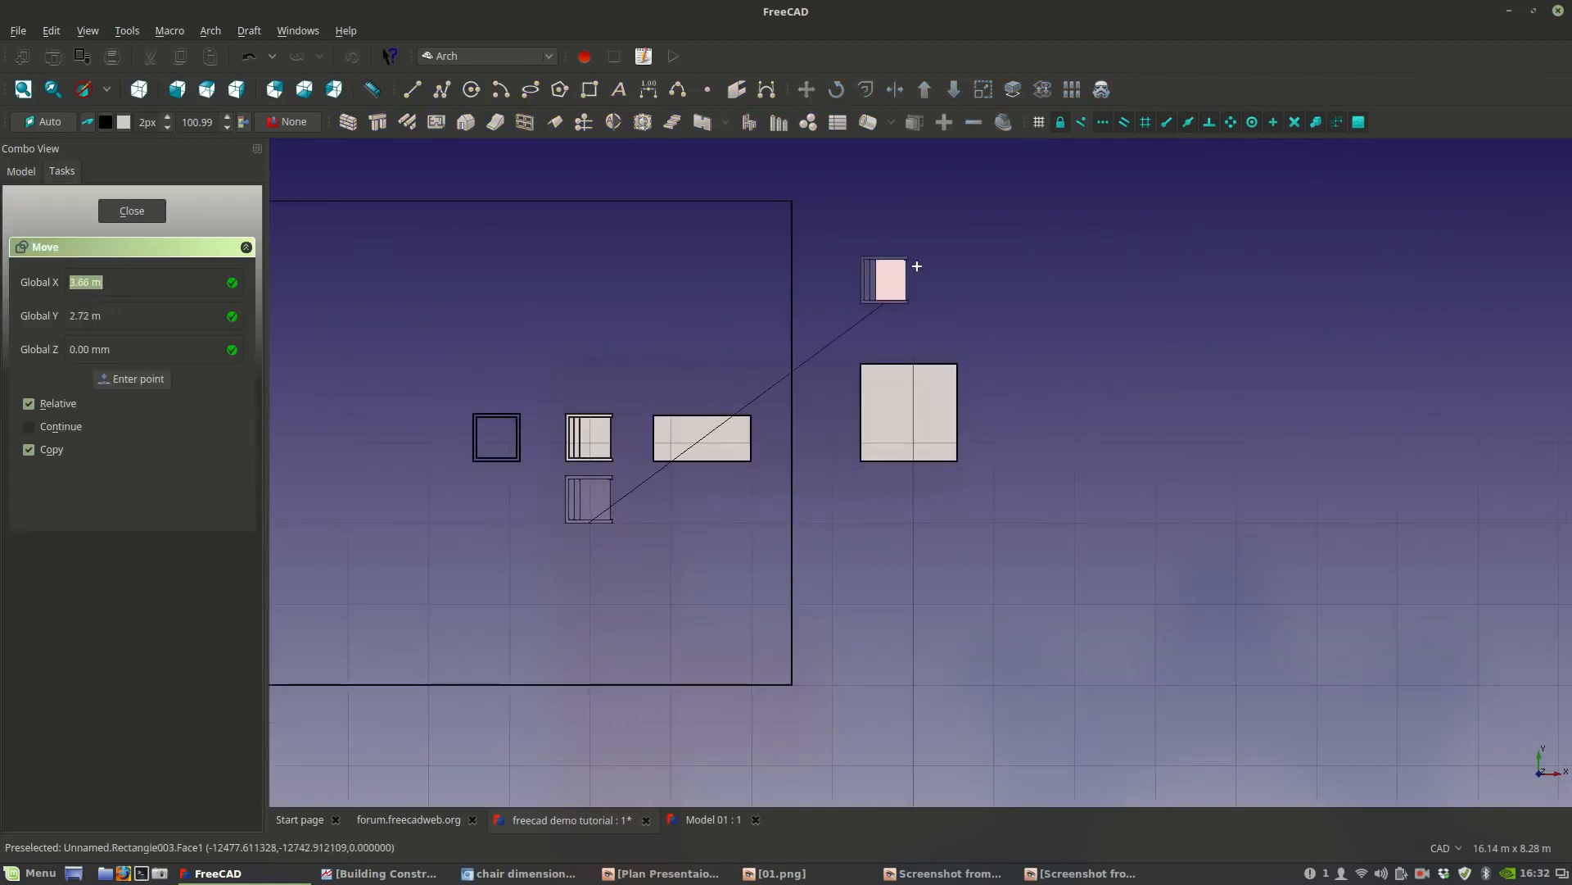
pyautogui.click(873, 245)
pyautogui.scroll(4, 617, 495)
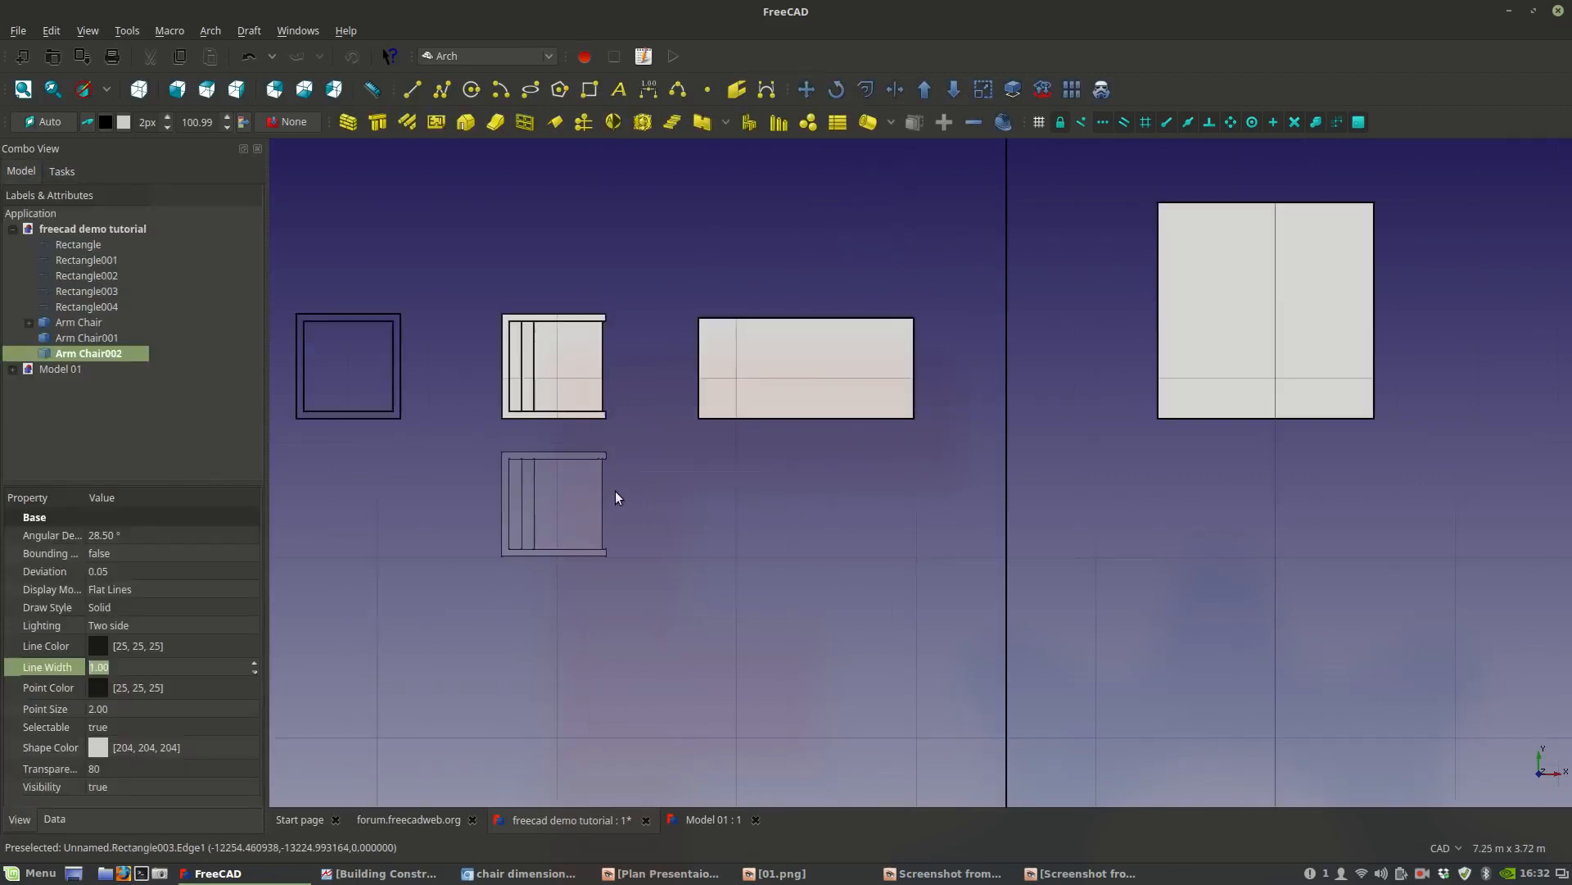
pyautogui.moveTo(599, 600); pyautogui.dragTo(621, 557, button='middle')
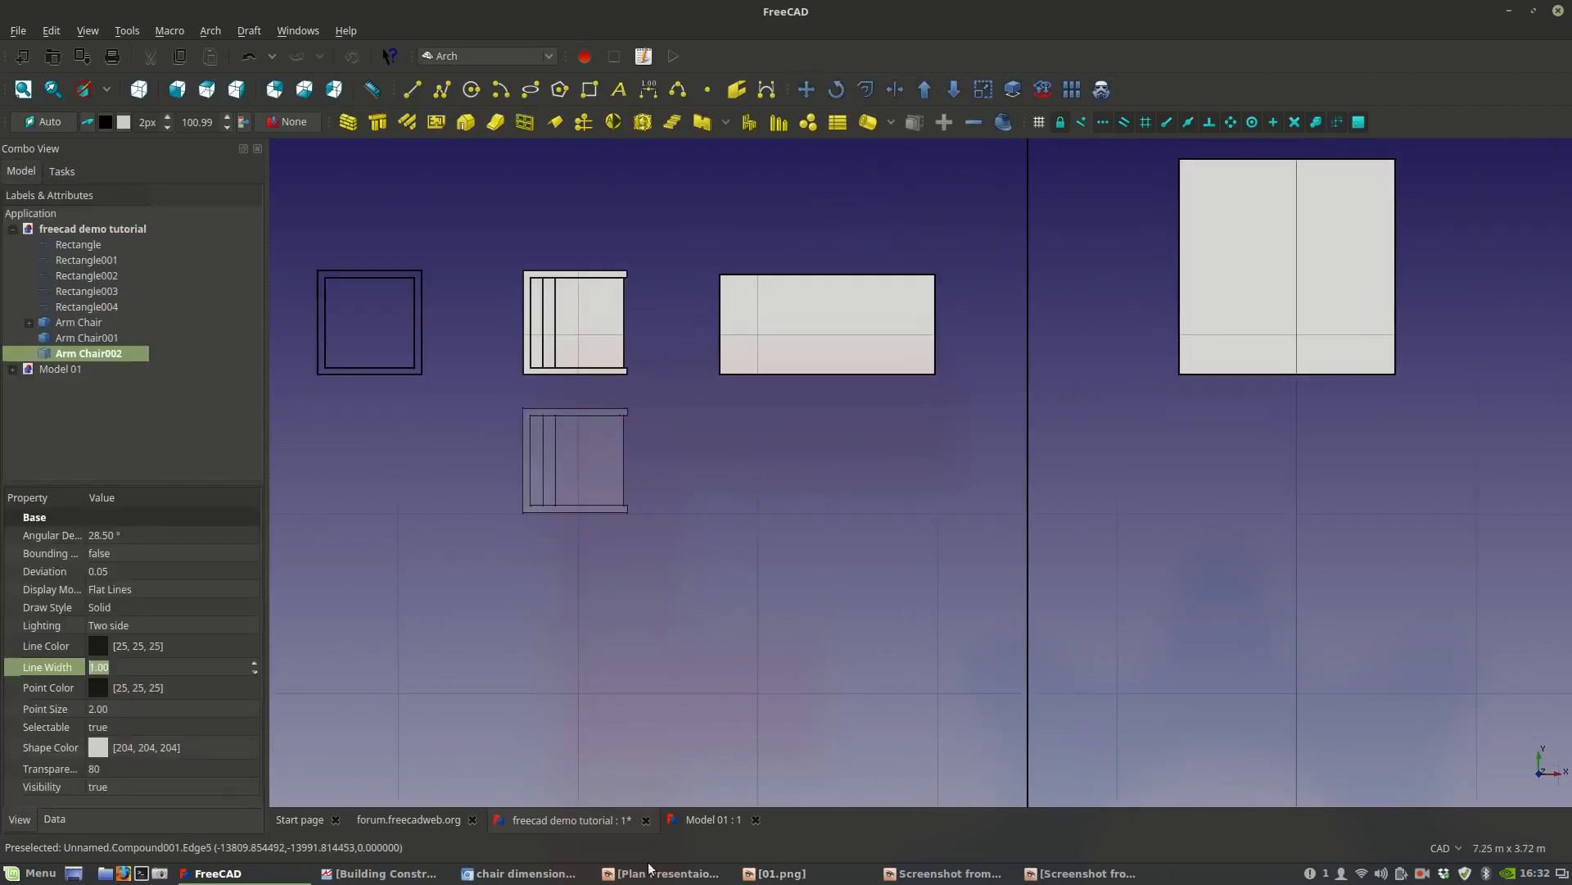
# Check the sofa plan in the Building Construction Illustrated PDF and compare it with the armchair copy in FreeCAD.
pyautogui.click(378, 873)
pyautogui.scroll(-15, 467, 643)
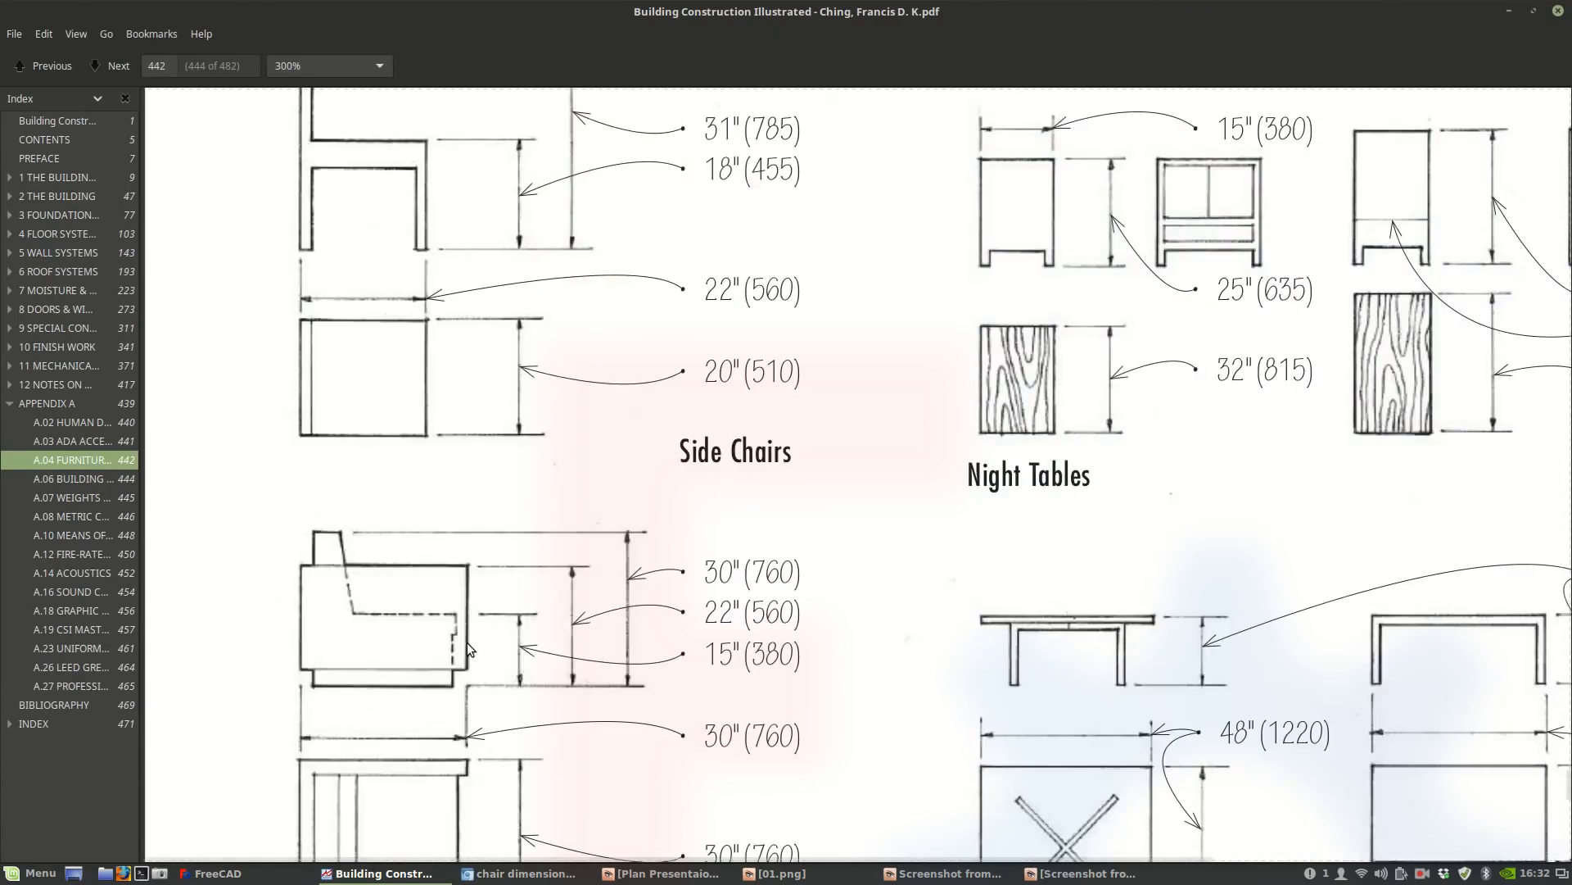
pyautogui.scroll(-3, 647, 734)
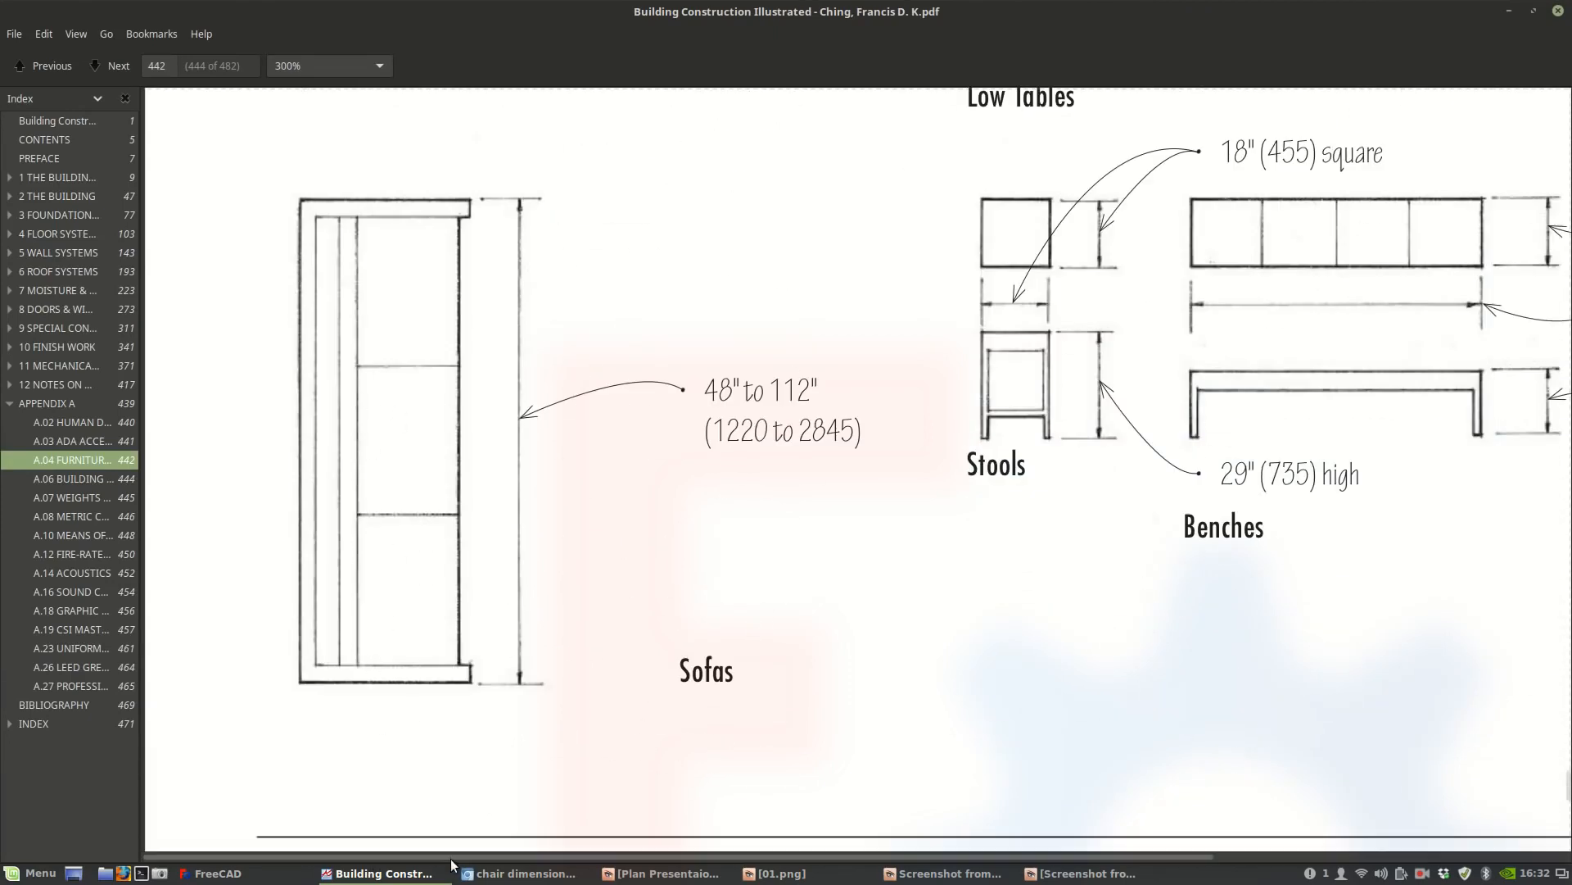
pyautogui.click(418, 875)
pyautogui.scroll(2, 467, 490)
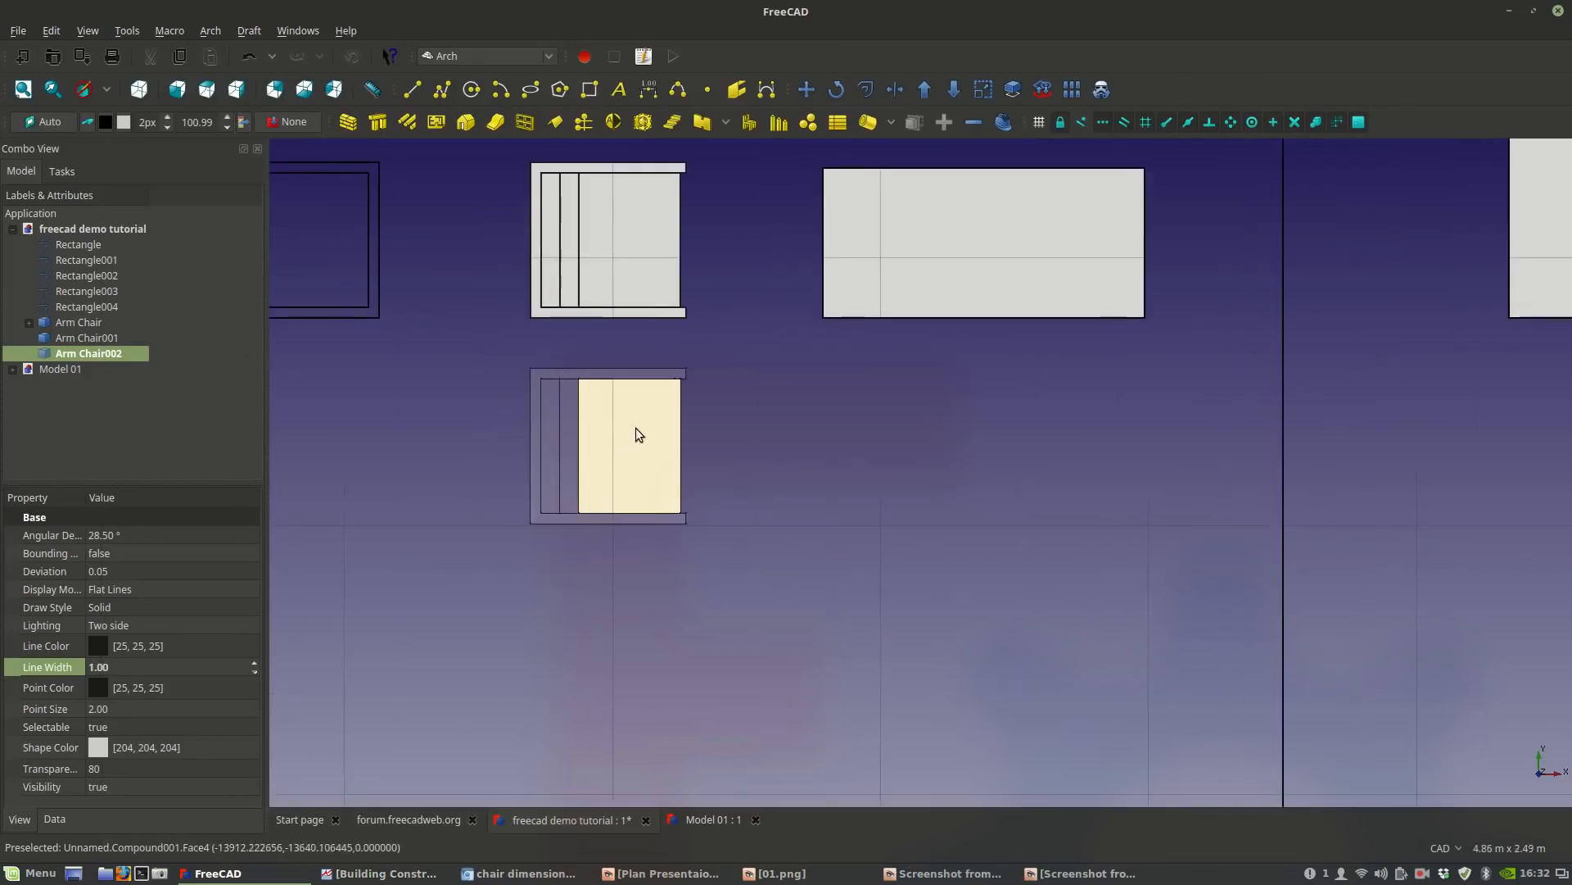
pyautogui.moveTo(538, 490); pyautogui.dragTo(609, 579, button='middle')
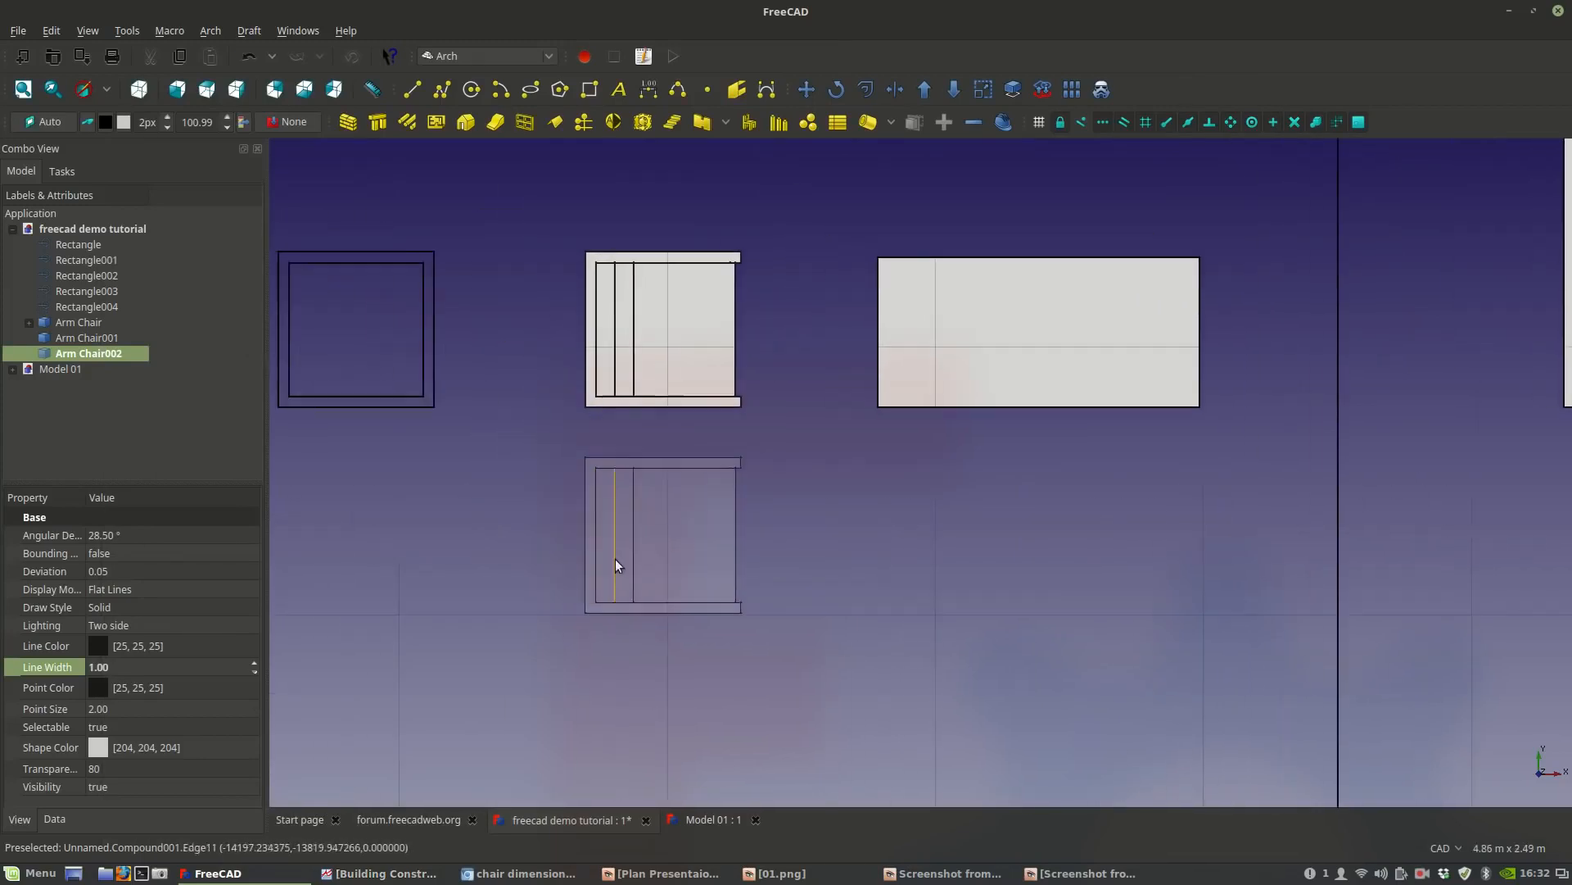
pyautogui.scroll(2, 603, 480)
pyautogui.scroll(-2, 596, 289)
pyautogui.moveTo(630, 492); pyautogui.dragTo(598, 480, button='middle')
pyautogui.scroll(2, 641, 463)
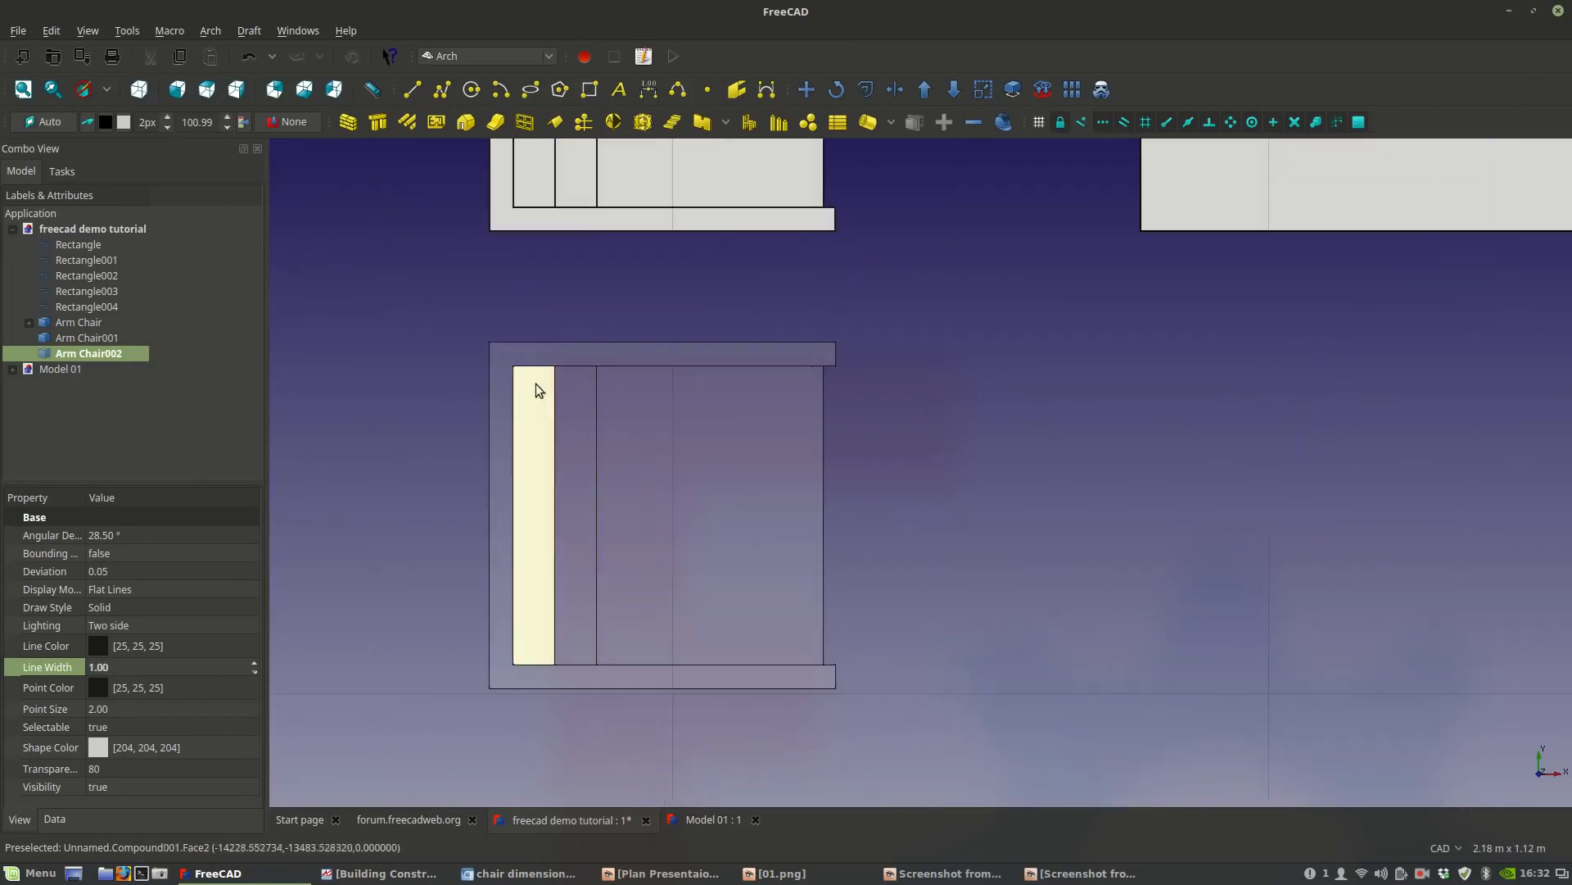
pyautogui.scroll(-1, 721, 516)
pyautogui.moveTo(671, 562); pyautogui.dragTo(638, 506, button='middle')
pyautogui.scroll(-2, 611, 533)
pyautogui.scroll(2, 618, 547)
pyautogui.scroll(-1, 647, 434)
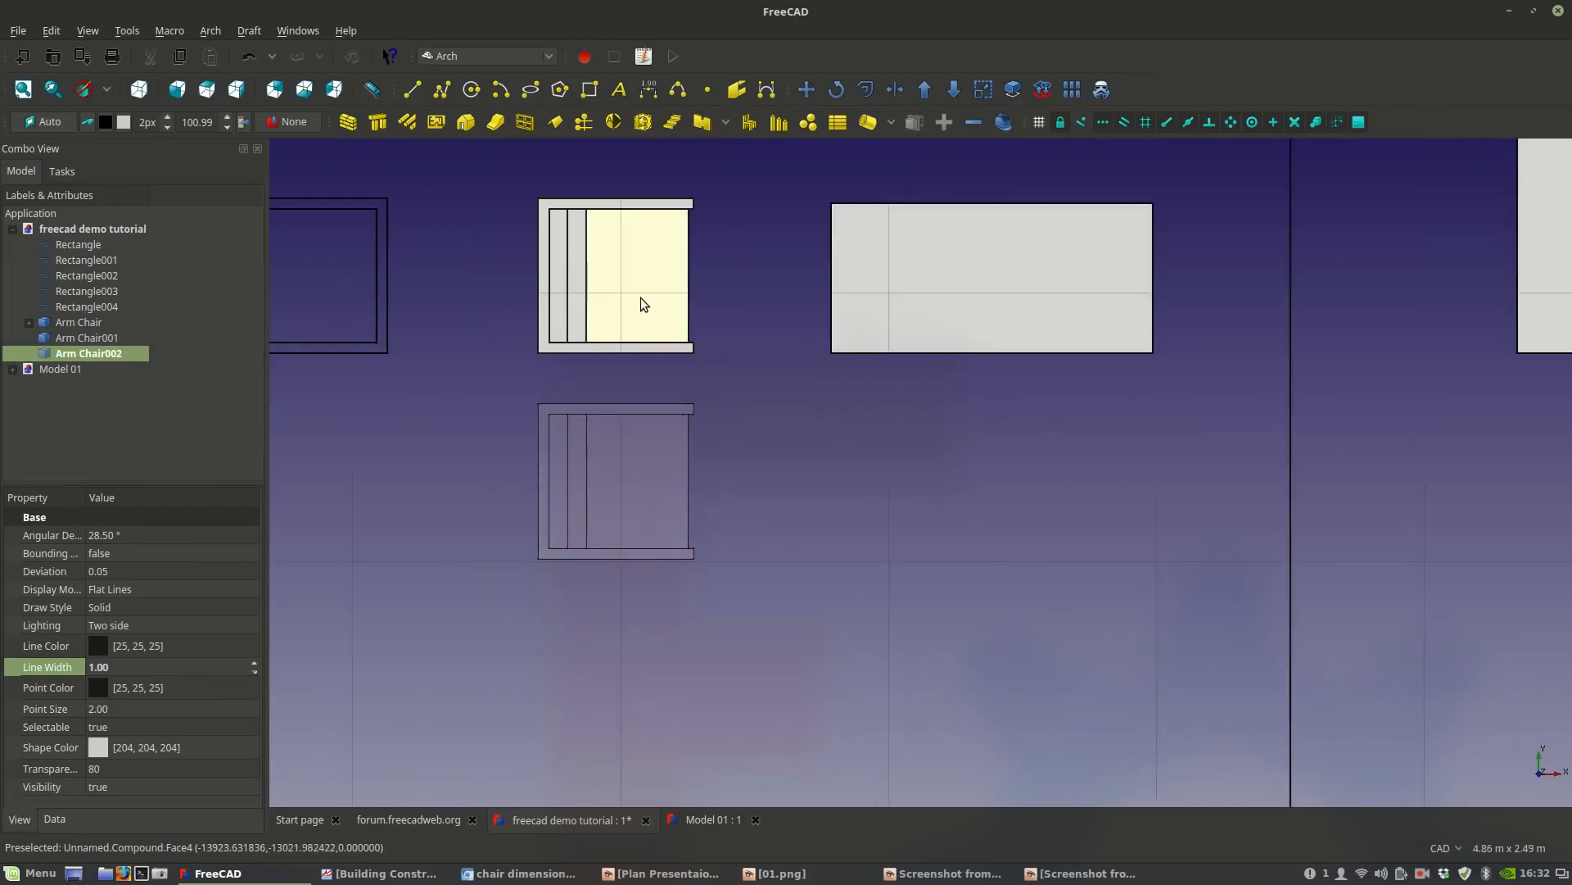
# Move the semi-transparent armchair straight up about 0.27 m without copying, aligning its seat's upper front corner with the original seat's lower front corner.
pyautogui.click(639, 450)
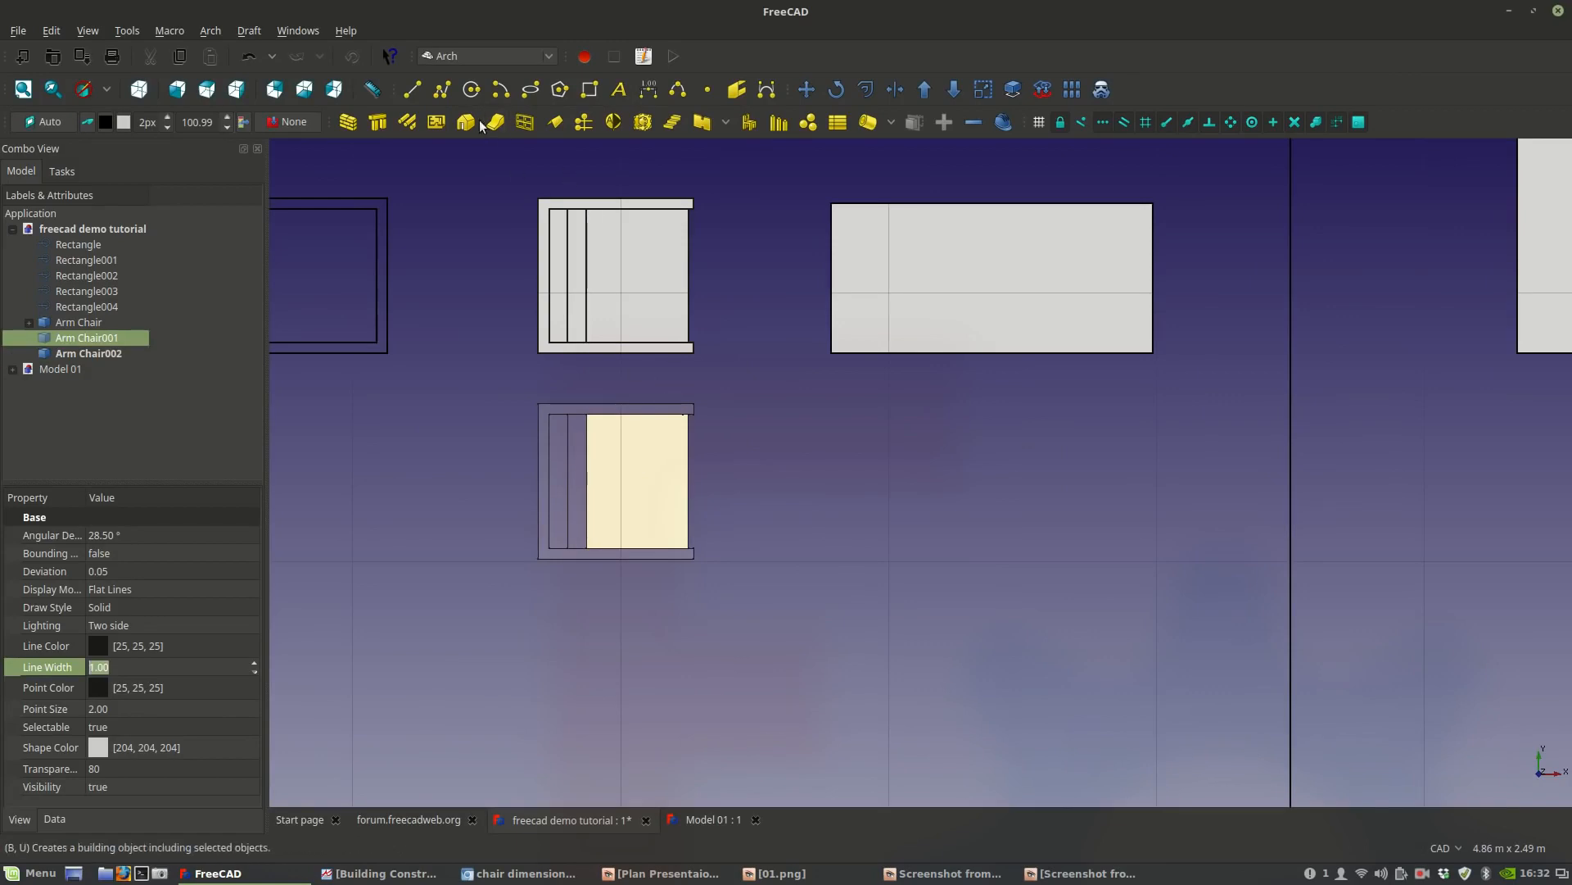
pyautogui.click(806, 90)
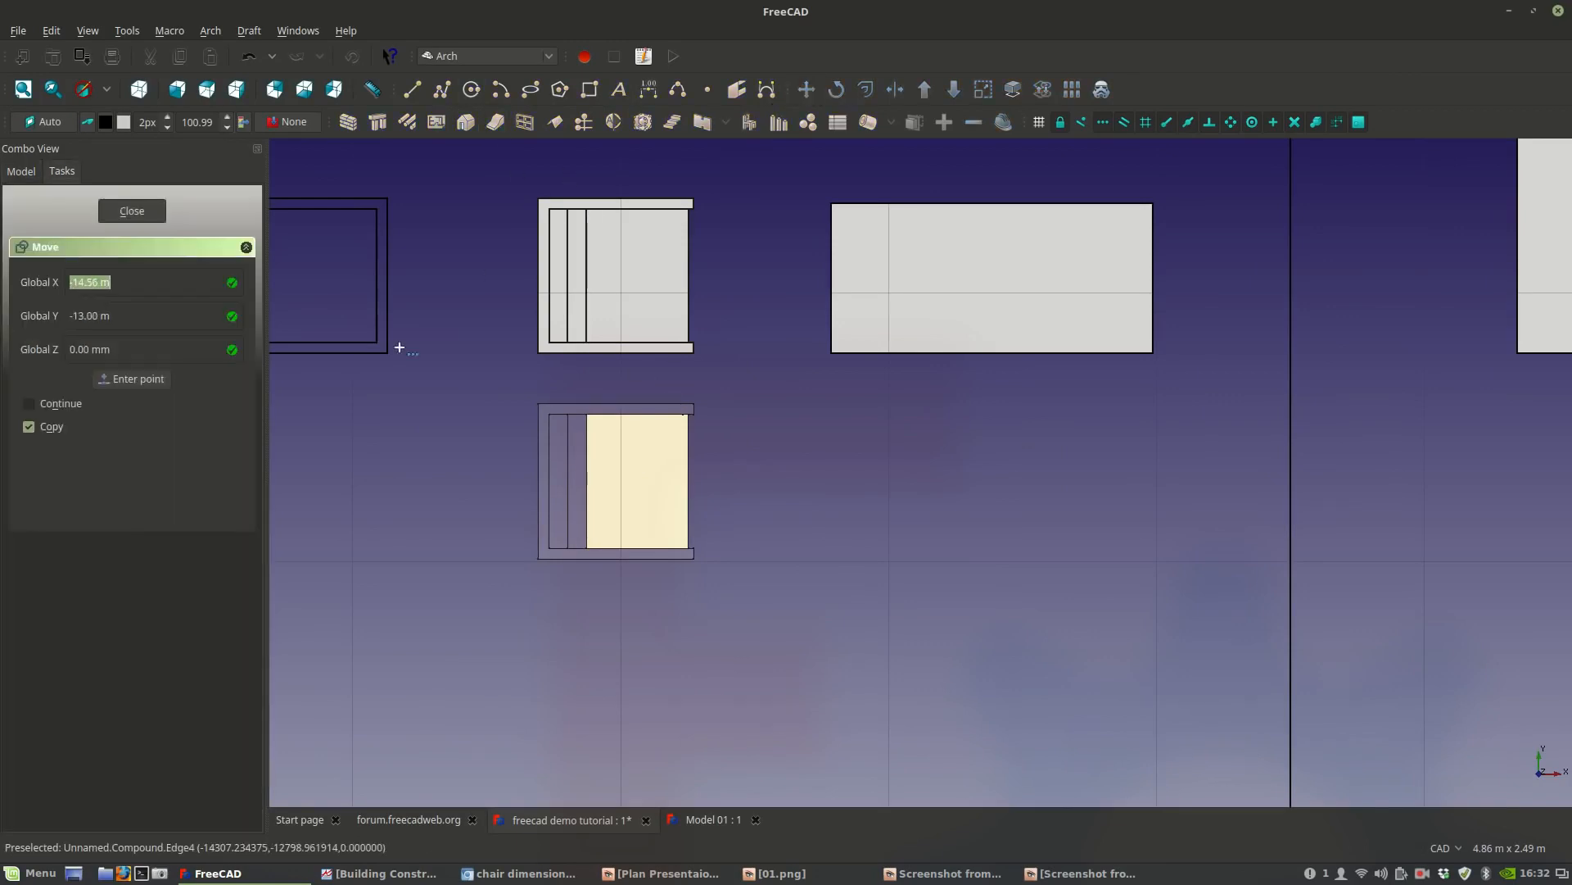
pyautogui.click(48, 428)
pyautogui.scroll(4, 643, 418)
pyautogui.scroll(2, 765, 410)
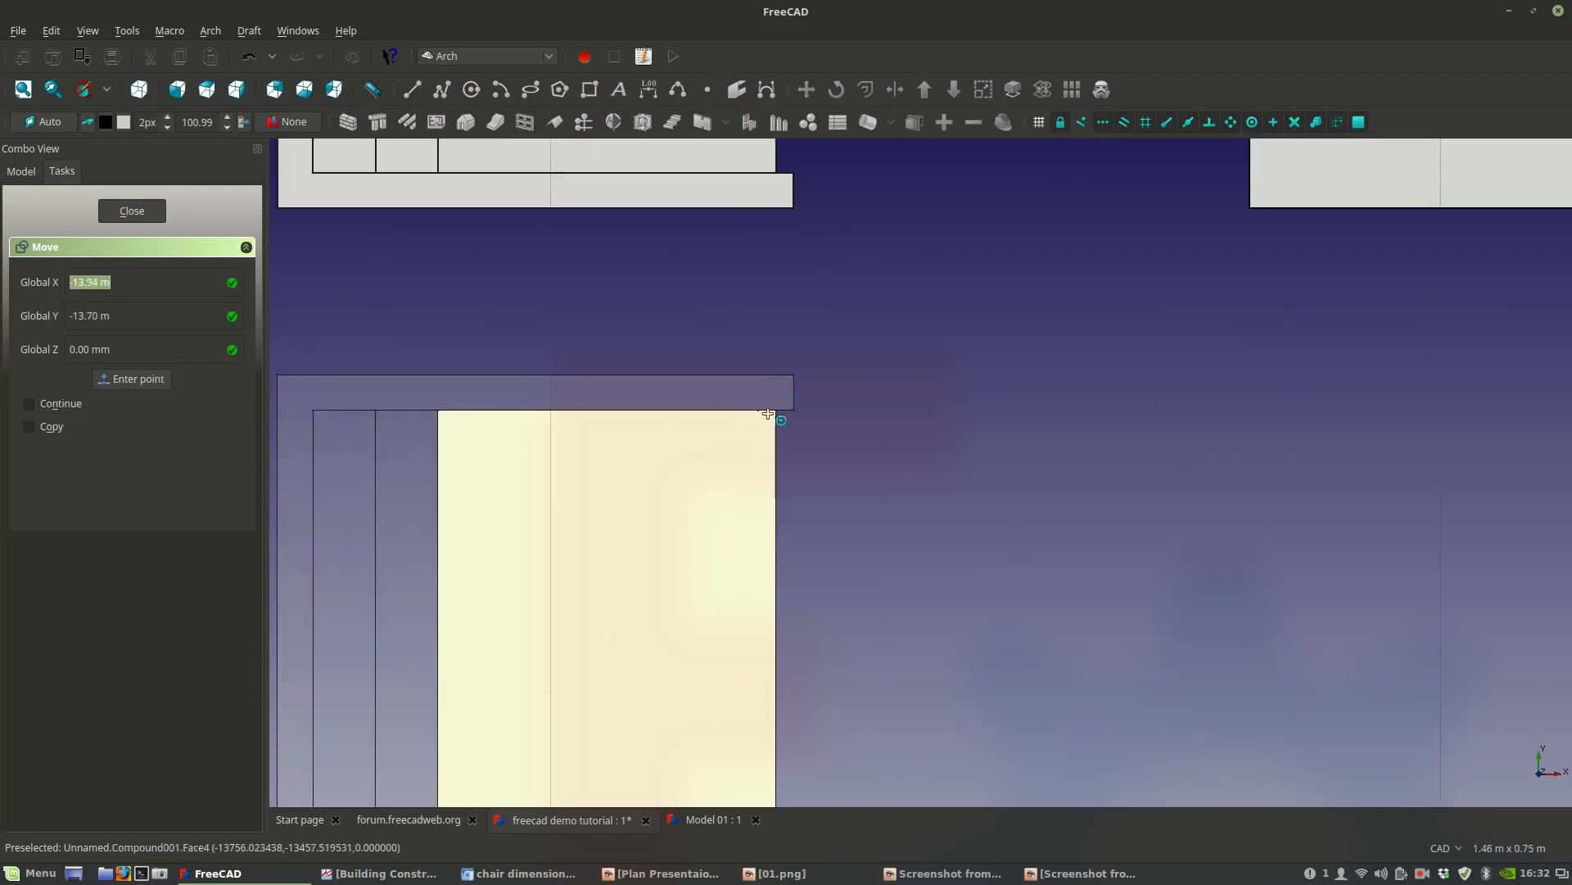
pyautogui.scroll(-4, 774, 411)
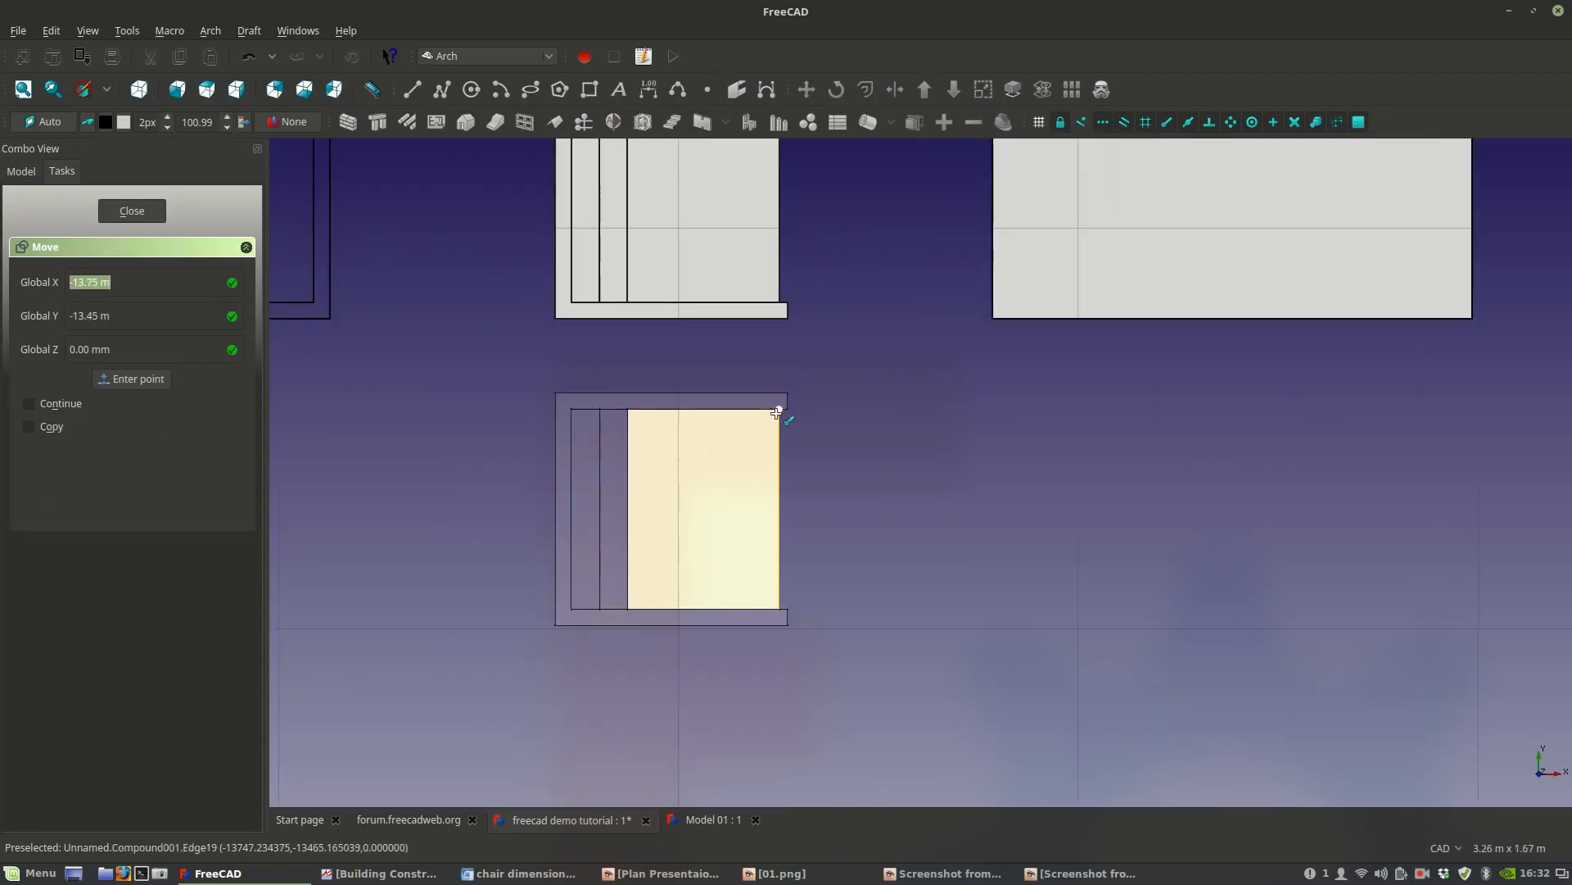
pyautogui.click(776, 412)
pyautogui.scroll(3, 784, 336)
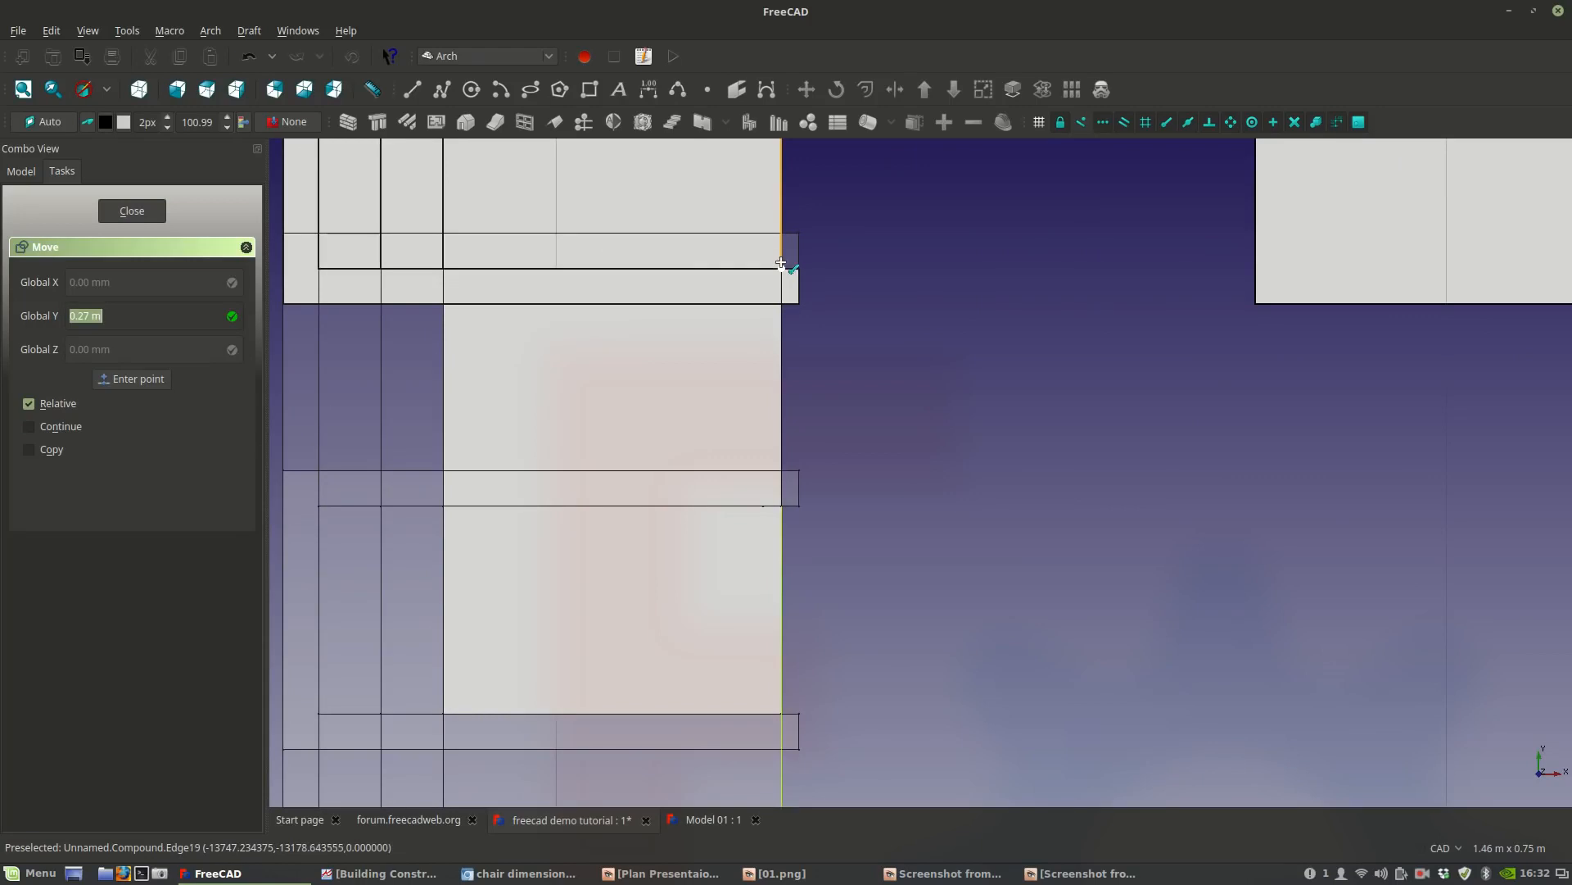
pyautogui.click(780, 263)
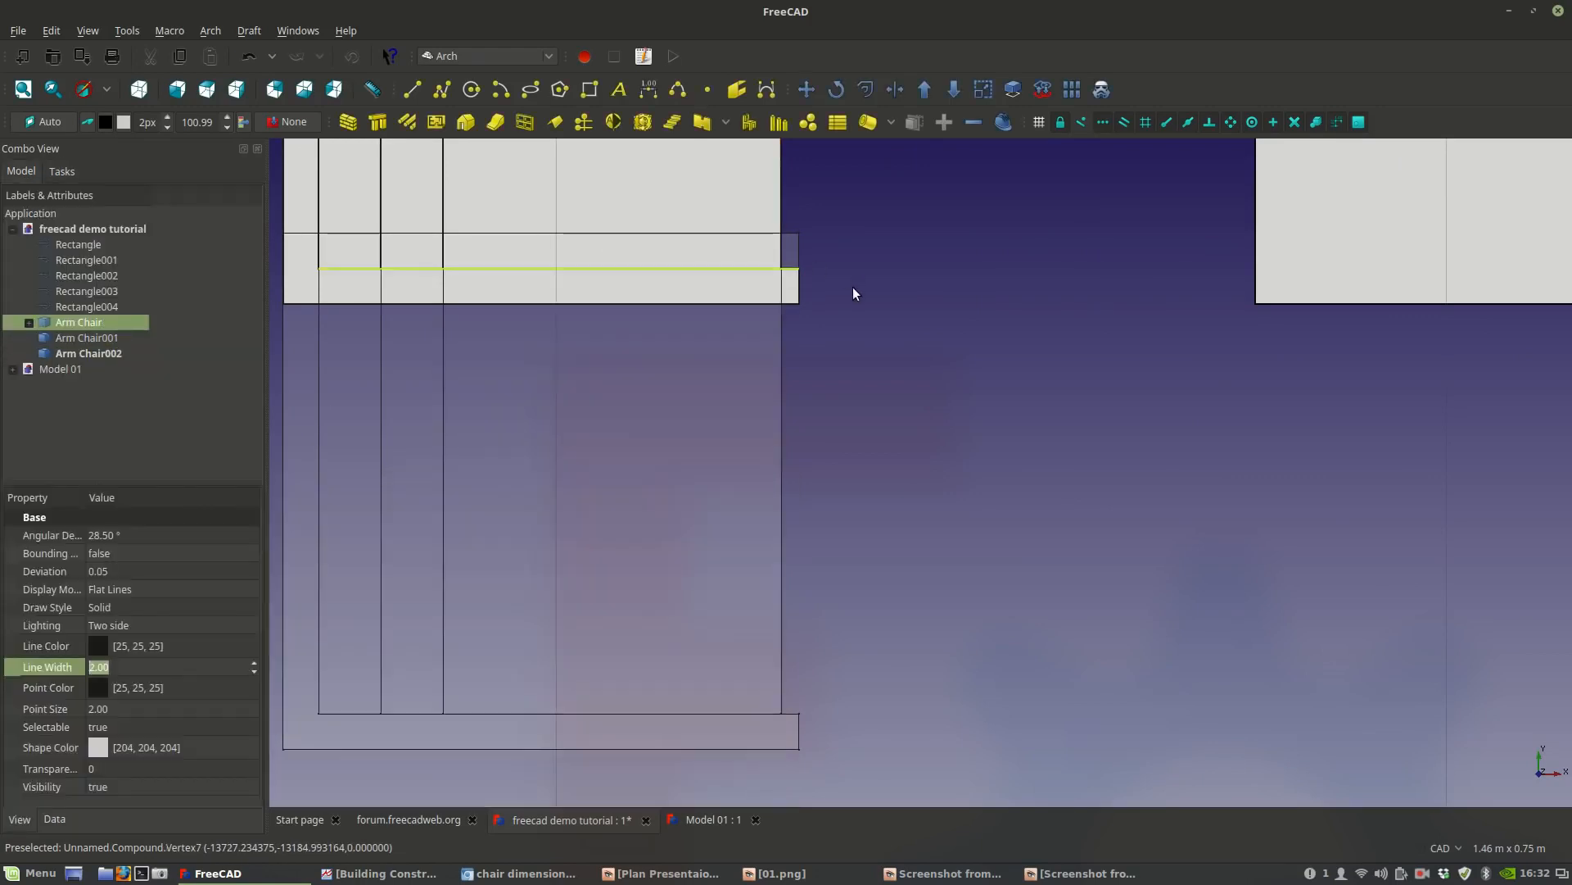
pyautogui.scroll(-6, 852, 289)
pyautogui.moveTo(832, 352); pyautogui.dragTo(784, 419, button='middle')
pyautogui.scroll(4, 762, 362)
pyautogui.moveTo(760, 361); pyautogui.dragTo(696, 430, button='middle')
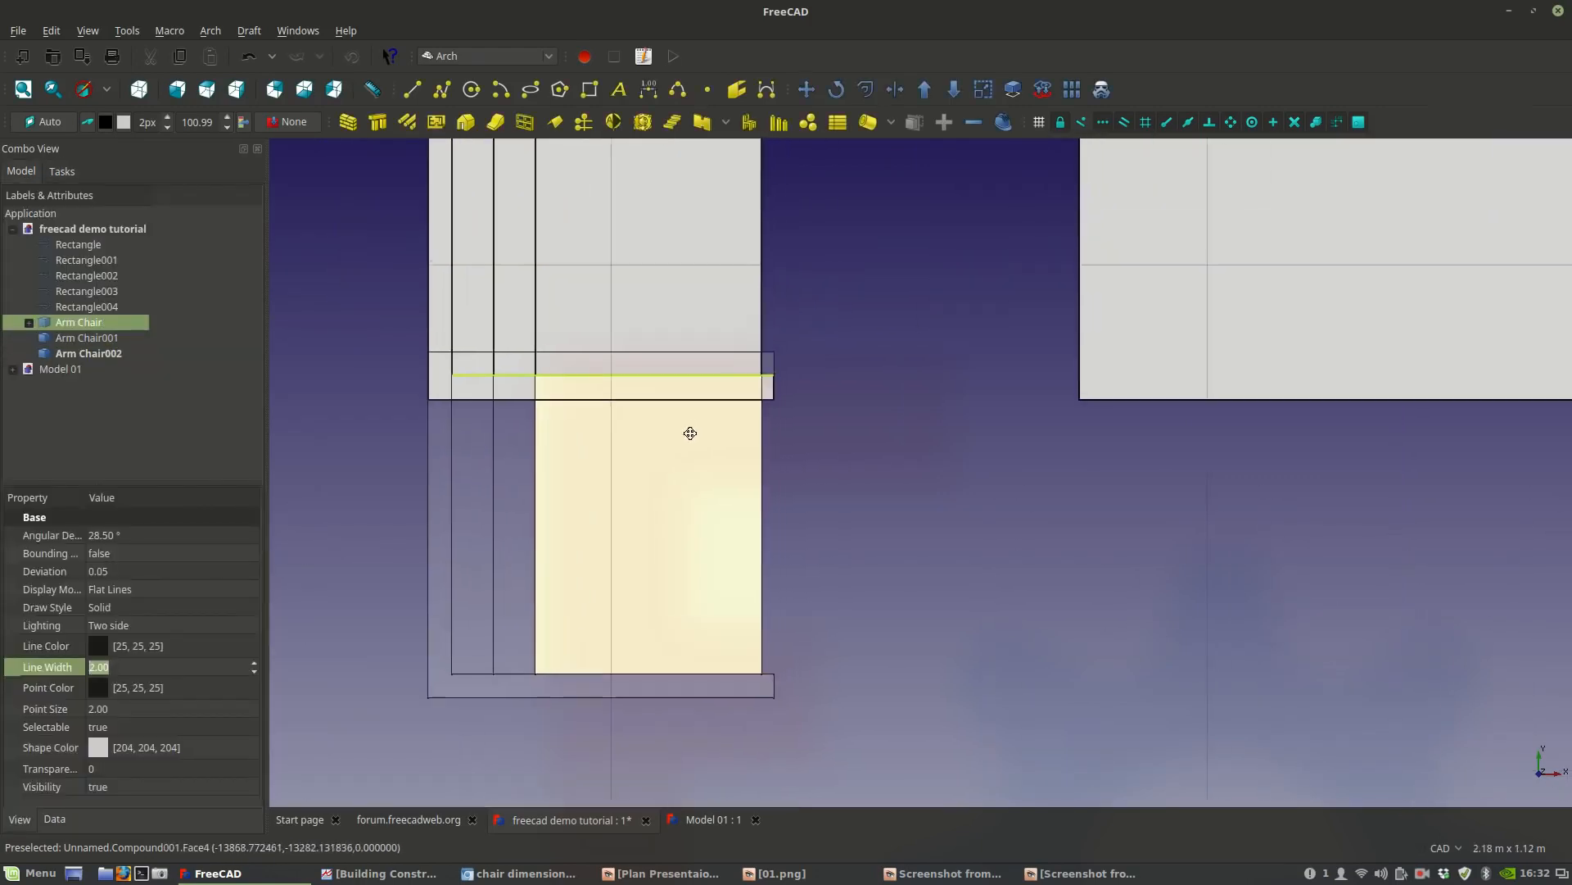
pyautogui.scroll(-3, 695, 426)
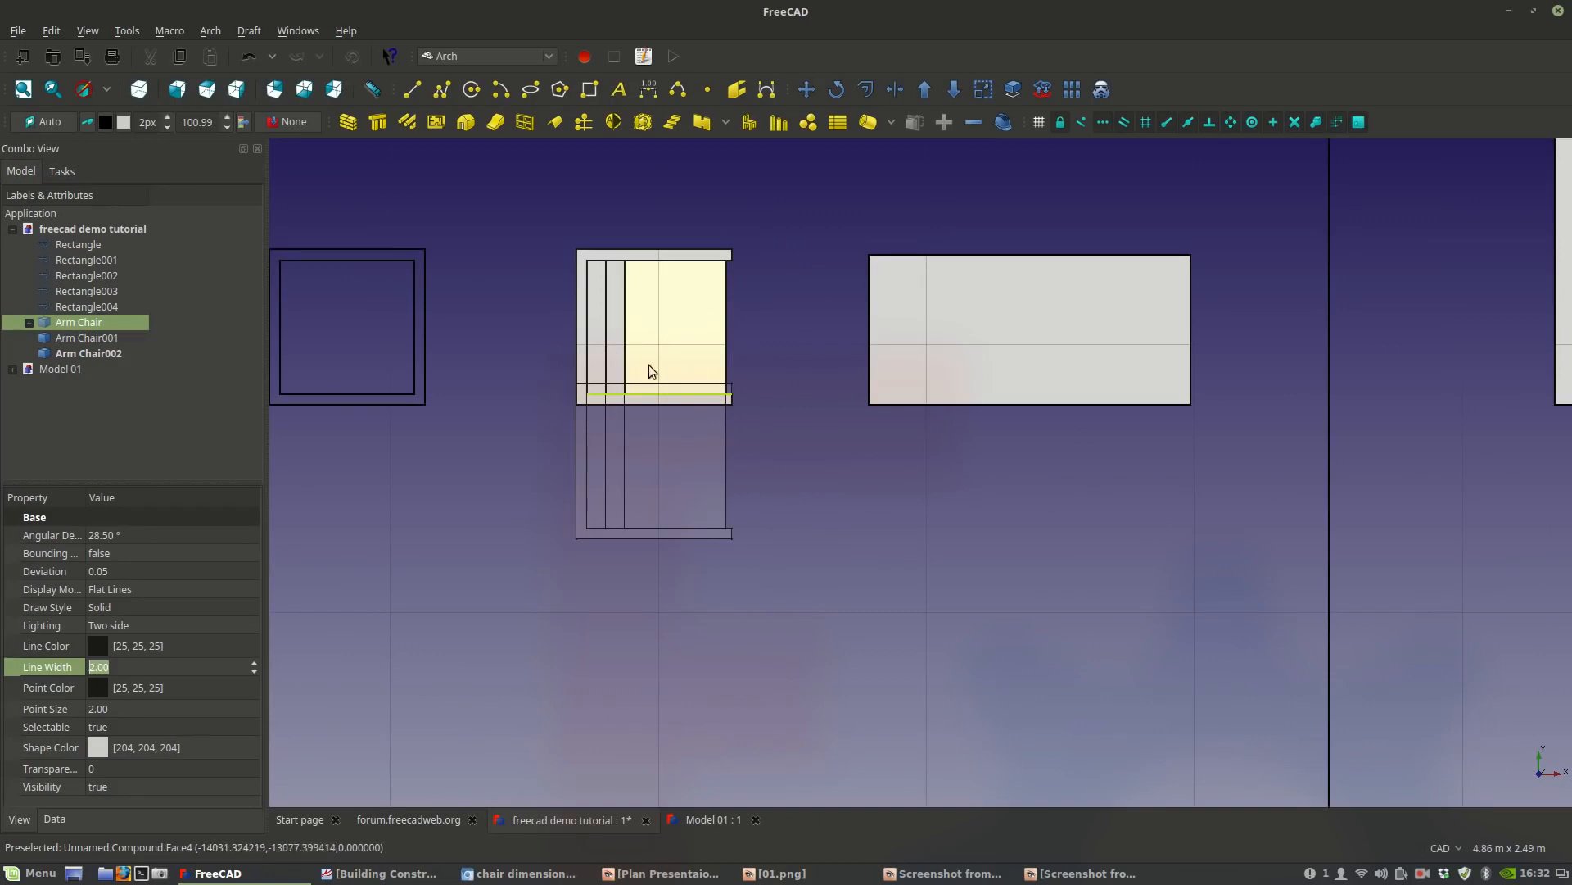
pyautogui.scroll(2, 610, 395)
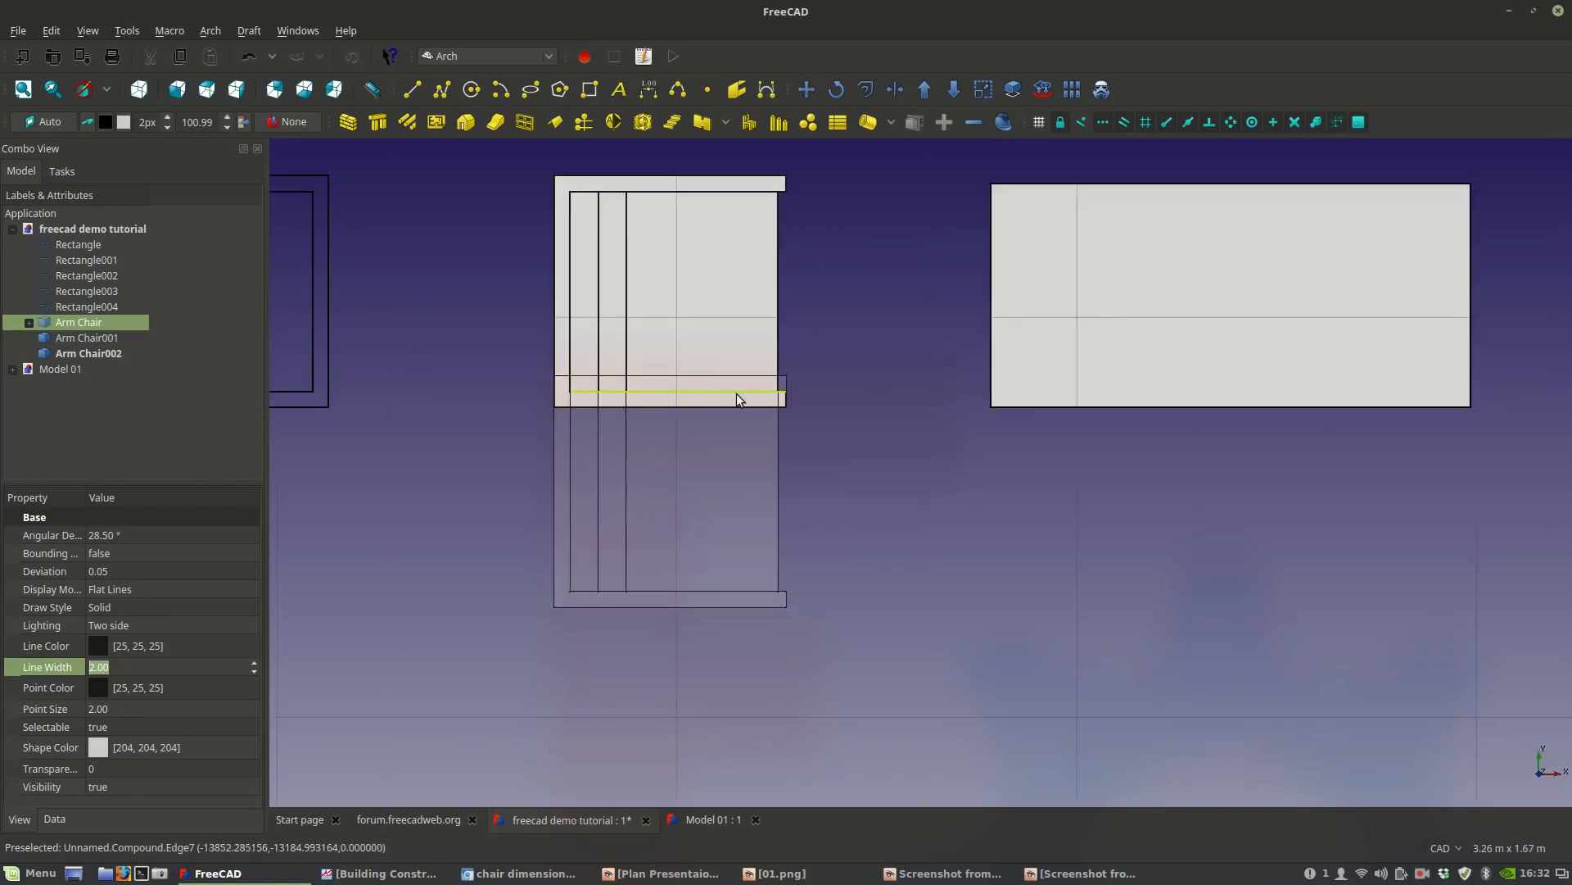
pyautogui.moveTo(747, 463); pyautogui.dragTo(725, 408, button='middle')
# Copy the moved armchair straight down 0.50 m from its seat's upper front corner to its lower front corner, so the seats adjoin.
pyautogui.click(715, 451)
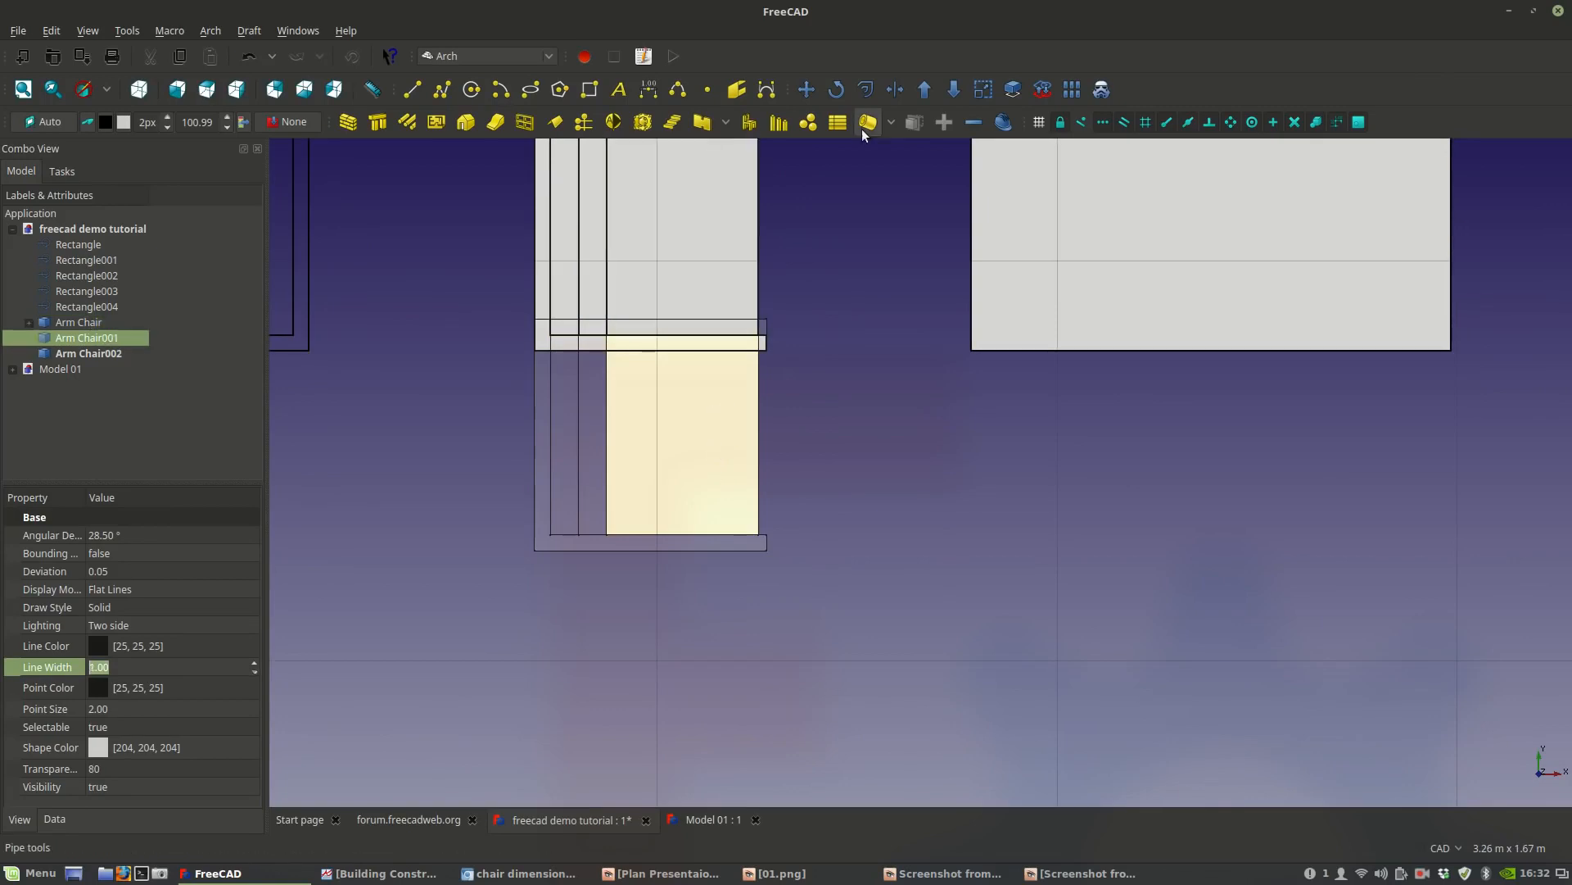
pyautogui.click(808, 88)
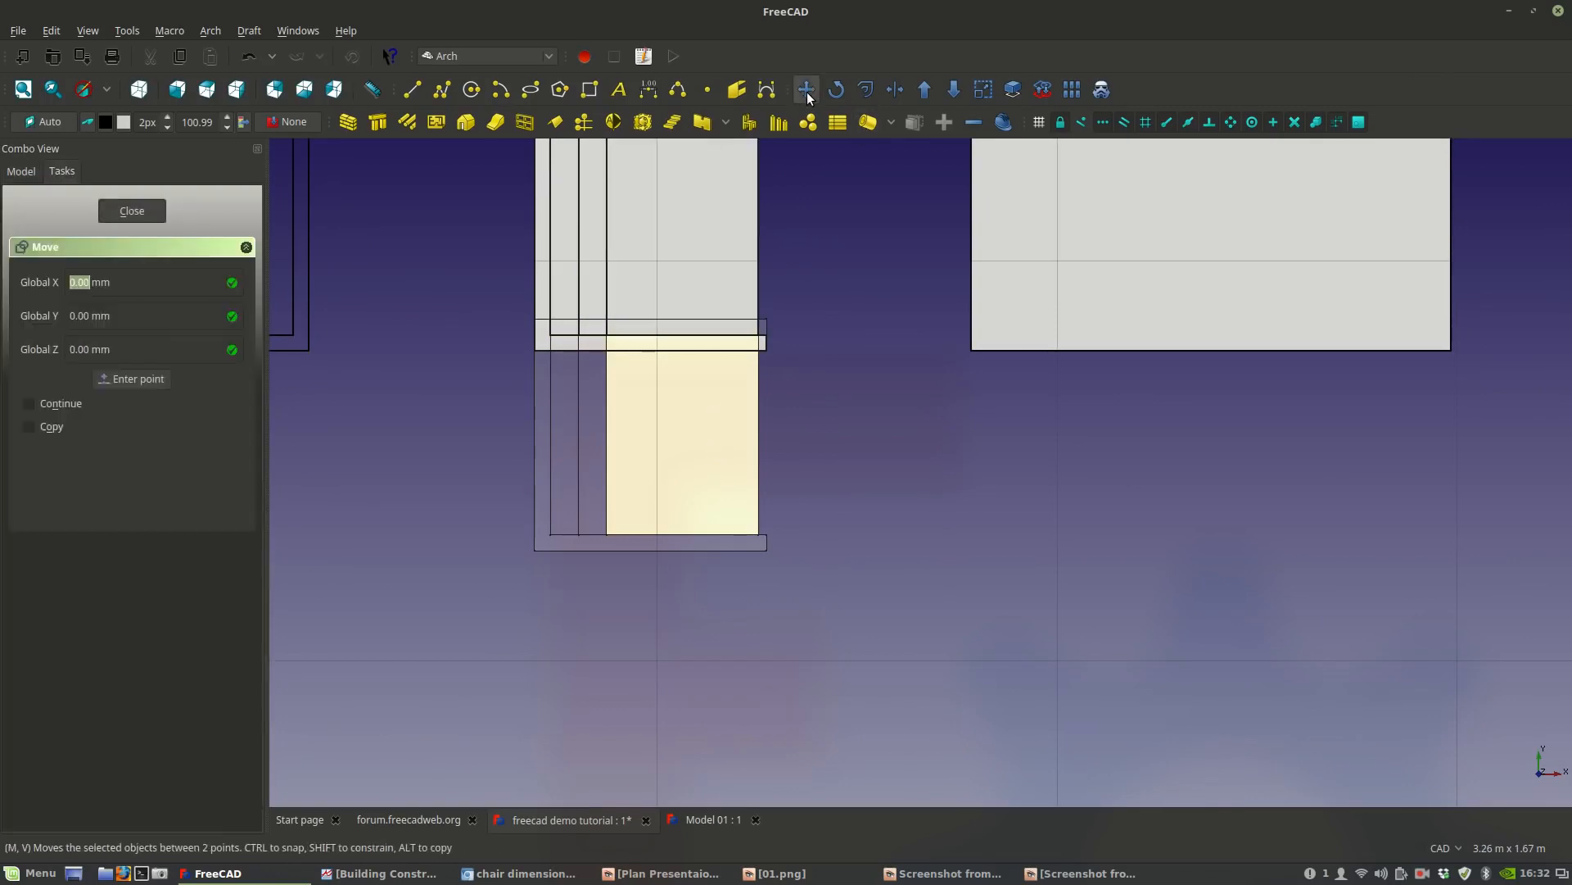
pyautogui.click(36, 426)
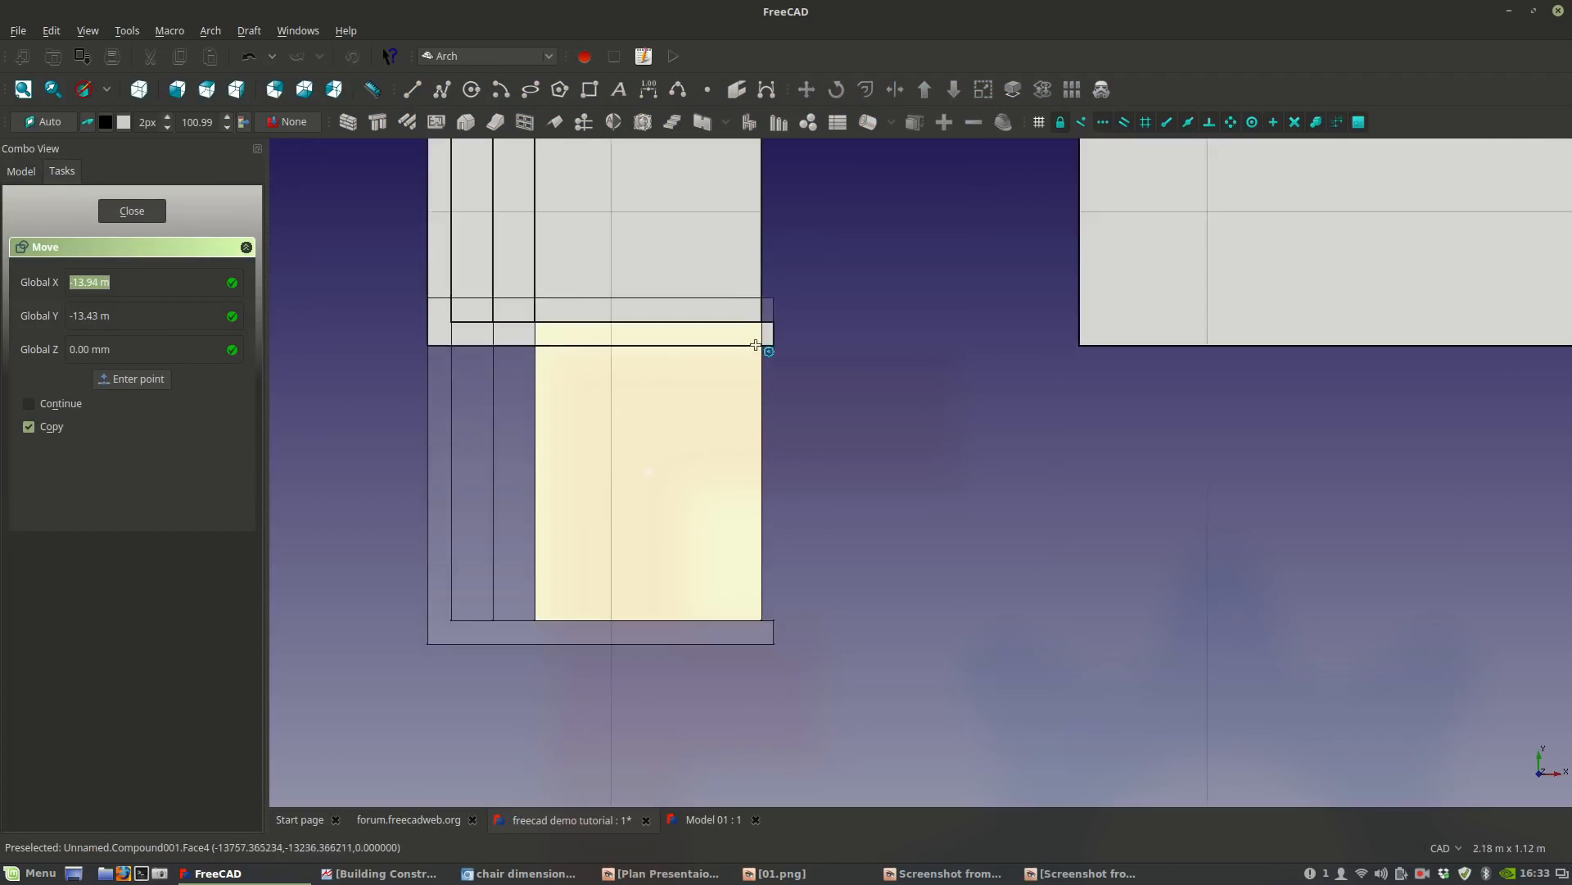
pyautogui.scroll(4, 762, 336)
pyautogui.click(768, 304)
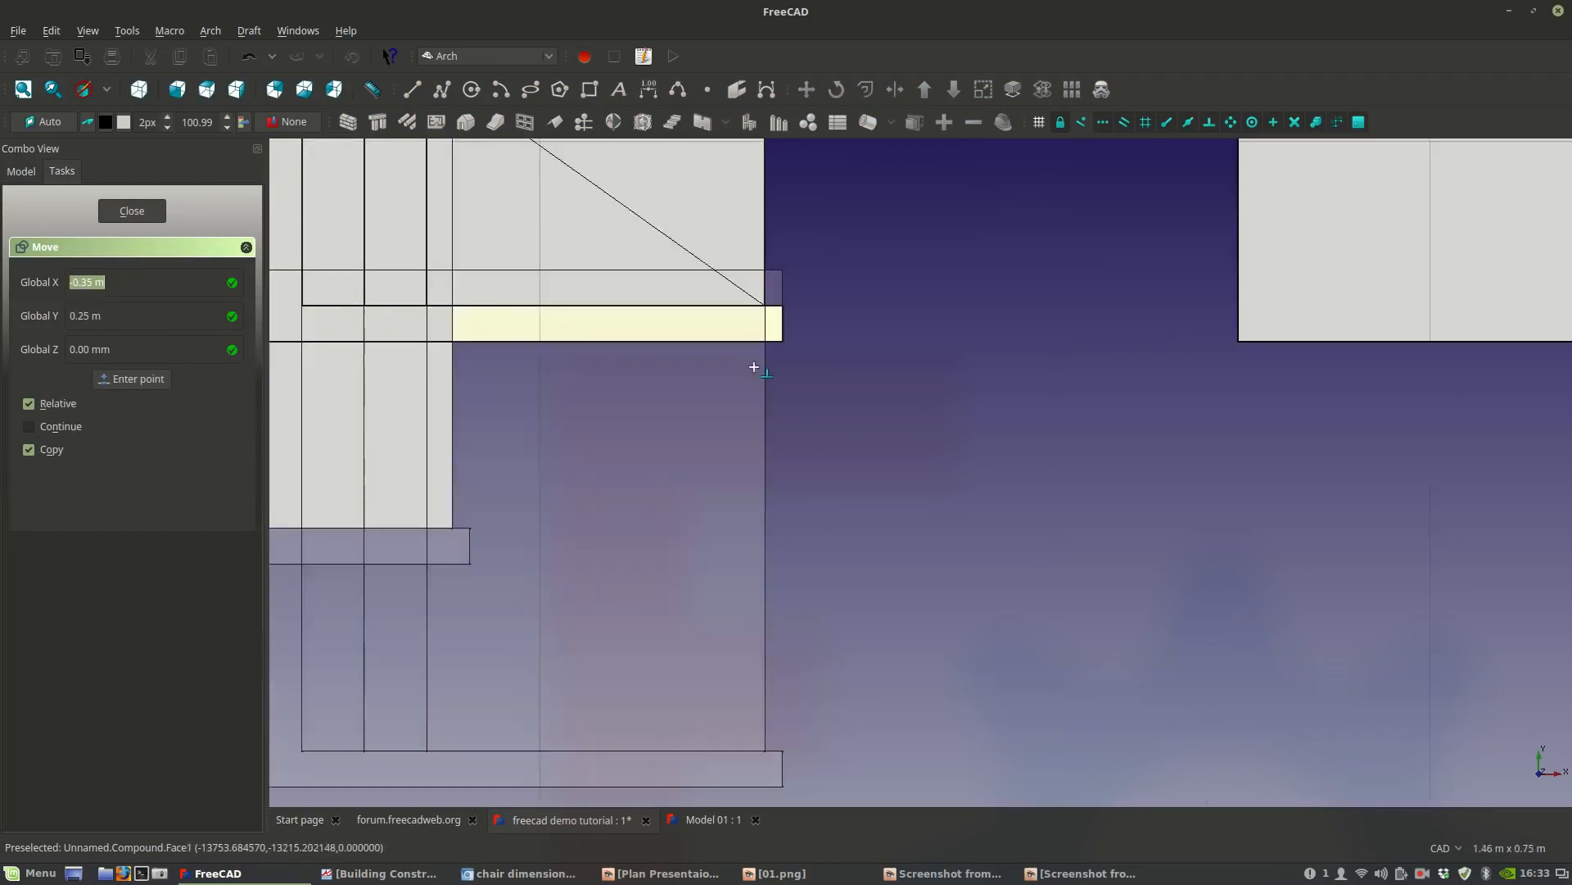
pyautogui.scroll(-2, 778, 492)
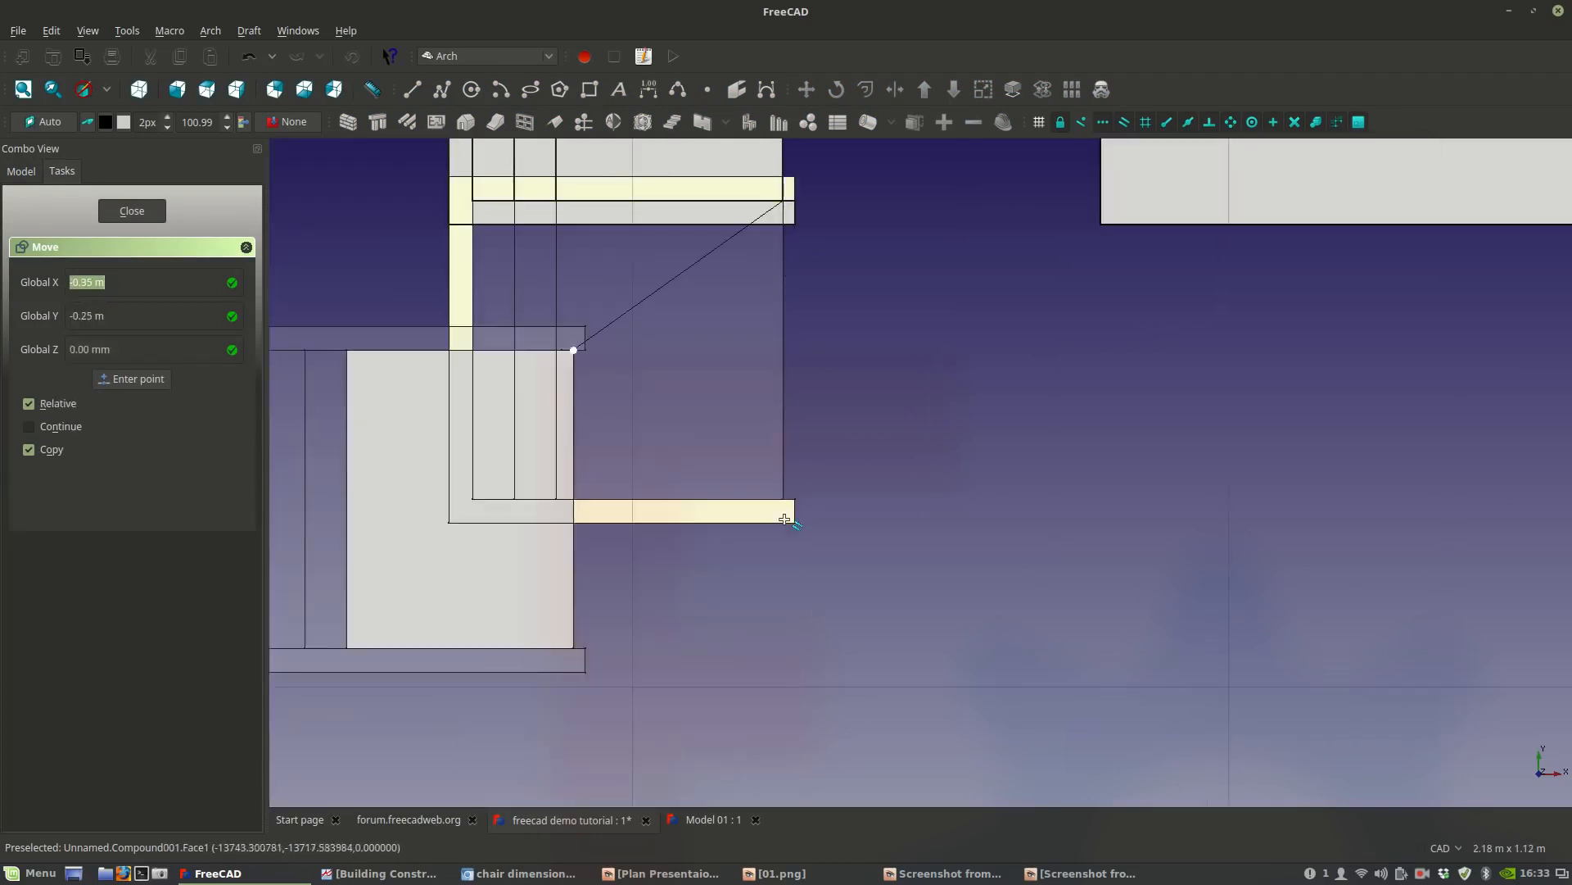
pyautogui.press('shift')
pyautogui.keyDown('shift'); pyautogui.moveTo(785, 519); pyautogui.dragTo(775, 494, button='middle'); pyautogui.keyUp('shift')
pyautogui.scroll(-2, 775, 493)
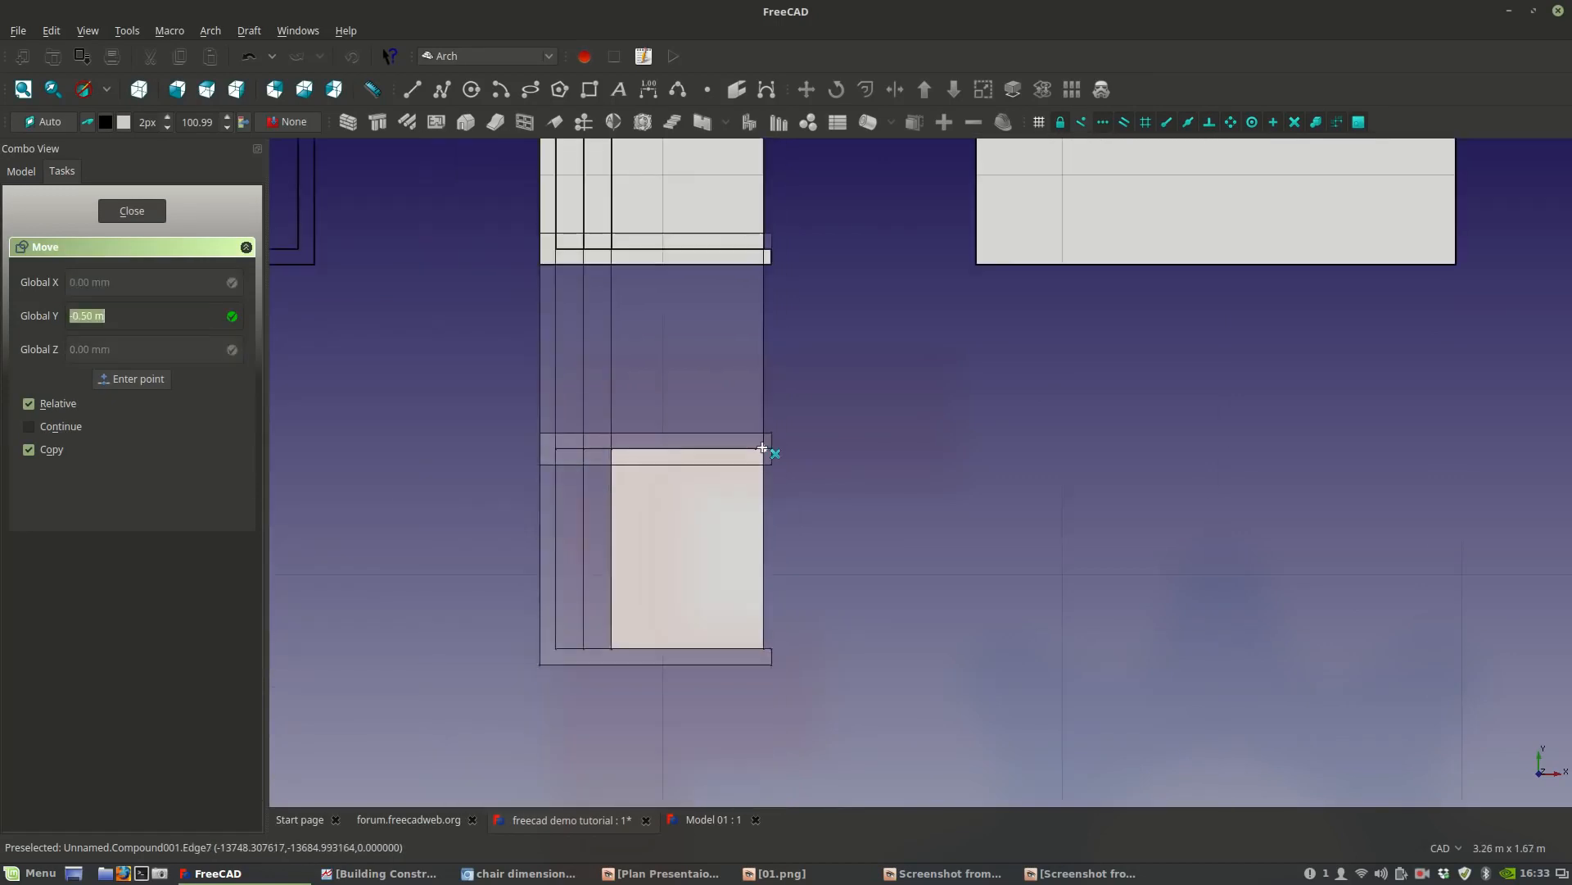
pyautogui.click(762, 446)
pyautogui.scroll(-3, 793, 506)
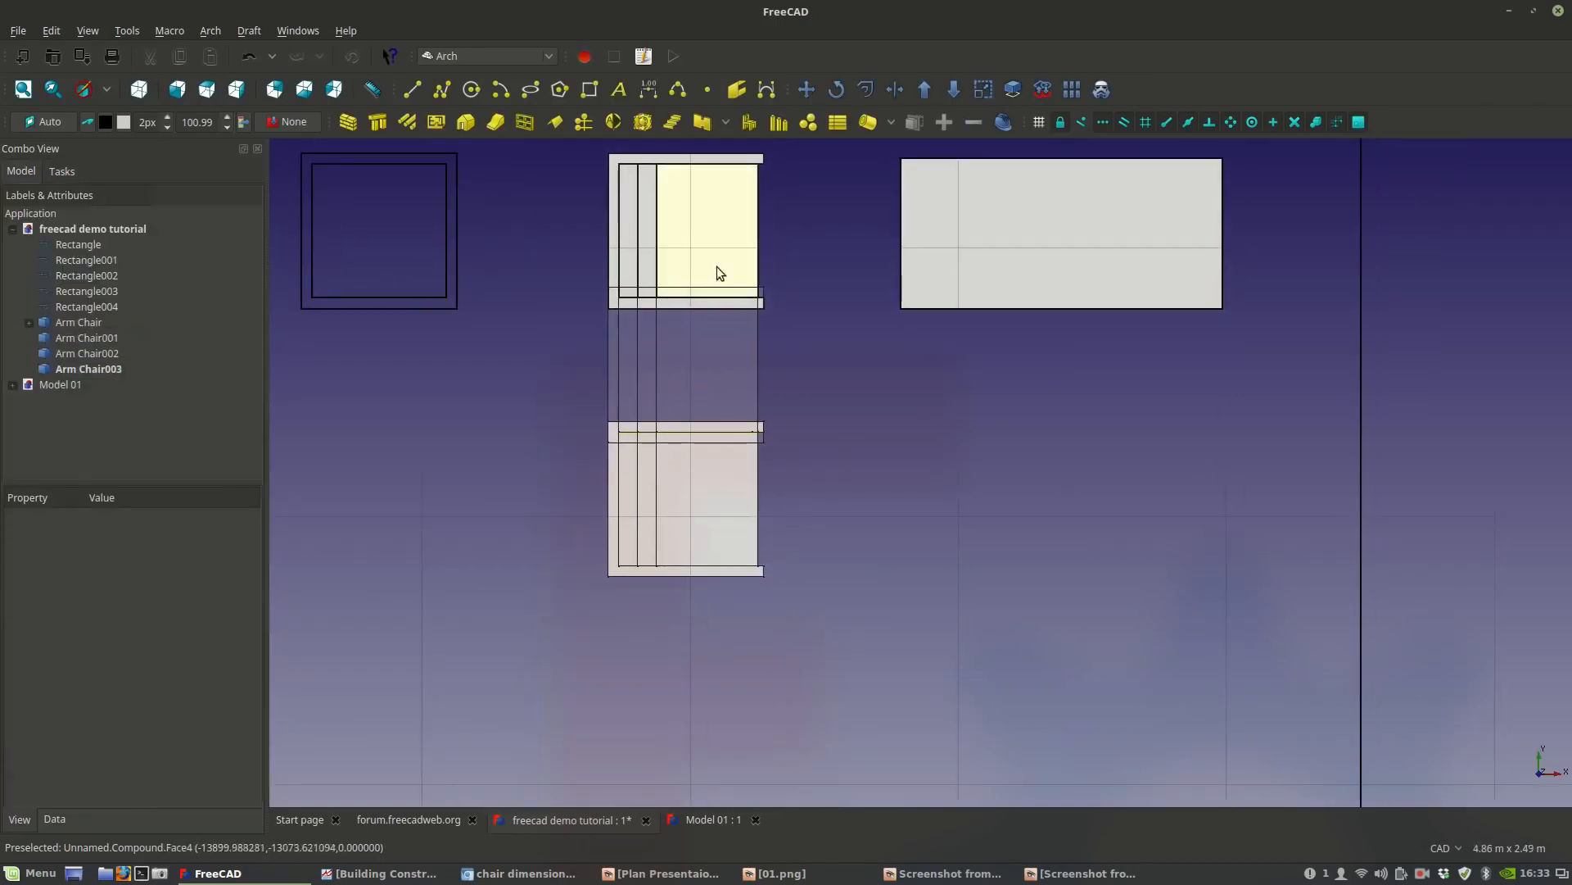
# Expand the original Arm Chair compound in the model tree and hide it.
pyautogui.scroll(2, 710, 276)
pyautogui.scroll(4, 745, 267)
pyautogui.click(745, 270)
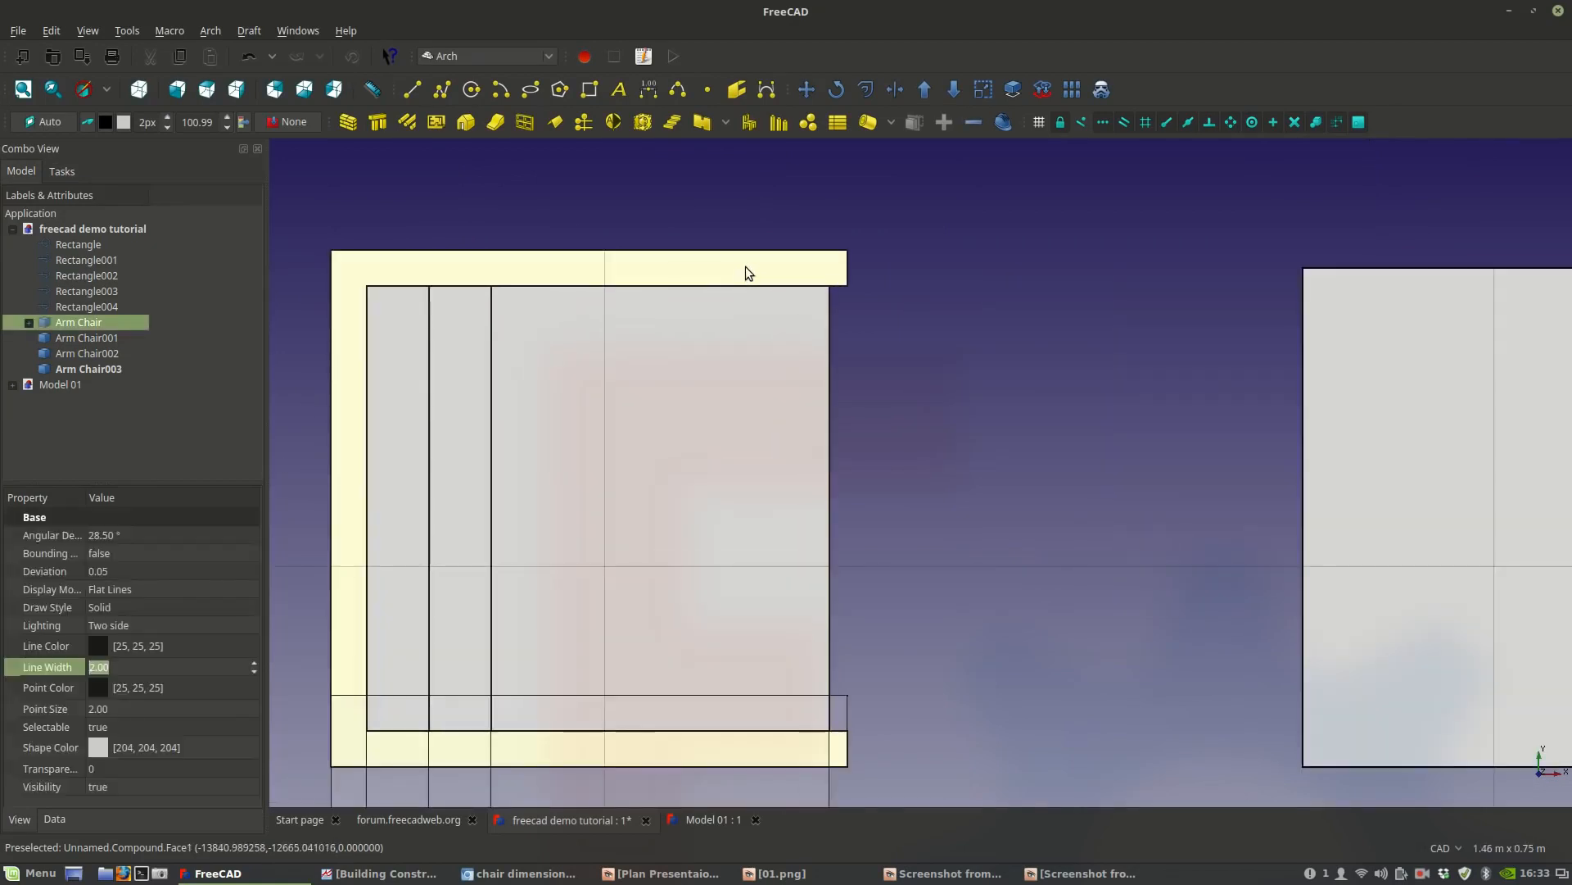
pyautogui.scroll(-3, 745, 267)
pyautogui.click(29, 323)
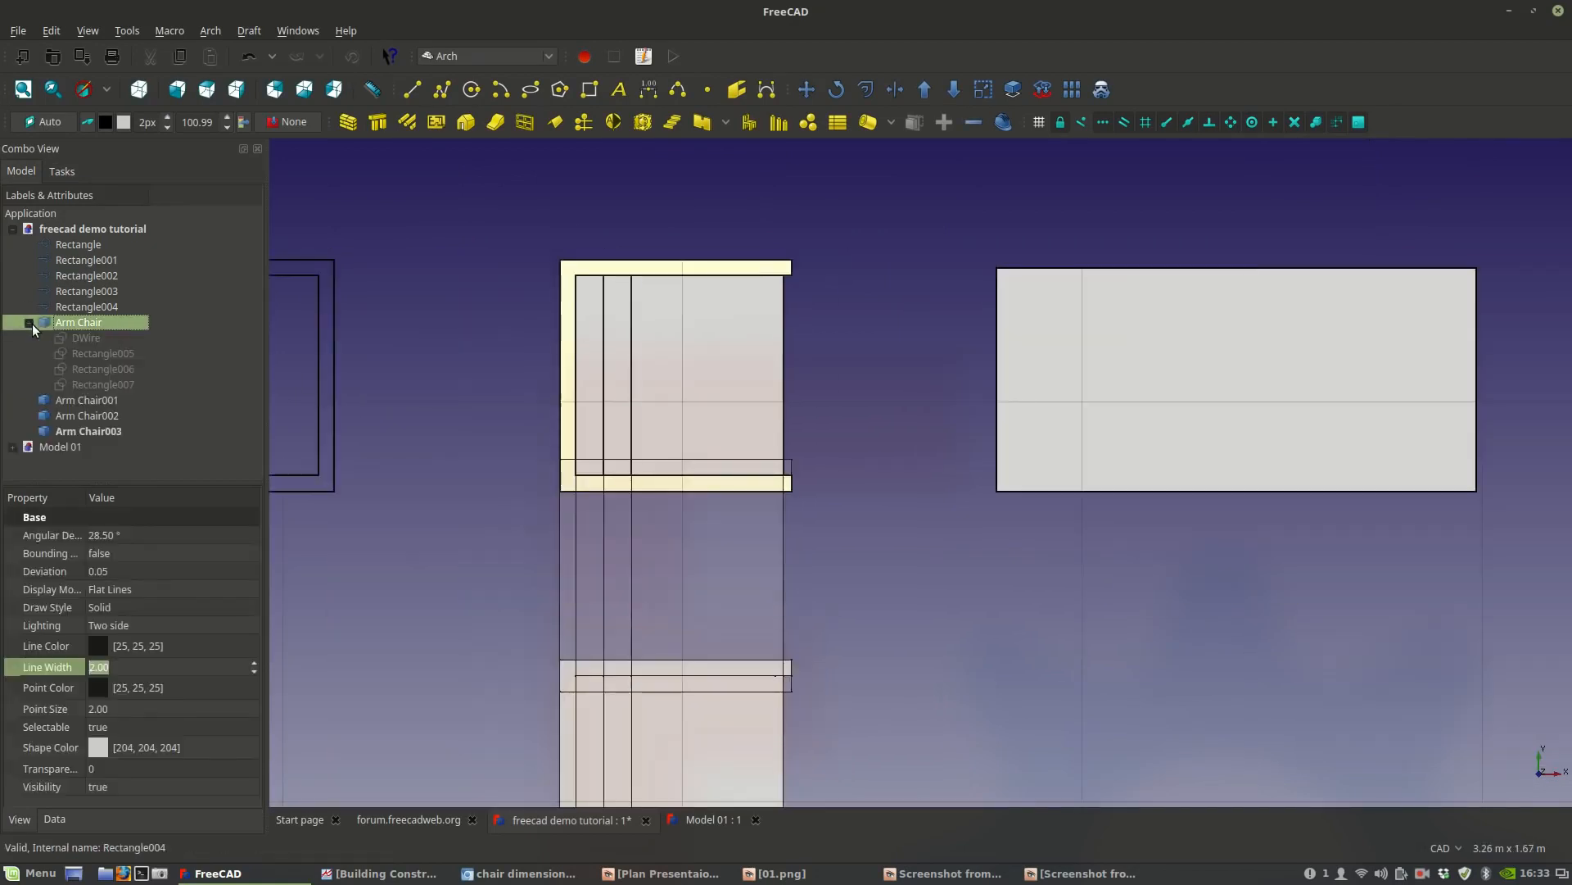
pyautogui.press('space')
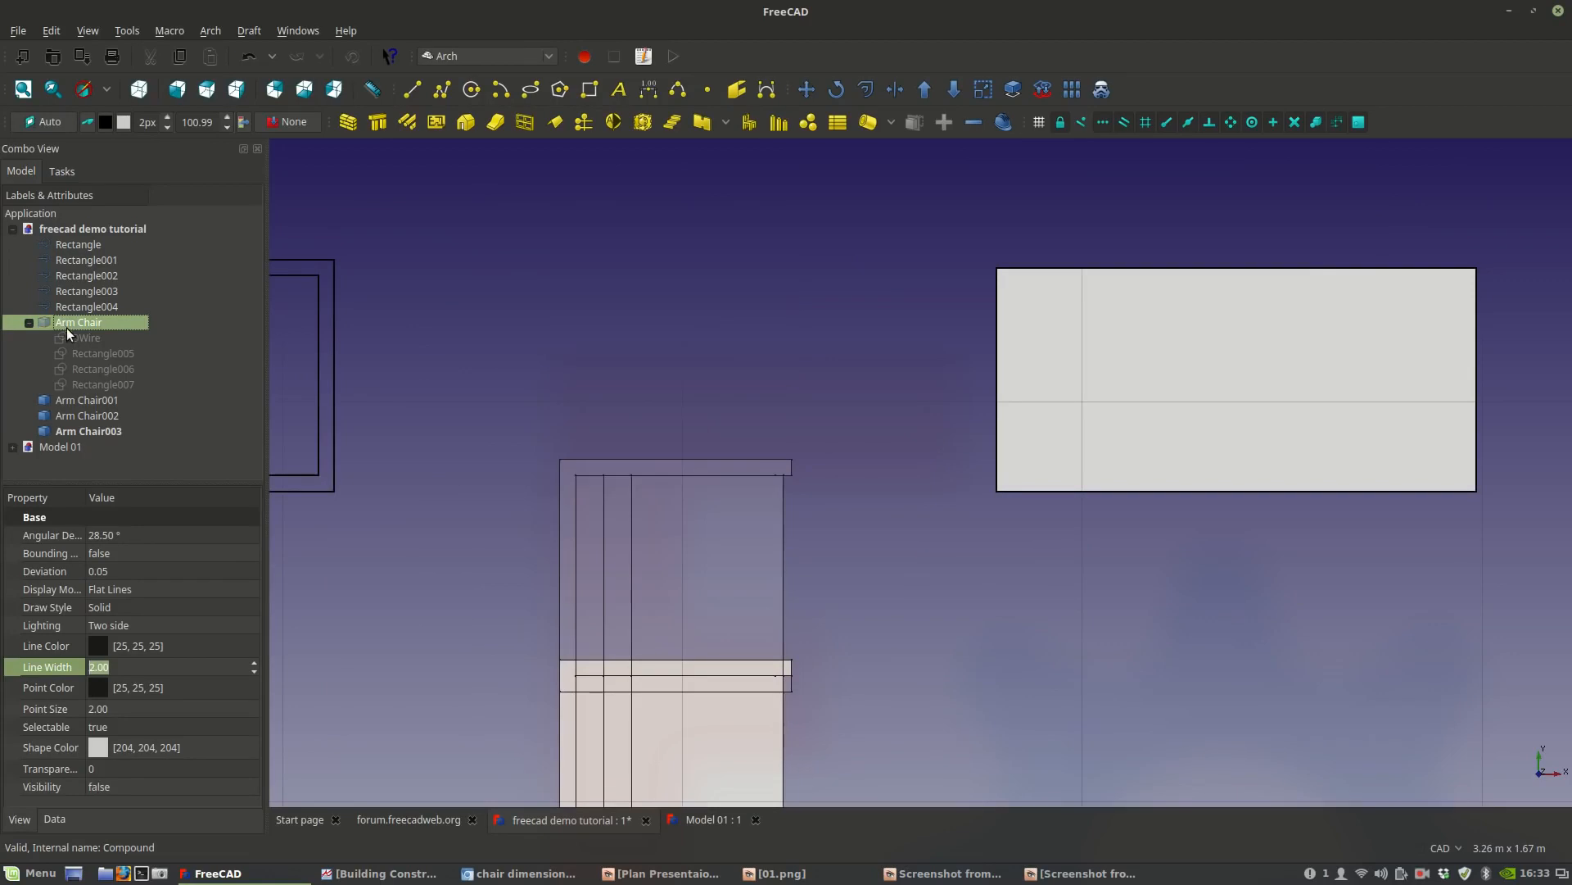
# Show only the armchair's frame outline wire from the hidden Arm Chair compound, keeping its three rectangles hidden.
pyautogui.click(90, 385)
pyautogui.press('space')
pyautogui.press('space')
pyautogui.press('space')
pyautogui.press('space')
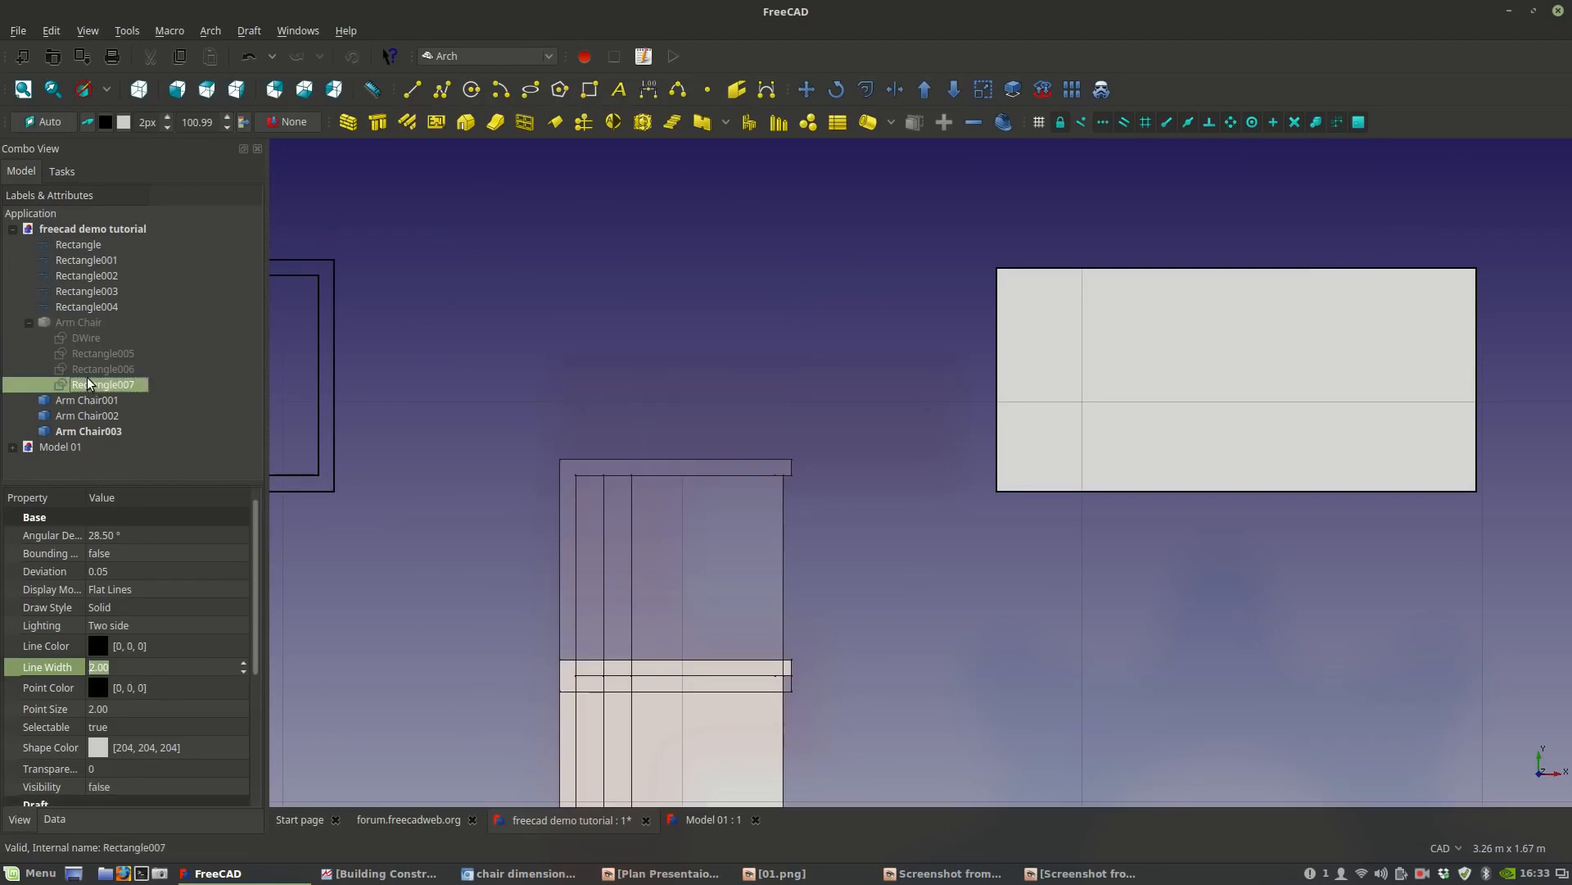
pyautogui.click(86, 368)
pyautogui.press('space')
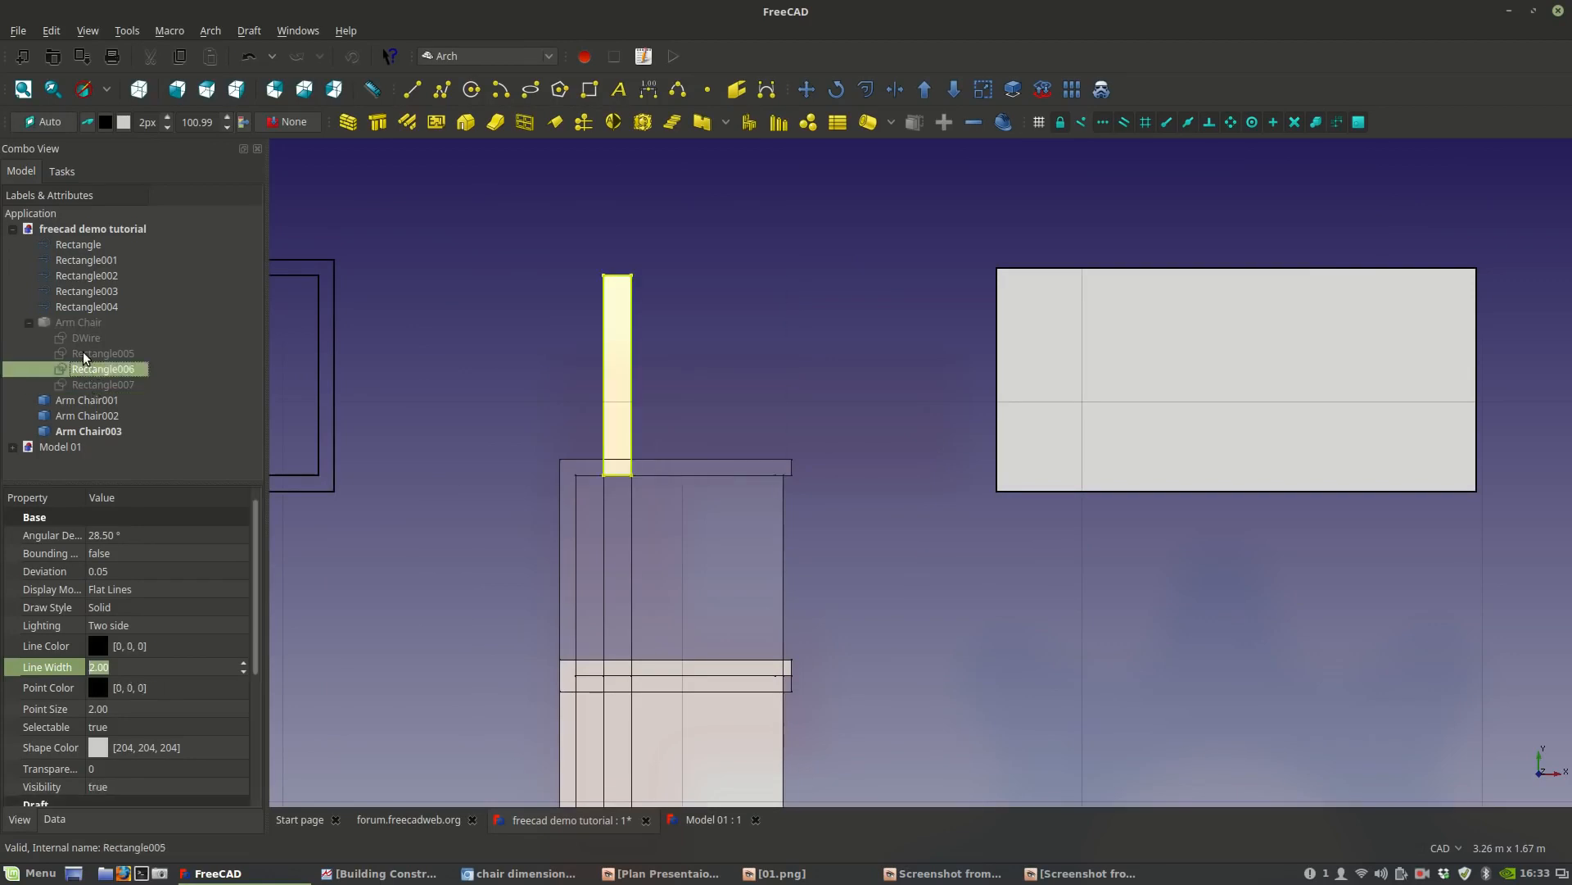
pyautogui.press('space')
pyautogui.click(82, 354)
pyautogui.press('space')
pyautogui.click(77, 336)
pyautogui.press('space')
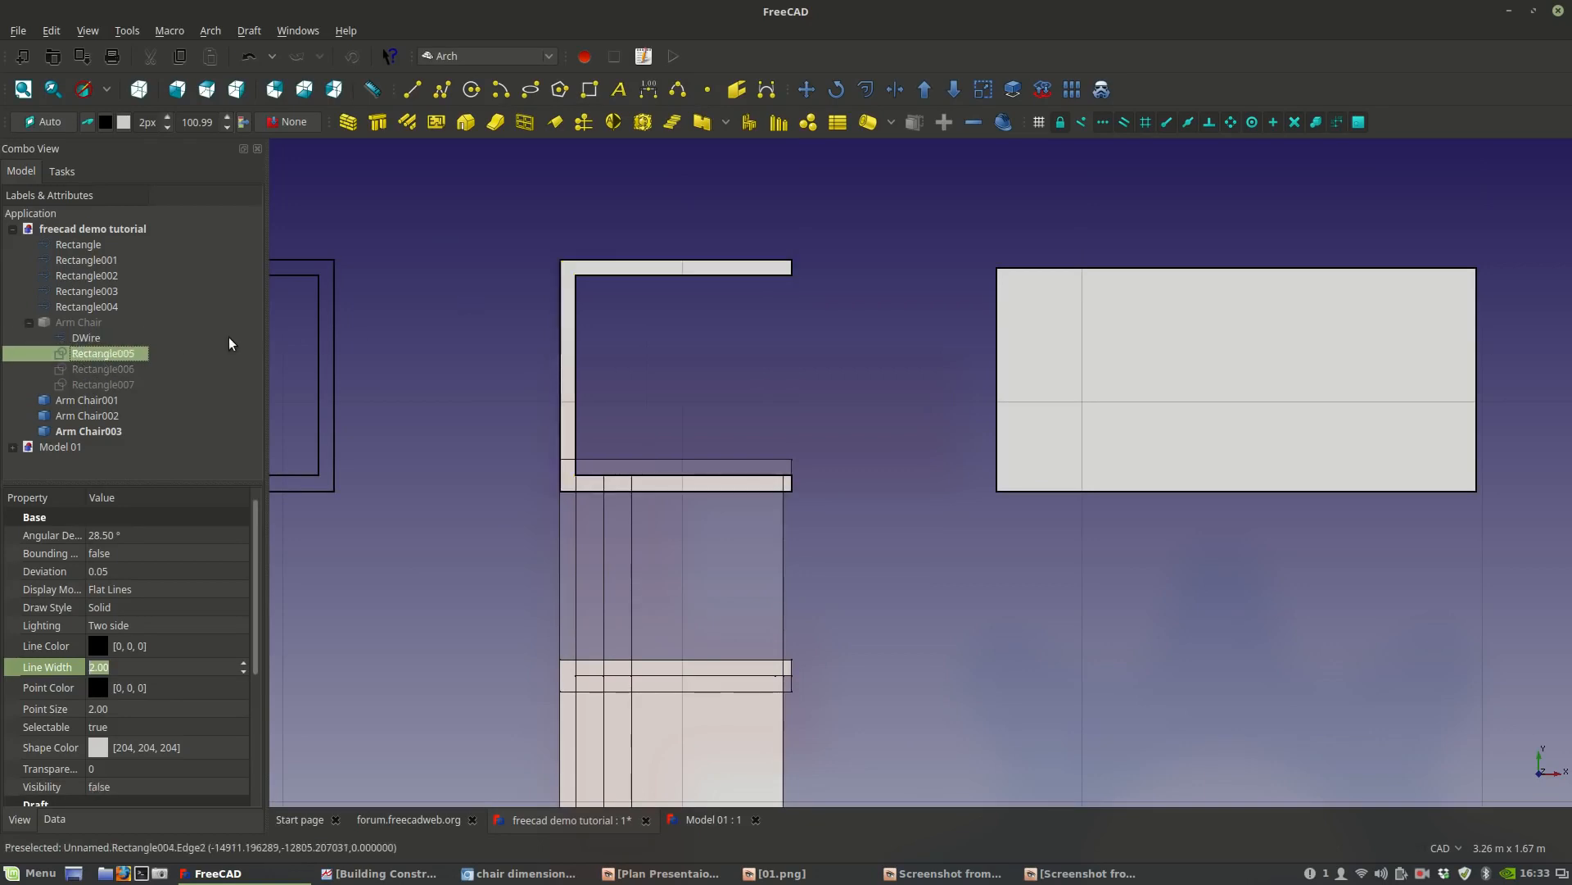
pyautogui.moveTo(654, 416); pyautogui.dragTo(639, 379, button='middle')
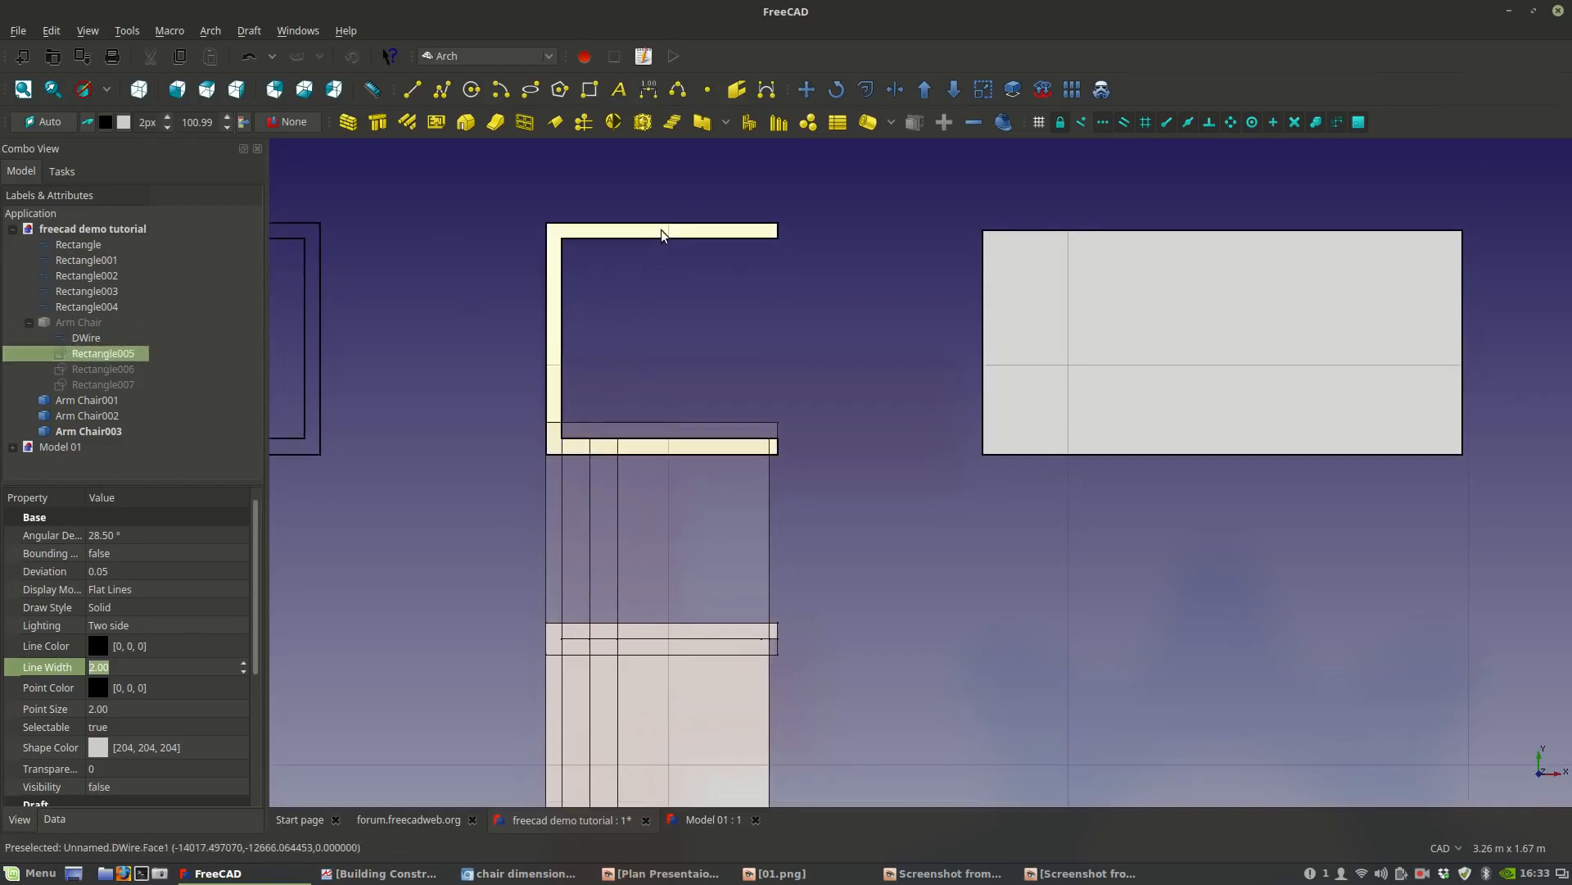
# Edit the frame wire and move its lower outer back corner 1.00 m down to the lowest armchair copy's outer back corner.
pyautogui.click(661, 229)
pyautogui.scroll(-2, 532, 406)
pyautogui.scroll(-2, 529, 403)
pyautogui.scroll(2, 542, 477)
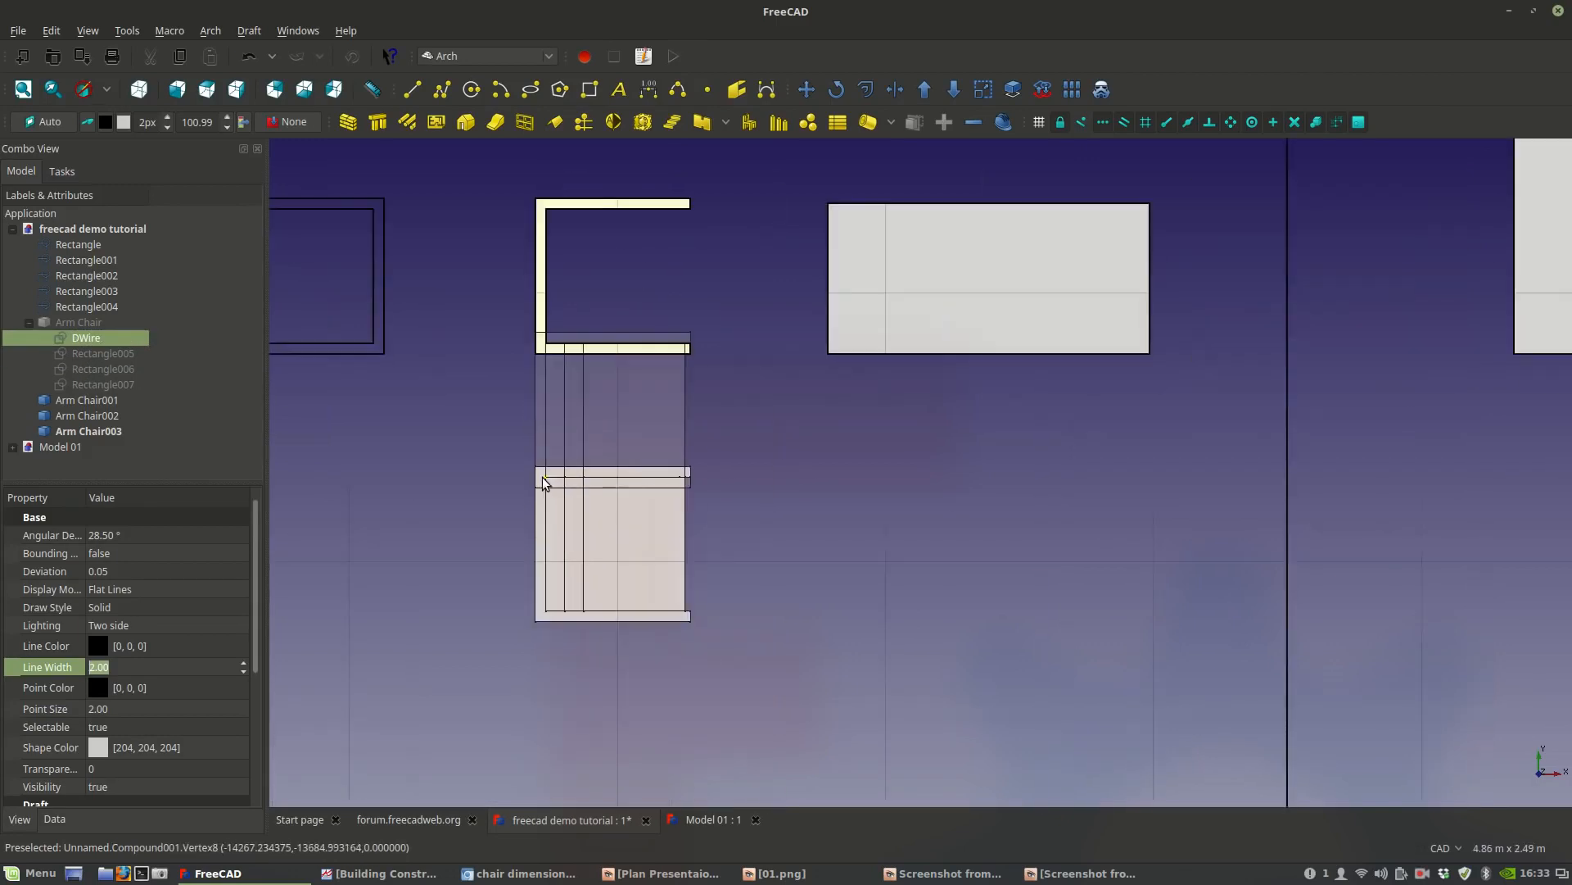
pyautogui.click(100, 337)
pyautogui.doubleClick(100, 337)
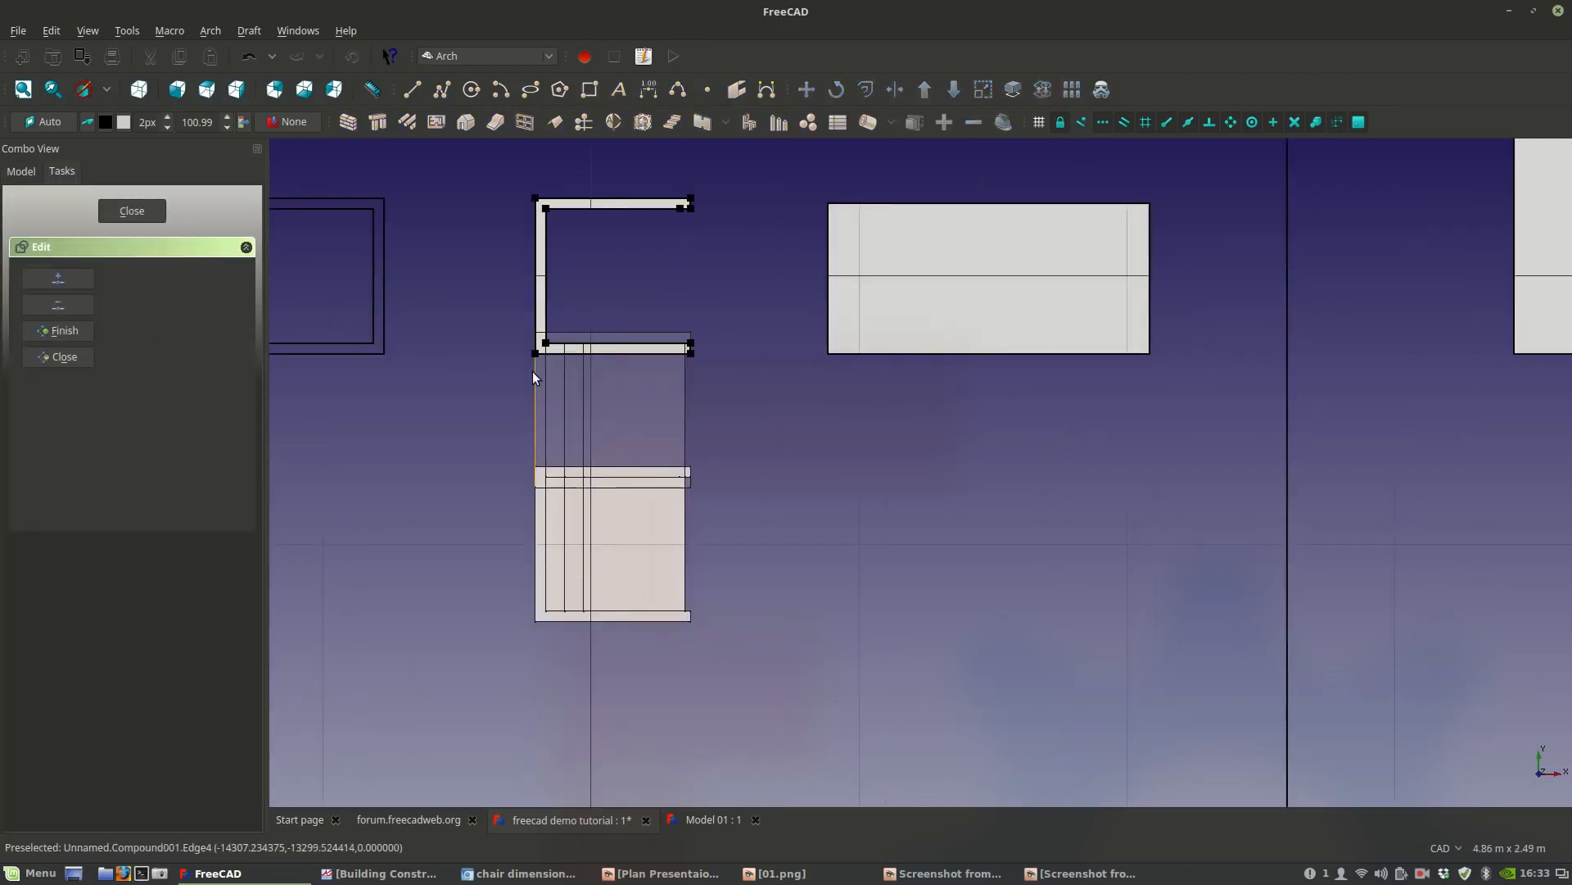
pyautogui.scroll(5, 538, 344)
pyautogui.click(543, 293)
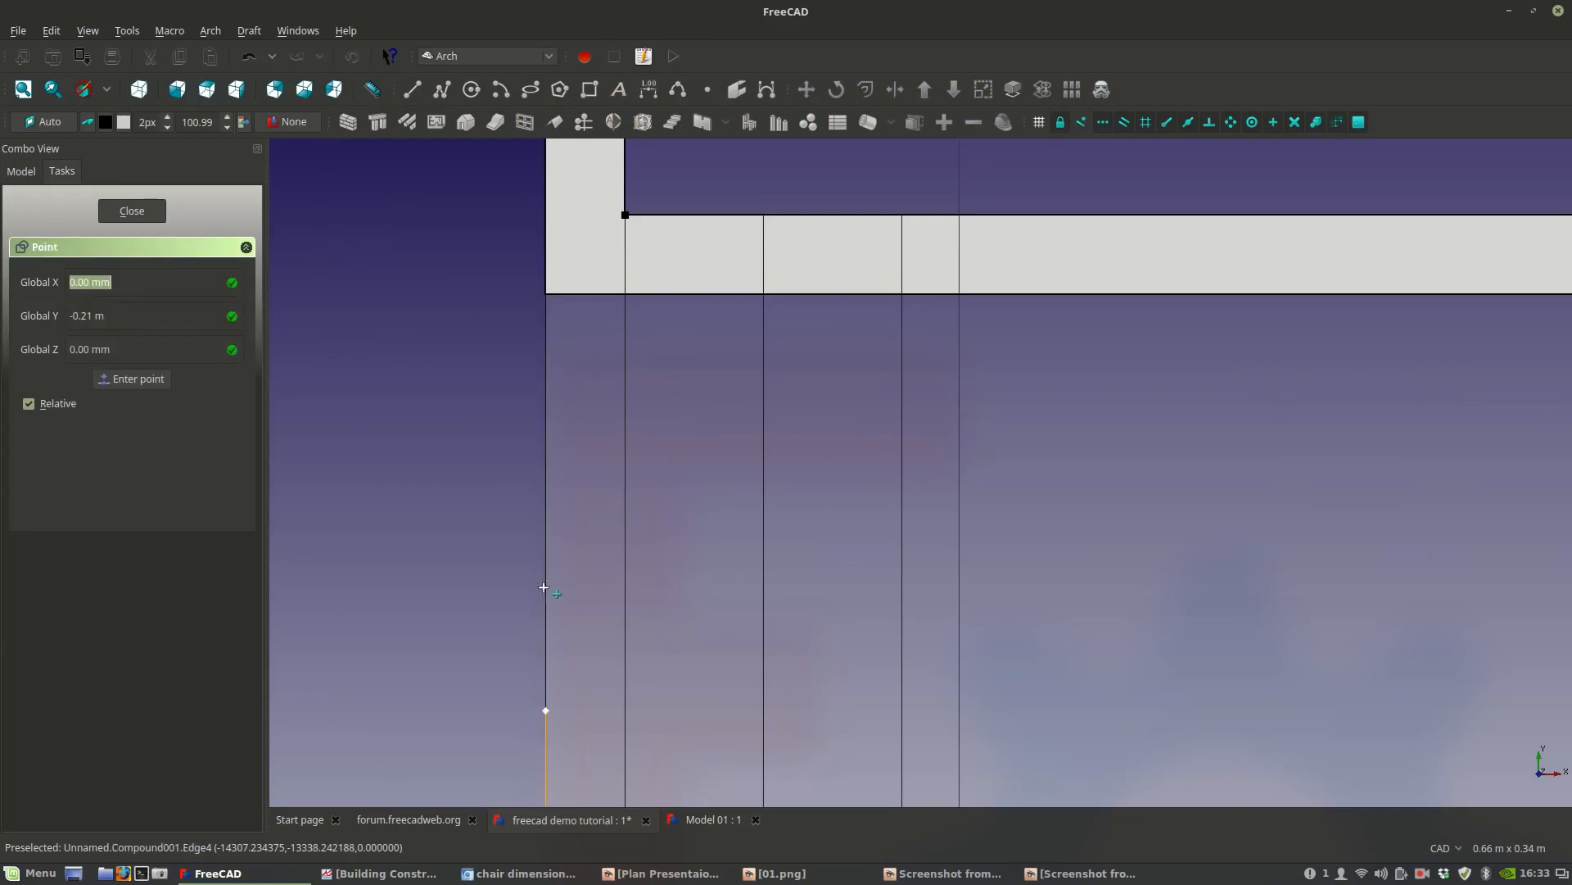
pyautogui.scroll(-3, 530, 460)
pyautogui.scroll(2, 556, 586)
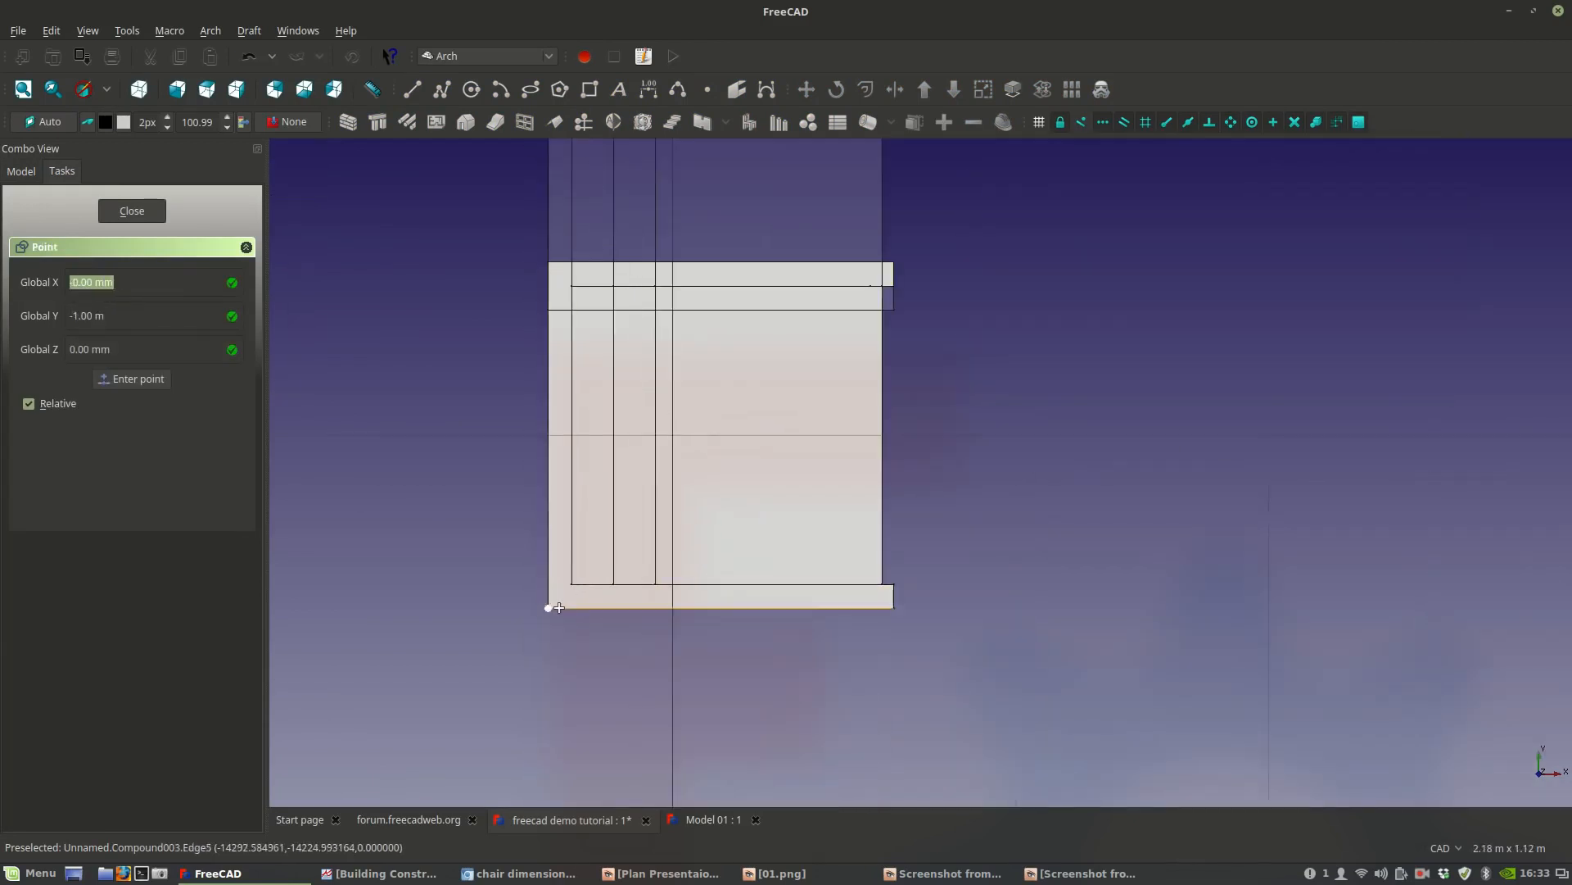
pyautogui.click(560, 606)
pyautogui.scroll(-3, 560, 607)
pyautogui.scroll(4, 711, 325)
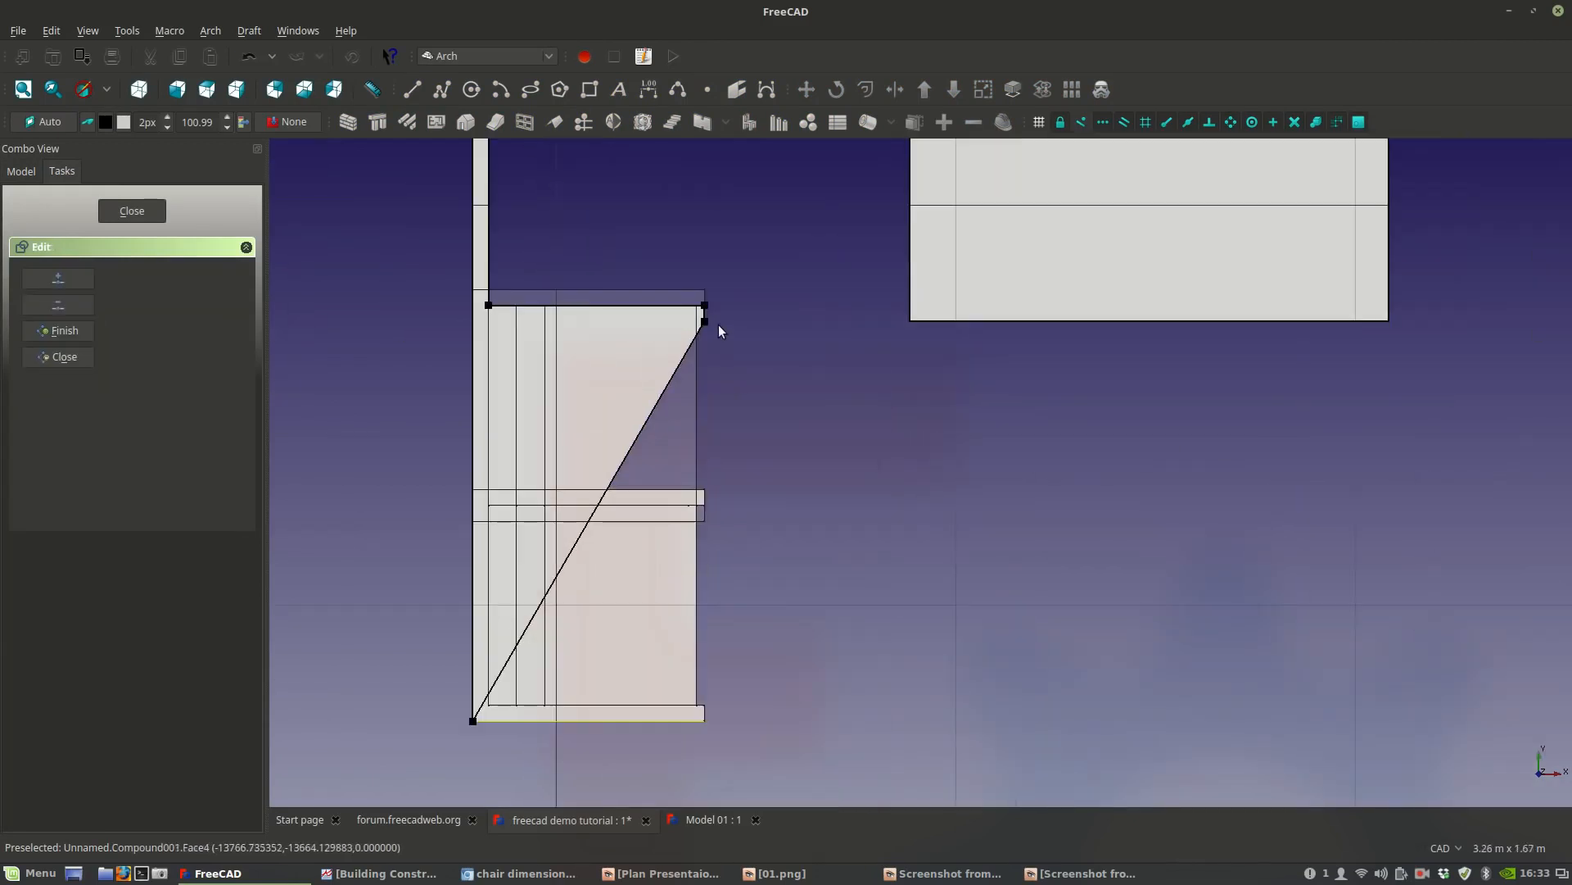
# Move the frame wire's lower outer front corner down to the lowest armchair copy's outer front corner.
pyautogui.click(705, 321)
pyautogui.moveTo(708, 653); pyautogui.dragTo(727, 342, button='middle')
pyautogui.click(730, 604)
pyautogui.scroll(-3, 721, 598)
pyautogui.scroll(3, 720, 362)
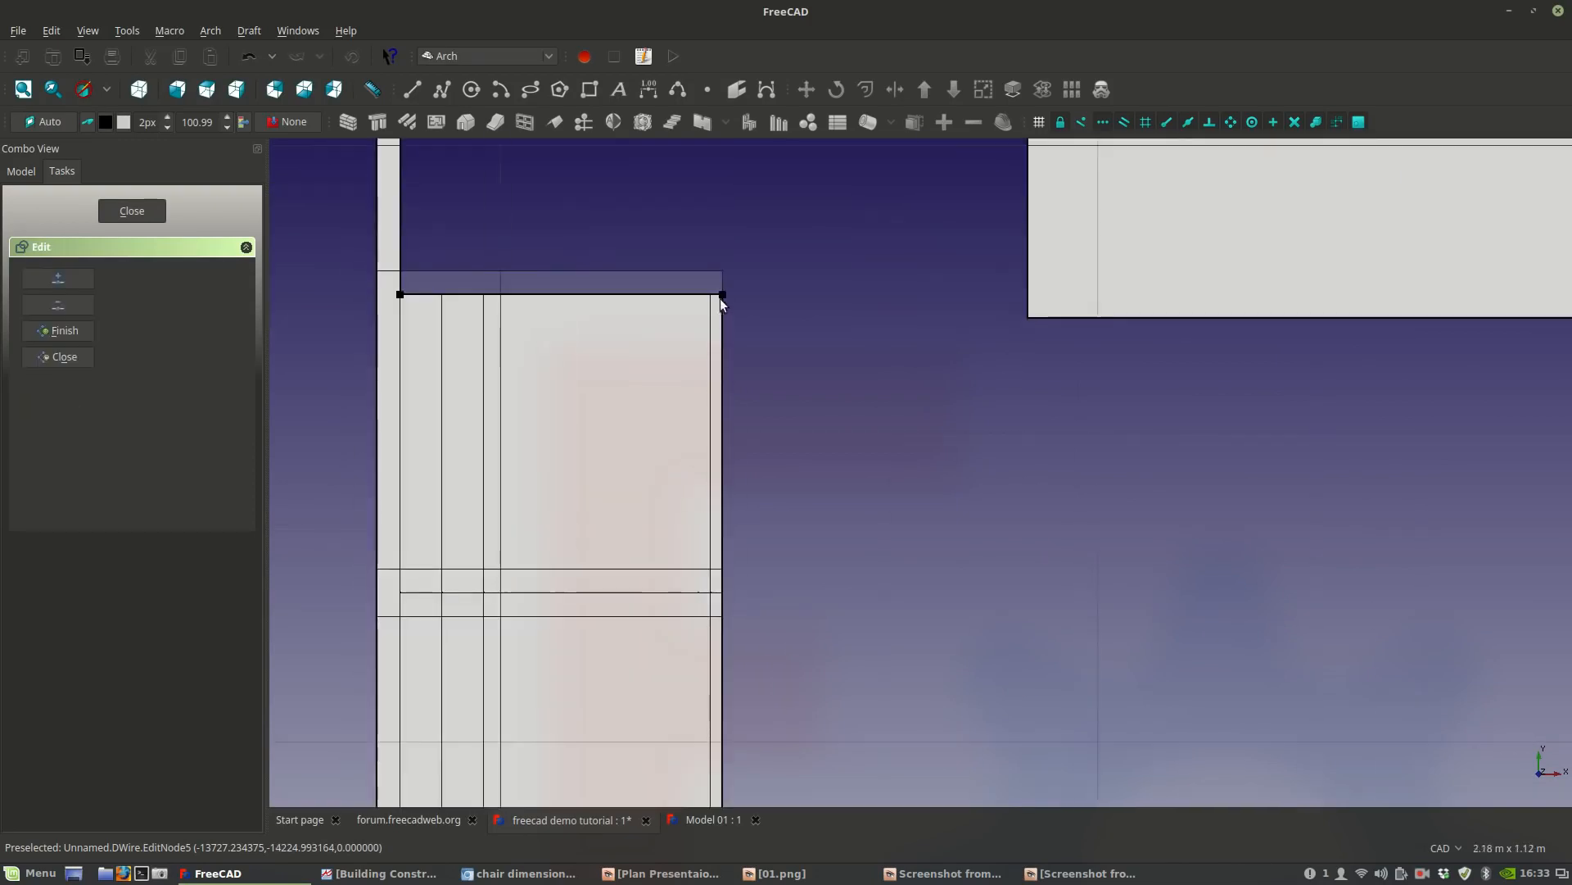
# Turn off ortho snapping while trying to move the wire's lower inner front corner down to the lowest armchair copy.
pyautogui.click(724, 291)
pyautogui.moveTo(700, 696); pyautogui.dragTo(692, 519, button='middle')
pyautogui.scroll(-1, 720, 562)
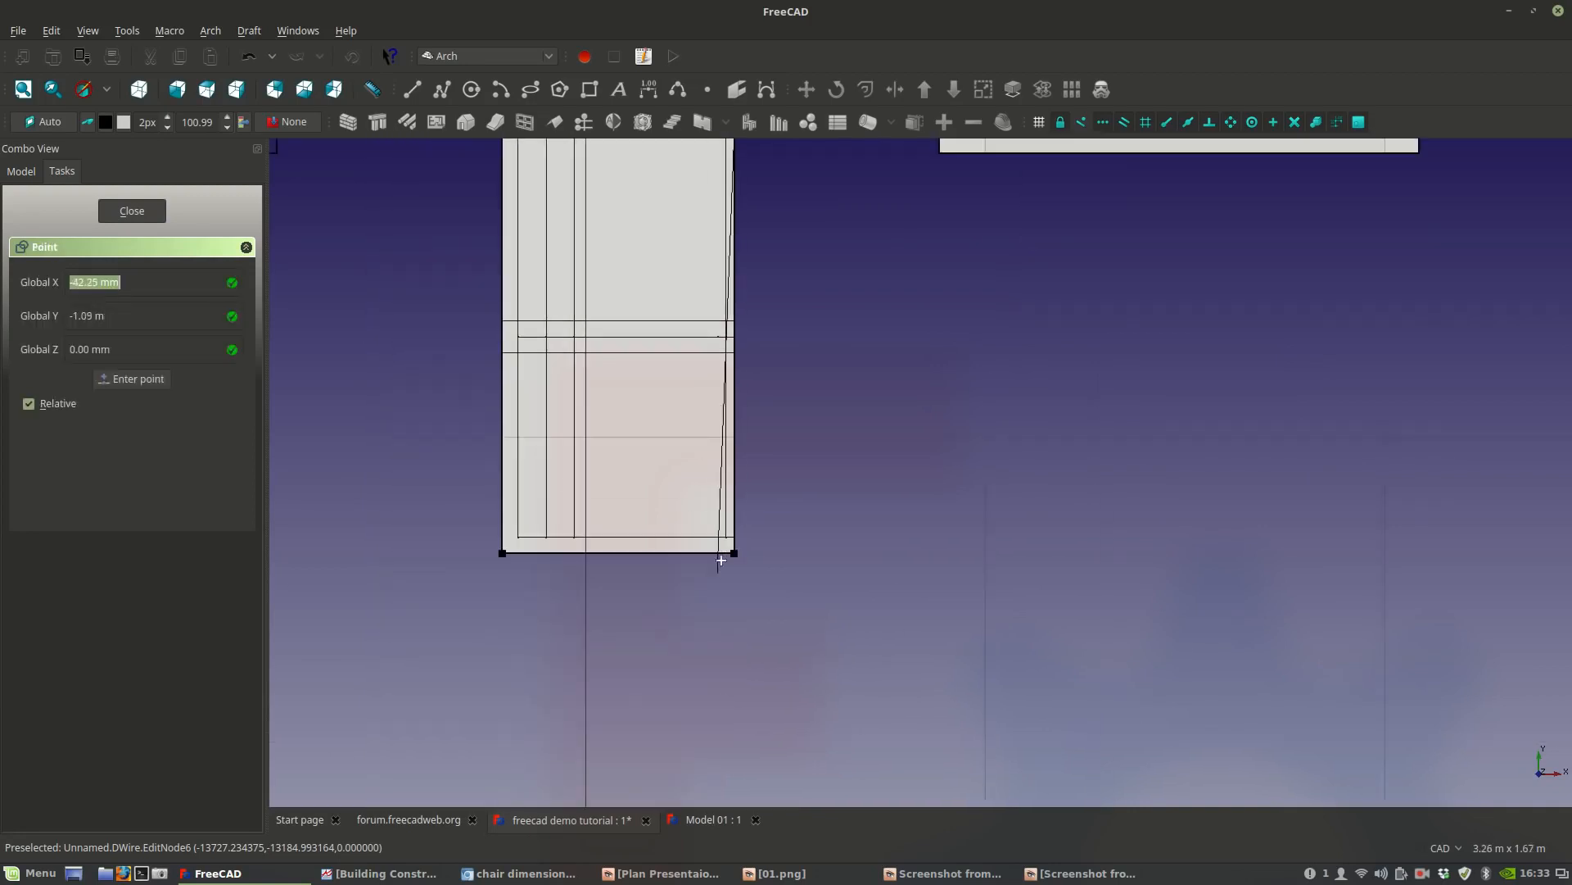
pyautogui.scroll(4, 725, 532)
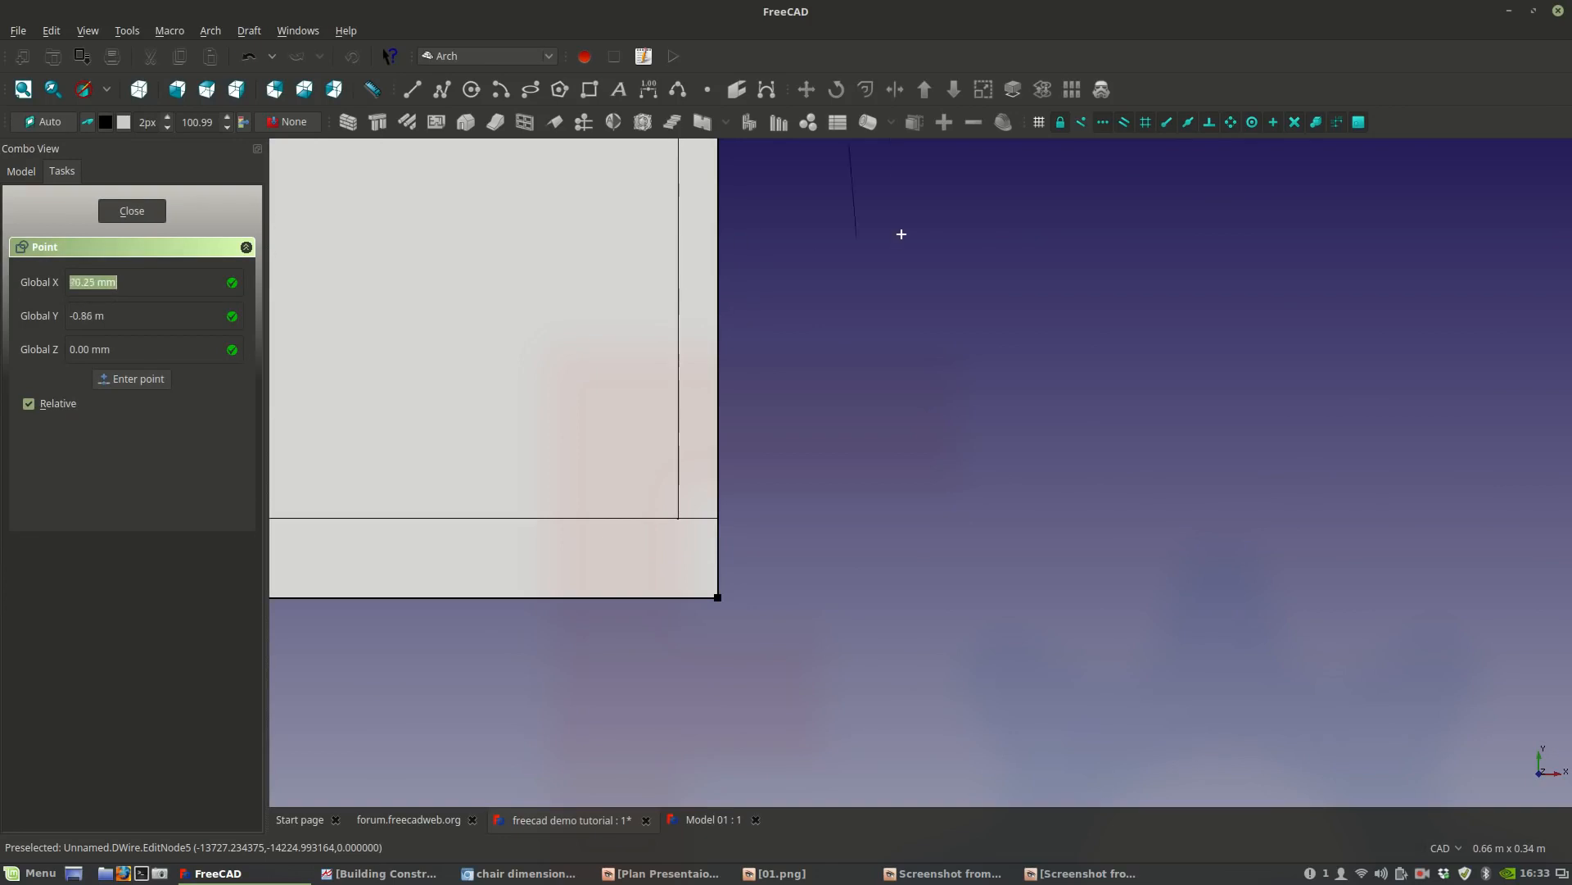
pyautogui.scroll(3, 701, 512)
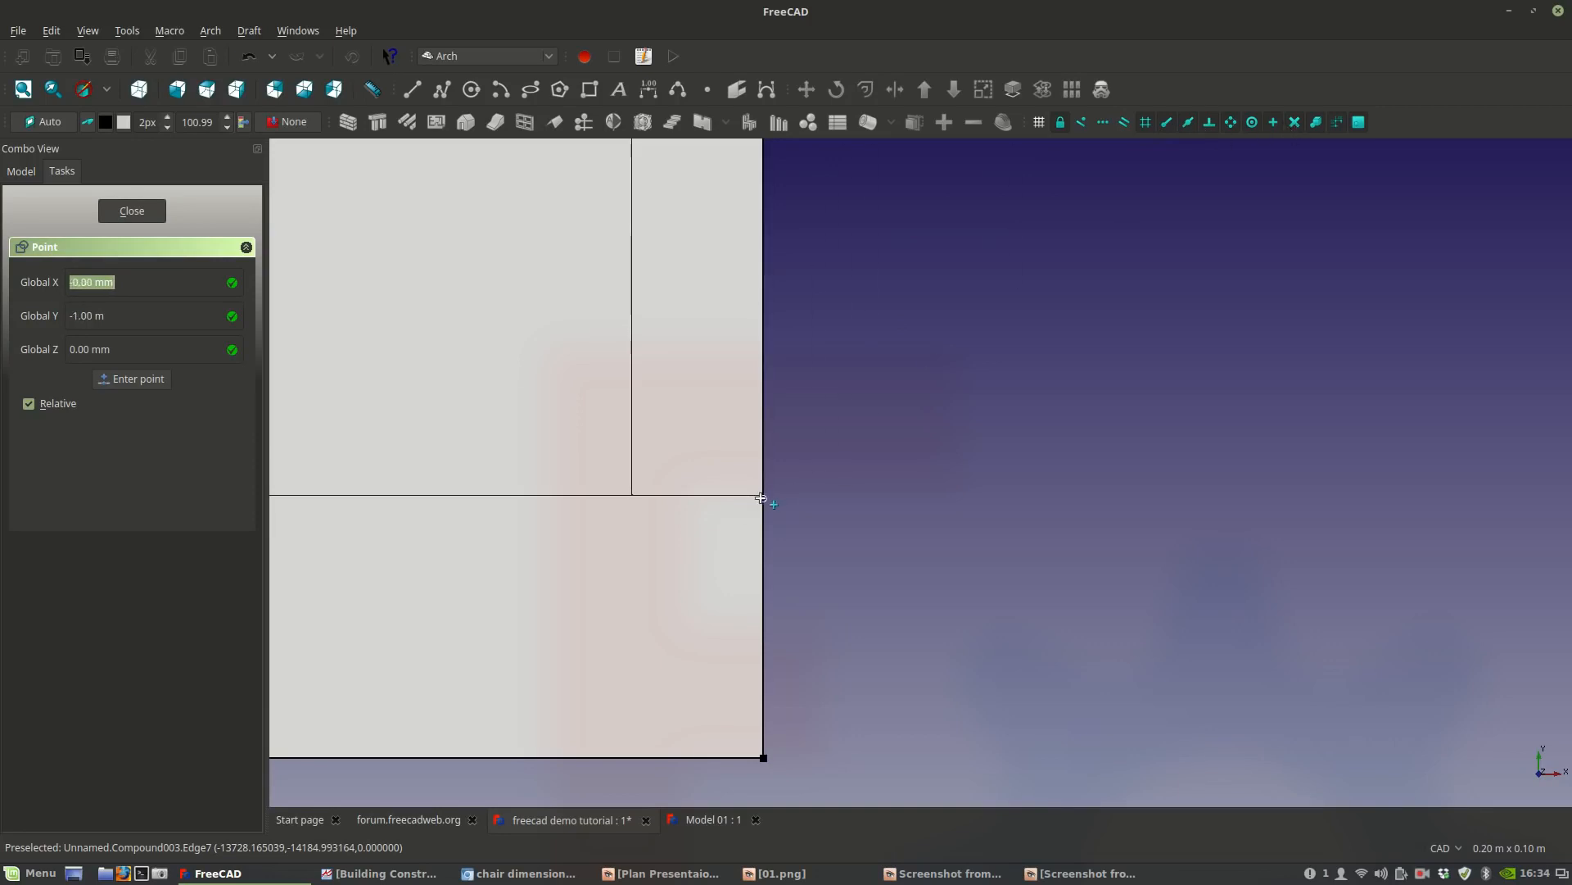
pyautogui.click(1273, 122)
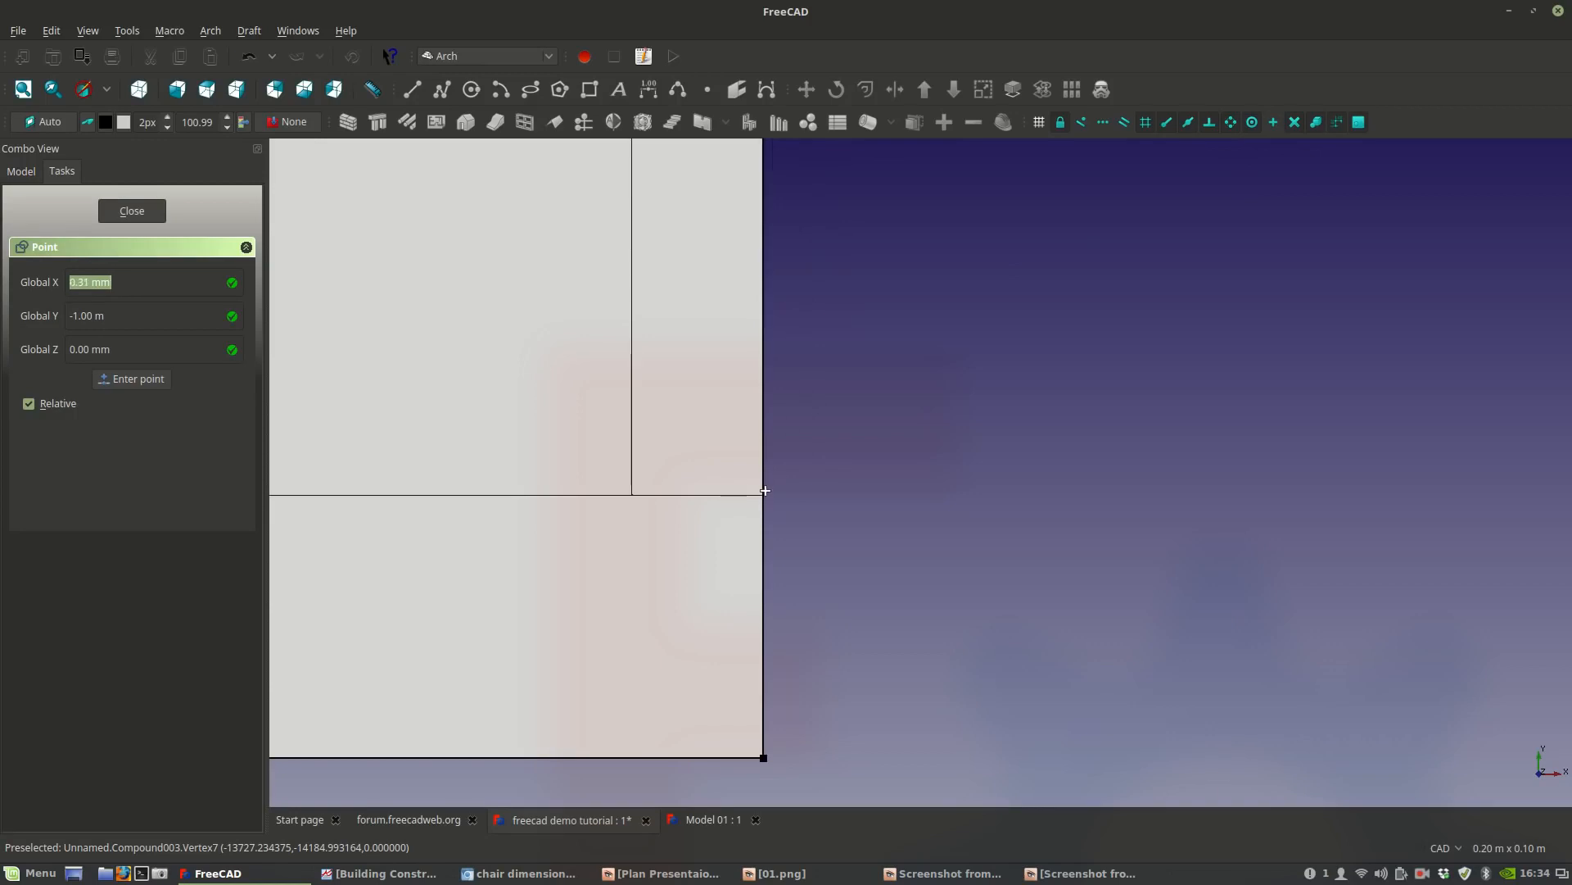
pyautogui.scroll(-3, 794, 471)
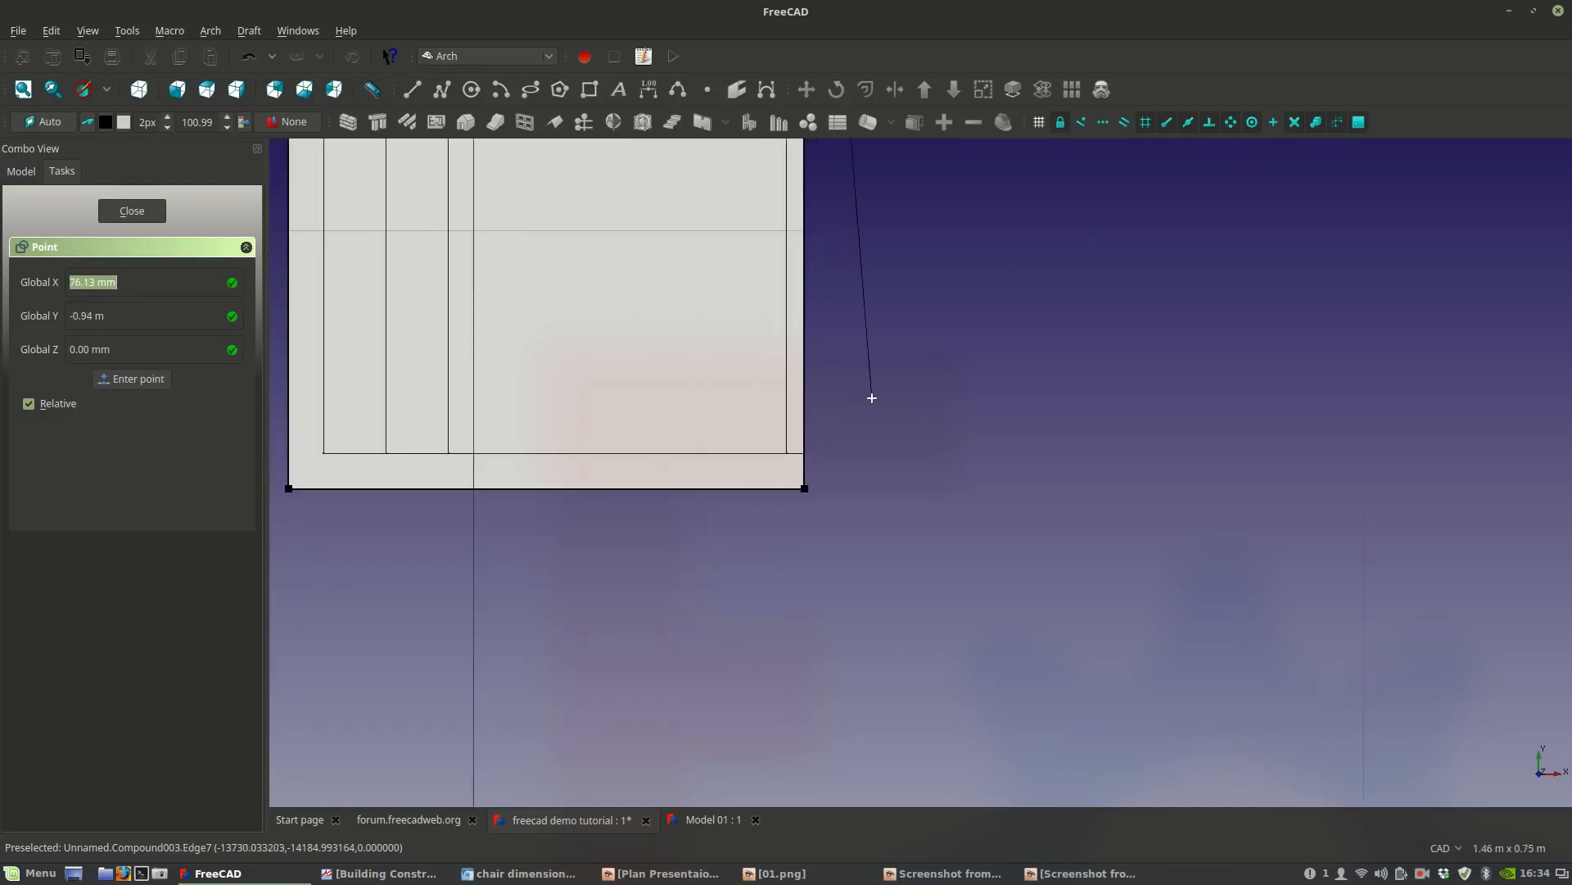
pyautogui.press('Escape')
# Set the frame wire's Make Face property to false so the armchair copies beneath it can be seen.
pyautogui.moveTo(764, 378); pyautogui.dragTo(758, 414, button='middle')
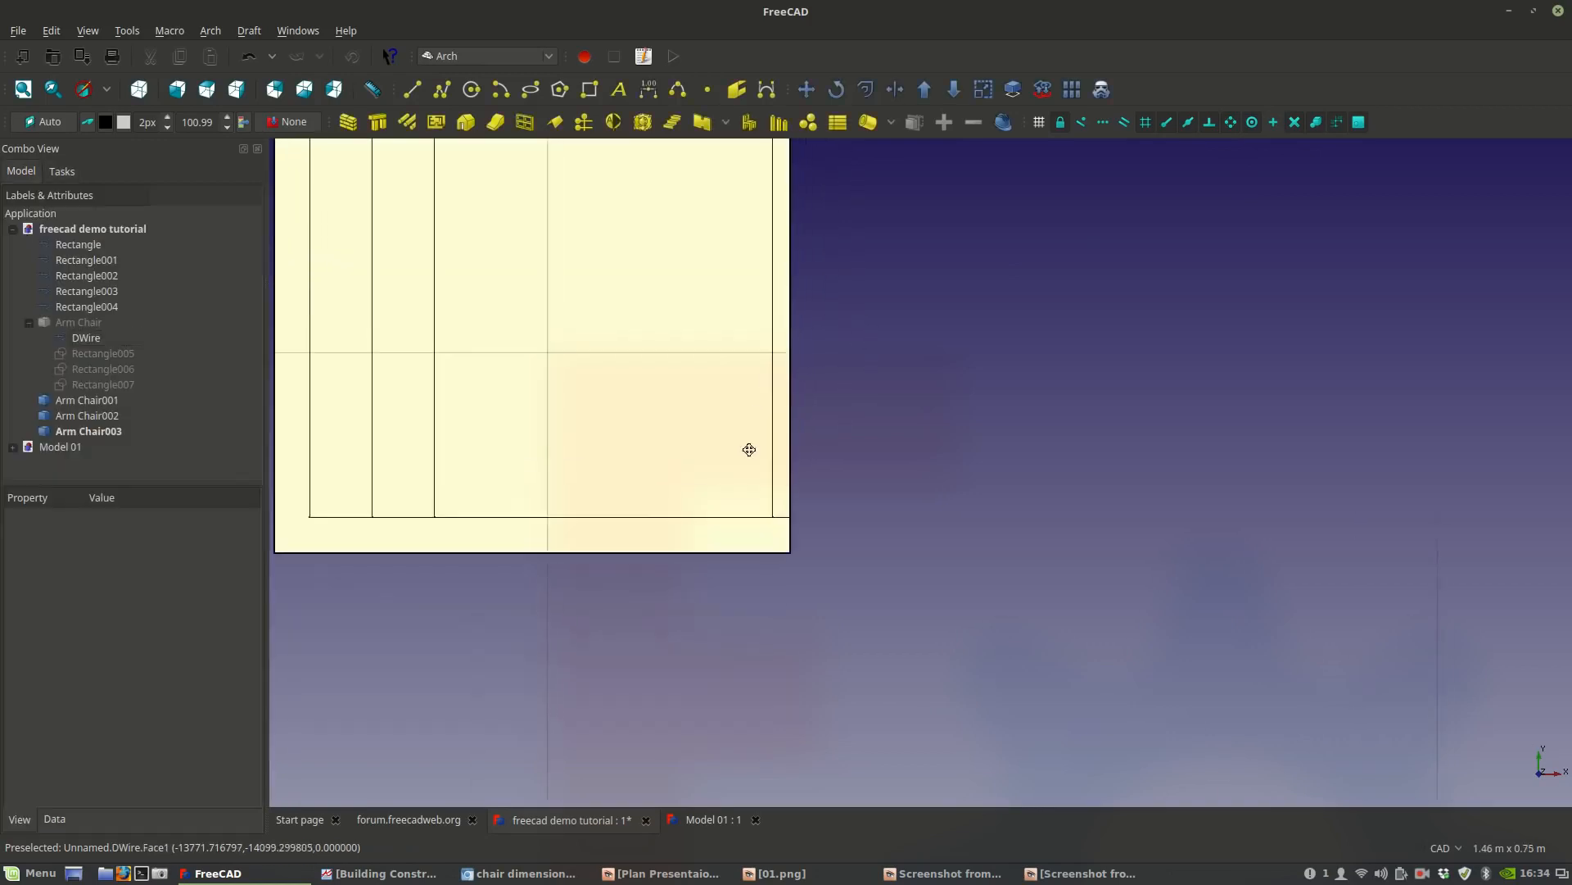
pyautogui.scroll(-5, 750, 418)
pyautogui.click(724, 351)
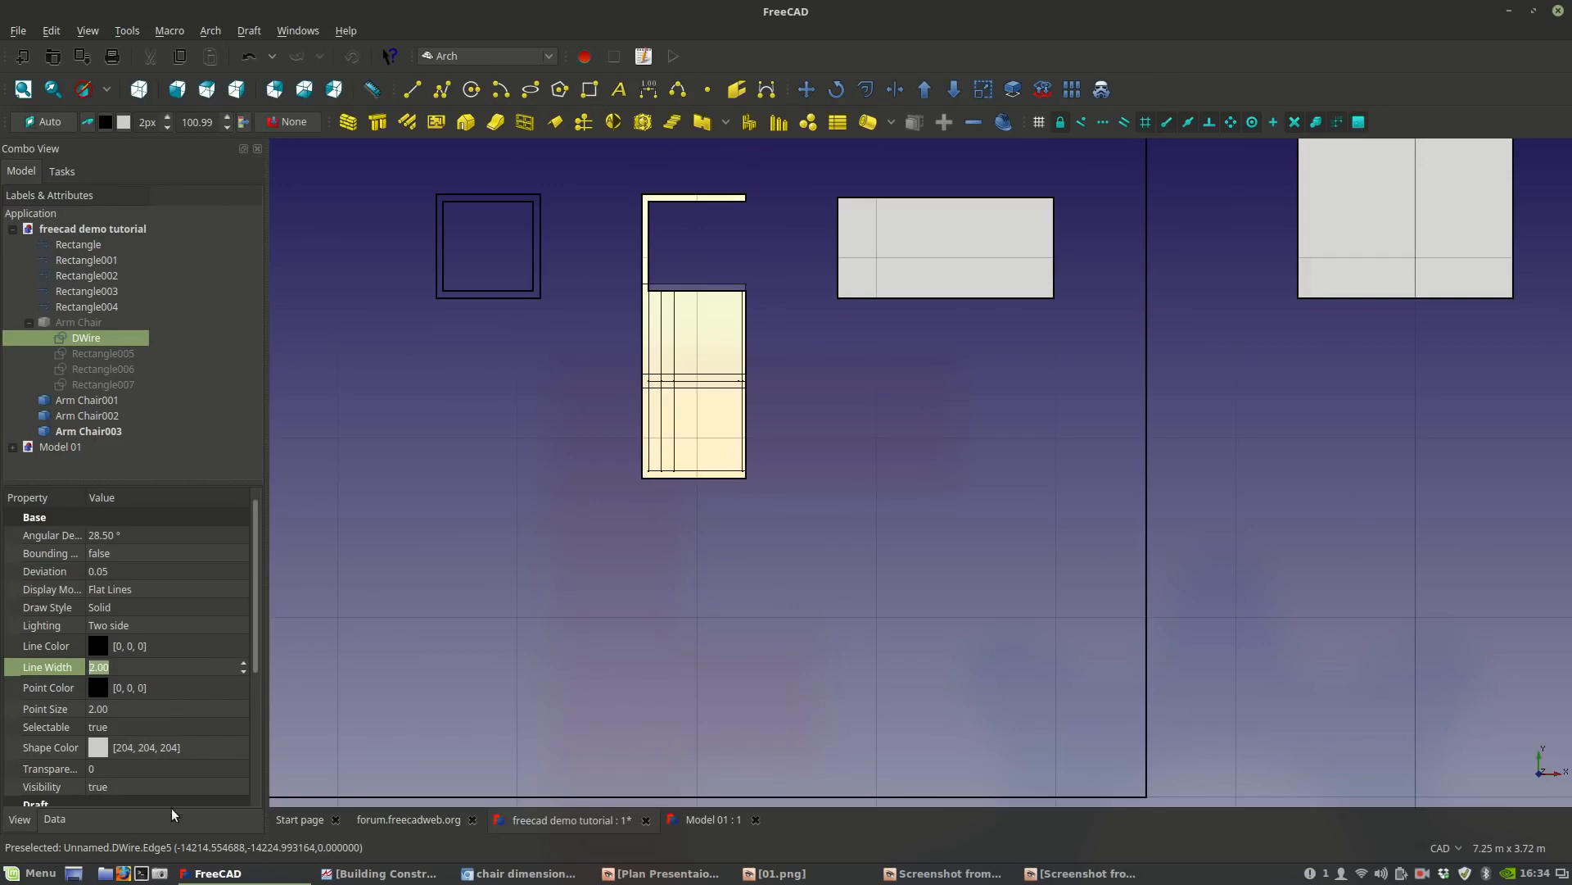
pyautogui.click(159, 783)
pyautogui.scroll(-4, 169, 774)
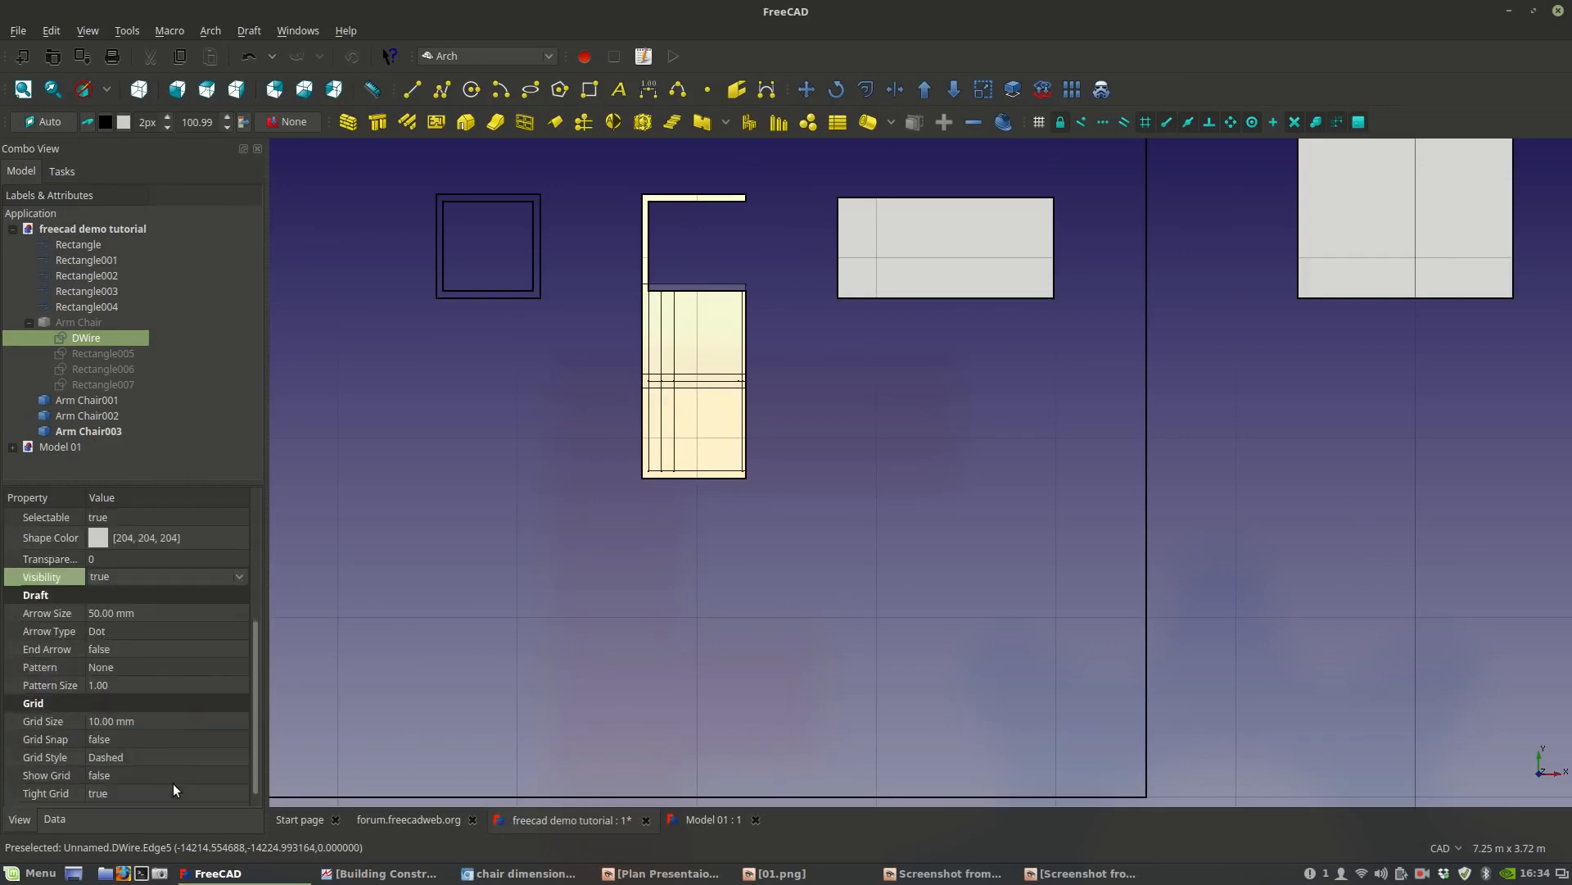
pyautogui.click(54, 819)
pyautogui.click(216, 750)
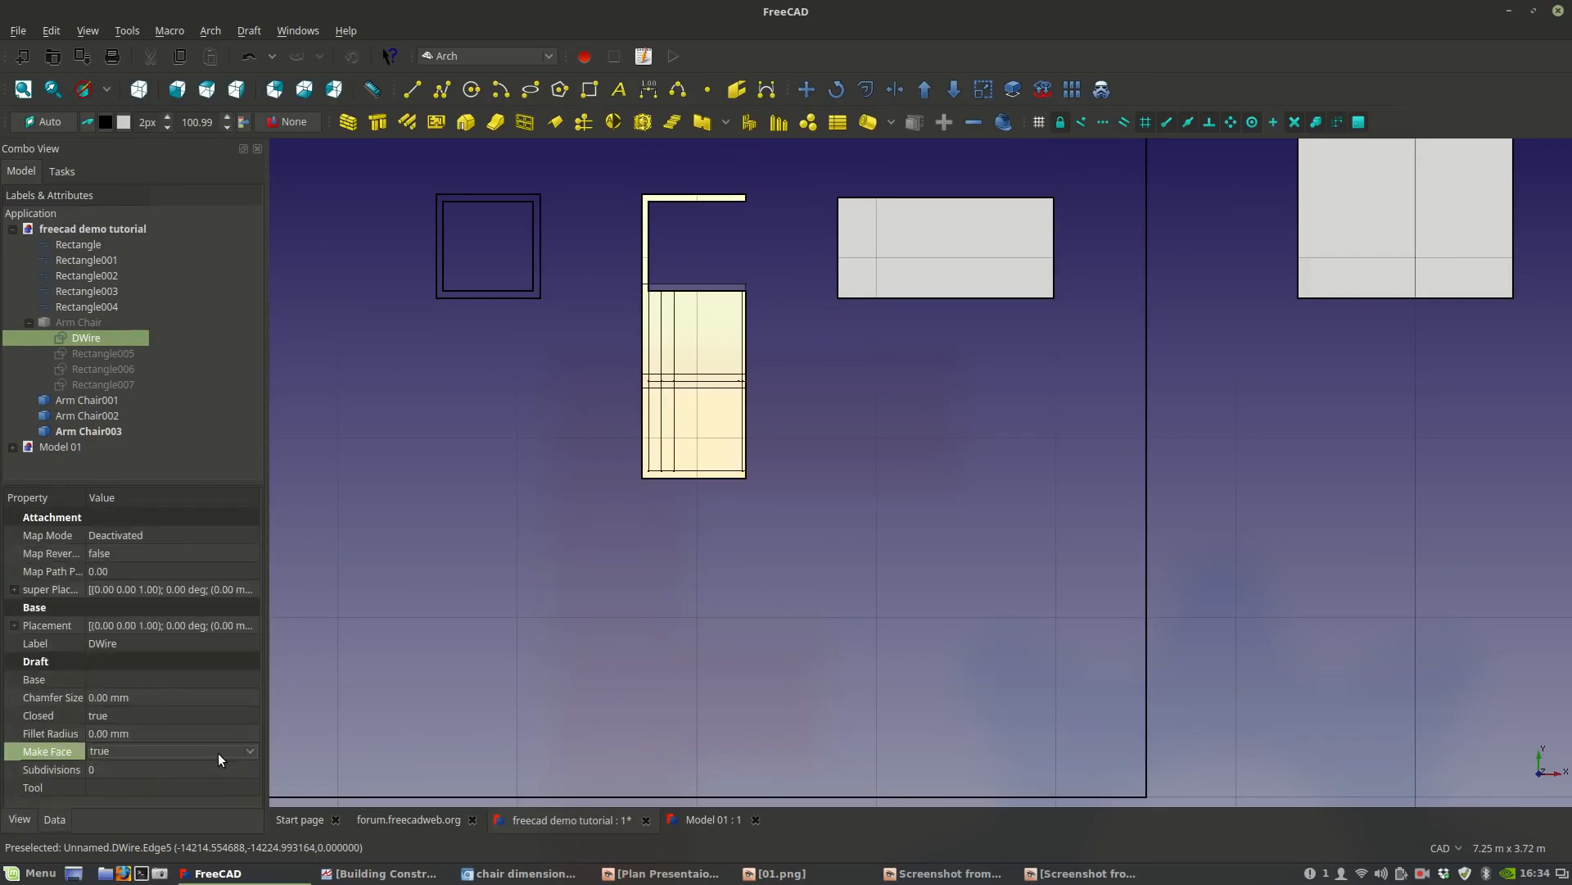
pyautogui.click(209, 755)
pyautogui.click(190, 736)
pyautogui.click(450, 513)
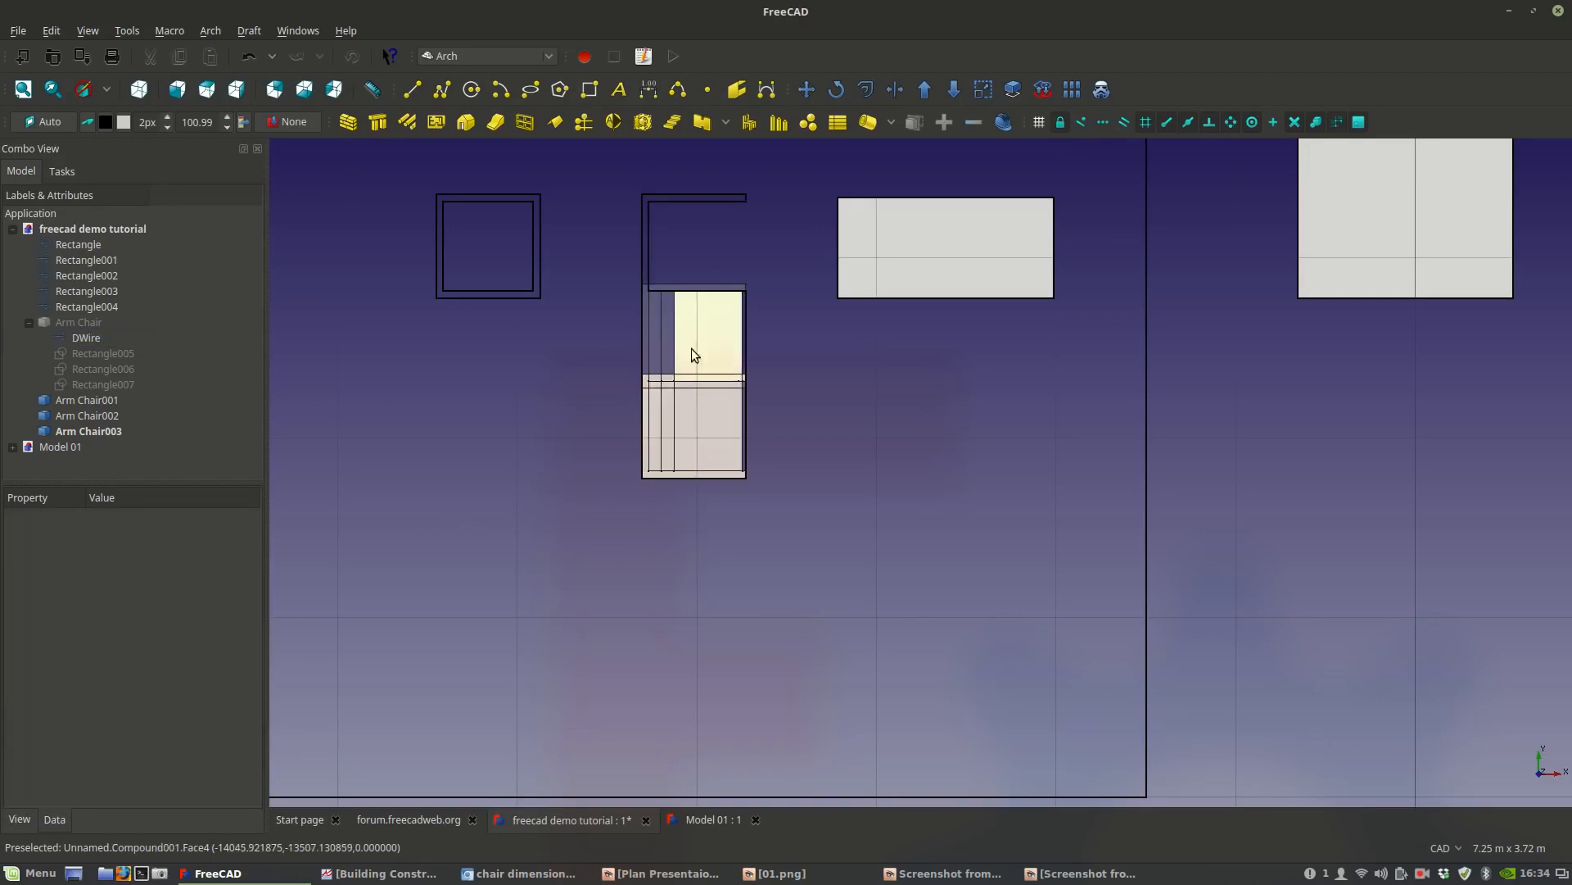
# Edit the frame wire again and move its lower inner front corner down to the lowest armchair copy's inner front corner.
pyautogui.scroll(5, 636, 367)
pyautogui.scroll(-2, 737, 533)
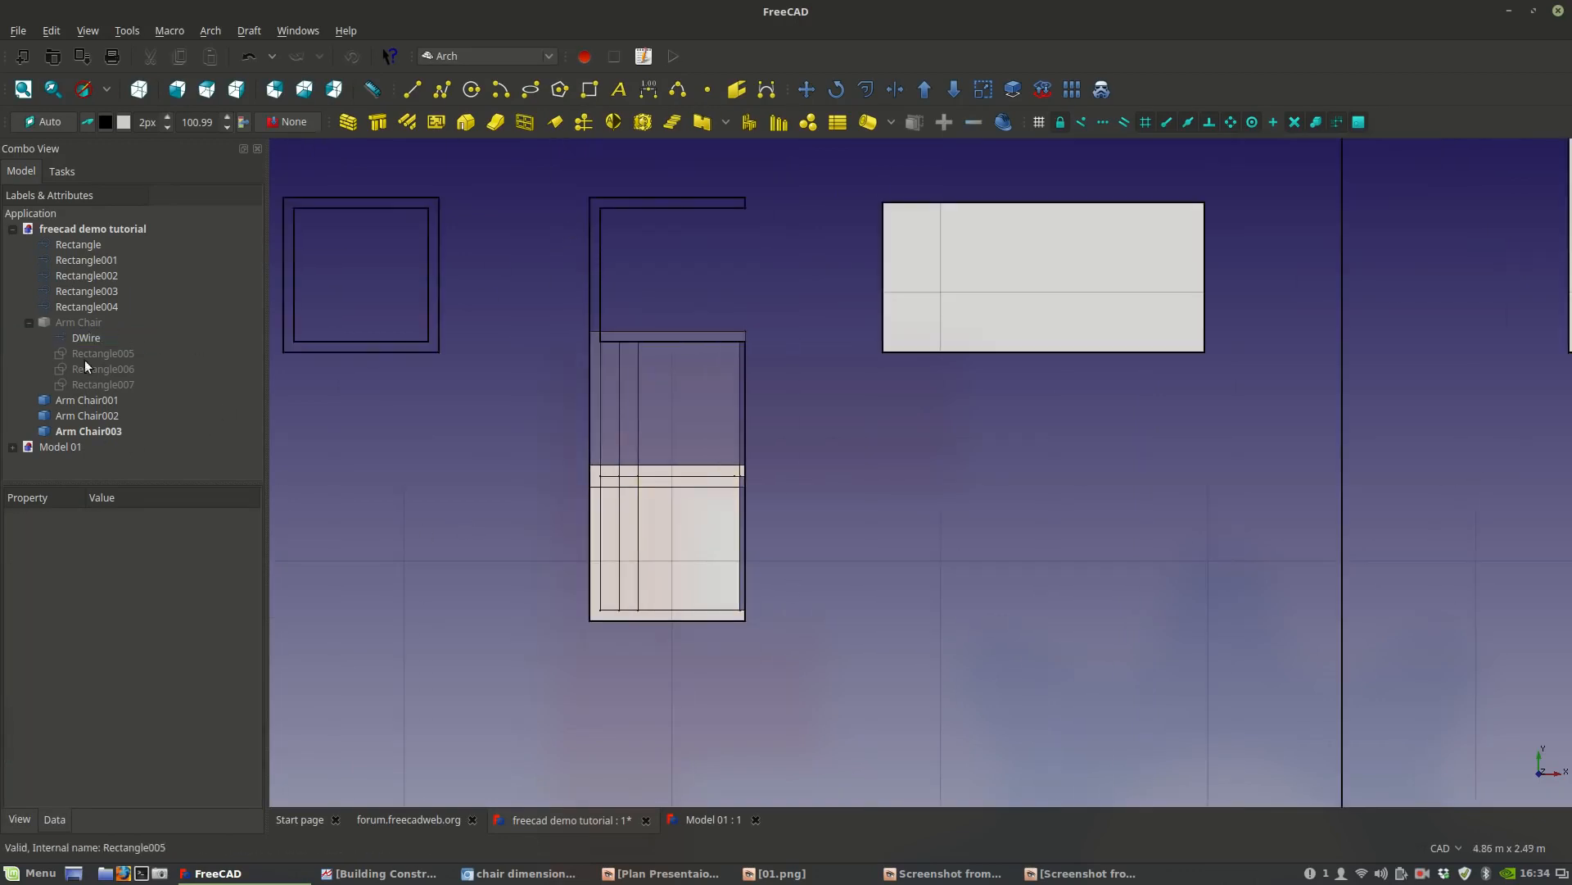
pyautogui.doubleClick(92, 338)
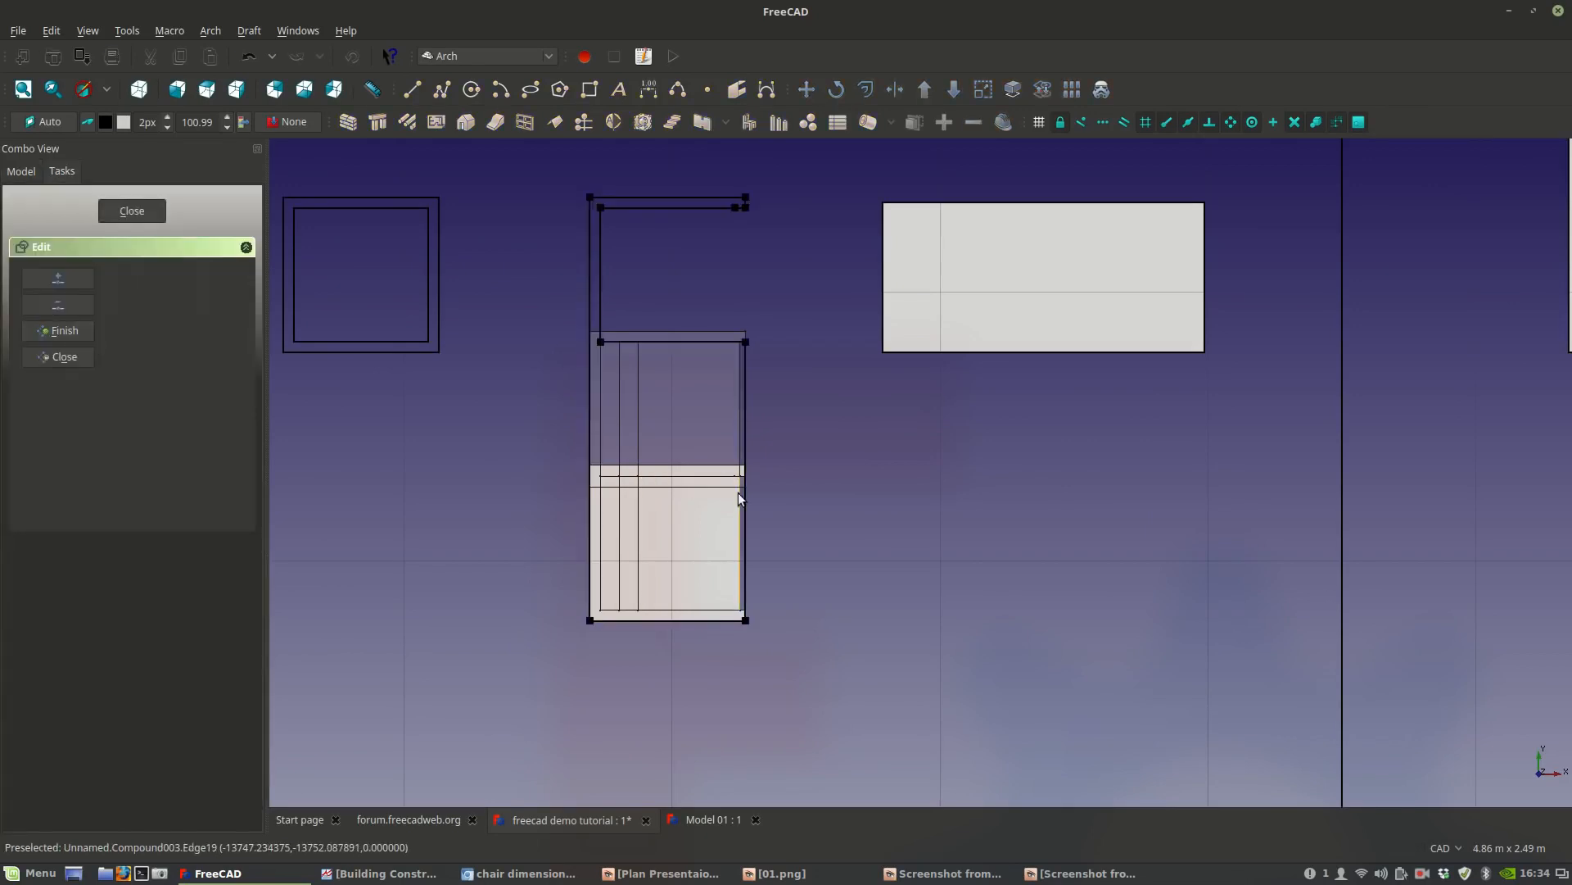
pyautogui.scroll(2, 760, 377)
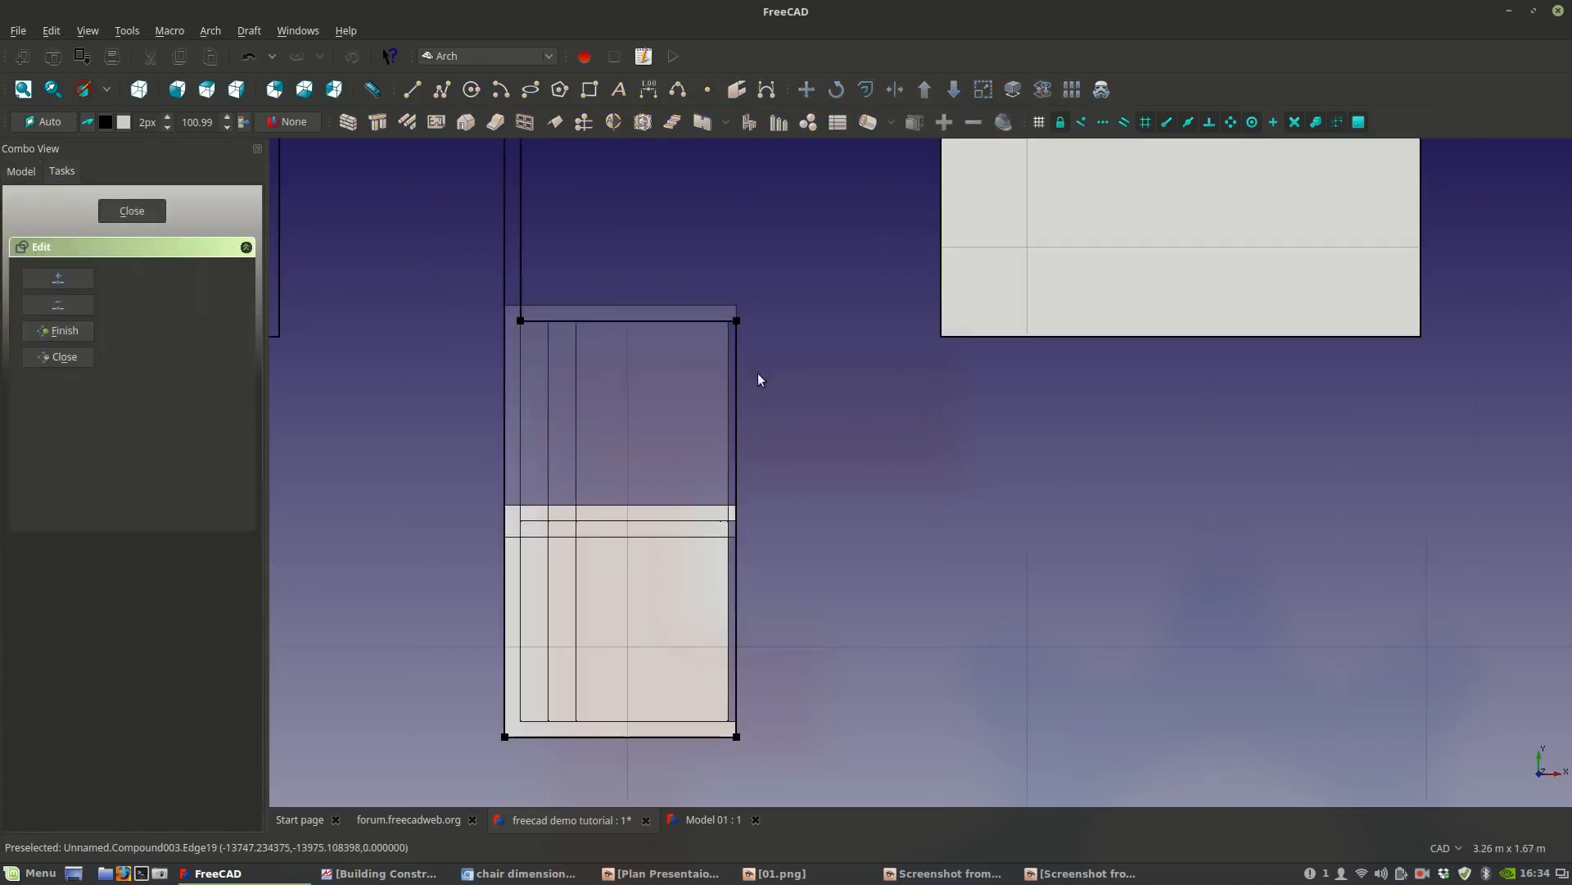
pyautogui.click(737, 322)
pyautogui.scroll(2, 806, 623)
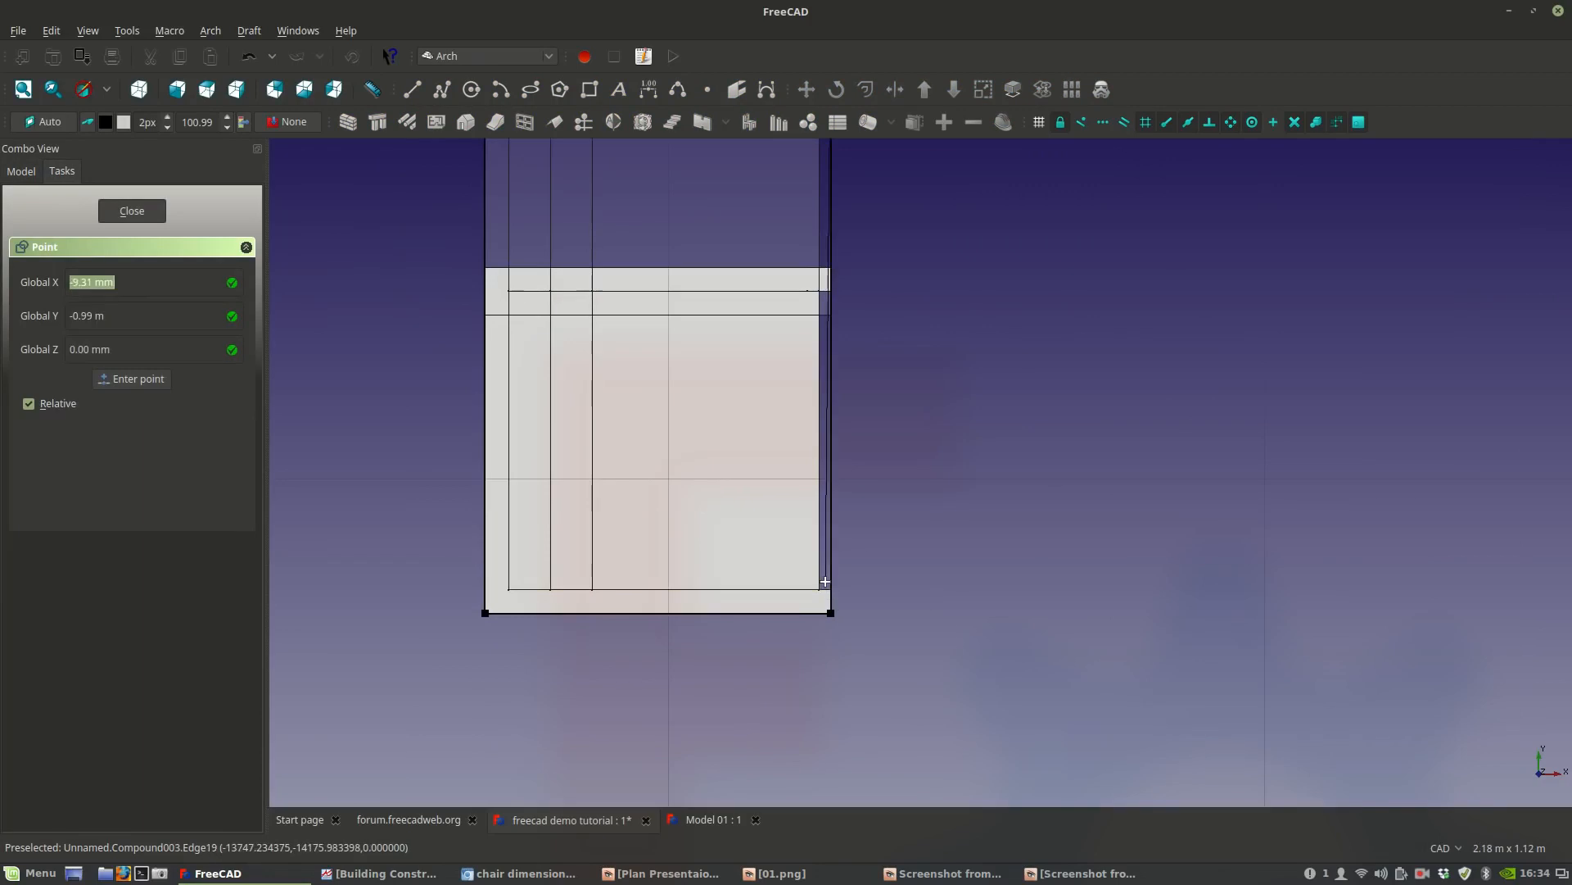
pyautogui.click(825, 591)
pyautogui.scroll(-3, 823, 592)
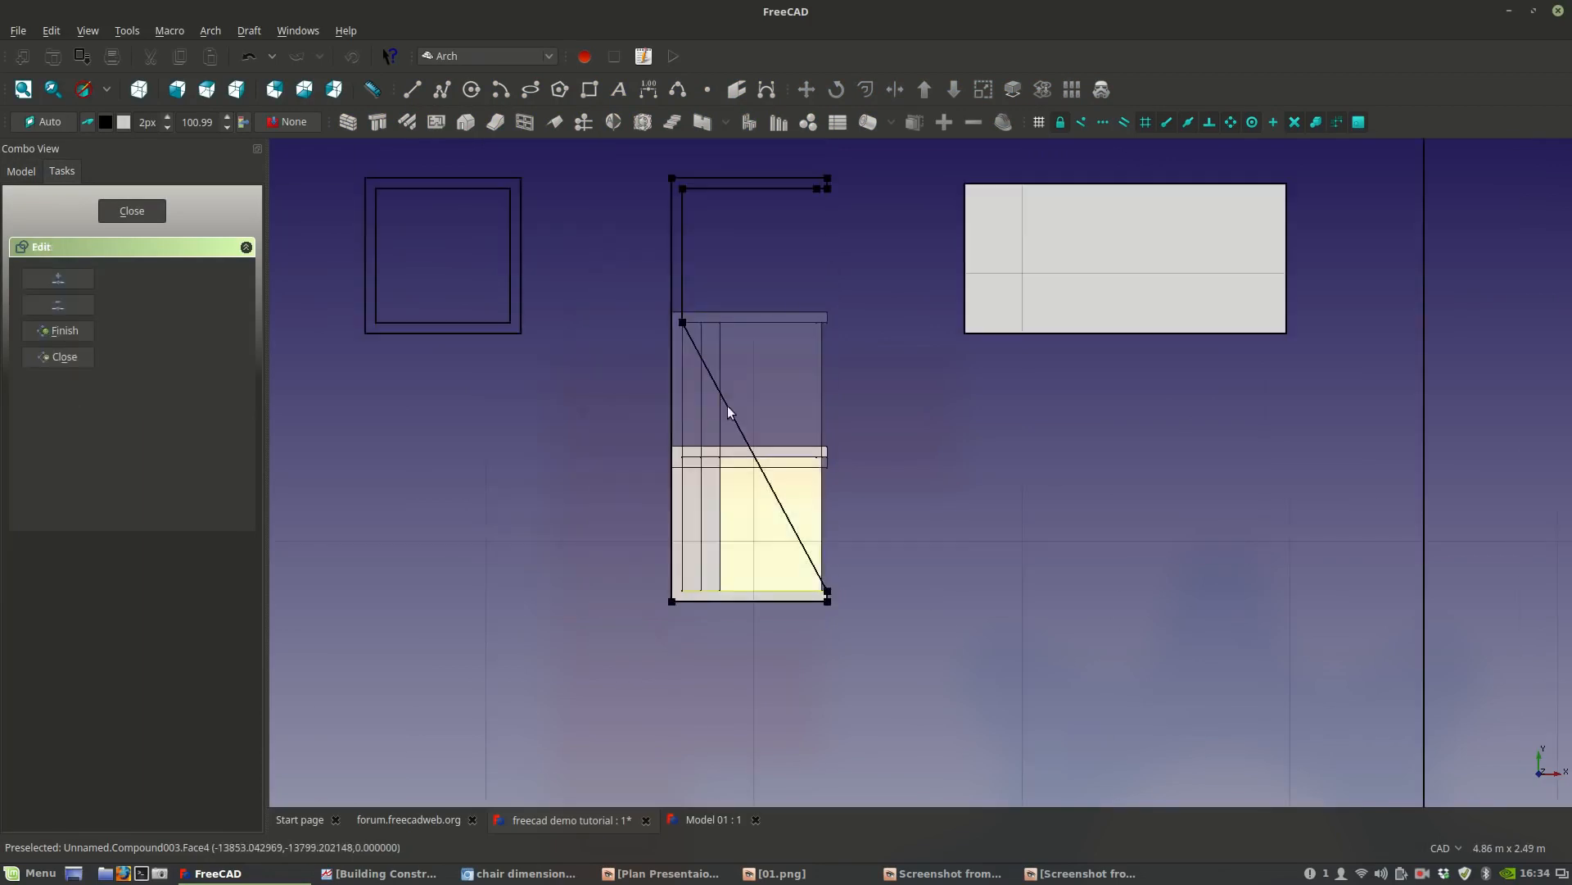
# Move the wire's lower inner back corner down to the lowest armchair copy's inner back corner and finish editing.
pyautogui.scroll(3, 688, 323)
pyautogui.click(692, 330)
pyautogui.moveTo(683, 653); pyautogui.dragTo(686, 352, button='middle')
pyautogui.scroll(4, 690, 600)
pyautogui.click(714, 647)
pyautogui.scroll(-5, 714, 647)
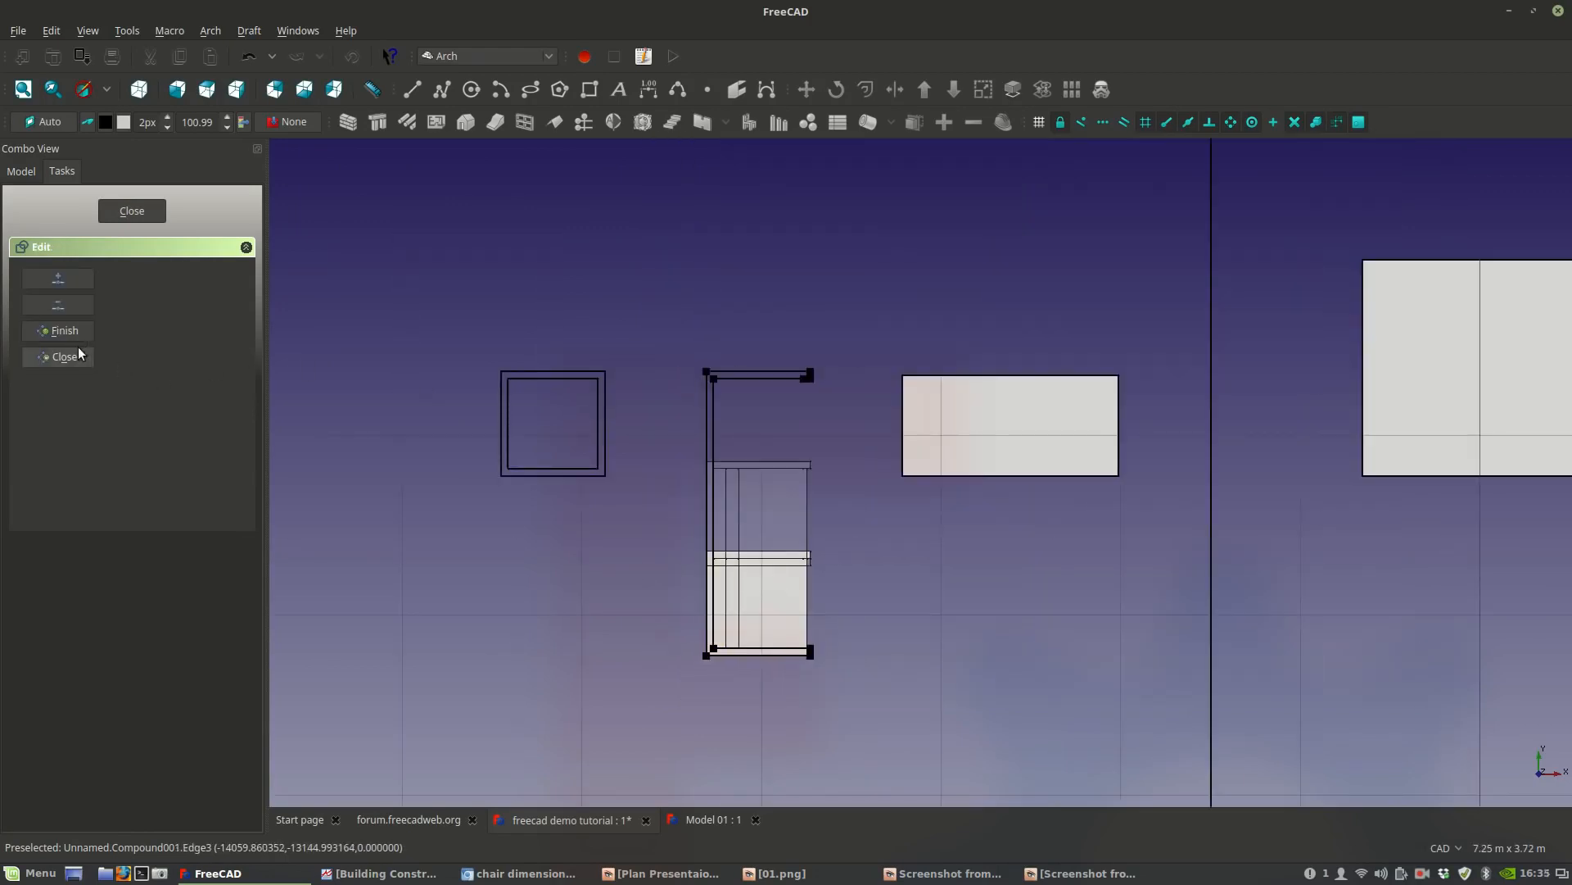
pyautogui.click(63, 330)
pyautogui.scroll(2, 823, 468)
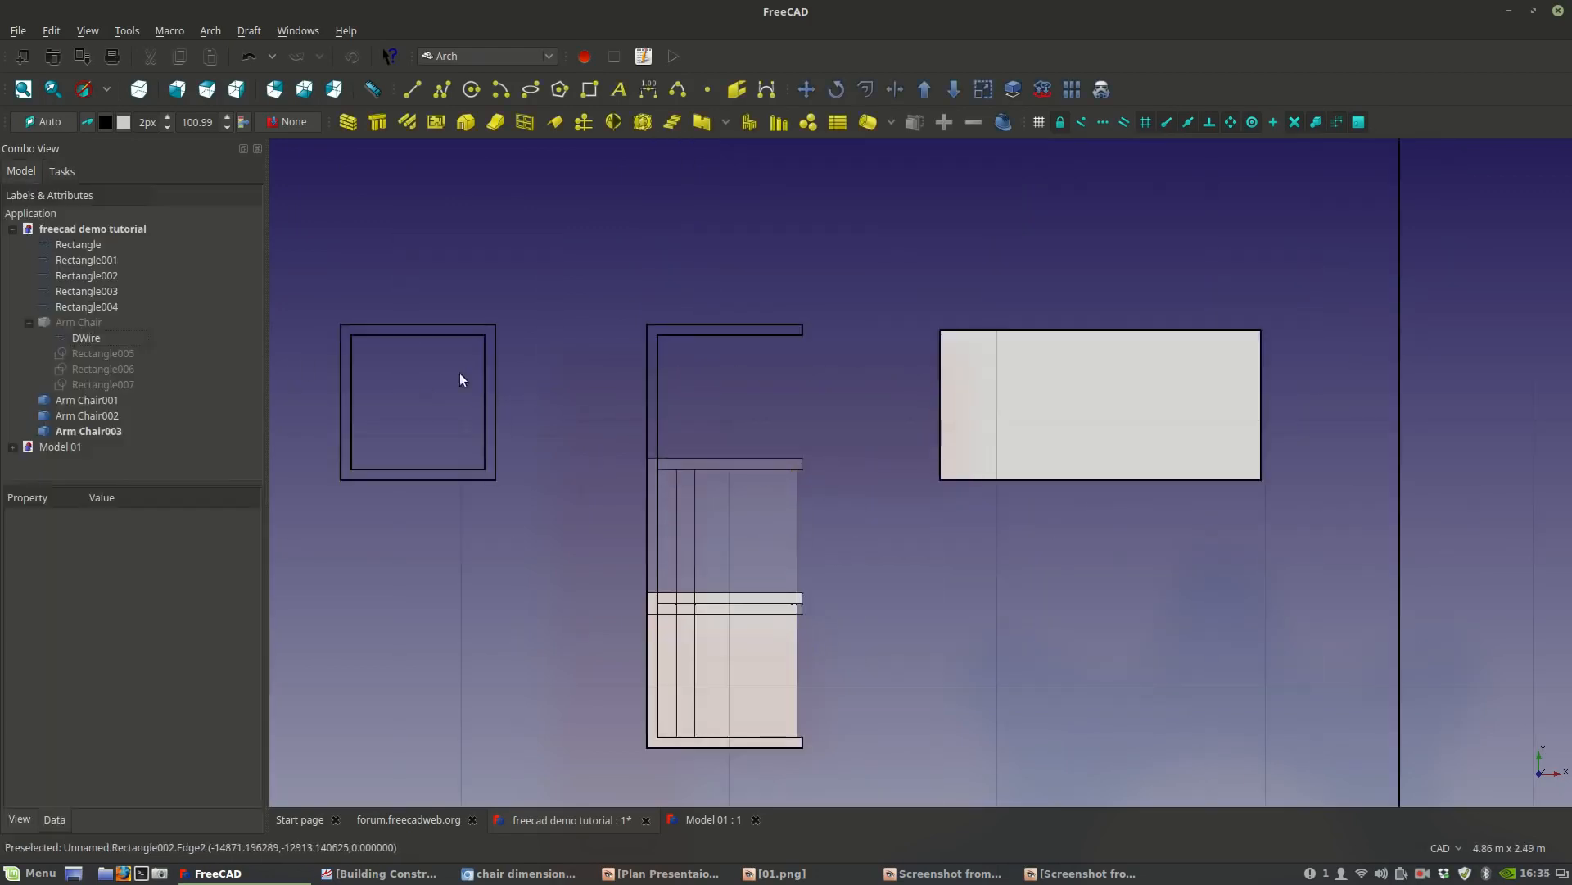
# Set the extended frame wire's Make Face property to true.
pyautogui.click(656, 365)
pyautogui.click(133, 750)
pyautogui.click(131, 751)
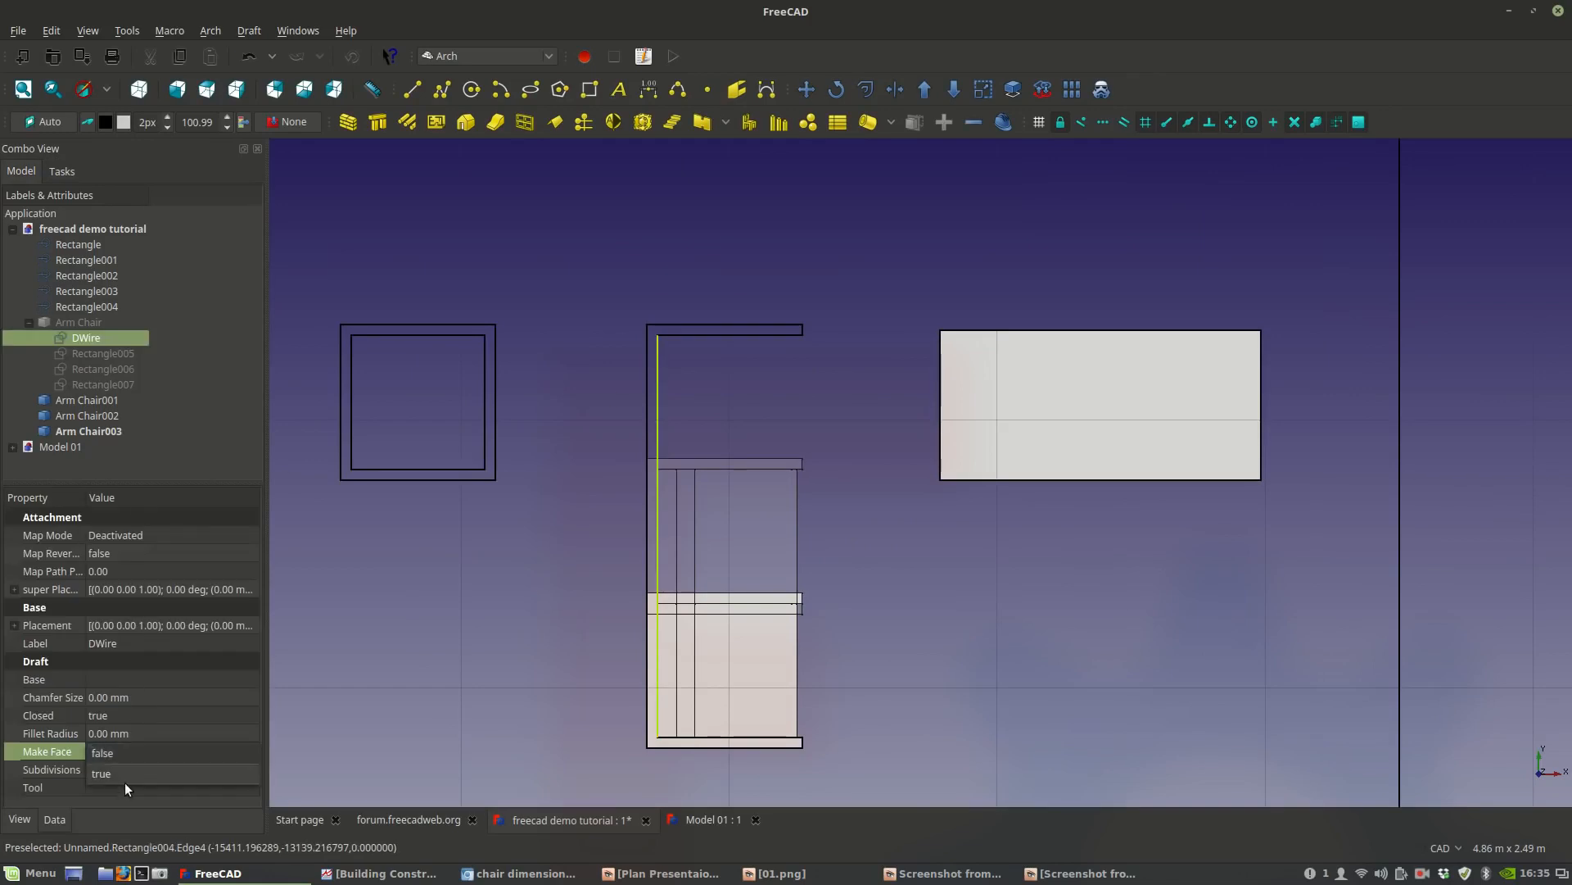
pyautogui.click(116, 773)
pyautogui.click(502, 680)
pyautogui.scroll(2, 702, 484)
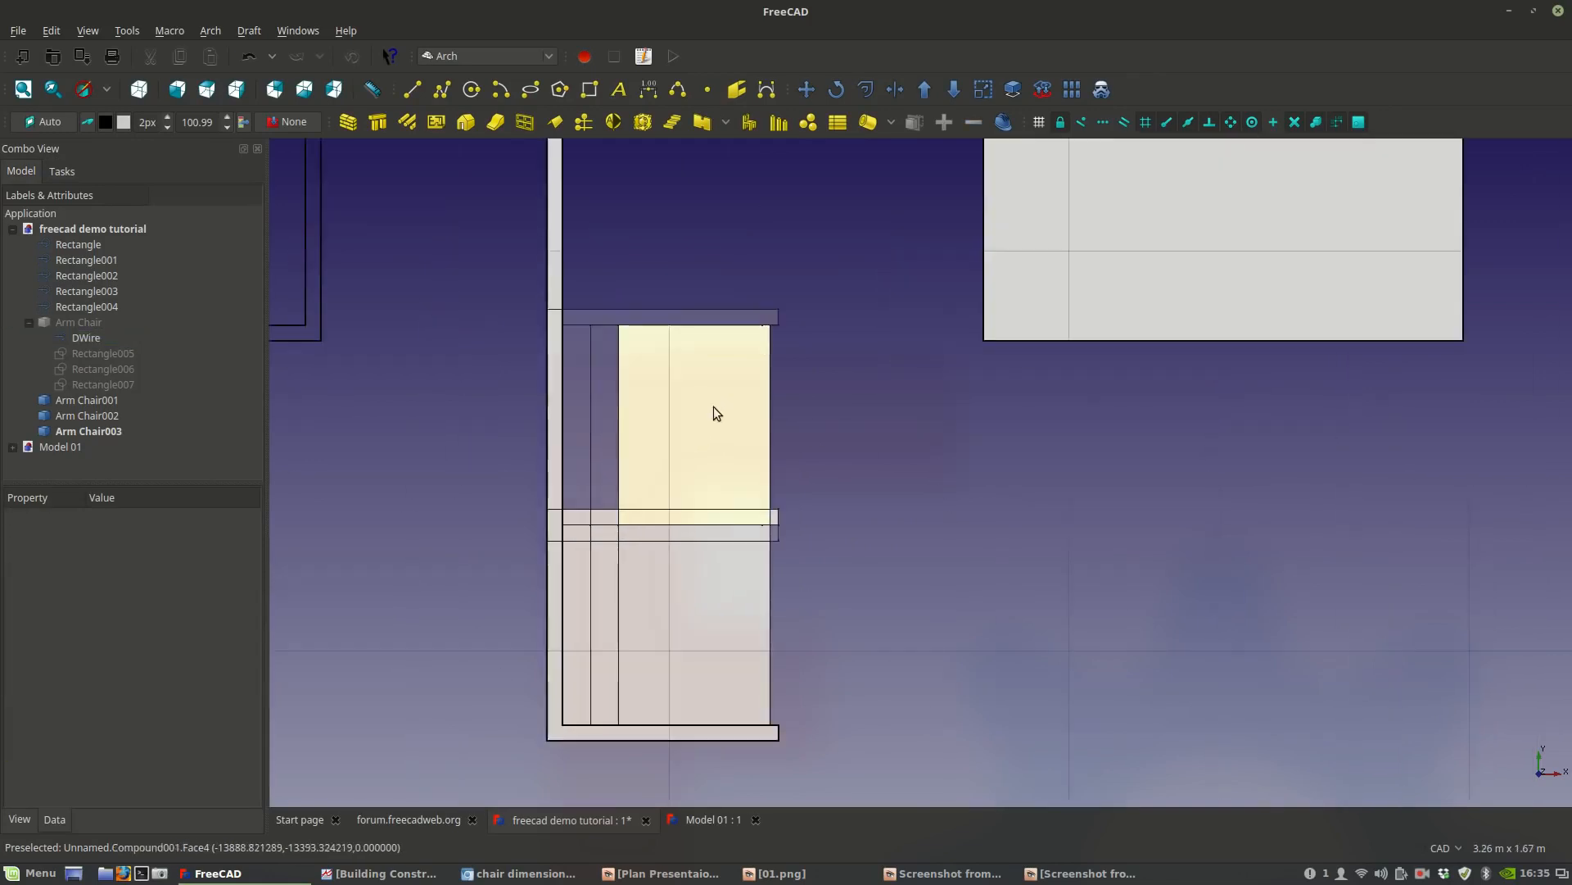
# Hide the two stacked armchair copies, Arm Chair001 and Arm Chair003, that overlap the extended frame.
pyautogui.scroll(2, 712, 405)
pyautogui.click(90, 353)
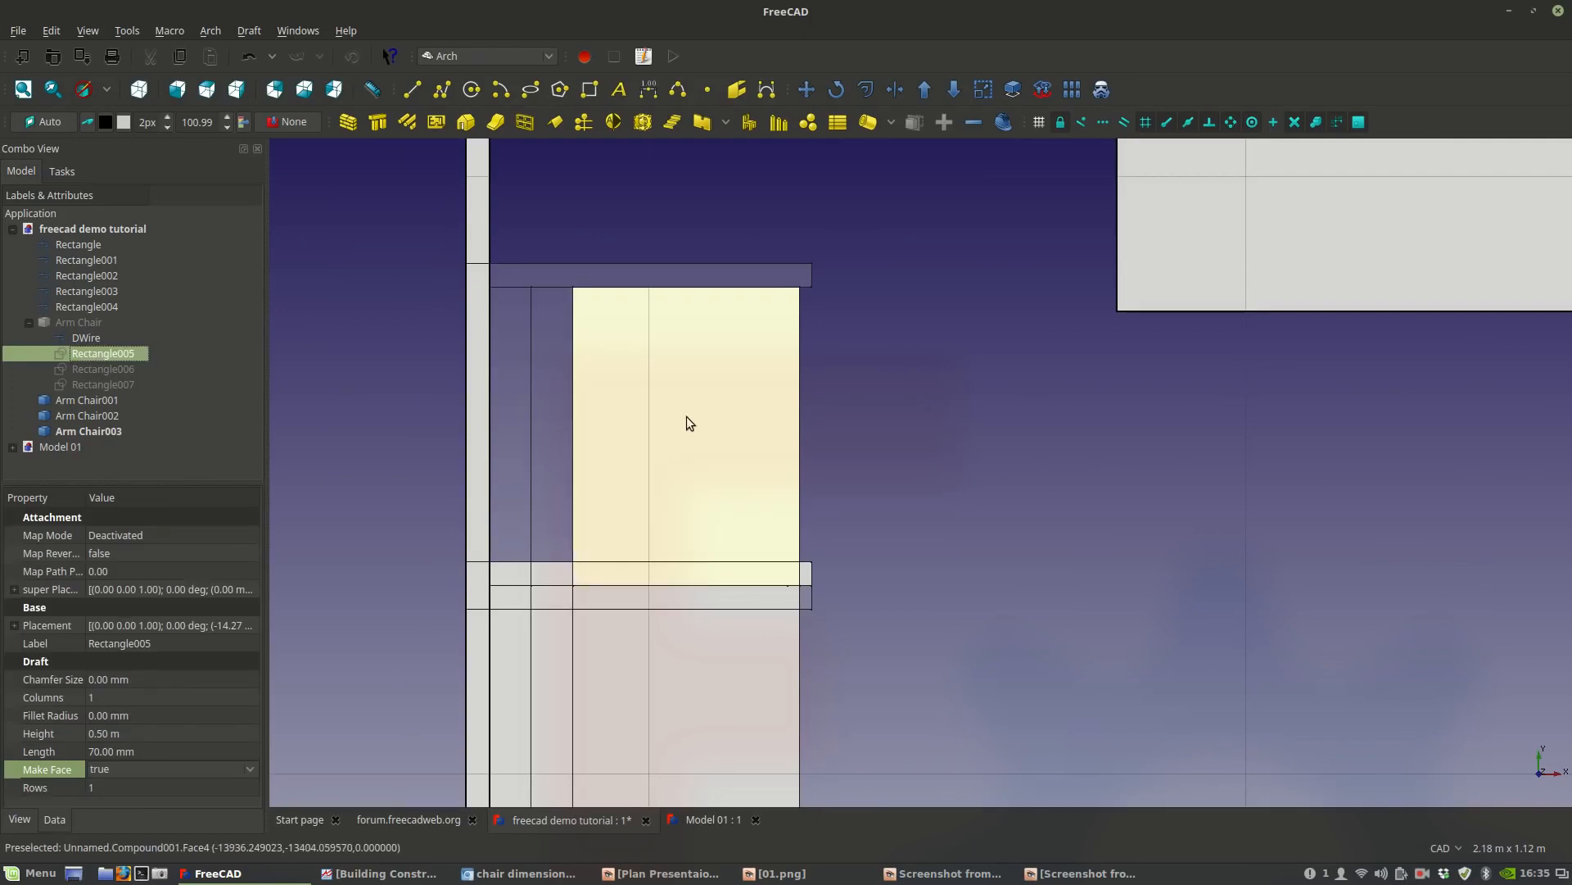
pyautogui.scroll(-4, 686, 416)
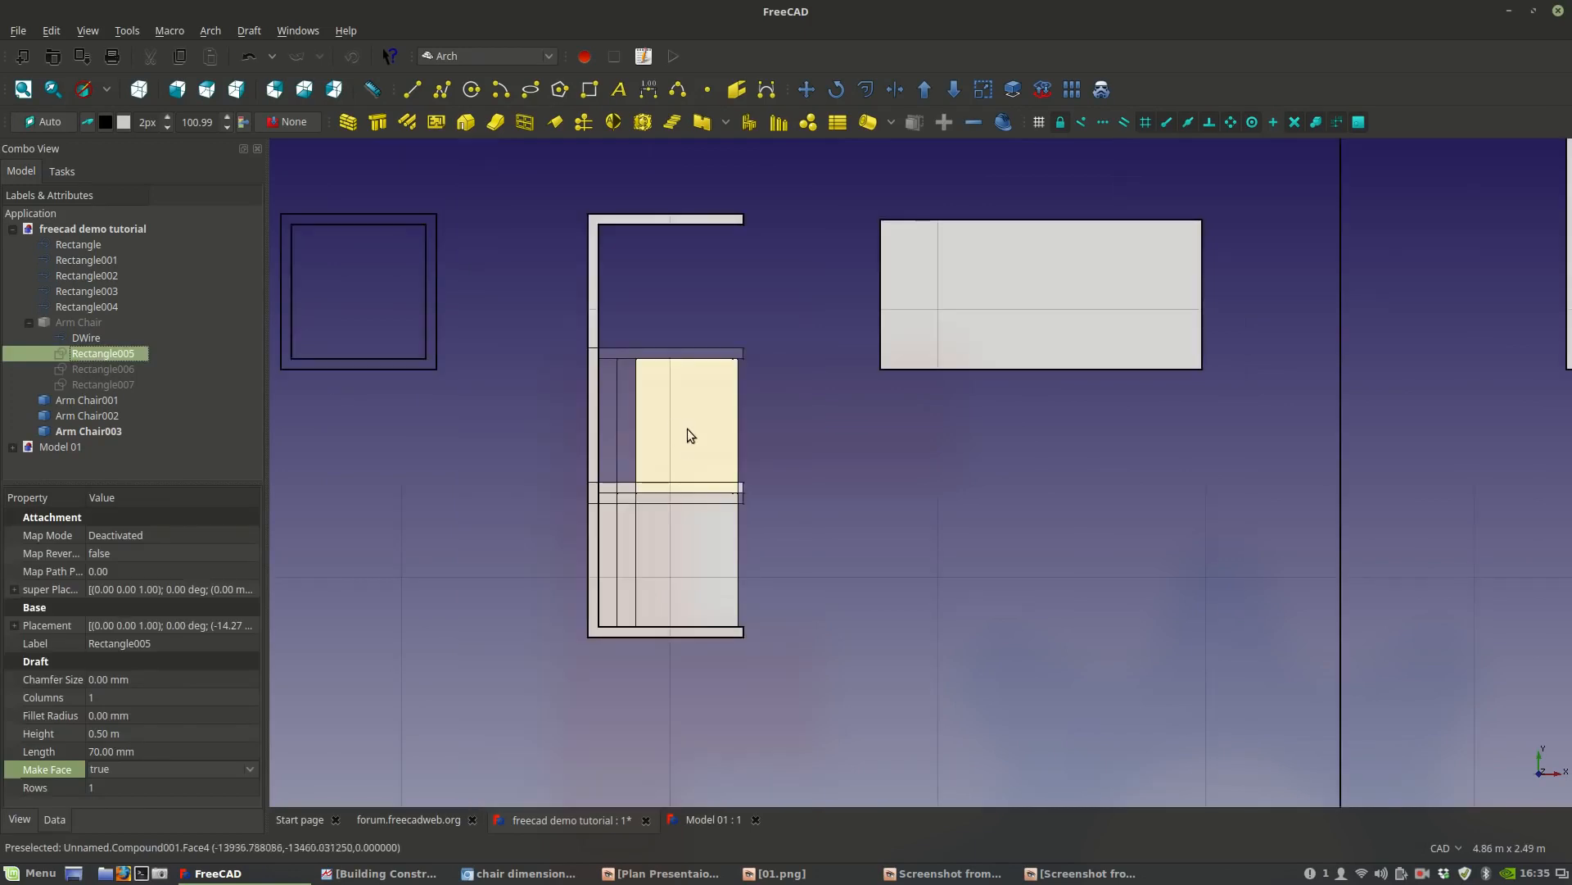
pyautogui.click(670, 434)
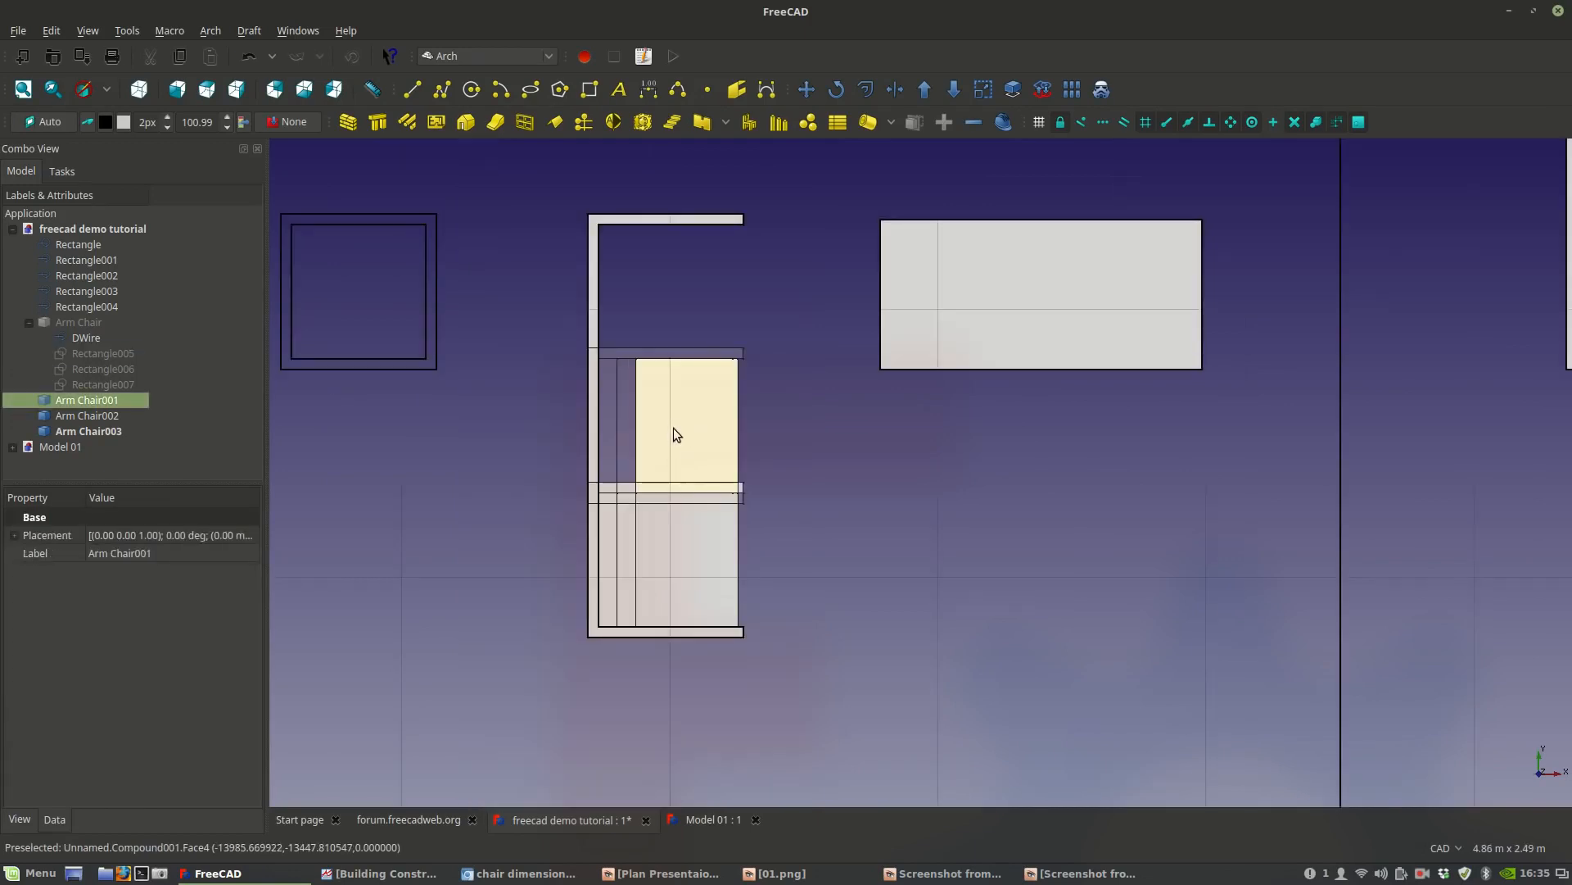
pyautogui.press('space')
pyautogui.click(645, 549)
pyautogui.press('space')
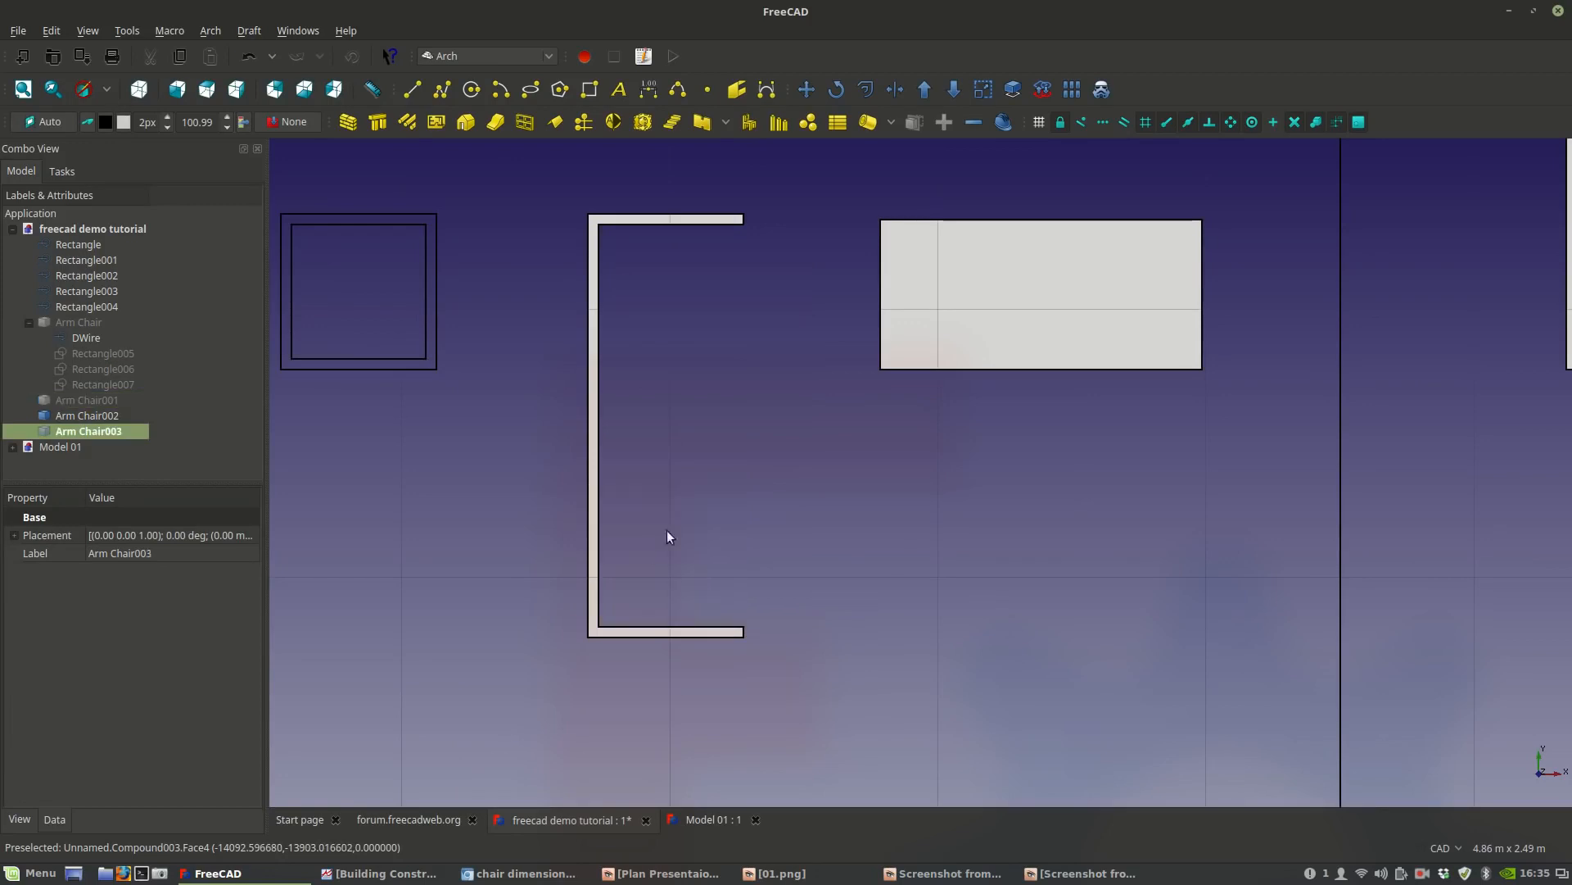
# Show the original armchair's Rectangle005, Rectangle006 and Rectangle007 inside the extended frame.
pyautogui.click(95, 384)
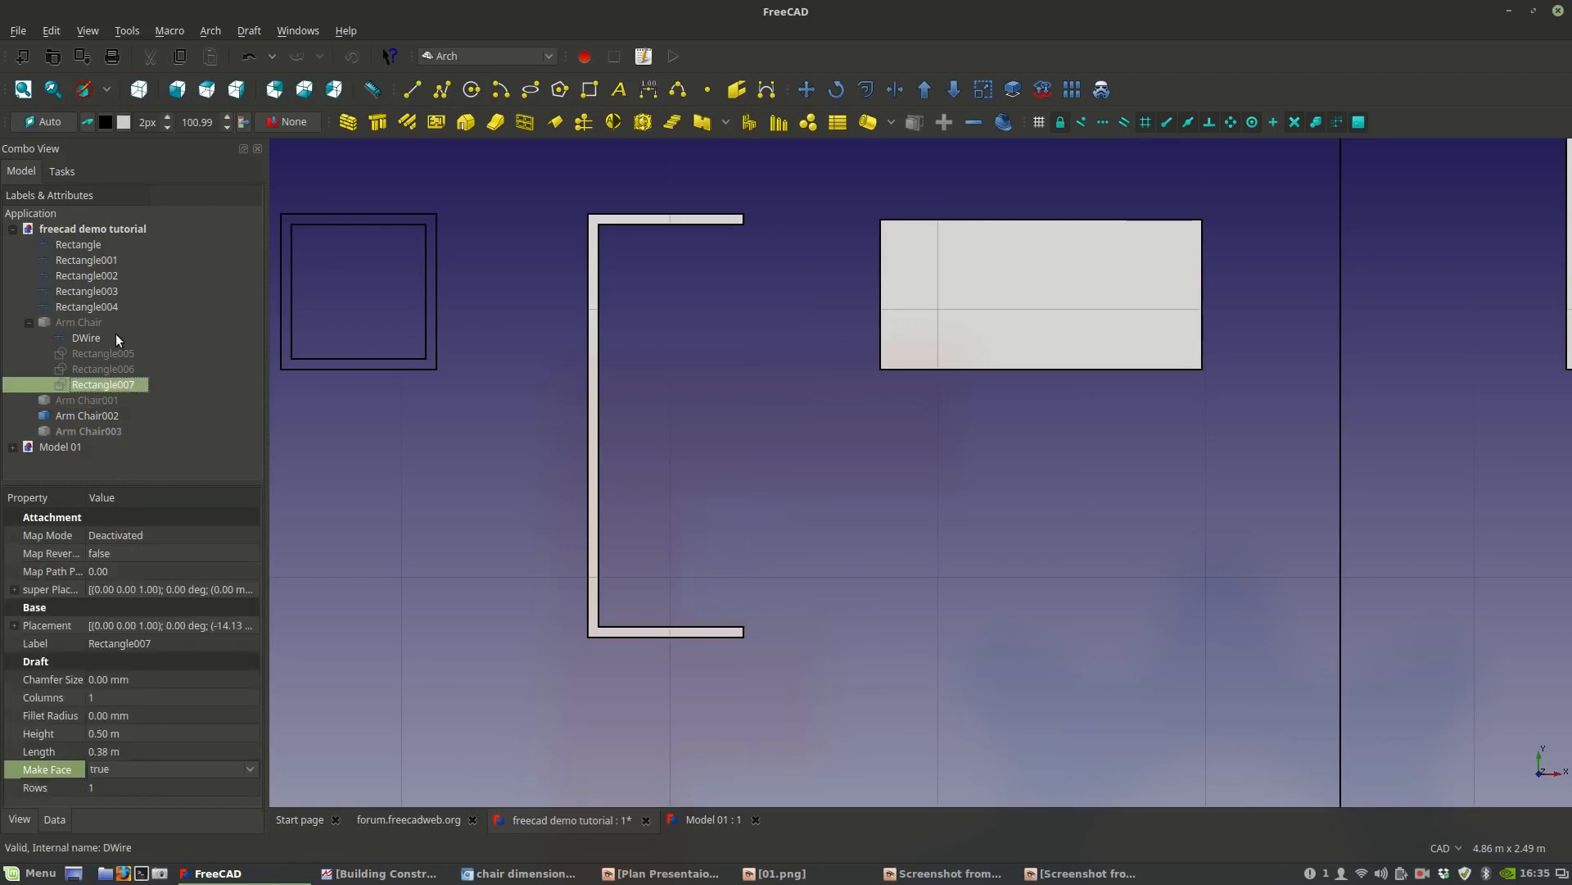
pyautogui.keyDown('shift'); pyautogui.click(96, 357); pyautogui.keyUp('shift')
pyautogui.press('space')
pyautogui.click(691, 387)
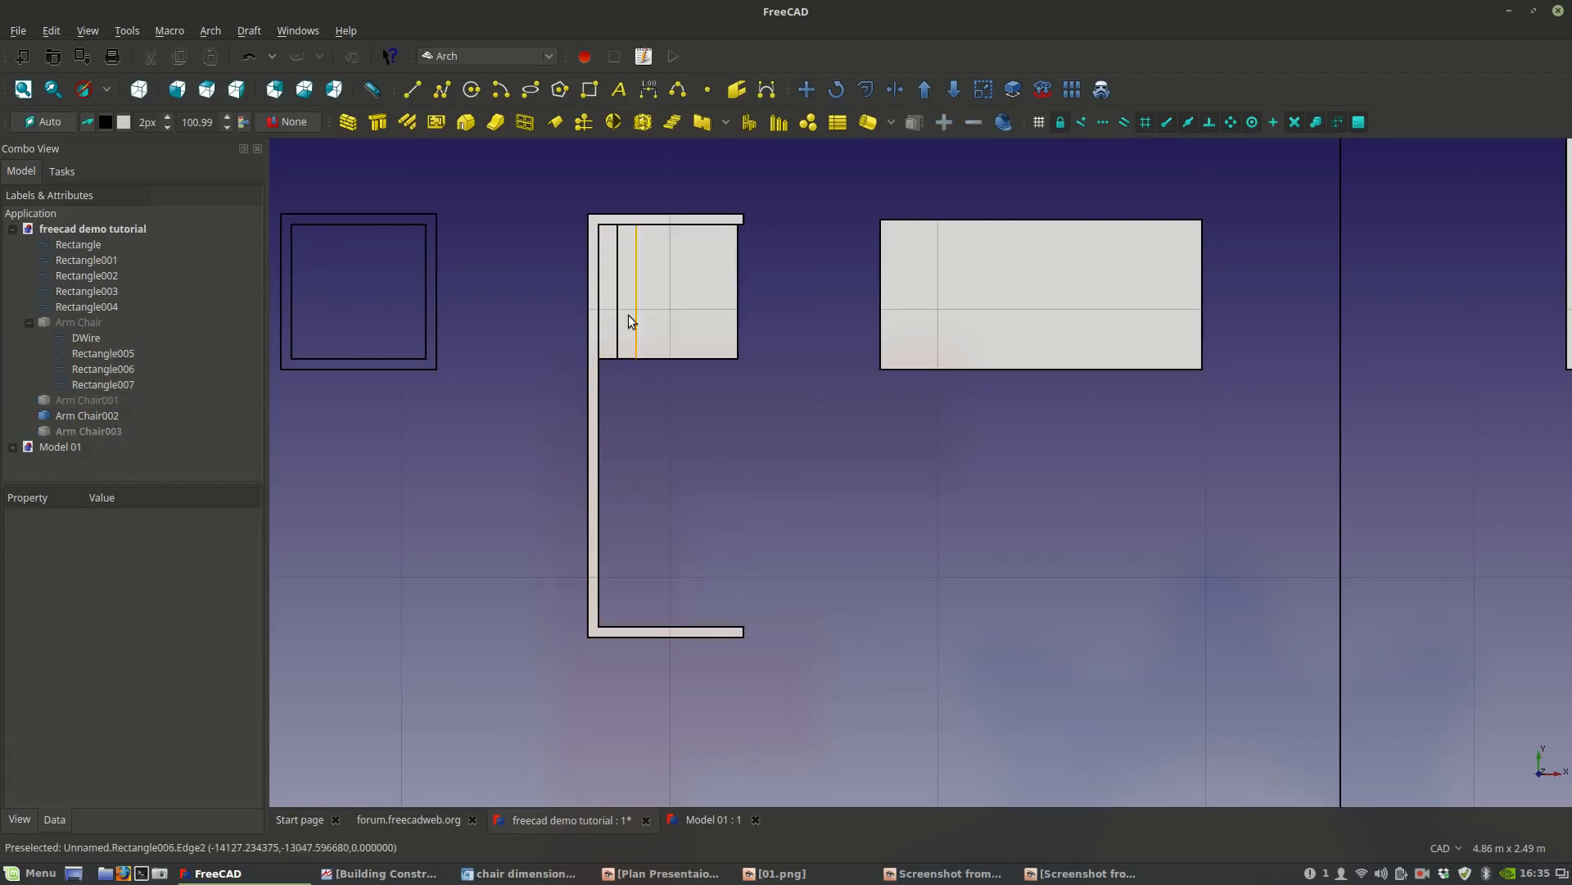
pyautogui.click(605, 311)
pyautogui.doubleClick(106, 351)
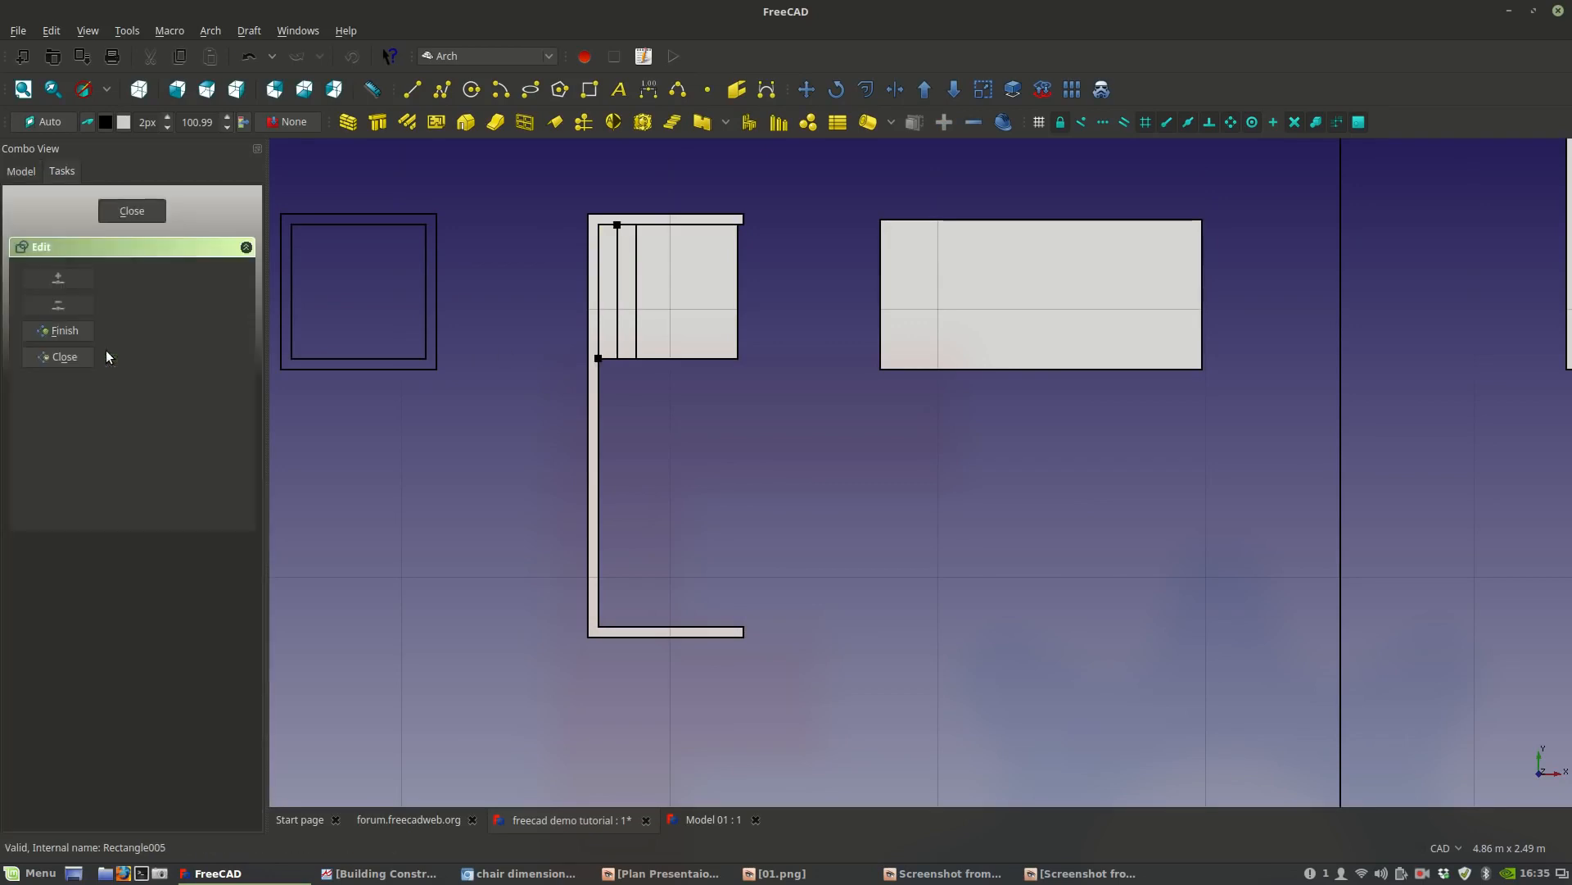
pyautogui.click(69, 332)
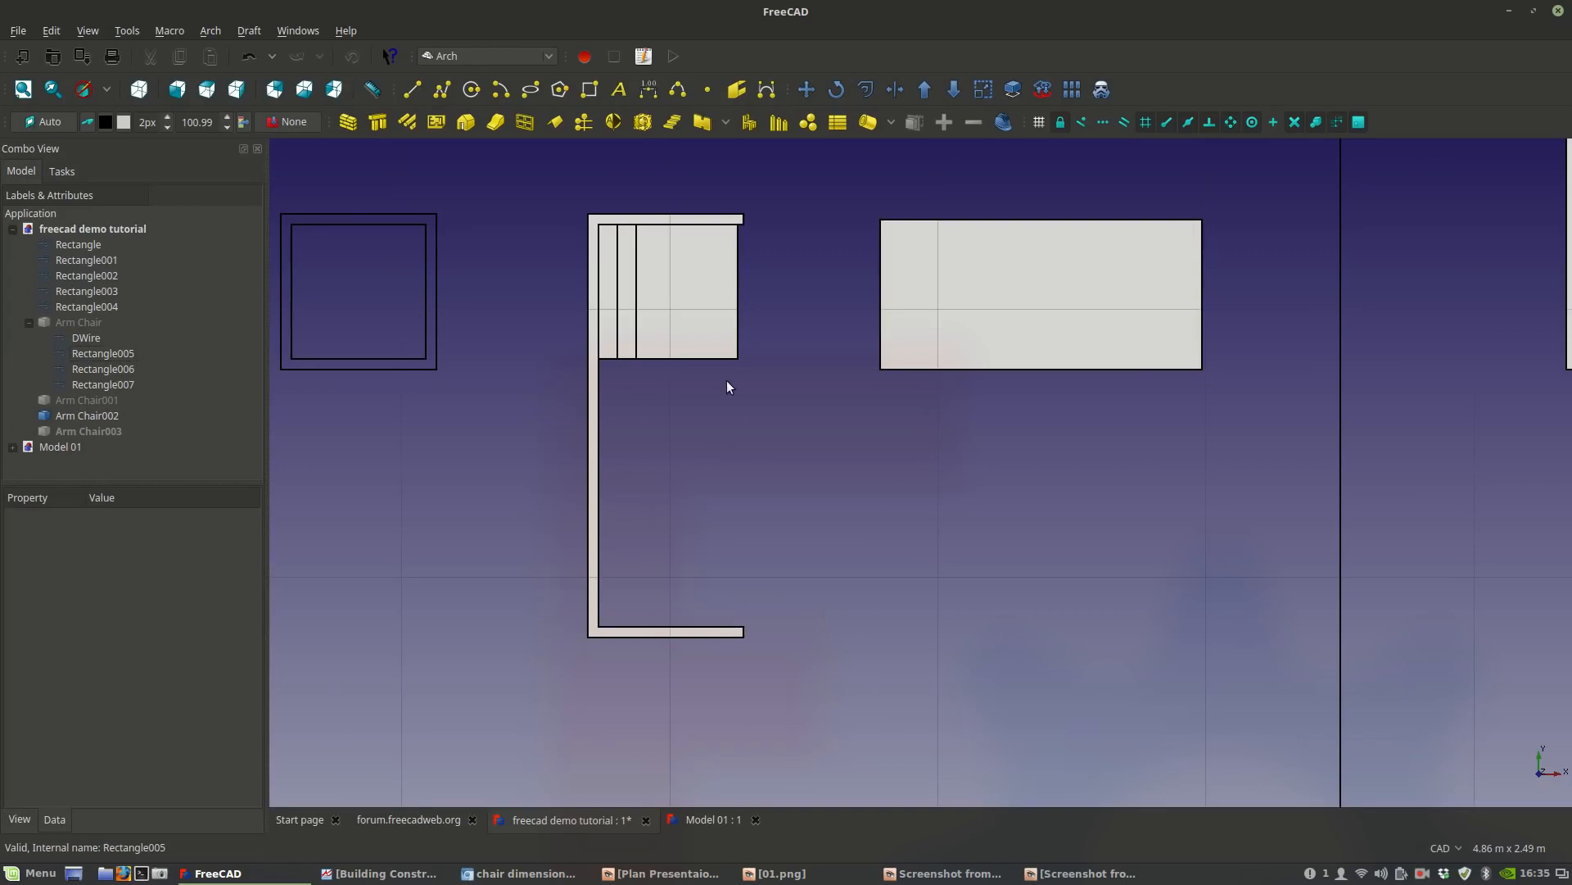
pyautogui.moveTo(729, 399); pyautogui.dragTo(737, 458, button='middle')
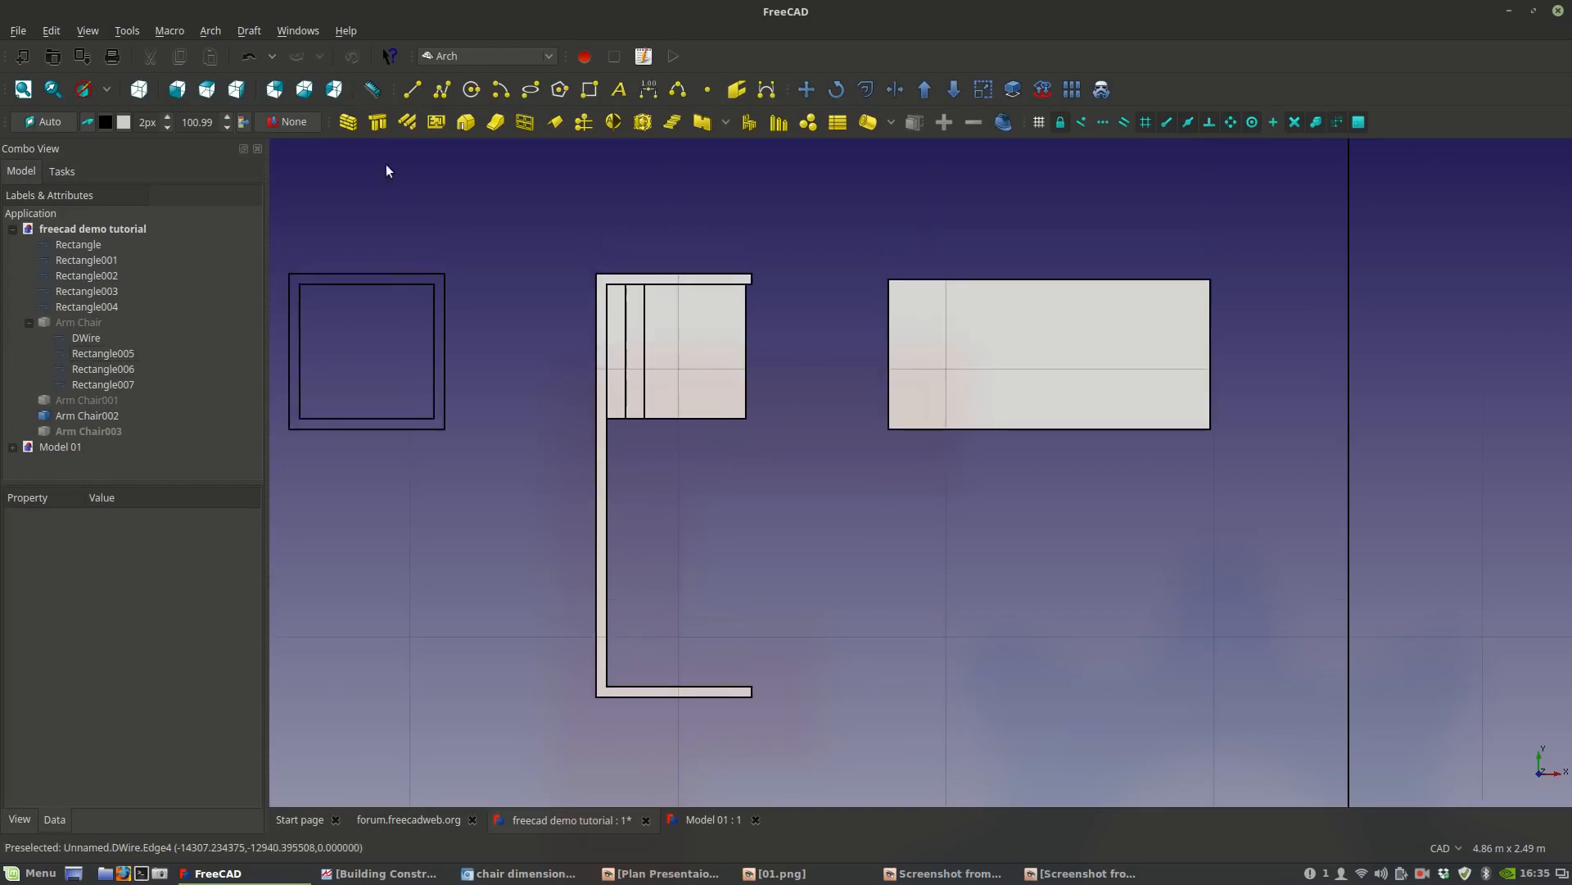
# Draw a line along the seat rectangles' lower edge, from the front rectangle's outer corner to the frame's inner back edge.
pyautogui.click(411, 90)
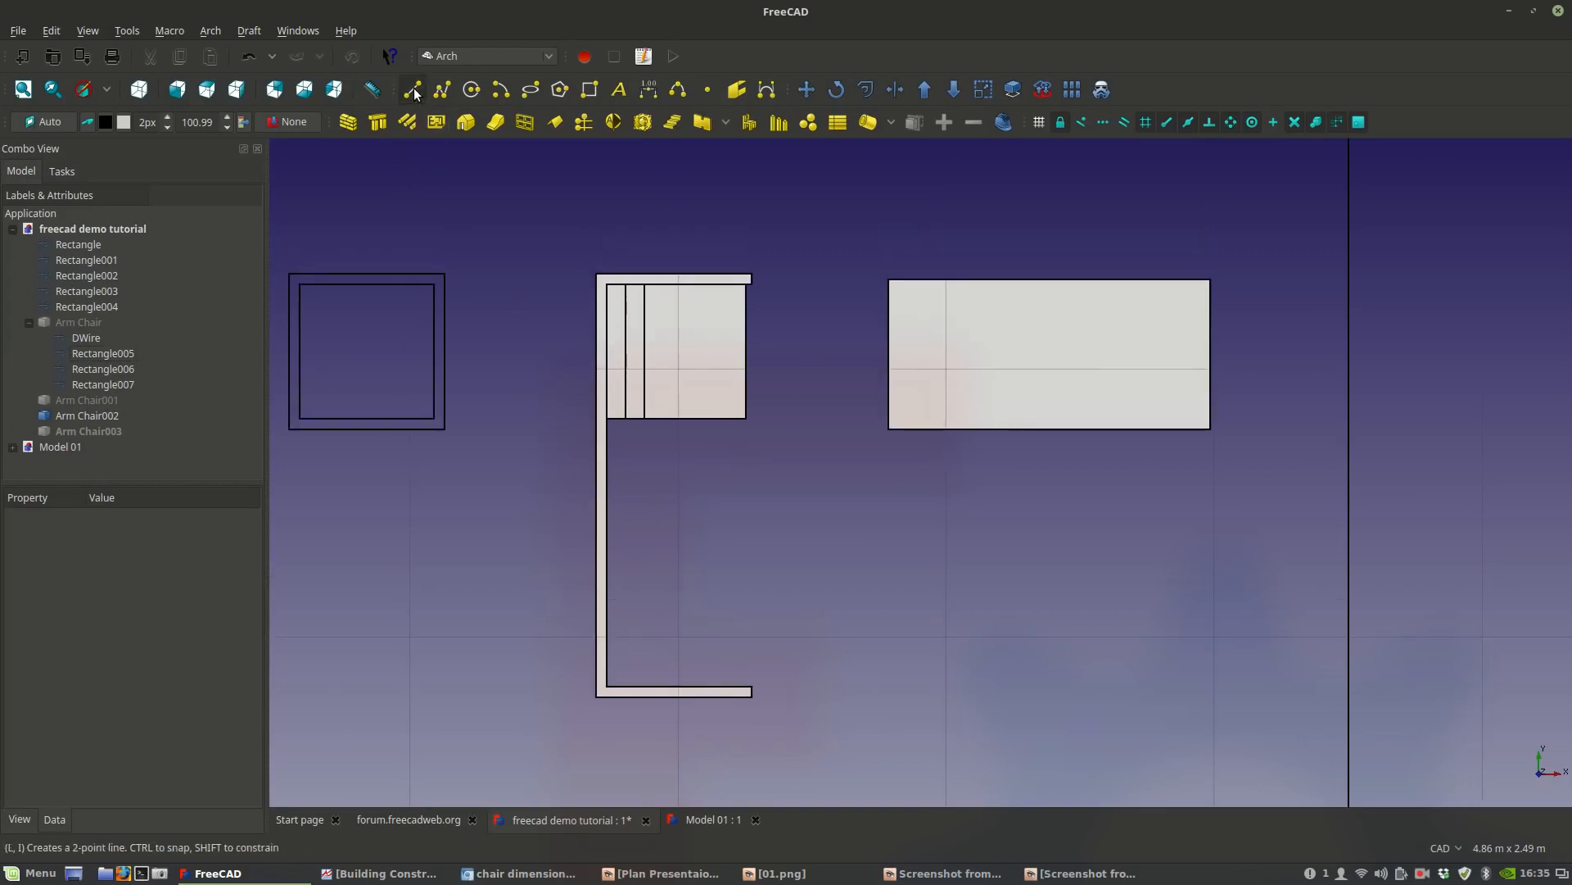
pyautogui.scroll(4, 742, 421)
pyautogui.click(753, 427)
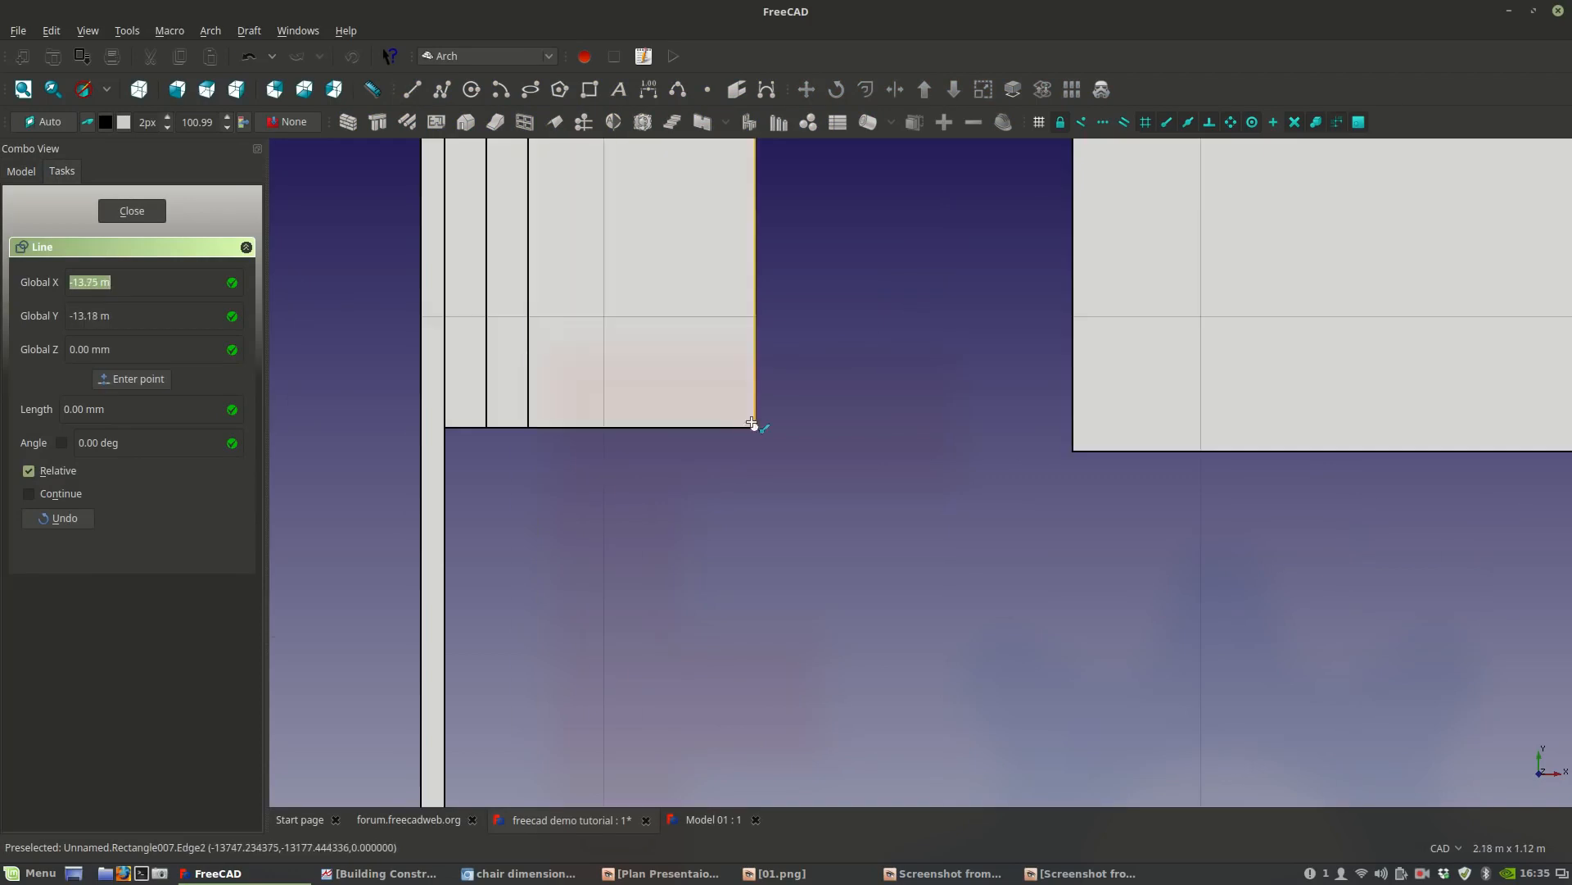
pyautogui.click(445, 415)
pyautogui.scroll(-3, 647, 334)
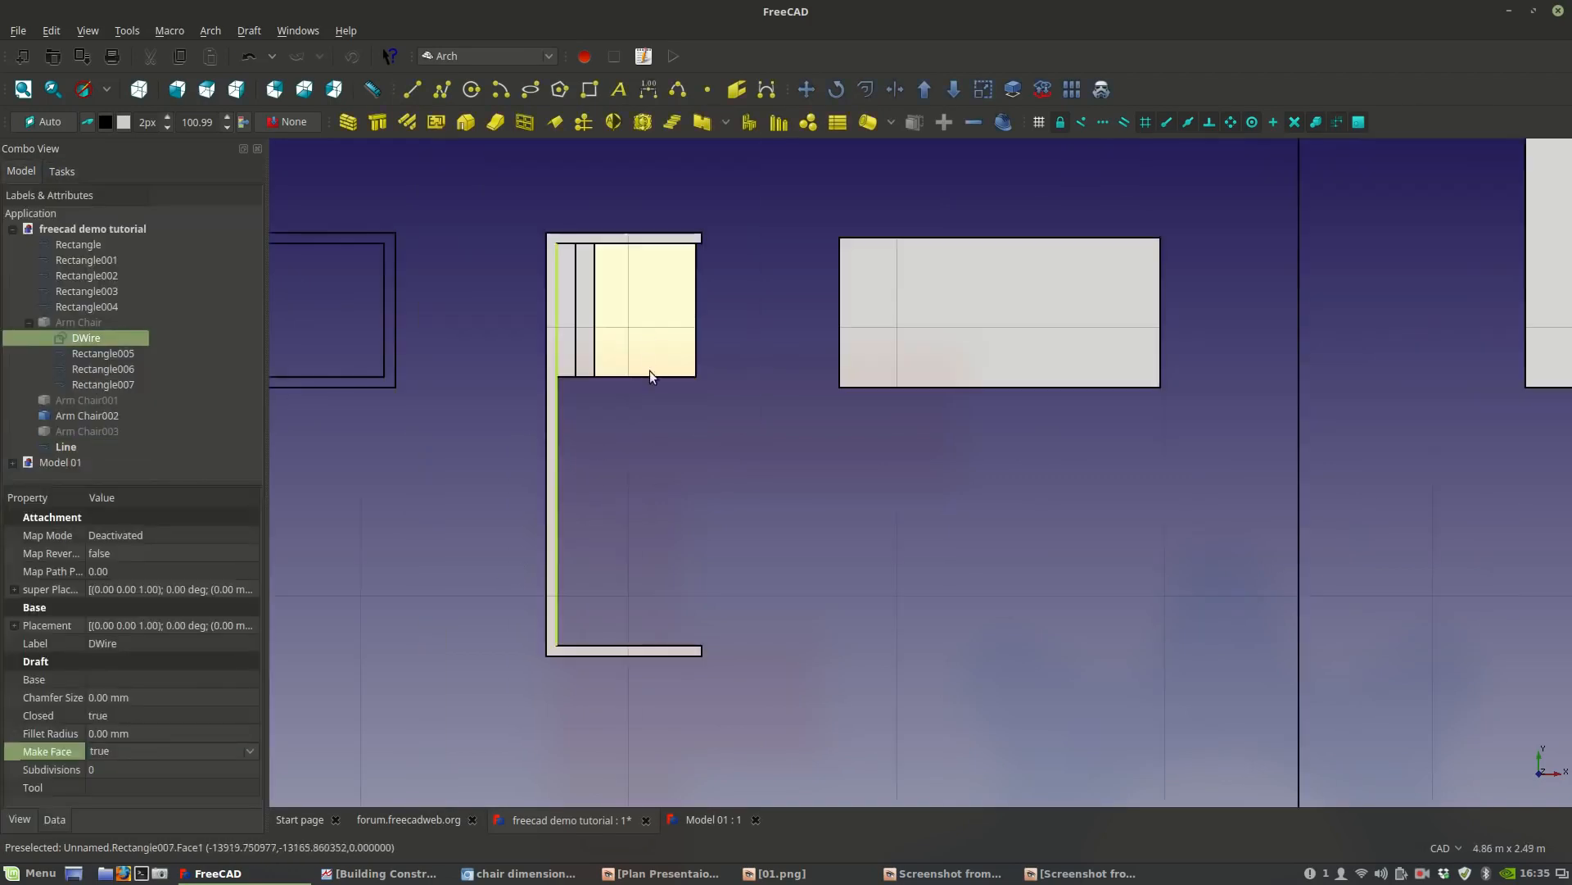
# Hide Rectangle007, Rectangle006 and Rectangle005, leaving the frame and the new divider line.
pyautogui.scroll(2, 651, 362)
pyautogui.click(653, 318)
pyautogui.press('space')
pyautogui.click(559, 331)
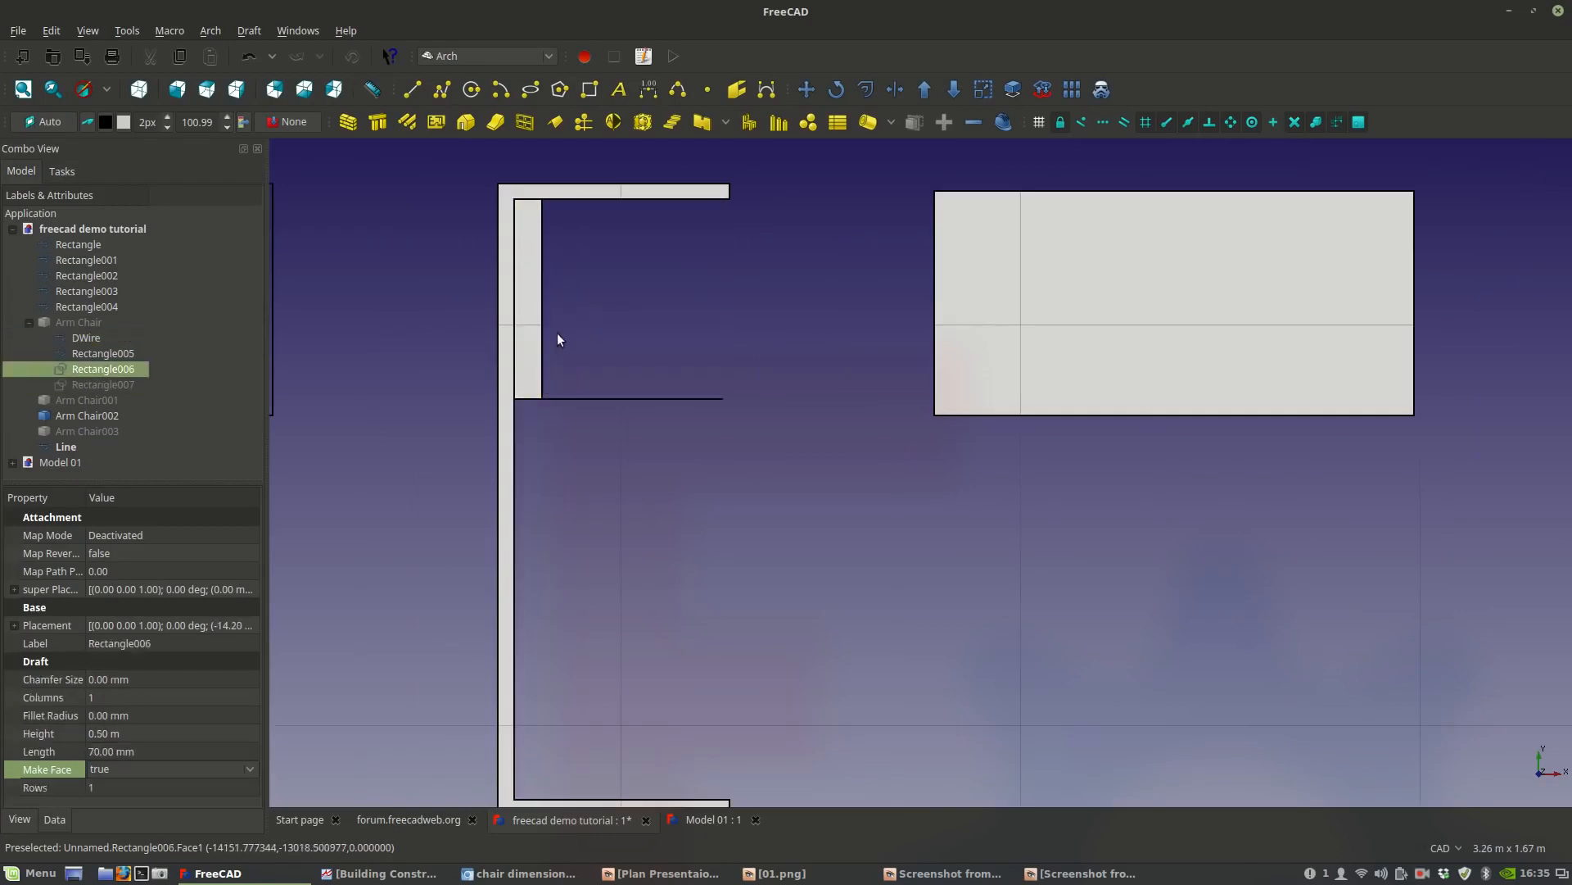
pyautogui.press('space')
pyautogui.click(538, 331)
pyautogui.press('space')
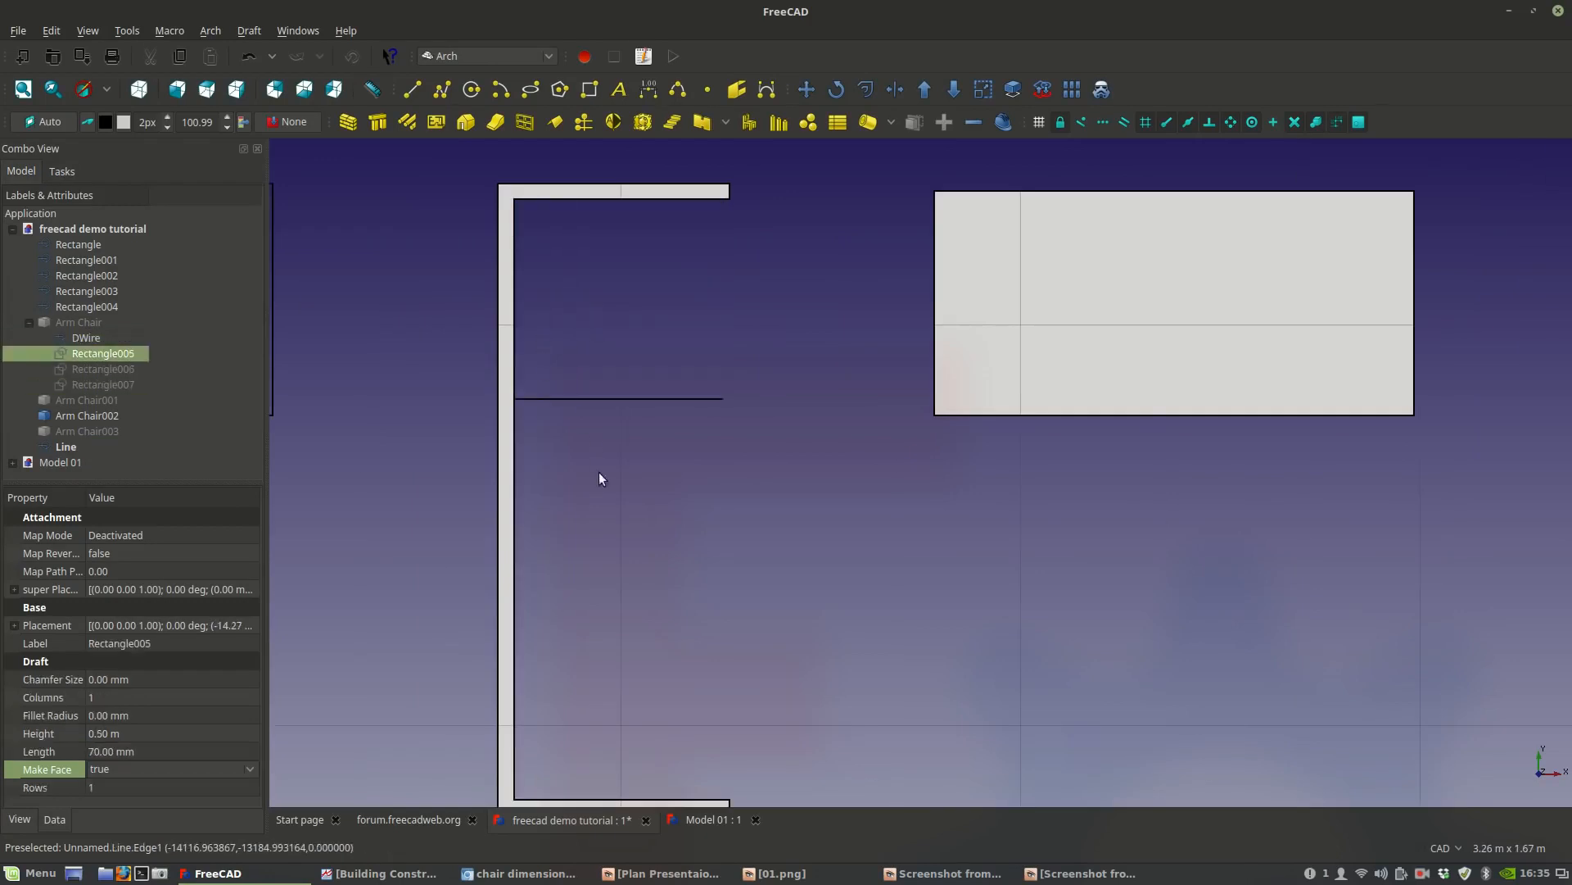
# Copy the divider line down by one seat spacing, using the distance from the frame's upper inner corner to the line's back end.
pyautogui.click(627, 401)
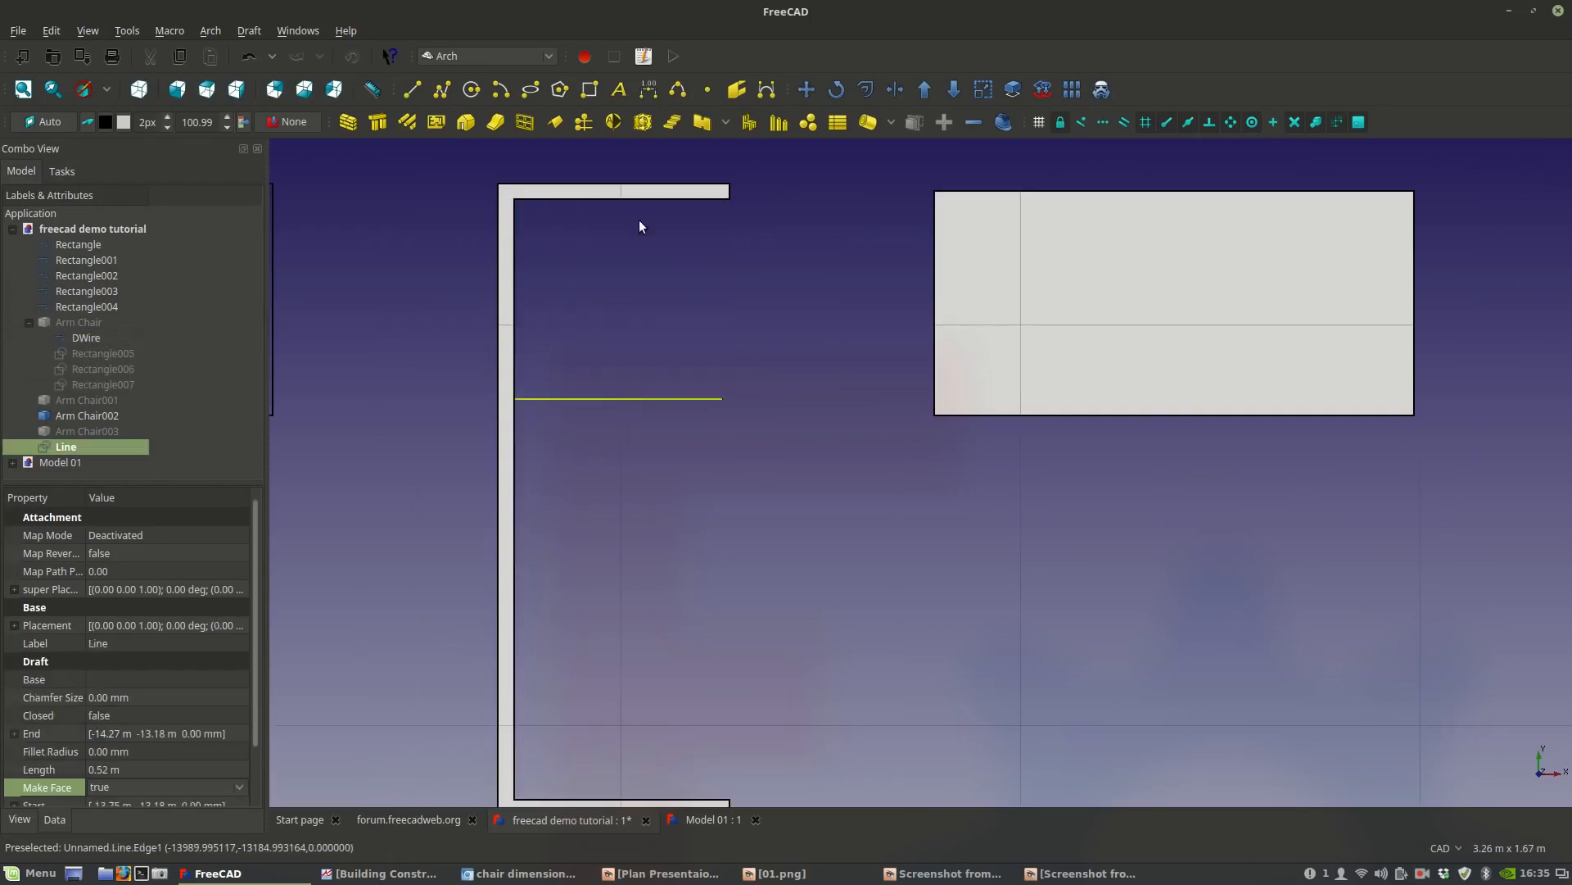
pyautogui.click(808, 91)
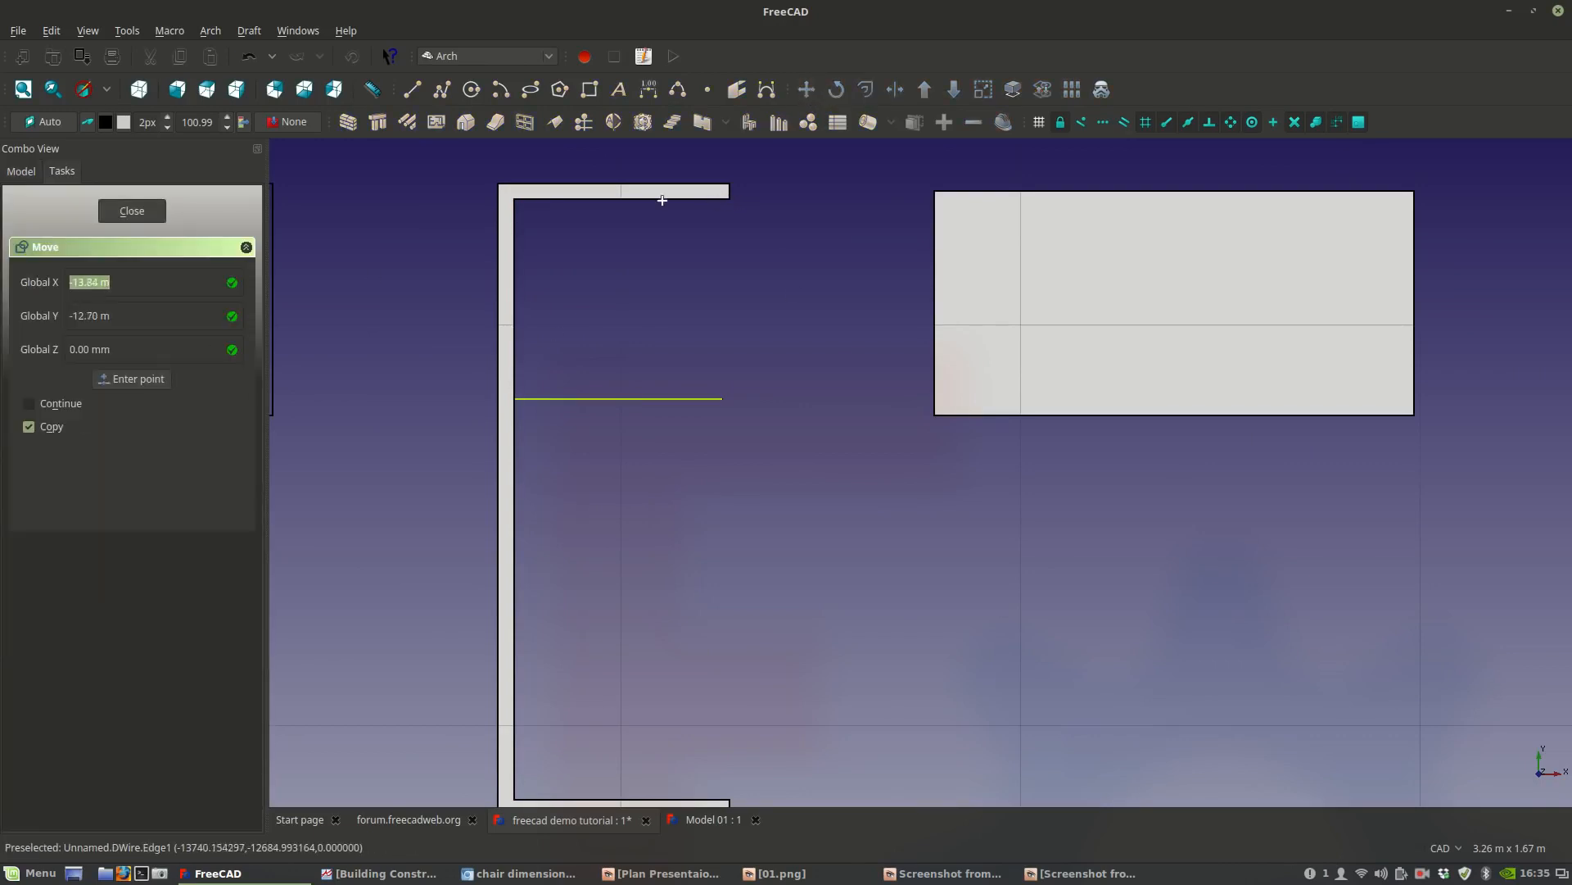
pyautogui.click(519, 199)
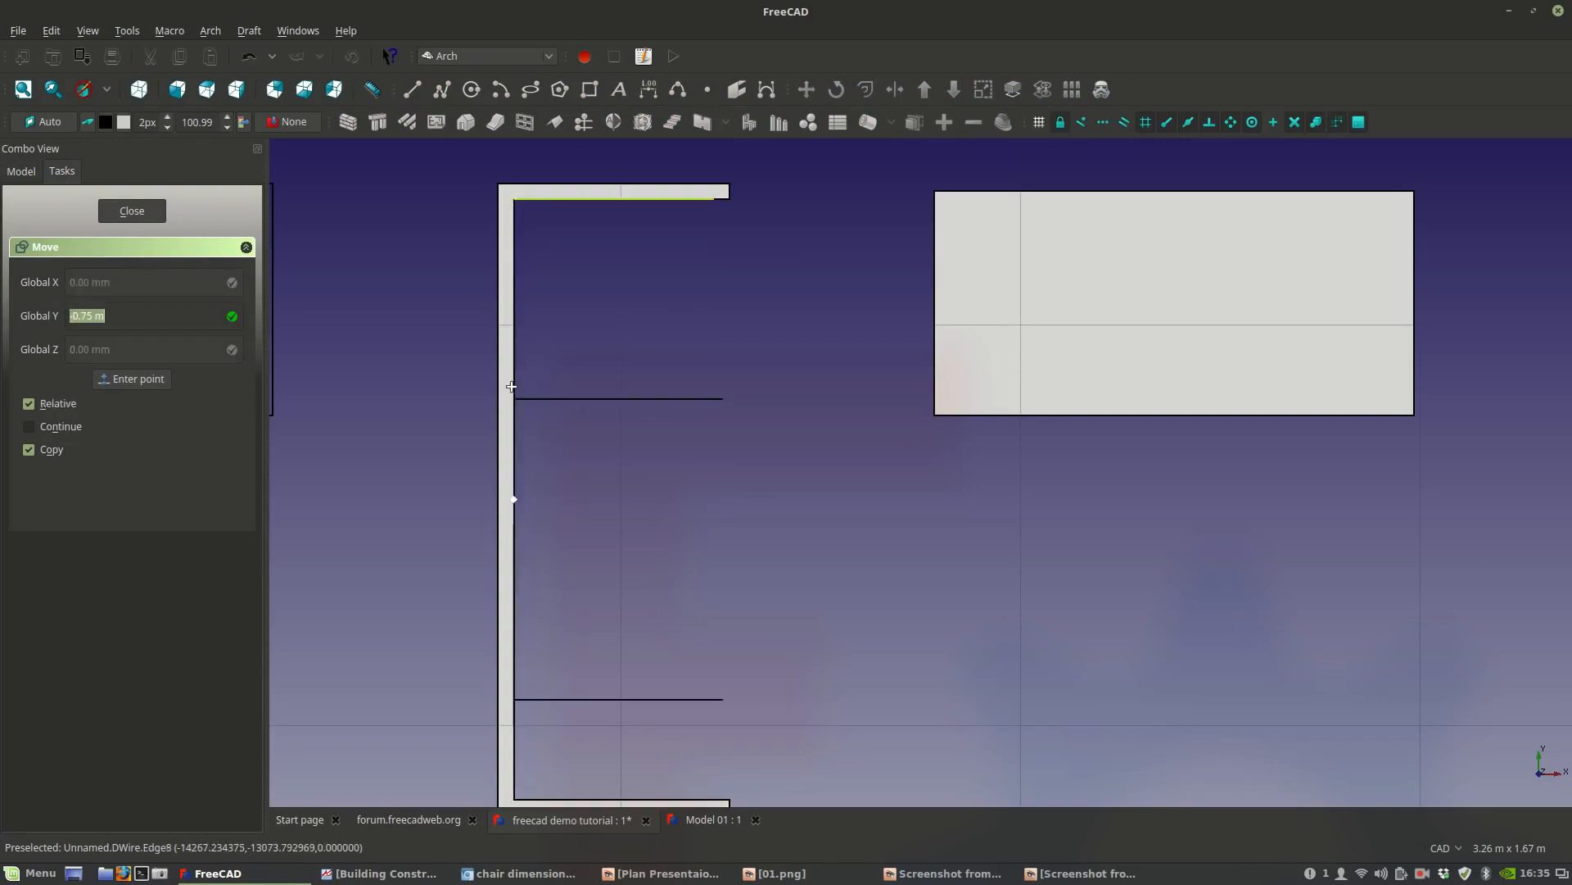
pyautogui.click(524, 400)
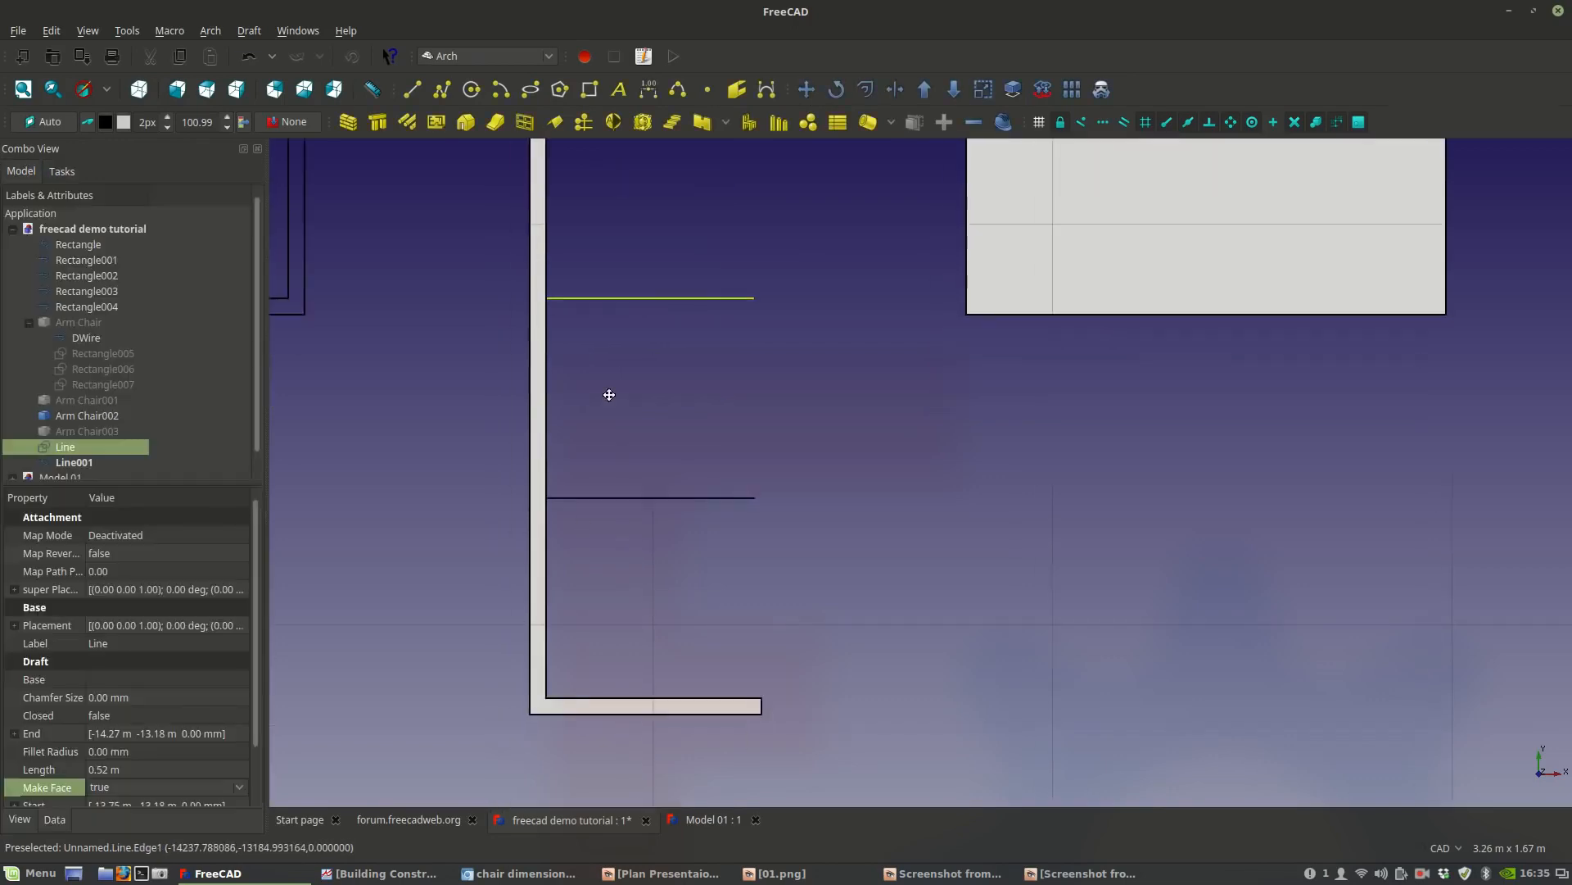
pyautogui.scroll(-2, 610, 397)
pyautogui.click(706, 404)
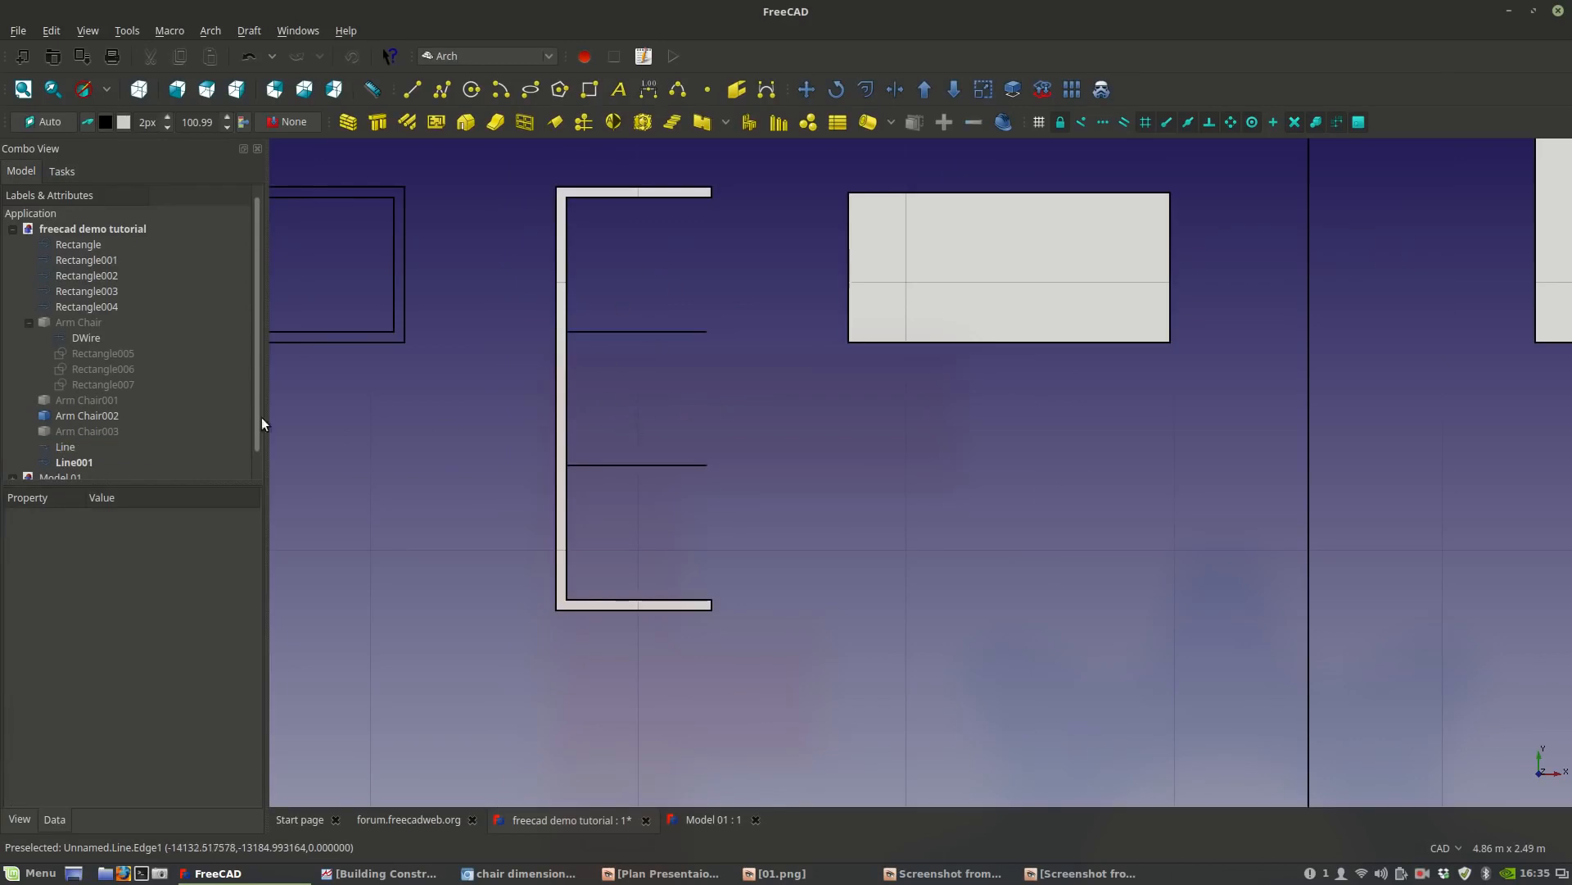
# Show Rectangle005, Rectangle006 and Rectangle007 again inside the frame.
pyautogui.click(124, 384)
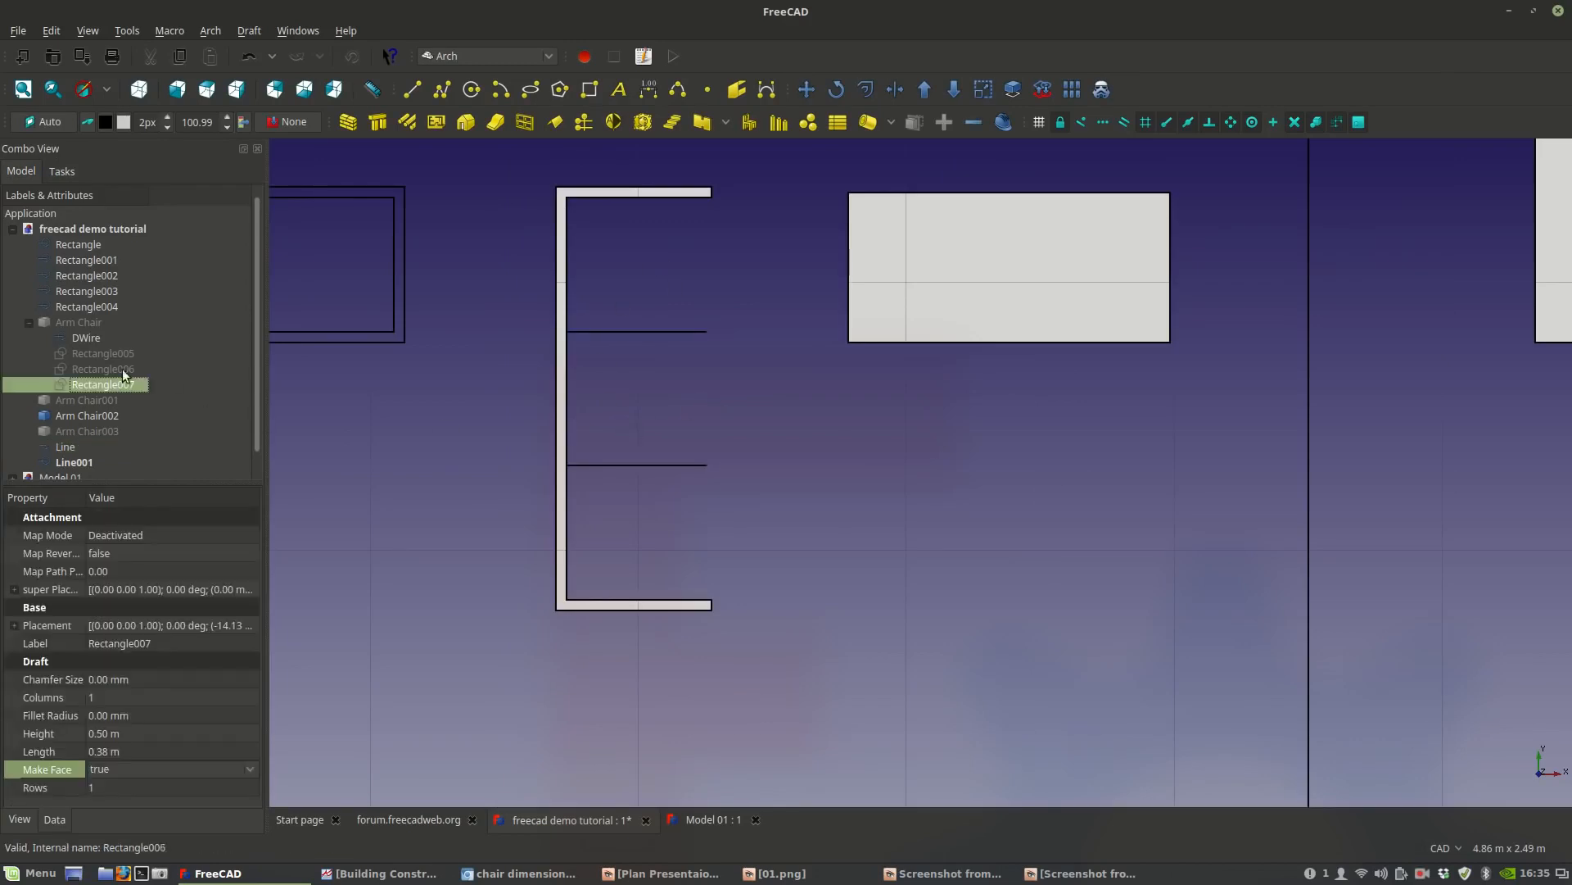
pyautogui.keyDown('shift'); pyautogui.click(120, 353); pyautogui.keyUp('shift')
pyautogui.click(714, 401)
# Stretch Rectangle007 across the frame by moving its base corner to the lower arm's inner edge and its opposite corner to the upper arm's.
pyautogui.click(641, 299)
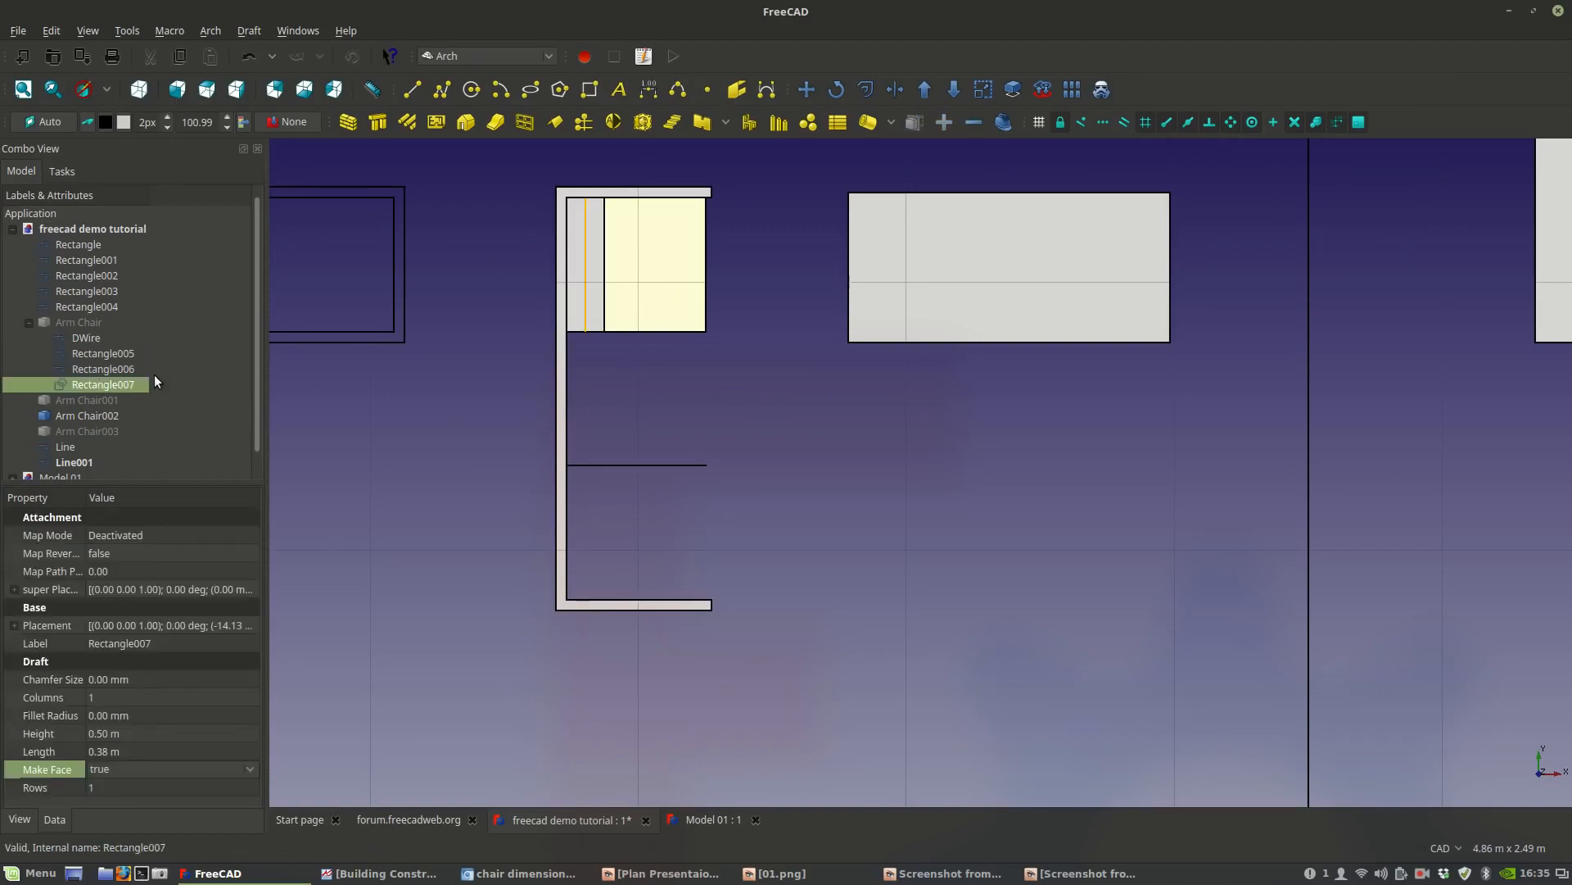
pyautogui.doubleClick(100, 386)
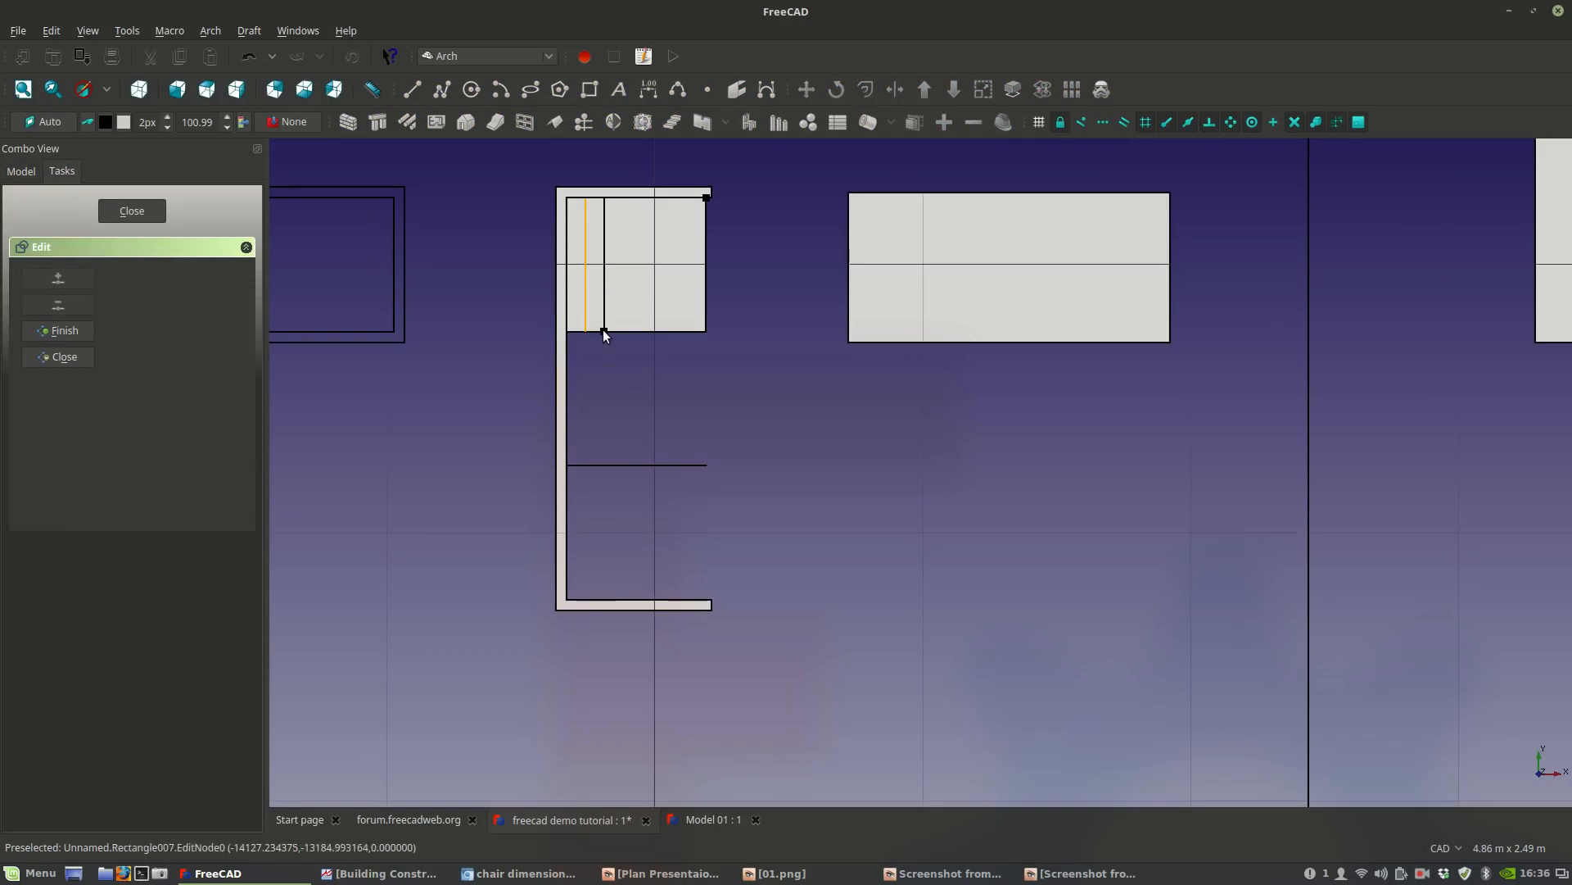
pyautogui.click(603, 330)
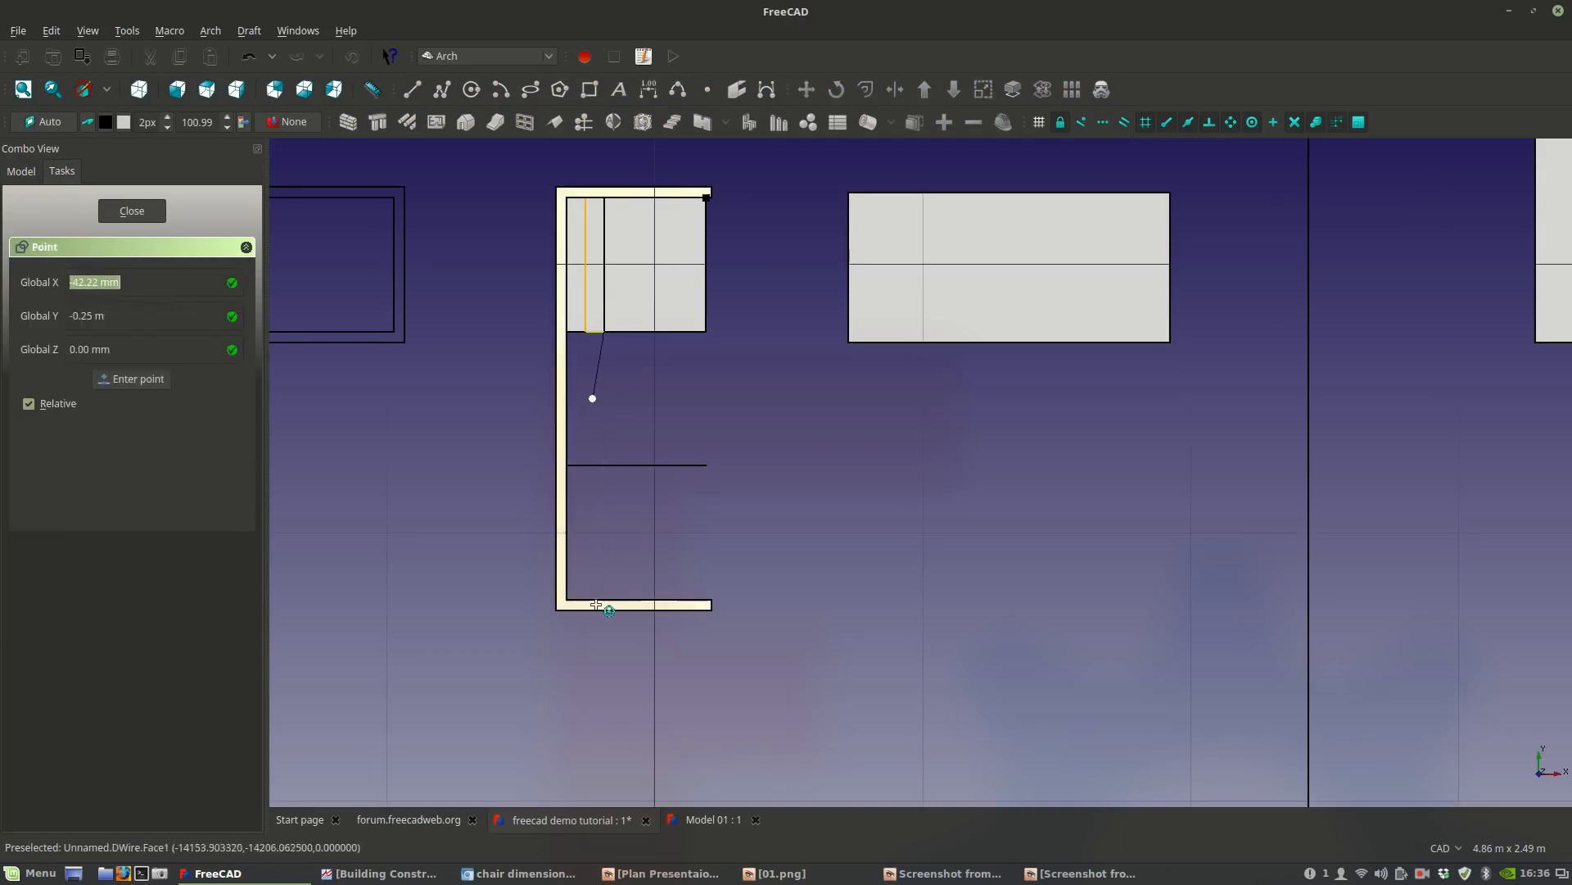
pyautogui.click(604, 599)
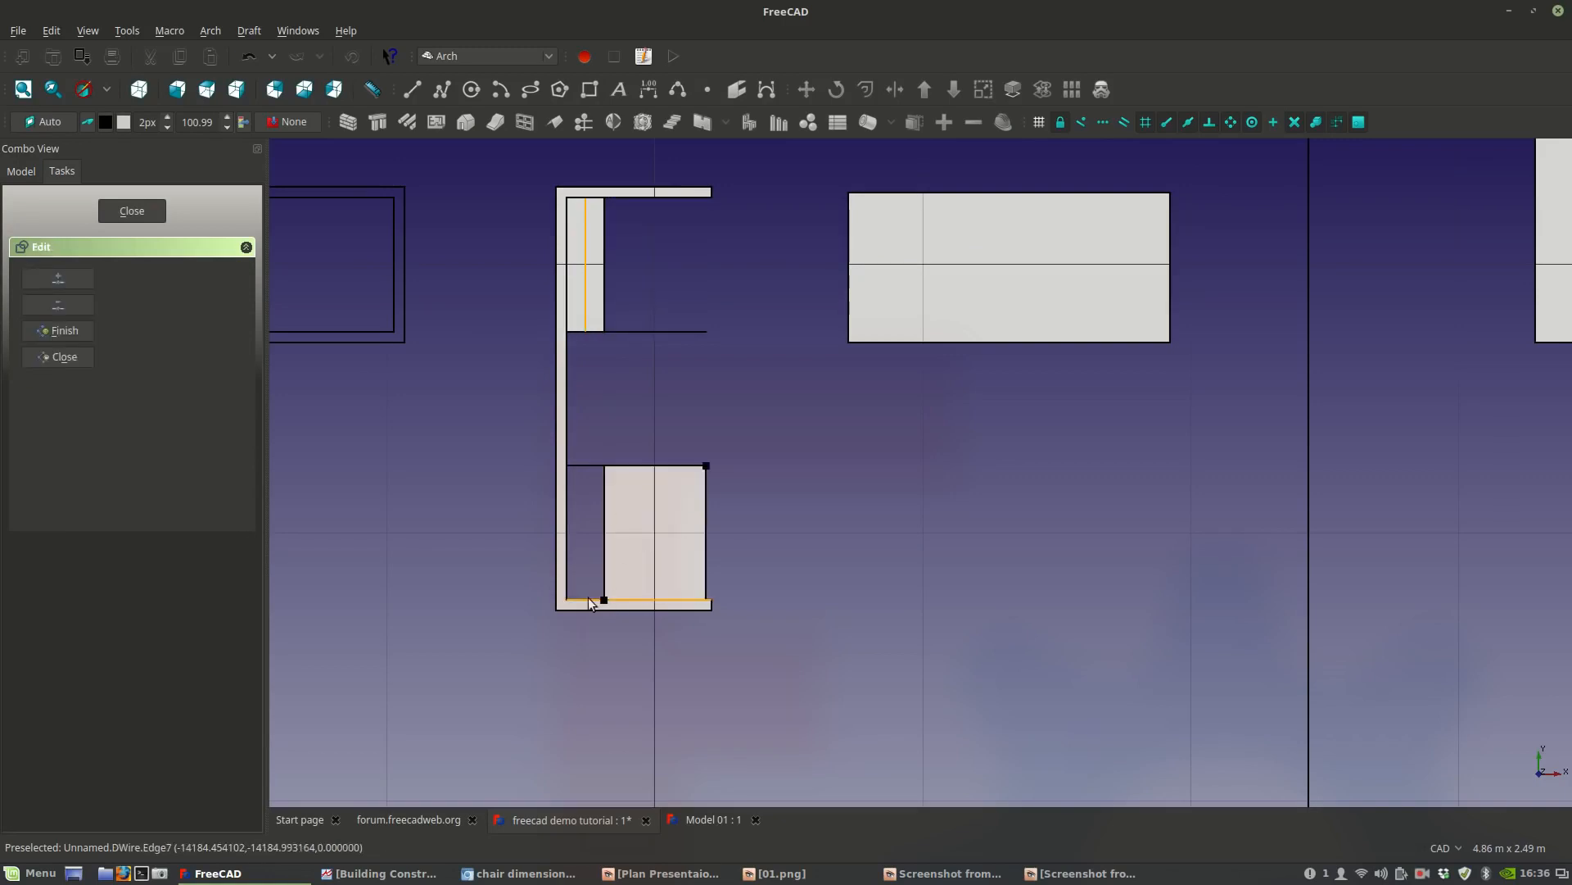
pyautogui.click(705, 467)
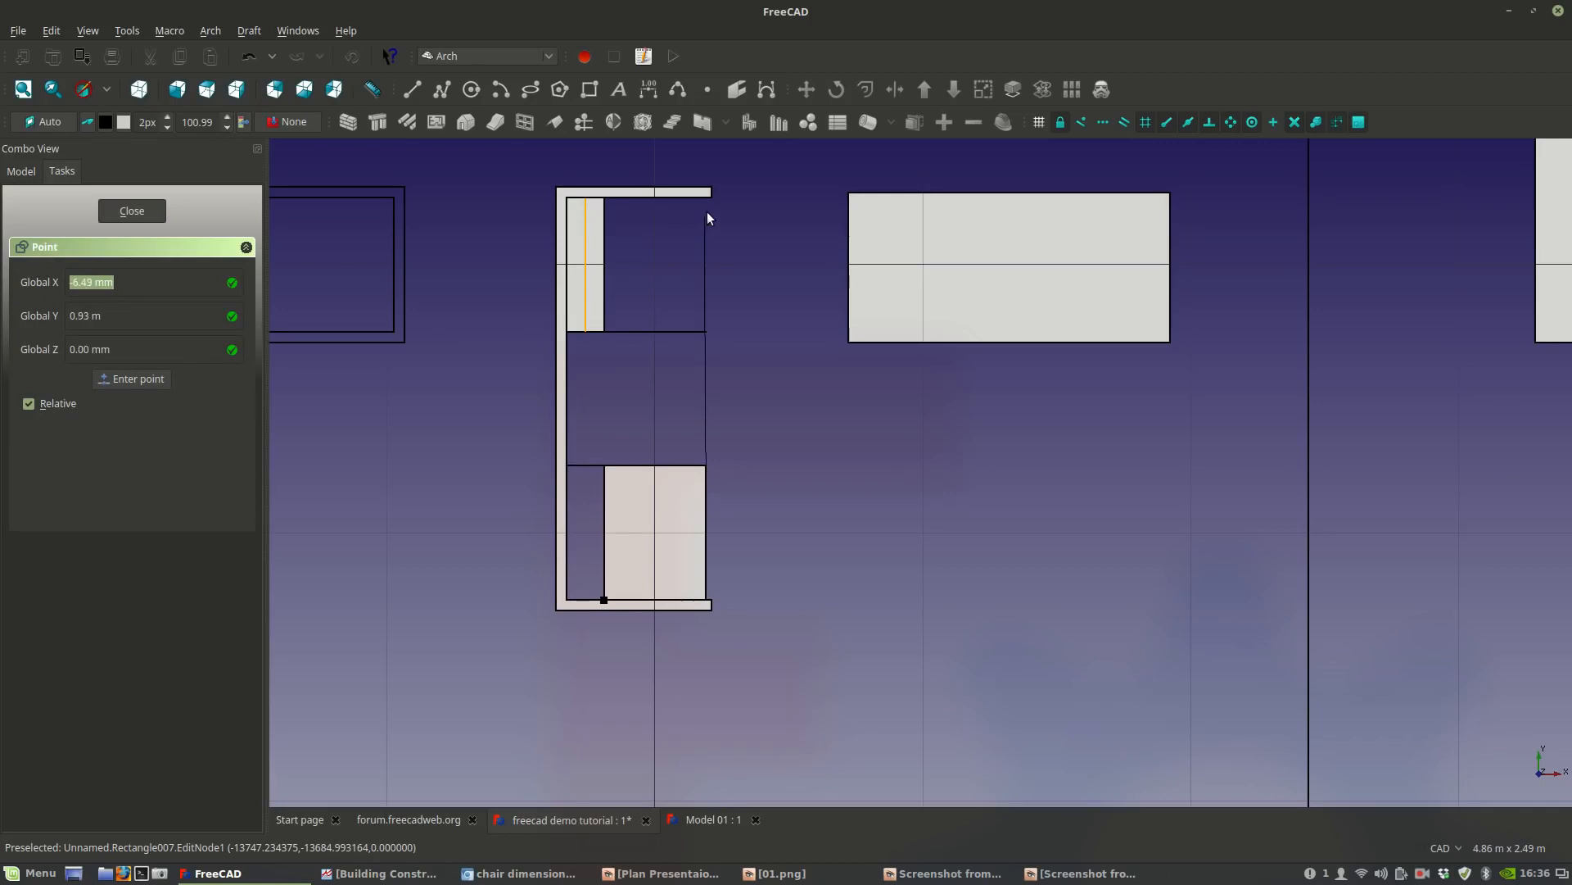
pyautogui.scroll(5, 706, 196)
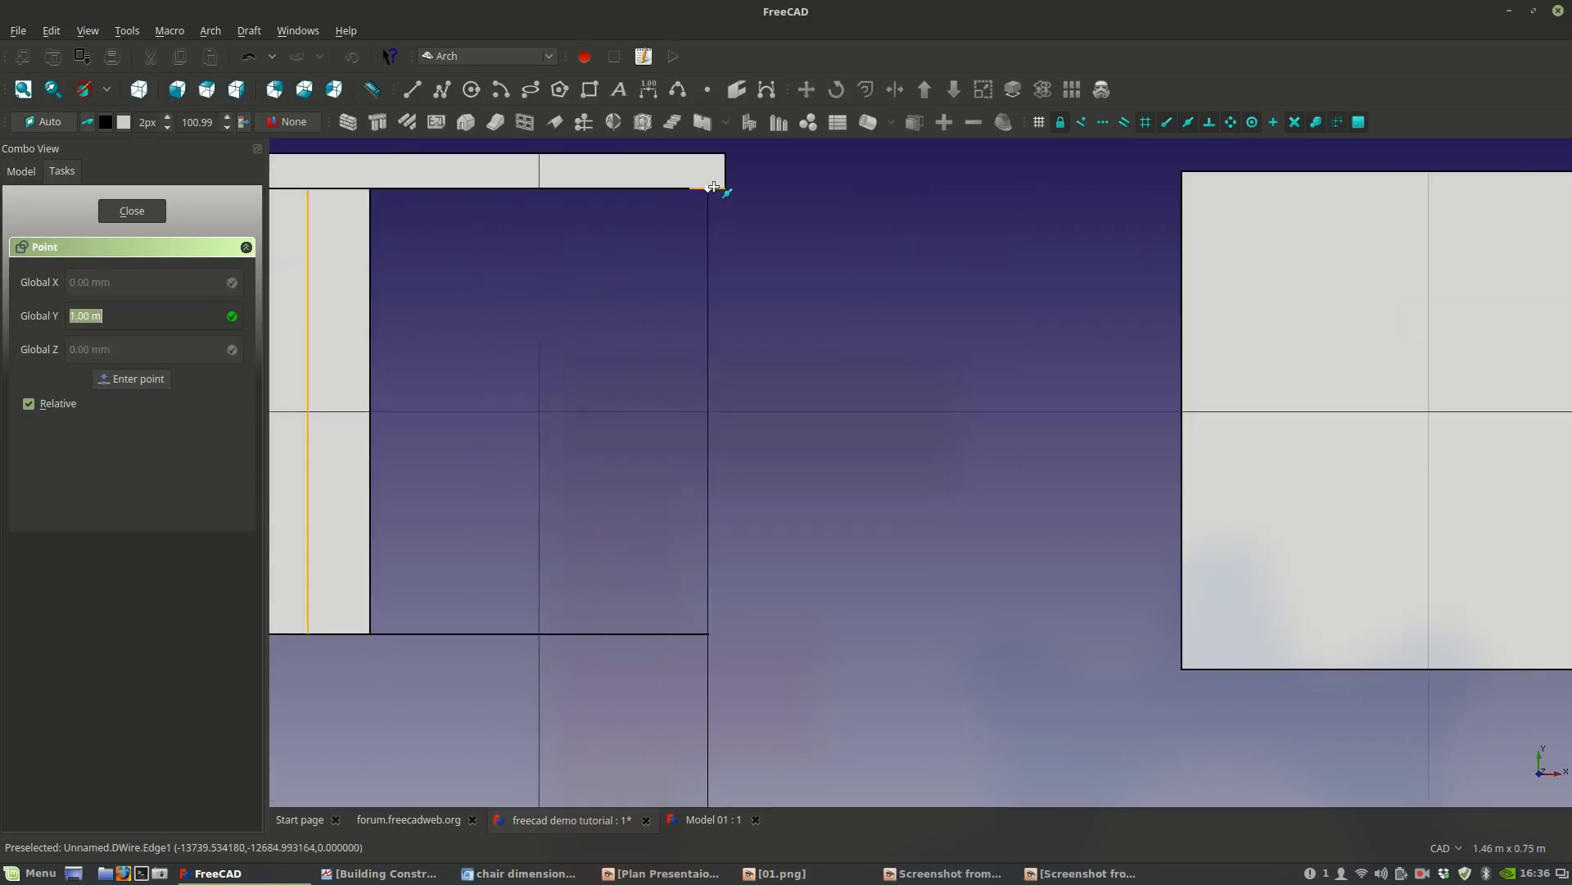
pyautogui.click(714, 190)
pyautogui.scroll(-5, 714, 220)
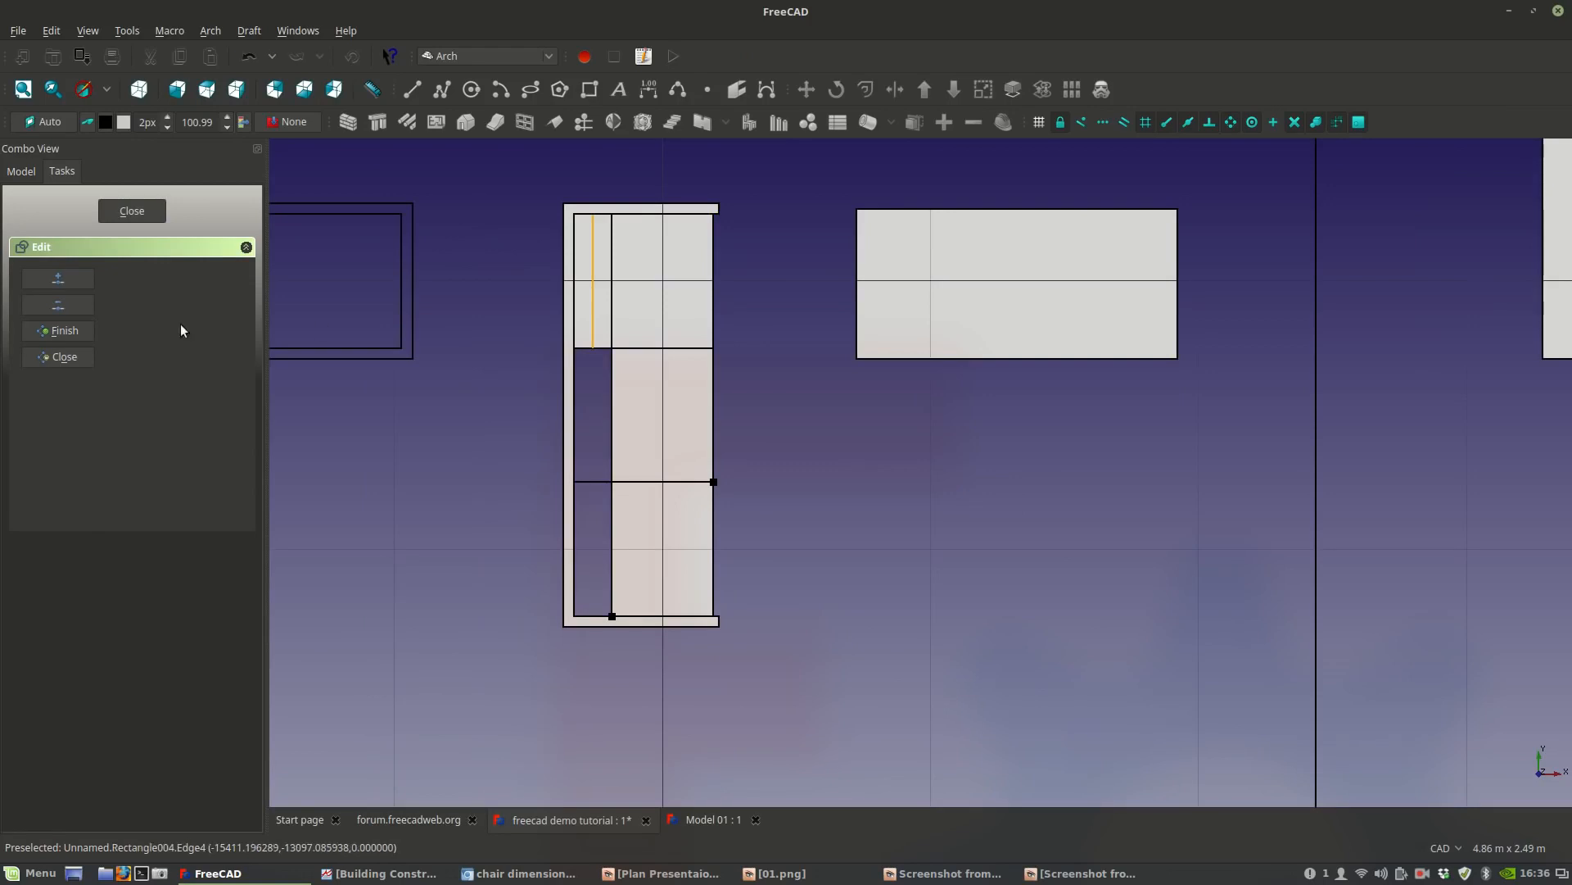
pyautogui.click(61, 331)
# Open Rectangle006 for editing and move its base corner straight down to the lower arm's inner edge.
pyautogui.scroll(6, 580, 306)
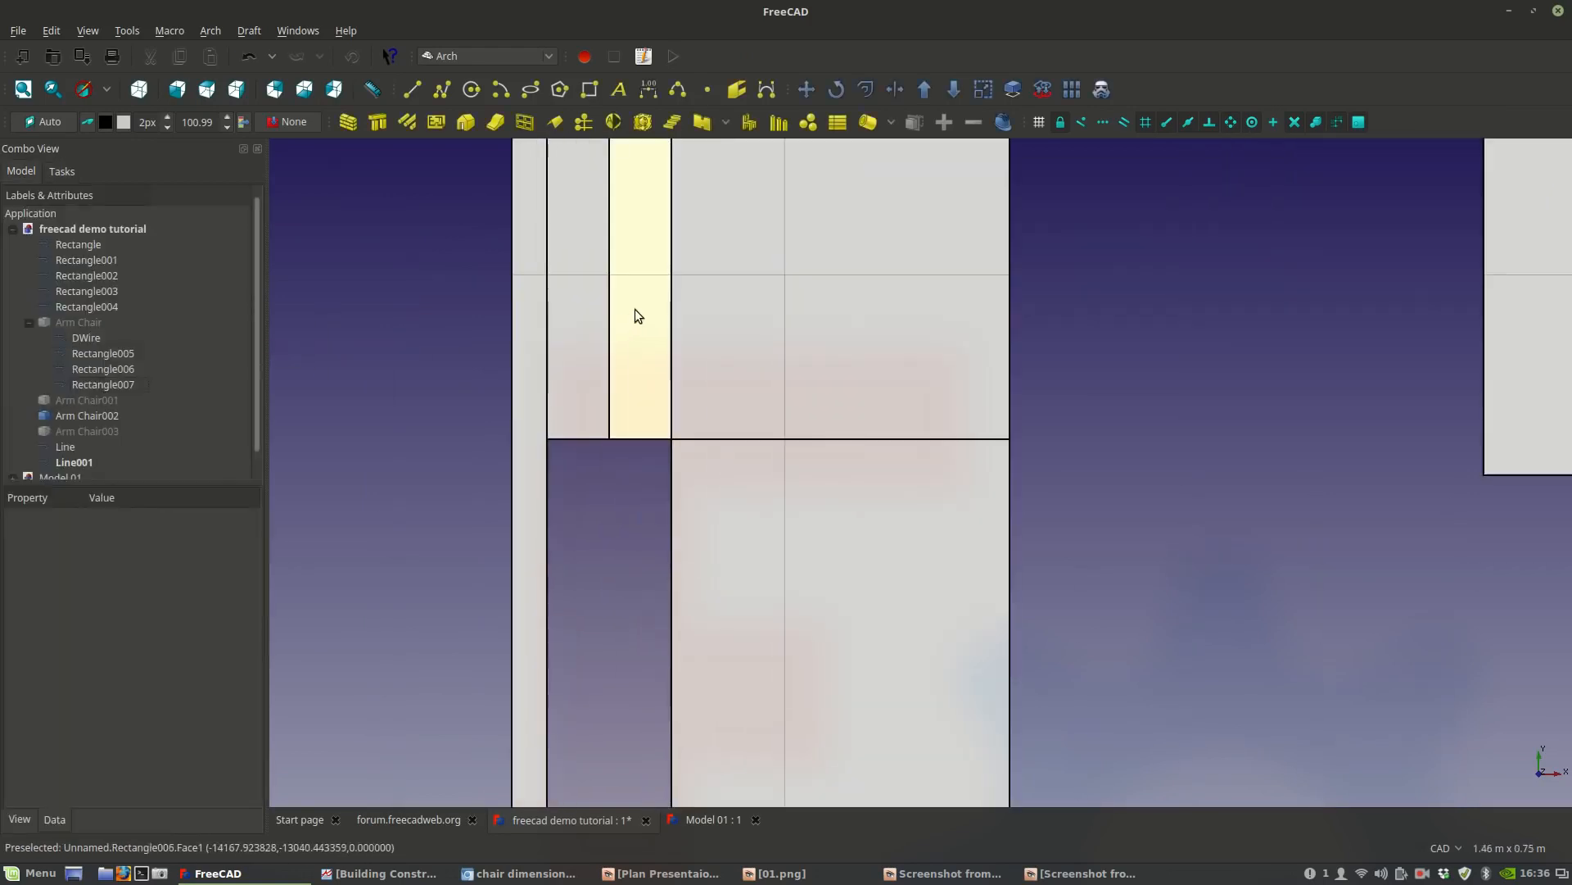
pyautogui.scroll(-5, 636, 307)
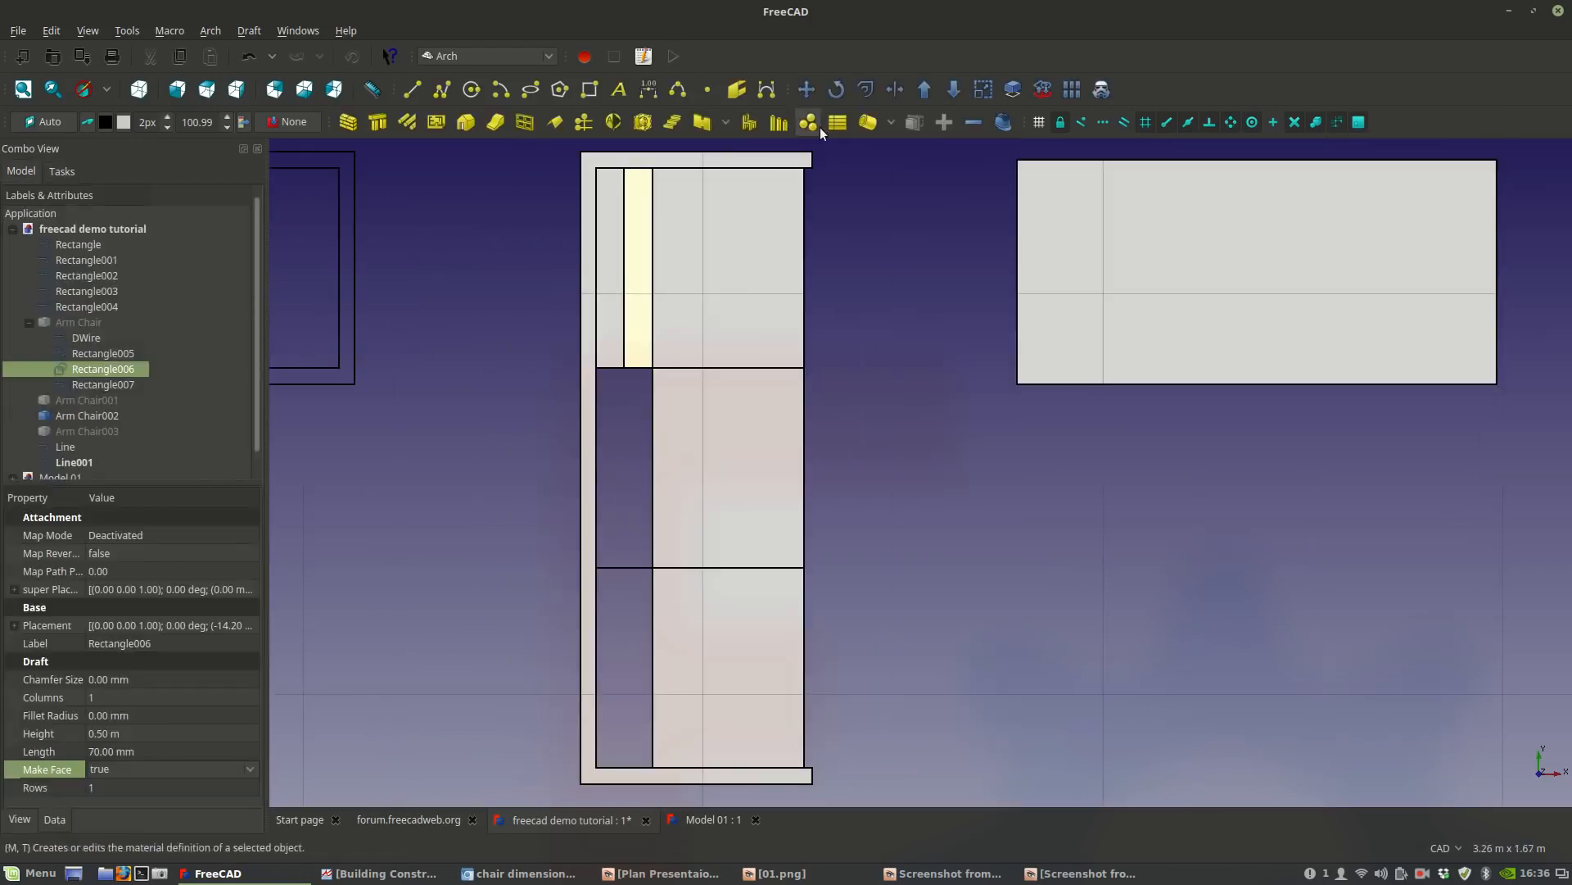
pyautogui.doubleClick(114, 368)
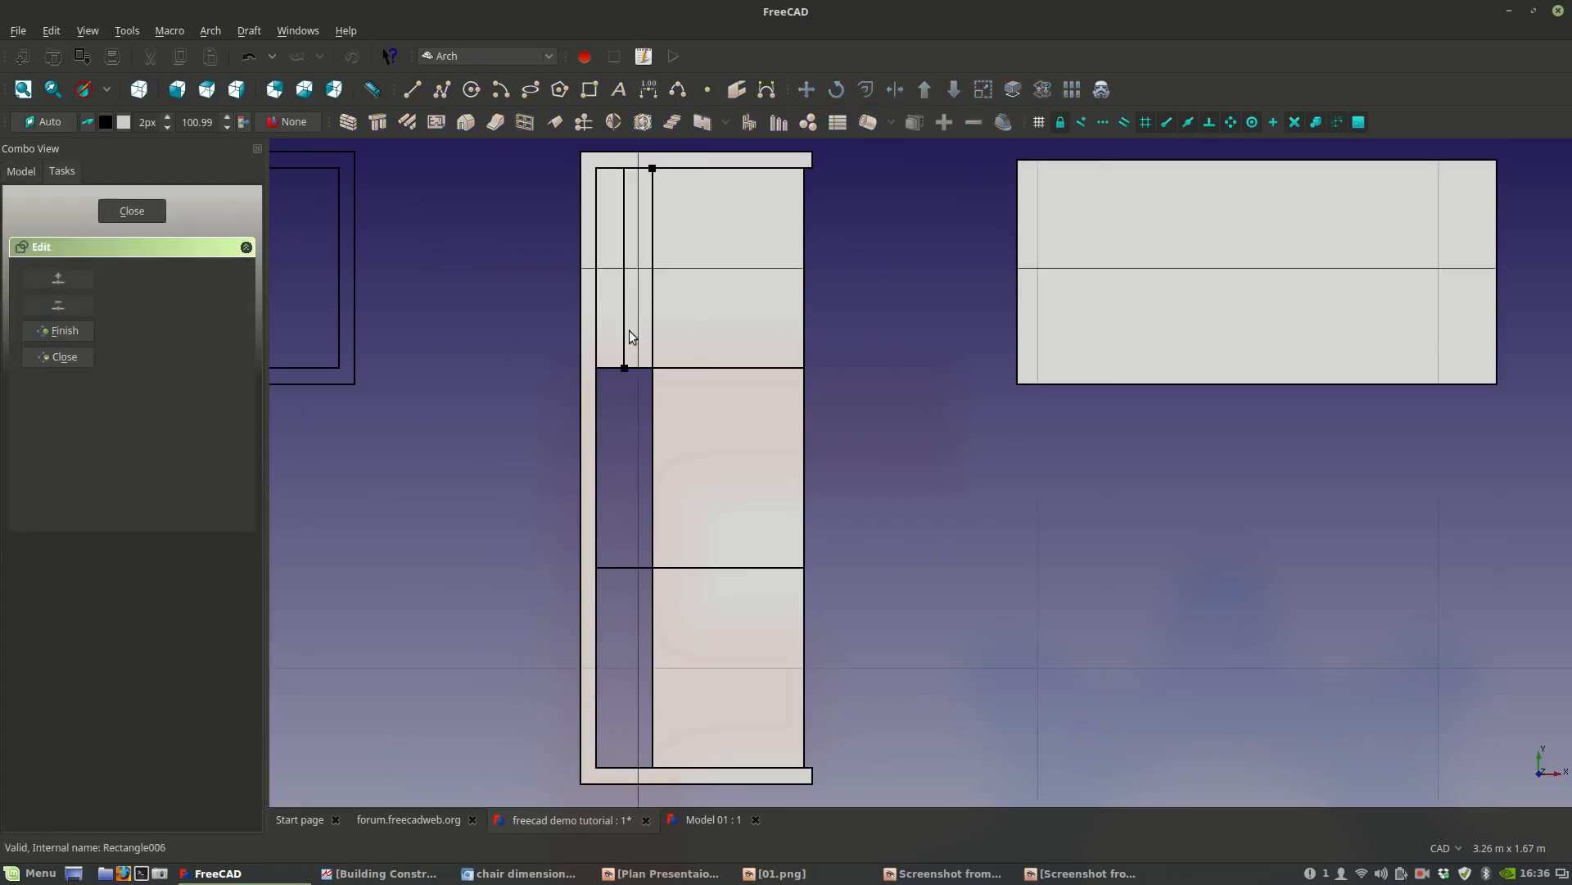
pyautogui.click(623, 368)
pyautogui.moveTo(619, 719); pyautogui.dragTo(627, 538, button='middle')
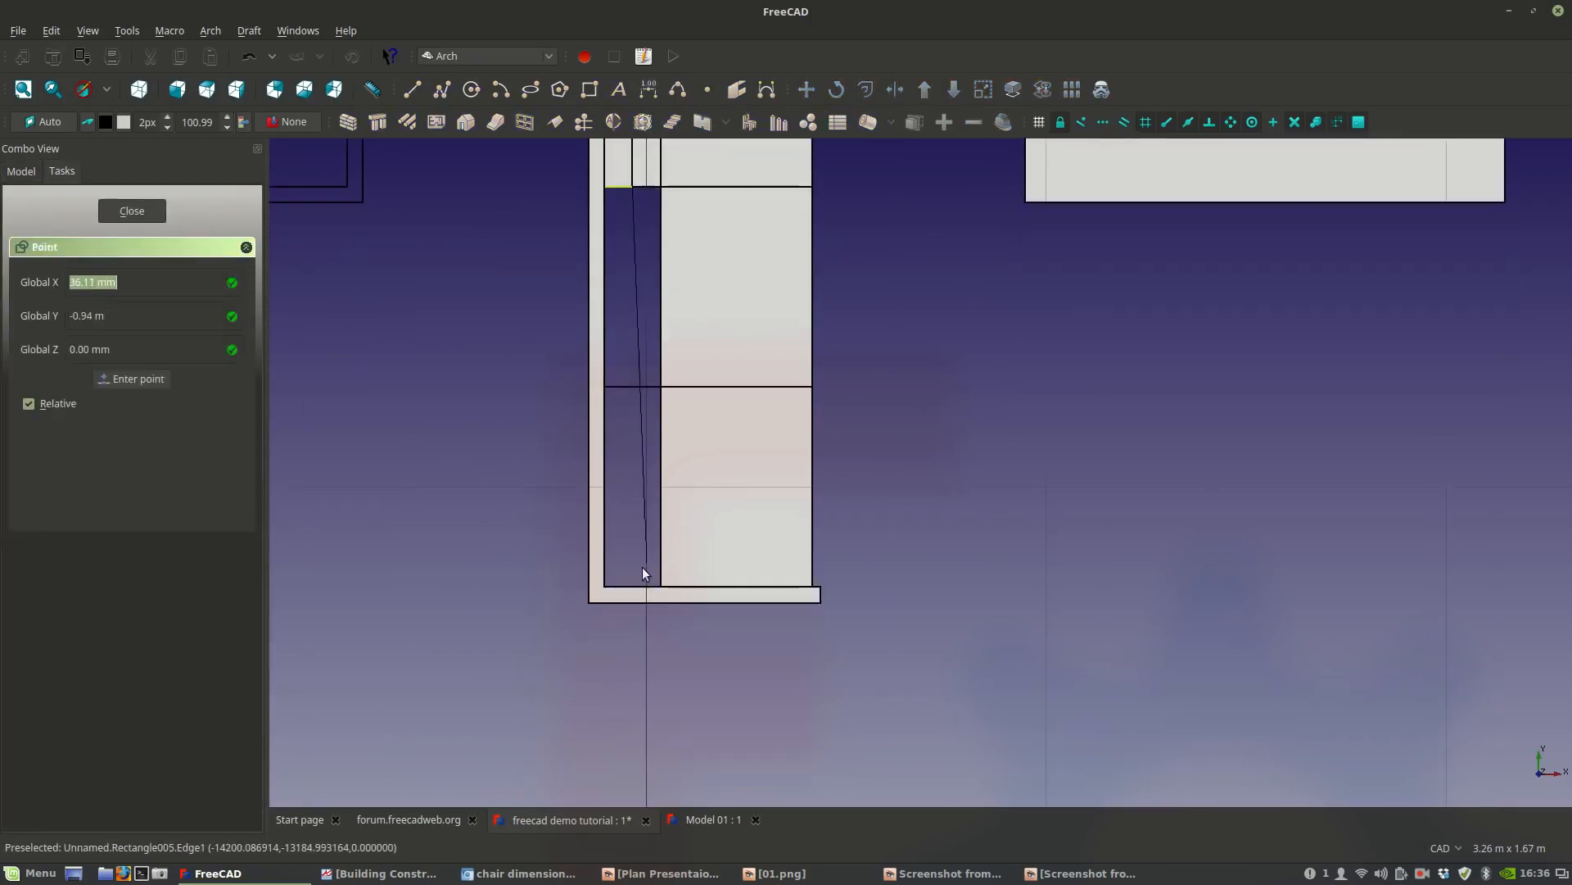
pyautogui.click(630, 587)
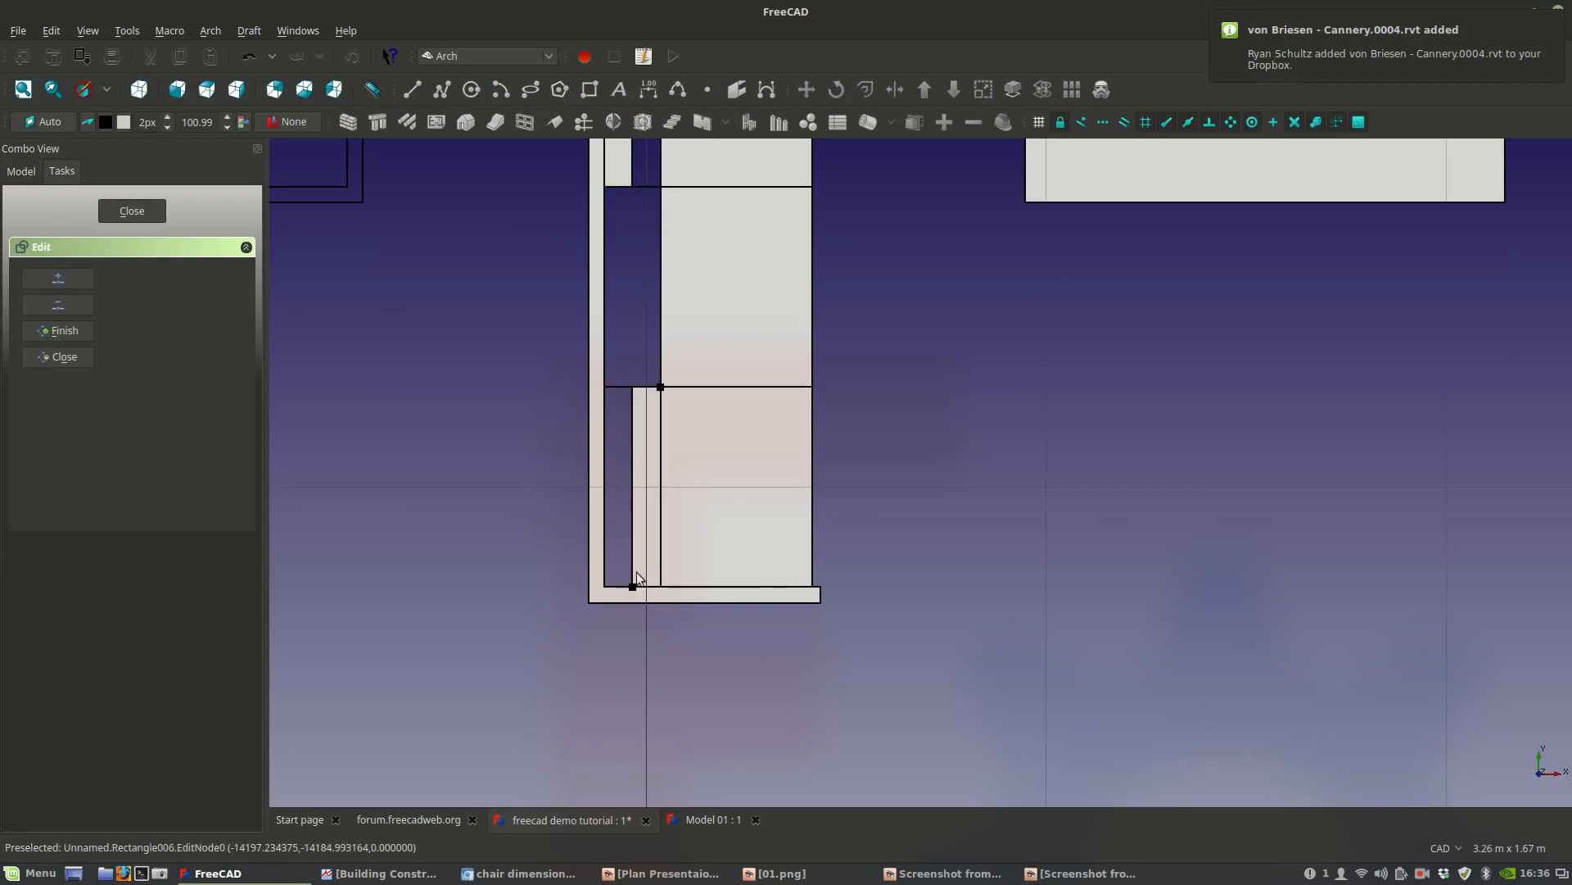
# Stretch Rectangle006's opposite corner up to Rectangle007's upper back corner at the upper arm and finish editing.
pyautogui.scroll(2, 662, 432)
pyautogui.click(660, 366)
pyautogui.moveTo(679, 293); pyautogui.dragTo(632, 529, button='middle')
pyautogui.moveTo(613, 260); pyautogui.dragTo(593, 476, button='middle')
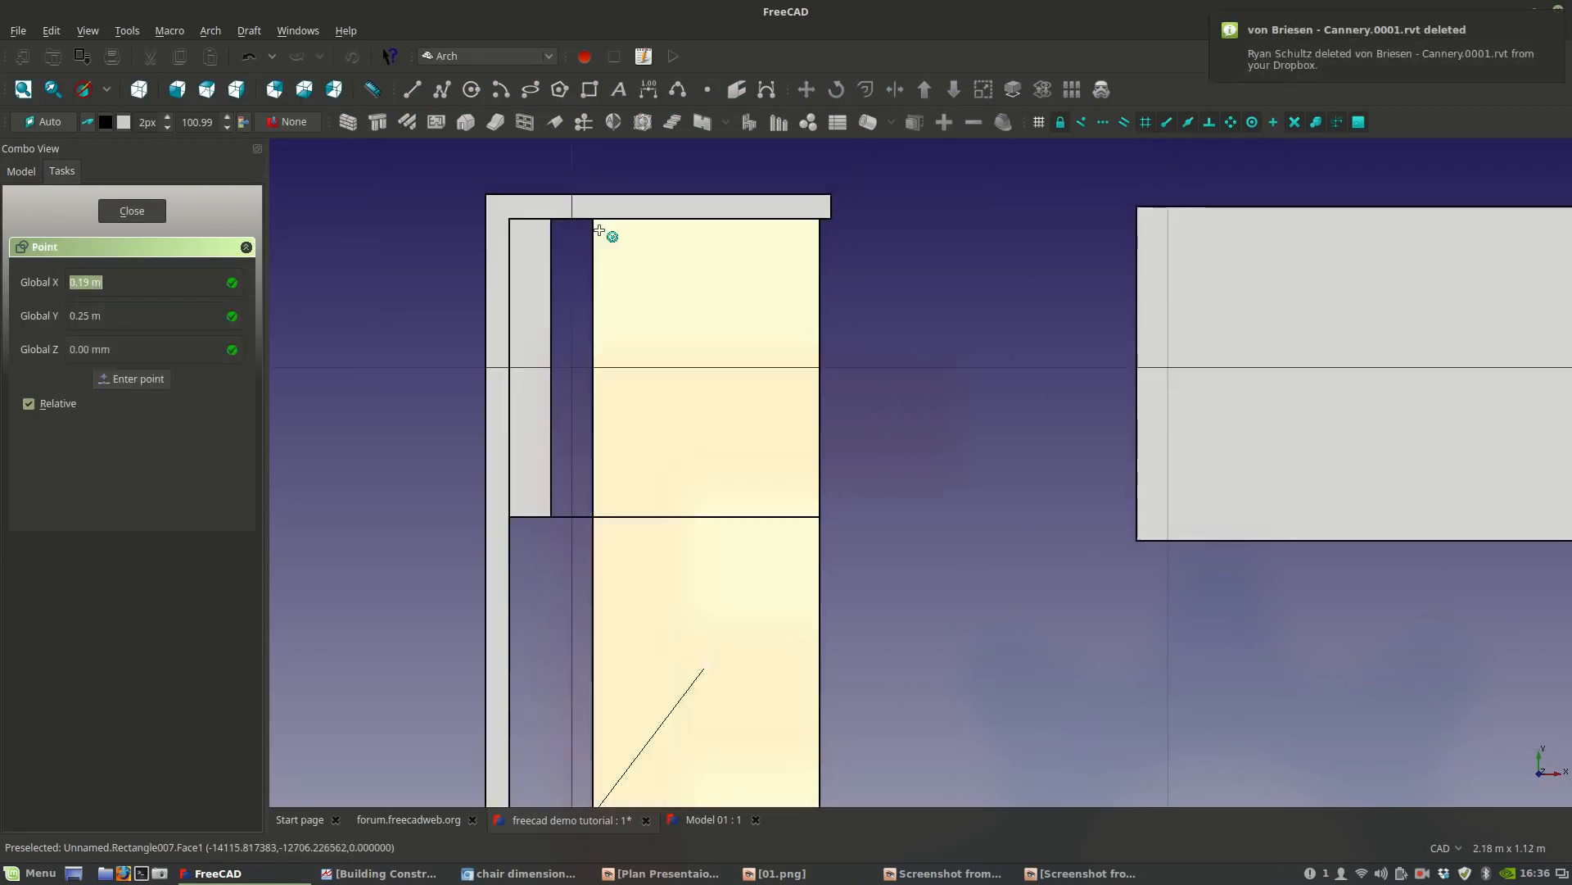
pyautogui.click(593, 220)
pyautogui.scroll(-2, 577, 264)
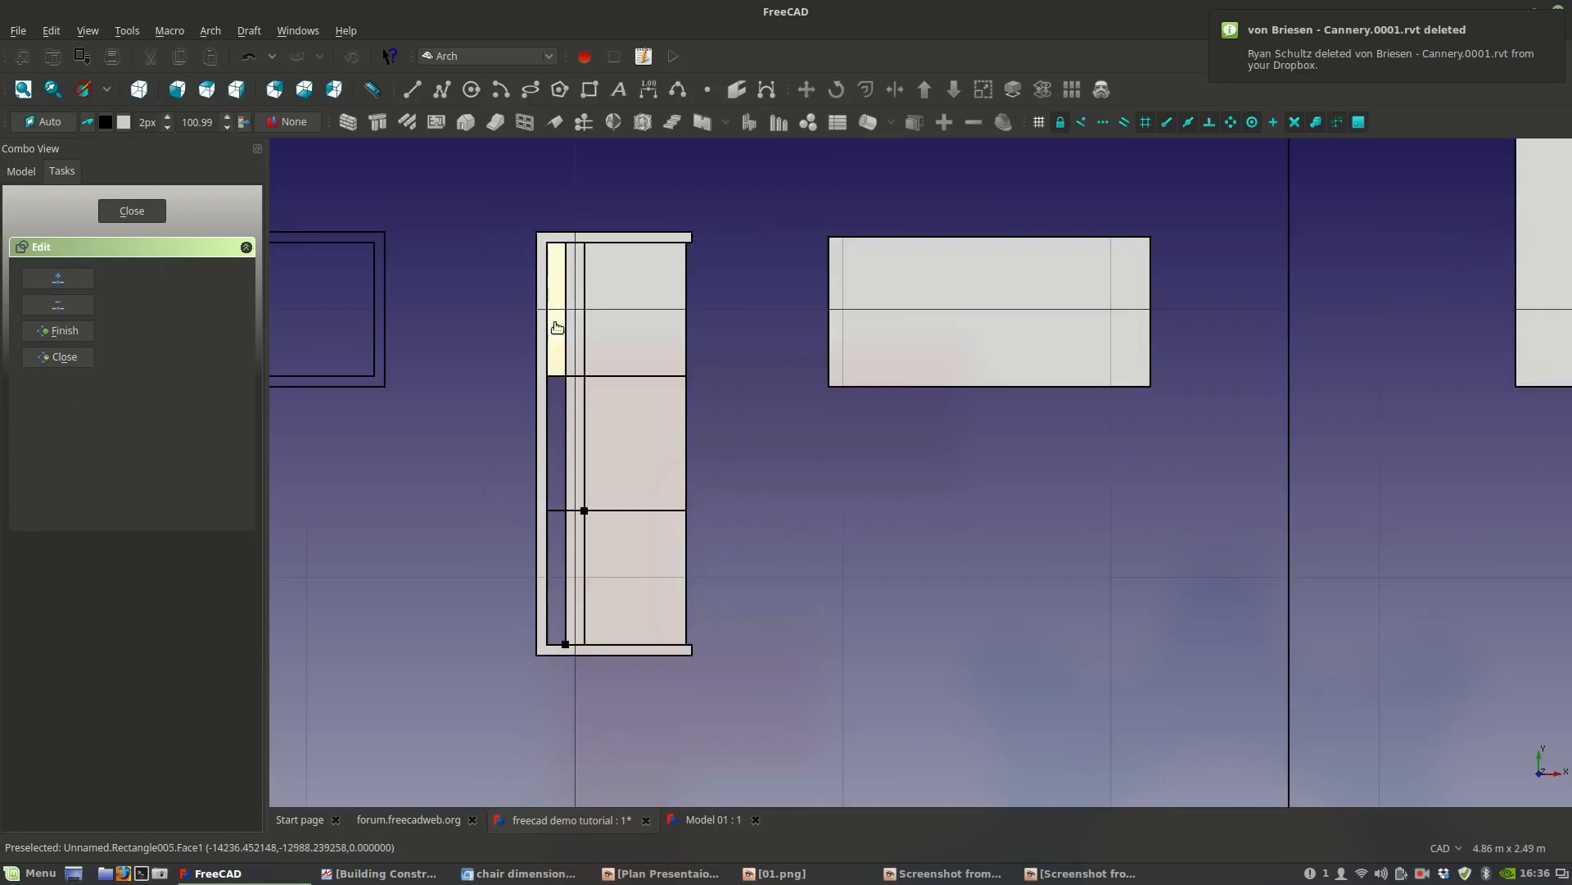
pyautogui.click(69, 339)
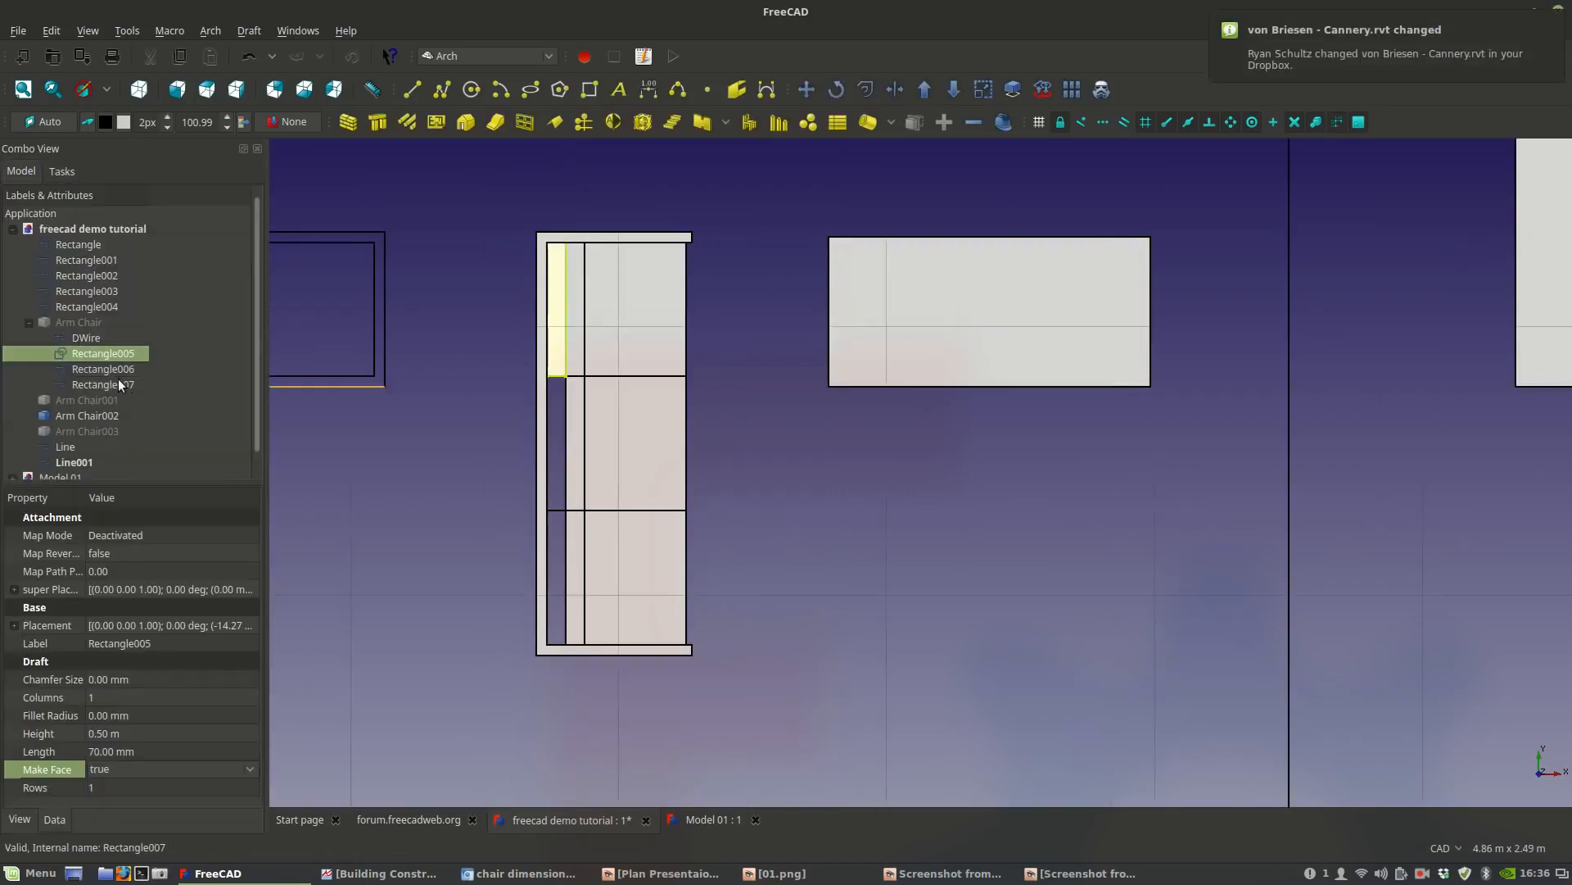
# Stretch Rectangle005 from the lower arm's inner edge to the upper arm's, finish editing, and collapse the Arm Chair group.
pyautogui.doubleClick(111, 352)
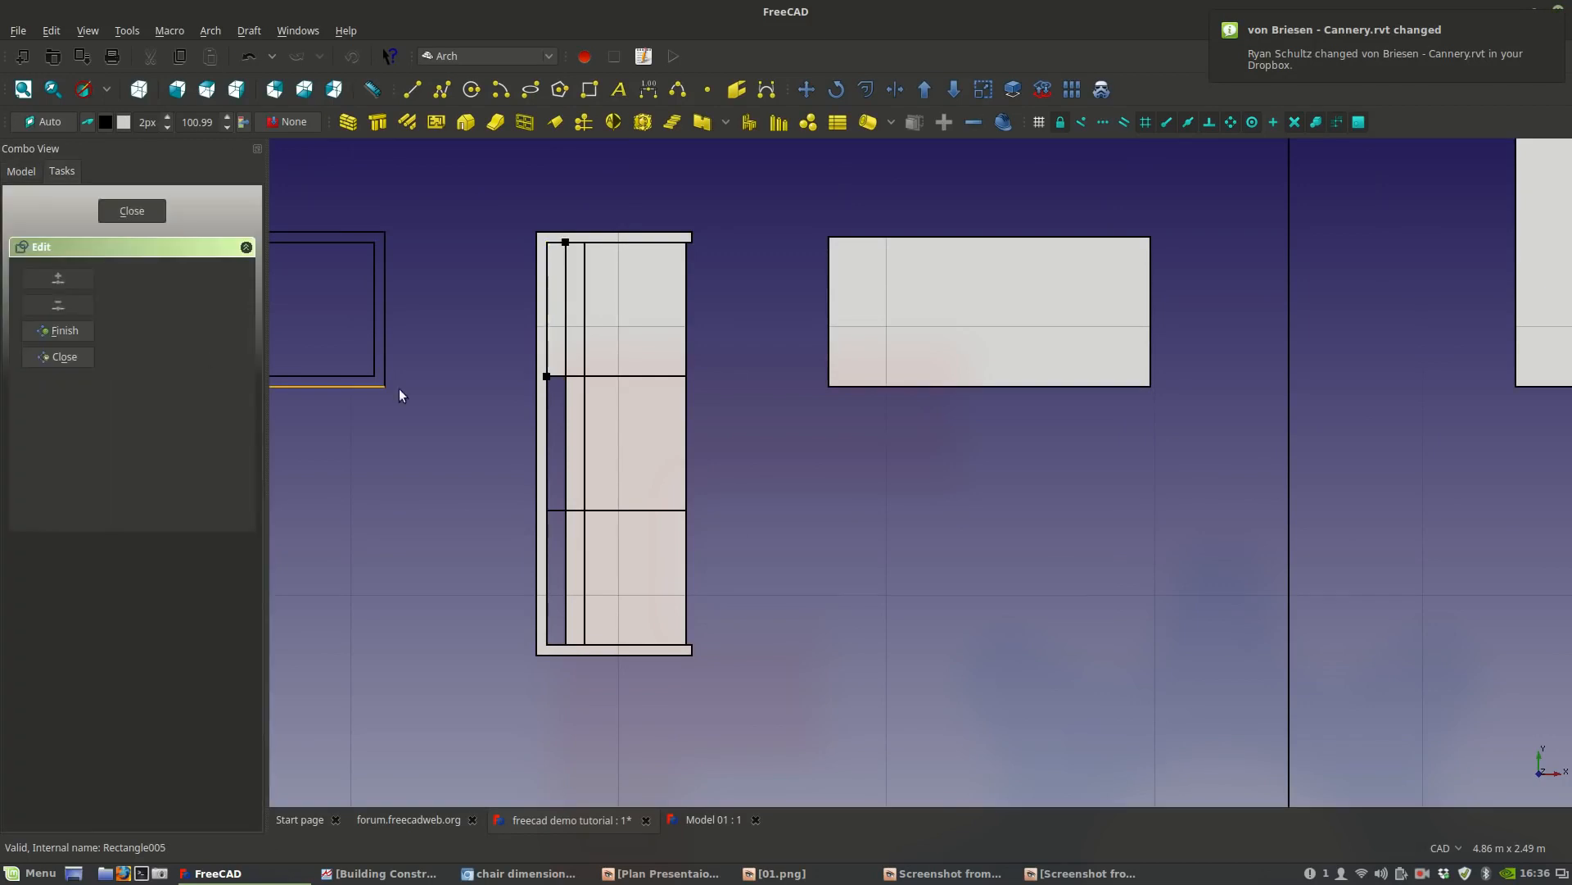
pyautogui.click(546, 376)
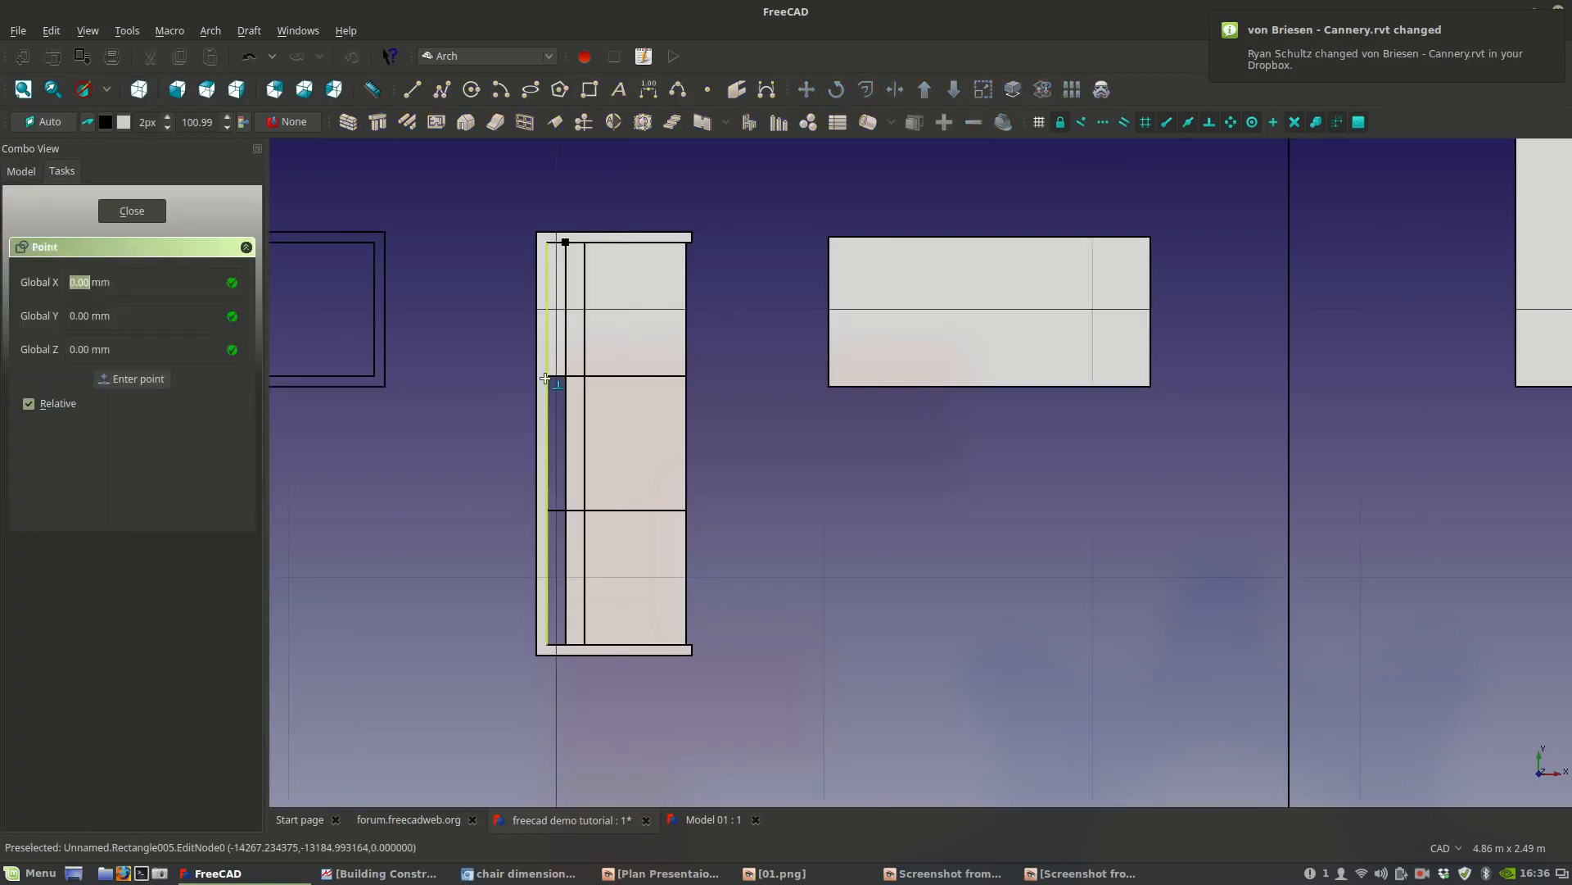
pyautogui.keyDown('shift'); pyautogui.click(546, 641); pyautogui.keyUp('shift')
pyautogui.click(565, 511)
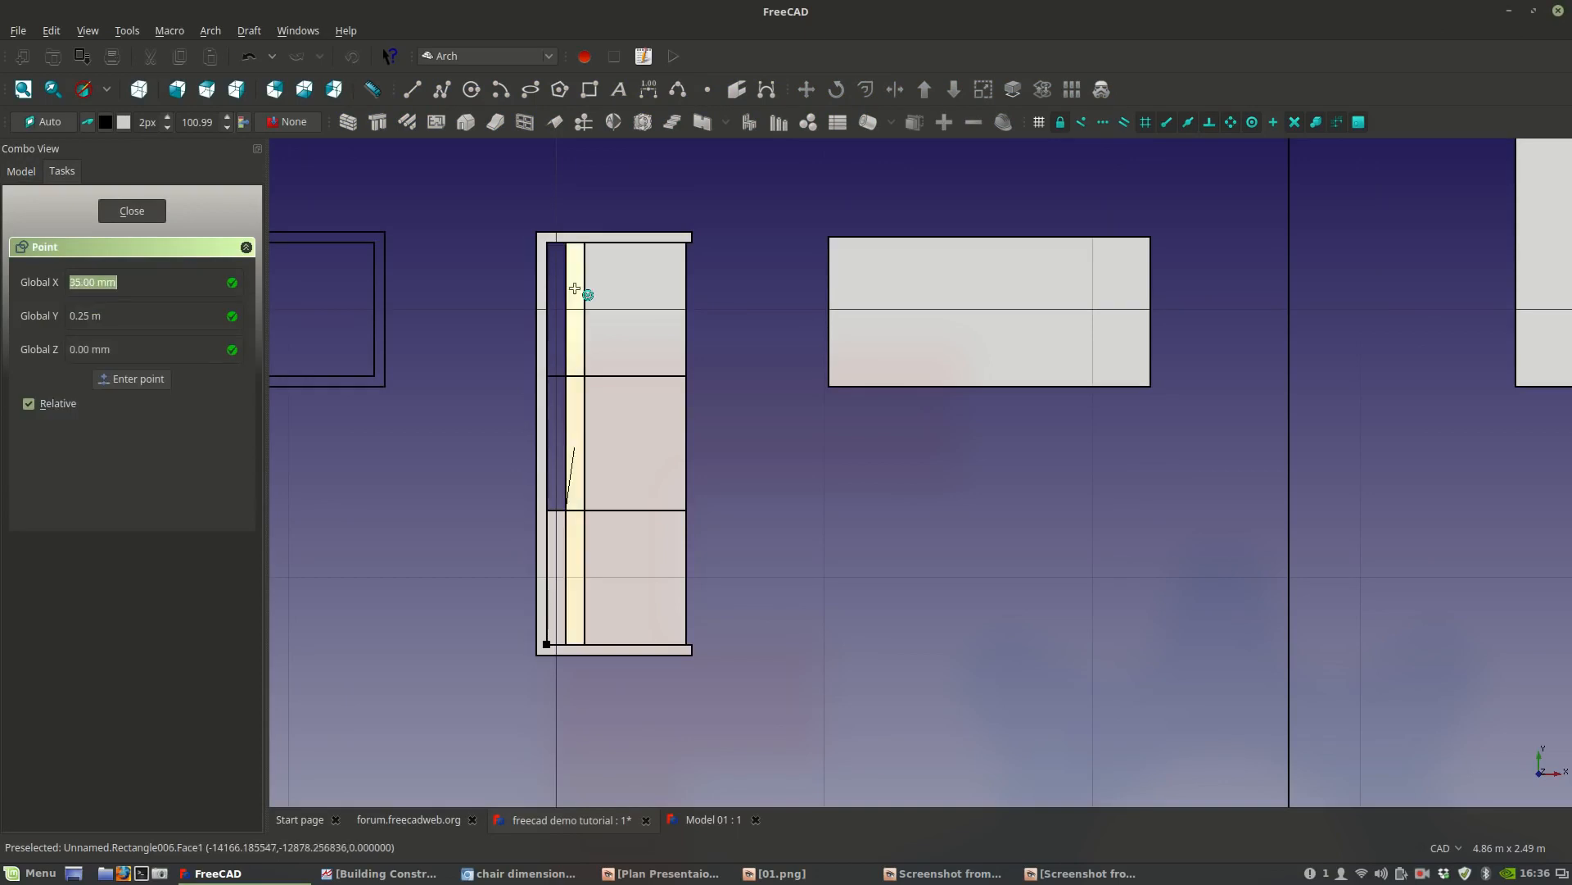
pyautogui.keyDown('shift'); pyautogui.click(565, 243); pyautogui.keyUp('shift')
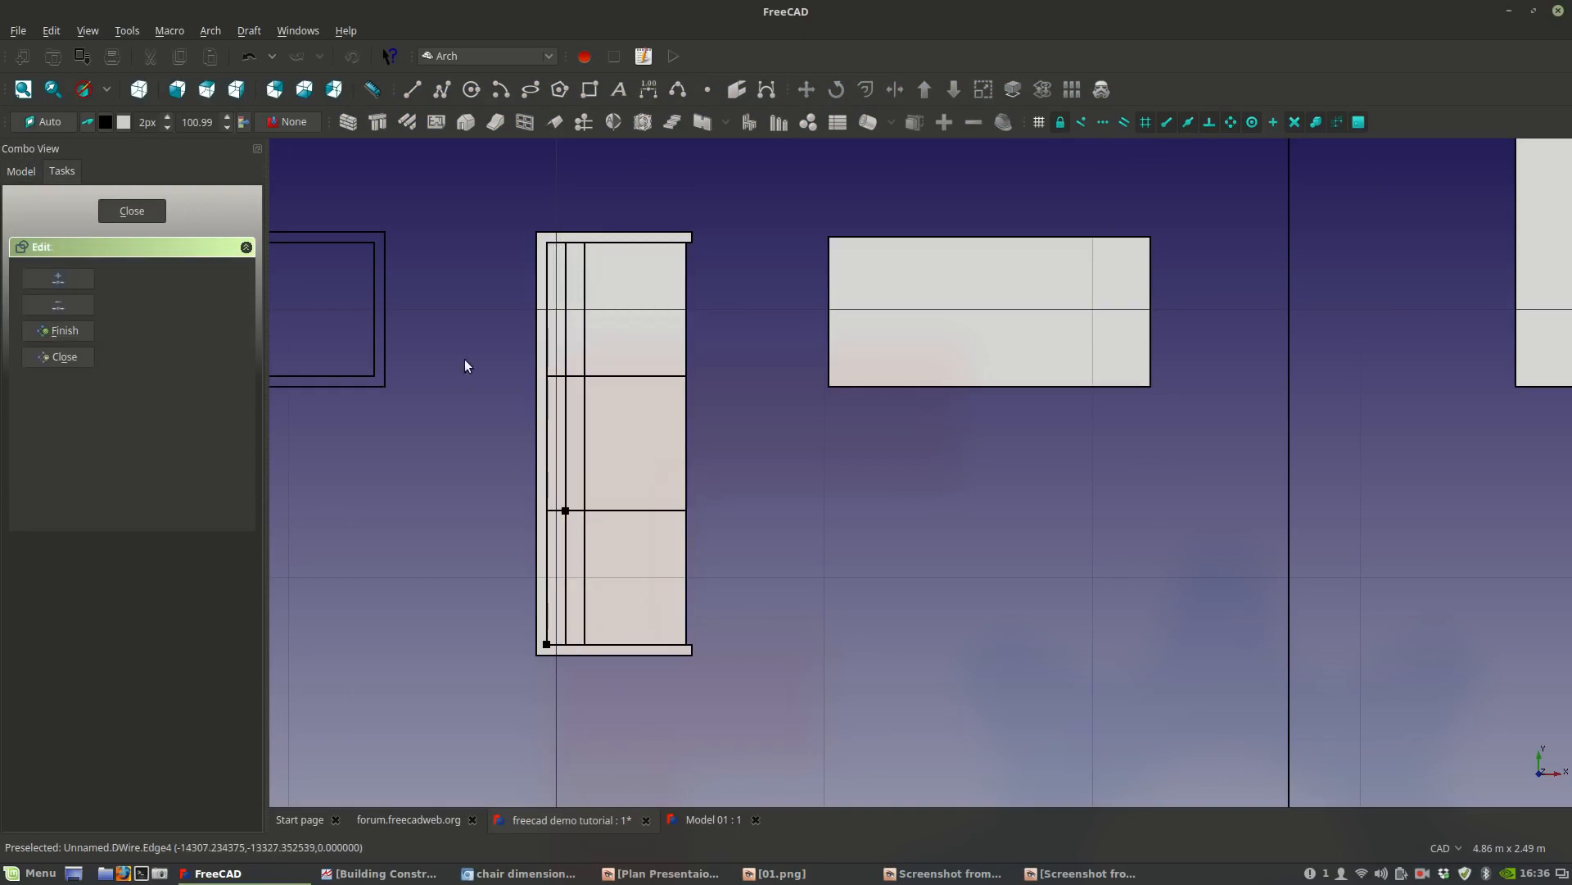
pyautogui.scroll(-2, 584, 347)
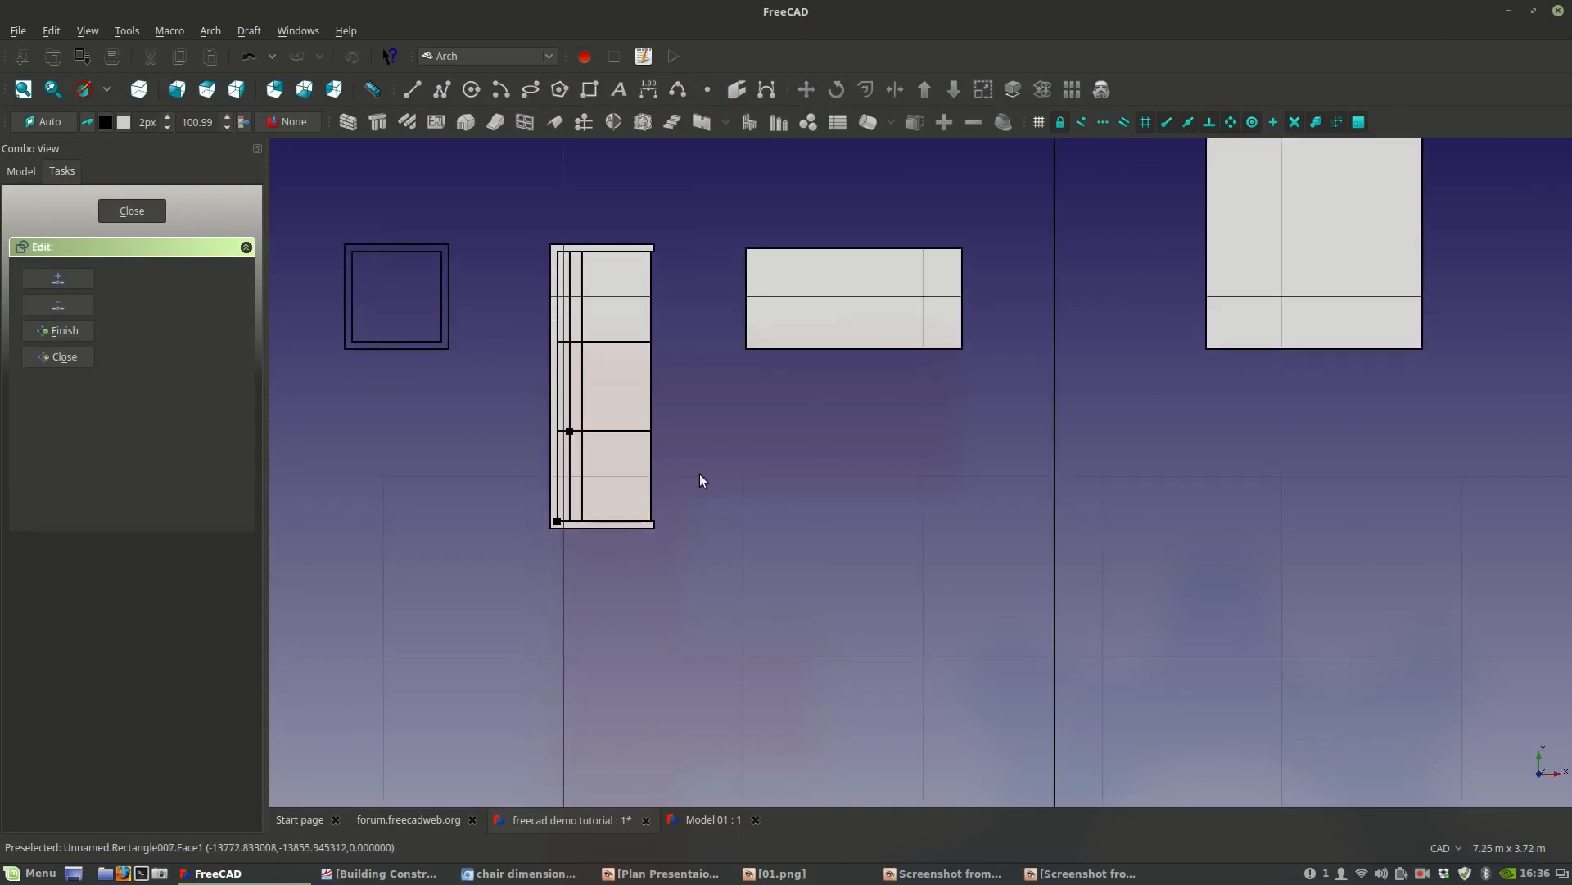
pyautogui.click(82, 331)
pyautogui.moveTo(593, 367); pyautogui.dragTo(606, 410, button='middle')
pyautogui.click(29, 322)
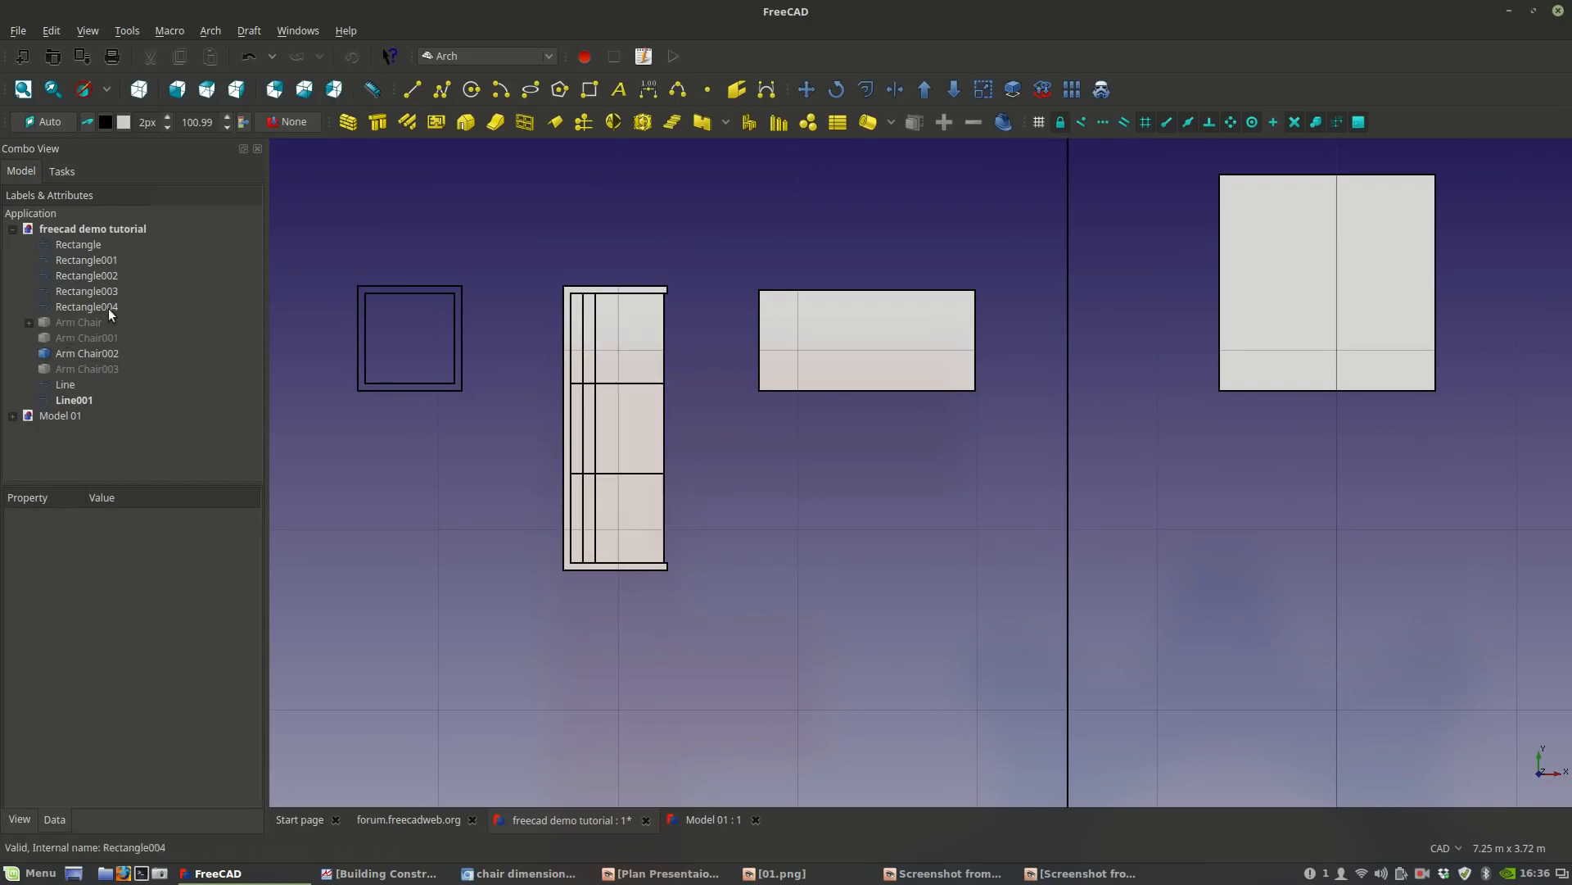
# Hide the Arm Chair compound's component shapes, DWire and Rectangle005 to Rectangle007, and show the Arm Chair compound itself.
pyautogui.moveTo(30, 324); pyautogui.dragTo(106, 329)
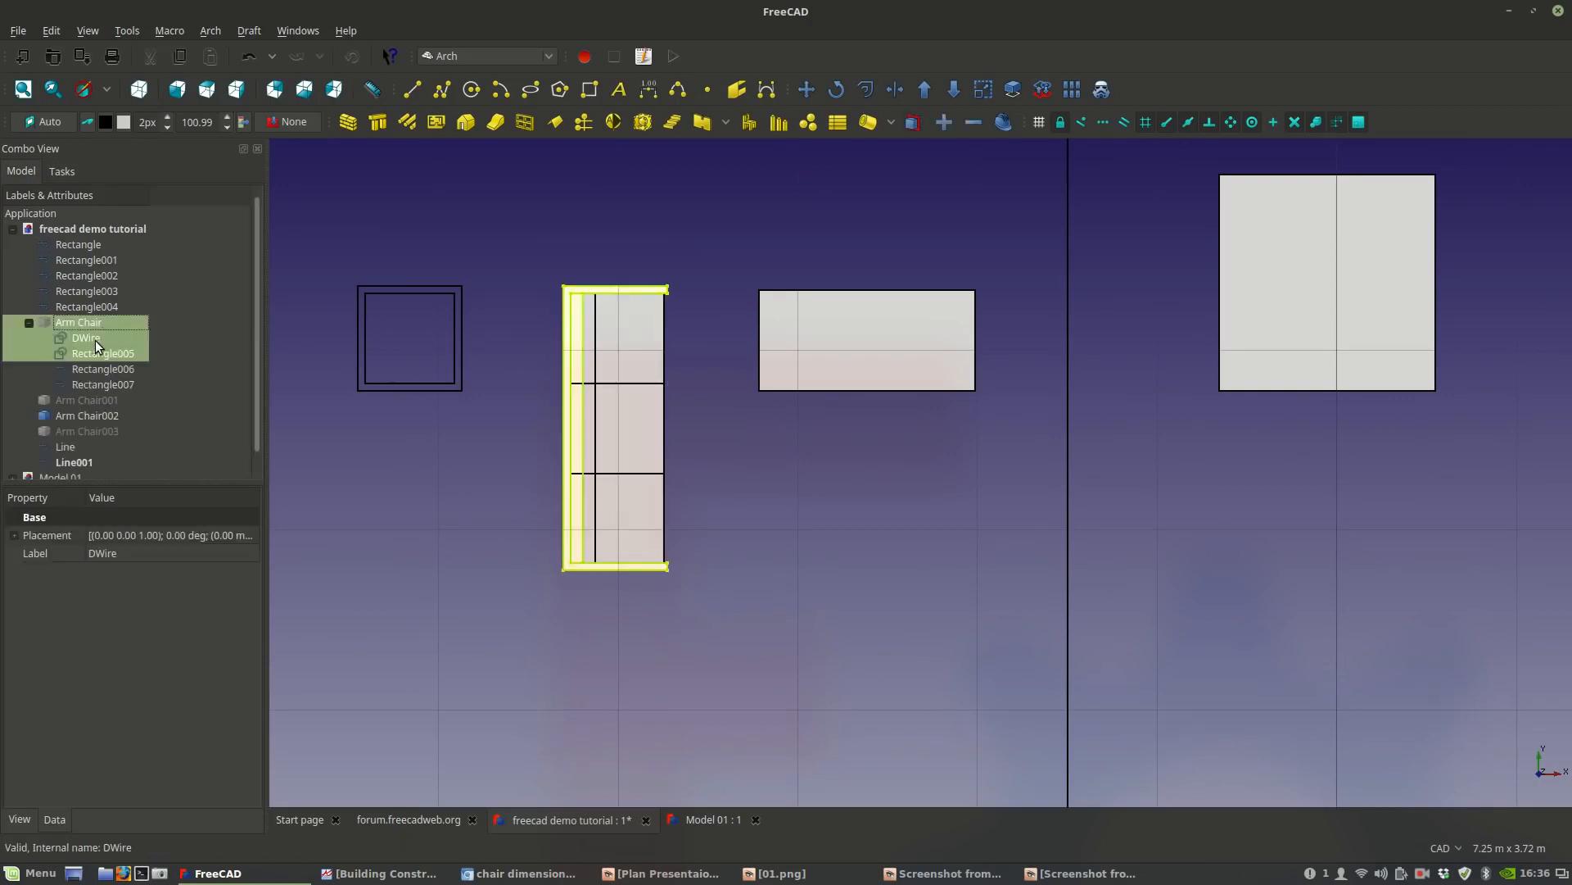
pyautogui.click(81, 339)
pyautogui.moveTo(92, 385); pyautogui.dragTo(94, 335)
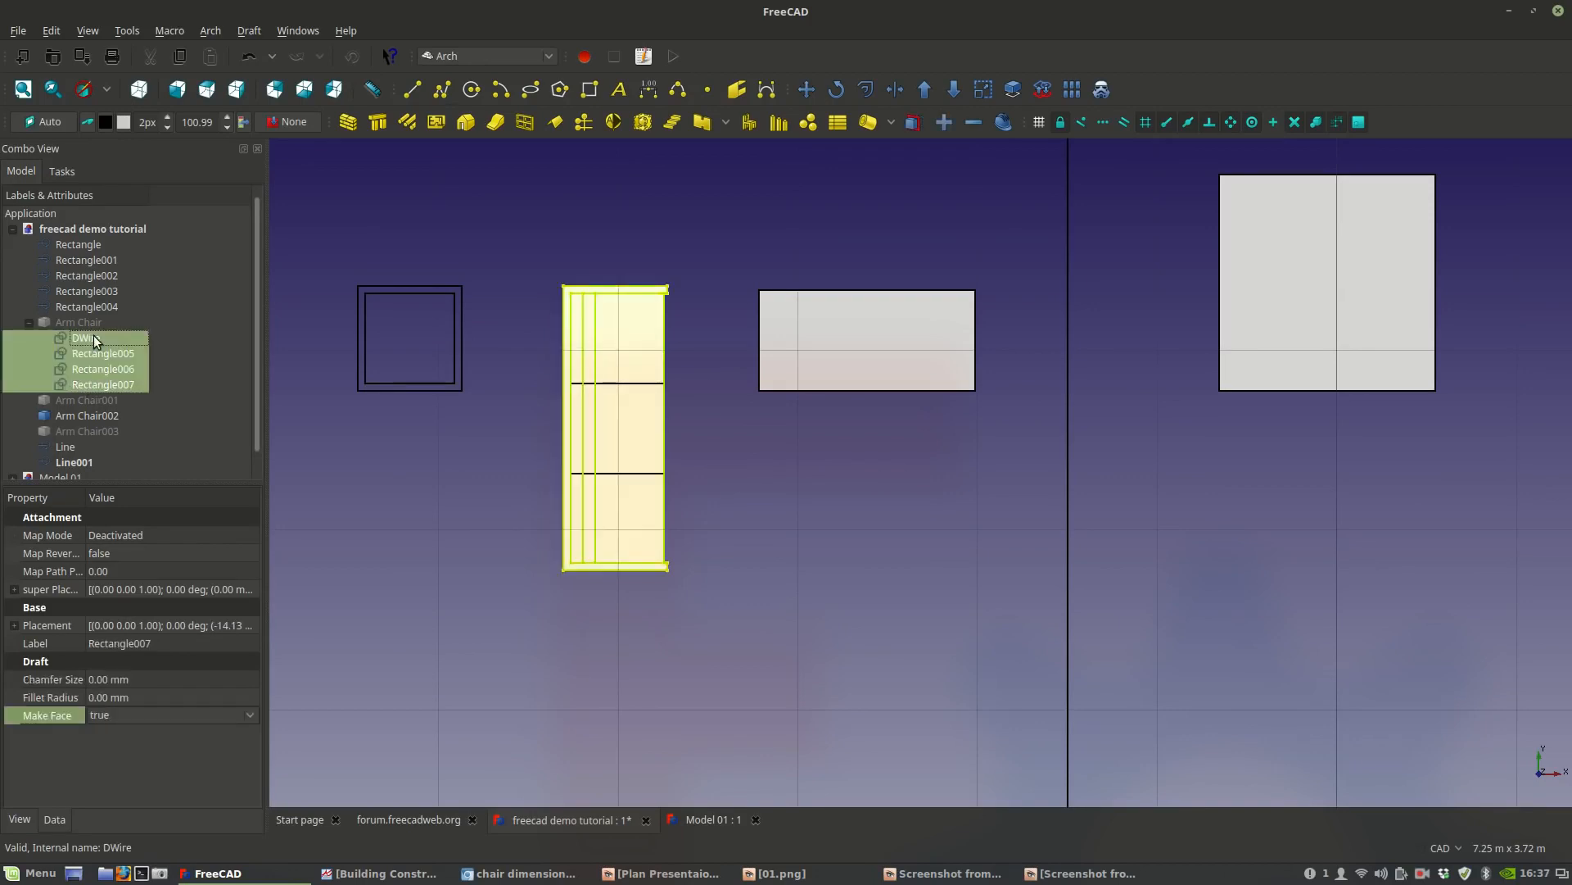
pyautogui.press('space')
pyautogui.click(66, 322)
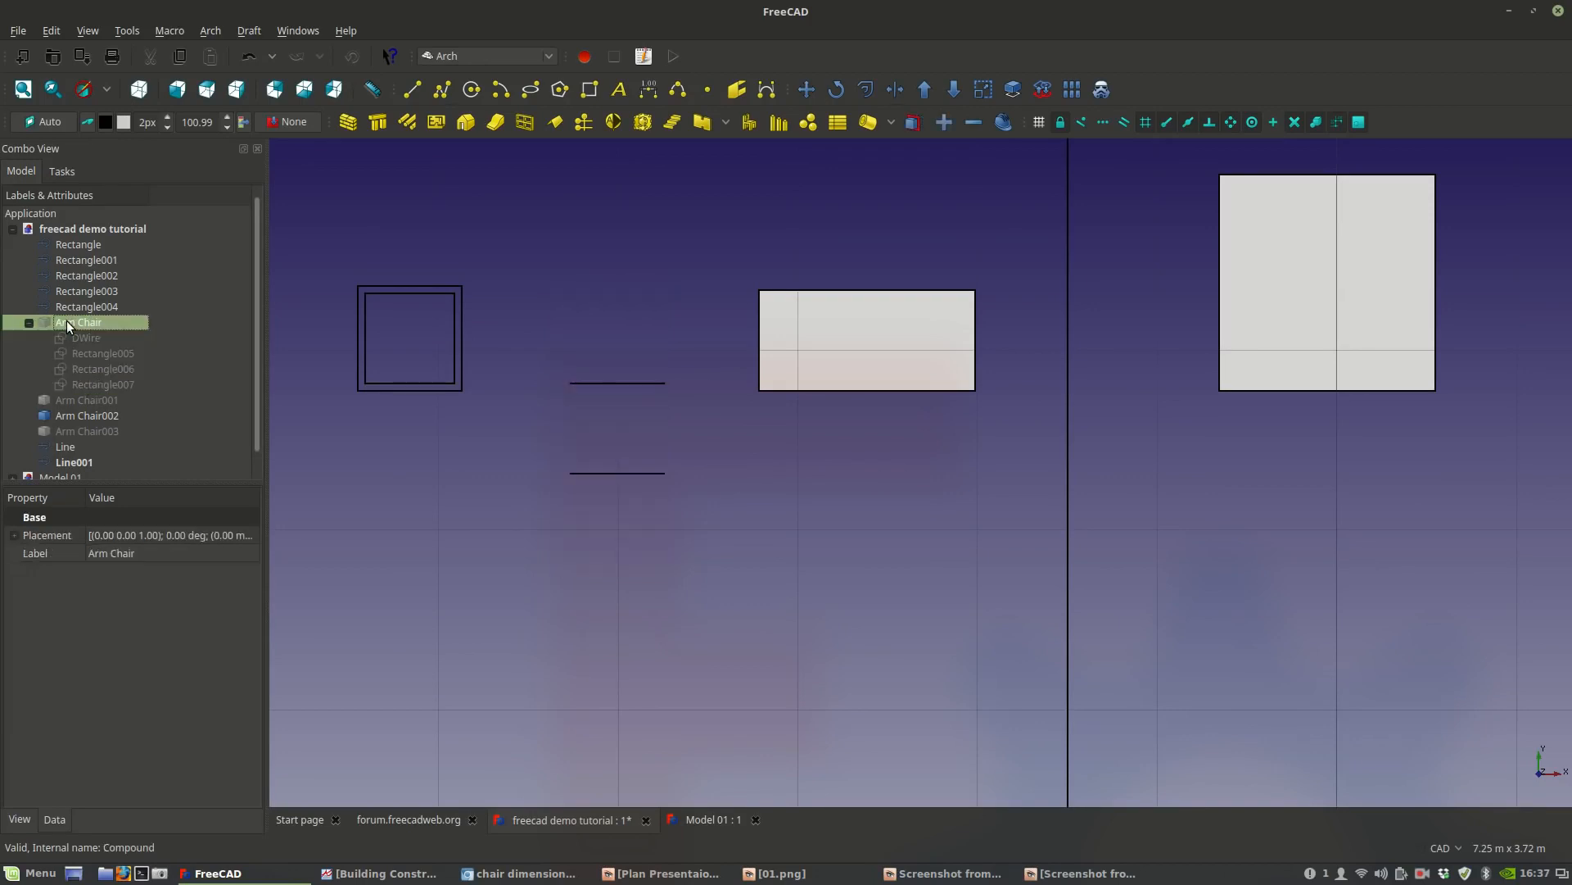
pyautogui.press('space')
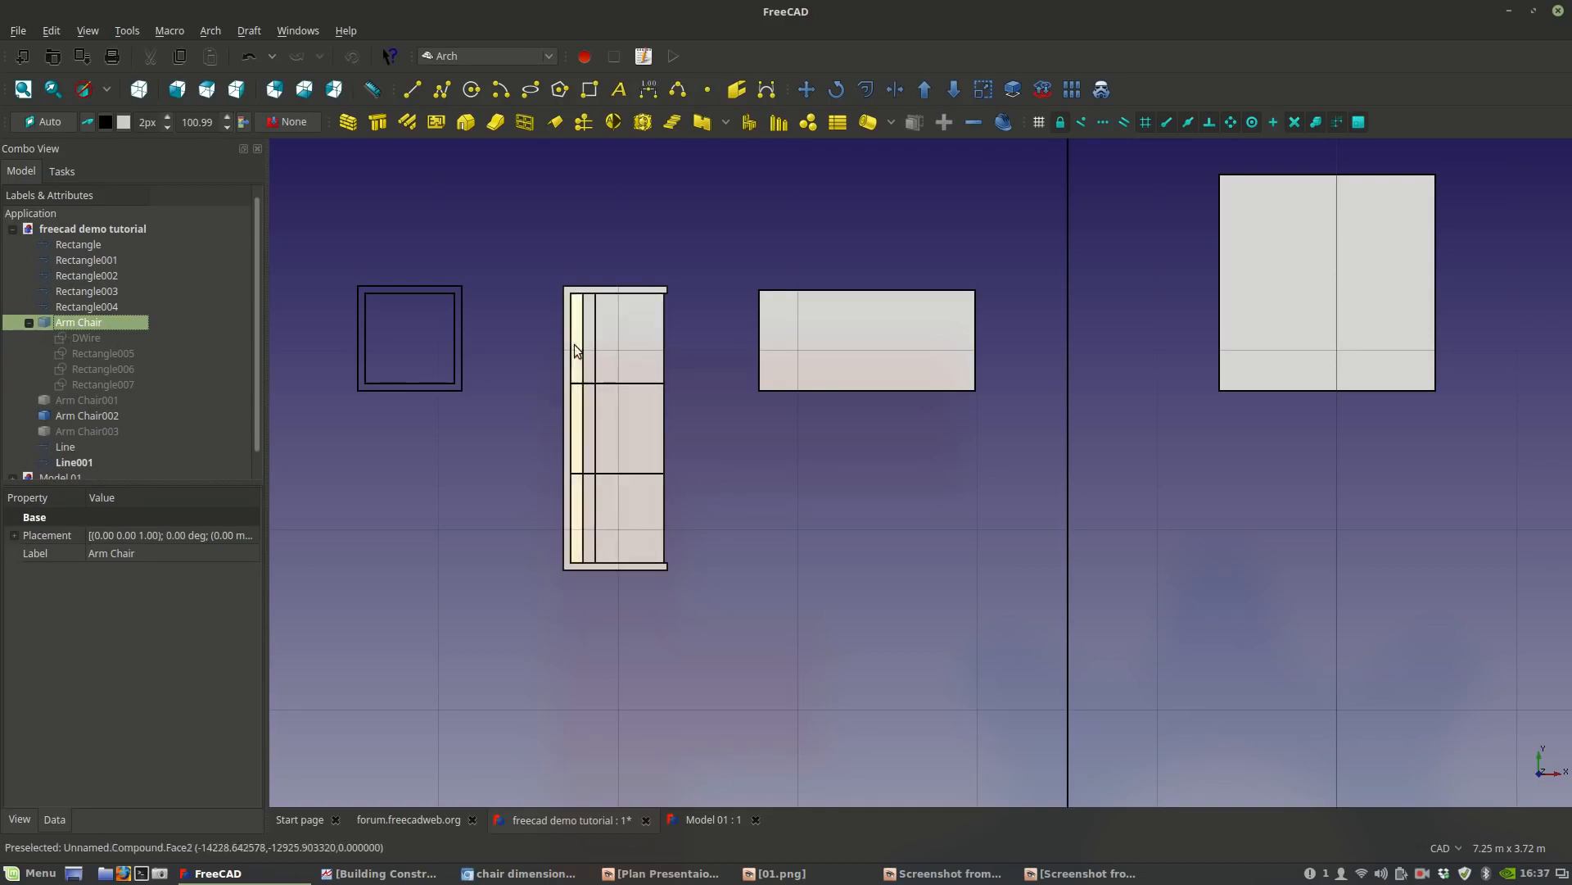
# Place a copy of the Arm Chair compound with divider lines Line and Line001 below and to the right of the original.
pyautogui.scroll(-1, 27, 324)
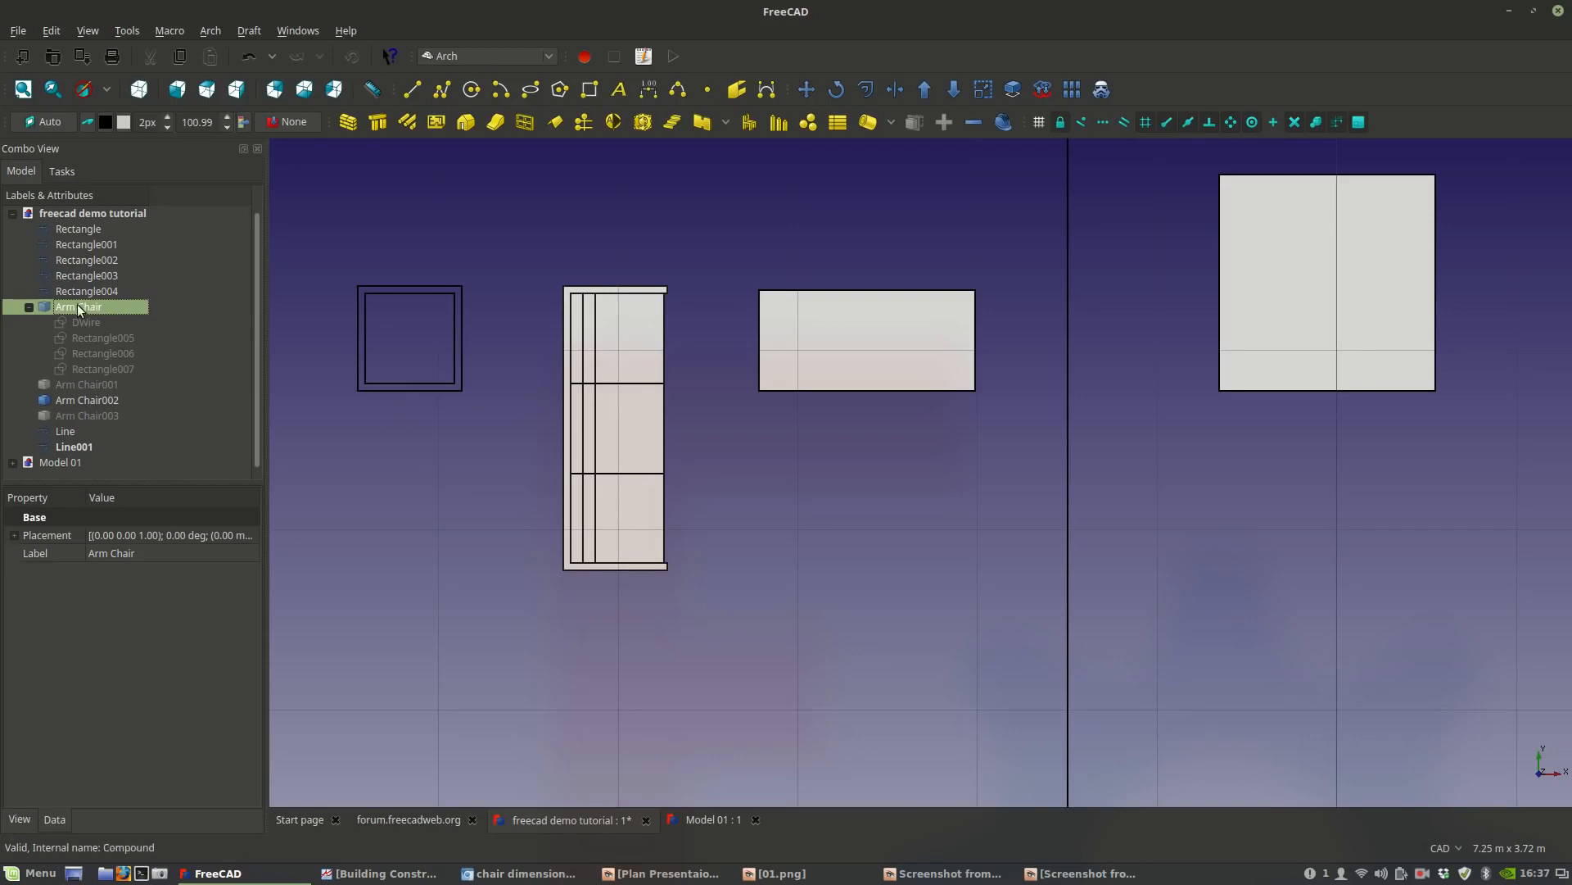
pyautogui.scroll(-2, 415, 368)
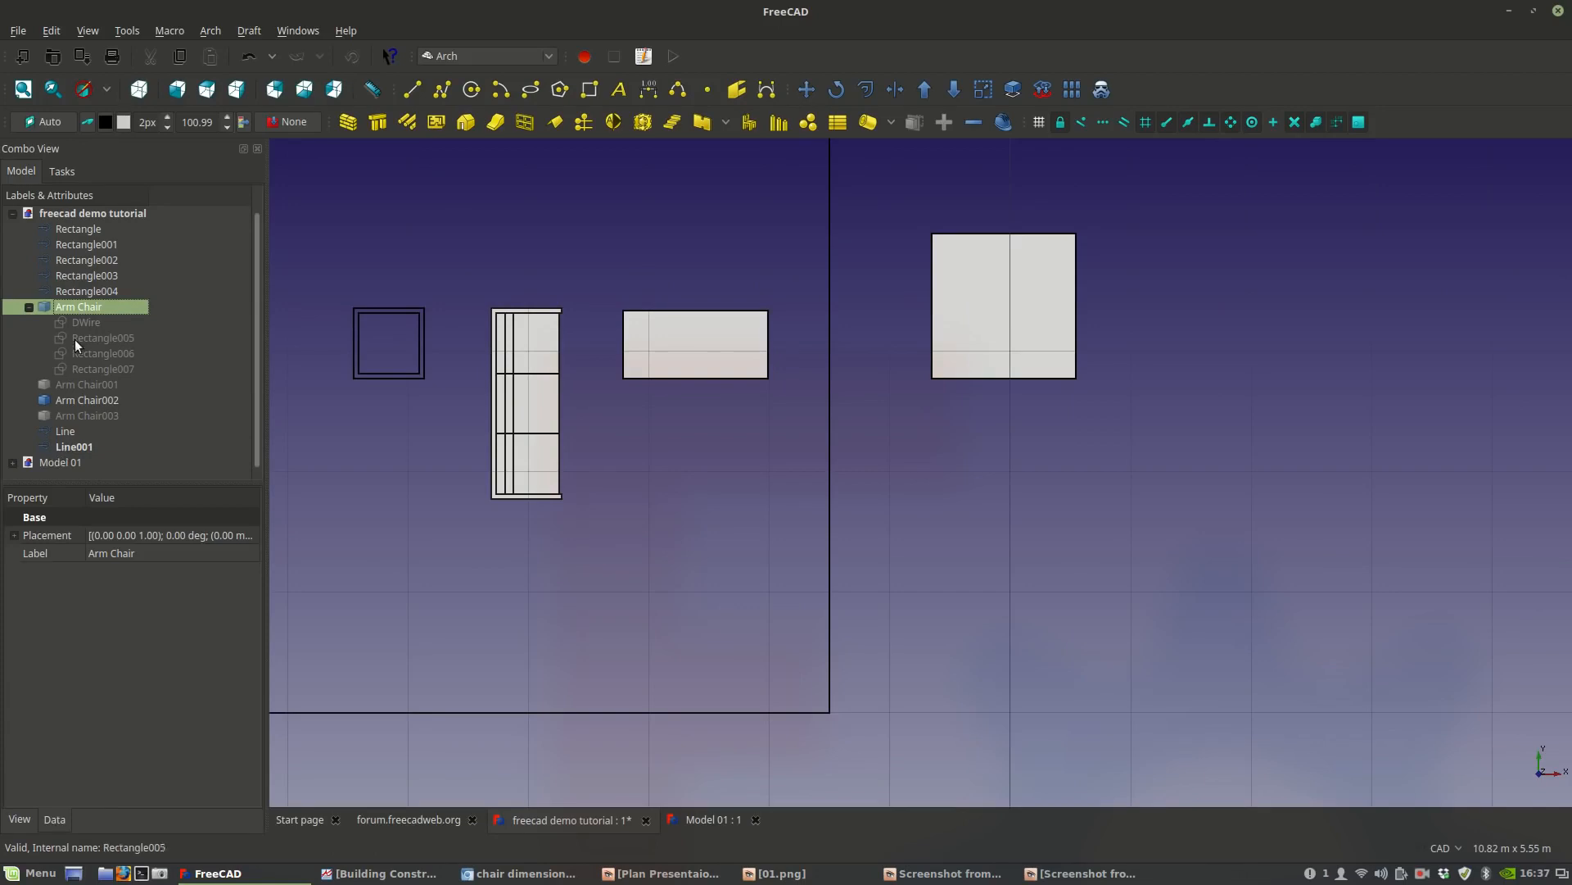
pyautogui.click(65, 447)
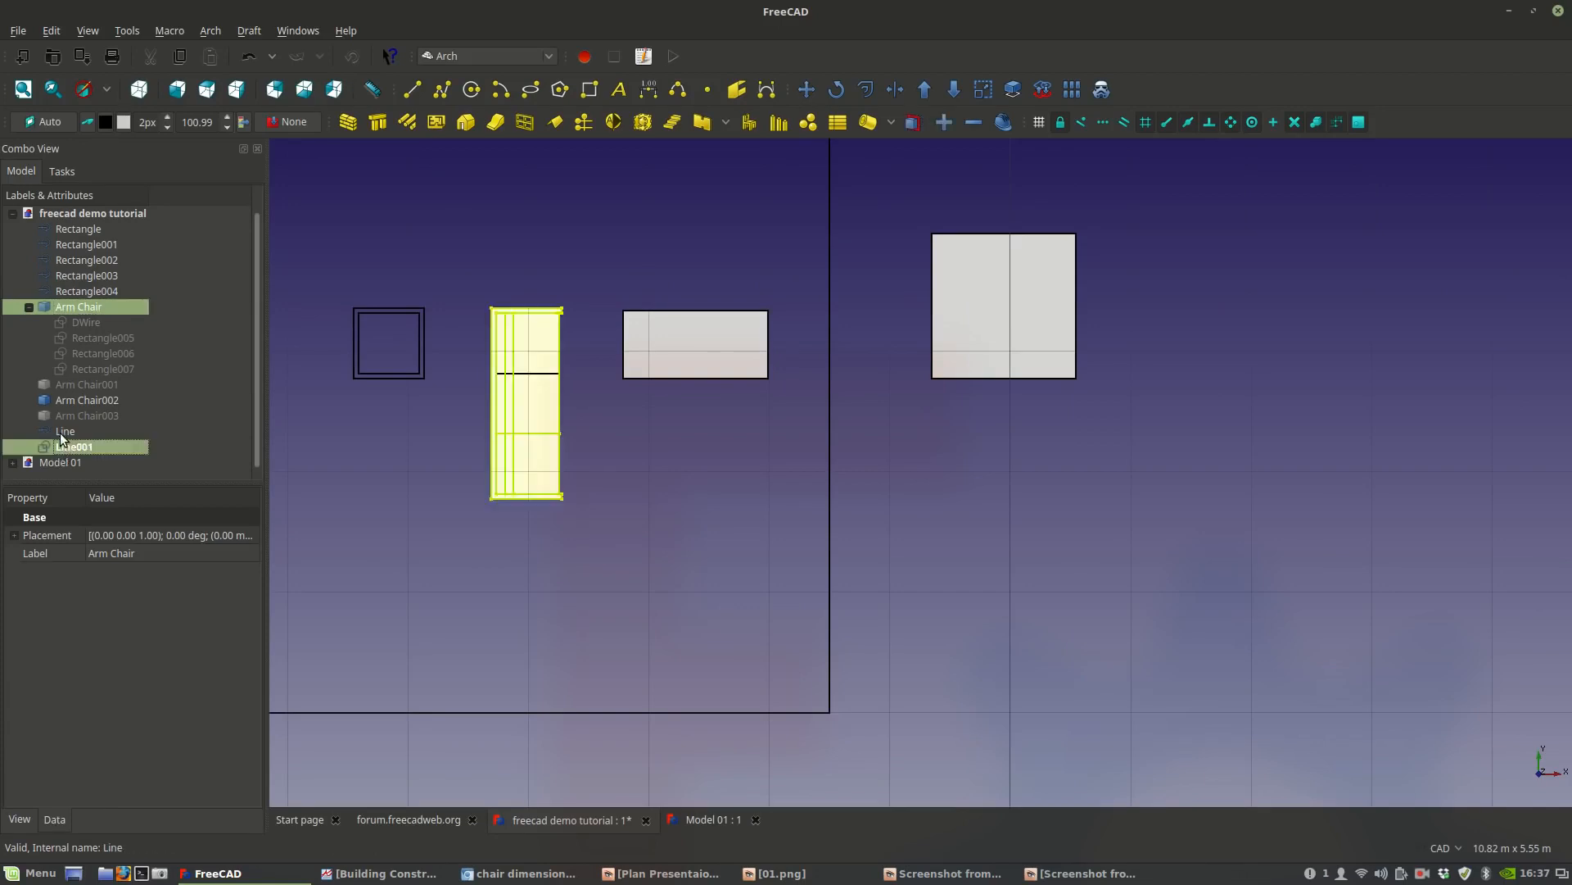
pyautogui.keyDown('ctrl'); pyautogui.click(61, 432); pyautogui.keyUp('ctrl')
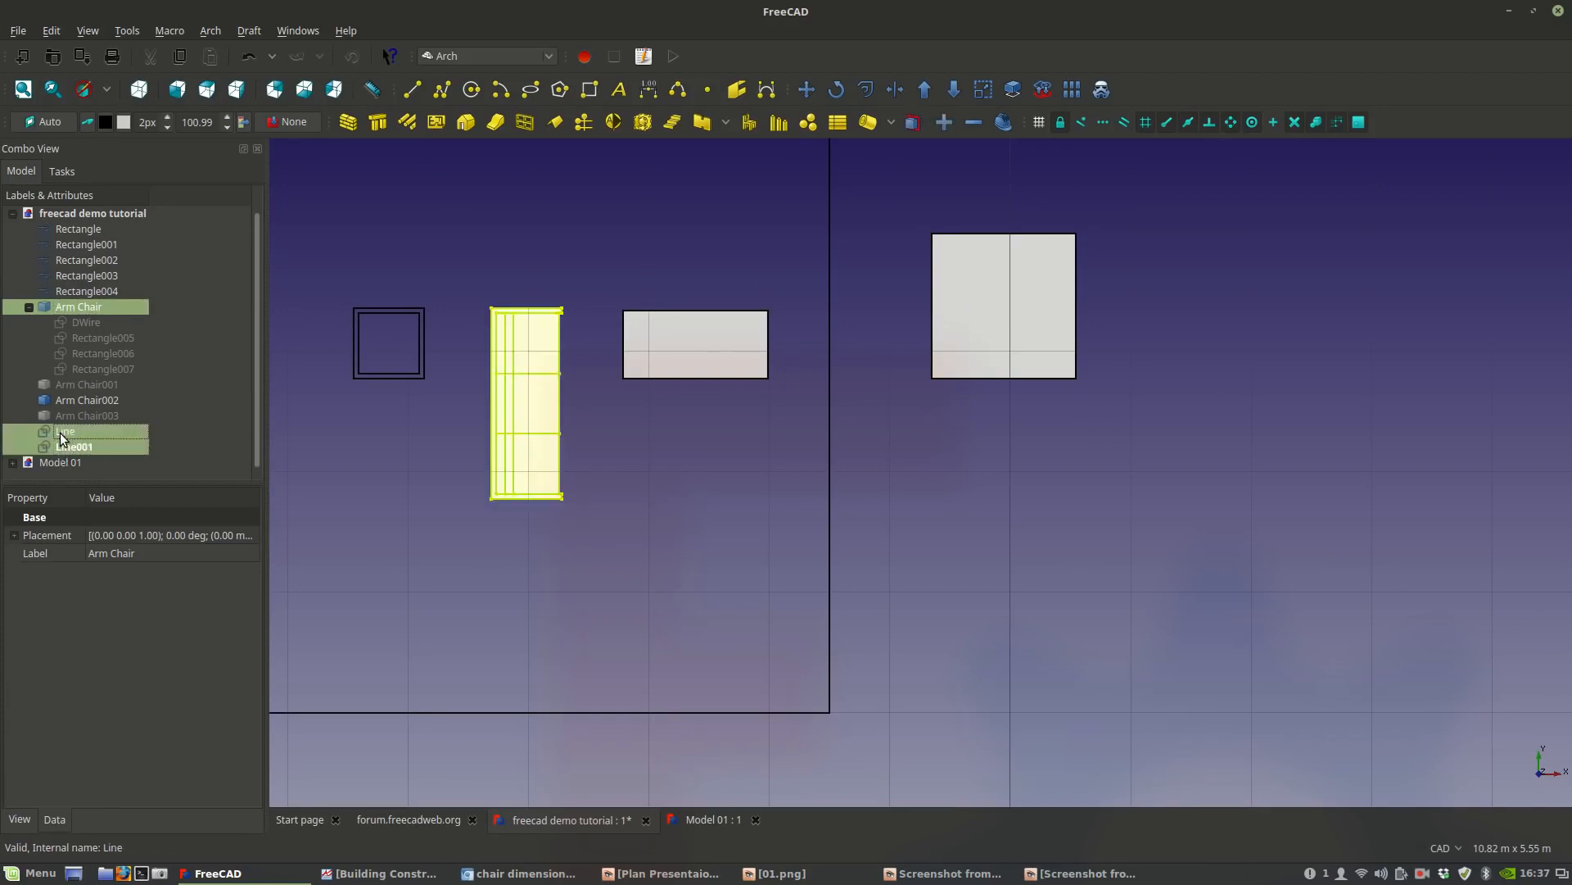
pyautogui.click(801, 85)
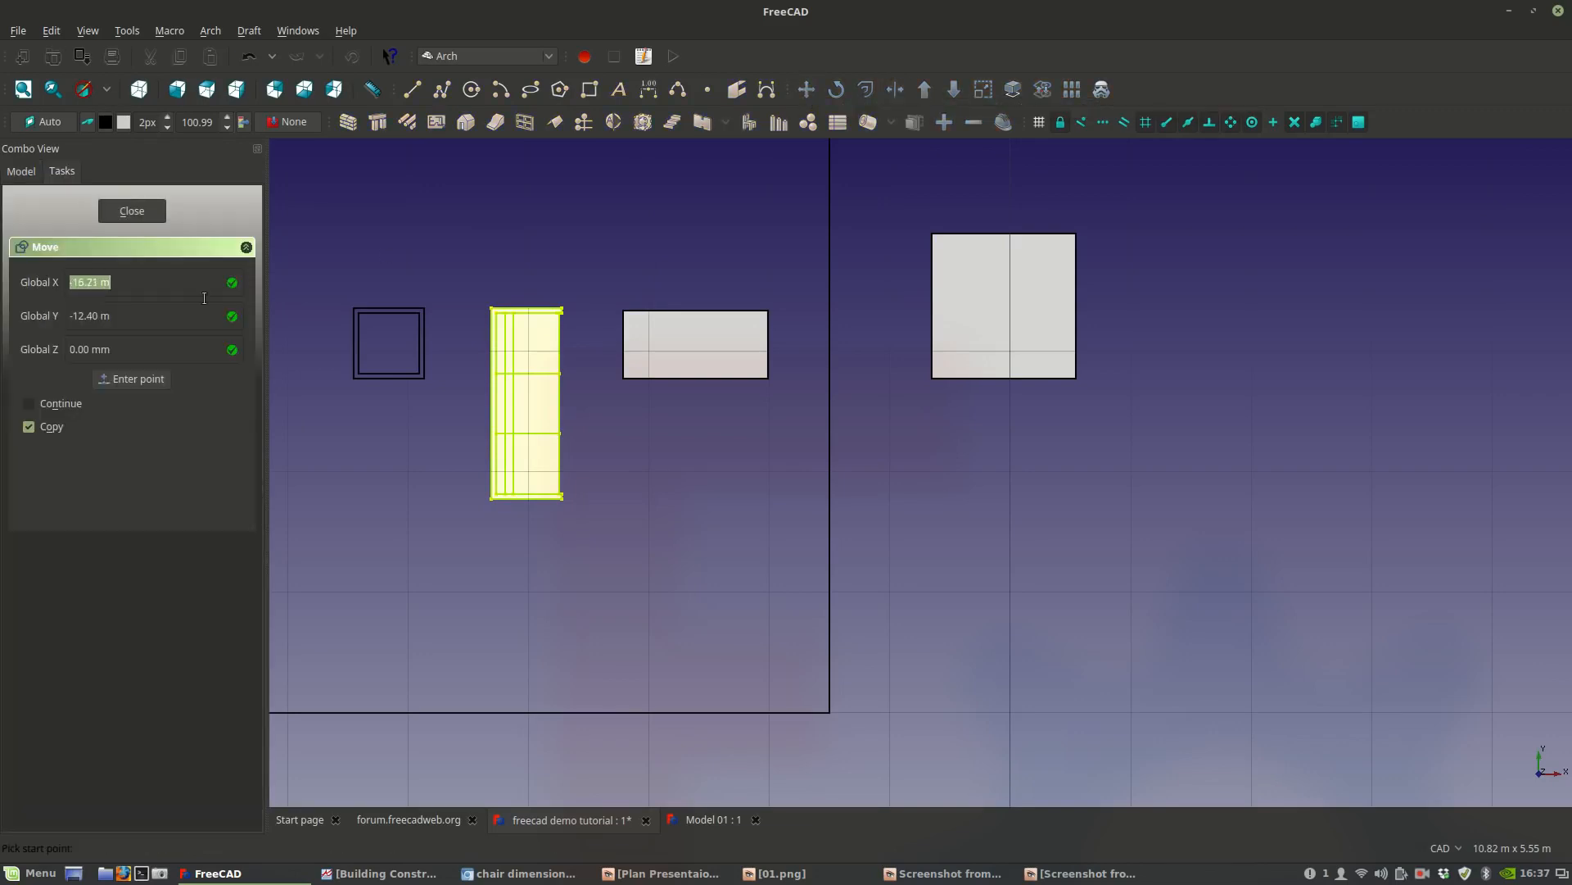
pyautogui.click(449, 495)
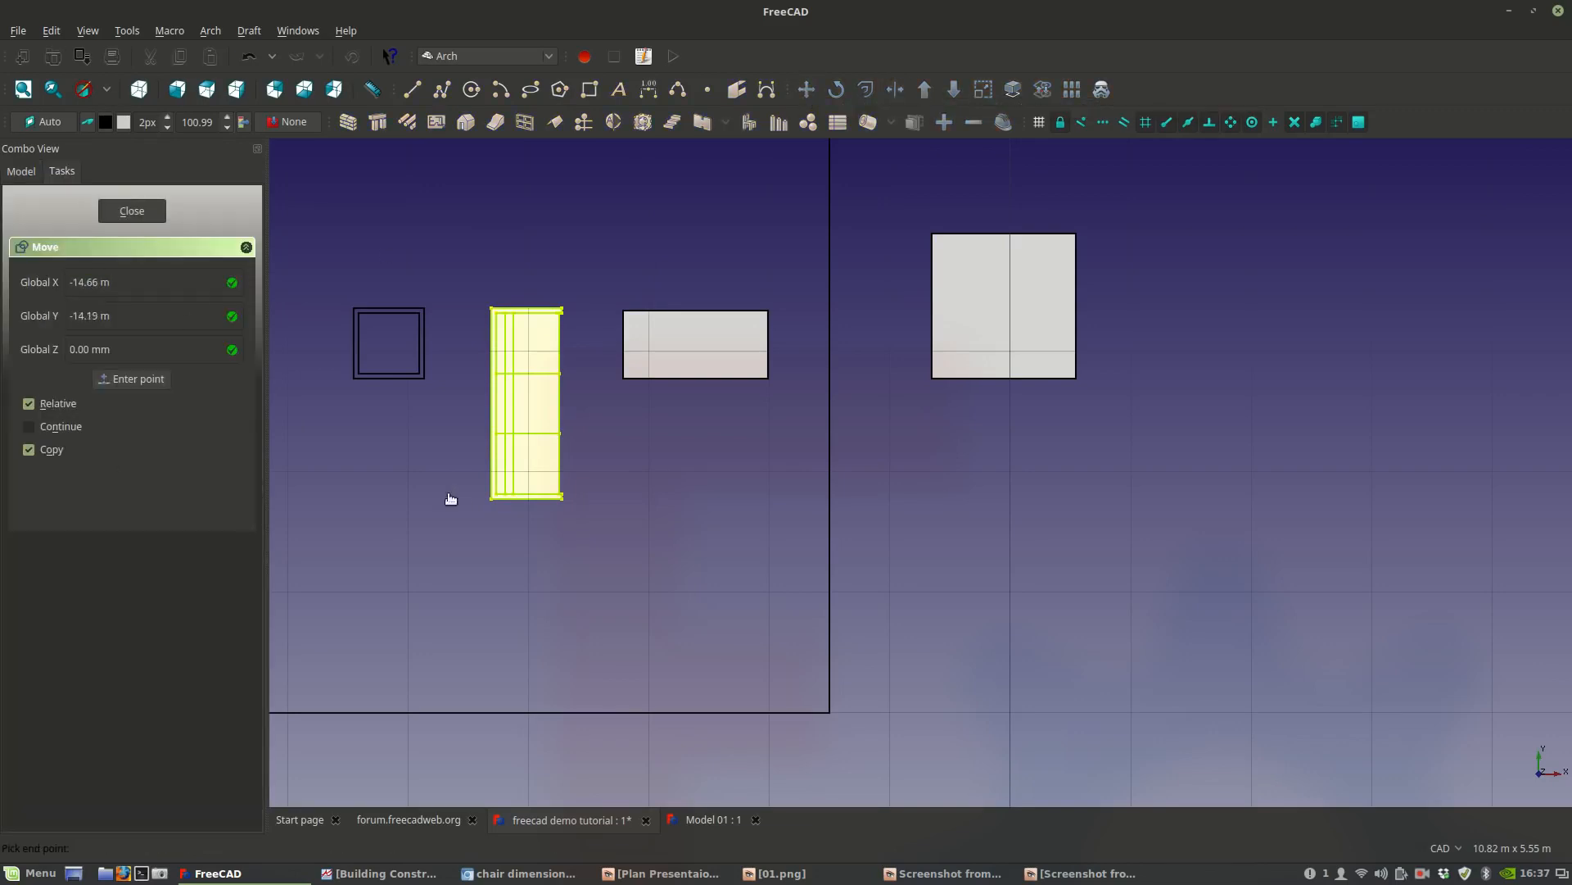
pyautogui.click(552, 602)
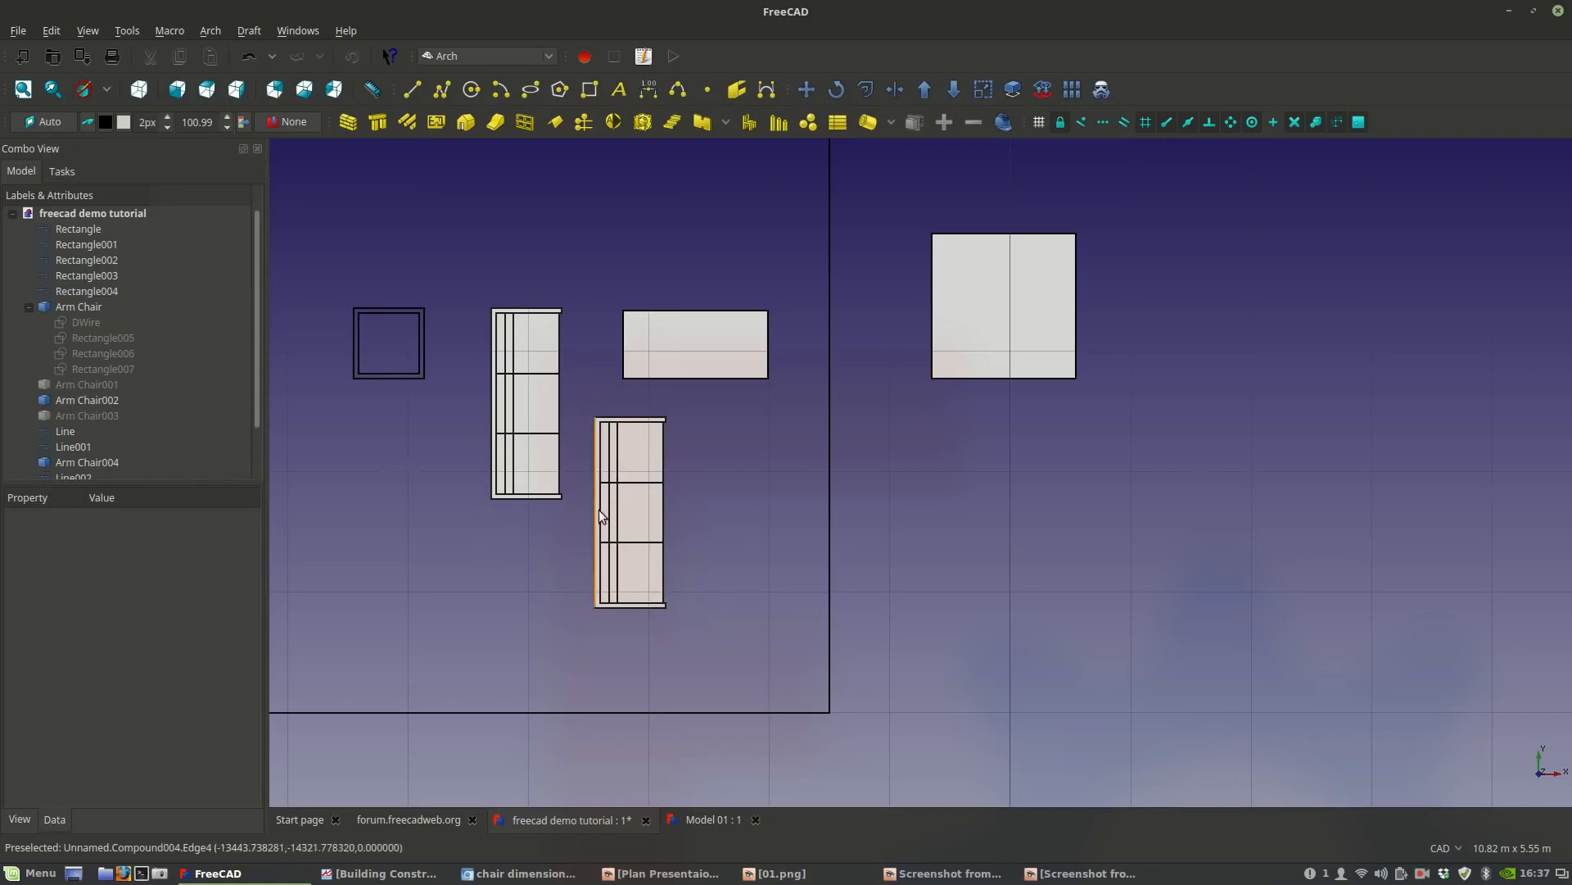
# Combine the copied armchair frame and its two copied divider lines into one compound using the Part workbench.
pyautogui.scroll(2, 622, 541)
pyautogui.click(625, 499)
pyautogui.scroll(-1, 90, 434)
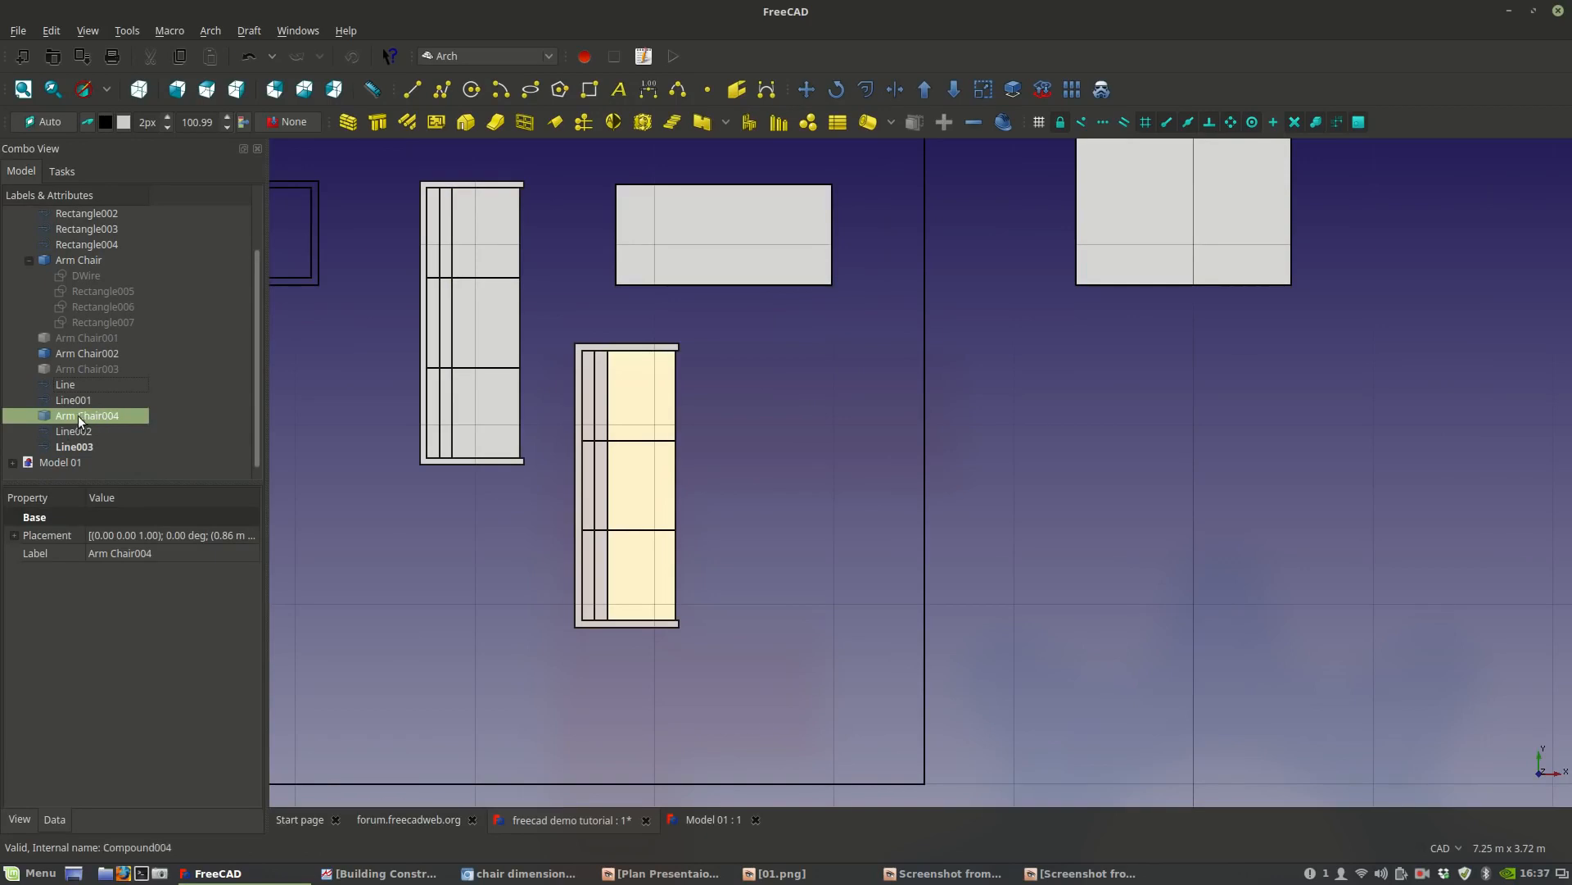
pyautogui.rightClick(75, 418)
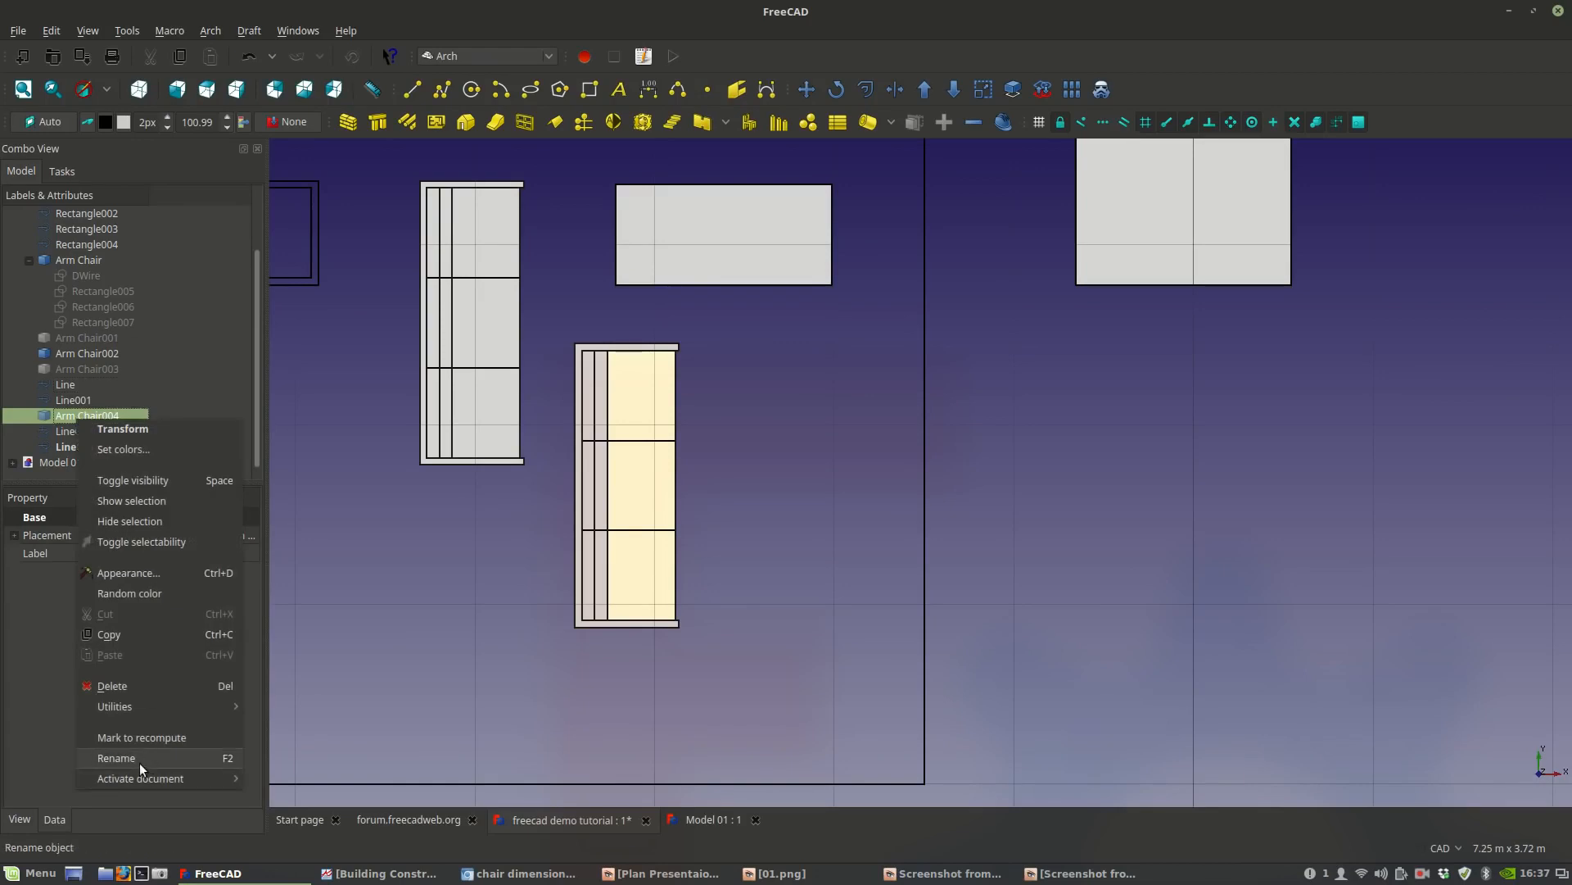
pyautogui.click(390, 690)
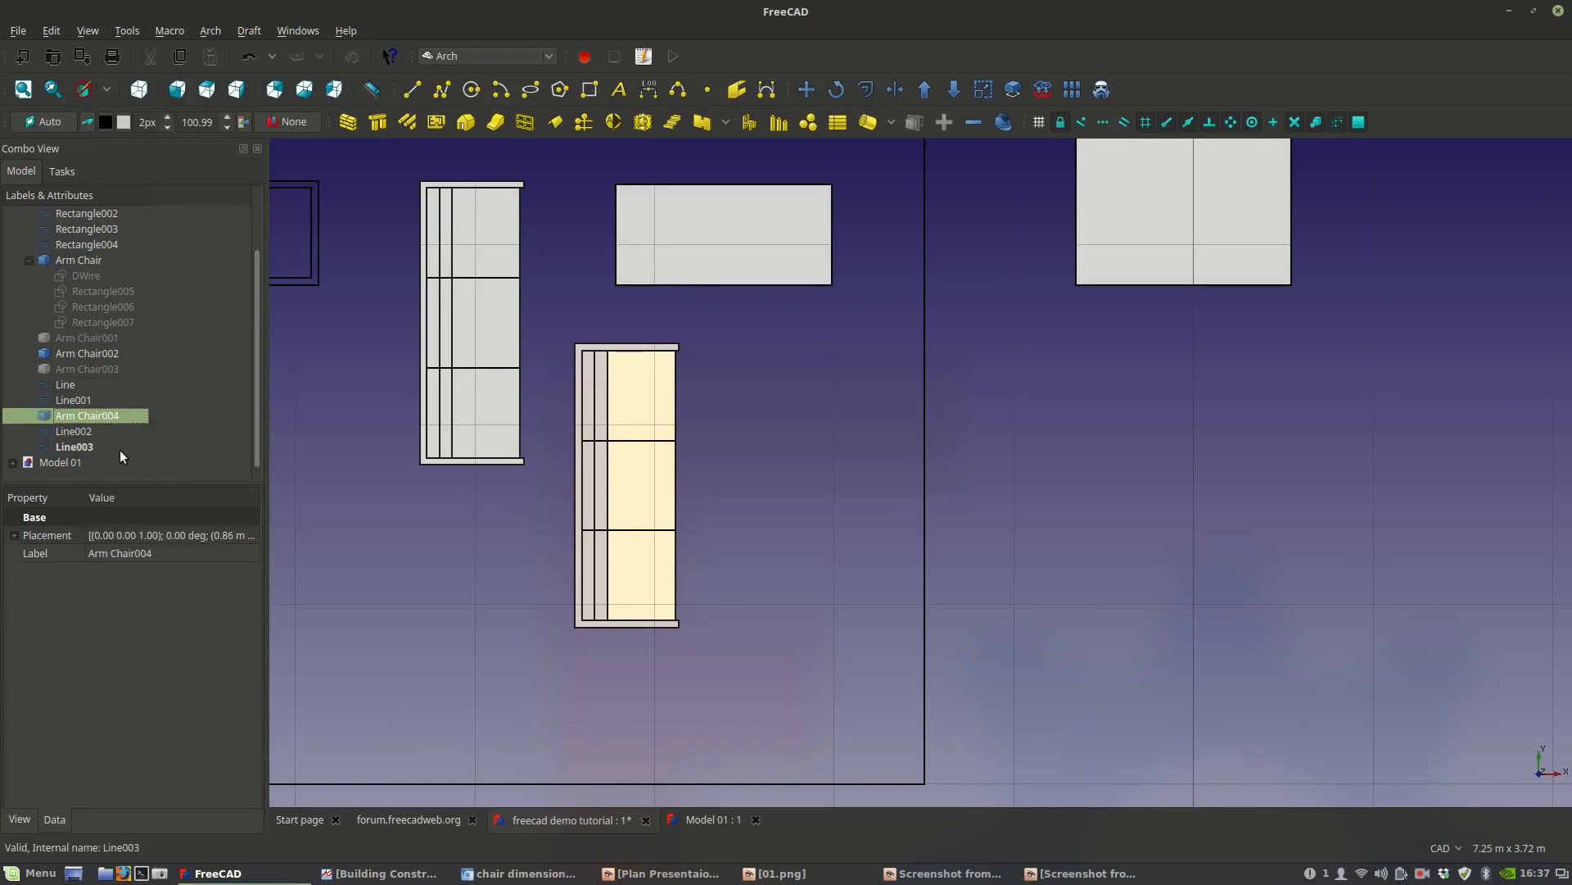
pyautogui.keyDown('ctrl'); pyautogui.click(77, 430); pyautogui.keyUp('ctrl')
pyautogui.keyDown('ctrl'); pyautogui.click(71, 445); pyautogui.keyUp('ctrl')
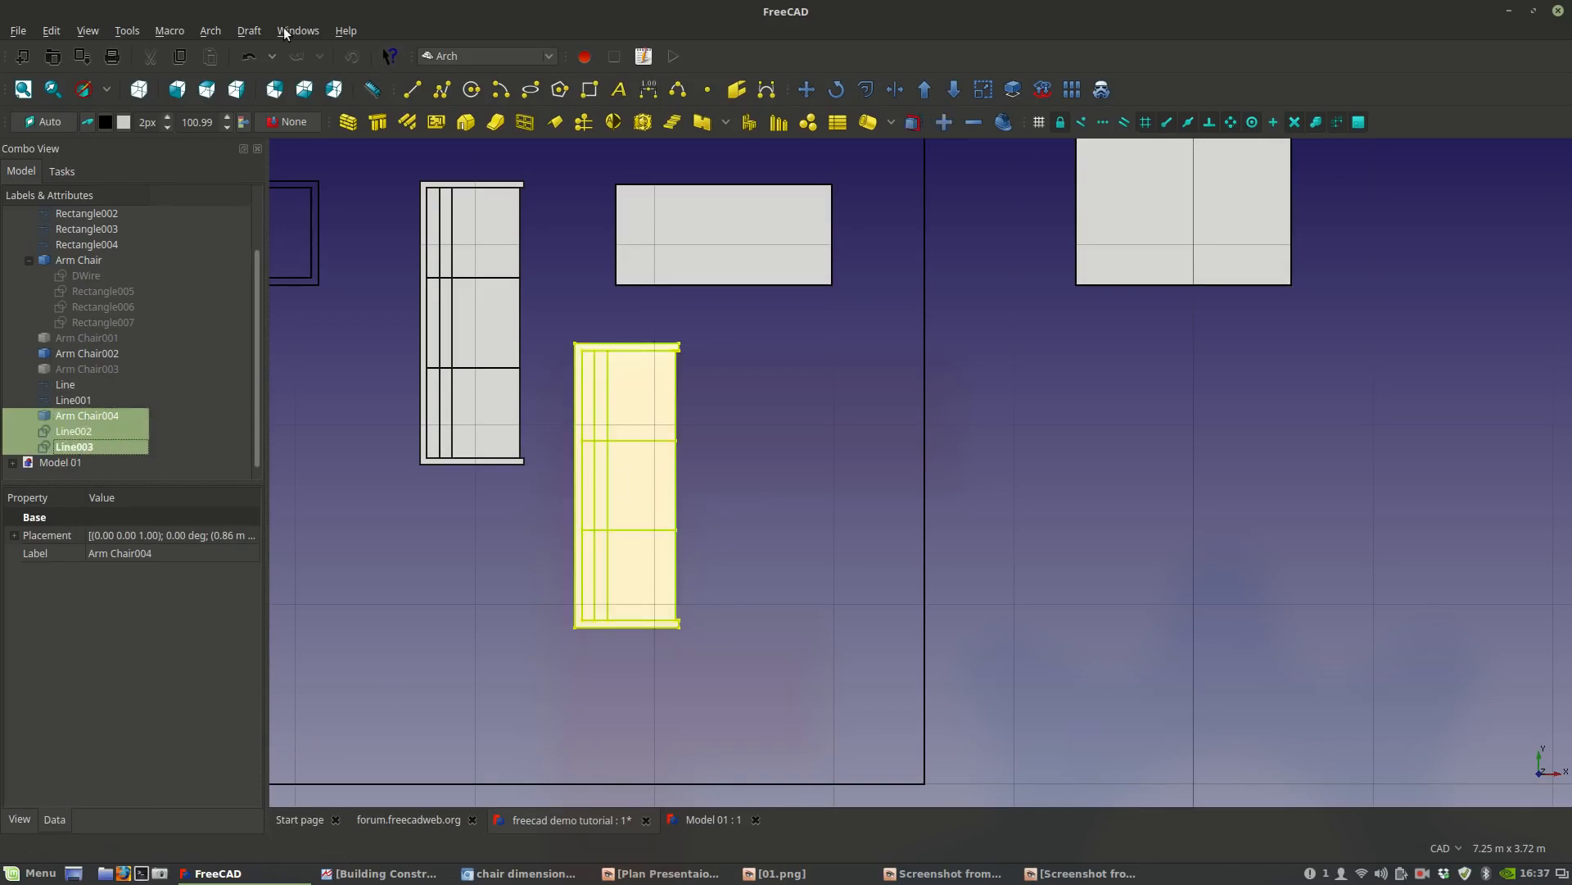
pyautogui.click(443, 56)
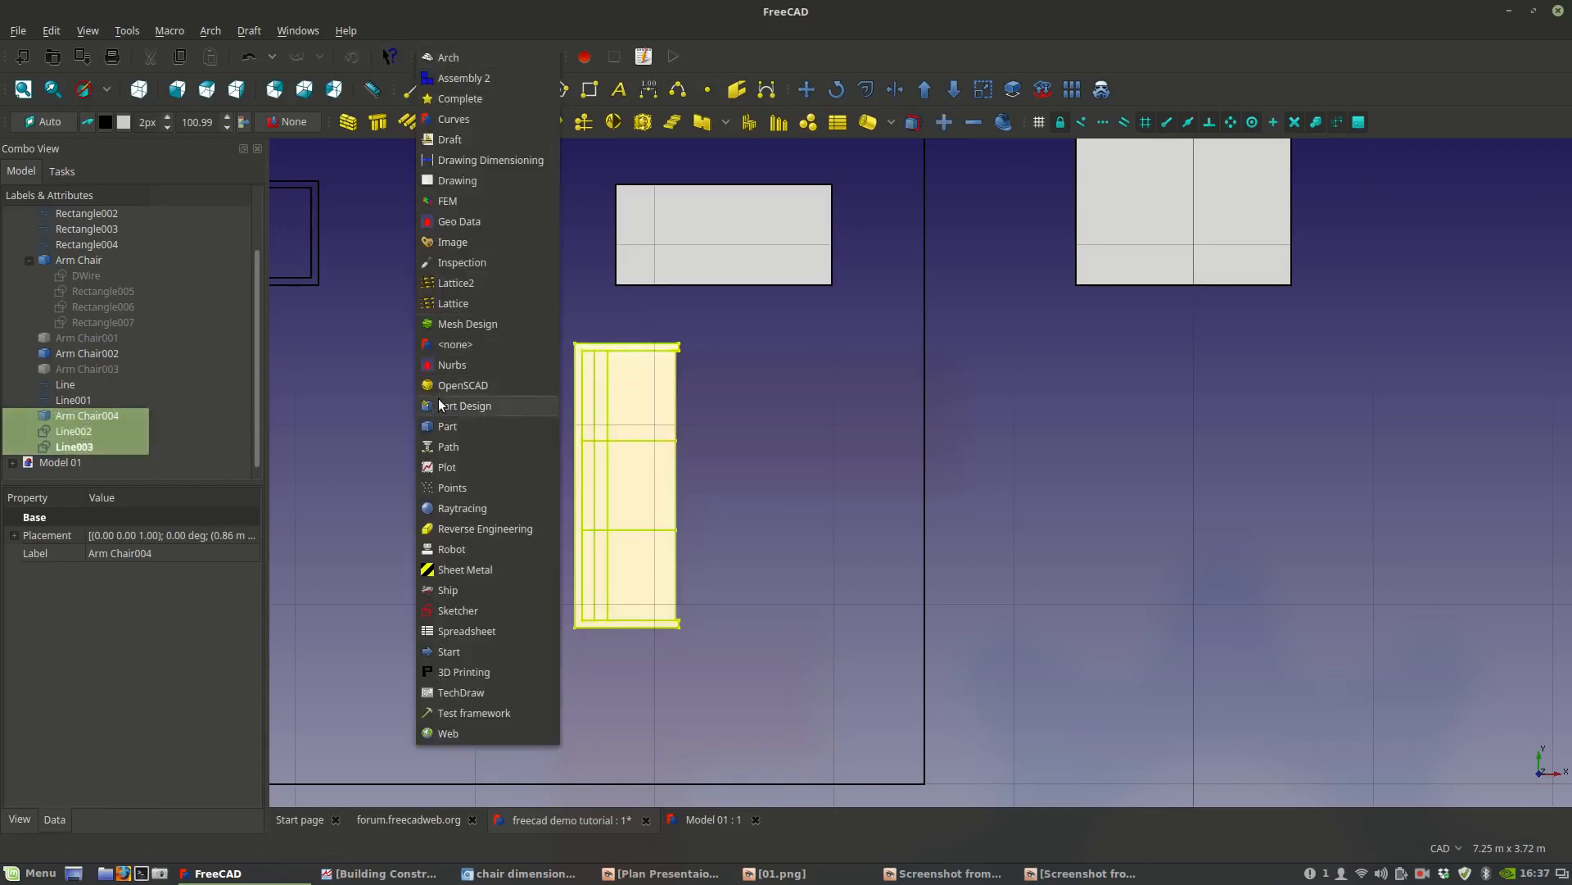
pyautogui.click(435, 424)
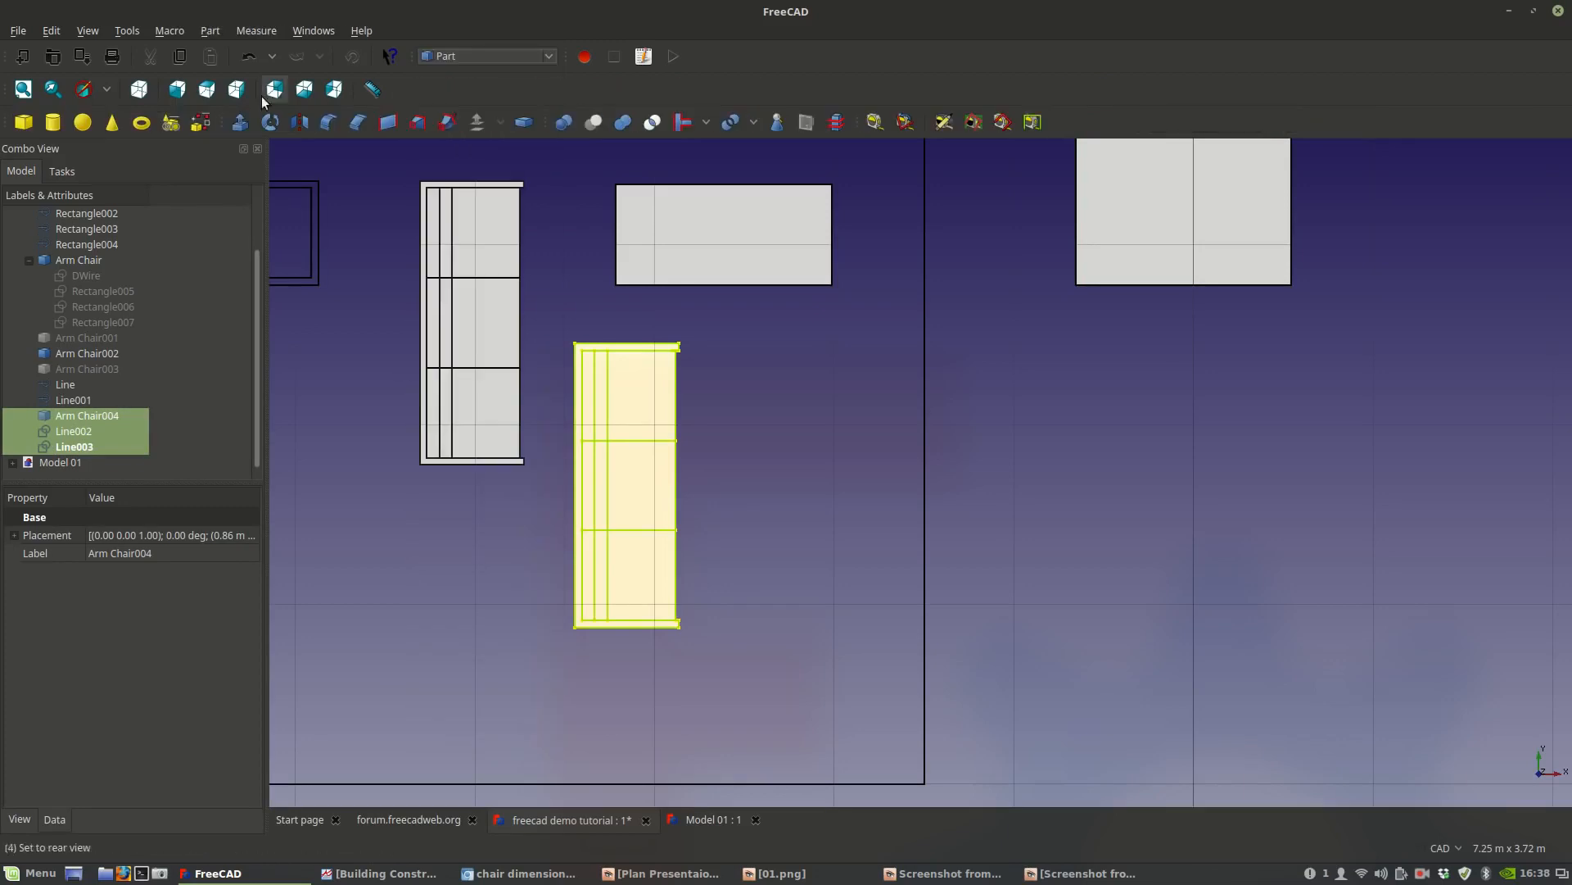
pyautogui.click(218, 31)
pyautogui.moveTo(277, 308)
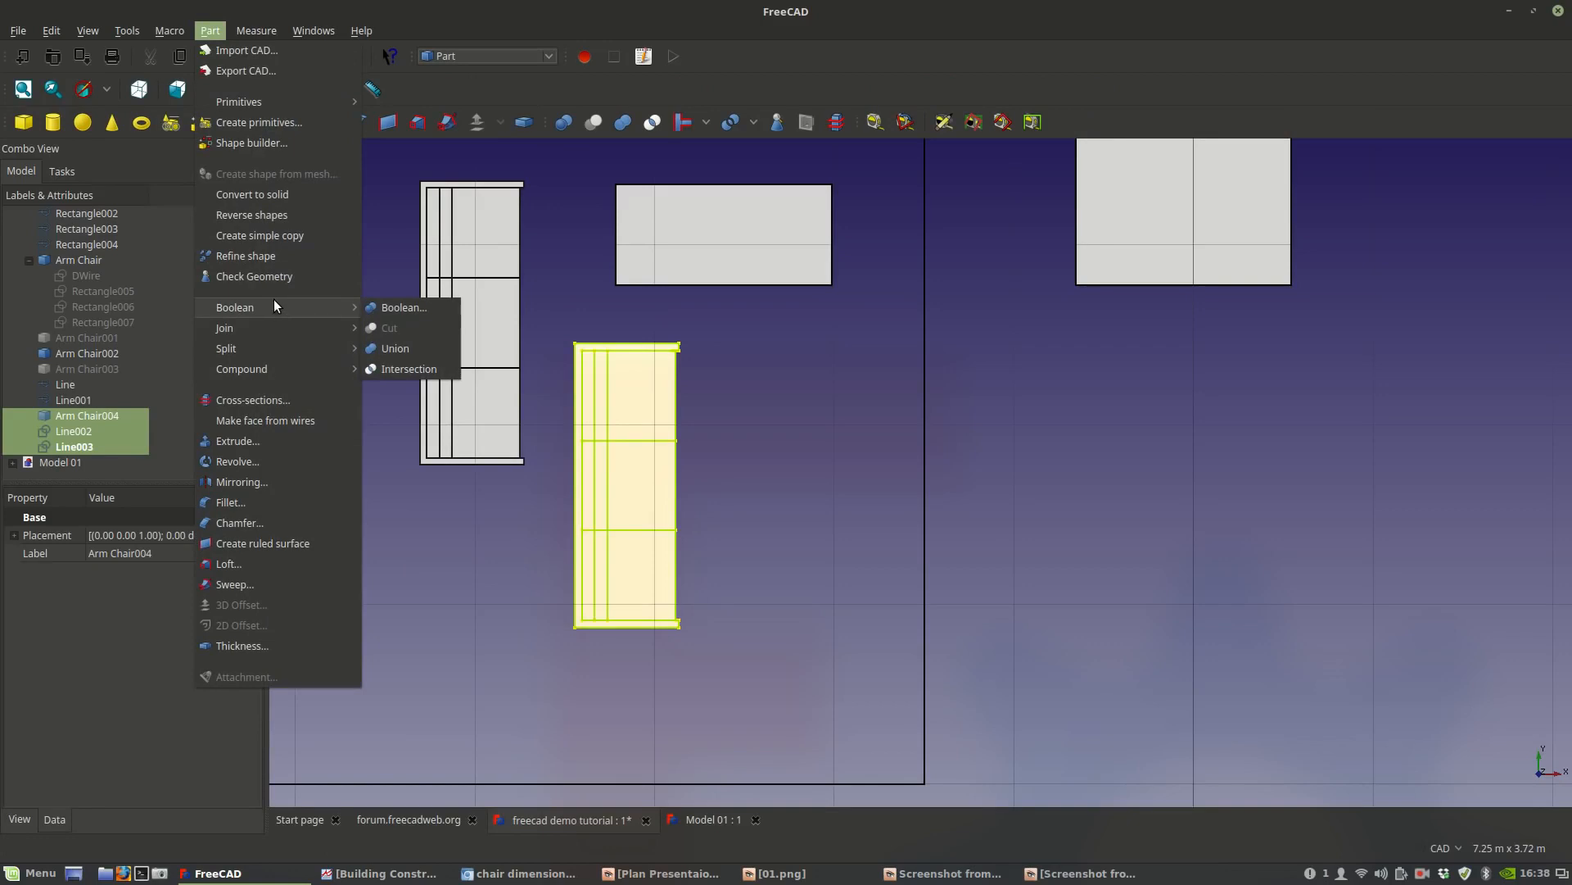
pyautogui.moveTo(258, 372)
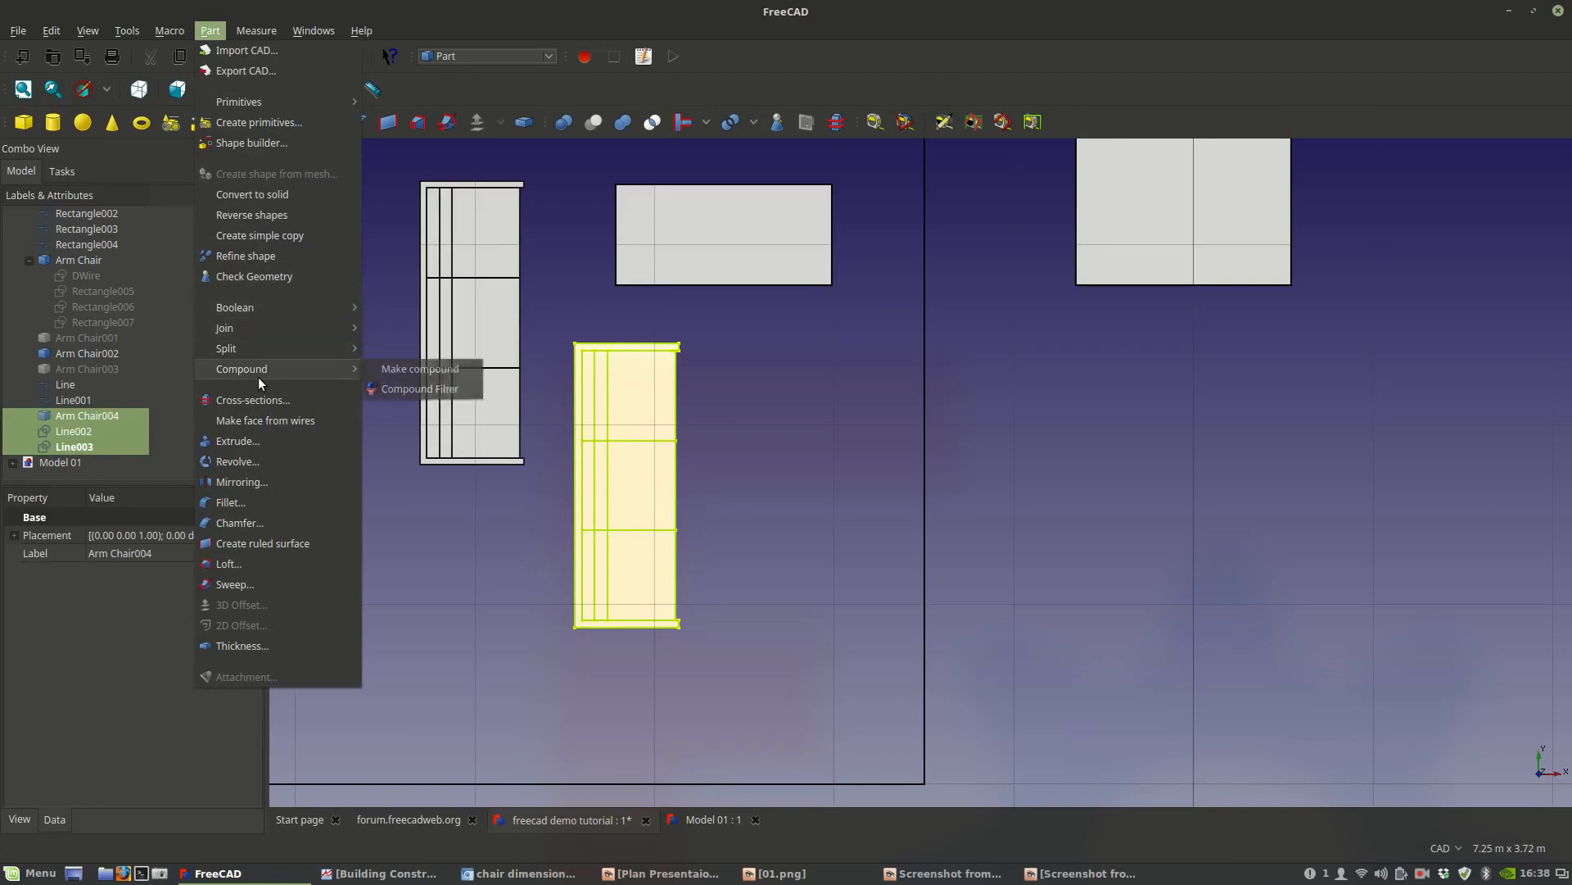
pyautogui.click(424, 369)
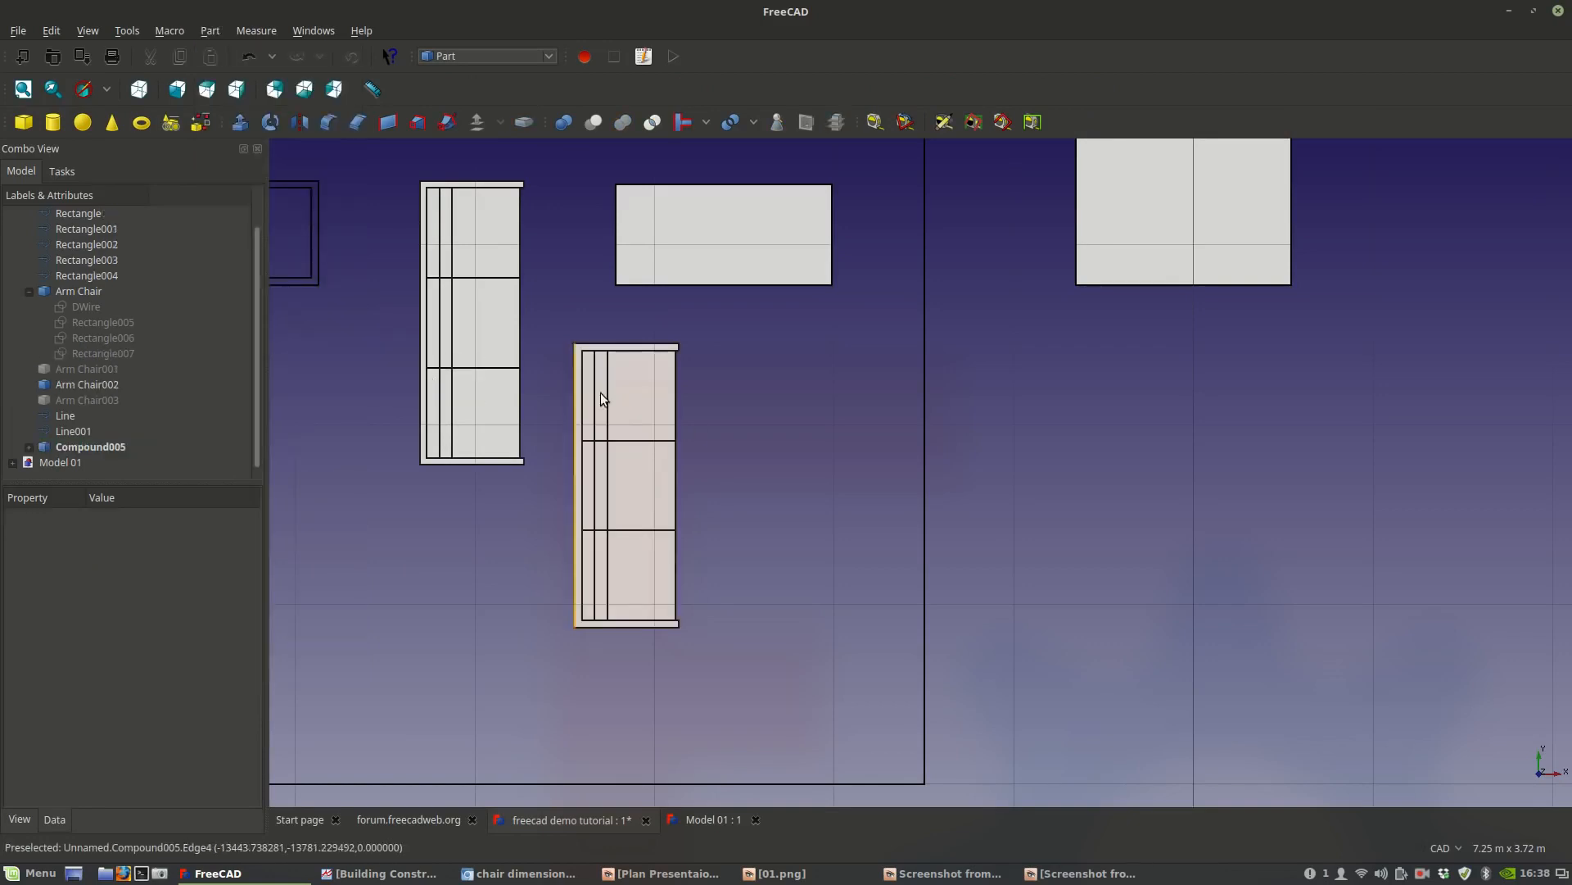
# Rename the new compound as Sofas, checking the furniture name in the Building Construction Illustrated PDF.
pyautogui.click(110, 447)
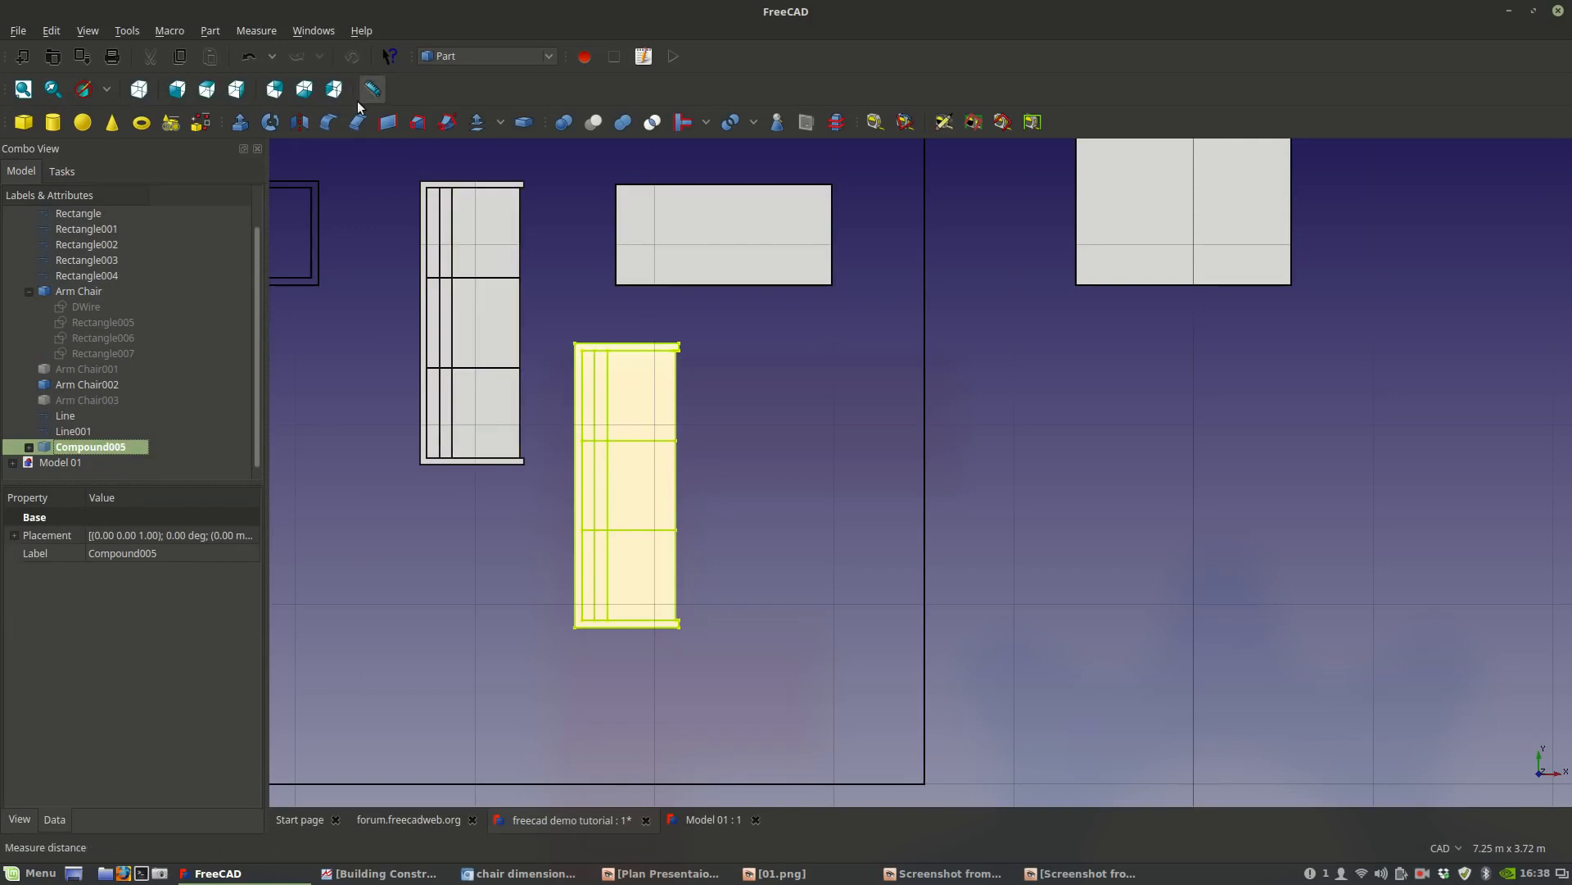
pyautogui.click(481, 58)
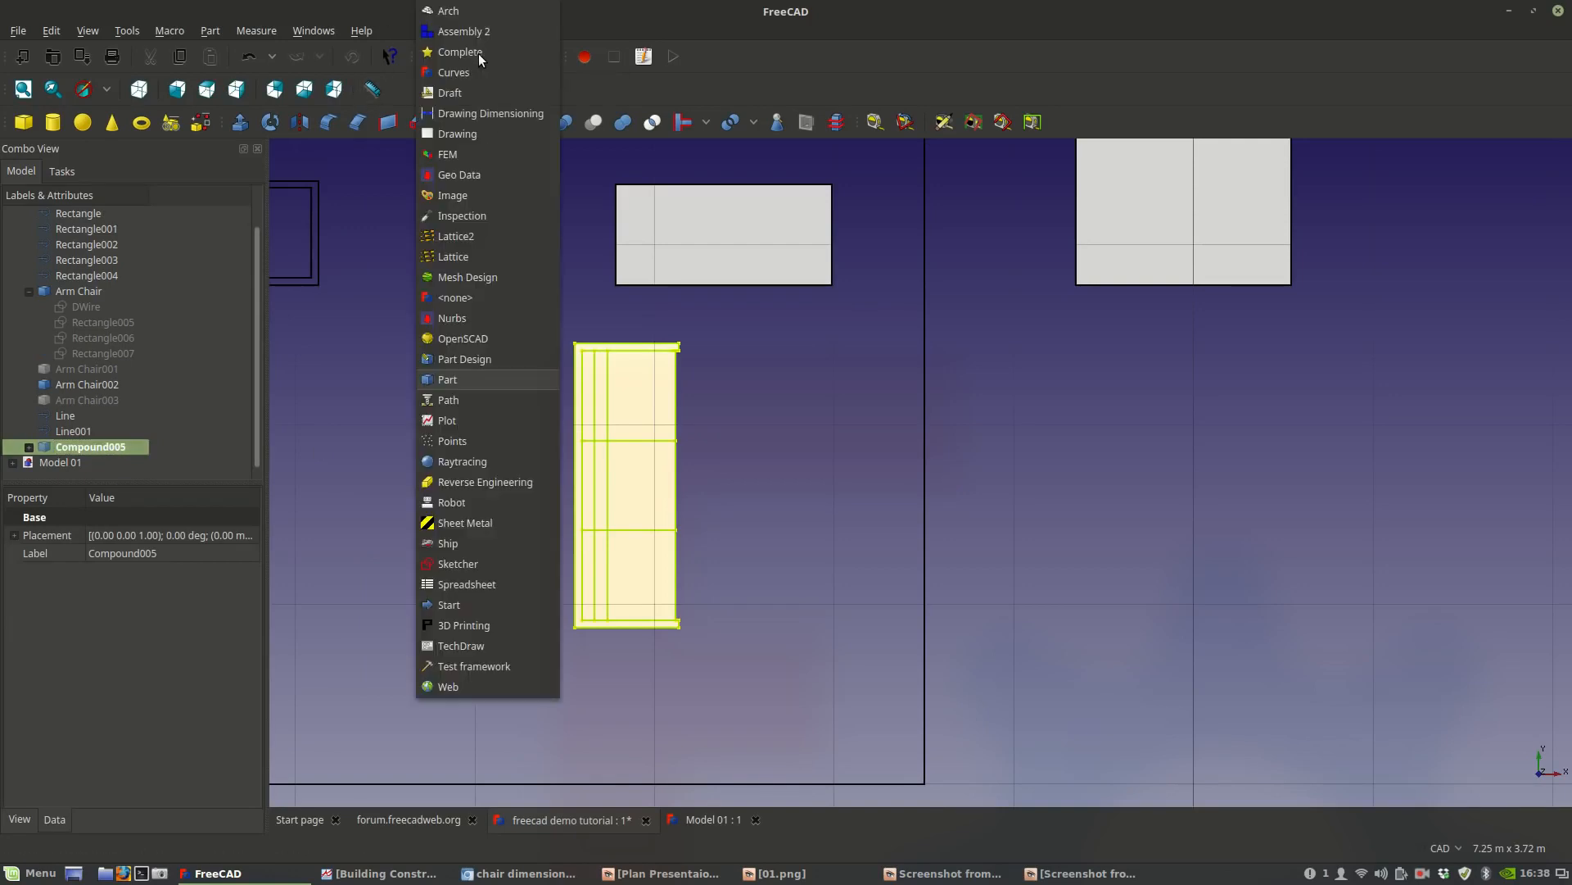
pyautogui.click(714, 337)
pyautogui.rightClick(102, 446)
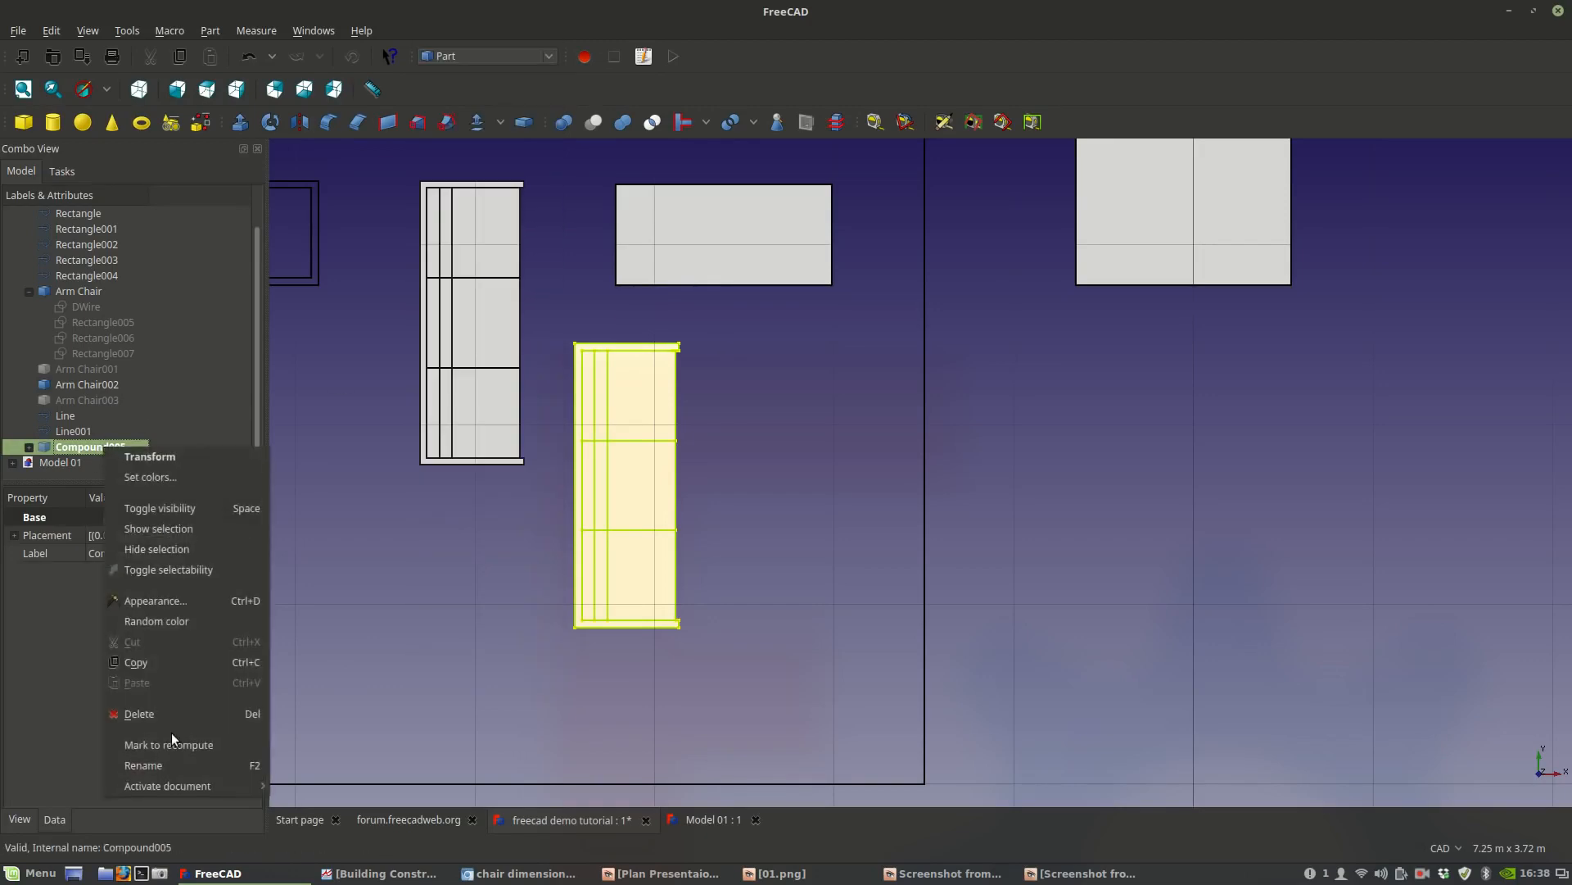
pyautogui.click(163, 770)
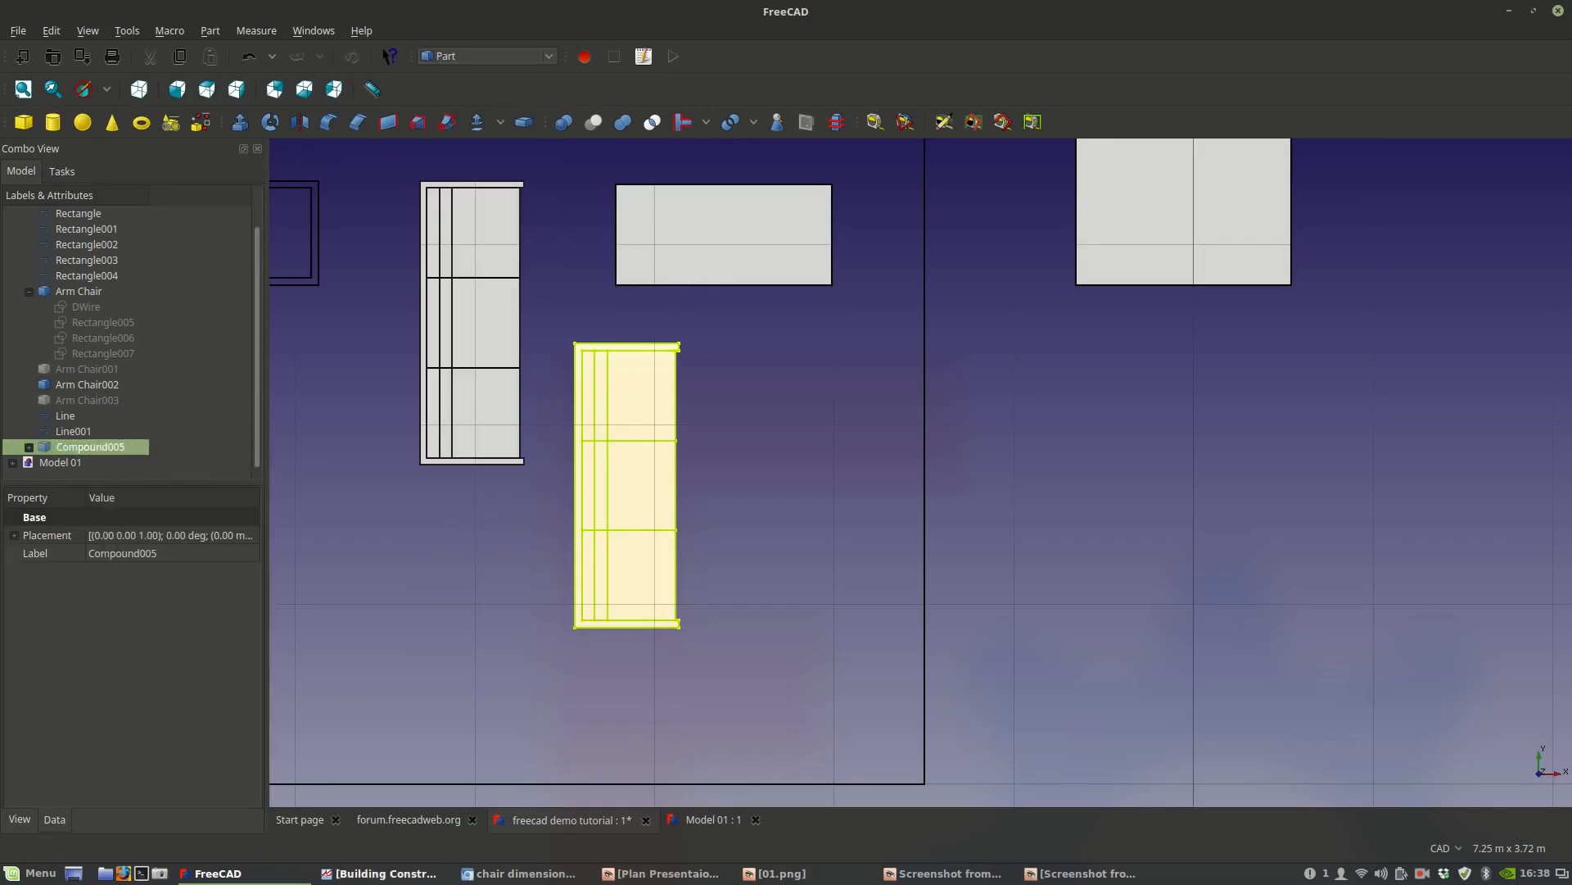
pyautogui.click(381, 873)
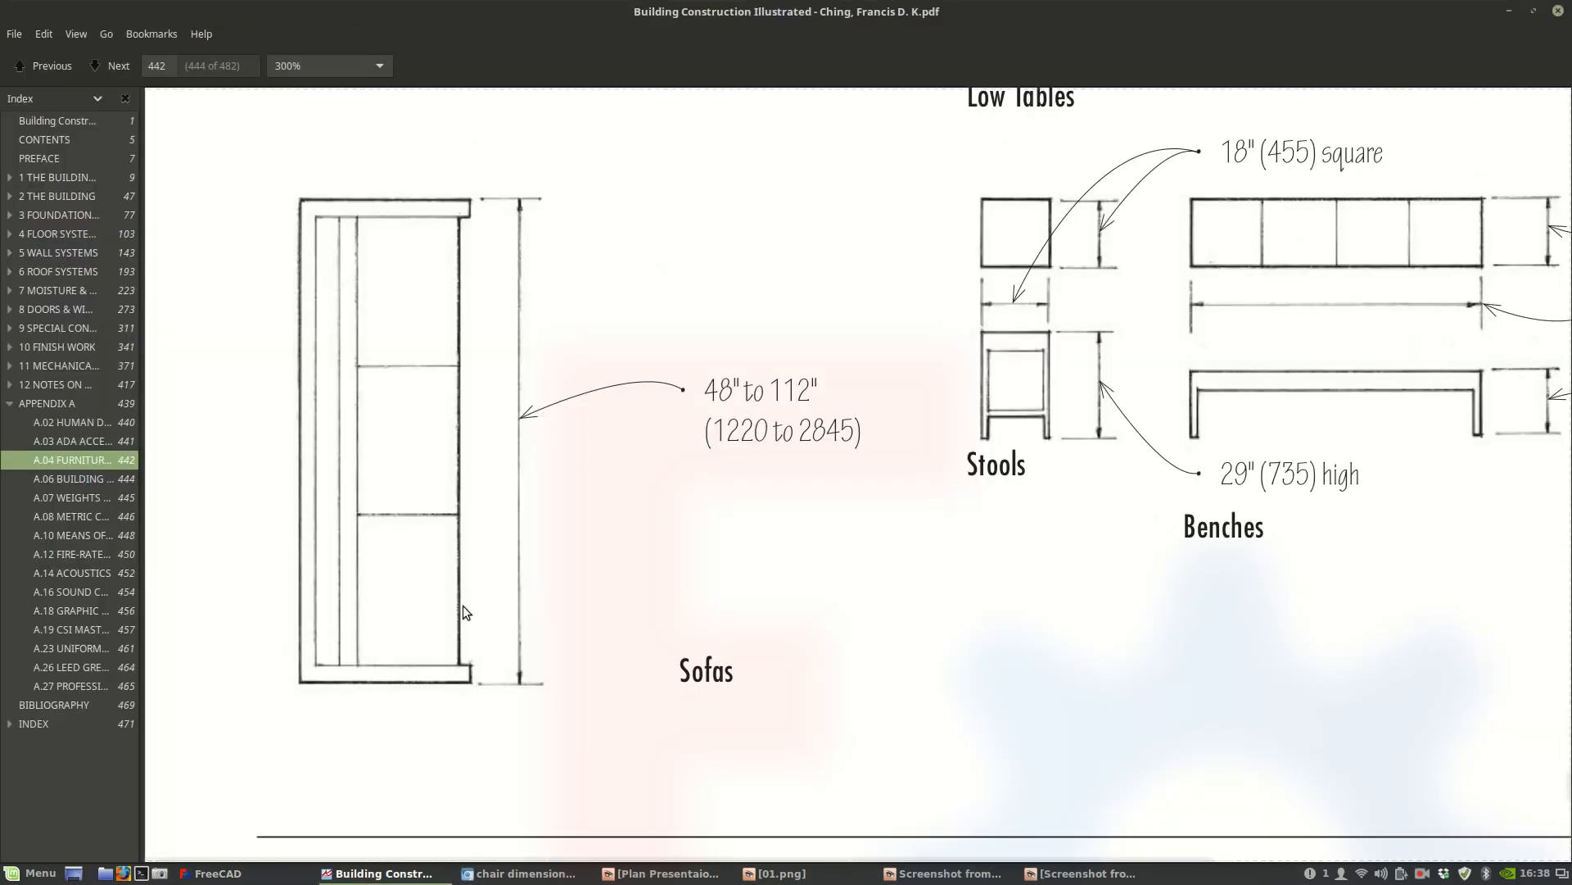
pyautogui.click(393, 873)
pyautogui.rightClick(100, 447)
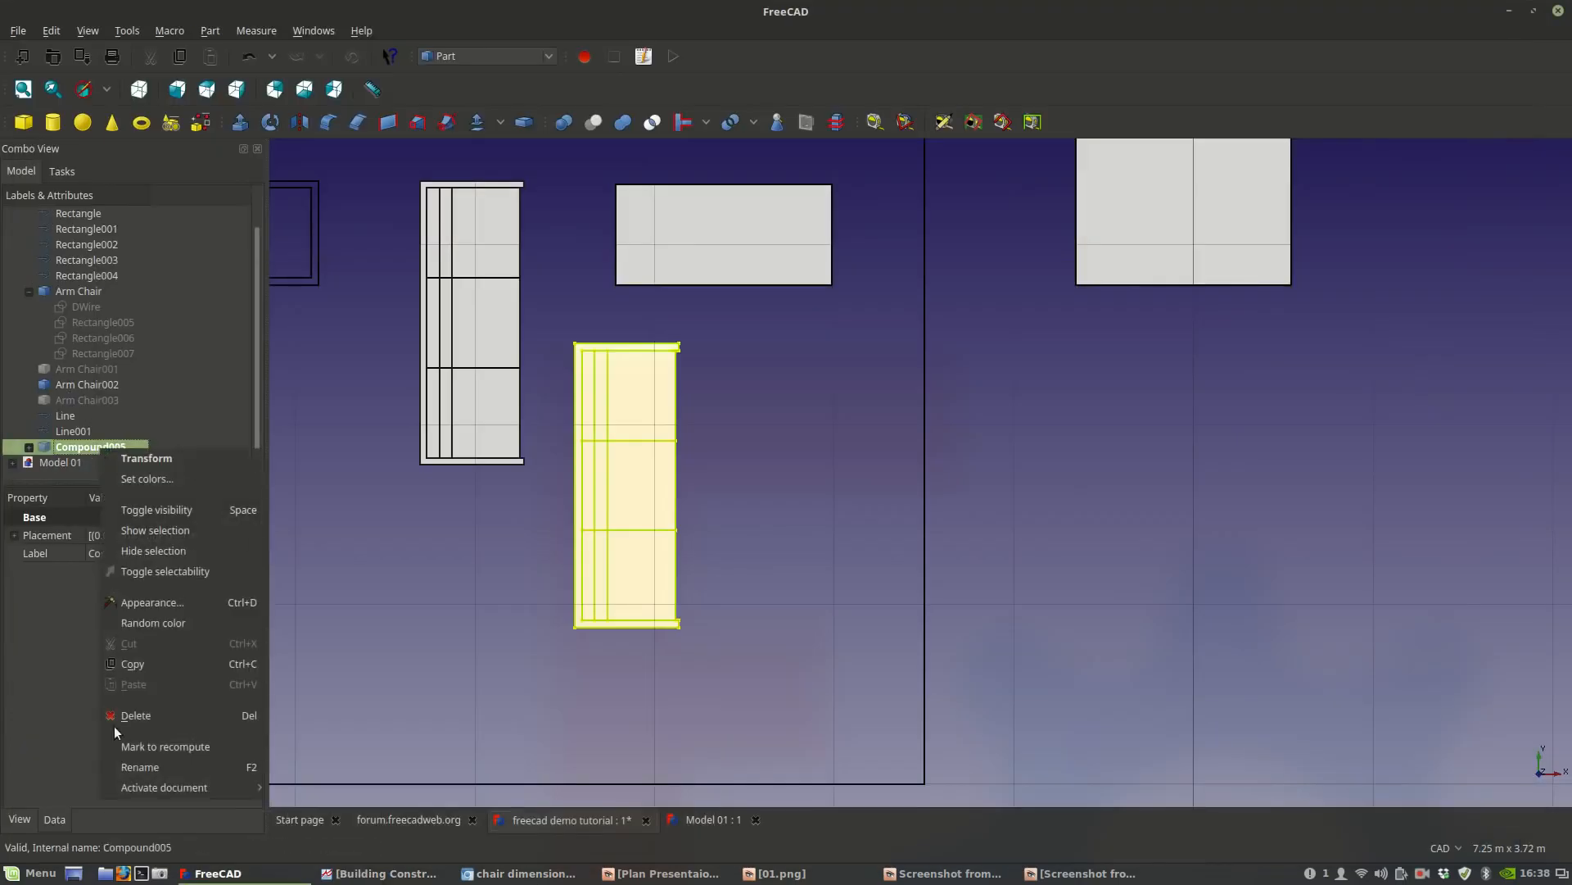
pyautogui.click(136, 769)
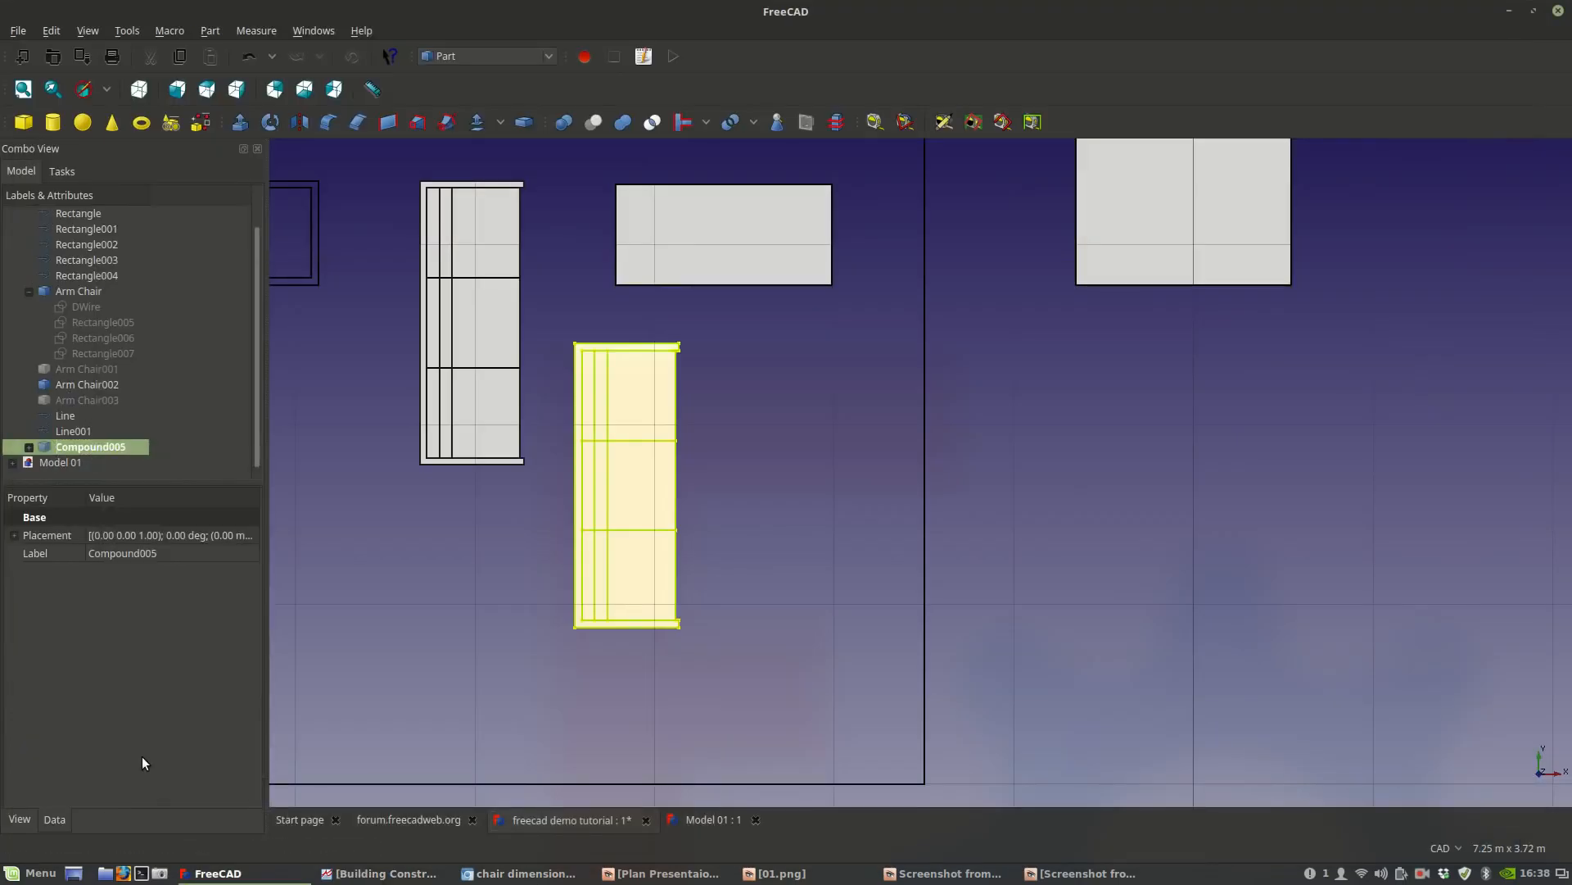
pyautogui.write('Sofas')
pyautogui.press('Return')
pyautogui.click(504, 542)
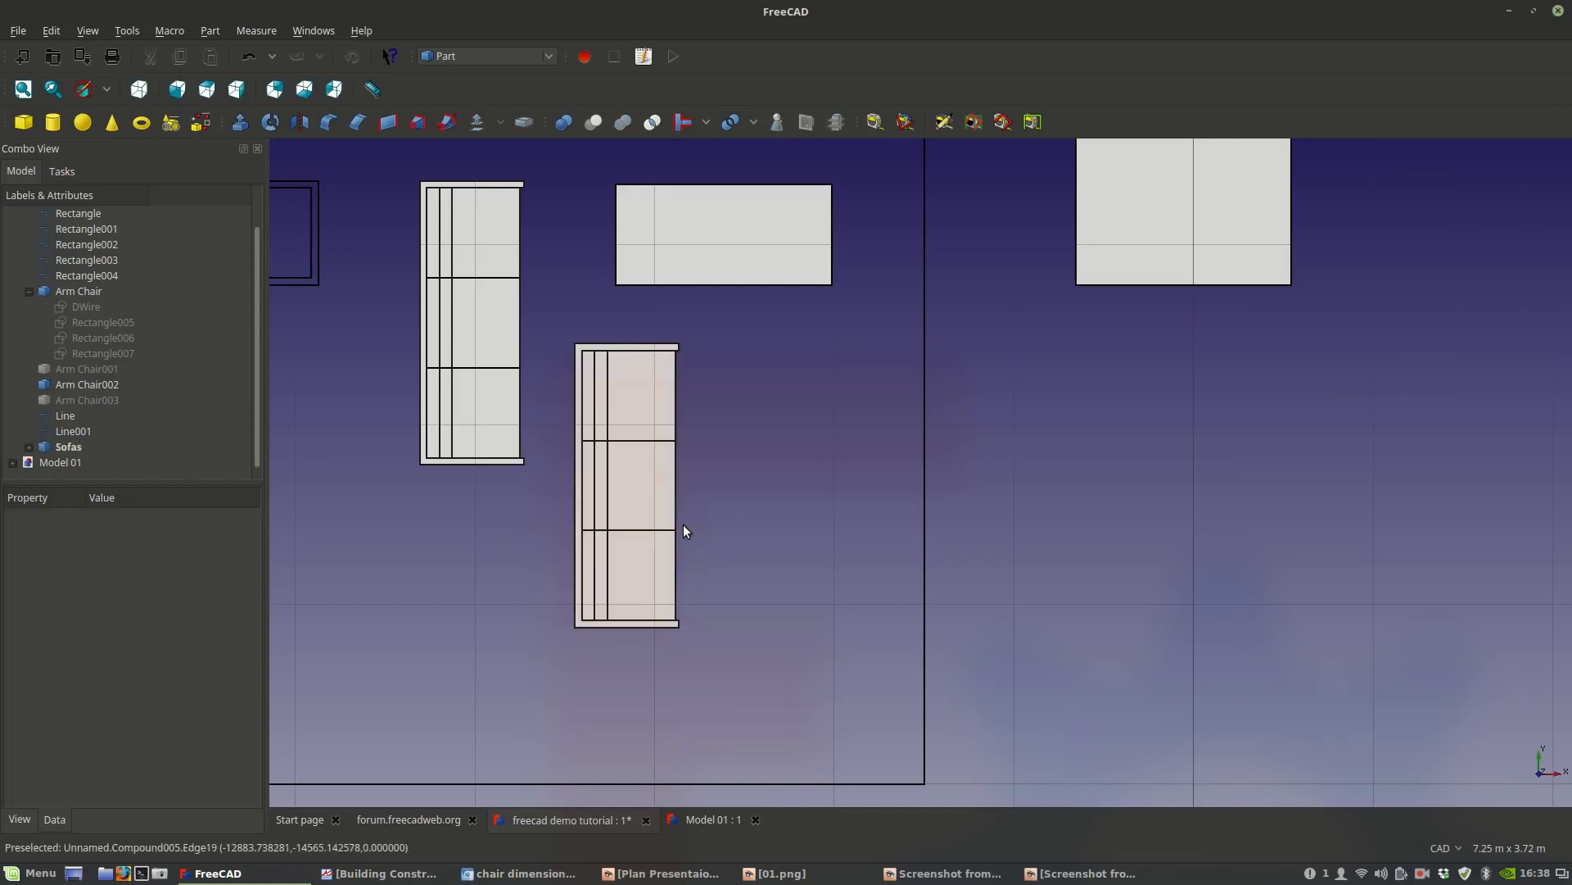
# Return to the Arch workbench and copy the Sofas compound horizontally about 1 m to the right.
pyautogui.click(625, 492)
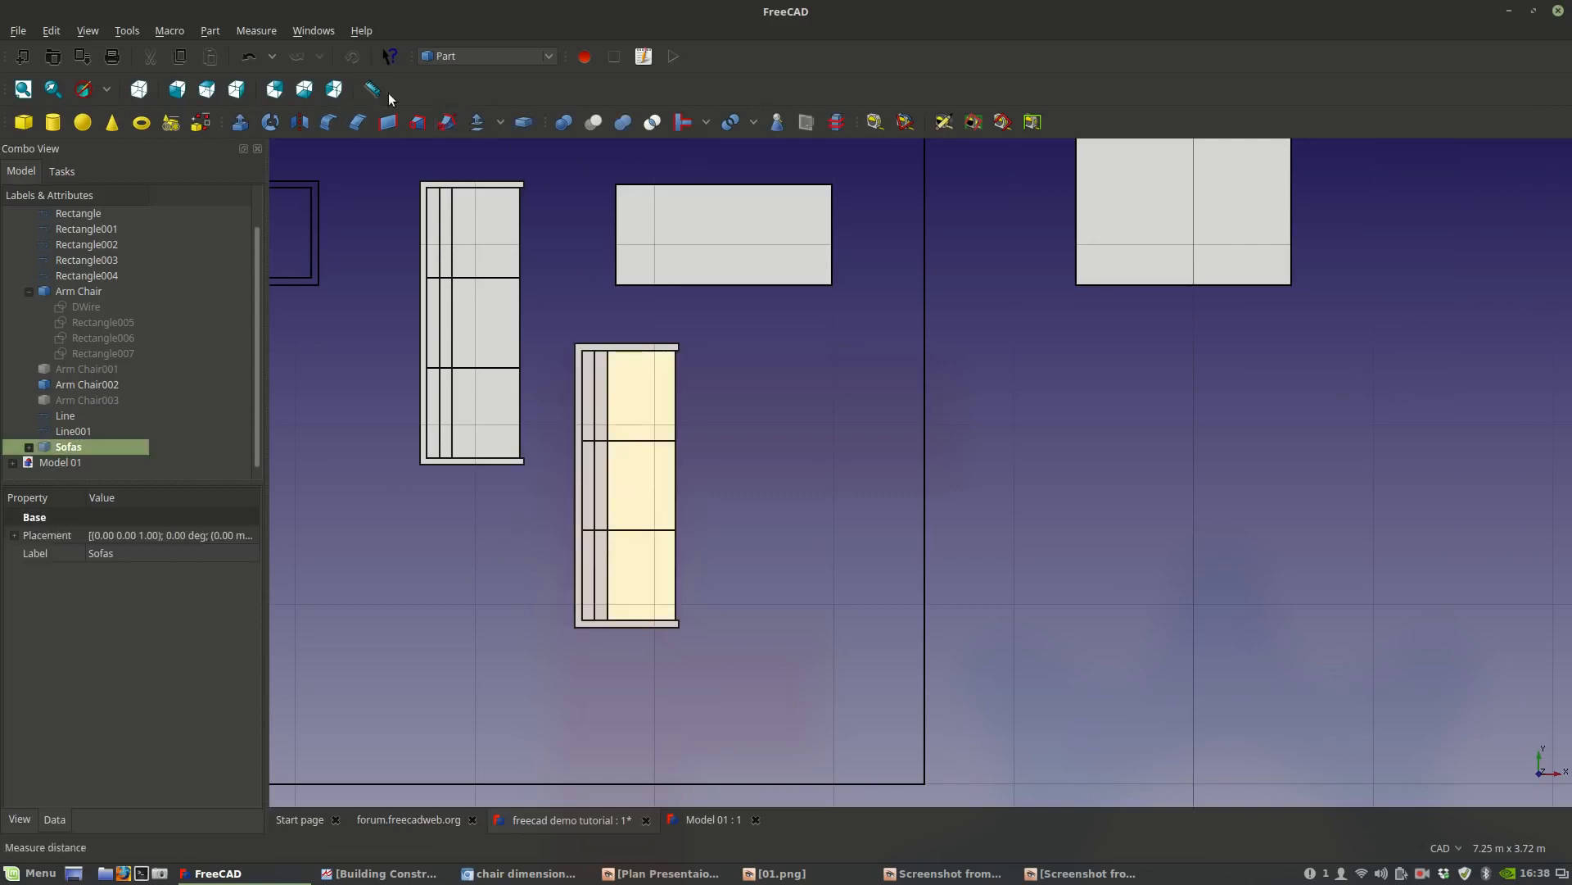
pyautogui.click(502, 56)
pyautogui.click(479, 10)
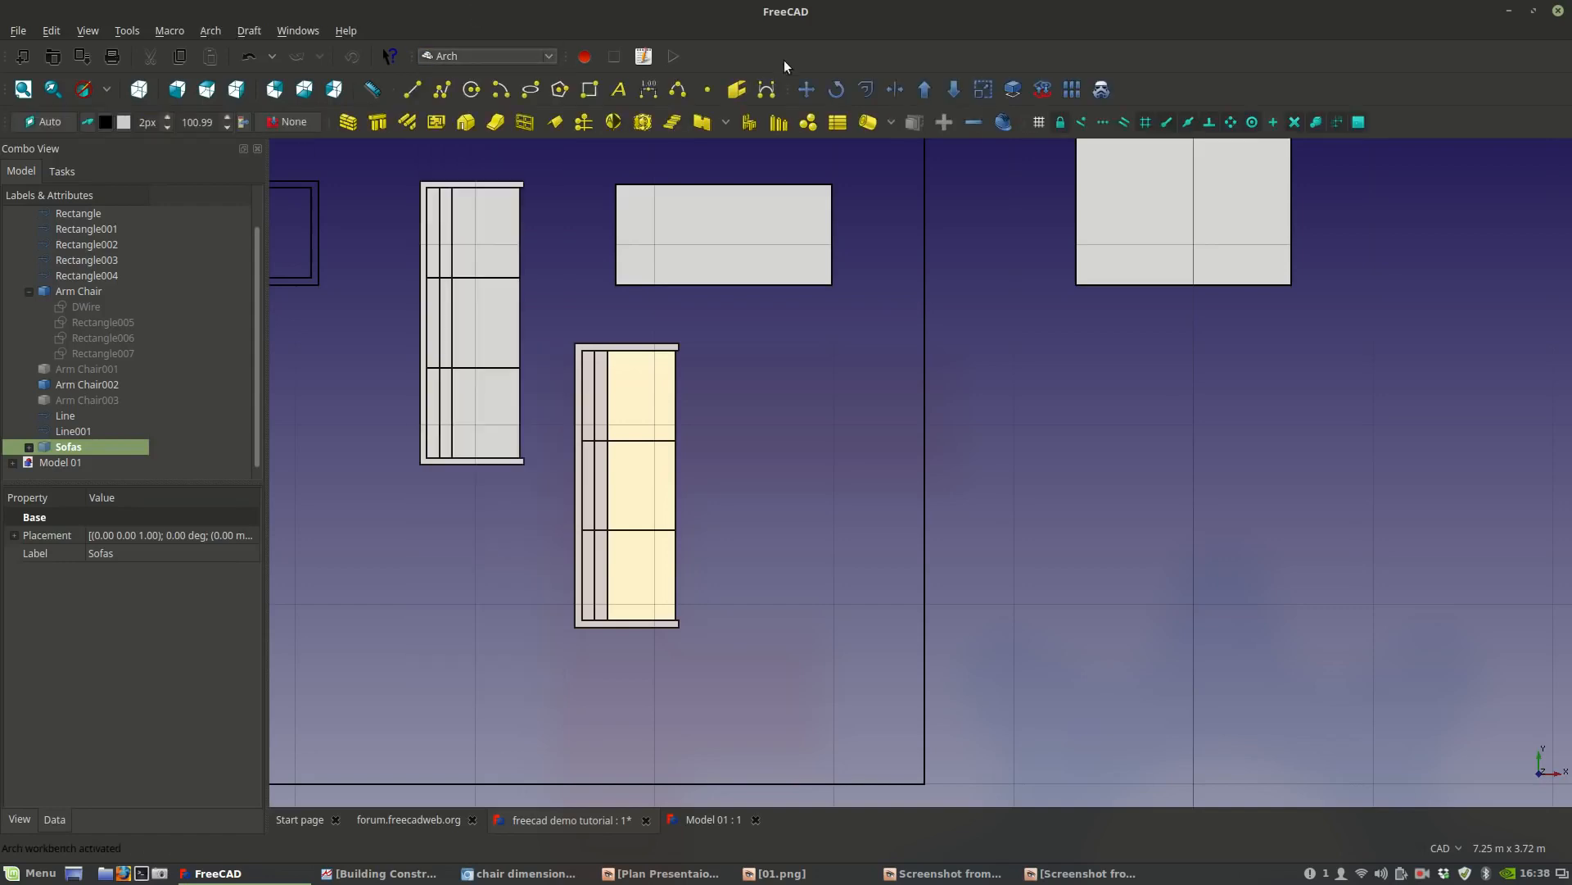
pyautogui.click(807, 89)
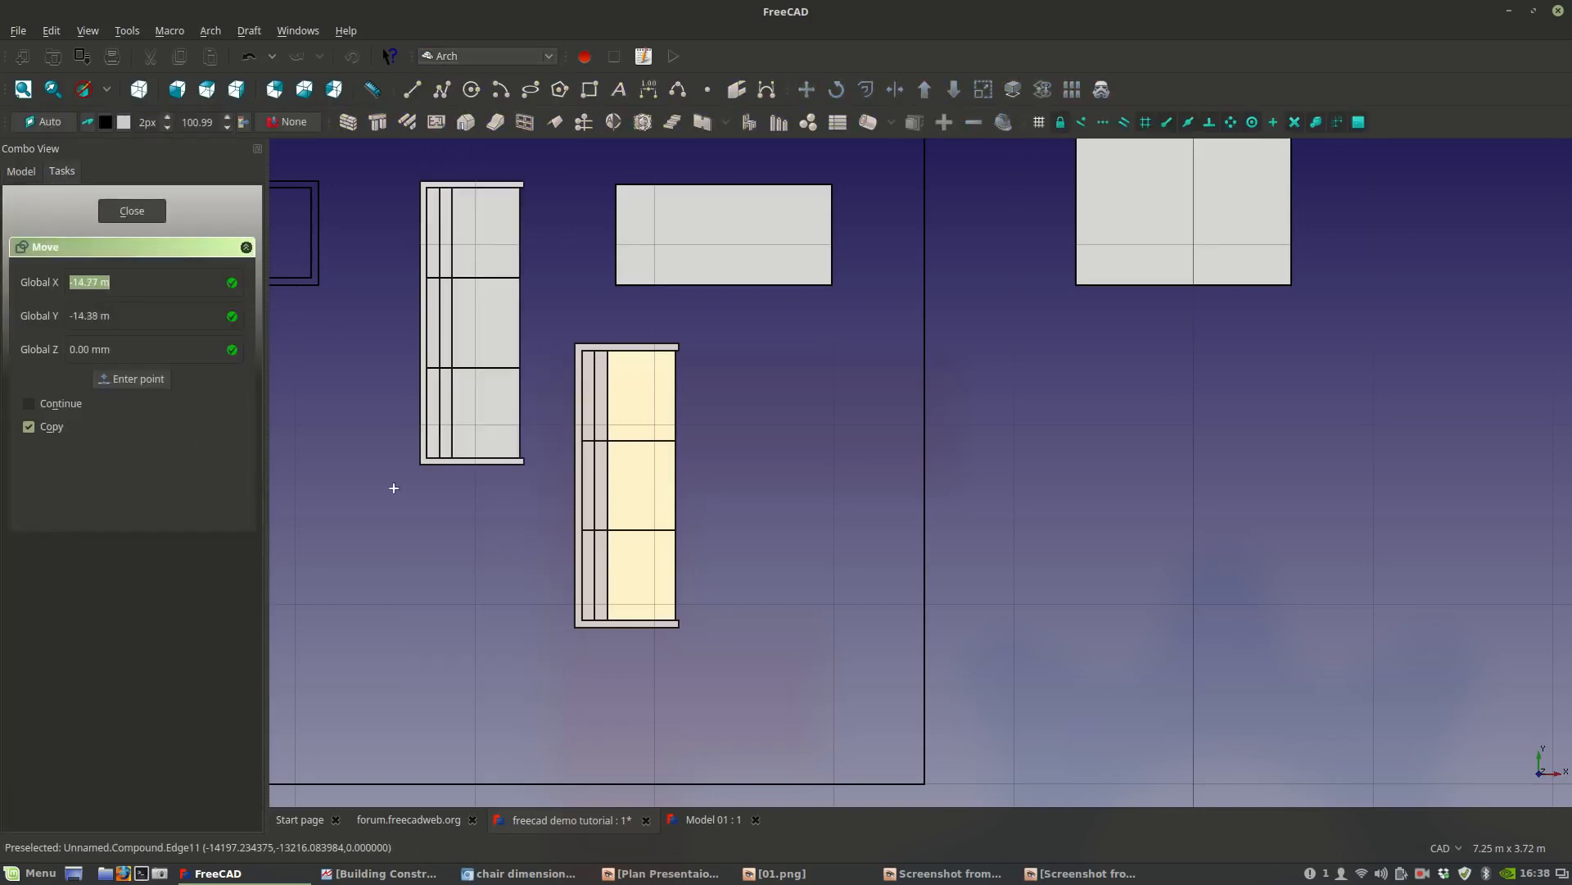
pyautogui.click(582, 485)
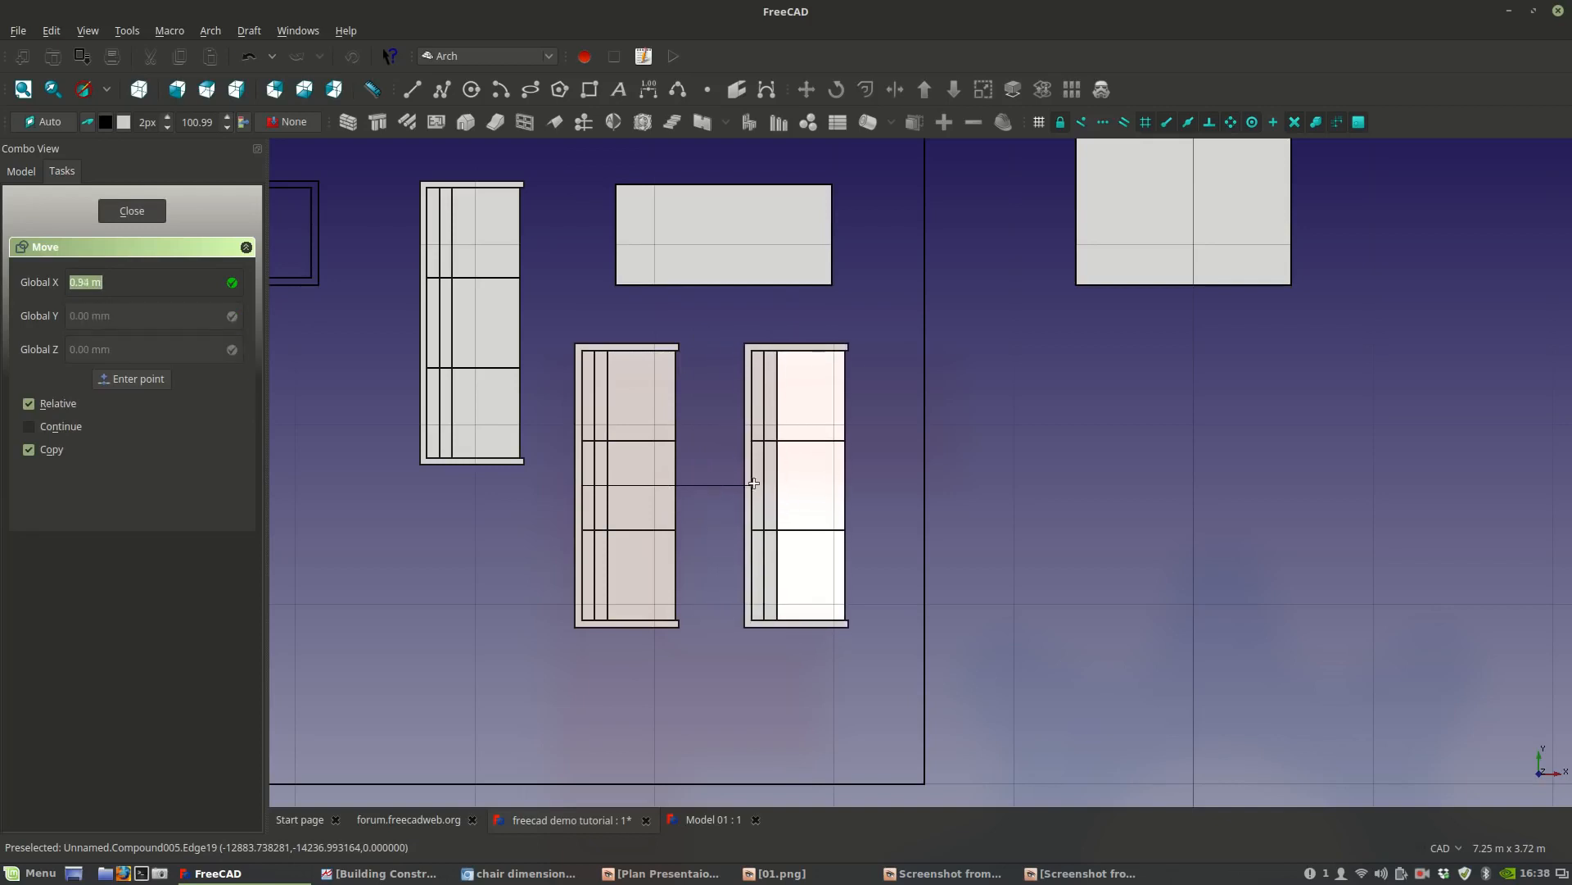
pyautogui.click(760, 487)
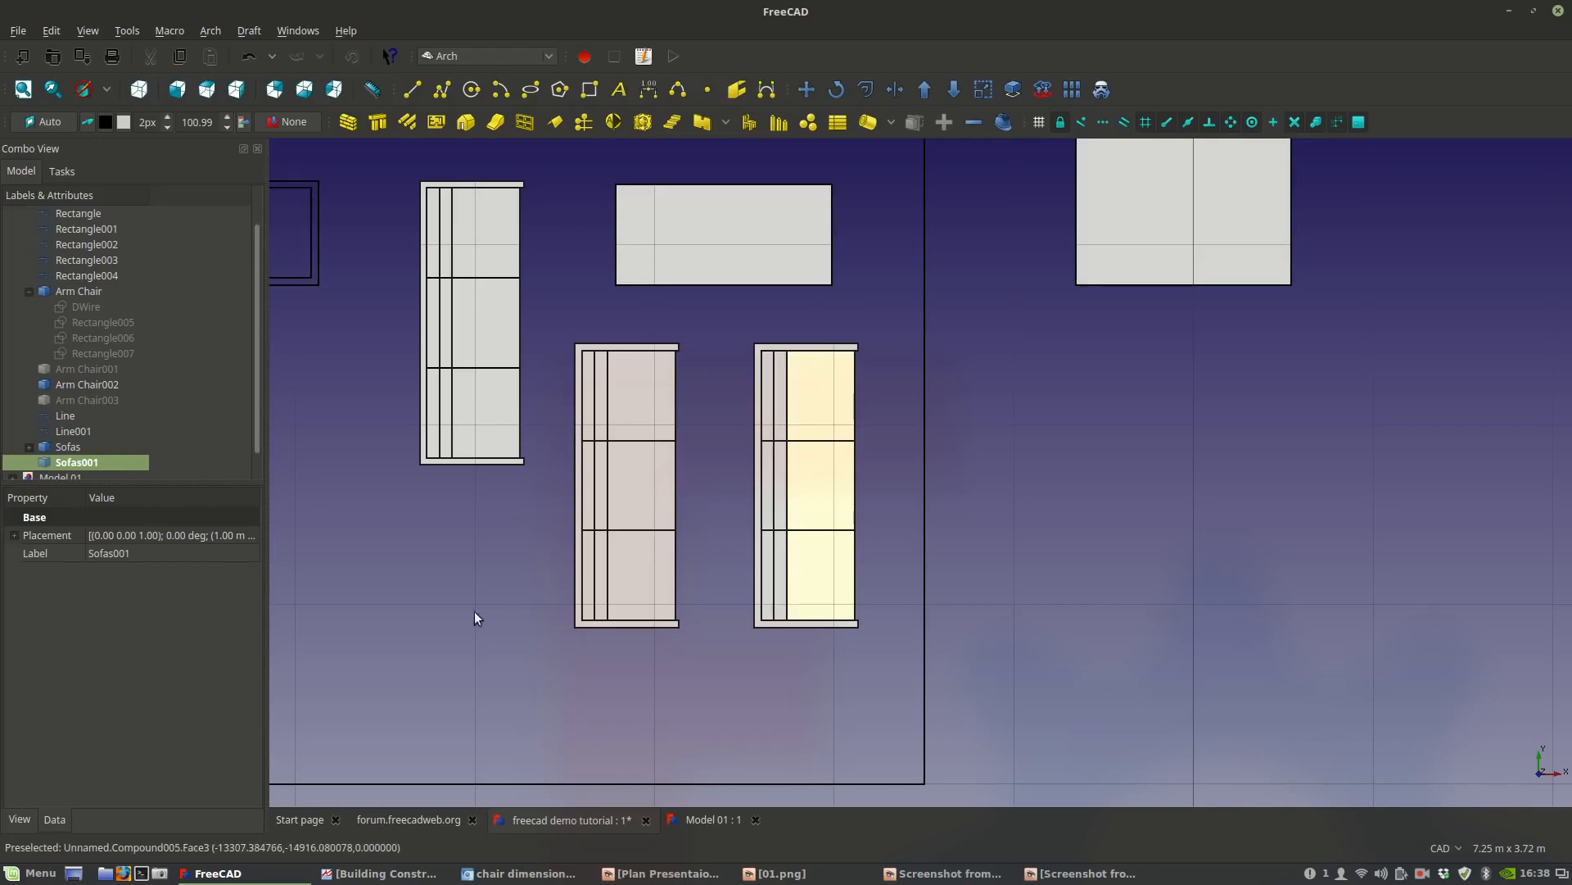
# Set the copied sofa's transparency to 80 in its view properties.
pyautogui.click(19, 819)
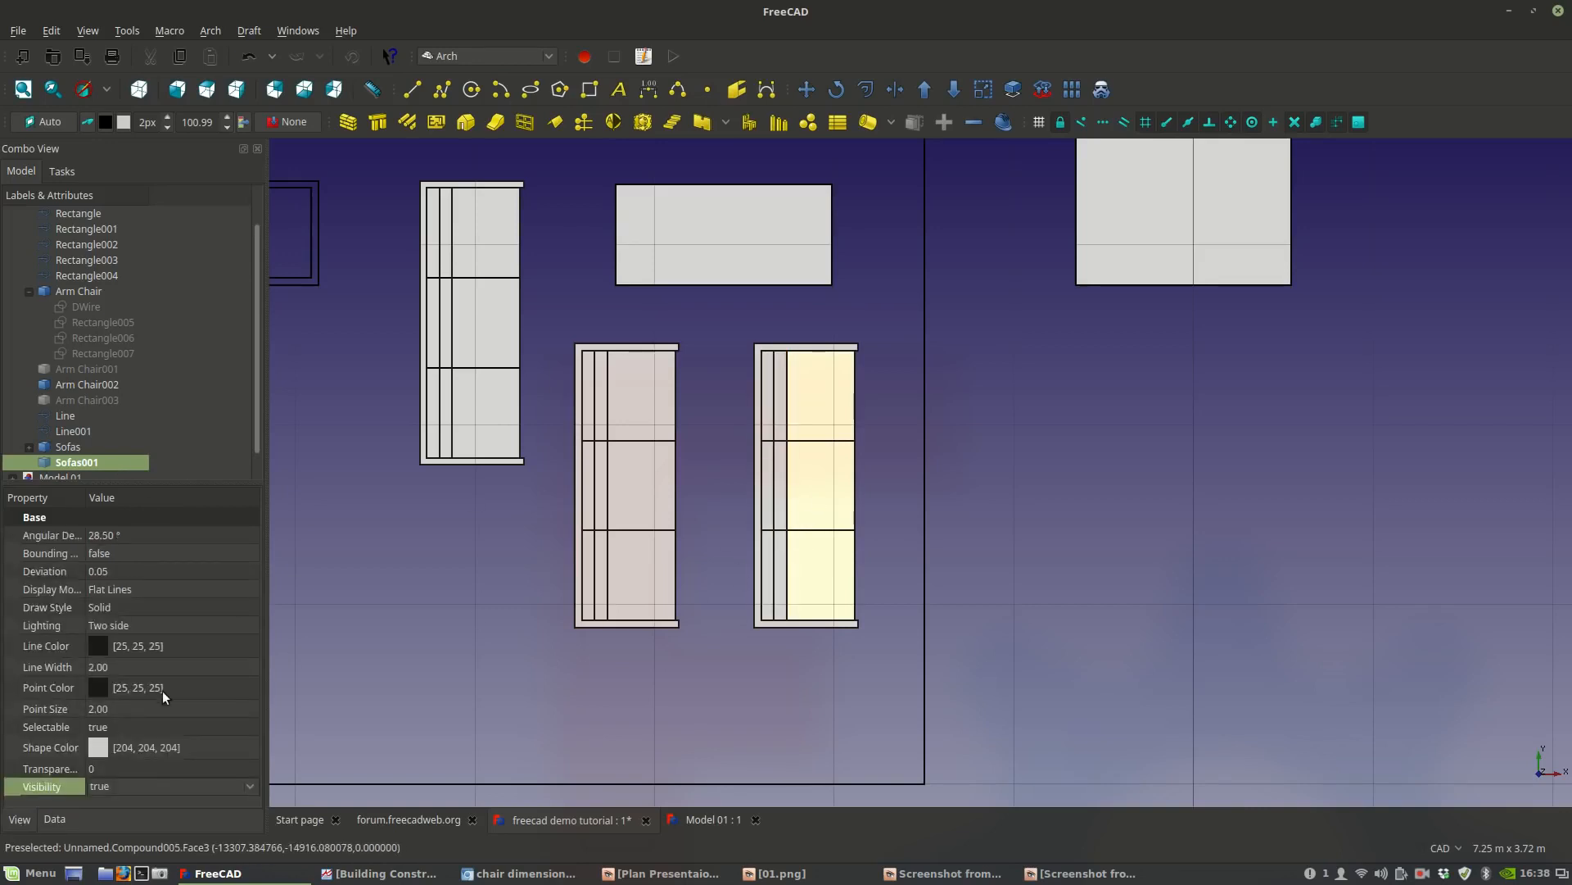
pyautogui.click(132, 767)
pyautogui.write('80')
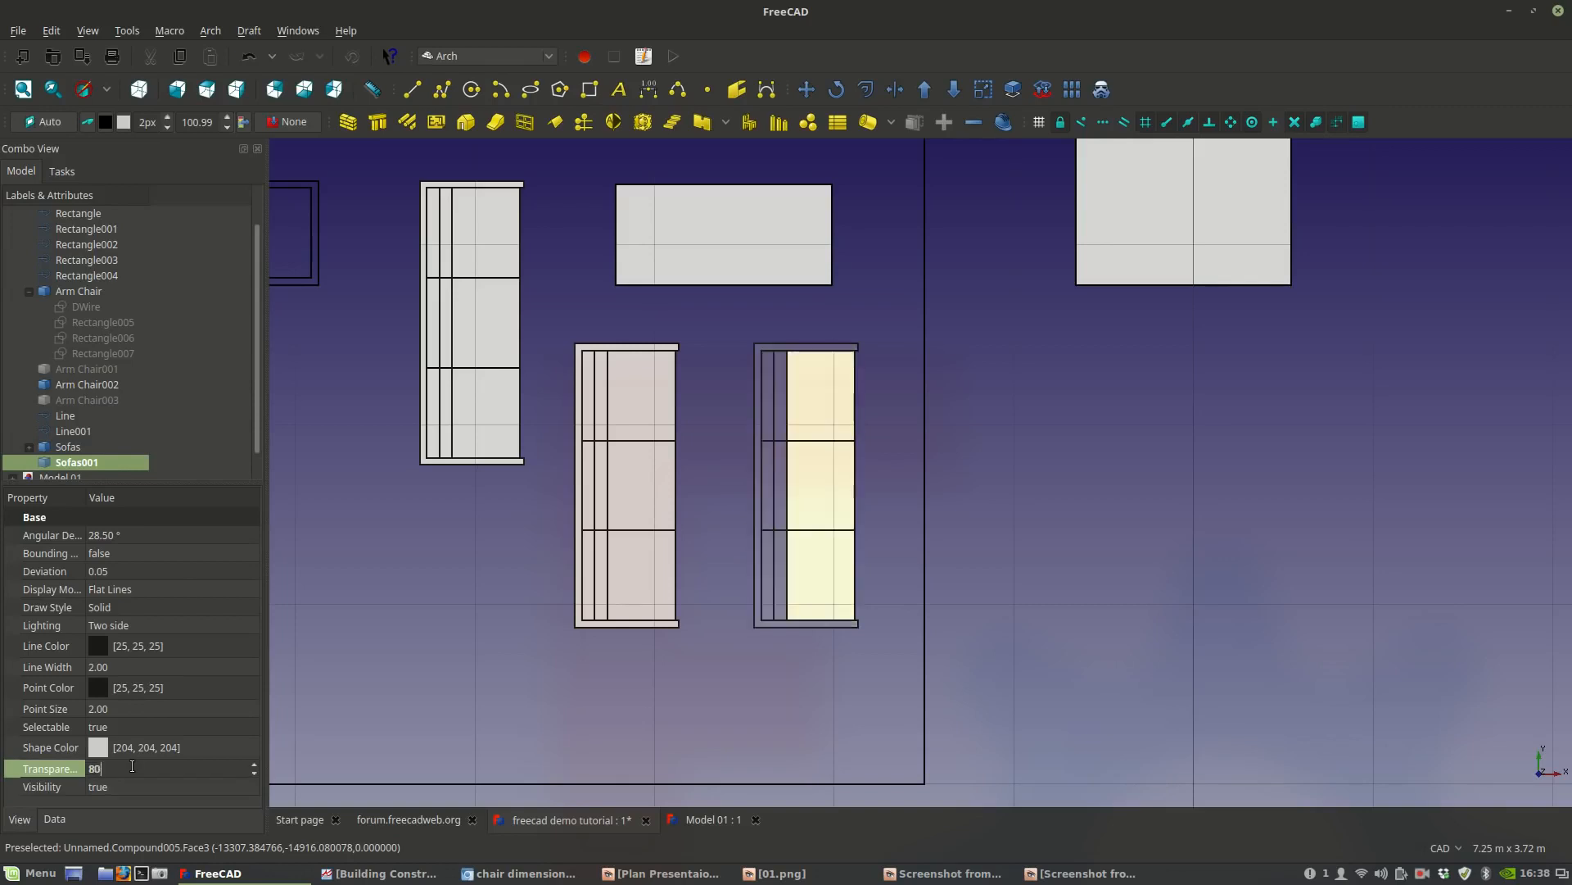
# Set the copied sofa's line width to 1.
pyautogui.click(149, 668)
pyautogui.write('1')
pyautogui.click(529, 641)
pyautogui.moveTo(623, 550); pyautogui.dragTo(661, 590, button='middle')
pyautogui.scroll(-4, 661, 590)
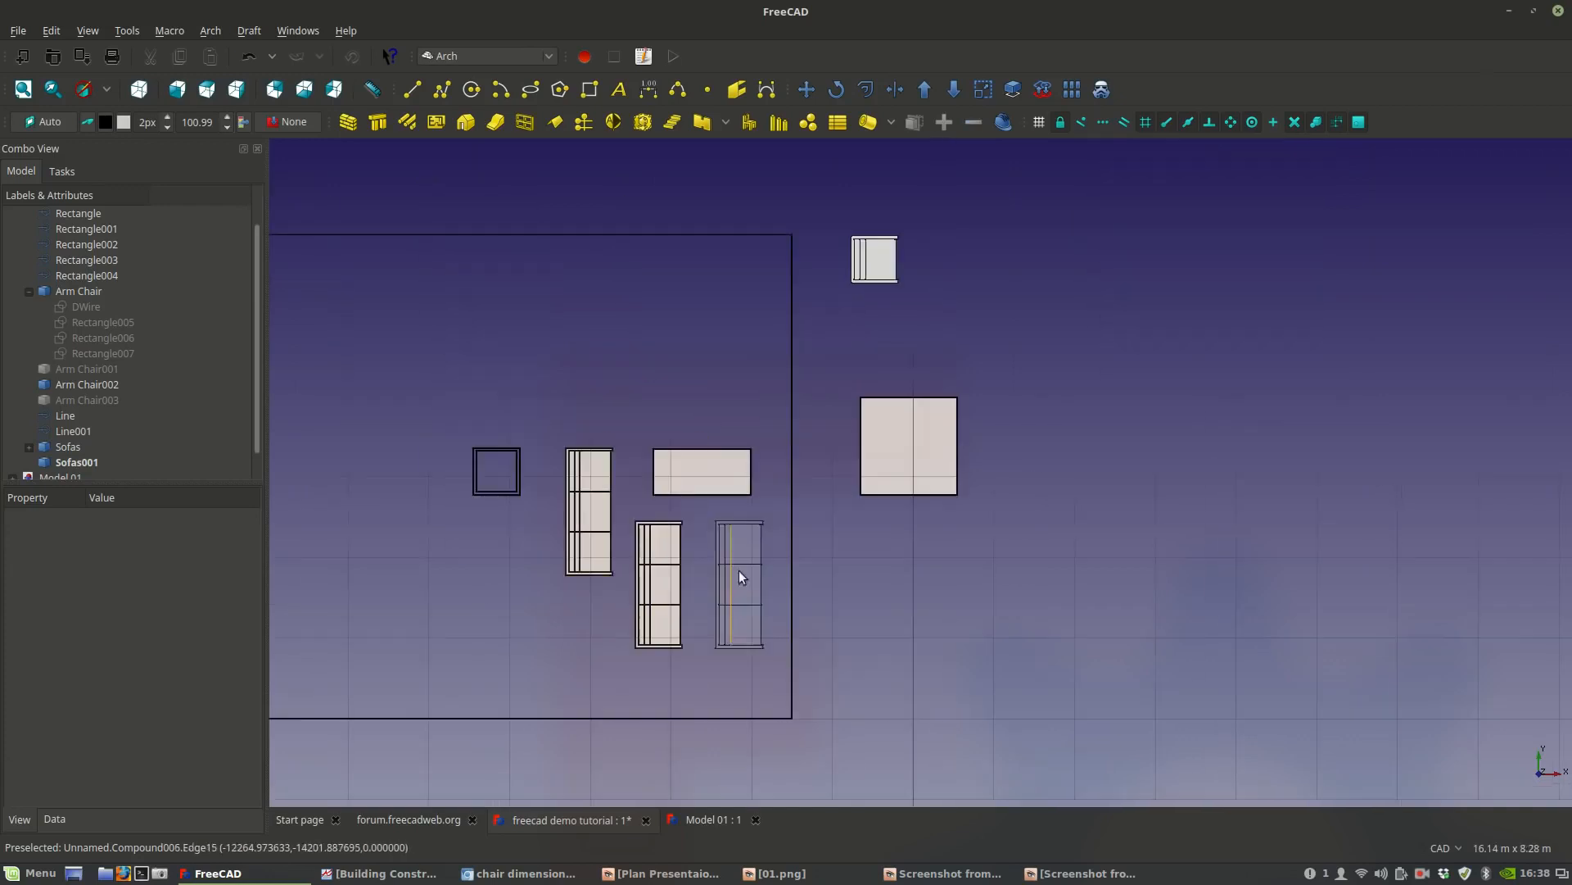
# Apply a transparency of 80 to the standalone armchair outside the large room outline.
pyautogui.scroll(5, 875, 261)
pyautogui.click(877, 280)
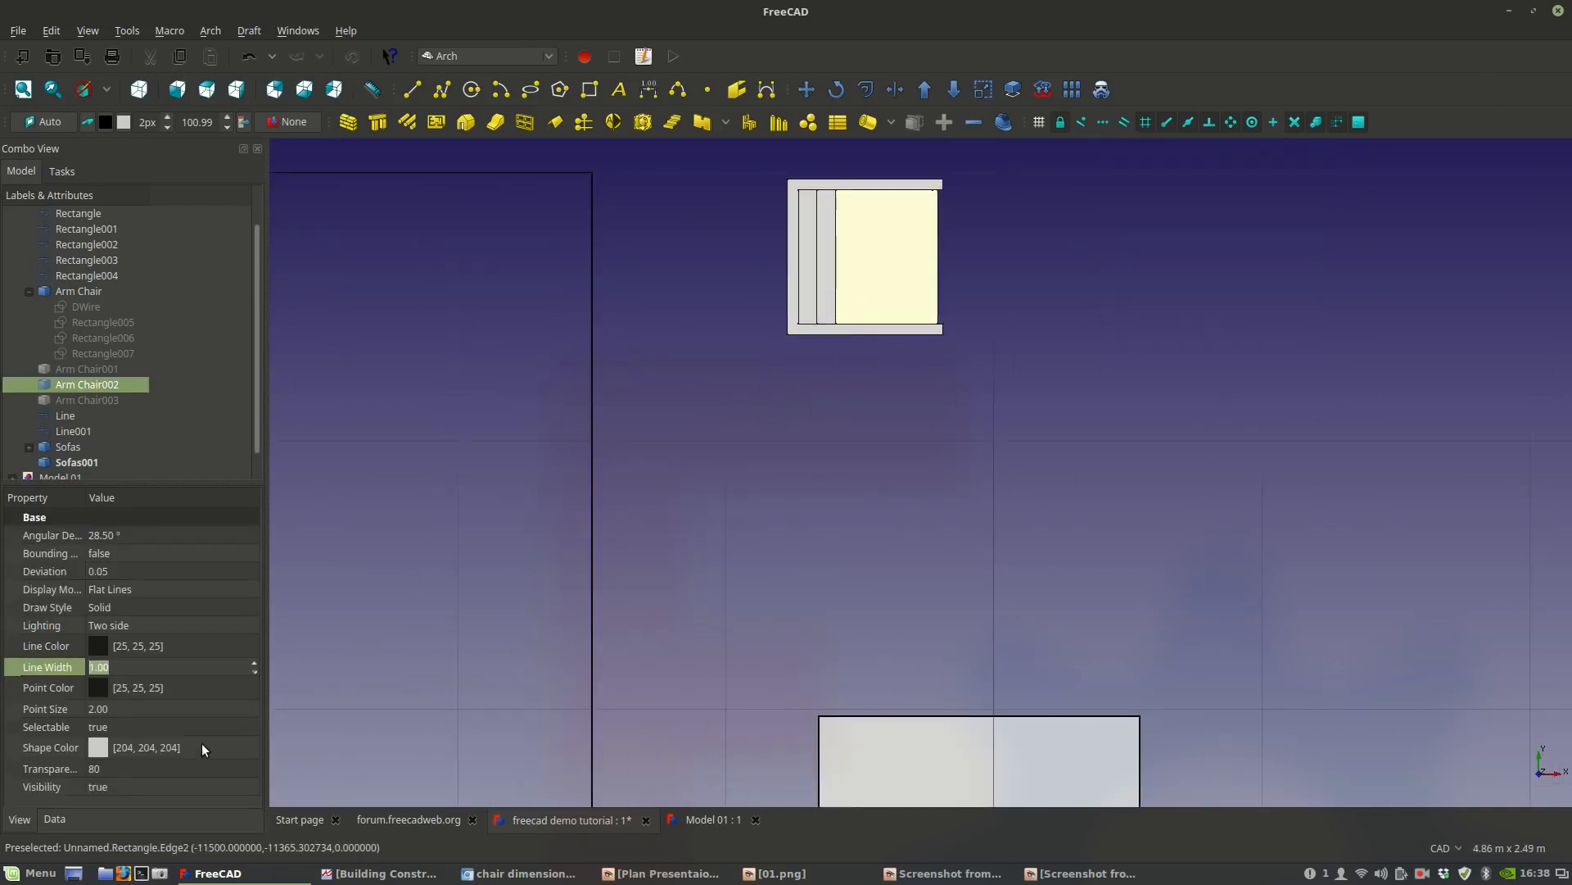
pyautogui.click(205, 770)
pyautogui.scroll(1, 205, 770)
pyautogui.scroll(-5, 701, 449)
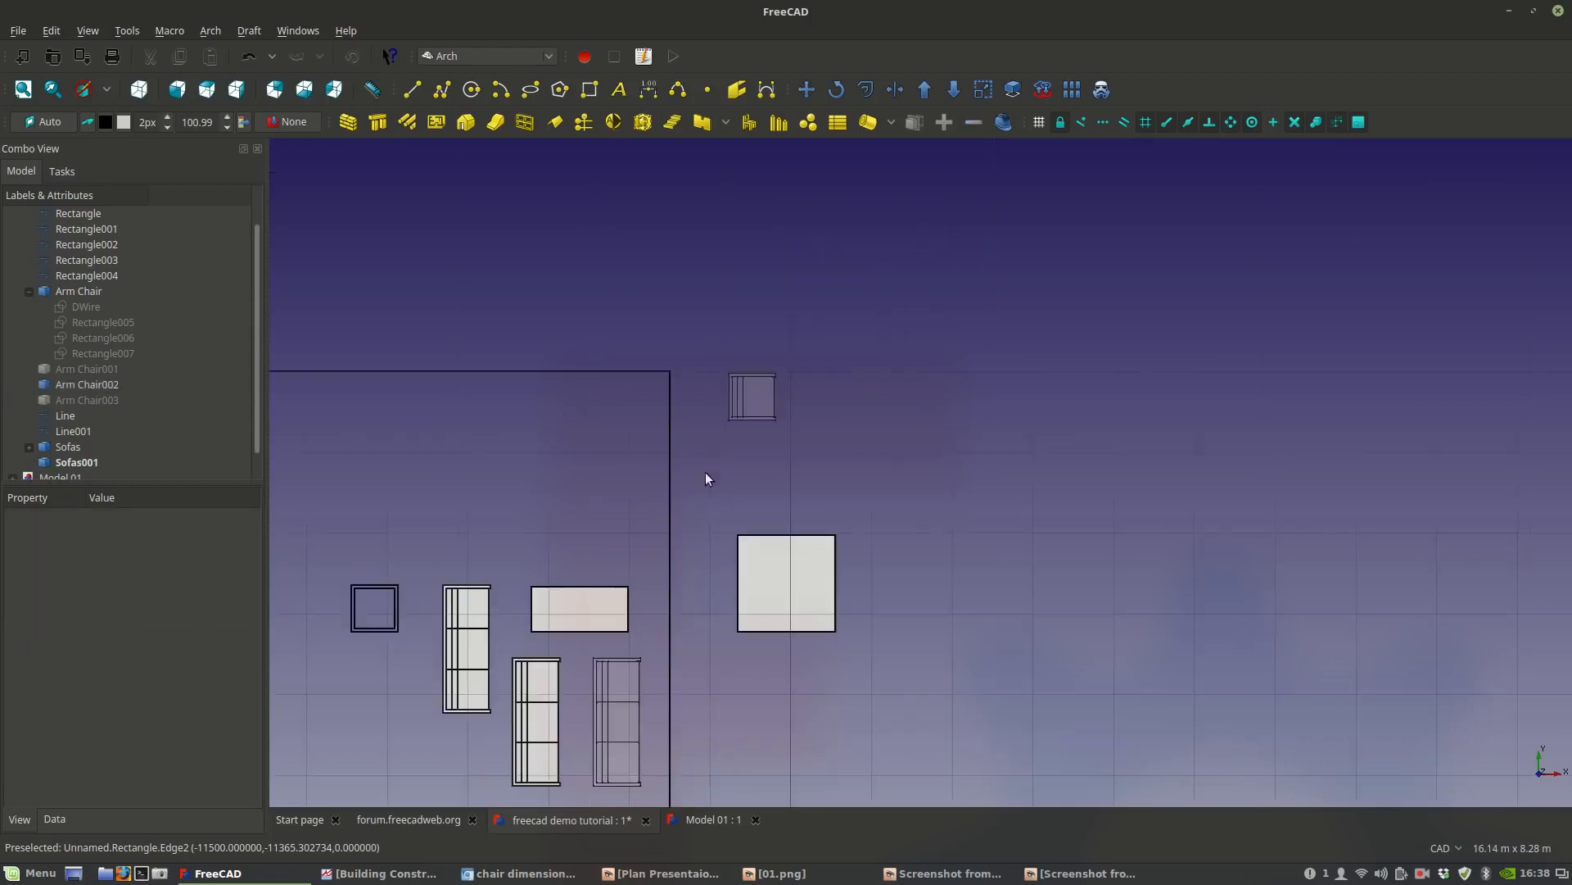
# Move the transparent sofa copy by its lower-left corner to just above the standalone armchair outside the room outline.
pyautogui.scroll(-2, 644, 524)
pyautogui.click(586, 614)
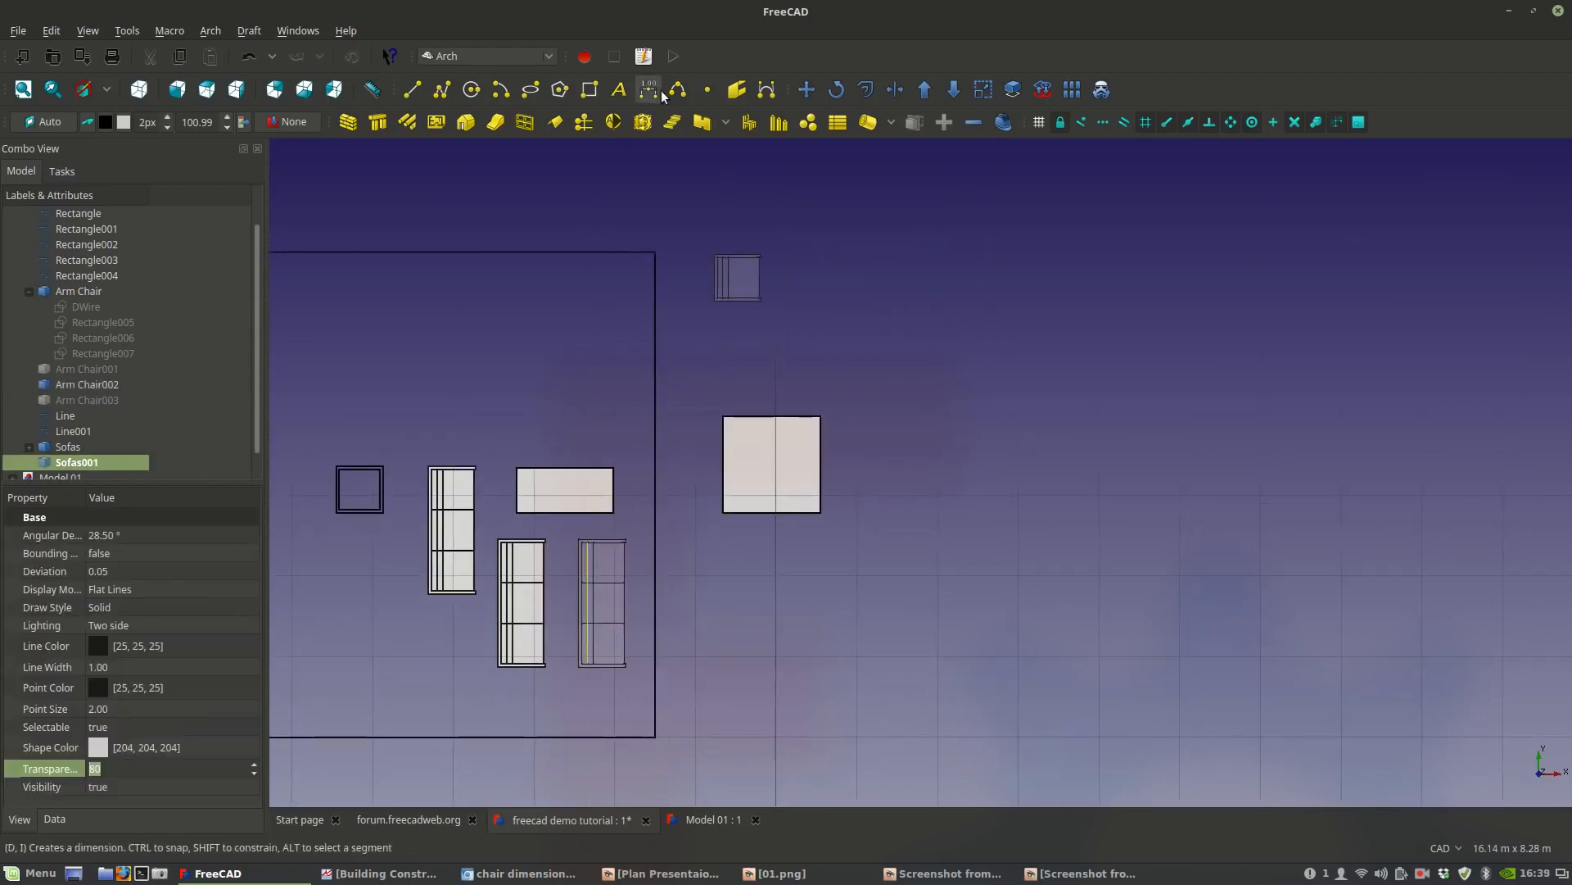
pyautogui.click(806, 89)
pyautogui.click(32, 429)
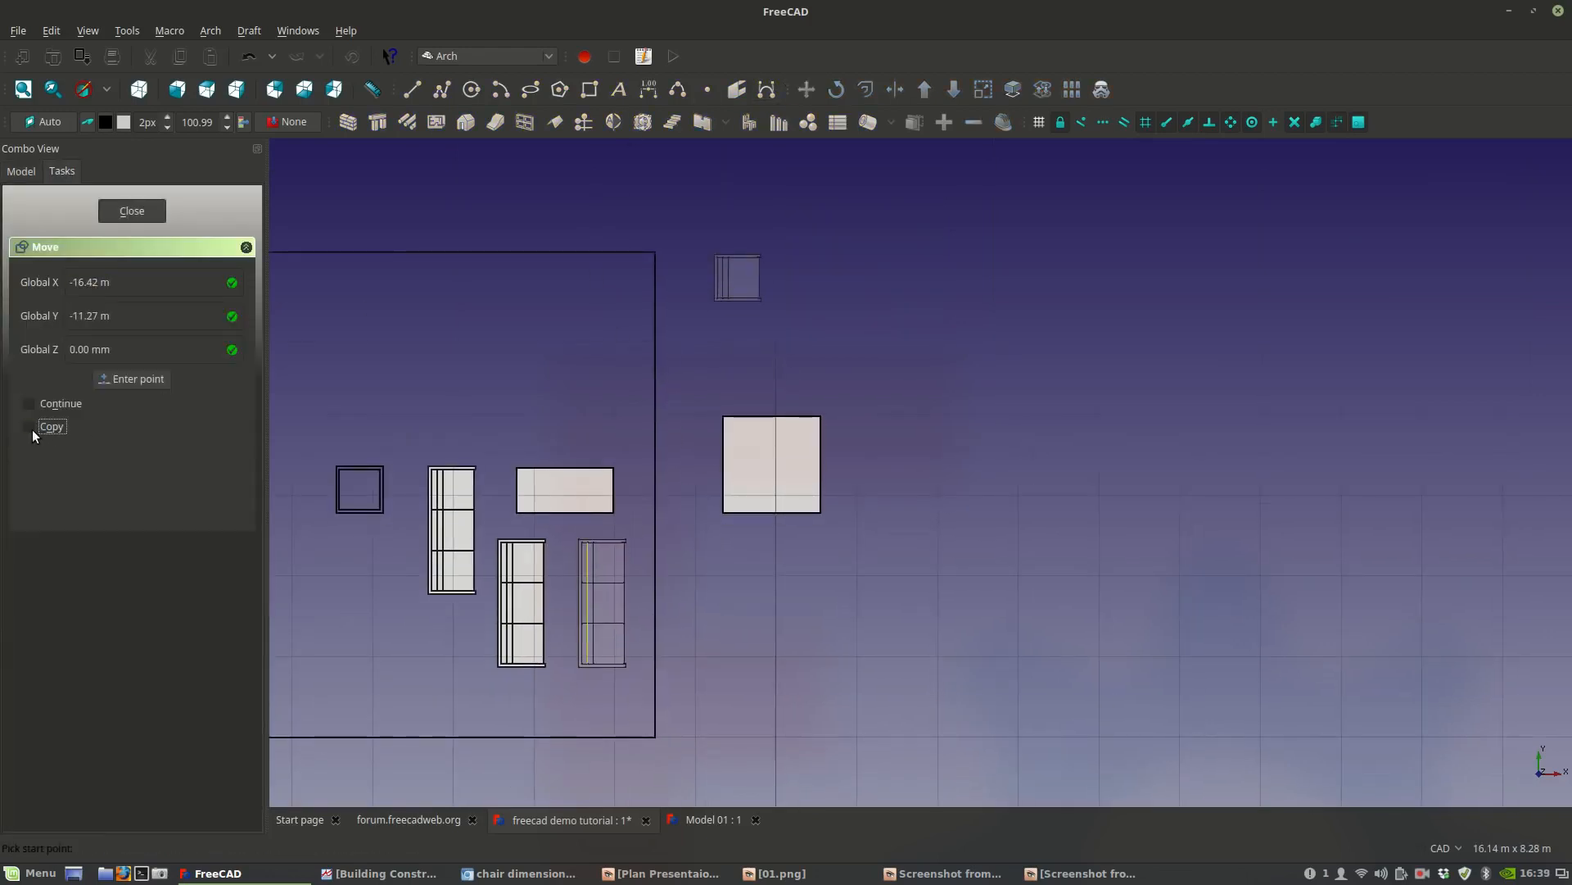
pyautogui.click(588, 666)
pyautogui.moveTo(780, 333); pyautogui.dragTo(747, 405, button='middle')
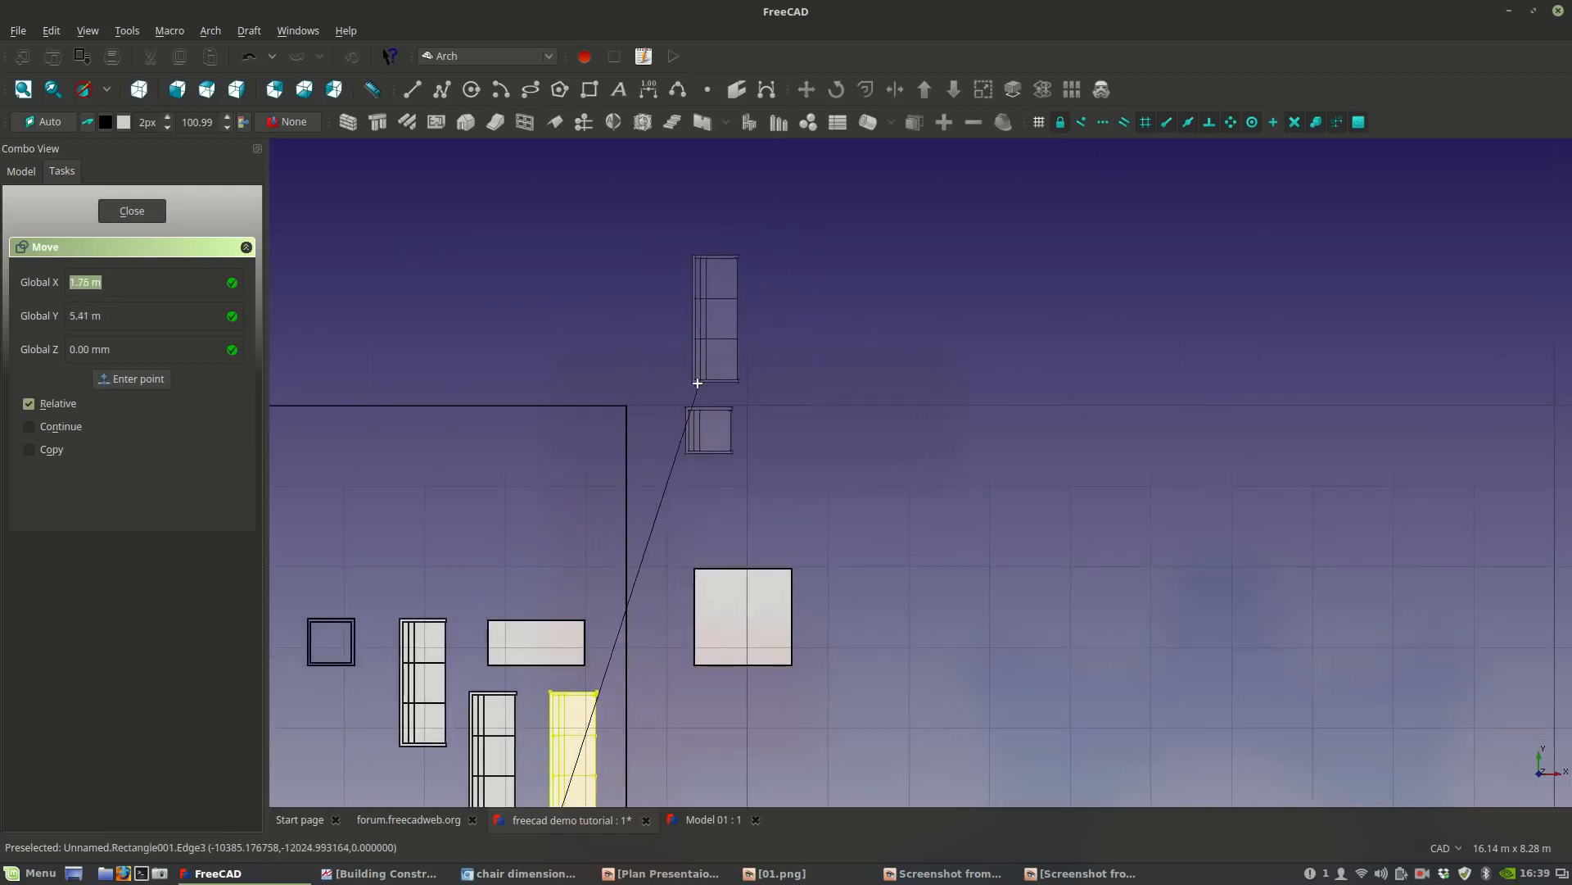
pyautogui.scroll(6, 697, 387)
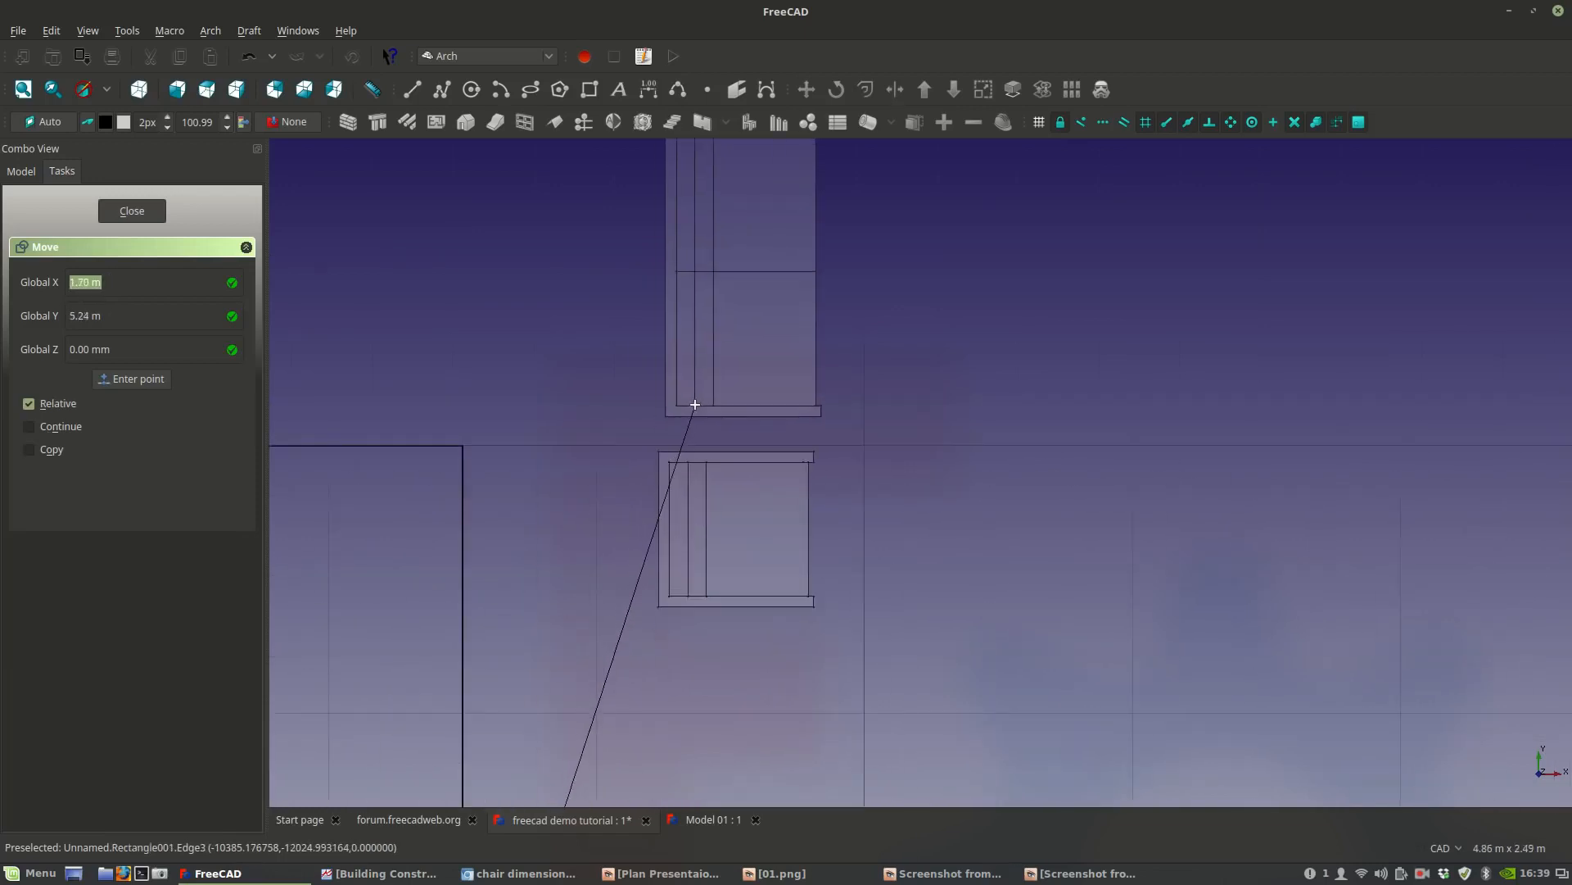
pyautogui.click(698, 392)
pyautogui.scroll(-3, 711, 402)
pyautogui.scroll(-5, 711, 403)
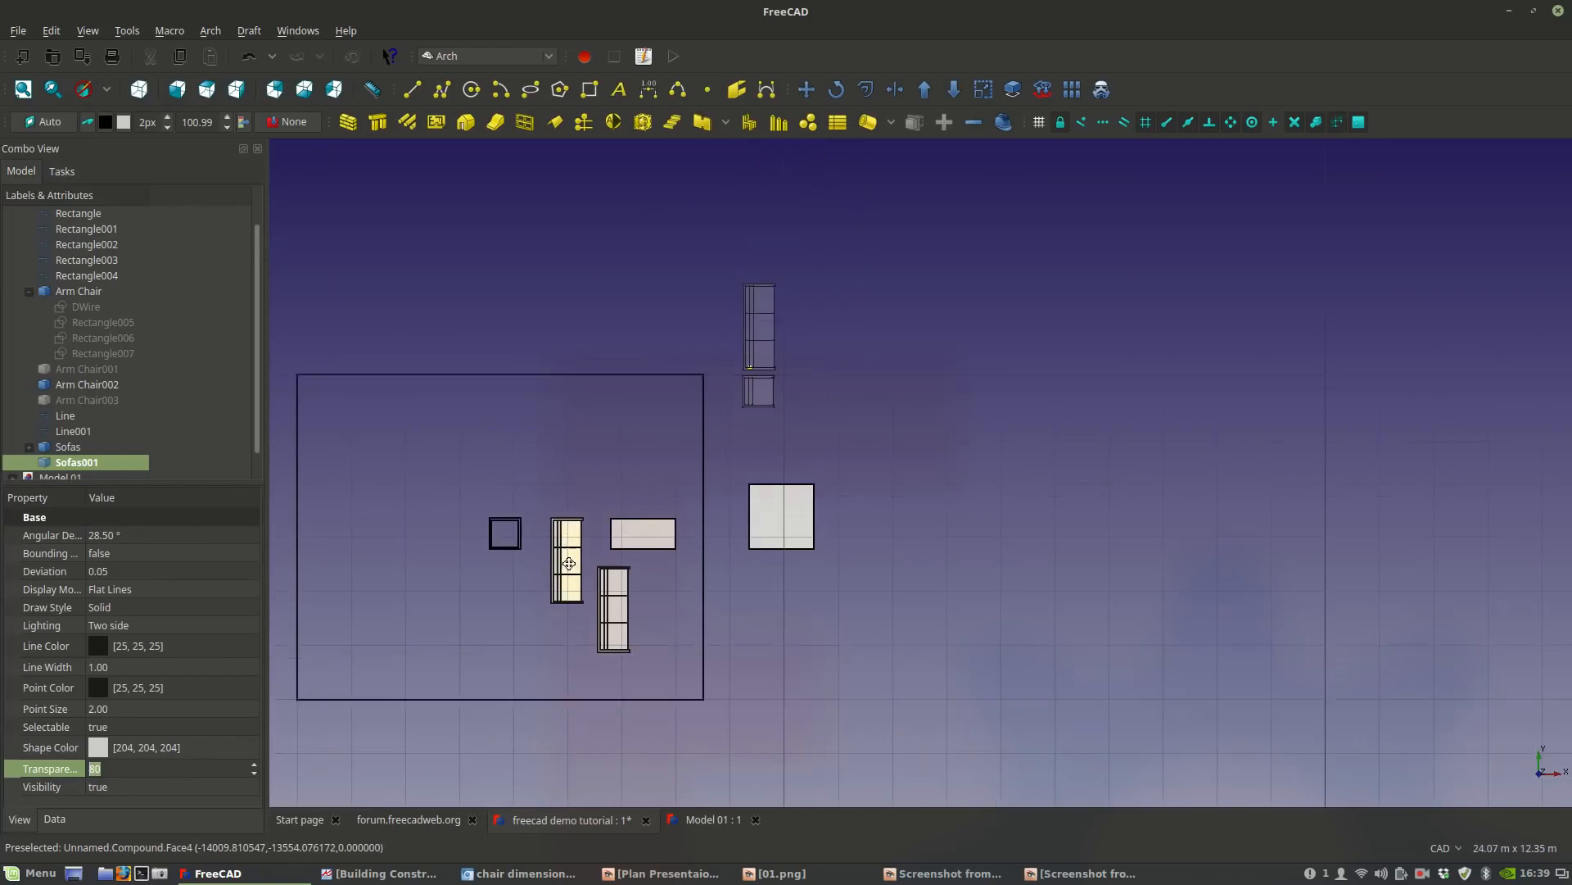
# Delete the original Sofas compound inside the room outline.
pyautogui.scroll(3, 597, 555)
pyautogui.click(663, 574)
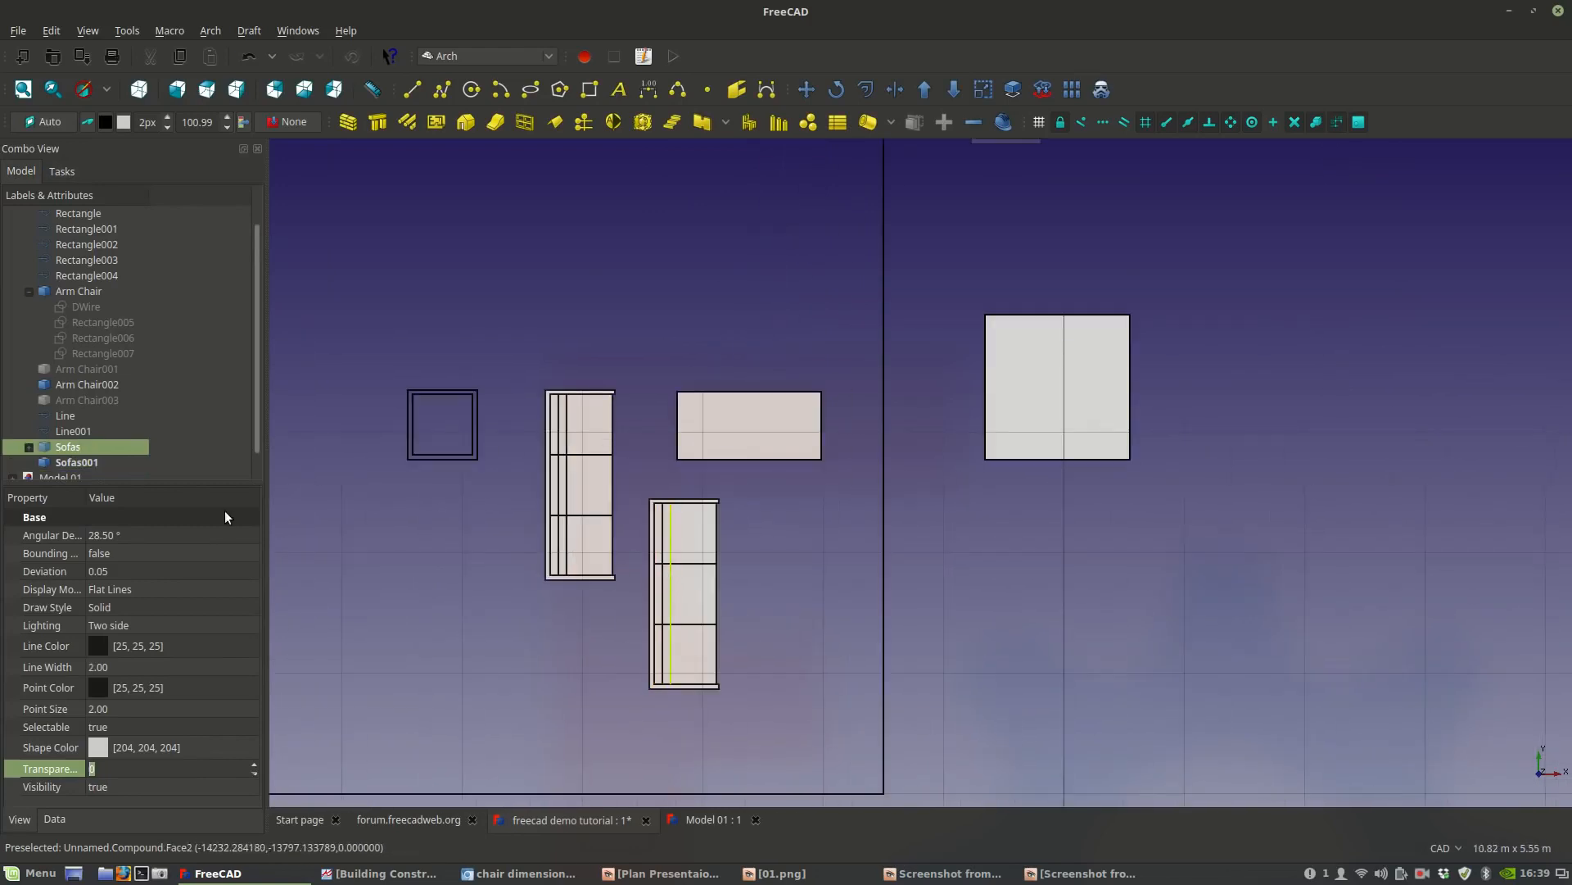
pyautogui.click(655, 537)
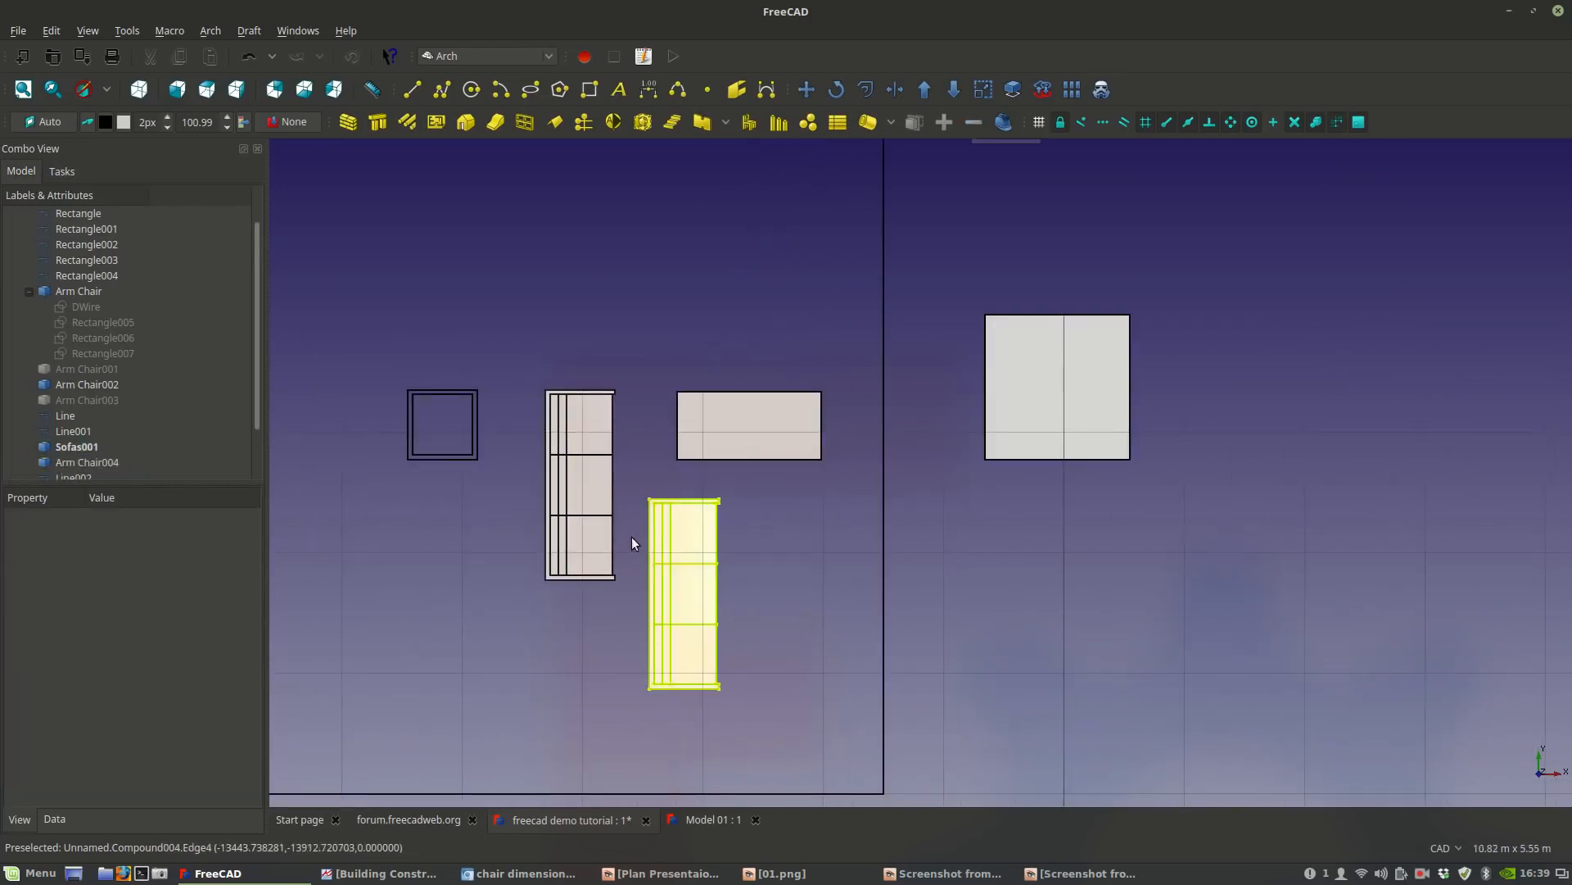
pyautogui.scroll(-3, 700, 562)
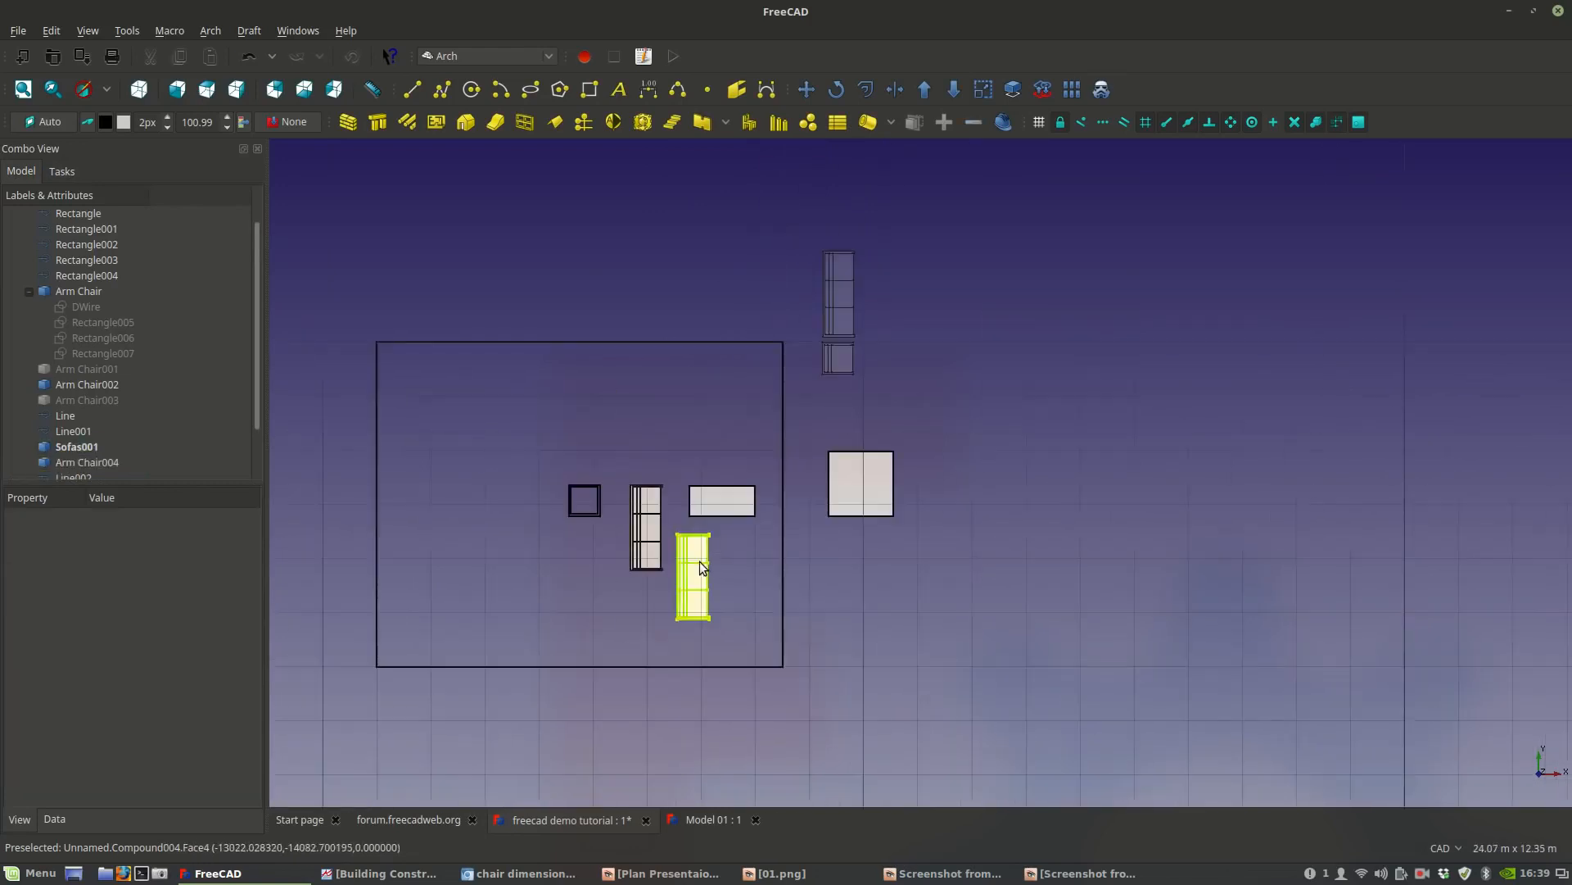
pyautogui.click(719, 623)
pyautogui.scroll(3, 617, 537)
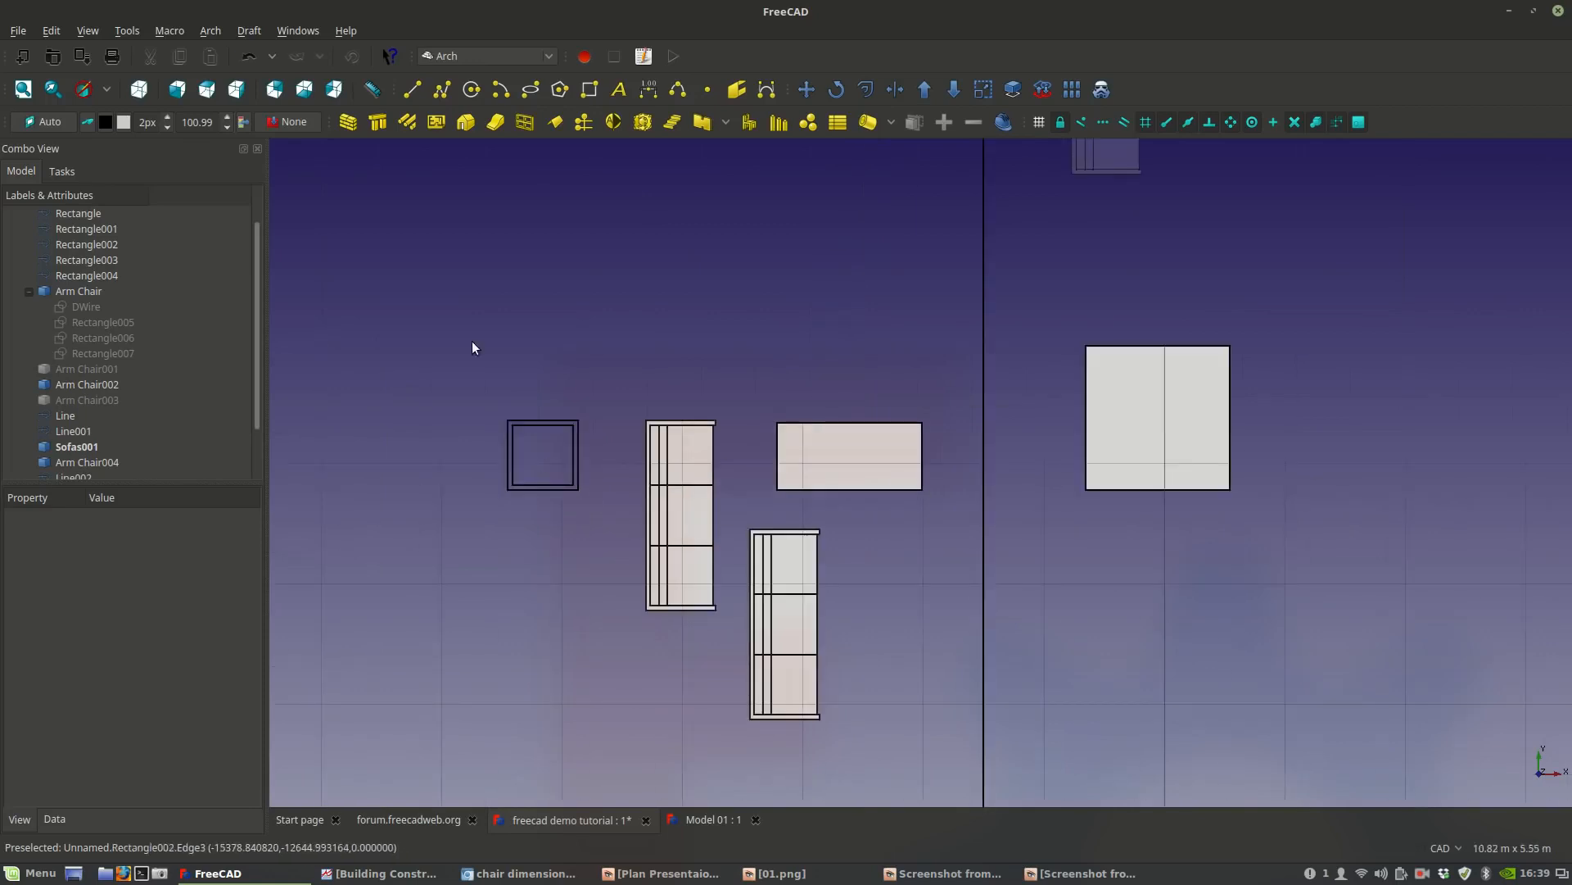
# Try to delete the nested squares and the stretched armchair with its divider lines using box selection, and undo the deletion.
pyautogui.click(51, 30)
pyautogui.click(85, 213)
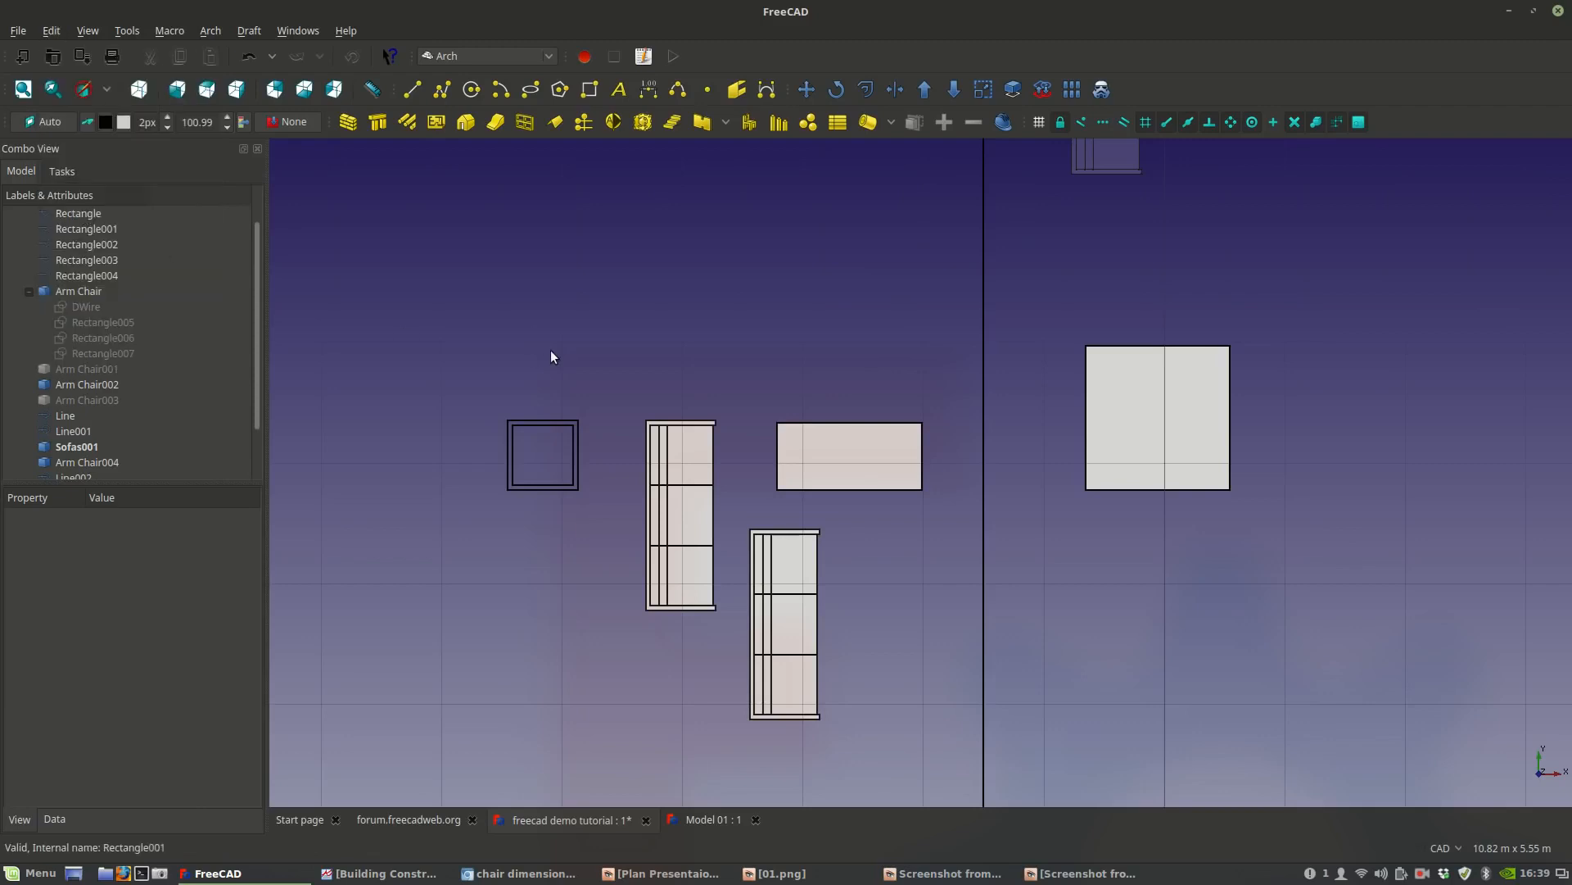
pyautogui.moveTo(465, 370); pyautogui.dragTo(729, 637)
pyautogui.press('Delete')
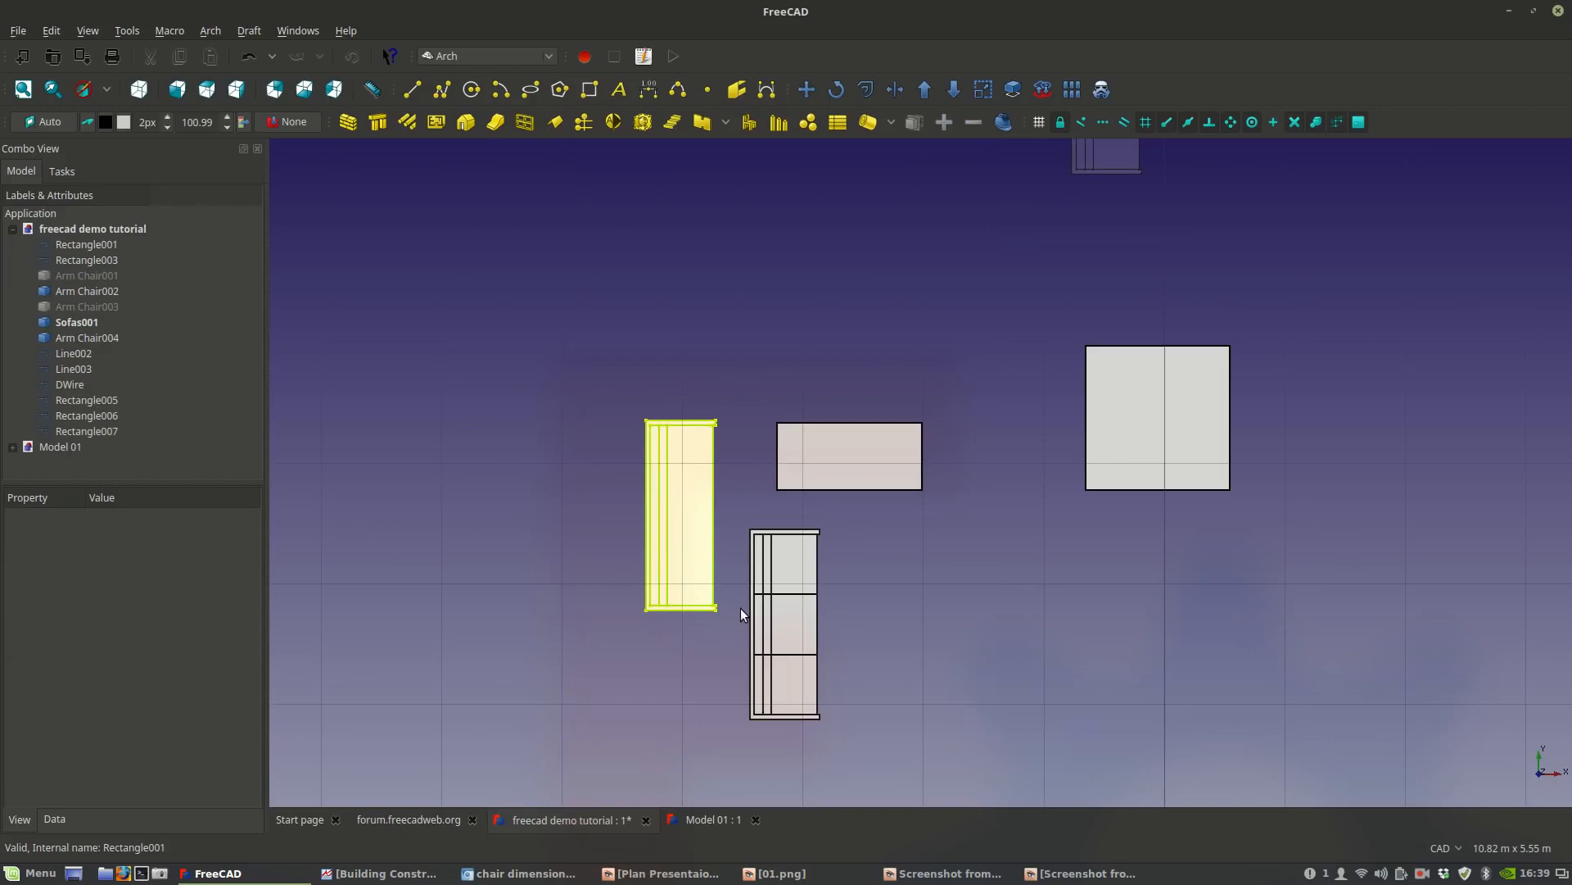
pyautogui.hotkey('ctrl', 'z')
pyautogui.scroll(-3, 740, 607)
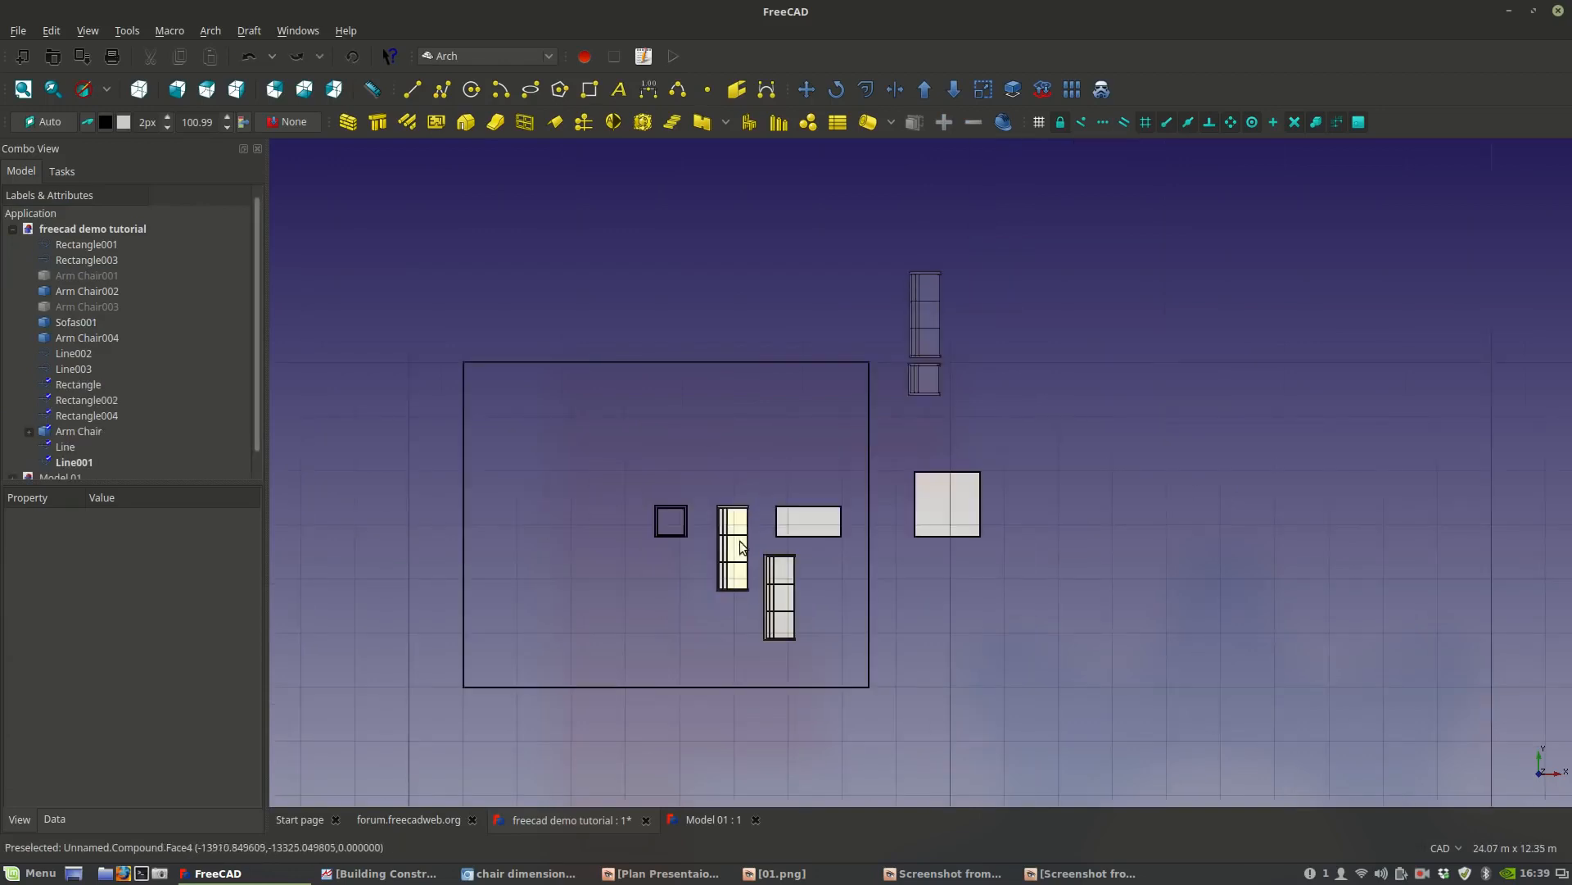
pyautogui.scroll(2, 726, 496)
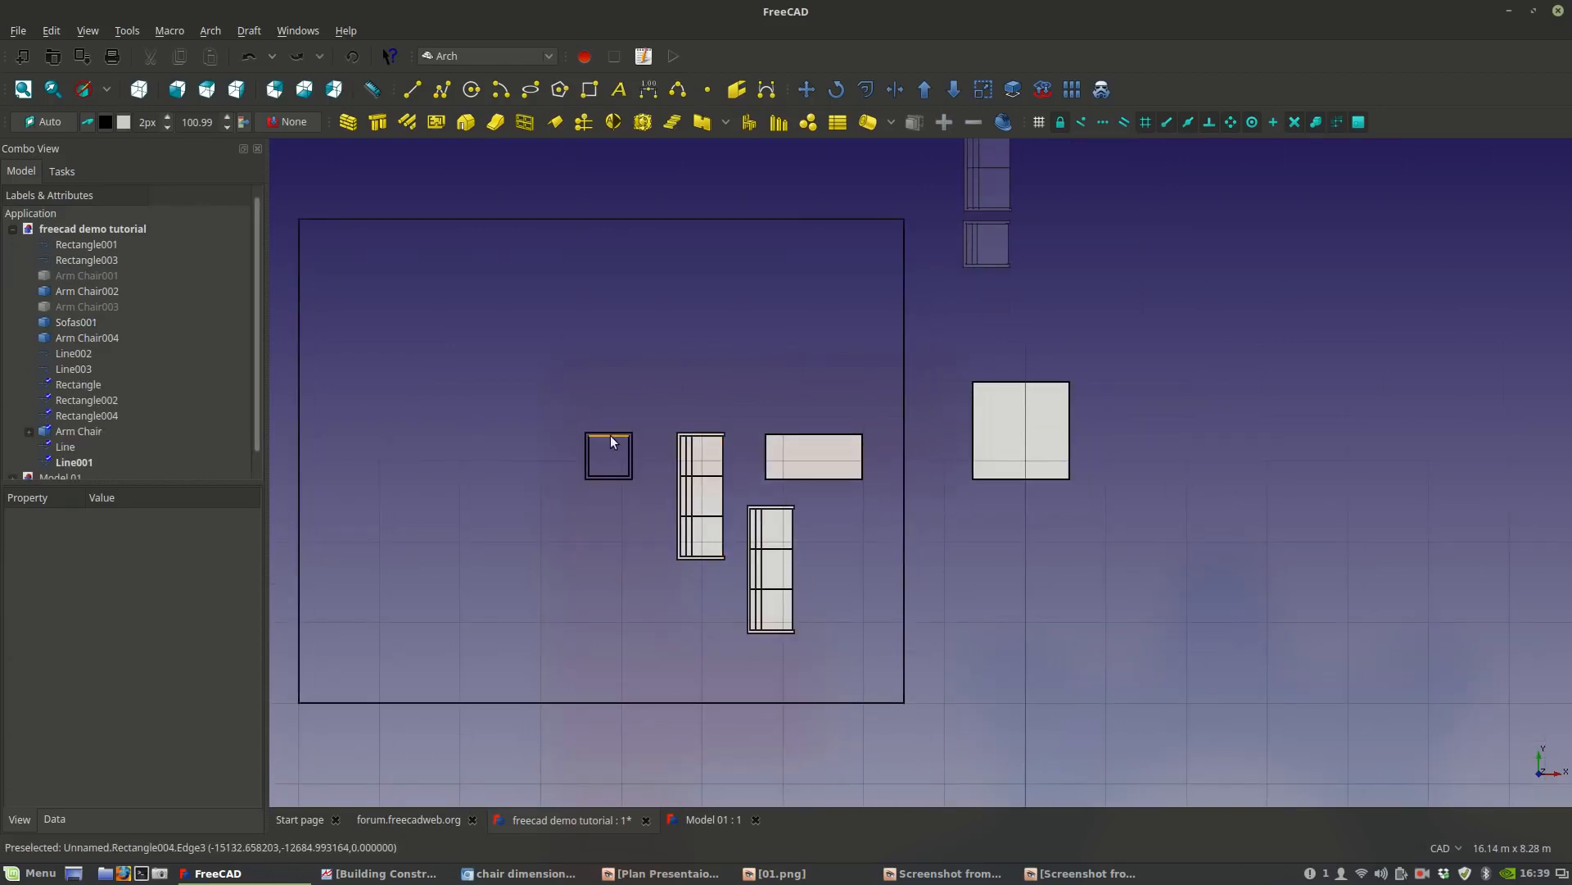
# Box-select and delete the stretched armchair compound with its divider lines, and remove its leftover rectangles and frame wire.
pyautogui.click(52, 31)
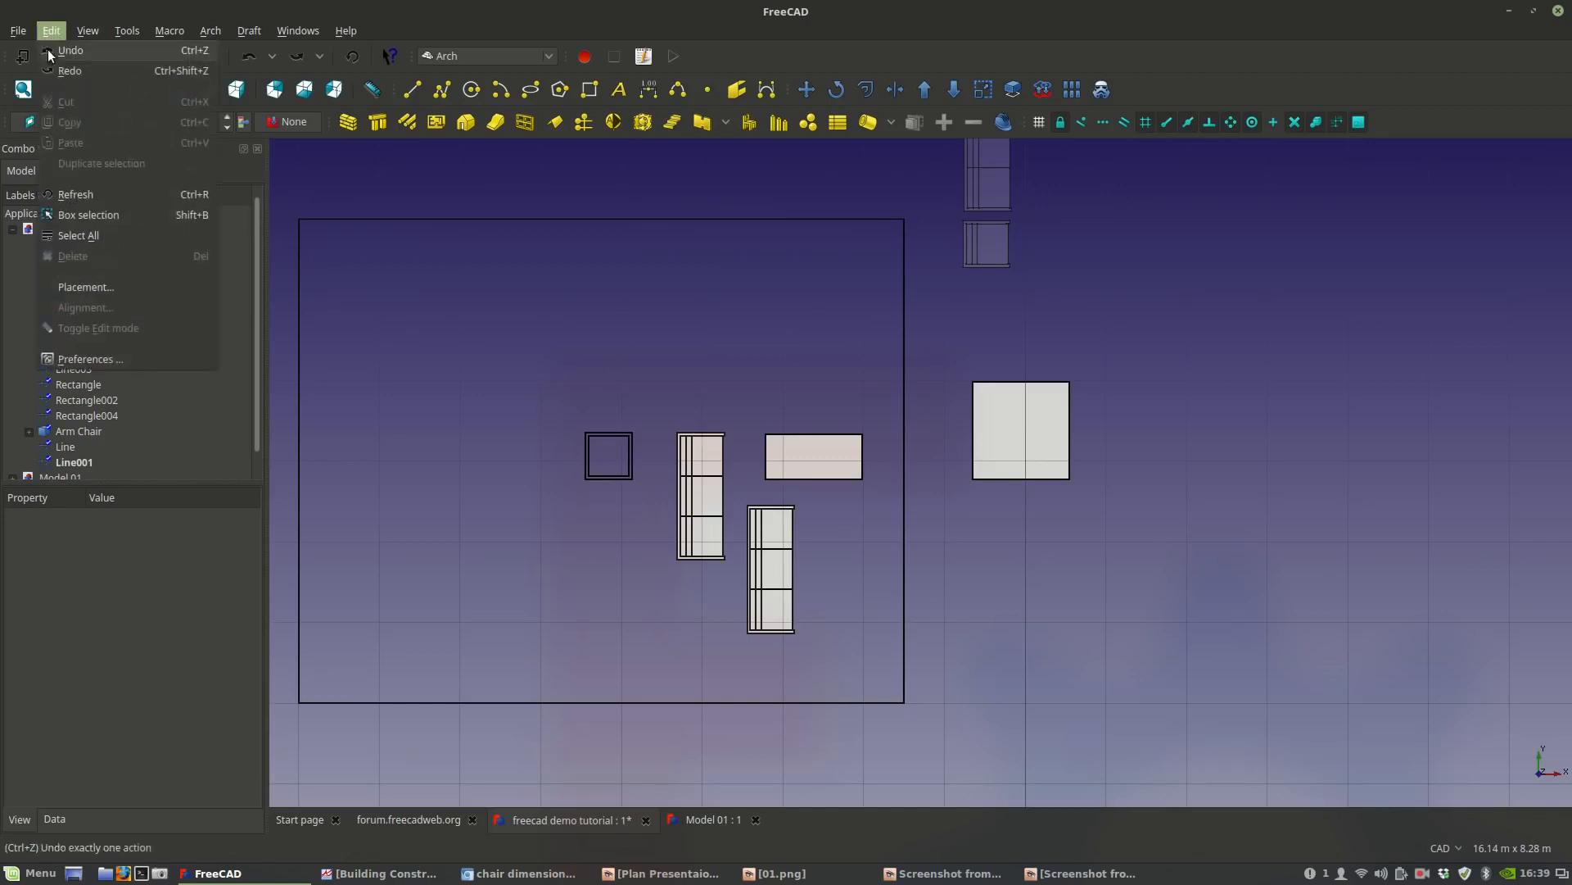
pyautogui.click(68, 214)
pyautogui.moveTo(657, 402); pyautogui.dragTo(737, 577)
pyautogui.press('Delete')
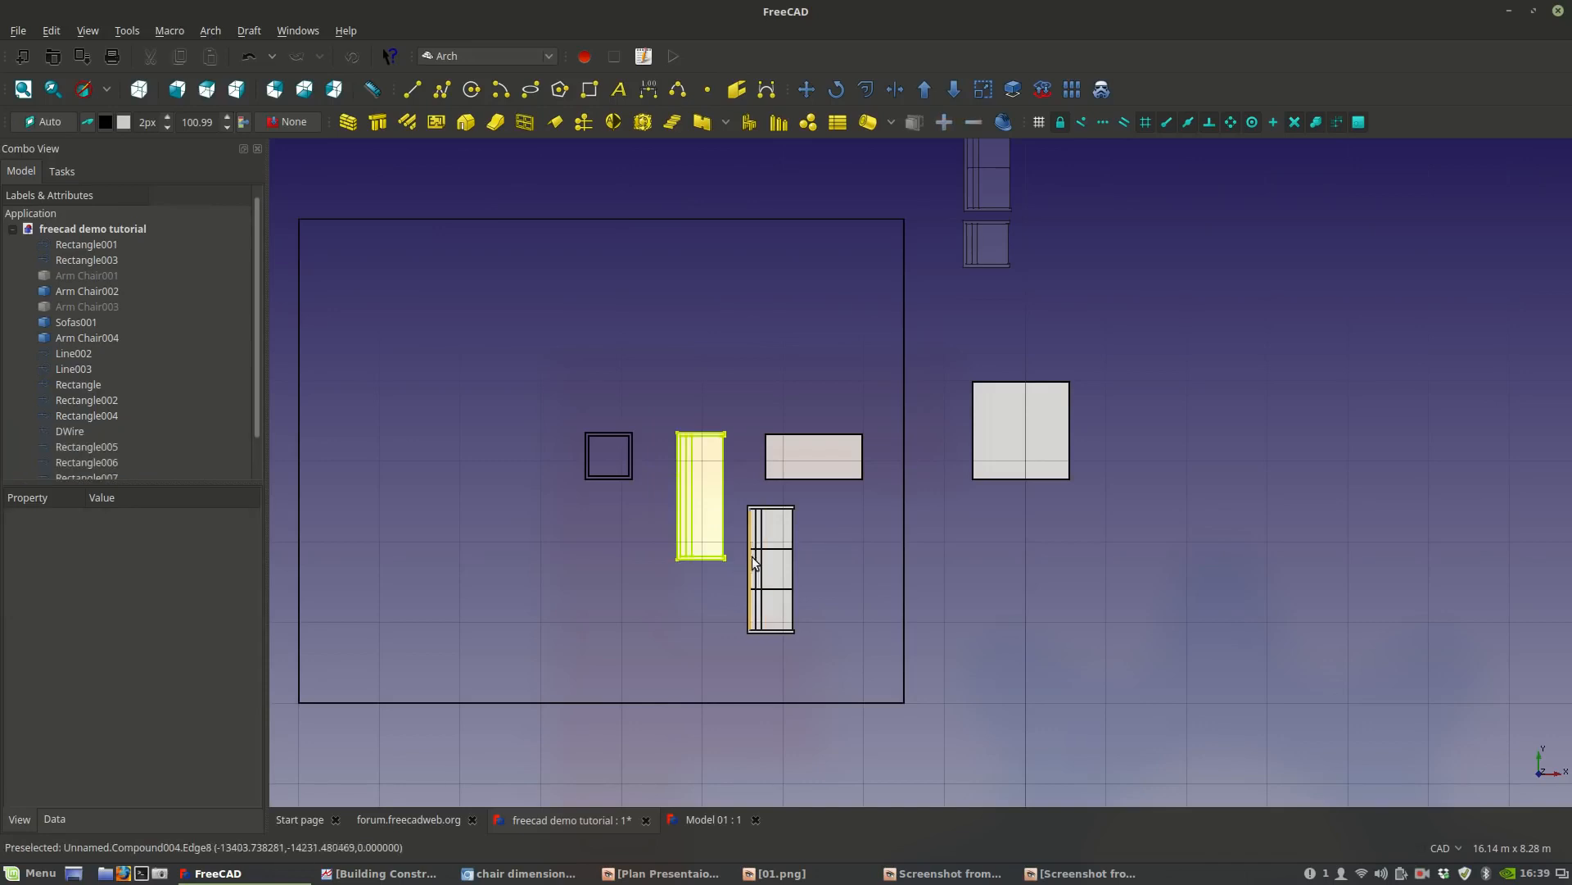
pyautogui.click(715, 504)
pyautogui.press('Delete')
pyautogui.click(686, 514)
pyautogui.press('Delete')
pyautogui.click(687, 514)
pyautogui.press('Delete')
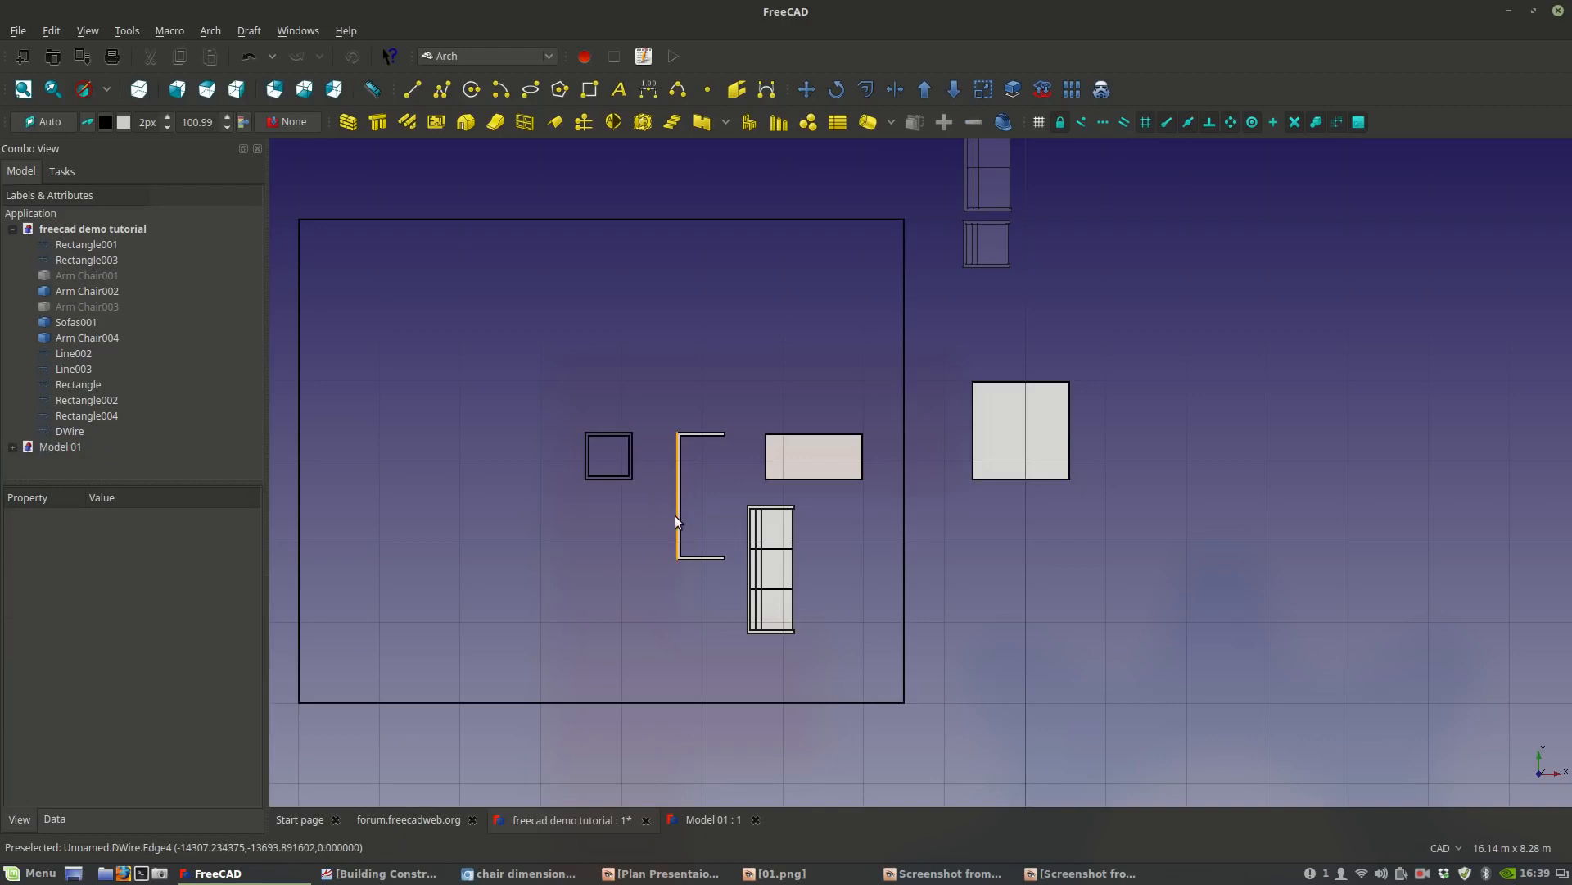
pyautogui.click(680, 512)
pyautogui.press('Delete')
# Delete the remaining stretched armchair copy and its two divider lines inside the room outline.
pyautogui.click(763, 548)
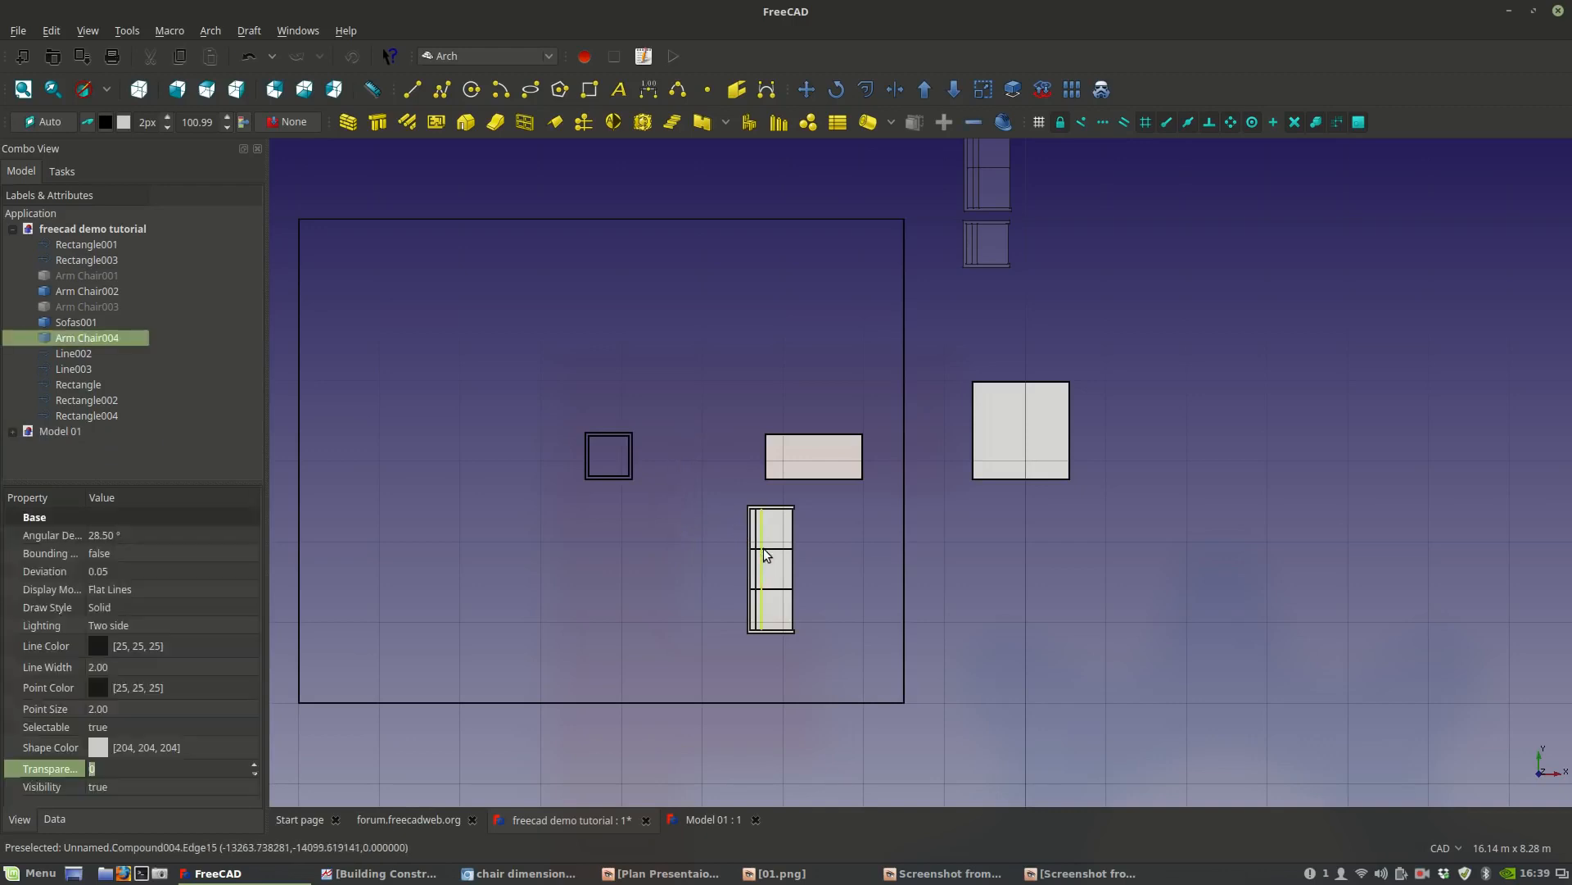
pyautogui.press('Delete')
pyautogui.click(765, 548)
pyautogui.press('Delete')
pyautogui.click(767, 587)
pyautogui.press('Delete')
# Delete the two nested squares inside the room outline.
pyautogui.click(632, 461)
pyautogui.press('Delete')
pyautogui.click(629, 460)
pyautogui.press('Delete')
pyautogui.scroll(-4, 647, 465)
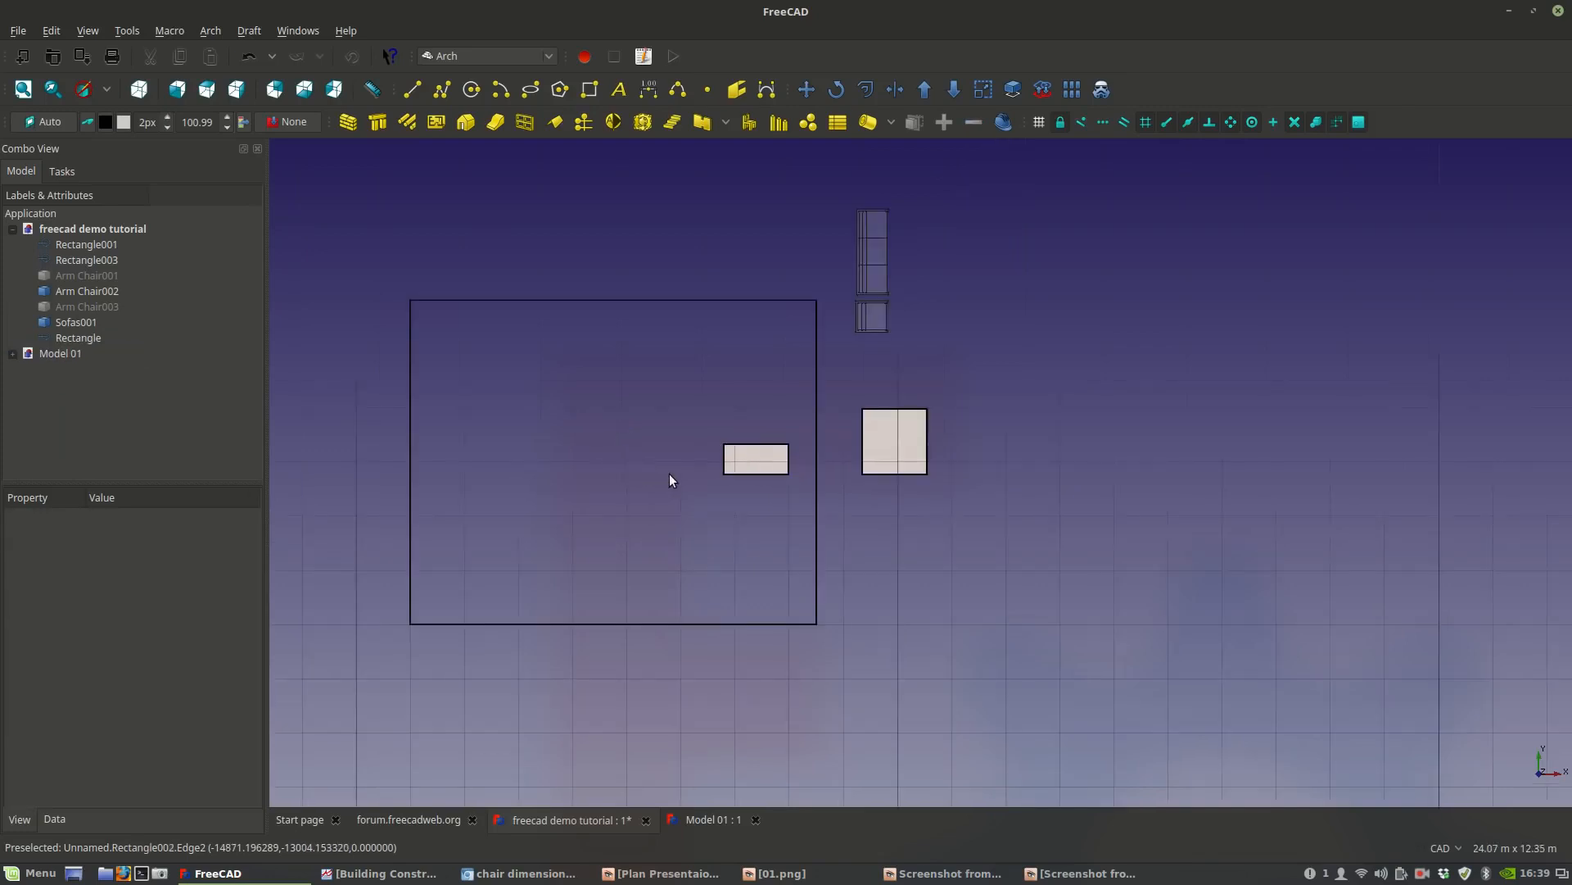
# Delete the filled rectangle inside the room outline and the filled square beside it.
pyautogui.click(748, 470)
pyautogui.scroll(6, 754, 473)
pyautogui.press('Print')
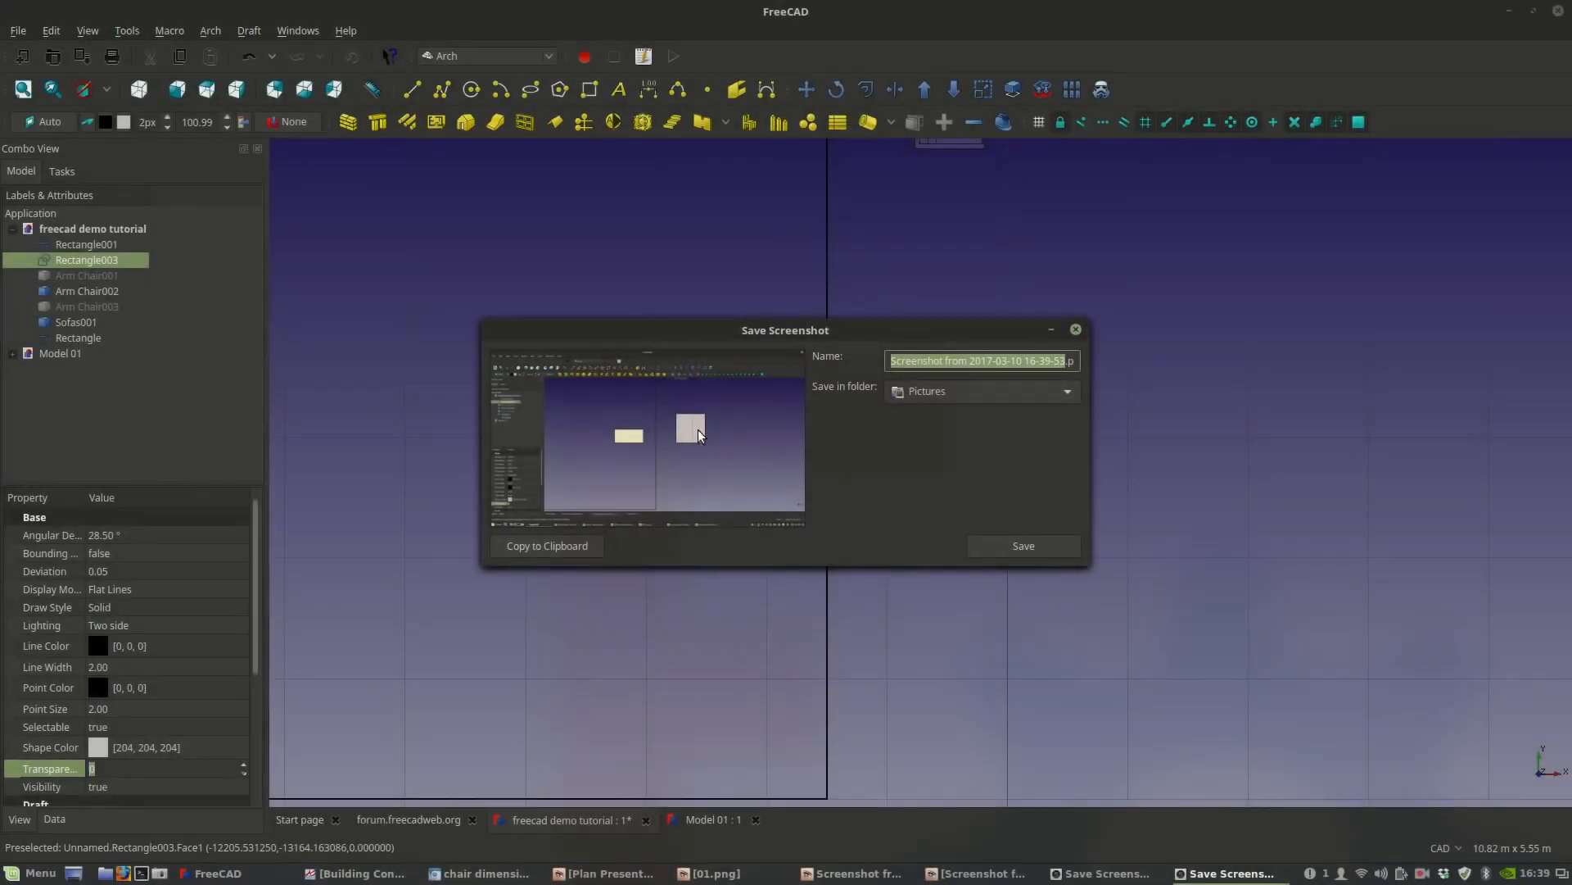
pyautogui.click(1079, 330)
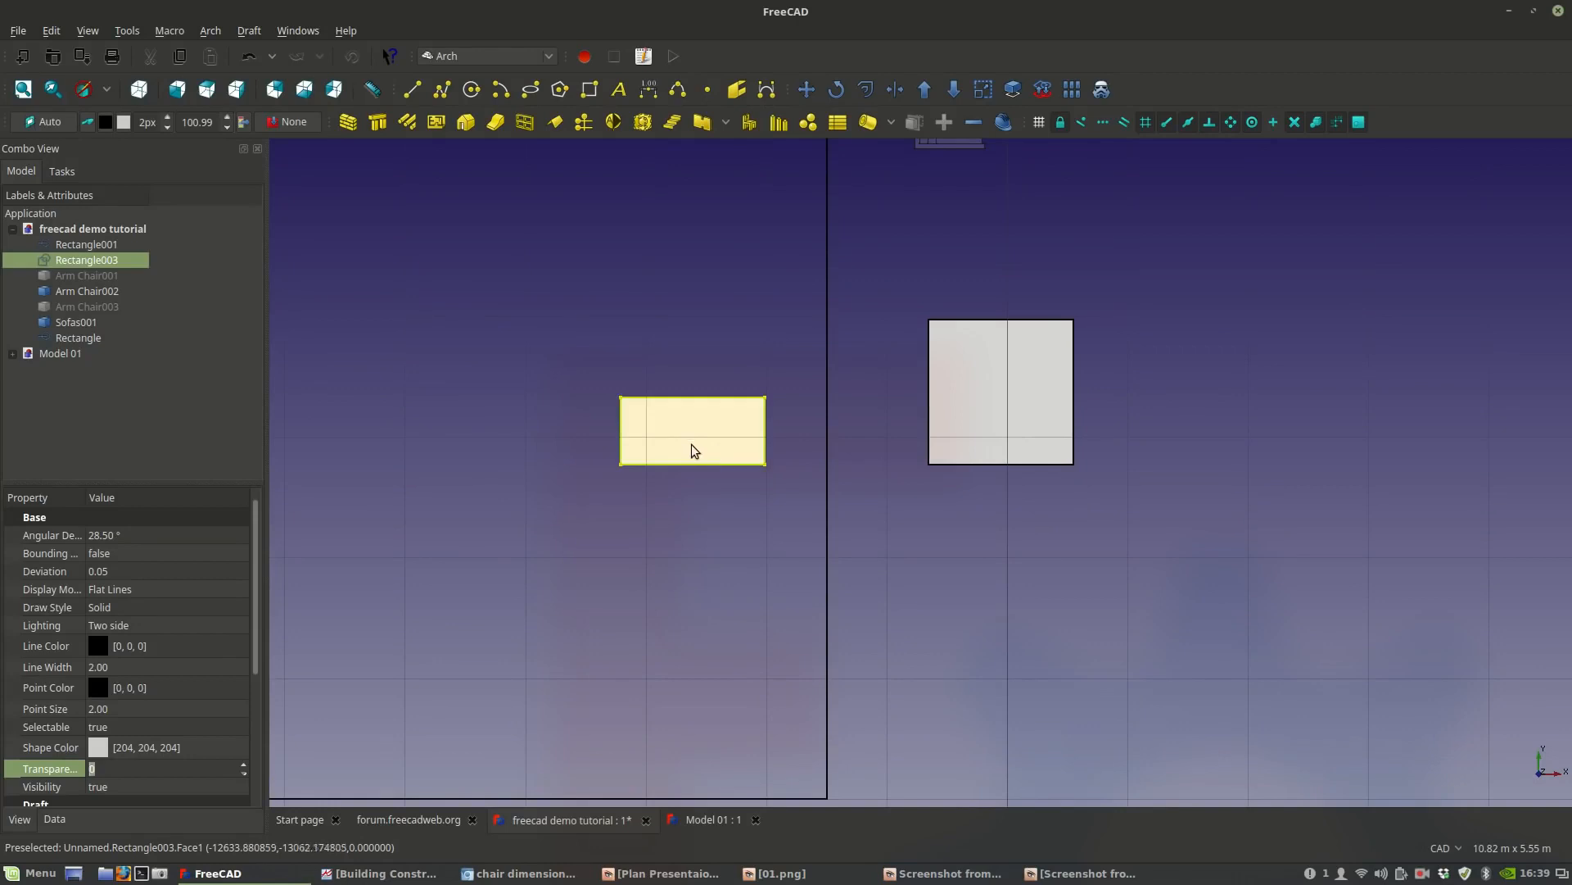
pyautogui.press('Delete')
pyautogui.scroll(-4, 748, 489)
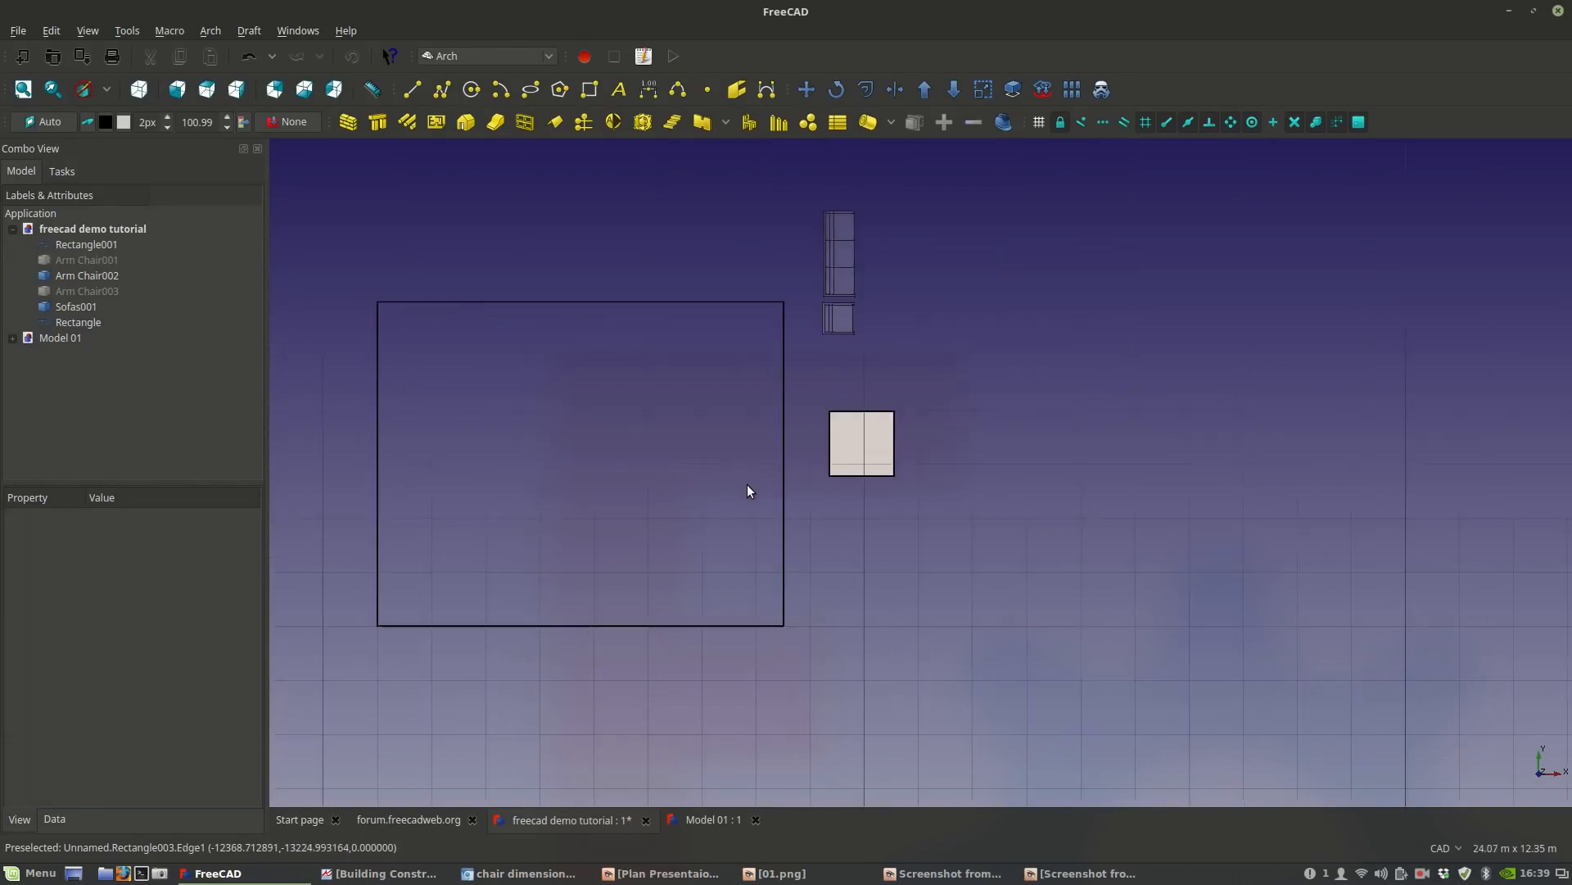
pyautogui.click(871, 452)
pyautogui.press('Delete')
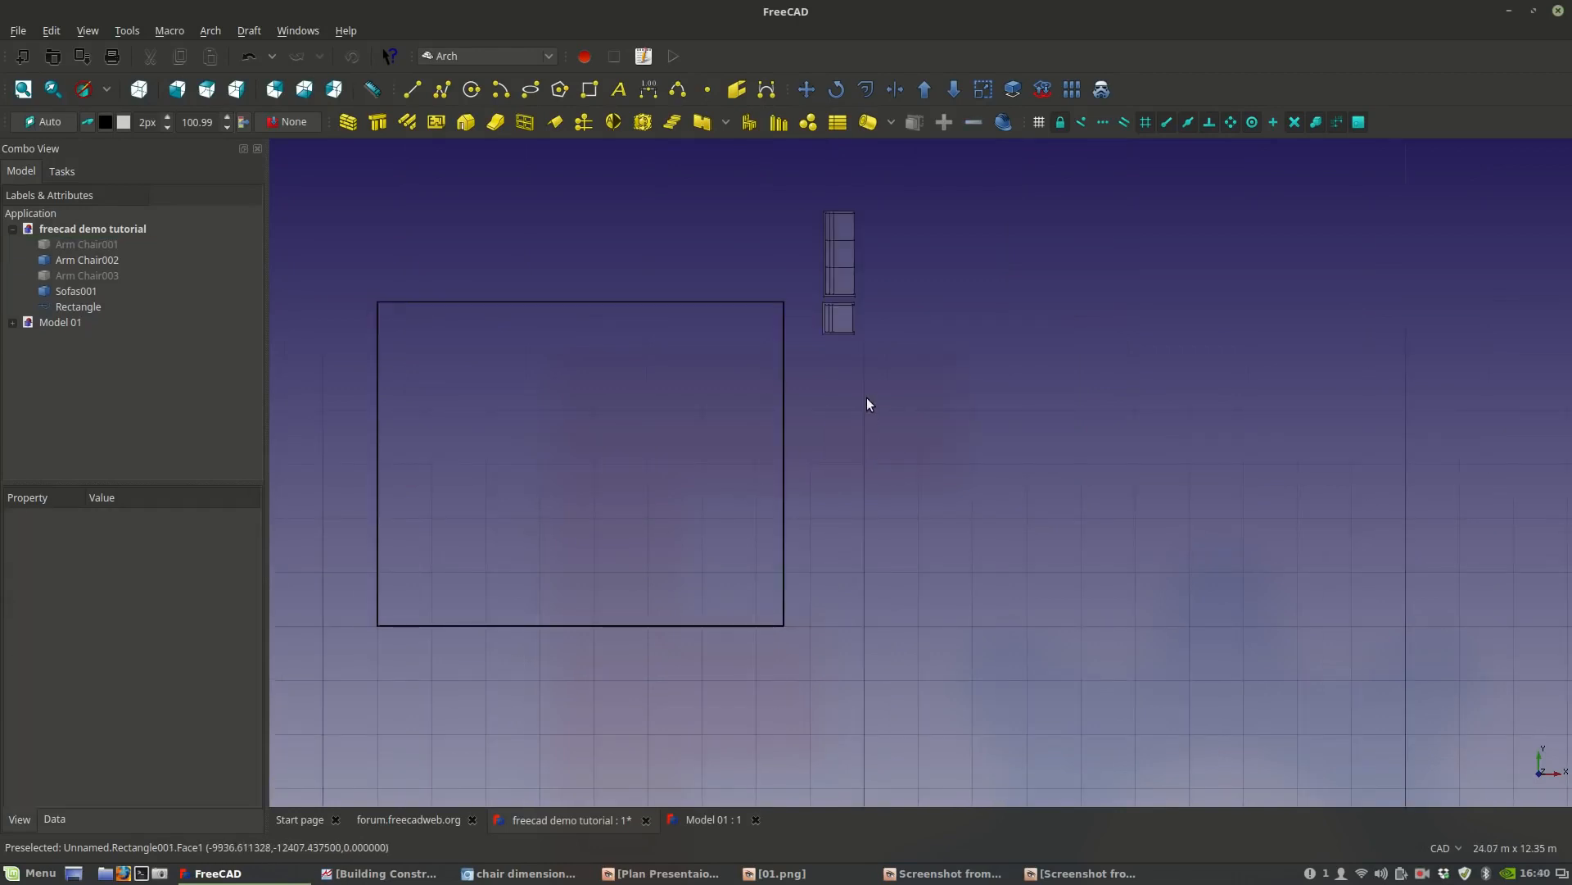
# Rename the transparent three-seat sofa from Sofas001 to Sofas.
pyautogui.scroll(4, 706, 565)
pyautogui.scroll(3, 696, 424)
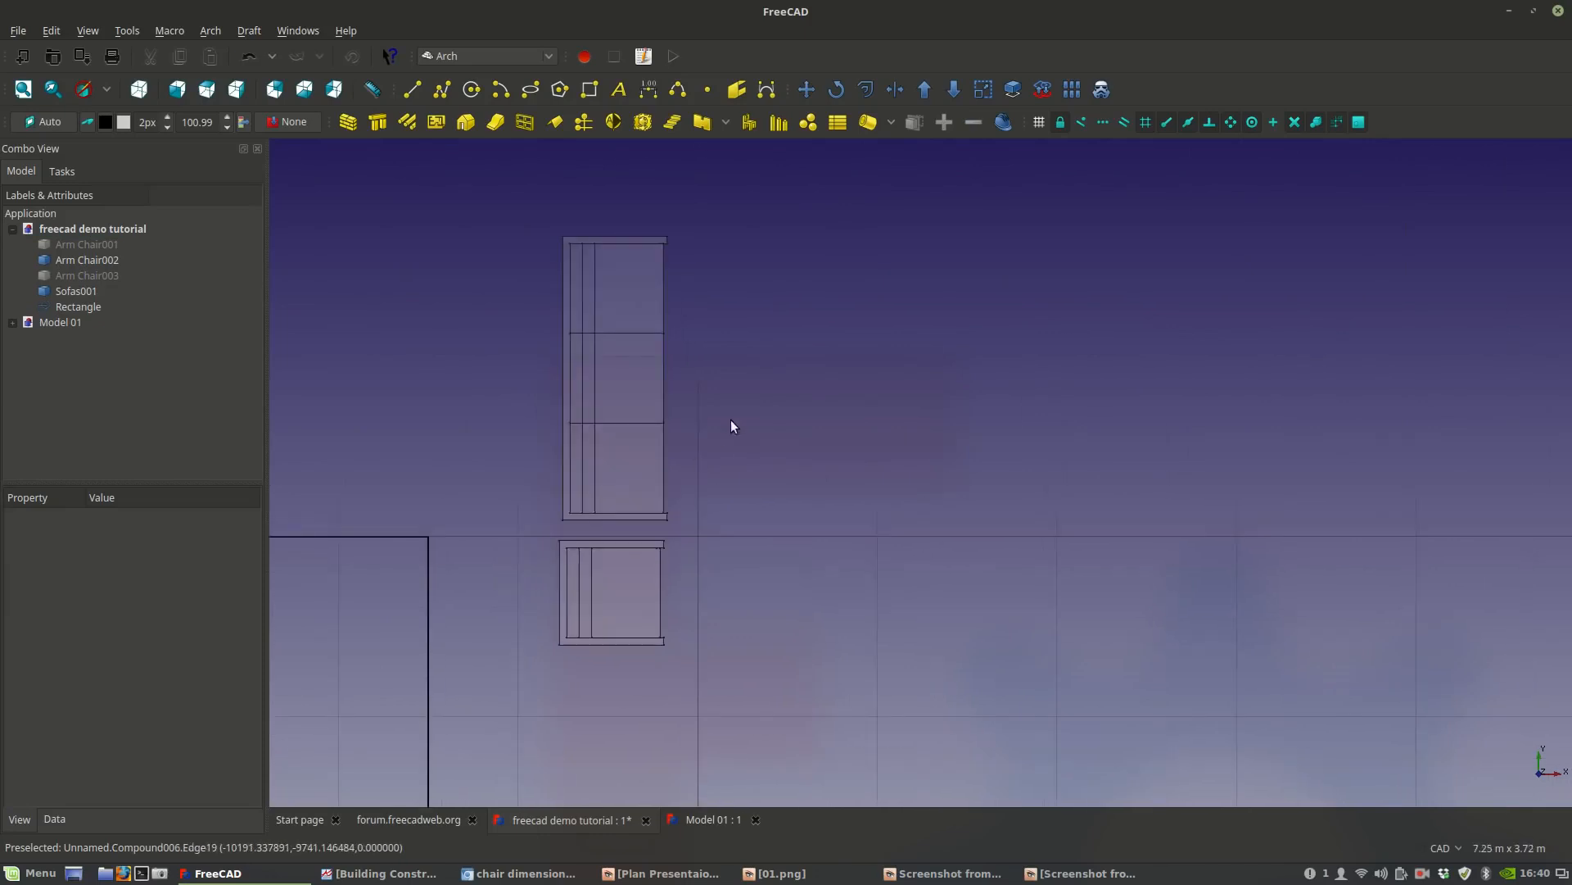
pyautogui.scroll(2, 627, 511)
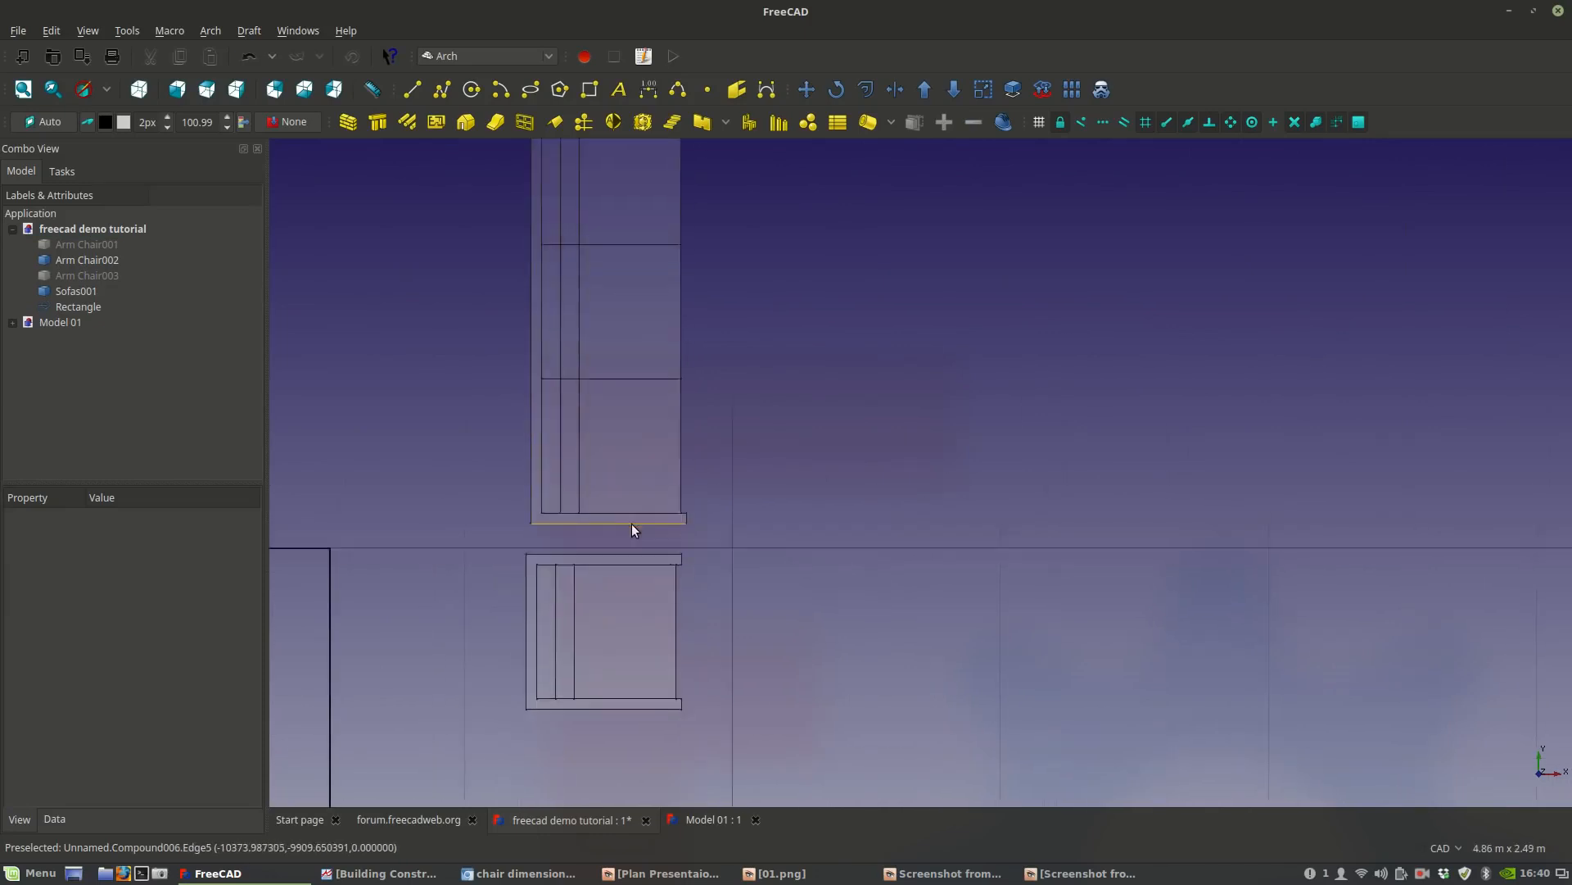
pyautogui.scroll(-2, 636, 525)
pyautogui.click(616, 475)
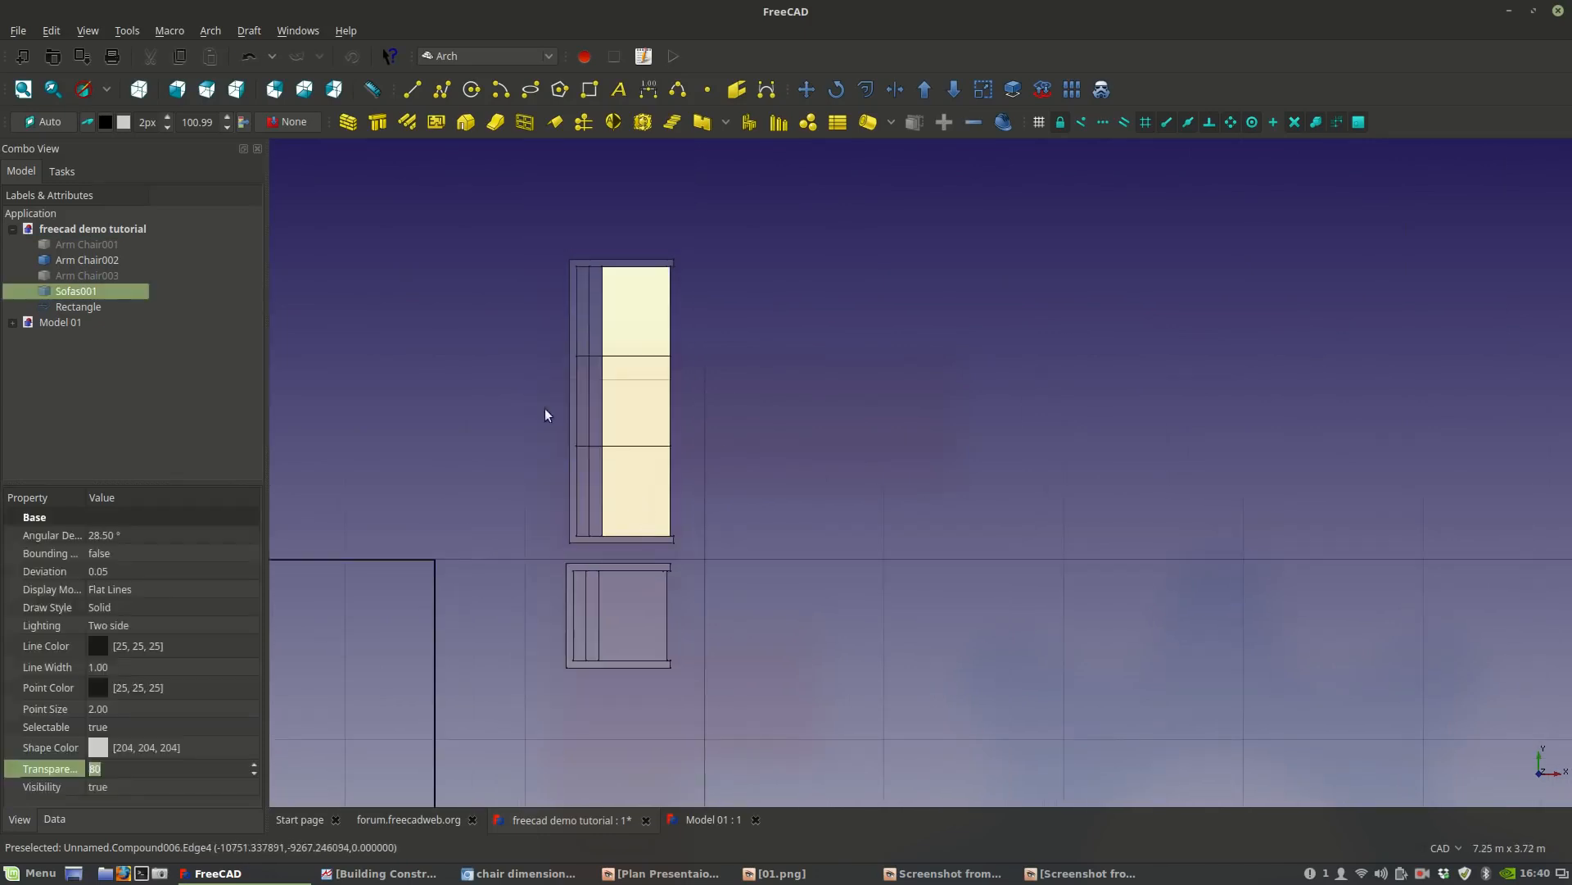
pyautogui.rightClick(89, 294)
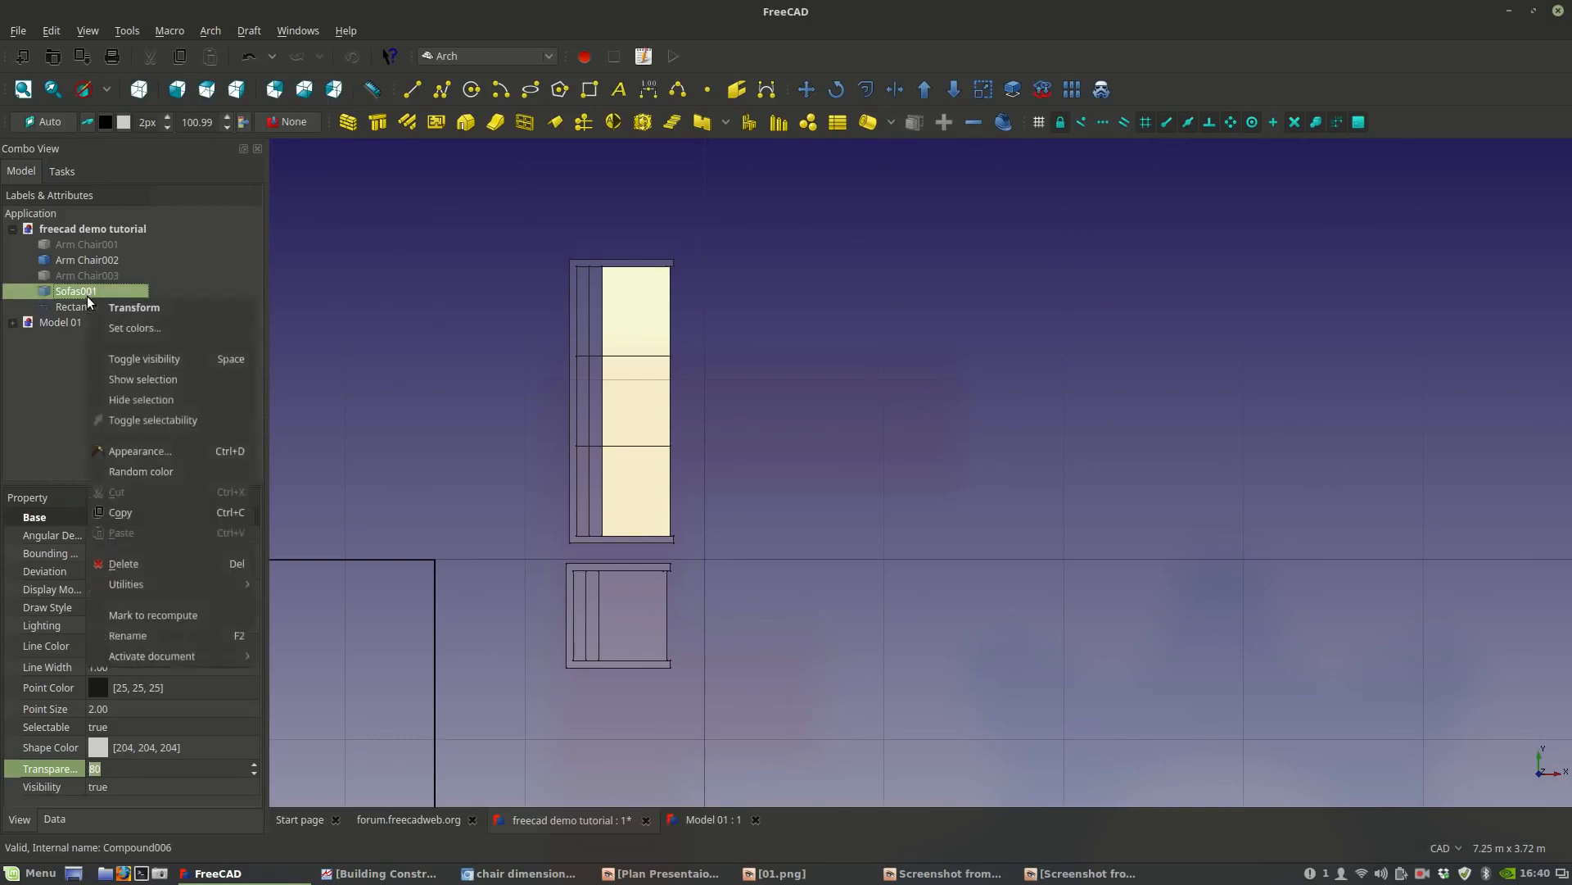
pyautogui.click(121, 637)
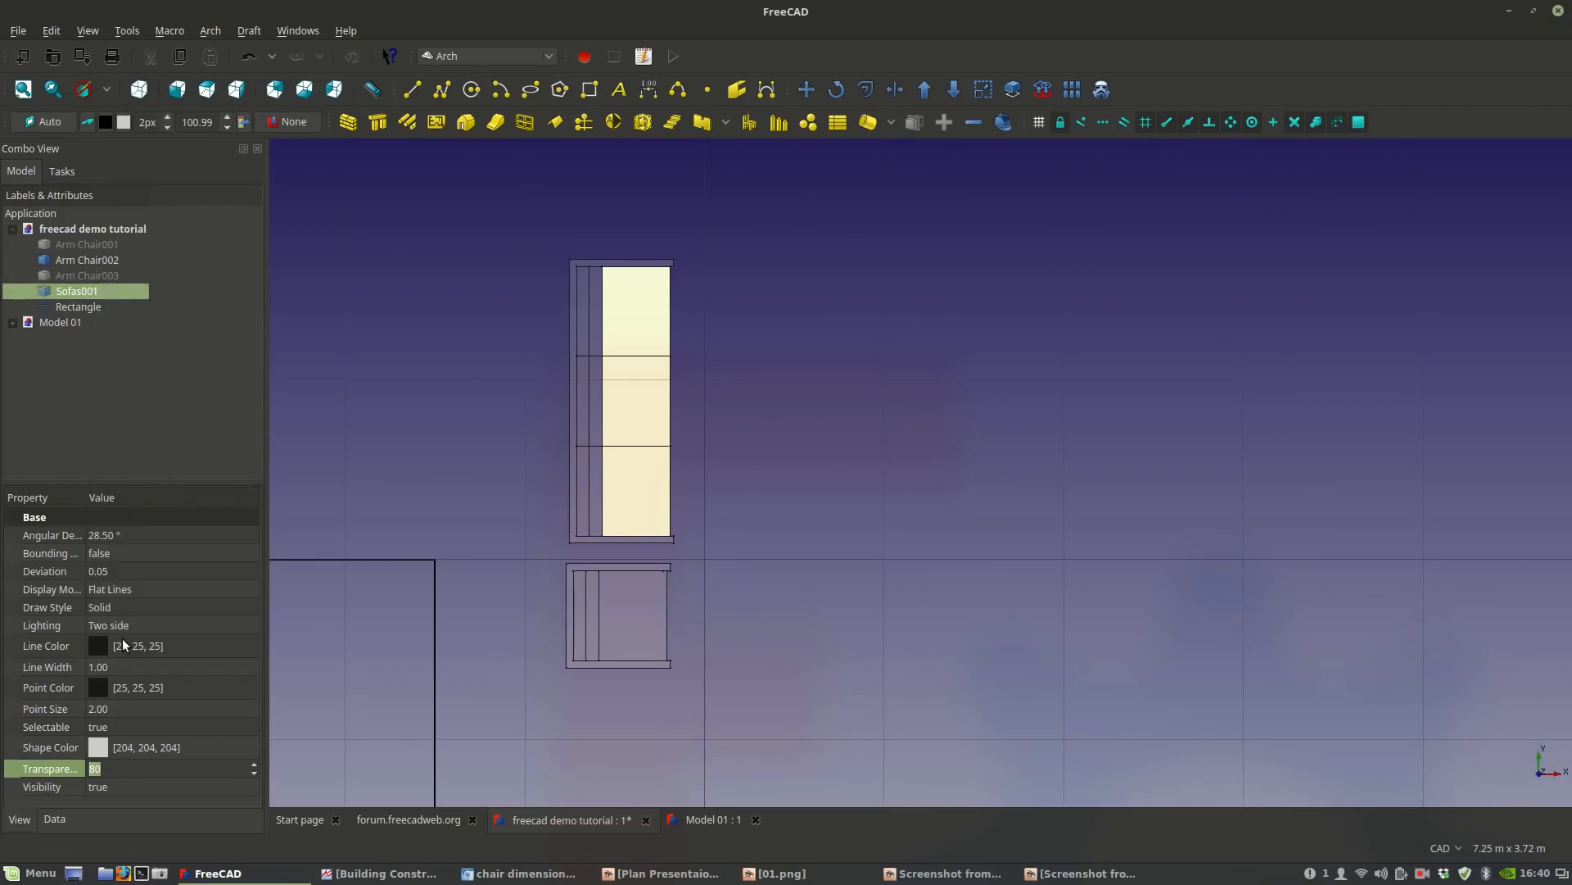
pyautogui.press('Delete')
pyautogui.press('Delete')
pyautogui.press('Delete')
pyautogui.press('Return')
# Make the hidden Arm Chair001 and Arm Chair003 visible, and select all three armchairs.
pyautogui.click(605, 621)
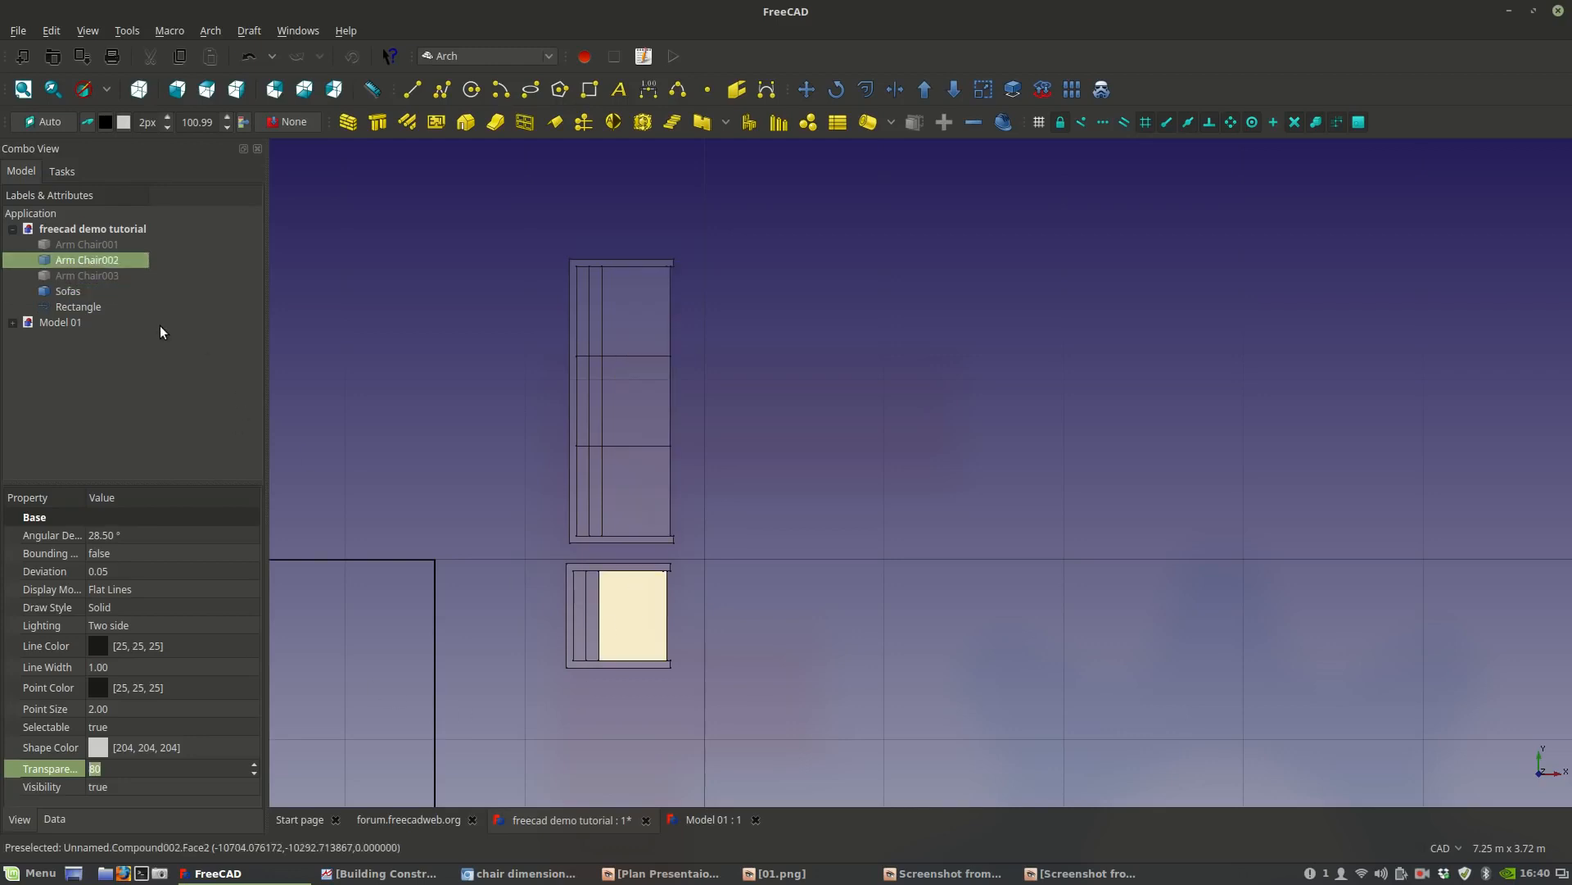
pyautogui.click(105, 244)
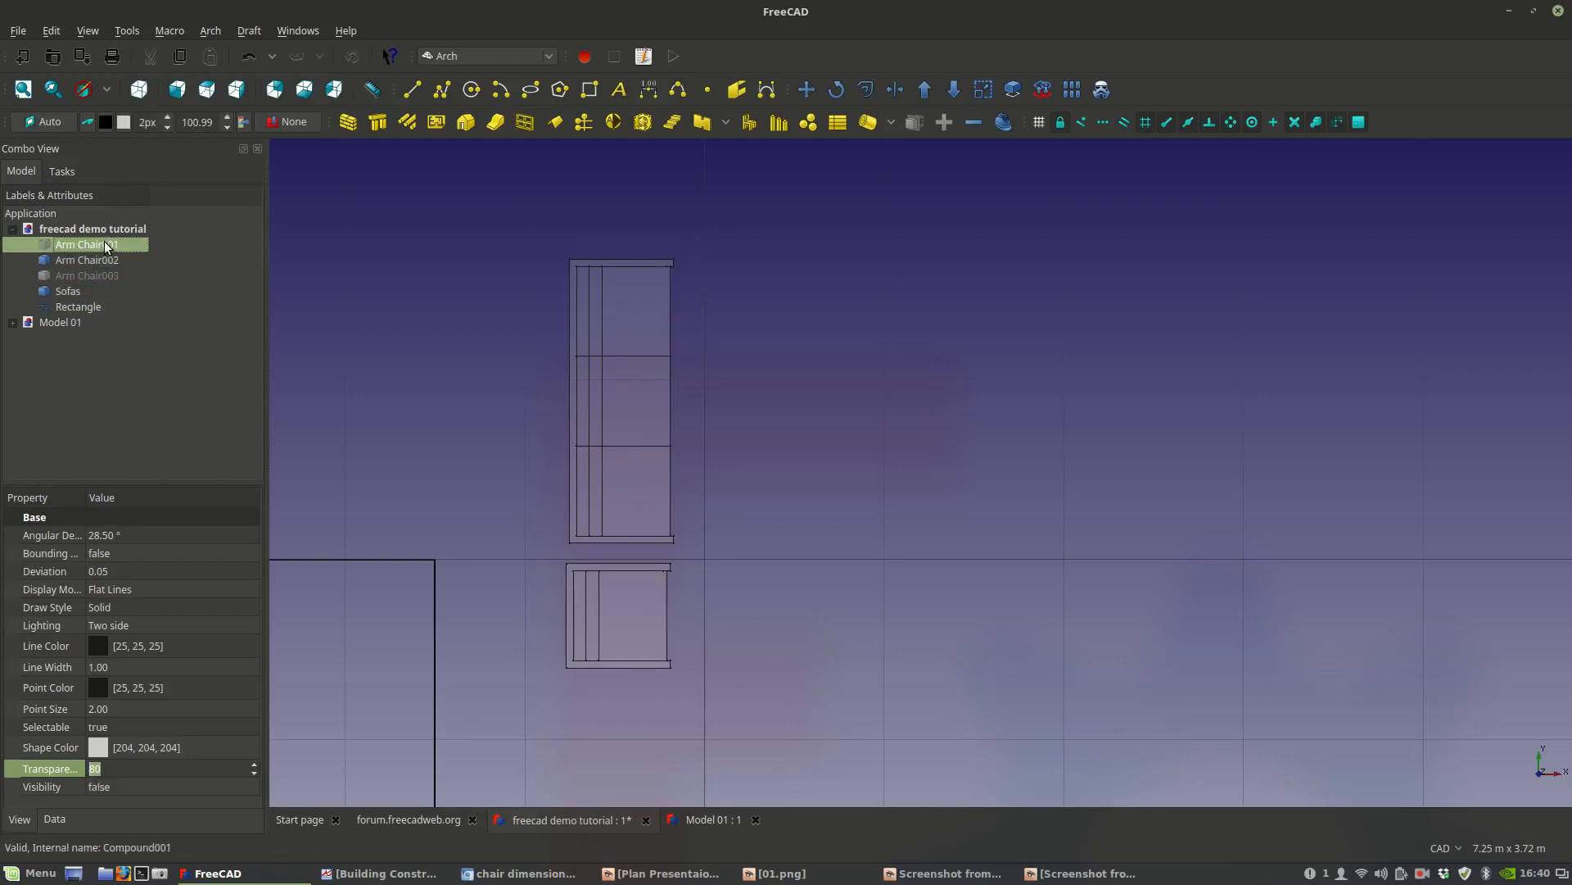
pyautogui.scroll(-6, 678, 312)
pyautogui.scroll(6, 662, 337)
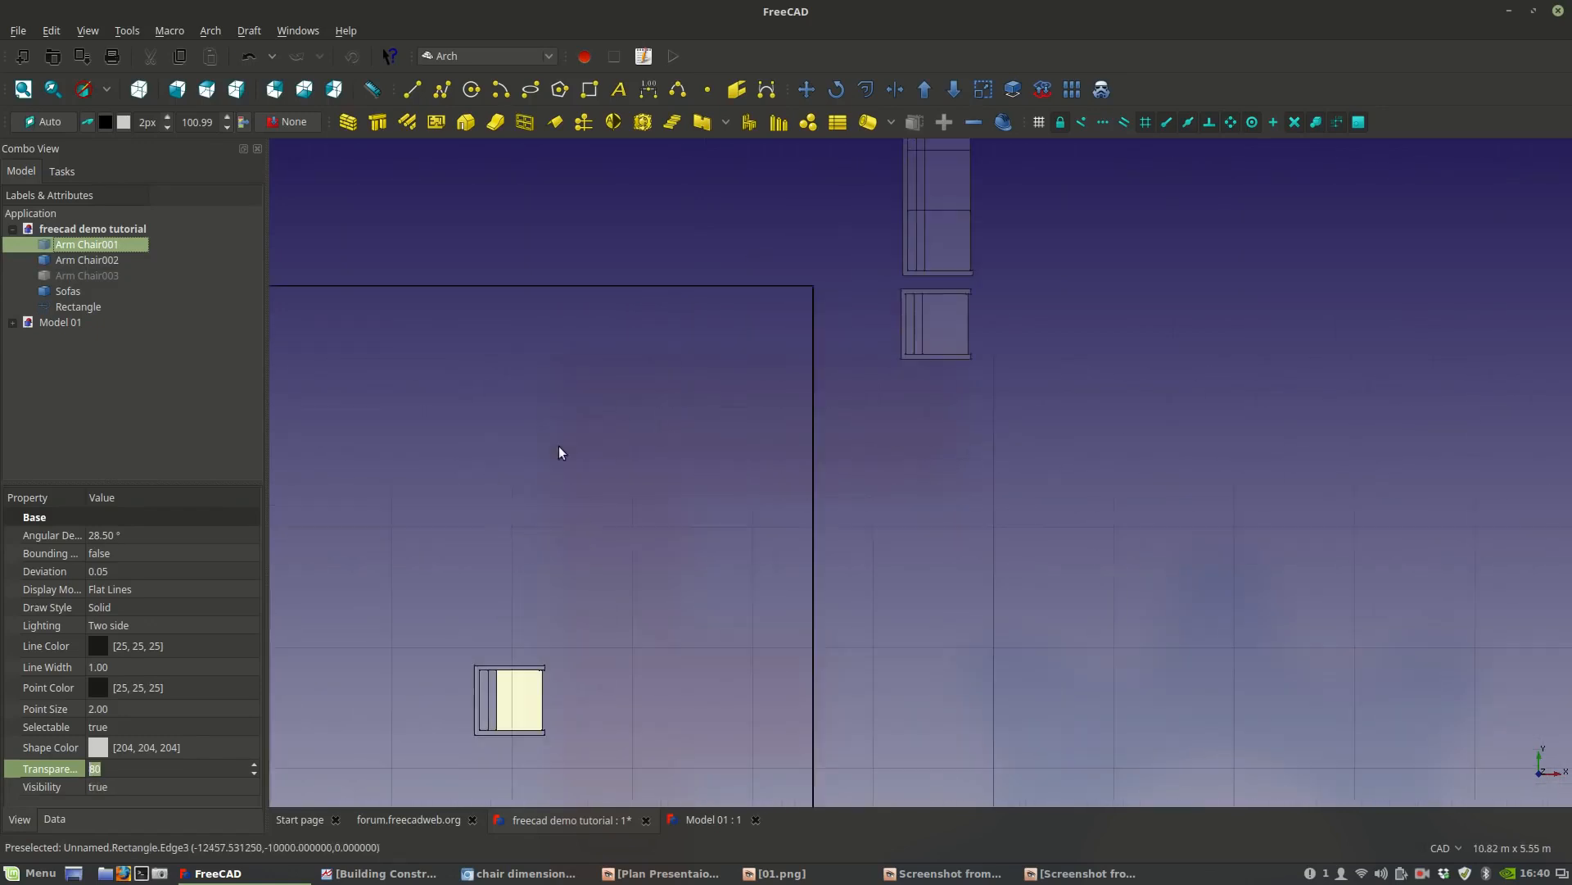
pyautogui.click(66, 276)
pyautogui.press('space')
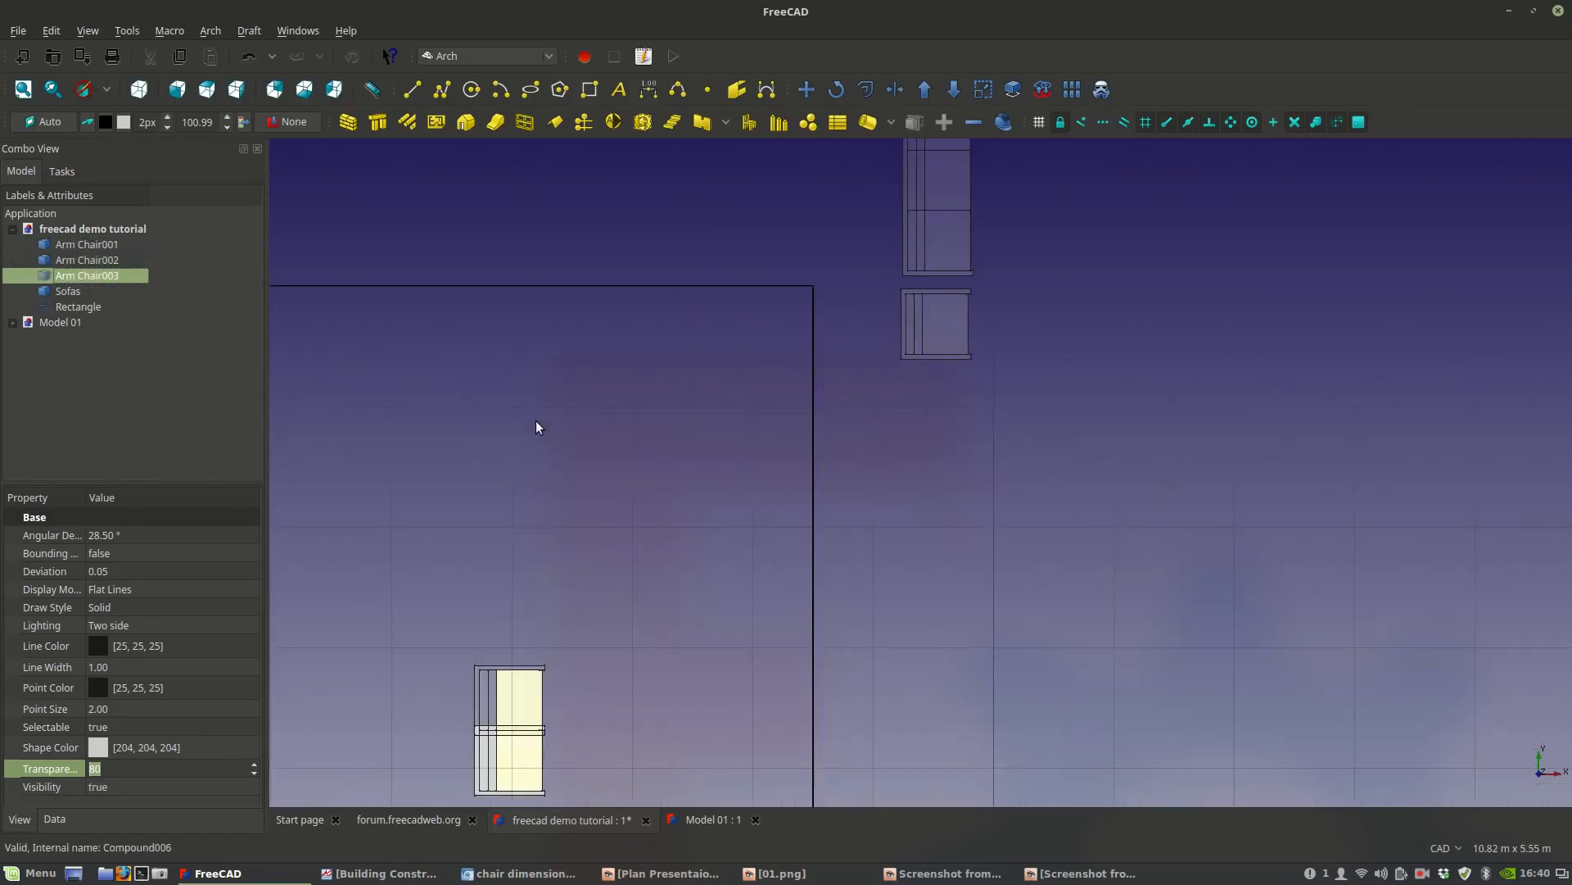
pyautogui.scroll(-2, 536, 420)
pyautogui.keyDown('shift'); pyautogui.click(96, 243); pyautogui.keyUp('shift')
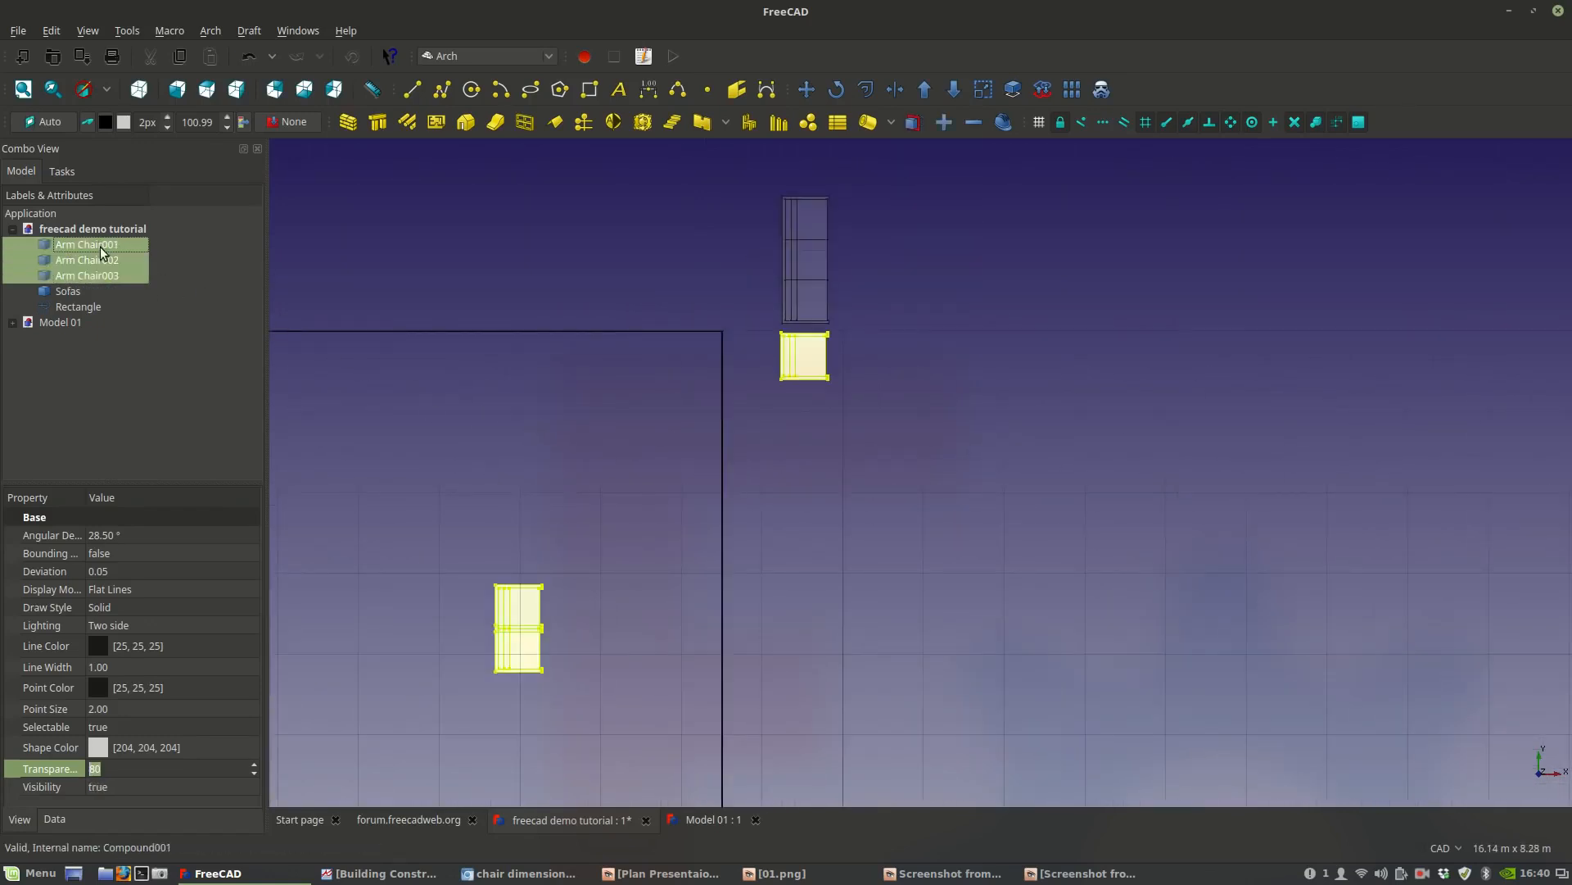
# Delete the duplicate armchairs Arm Chair001 and Arm Chair003, keeping the transparent one below the sofa.
pyautogui.click(97, 244)
pyautogui.keyDown('ctrl'); pyautogui.click(103, 273); pyautogui.keyUp('ctrl')
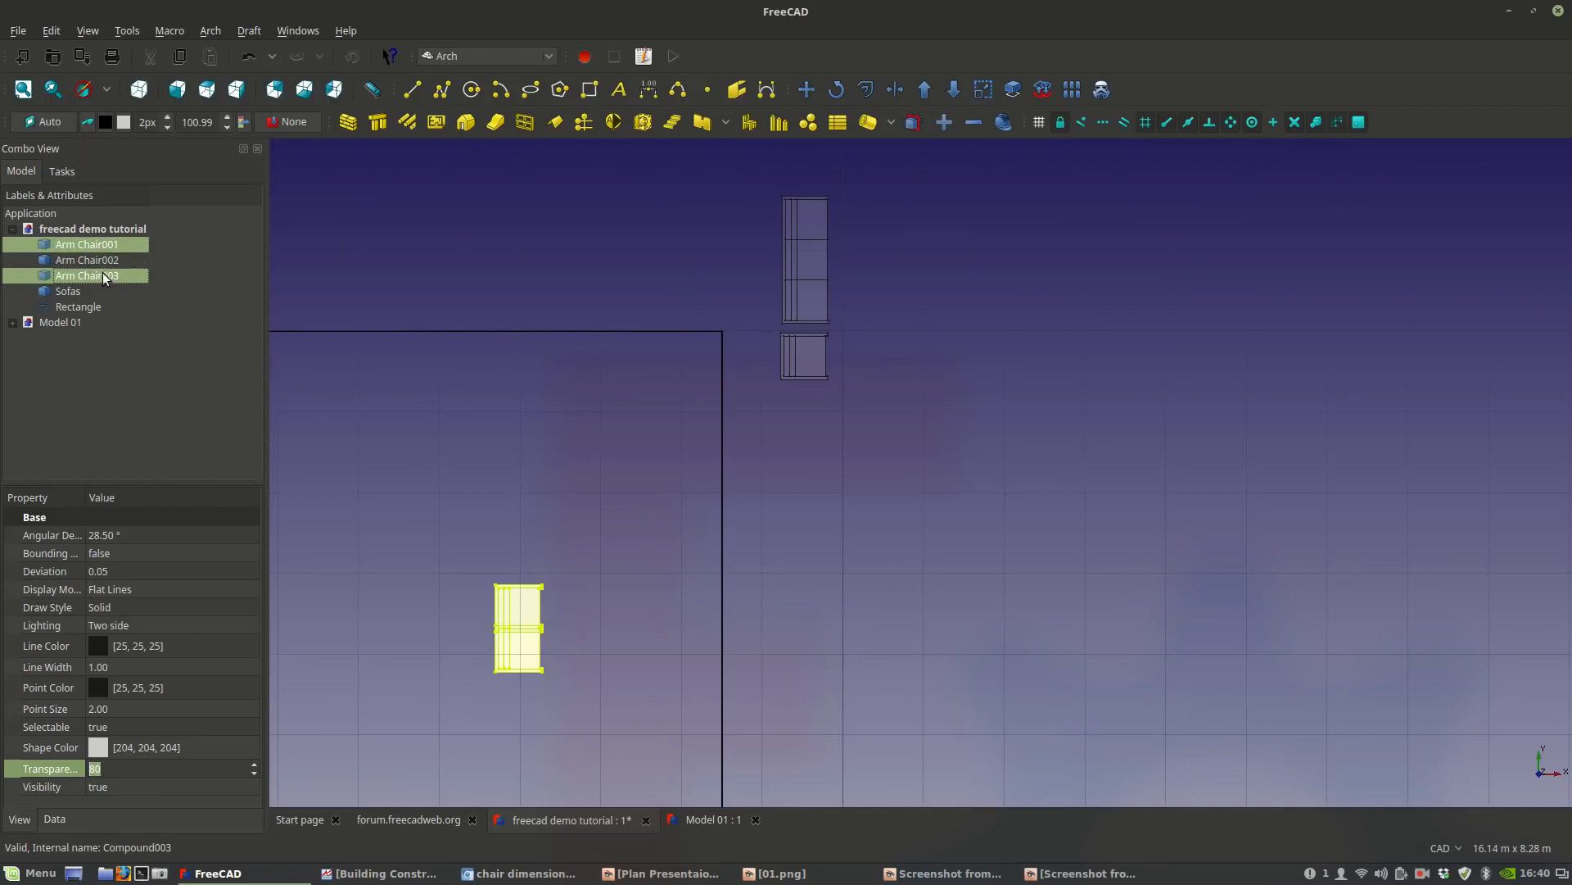
pyautogui.press('Delete')
# Rename the transparent armchair from Arm Chair002 to Arm Chair.
pyautogui.click(86, 246)
pyautogui.rightClick(88, 247)
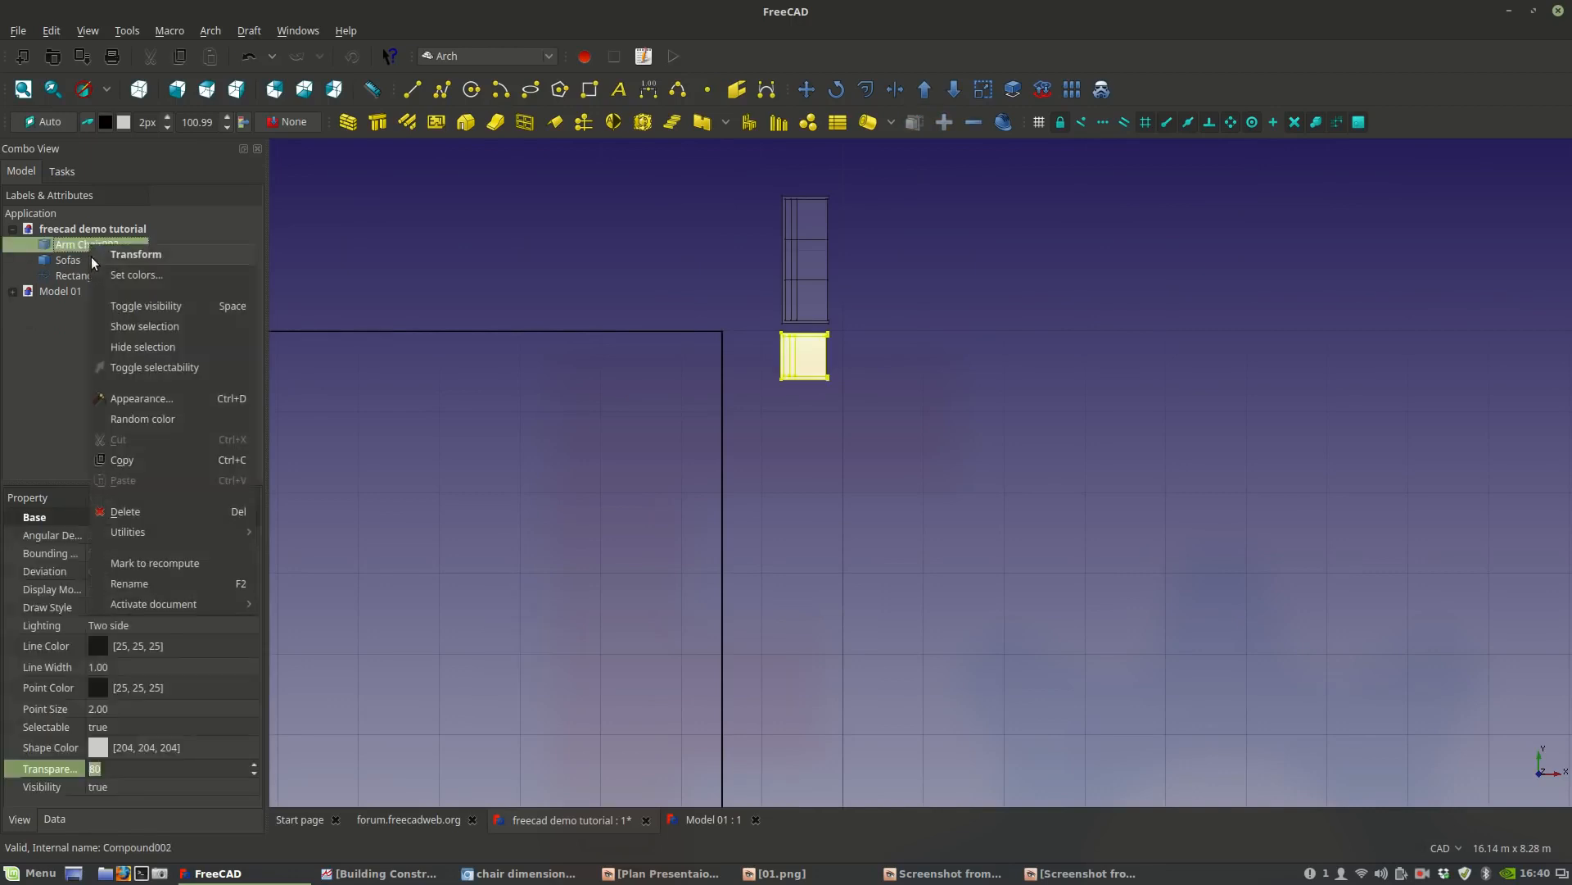
pyautogui.click(136, 584)
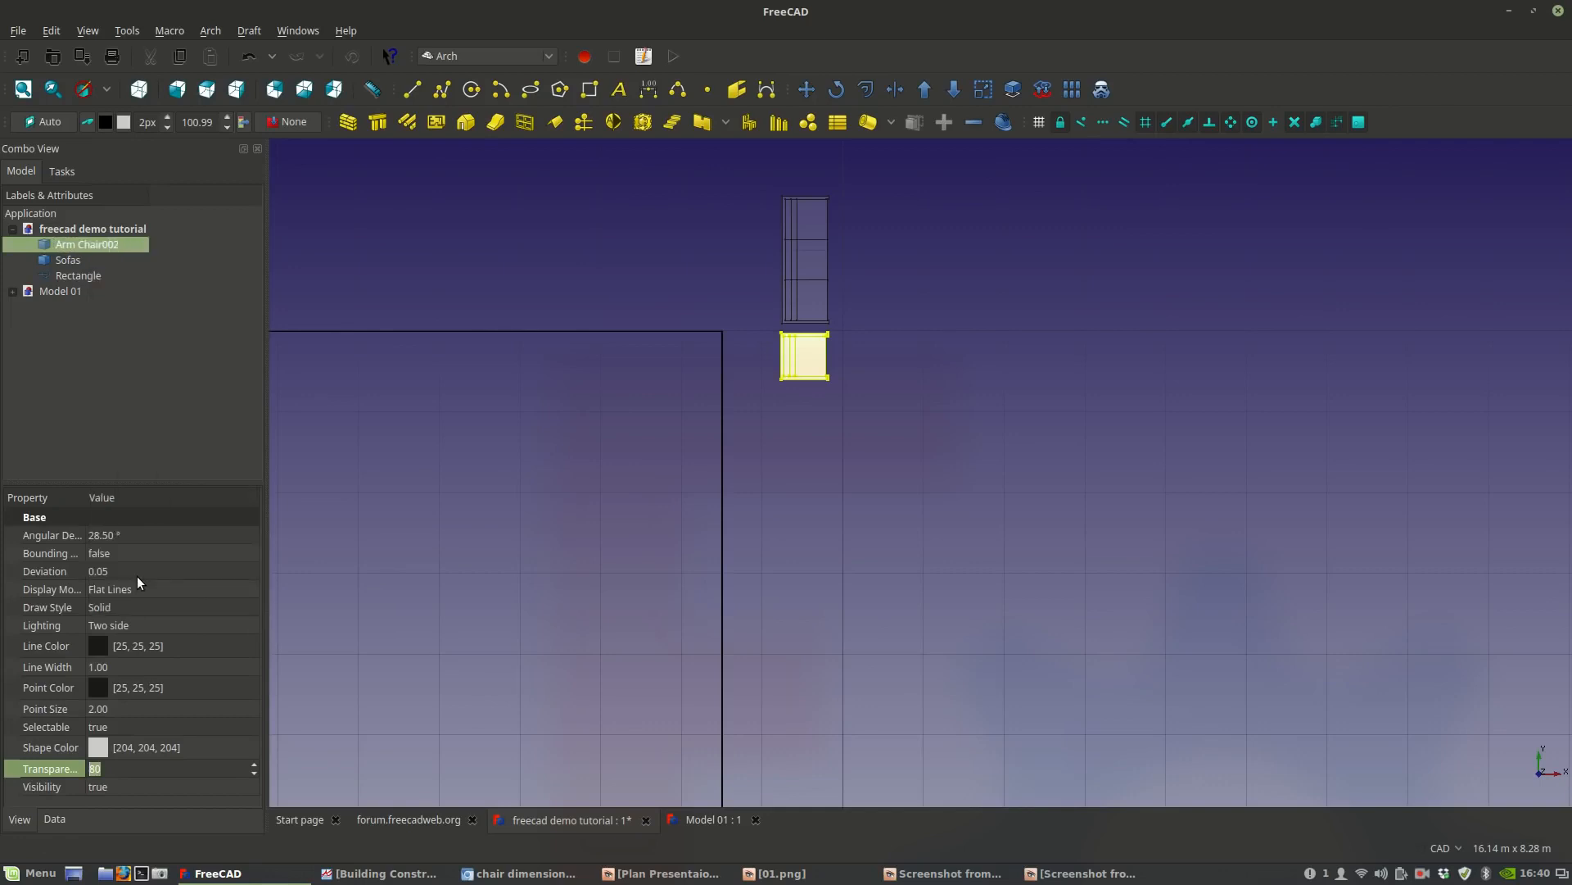
pyautogui.write('Arm Chair')
pyautogui.click(916, 494)
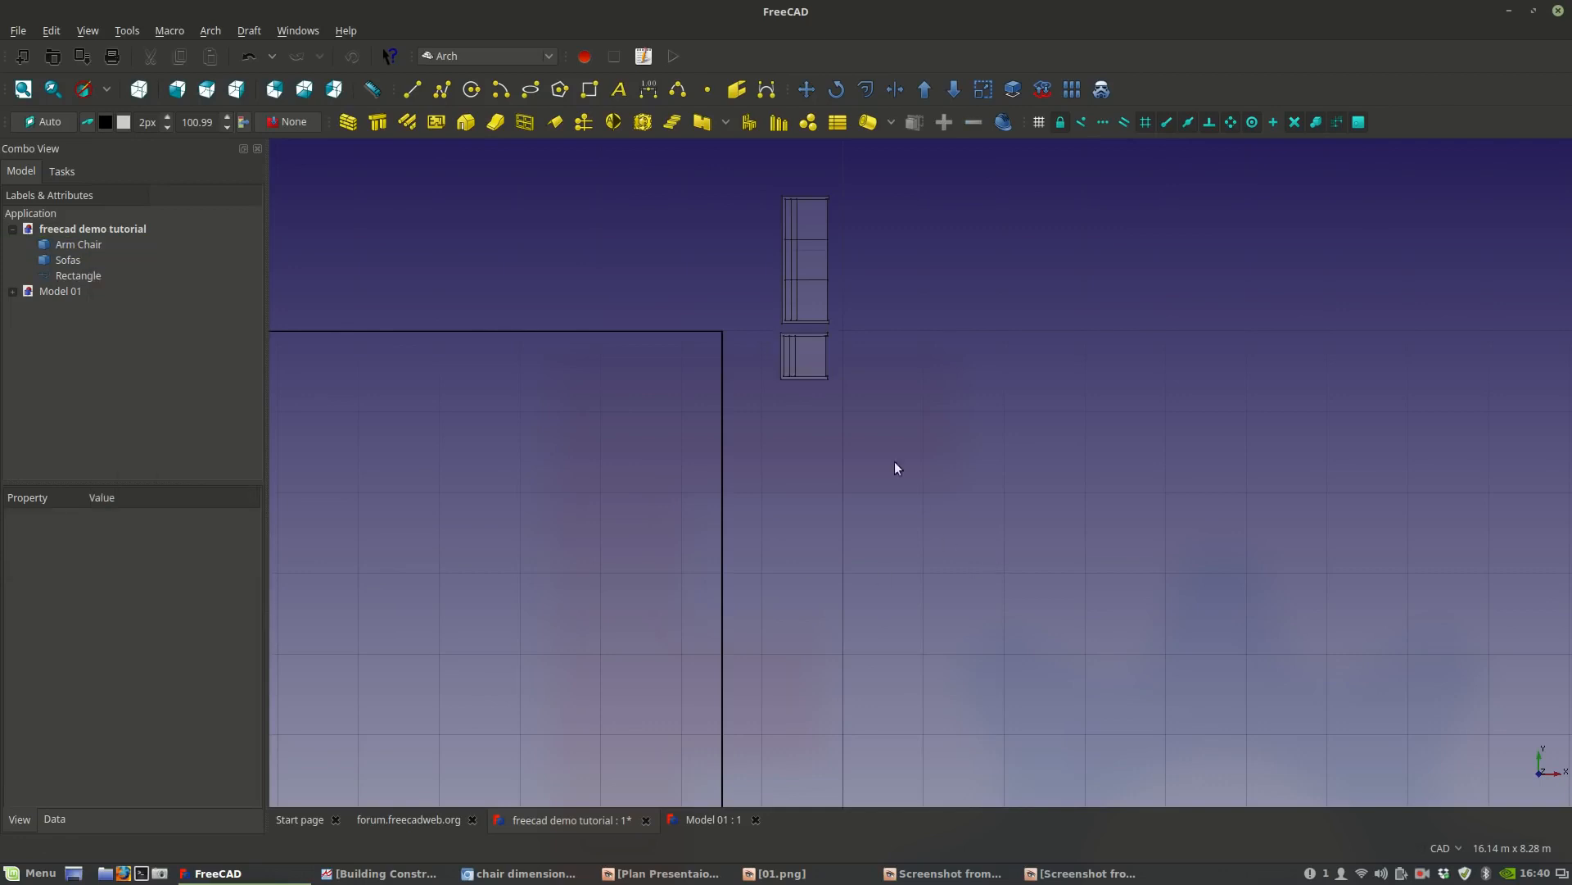
# Examine the transparent sofa and armchair footprints up close and check which object each model entry refers to.
pyautogui.scroll(3, 857, 509)
pyautogui.moveTo(858, 510); pyautogui.dragTo(848, 544, button='middle')
pyautogui.scroll(-2, 790, 473)
pyautogui.moveTo(788, 472); pyautogui.dragTo(753, 555, button='middle')
pyautogui.scroll(4, 726, 486)
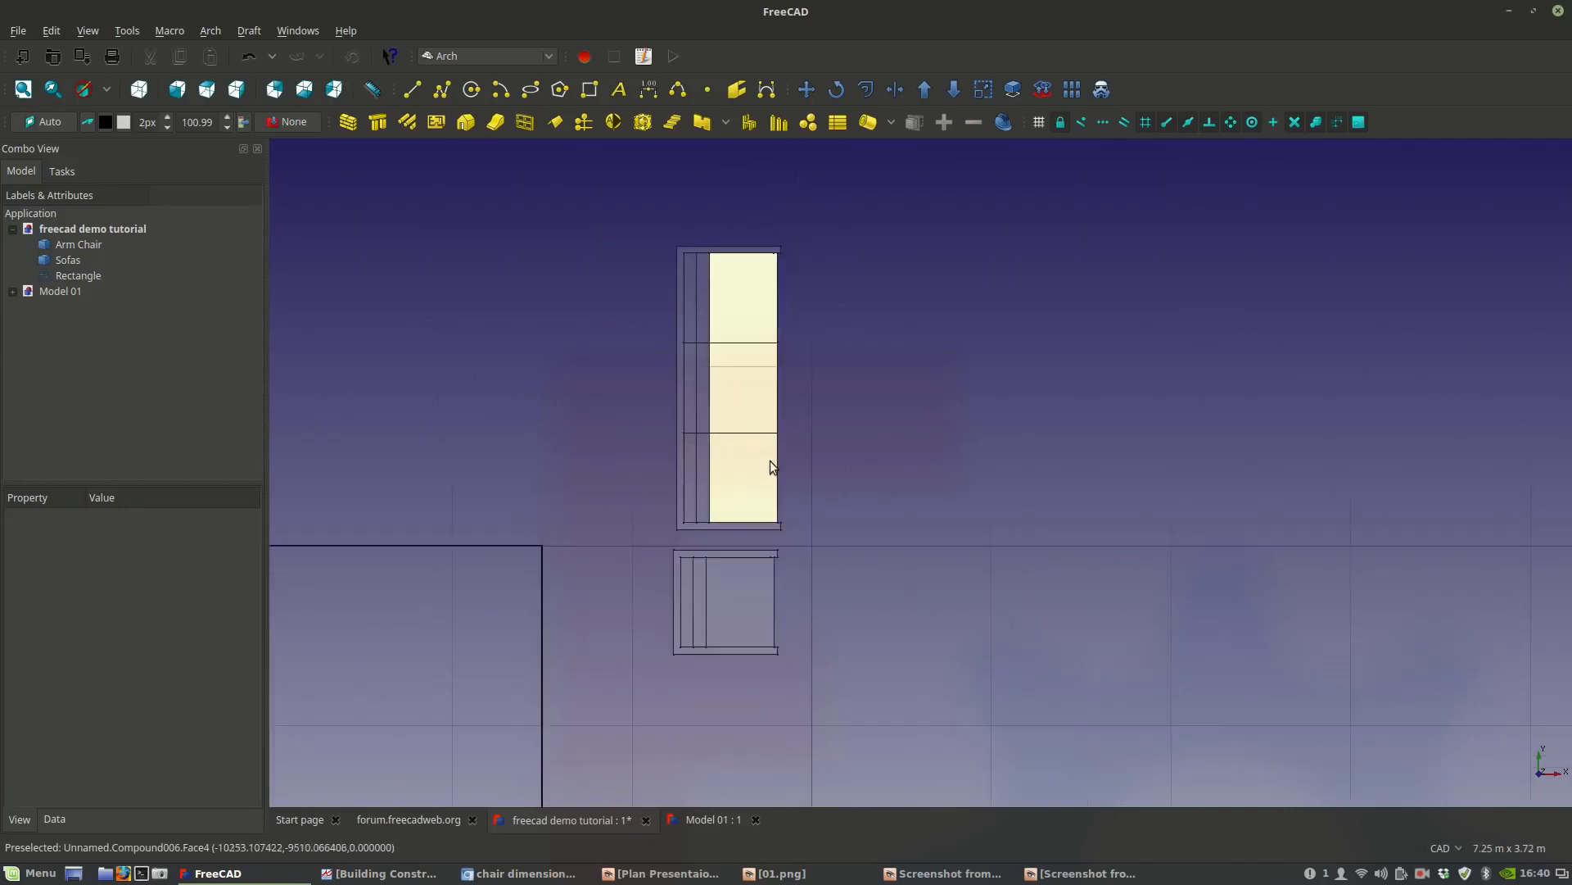
pyautogui.moveTo(769, 476); pyautogui.dragTo(710, 493, button='middle')
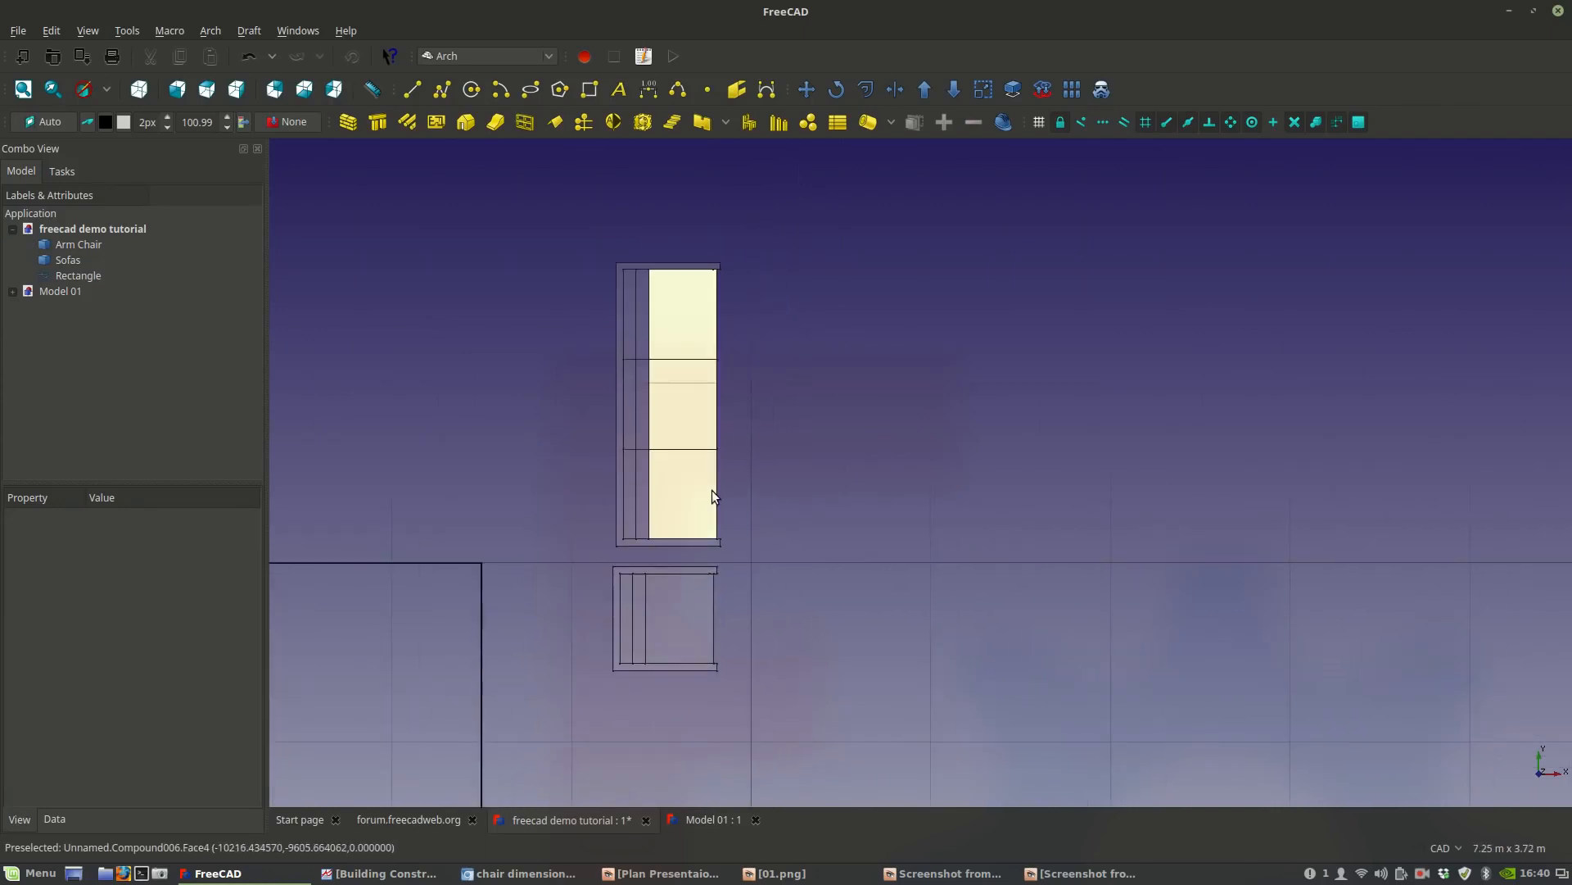
pyautogui.click(82, 274)
pyautogui.click(540, 365)
pyautogui.scroll(2, 683, 489)
pyautogui.moveTo(685, 489); pyautogui.dragTo(617, 538, button='middle')
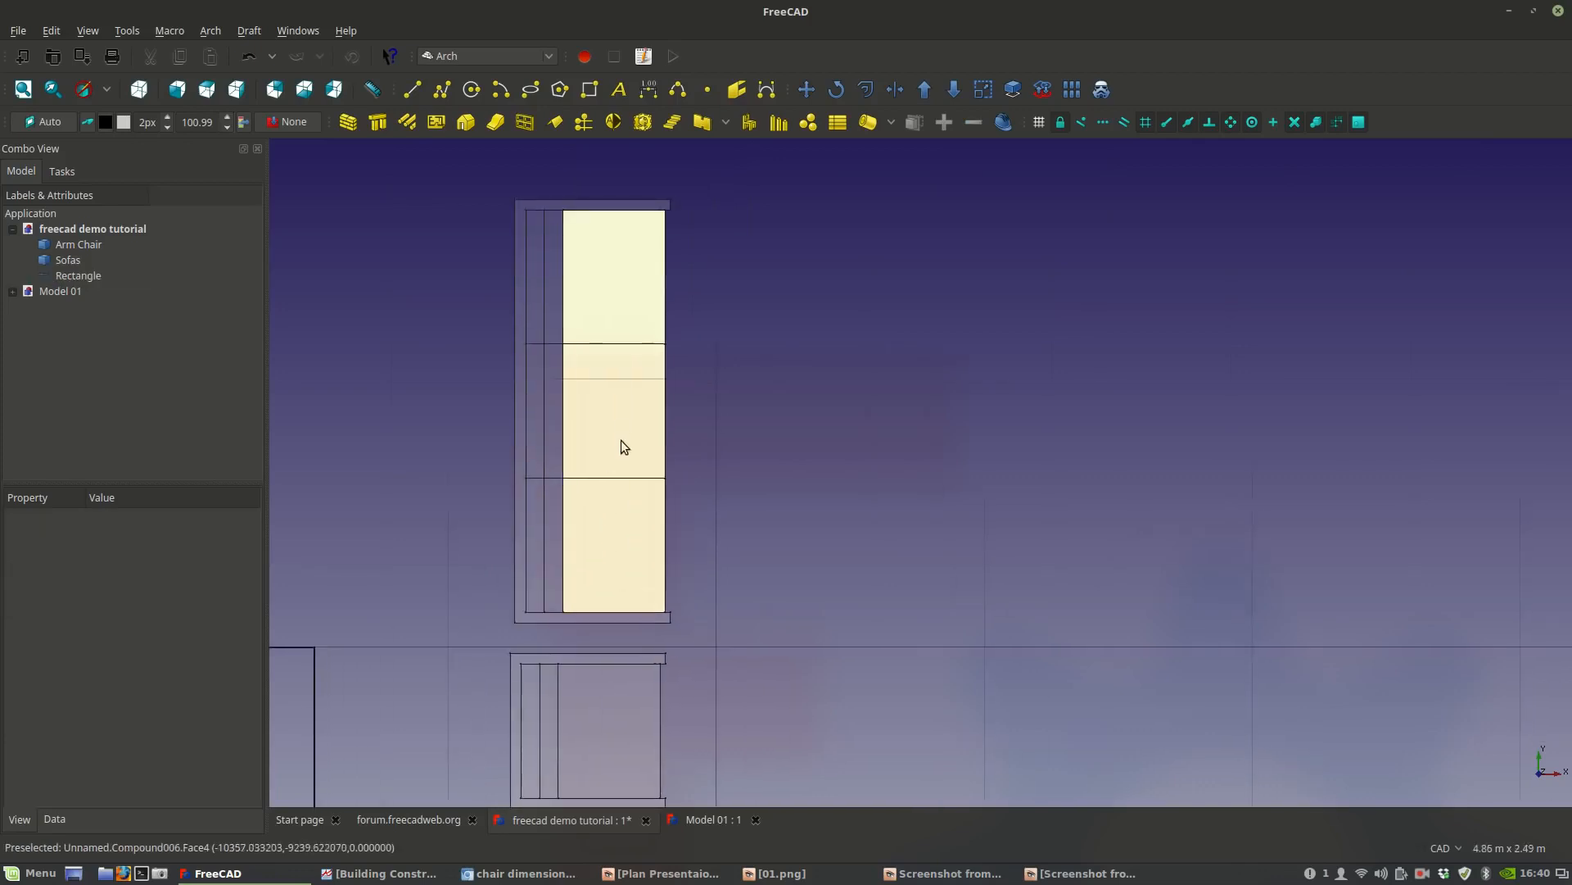
pyautogui.click(618, 426)
pyautogui.click(69, 242)
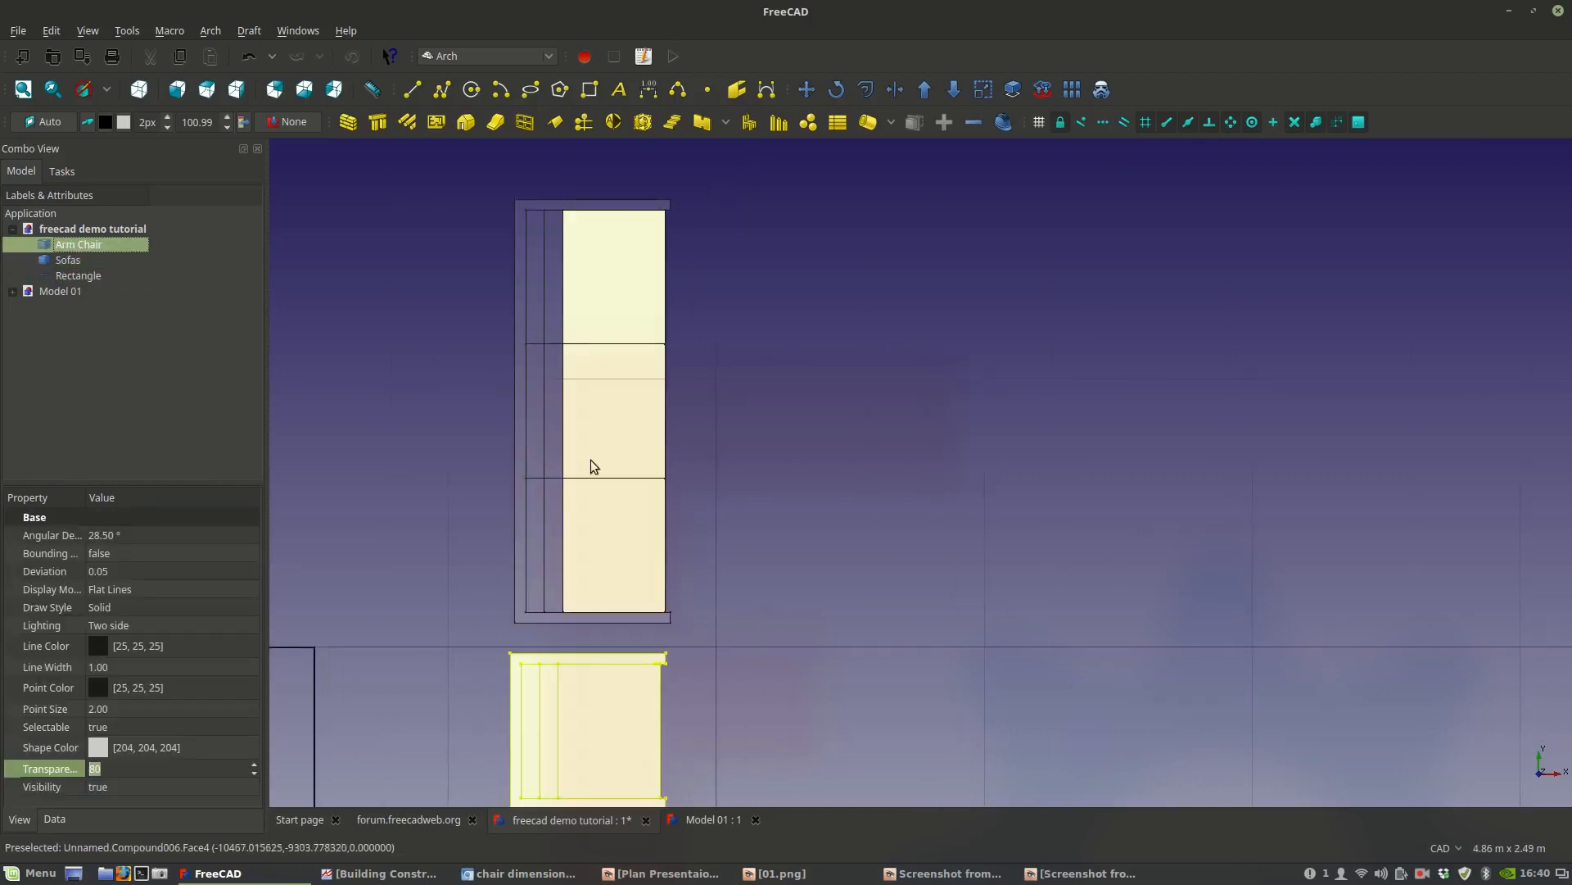
pyautogui.click(832, 527)
pyautogui.scroll(-2, 832, 530)
pyautogui.scroll(-2, 675, 522)
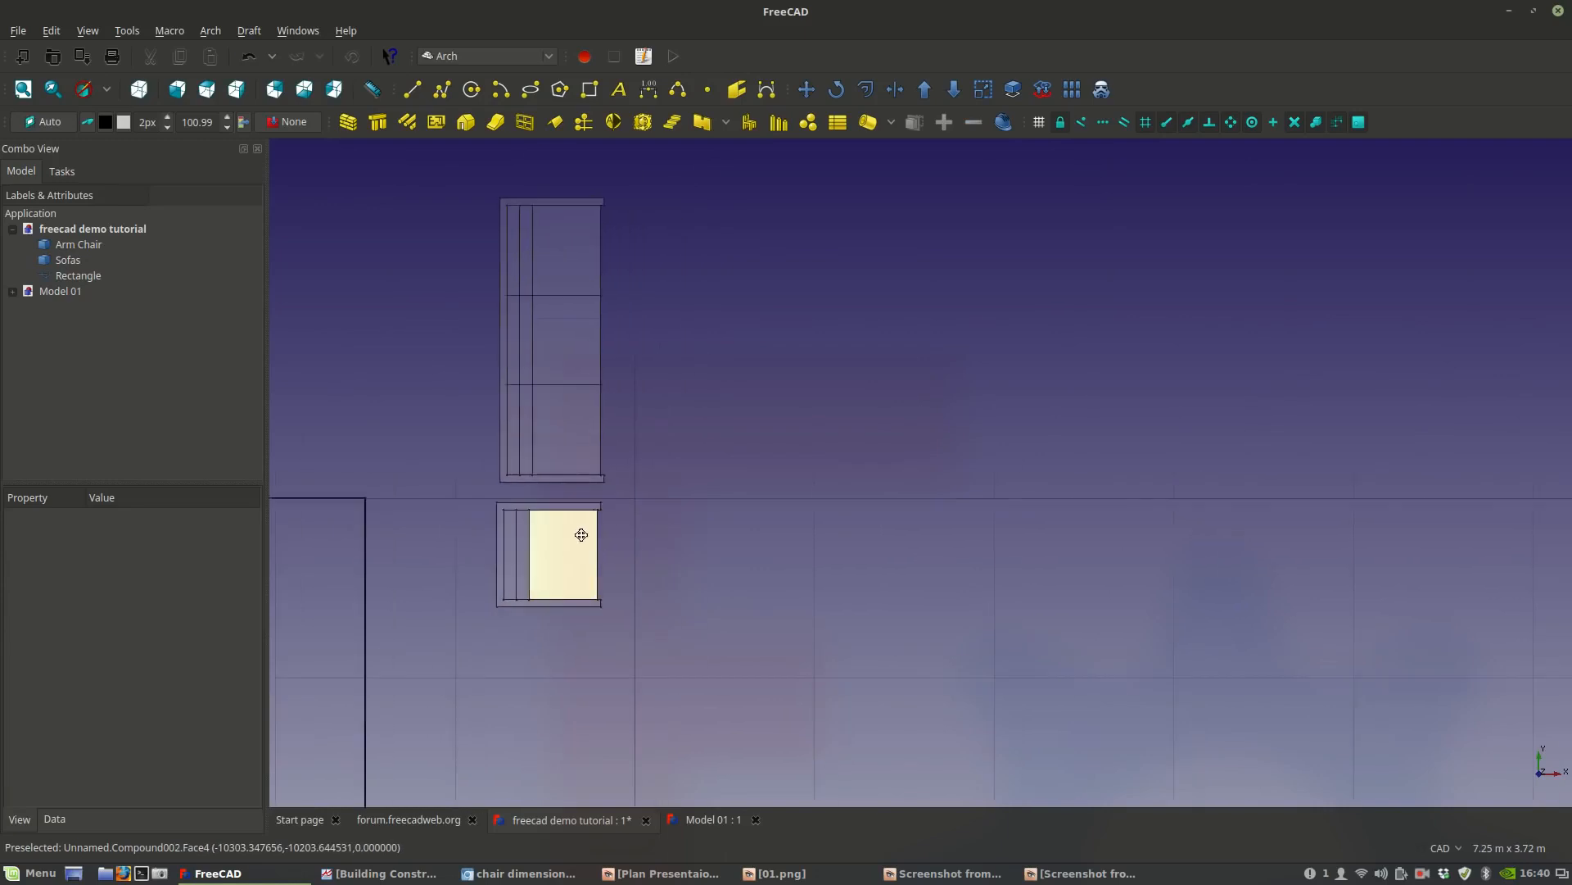
pyautogui.click(1422, 875)
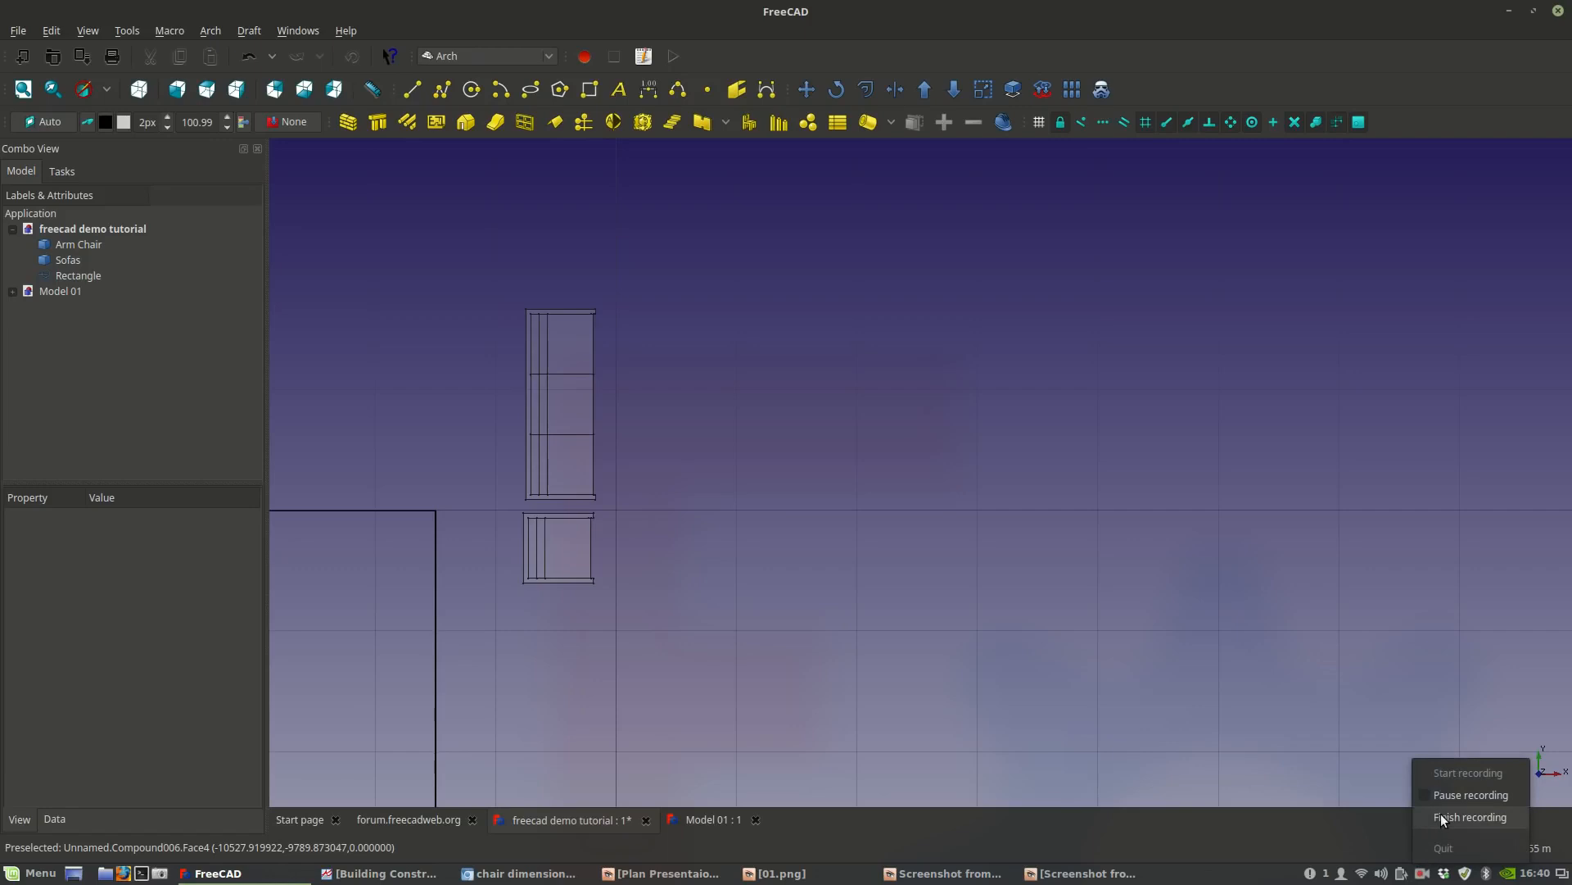
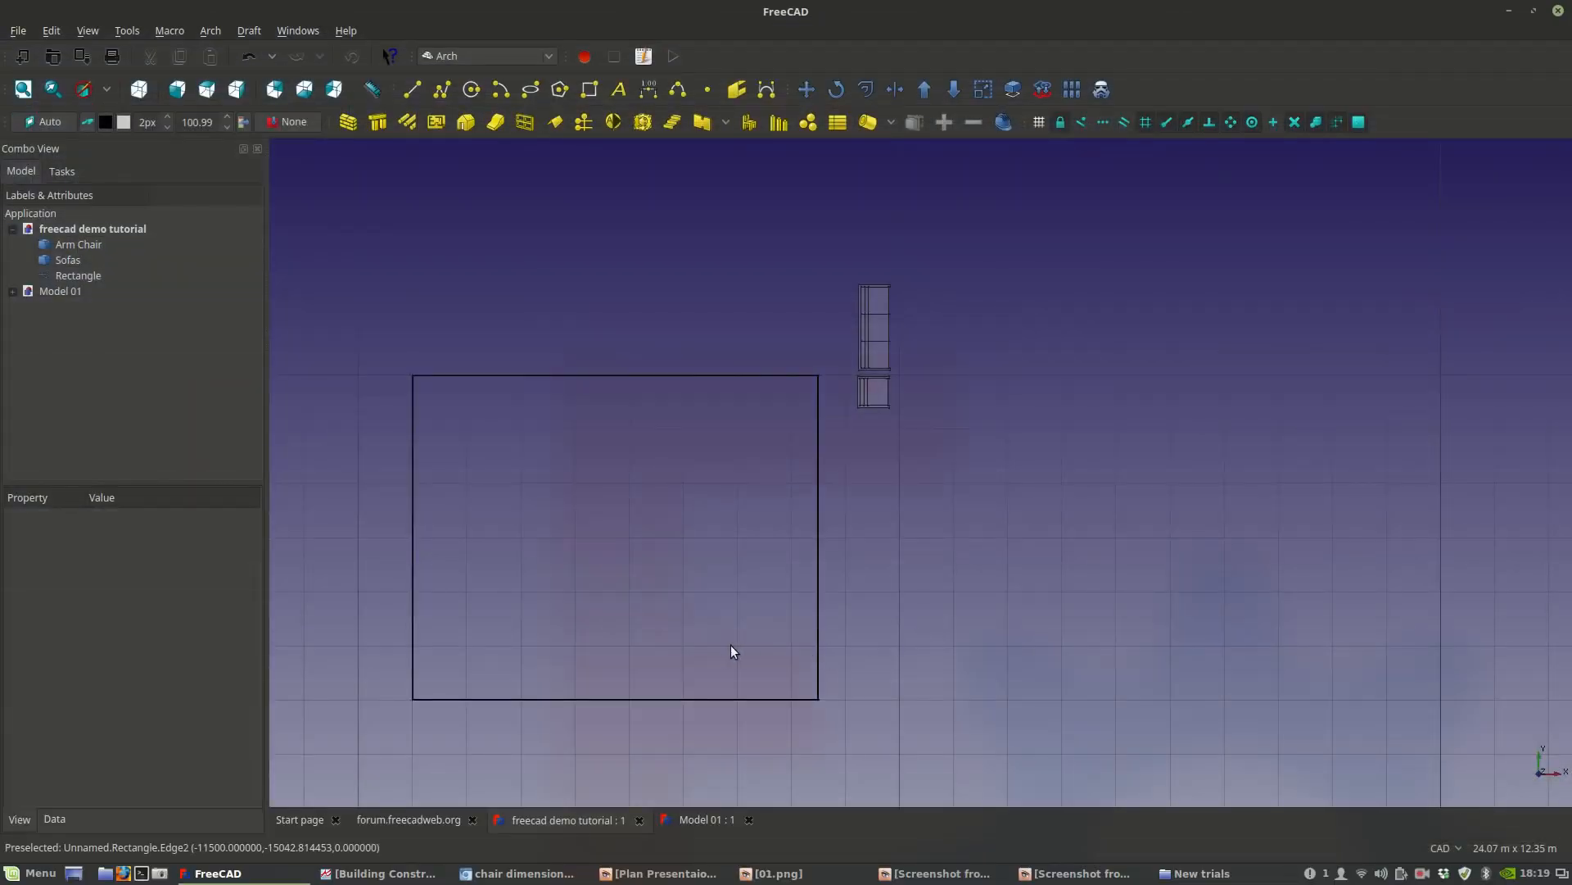
pyautogui.moveTo(715, 662); pyautogui.dragTo(750, 638, button='middle')
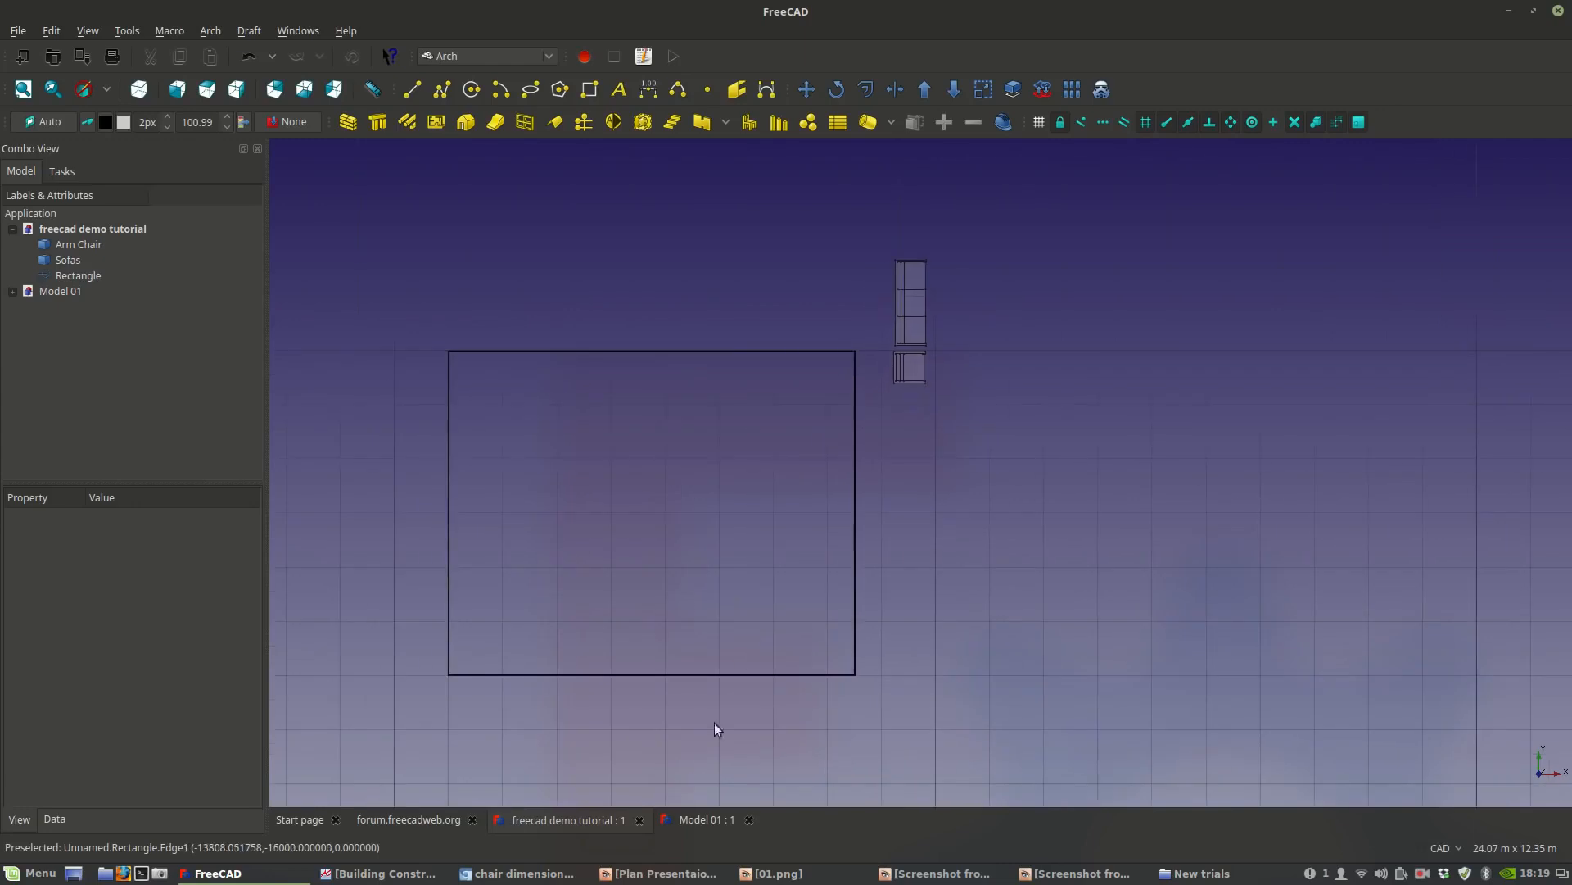
# Examine the Model 01 floor plan, including the kitchen counter and sink, living room, bath and bedroom layouts.
pyautogui.click(687, 821)
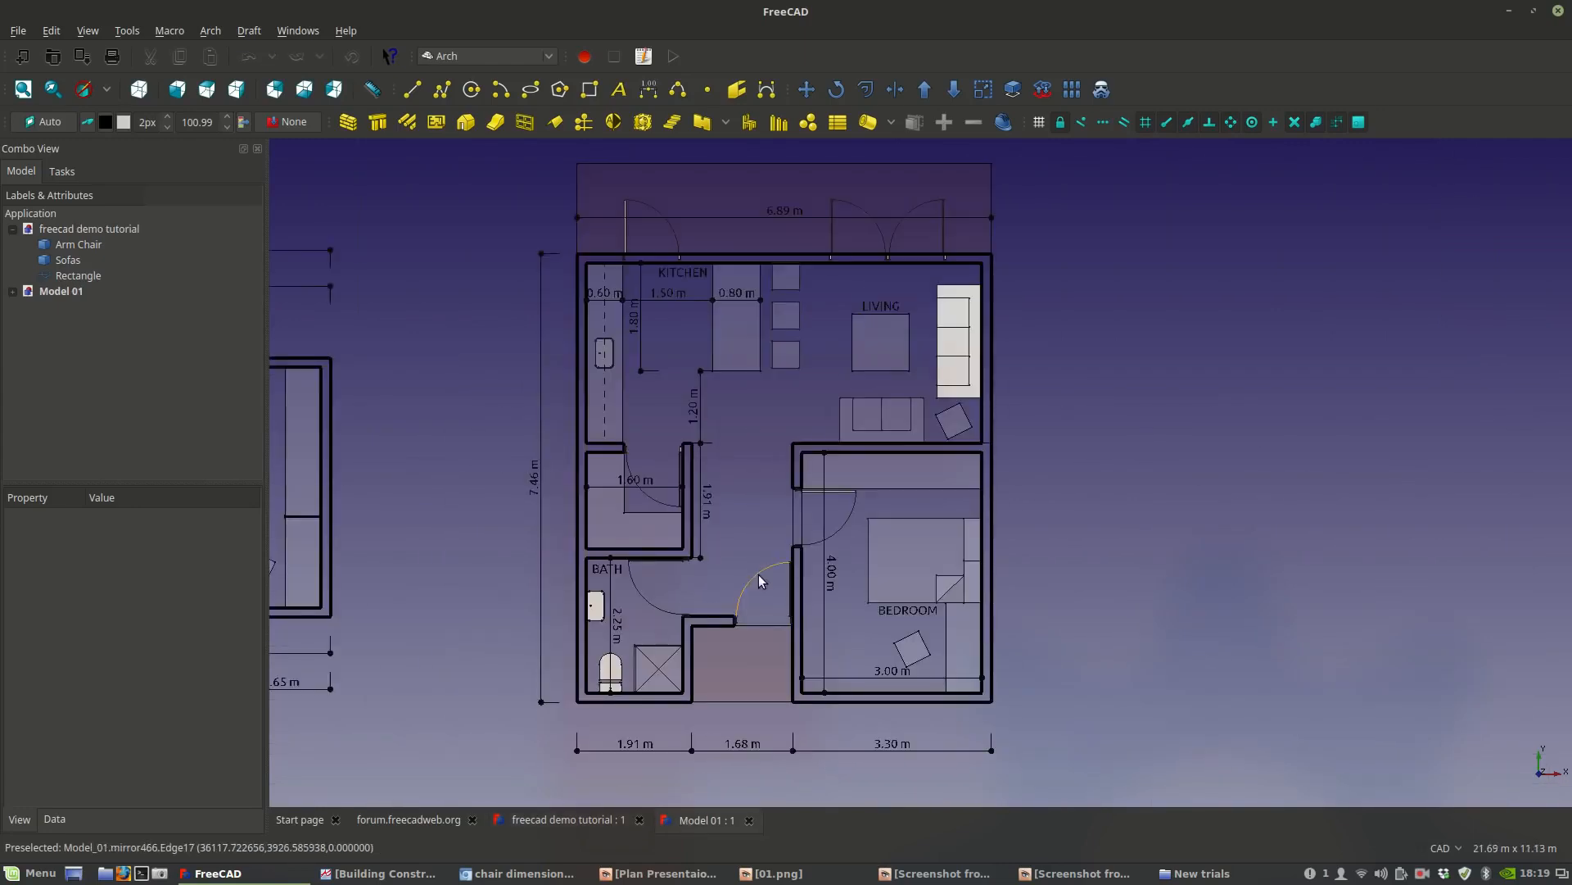
pyautogui.moveTo(758, 575); pyautogui.dragTo(747, 616, button='middle')
pyautogui.scroll(5, 748, 616)
pyautogui.scroll(2, 622, 729)
pyautogui.moveTo(891, 491); pyautogui.dragTo(774, 675, button='middle')
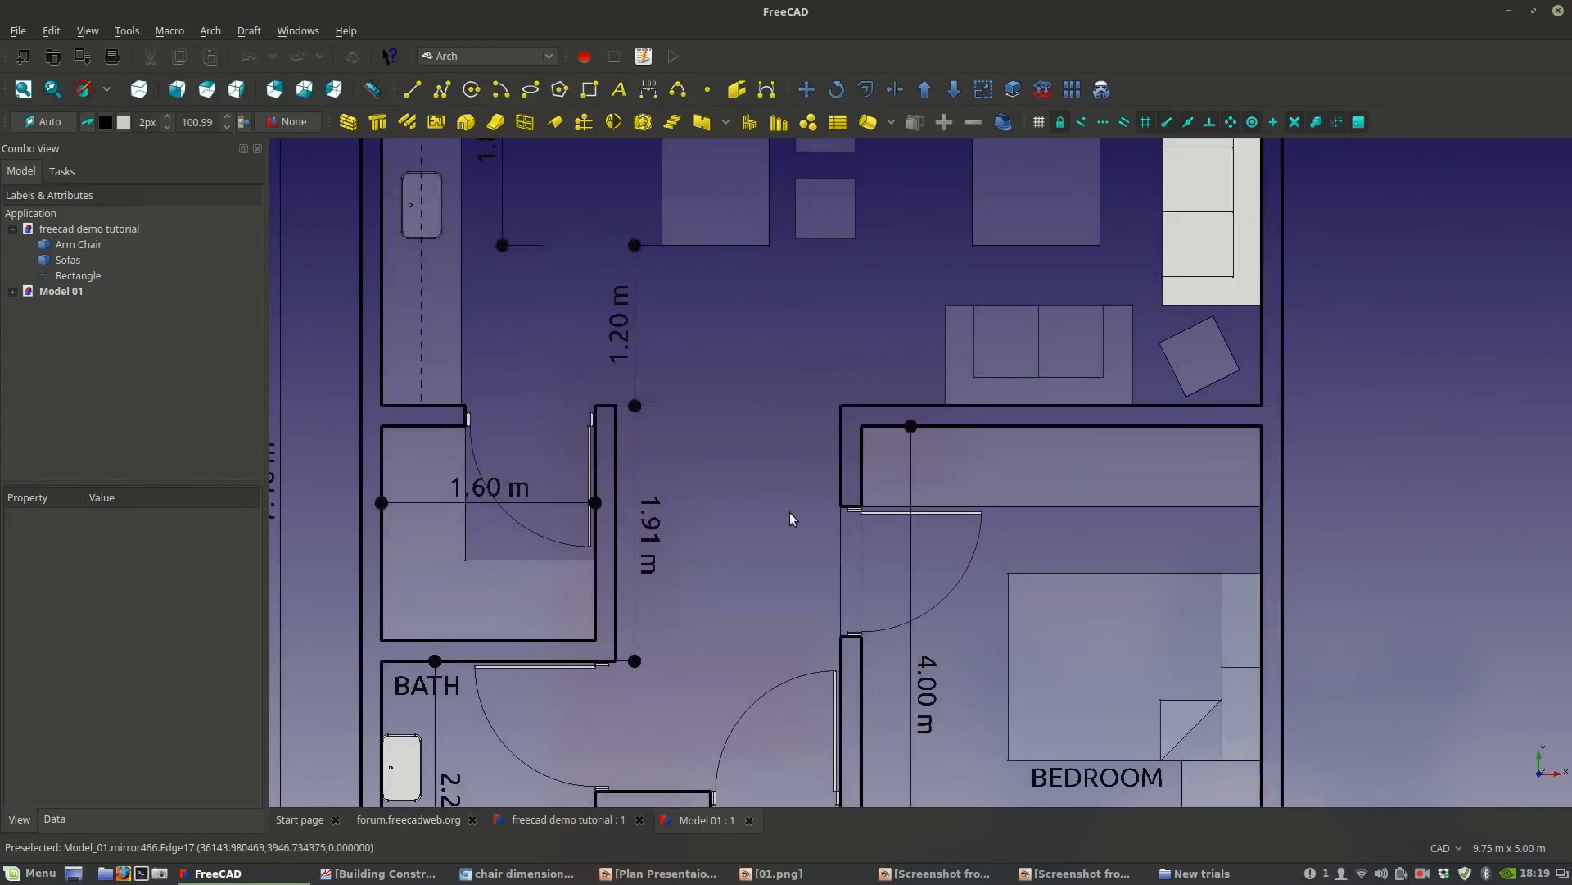
pyautogui.scroll(4, 784, 521)
pyautogui.scroll(-3, 1020, 493)
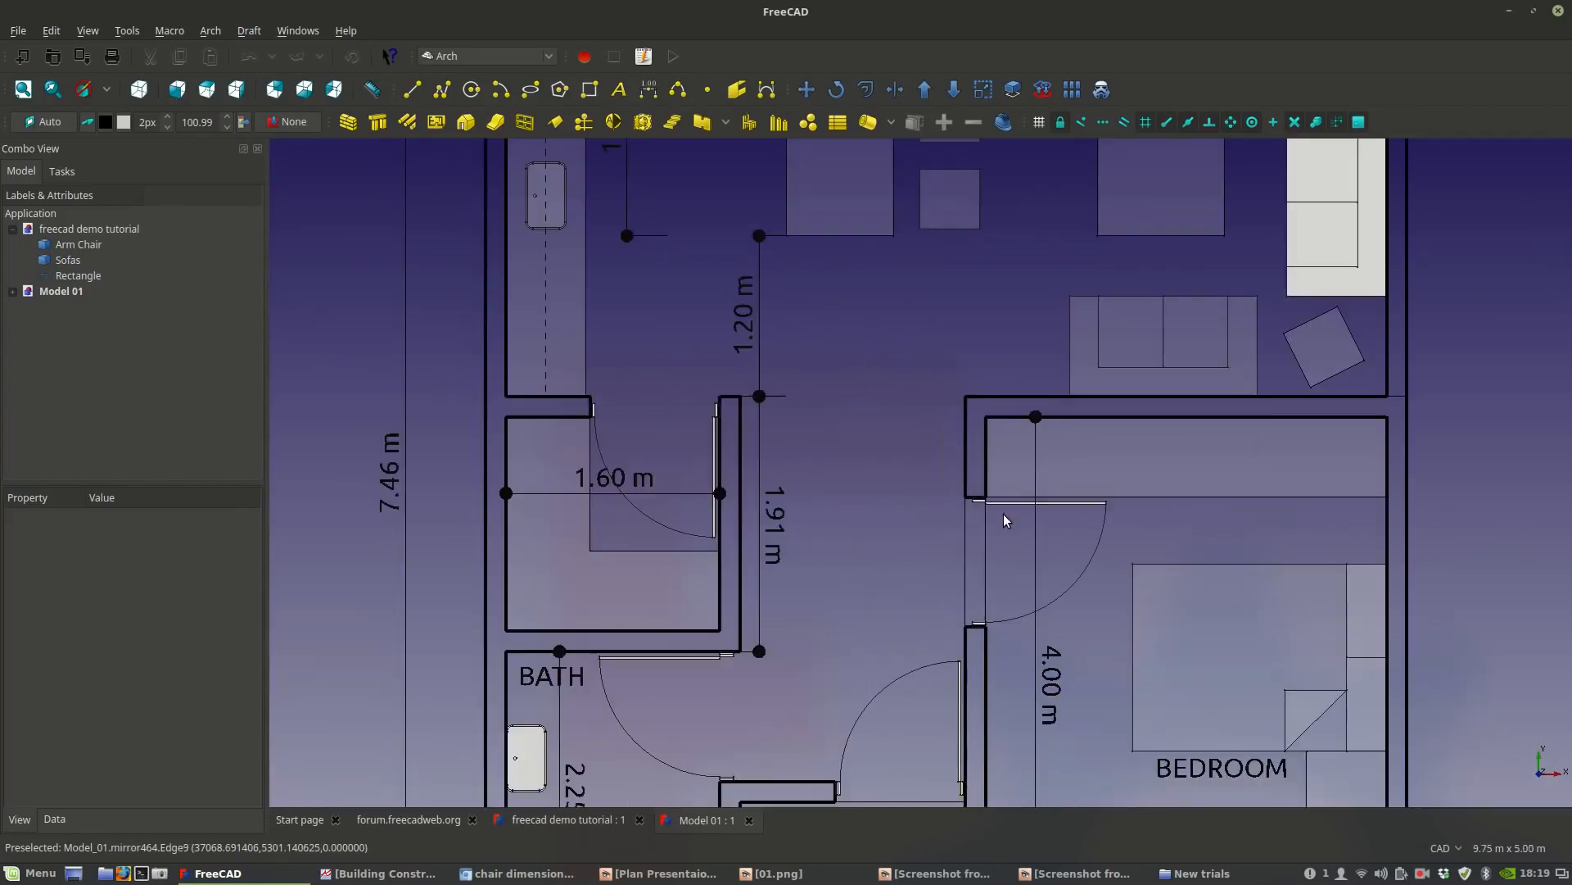
pyautogui.scroll(-2, 1012, 504)
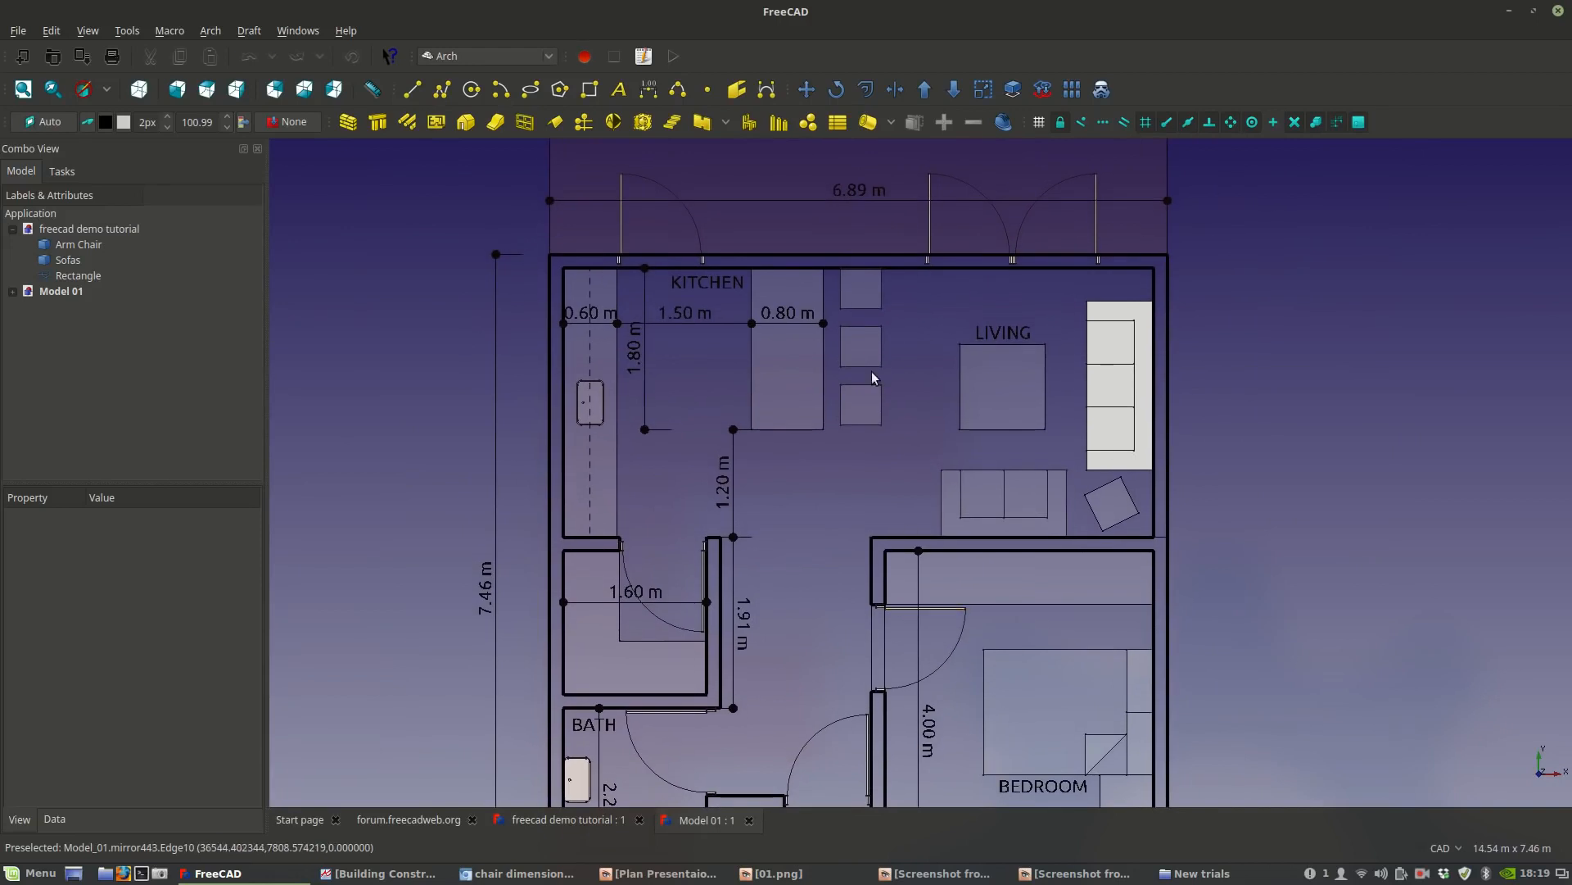
pyautogui.scroll(5, 580, 398)
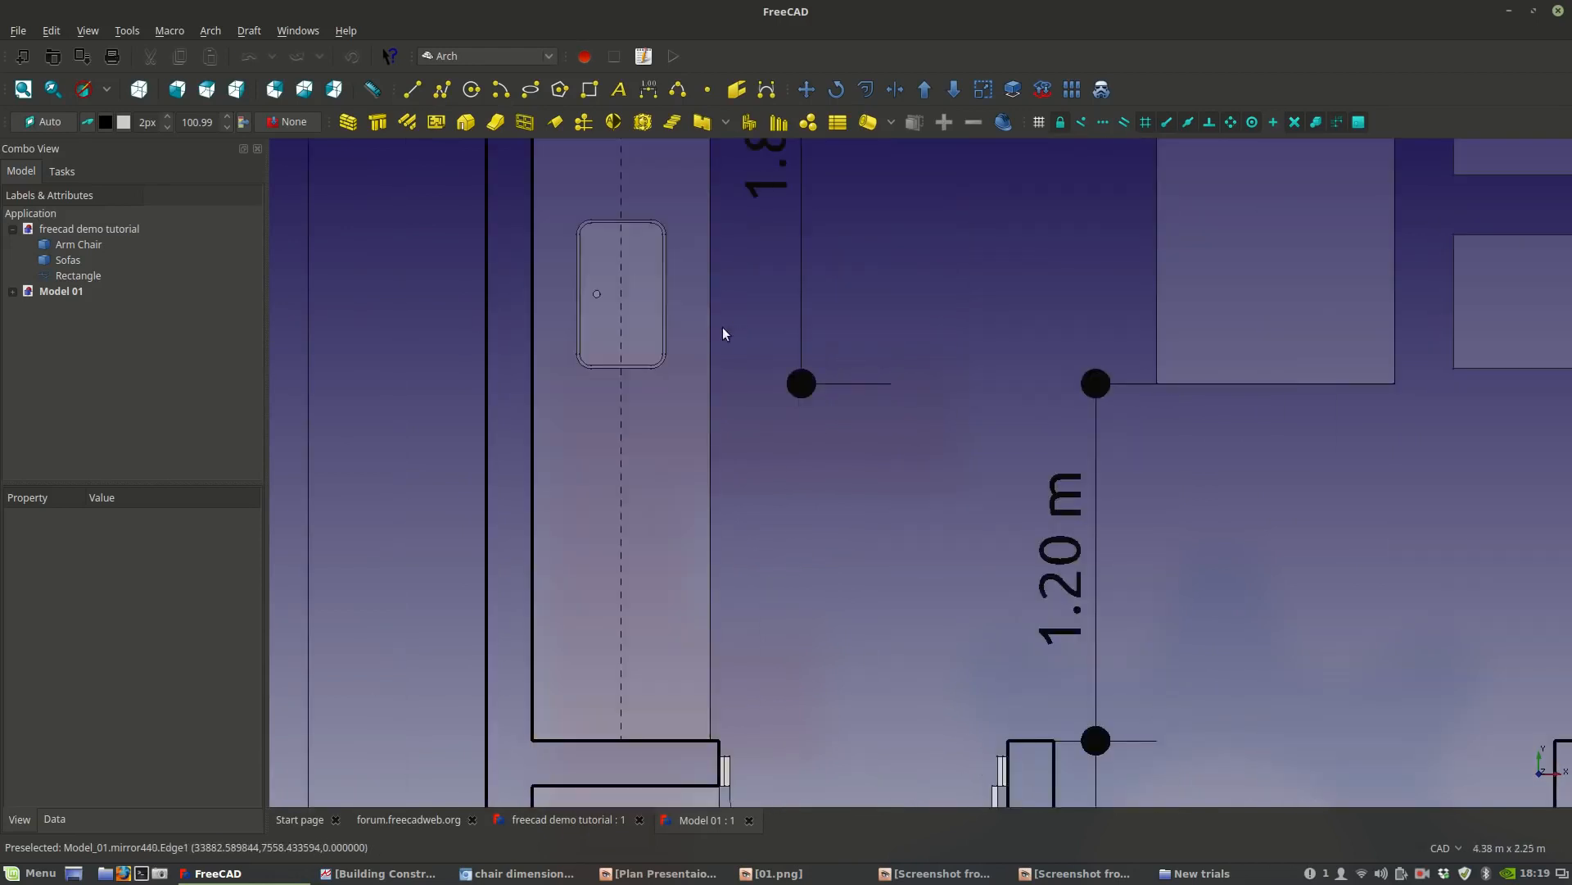
pyautogui.scroll(-4, 597, 366)
pyautogui.moveTo(667, 483); pyautogui.dragTo(733, 399, button='middle')
pyautogui.moveTo(737, 639); pyautogui.dragTo(732, 383, button='middle')
pyautogui.scroll(4, 678, 597)
pyautogui.moveTo(659, 592); pyautogui.dragTo(626, 426, button='middle')
pyautogui.moveTo(702, 680); pyautogui.dragTo(651, 556, button='middle')
pyautogui.scroll(-2, 651, 556)
pyautogui.scroll(-2, 792, 558)
pyautogui.moveTo(781, 553); pyautogui.dragTo(599, 609, button='middle')
pyautogui.scroll(-2, 598, 610)
pyautogui.moveTo(867, 450); pyautogui.dragTo(879, 645, button='middle')
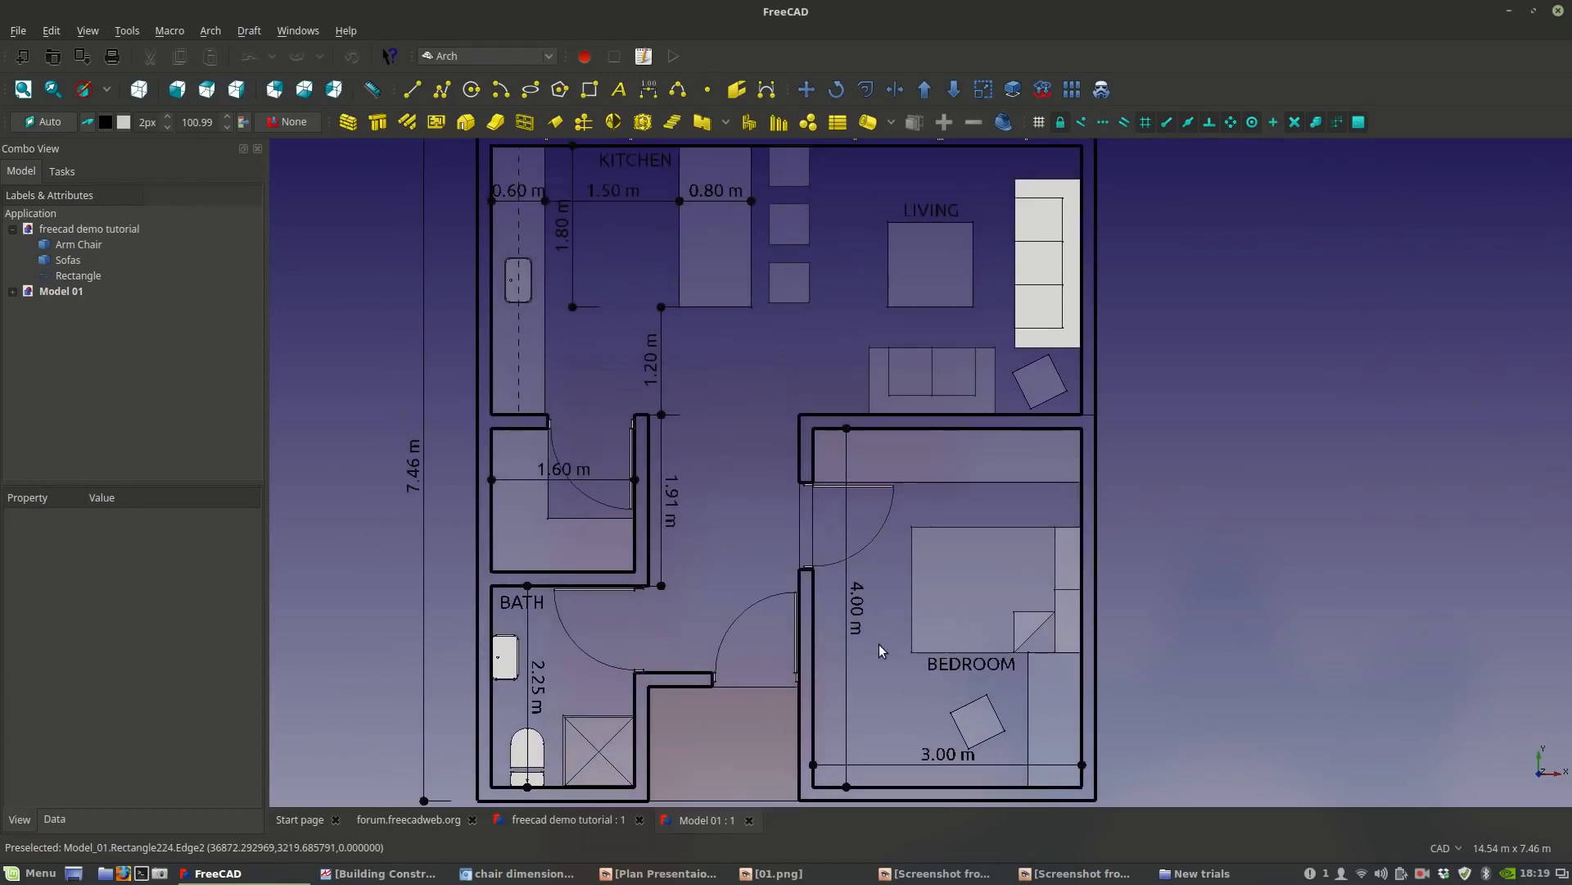
pyautogui.scroll(-1, 807, 407)
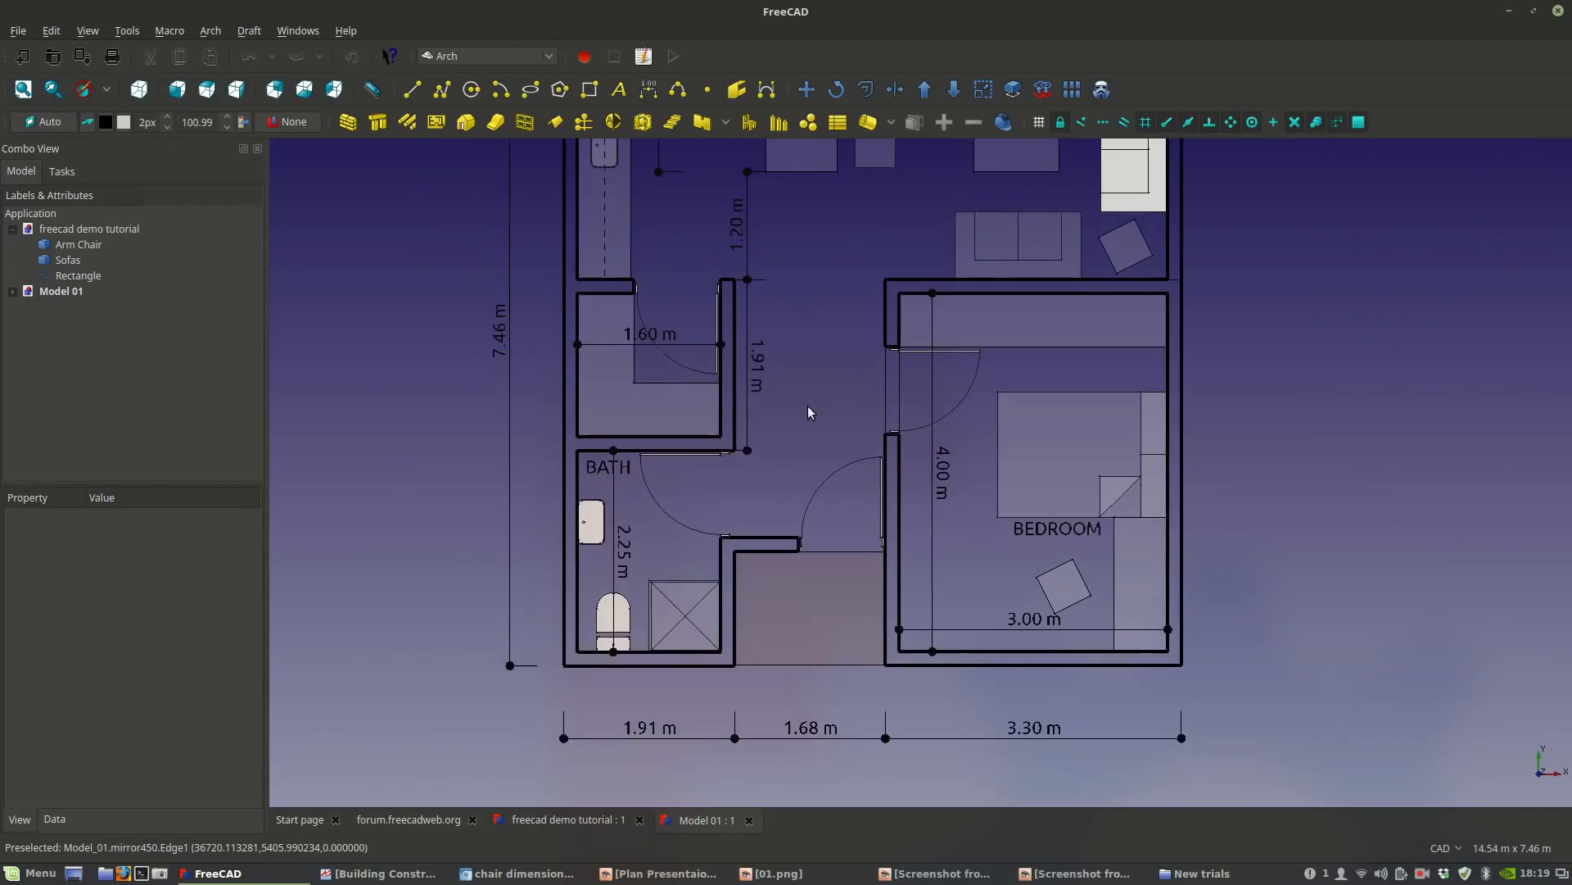
pyautogui.scroll(1, 679, 410)
pyautogui.scroll(4, 674, 341)
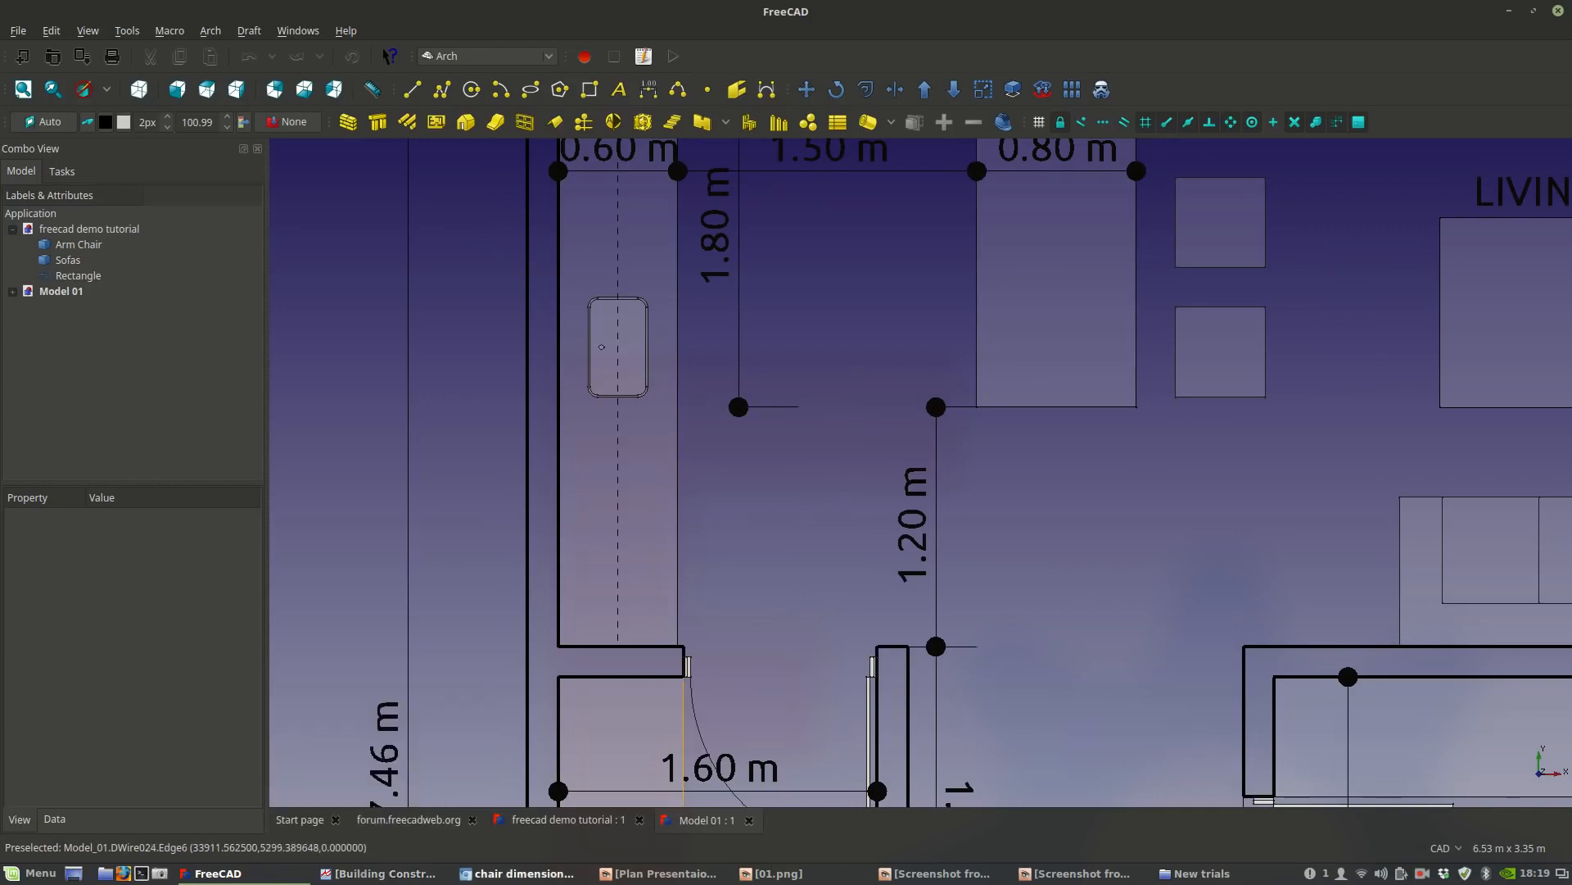
# Switch to the Chromium browser and search DuckDuckGo images for "kitchen sink dimensions".
pyautogui.click(517, 873)
pyautogui.scroll(10, 355, 239)
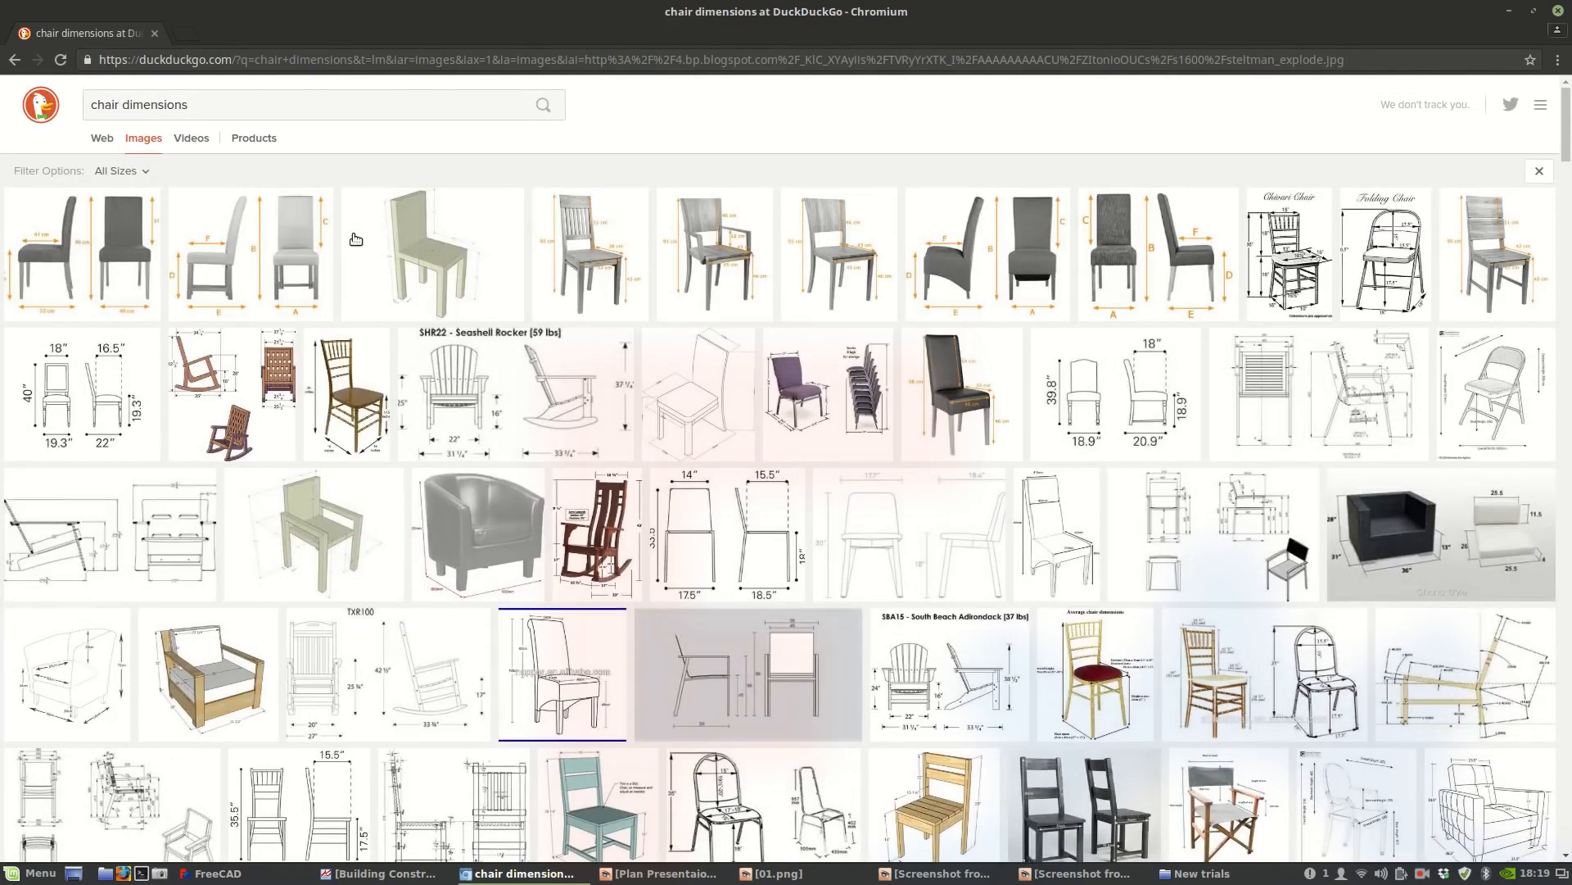
pyautogui.tripleClick(211, 104)
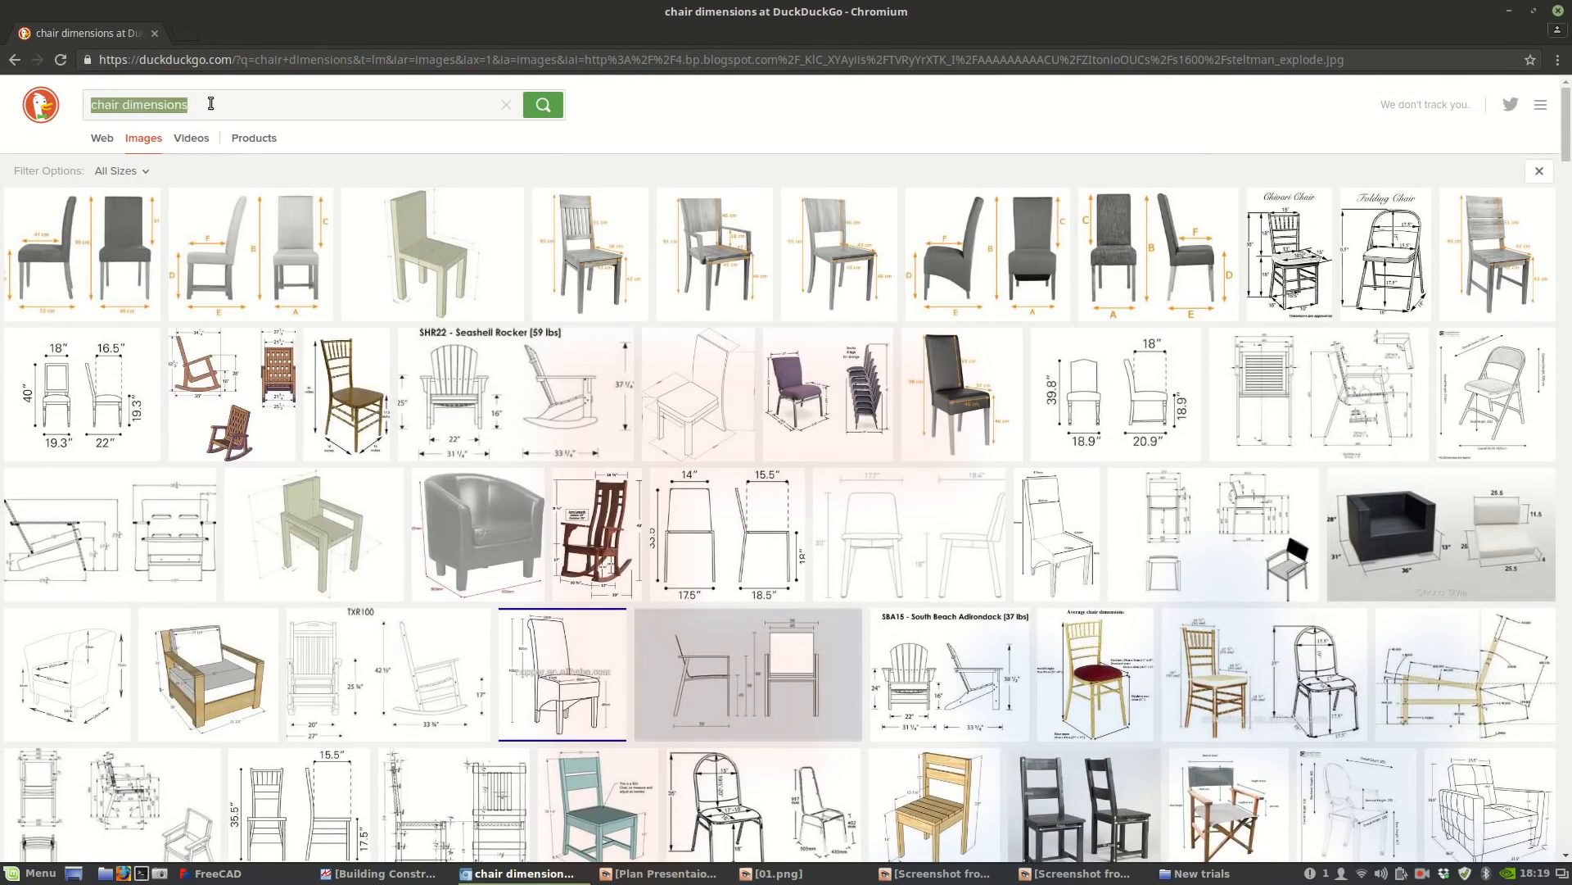
pyautogui.write('ki')
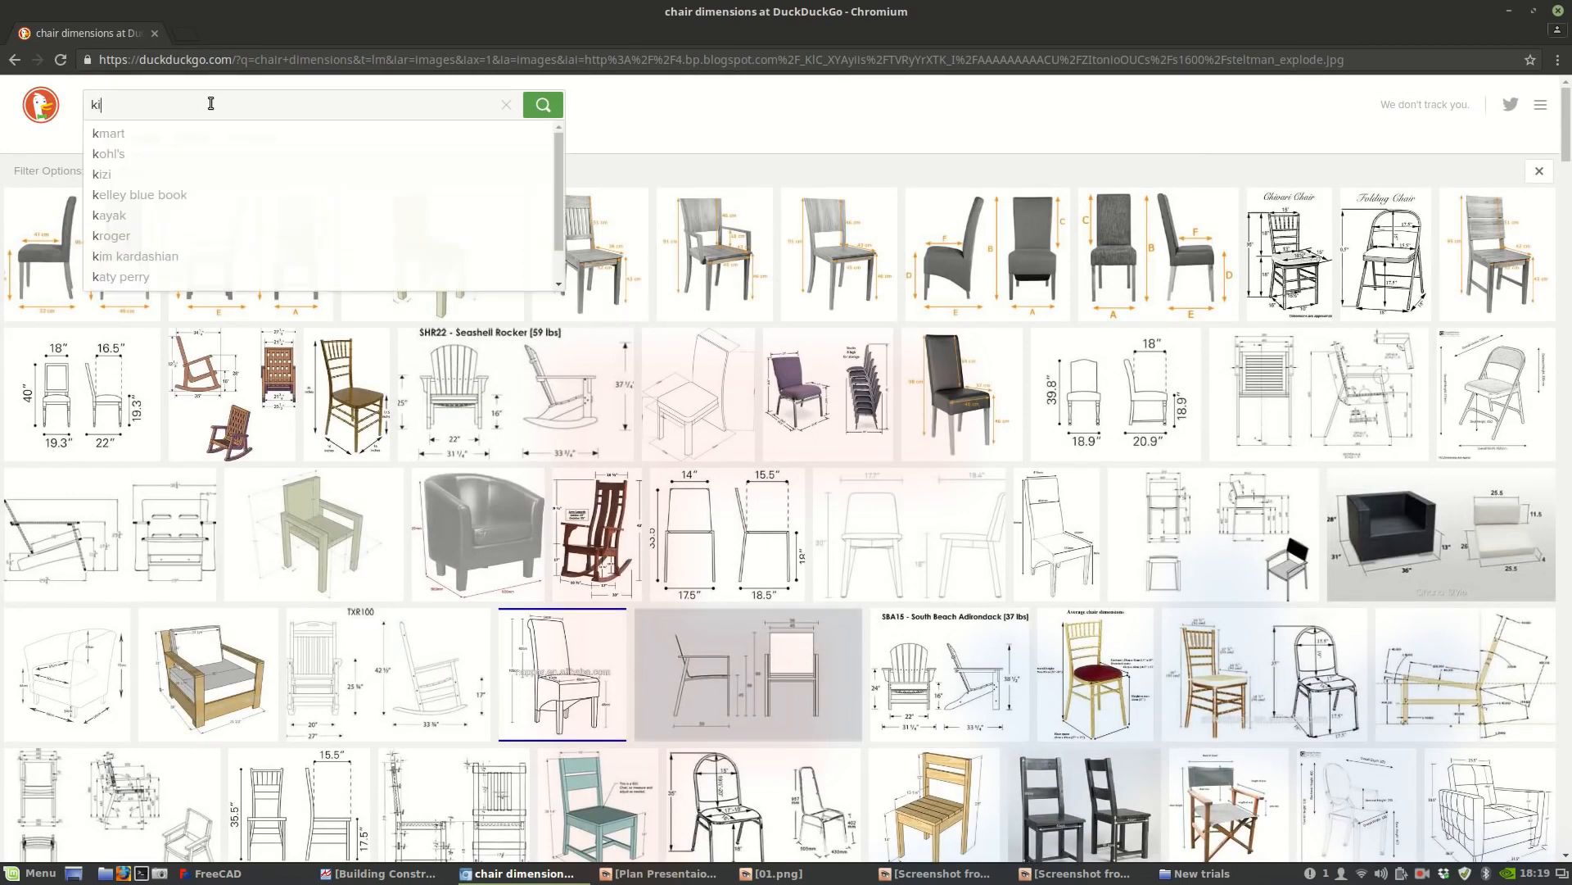
pyautogui.write('tchen sink ')
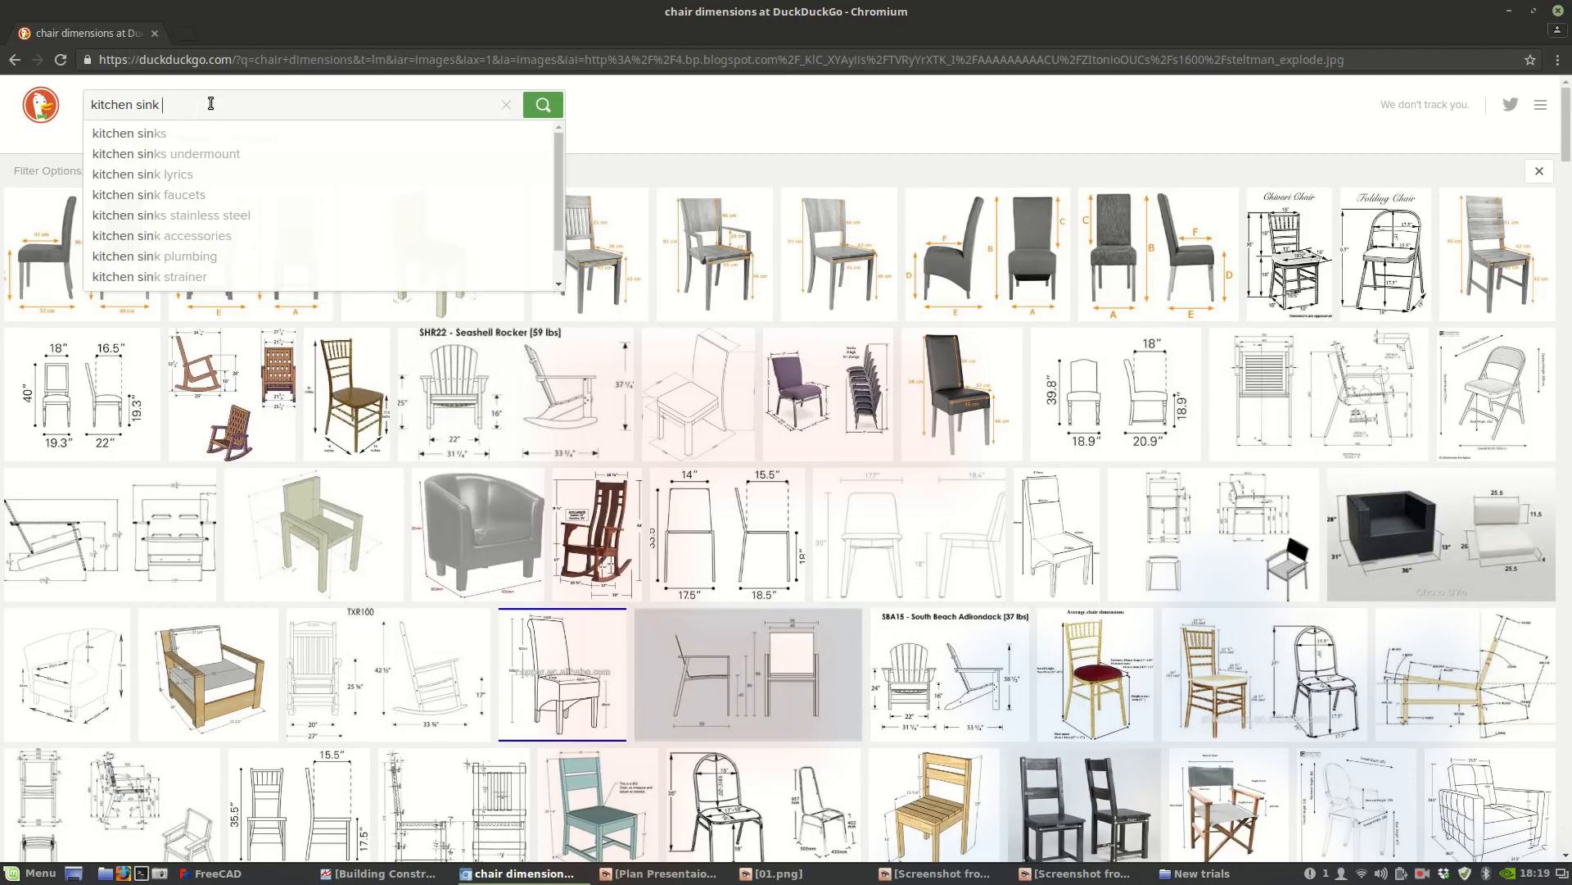
pyautogui.write('dimensions')
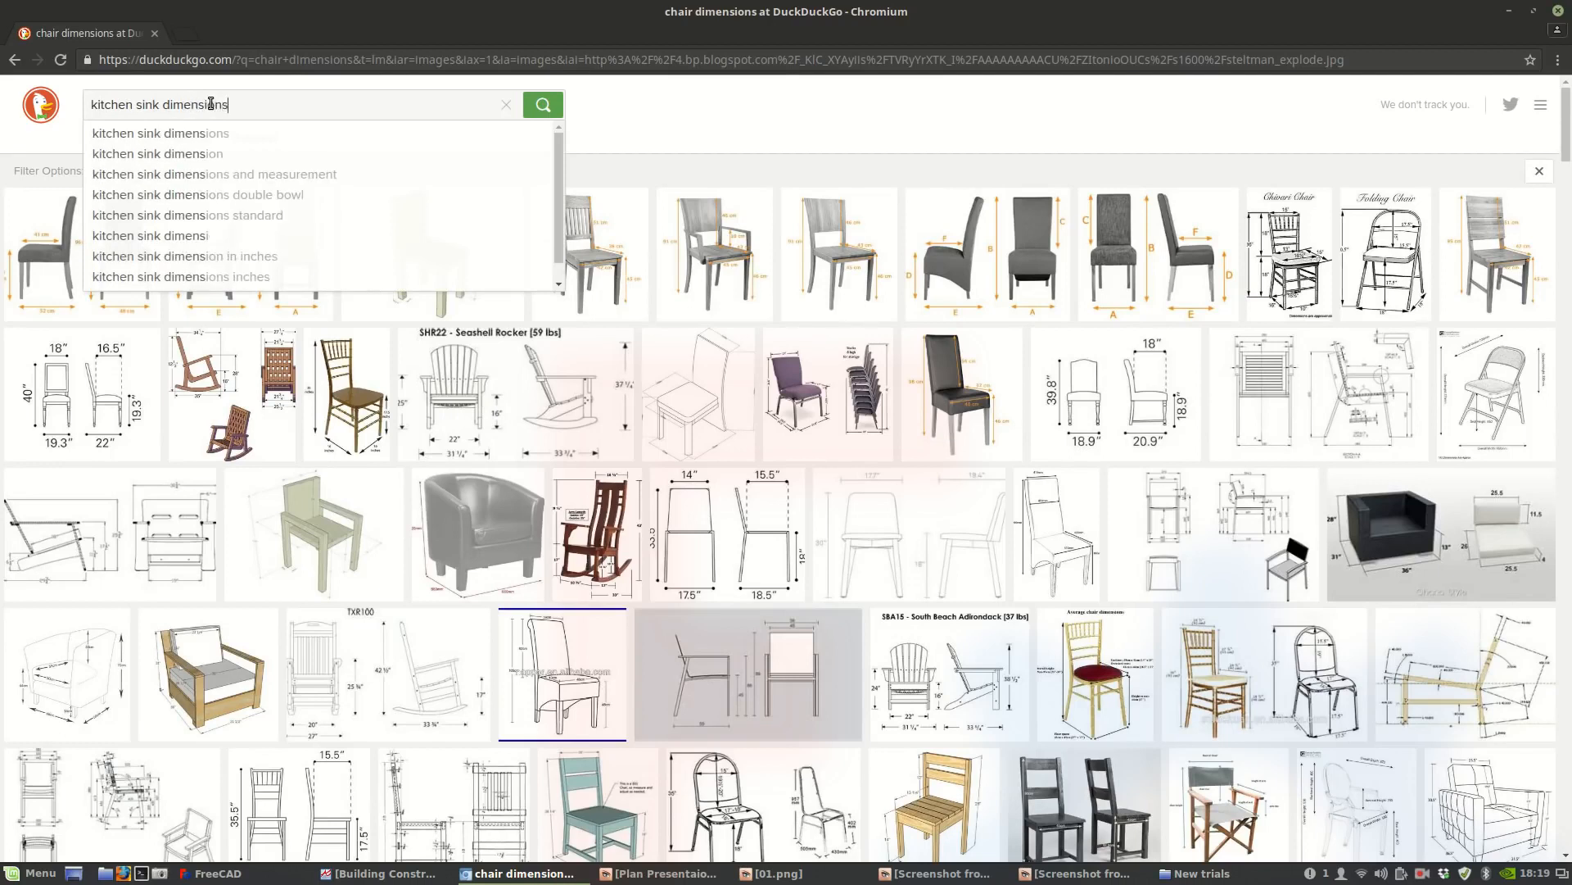
pyautogui.press('Return')
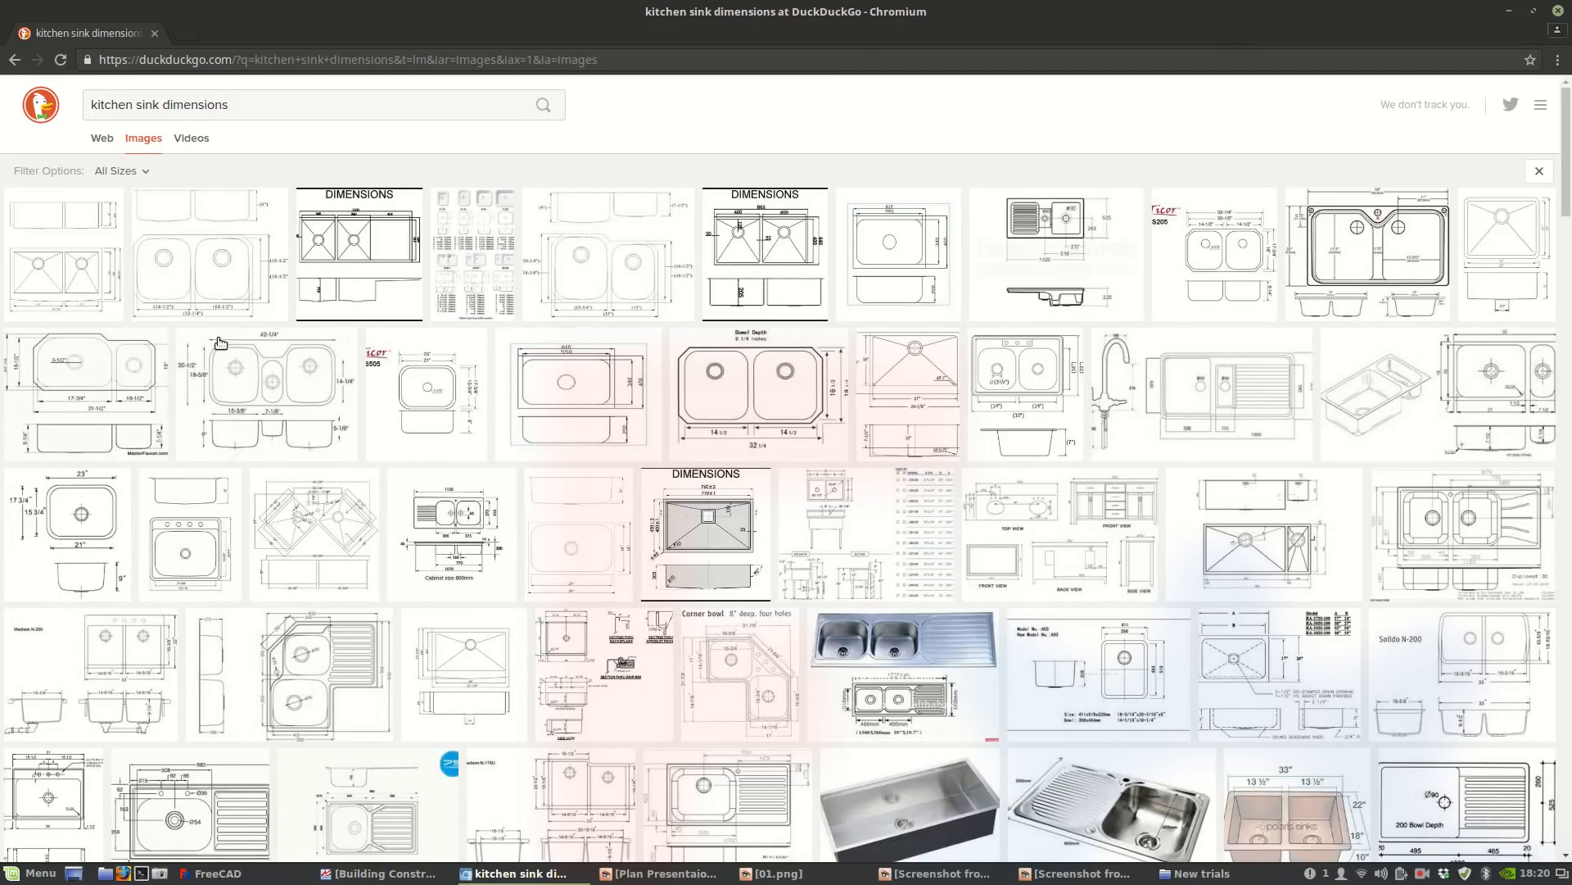
# Compare several sink drawings in the image results and open the Villeroy & Boch Ravel double bowl sink drawing.
pyautogui.click(211, 547)
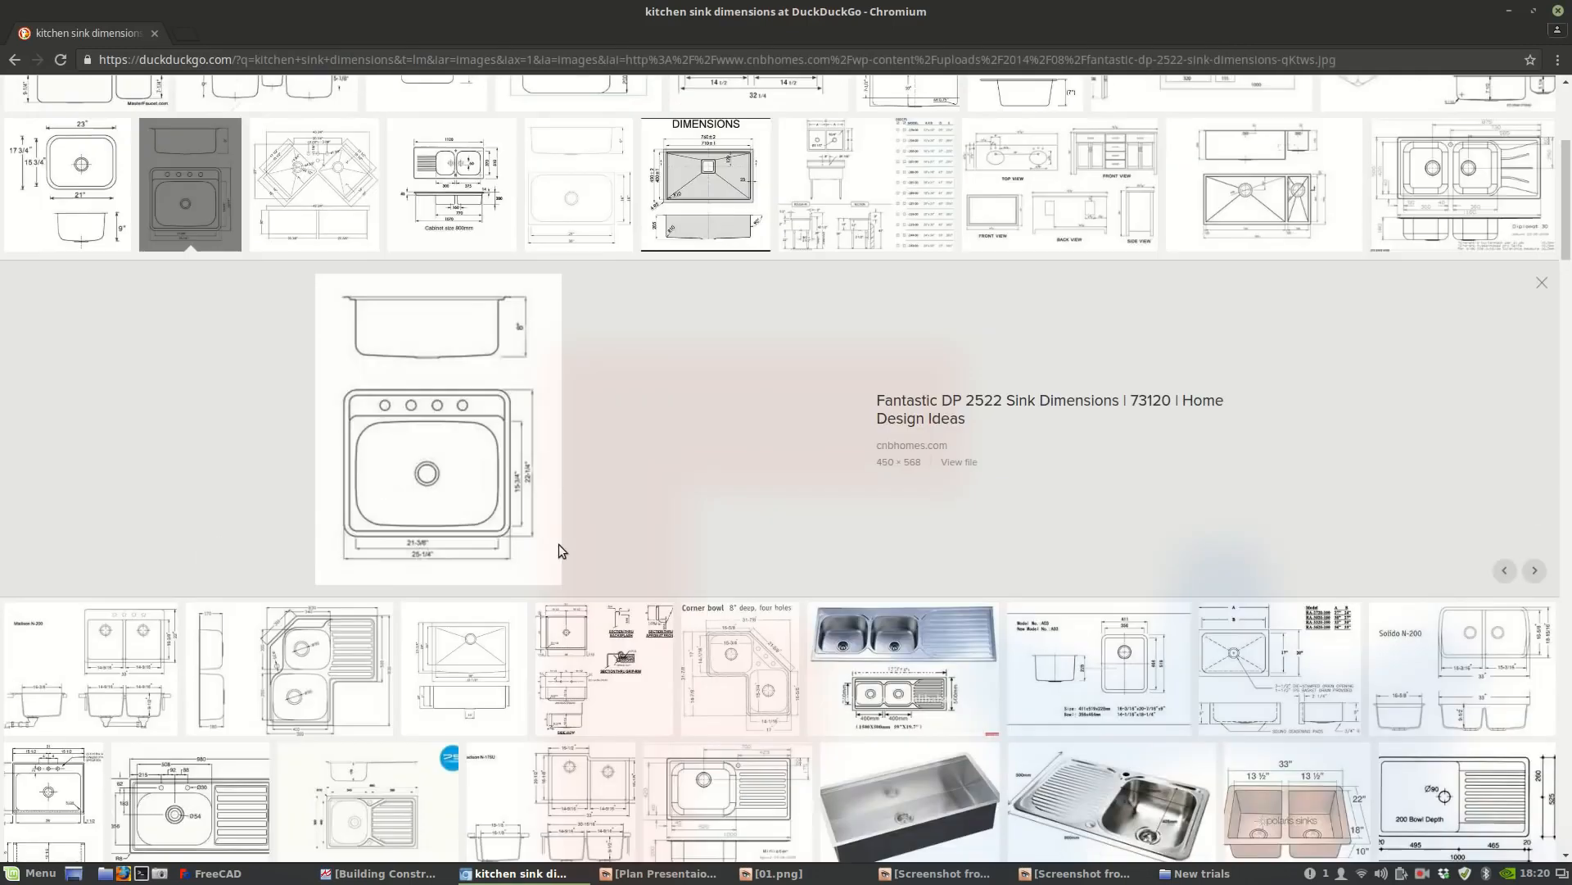
pyautogui.scroll(4, 879, 597)
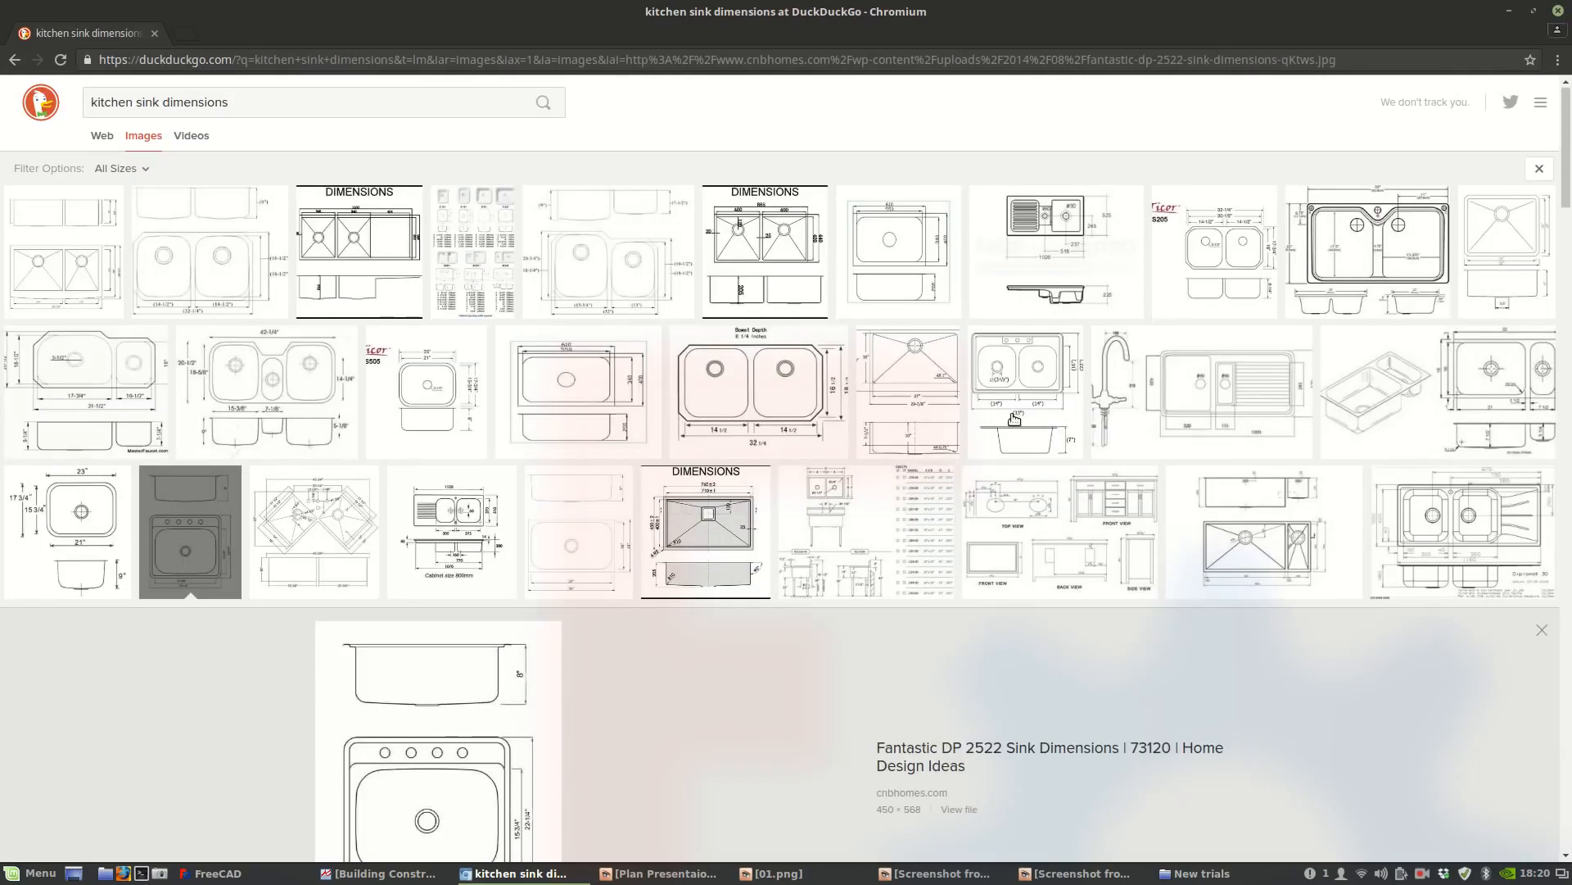
pyautogui.click(1464, 387)
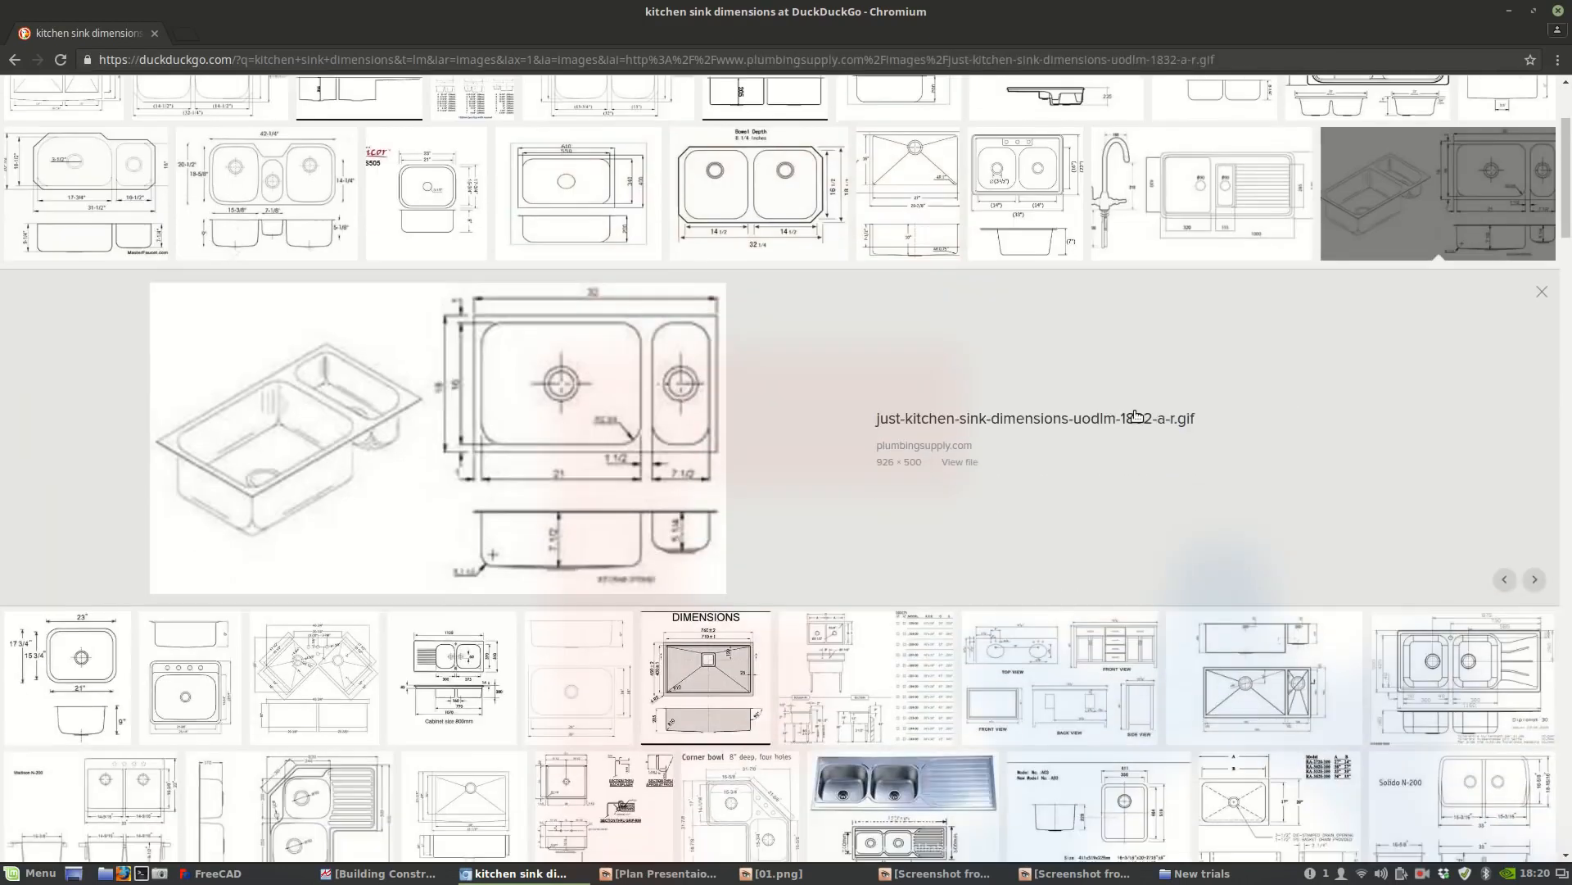
pyautogui.scroll(1, 783, 407)
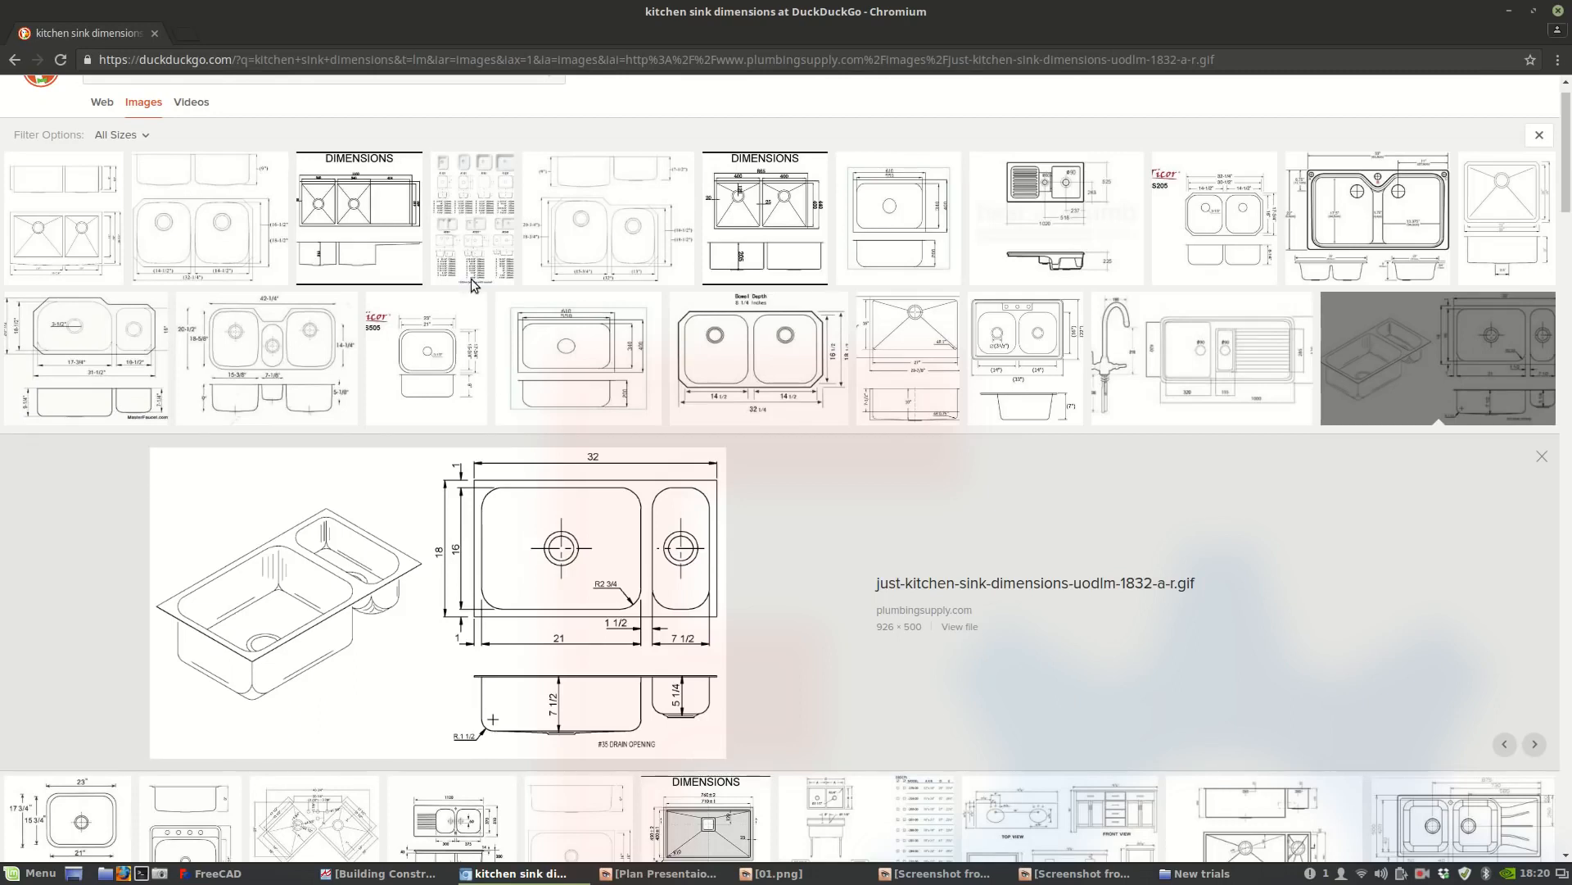
pyautogui.click(475, 226)
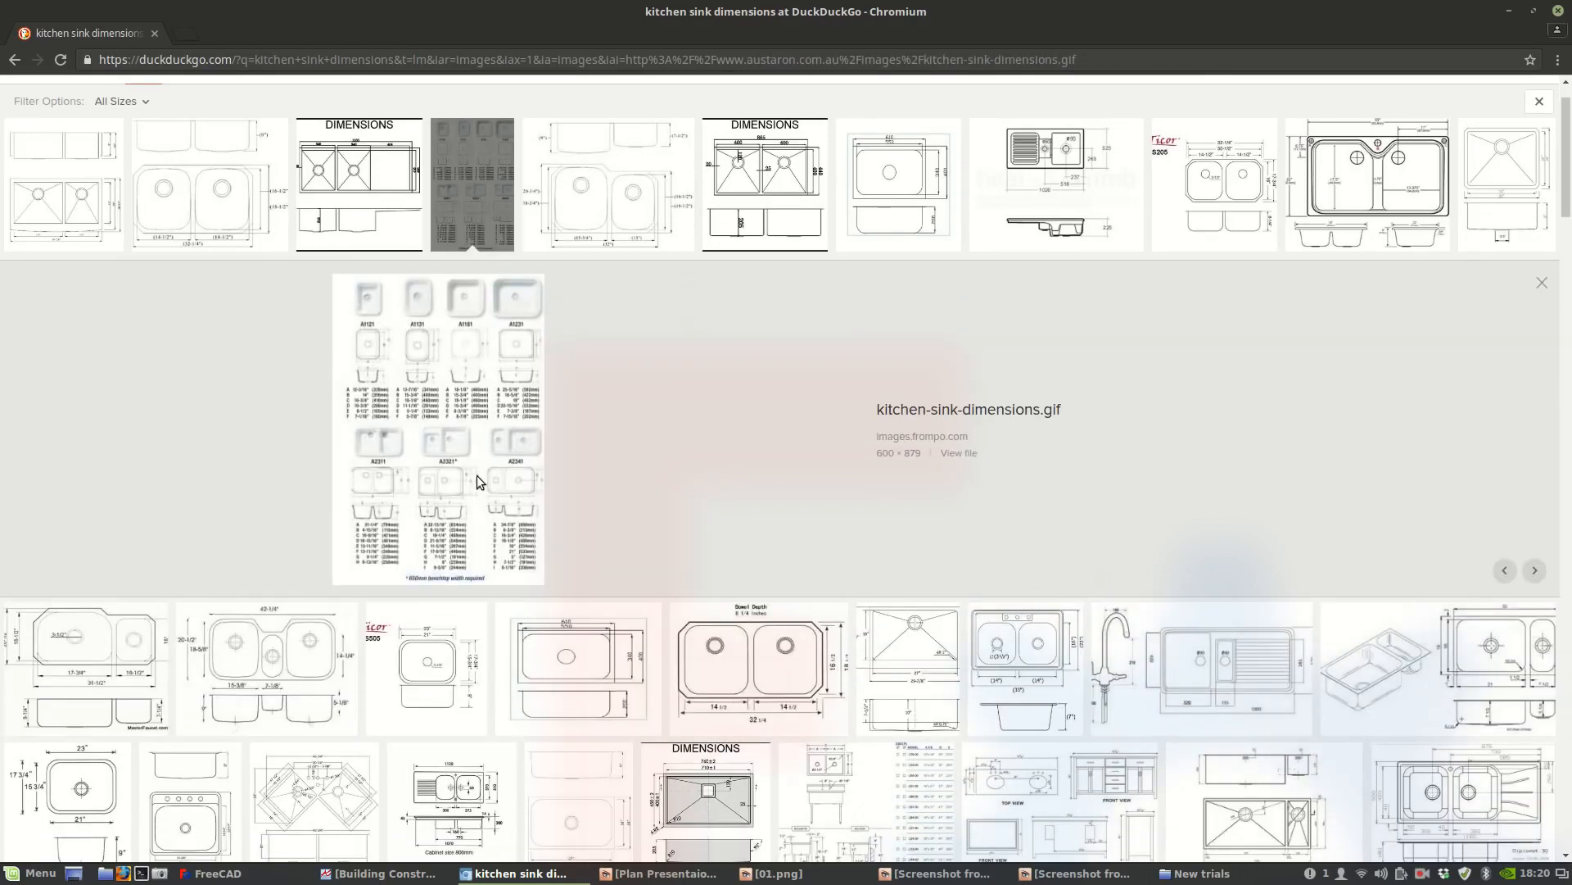
pyautogui.scroll(-3, 561, 562)
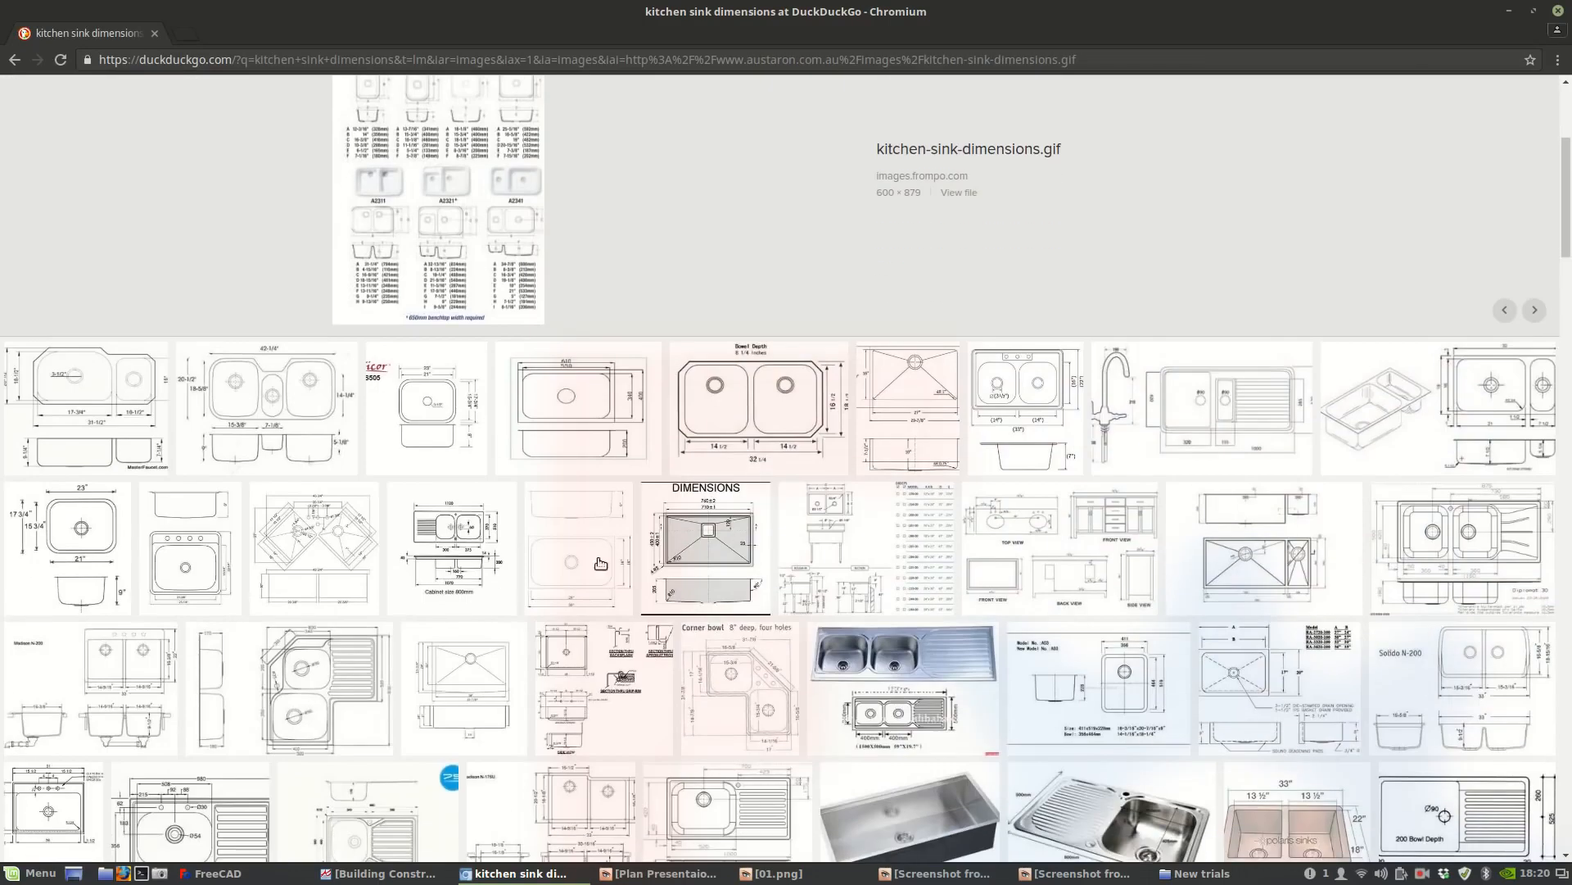
pyautogui.click(476, 547)
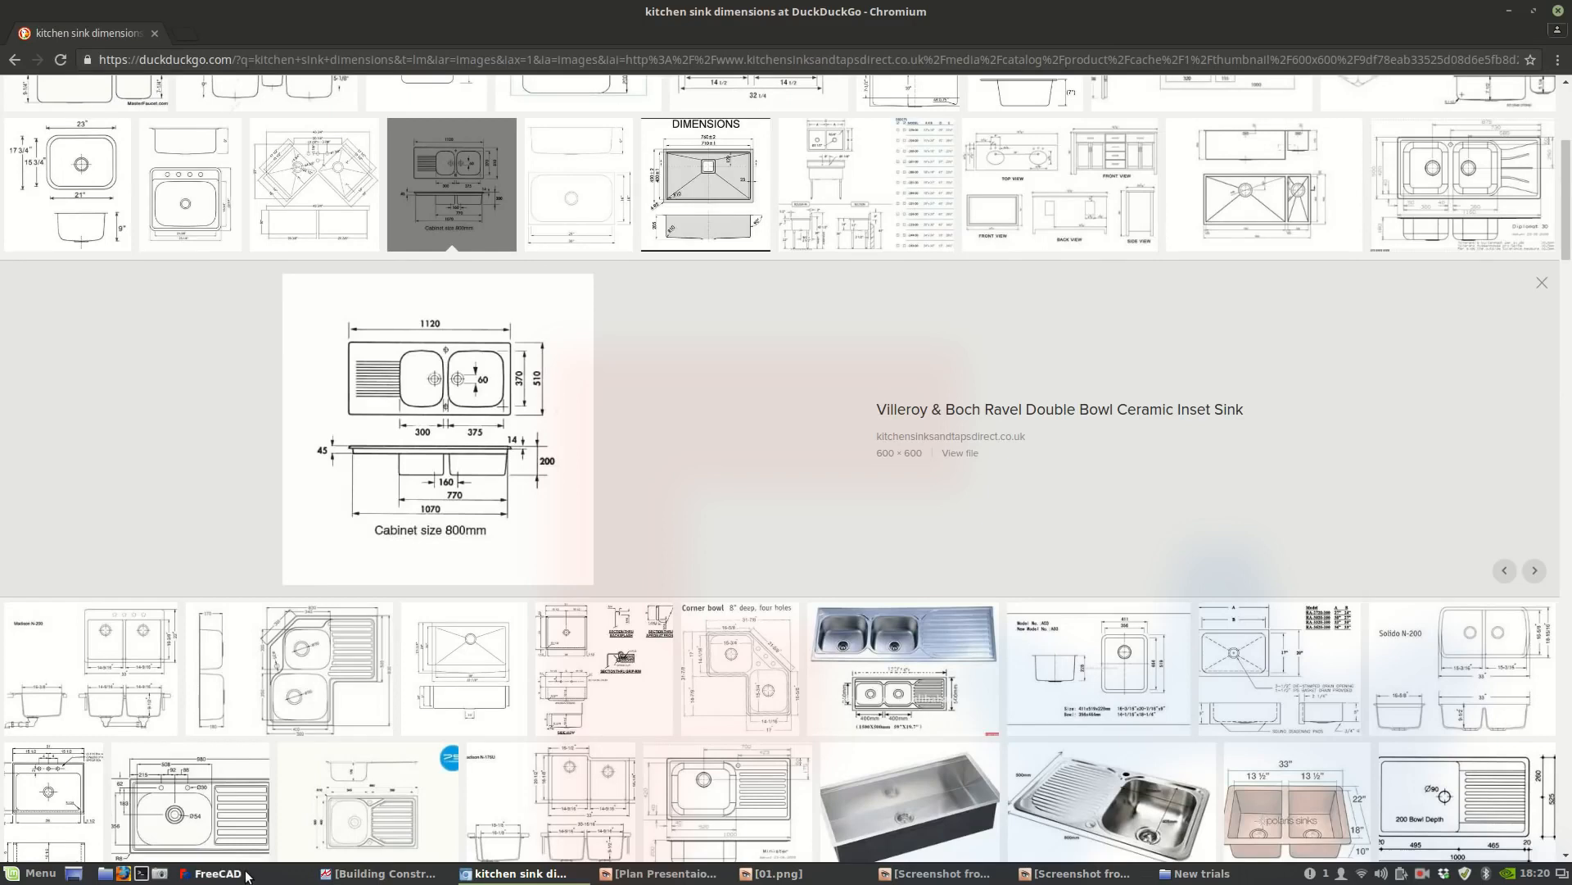
# Switch to FreeCAD's freecad demo tutorial document and draw a filled rectangle about 1.17 m by 0.45 m below the armchair.
pyautogui.click(214, 873)
pyautogui.scroll(-5, 573, 745)
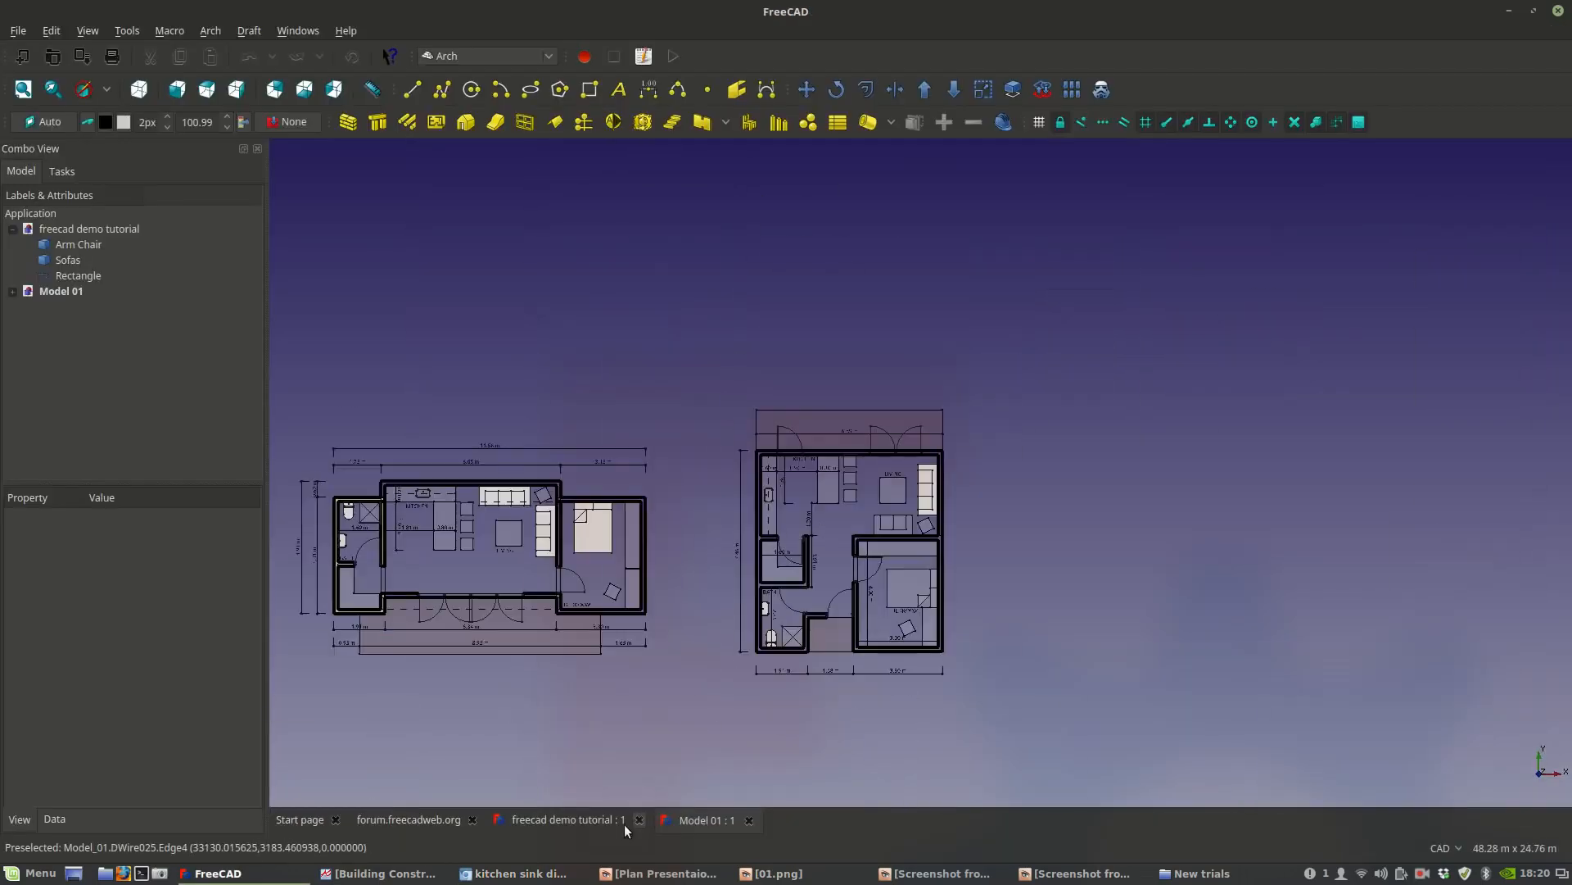
pyautogui.click(538, 819)
pyautogui.moveTo(773, 549); pyautogui.dragTo(617, 621, button='middle')
pyautogui.click(590, 89)
pyautogui.scroll(5, 799, 553)
pyautogui.moveTo(772, 543); pyautogui.dragTo(571, 474, button='middle')
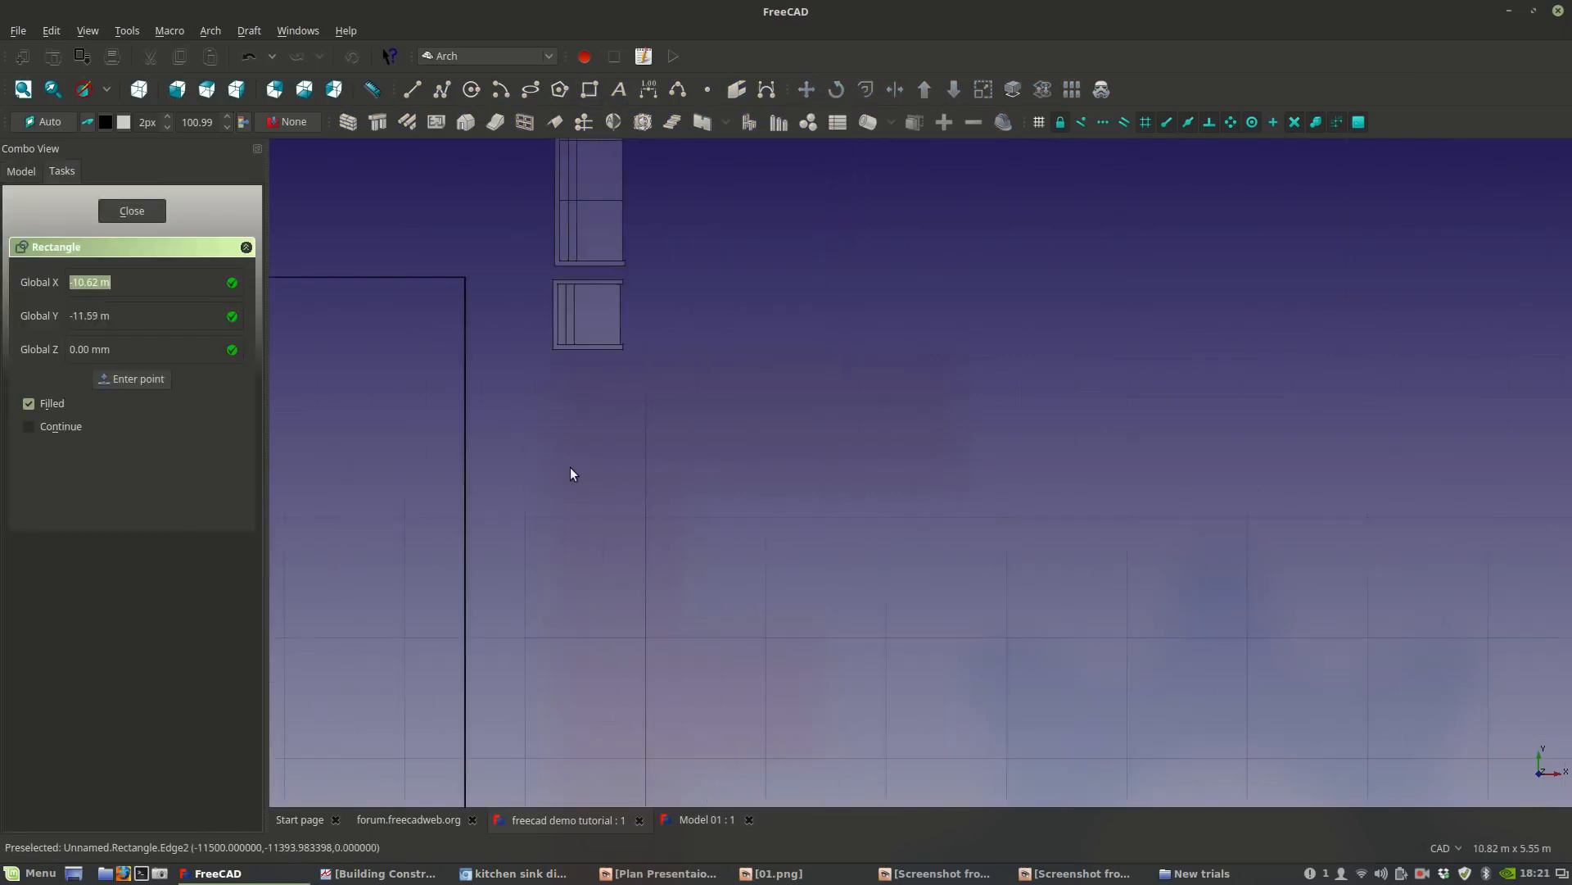
pyautogui.scroll(4, 574, 467)
pyautogui.click(595, 449)
pyautogui.click(908, 572)
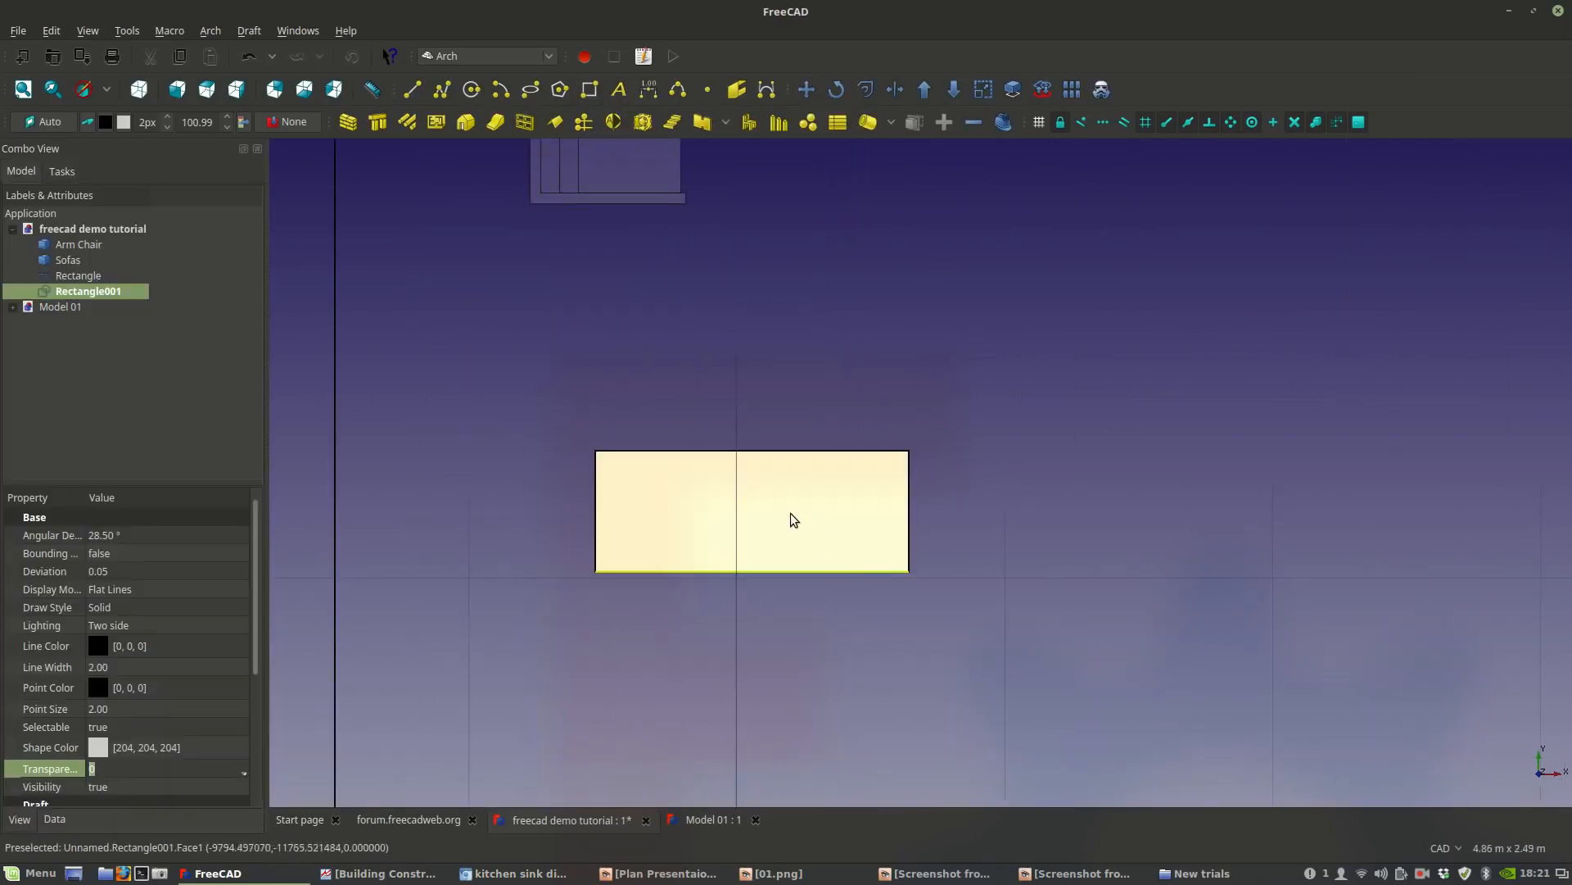
# Set the new rectangle's length to 1.12 m and its height to 0.51 m.
pyautogui.click(55, 819)
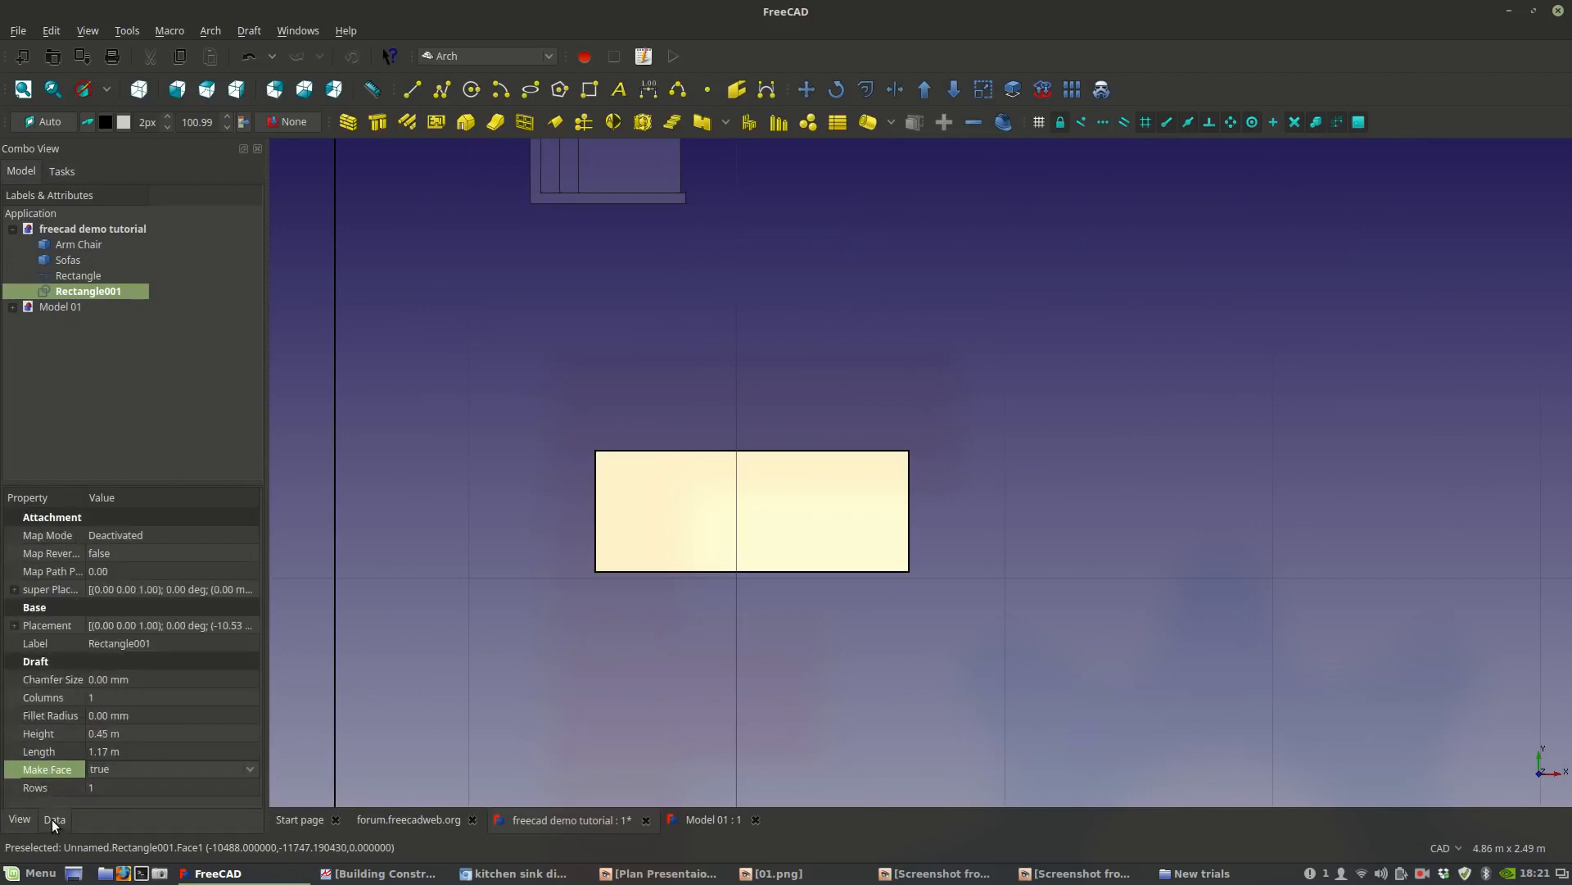
pyautogui.click(100, 749)
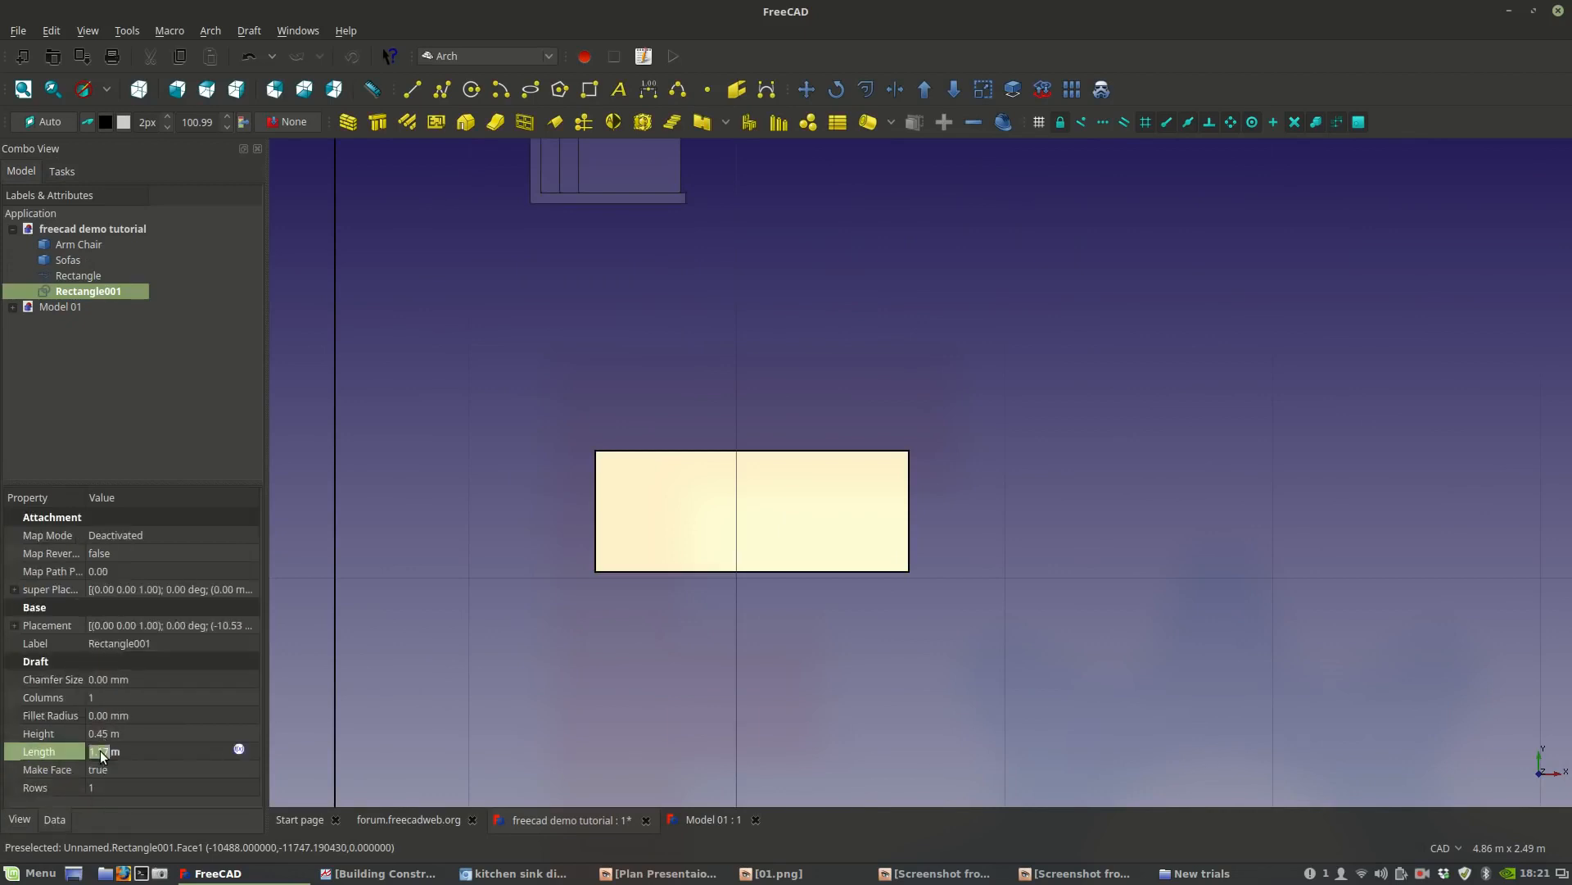
pyautogui.write('1.00')
pyautogui.click(769, 544)
pyautogui.click(97, 733)
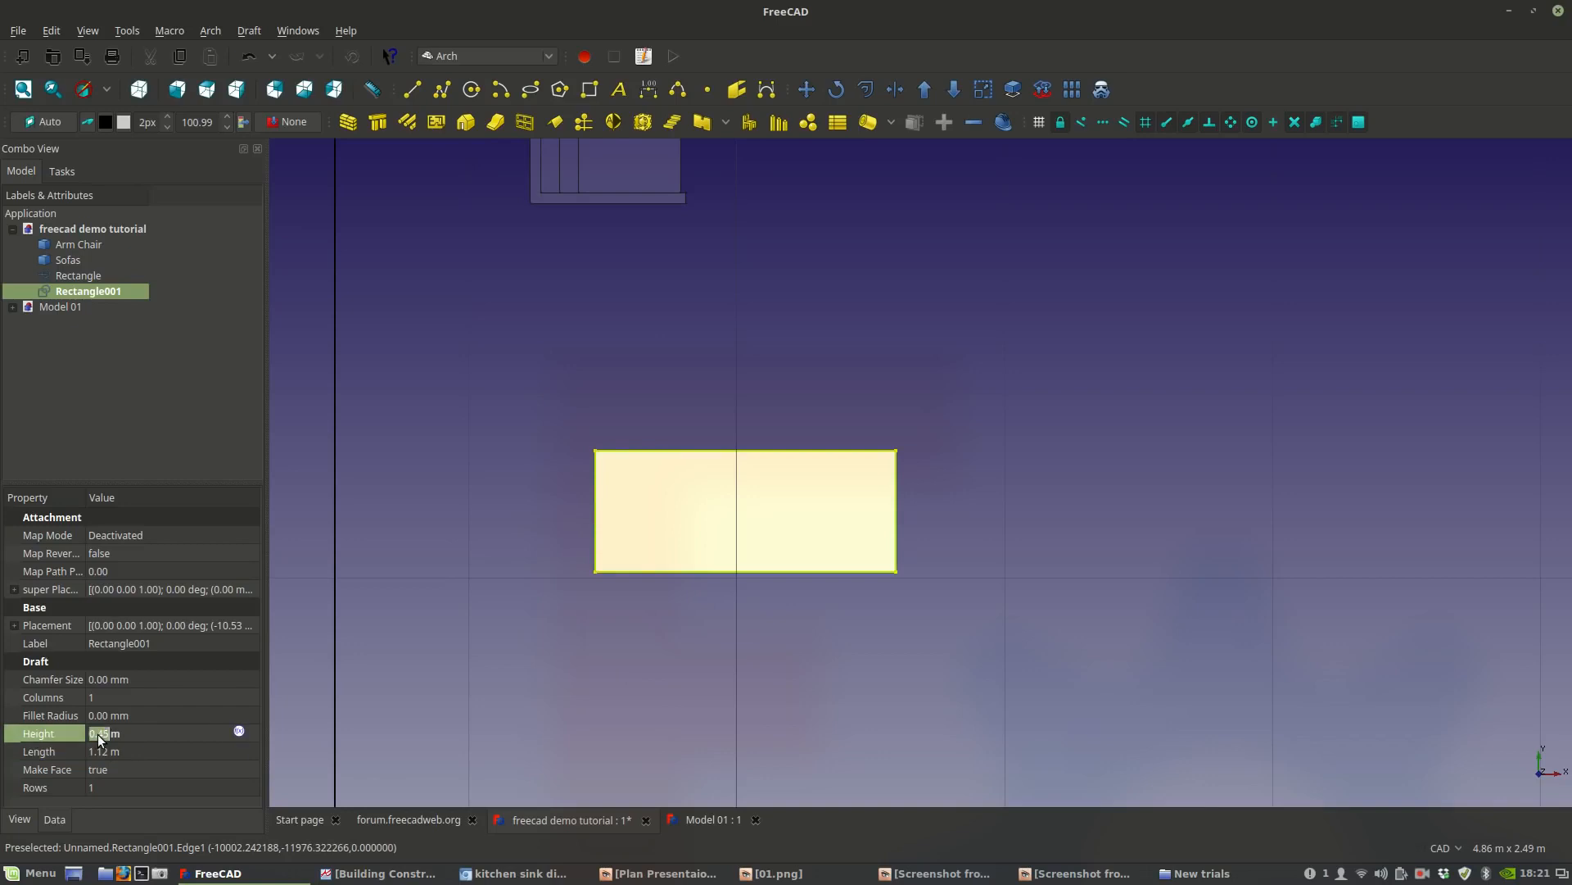
pyautogui.write('0.51')
pyautogui.click(610, 733)
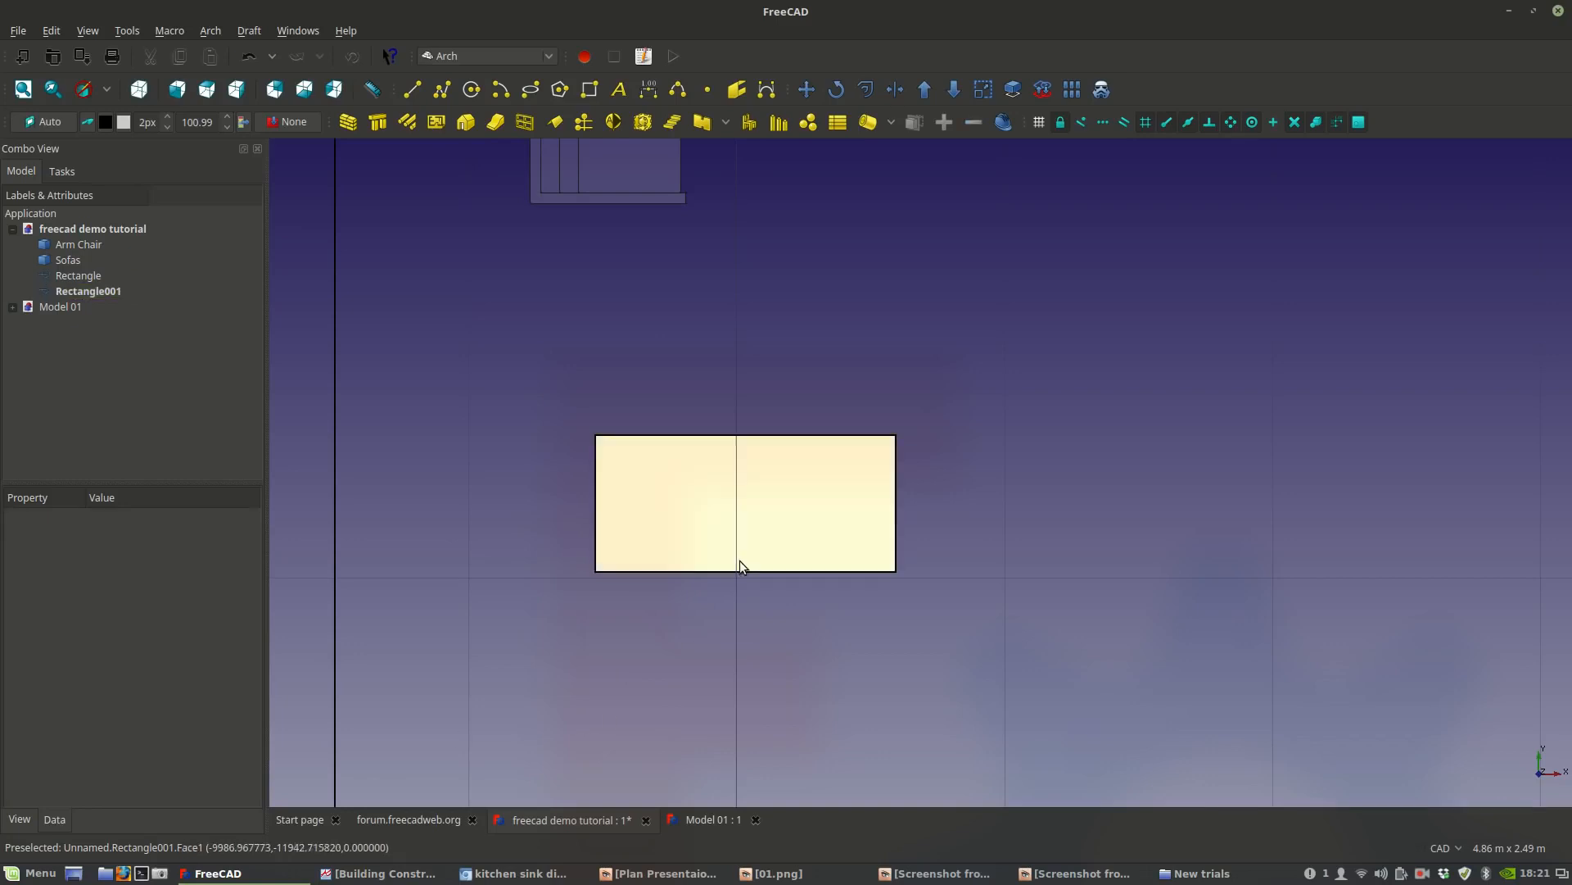
# Check the bowl dimensions on the sink drawing in Chromium and return to the FreeCAD model.
pyautogui.scroll(2, 885, 566)
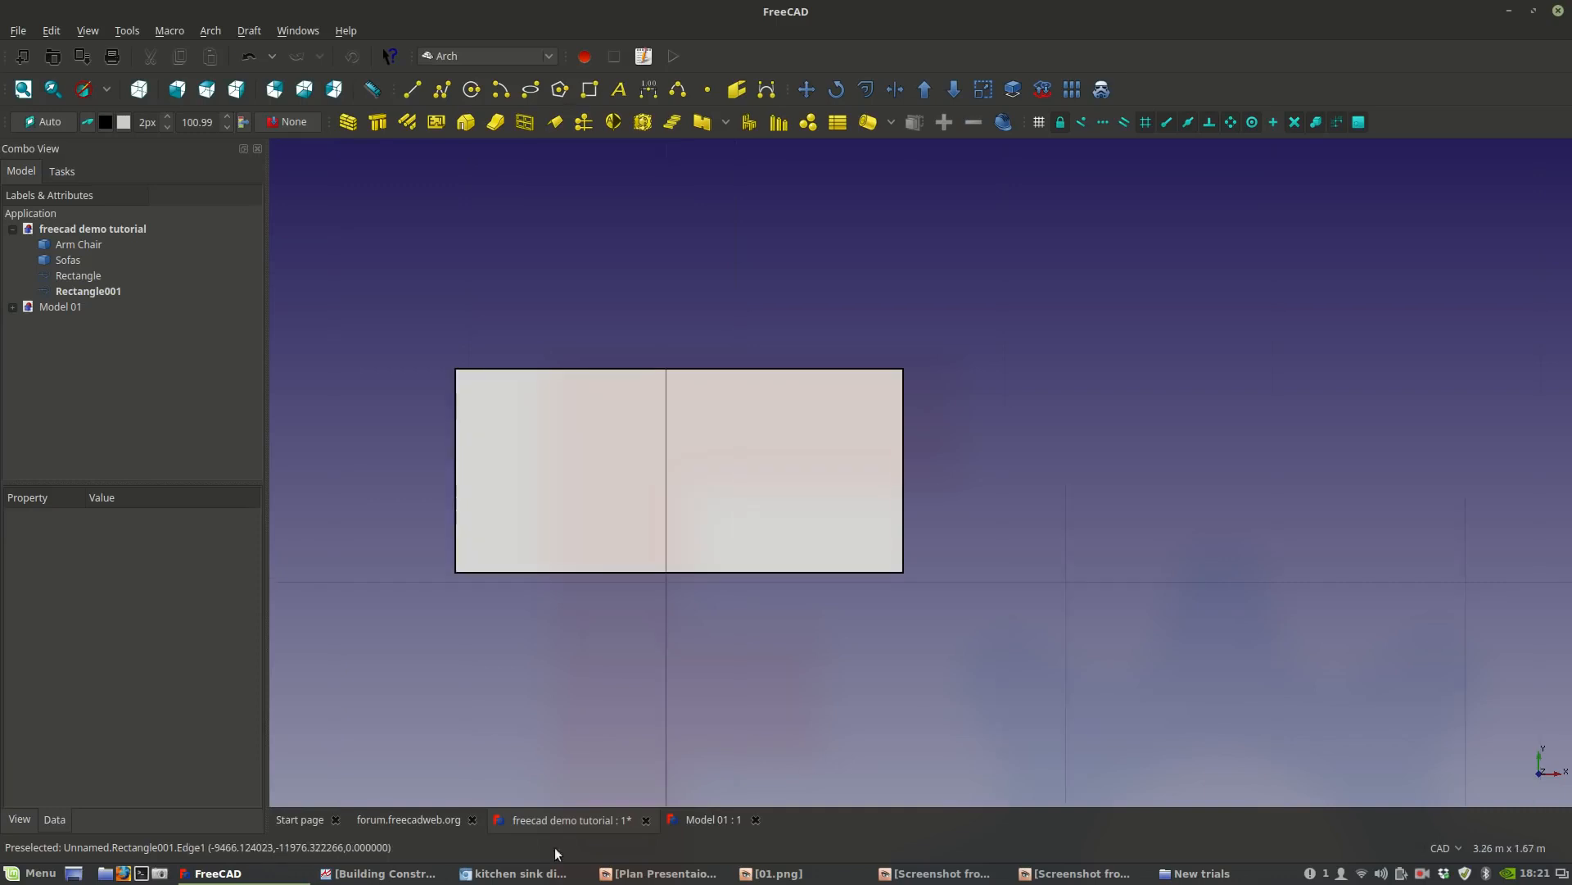
pyautogui.click(593, 464)
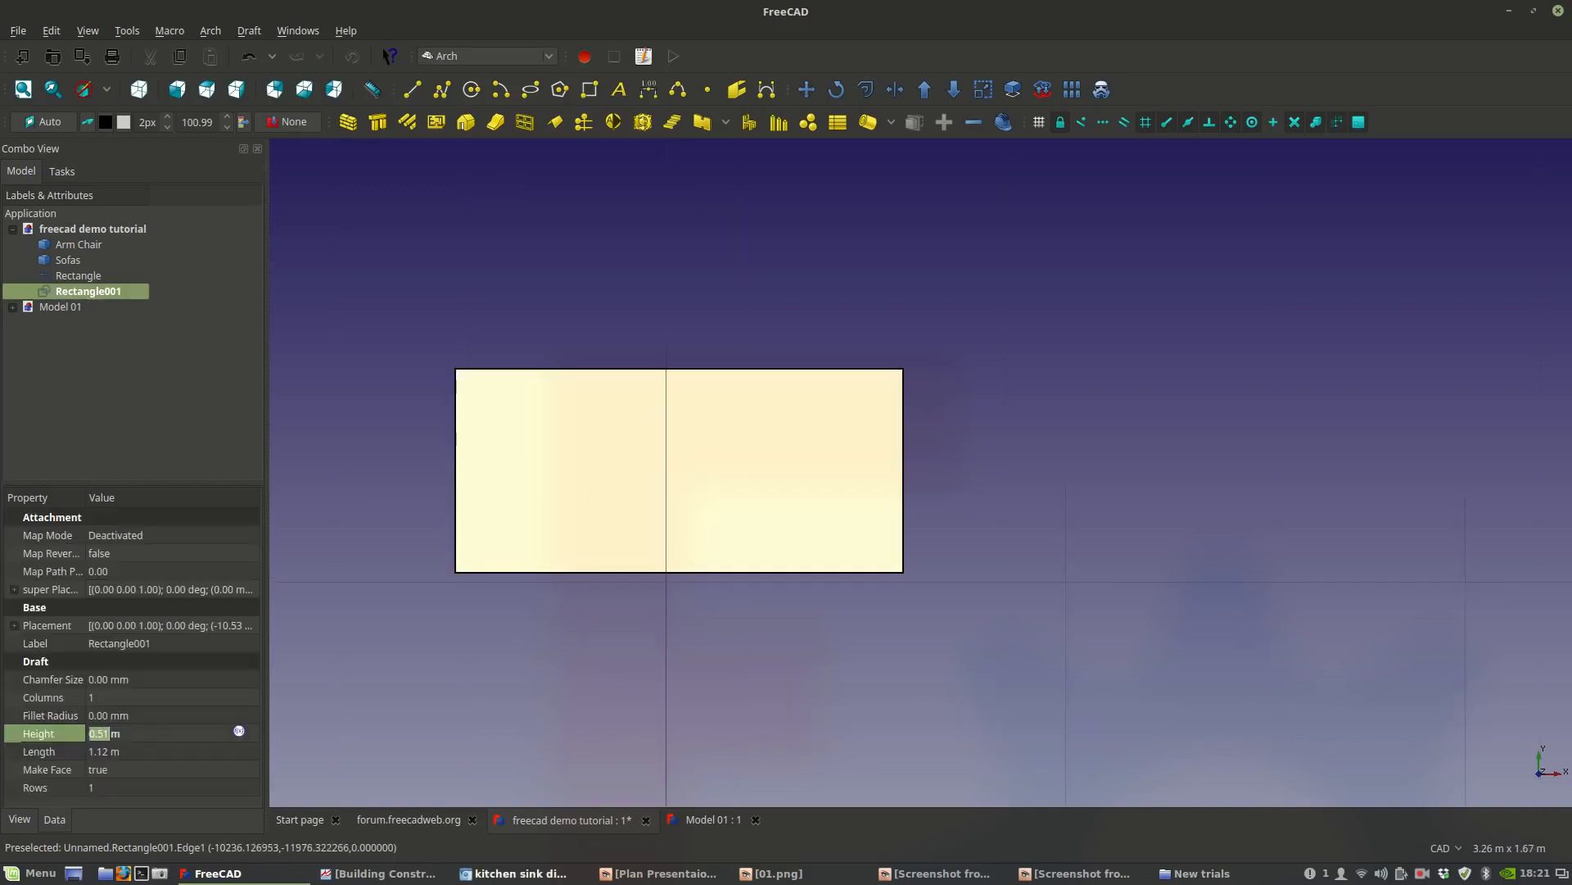
pyautogui.hotkey('alt', 'Tab')
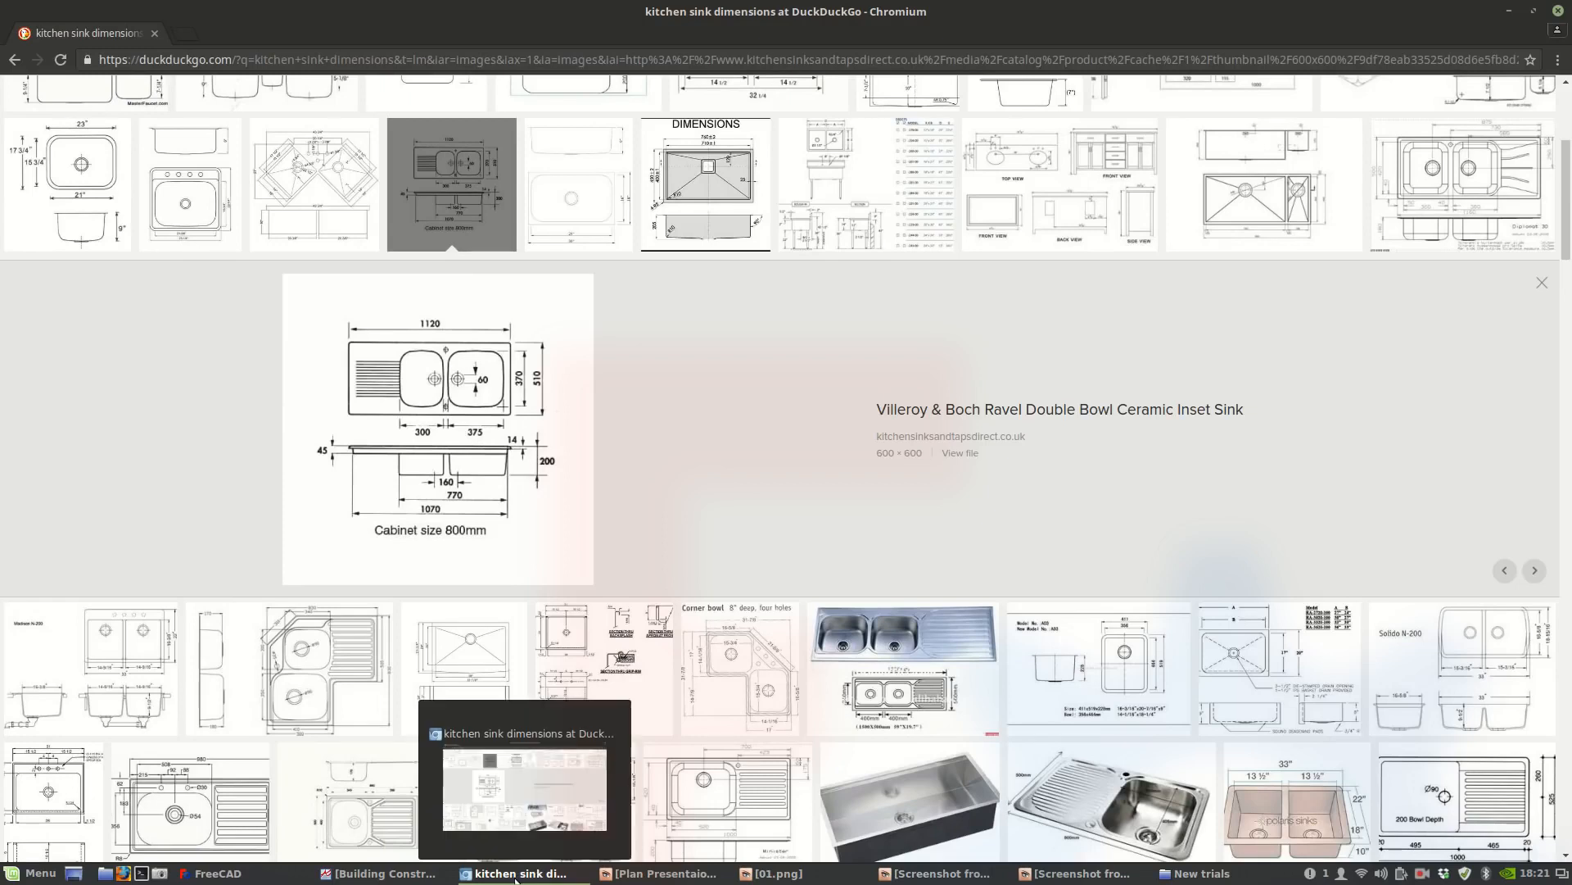
pyautogui.click(211, 873)
pyautogui.click(845, 469)
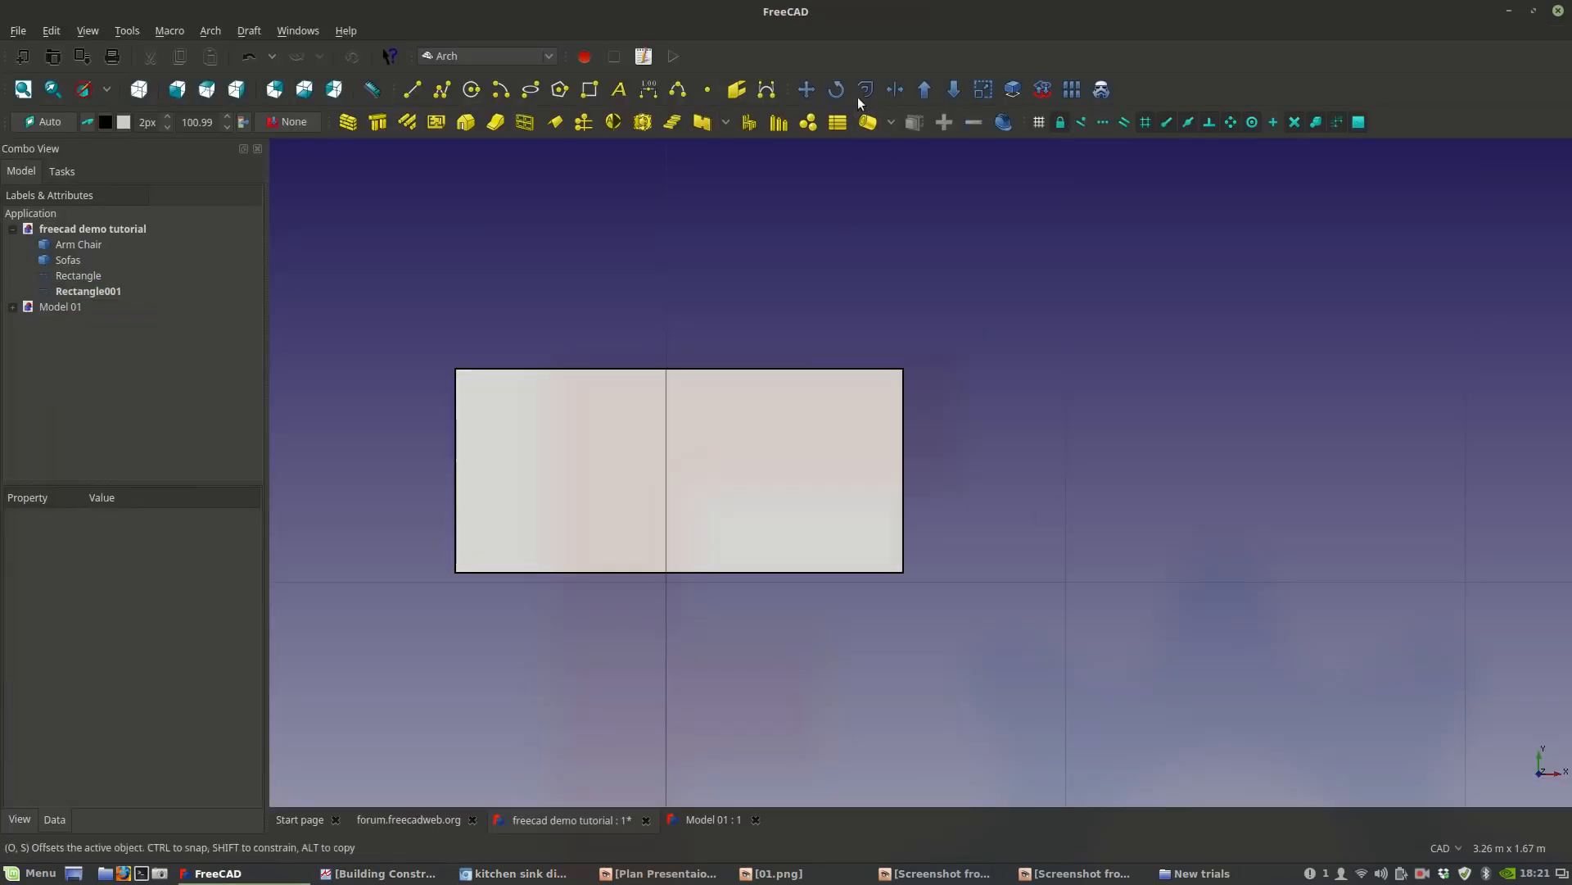
# Draw a second filled rectangle about 0.41 m by 0.41 m beside the sink outline for the bowl.
pyautogui.click(590, 90)
pyautogui.click(757, 349)
pyautogui.click(922, 513)
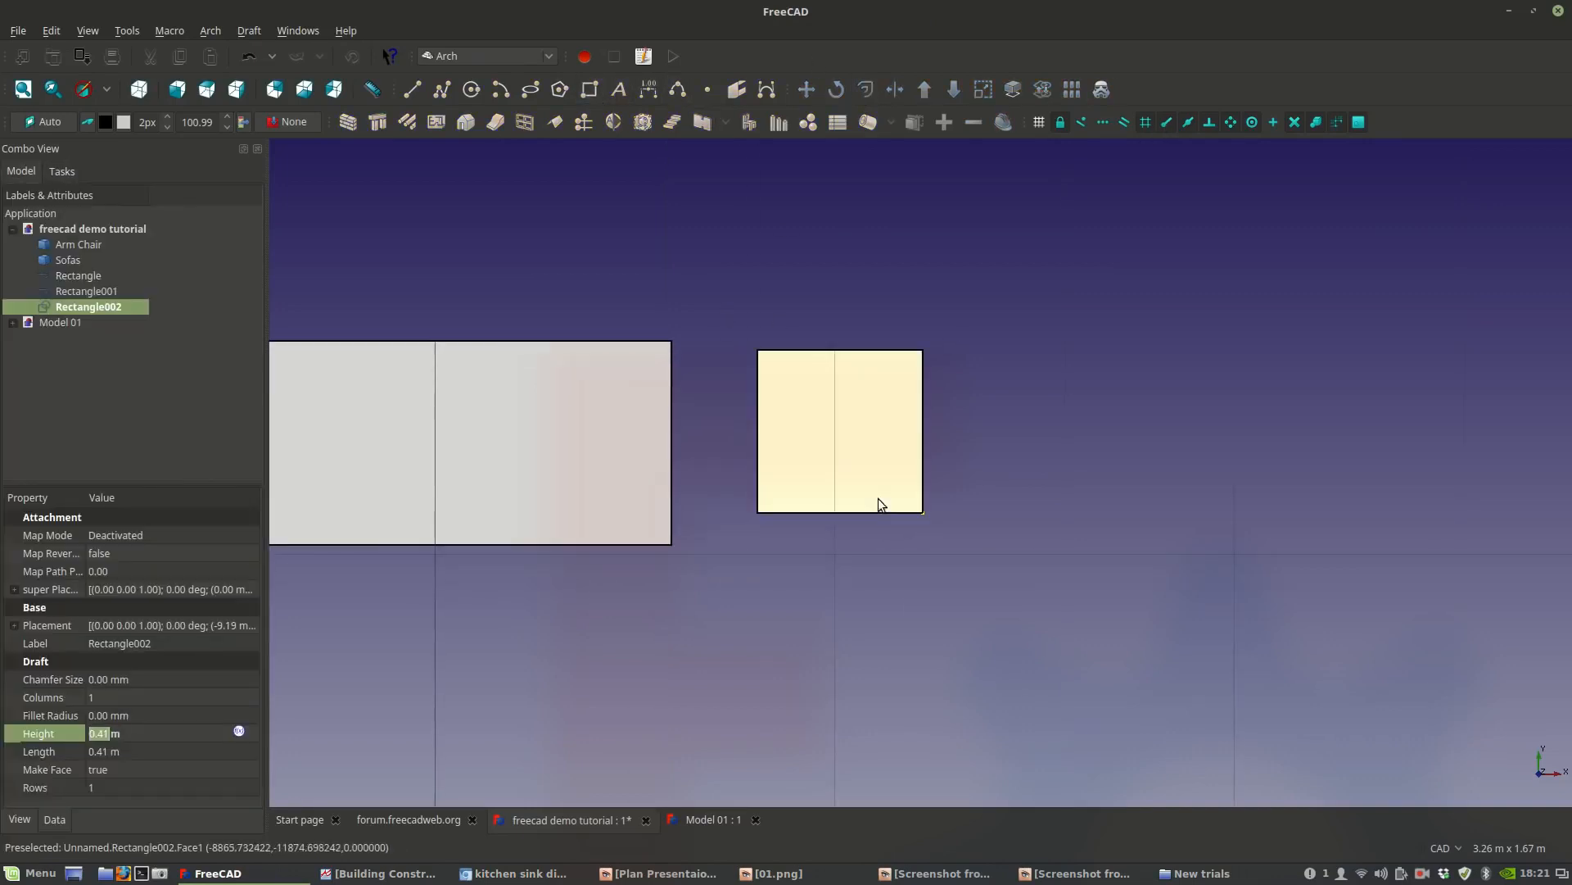
# Set both the height and the length of the bowl rectangle to 0.38 m.
pyautogui.click(109, 732)
pyautogui.click(99, 734)
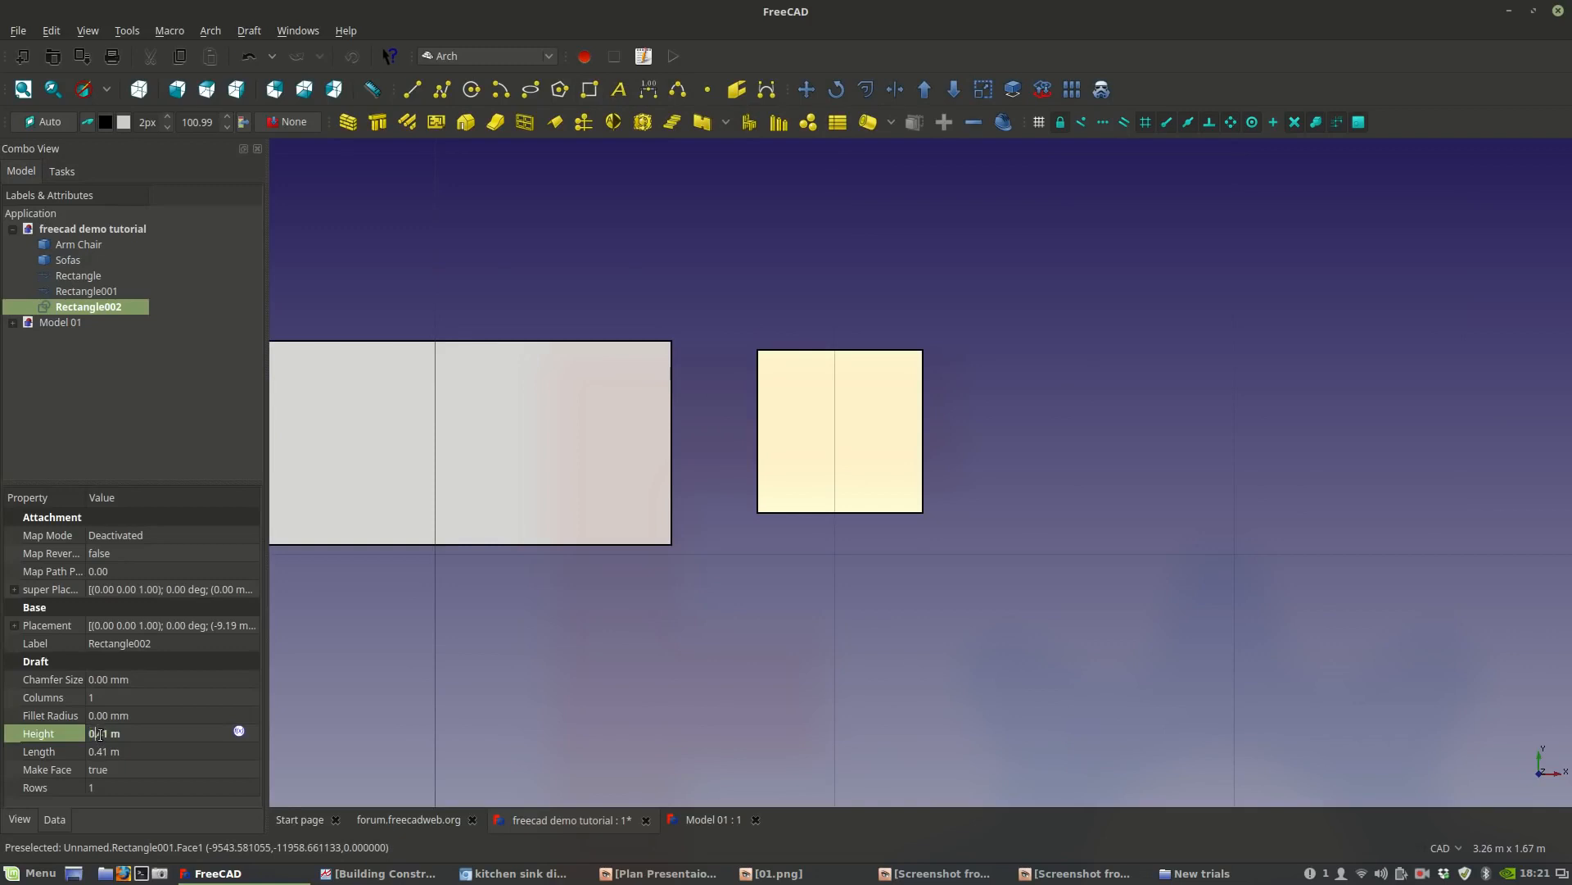
pyautogui.moveTo(114, 734); pyautogui.dragTo(97, 724)
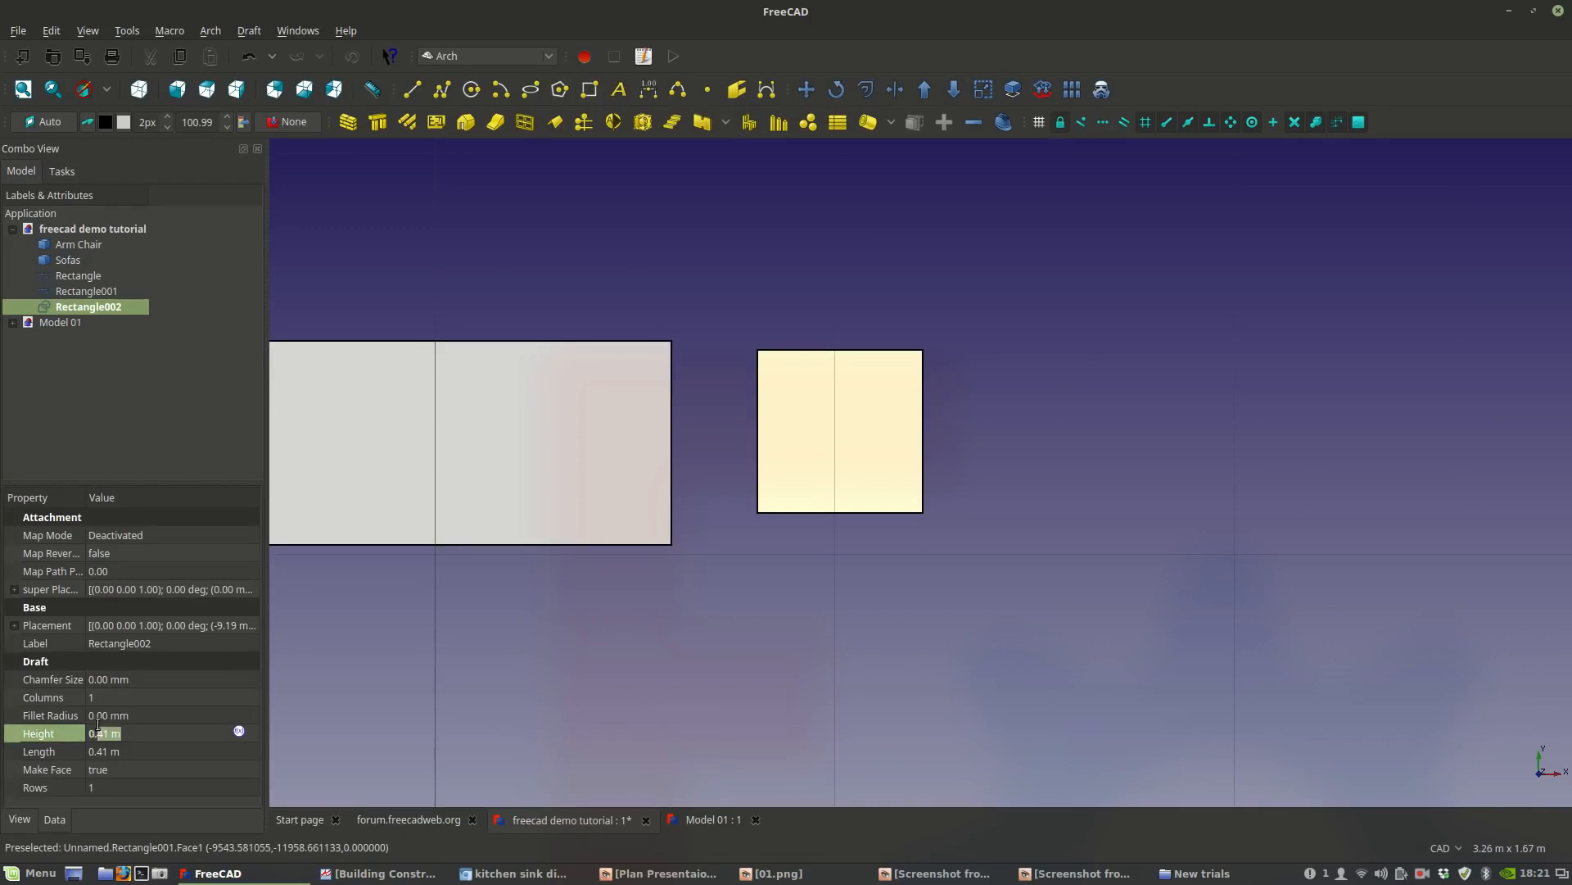
pyautogui.click(131, 753)
pyautogui.click(141, 736)
pyautogui.tripleClick(151, 736)
pyautogui.write('0.')
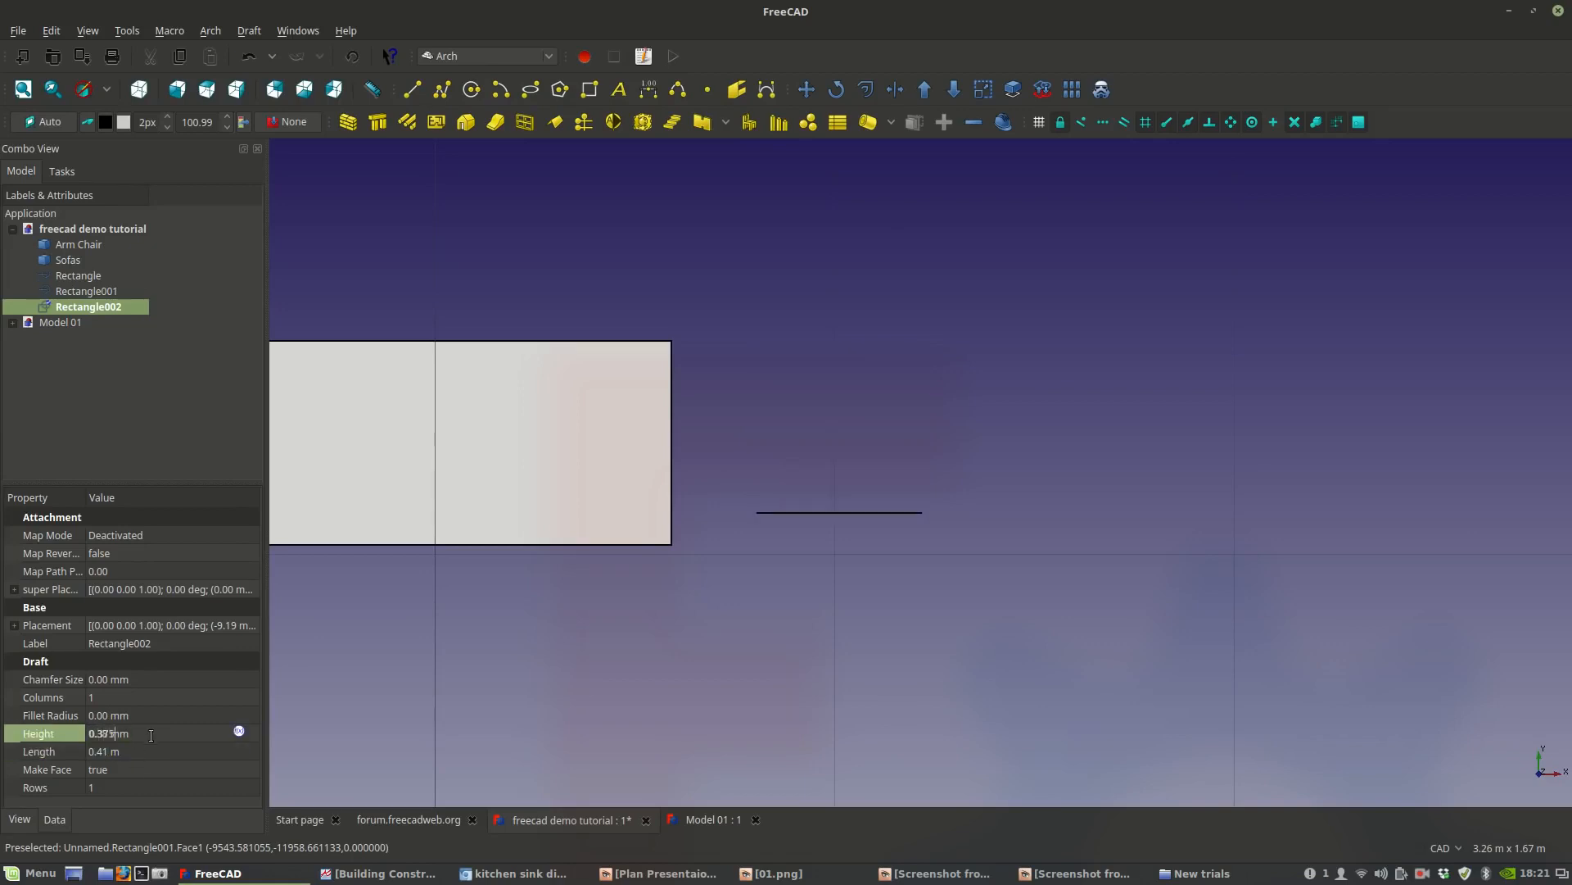
pyautogui.doubleClick(150, 735)
pyautogui.write('m')
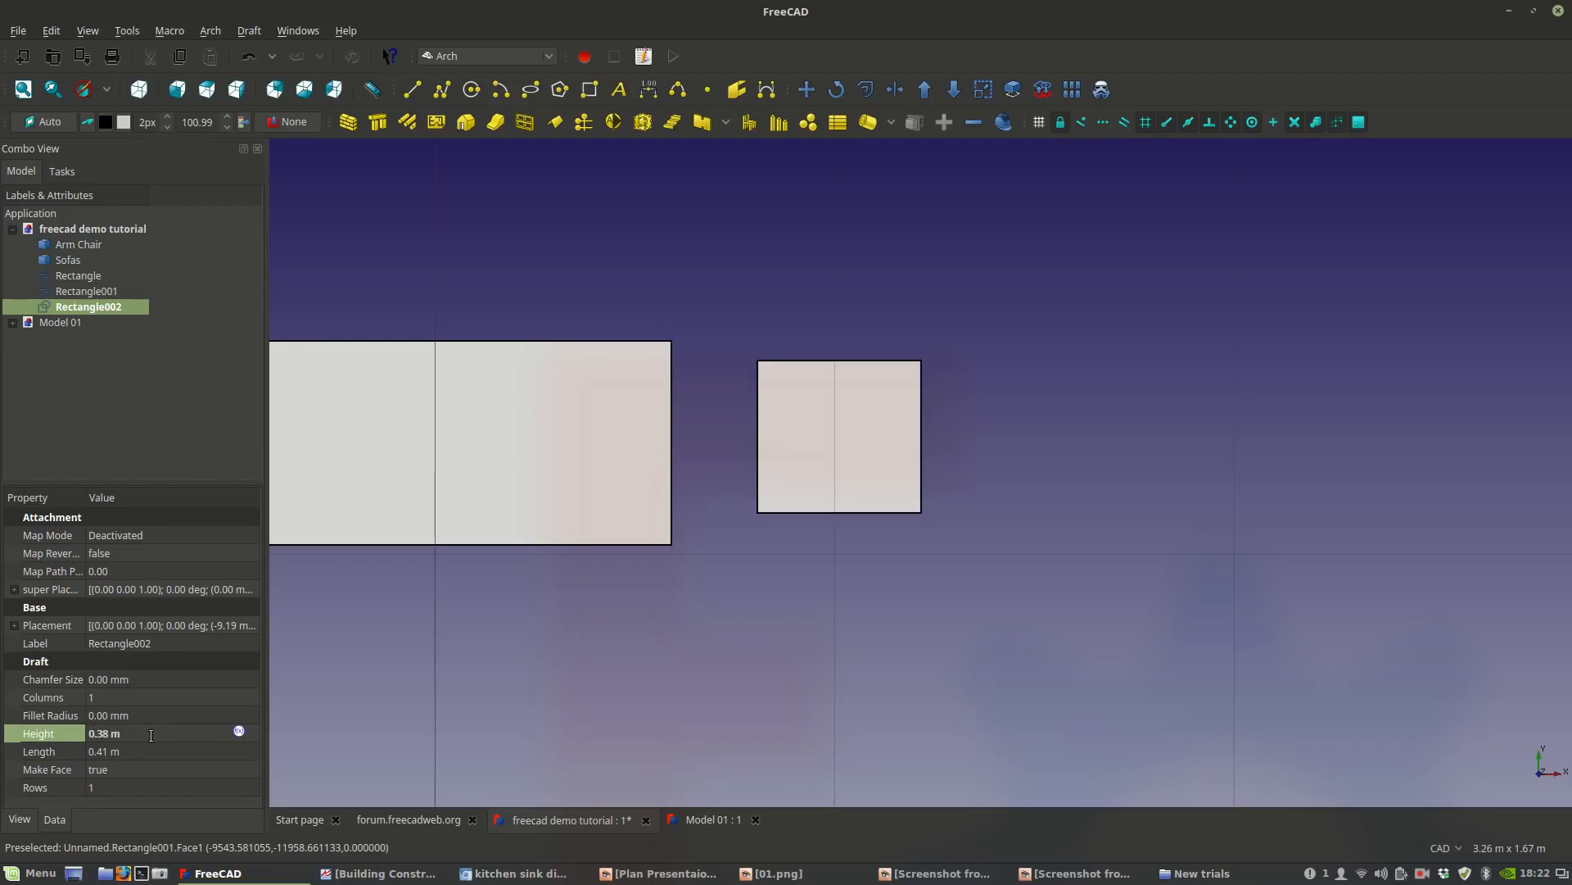
pyautogui.click(141, 752)
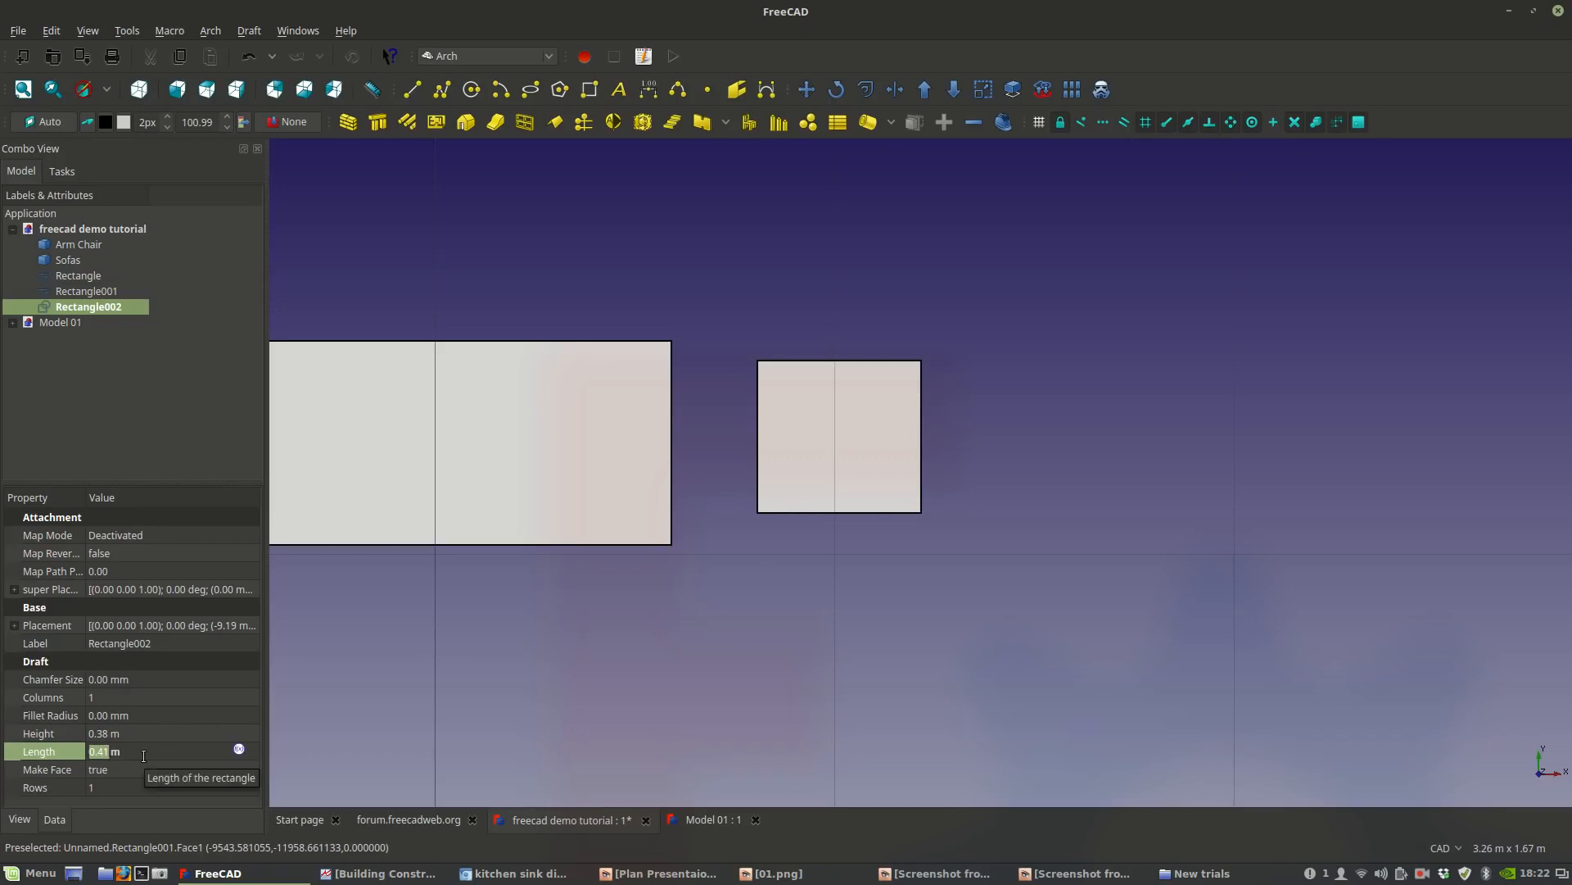
pyautogui.write('0.')
pyautogui.press('Return')
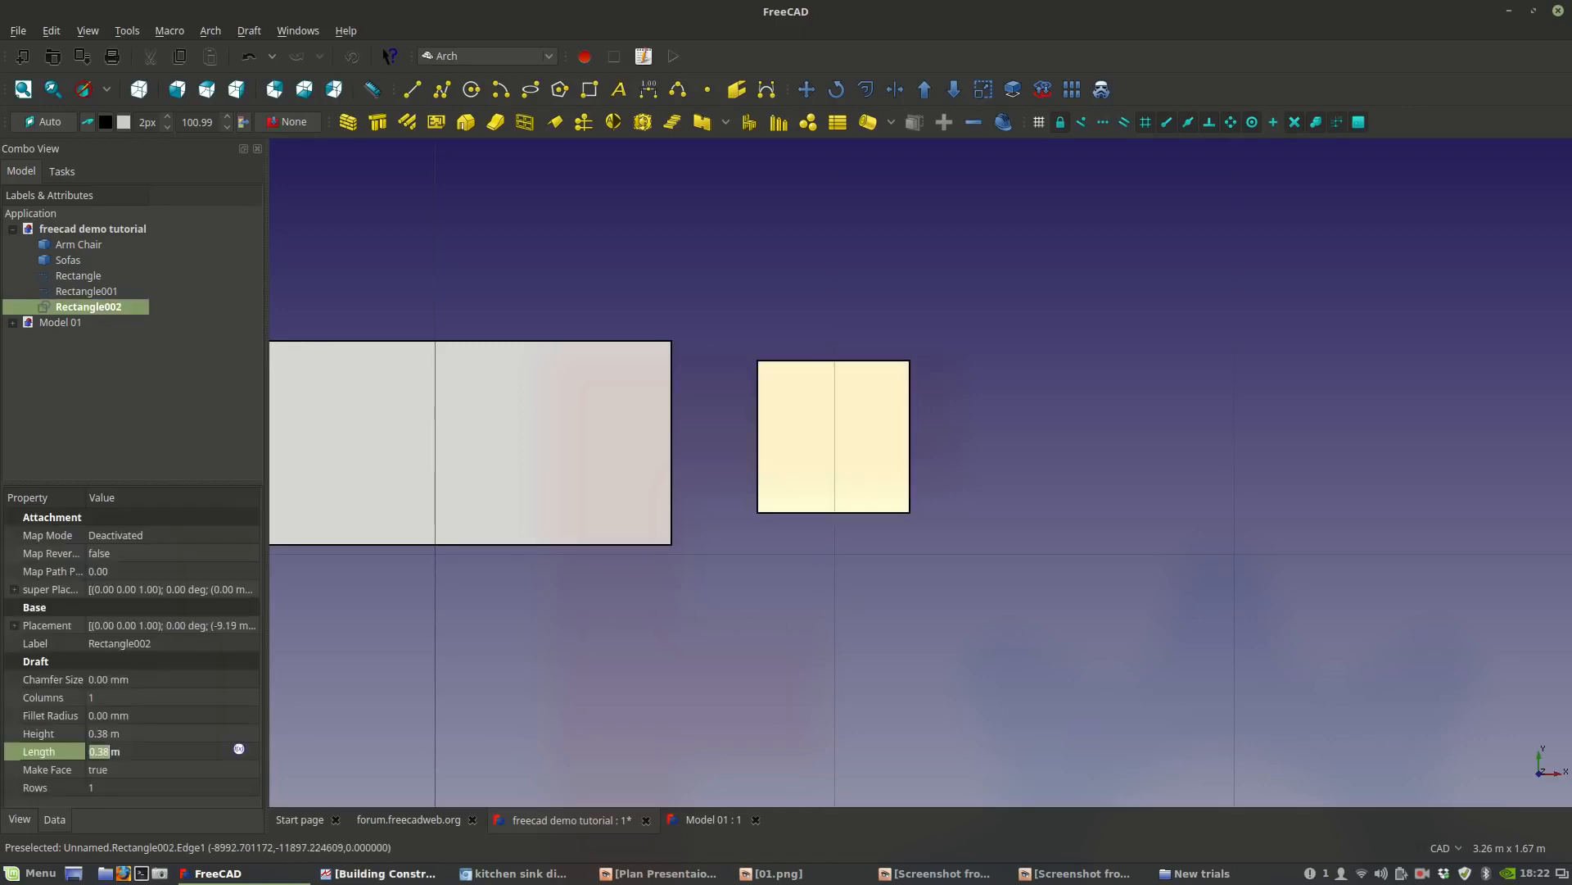
# Check the bowl widths on the double bowl sink drawing in Chromium and return to FreeCAD.
pyautogui.click(514, 873)
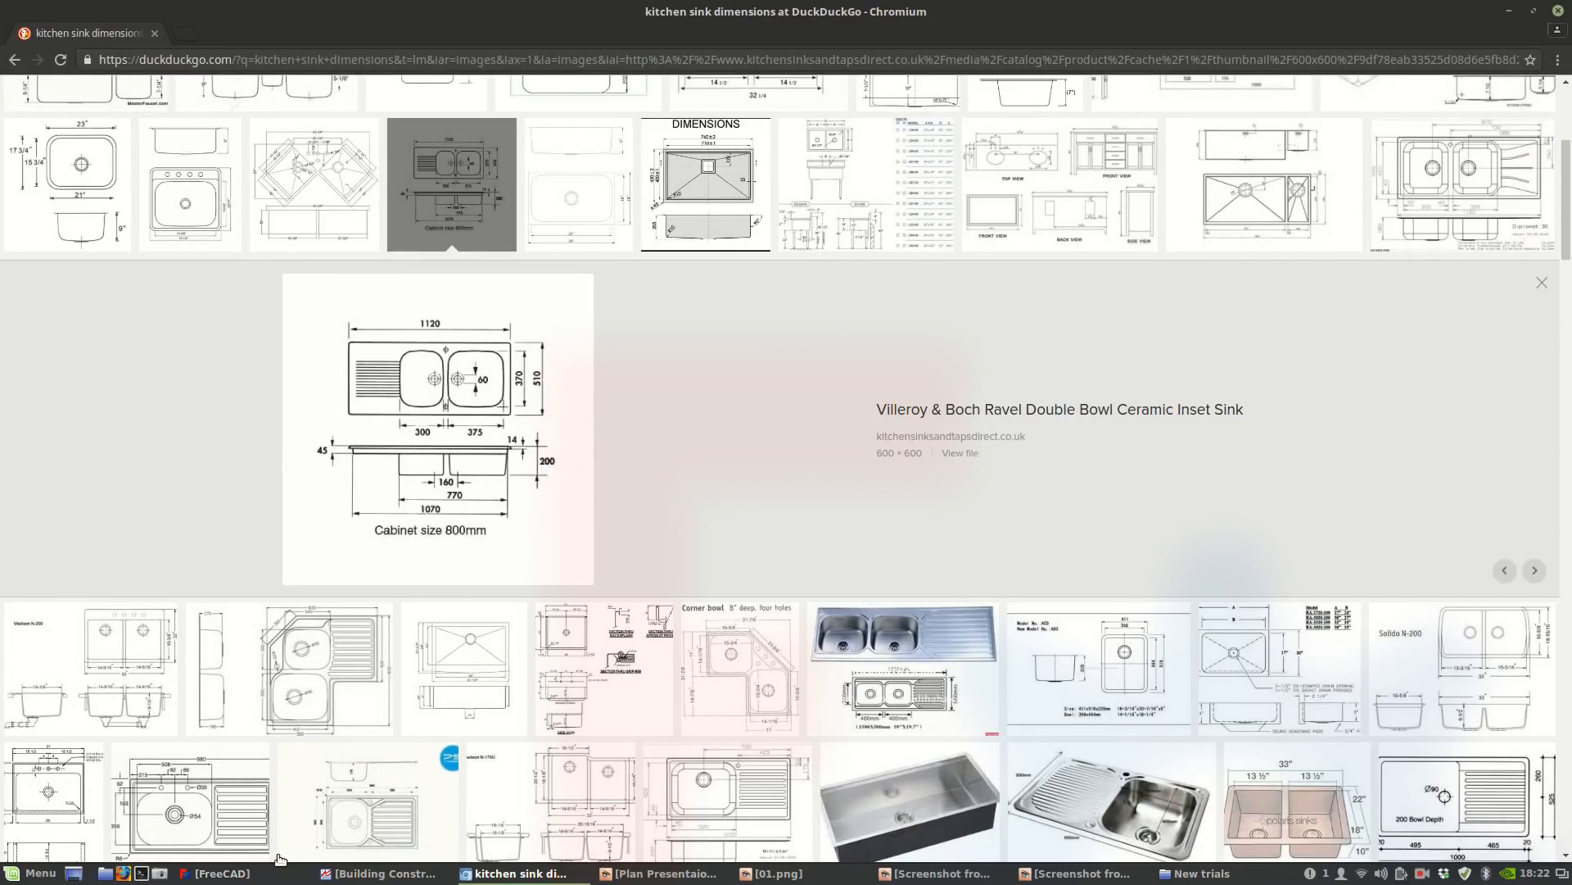
pyautogui.click(352, 794)
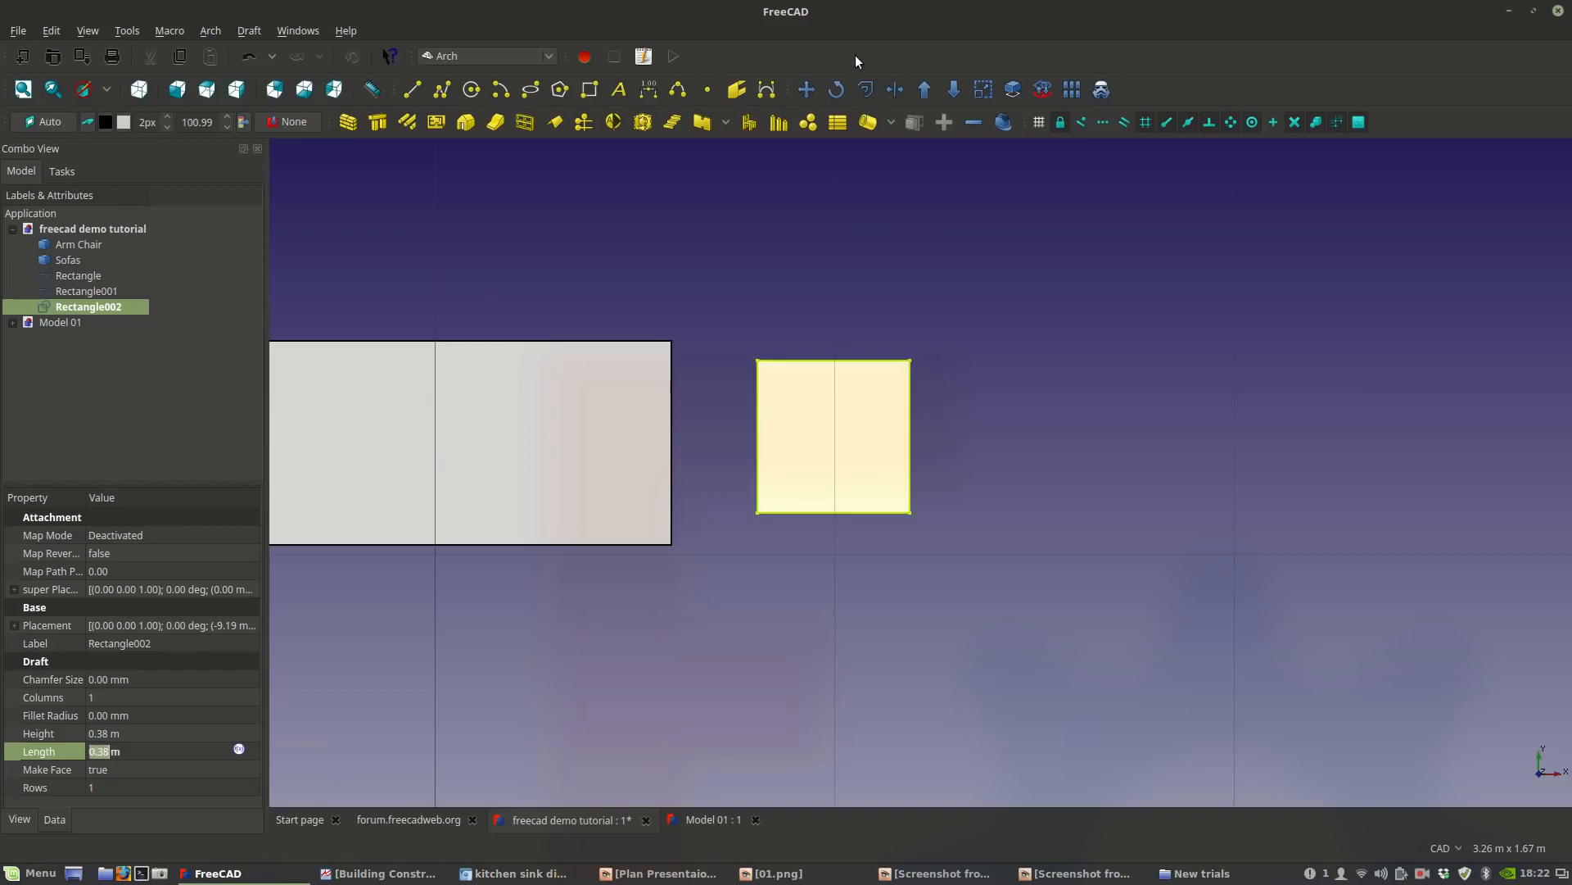
pyautogui.click(807, 89)
pyautogui.click(834, 437)
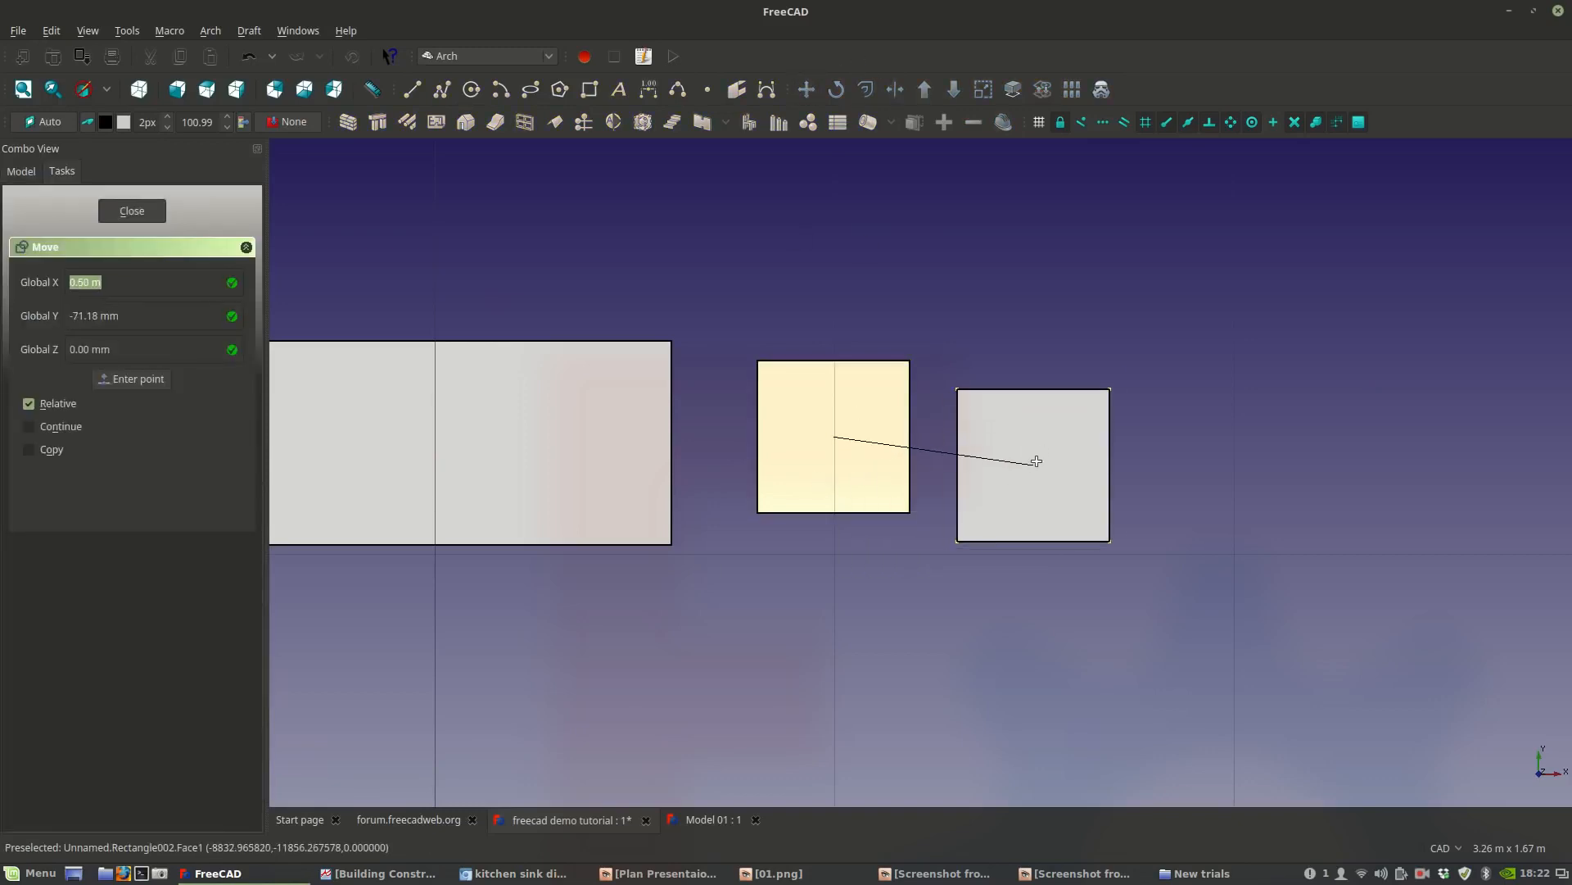
pyautogui.click(1062, 439)
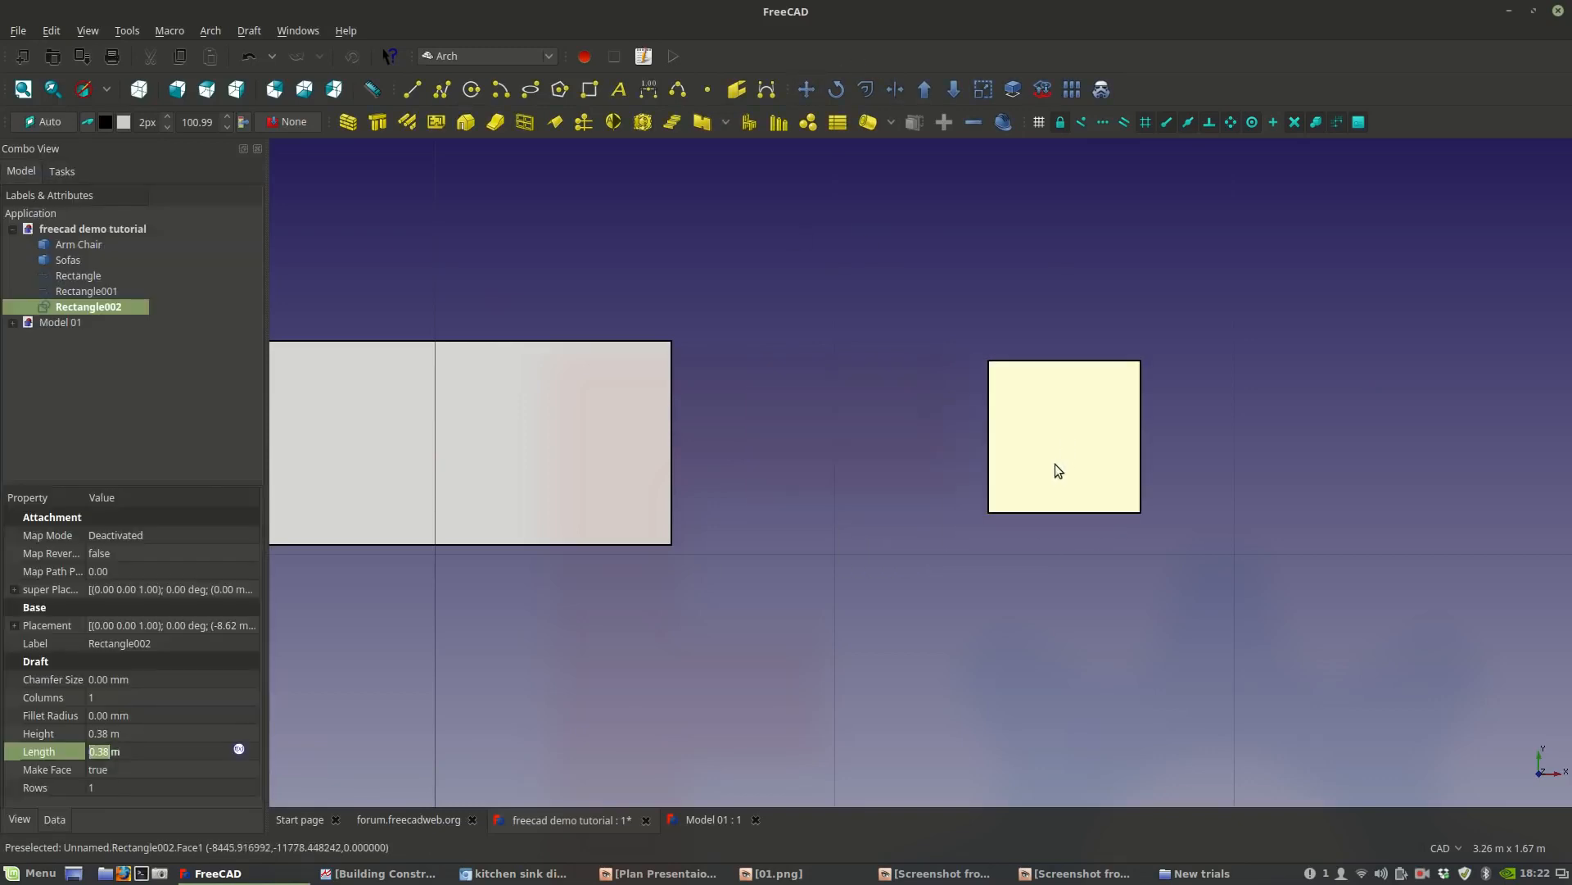
pyautogui.hotkey('ctrl', 'z')
# Copy the bowl rectangle about 0.52 m horizontally, away from the sink outline, using Move with the Copy option.
pyautogui.click(806, 89)
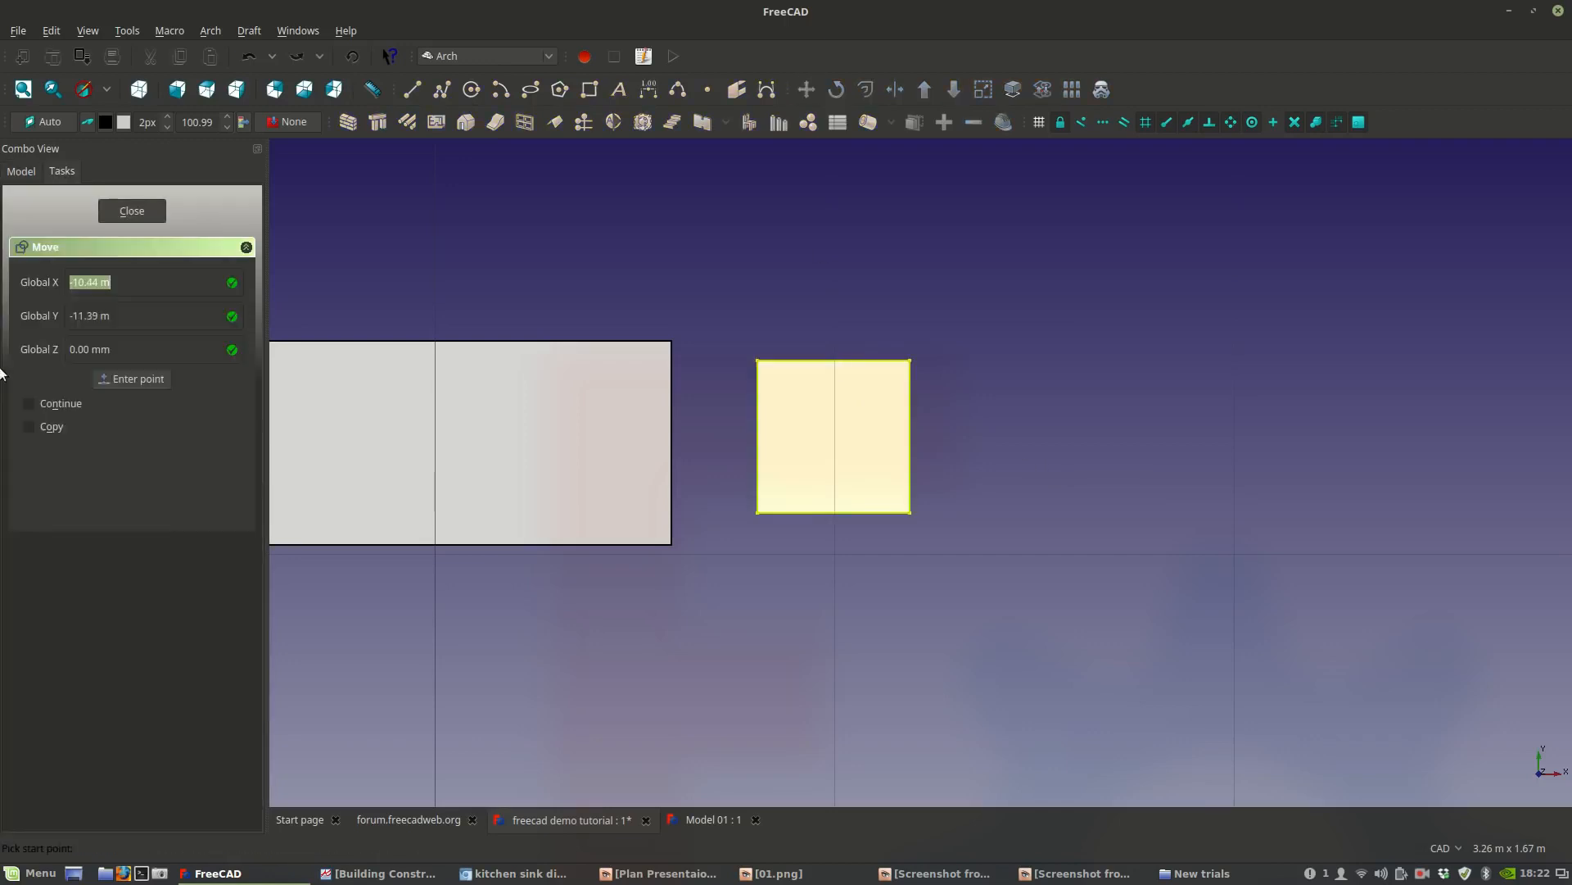
pyautogui.click(30, 427)
pyautogui.click(833, 436)
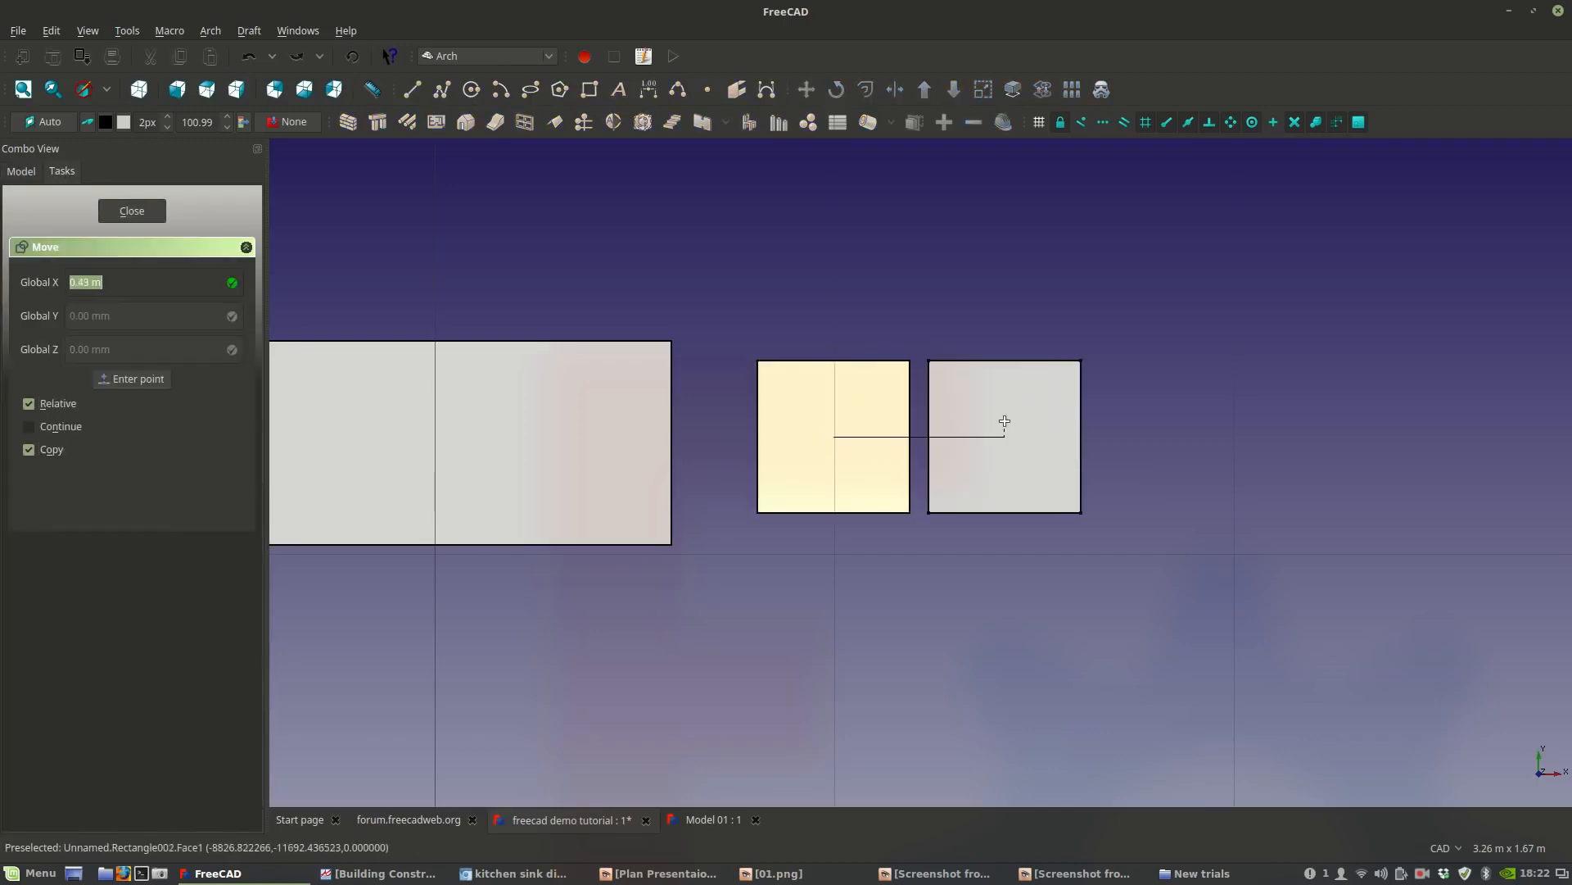
pyautogui.click(1041, 425)
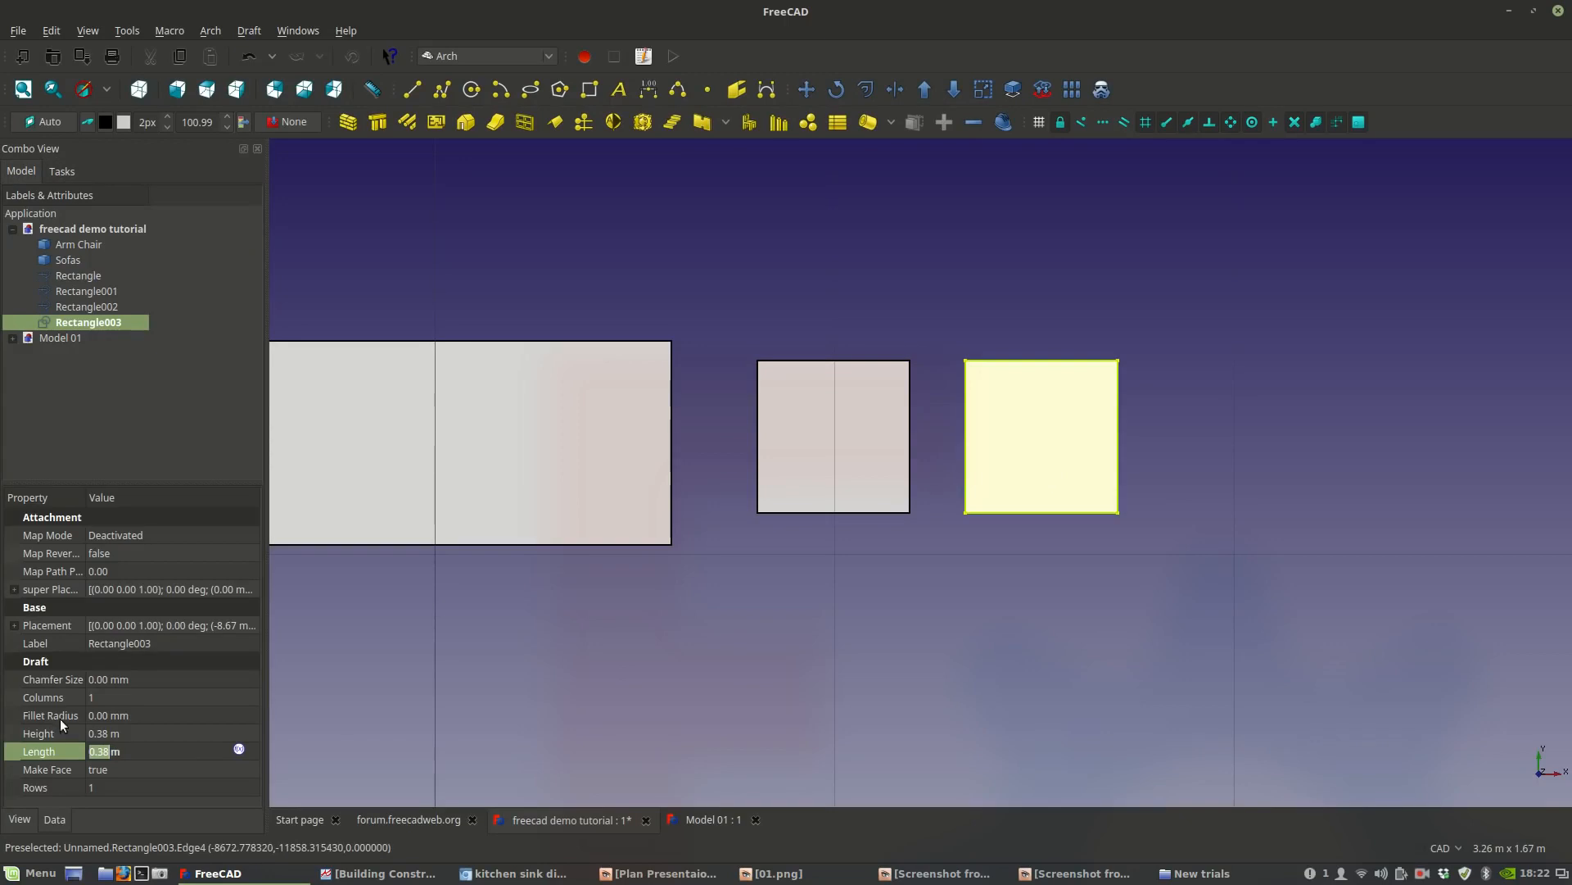
# Set the copied rectangle's height to 0.38 m and its length to 0.30 m for the smaller bowl.
pyautogui.click(99, 749)
pyautogui.click(107, 729)
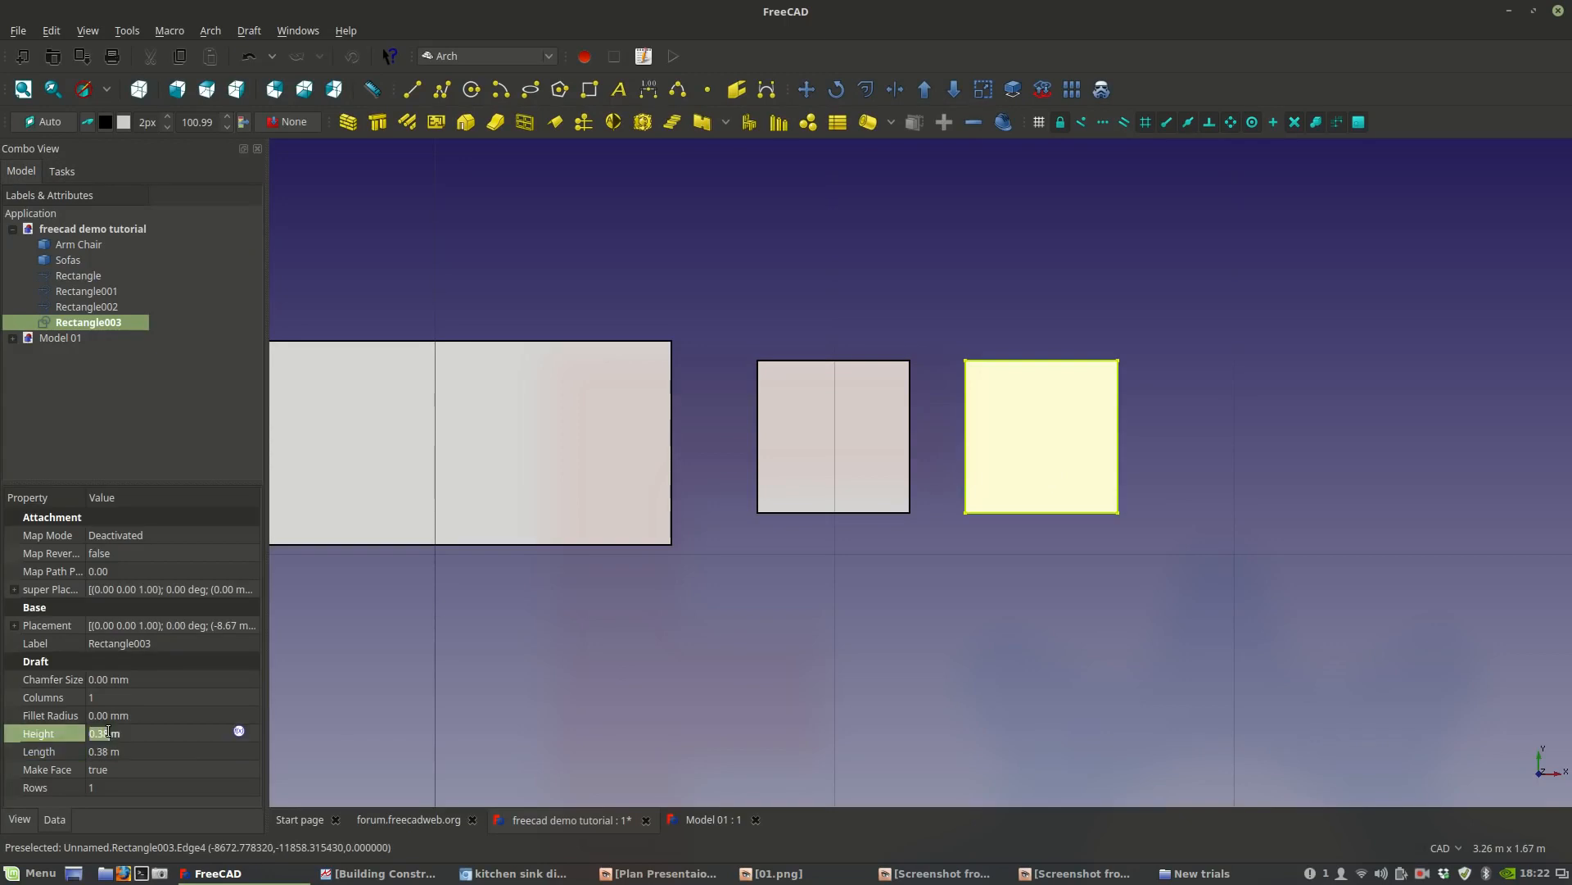
pyautogui.click(106, 734)
pyautogui.press('Return')
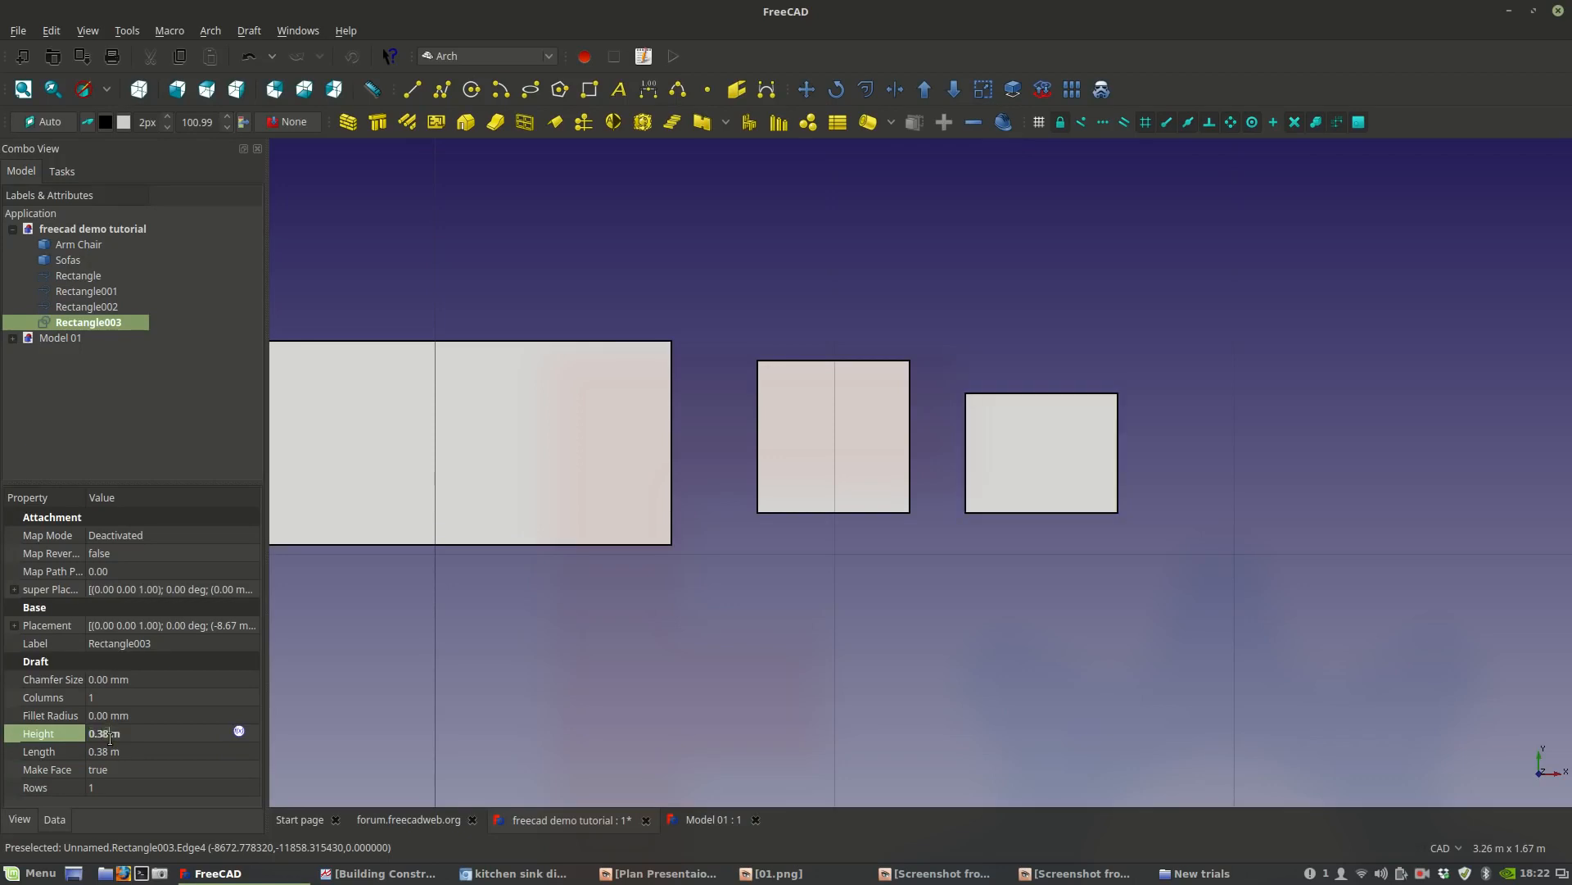
pyautogui.write('8')
pyautogui.click(106, 751)
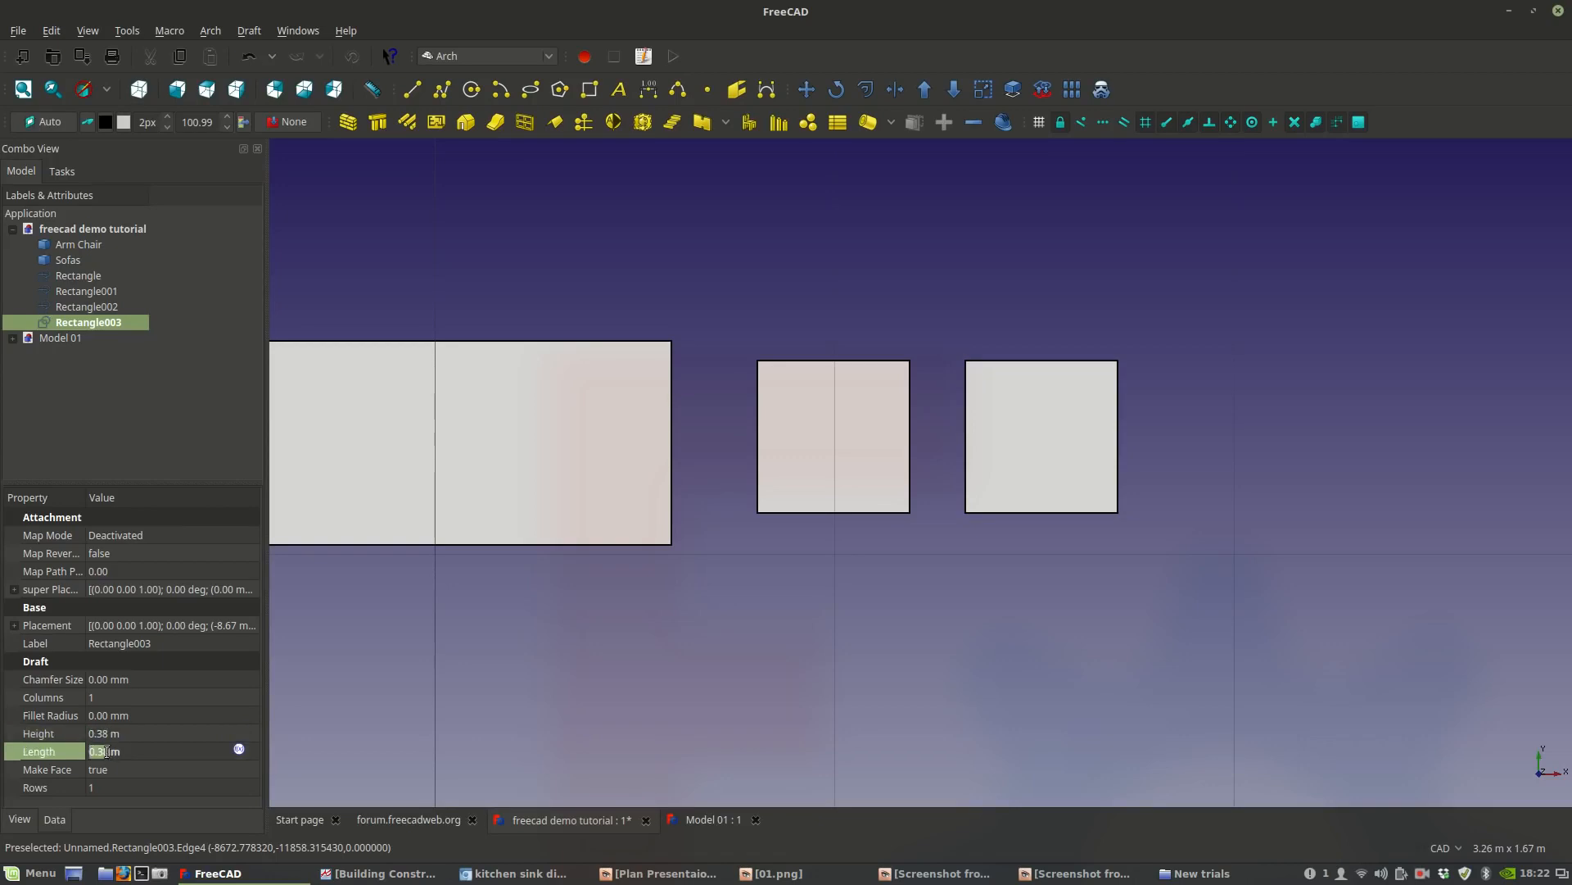
pyautogui.press('Return')
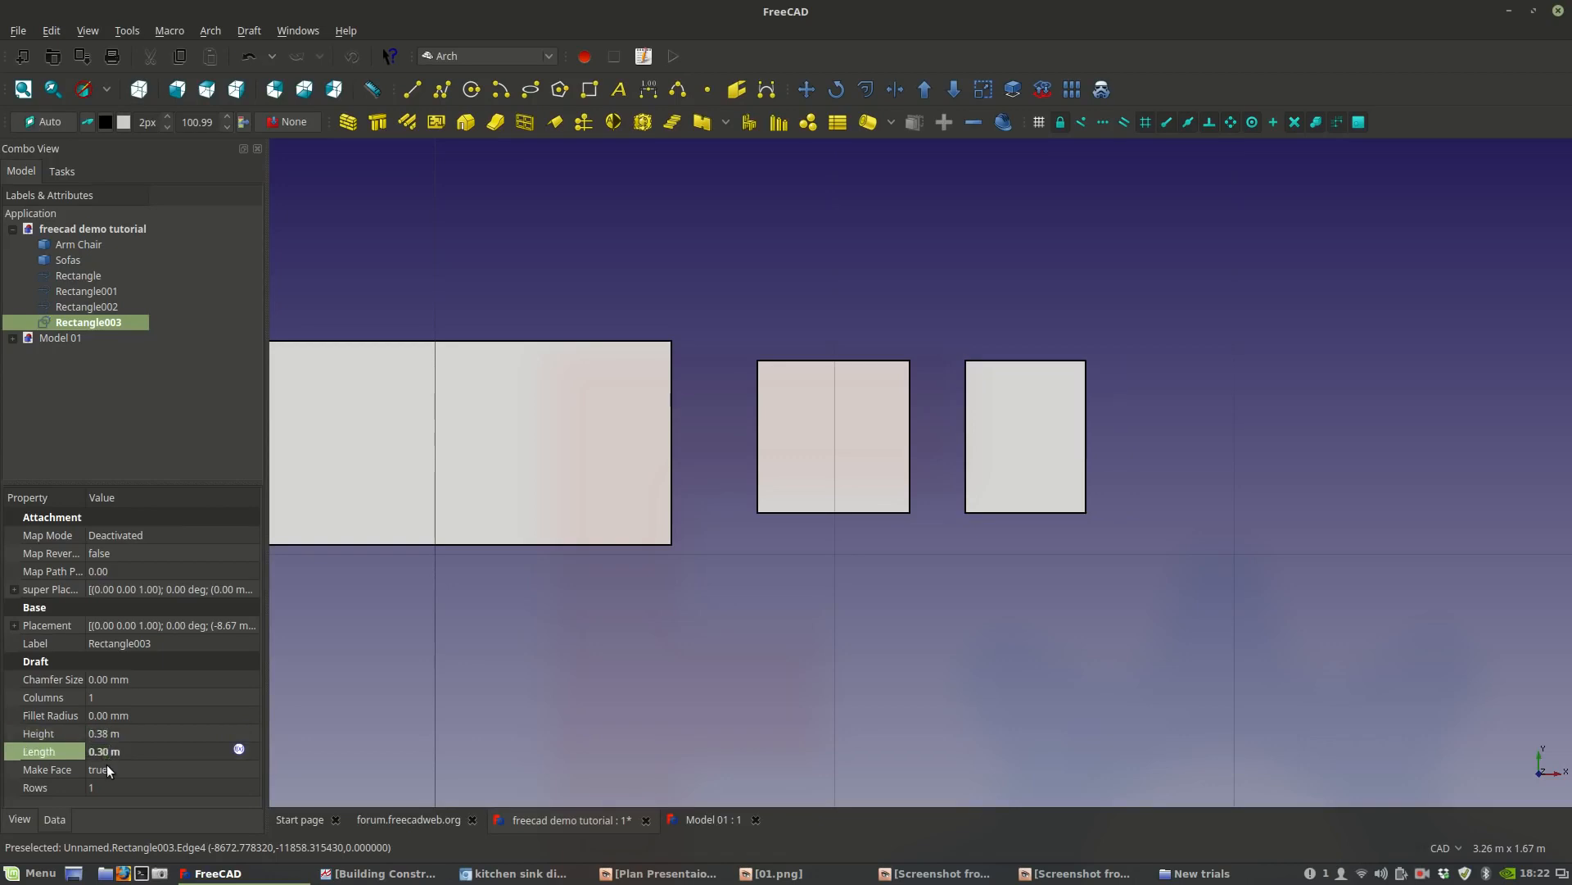
# Check where the bowls sit within the sink outline on the Chromium drawing and return to FreeCAD.
pyautogui.click(1045, 729)
pyautogui.scroll(2, 1101, 656)
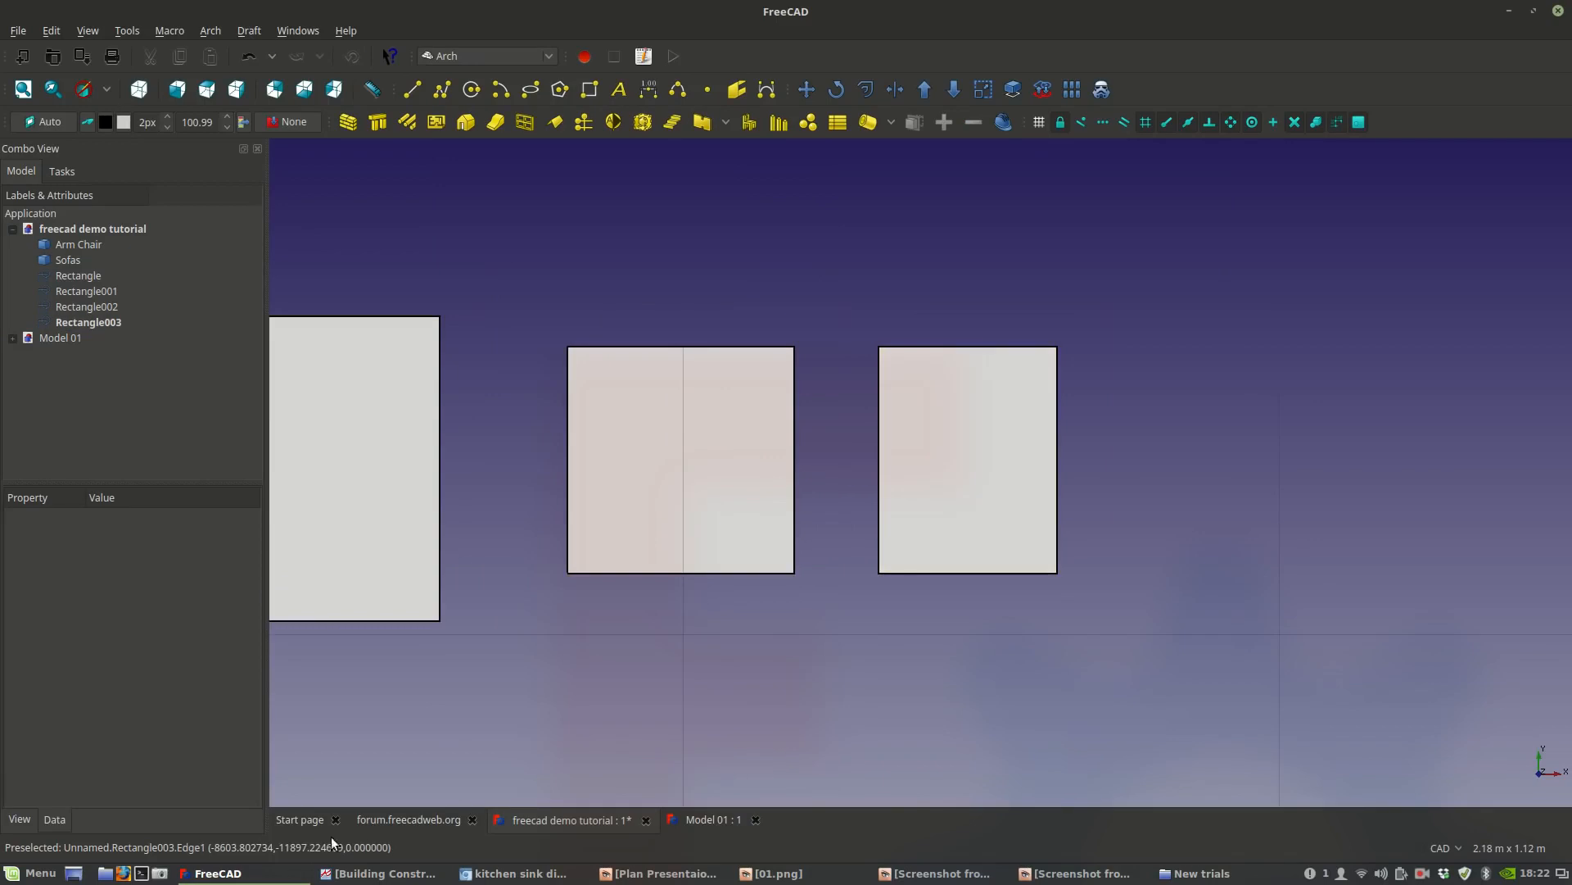
pyautogui.click(231, 875)
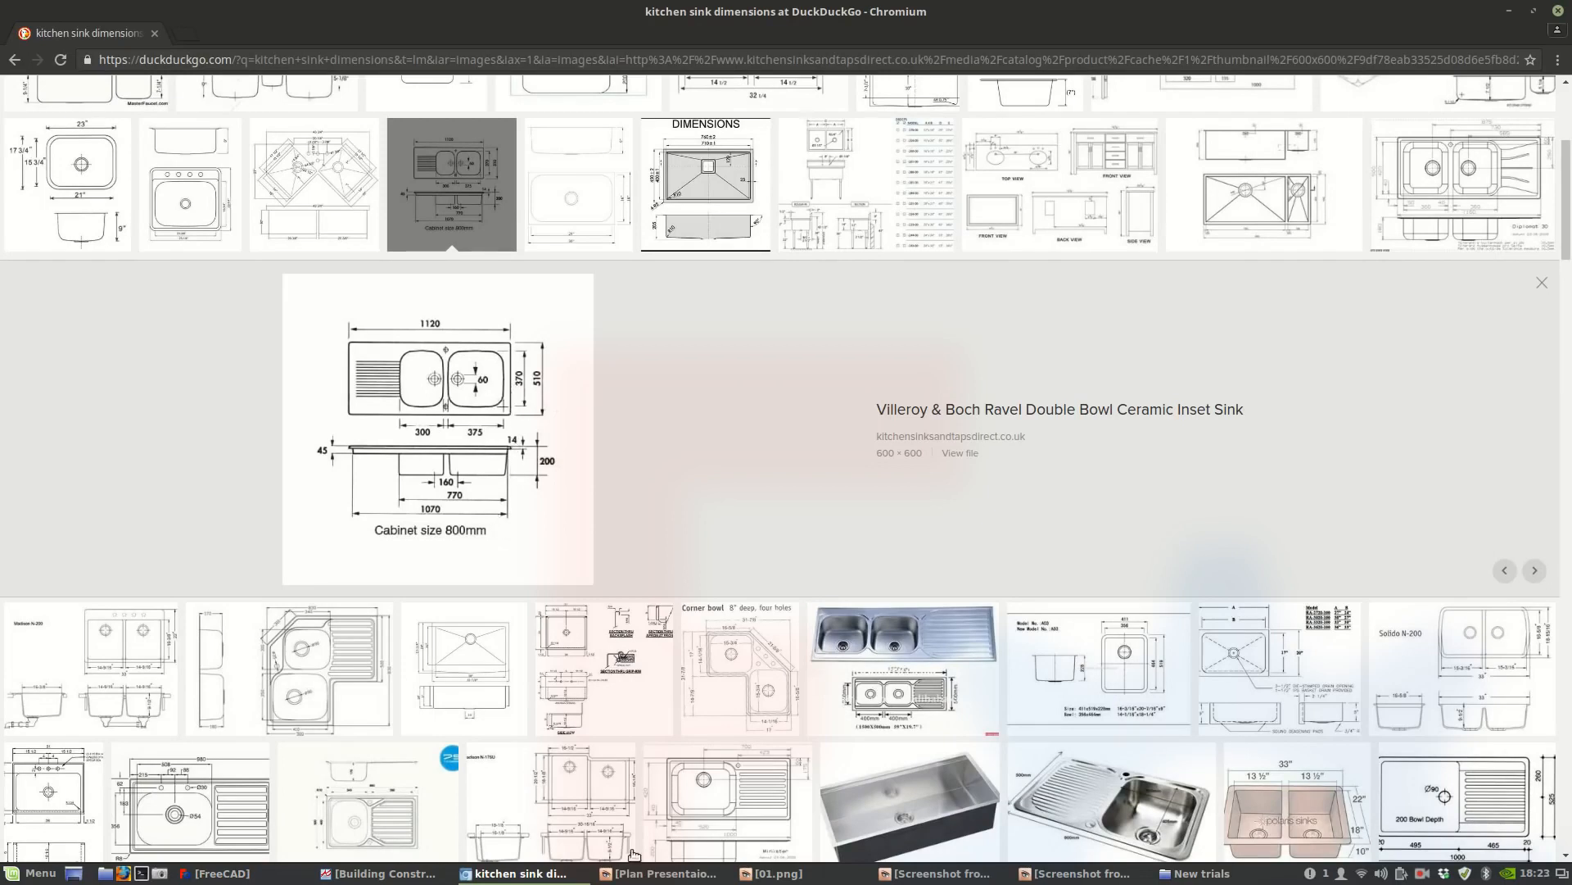
pyautogui.click(215, 873)
# Draw a horizontal line about 0.13 m long outward from the midpoint of the sink outline's right edge.
pyautogui.scroll(-4, 636, 532)
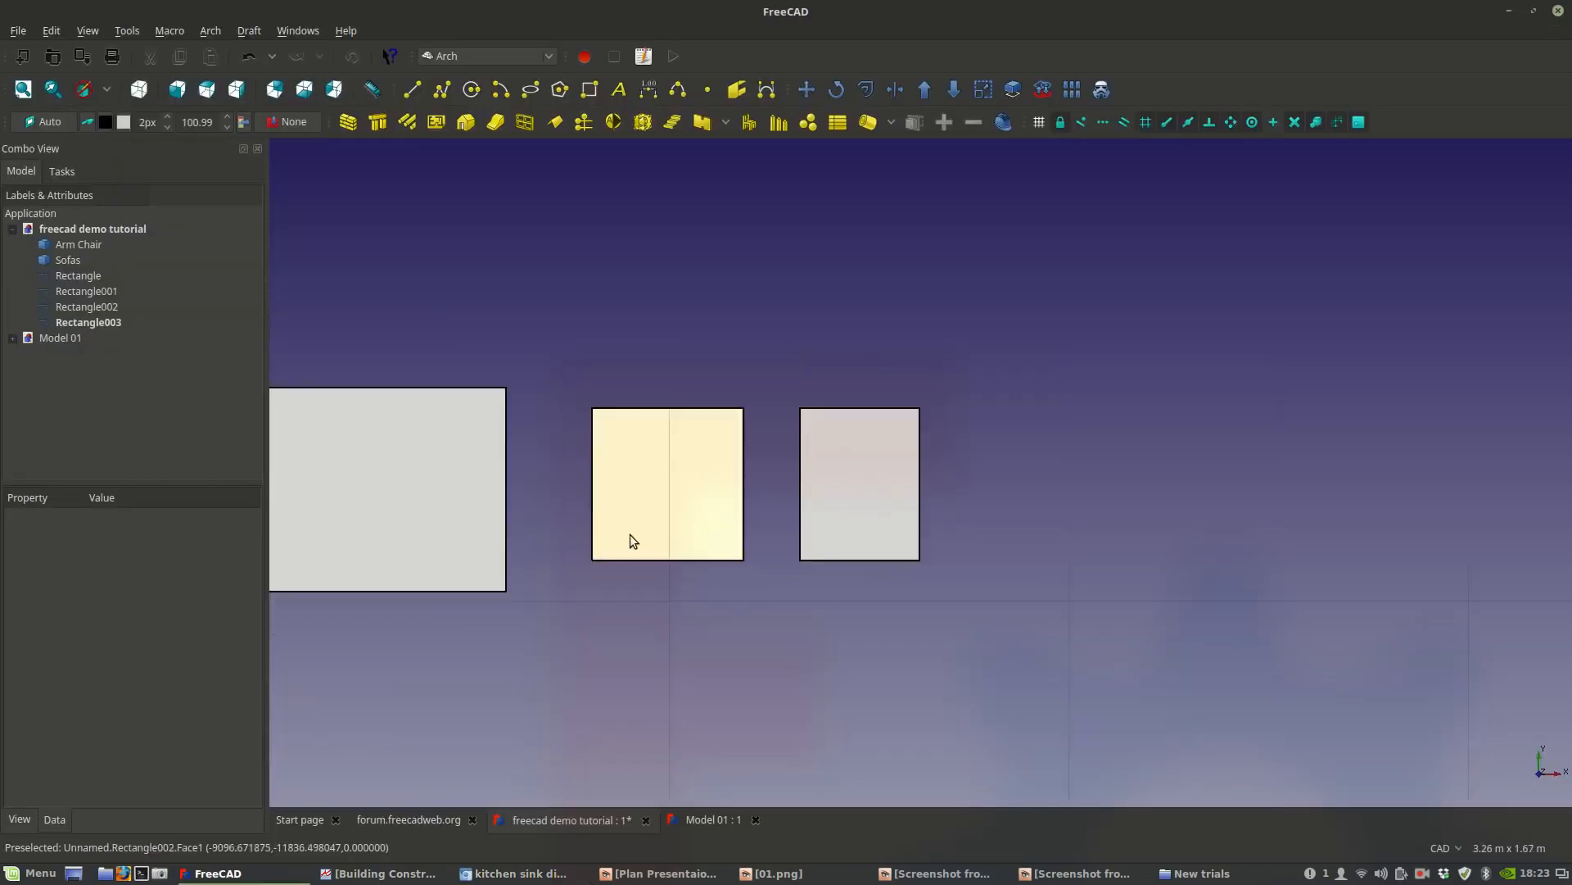
pyautogui.moveTo(537, 552); pyautogui.dragTo(651, 571, button='middle')
pyautogui.scroll(2, 650, 572)
pyautogui.moveTo(784, 565); pyautogui.dragTo(716, 561, button='middle')
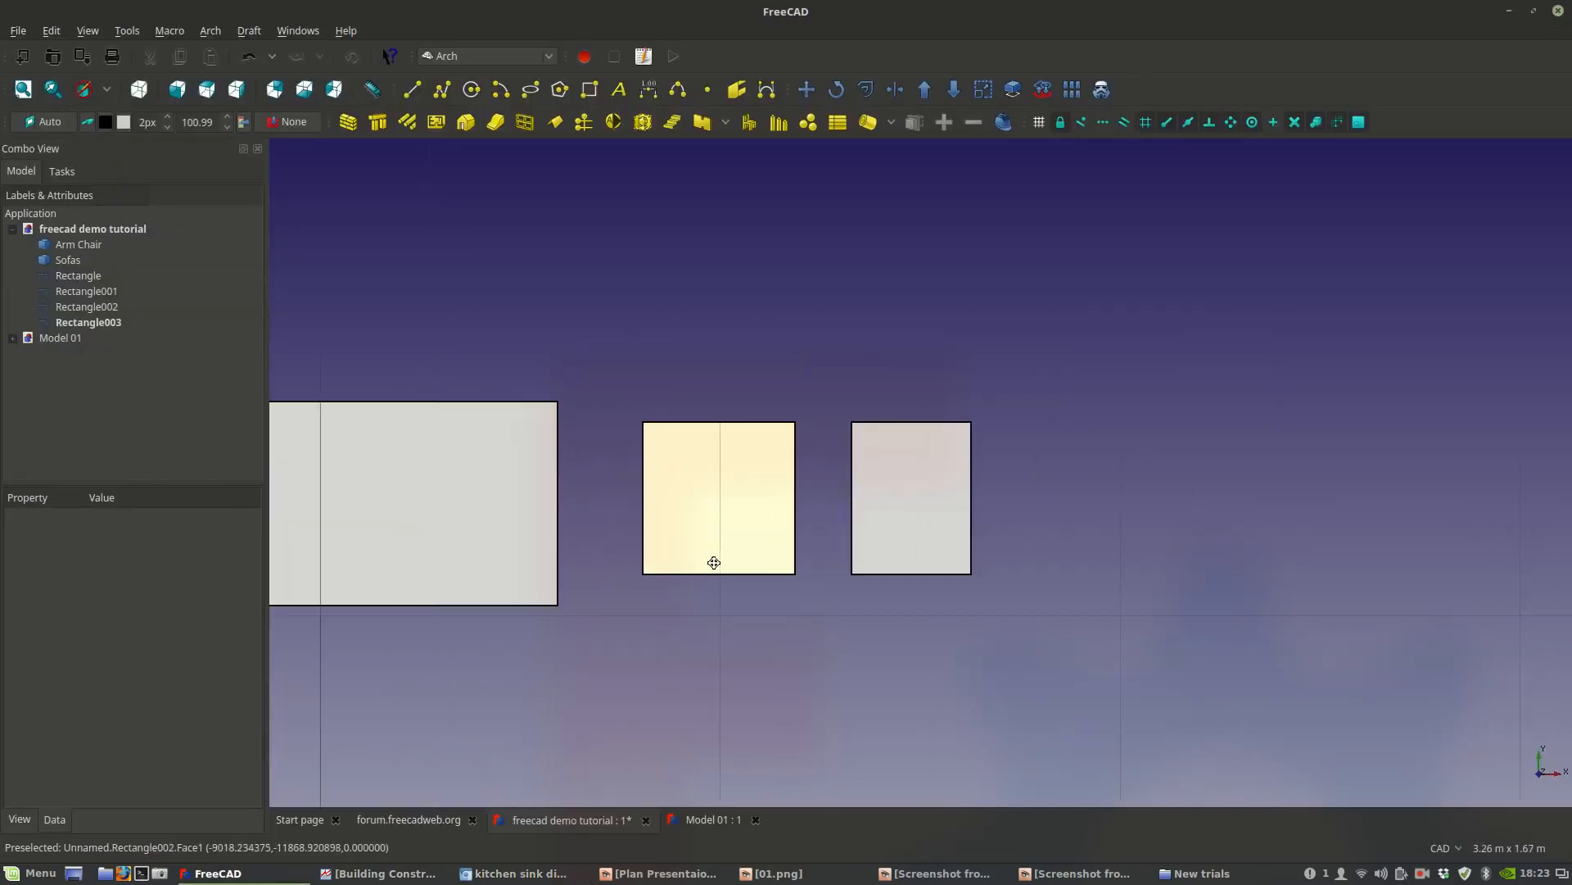
pyautogui.click(413, 90)
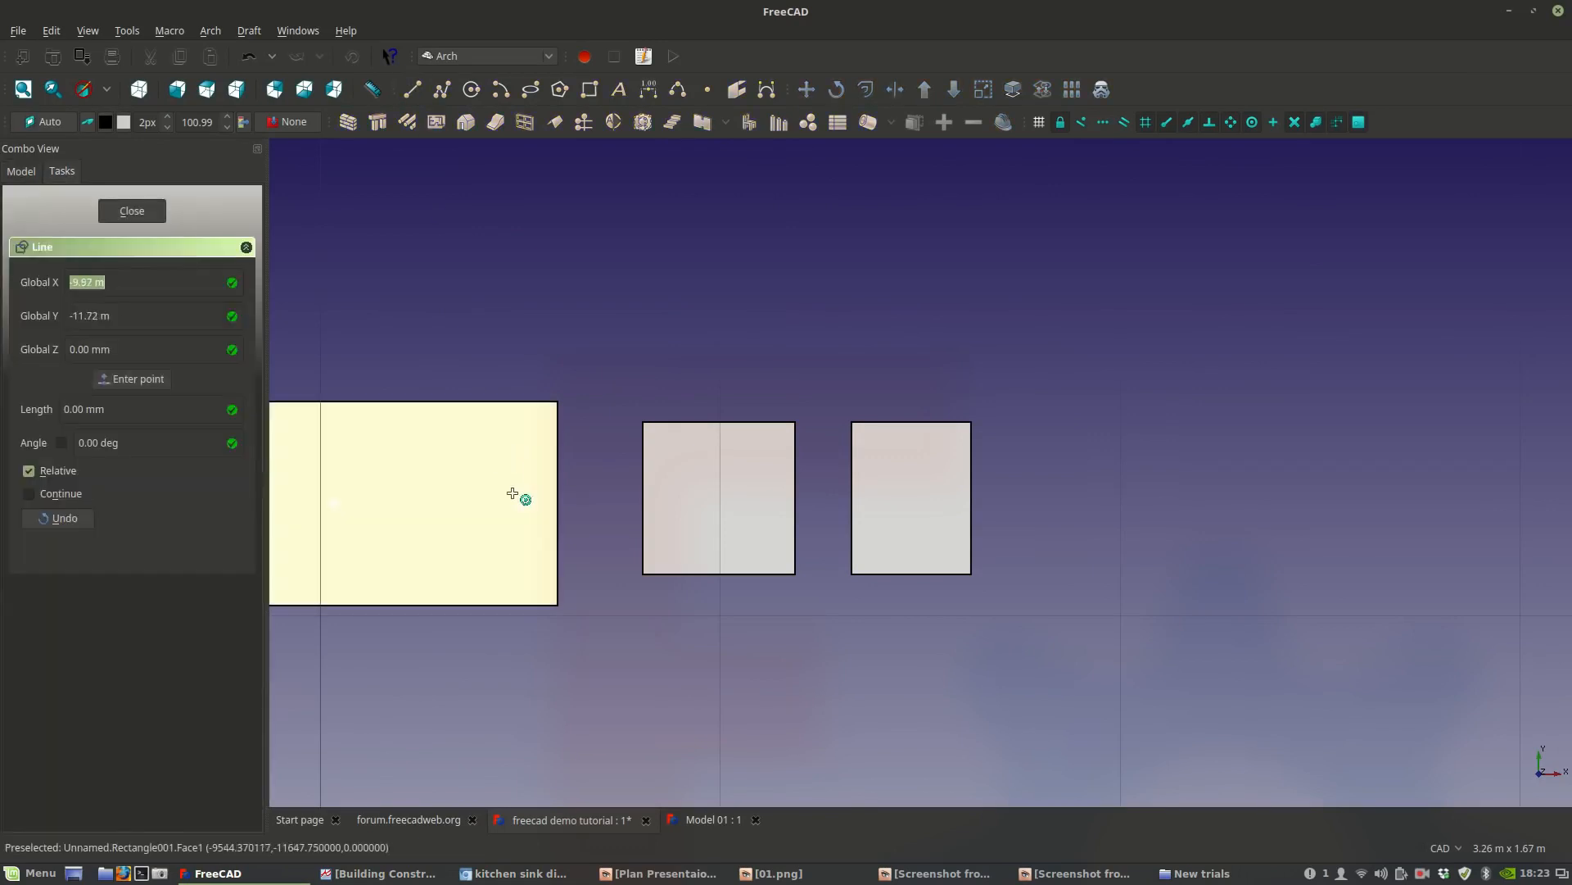
pyautogui.click(558, 501)
pyautogui.press('shift')
pyautogui.click(611, 497)
# Copy the larger bowl rectangle so its left edge's midpoint meets the line's free end, and delete the original.
pyautogui.click(643, 475)
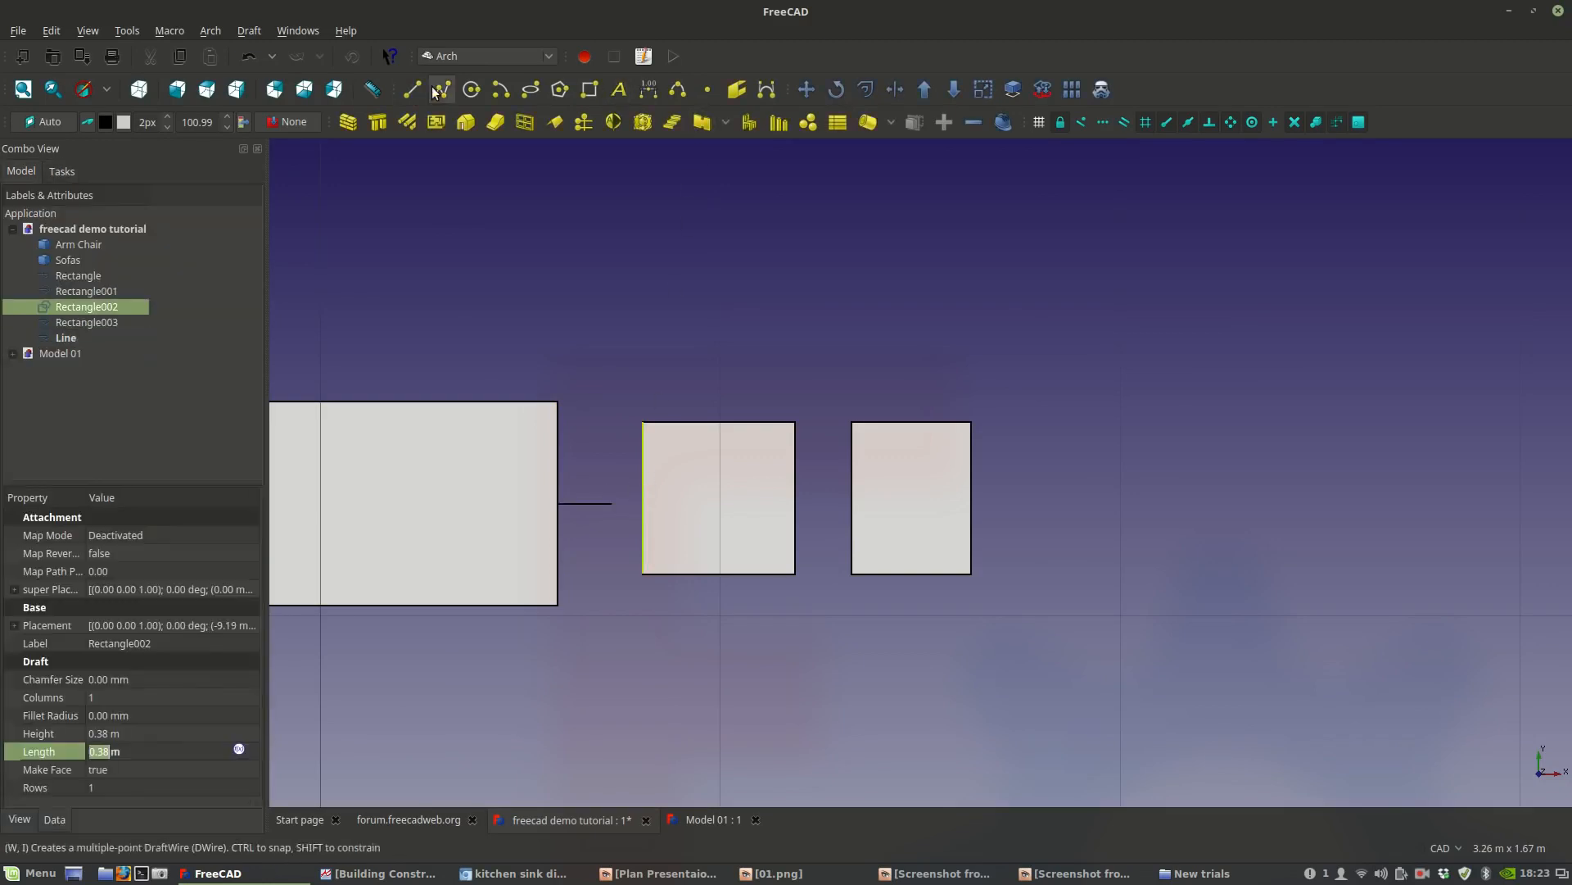
pyautogui.click(807, 89)
pyautogui.click(644, 498)
pyautogui.click(611, 503)
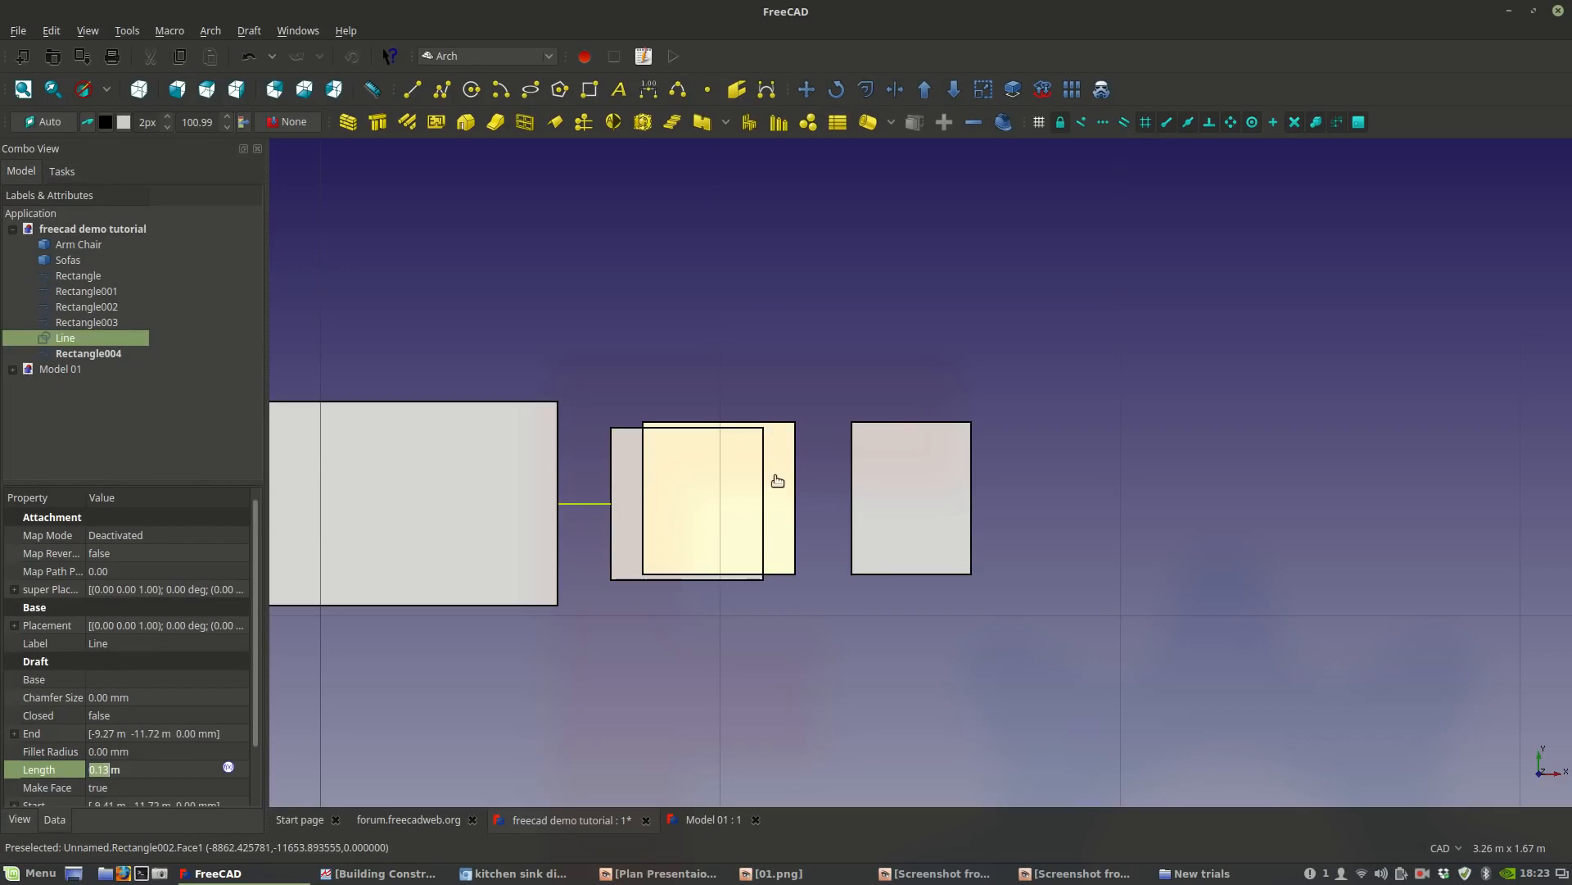
pyautogui.click(775, 476)
pyautogui.press('Delete')
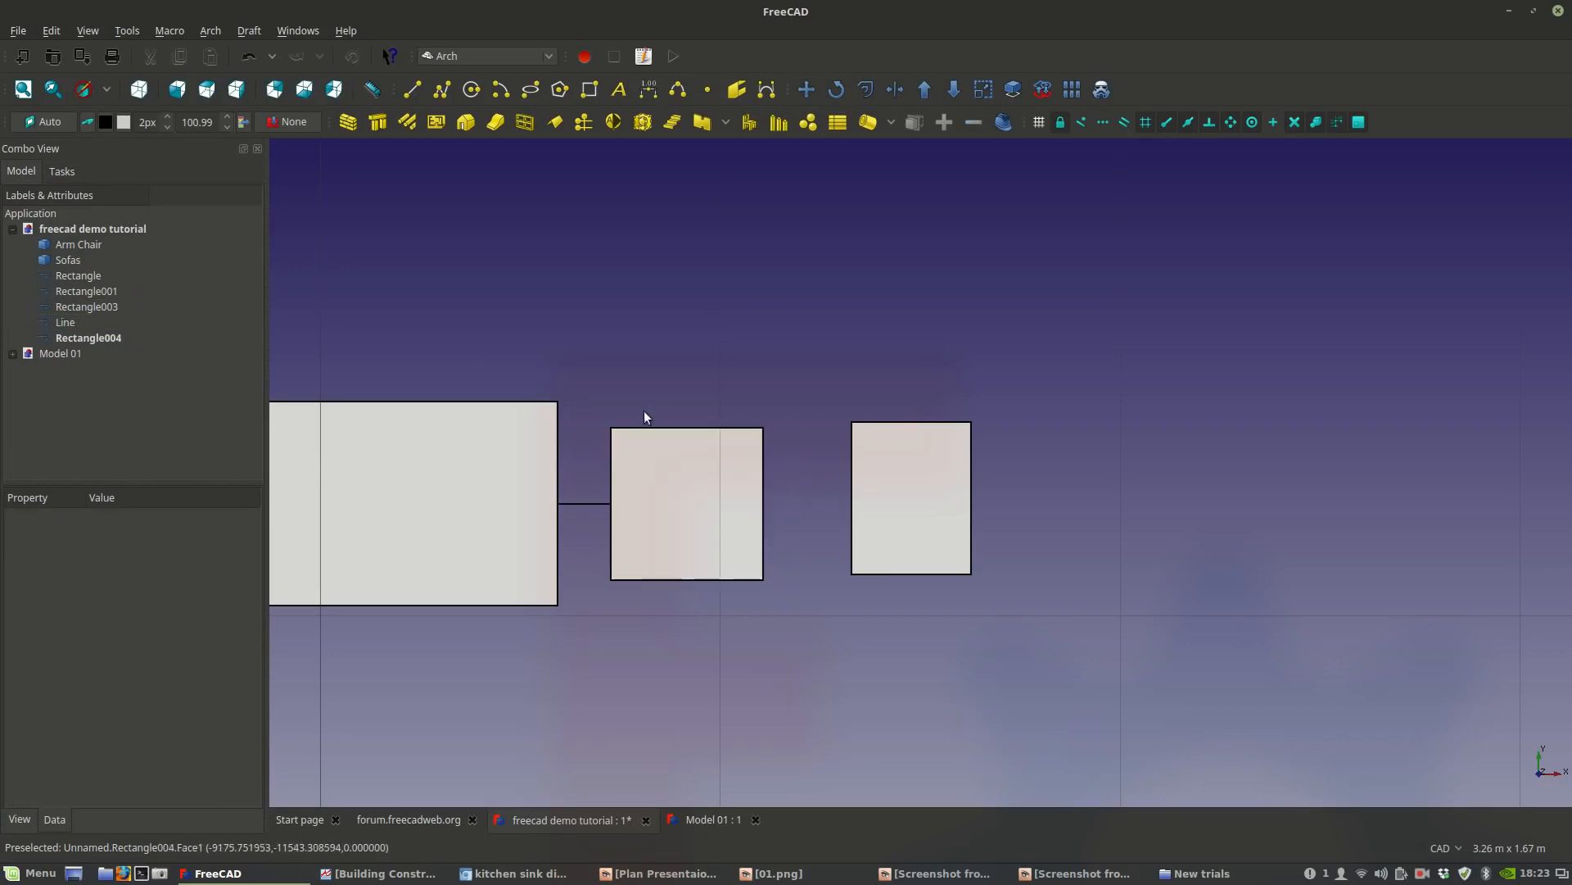
# Copy the larger bowl rectangle into the sink outline, placing its lower right corner on the outline's right edge.
pyautogui.scroll(2, 619, 490)
pyautogui.scroll(-4, 692, 477)
pyautogui.scroll(4, 719, 491)
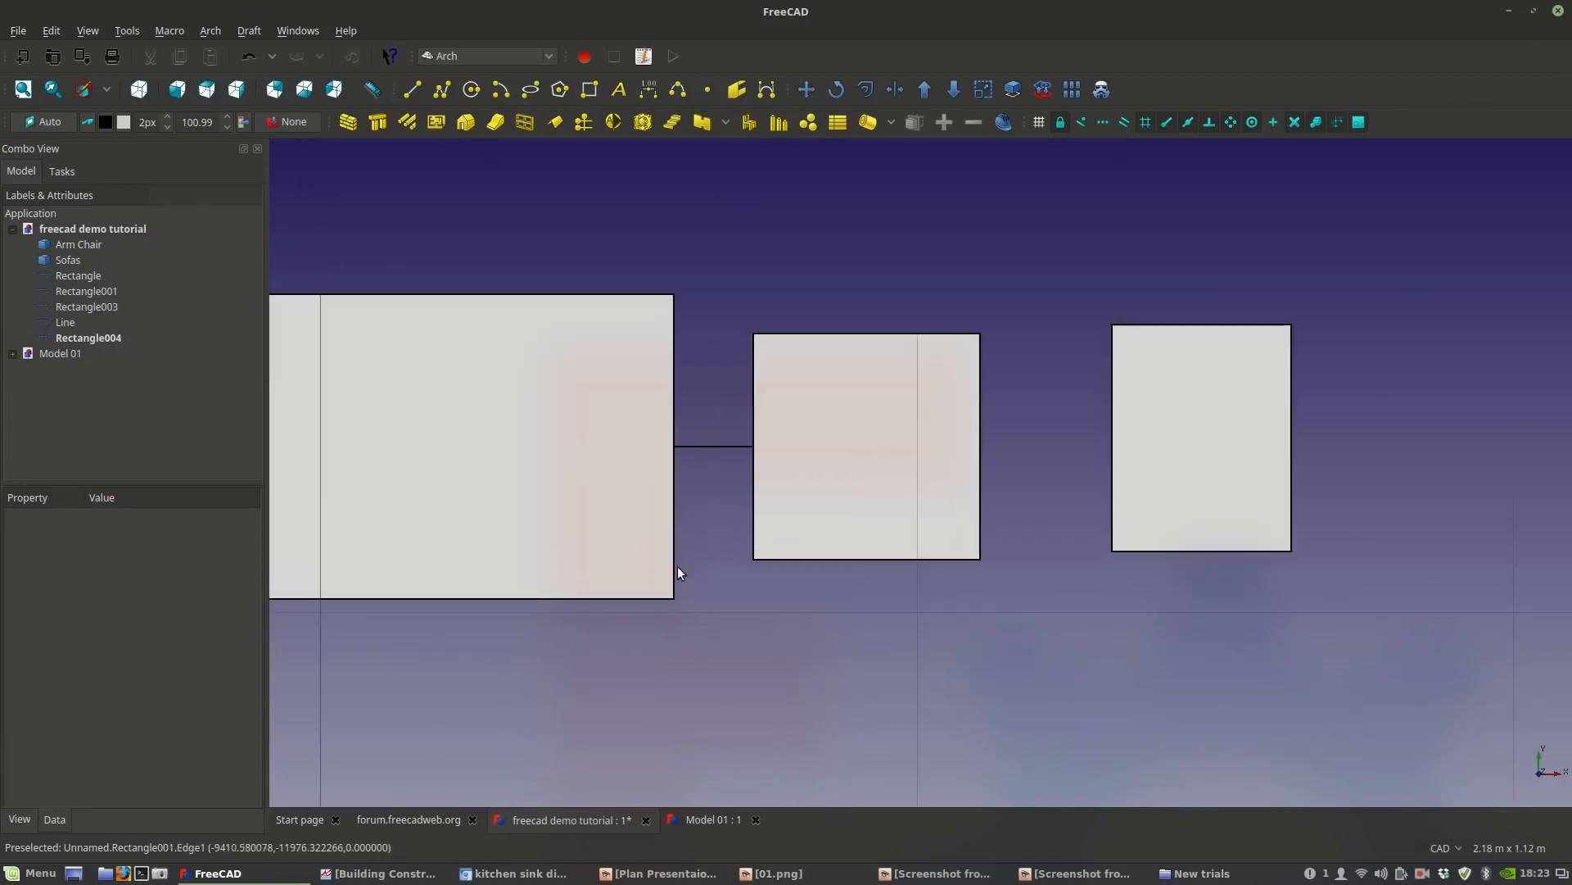
pyautogui.scroll(-2, 680, 480)
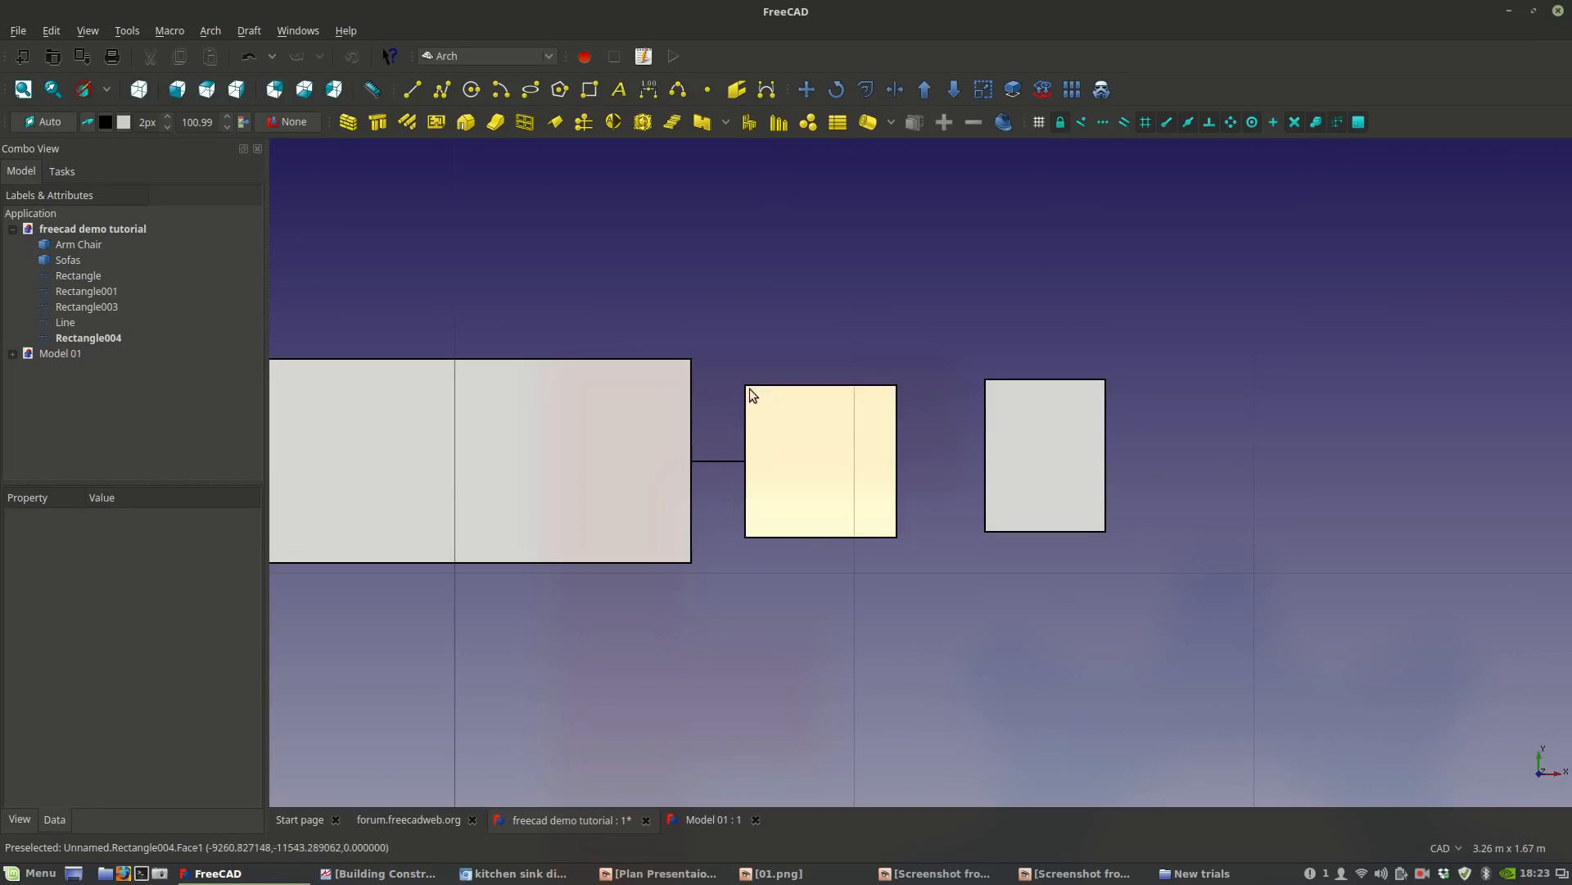
pyautogui.scroll(-2, 749, 388)
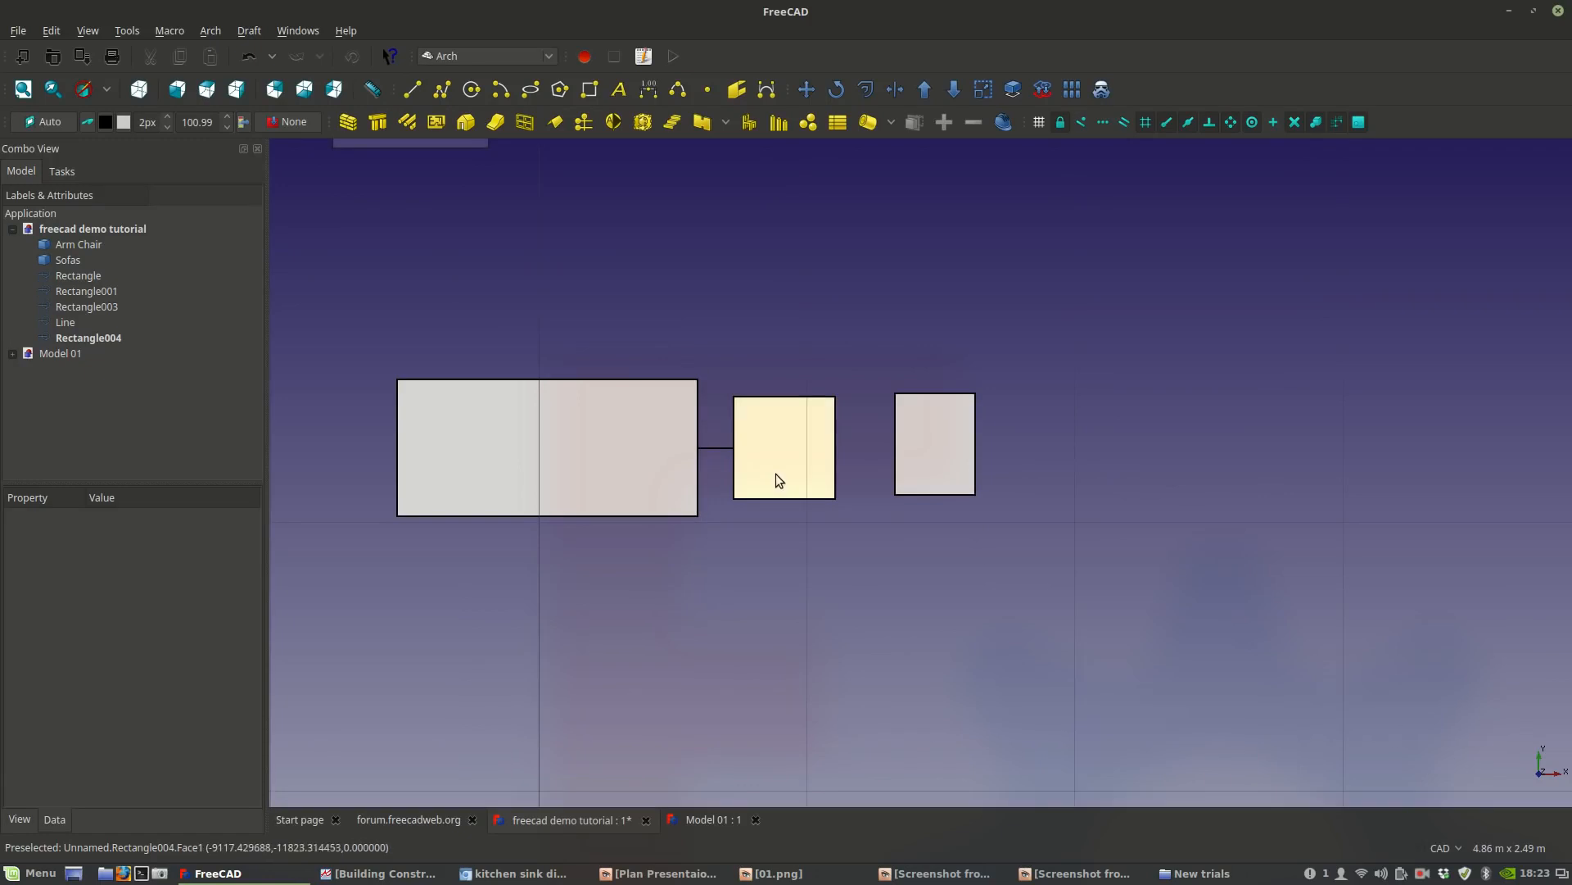
pyautogui.click(796, 461)
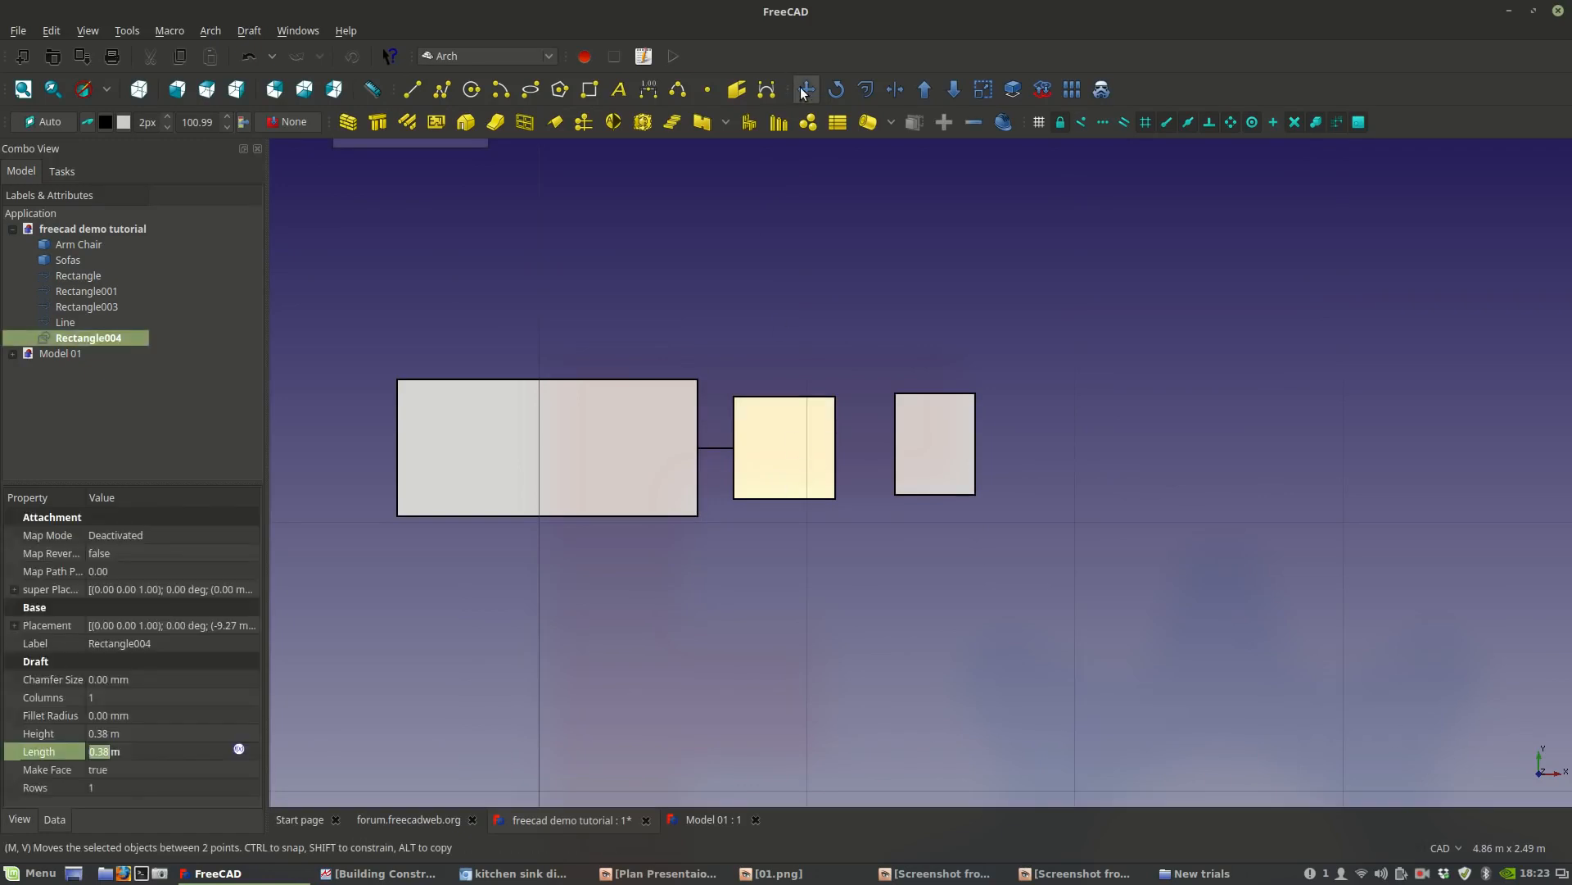
pyautogui.click(807, 89)
pyautogui.scroll(2, 813, 507)
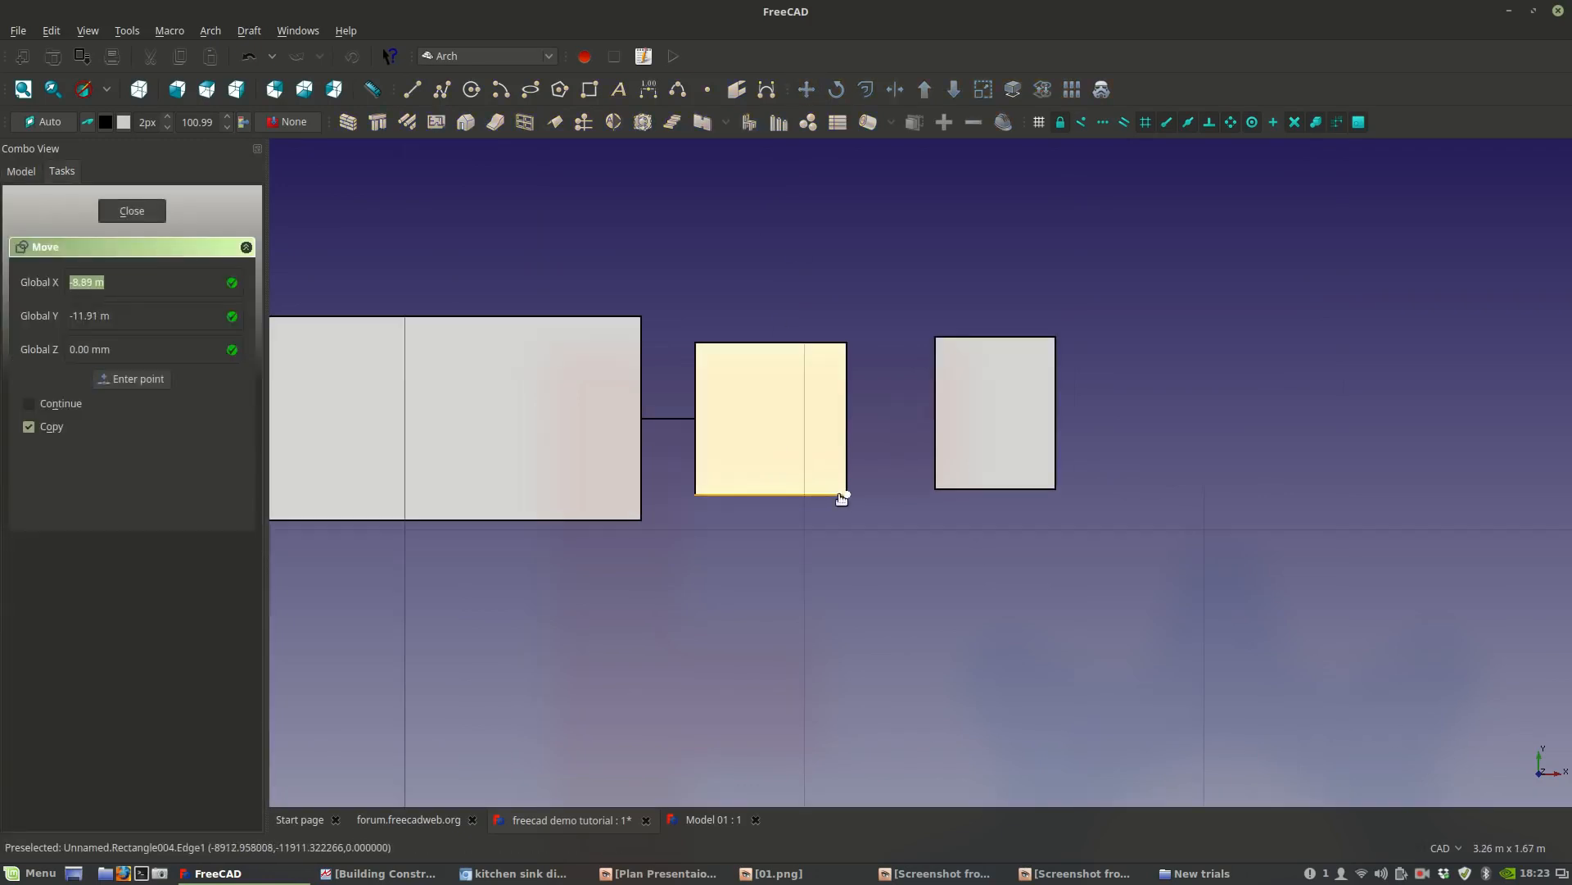
pyautogui.click(840, 495)
pyautogui.click(641, 496)
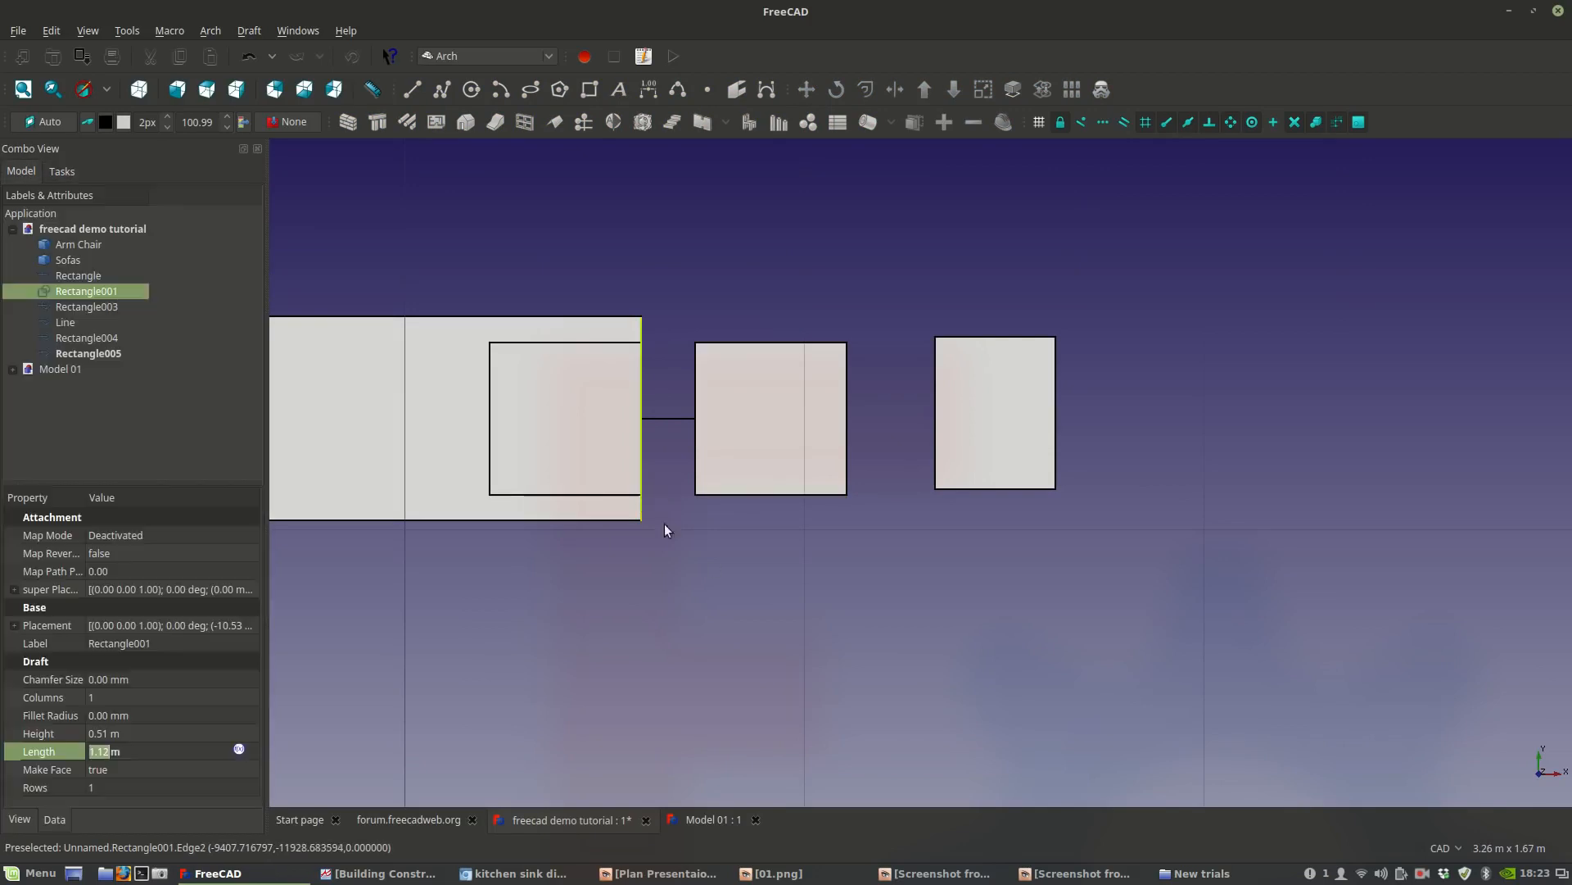
# Set Make Face to false for the sink outline rectangle.
pyautogui.click(635, 506)
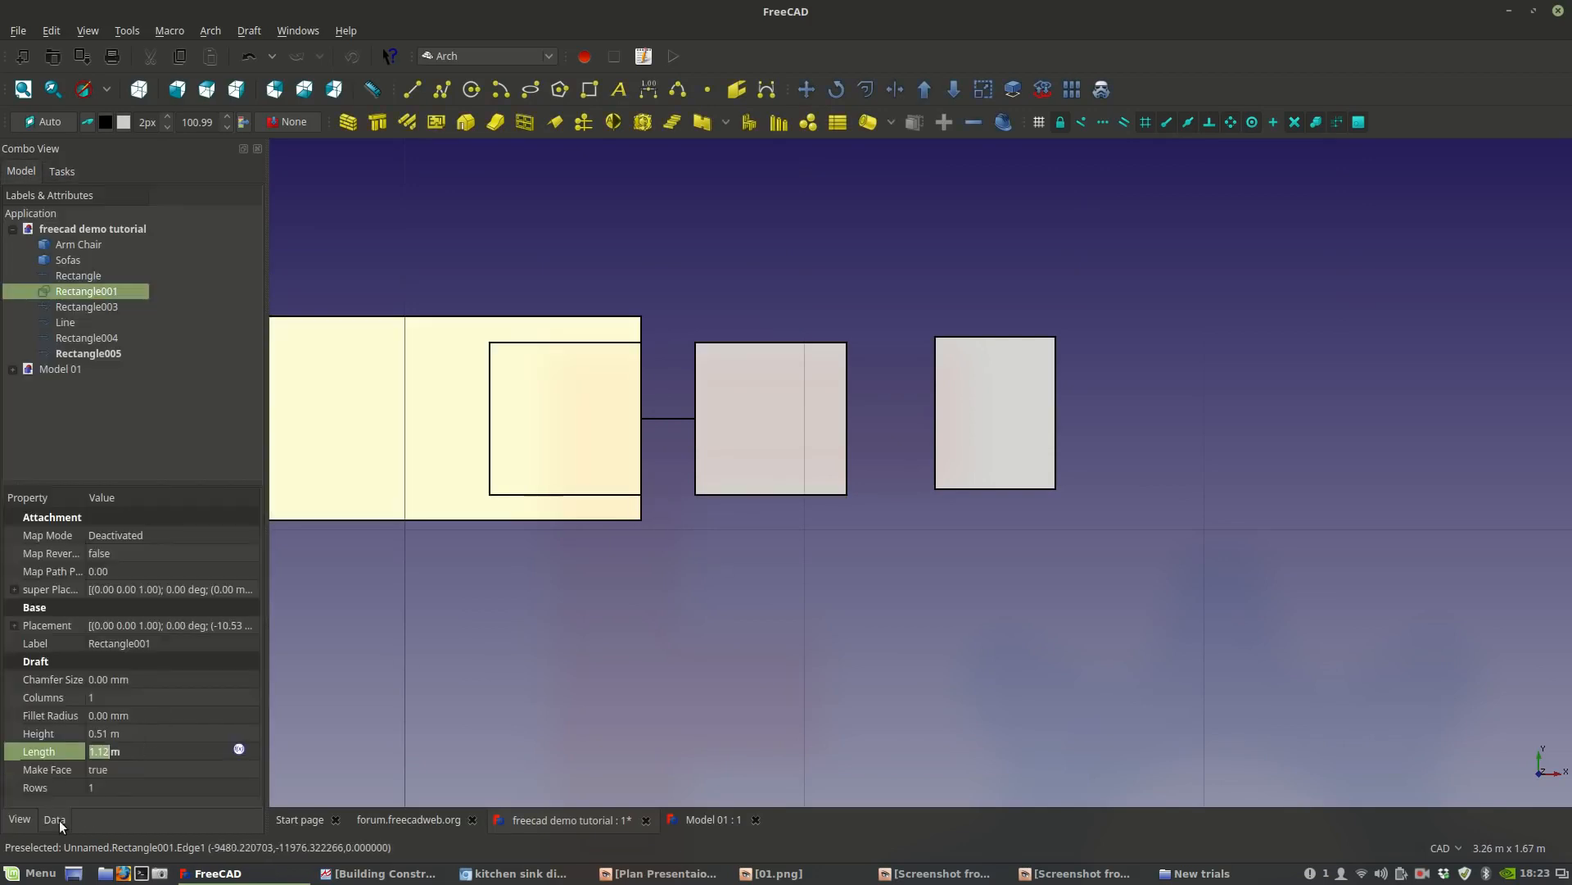
pyautogui.click(171, 768)
pyautogui.click(170, 768)
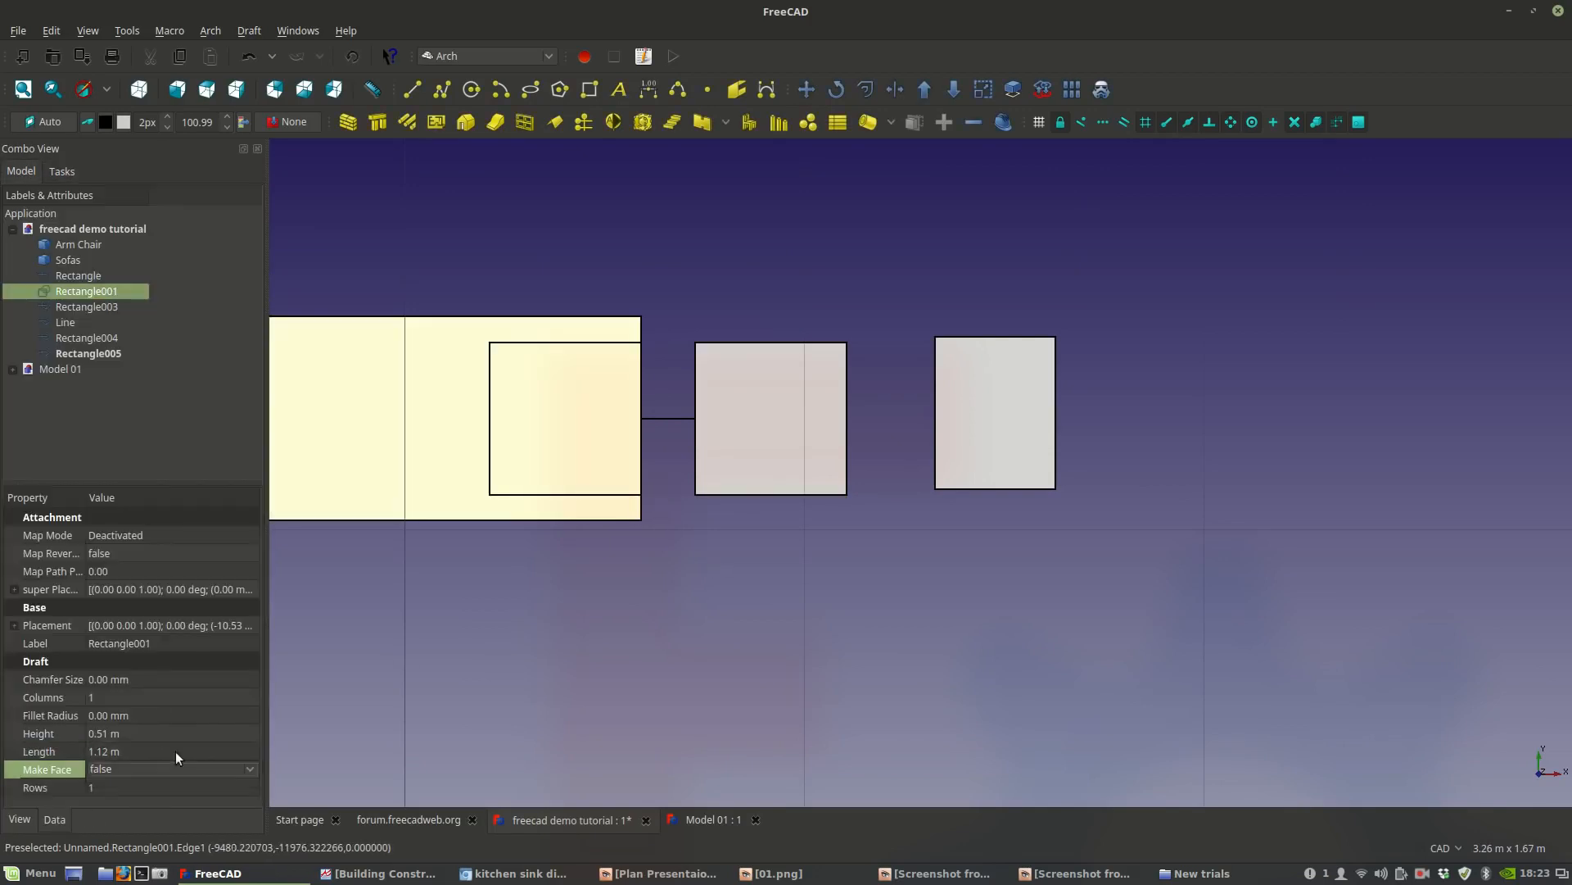
pyautogui.click(161, 755)
# Set Make Face to false for the bowl rectangle inside the sink outline, and select the outline.
pyautogui.click(506, 429)
pyautogui.moveTo(506, 429); pyautogui.dragTo(596, 451, button='middle')
pyautogui.click(652, 467)
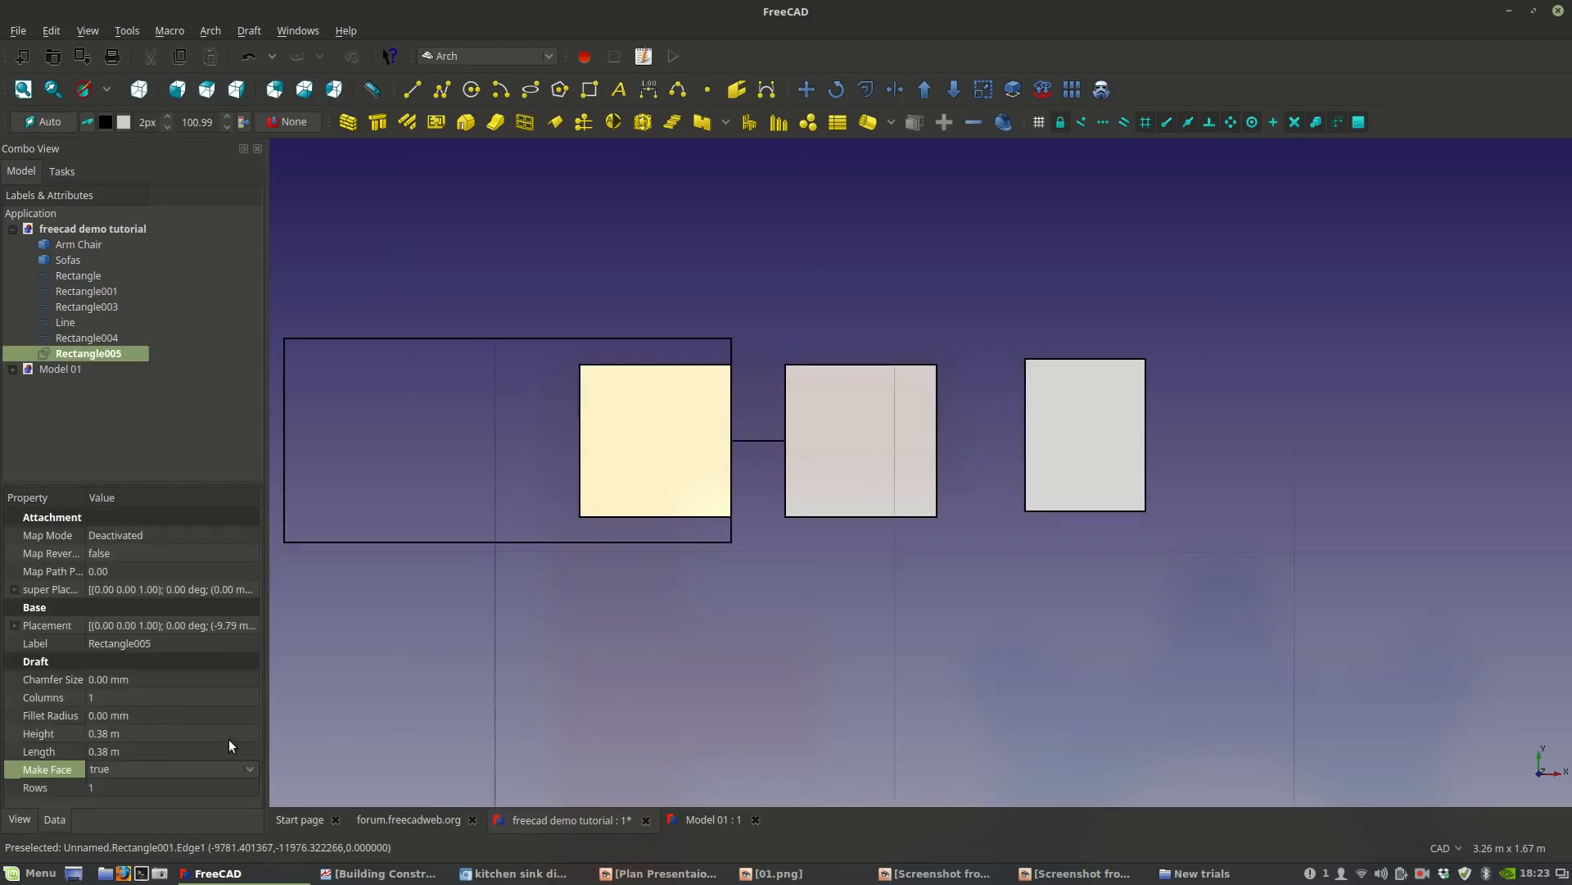
pyautogui.click(127, 768)
pyautogui.click(139, 751)
pyautogui.click(632, 542)
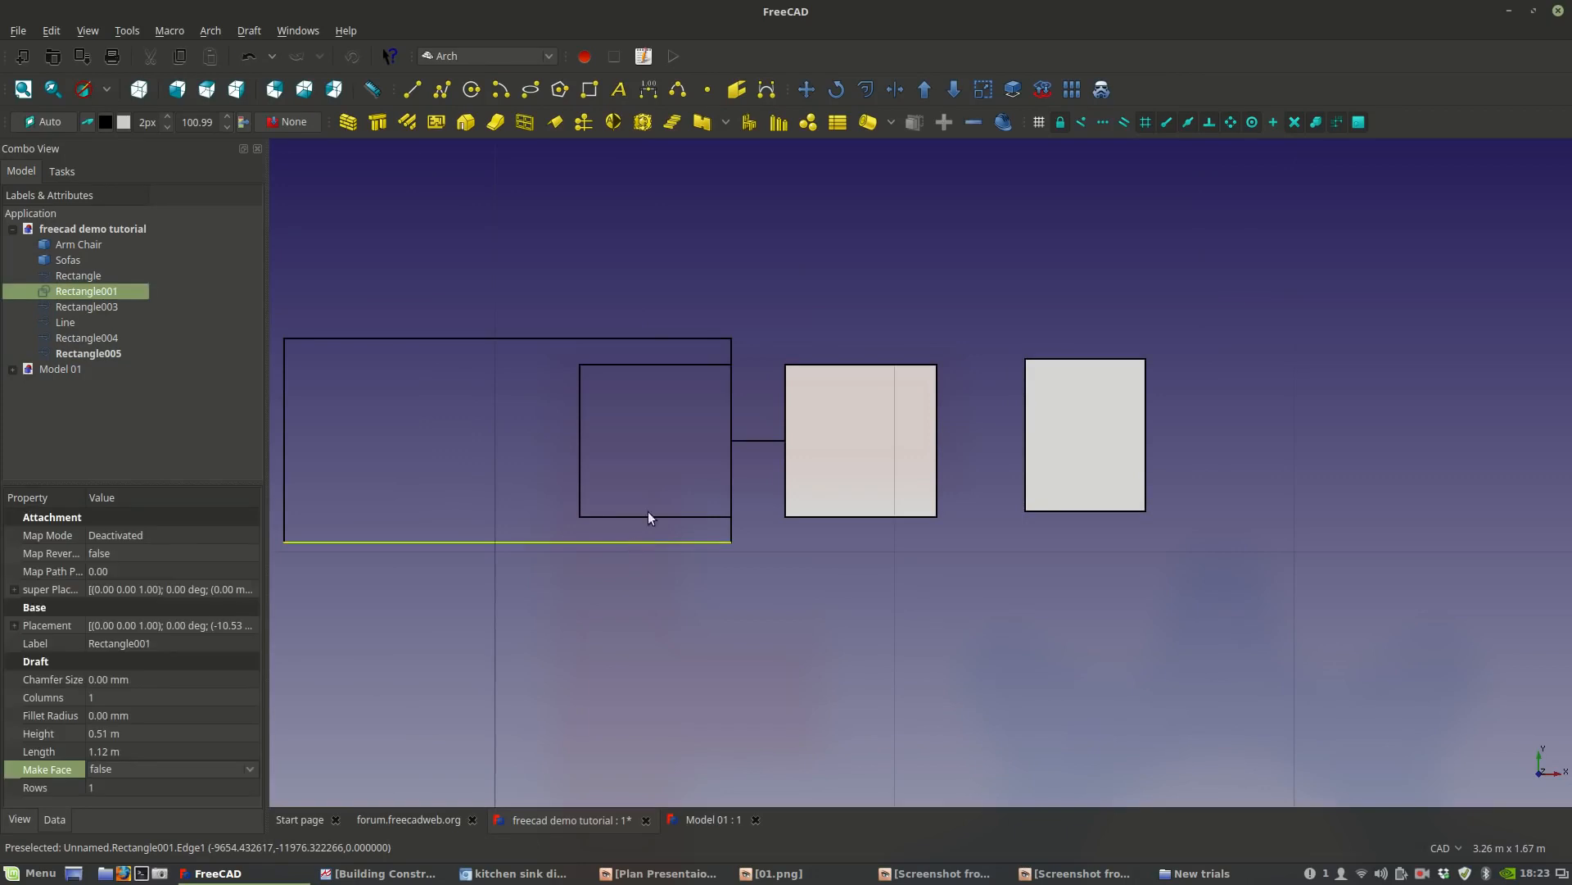
# Offset a copy of the sink outline 65 mm inward.
pyautogui.click(866, 89)
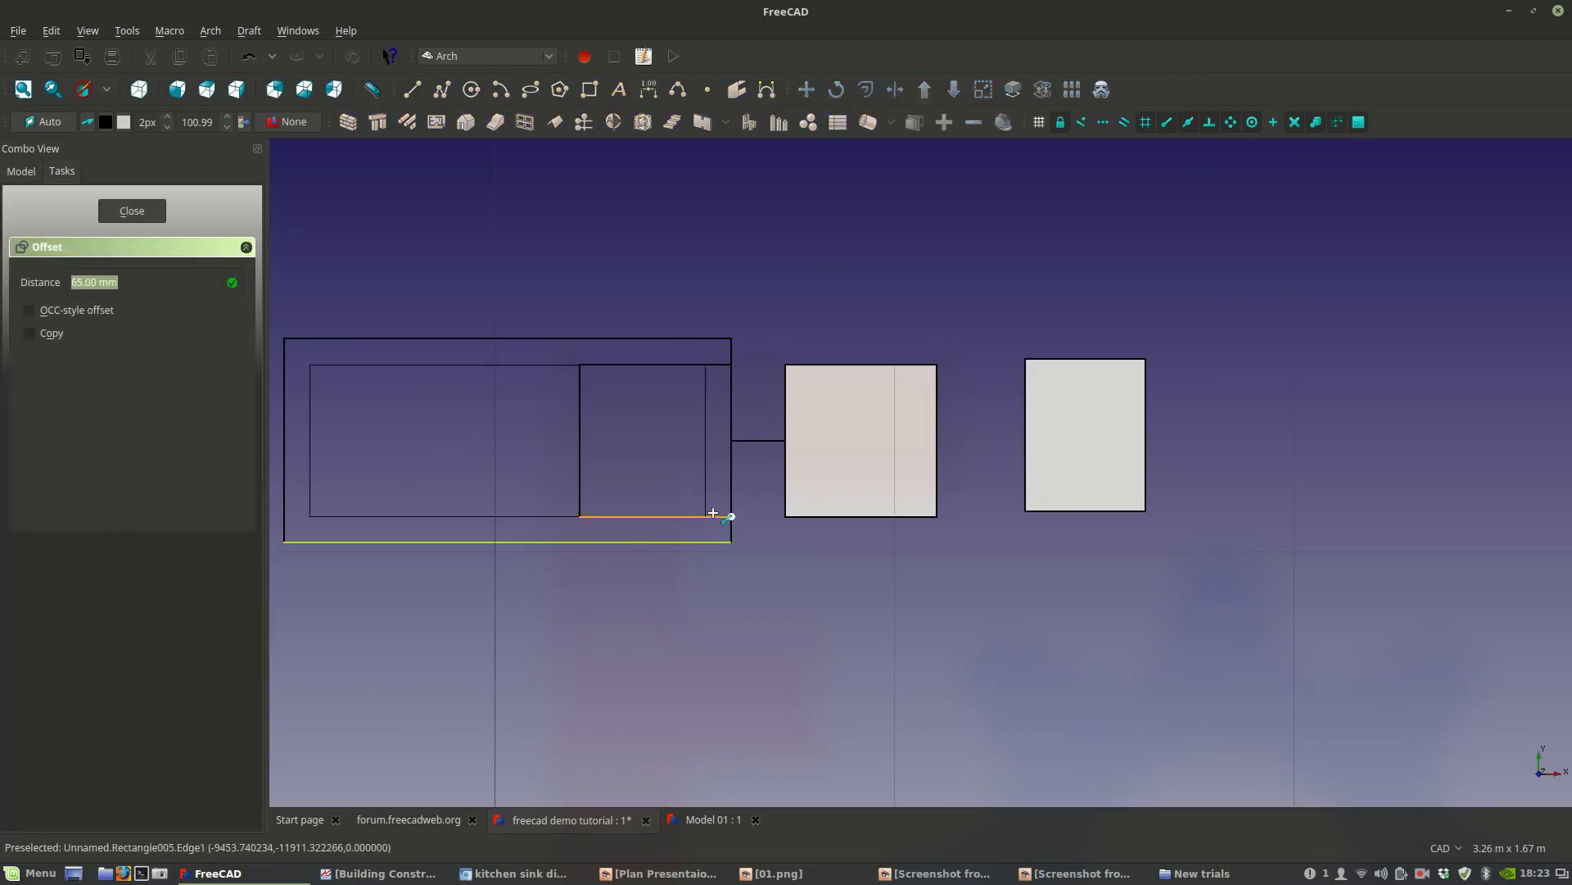
pyautogui.scroll(2, 713, 513)
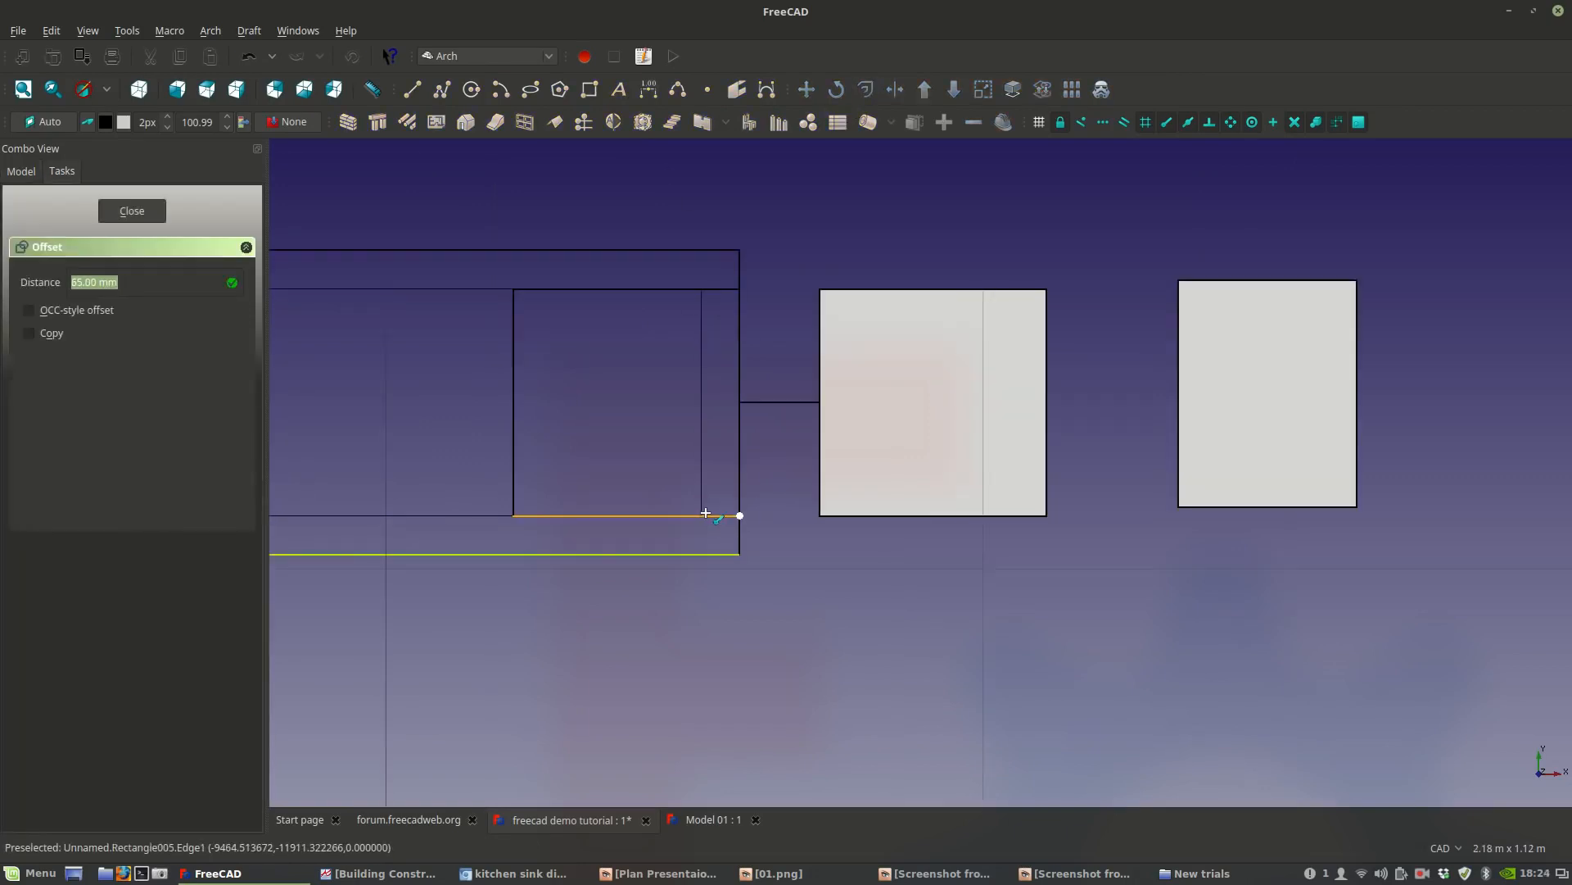
pyautogui.scroll(-2, 706, 513)
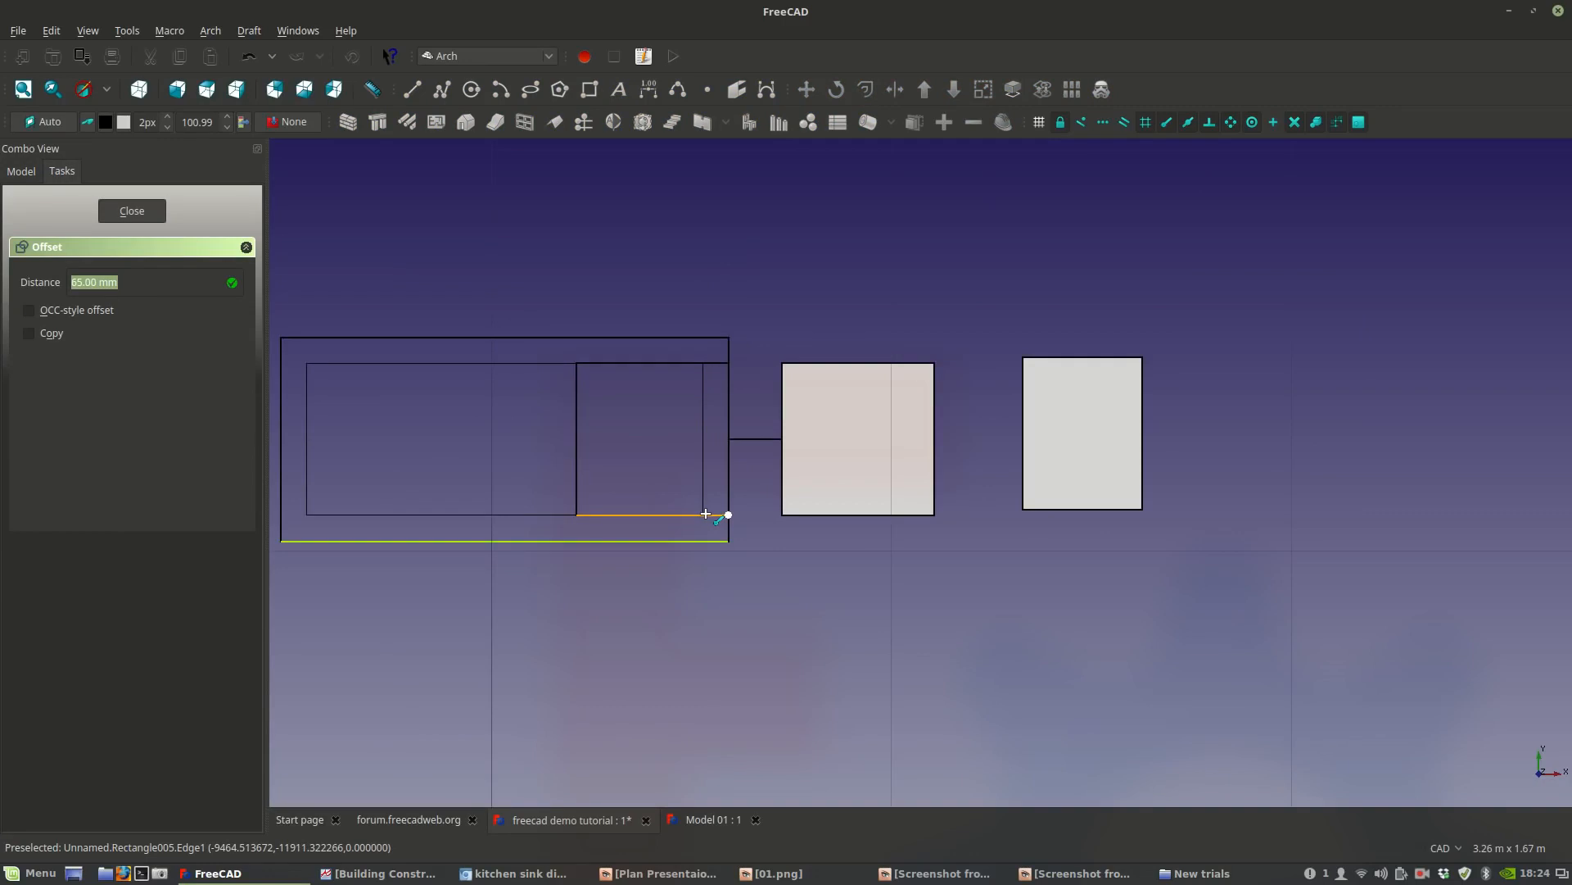
pyautogui.click(705, 512)
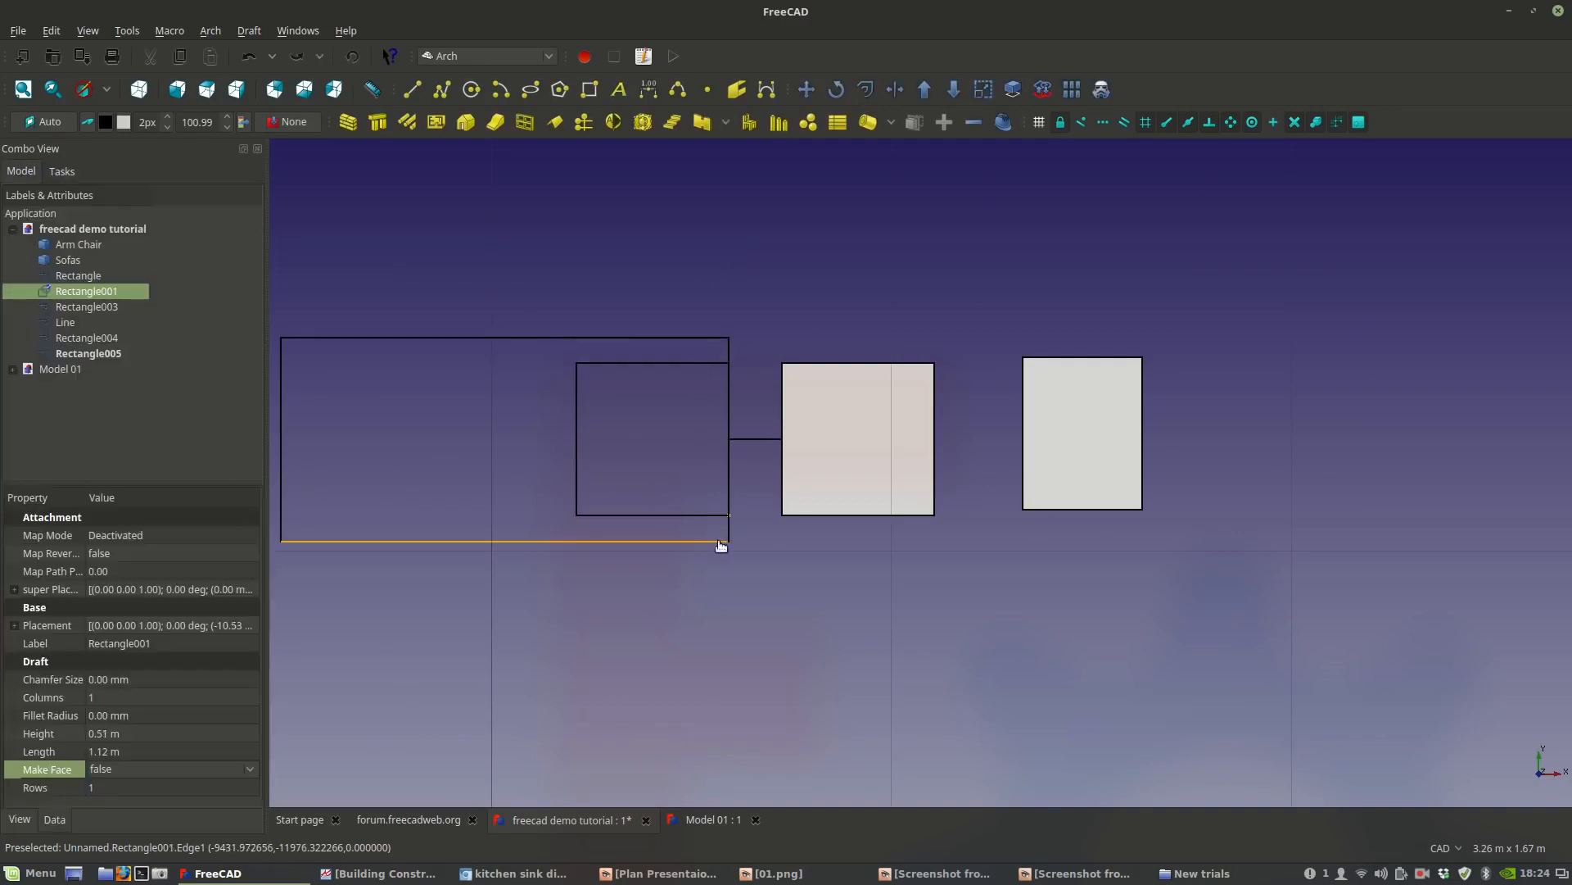
pyautogui.click(866, 89)
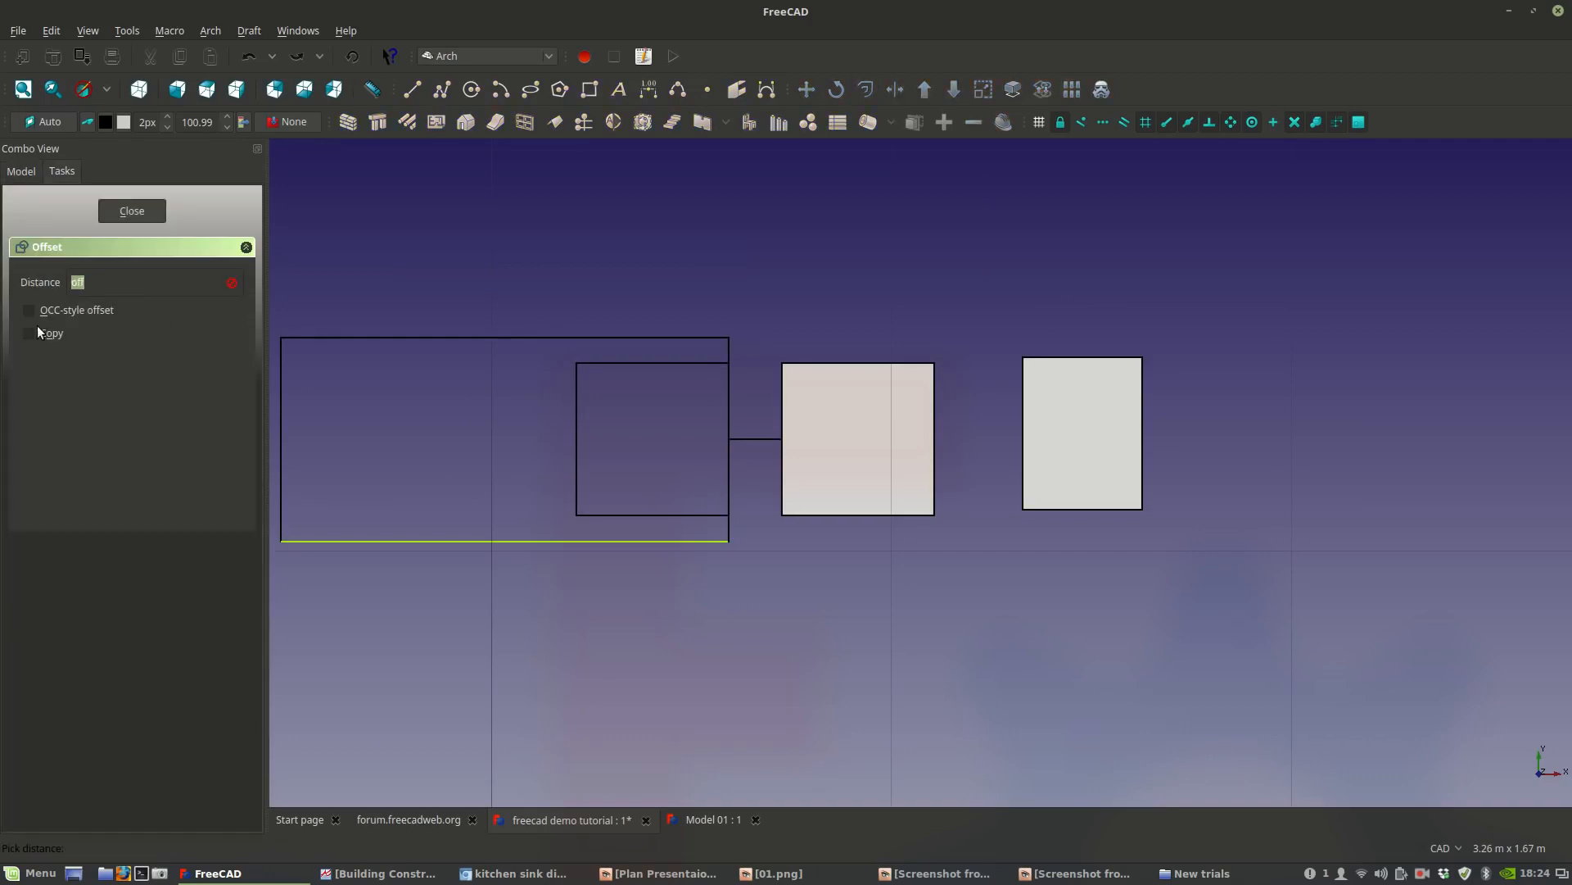
pyautogui.click(580, 513)
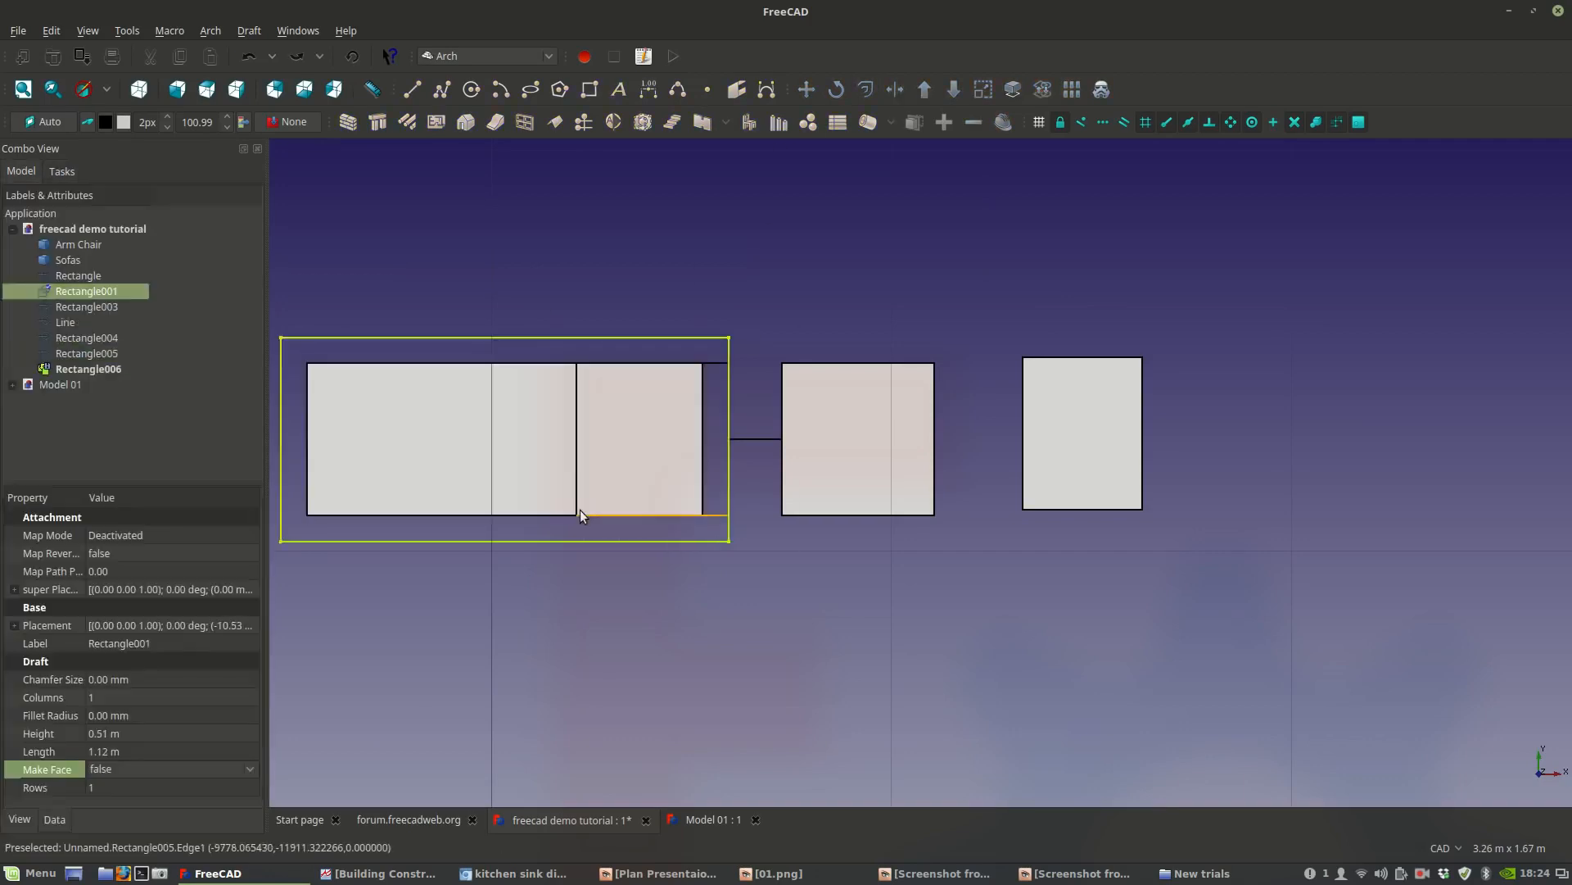
# Move the larger bowl rectangle, without copying it, so its lower right corner meets the inner offset rectangle's lower right corner.
pyautogui.moveTo(803, 532); pyautogui.dragTo(864, 533, button='middle')
pyautogui.click(843, 577)
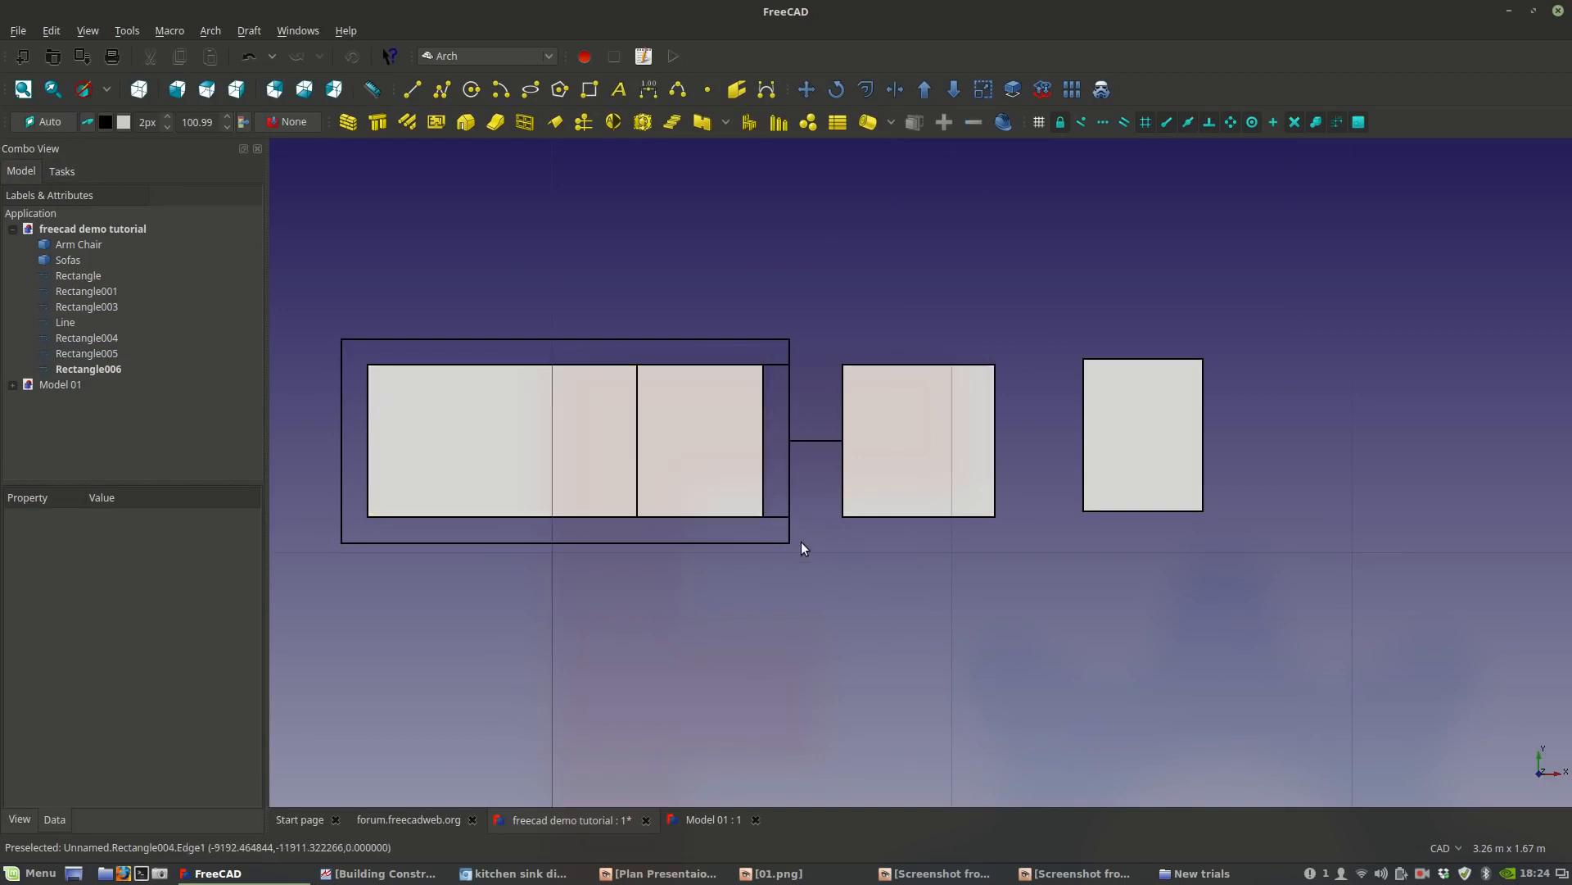
pyautogui.click(783, 517)
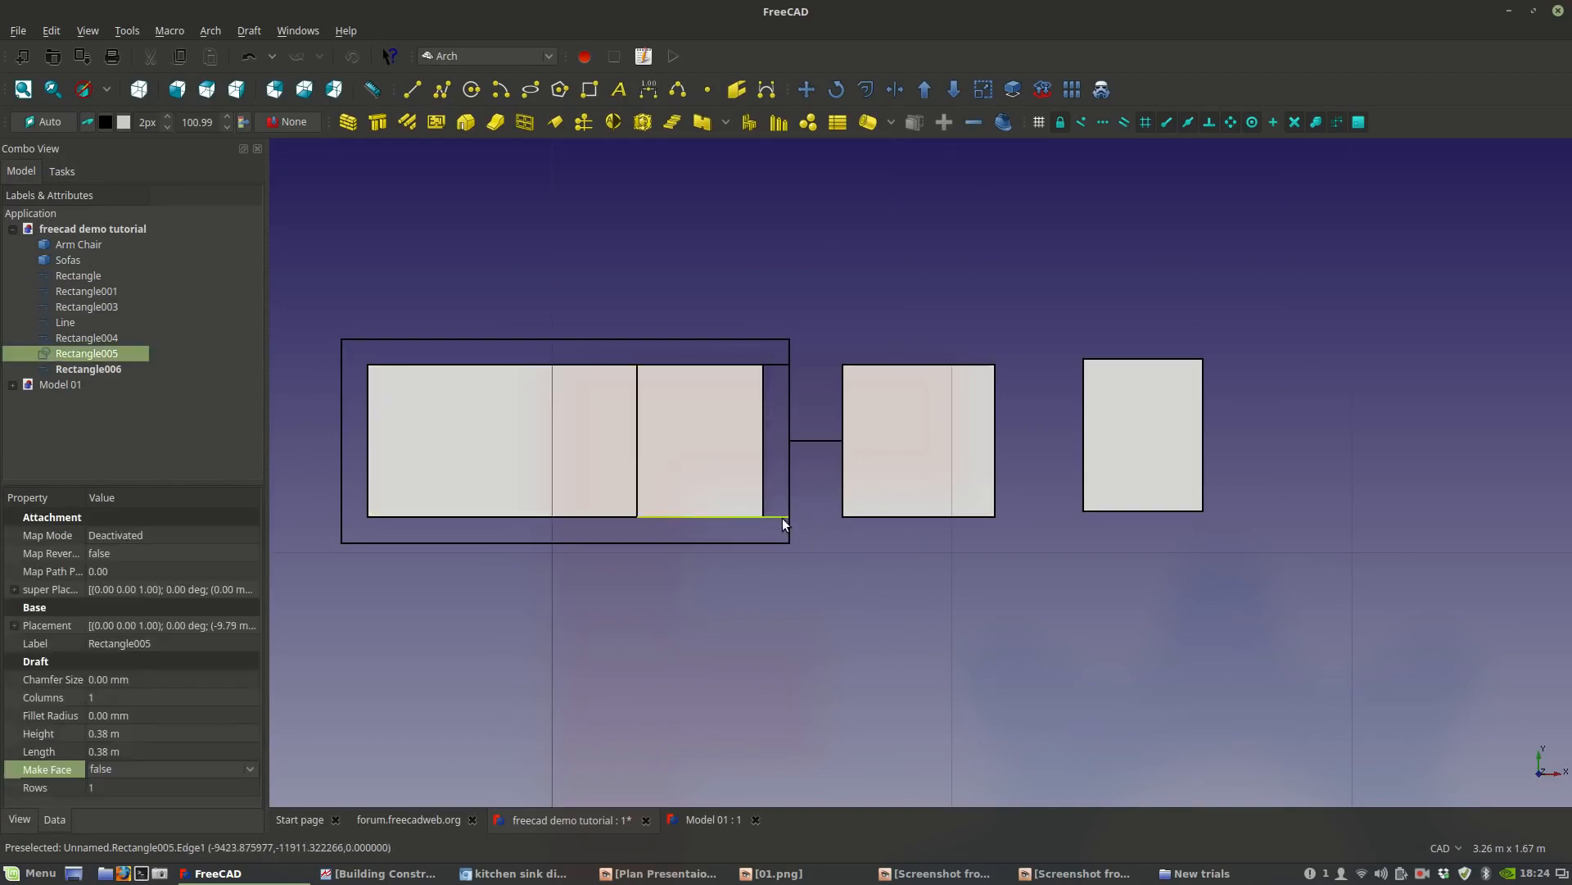
pyautogui.click(808, 90)
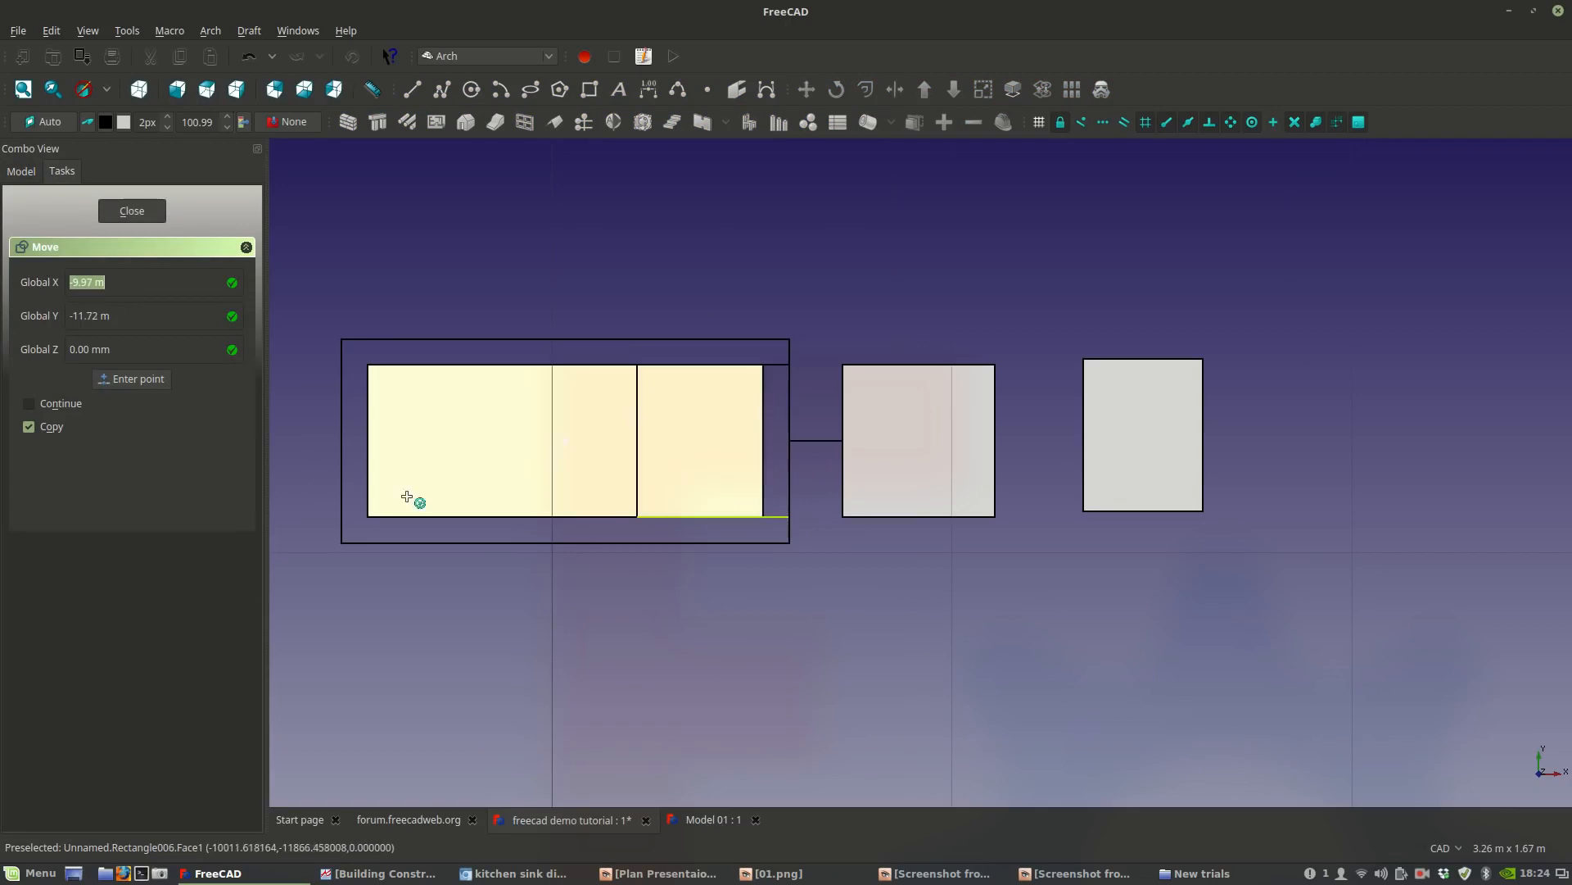
pyautogui.click(34, 427)
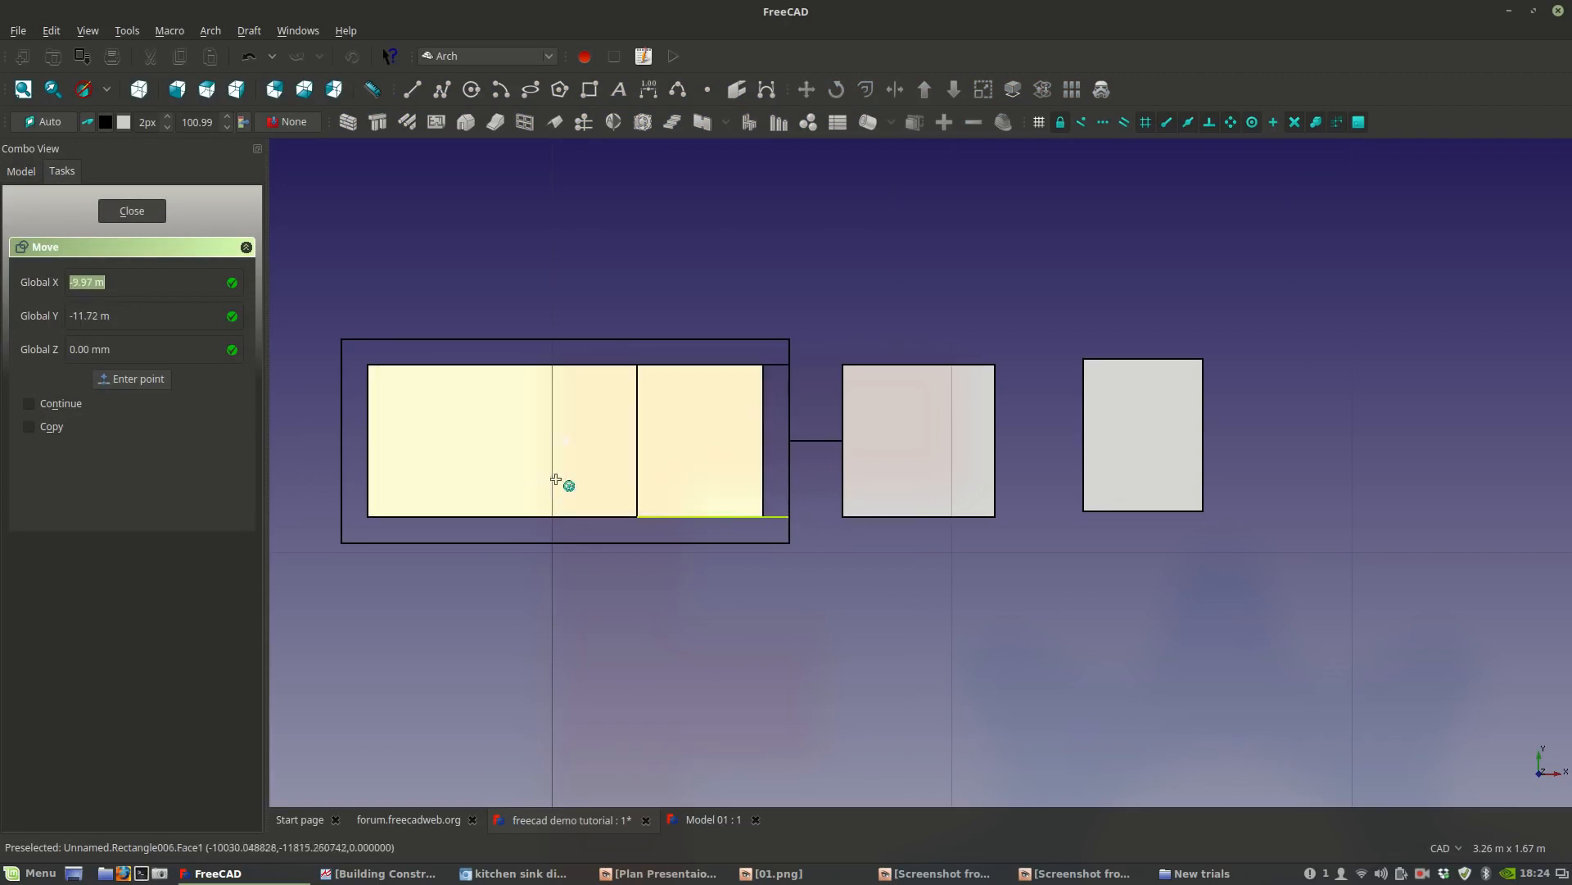
pyautogui.click(791, 516)
pyautogui.click(763, 516)
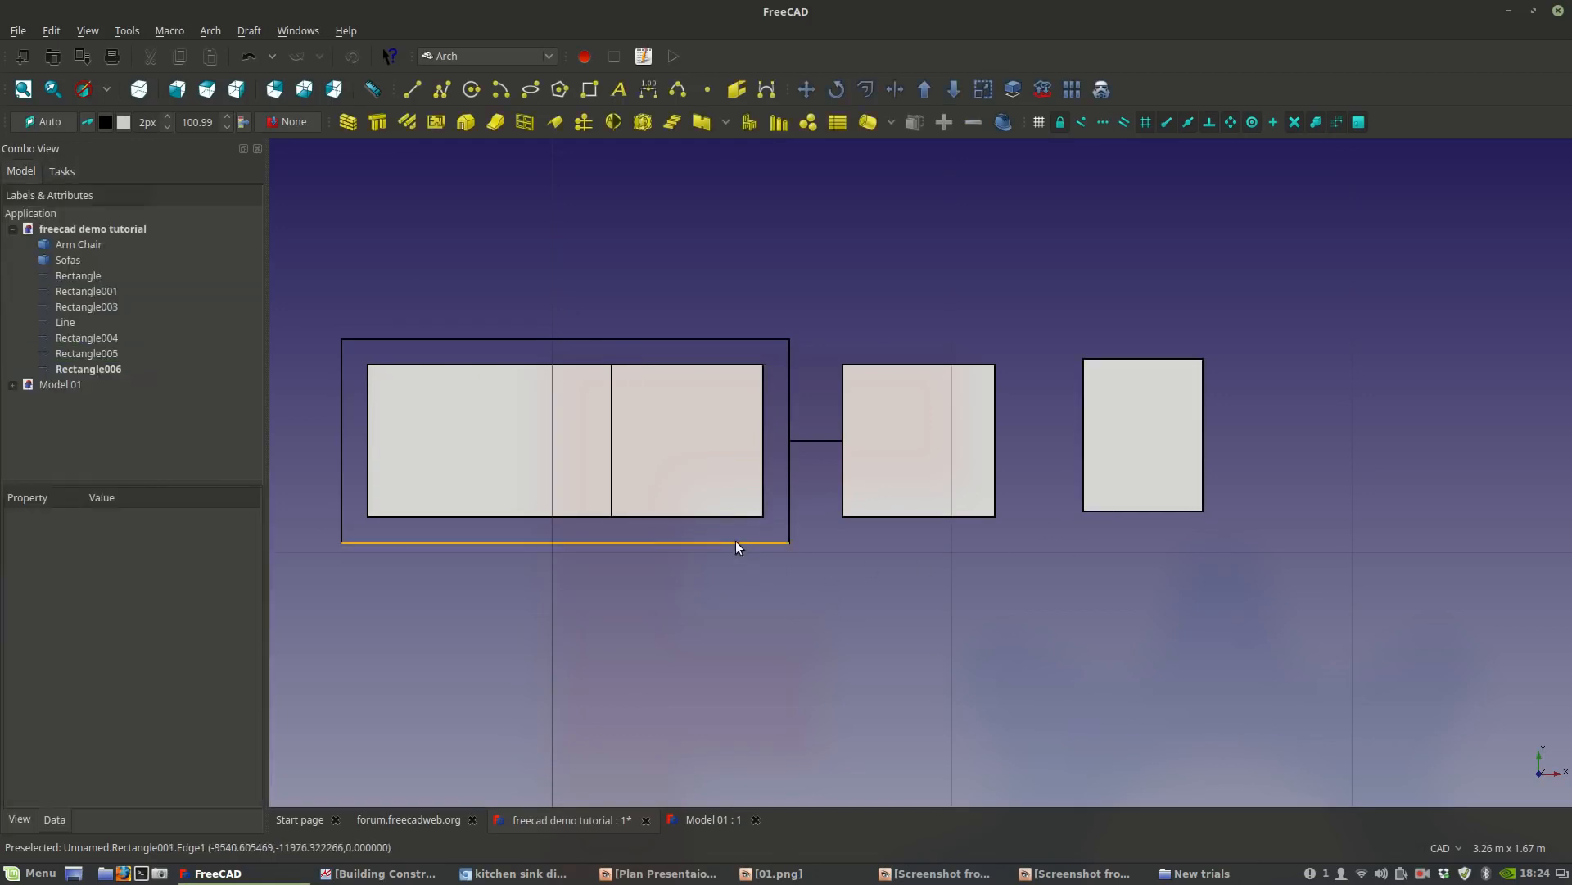
# Draw a 65 mm square from the larger bowl's lower right corner to the sink outline's lower right corner.
pyautogui.scroll(2, 752, 521)
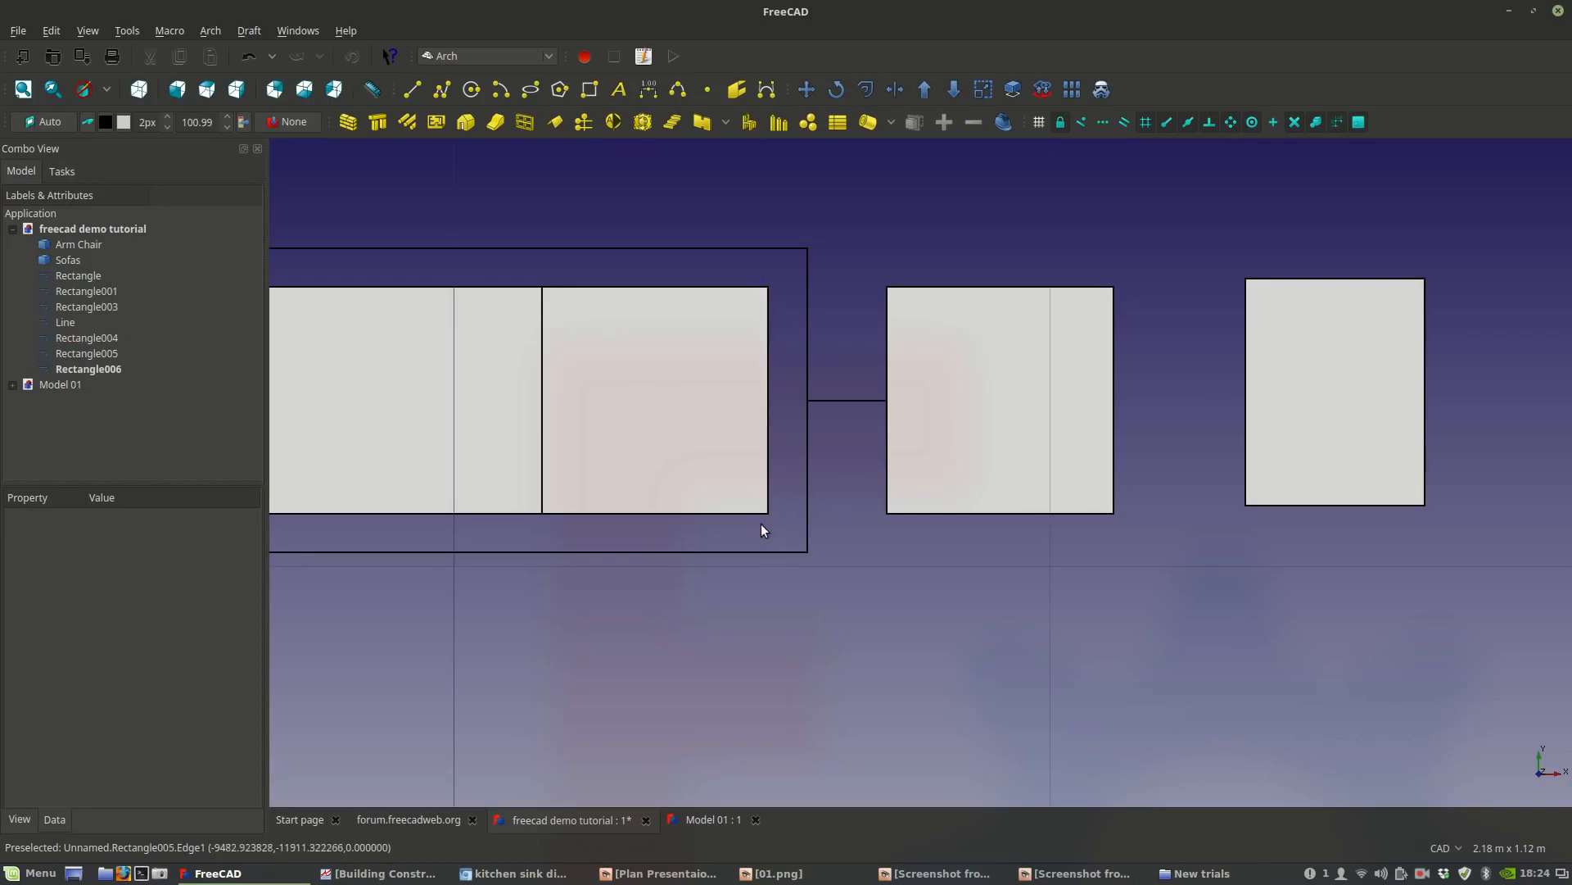
pyautogui.scroll(-2, 803, 538)
pyautogui.scroll(4, 780, 504)
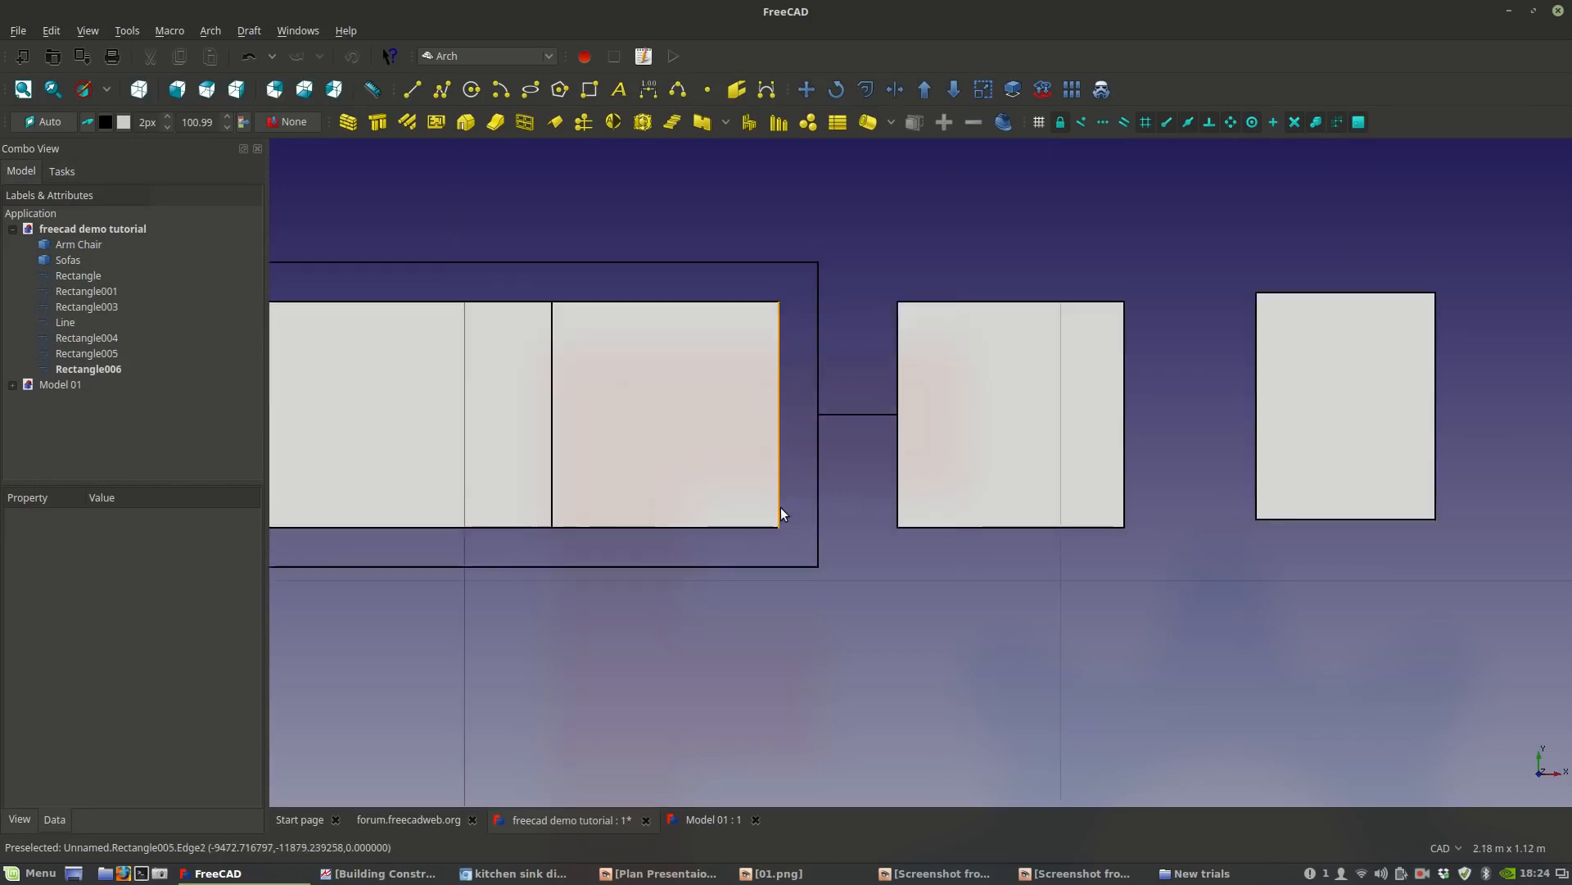
pyautogui.click(589, 92)
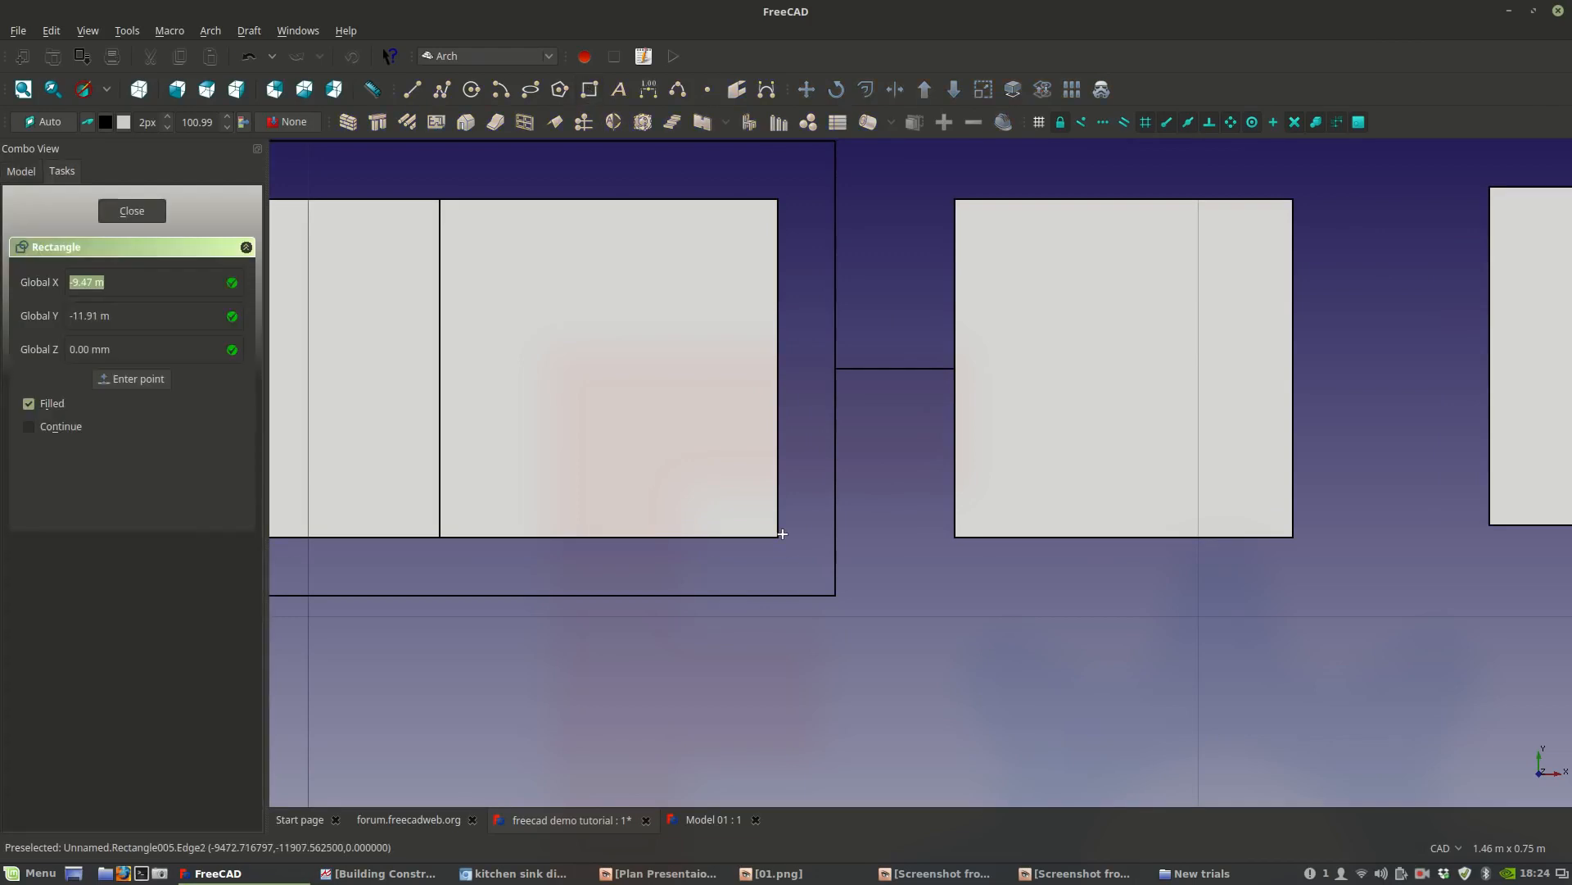
pyautogui.click(833, 592)
pyautogui.scroll(-2, 844, 622)
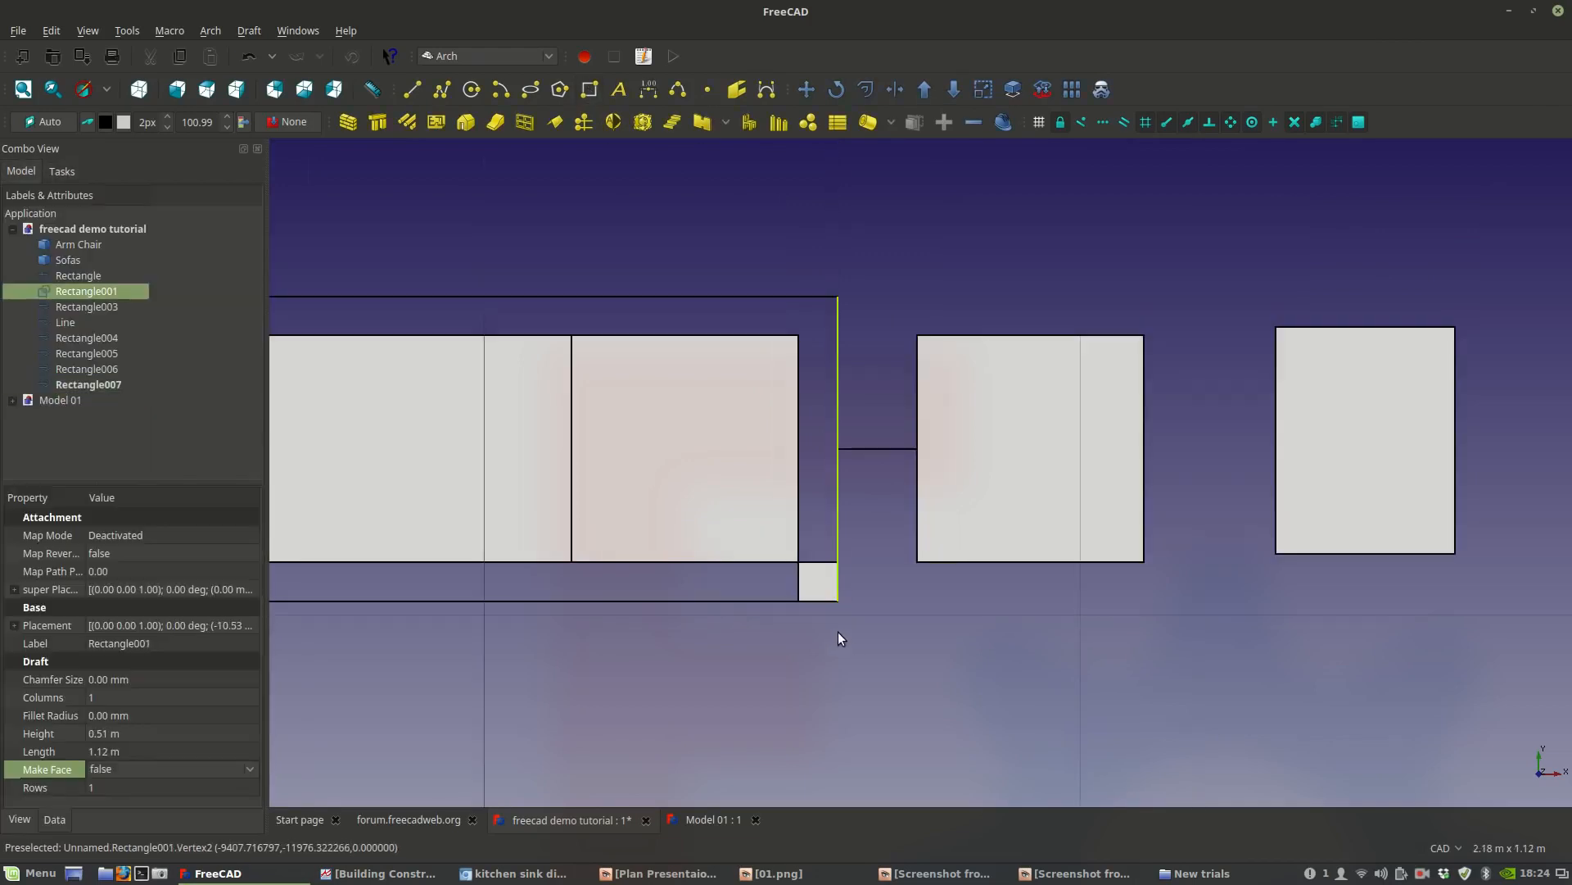
# Move the small square so its lower right corner meets the larger bowl rectangle's lower left corner.
pyautogui.click(819, 582)
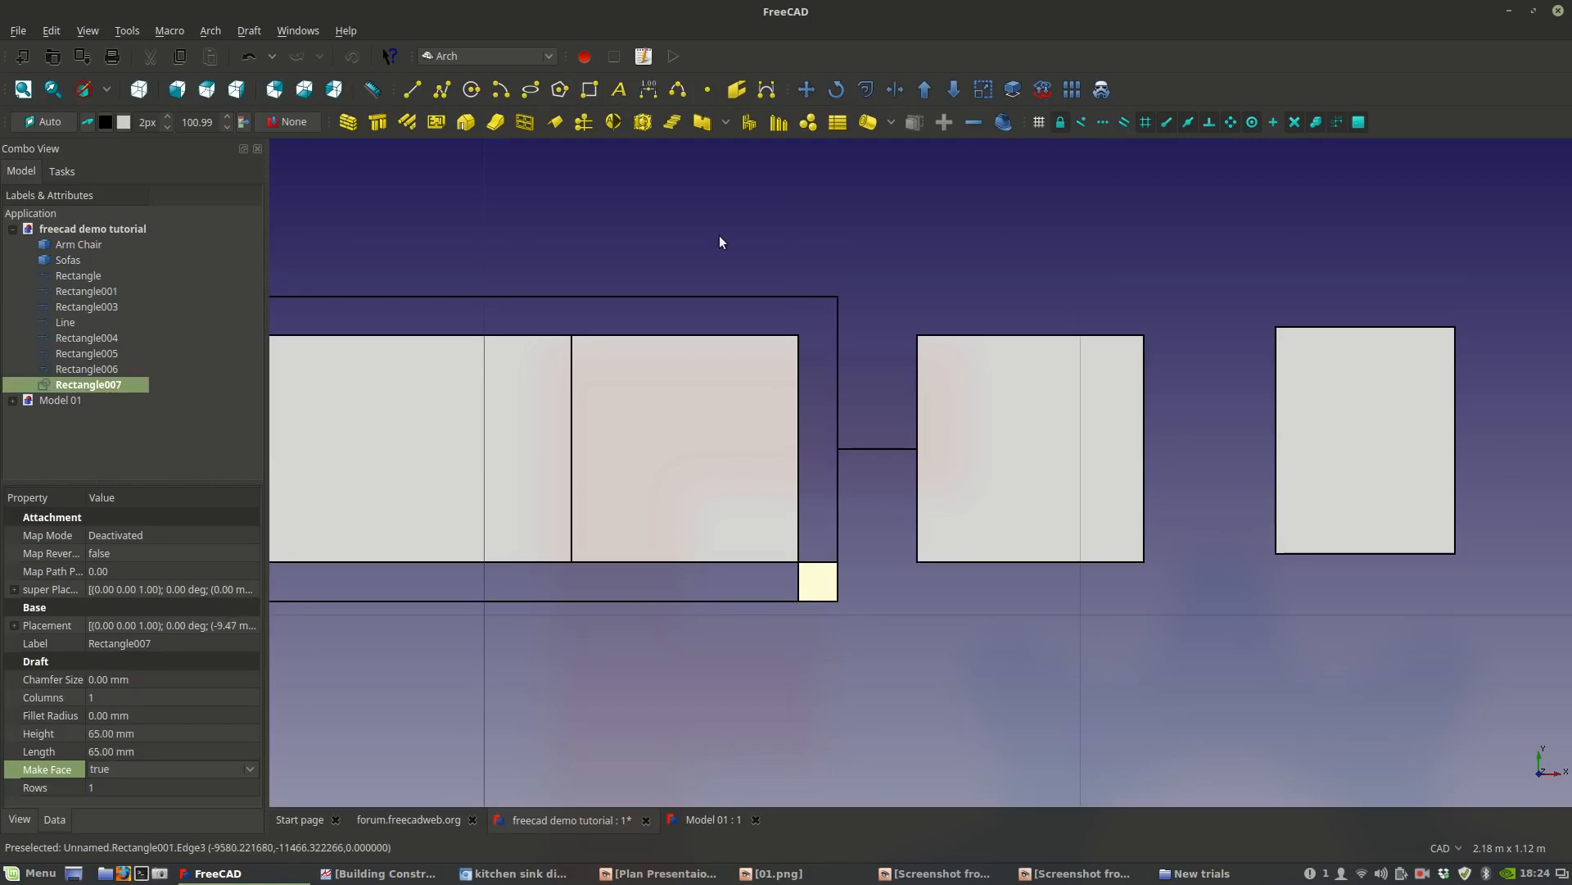
pyautogui.click(805, 93)
pyautogui.click(836, 599)
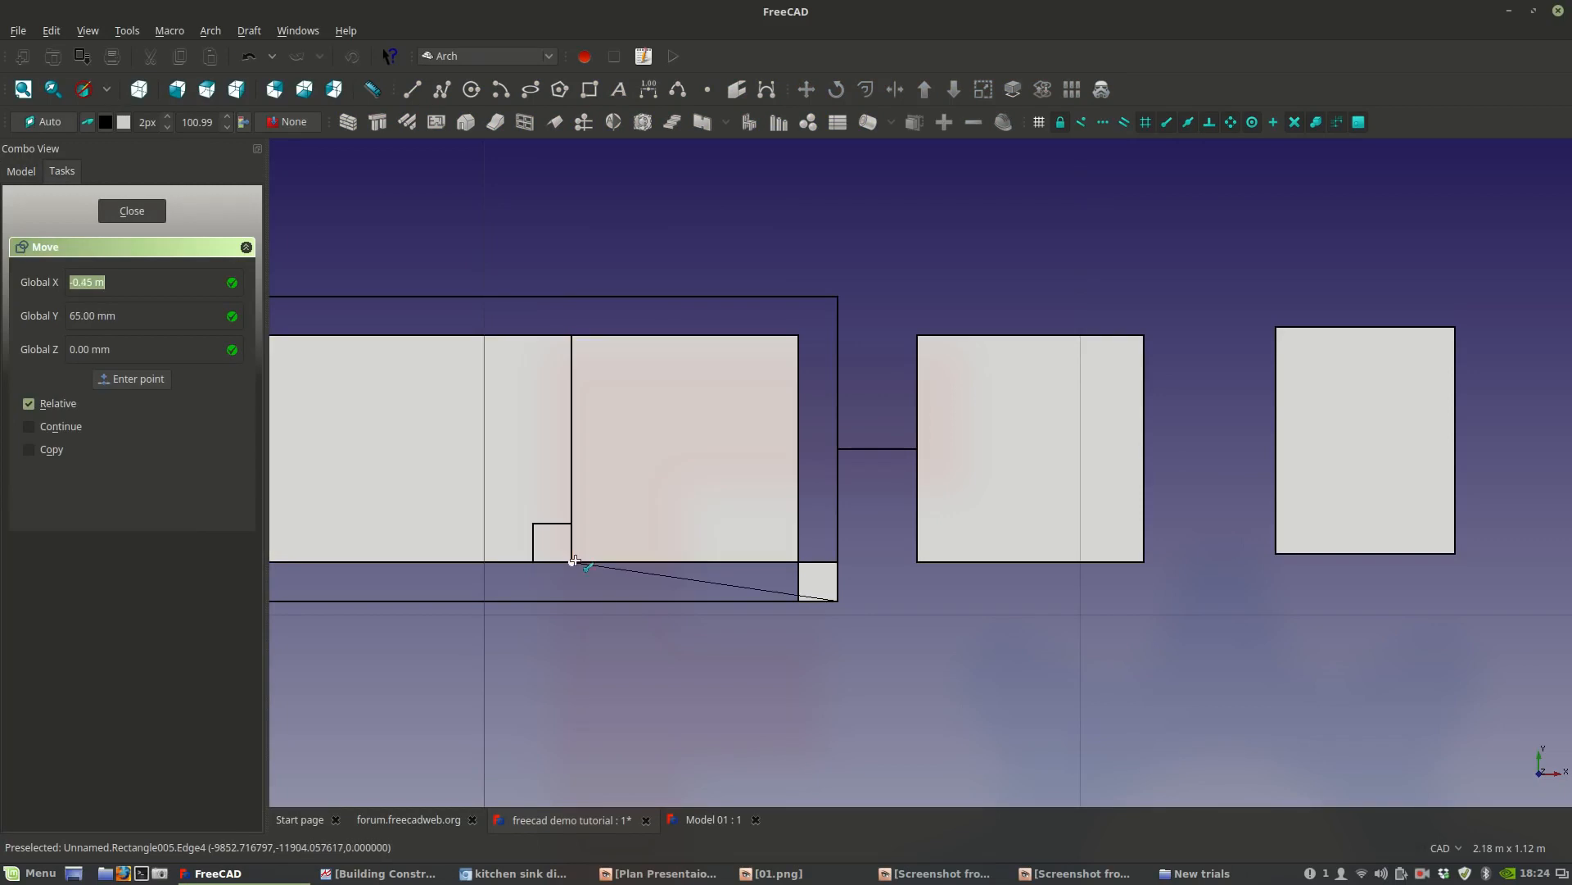
pyautogui.click(575, 561)
pyautogui.click(1330, 480)
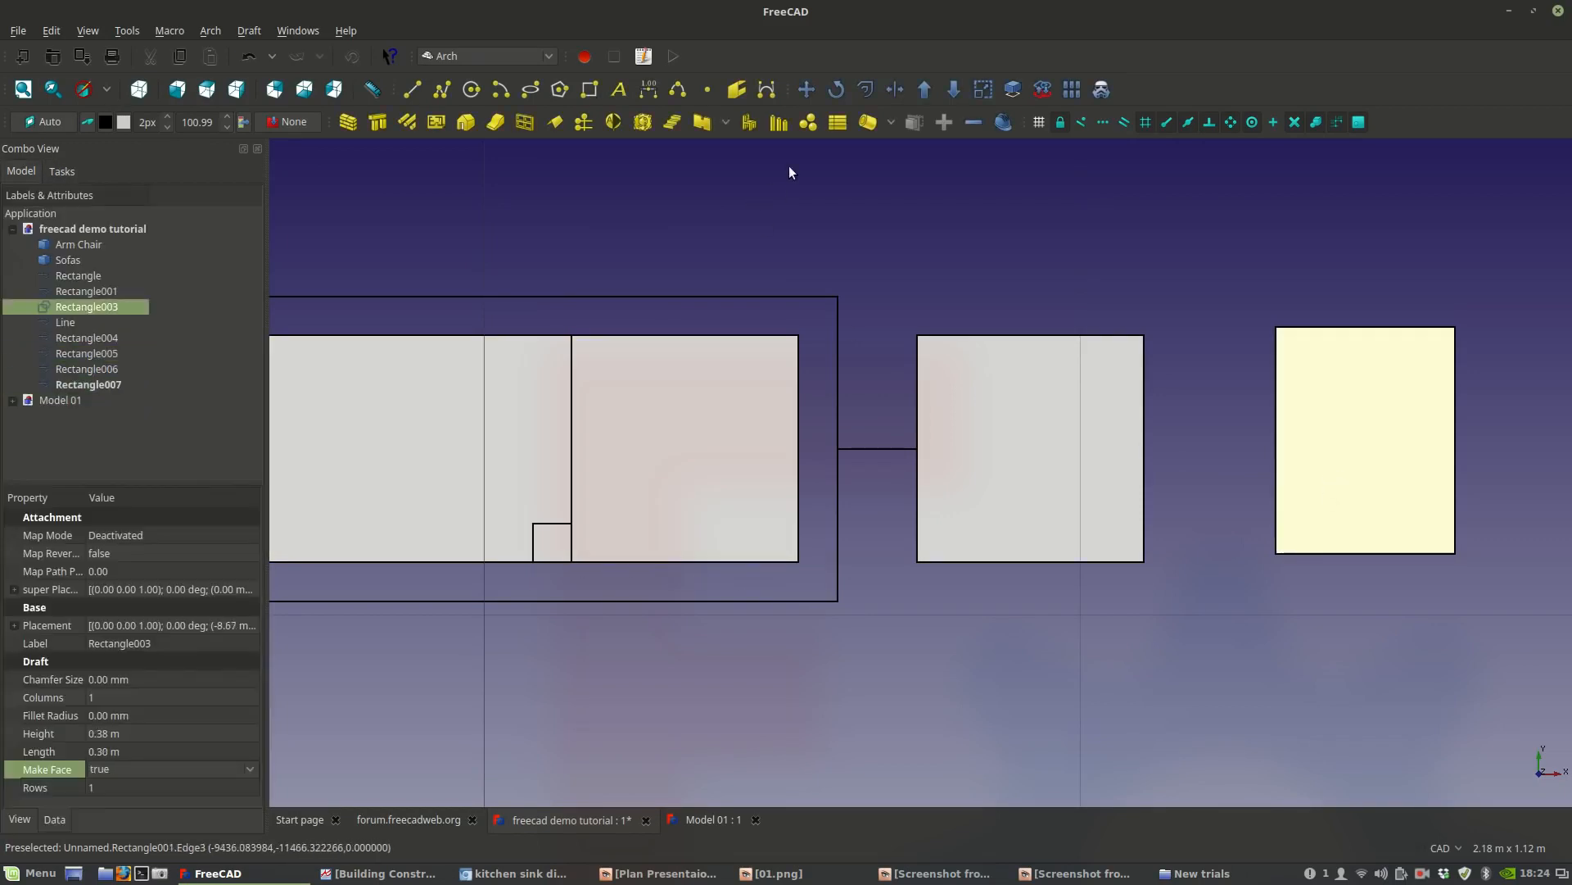
pyautogui.click(806, 91)
pyautogui.click(1453, 552)
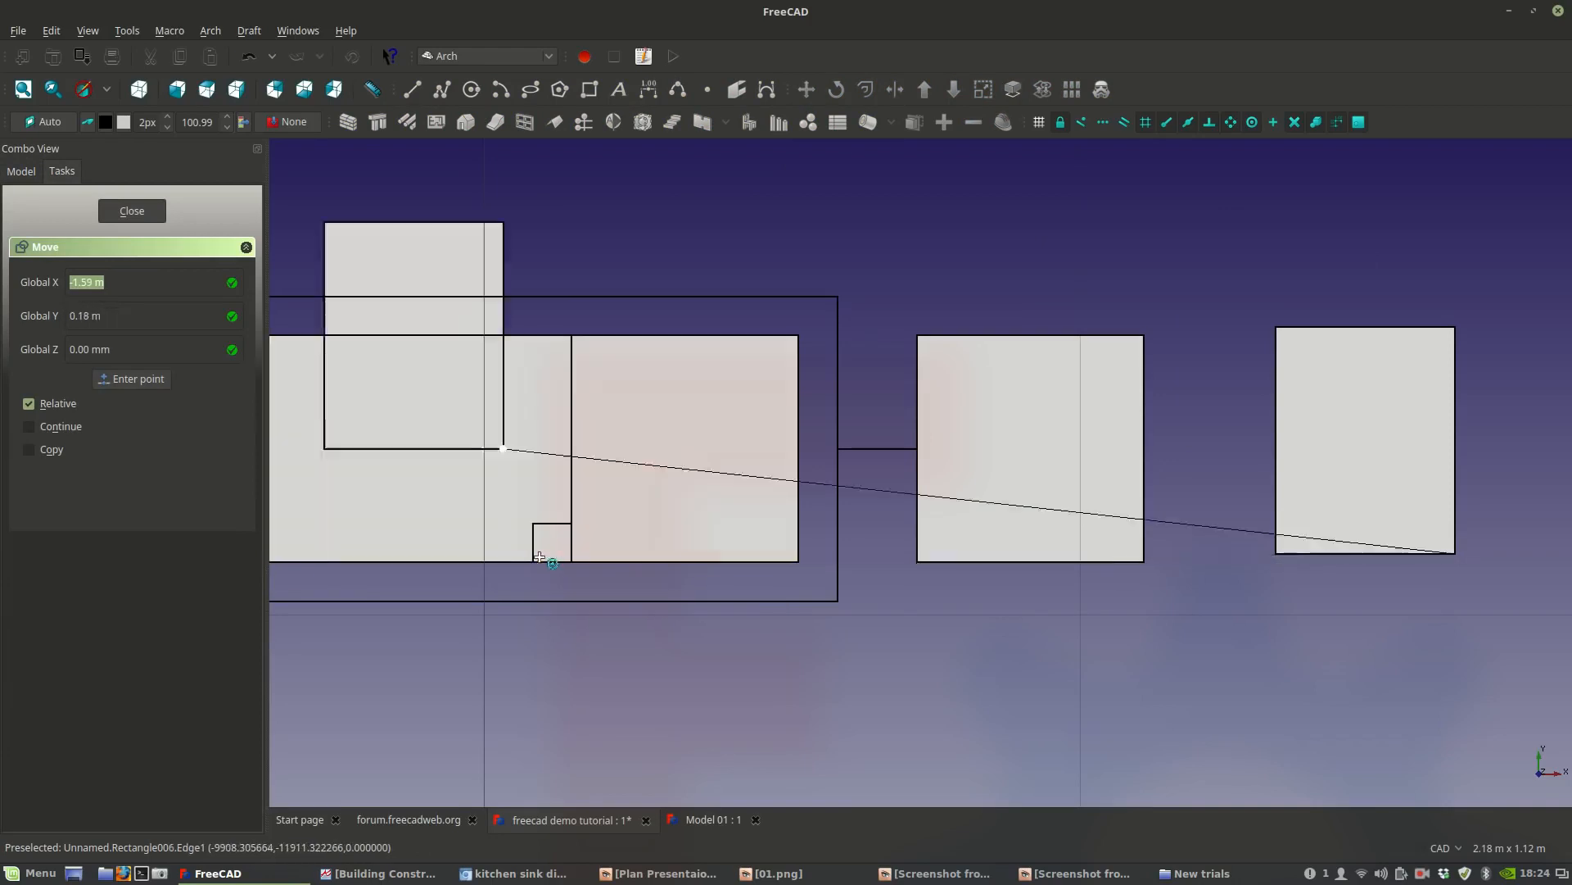
pyautogui.scroll(4, 540, 558)
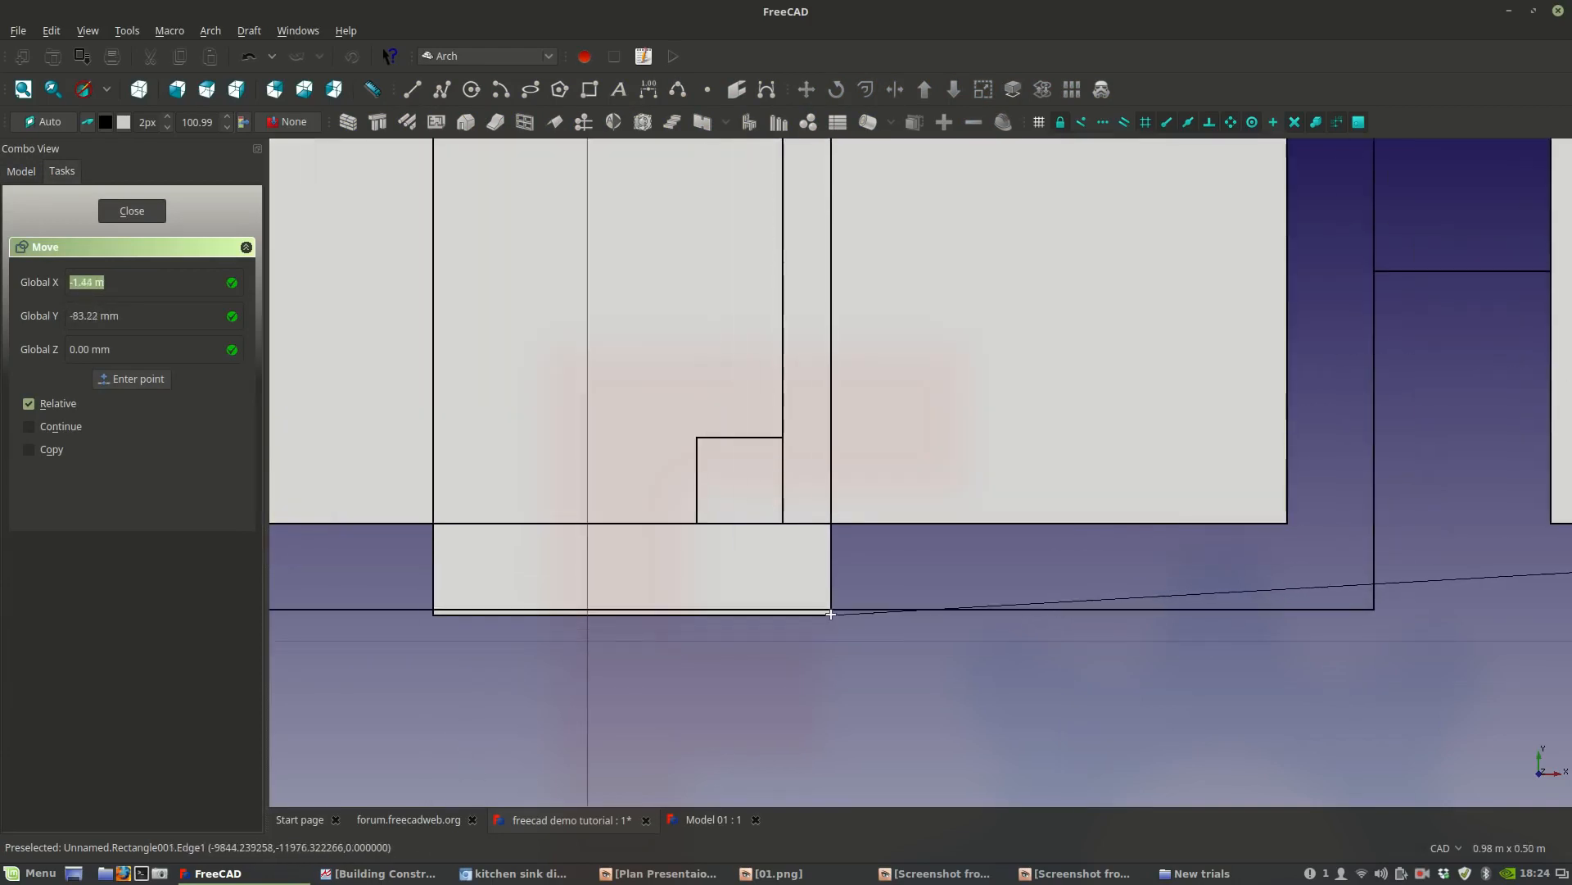
pyautogui.click(831, 613)
# Set Make Face to false for the inner offset rectangle.
pyautogui.scroll(-3, 598, 451)
pyautogui.click(111, 772)
pyautogui.click(110, 755)
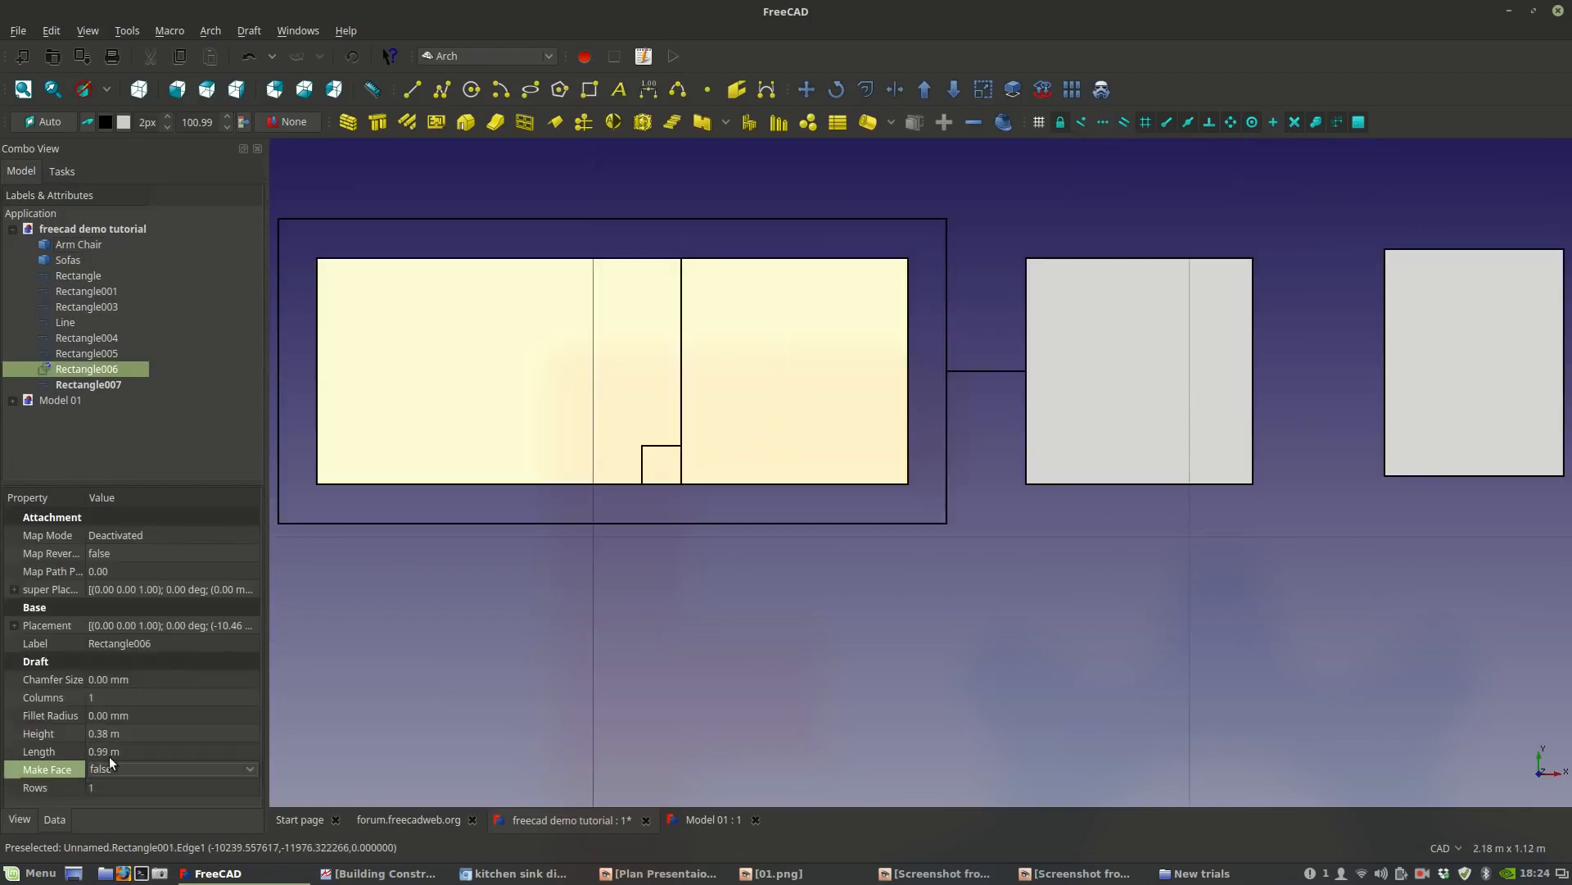
# Move the smaller bowl rectangle into the sink so its lower right corner meets the small square's lower left corner.
pyautogui.scroll(-2, 796, 373)
pyautogui.click(1241, 372)
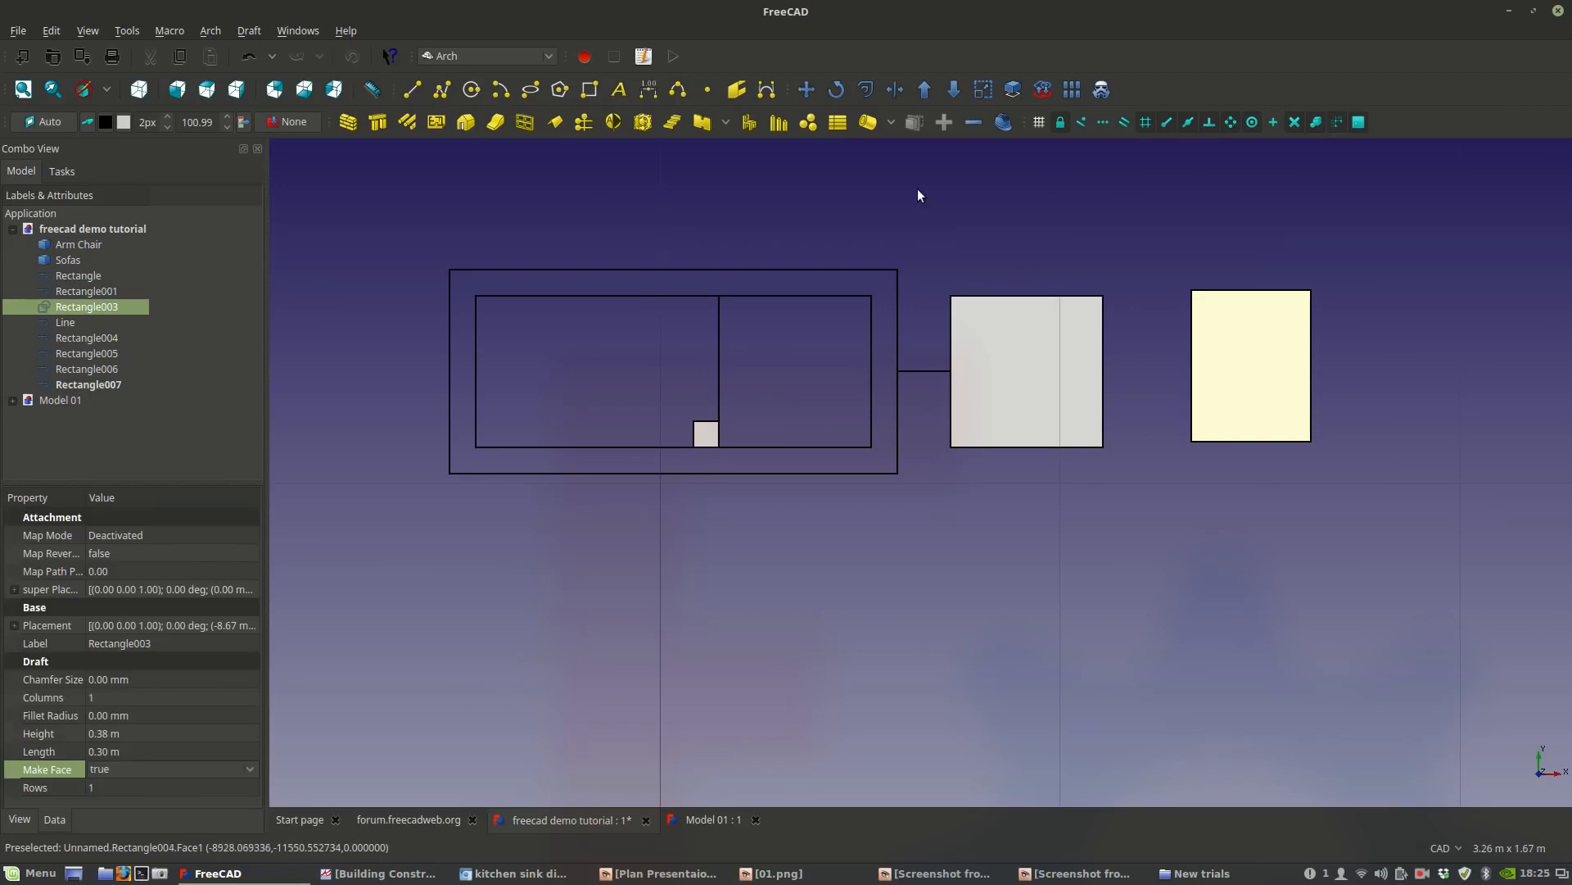
pyautogui.click(806, 90)
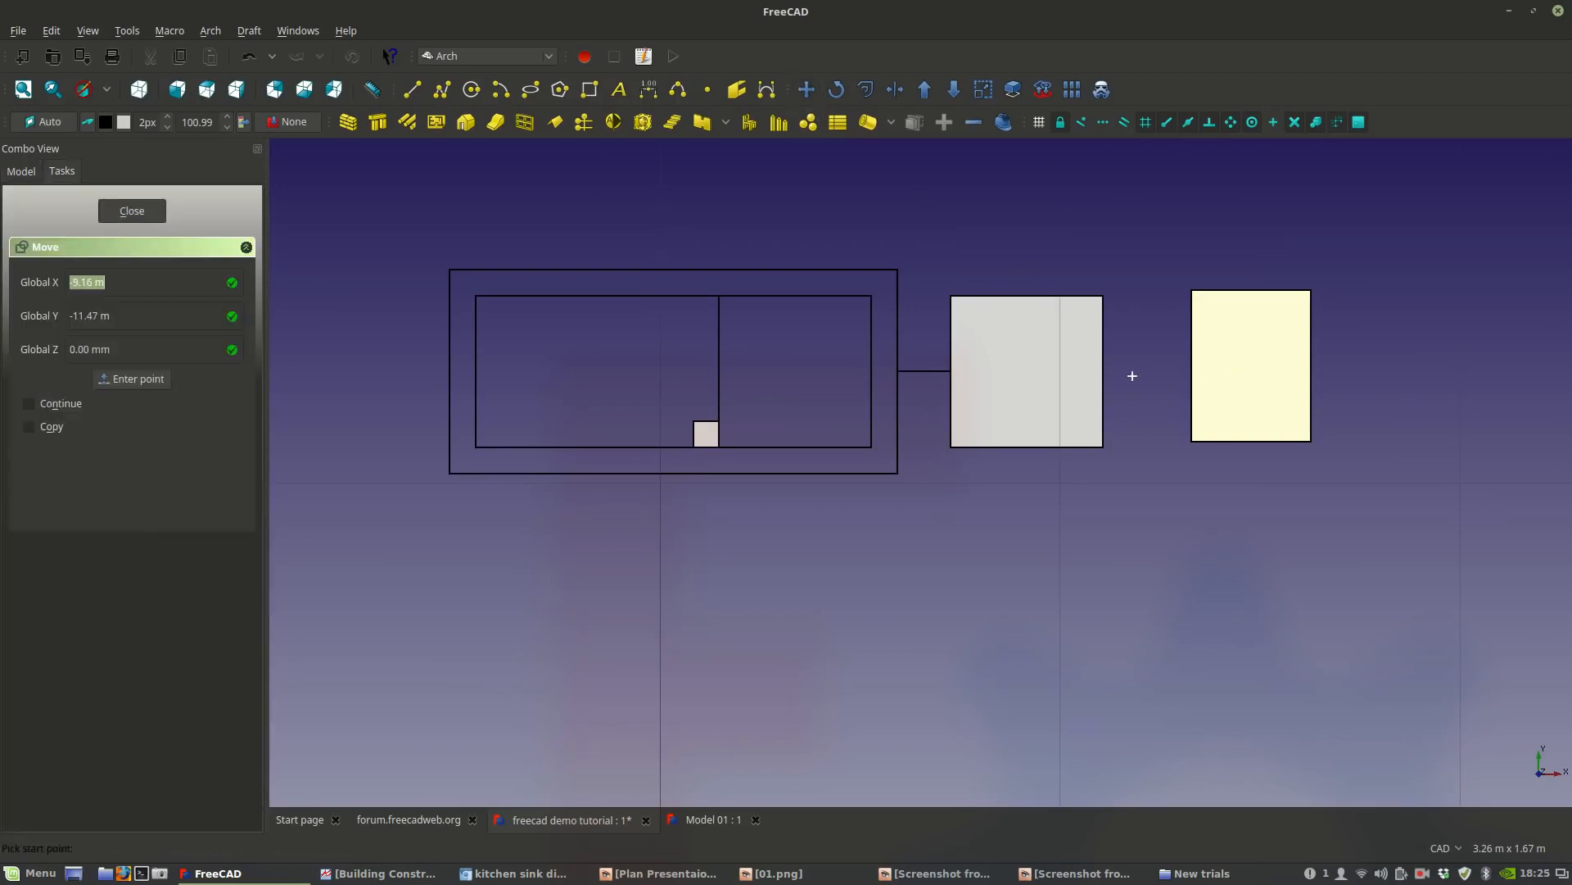
pyautogui.click(1310, 440)
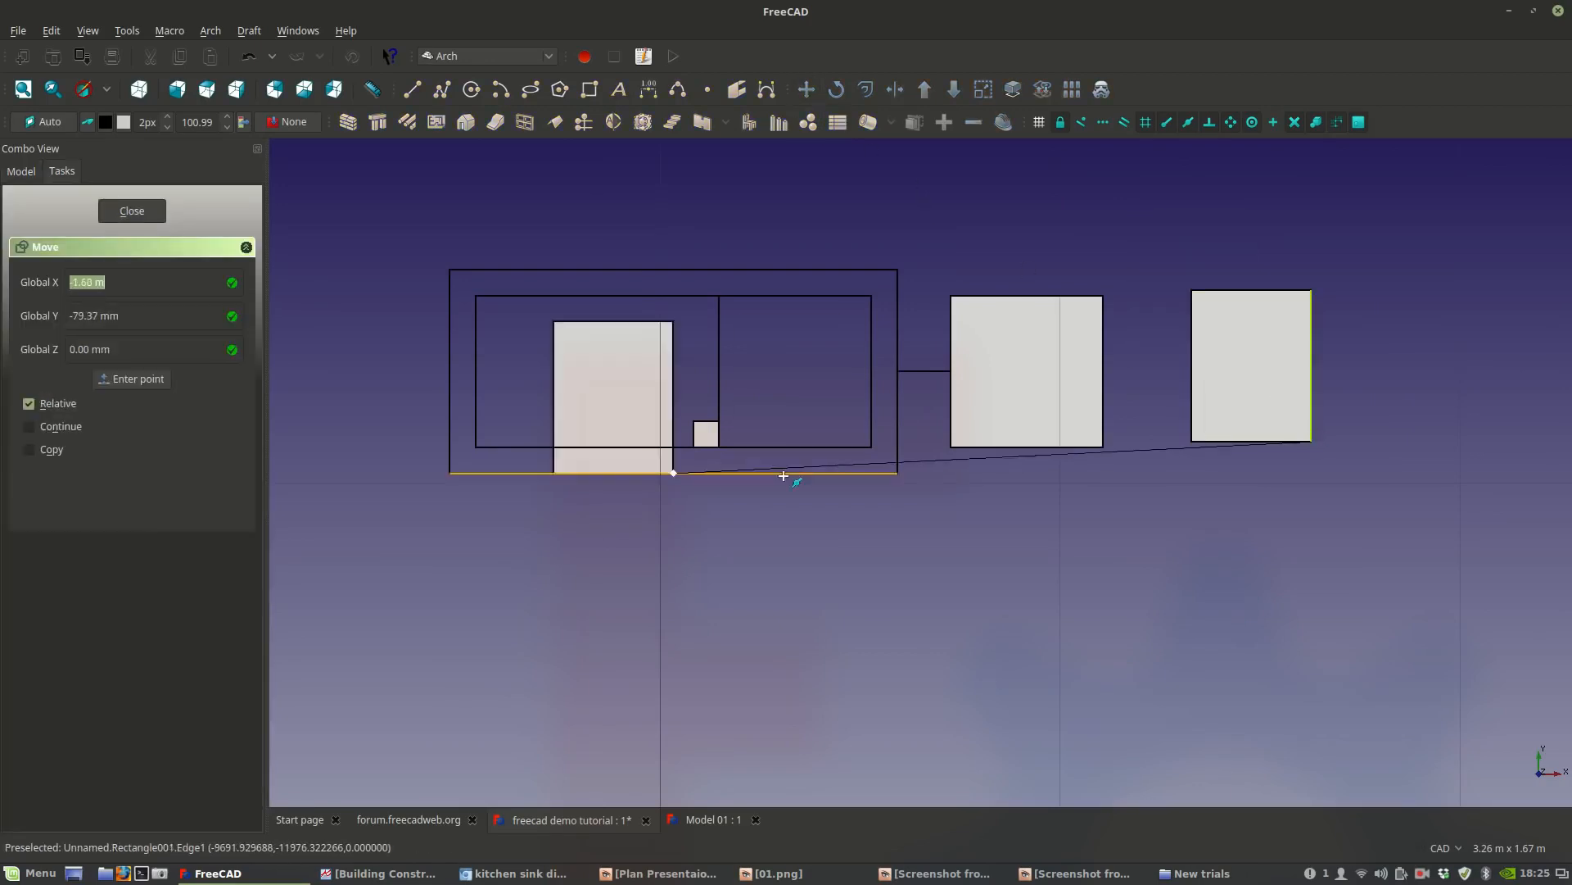
pyautogui.click(695, 445)
pyautogui.scroll(-2, 871, 466)
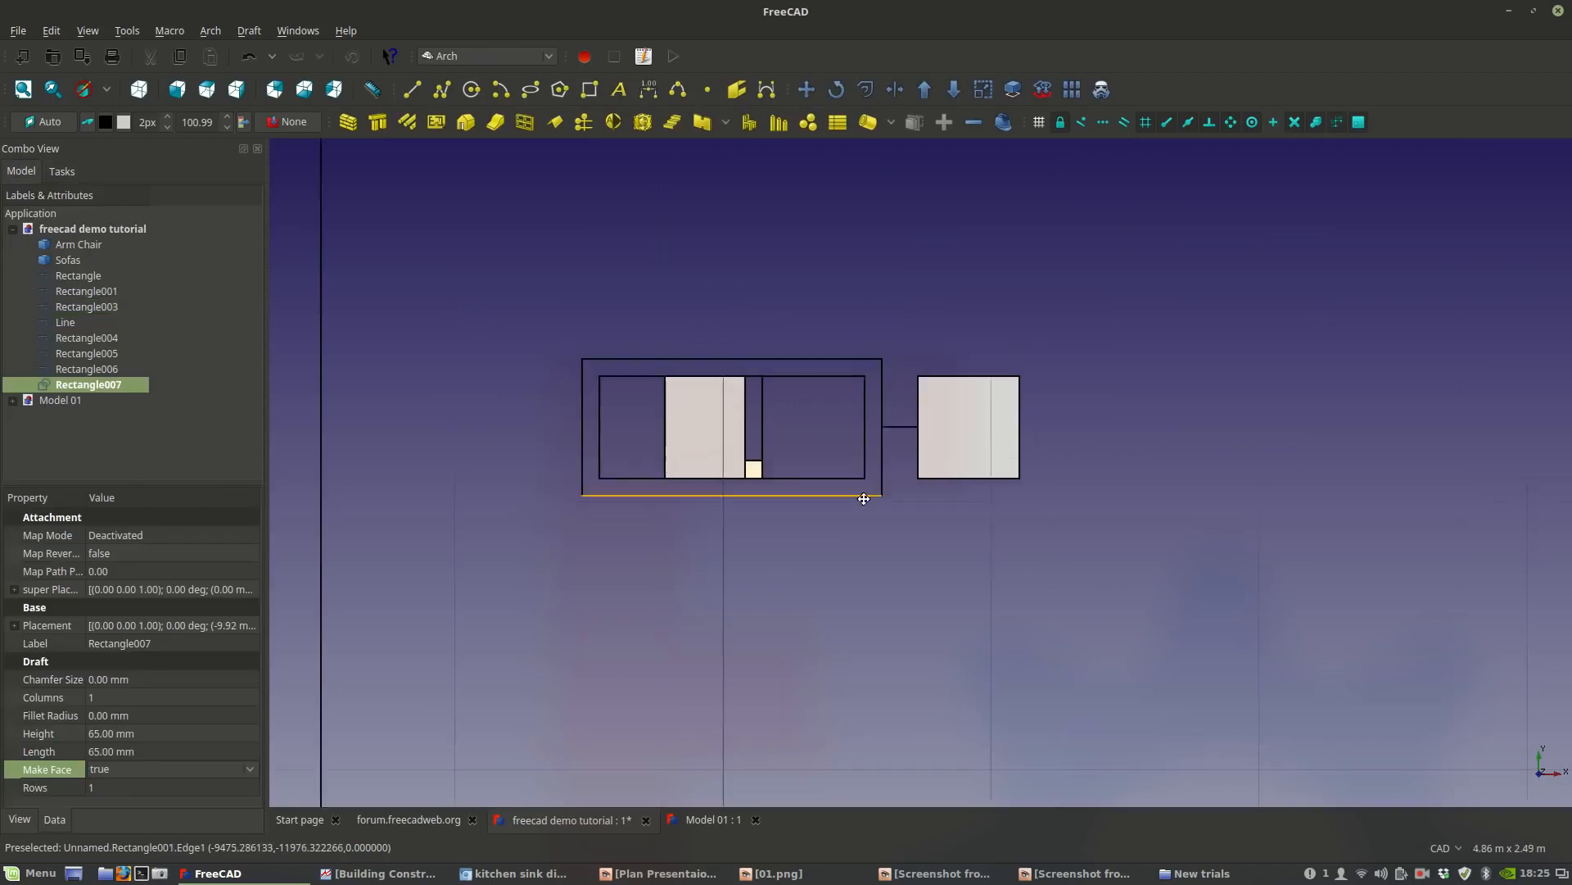
# Set Make Face to false for the smaller bowl rectangle inside the sink.
pyautogui.click(699, 433)
pyautogui.click(106, 770)
pyautogui.click(111, 751)
pyautogui.click(821, 532)
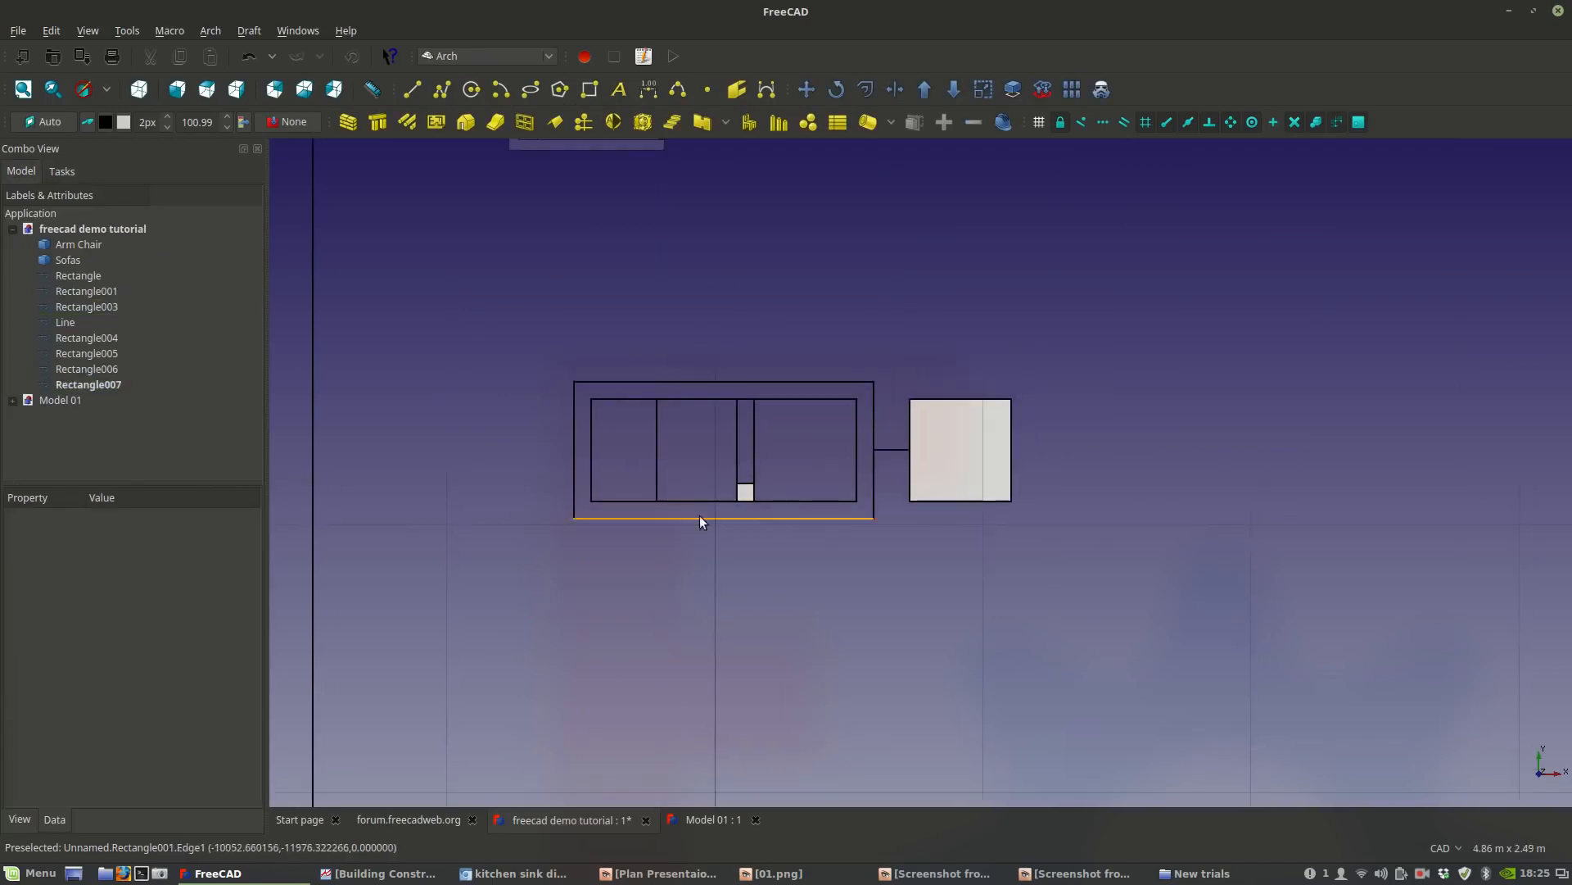
pyautogui.scroll(2, 599, 601)
pyautogui.click(533, 567)
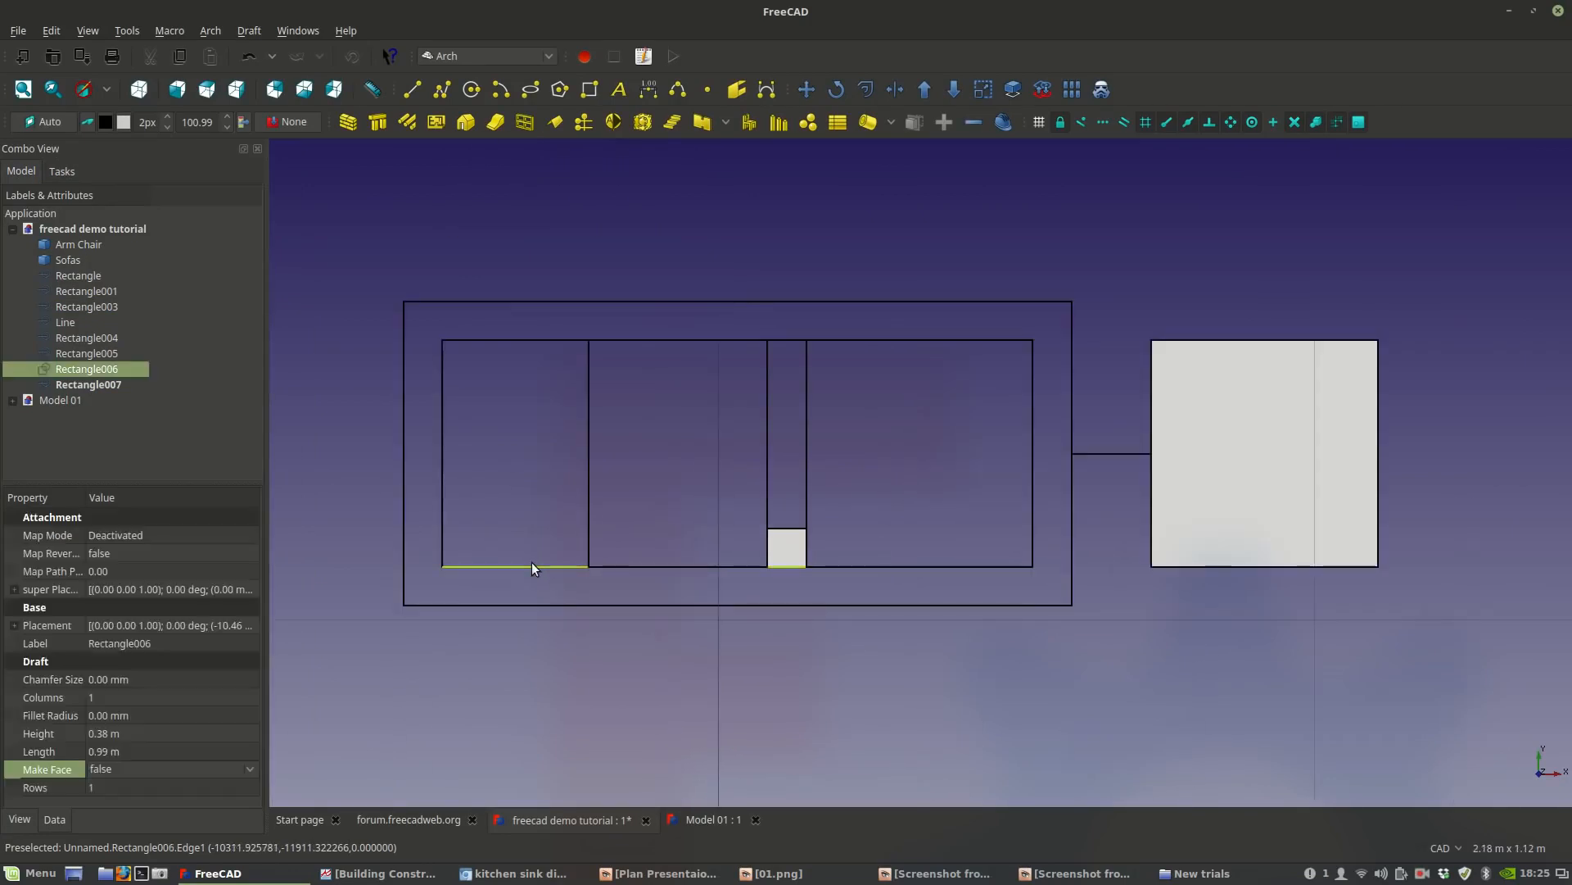
pyautogui.press('Delete')
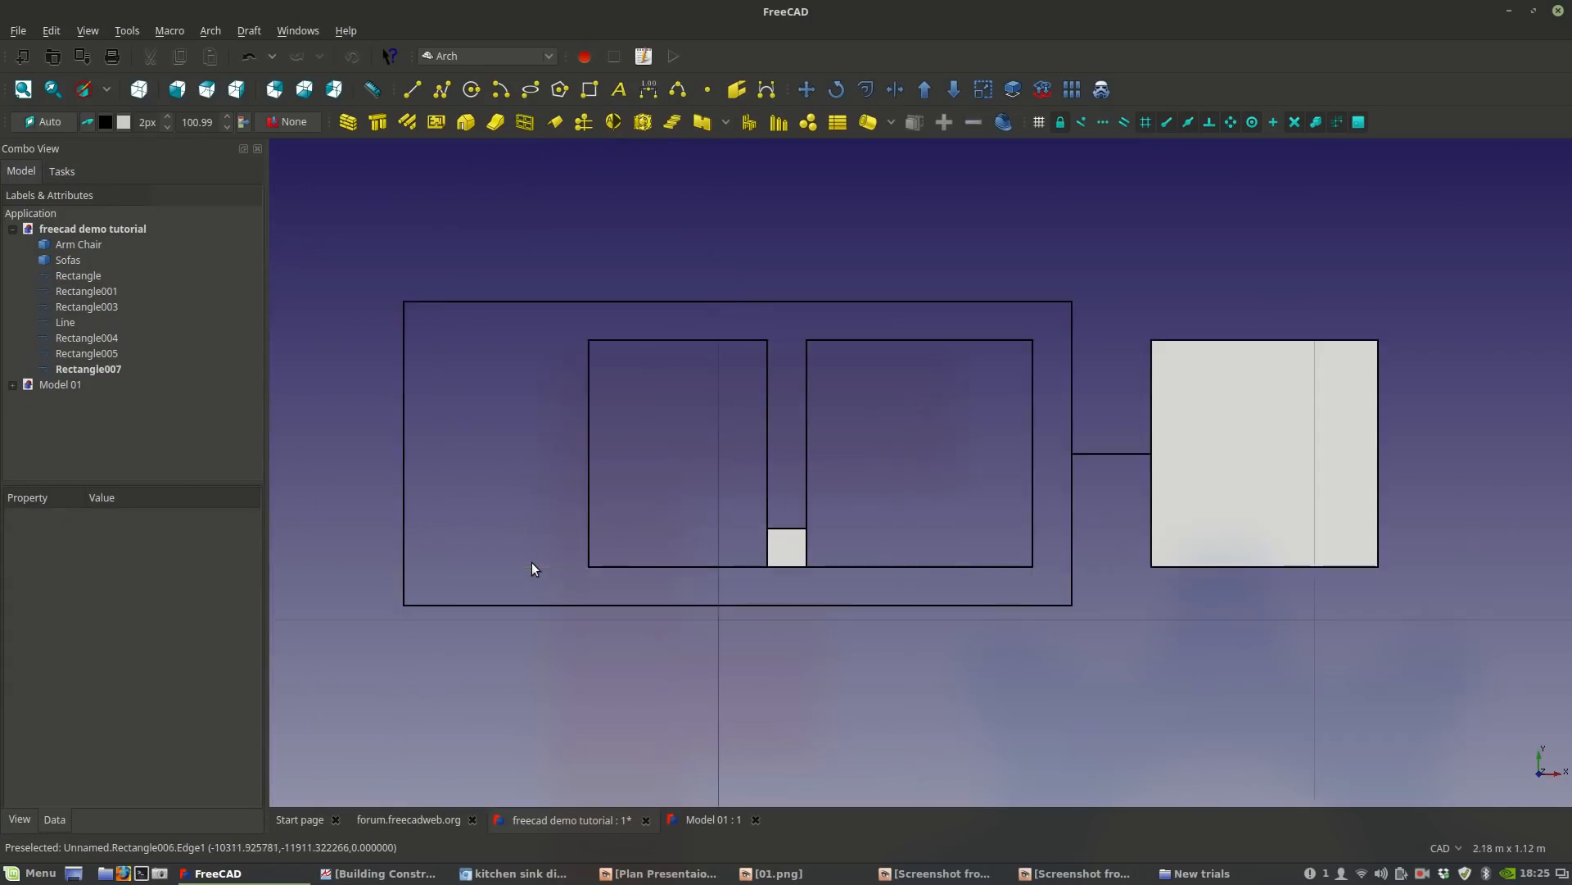
pyautogui.hotkey('ctrl', 'z')
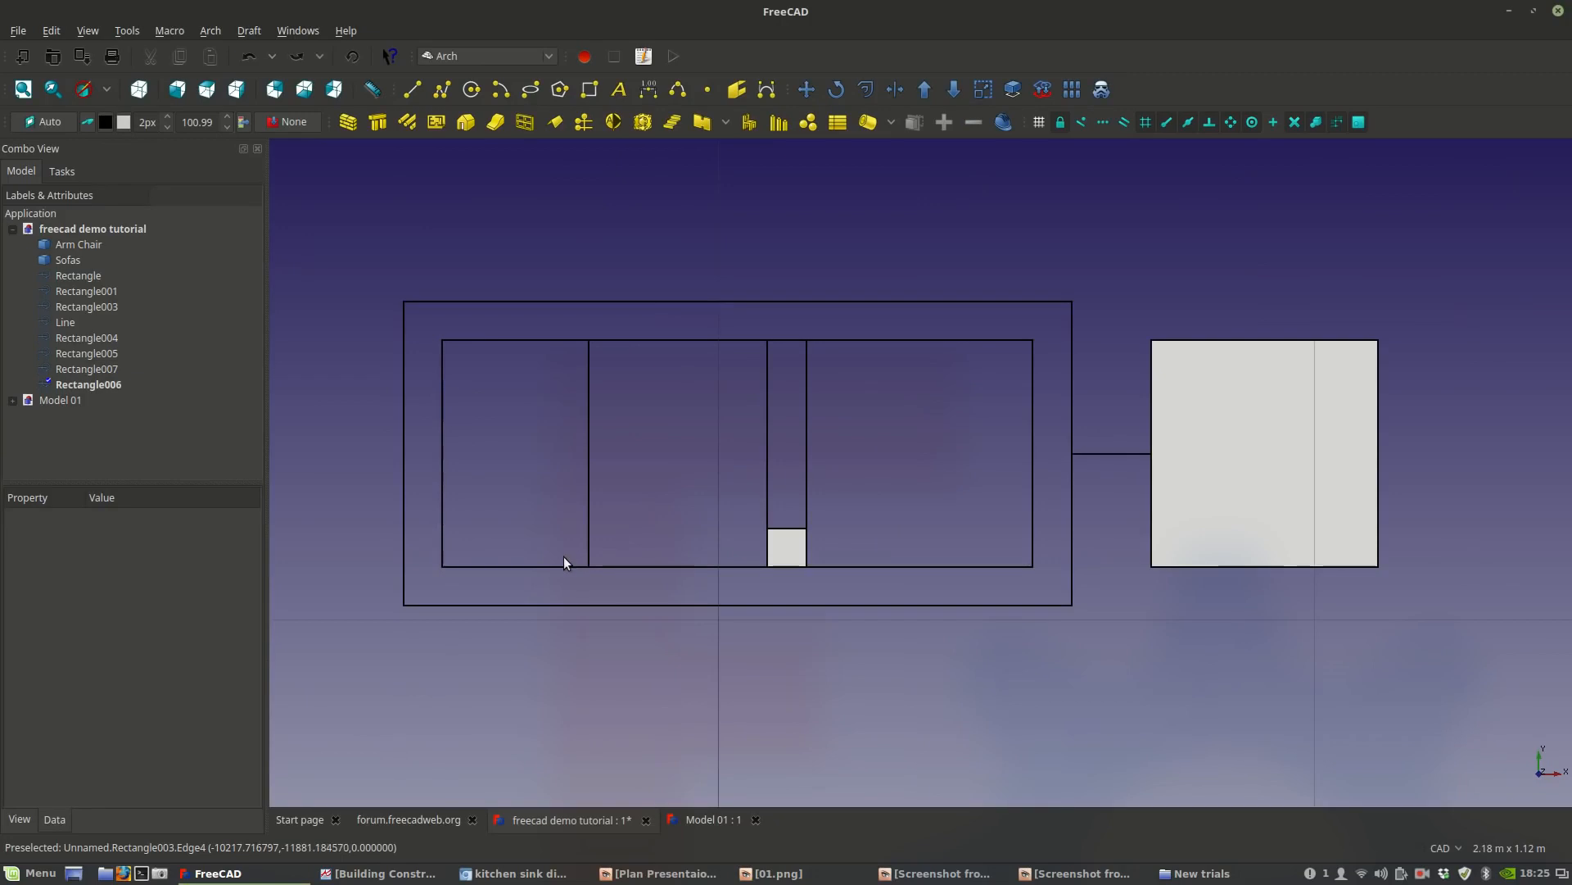
# Delete the small spacer square between the two bowl rectangles.
pyautogui.click(789, 546)
pyautogui.press('Delete')
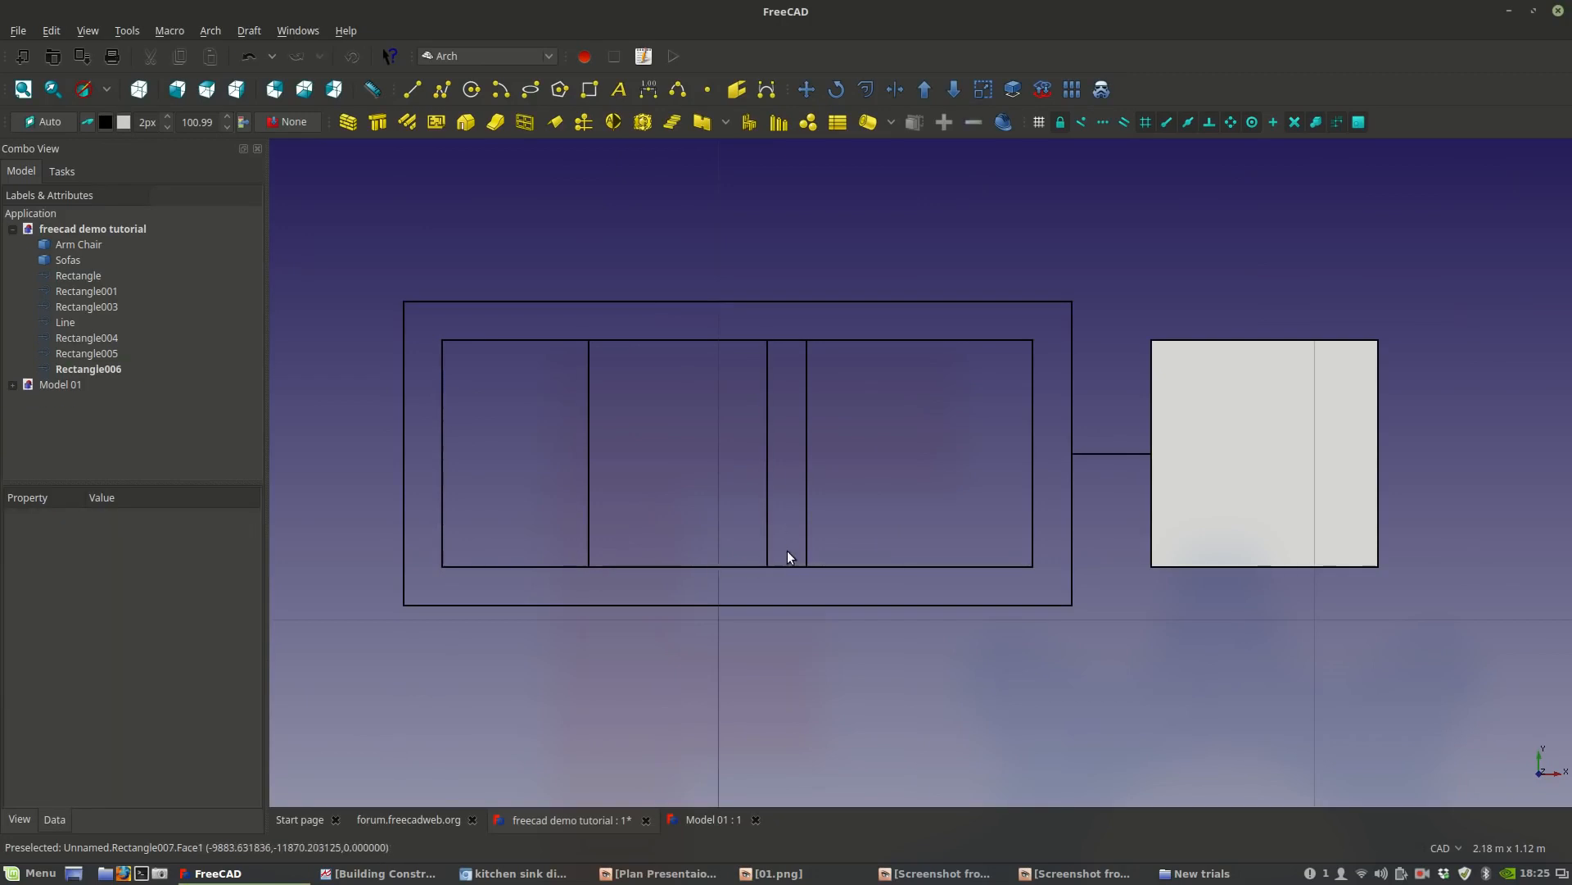
pyautogui.moveTo(844, 553); pyautogui.dragTo(732, 543, button='middle')
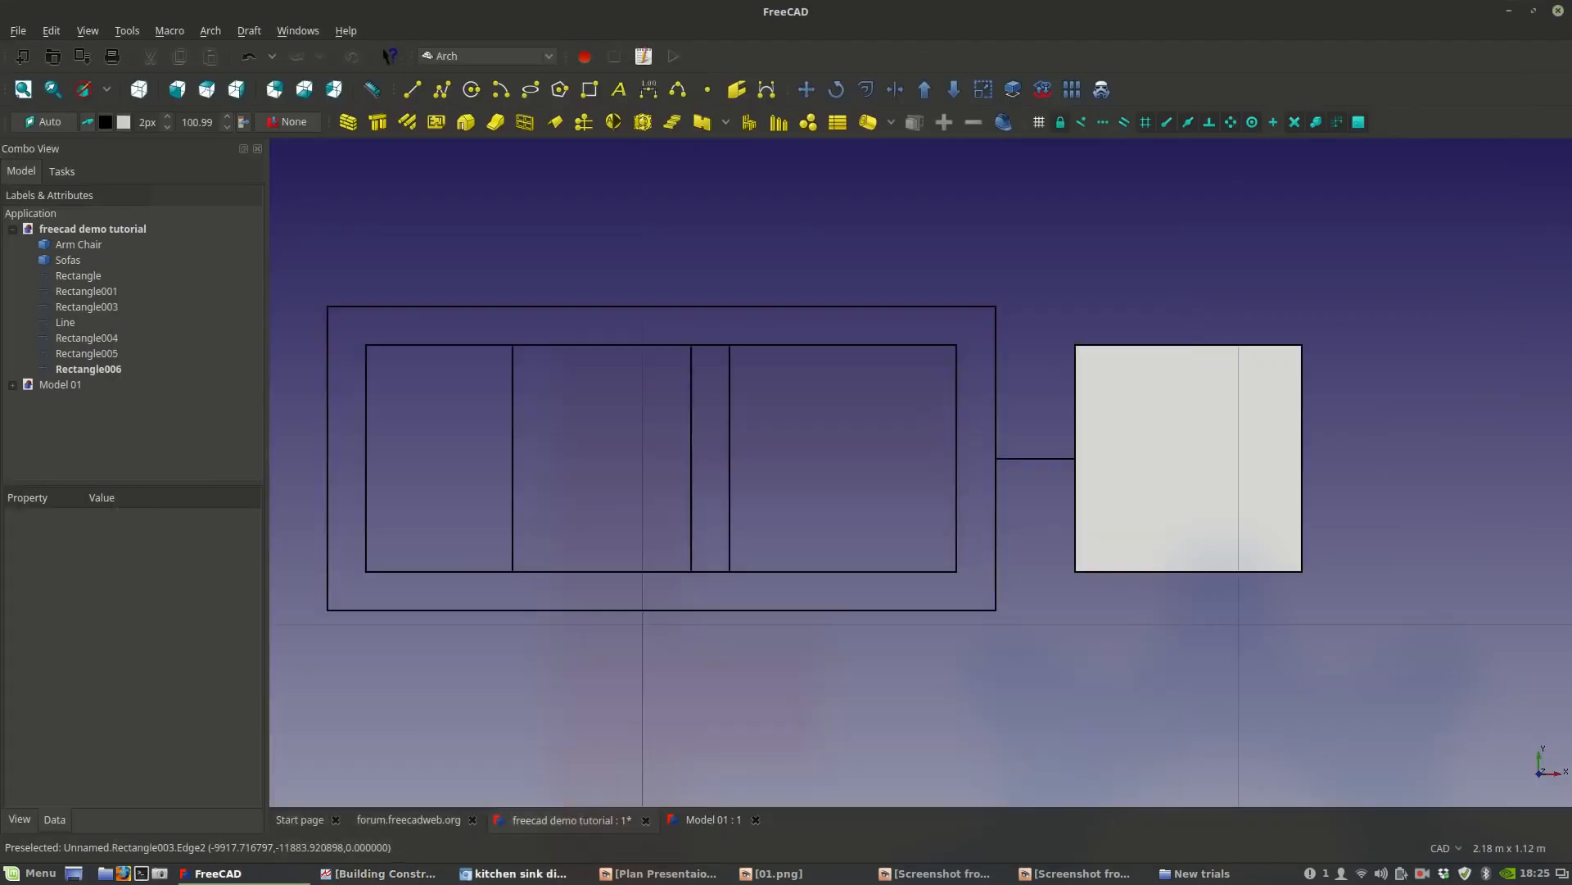
# Check the reference sink drawing in the browser and set the outer sink rectangle's fillet radius to 40 mm.
pyautogui.click(520, 873)
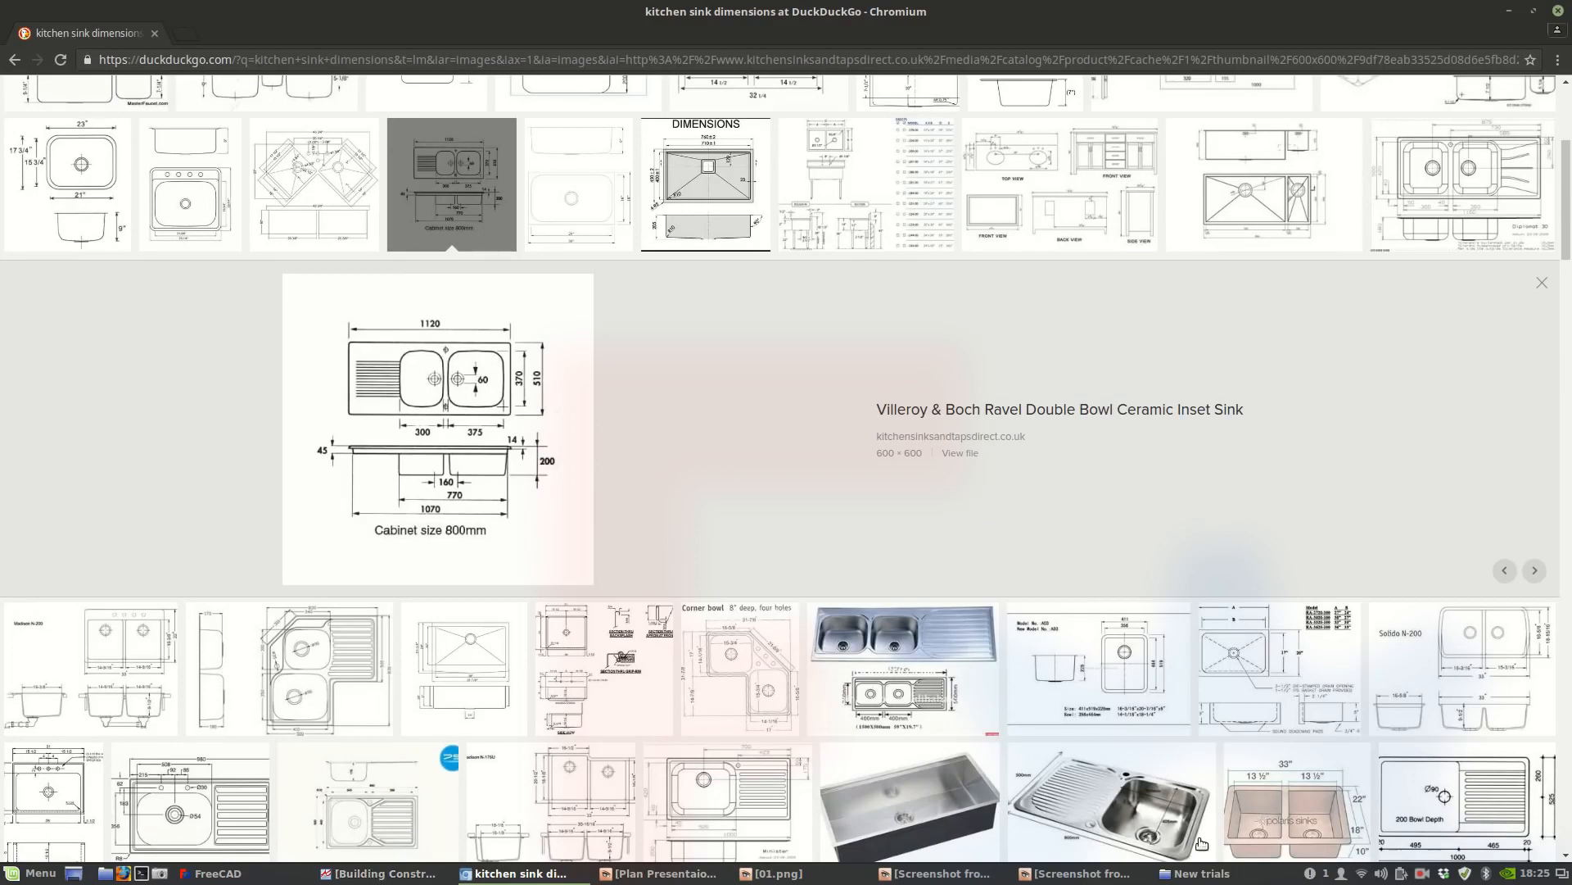
pyautogui.click(254, 875)
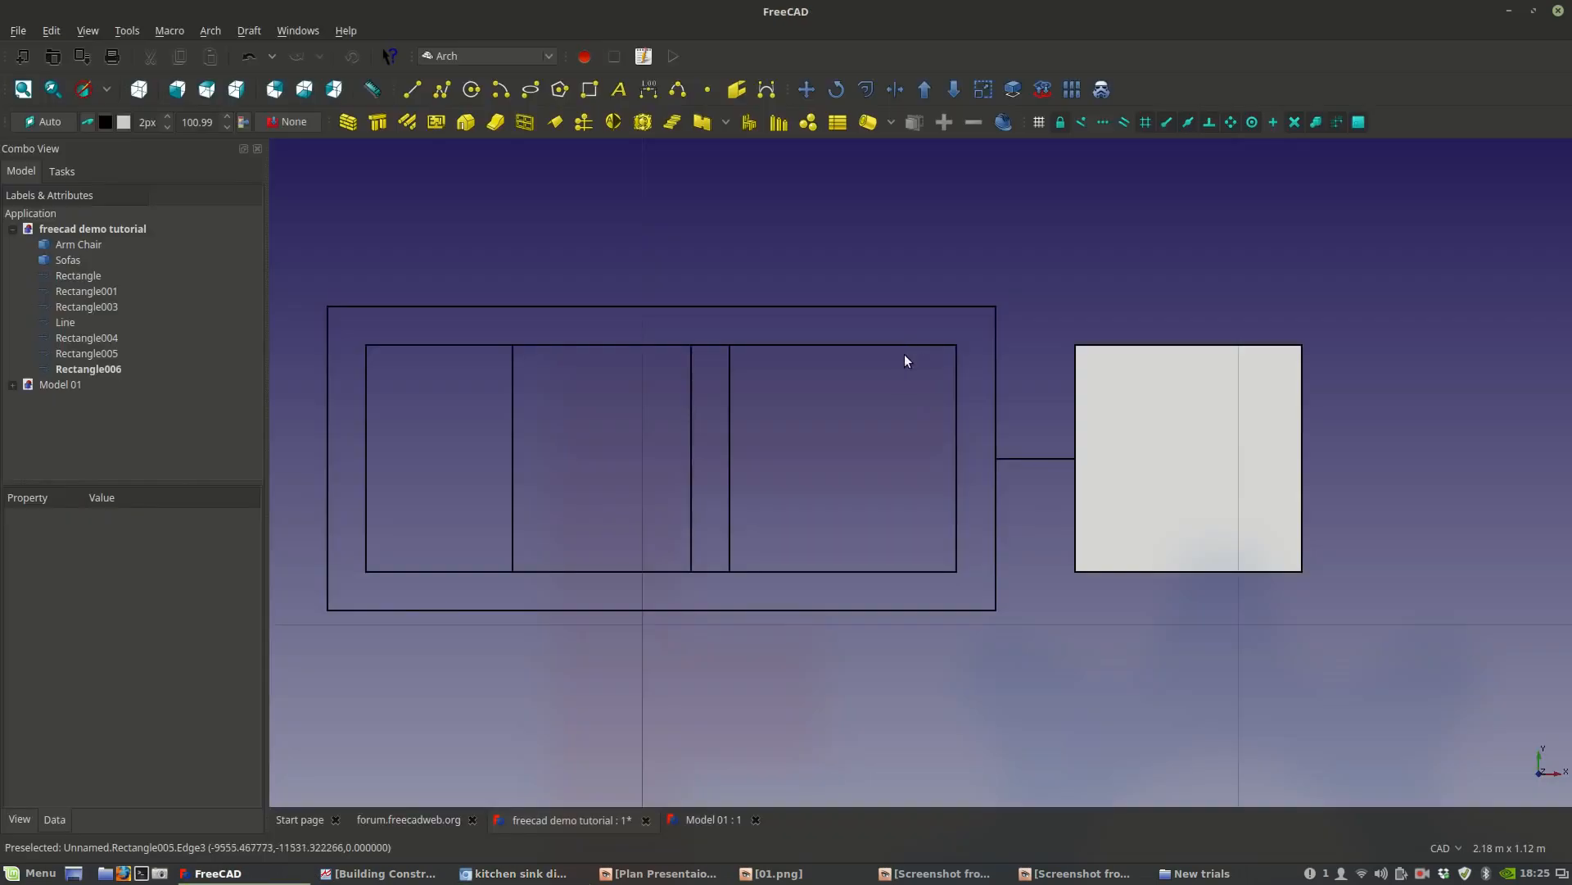
pyautogui.click(980, 310)
pyautogui.click(189, 769)
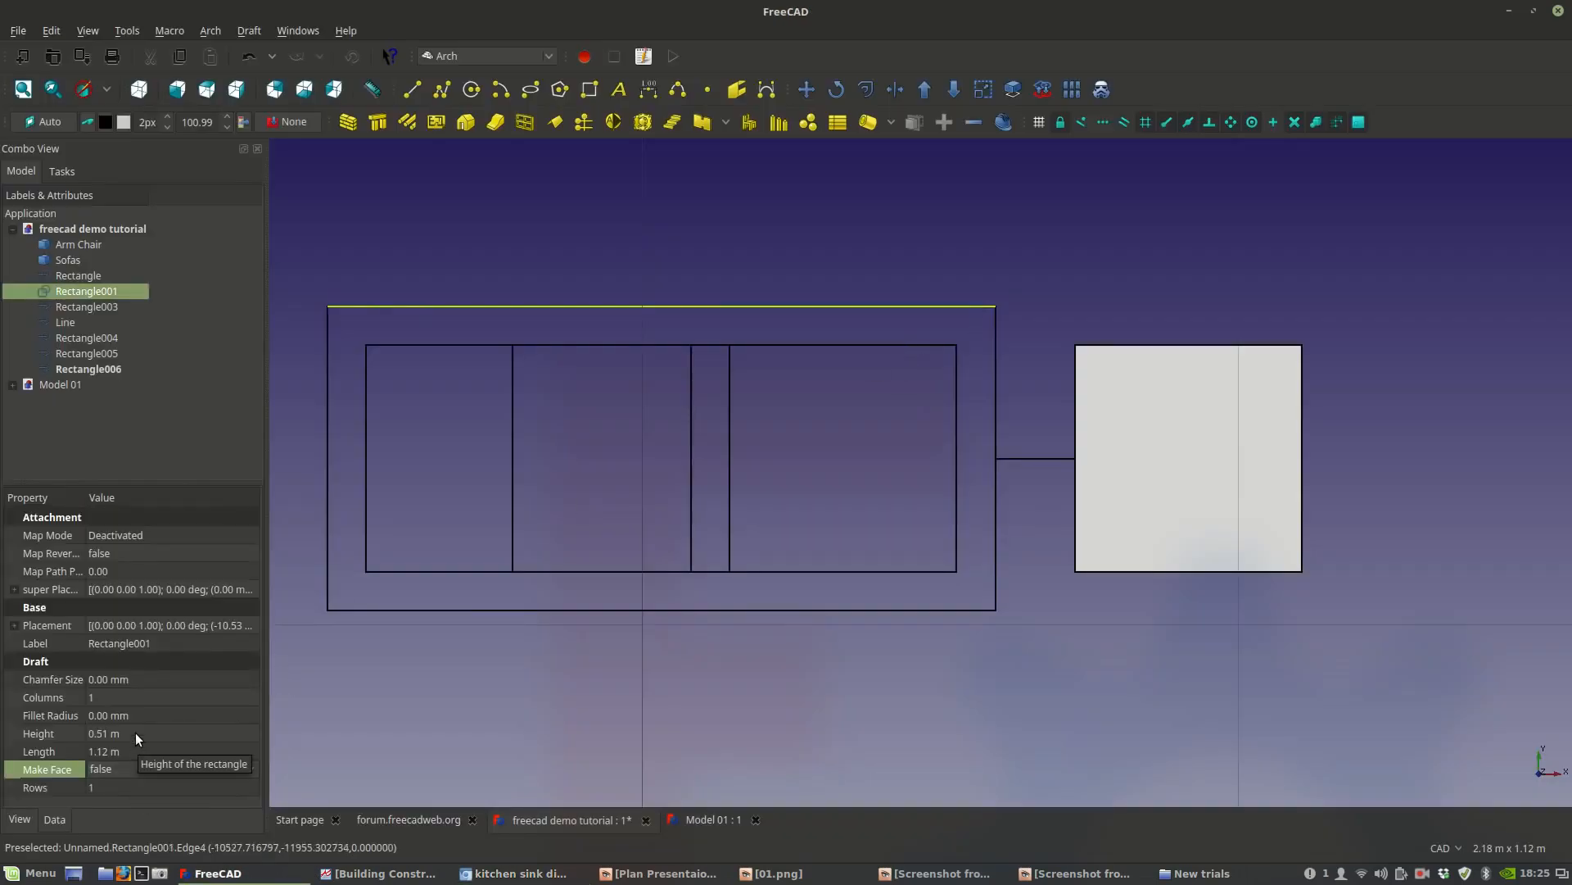
pyautogui.click(110, 716)
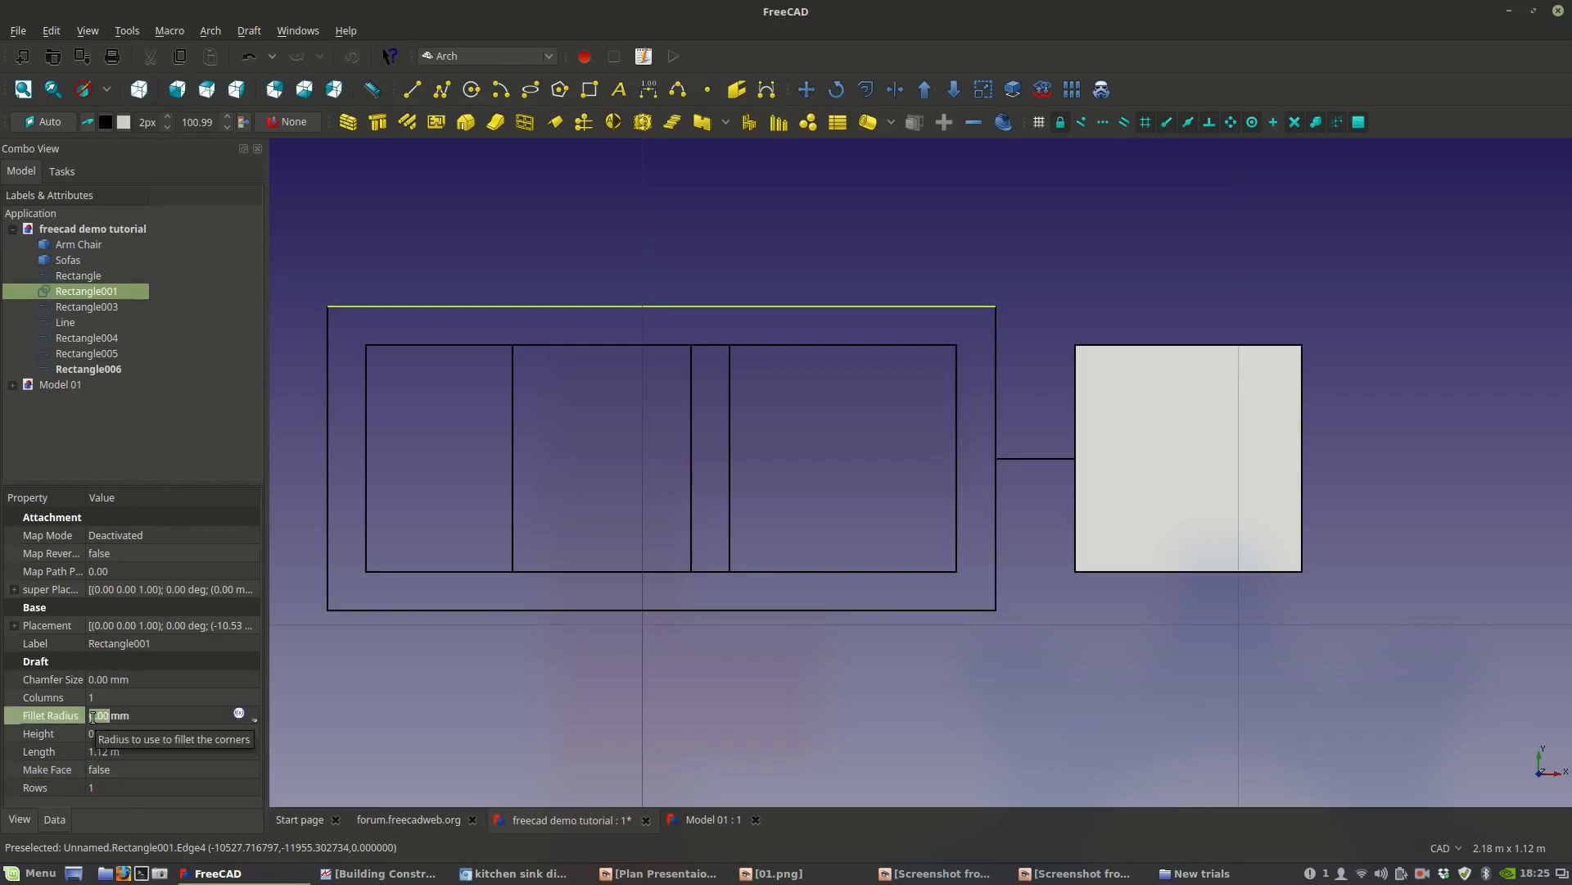
pyautogui.click(90, 716)
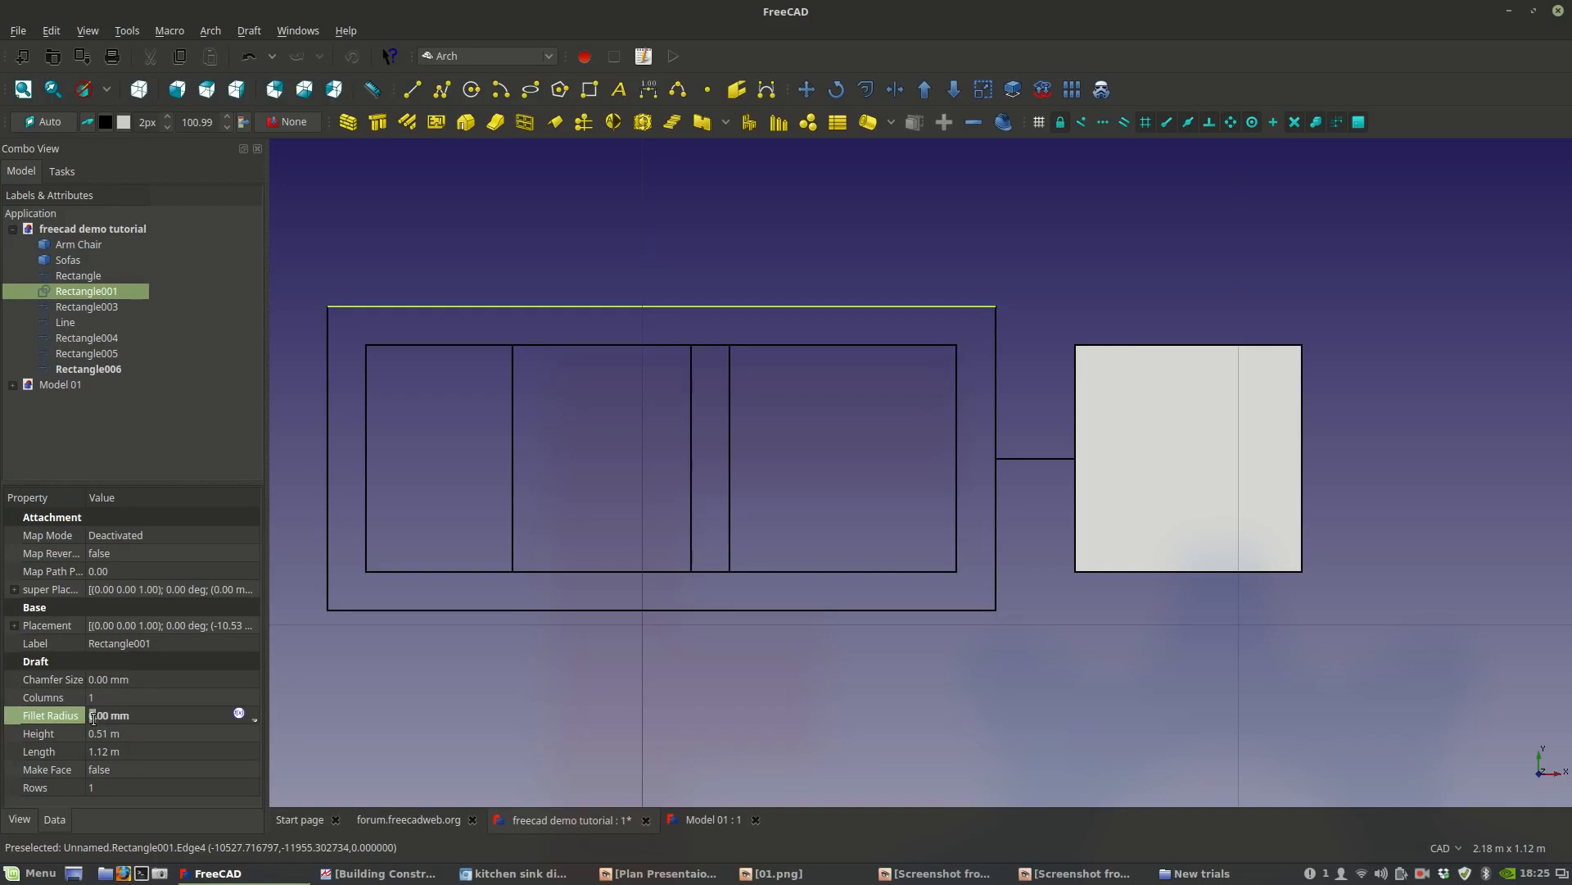
pyautogui.write('1')
pyautogui.press('Return')
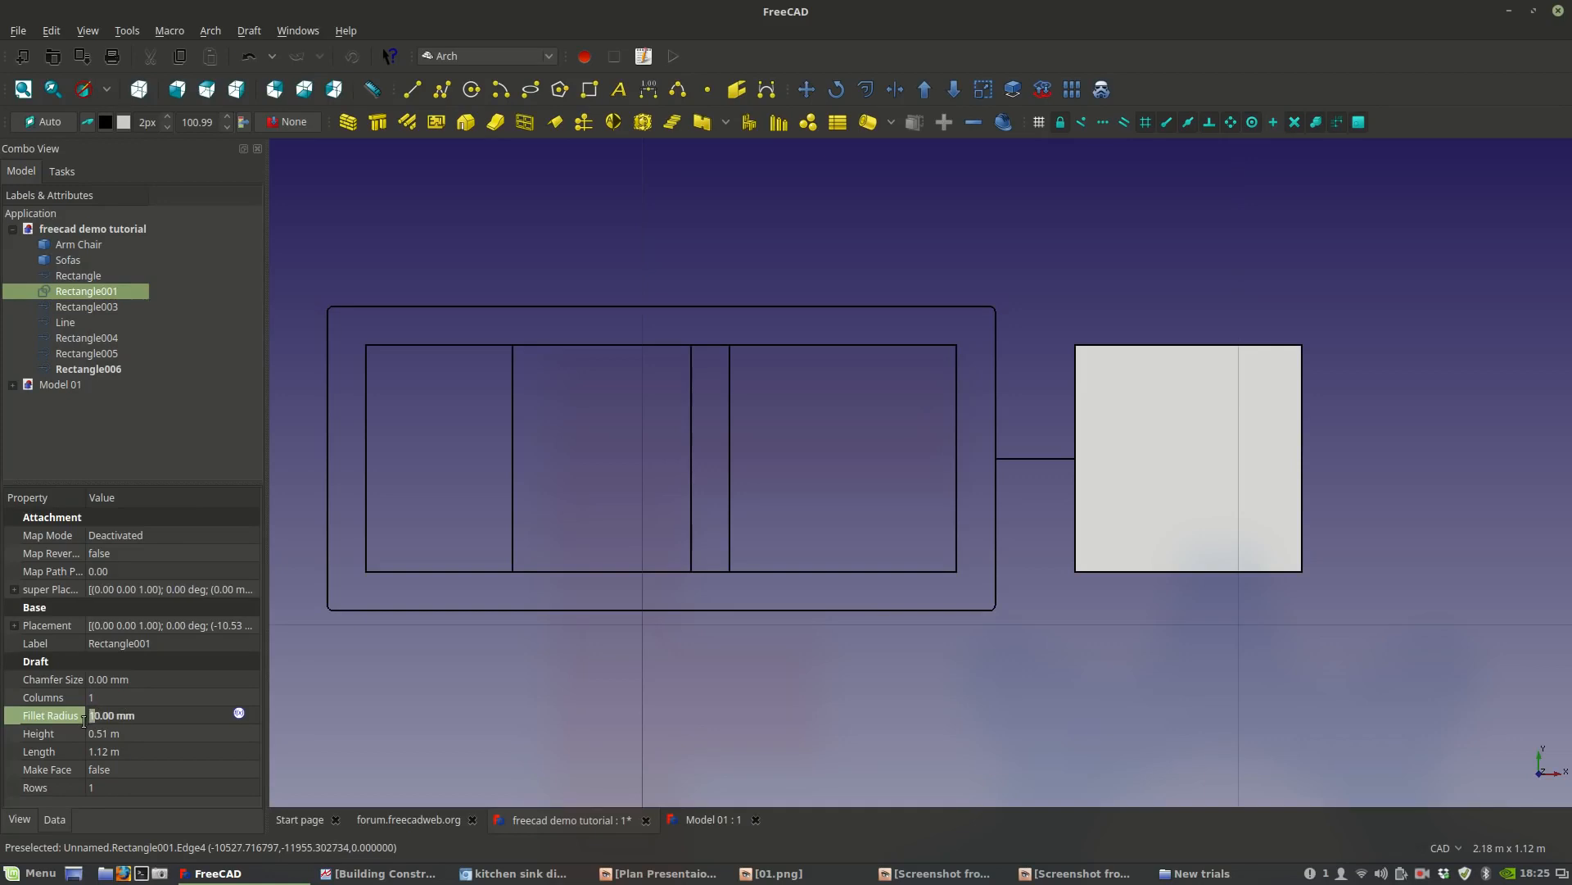
pyautogui.write('2')
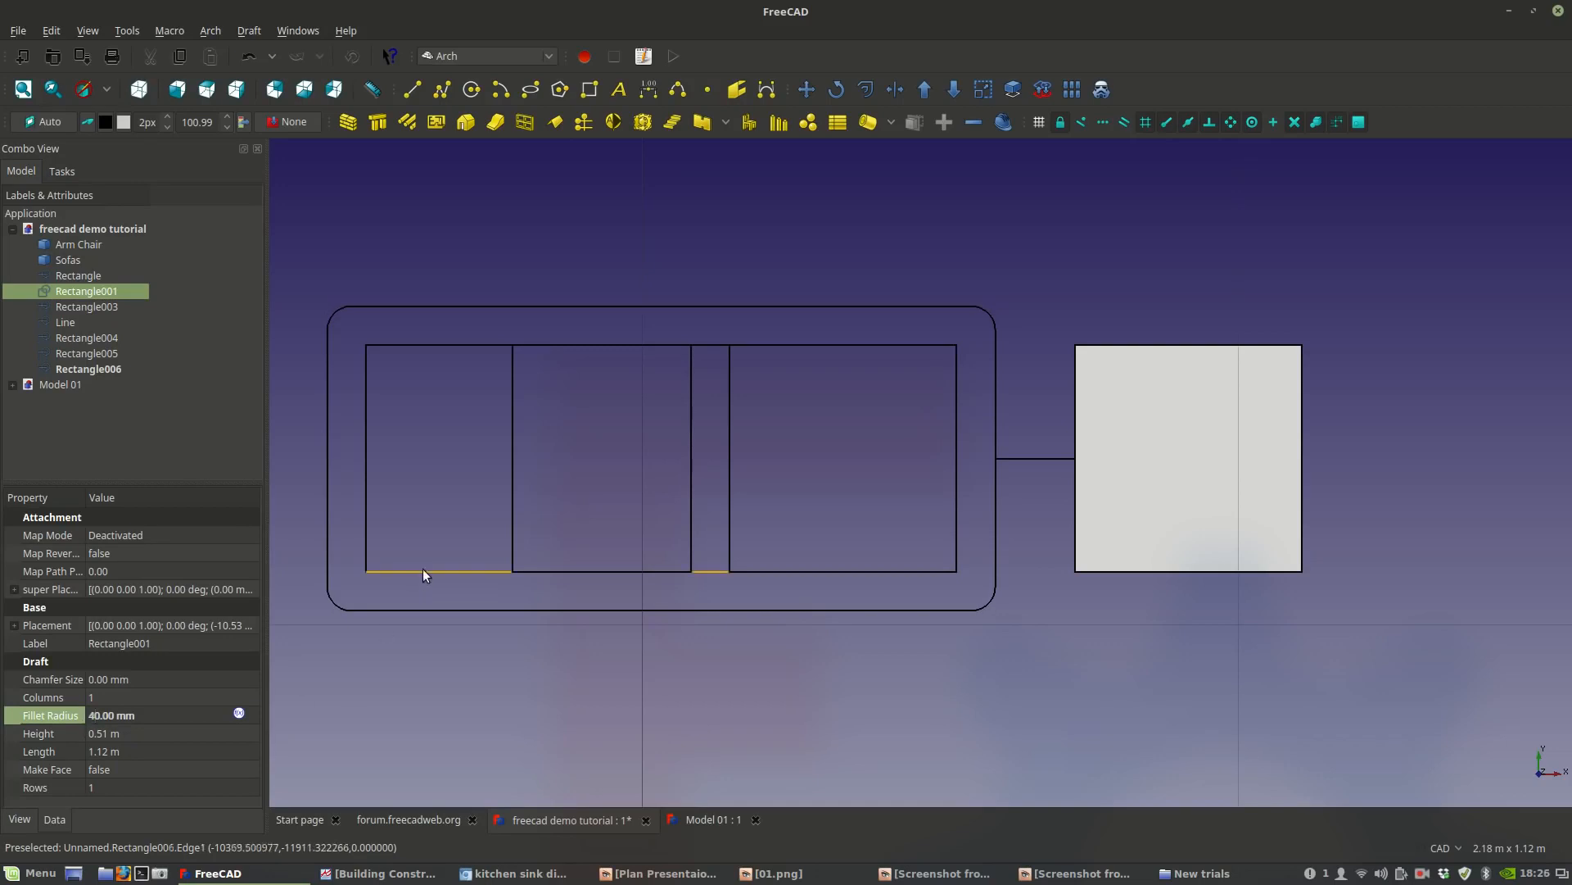
# Round the corners of the smaller bowl rectangle with a fillet radius of 40 mm.
pyautogui.click(514, 537)
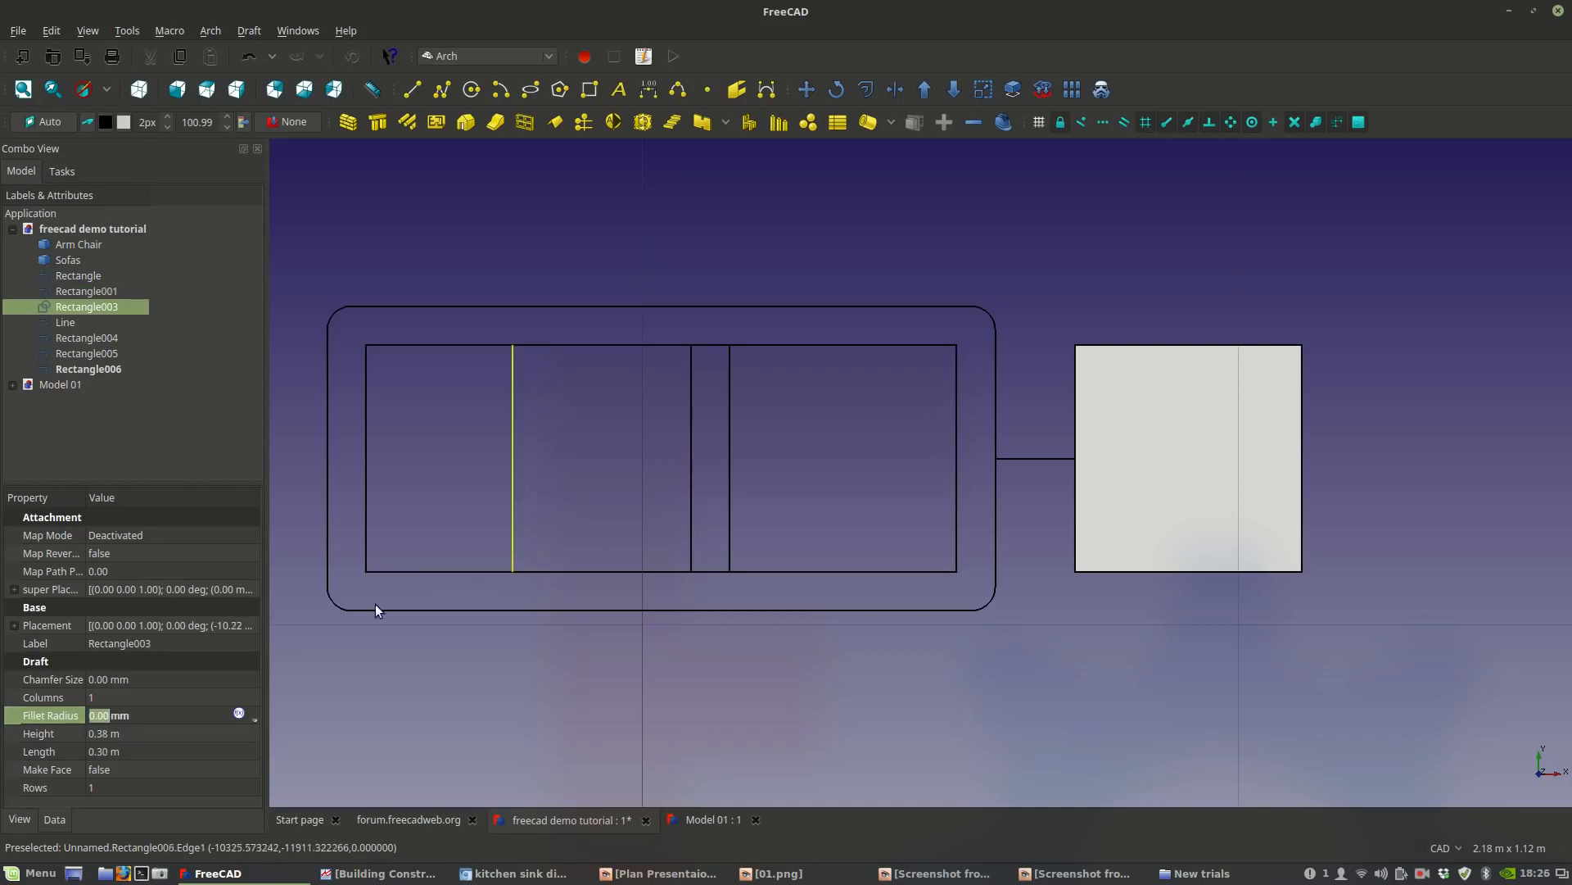
pyautogui.click(92, 717)
pyautogui.write('2')
pyautogui.press('Return')
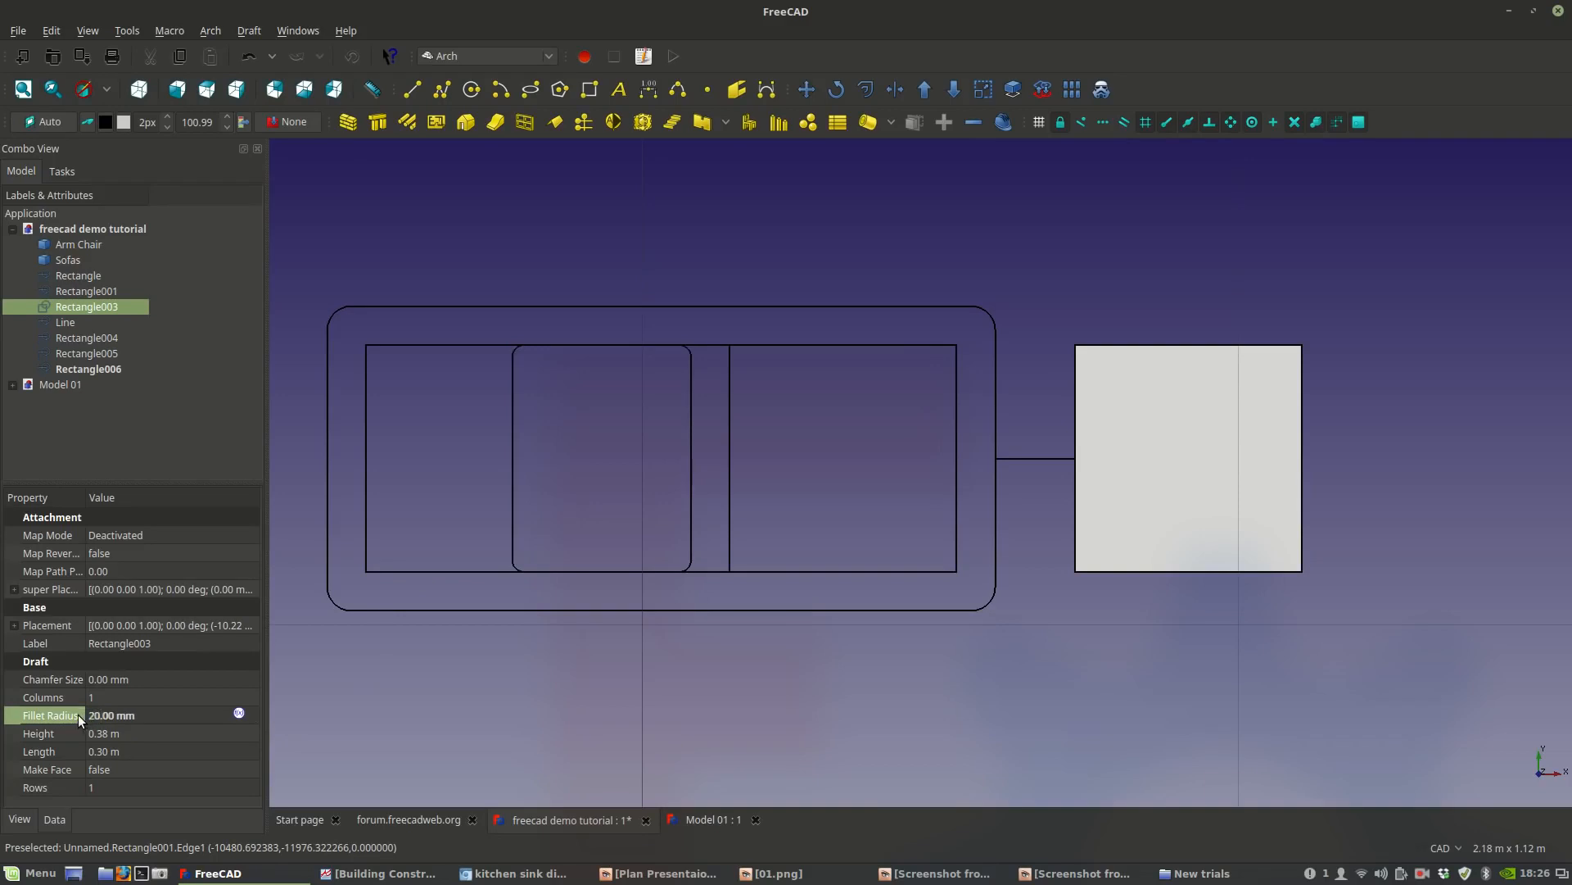
pyautogui.click(86, 721)
pyautogui.click(91, 718)
pyautogui.press('BackSpace')
pyautogui.write('4')
# Set the larger bowl rectangle's fillet radius to 40 mm.
pyautogui.click(727, 442)
pyautogui.click(111, 720)
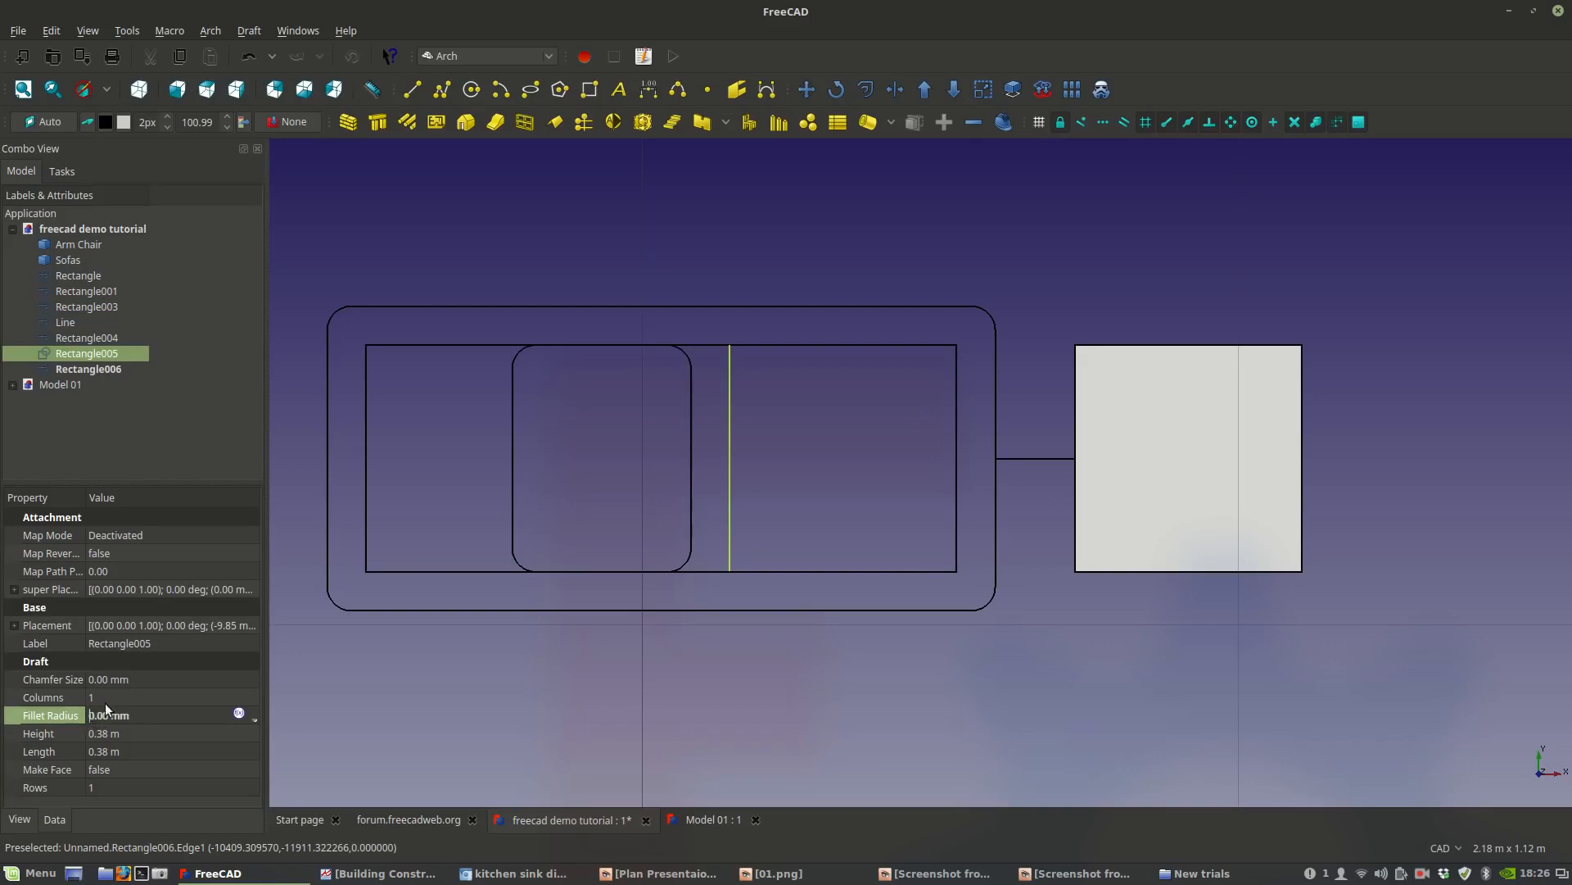
pyautogui.write('40')
pyautogui.press('Return')
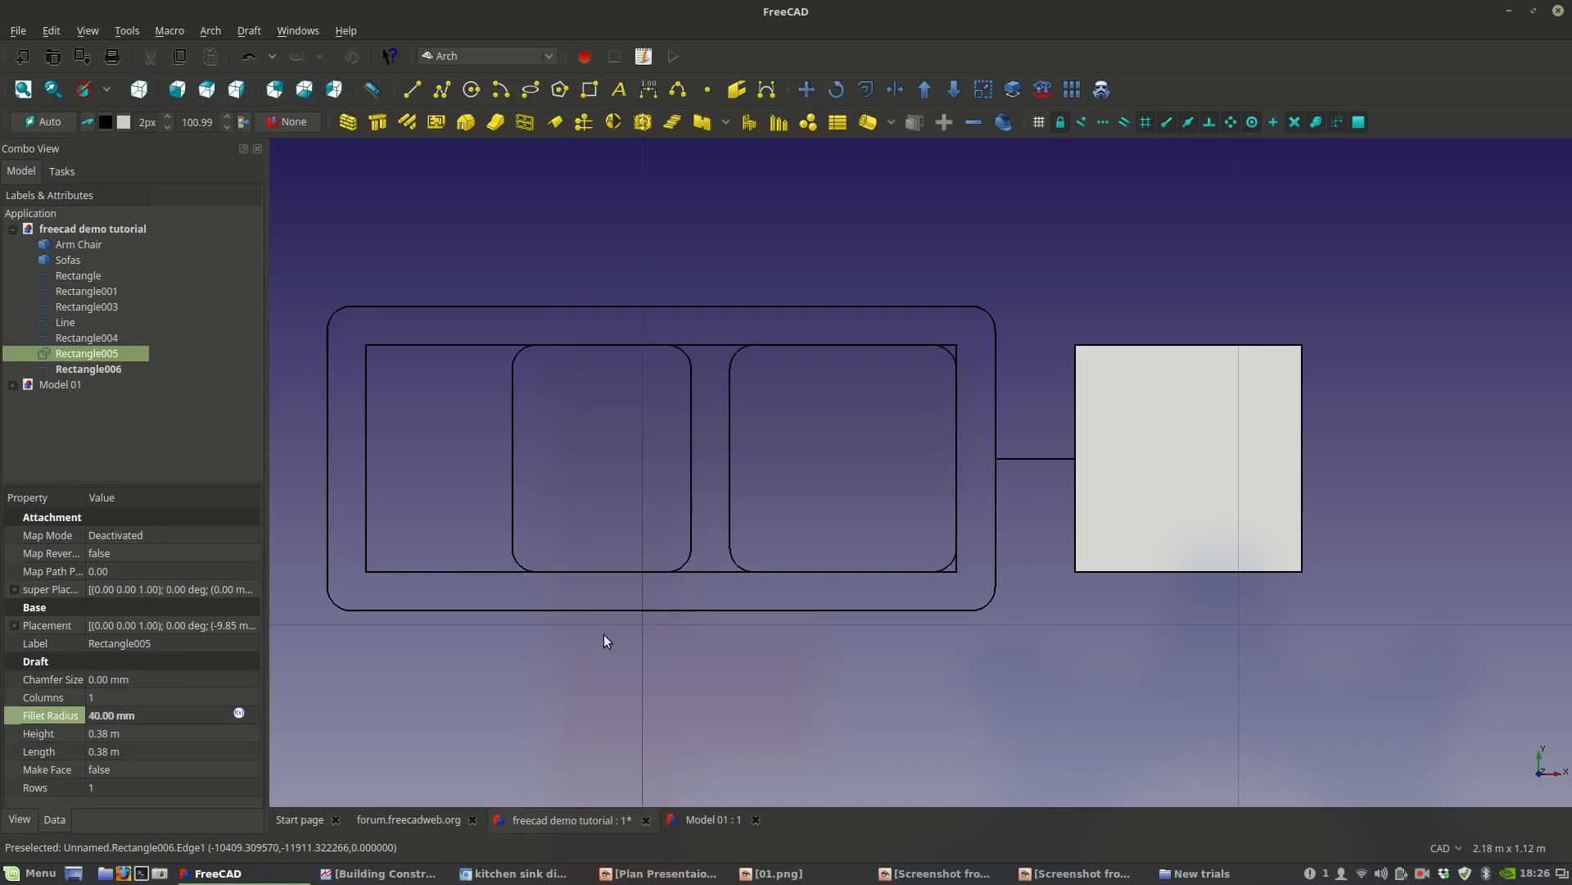
# Hide the inner offset rectangle to examine the rounded sink and bowl outlines, and show it again.
pyautogui.click(711, 572)
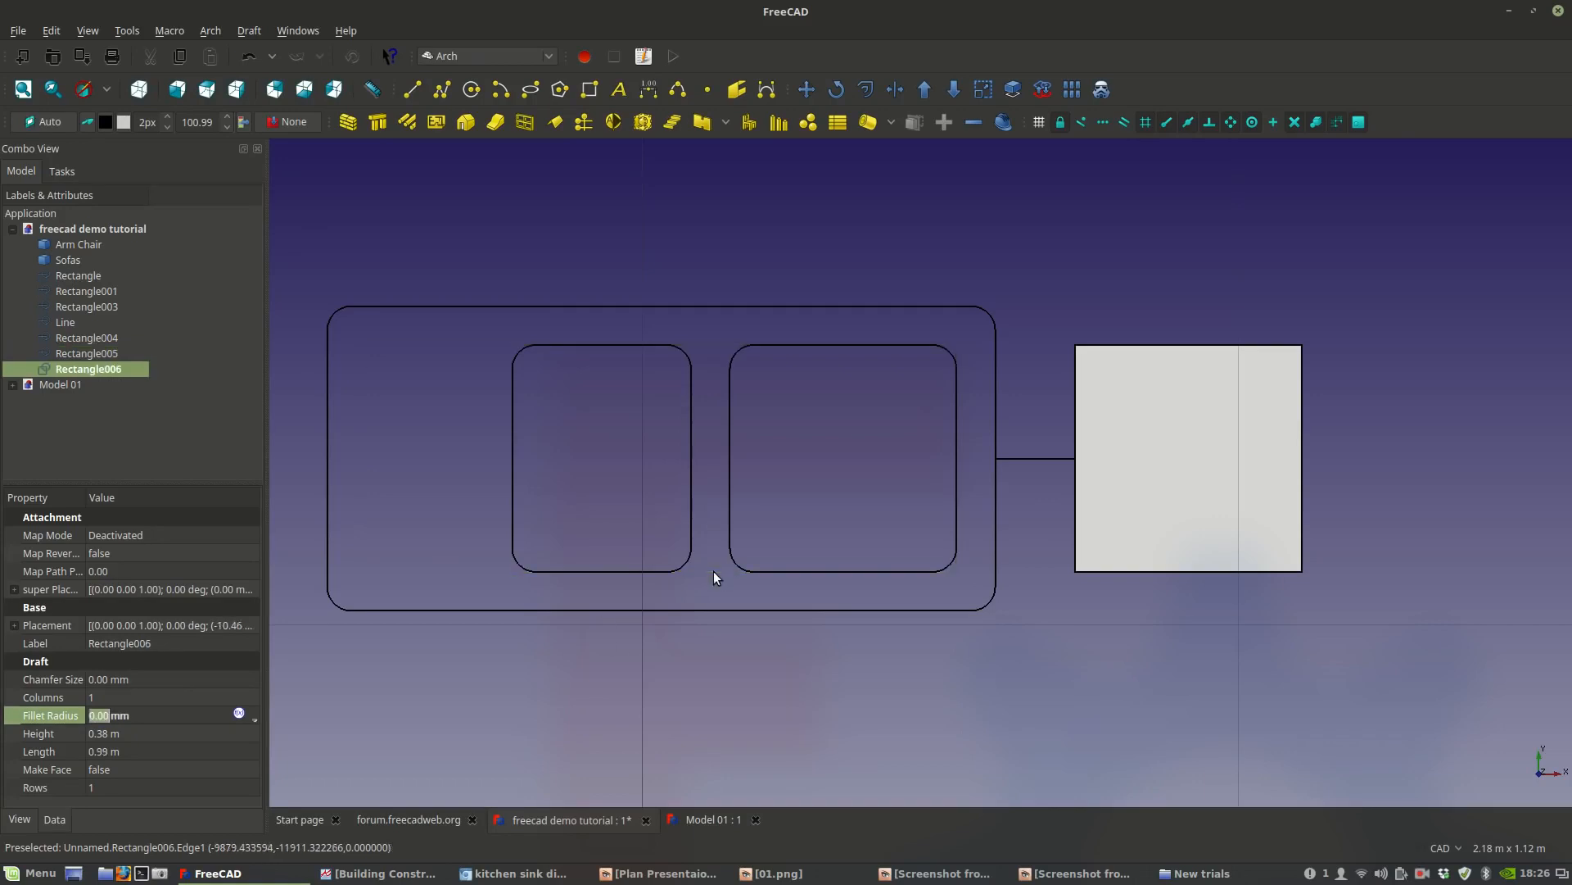
pyautogui.scroll(-2, 763, 678)
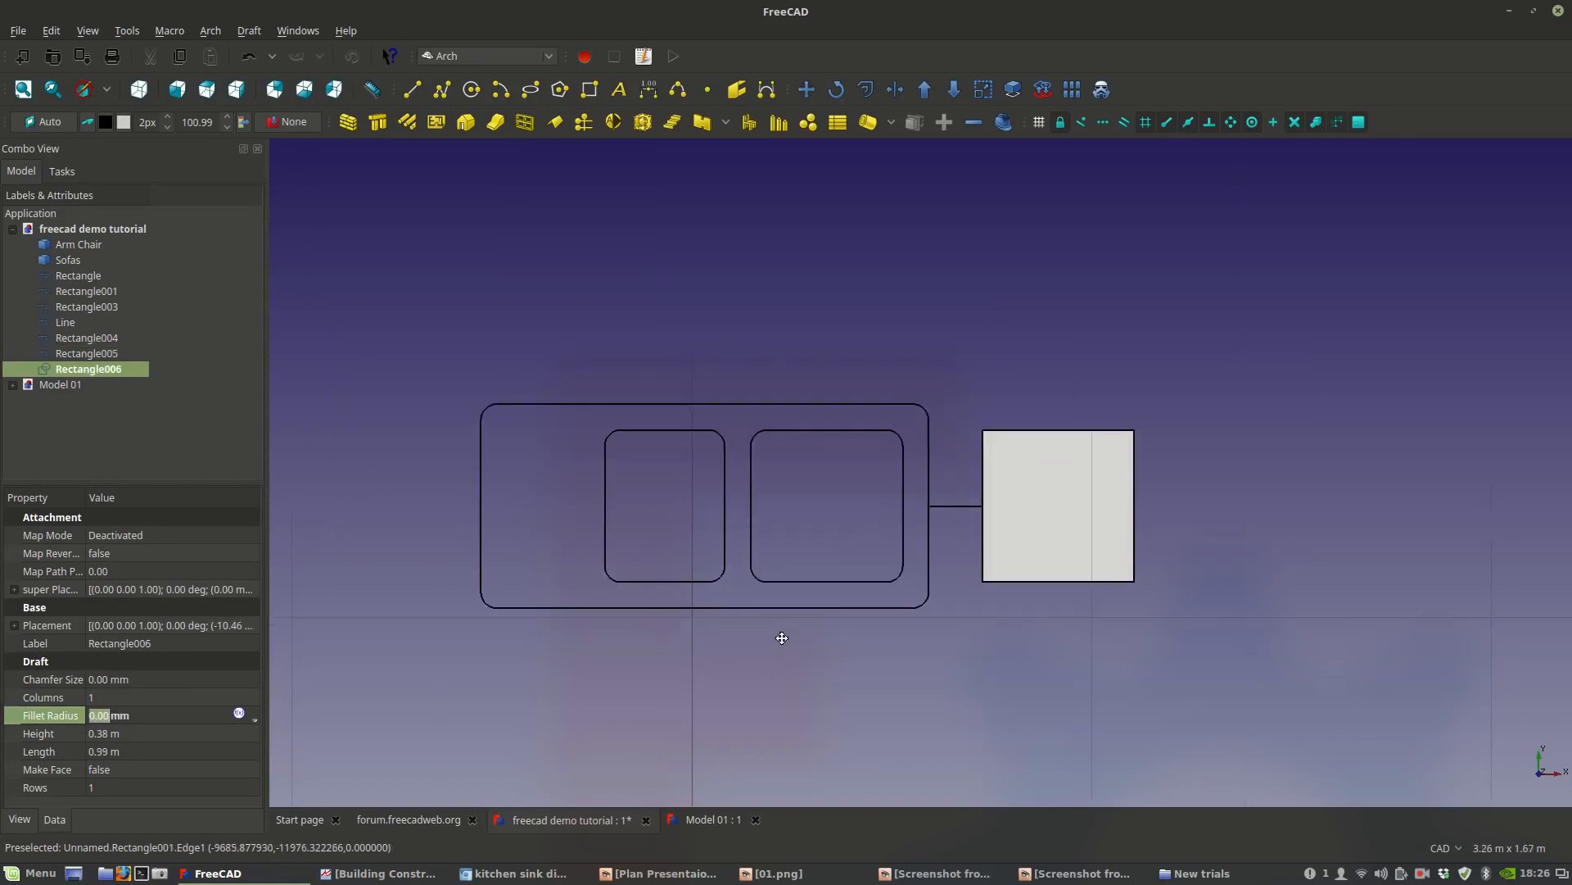
pyautogui.scroll(2, 780, 646)
pyautogui.moveTo(780, 646); pyautogui.dragTo(794, 690, button='middle')
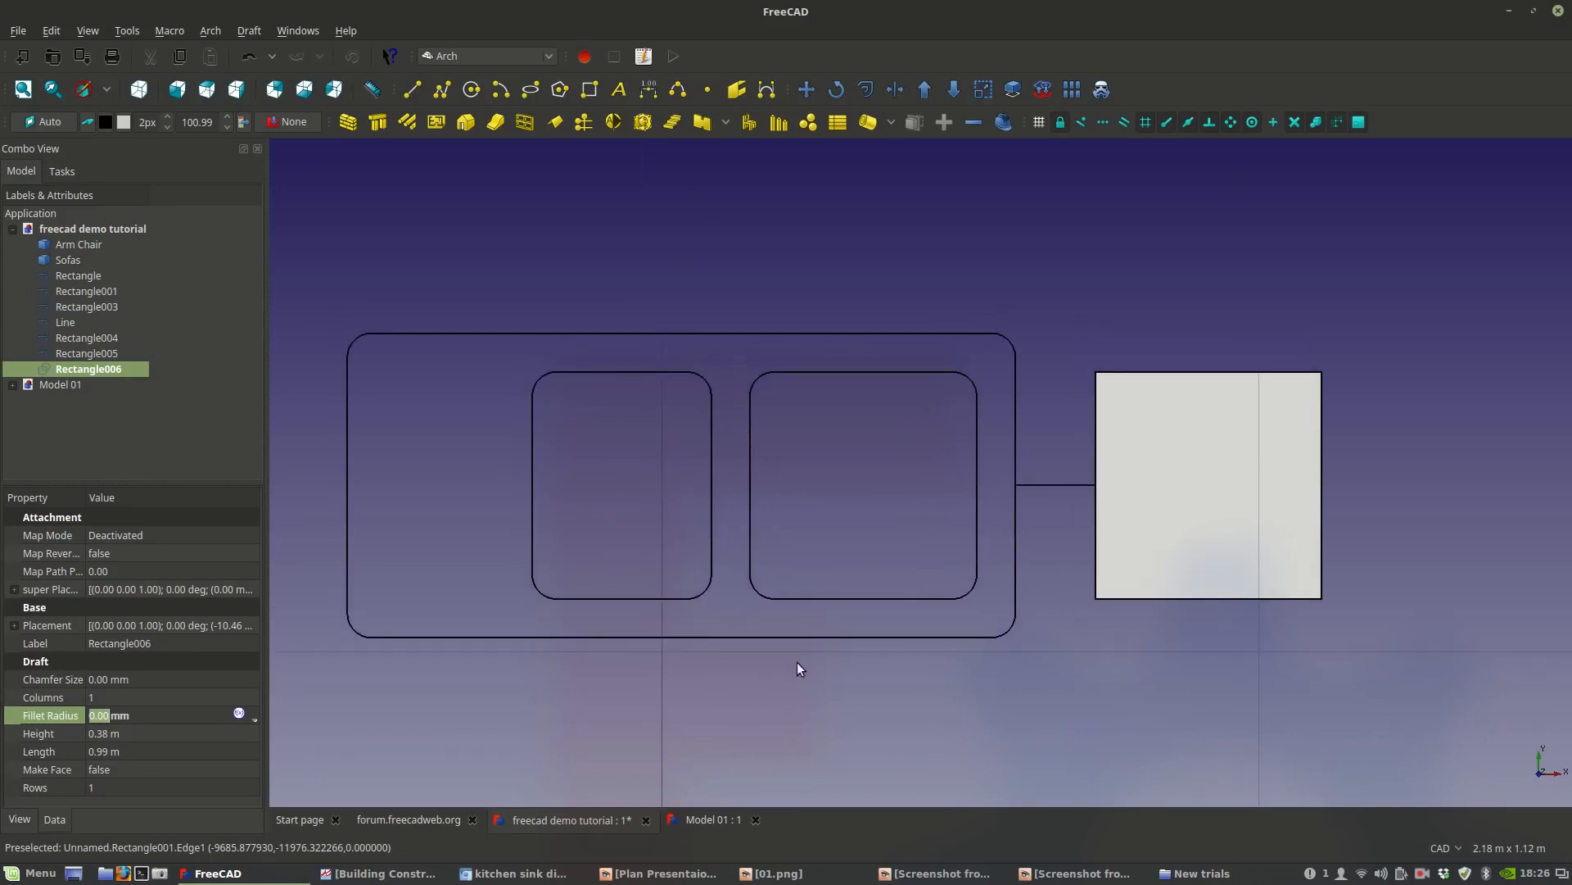
pyautogui.scroll(-2, 797, 664)
pyautogui.scroll(2, 798, 664)
pyautogui.press('space')
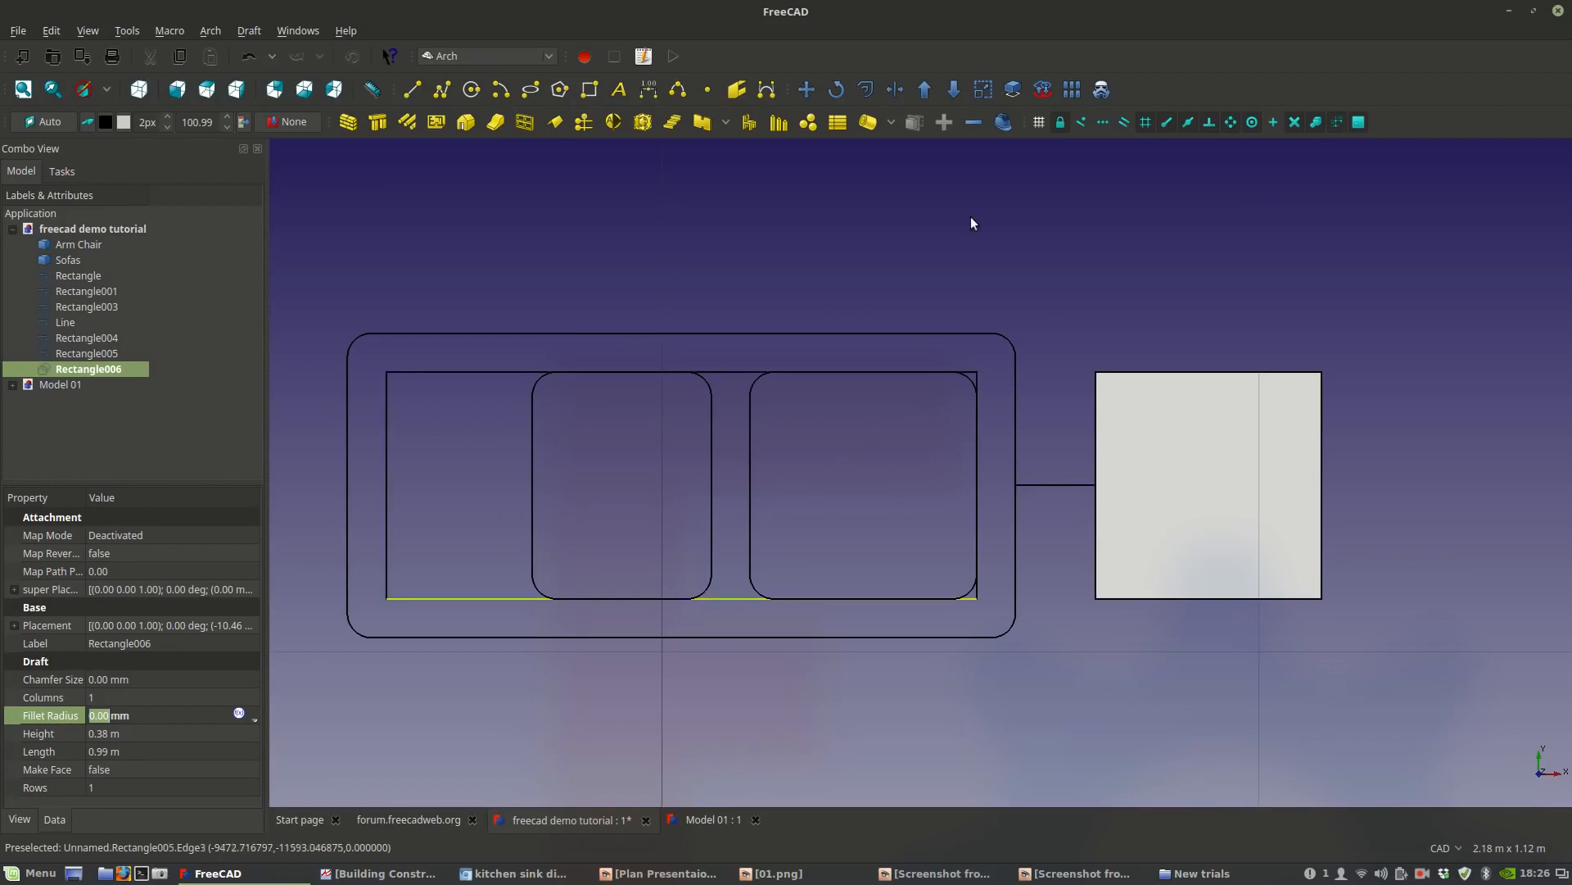
# Draw a filled circle centred on the midpoint of the sink outline's right edge and set its radius to 20 mm.
pyautogui.click(471, 89)
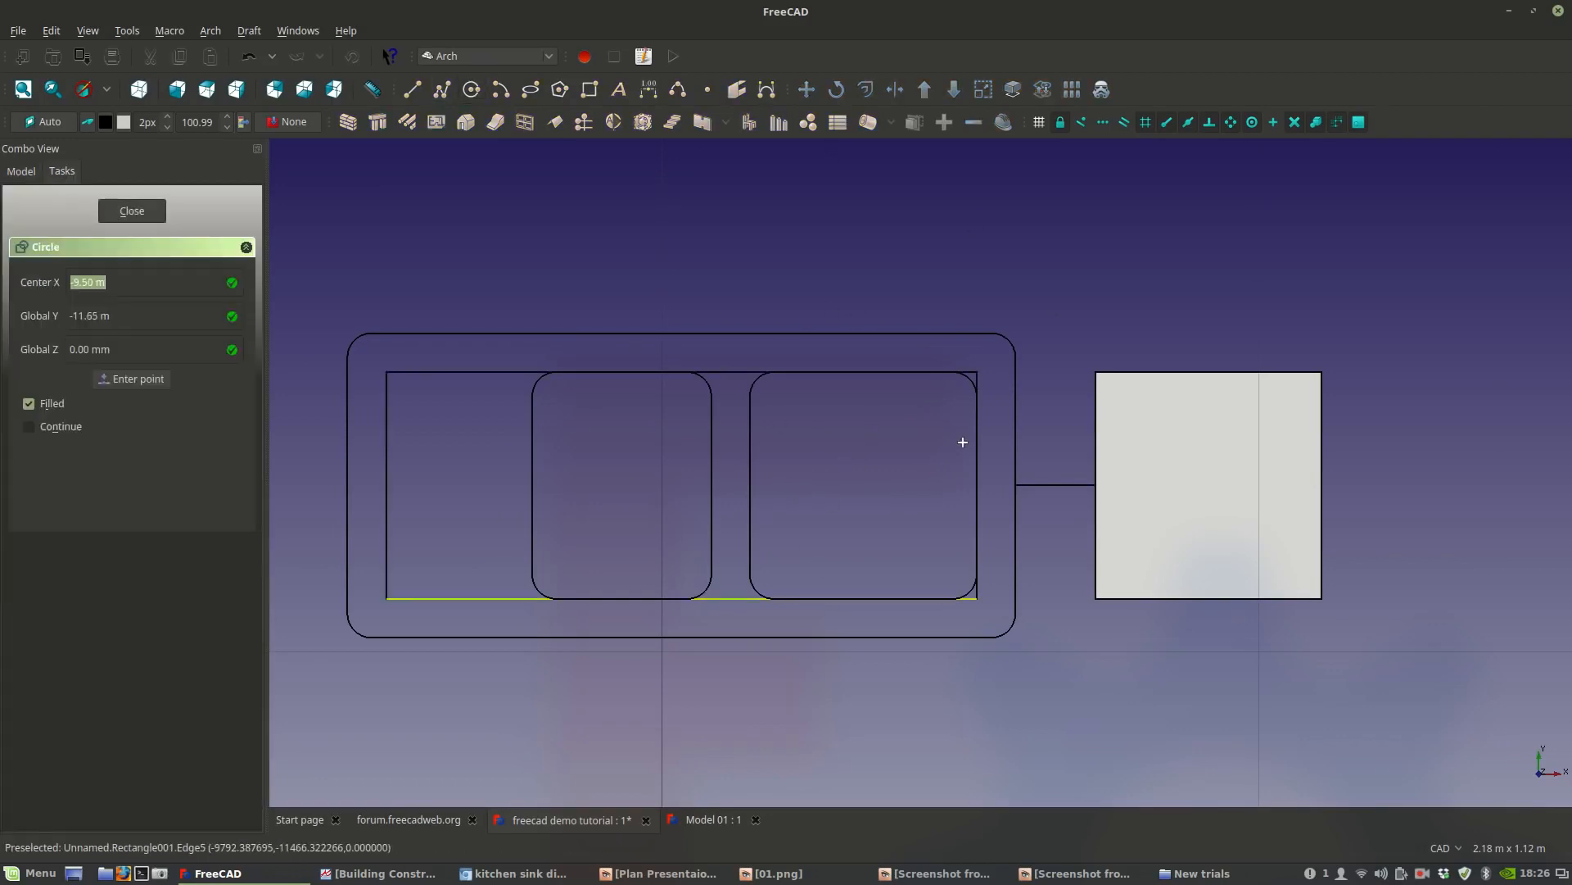
pyautogui.click(1017, 484)
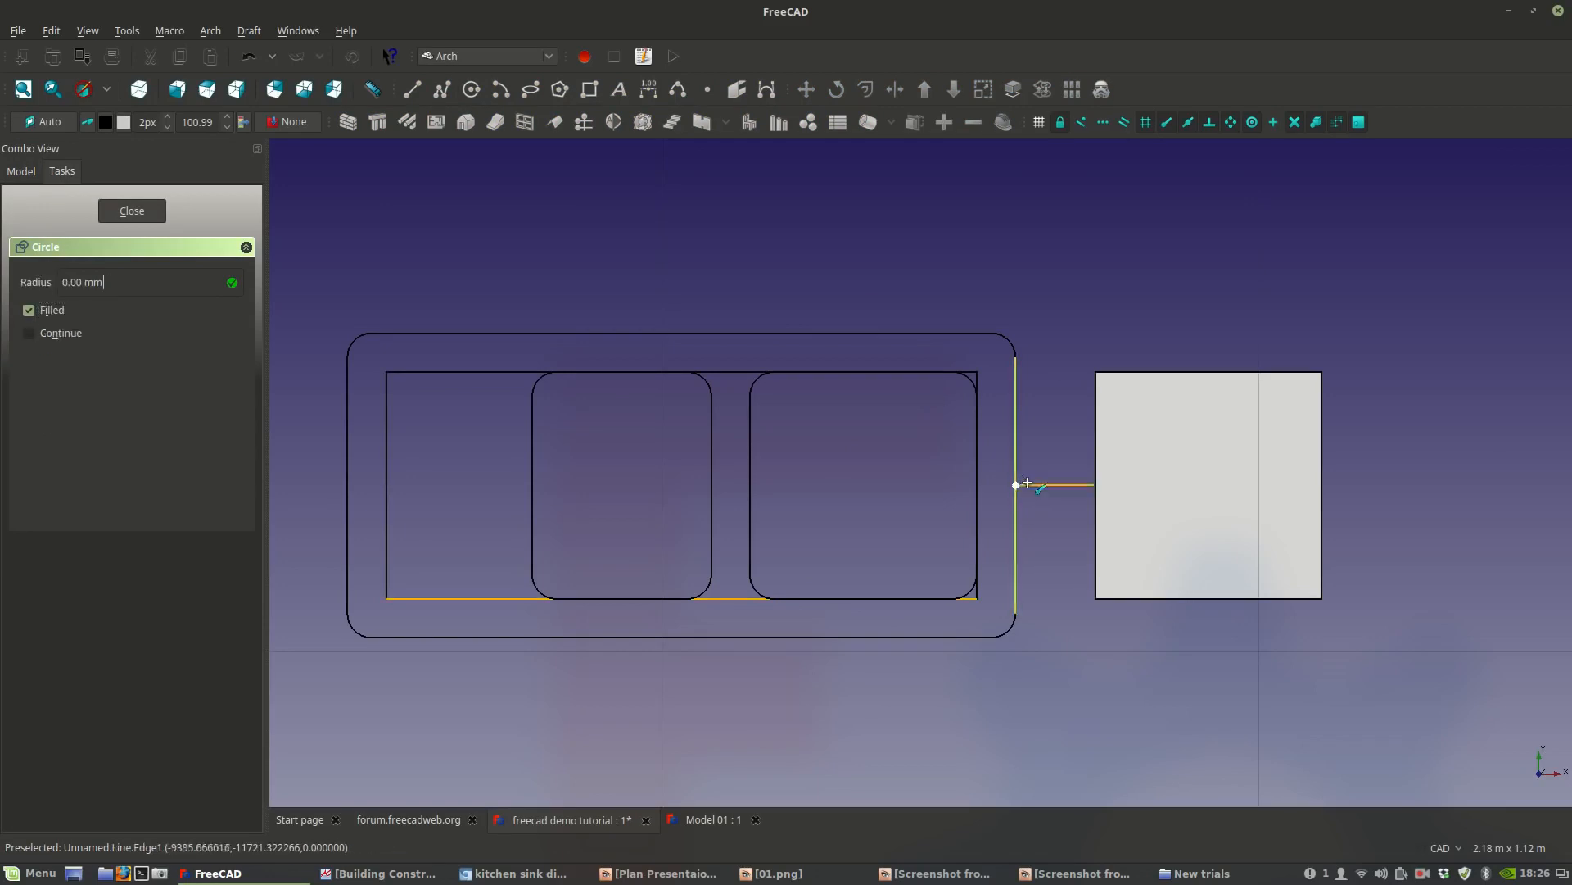
pyautogui.click(1035, 479)
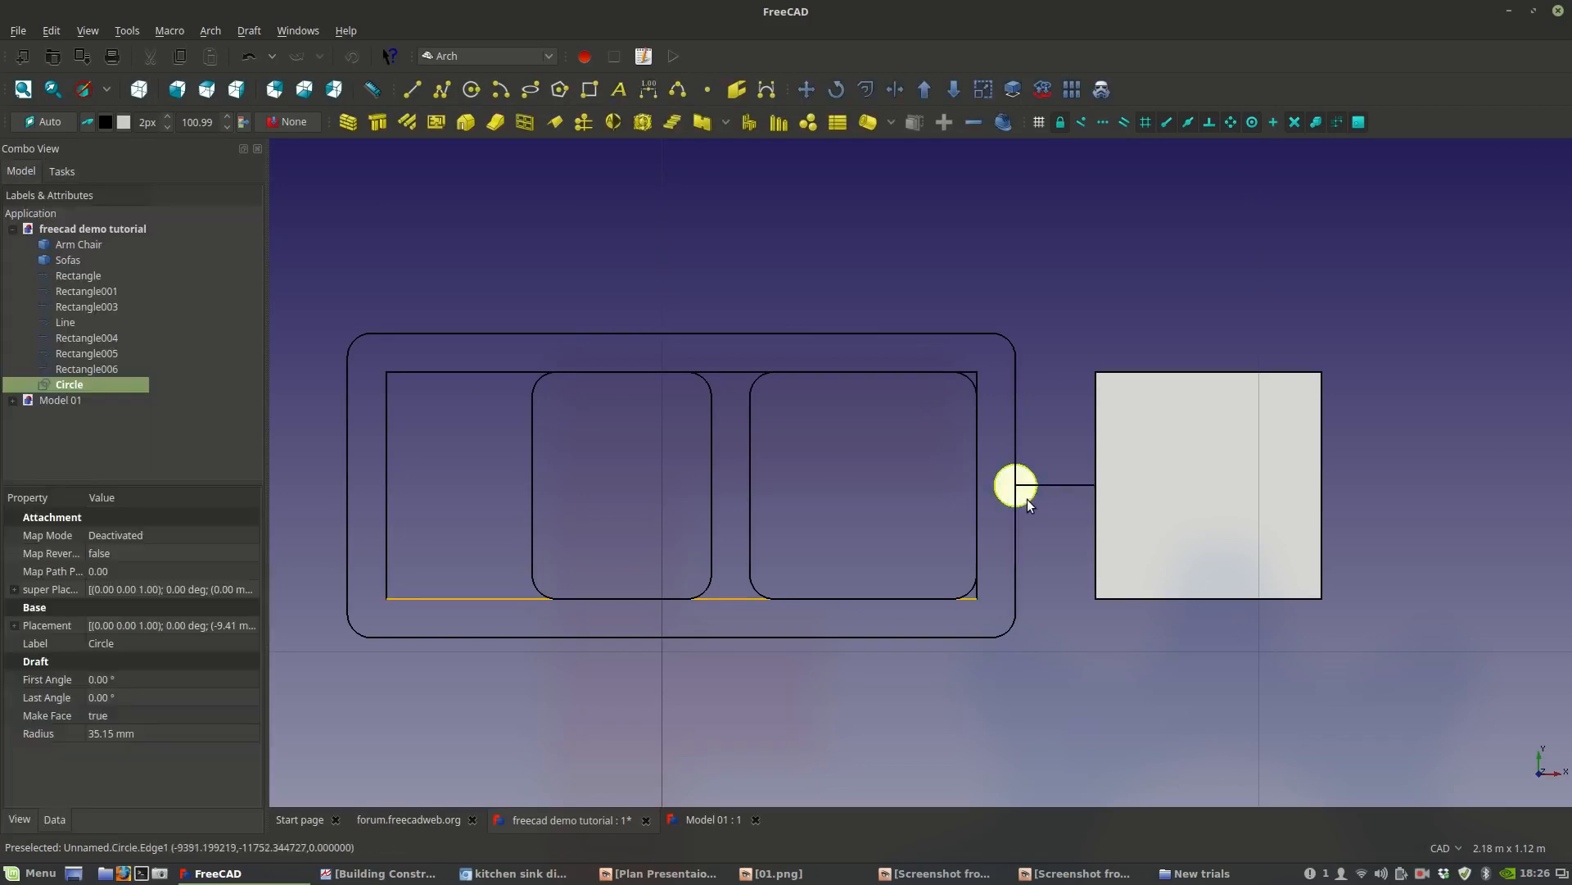
pyautogui.click(86, 737)
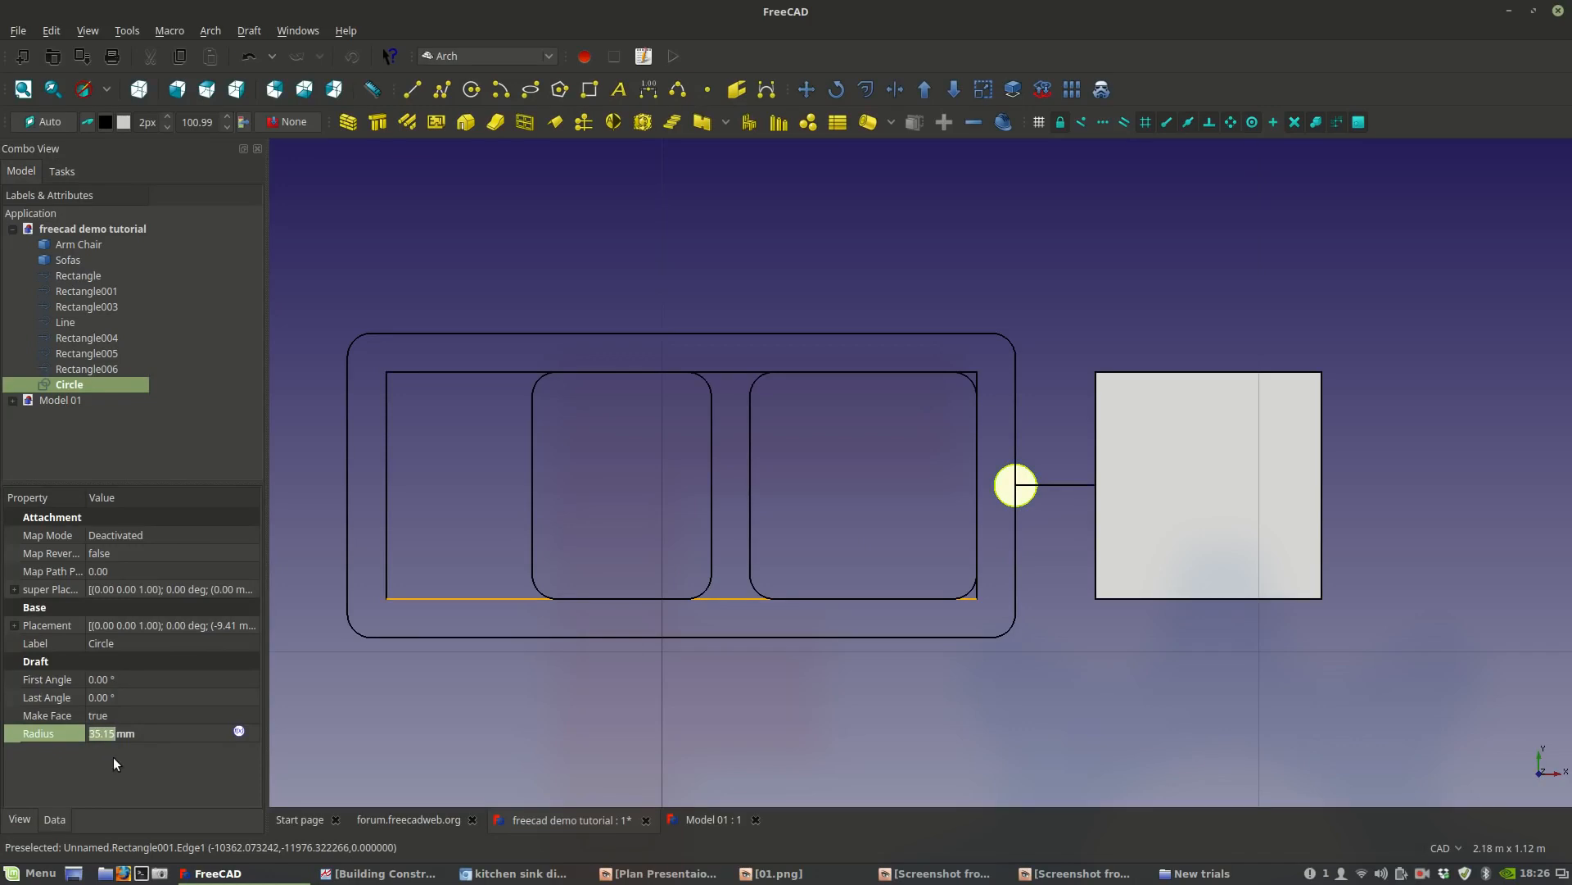
pyautogui.write('20')
pyautogui.press('Return')
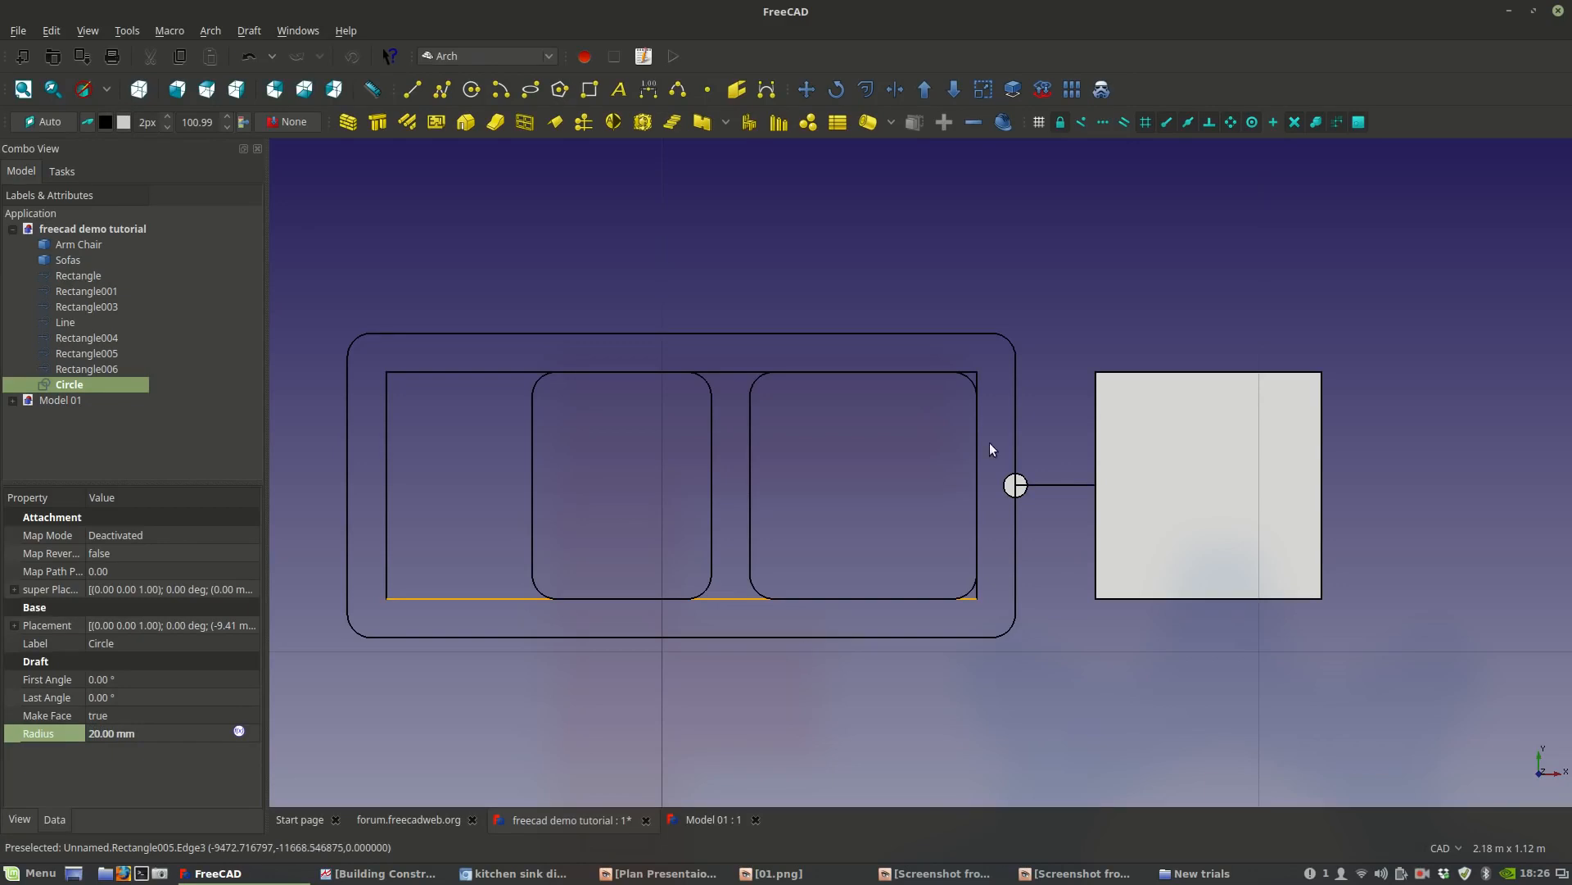
pyautogui.click(1039, 548)
# Draw a vertical line across the larger bowl between the inner ends of its upper left and lower left corner fillets.
pyautogui.scroll(2, 1008, 542)
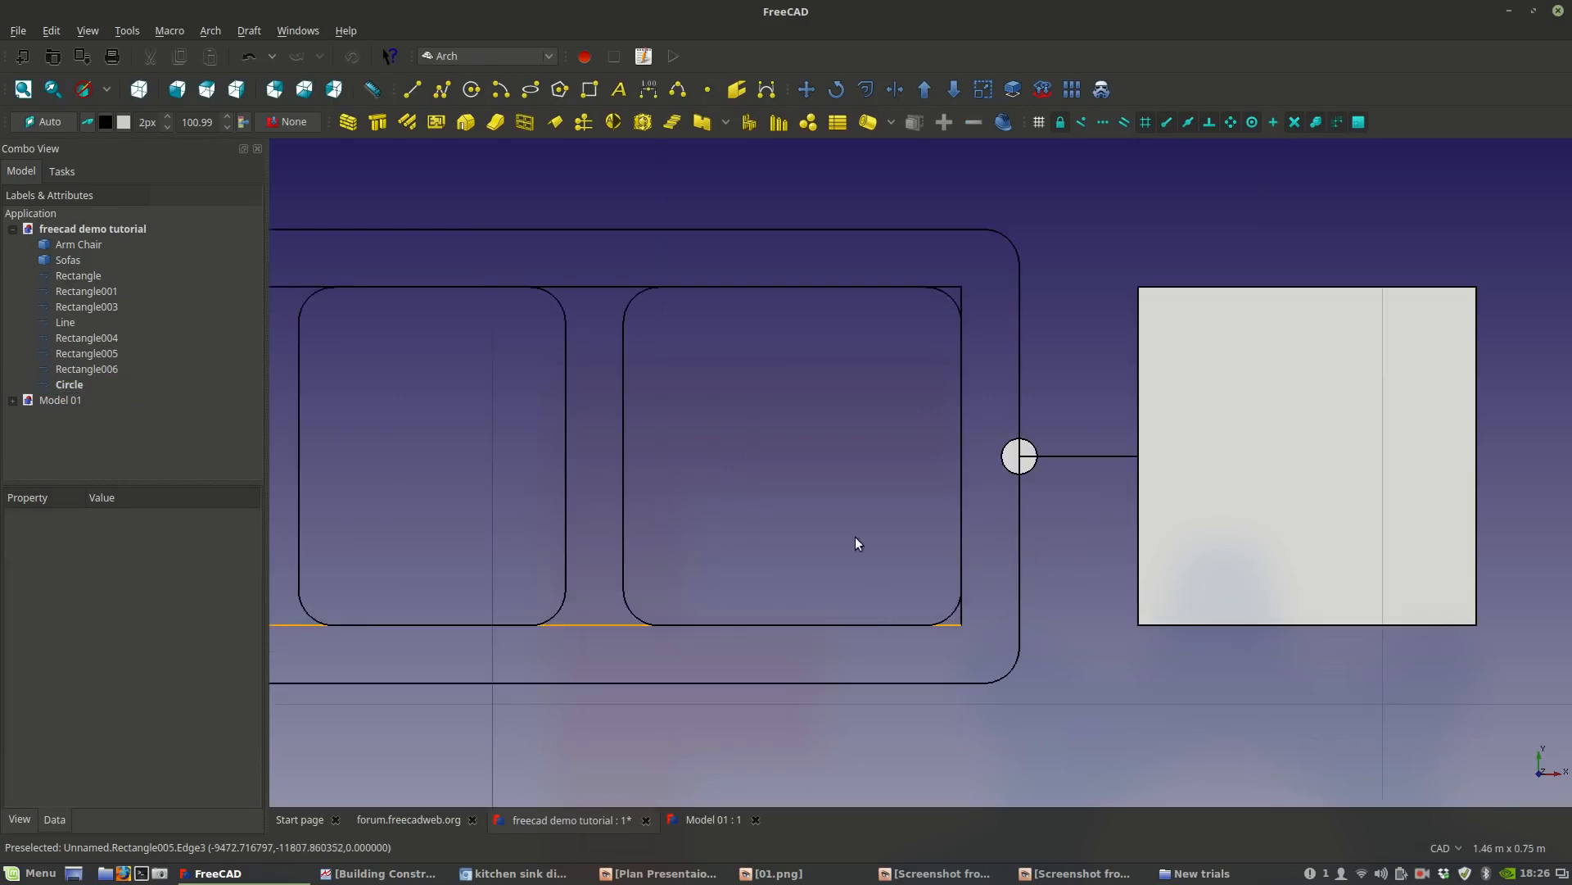
pyautogui.click(412, 90)
pyautogui.click(660, 287)
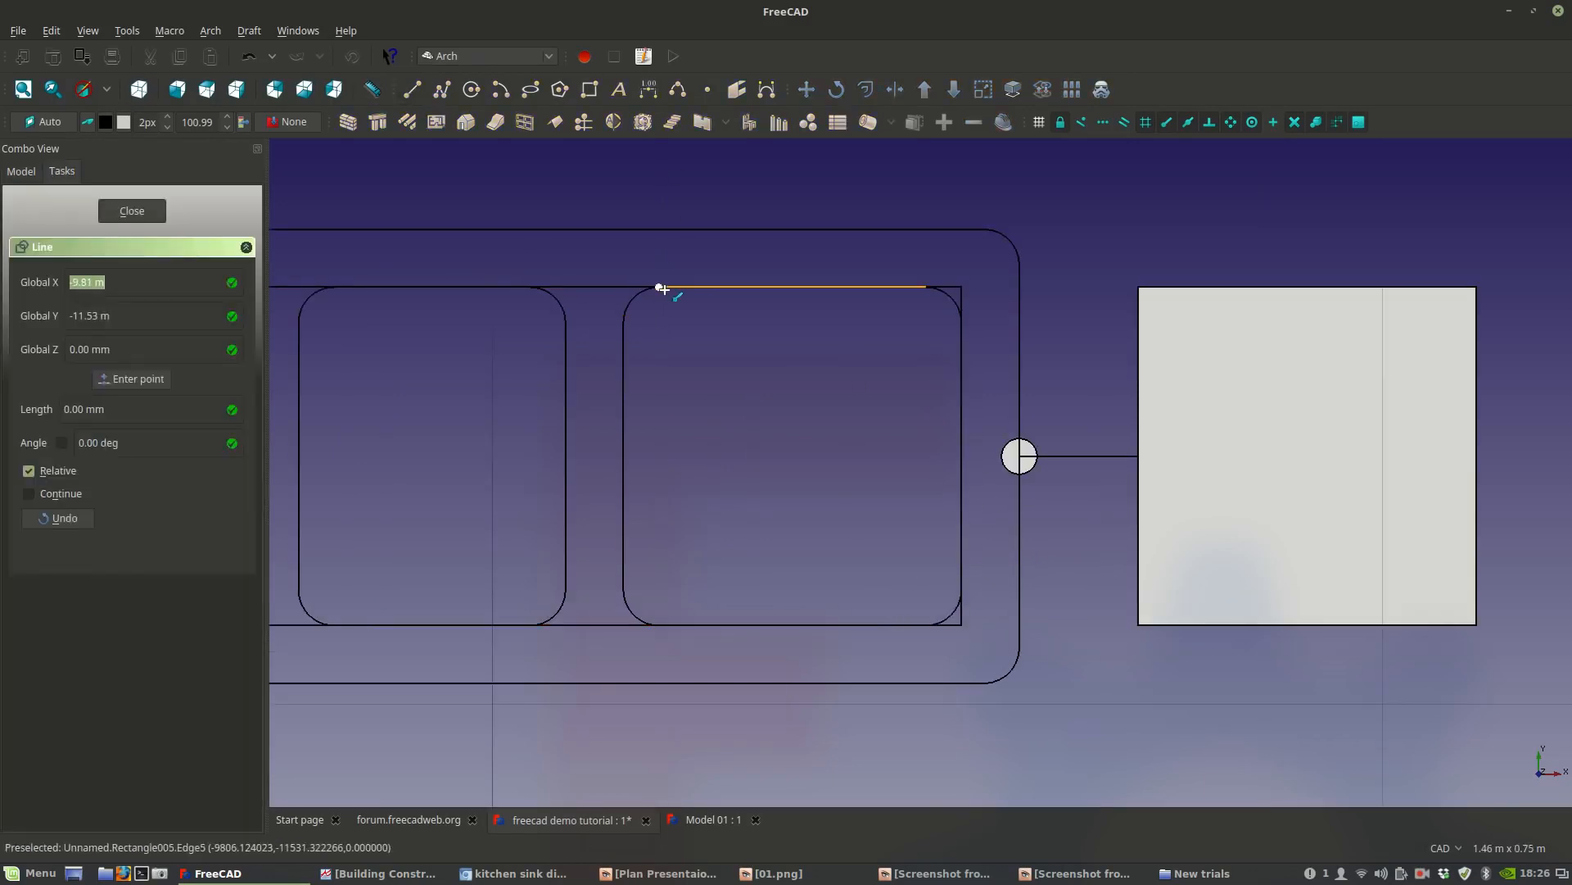
pyautogui.click(657, 625)
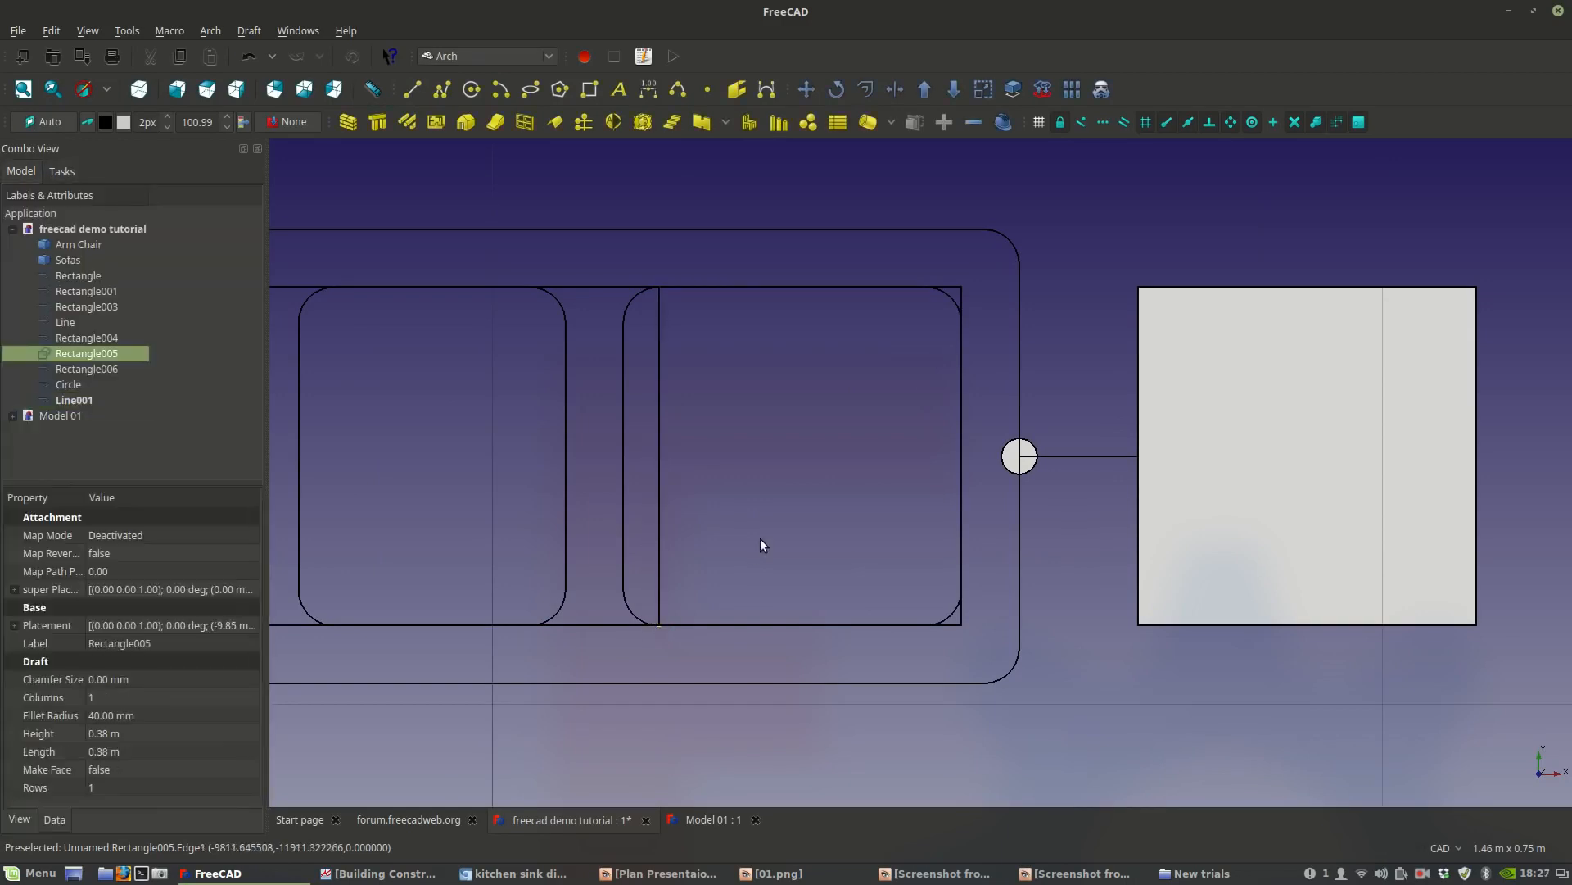
# Move the small circle by its centre onto the midpoint of the vertical line in the larger bowl.
pyautogui.click(1025, 467)
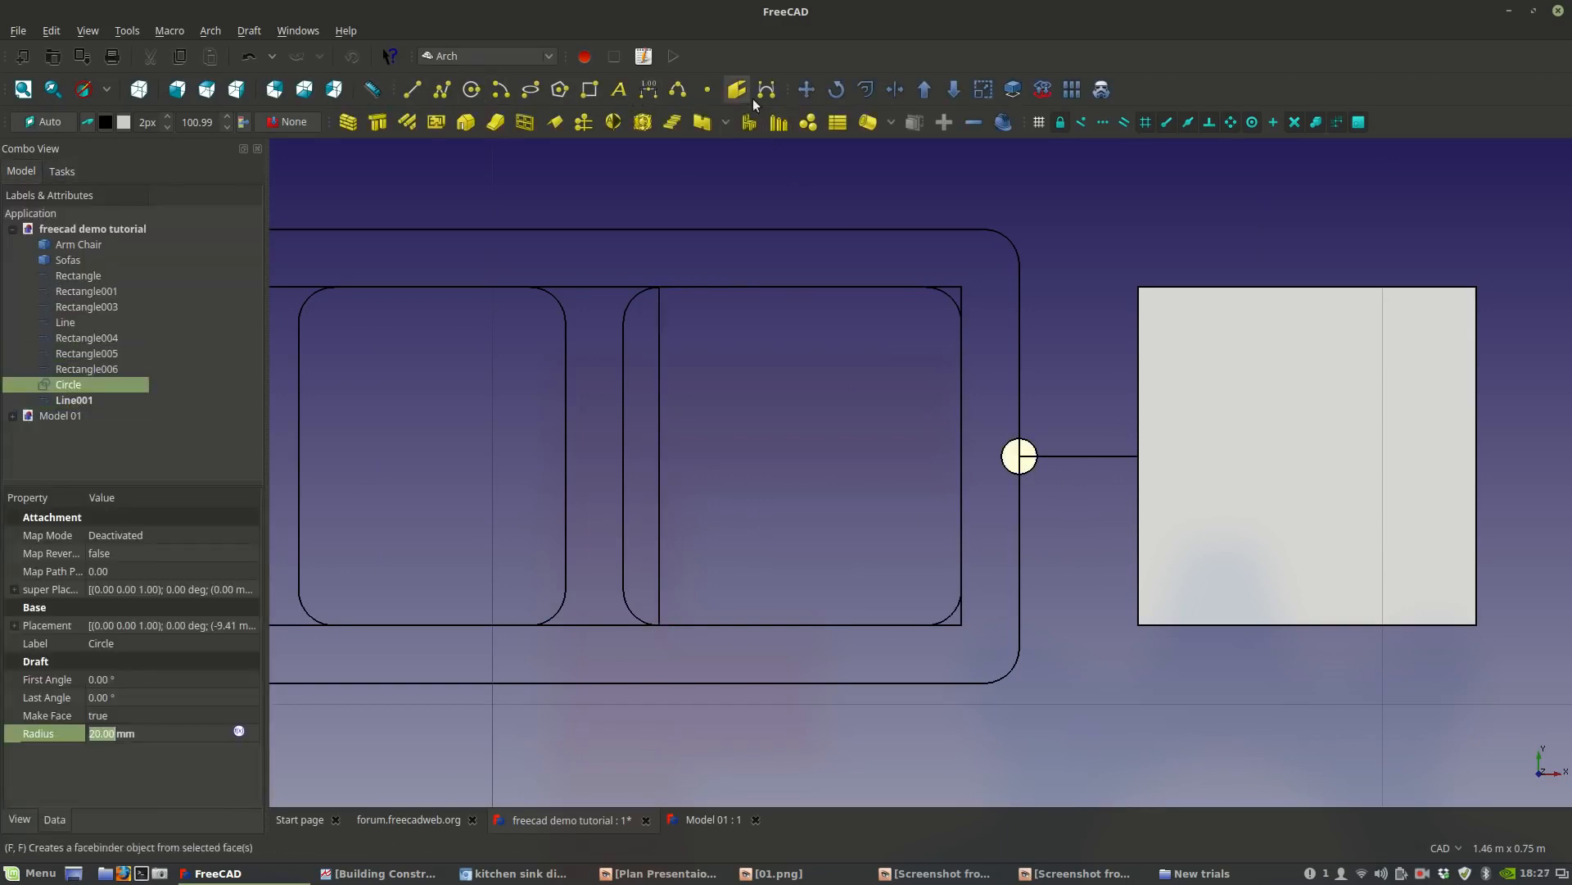
pyautogui.click(807, 90)
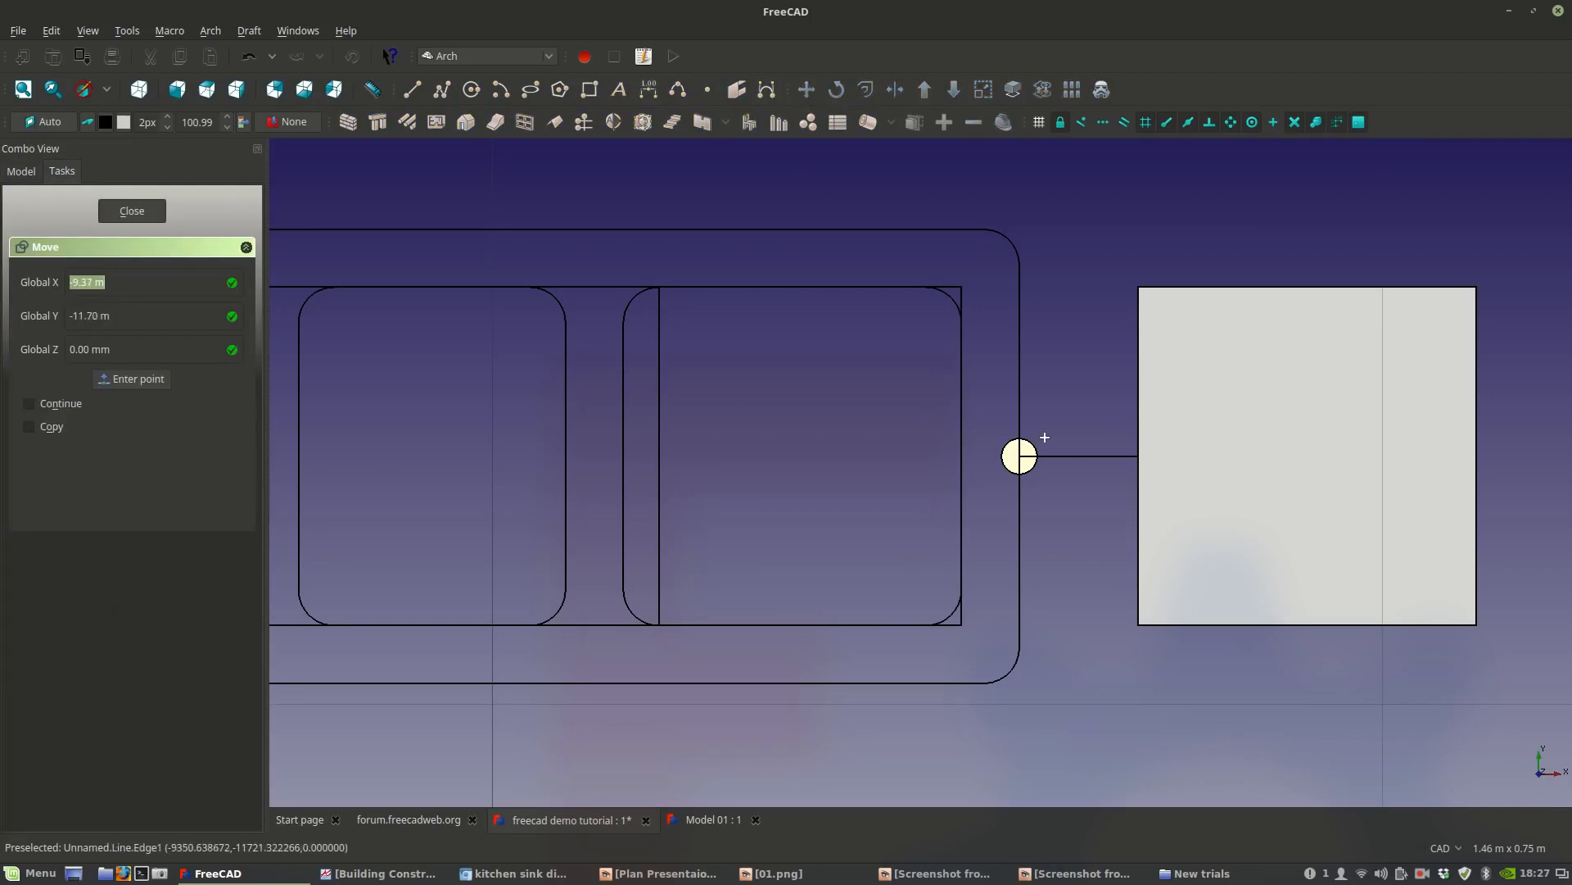
pyautogui.click(1022, 456)
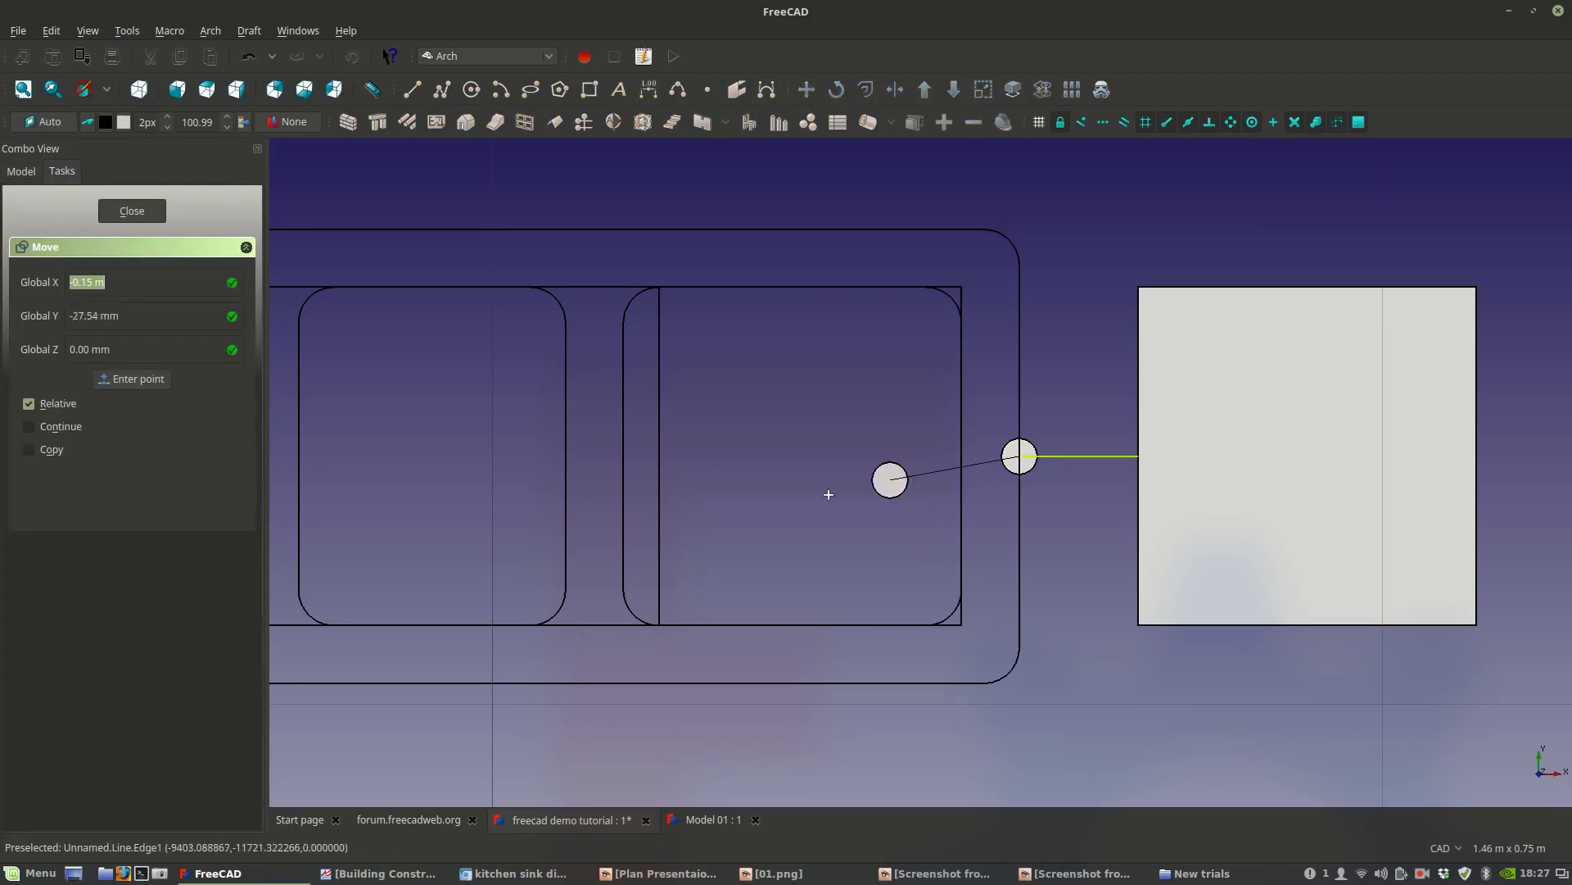
pyautogui.click(662, 457)
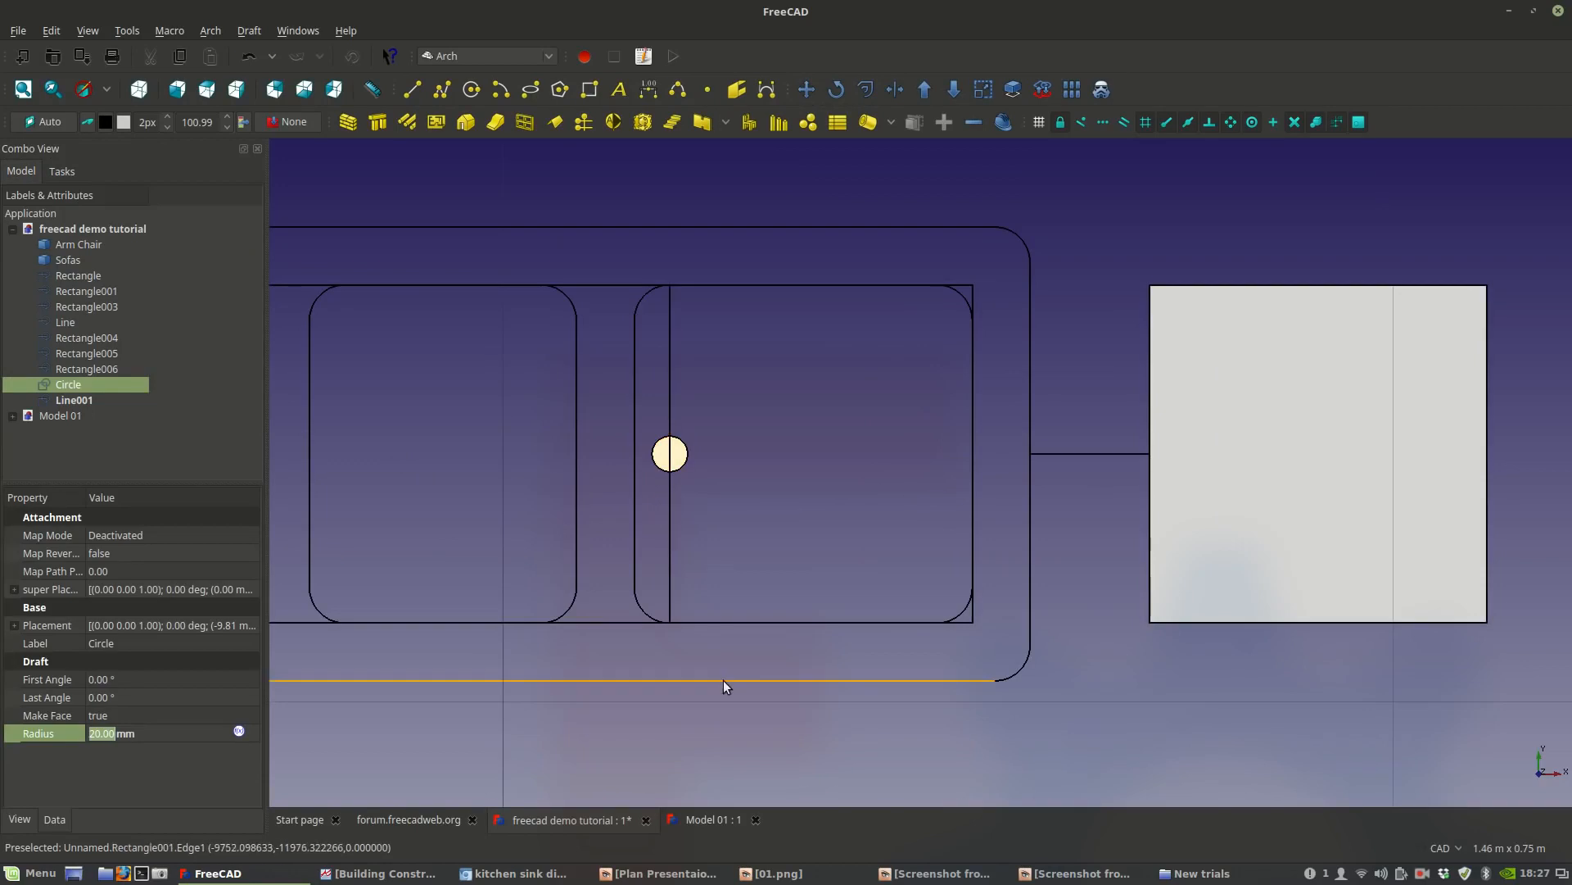
# Recheck the reference drawing and copy the circle with its vertical line to the smaller bowl, placing the line's upper end where the upper right fillet starts.
pyautogui.click(520, 873)
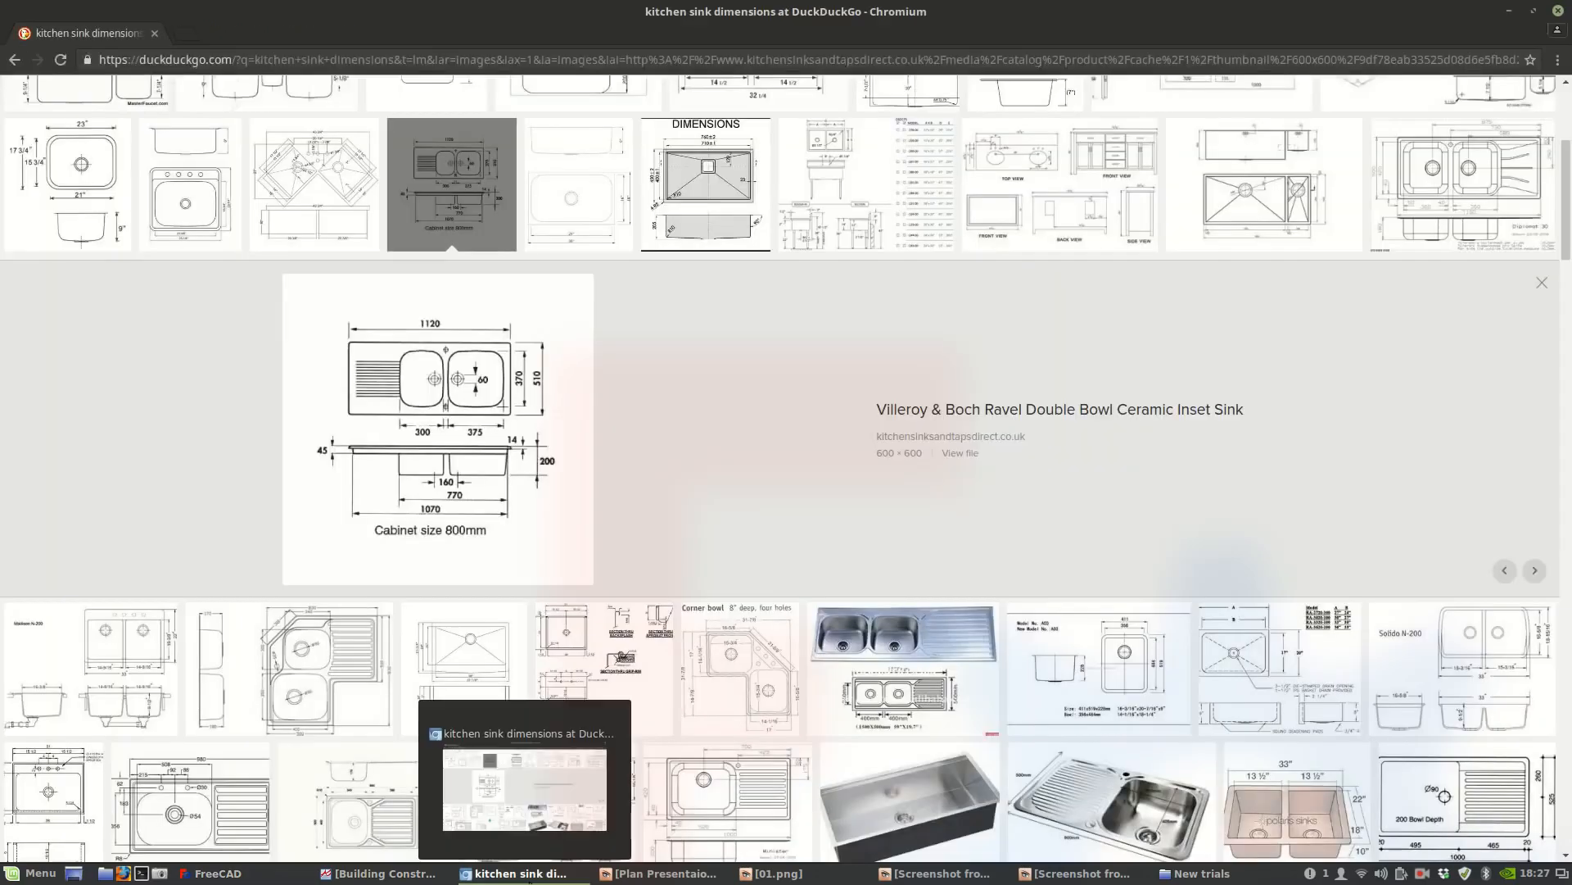
pyautogui.click(530, 880)
pyautogui.scroll(2, 642, 488)
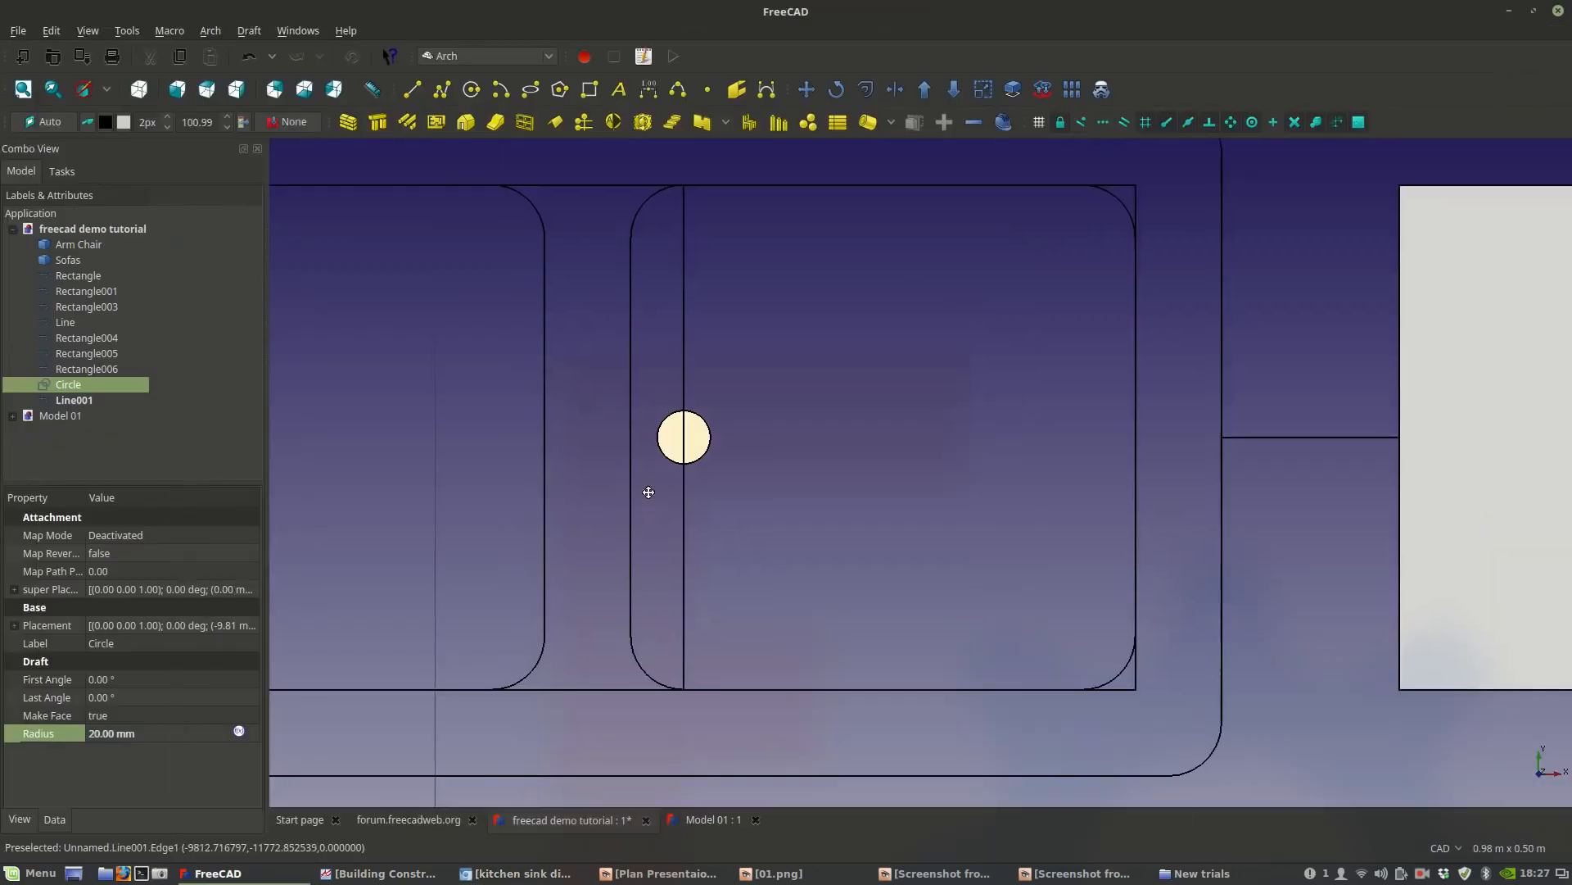
pyautogui.moveTo(642, 489); pyautogui.dragTo(731, 520, button='middle')
pyautogui.scroll(-2, 780, 481)
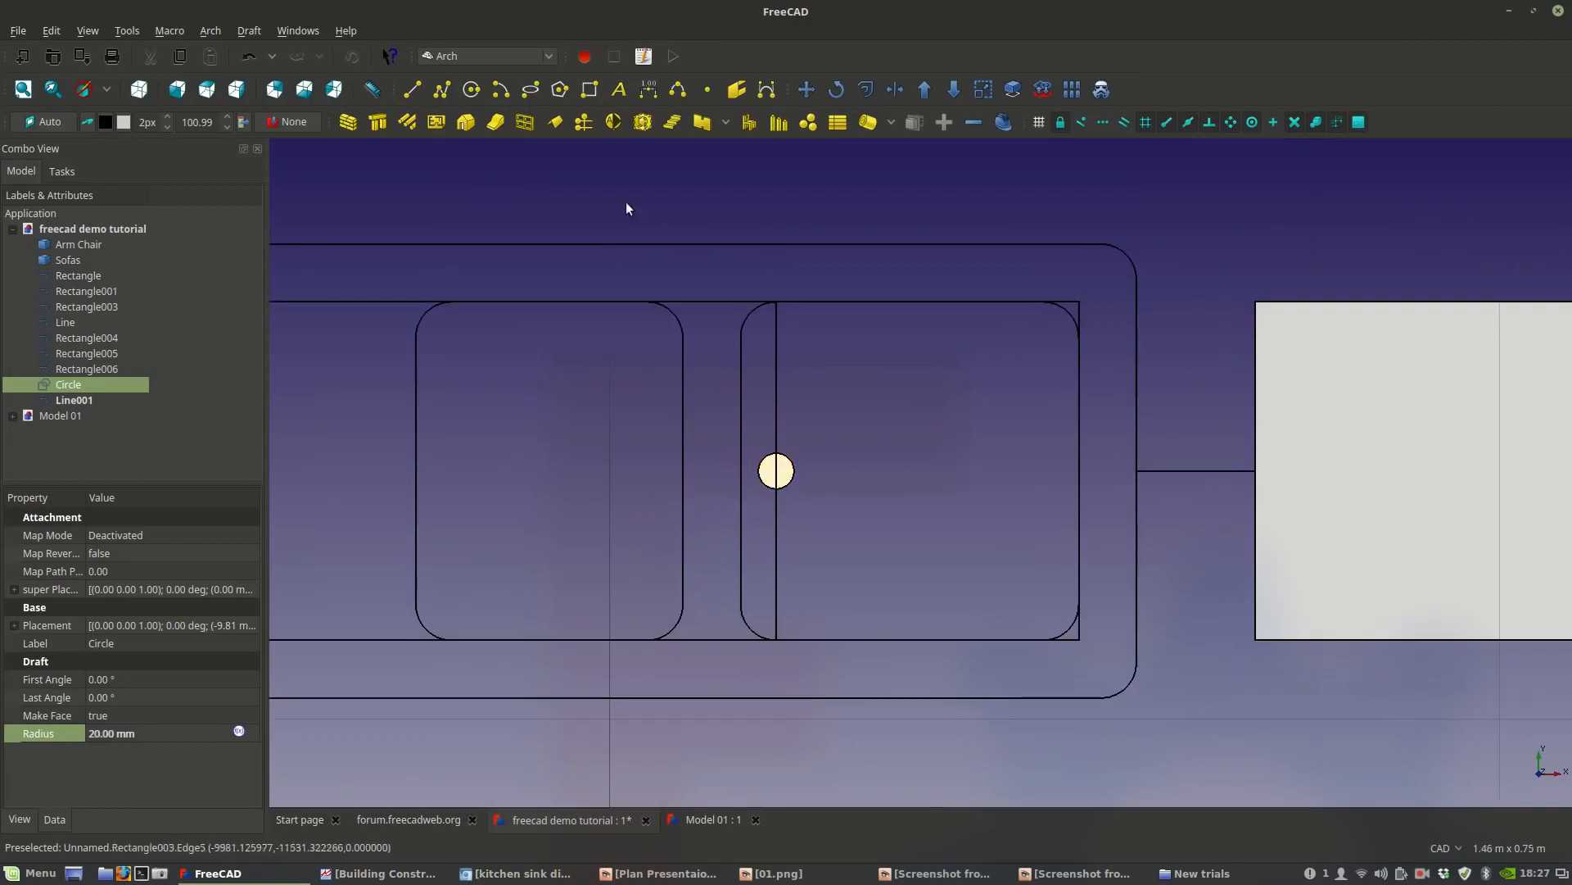
pyautogui.keyDown('ctrl'); pyautogui.click(777, 385); pyautogui.keyUp('ctrl')
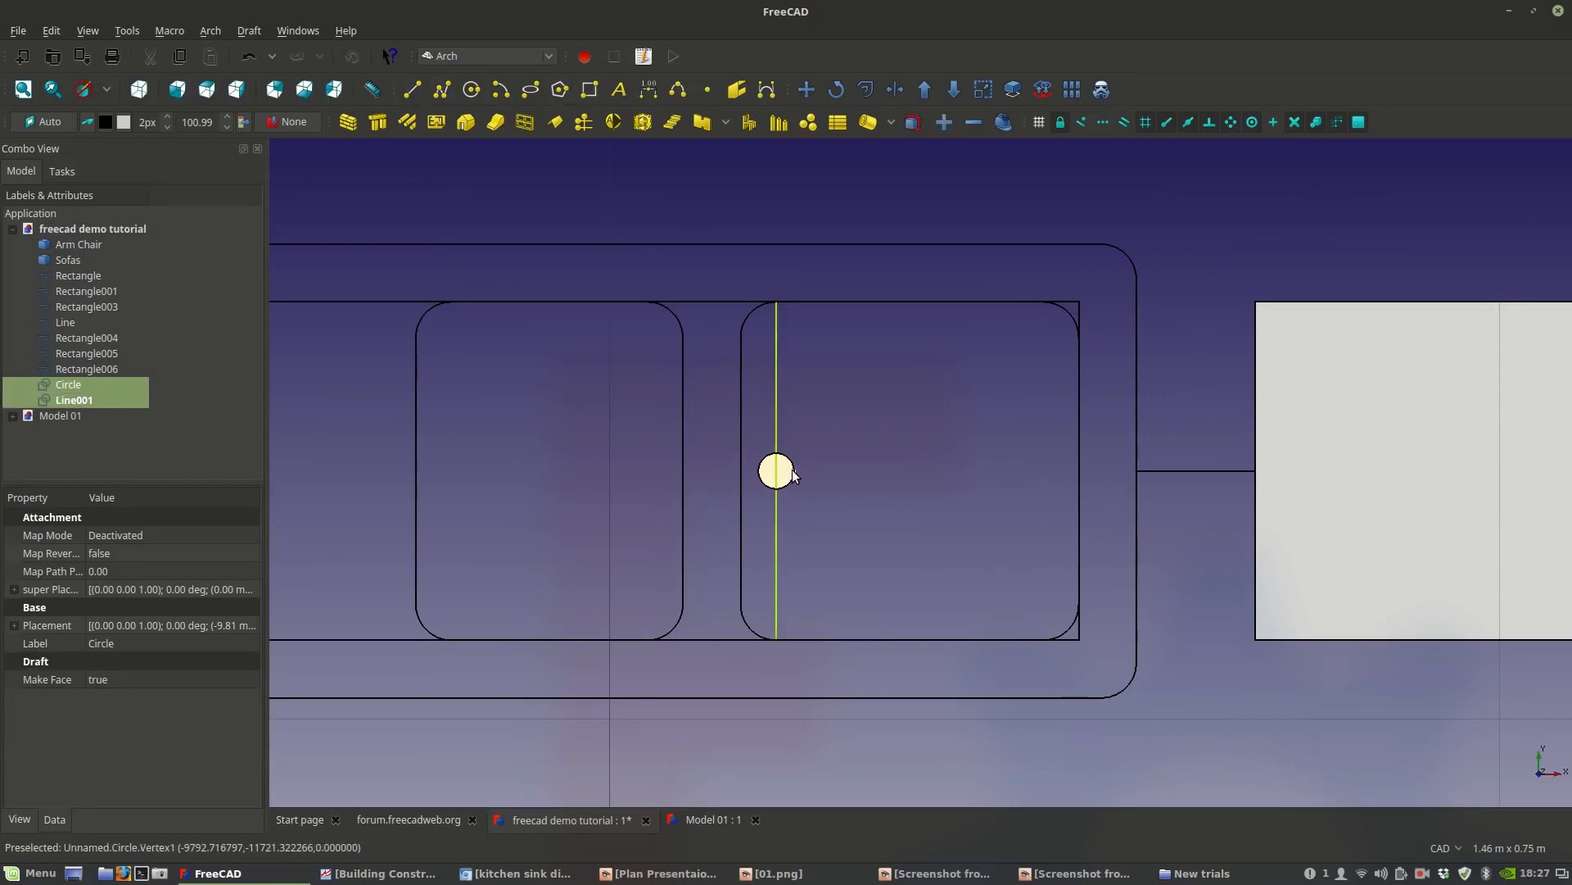
pyautogui.click(790, 468)
pyautogui.keyDown('ctrl'); pyautogui.click(780, 423); pyautogui.keyUp('ctrl')
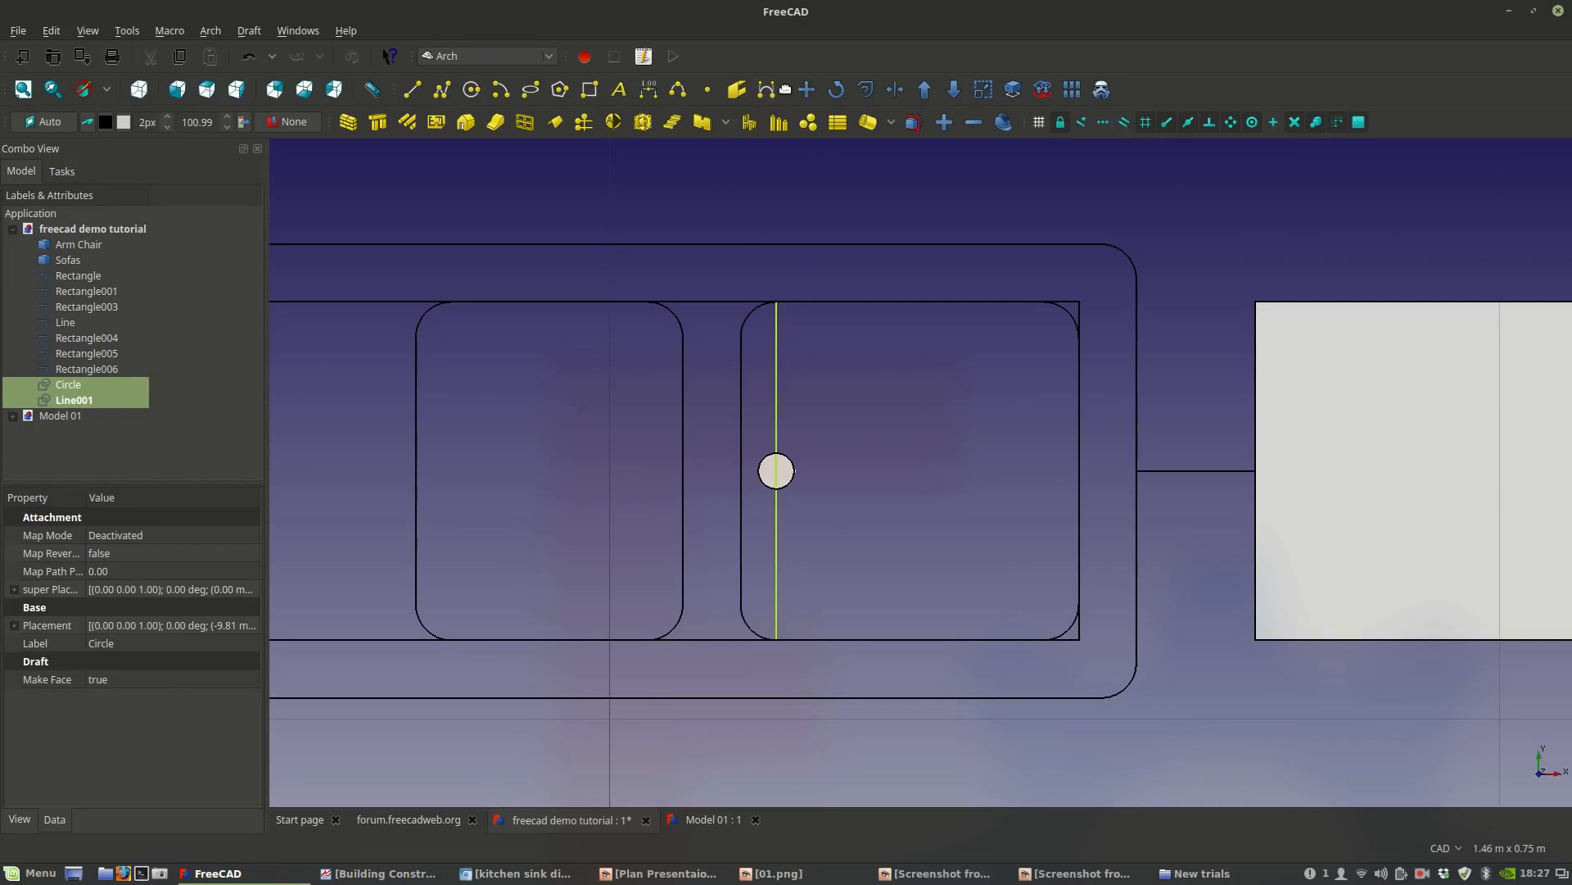
pyautogui.click(802, 88)
pyautogui.click(28, 426)
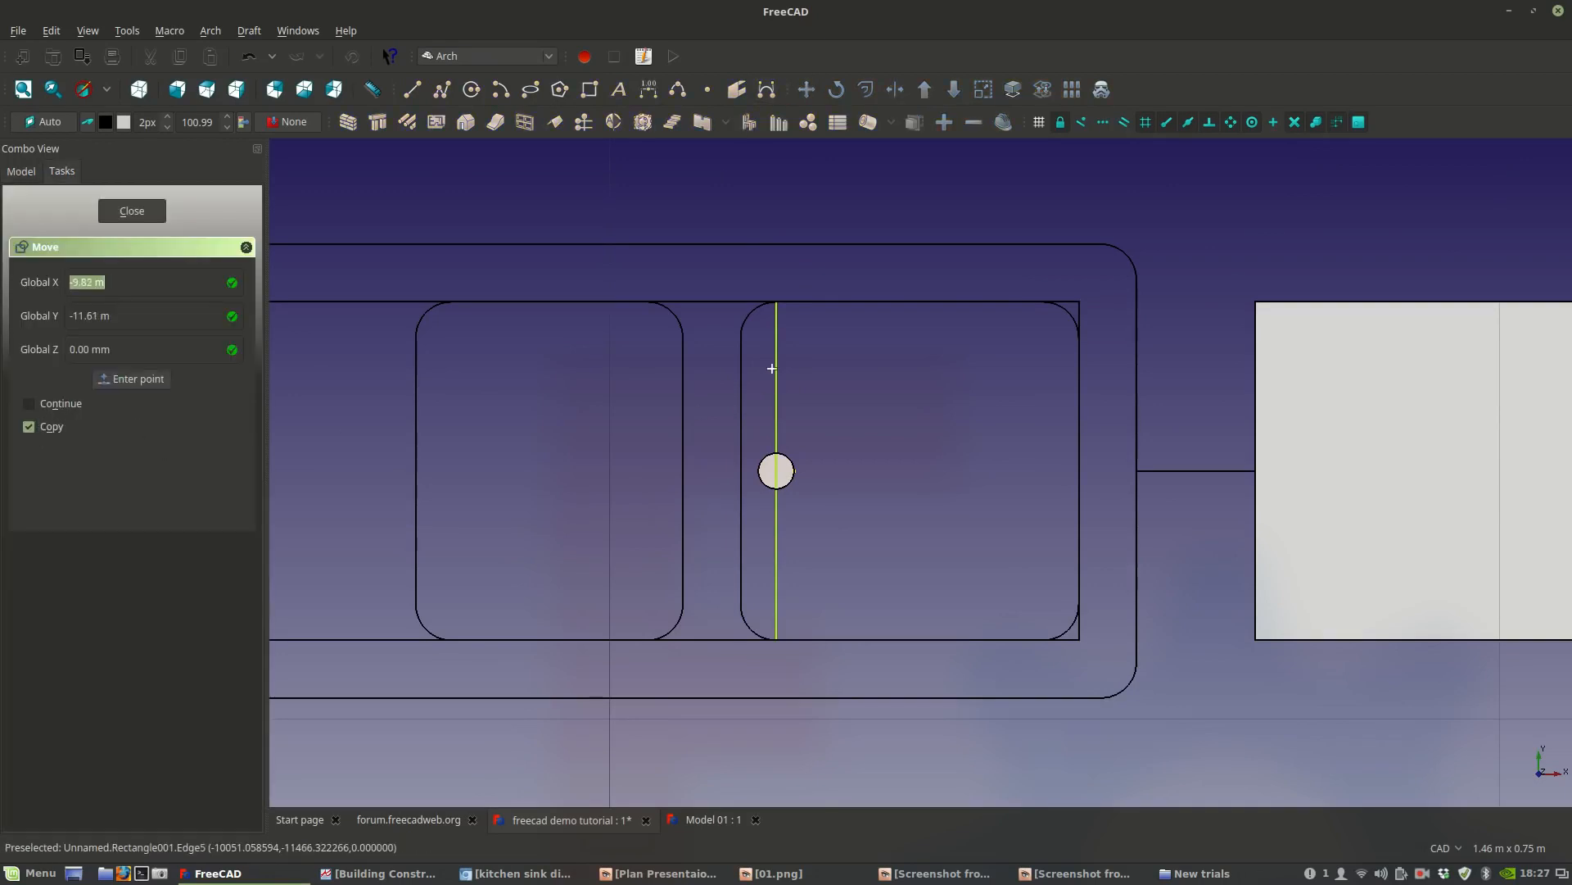
pyautogui.click(780, 303)
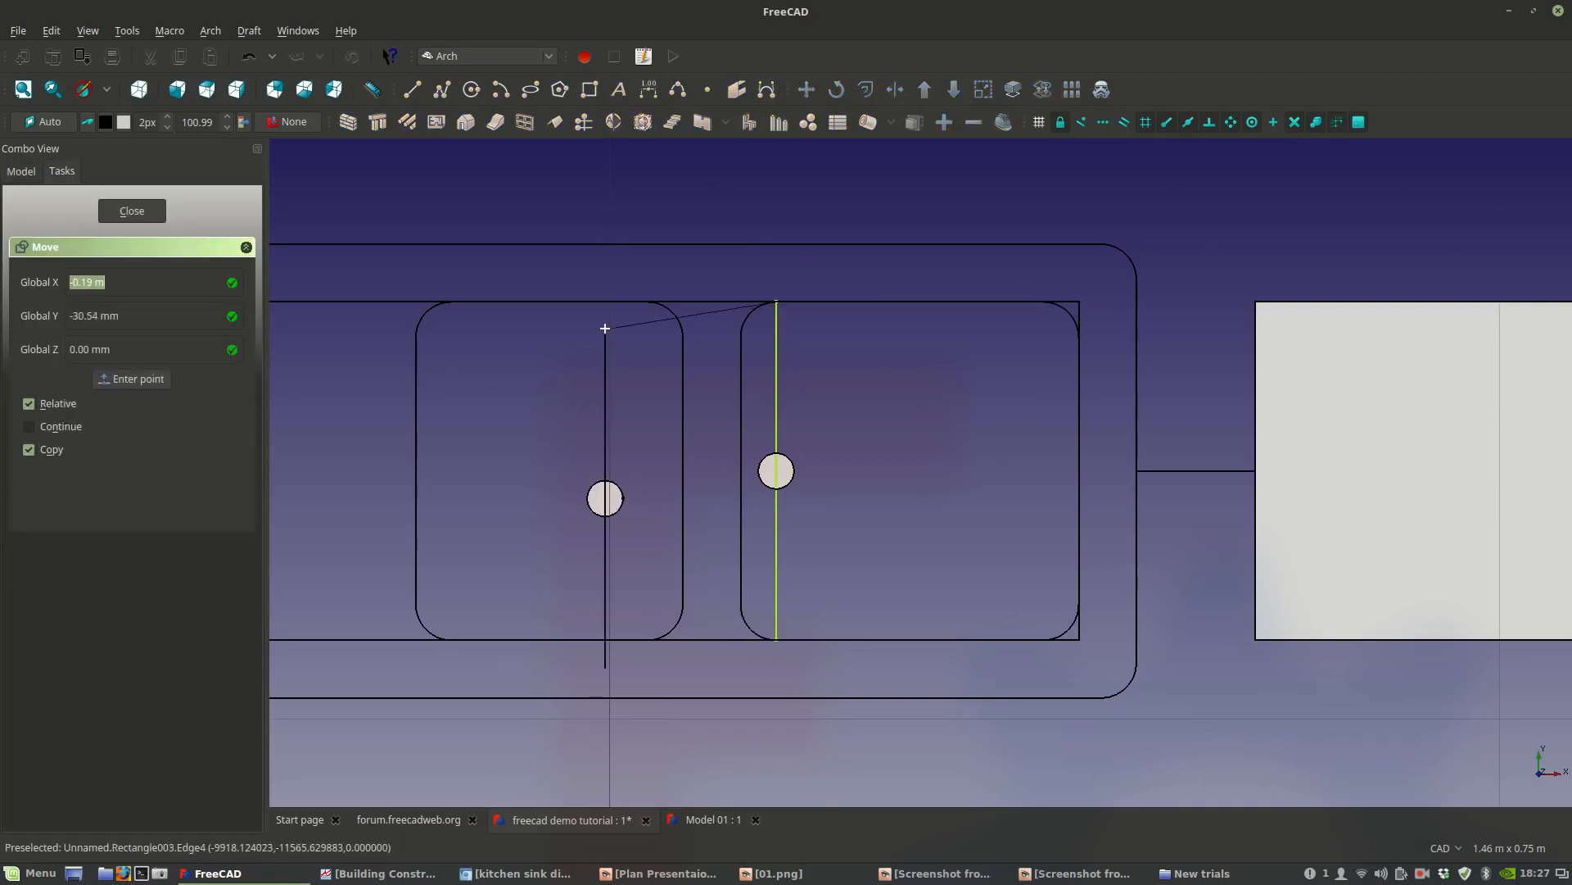
pyautogui.click(647, 304)
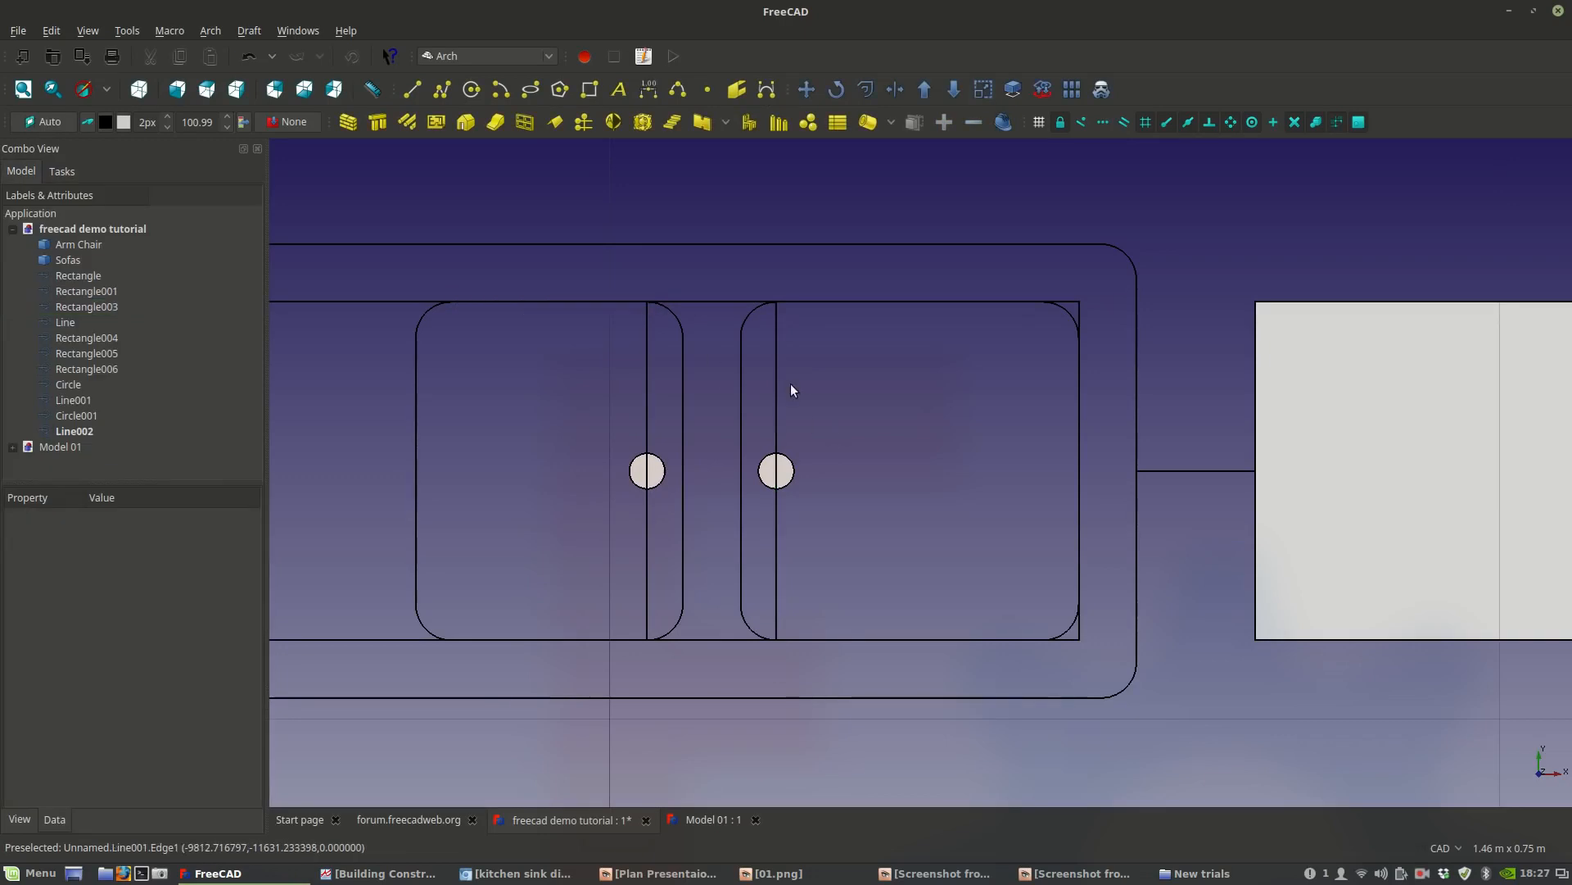
# Delete both vertical guide lines running through the drain circles in the two bowls.
pyautogui.keyDown('ctrl'); pyautogui.click(647, 416); pyautogui.keyUp('ctrl')
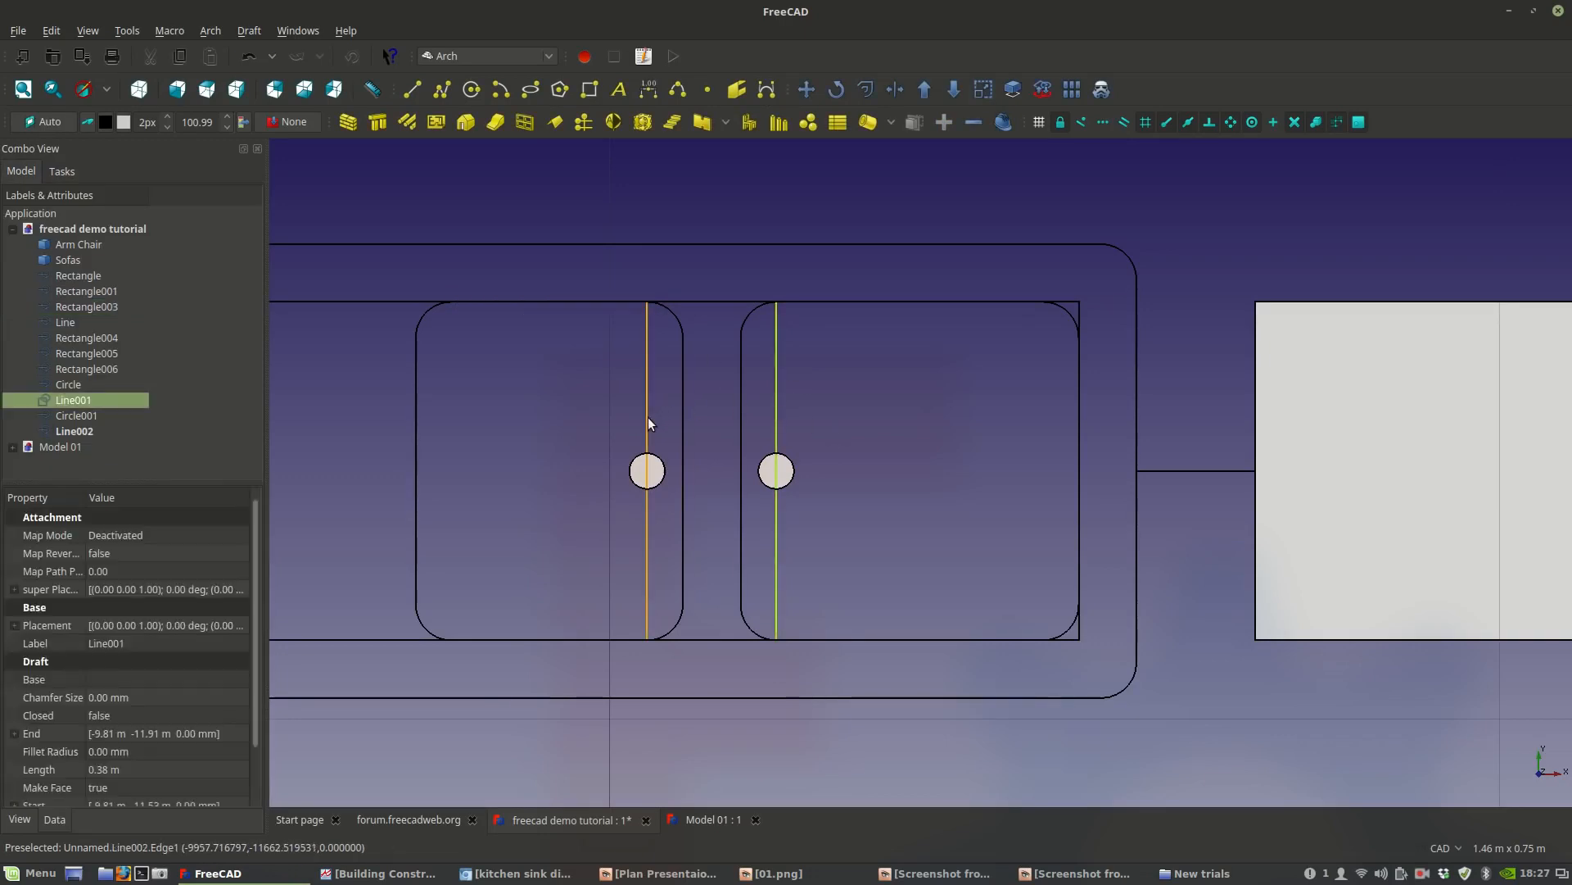
pyautogui.press('Delete')
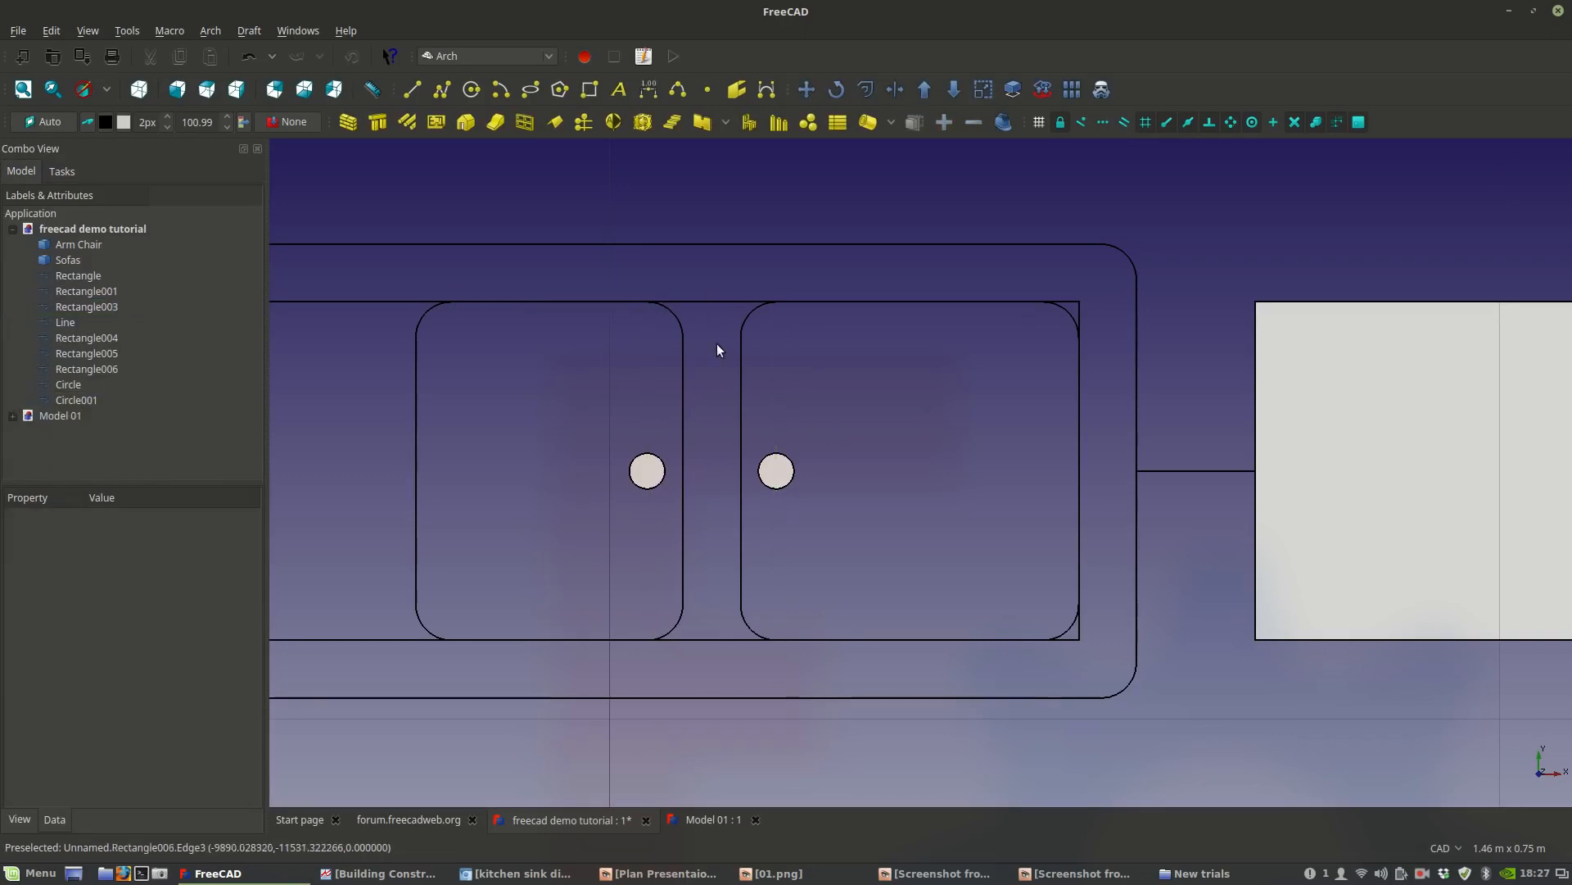
# Copy the smaller bowl's outline from its left edge midpoint to the midpoint of the inner rectangle's left edge.
pyautogui.scroll(-4, 720, 346)
pyautogui.scroll(2, 695, 471)
pyautogui.scroll(2, 572, 407)
pyautogui.scroll(-3, 583, 407)
pyautogui.scroll(3, 656, 425)
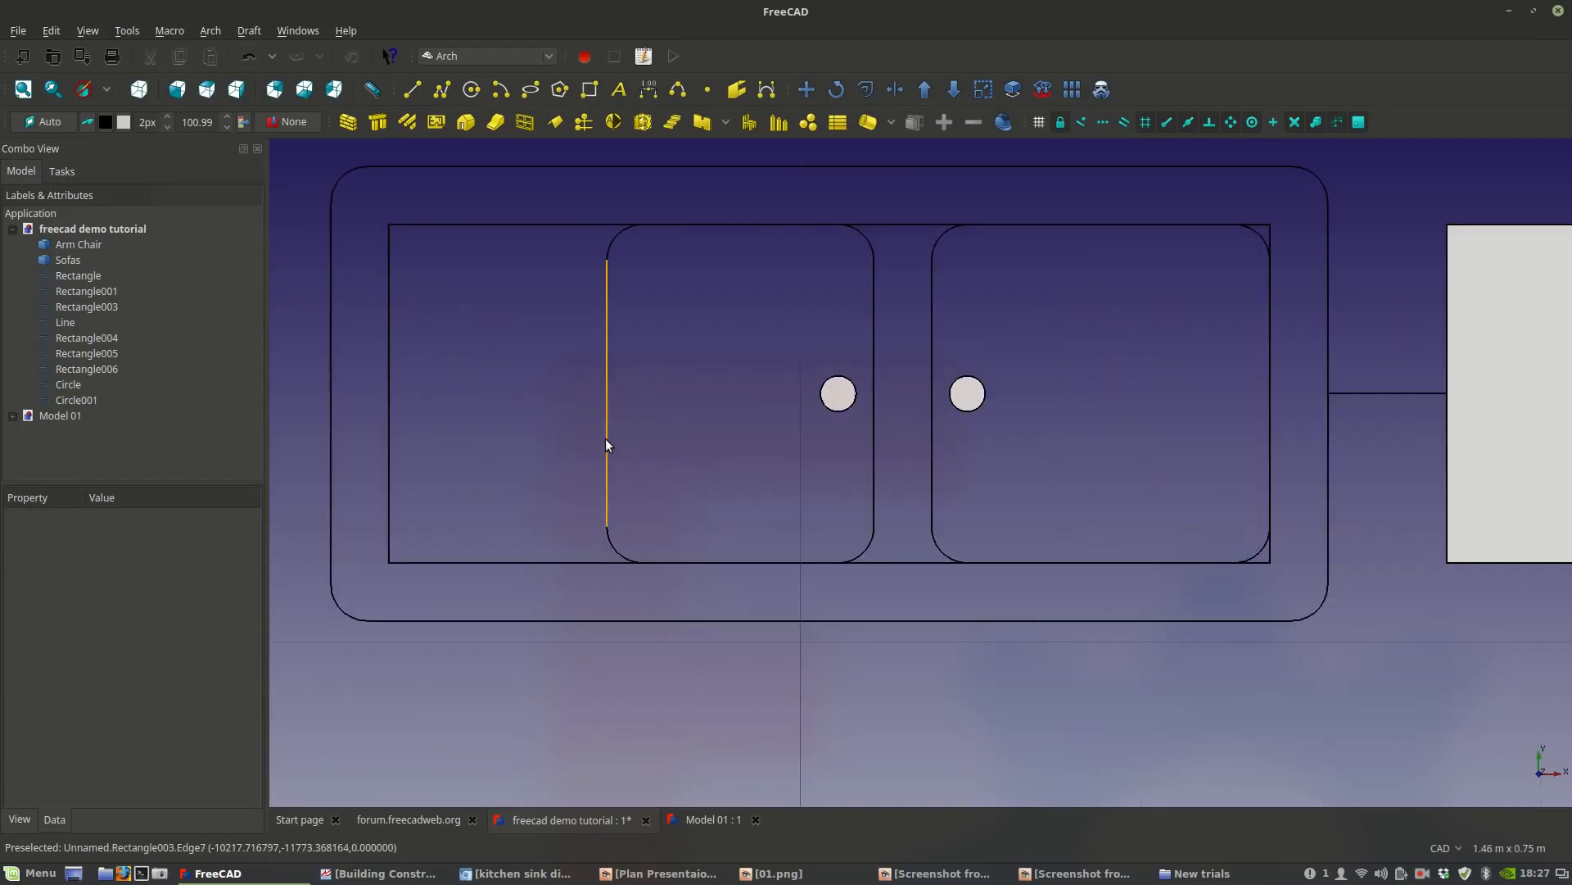
pyautogui.click(606, 439)
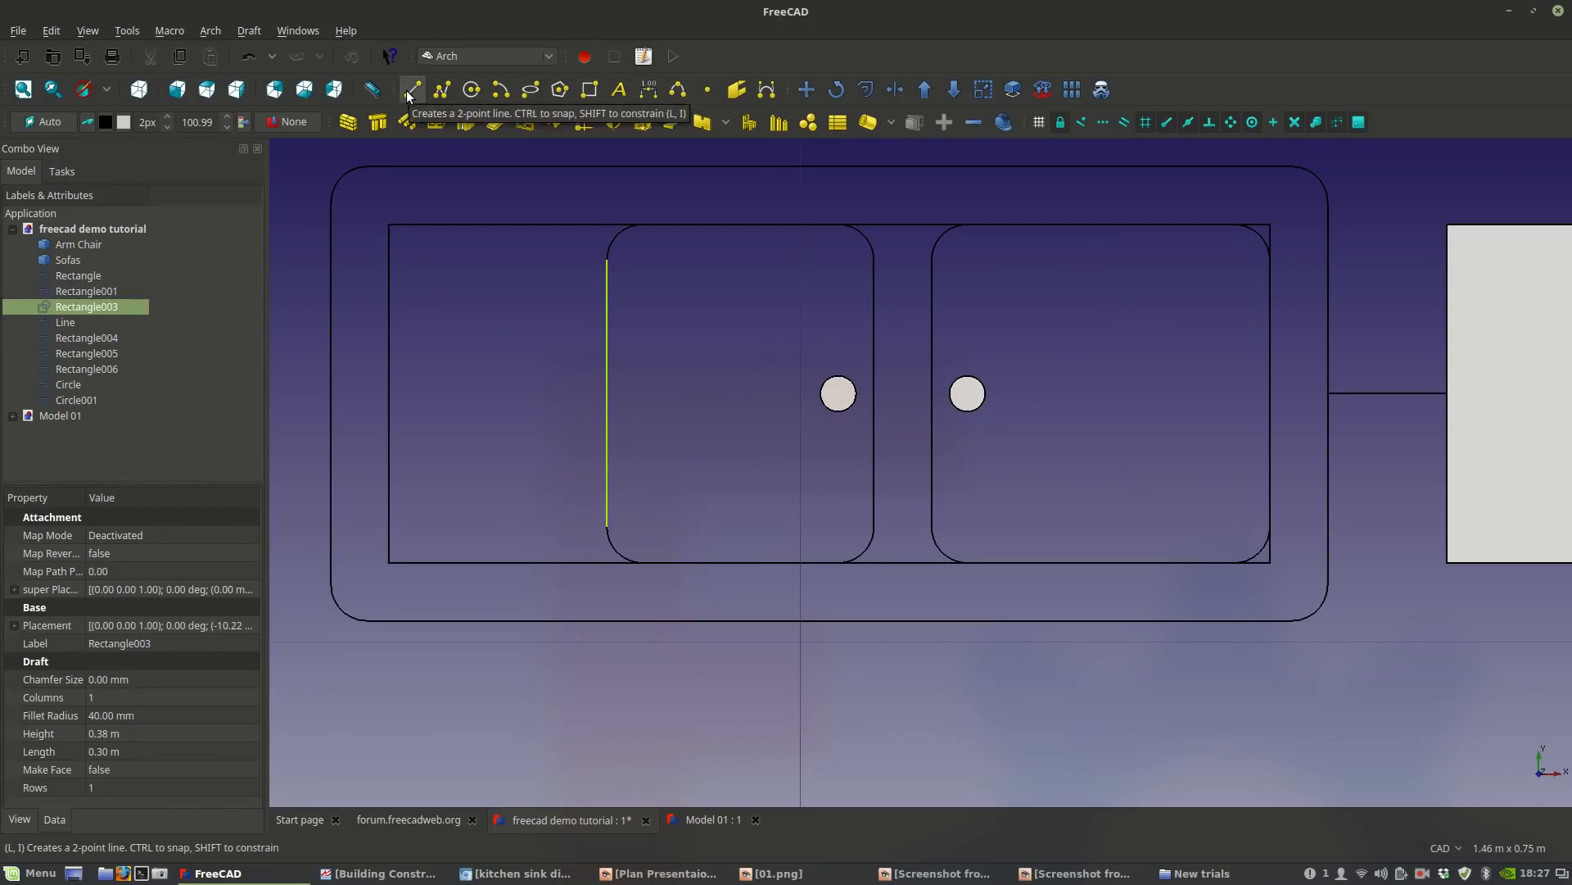
pyautogui.click(806, 90)
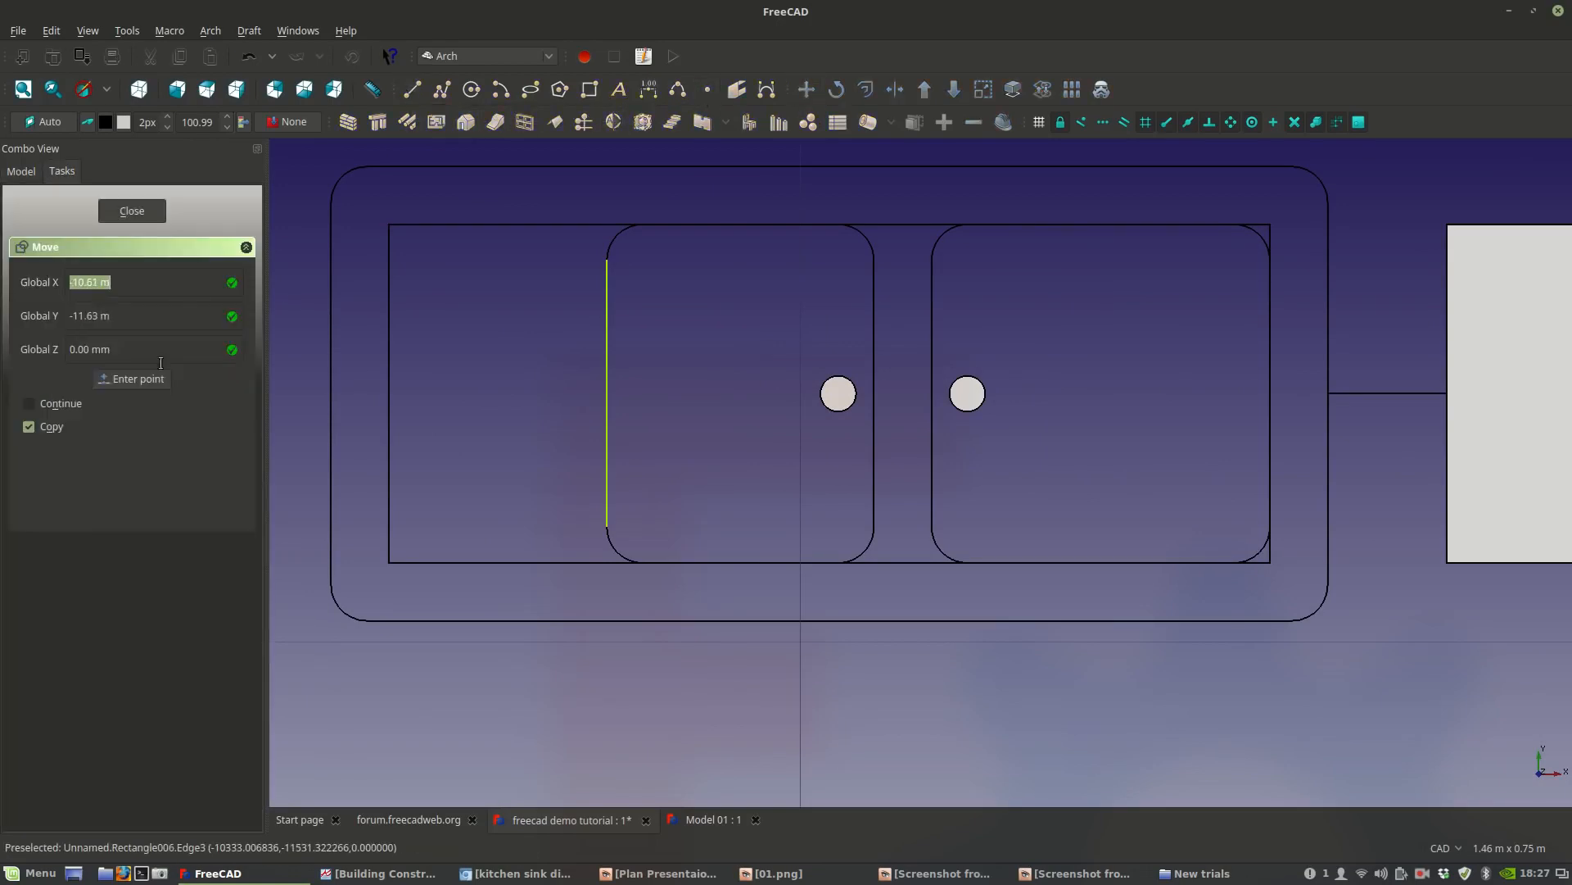
pyautogui.click(606, 390)
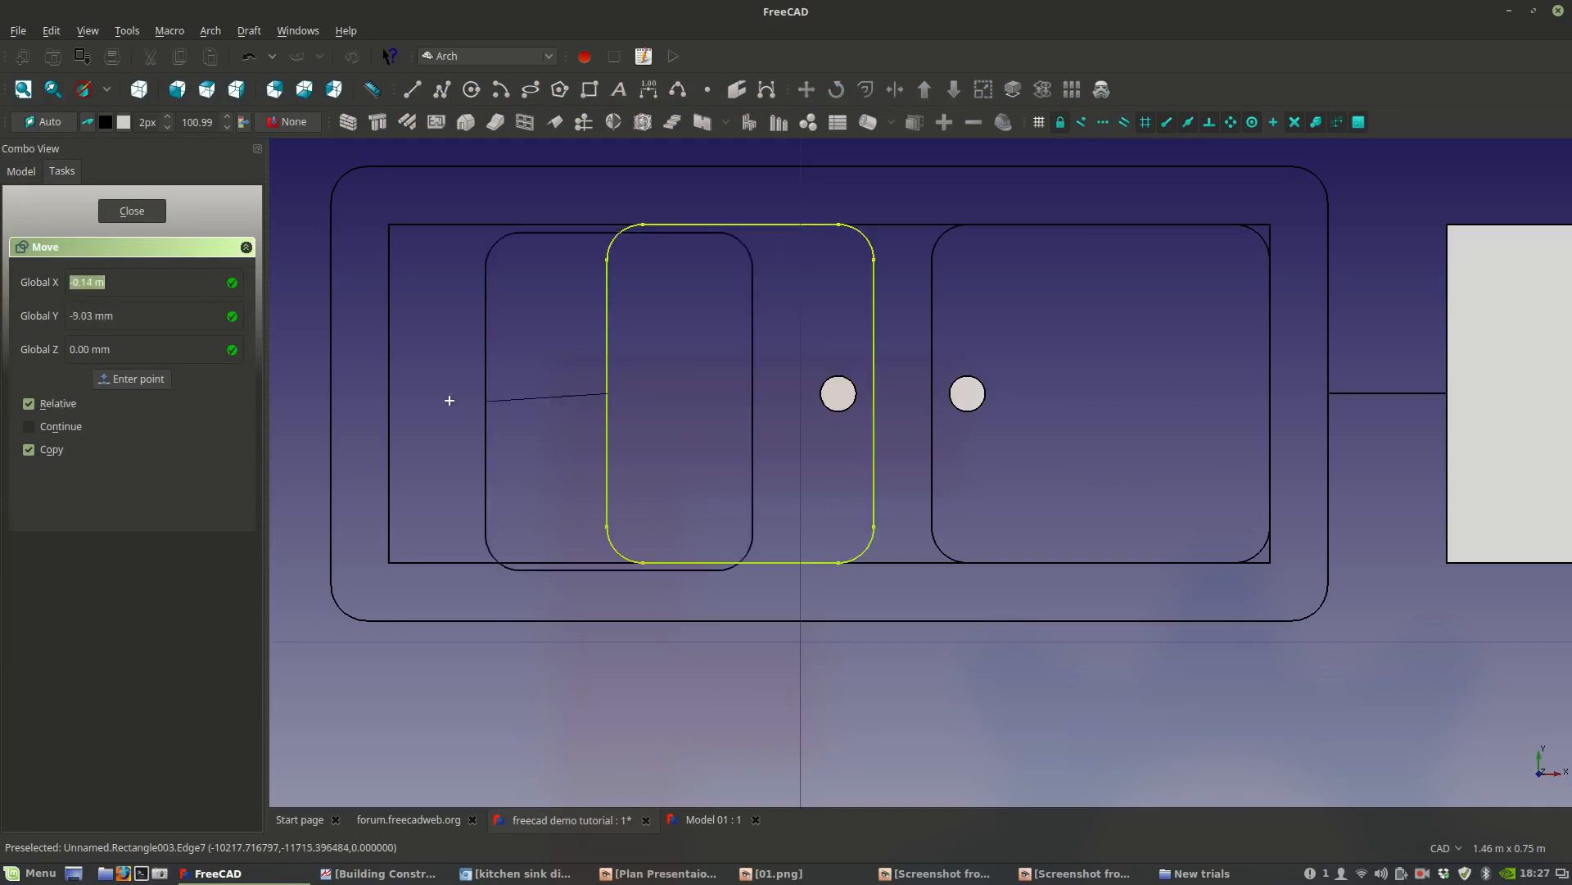
pyautogui.click(386, 391)
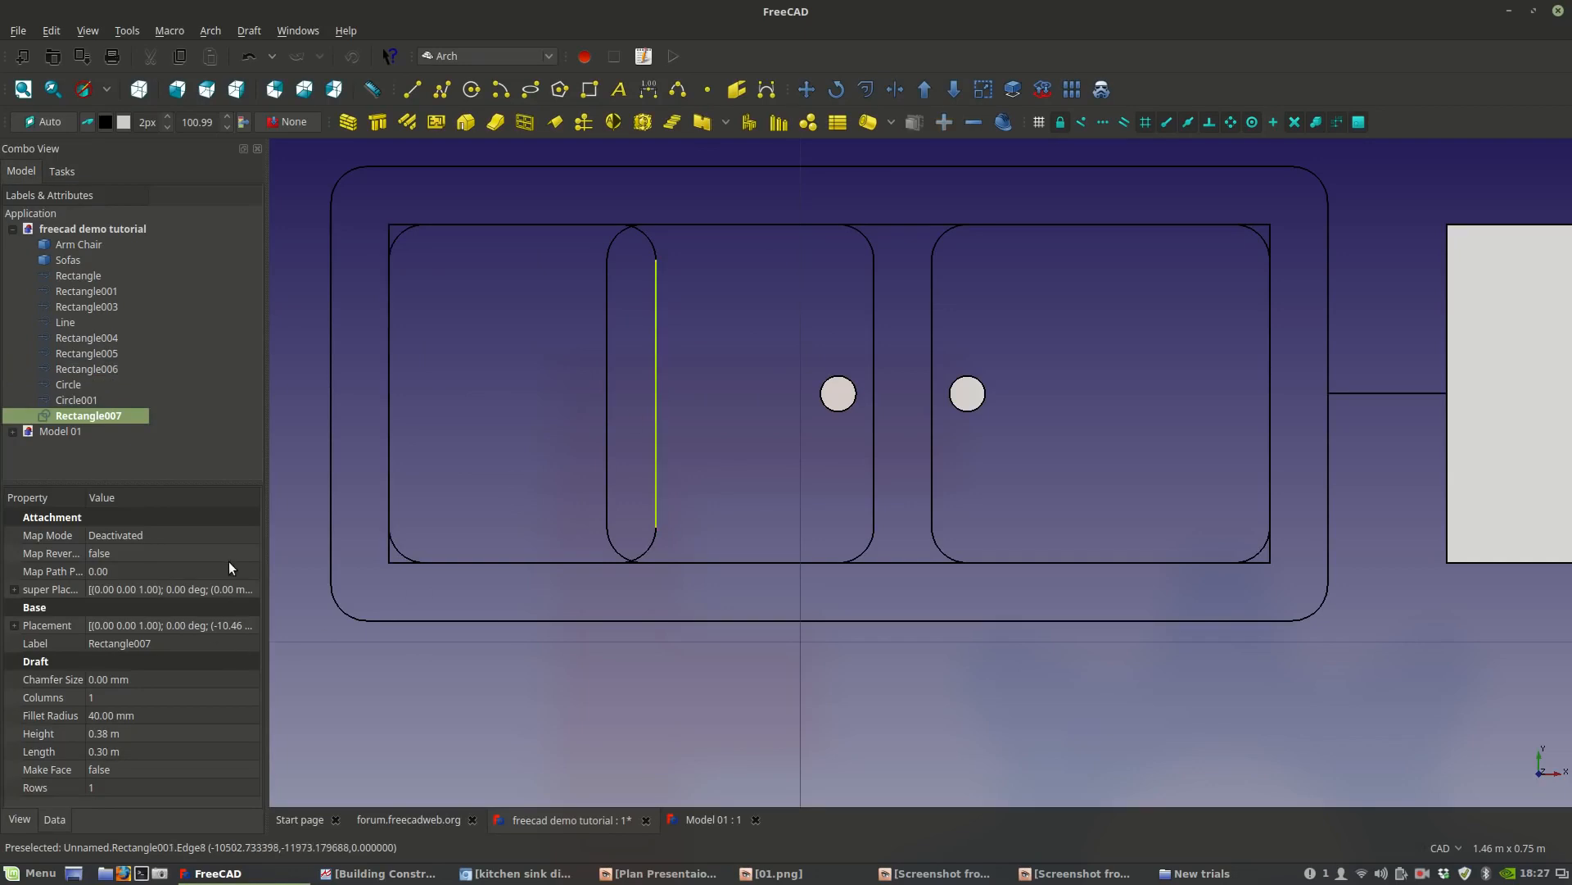
# Set the copied bowl outline's length to 0.15 m.
pyautogui.click(103, 752)
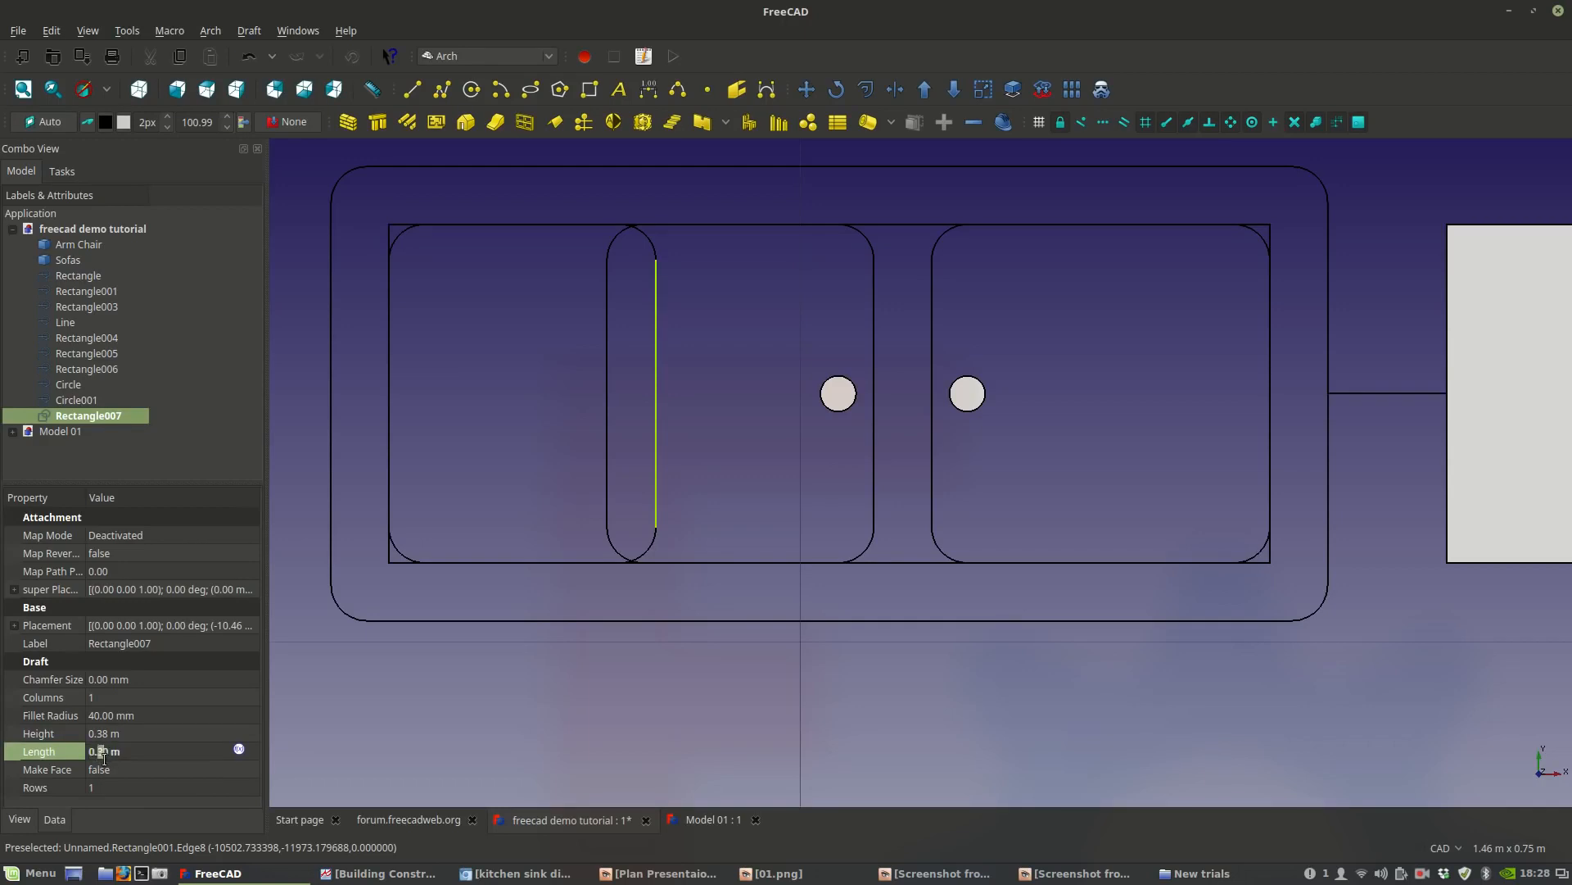
pyautogui.write('2')
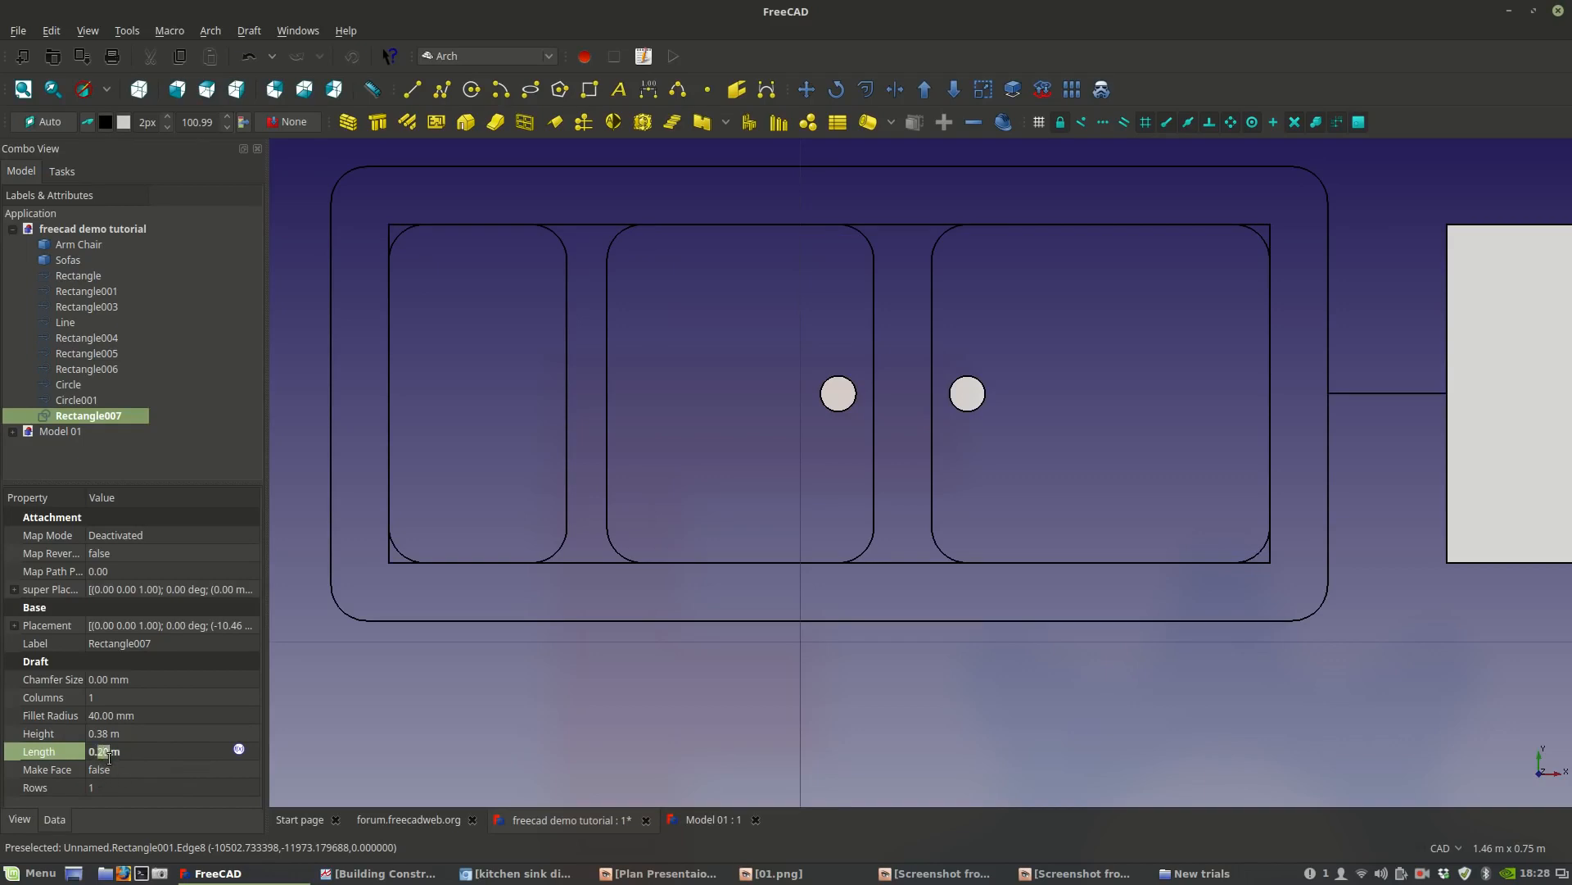
pyautogui.write('5')
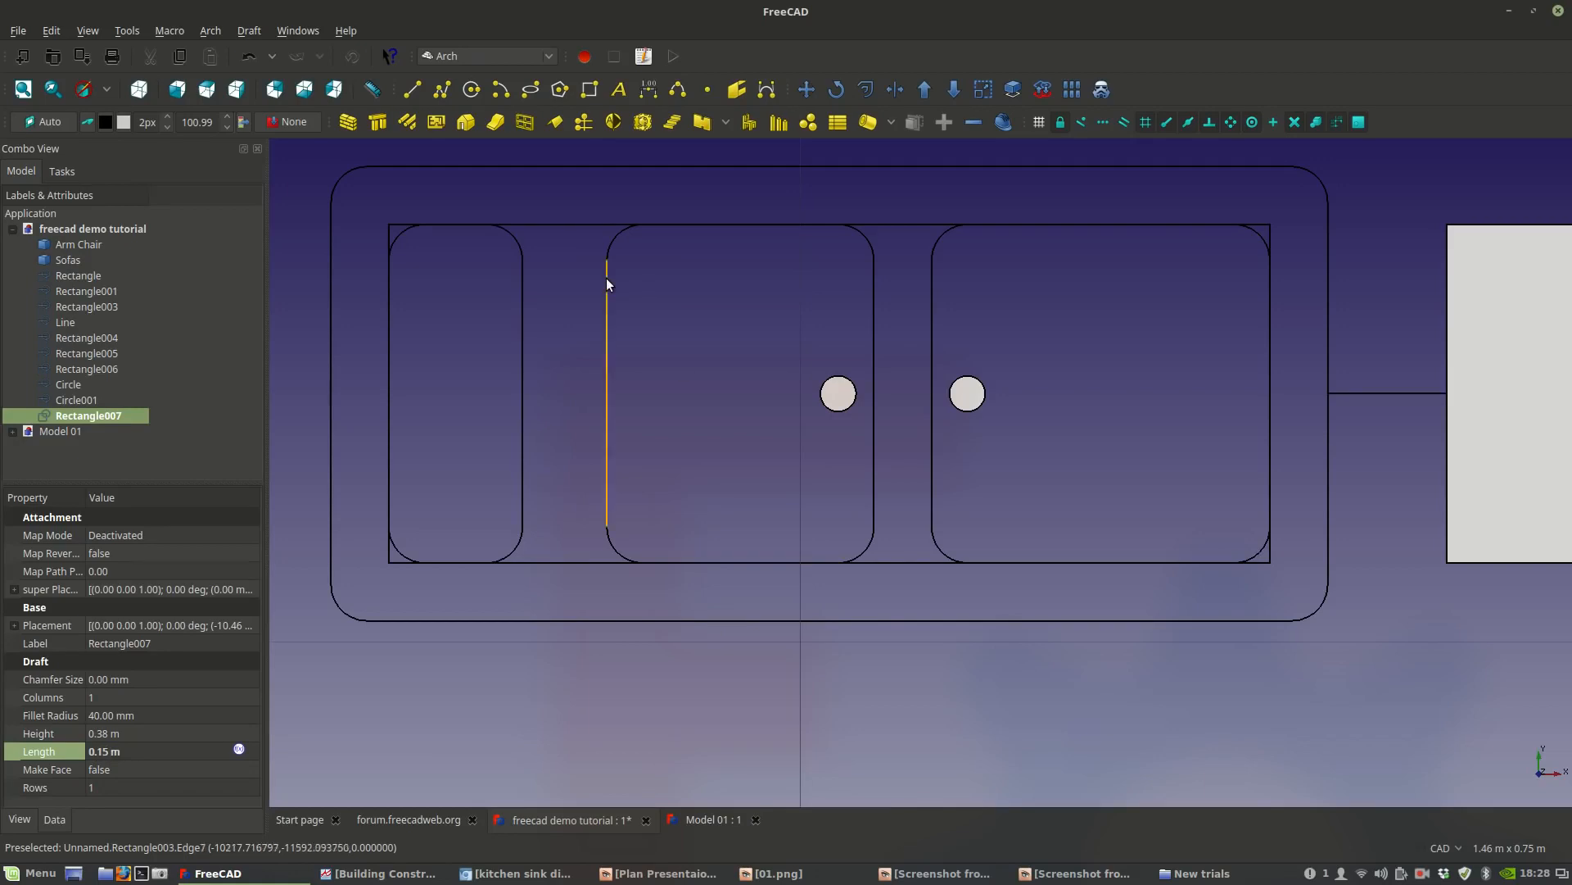
# Move the narrow outline, without copying, by the distance between the facing edge midpoints of the two bowls.
pyautogui.click(804, 94)
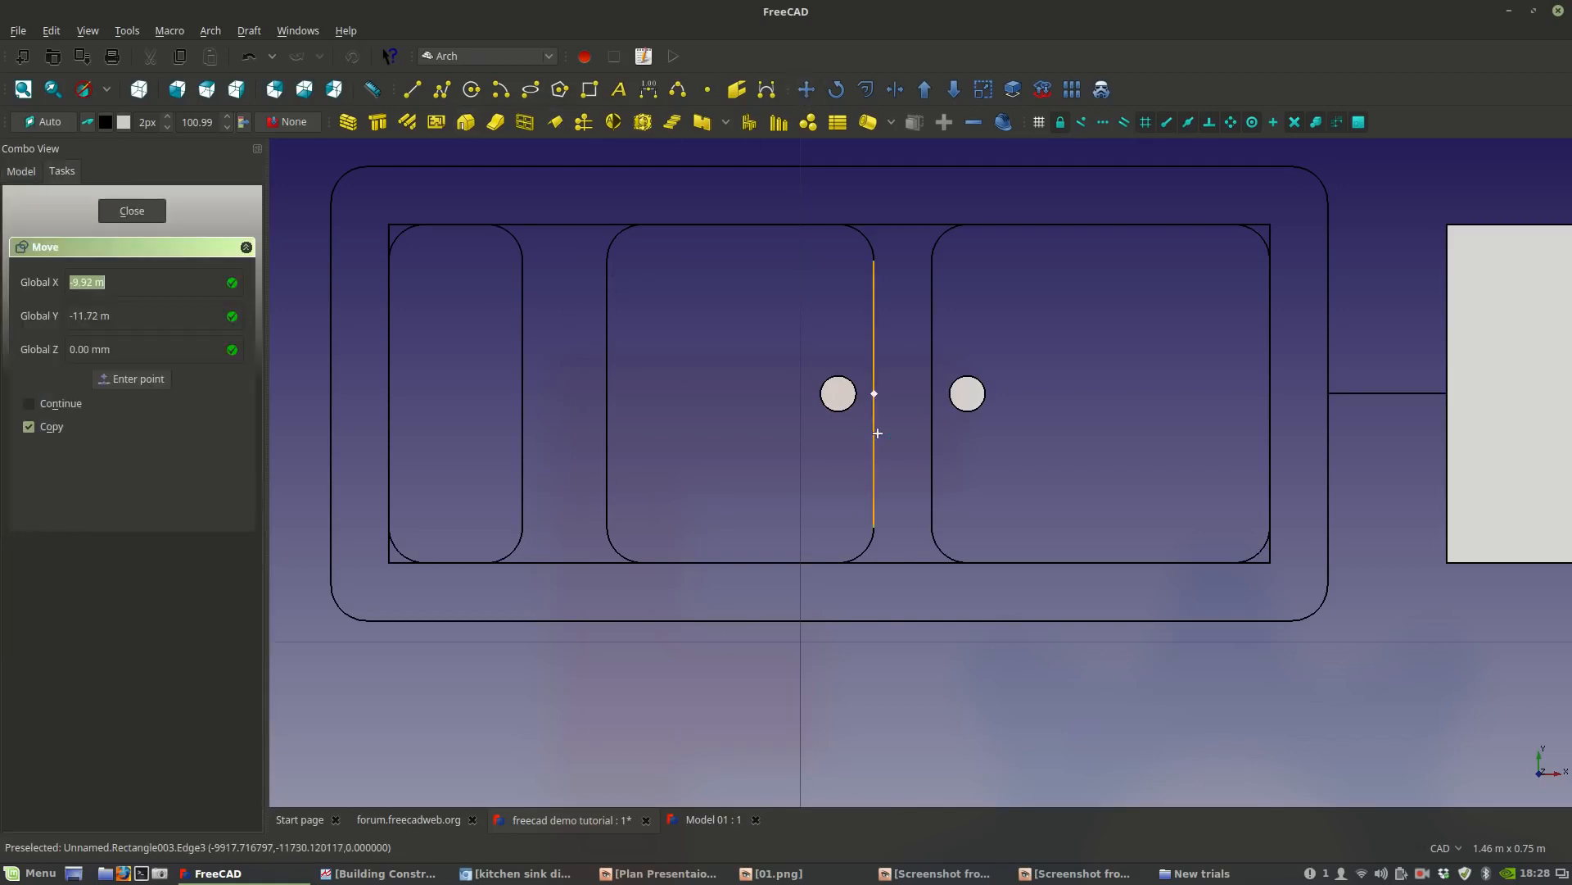
pyautogui.press('Escape')
pyautogui.click(522, 395)
pyautogui.click(804, 94)
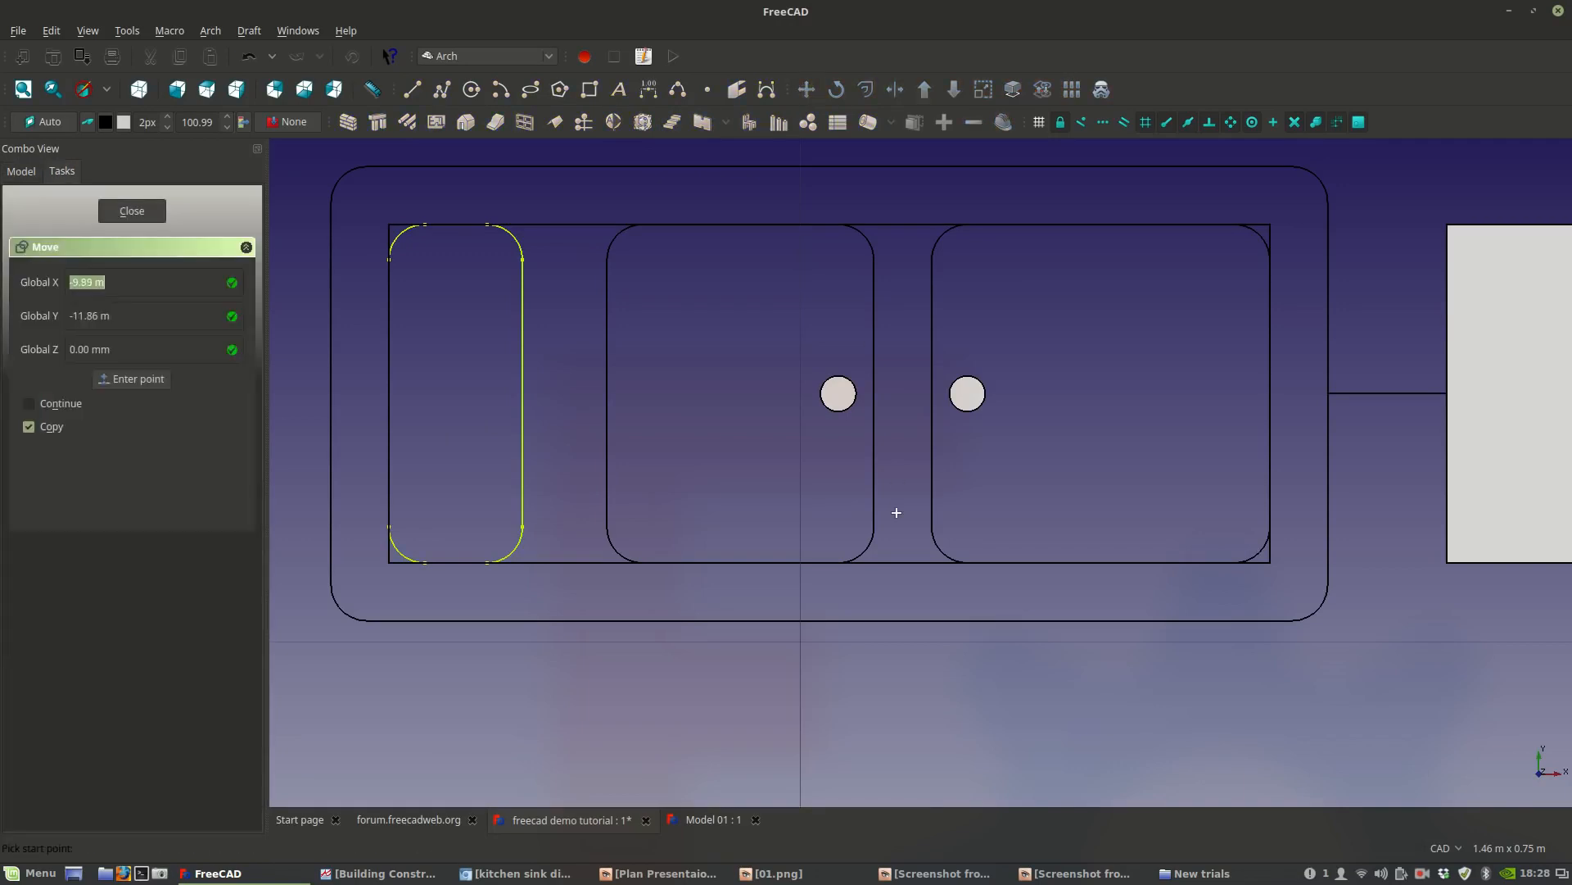
pyautogui.click(51, 426)
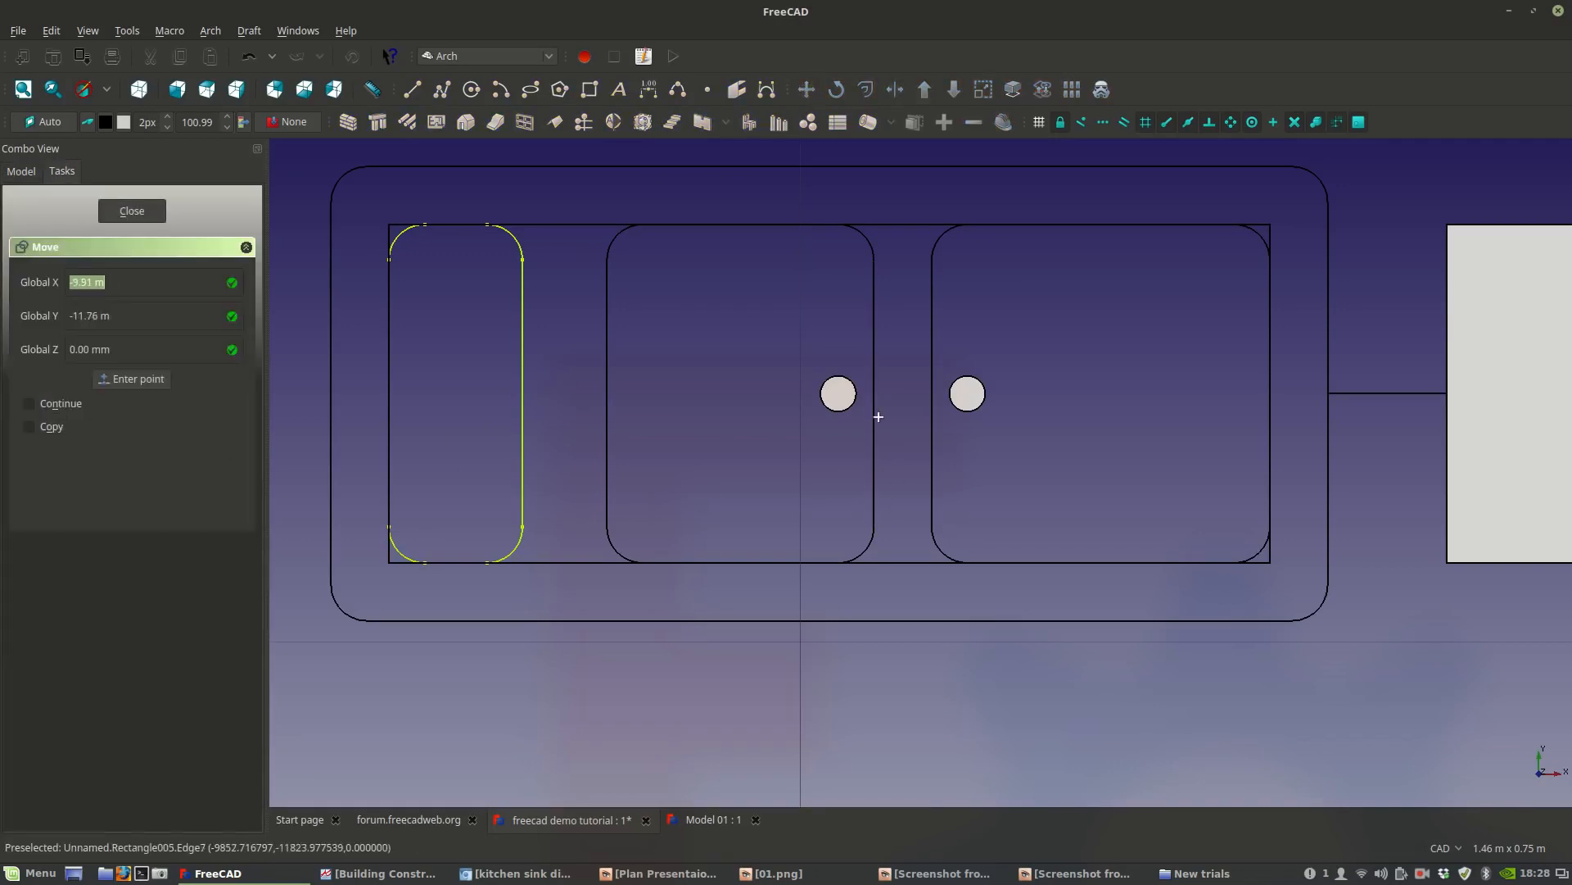
pyautogui.click(870, 390)
pyautogui.click(931, 395)
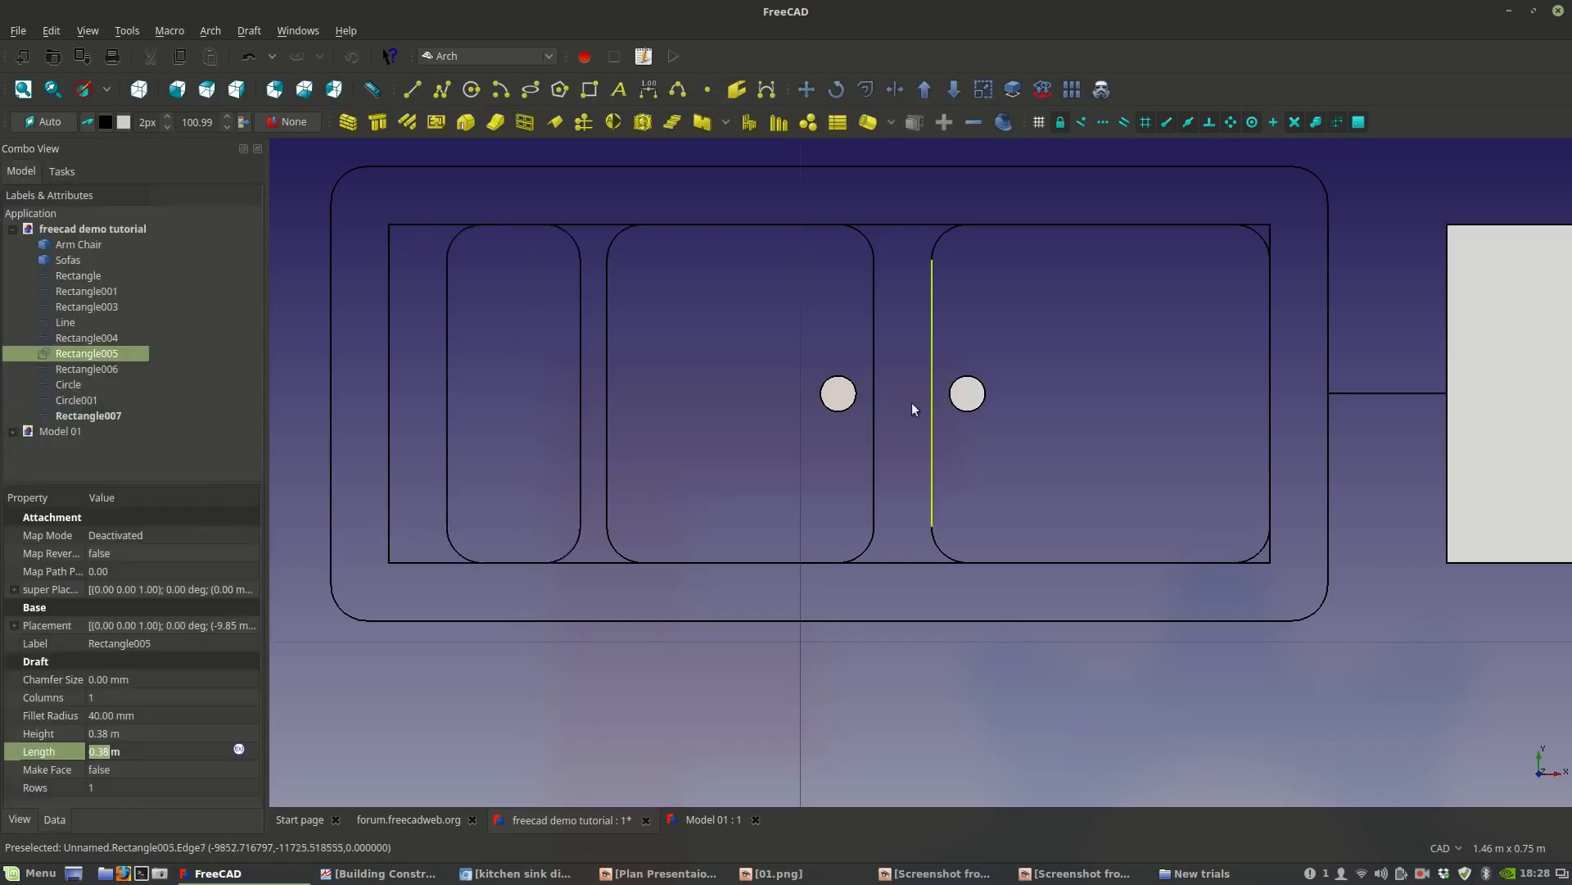
# Set the narrow outline's fillet radius to 0 mm so it has square corners.
pyautogui.scroll(-2, 645, 464)
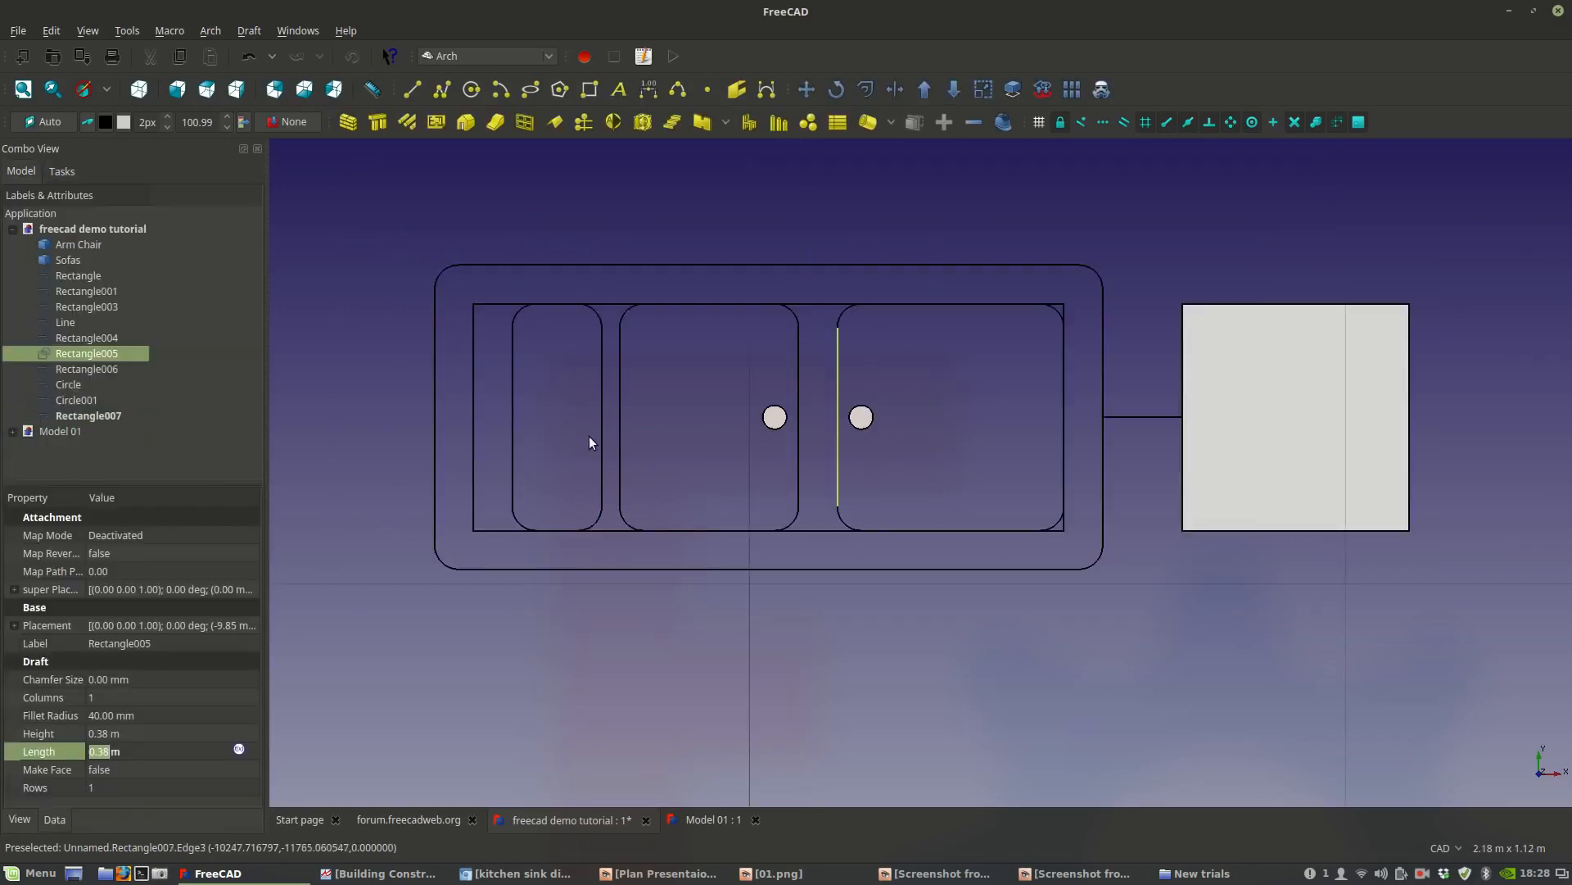
pyautogui.scroll(3, 590, 438)
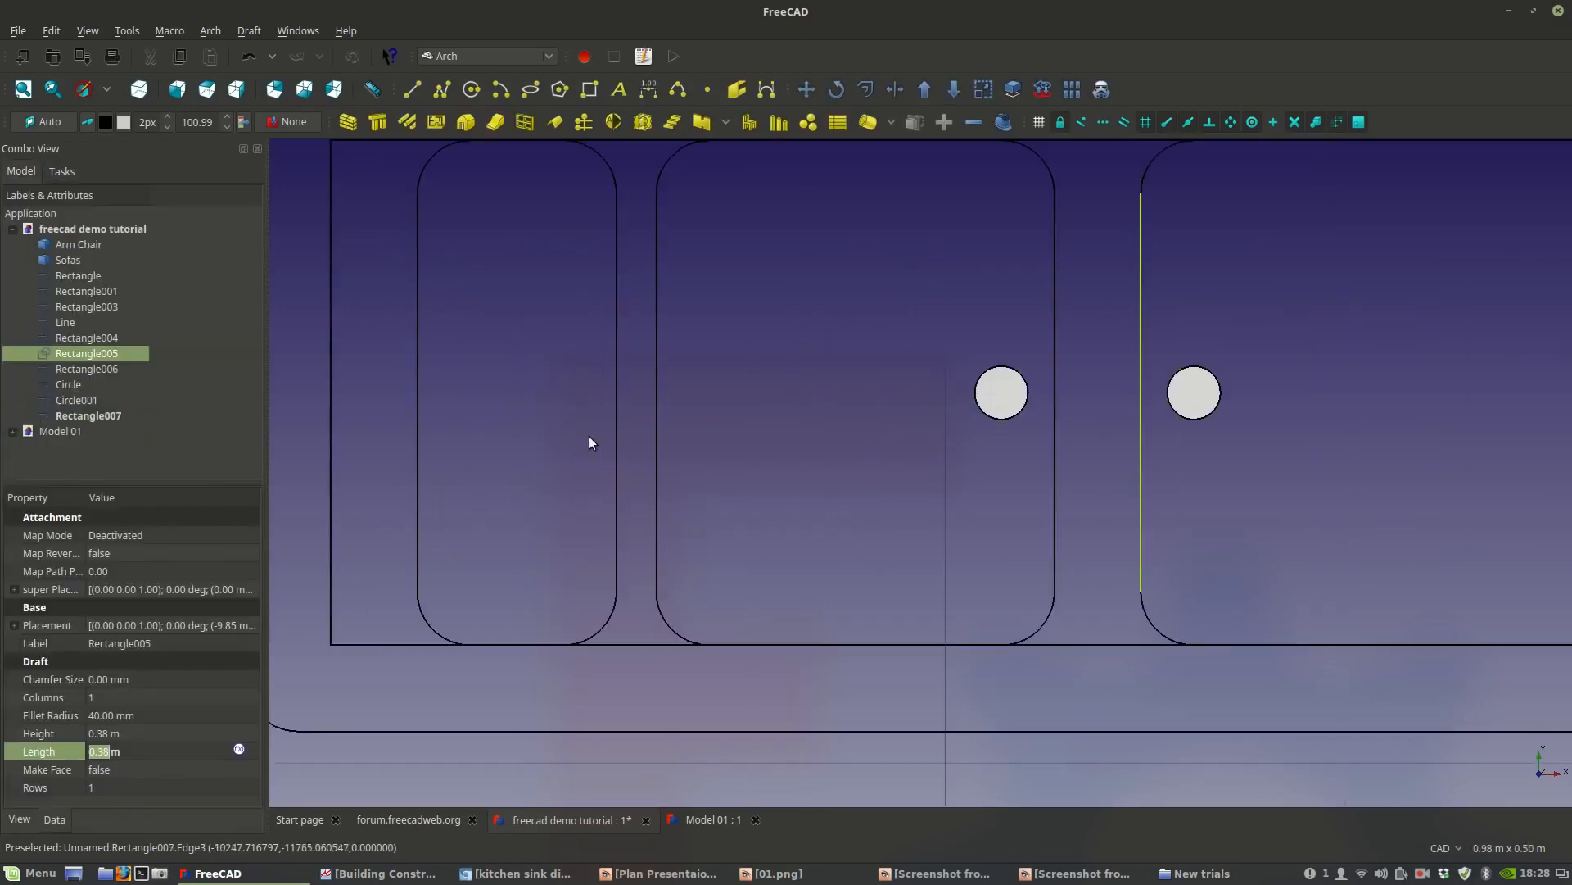
pyautogui.click(619, 464)
pyautogui.click(137, 718)
pyautogui.write('0.00')
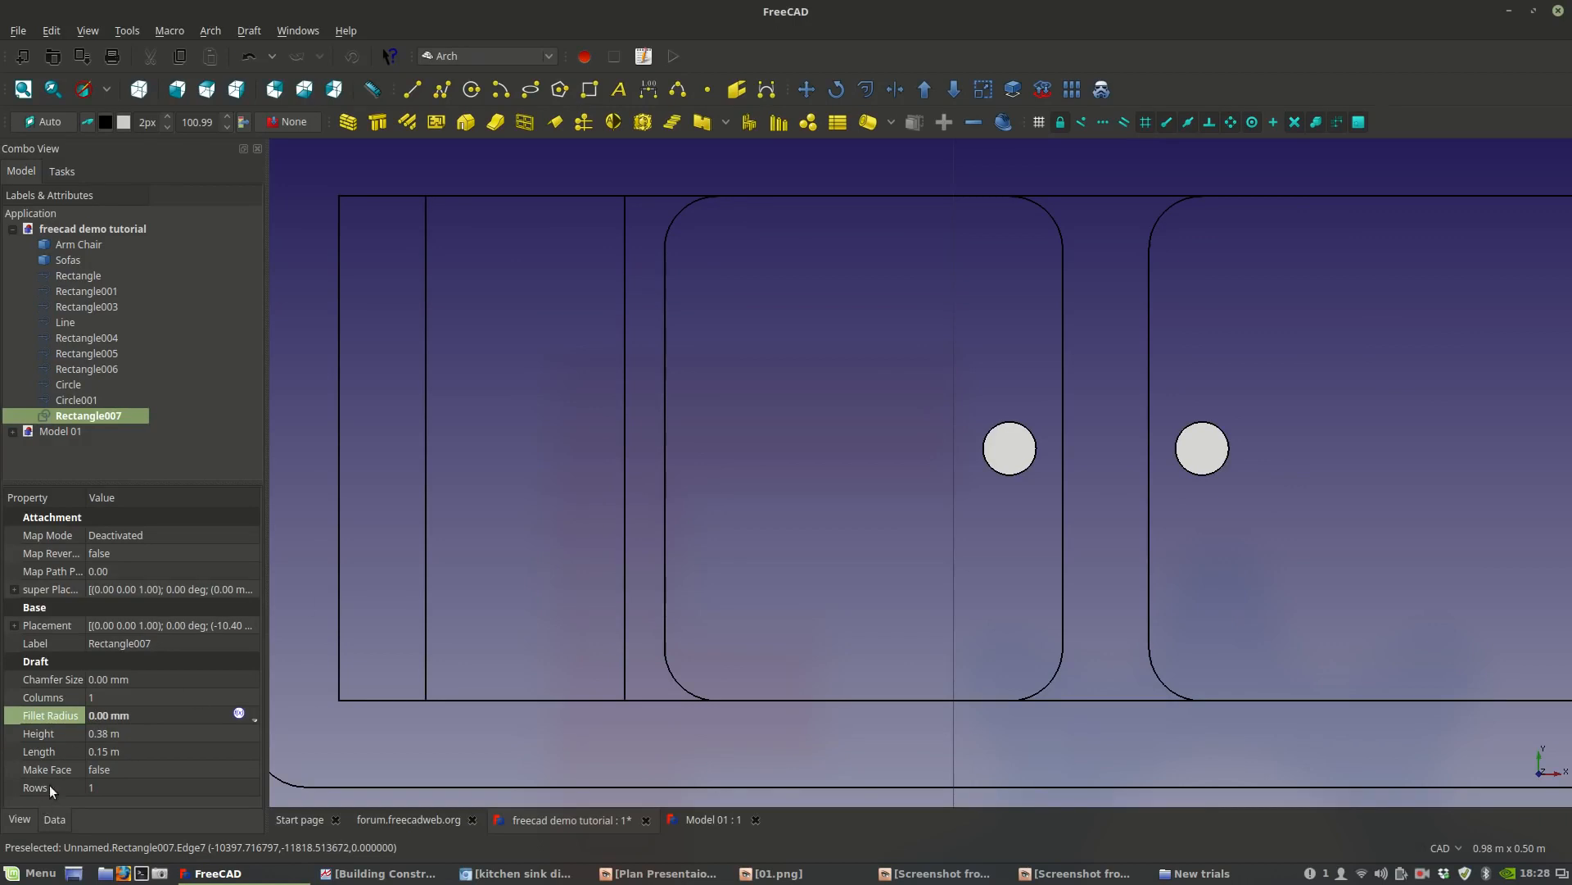
# Turn on face creation for the narrow rectangle.
pyautogui.click(128, 770)
pyautogui.click(126, 765)
pyautogui.click(110, 791)
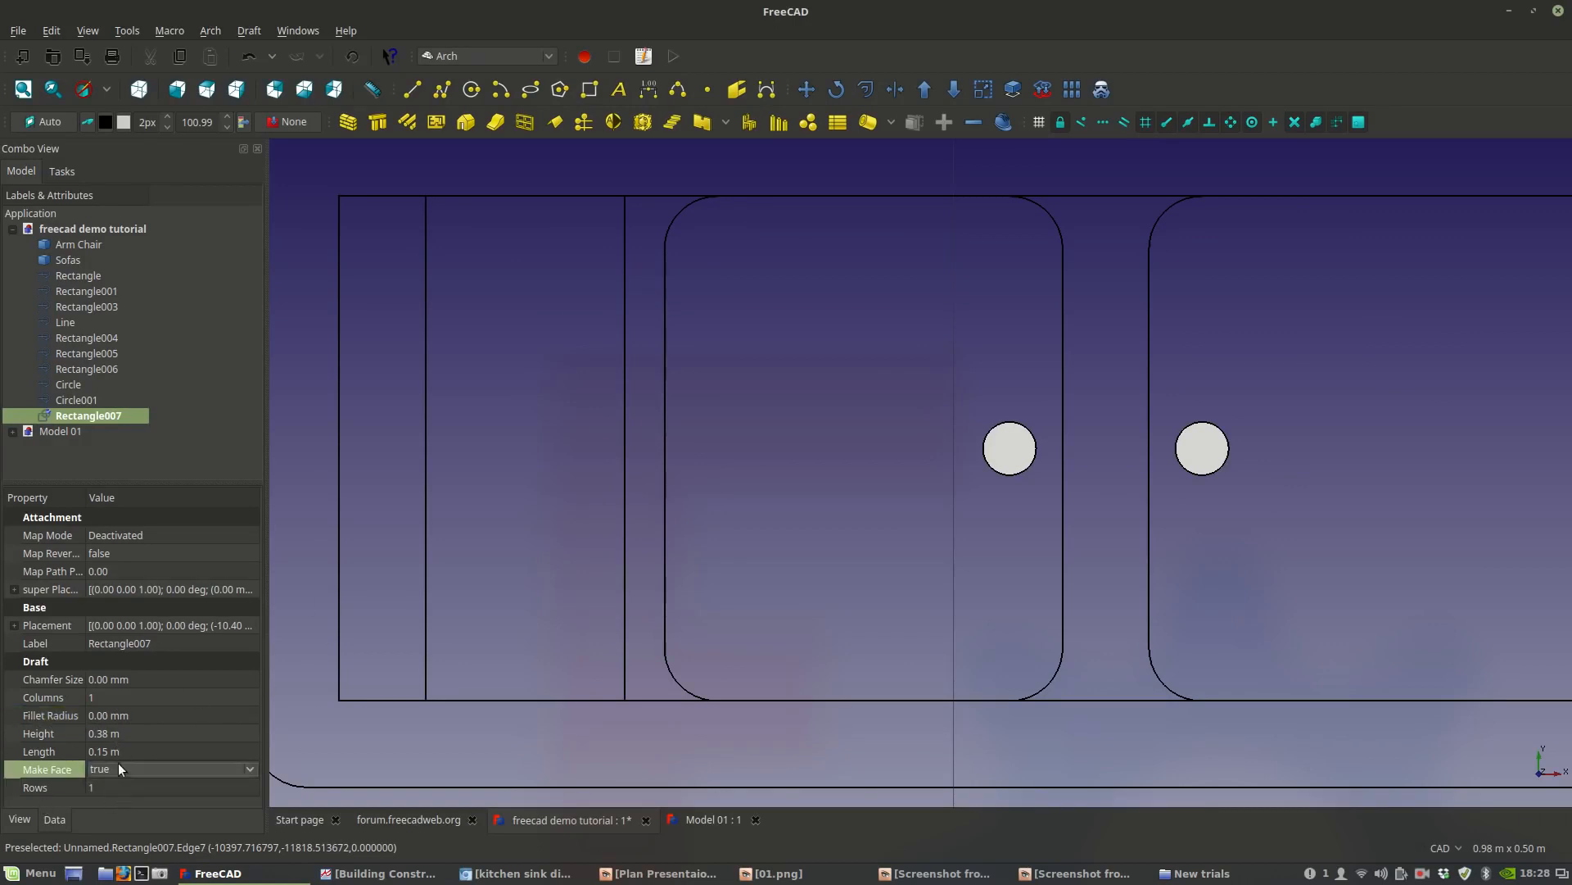
# Set the narrow rectangle's height to 0.28 m.
pyautogui.click(106, 734)
pyautogui.write('0.5')
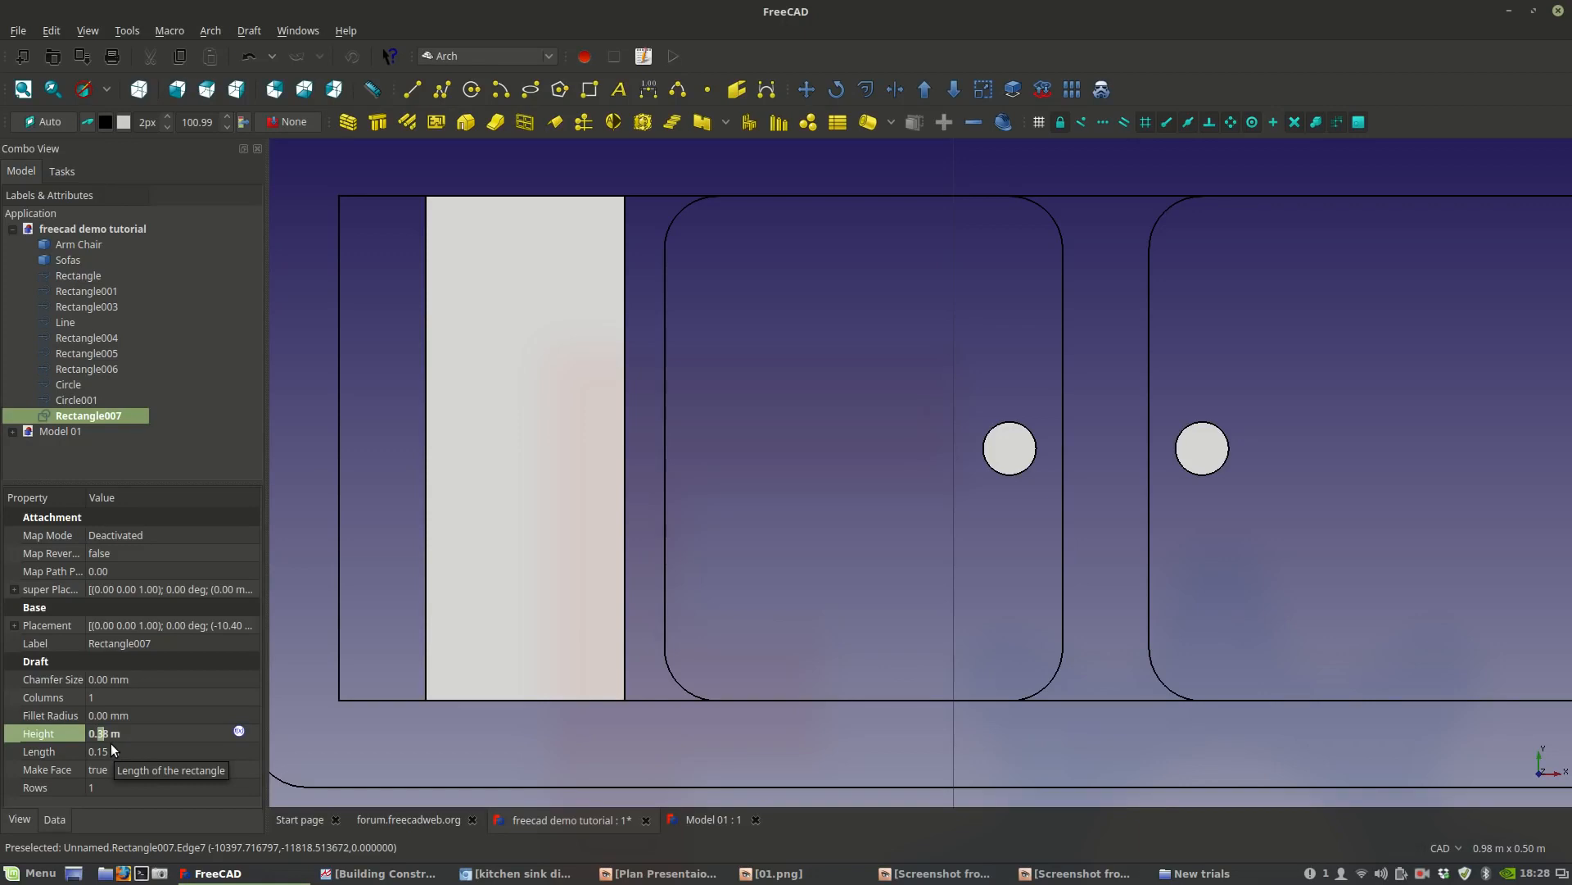
pyautogui.press('BackSpace')
pyautogui.write('2')
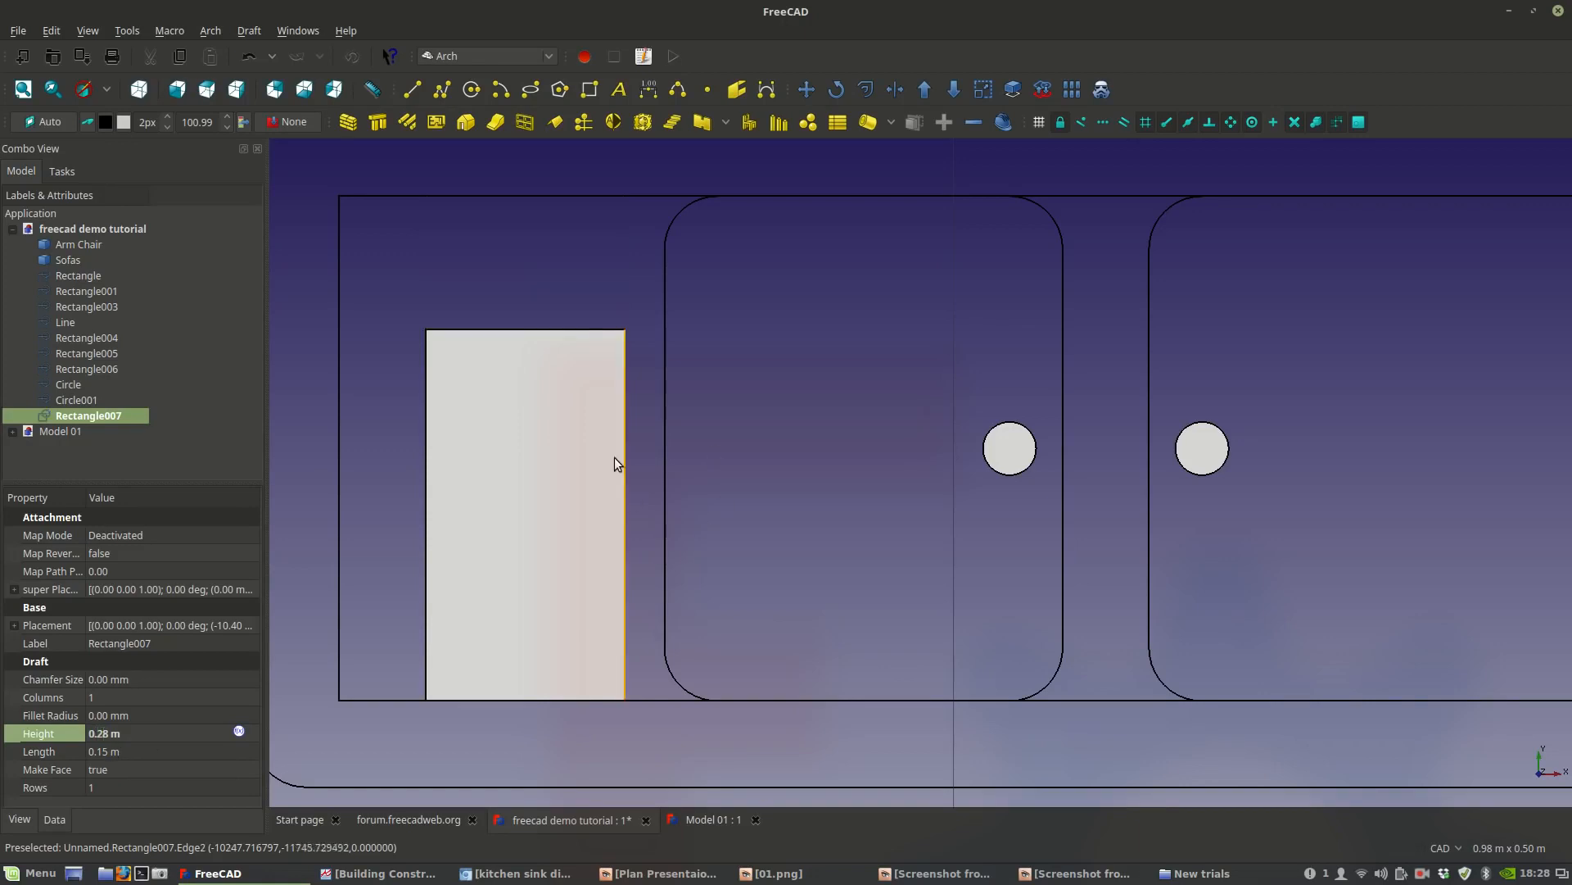
# Draw a horizontal guide line from the smaller bowl's left edge midpoint to the inner rectangle's left edge midpoint.
pyautogui.click(412, 89)
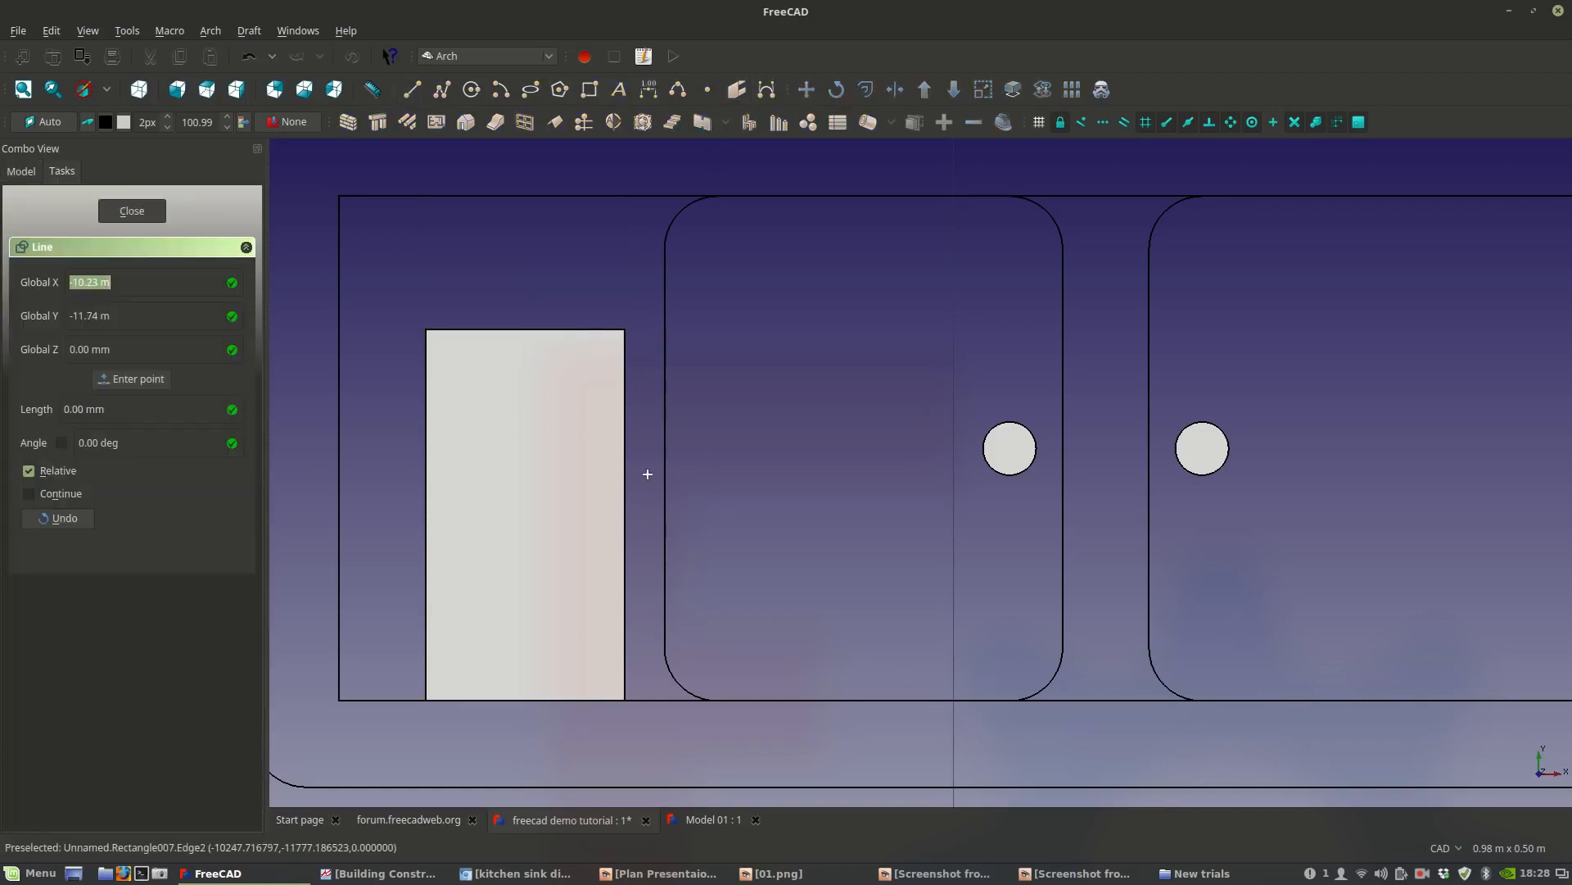
pyautogui.click(666, 453)
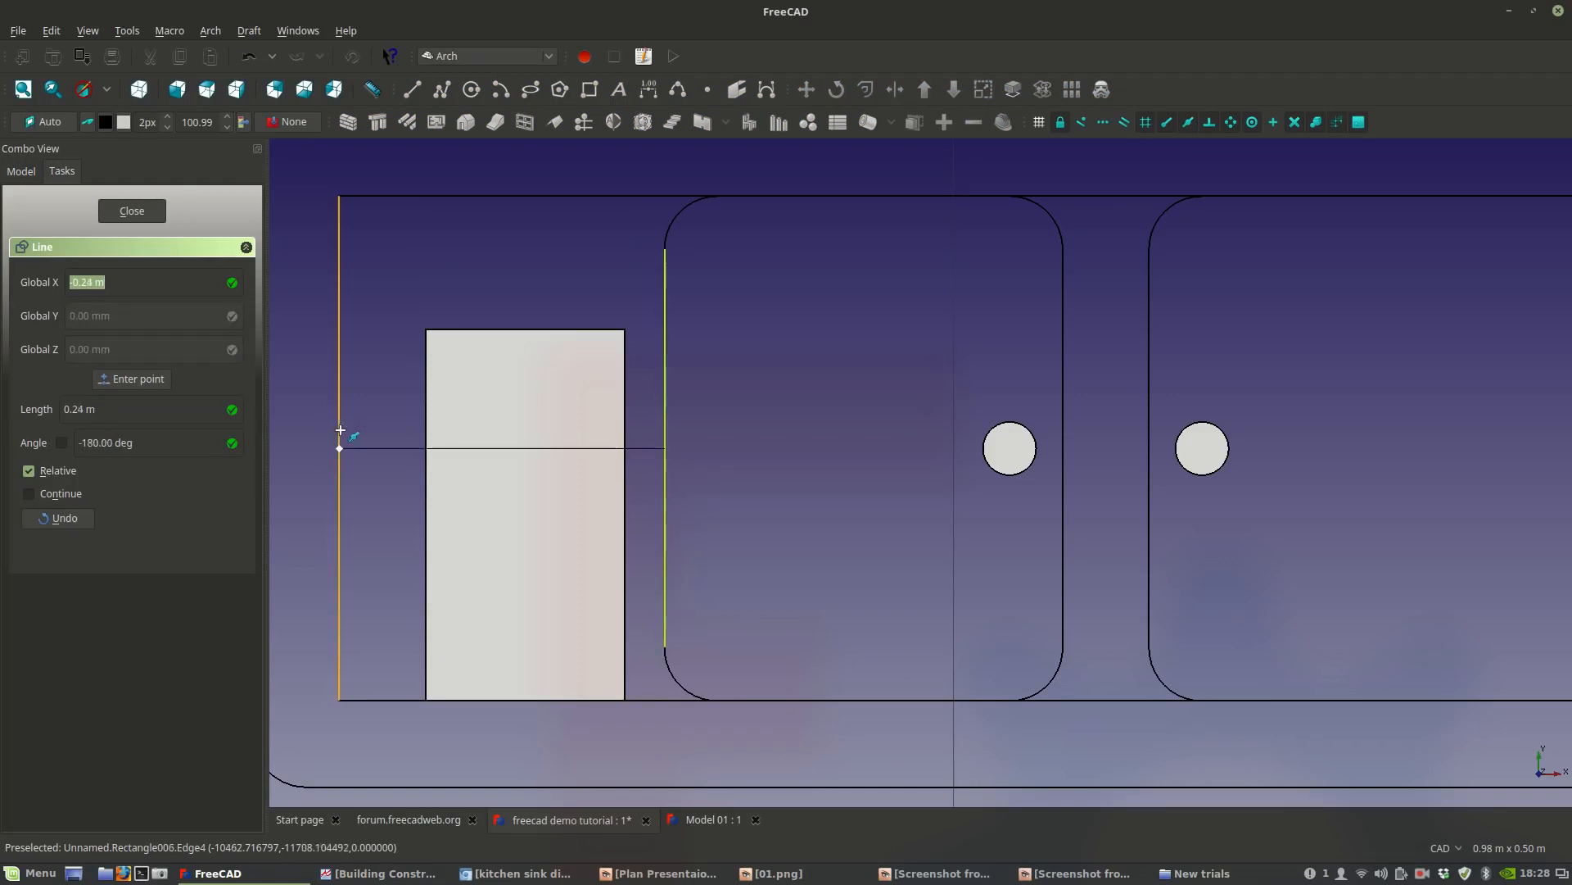
pyautogui.click(340, 448)
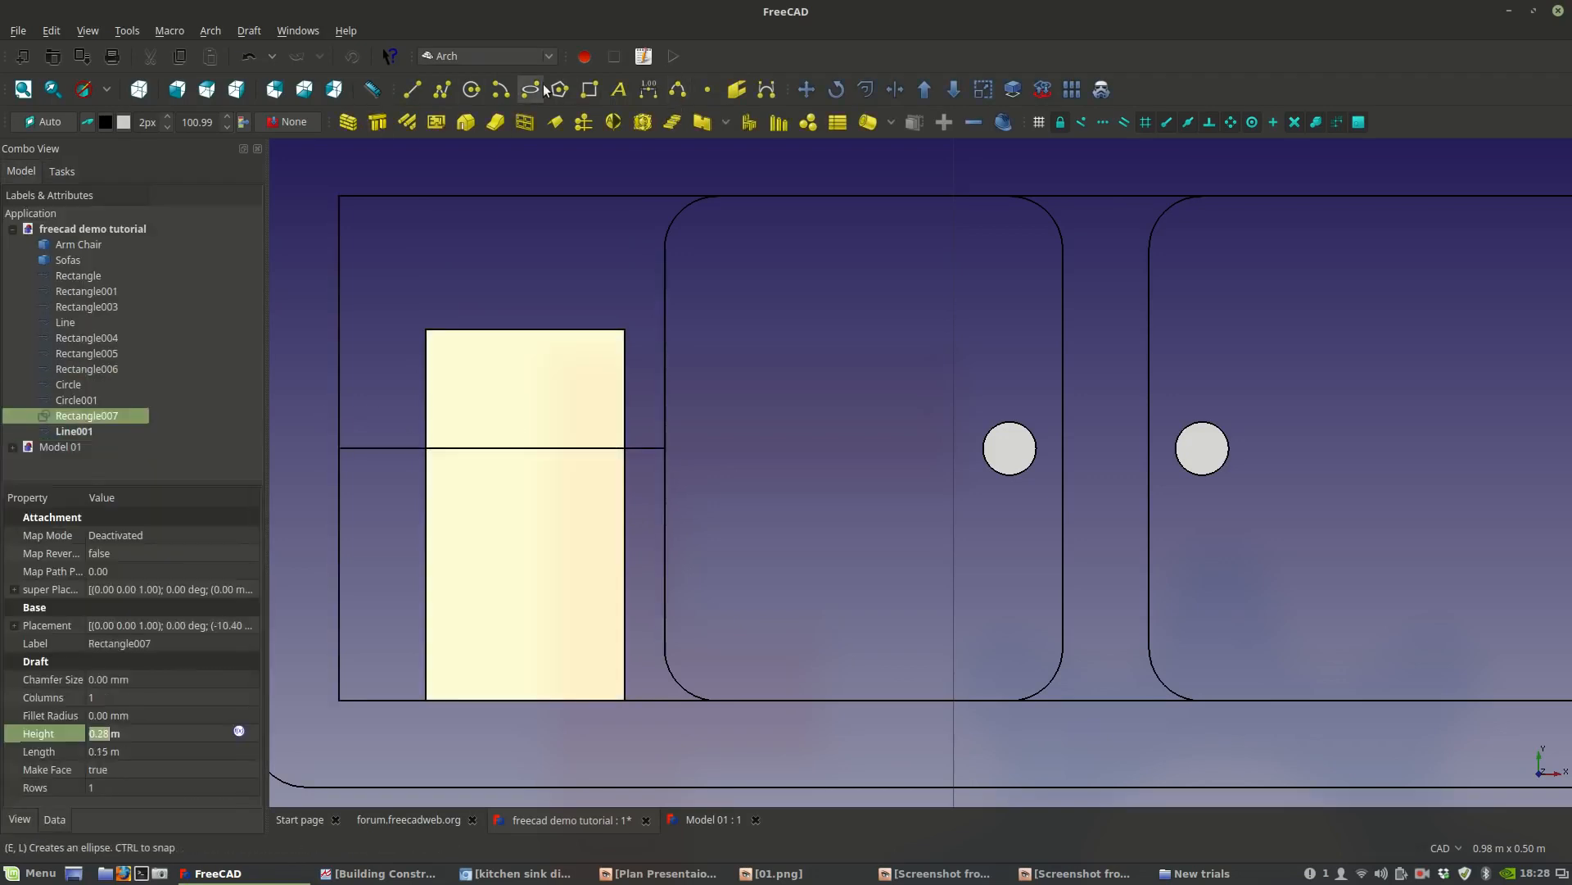
# Move the narrow rectangle vertically by its right edge midpoint onto the horizontal guide line, and delete the guide line.
pyautogui.click(806, 89)
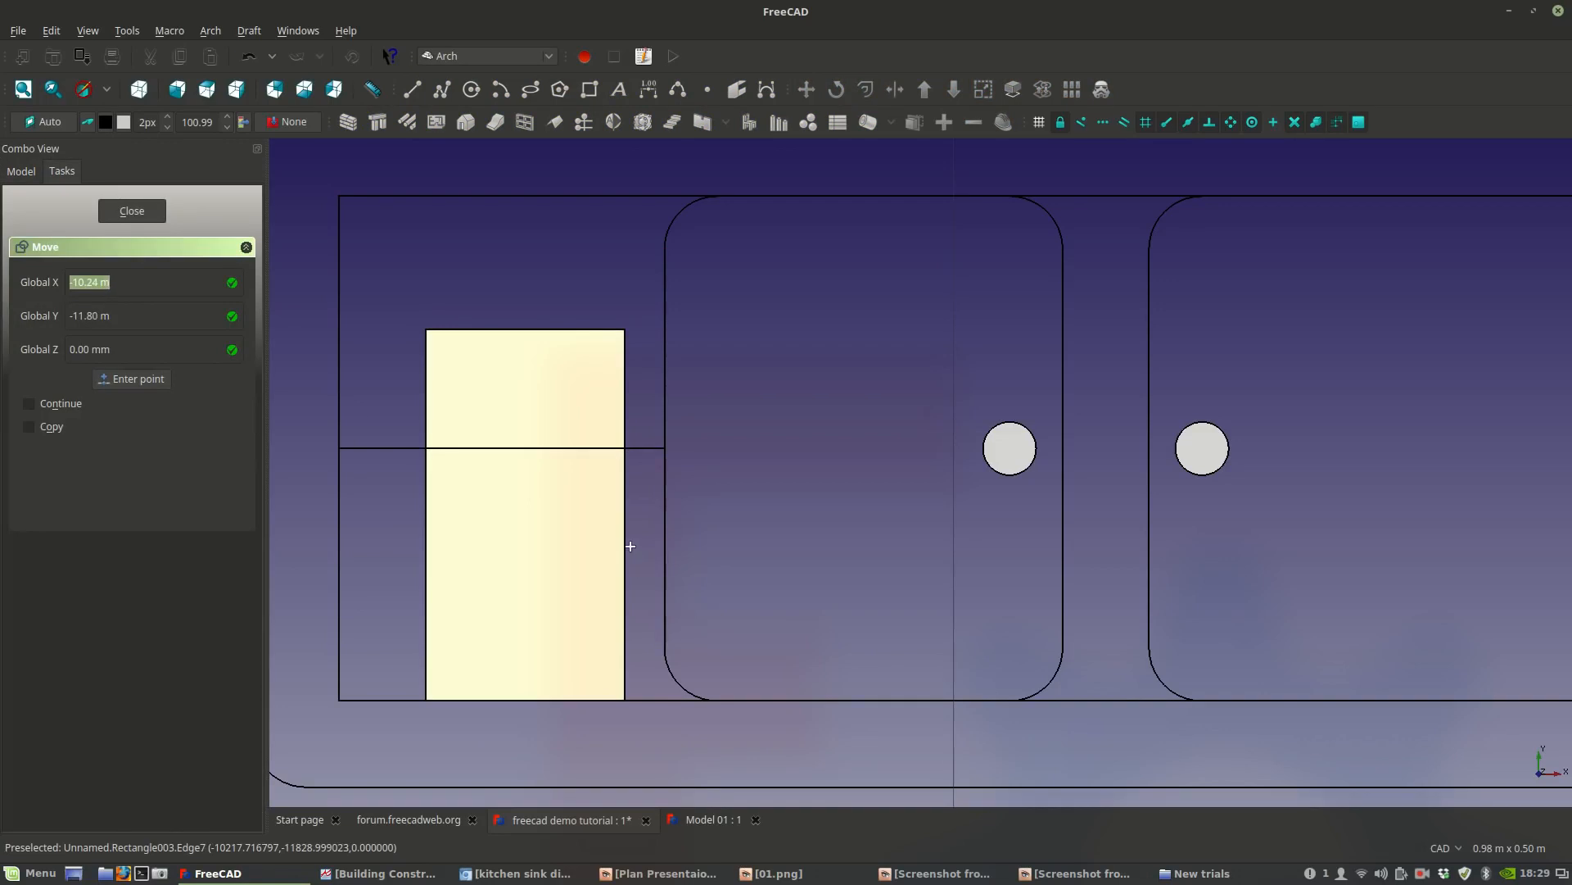
pyautogui.click(624, 517)
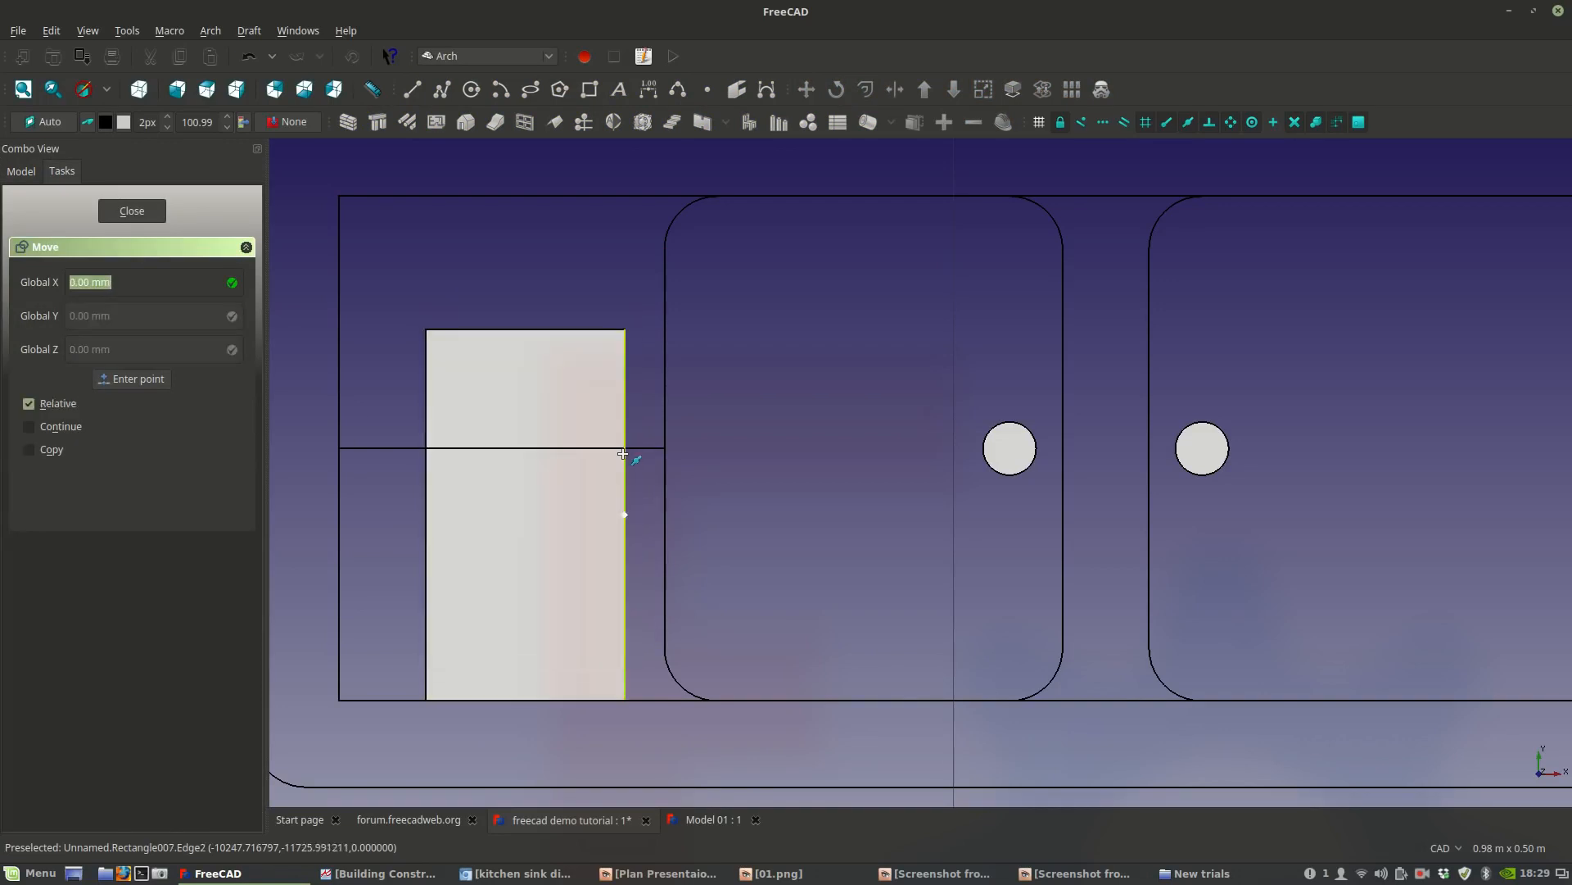
pyautogui.press('y')
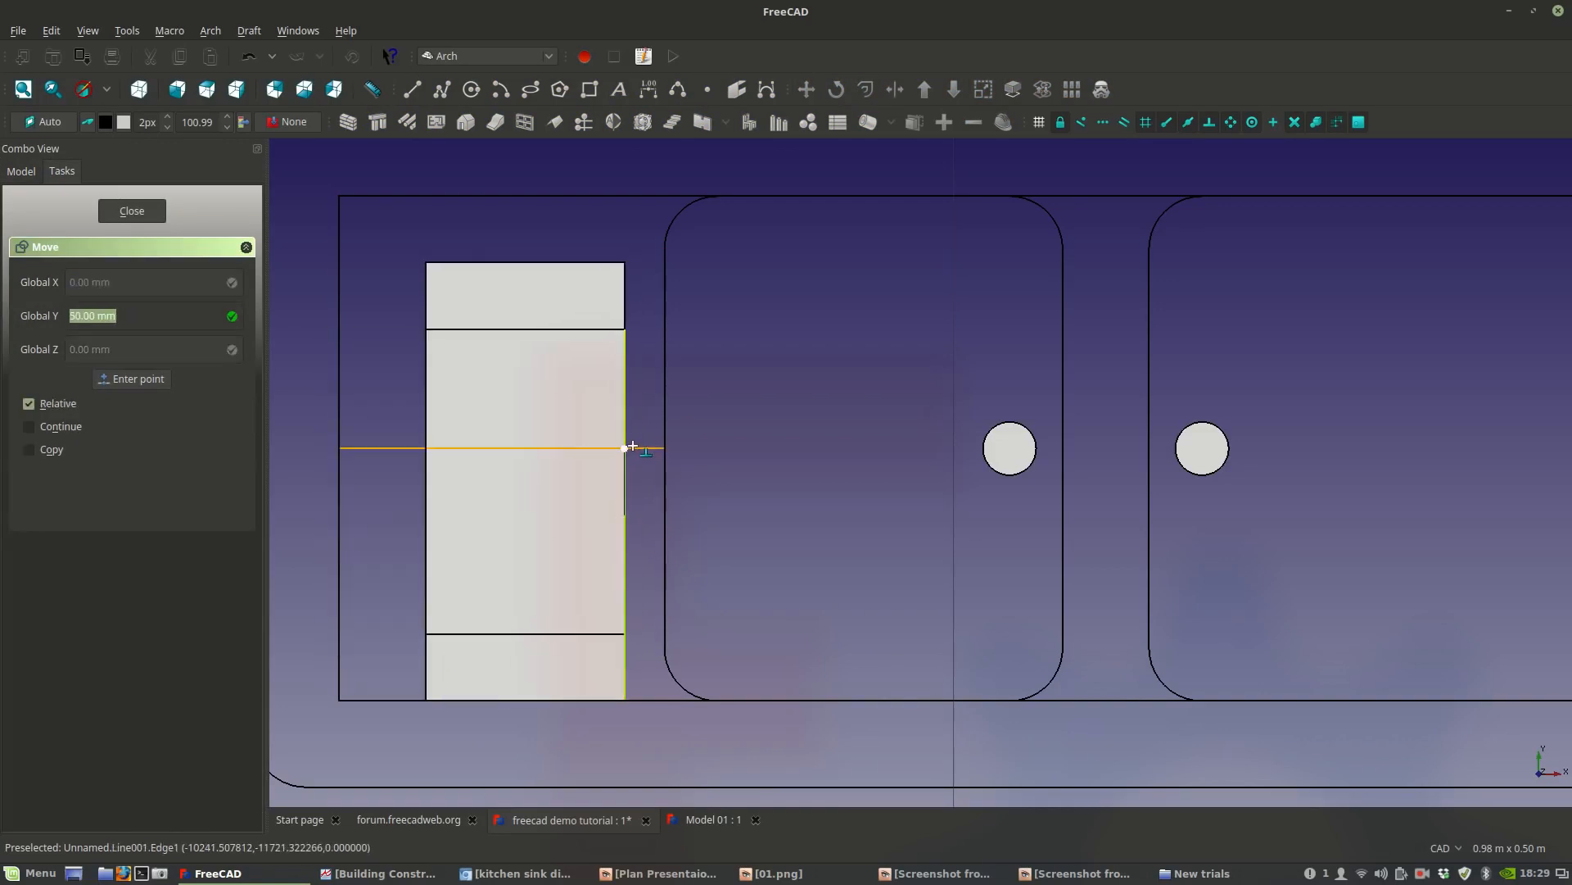
pyautogui.click(632, 446)
pyautogui.click(637, 428)
pyautogui.click(640, 446)
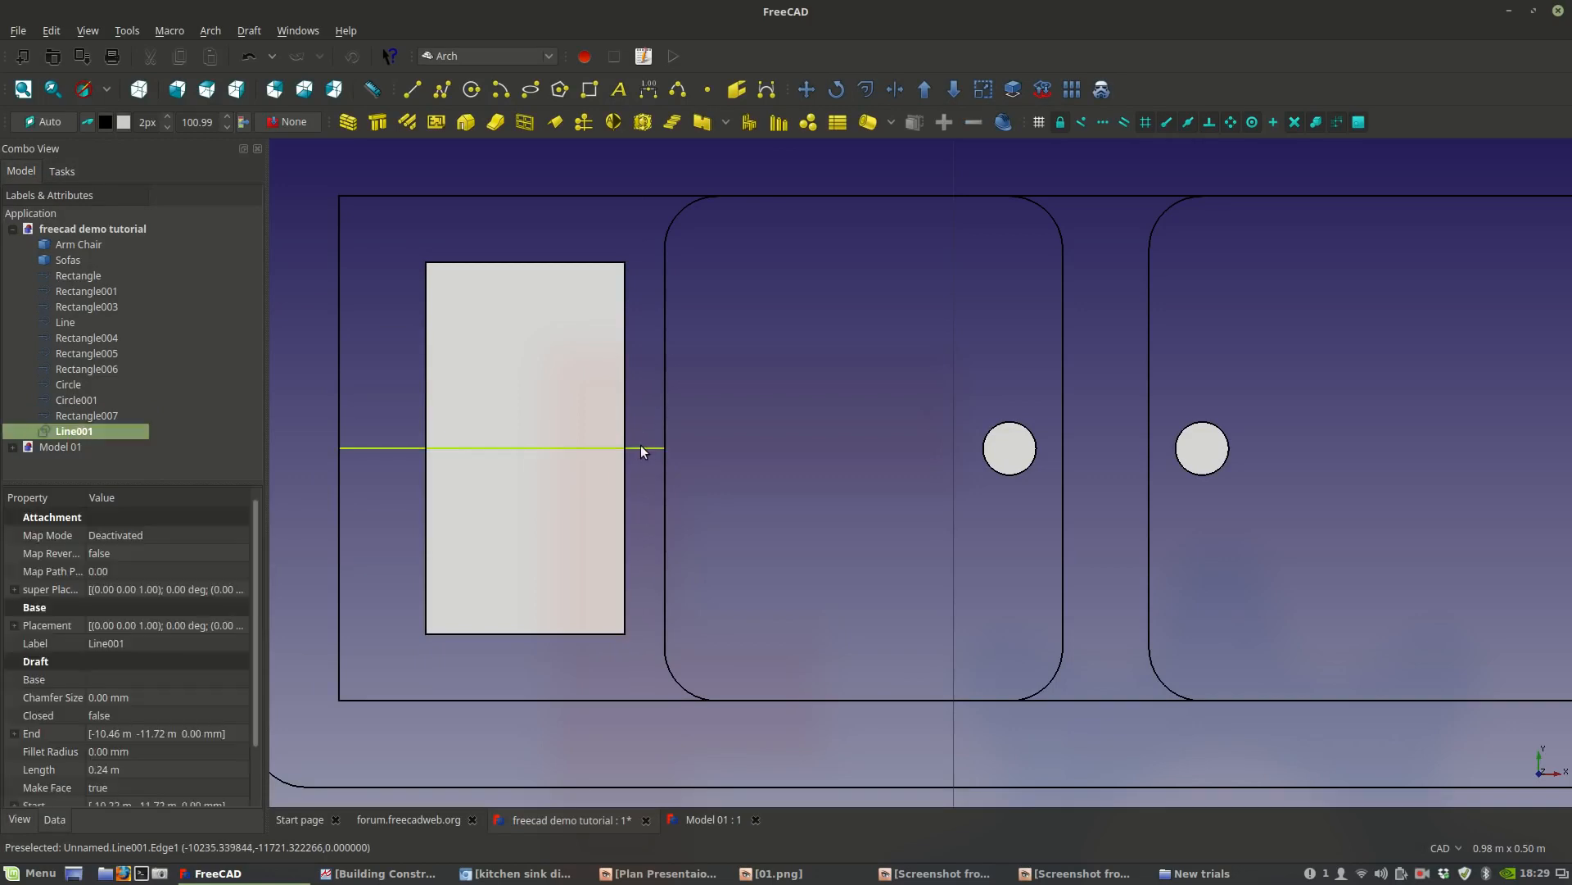
pyautogui.press('Delete')
# Try dividing the narrow rectangle into 2 columns, and into 5 rows with a single column instead.
pyautogui.click(547, 424)
pyautogui.click(130, 733)
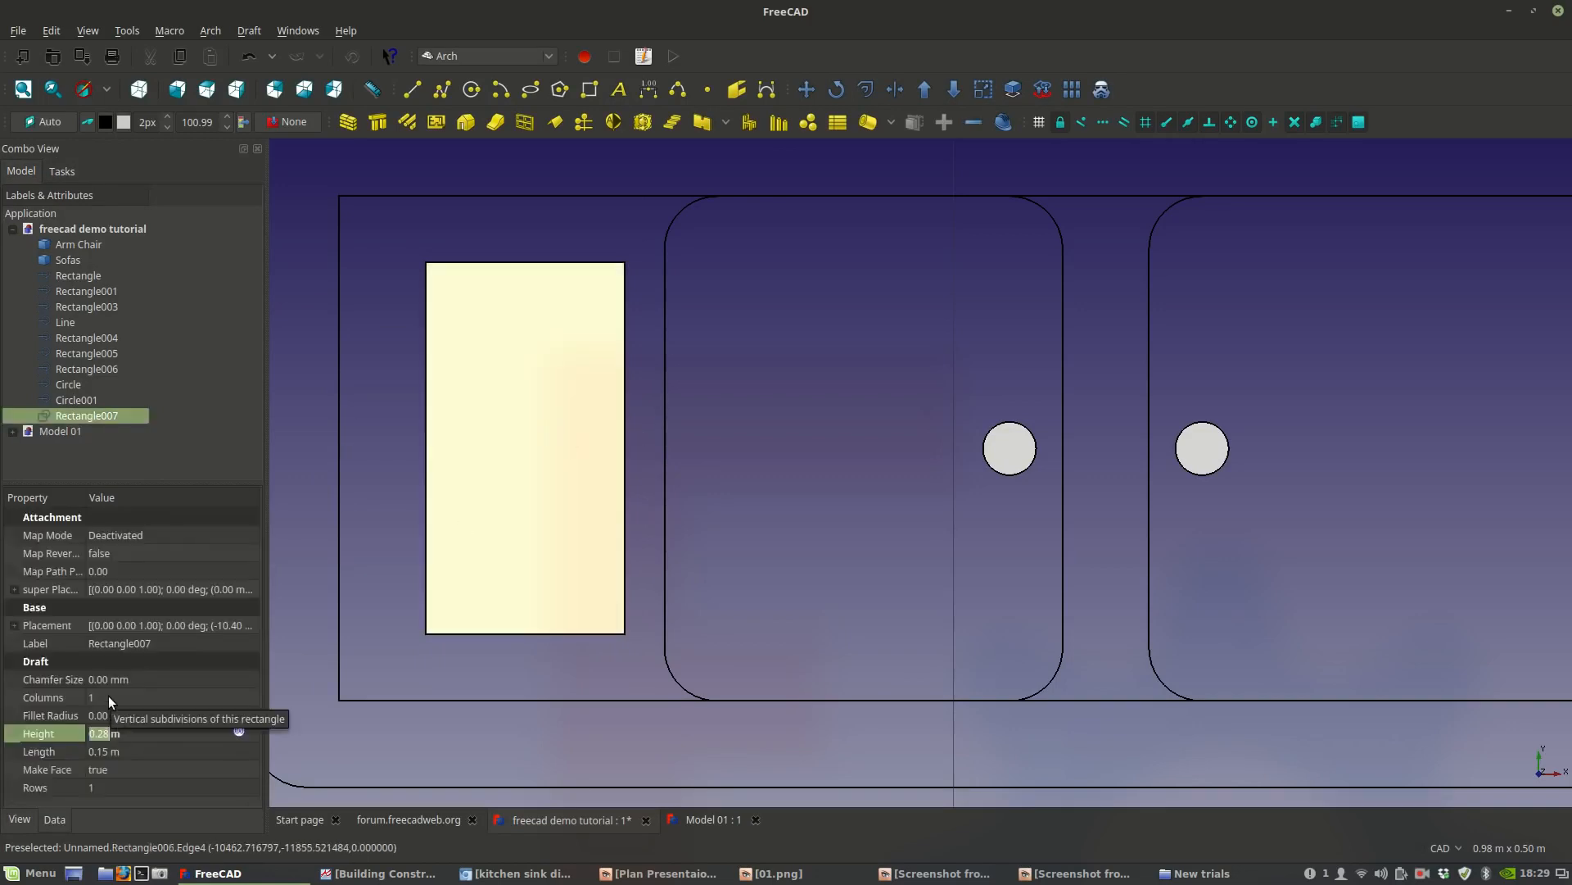
pyautogui.click(108, 696)
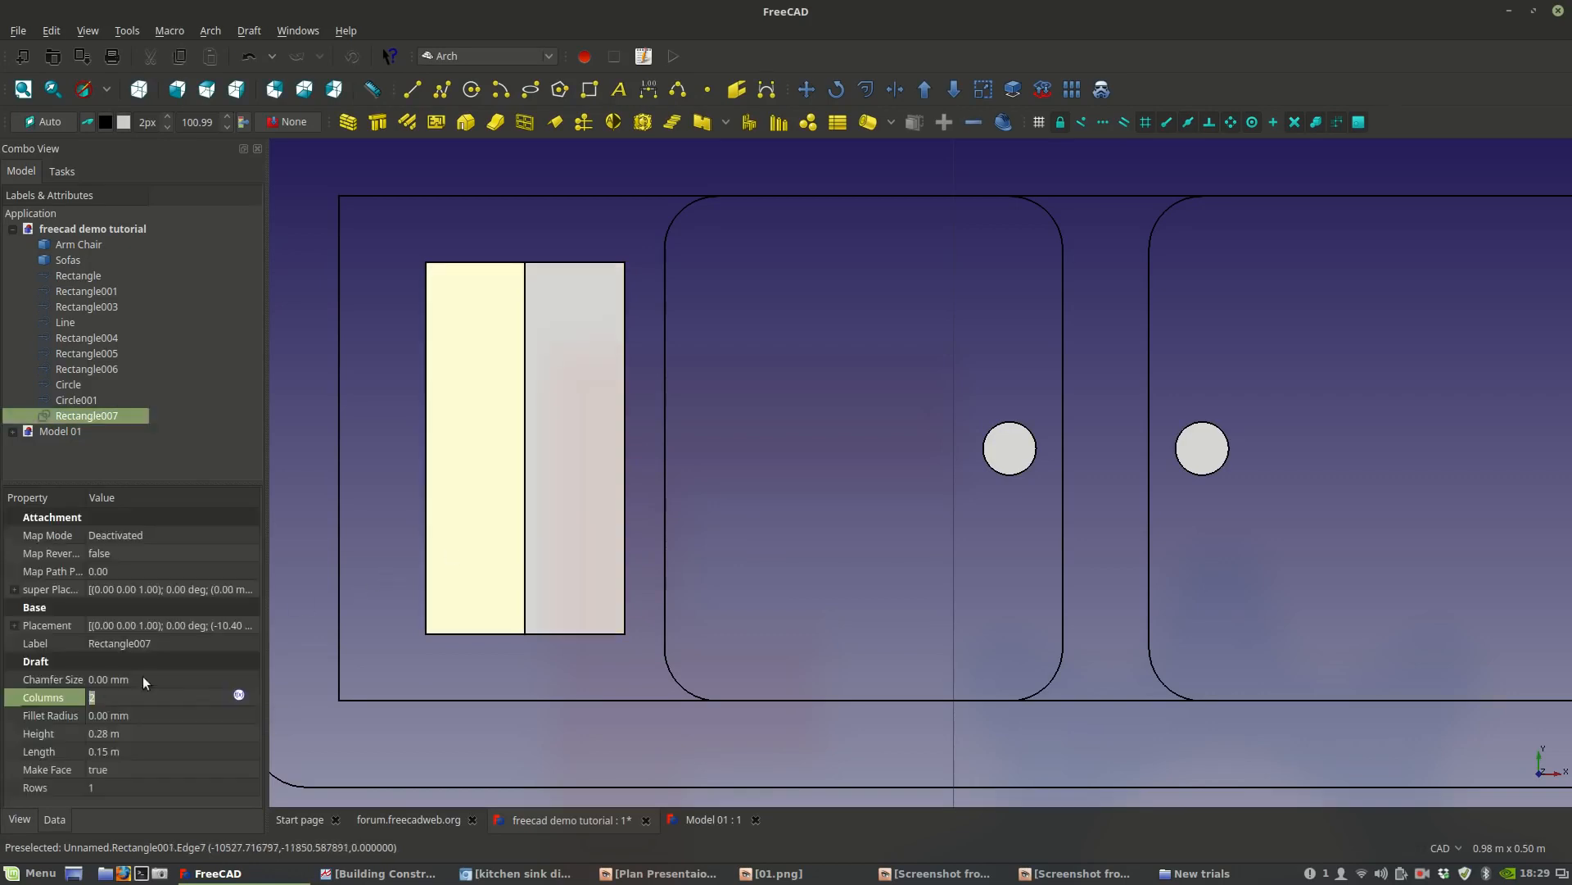
pyautogui.click(106, 787)
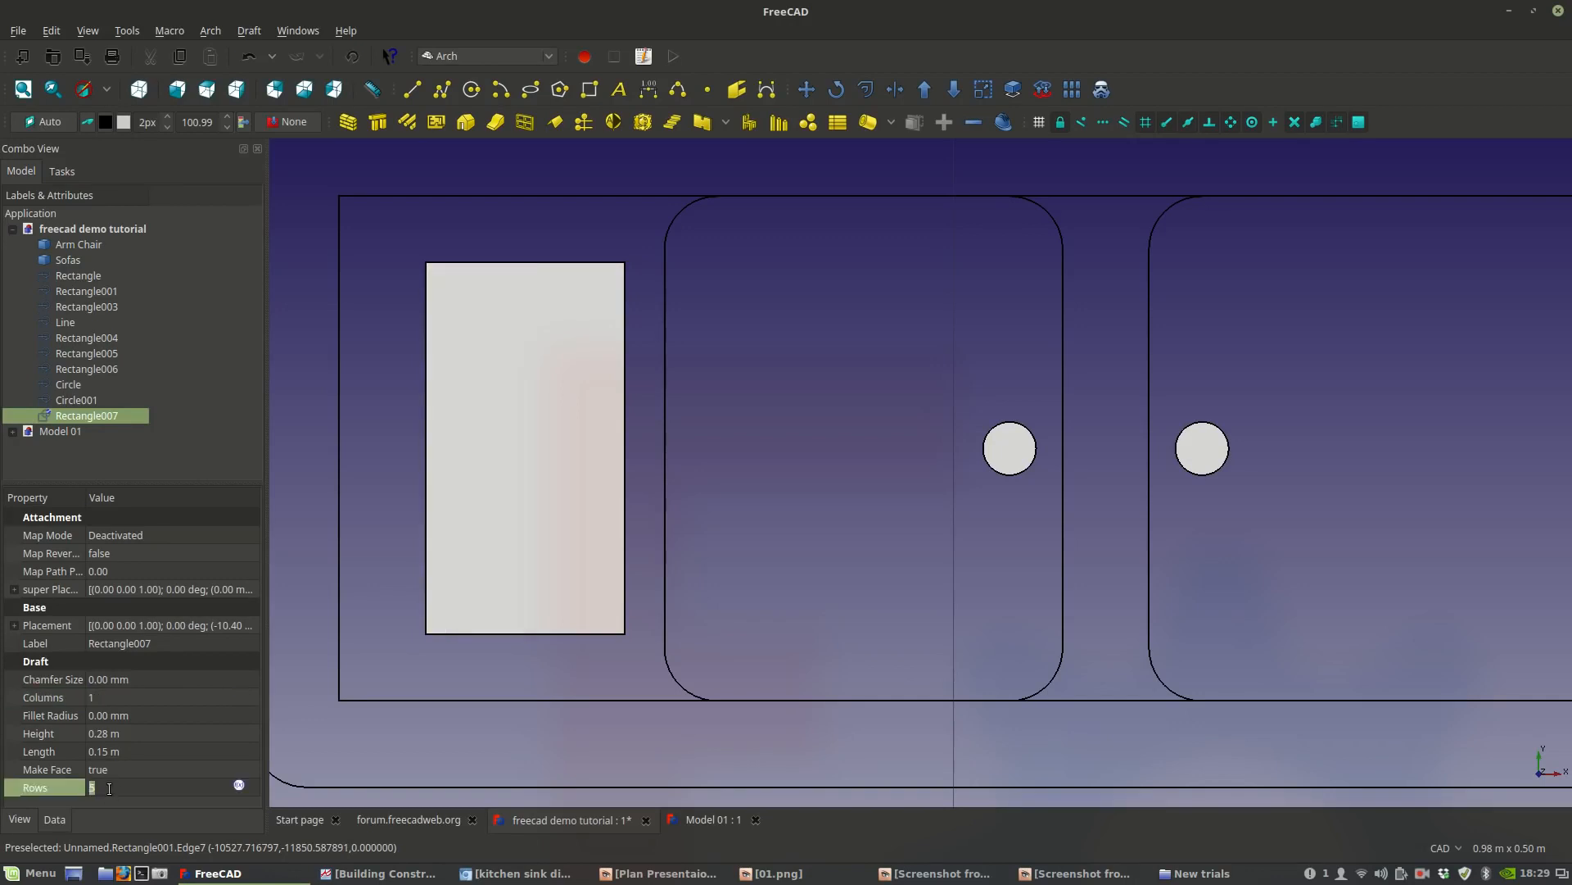
pyautogui.write('5')
pyautogui.click(405, 758)
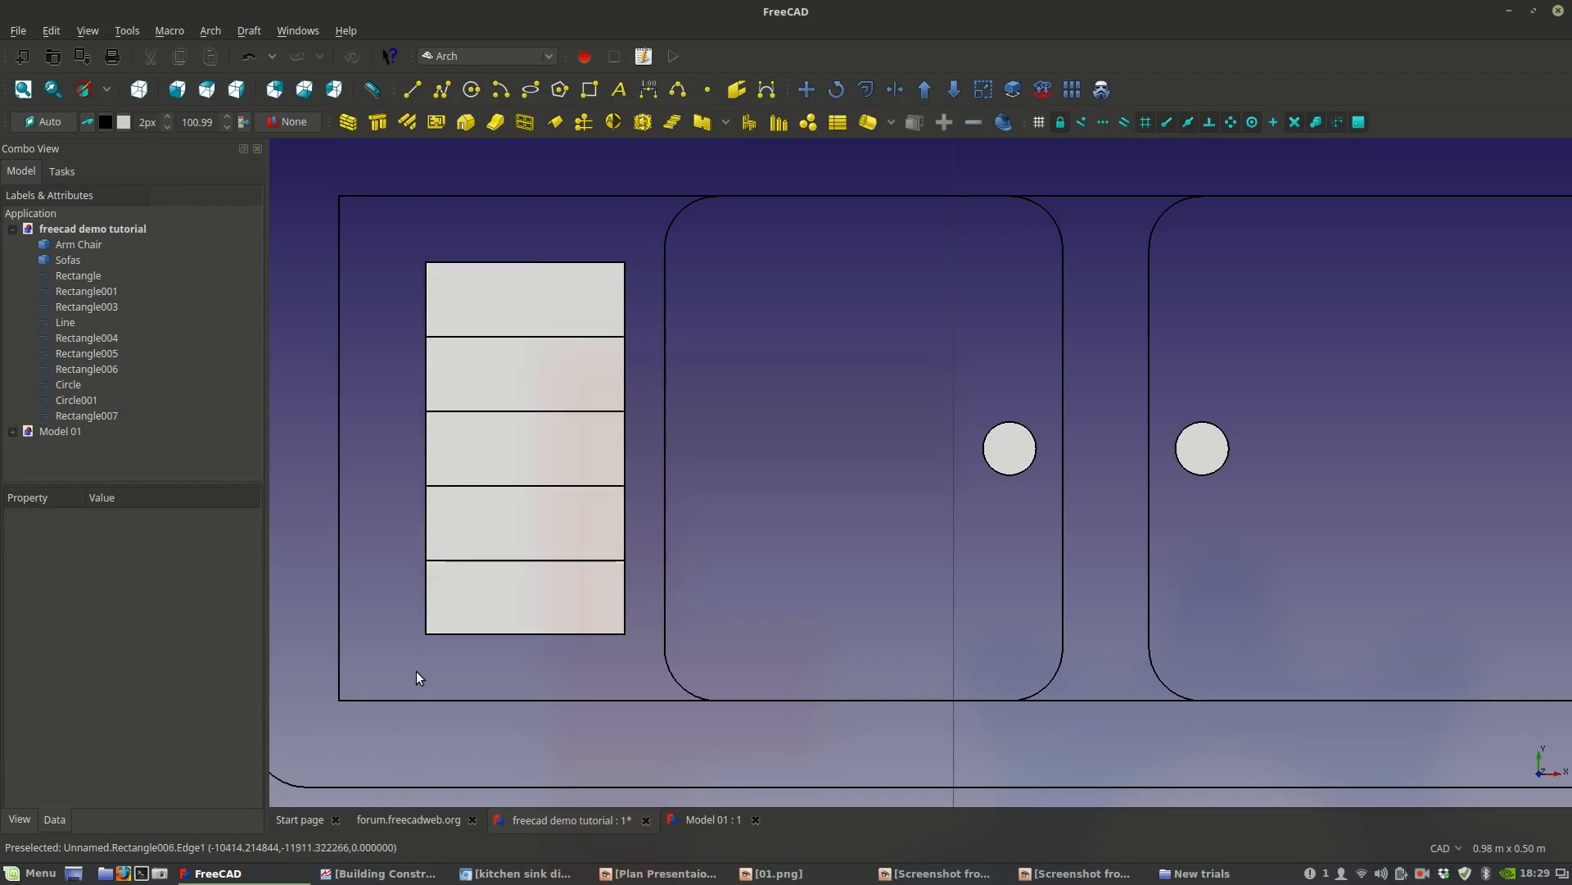
# Set the narrow rectangle's row subdivision to 10.
pyautogui.scroll(-3, 421, 667)
pyautogui.scroll(5, 429, 665)
pyautogui.click(539, 559)
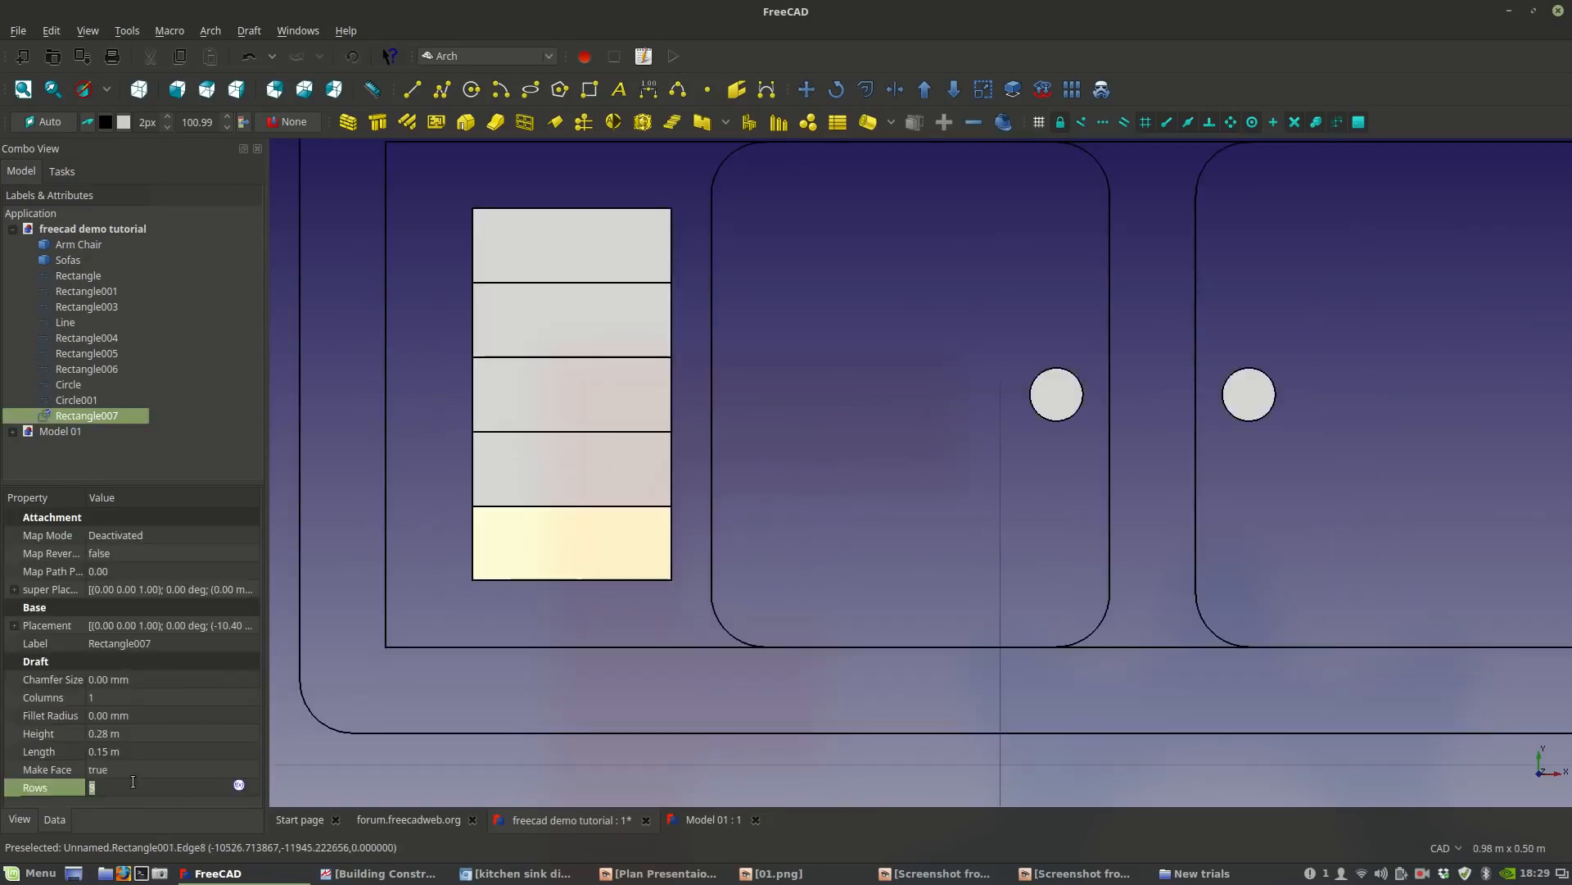
pyautogui.click(398, 765)
# Check the sink reference drawing and turn off face creation for the ten-row rectangle so only its lines are drawn.
pyautogui.scroll(-3, 423, 670)
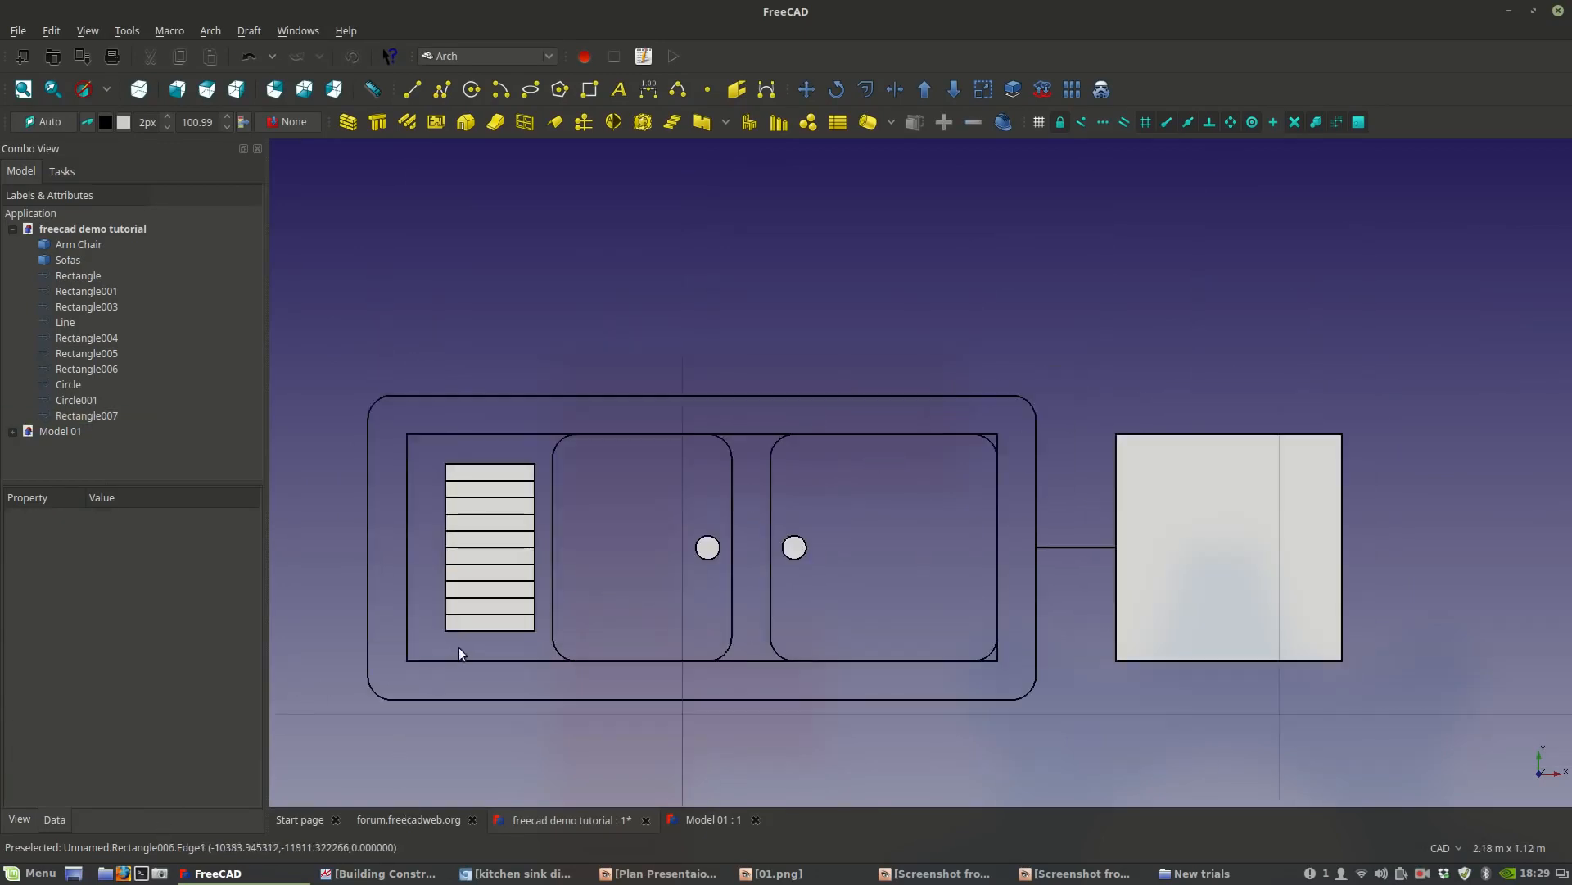
pyautogui.scroll(2, 456, 650)
pyautogui.click(482, 611)
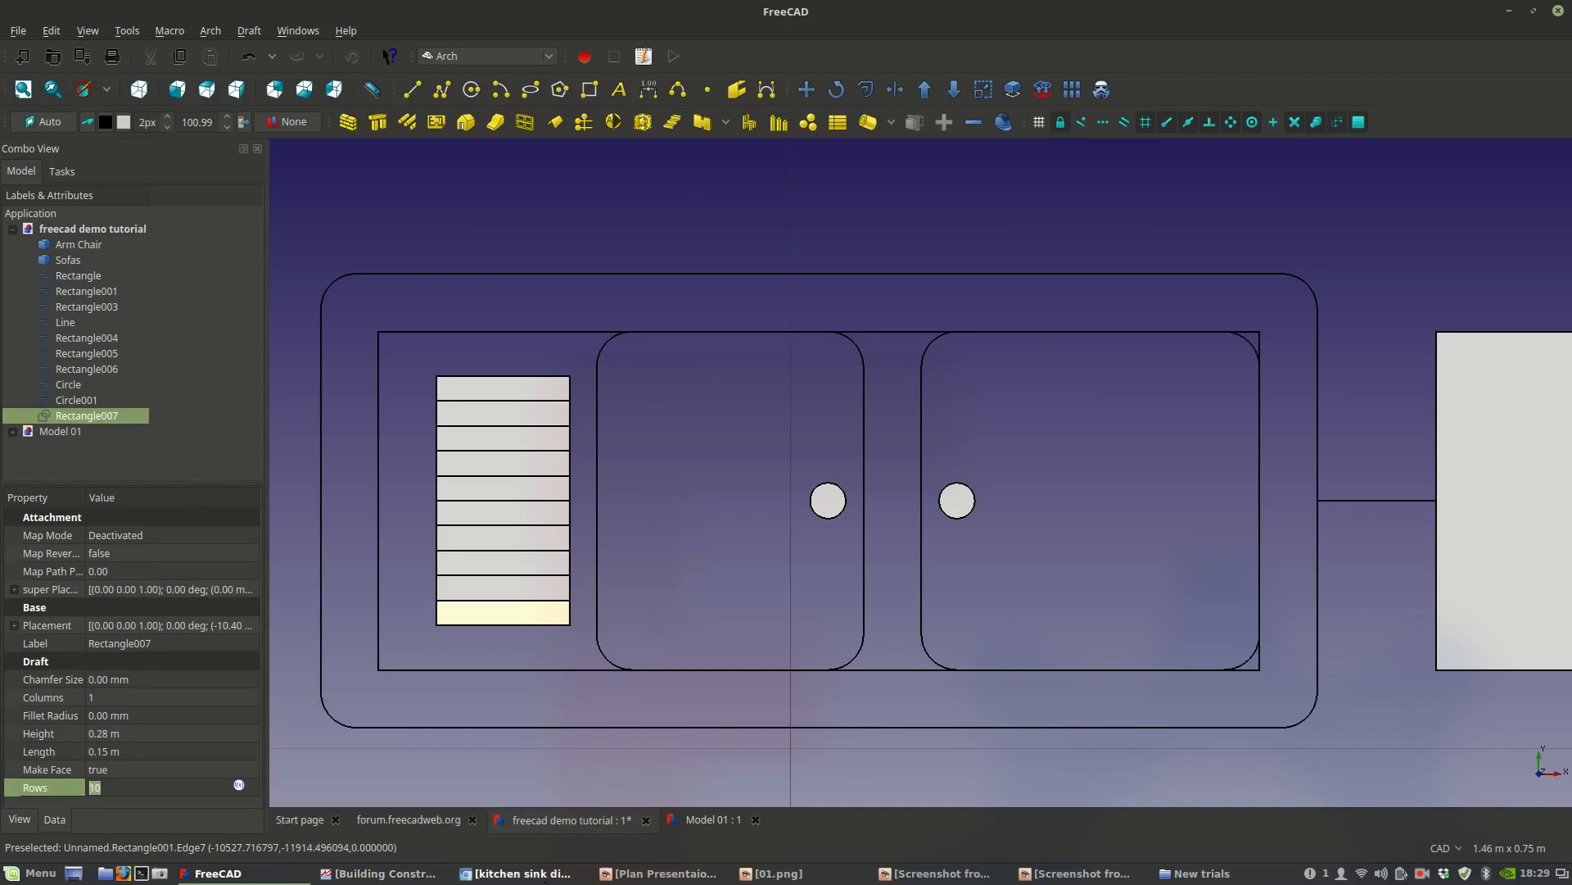
pyautogui.click(524, 873)
pyautogui.click(524, 873)
pyautogui.click(157, 764)
pyautogui.click(157, 761)
pyautogui.click(149, 749)
pyautogui.click(387, 705)
pyautogui.scroll(-2, 560, 566)
pyautogui.scroll(-2, 569, 598)
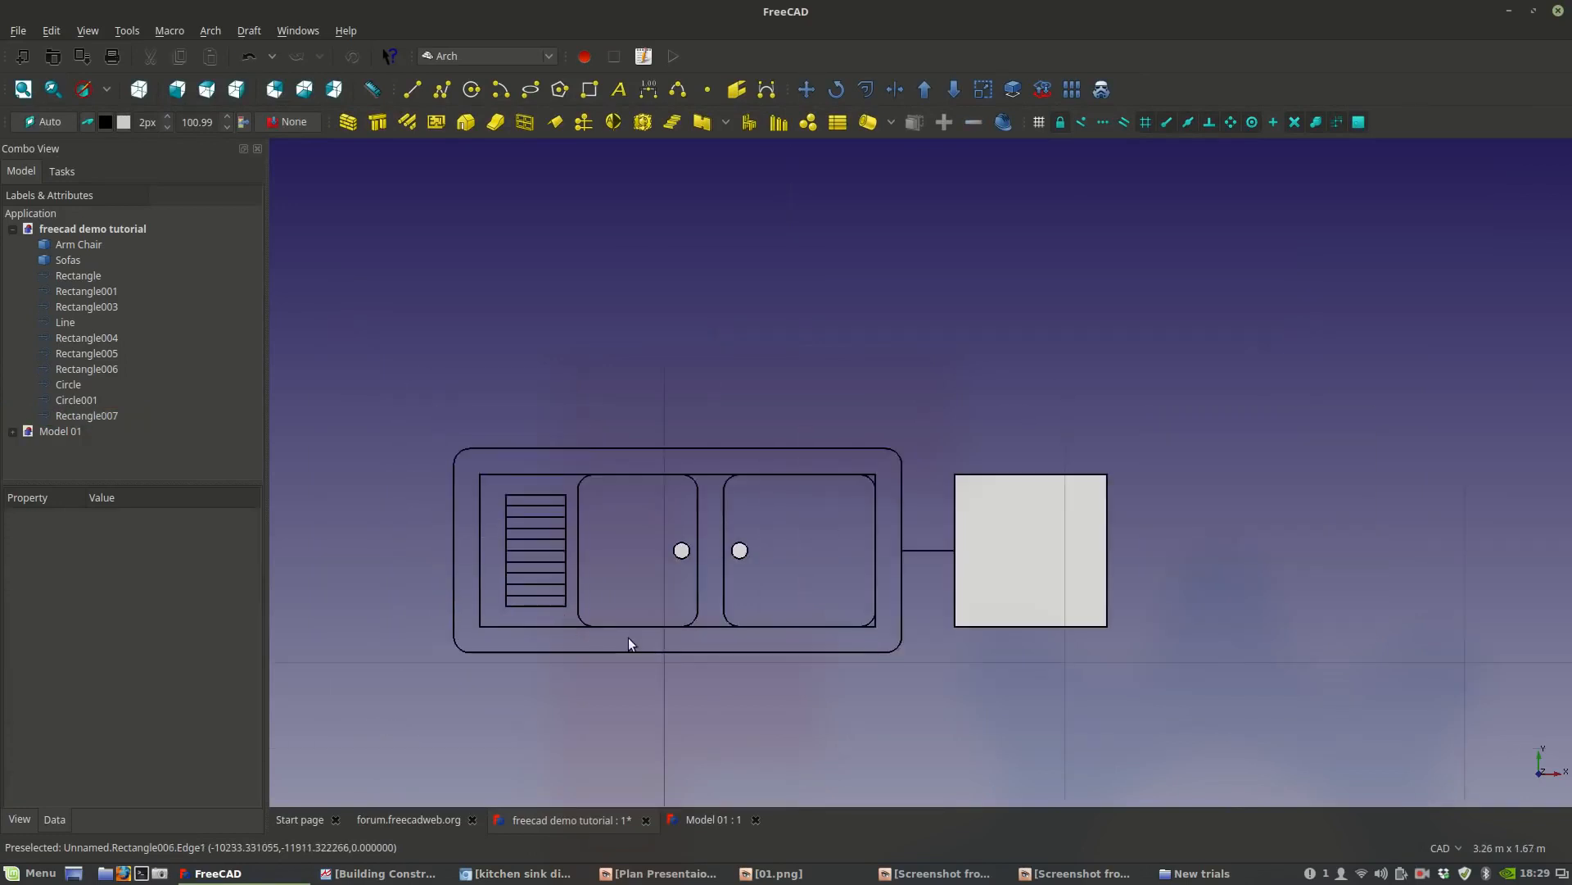
# Delete the sharp-cornered inner guide rectangle that encloses the drainer and the two bowls.
pyautogui.scroll(2, 641, 637)
pyautogui.moveTo(640, 637); pyautogui.dragTo(611, 652, button='middle')
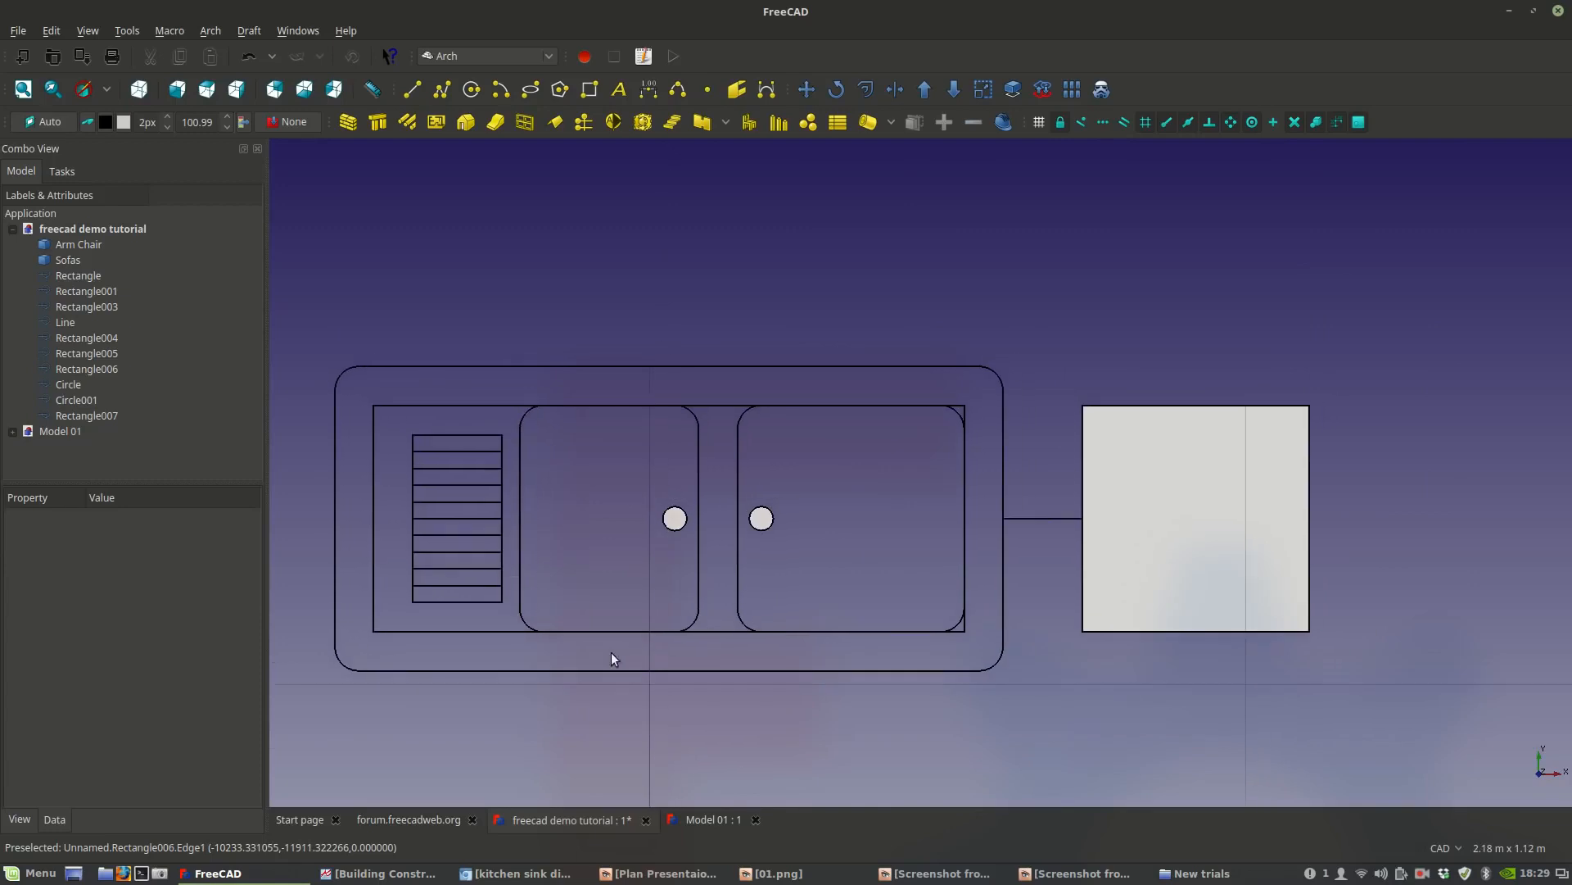
pyautogui.click(498, 631)
pyautogui.press('Delete')
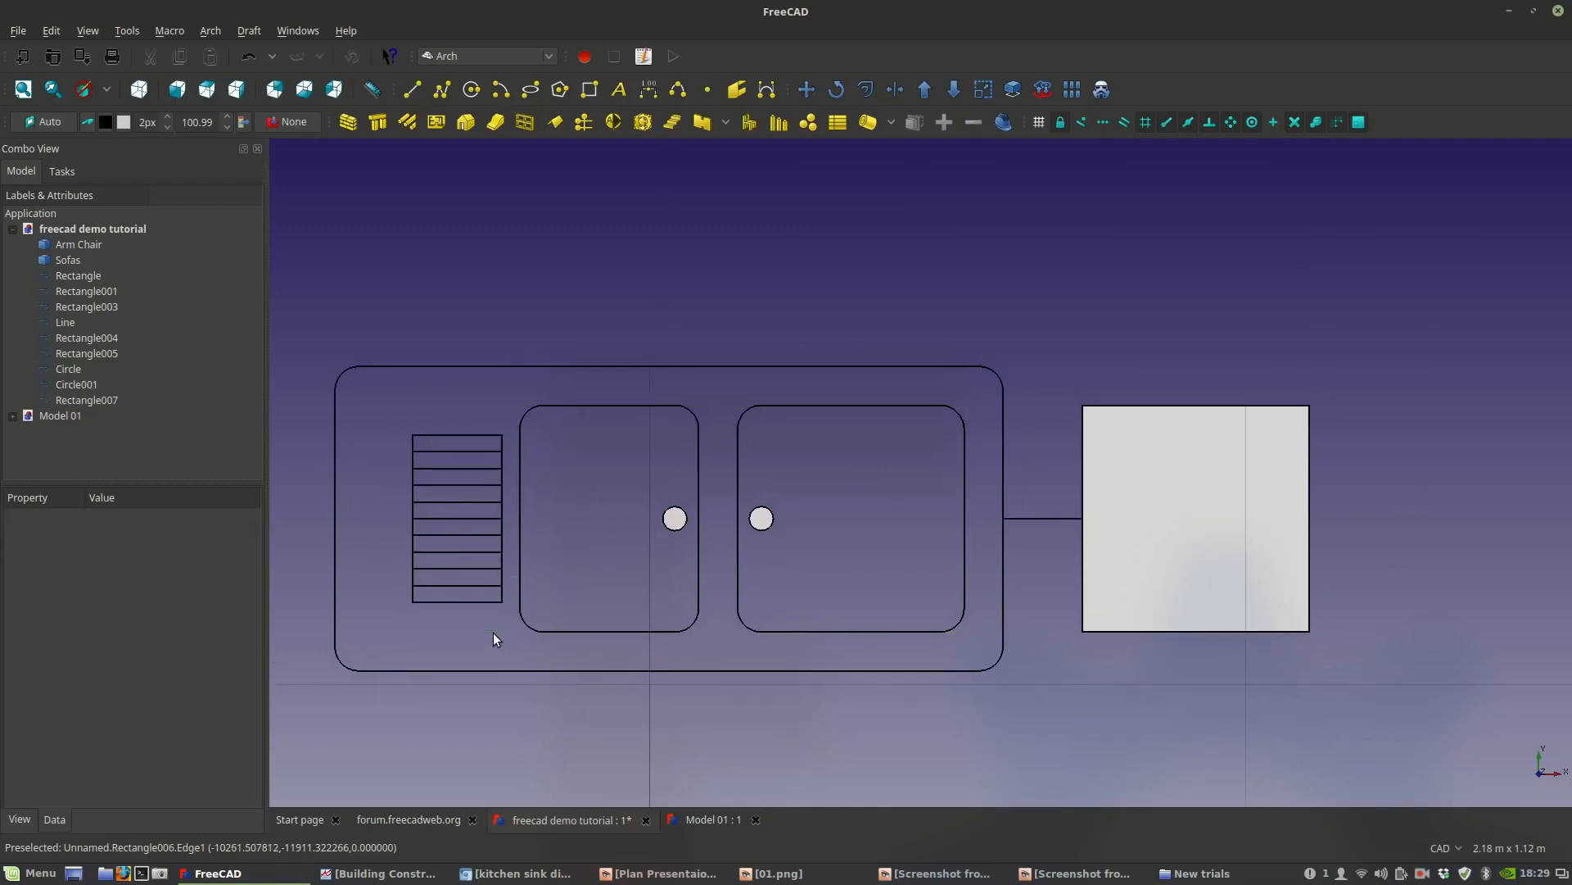
pyautogui.scroll(-3, 661, 570)
pyautogui.moveTo(647, 659); pyautogui.dragTo(607, 618, button='middle')
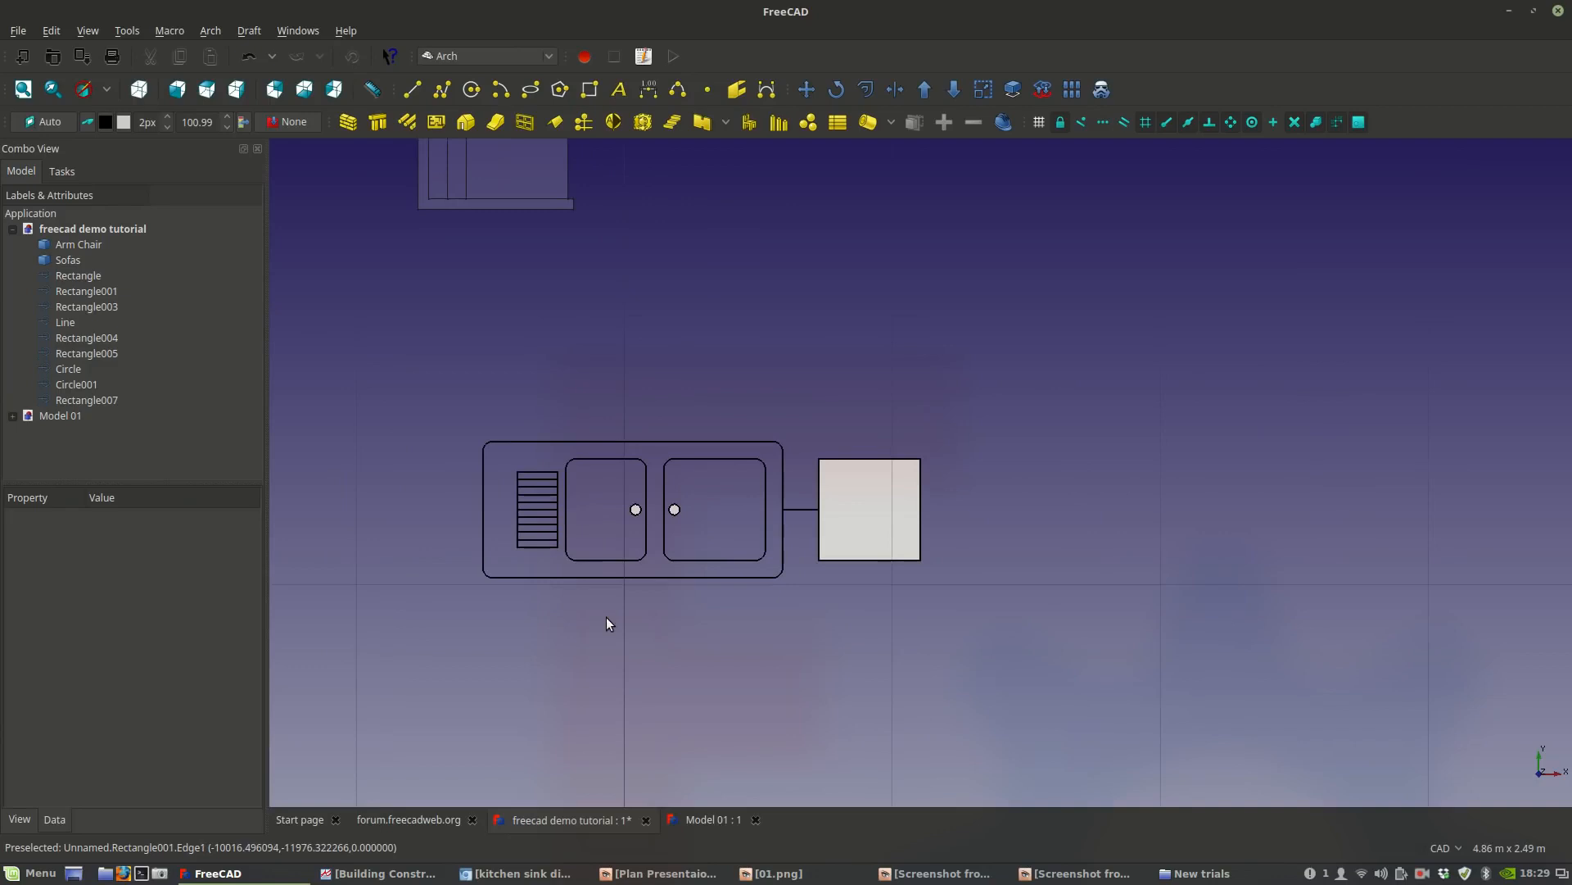
pyautogui.scroll(2, 604, 615)
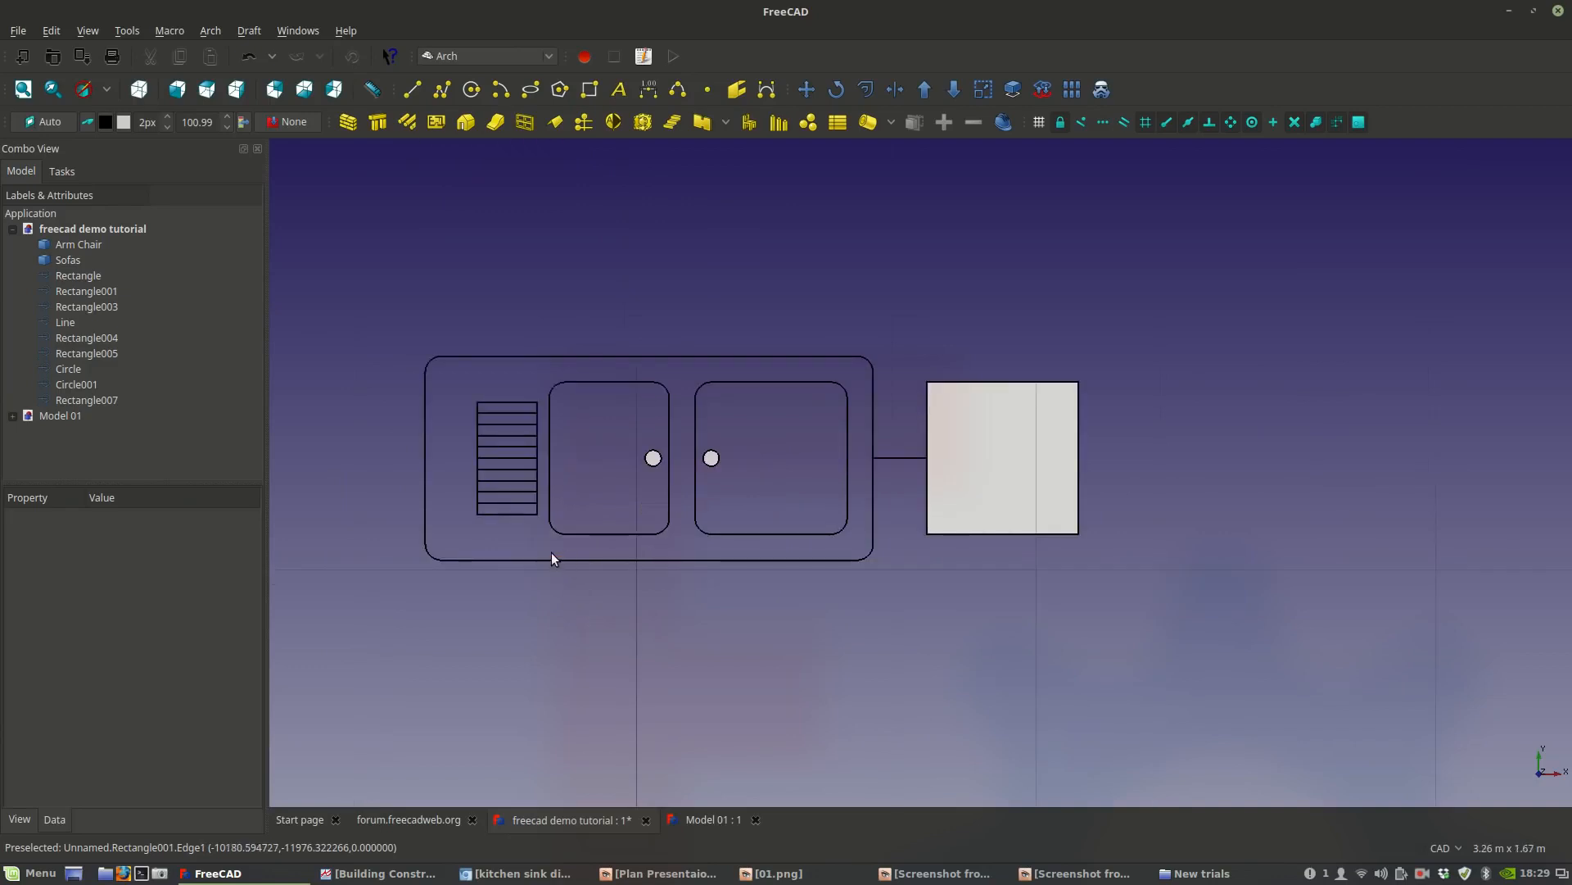
pyautogui.scroll(2, 541, 547)
pyautogui.moveTo(541, 547); pyautogui.dragTo(562, 660, button='middle')
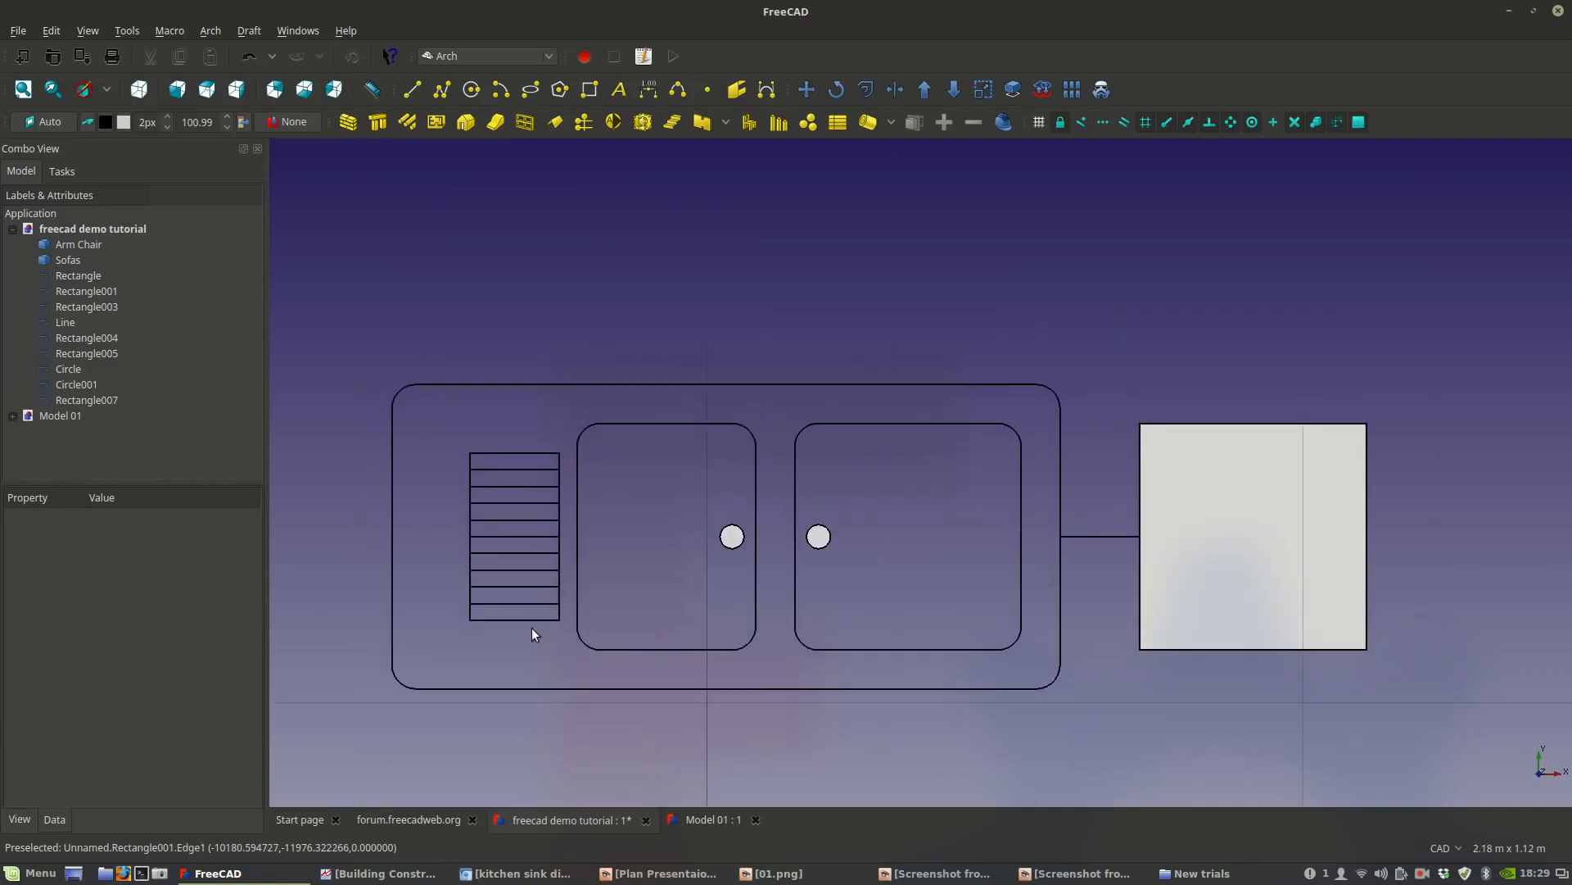
pyautogui.scroll(2, 496, 577)
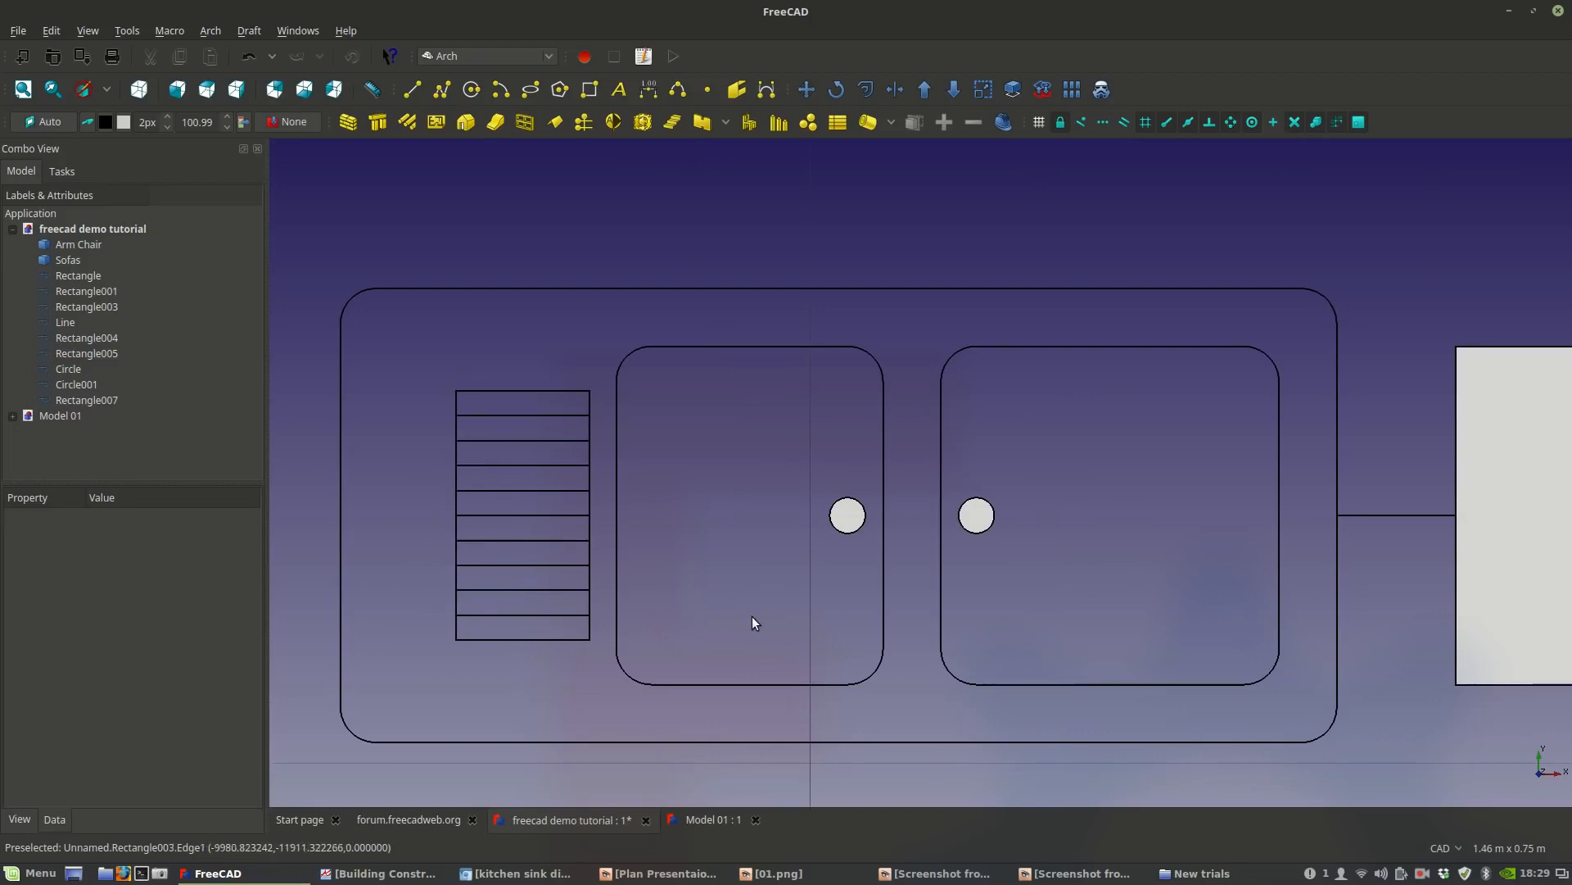
pyautogui.scroll(-3, 752, 616)
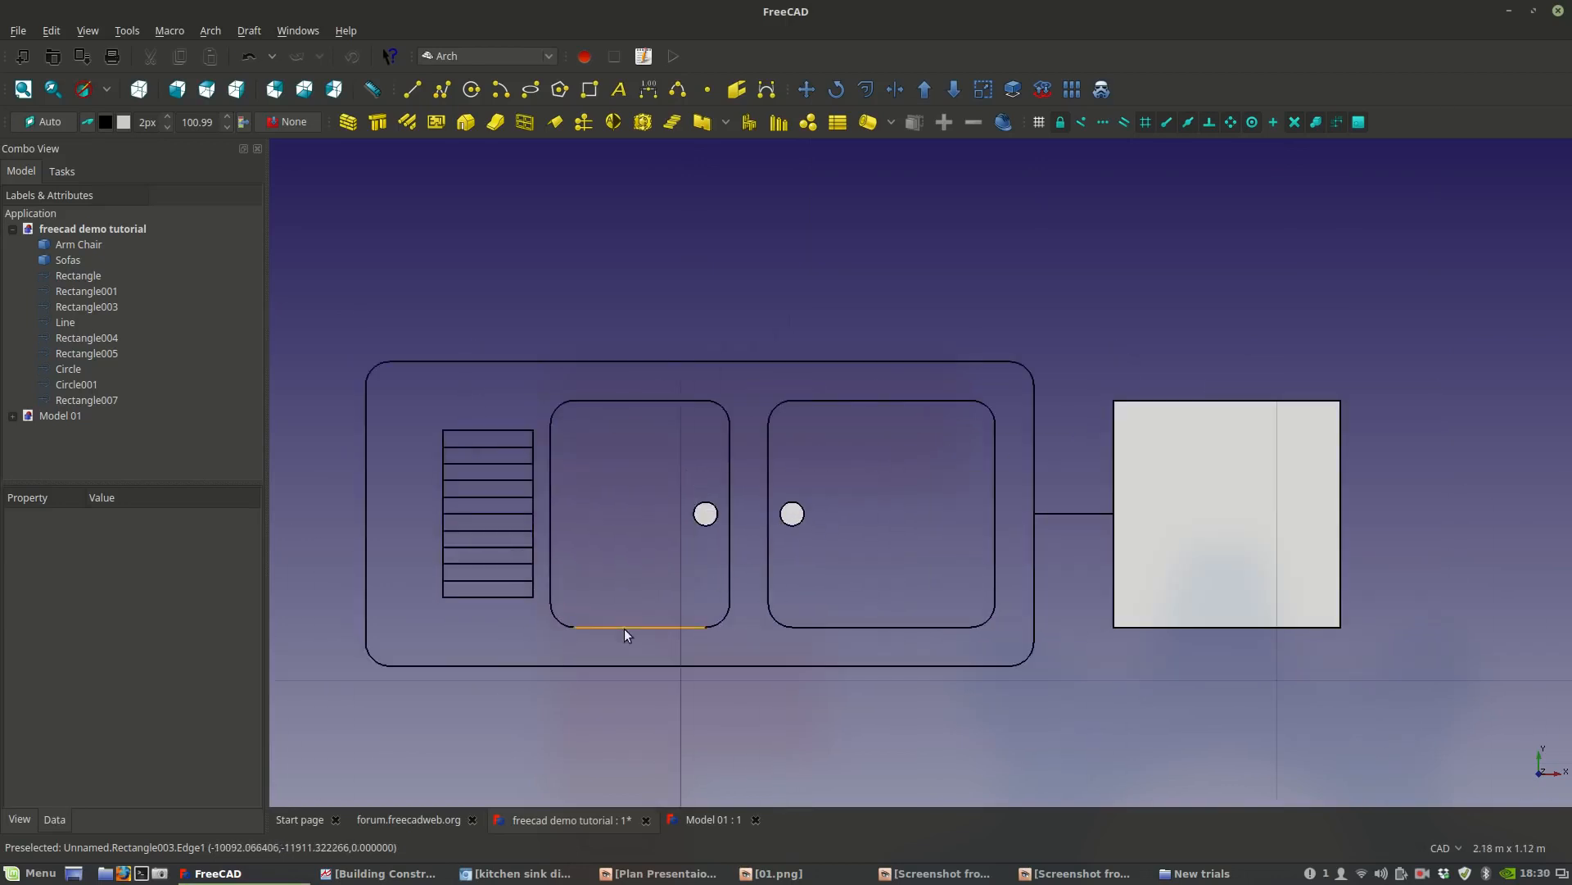
# Try turning on face creation for the outer sink rectangle, and turn it off again.
pyautogui.click(524, 666)
pyautogui.click(100, 771)
pyautogui.click(101, 771)
pyautogui.click(113, 778)
pyautogui.click(525, 696)
pyautogui.click(607, 666)
pyautogui.click(164, 770)
pyautogui.click(164, 770)
pyautogui.click(156, 791)
pyautogui.click(514, 719)
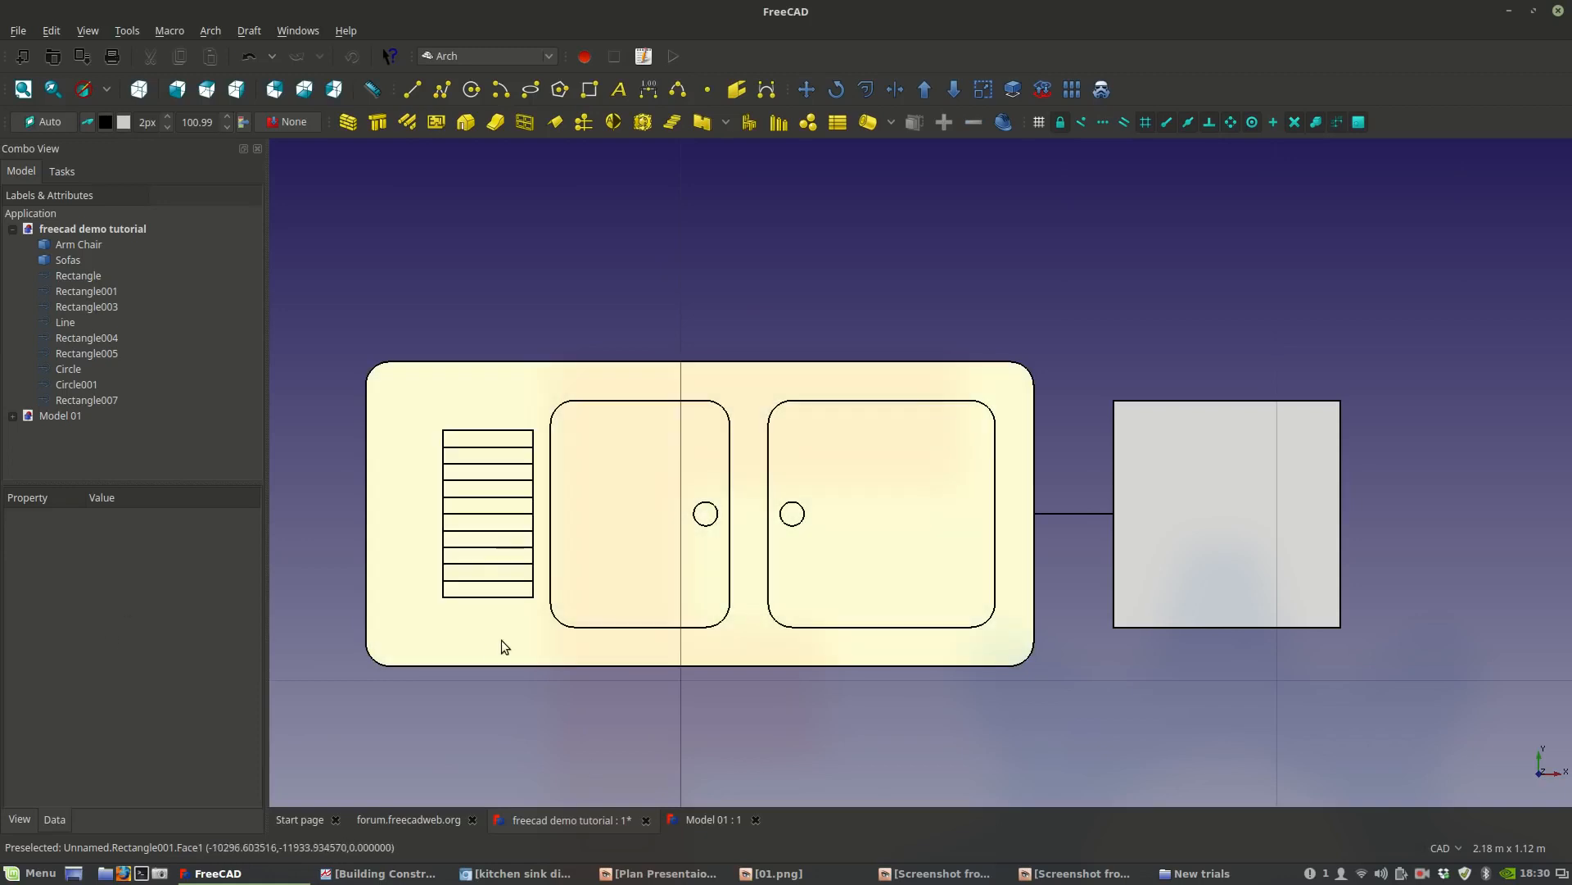
pyautogui.click(508, 637)
pyautogui.click(102, 769)
pyautogui.click(106, 753)
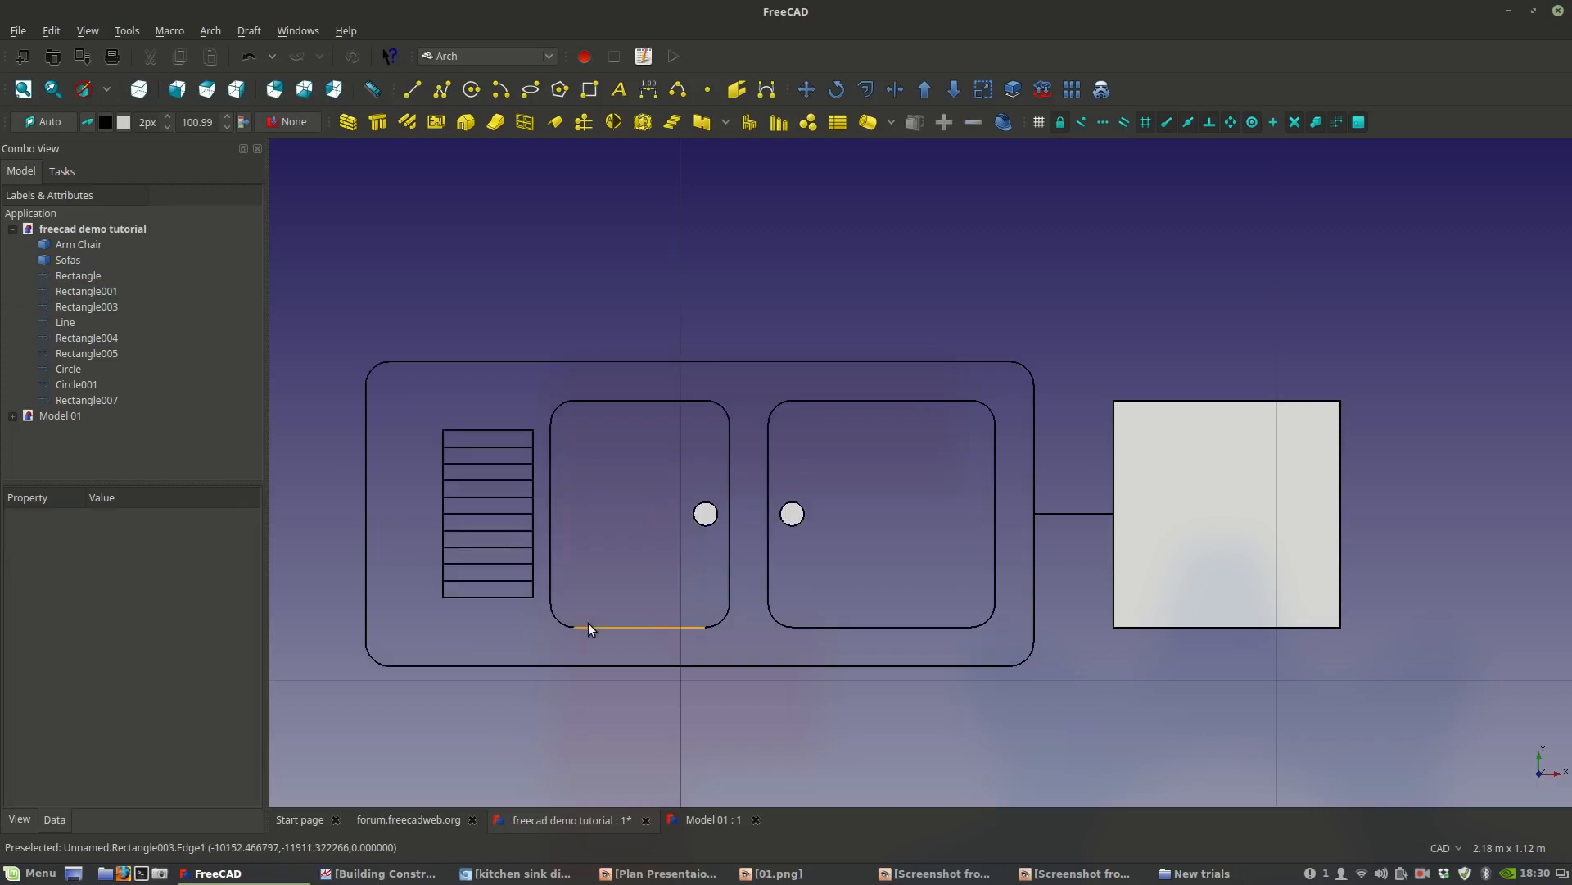
# Turn on face creation for both rounded bowl rectangles so they are filled.
pyautogui.click(594, 626)
pyautogui.click(105, 760)
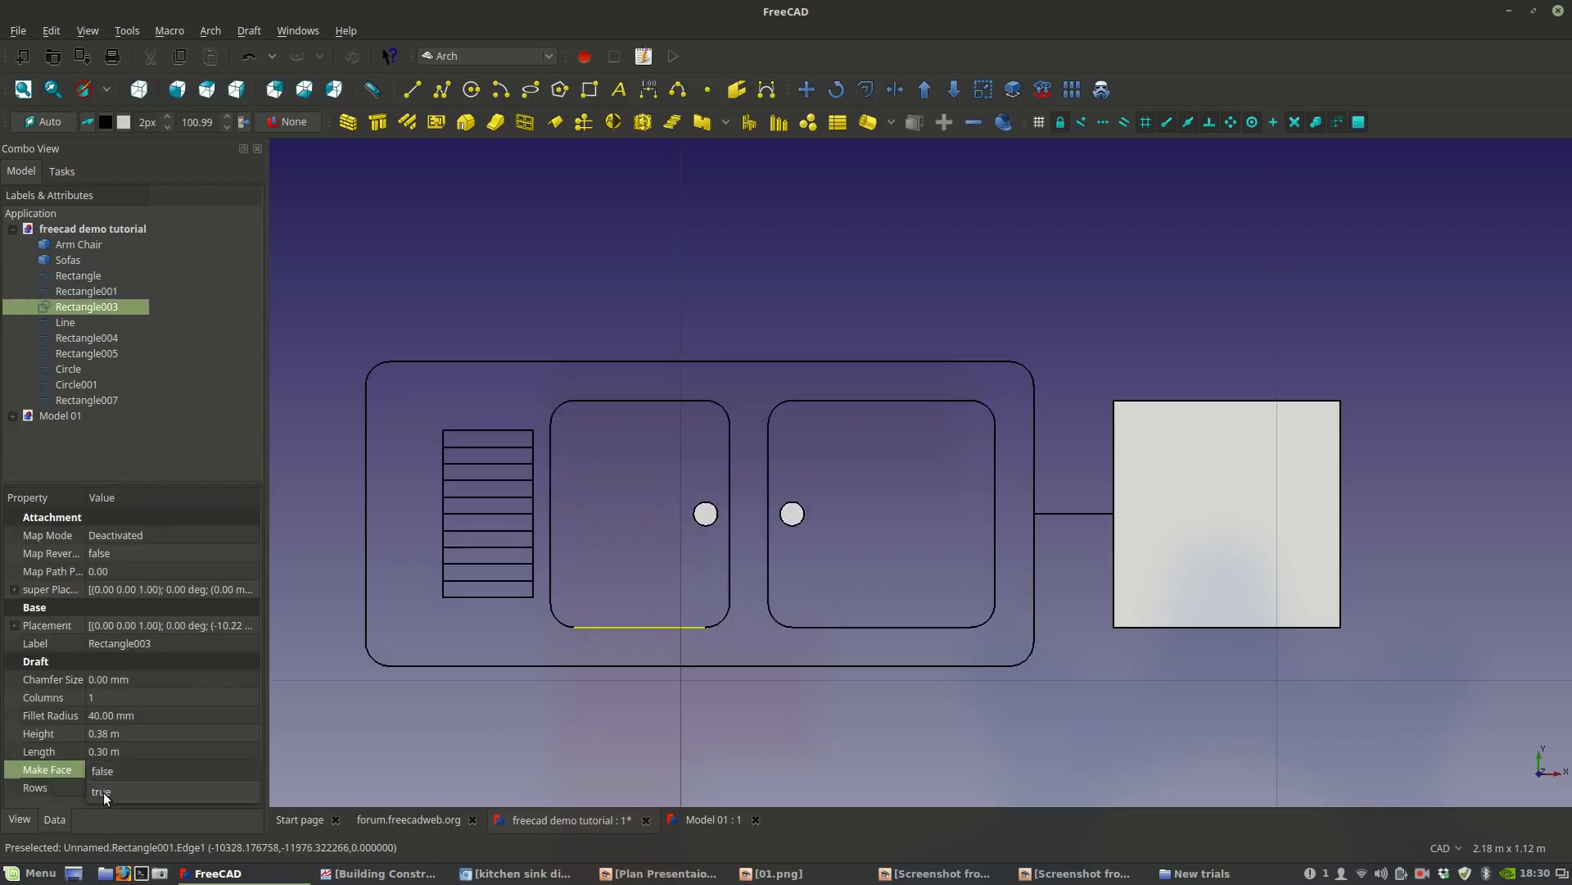
pyautogui.click(103, 789)
pyautogui.click(451, 710)
pyautogui.click(812, 624)
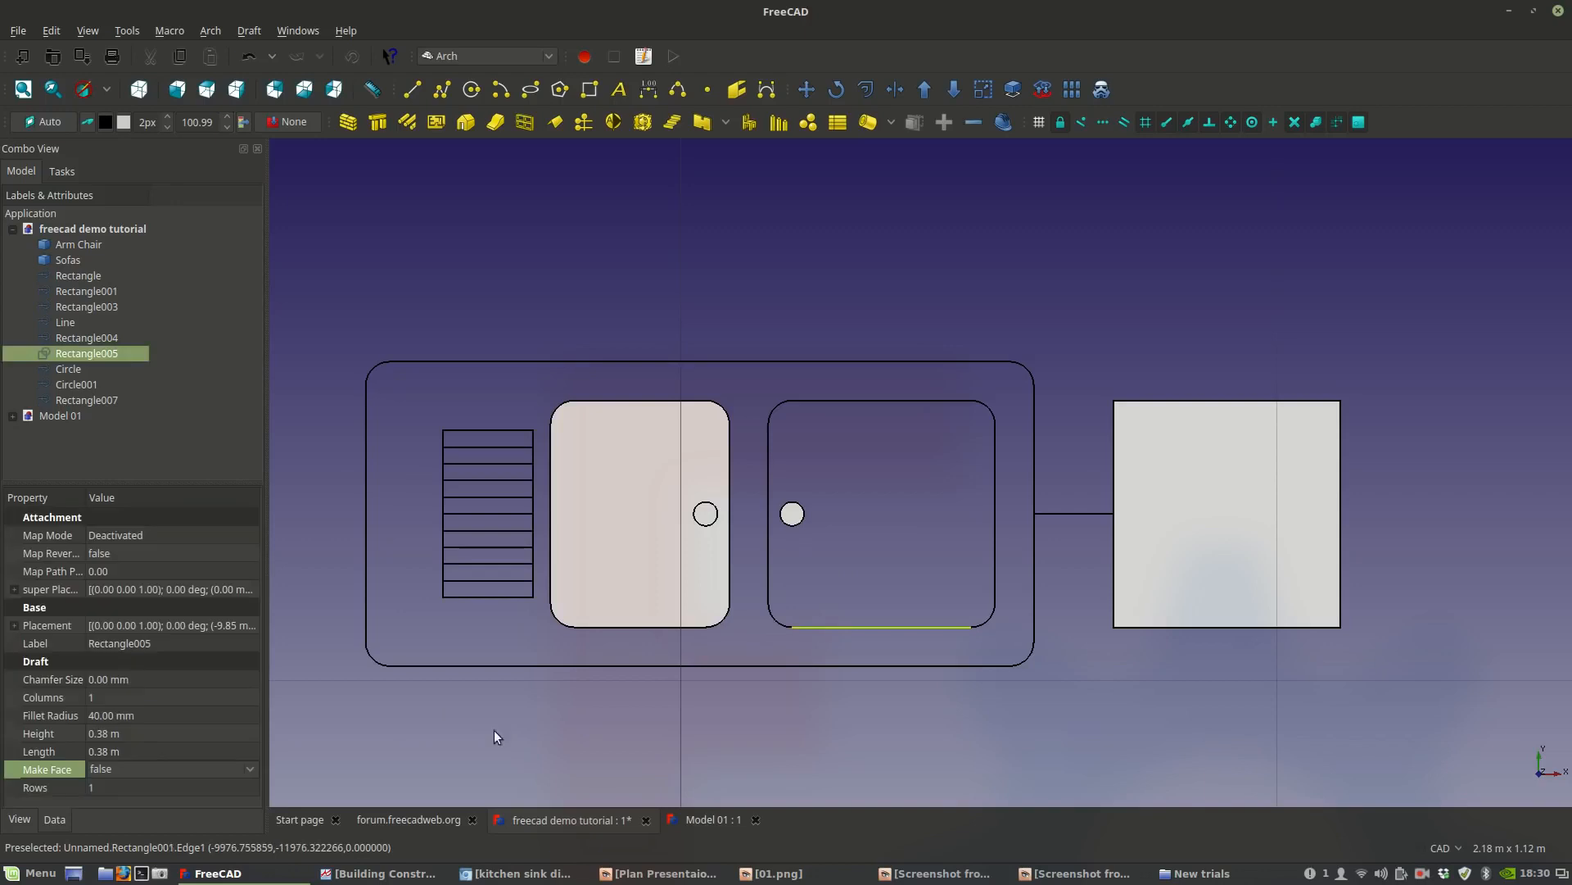
pyautogui.click(187, 768)
pyautogui.click(171, 790)
pyautogui.click(417, 727)
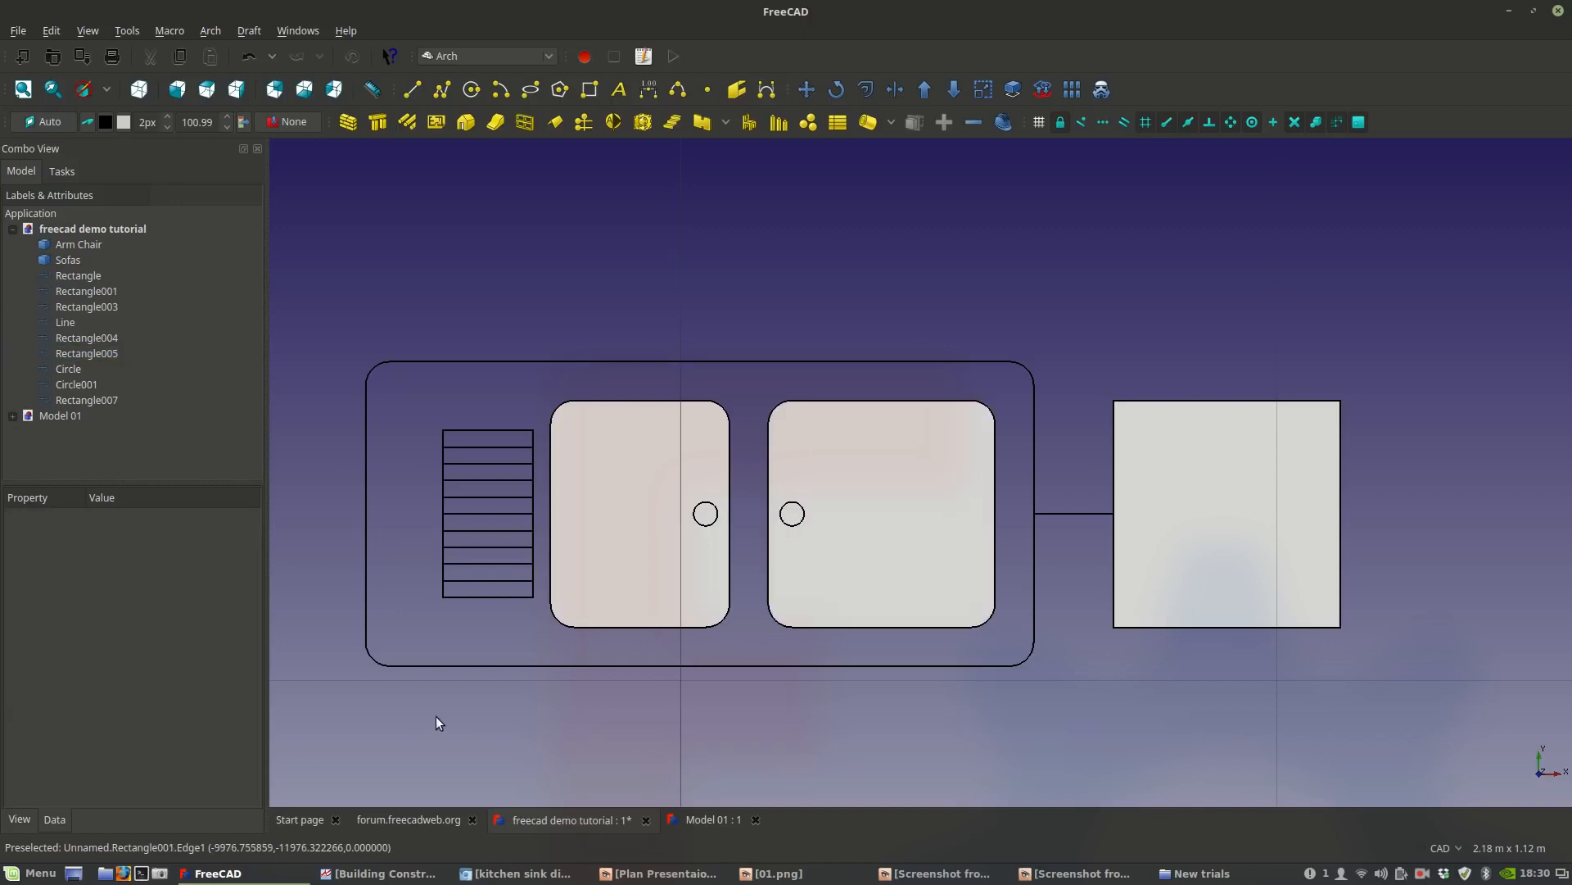
# Turn on face creation for the outer rounded sink rectangle so the whole sink is filled.
pyautogui.scroll(-4, 459, 679)
pyautogui.scroll(4, 515, 625)
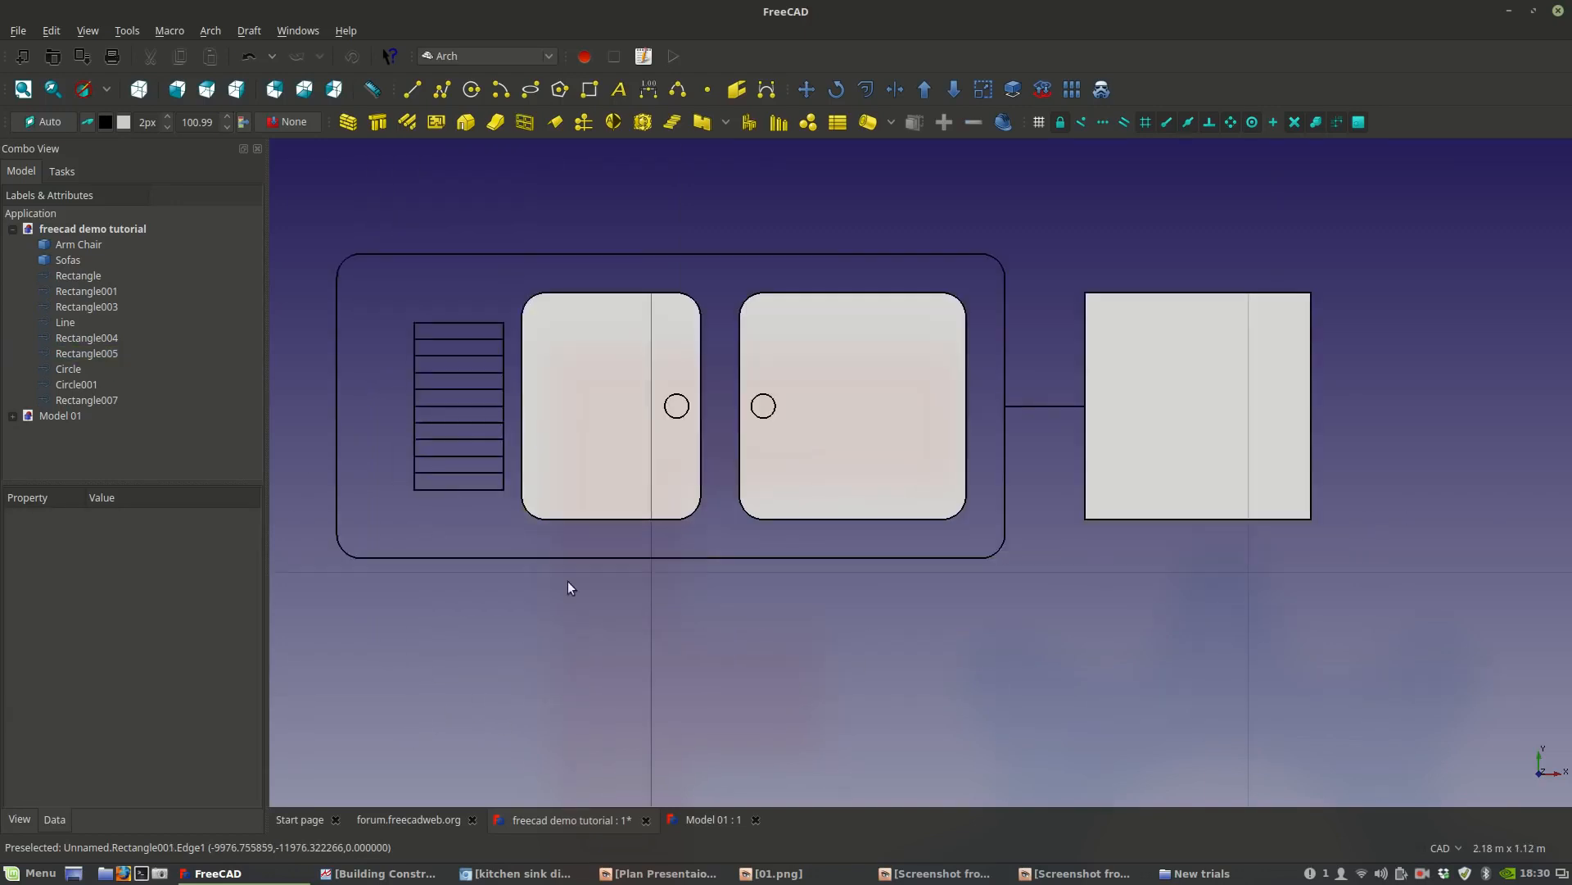
pyautogui.moveTo(565, 583); pyautogui.dragTo(545, 627, button='middle')
pyautogui.click(543, 607)
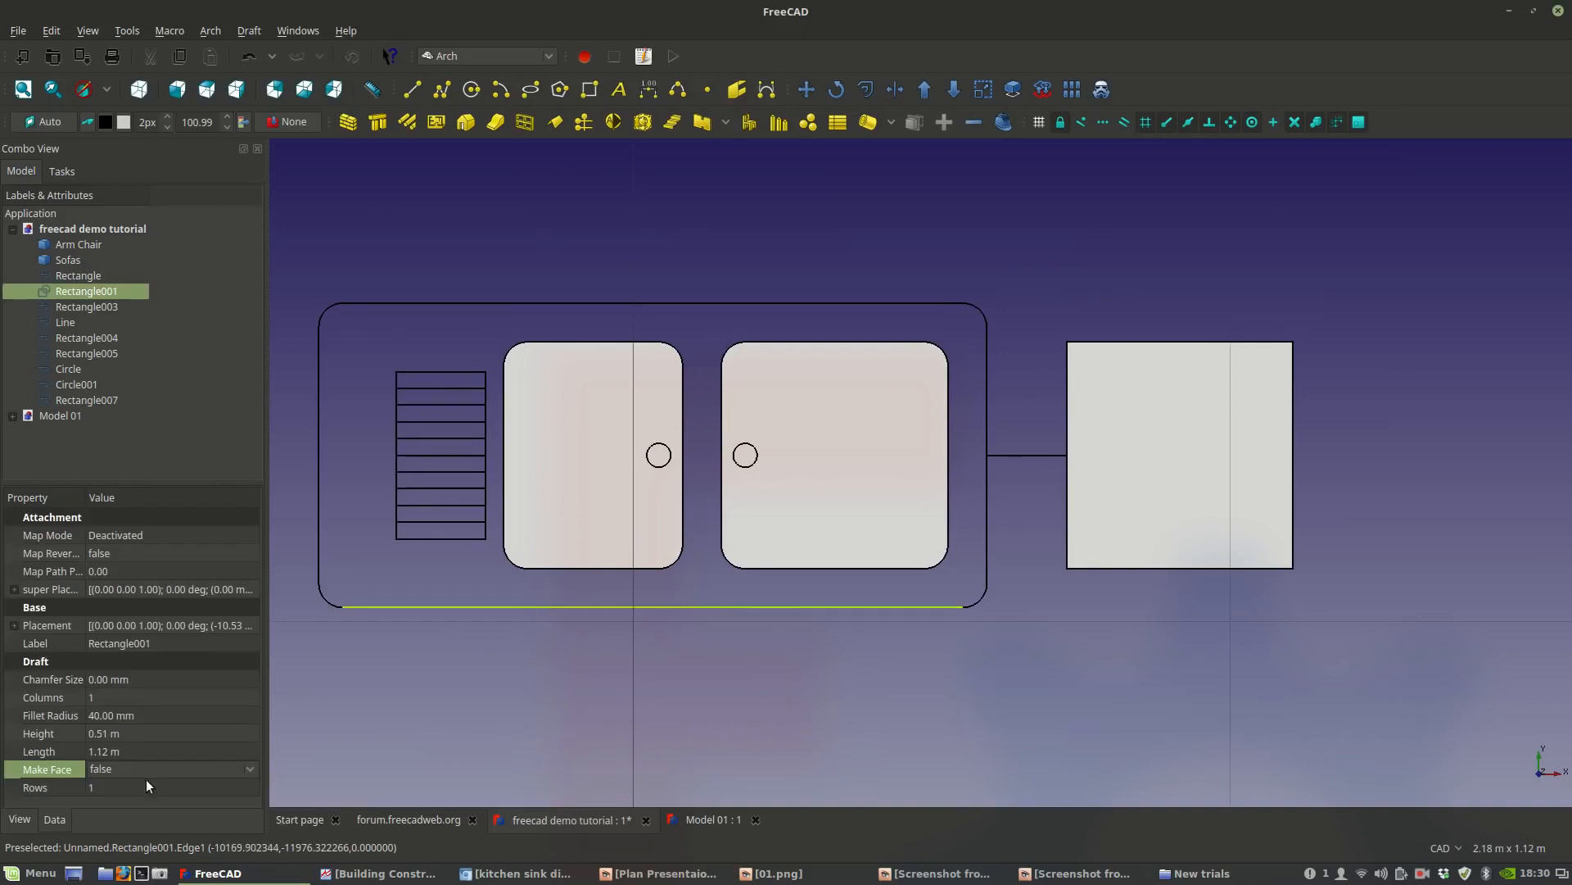
pyautogui.click(128, 769)
pyautogui.click(122, 785)
pyautogui.click(123, 768)
pyautogui.click(123, 748)
pyautogui.click(121, 769)
pyautogui.click(120, 788)
pyautogui.click(487, 704)
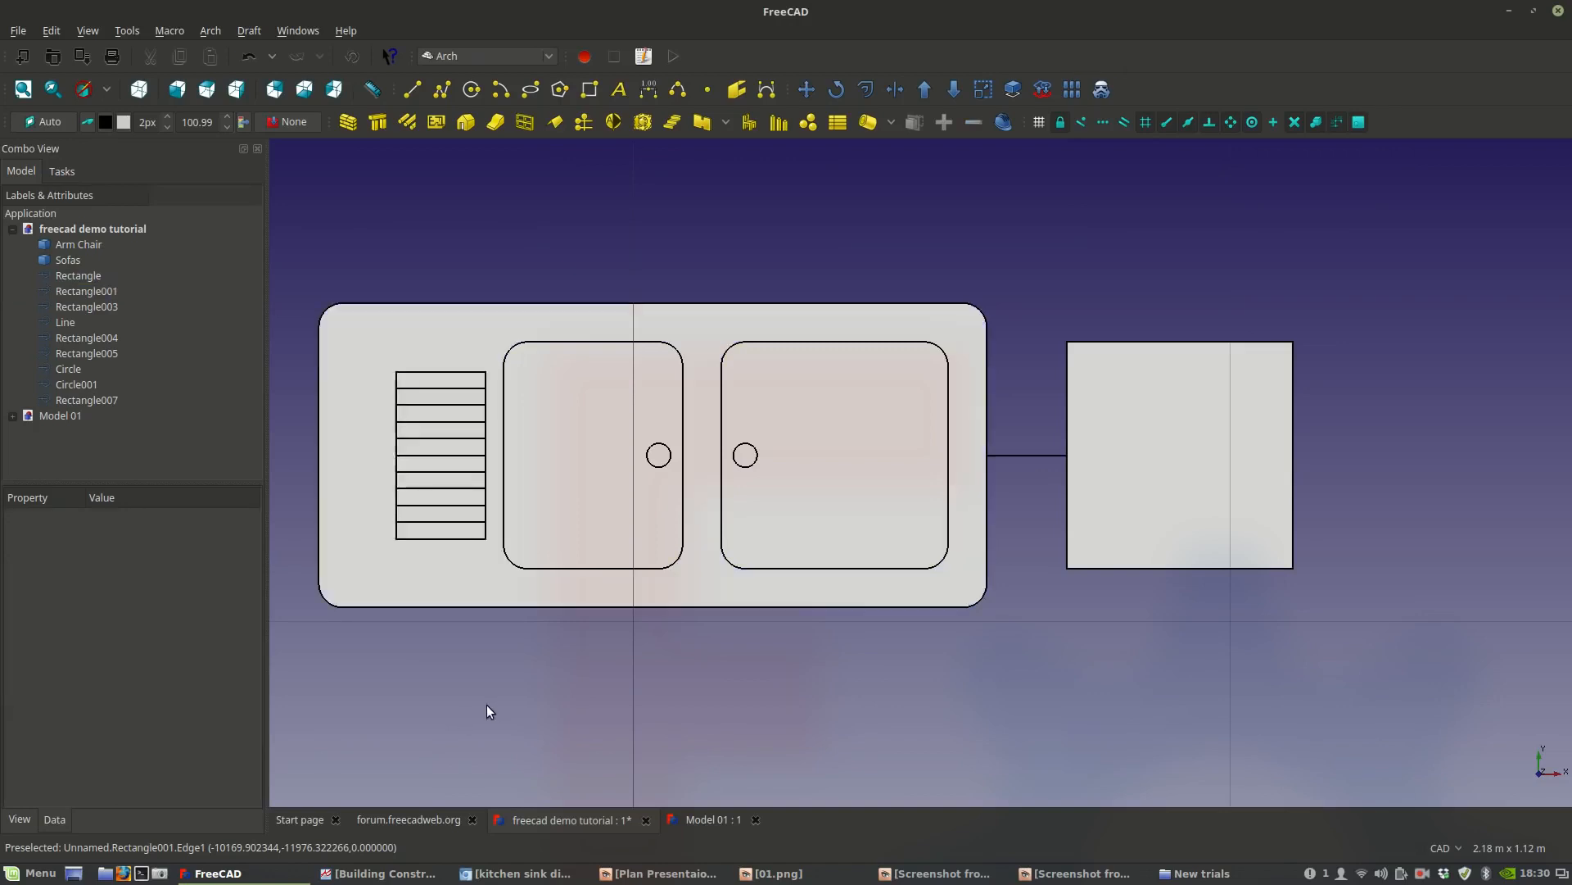
# Dimension the sink's overall depth beside its drainer end, and delete the dimension after checking it.
pyautogui.scroll(-2, 487, 705)
pyautogui.scroll(-3, 917, 597)
pyautogui.scroll(2, 917, 596)
pyautogui.scroll(-4, 918, 596)
pyautogui.scroll(4, 918, 594)
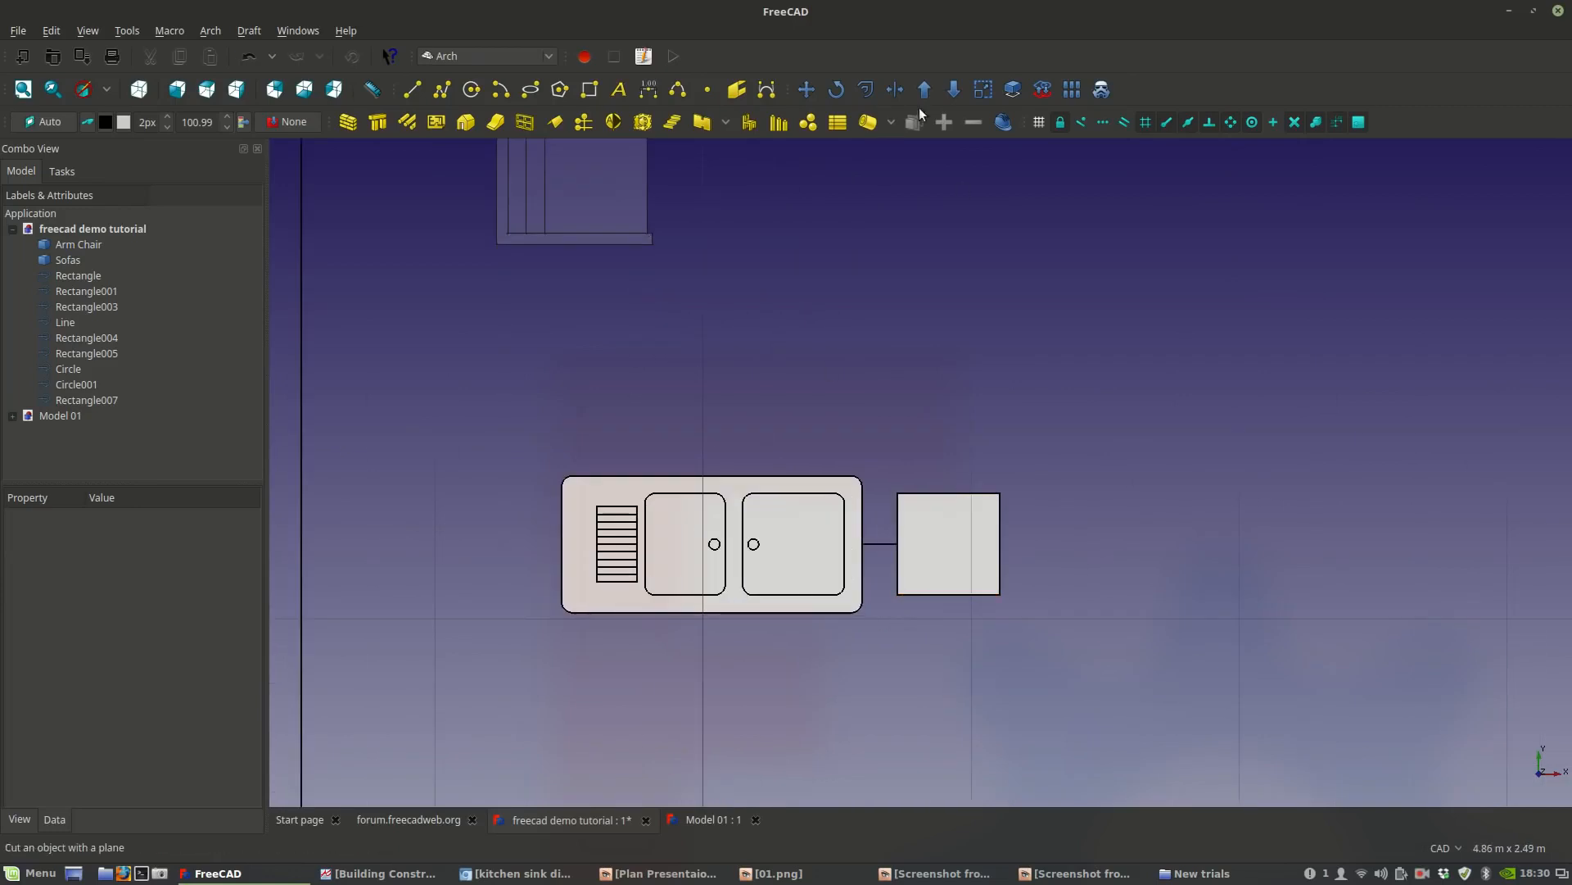
pyautogui.click(649, 89)
pyautogui.click(568, 613)
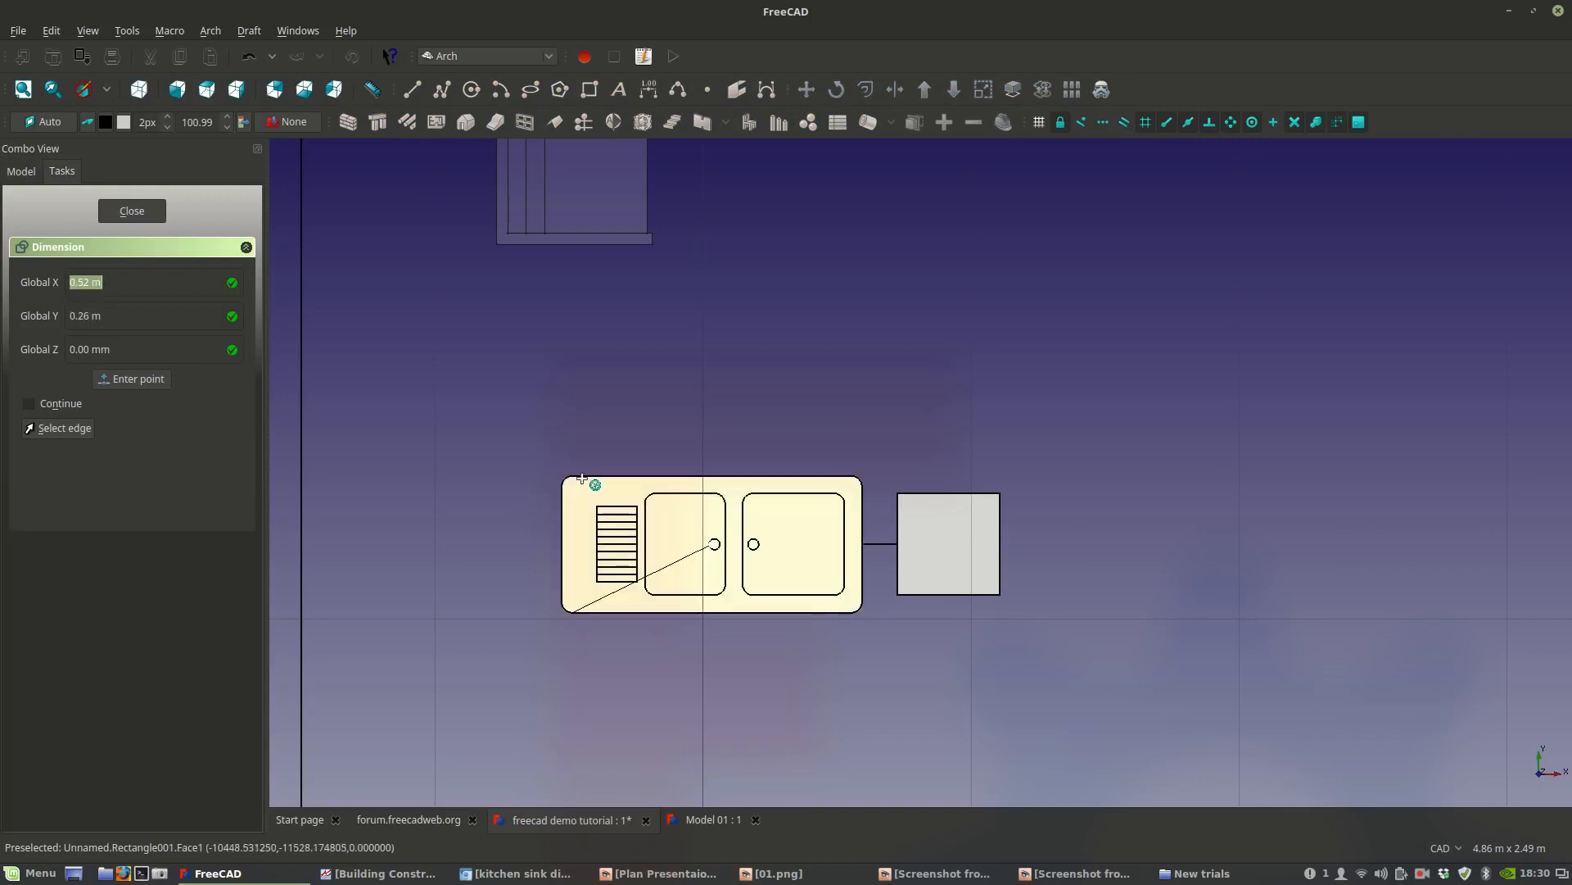
pyautogui.click(572, 477)
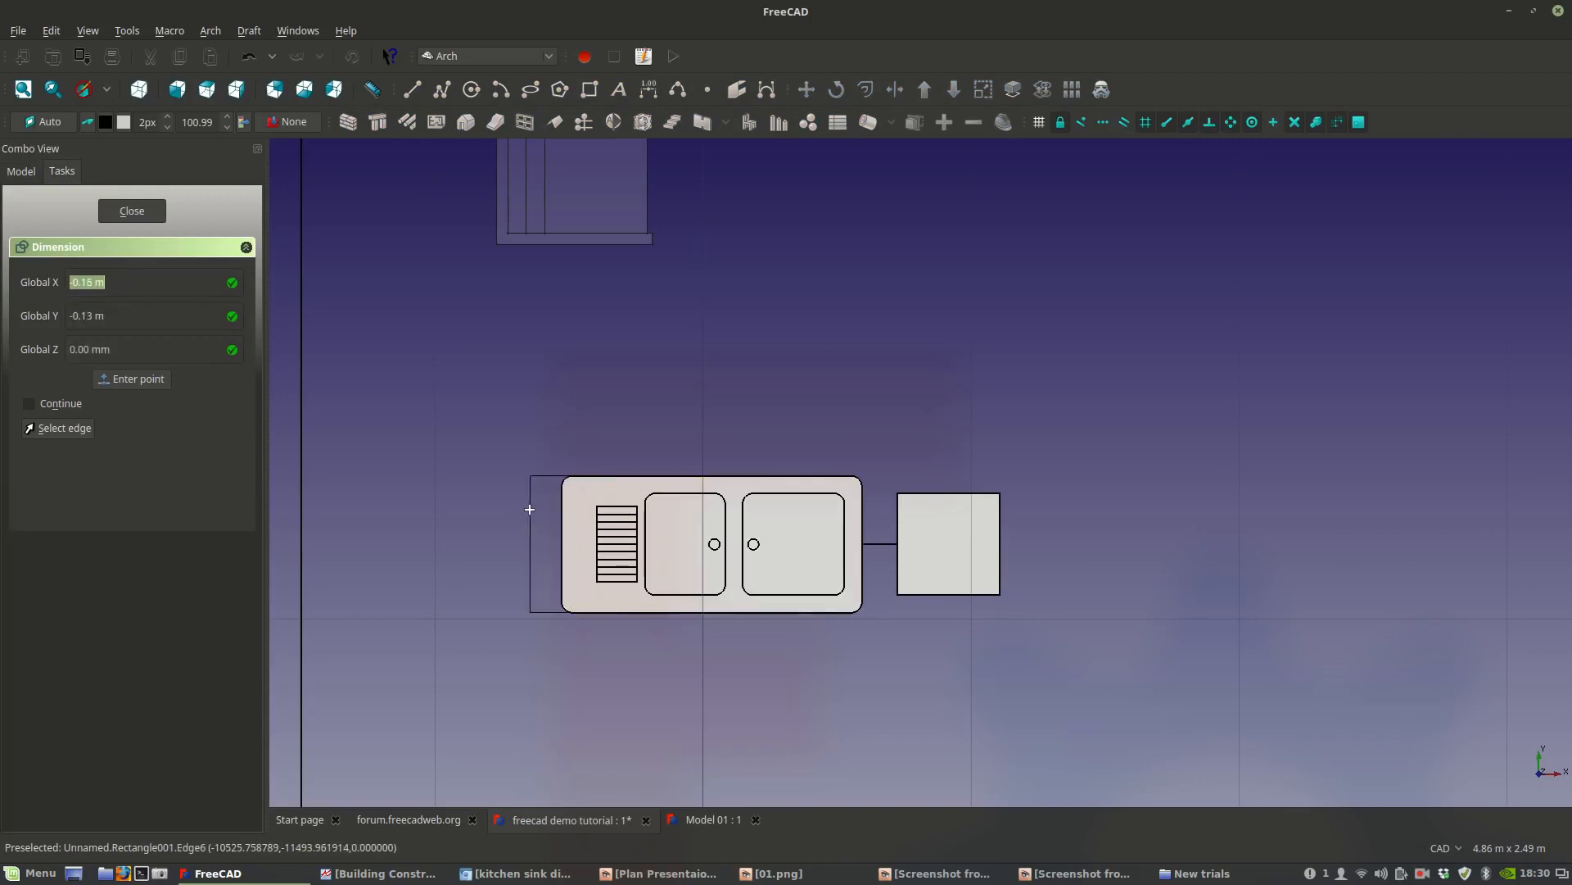
pyautogui.click(518, 549)
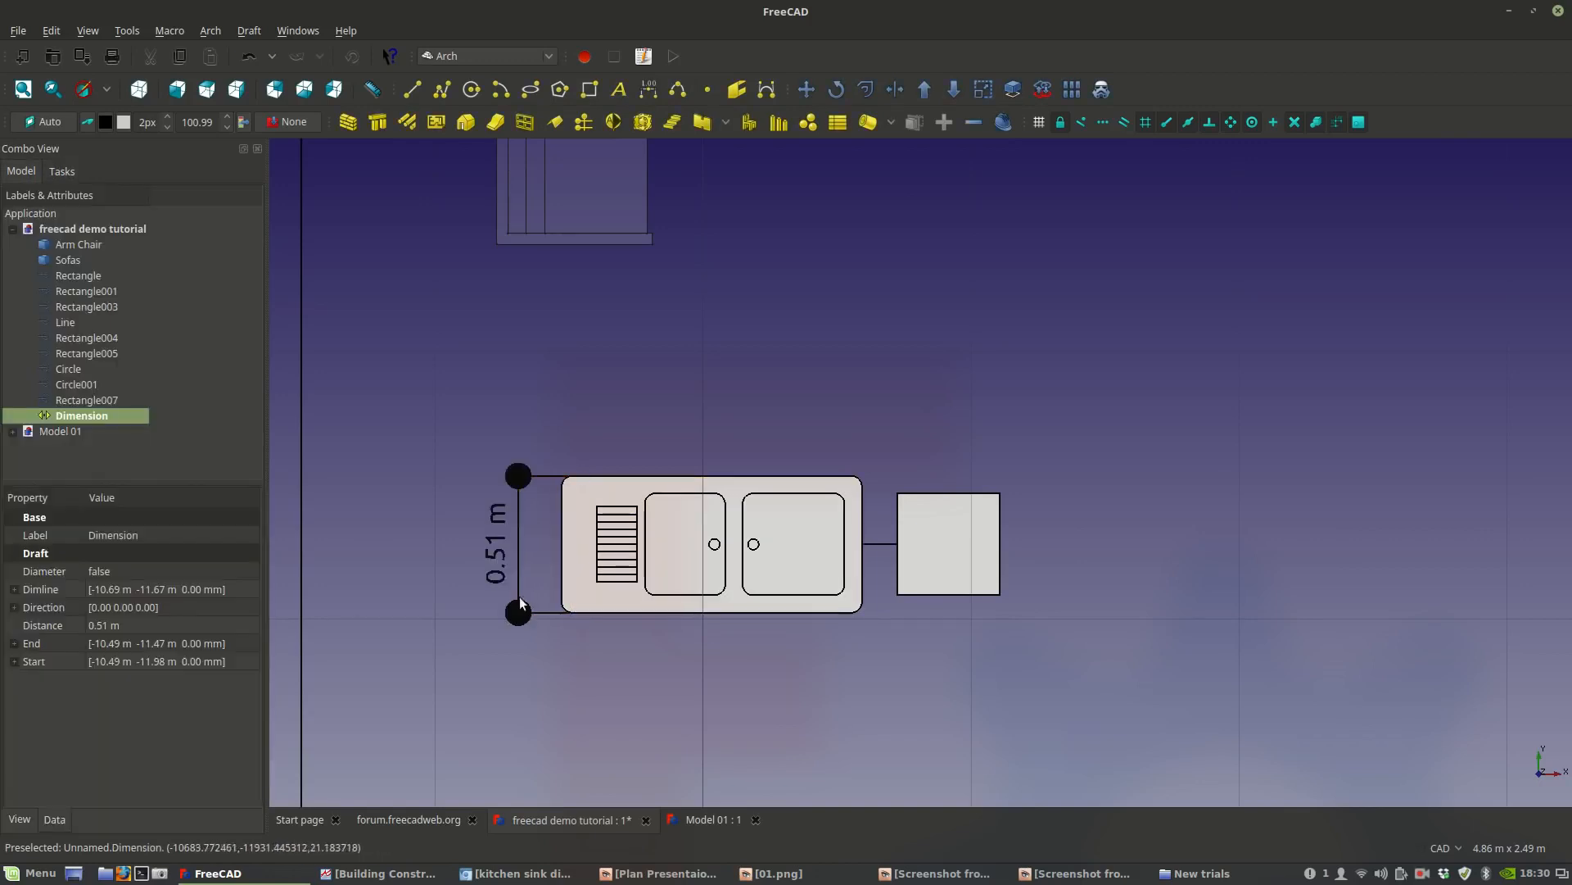
pyautogui.click(616, 671)
pyautogui.scroll(-2, 597, 600)
pyautogui.scroll(-3, 597, 606)
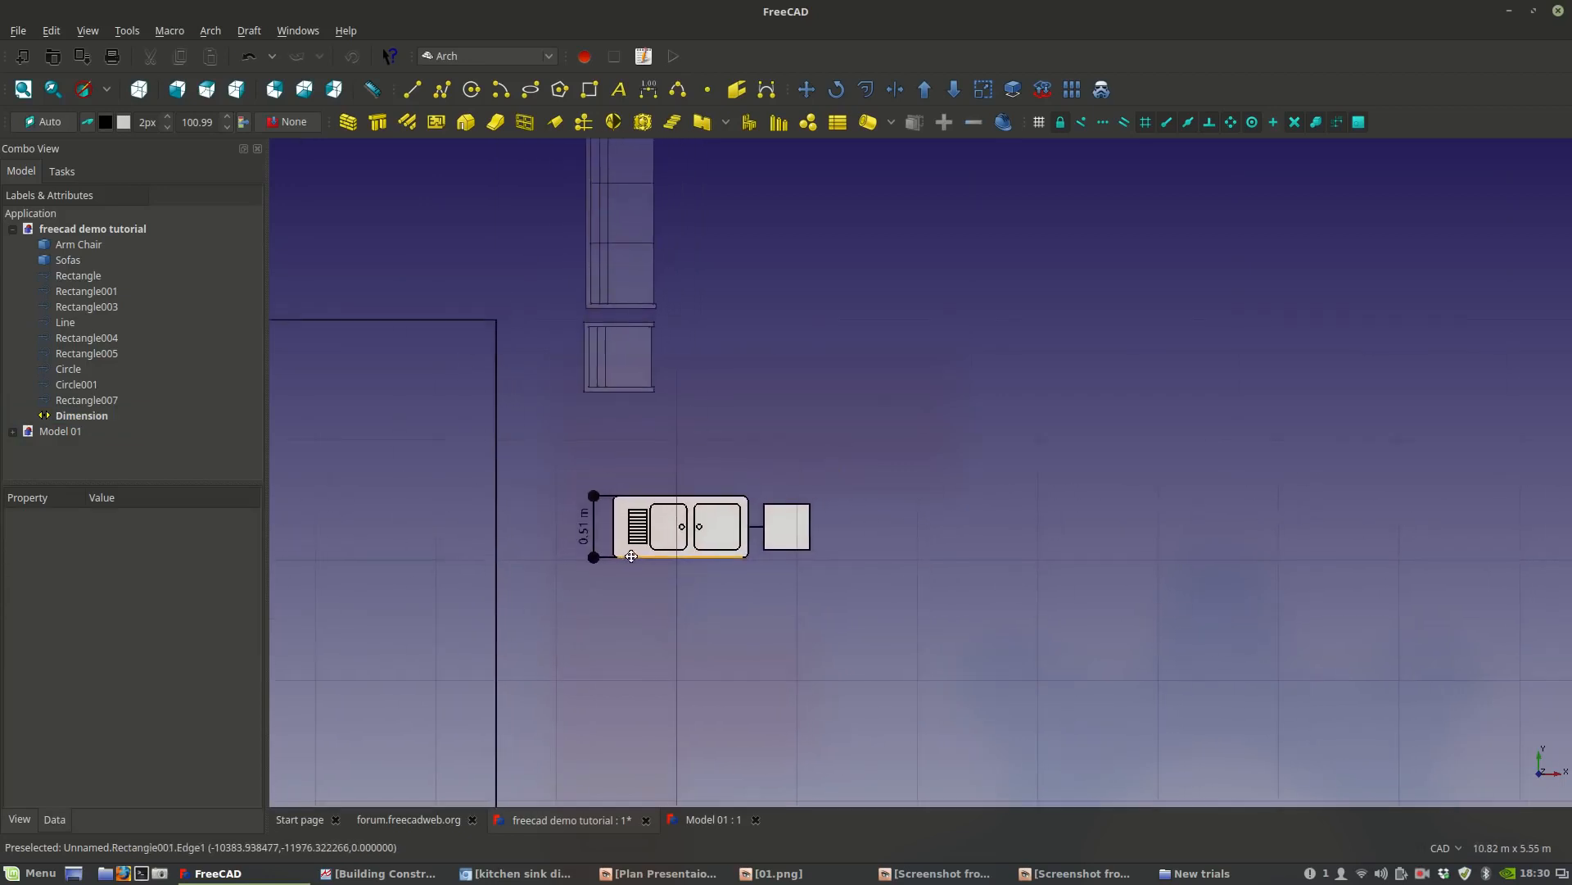
pyautogui.scroll(5, 630, 557)
pyautogui.moveTo(842, 559); pyautogui.dragTo(819, 579, button='middle')
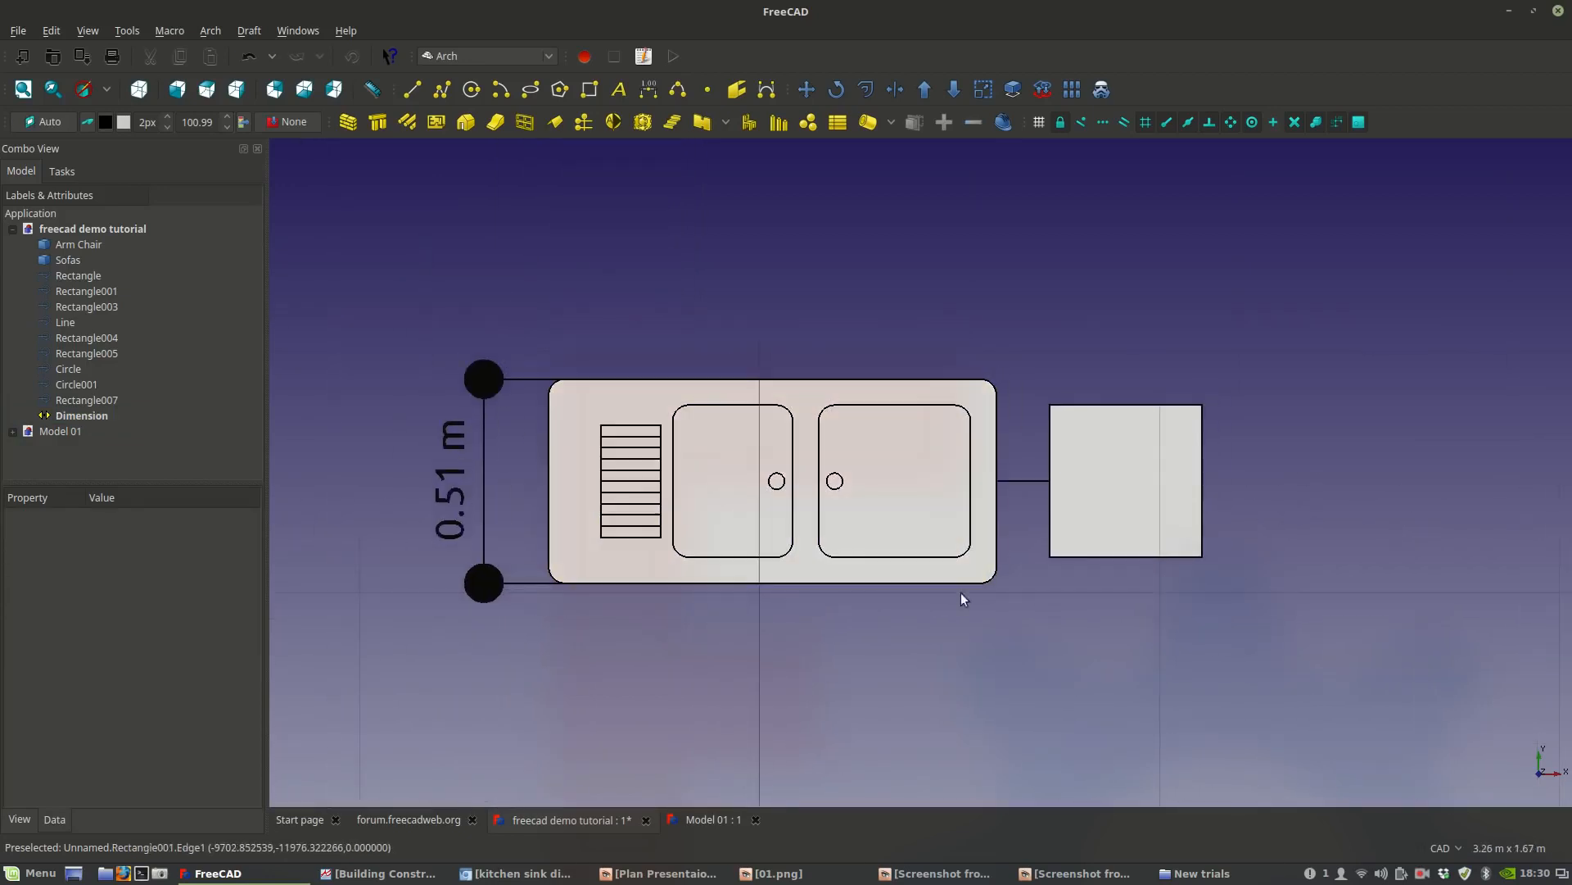
pyautogui.moveTo(1006, 609); pyautogui.dragTo(879, 681, button='middle')
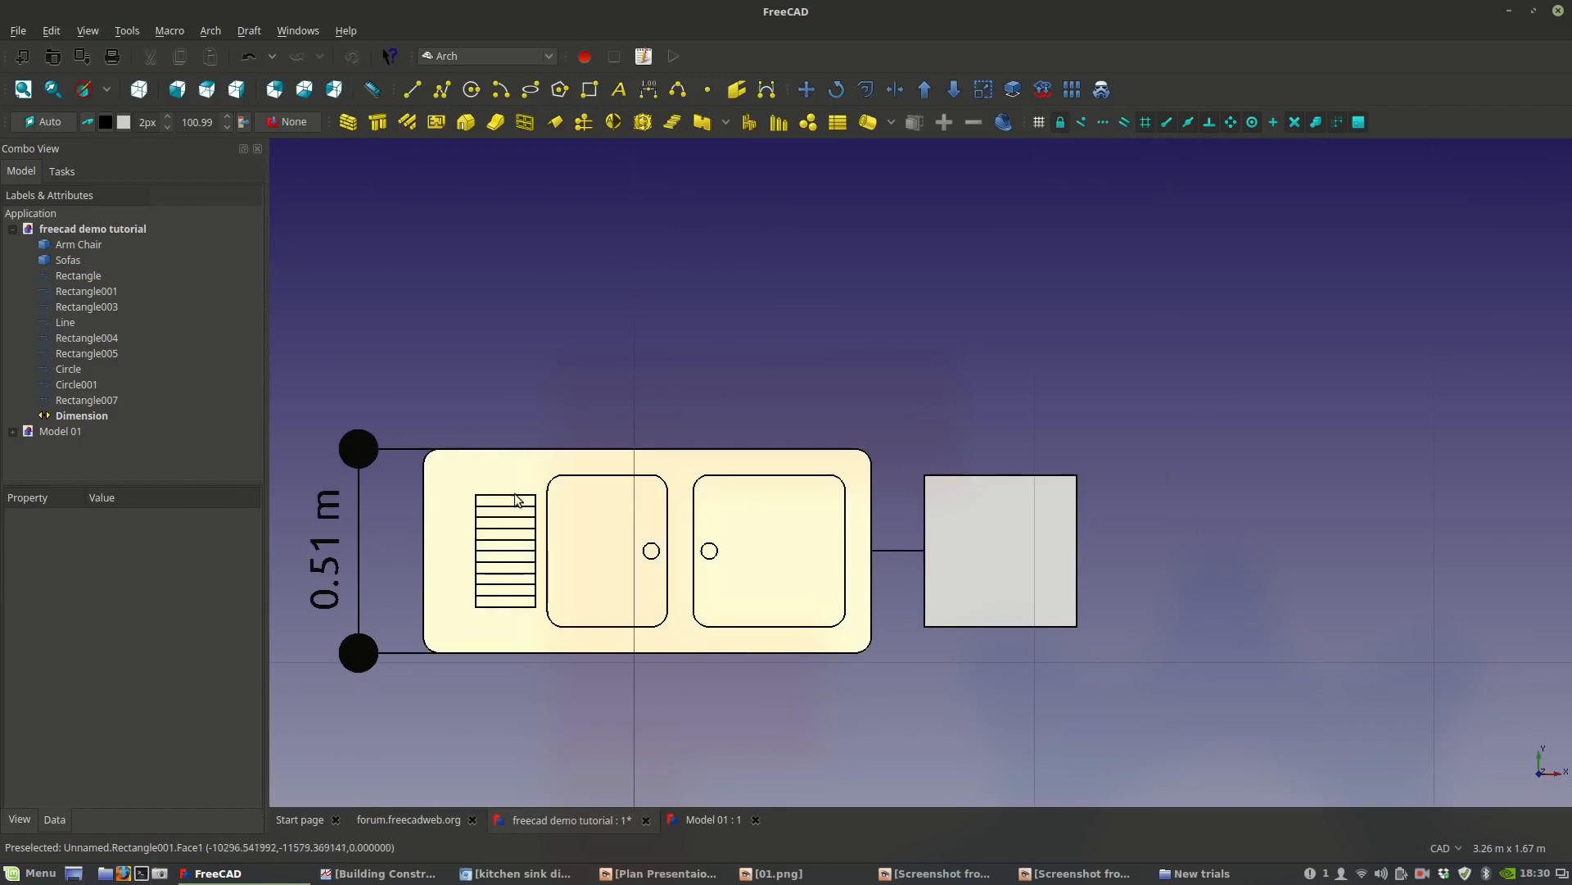
pyautogui.click(355, 568)
pyautogui.press('Delete')
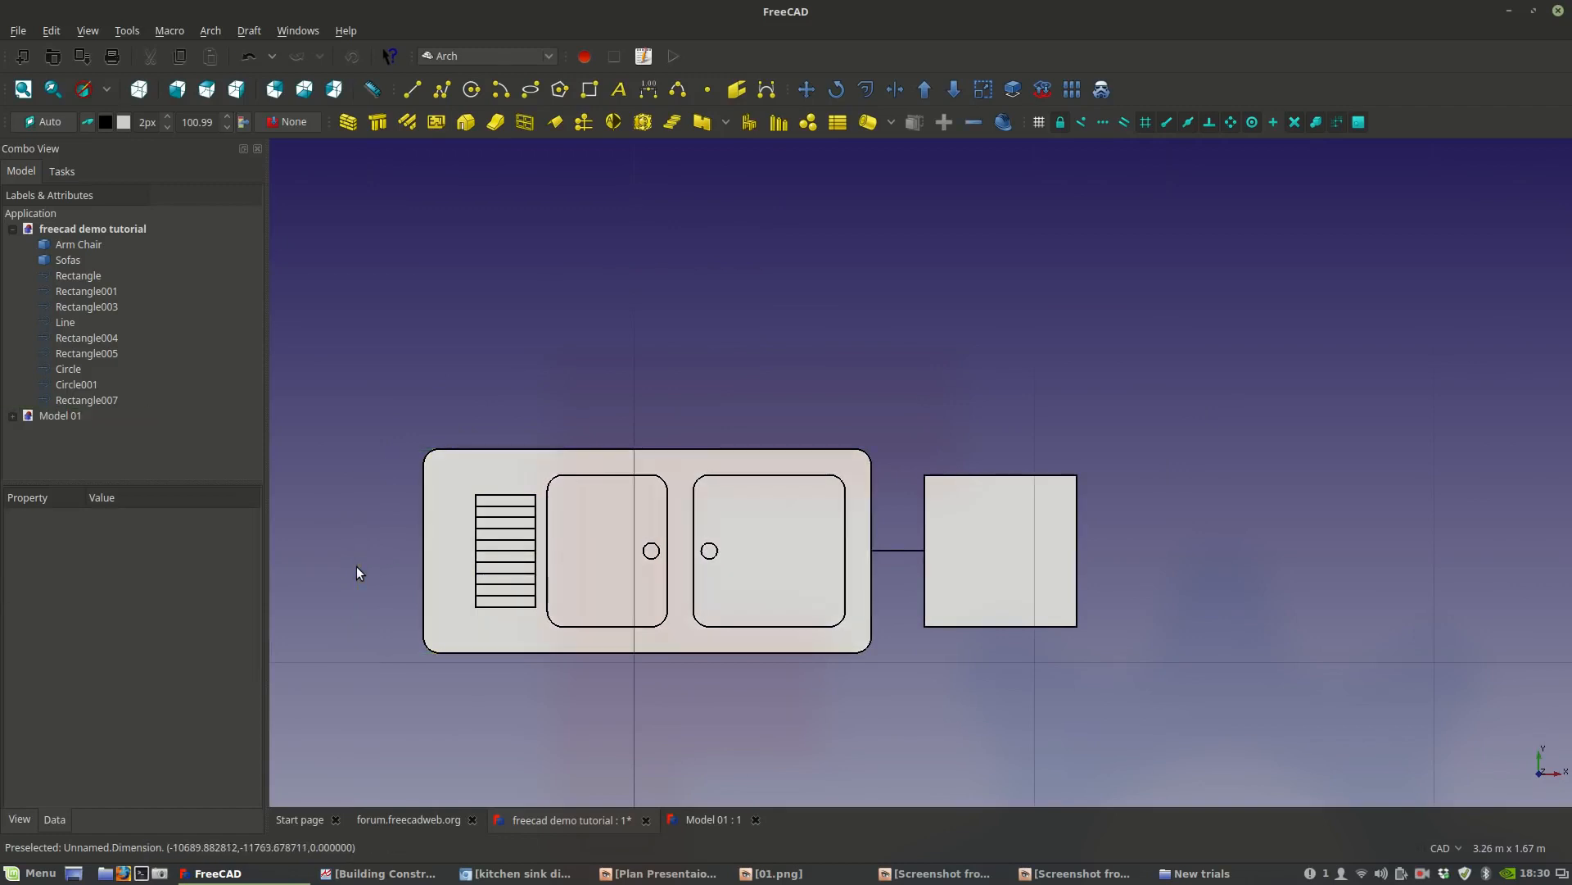
# Delete the short connecting line and the spare square beside the sink.
pyautogui.click(897, 550)
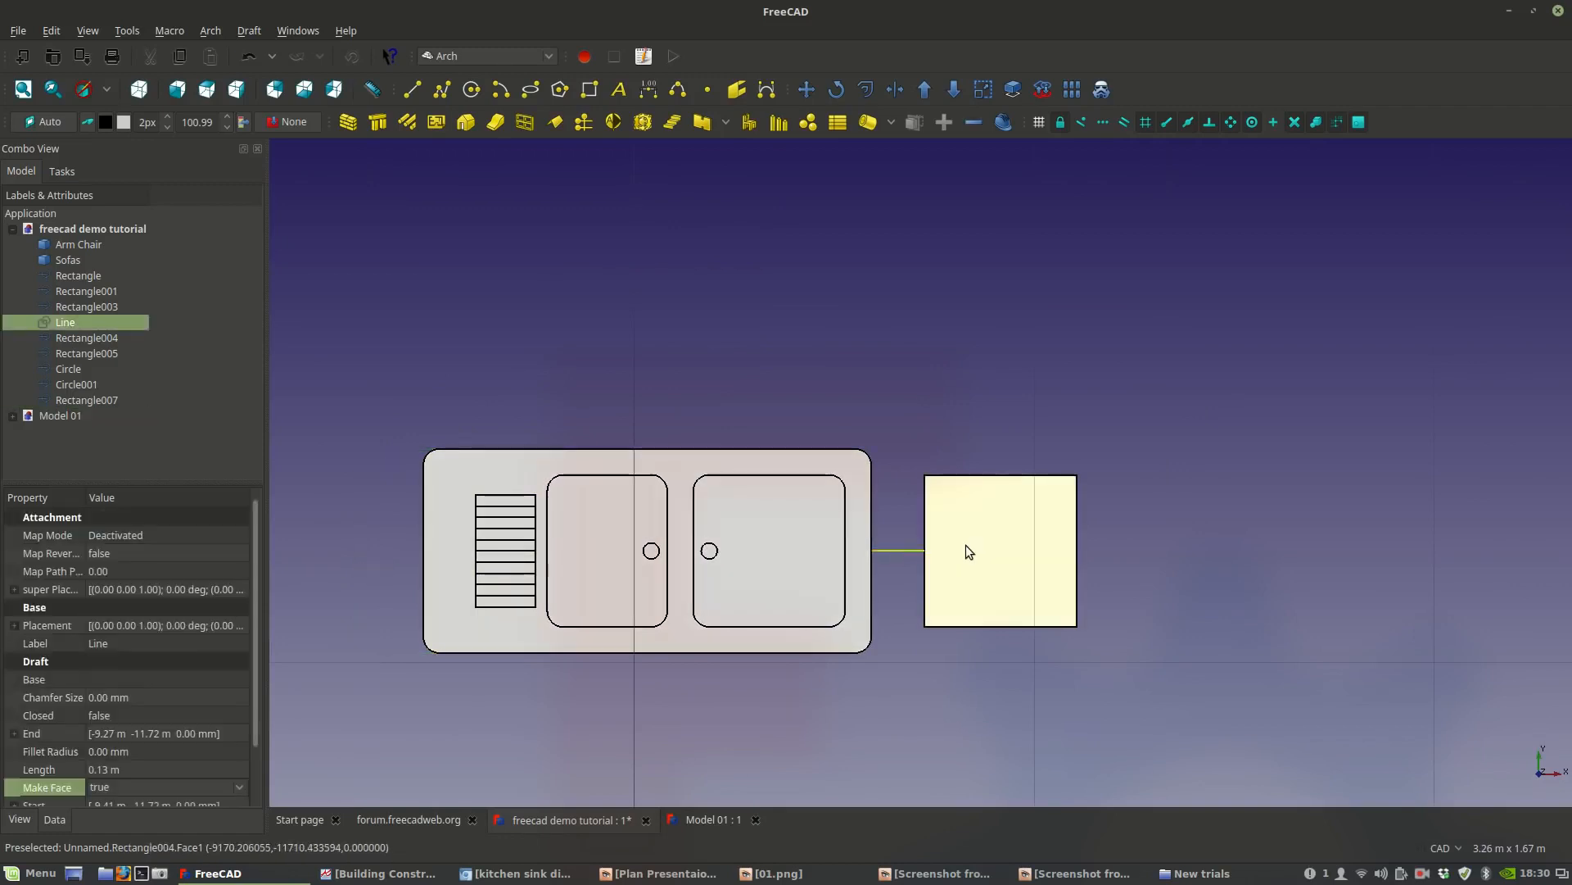
pyautogui.press('Delete')
pyautogui.click(968, 551)
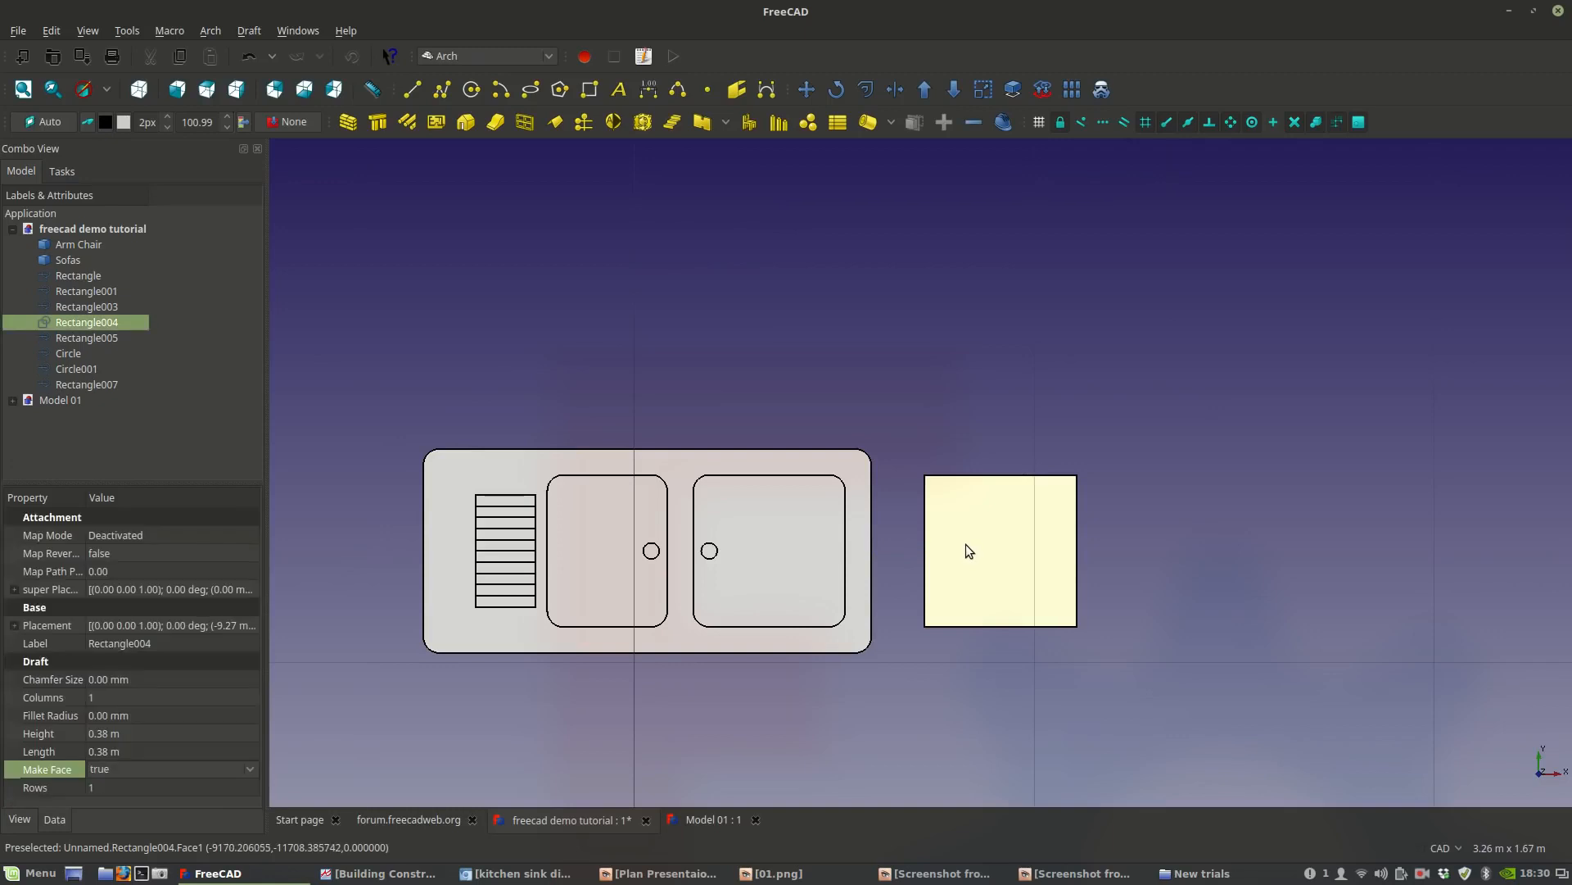
pyautogui.press('Delete')
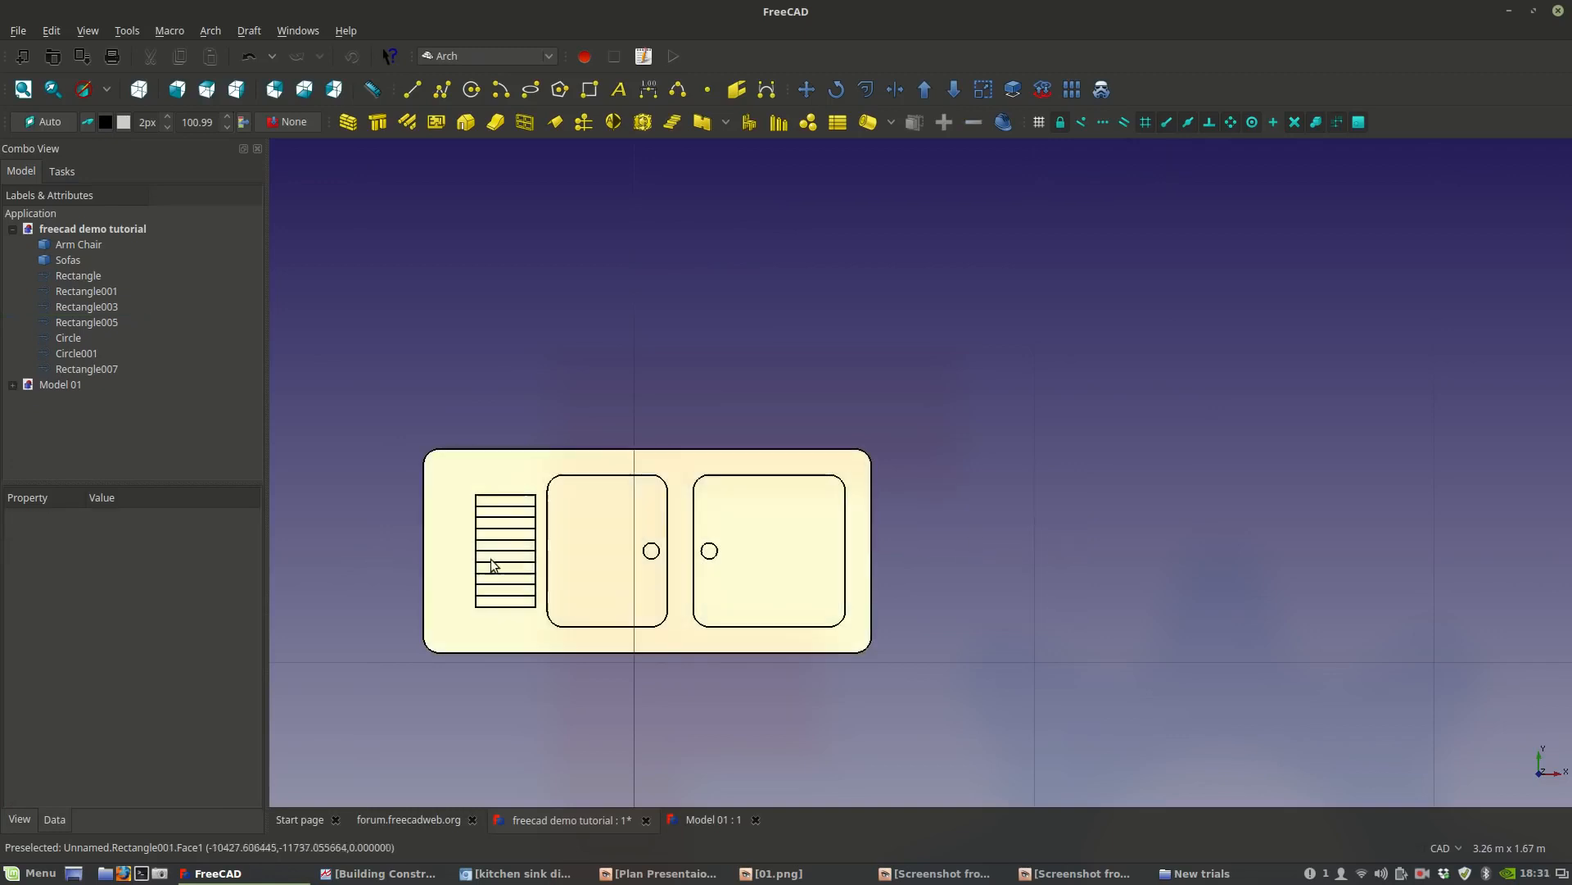
# Hide the outer sink rectangle to reach and delete the ten-row drainer rectangle, and show the outer rectangle again.
pyautogui.scroll(2, 475, 636)
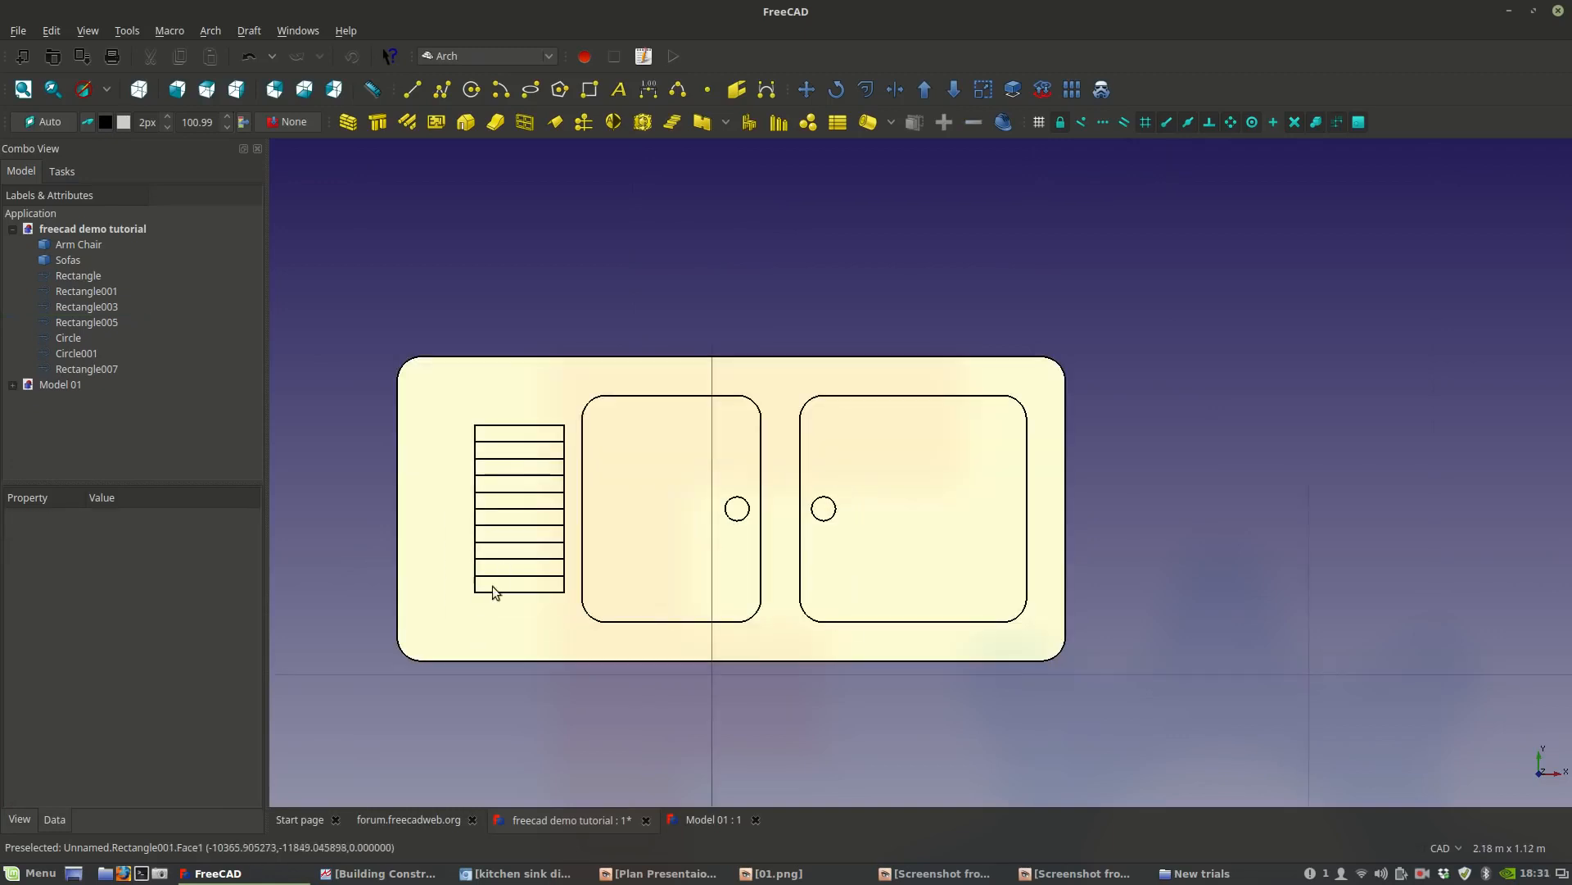
pyautogui.click(488, 606)
pyautogui.press('space')
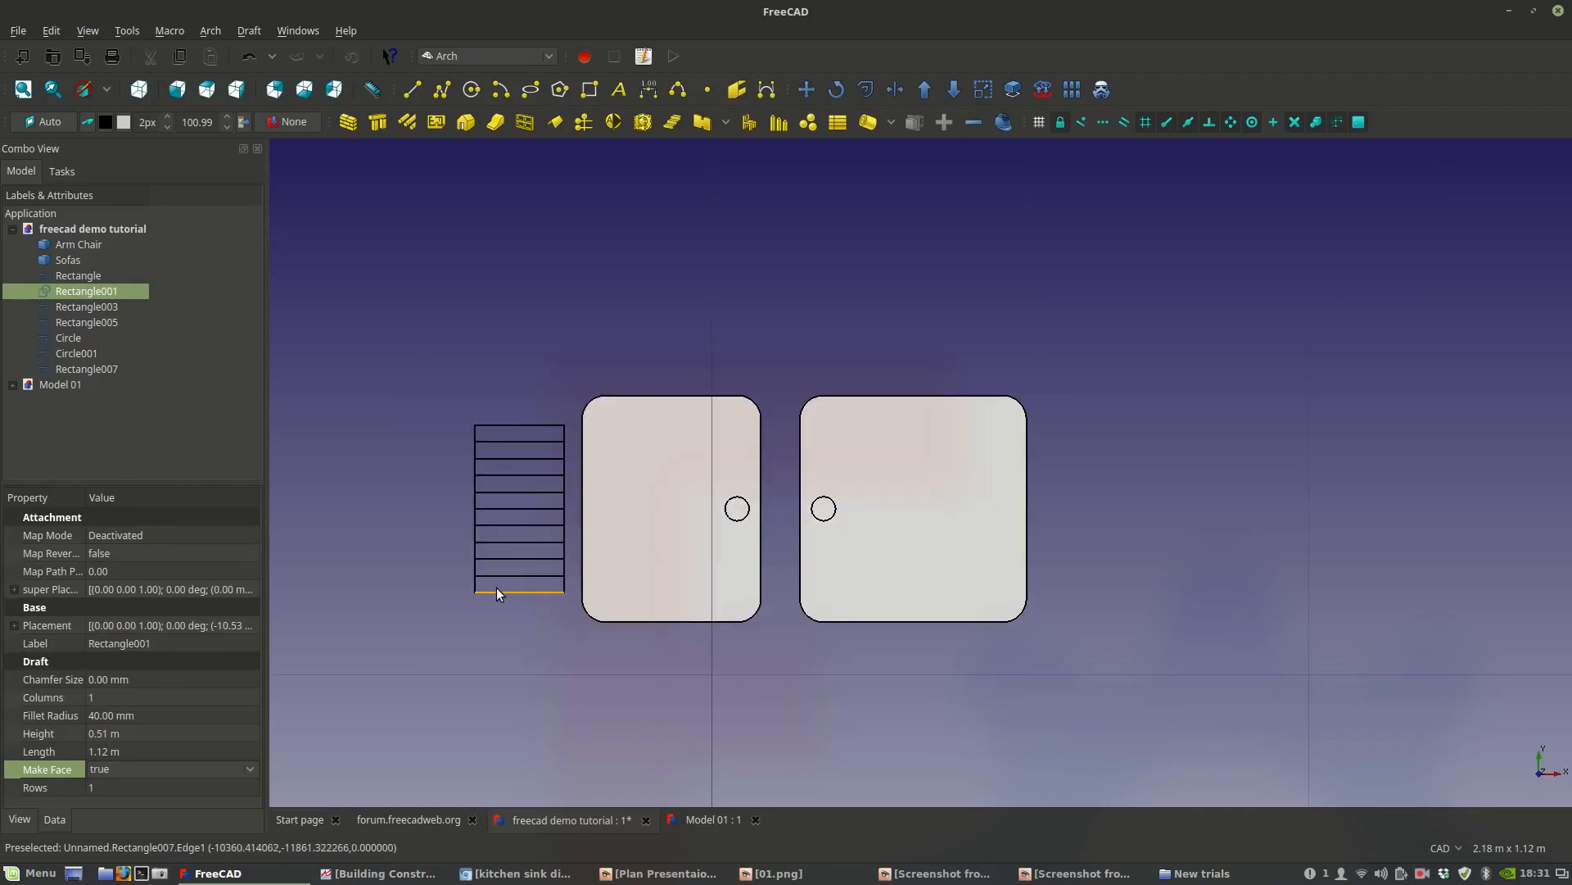
pyautogui.click(495, 592)
pyautogui.press('Delete')
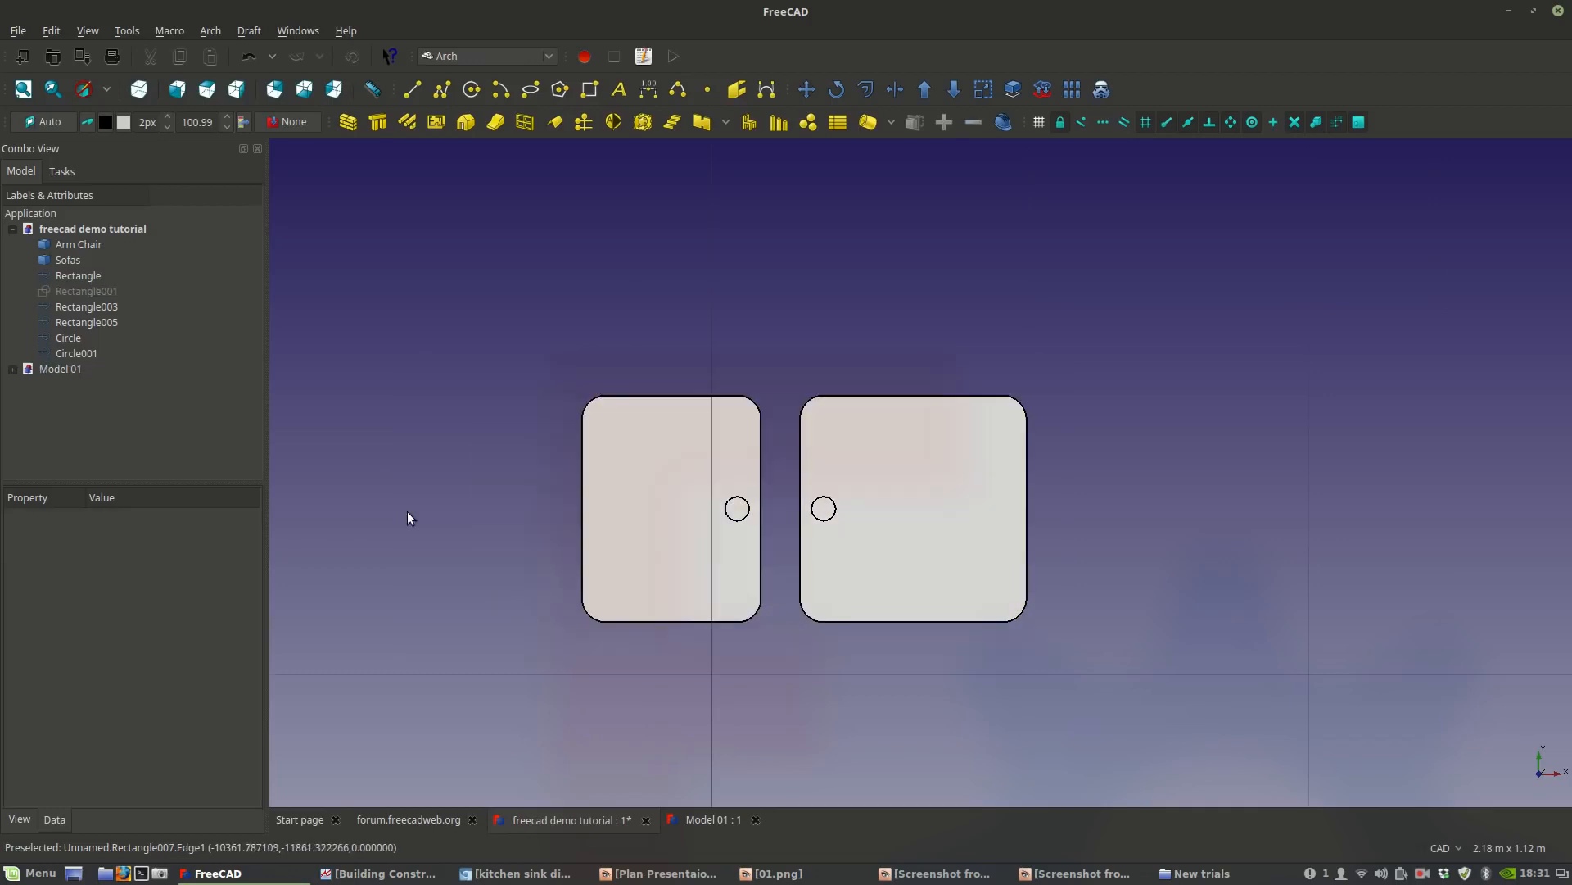
pyautogui.click(63, 292)
pyautogui.press('space')
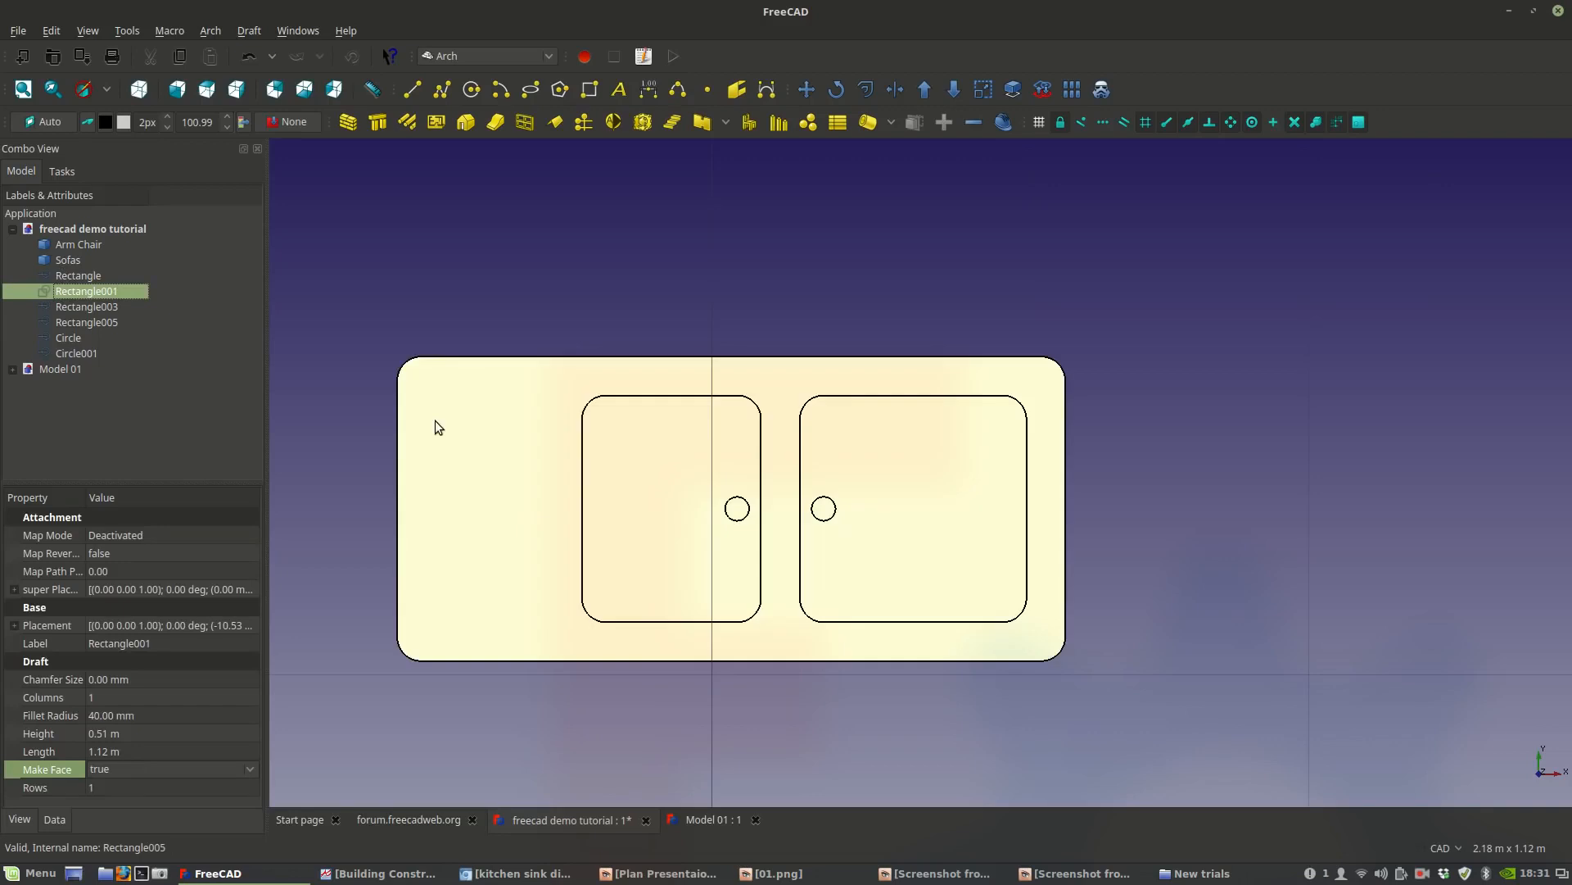
pyautogui.click(649, 322)
# Hide the outer sink rectangle, both bowl rectangles and both drain circles.
pyautogui.scroll(-4, 643, 426)
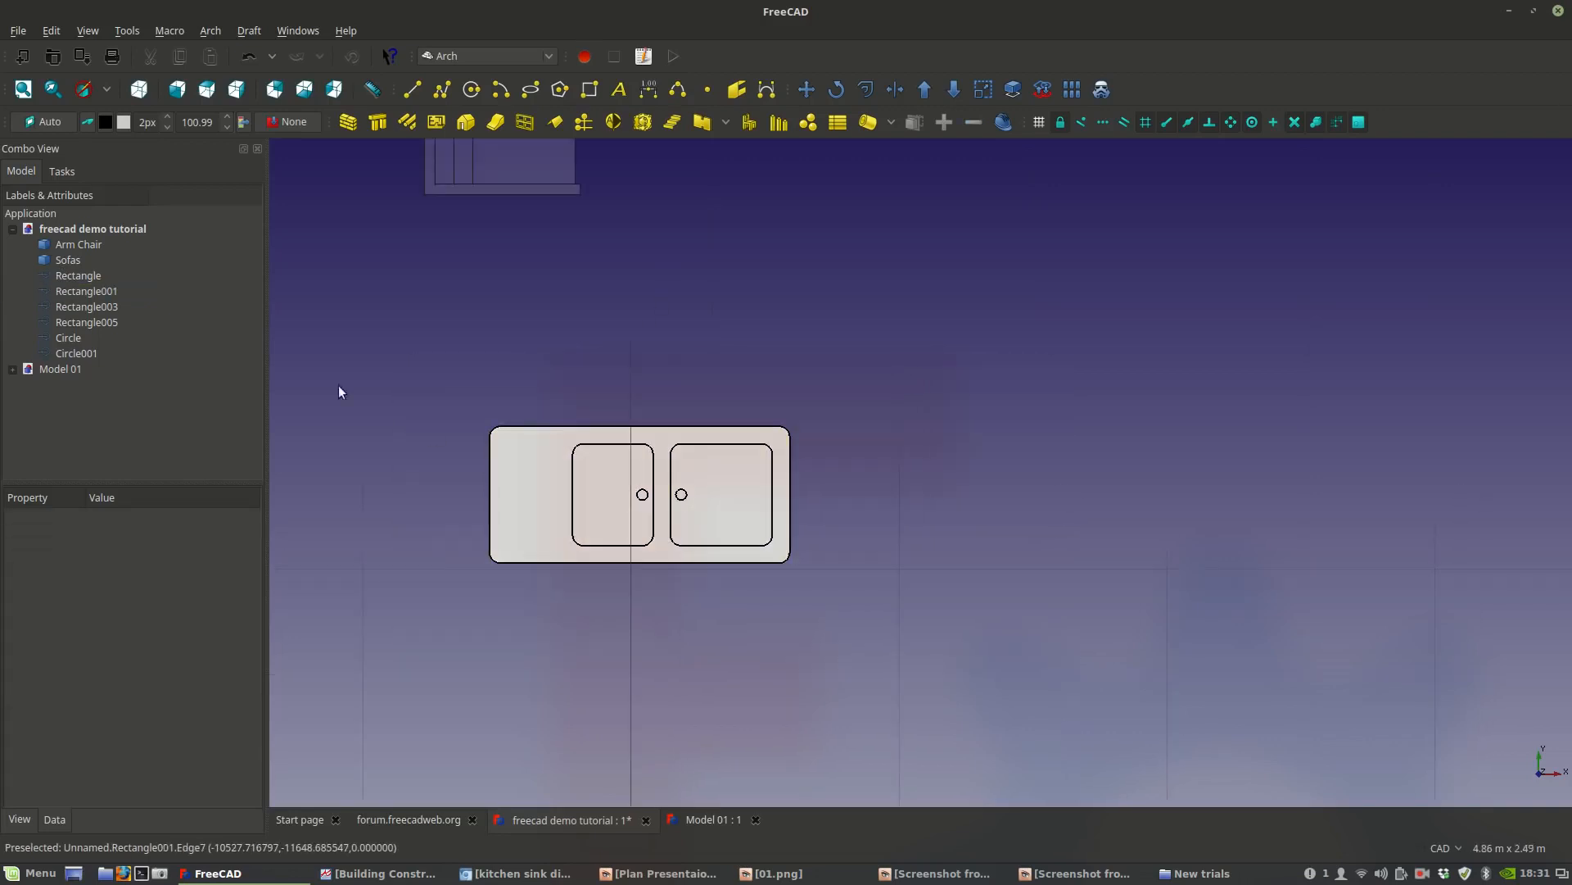
pyautogui.click(554, 481)
pyautogui.press('space')
pyautogui.click(588, 485)
pyautogui.press('space')
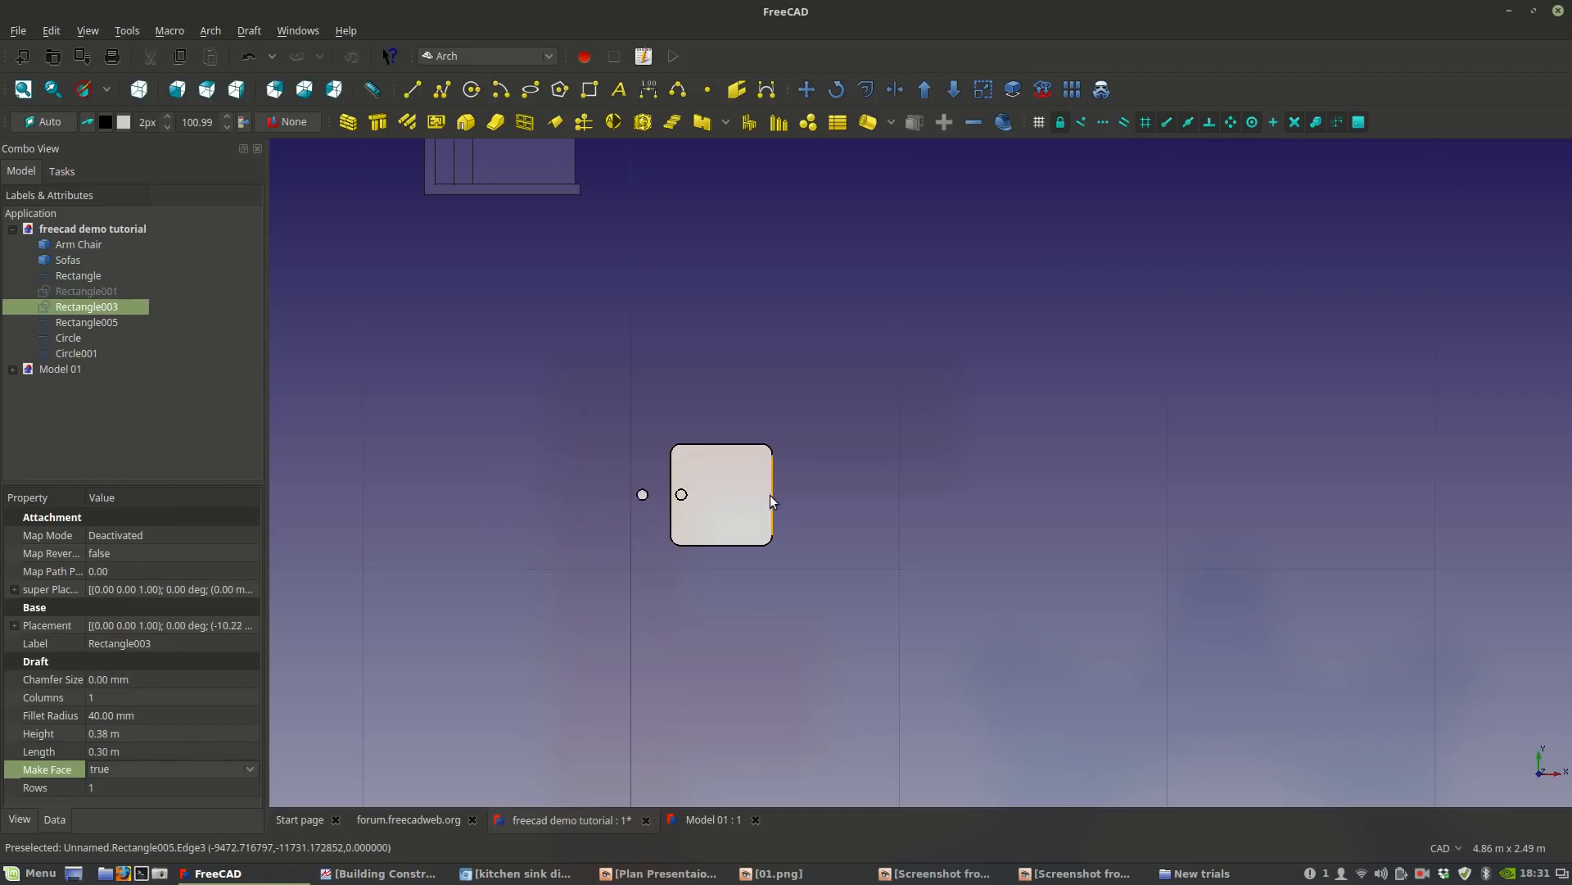
pyautogui.click(772, 494)
pyautogui.press('space')
pyautogui.click(682, 495)
pyautogui.press('space')
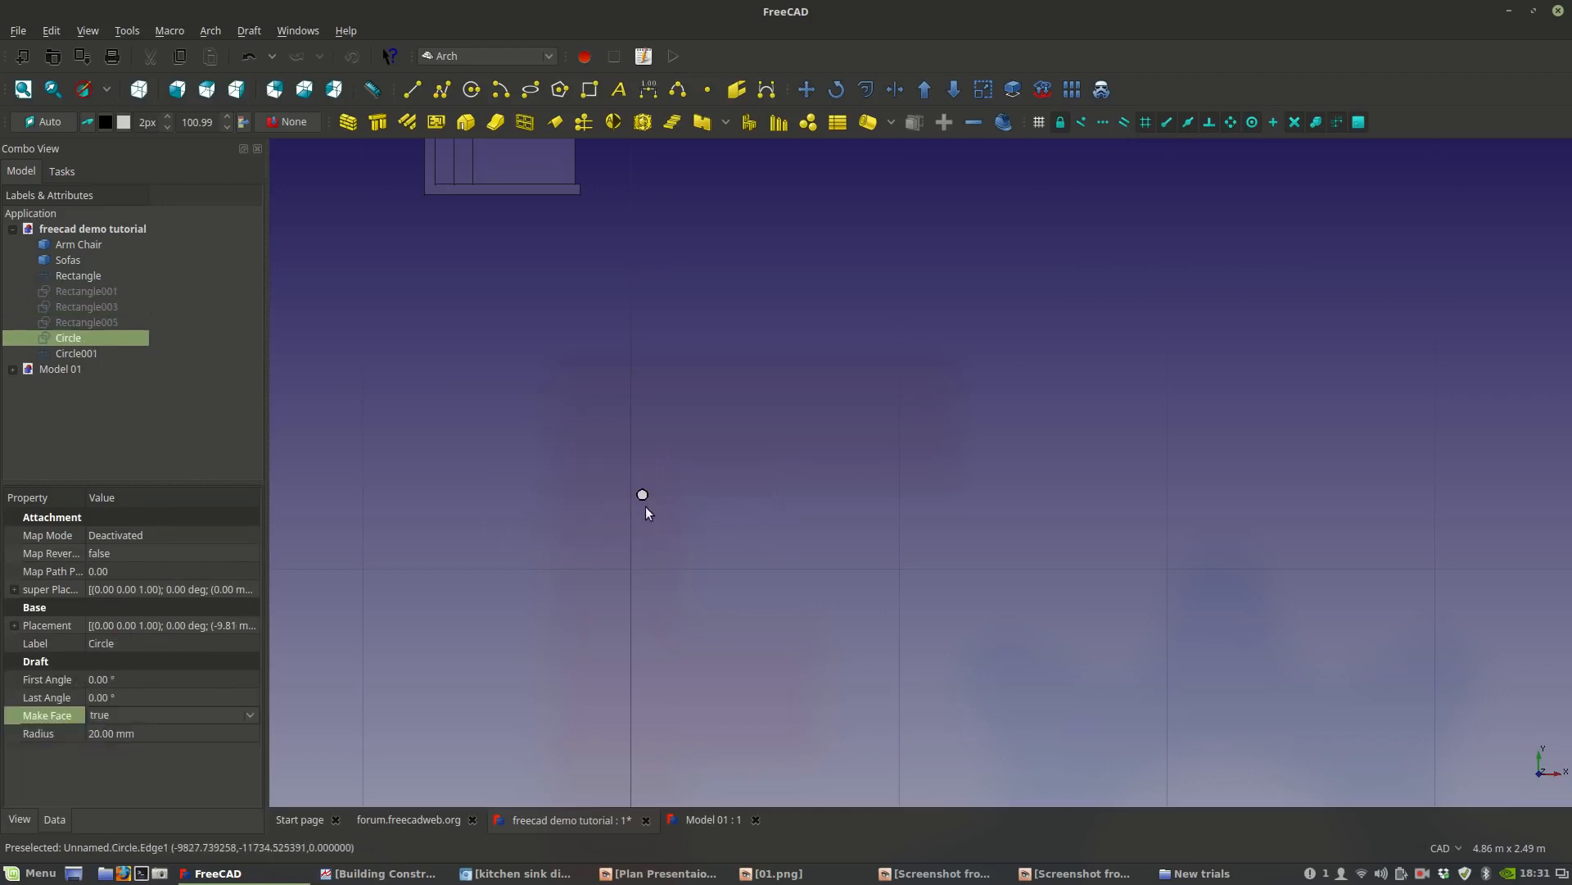
pyautogui.click(642, 495)
pyautogui.press('space')
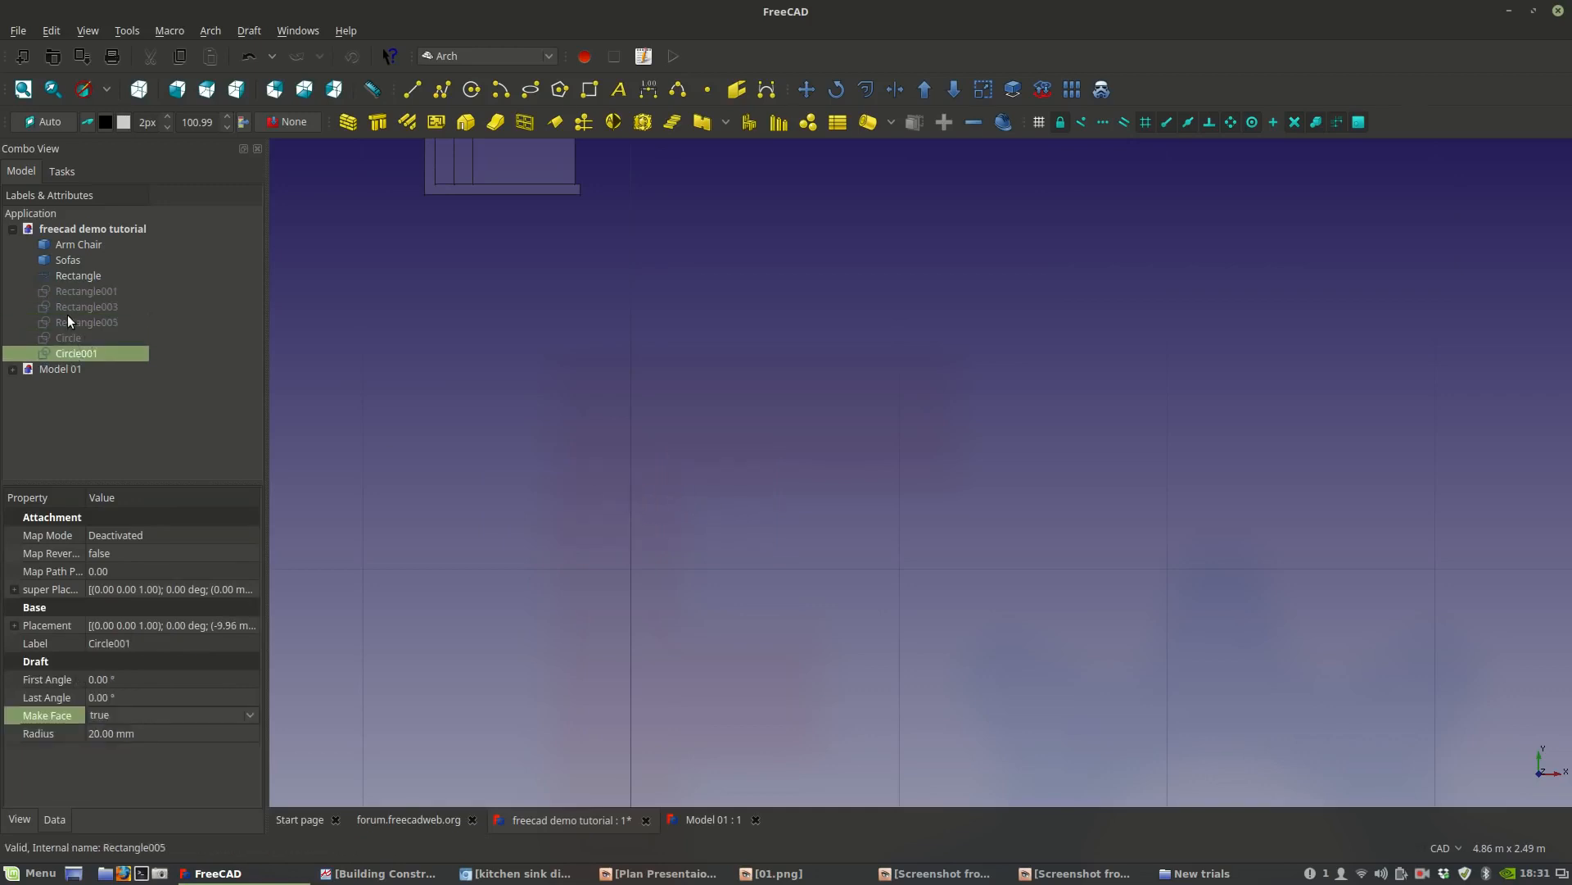
# Show the outer sink rectangle, both bowl rectangles and both drain circles again.
pyautogui.click(74, 291)
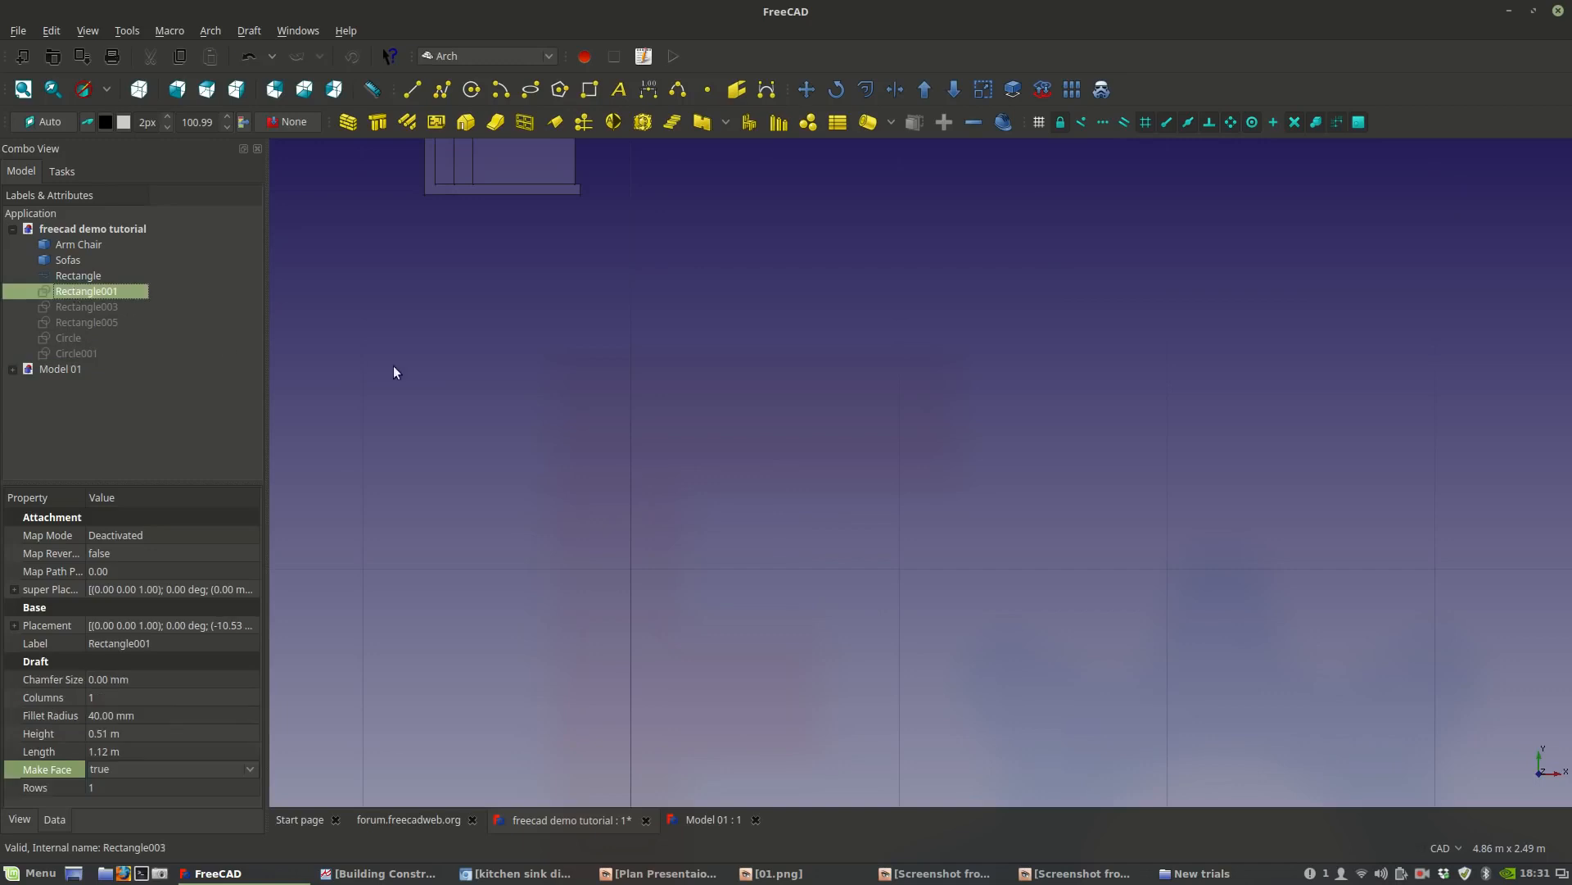
pyautogui.keyDown('shift'); pyautogui.click(79, 353); pyautogui.keyUp('shift')
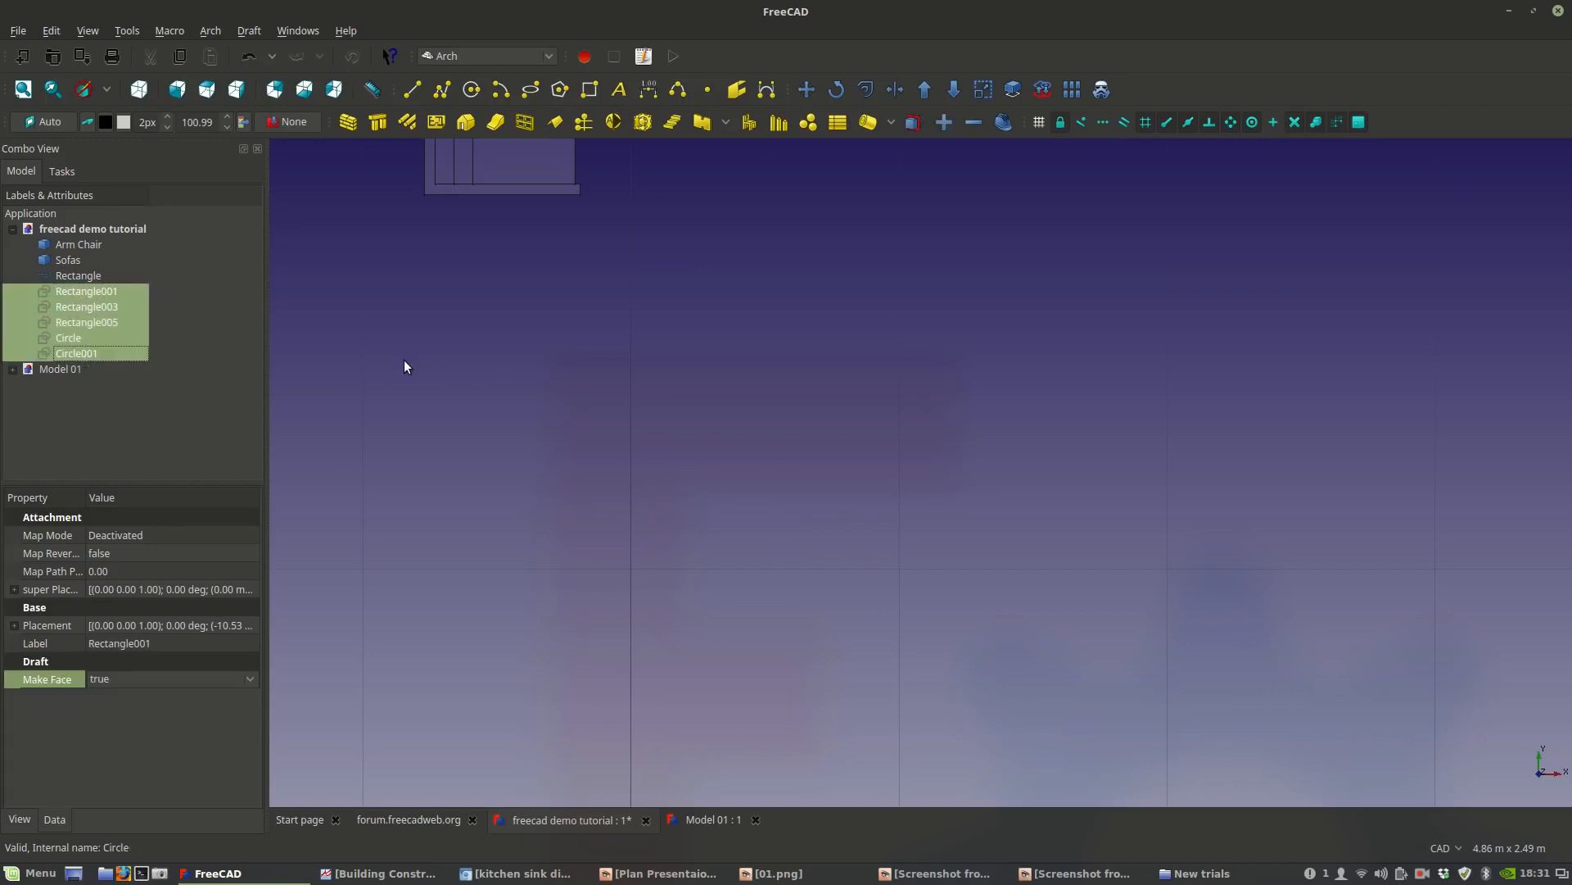
pyautogui.press('space')
pyautogui.scroll(2, 543, 581)
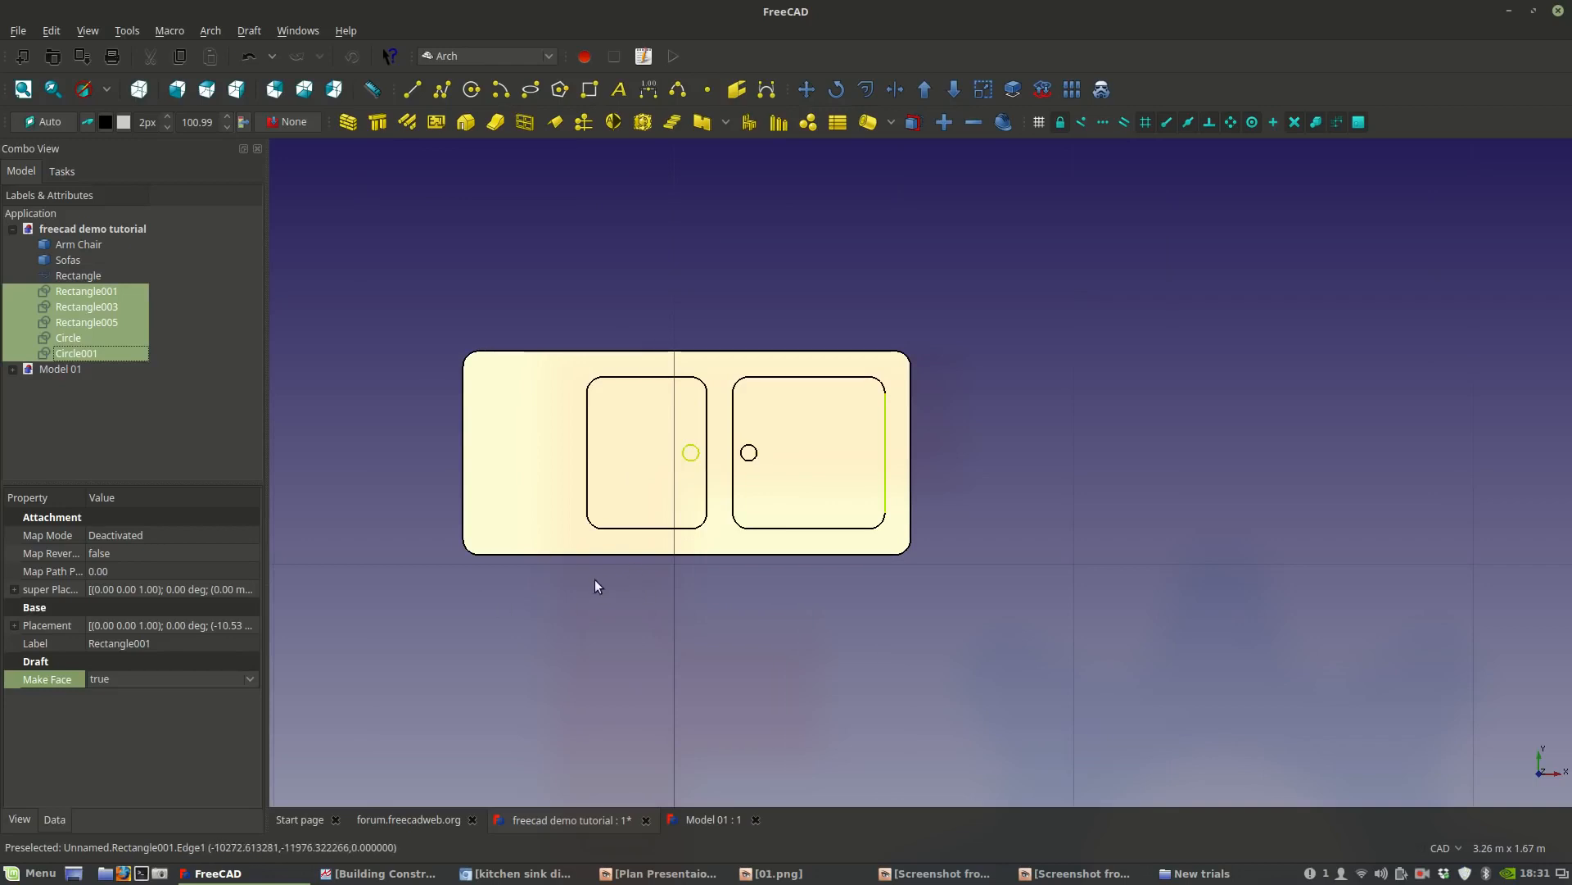
# Set the transparency of all five sink shapes to 80.
pyautogui.click(20, 819)
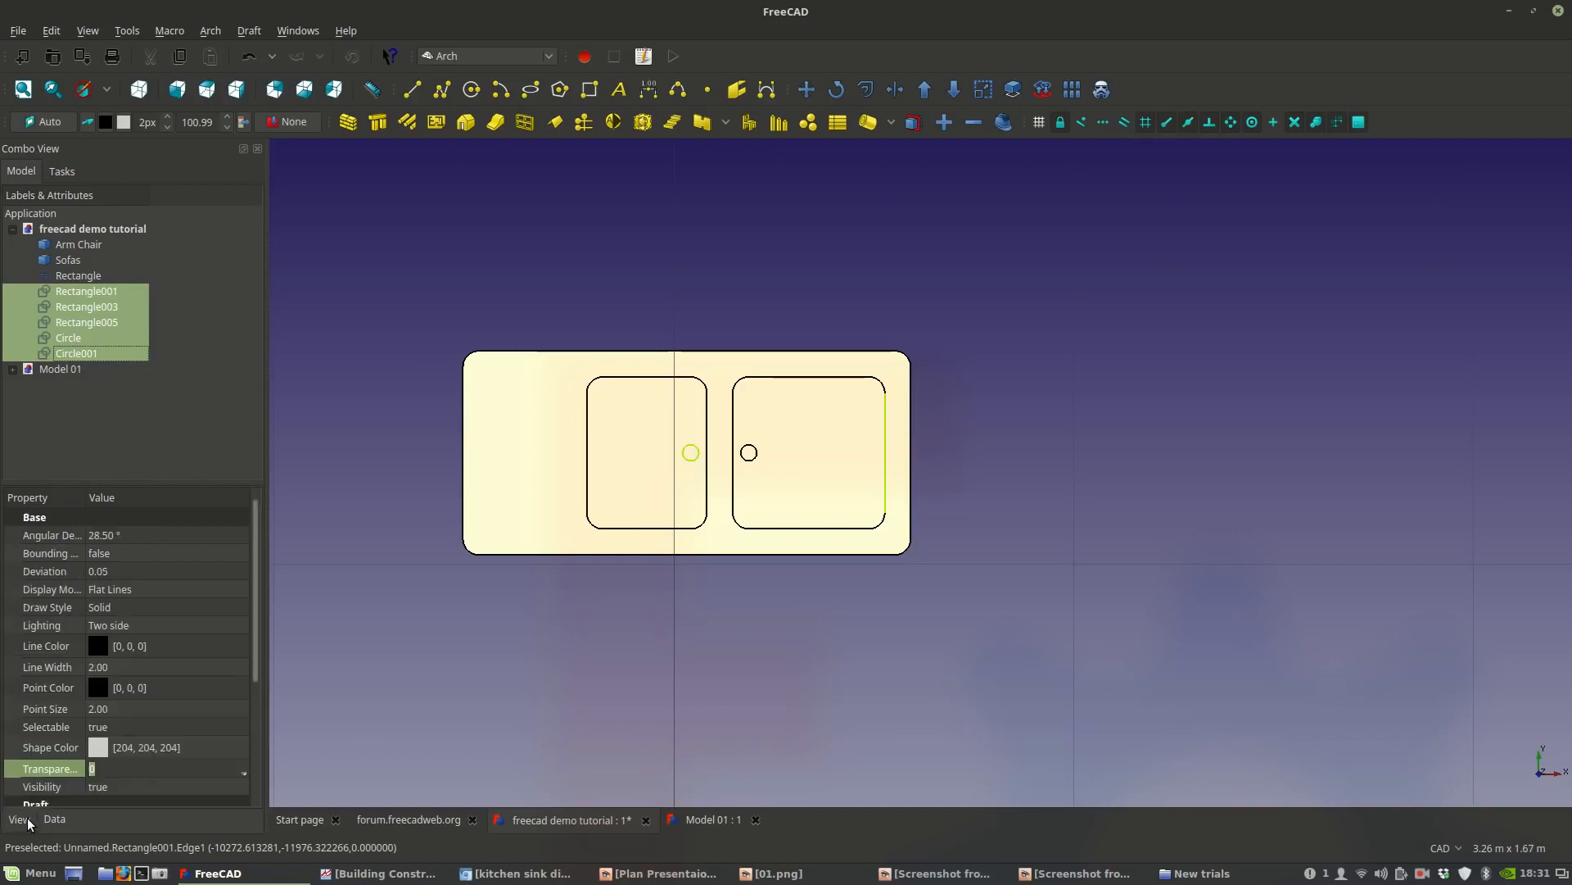
pyautogui.doubleClick(156, 766)
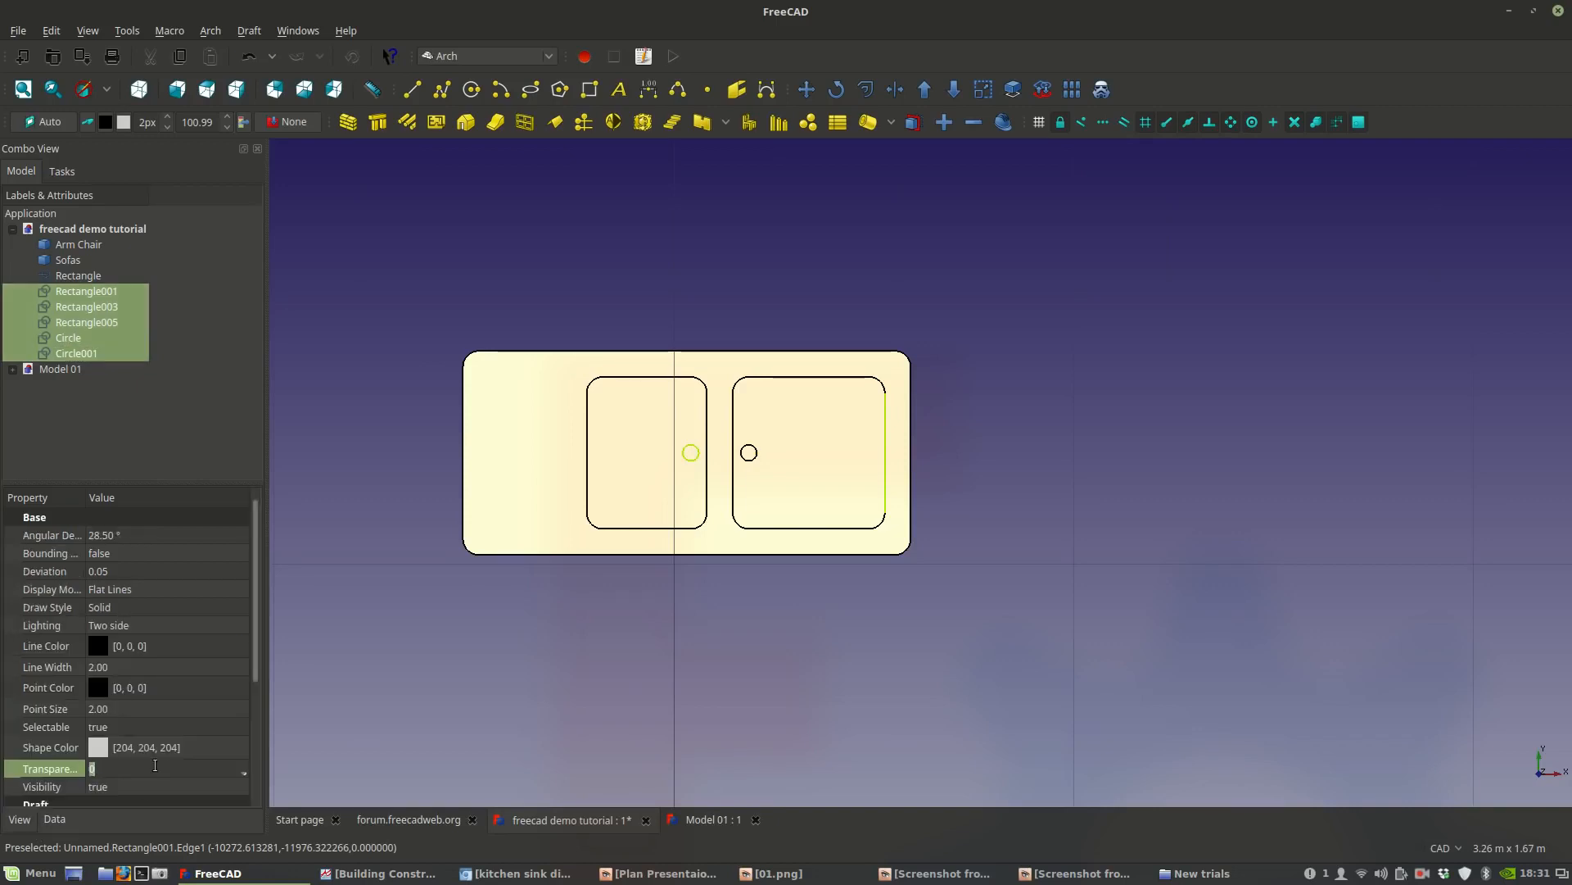
pyautogui.write('80')
pyautogui.press('Return')
pyautogui.click(490, 615)
pyautogui.scroll(-4, 626, 660)
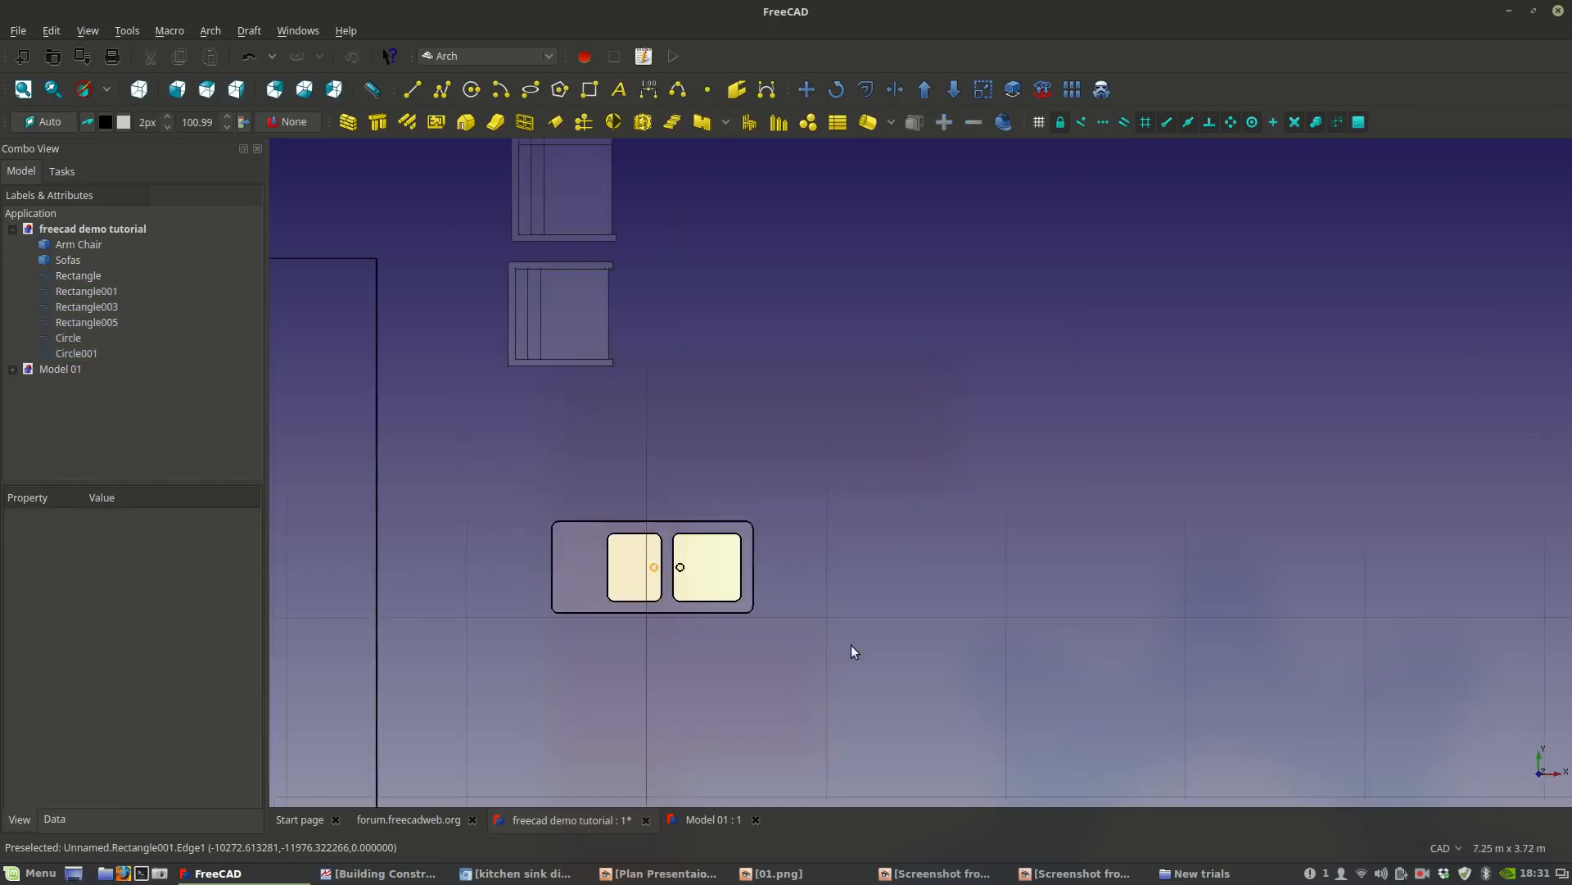
# Hide the outer sink rectangle to check the transparency of both bowls, and show the rectangle again.
pyautogui.click(741, 575)
pyautogui.click(914, 509)
pyautogui.click(577, 561)
pyautogui.press('space')
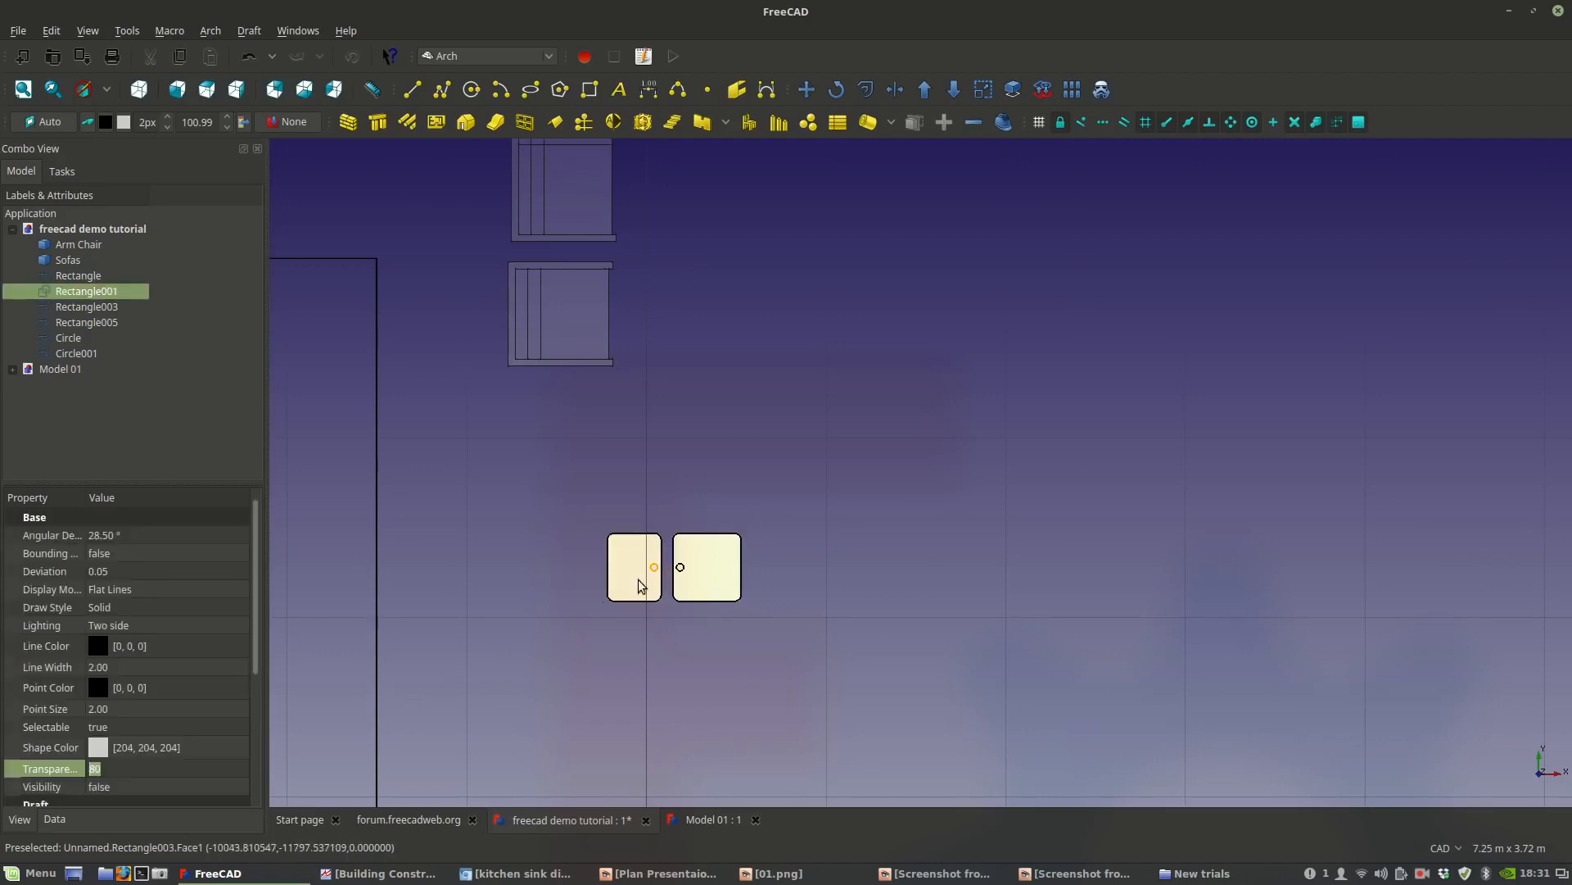
pyautogui.click(634, 584)
pyautogui.press('space')
pyautogui.press('space')
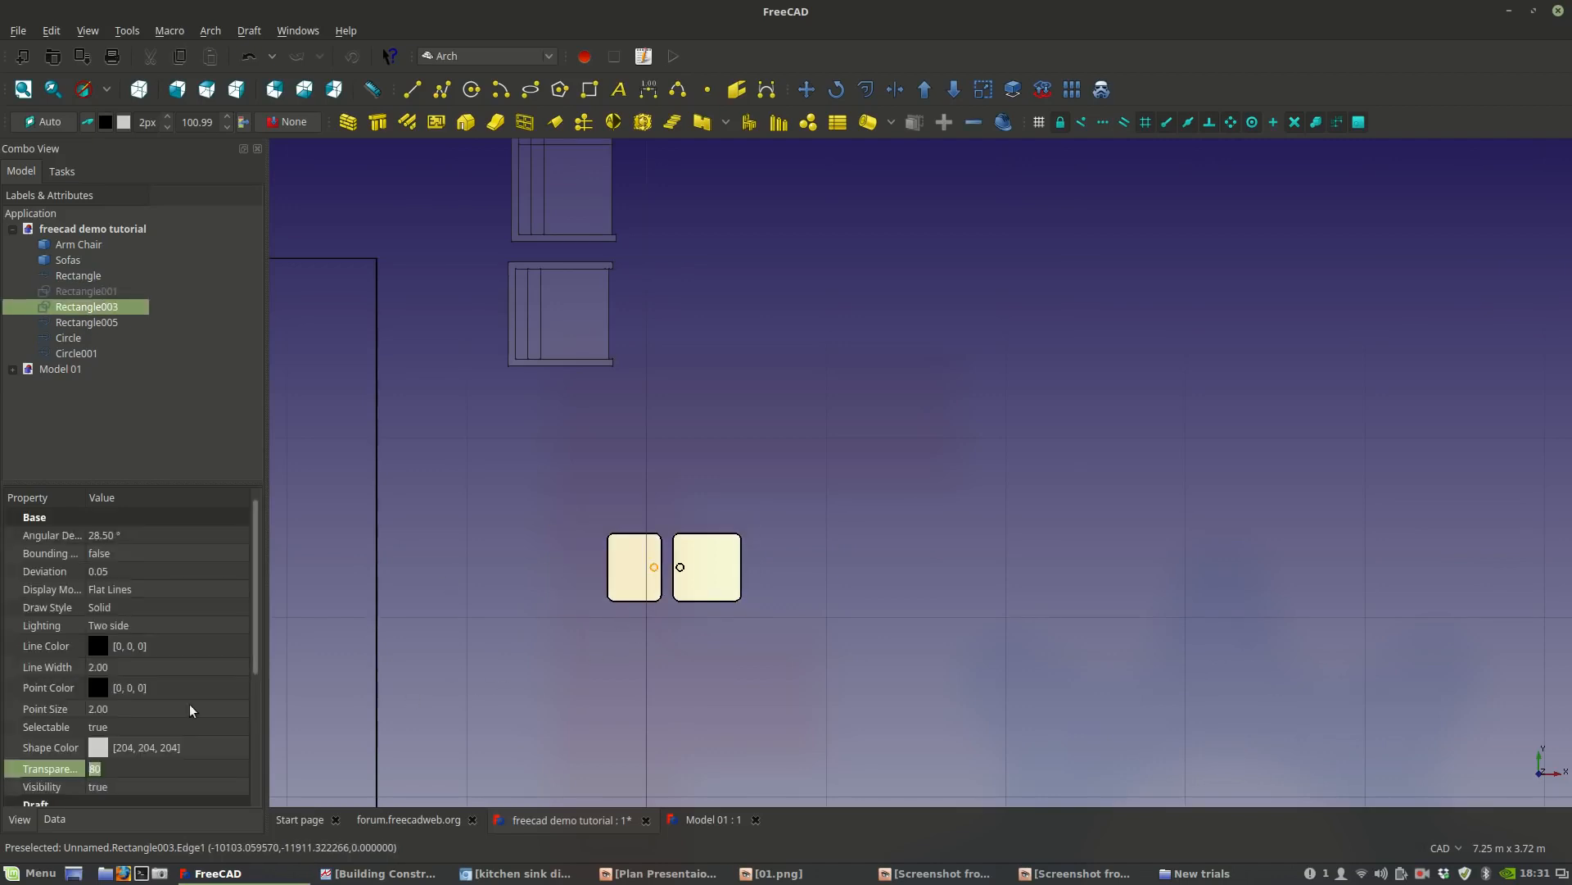
pyautogui.click(646, 641)
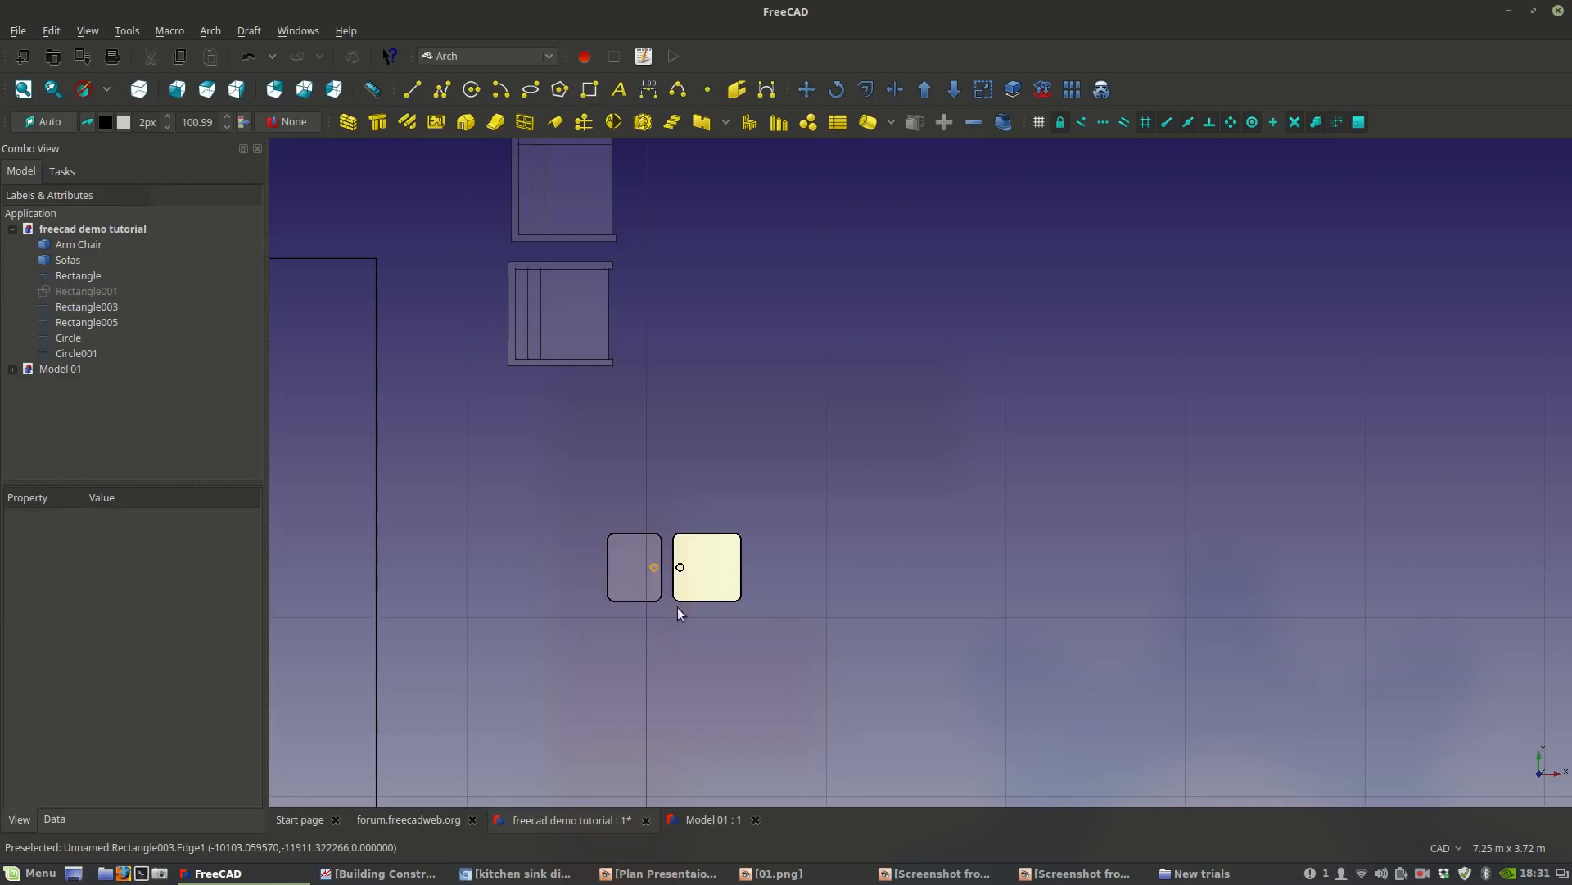
pyautogui.click(704, 567)
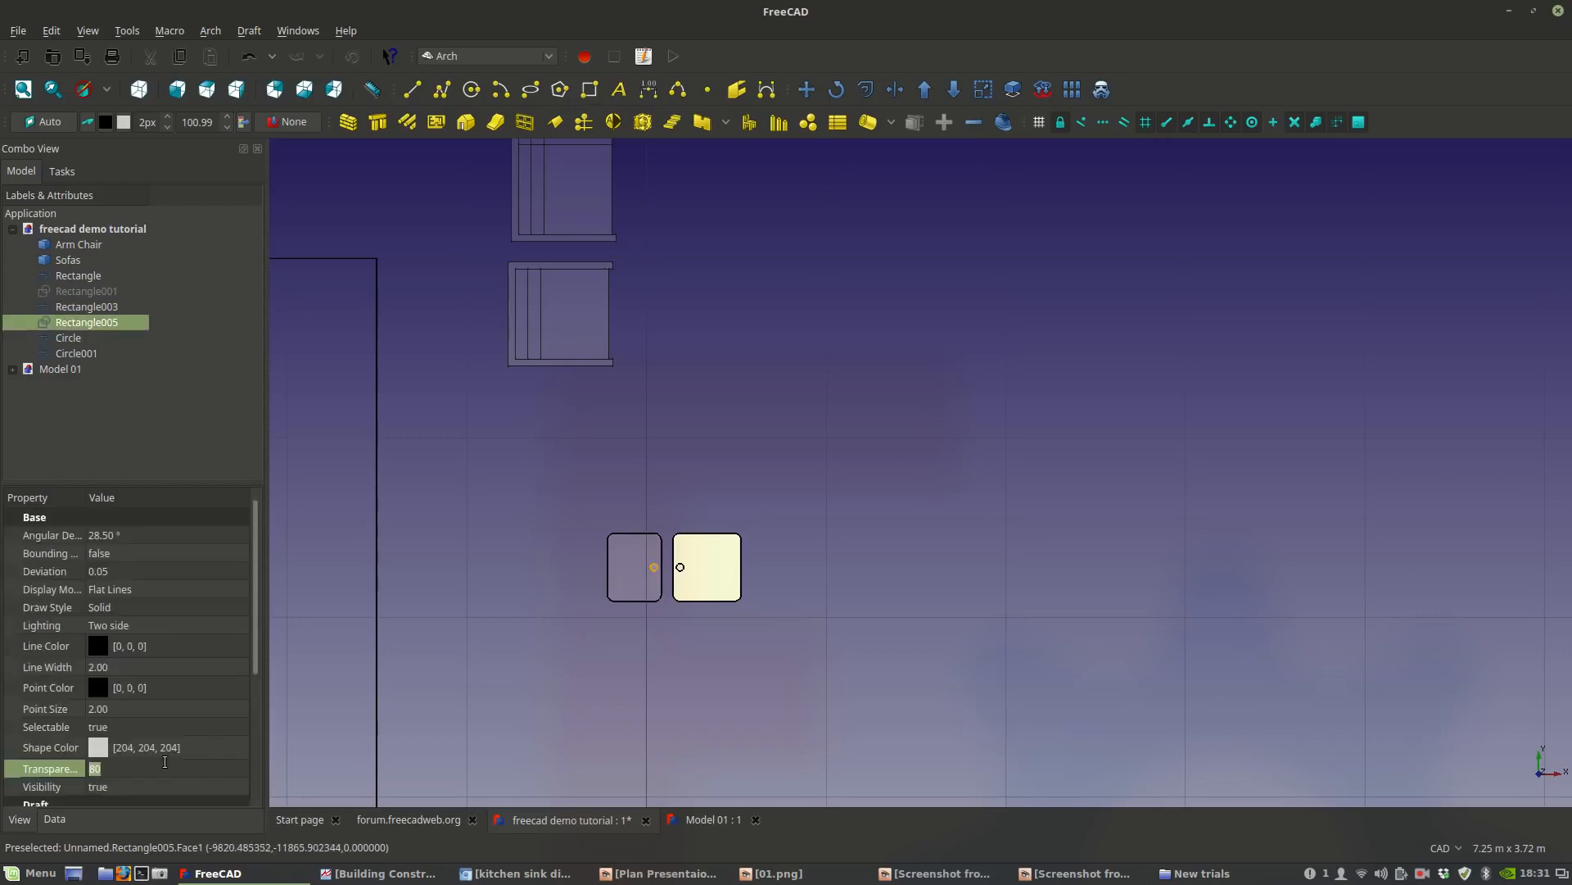
pyautogui.click(527, 682)
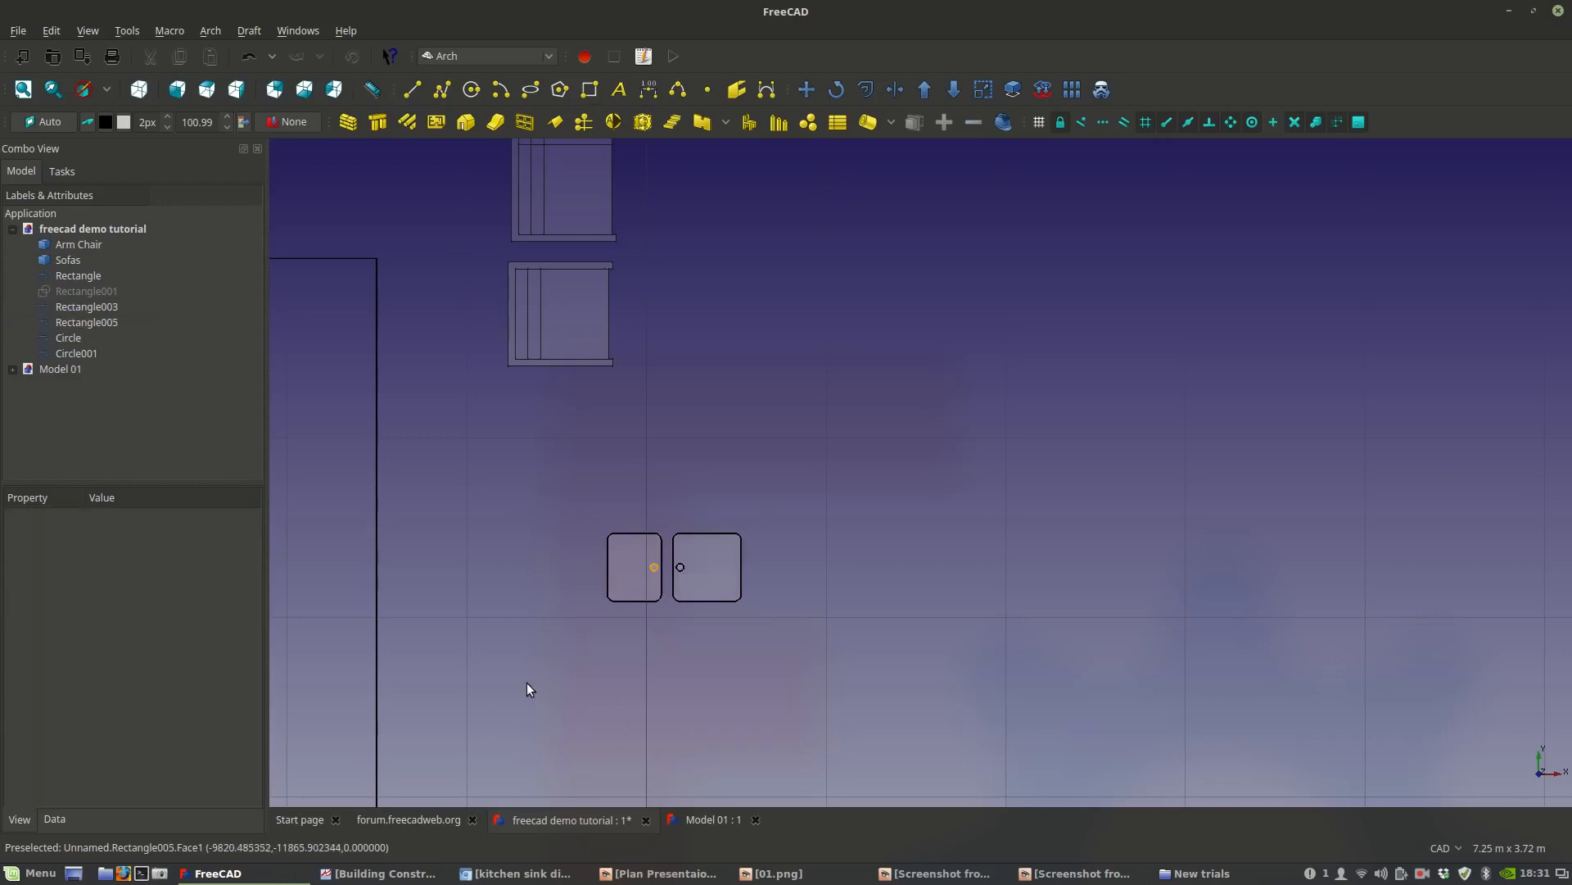
pyautogui.click(86, 291)
pyautogui.press('space')
pyautogui.click(837, 388)
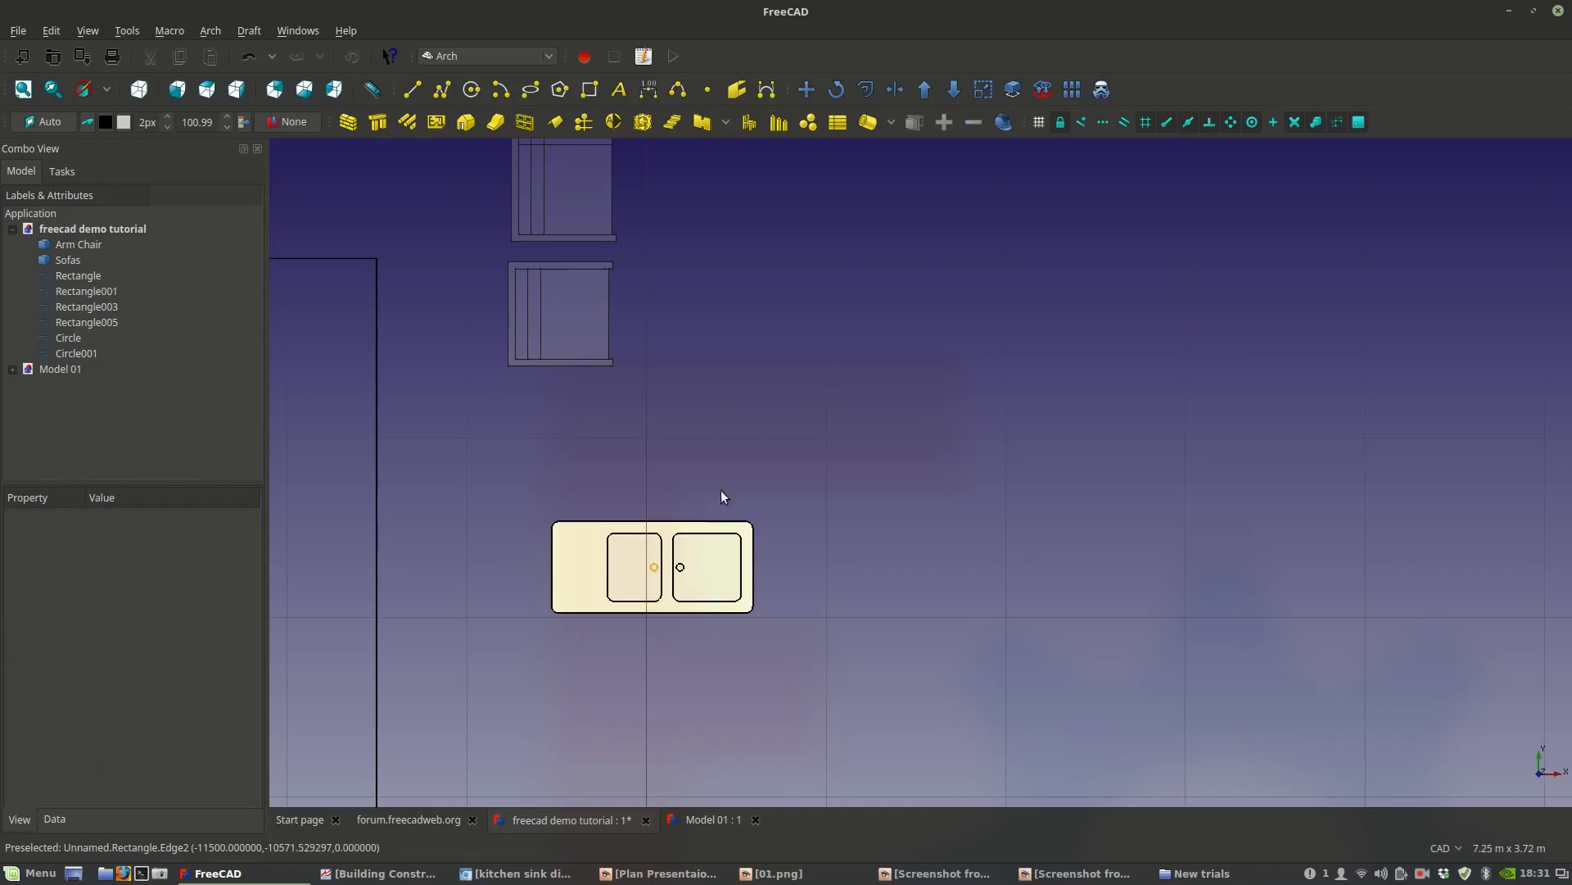
# Examine the transparent fill of the outer rectangle, bowls and drain circles from near and far.
pyautogui.click(587, 578)
pyautogui.click(597, 328)
pyautogui.click(822, 402)
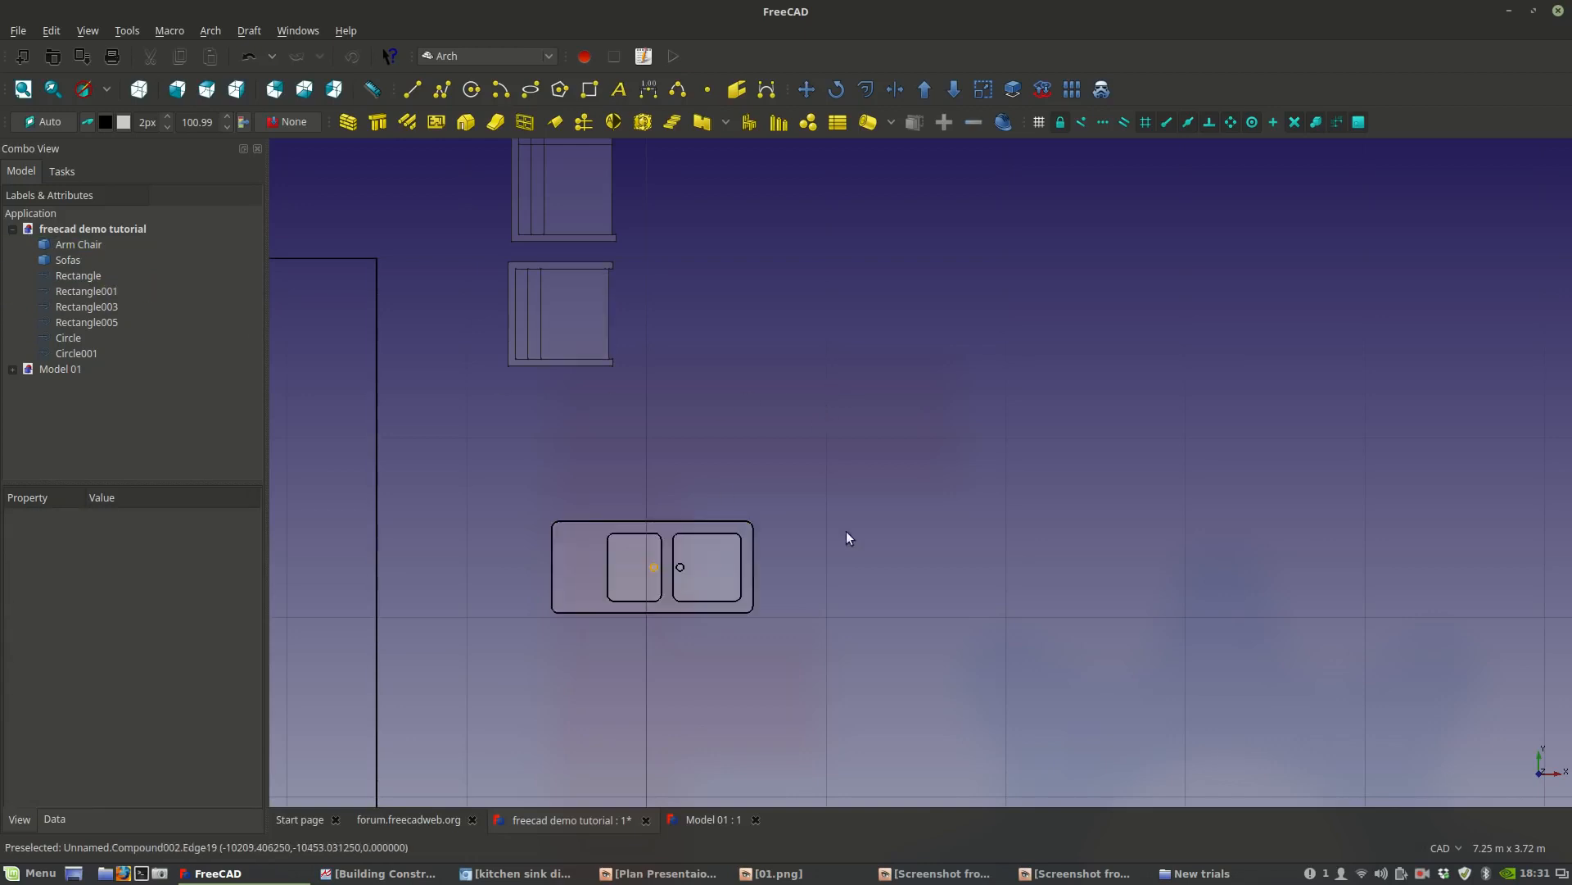
pyautogui.scroll(5, 727, 596)
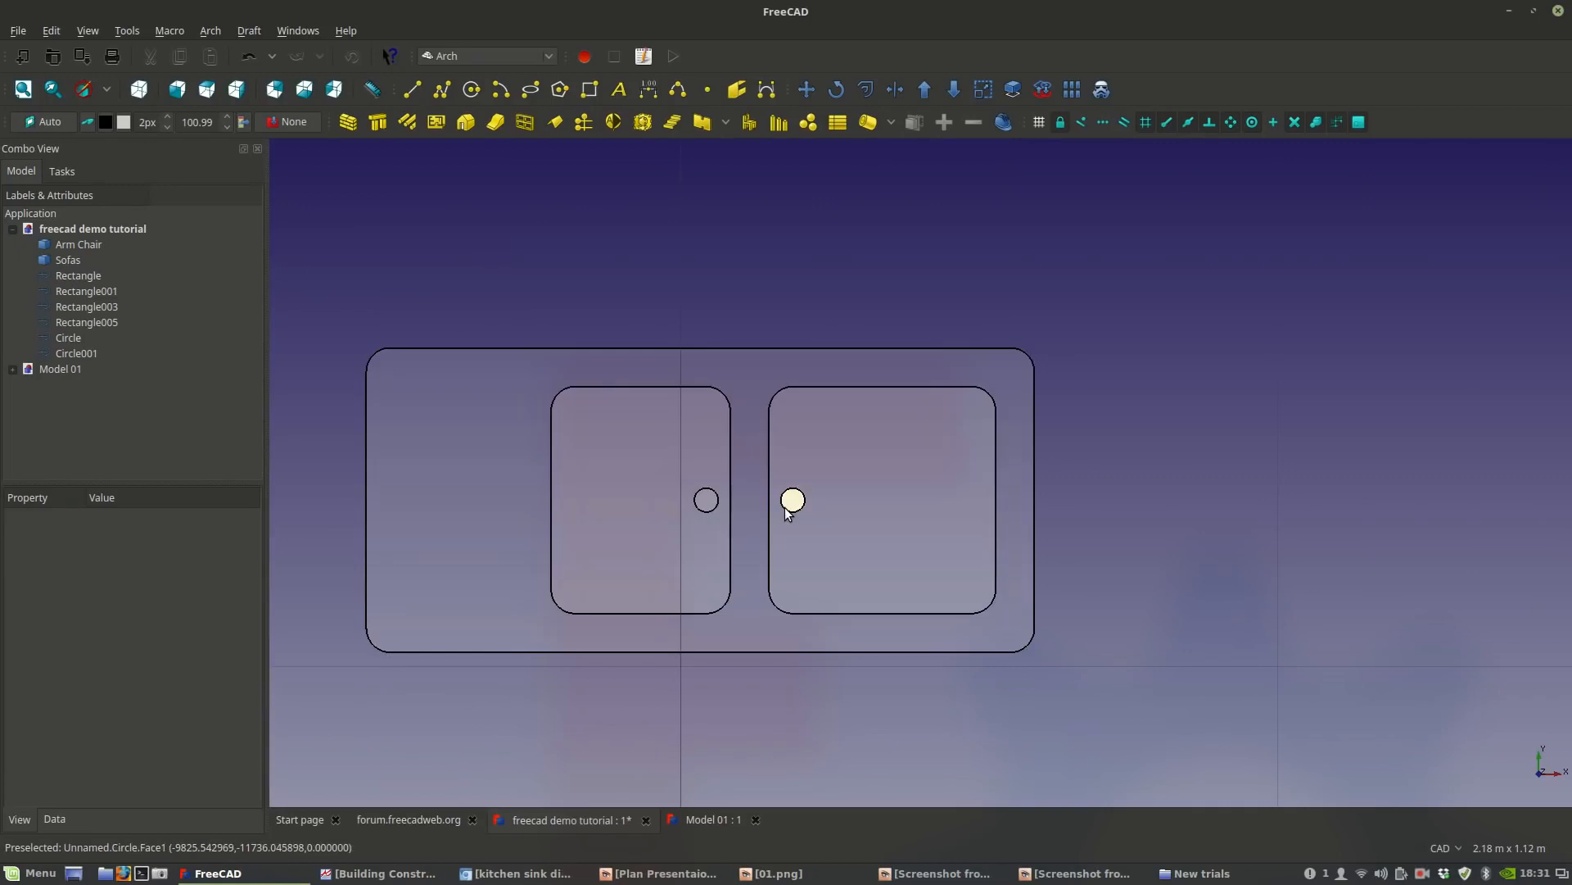
pyautogui.scroll(-4, 1155, 525)
pyautogui.moveTo(1141, 509); pyautogui.dragTo(908, 641, button='middle')
pyautogui.scroll(-3, 1006, 503)
pyautogui.scroll(-3, 855, 673)
pyautogui.scroll(5, 824, 669)
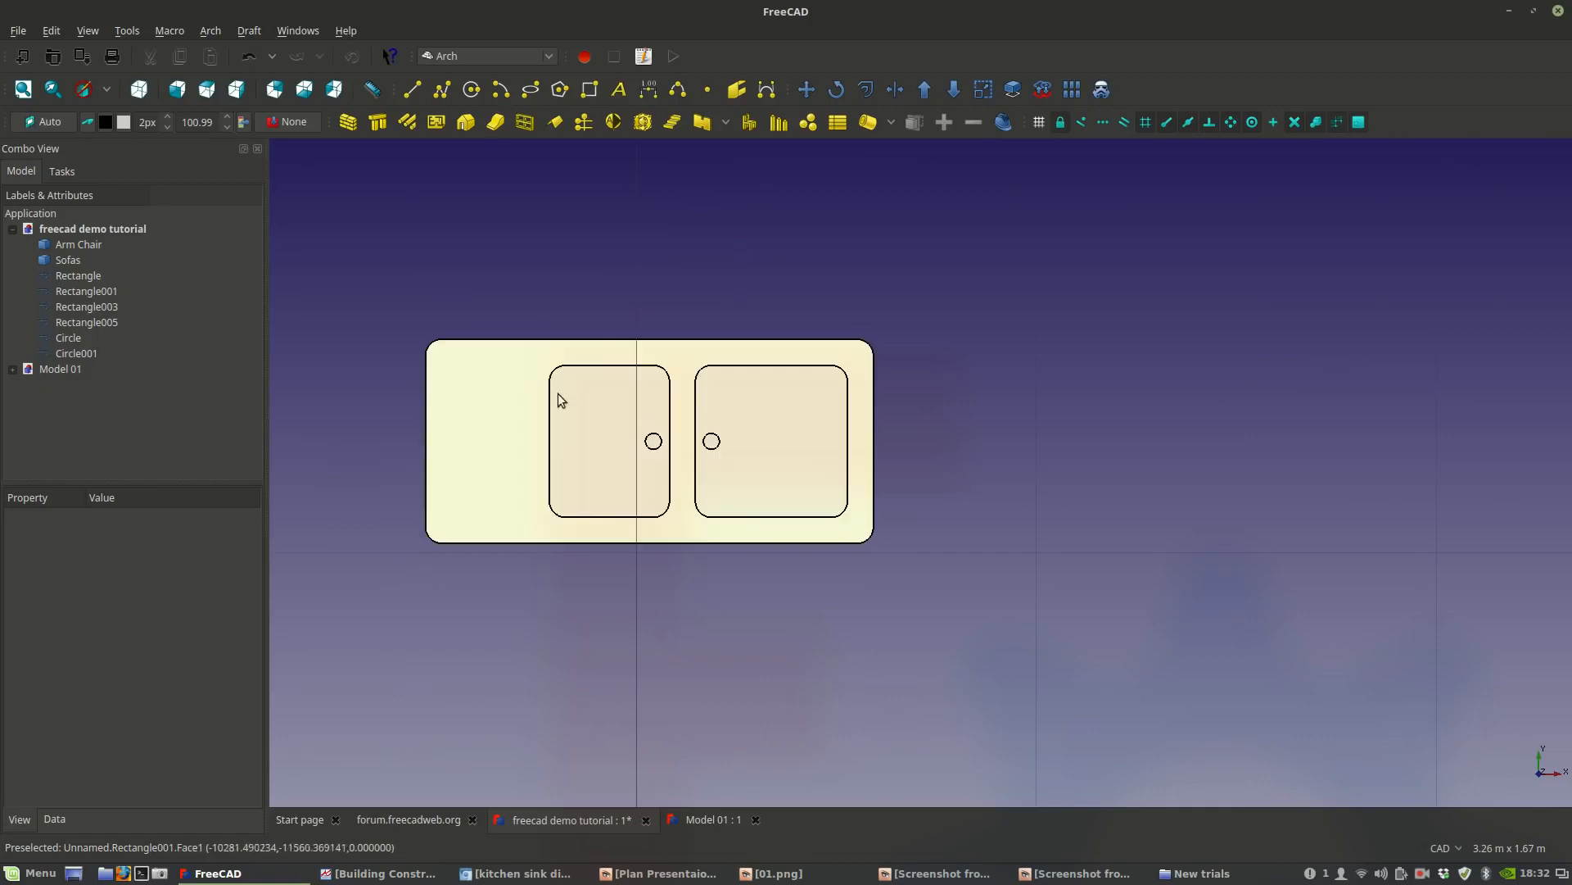
pyautogui.scroll(-2, 554, 491)
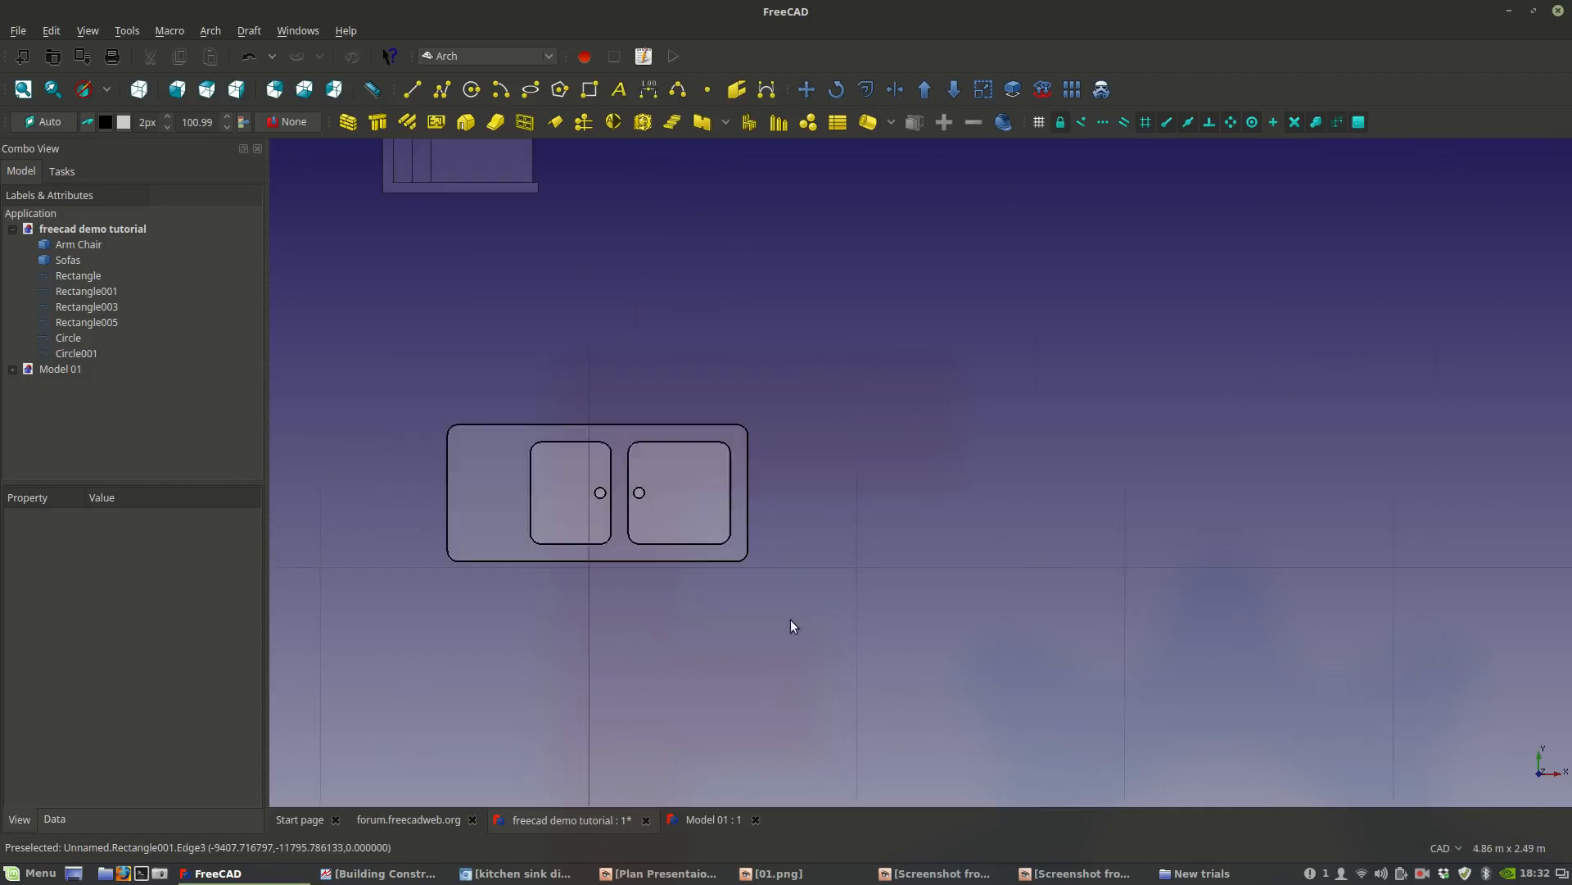
# Box-select the whole sink with its bowls and drain circles, and place a copy beside the drainerless end of the original.
pyautogui.click(51, 30)
pyautogui.click(82, 215)
pyautogui.moveTo(332, 357); pyautogui.dragTo(779, 634)
pyautogui.moveTo(802, 582); pyautogui.dragTo(700, 571, button='middle')
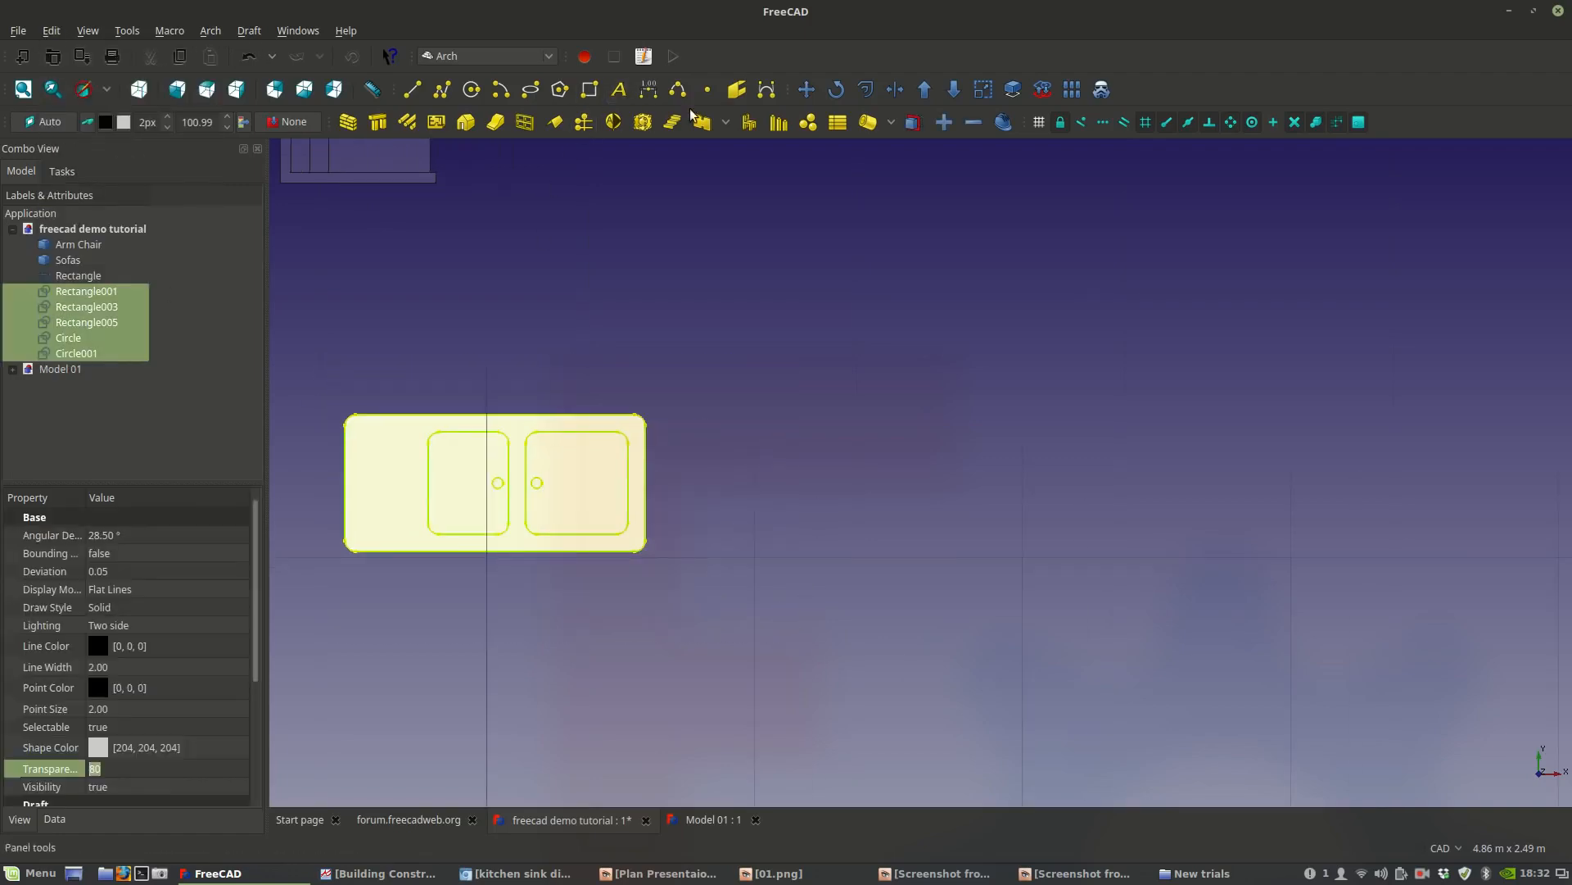
pyautogui.click(805, 93)
pyautogui.click(52, 426)
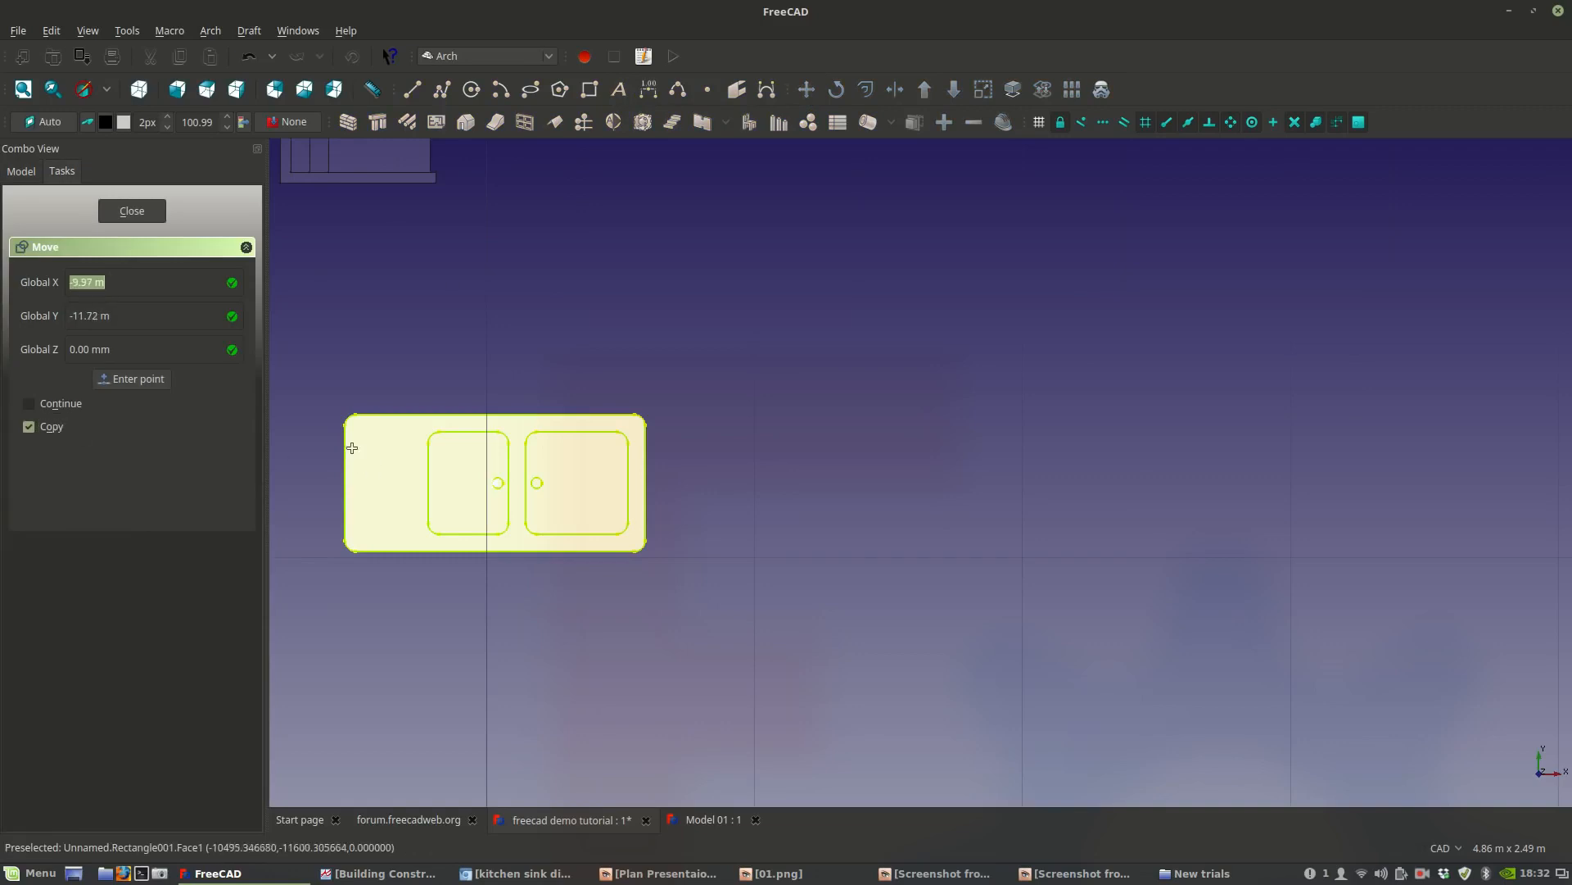
pyautogui.click(342, 490)
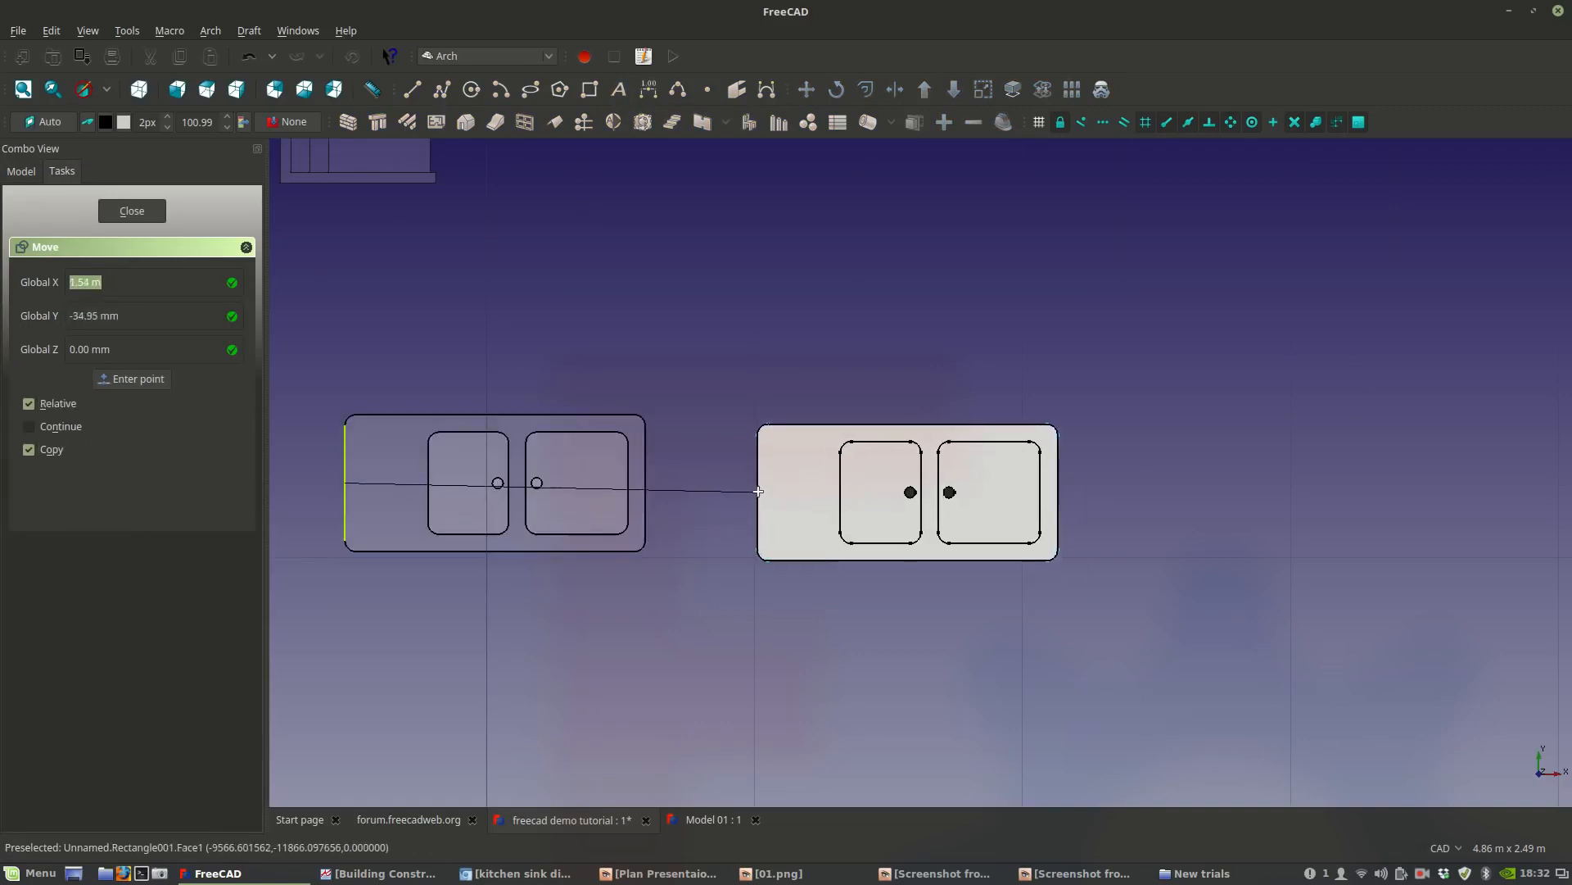
pyautogui.click(793, 480)
pyautogui.moveTo(1034, 613); pyautogui.dragTo(774, 618, button='middle')
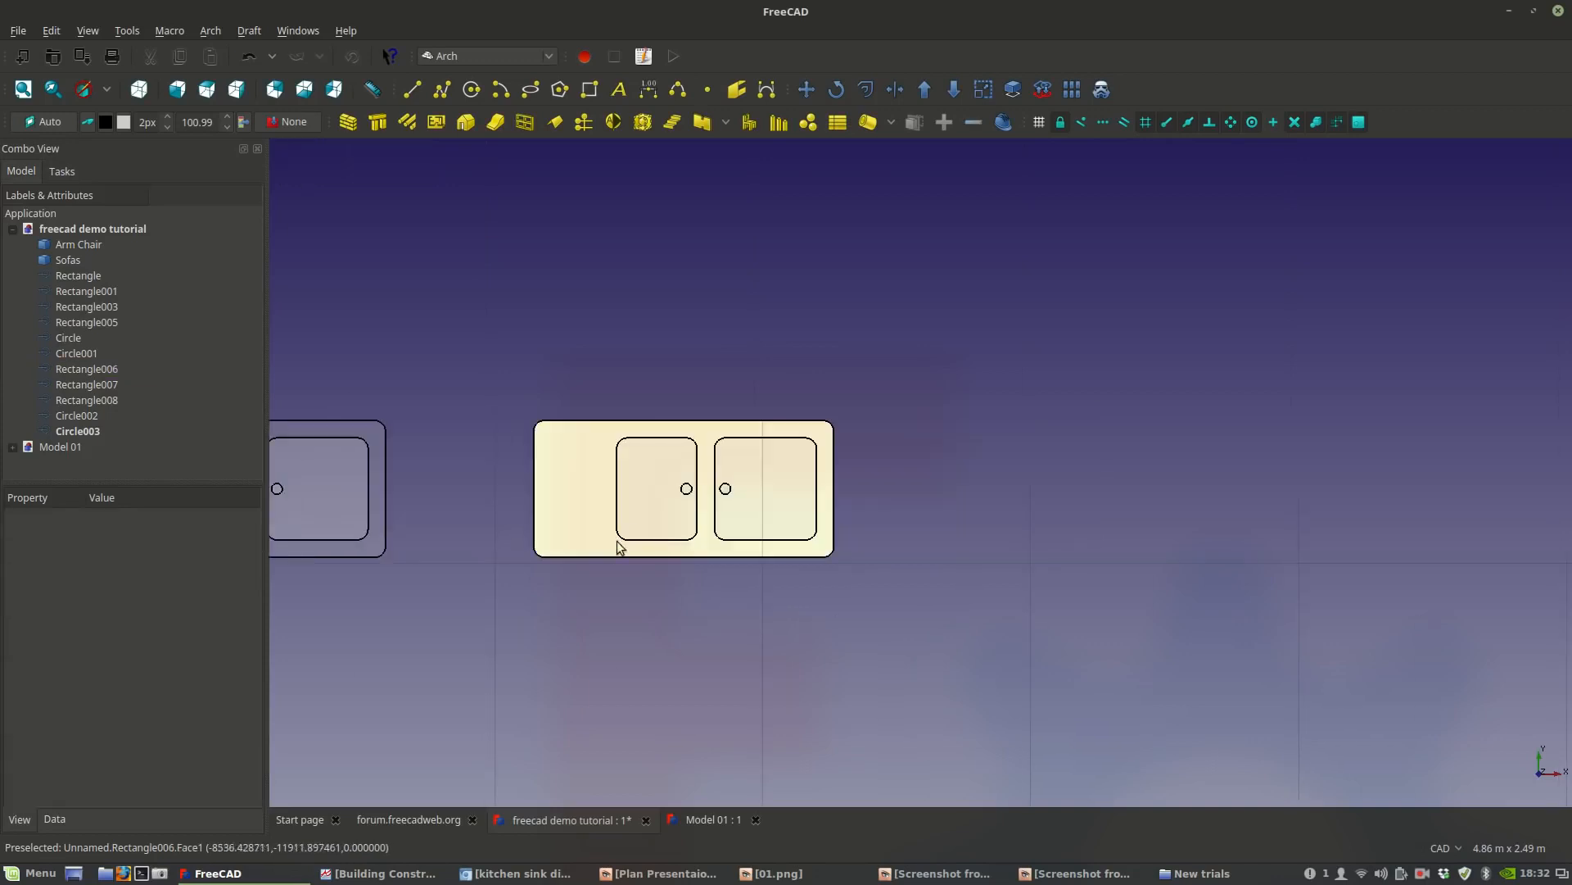
# Hide the copied sink's outer rectangle, large bowl and both drain circles, leaving only the small bowl shown.
pyautogui.click(606, 528)
pyautogui.press('space')
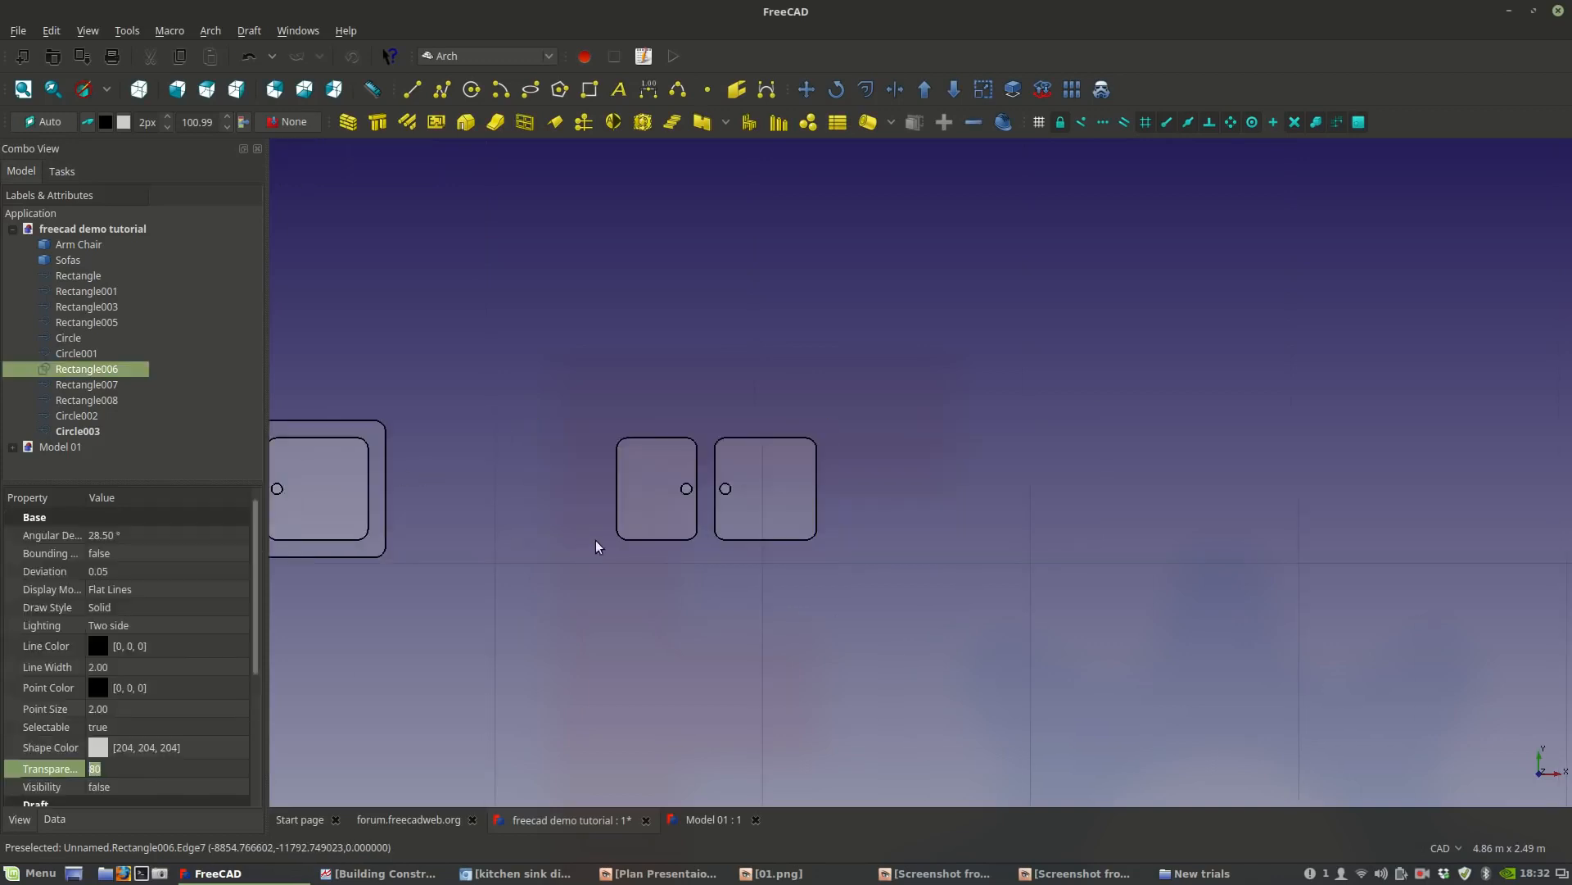
pyautogui.click(750, 505)
pyautogui.press('space')
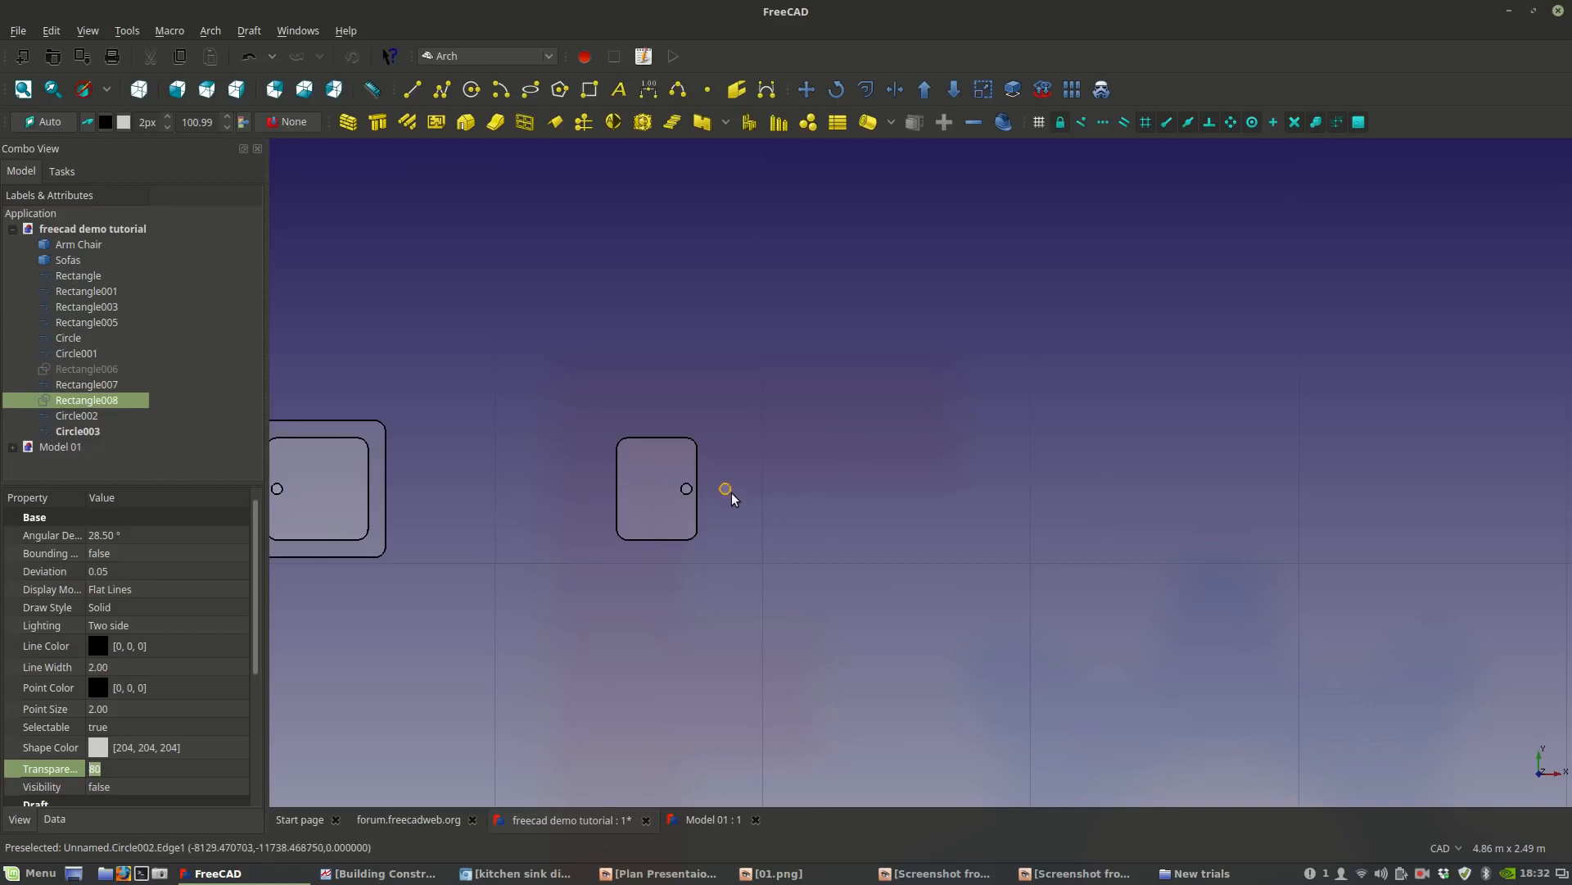
pyautogui.click(728, 490)
pyautogui.press('space')
pyautogui.click(686, 491)
pyautogui.press('space')
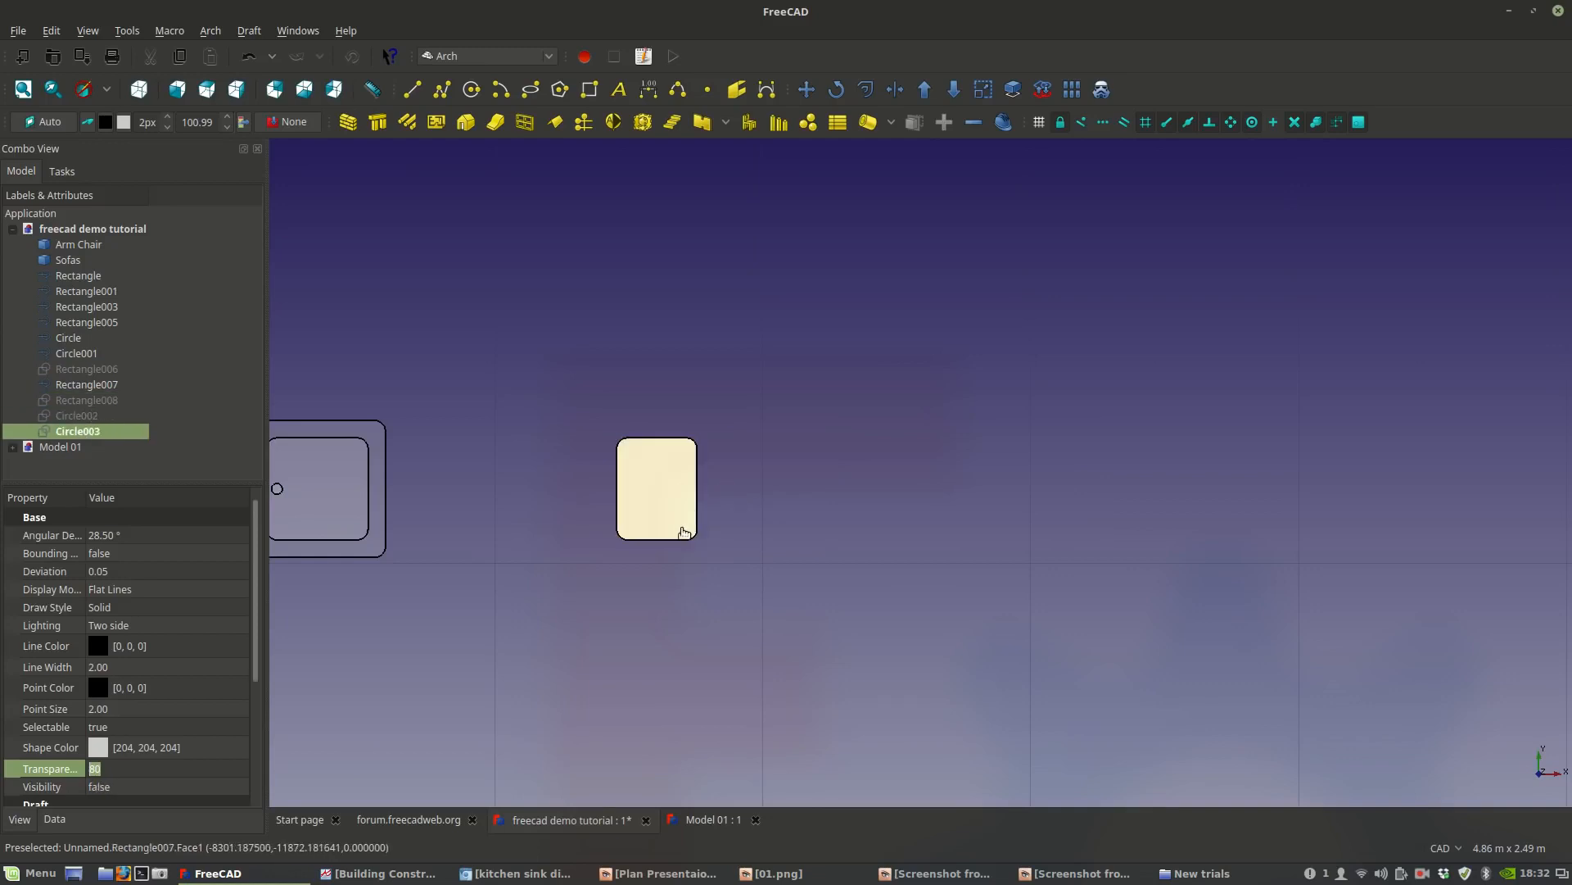
# Toggle the visibility of the copied rectangles and circles one by one to identify each shape.
pyautogui.click(681, 527)
pyautogui.press('space')
pyautogui.press('space')
pyautogui.click(76, 399)
pyautogui.press('space')
pyautogui.press('space')
pyautogui.click(73, 387)
pyautogui.click(78, 372)
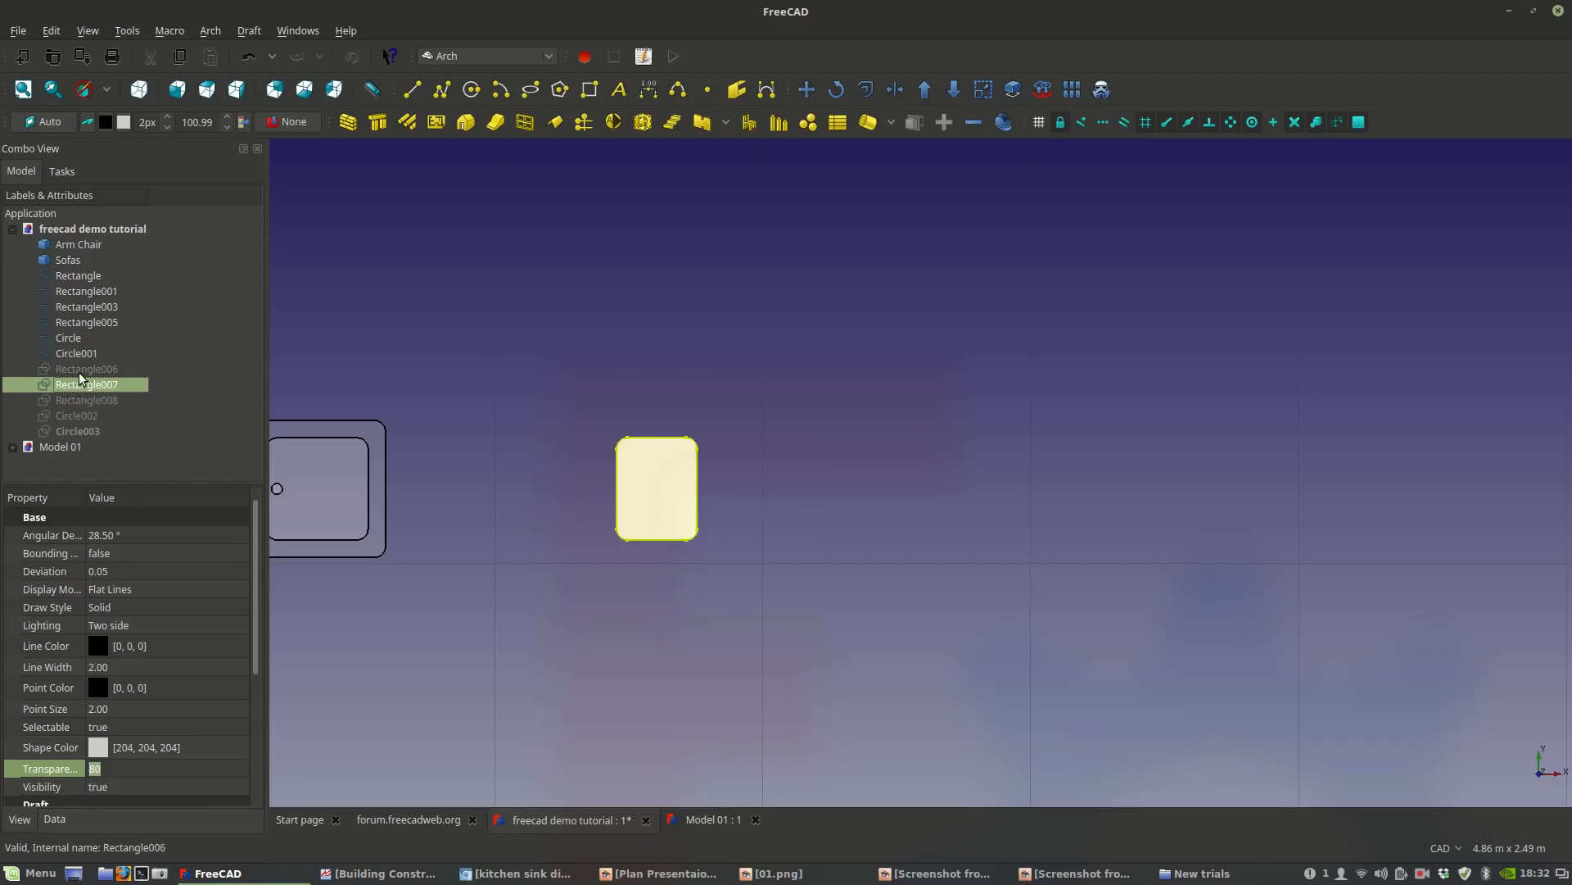
pyautogui.press('space')
pyautogui.press('space')
pyautogui.click(69, 400)
pyautogui.click(66, 409)
pyautogui.press('space')
pyautogui.press('space')
# Show the copied small bowl's drain circle and cut it out of the bowl rectangle with Downgrade.
pyautogui.click(61, 430)
pyautogui.press('space')
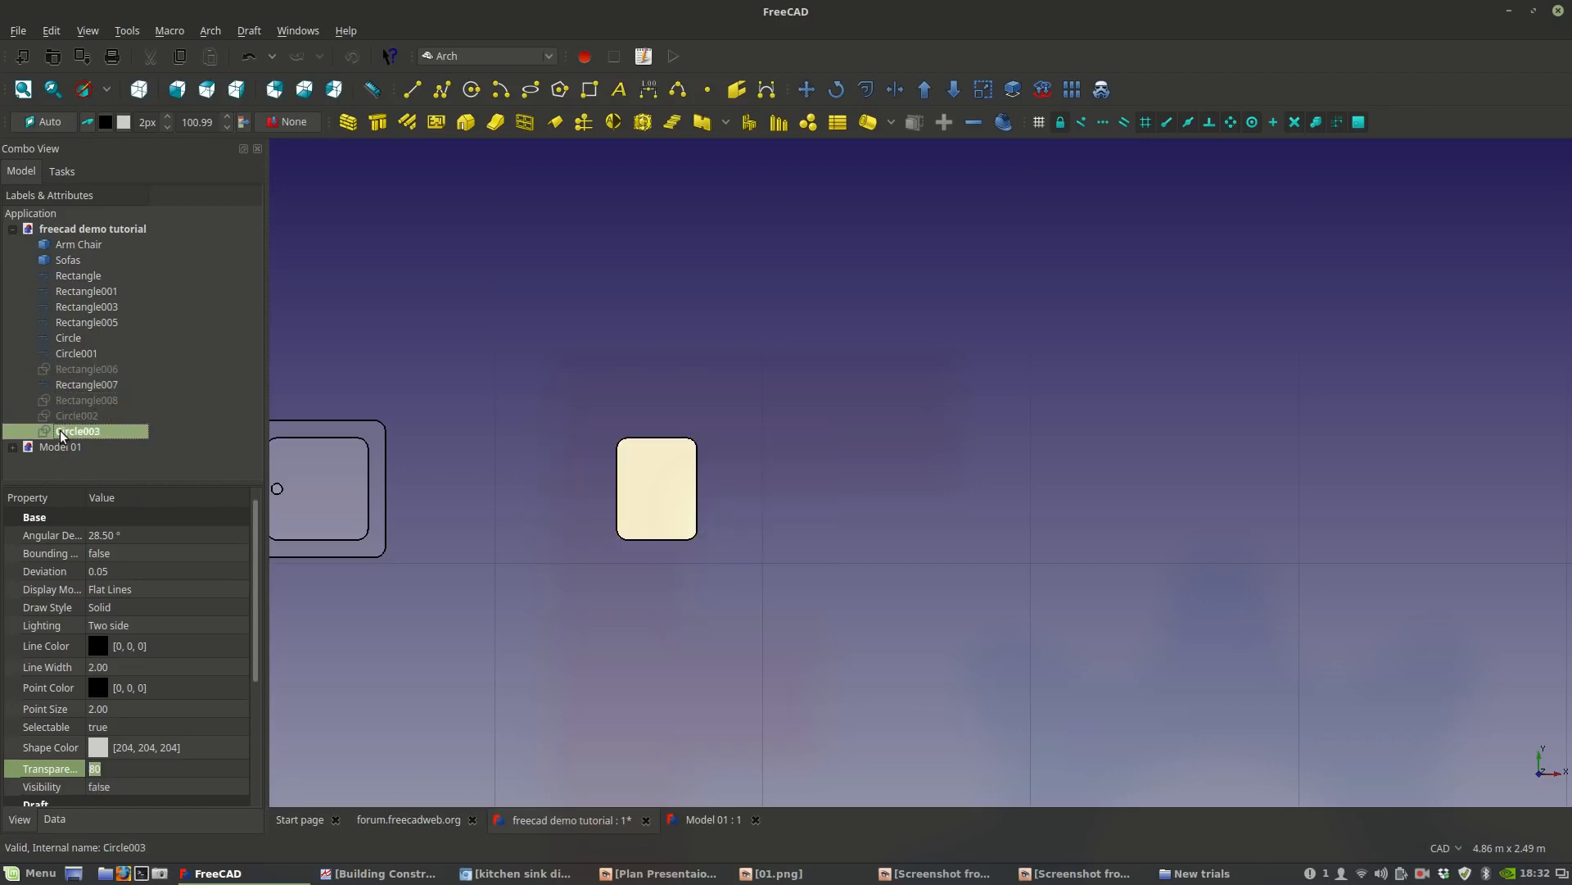
pyautogui.scroll(2, 776, 525)
pyautogui.scroll(2, 778, 531)
pyautogui.scroll(4, 691, 464)
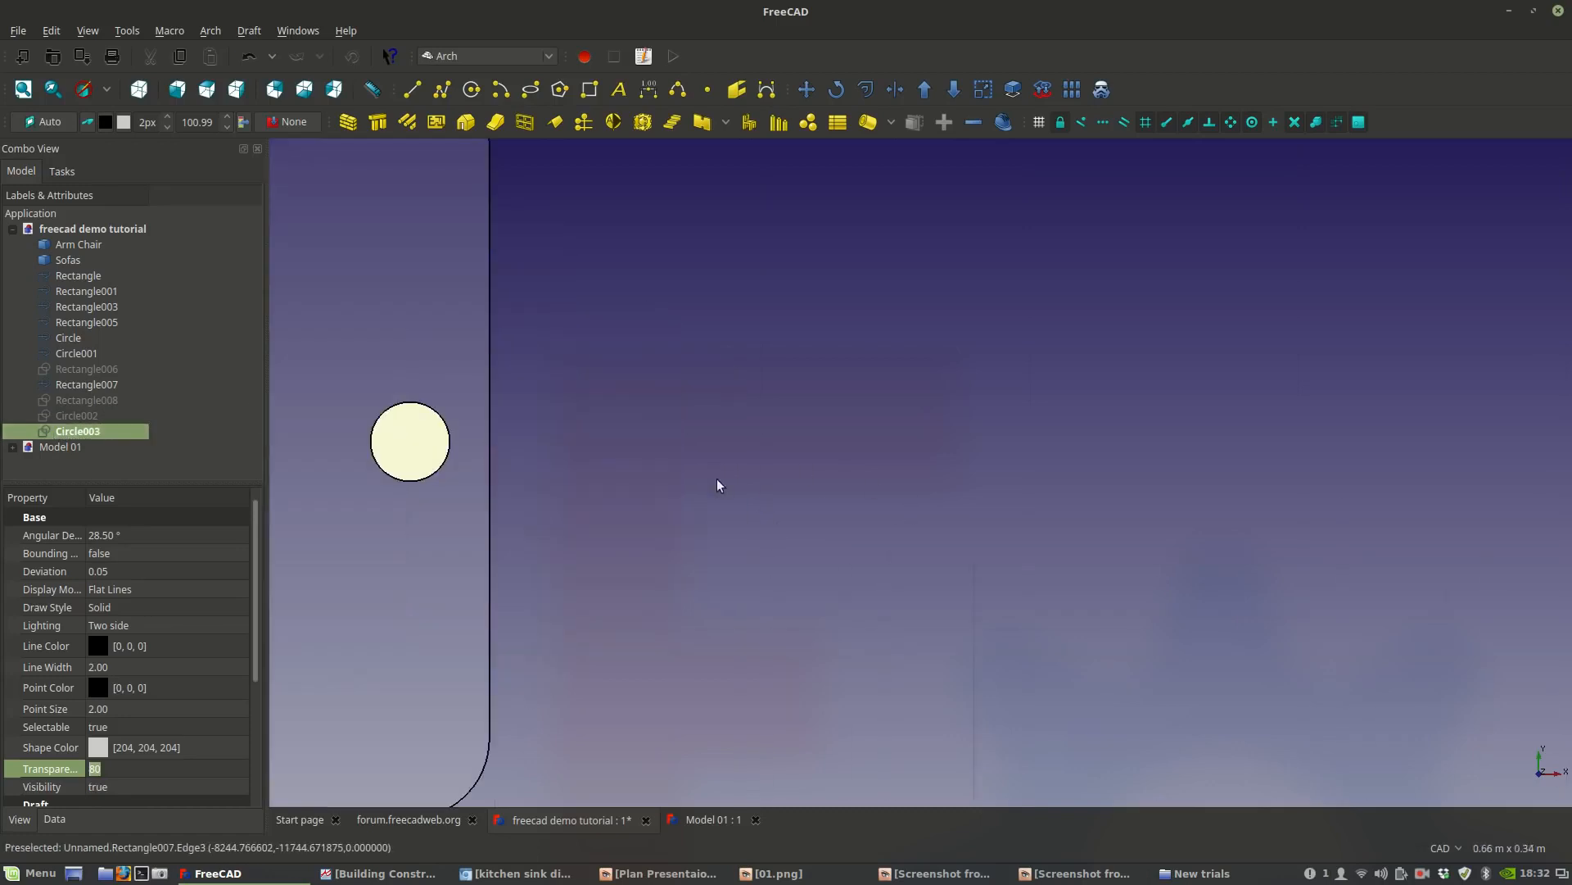
pyautogui.moveTo(807, 466); pyautogui.dragTo(1098, 459, button='middle')
pyautogui.scroll(2, 725, 511)
pyautogui.scroll(-2, 855, 565)
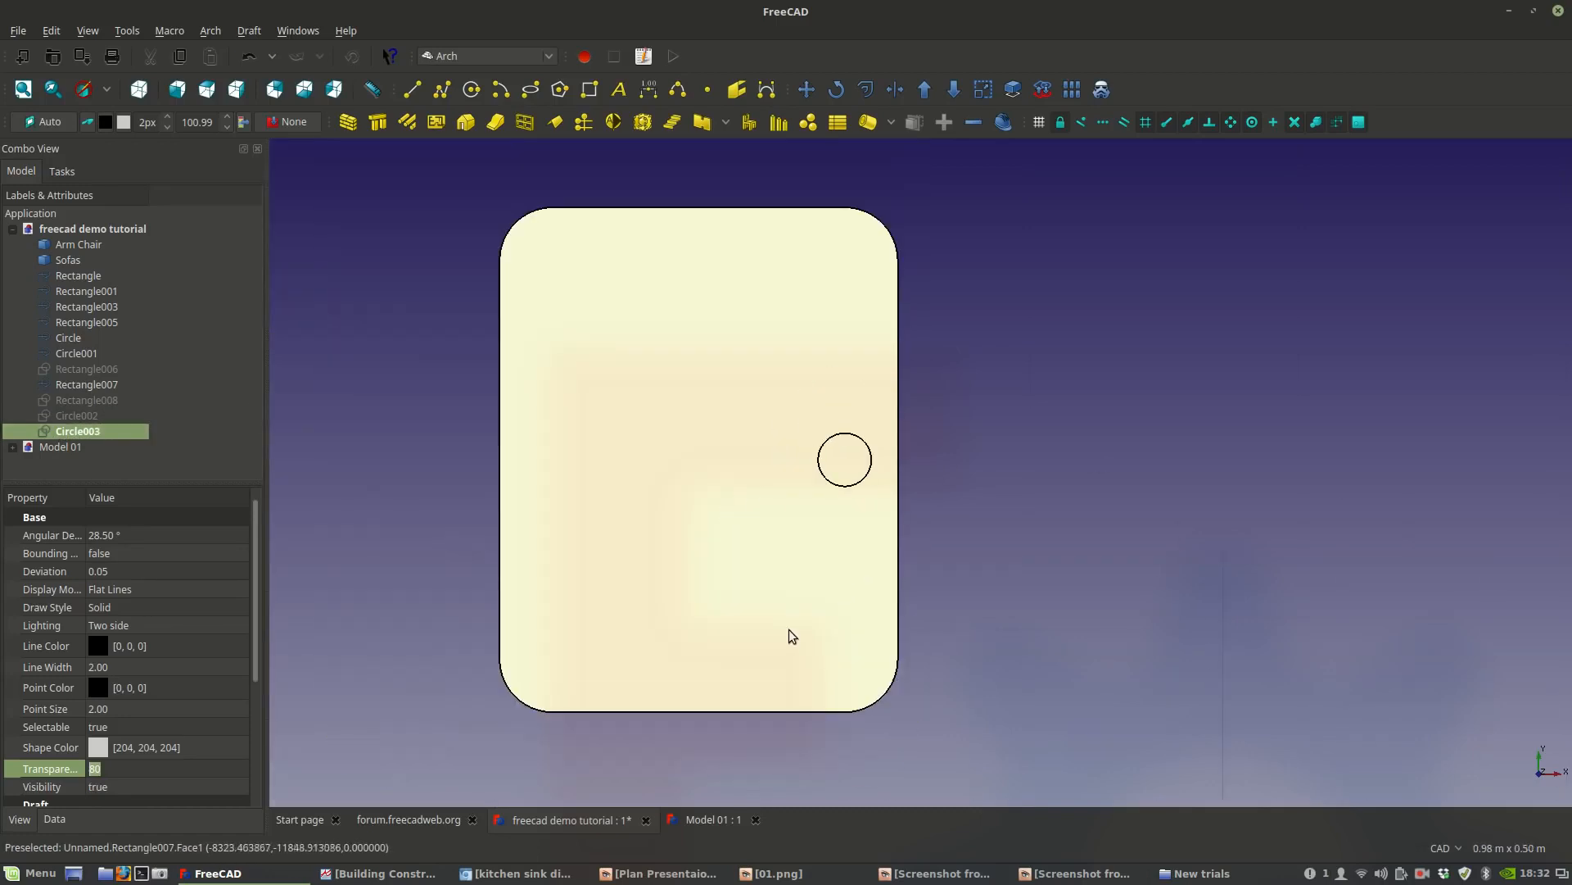
pyautogui.click(872, 476)
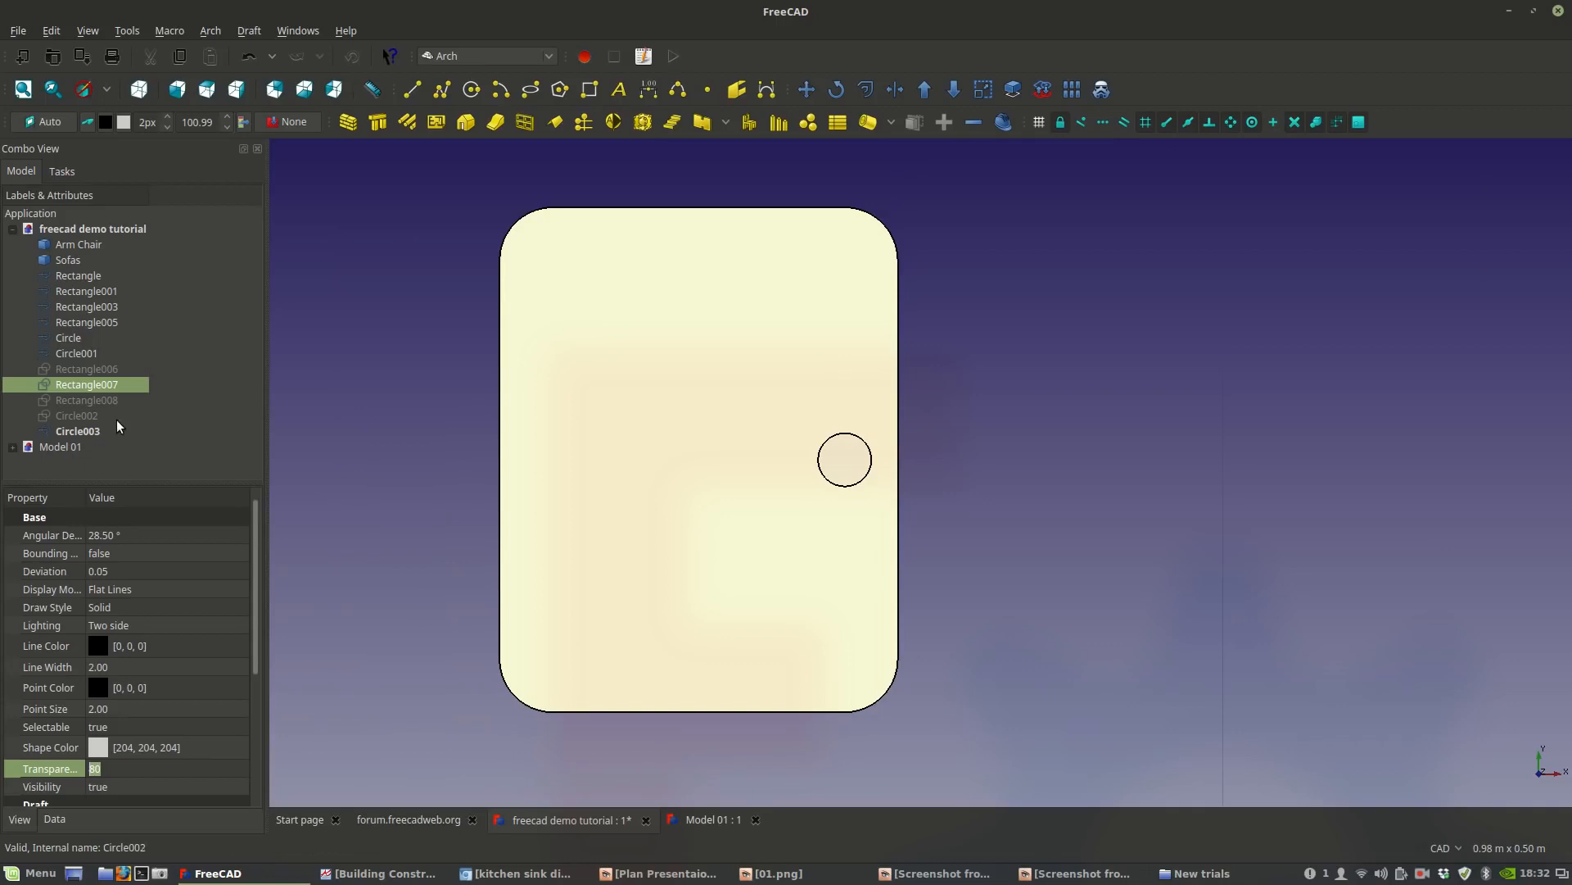
pyautogui.keyDown('ctrl'); pyautogui.click(86, 431); pyautogui.keyUp('ctrl')
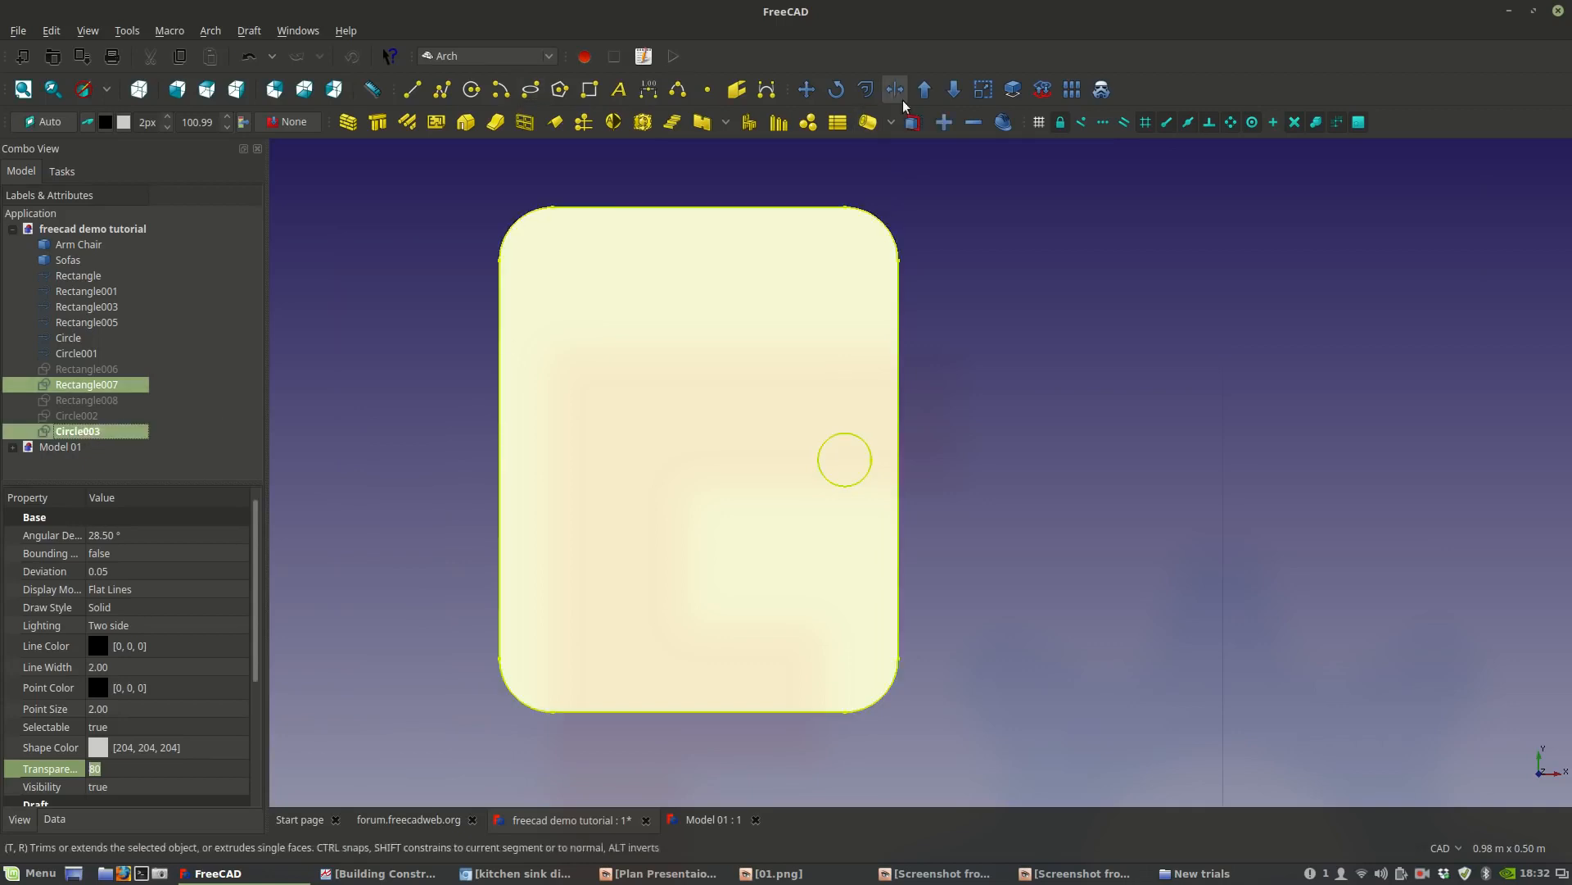
pyautogui.click(955, 90)
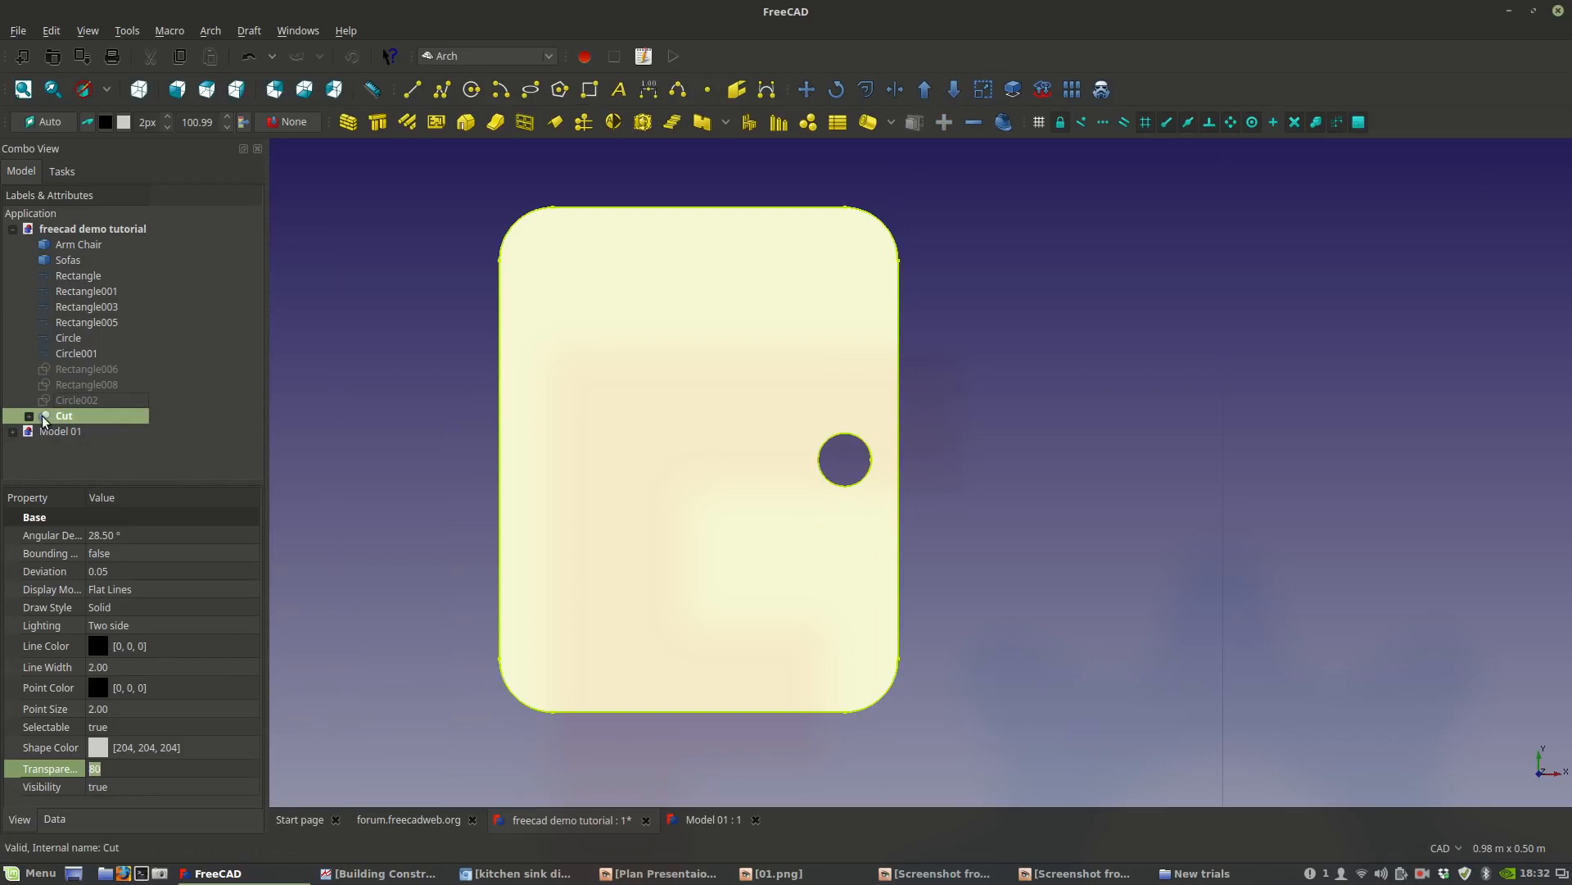
# Examine the small bowl's drain cutout and the source shapes grouped under the cut.
pyautogui.scroll(-2, 860, 528)
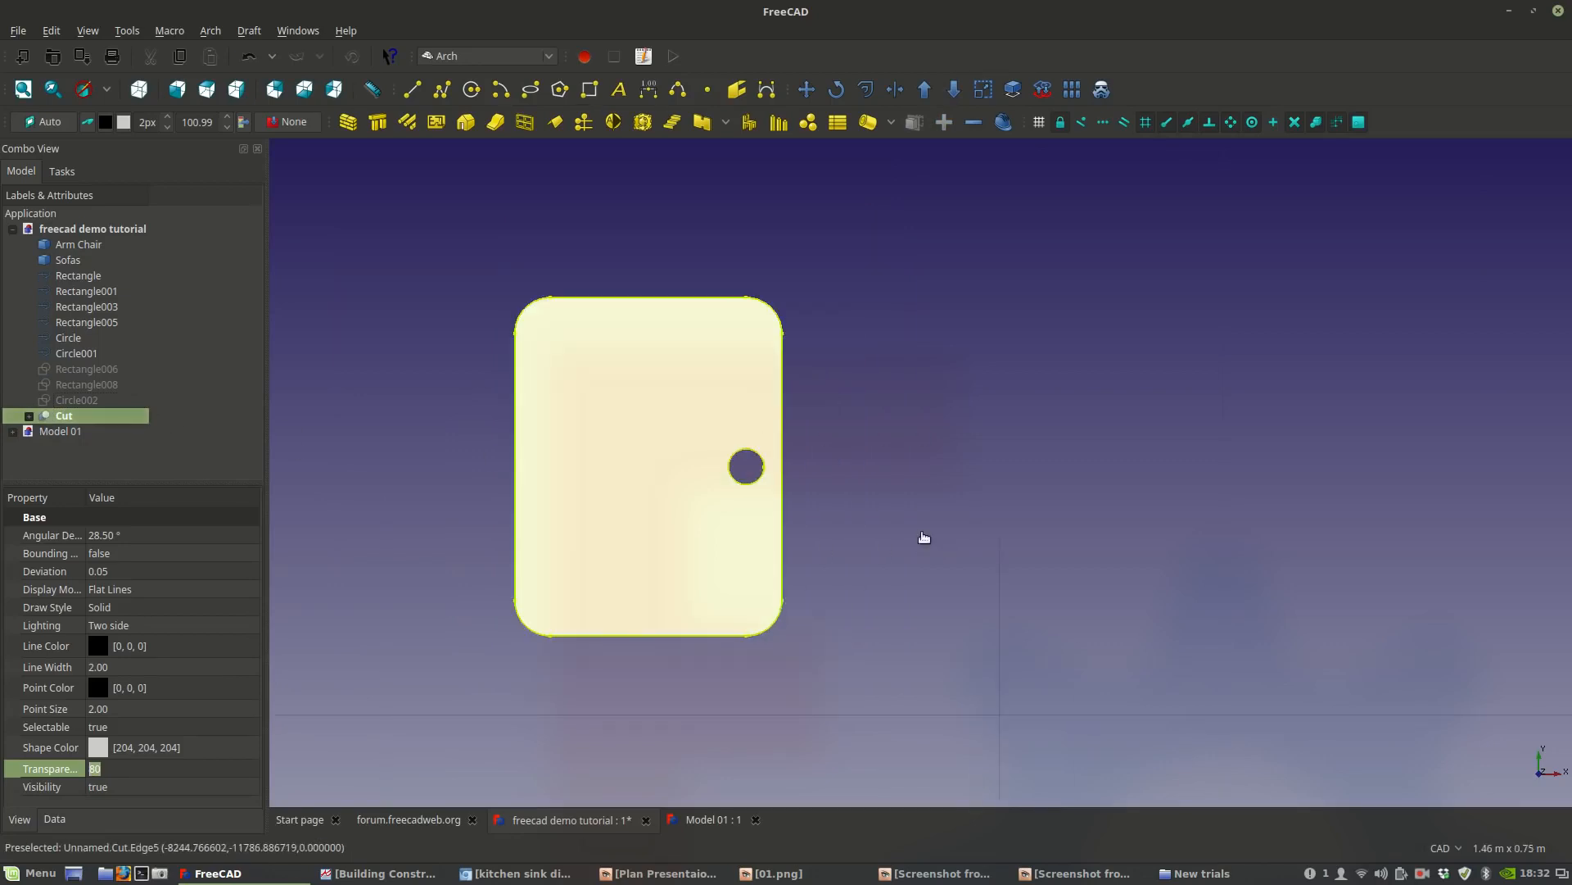
pyautogui.click(921, 532)
pyautogui.click(28, 415)
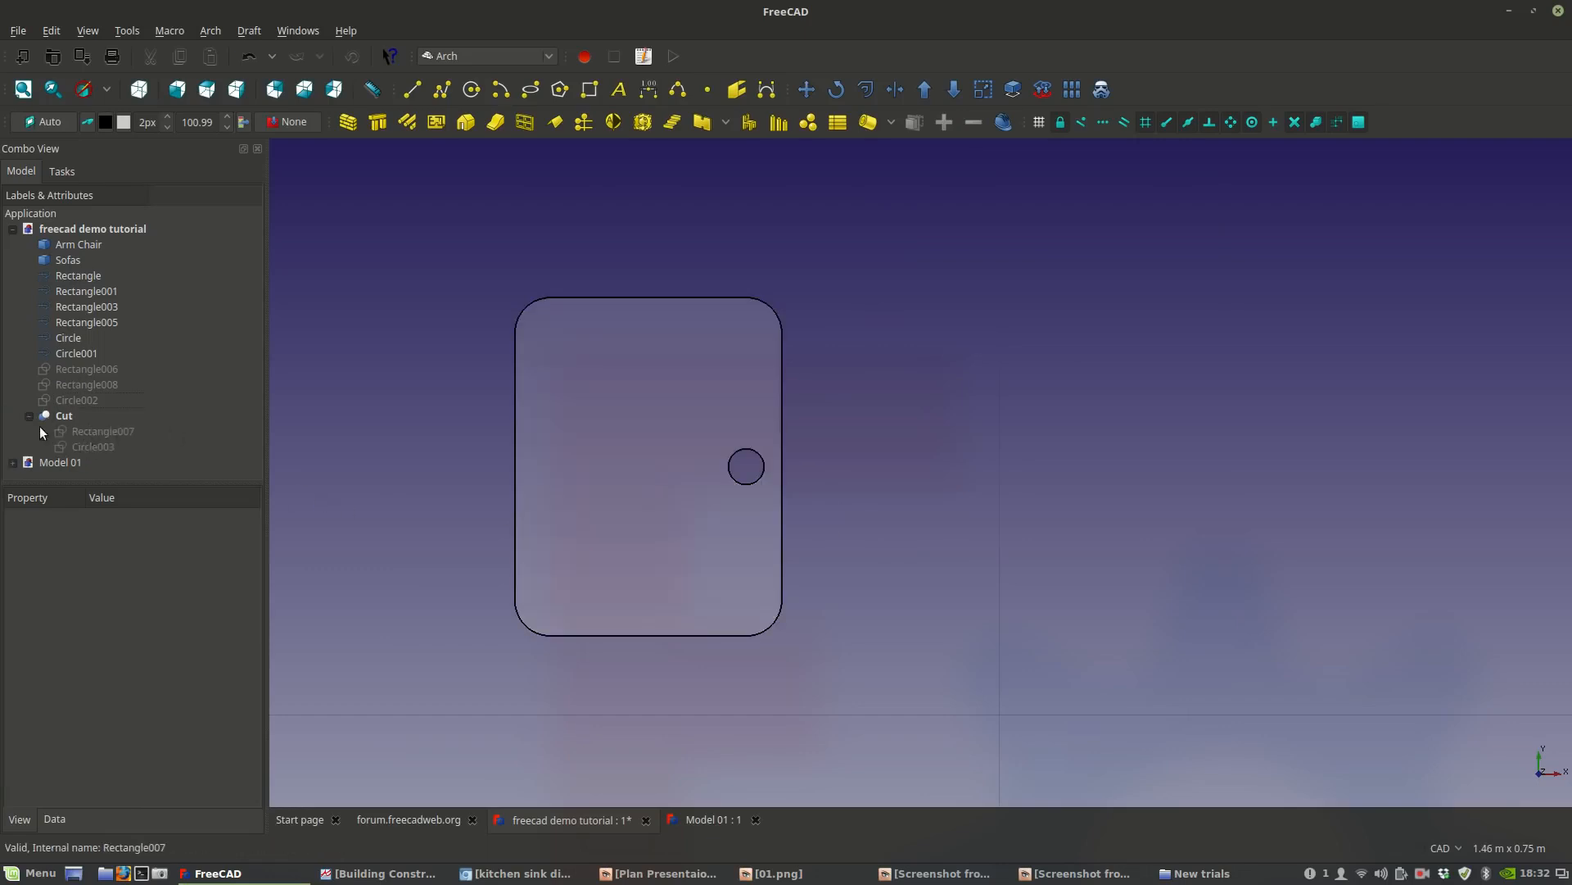
pyautogui.click(29, 415)
# Show the copied large bowl and its drain circle beside the cut small bowl, and select the small bowl.
pyautogui.click(74, 399)
pyautogui.press('space')
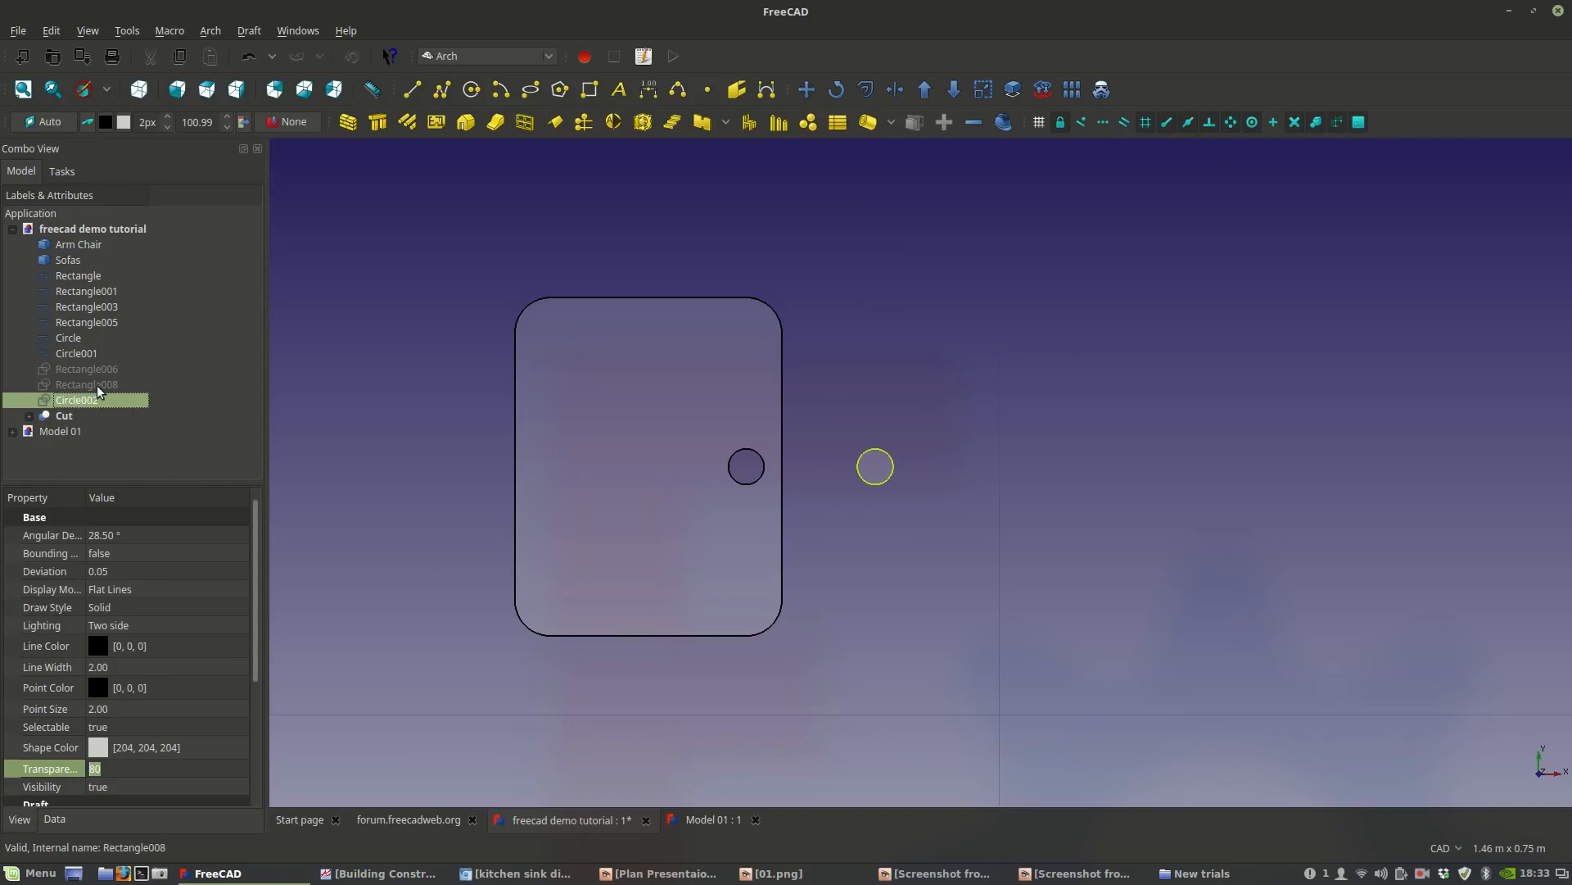
pyautogui.click(97, 385)
pyautogui.press('space')
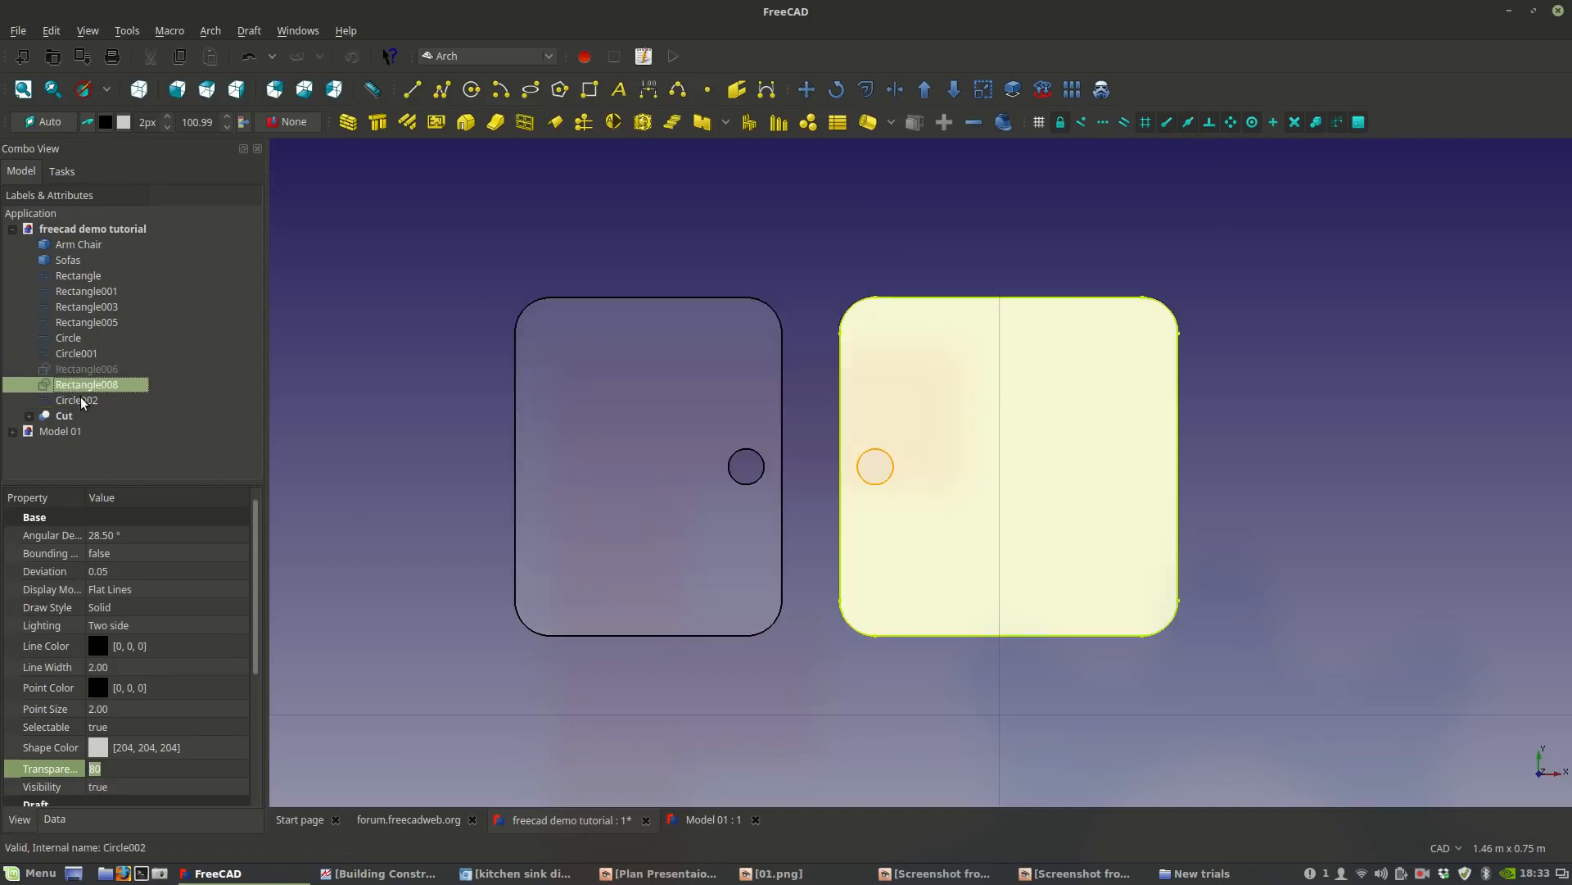
pyautogui.click(785, 307)
pyautogui.click(785, 312)
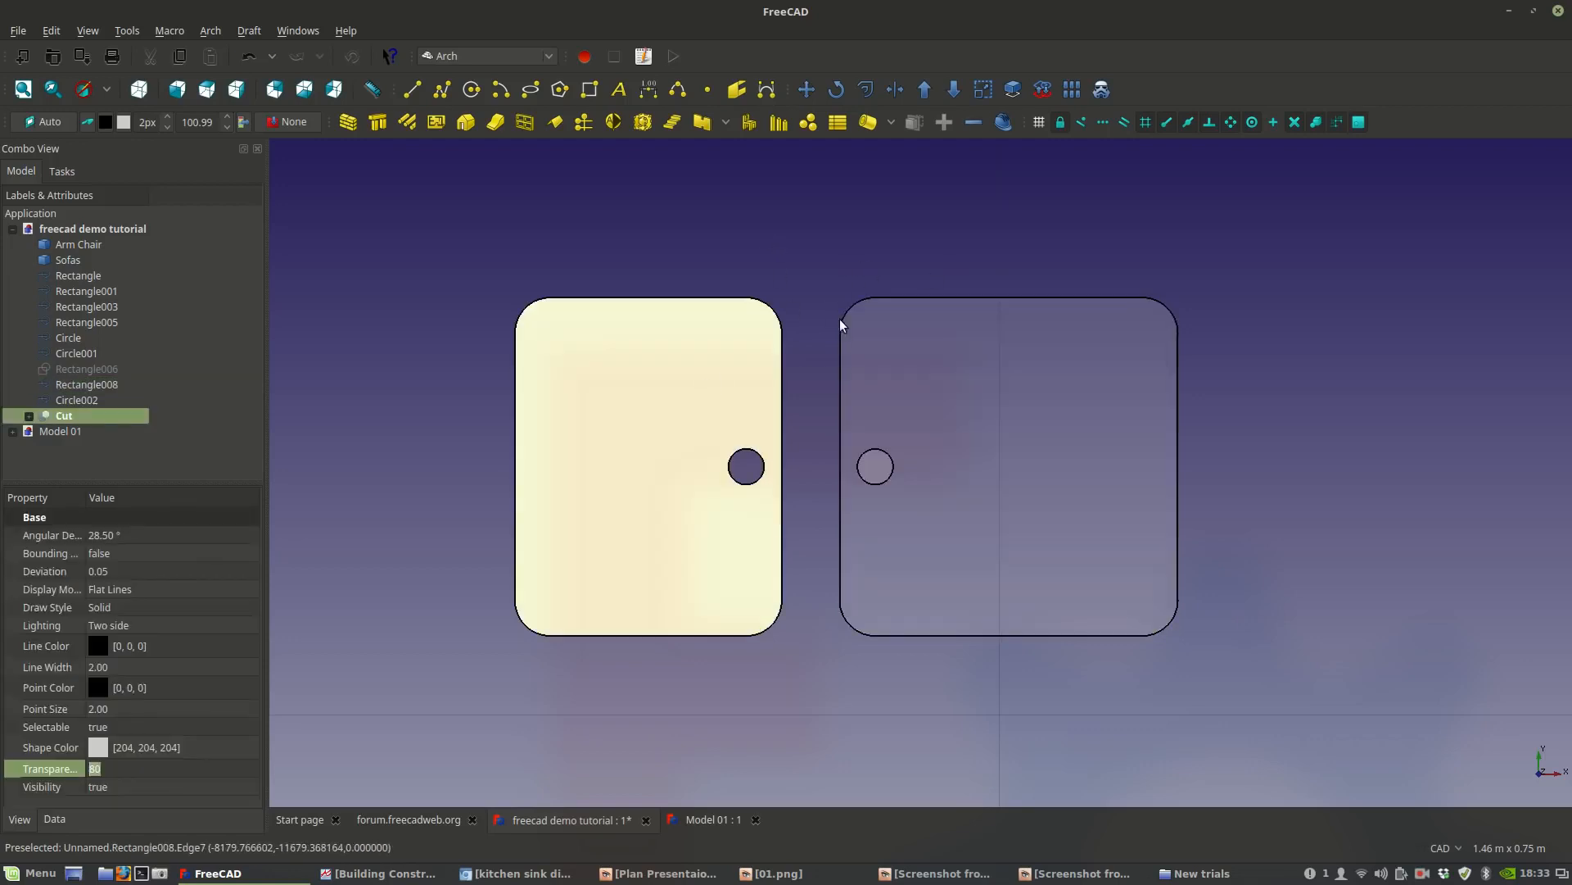
# Cut the drain circle out of the copied large bowl rectangle with Downgrade.
pyautogui.click(931, 355)
pyautogui.keyDown('ctrl'); pyautogui.click(85, 400); pyautogui.keyUp('ctrl')
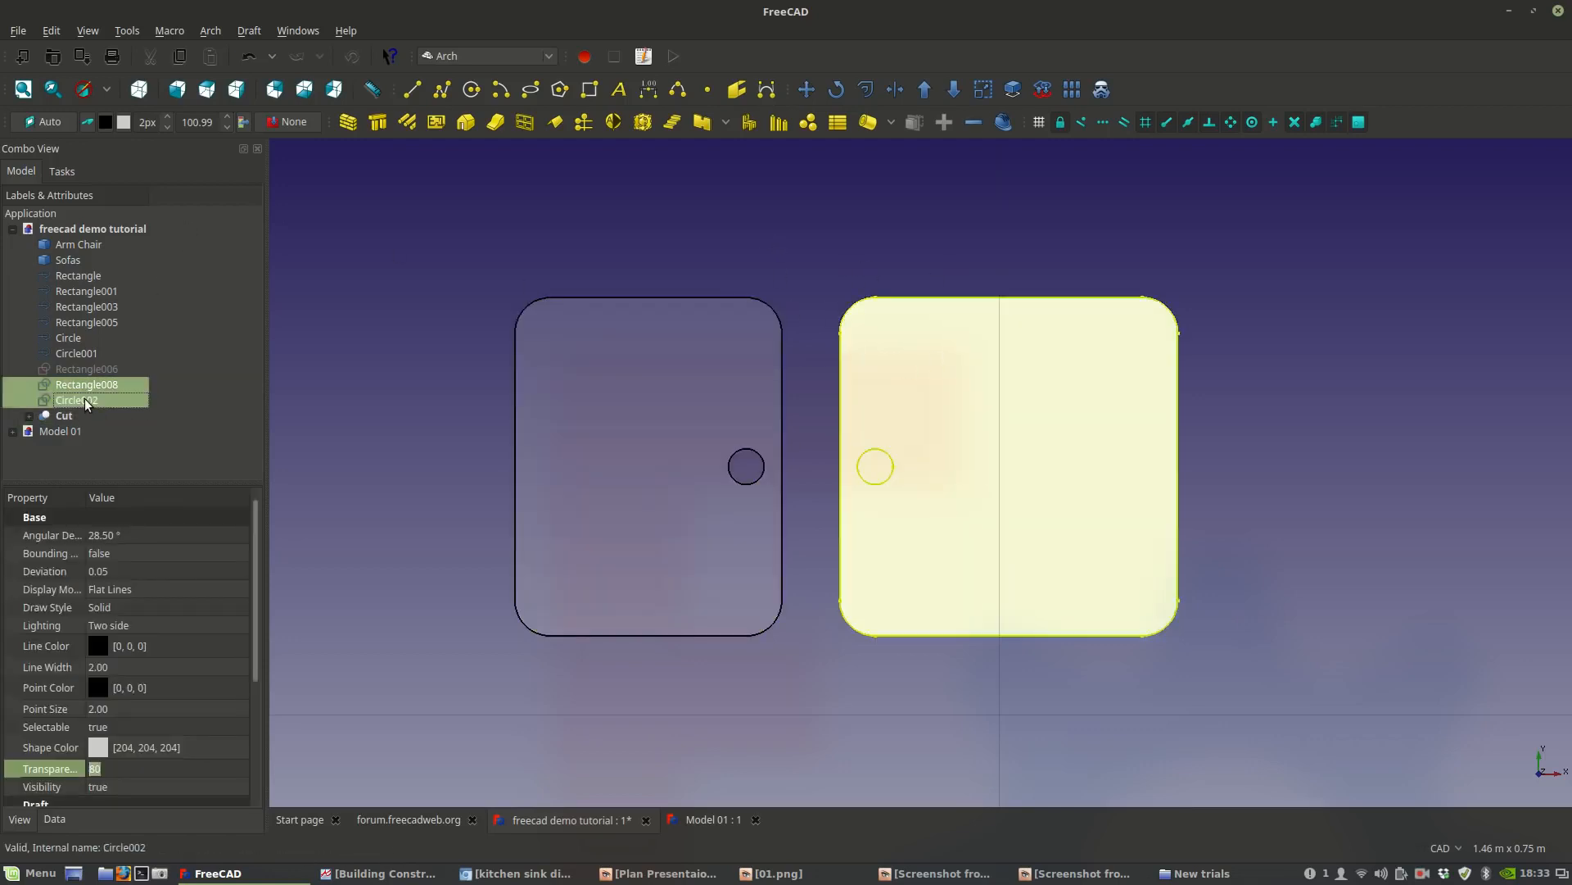
pyautogui.click(954, 90)
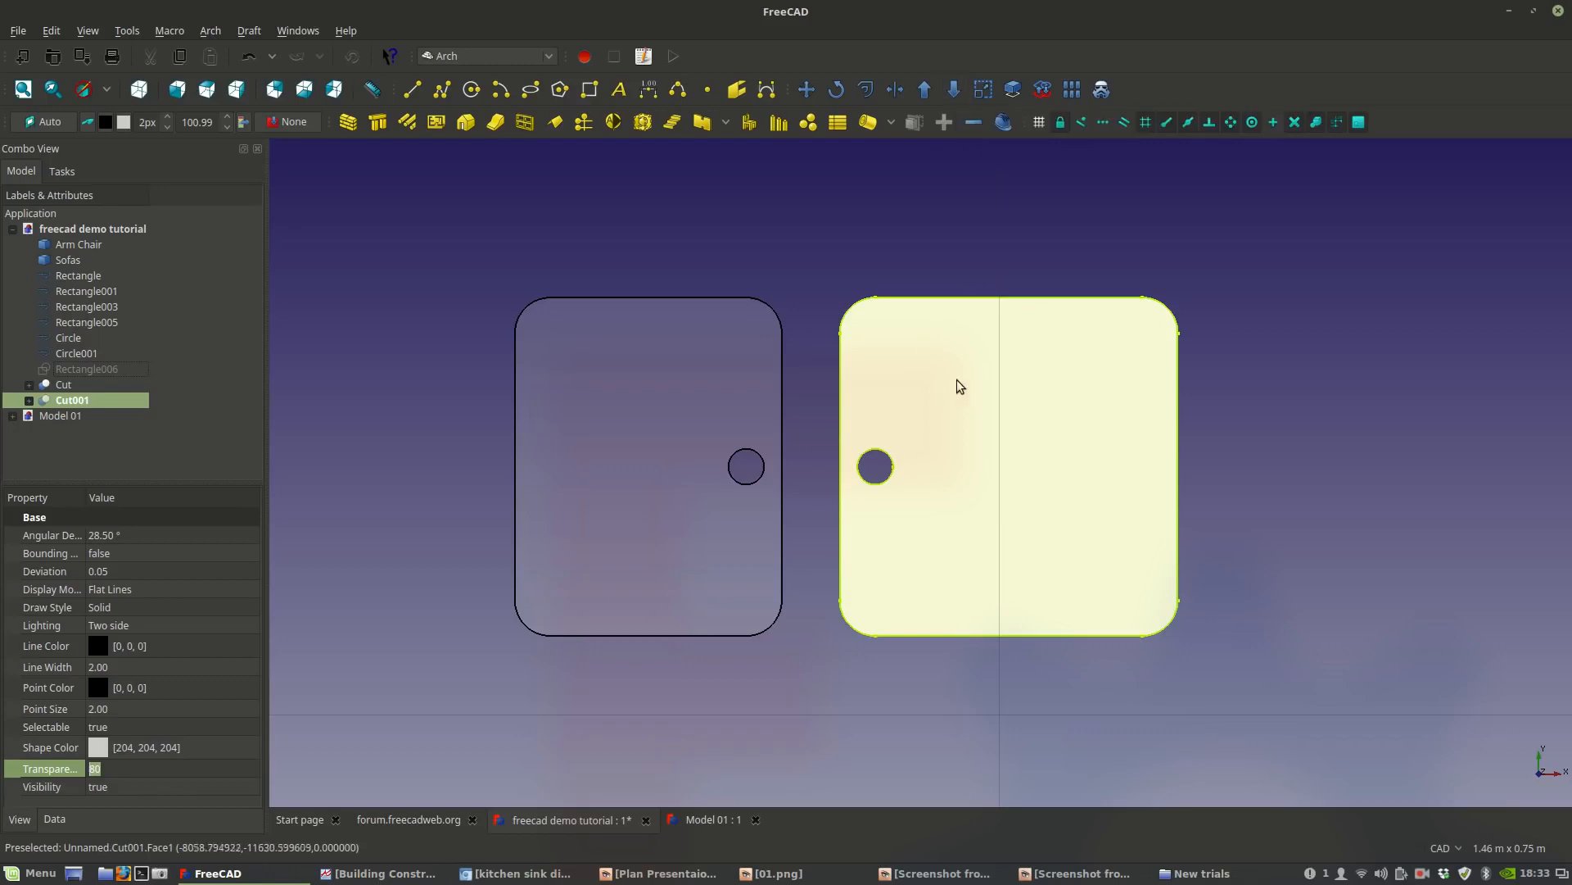
pyautogui.click(852, 249)
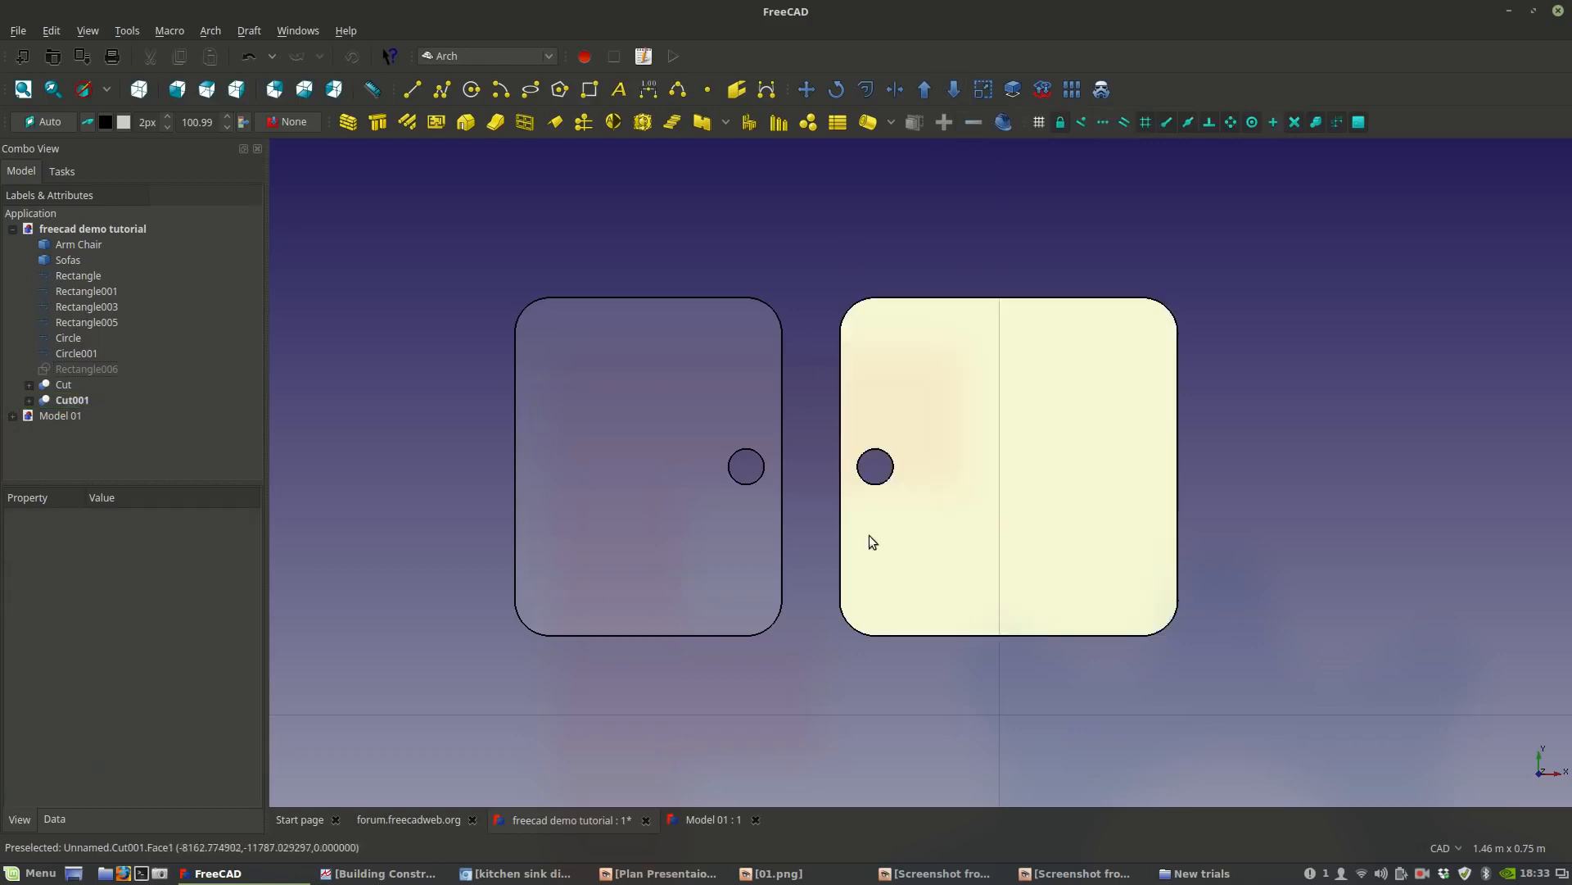
# Show the copied outer sink rectangle, toggling its visibility to compare it with the two cut bowls.
pyautogui.click(97, 368)
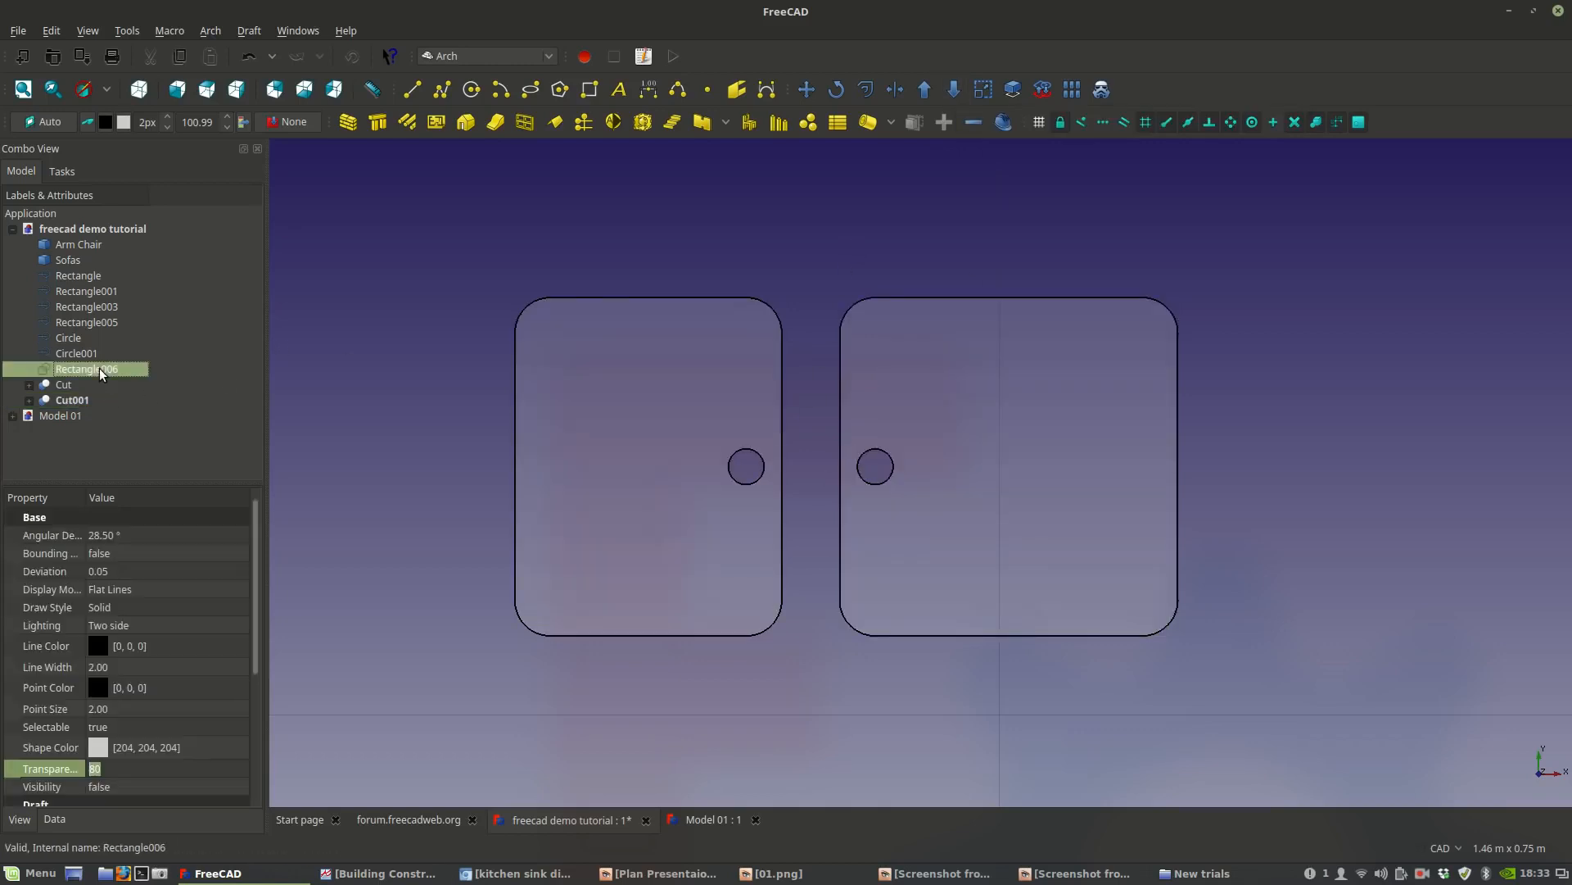
pyautogui.press('space')
pyautogui.press('space')
pyautogui.scroll(-2, 492, 430)
pyautogui.moveTo(498, 430); pyautogui.dragTo(611, 431, button='middle')
pyautogui.press('space')
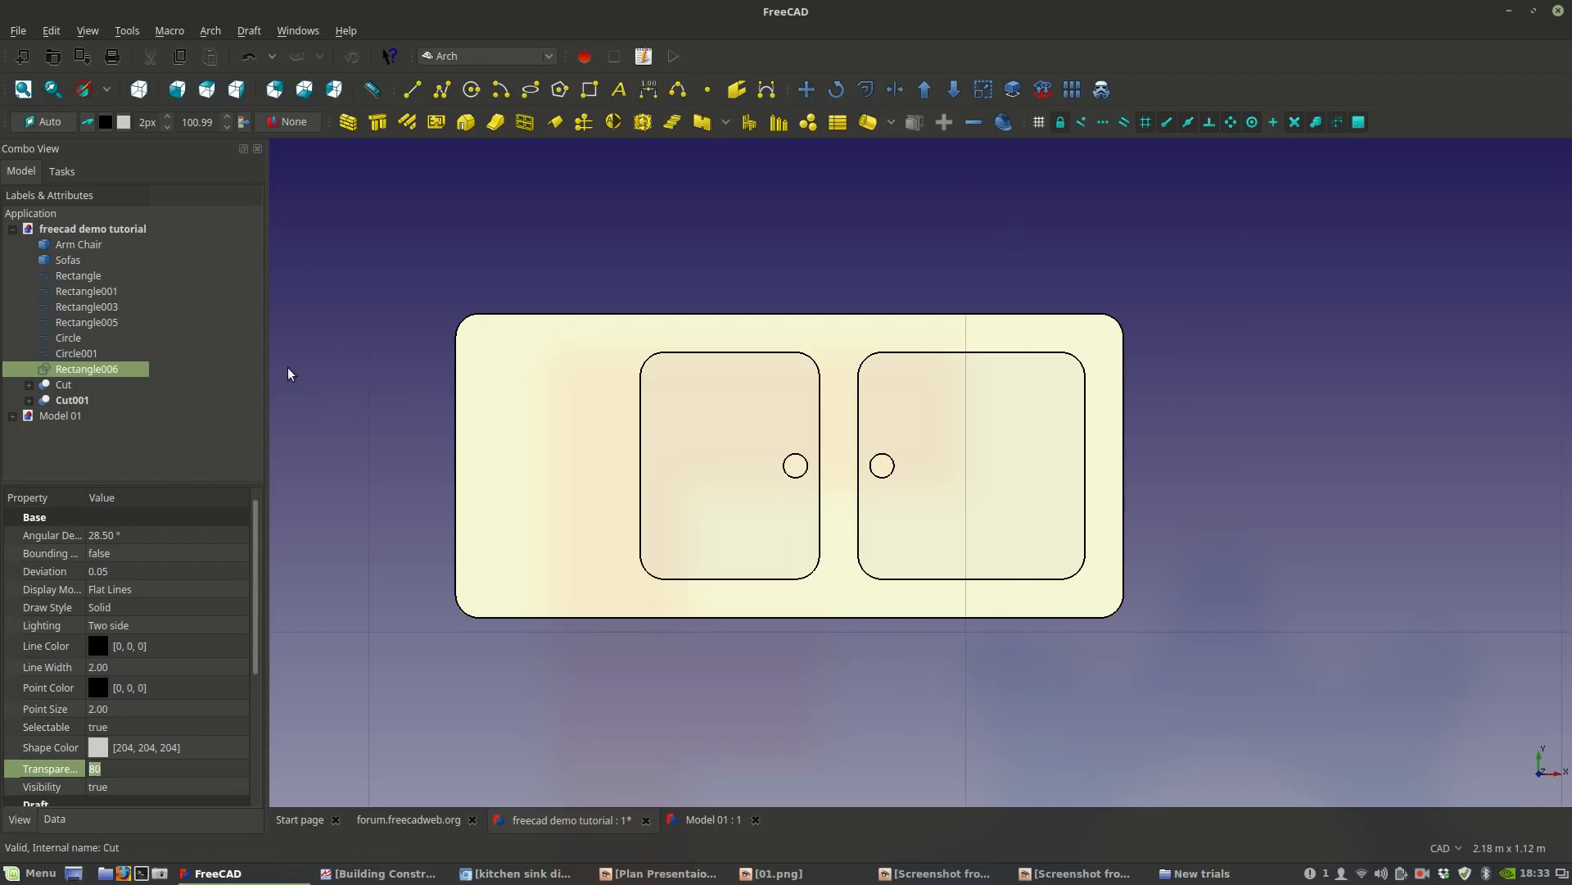
pyautogui.press('space')
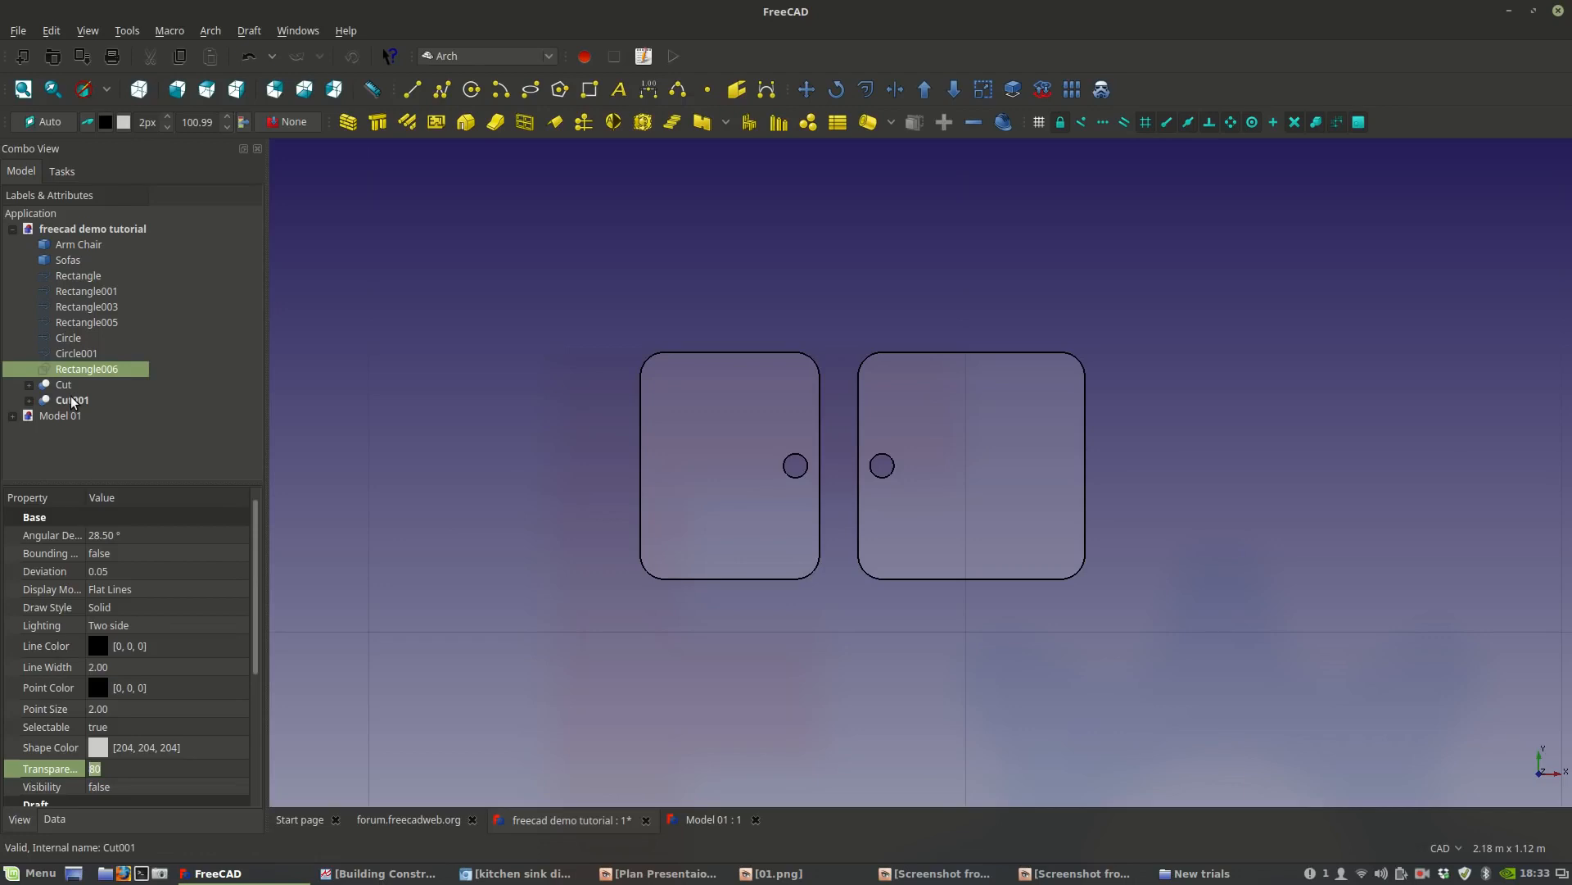
pyautogui.press('space')
pyautogui.click(470, 258)
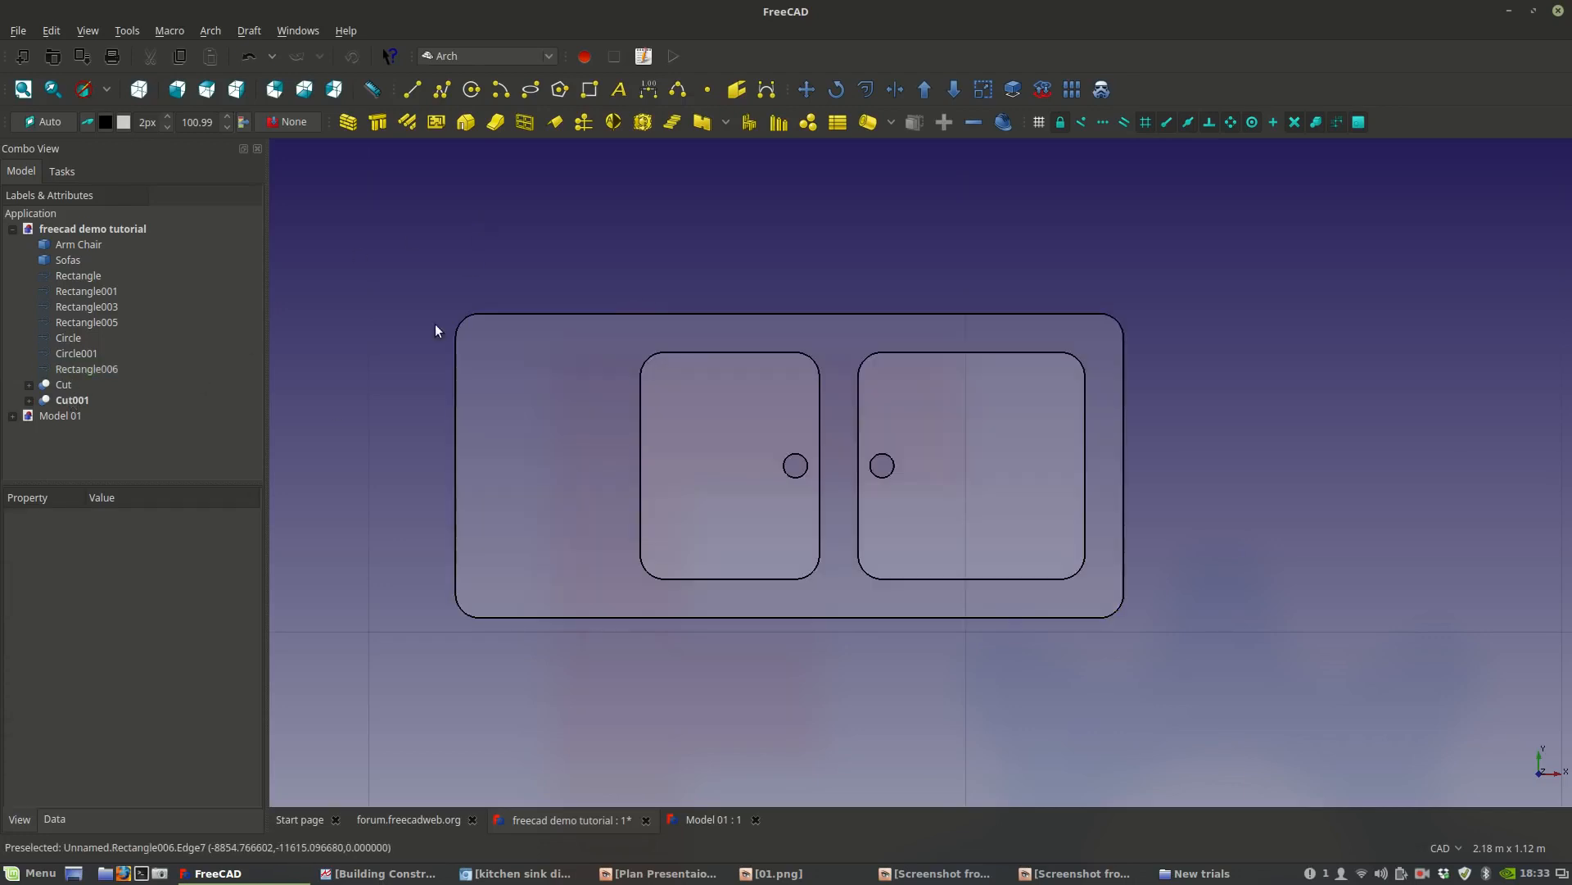
# Subtract the cut large bowl from the copied outer sink rectangle with Downgrade.
pyautogui.click(72, 402)
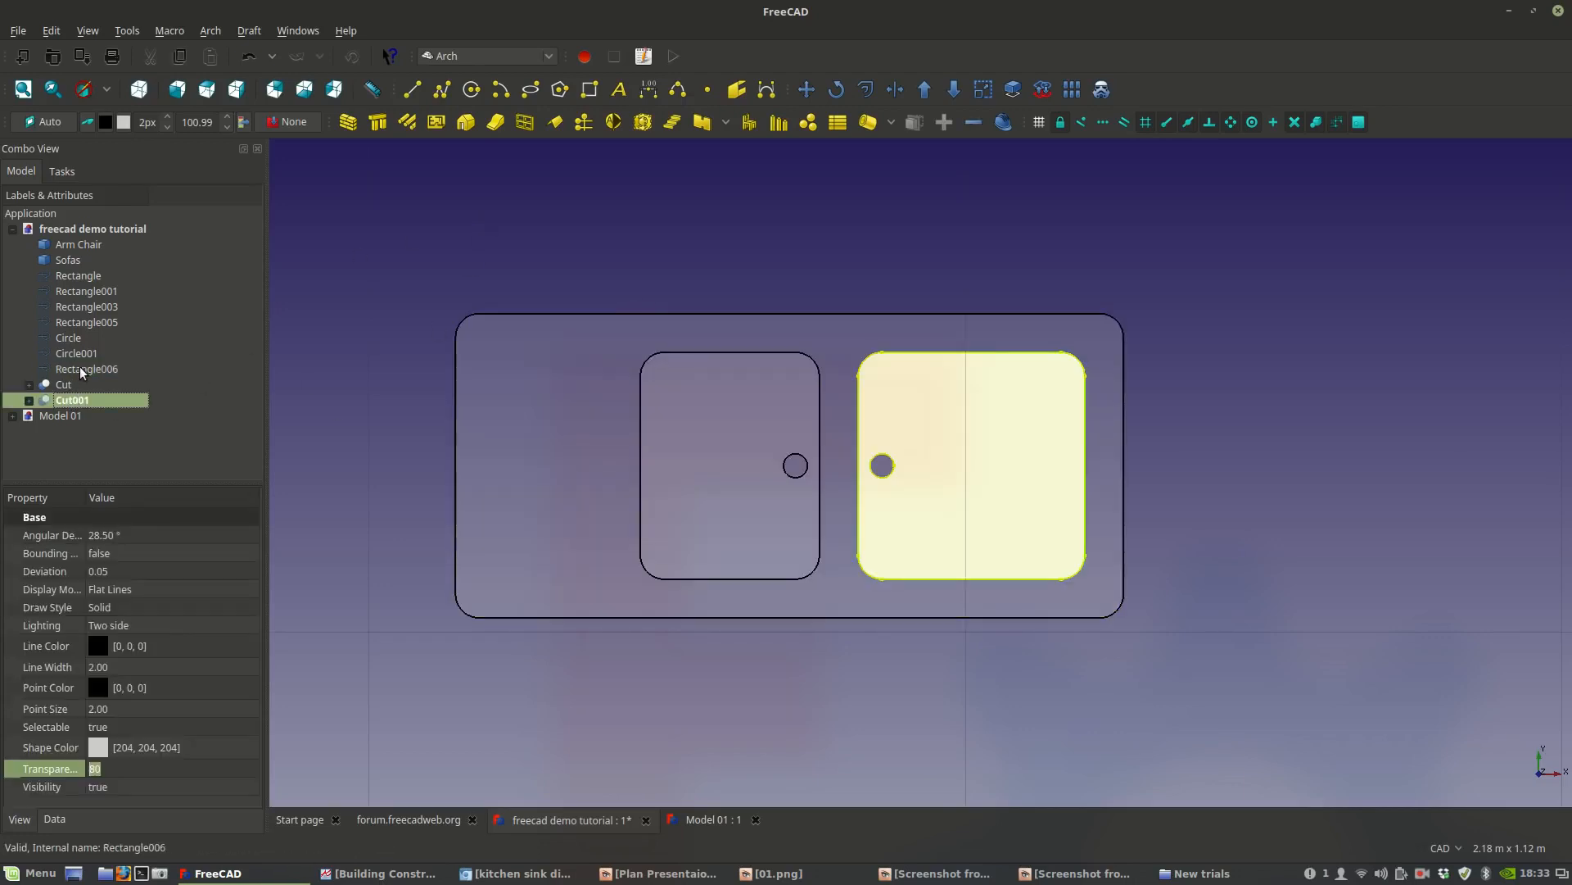
pyautogui.click(80, 369)
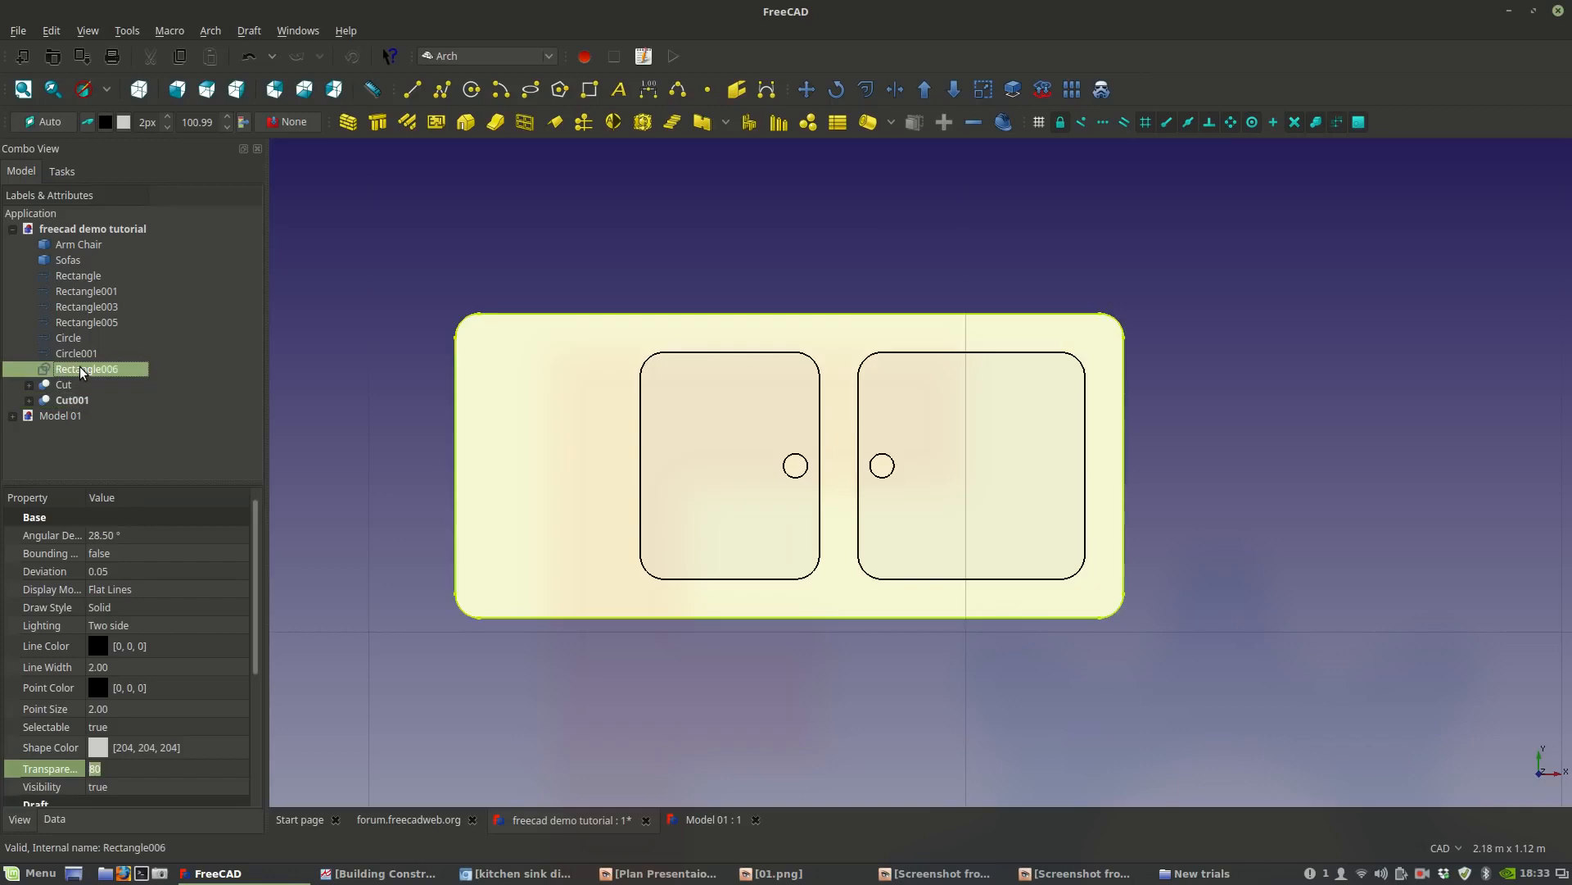
pyautogui.click(576, 224)
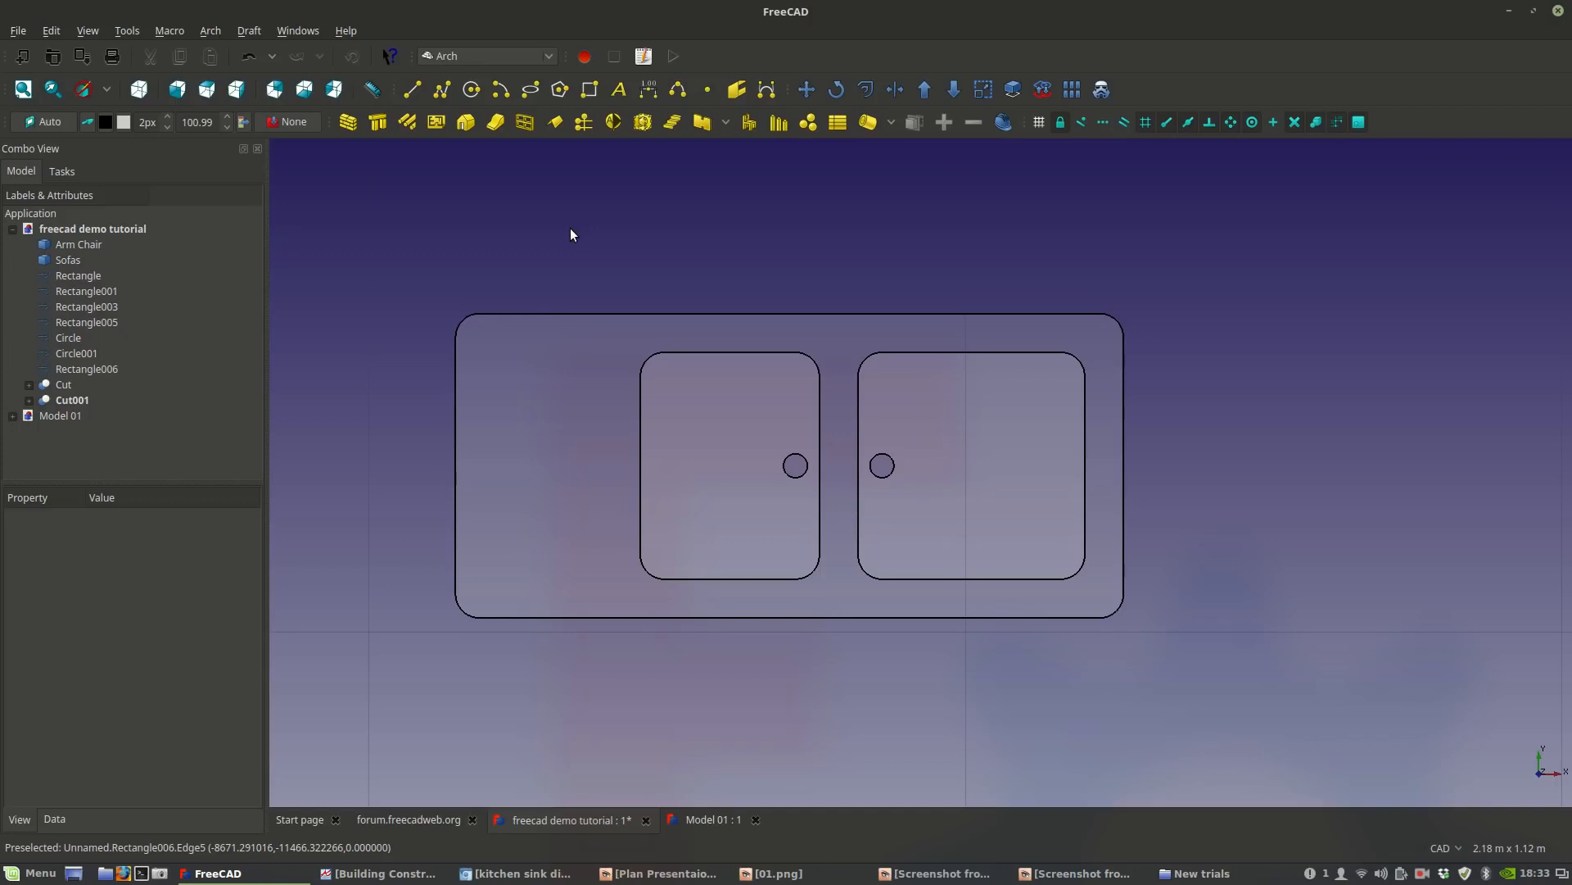
pyautogui.click(47, 400)
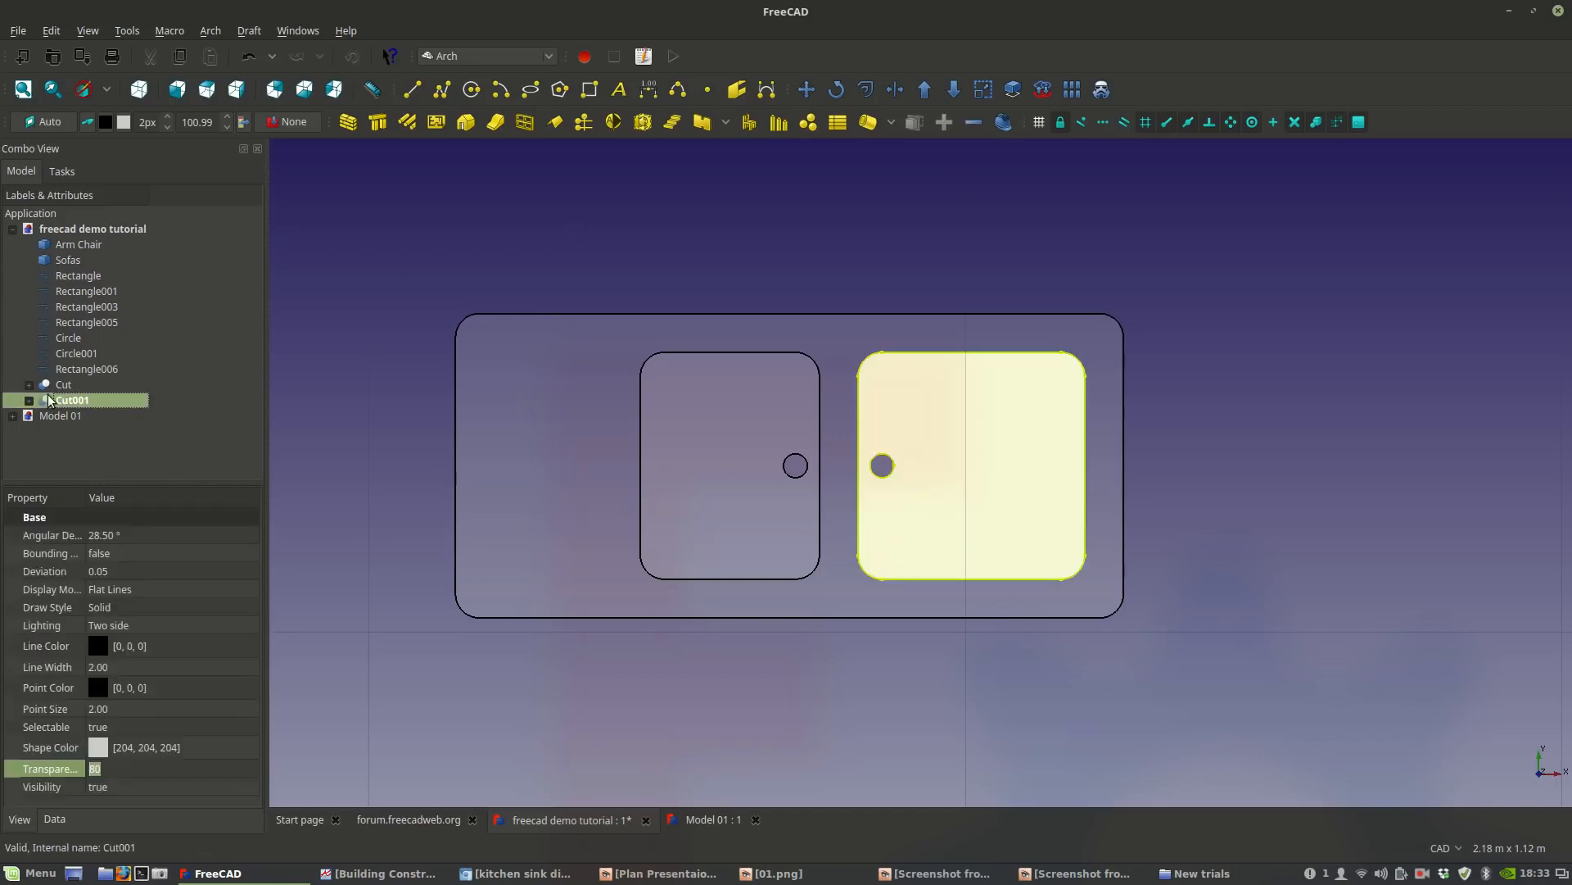
pyautogui.keyDown('ctrl'); pyautogui.click(82, 368); pyautogui.keyUp('ctrl')
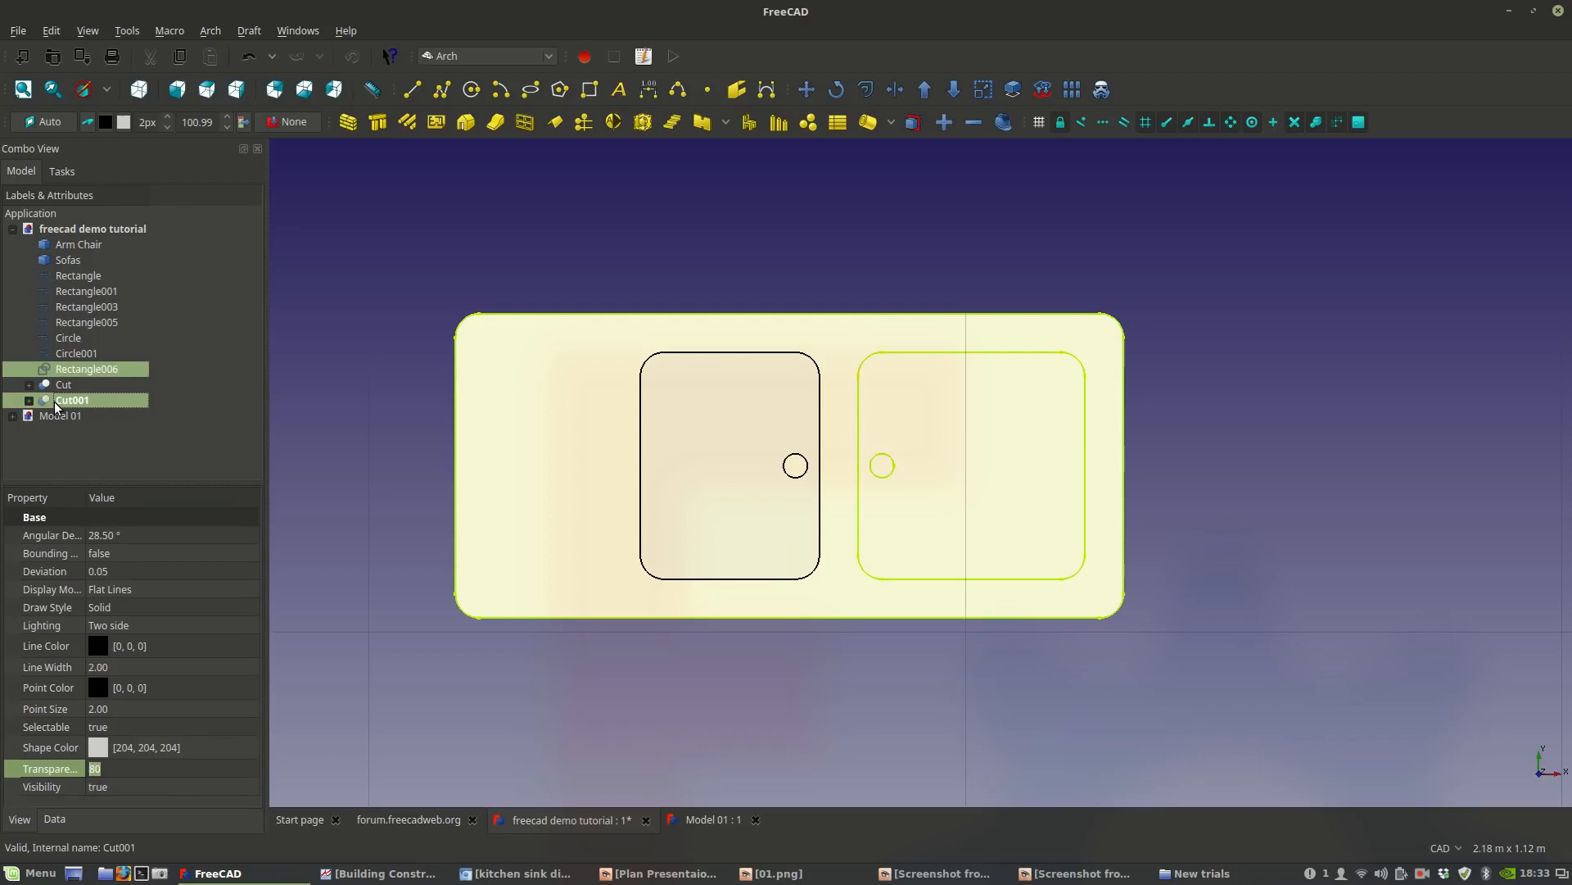
pyautogui.click(952, 90)
pyautogui.scroll(-2, 853, 297)
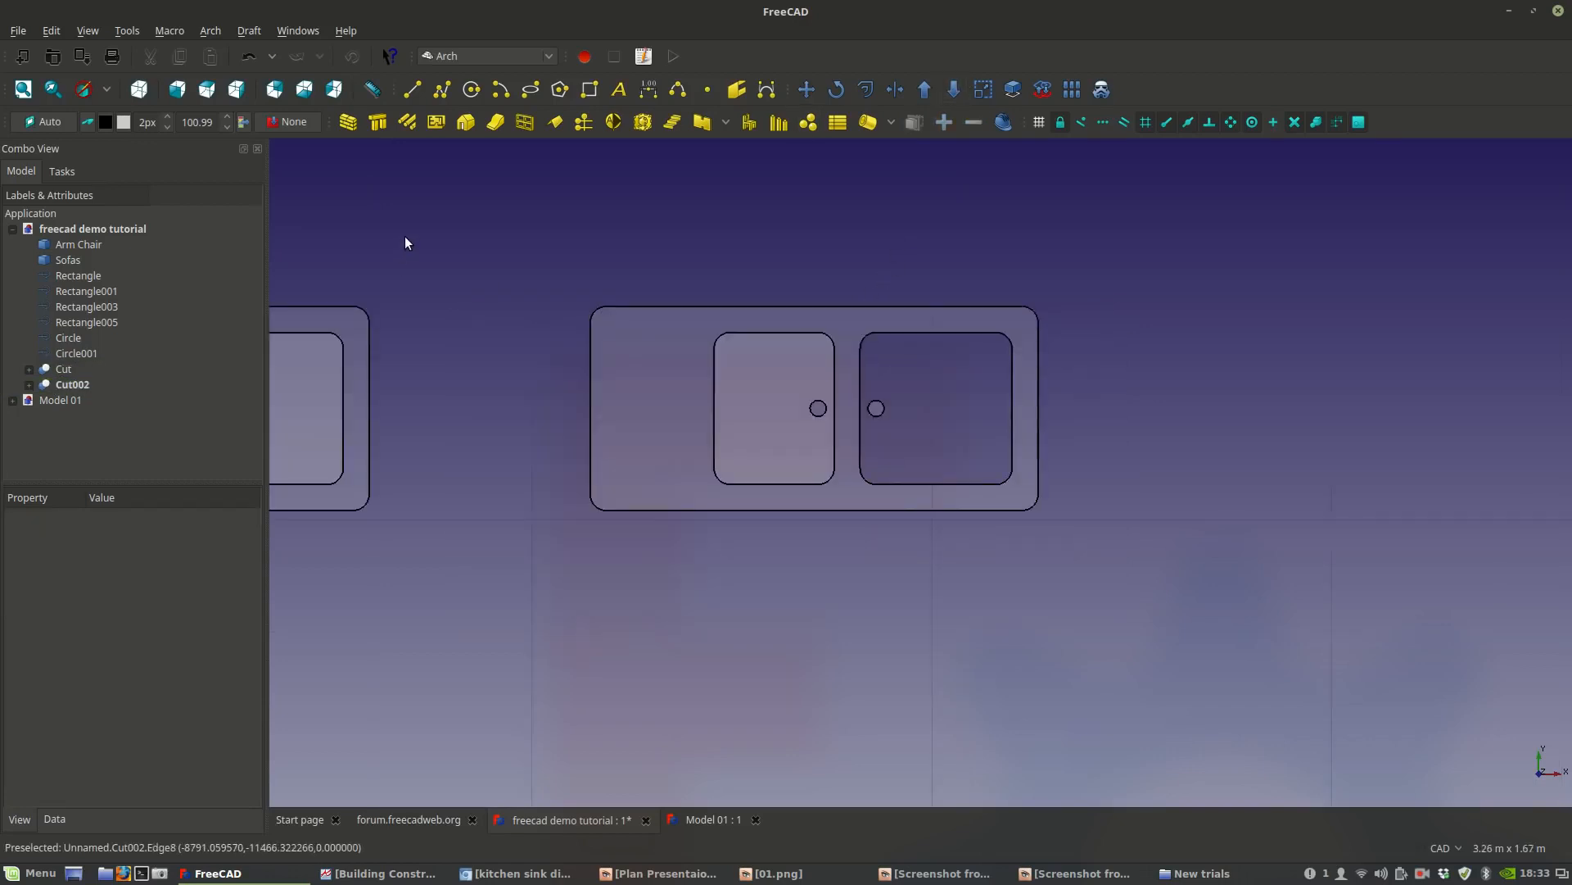
pyautogui.scroll(2, 404, 236)
pyautogui.moveTo(405, 243); pyautogui.dragTo(309, 252, button='middle')
pyautogui.moveTo(450, 296); pyautogui.dragTo(380, 287, button='middle')
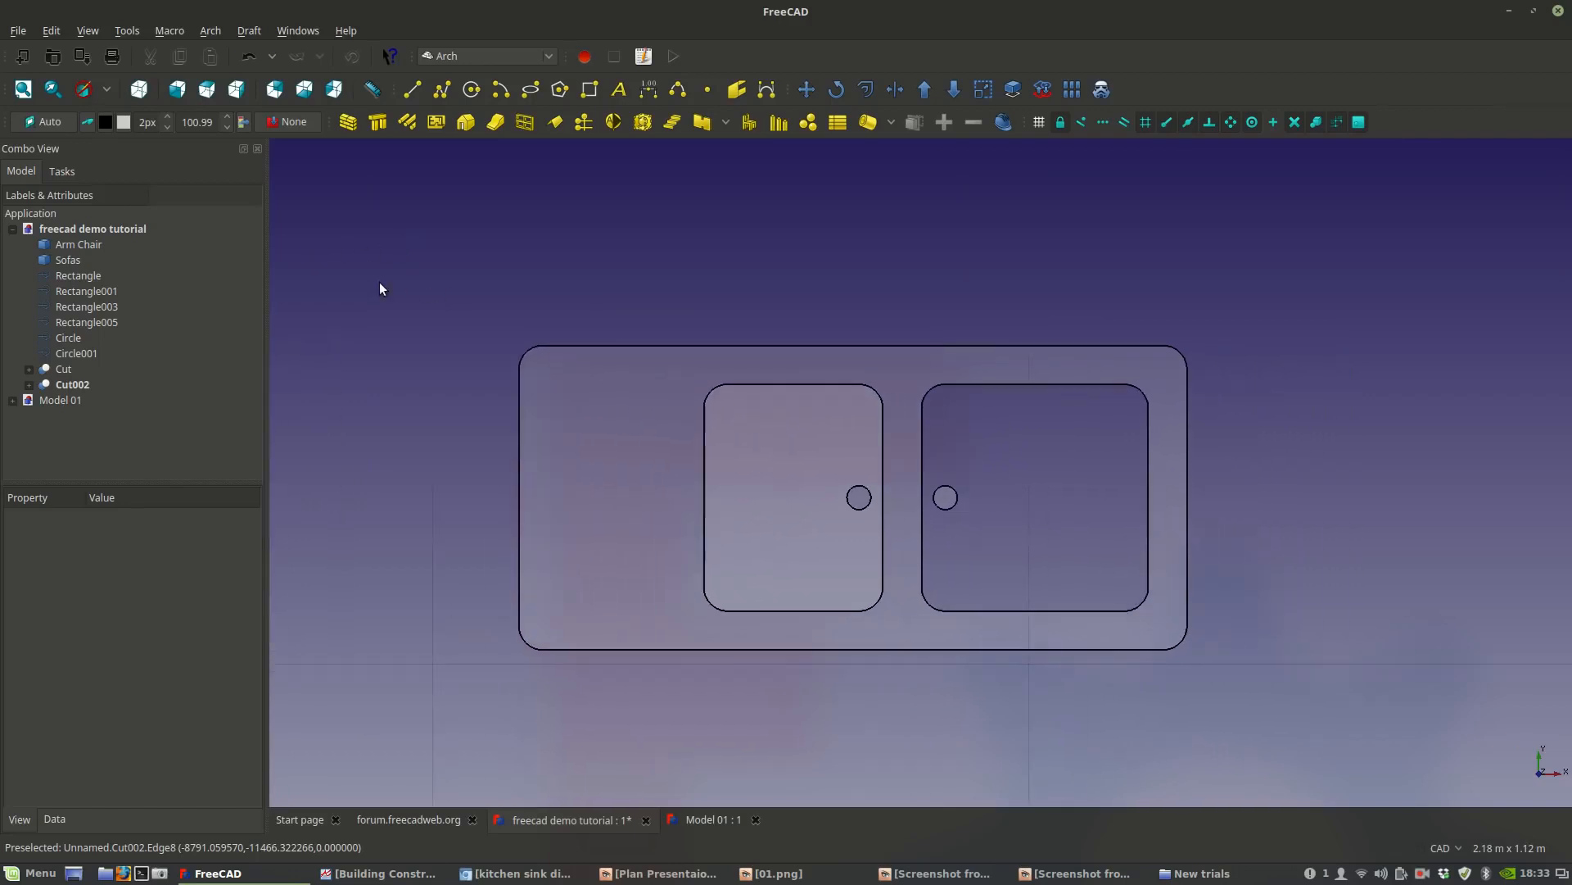
# Subtract the cut small bowl from the copied sink body with Downgrade.
pyautogui.click(64, 369)
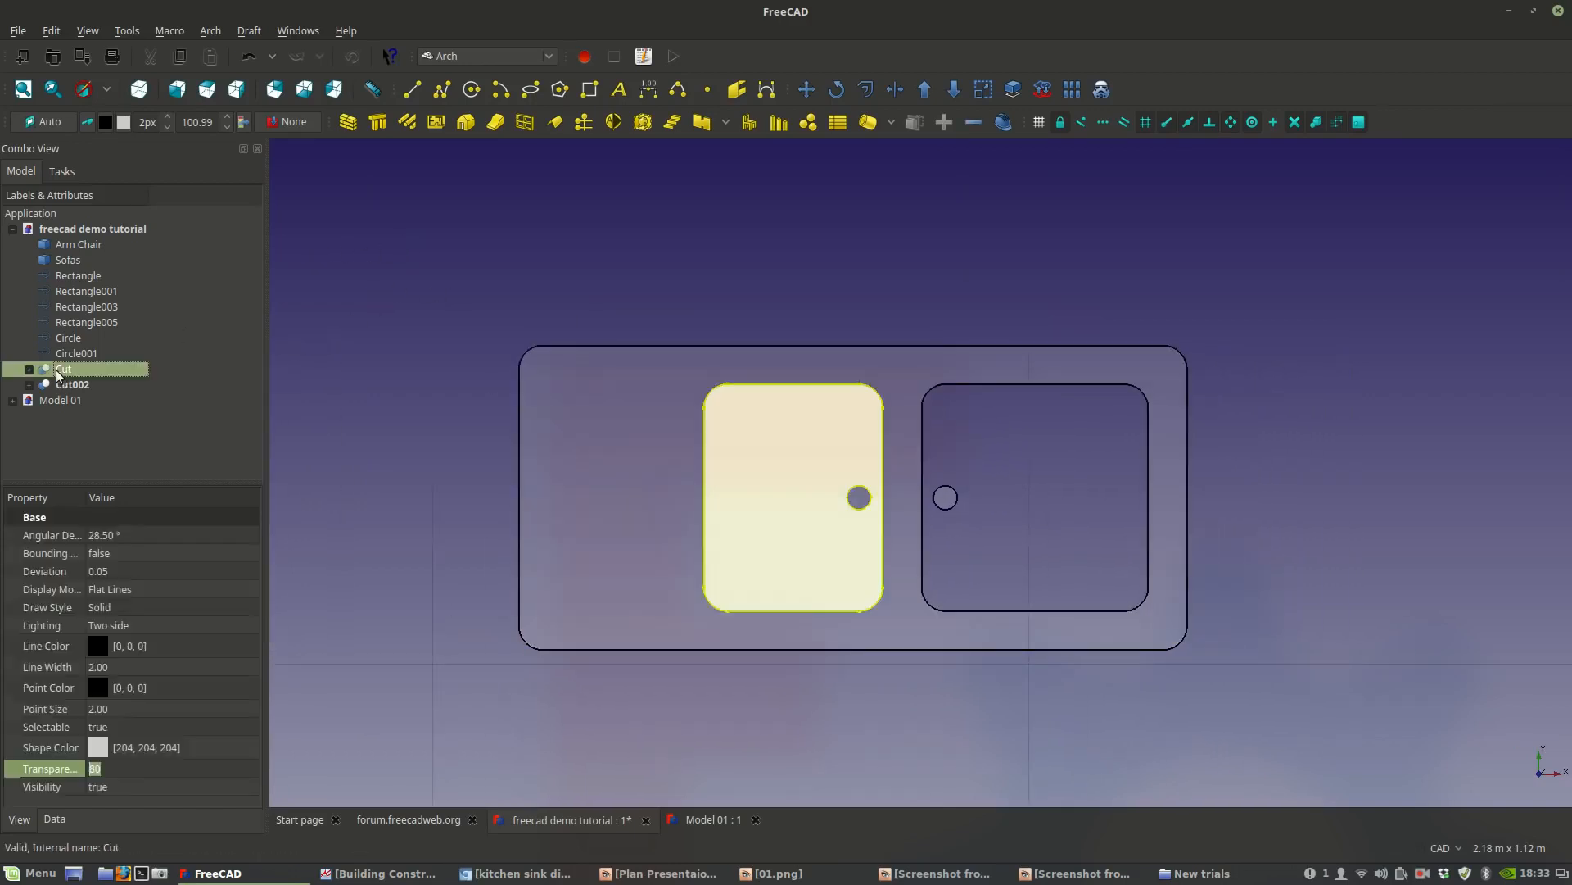
pyautogui.click(66, 381)
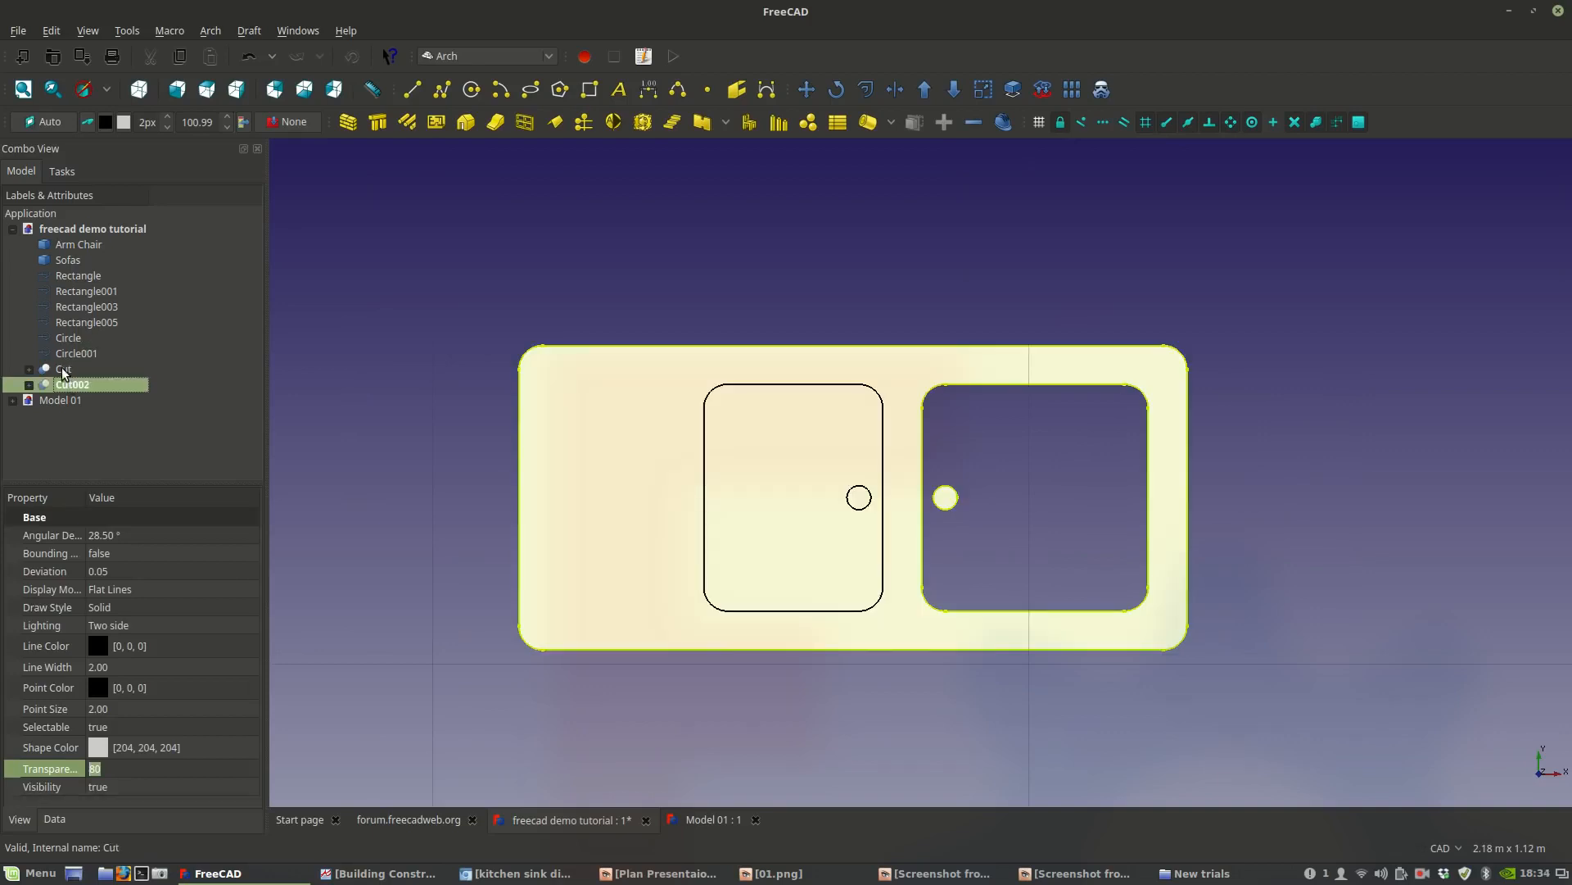
pyautogui.keyDown('ctrl'); pyautogui.click(61, 368); pyautogui.keyUp('ctrl')
pyautogui.click(947, 88)
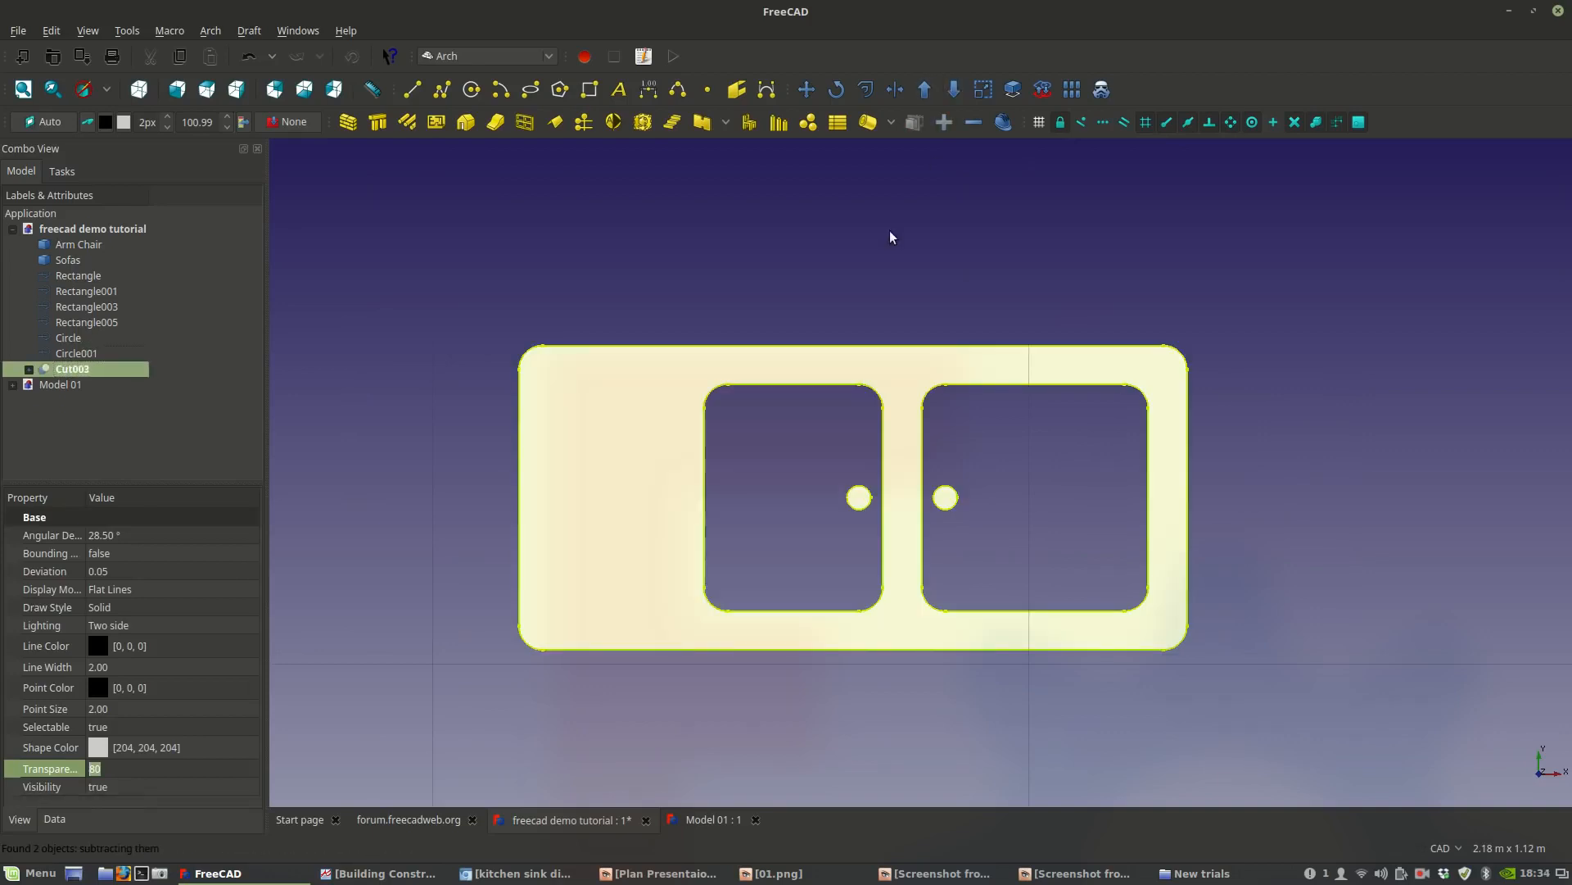
pyautogui.scroll(-4, 871, 256)
pyautogui.moveTo(692, 432); pyautogui.dragTo(605, 508, button='middle')
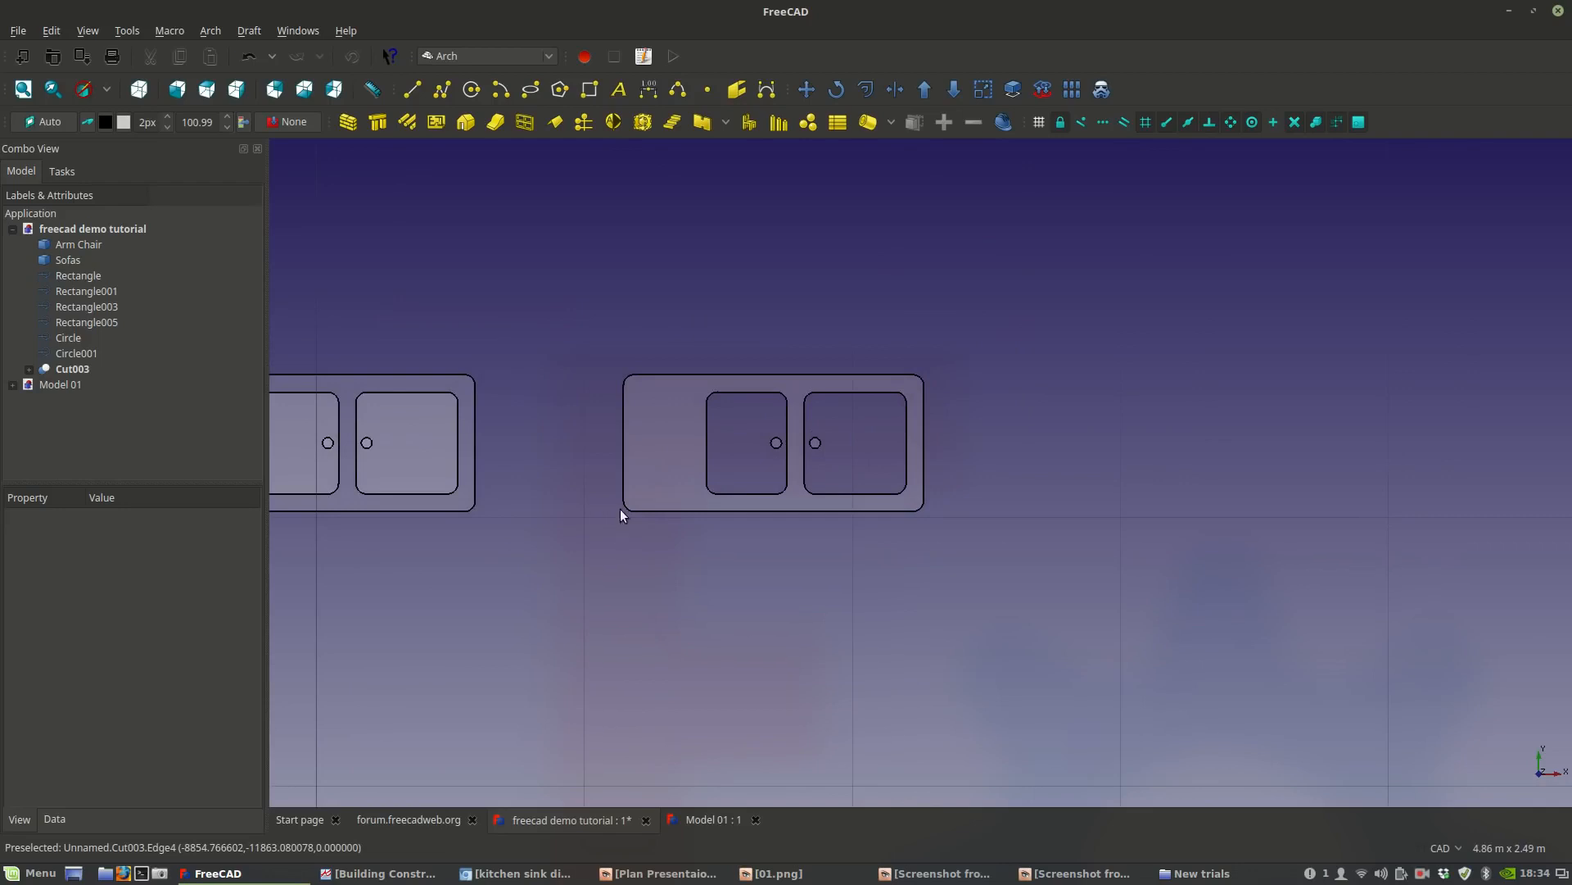
# Compare the fill of the fully cut sink with that of the original sink made of overlapping shapes.
pyautogui.scroll(-2, 656, 580)
pyautogui.scroll(4, 797, 533)
pyautogui.moveTo(797, 533); pyautogui.dragTo(1282, 629, button='middle')
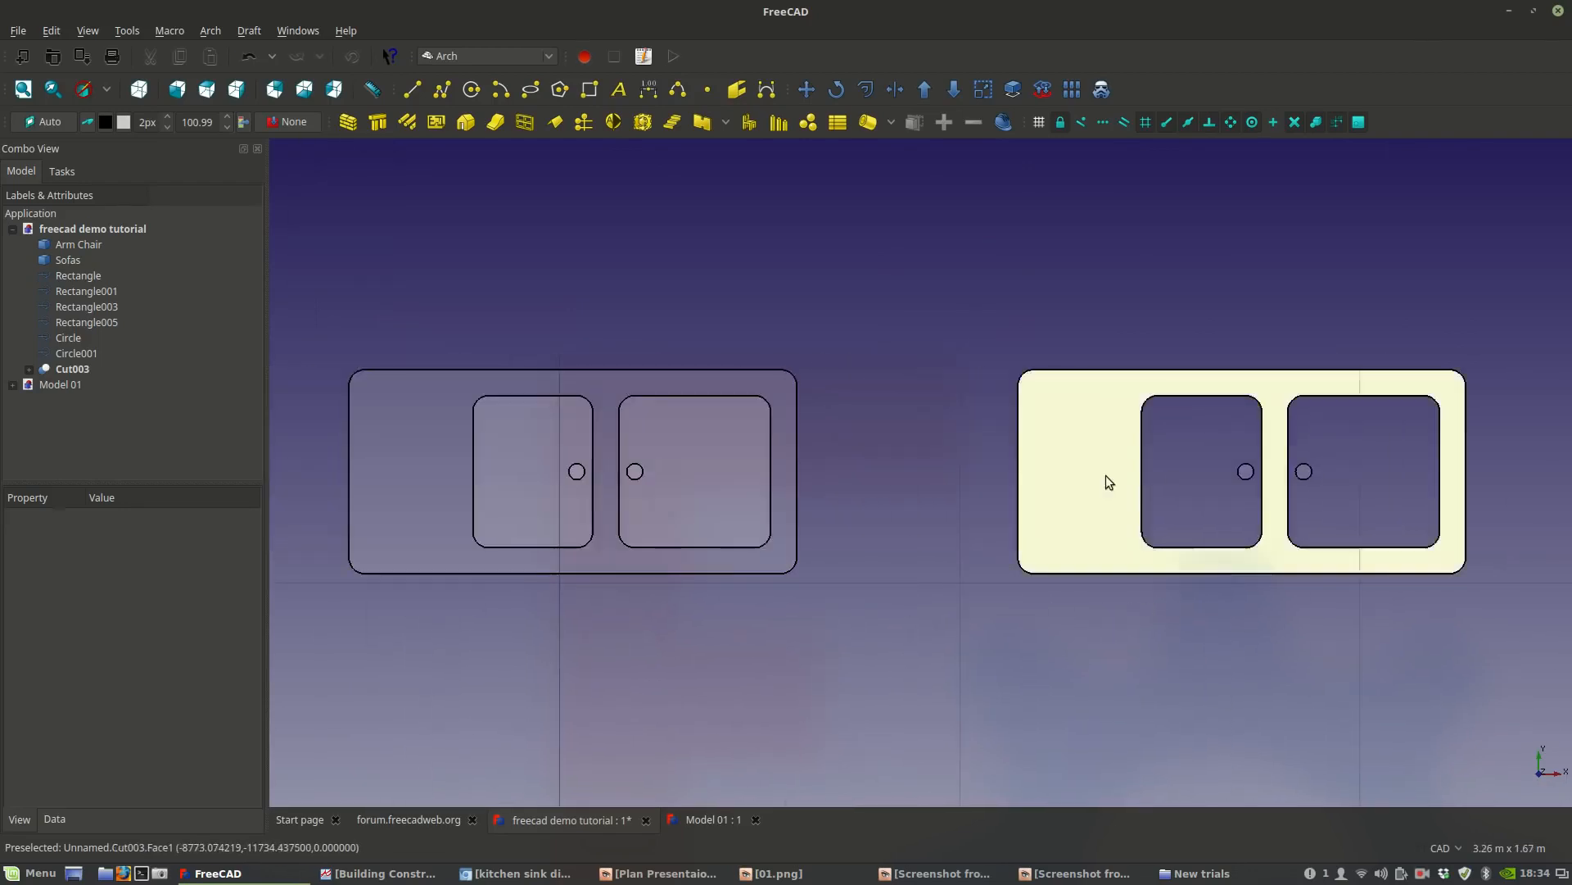
pyautogui.moveTo(931, 501); pyautogui.dragTo(720, 483, button='middle')
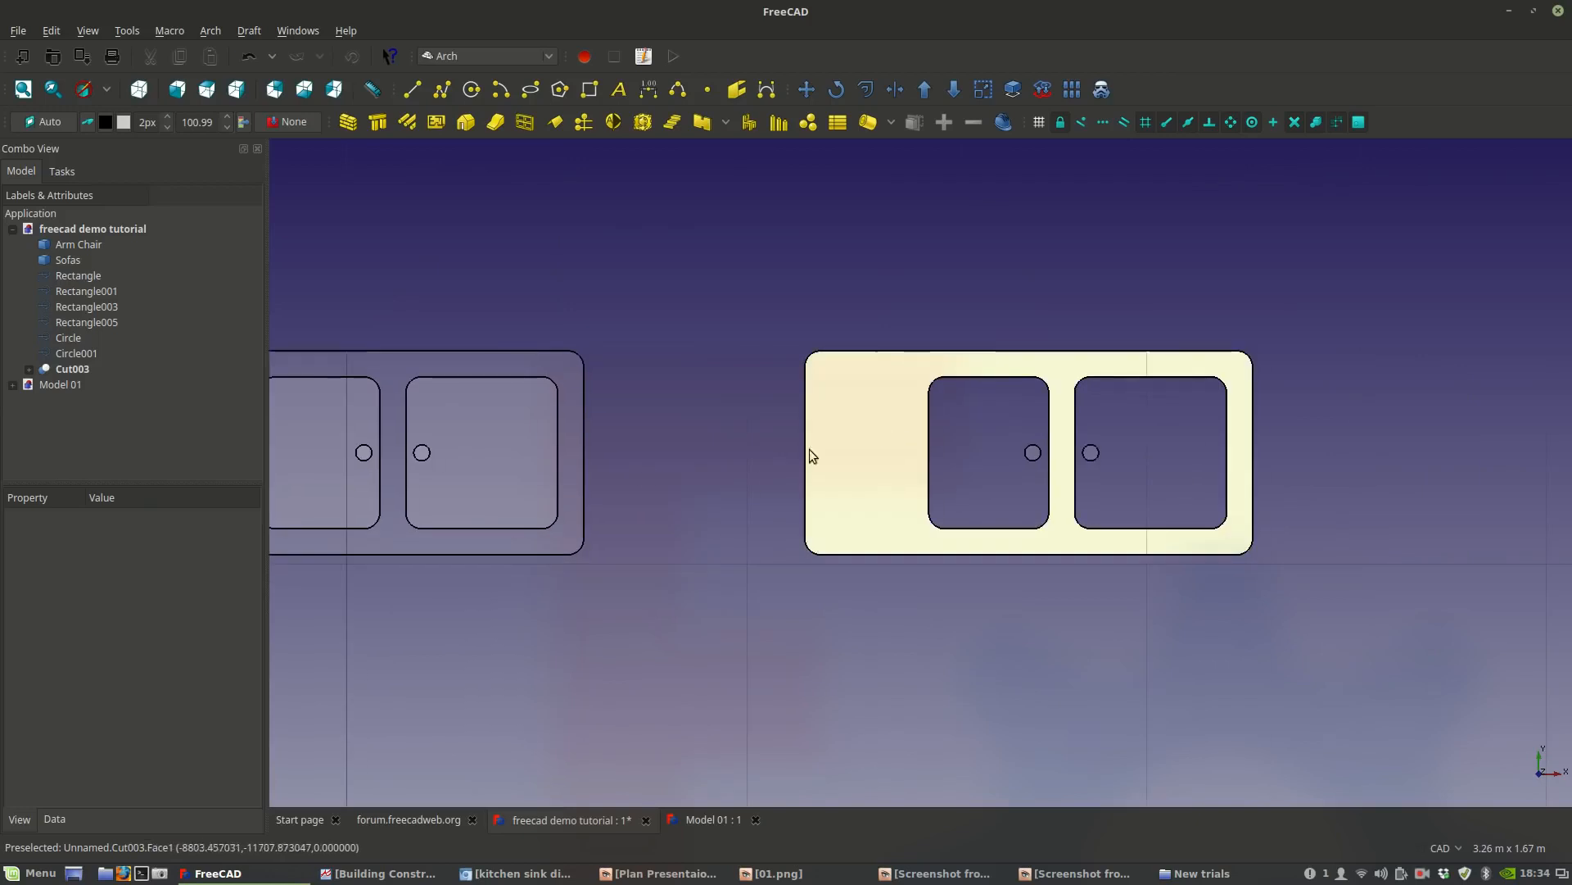
pyautogui.moveTo(815, 586); pyautogui.dragTo(544, 575, button='middle')
pyautogui.scroll(-4, 560, 540)
pyautogui.scroll(4, 721, 523)
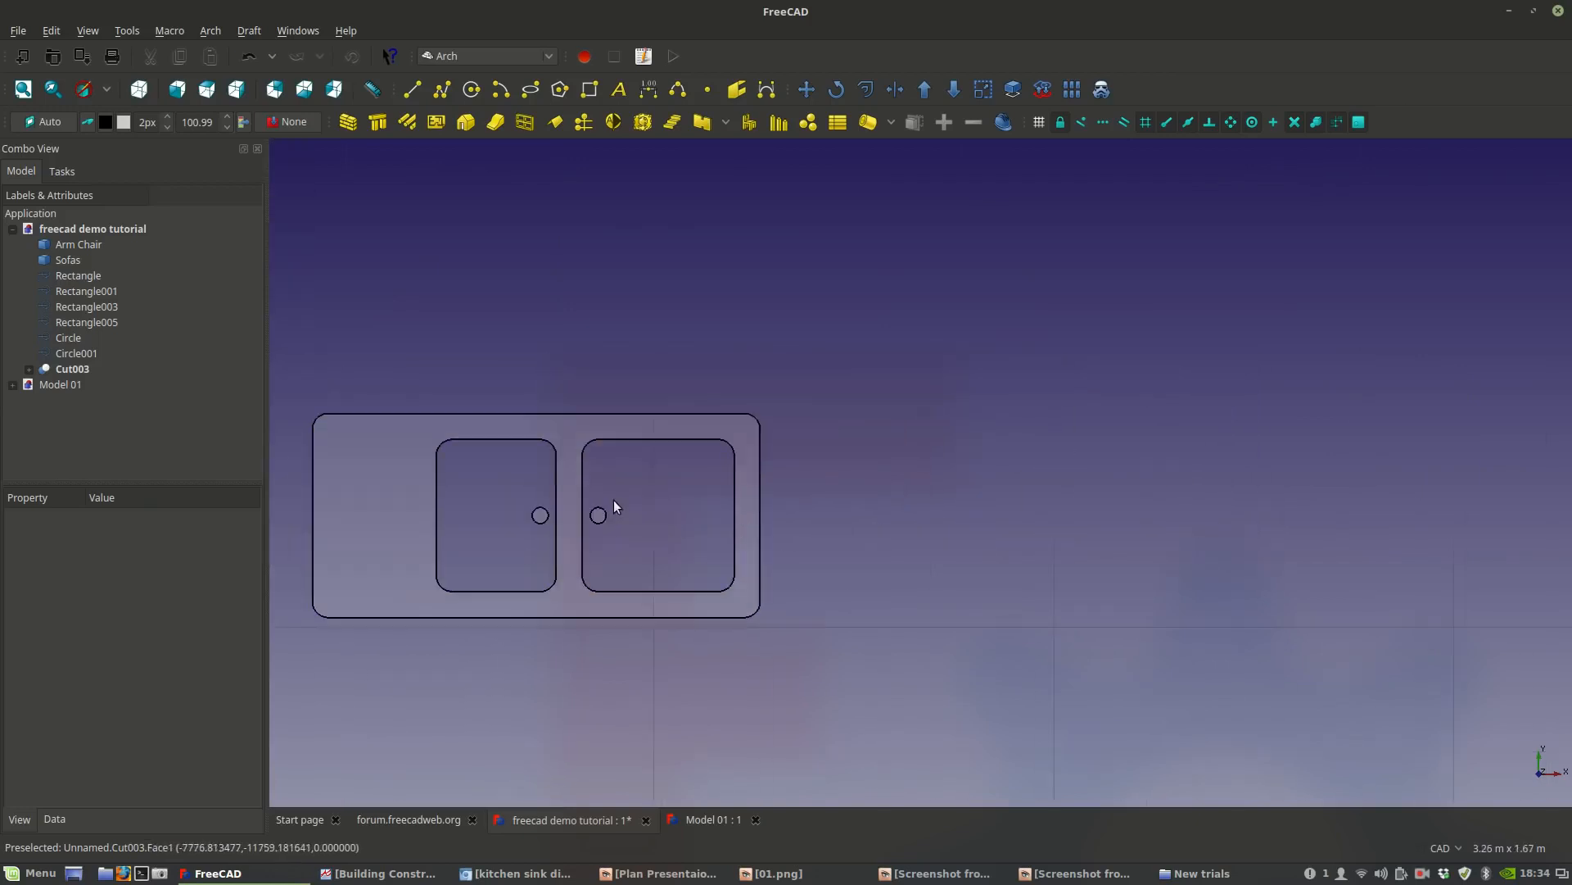
pyautogui.scroll(-2, 777, 501)
pyautogui.scroll(2, 777, 502)
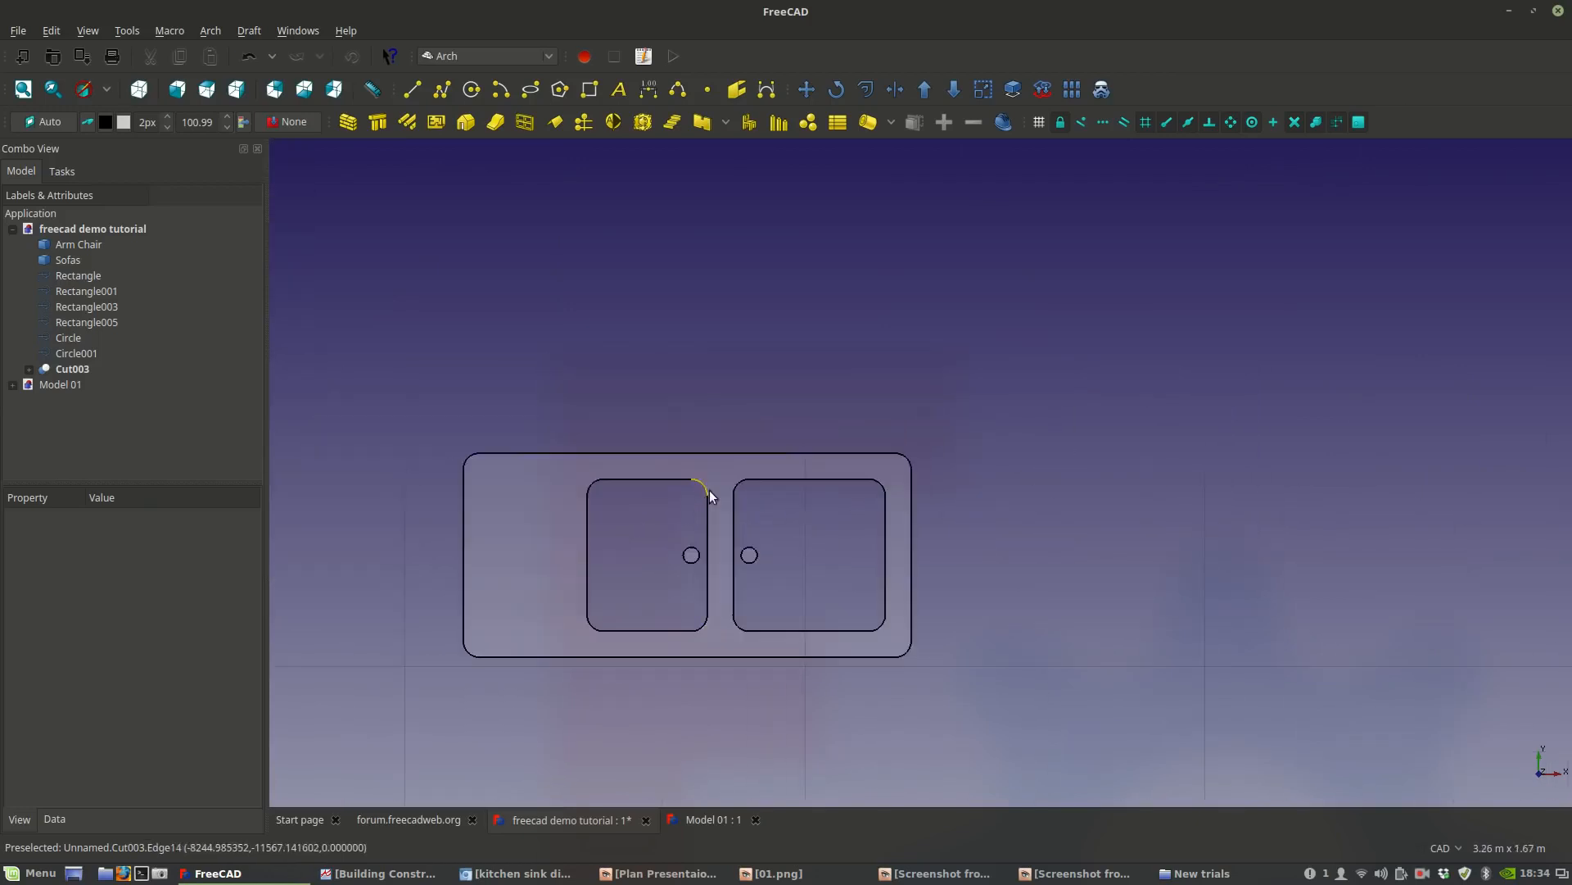
pyautogui.scroll(-5, 570, 585)
pyautogui.scroll(5, 571, 584)
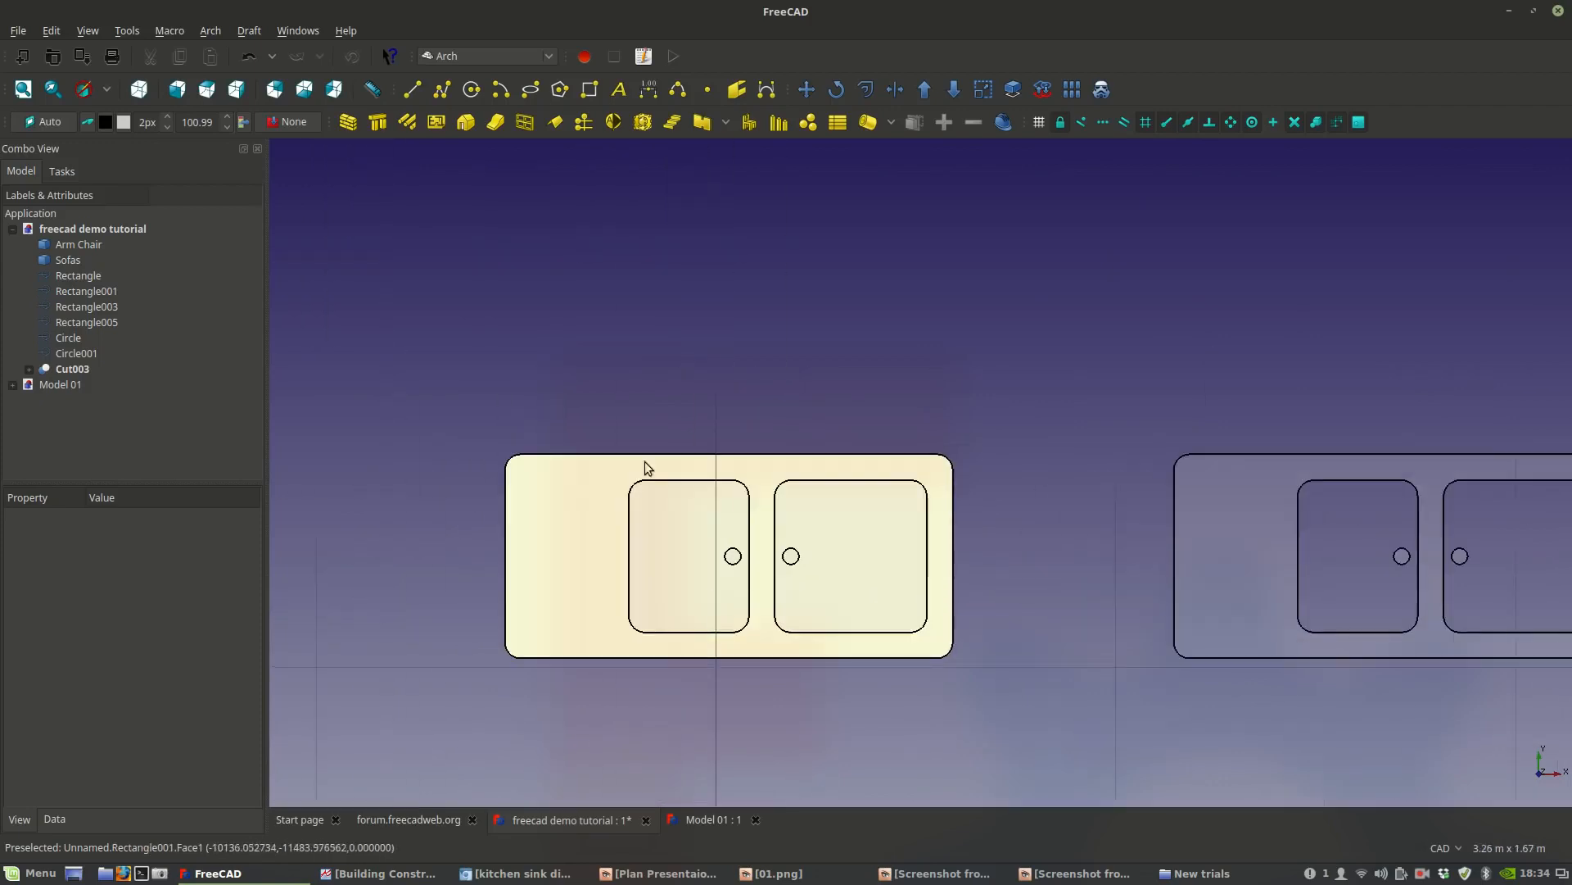
pyautogui.scroll(-2, 623, 512)
pyautogui.moveTo(1014, 580); pyautogui.dragTo(745, 526, button='middle')
pyautogui.scroll(2, 759, 540)
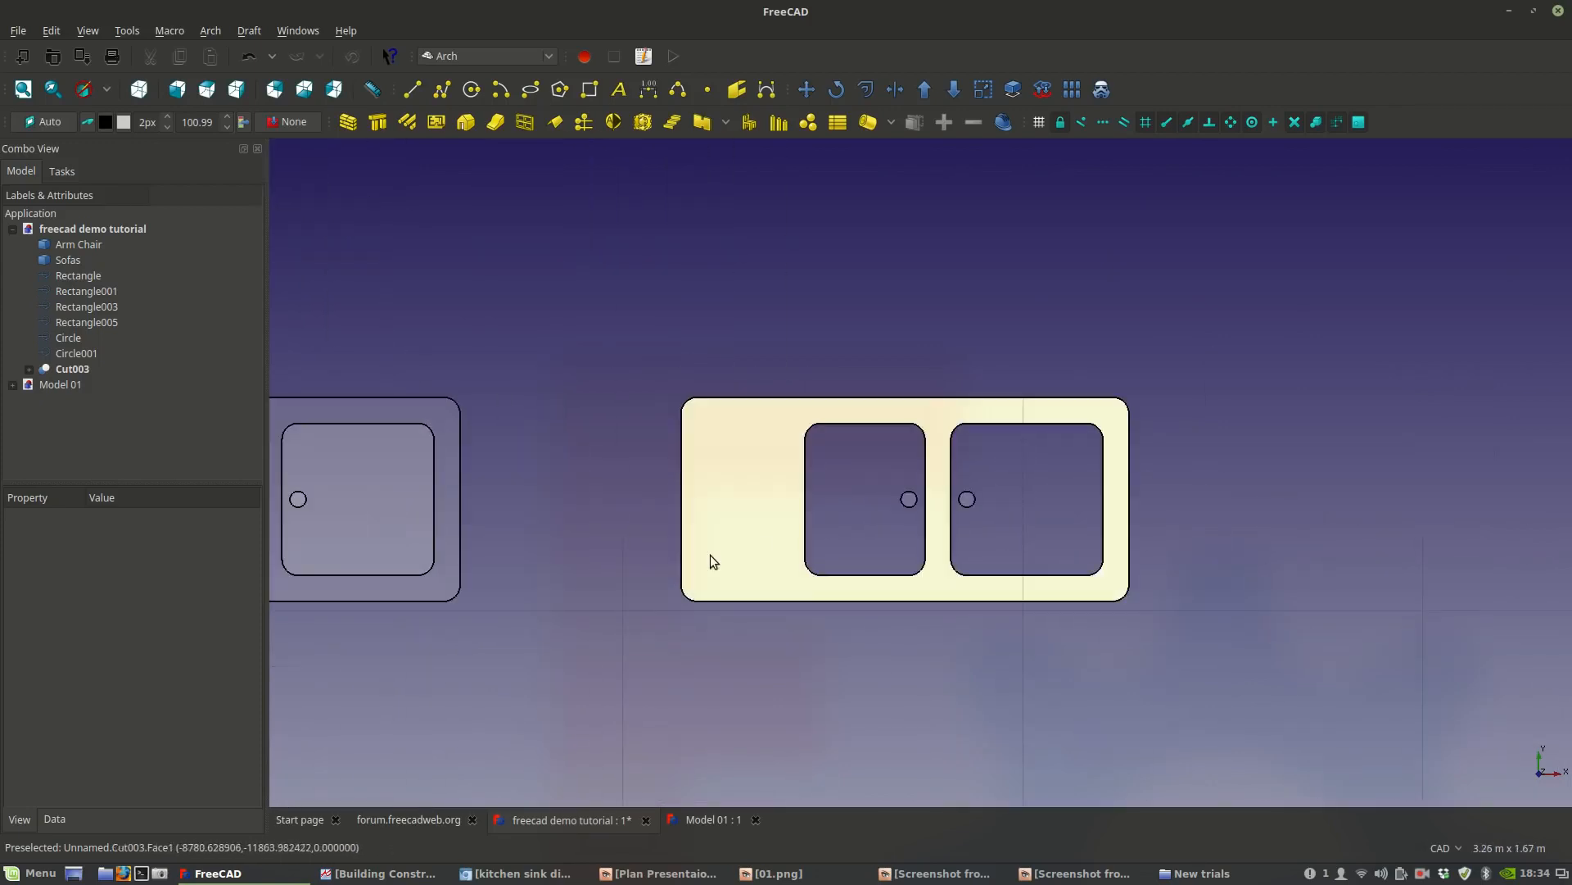
# Place a copy of the fully cut sink straight above it using Move with the Copy option.
pyautogui.click(716, 547)
pyautogui.scroll(-2, 850, 523)
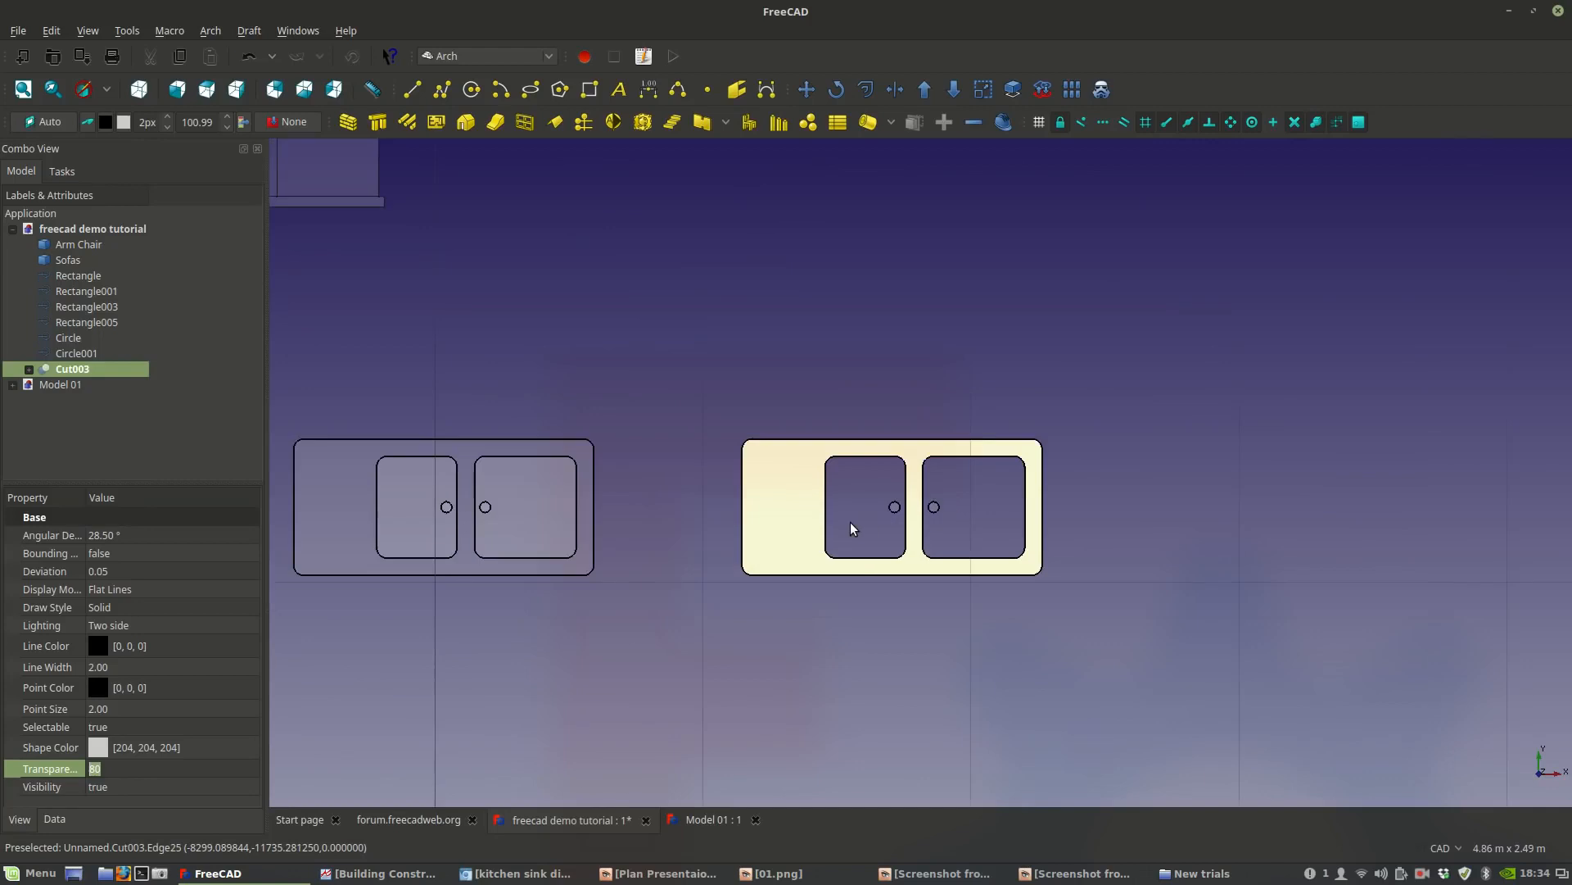
pyautogui.scroll(2, 850, 522)
pyautogui.click(806, 87)
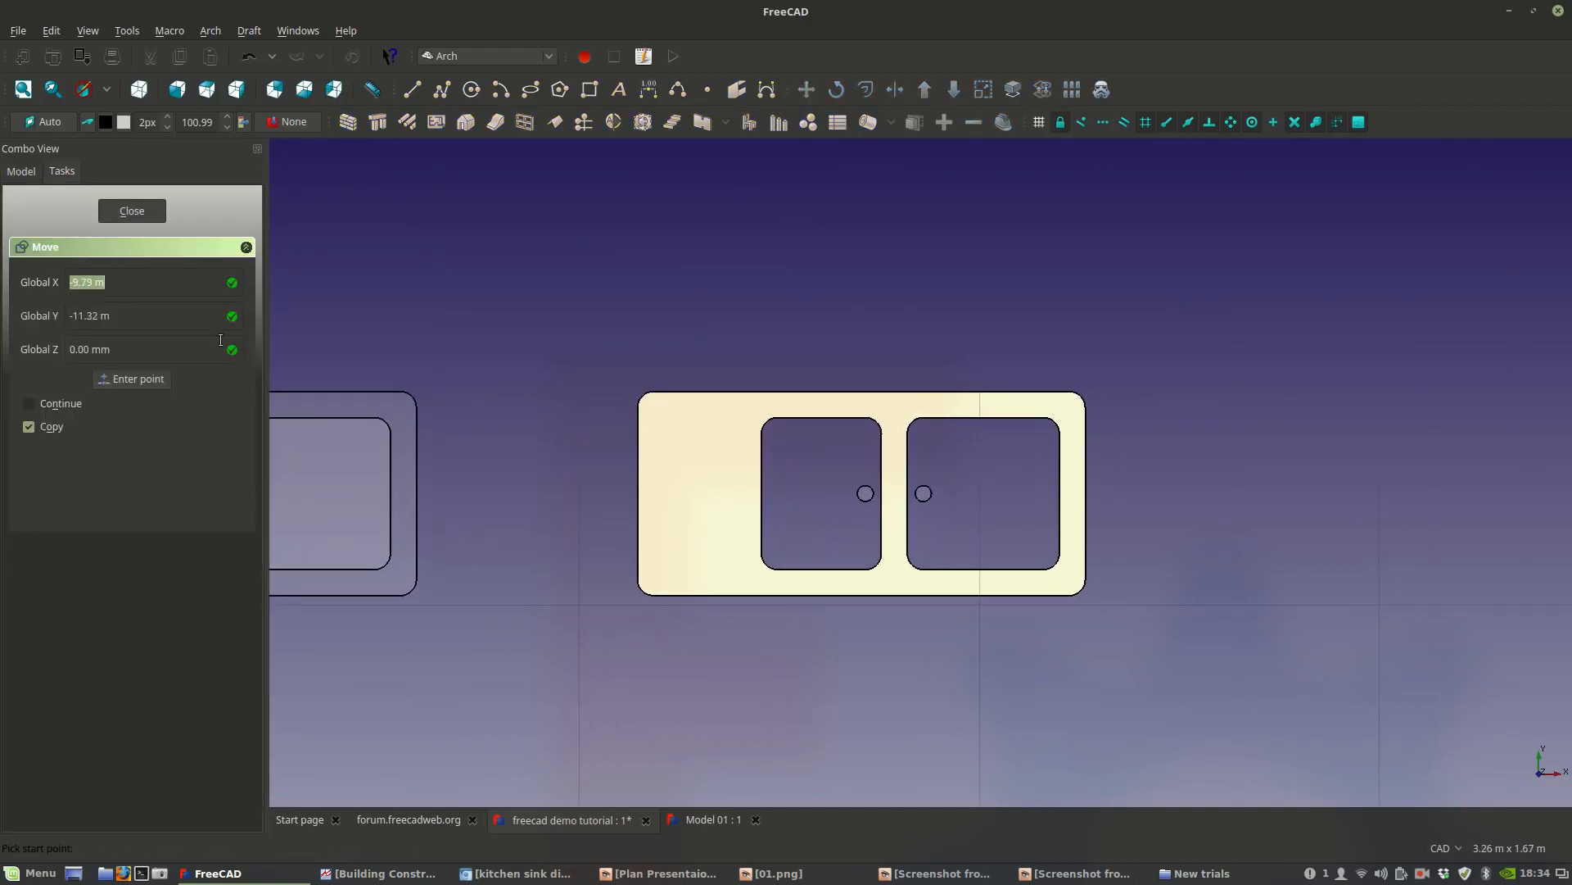
pyautogui.click(694, 459)
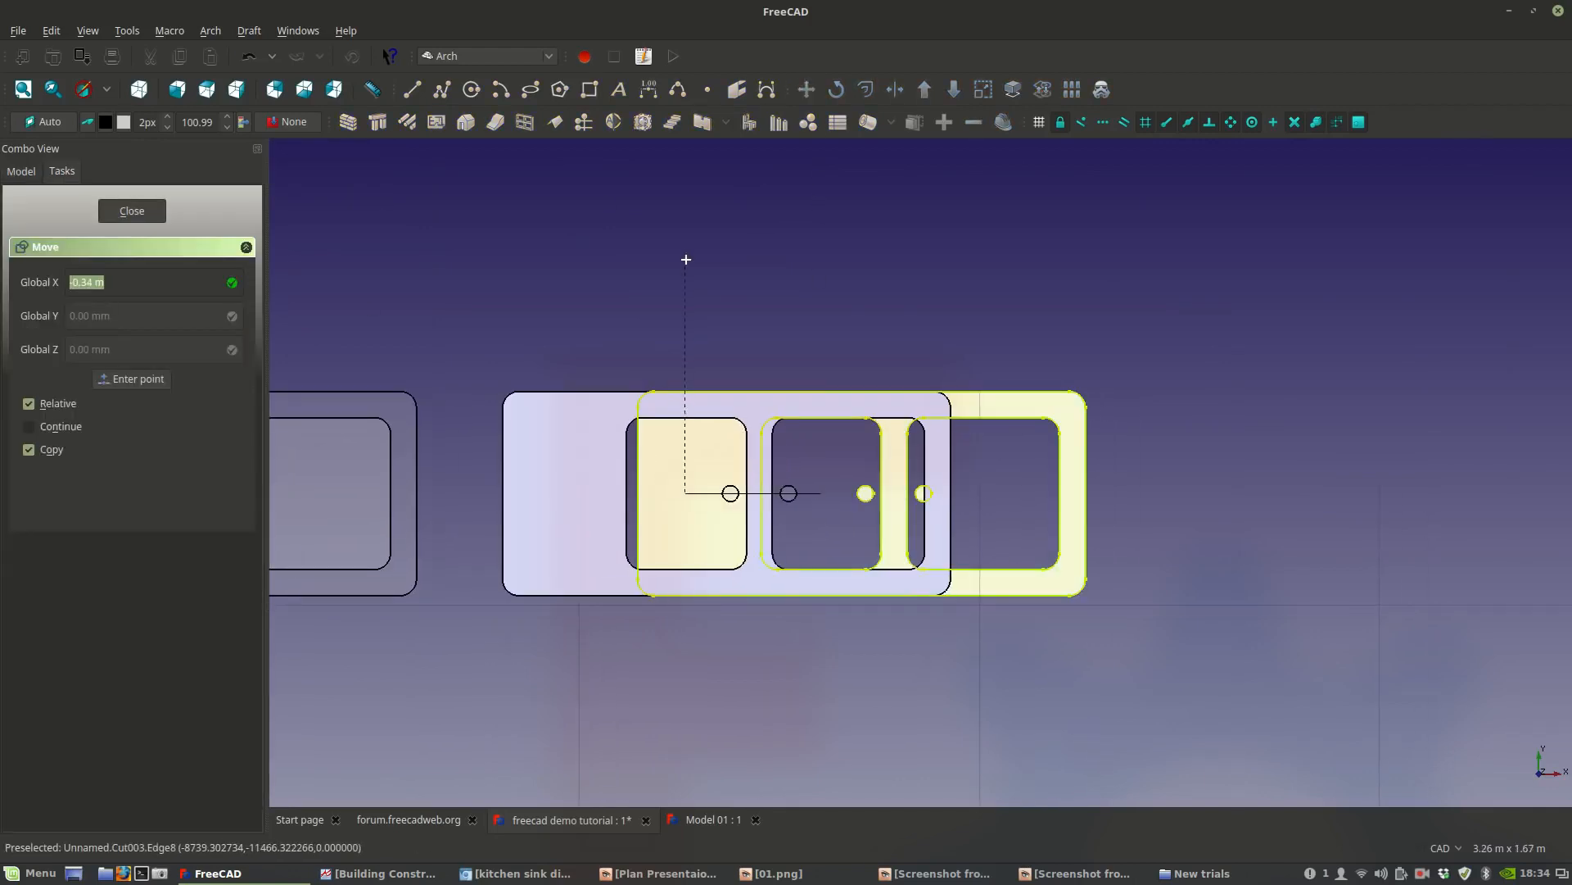
pyautogui.click(793, 230)
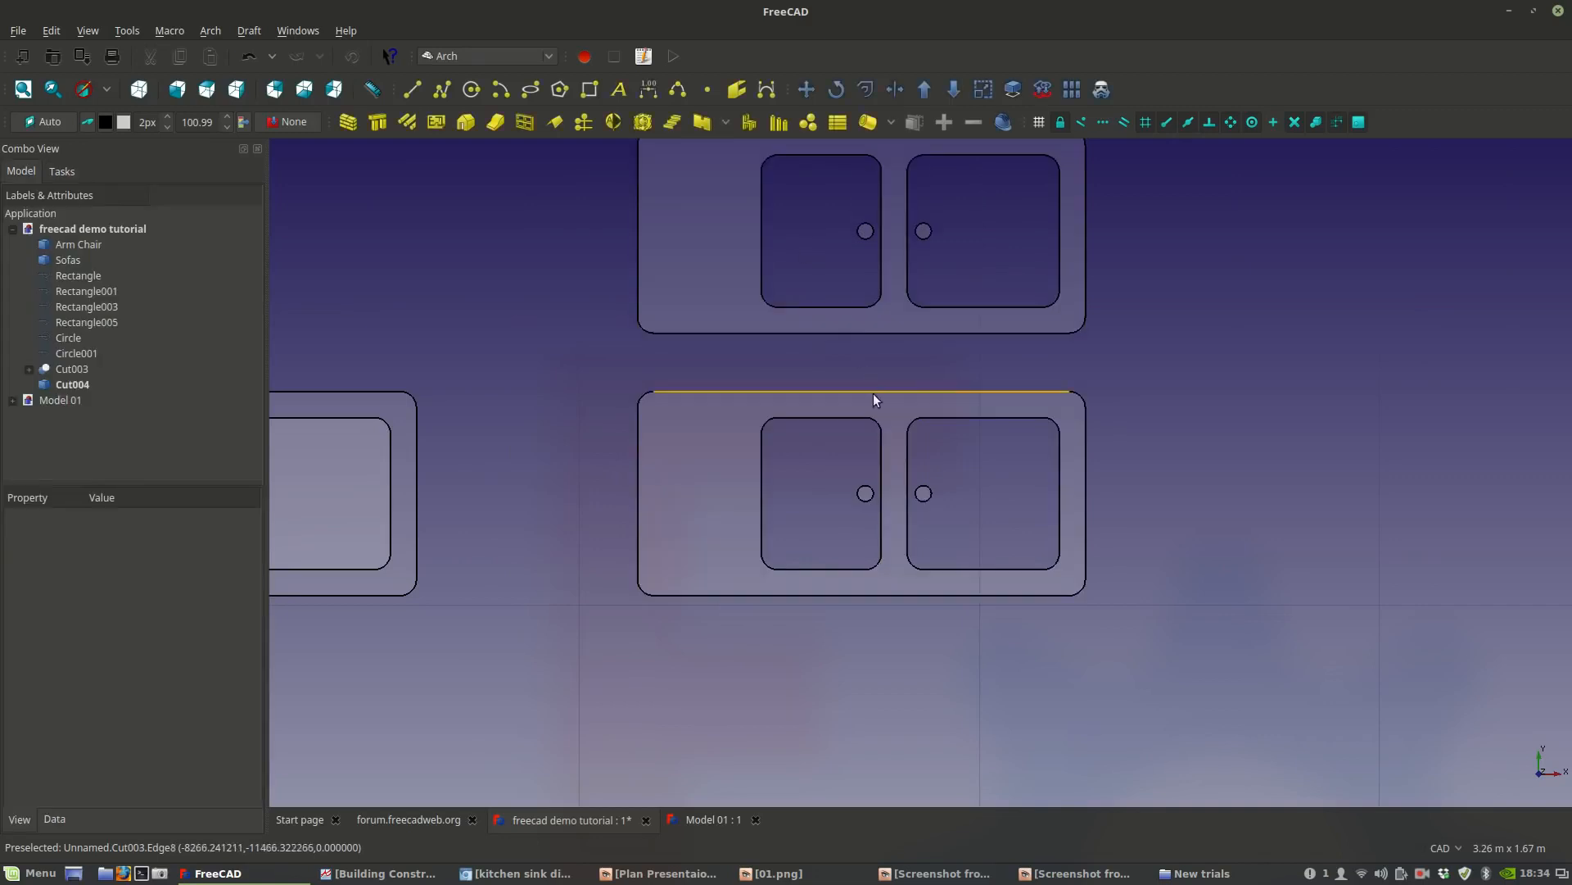
# Compare the new sink copy with its source cut and inspect the shapes nested under the source.
pyautogui.scroll(-2, 887, 409)
pyautogui.click(758, 337)
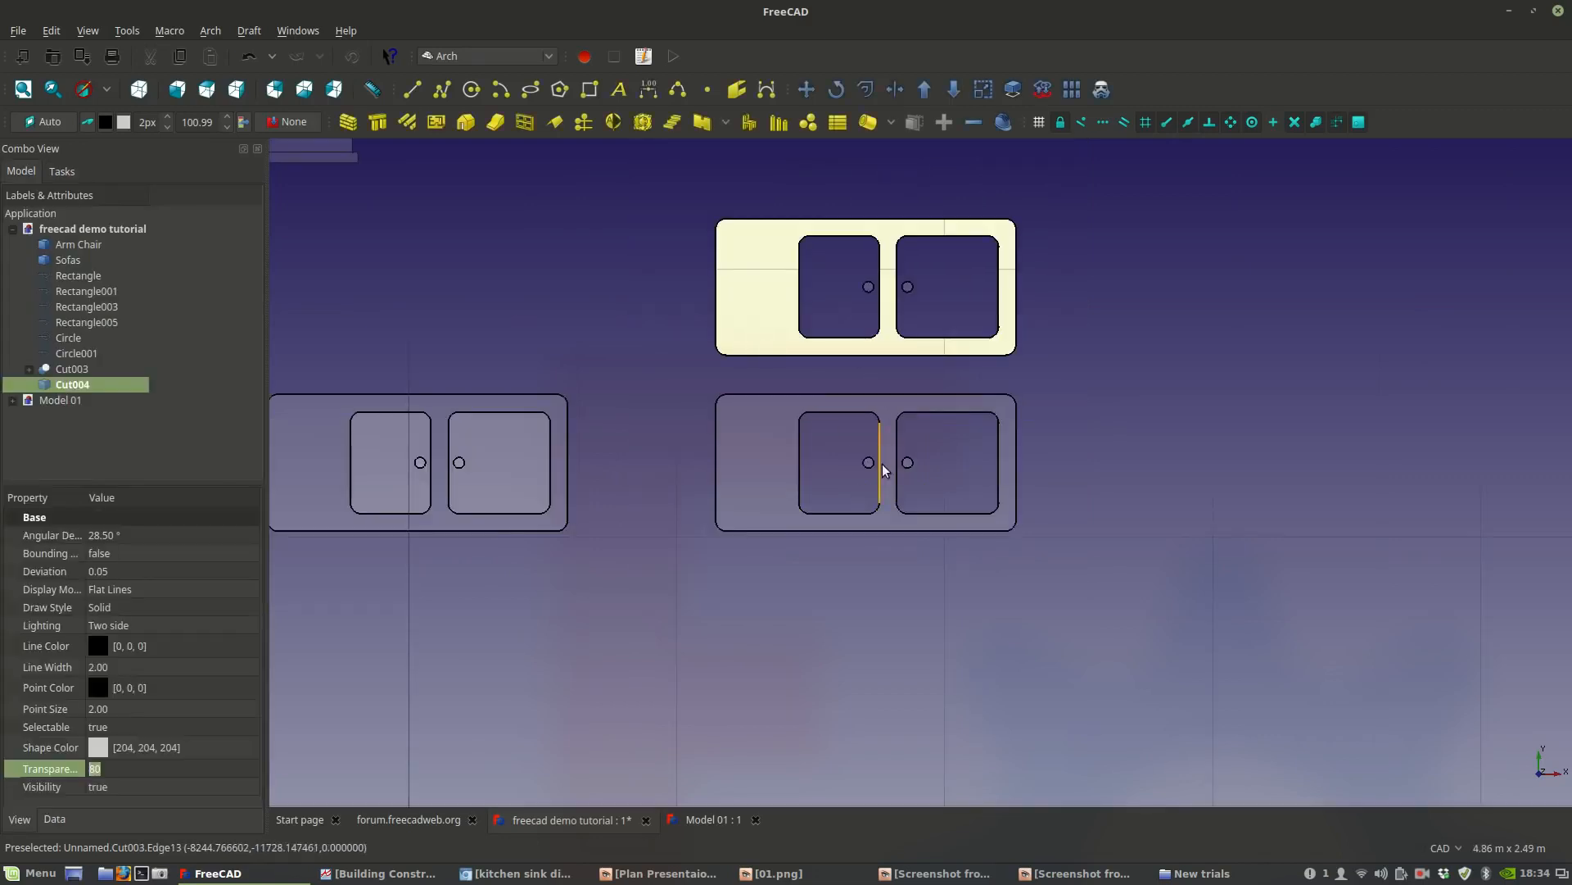
pyautogui.click(778, 484)
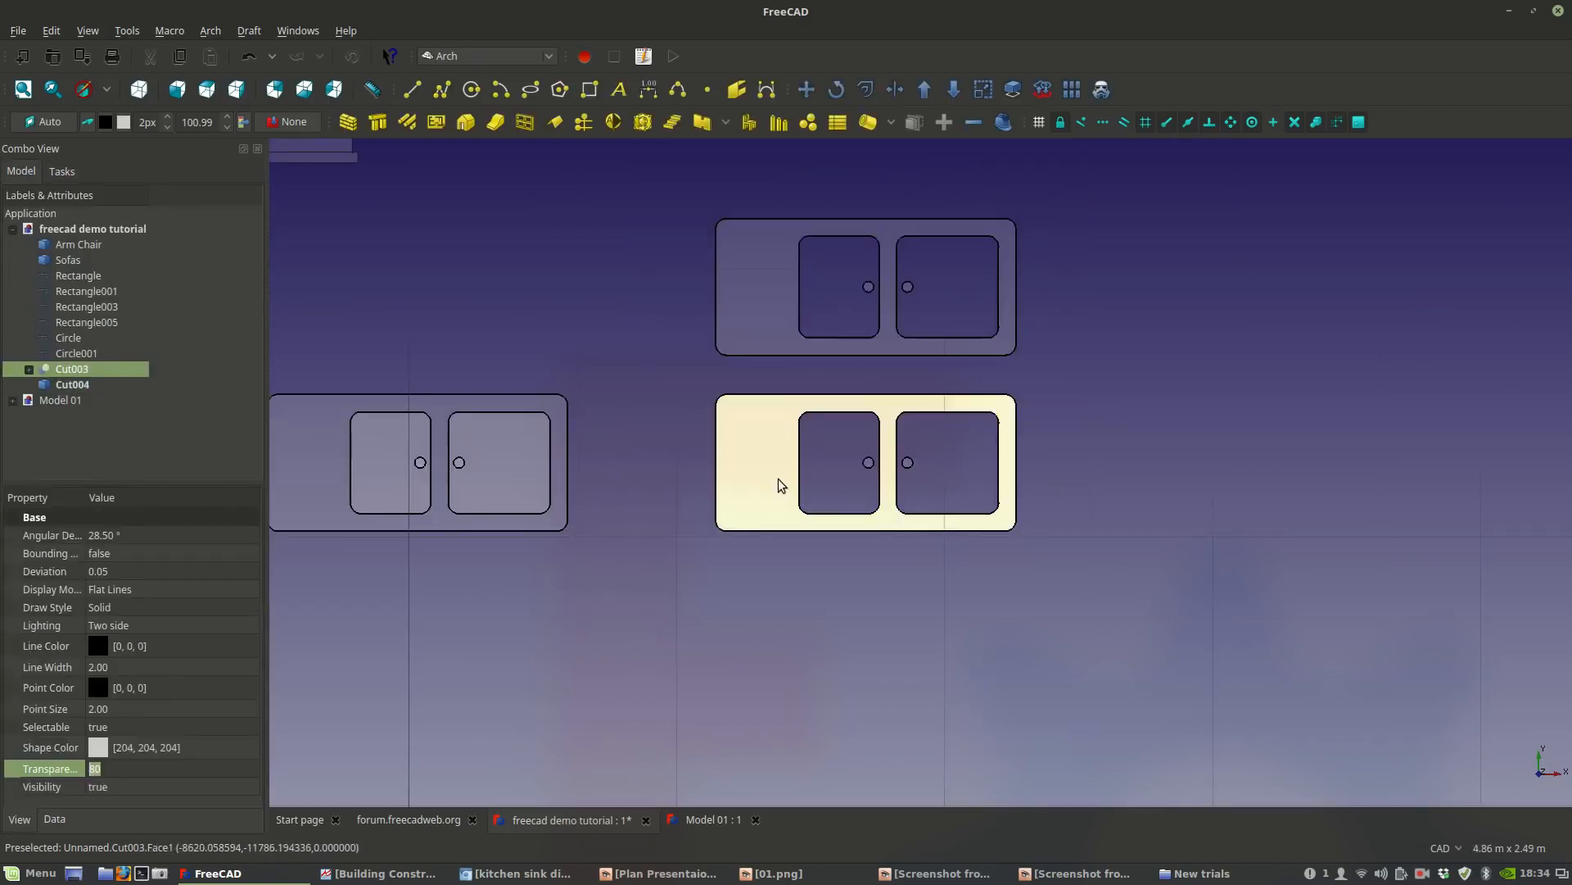
pyautogui.click(28, 369)
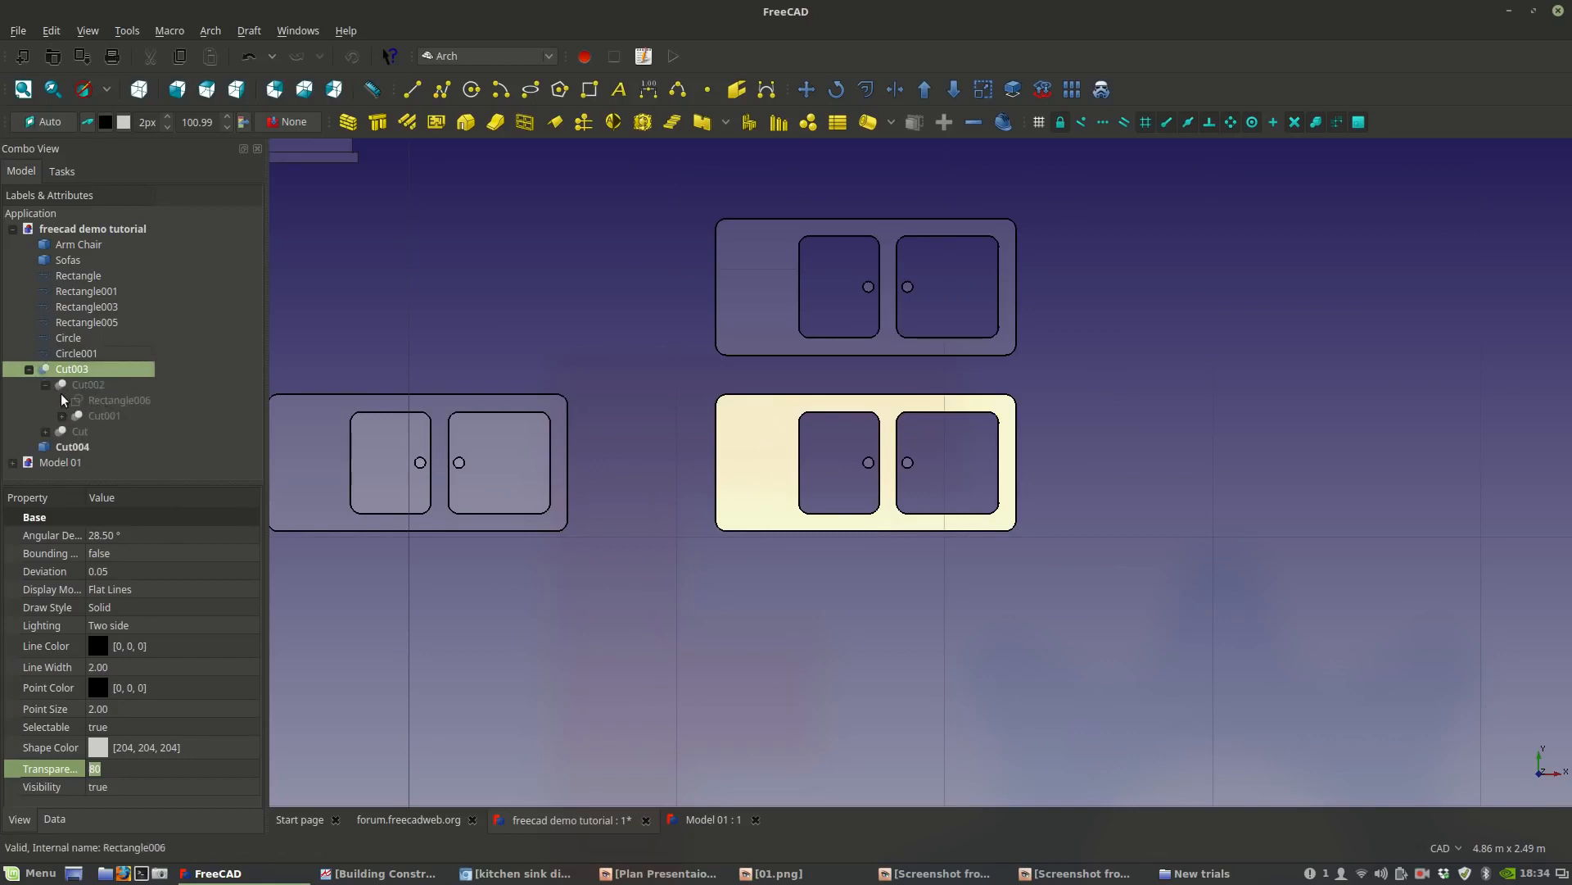
pyautogui.click(30, 369)
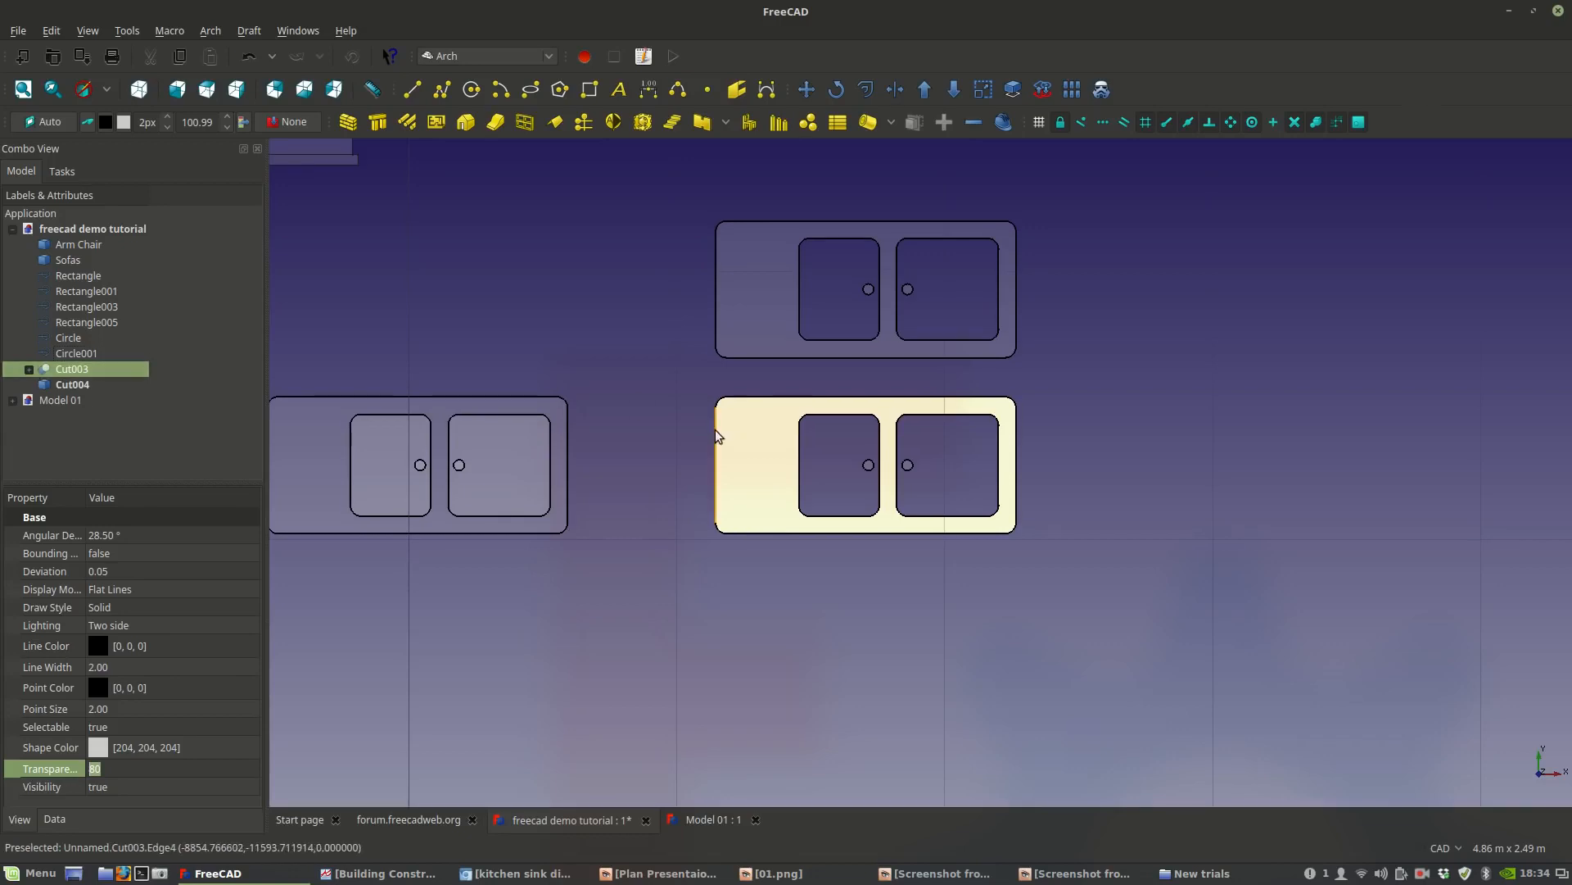
# Examine the original uncut sink beside the cut versions, selecting its outer shape and the first listed rectangle.
pyautogui.moveTo(705, 434); pyautogui.dragTo(936, 448, button='middle')
pyautogui.scroll(-2, 938, 448)
pyautogui.scroll(2, 830, 476)
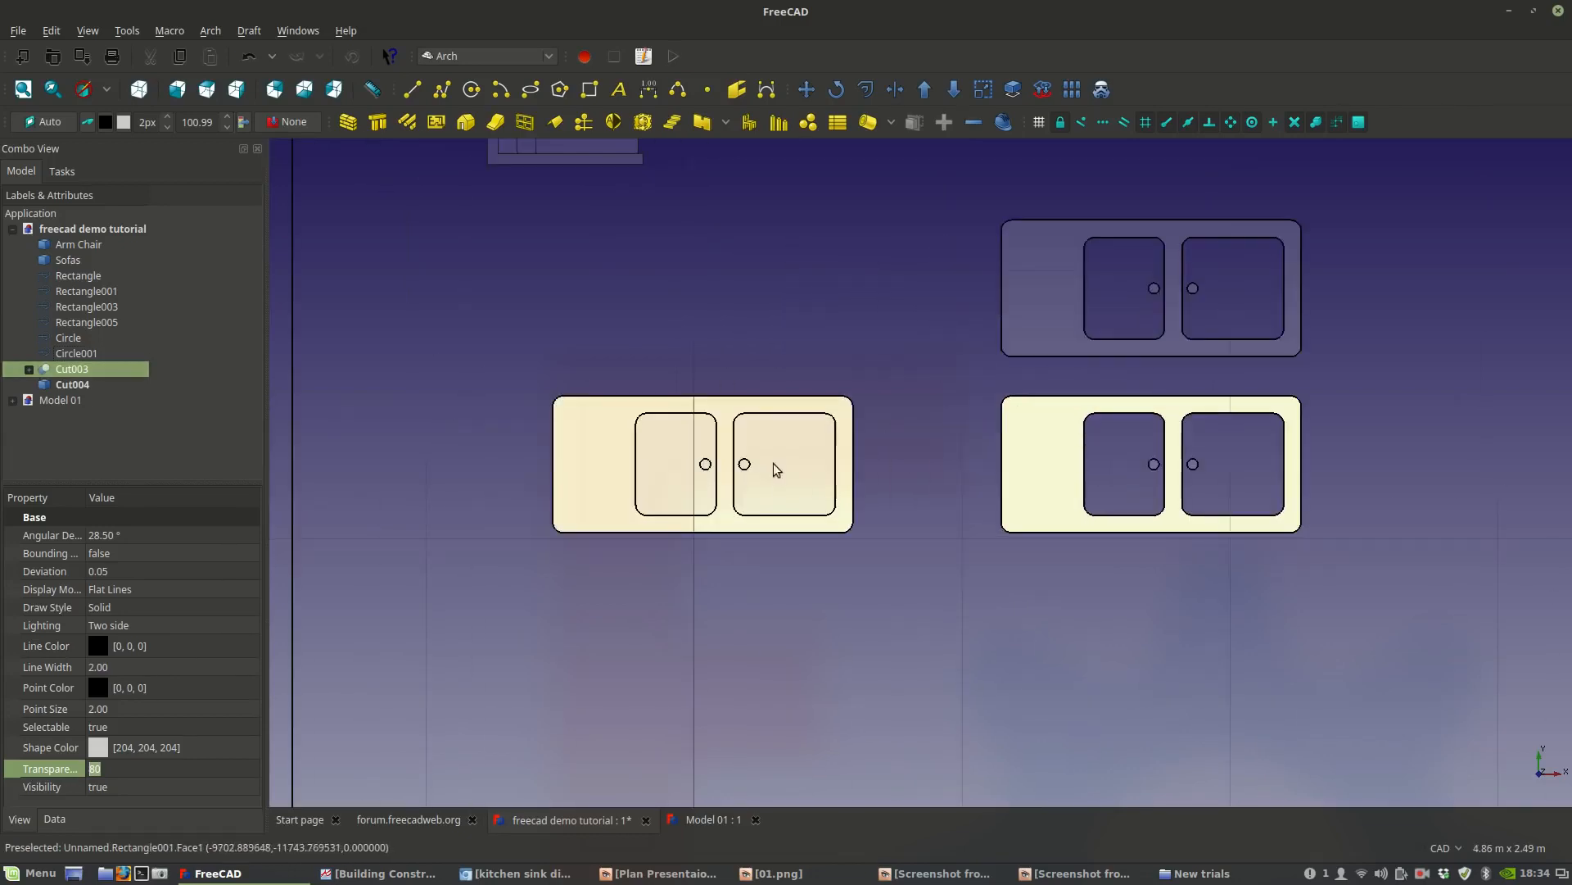
pyautogui.moveTo(770, 456); pyautogui.dragTo(648, 474, button='middle')
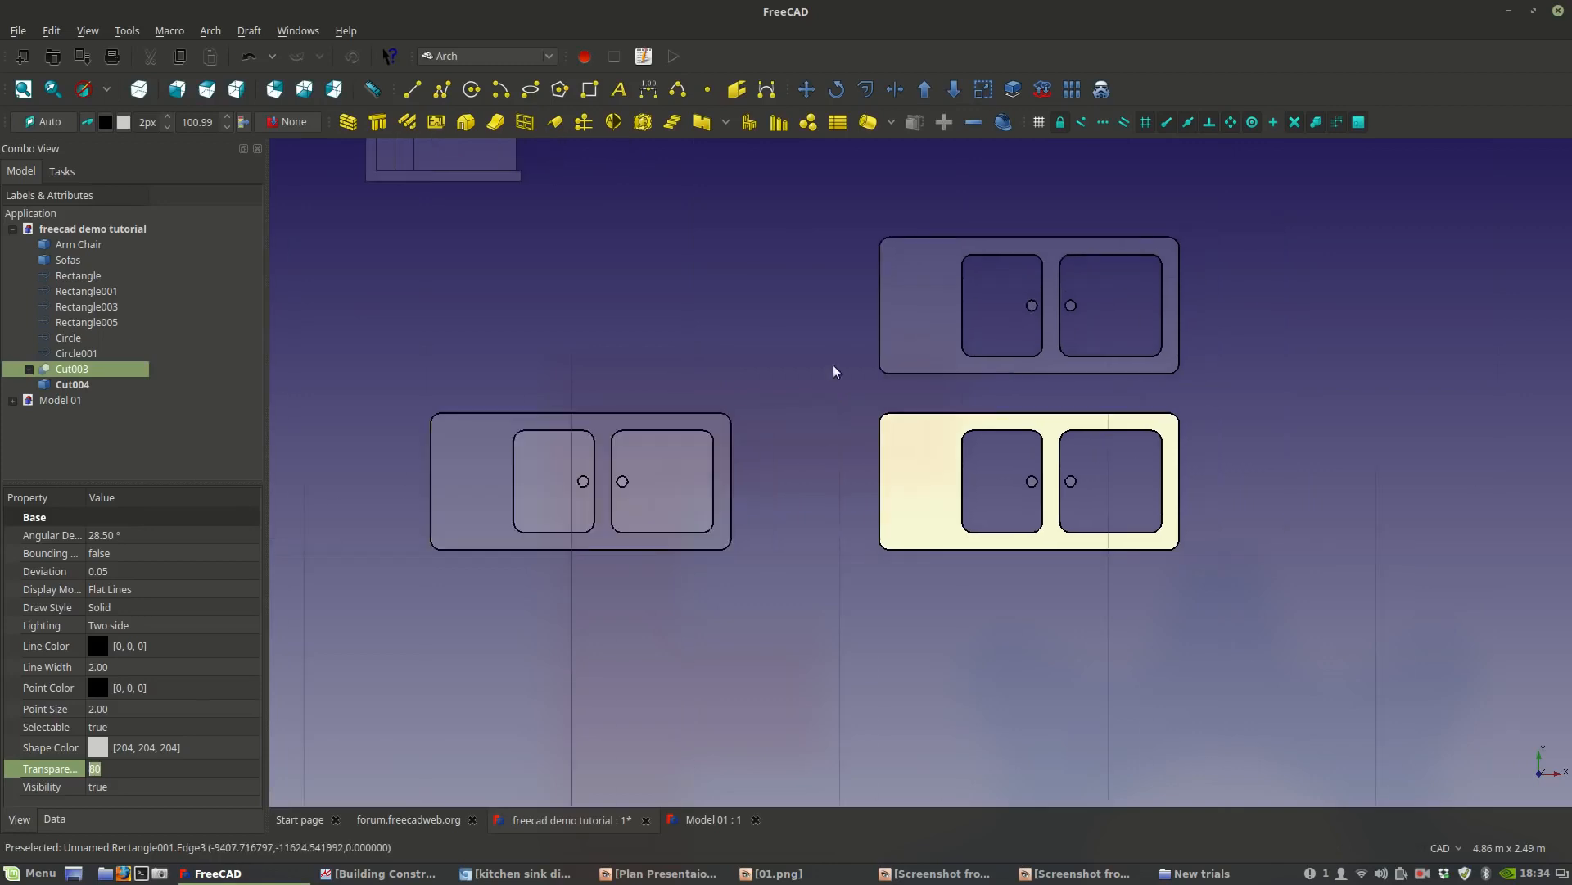
pyautogui.click(480, 481)
pyautogui.click(88, 276)
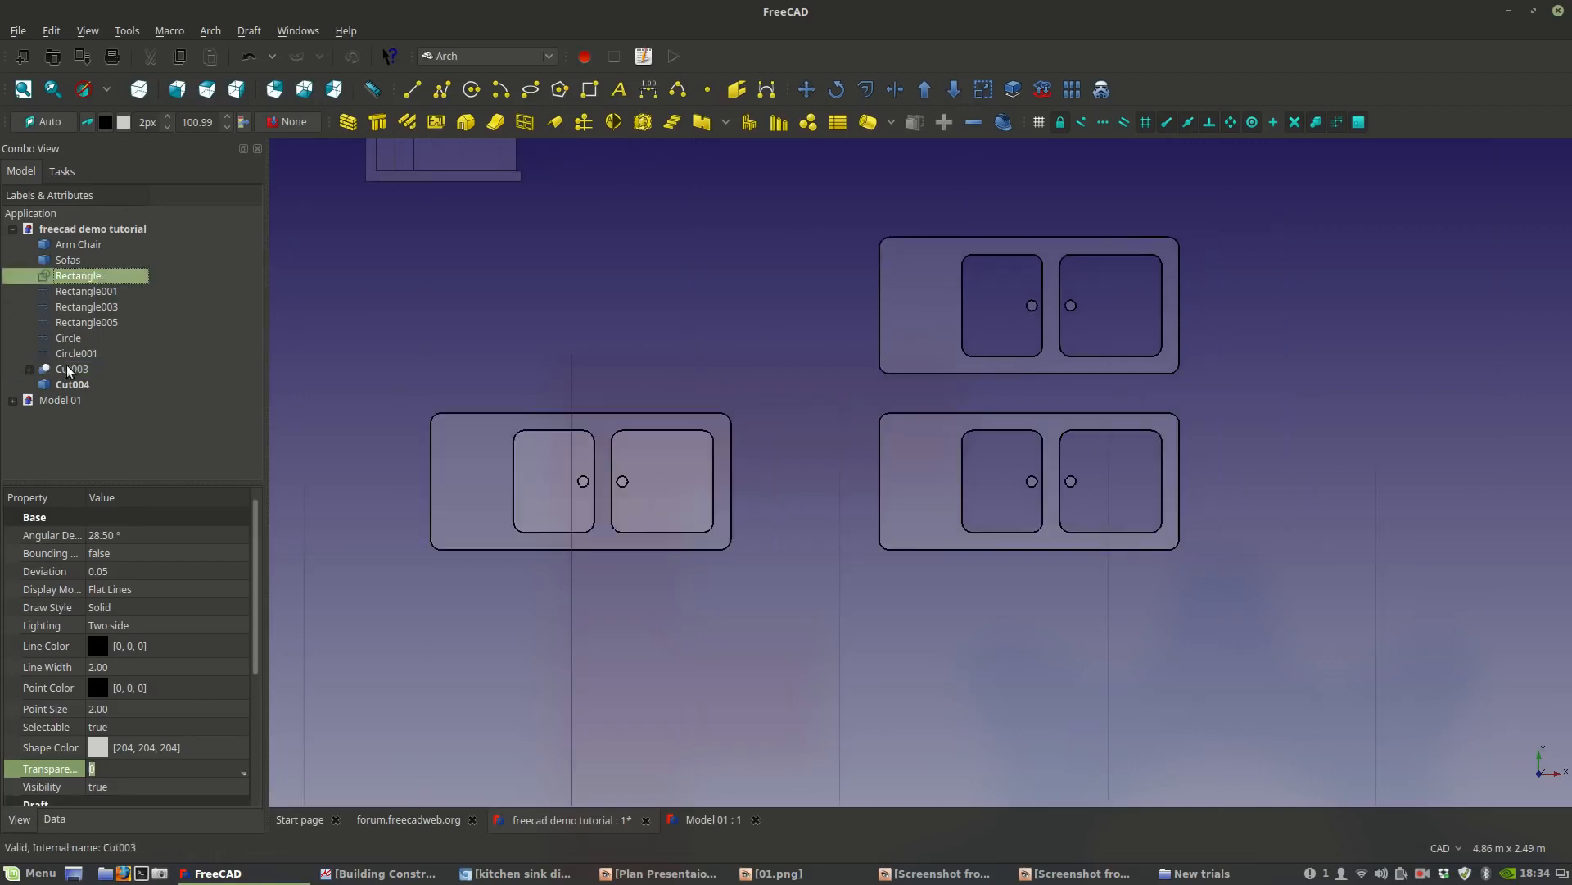
# Combine the six listed shapes from Rectangle through Circle001 into one compound using the Part workbench.
pyautogui.keyDown('shift'); pyautogui.click(85, 352); pyautogui.keyUp('shift')
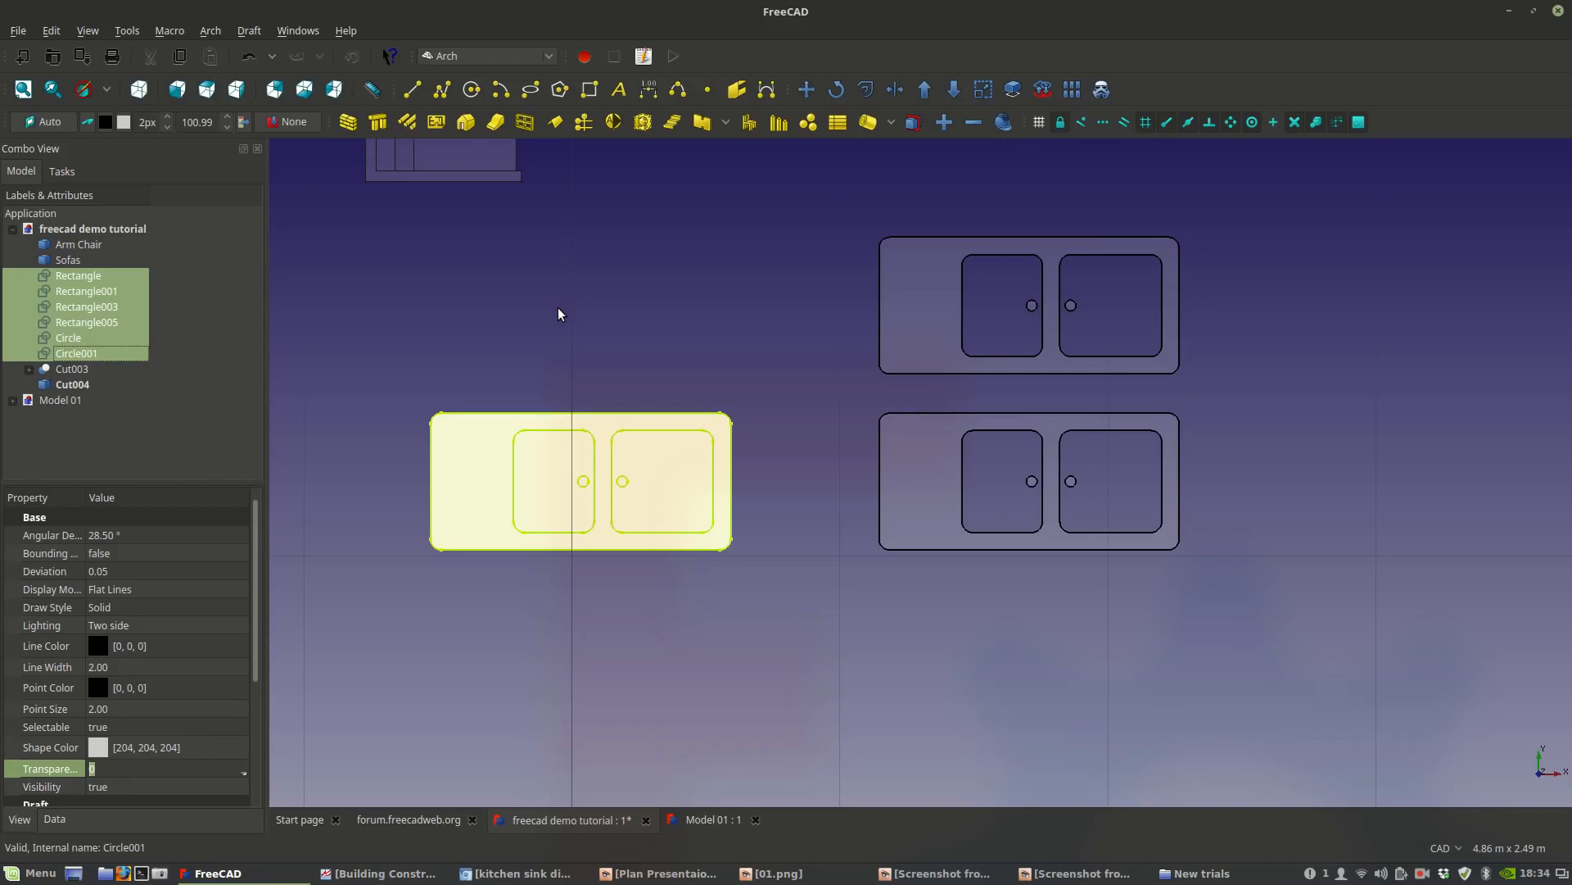
pyautogui.click(501, 58)
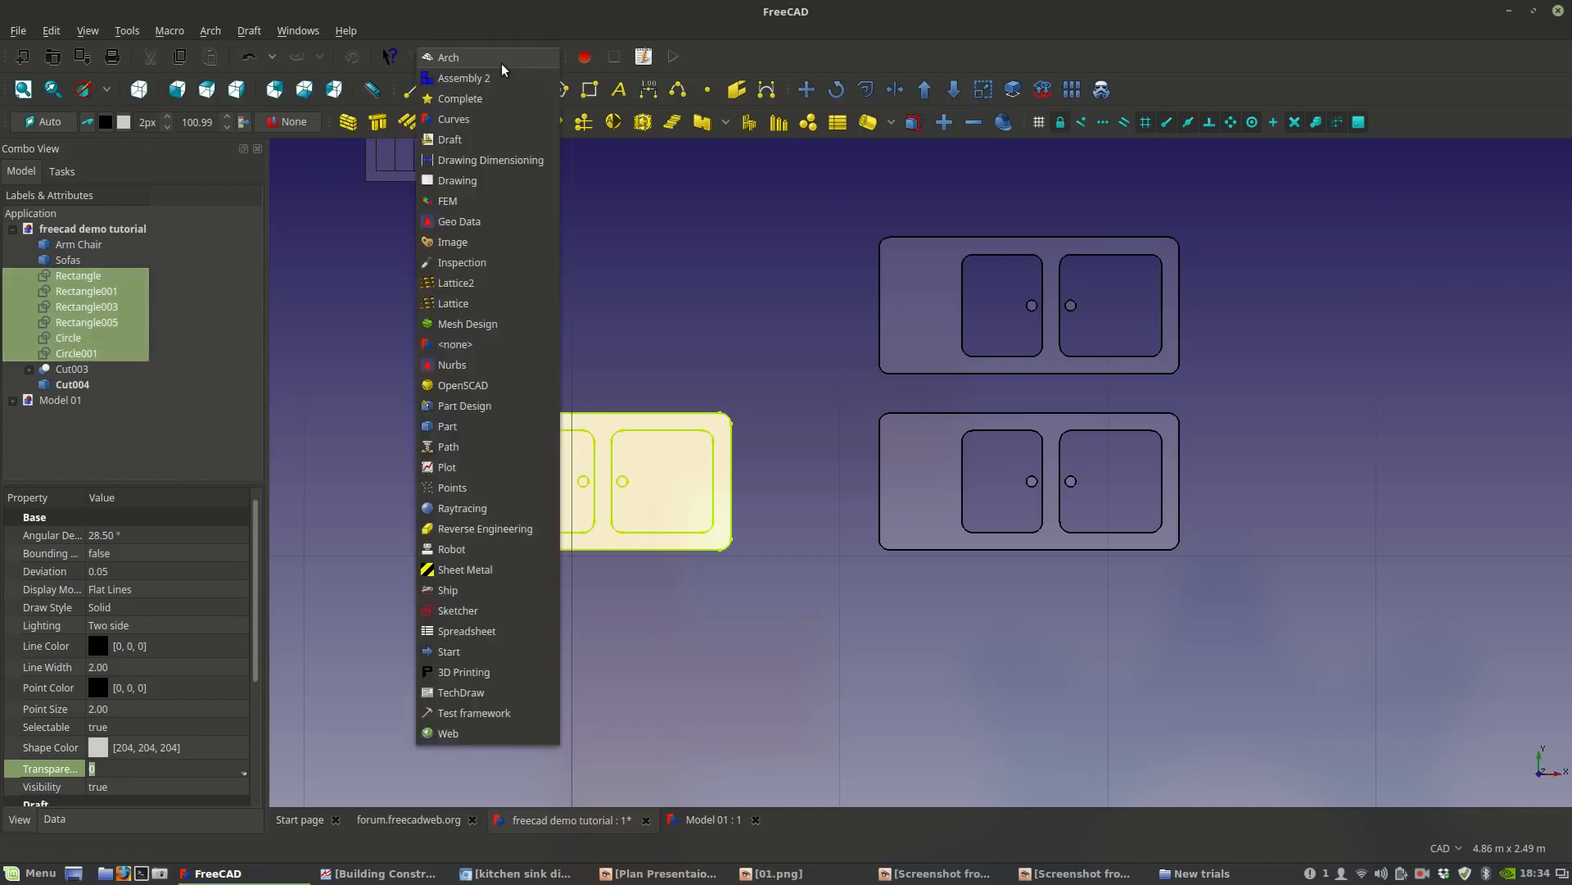
pyautogui.click(455, 426)
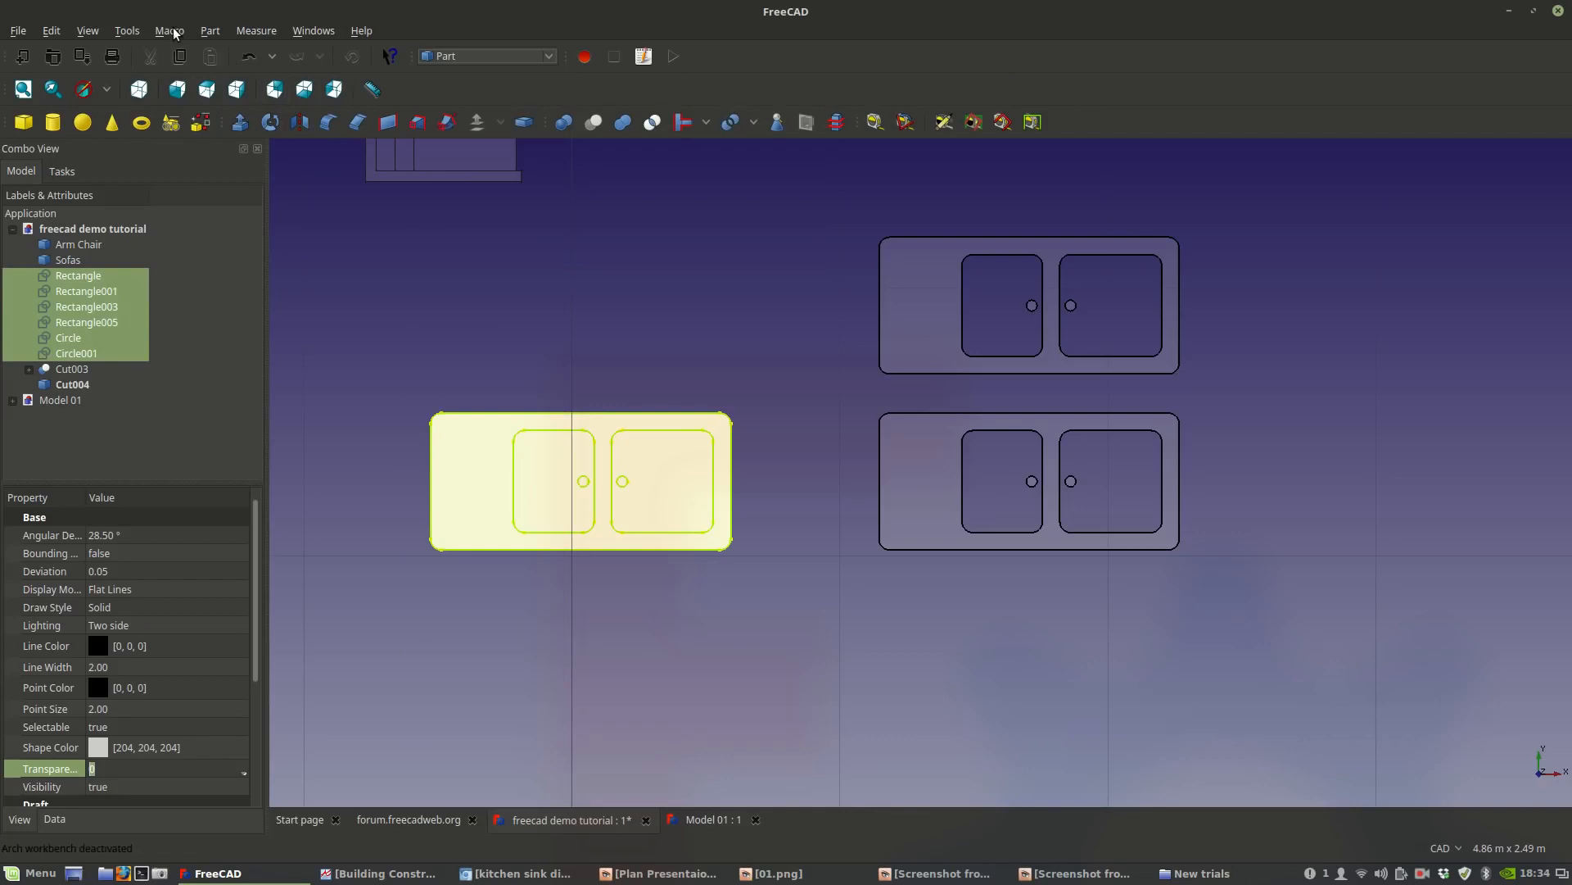
pyautogui.click(211, 31)
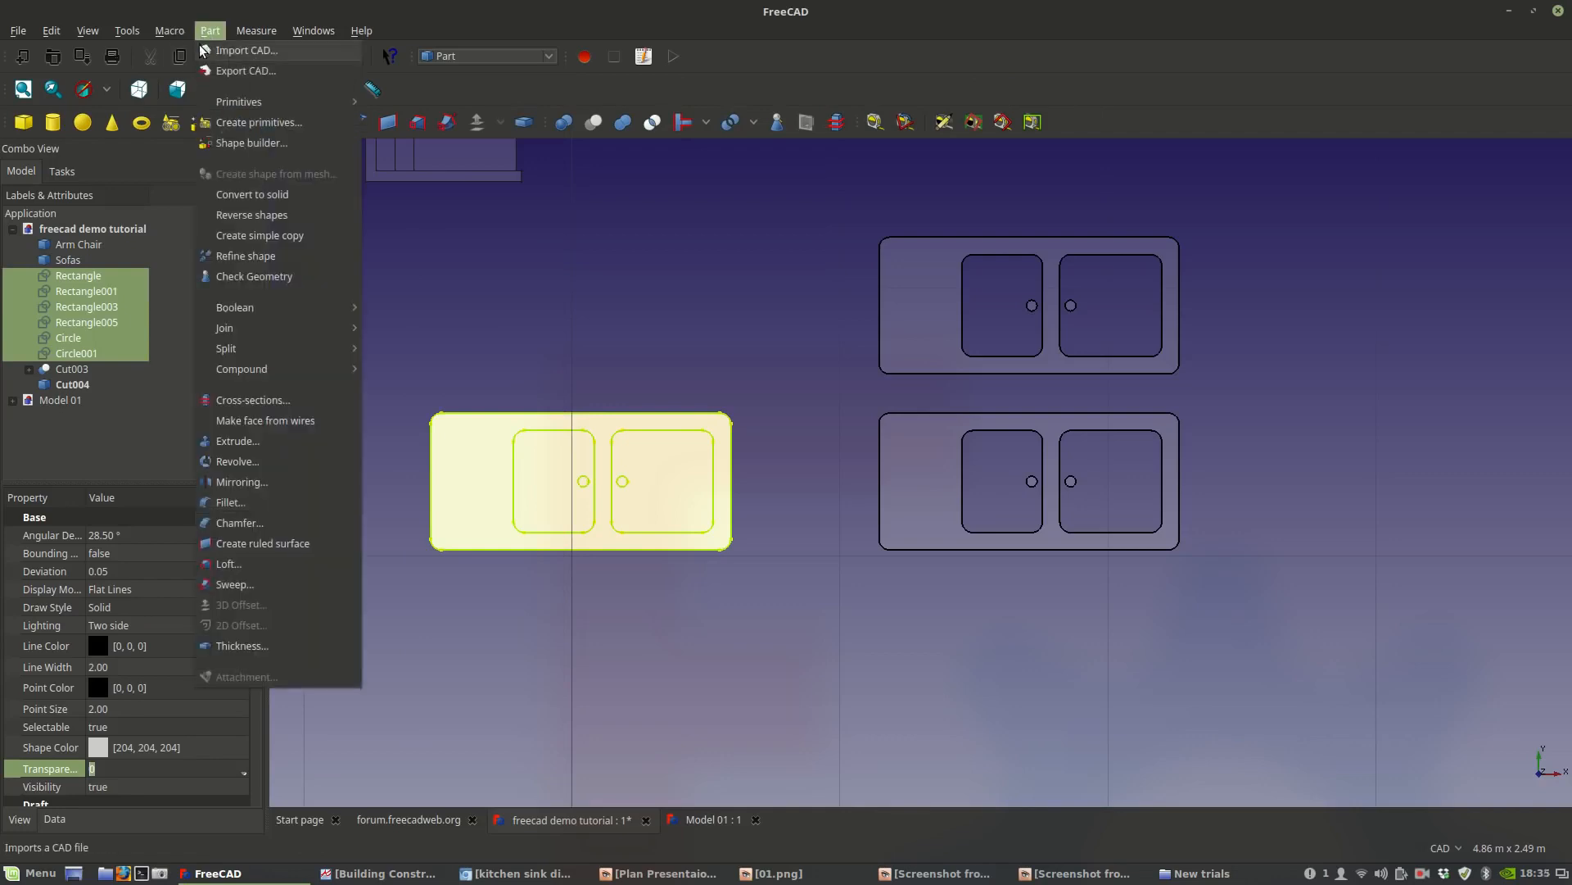
pyautogui.moveTo(226, 369)
pyautogui.click(454, 372)
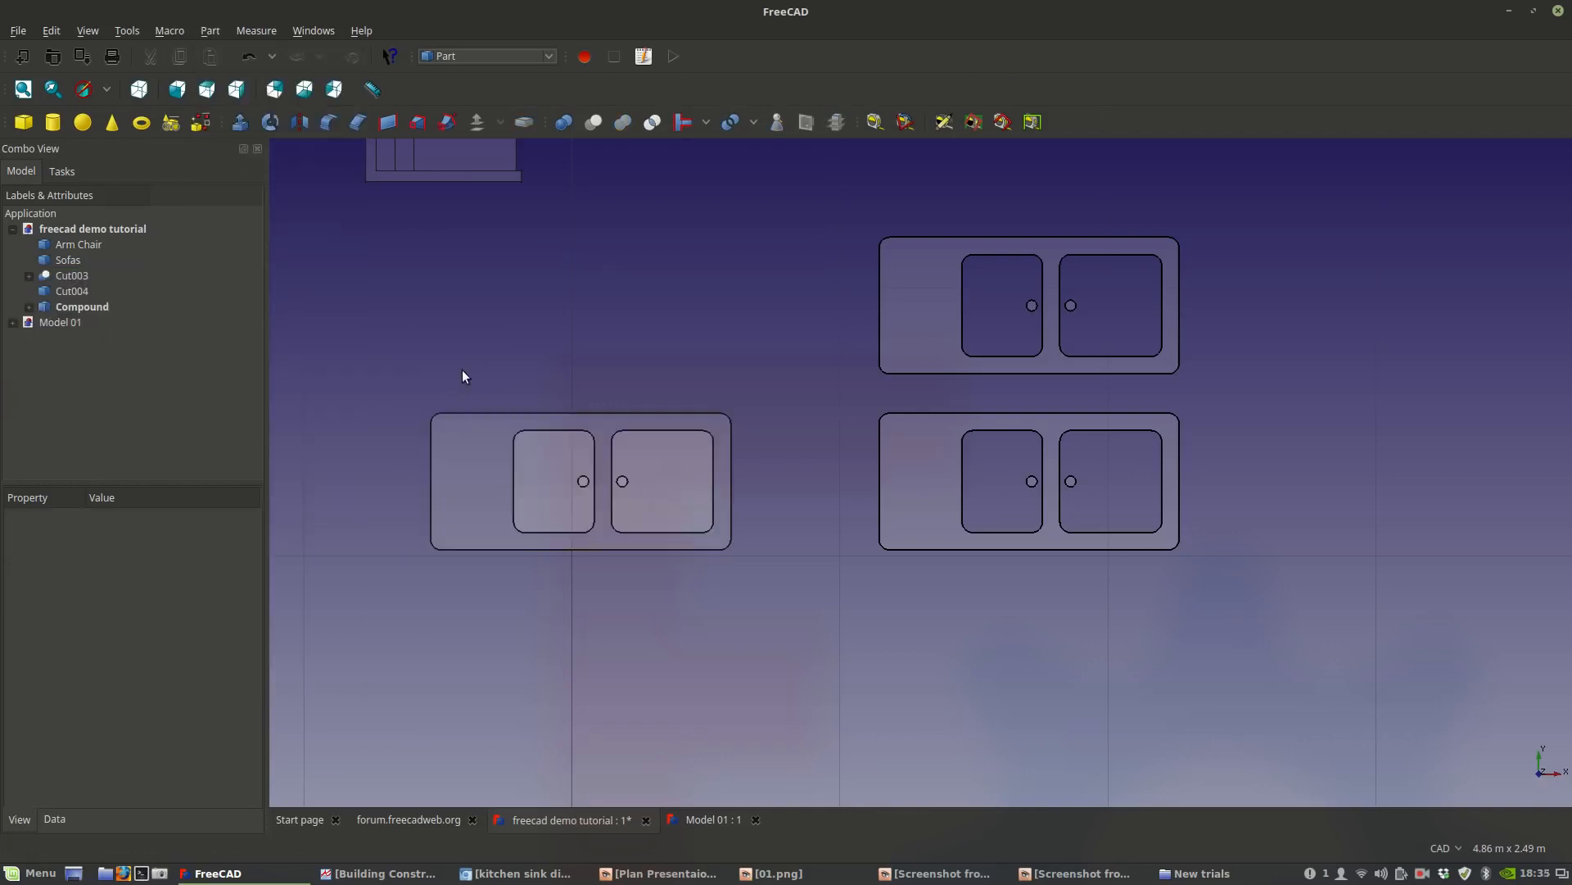
pyautogui.click(567, 502)
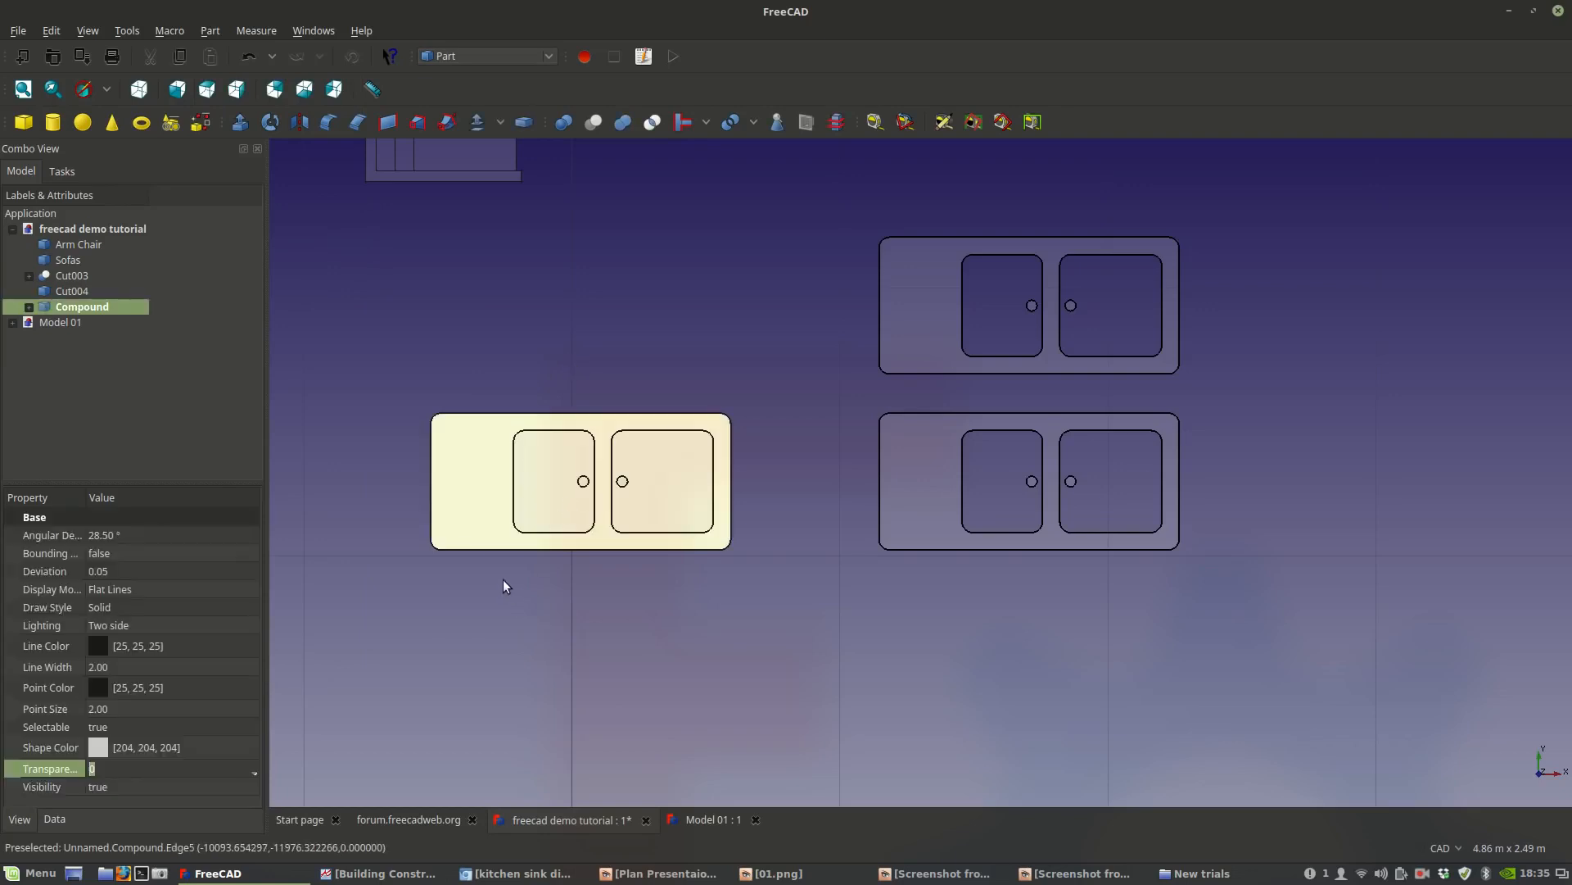
# Try to place a copy of the sink compound above it using Arch's Move with the Copy option, starting from a drain.
pyautogui.scroll(-3, 504, 587)
pyautogui.moveTo(522, 563); pyautogui.dragTo(578, 577, button='middle')
pyautogui.click(475, 55)
pyautogui.click(461, 13)
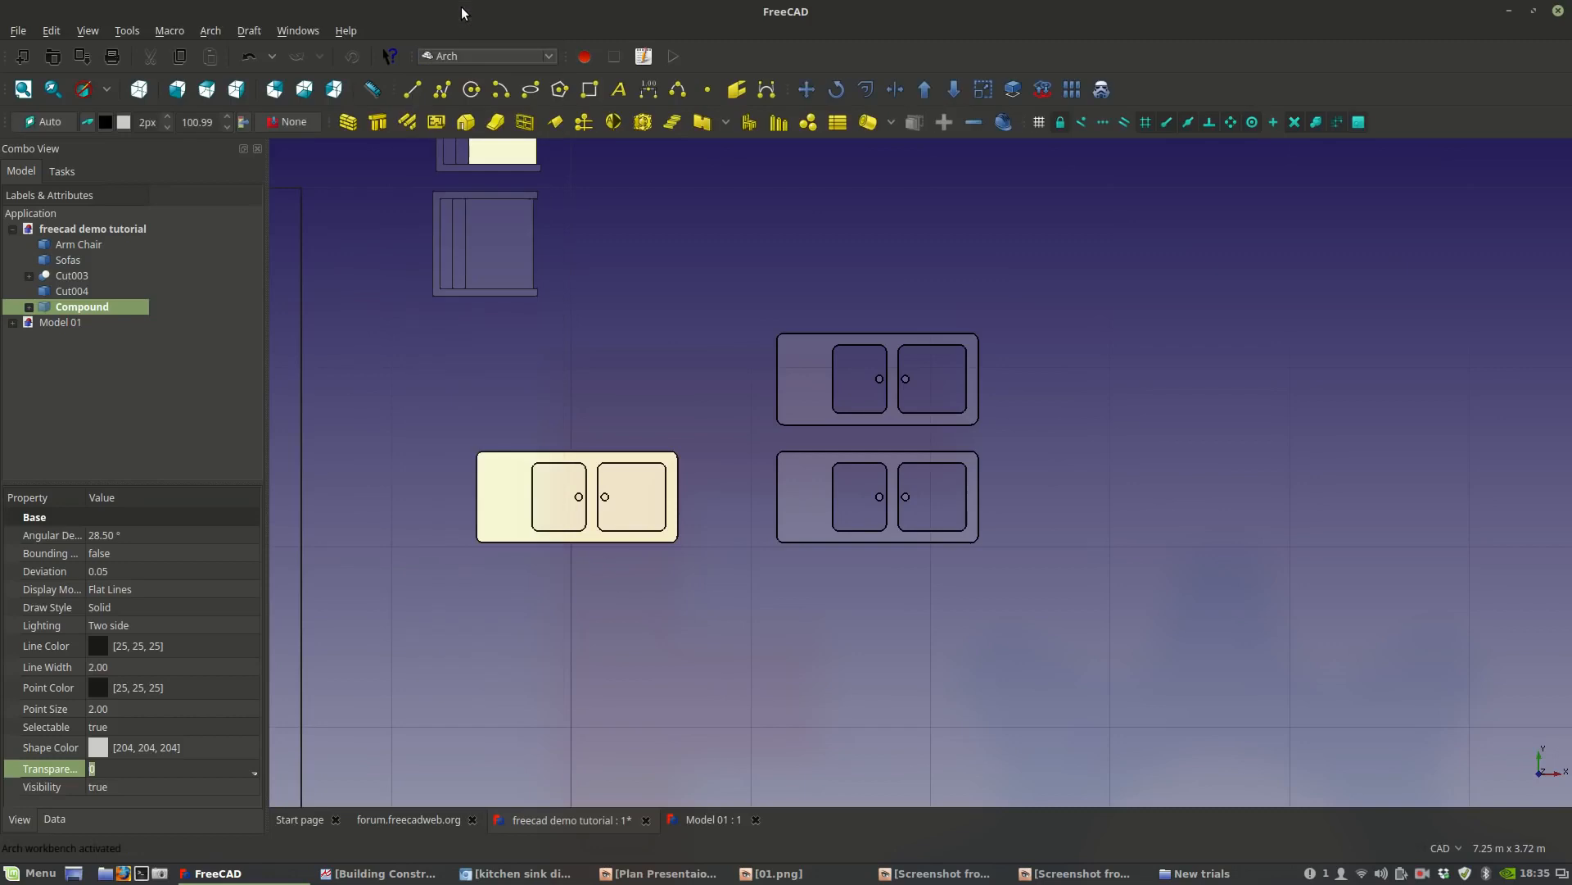
pyautogui.click(806, 90)
pyautogui.click(578, 497)
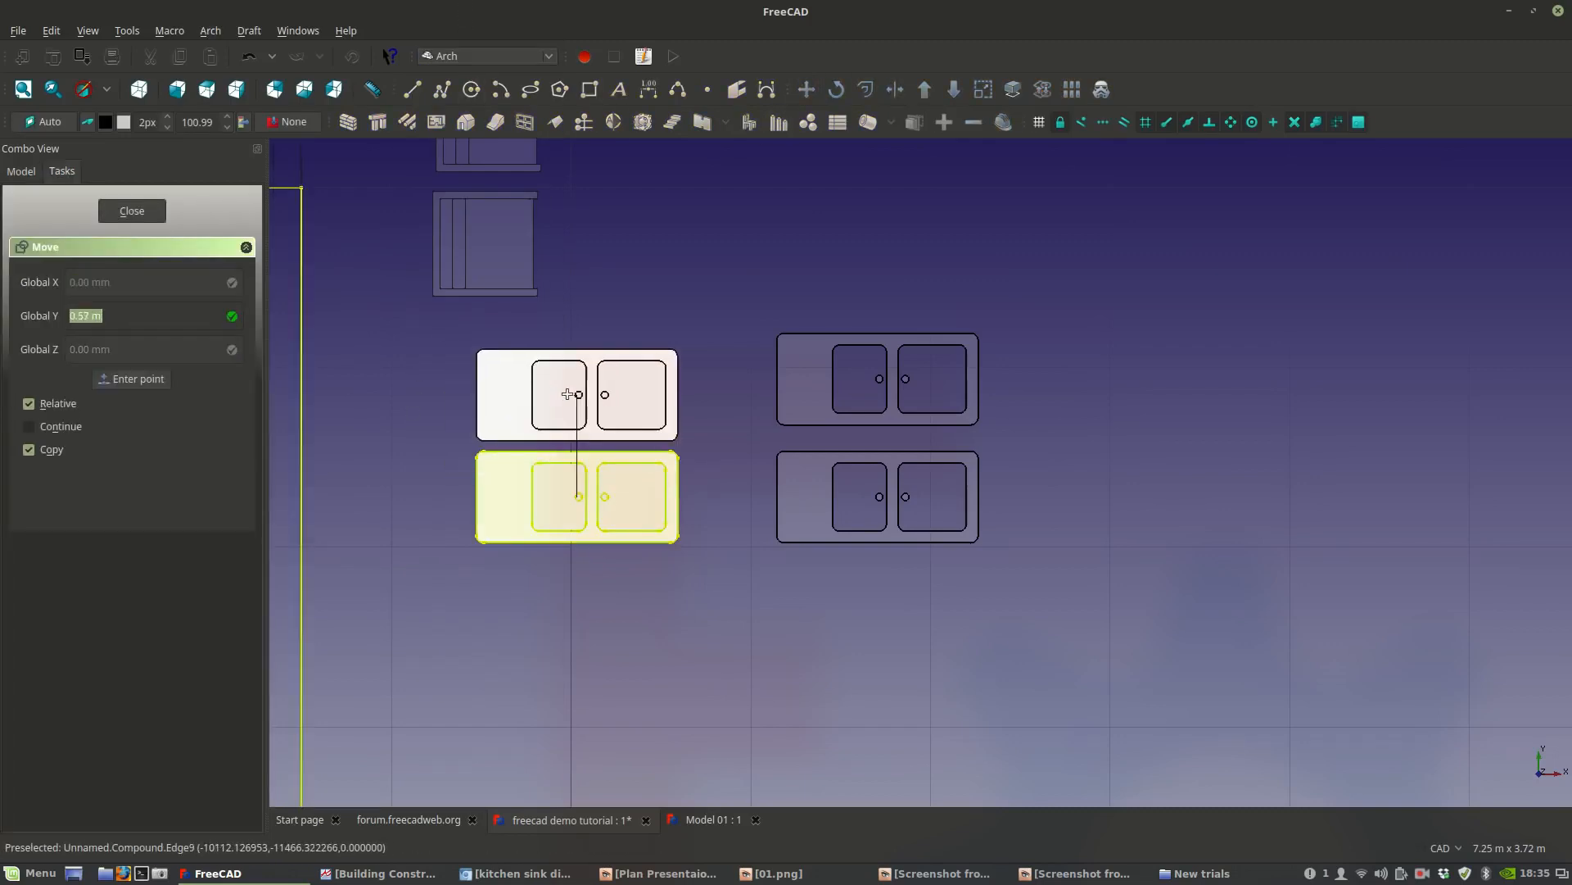
pyautogui.press('Escape')
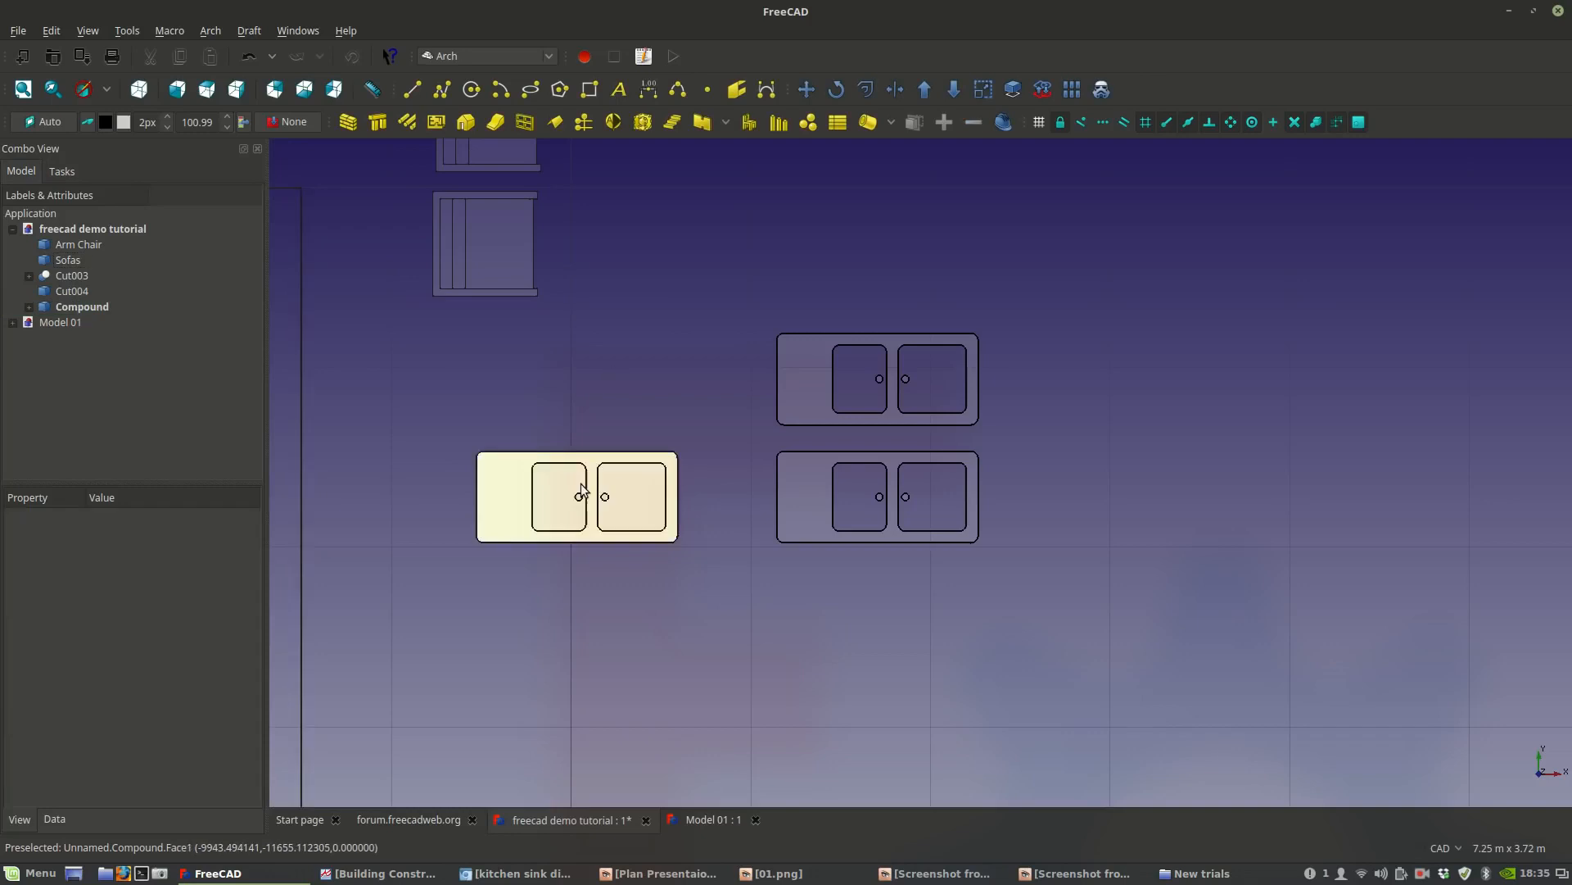
pyautogui.click(586, 482)
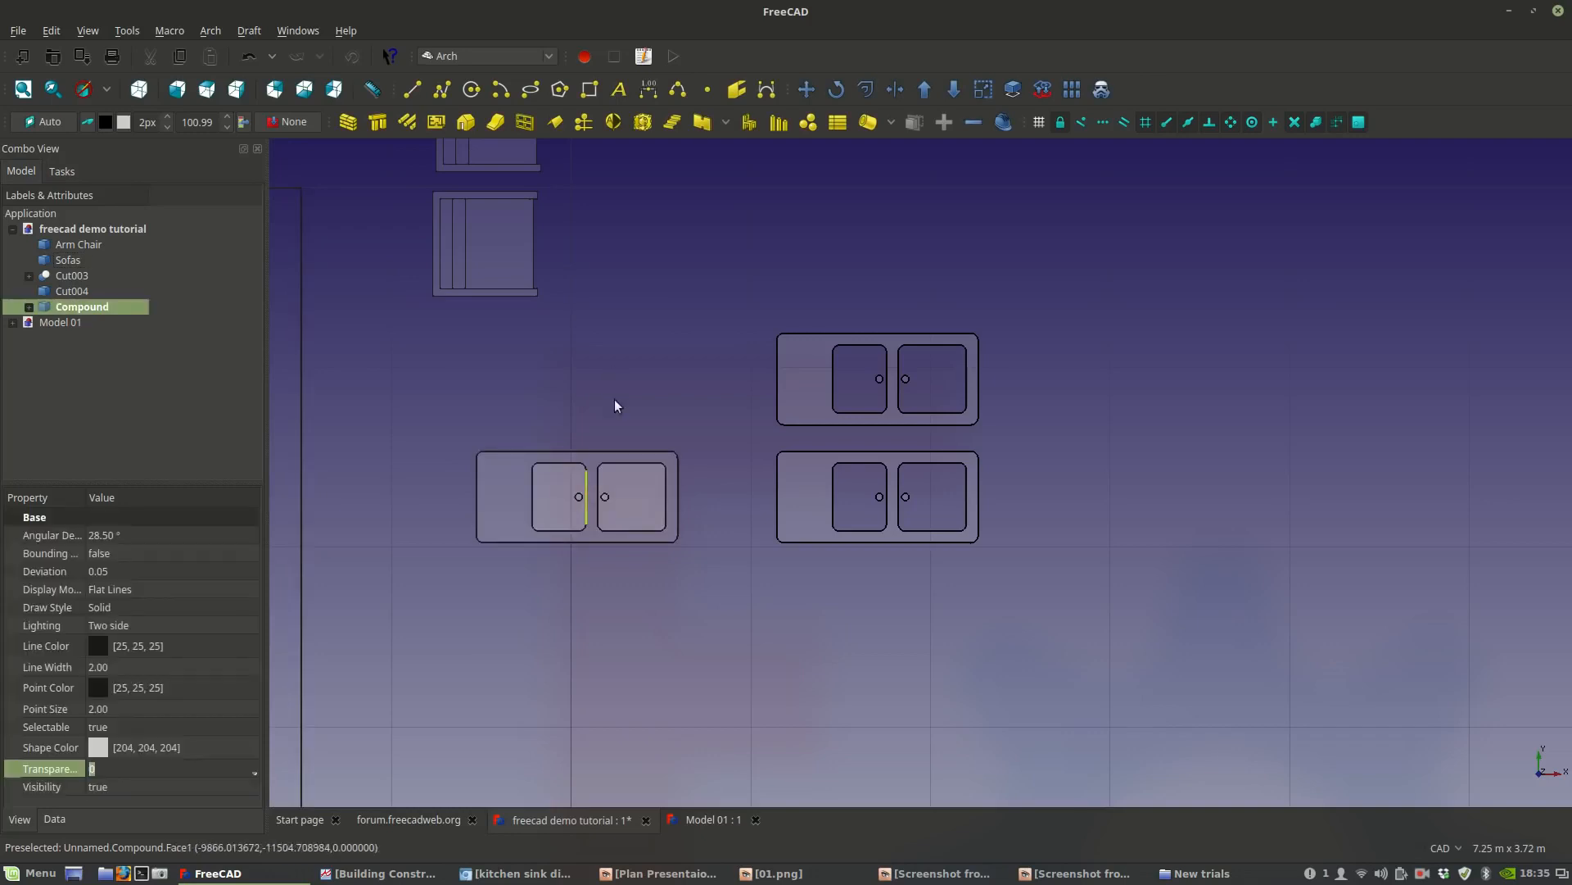
pyautogui.click(806, 89)
pyautogui.click(578, 496)
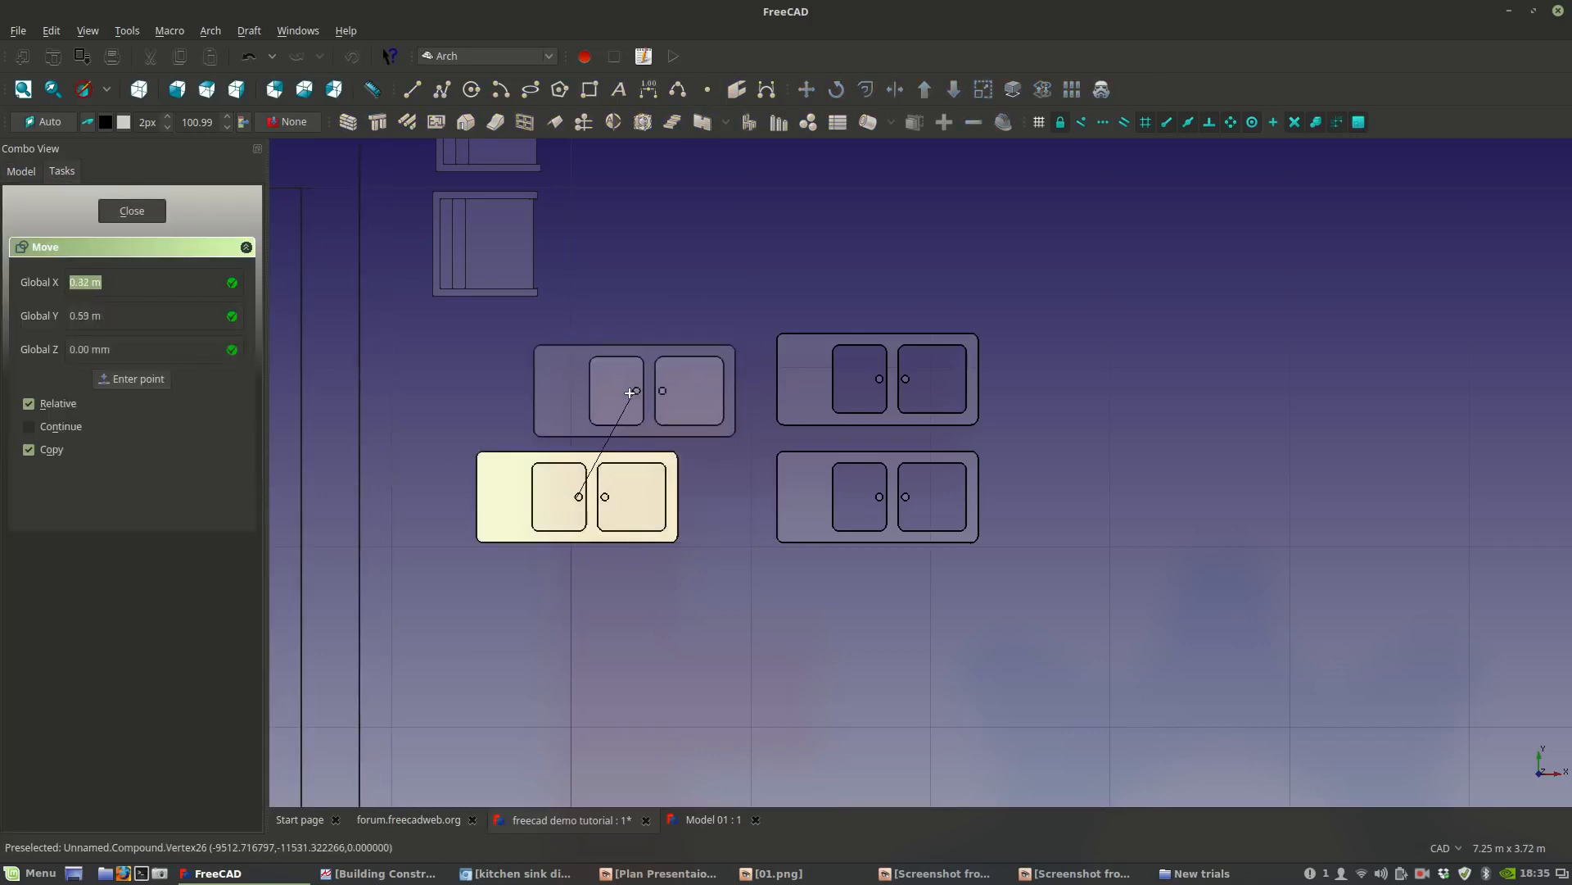
pyautogui.press('Escape')
# Check whether the large rectangle beside the sink belongs to the compound by previewing a Move copy and selecting the rectangle's edge.
pyautogui.scroll(-6, 632, 406)
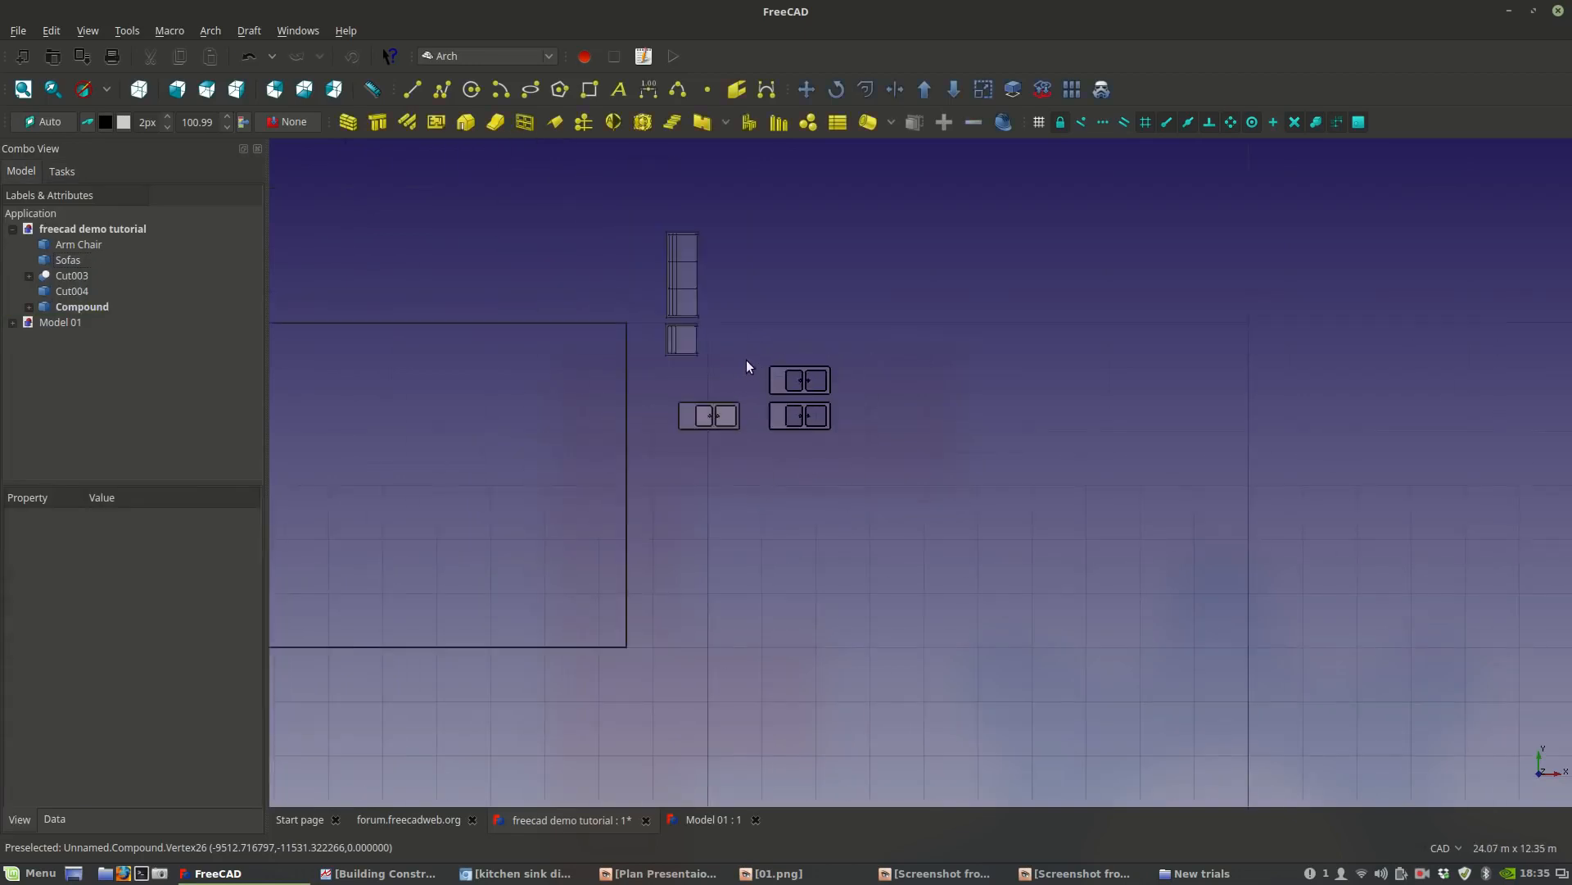
pyautogui.click(711, 415)
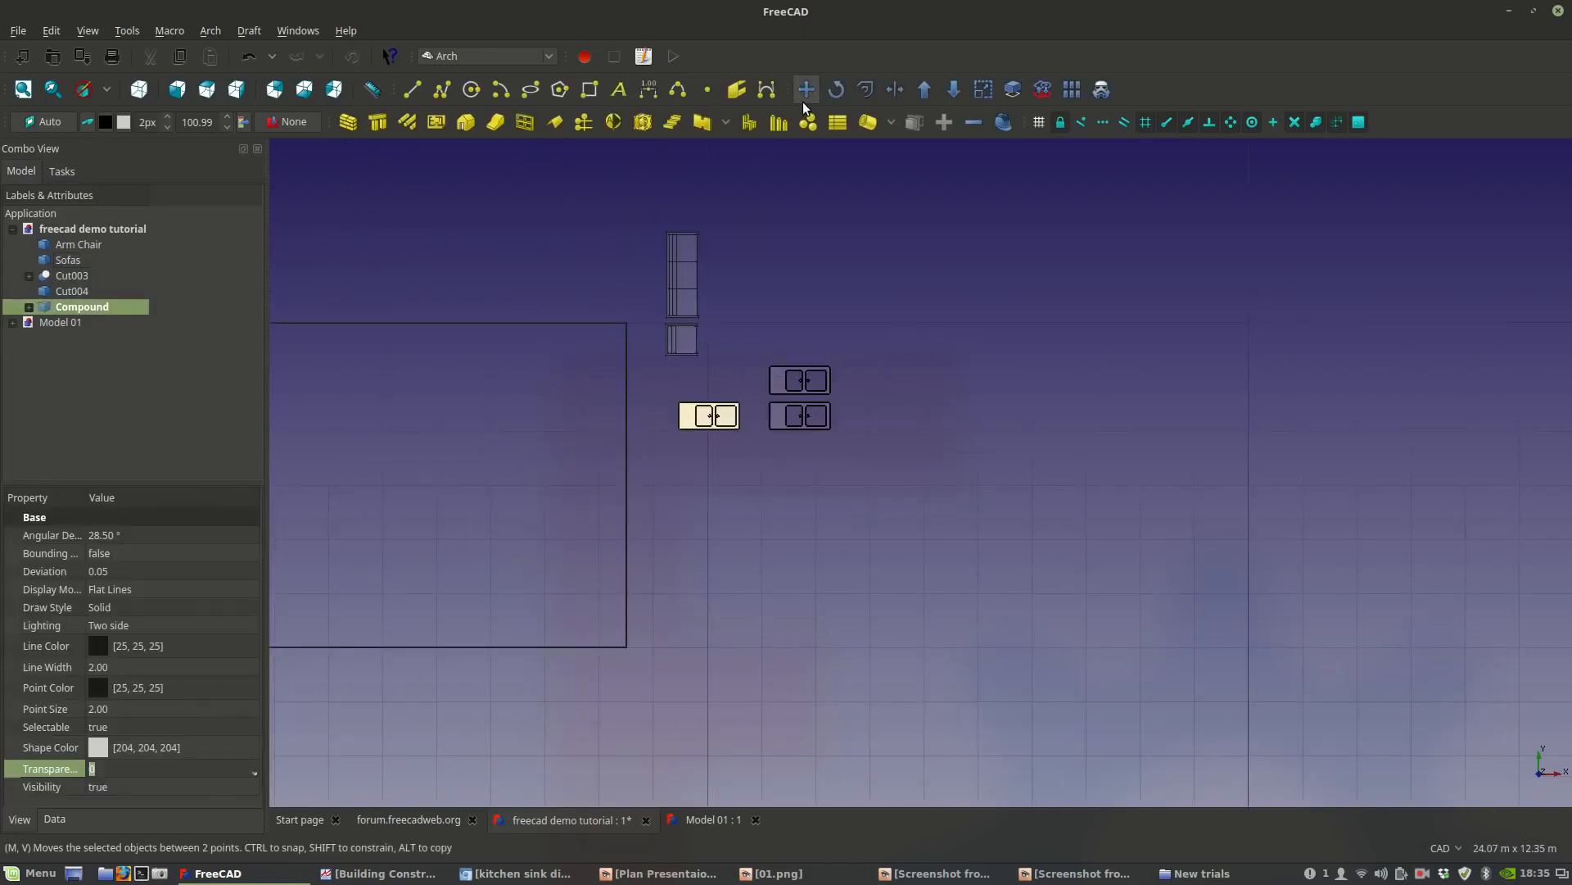
pyautogui.click(806, 89)
pyautogui.click(709, 416)
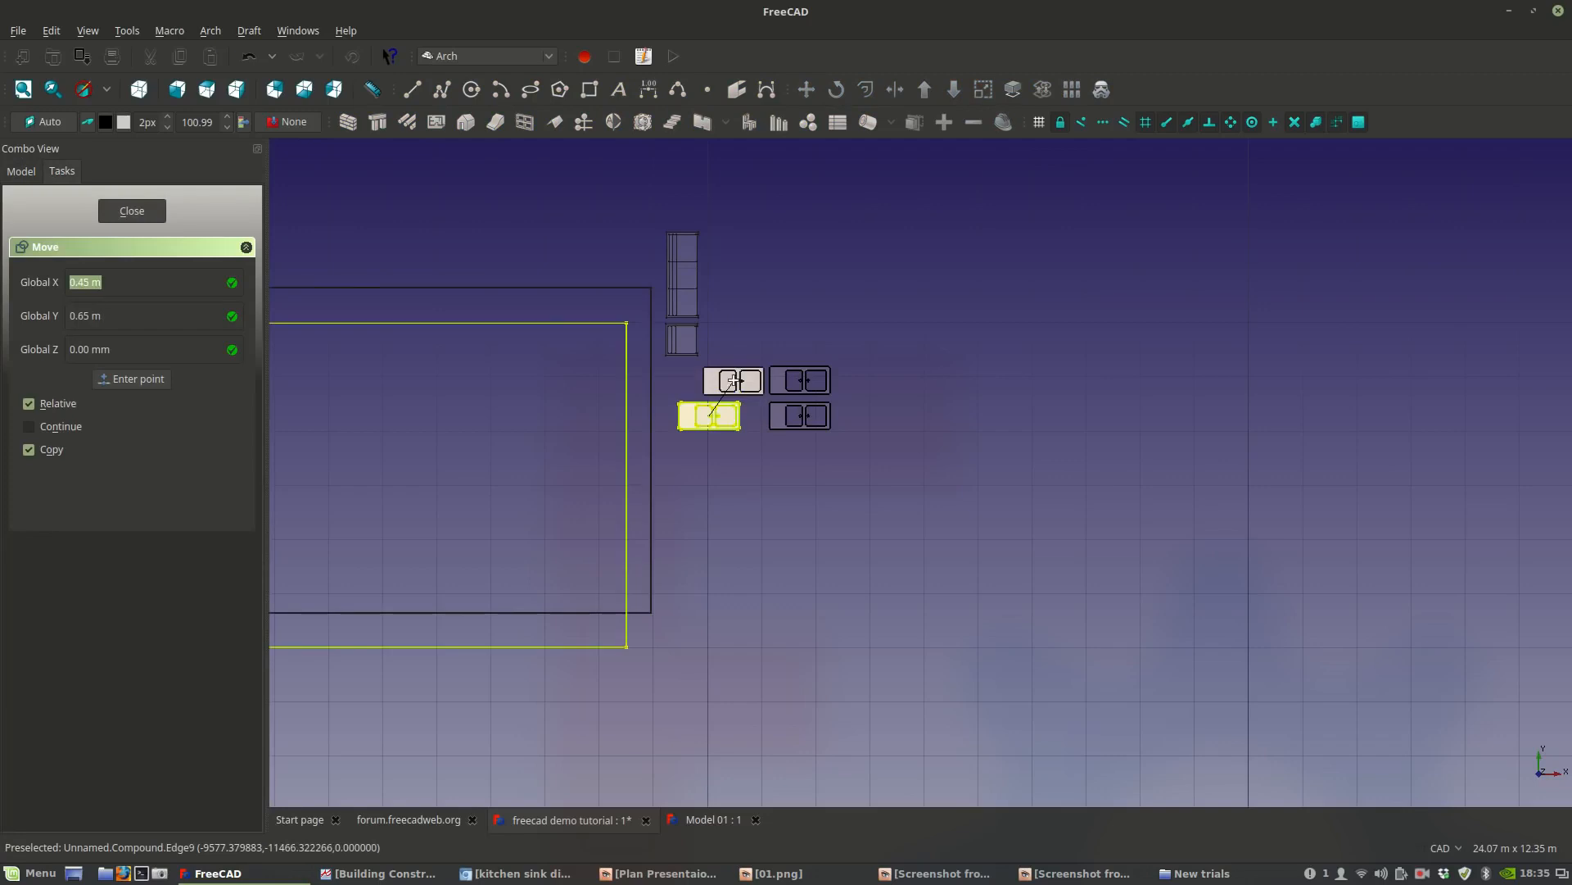
pyautogui.scroll(-8, 779, 399)
pyautogui.press('Escape')
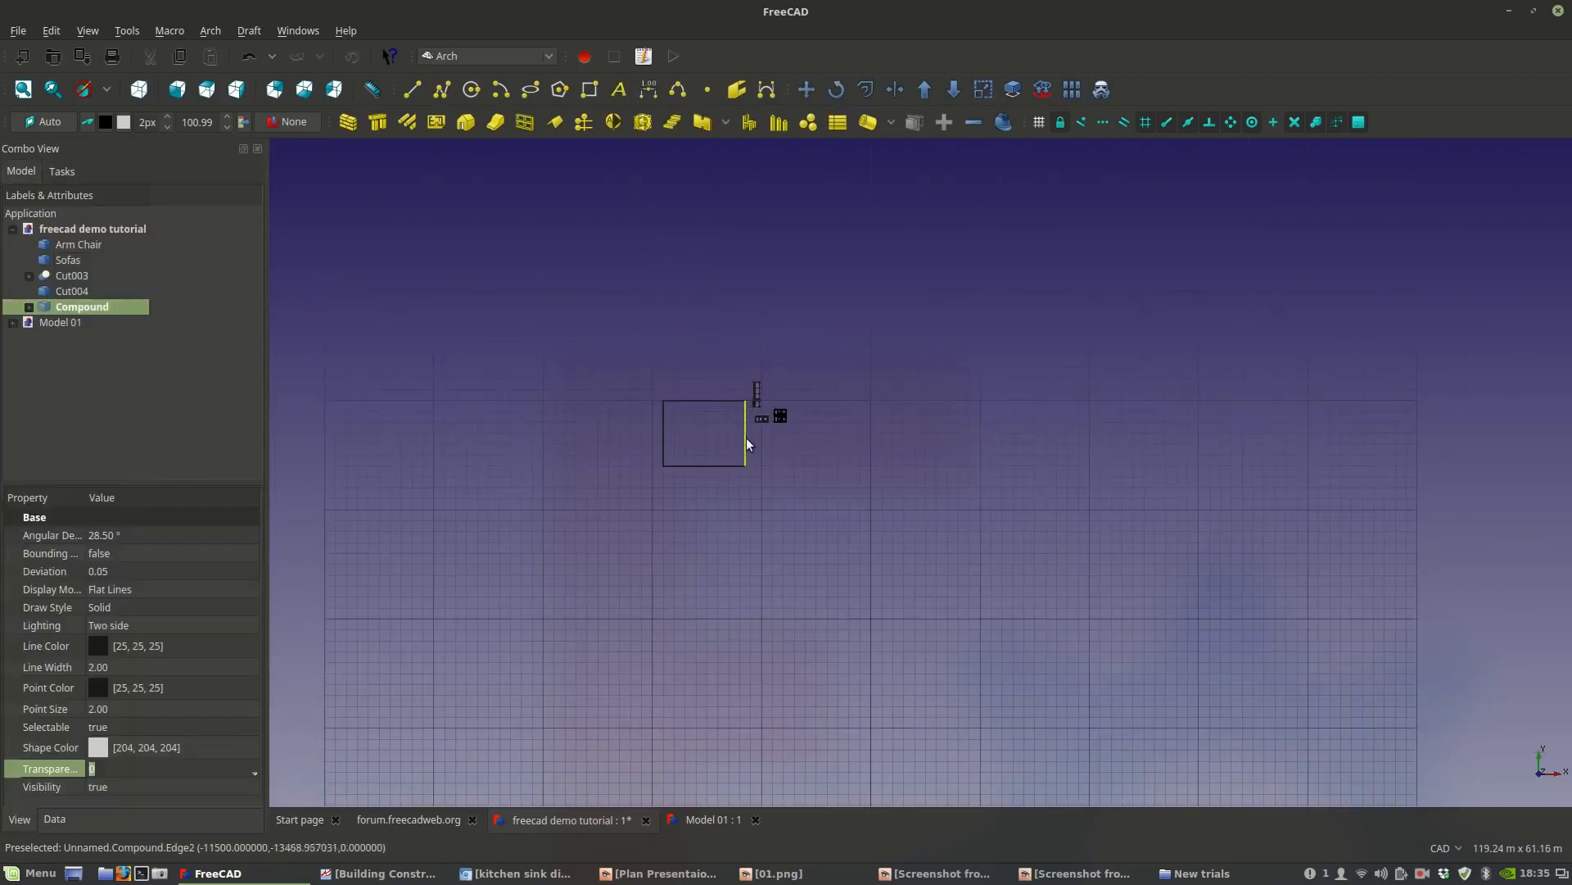
pyautogui.click(772, 451)
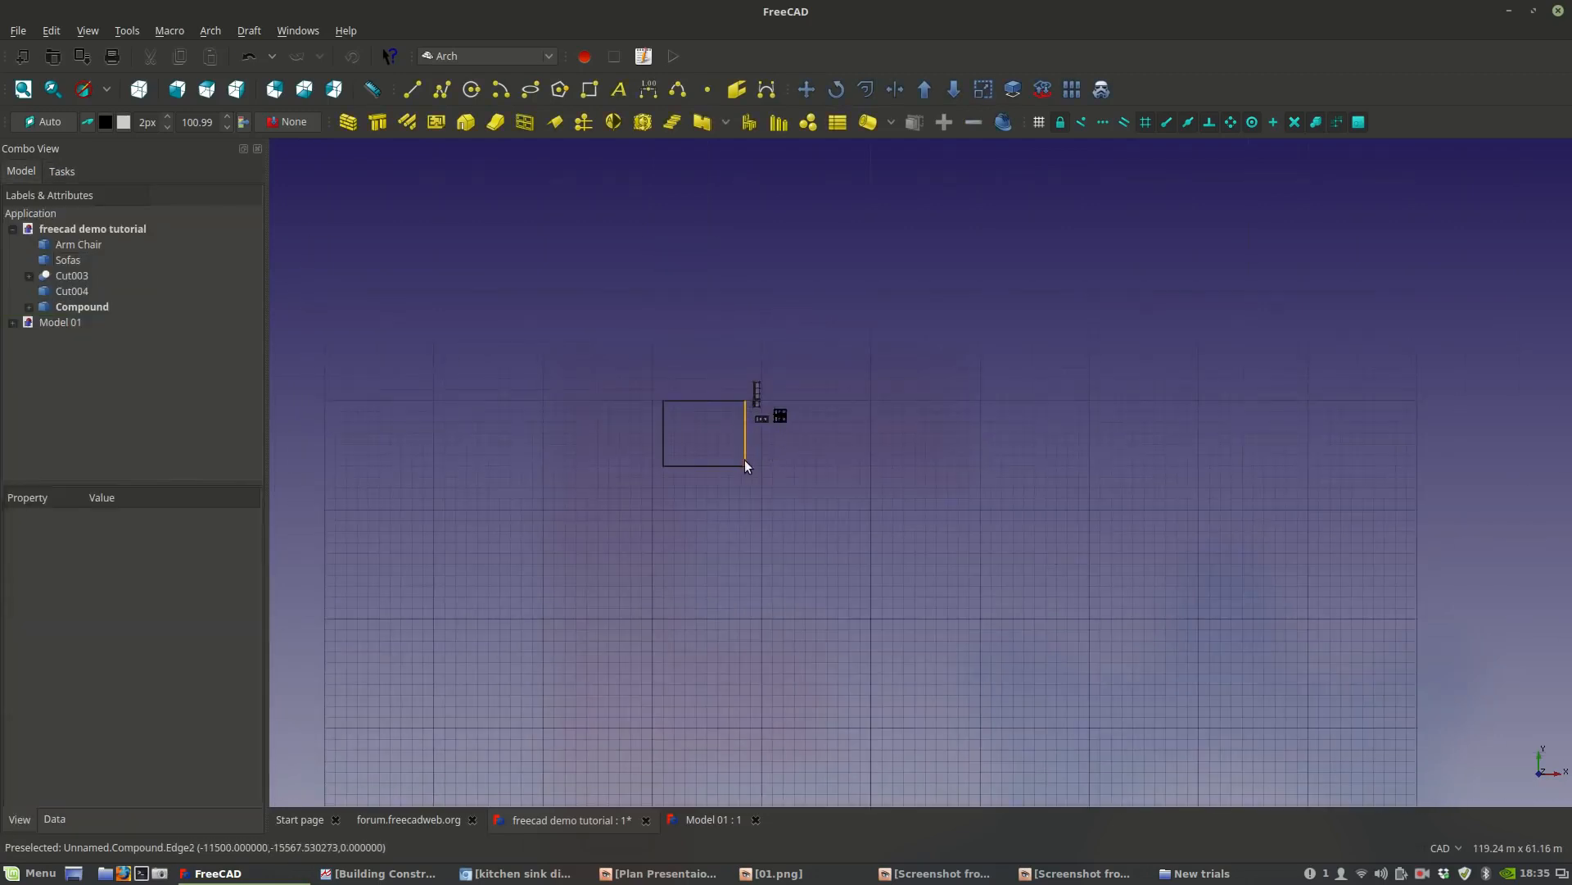
pyautogui.scroll(4, 747, 463)
pyautogui.click(752, 412)
pyautogui.click(779, 419)
pyautogui.click(749, 400)
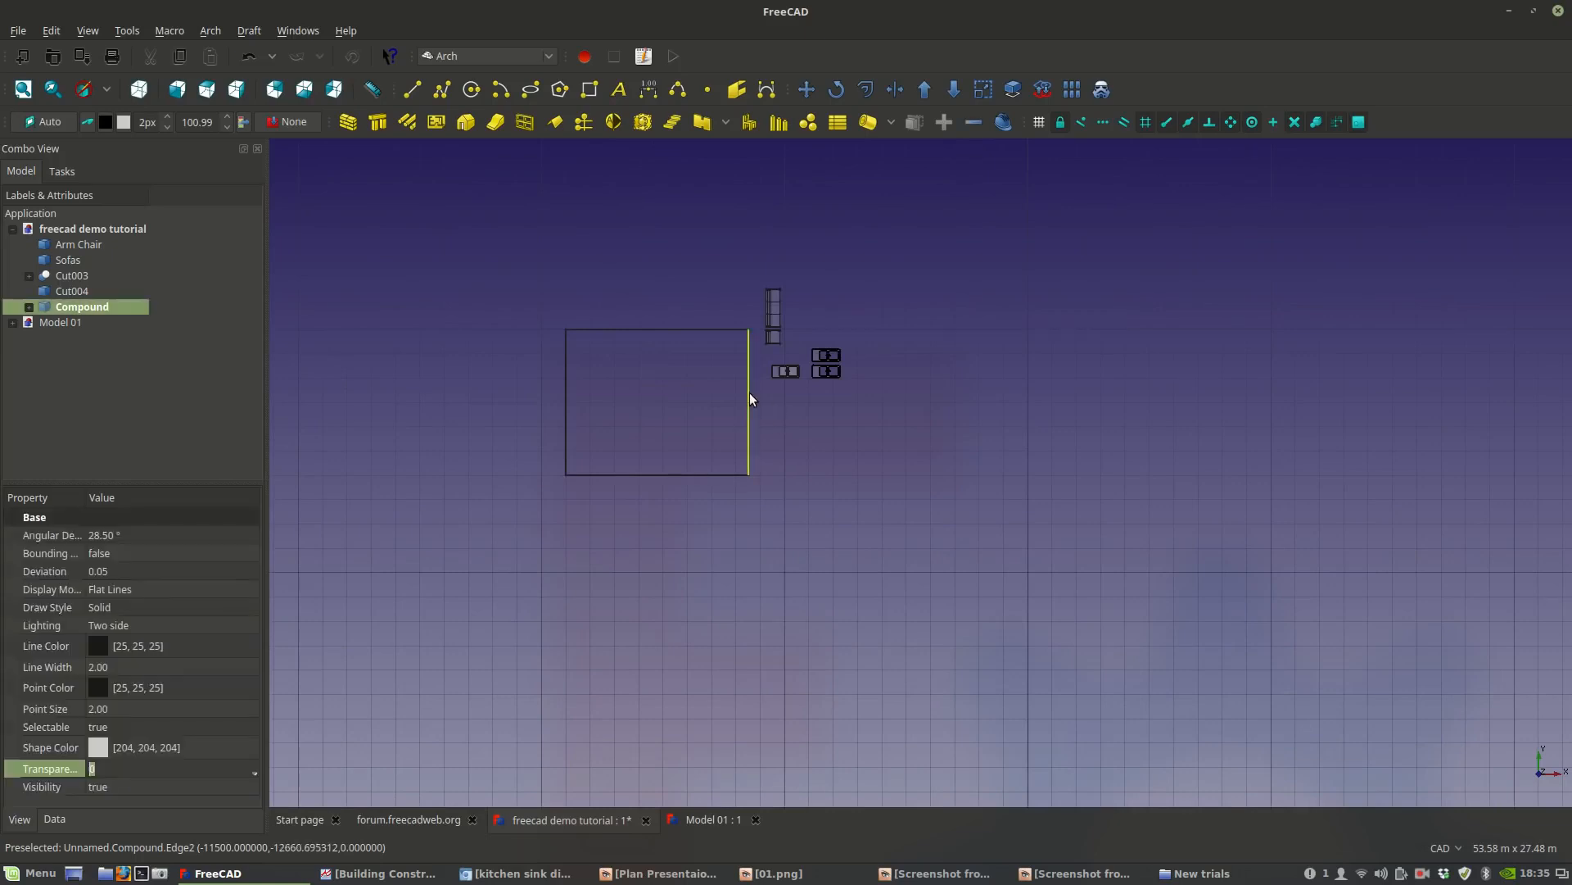
pyautogui.scroll(6, 790, 360)
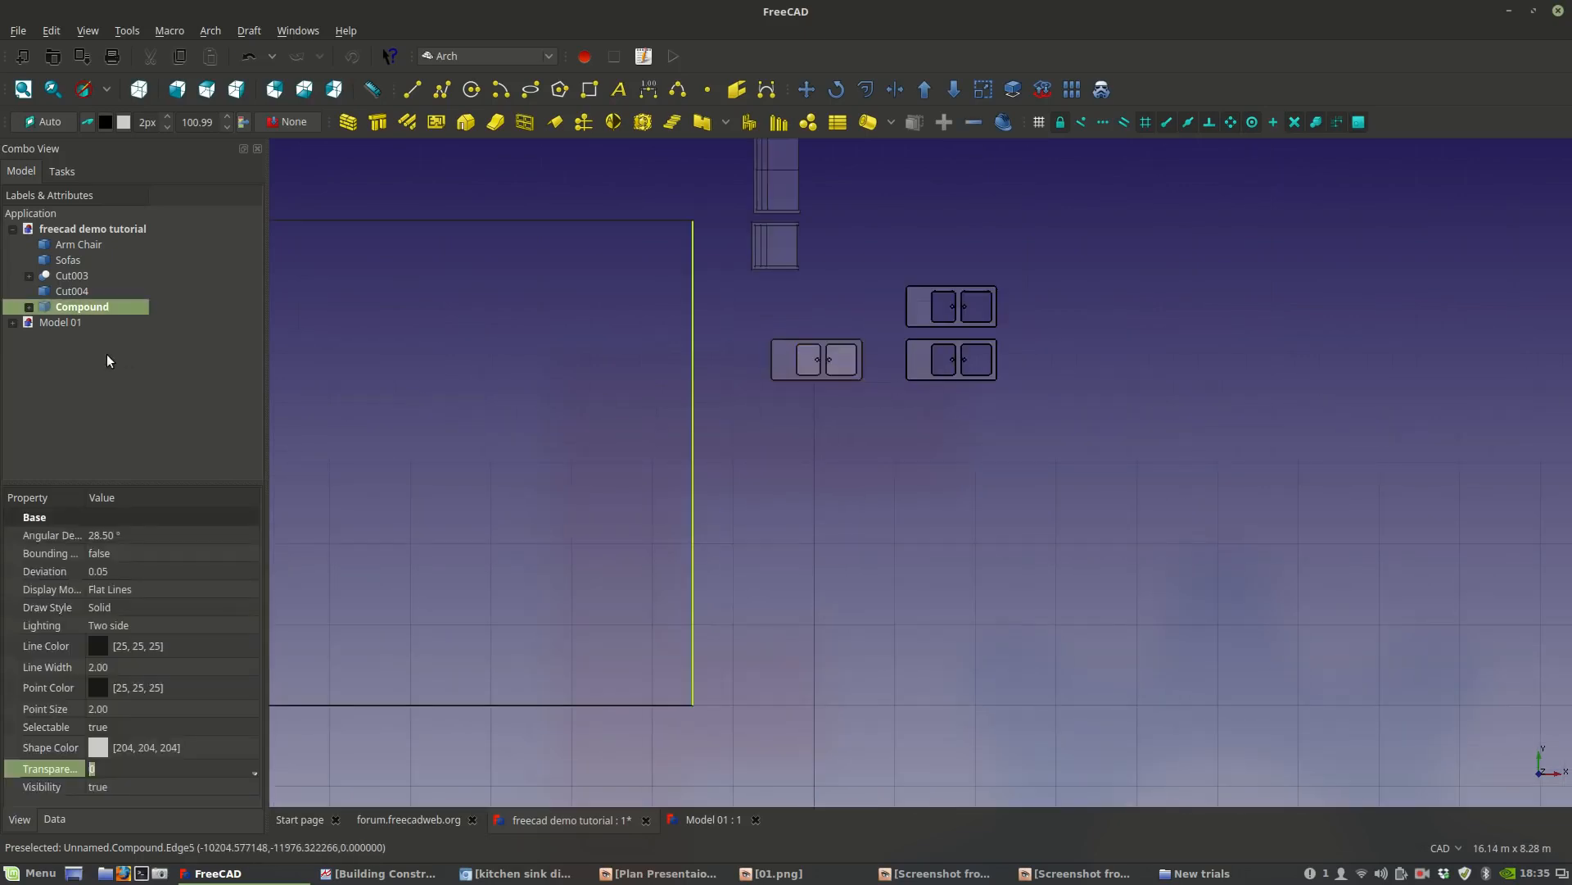
# Expand the sink compound and delete only the compound, keeping its component shapes.
pyautogui.click(29, 307)
pyautogui.rightClick(54, 307)
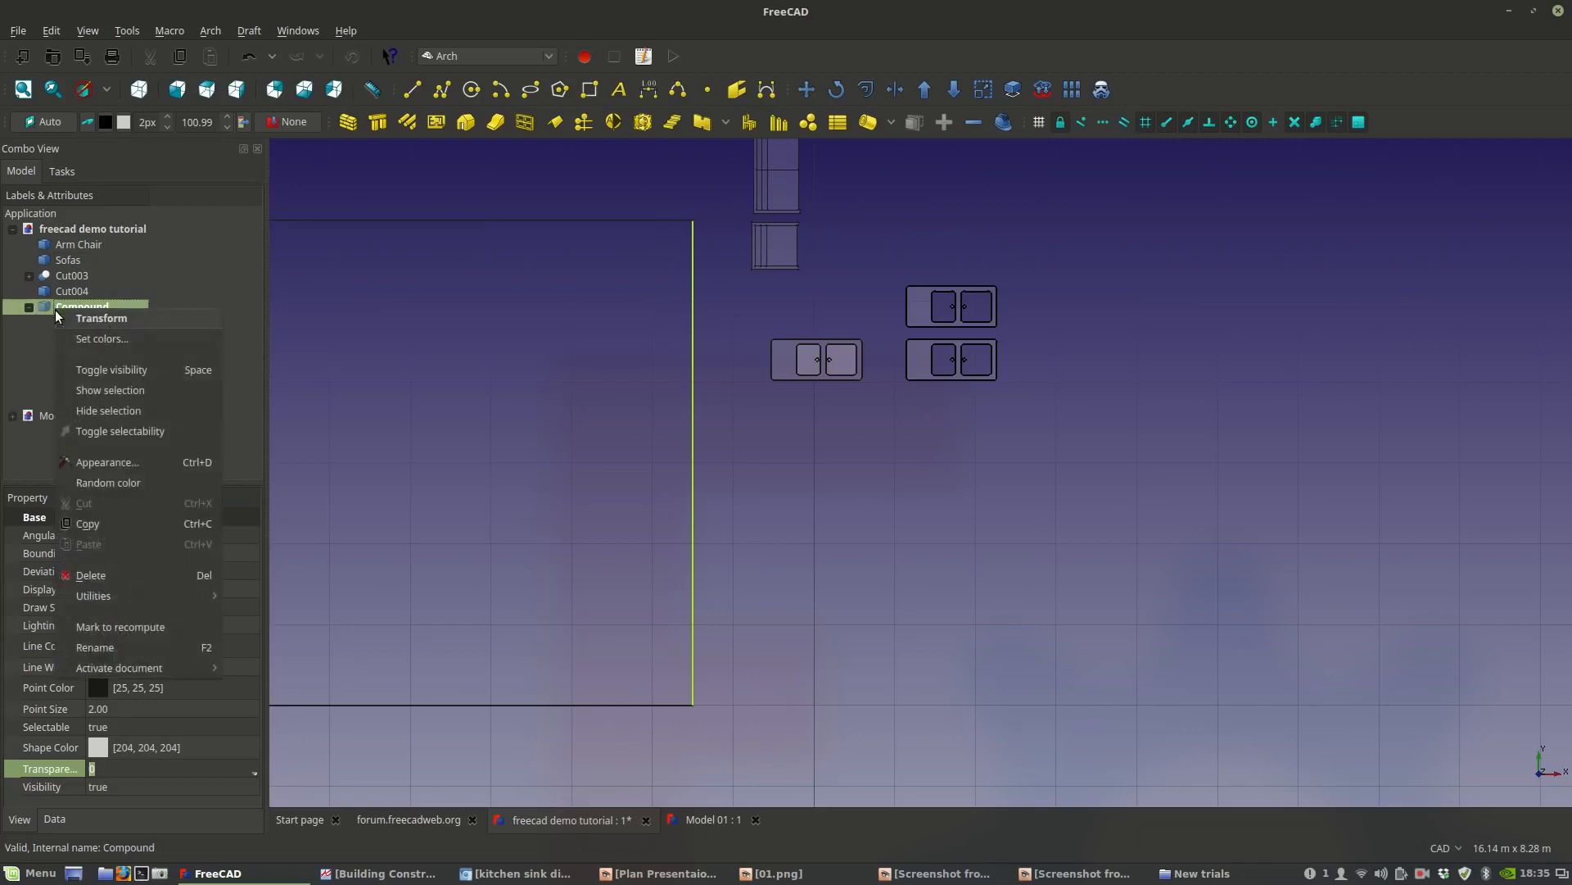
pyautogui.click(91, 575)
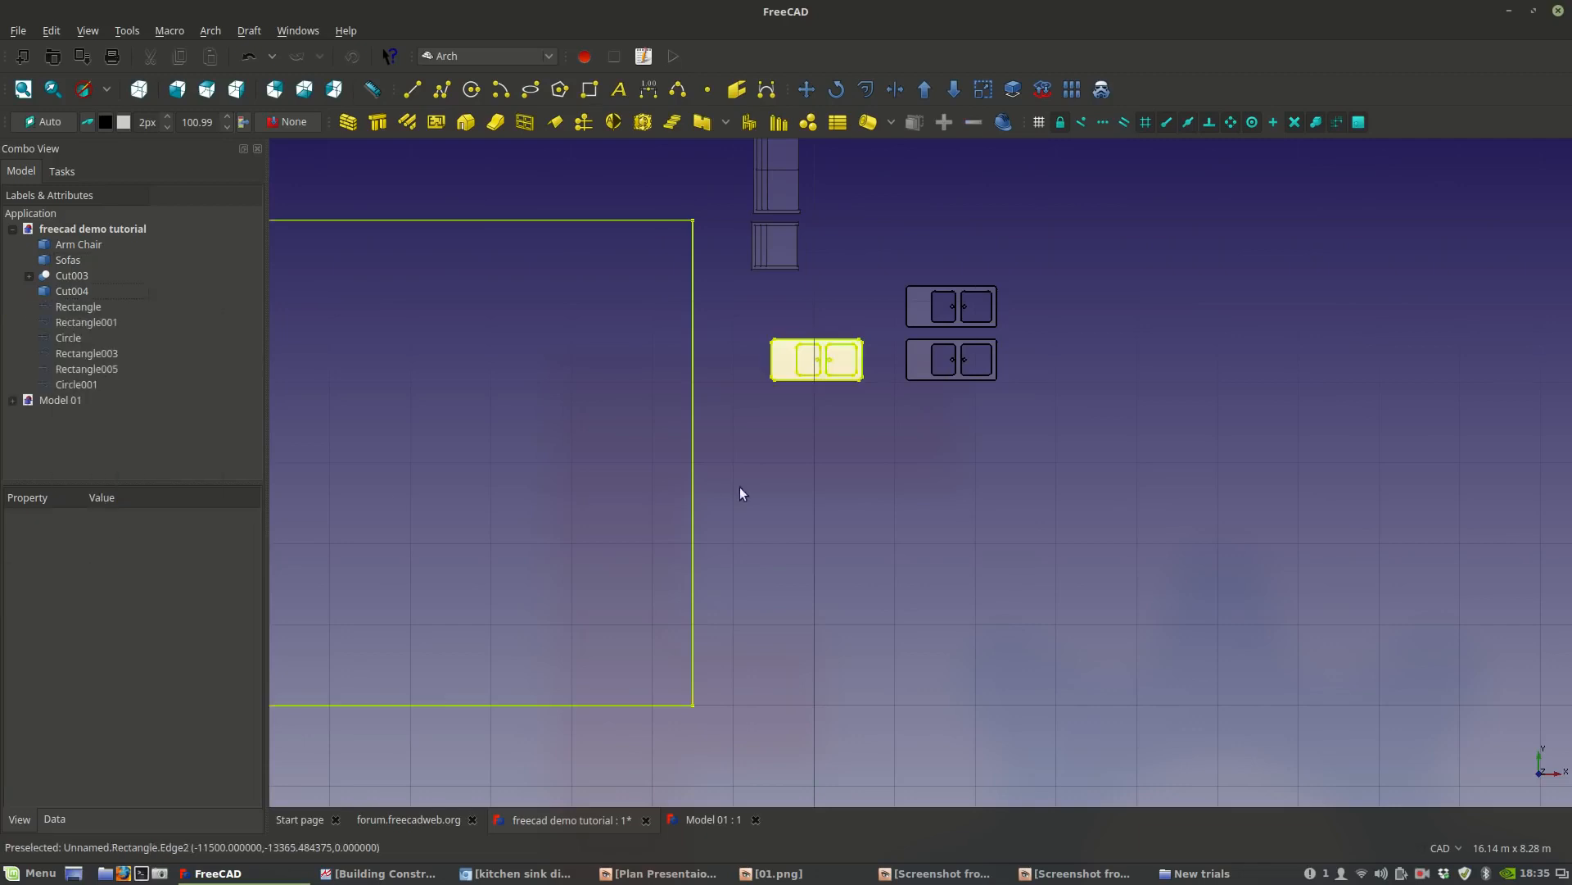
# Combine the five sink shapes from Rectangle001 through Circle001 into a Part compound, leaving out the large Rectangle.
pyautogui.scroll(4, 780, 456)
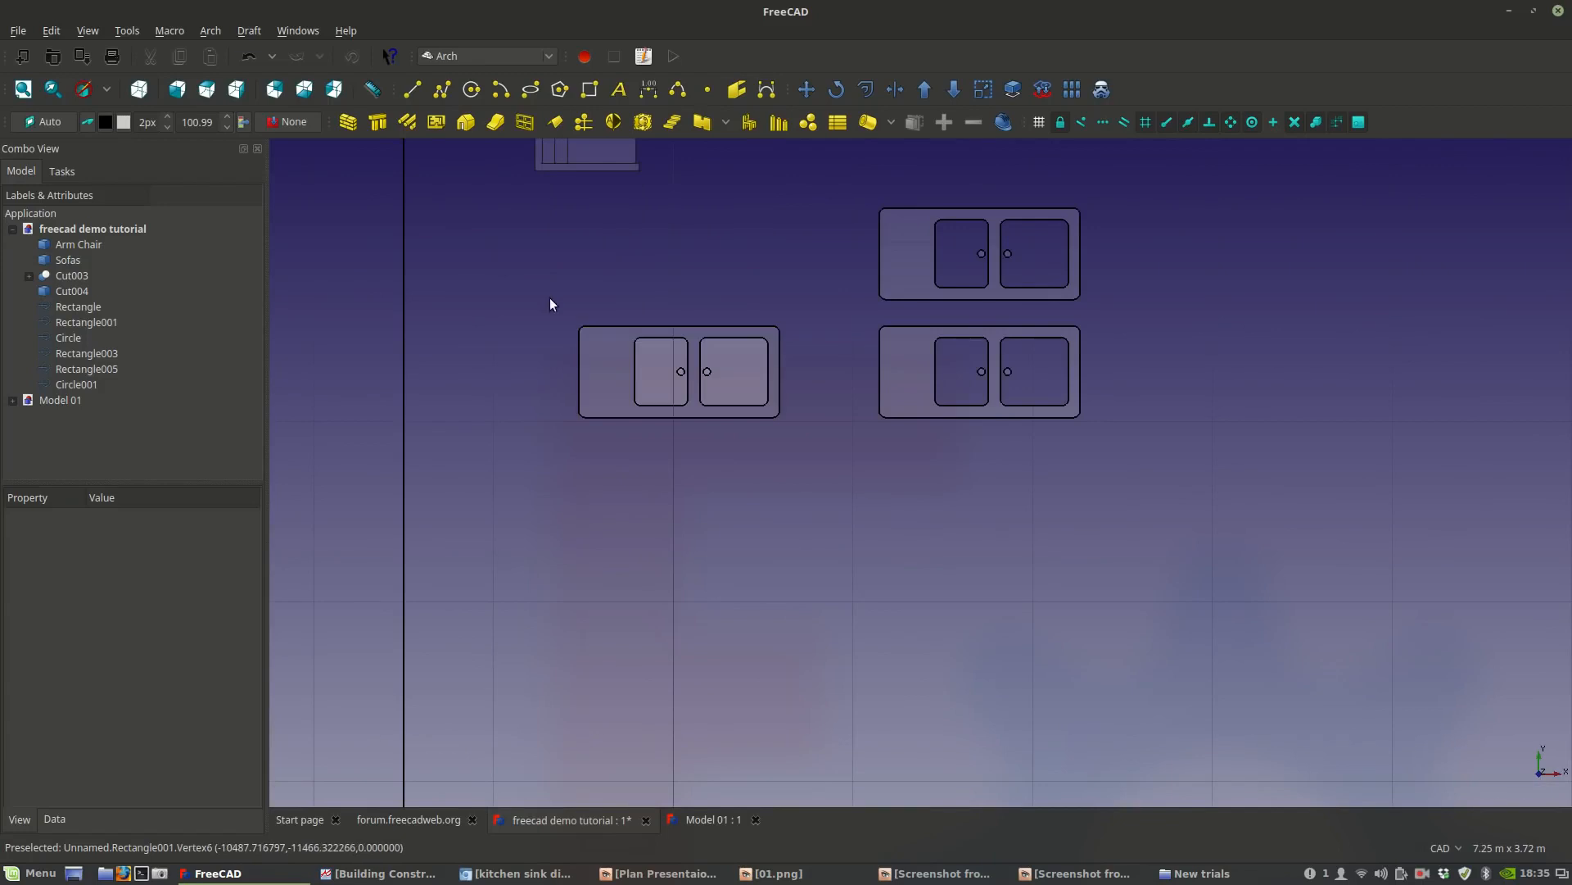
pyautogui.click(64, 305)
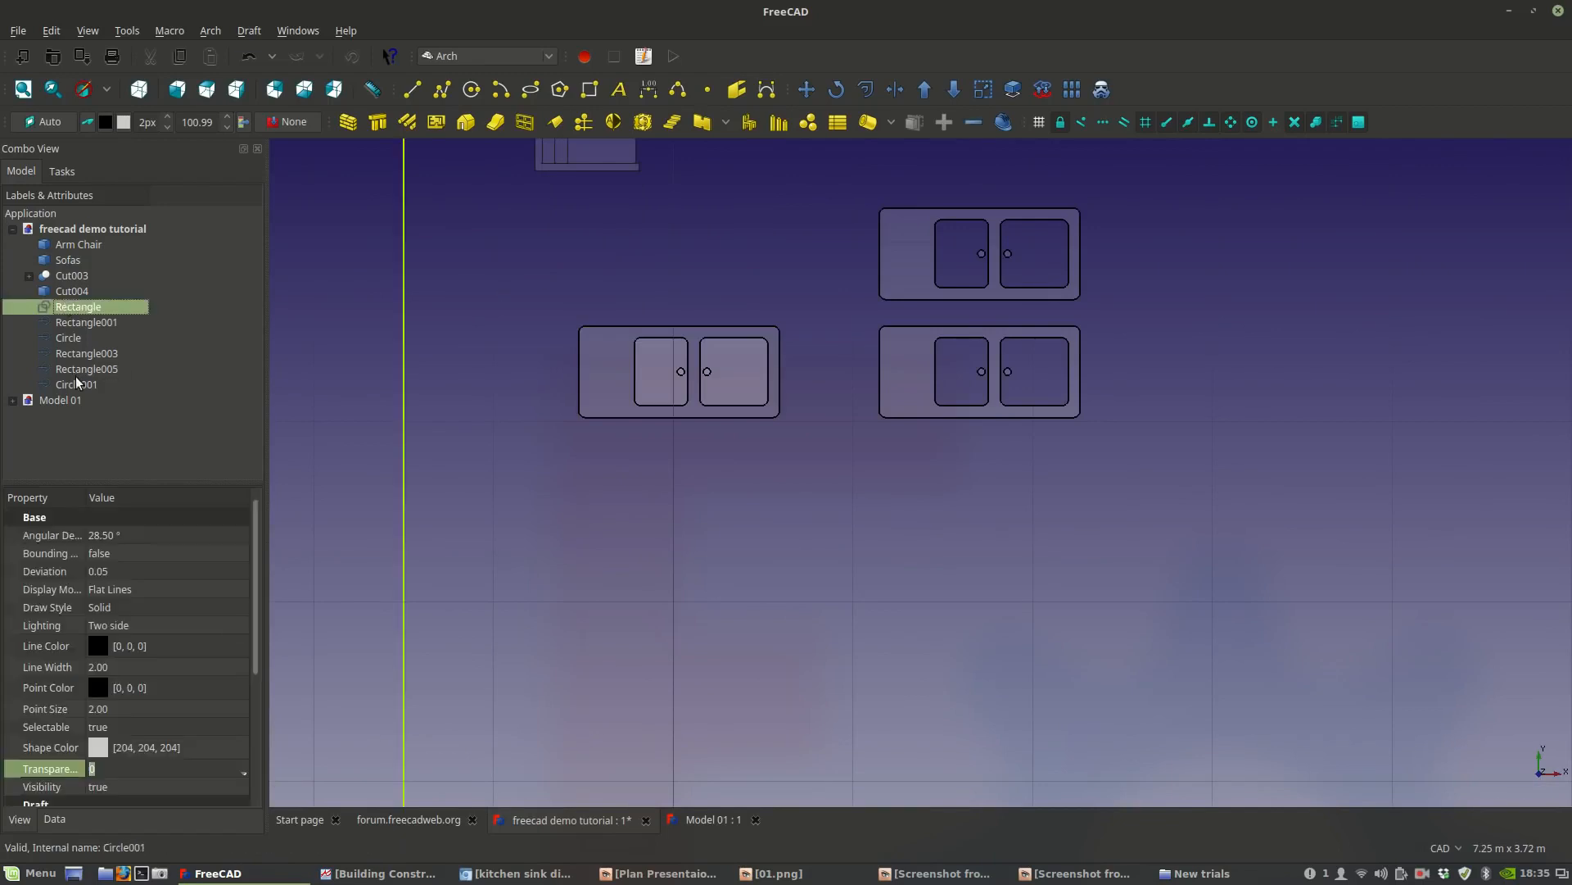
pyautogui.click(73, 324)
pyautogui.keyDown('shift'); pyautogui.click(75, 384); pyautogui.keyUp('shift')
pyautogui.scroll(-4, 656, 446)
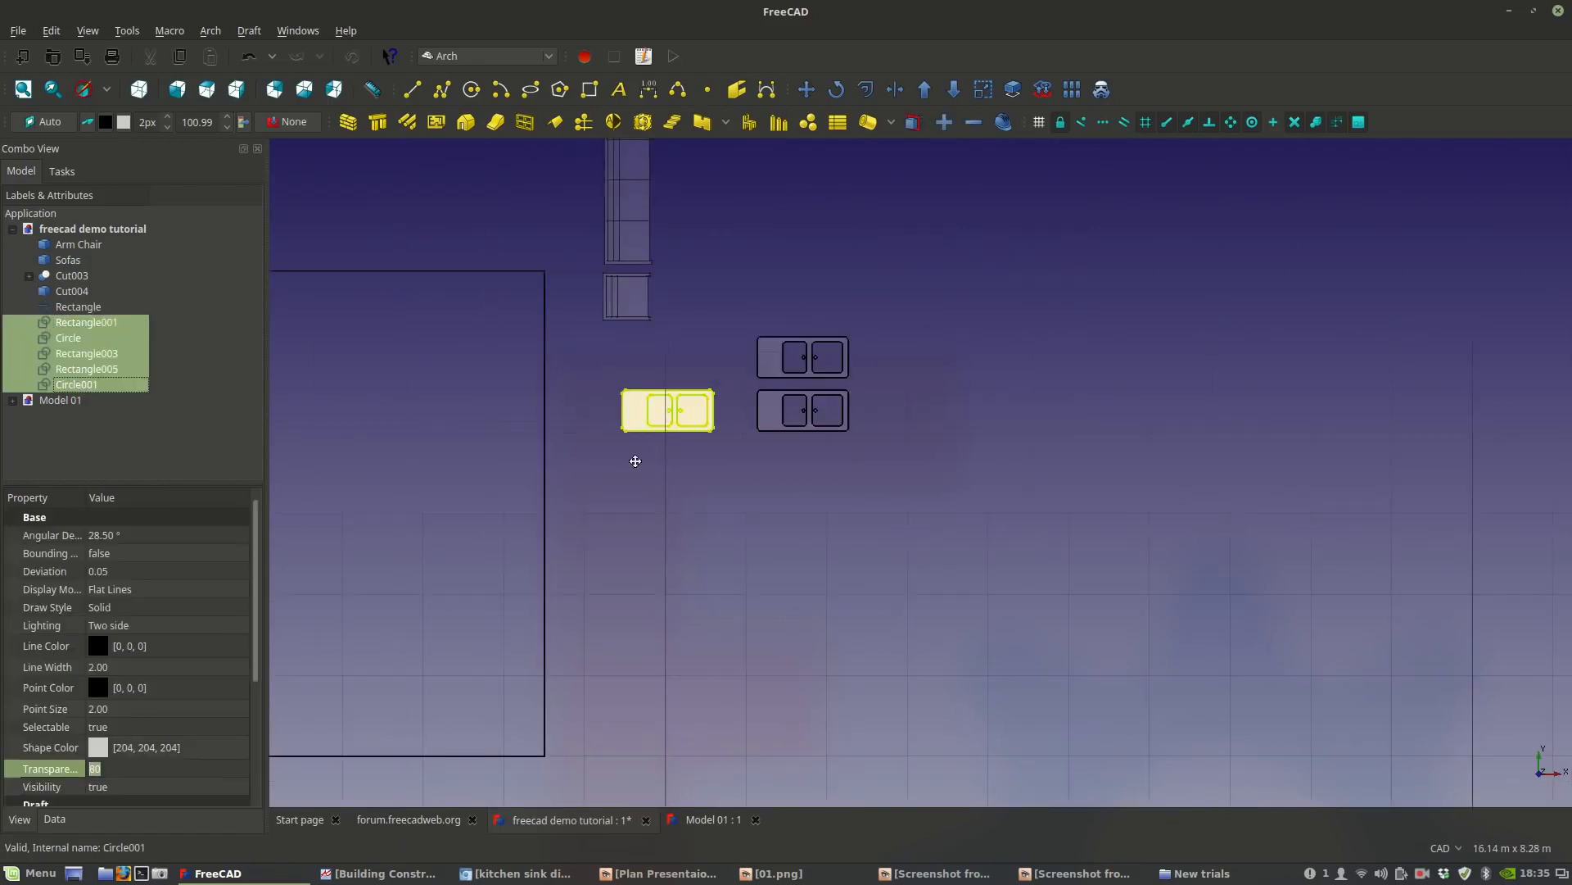
pyautogui.click(462, 57)
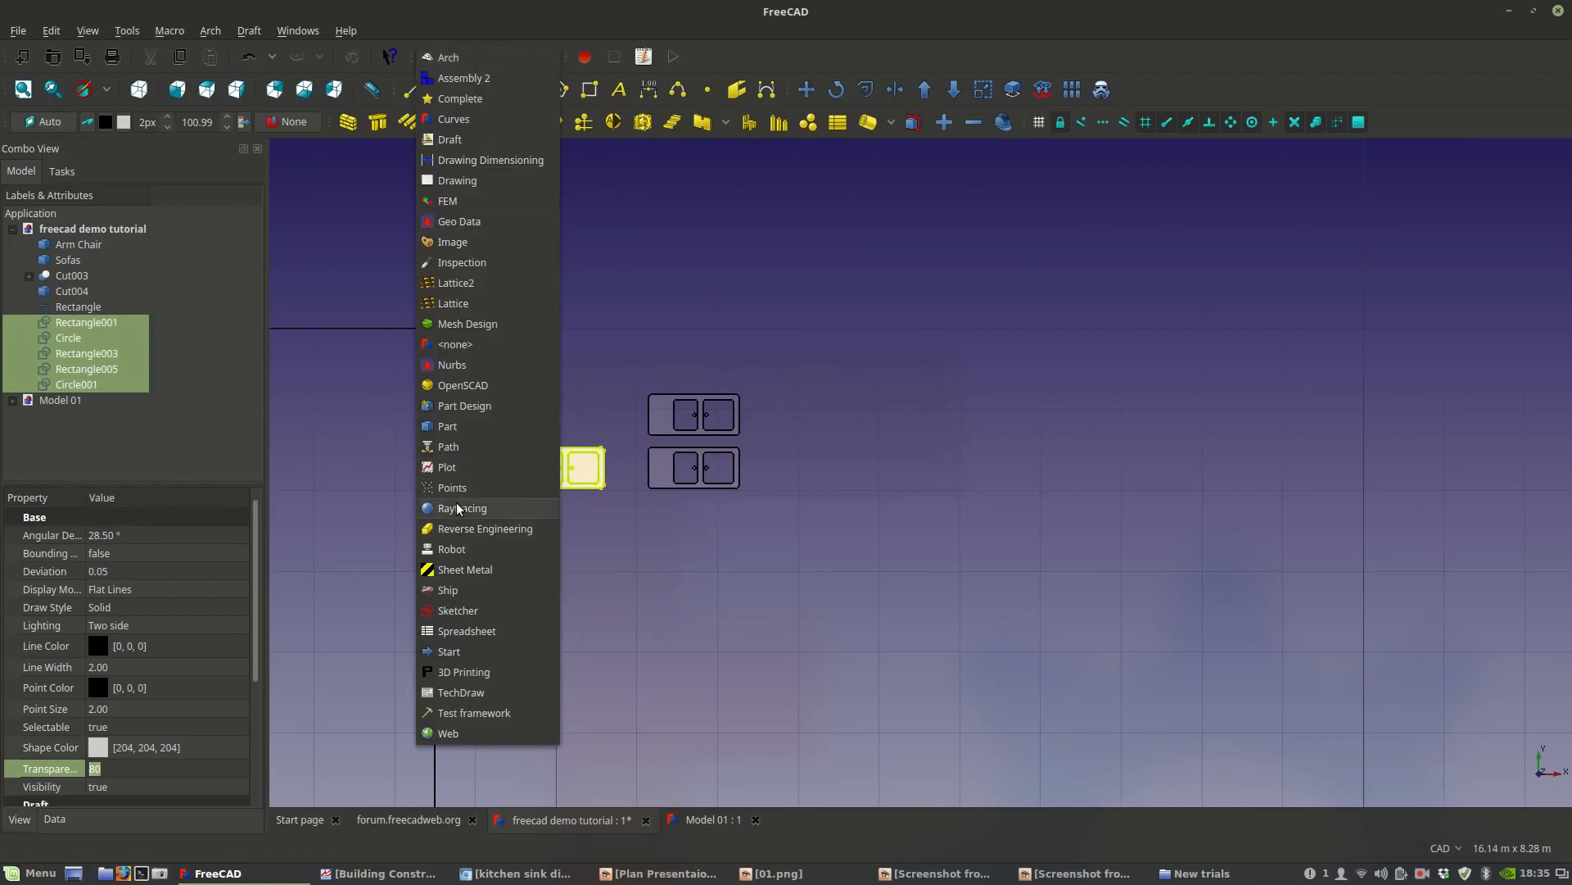
pyautogui.click(446, 427)
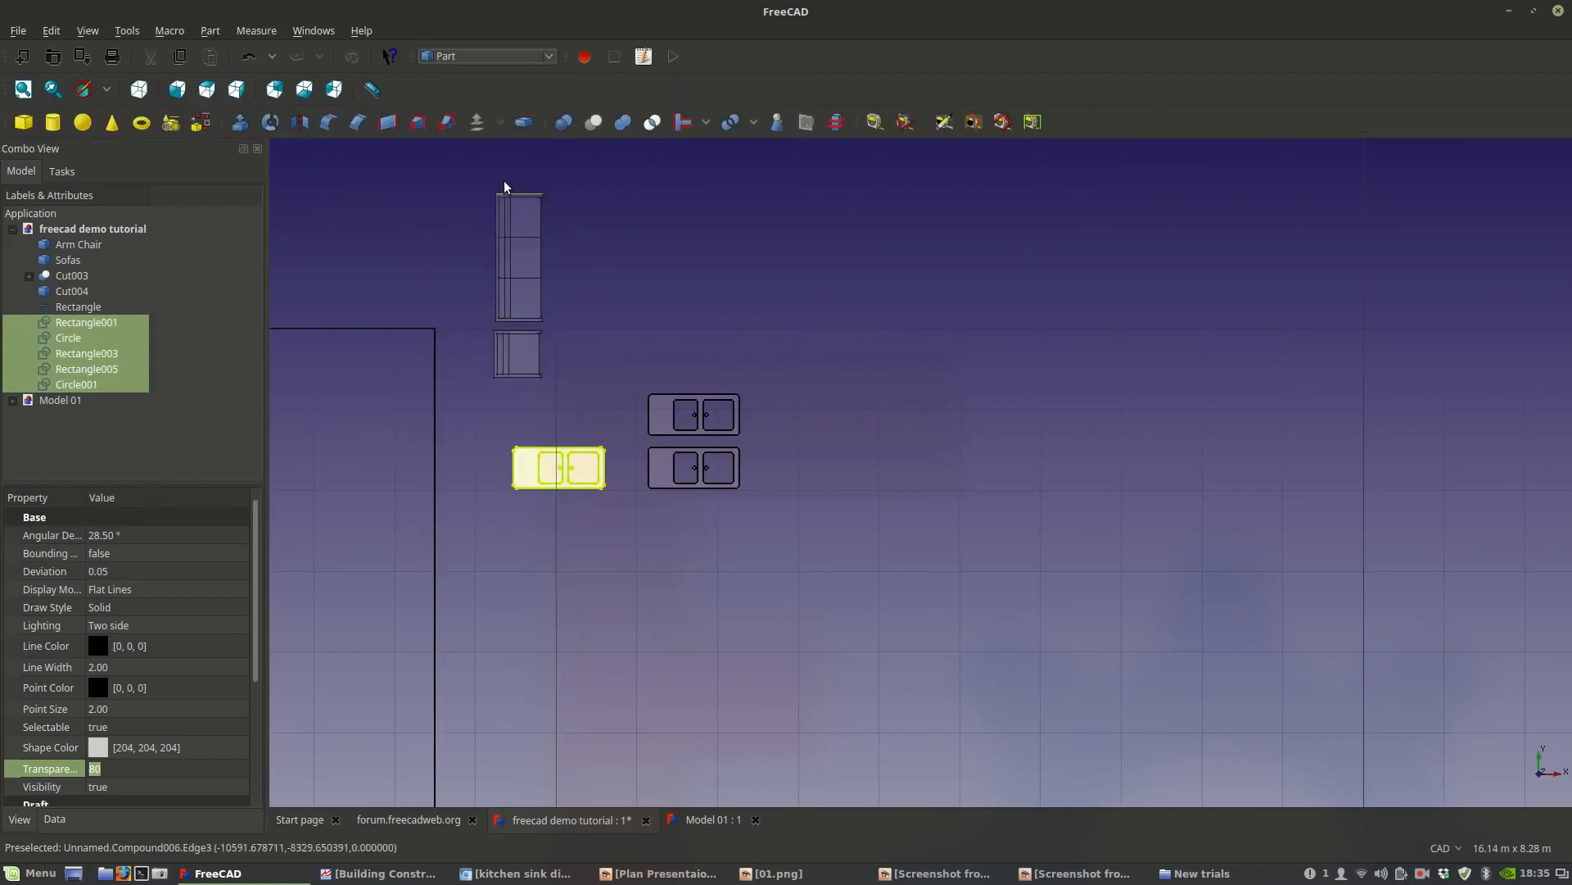
pyautogui.click(210, 30)
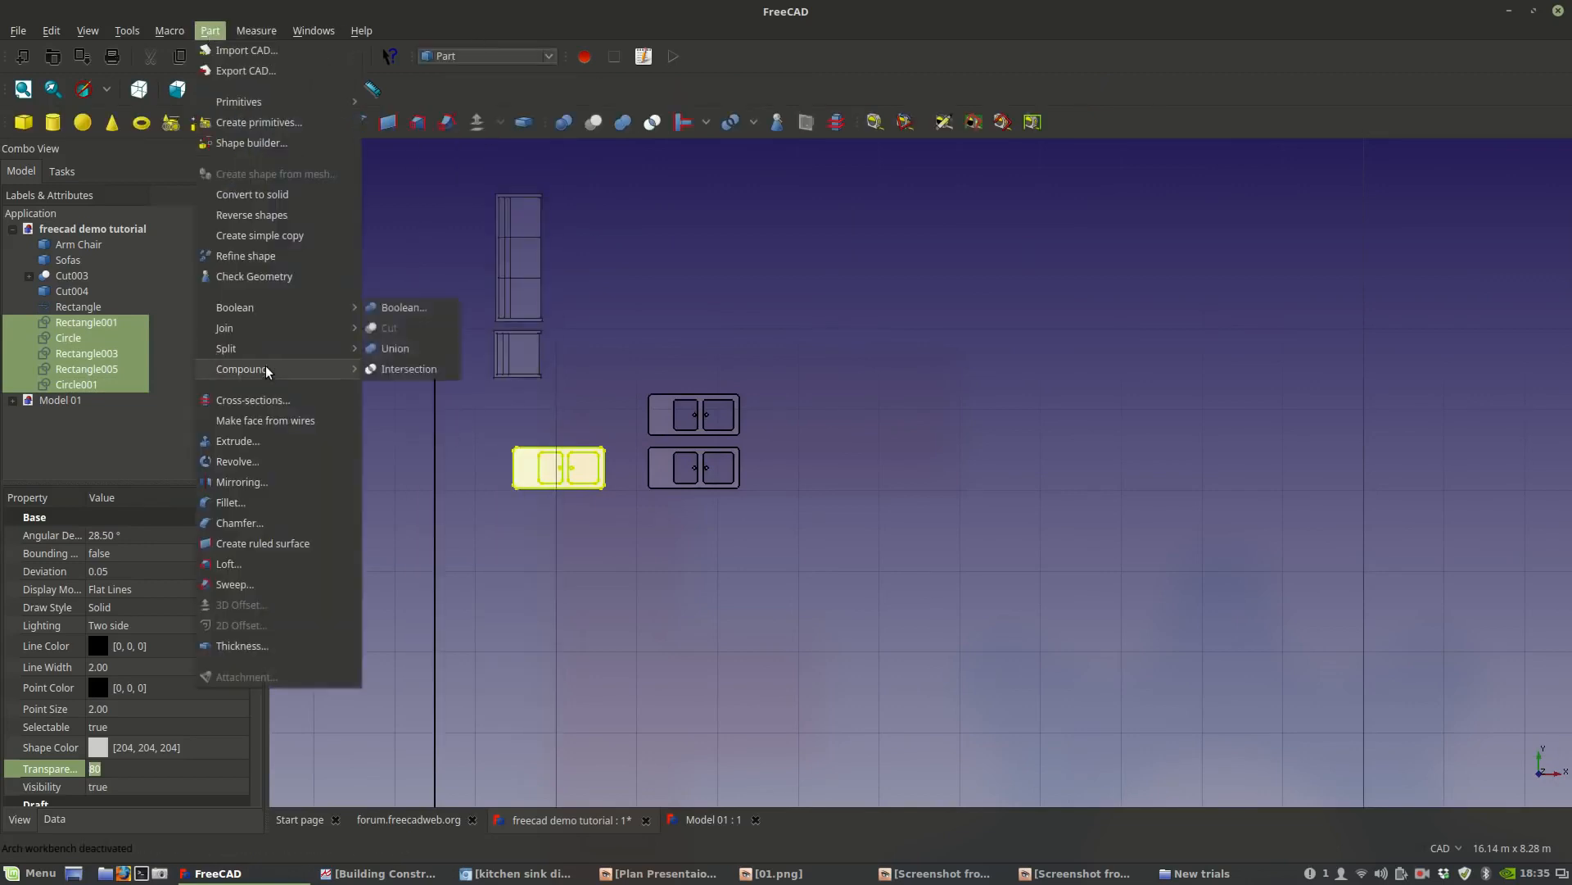
pyautogui.moveTo(347, 373)
pyautogui.click(429, 370)
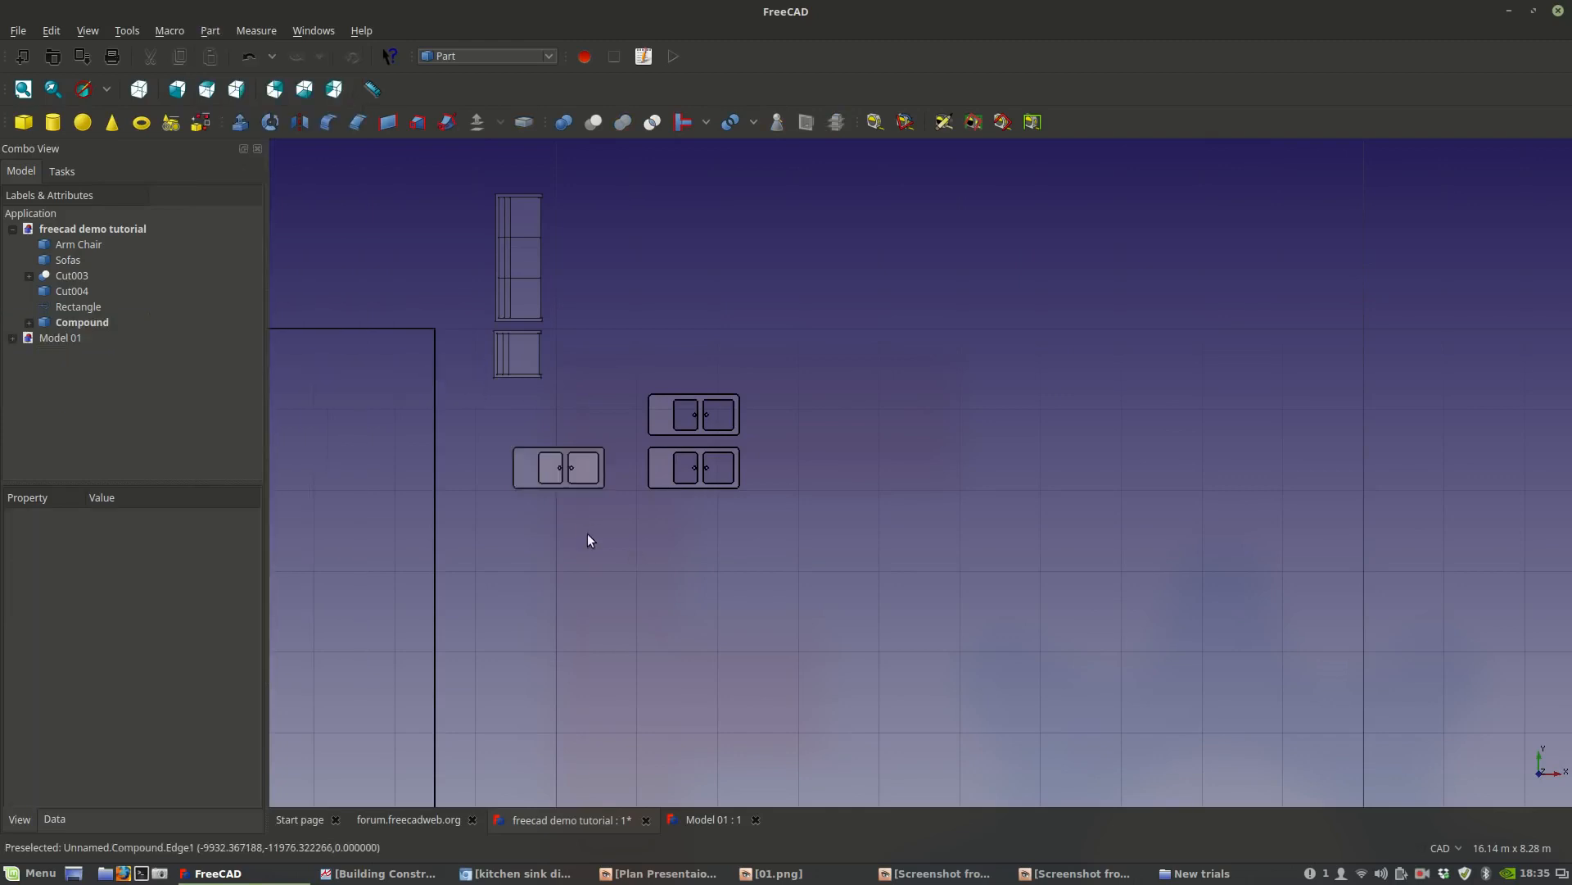
# Place a copy of the new sink compound directly above it using Arch's Move with the Copy option, with the left bowl's drain as base point.
pyautogui.scroll(5, 589, 499)
pyautogui.click(560, 420)
pyautogui.scroll(-5, 560, 418)
pyautogui.scroll(3, 642, 469)
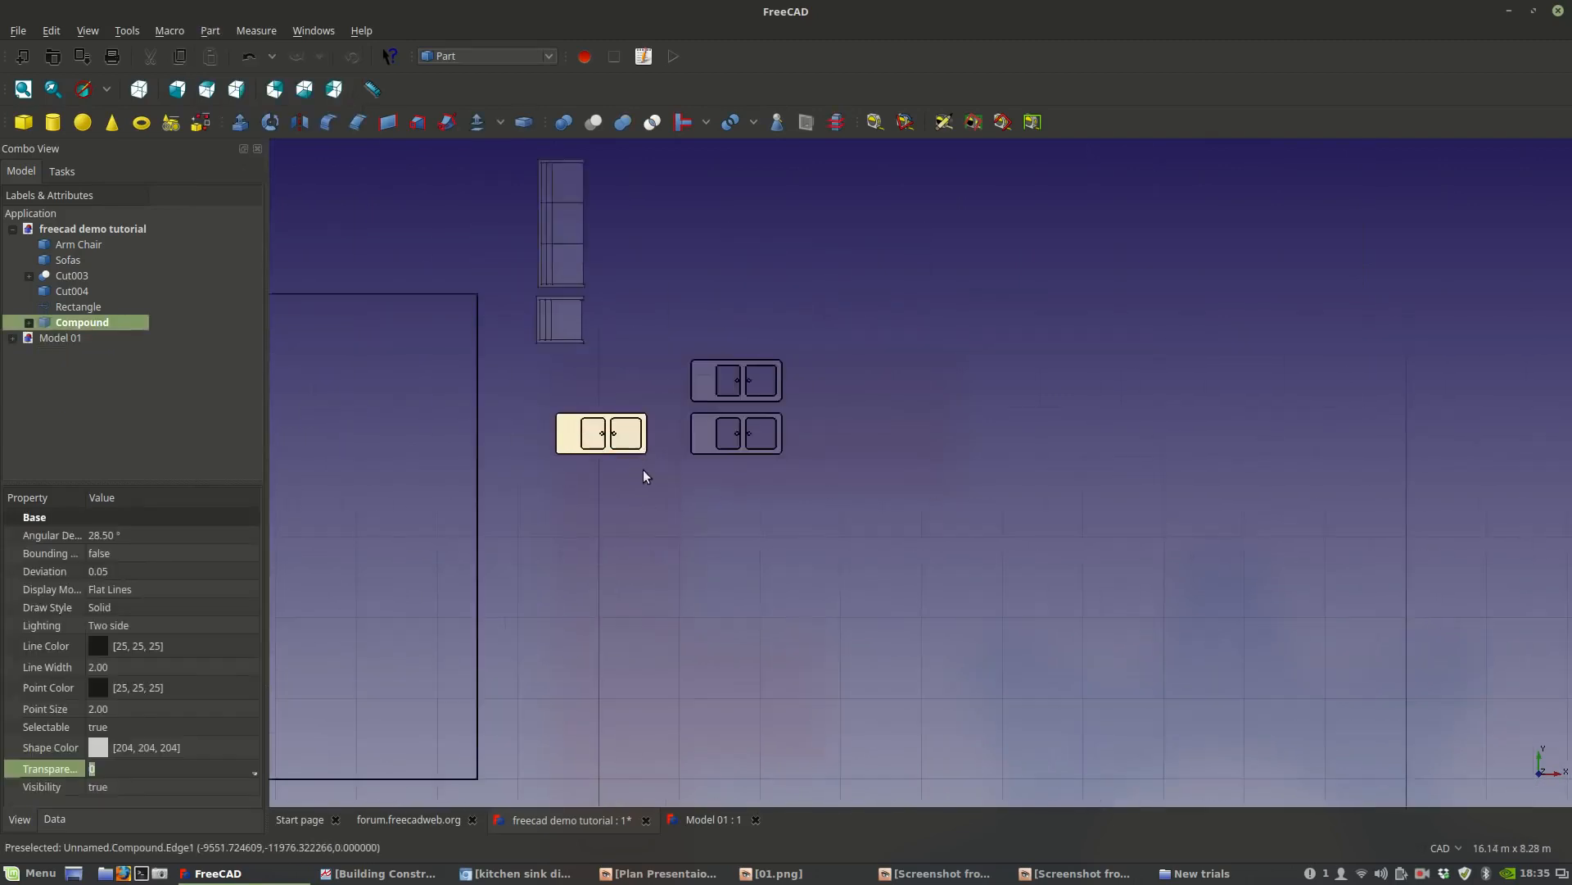
pyautogui.click(518, 55)
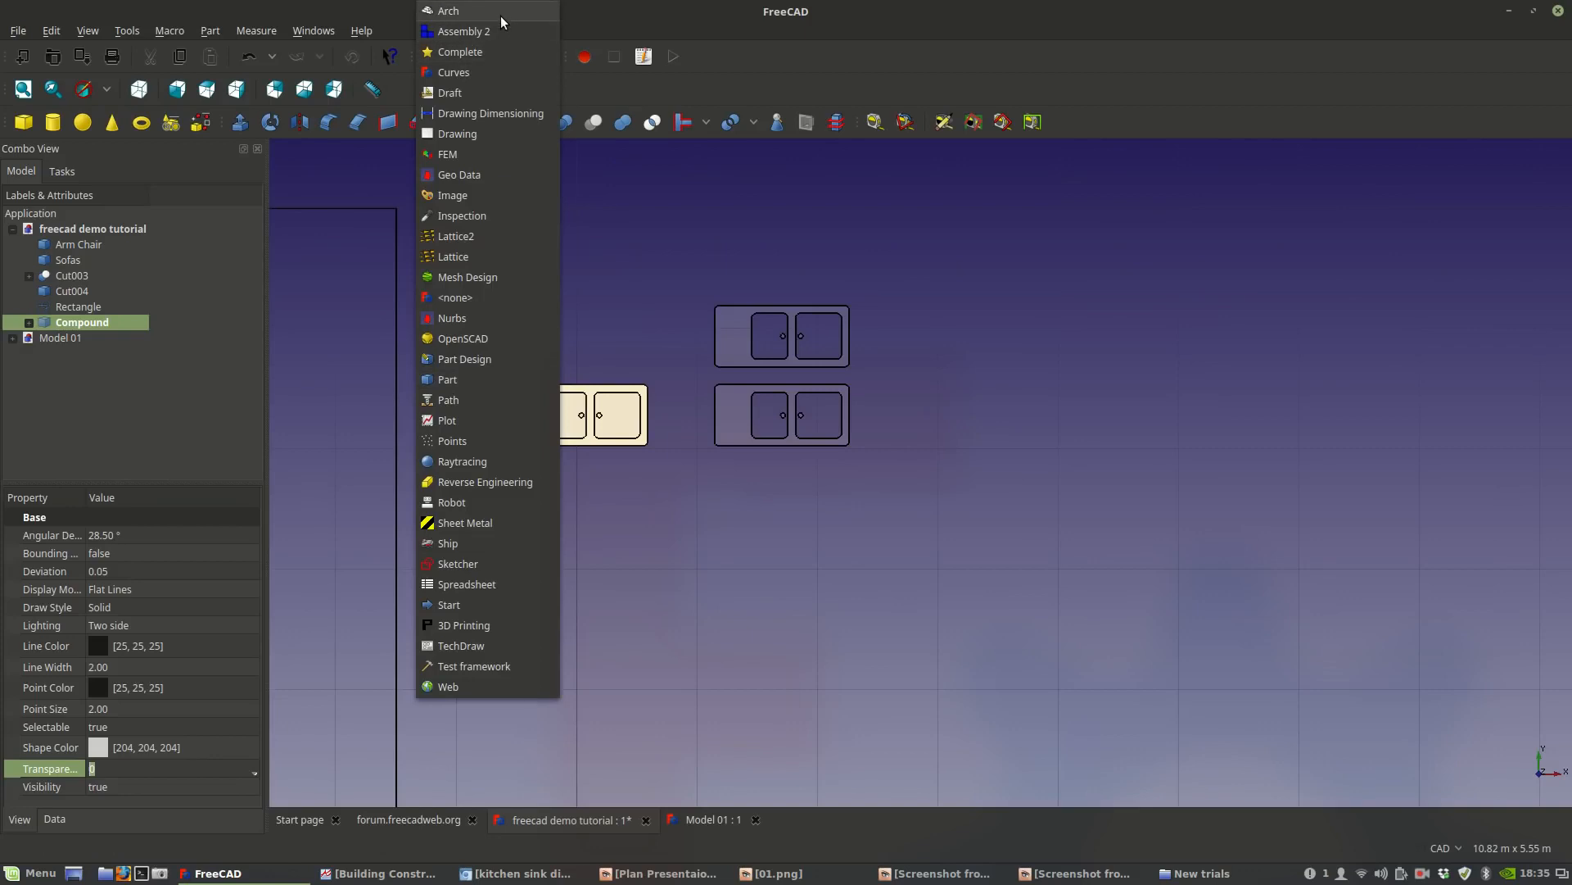
pyautogui.click(498, 10)
pyautogui.scroll(4, 605, 163)
pyautogui.scroll(-2, 790, 391)
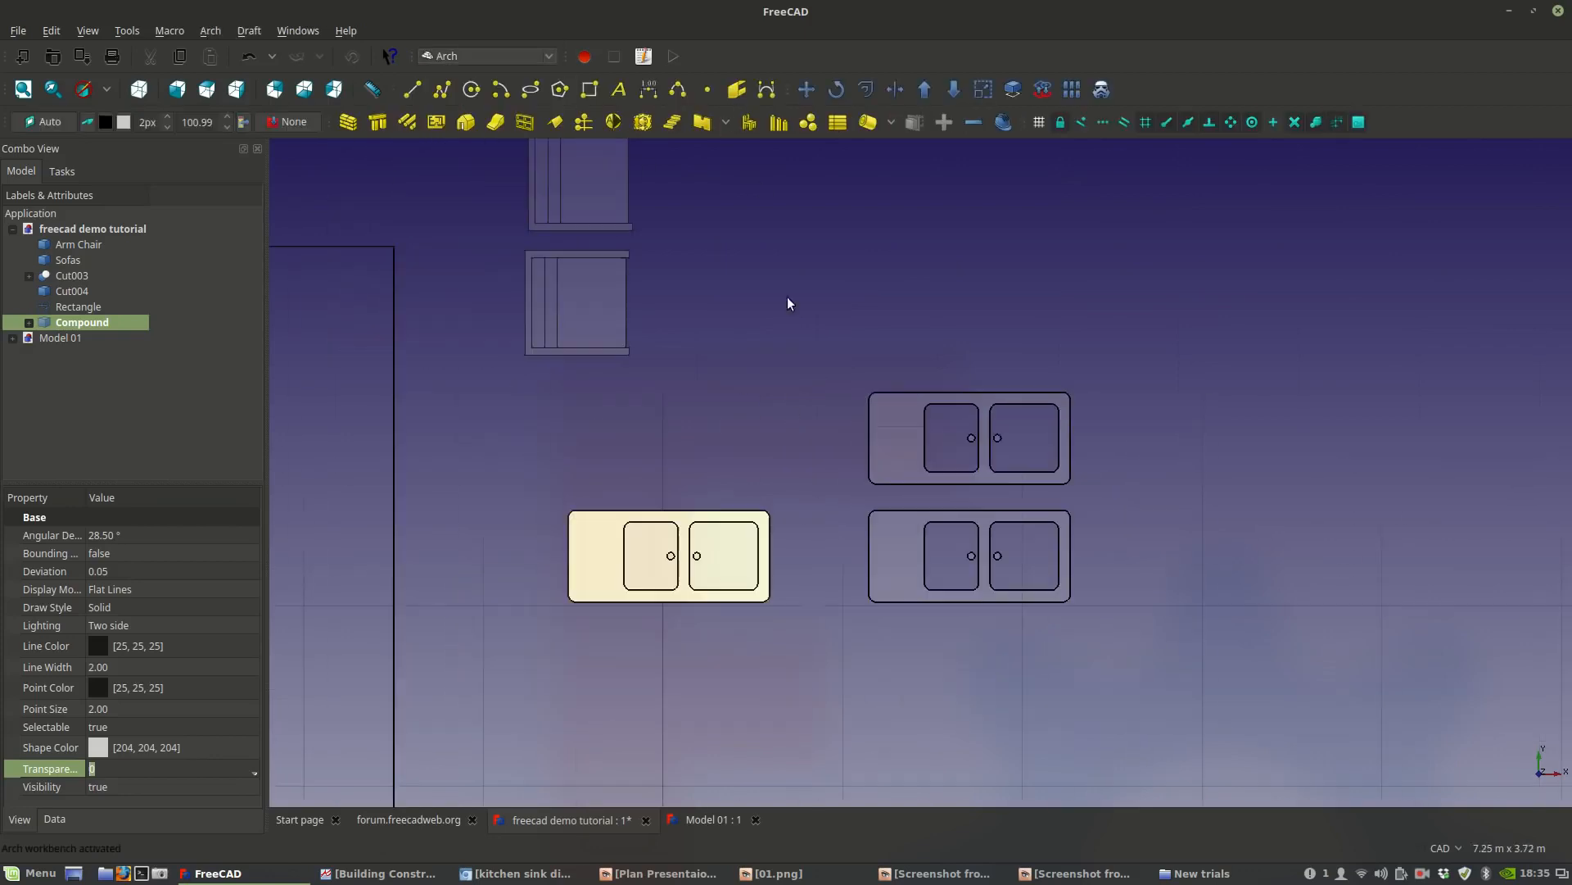
pyautogui.click(807, 89)
pyautogui.scroll(4, 725, 549)
pyautogui.click(601, 562)
pyautogui.click(752, 270)
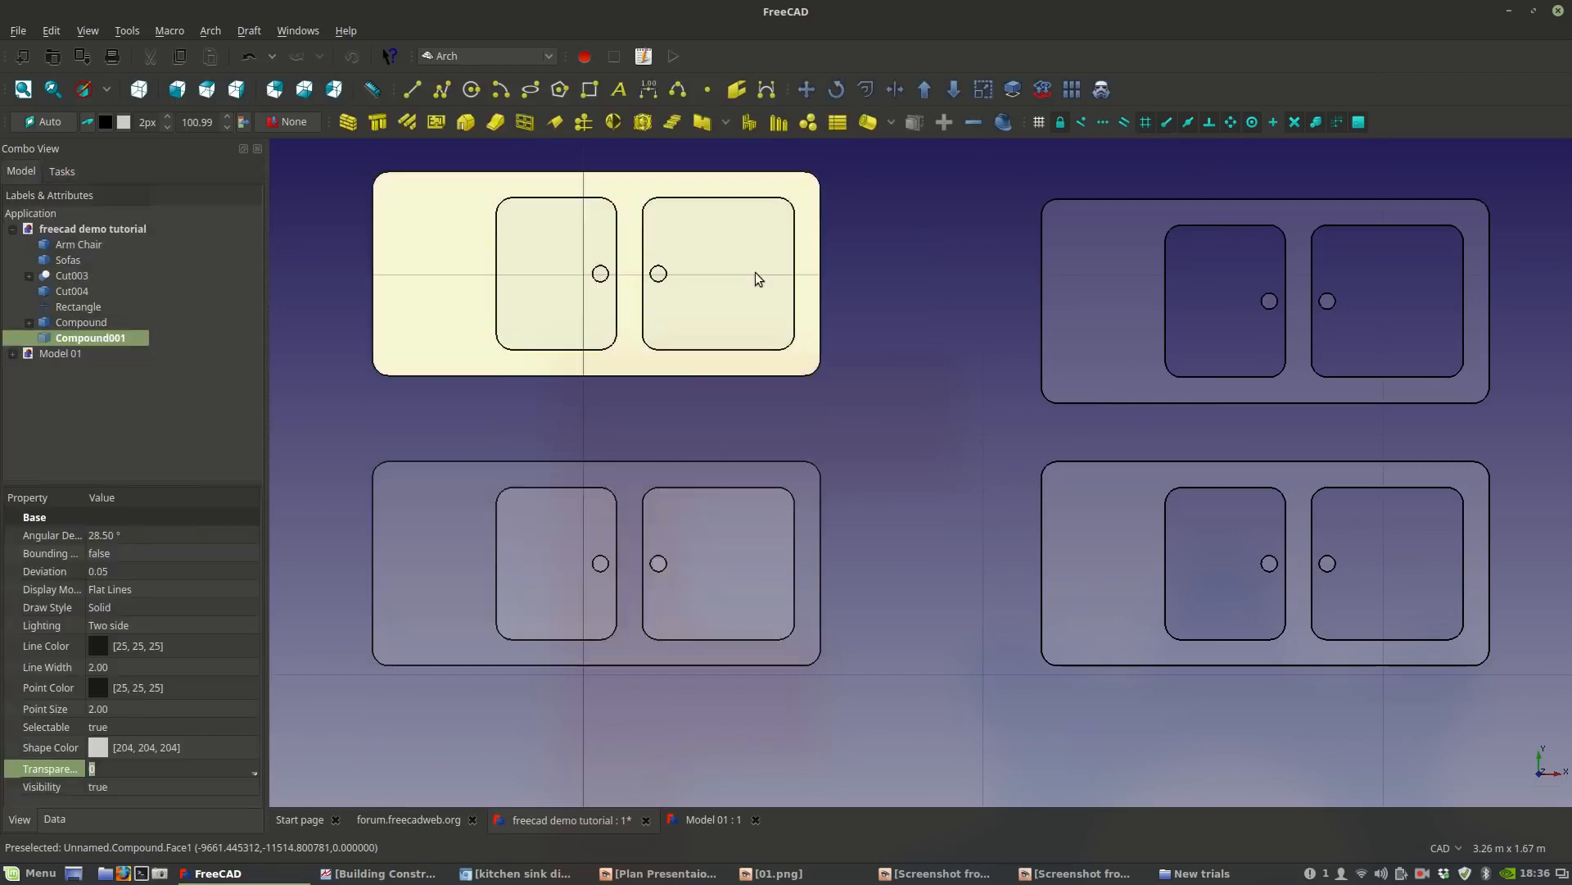
# Compare the bowl fill and selection of the copied sink compound with those of the cut sink copy beside it.
pyautogui.scroll(-3, 735, 430)
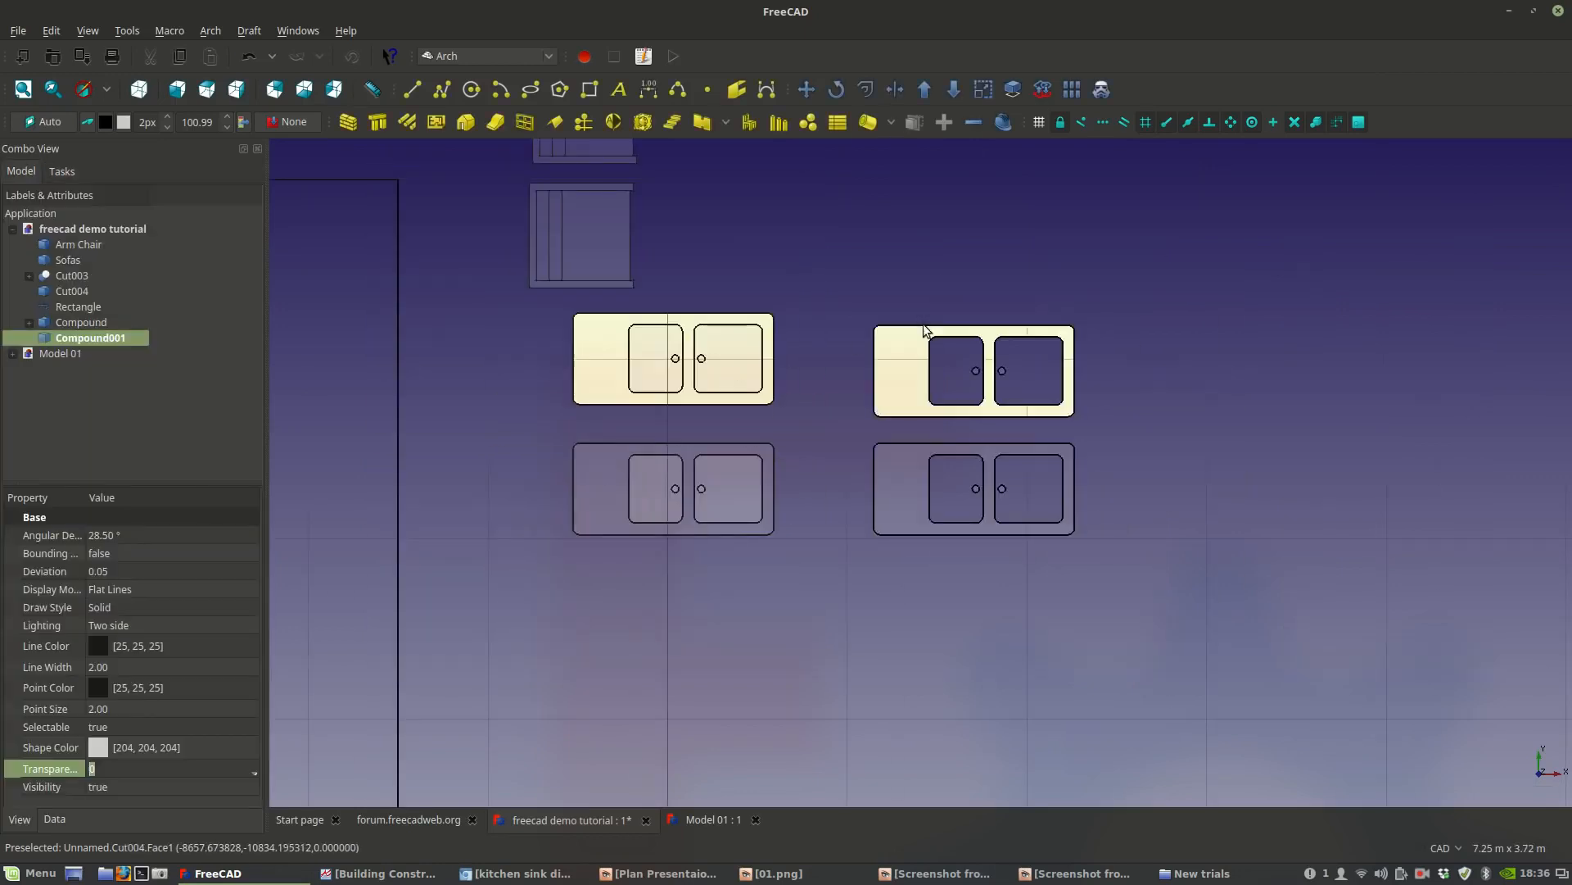
pyautogui.click(934, 259)
pyautogui.click(912, 372)
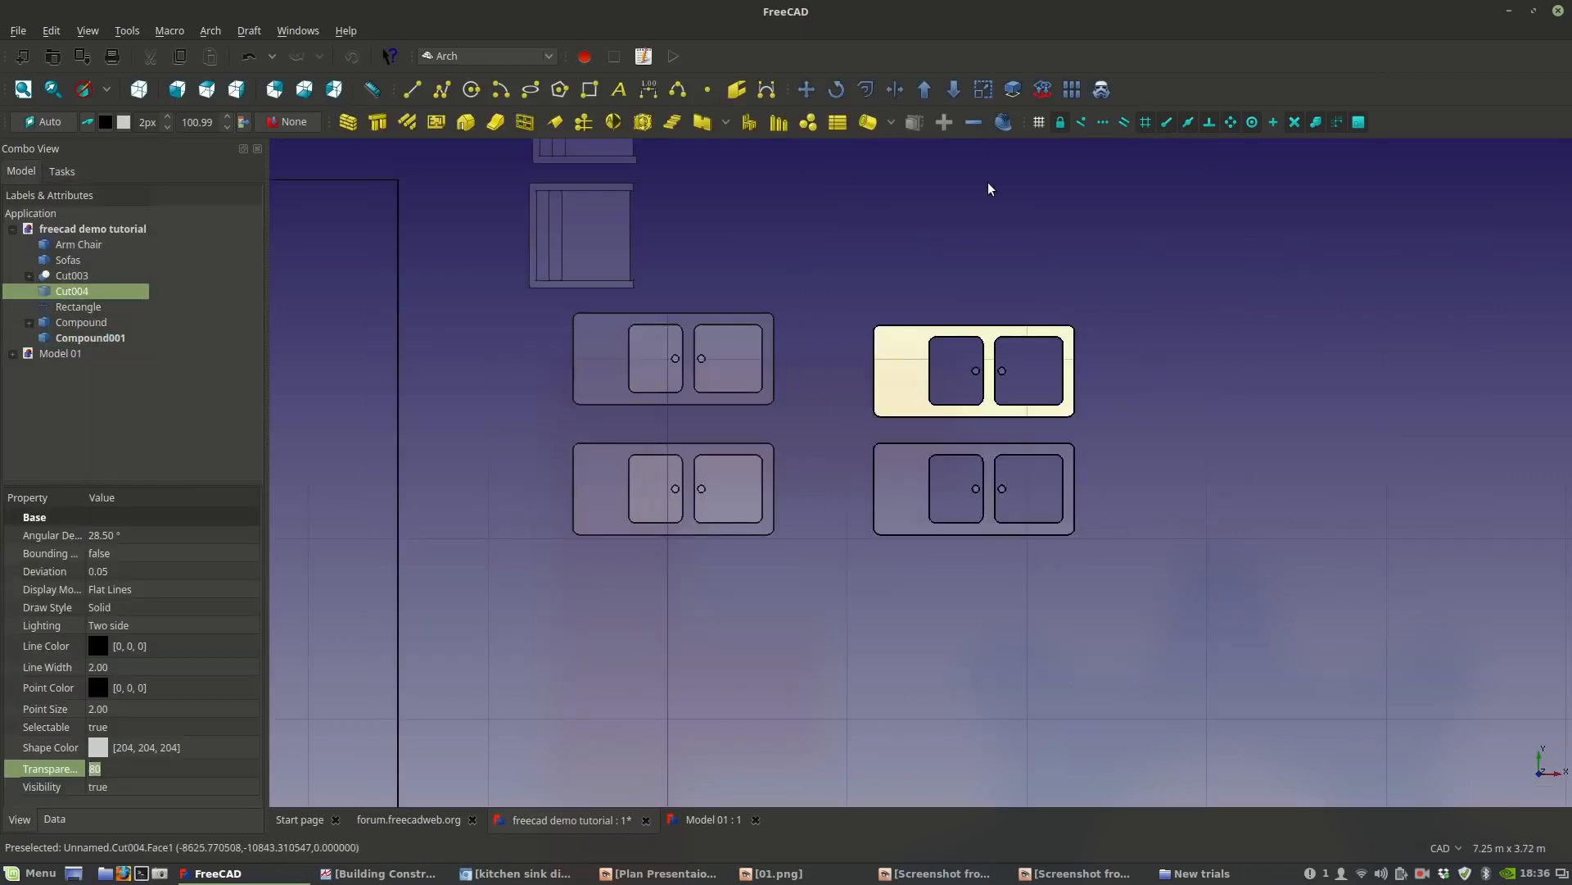
pyautogui.click(772, 397)
pyautogui.click(890, 202)
pyautogui.scroll(-5, 694, 350)
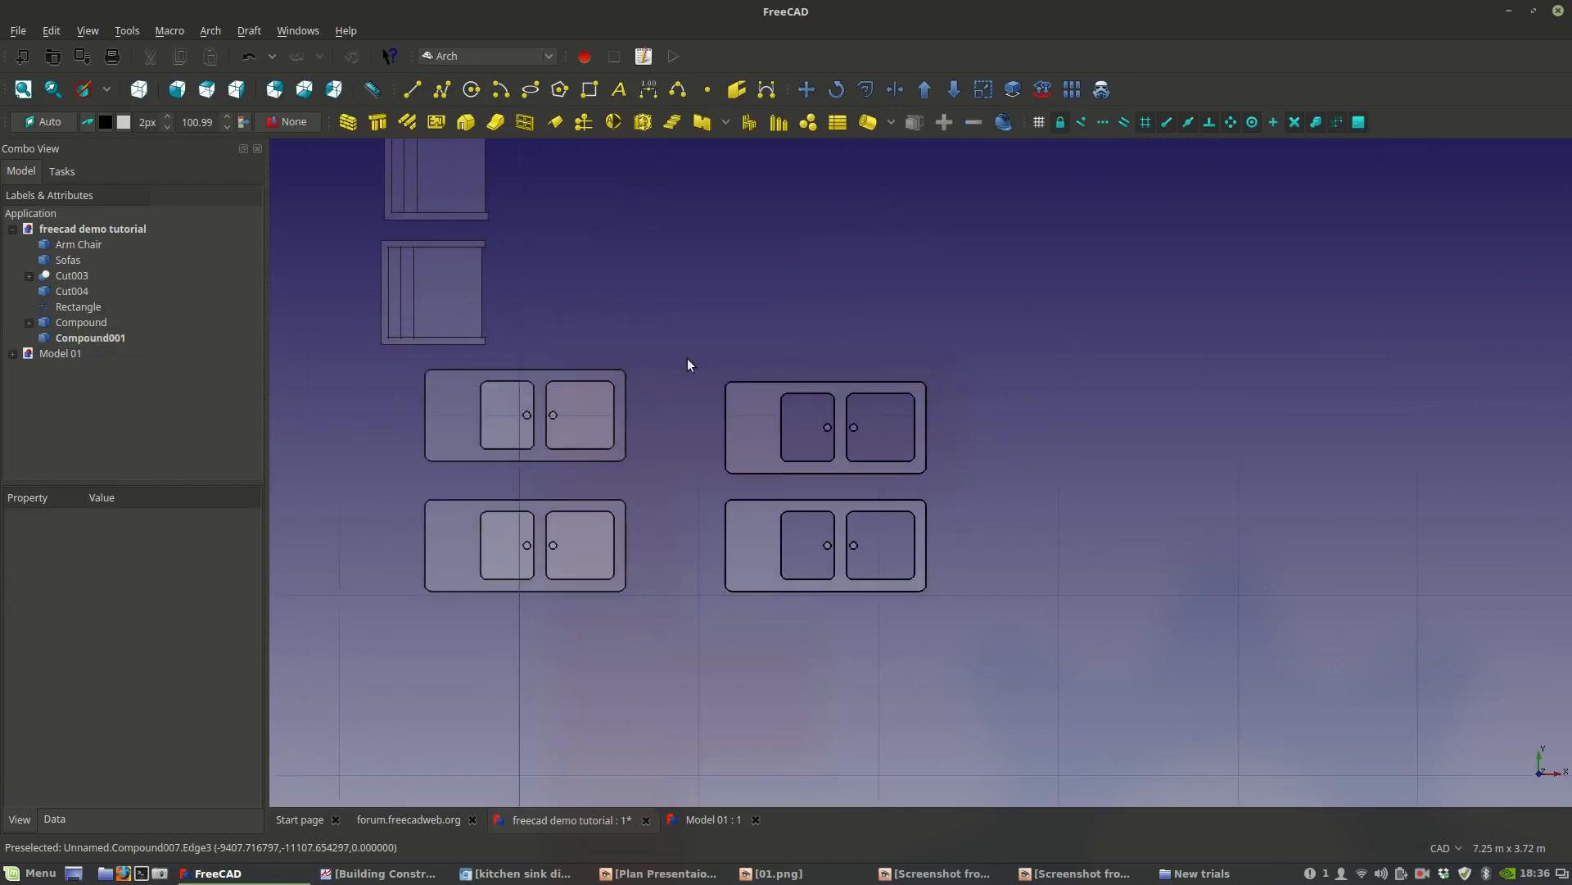
pyautogui.moveTo(950, 337); pyautogui.dragTo(747, 425, button='middle')
pyautogui.scroll(2, 671, 444)
pyautogui.moveTo(685, 526); pyautogui.dragTo(629, 531, button='middle')
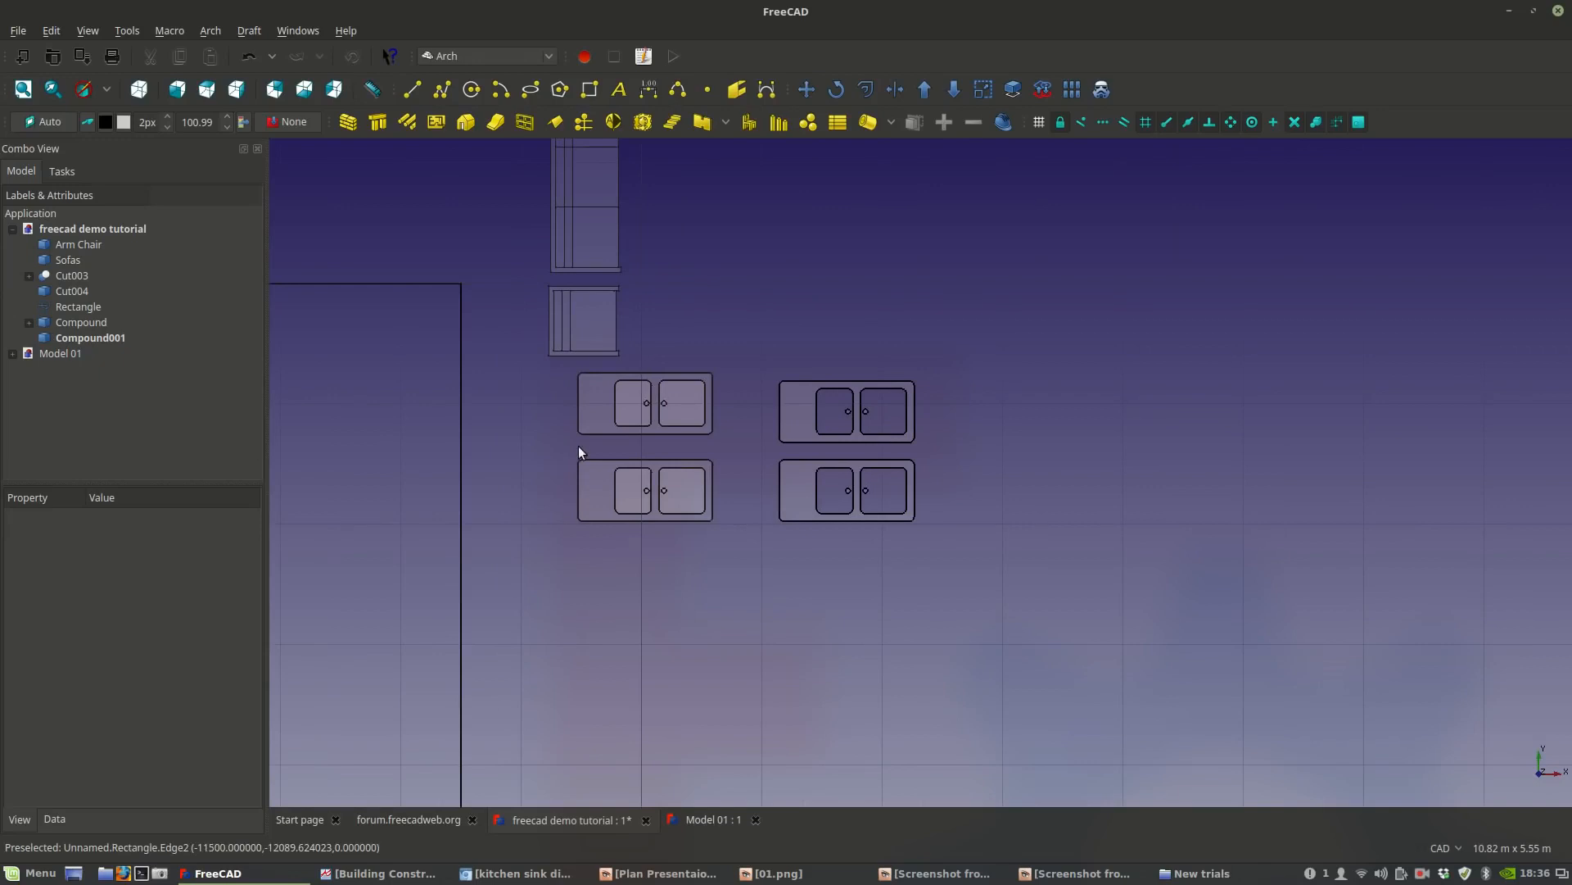
# Delete the original sink compound together with its five component shapes, keeping the copied compound.
pyautogui.scroll(4, 720, 492)
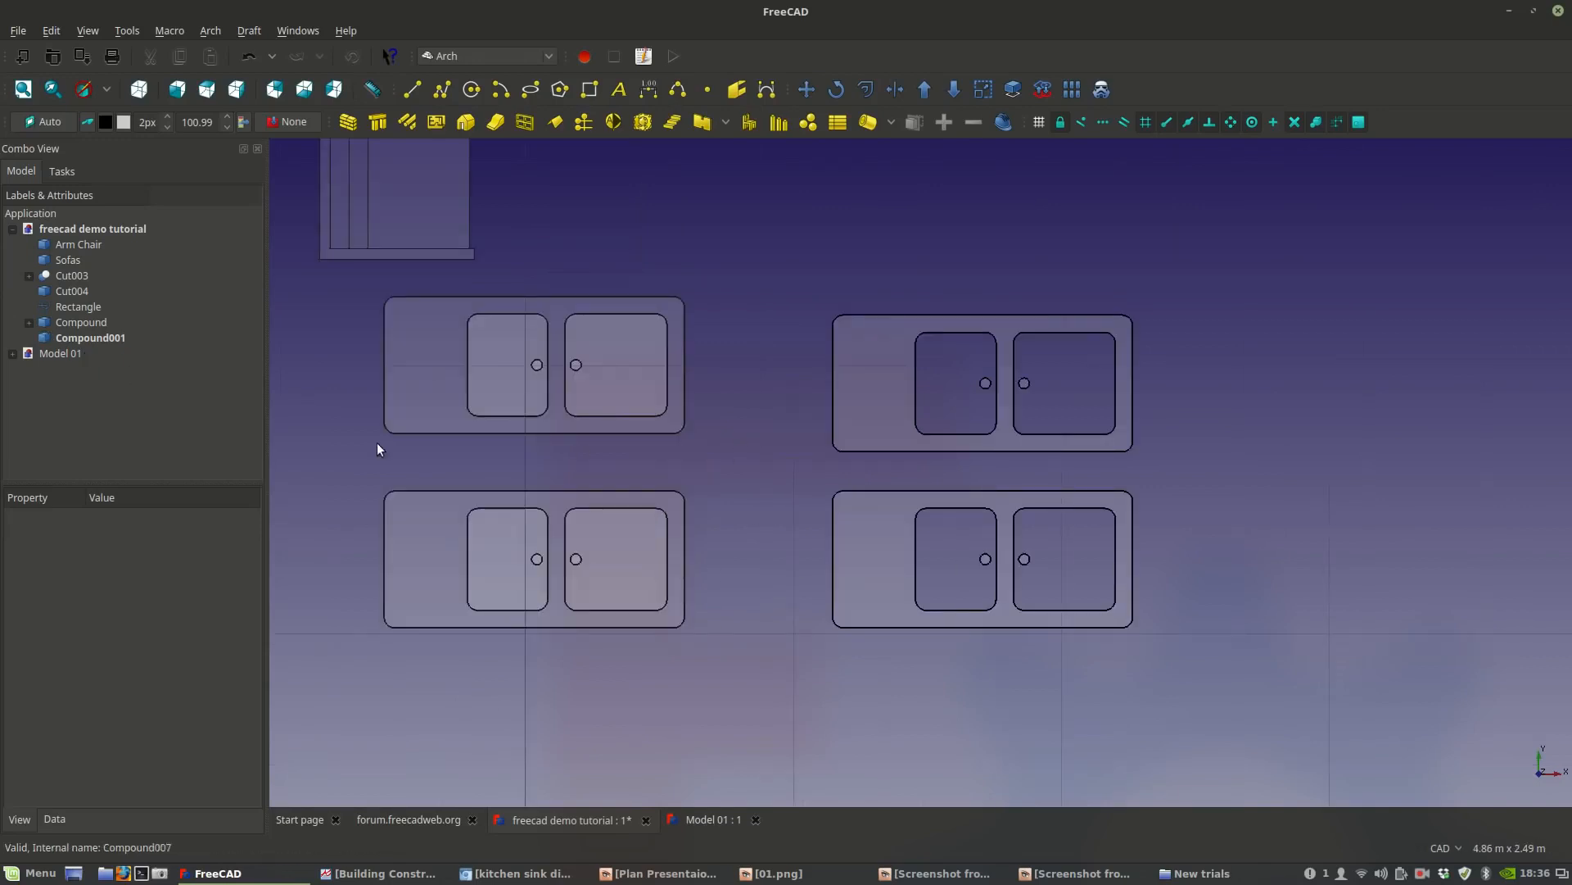
pyautogui.click(676, 547)
pyautogui.click(898, 571)
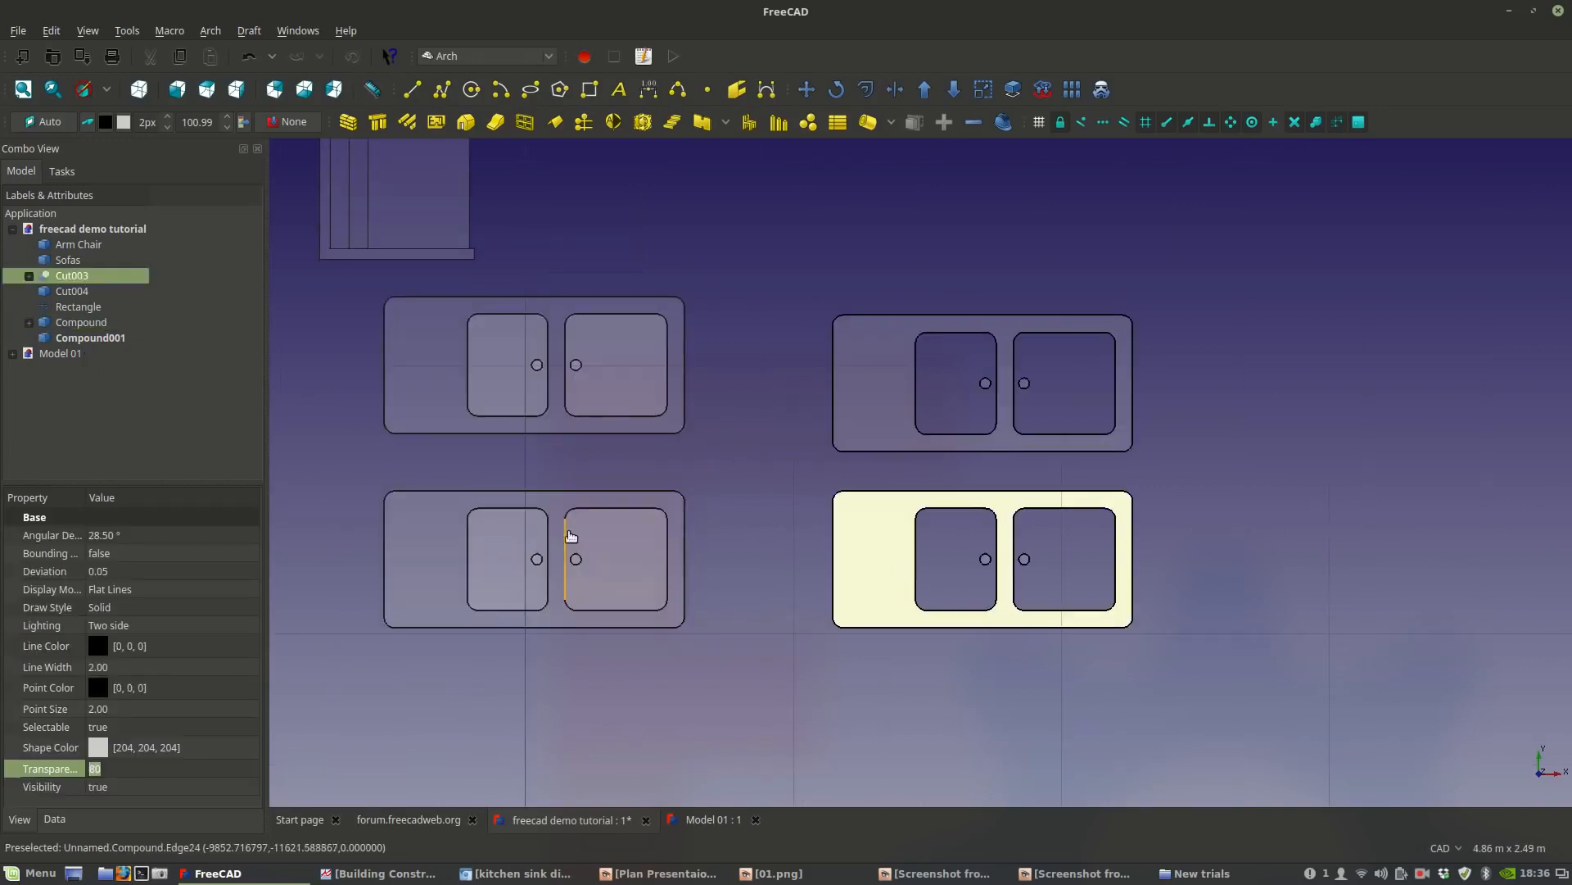
pyautogui.click(569, 532)
pyautogui.click(31, 326)
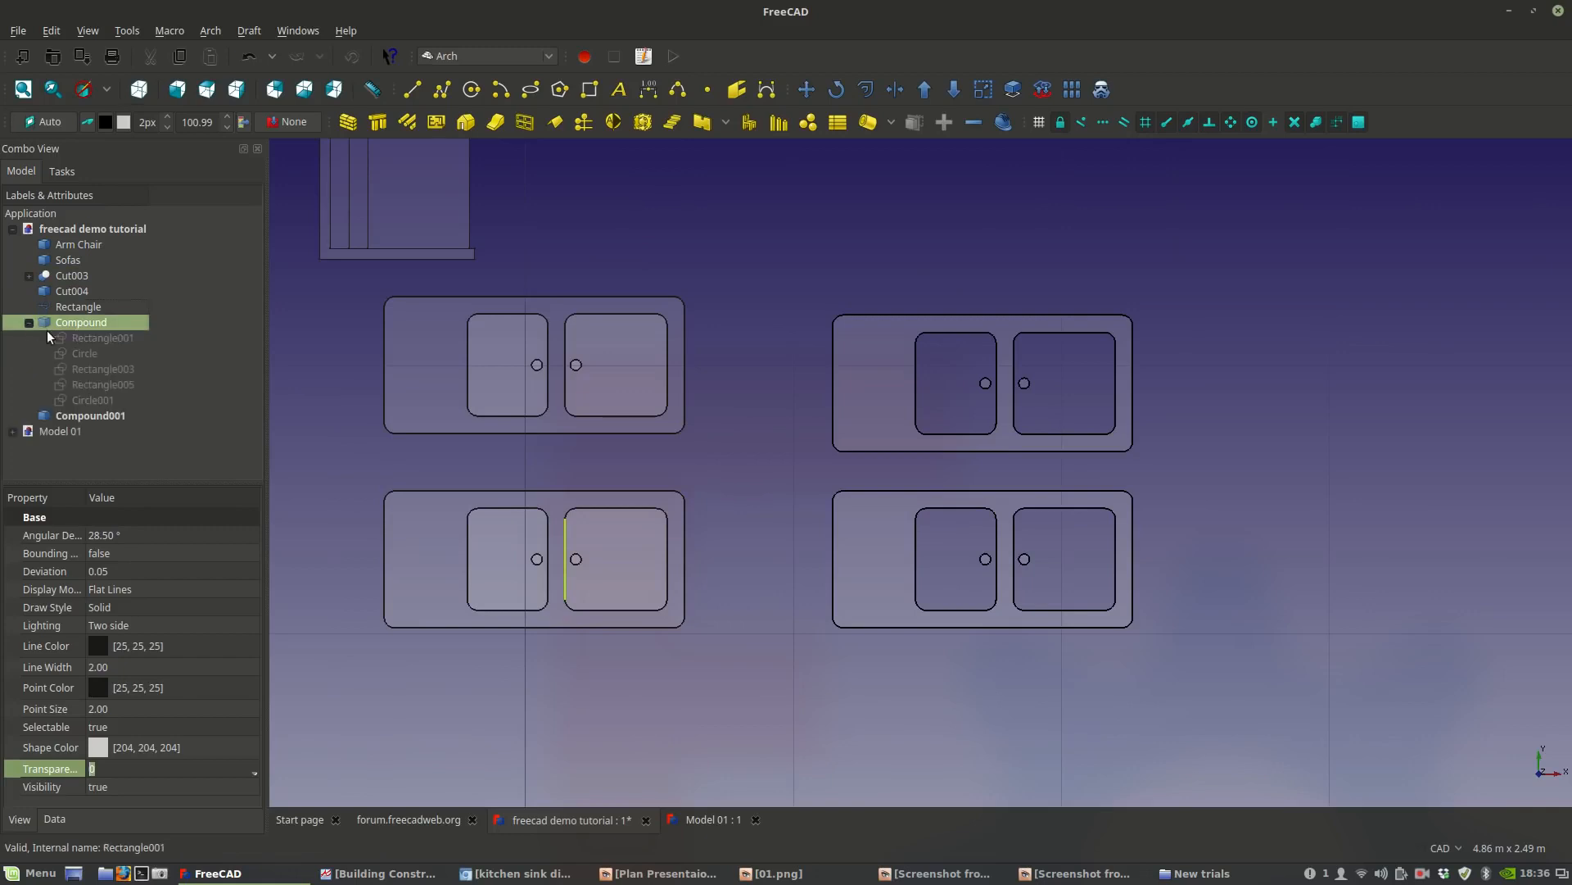
pyautogui.keyDown('shift'); pyautogui.click(69, 400); pyautogui.keyUp('shift')
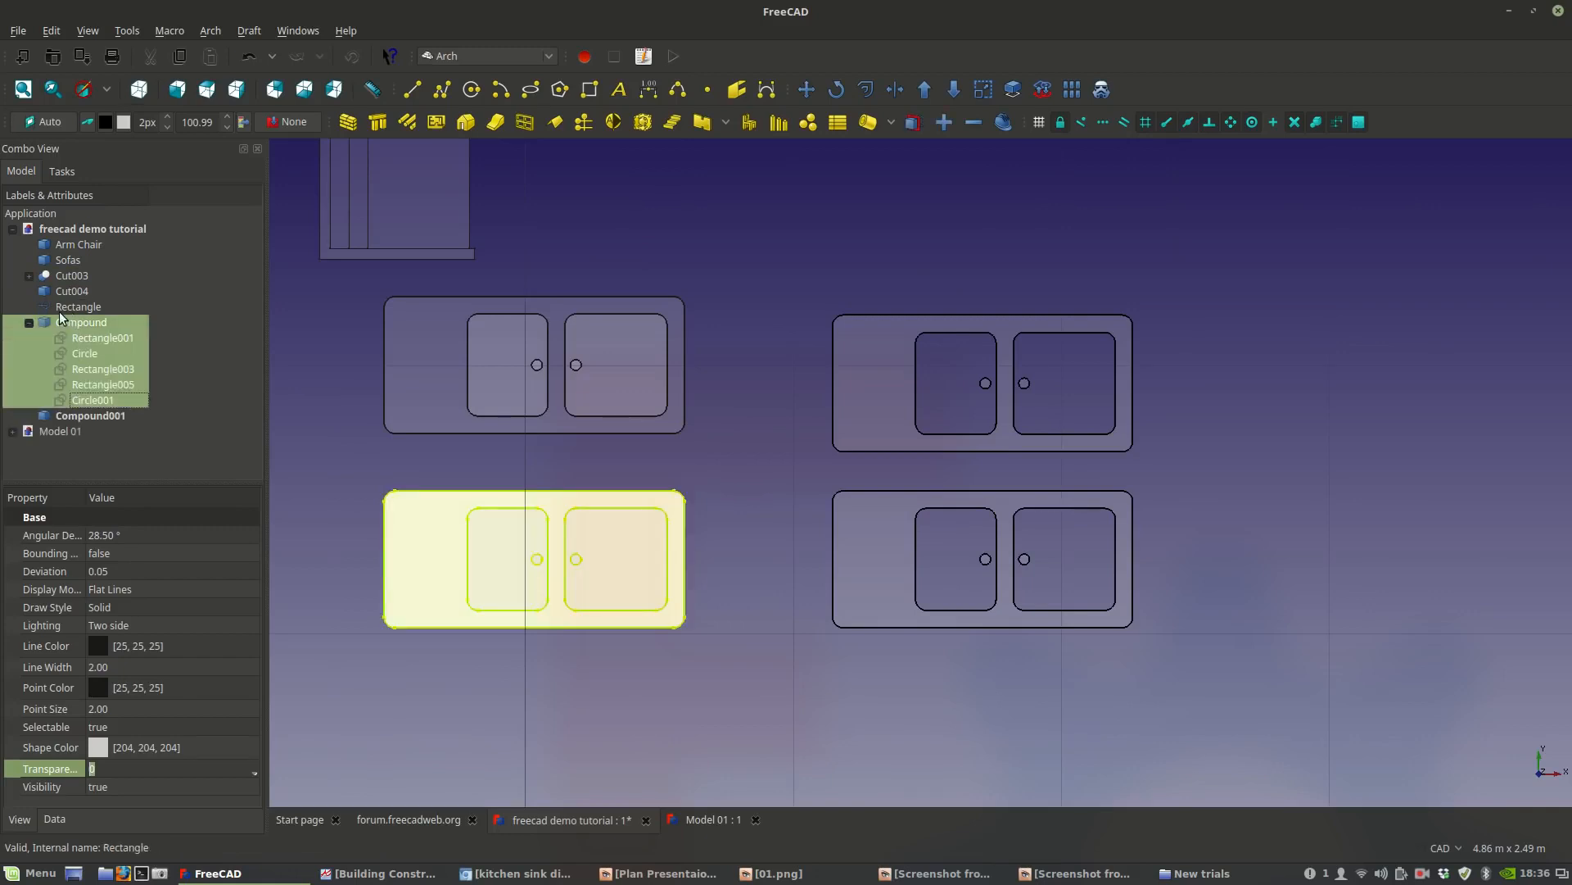
pyautogui.press('Delete')
# Delete the original cut sink Cut003 with all its nested cuts, rectangles and circles, keeping the simple copy Cut004.
pyautogui.click(29, 277)
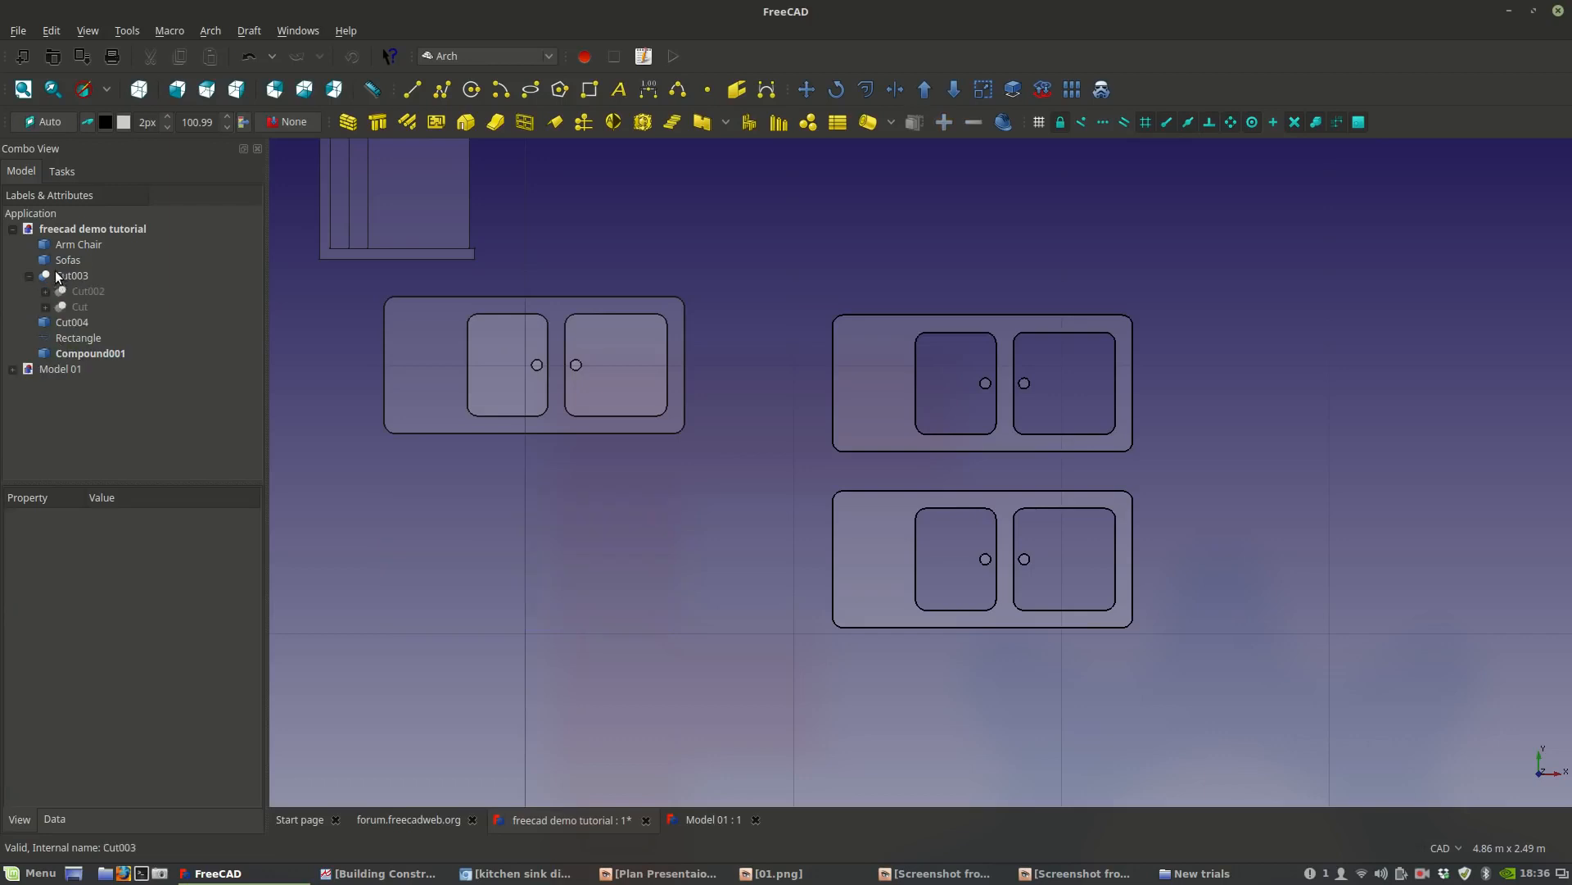
pyautogui.click(46, 291)
pyautogui.click(57, 324)
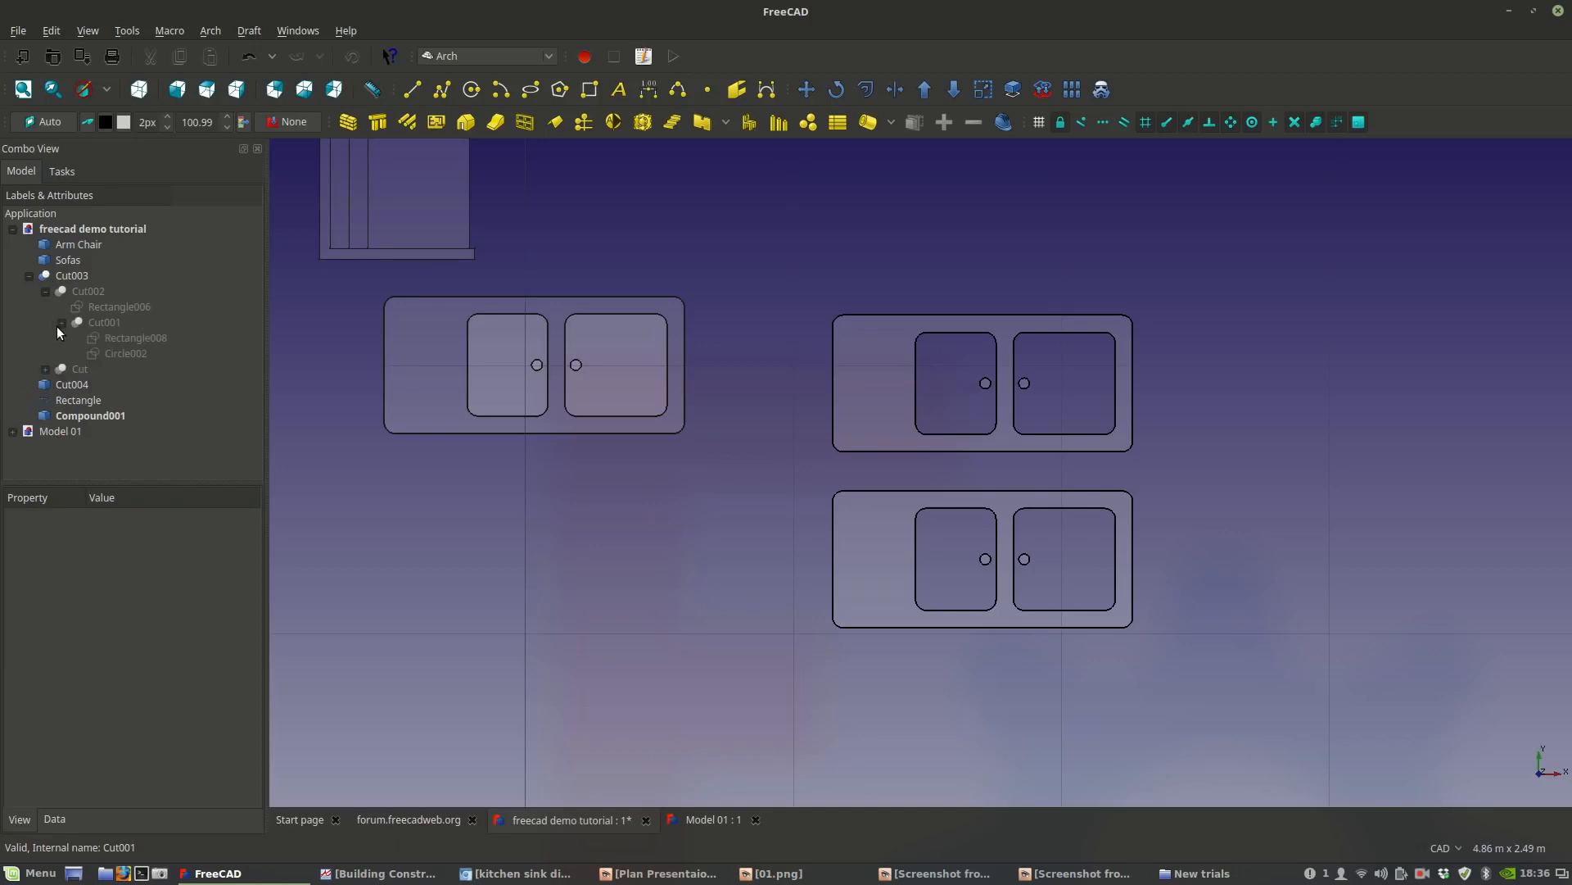
pyautogui.click(46, 370)
pyautogui.click(85, 400)
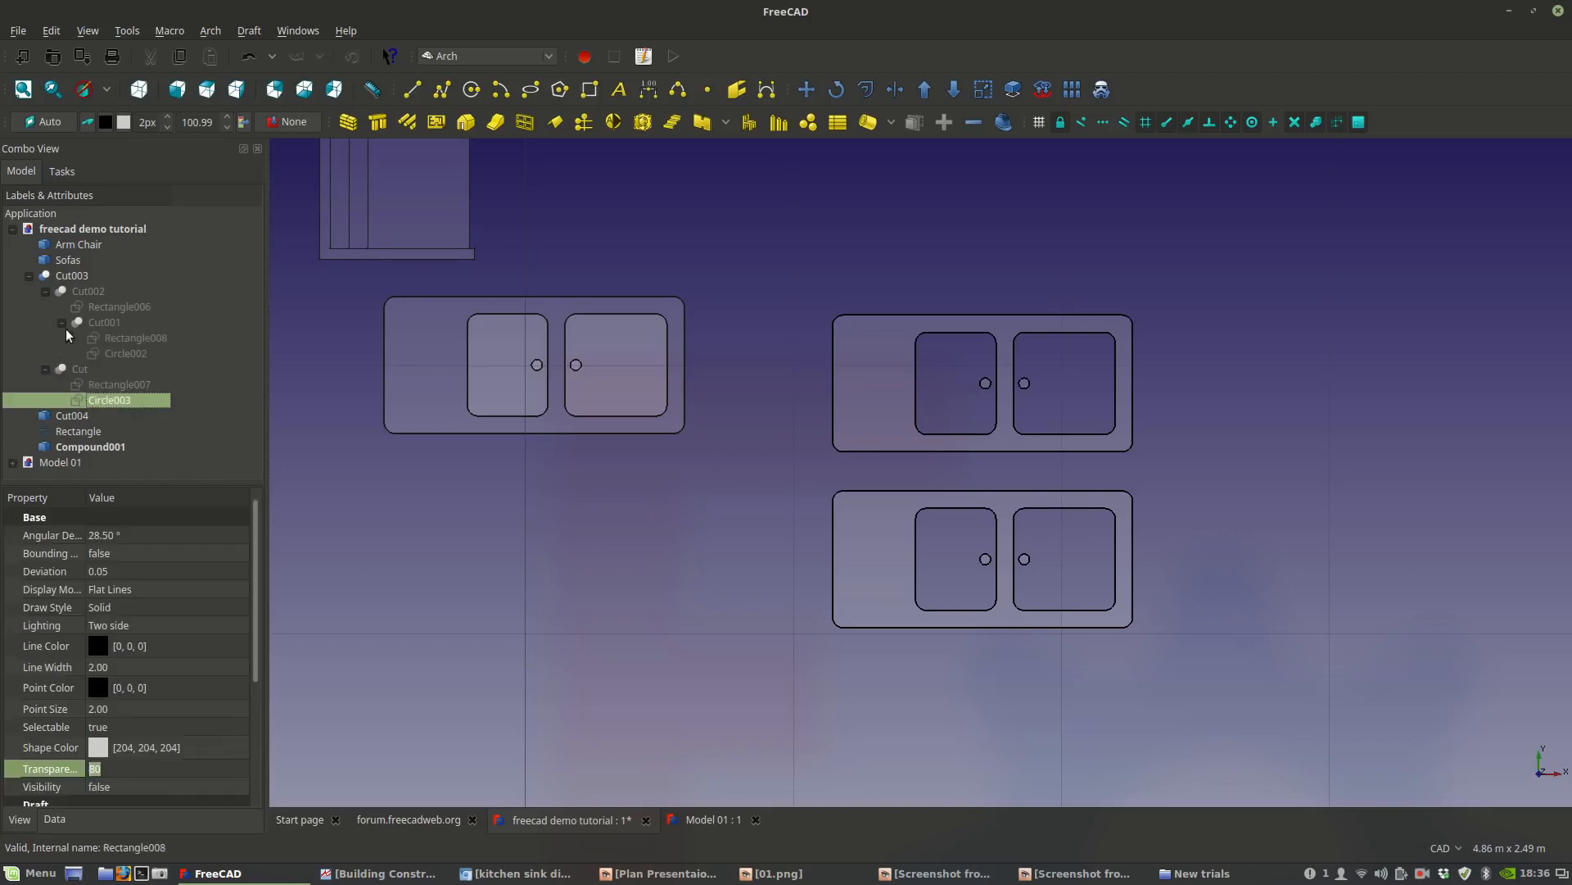
pyautogui.click(64, 277)
pyautogui.rightClick(76, 291)
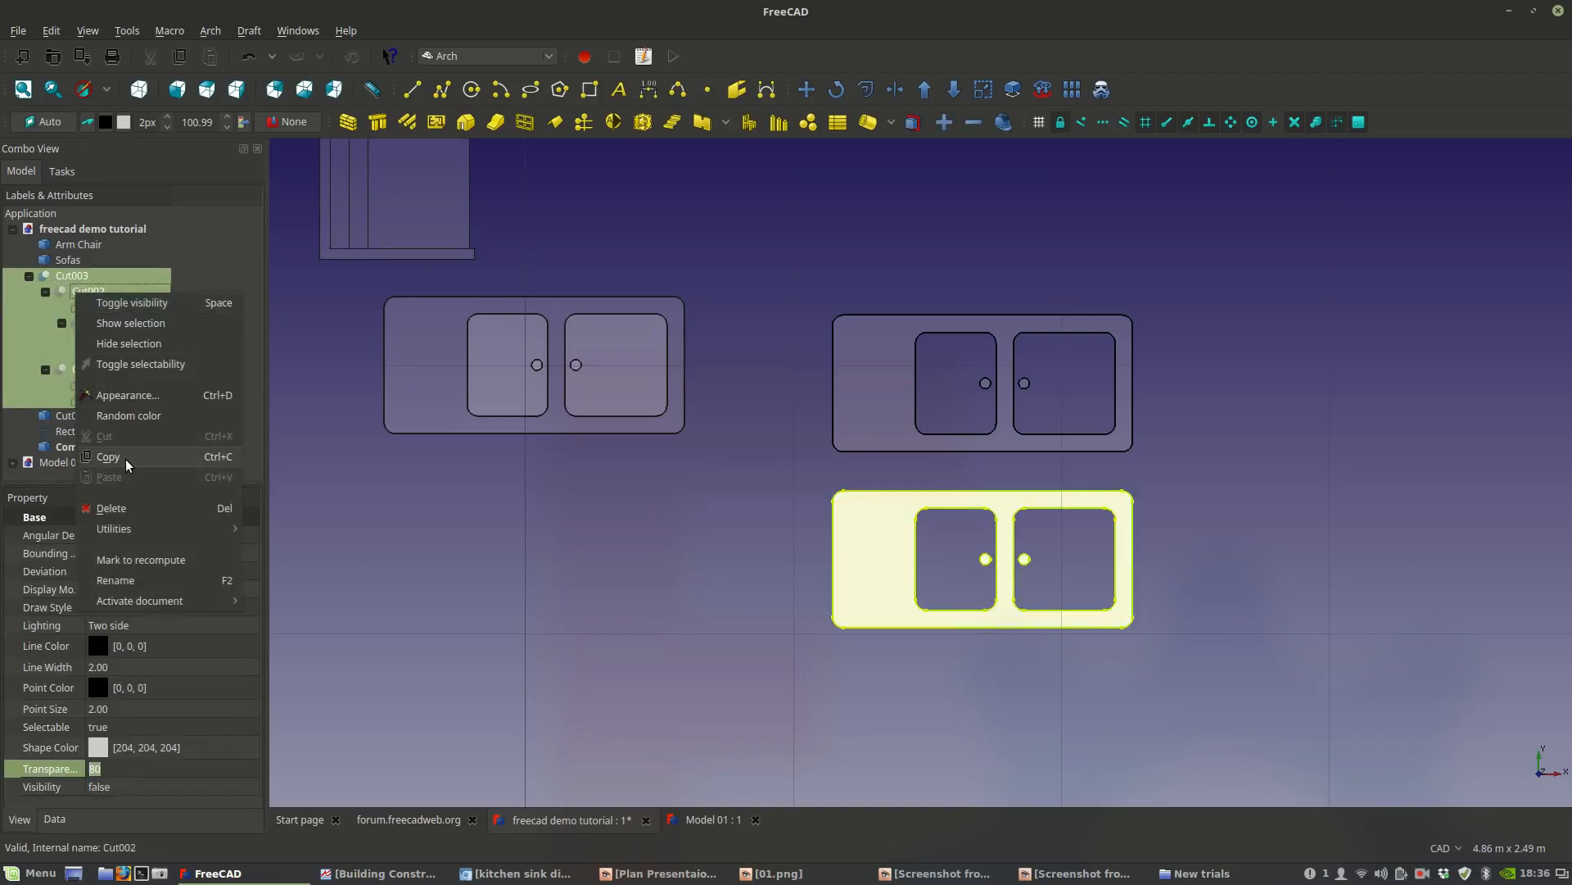
pyautogui.click(111, 509)
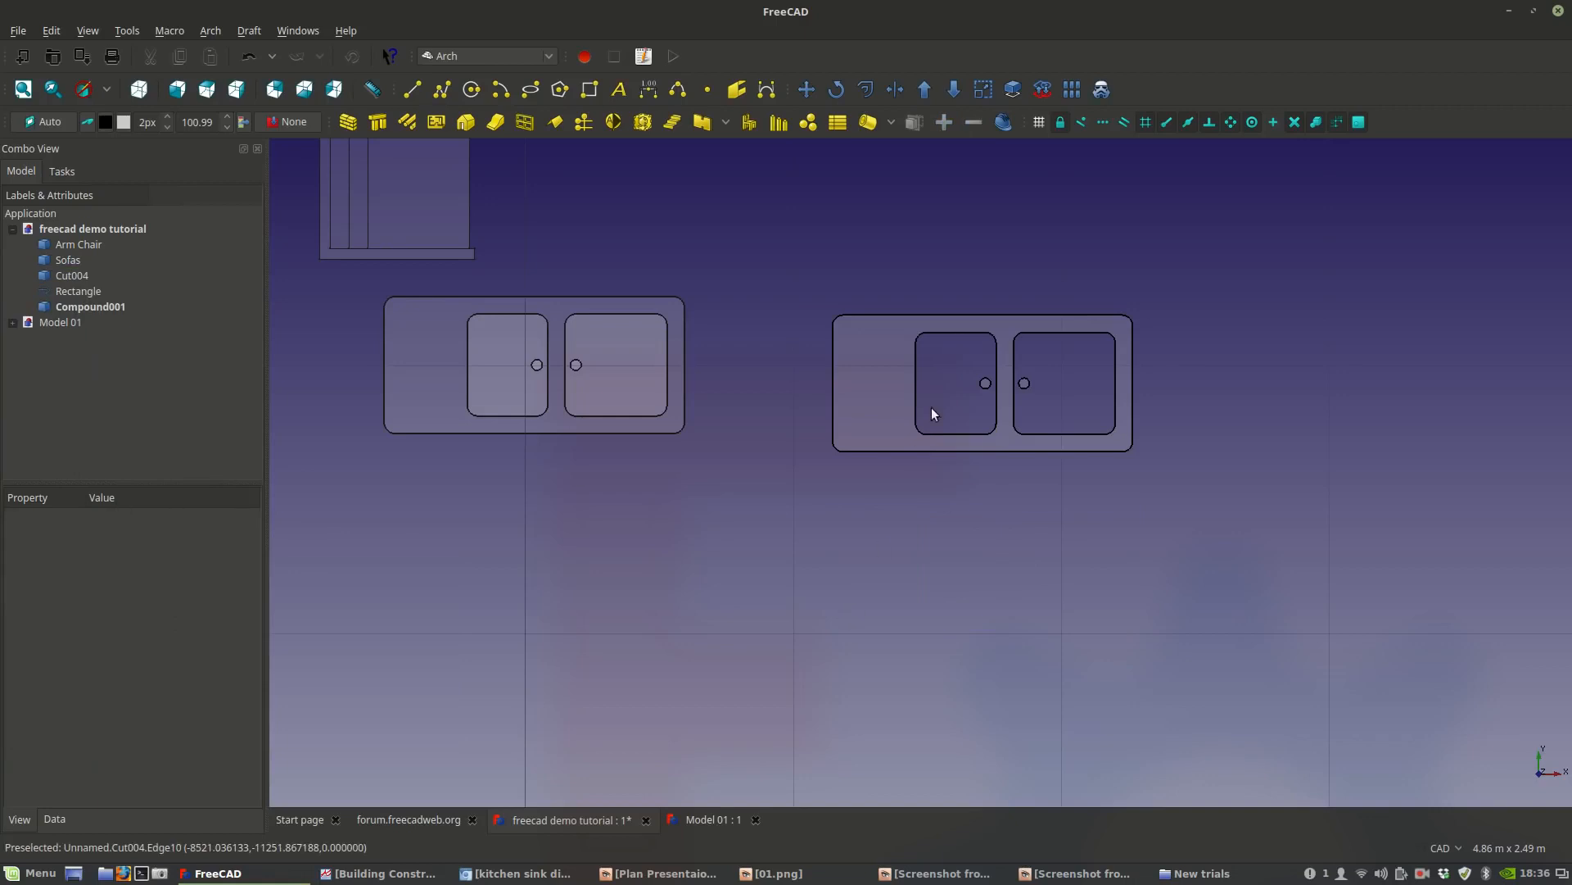
# Rename the remaining sink compound Compound001 as Sink.
pyautogui.click(551, 405)
pyautogui.scroll(-3, 595, 460)
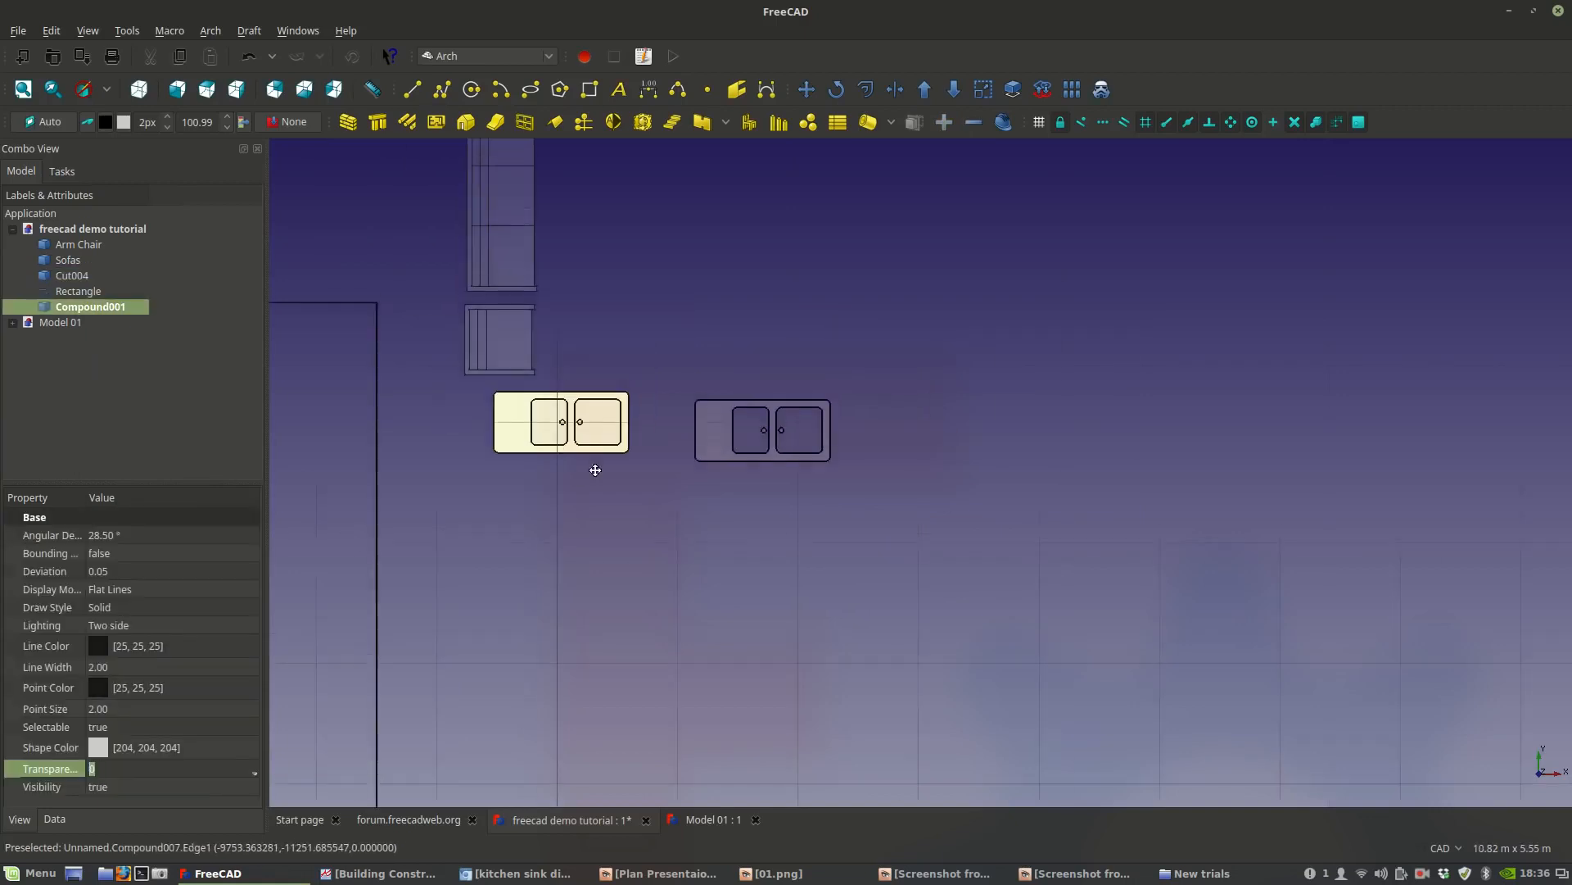
pyautogui.scroll(3, 549, 430)
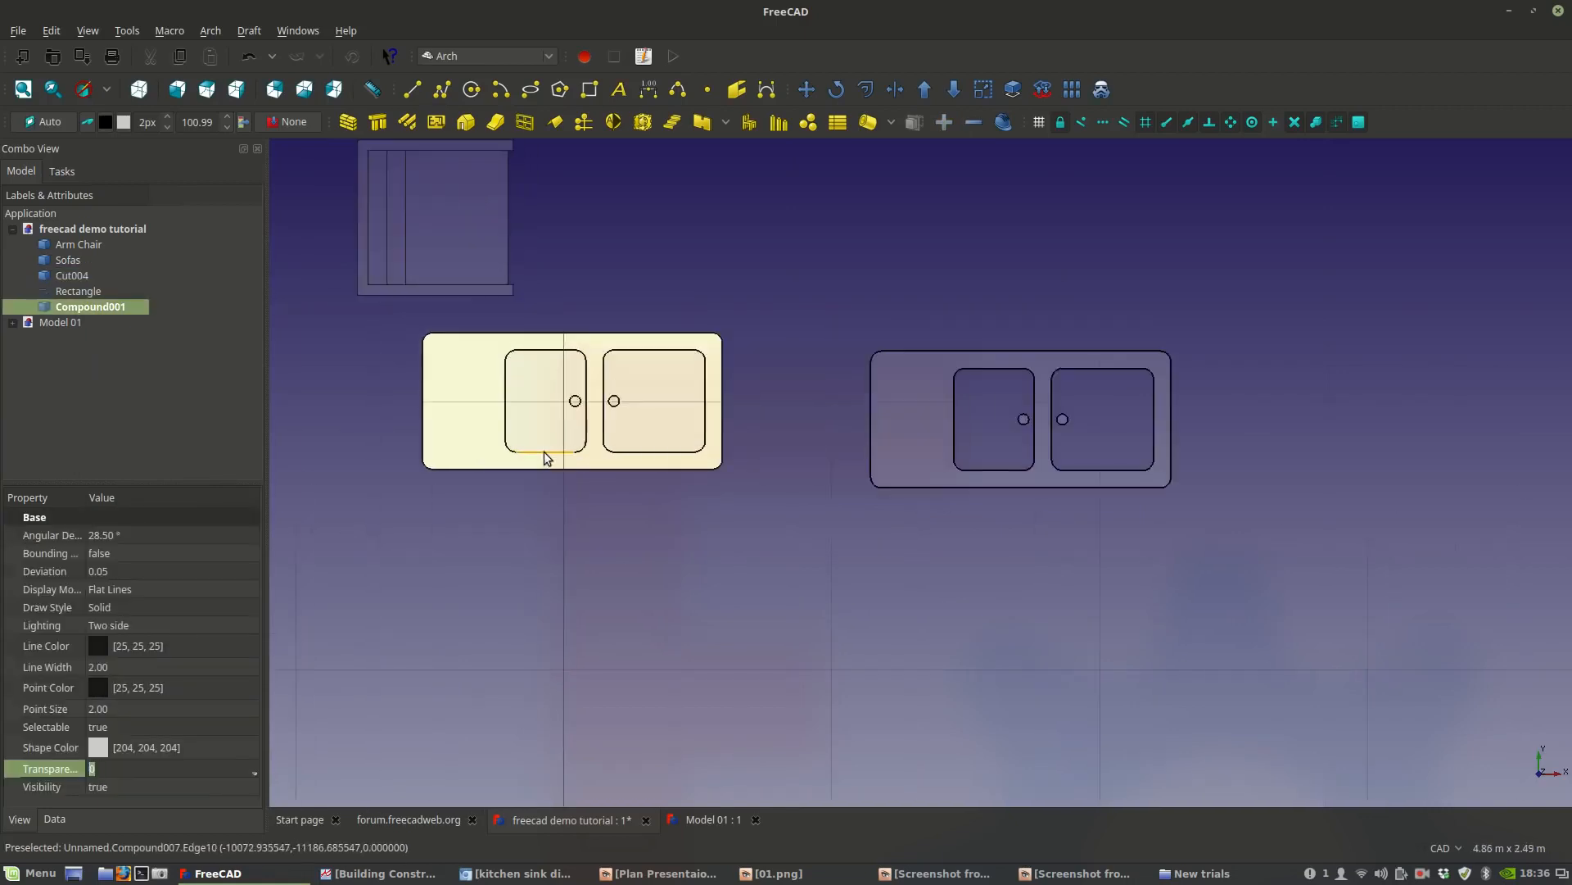
pyautogui.rightClick(118, 304)
pyautogui.click(156, 641)
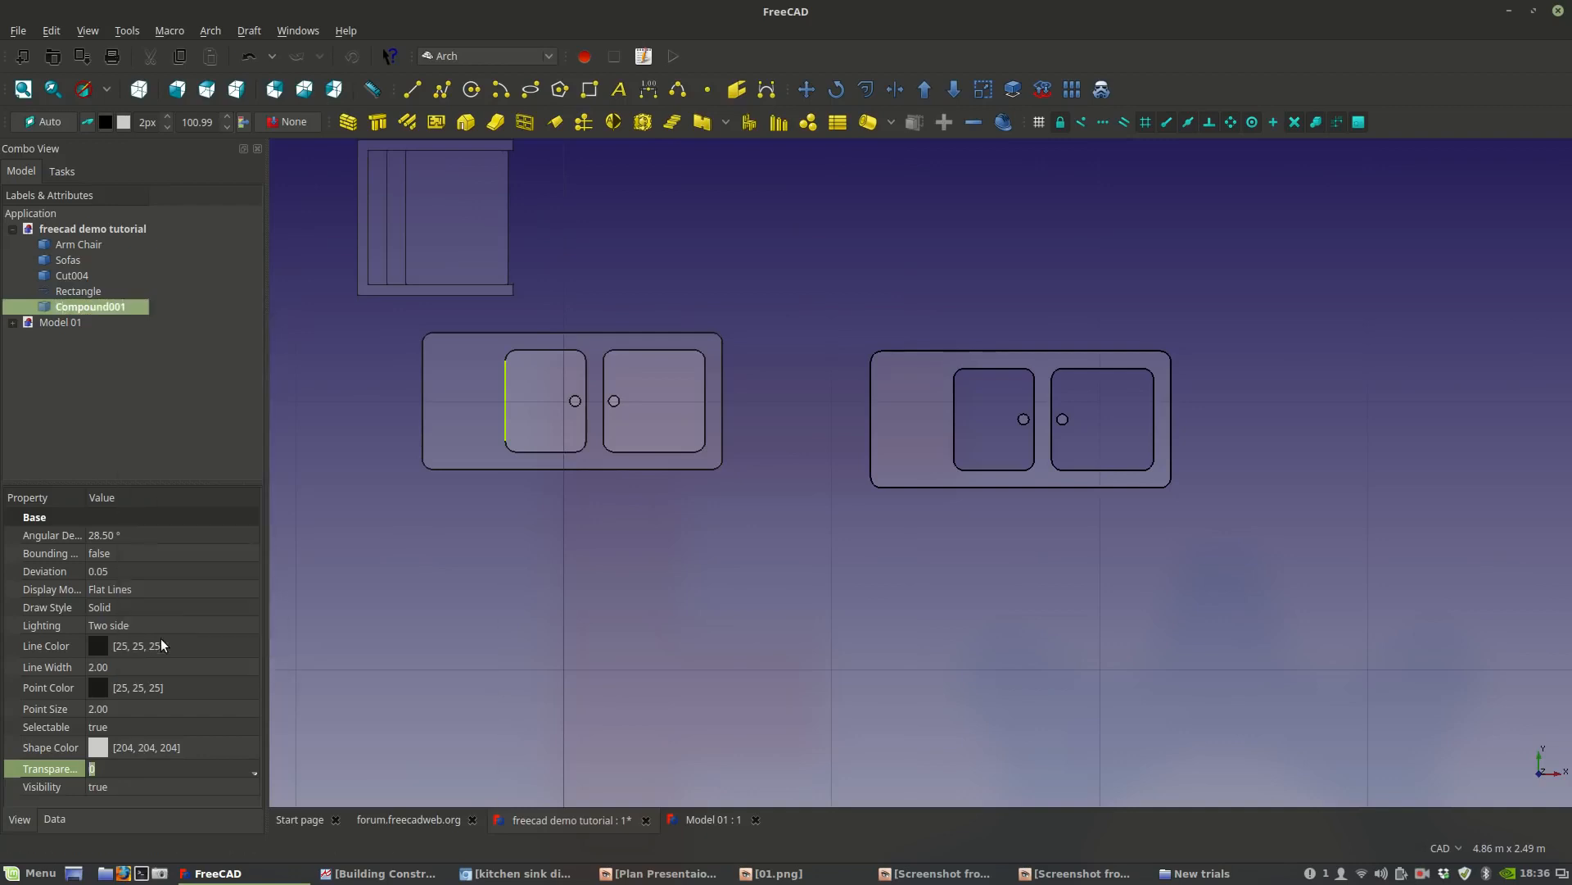
pyautogui.write('Sink')
pyautogui.press('Return')
# Rename the cut sink copy Cut004 as Sink 2.
pyautogui.rightClick(888, 447)
pyautogui.moveTo(915, 732)
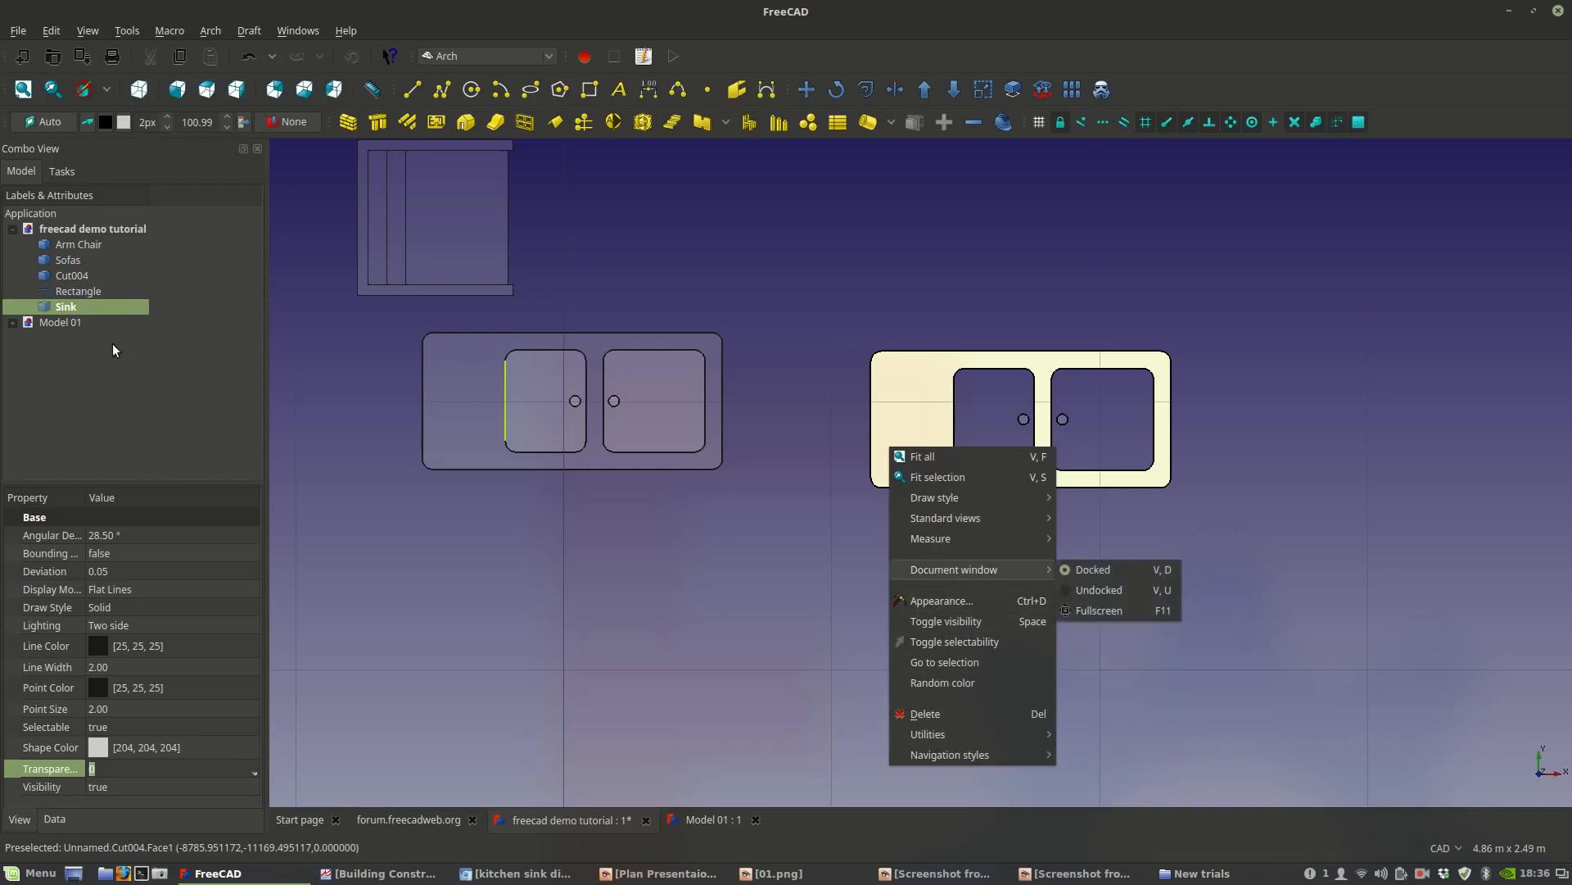
pyautogui.click(97, 306)
pyautogui.rightClick(97, 306)
pyautogui.click(88, 288)
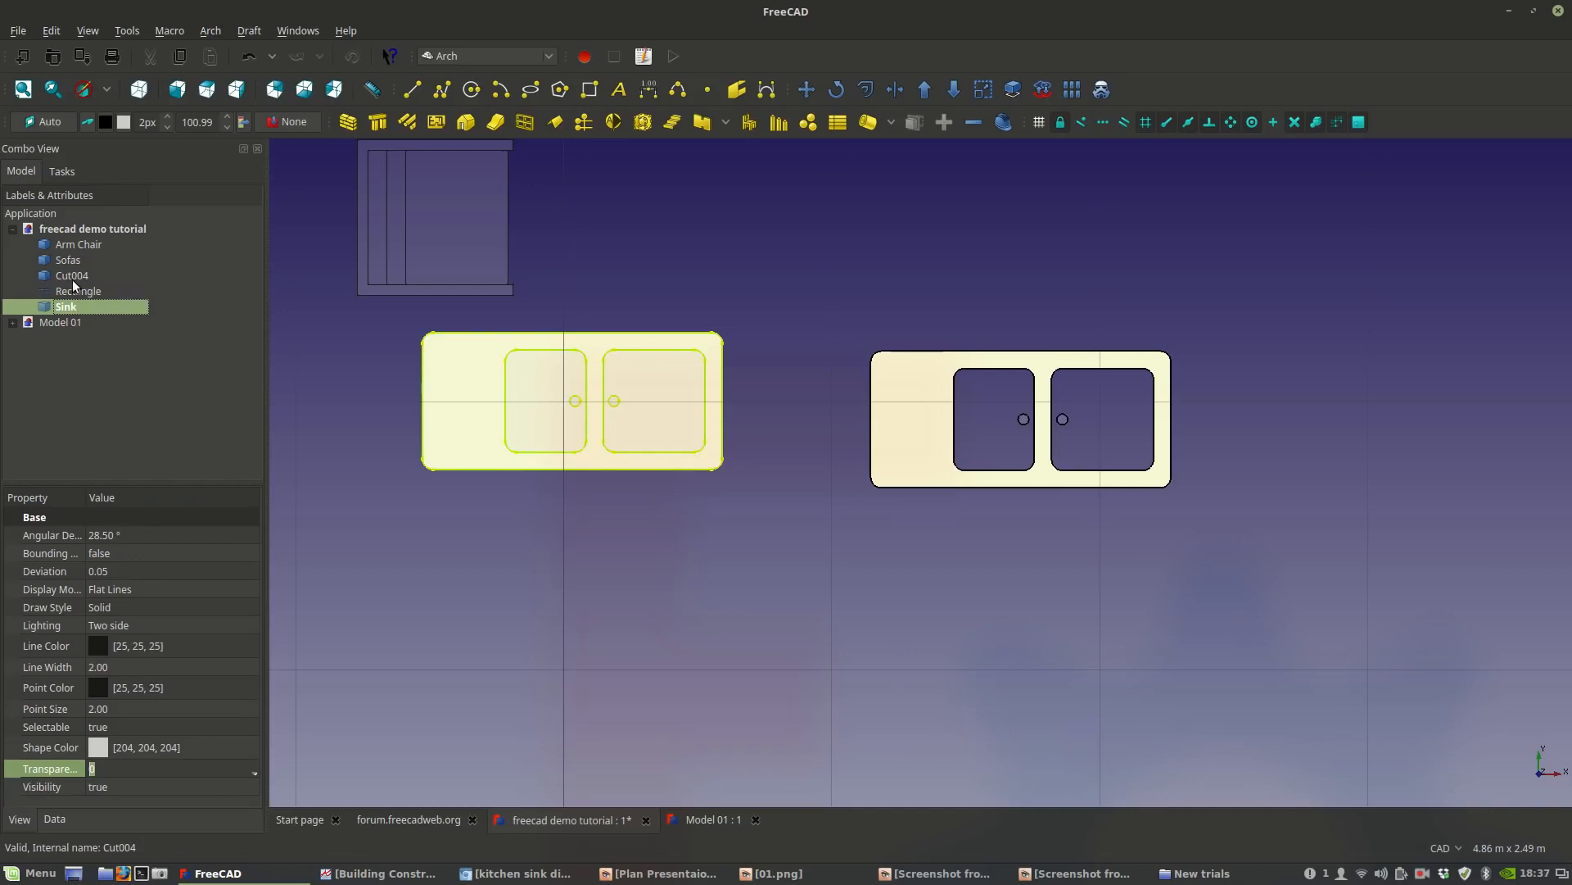
pyautogui.click(72, 277)
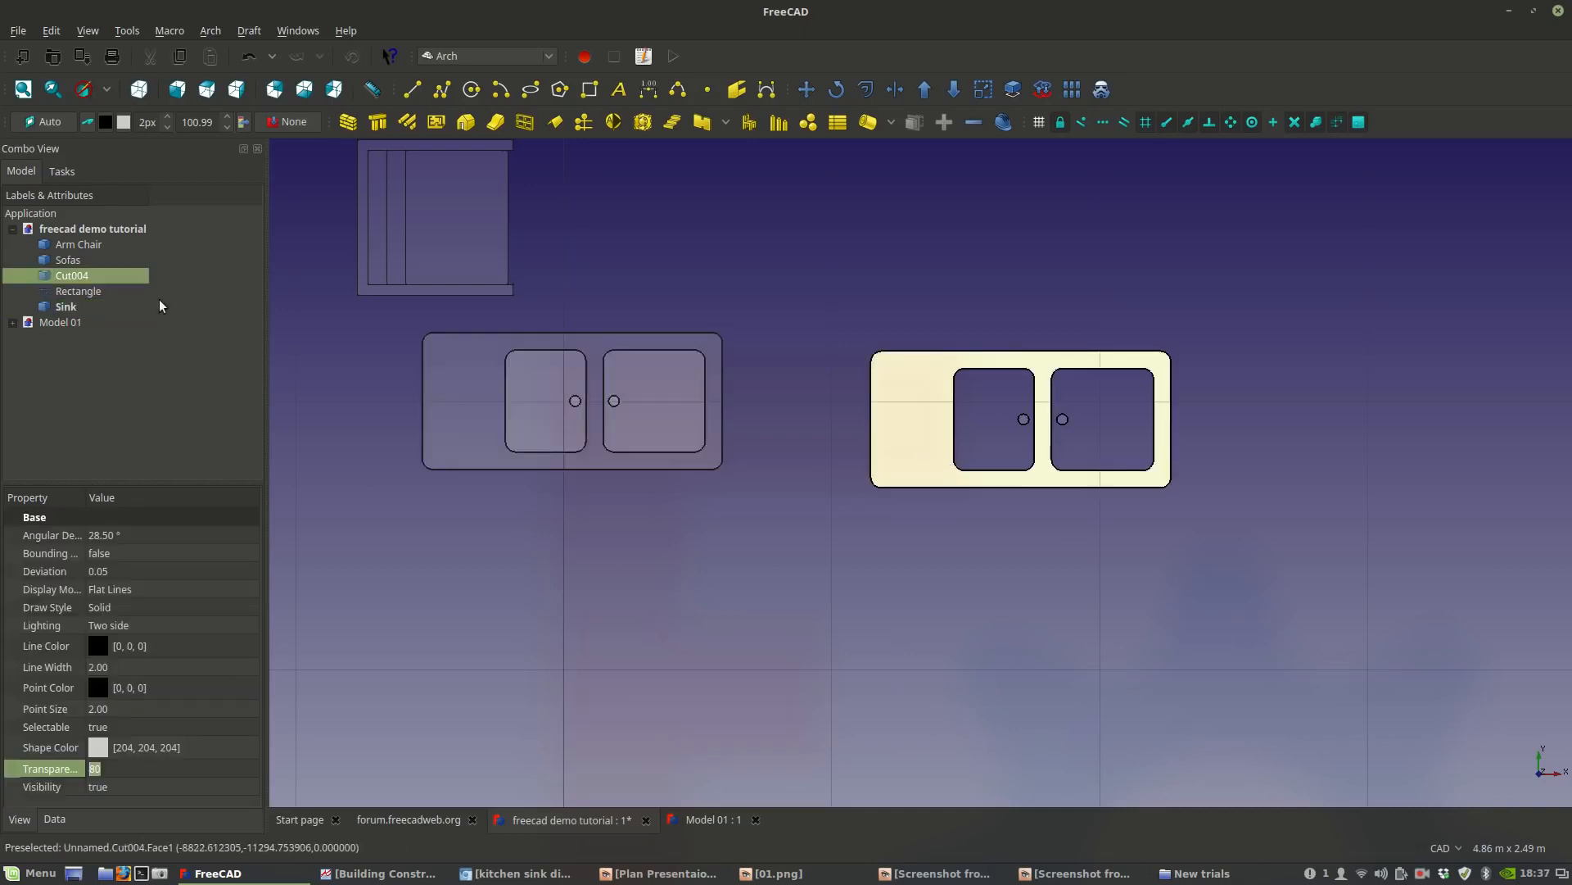
pyautogui.rightClick(115, 275)
pyautogui.click(165, 616)
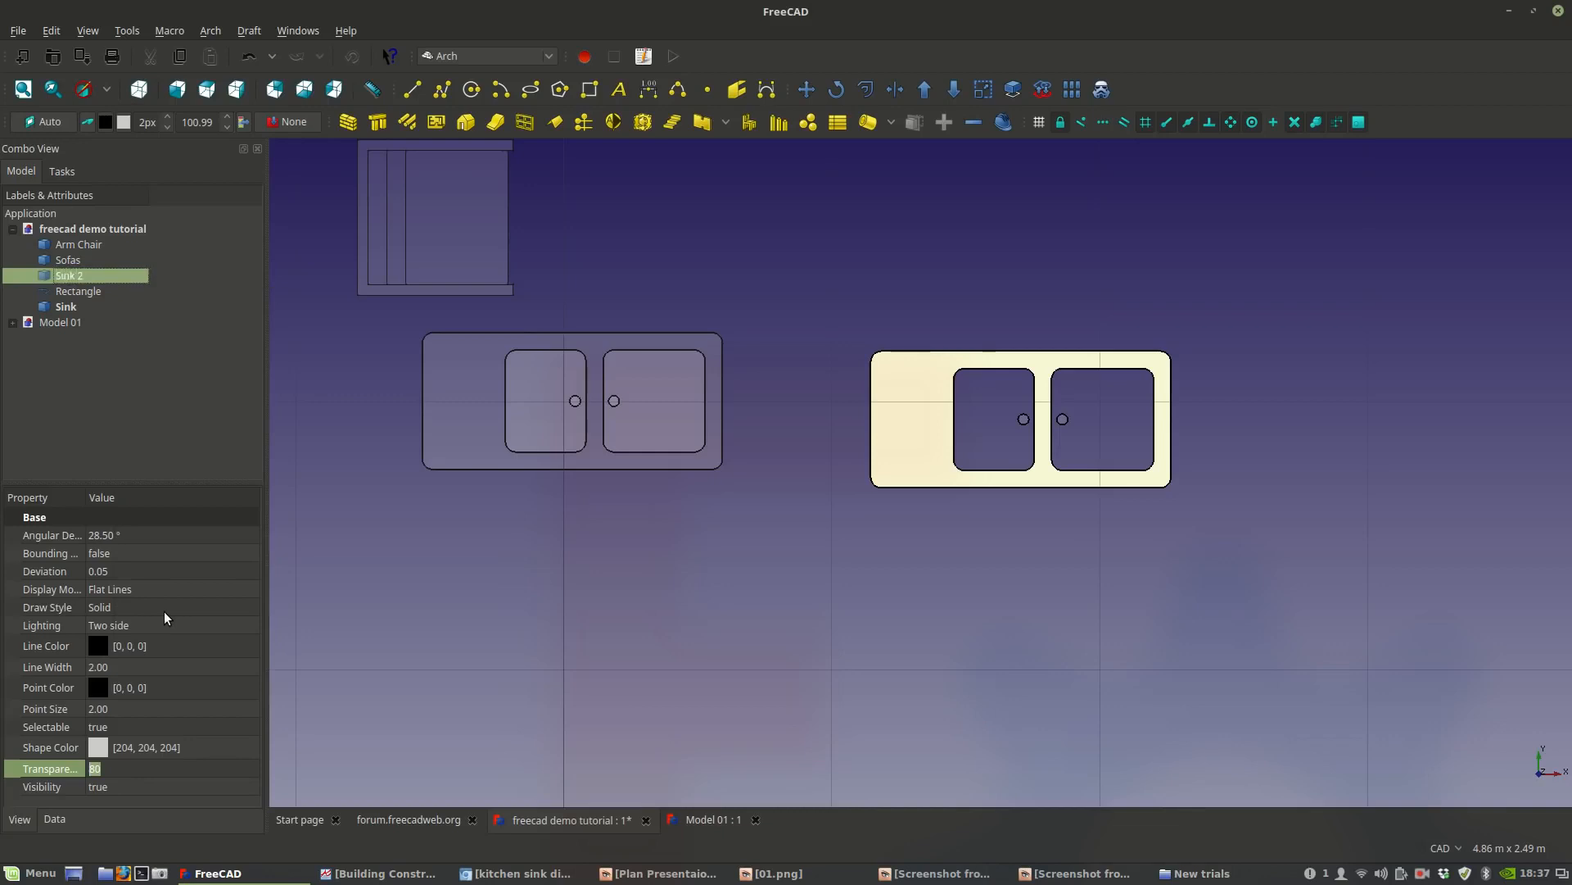
pyautogui.click(138, 417)
# Set the line width of both Sink and Sink 2 to 1.00.
pyautogui.scroll(-5, 632, 604)
pyautogui.scroll(2, 568, 572)
pyautogui.scroll(3, 561, 572)
pyautogui.click(524, 426)
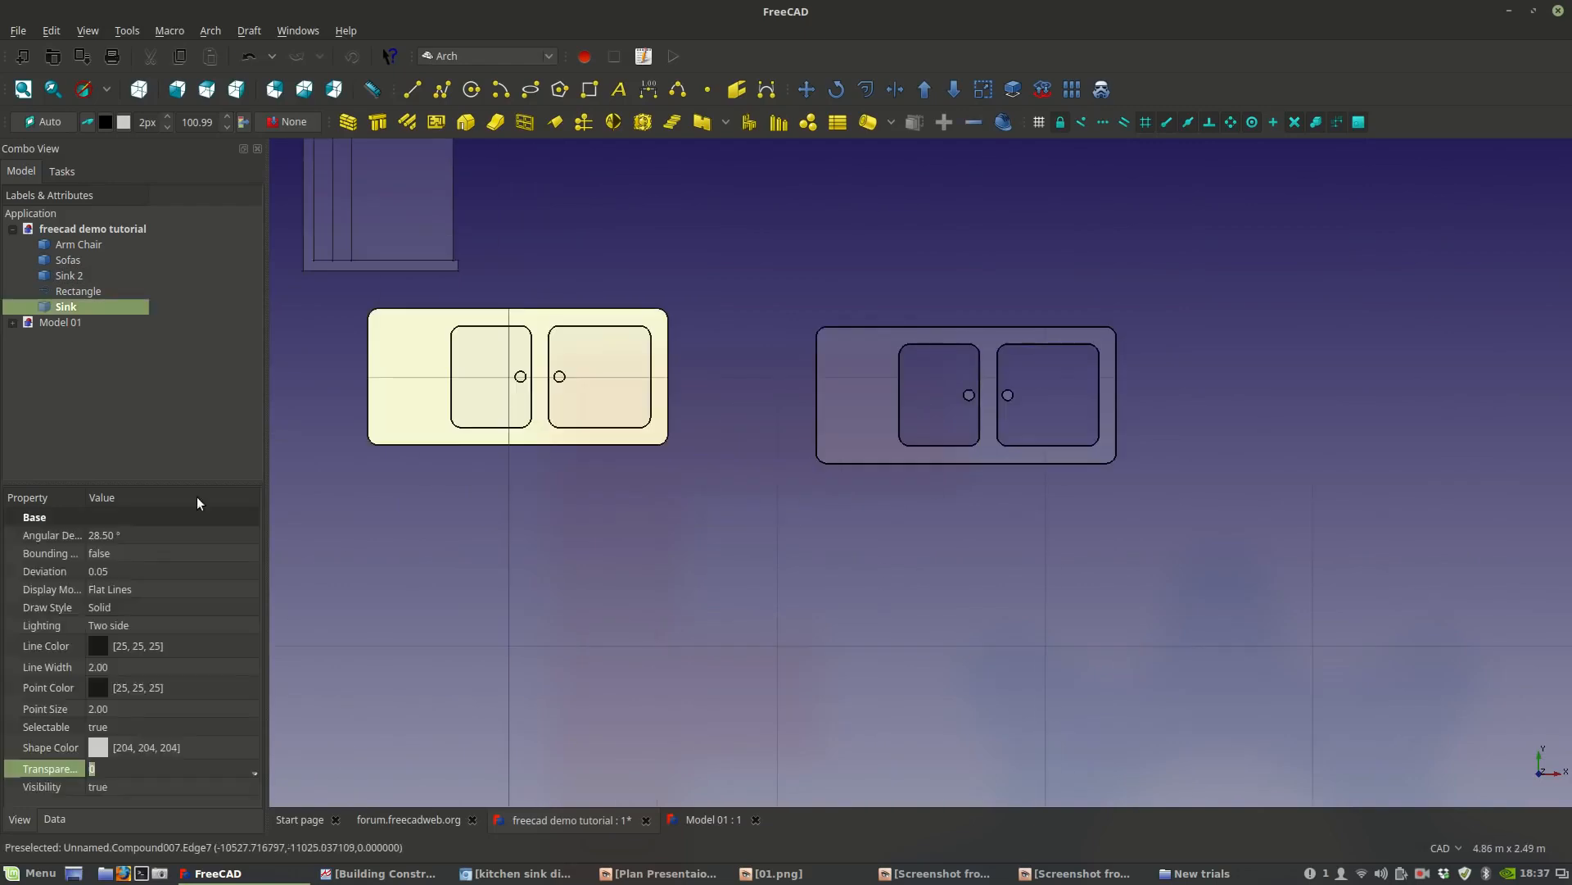
pyautogui.click(135, 666)
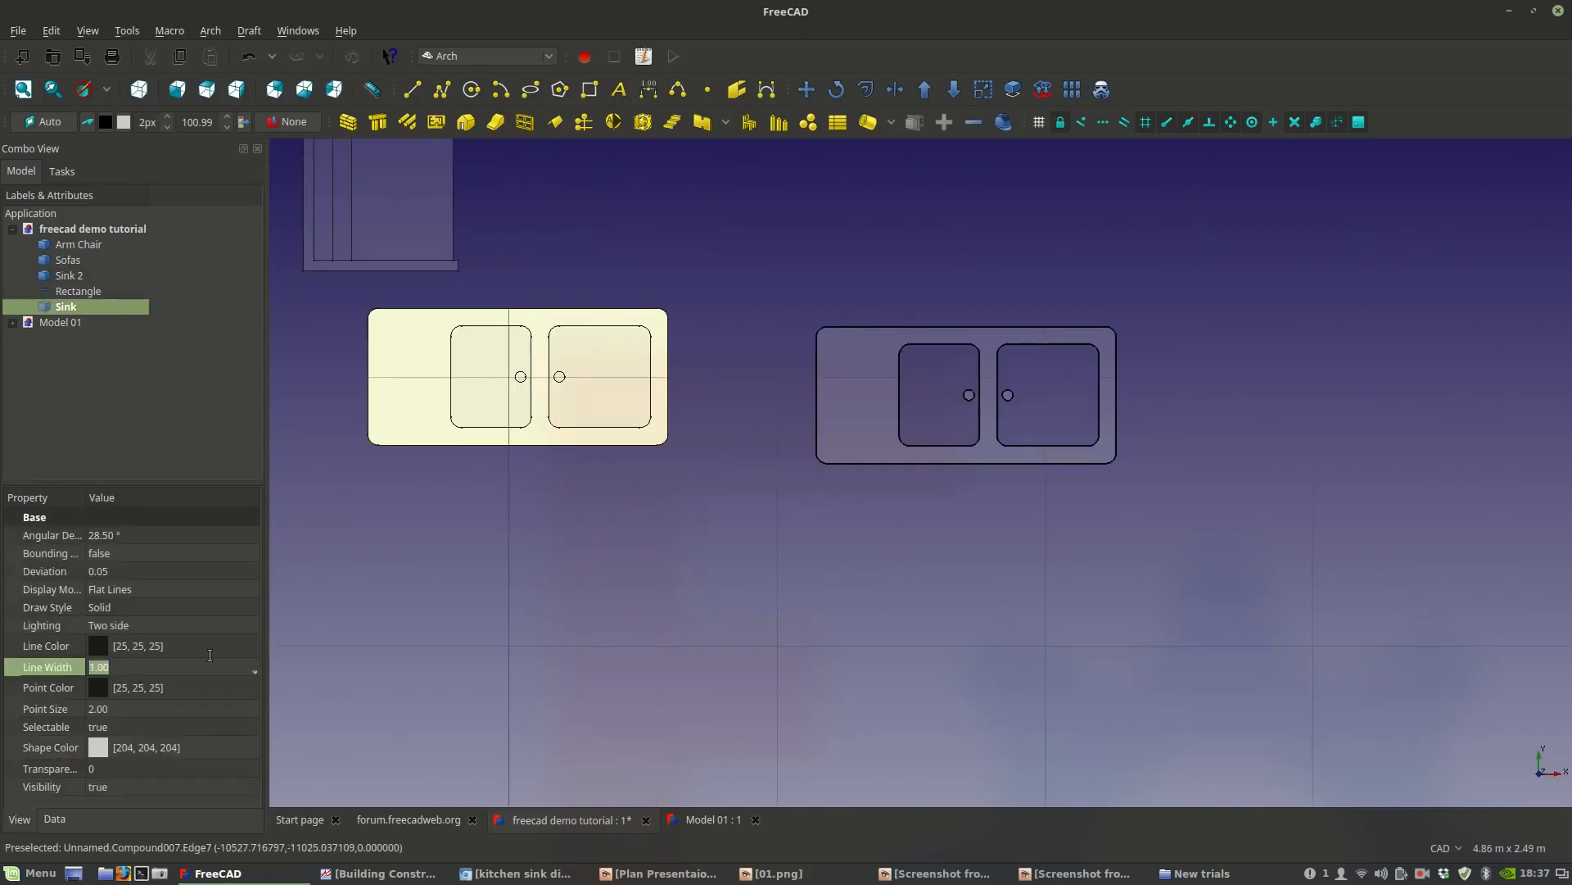
pyautogui.click(854, 407)
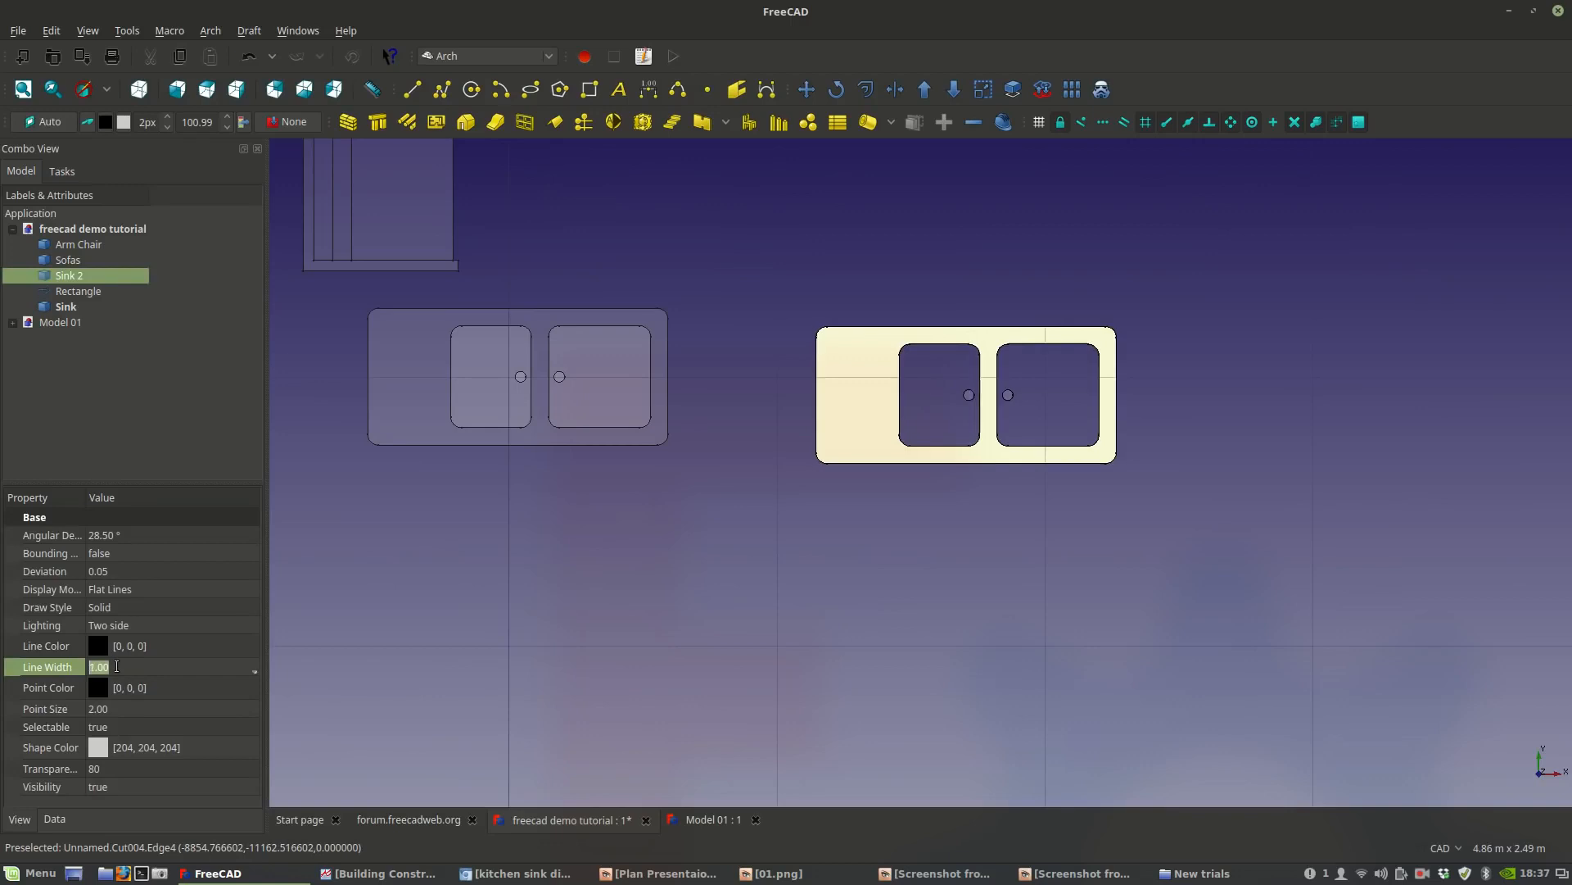
pyautogui.click(655, 606)
# Draw a filled rectangle about 1.70 m long and 0.47 m high just below Sink 2.
pyautogui.scroll(-4, 636, 565)
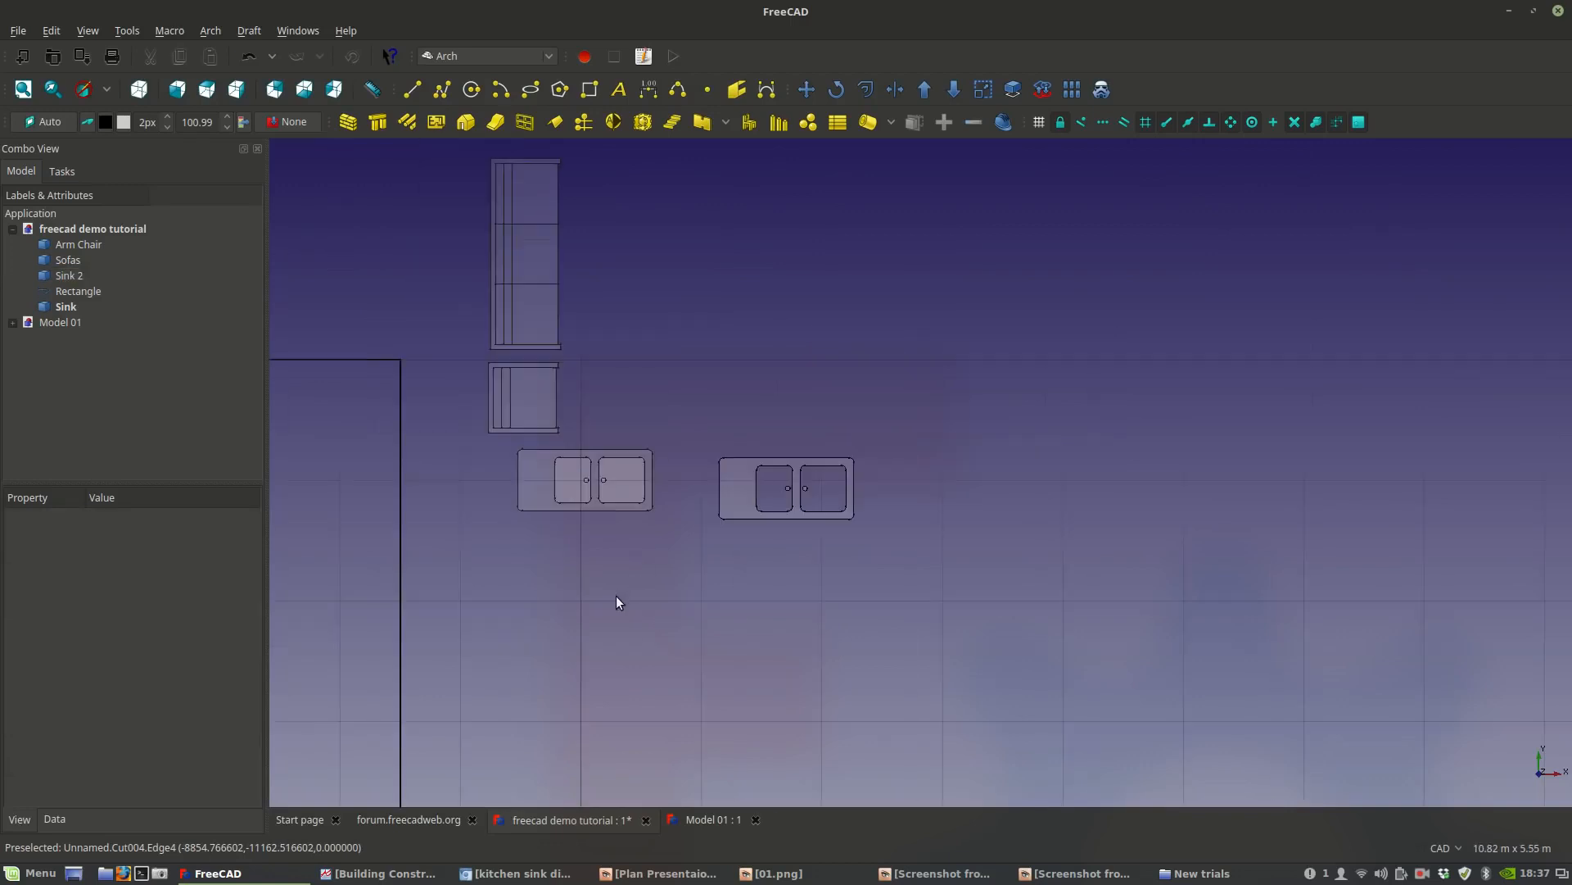
pyautogui.scroll(-2, 617, 593)
pyautogui.scroll(2, 618, 587)
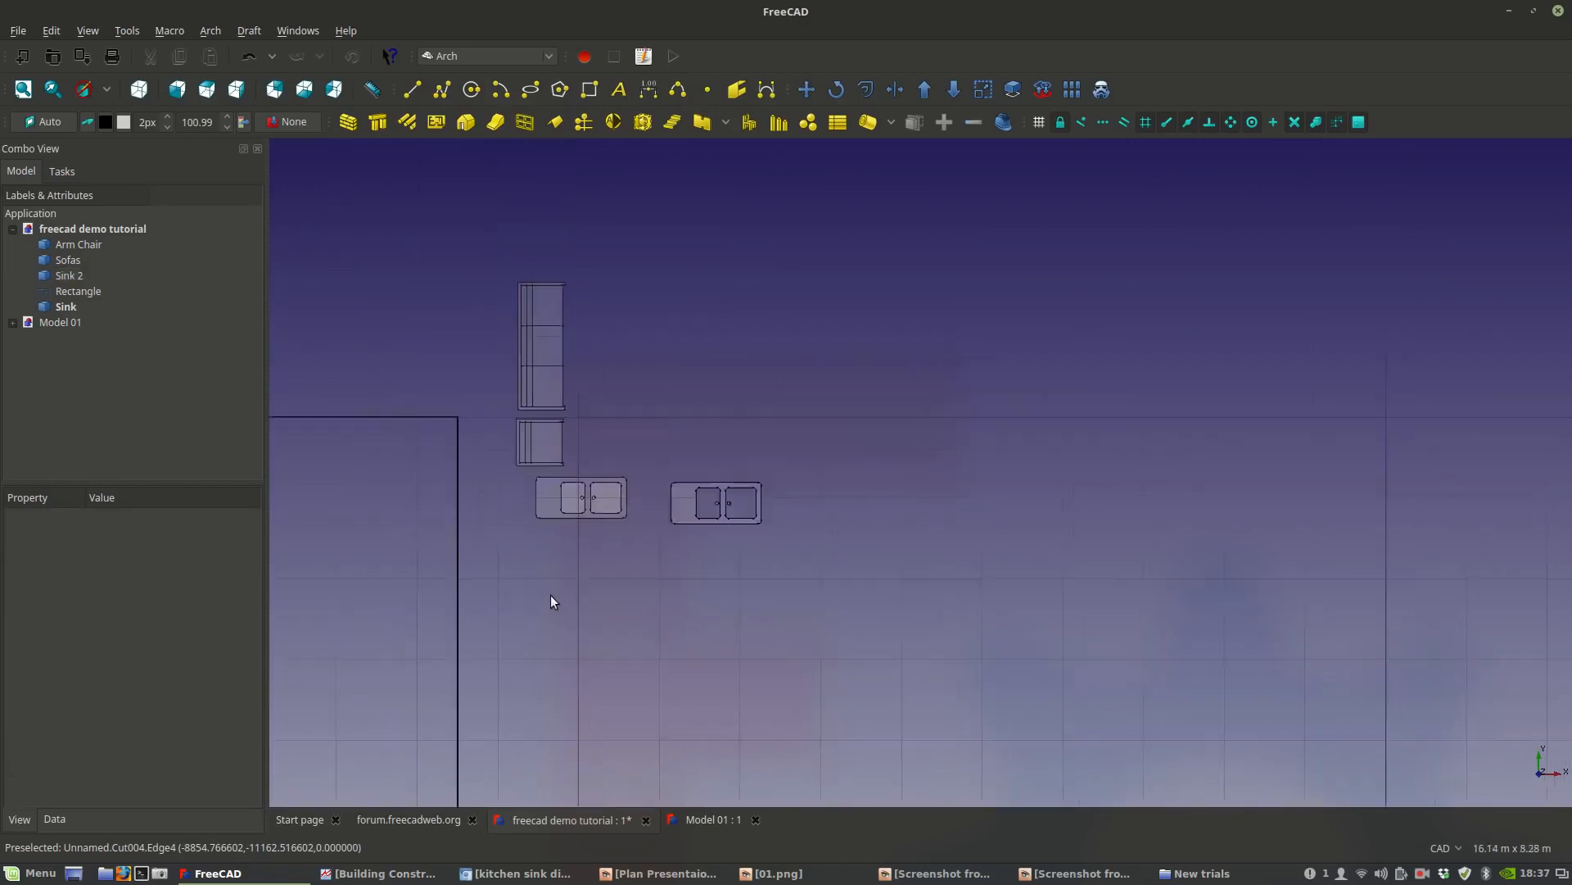
pyautogui.scroll(4, 553, 593)
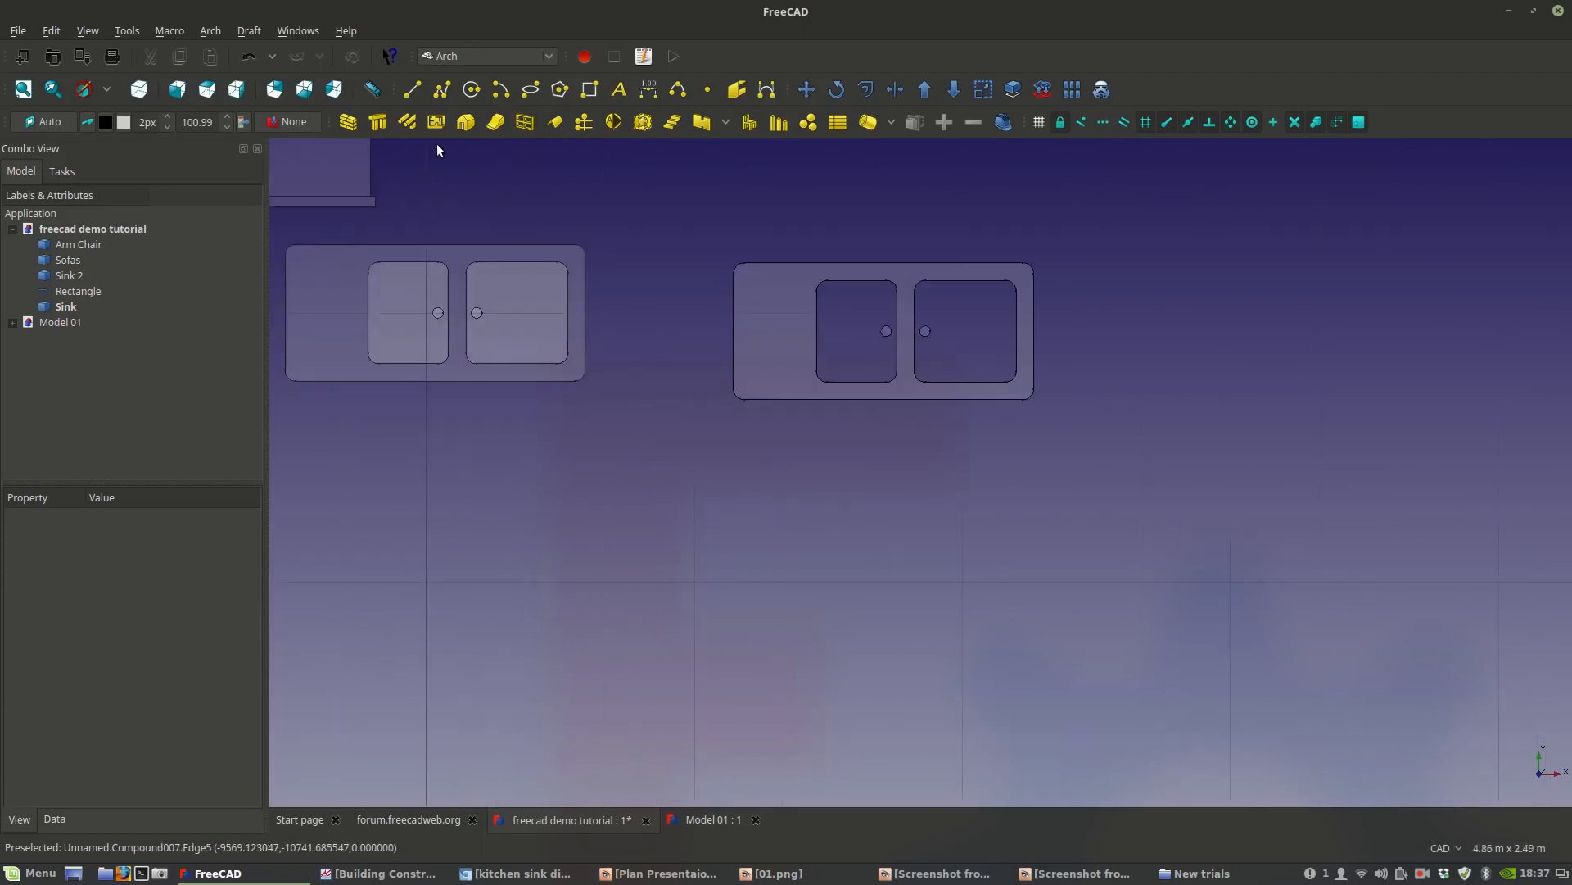
pyautogui.click(591, 89)
pyautogui.click(581, 507)
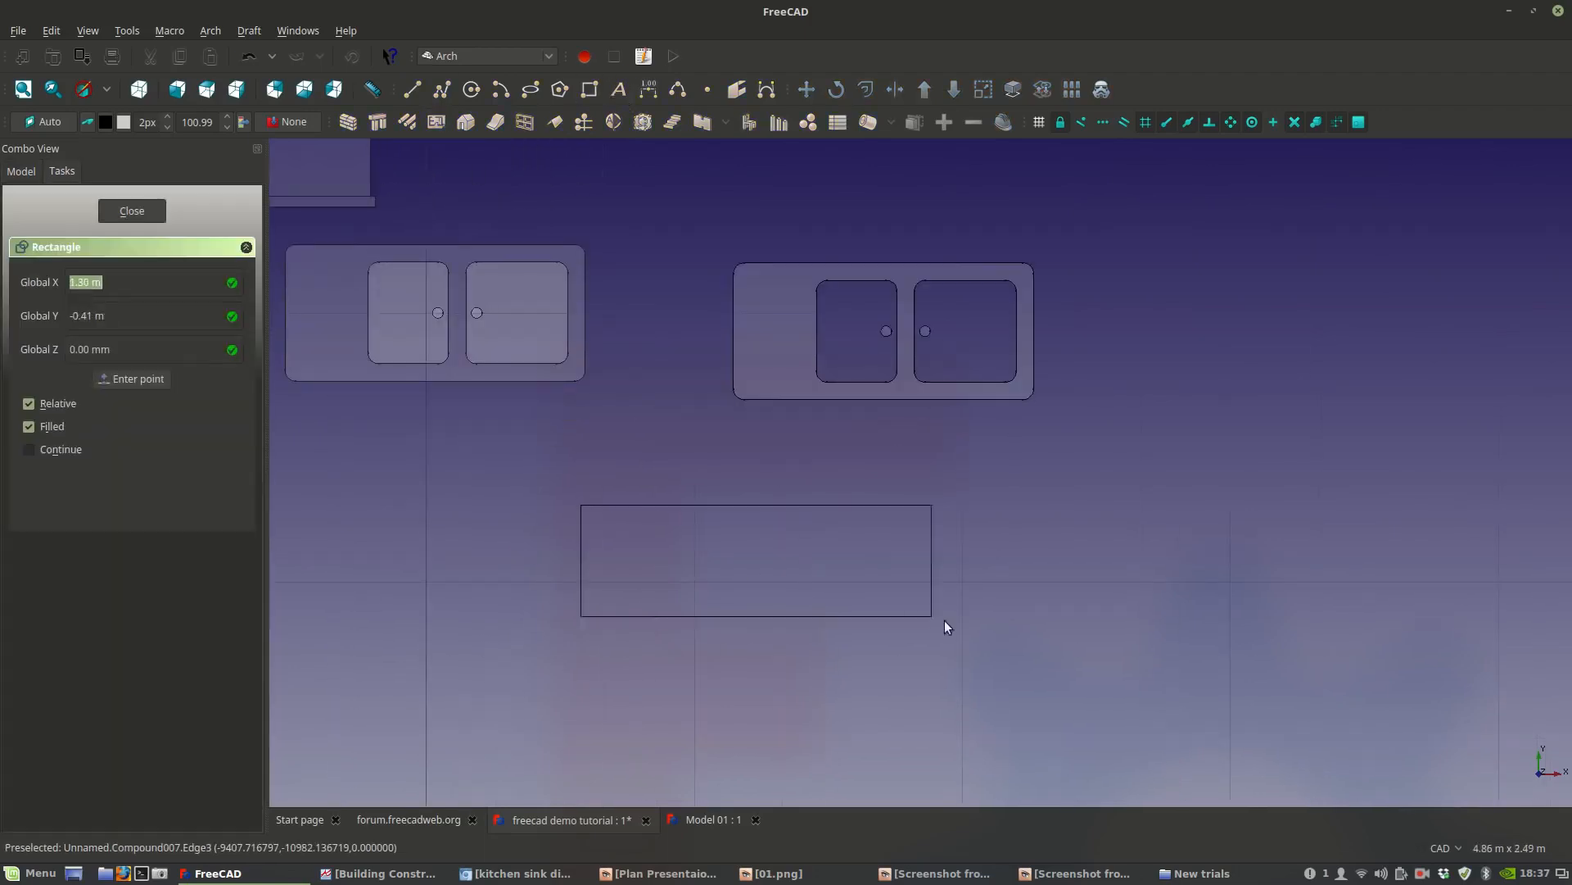
pyautogui.click(1037, 629)
pyautogui.moveTo(700, 643); pyautogui.dragTo(635, 630, button='middle')
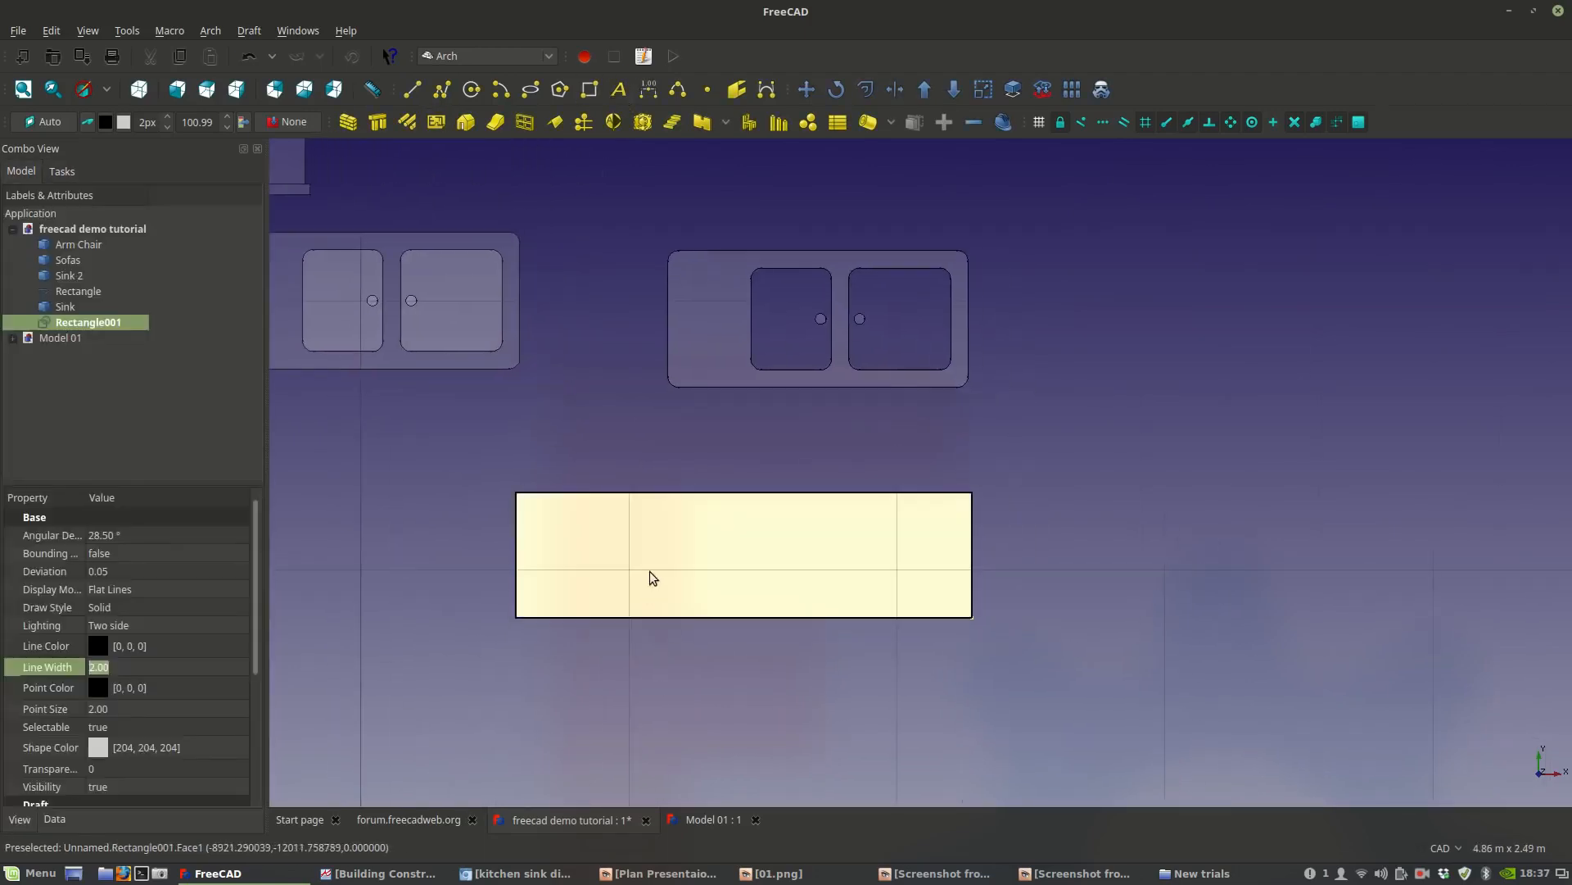
# Measure the new rectangle's right edge with the Survey tool and set the rectangle's height to 0.60 m.
pyautogui.click(1003, 124)
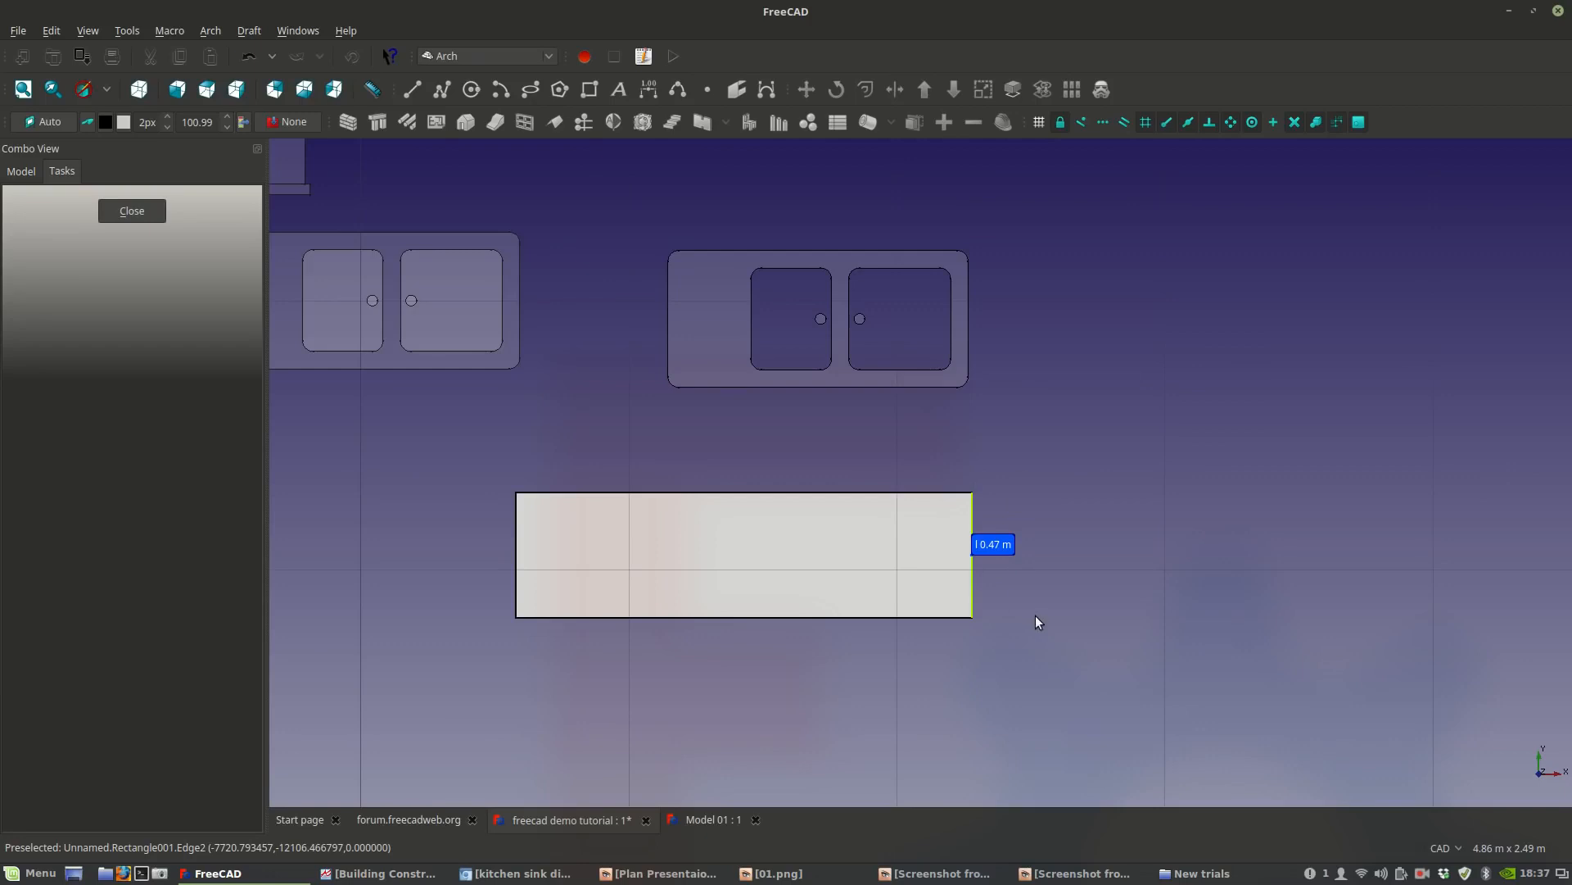
pyautogui.press('Escape')
pyautogui.click(834, 566)
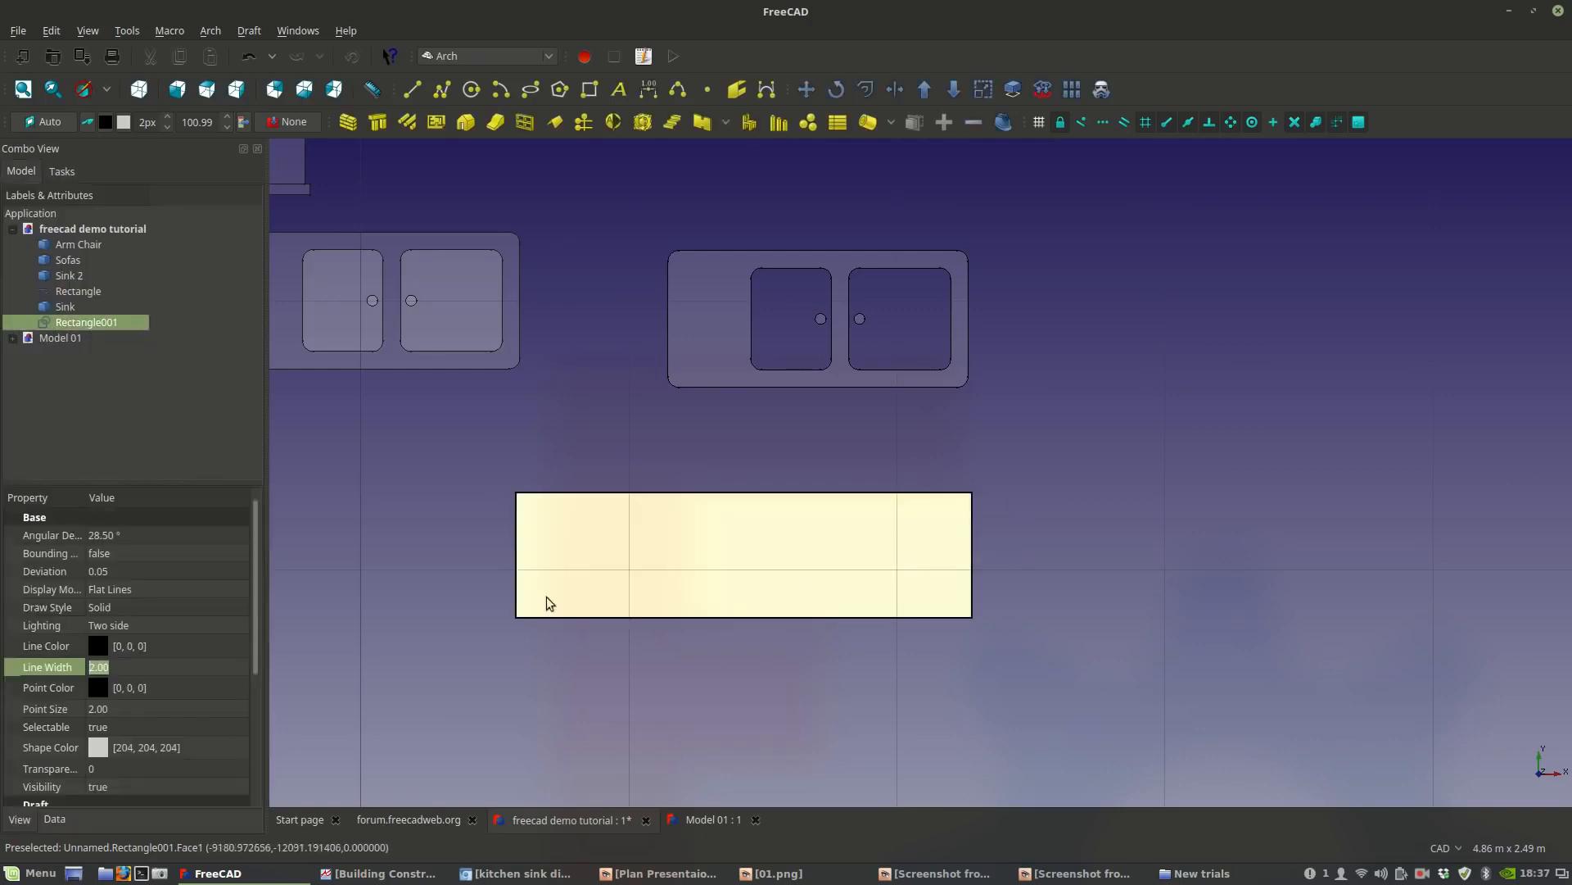
pyautogui.click(54, 819)
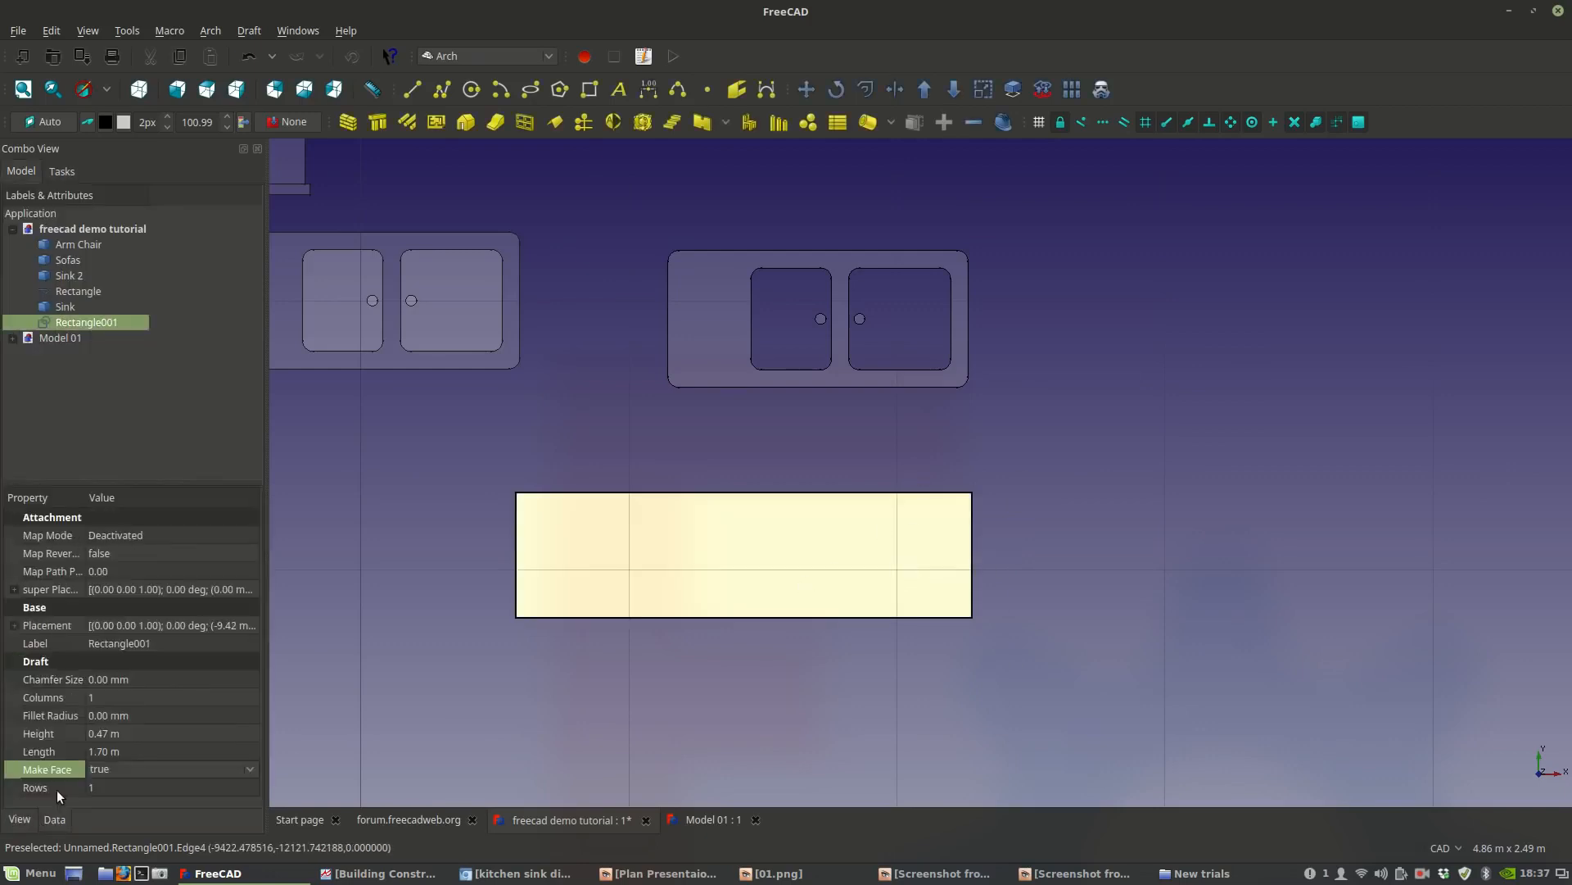
pyautogui.click(100, 731)
pyautogui.press('Return')
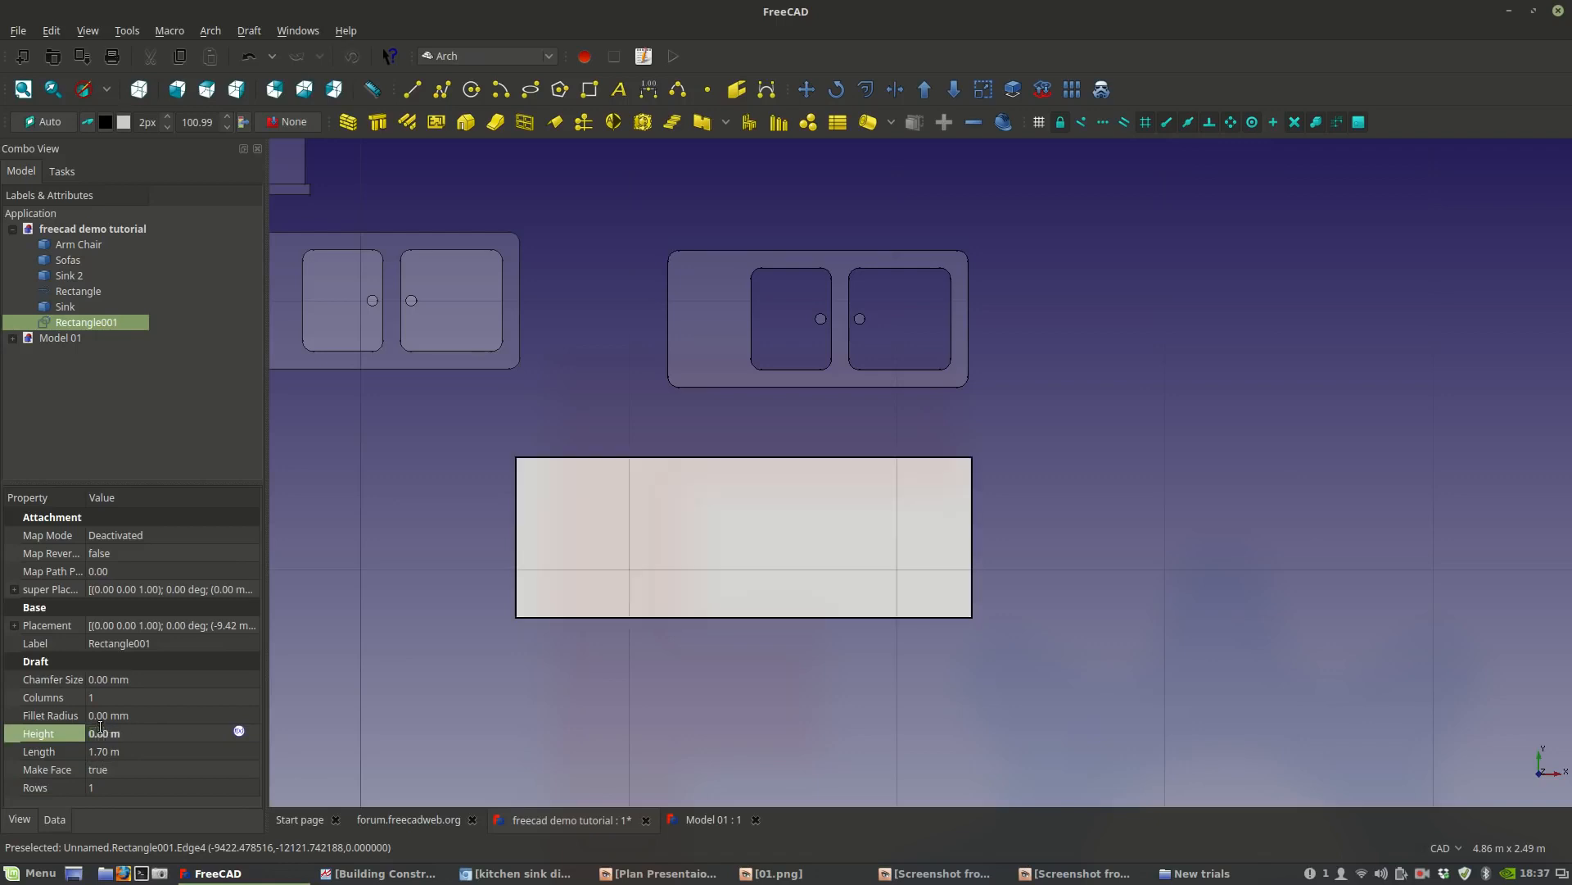
pyautogui.click(1041, 693)
# Turn off Make Face for the new rectangle so that only its outline is drawn.
pyautogui.scroll(-2, 944, 572)
pyautogui.moveTo(940, 567); pyautogui.dragTo(969, 590, button='middle')
pyautogui.scroll(4, 852, 540)
pyautogui.scroll(-2, 911, 544)
pyautogui.scroll(-2, 970, 591)
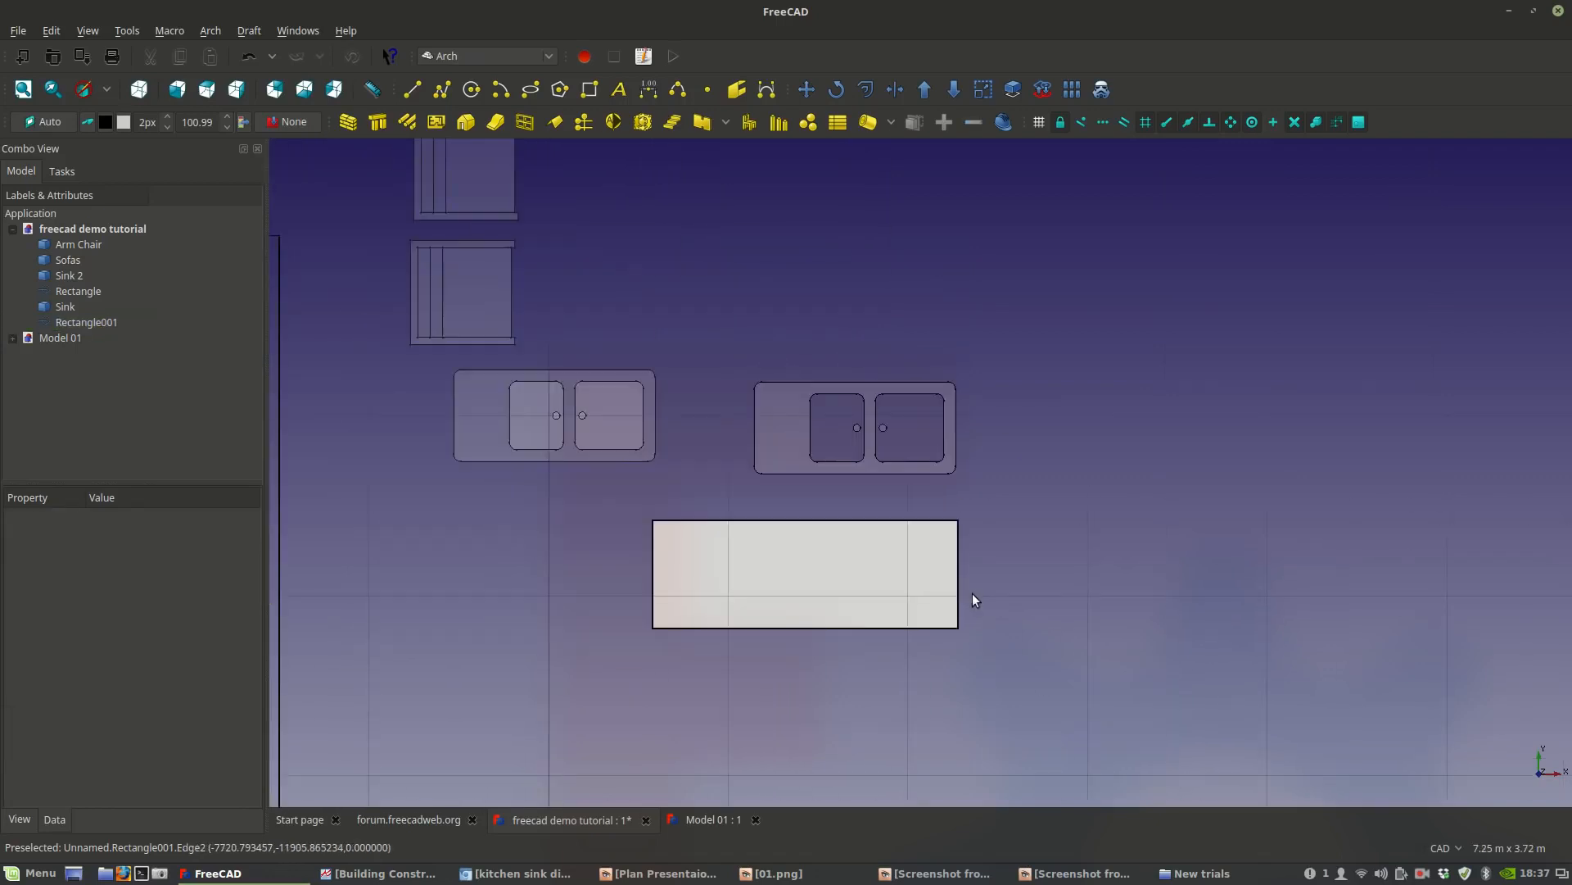
pyautogui.click(872, 606)
pyautogui.moveTo(838, 593); pyautogui.dragTo(730, 586, button='middle')
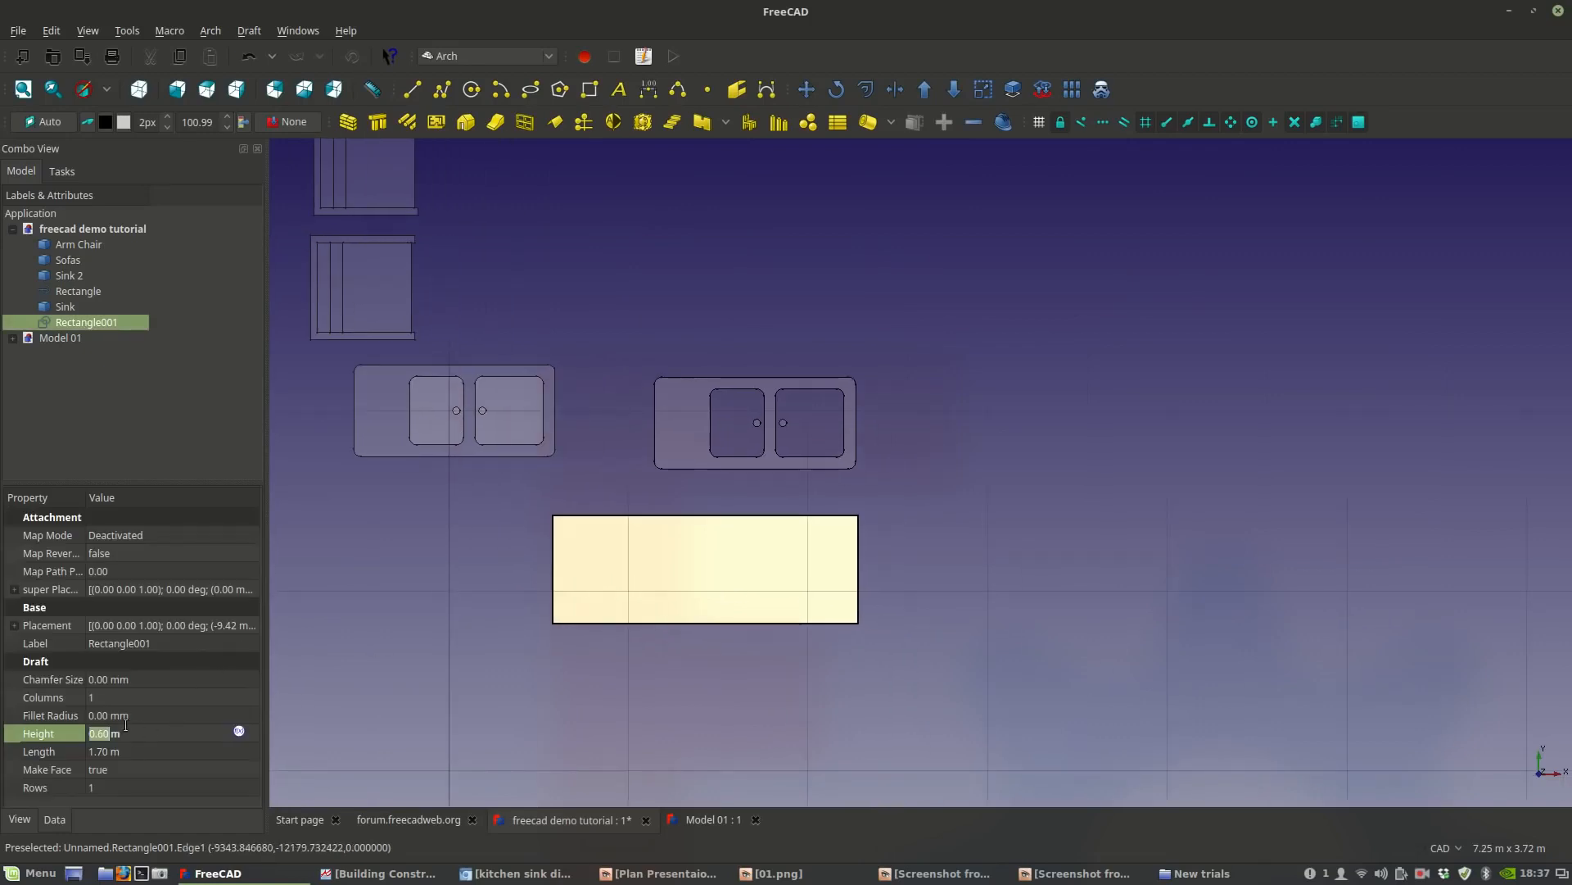
pyautogui.click(108, 770)
pyautogui.click(110, 768)
pyautogui.click(124, 753)
pyautogui.click(555, 680)
# Move Sink 2 without copying, from its right edge's midpoint to the midpoint of the rectangle's right edge.
pyautogui.scroll(2, 809, 442)
pyautogui.click(781, 475)
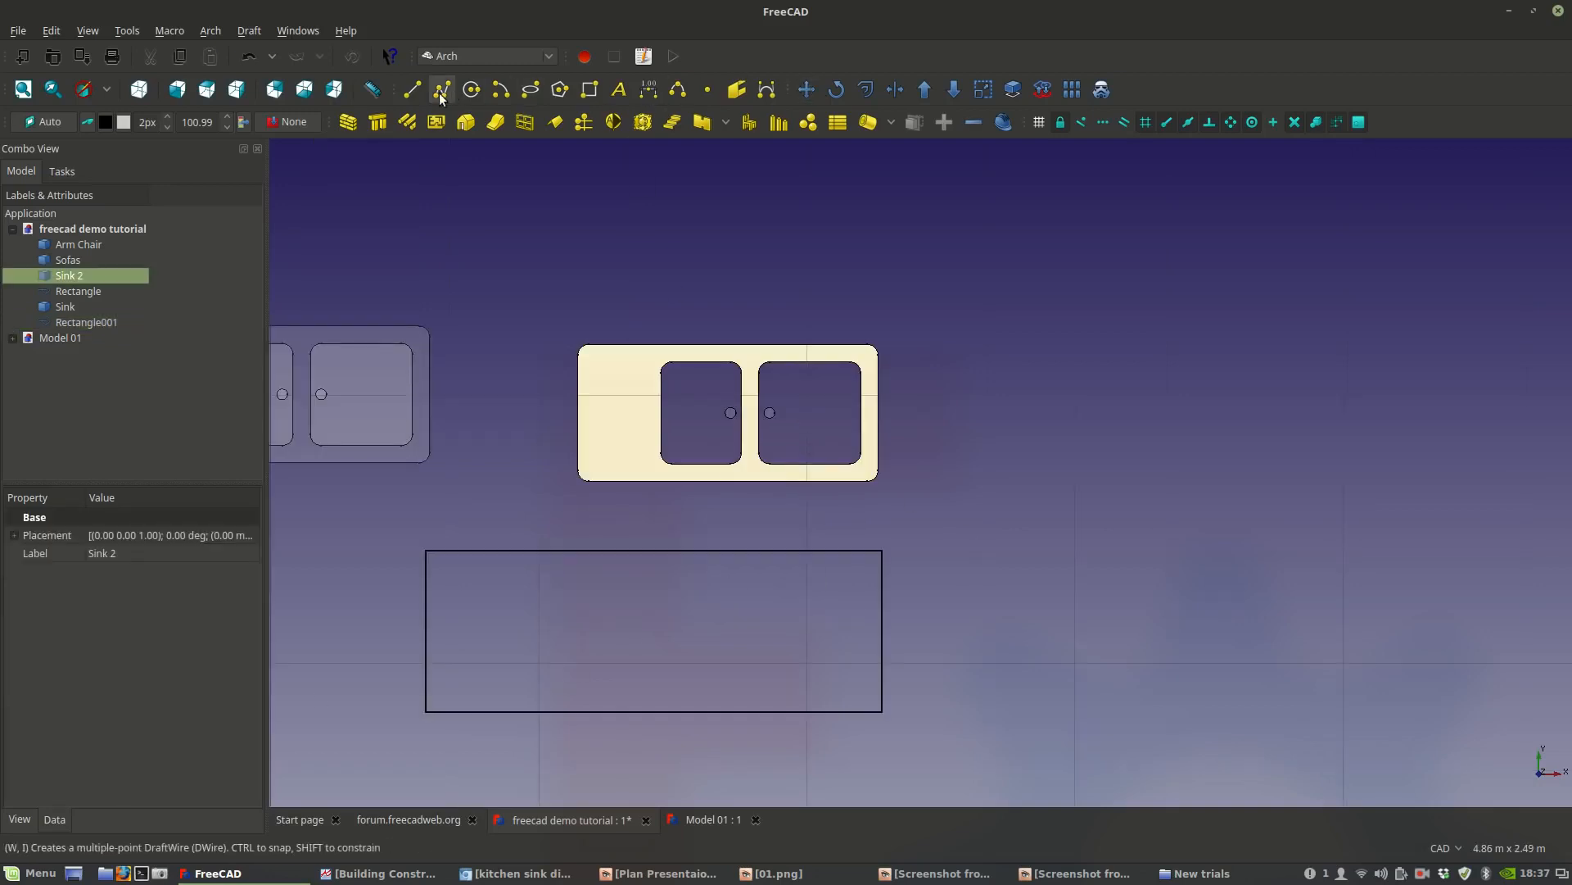
pyautogui.click(810, 88)
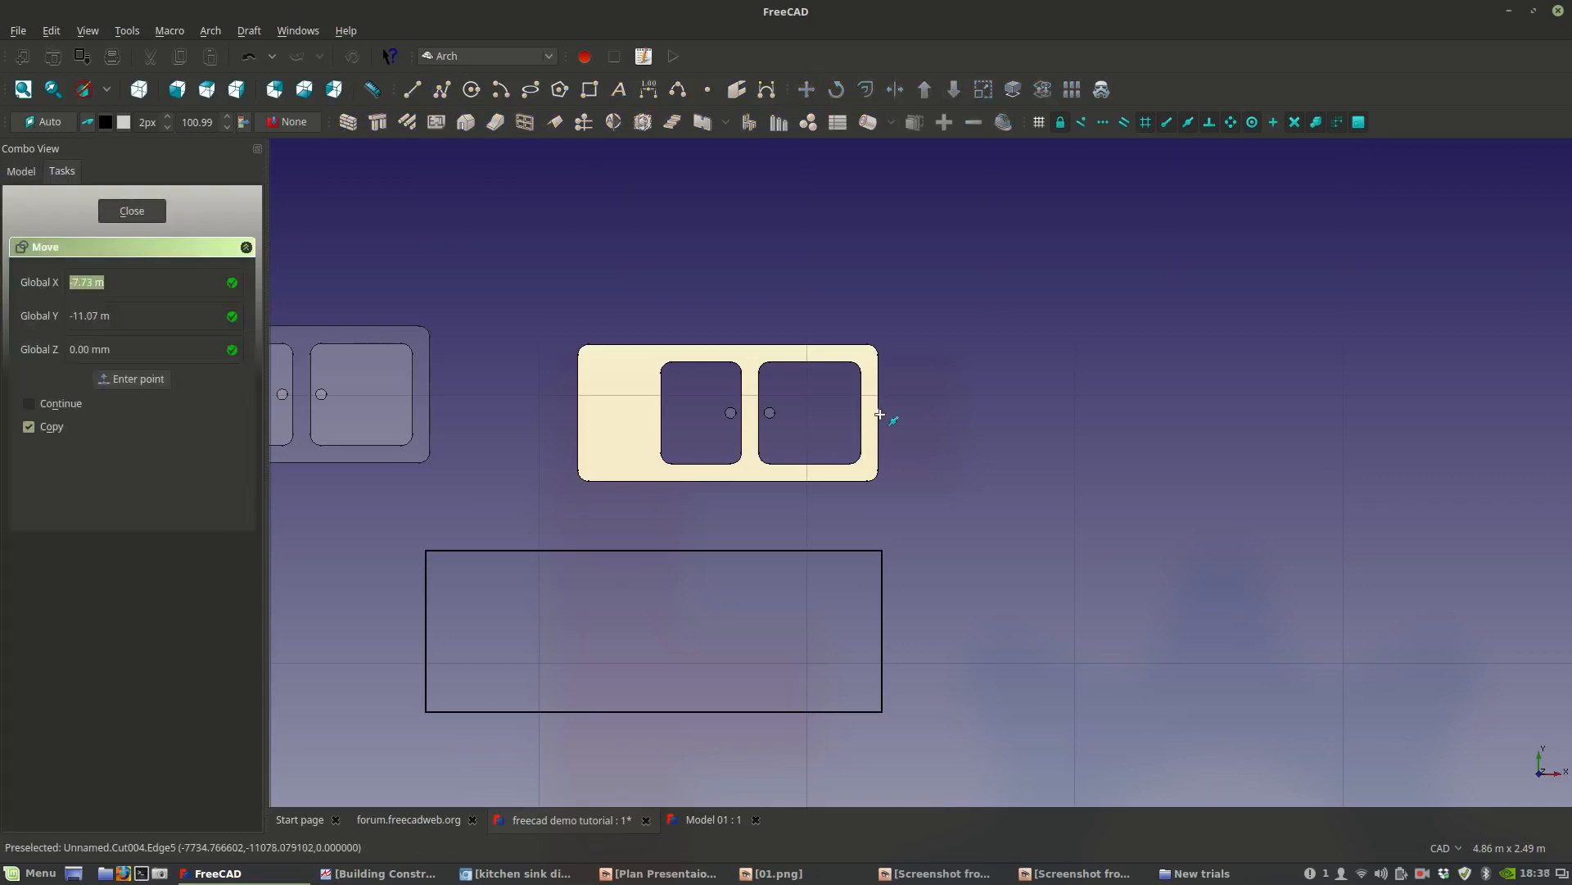
pyautogui.click(53, 430)
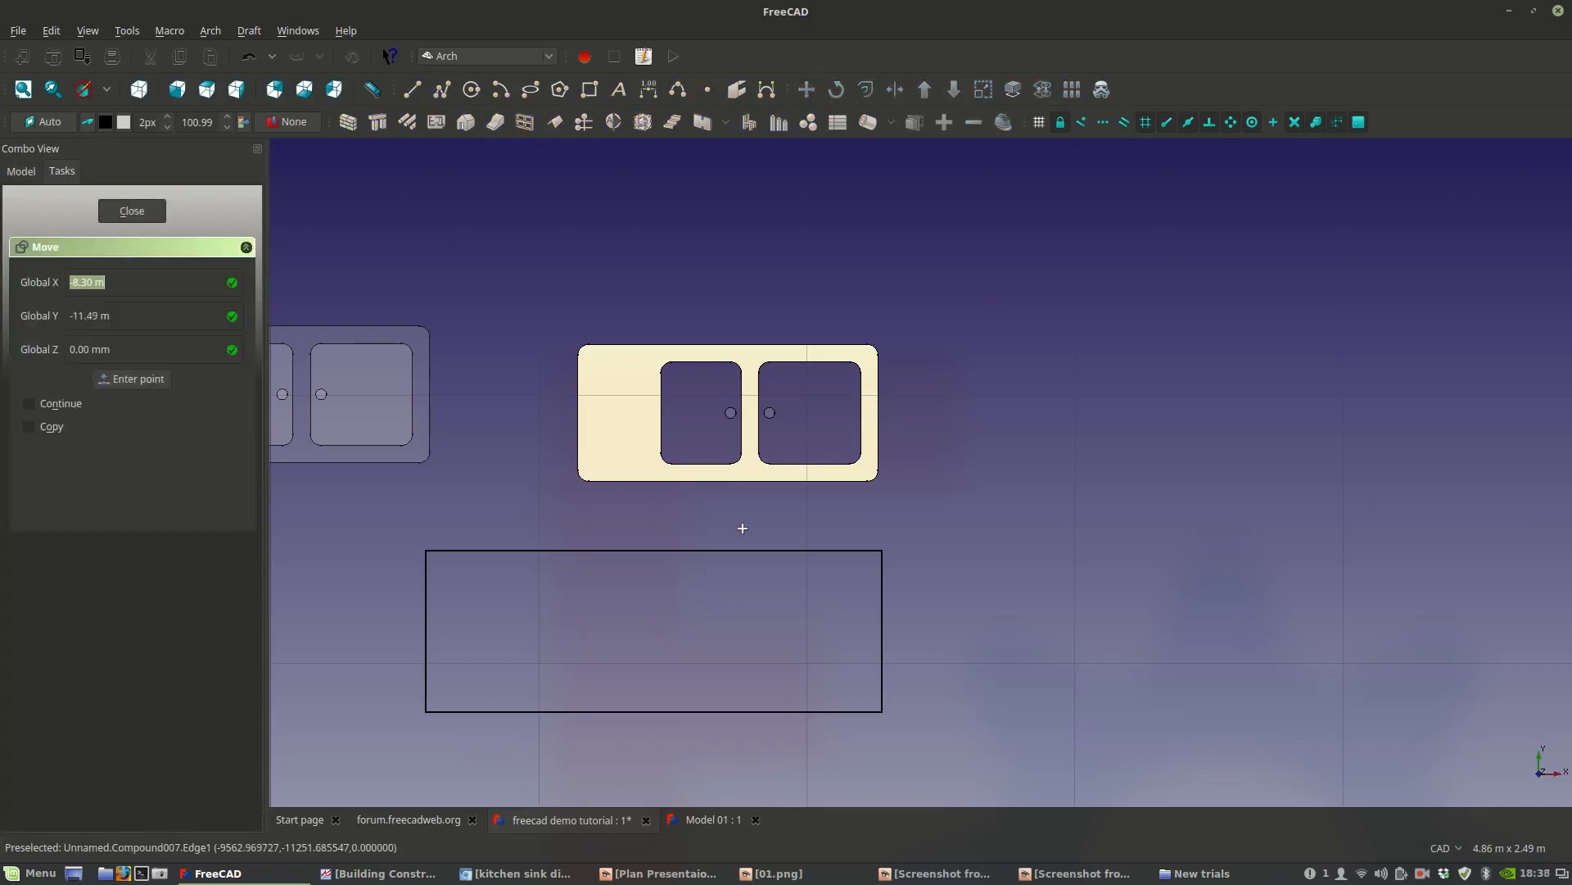
pyautogui.click(881, 410)
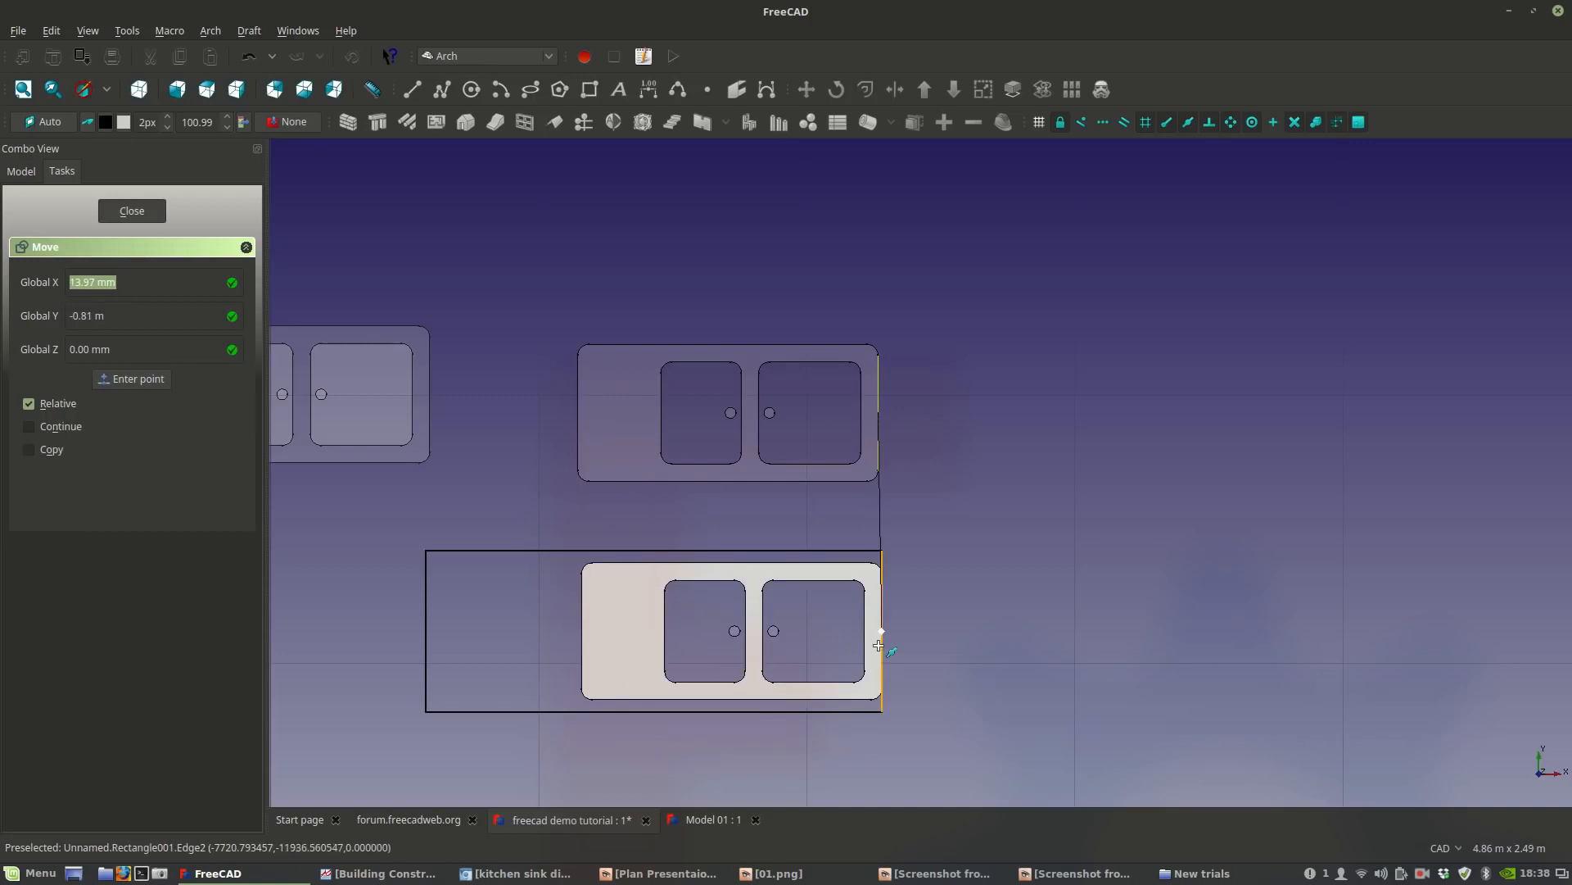
pyautogui.click(880, 650)
pyautogui.moveTo(825, 661); pyautogui.dragTo(880, 579, button='middle')
pyautogui.scroll(2, 881, 579)
pyautogui.moveTo(648, 566); pyautogui.dragTo(839, 588, button='middle')
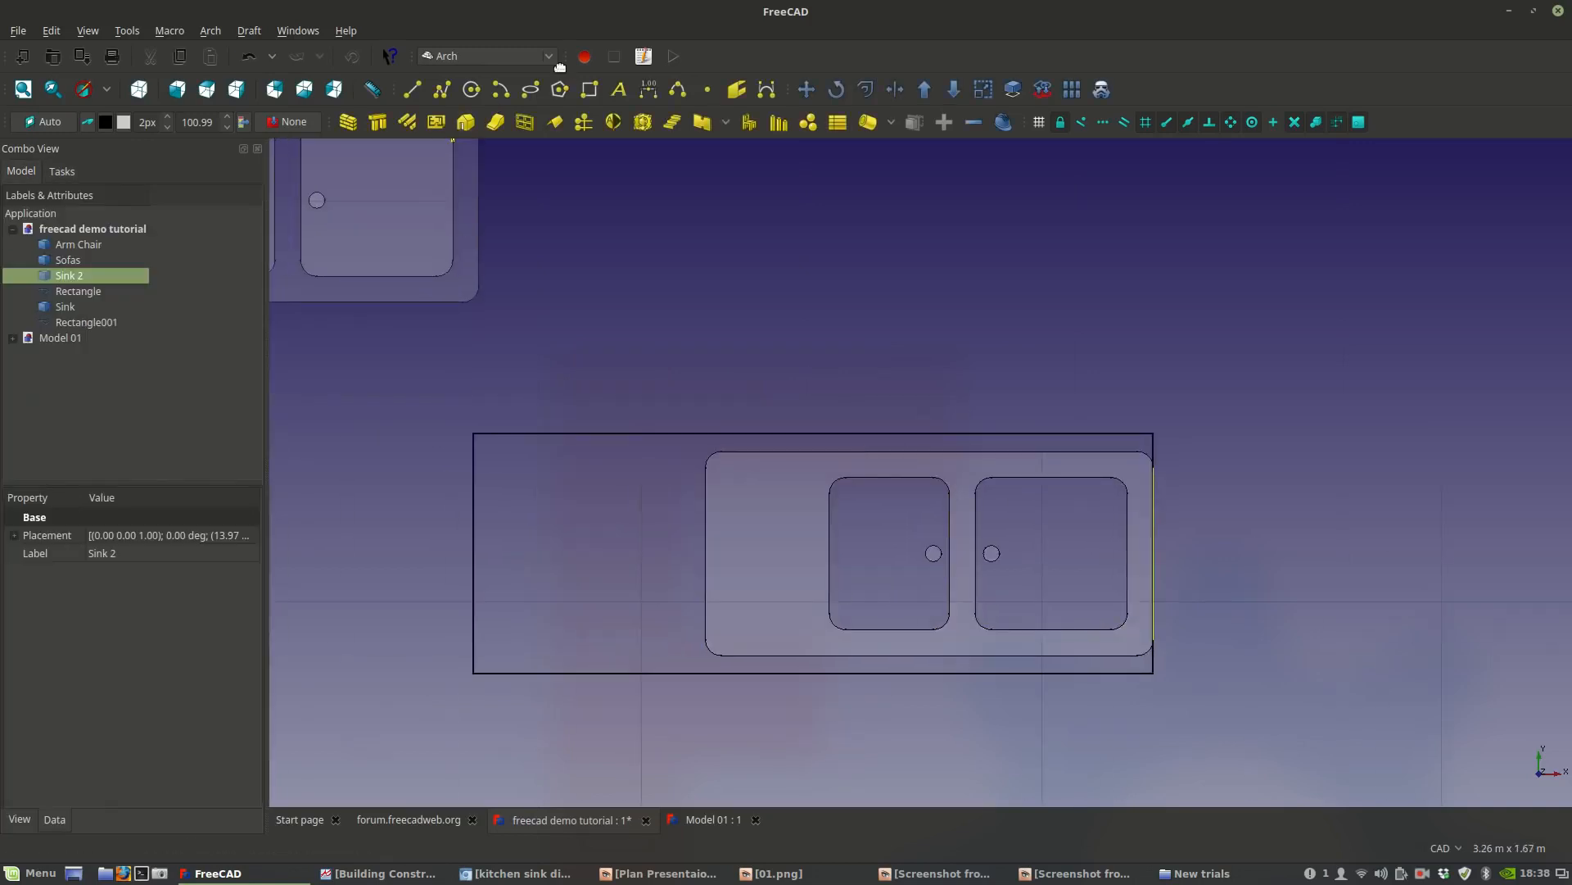
# Draw a vertical helper line from the midpoint of the counter rectangle's upper edge straight down to its lower edge.
pyautogui.click(441, 90)
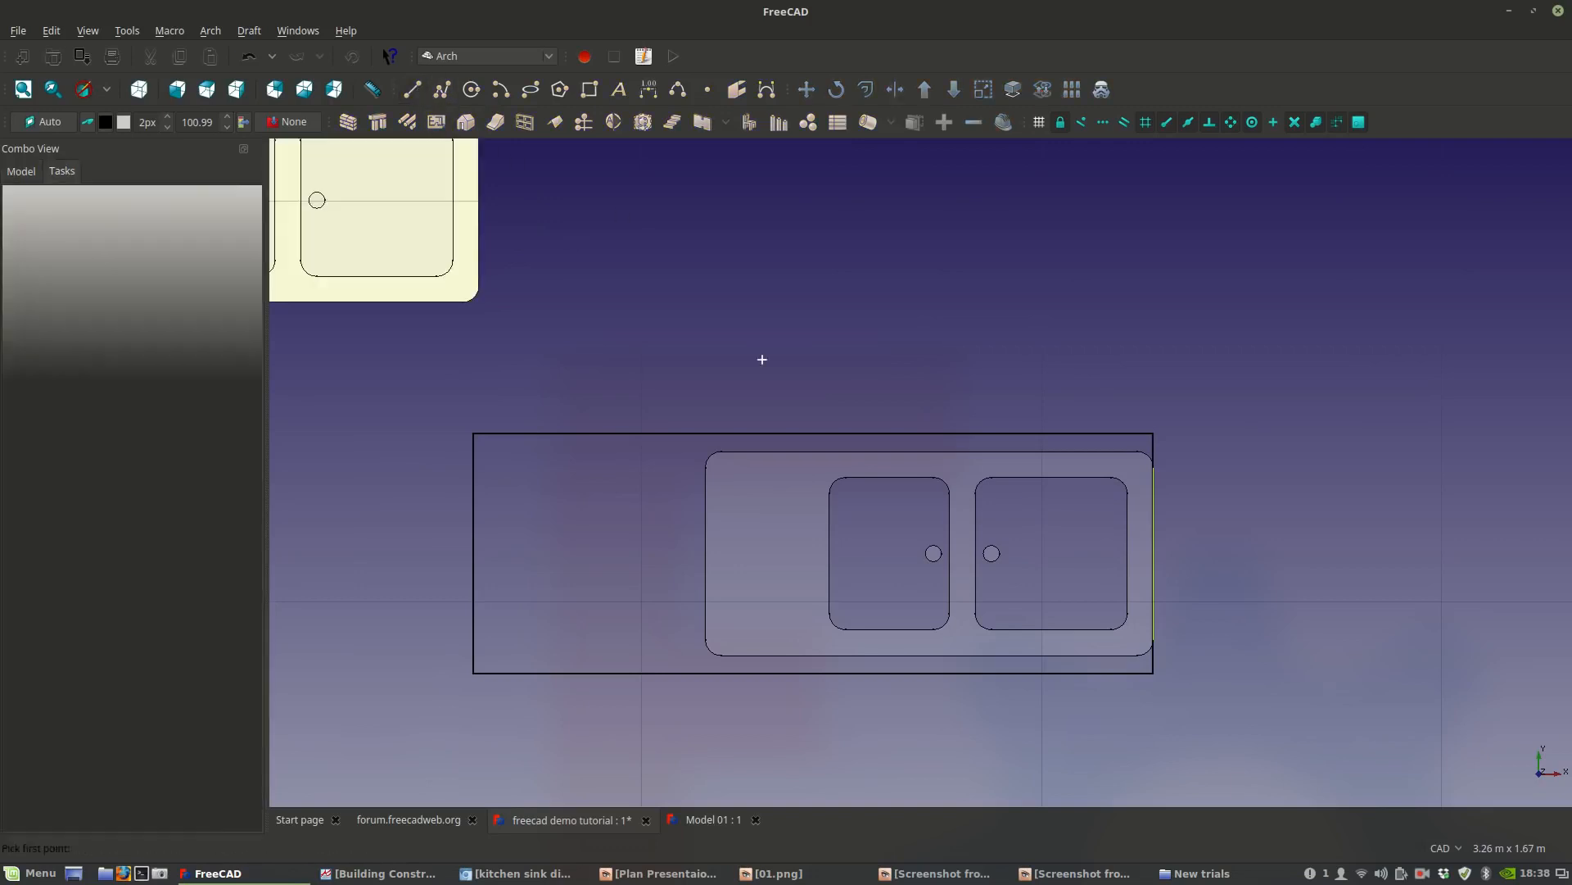
pyautogui.click(811, 434)
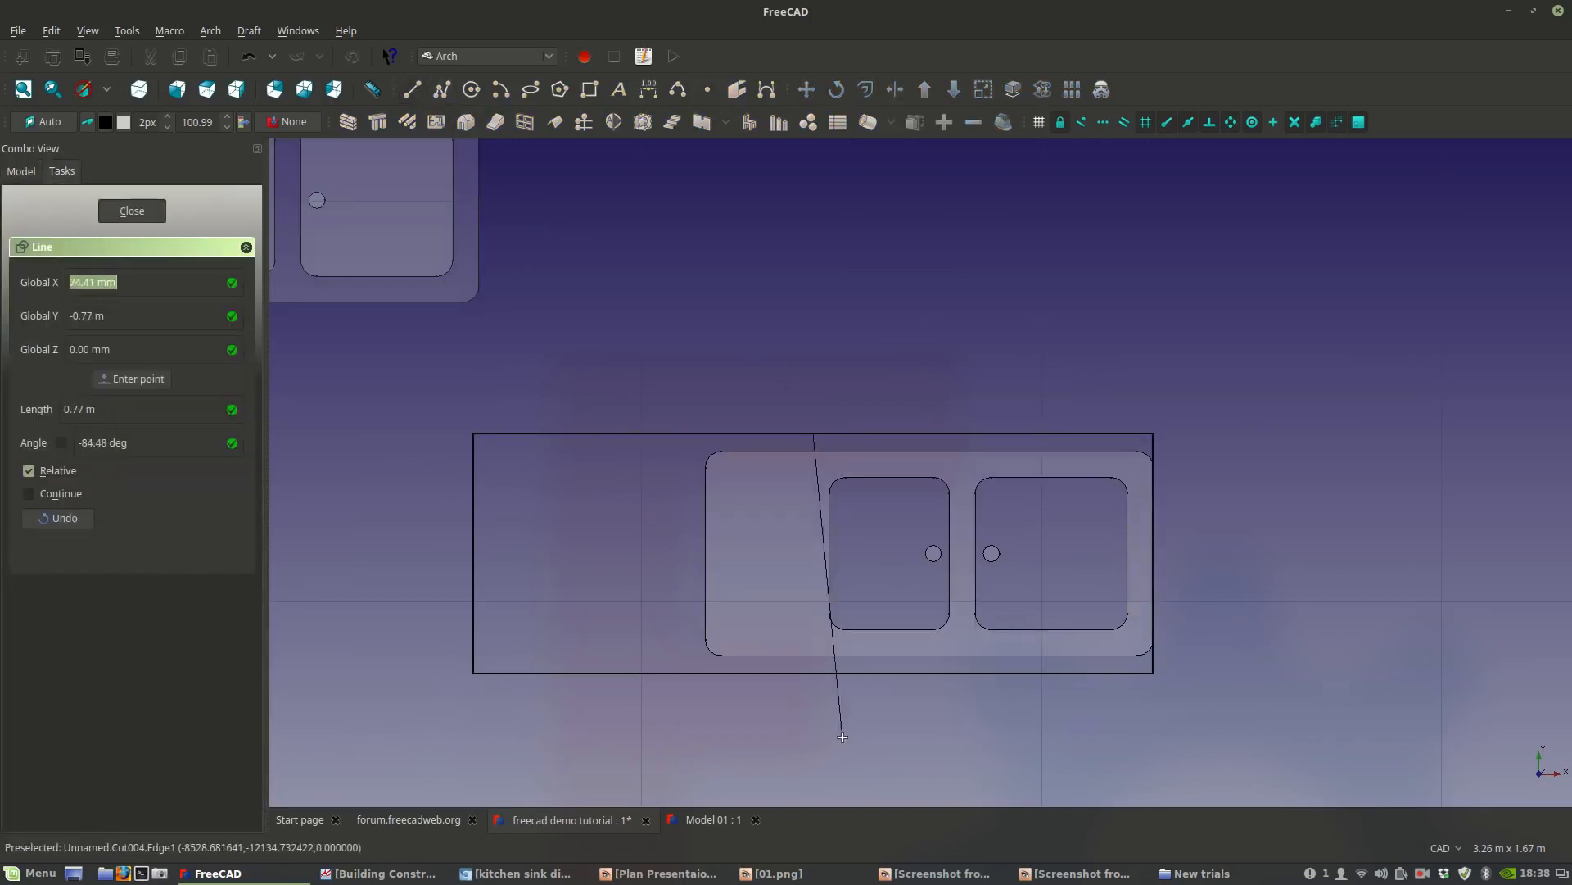
pyautogui.click(814, 672)
# Move Sink 2 without copying from its upper edge's midpoint onto the helper line, and delete that line.
pyautogui.click(807, 89)
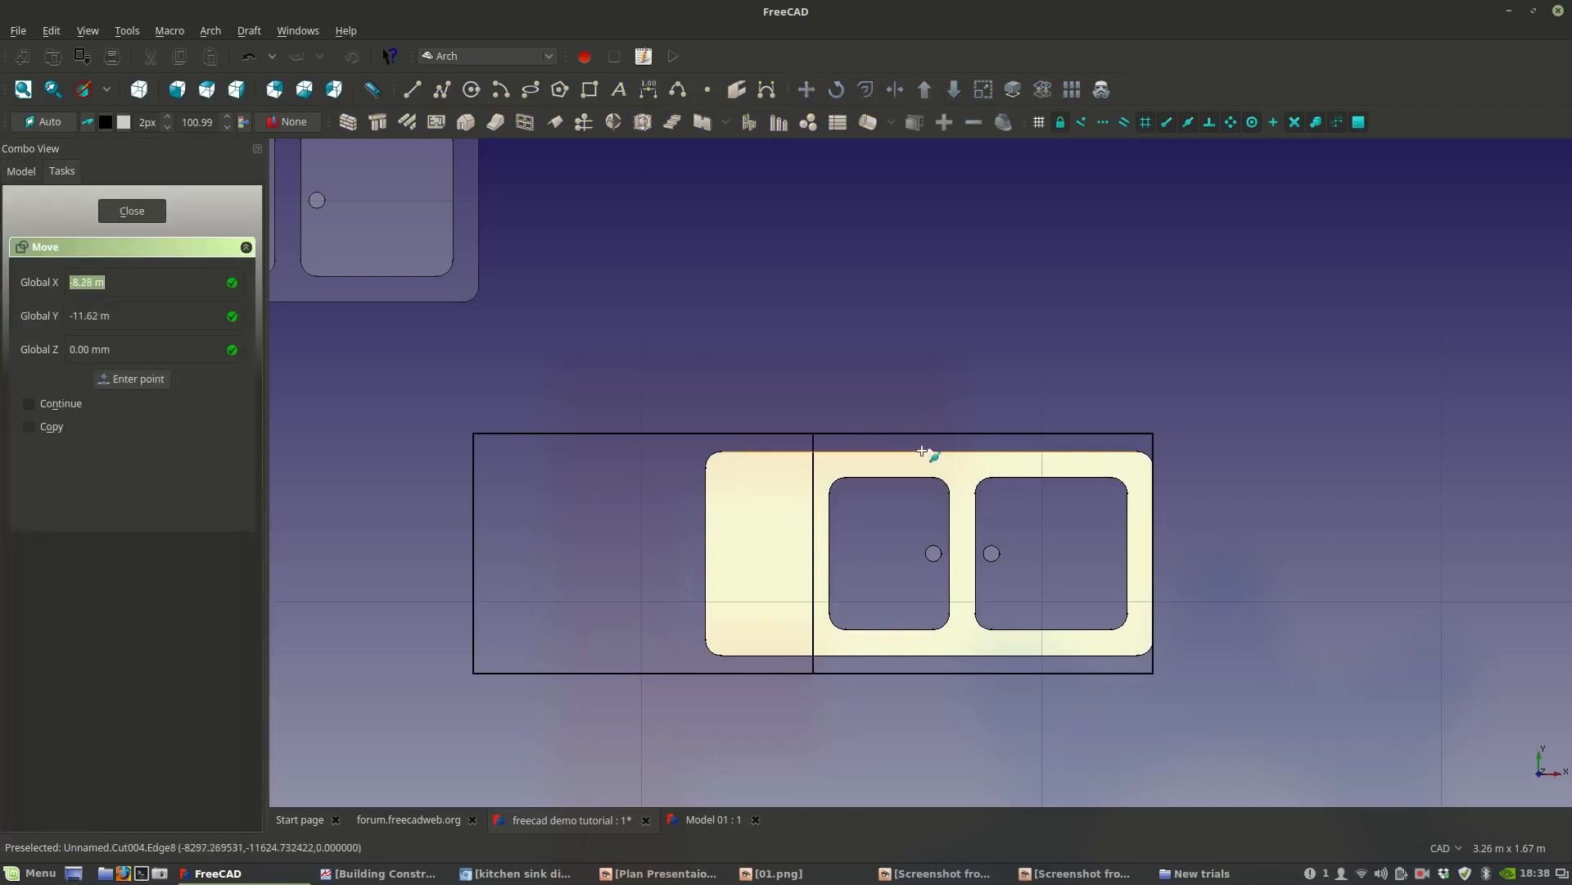
pyautogui.click(930, 452)
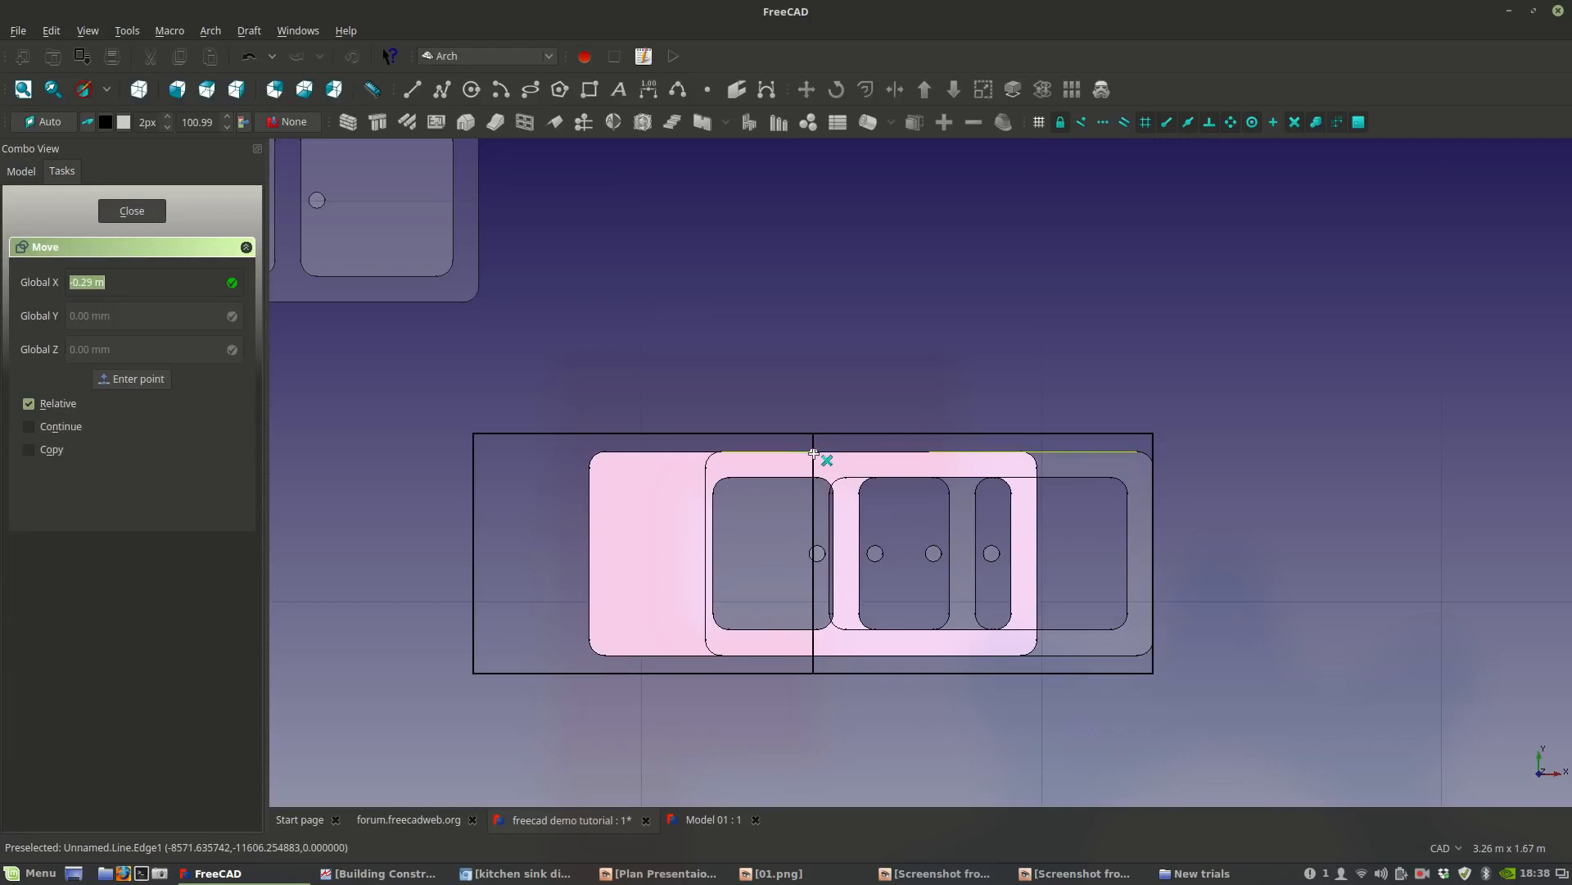
pyautogui.click(813, 453)
pyautogui.scroll(-2, 844, 524)
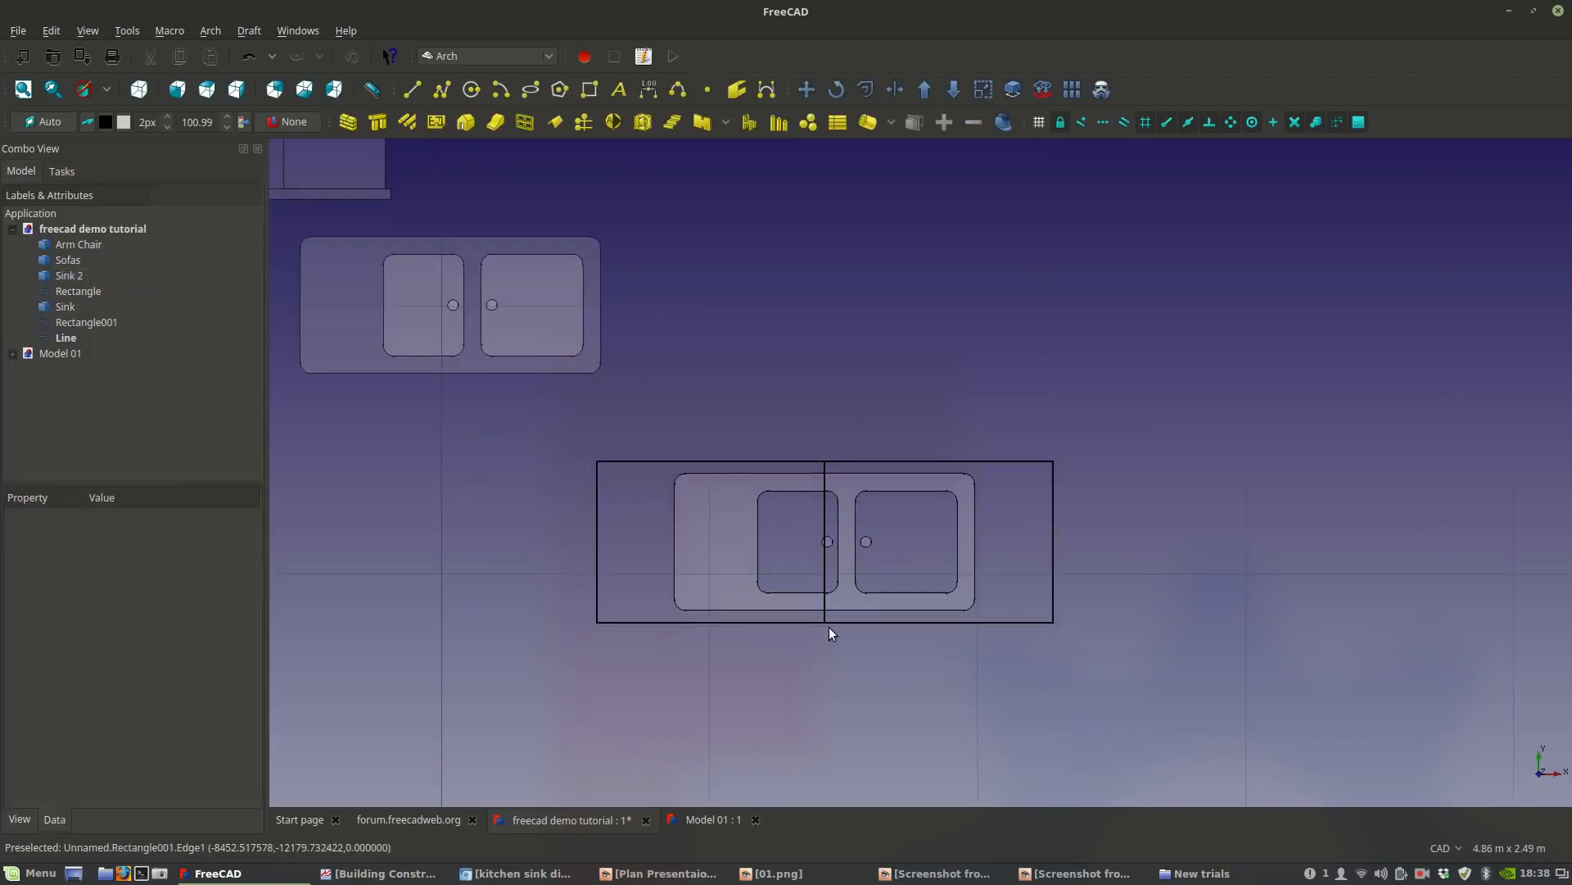
pyautogui.click(824, 616)
pyautogui.press('Delete')
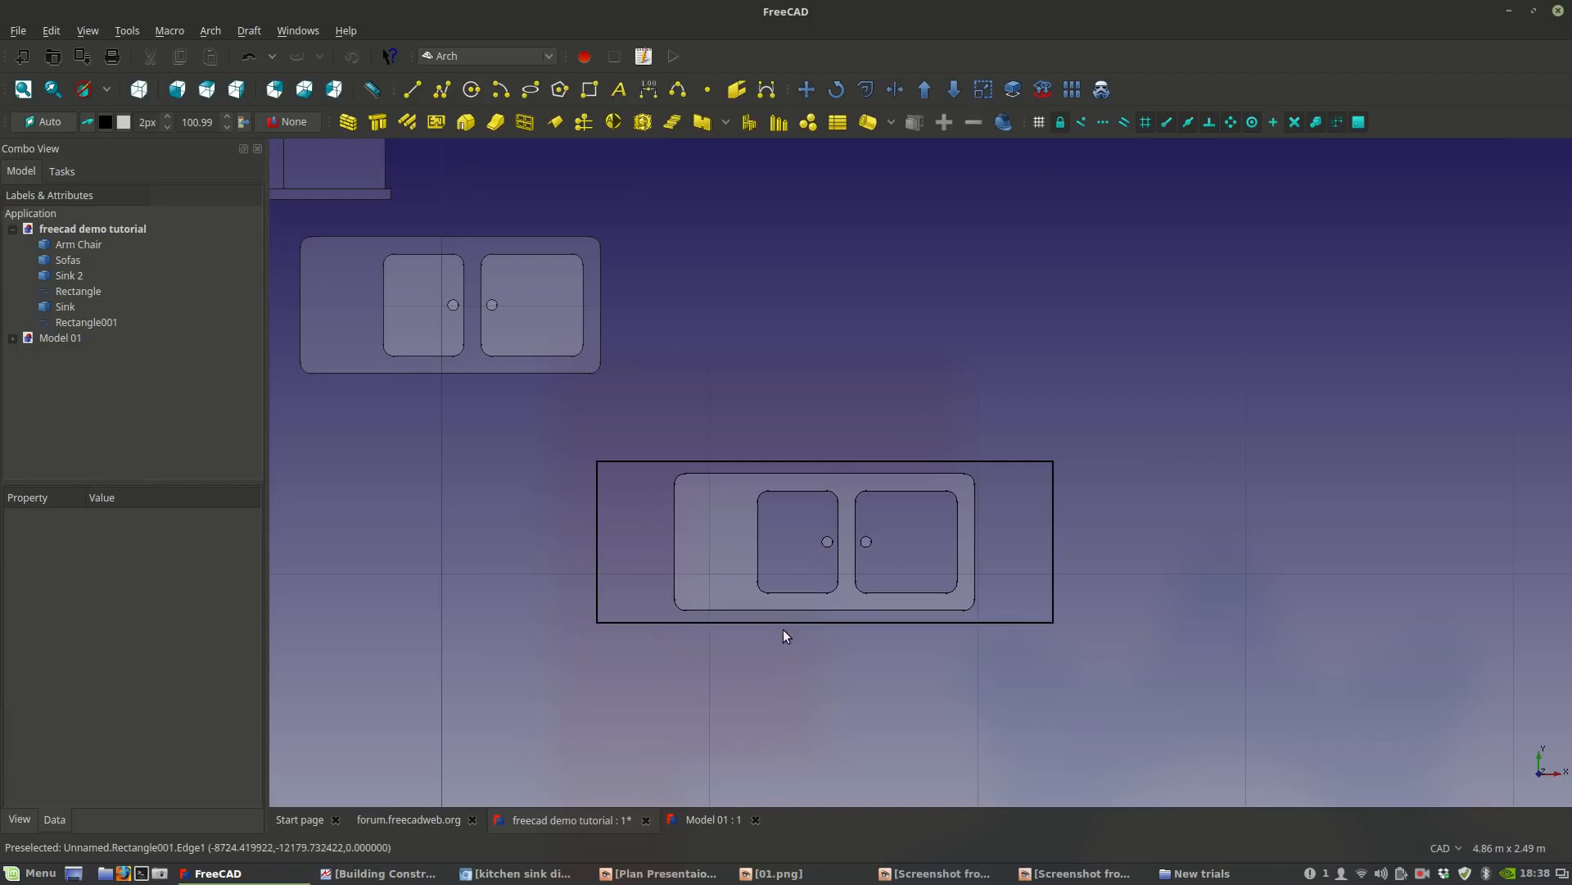
# Turn on Make Face for the counter rectangle so that it is filled.
pyautogui.click(693, 616)
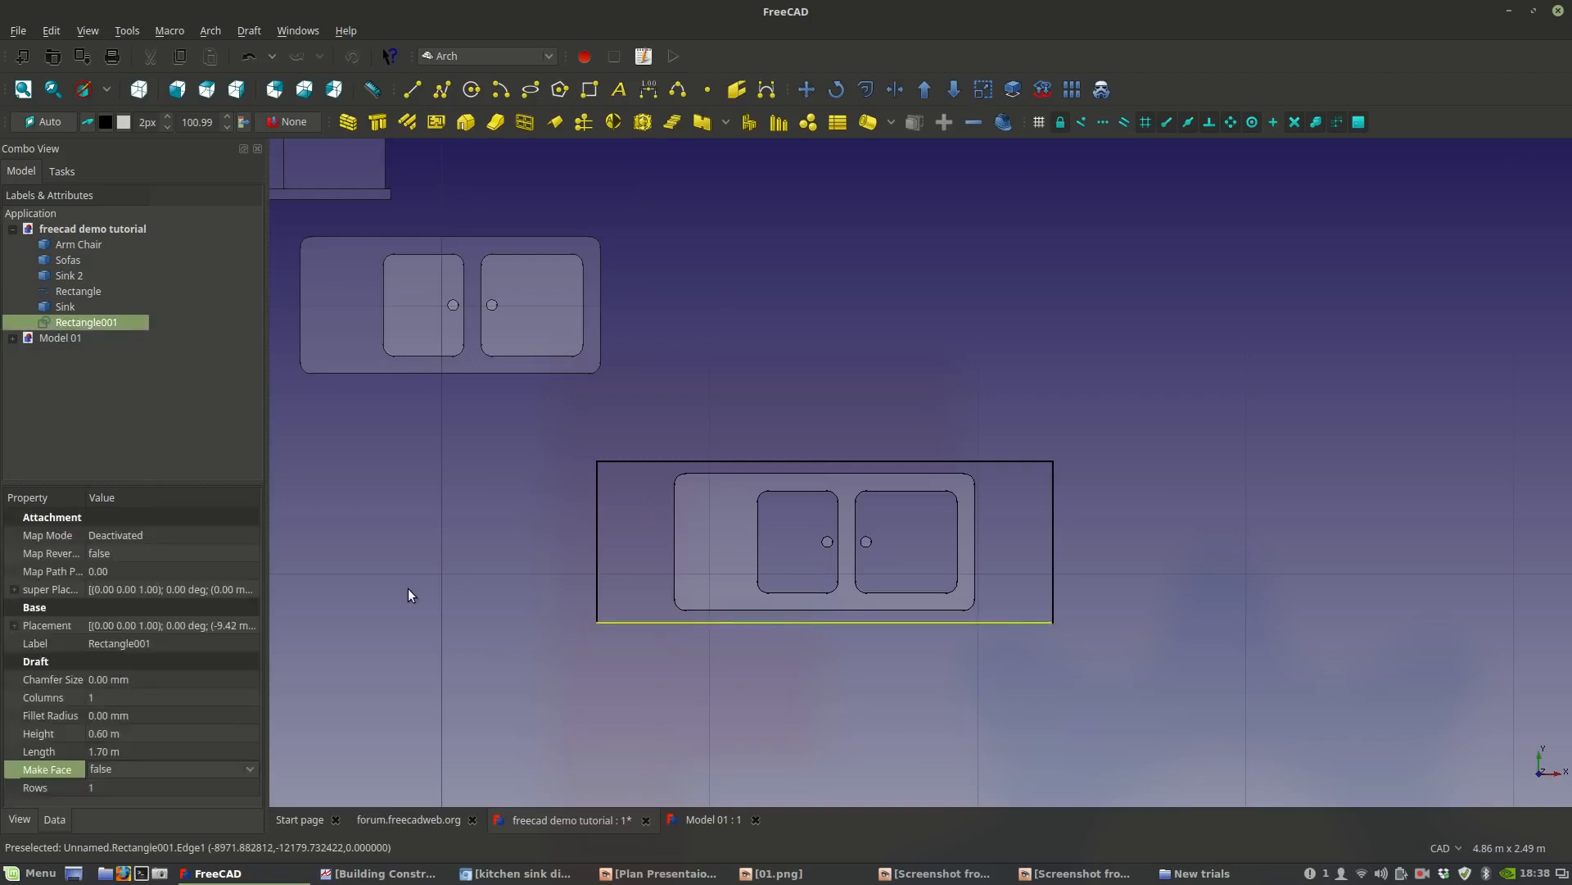
pyautogui.click(105, 769)
pyautogui.click(104, 791)
pyautogui.click(496, 671)
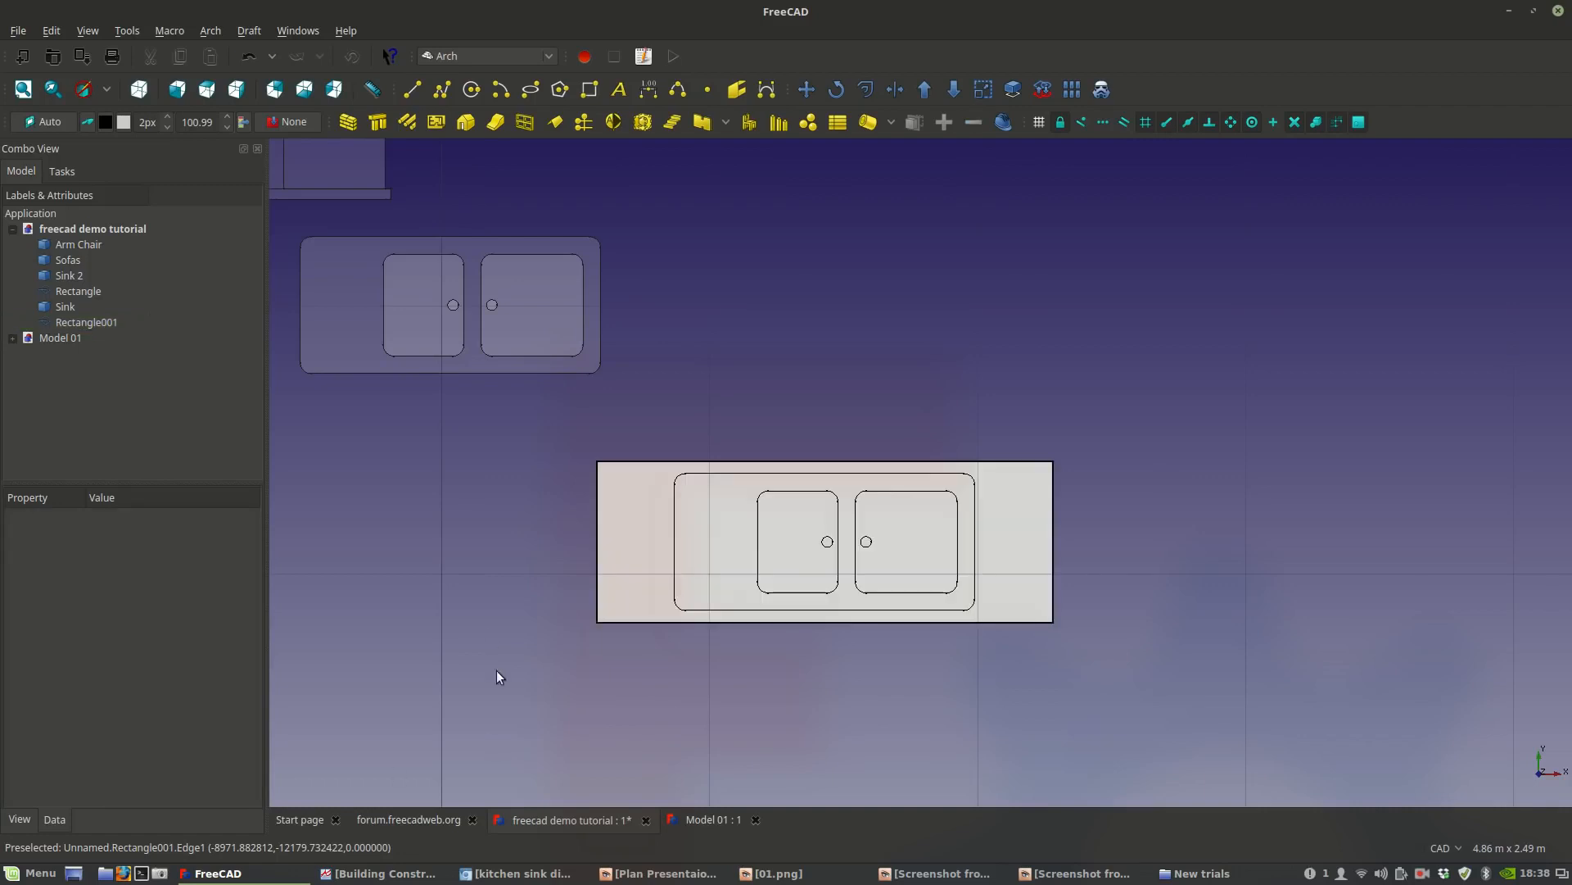
# Set the counter rectangle's transparency to 80 and its line width to 1.00.
pyautogui.click(597, 610)
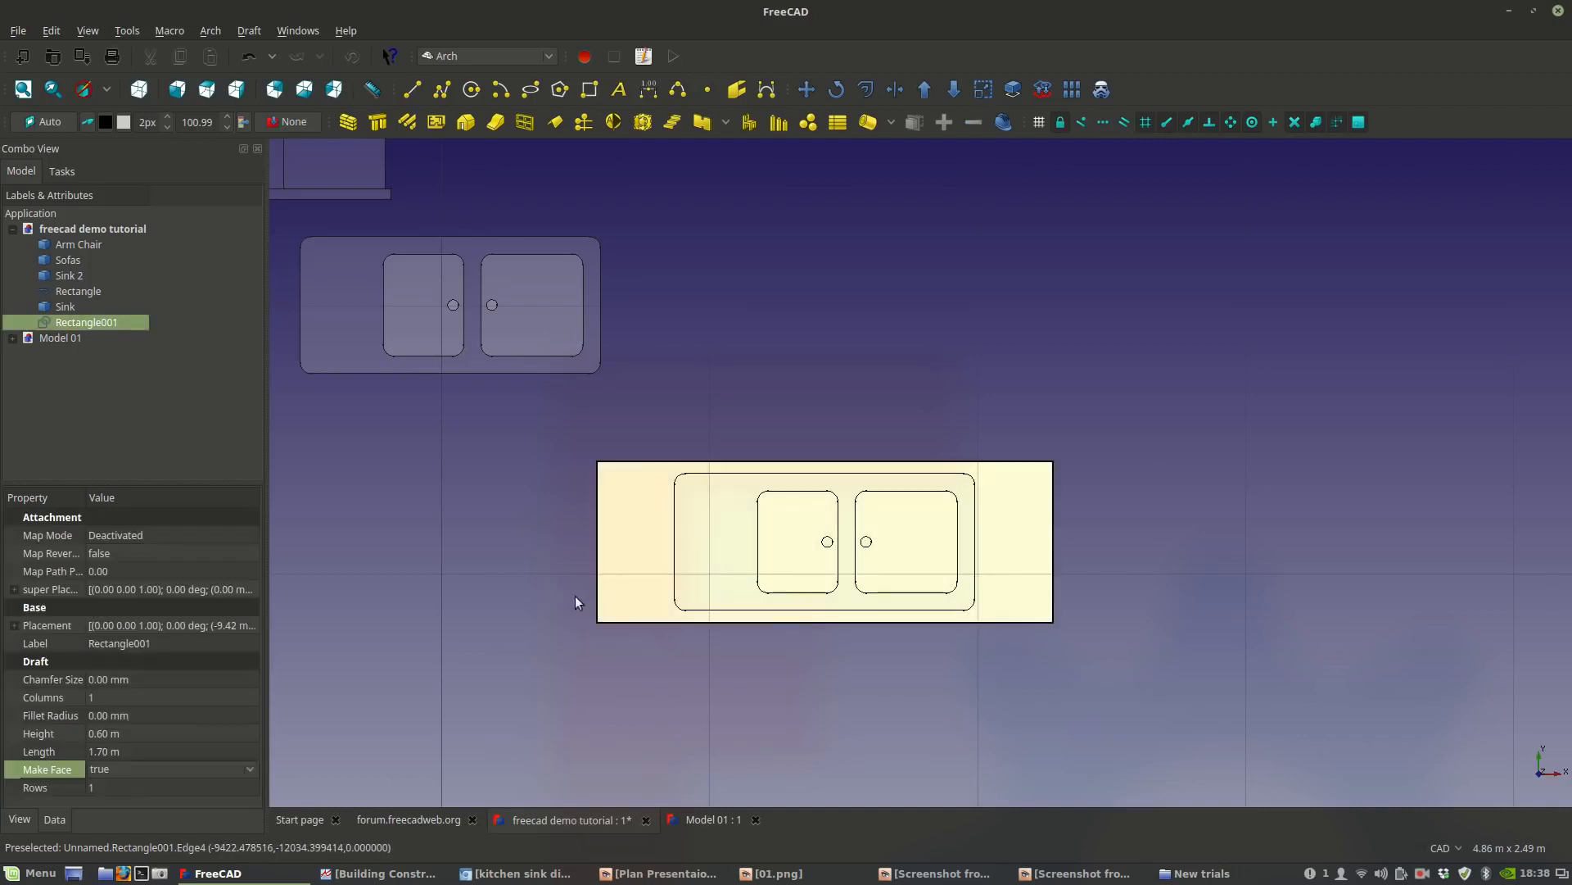
pyautogui.click(19, 819)
pyautogui.doubleClick(120, 762)
pyautogui.write('80')
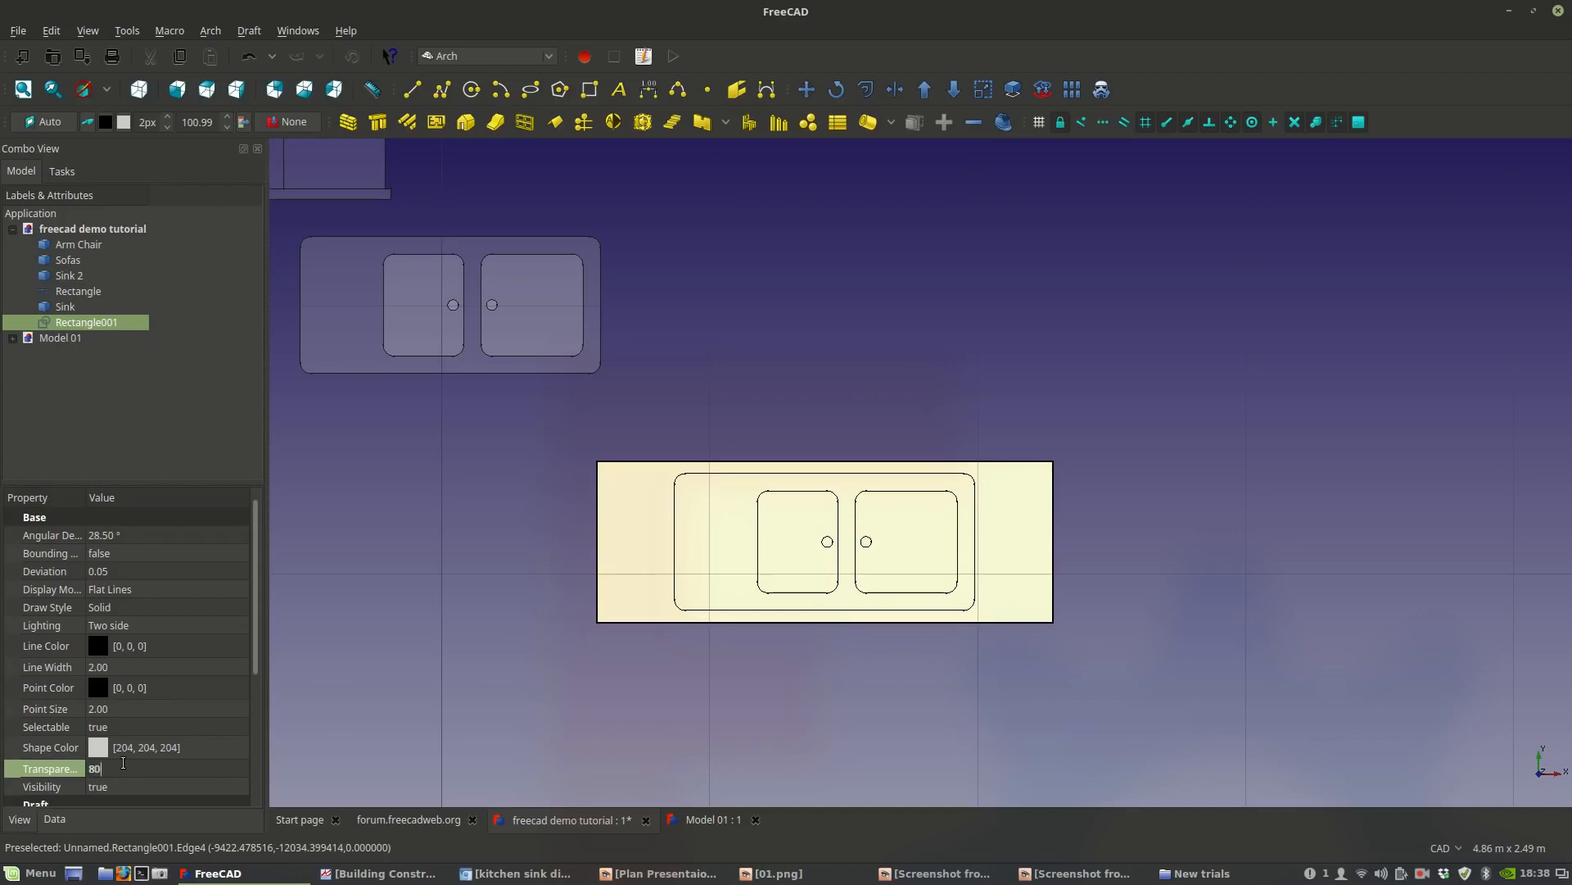
pyautogui.click(442, 565)
pyautogui.click(646, 551)
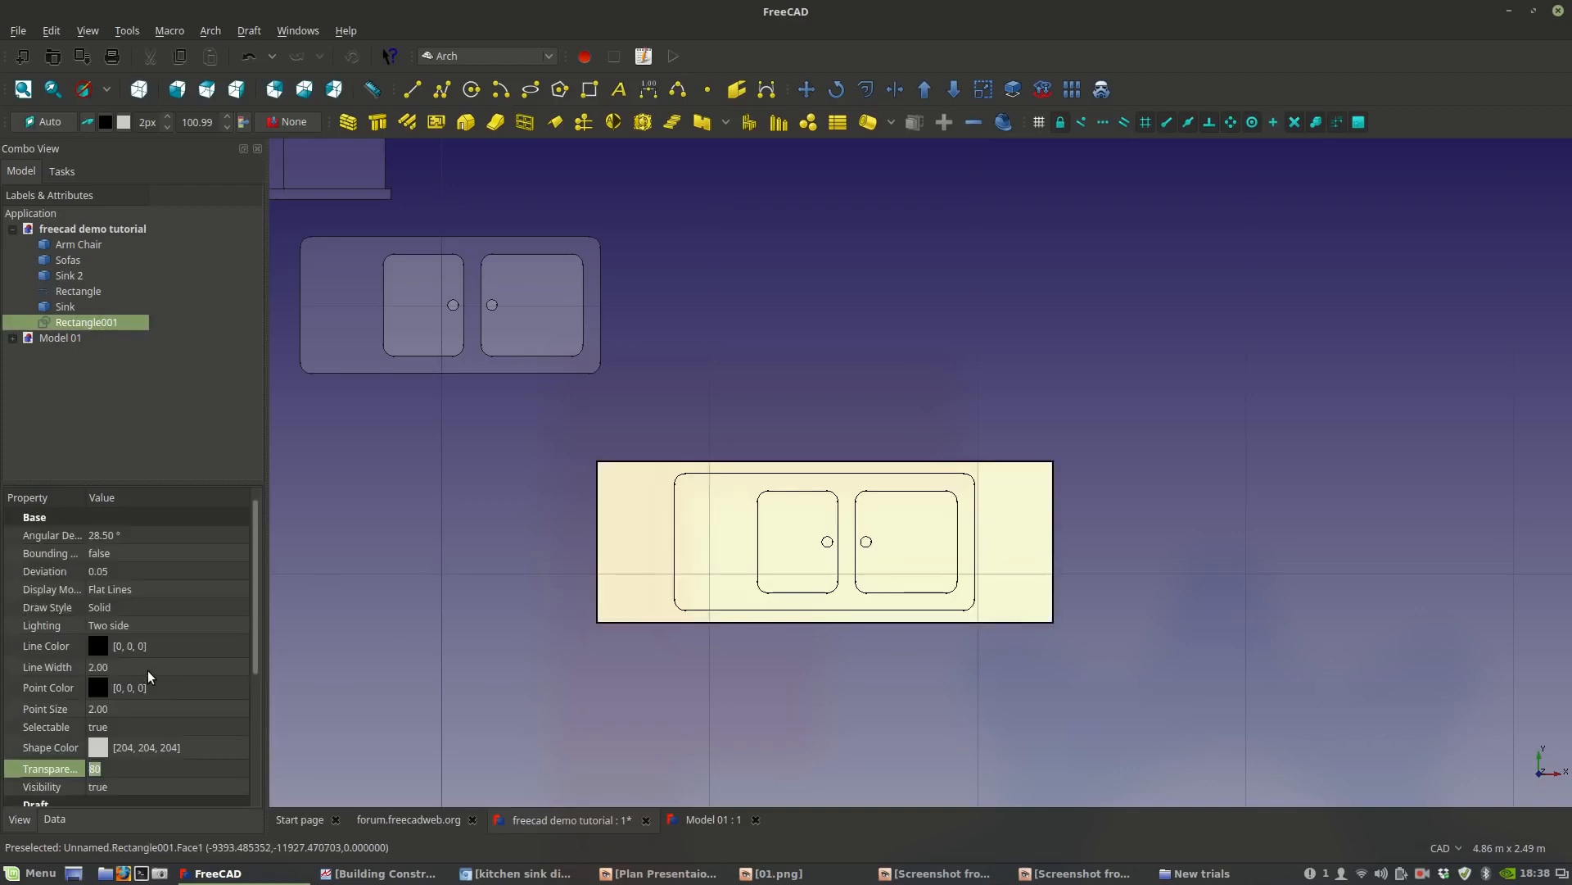
pyautogui.click(148, 668)
pyautogui.click(486, 572)
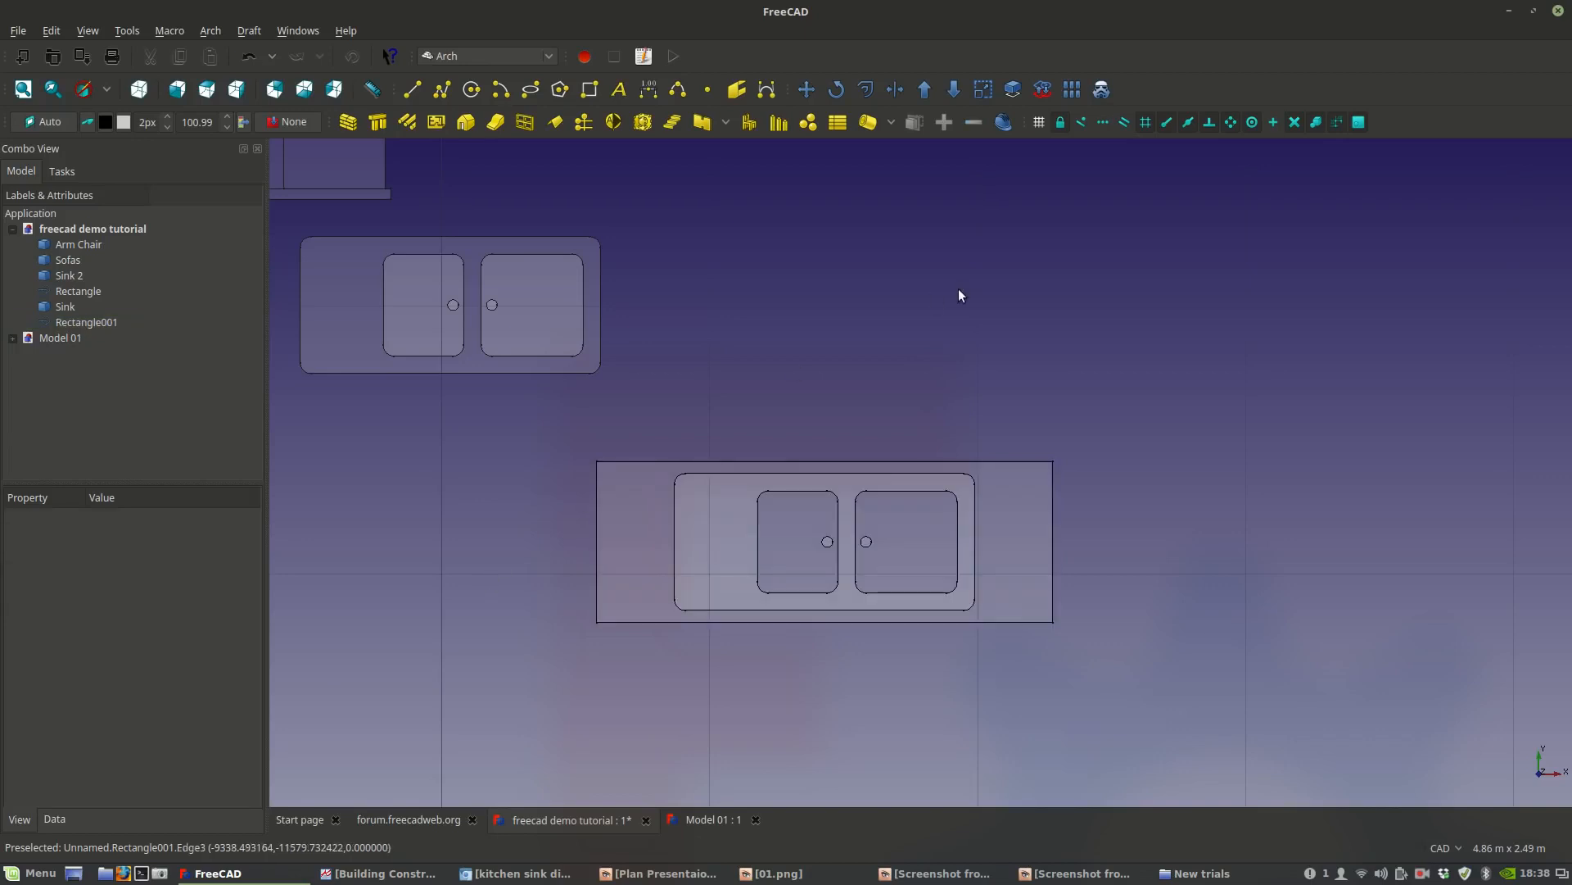
# Duplicate the counter rectangle around Sink 2 in place.
pyautogui.scroll(-4, 963, 296)
pyautogui.moveTo(1228, 378); pyautogui.dragTo(980, 514, button='middle')
pyautogui.scroll(2, 907, 558)
pyautogui.moveTo(863, 536); pyautogui.dragTo(1026, 538, button='middle')
pyautogui.scroll(2, 840, 527)
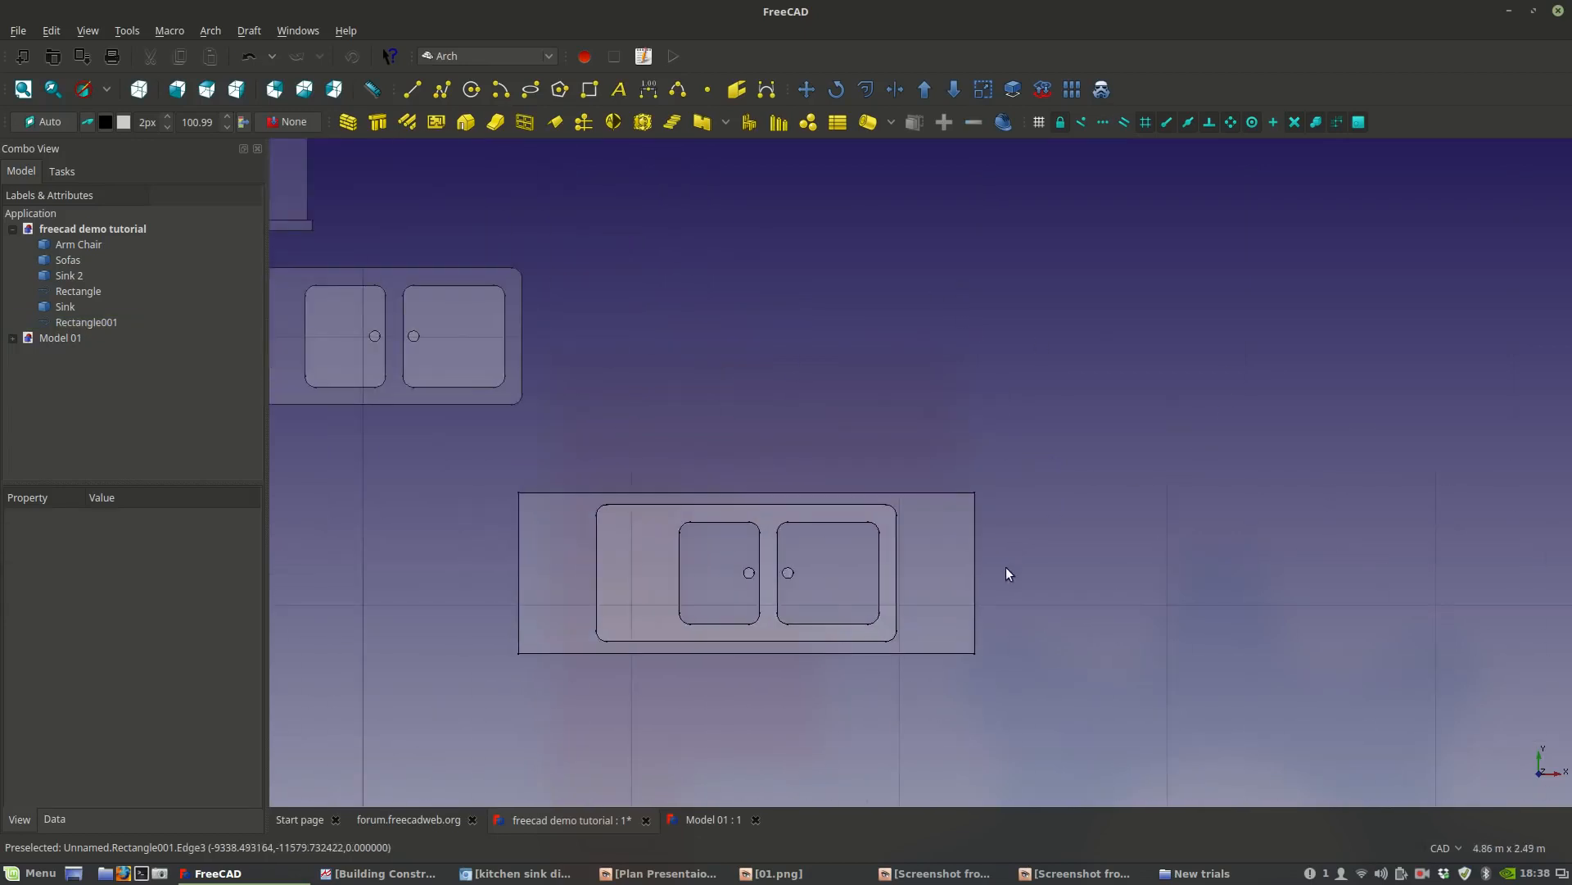
pyautogui.click(955, 571)
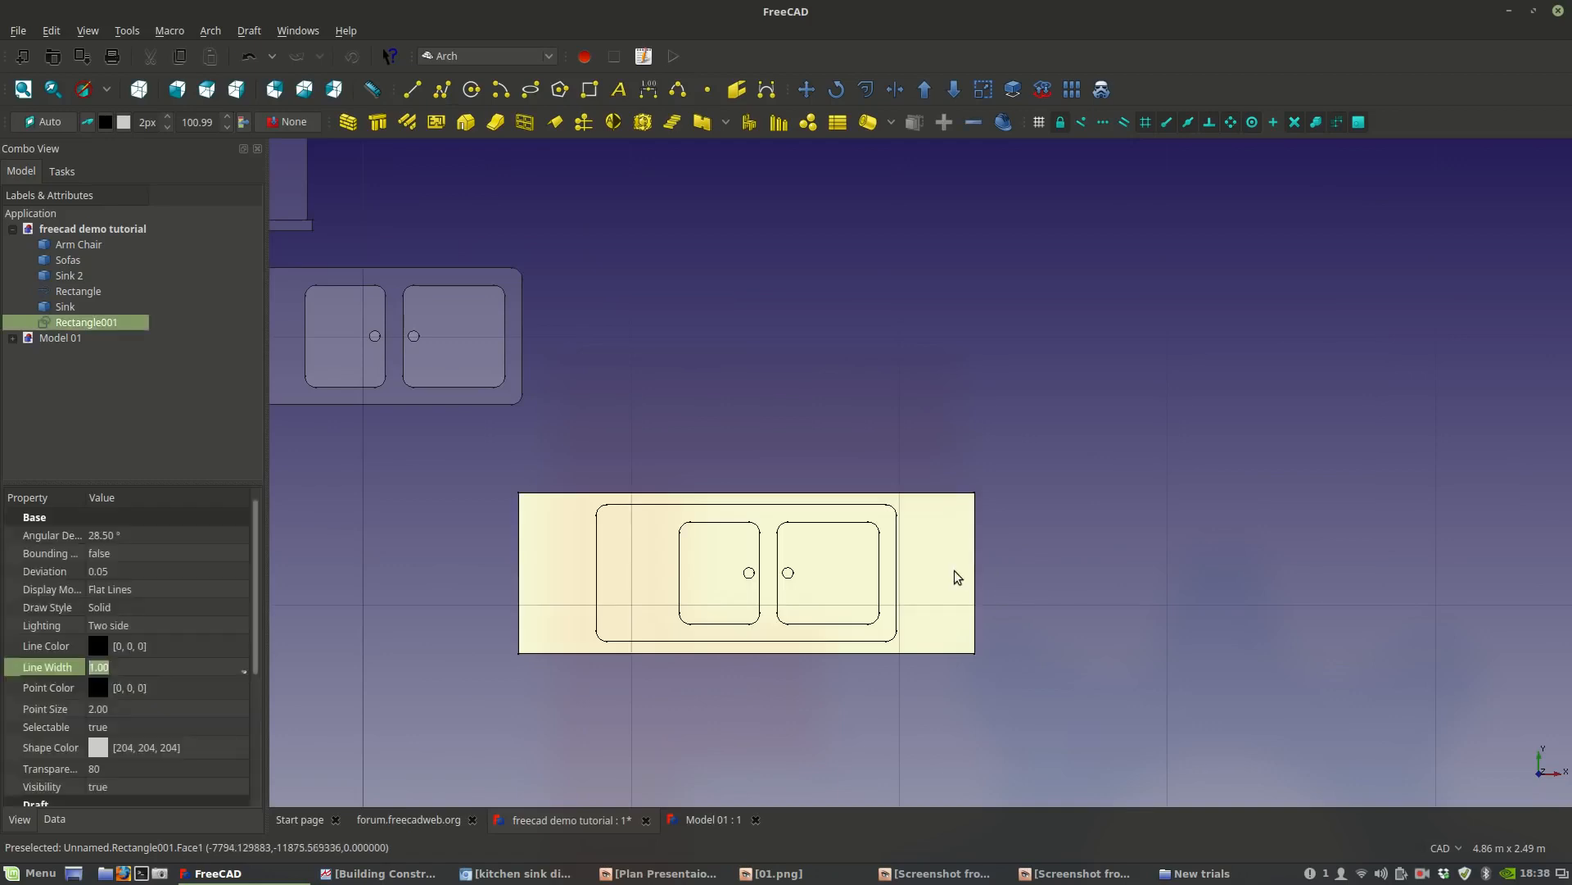
pyautogui.rightClick(117, 322)
pyautogui.click(166, 539)
pyautogui.rightClick(111, 322)
pyautogui.click(150, 560)
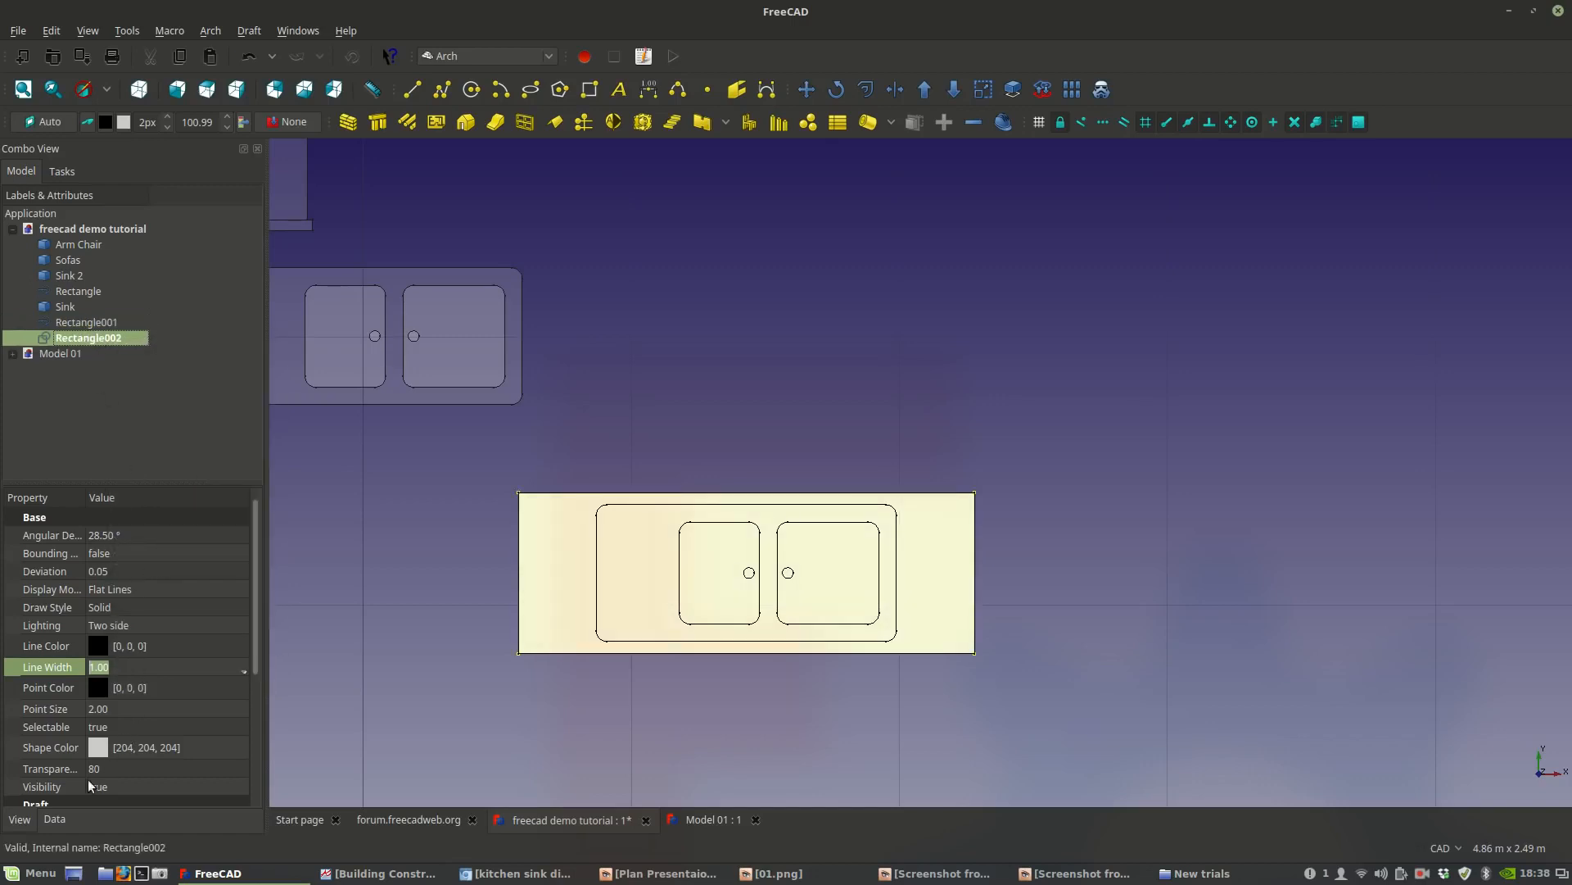
# Set the duplicate rectangle's height to 0.30 m.
pyautogui.click(59, 818)
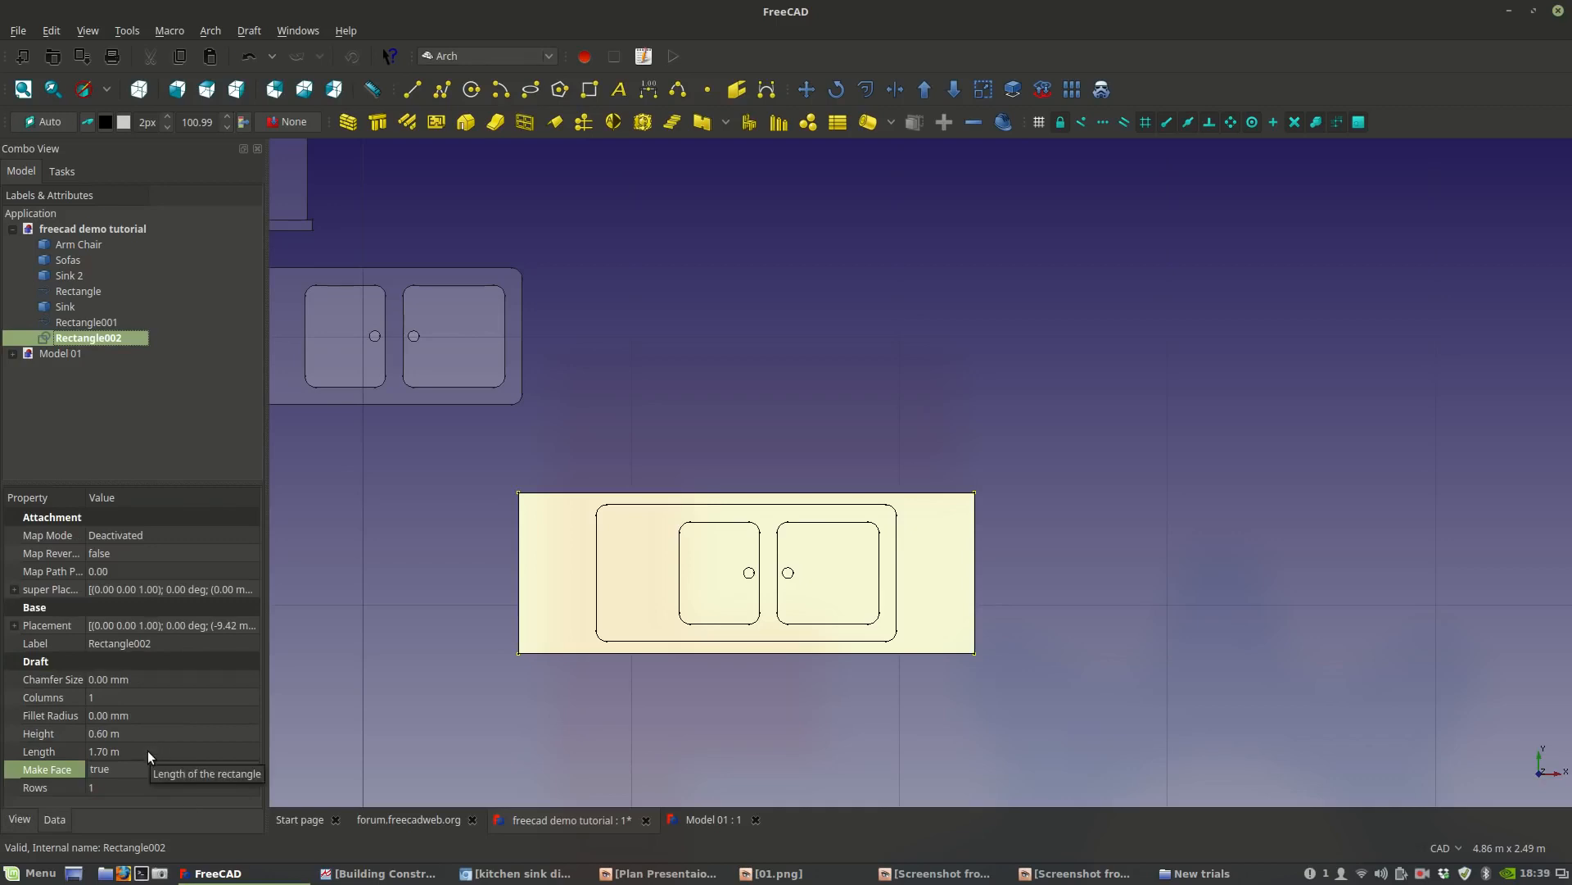
pyautogui.click(108, 730)
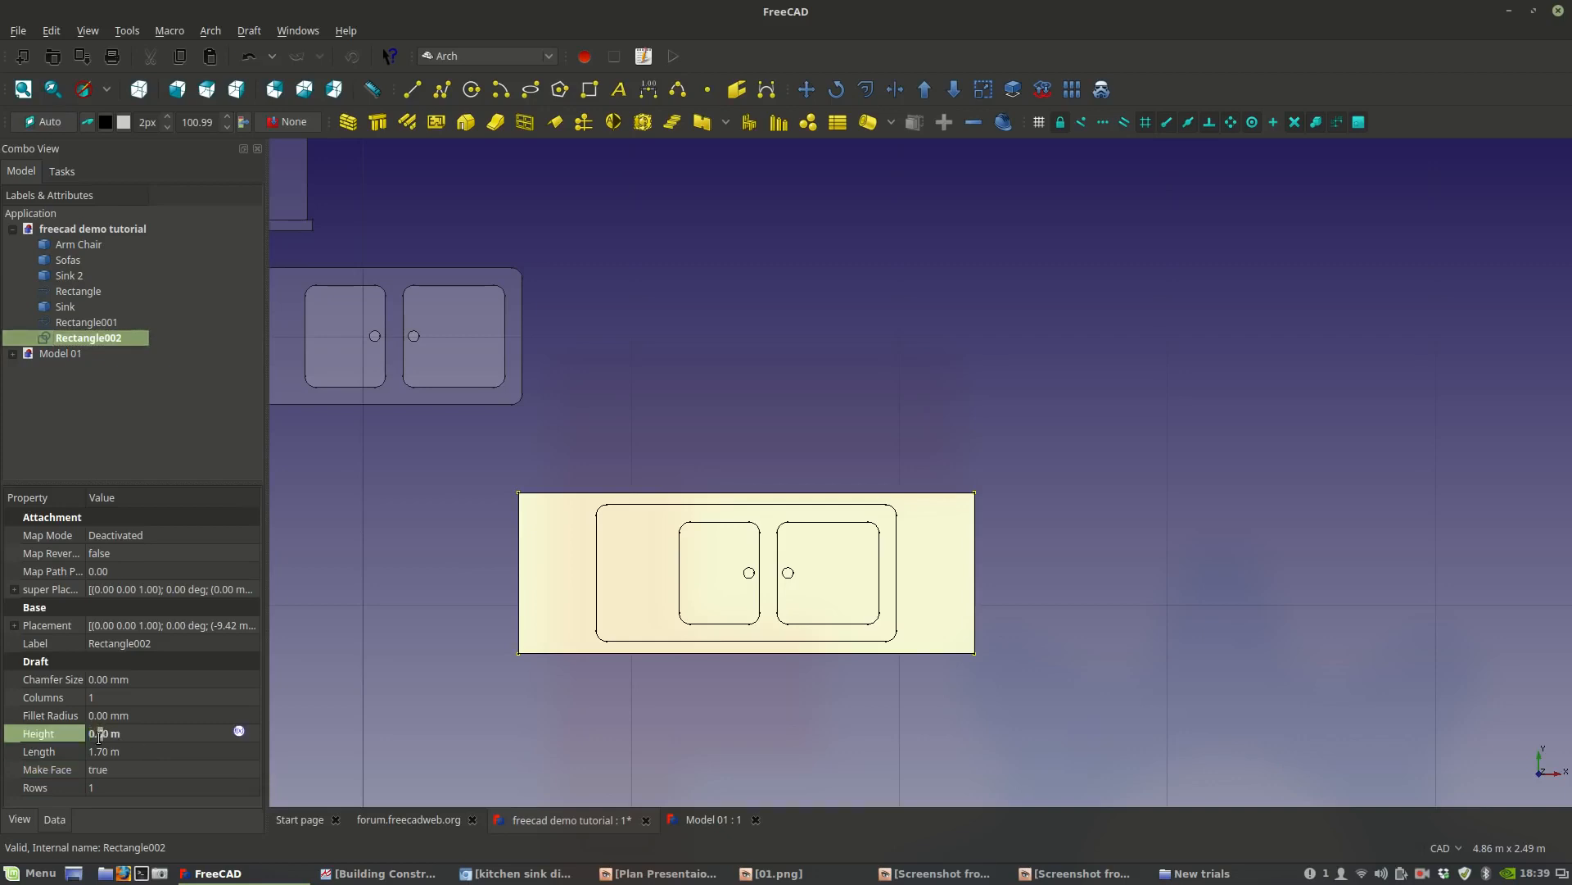
pyautogui.write('3')
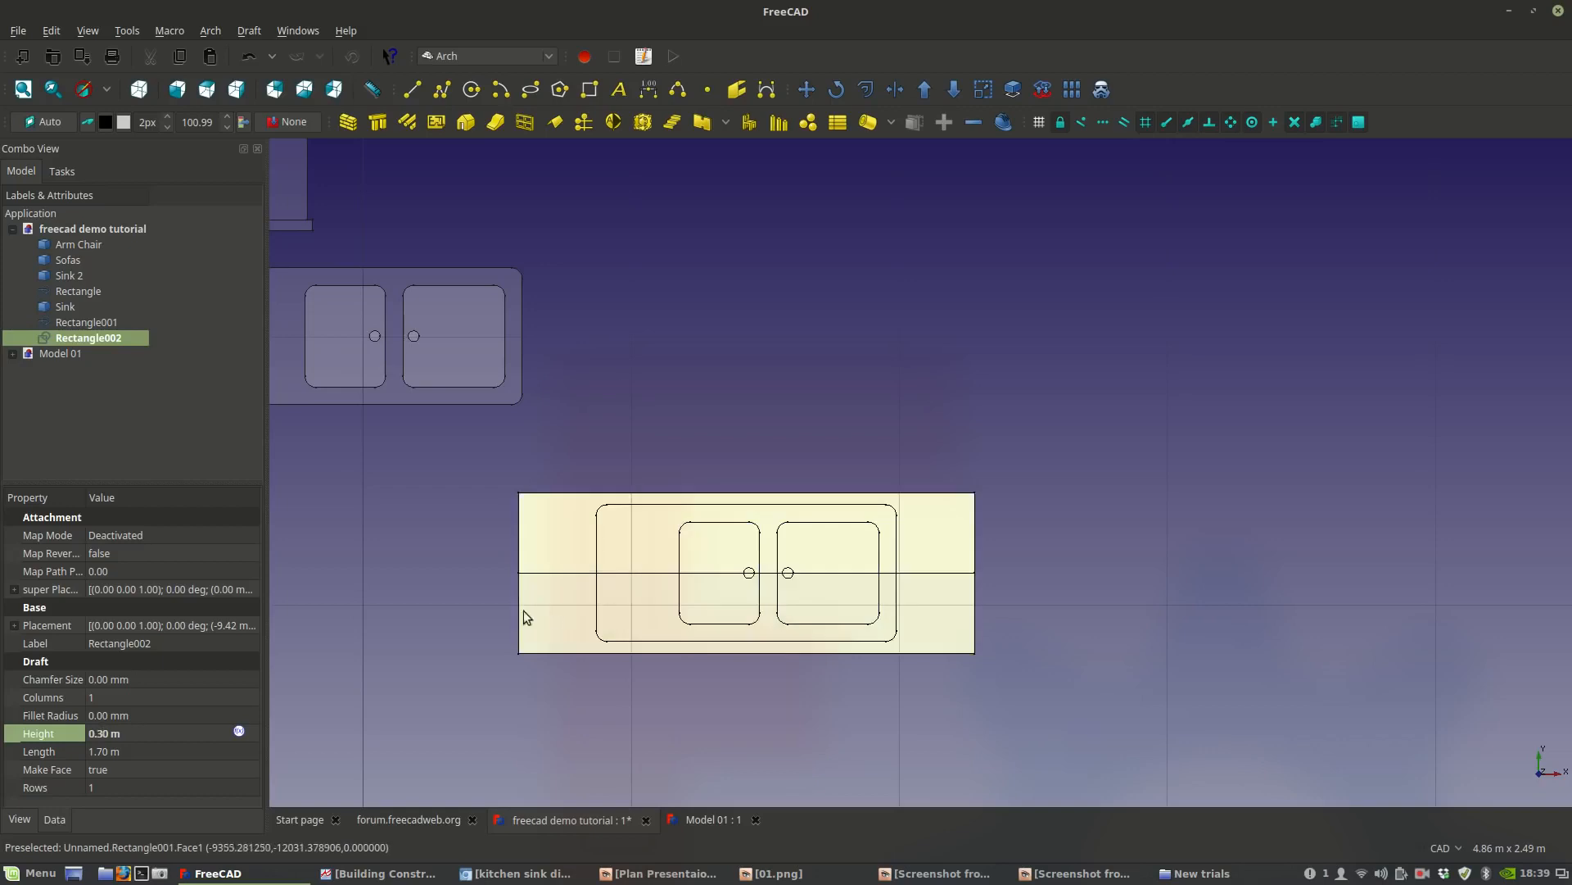
pyautogui.click(92, 310)
pyautogui.click(83, 338)
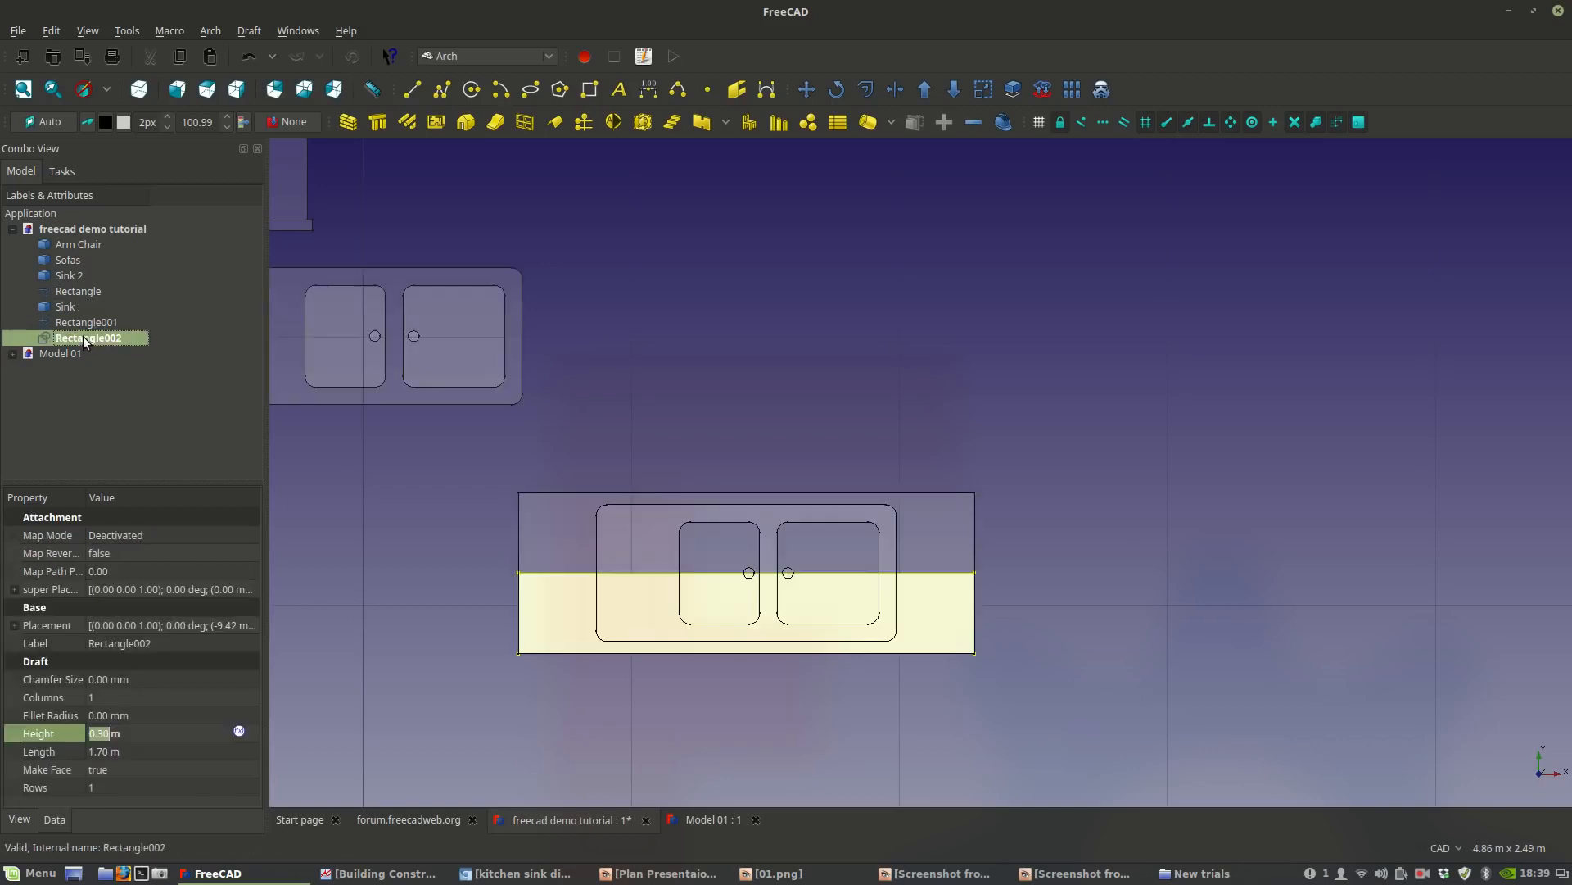
pyautogui.scroll(2, 1031, 637)
pyautogui.moveTo(1030, 637); pyautogui.dragTo(1152, 616, button='middle')
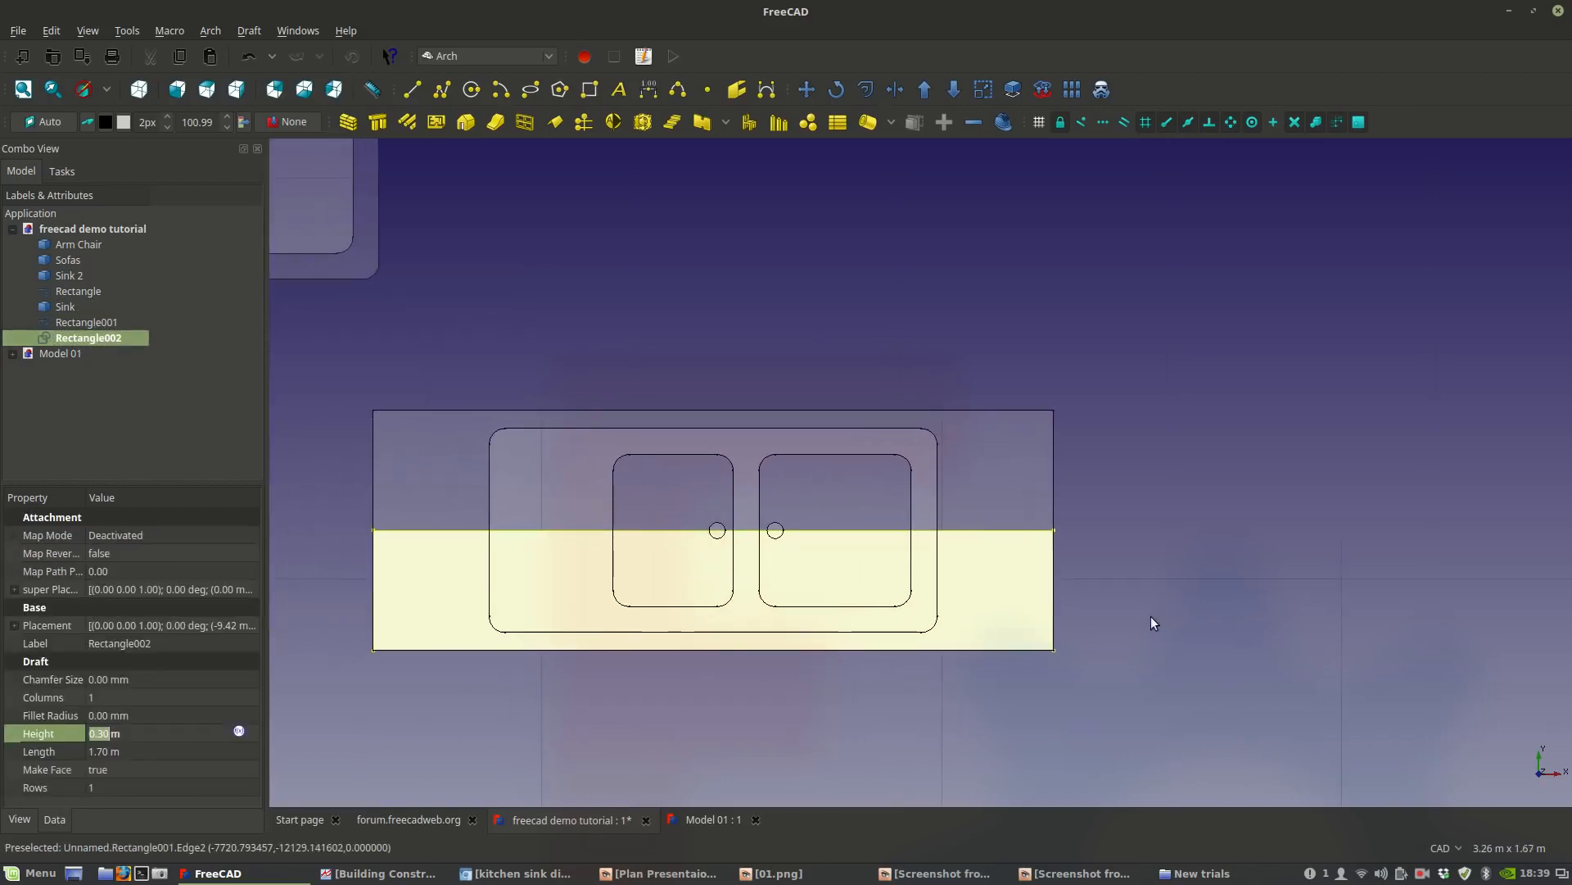
pyautogui.click(807, 88)
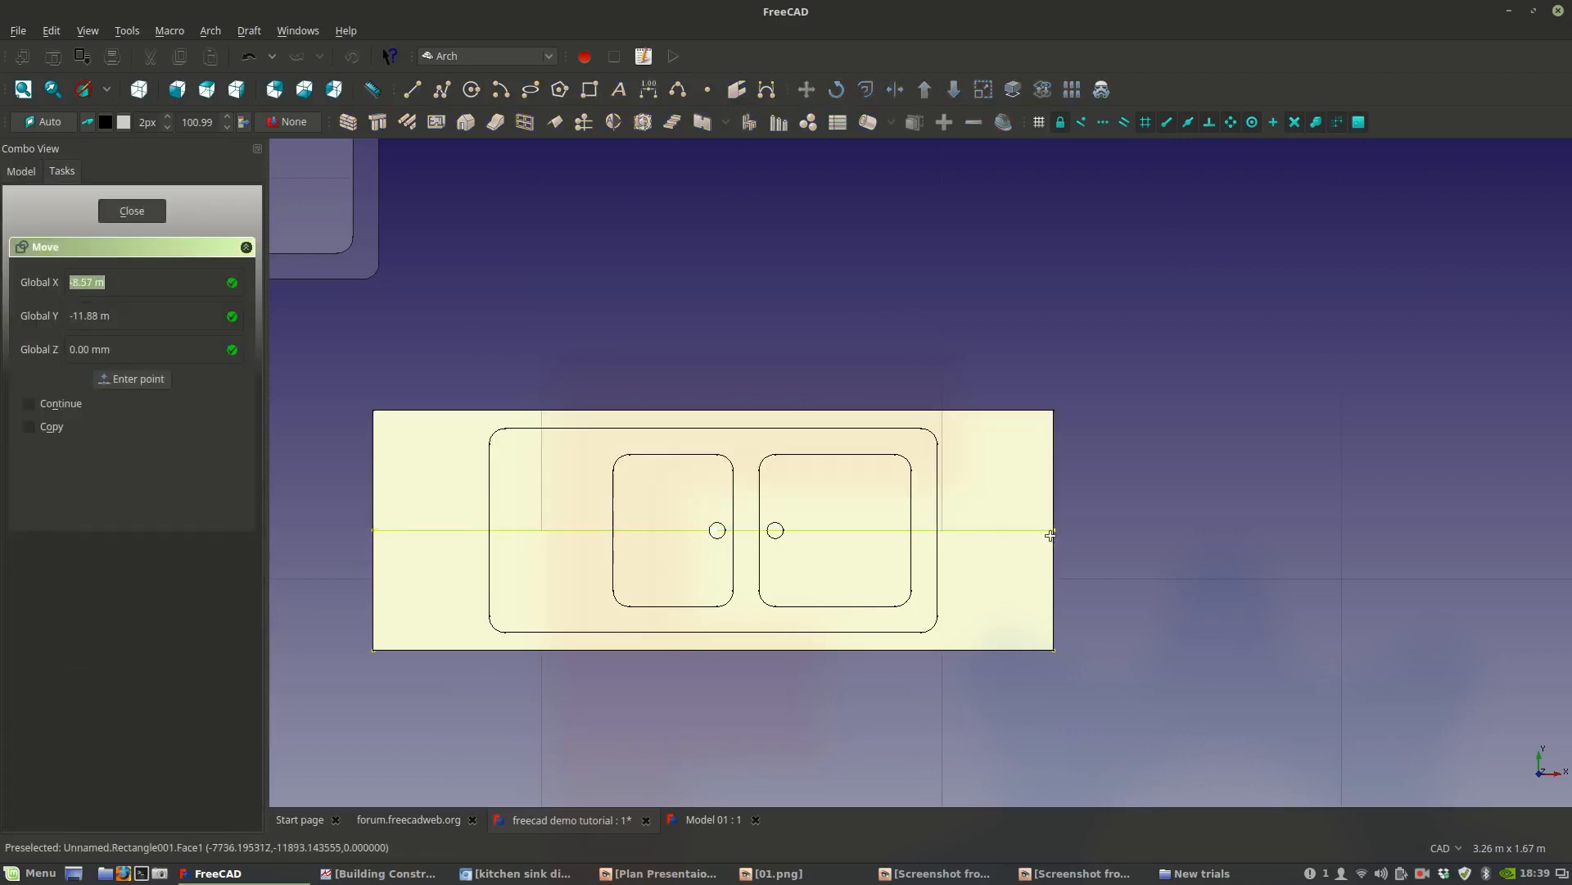
pyautogui.press('Escape')
# Hide the original 0.60 m high counter rectangle and make it visible again.
pyautogui.click(1019, 493)
pyautogui.click(29, 822)
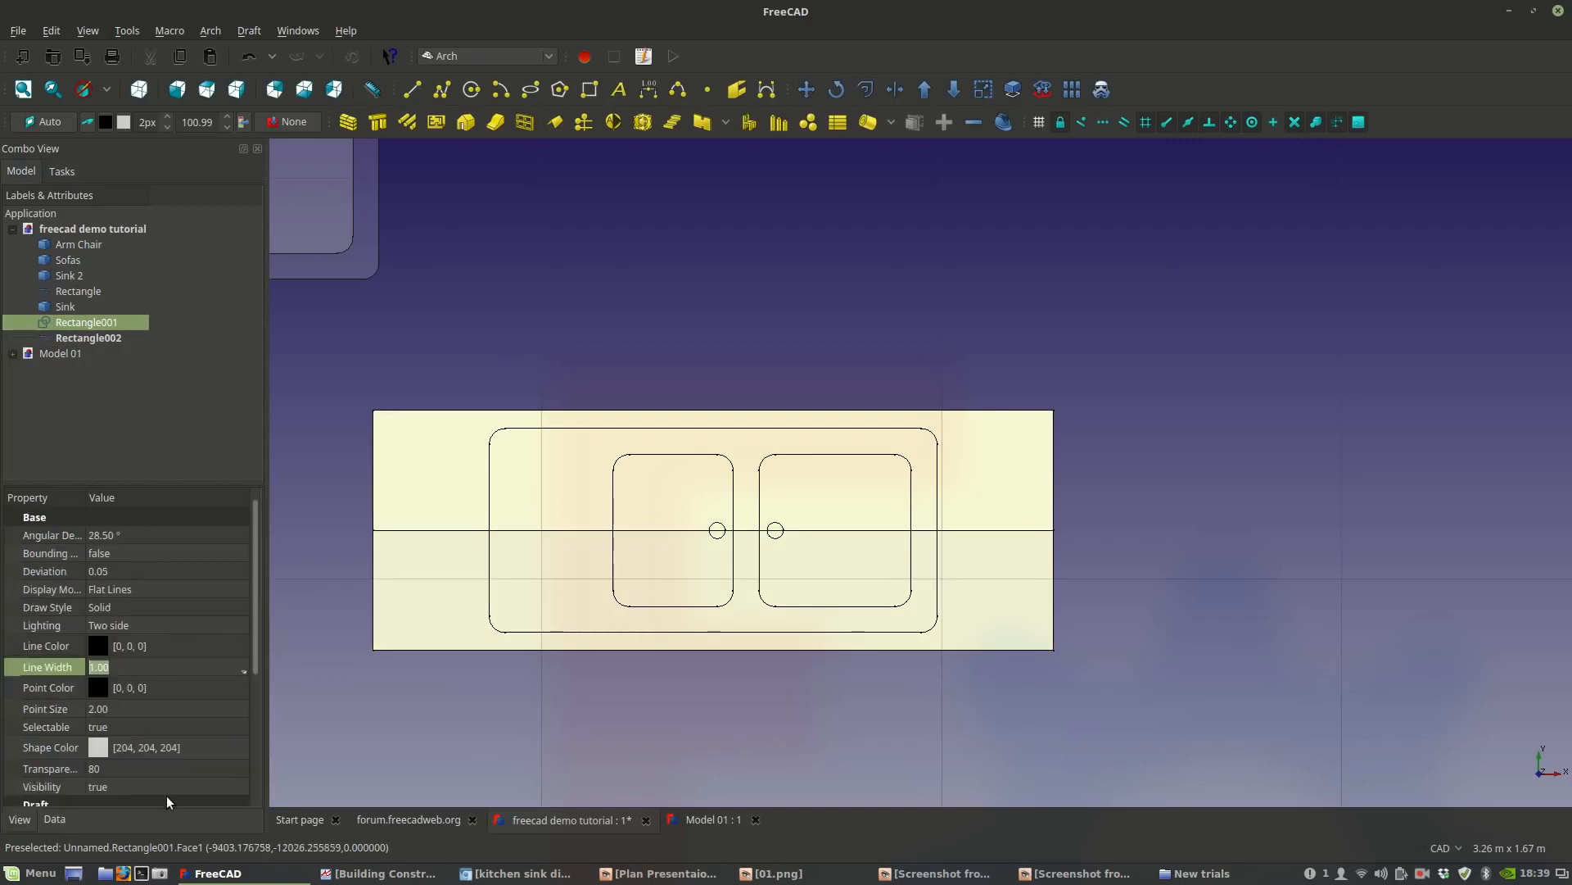
pyautogui.click(174, 786)
pyautogui.click(174, 787)
pyautogui.click(185, 770)
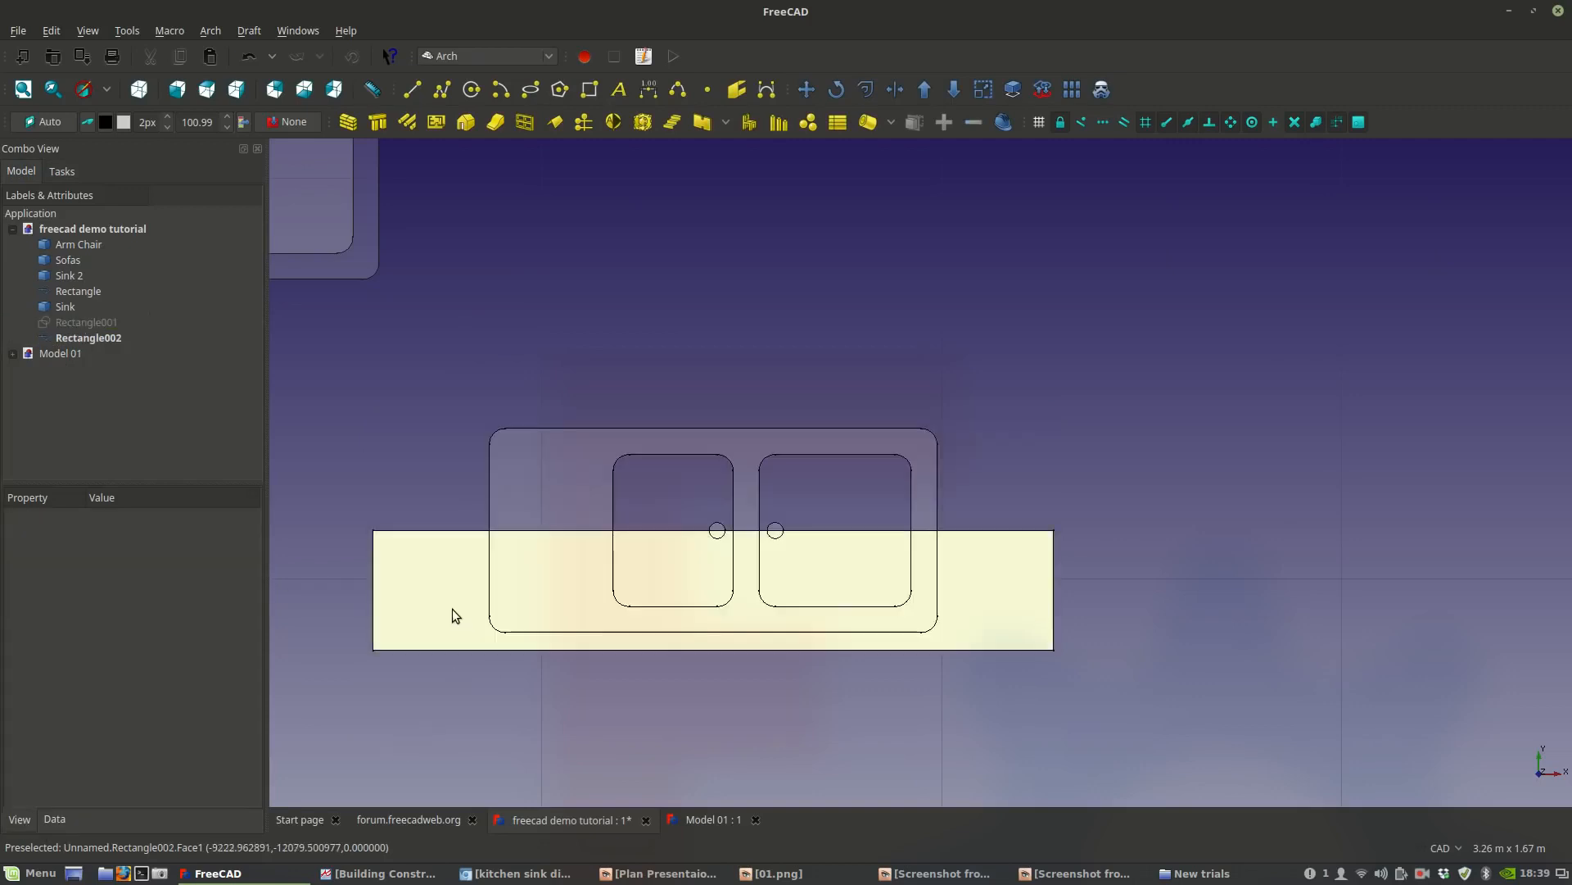
pyautogui.press('space')
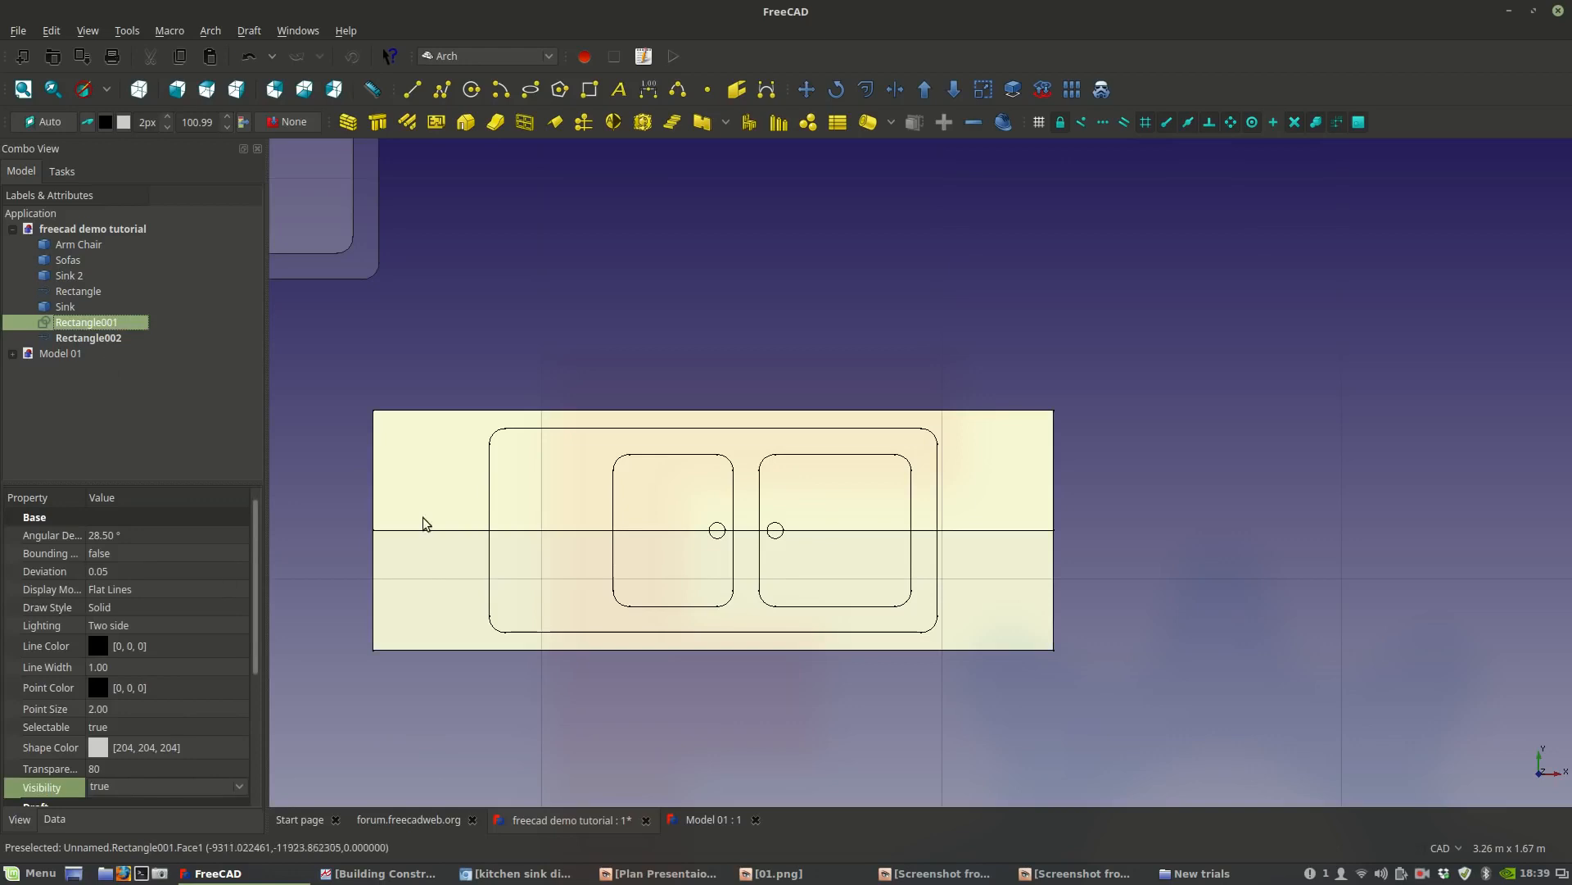
# Turn off Make Face for the original counter rectangle so that only its outline is drawn.
pyautogui.click(55, 819)
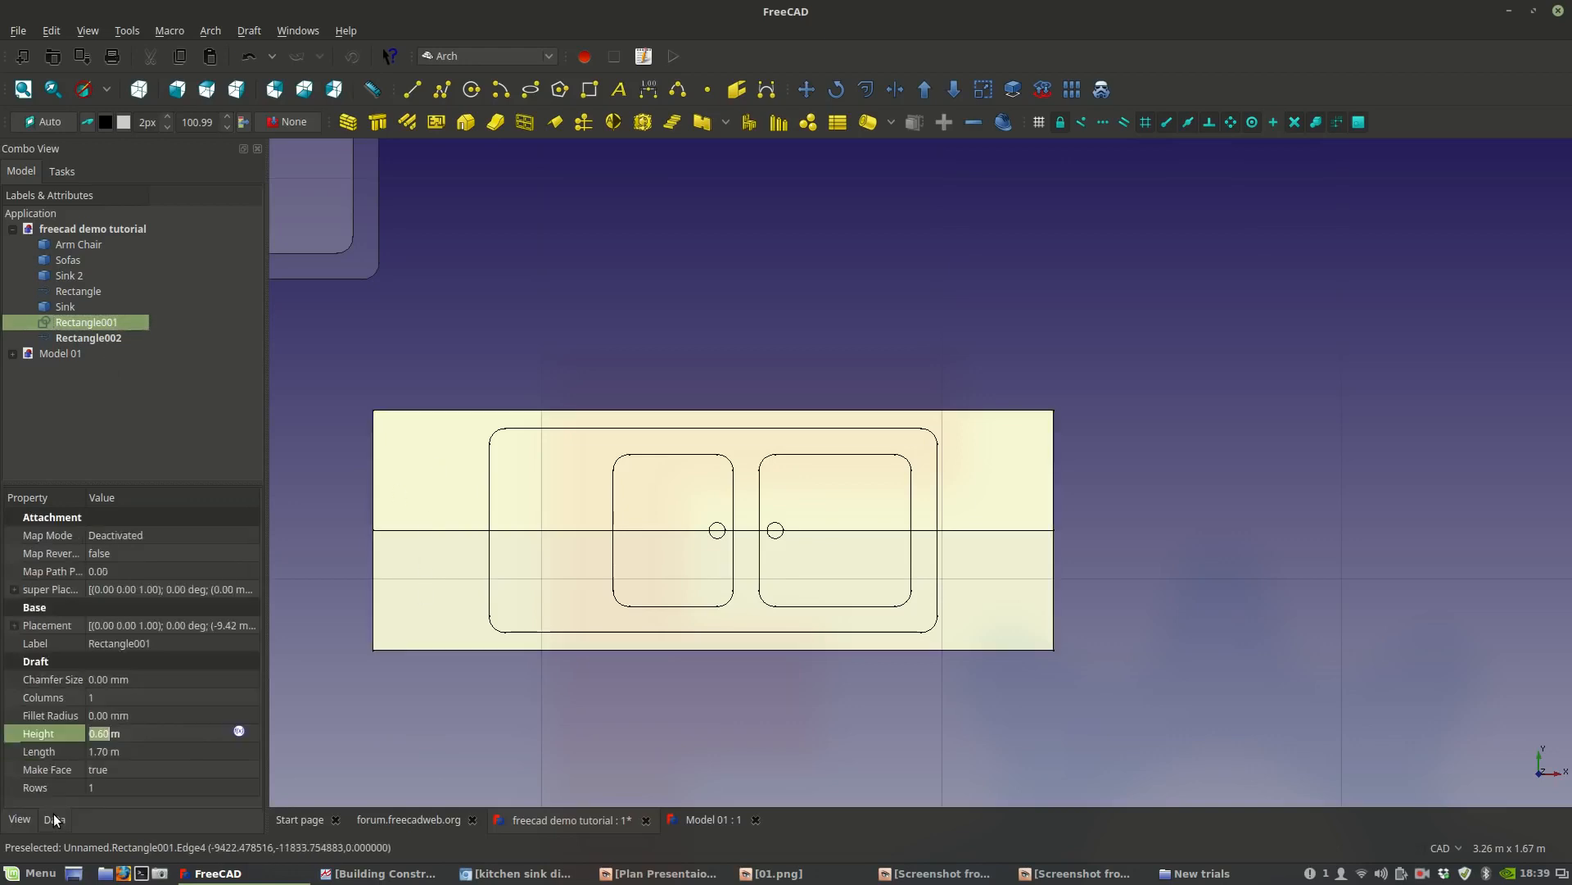
pyautogui.click(142, 769)
pyautogui.click(142, 768)
pyautogui.click(127, 749)
pyautogui.click(450, 715)
# Move the 0.30 m high rectangle from its upper right corner to the upper right corner of the counter outline.
pyautogui.click(448, 601)
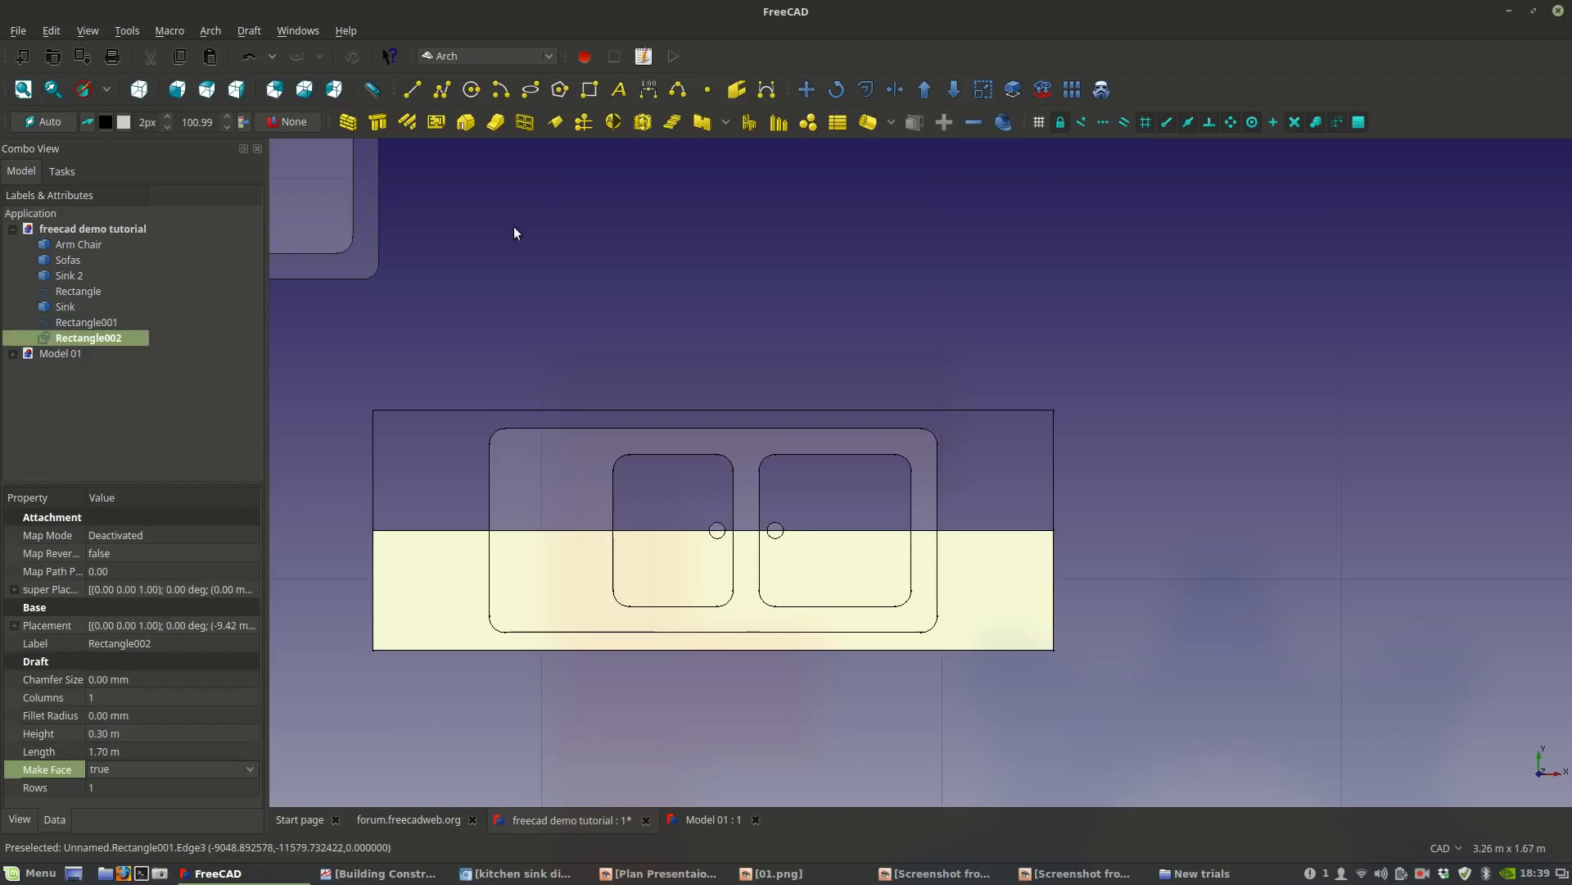
pyautogui.click(808, 90)
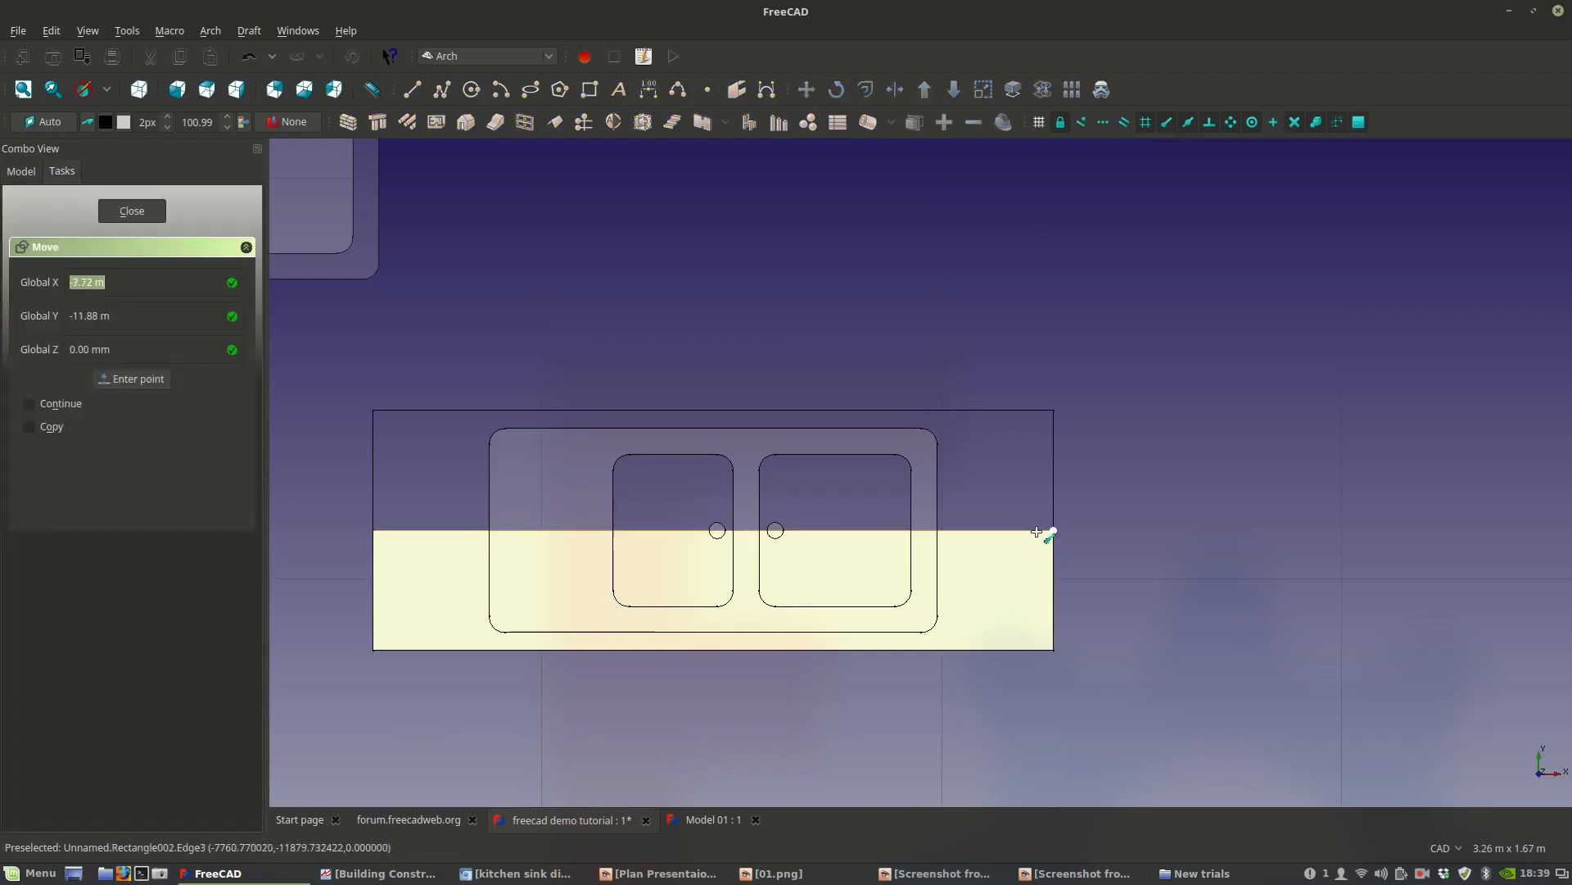
pyautogui.click(1037, 533)
pyautogui.click(1054, 412)
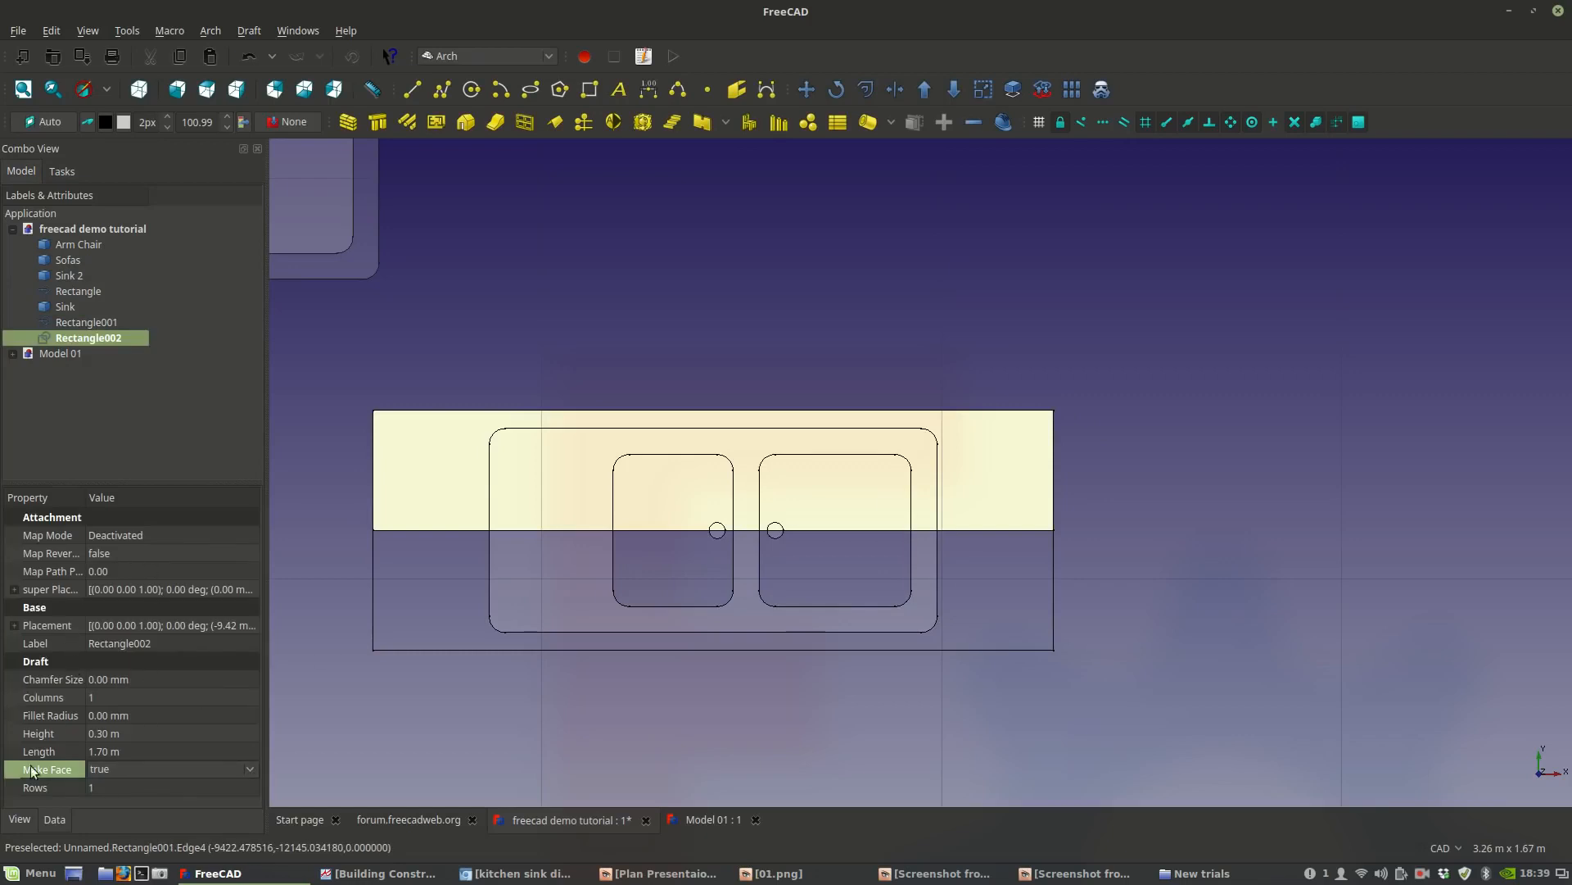
# Set the draw style of the 0.30 m high rectangle to Dashed.
pyautogui.click(19, 819)
pyautogui.click(126, 602)
pyautogui.click(126, 603)
pyautogui.click(130, 625)
pyautogui.click(621, 327)
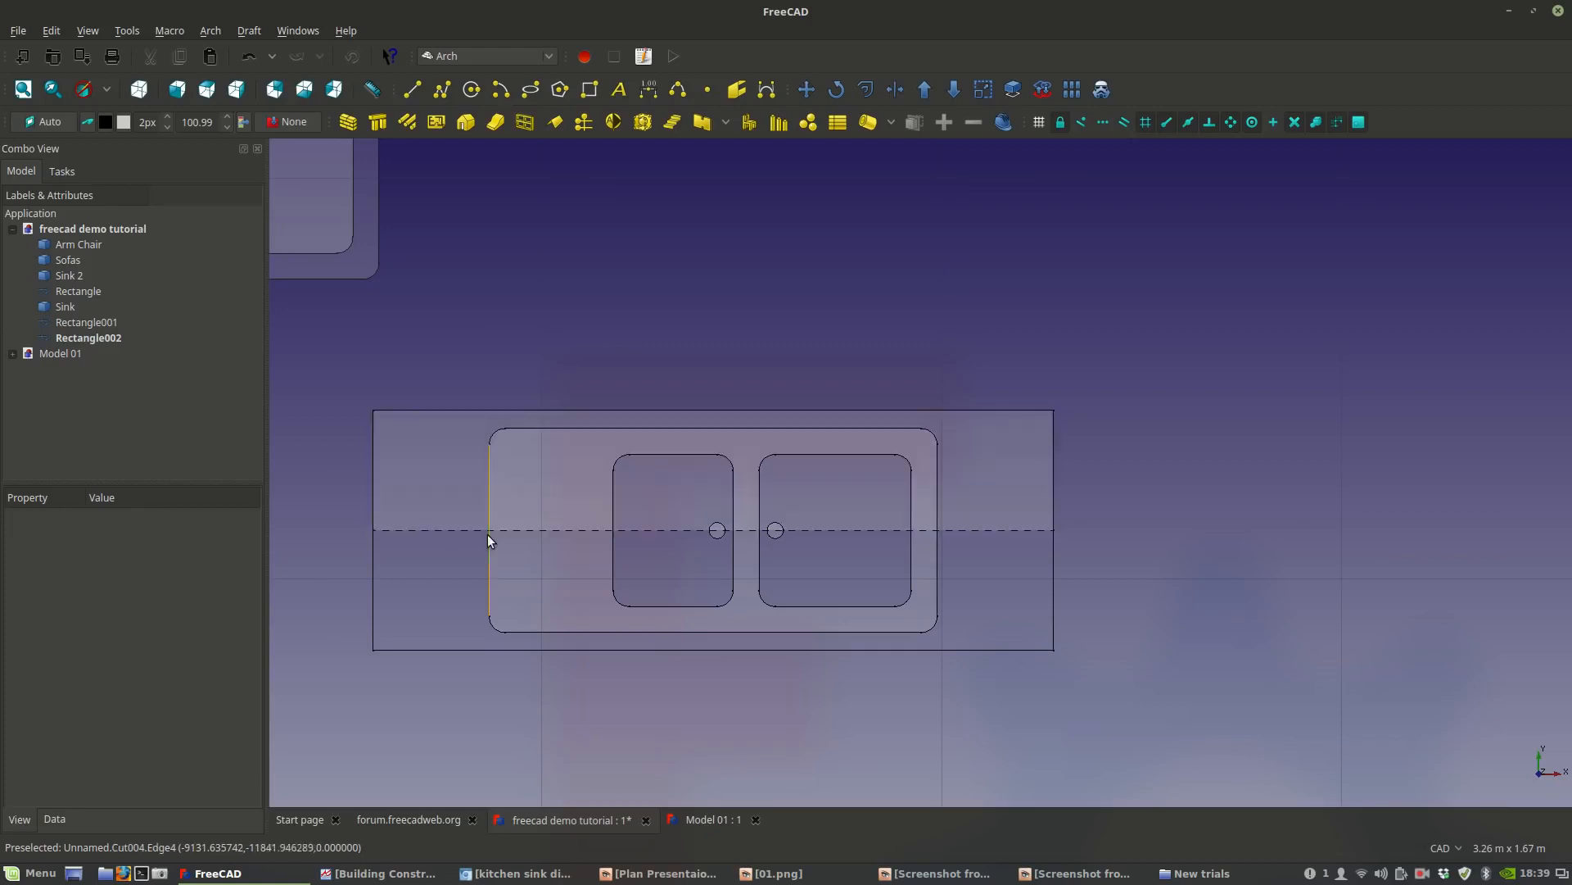
# Set the display mode of the 0.30 m high rectangle to Wireframe.
pyautogui.click(454, 464)
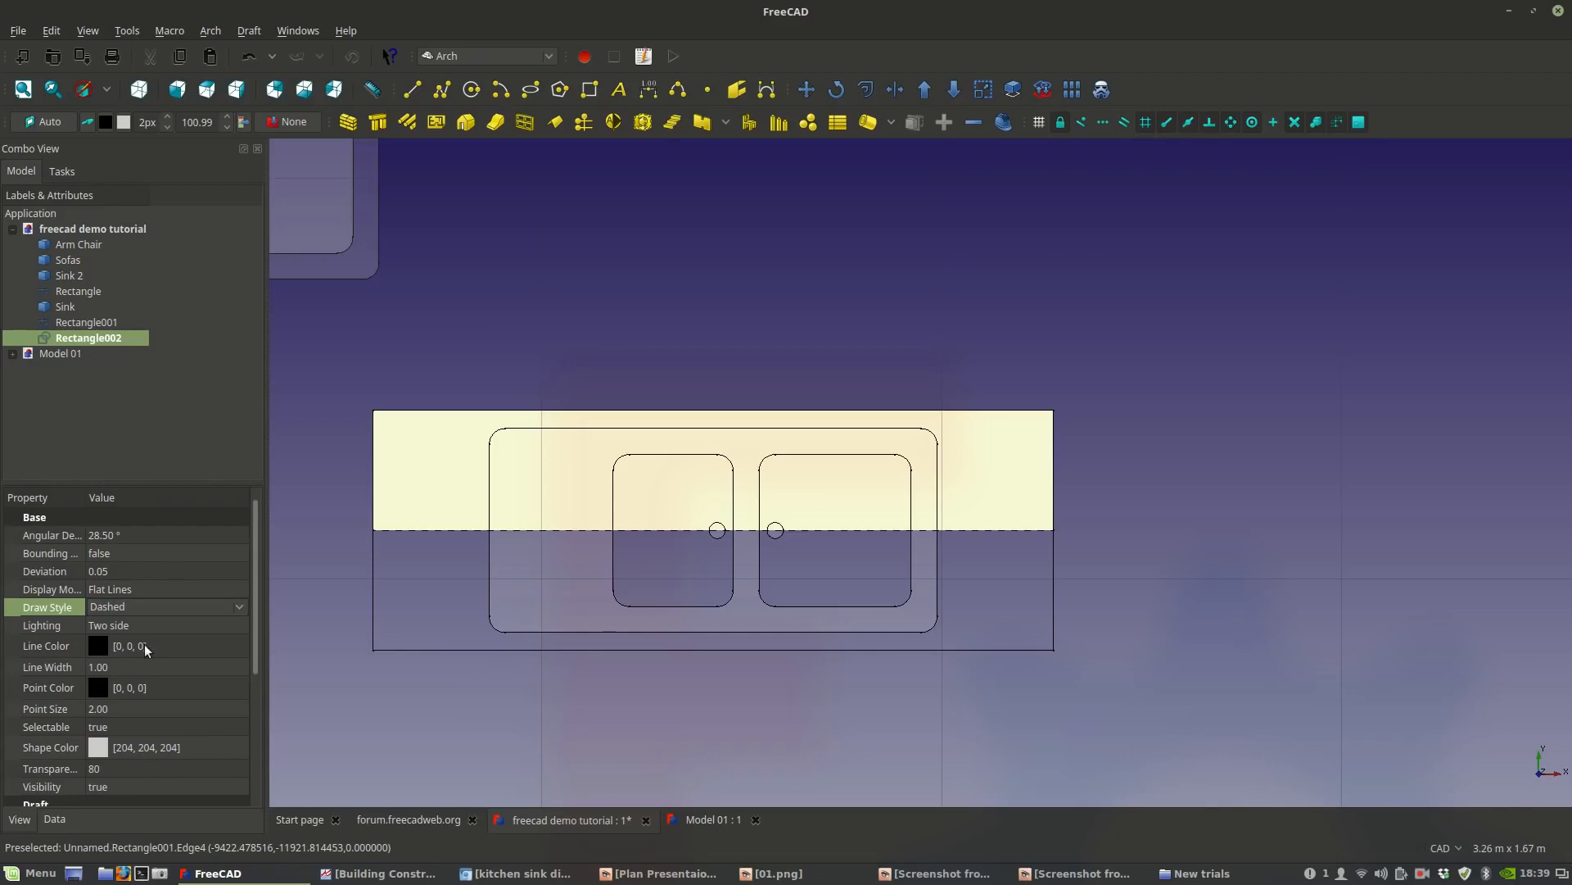
pyautogui.click(116, 788)
pyautogui.click(155, 592)
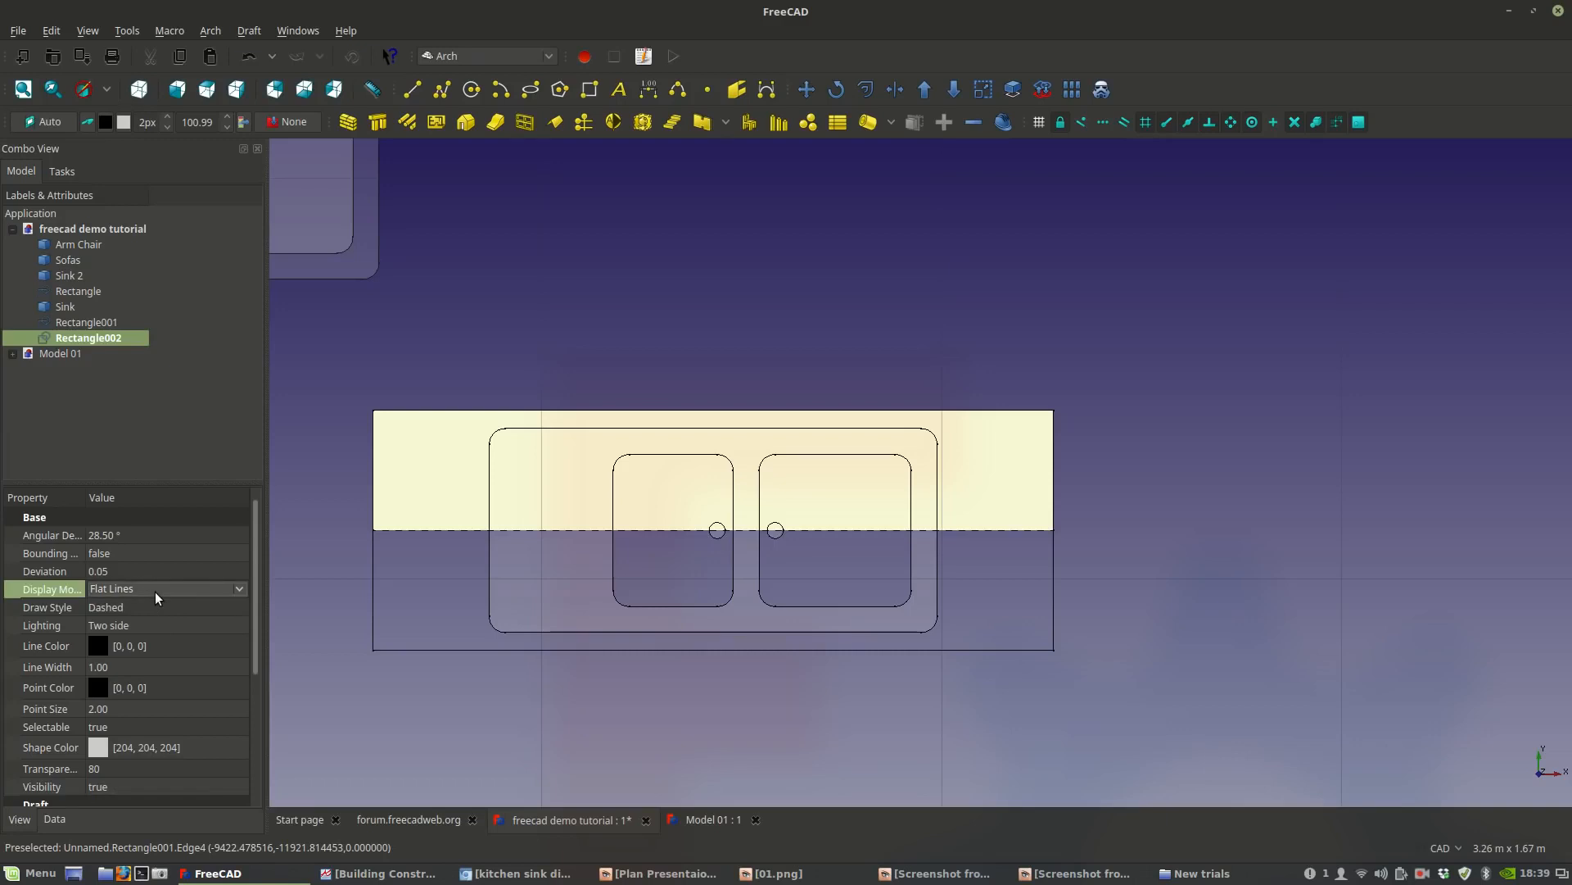
pyautogui.click(151, 602)
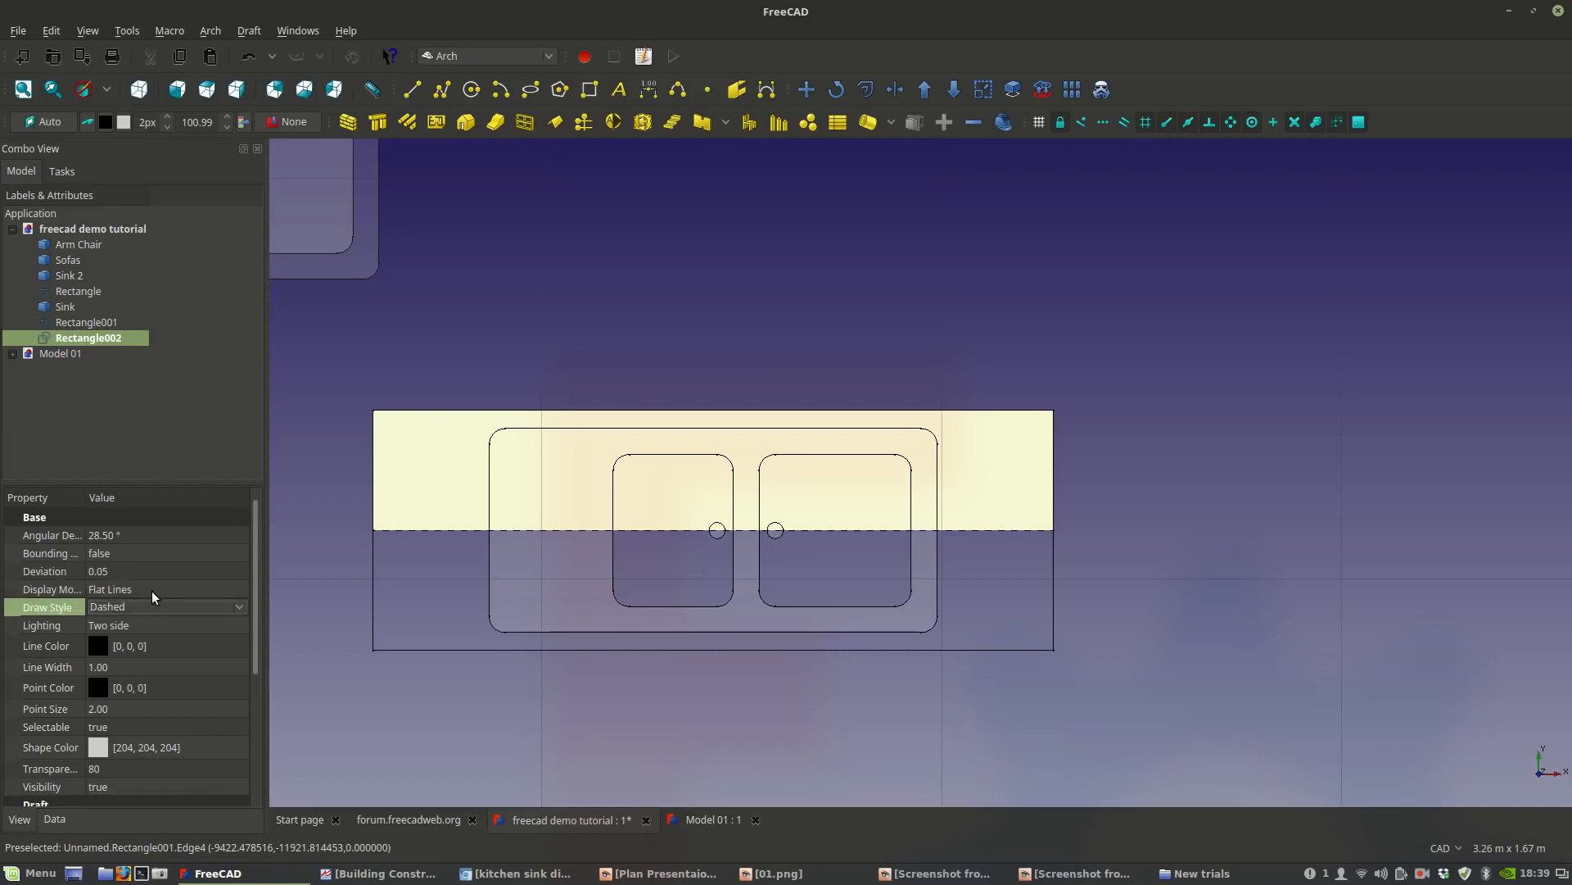
pyautogui.click(152, 591)
pyautogui.click(152, 592)
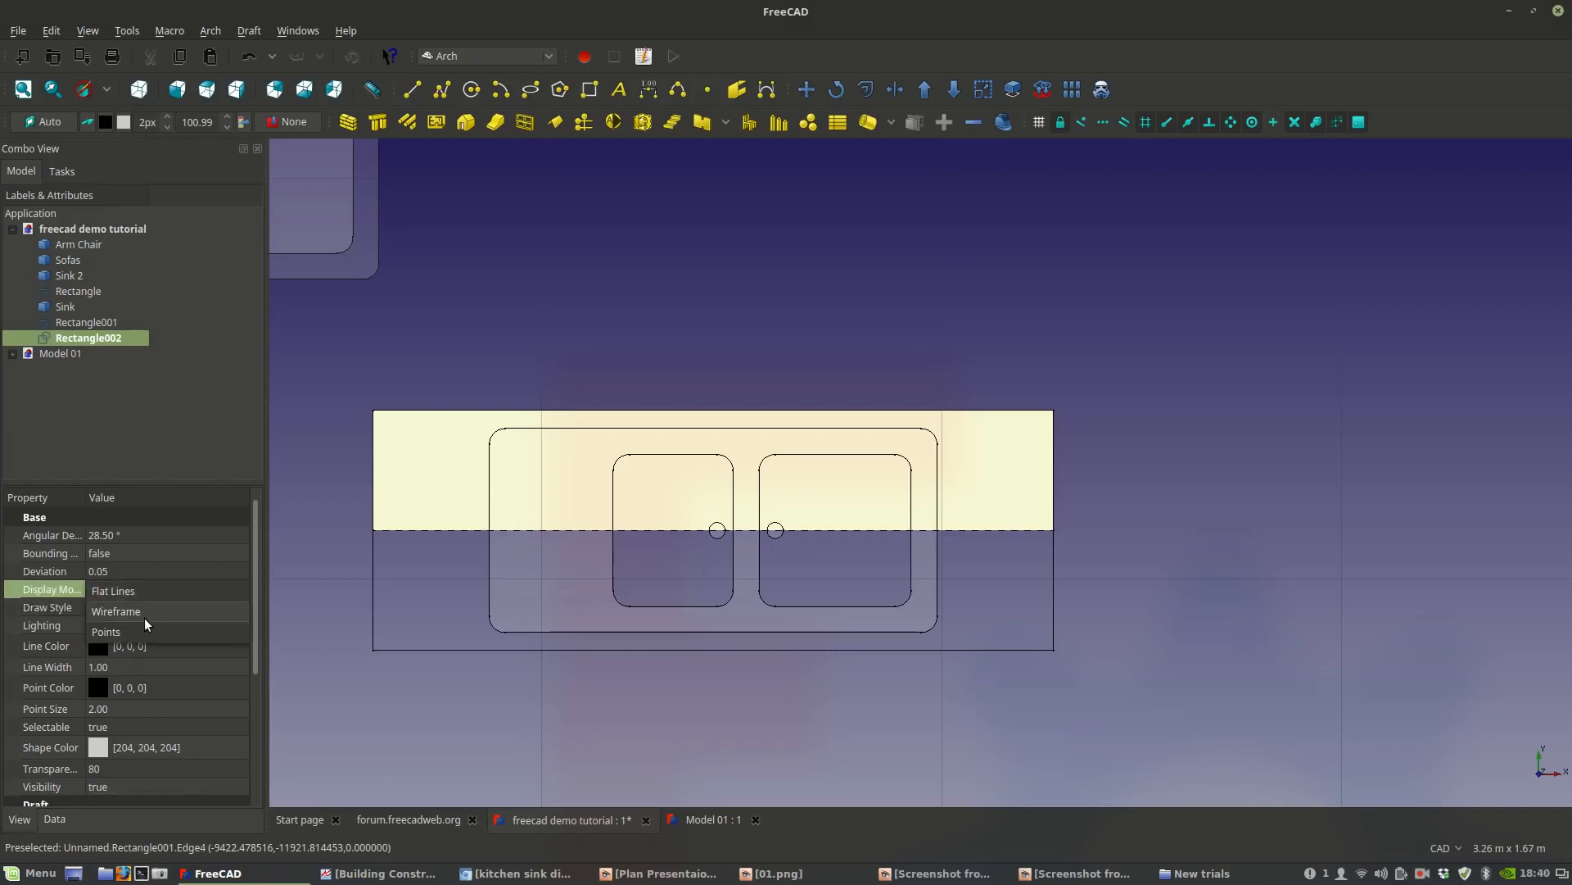
pyautogui.click(144, 618)
pyautogui.click(302, 463)
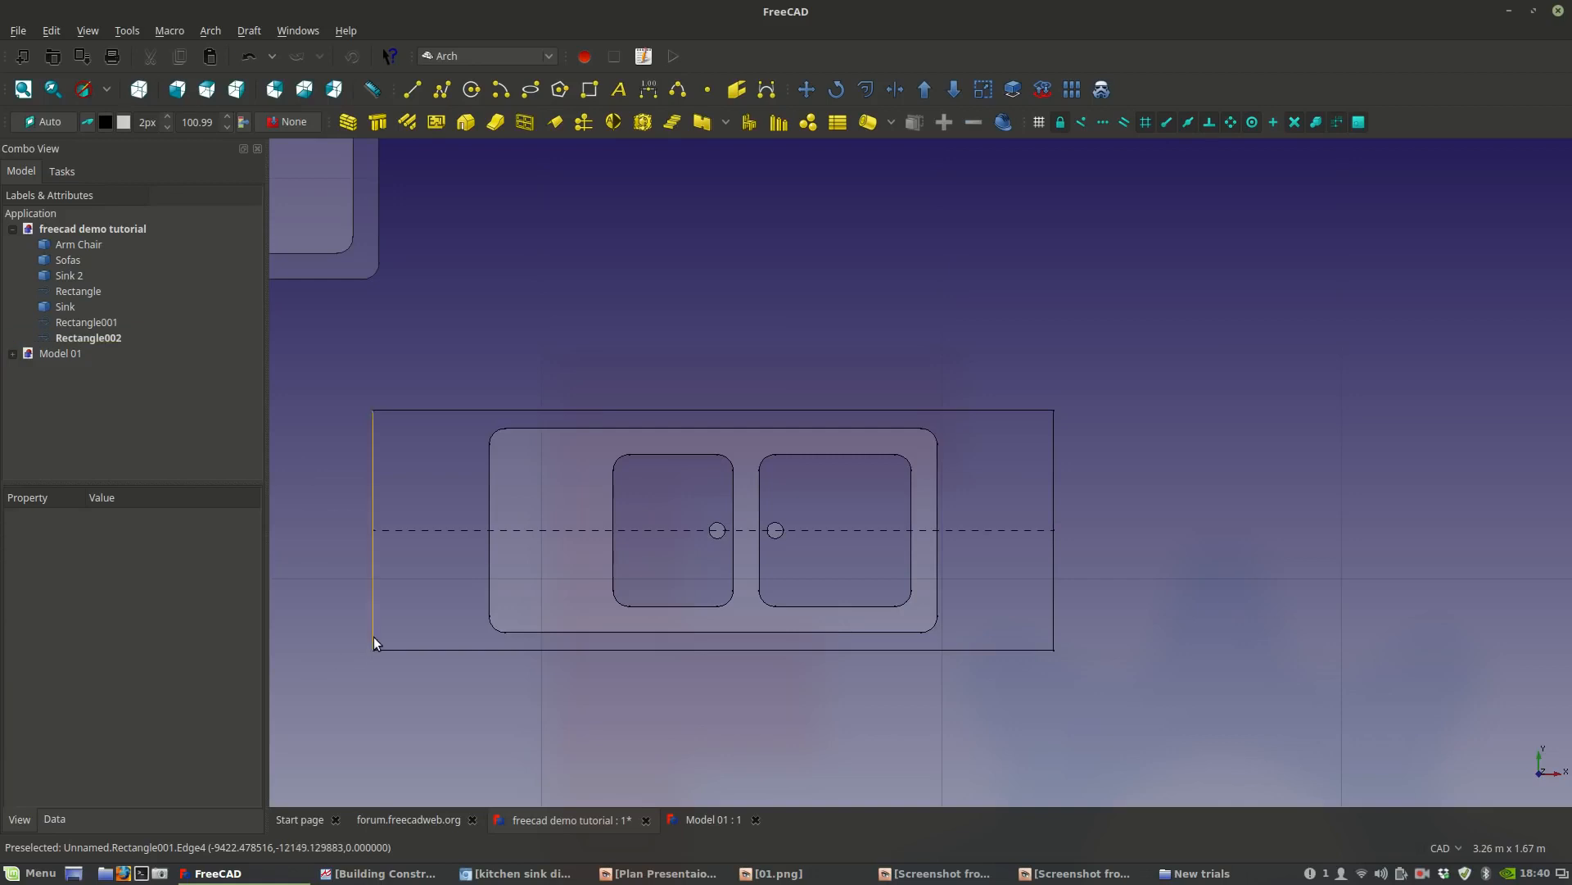
# Turn on Make Face for the counter rectangle around the sink so that it is filled.
pyautogui.click(389, 650)
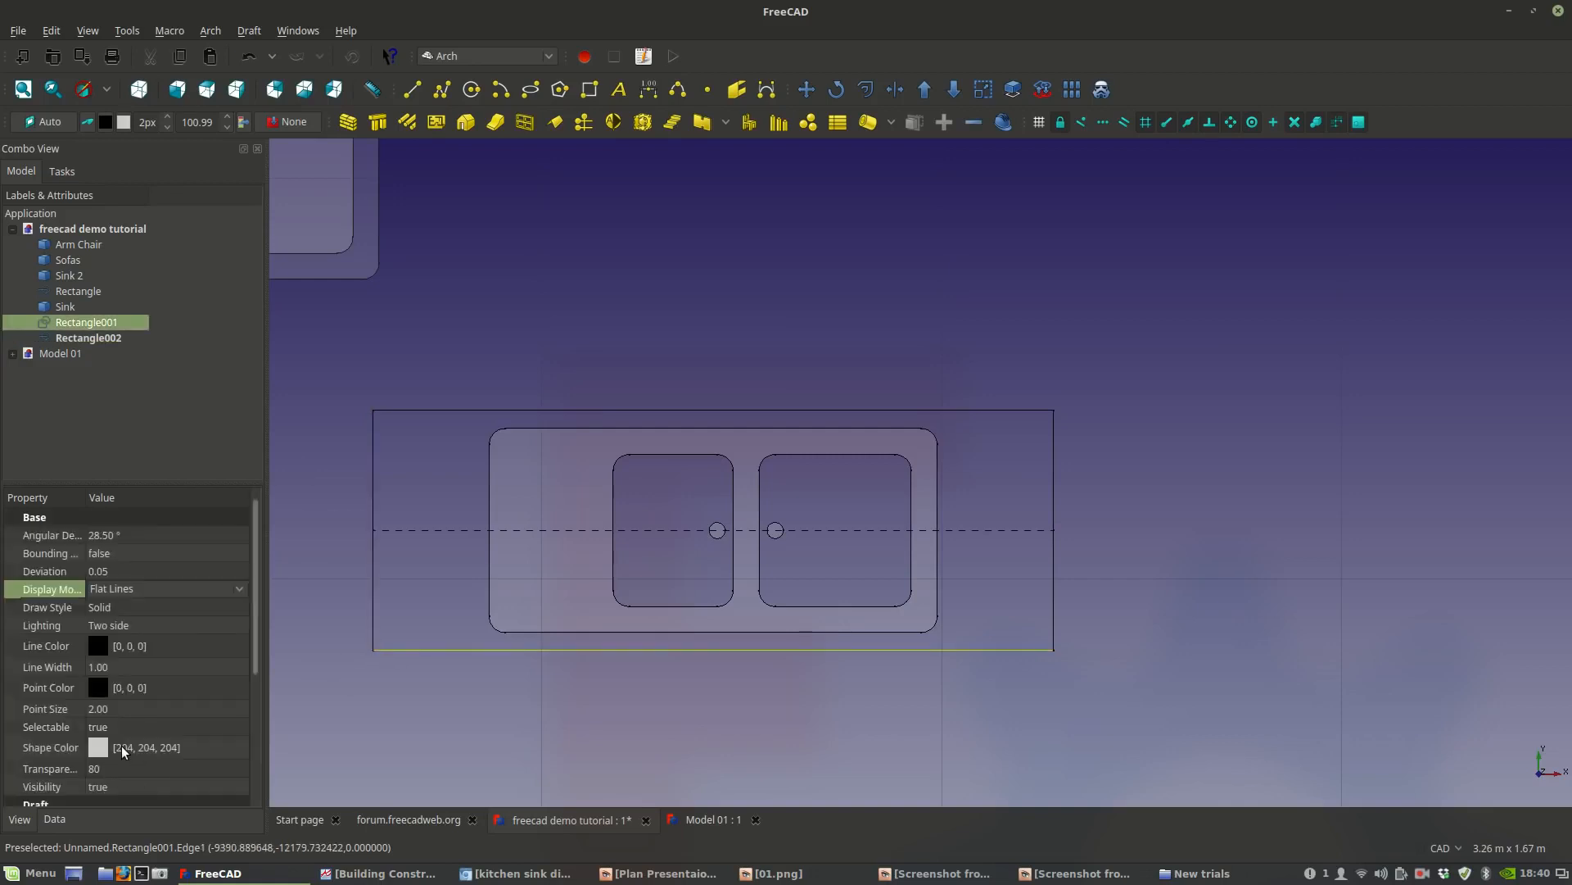
pyautogui.click(46, 819)
pyautogui.click(215, 773)
pyautogui.click(211, 773)
pyautogui.click(203, 789)
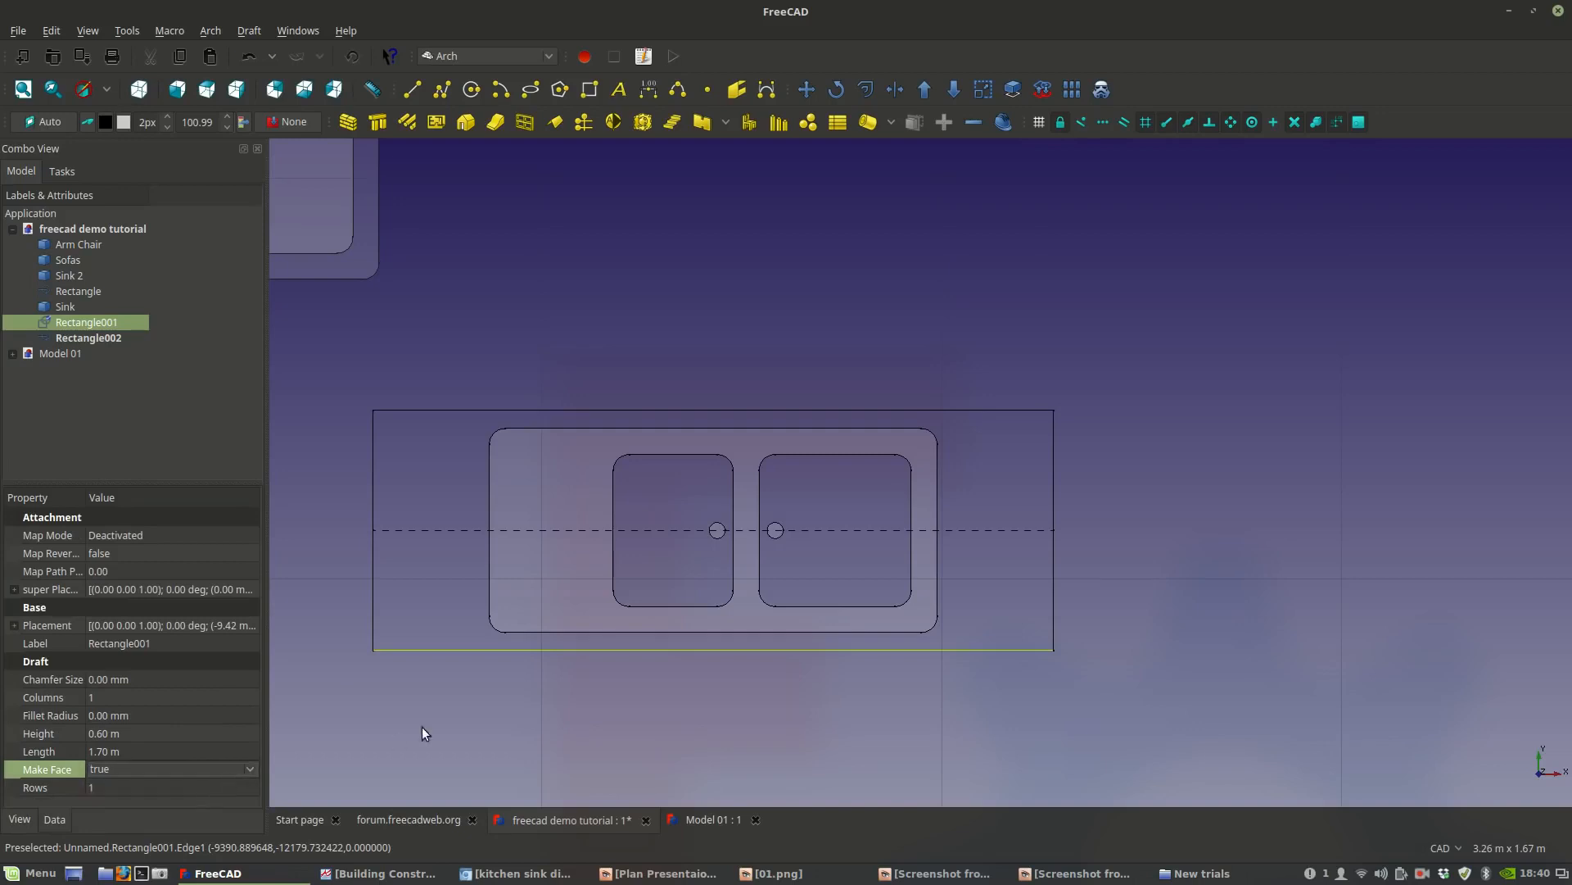
pyautogui.click(395, 735)
# Lengthen the counter rectangle by moving its upper right corner point horizontally outward, well past the dashed rectangle's end.
pyautogui.scroll(-3, 1117, 529)
pyautogui.moveTo(1165, 549); pyautogui.dragTo(1020, 544, button='middle')
pyautogui.scroll(2, 950, 534)
pyautogui.scroll(-2, 950, 577)
pyautogui.moveTo(931, 588); pyautogui.dragTo(867, 608, button='middle')
pyautogui.scroll(2, 867, 608)
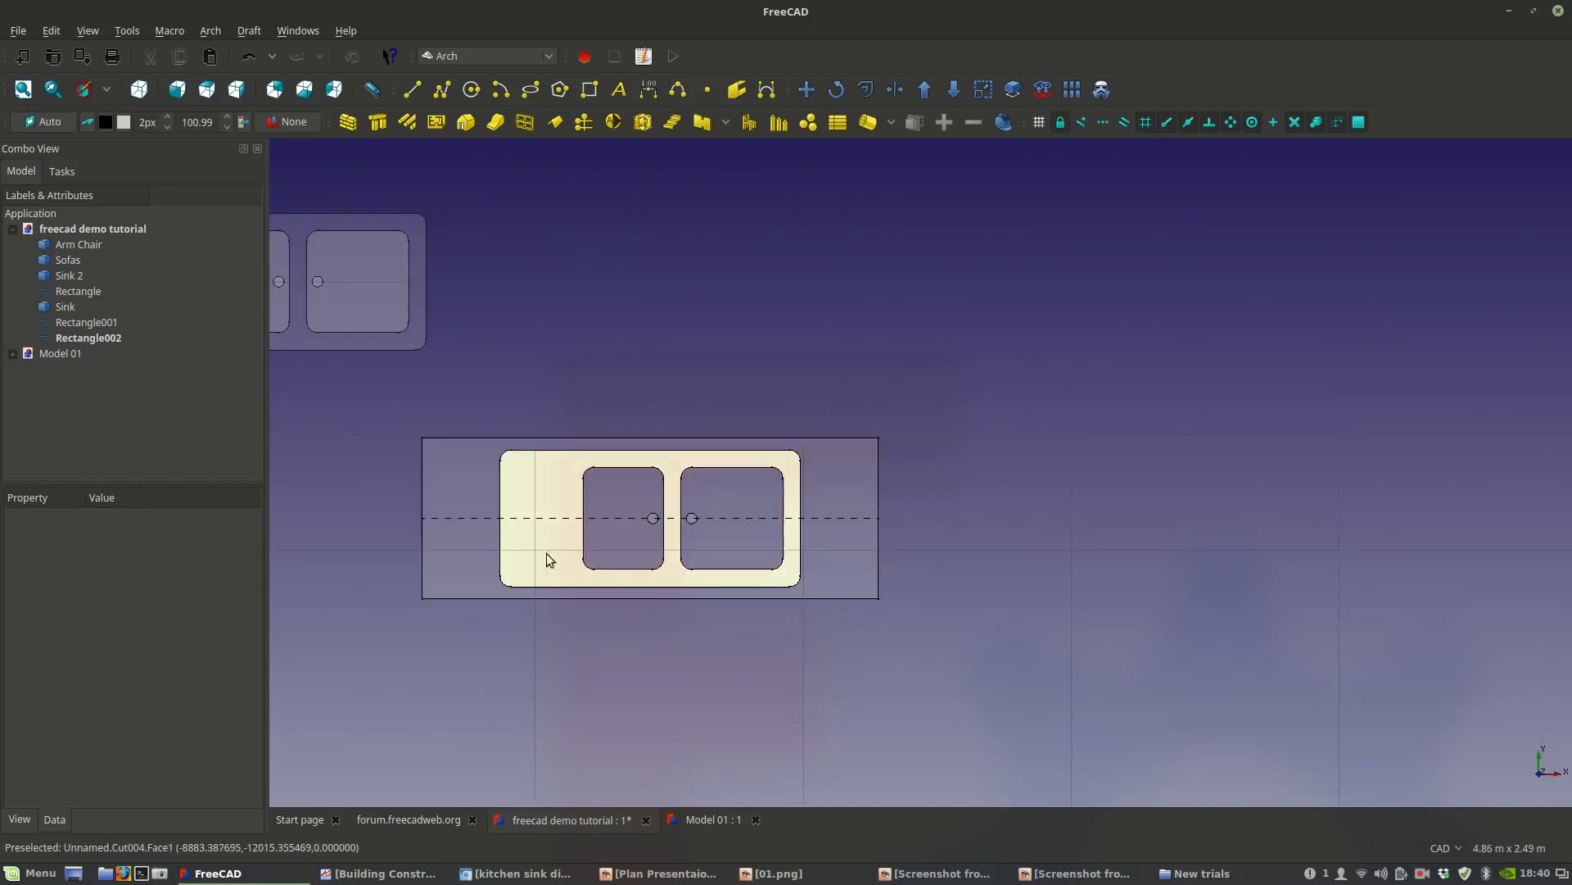
pyautogui.scroll(-3, 479, 558)
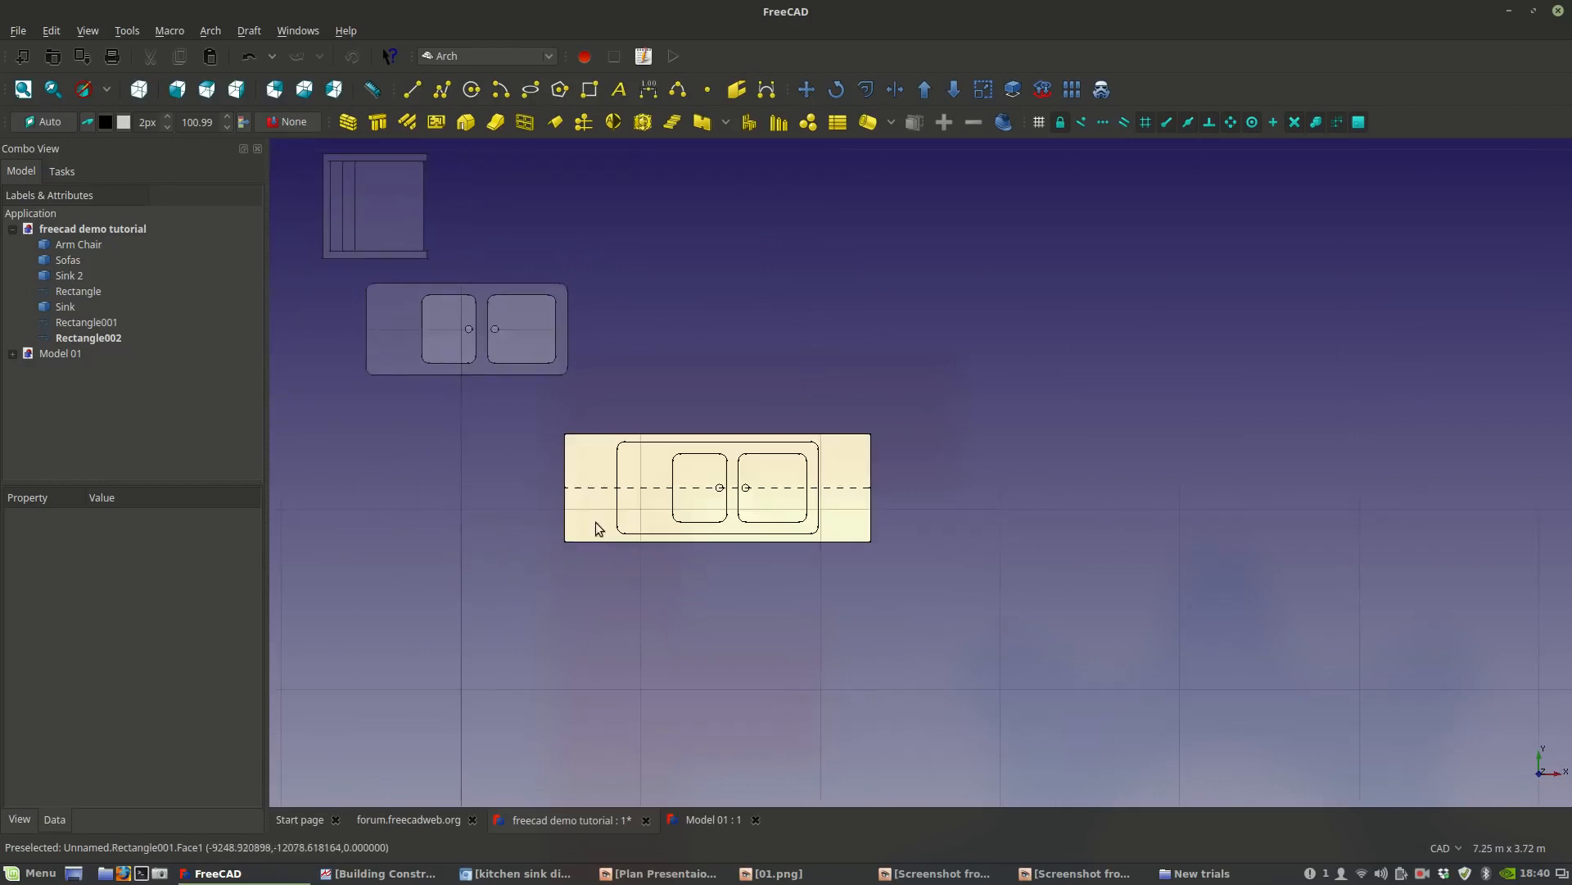
pyautogui.click(597, 522)
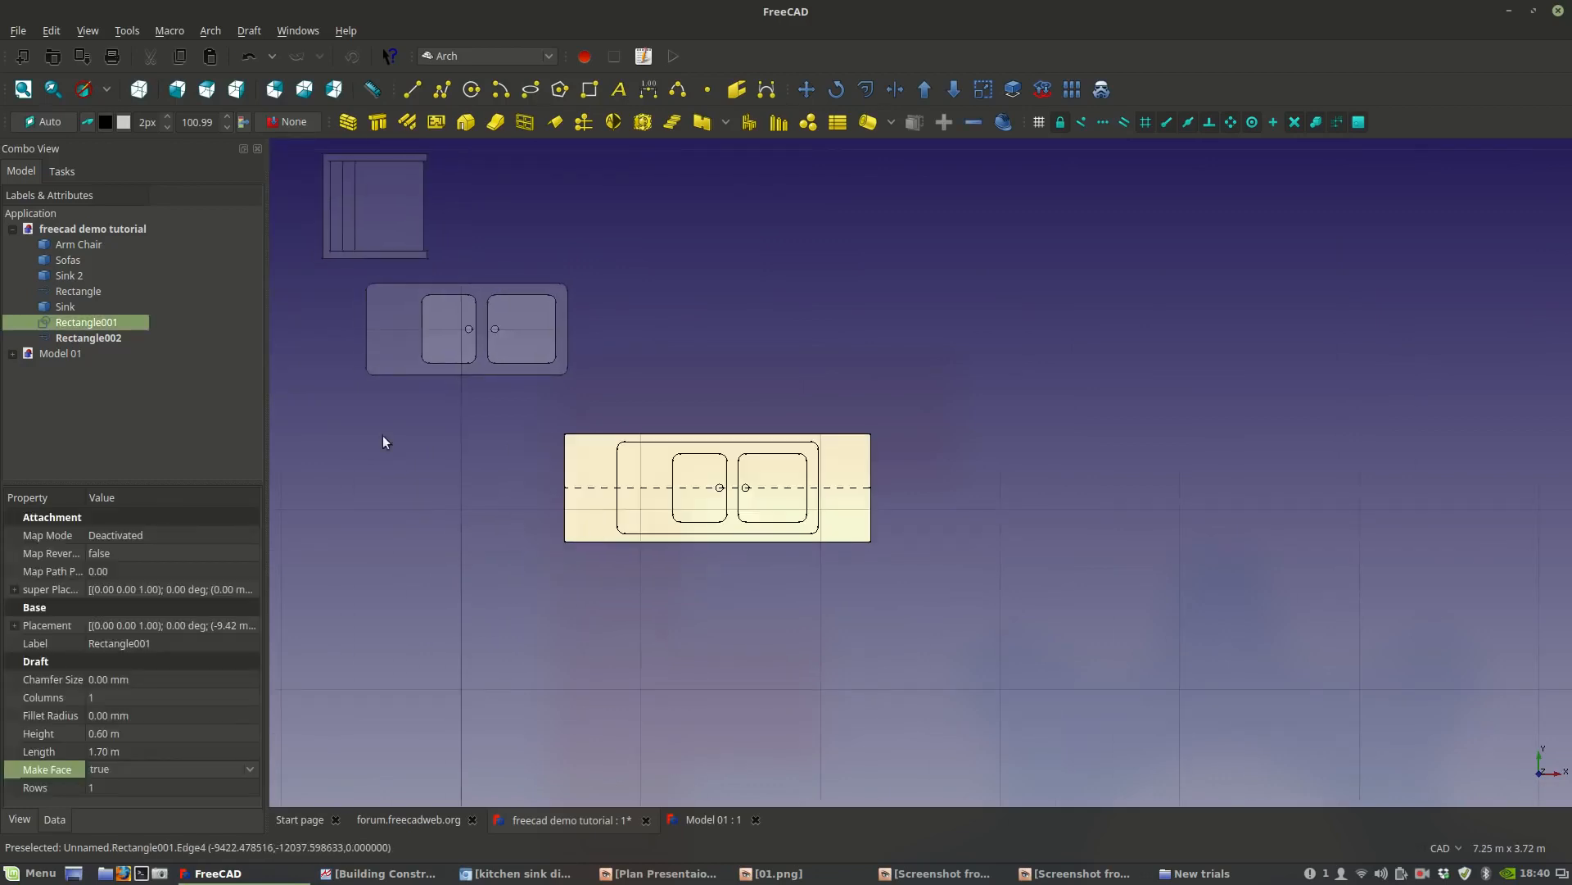
pyautogui.doubleClick(131, 321)
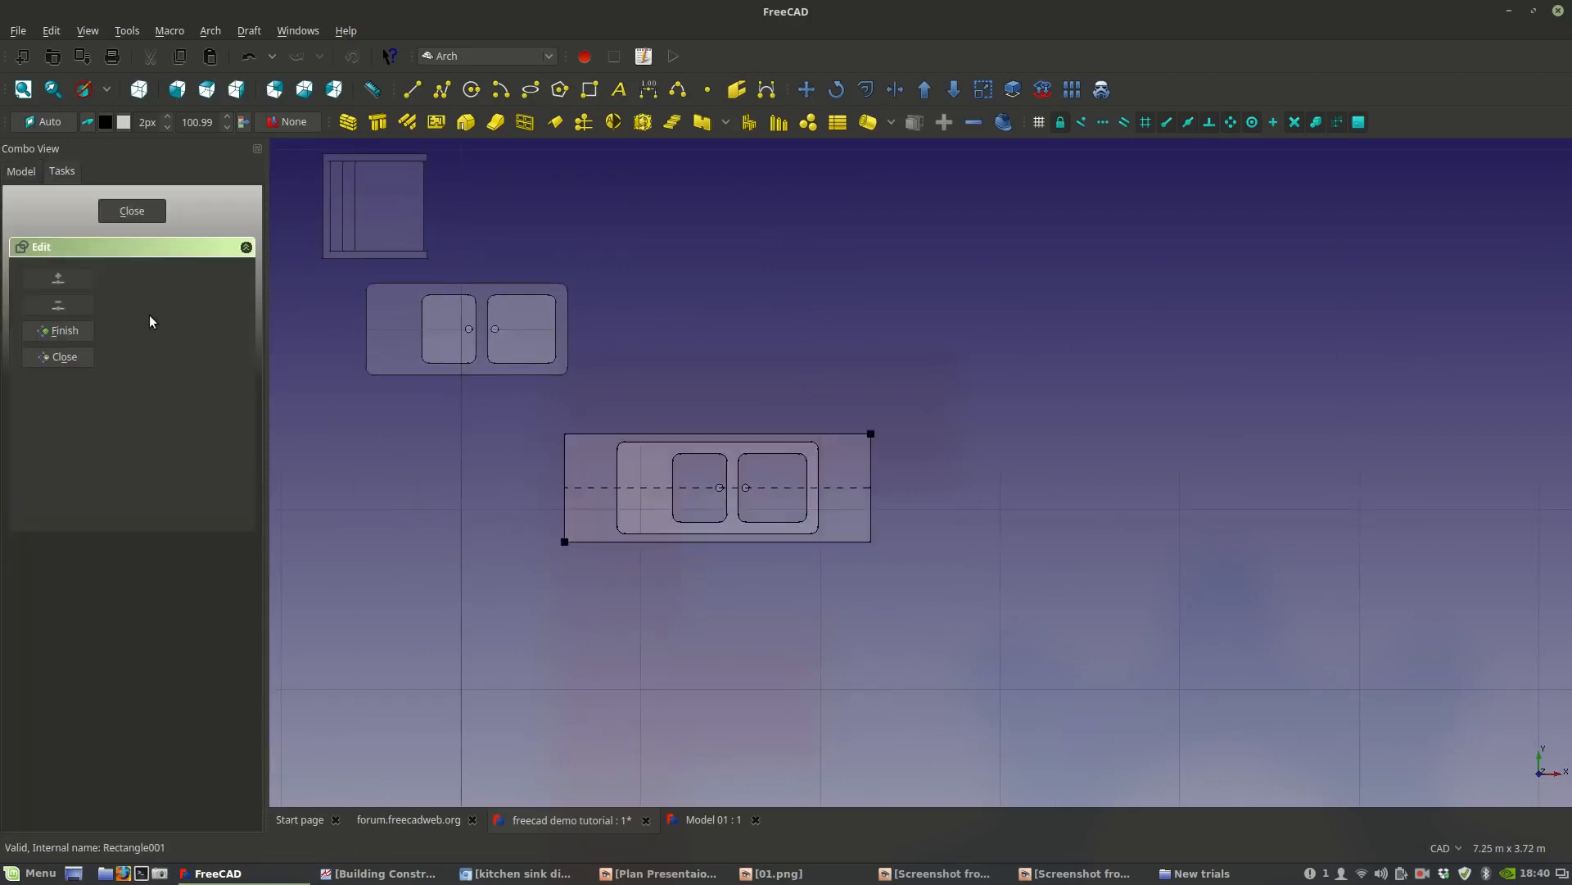
pyautogui.click(871, 435)
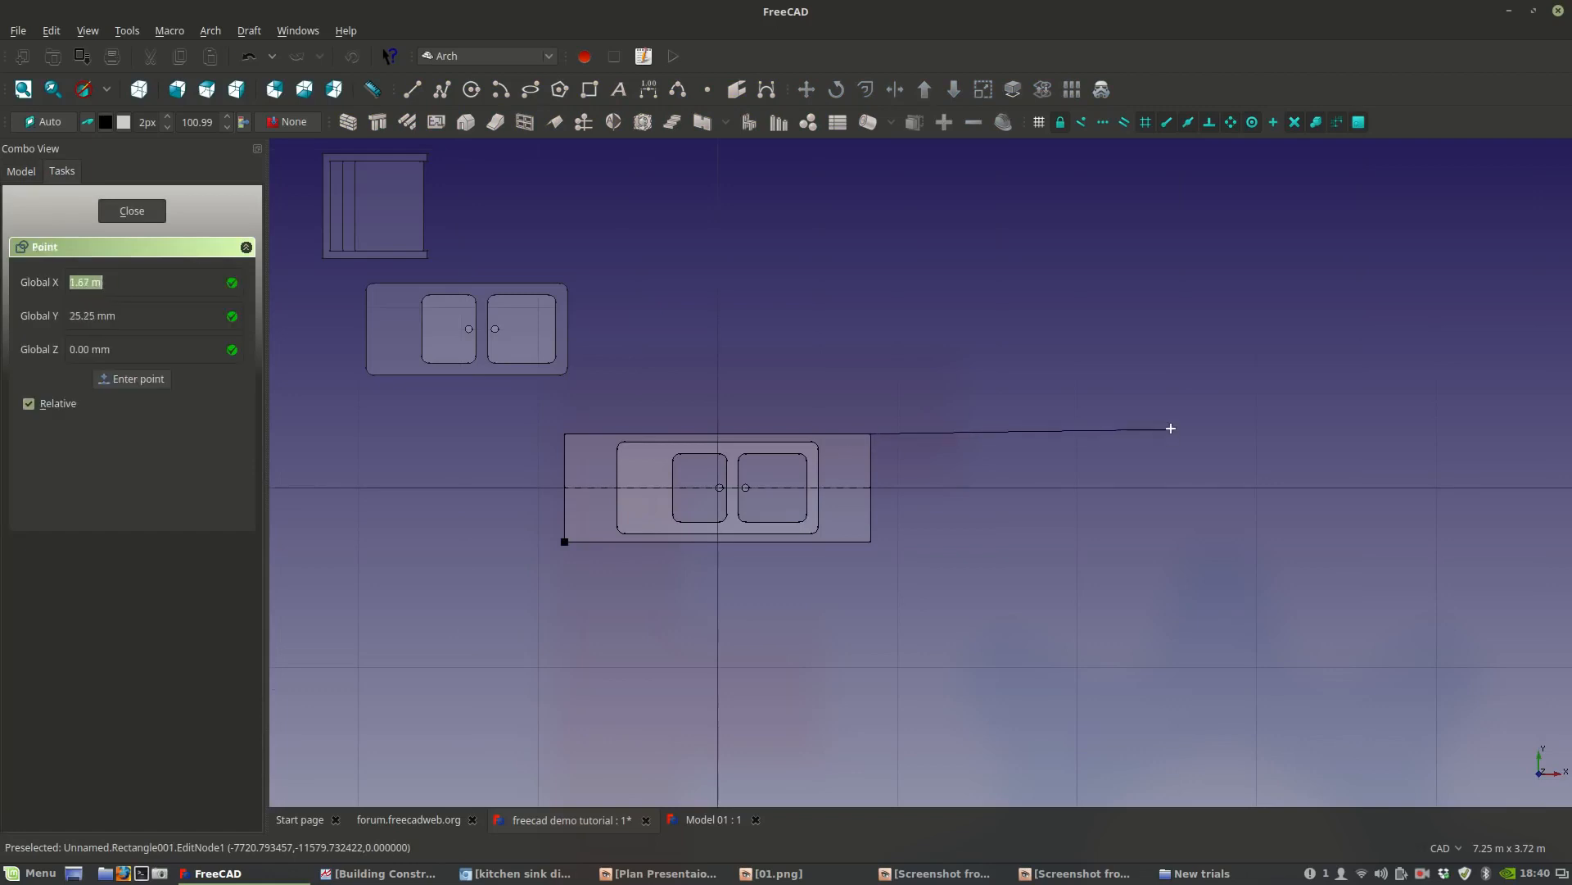
pyautogui.click(1106, 435)
pyautogui.click(90, 330)
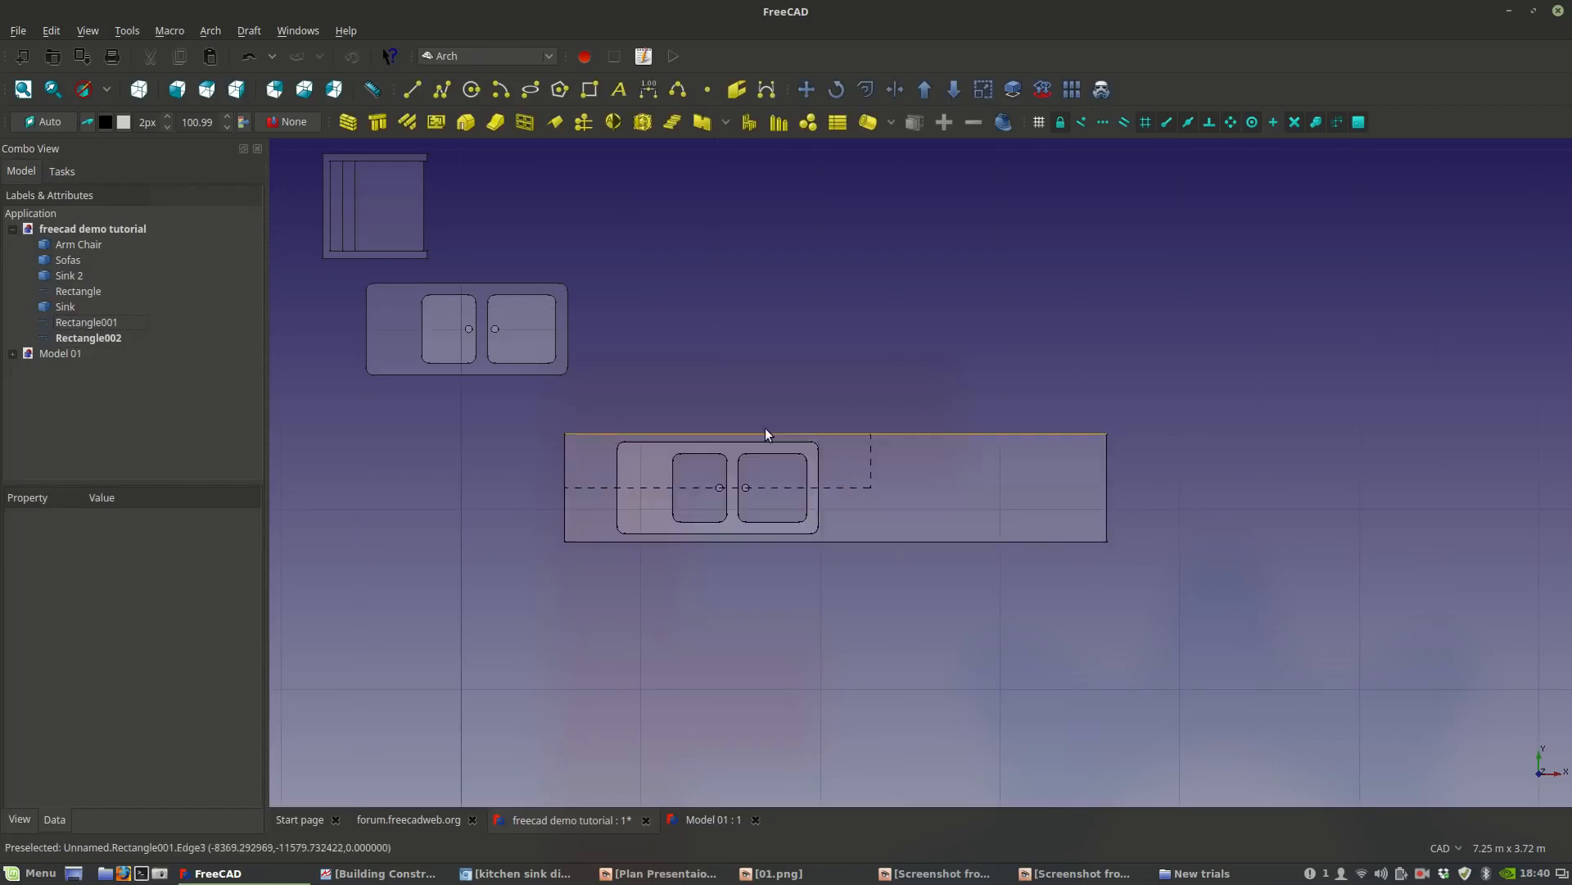
# Try to shorten the counter rectangle by moving its upper right corner point back toward the end of the dashed rectangle.
pyautogui.click(1013, 506)
pyautogui.doubleClick(91, 324)
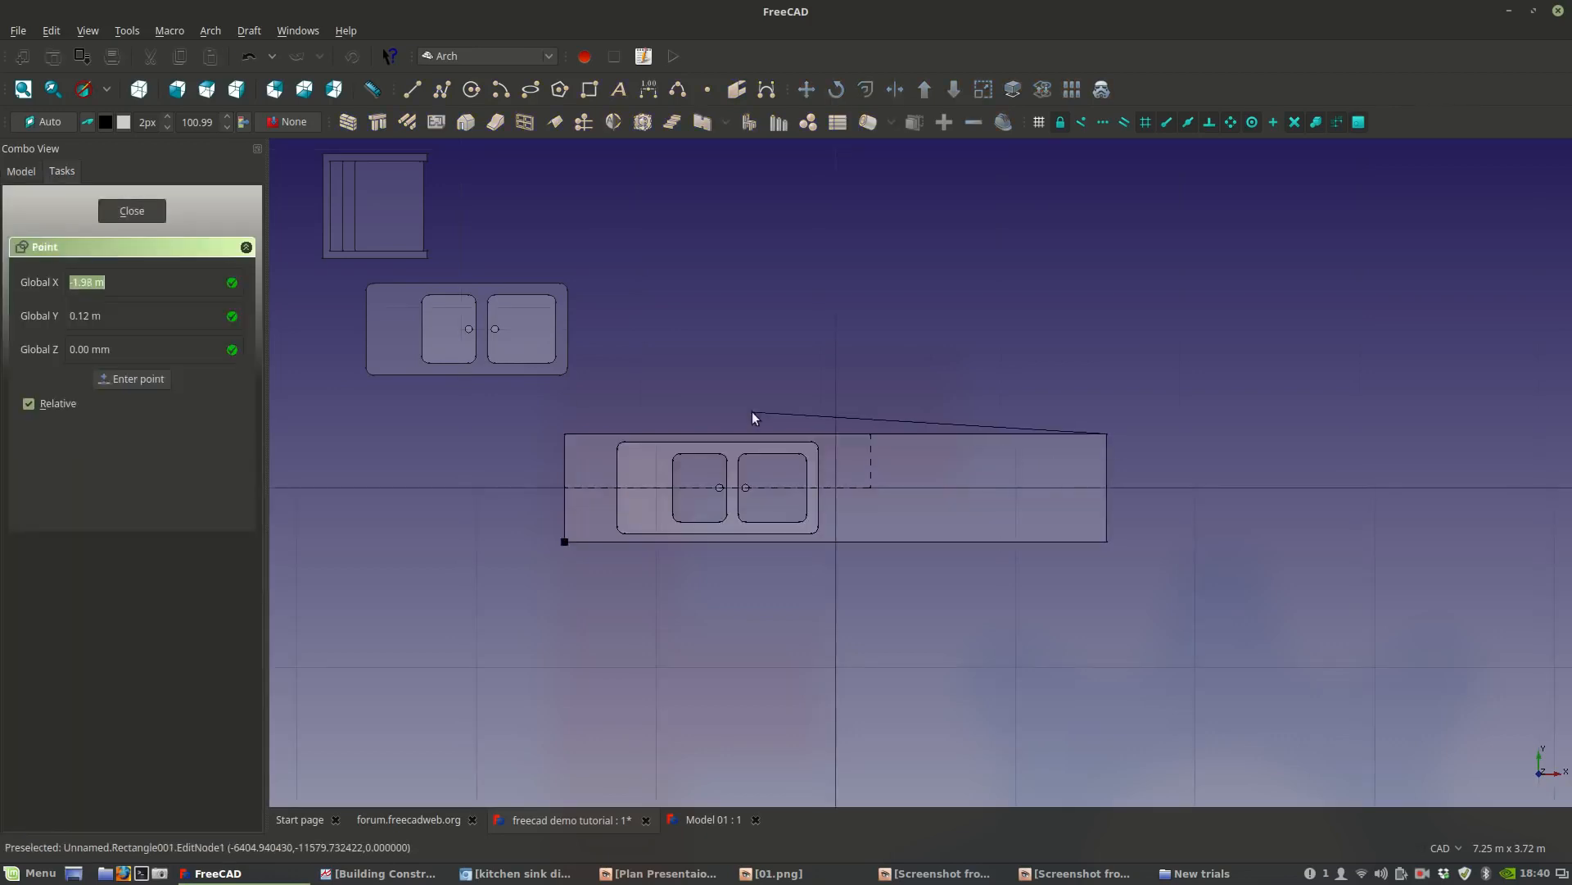
pyautogui.click(866, 482)
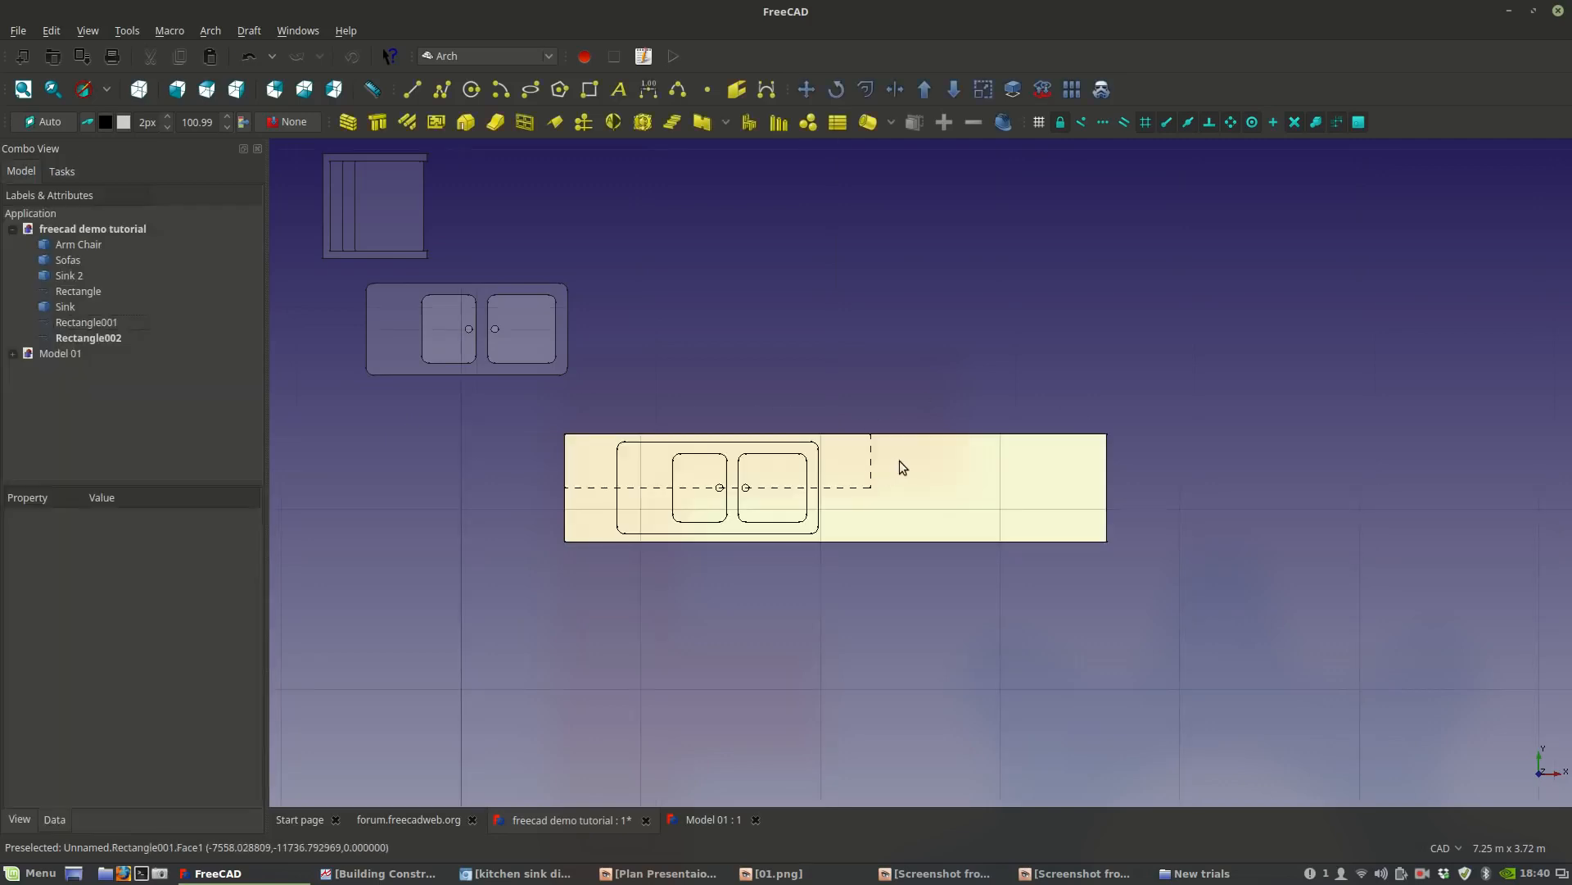
# Set the working plane to Top and open the counter rectangle for point editing.
pyautogui.click(62, 123)
pyautogui.click(47, 313)
pyautogui.click(1000, 524)
pyautogui.doubleClick(97, 324)
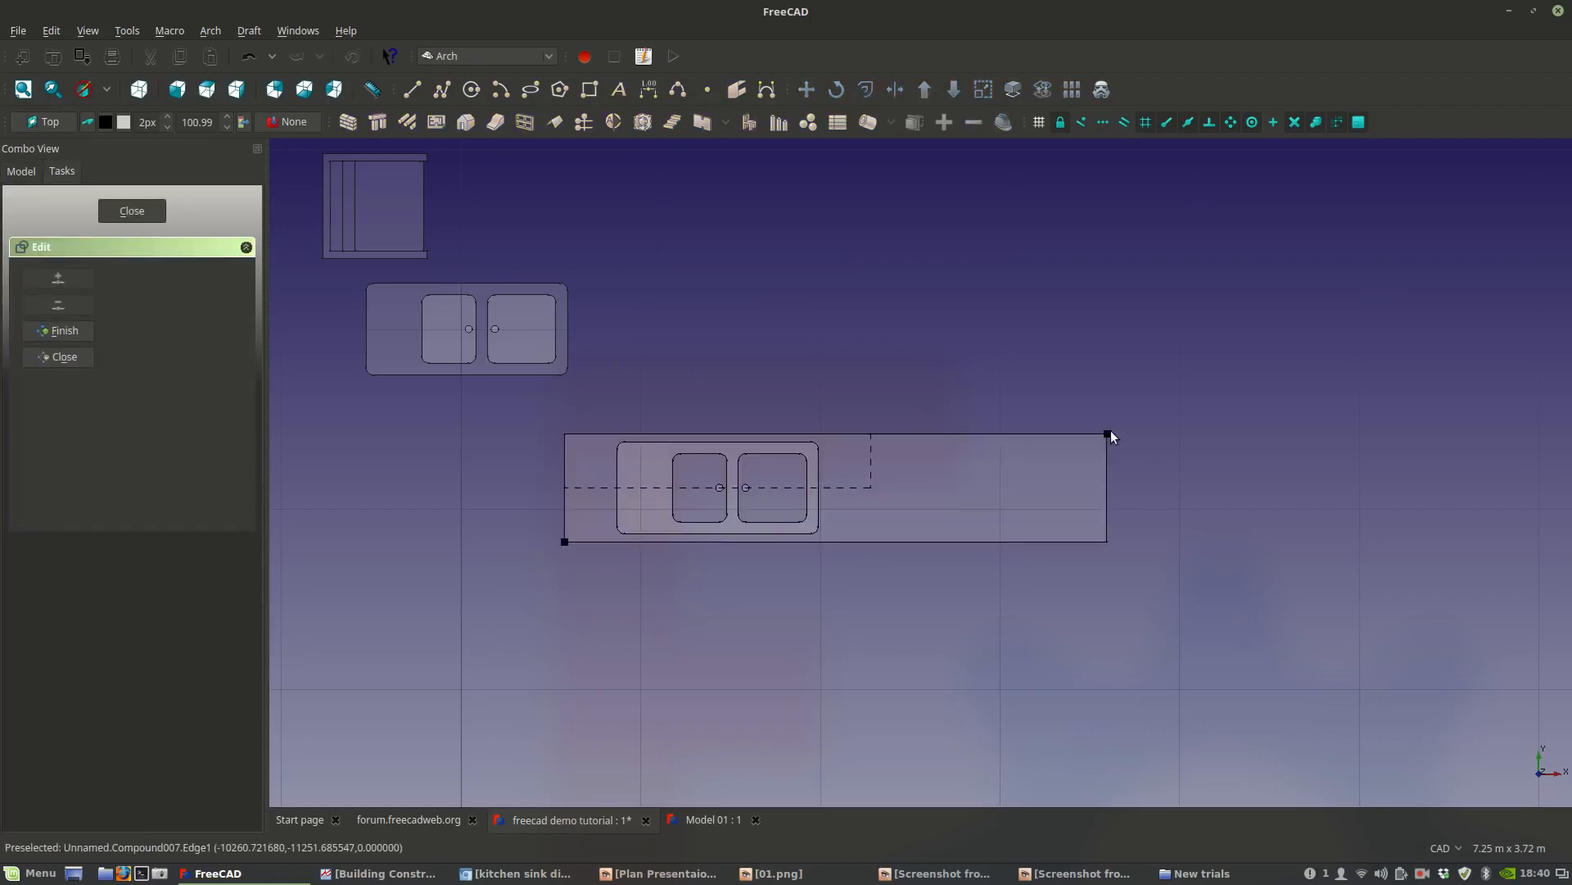
pyautogui.click(1107, 434)
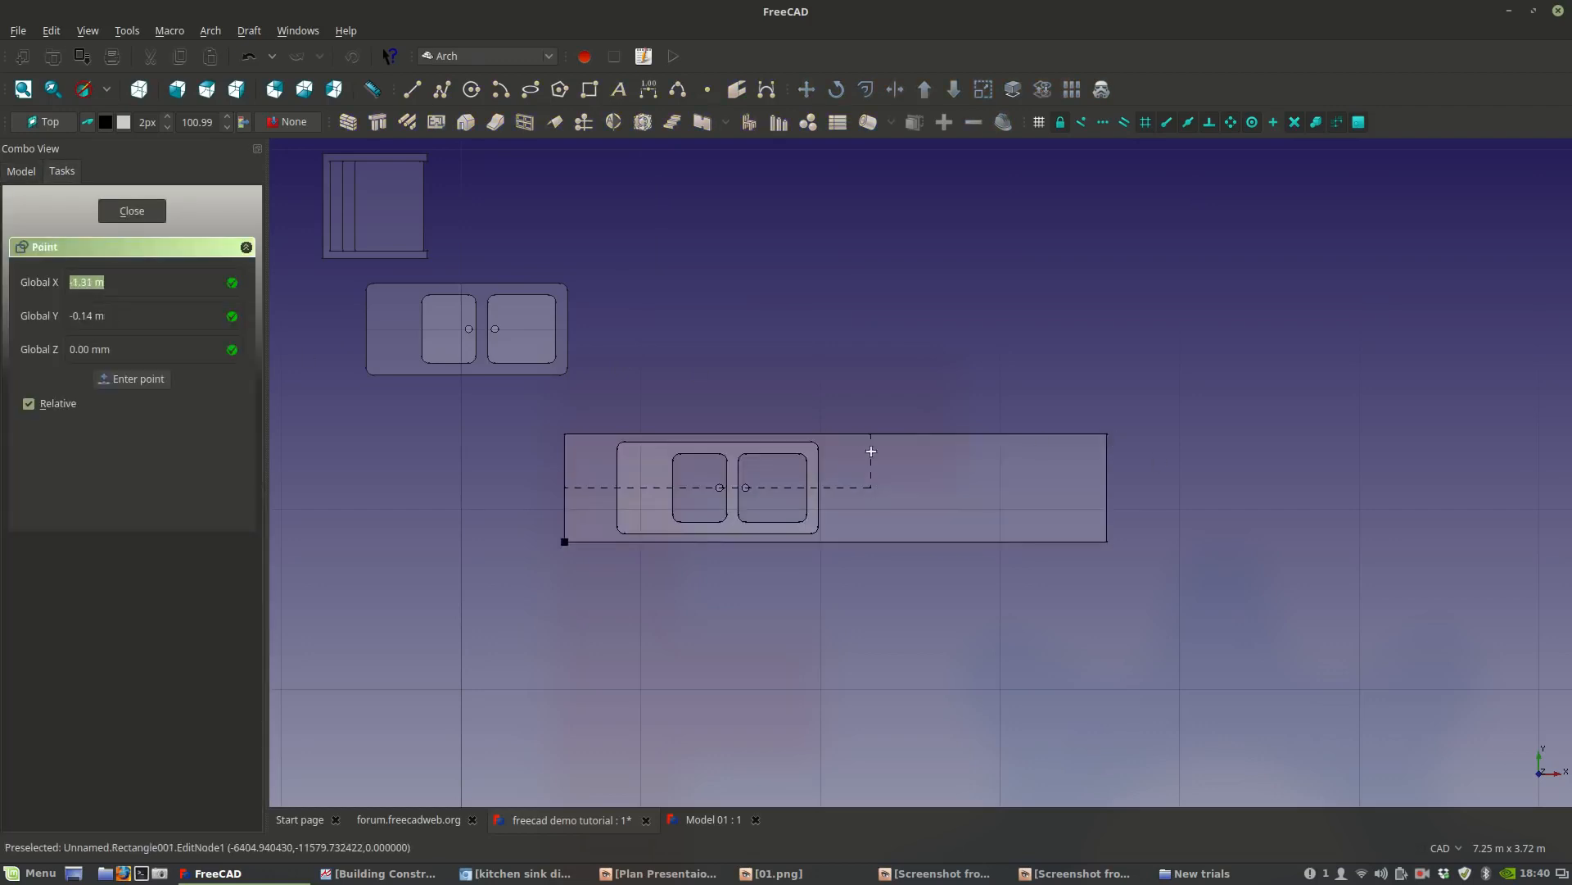
pyautogui.press('Escape')
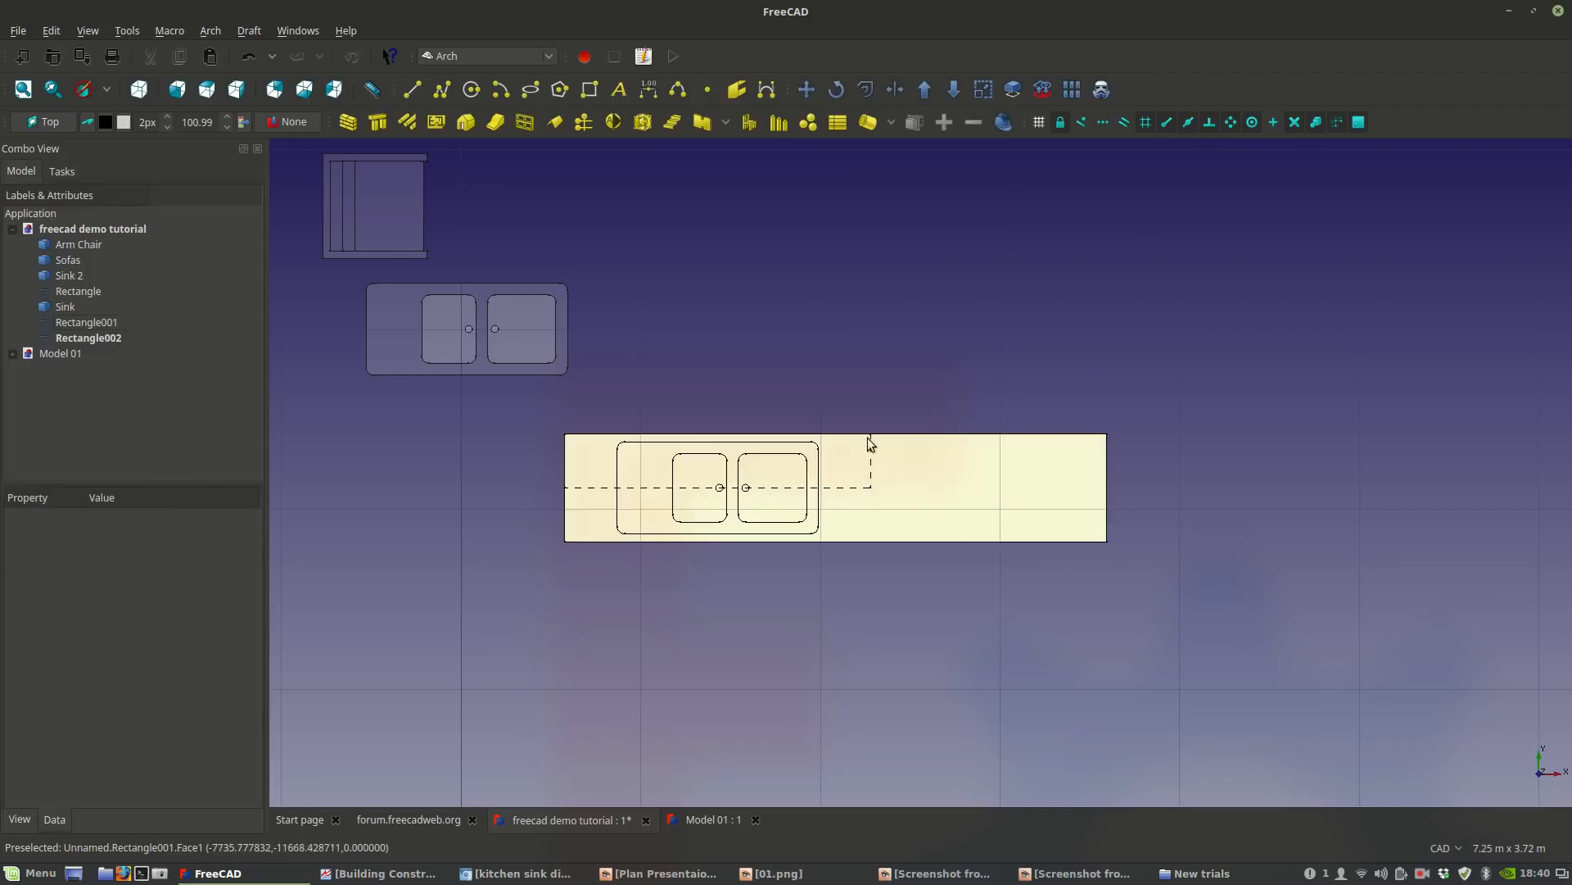
pyautogui.click(868, 489)
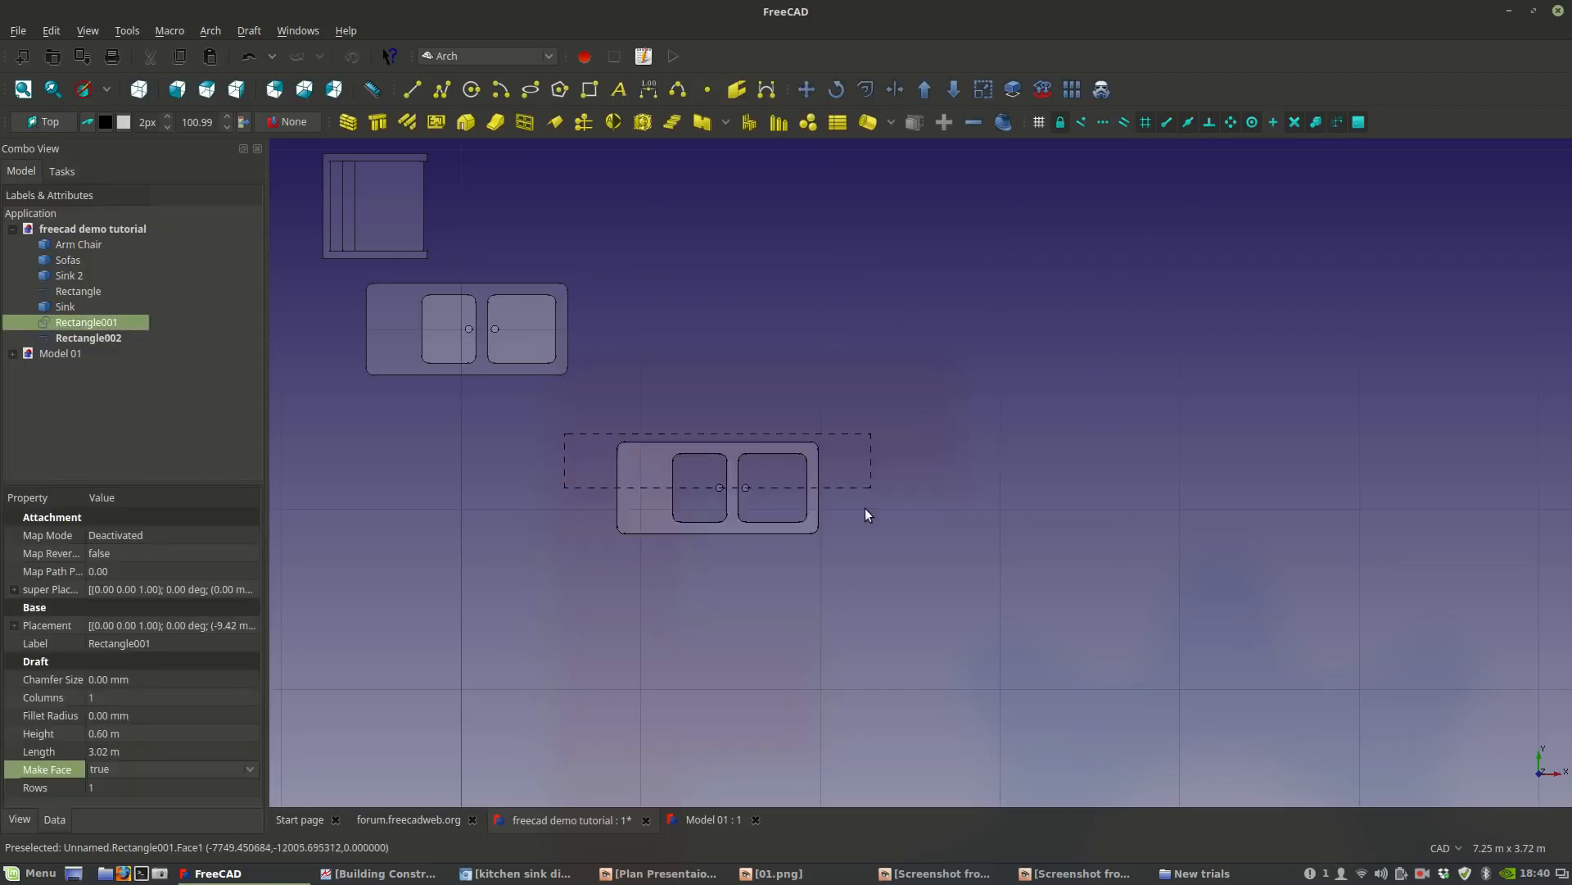
pyautogui.click(857, 488)
pyautogui.press('space')
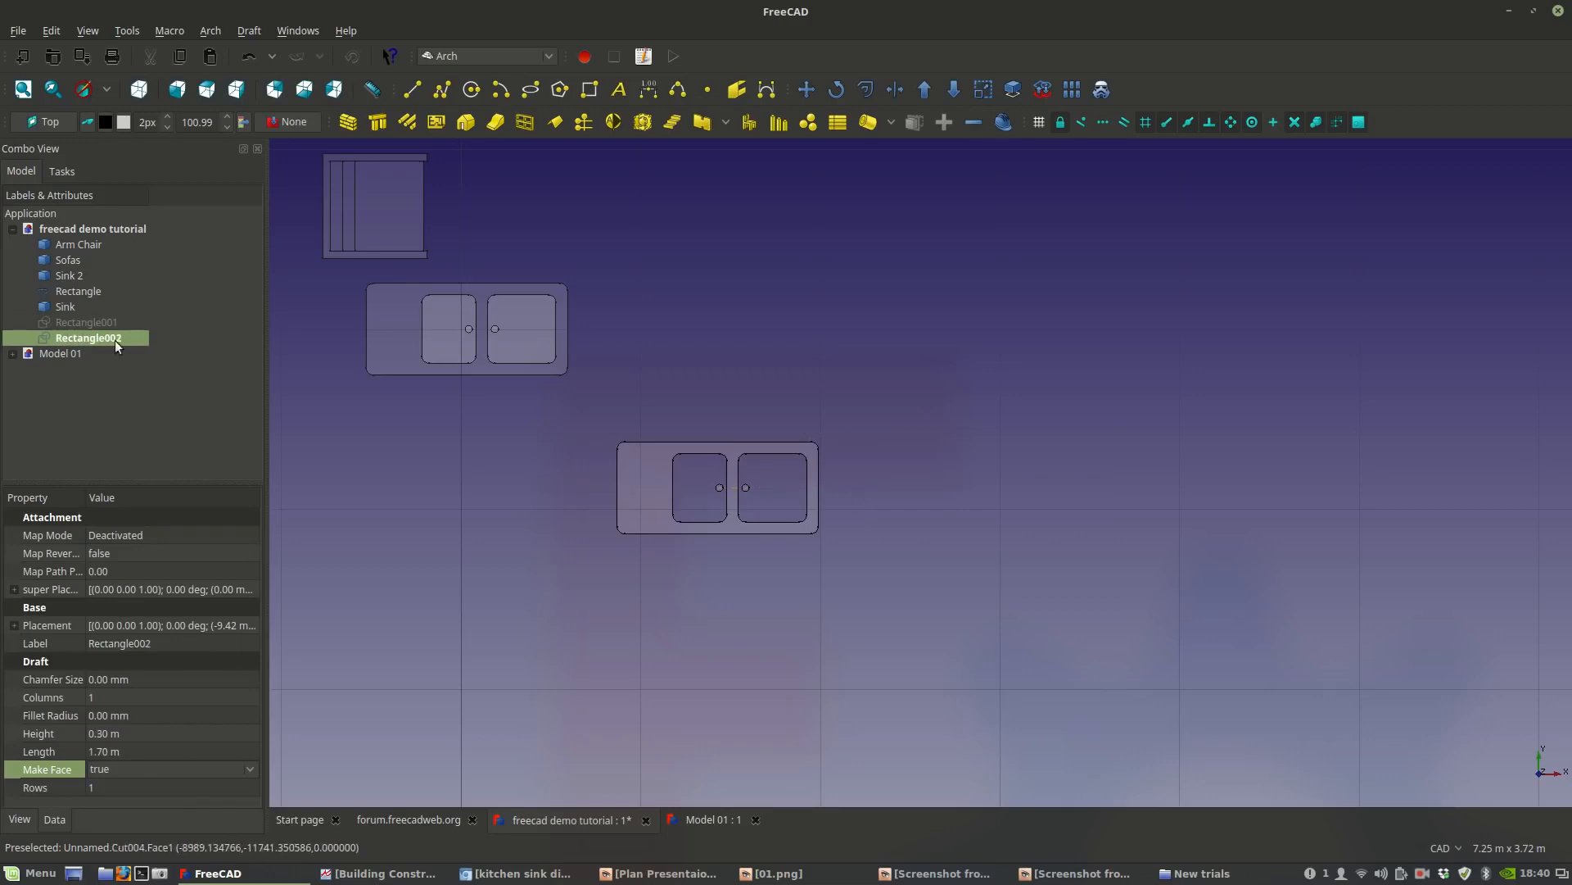
pyautogui.click(56, 325)
pyautogui.press('space')
pyautogui.click(69, 347)
pyautogui.click(73, 339)
pyautogui.press('space')
# Turn off Make Face for the small dashed rectangle, with the long counter rectangle hidden meanwhile, and show the counter rectangle again.
pyautogui.click(914, 475)
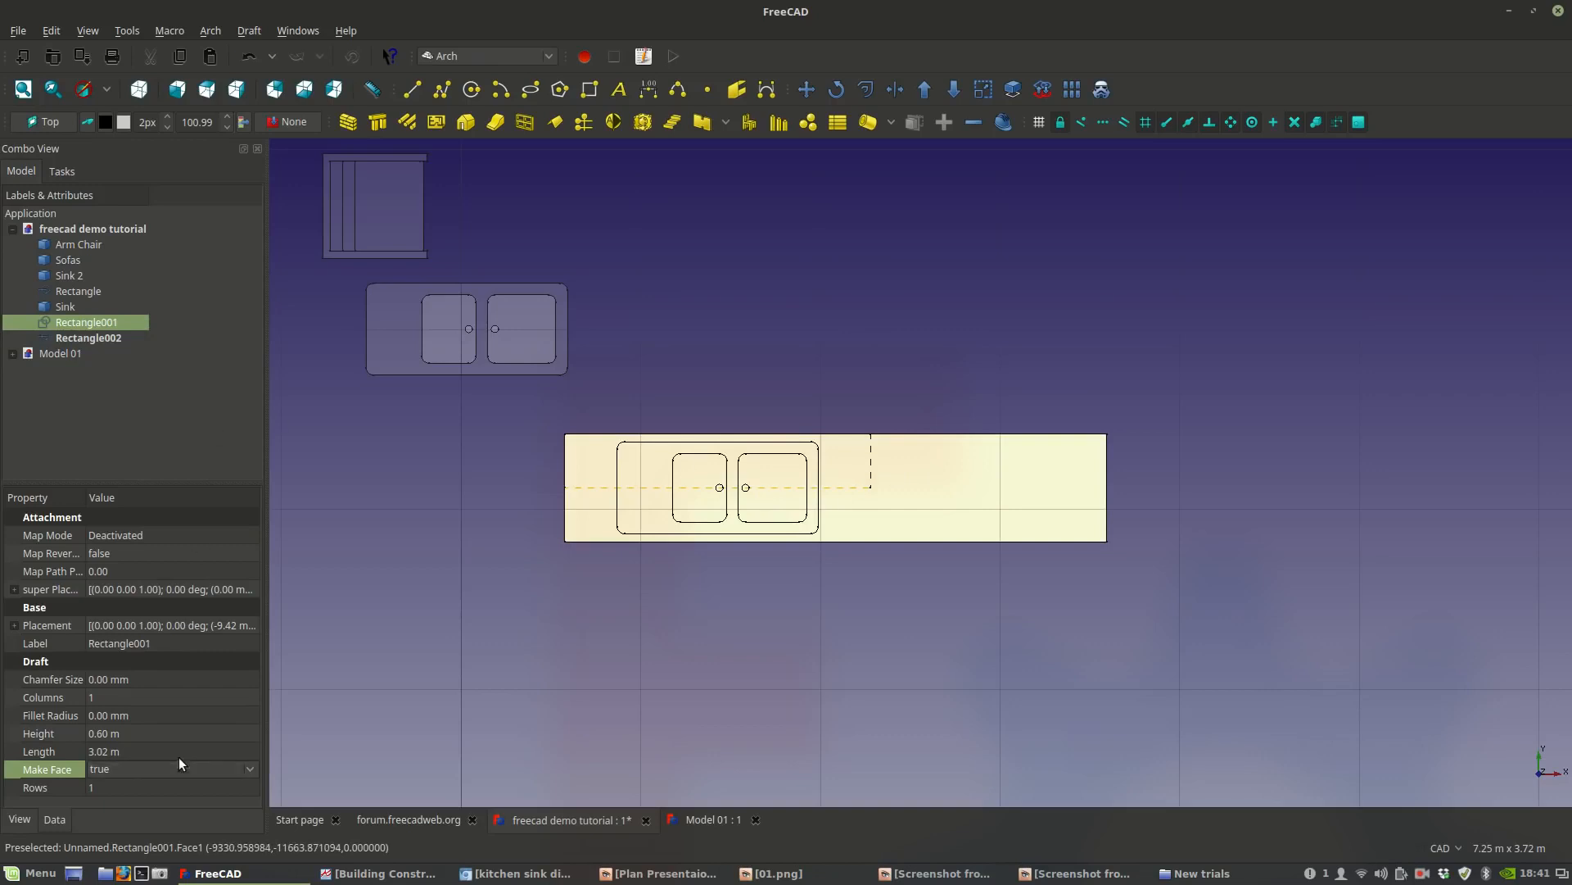
pyautogui.press('space')
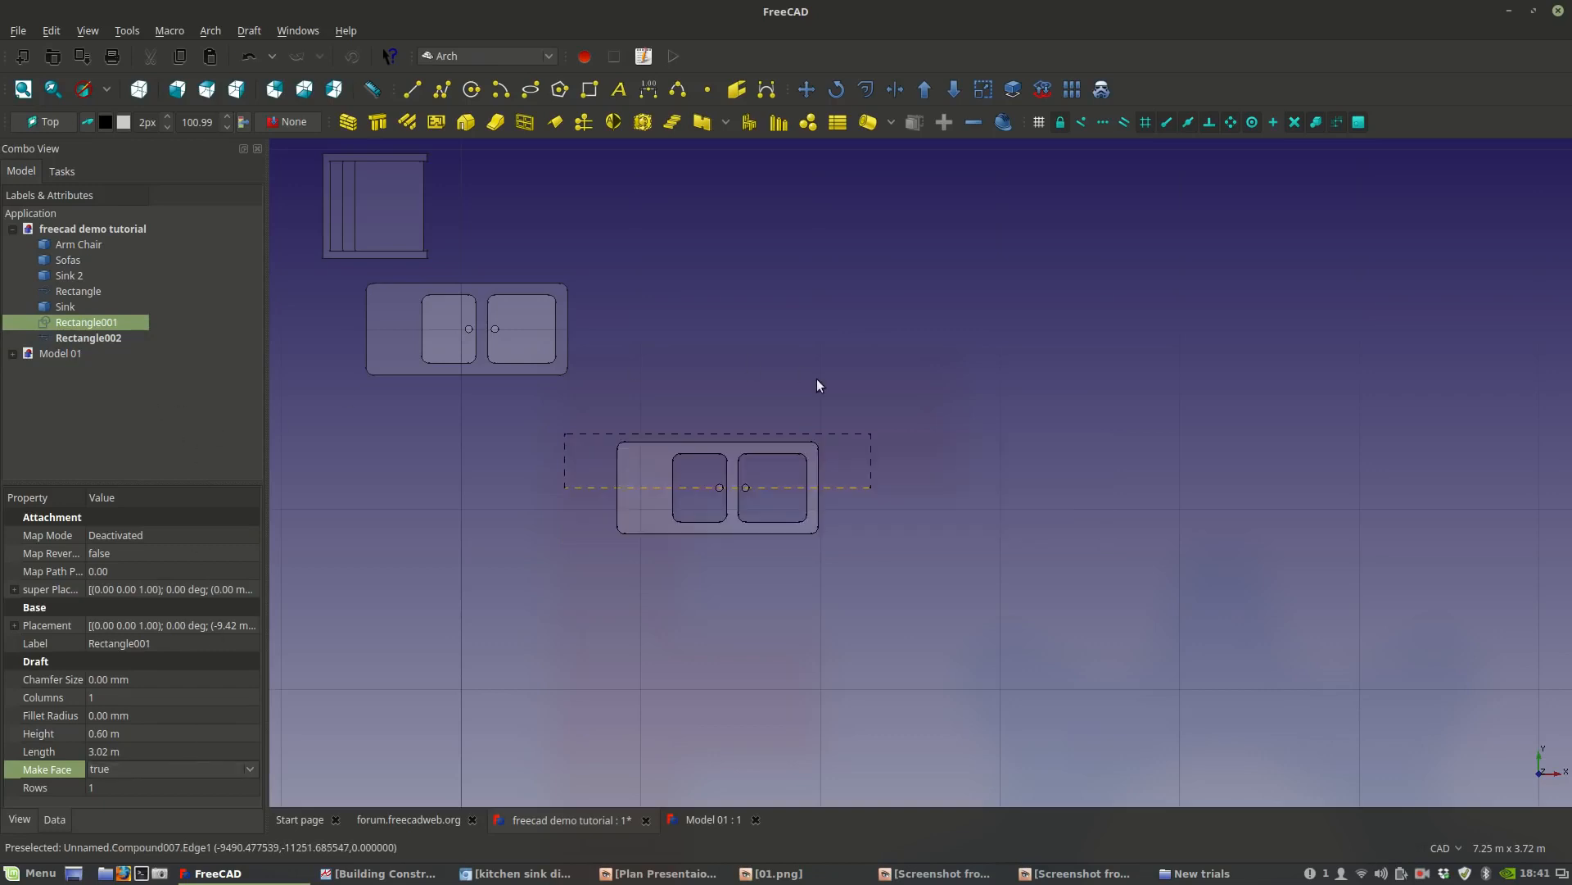
pyautogui.click(868, 478)
pyautogui.click(145, 767)
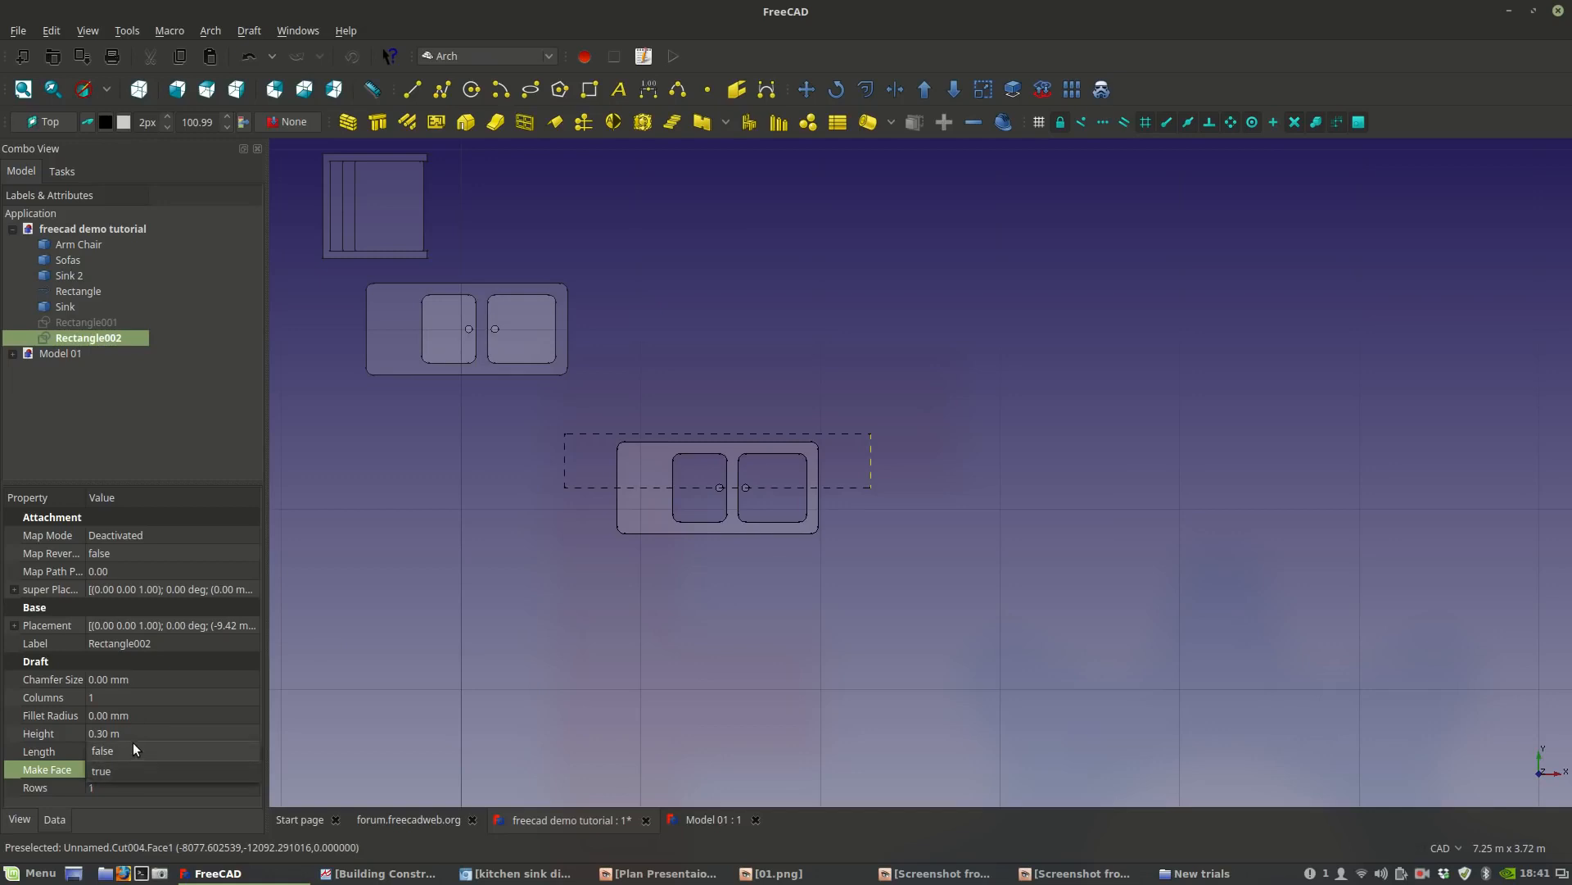
pyautogui.click(129, 748)
pyautogui.click(886, 600)
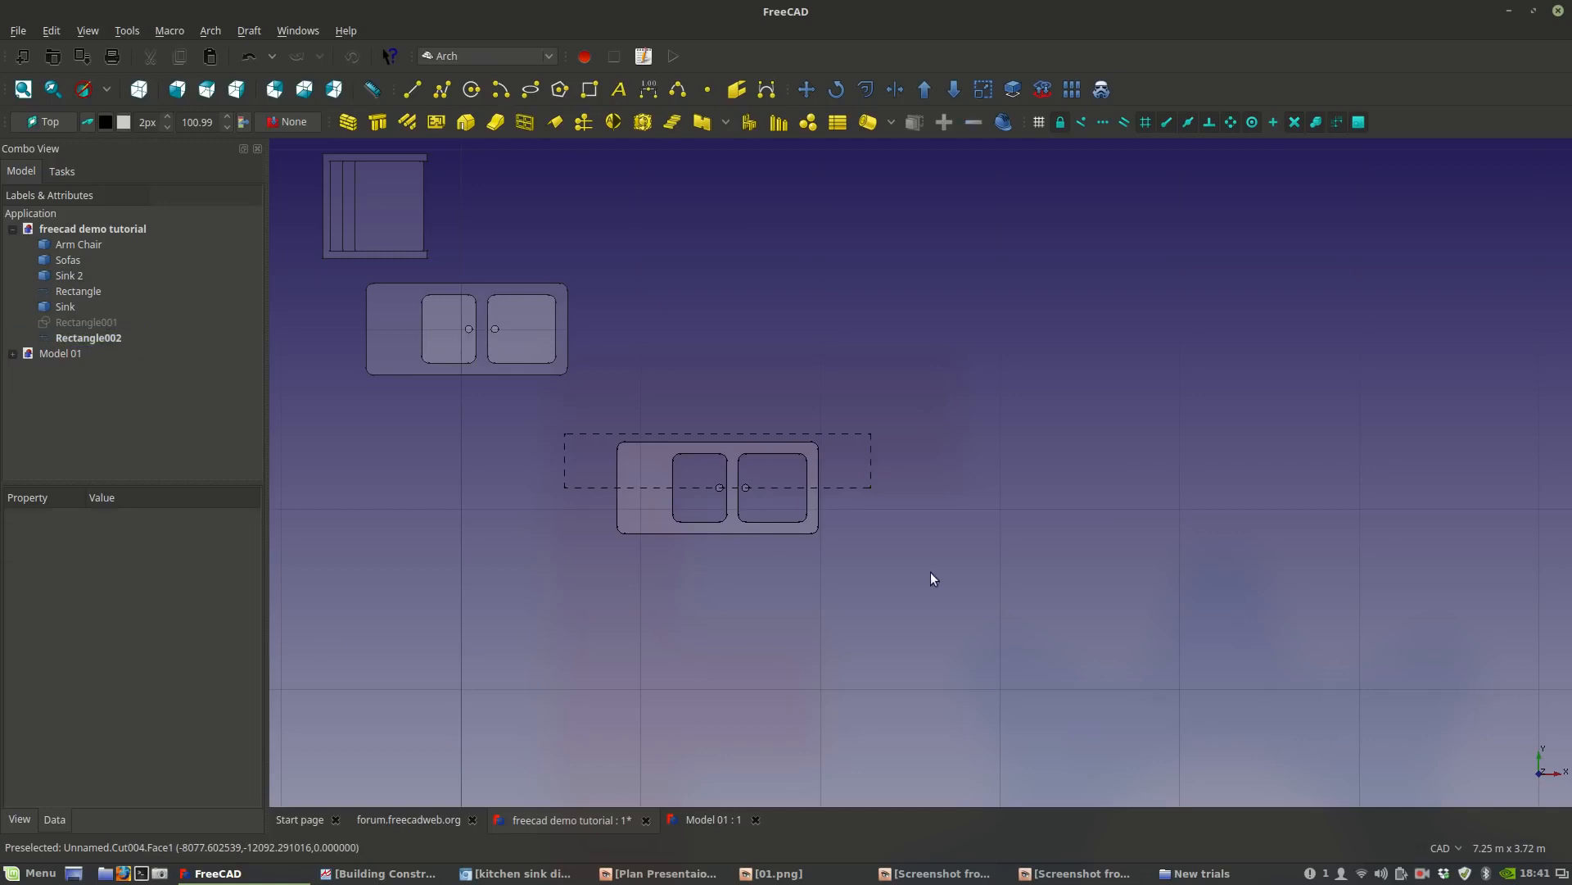
pyautogui.click(94, 319)
pyautogui.press('space')
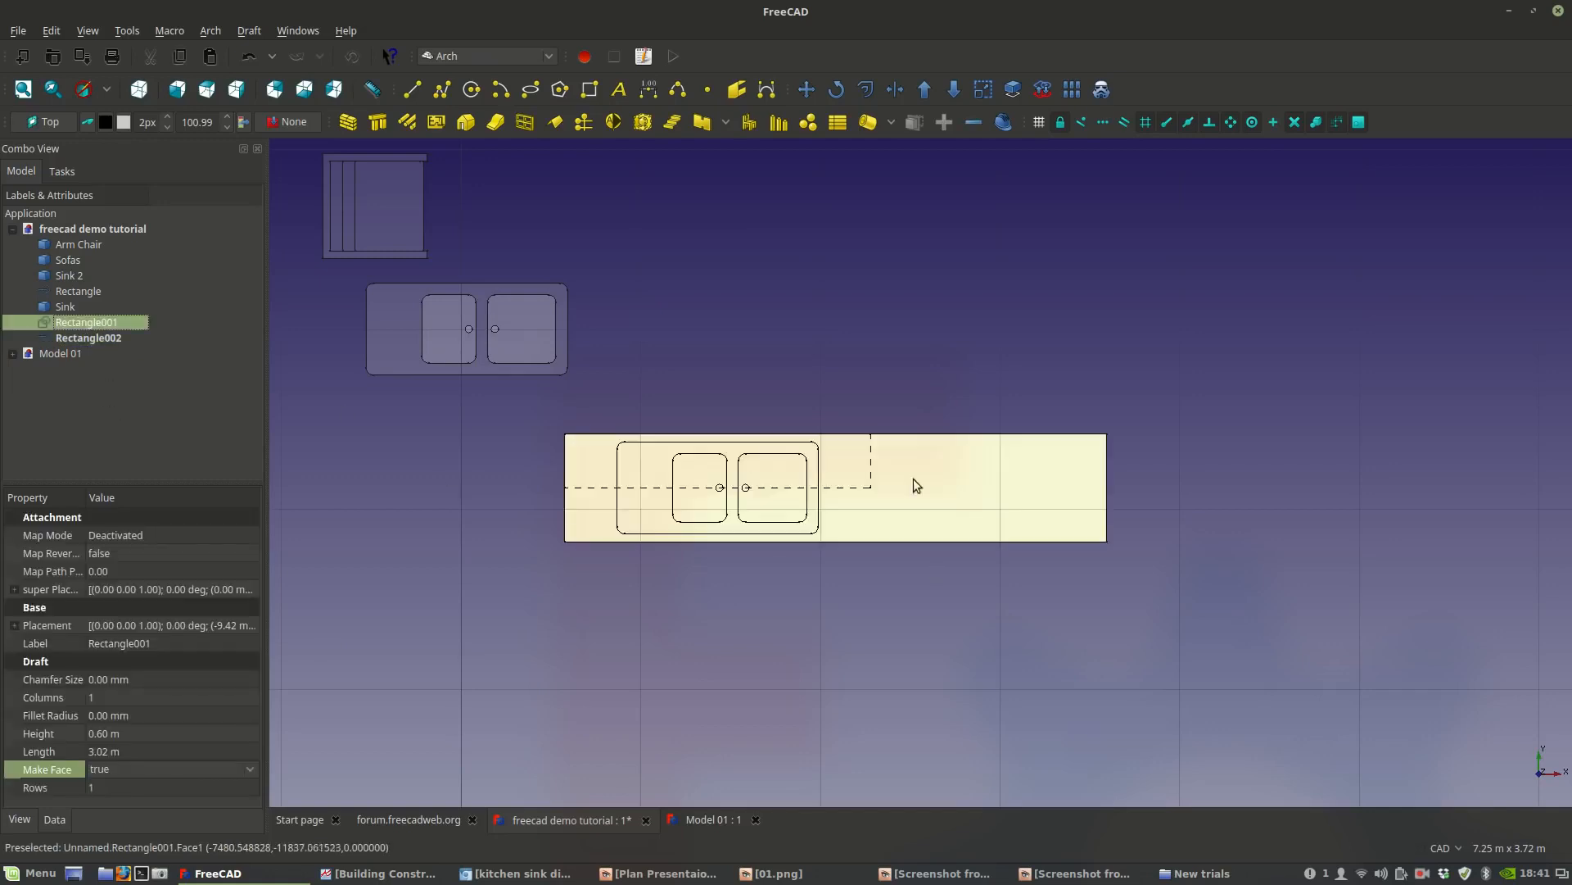
pyautogui.doubleClick(51, 321)
pyautogui.click(1108, 433)
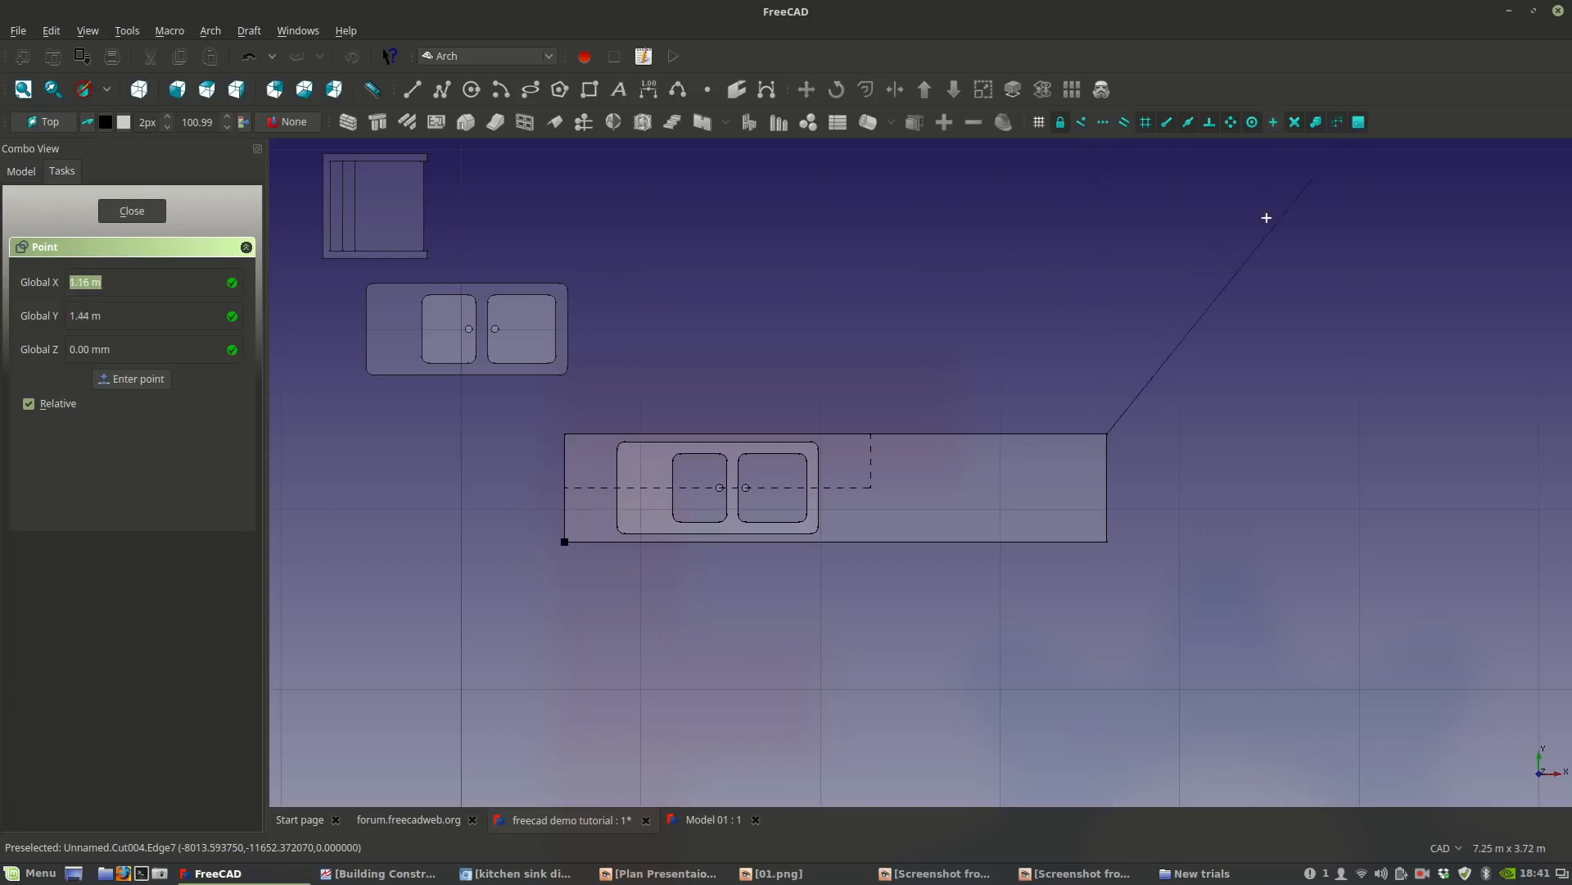
pyautogui.click(1315, 439)
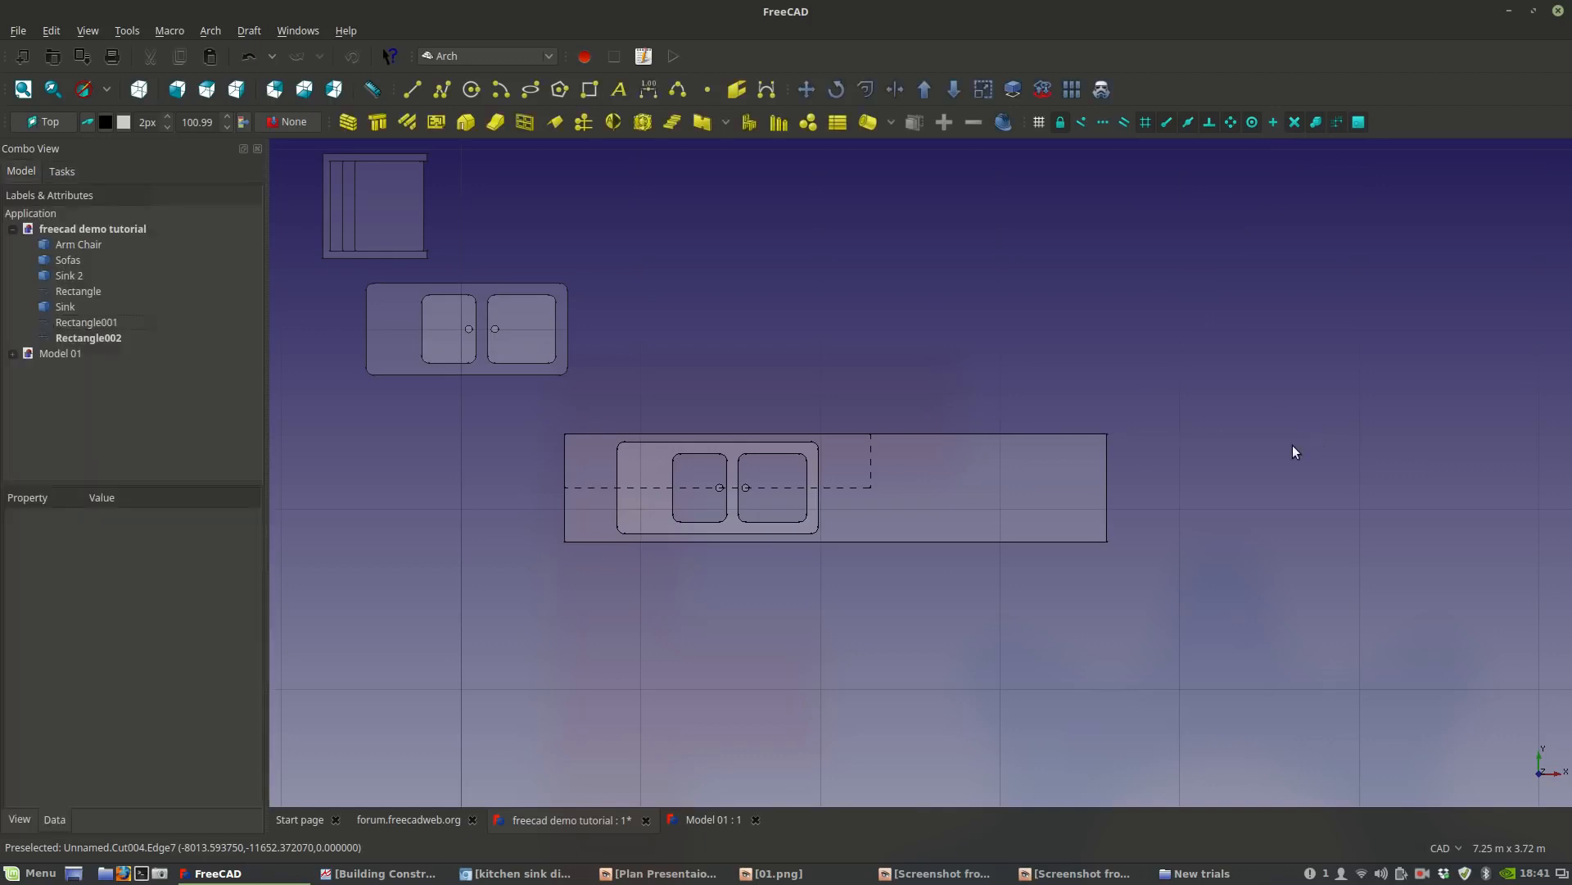
pyautogui.click(977, 502)
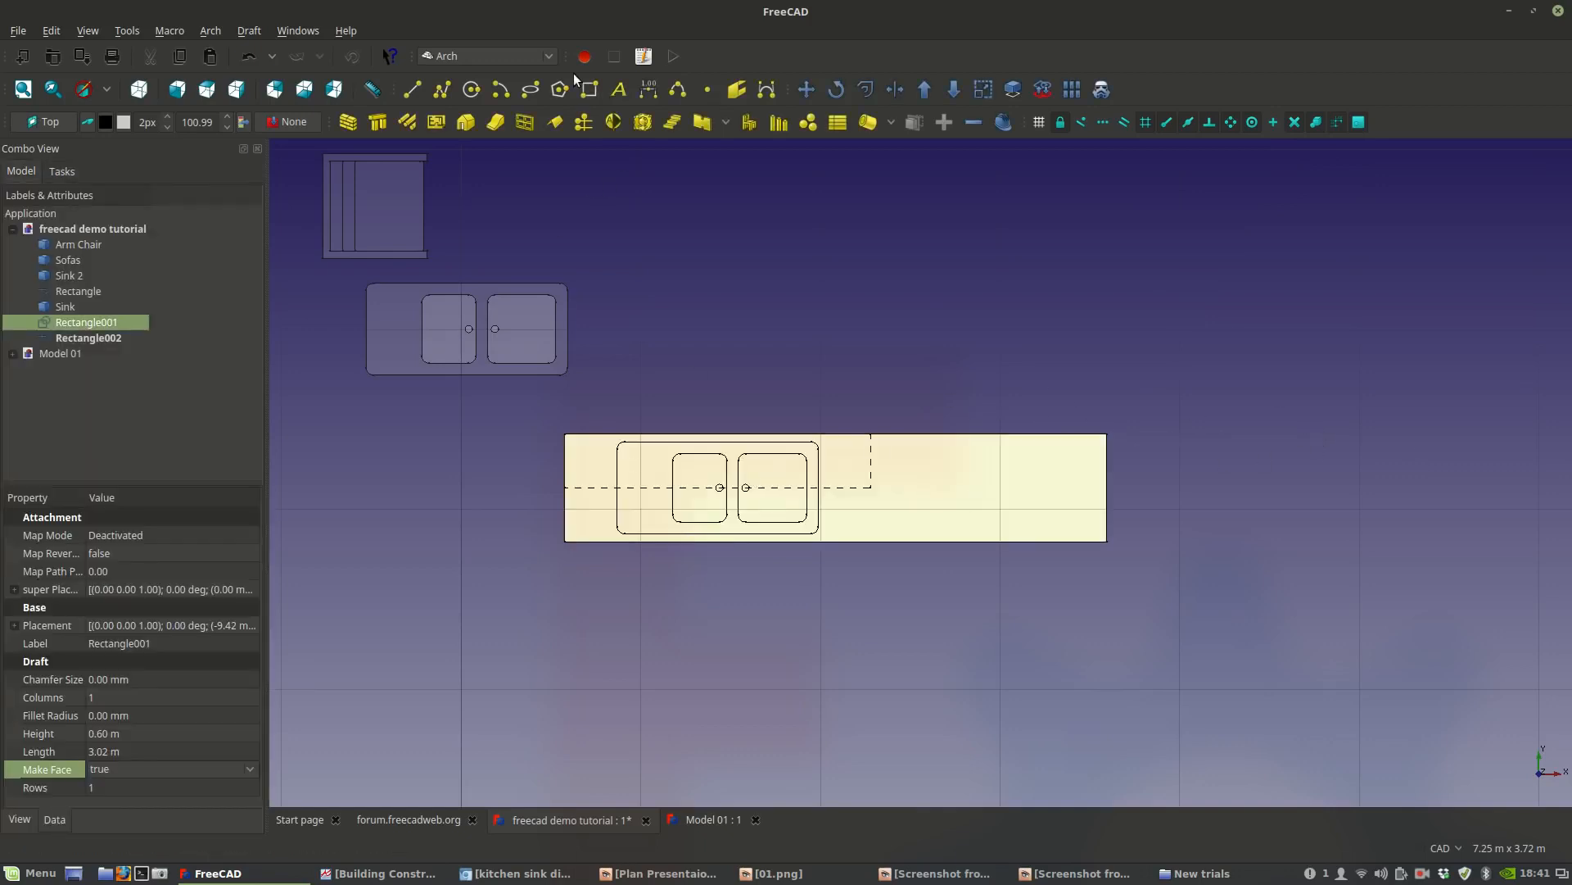
pyautogui.click(589, 90)
pyautogui.click(567, 541)
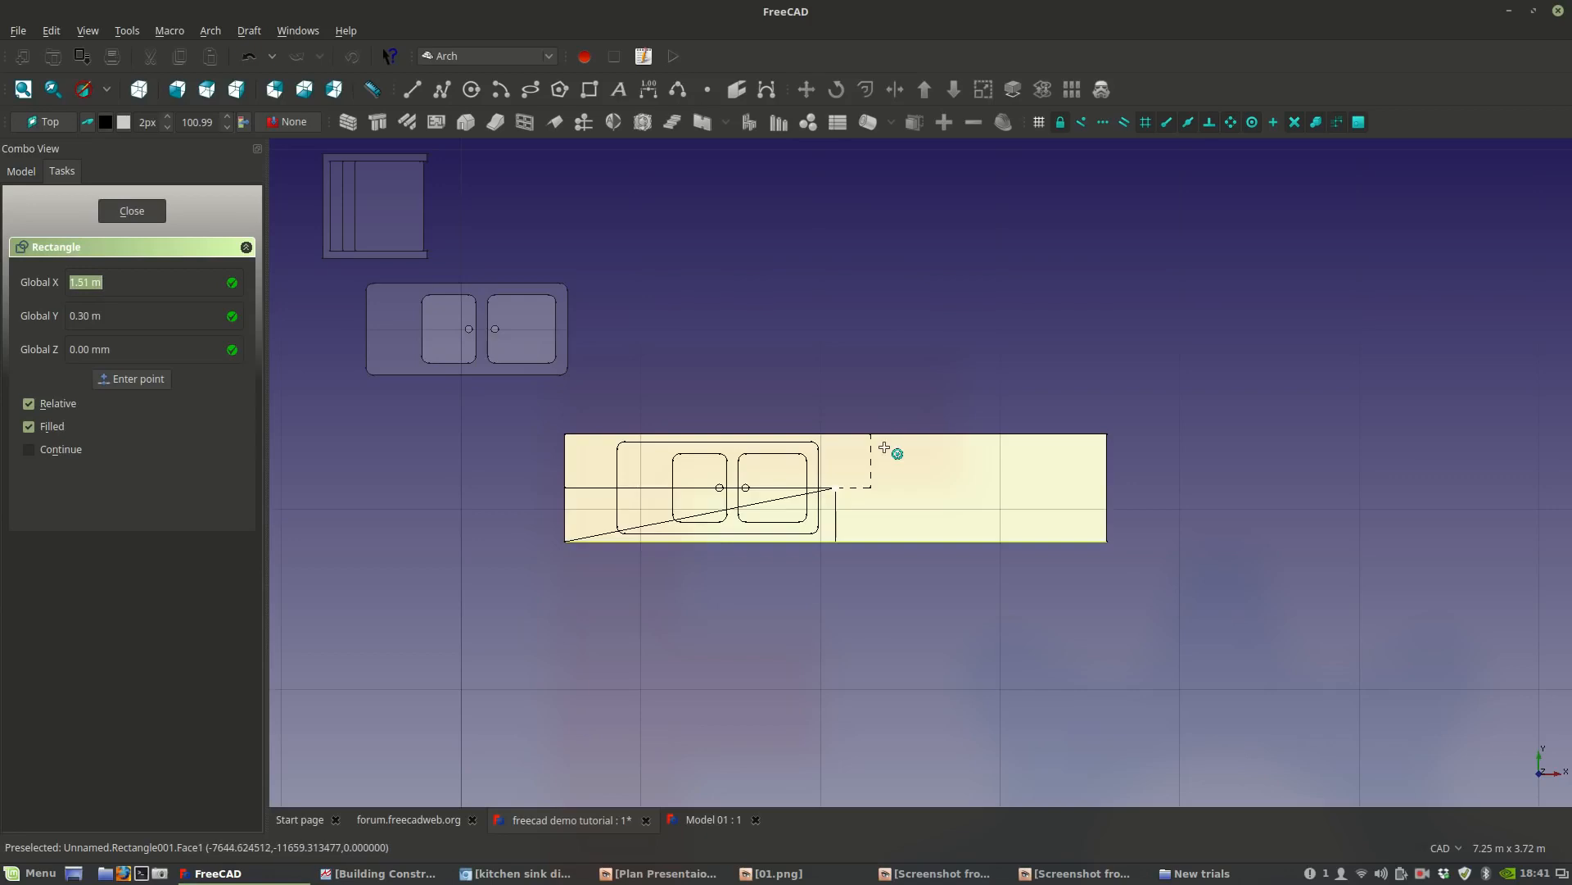
# Set Make Face to false for the long counter rectangle around the lower sink.
pyautogui.click(881, 438)
pyautogui.click(189, 768)
pyautogui.click(165, 749)
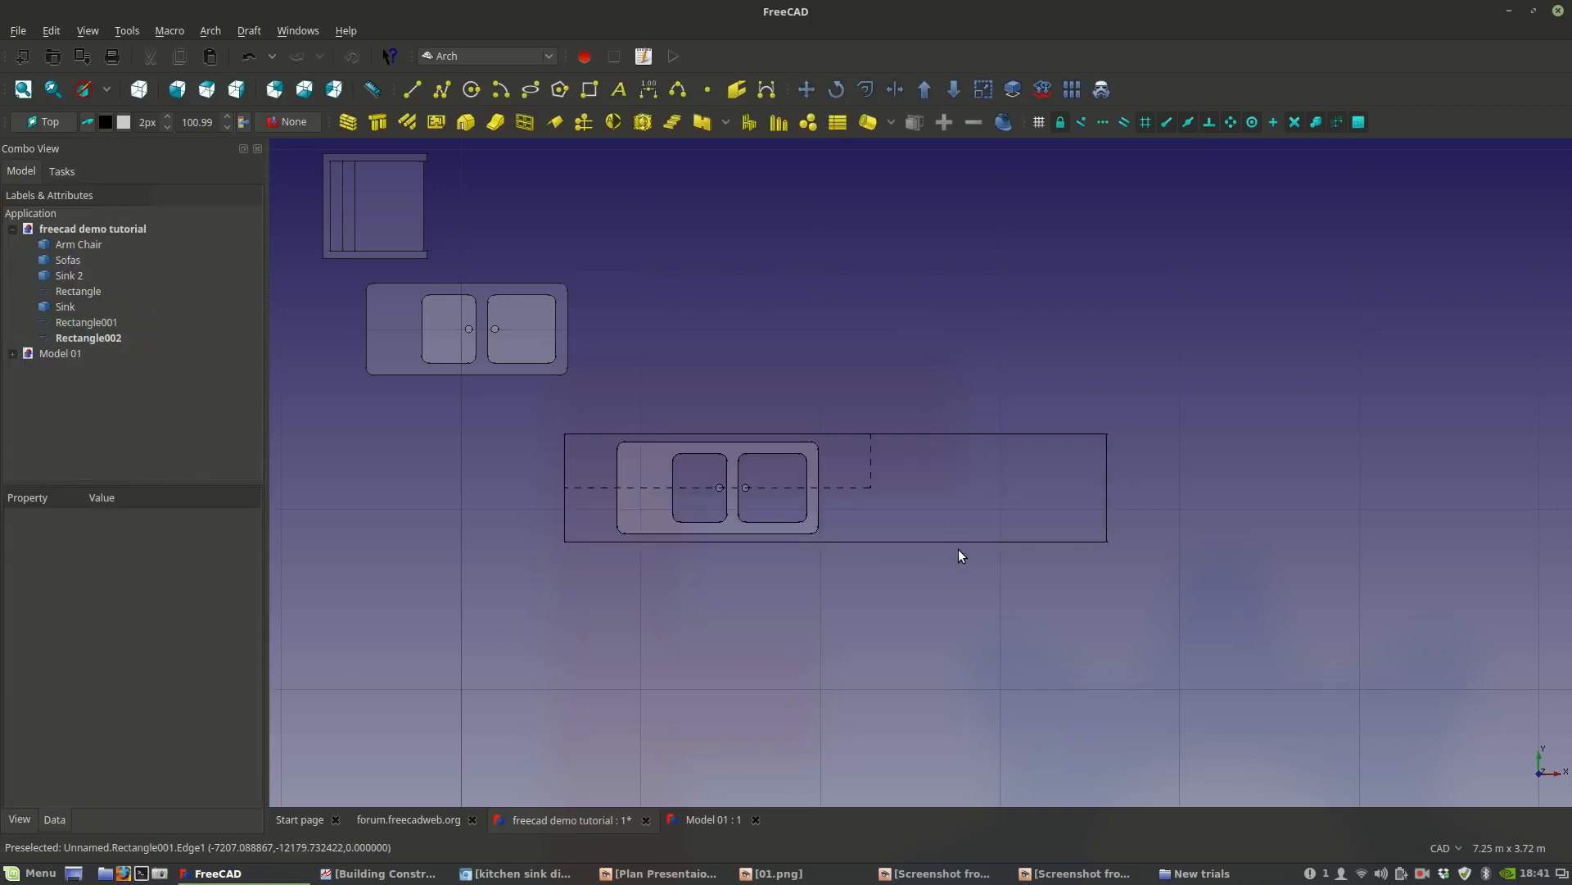
# Shorten the counter rectangle by moving its upper-right corner point to the right end of the dashed rectangle.
pyautogui.doubleClick(55, 321)
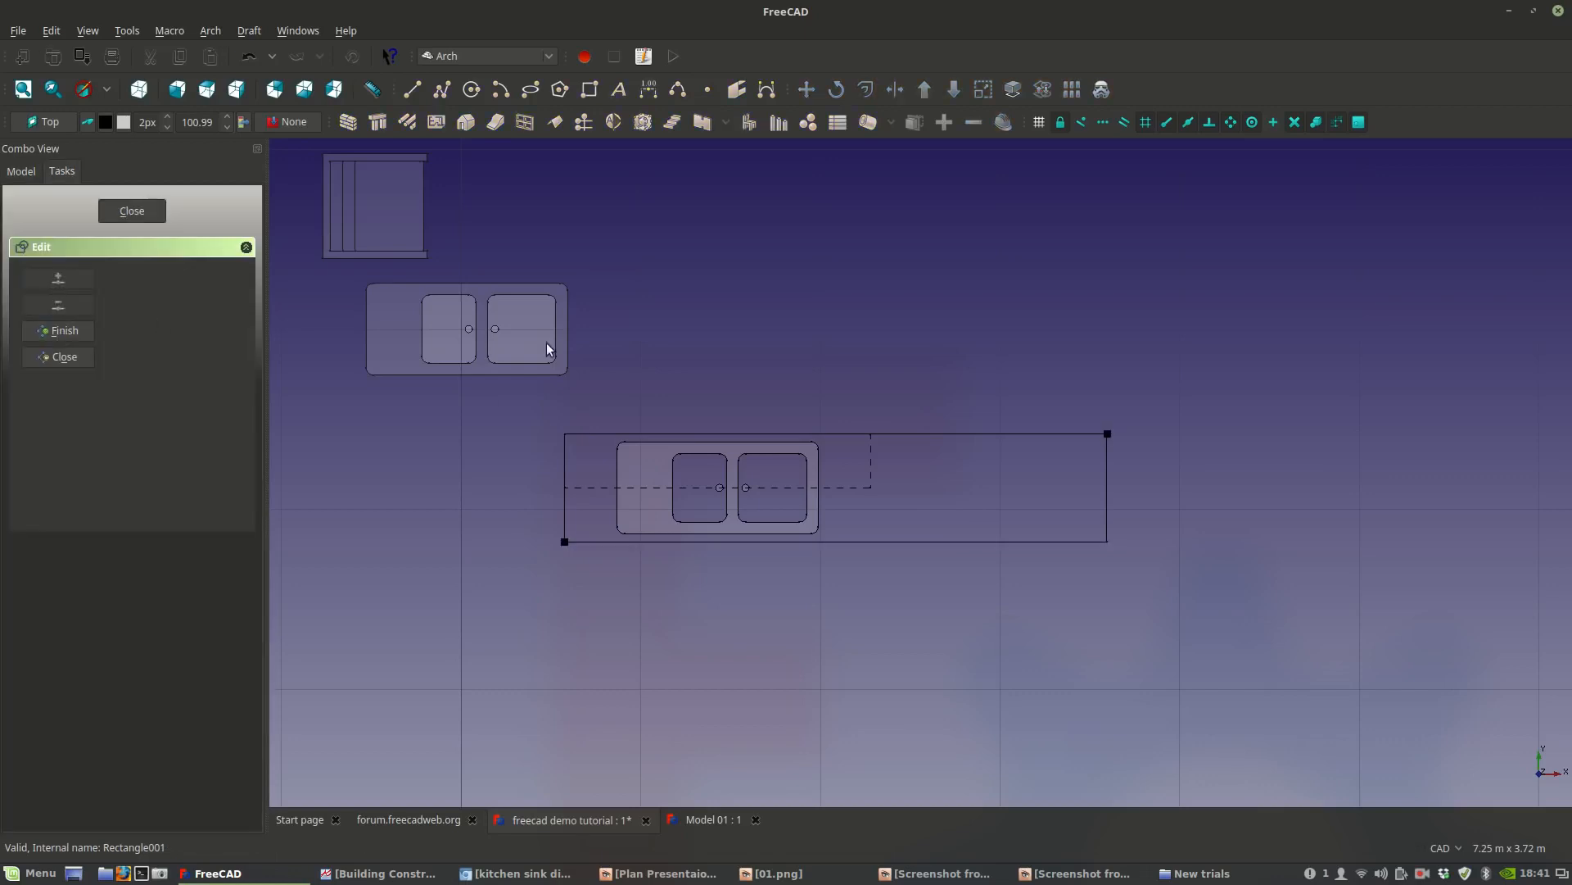
pyautogui.click(1107, 435)
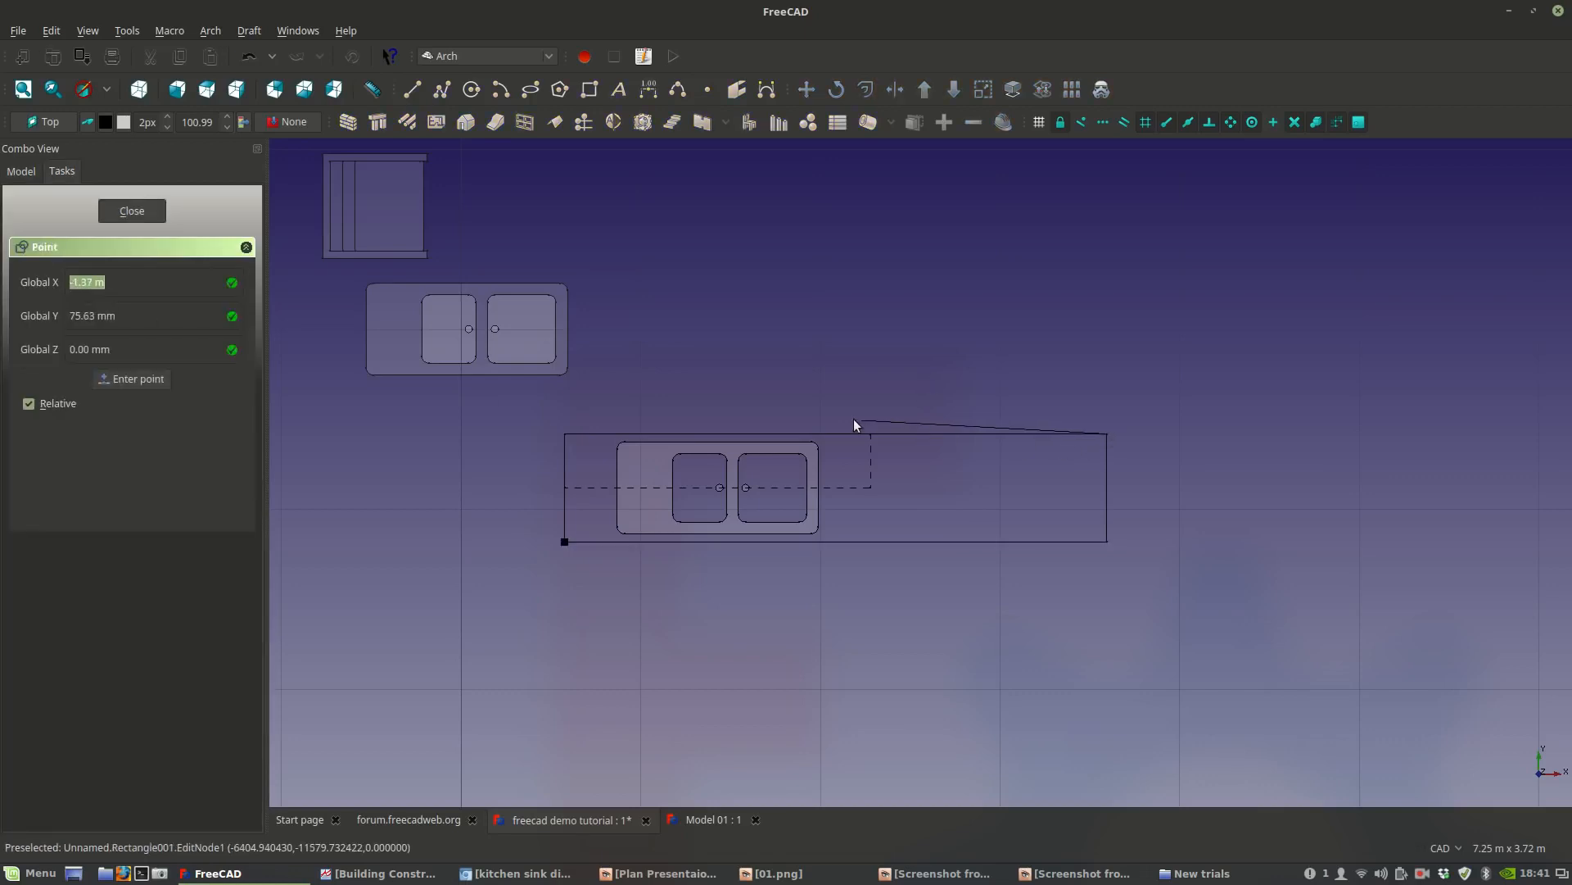
pyautogui.click(873, 443)
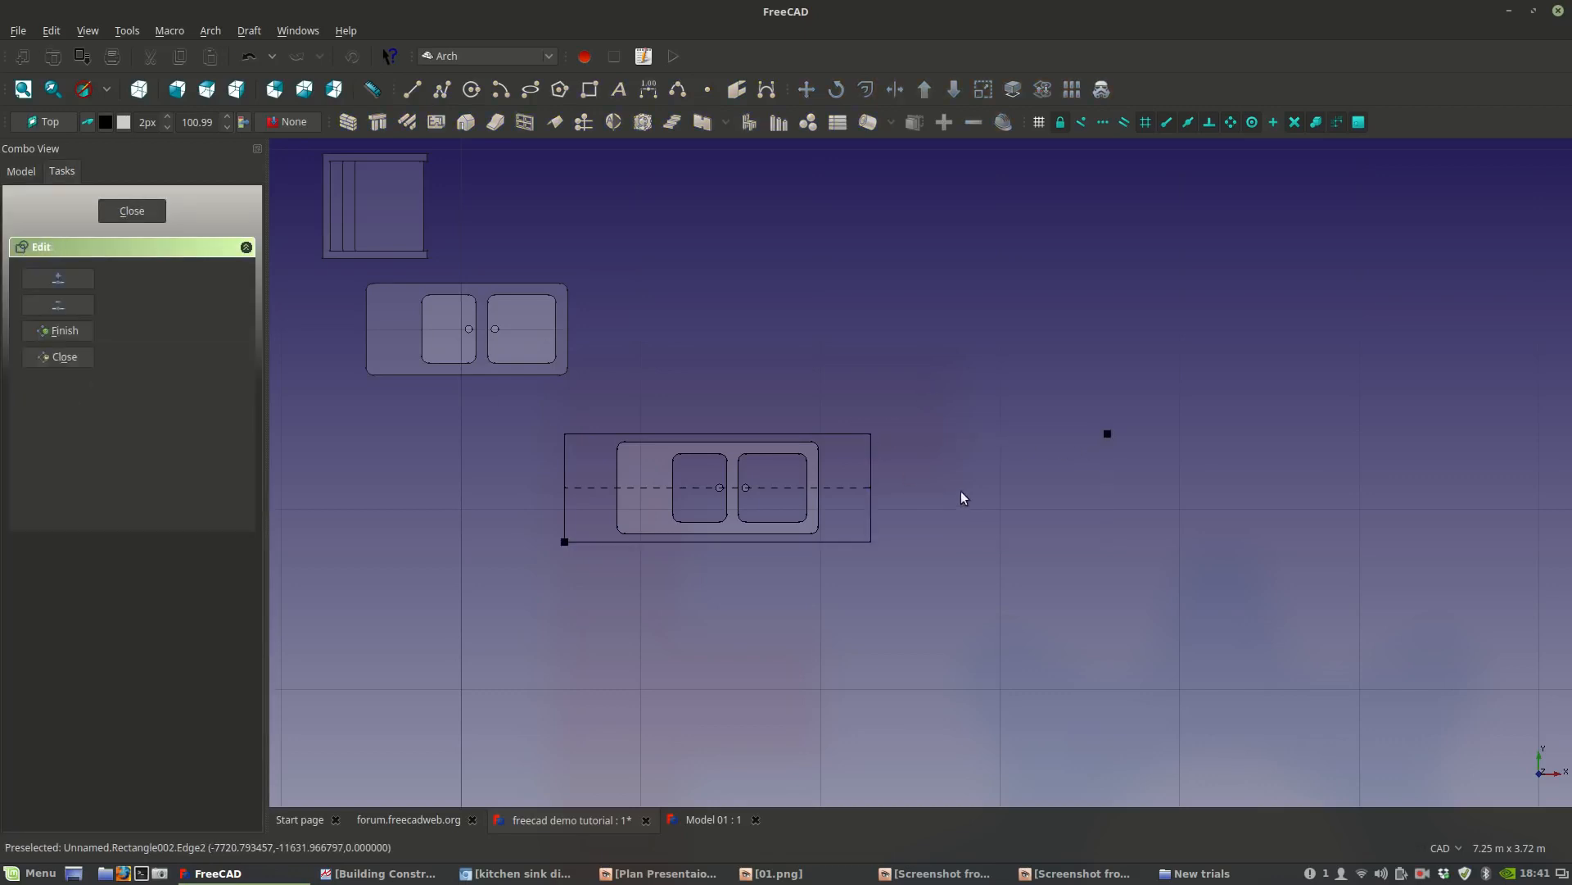
pyautogui.click(51, 356)
# Examine the sofa, armchair and sink symbols together with the kitchen counter outline.
pyautogui.scroll(5, 823, 513)
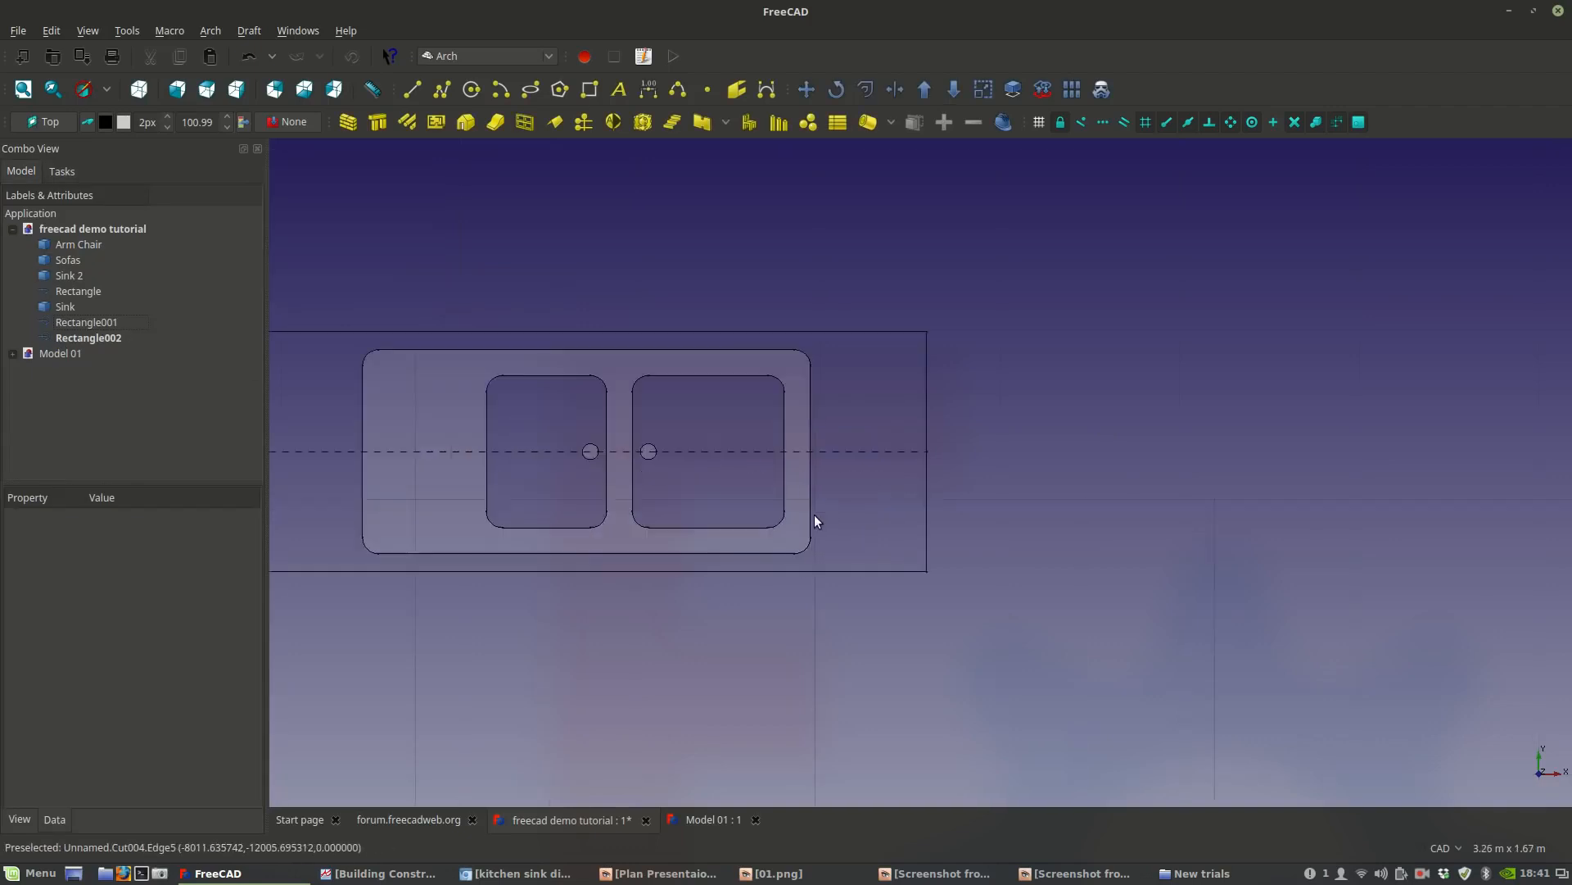
pyautogui.scroll(-6, 819, 524)
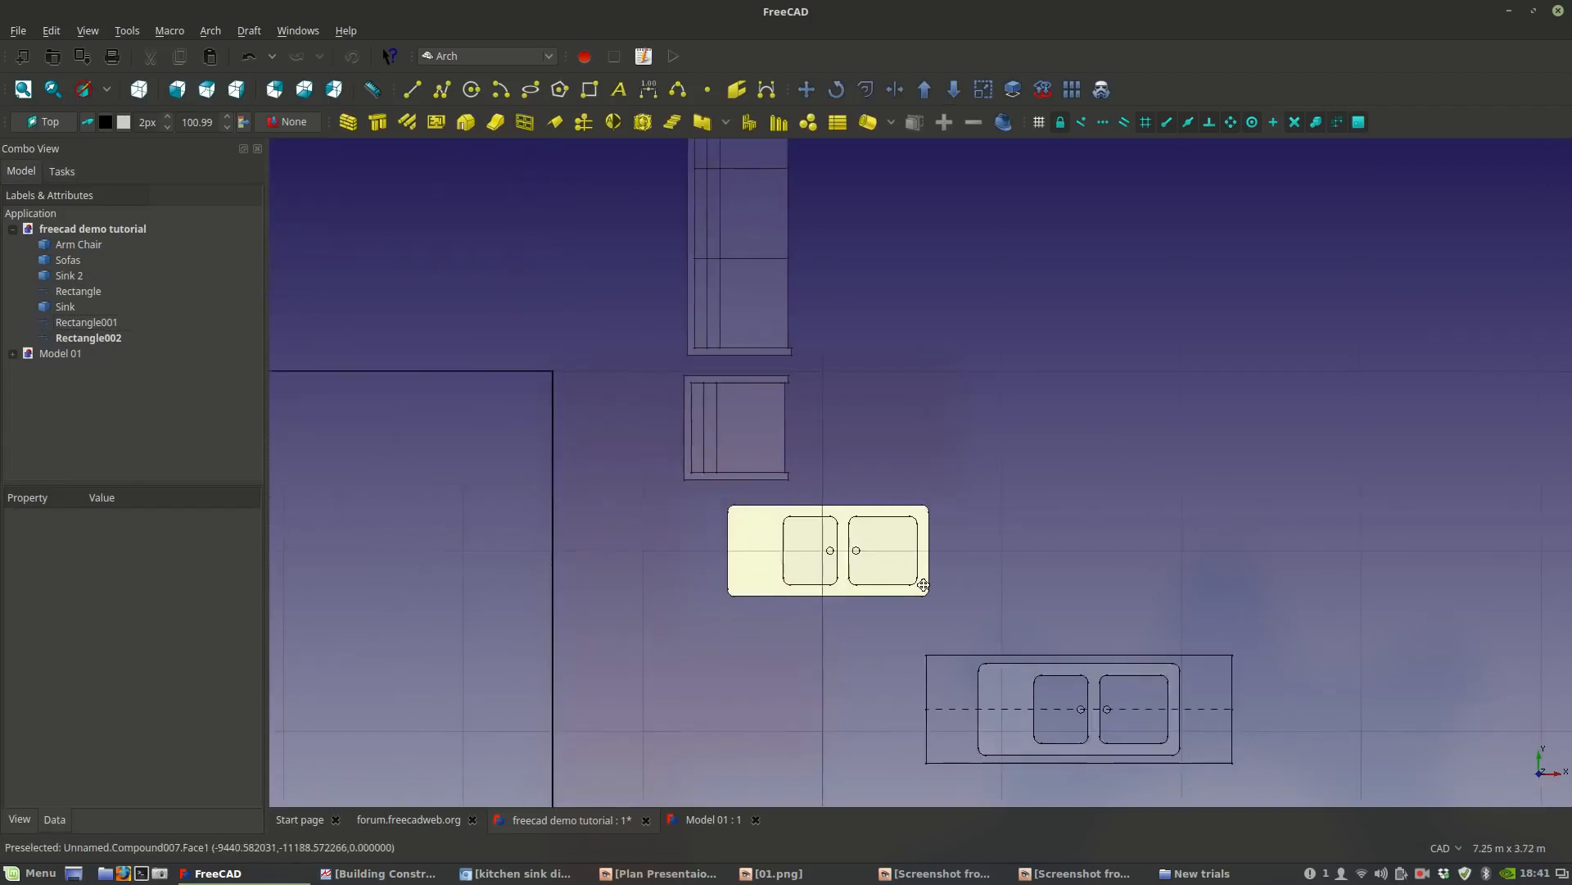
pyautogui.scroll(2, 884, 406)
pyautogui.scroll(2, 676, 415)
pyautogui.moveTo(736, 298); pyautogui.dragTo(702, 435, button='middle')
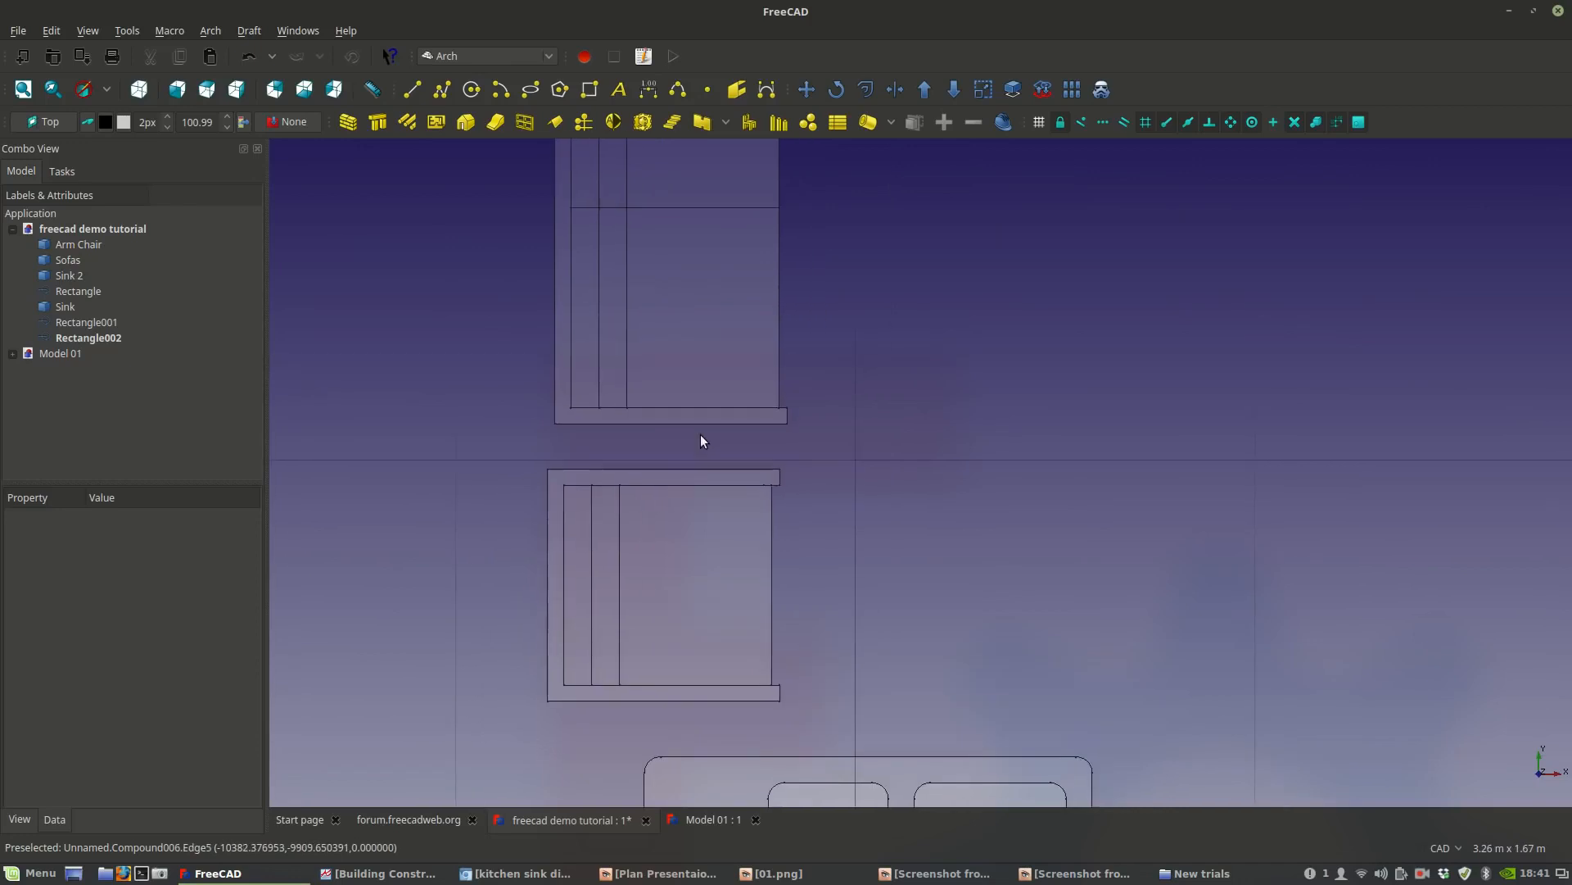
pyautogui.scroll(-2, 709, 385)
pyautogui.moveTo(700, 331); pyautogui.dragTo(646, 385, button='middle')
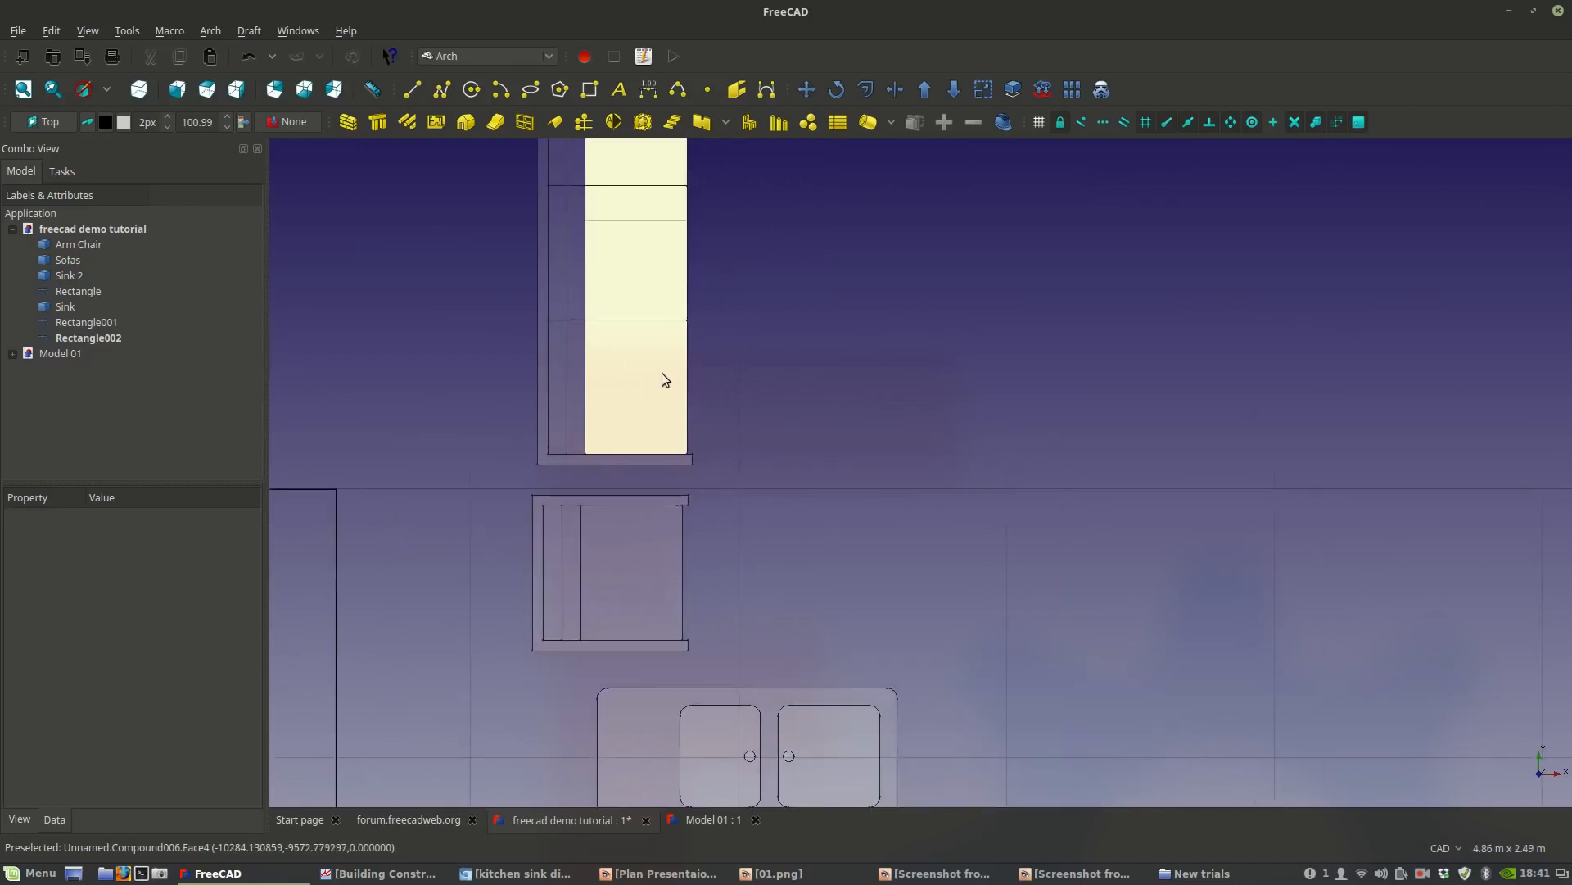
pyautogui.scroll(-4, 612, 479)
pyautogui.scroll(4, 789, 459)
pyautogui.scroll(2, 827, 397)
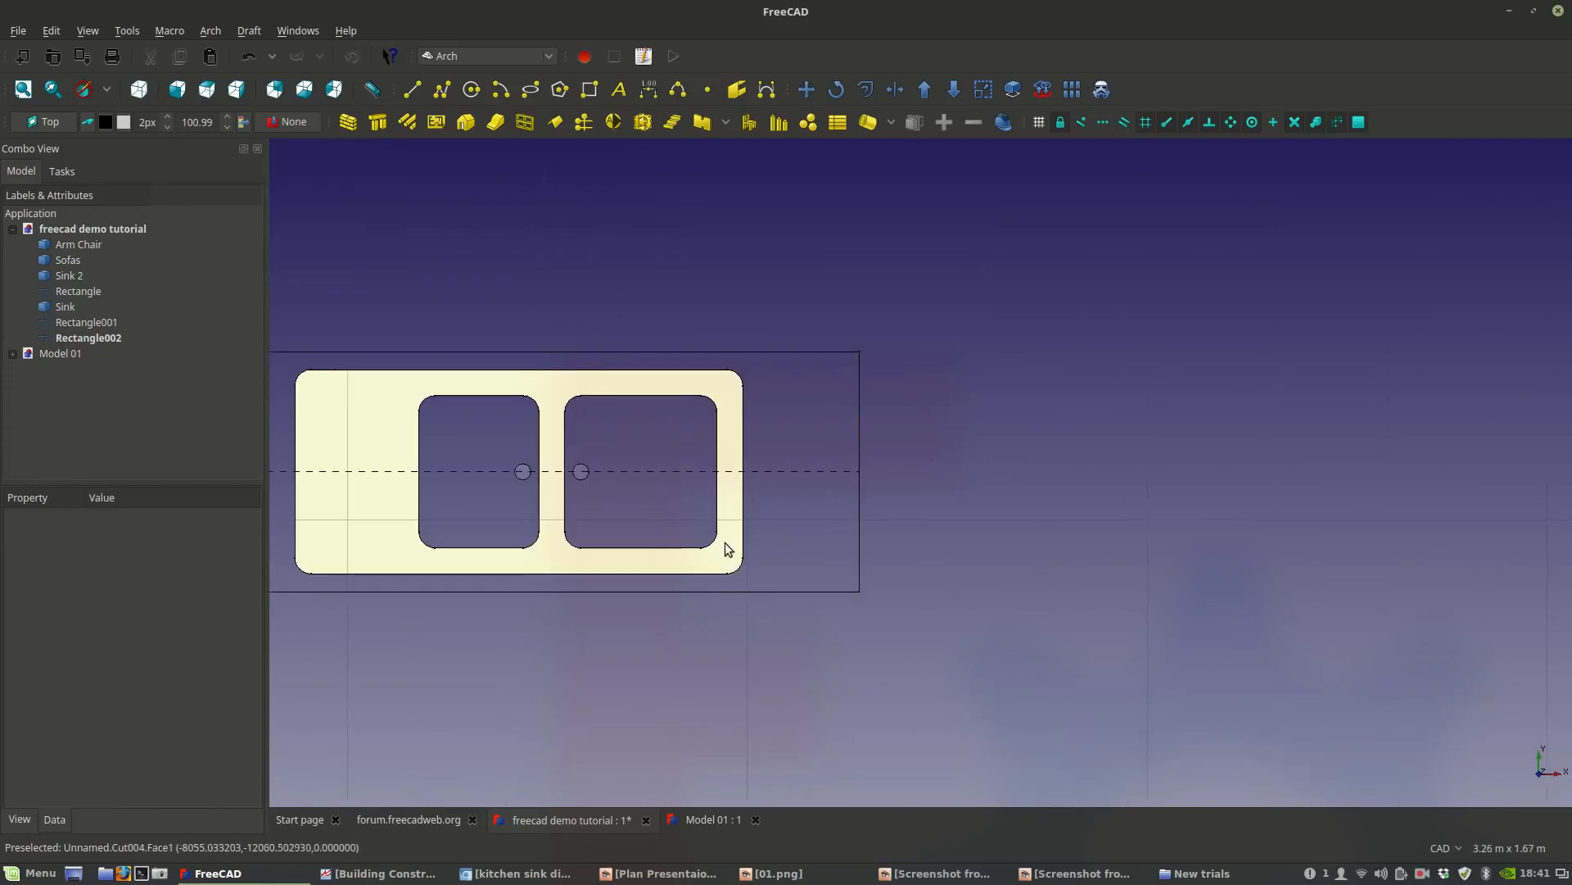
pyautogui.scroll(-8, 666, 464)
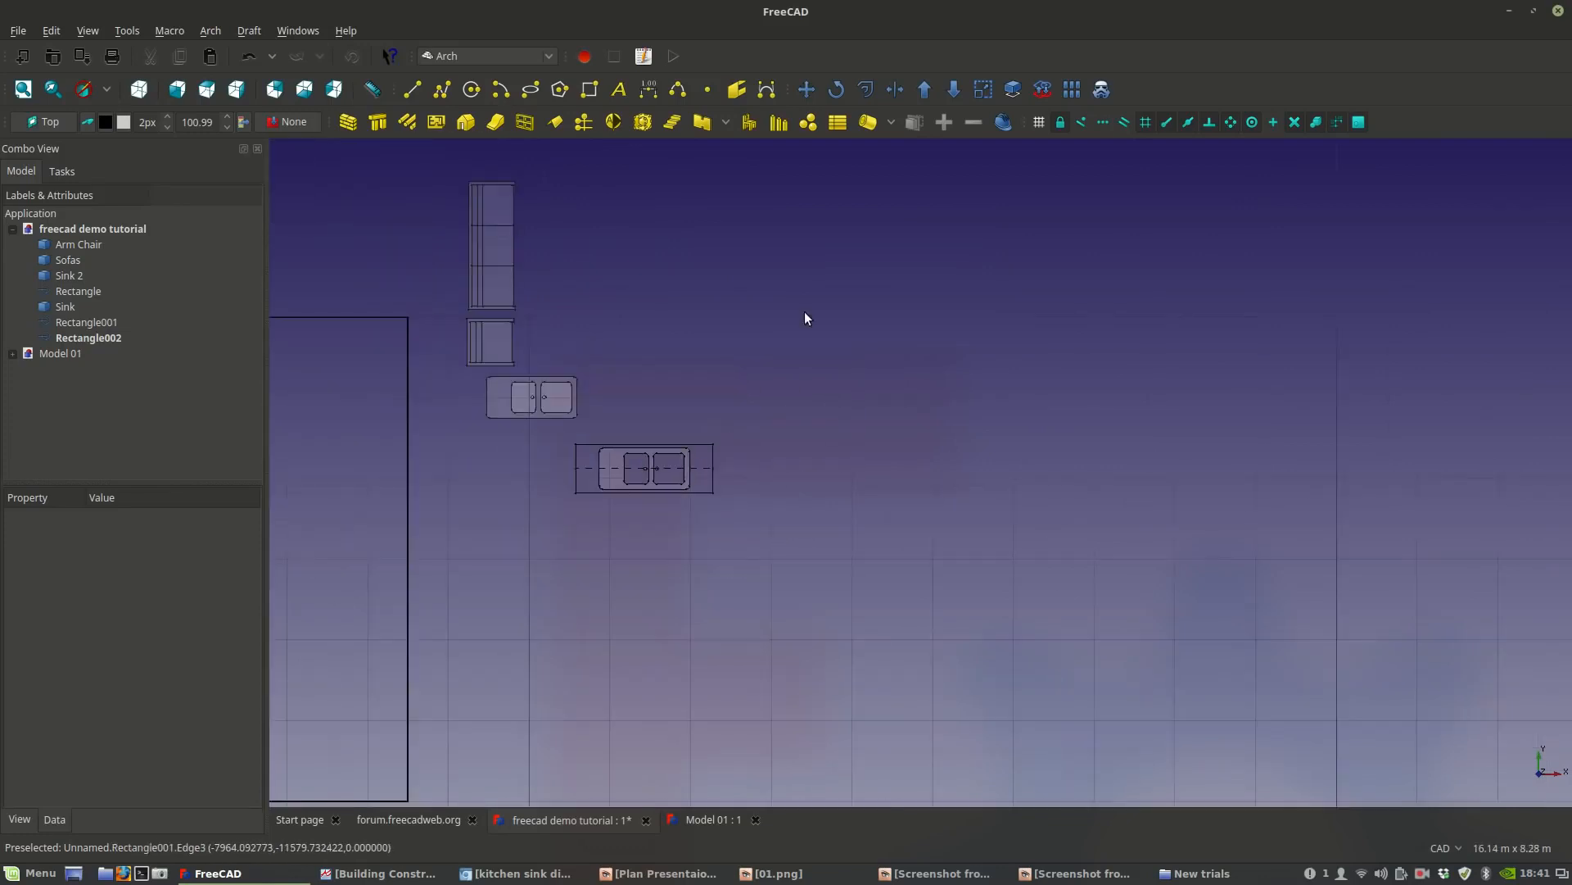
# Draw a large filled rectangle over the furniture symbols, try a second one beside it, and delete the large one.
pyautogui.click(589, 90)
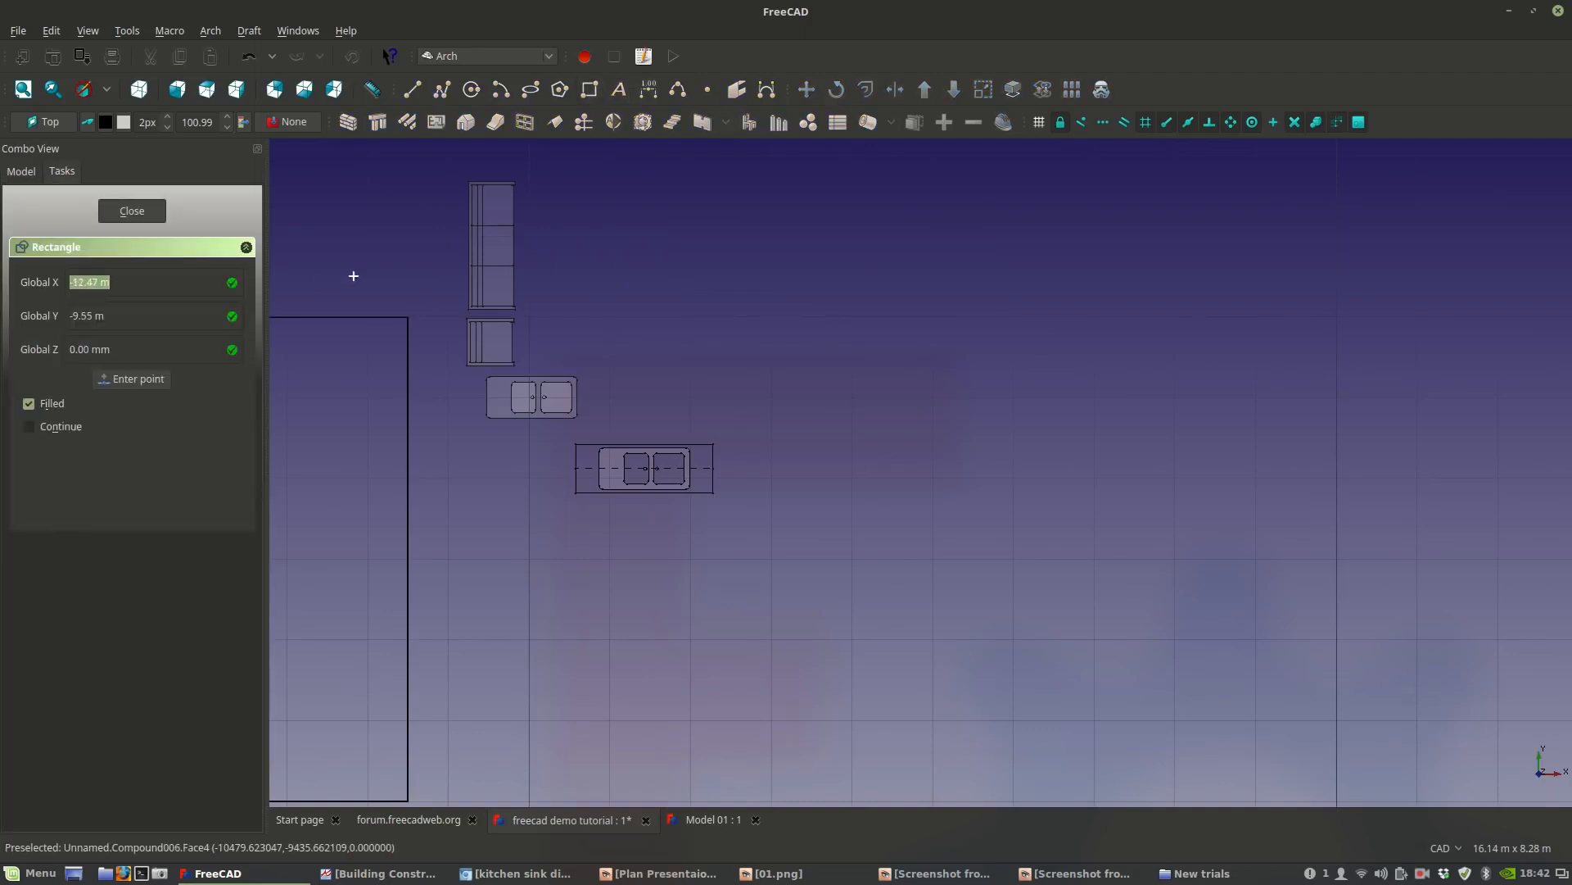
pyautogui.click(863, 628)
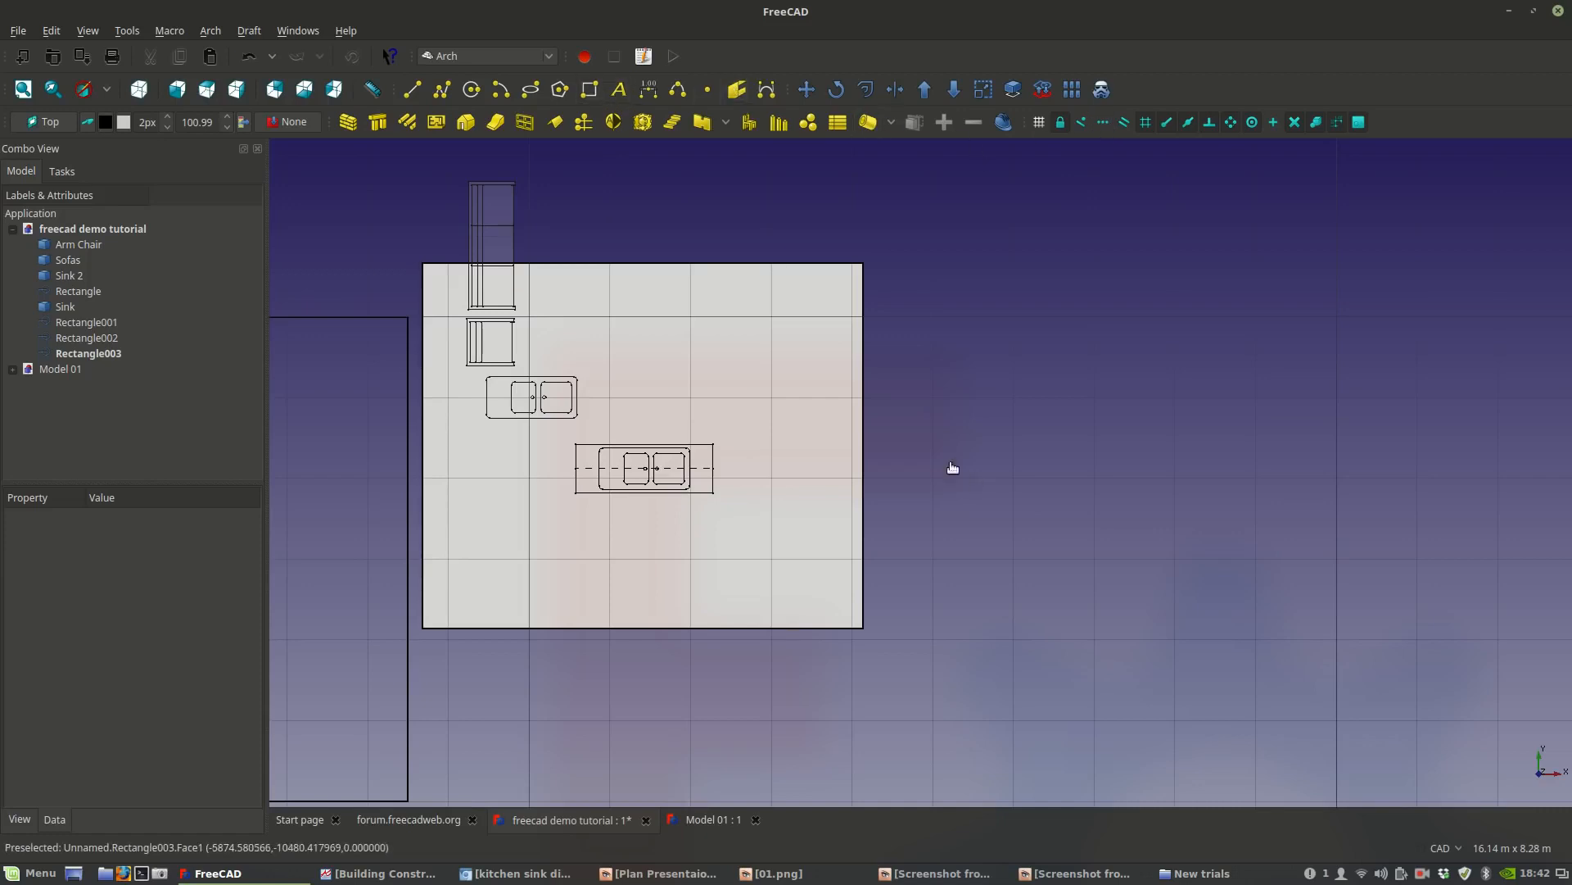
pyautogui.click(590, 89)
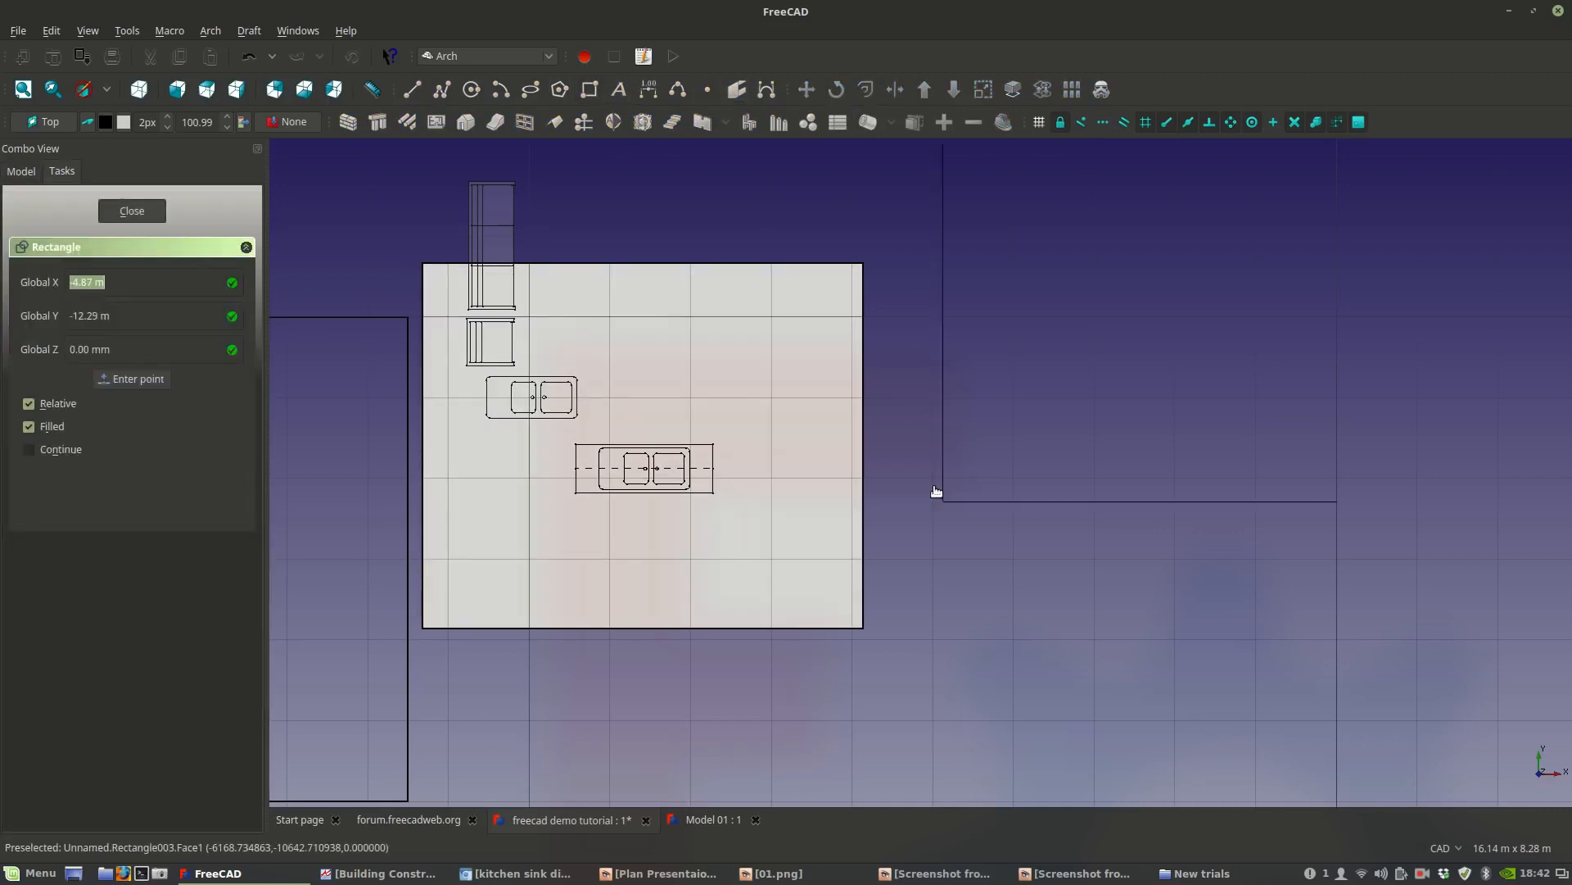
pyautogui.click(944, 501)
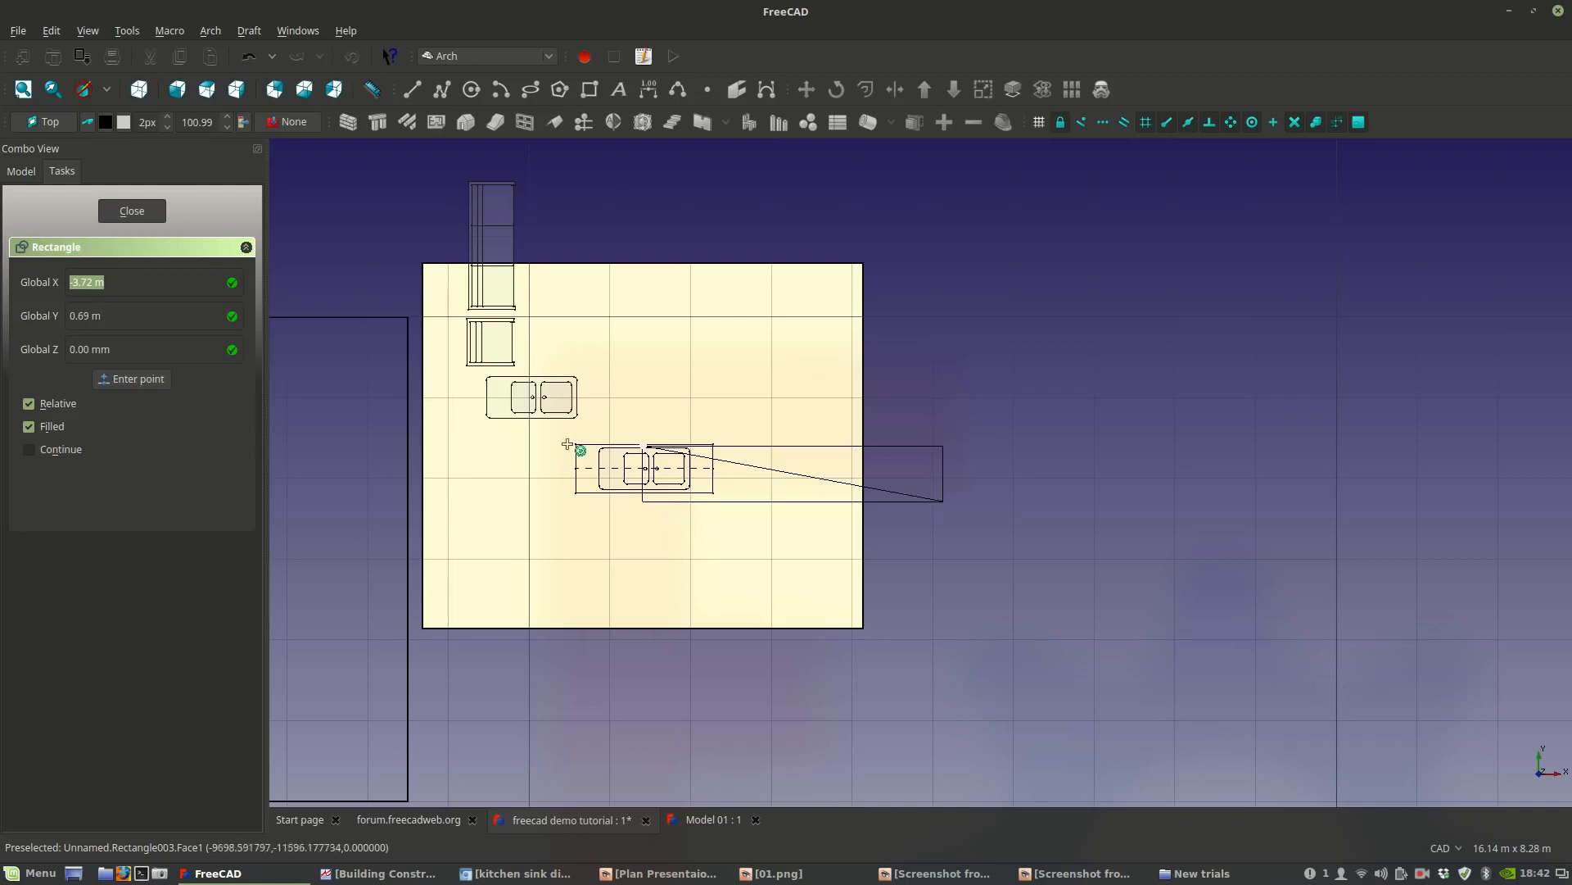
pyautogui.click(690, 436)
pyautogui.click(768, 516)
pyautogui.press('Delete')
# Save the freecad demo tutorial document.
pyautogui.scroll(5, 554, 437)
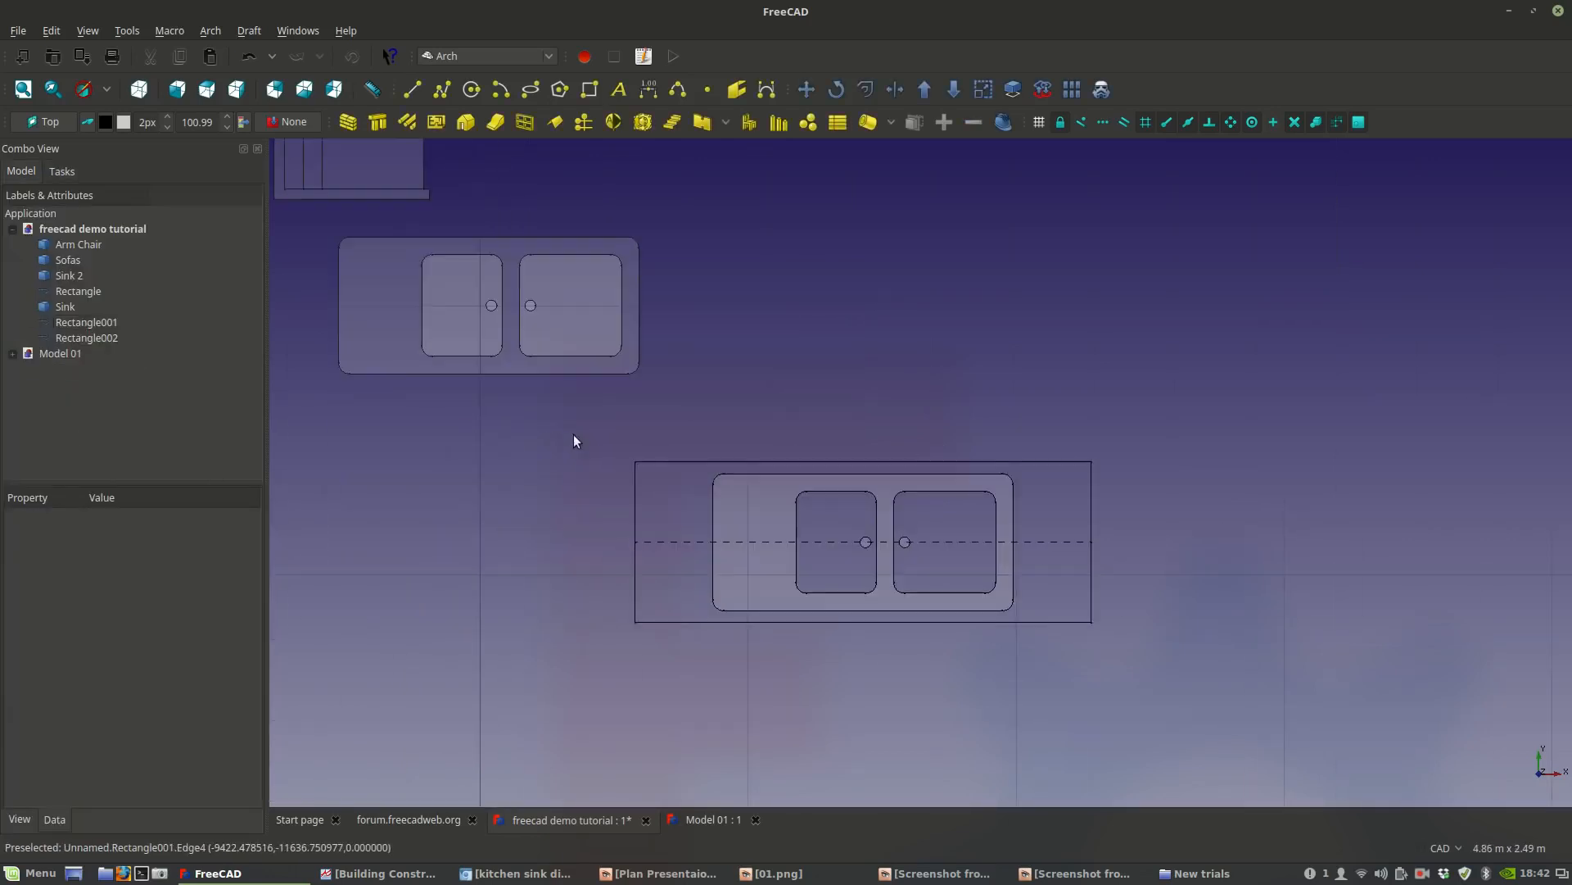
pyautogui.moveTo(683, 594); pyautogui.dragTo(633, 599, button='middle')
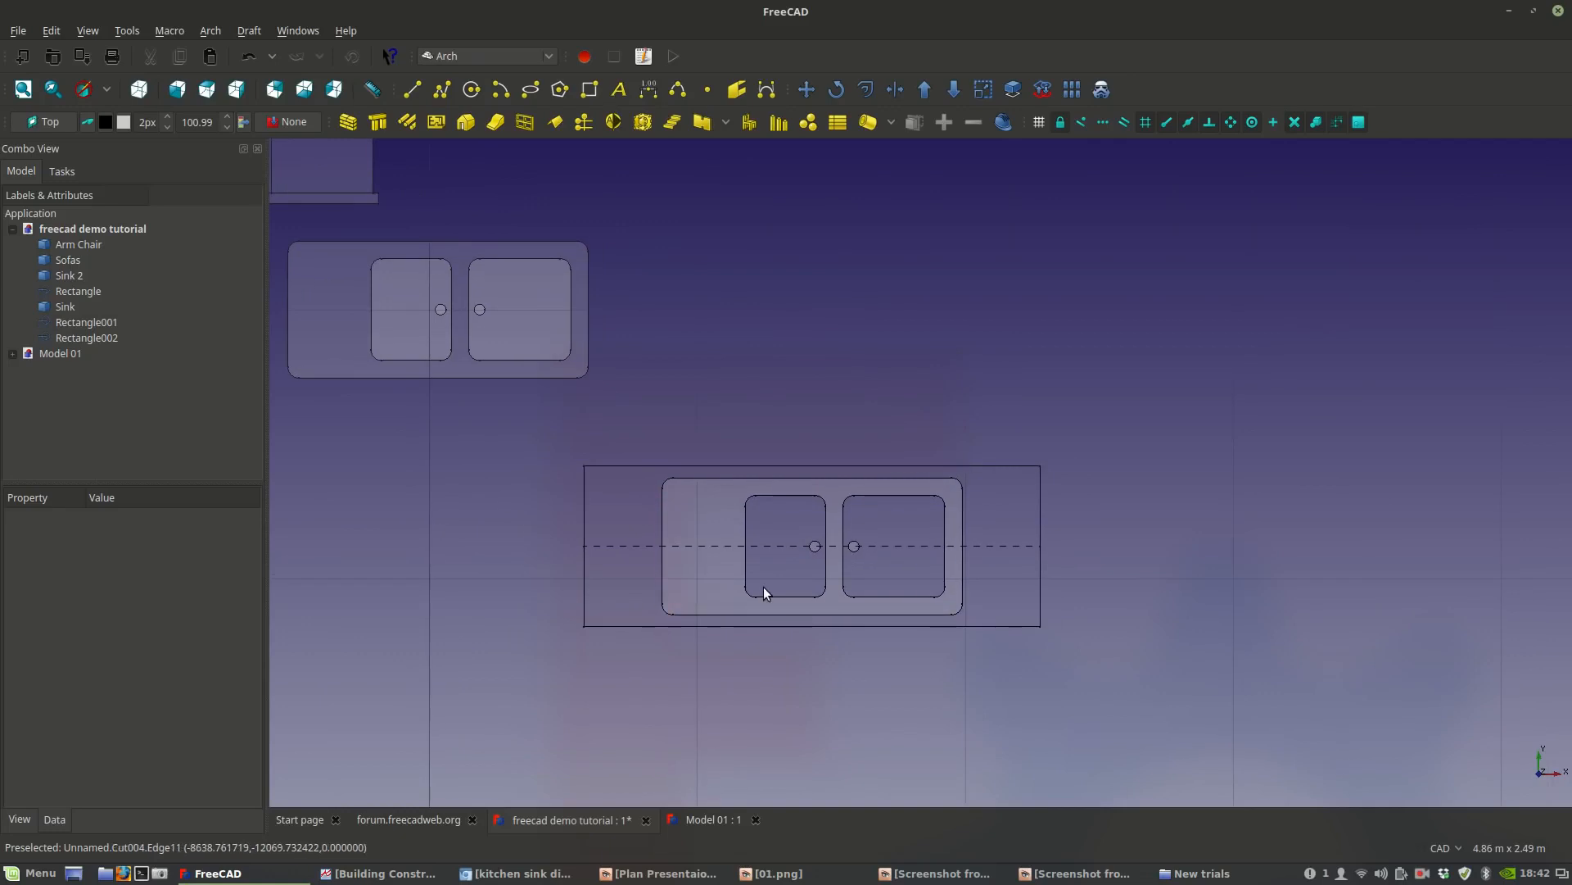
pyautogui.scroll(-2, 763, 587)
pyautogui.click(17, 30)
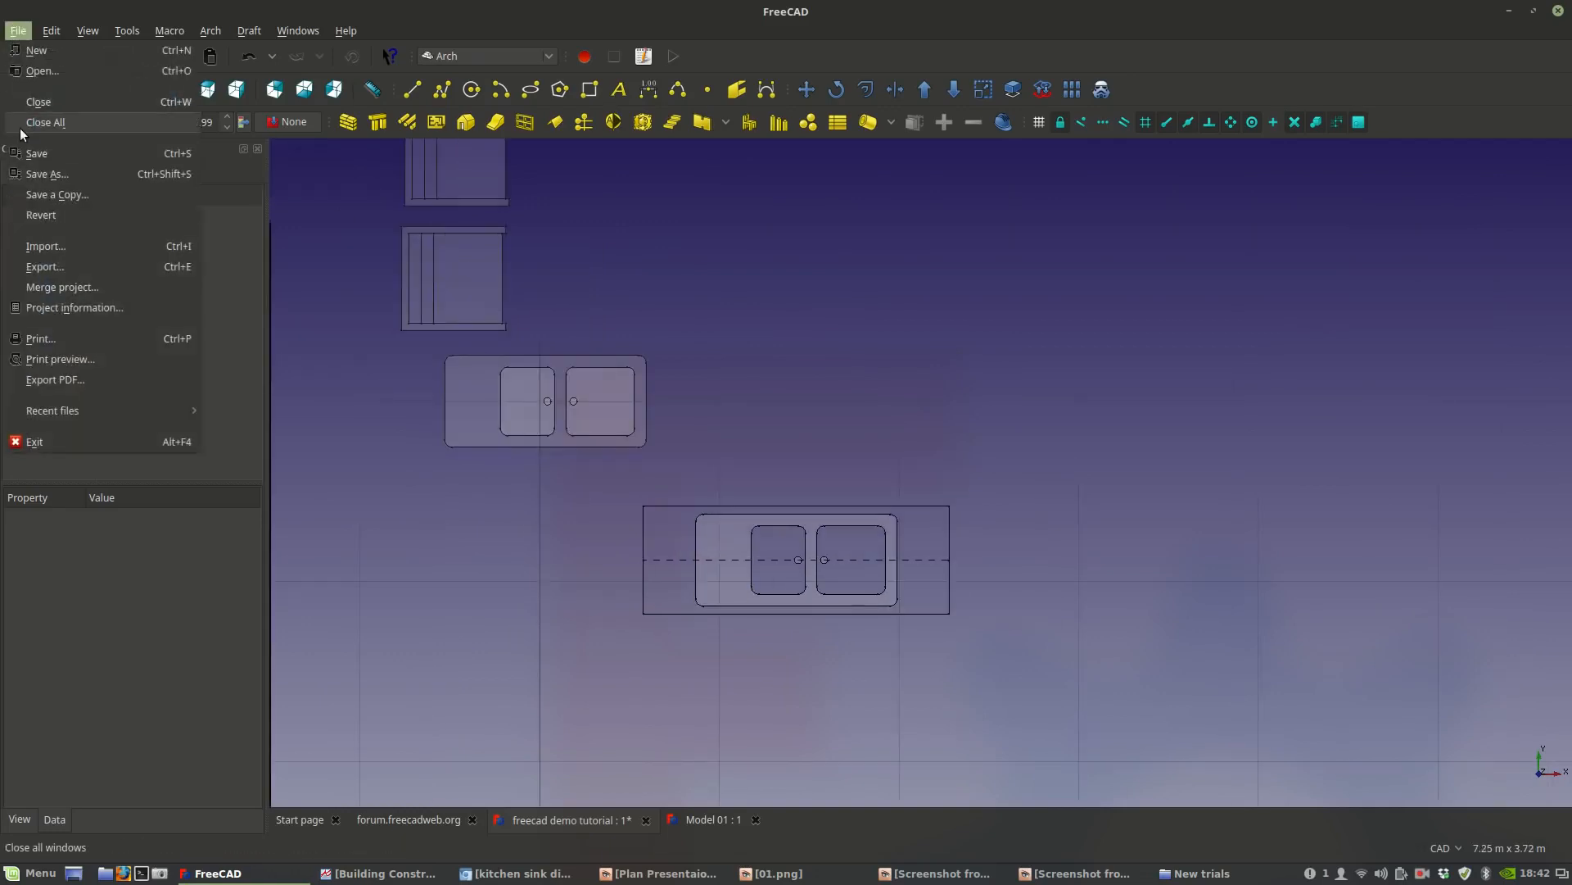
pyautogui.click(33, 154)
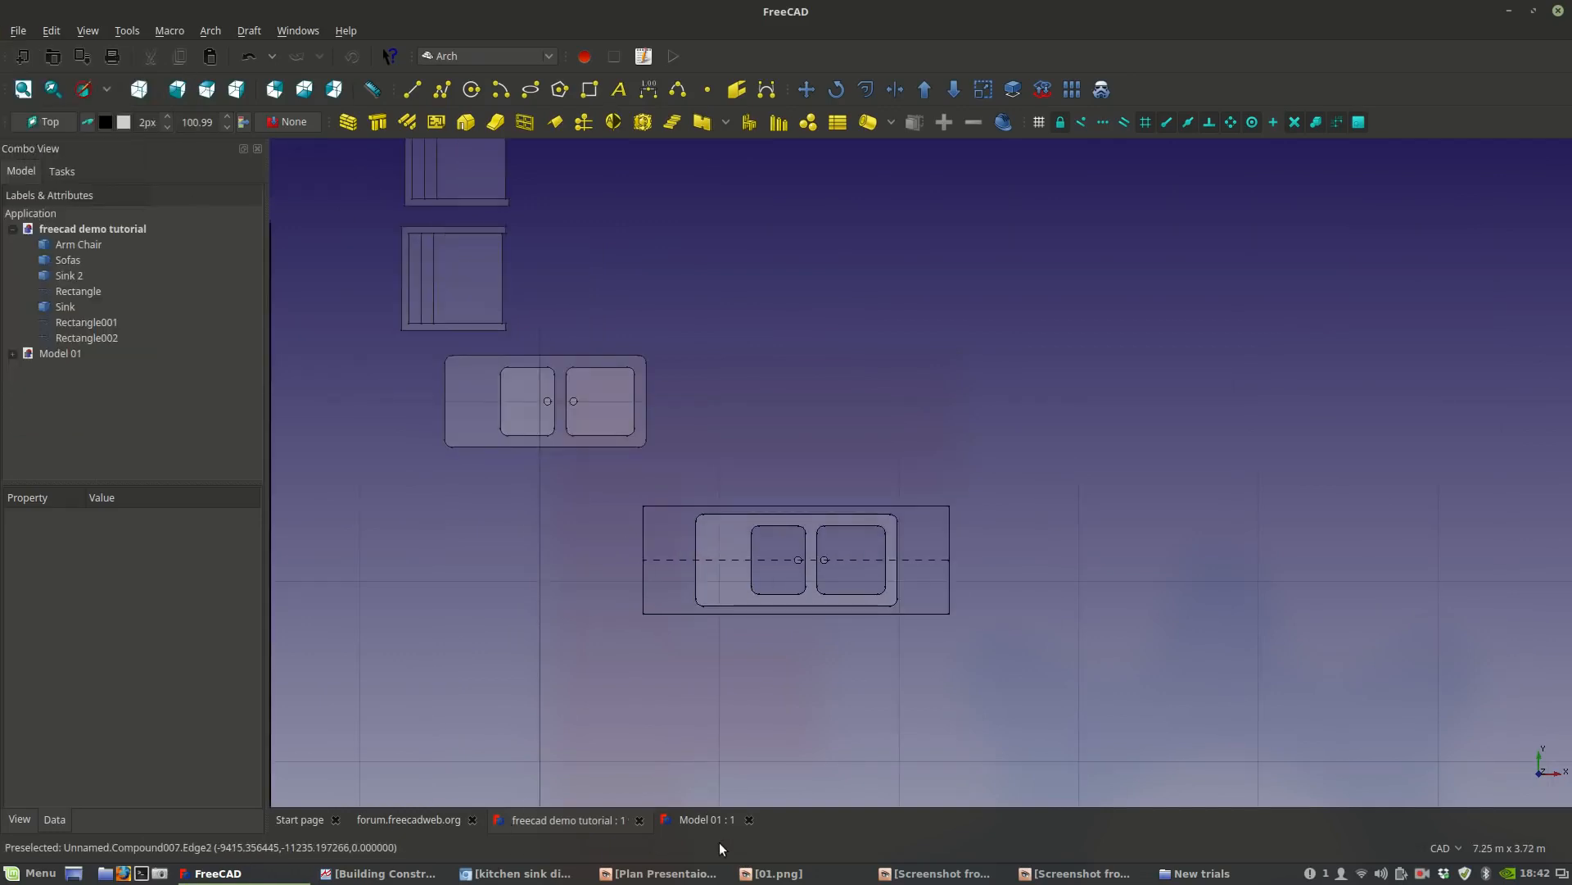
# Examine the kitchen layout in the Model 01 floor plan and return to the freecad demo tutorial drawing.
pyautogui.click(706, 822)
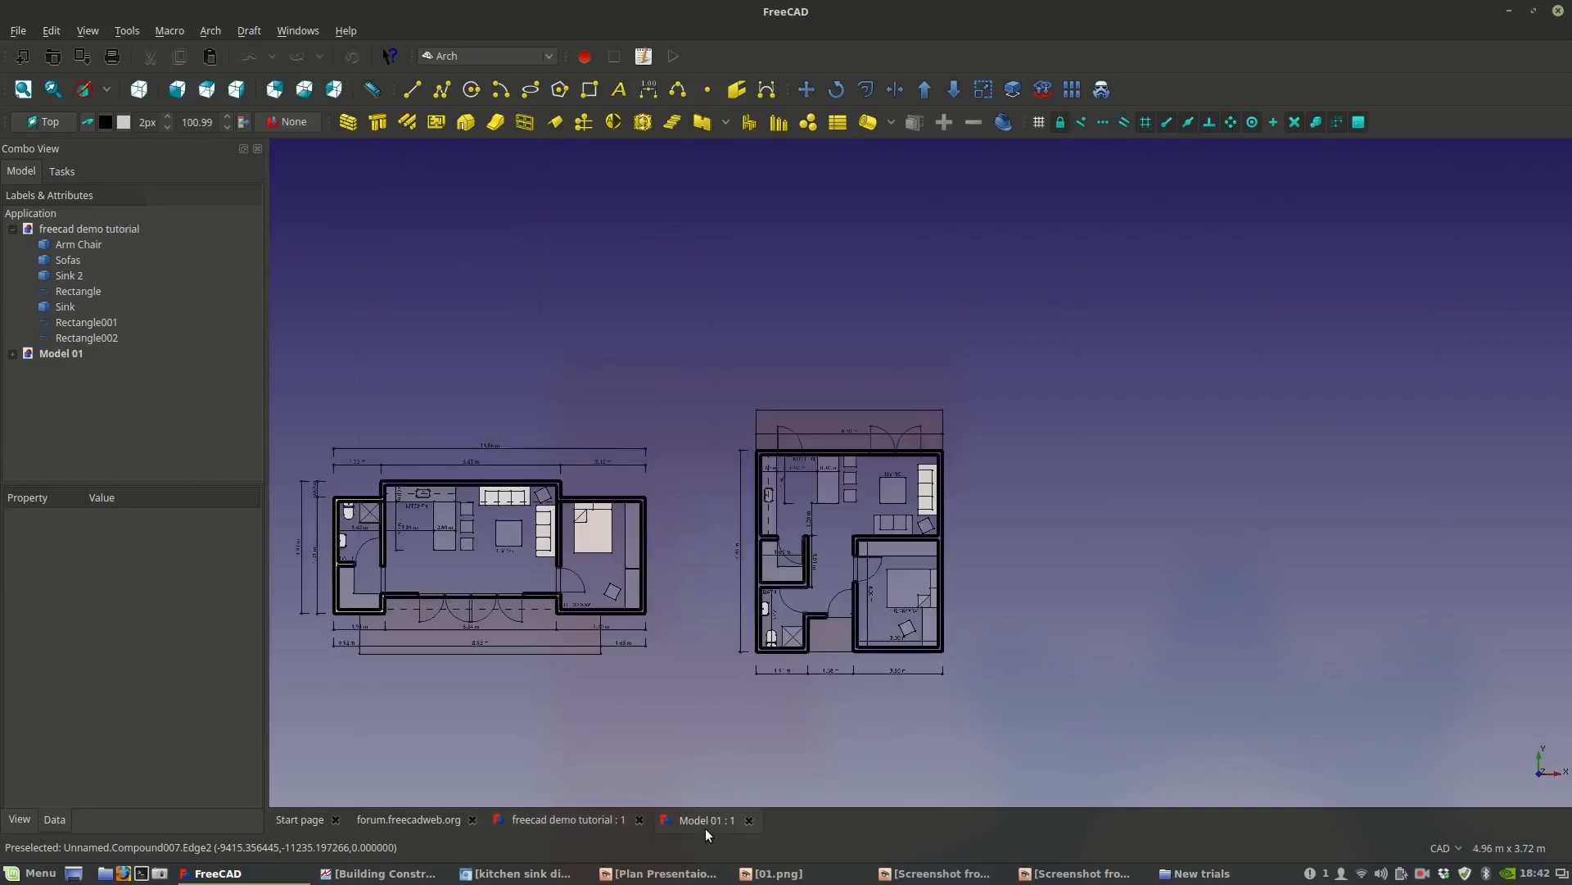
pyautogui.scroll(3, 877, 533)
pyautogui.scroll(3, 936, 656)
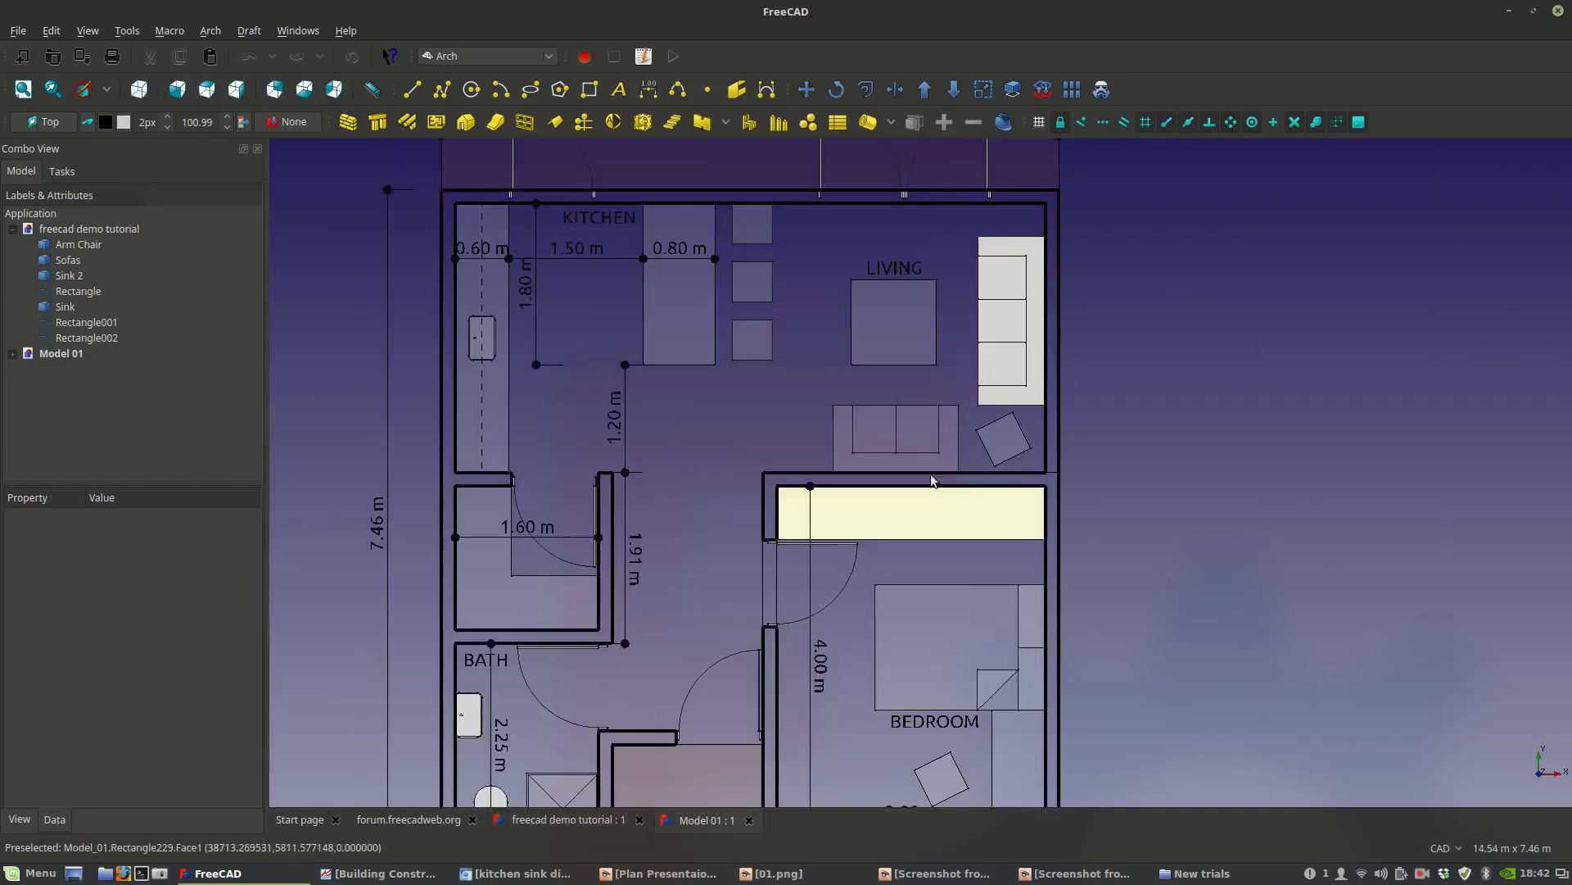
pyautogui.click(616, 821)
pyautogui.scroll(4, 734, 613)
pyautogui.moveTo(758, 545); pyautogui.dragTo(823, 509, button='middle')
# Look up the low table dimensions in the furniture reference image and return to the FreeCAD drawing.
pyautogui.moveTo(381, 873)
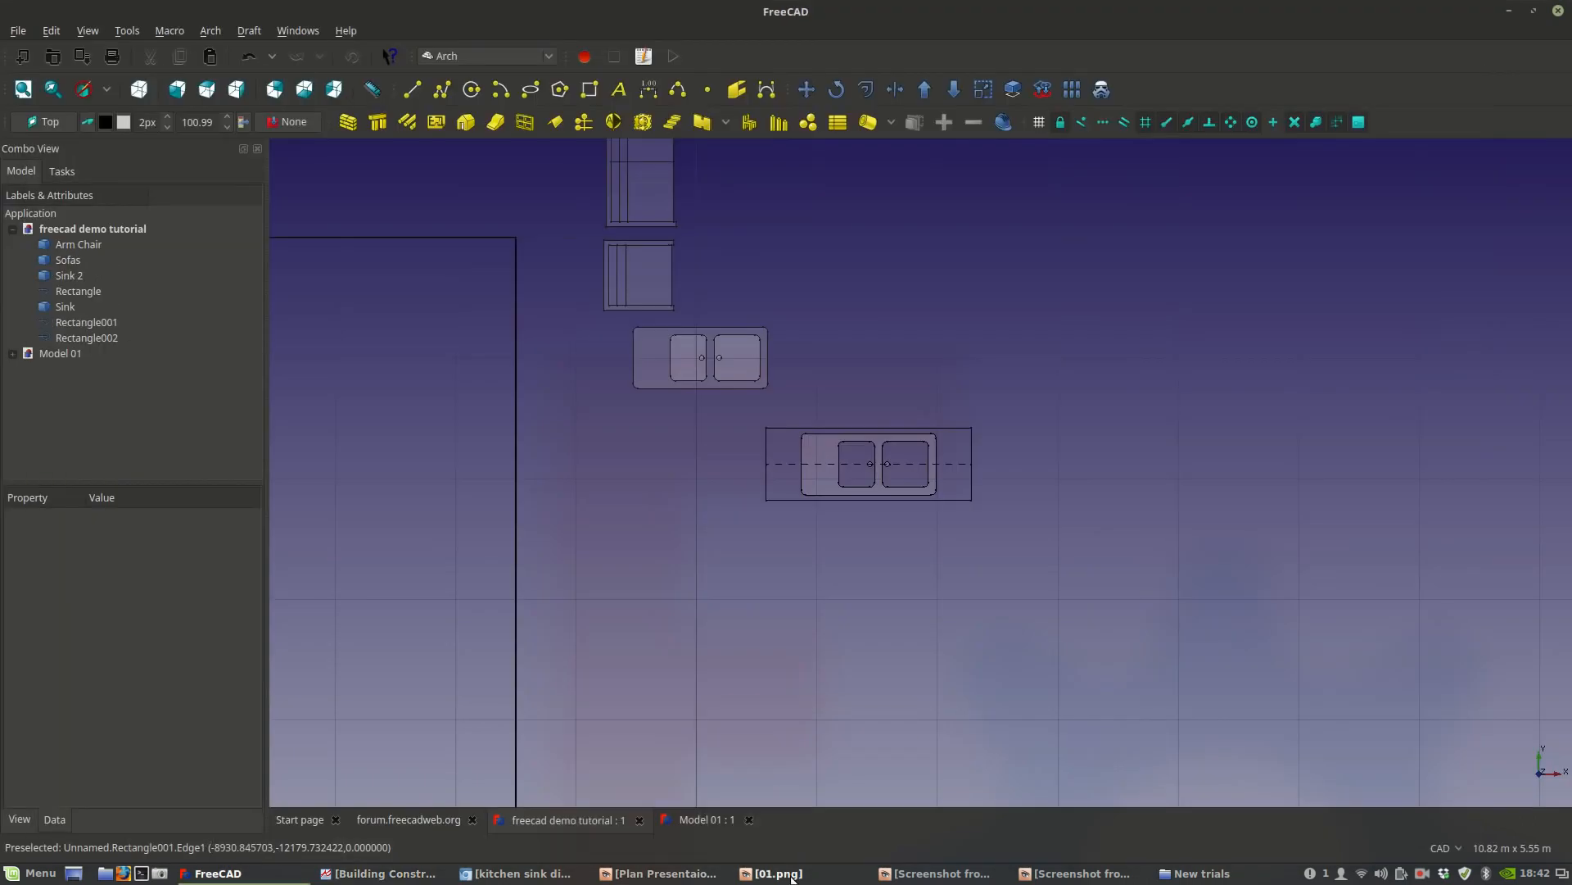
pyautogui.click(792, 878)
pyautogui.click(790, 877)
pyautogui.click(688, 875)
pyautogui.click(688, 875)
pyautogui.moveTo(936, 875)
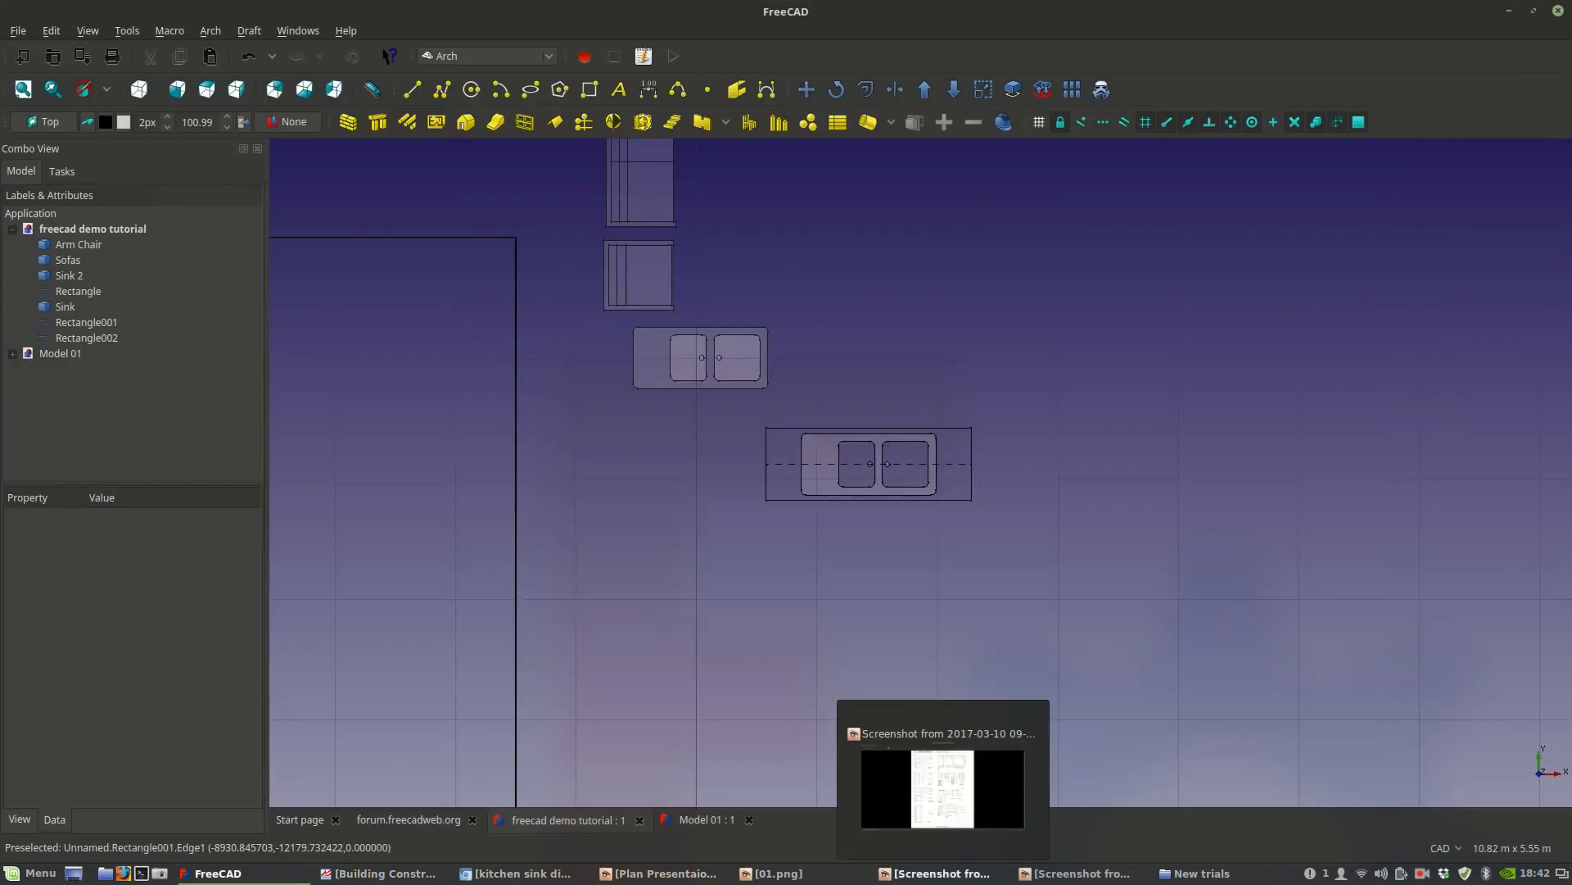
pyautogui.click(942, 787)
pyautogui.scroll(2, 904, 385)
pyautogui.moveTo(989, 604); pyautogui.dragTo(918, 379)
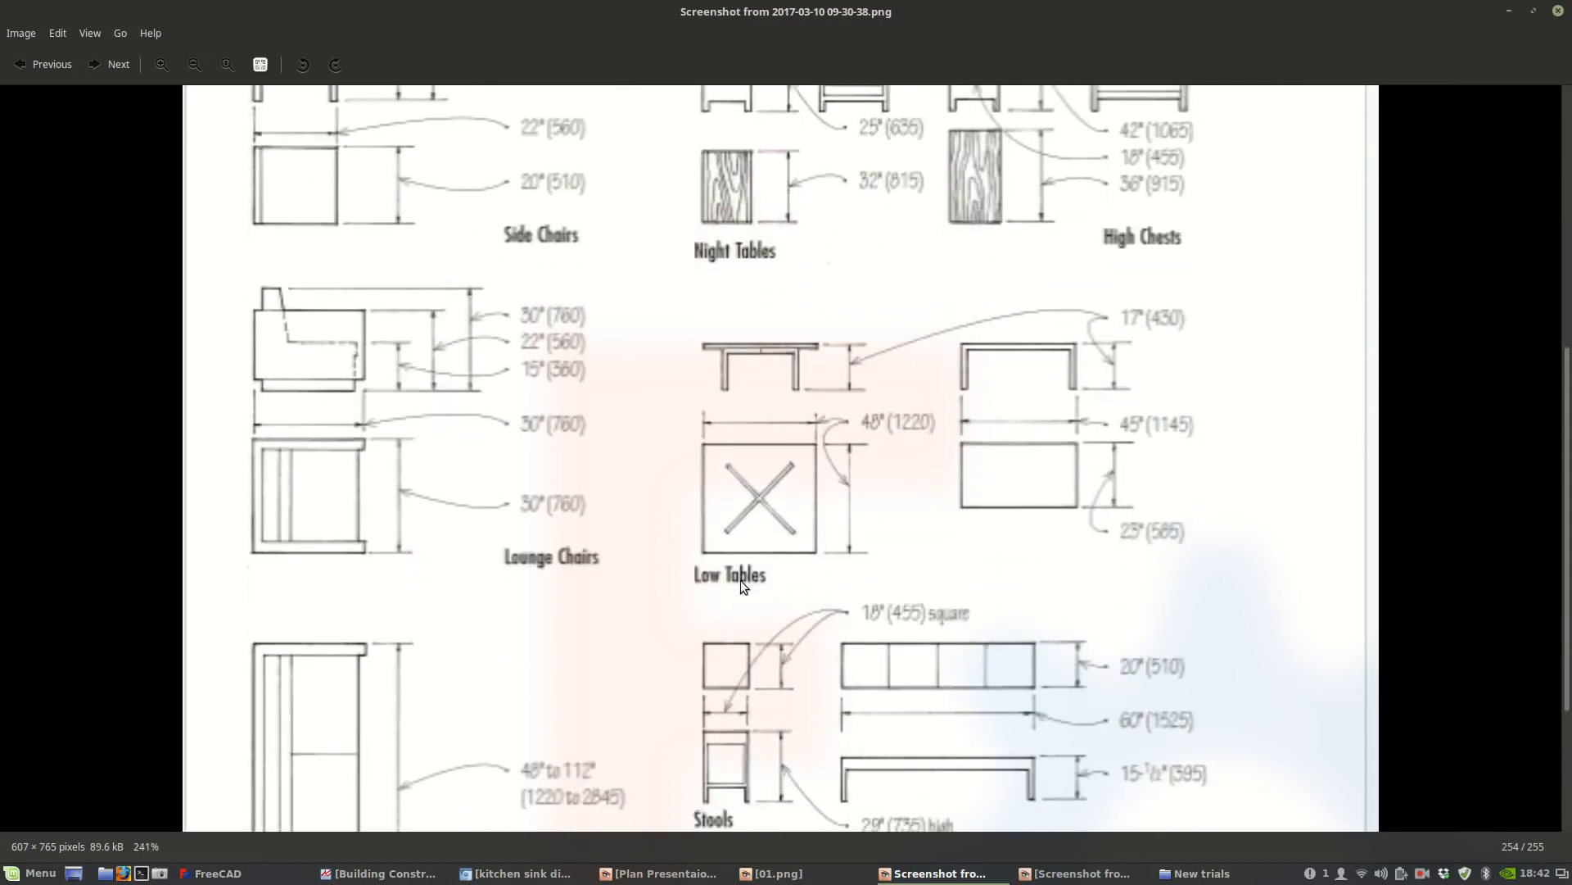
pyautogui.scroll(1, 1207, 507)
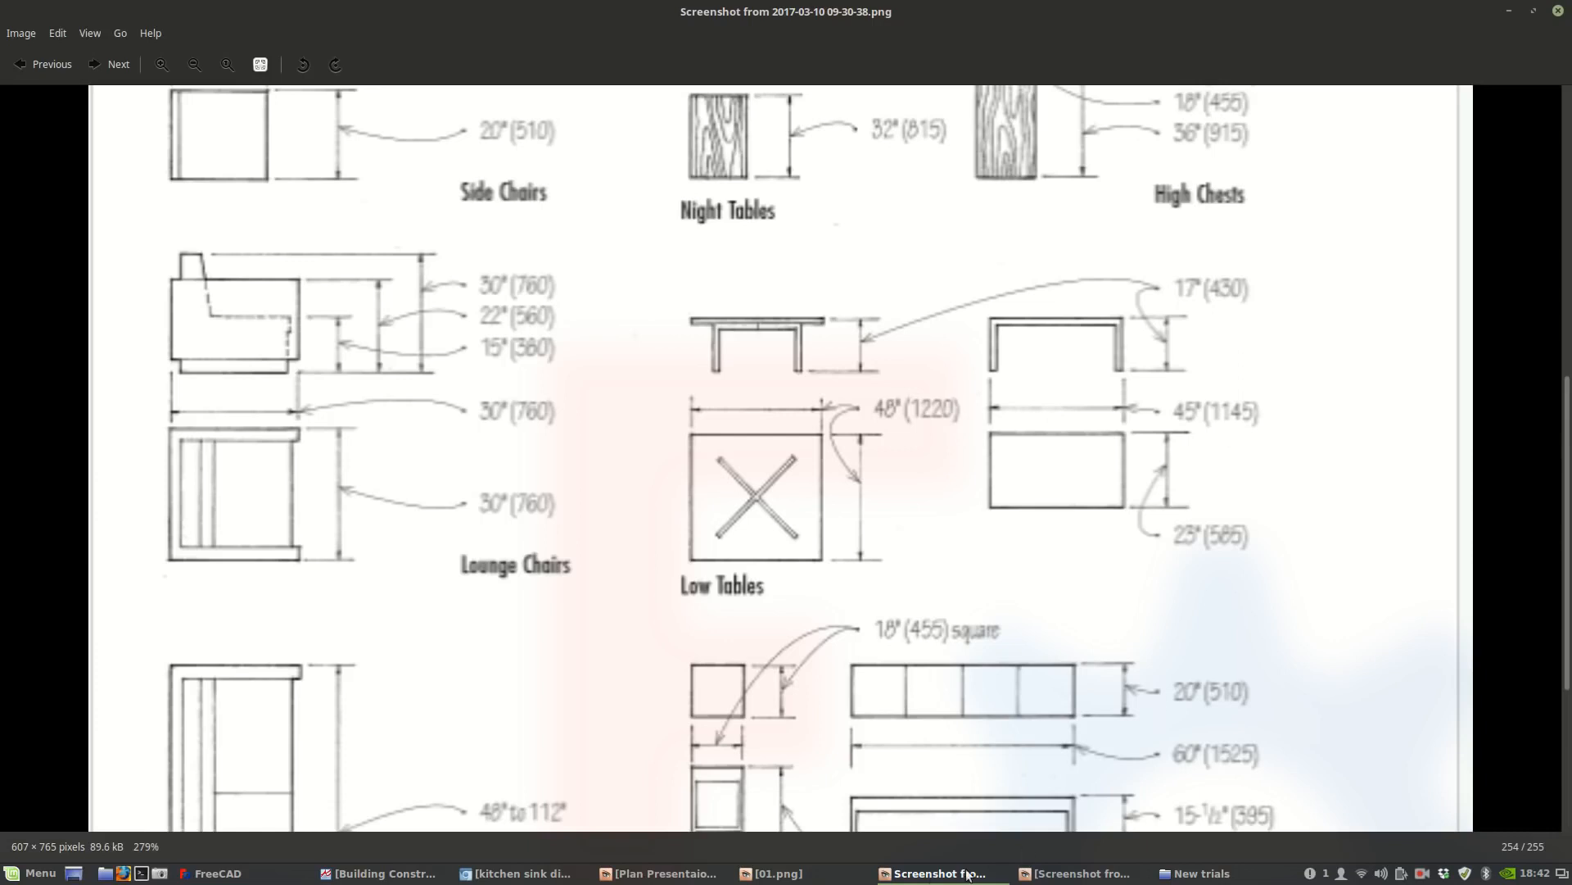
pyautogui.click(215, 873)
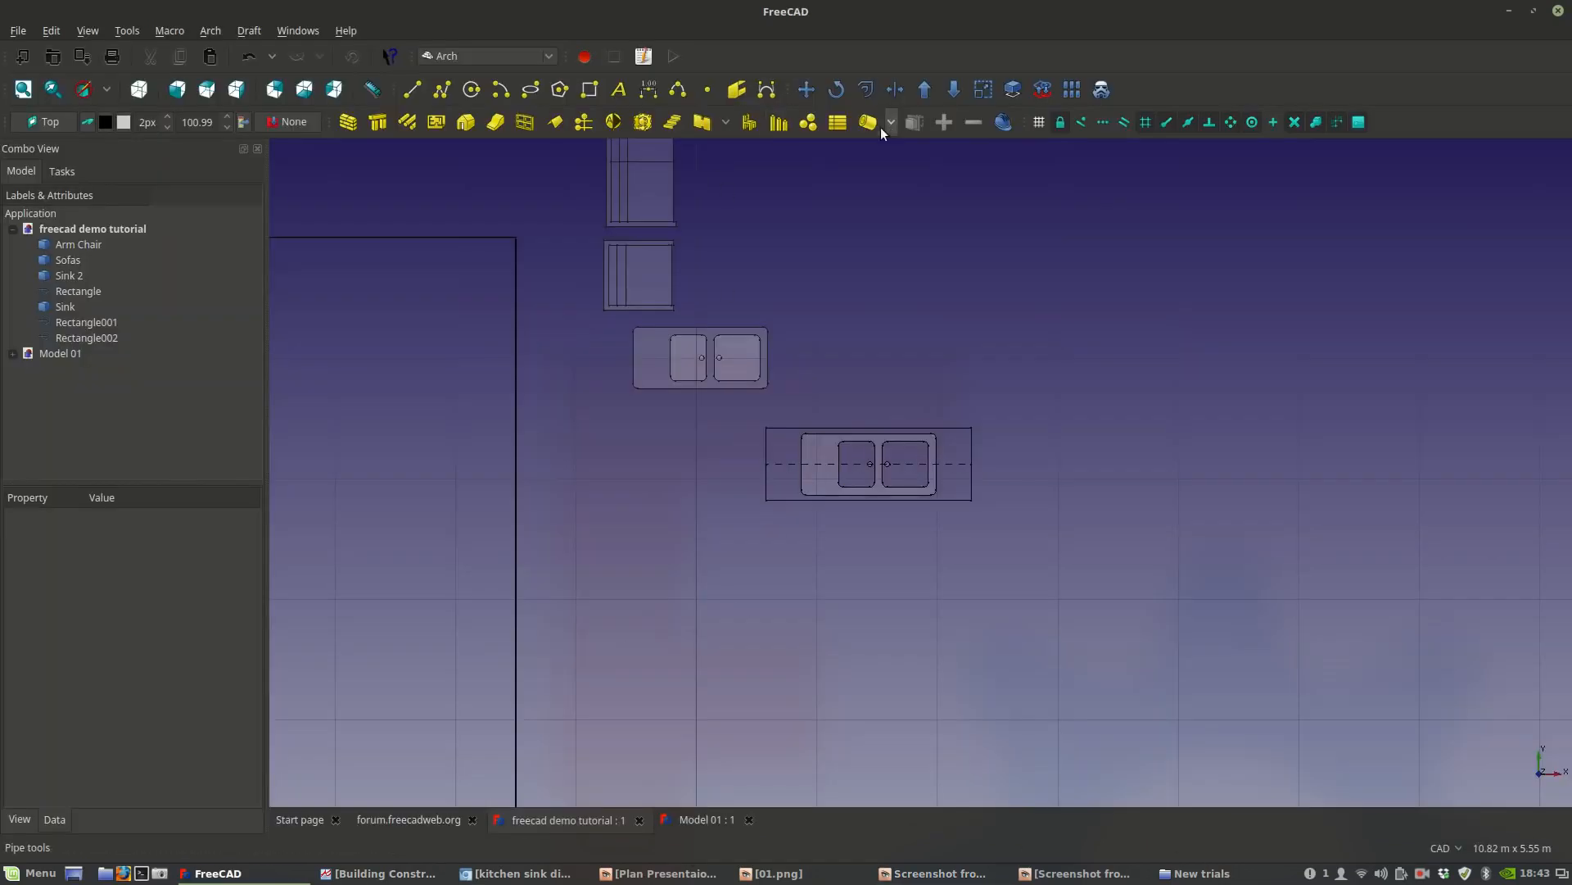
# Draw a filled rectangle about 0.96 m long below the sink counter and set its height to 0.58 m.
pyautogui.click(597, 89)
pyautogui.click(658, 596)
pyautogui.click(771, 653)
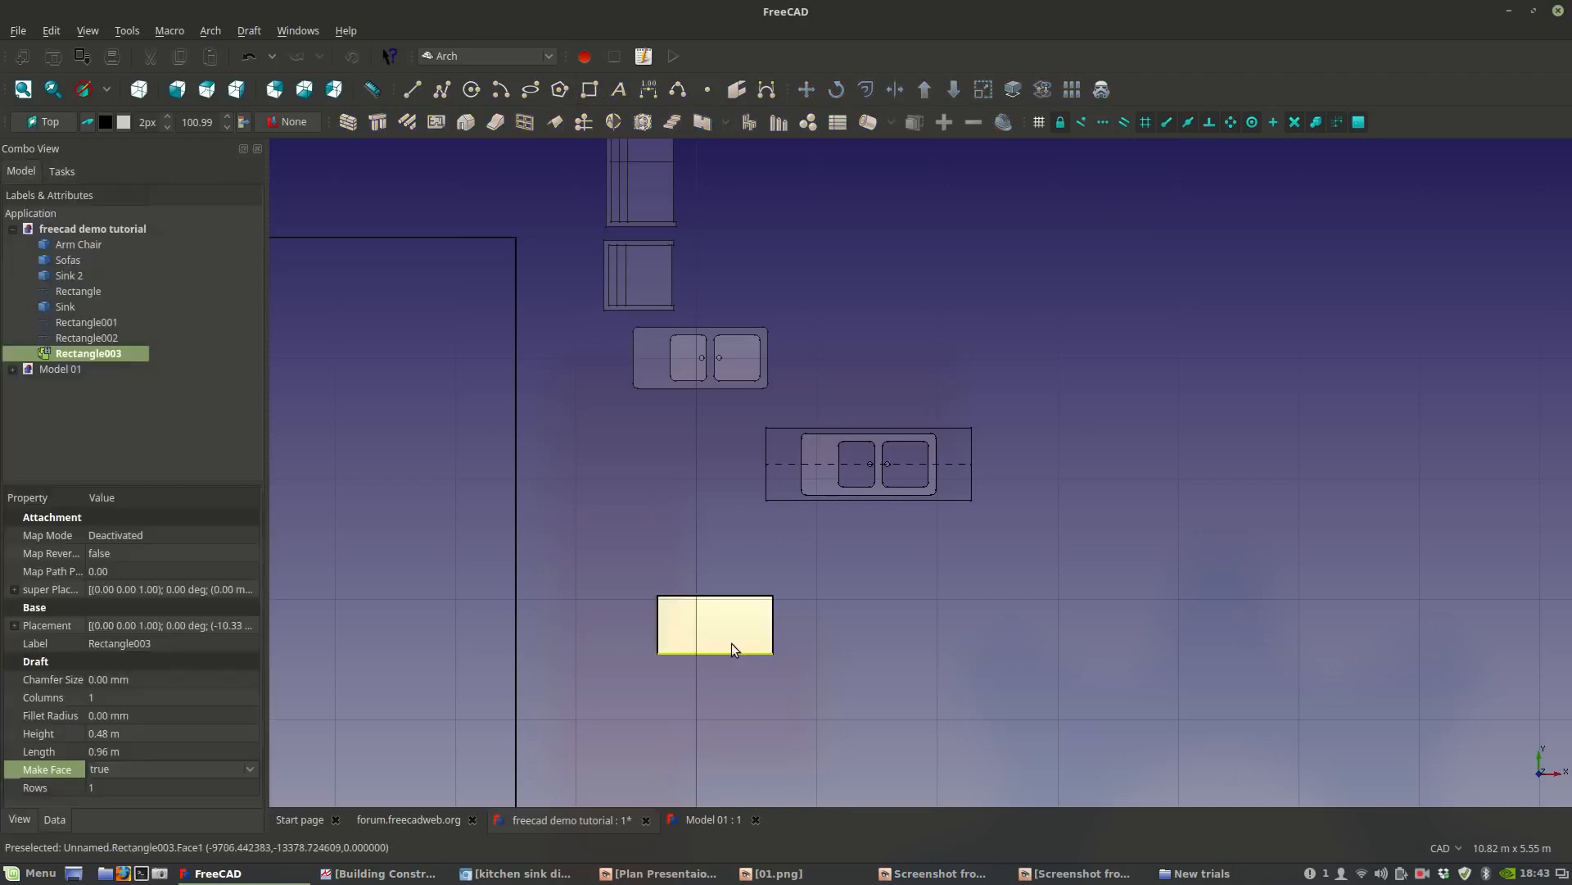
pyautogui.click(167, 733)
pyautogui.write('0.5')
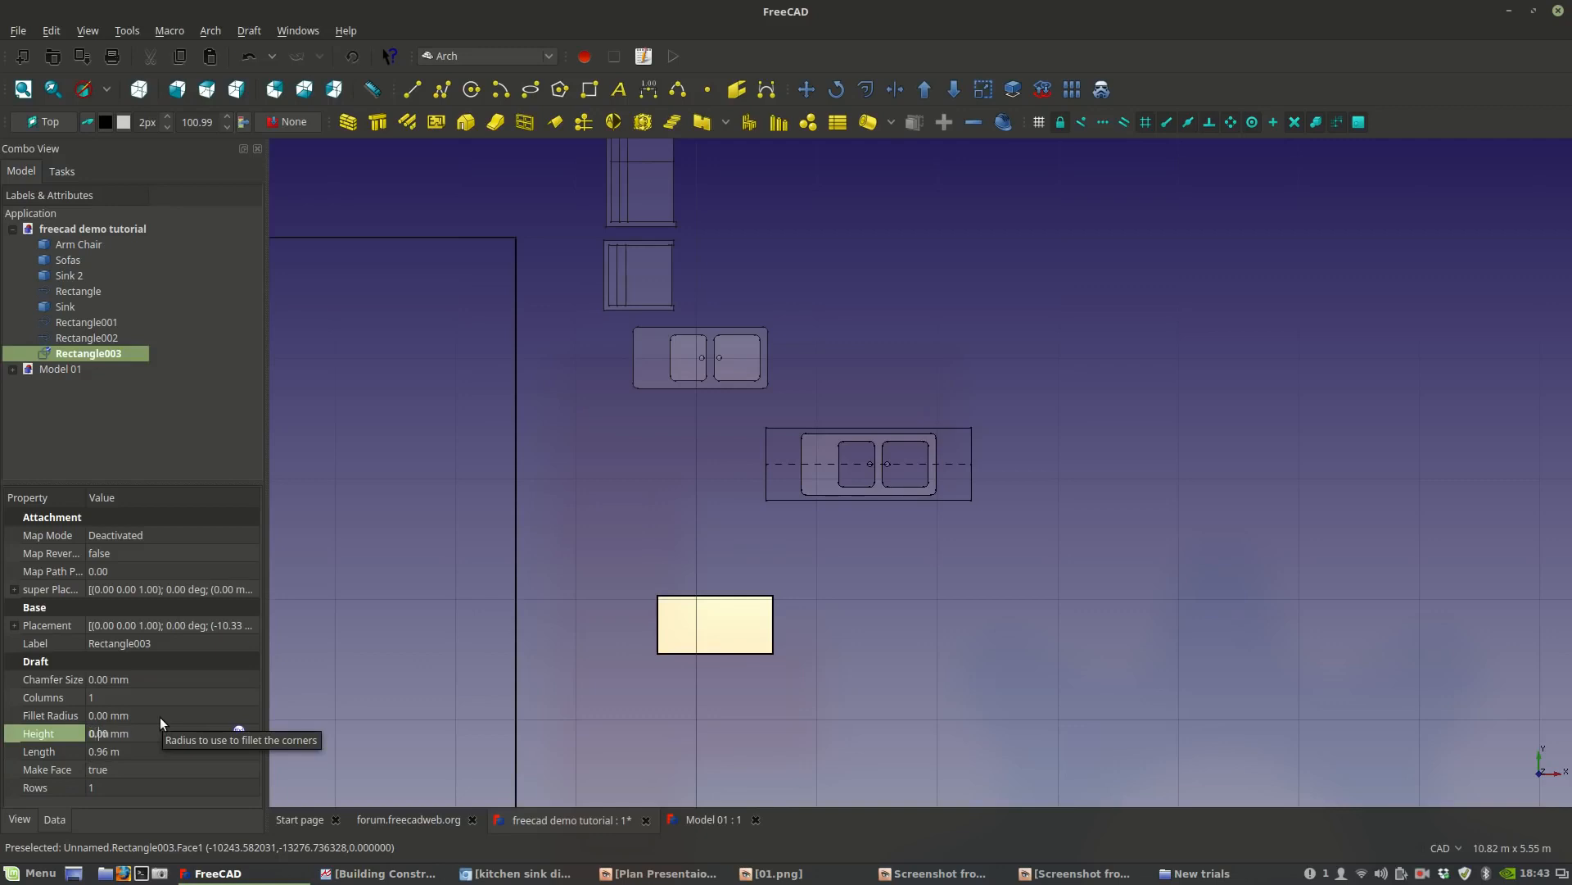
pyautogui.write('8')
pyautogui.press('Return')
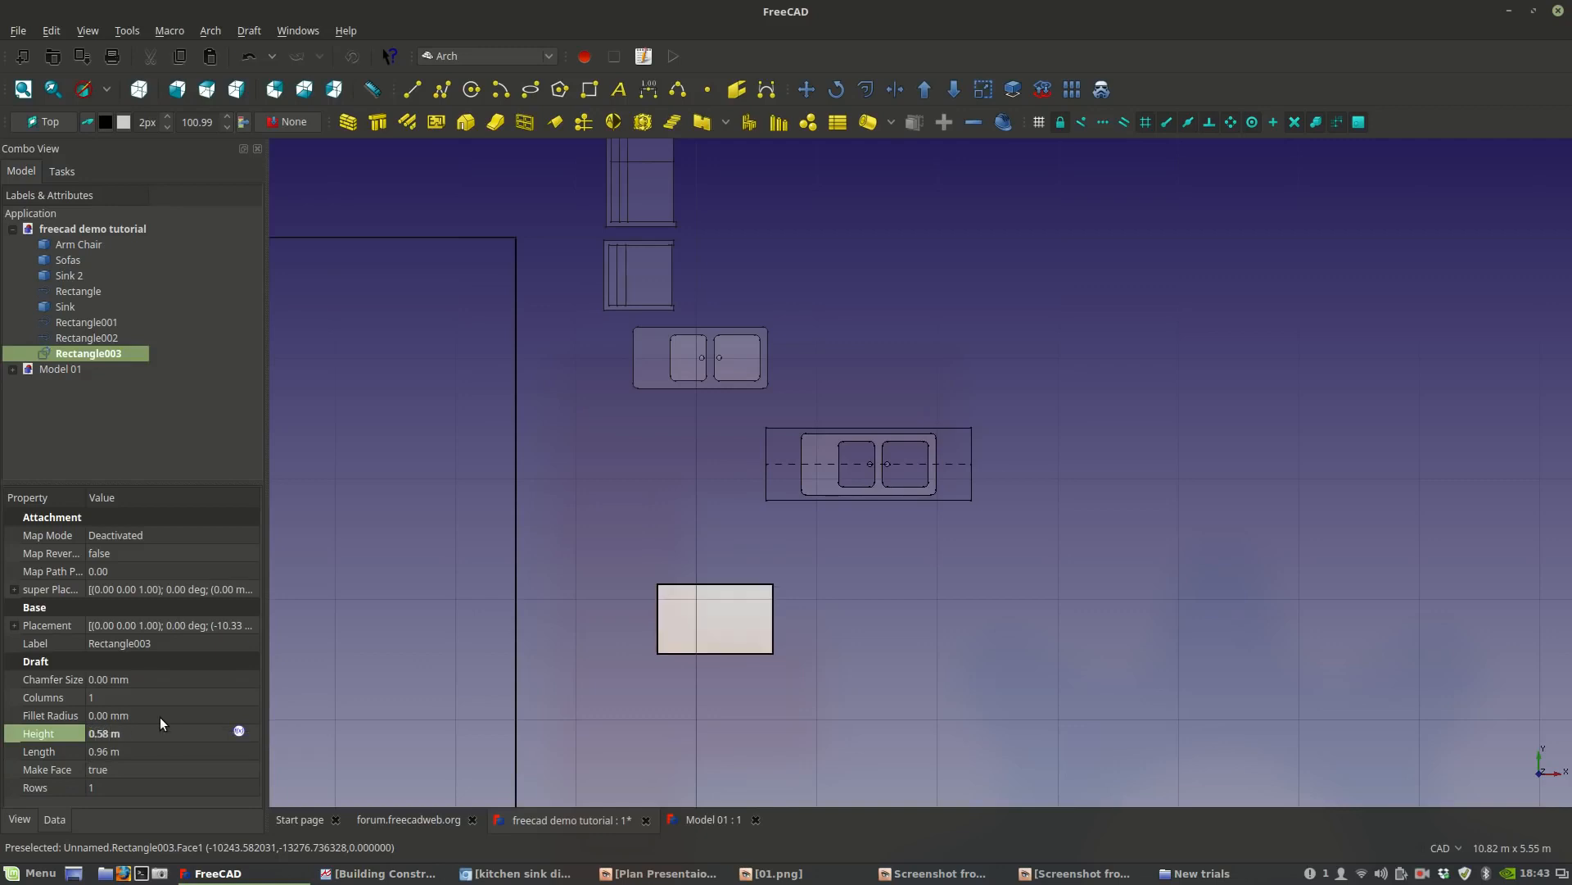
# Recheck the low table size in the reference image and set the rectangle's length to 1.15 m.
pyautogui.click(99, 752)
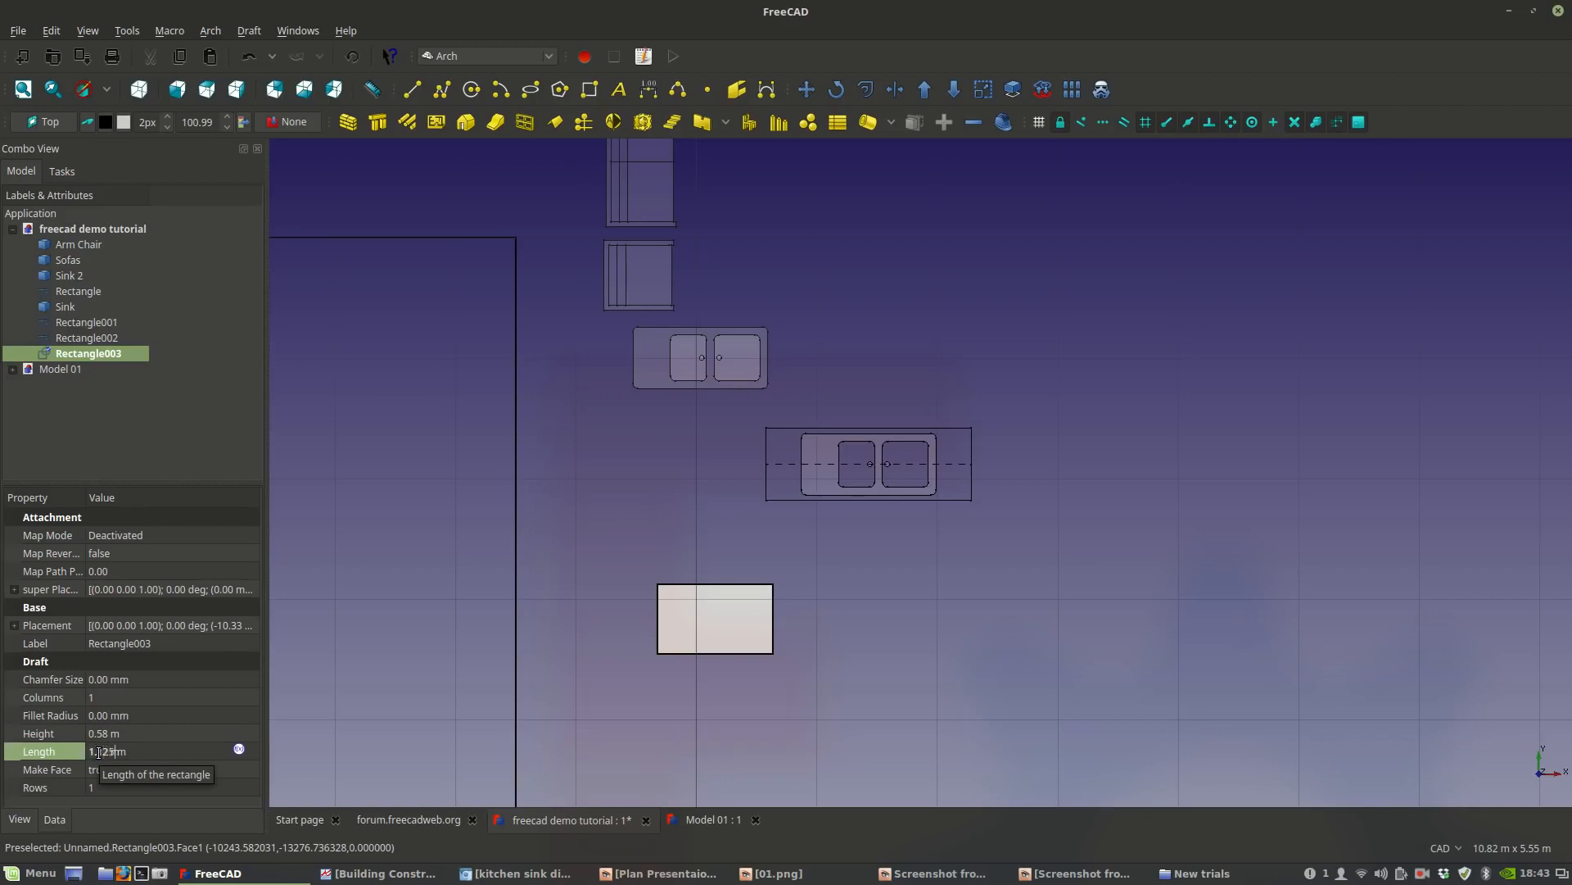
pyautogui.press('Return')
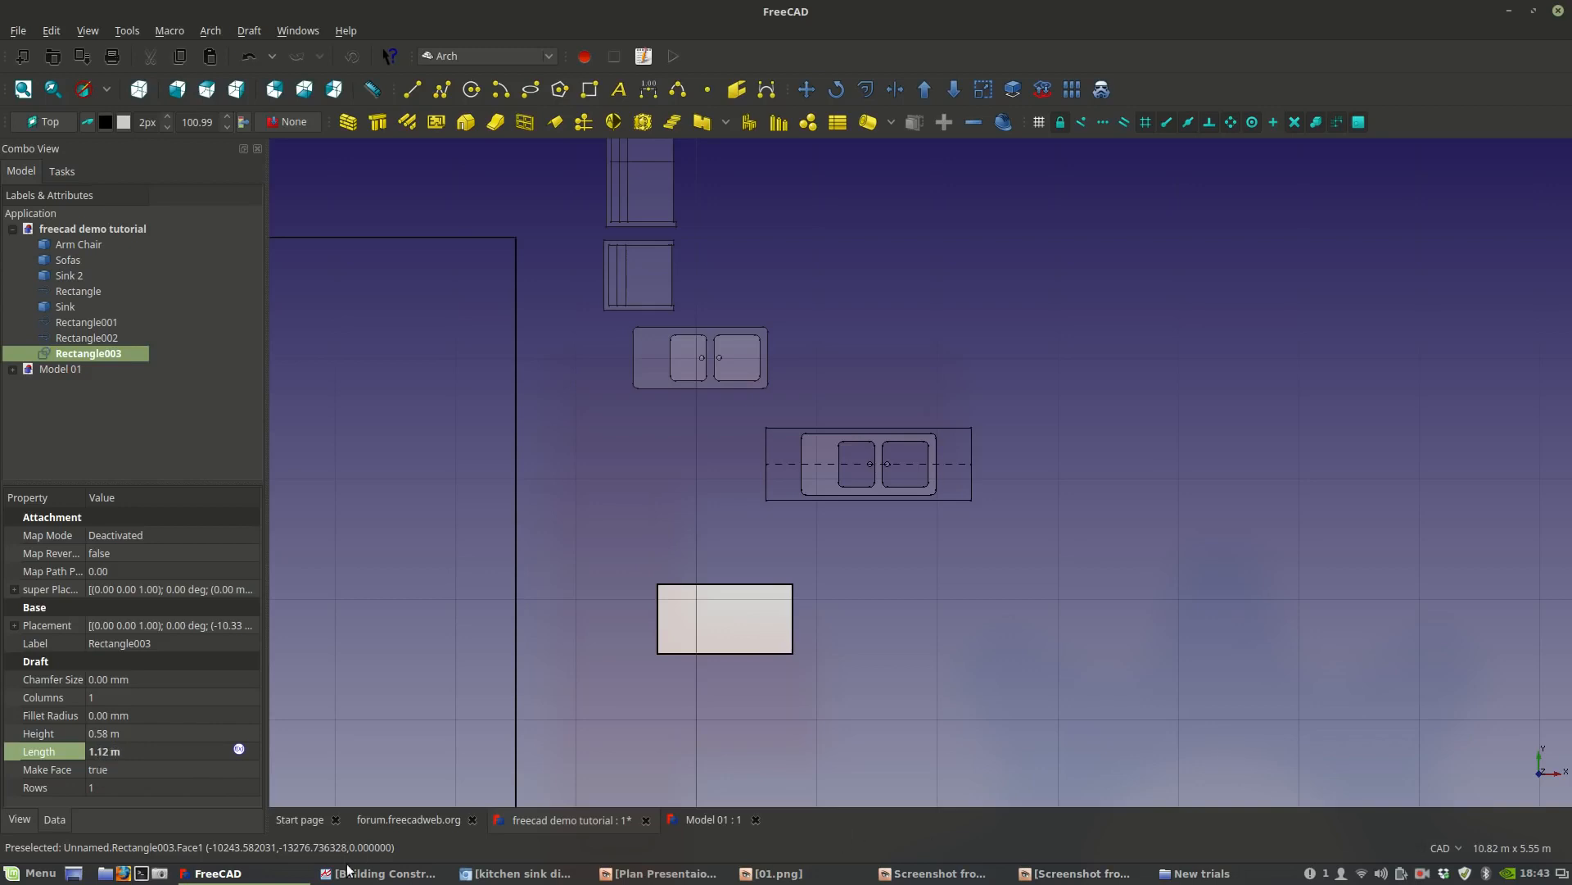
pyautogui.click(940, 875)
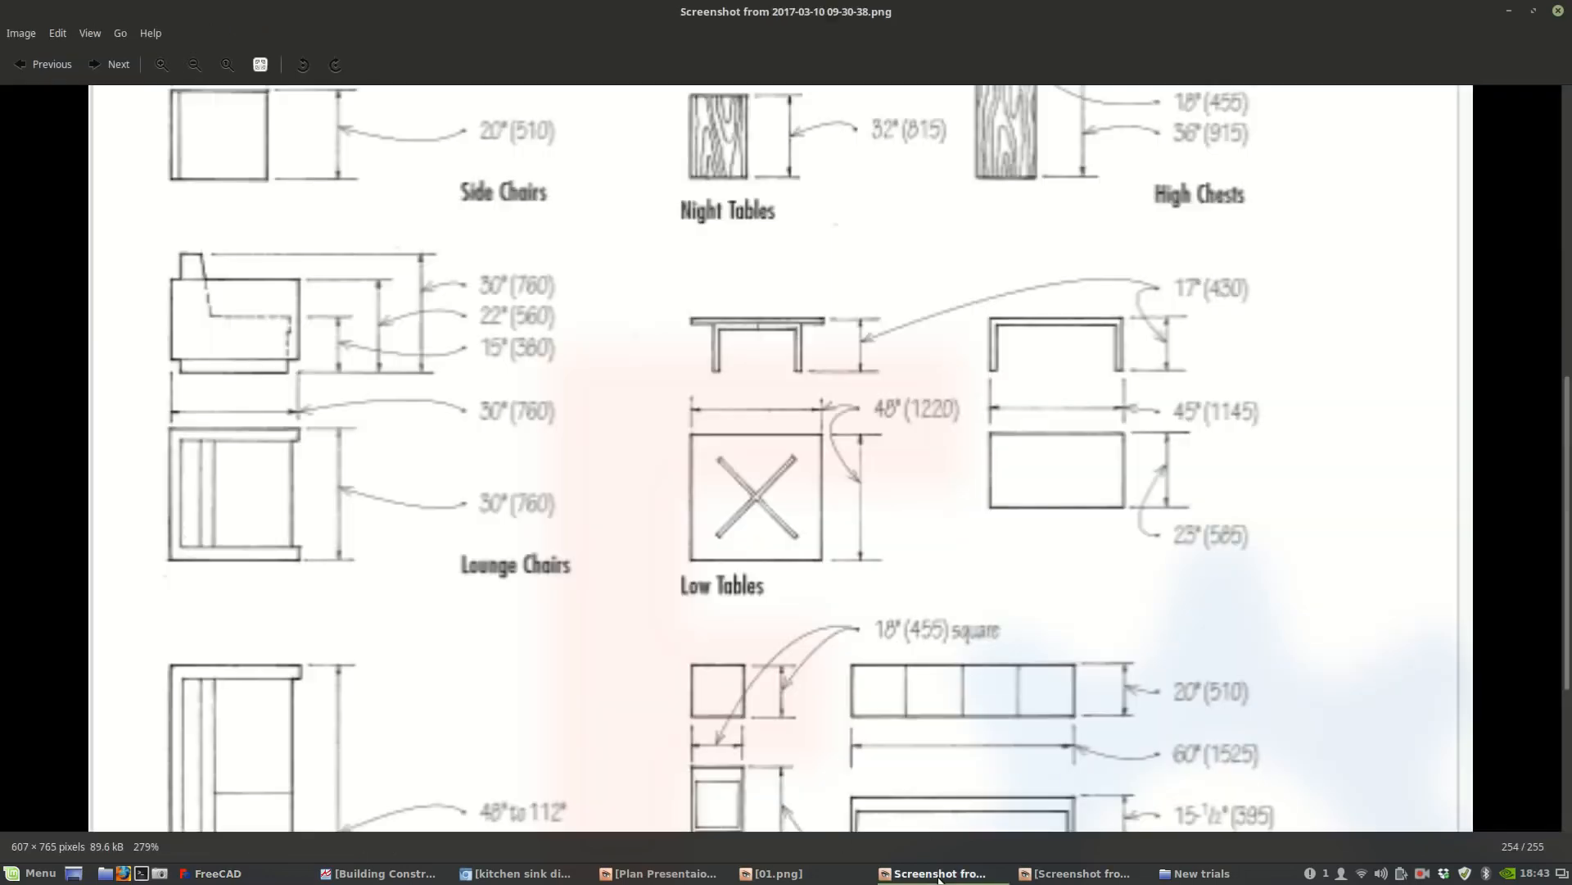
pyautogui.click(939, 874)
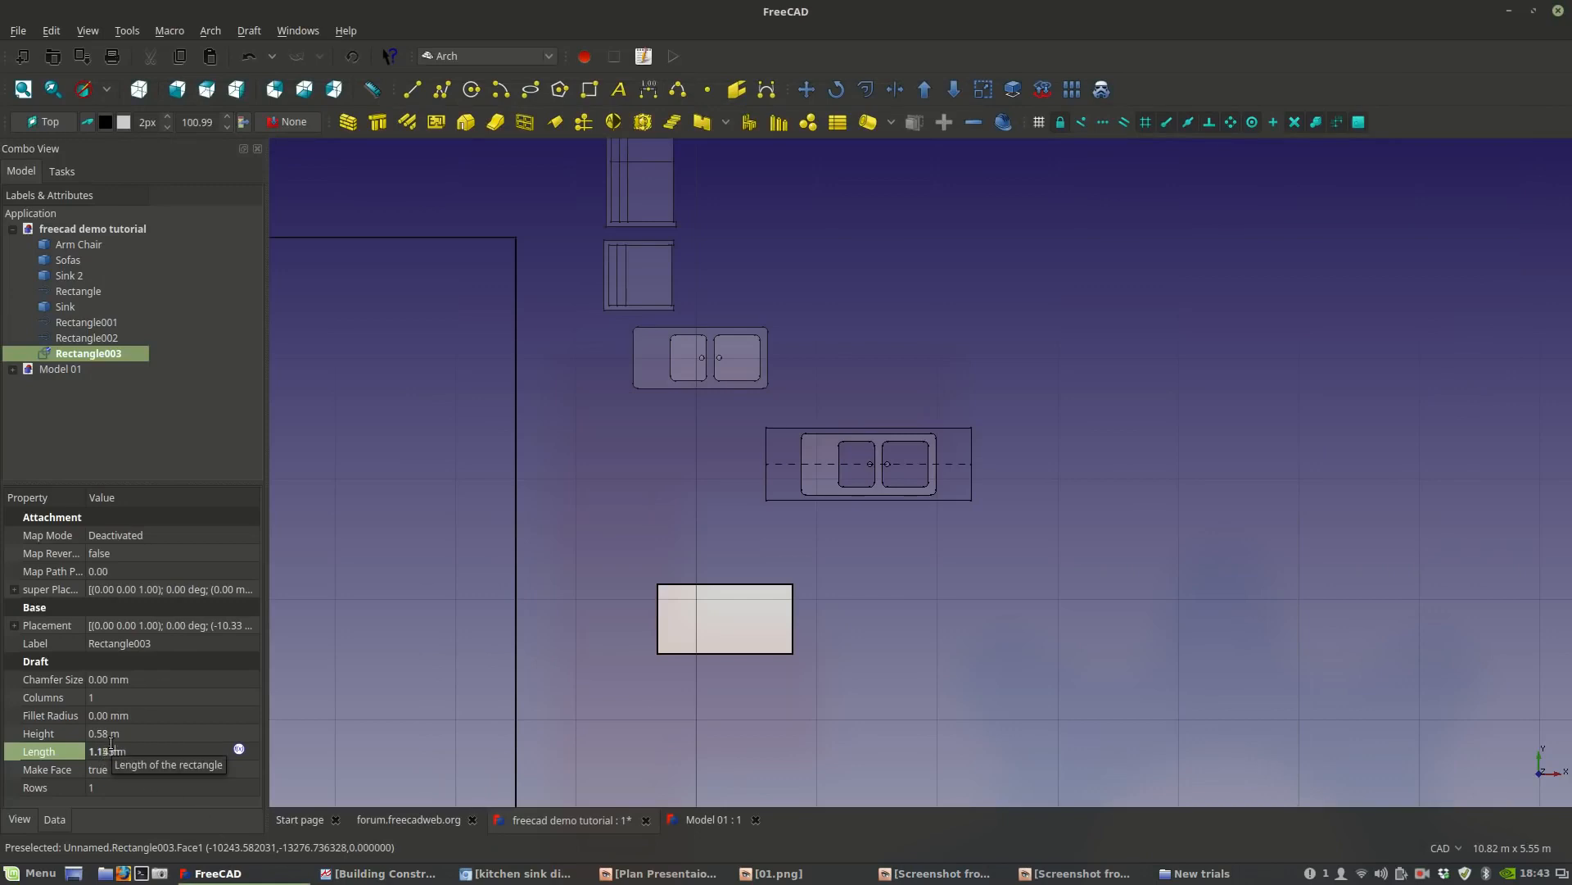
pyautogui.press('Return')
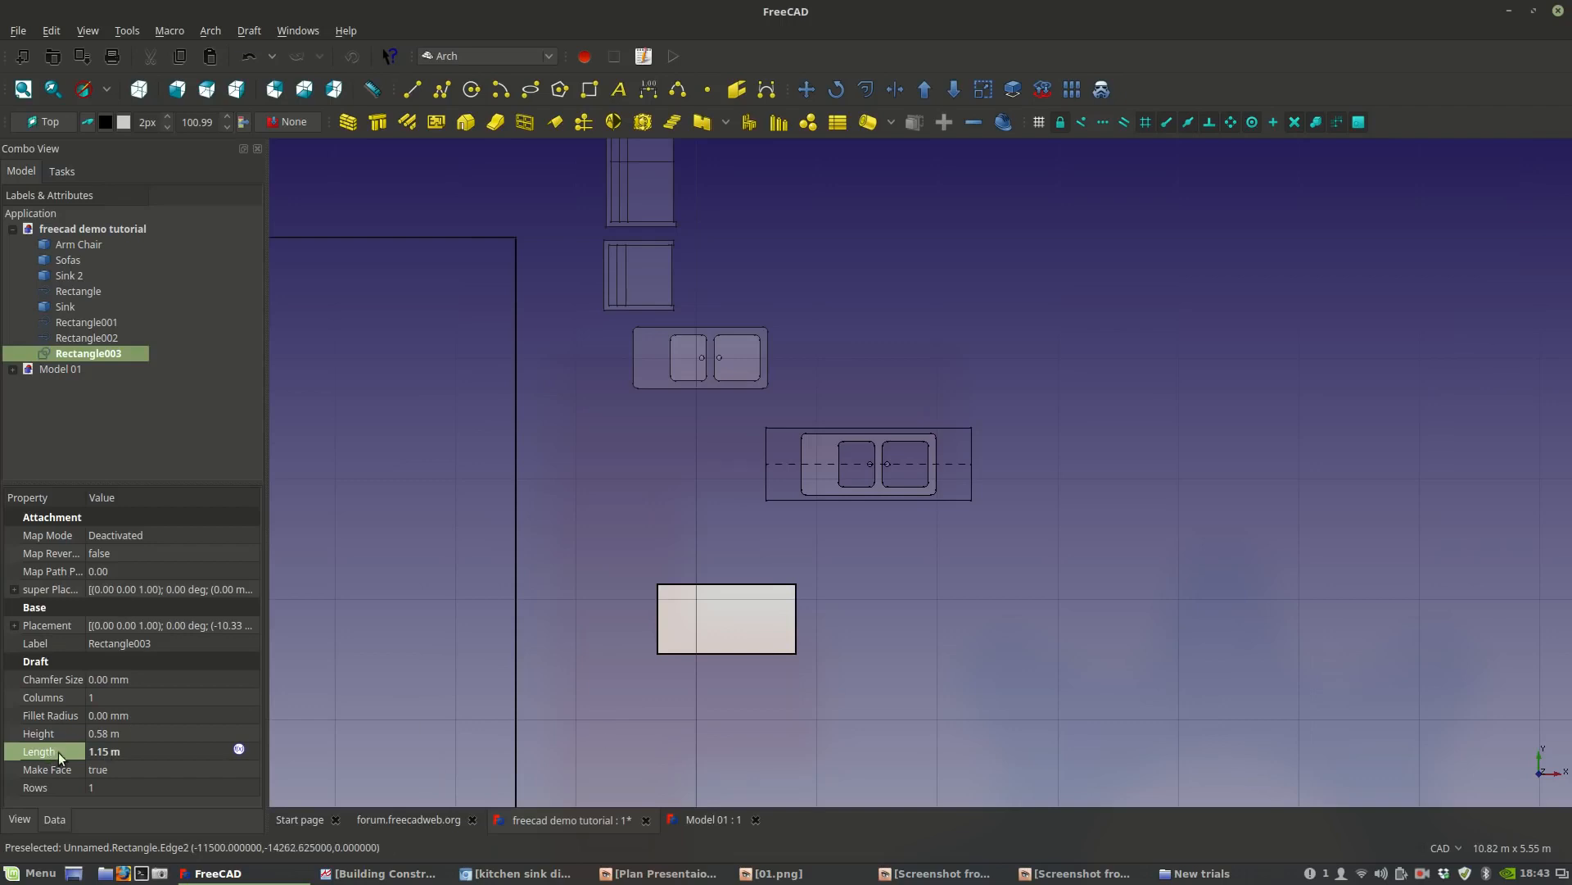
# Give the table rectangle the Flat Lines display mode, a transparency of 80 and a line width of 1.
pyautogui.click(750, 608)
pyautogui.moveTo(853, 651); pyautogui.dragTo(887, 530, button='middle')
pyautogui.scroll(2, 808, 588)
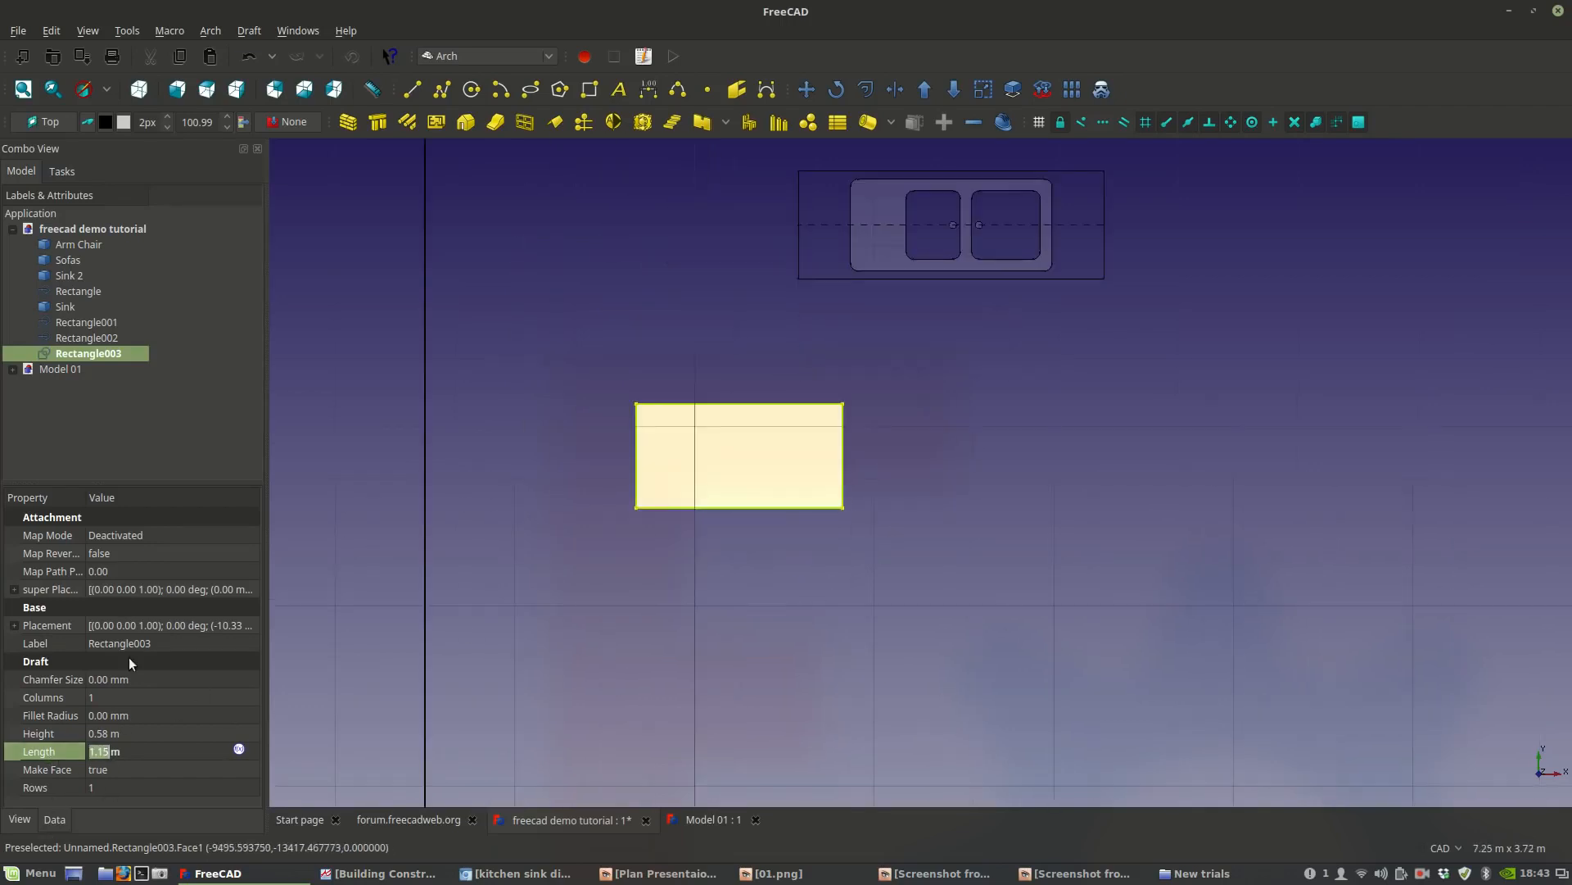
pyautogui.click(18, 819)
pyautogui.click(136, 588)
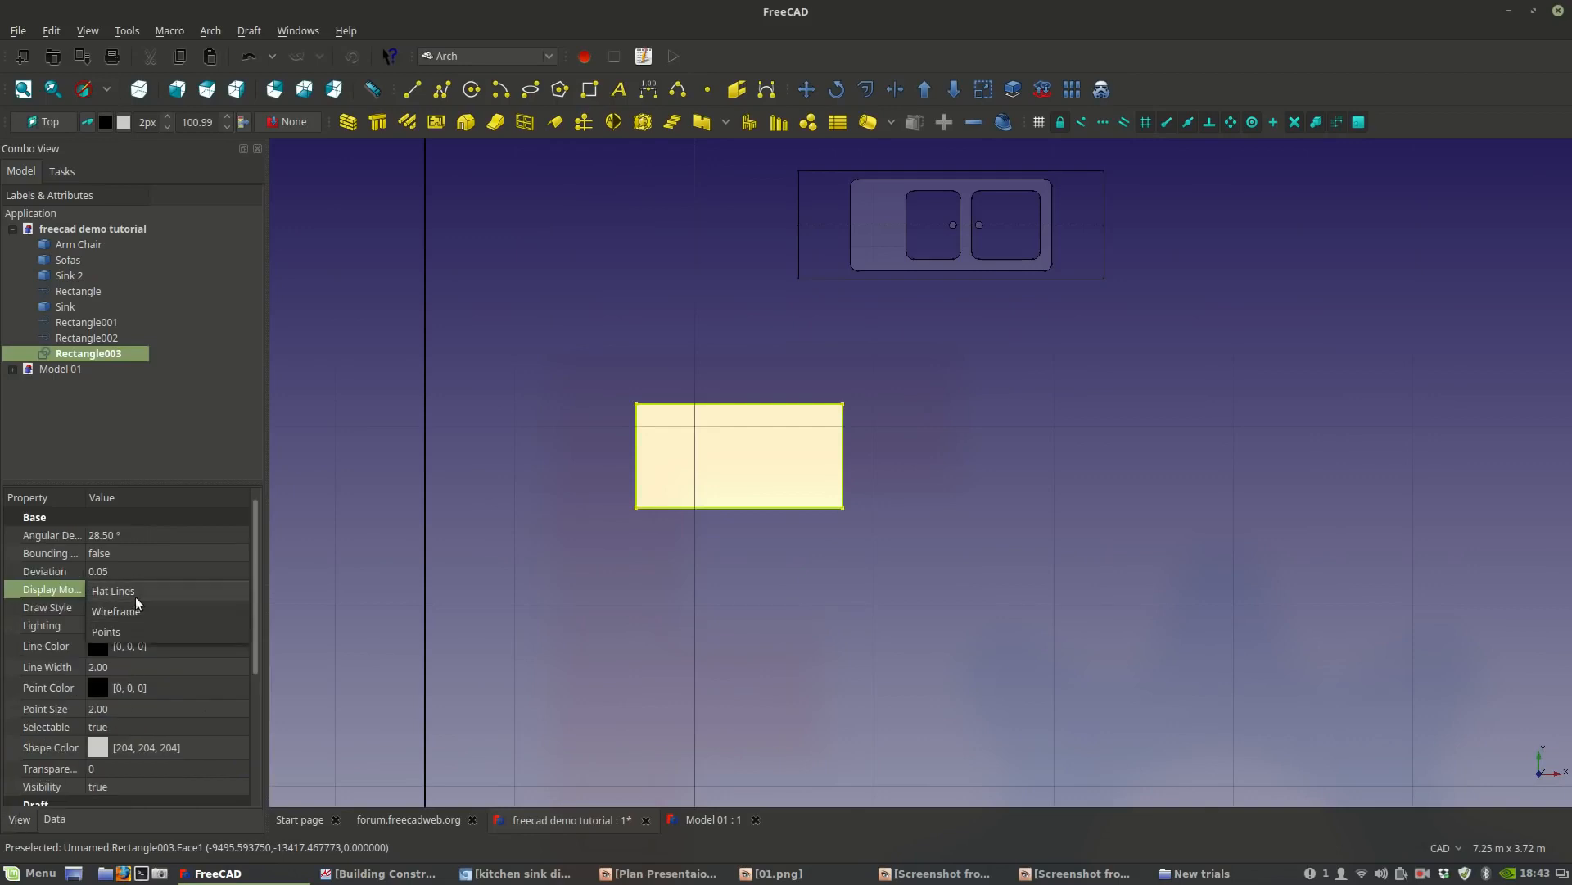
pyautogui.click(135, 593)
pyautogui.click(109, 770)
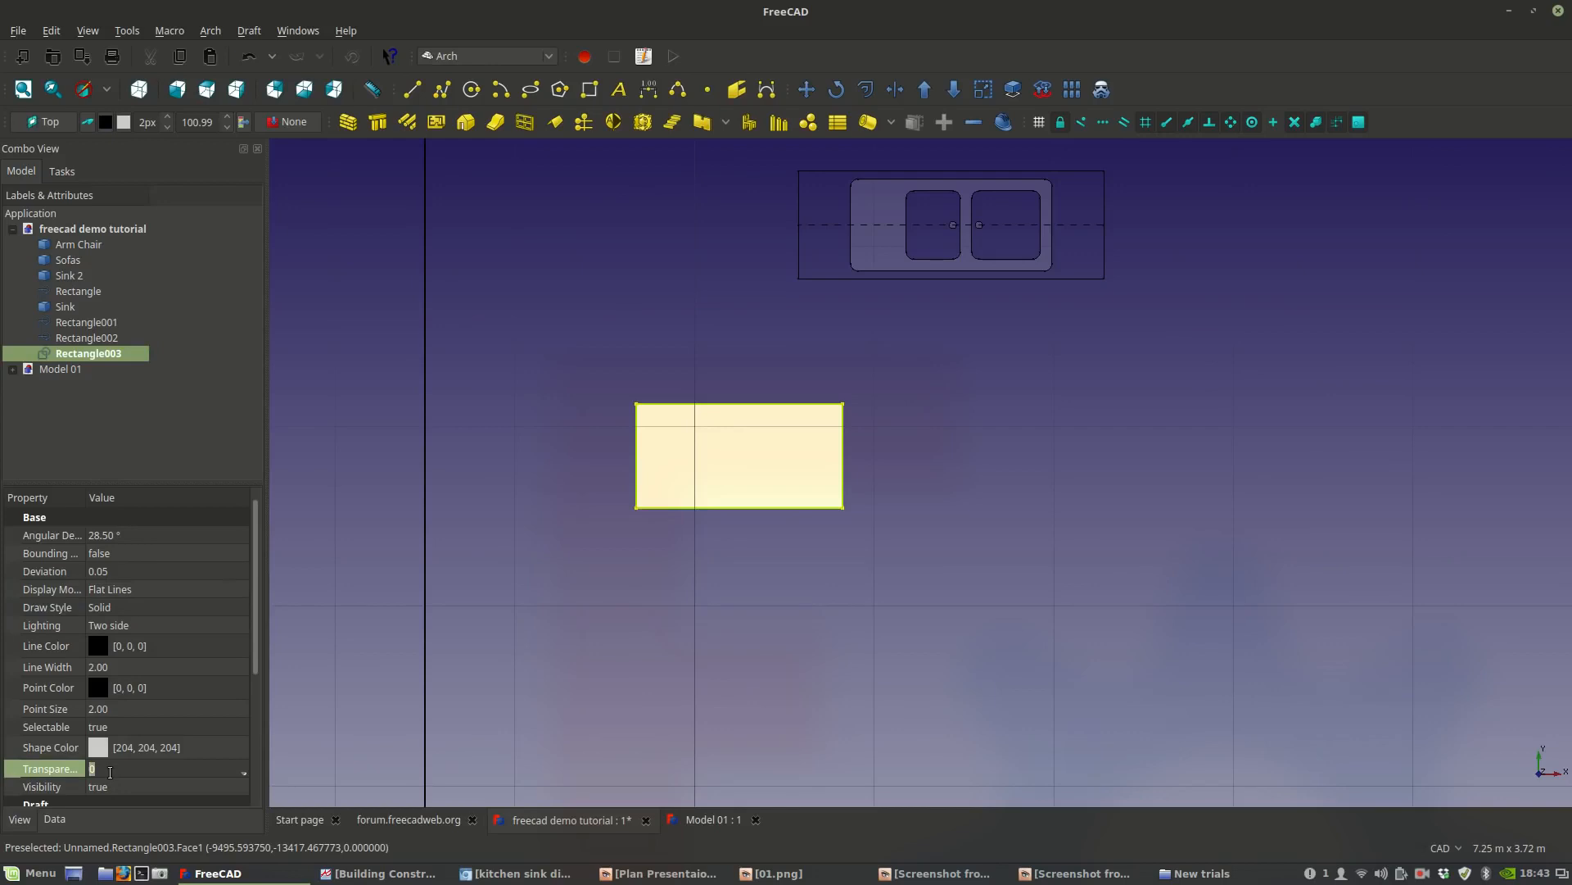
pyautogui.click(163, 601)
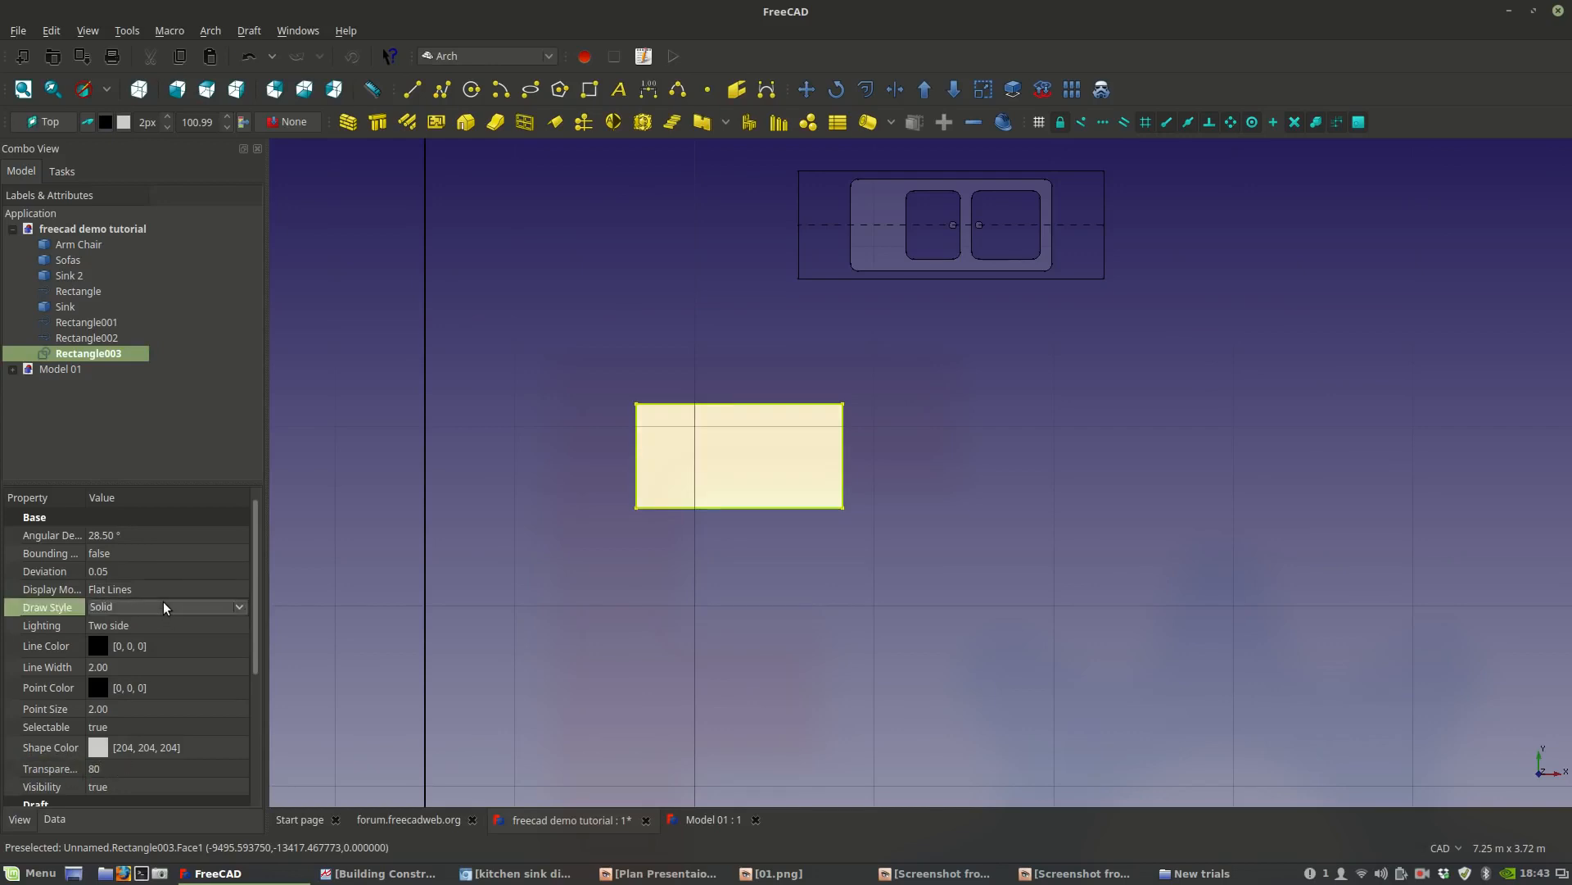
pyautogui.click(149, 665)
pyautogui.click(768, 578)
pyautogui.scroll(-4, 766, 581)
pyautogui.scroll(2, 764, 582)
pyautogui.scroll(-2, 768, 485)
pyautogui.moveTo(768, 485); pyautogui.dragTo(744, 589, button='middle')
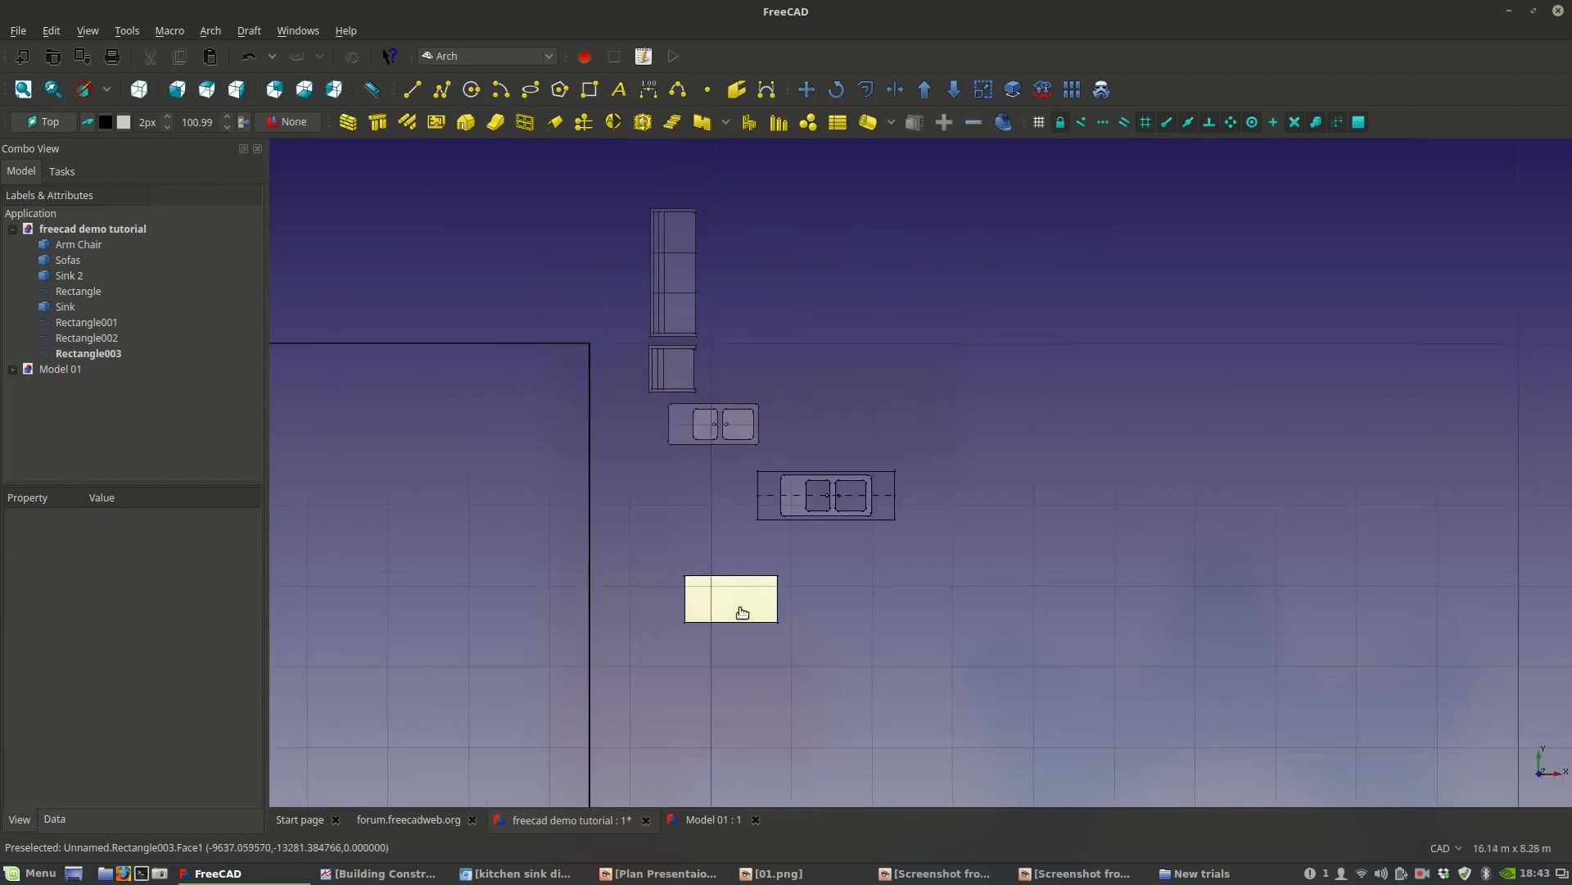
# Move the table rectangle from below the sinks up beside the sofa.
pyautogui.click(739, 608)
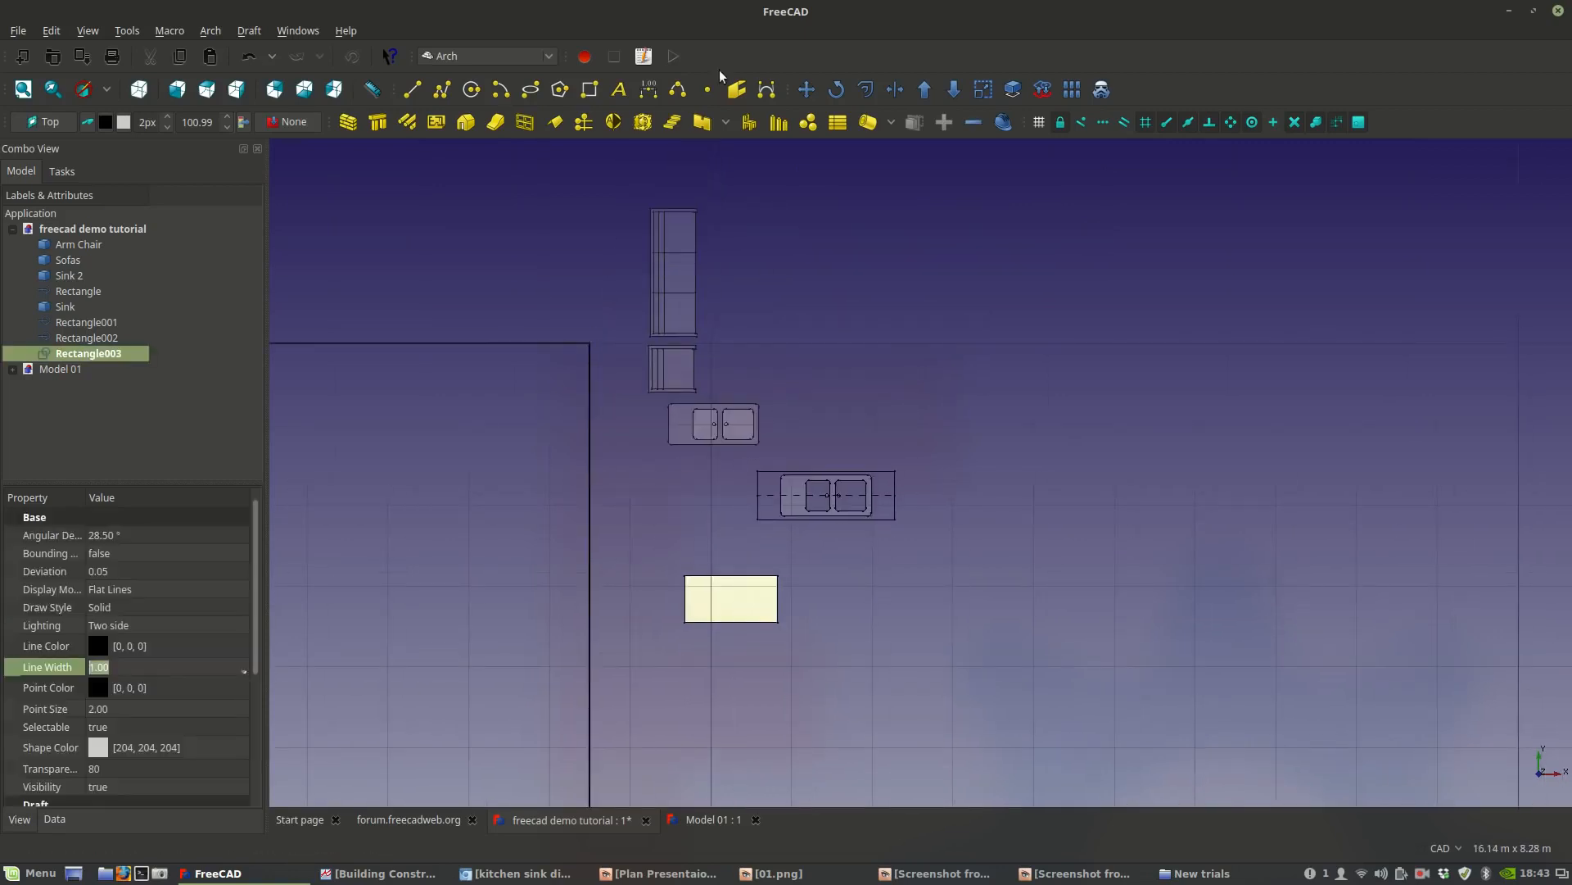
pyautogui.click(807, 94)
pyautogui.click(731, 598)
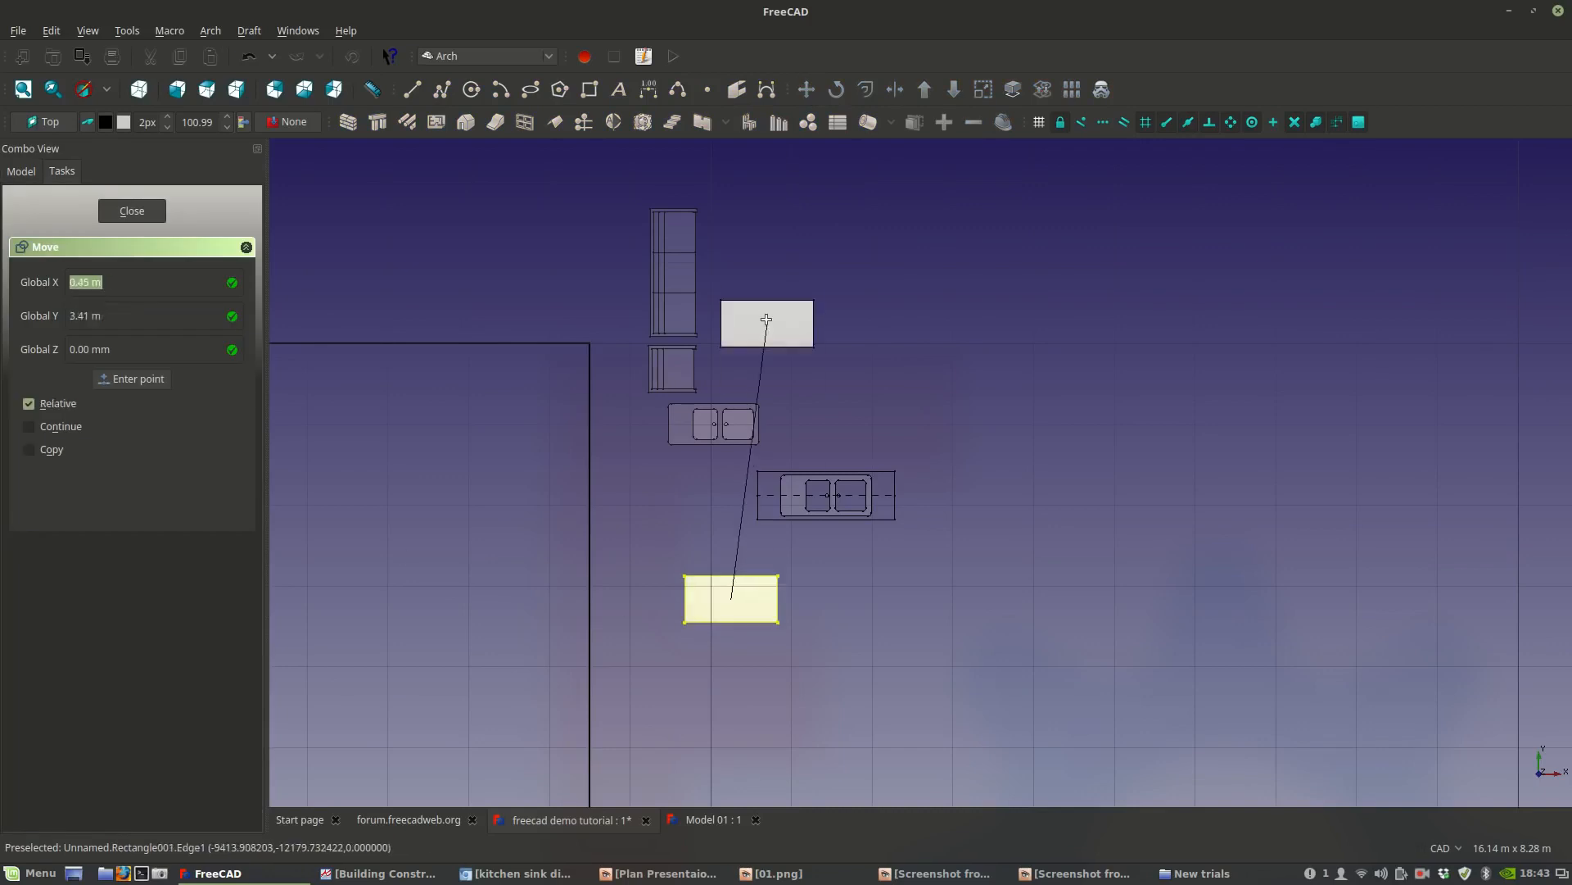
pyautogui.click(772, 274)
# Rotate the table rectangle 90 degrees about its lower-left corner so its long side parallels the sofa.
pyautogui.scroll(5, 773, 273)
pyautogui.scroll(-4, 764, 356)
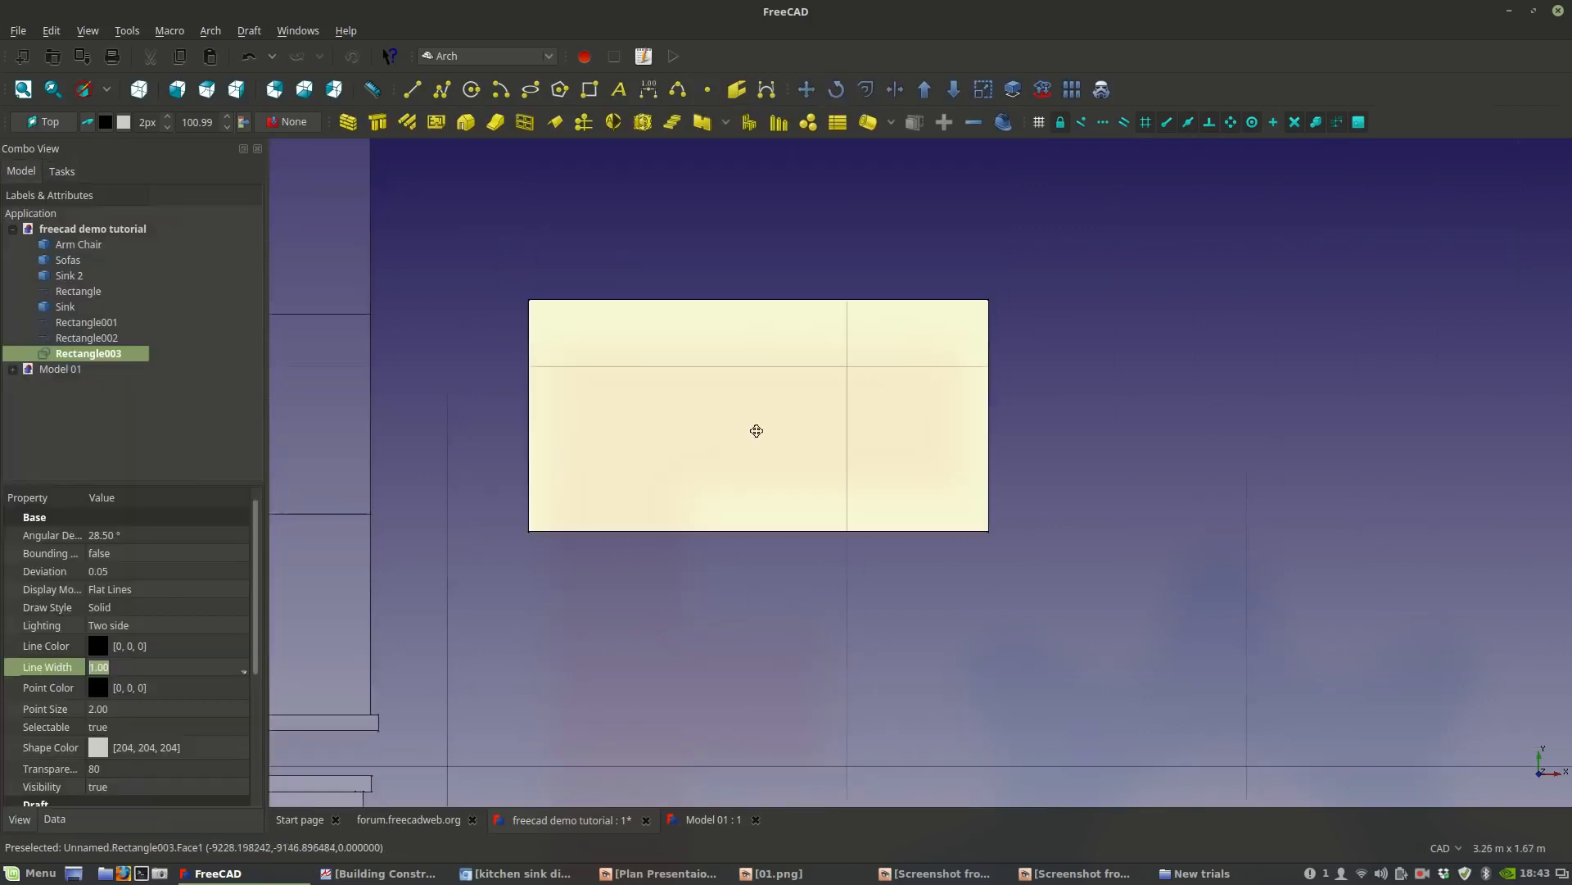
pyautogui.scroll(2, 524, 468)
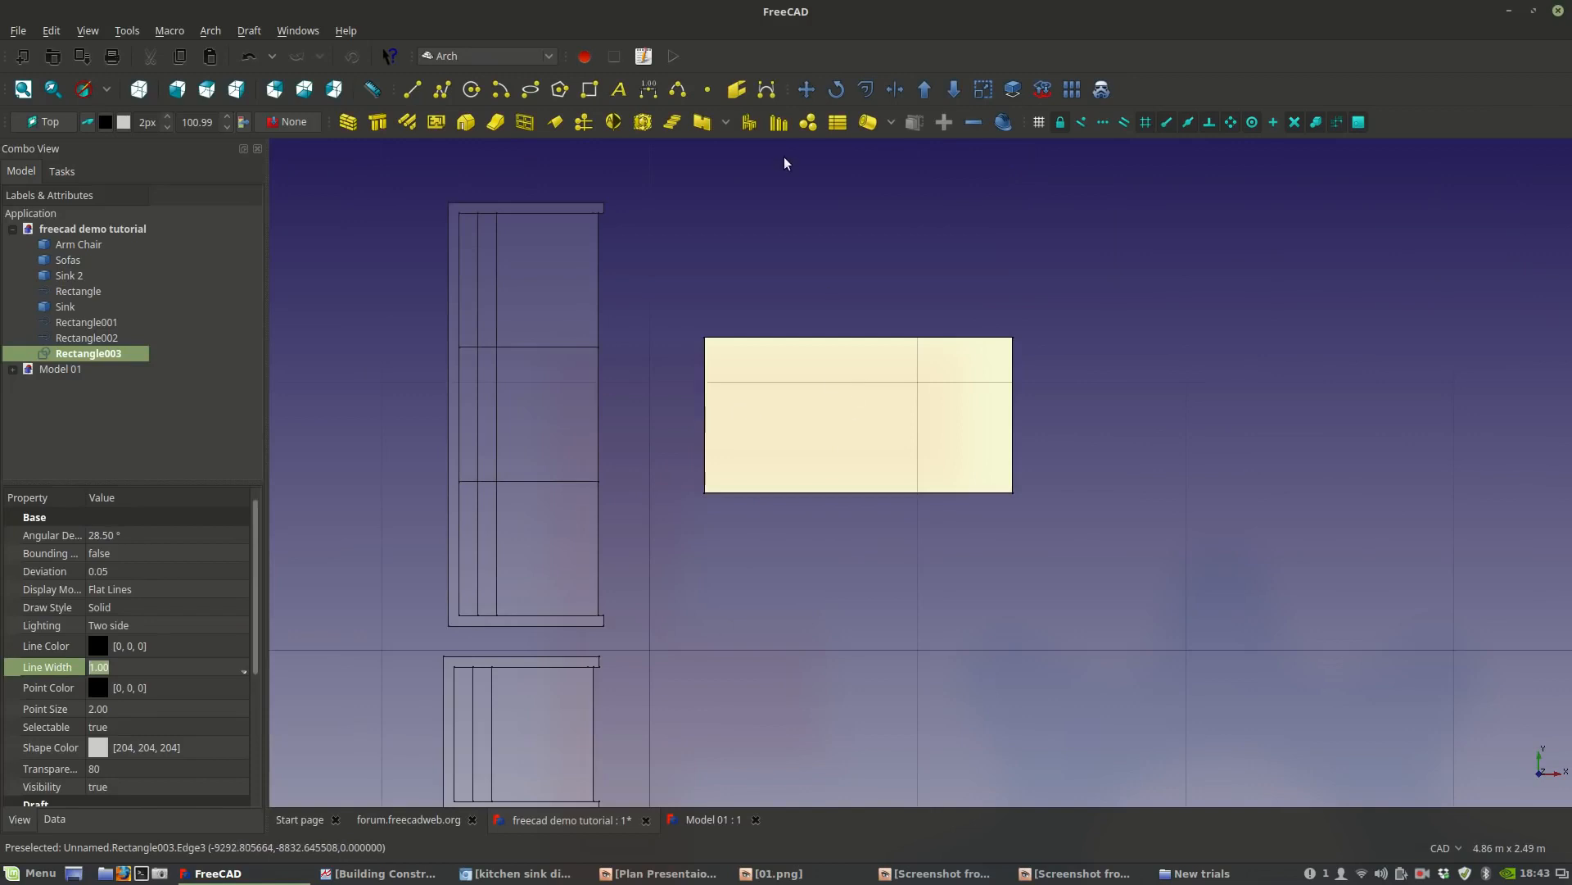
pyautogui.click(836, 89)
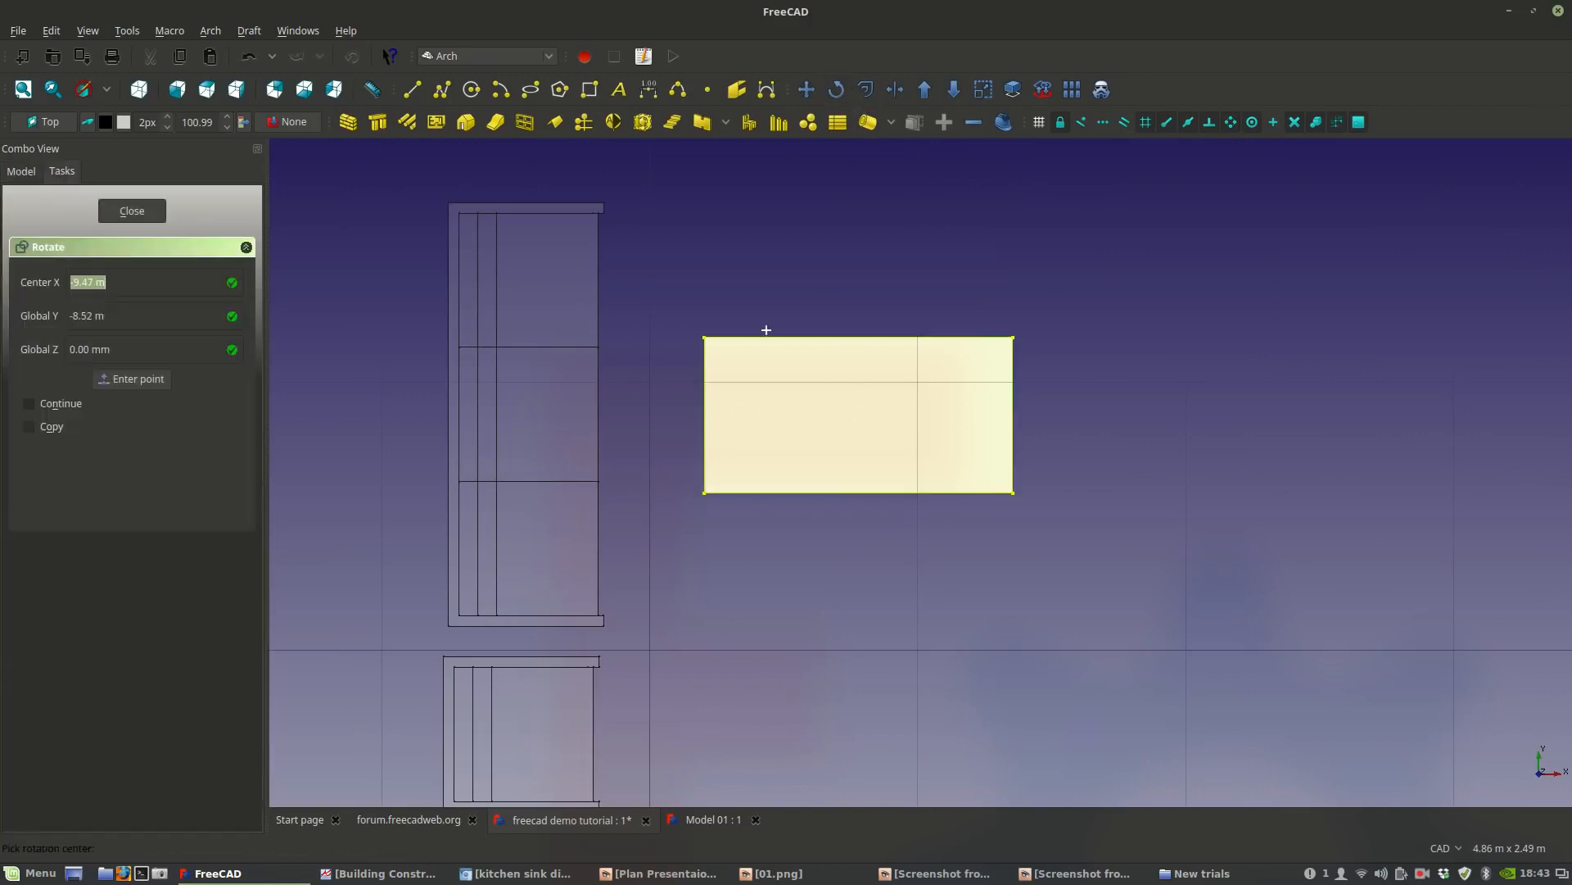
pyautogui.click(705, 491)
pyautogui.click(704, 337)
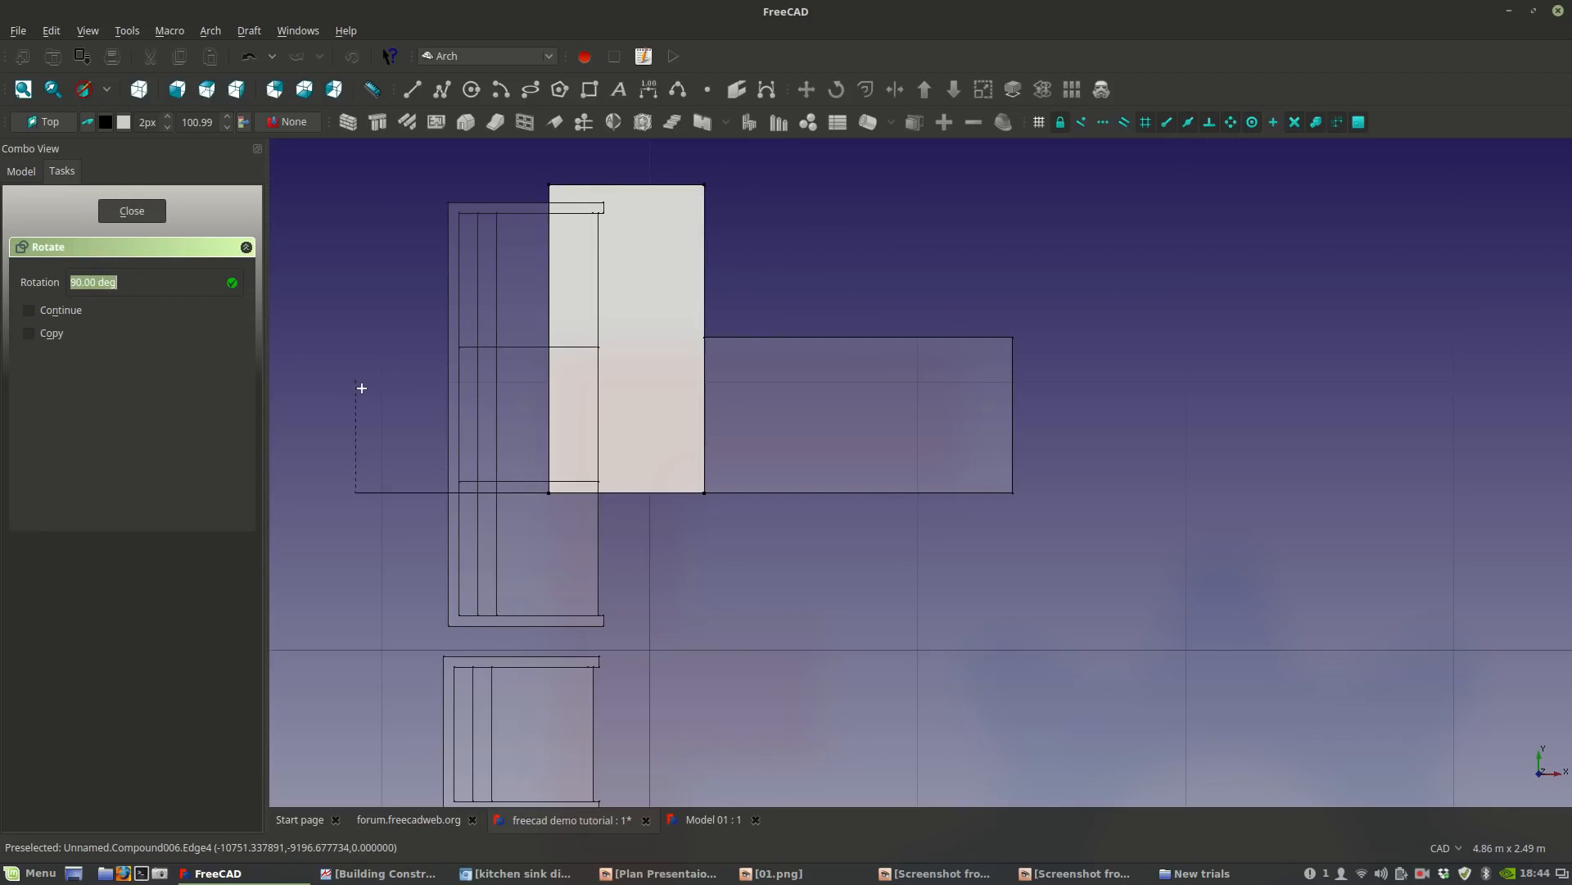
pyautogui.press('Escape')
# Move the rotated table rectangle off the sofa into the free space in front of it.
pyautogui.click(680, 472)
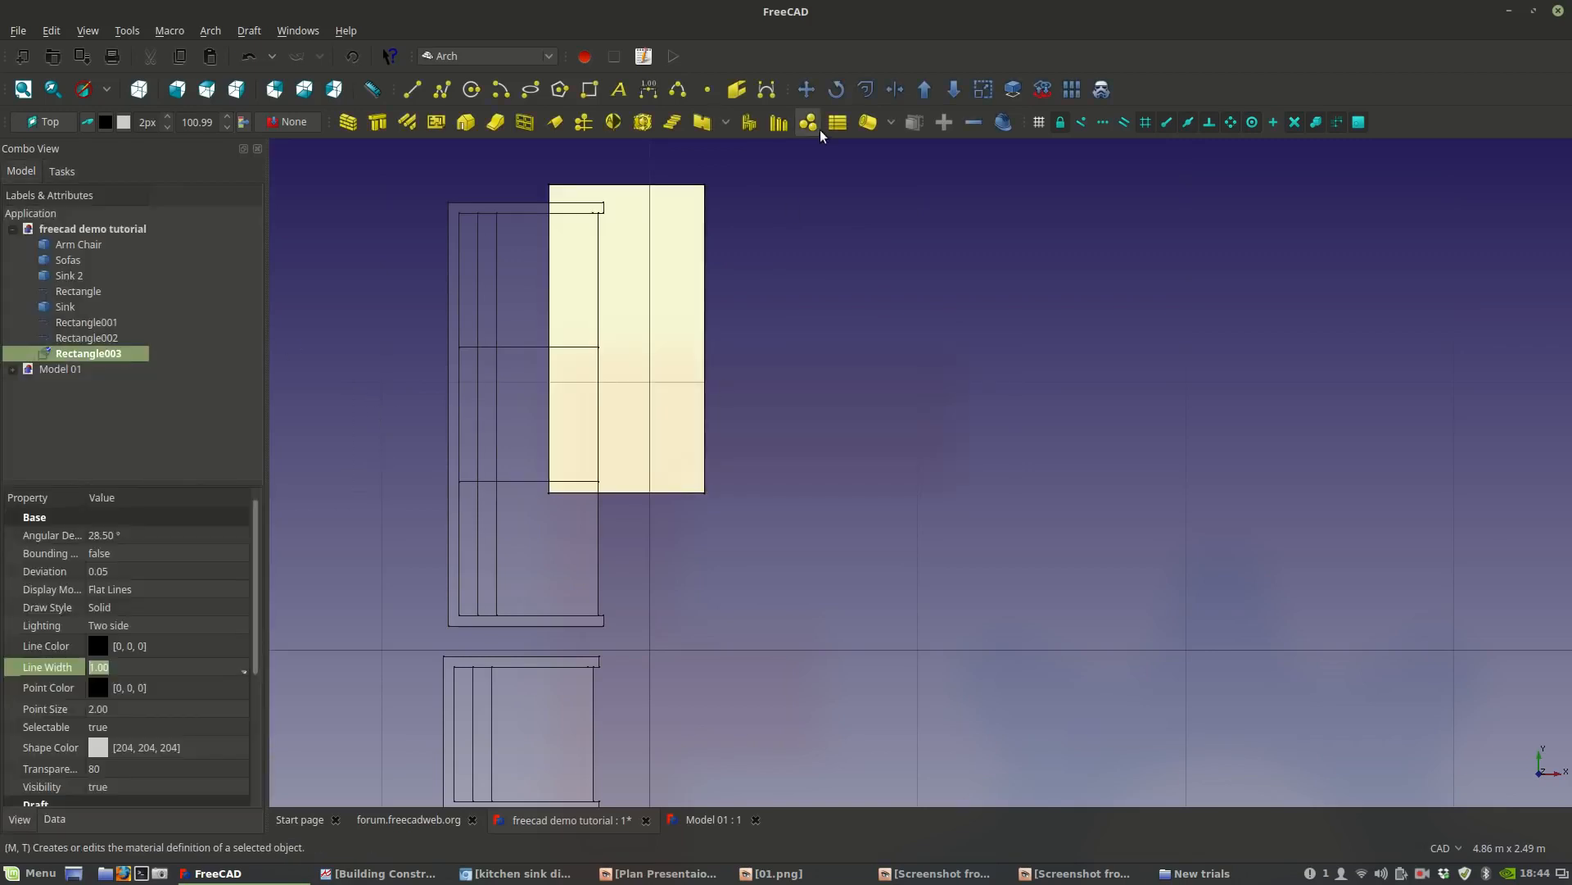
pyautogui.click(806, 90)
pyautogui.click(625, 340)
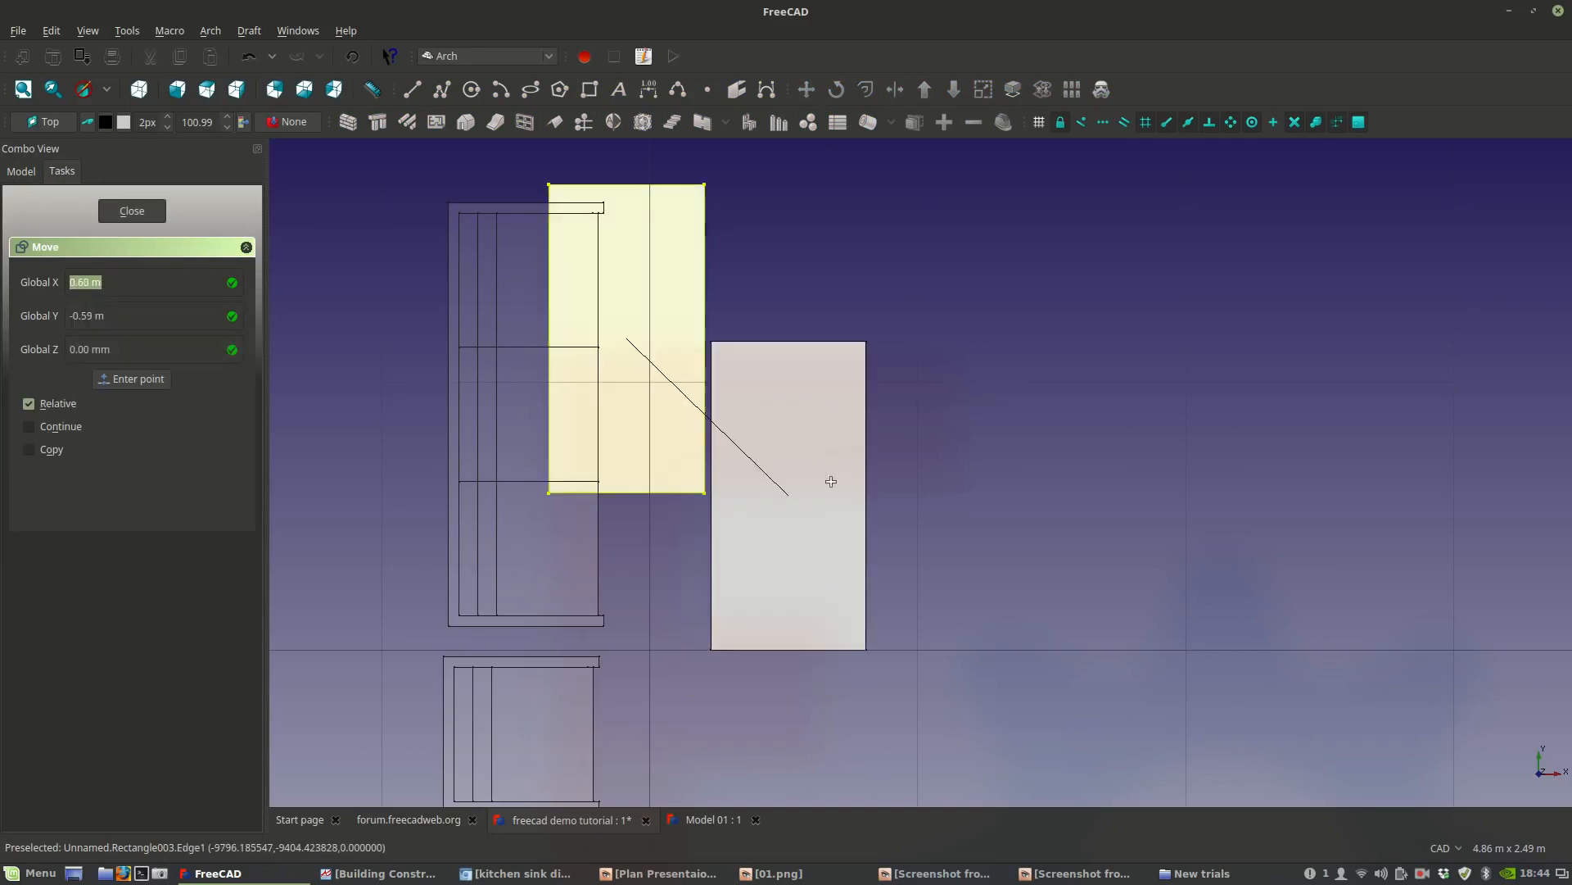
pyautogui.click(872, 466)
# Move the table by the midpoint of its sofa-facing edge onto the midpoint of the sofa's front edge.
pyautogui.click(861, 514)
pyautogui.click(807, 90)
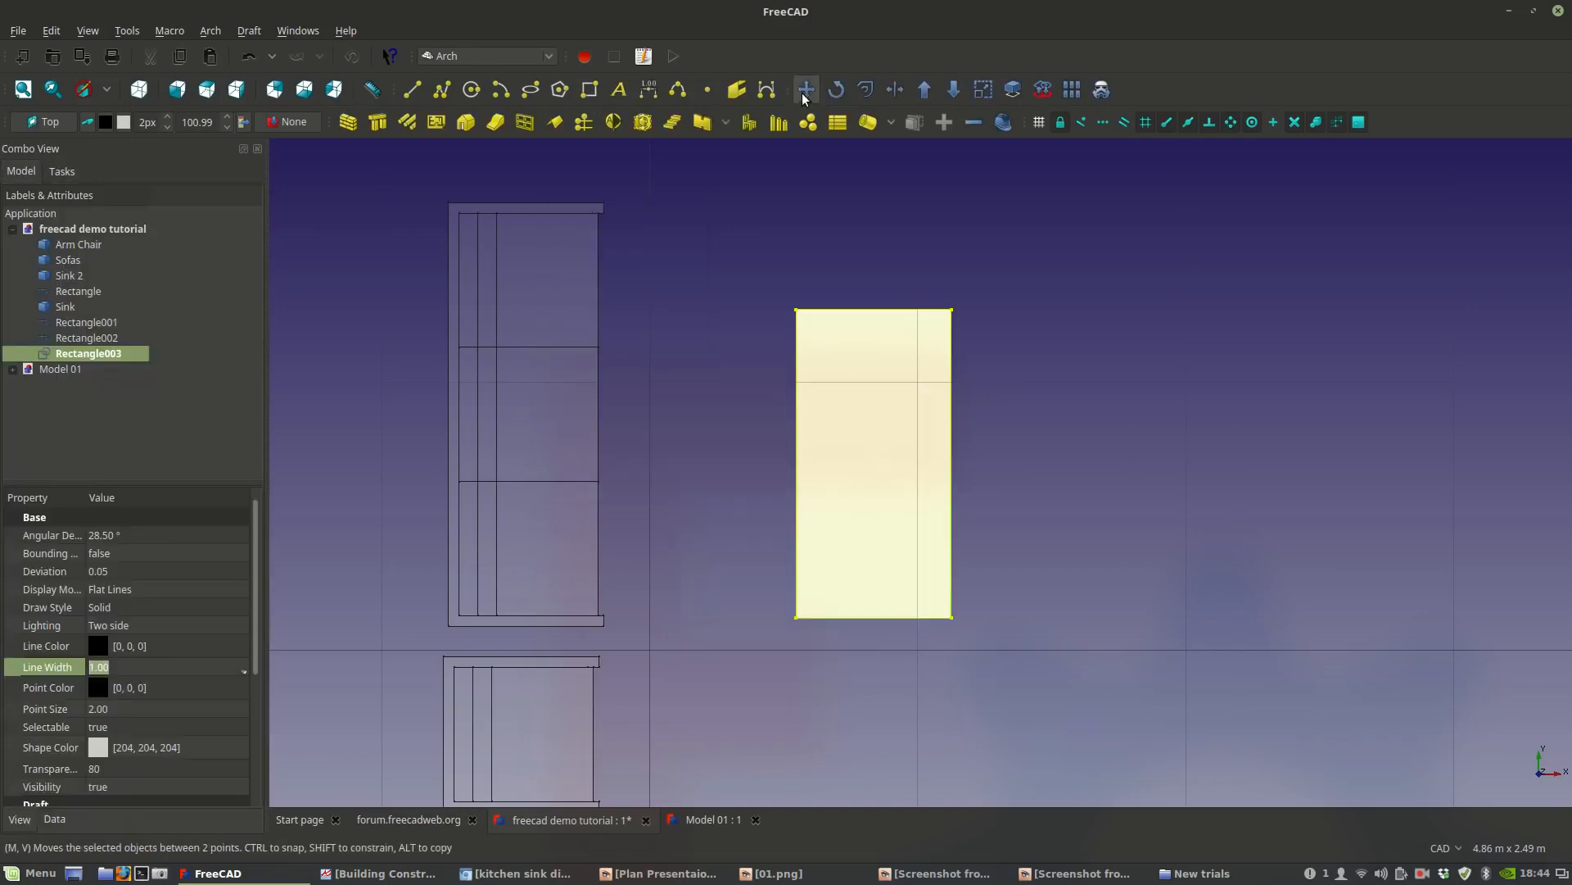
pyautogui.click(798, 462)
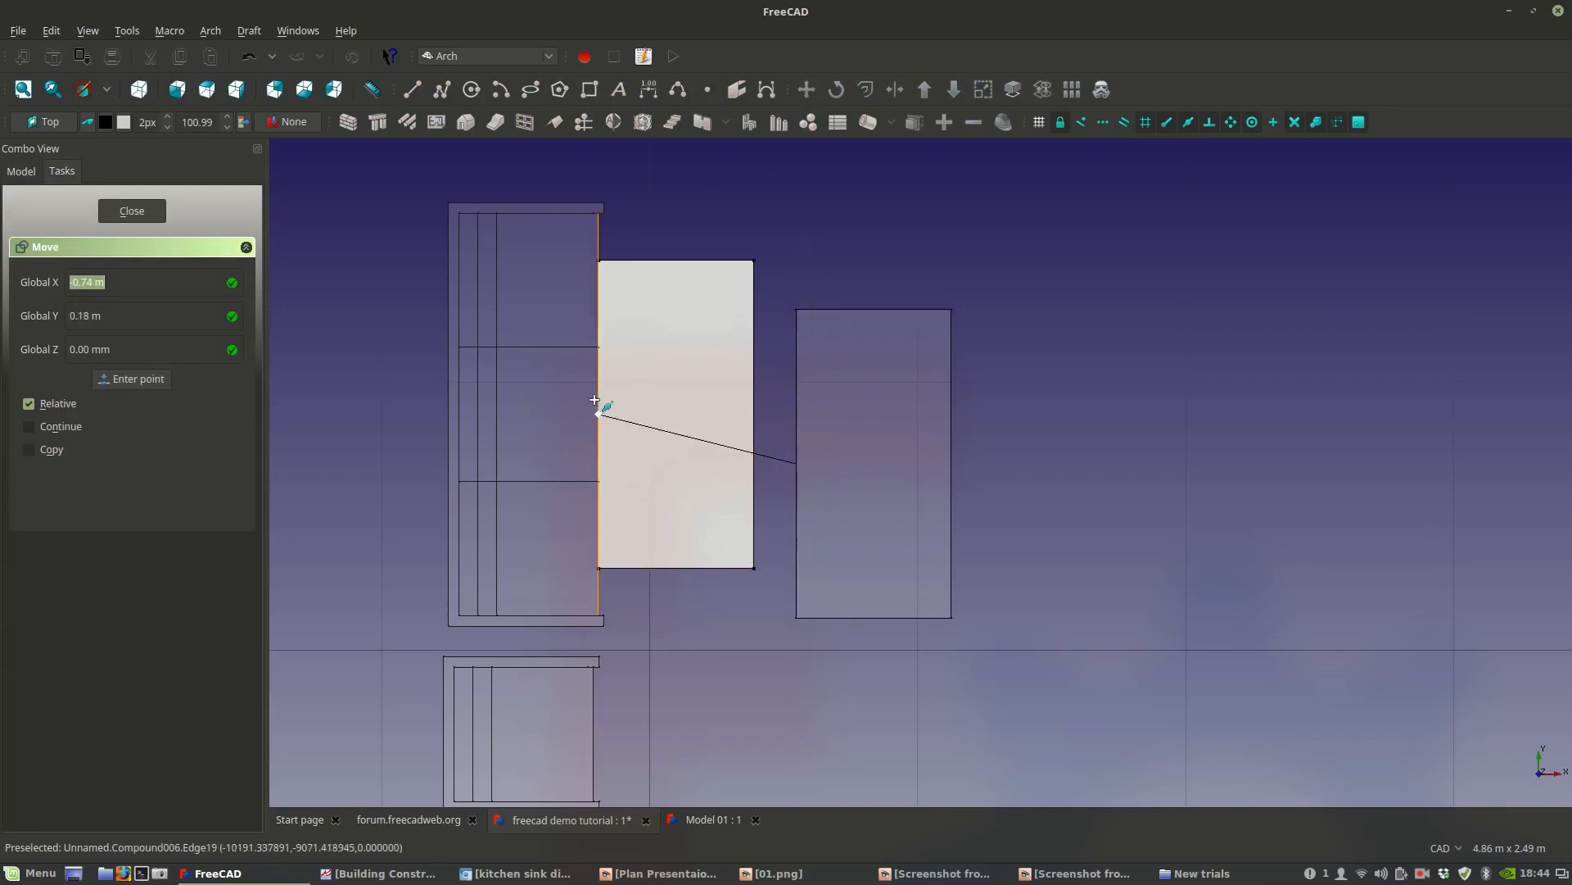
pyautogui.click(597, 409)
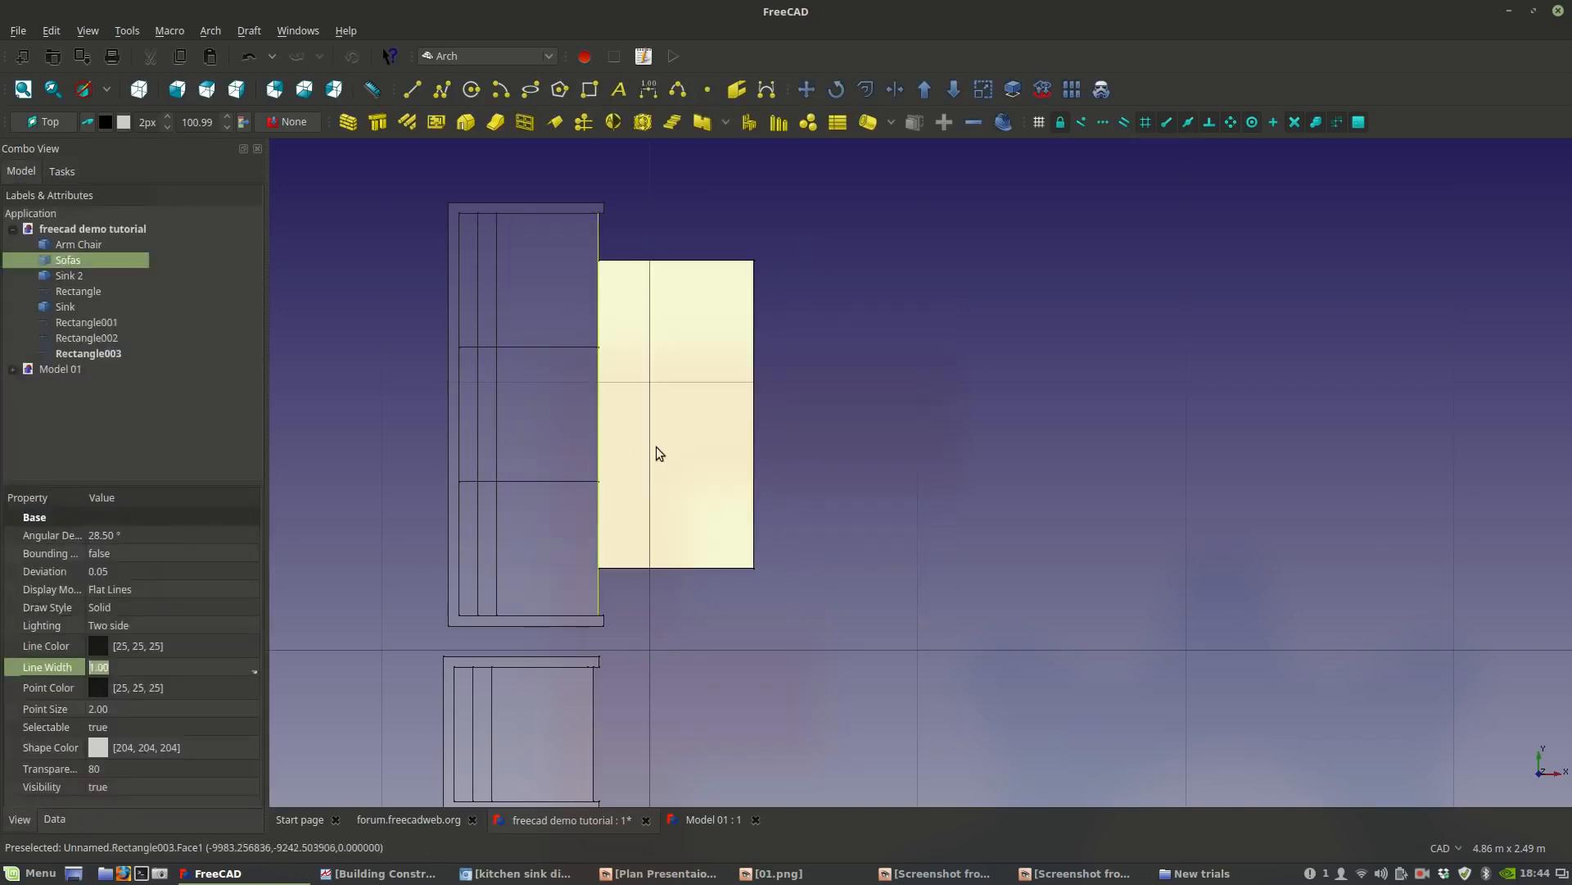
# Move the table 0.29 m horizontally away from the sofa's front edge, keeping it centred on the sofa.
pyautogui.click(633, 493)
pyautogui.click(806, 90)
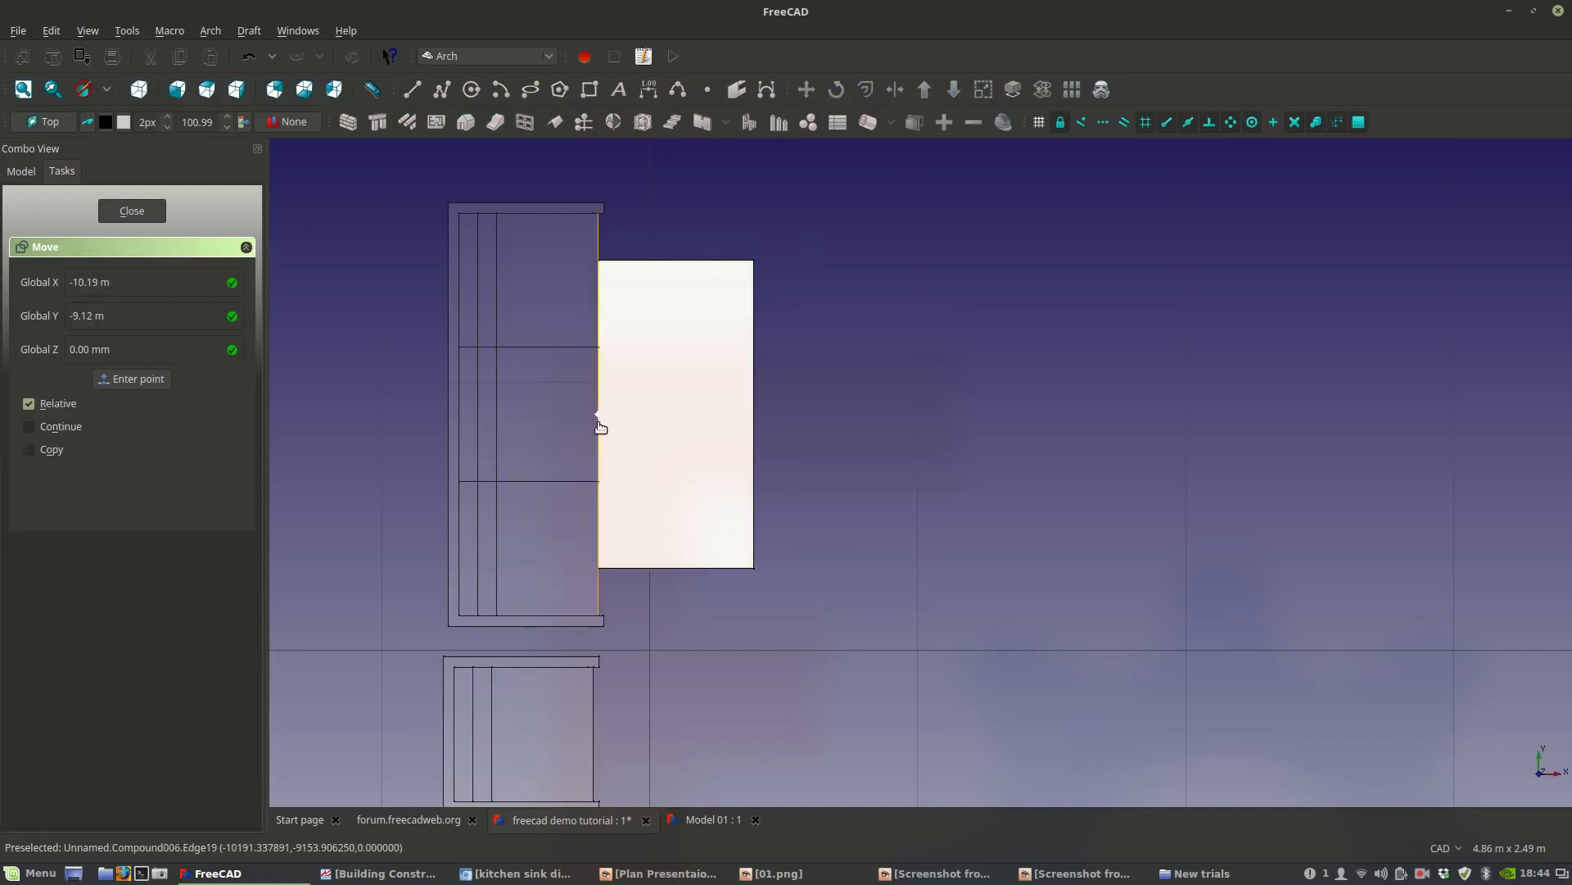
pyautogui.click(598, 422)
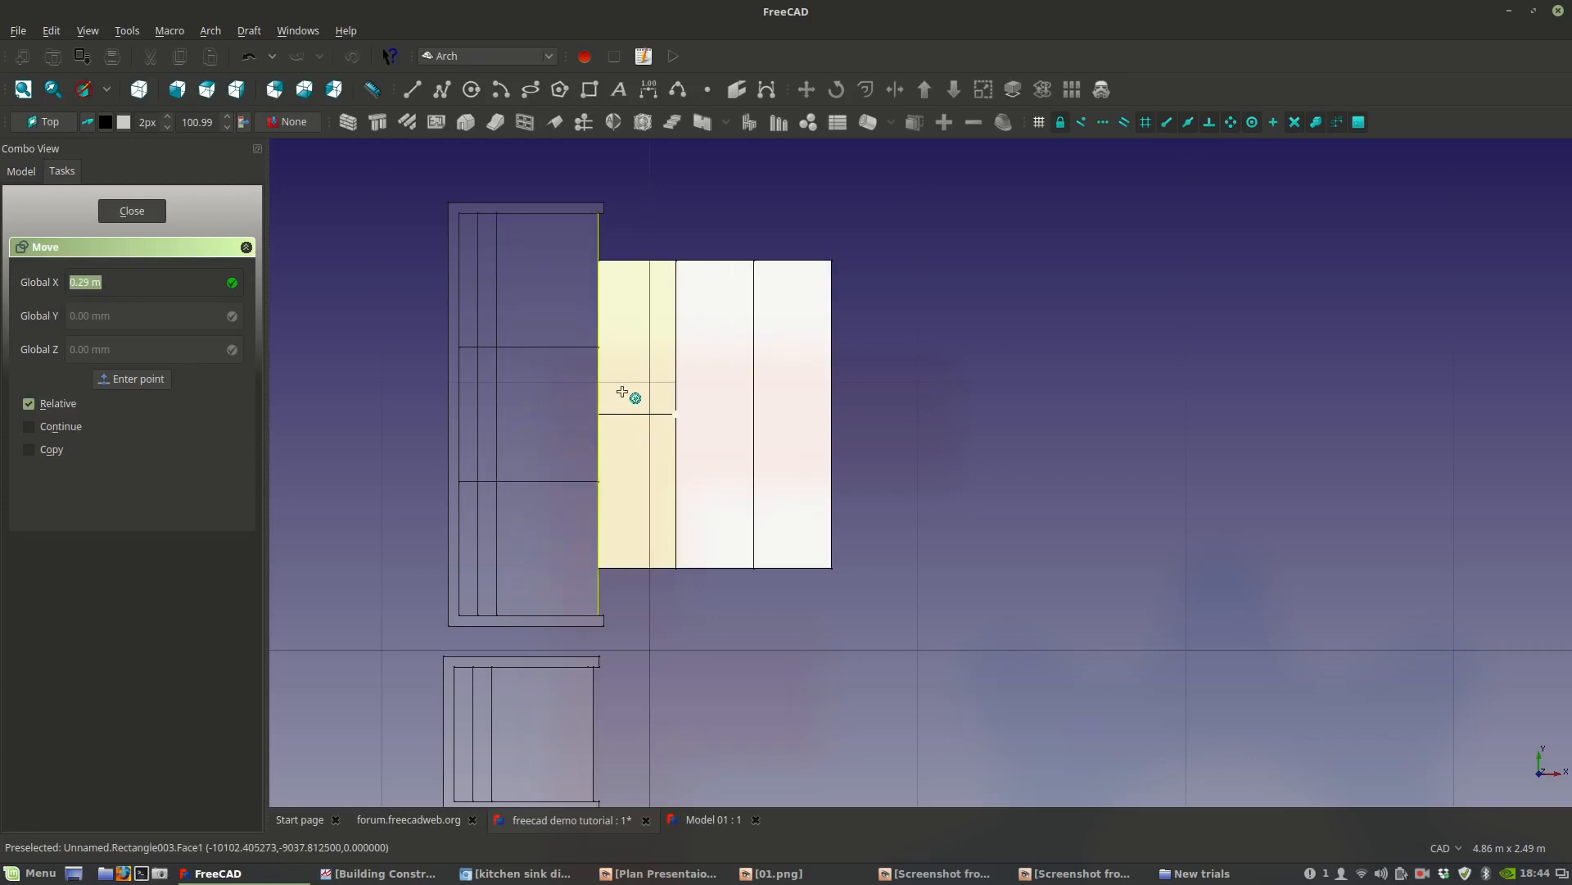
pyautogui.click(623, 392)
pyautogui.scroll(-4, 870, 414)
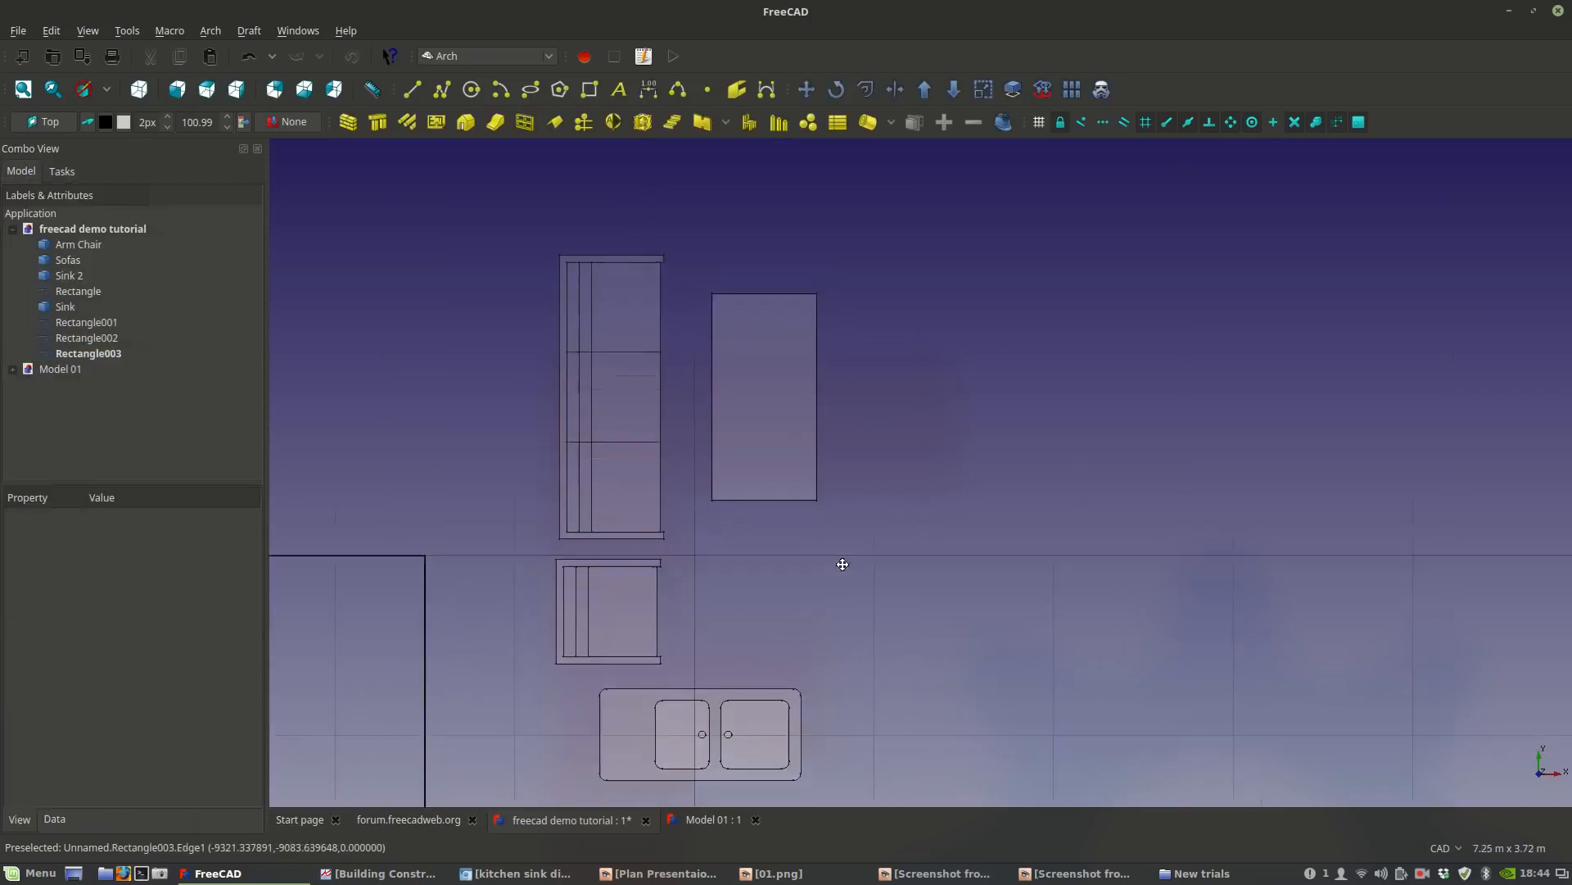
pyautogui.scroll(-2, 508, 532)
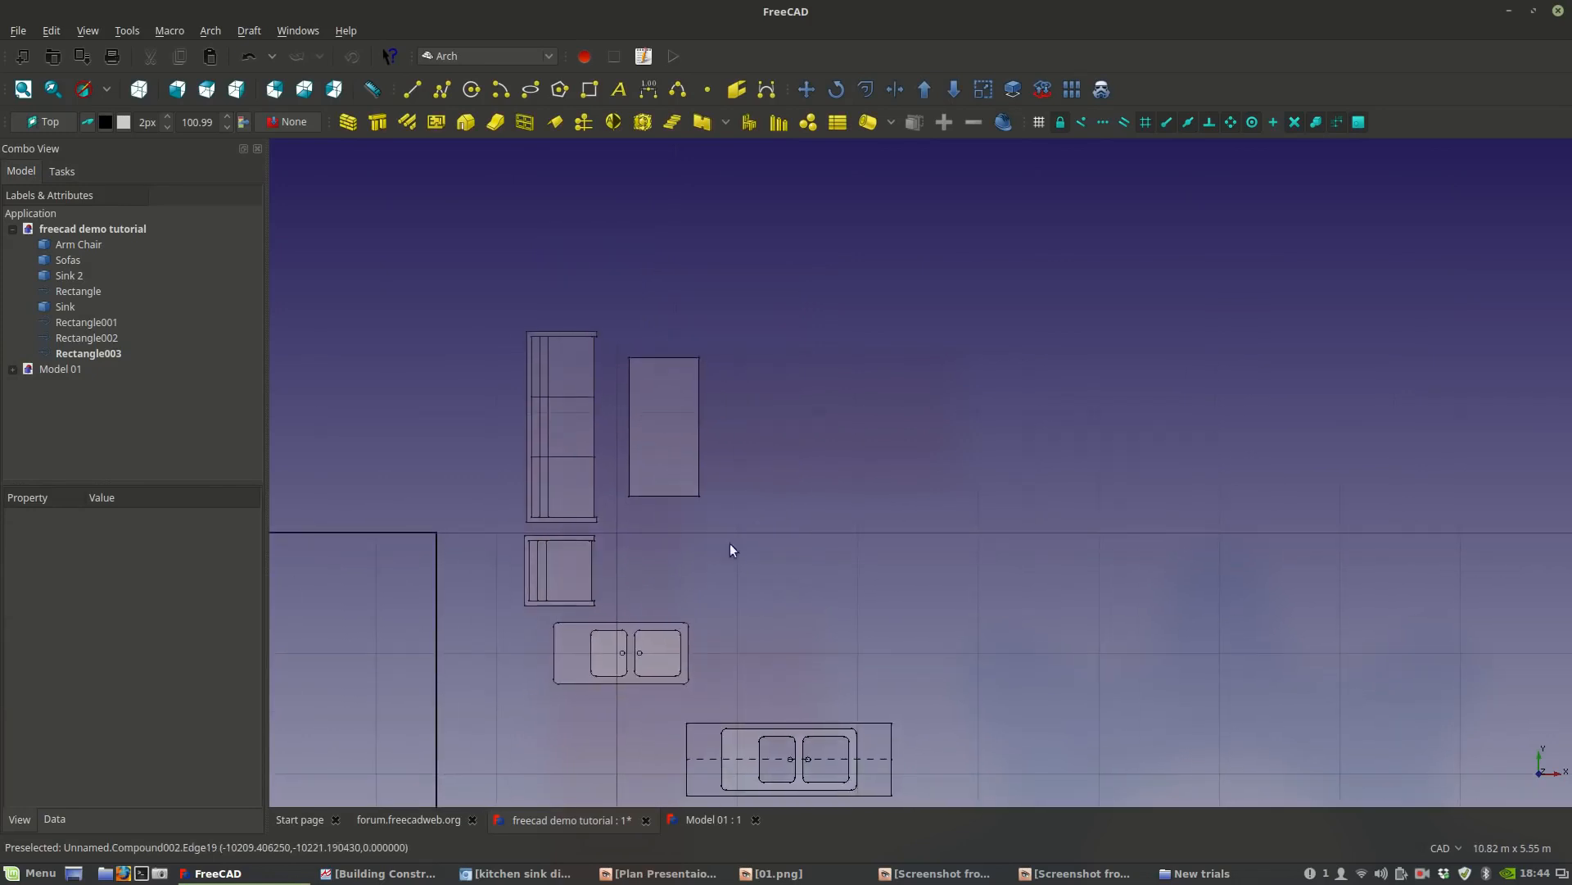
pyautogui.moveTo(690, 553); pyautogui.dragTo(751, 509, button='middle')
# Examine the bathroom and bedroom layout in the Model 01 floor plan.
pyautogui.click(698, 819)
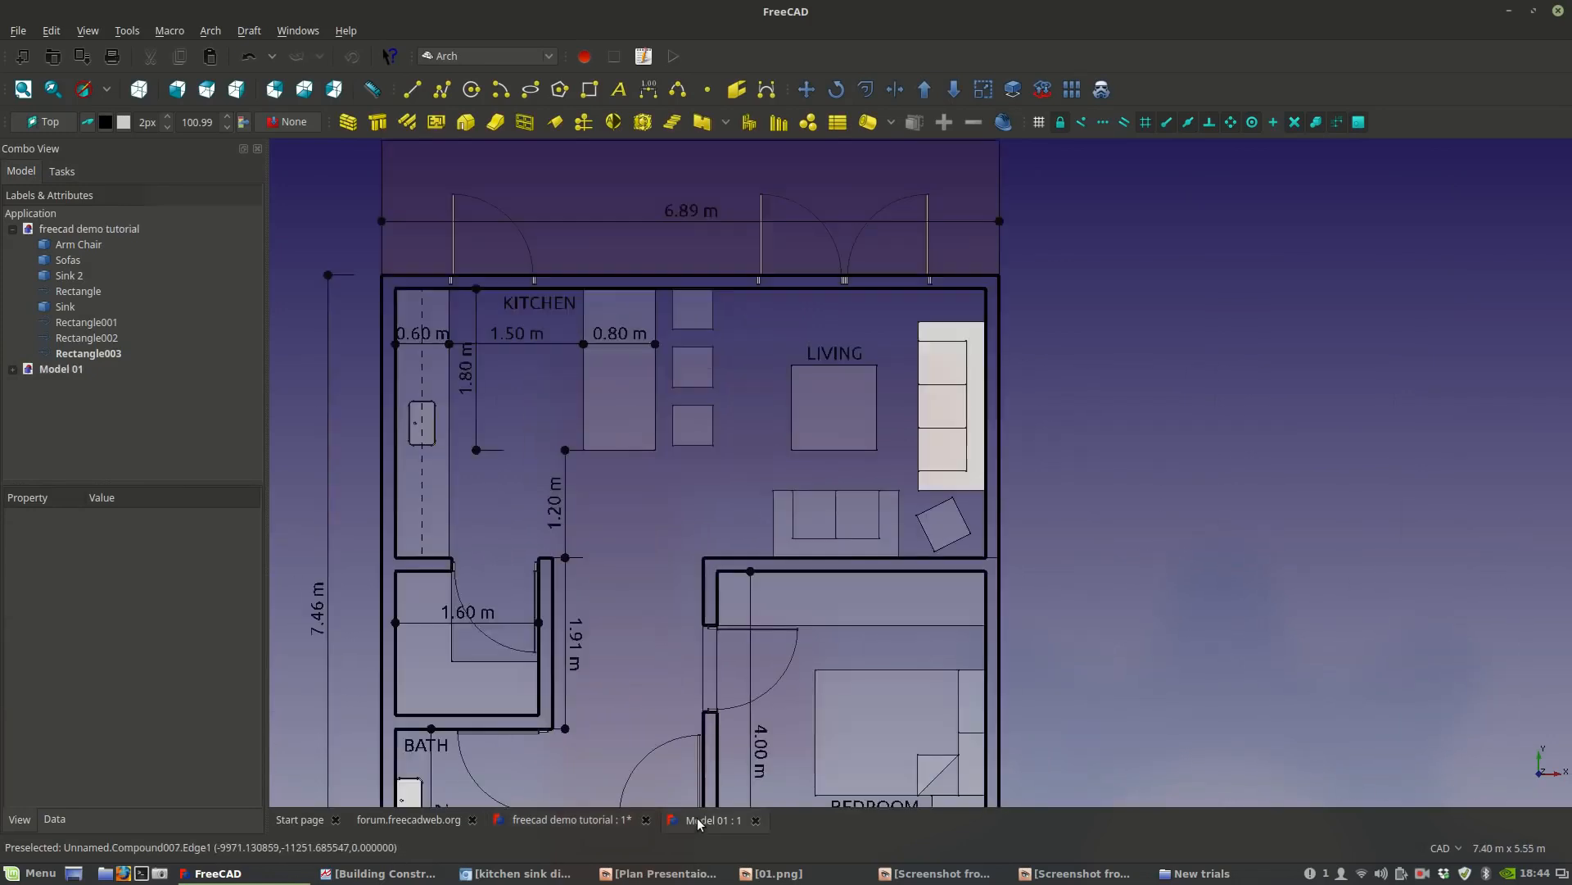
pyautogui.moveTo(601, 622); pyautogui.dragTo(614, 379, button='middle')
pyautogui.scroll(-2, 522, 621)
pyautogui.scroll(4, 533, 531)
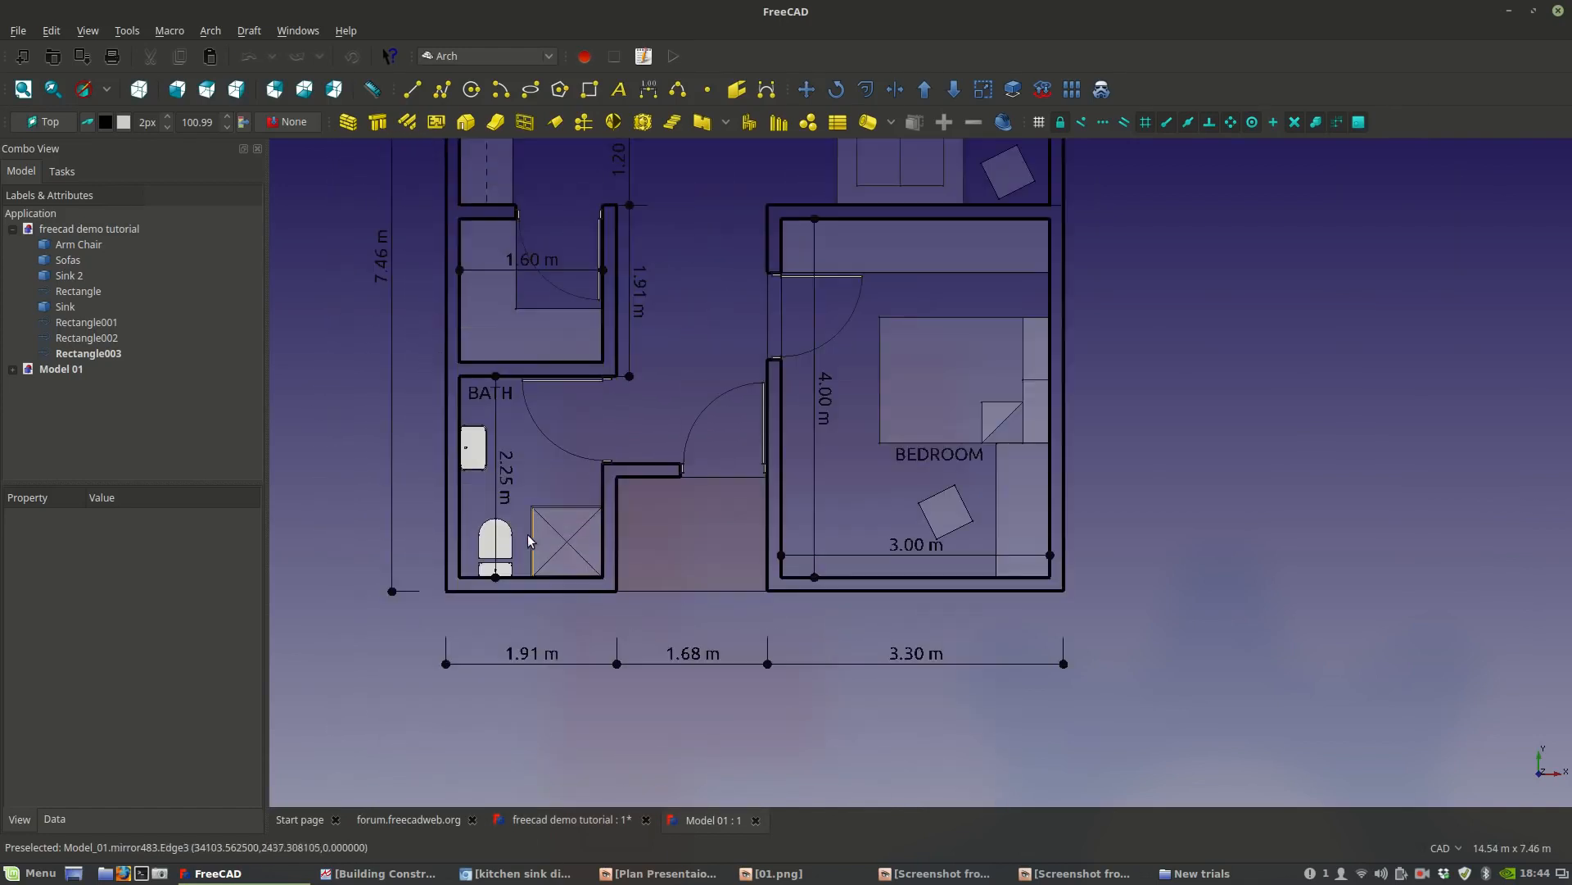
# Look over the bathroom fixtures, the room above them and the bedroom furniture in the floor plan.
pyautogui.moveTo(585, 542); pyautogui.dragTo(495, 656, button='middle')
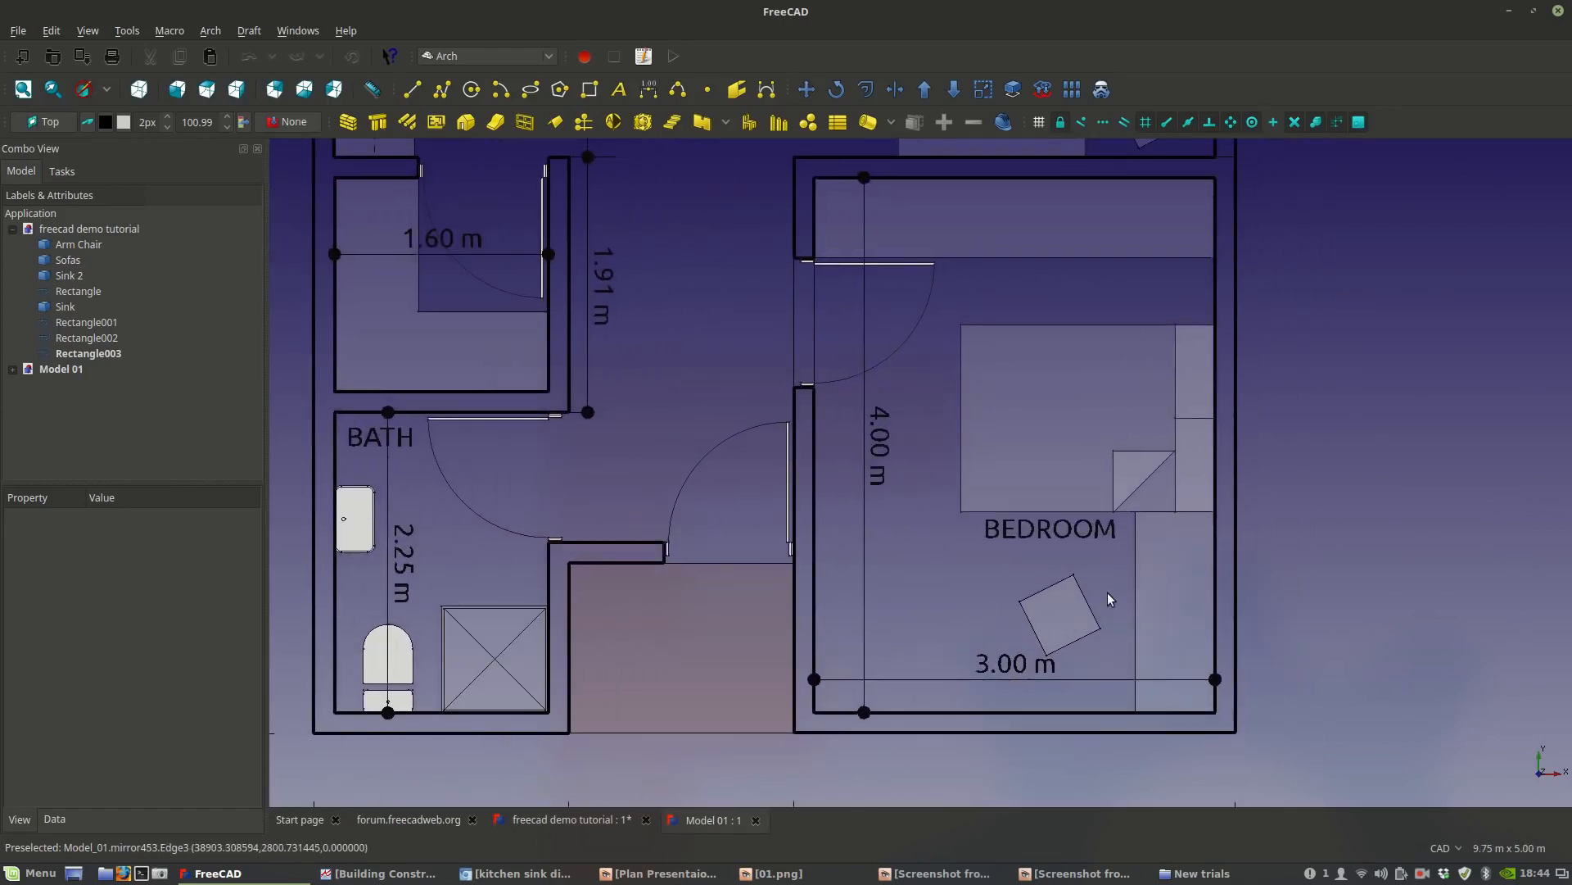
pyautogui.moveTo(479, 574); pyautogui.dragTo(534, 618, button='middle')
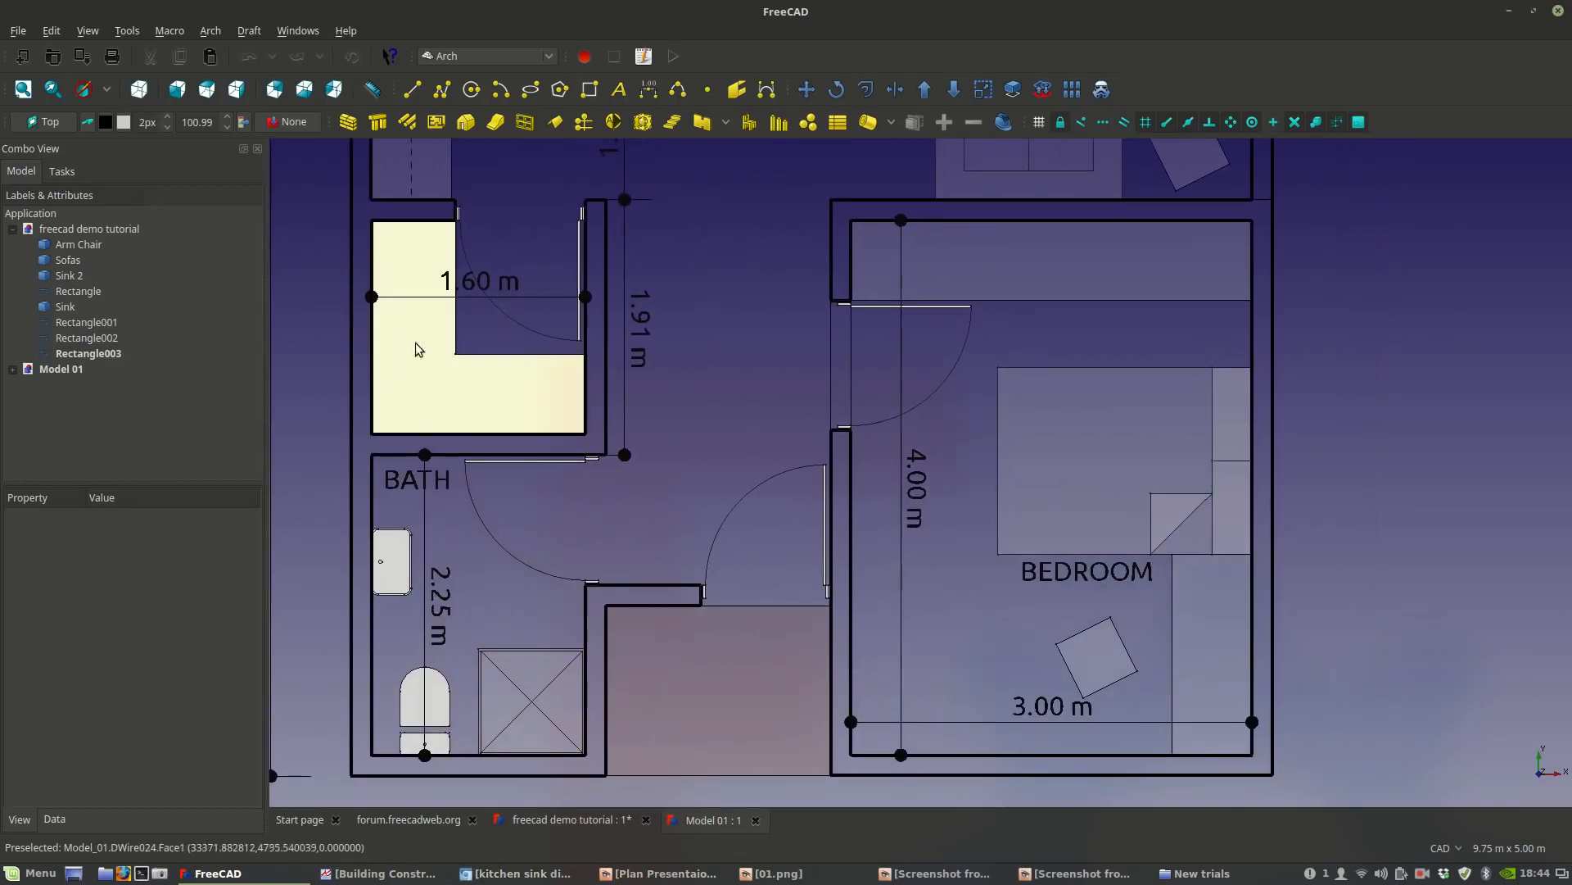
pyautogui.scroll(-6, 537, 459)
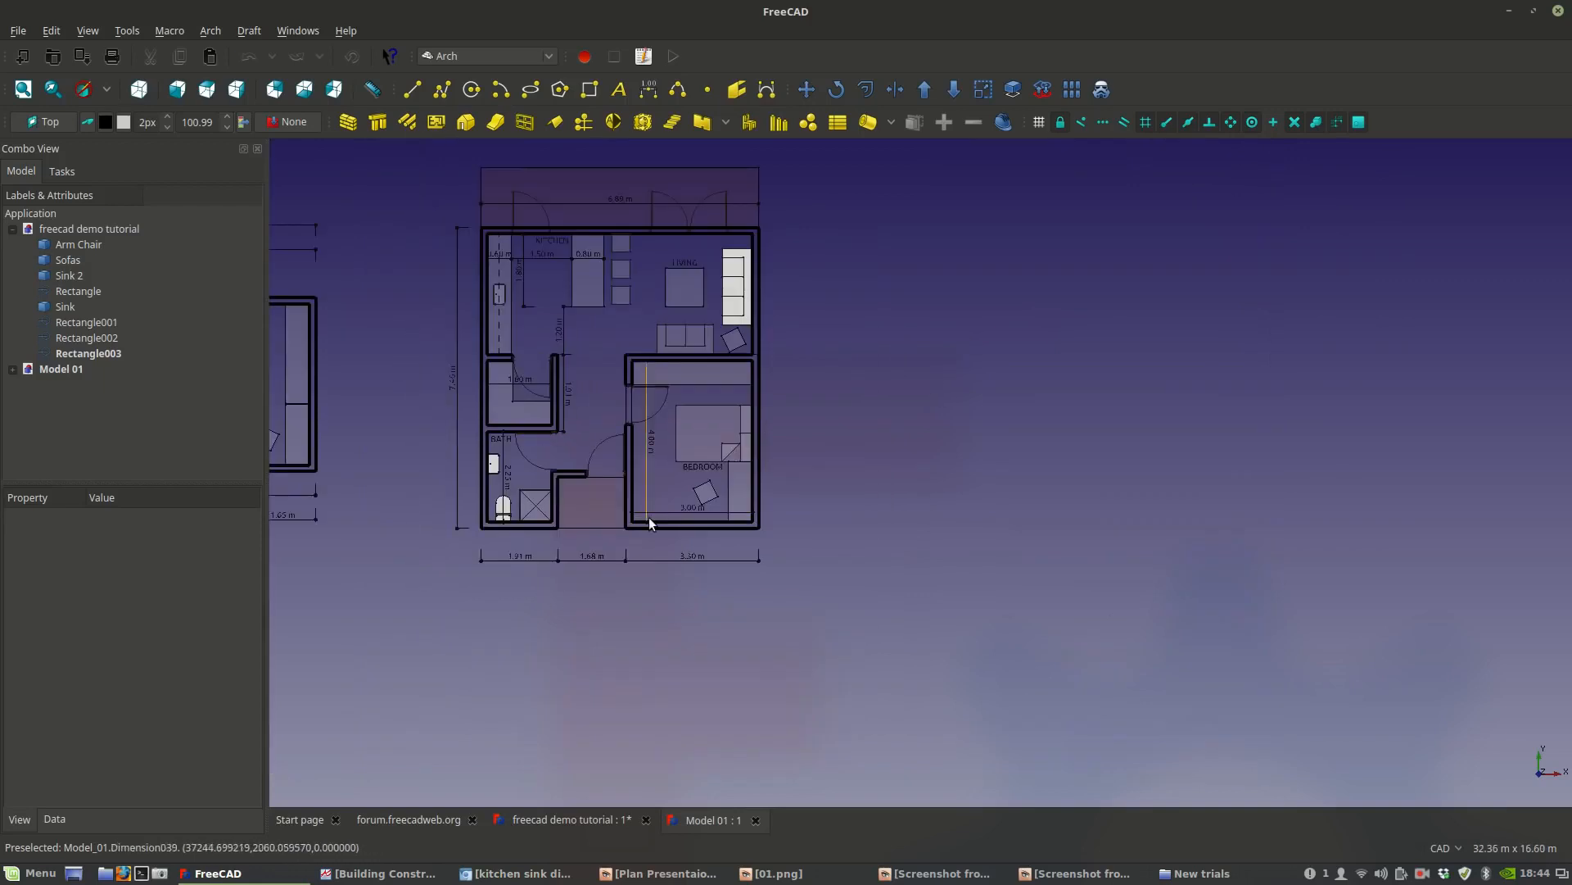
pyautogui.scroll(3, 655, 510)
pyautogui.scroll(3, 449, 457)
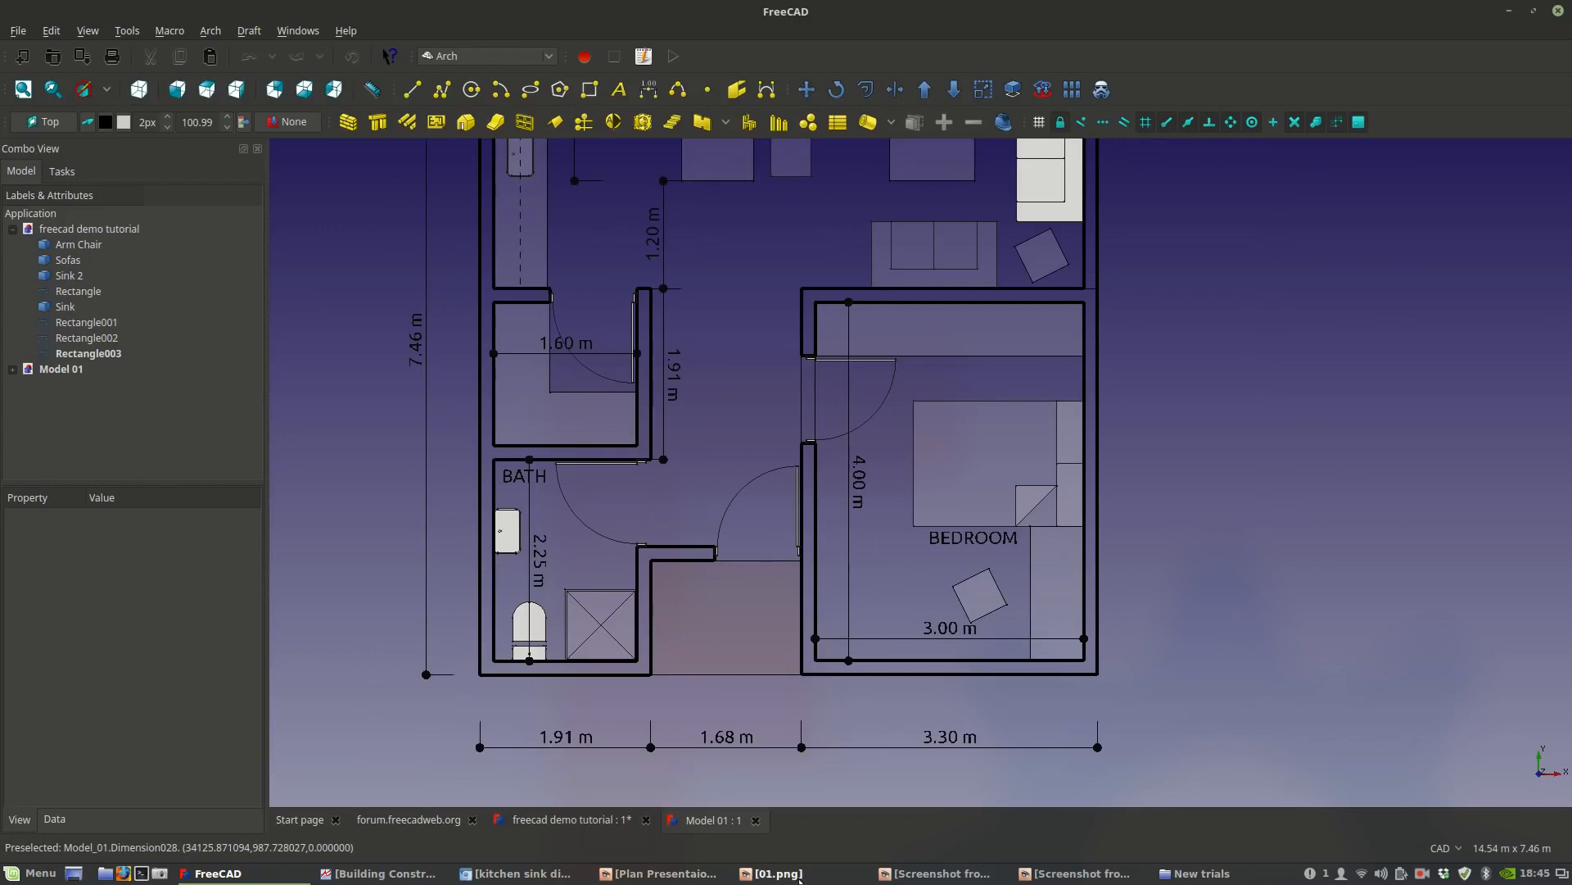
# Switch to the Chromium browser and search images for "toilet dimensions".
pyautogui.click(360, 876)
pyautogui.click(361, 877)
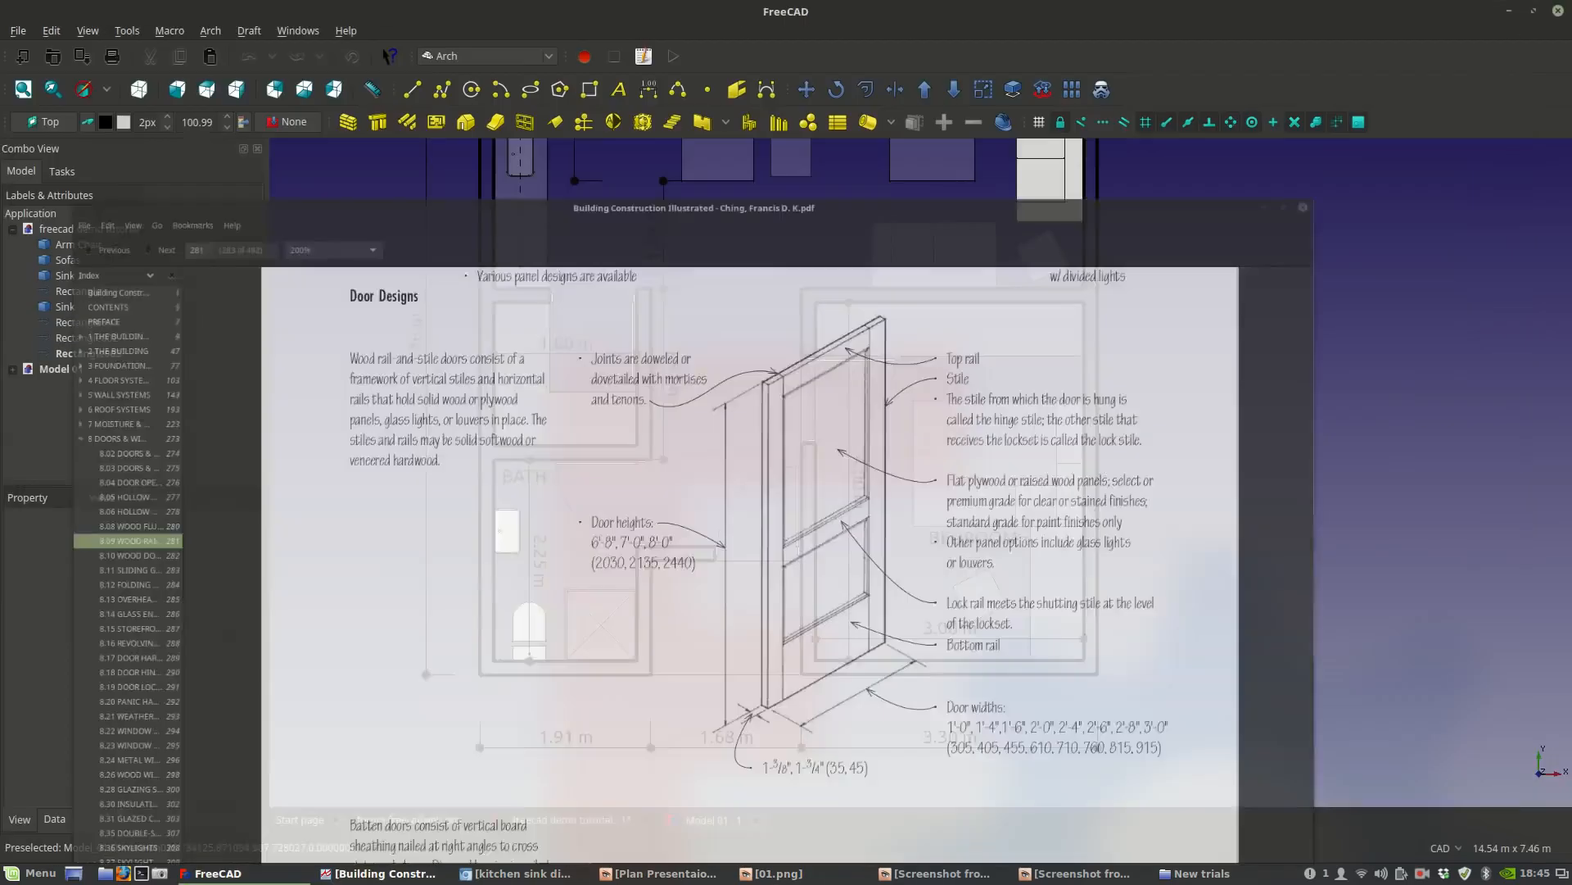
pyautogui.click(516, 874)
pyautogui.scroll(5, 539, 437)
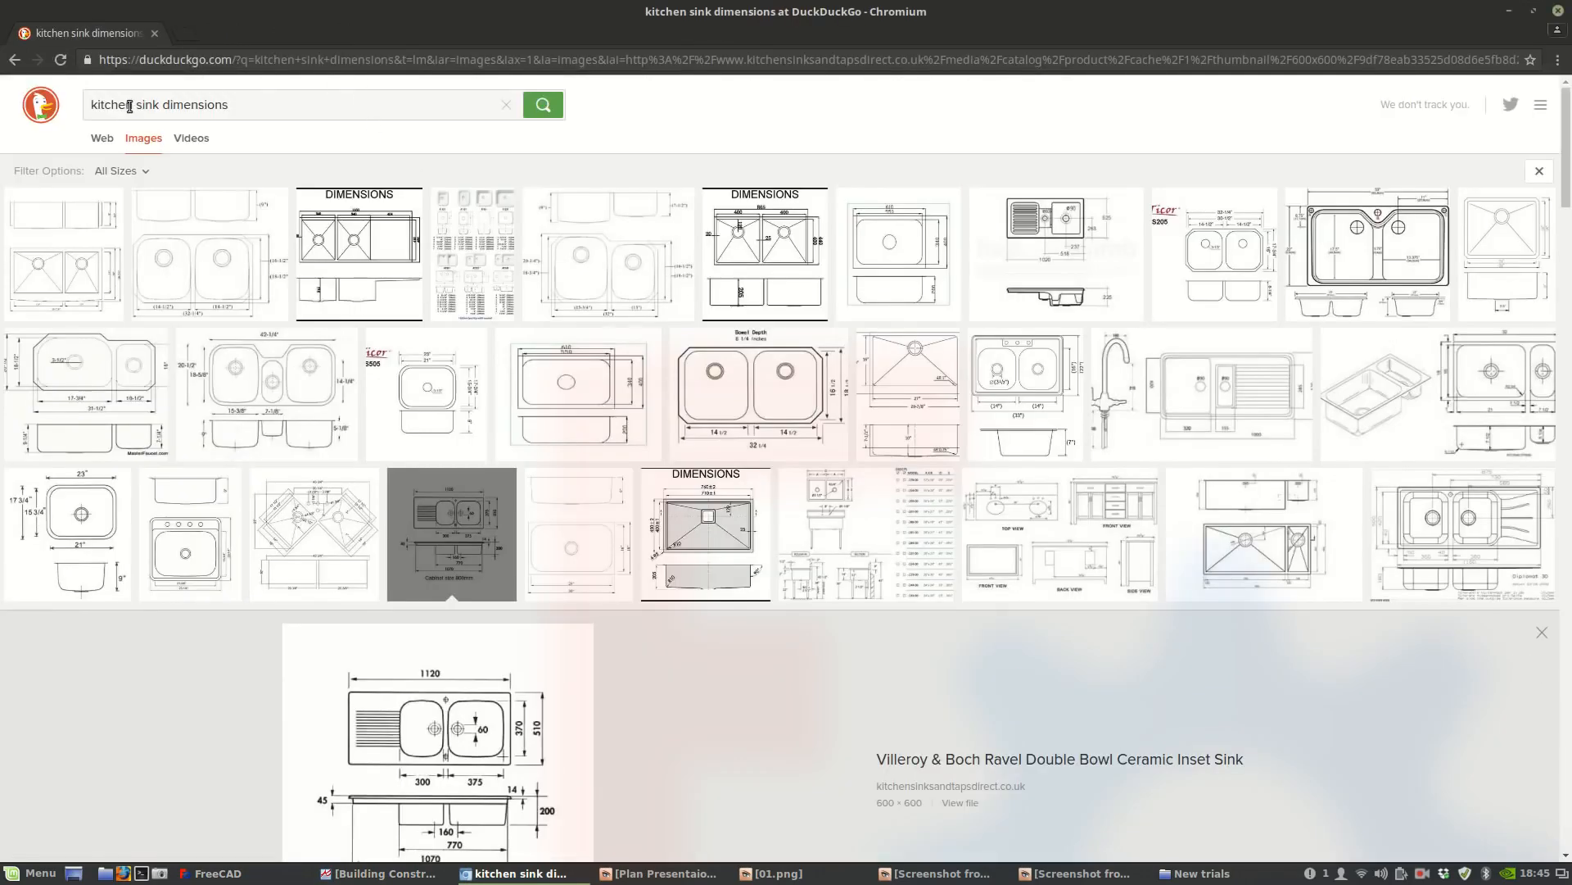
pyautogui.moveTo(159, 105); pyautogui.dragTo(42, 89)
pyautogui.moveTo(862, 880)
pyautogui.write('toilet di')
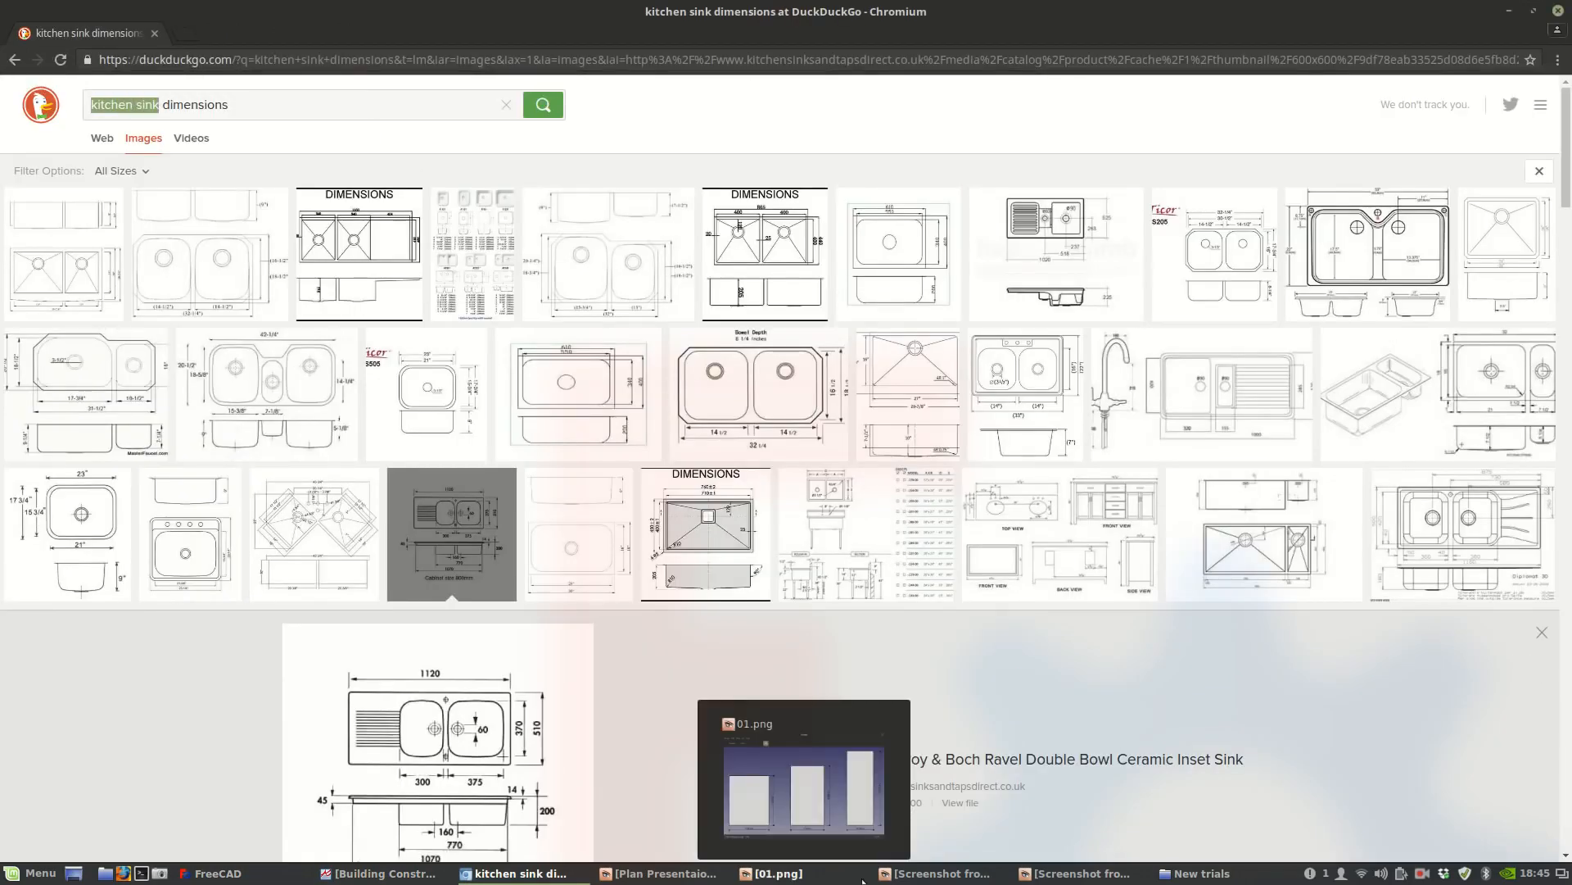
pyautogui.press('BackSpace')
pyautogui.press('BackSpace')
pyautogui.press('BackSpace')
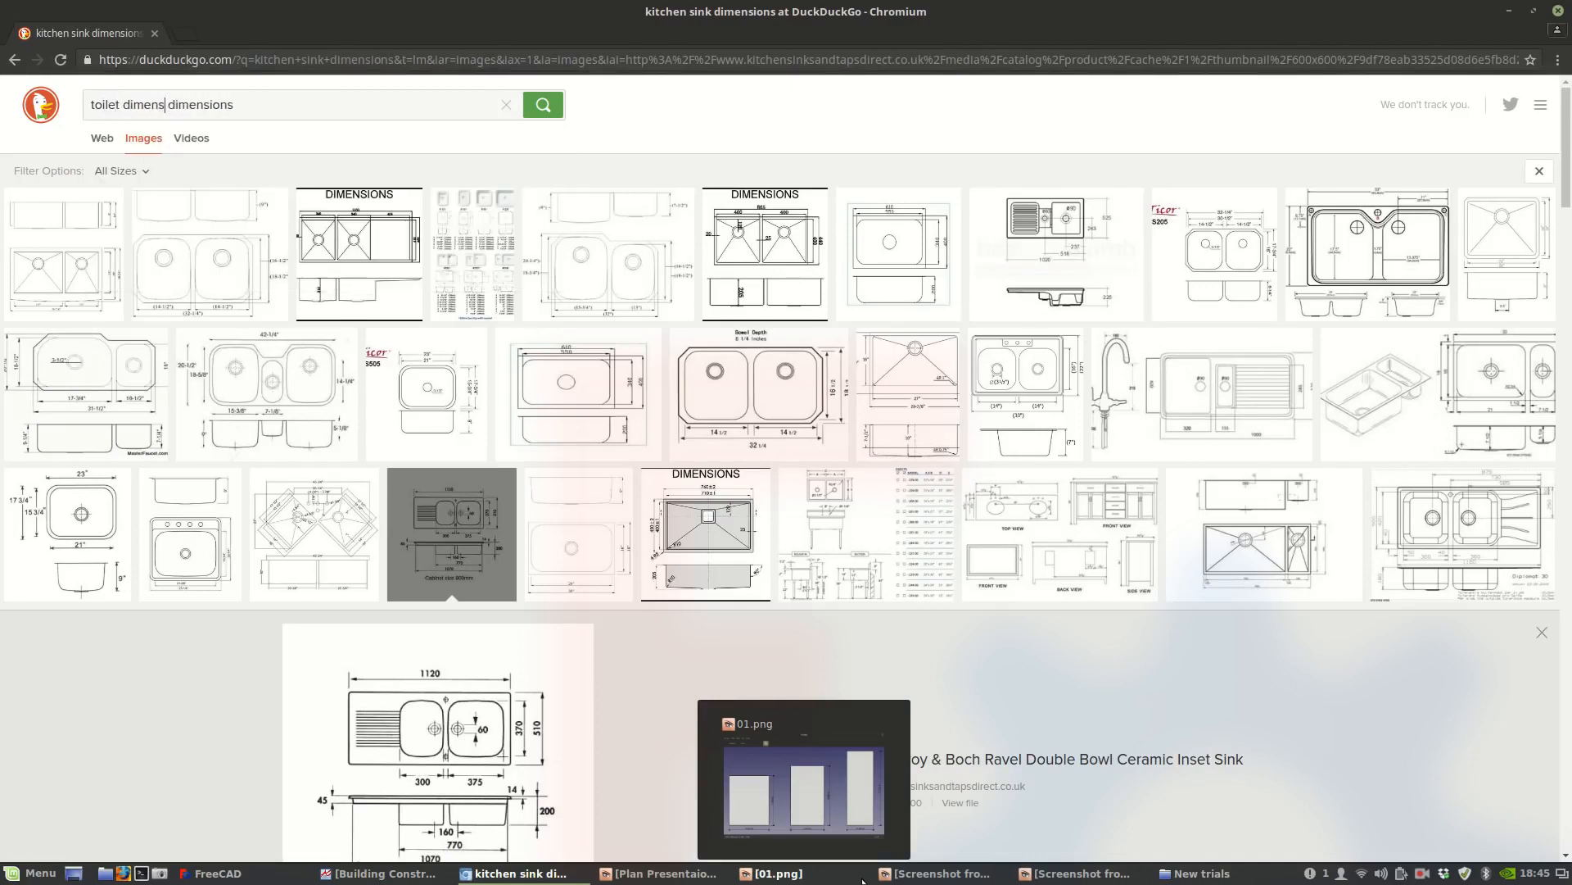
pyautogui.press('Return')
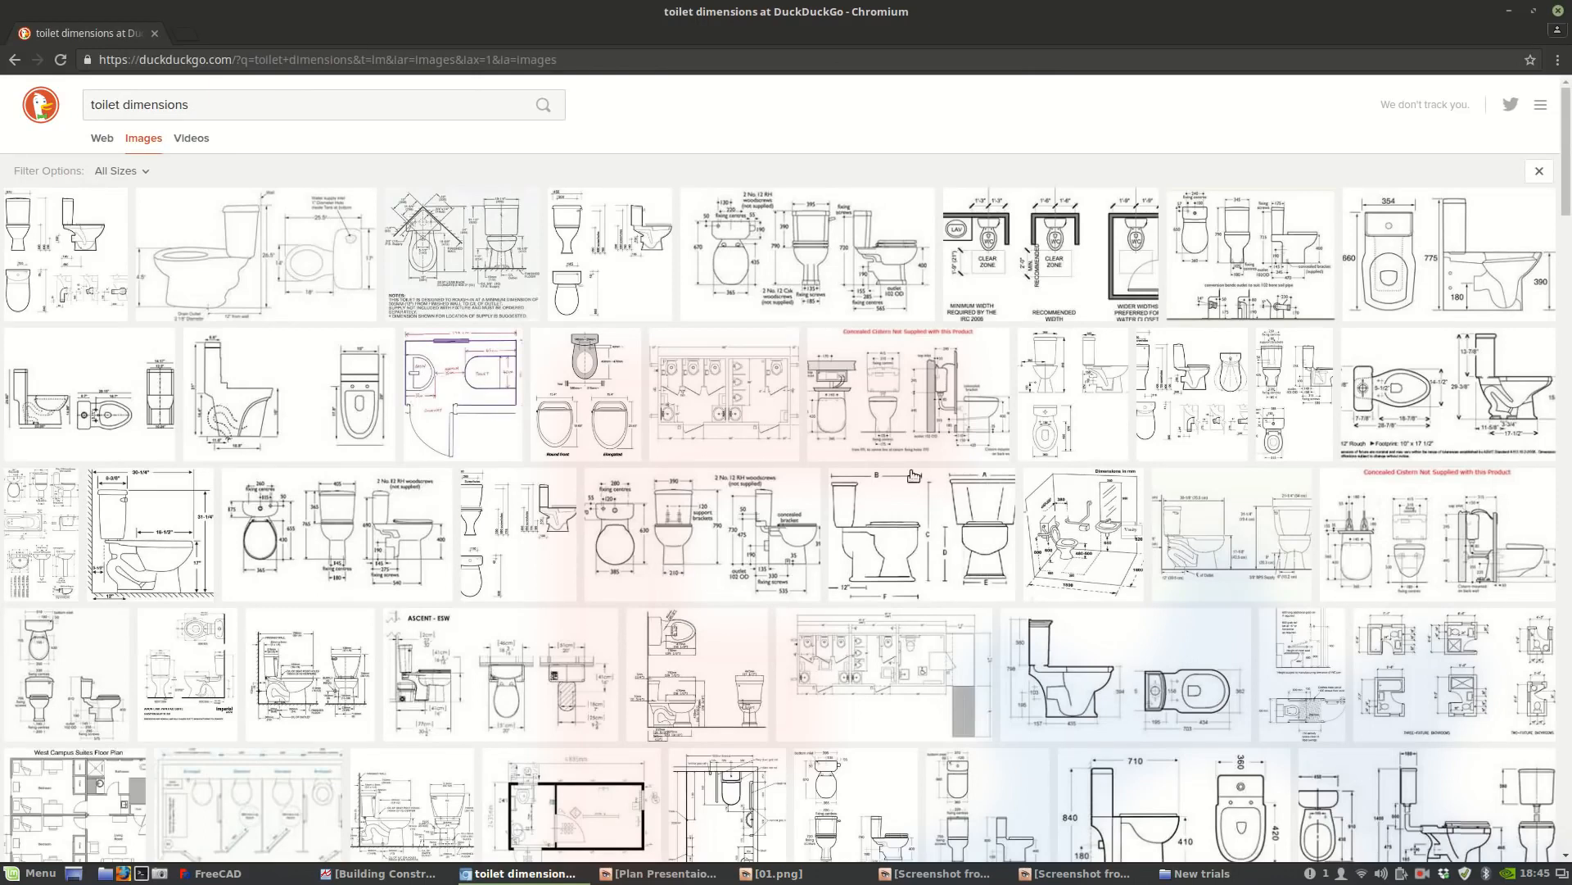
# Preview the Standard Toilet Seat Dimensions UK drawing and browse the image results for other dimensioned toilet plans.
pyautogui.click(1241, 242)
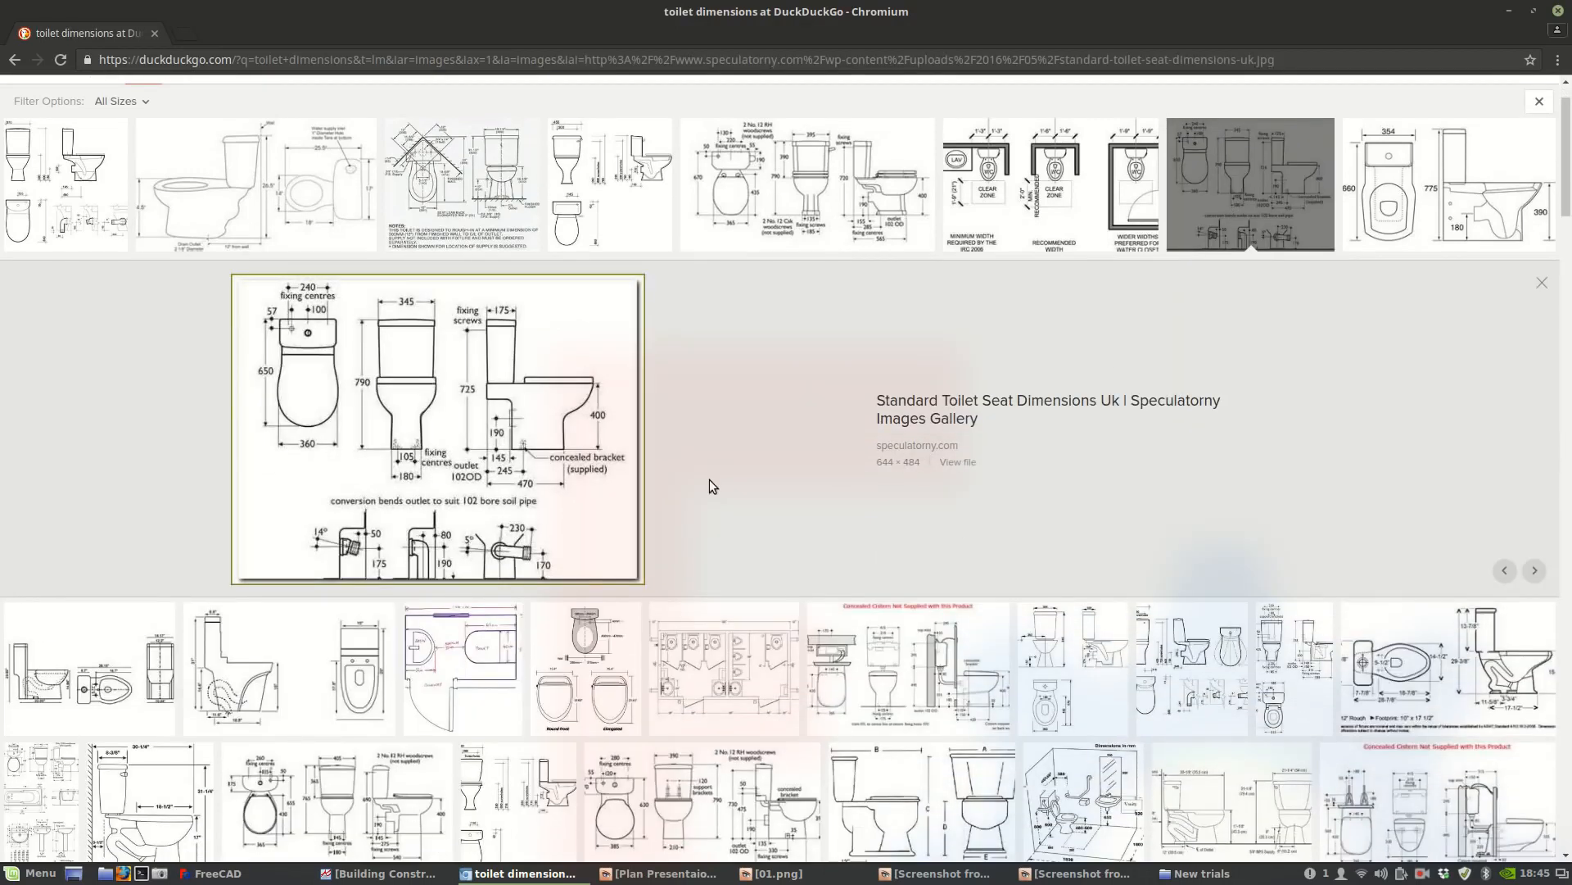
pyautogui.scroll(-3, 719, 447)
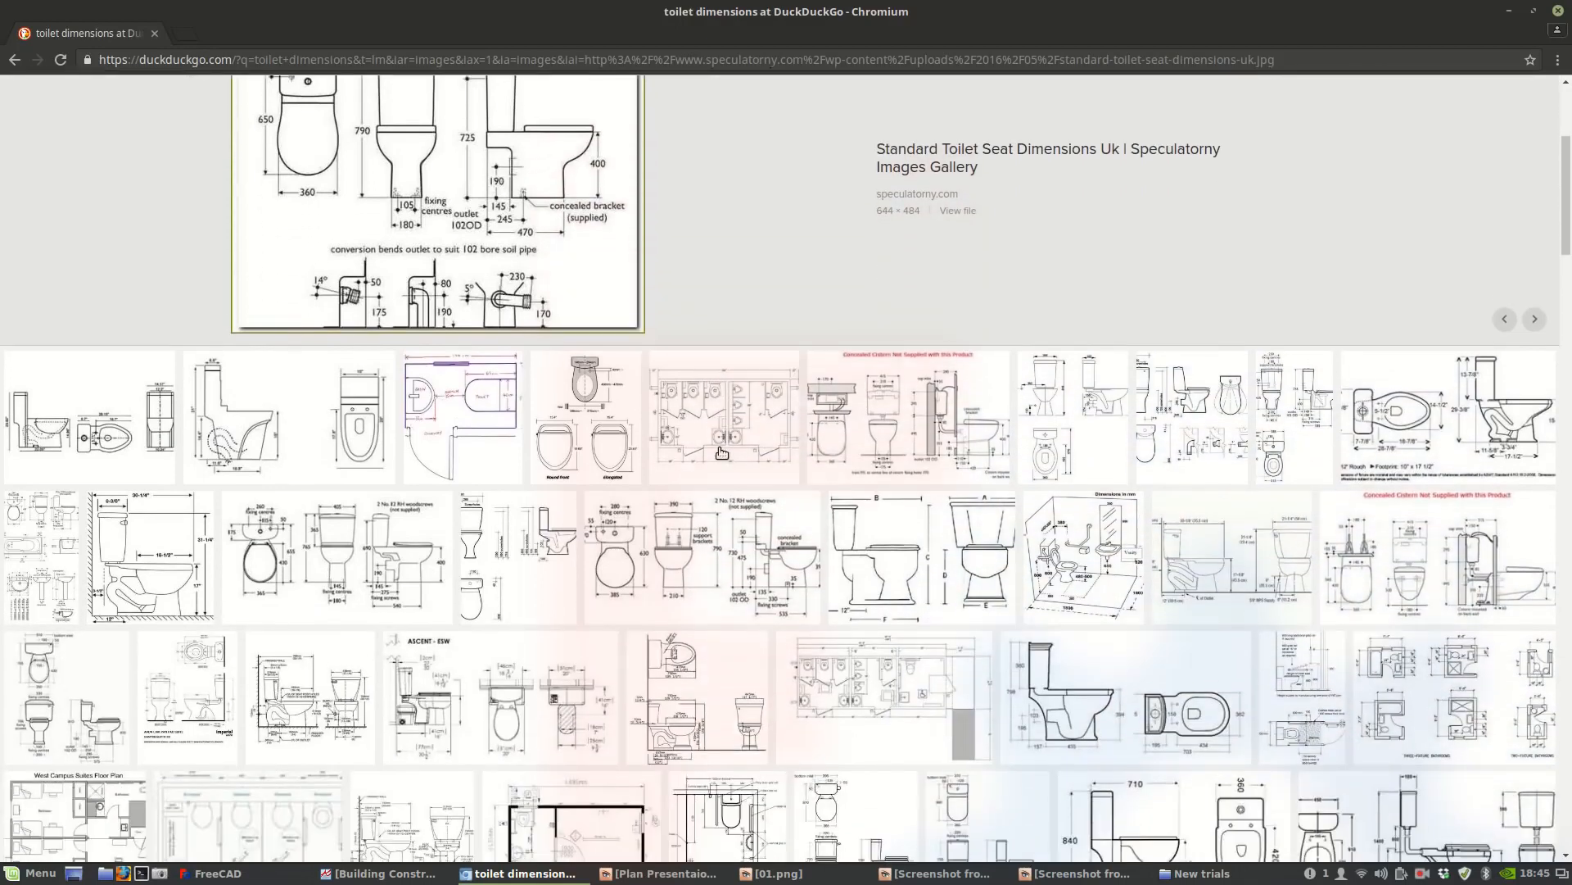
pyautogui.scroll(-1, 722, 452)
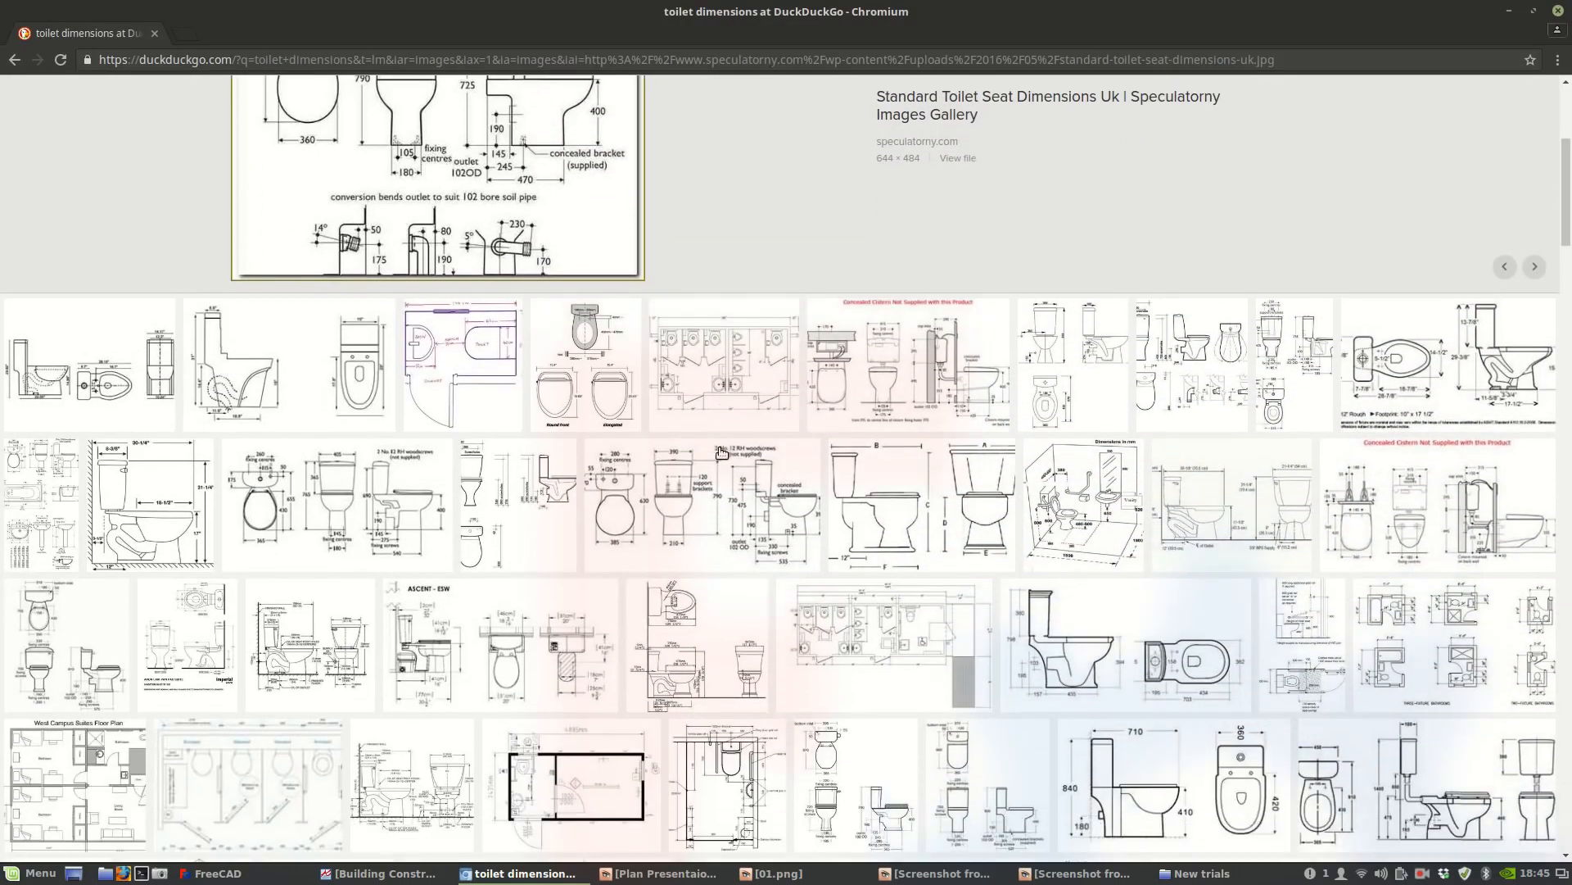
pyautogui.scroll(-5, 719, 451)
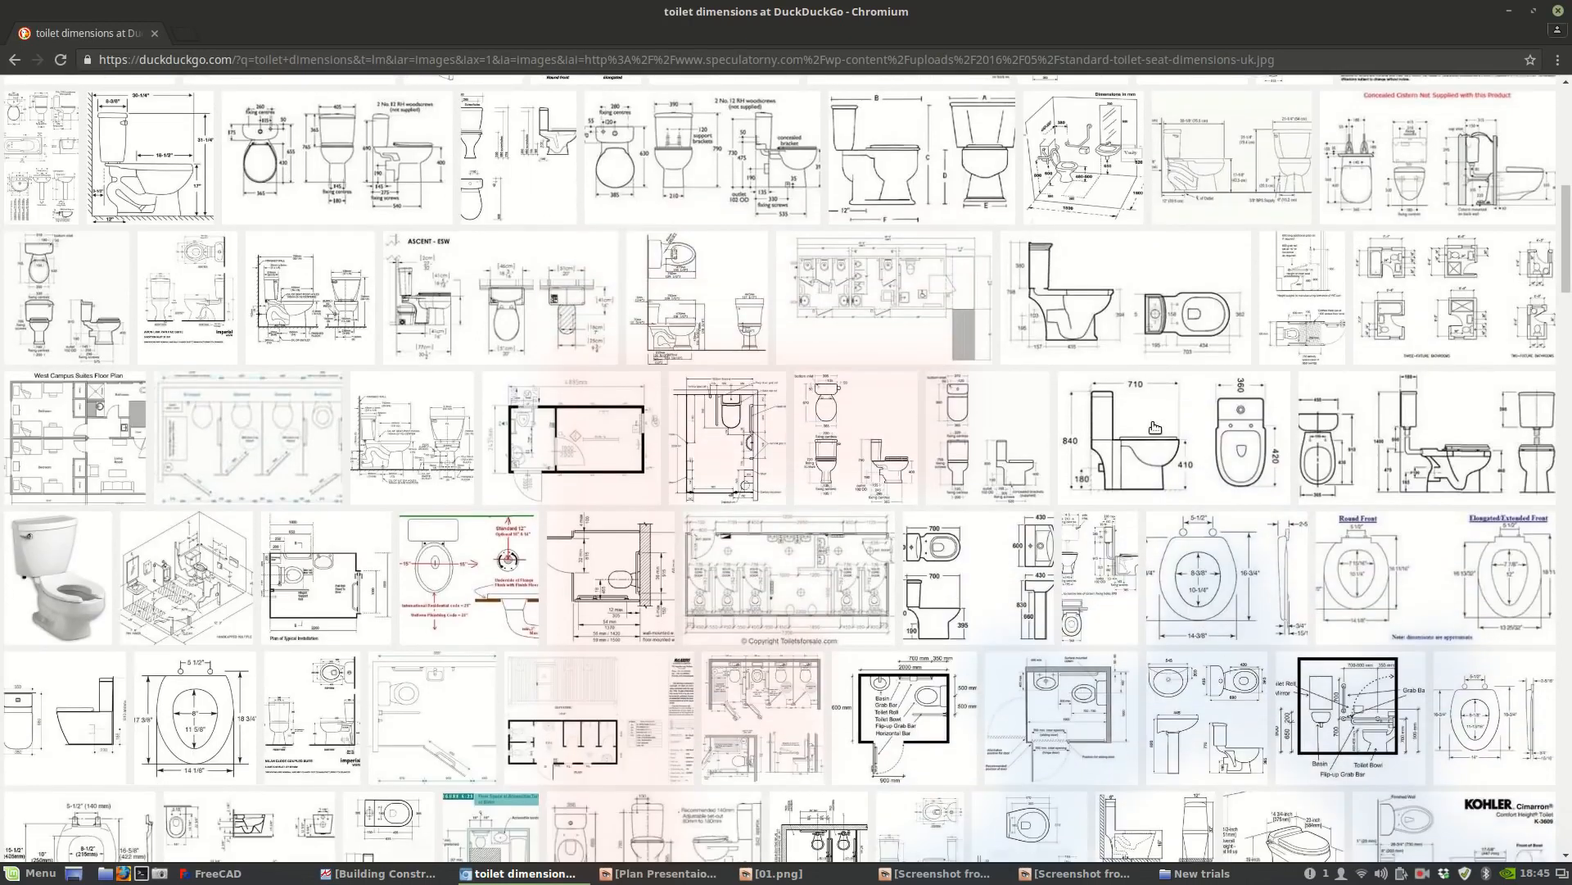
pyautogui.scroll(-4, 1153, 426)
pyautogui.scroll(-5, 1153, 427)
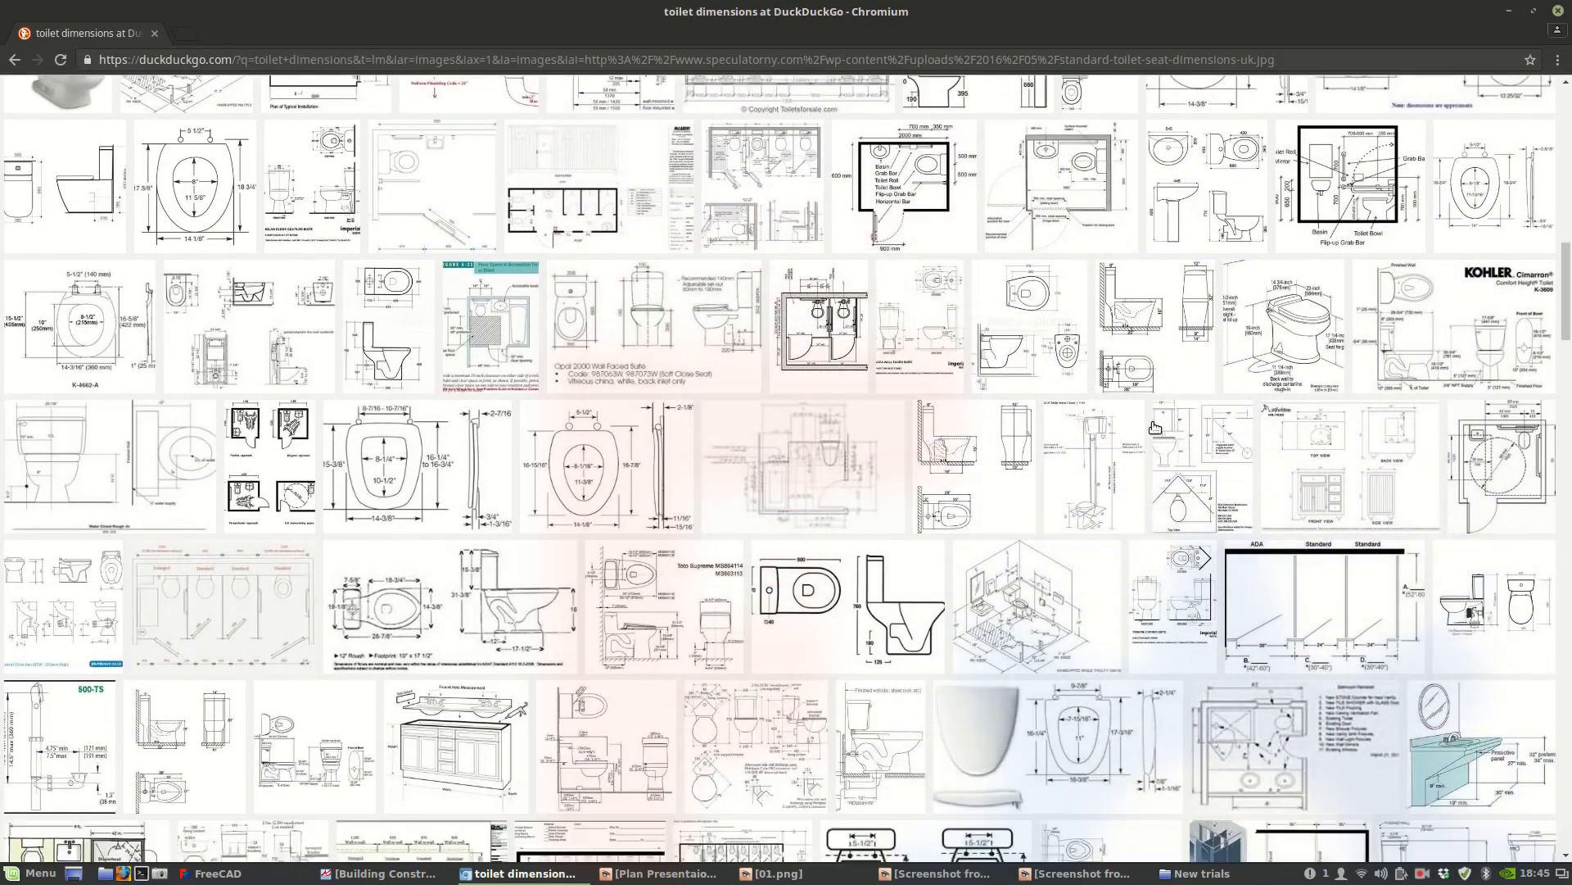
pyautogui.scroll(3, 1153, 426)
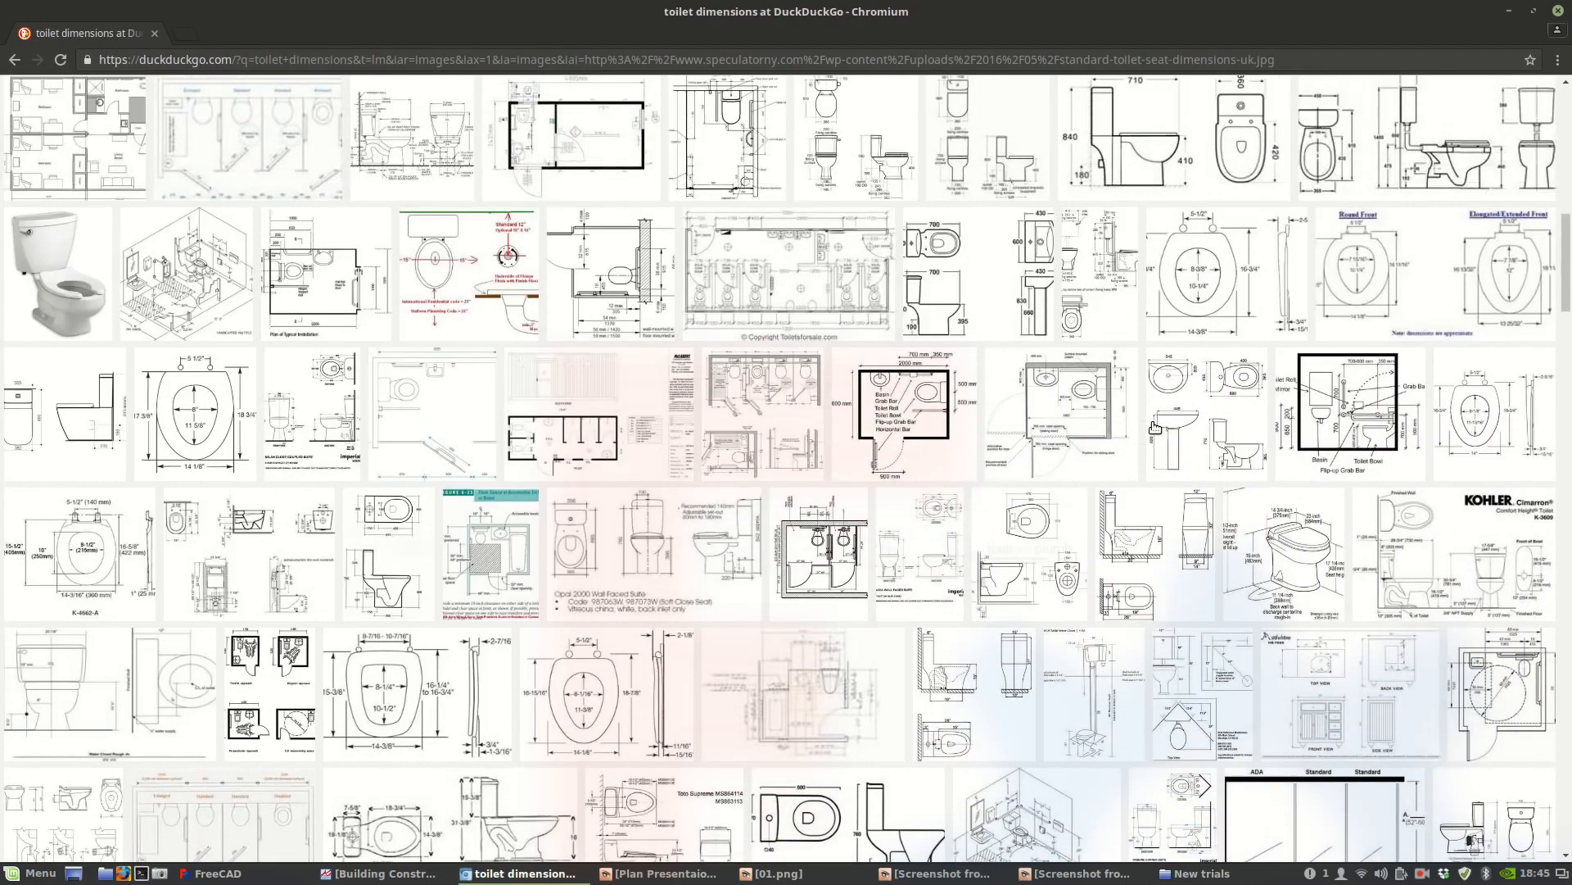
pyautogui.scroll(4, 1154, 427)
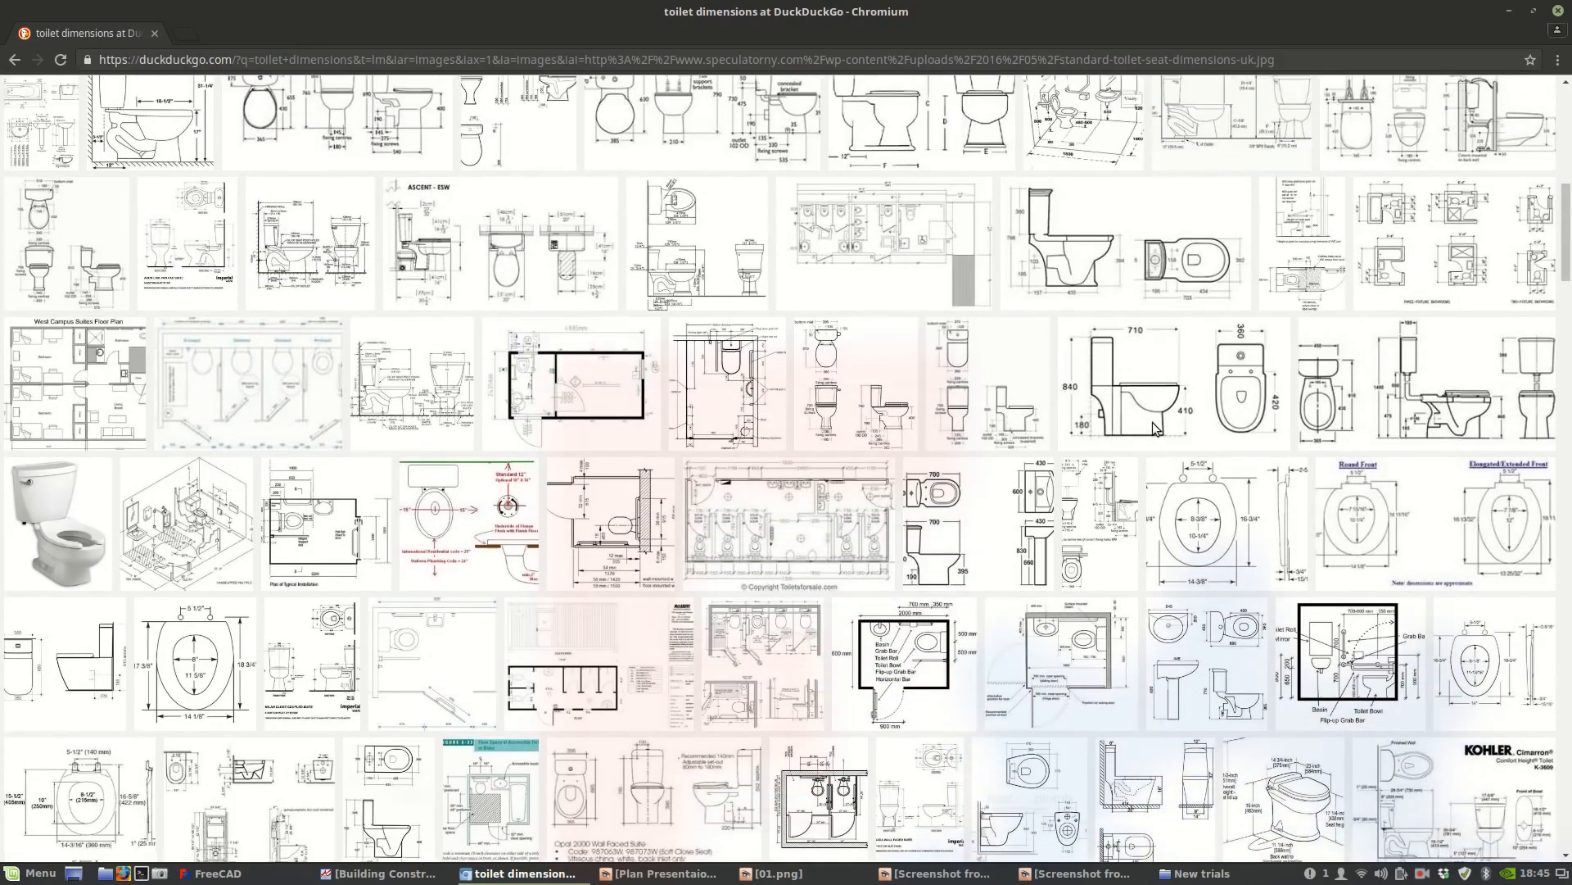
# Preview the Average Toilet Dimensions Inches drawing, then open the full-size image of the "standard toilet dimensions" result.
pyautogui.click(1214, 453)
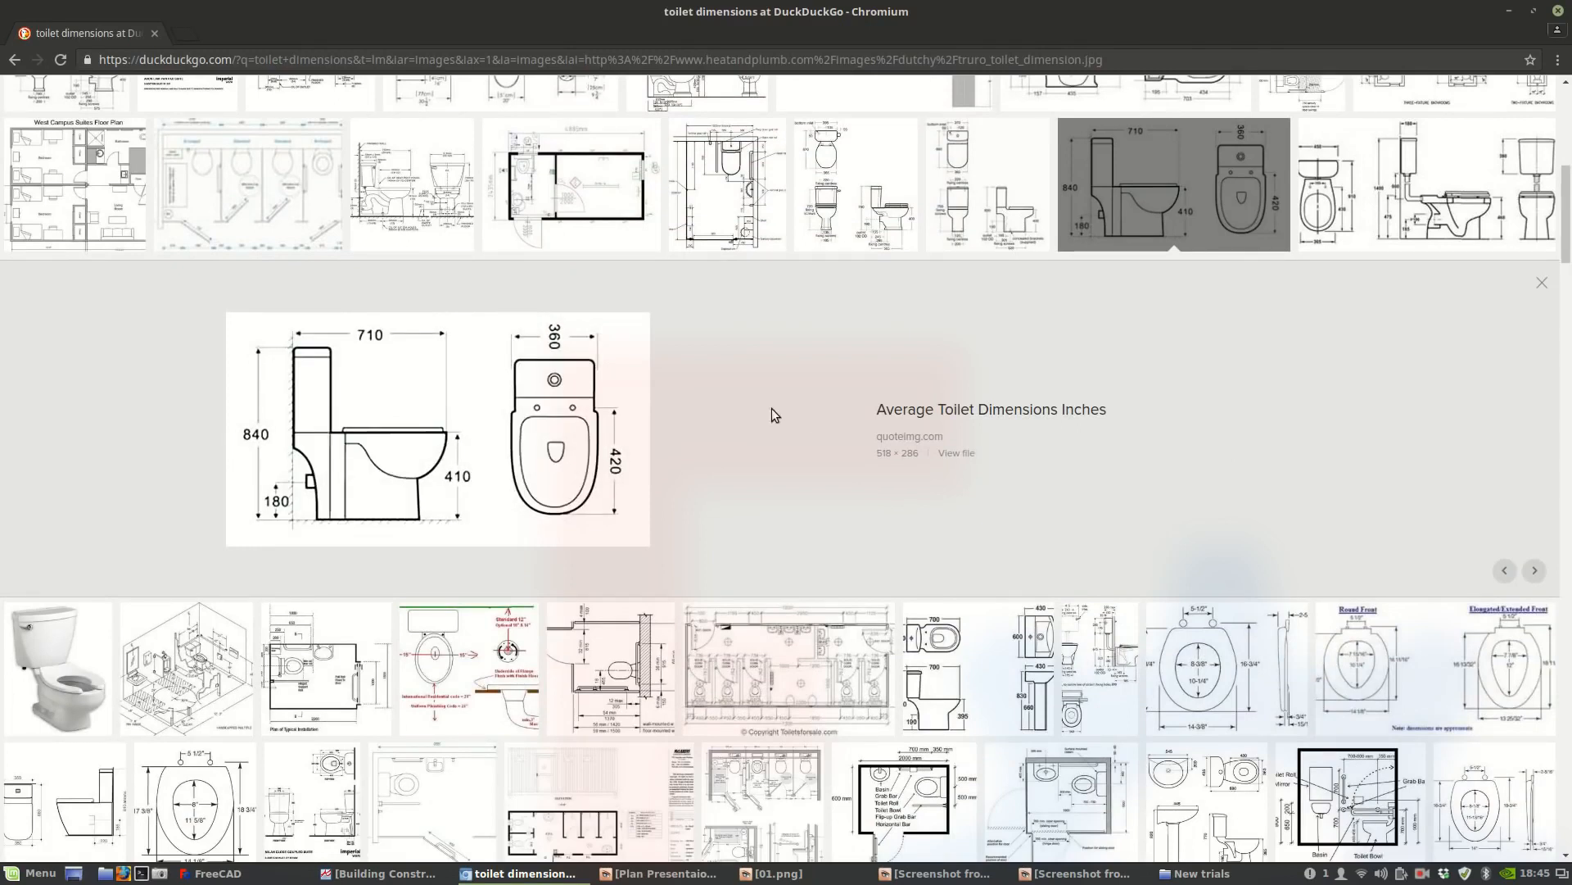
pyautogui.scroll(1, 403, 514)
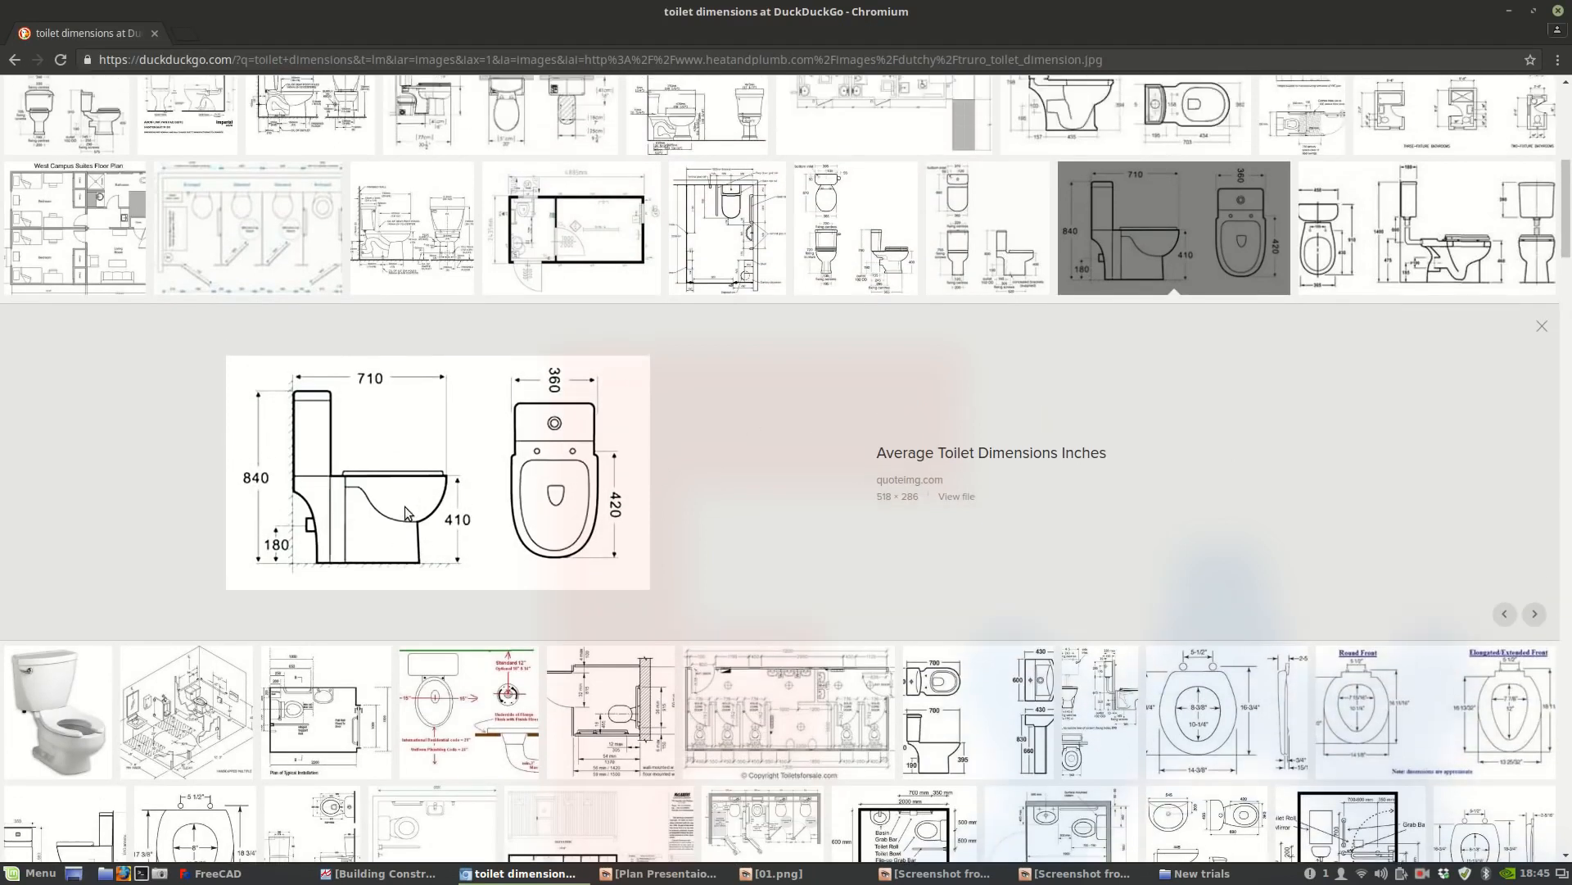
pyautogui.scroll(1, 538, 485)
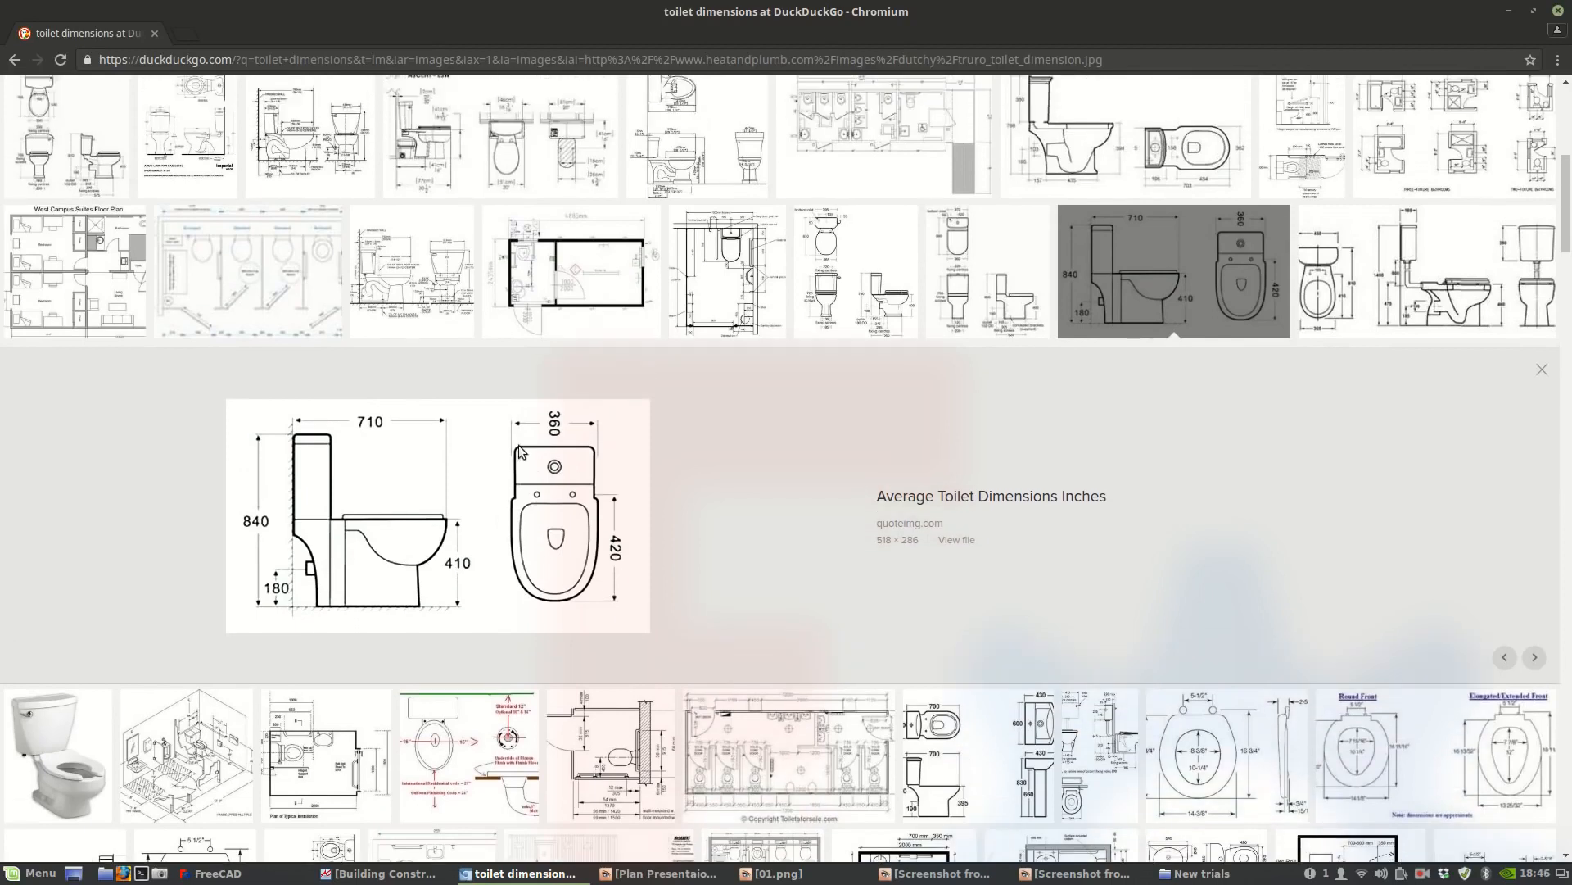
pyautogui.scroll(1, 527, 537)
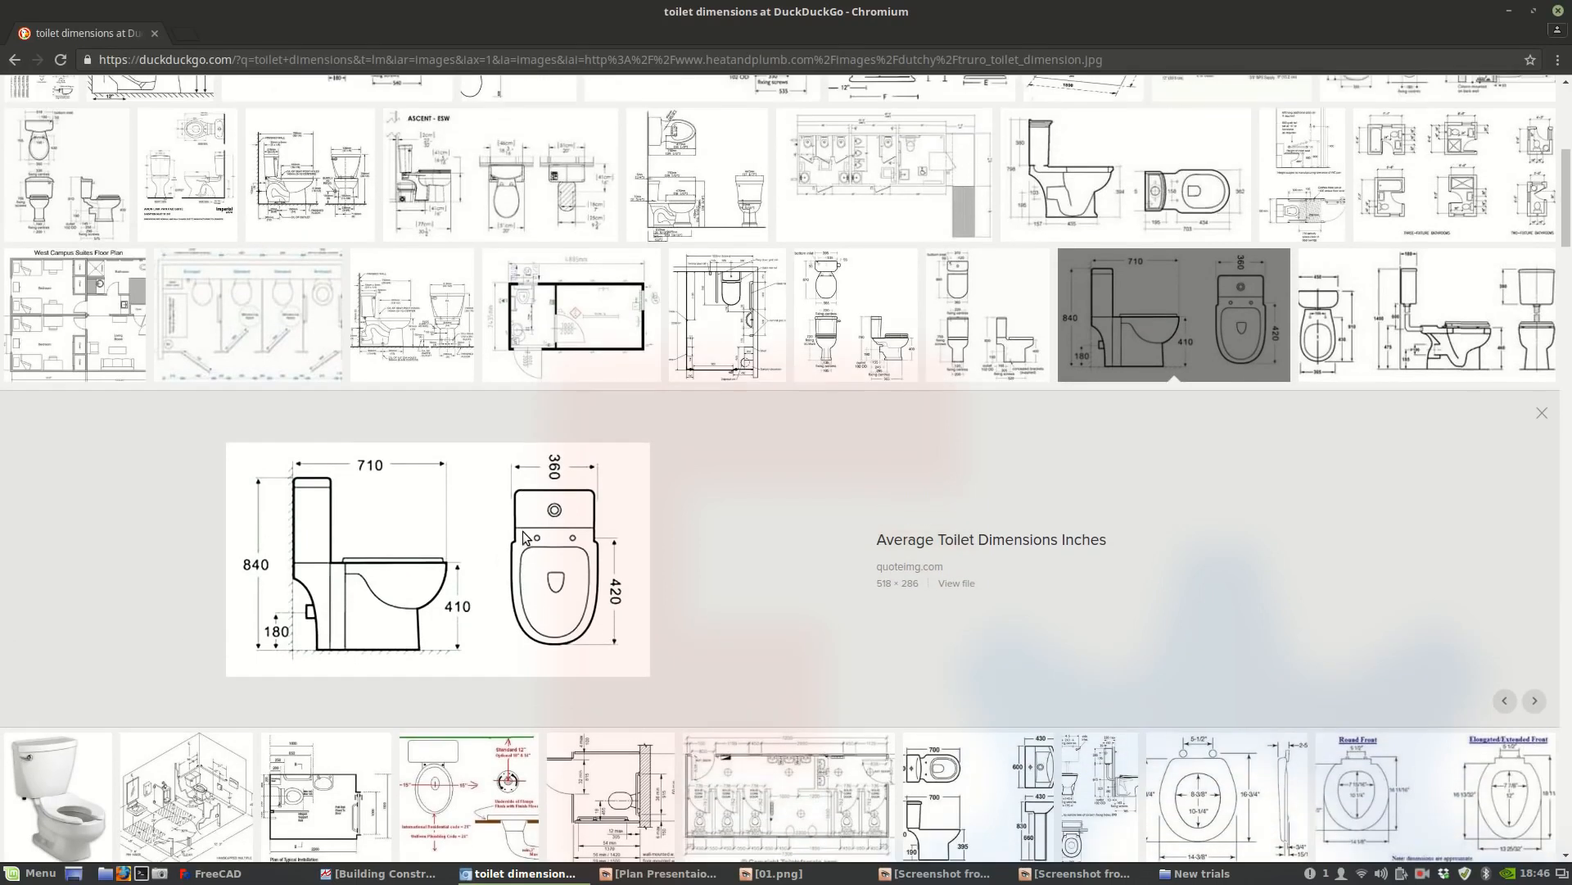
pyautogui.click(980, 327)
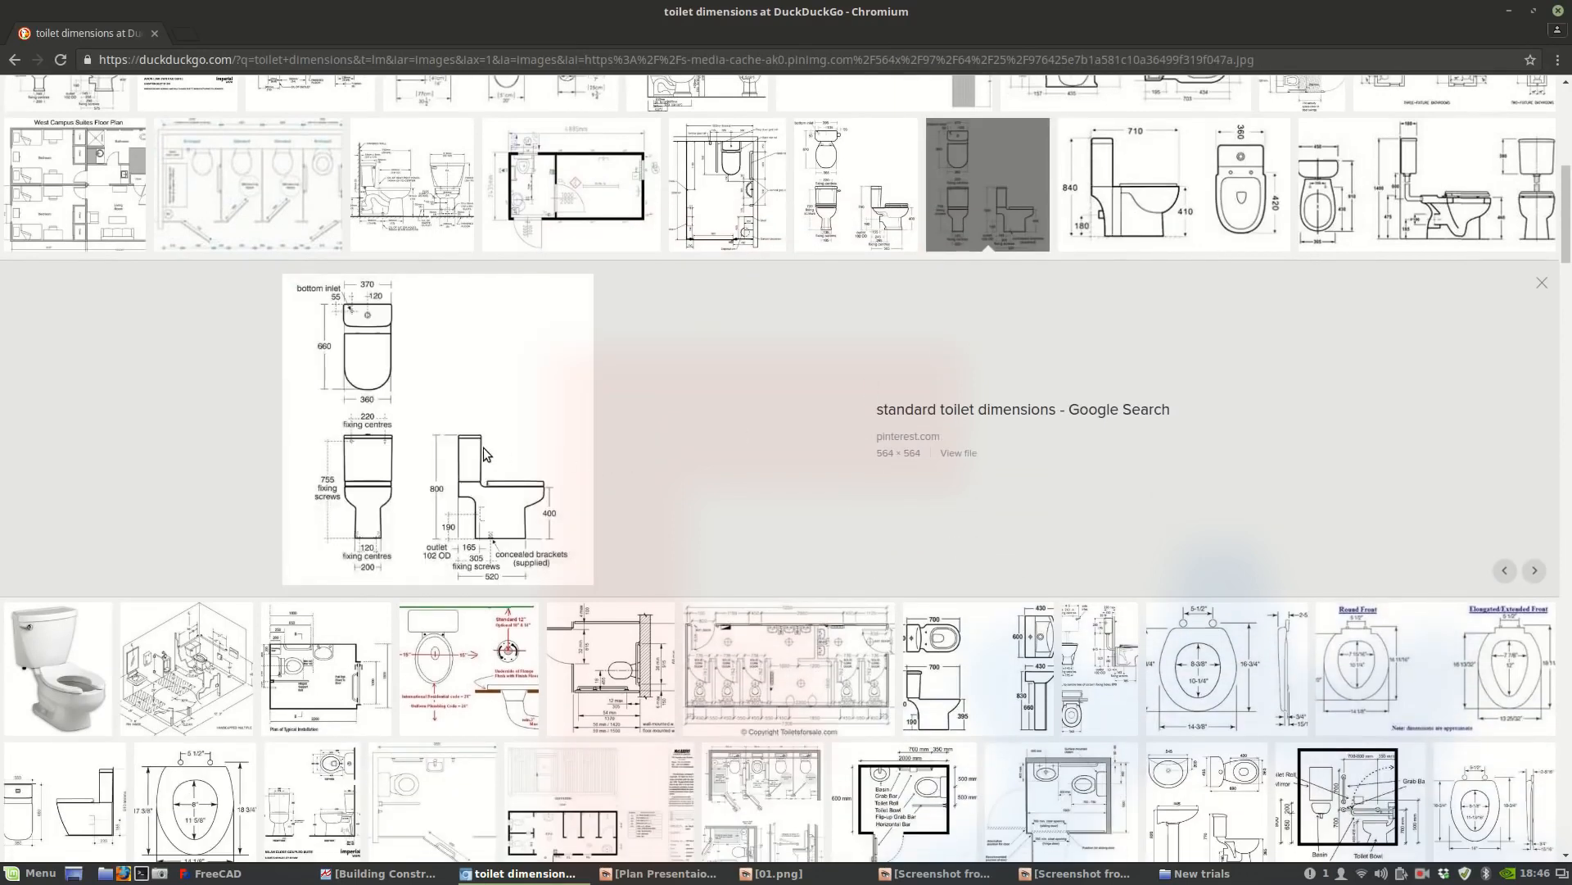
pyautogui.click(960, 455)
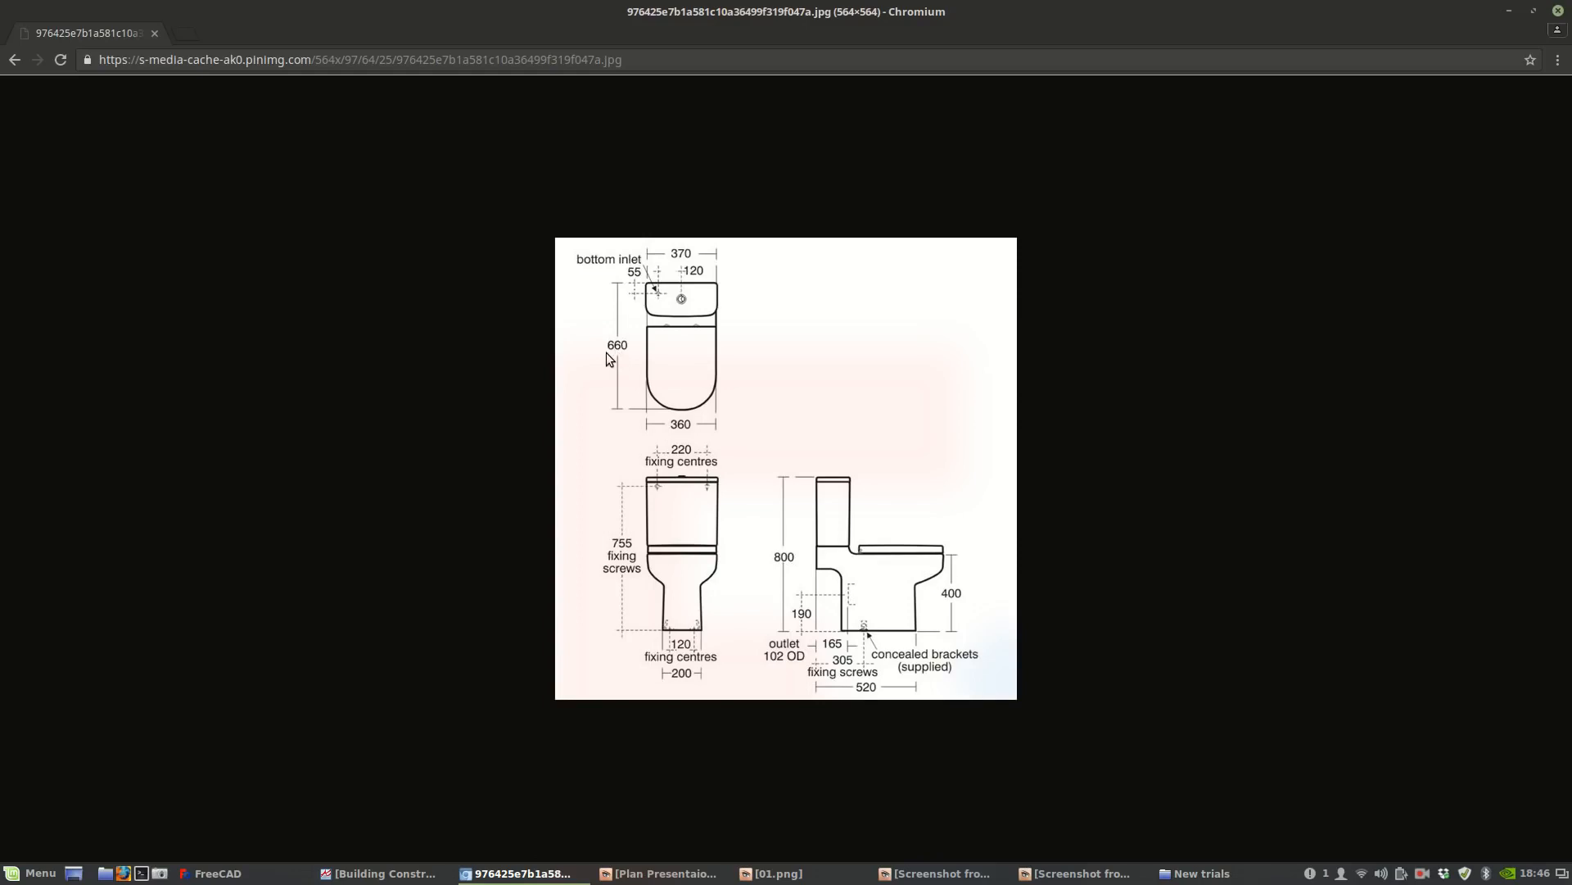
# Return to the demo tutorial document in FreeCAD and draw a rectangle about 0.53 m by 0.99 m in the free space beside the low table.
pyautogui.click(210, 873)
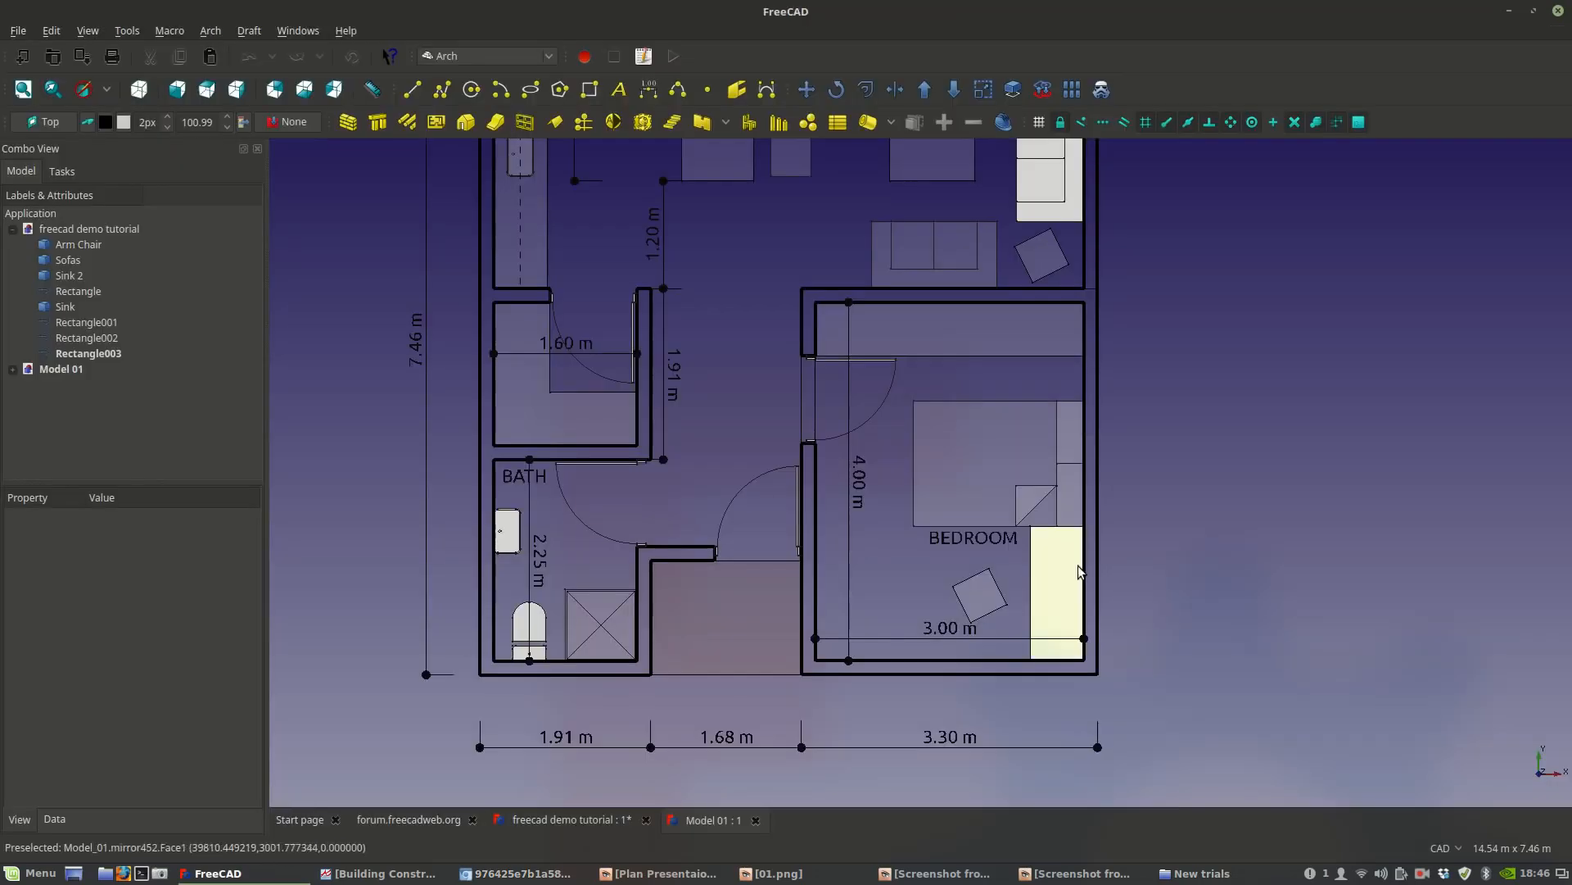
pyautogui.click(579, 823)
pyautogui.moveTo(877, 579); pyautogui.dragTo(586, 509, button='middle')
pyautogui.scroll(-2, 634, 571)
pyautogui.scroll(2, 634, 572)
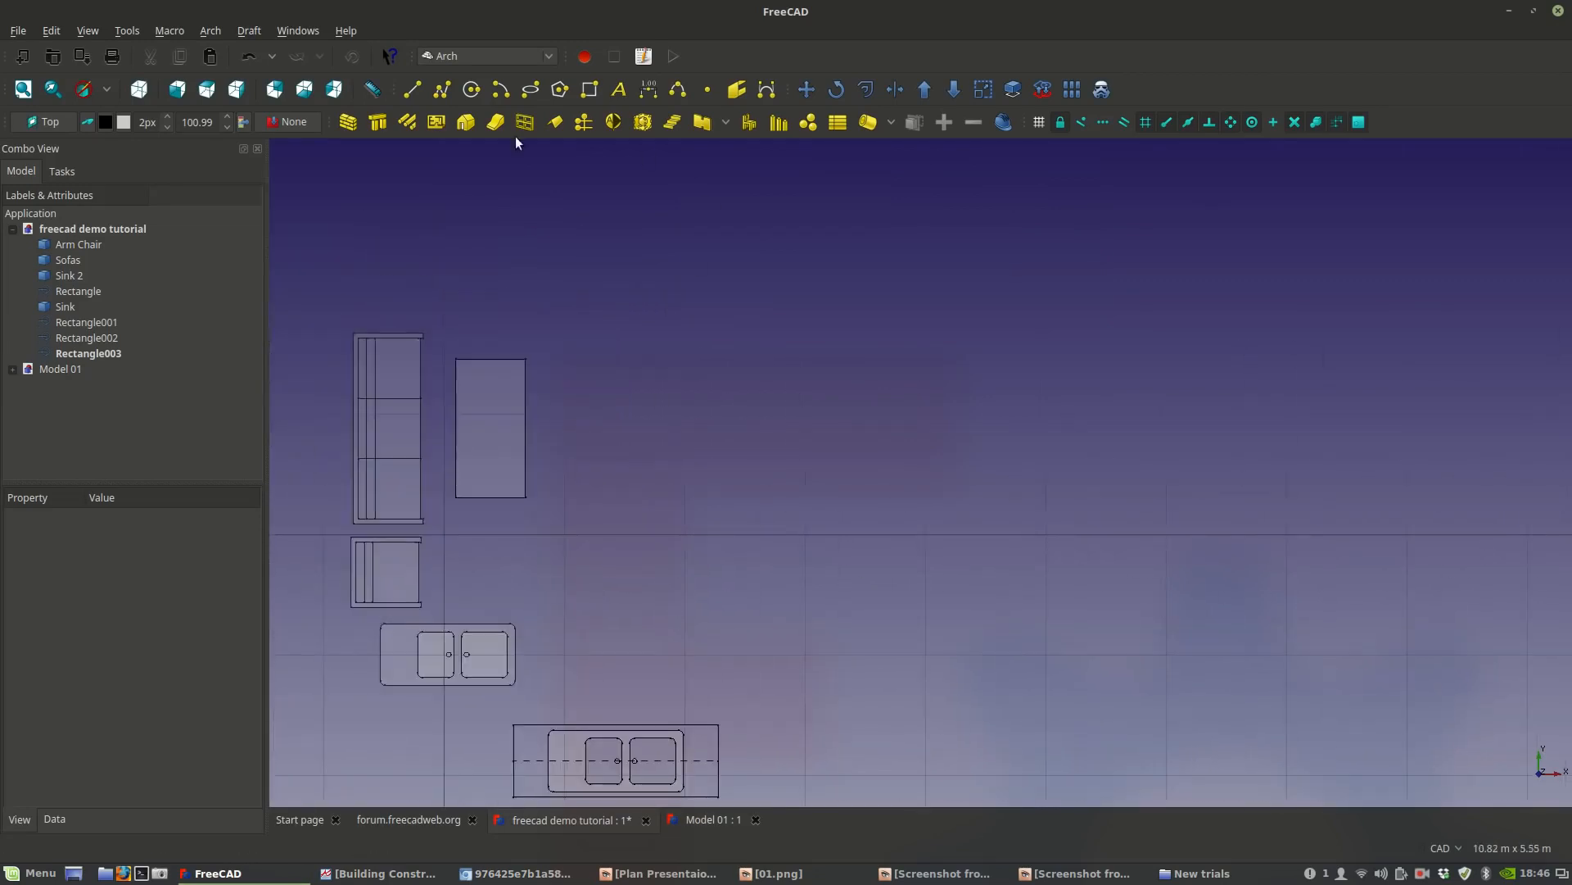
pyautogui.click(588, 92)
pyautogui.click(679, 473)
pyautogui.click(744, 591)
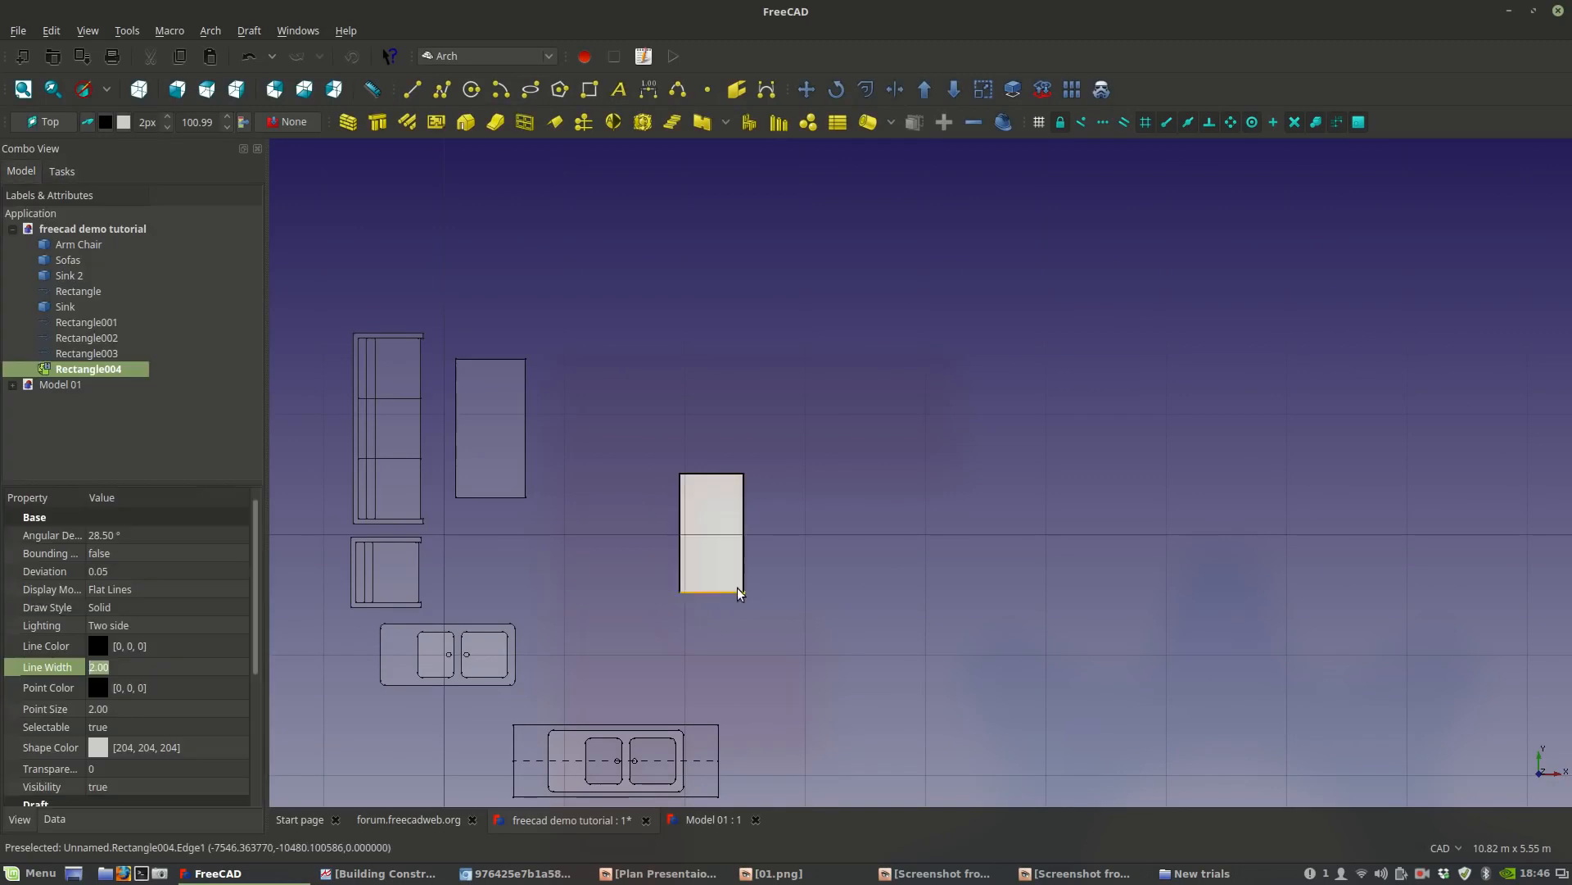
# Set the new rectangle's height to 0.66 m.
pyautogui.scroll(2, 721, 572)
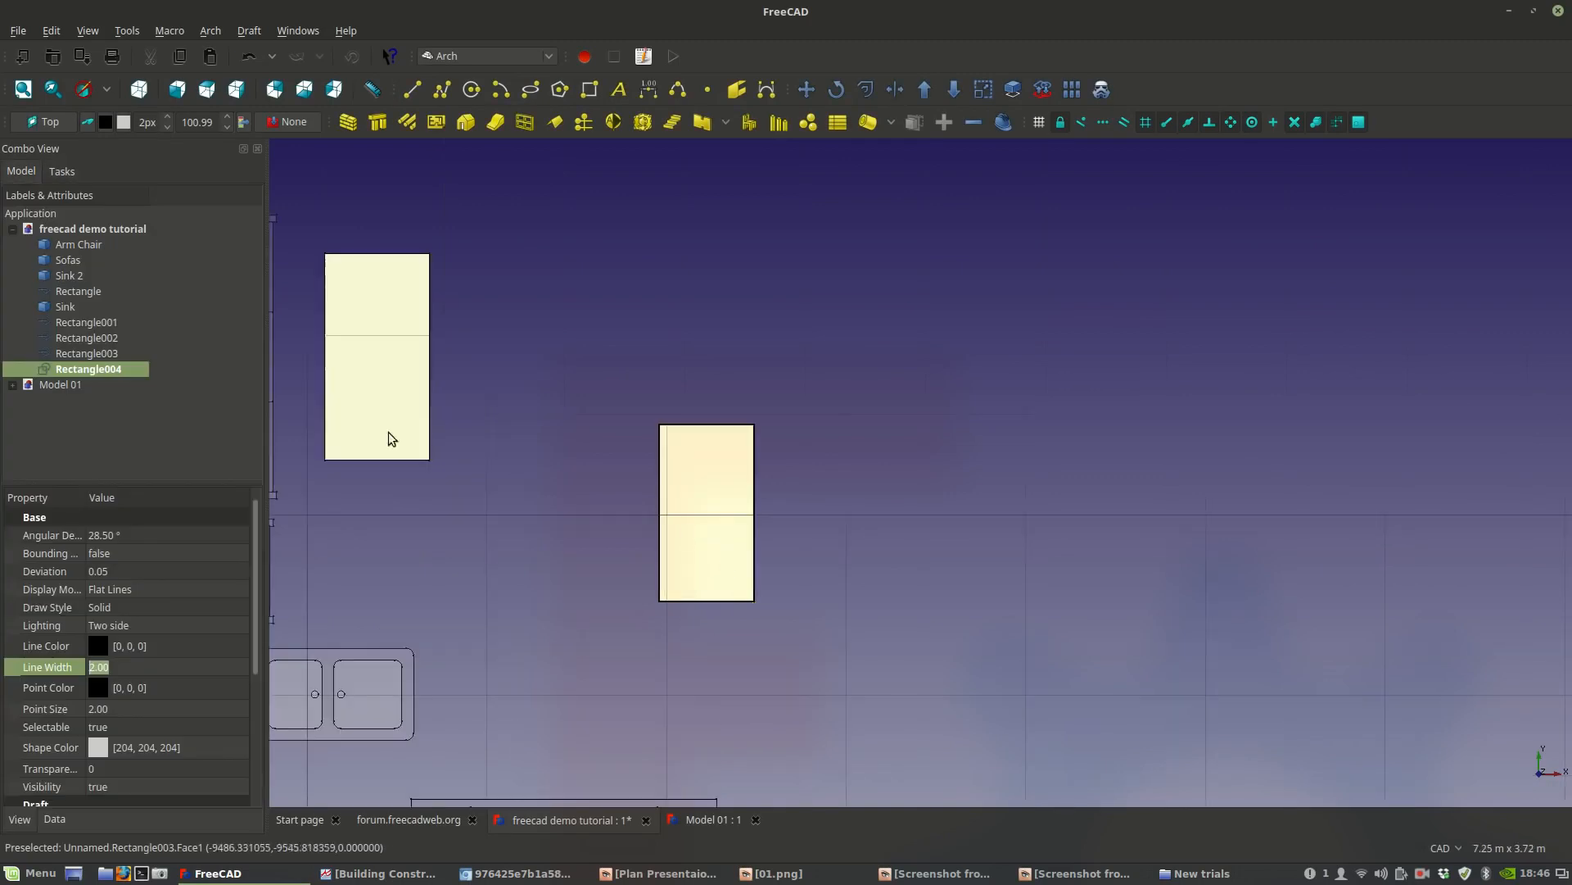
pyautogui.click(54, 819)
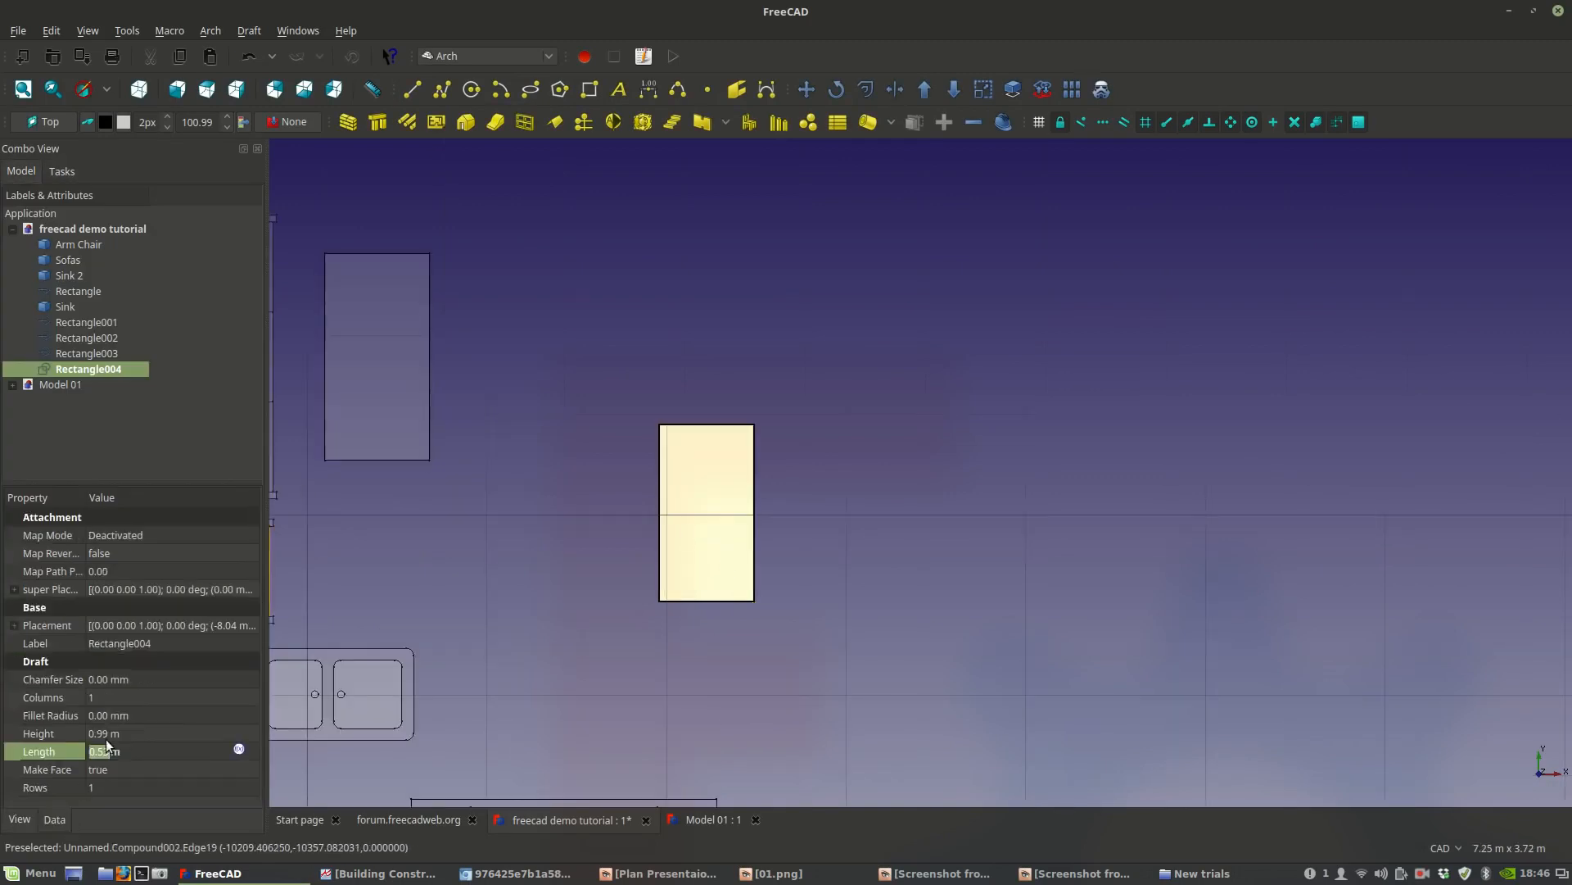
pyautogui.click(104, 734)
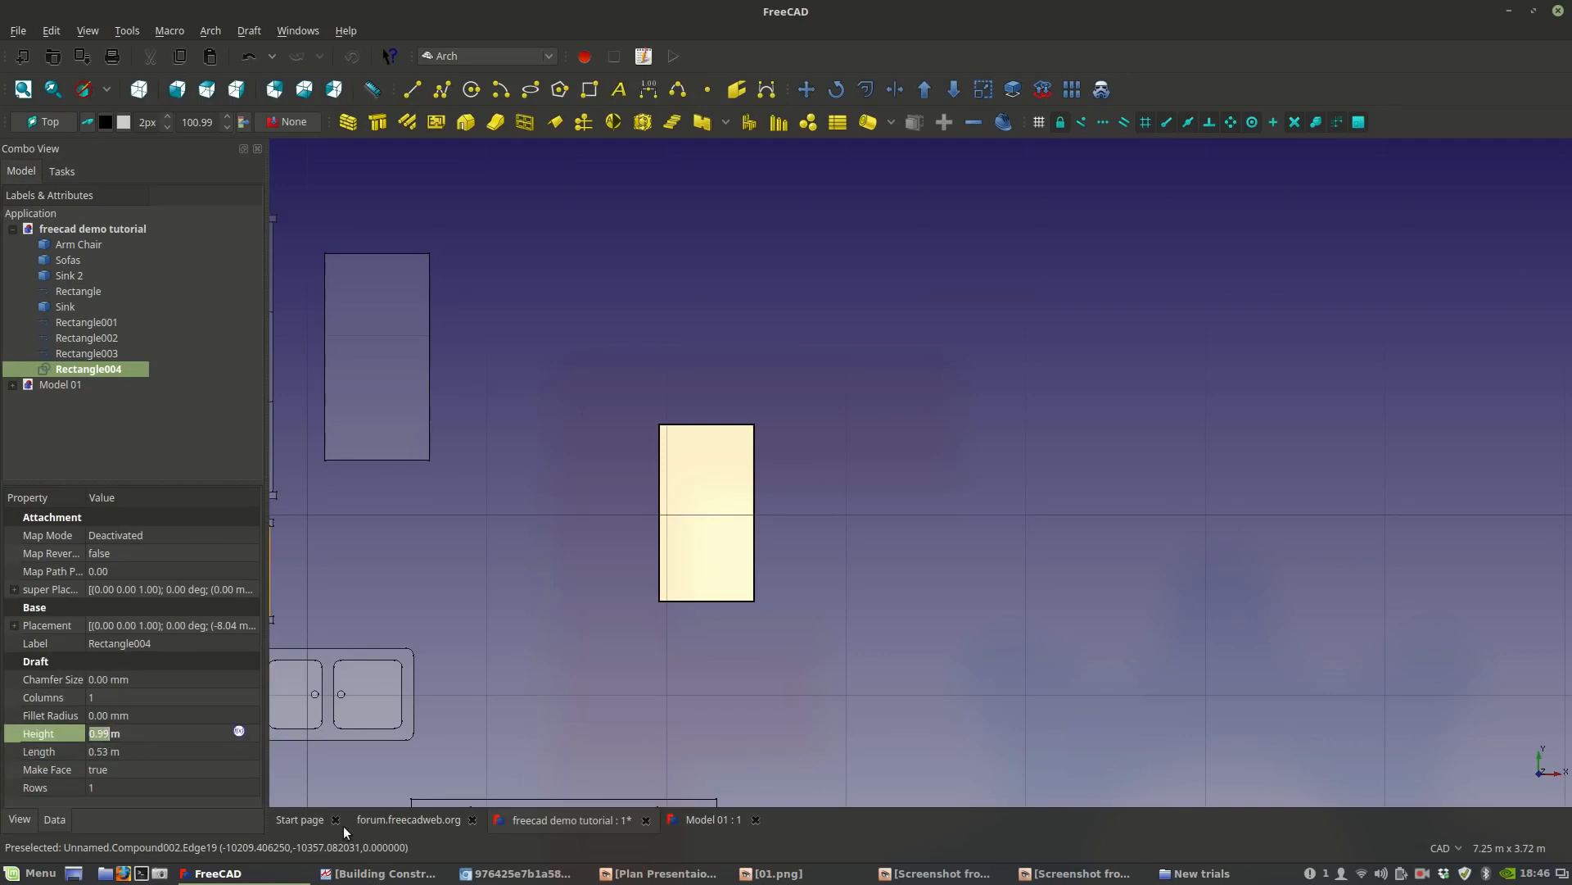
pyautogui.write('0.66')
pyautogui.press('Return')
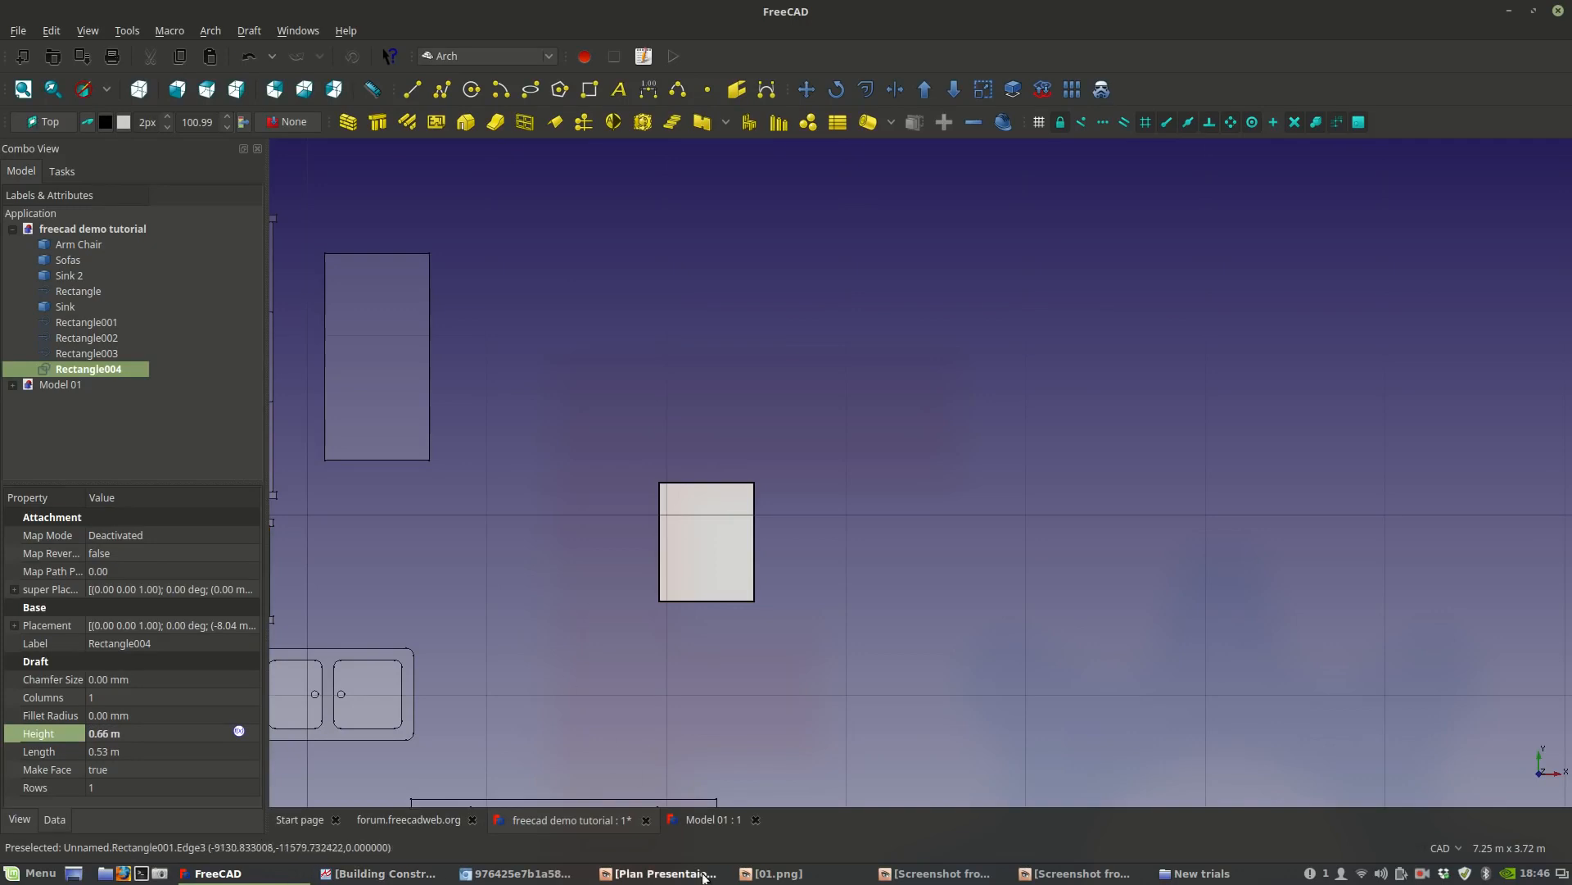
# Check the toilet's width in the reference drawing and set the rectangle's length to 0.36 m.
pyautogui.click(516, 873)
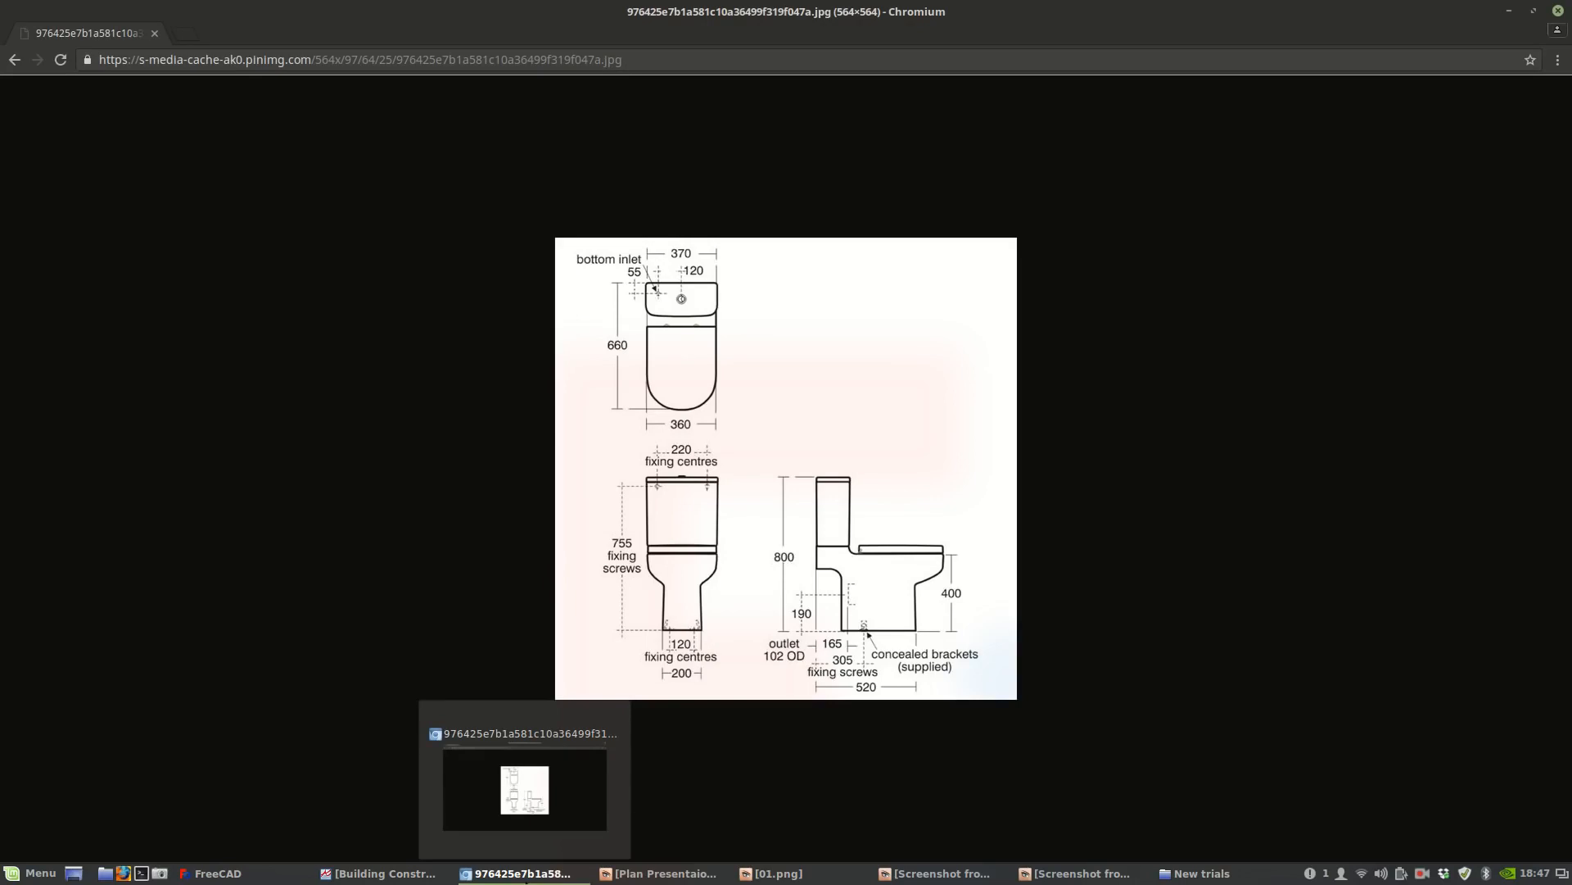
pyautogui.click(516, 874)
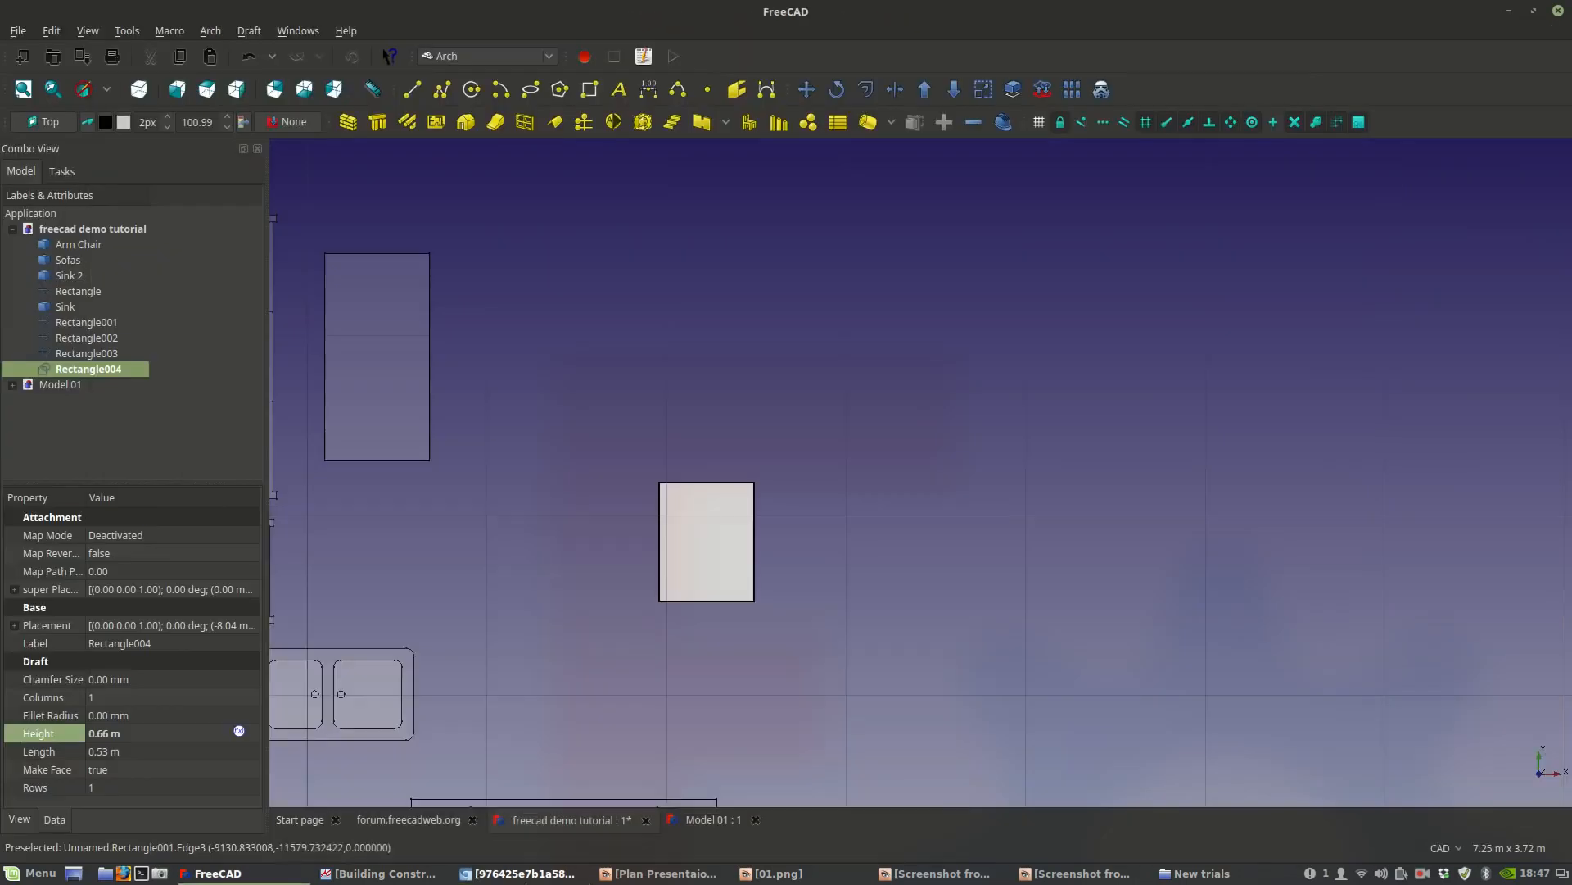
pyautogui.click(99, 751)
pyautogui.write('0.56')
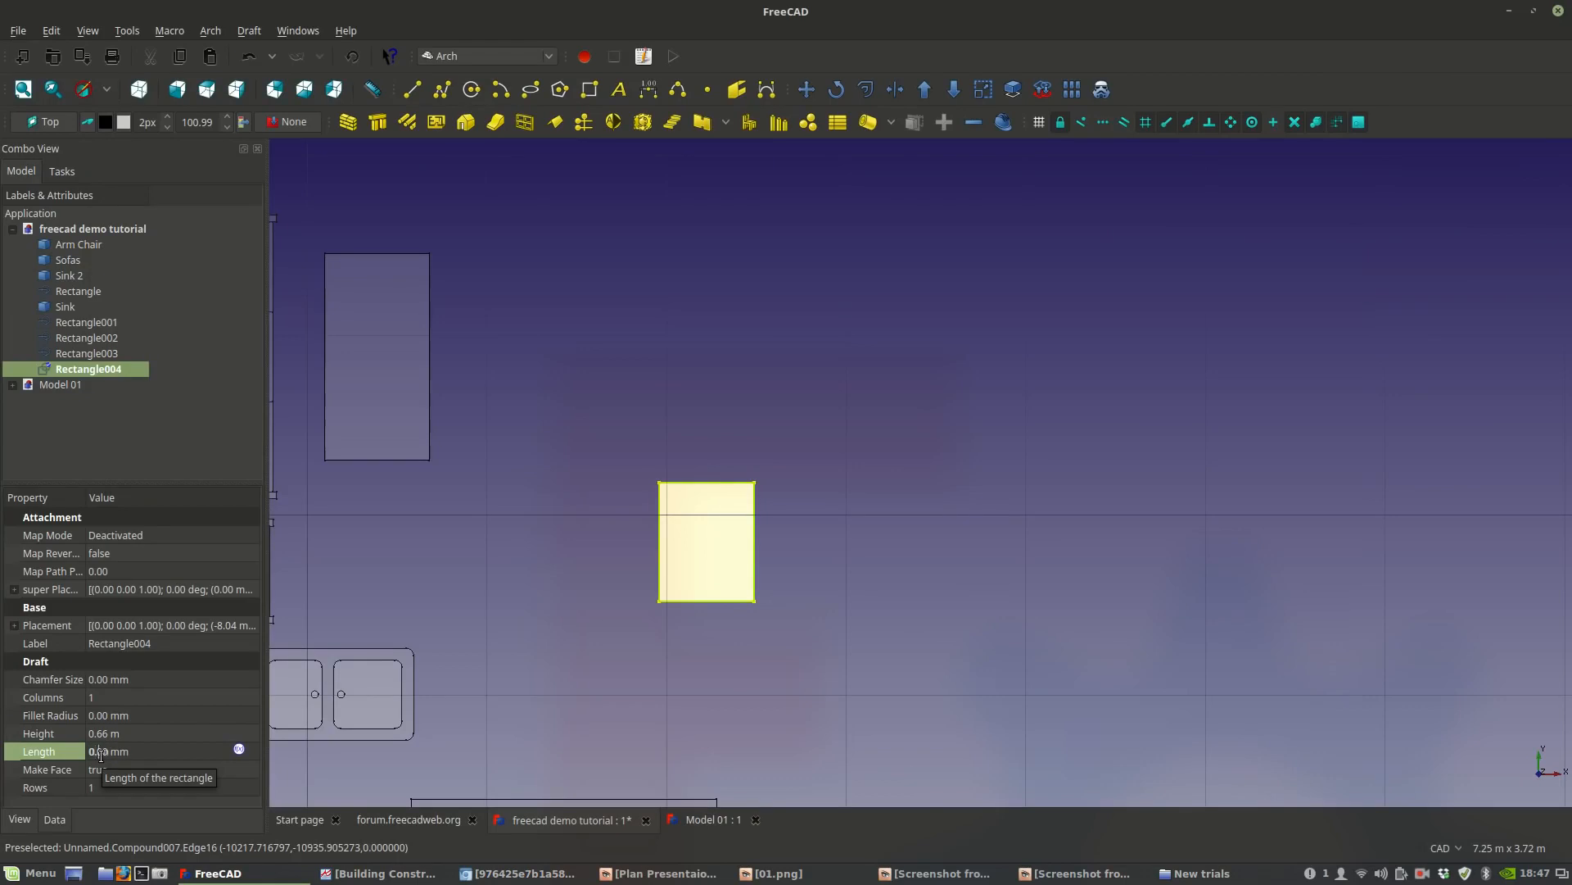
pyautogui.press('Return')
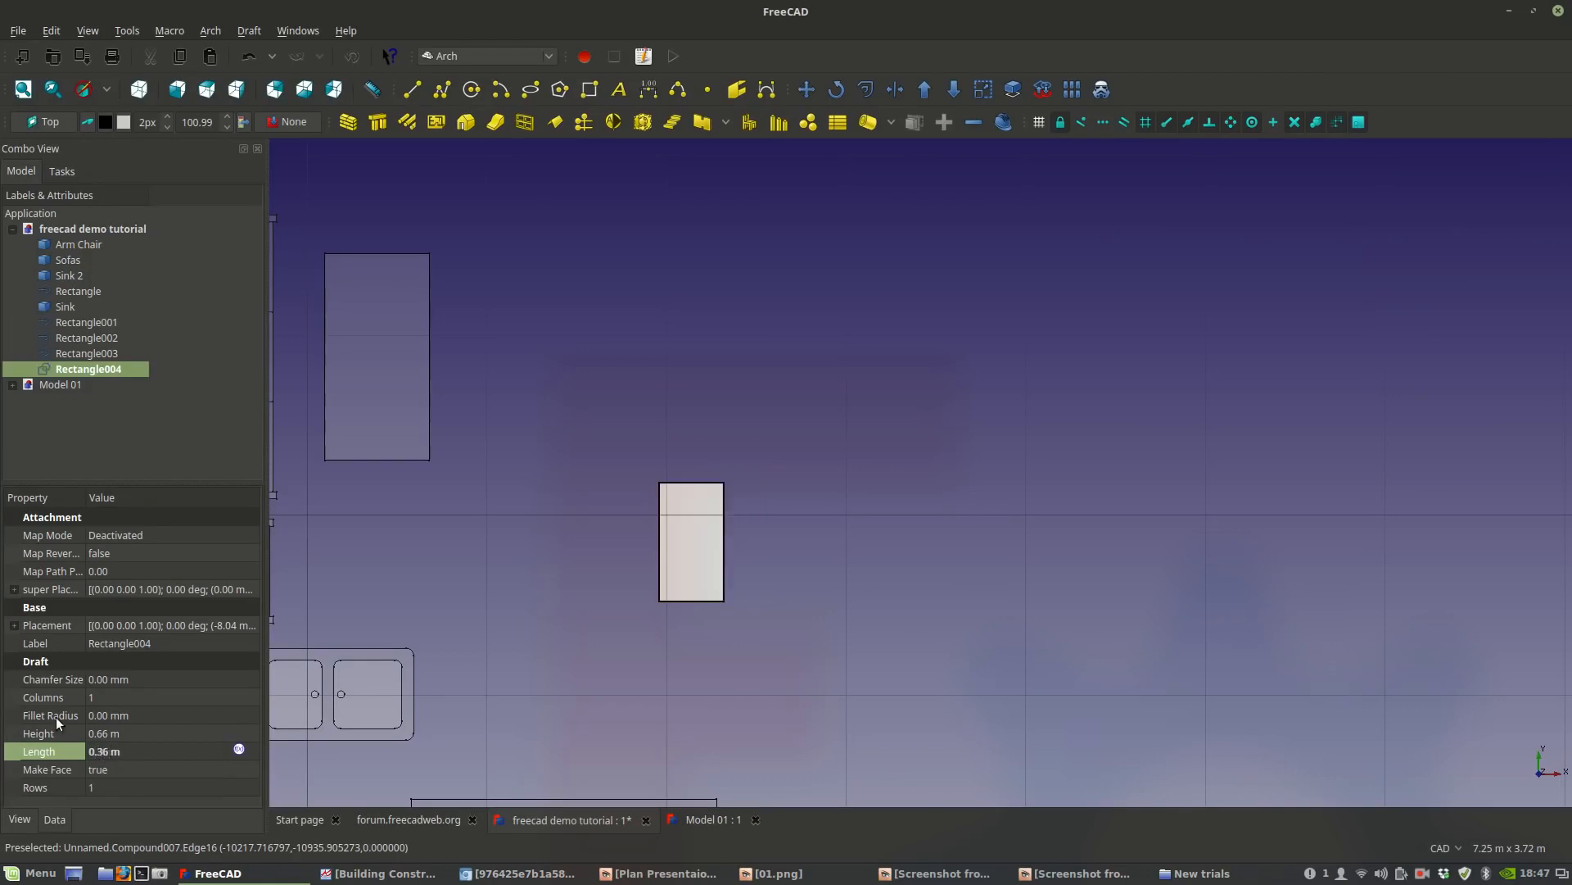
# Turn off Make Face for the 0.36 by 0.66 m toilet rectangle.
pyautogui.scroll(4, 708, 600)
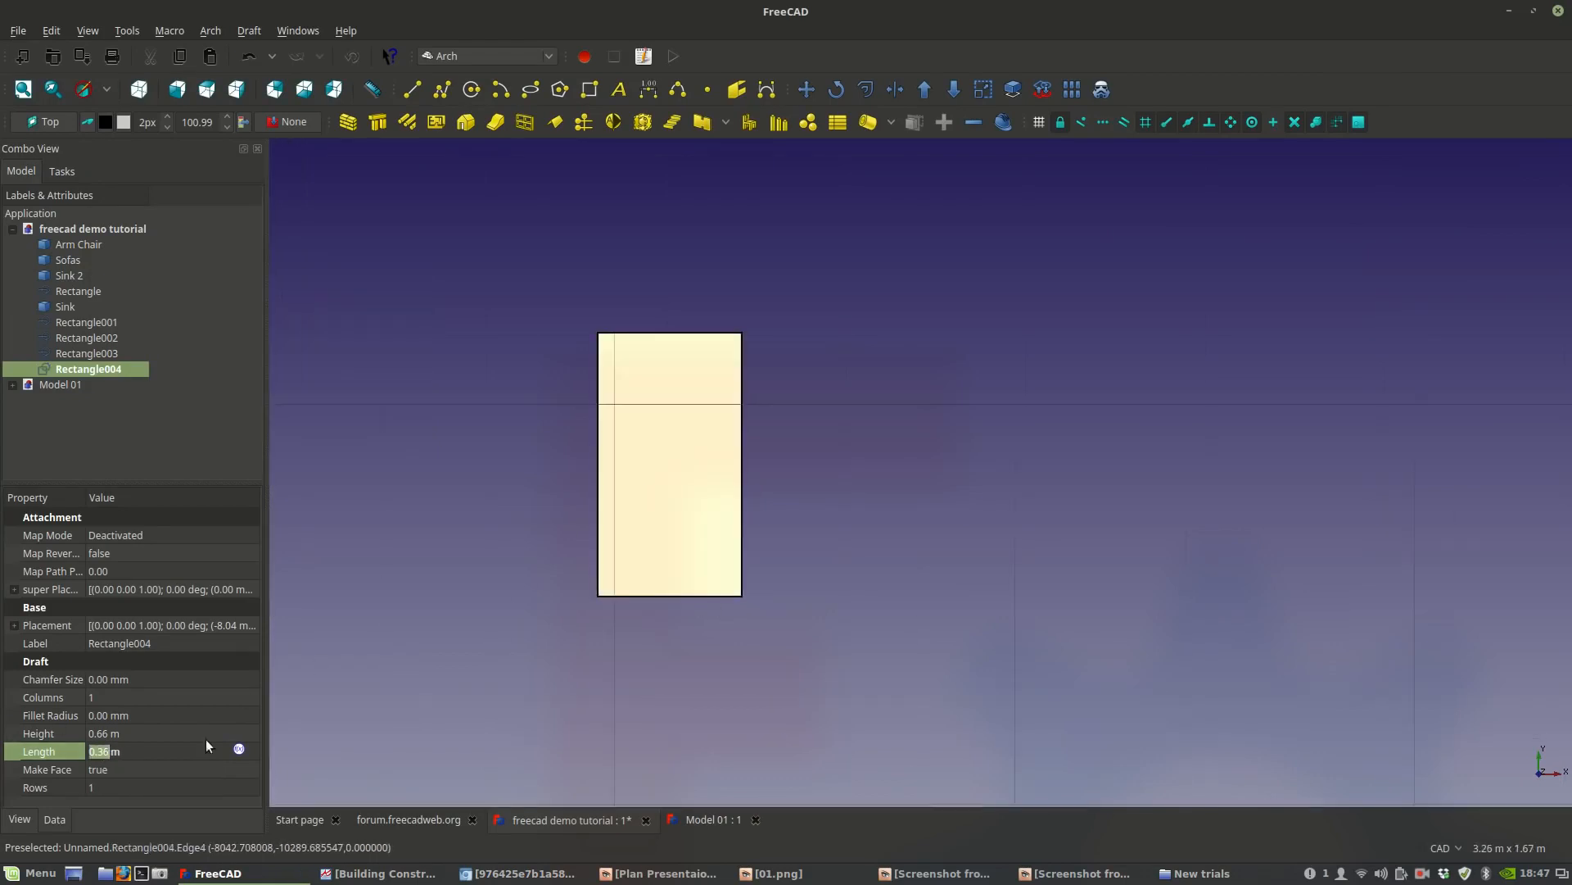
pyautogui.click(167, 765)
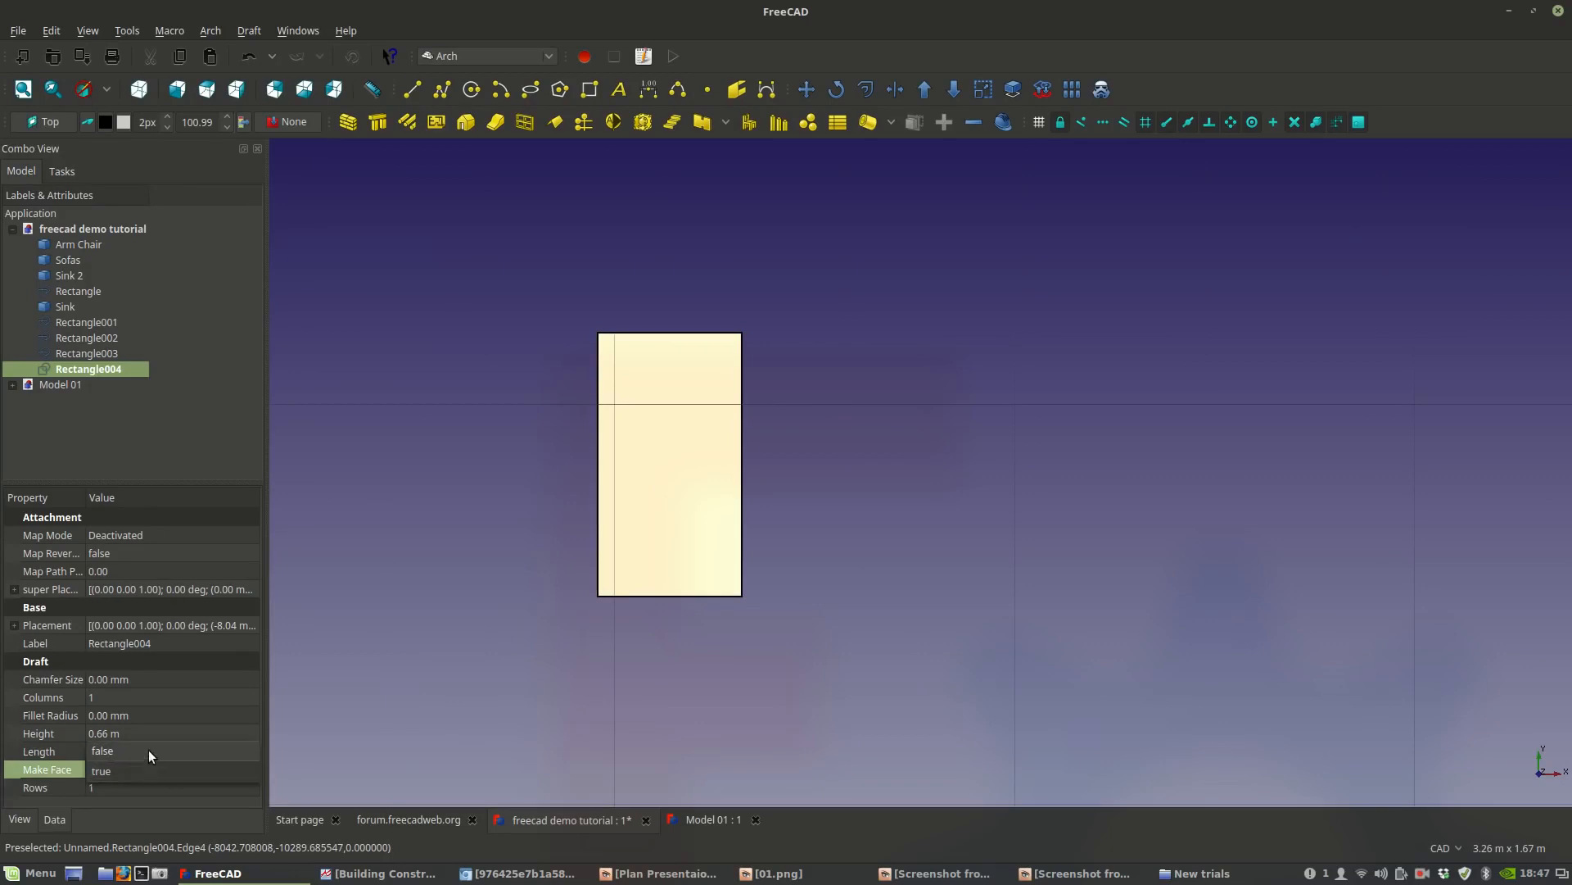
pyautogui.click(487, 678)
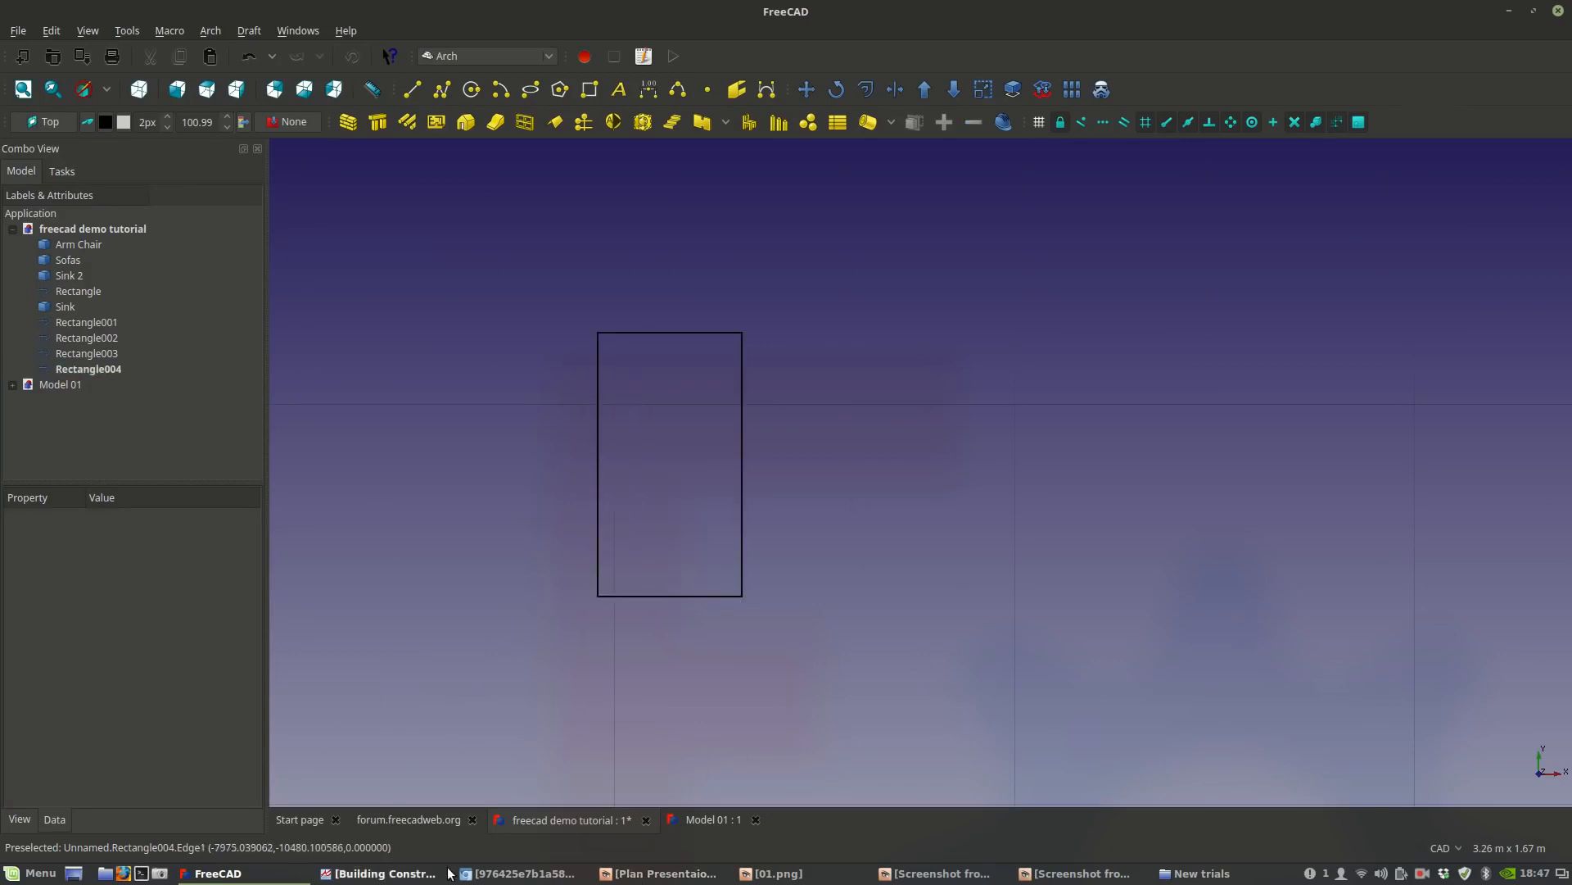
# Check the toilet's top view in the reference drawing, then duplicate the outline rectangle in place in FreeCAD.
pyautogui.click(517, 873)
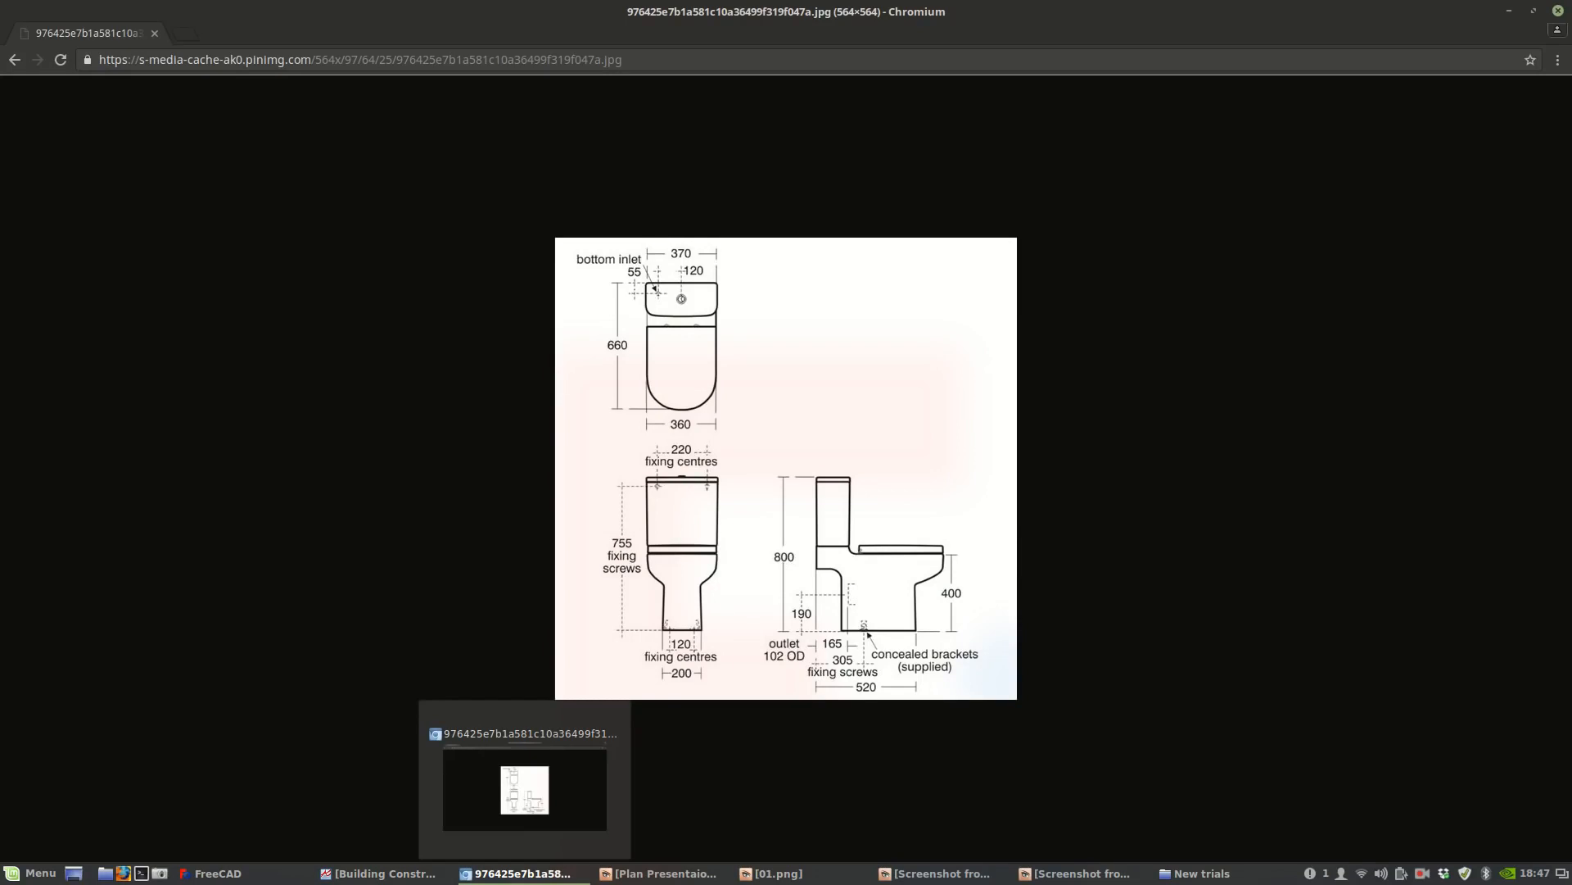
pyautogui.click(525, 873)
pyautogui.moveTo(676, 438); pyautogui.dragTo(661, 484, button='middle')
pyautogui.scroll(2, 611, 688)
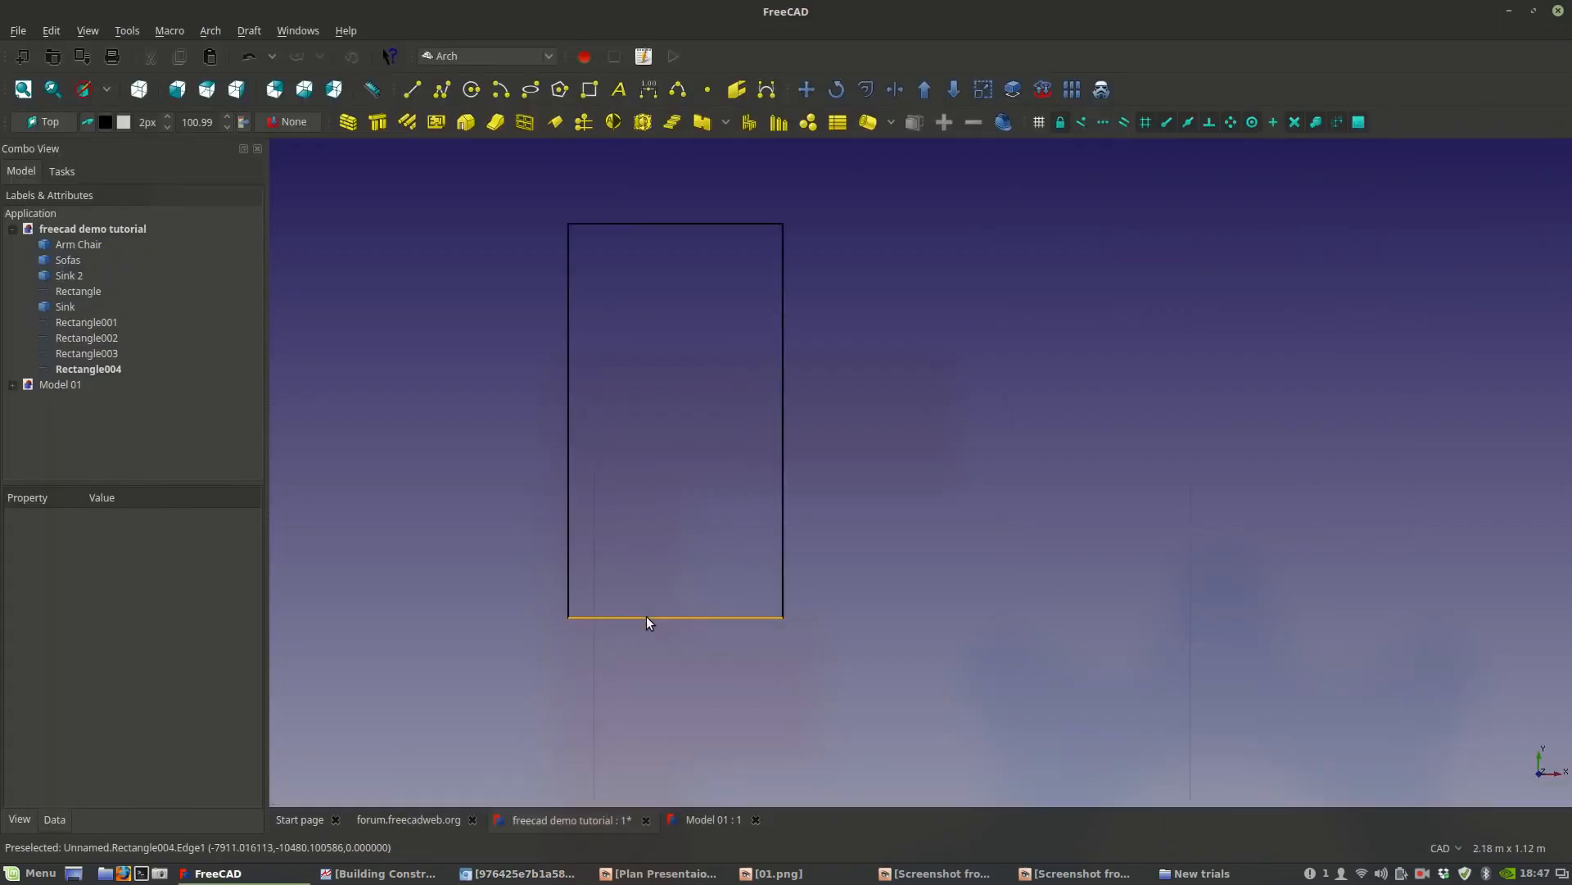
pyautogui.click(647, 617)
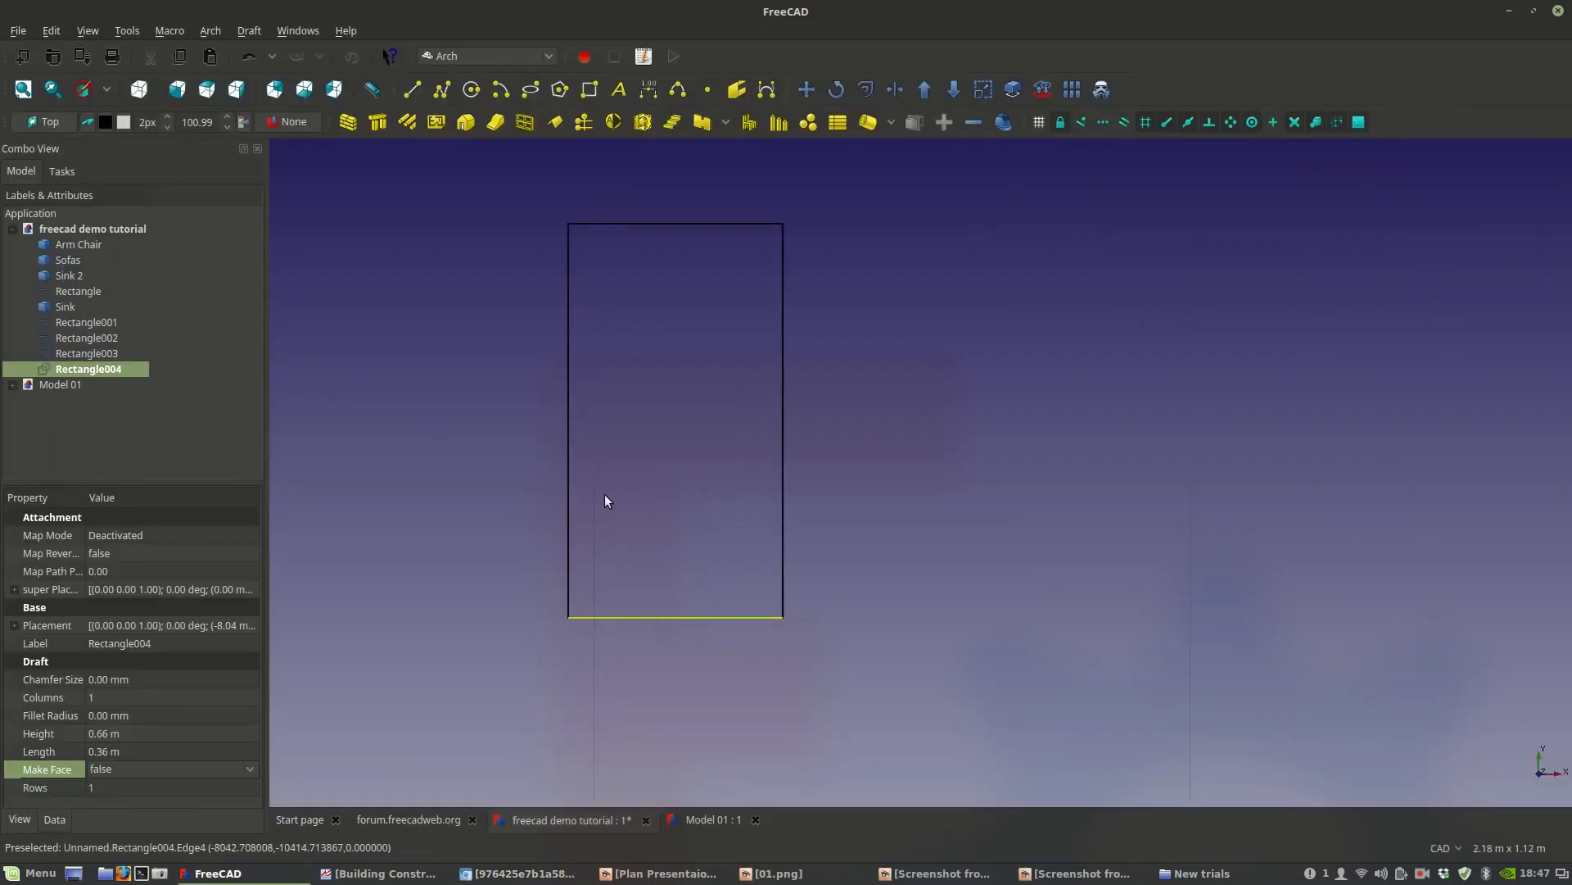
pyautogui.rightClick(131, 373)
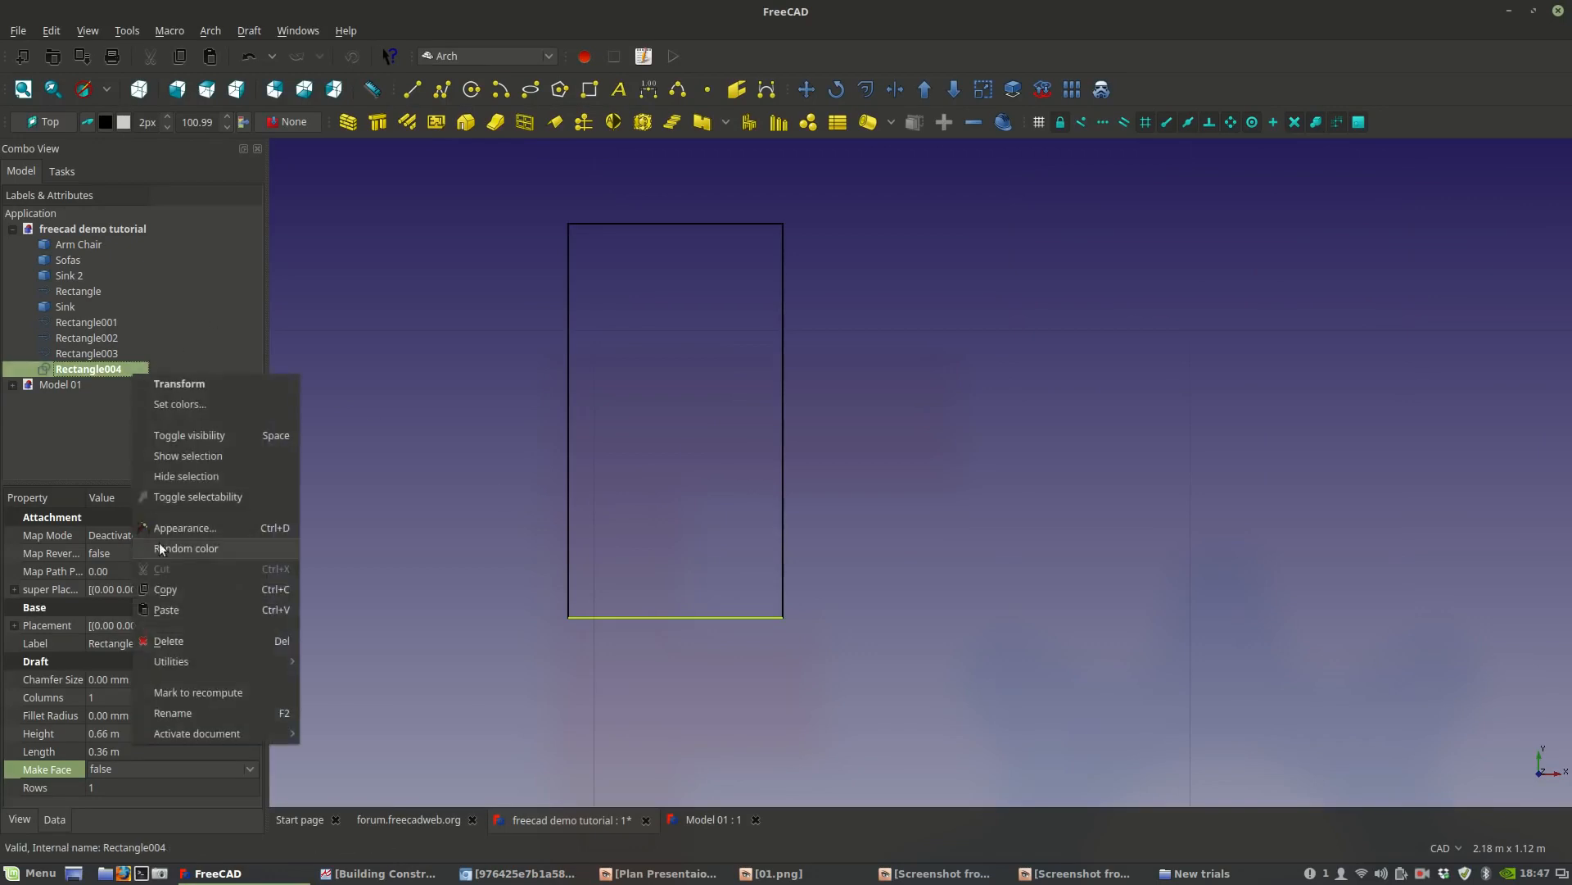
pyautogui.click(159, 588)
pyautogui.rightClick(114, 370)
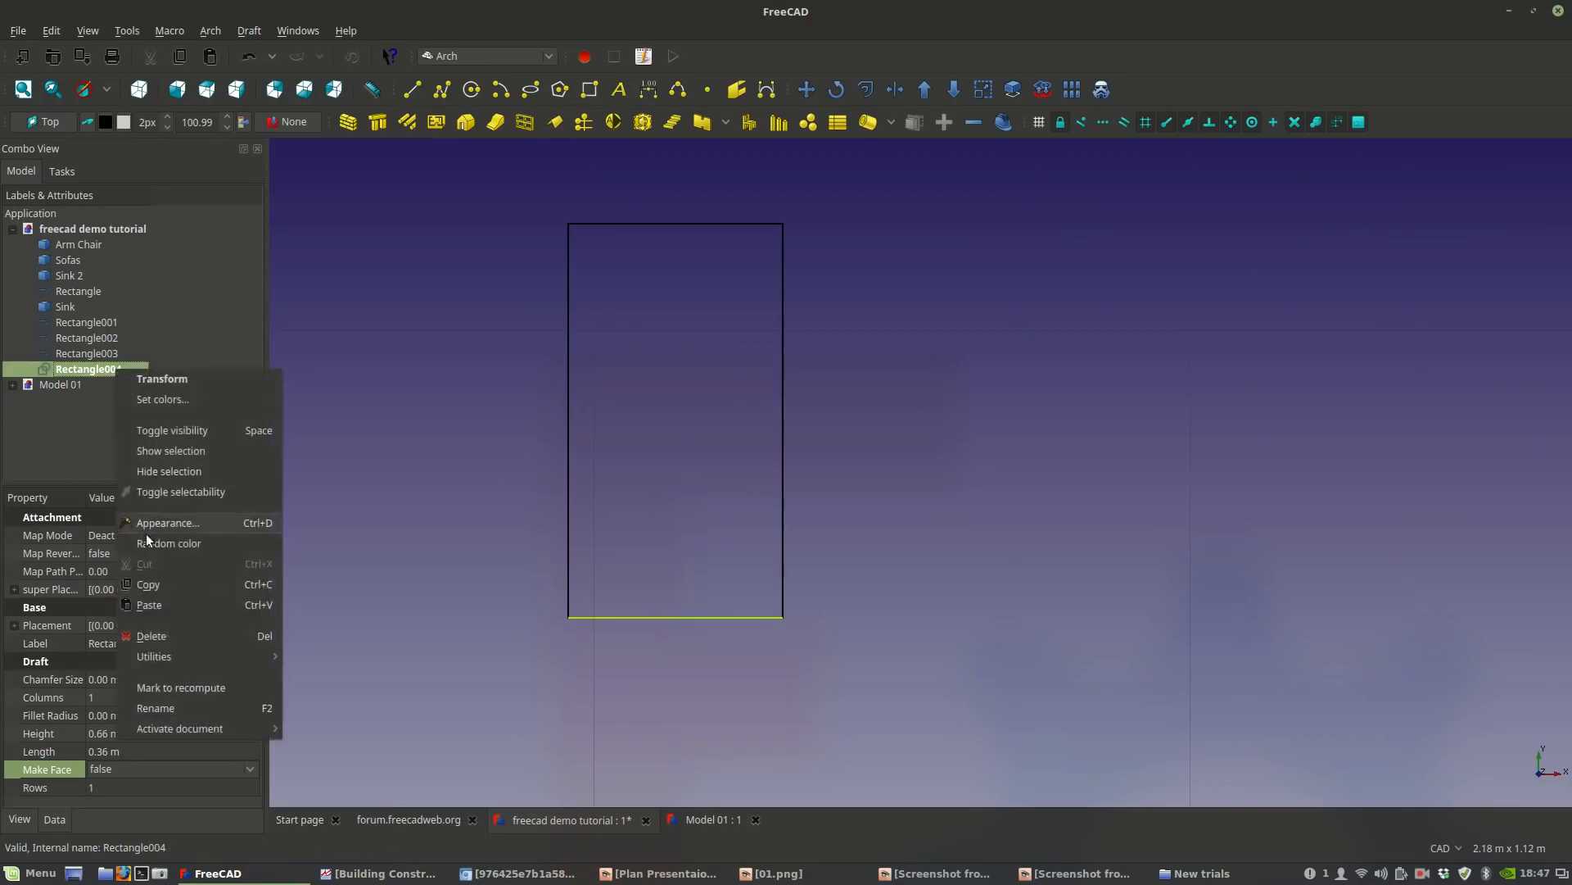
pyautogui.click(160, 606)
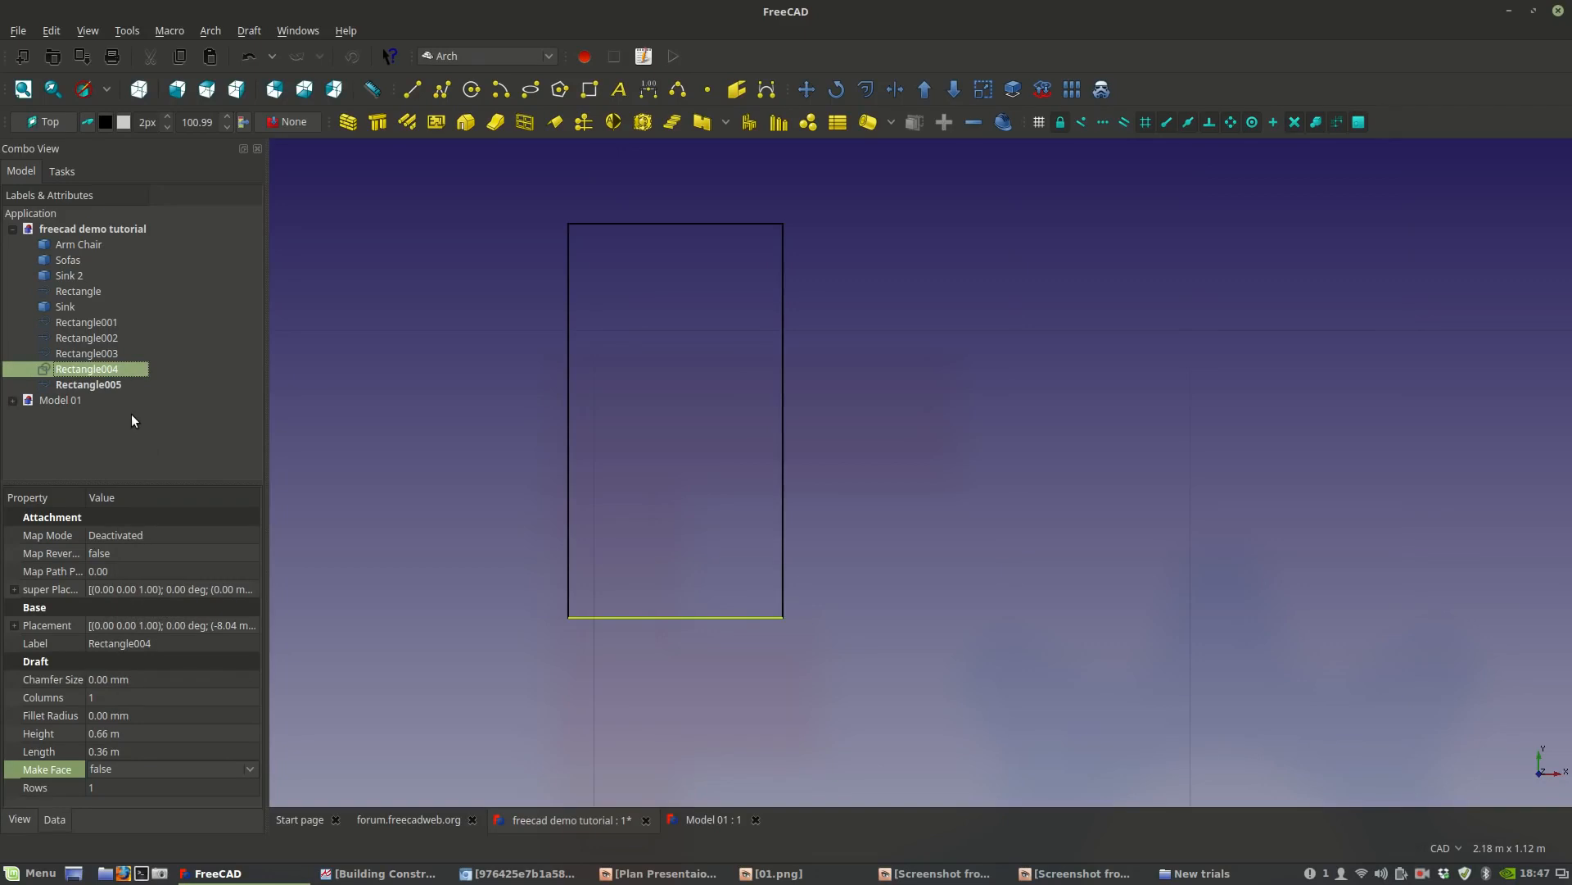
# Set the height of the original toilet rectangle, Rectangle004, to 0.40 m.
pyautogui.moveTo(670, 608); pyautogui.dragTo(658, 624, button='middle')
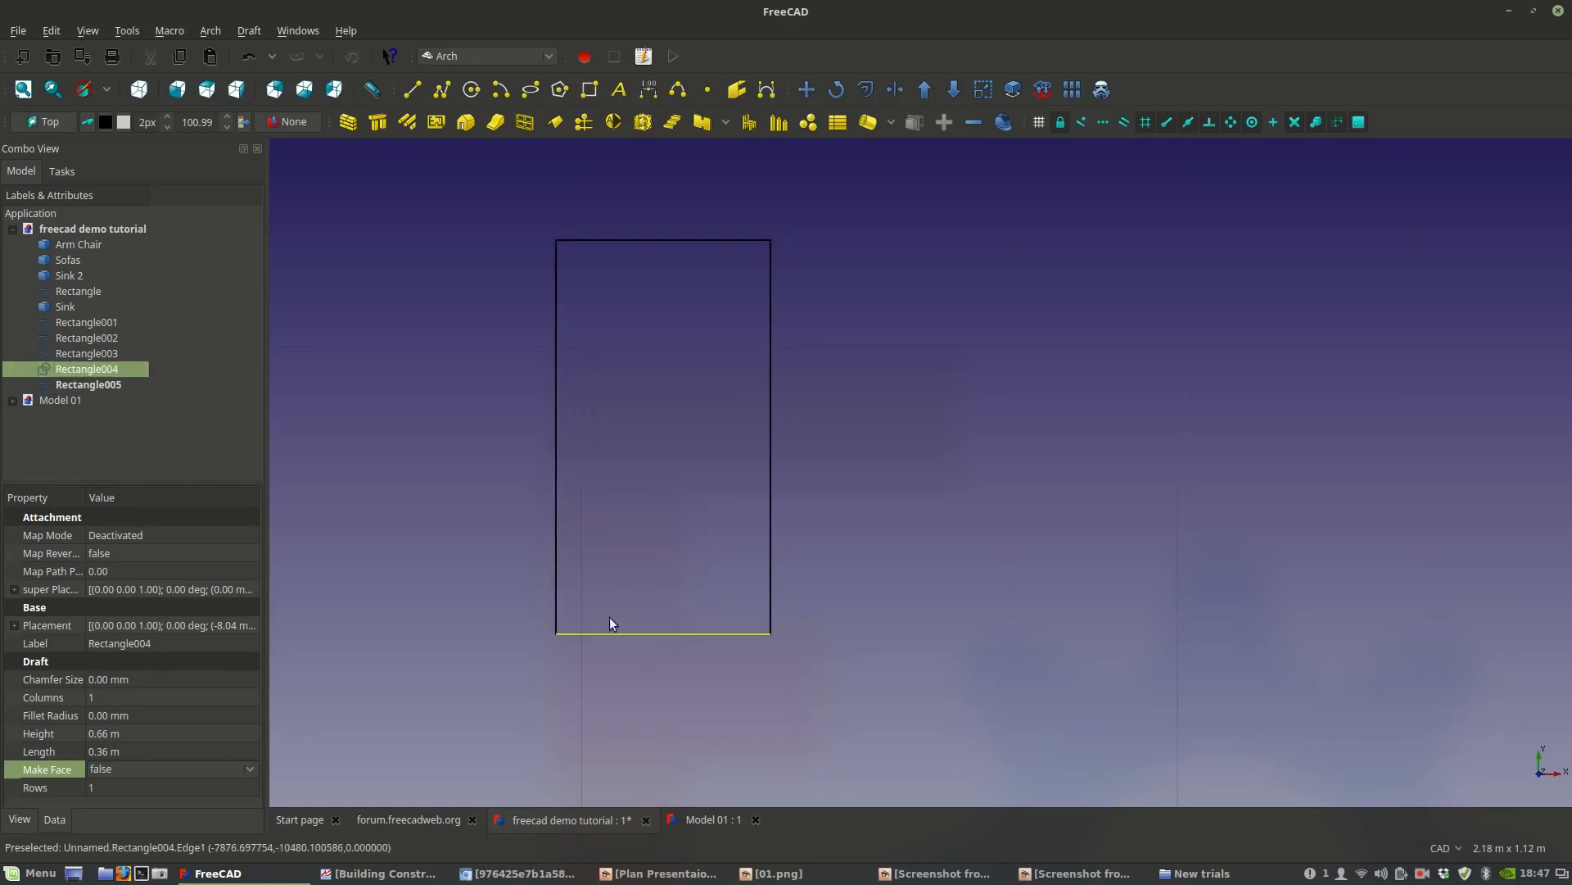
pyautogui.click(106, 735)
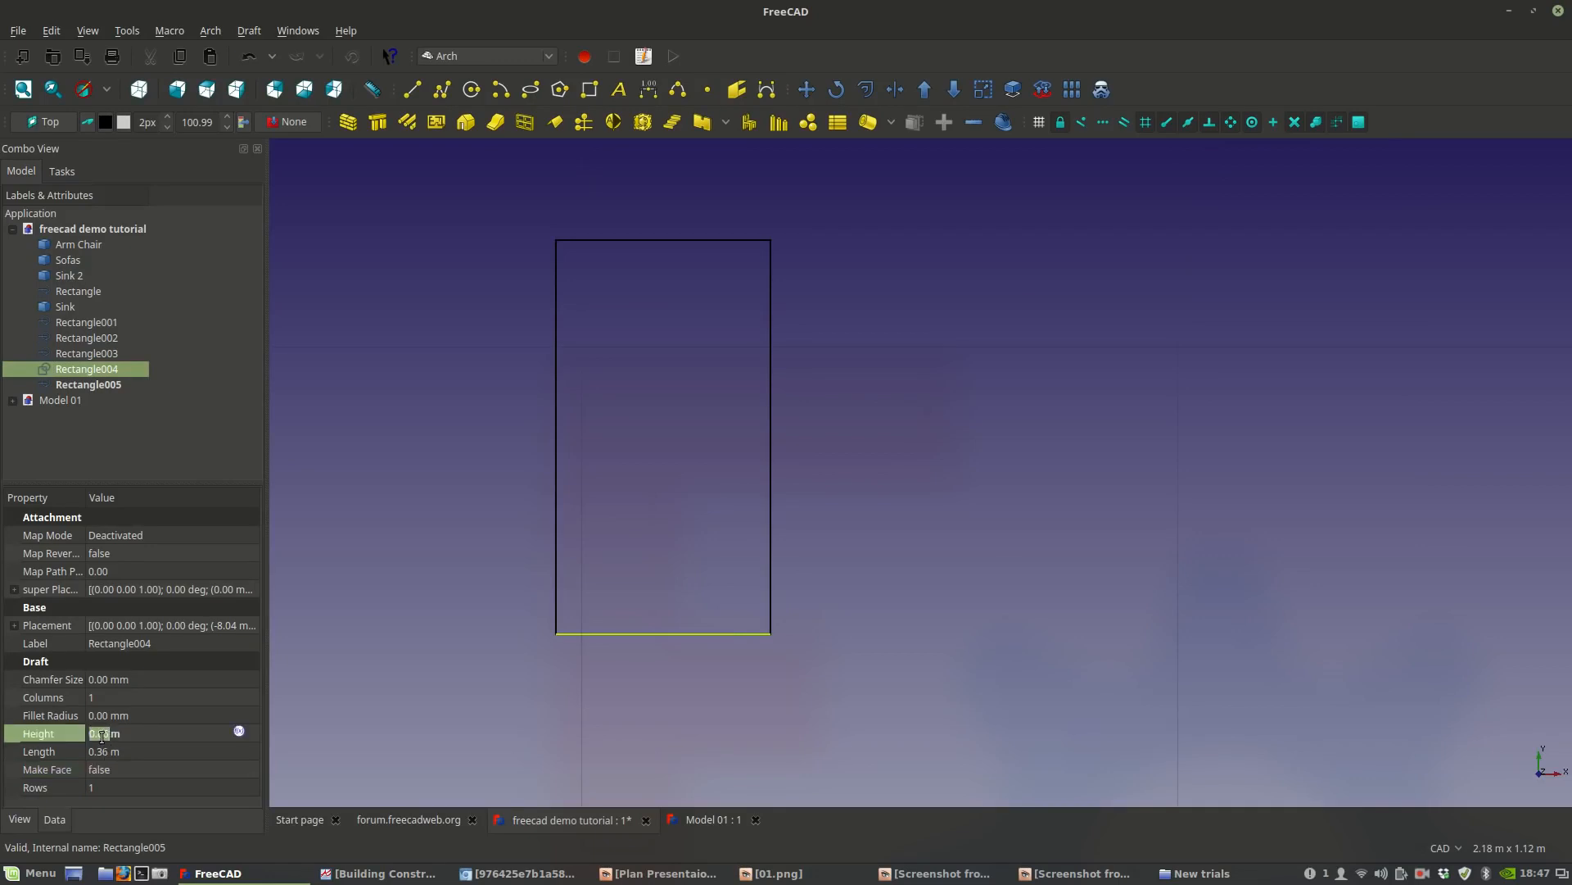
pyautogui.doubleClick(113, 735)
pyautogui.moveTo(562, 878)
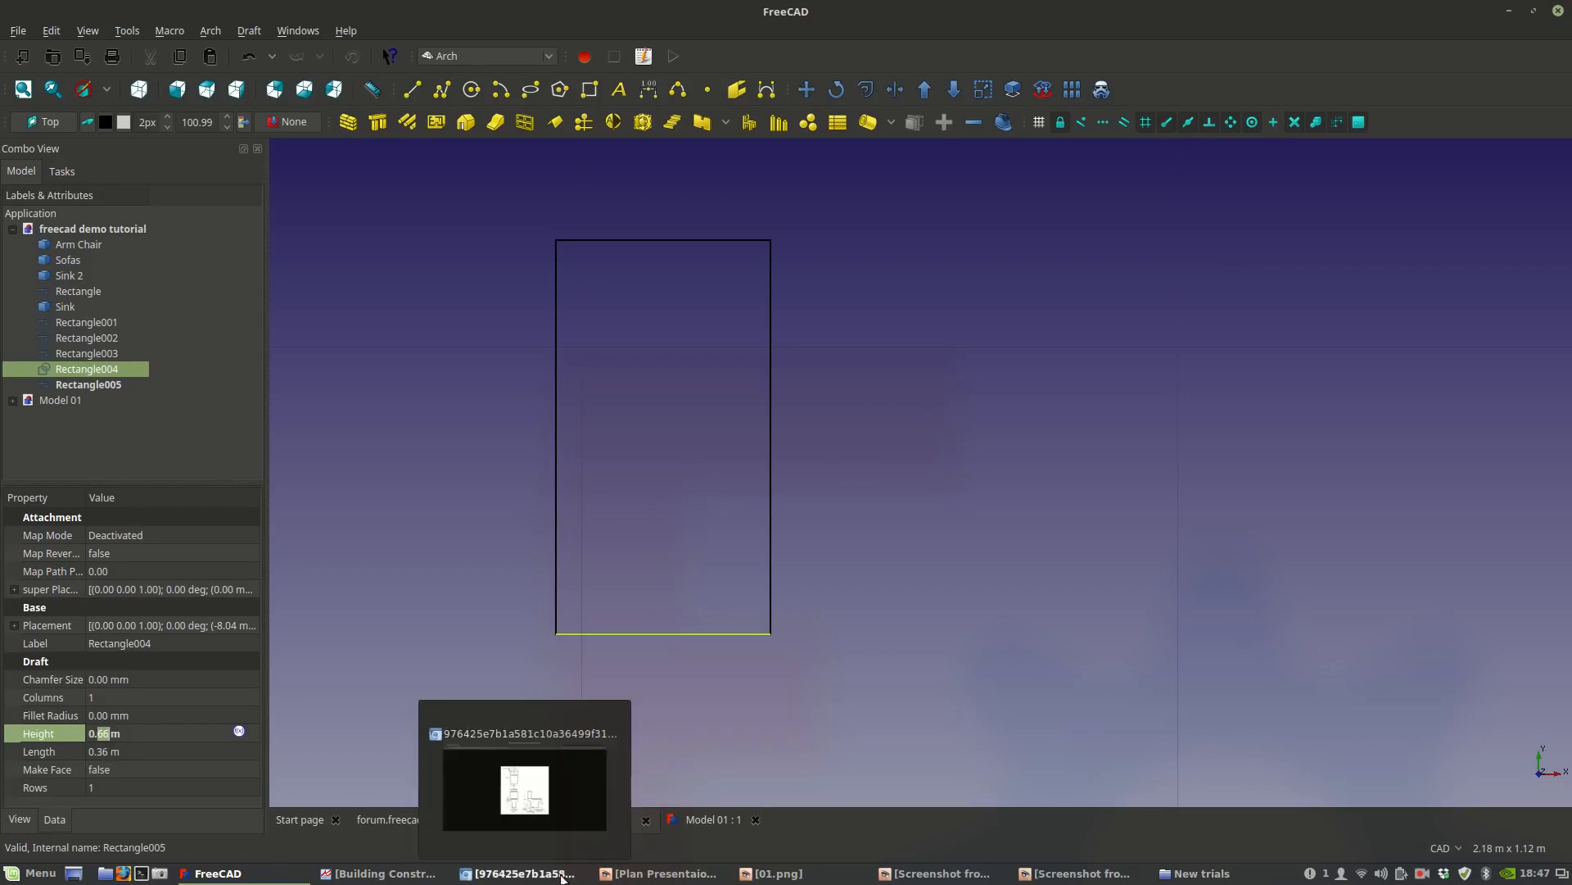
pyautogui.write('40')
pyautogui.press('Return')
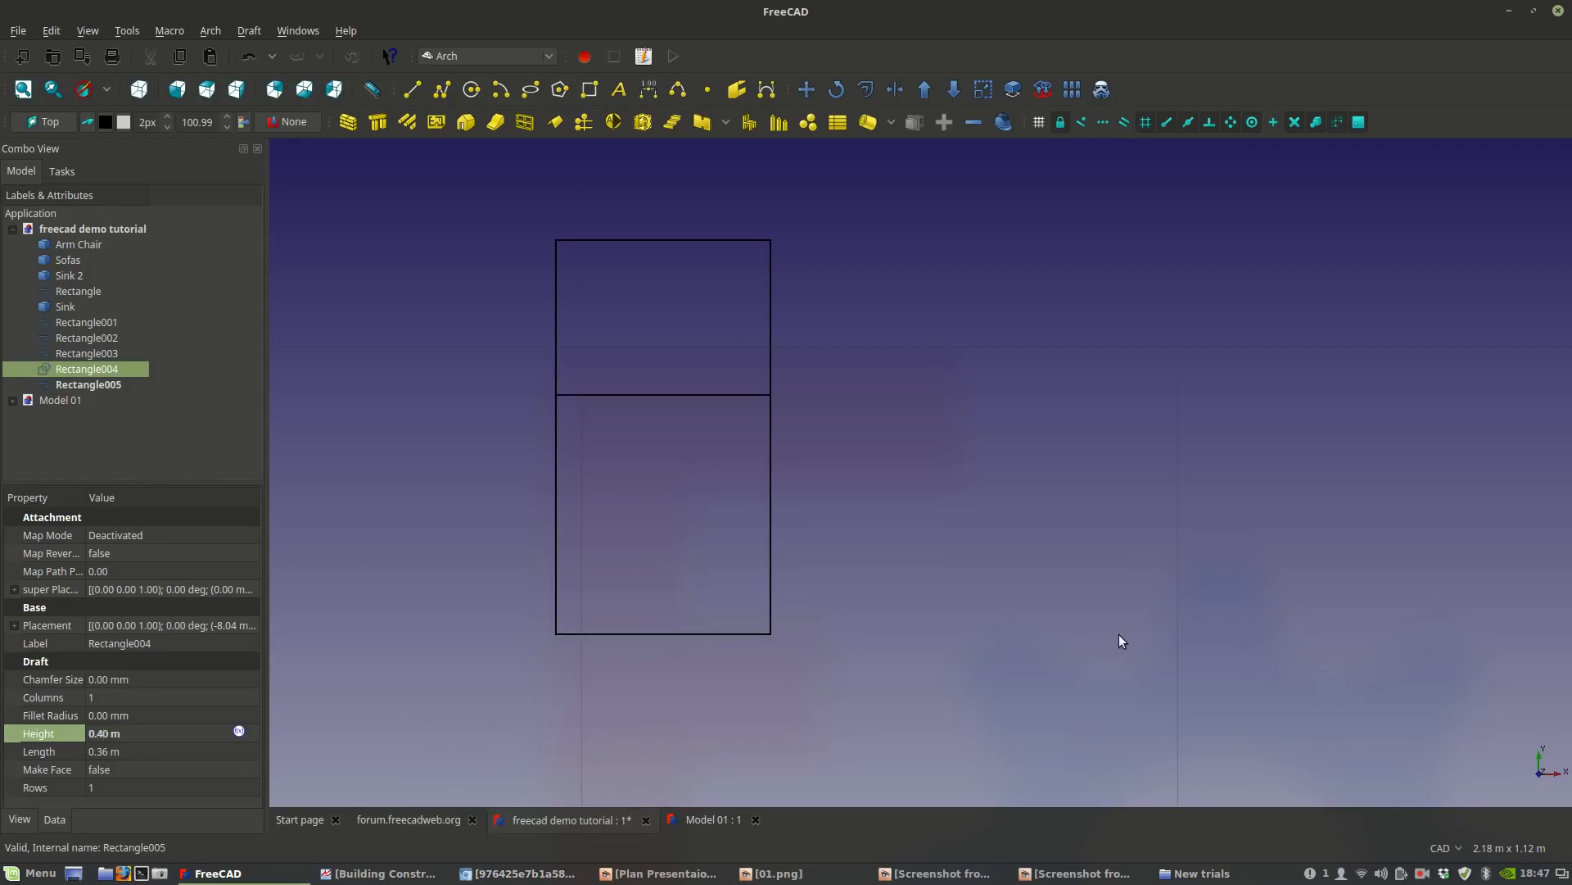
# Duplicate the 0.40 m high rectangle in place by copying and pasting it.
pyautogui.moveTo(719, 369); pyautogui.dragTo(679, 451, button='middle')
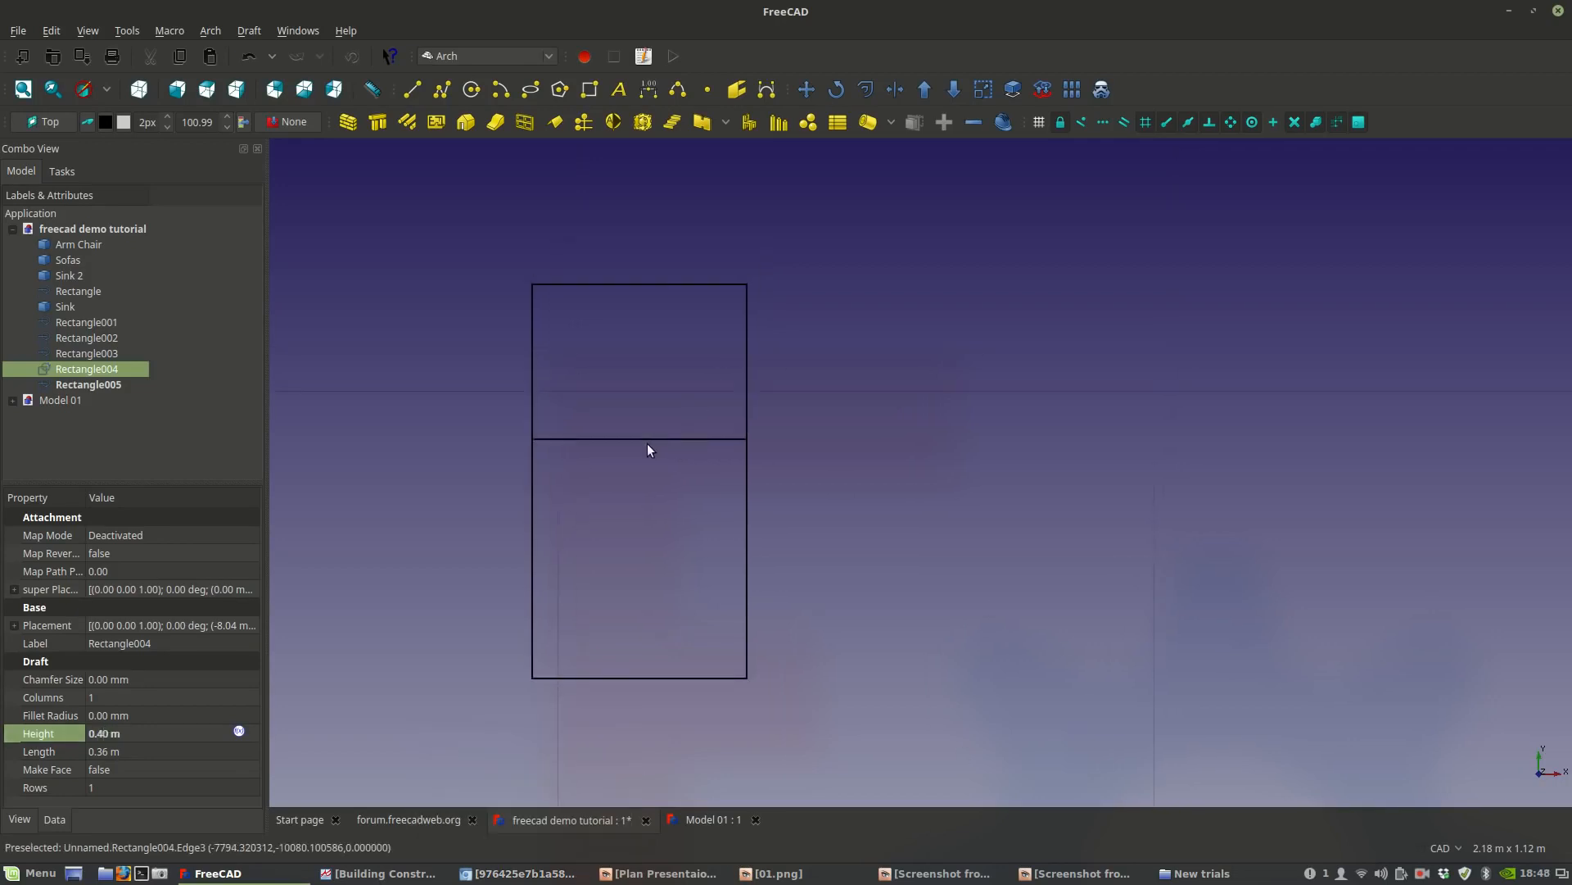
pyautogui.click(79, 385)
pyautogui.click(78, 370)
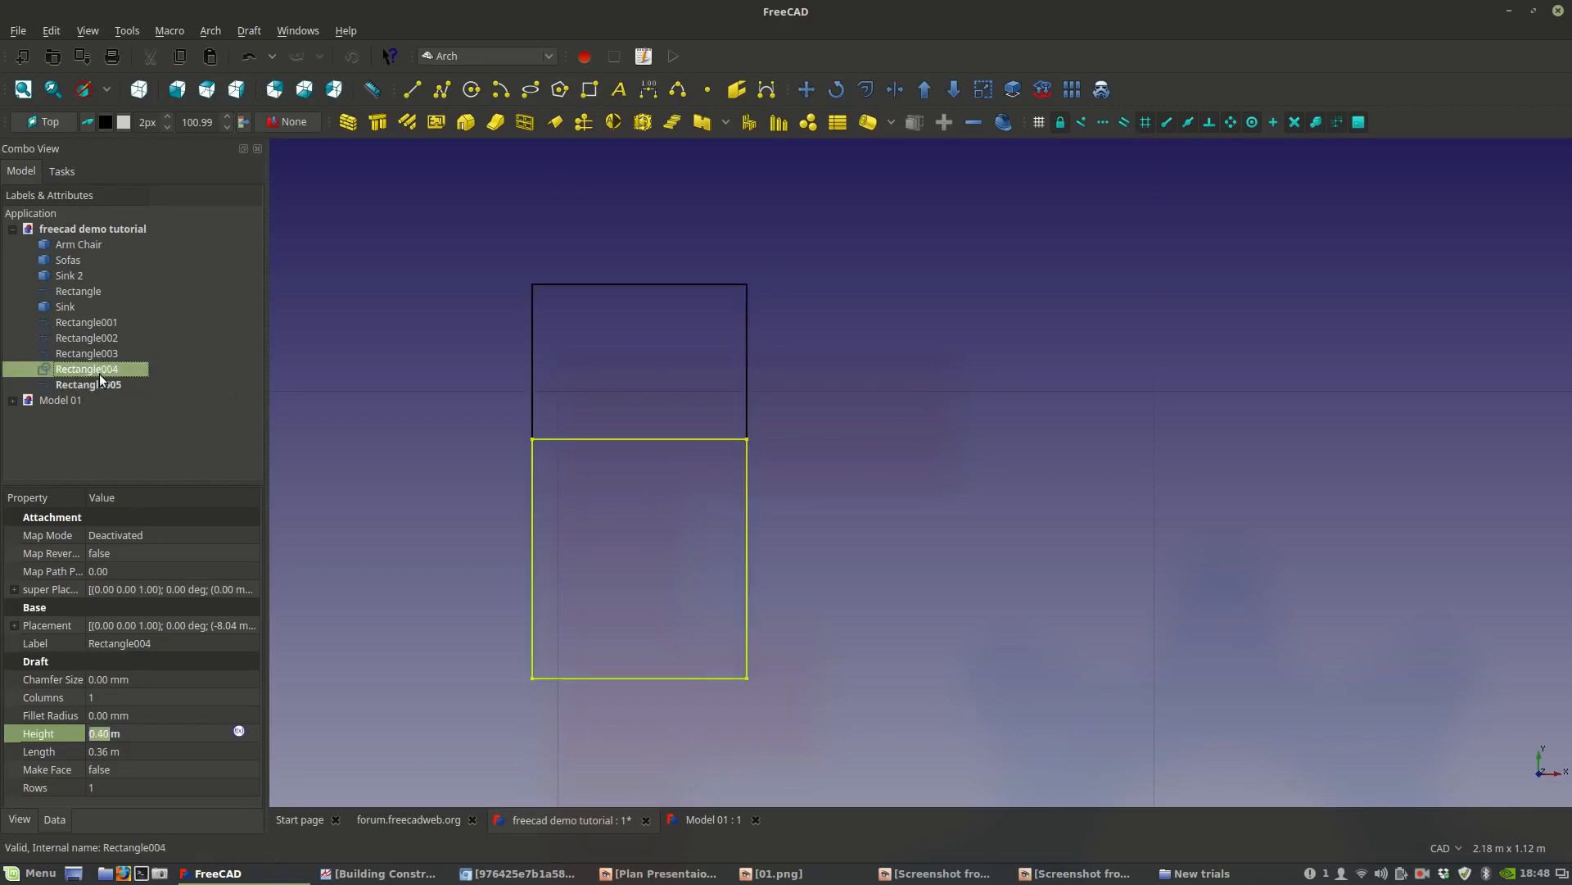
pyautogui.rightClick(100, 374)
pyautogui.click(164, 589)
pyautogui.rightClick(128, 373)
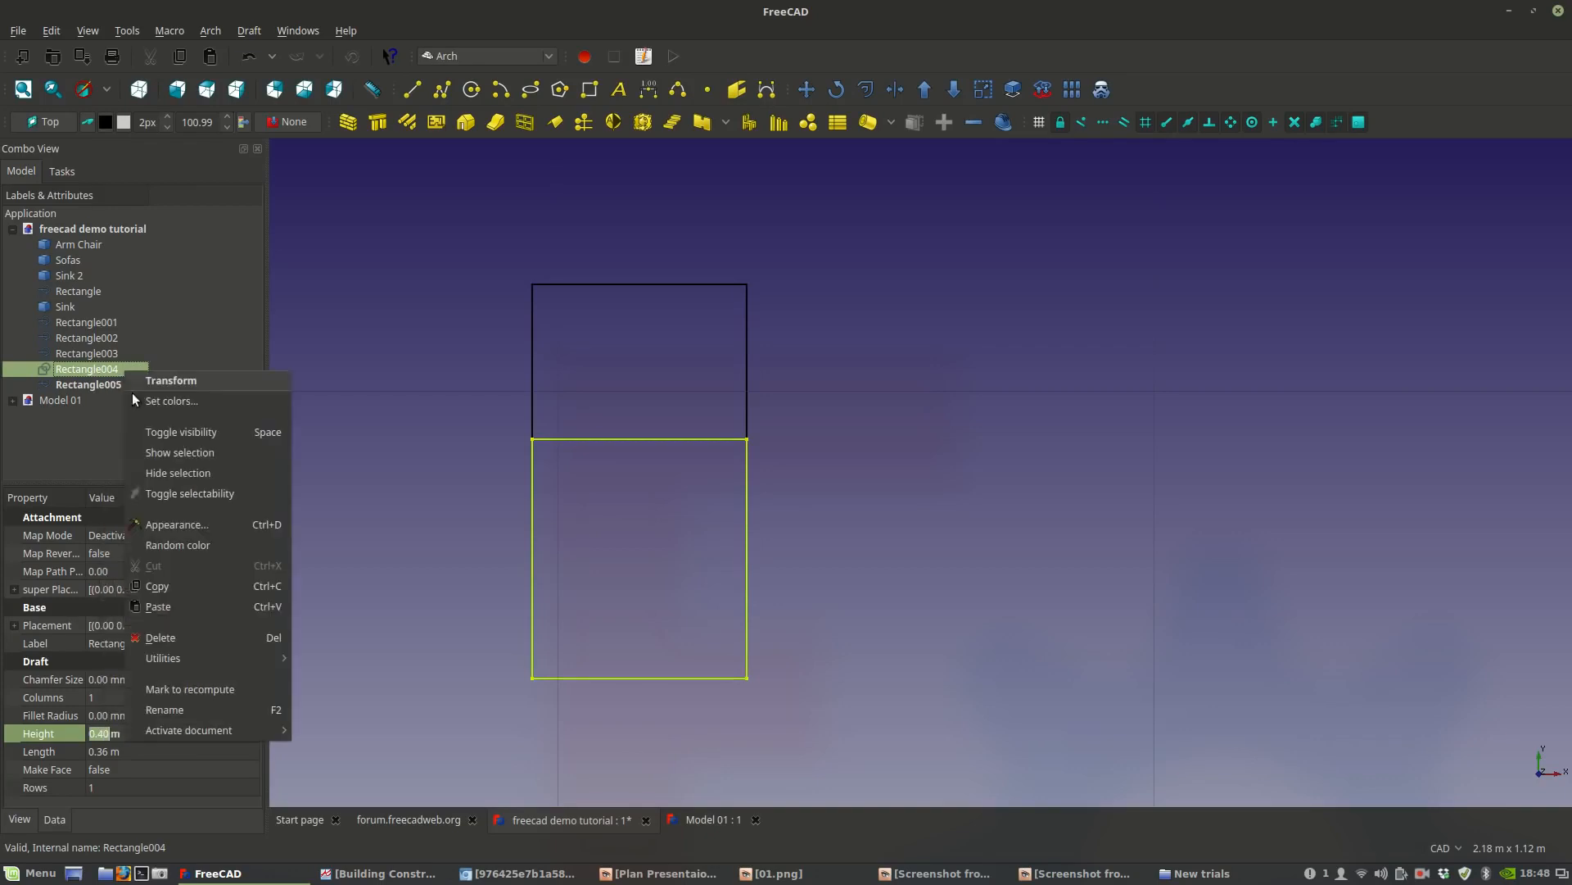
pyautogui.click(170, 611)
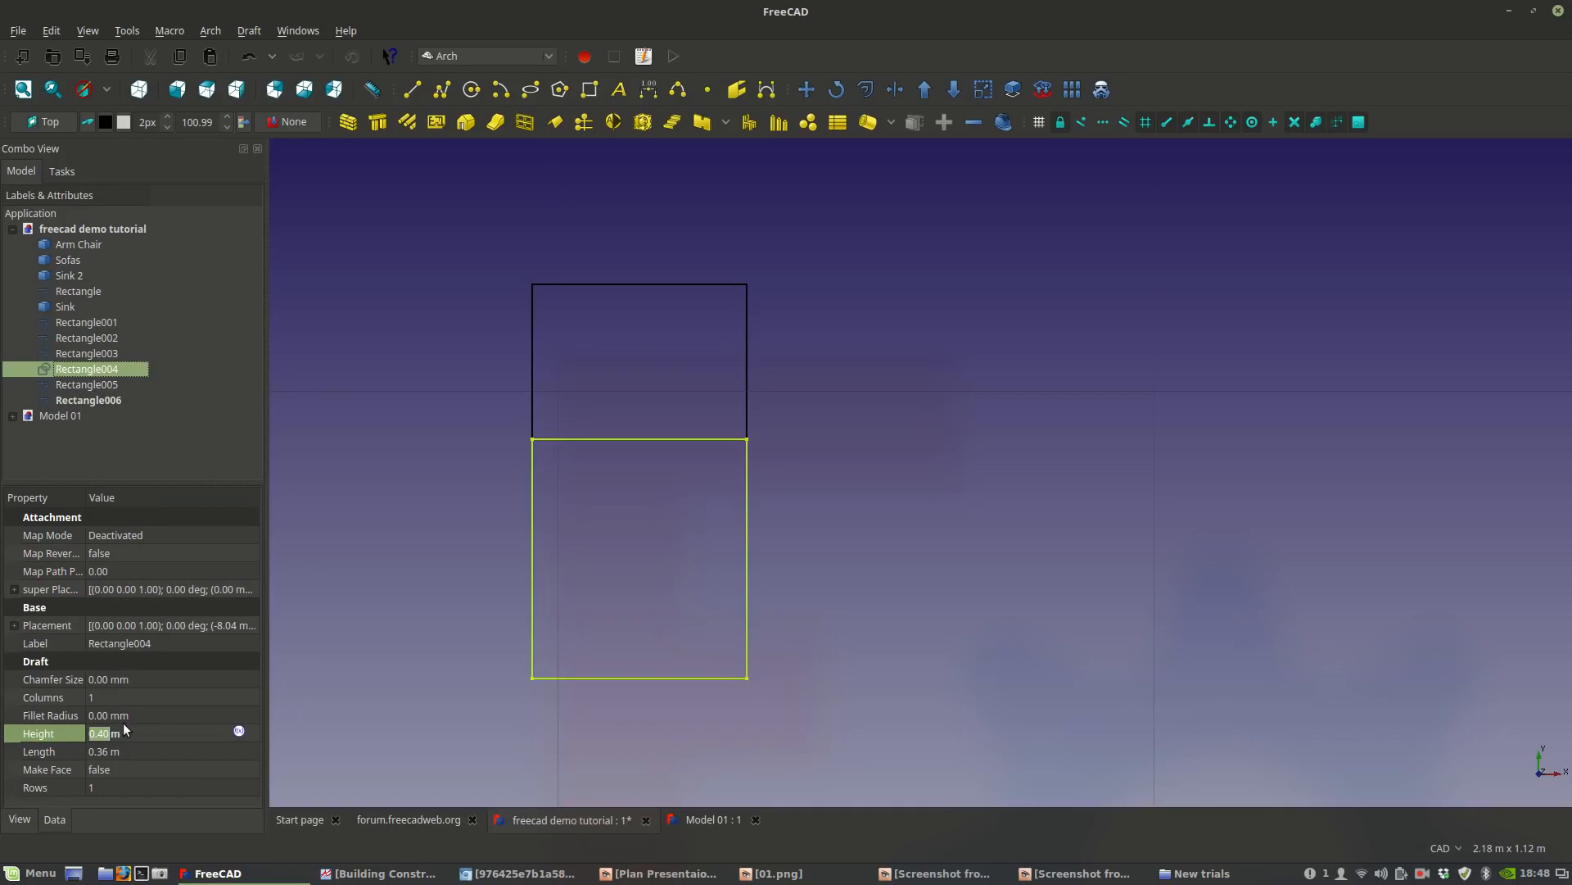
# Set the height of the newest duplicate, Rectangle006, to 0.30 m.
pyautogui.click(117, 401)
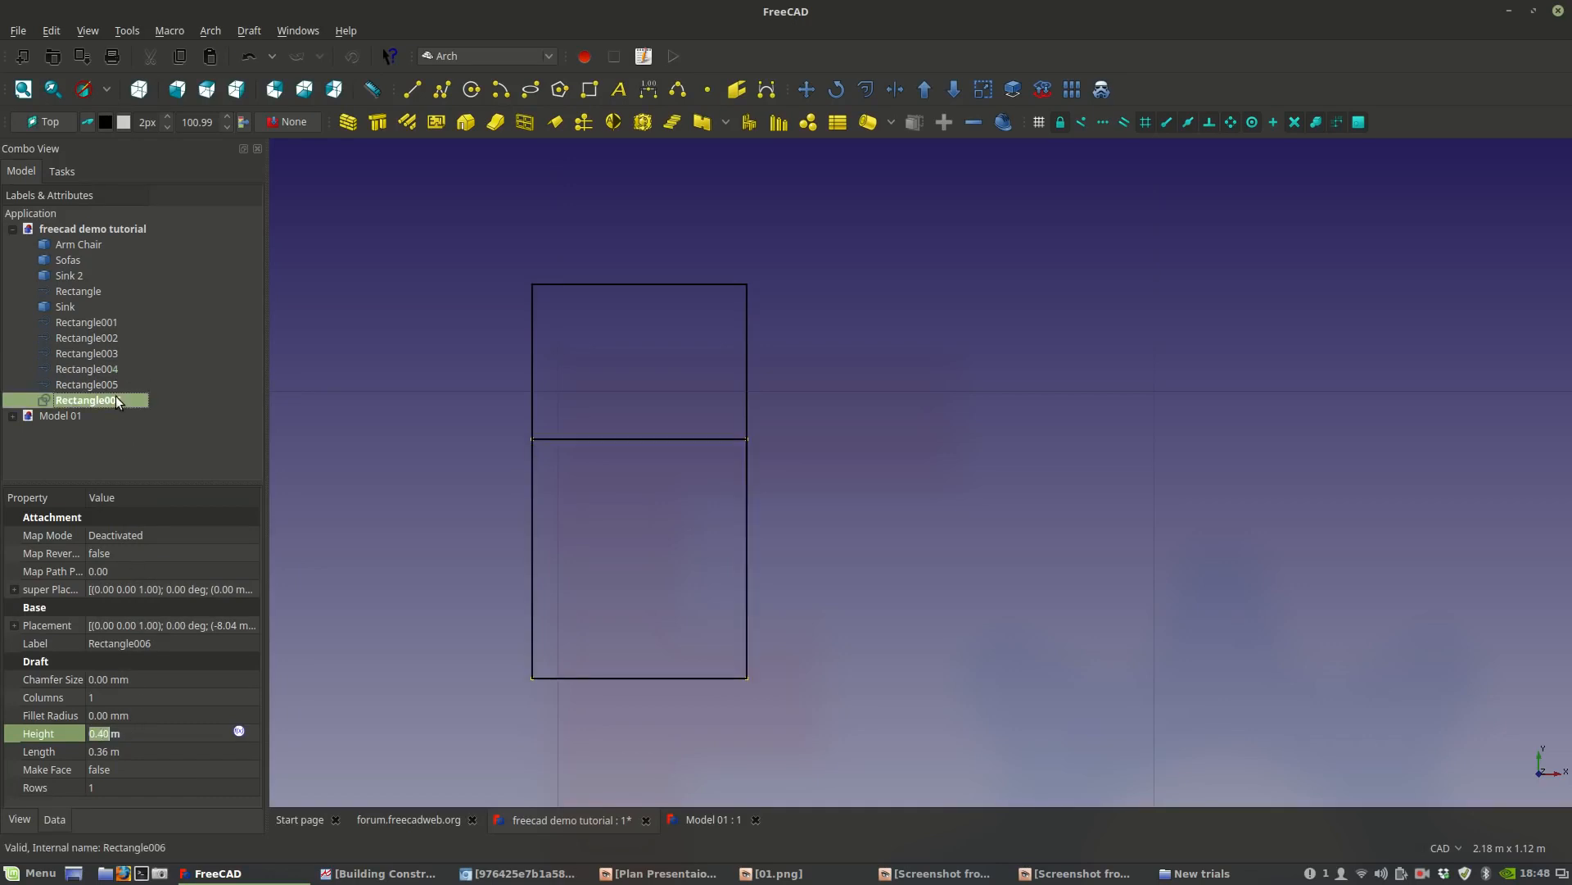
pyautogui.click(100, 733)
pyautogui.moveTo(1167, 879)
pyautogui.write('3')
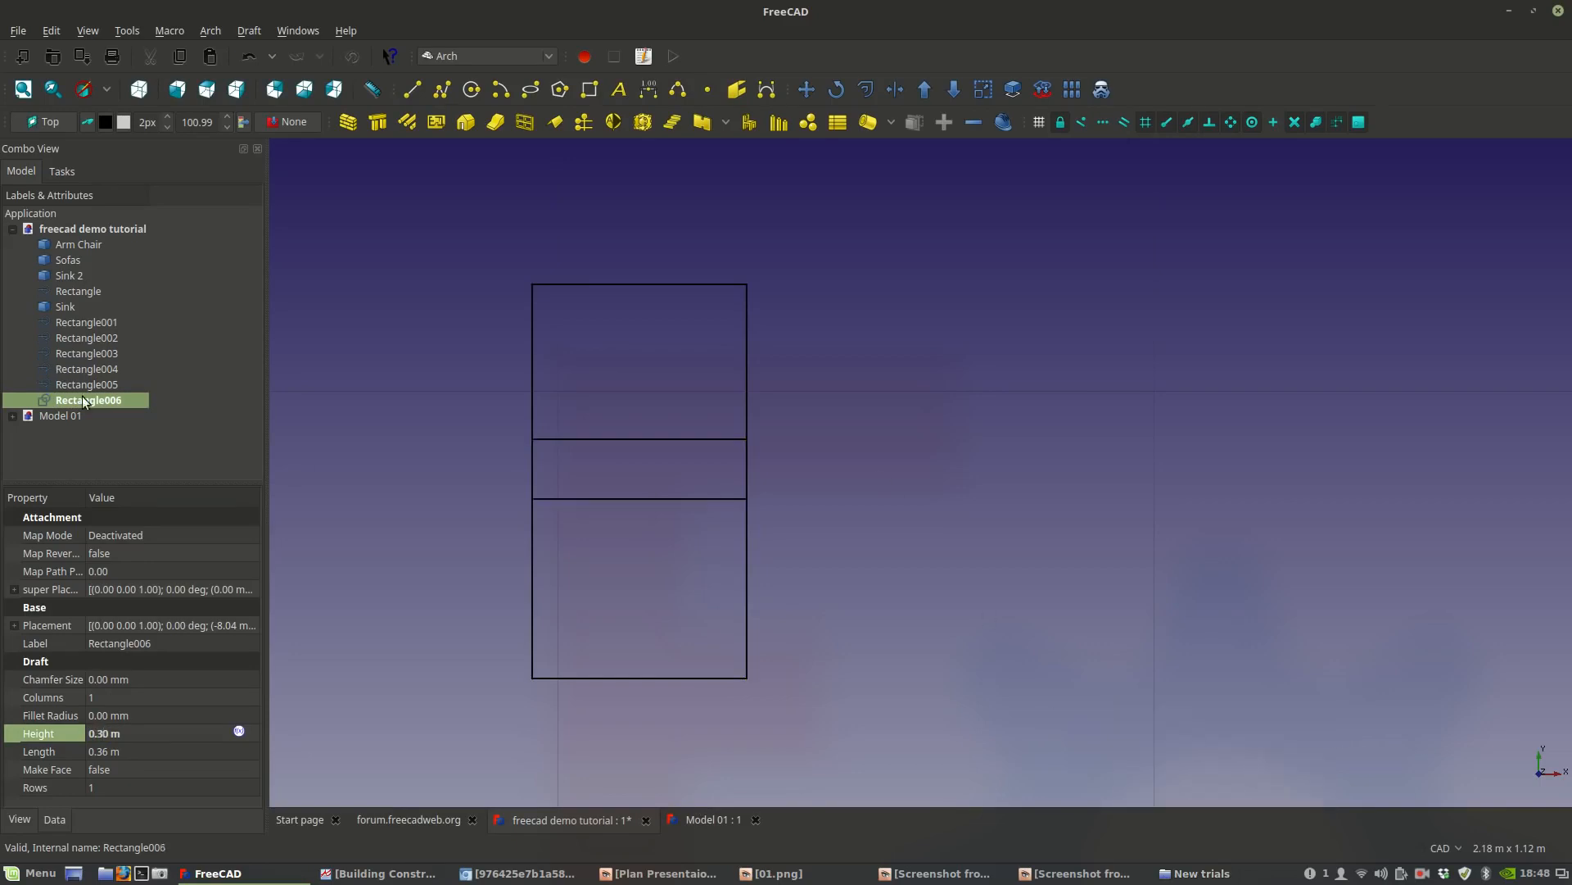
# Set the height of Rectangle006 to 0.20 m.
pyautogui.click(99, 733)
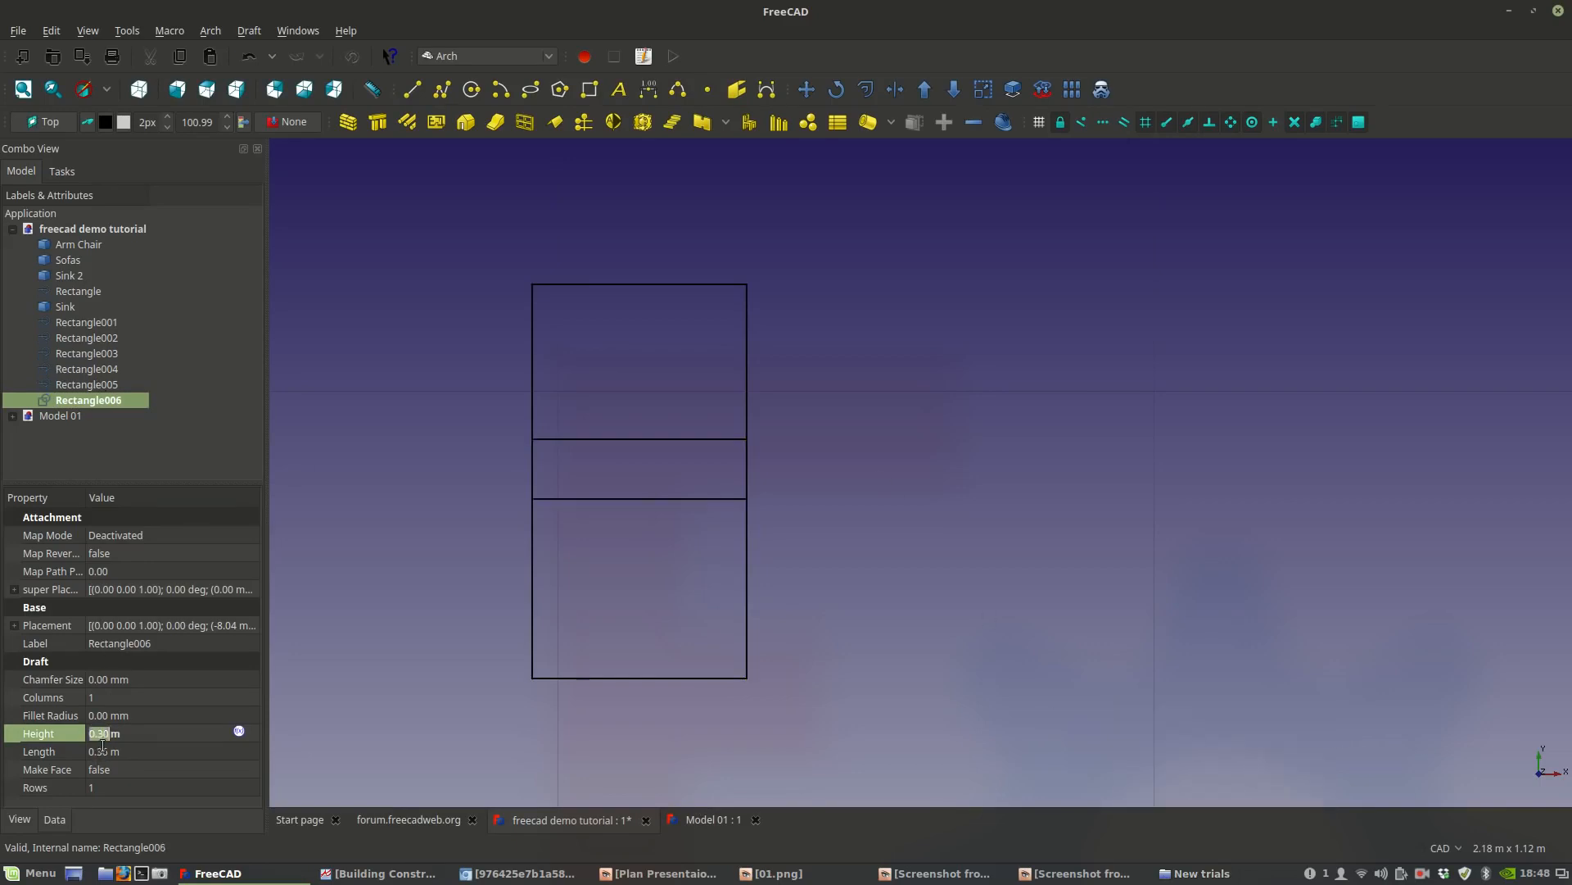
pyautogui.click(99, 738)
pyautogui.click(62, 386)
pyautogui.click(59, 400)
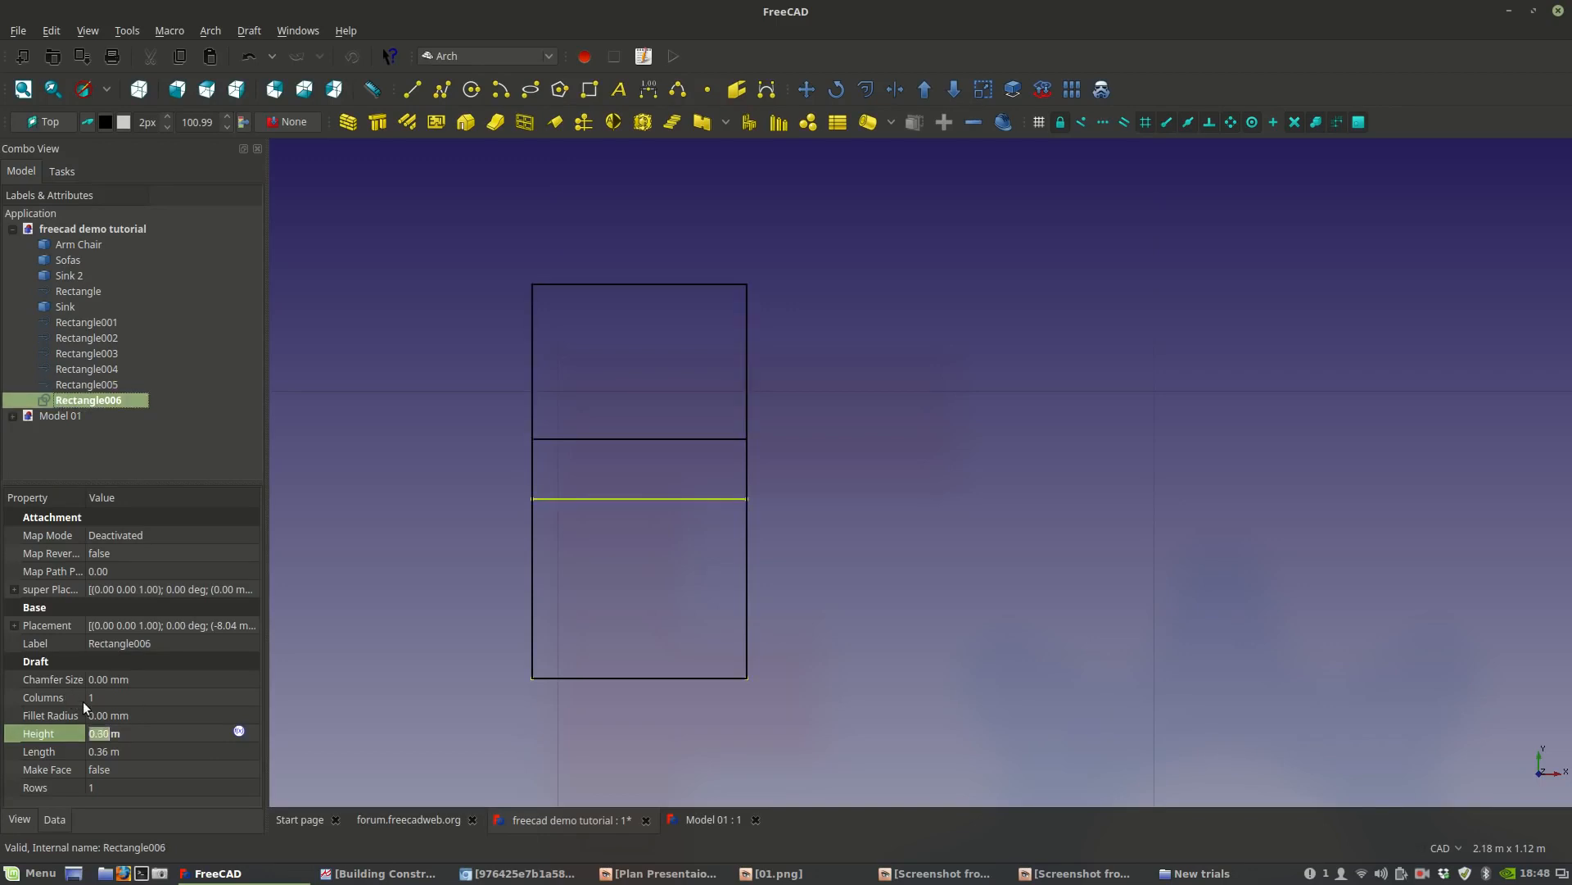
pyautogui.click(105, 737)
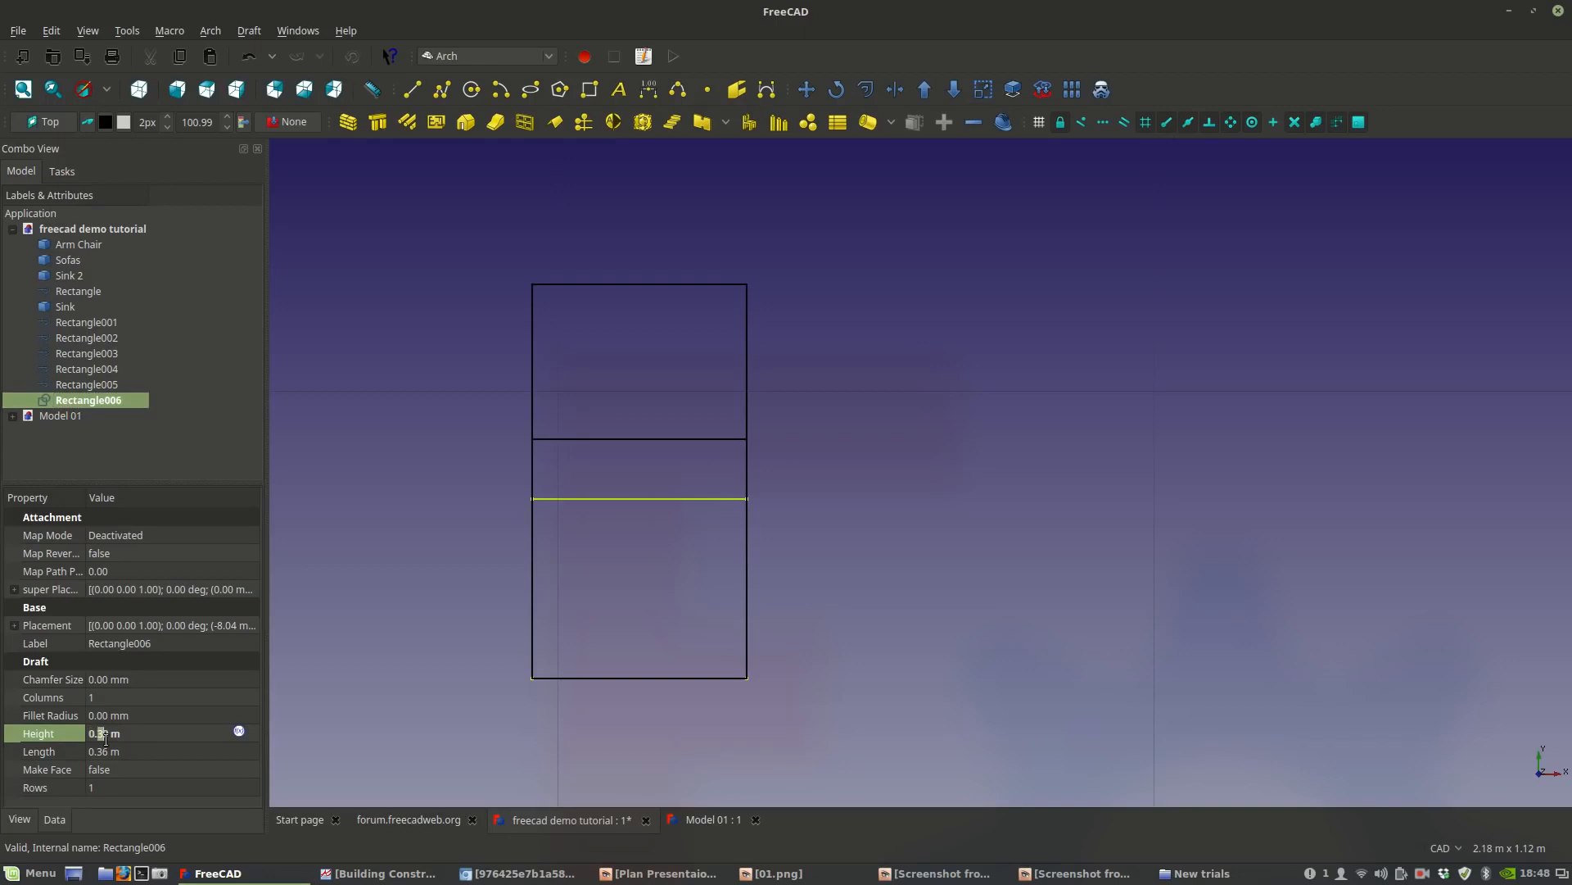
pyautogui.press('BackSpace')
pyautogui.write('2')
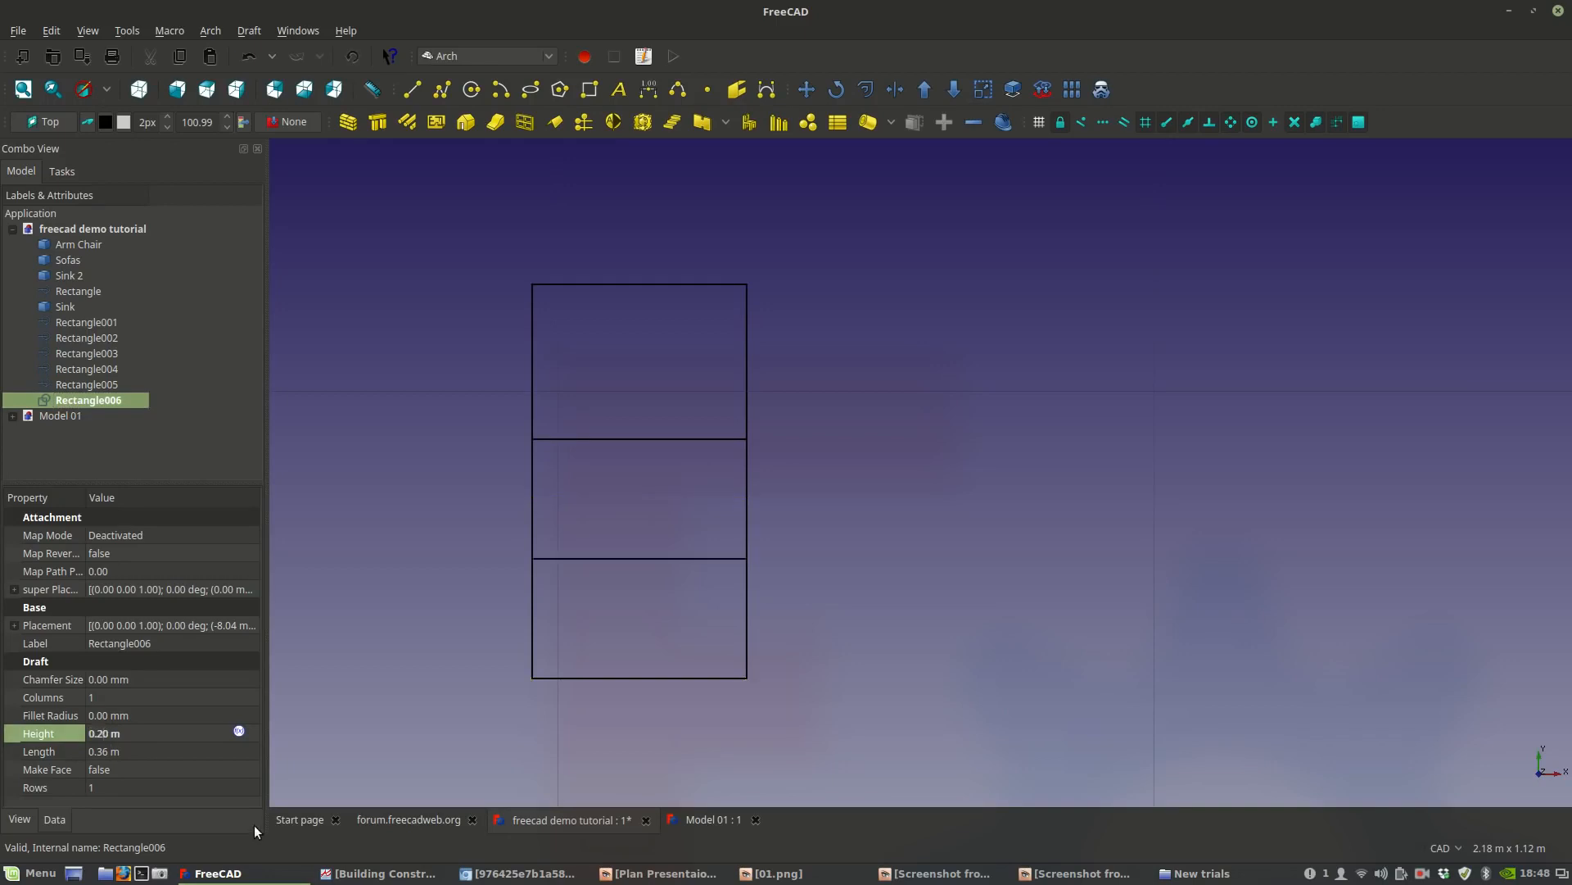
# Move the 0.20 m high rectangle up to the upper edge of the 0.66 m outline, then hide that full outline.
pyautogui.click(114, 400)
pyautogui.click(791, 92)
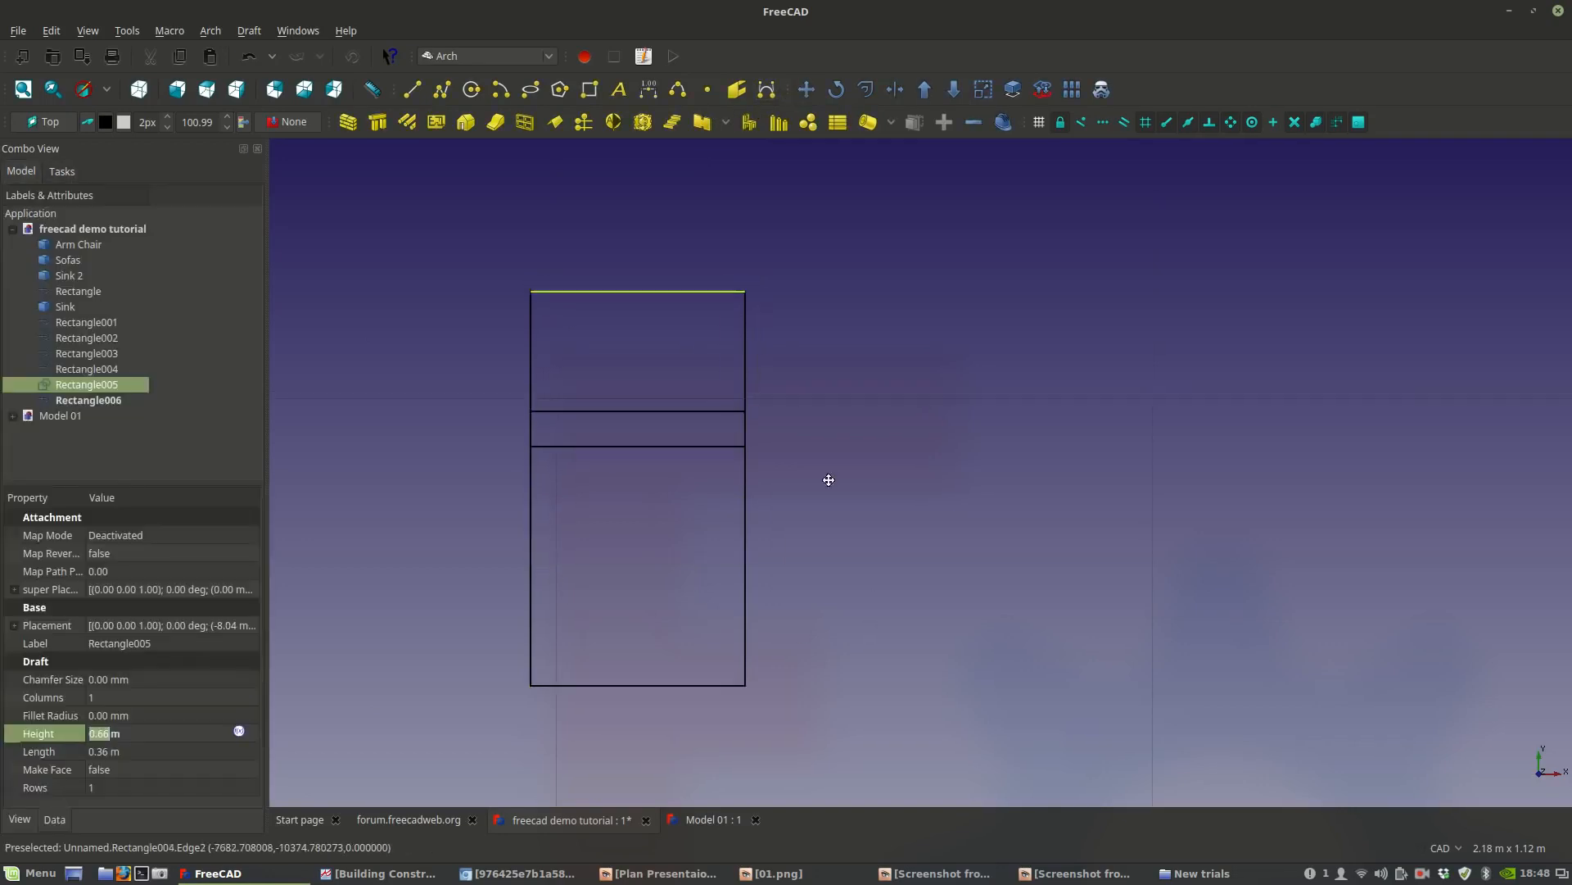
pyautogui.moveTo(829, 480); pyautogui.dragTo(825, 504, button='middle')
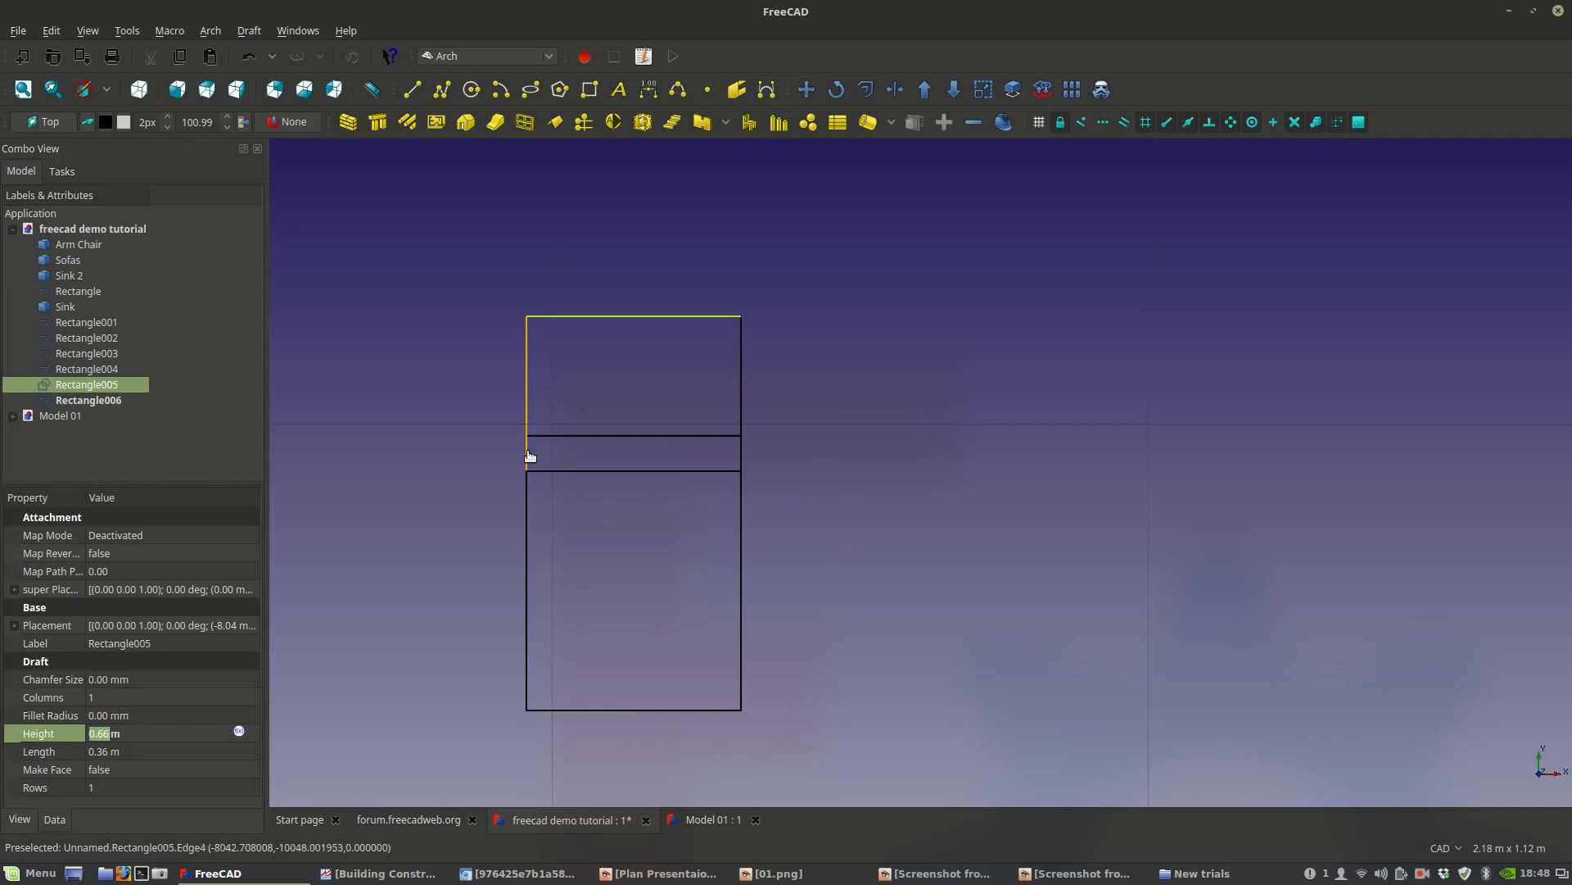
pyautogui.moveTo(999, 675); pyautogui.dragTo(1001, 644, button='middle')
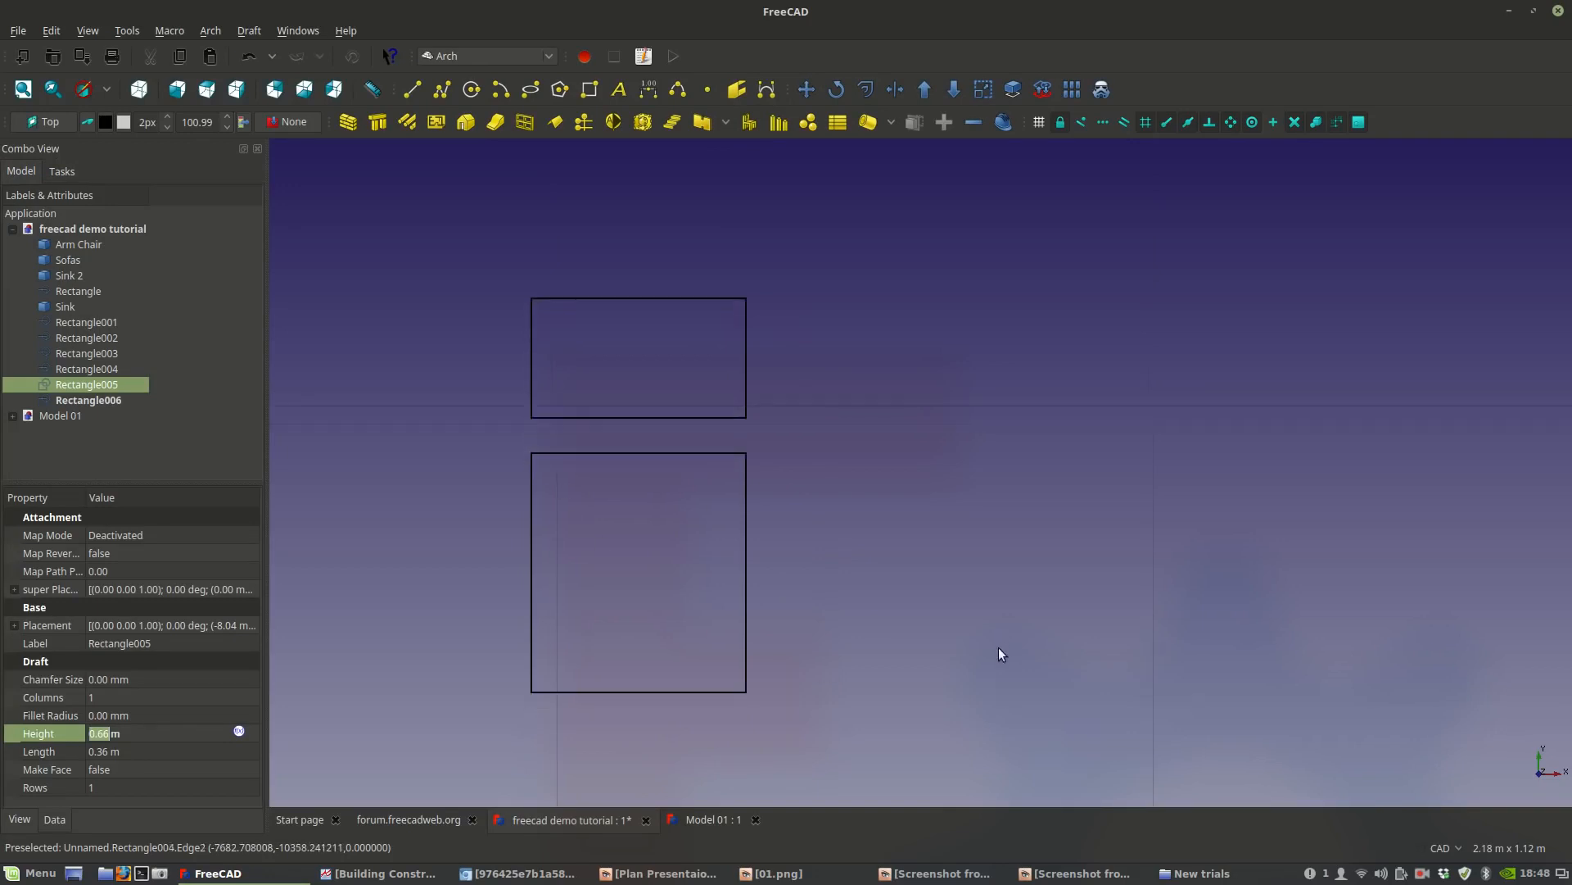
# Copy the lower 0.40 m high rectangle to the clipboard.
pyautogui.click(670, 690)
pyautogui.moveTo(642, 711); pyautogui.dragTo(656, 660, button='middle')
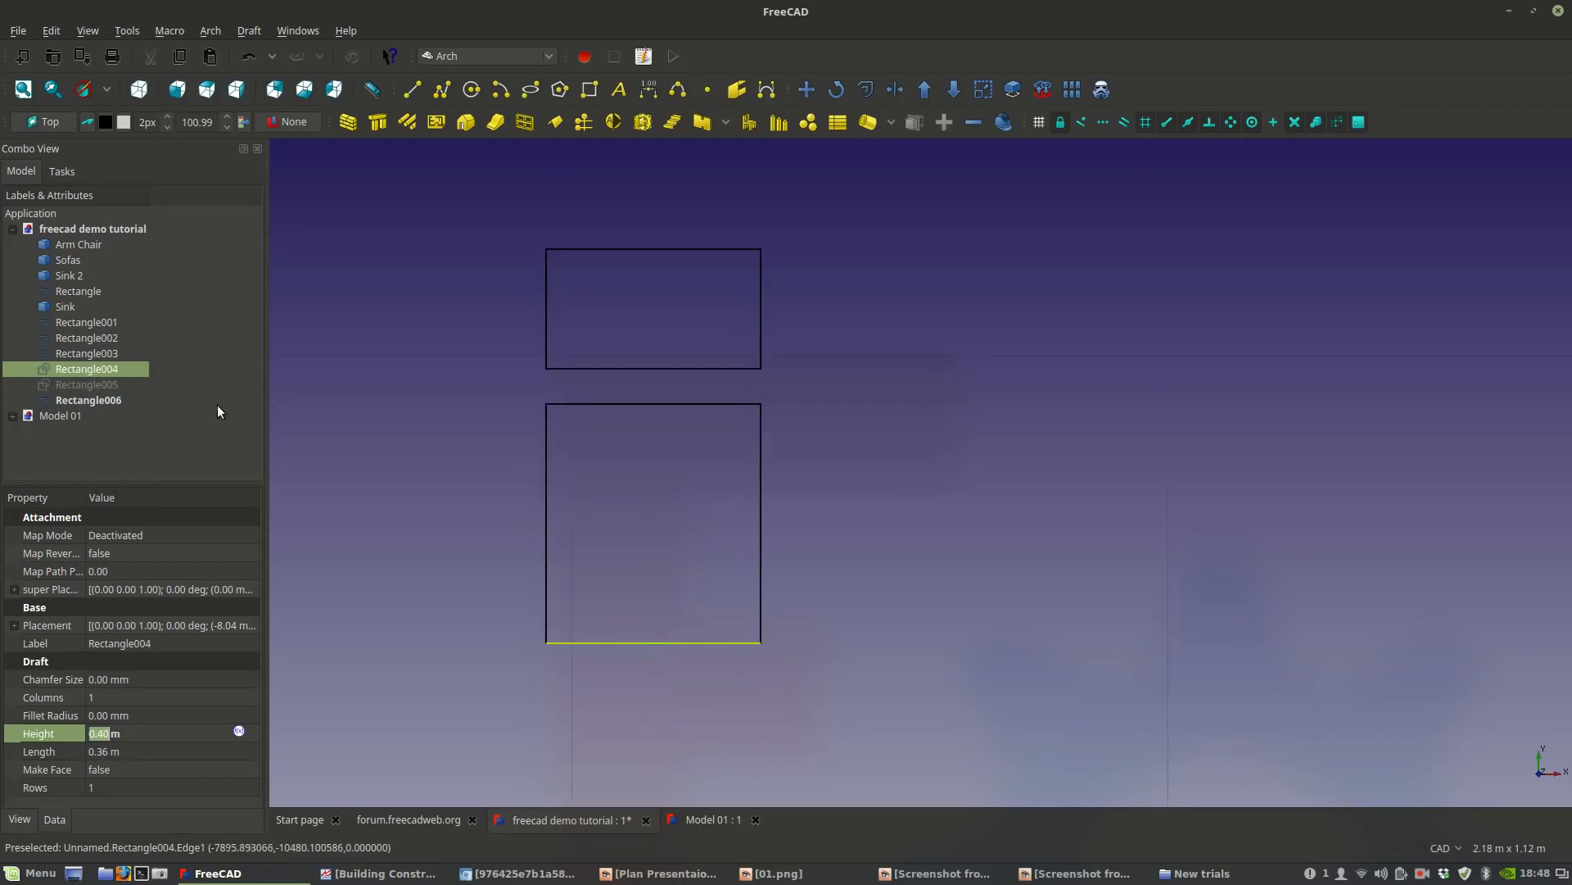
pyautogui.rightClick(114, 371)
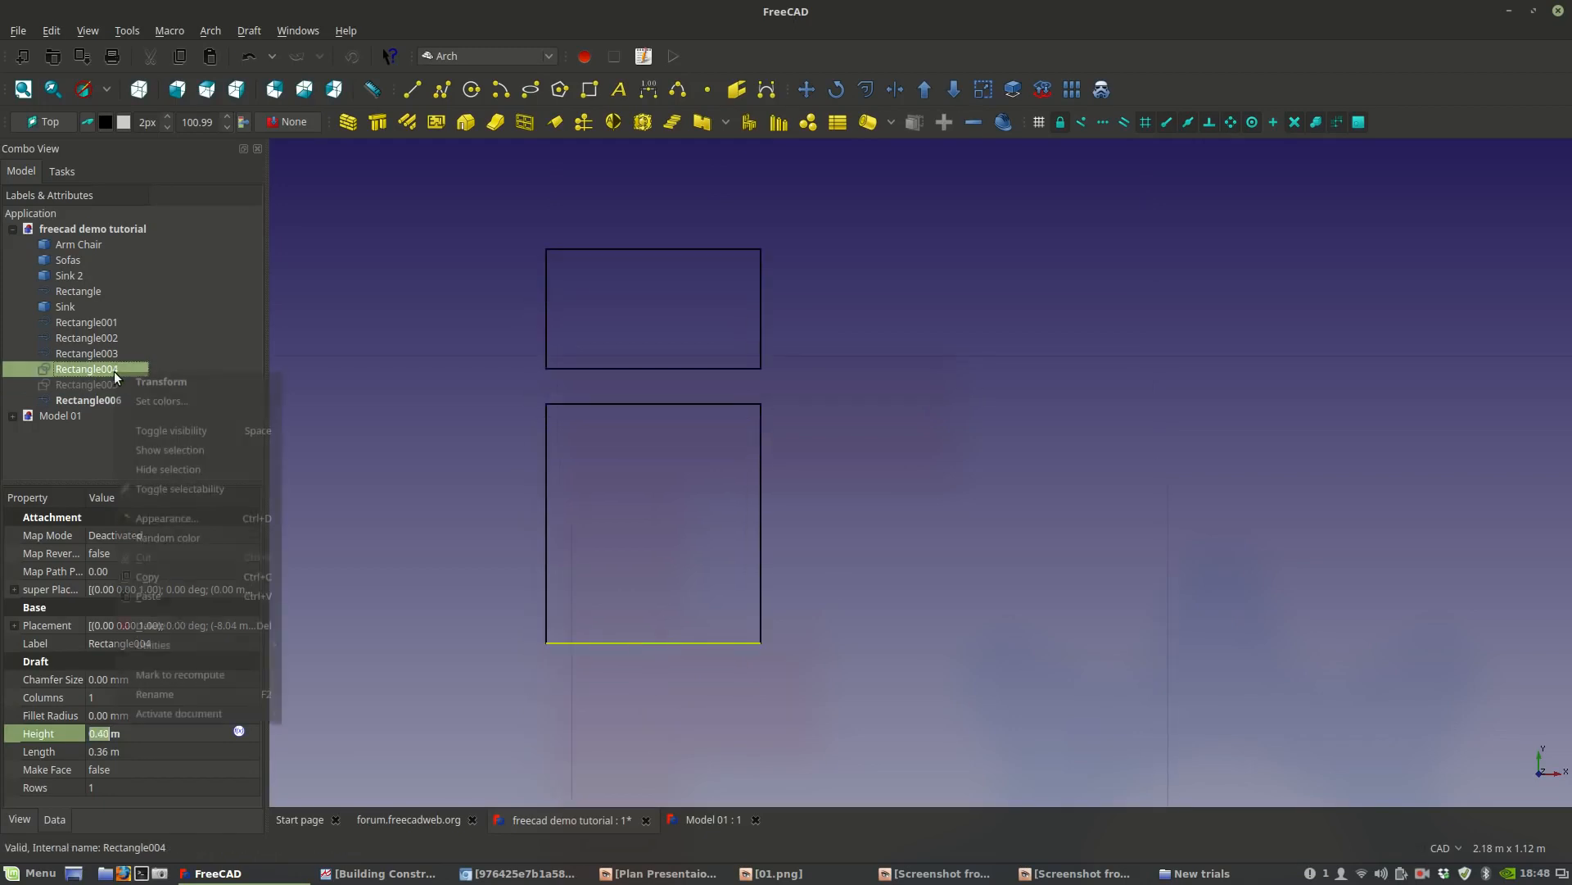
pyautogui.click(149, 588)
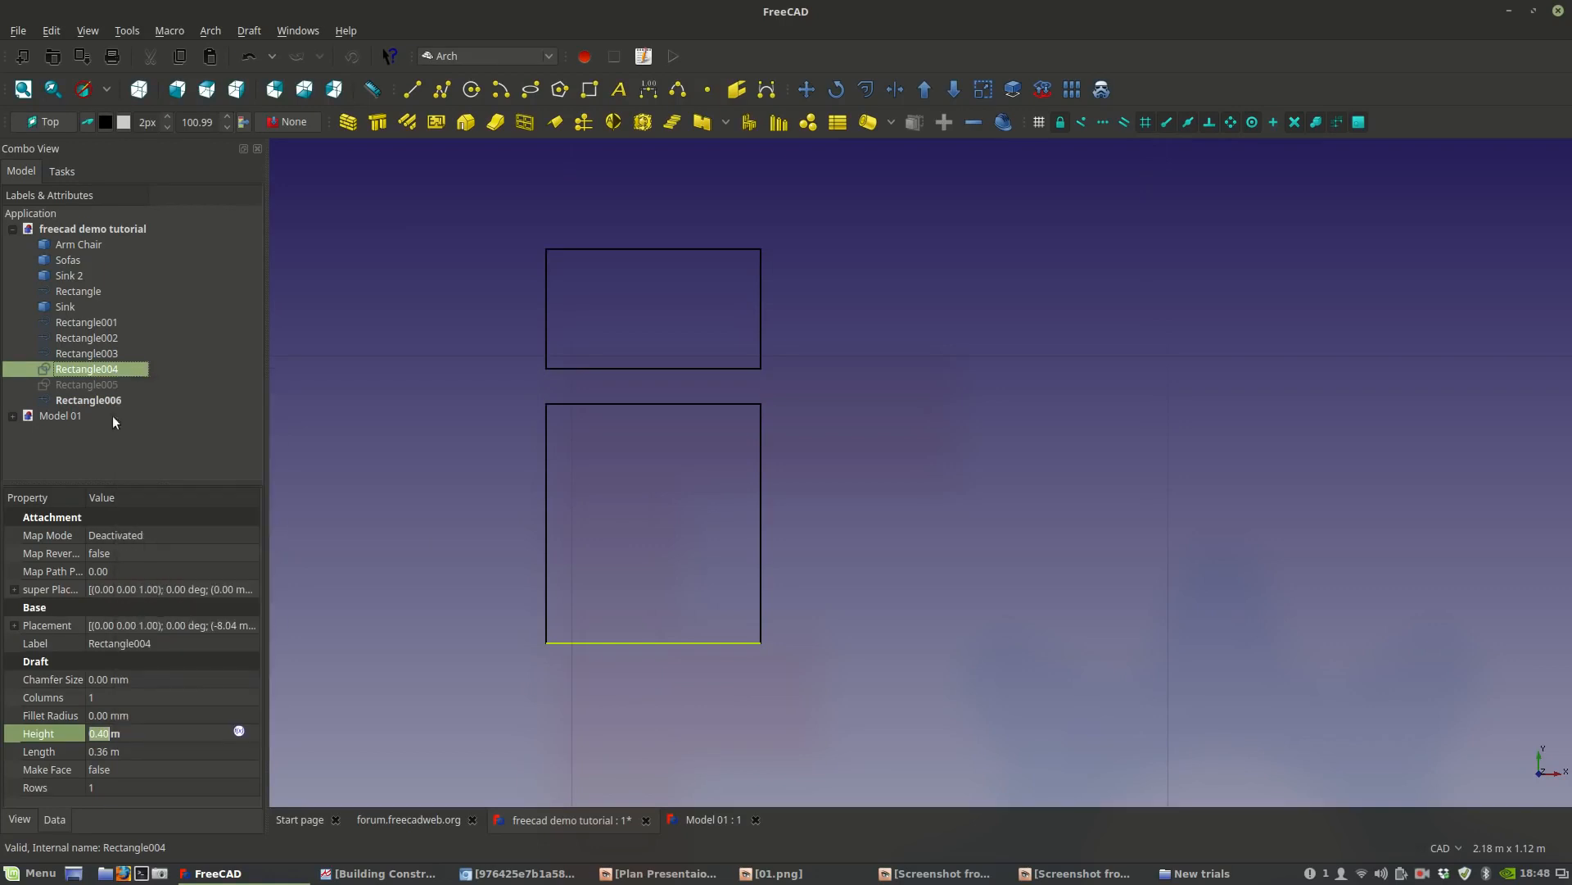
pyautogui.rightClick(108, 369)
pyautogui.click(159, 626)
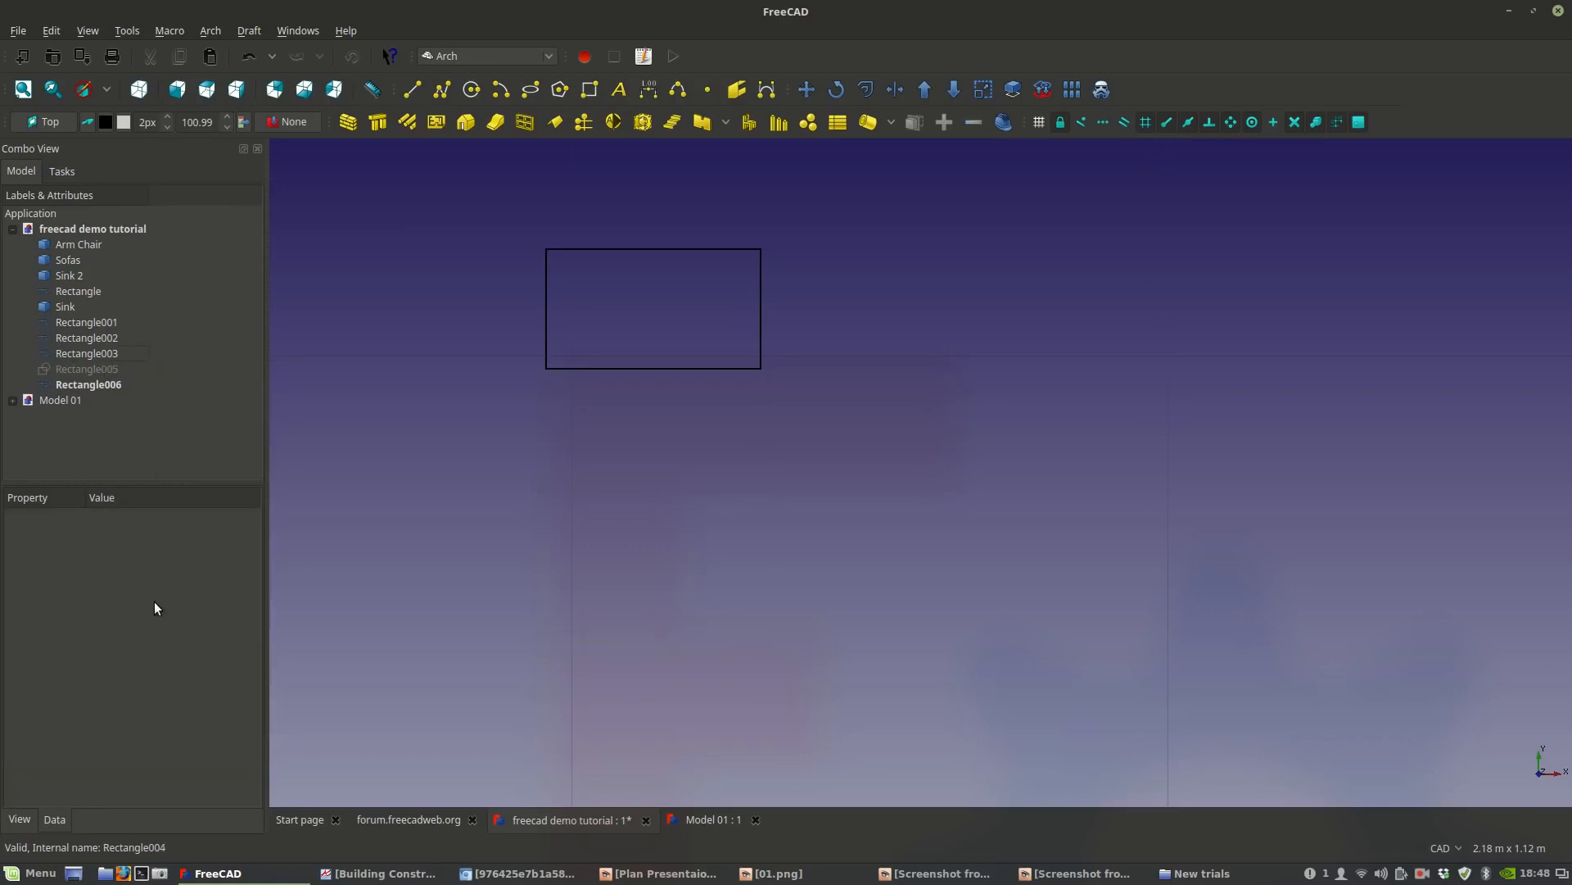
pyautogui.click(90, 367)
pyautogui.press('space')
pyautogui.press('space')
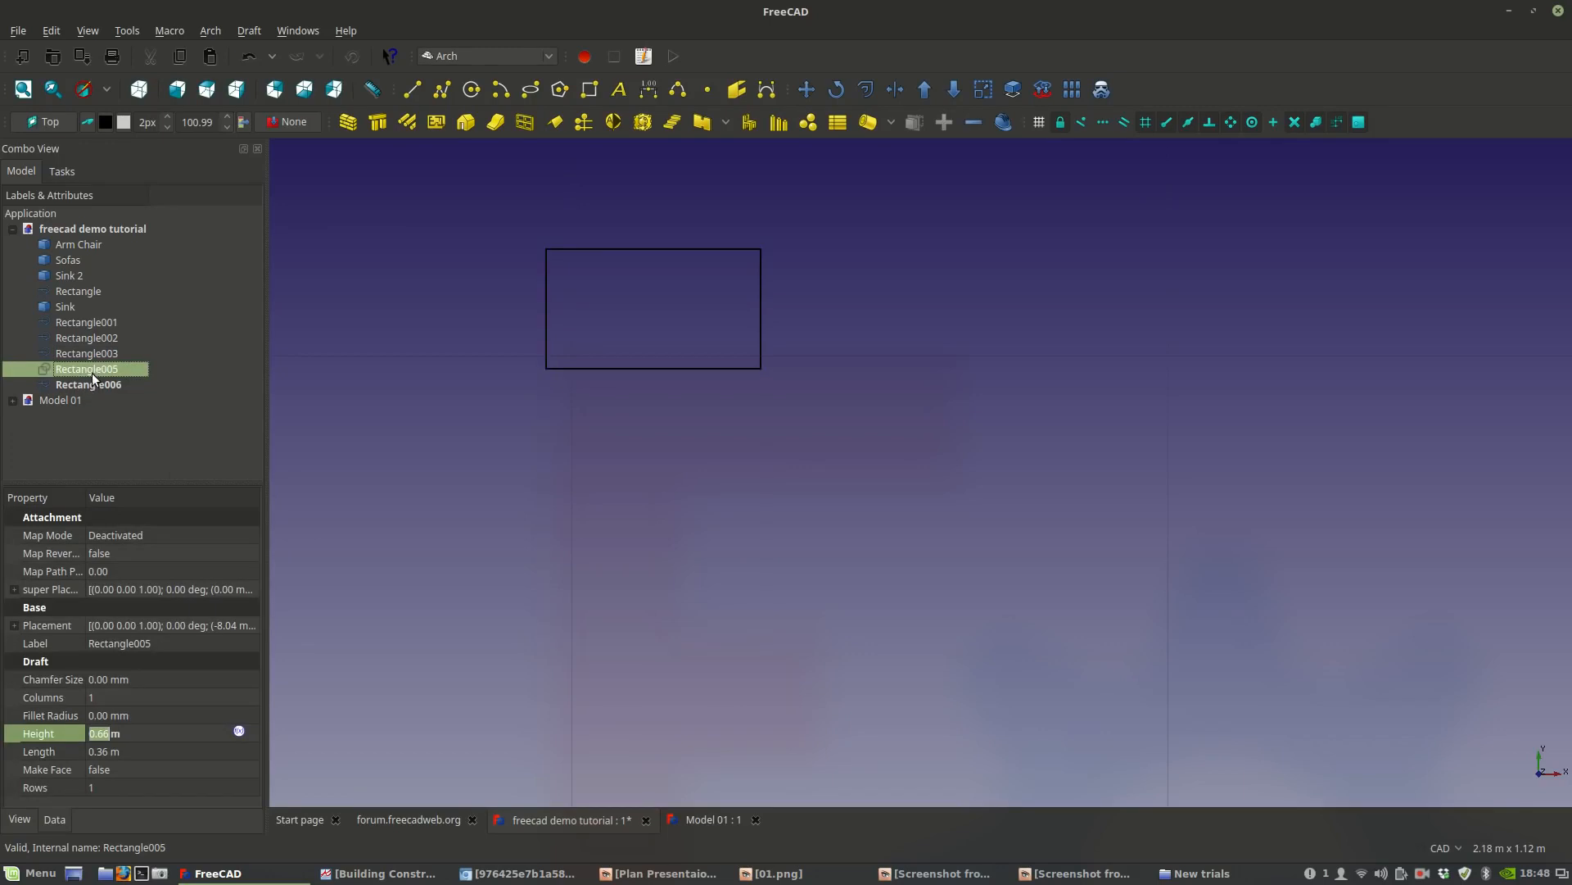
pyautogui.hotkey('ctrl', 'z')
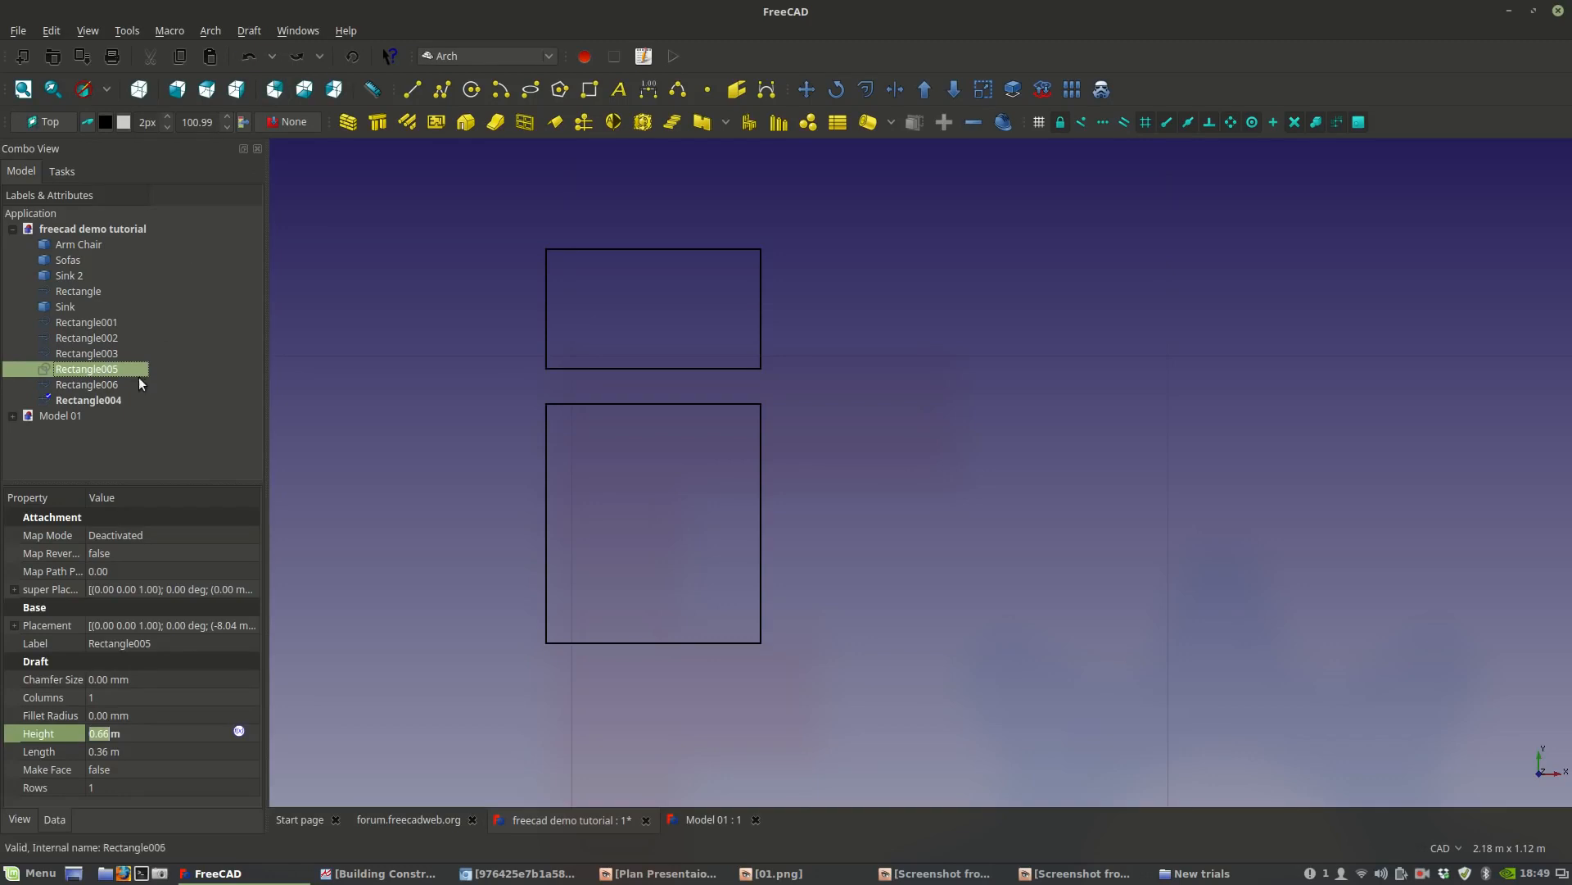
# Paste a duplicate of the lower rectangle in place, hide the duplicate, and reselect the original.
pyautogui.click(124, 398)
pyautogui.rightClick(125, 399)
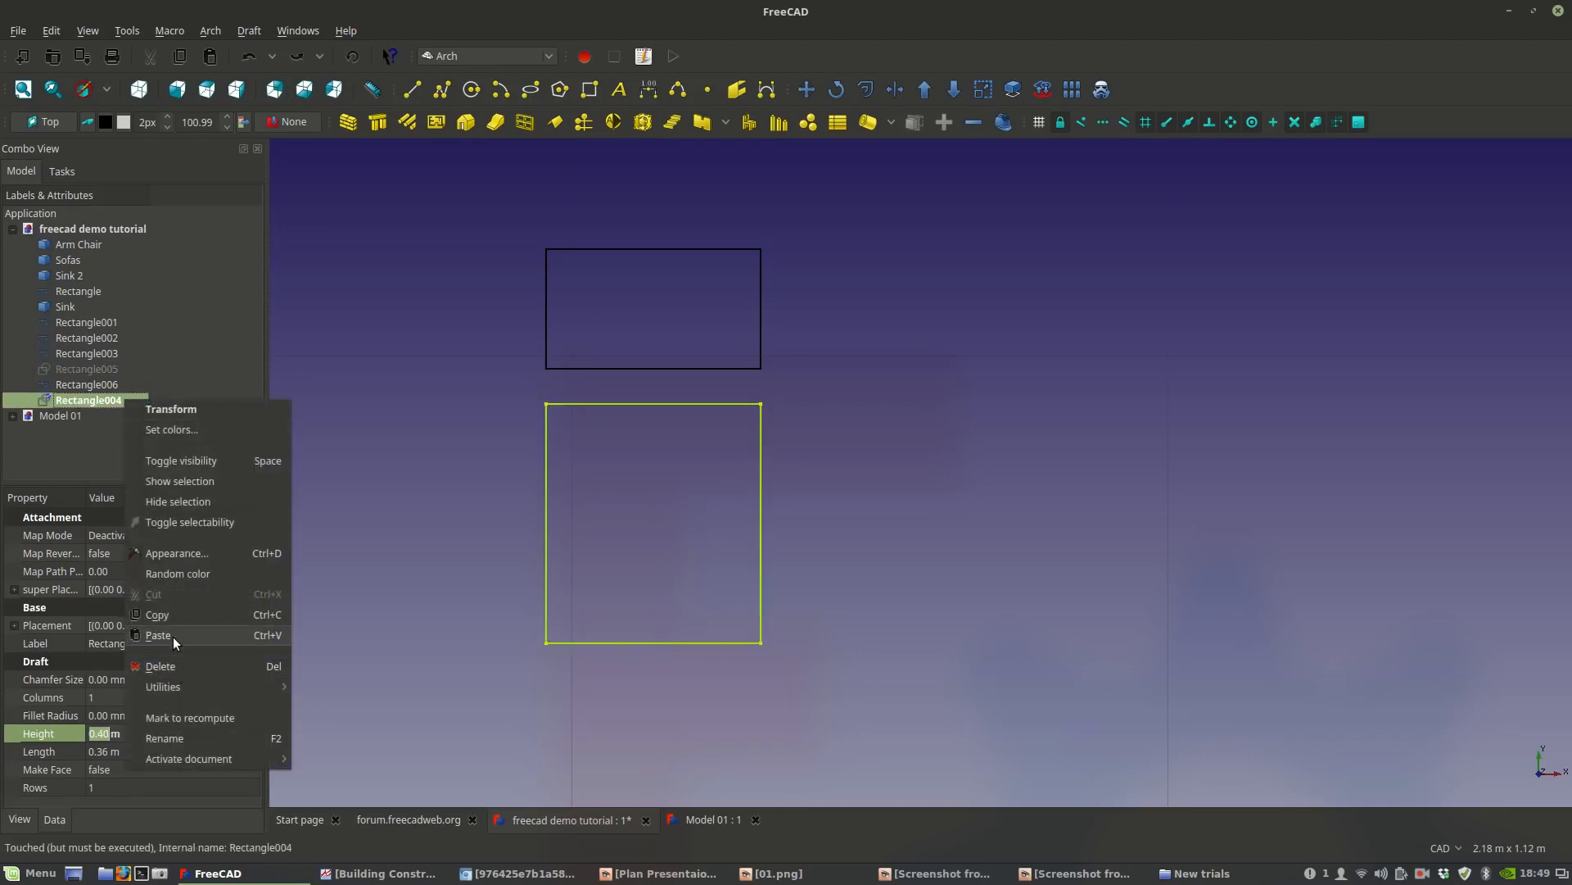
pyautogui.click(174, 634)
pyautogui.click(90, 416)
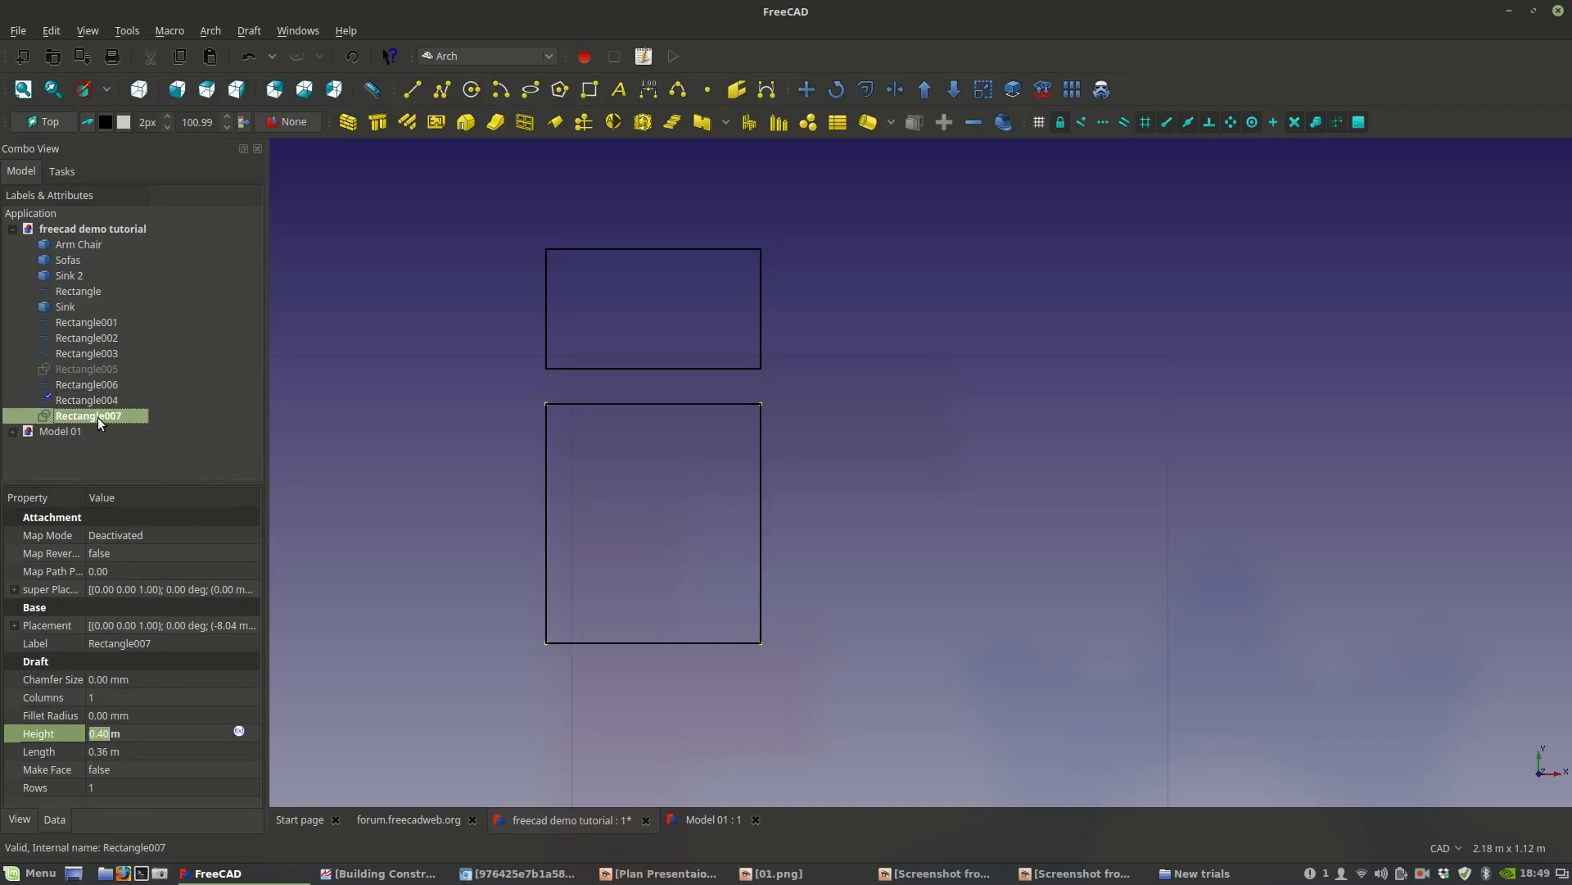
pyautogui.click(97, 402)
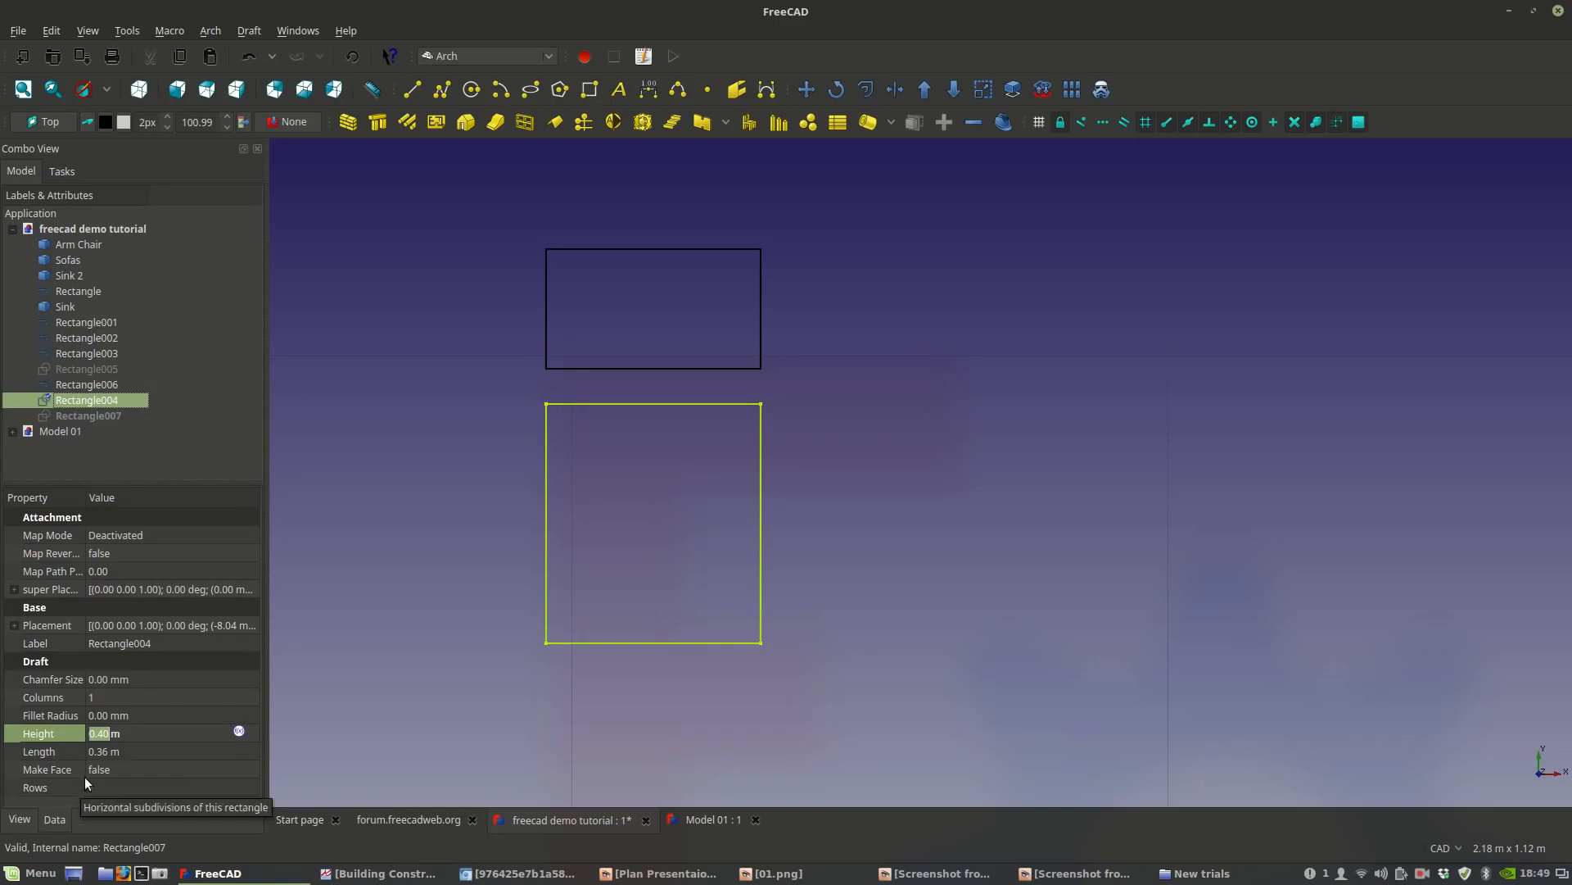
# Set the fillet radius of the lower 0.40 m high rectangle to 10 mm.
pyautogui.click(108, 714)
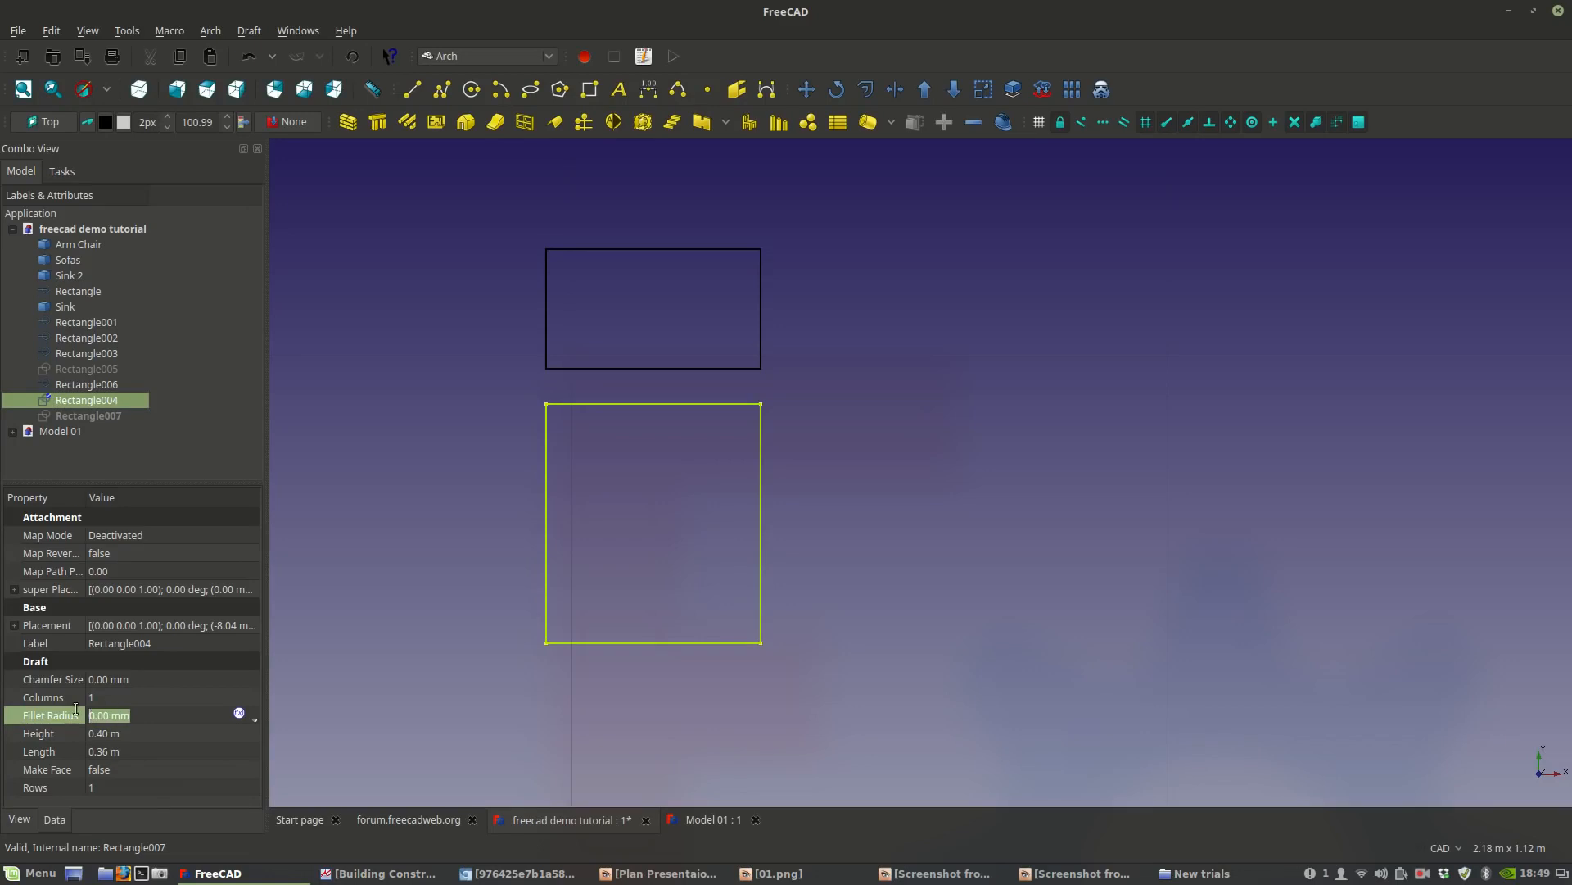
pyautogui.moveTo(354, 875)
pyautogui.write('1')
pyautogui.press('Return')
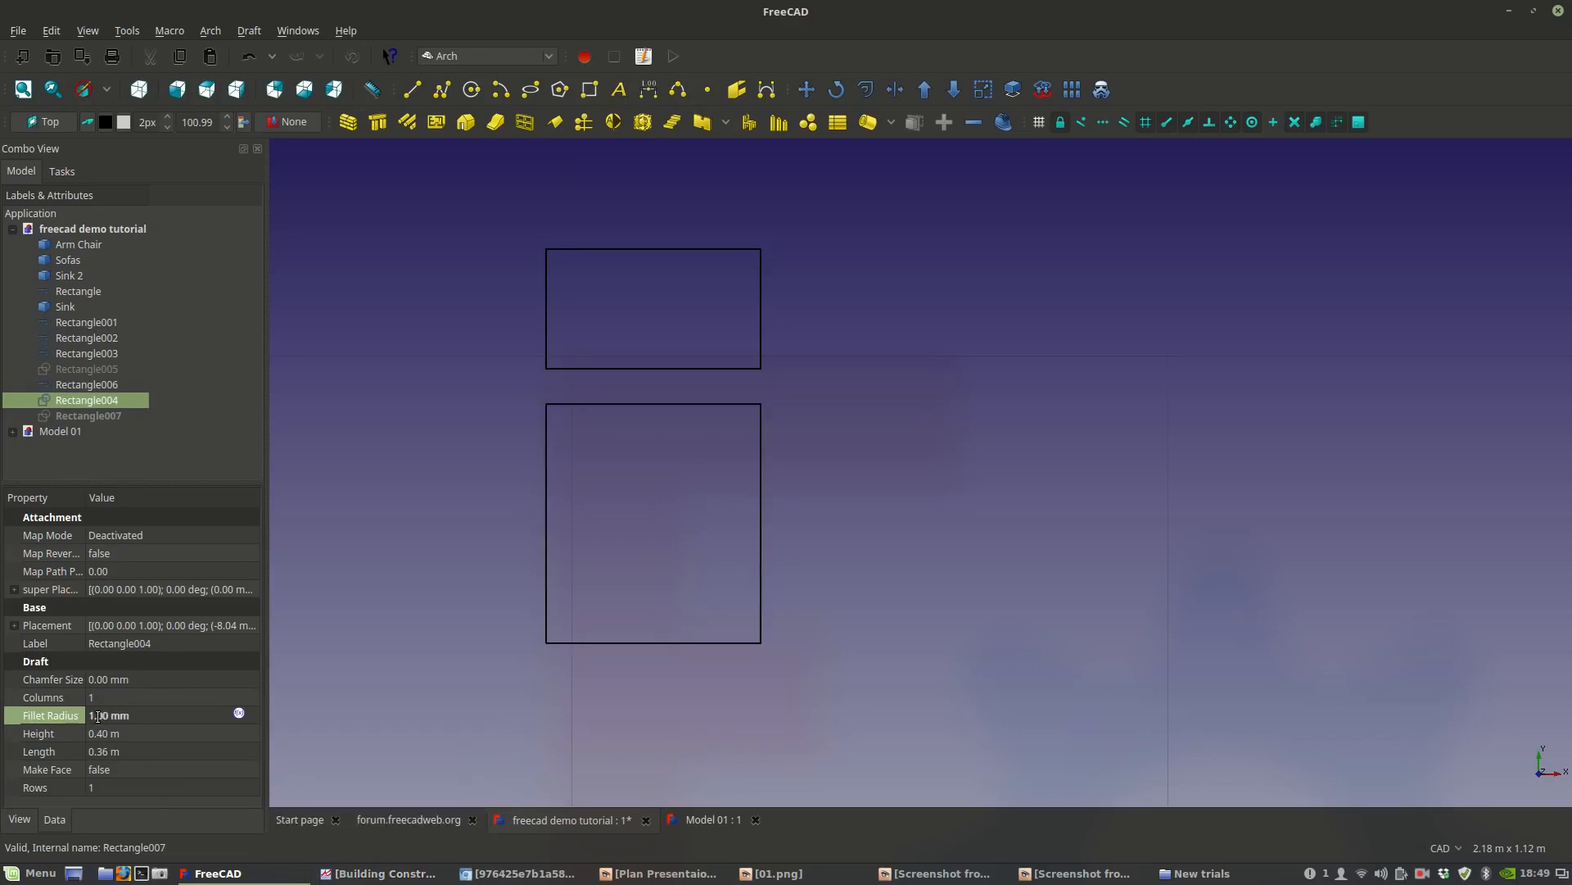
pyautogui.moveTo(130, 719); pyautogui.dragTo(124, 719)
pyautogui.press('BackSpace')
pyautogui.click(60, 703)
pyautogui.click(124, 718)
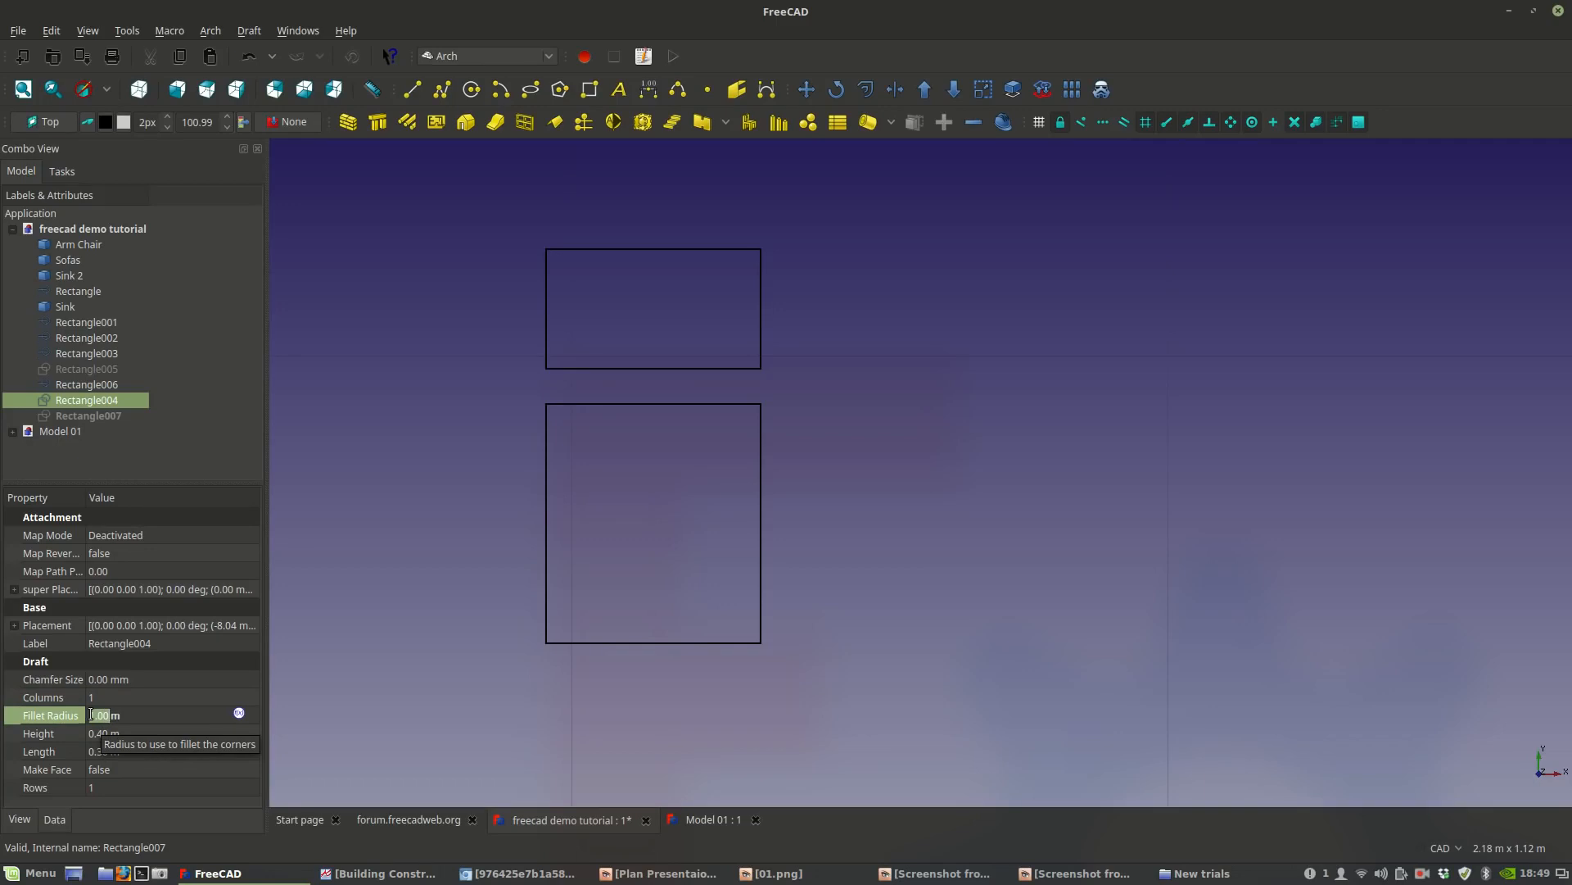
pyautogui.click(96, 715)
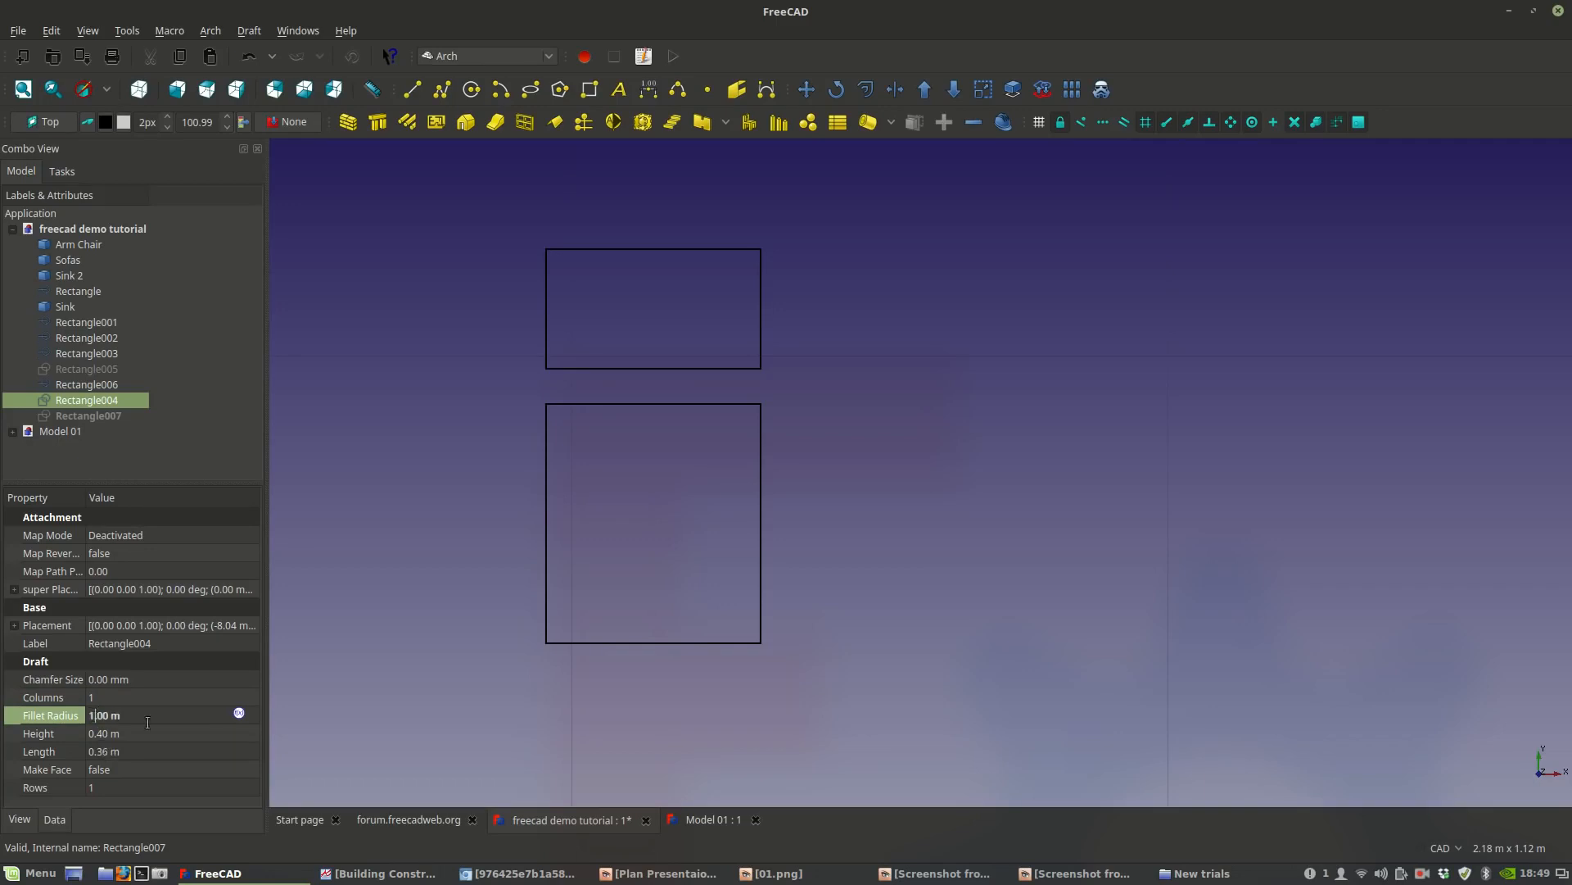
pyautogui.write('0')
pyautogui.click(141, 702)
pyautogui.scroll(2, 704, 508)
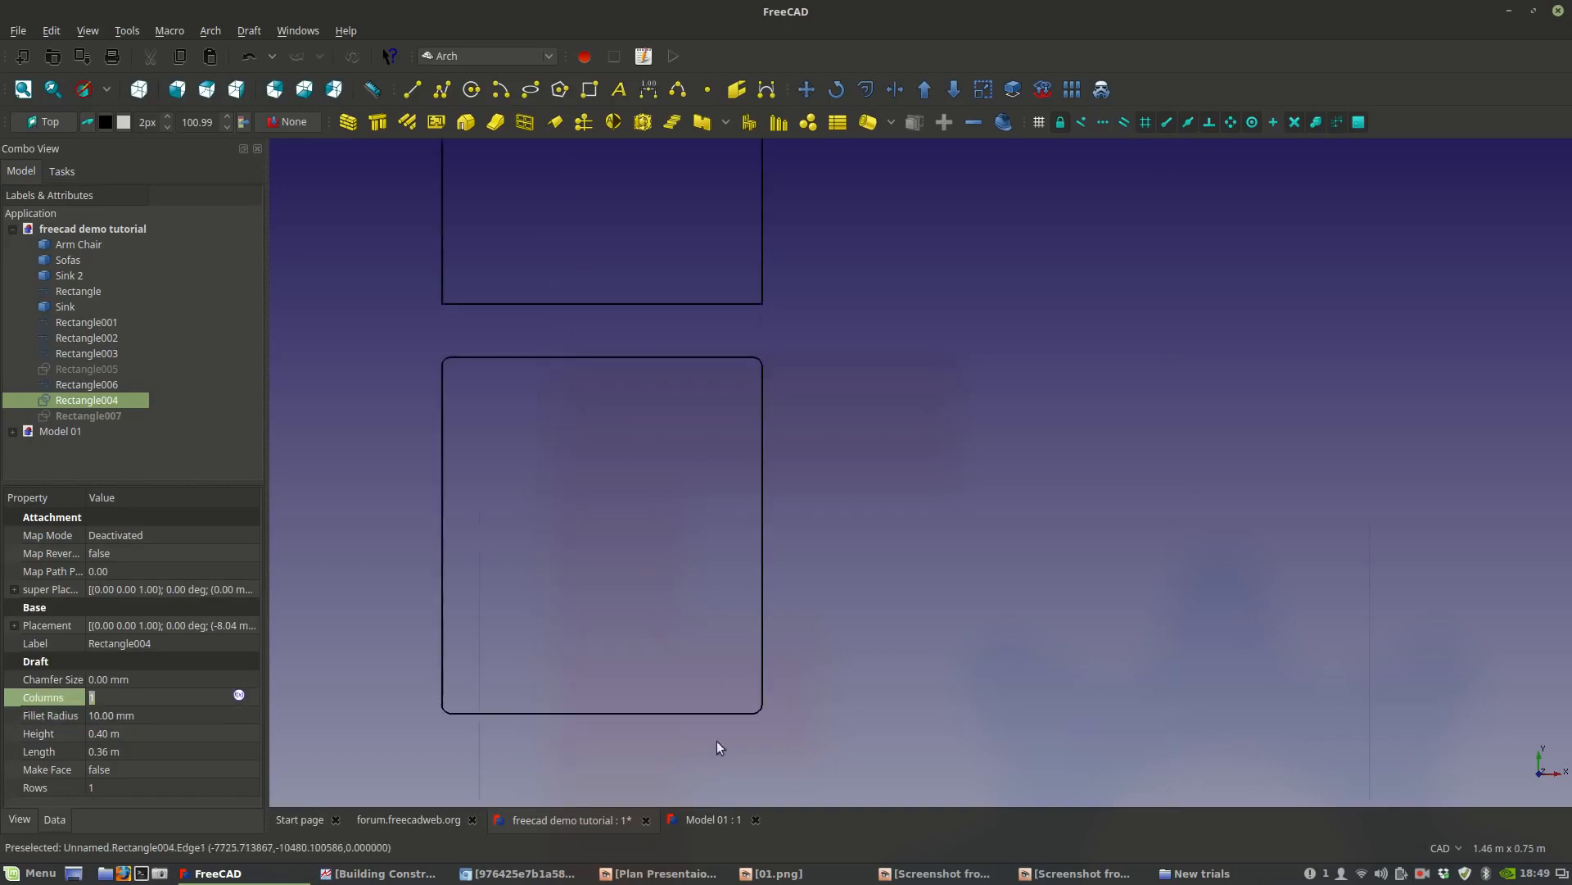
# Increase the lower rectangle's fillet radius to 100 mm.
pyautogui.click(97, 716)
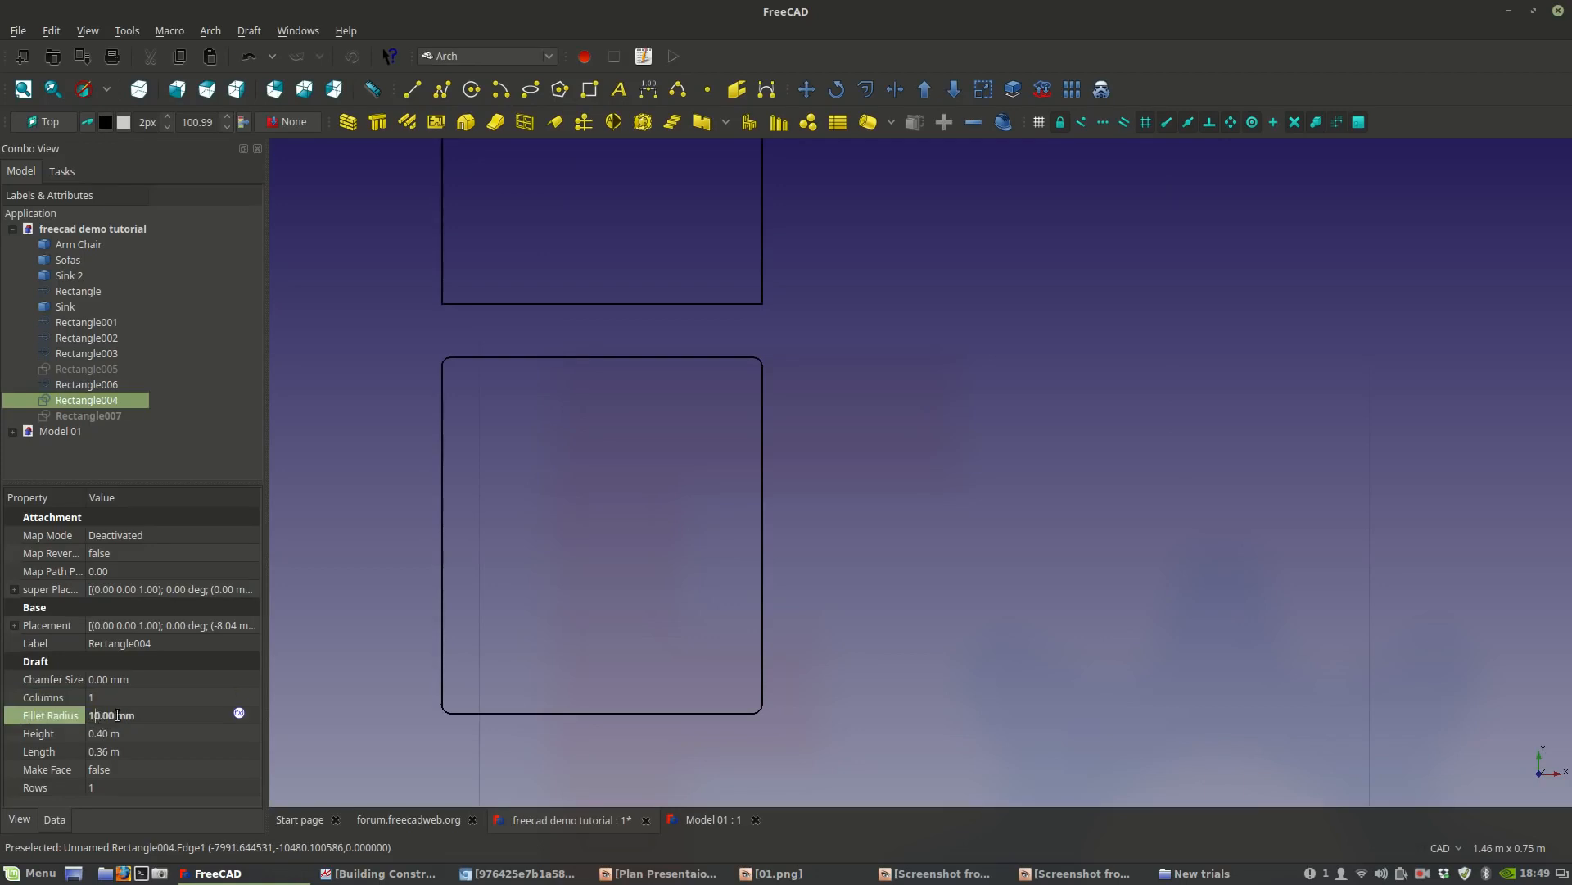
pyautogui.write('0')
pyautogui.click(213, 694)
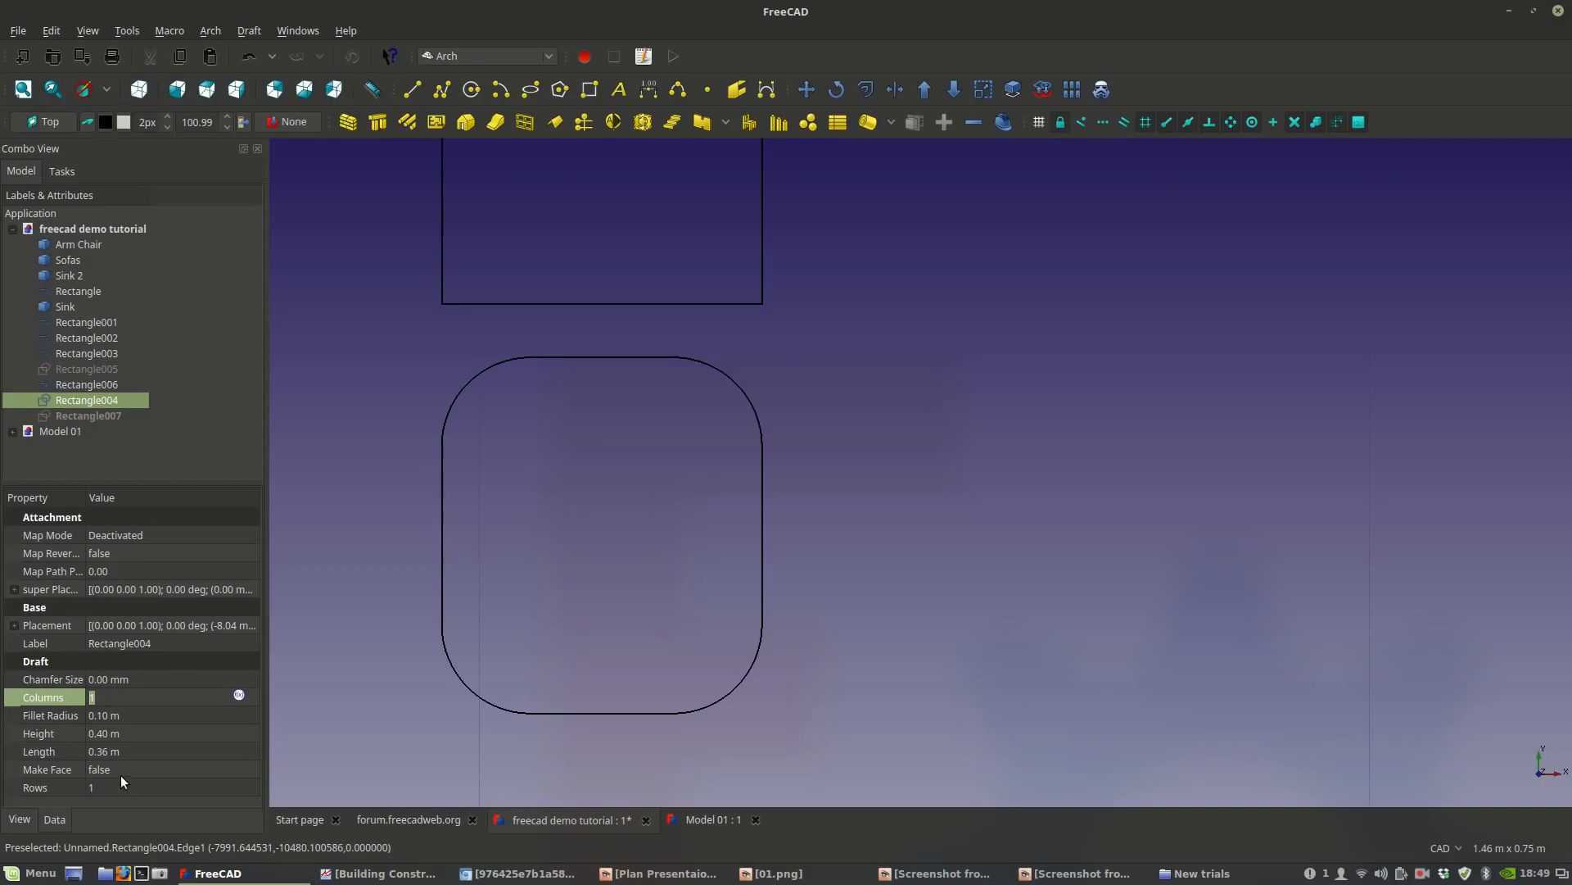
# Check the rounded end of the bowl in the toilet reference drawing, then return to the FreeCAD drawing.
pyautogui.click(366, 874)
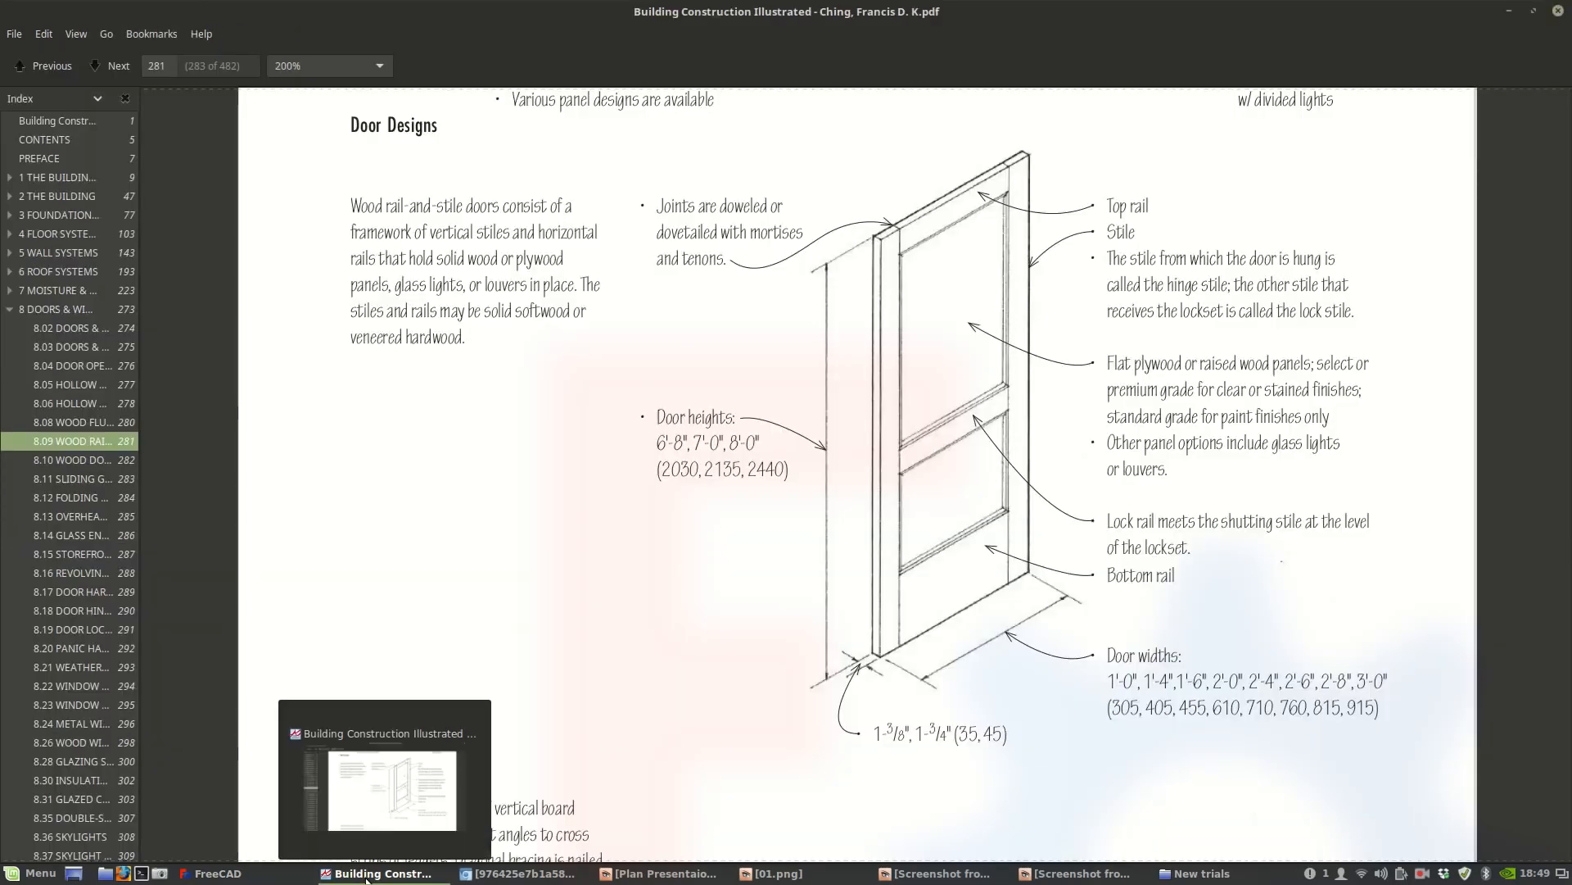
pyautogui.click(366, 874)
pyautogui.click(521, 873)
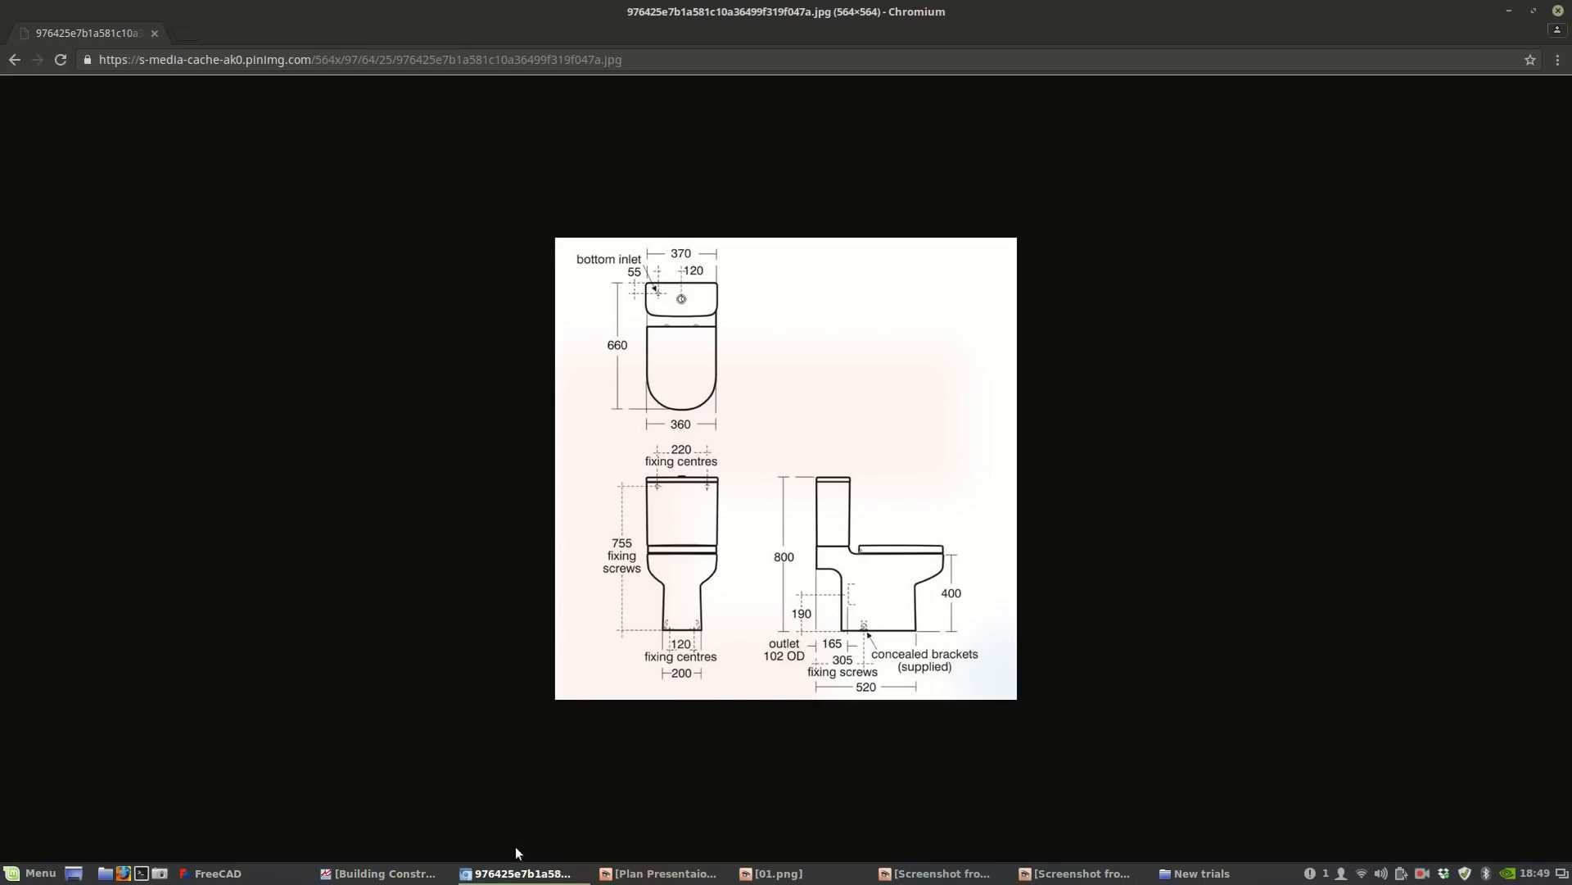
pyautogui.click(483, 873)
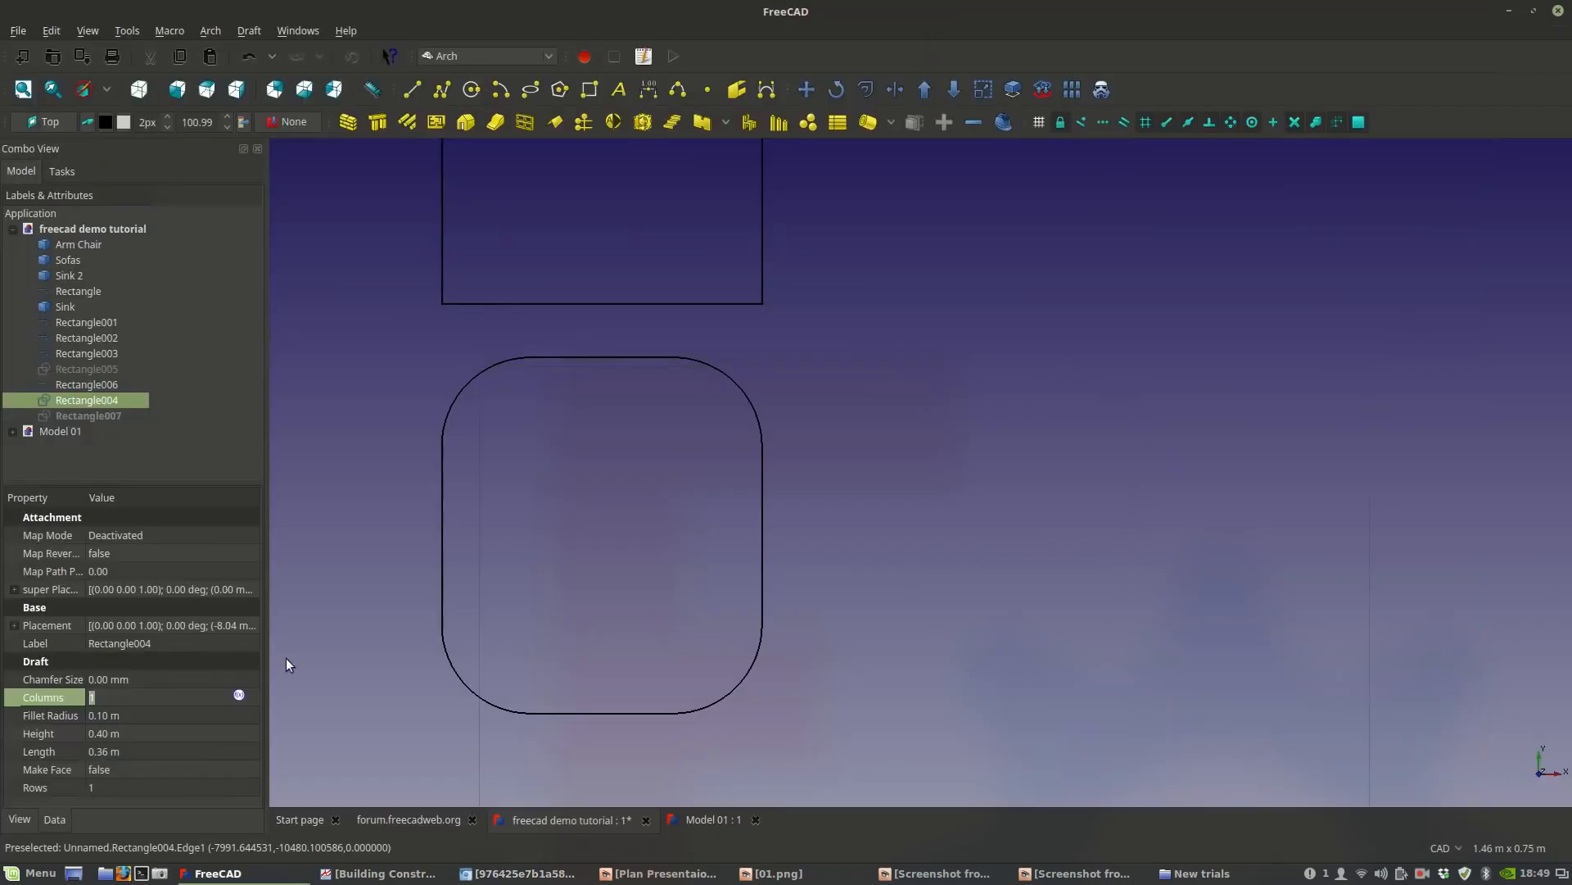
# Try a fillet radius of 0.20 m on the lower rectangle.
pyautogui.click(101, 732)
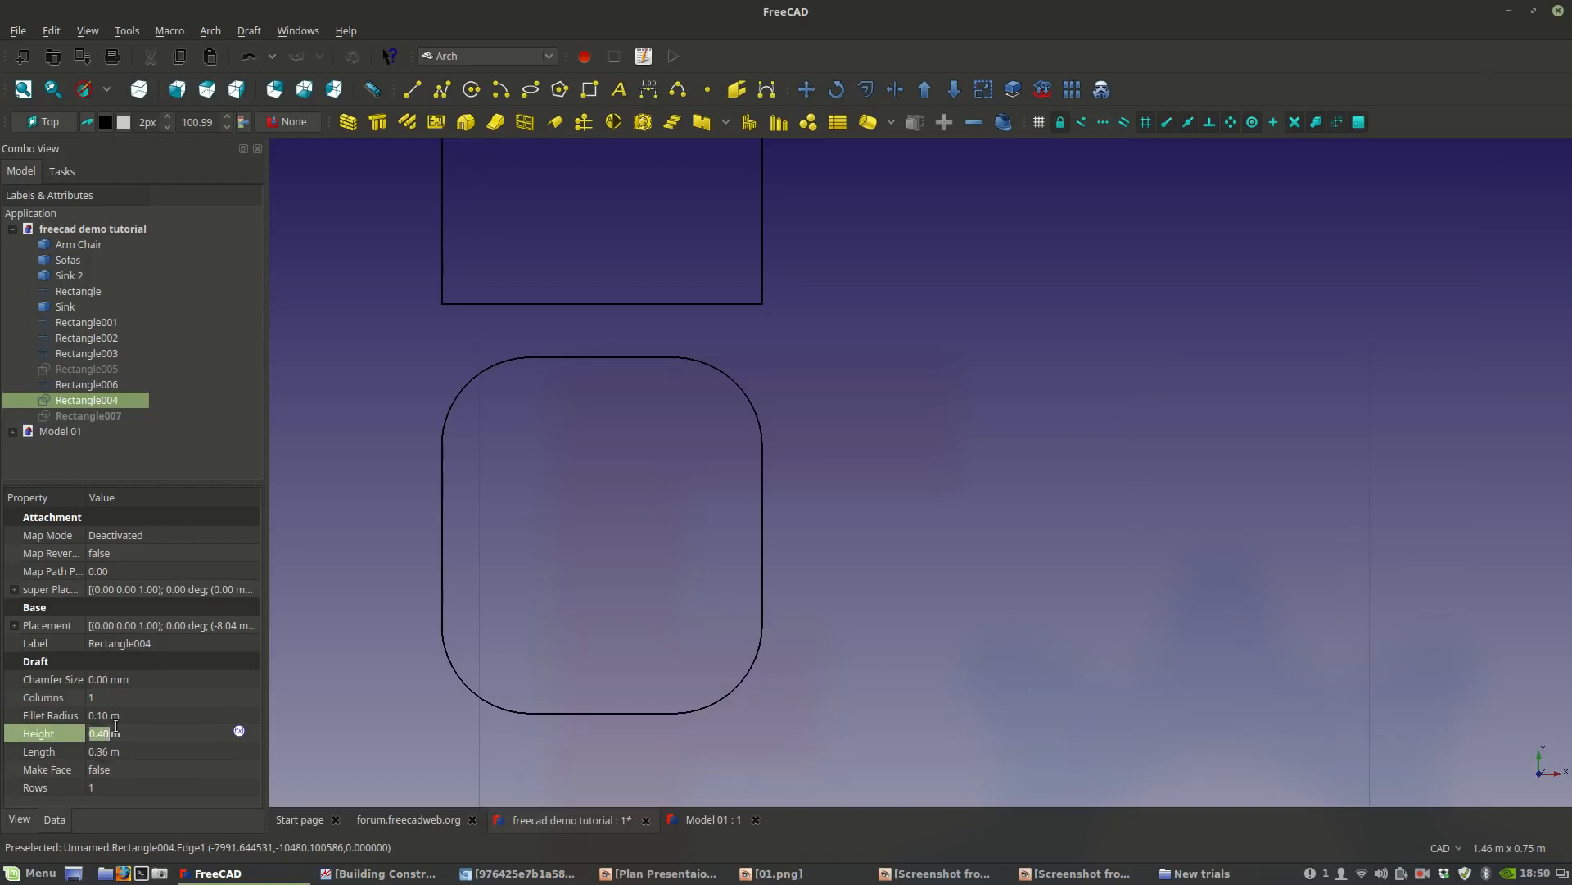
pyautogui.click(107, 715)
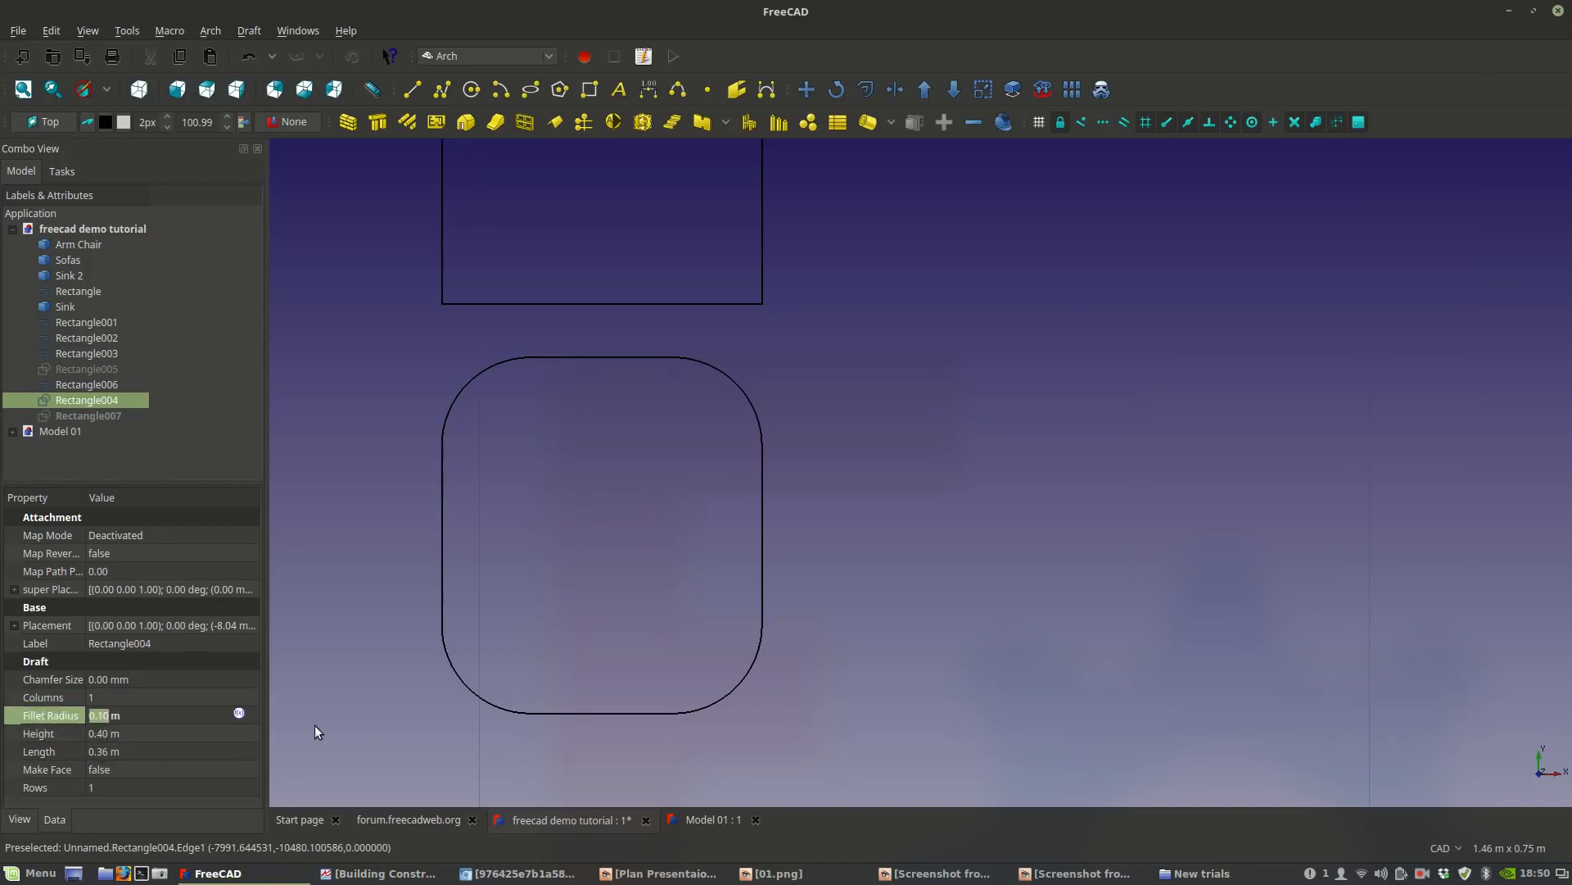
pyautogui.click(106, 715)
pyautogui.click(112, 735)
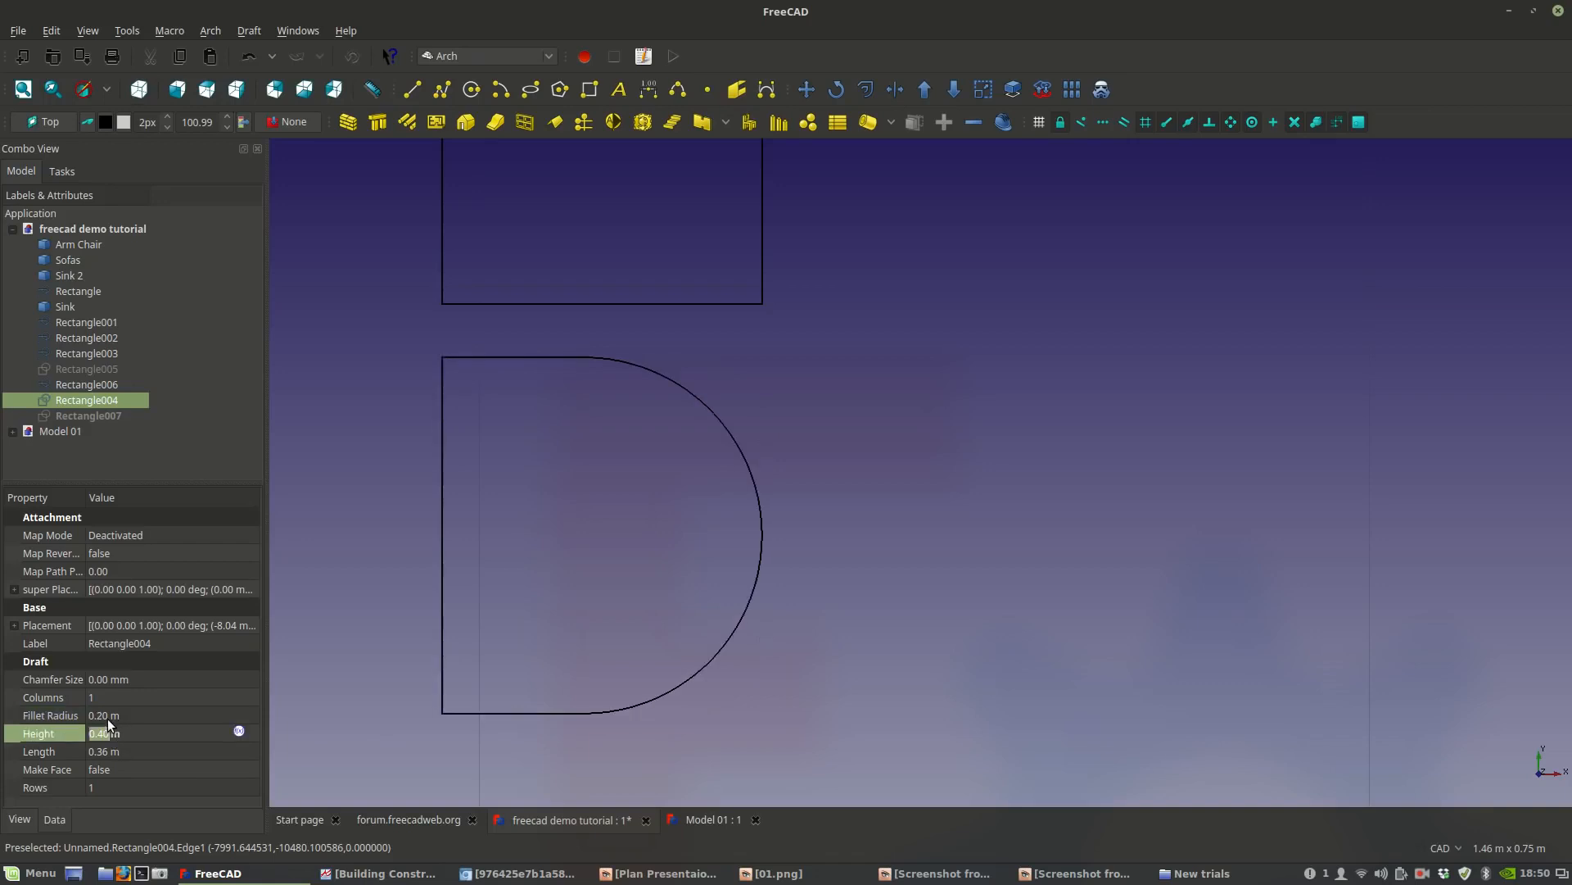
# Set the lower rectangle's fillet radius to 0.17 m.
pyautogui.click(105, 715)
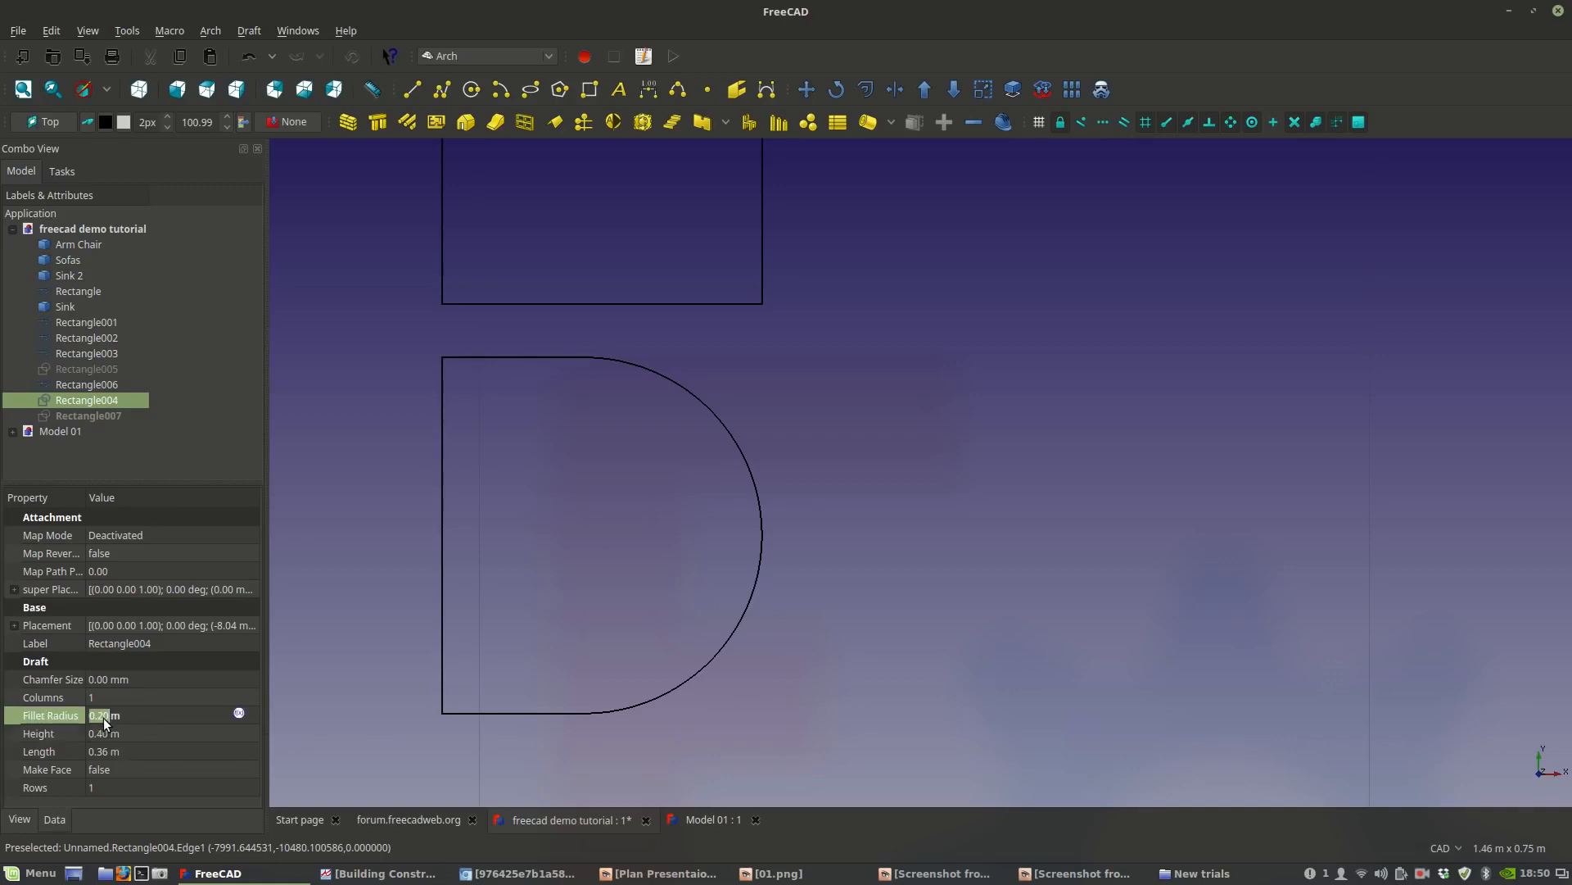
pyautogui.moveTo(105, 717); pyautogui.dragTo(99, 722)
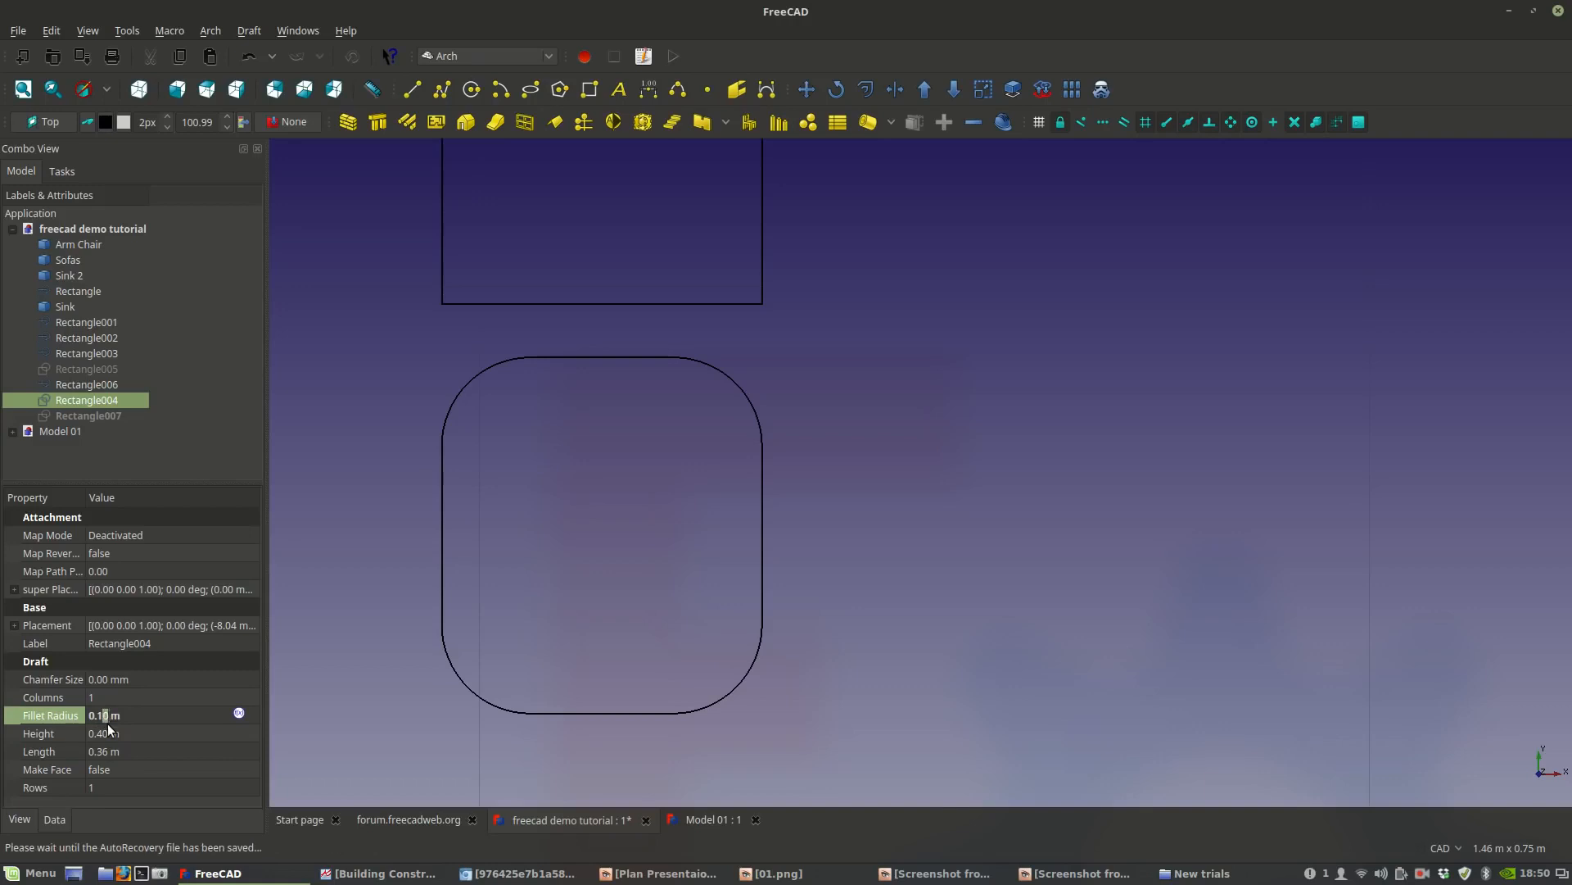
pyautogui.click(108, 733)
pyautogui.click(105, 715)
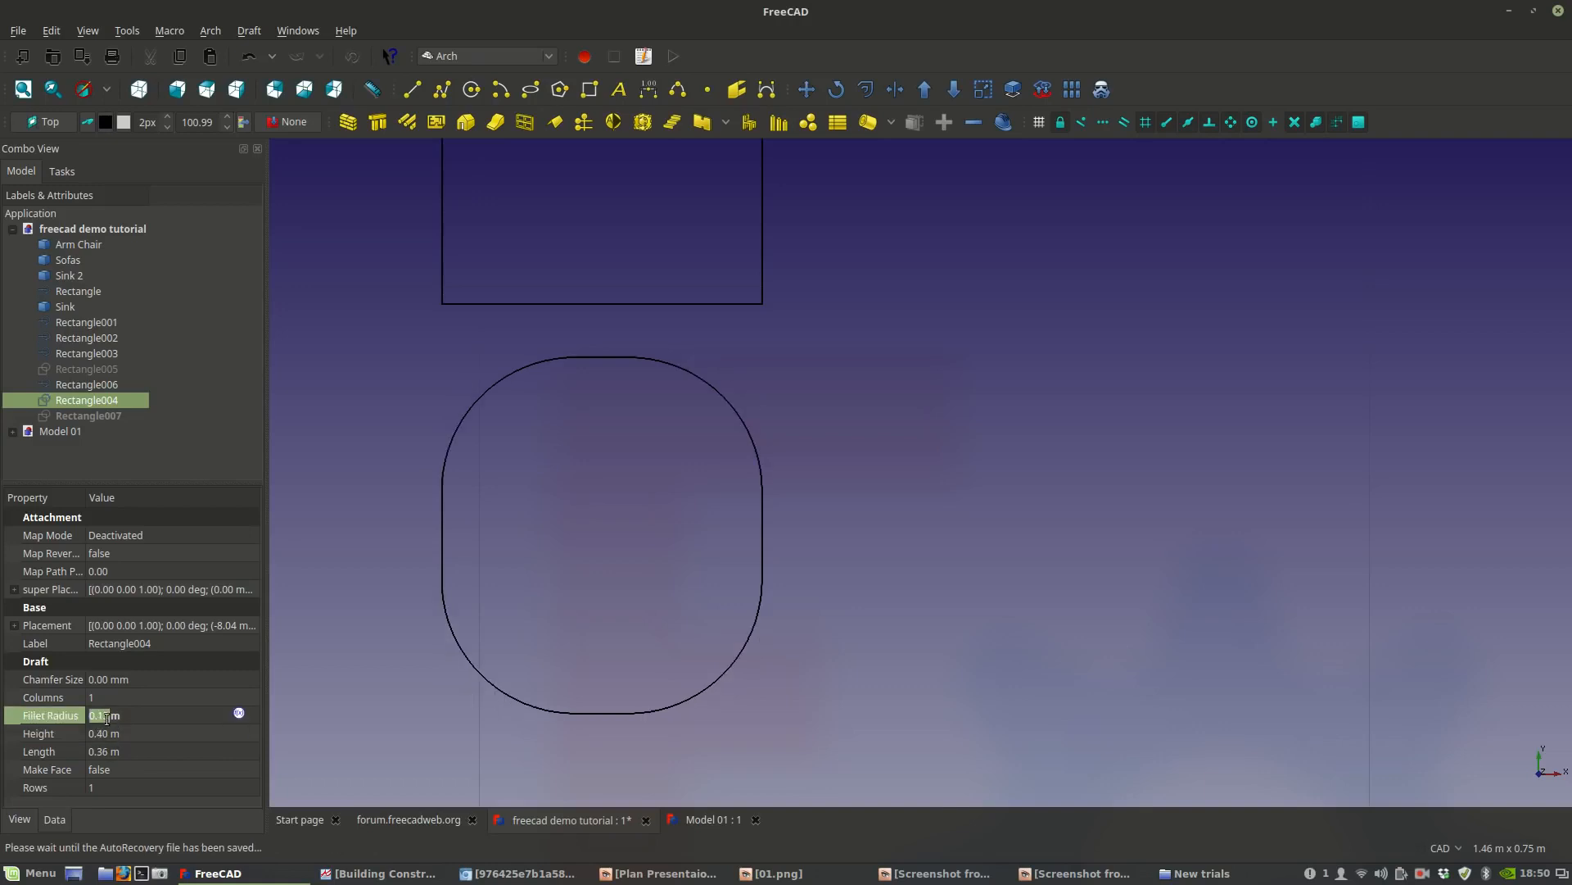
pyautogui.write('7')
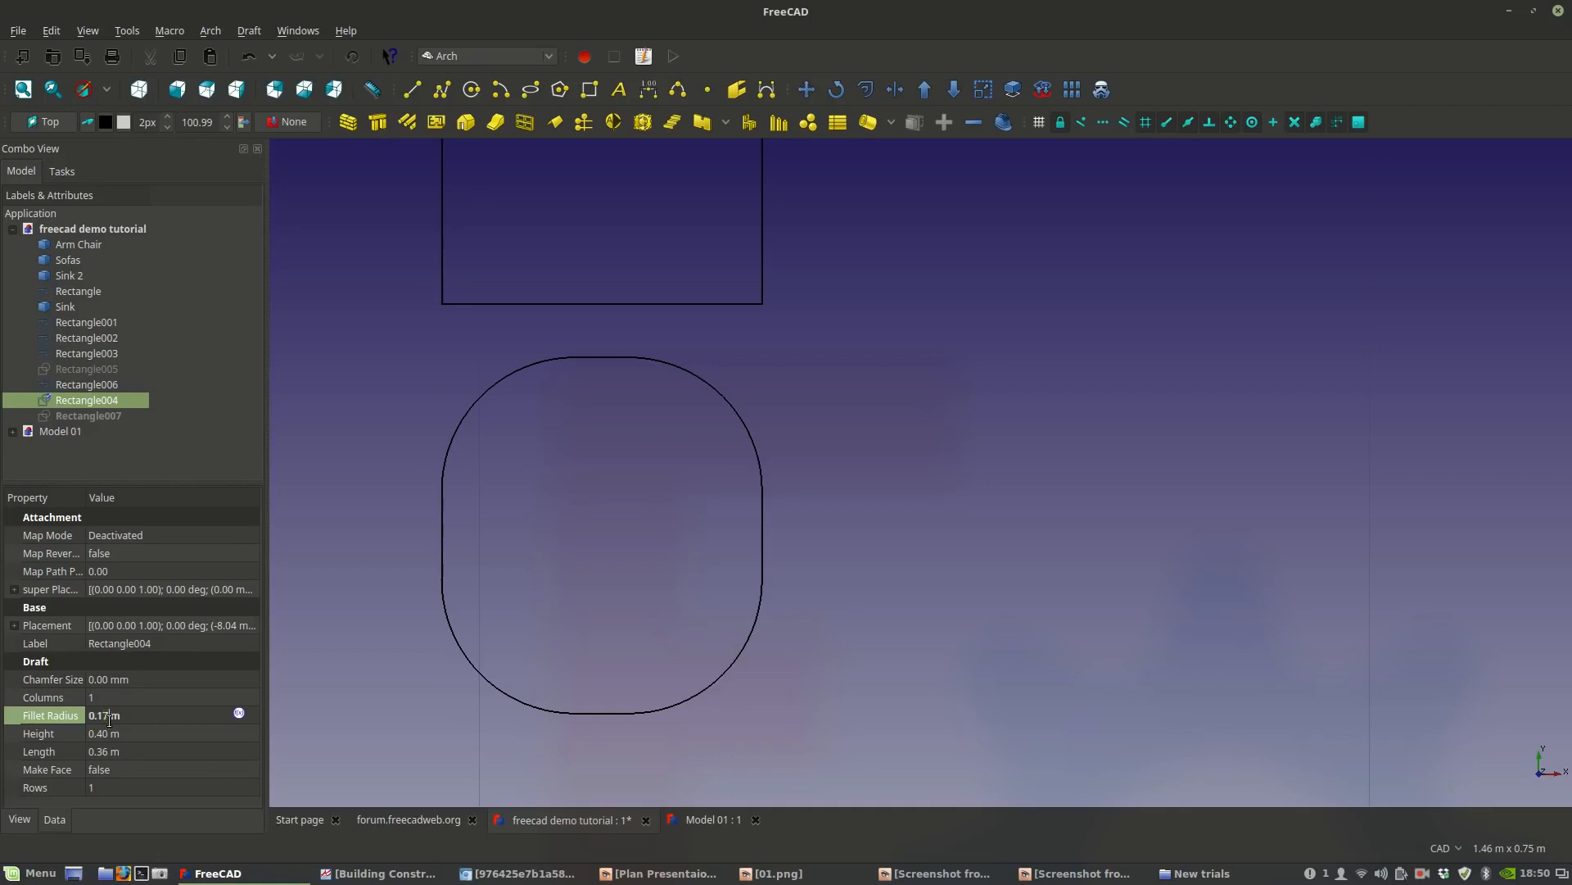
pyautogui.click(116, 734)
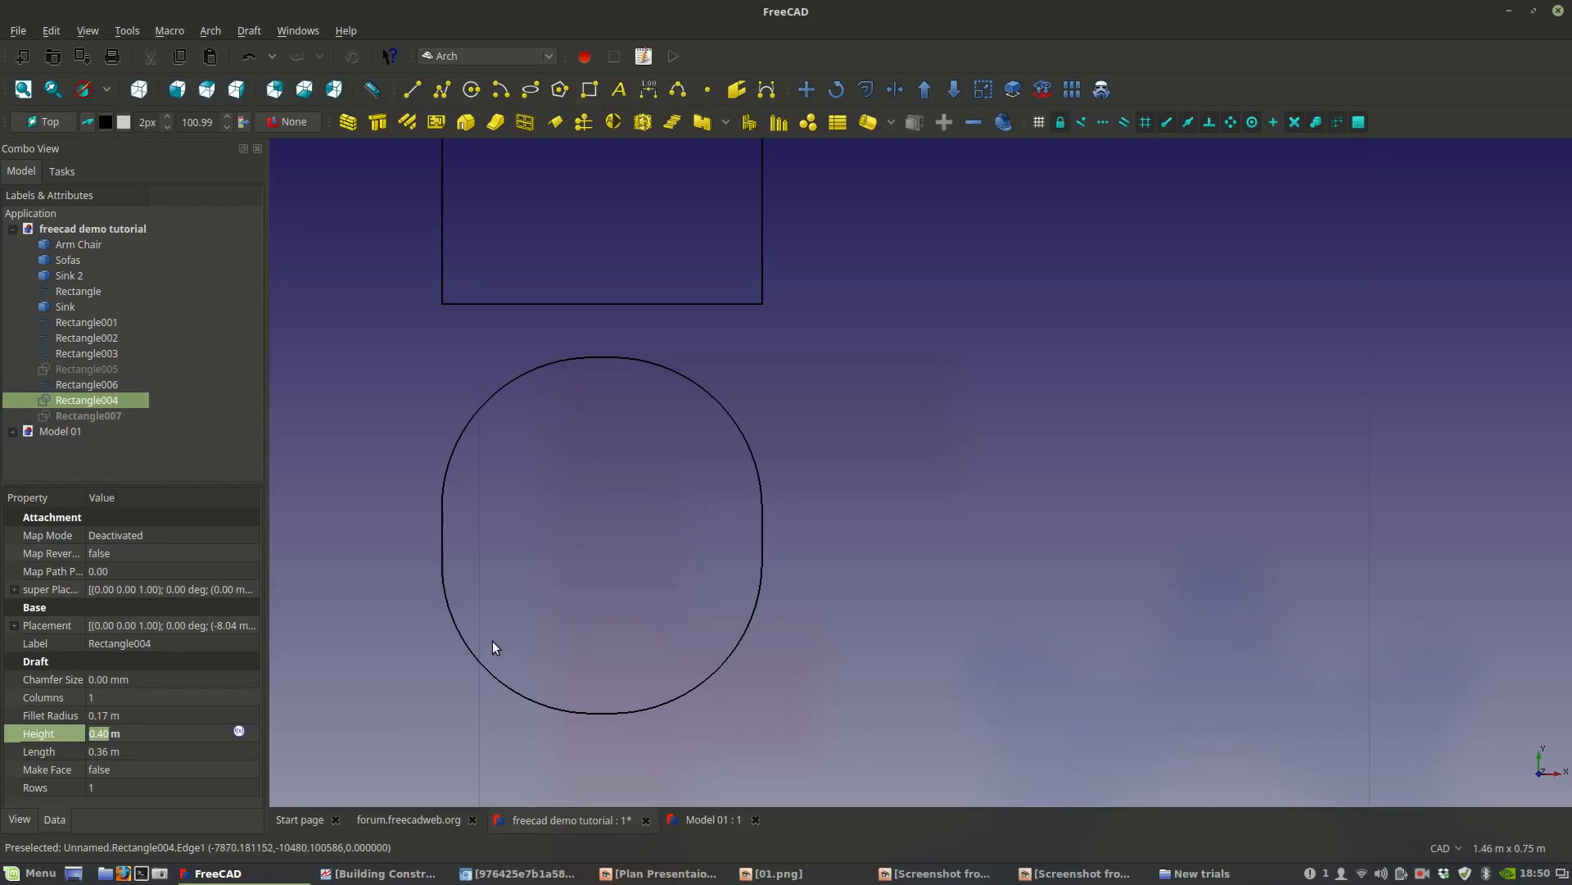
pyautogui.click(124, 715)
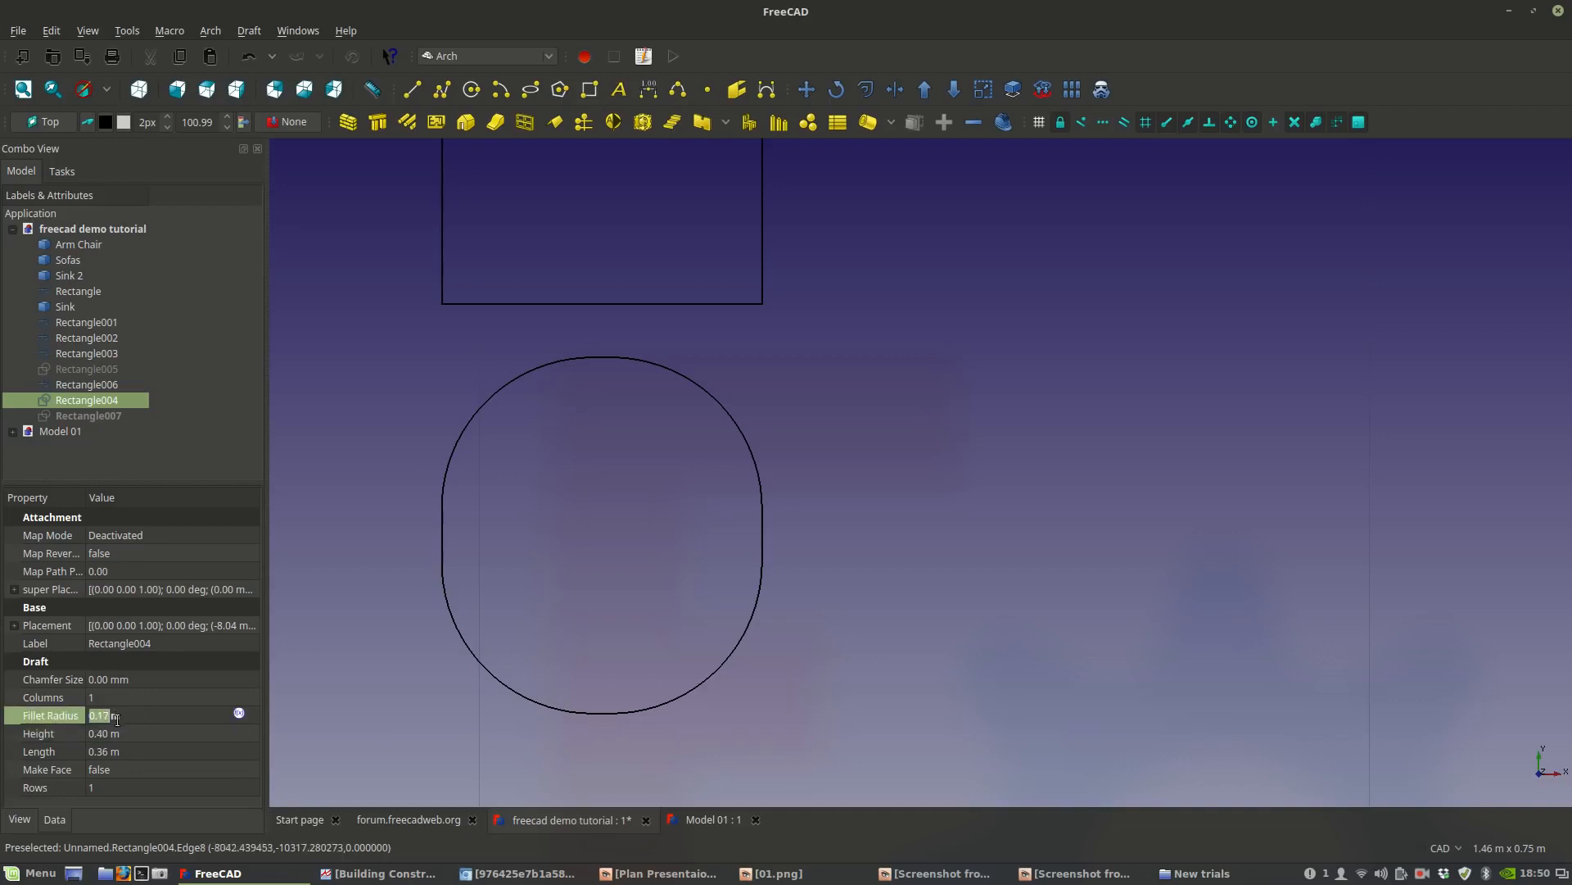
# Downgrade the filleted Rectangle004 into separate edges.
pyautogui.click(442, 537)
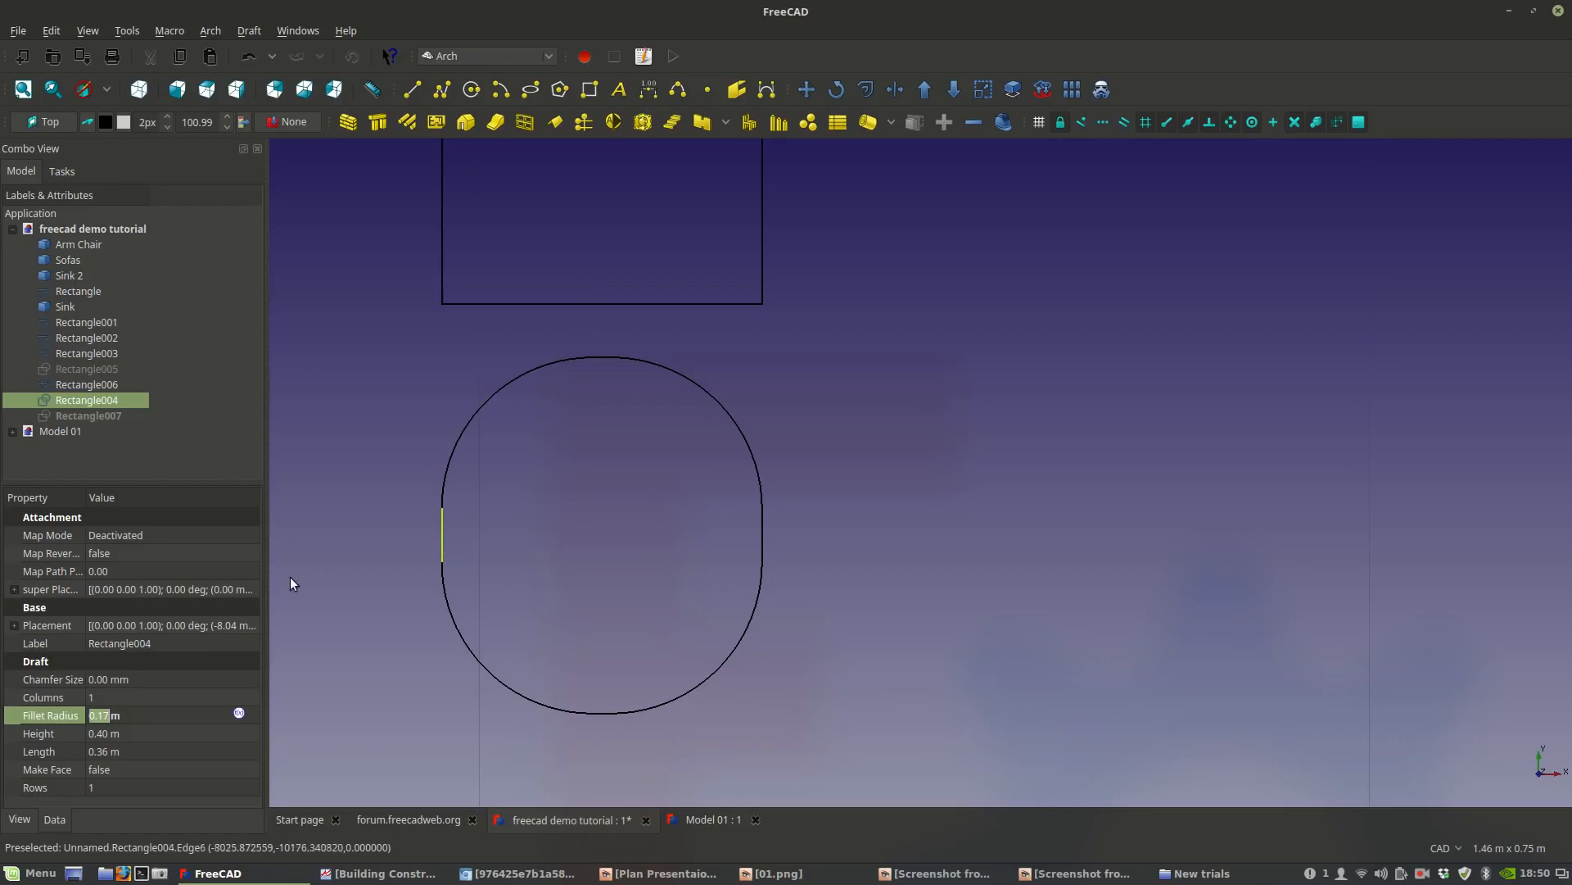
pyautogui.click(86, 399)
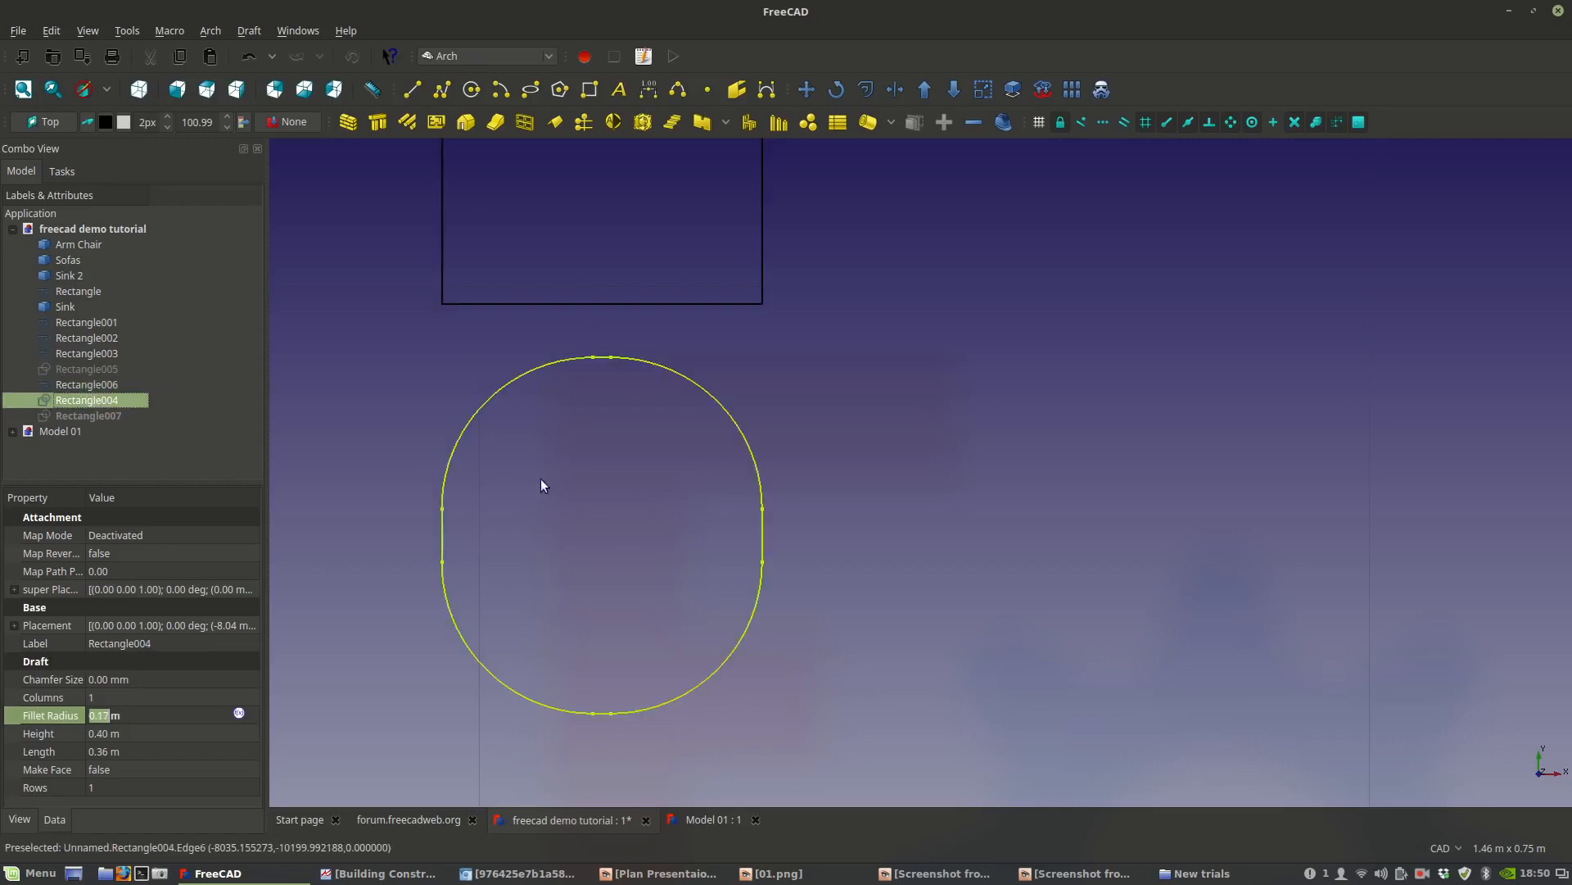
pyautogui.click(951, 96)
# Examine which part of the rounded outline each of the separated edges represents.
pyautogui.scroll(-2, 77, 329)
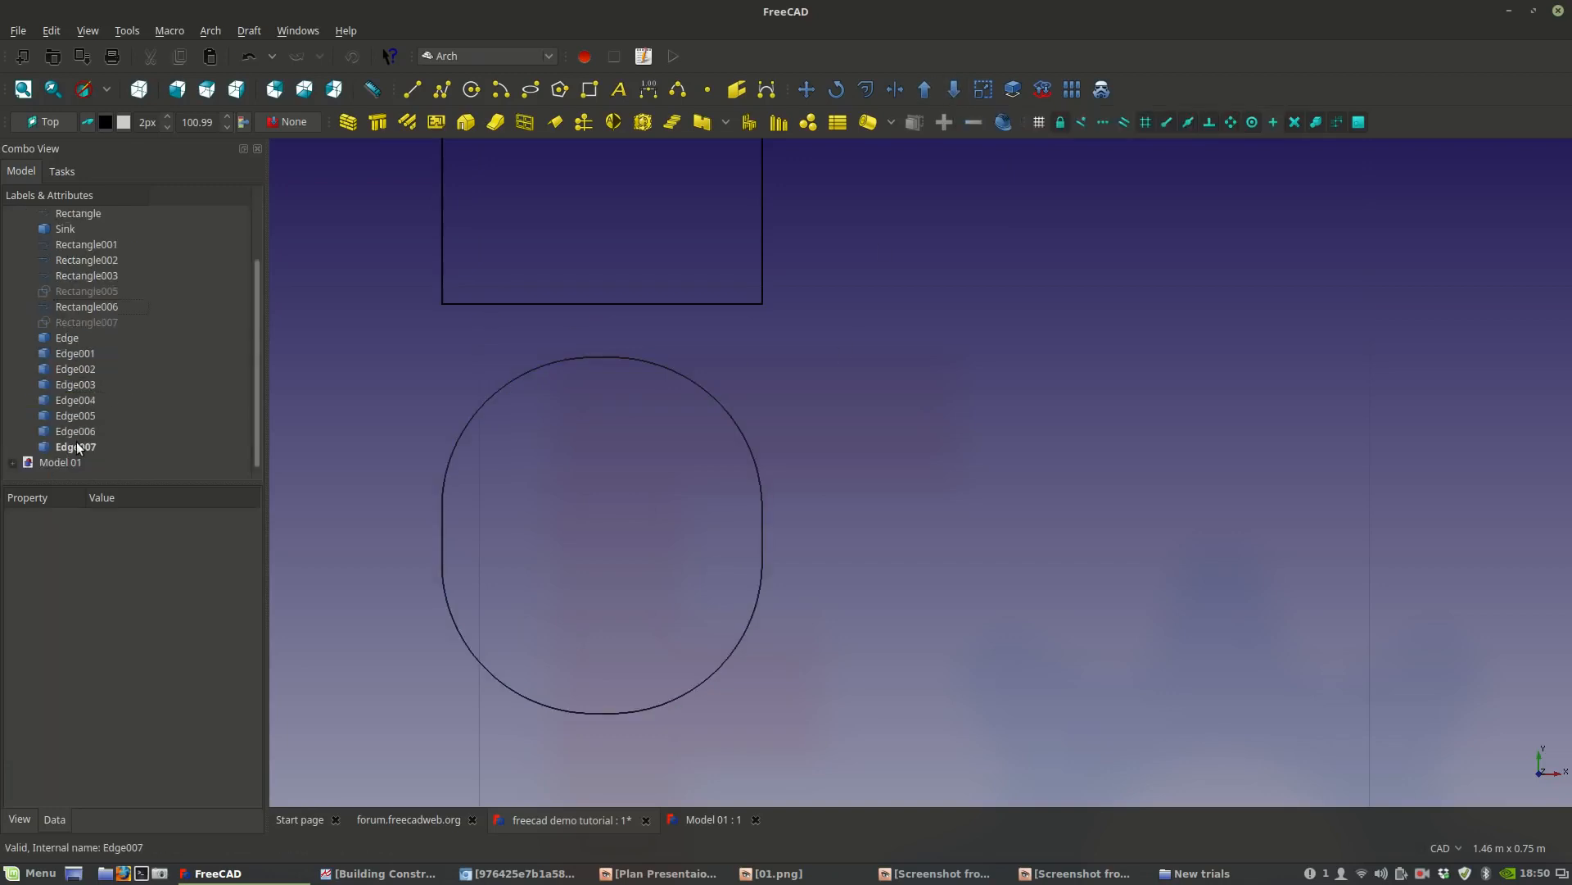
pyautogui.click(77, 445)
pyautogui.click(77, 431)
pyautogui.click(77, 416)
pyautogui.click(77, 402)
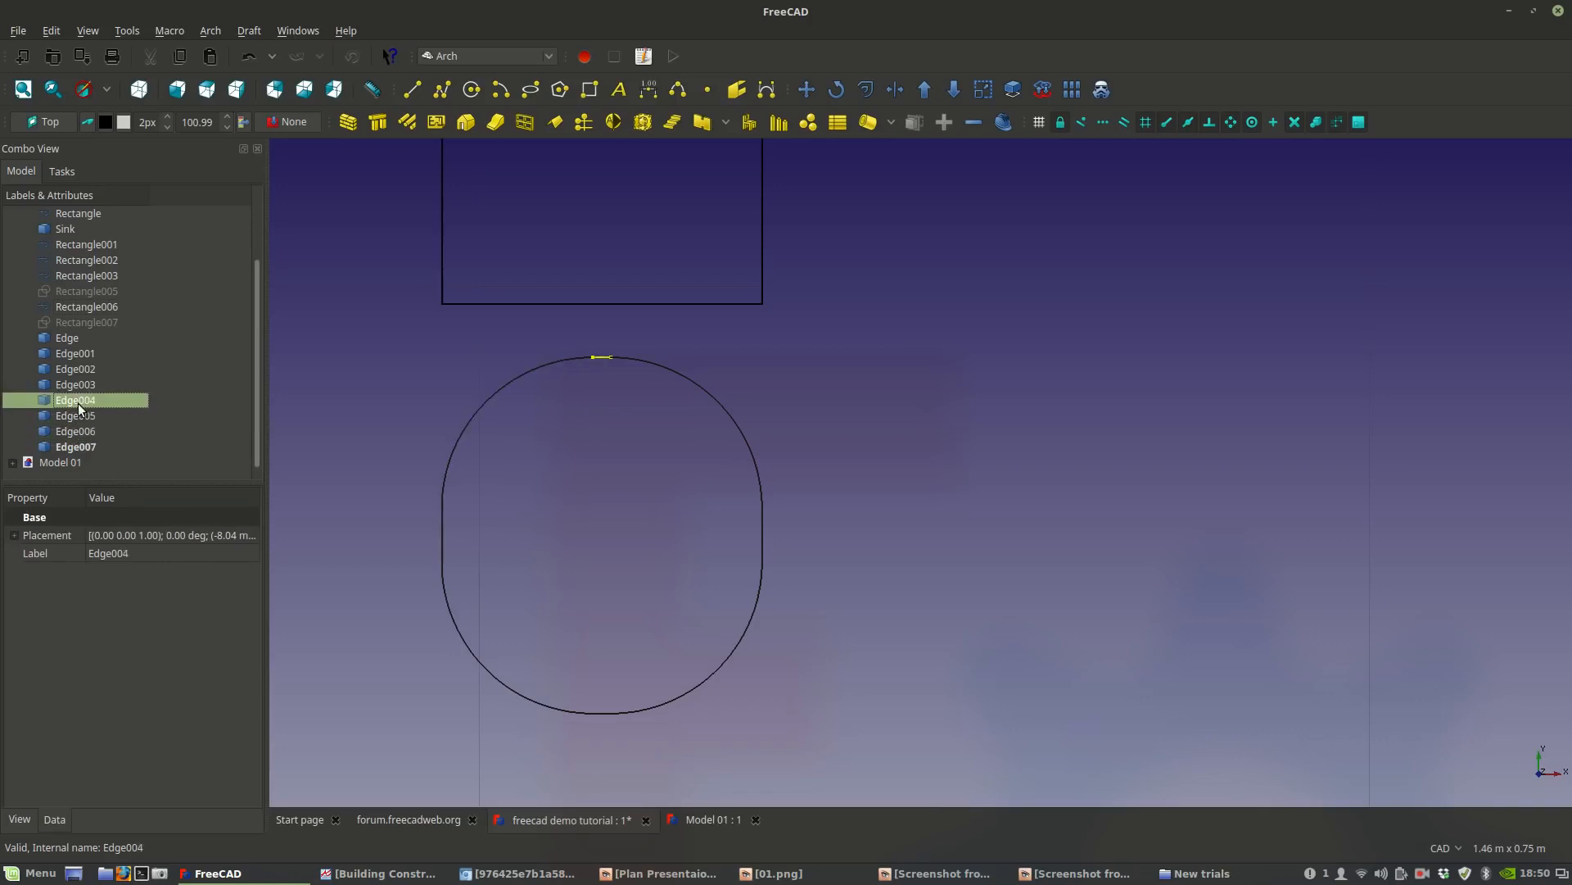
pyautogui.click(80, 384)
pyautogui.click(81, 369)
pyautogui.click(82, 350)
pyautogui.click(81, 339)
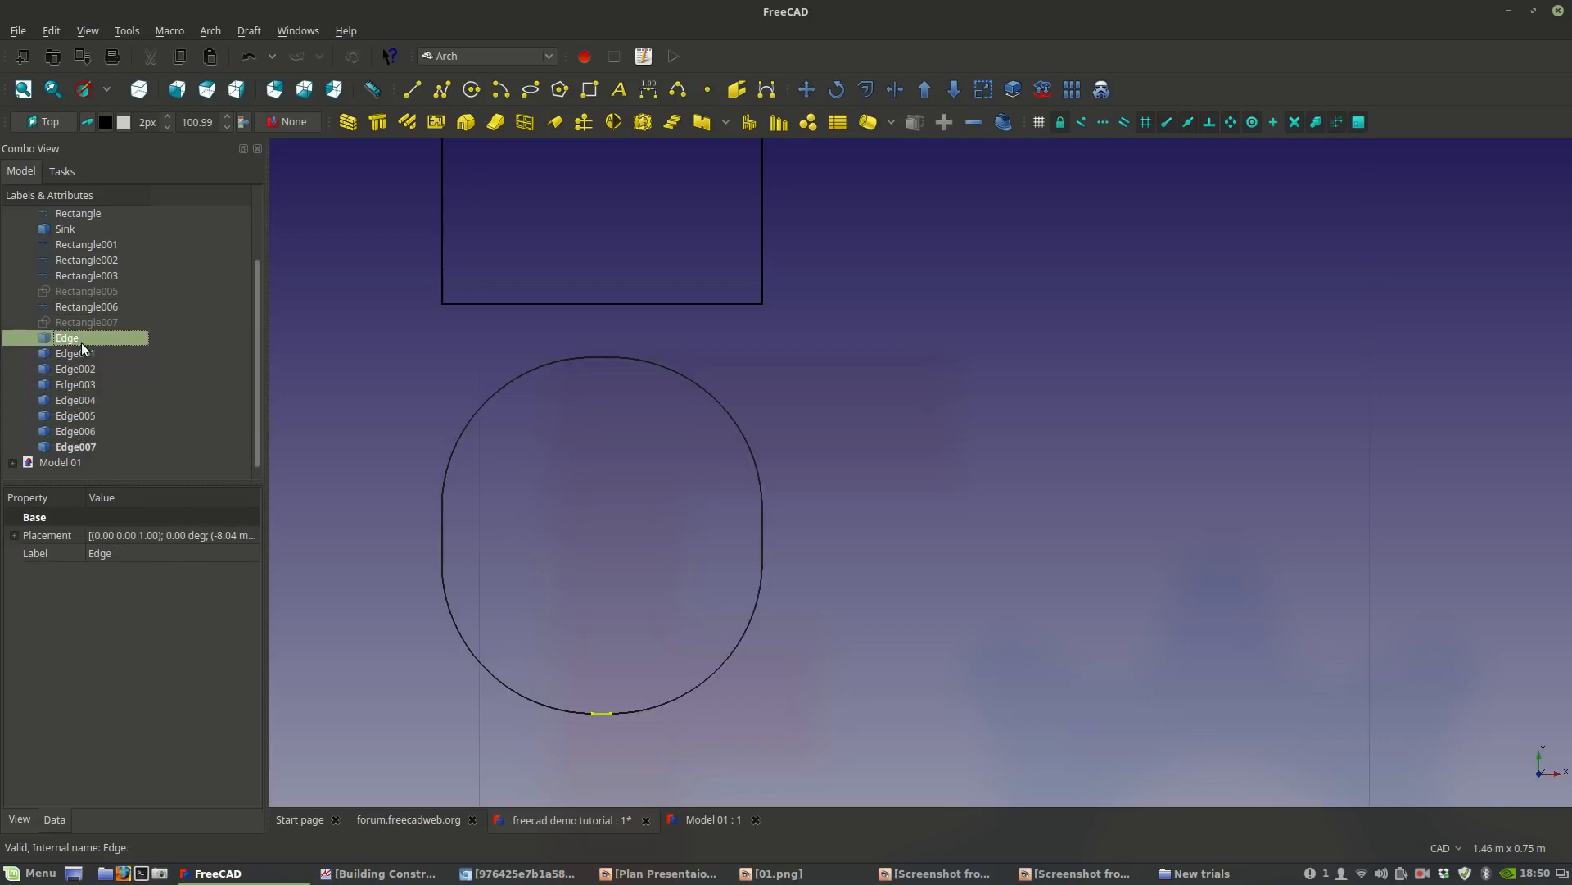
# Delete the rounded outline's short top segment, both upper corner arcs and both straight side segments, keeping only the lower curve.
pyautogui.click(596, 358)
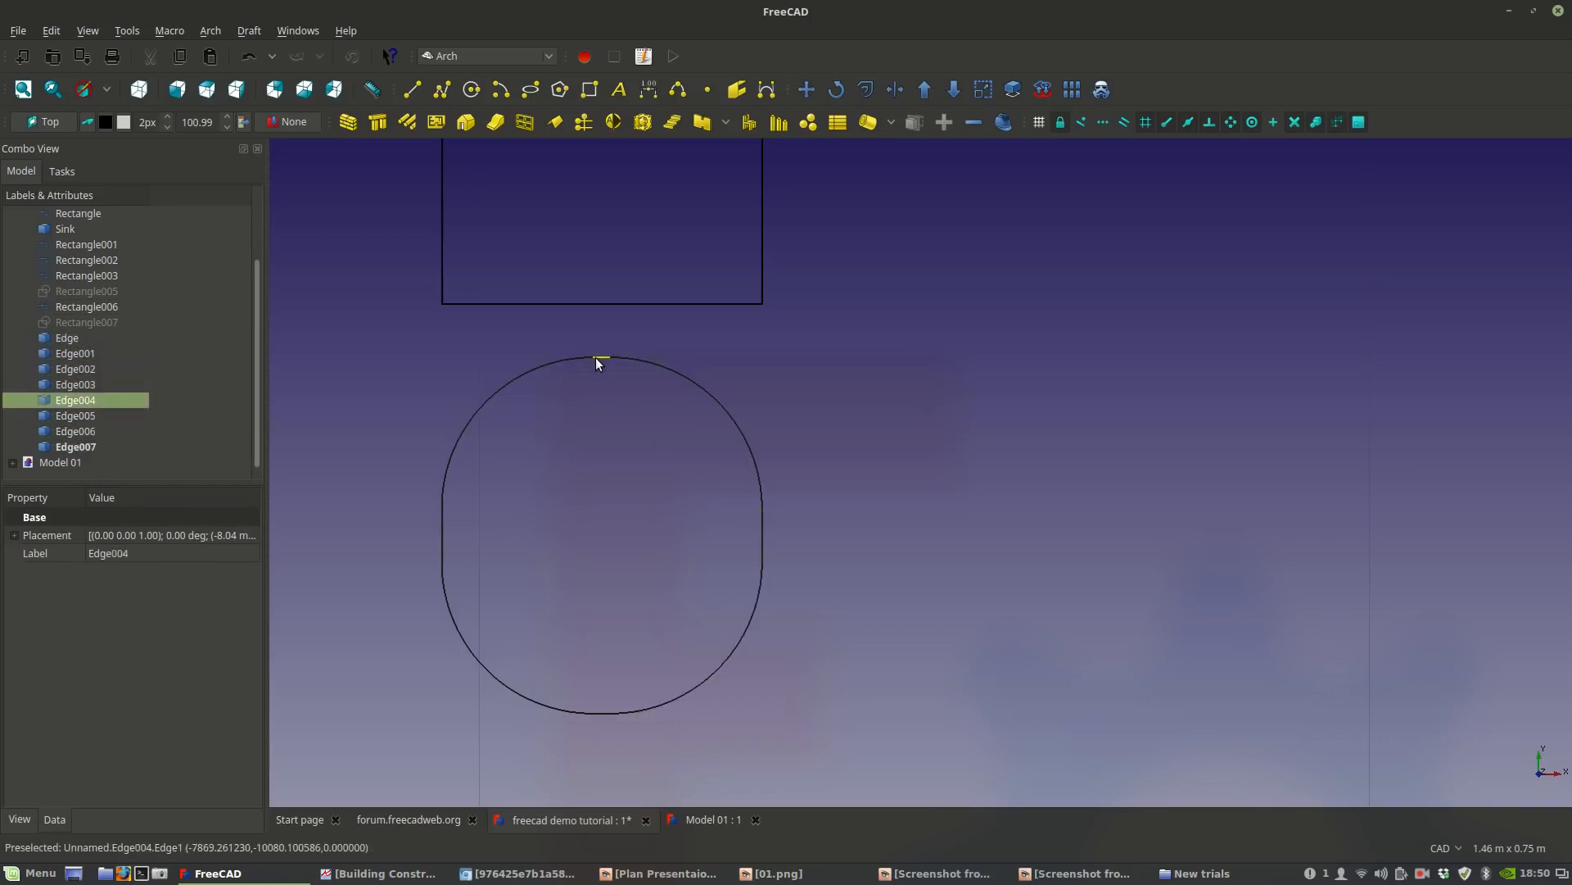
pyautogui.press('Delete')
pyautogui.click(575, 355)
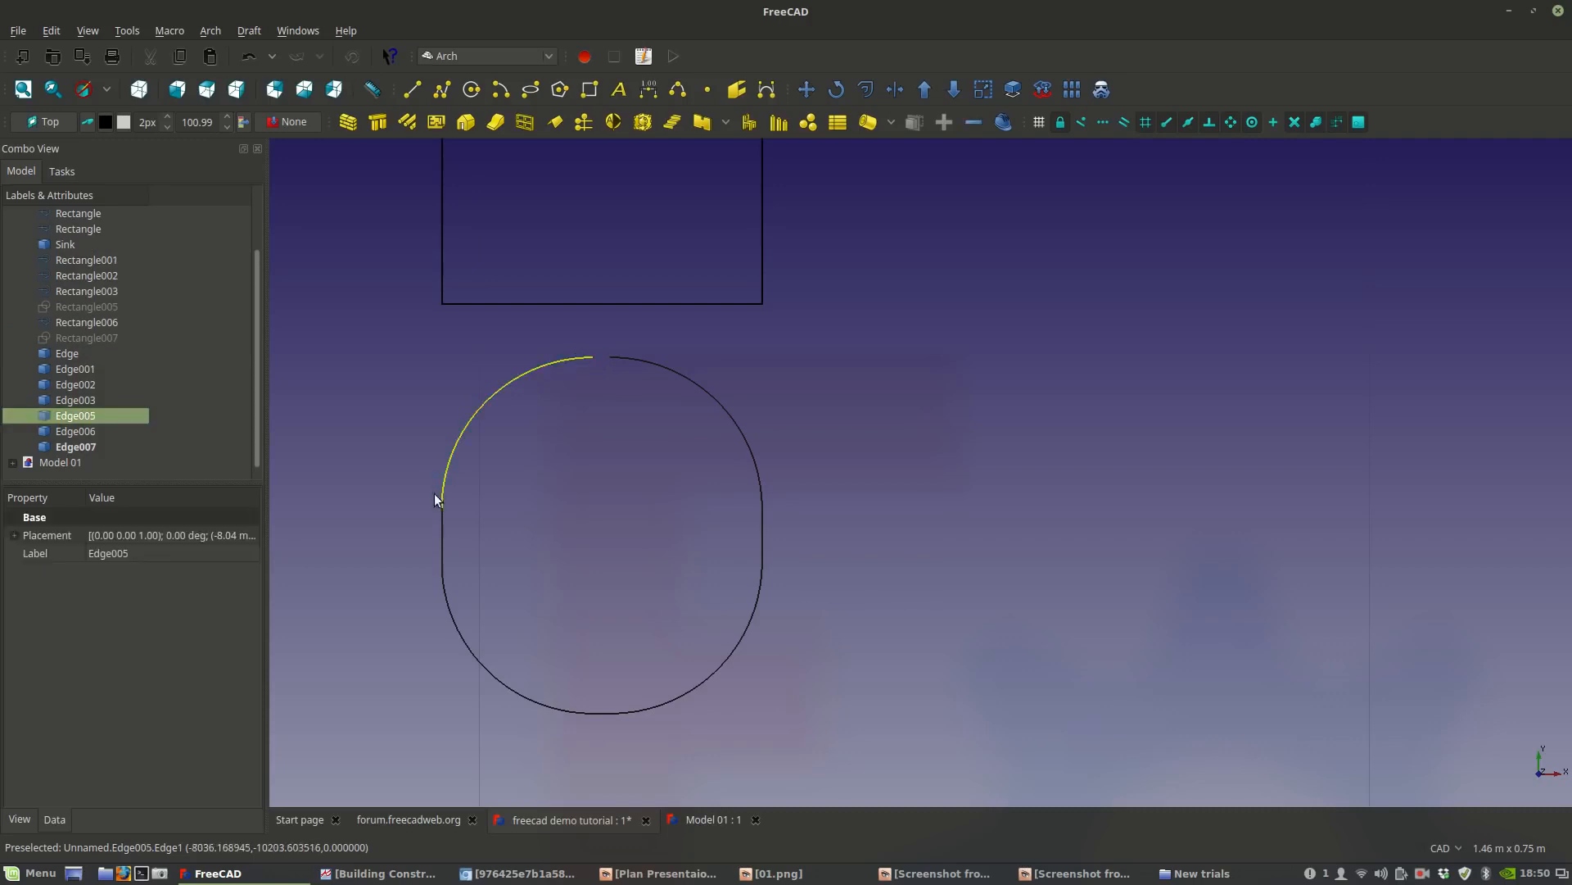
pyautogui.press('Delete')
pyautogui.click(440, 520)
pyautogui.press('Delete')
pyautogui.click(641, 359)
pyautogui.press('Delete')
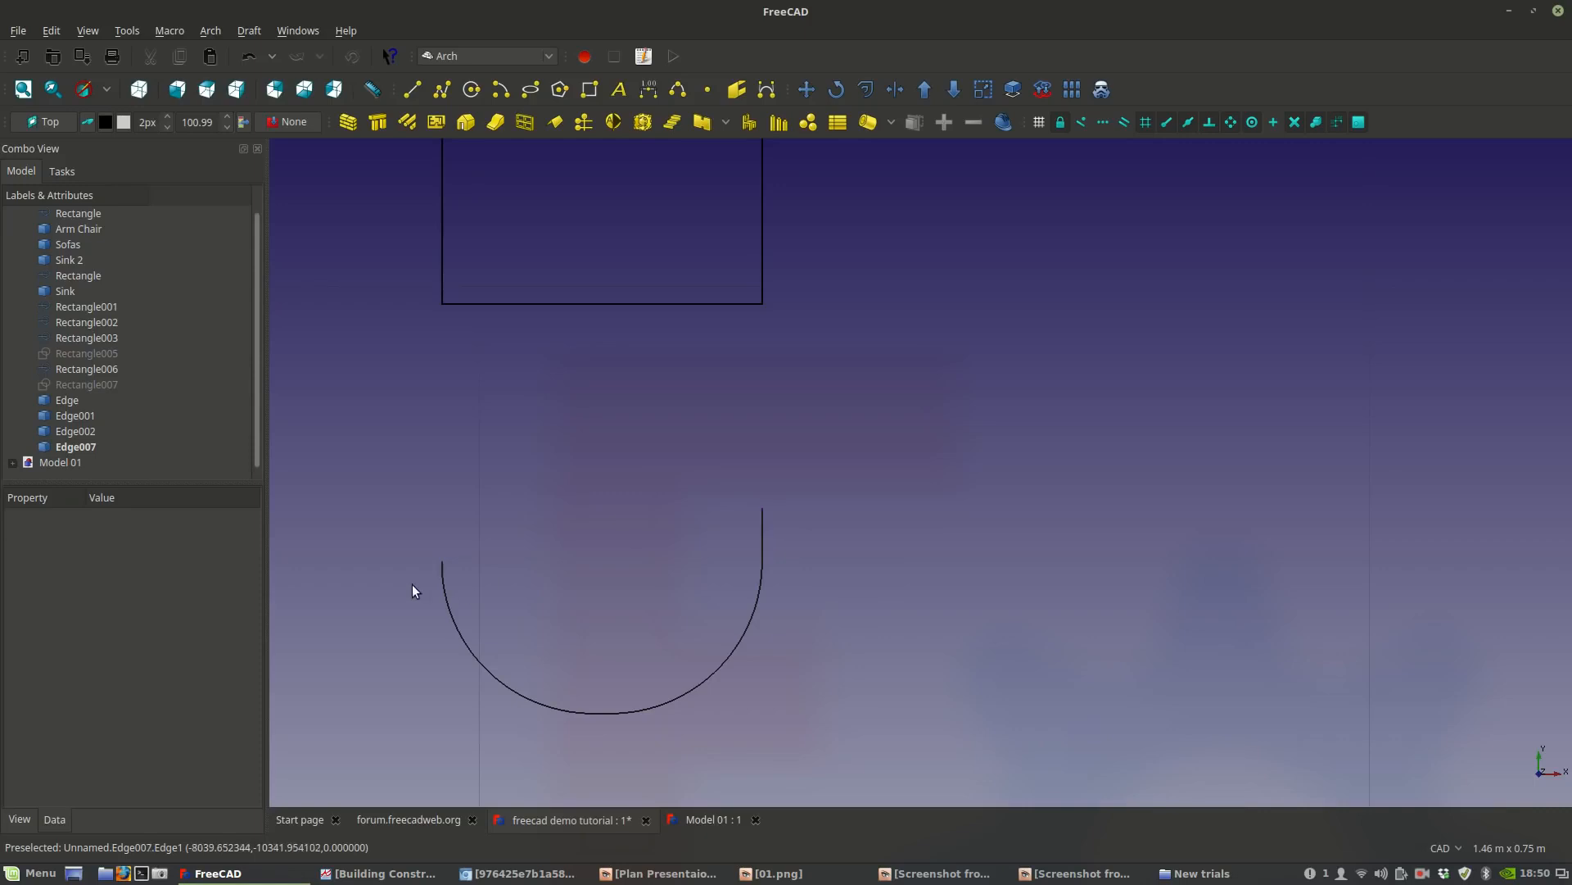
pyautogui.click(760, 539)
pyautogui.press('Delete')
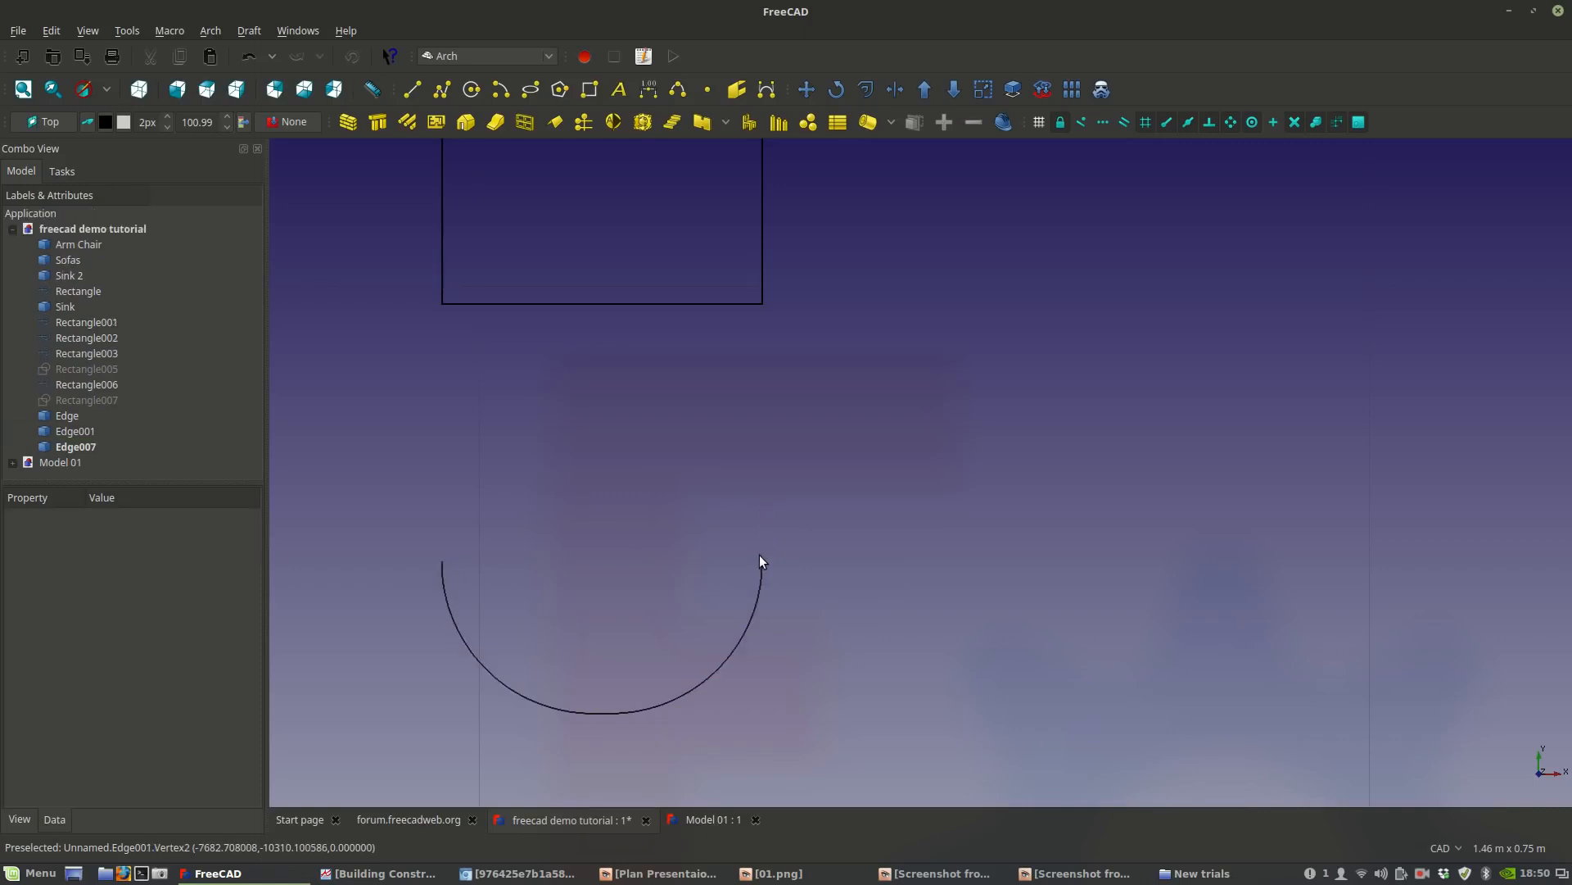
# Check the remaining curve edges, then show the hidden duplicate Rectangle007 and downgrade it into separate edges.
pyautogui.click(69, 417)
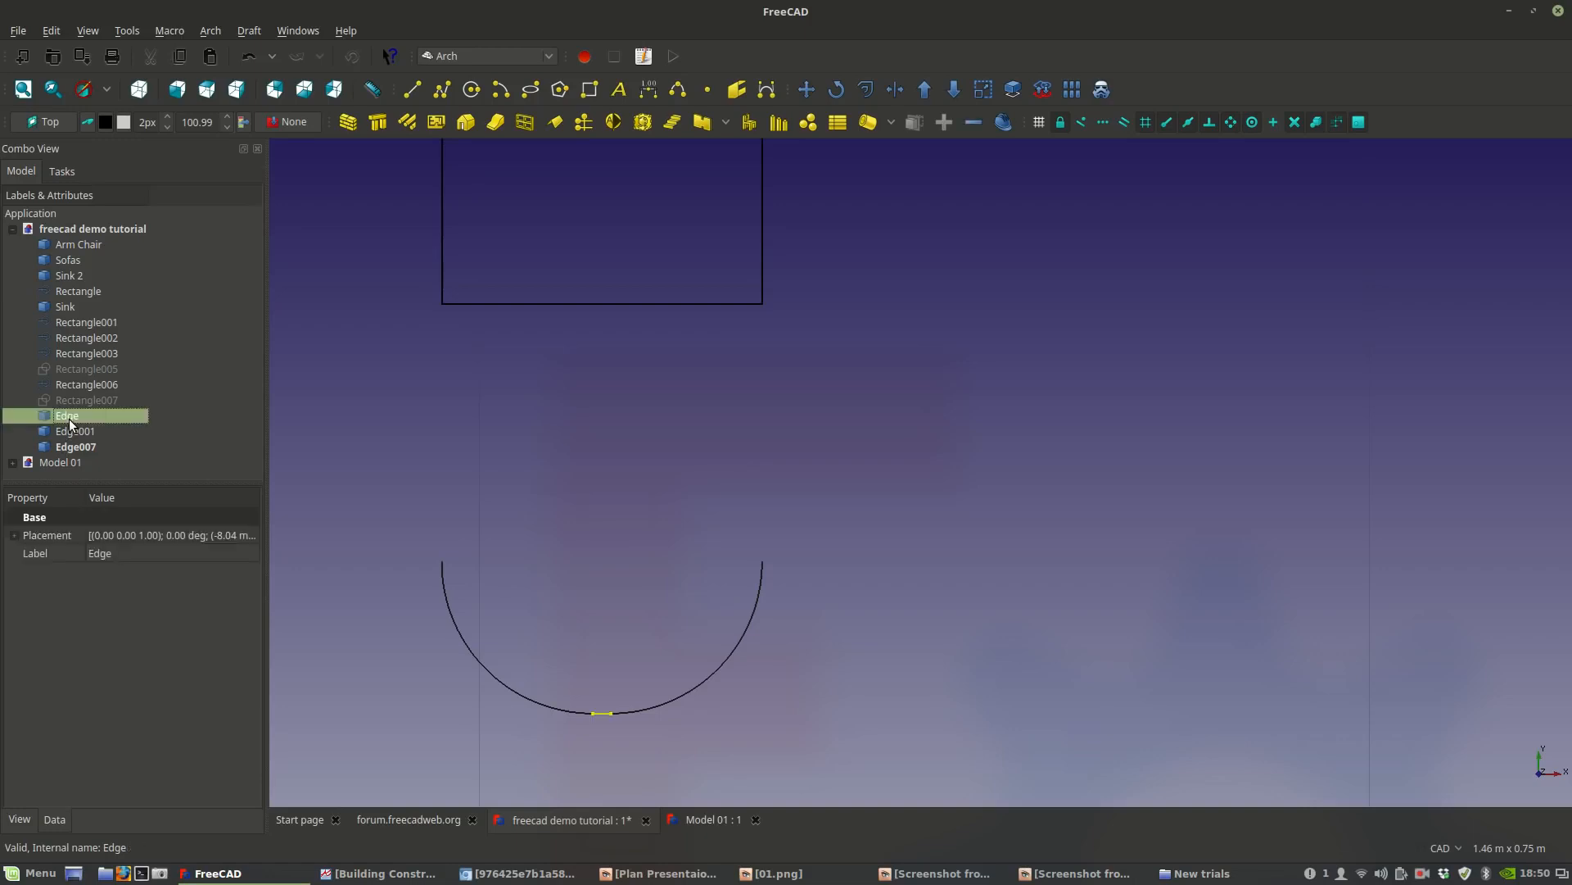
pyautogui.click(67, 432)
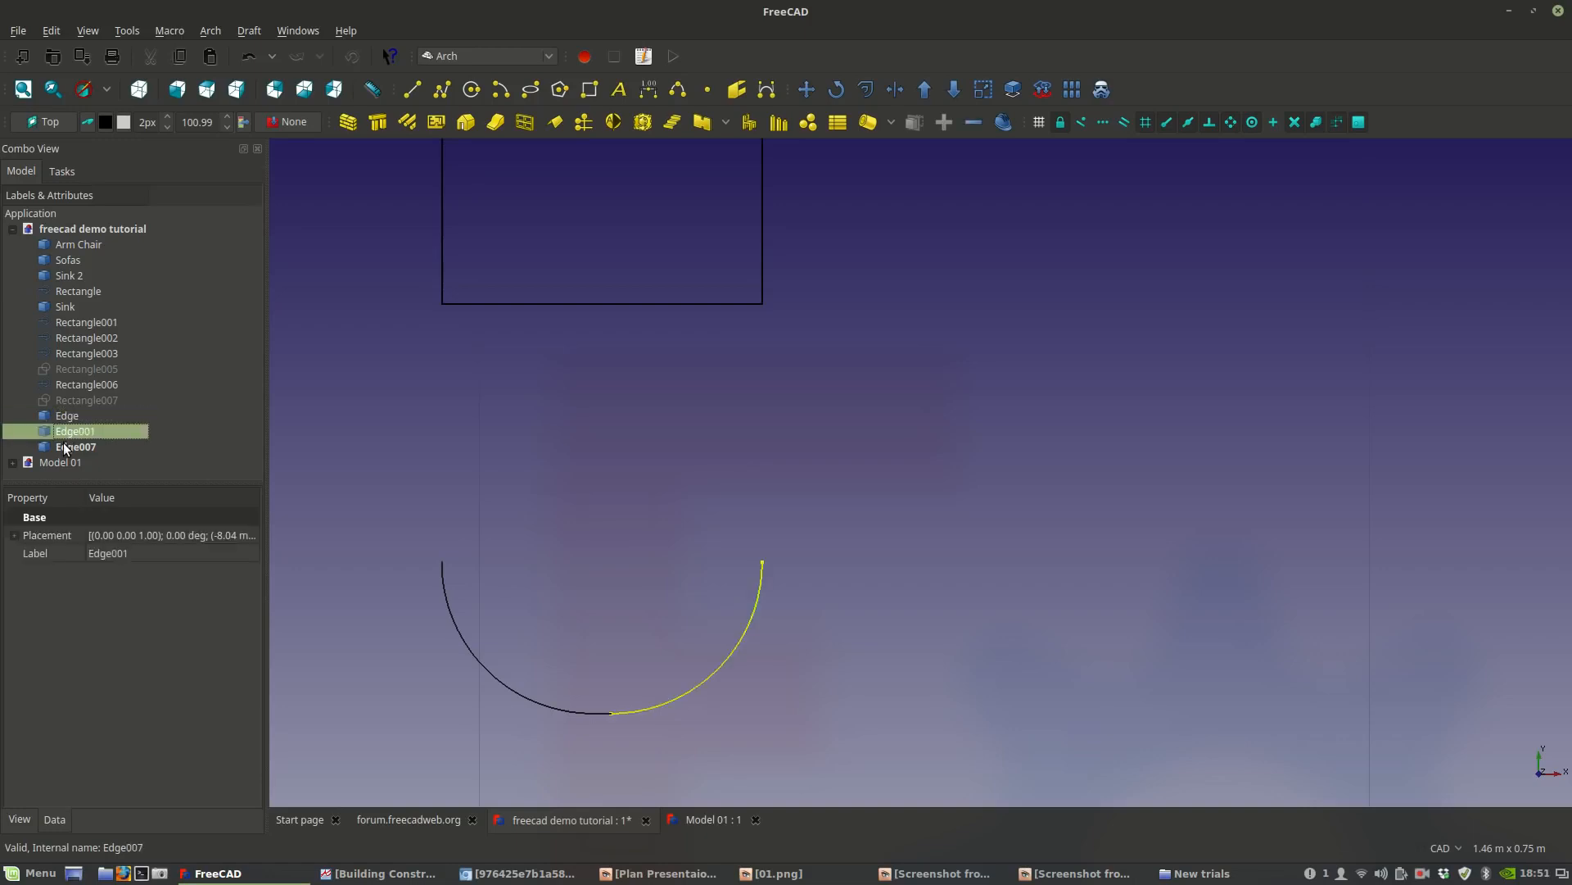
pyautogui.click(63, 446)
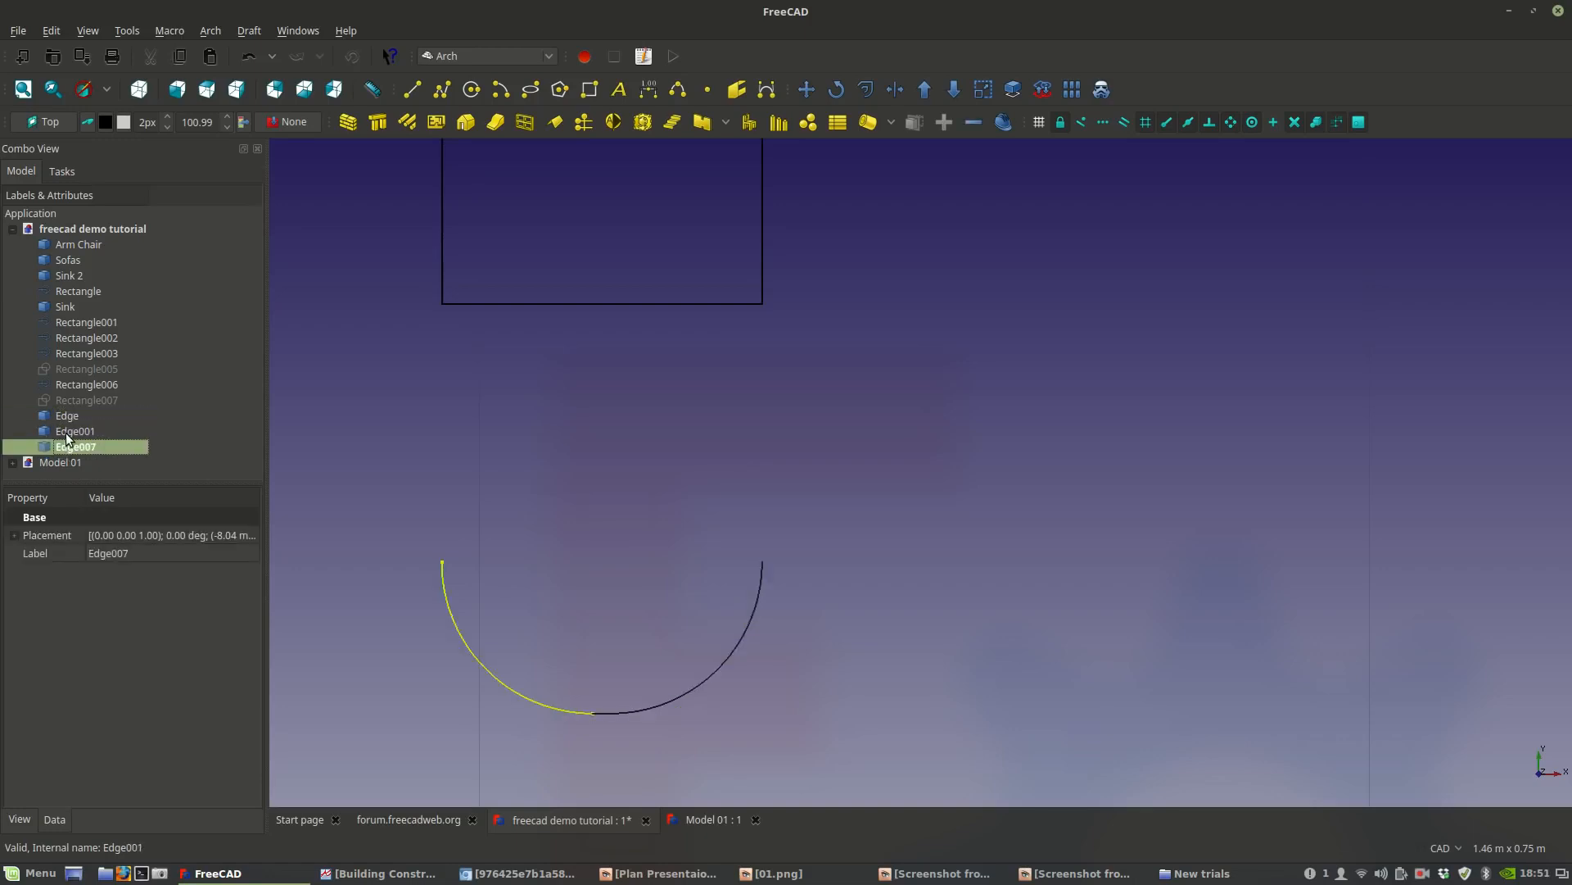
pyautogui.click(85, 398)
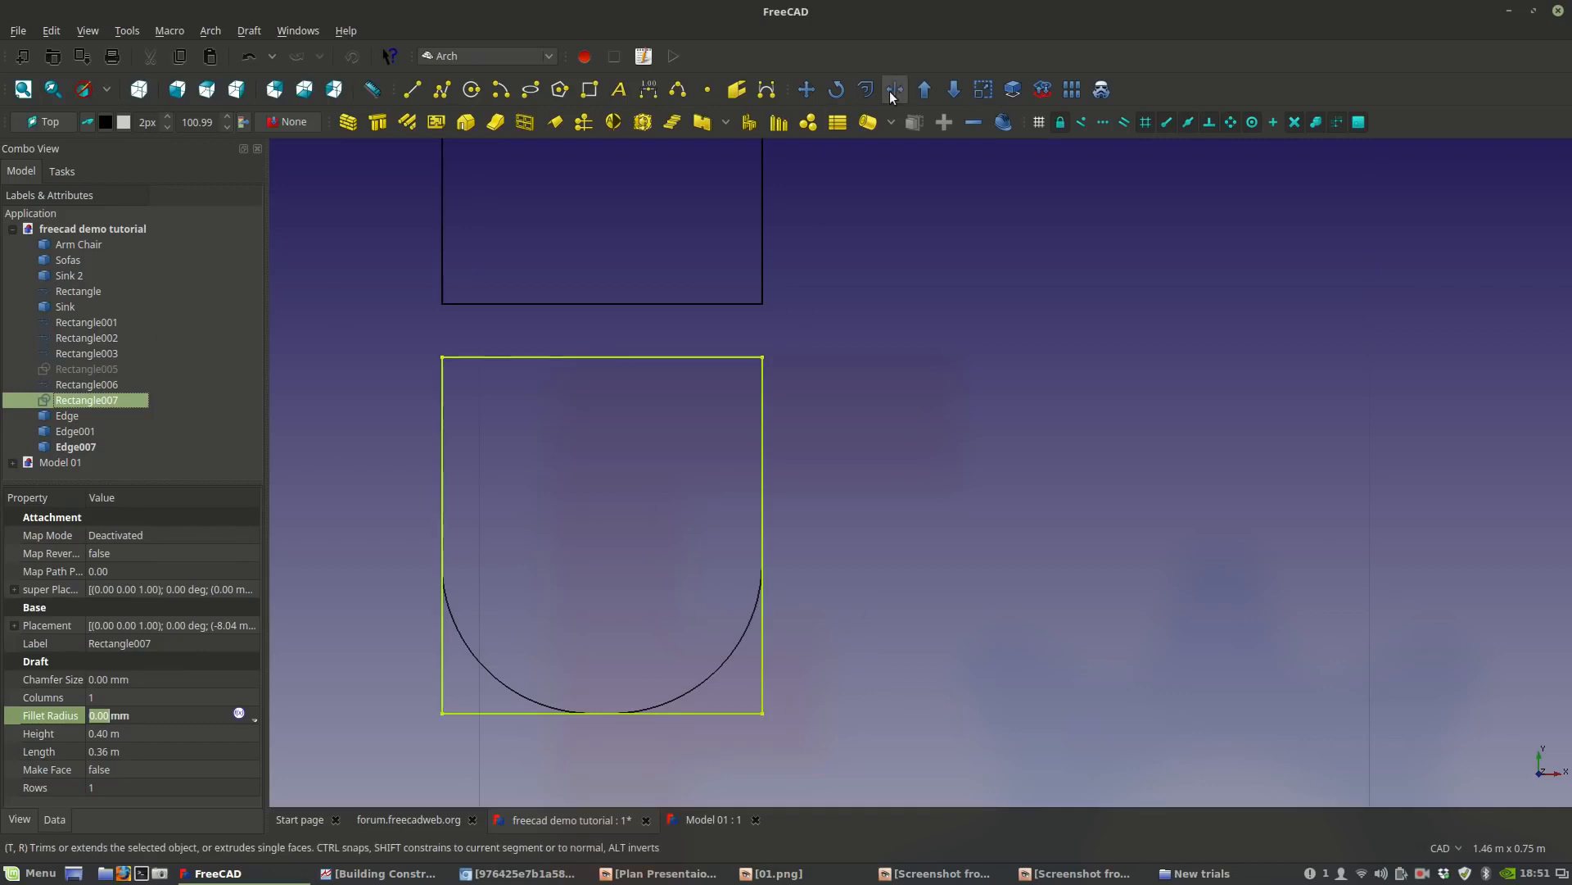
pyautogui.click(955, 90)
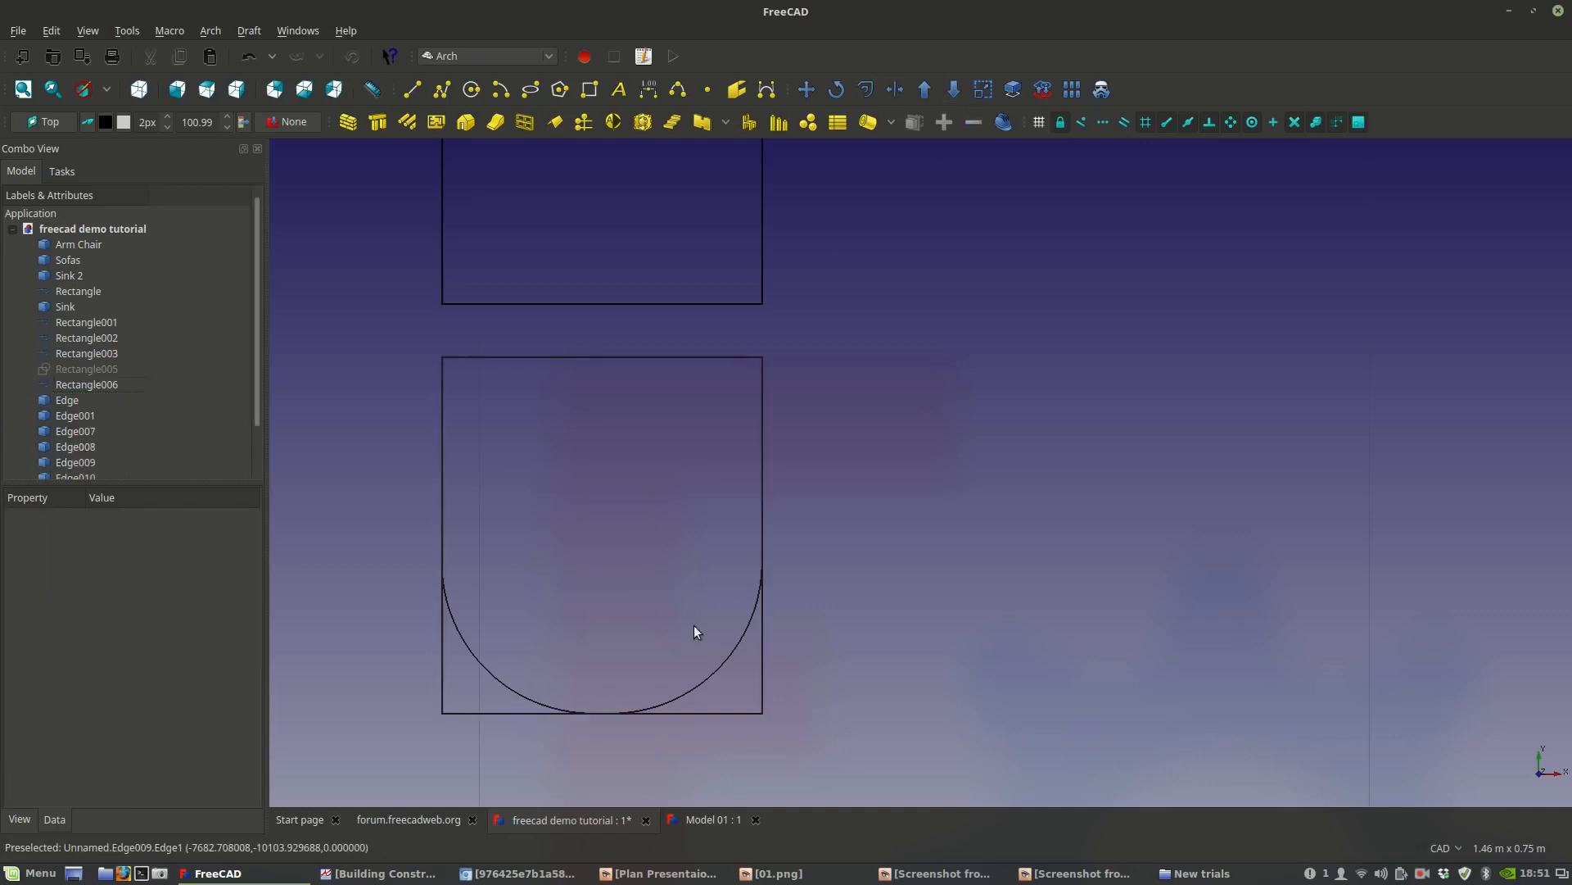
# Delete the lower horizontal edge of the downgraded rectangle beneath the curve.
pyautogui.click(760, 678)
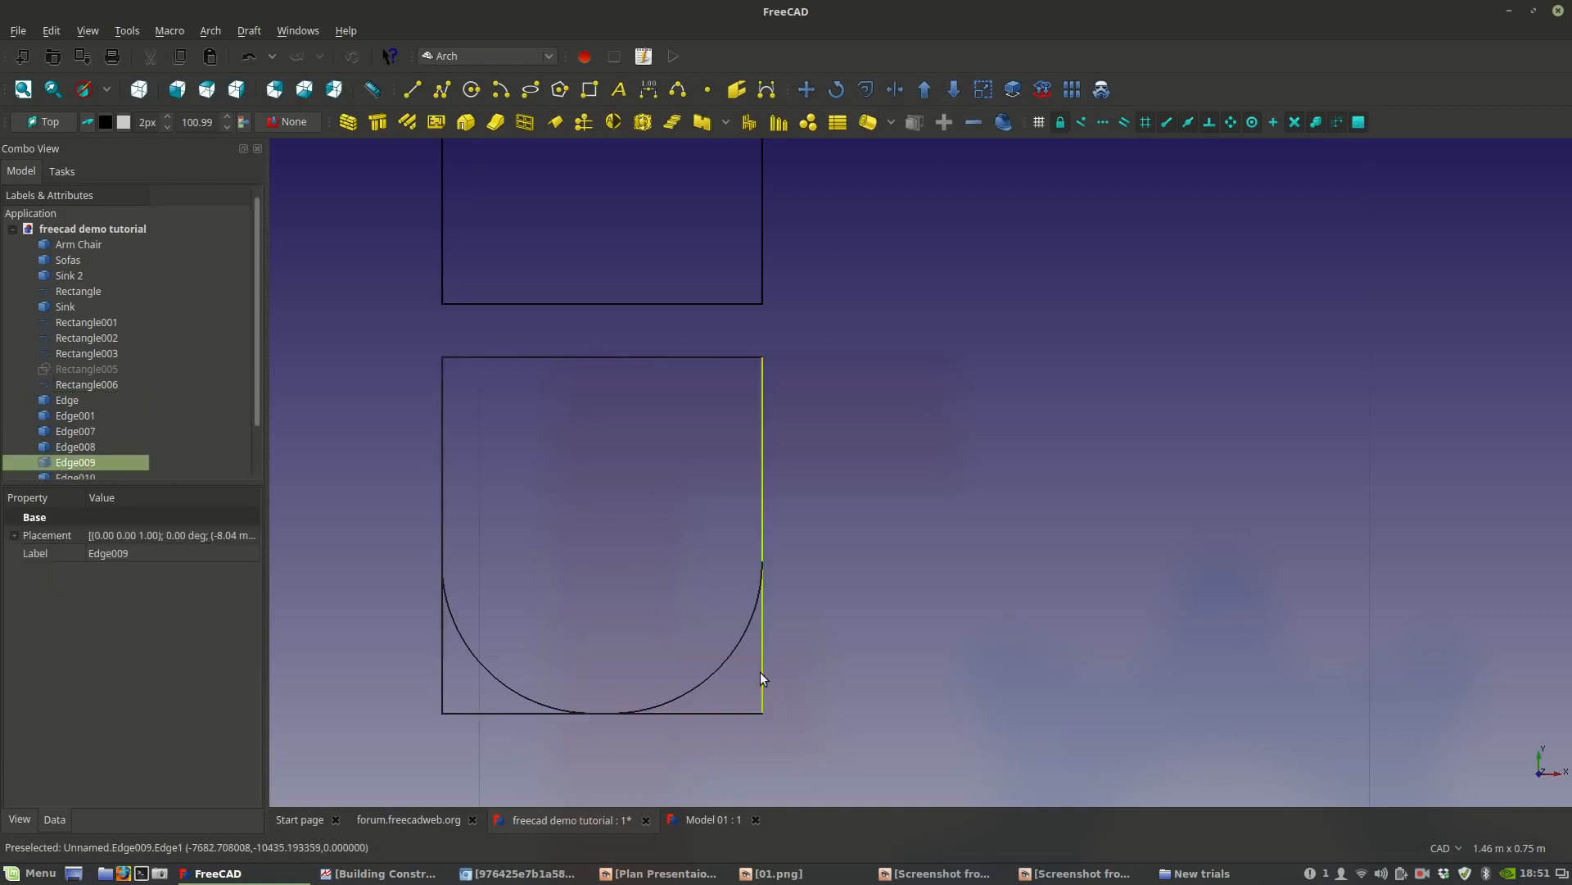
pyautogui.click(712, 711)
pyautogui.click(709, 711)
pyautogui.press('Delete')
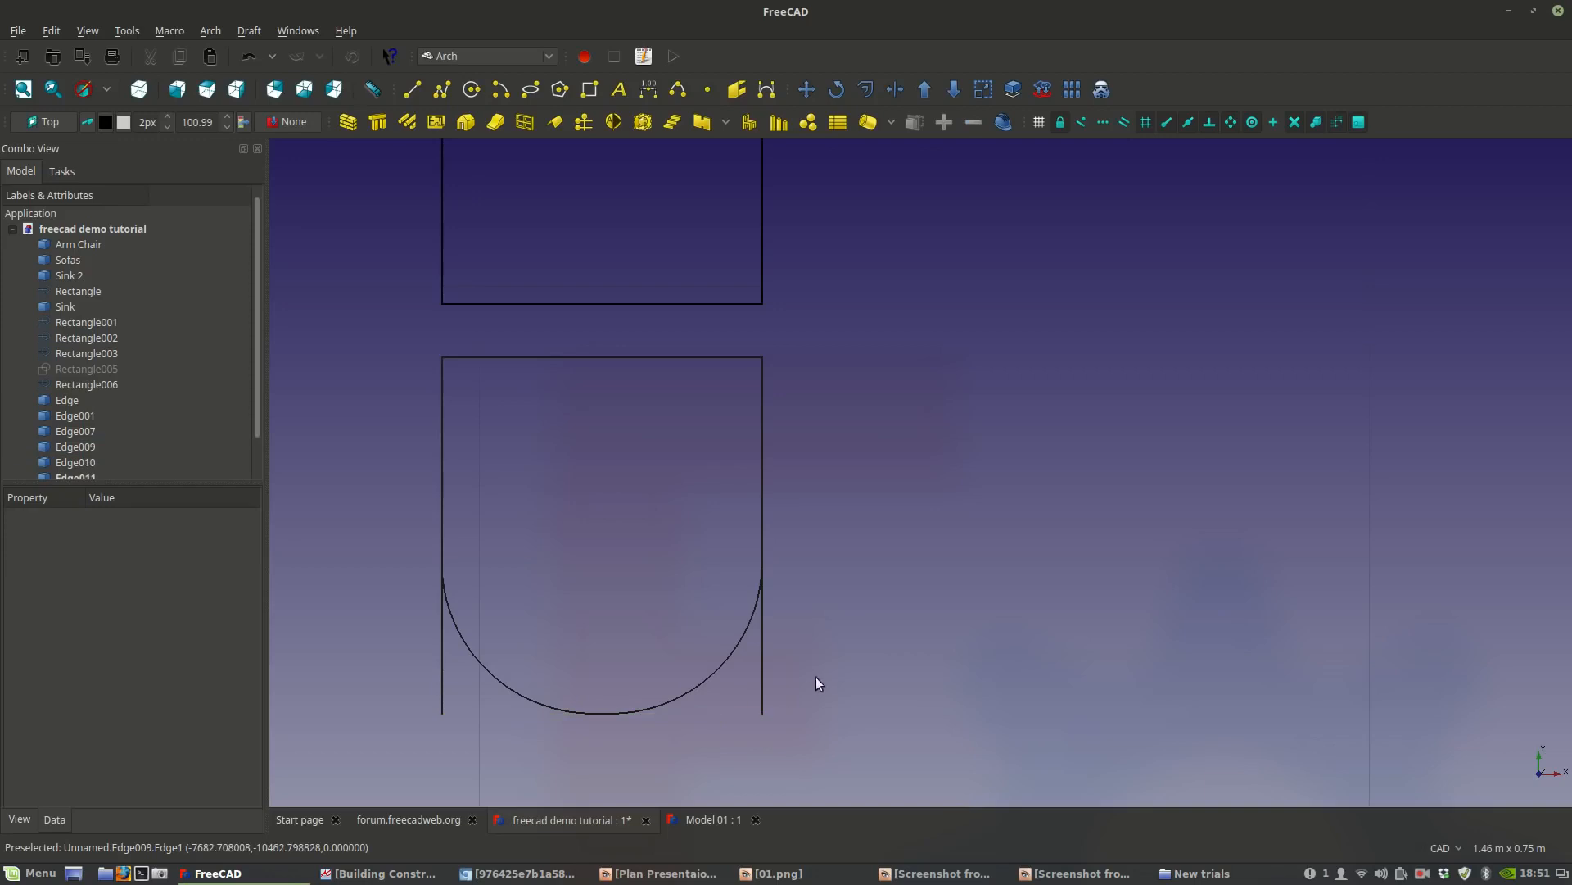
# Trim both vertical side edges of the toilet bowl back to the points where the lower curve begins.
pyautogui.click(760, 696)
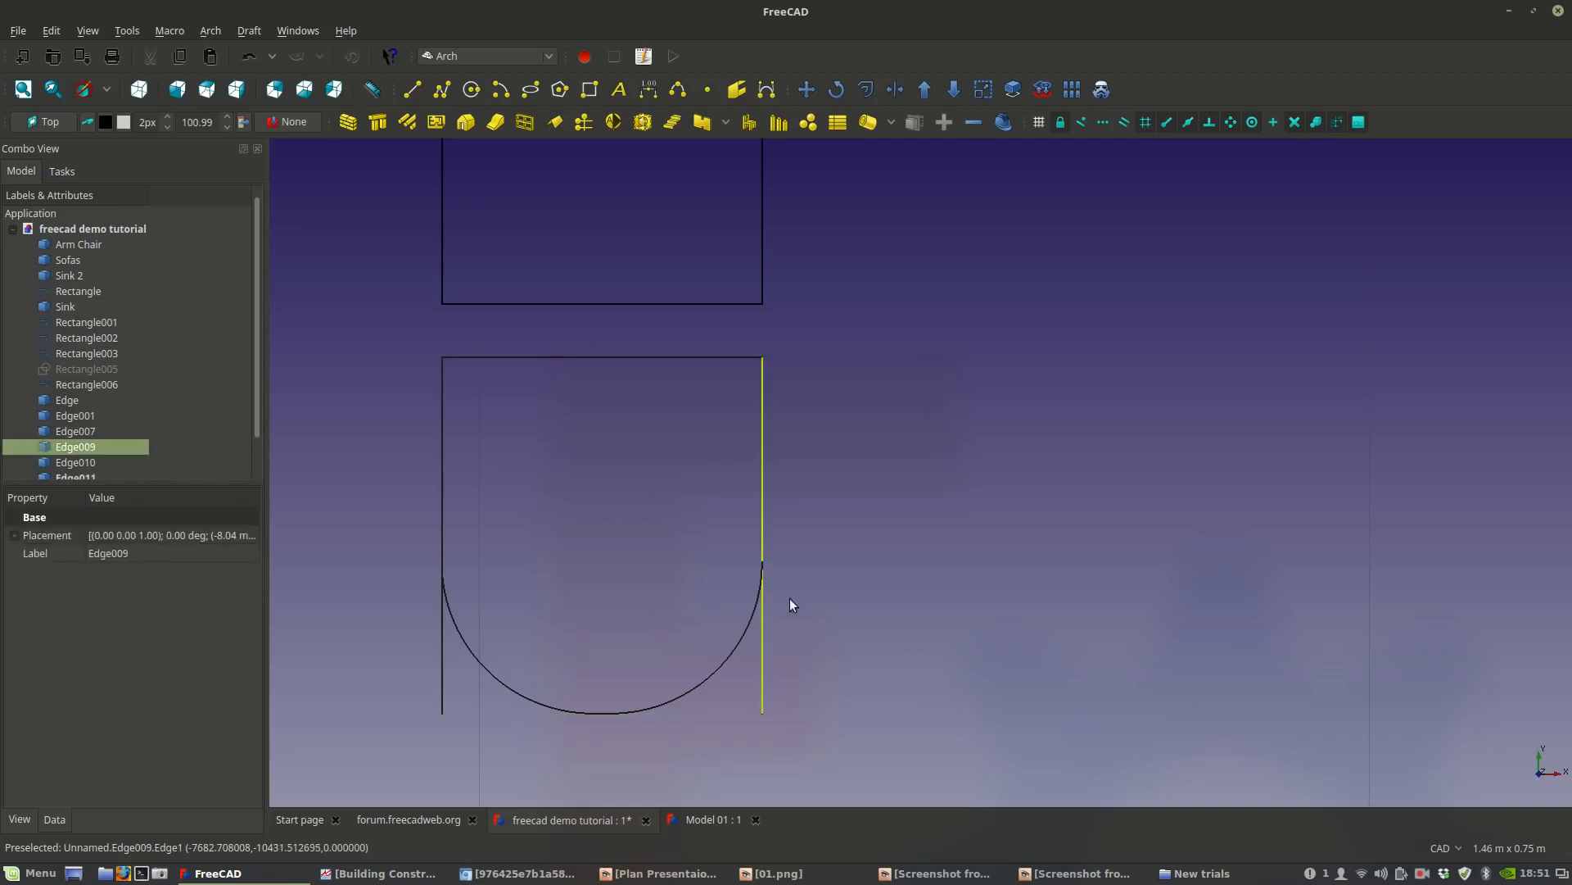
pyautogui.click(867, 90)
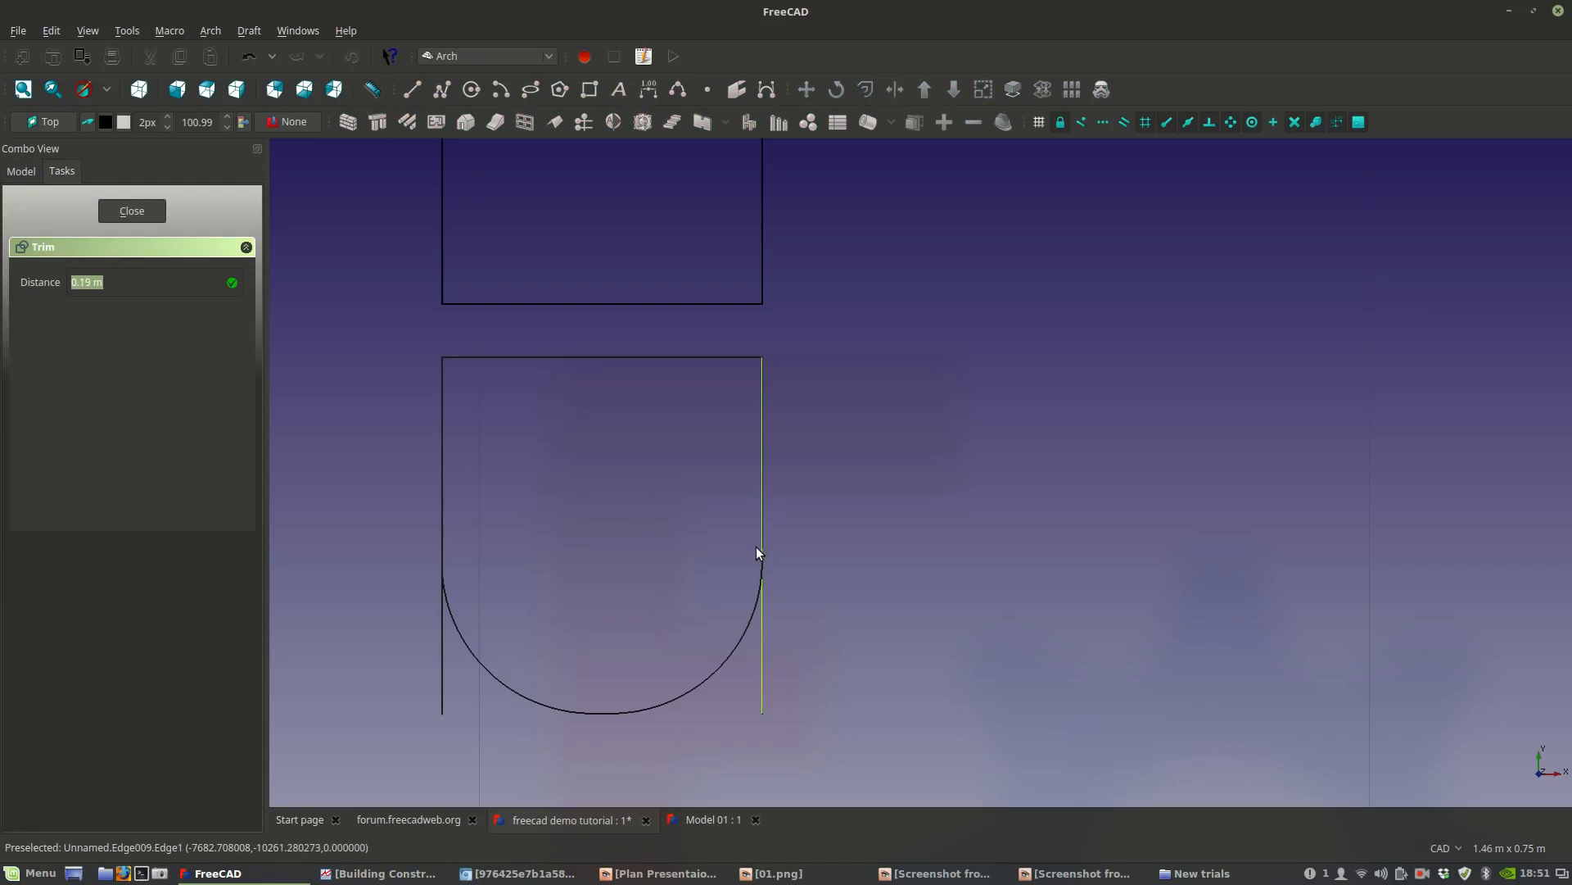
pyautogui.click(764, 567)
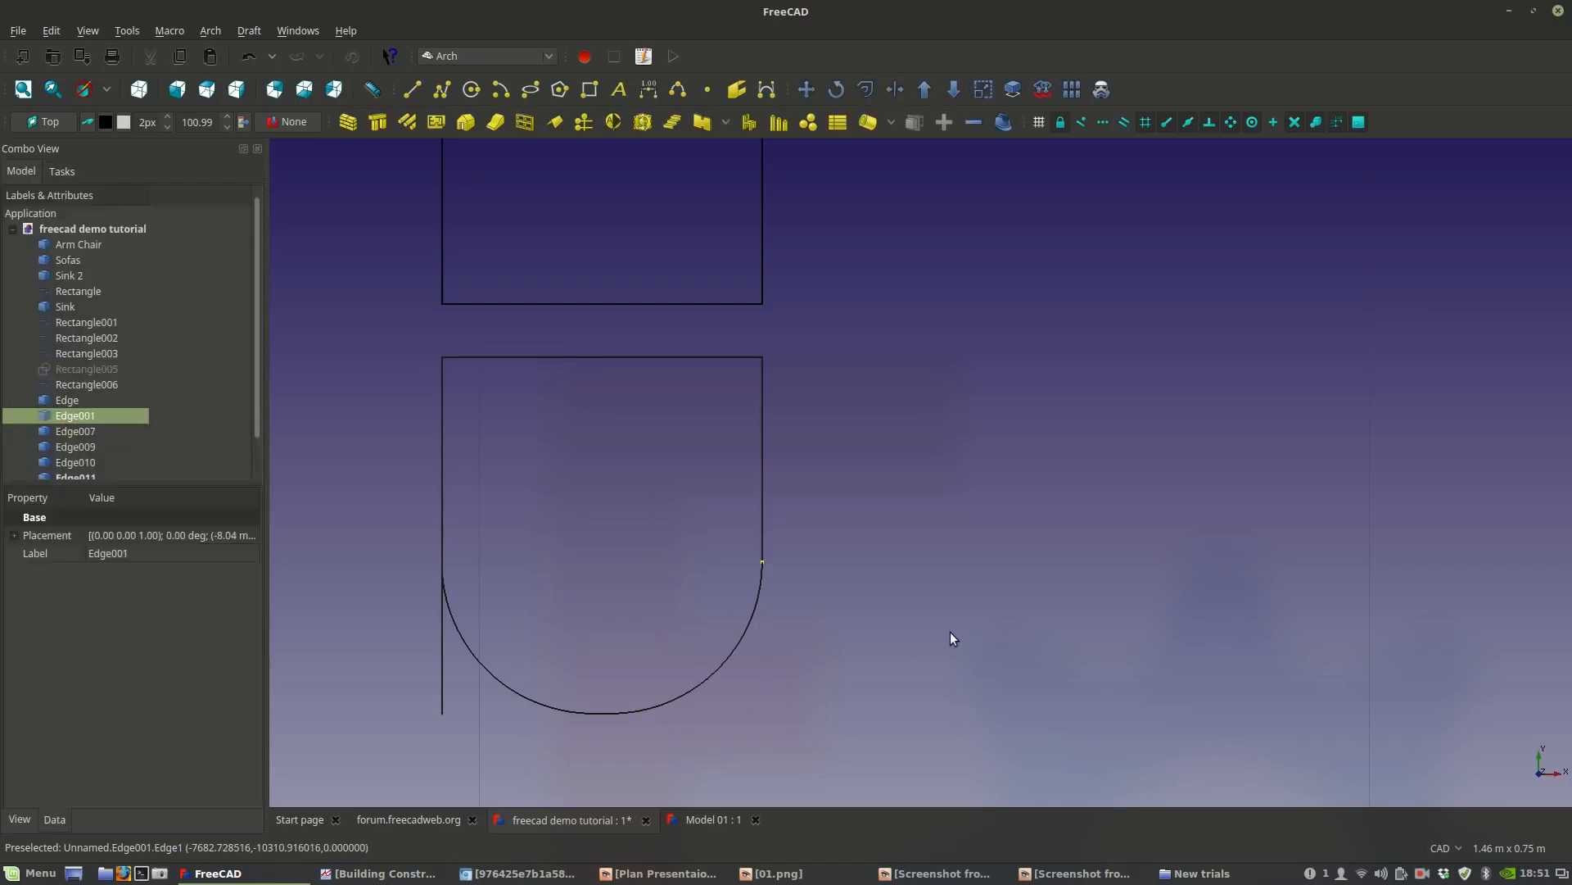
pyautogui.click(439, 647)
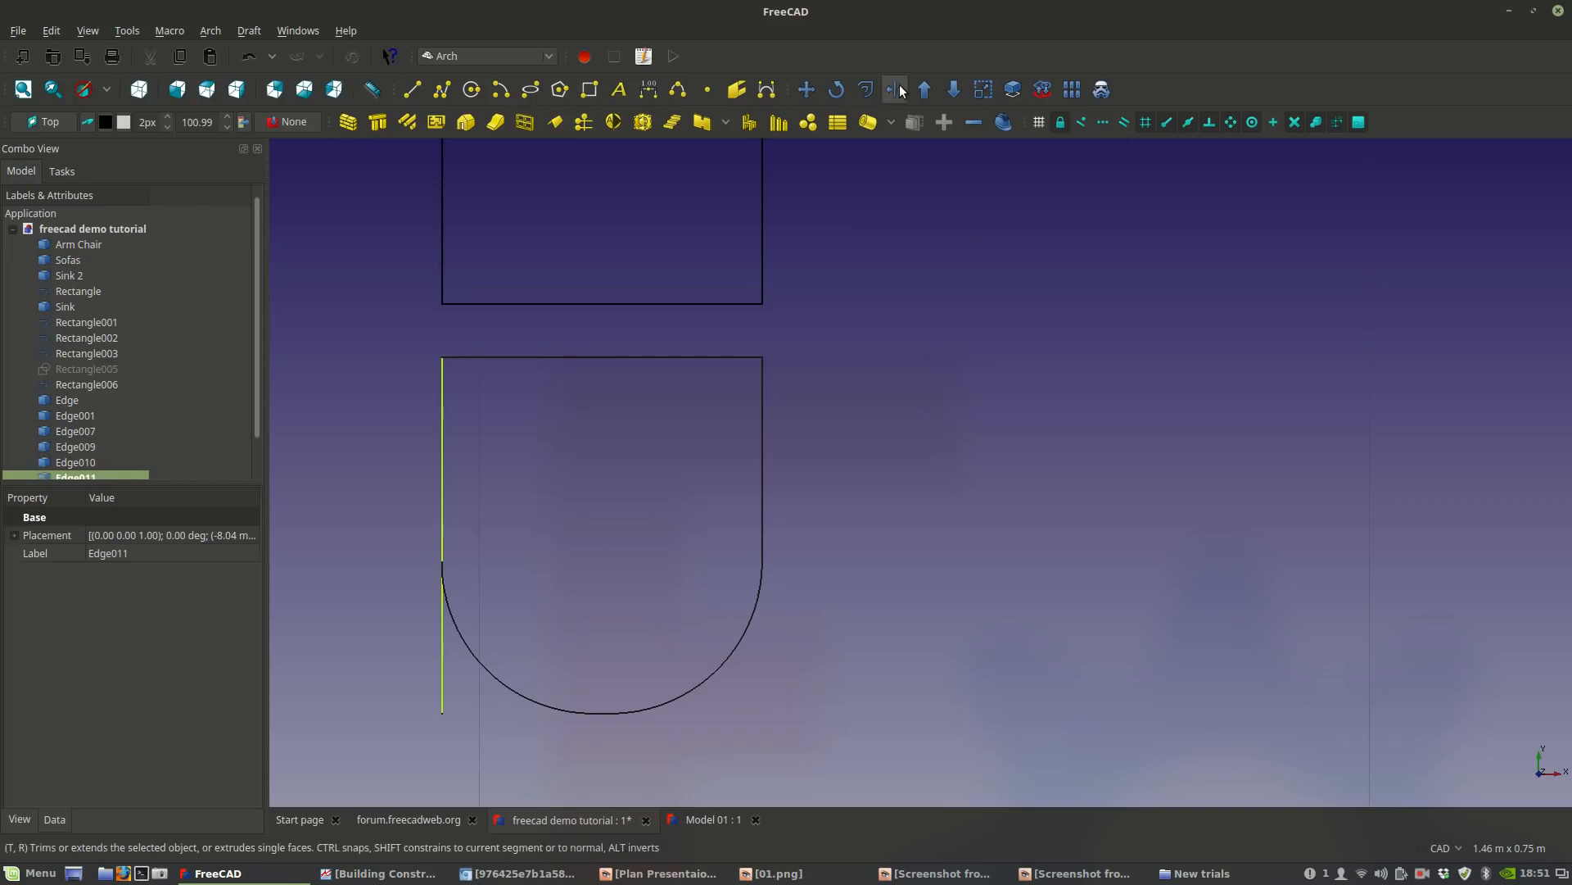
pyautogui.click(867, 90)
pyautogui.click(444, 561)
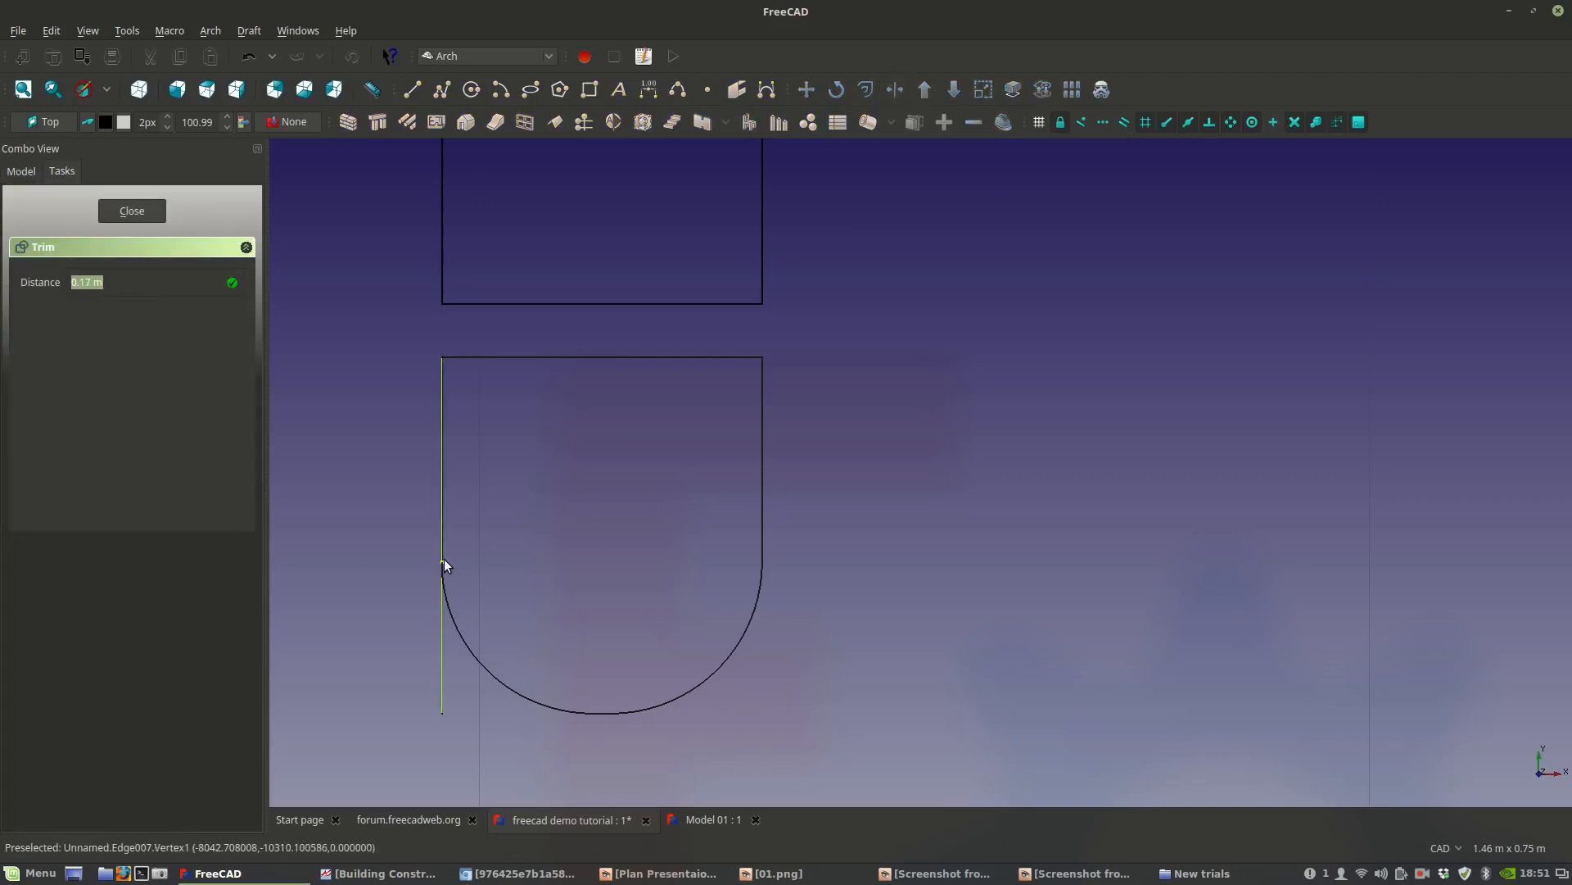
# Upgrade the six separate bowl edges, Edge through Edge011, into a single wire.
pyautogui.moveTo(616, 493); pyautogui.dragTo(670, 527, button='middle')
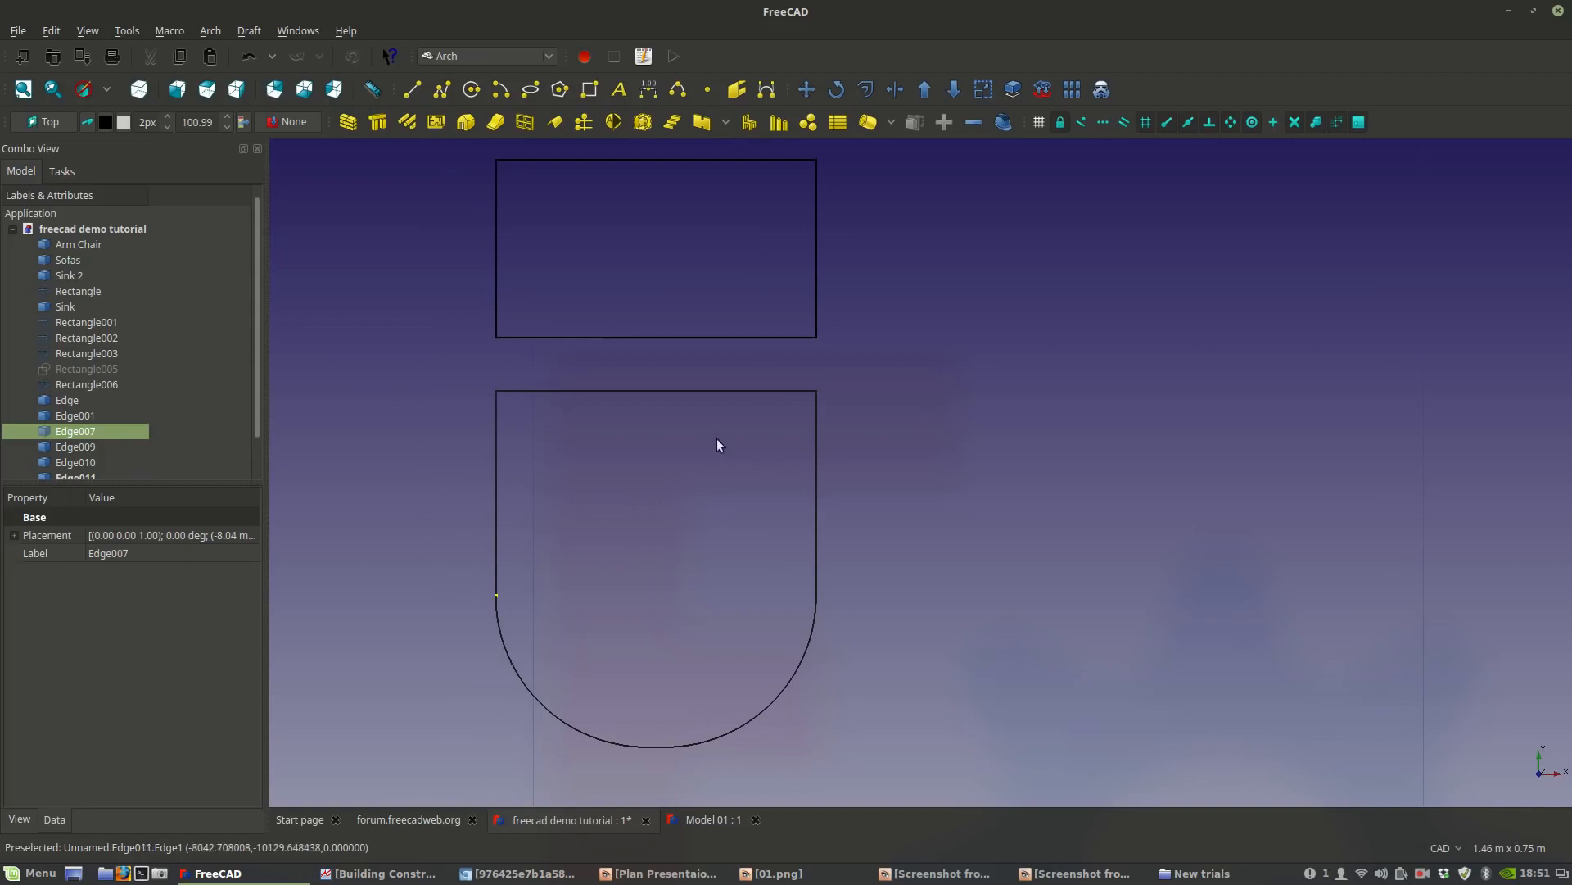
pyautogui.scroll(-4, 765, 494)
pyautogui.scroll(2, 765, 499)
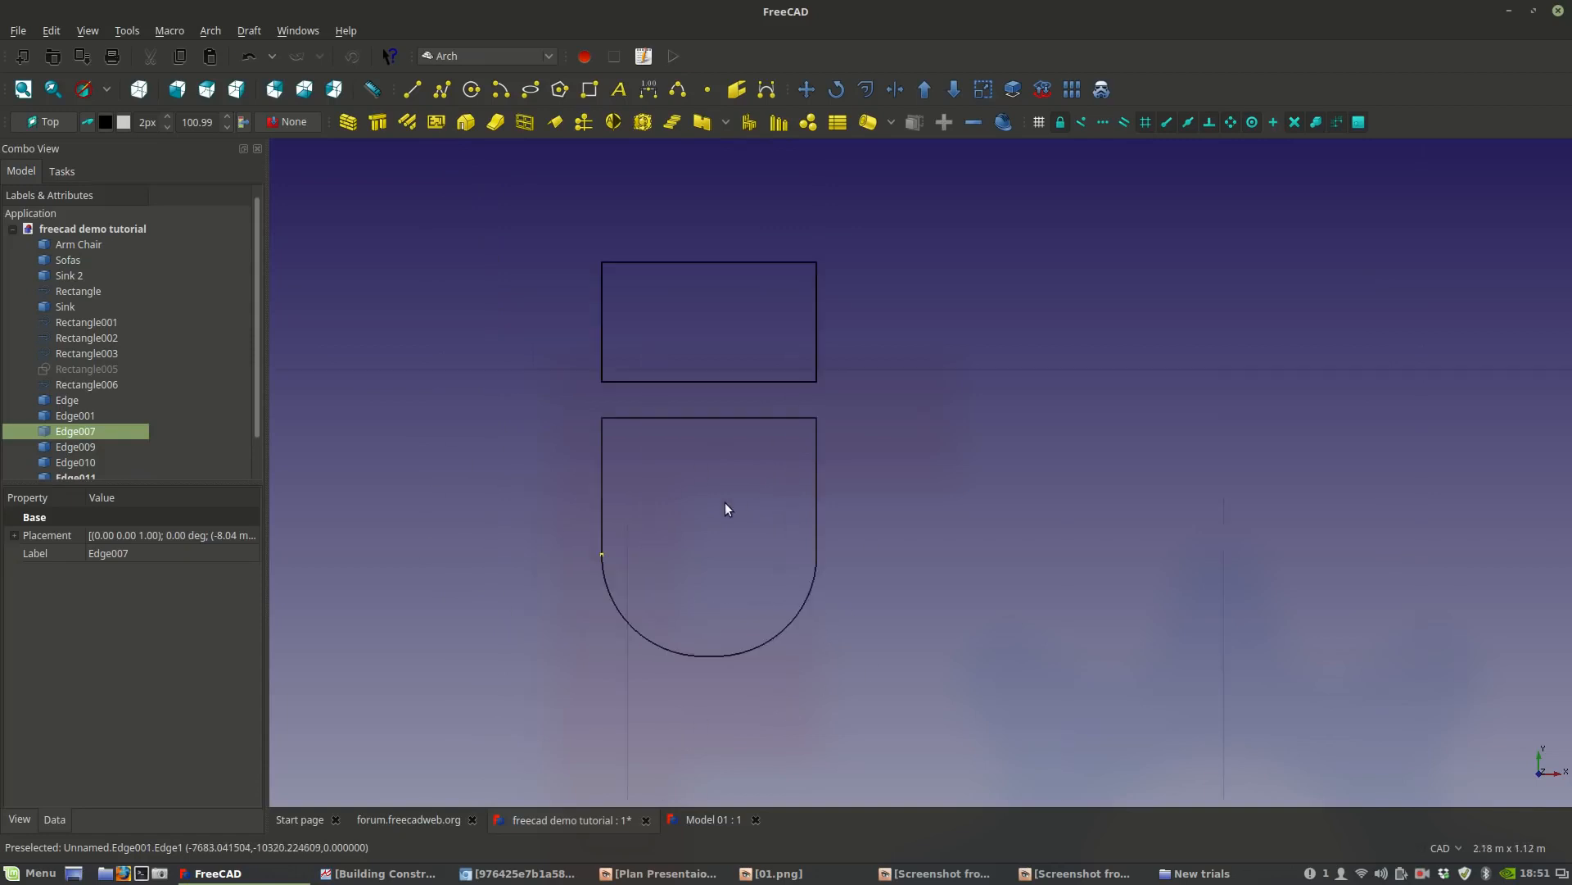
pyautogui.scroll(-1, 105, 416)
pyautogui.click(86, 445)
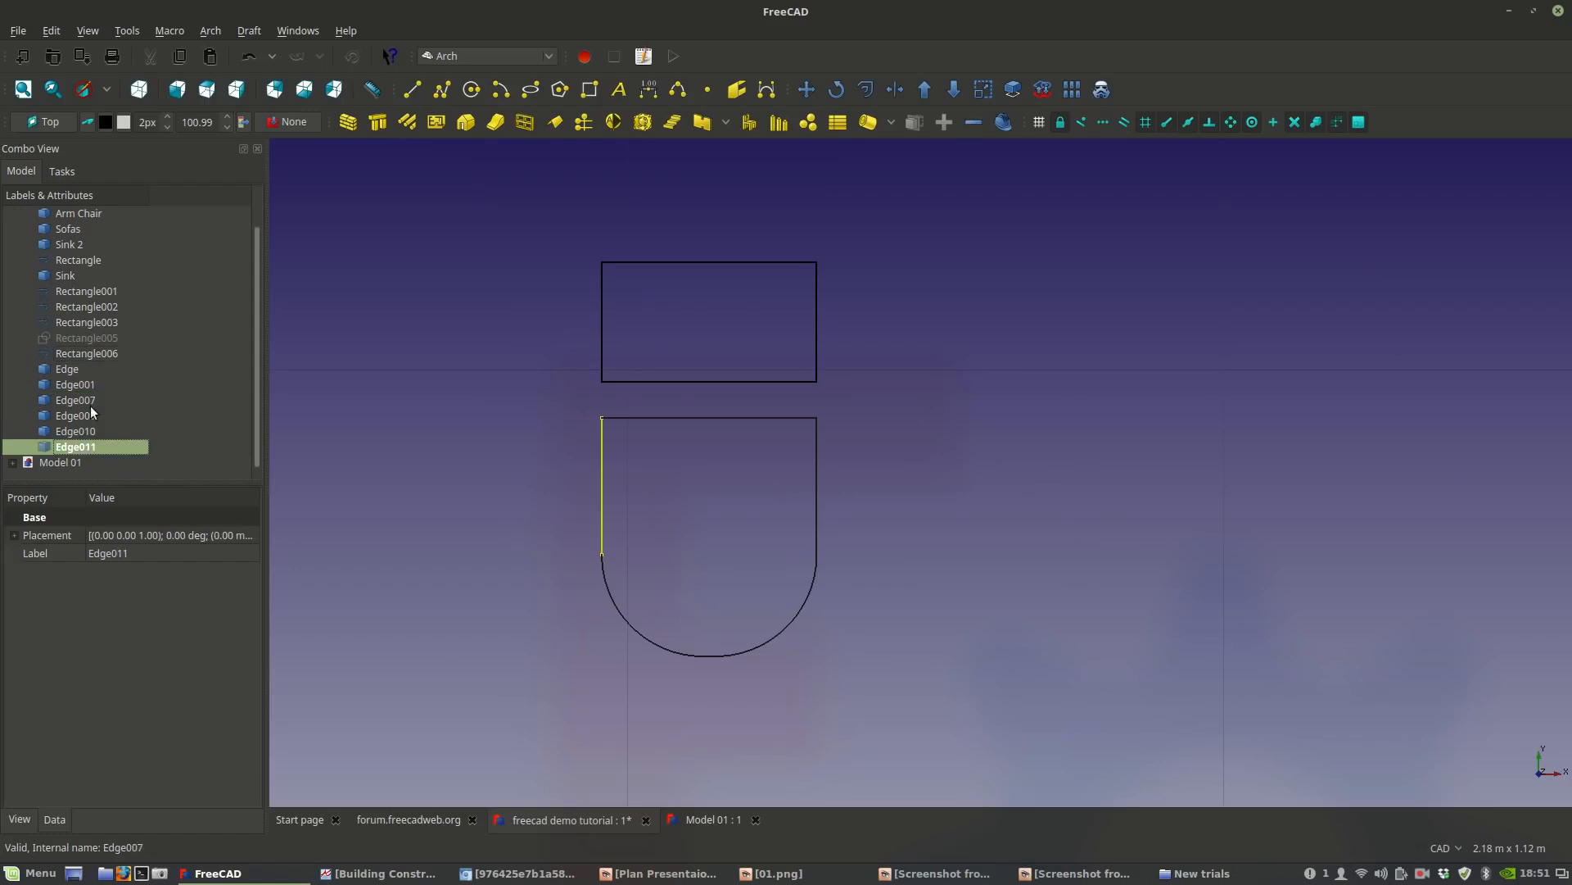
pyautogui.keyDown('shift'); pyautogui.click(77, 369); pyautogui.keyUp('shift')
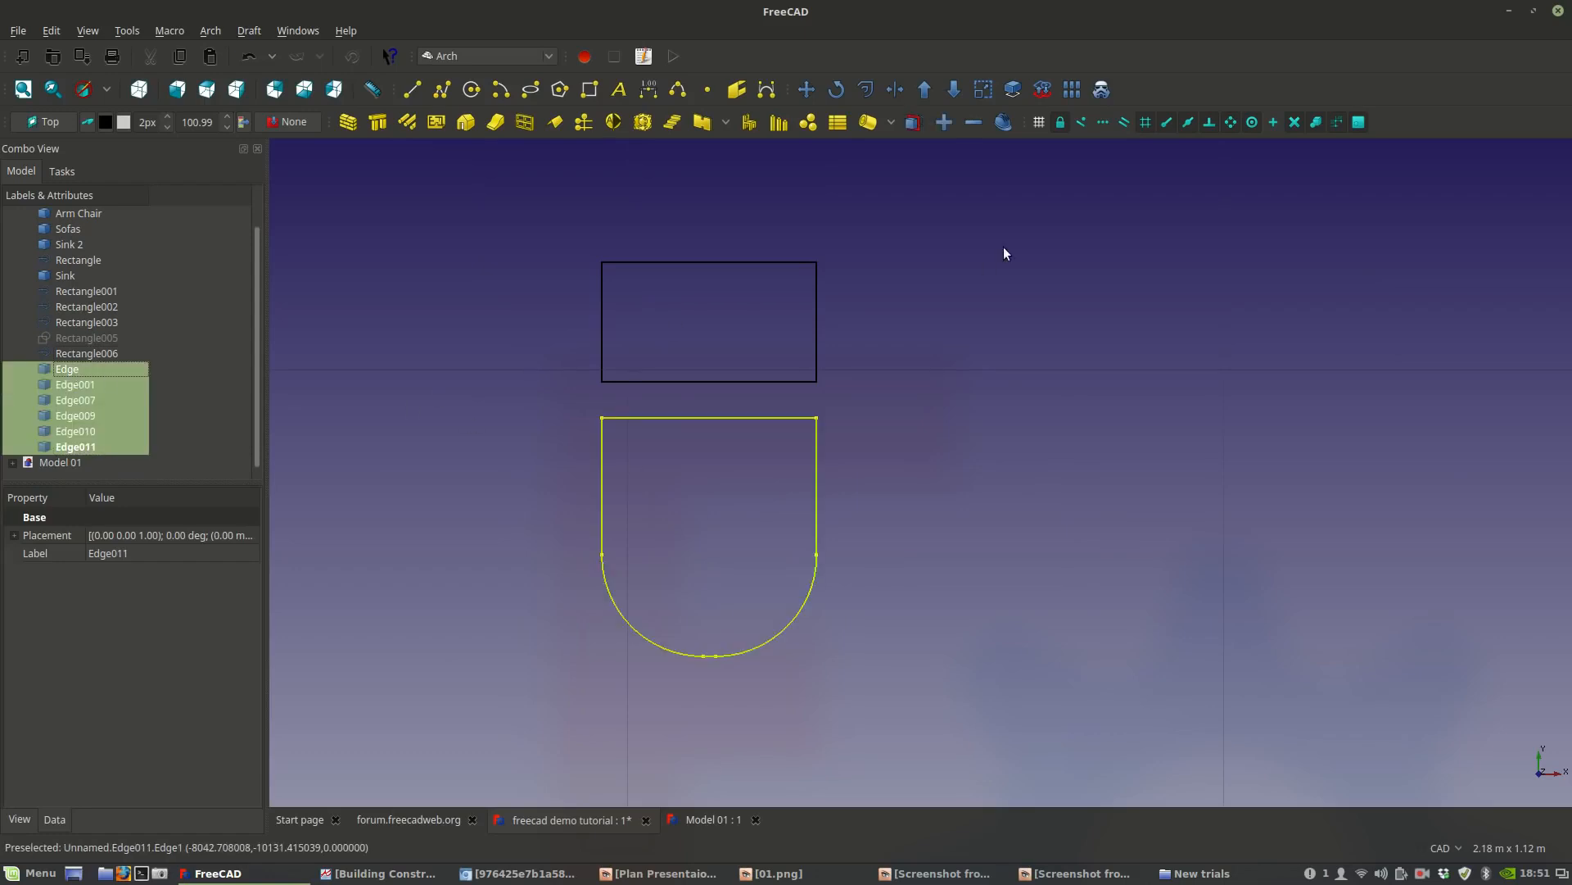
pyautogui.click(929, 92)
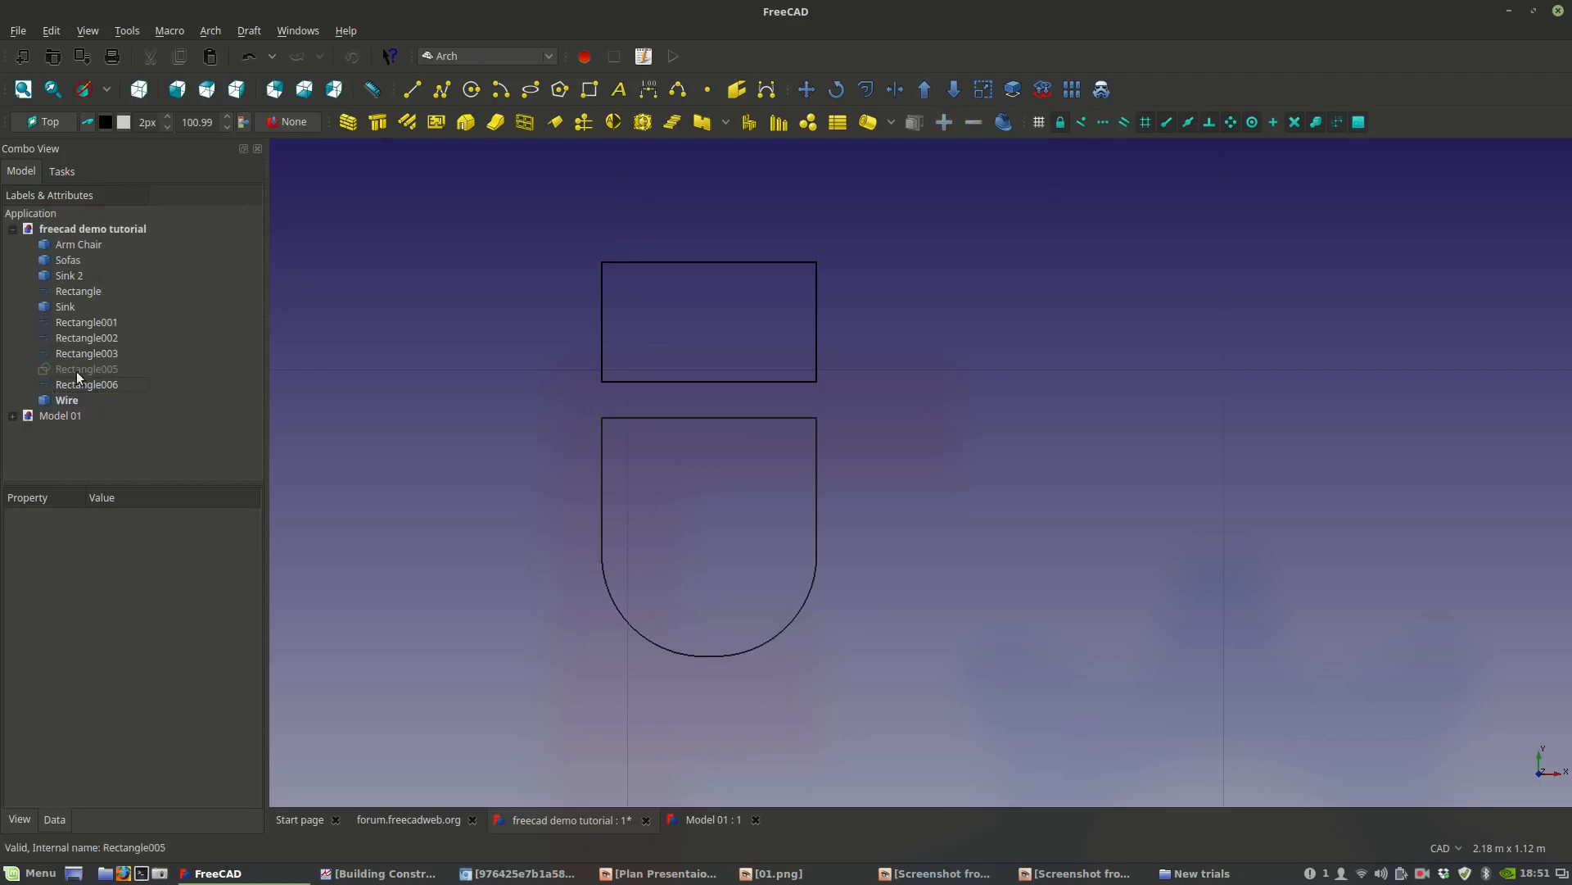
# Upgrade the bowl's wire until it becomes a filled face.
pyautogui.click(65, 400)
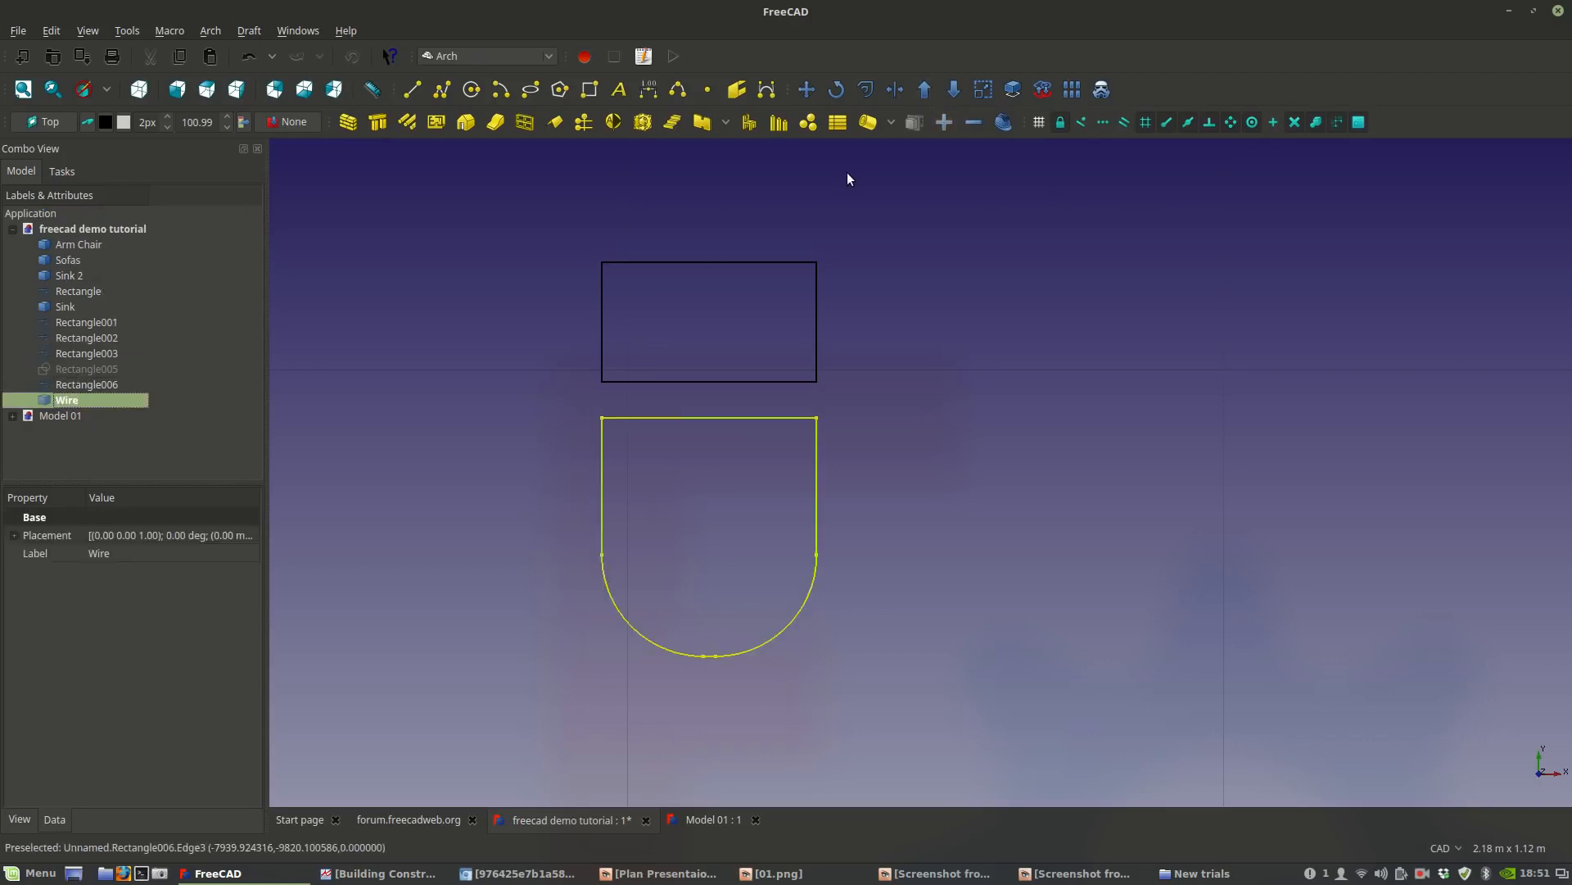
pyautogui.click(924, 89)
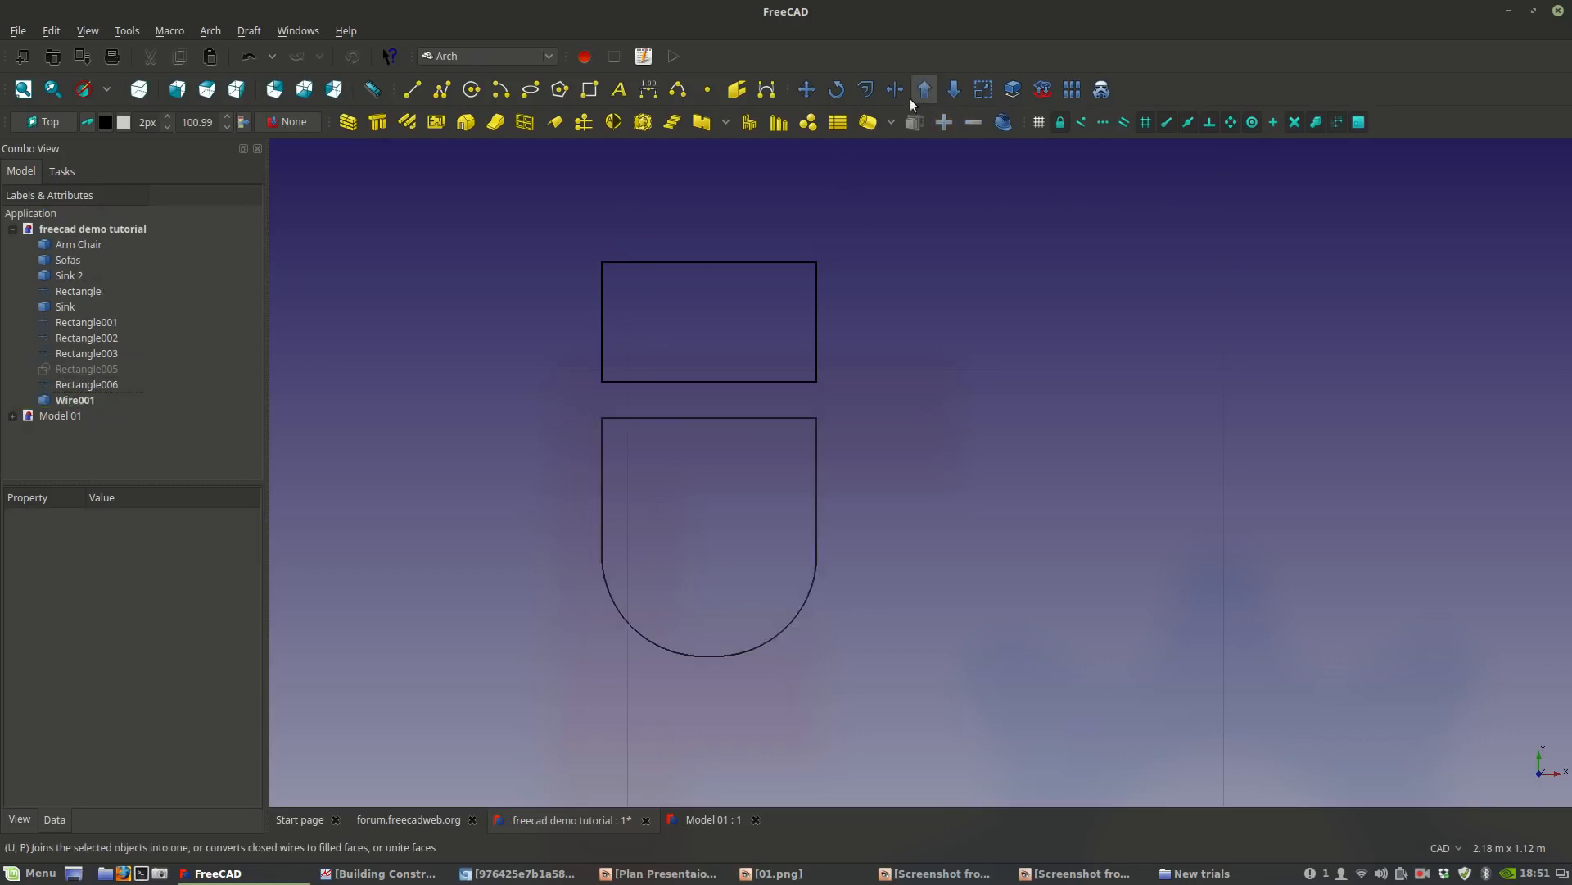
pyautogui.click(82, 402)
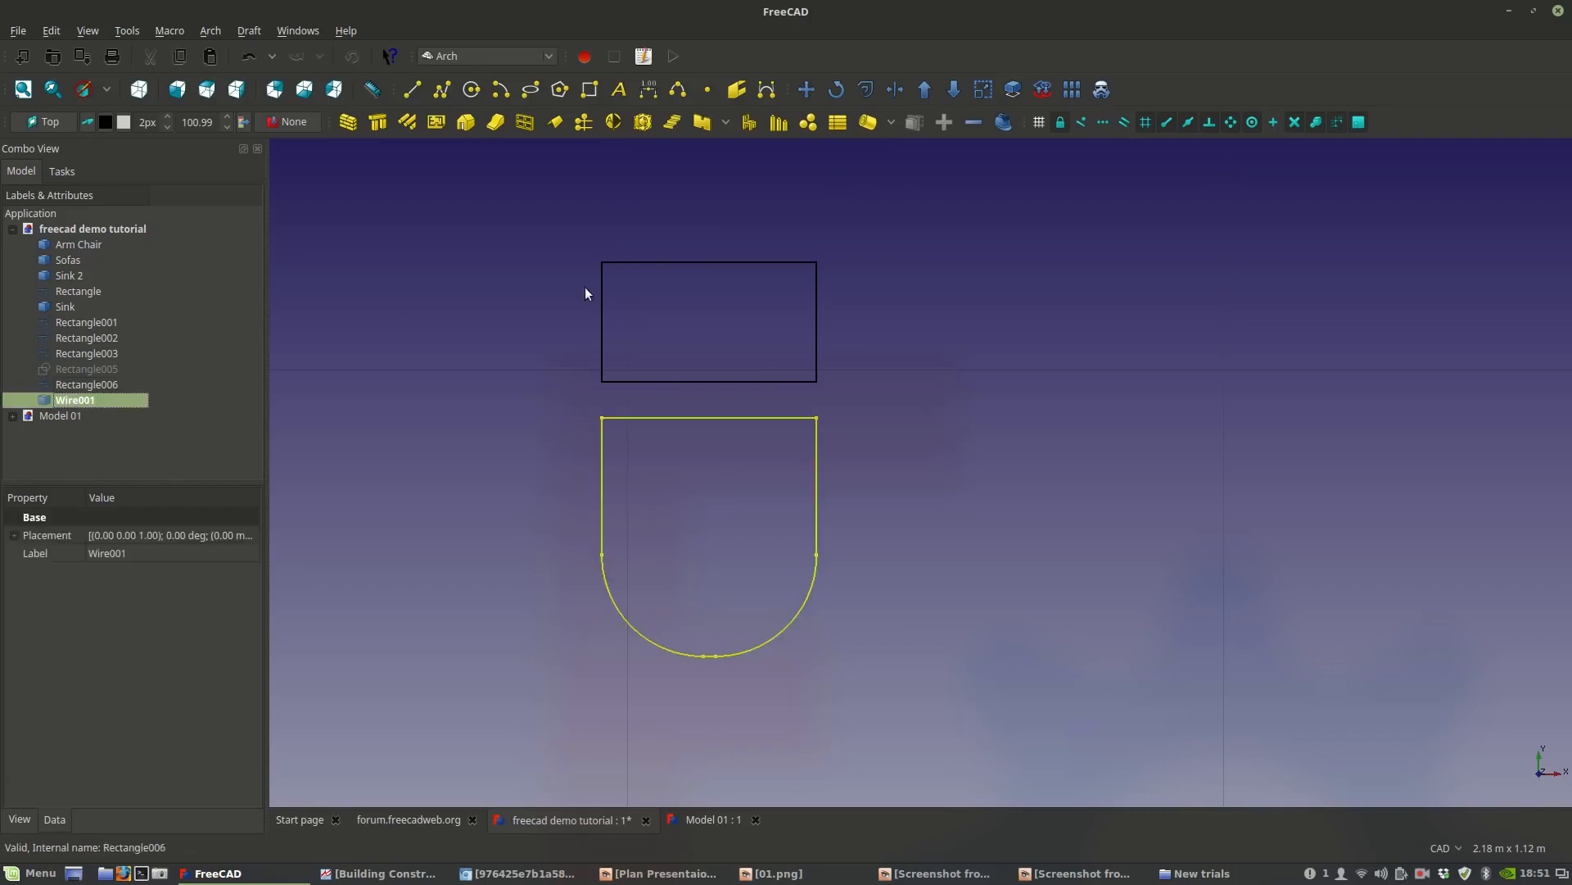
pyautogui.click(924, 89)
pyautogui.click(707, 536)
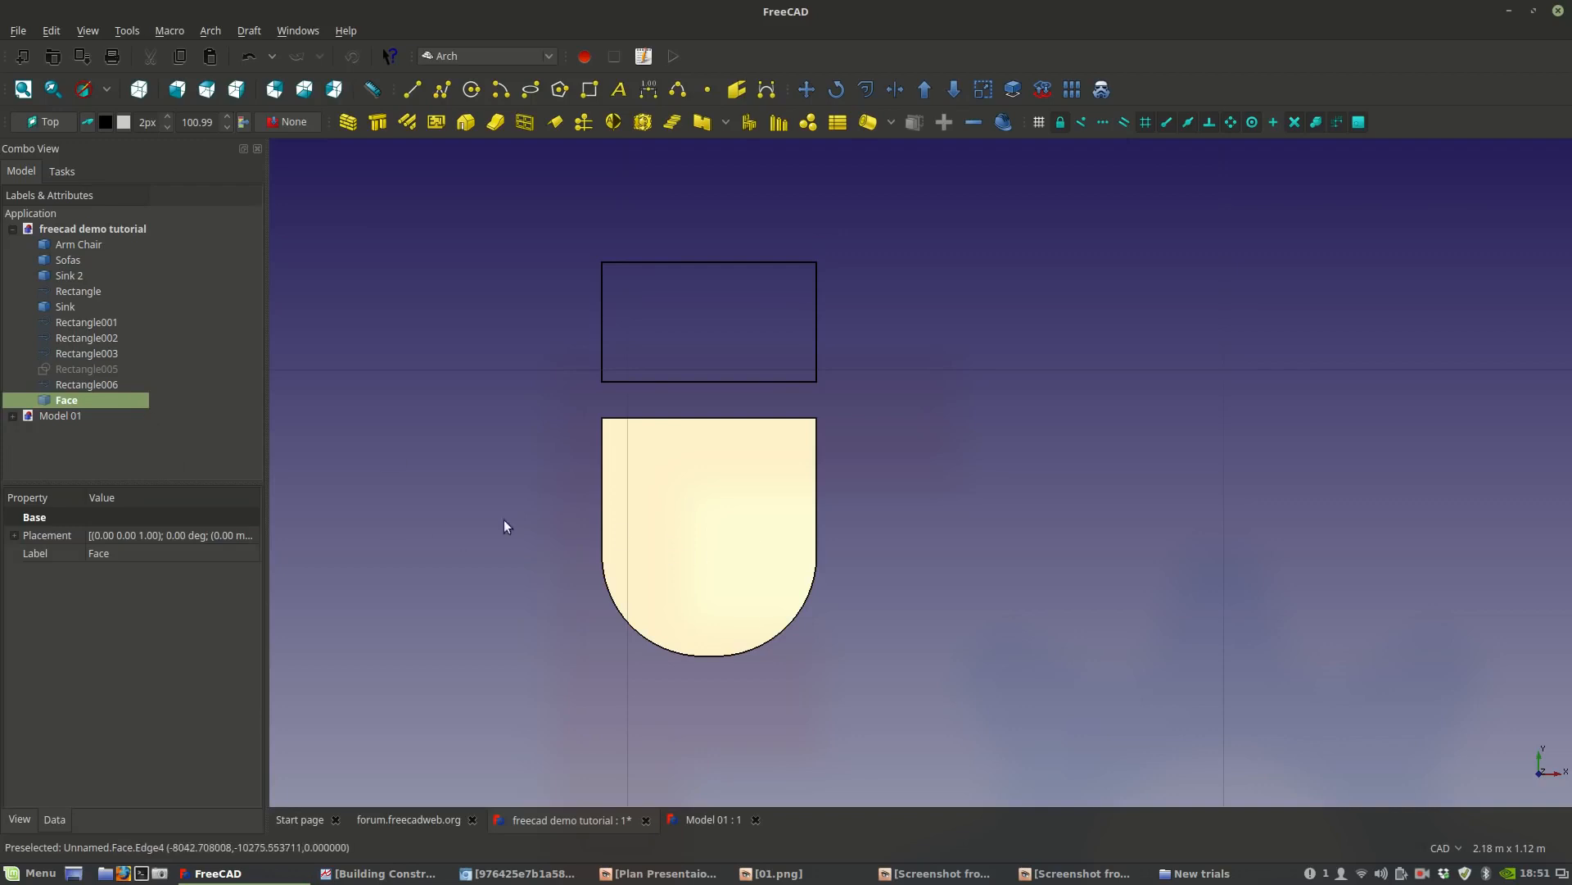
pyautogui.moveTo(677, 372); pyautogui.dragTo(662, 423, button='middle')
pyautogui.scroll(-2, 829, 490)
pyautogui.click(1044, 588)
pyautogui.scroll(2, 721, 528)
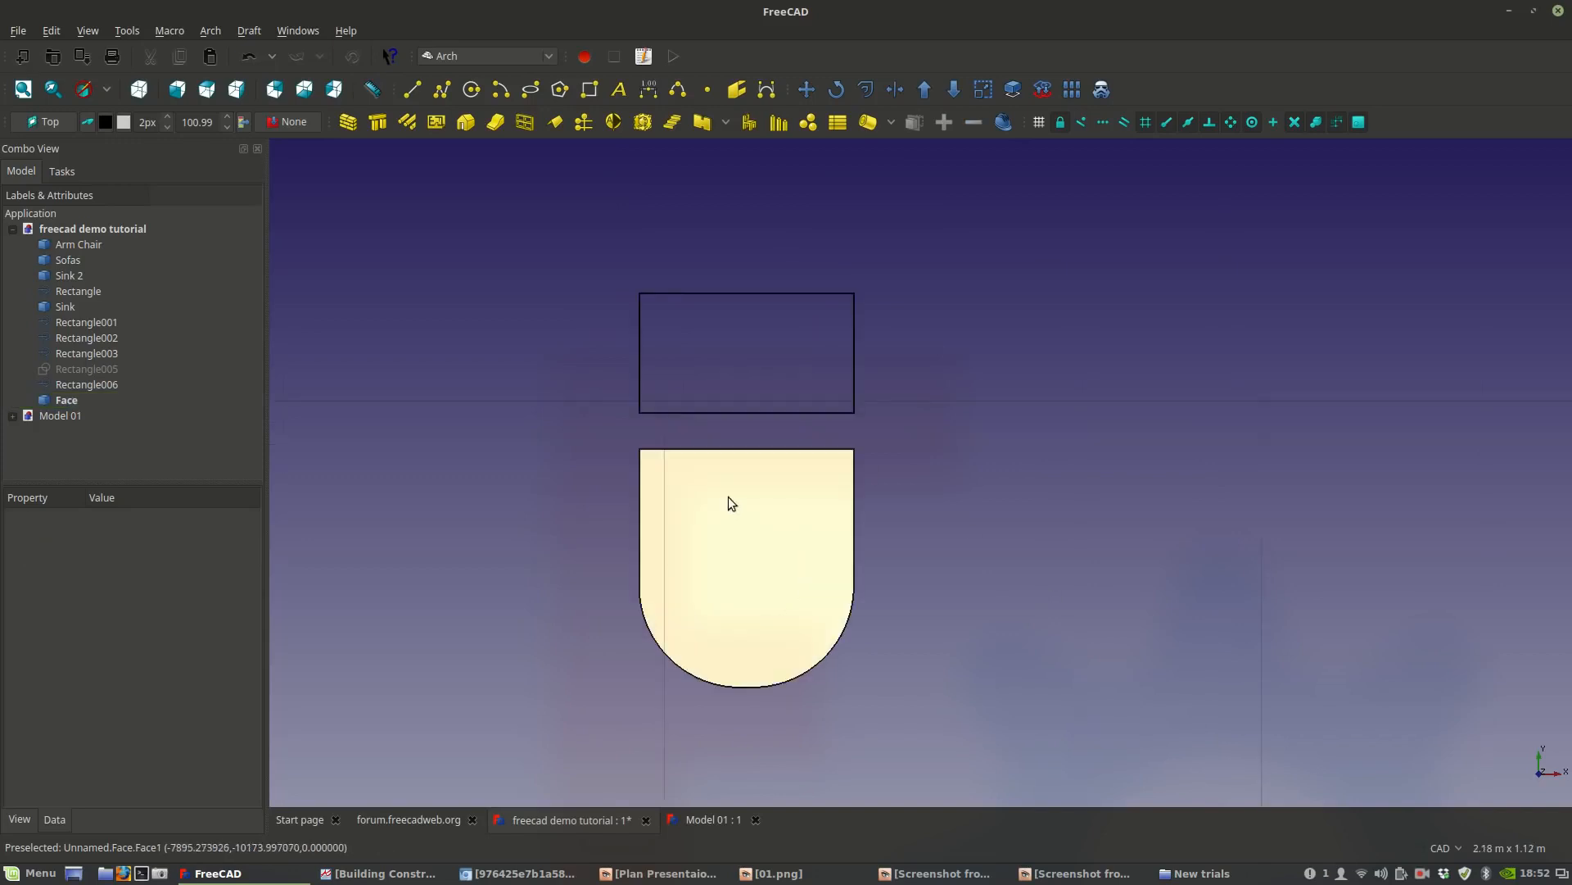
# Set the fillet radius of the tank rectangle above the bowl to 20 mm.
pyautogui.click(695, 407)
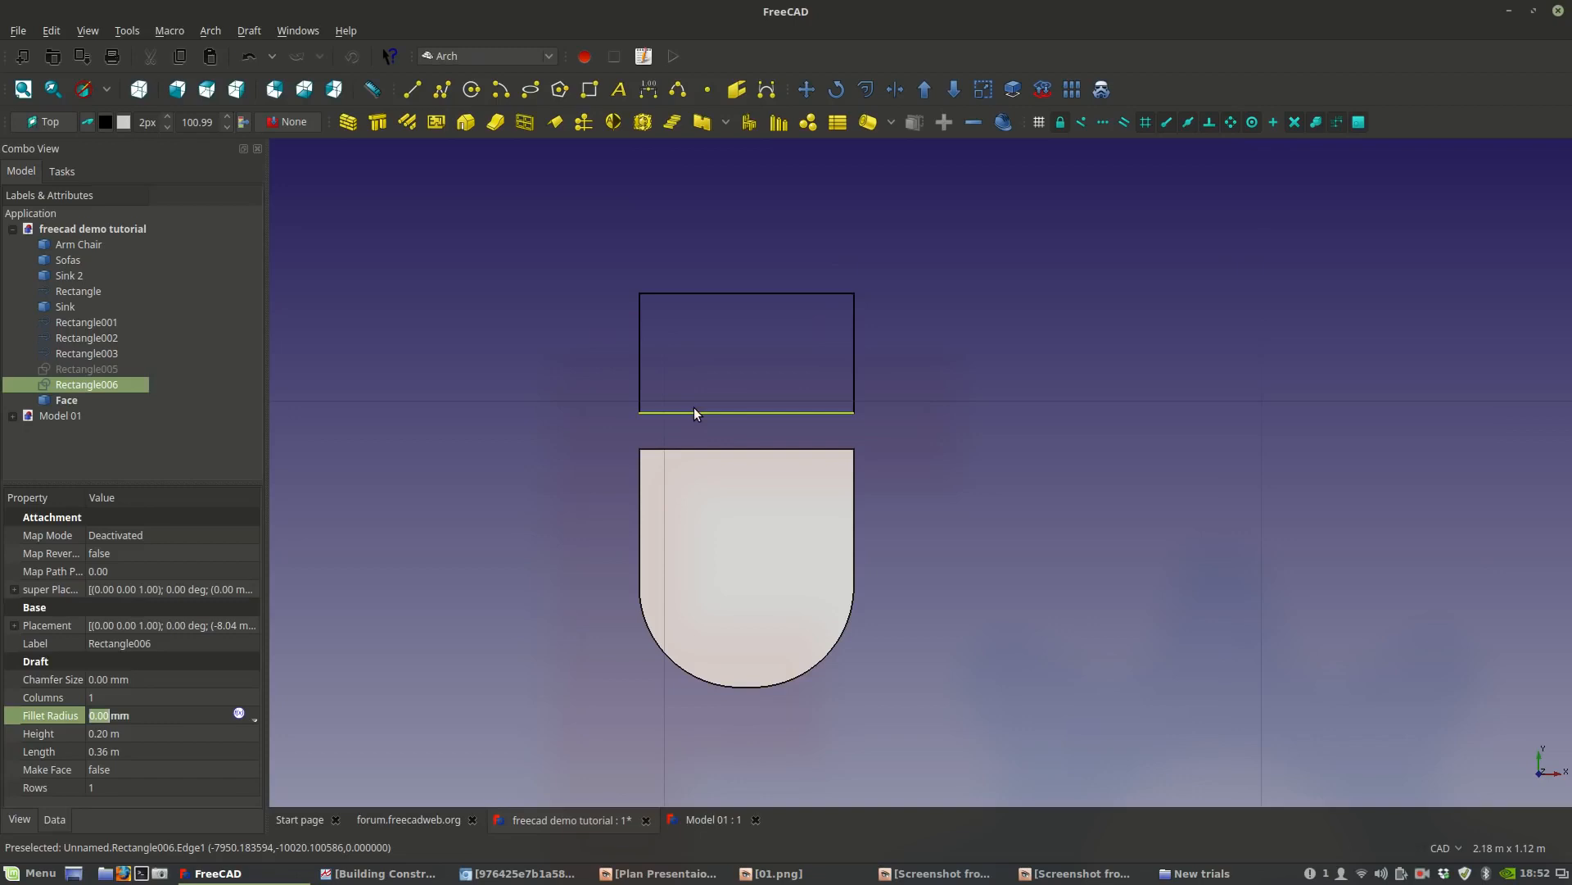
pyautogui.click(694, 408)
pyautogui.click(100, 716)
pyautogui.moveTo(99, 716); pyautogui.dragTo(100, 723)
pyautogui.moveTo(632, 880)
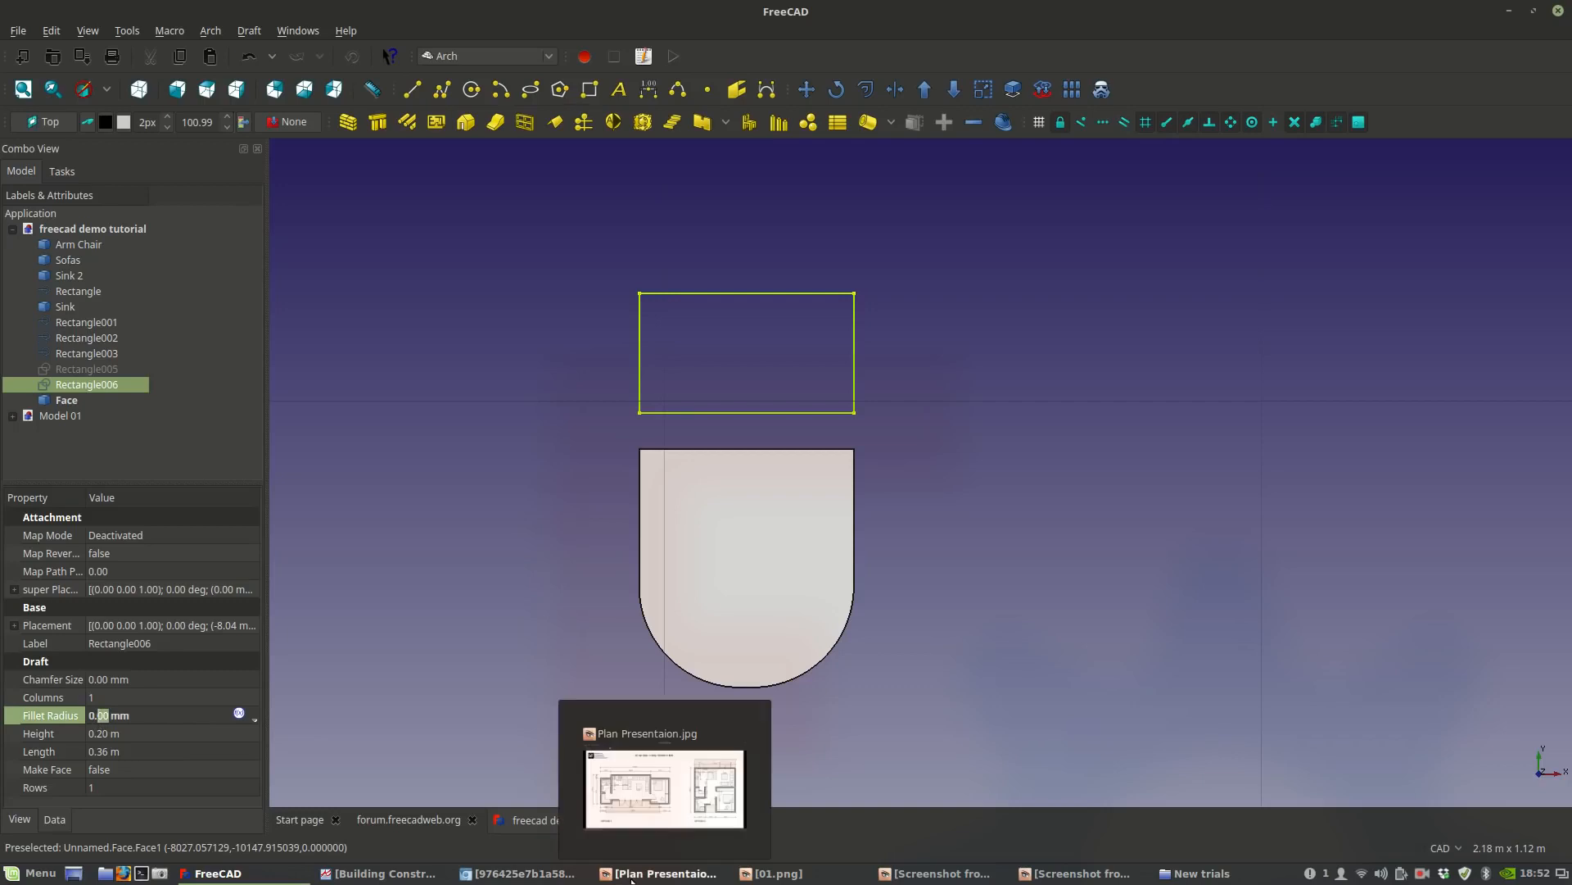
pyautogui.press('BackSpace')
pyautogui.press('BackSpace')
pyautogui.press('BackSpace')
pyautogui.write('20')
pyautogui.press('Return')
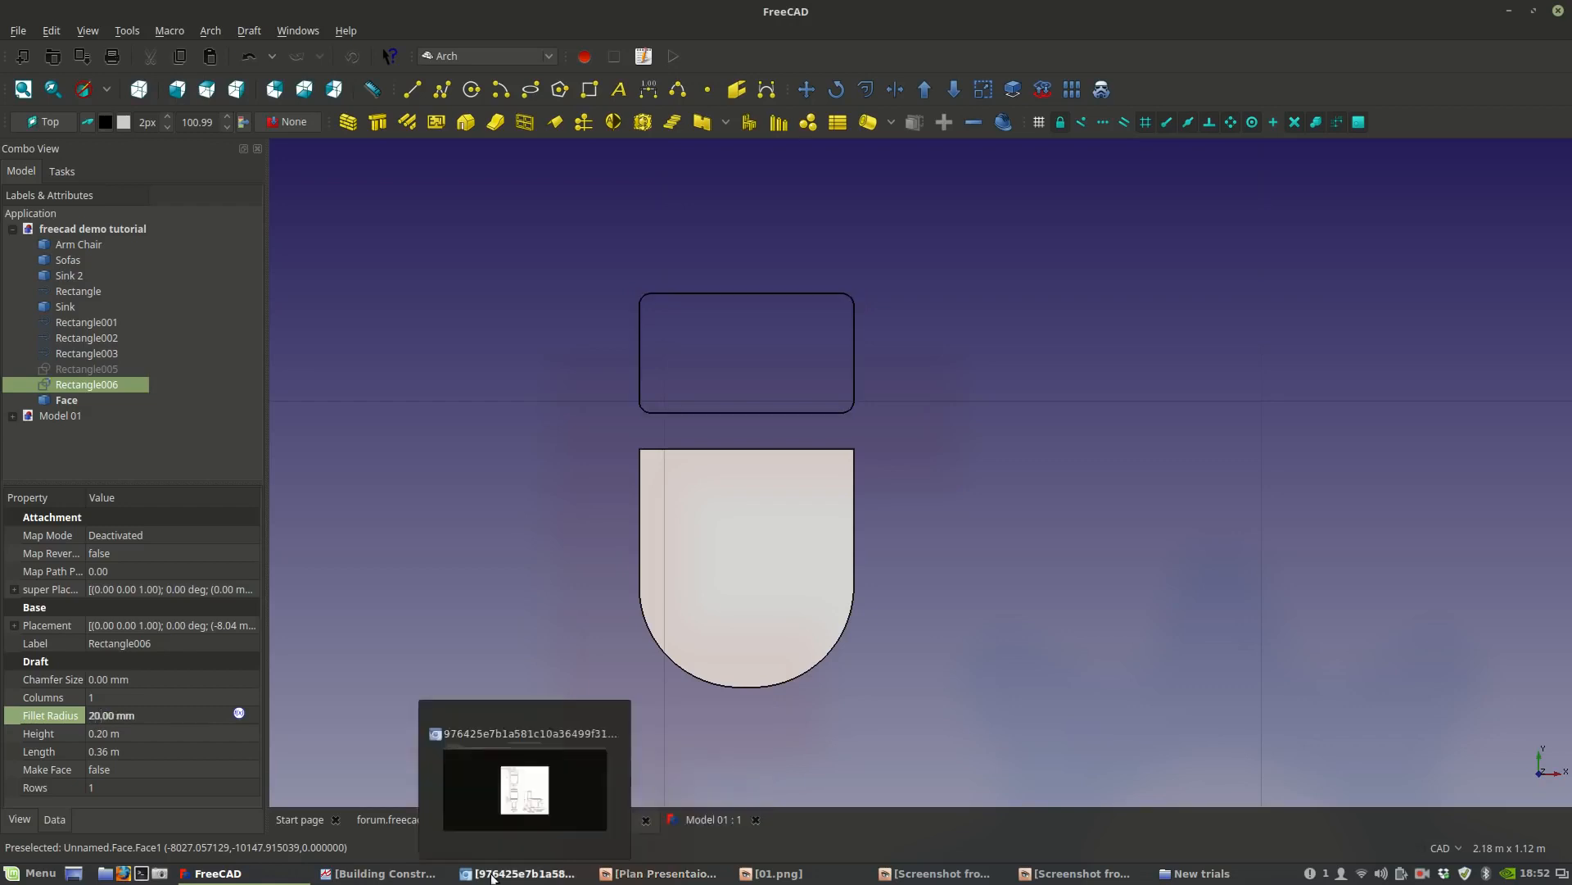
# Set the tank rectangle's fillet radius to 60 mm.
pyautogui.doubleClick(92, 717)
pyautogui.click(90, 719)
pyautogui.moveTo(93, 713); pyautogui.dragTo(95, 722)
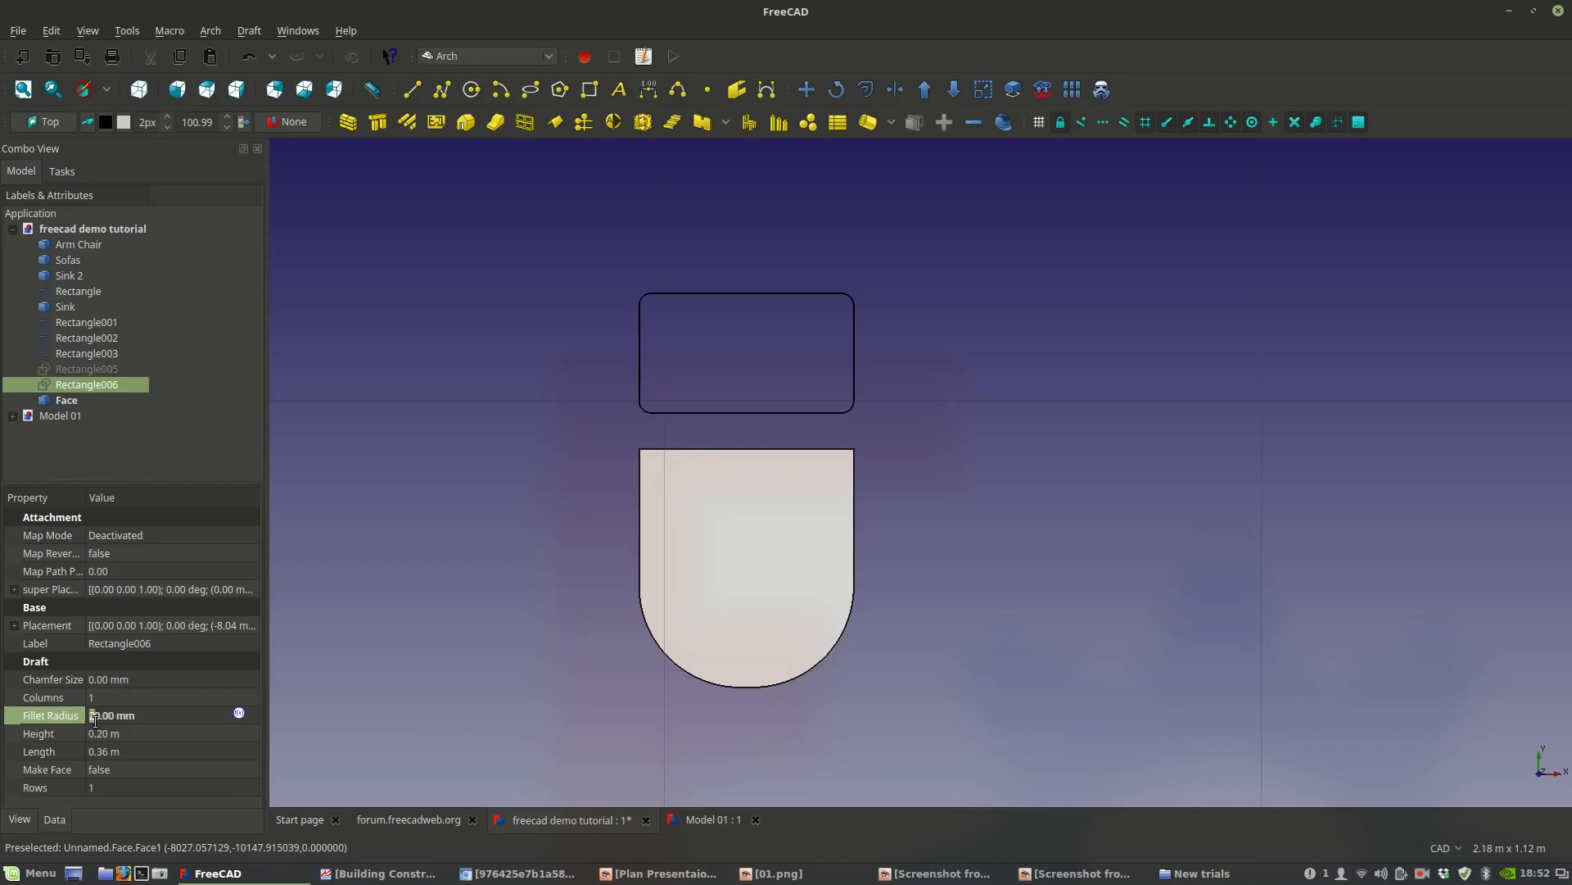
pyautogui.write('6')
pyautogui.press('Return')
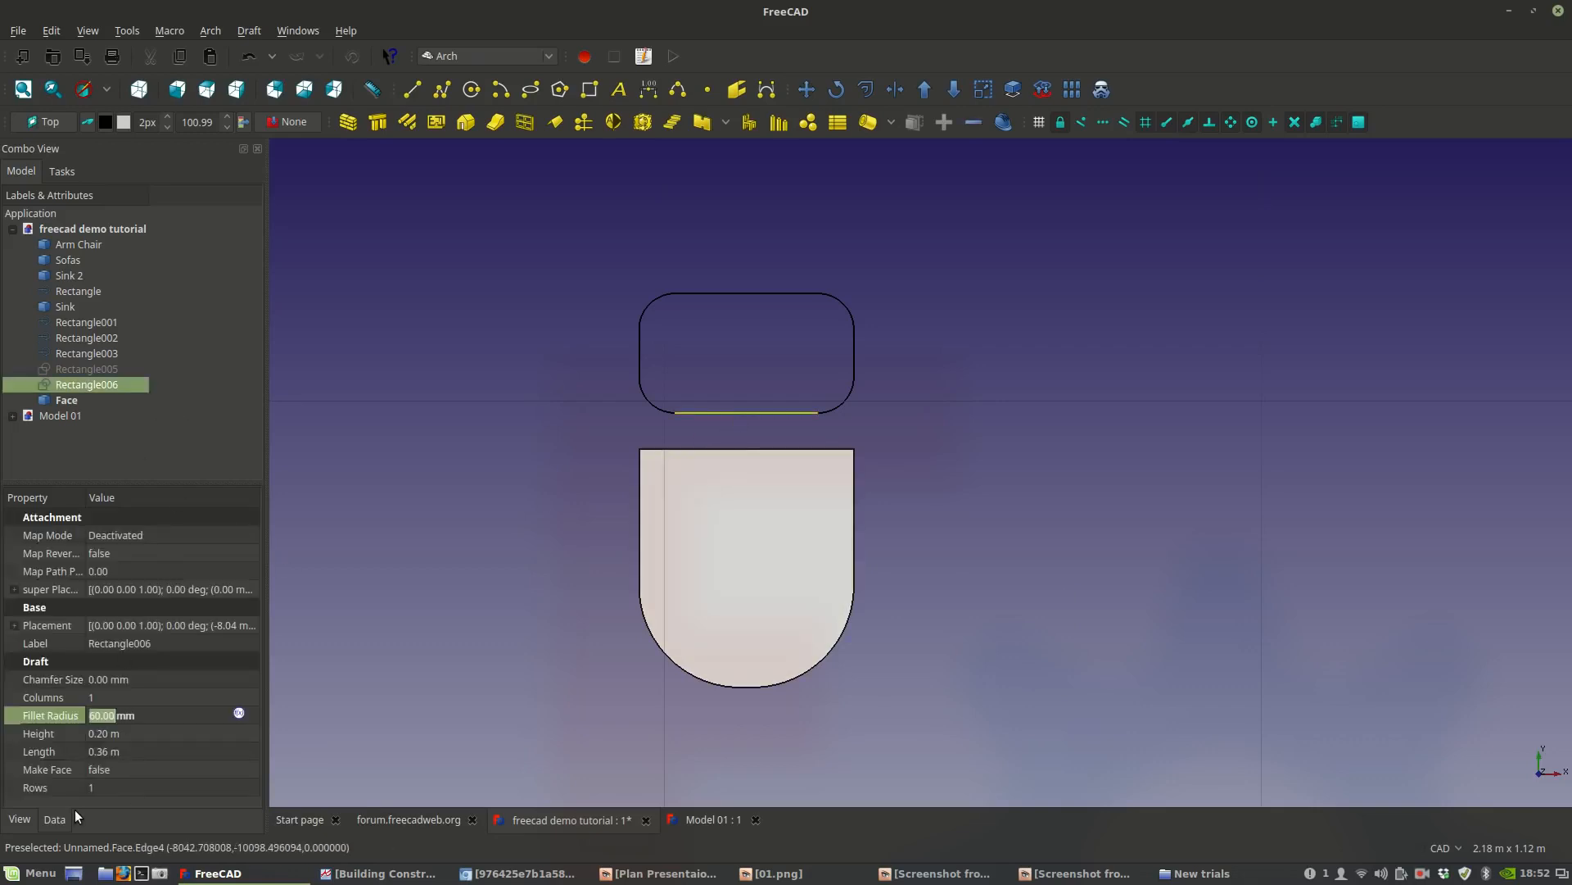
# Turn on Make Face for the rounded tank rectangle so that it is filled.
pyautogui.click(125, 771)
pyautogui.click(128, 765)
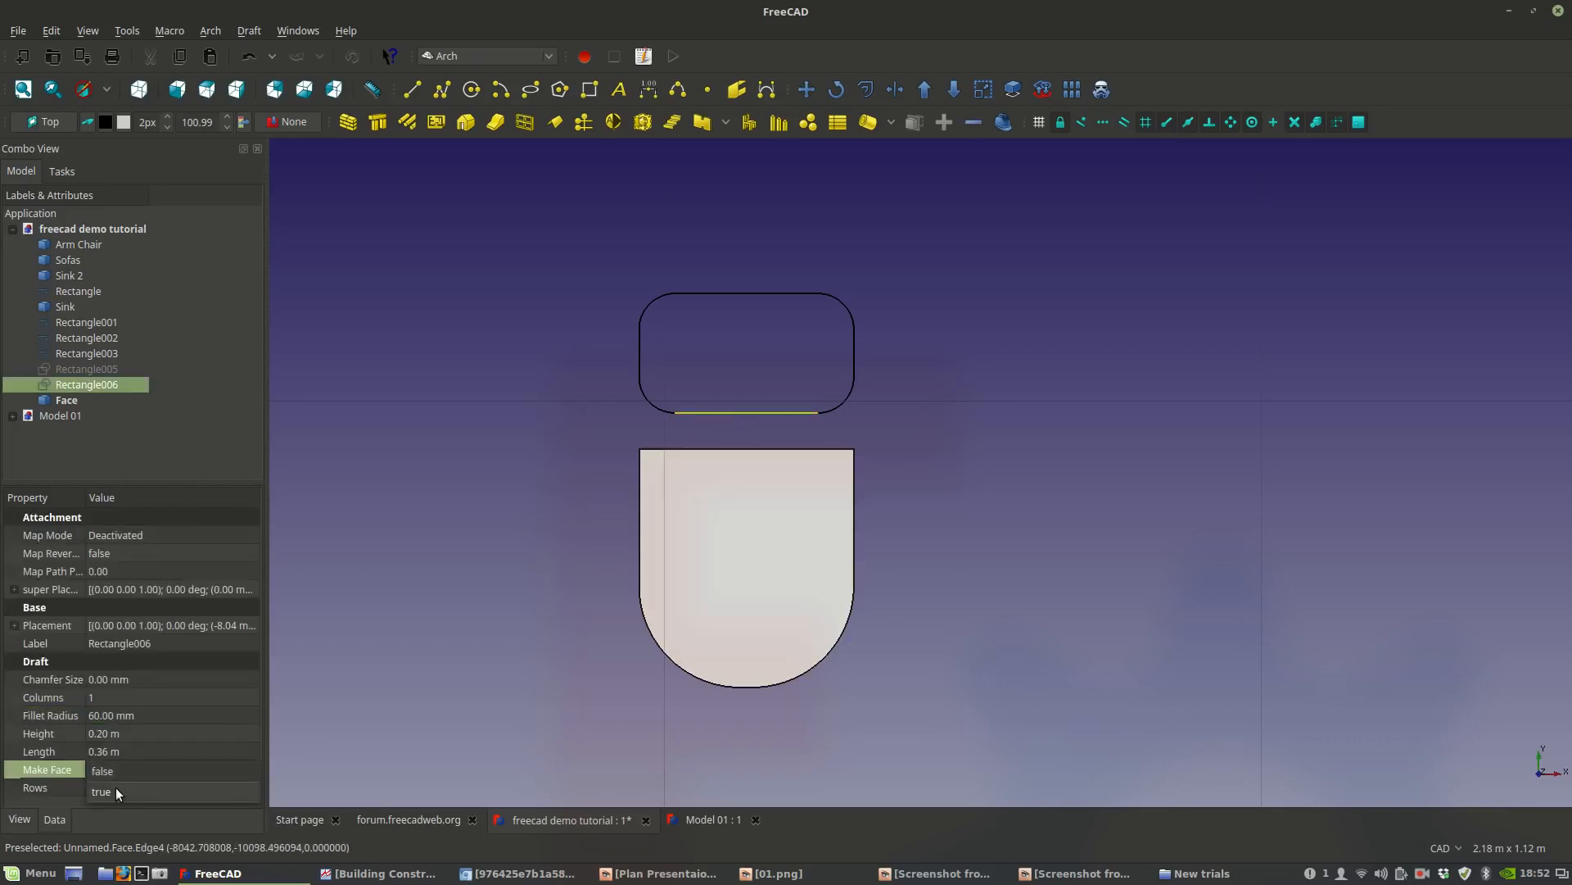
pyautogui.click(113, 791)
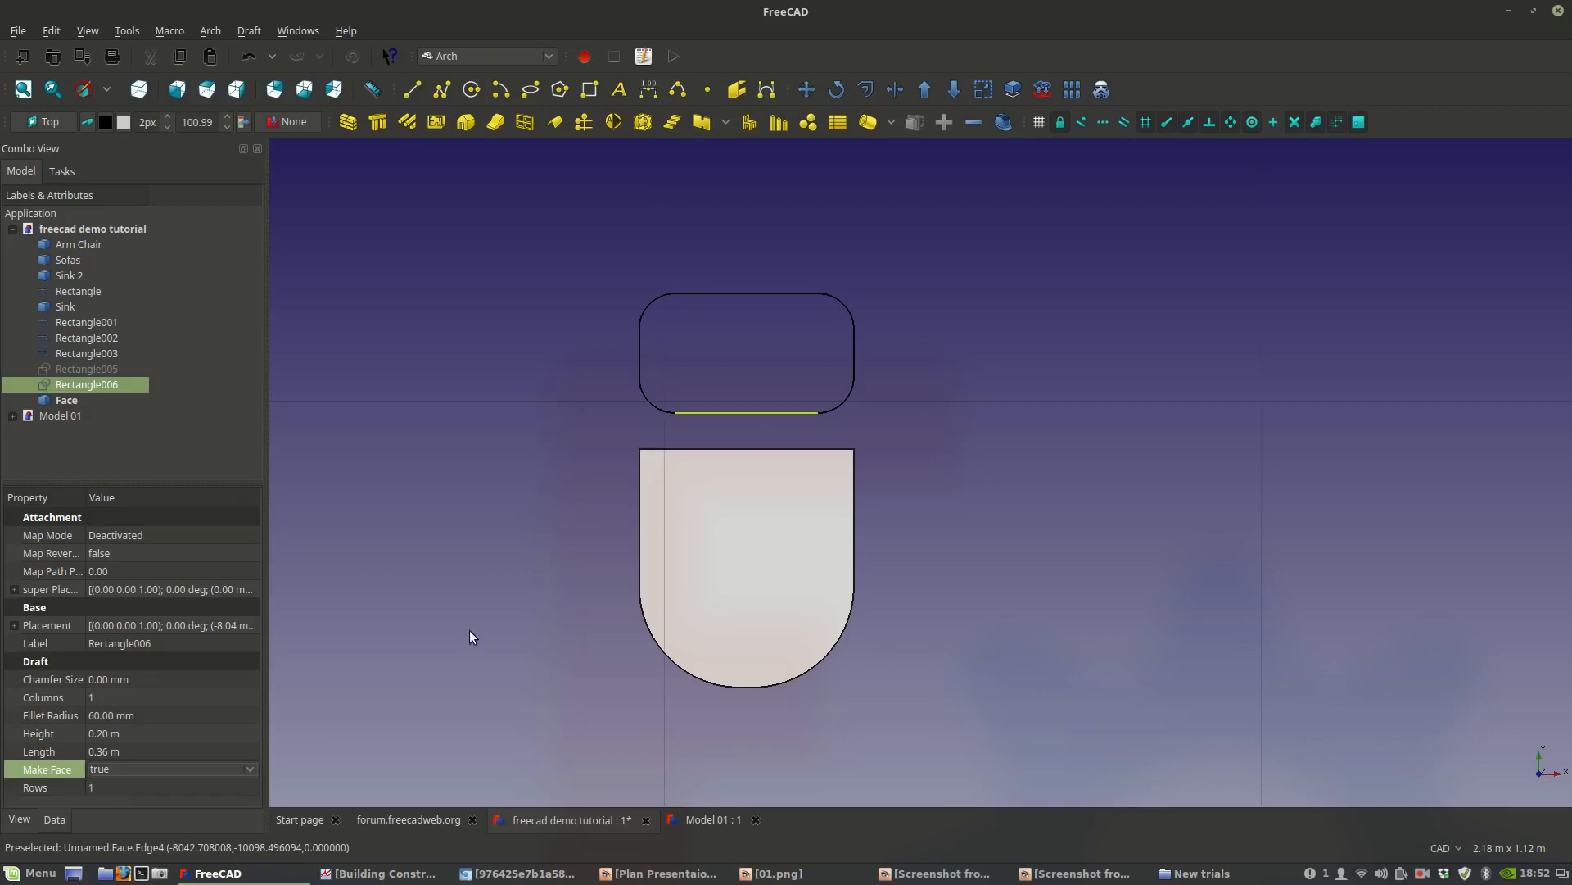
pyautogui.click(729, 421)
# Combine the tank rectangle and the bowl face into one compound using the Part workbench.
pyautogui.scroll(-2, 729, 421)
pyautogui.click(87, 383)
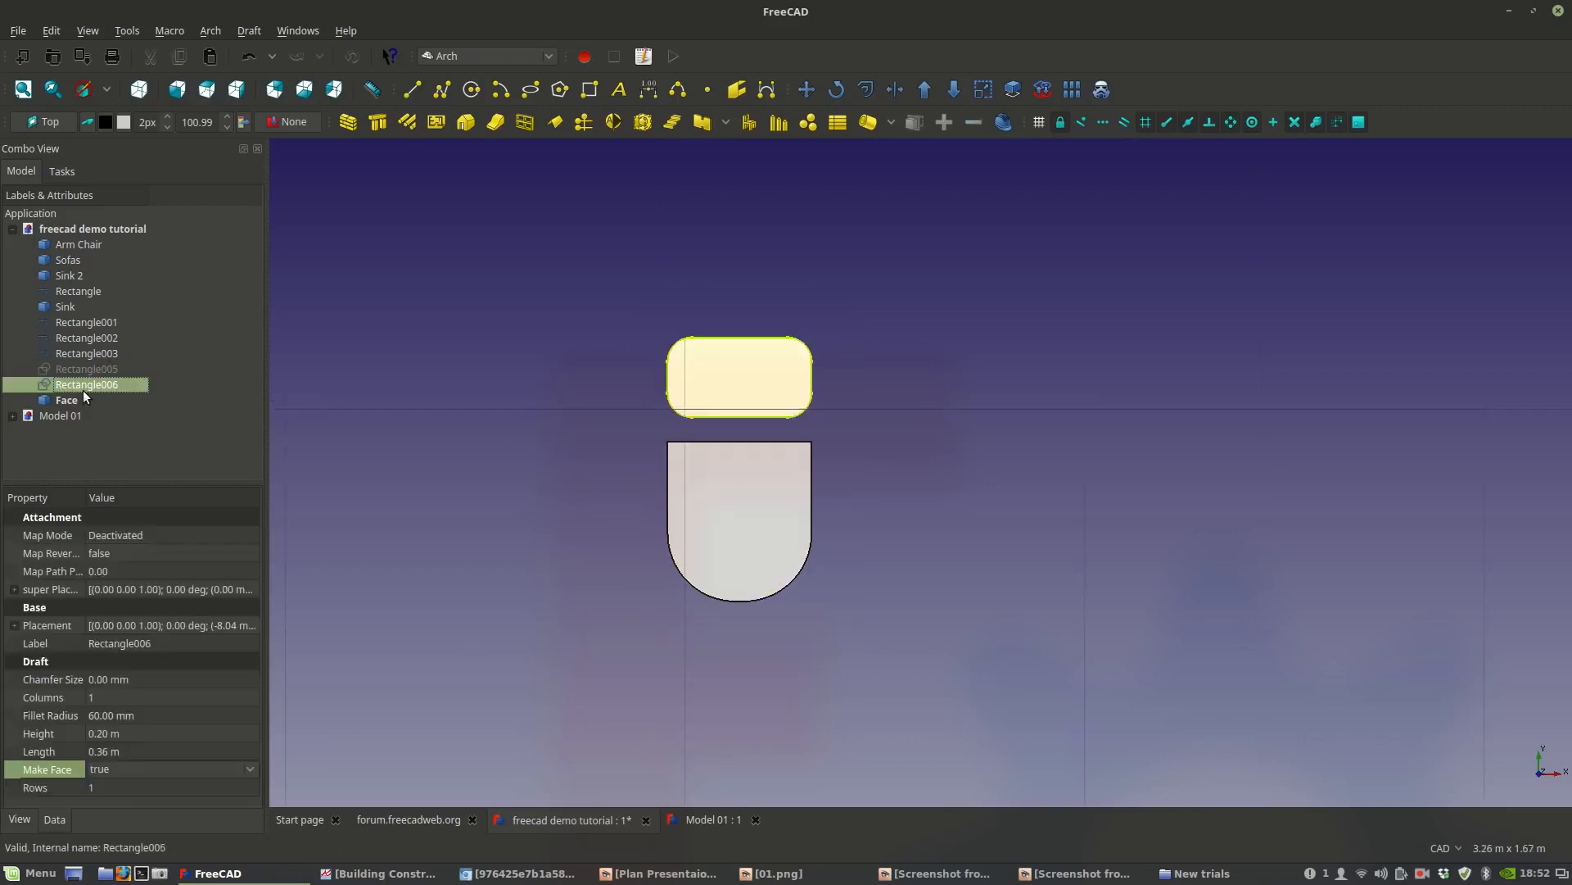
pyautogui.keyDown('ctrl'); pyautogui.click(72, 401); pyautogui.keyUp('ctrl')
pyautogui.scroll(-1, 719, 410)
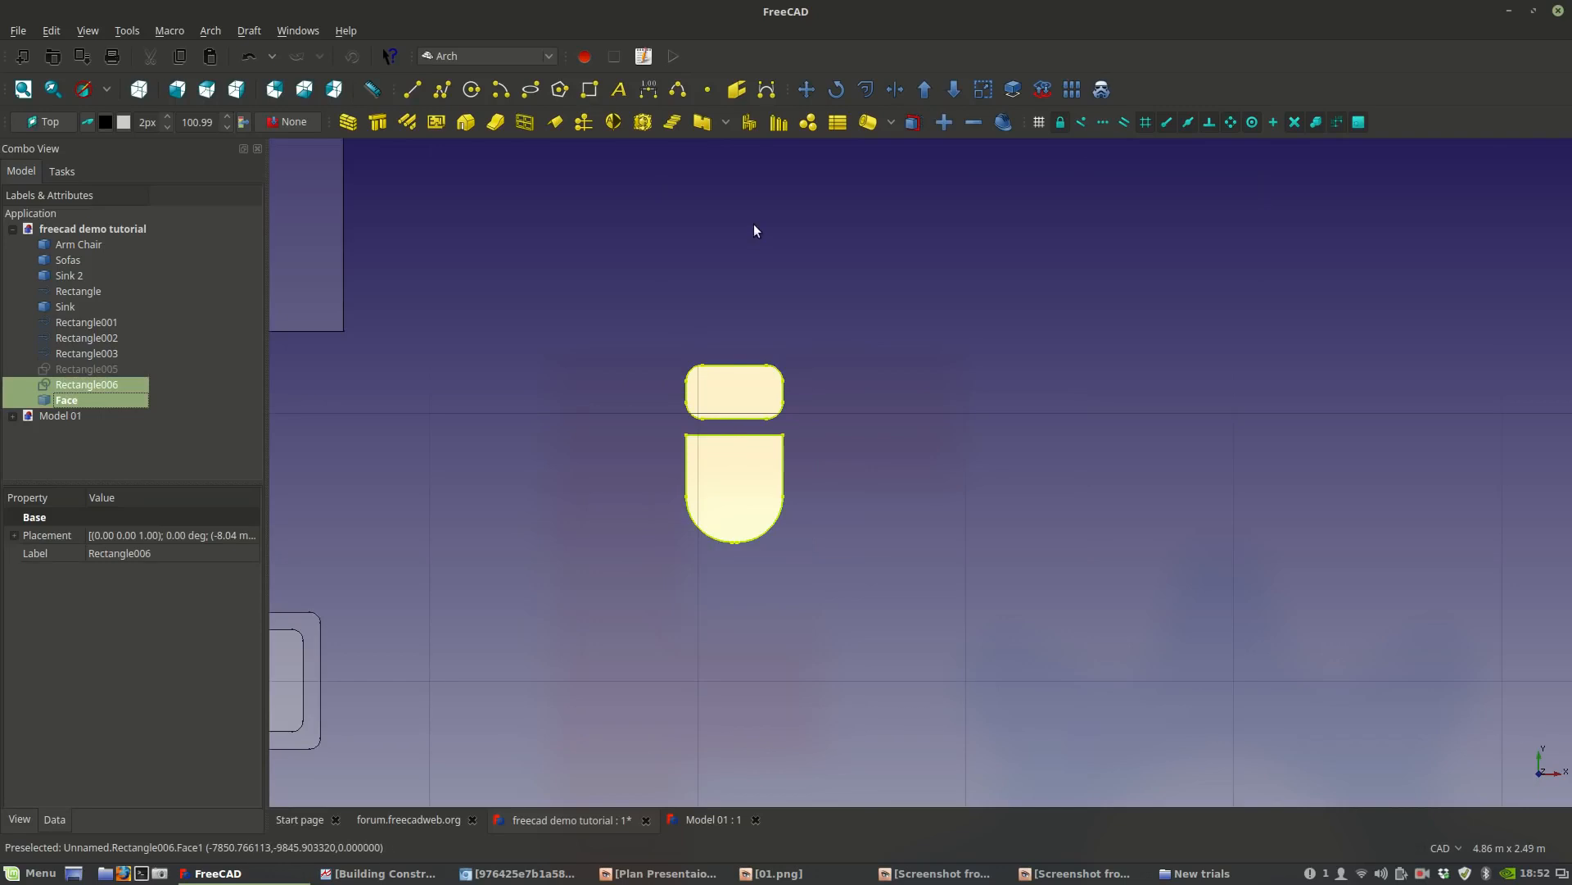
pyautogui.click(483, 57)
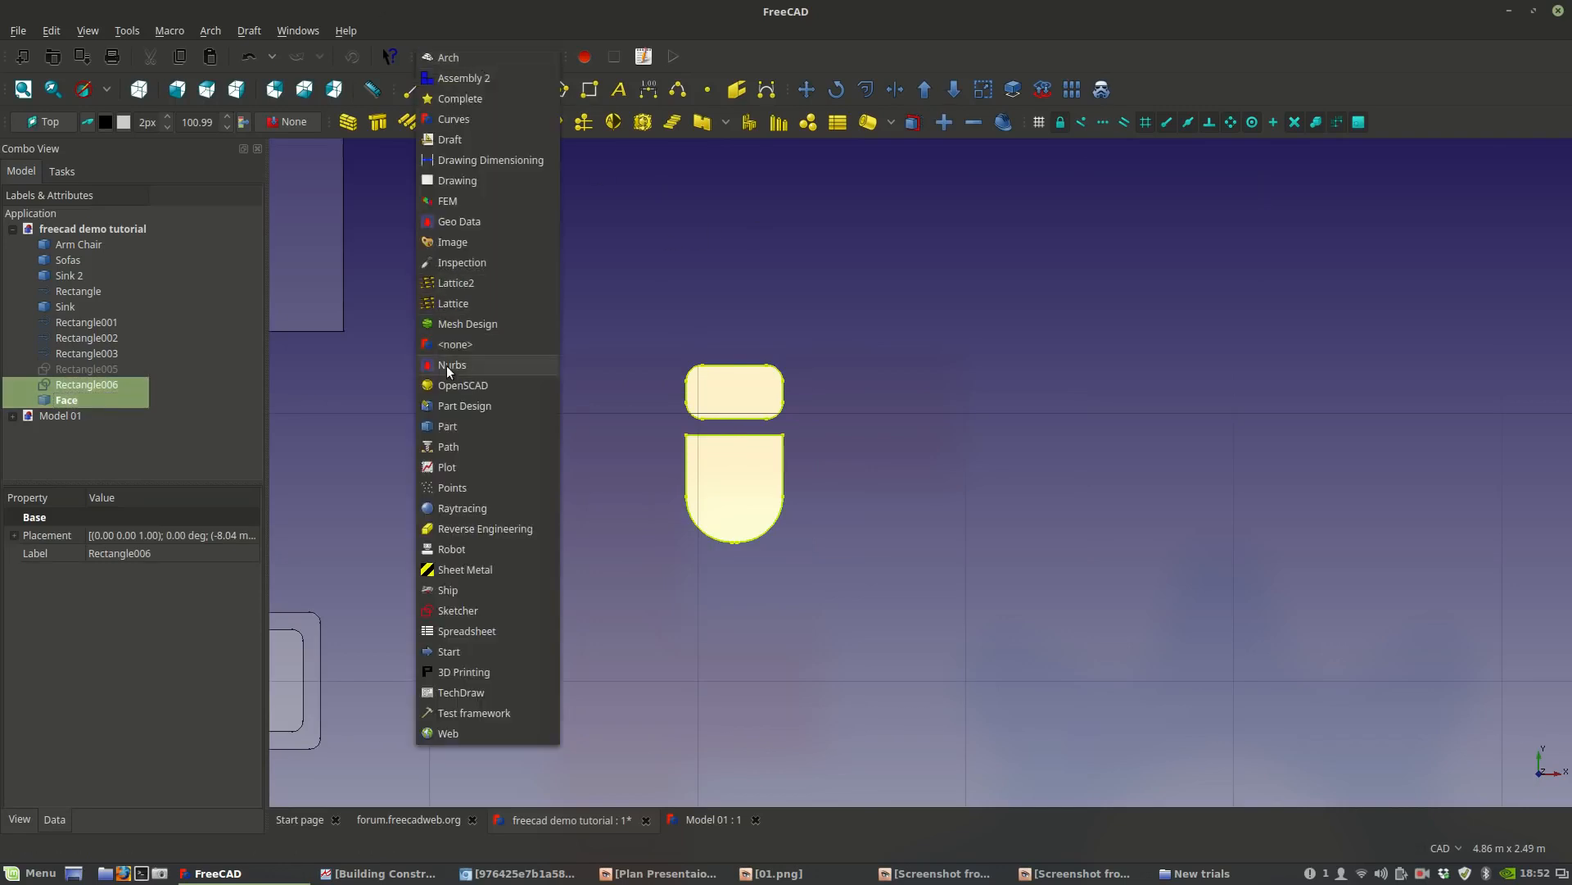
pyautogui.click(448, 426)
pyautogui.click(210, 31)
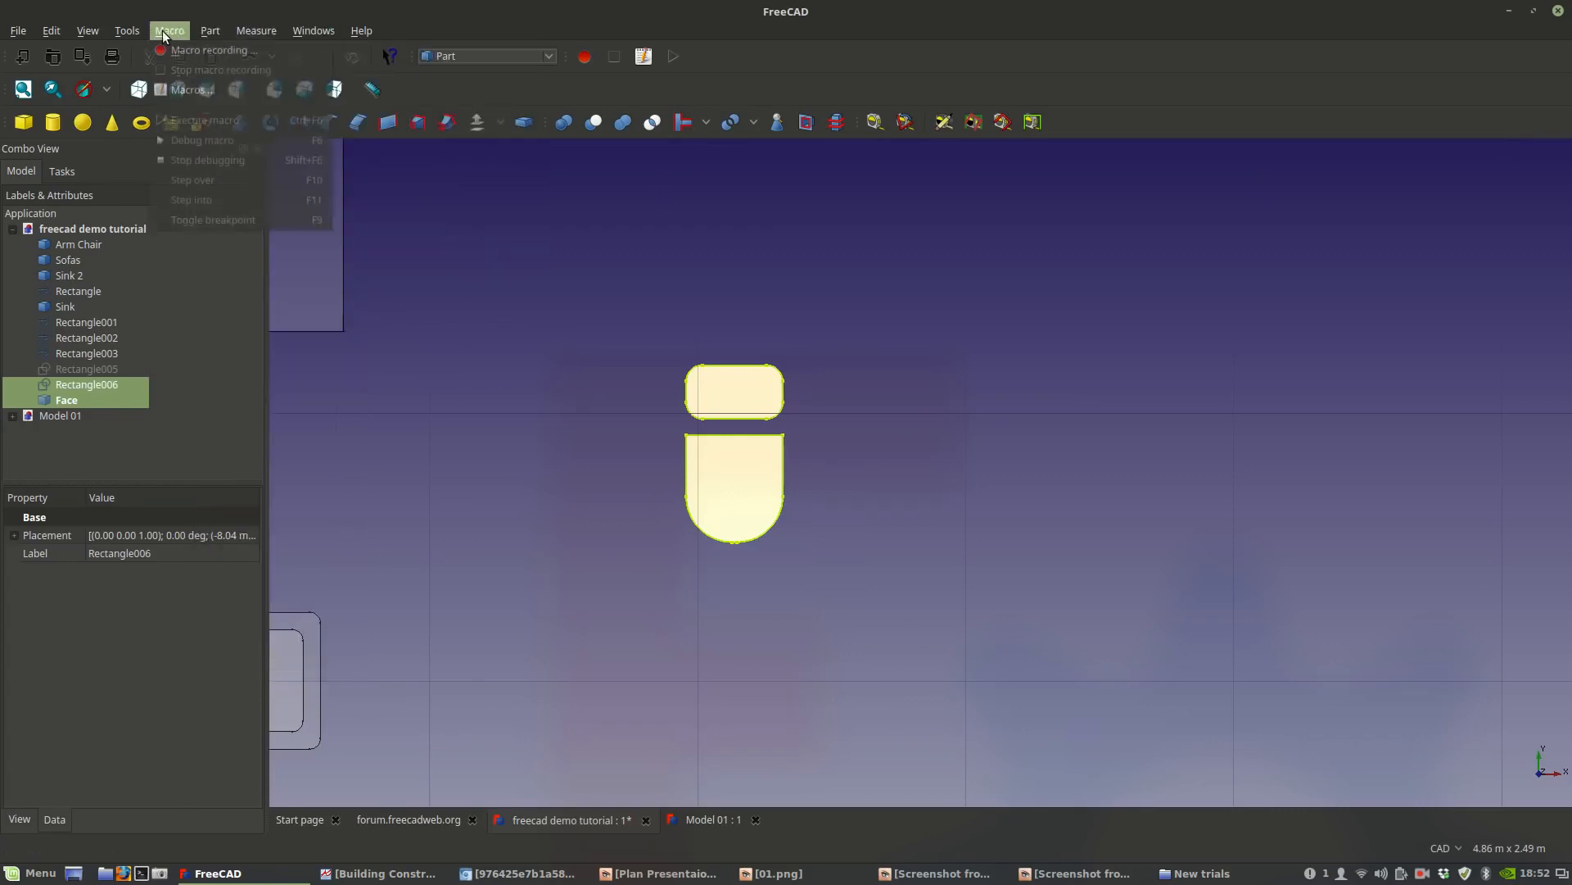
pyautogui.moveTo(255, 37)
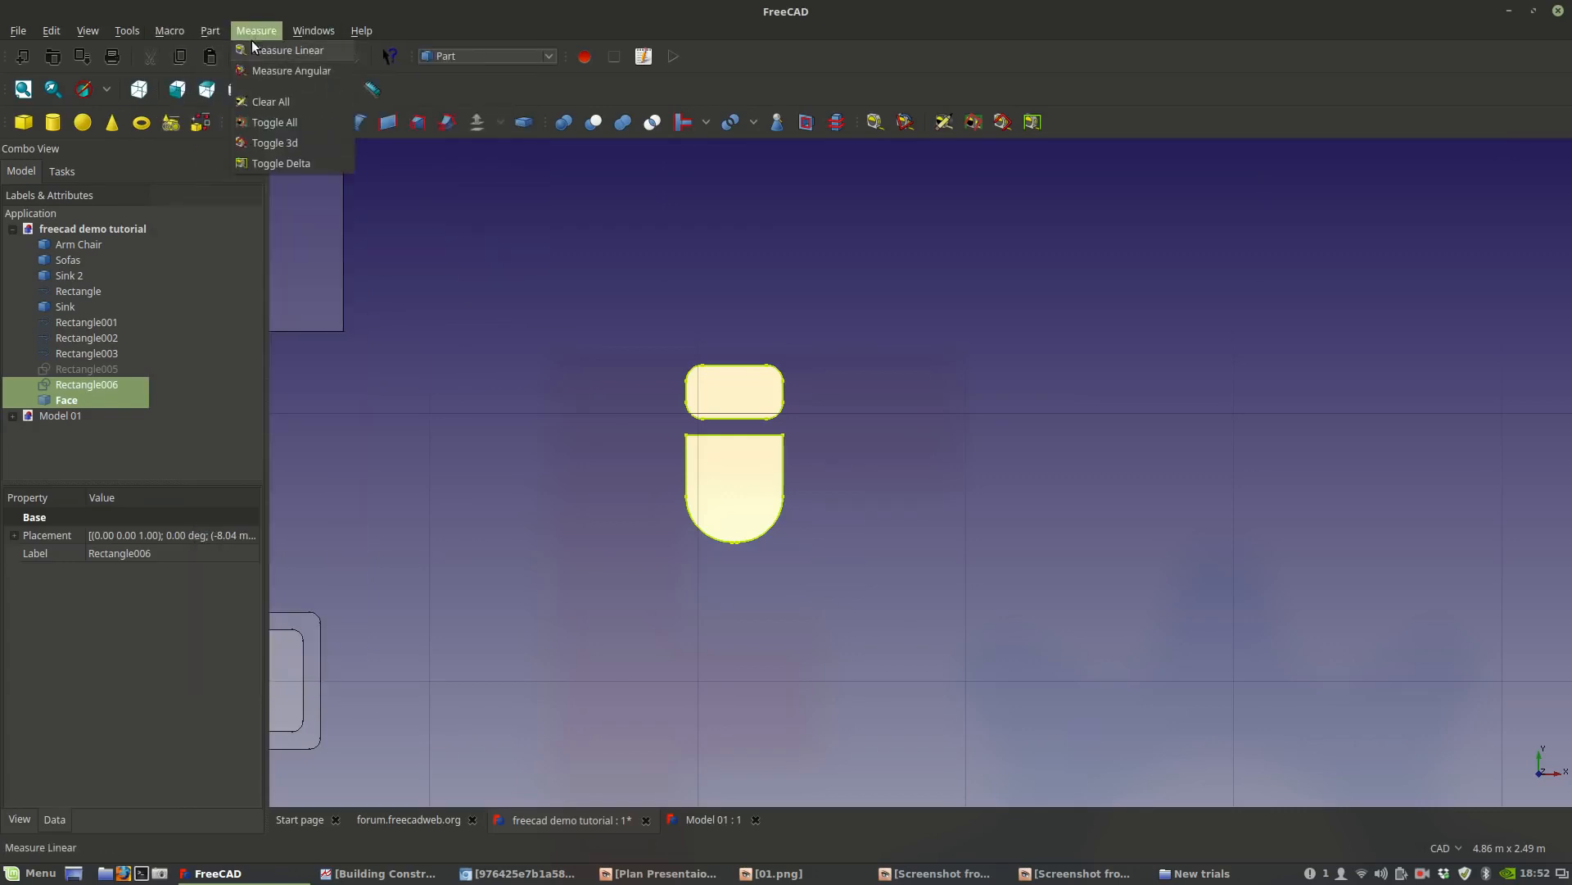
pyautogui.moveTo(239, 377)
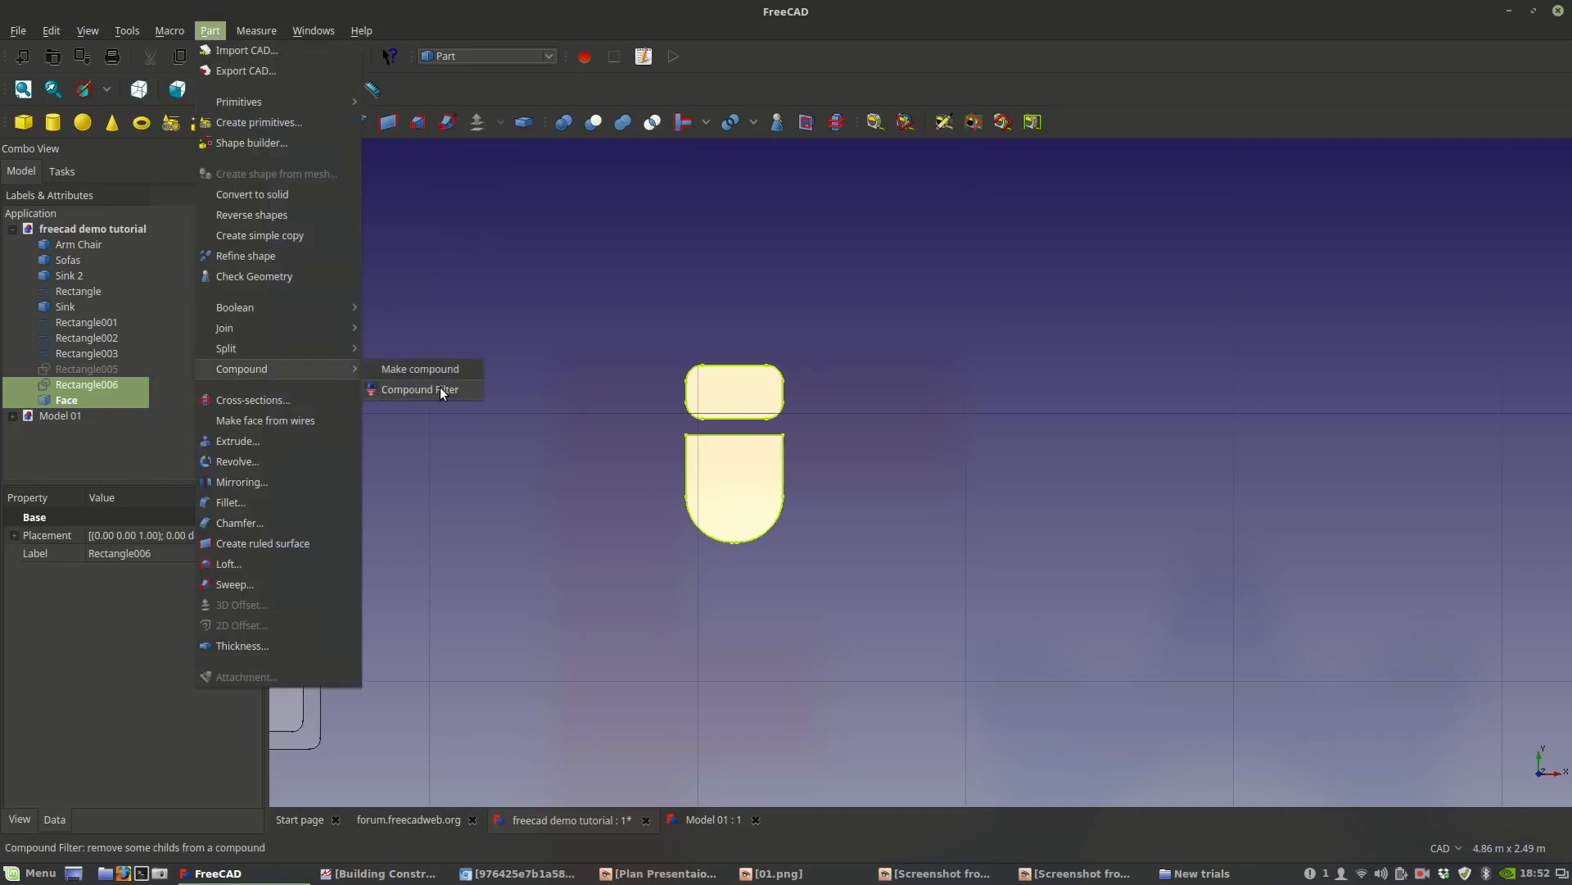
pyautogui.click(442, 370)
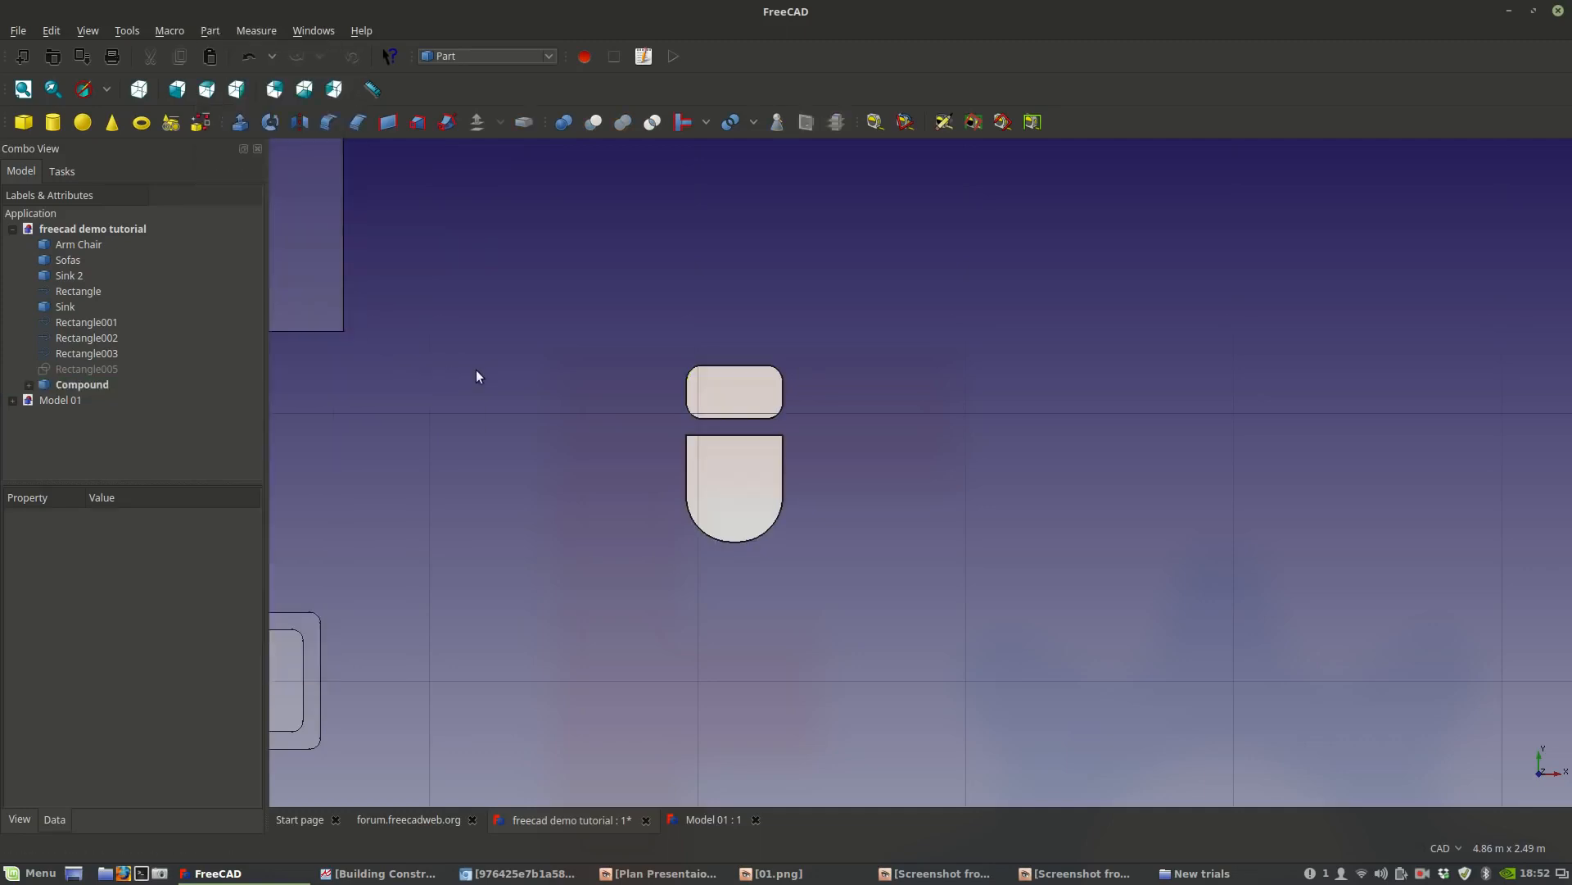
# Rename the new compound as Toilet.
pyautogui.click(119, 385)
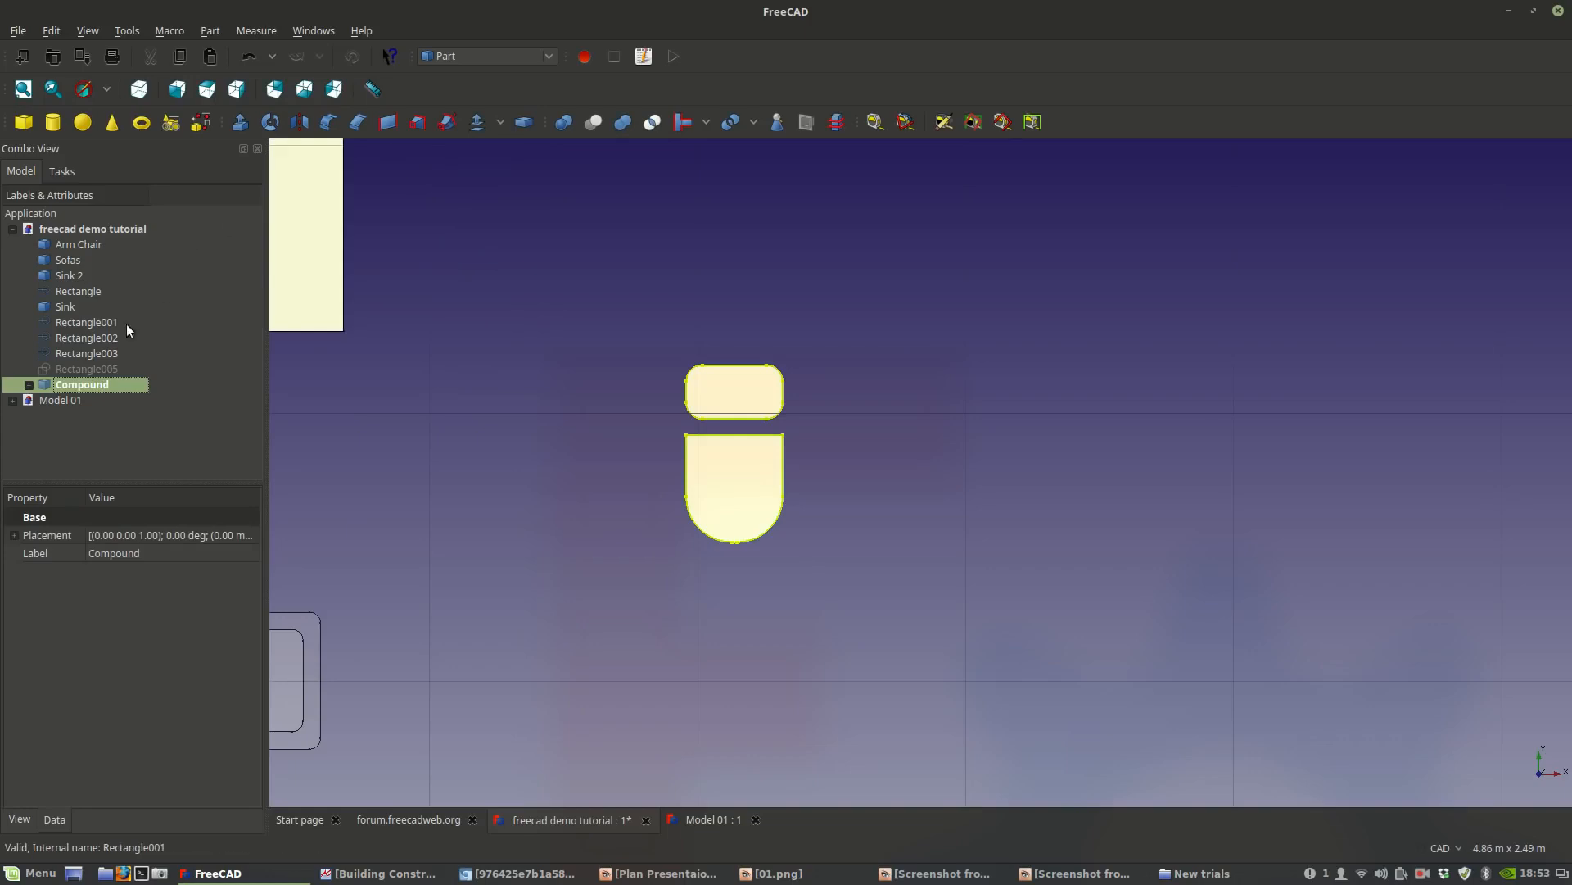
pyautogui.rightClick(101, 385)
pyautogui.click(151, 706)
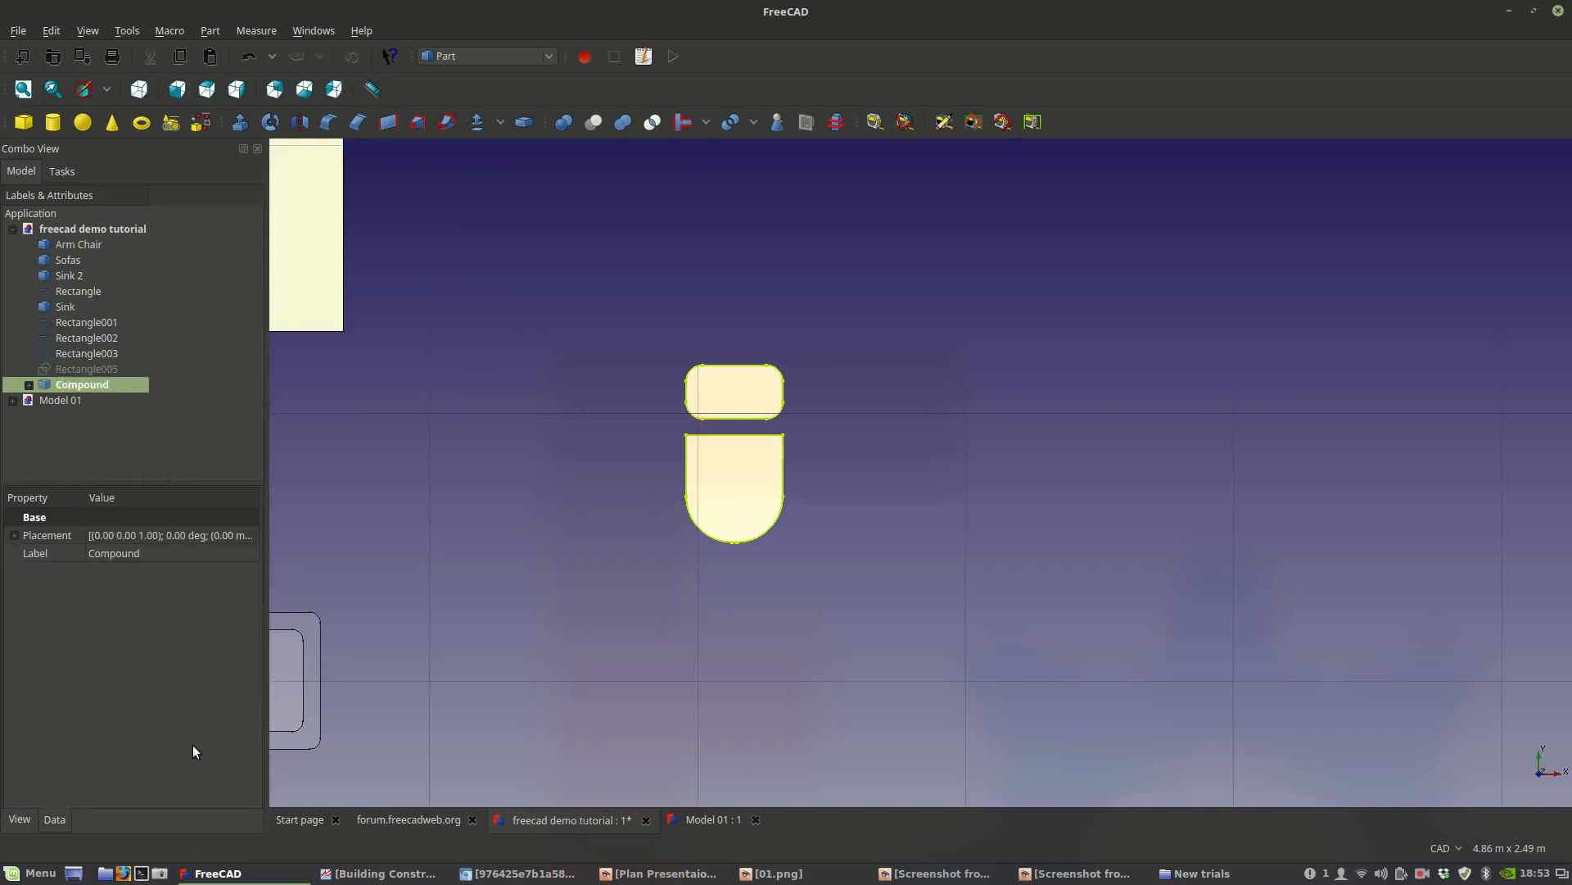
pyautogui.write('Toilet')
pyautogui.press('Return')
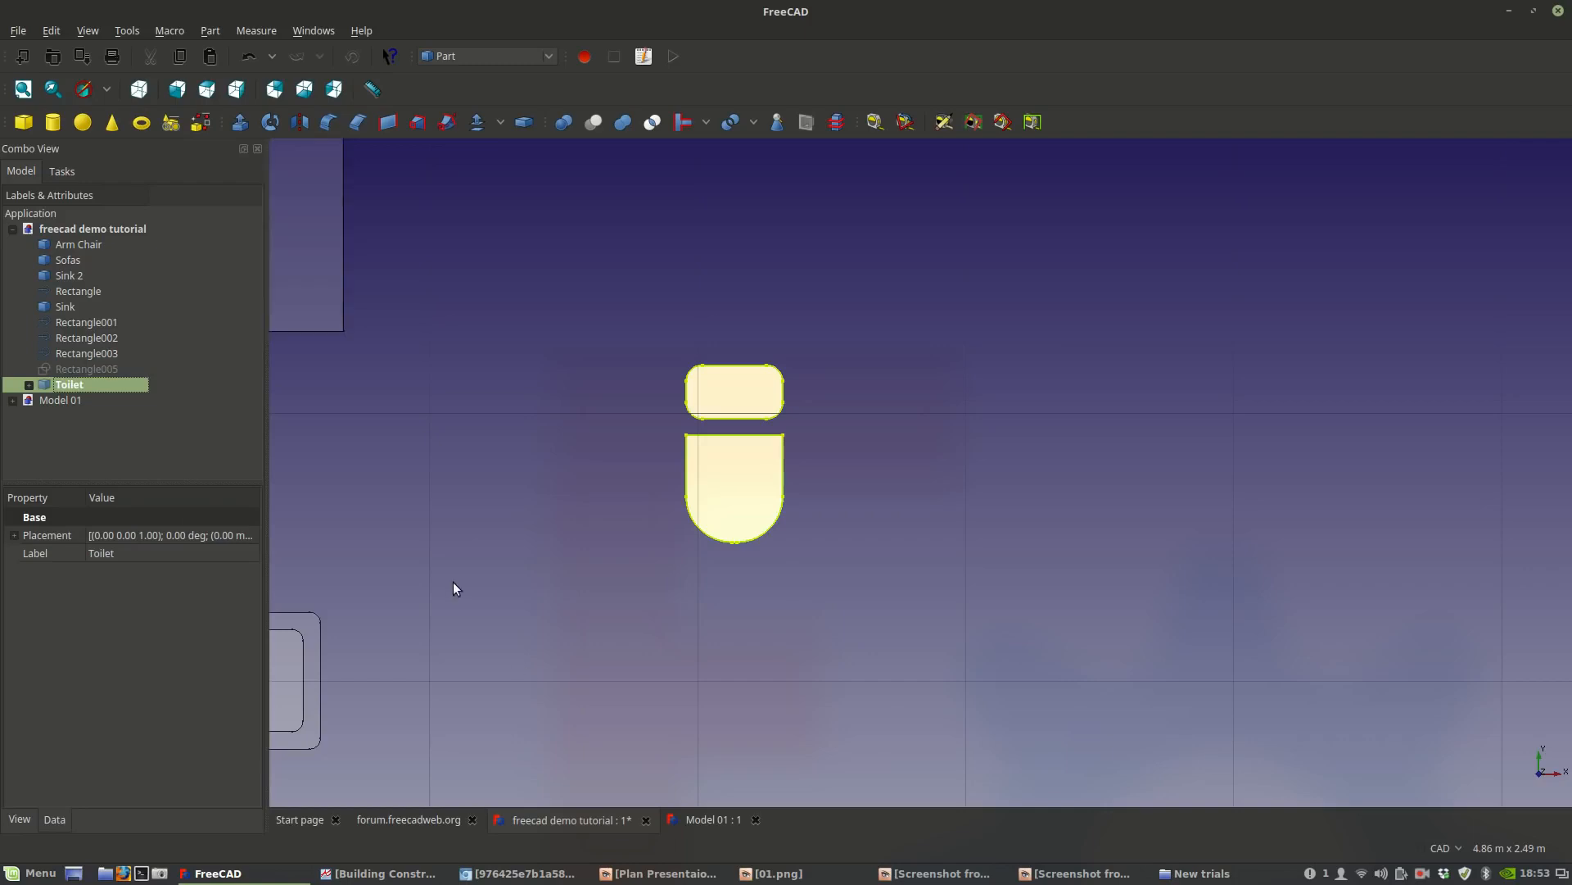
pyautogui.click(466, 503)
# In the Arch workbench, place a copy of the Toilet compound about 0.69 m to the left of the original.
pyautogui.click(448, 58)
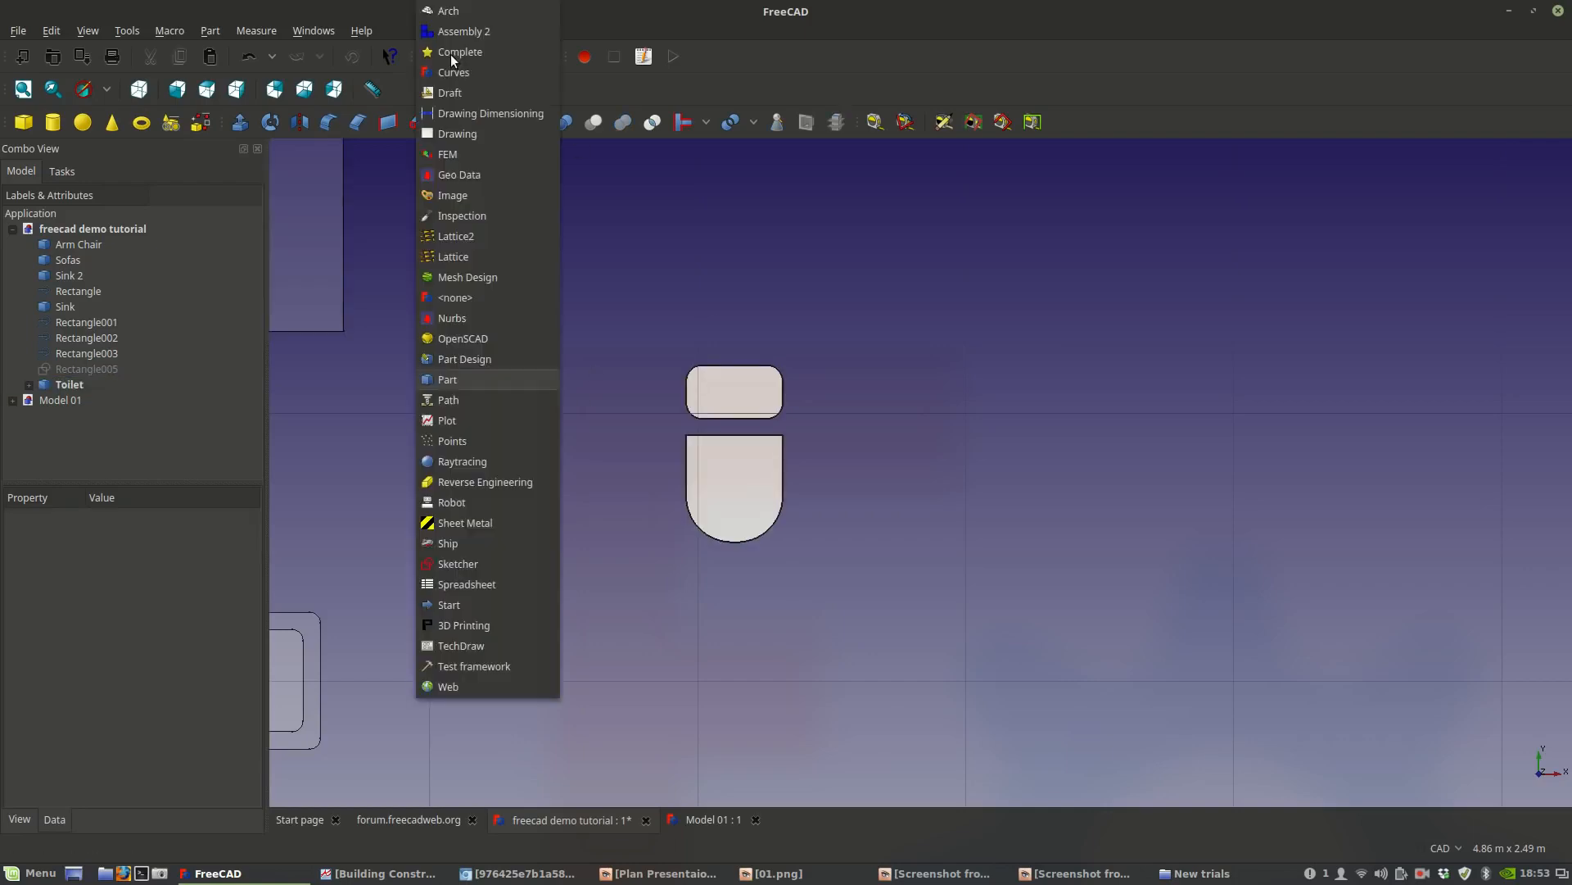
pyautogui.click(456, 15)
pyautogui.click(720, 390)
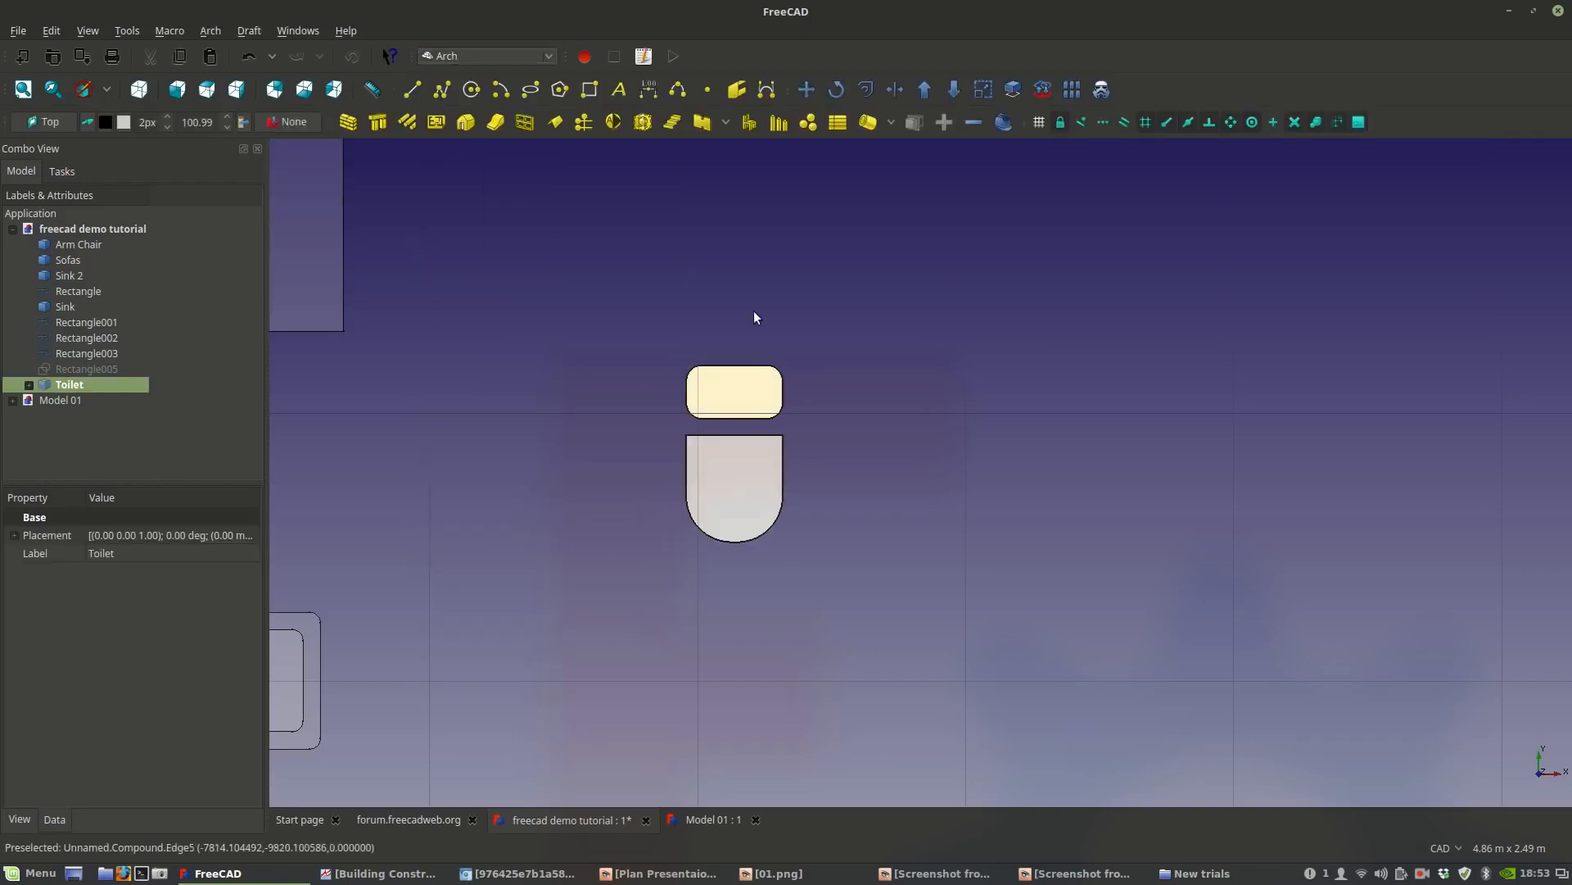
pyautogui.click(806, 89)
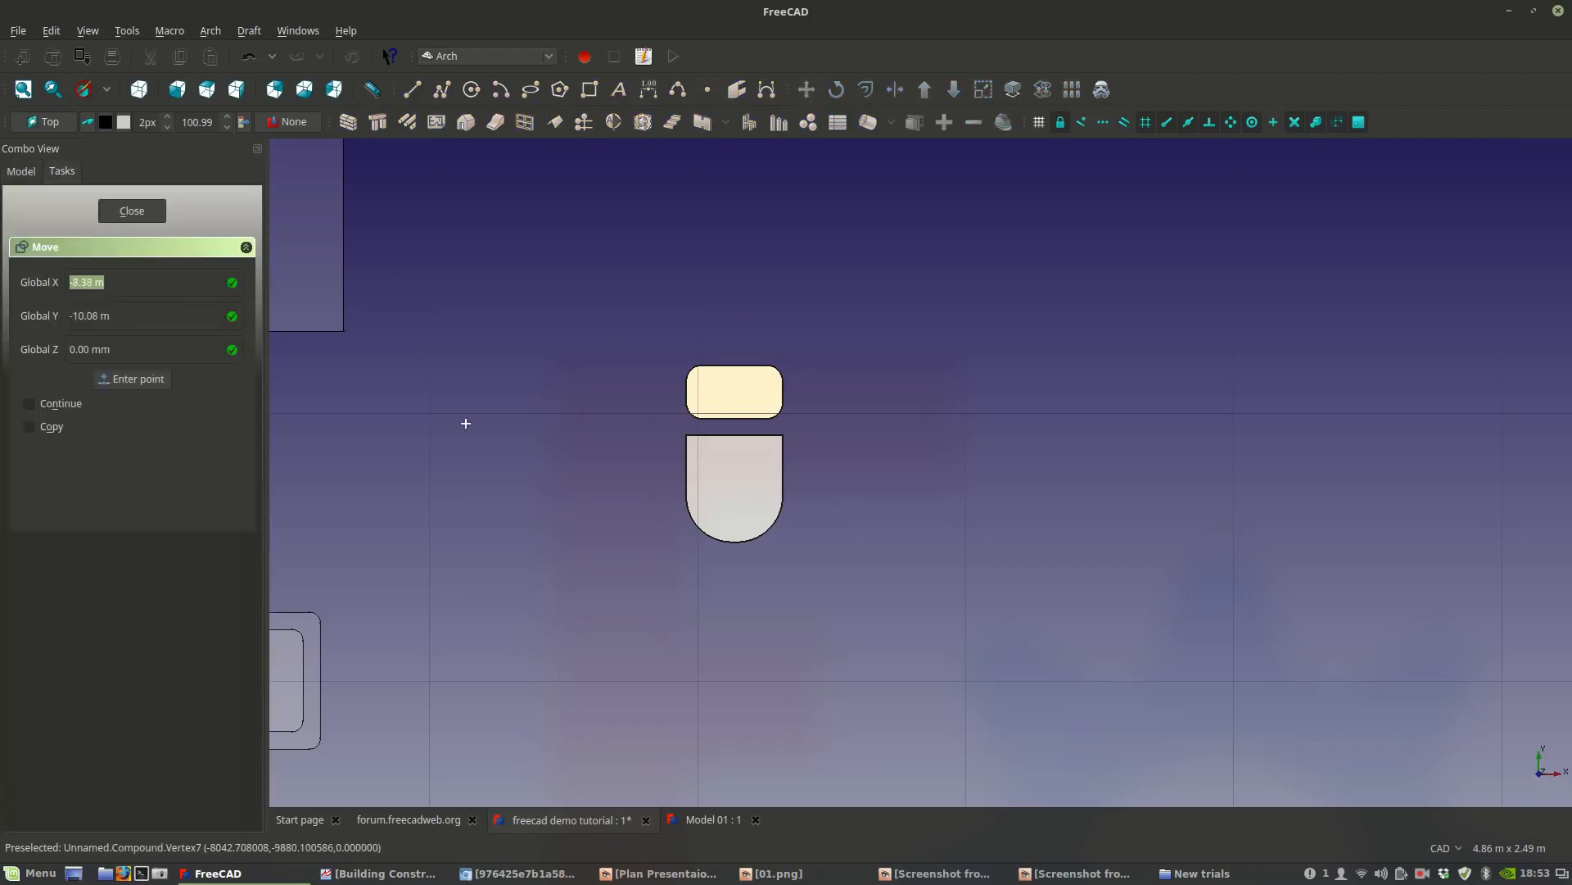
pyautogui.click(58, 428)
pyautogui.click(734, 391)
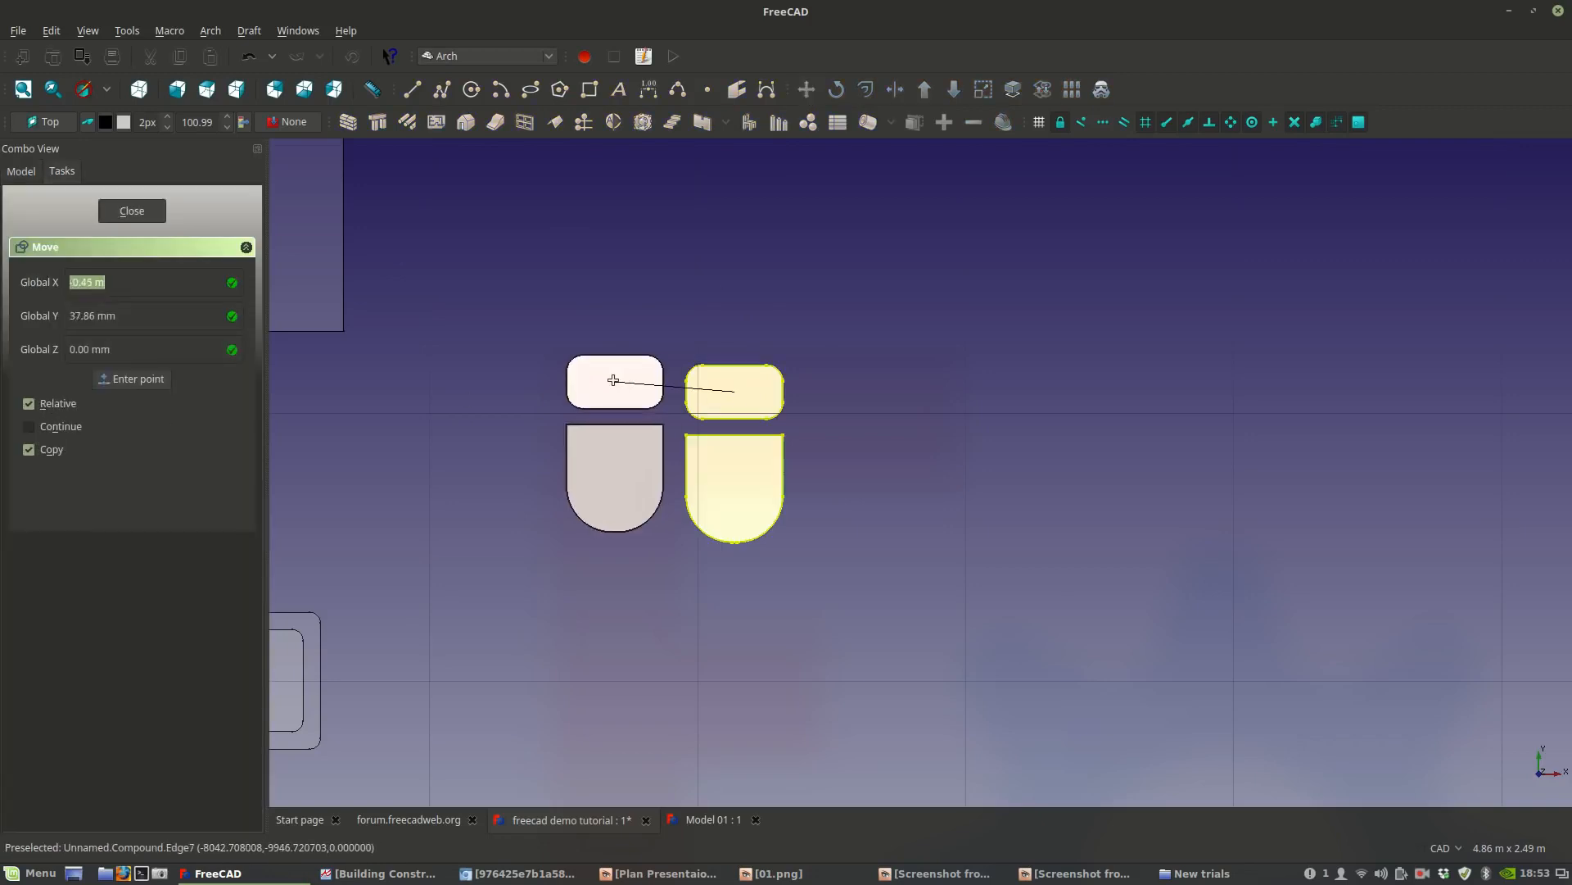
pyautogui.click(549, 385)
# Set the transparency of the copied toilet to 80.
pyautogui.click(728, 397)
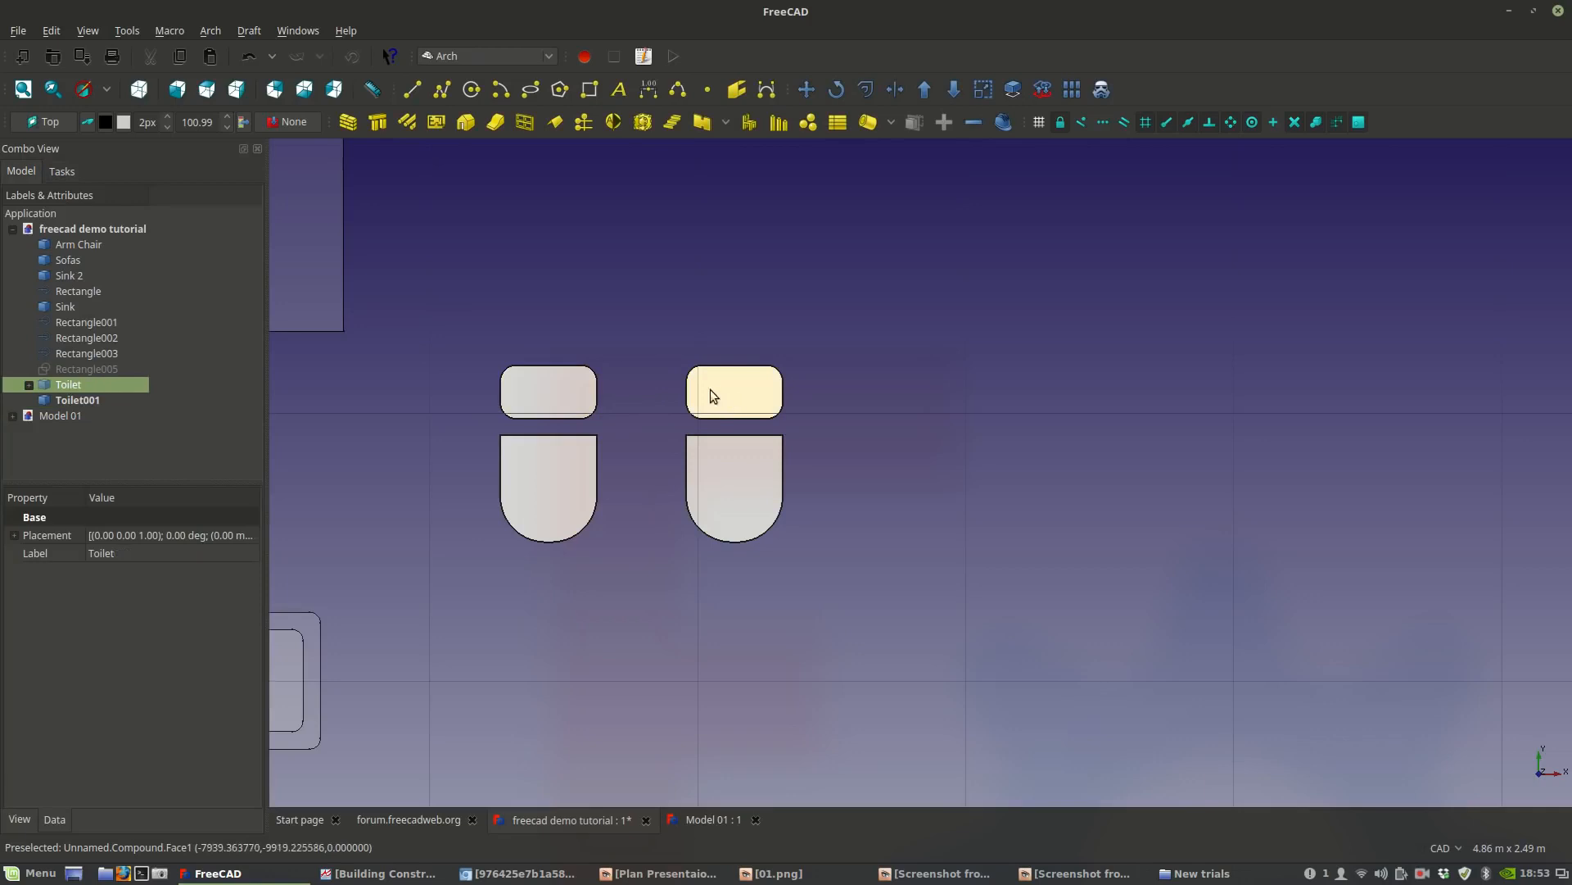
pyautogui.click(527, 522)
pyautogui.moveTo(436, 449); pyautogui.dragTo(594, 449, button='middle')
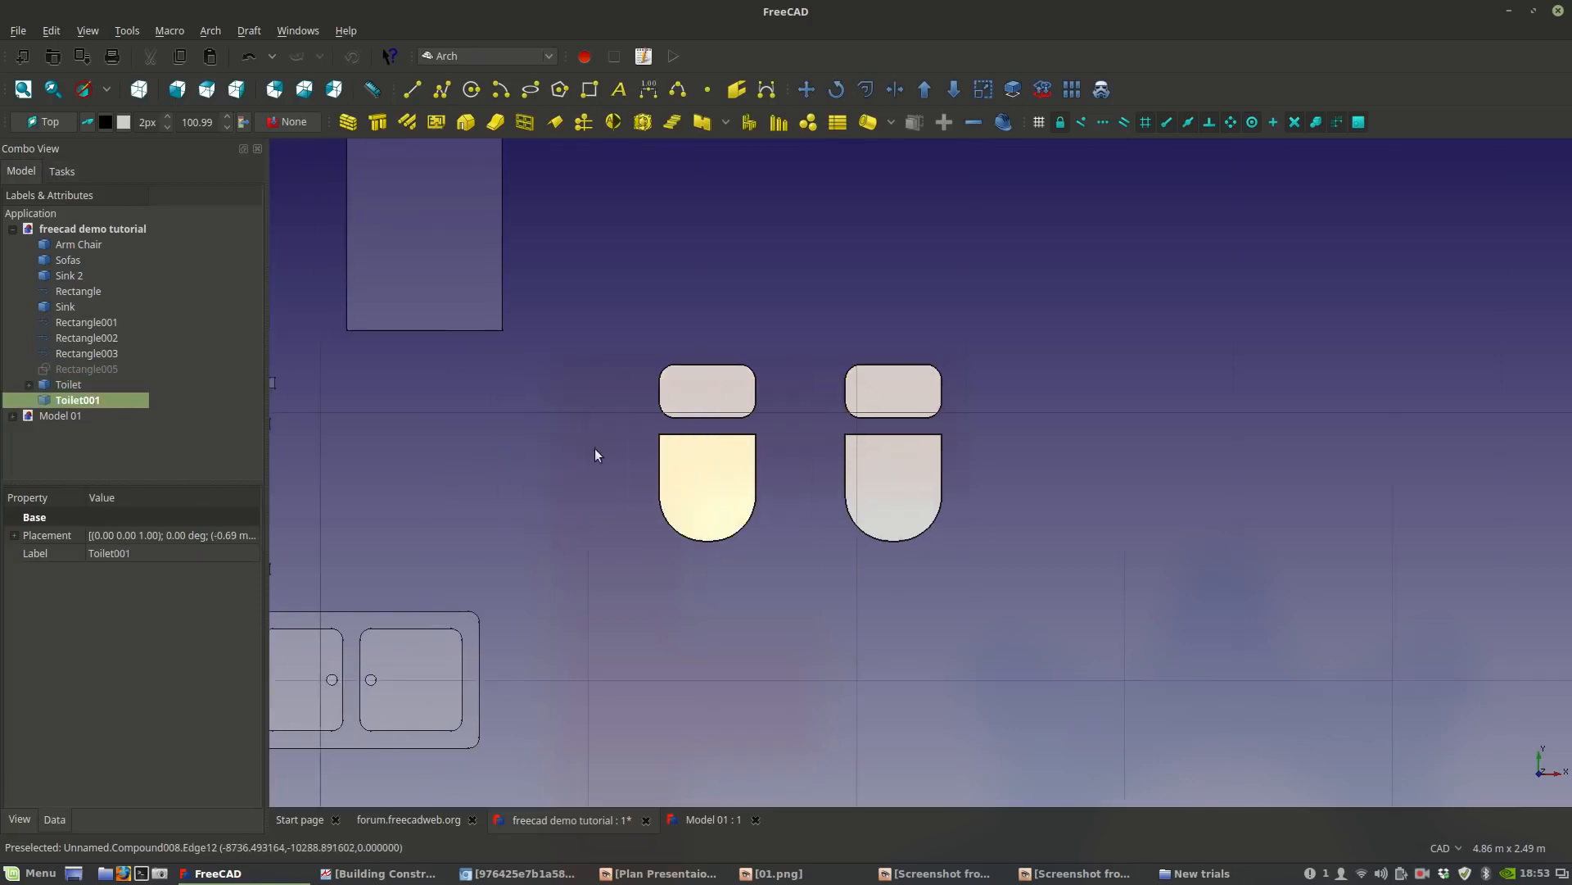
pyautogui.click(19, 819)
pyautogui.scroll(-1, 124, 665)
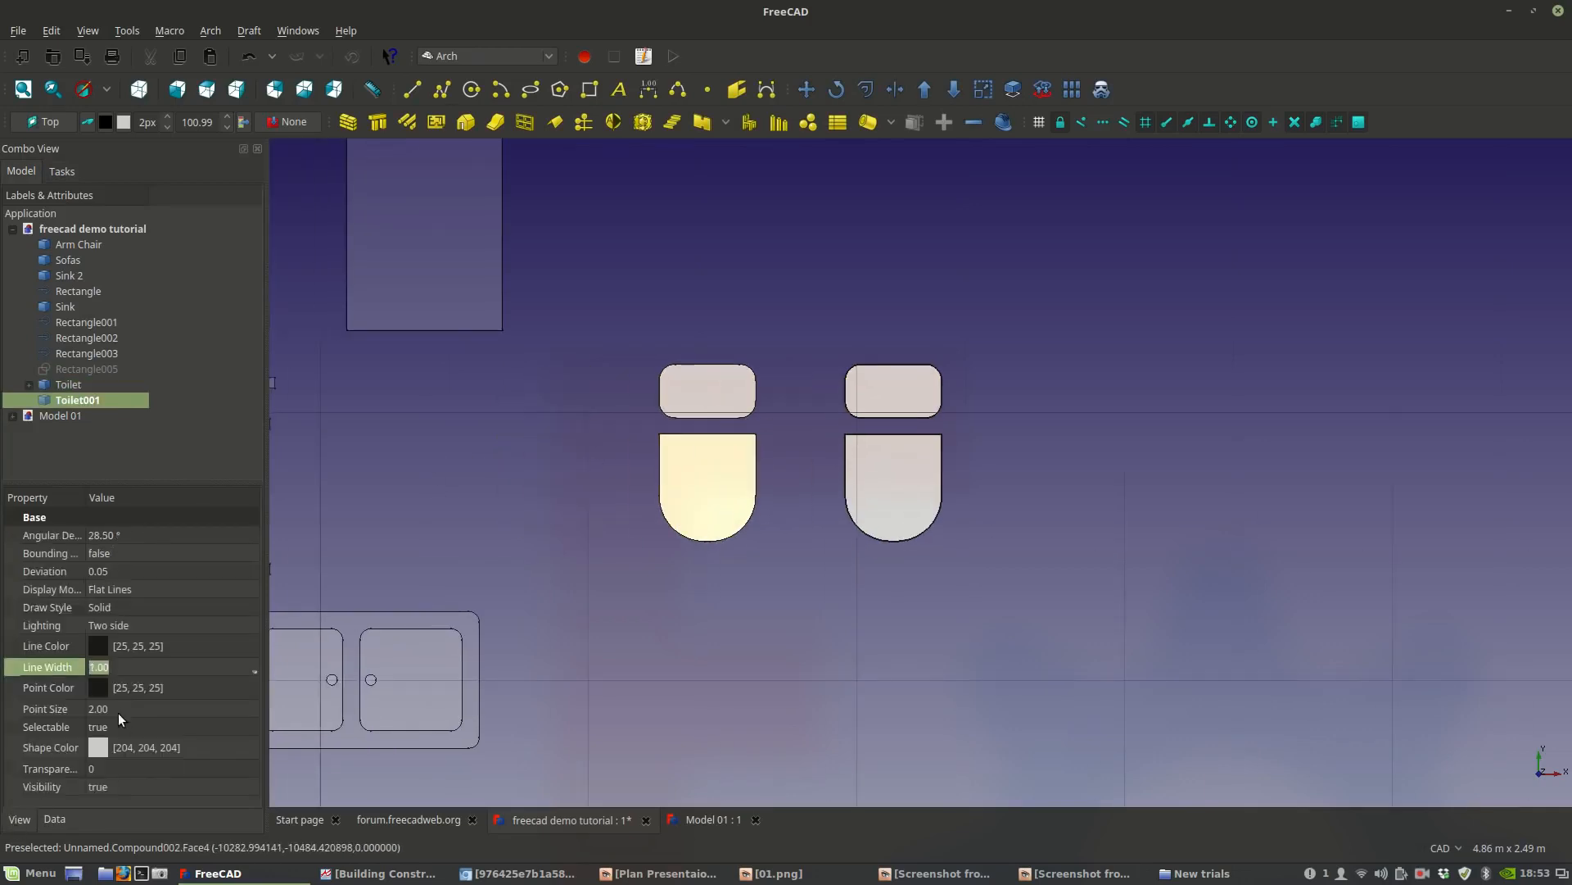
pyautogui.click(120, 769)
pyautogui.moveTo(685, 870)
pyautogui.write('80')
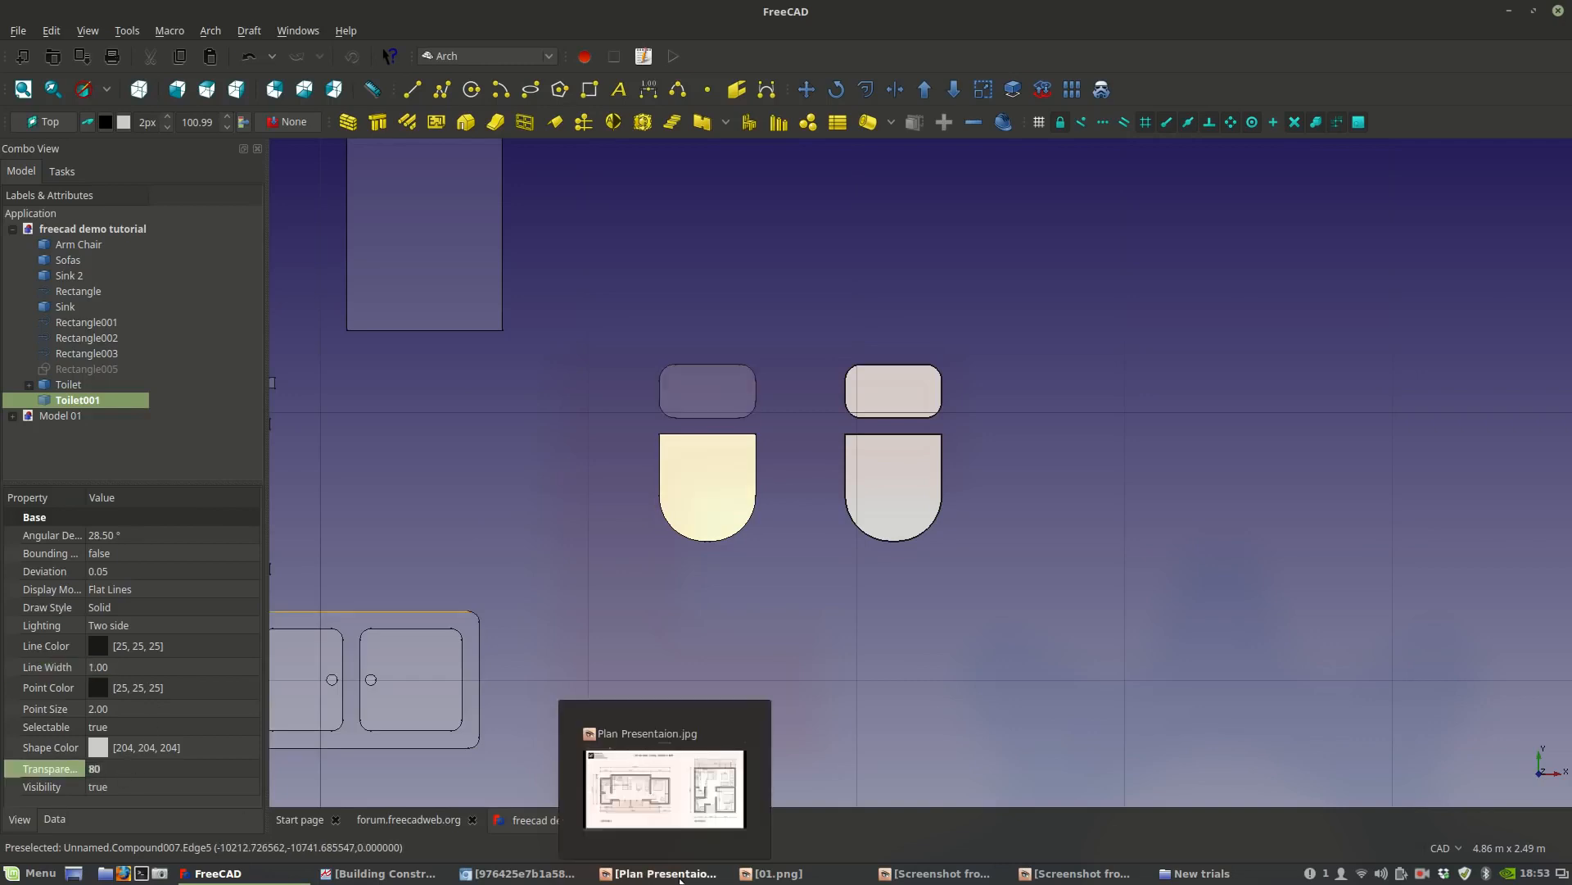
pyautogui.click(536, 439)
pyautogui.scroll(-2, 667, 433)
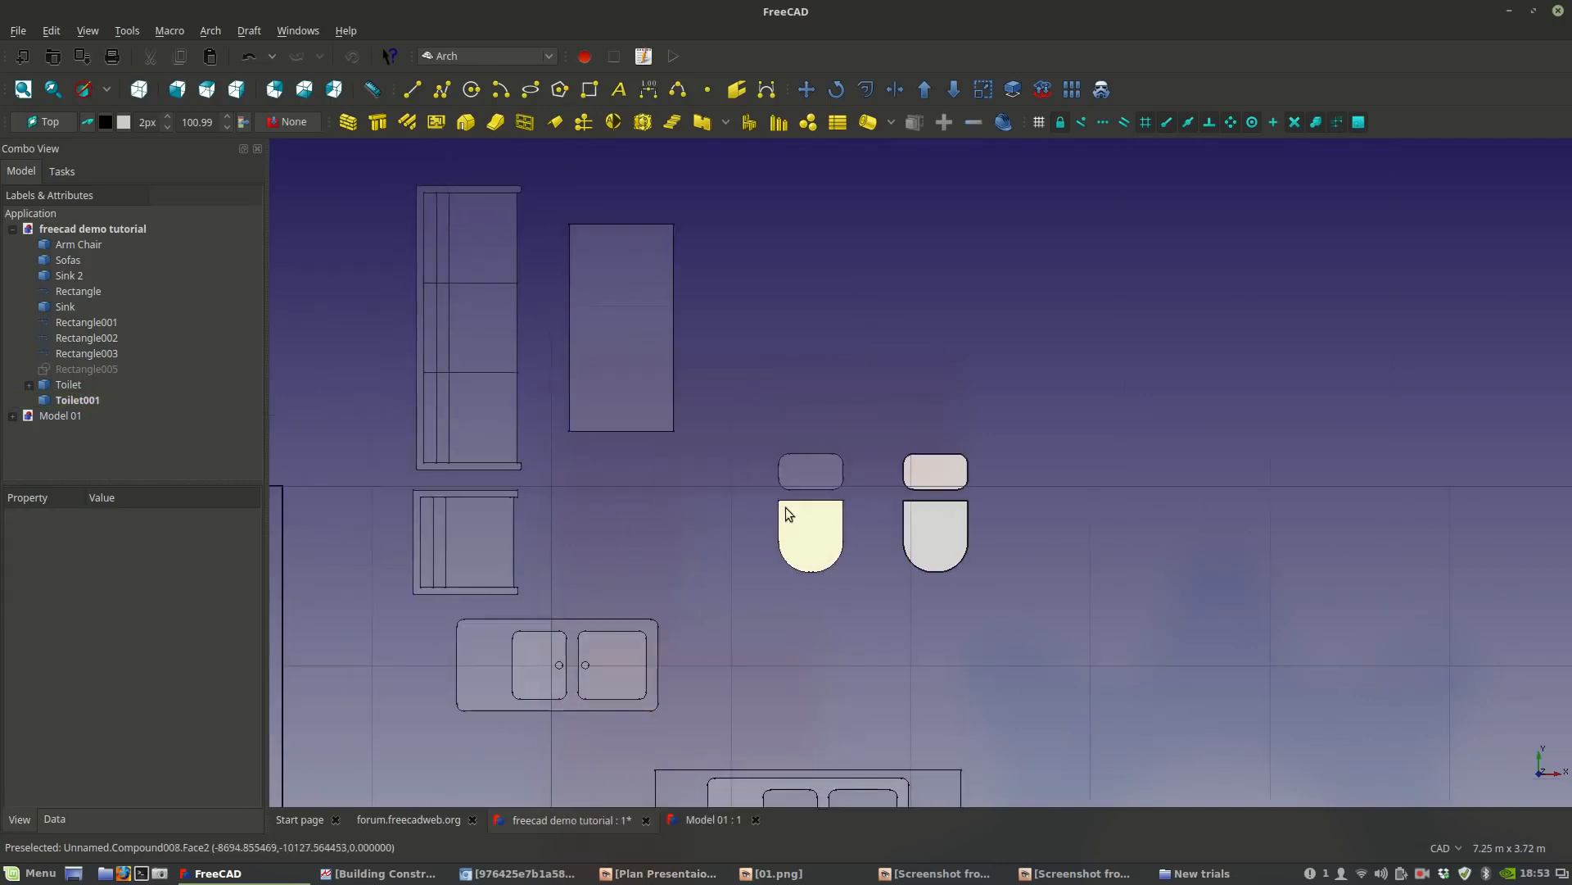
# Delete the original toilet compound together with its released bowl face and tank rectangle.
pyautogui.scroll(2, 809, 552)
pyautogui.click(950, 543)
pyautogui.press('Delete')
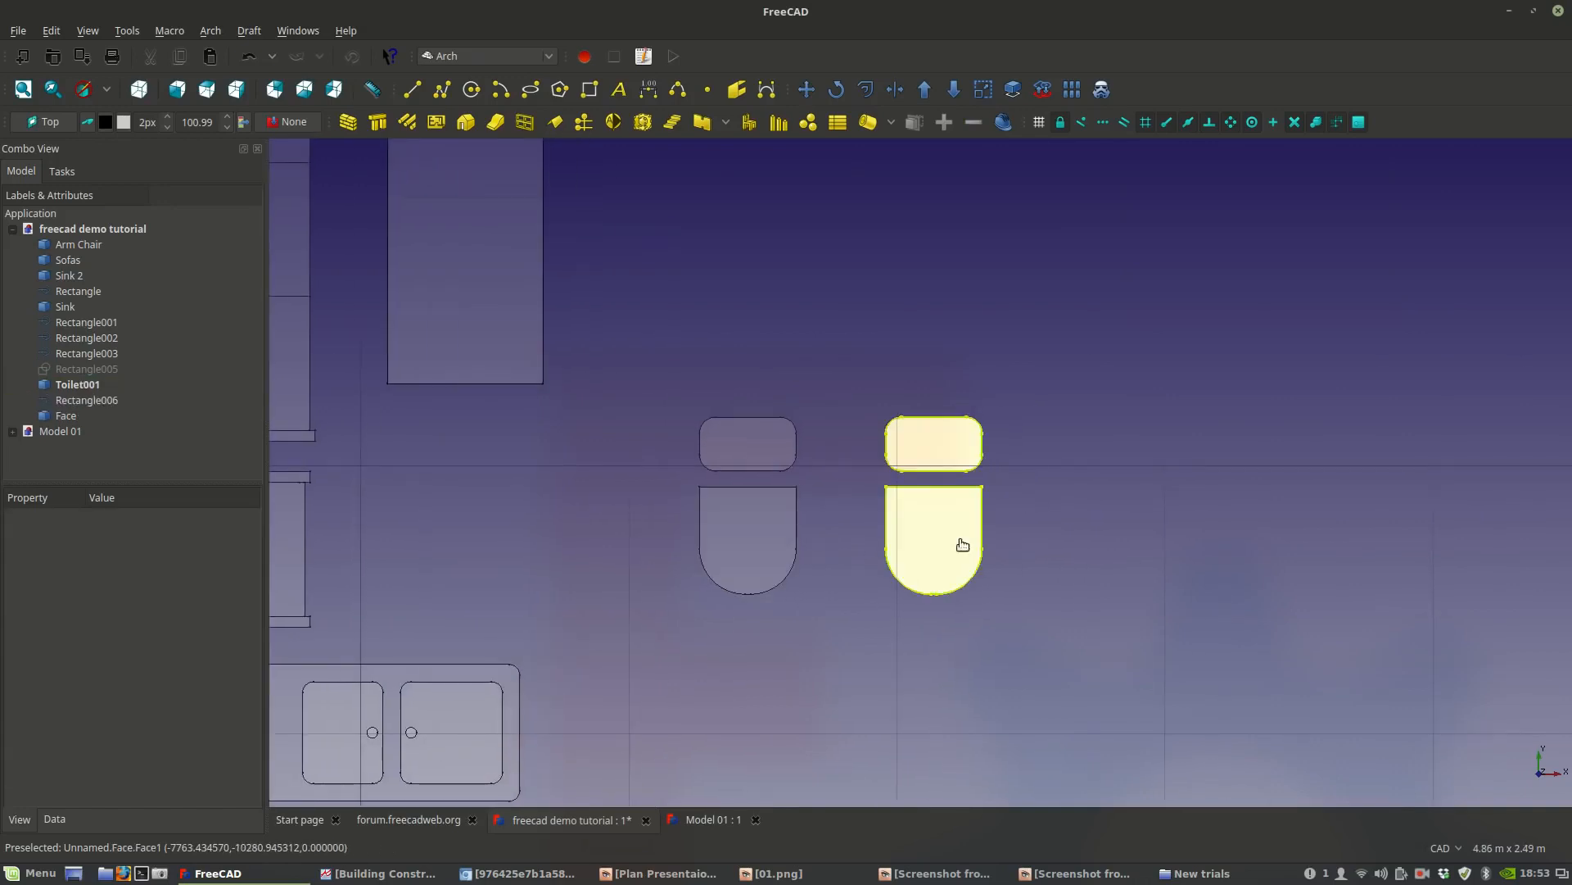
pyautogui.click(959, 538)
pyautogui.press('Delete')
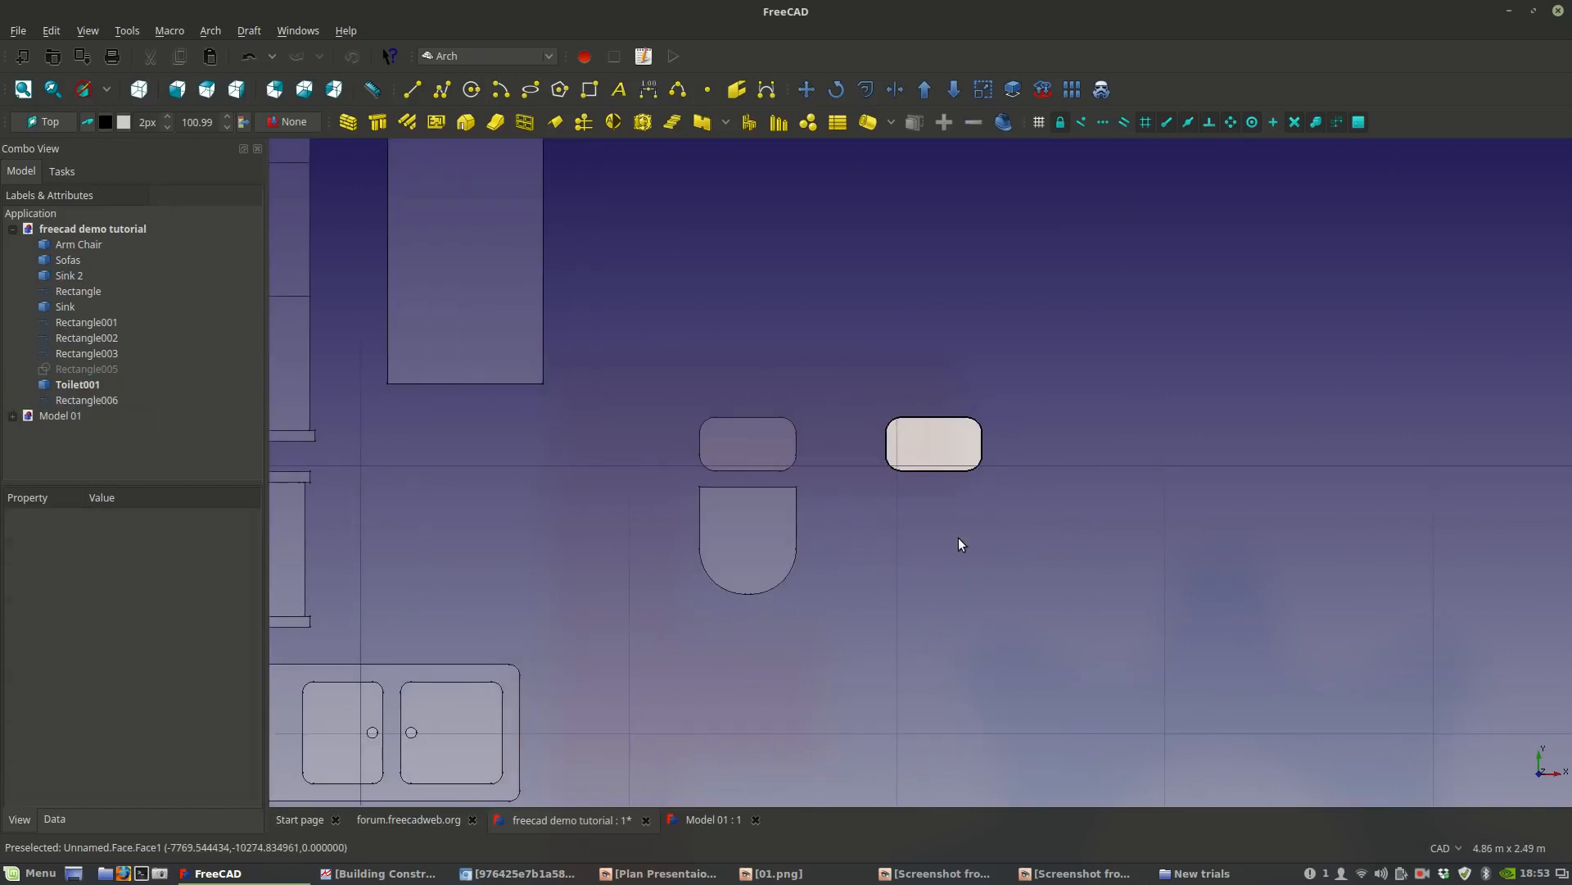
pyautogui.click(926, 455)
pyautogui.press('Delete')
pyautogui.scroll(-2, 819, 524)
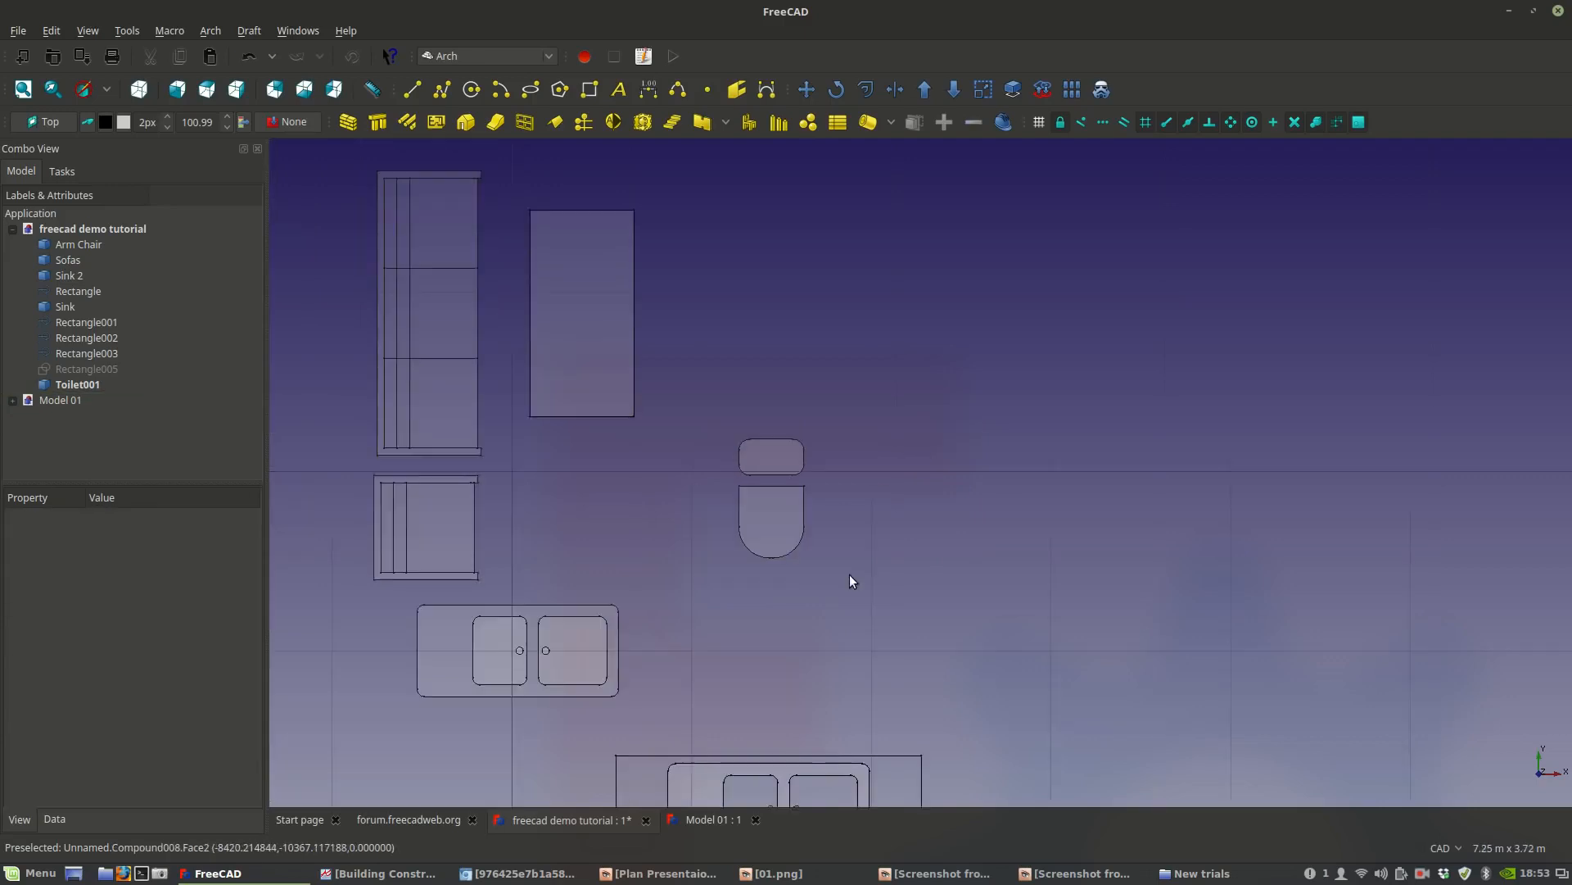
# Examine the bath, bedroom, kitchen and living areas in the Model 01 plan and compare them with the furniture symbols in the demo tutorial drawing.
pyautogui.scroll(-4, 799, 541)
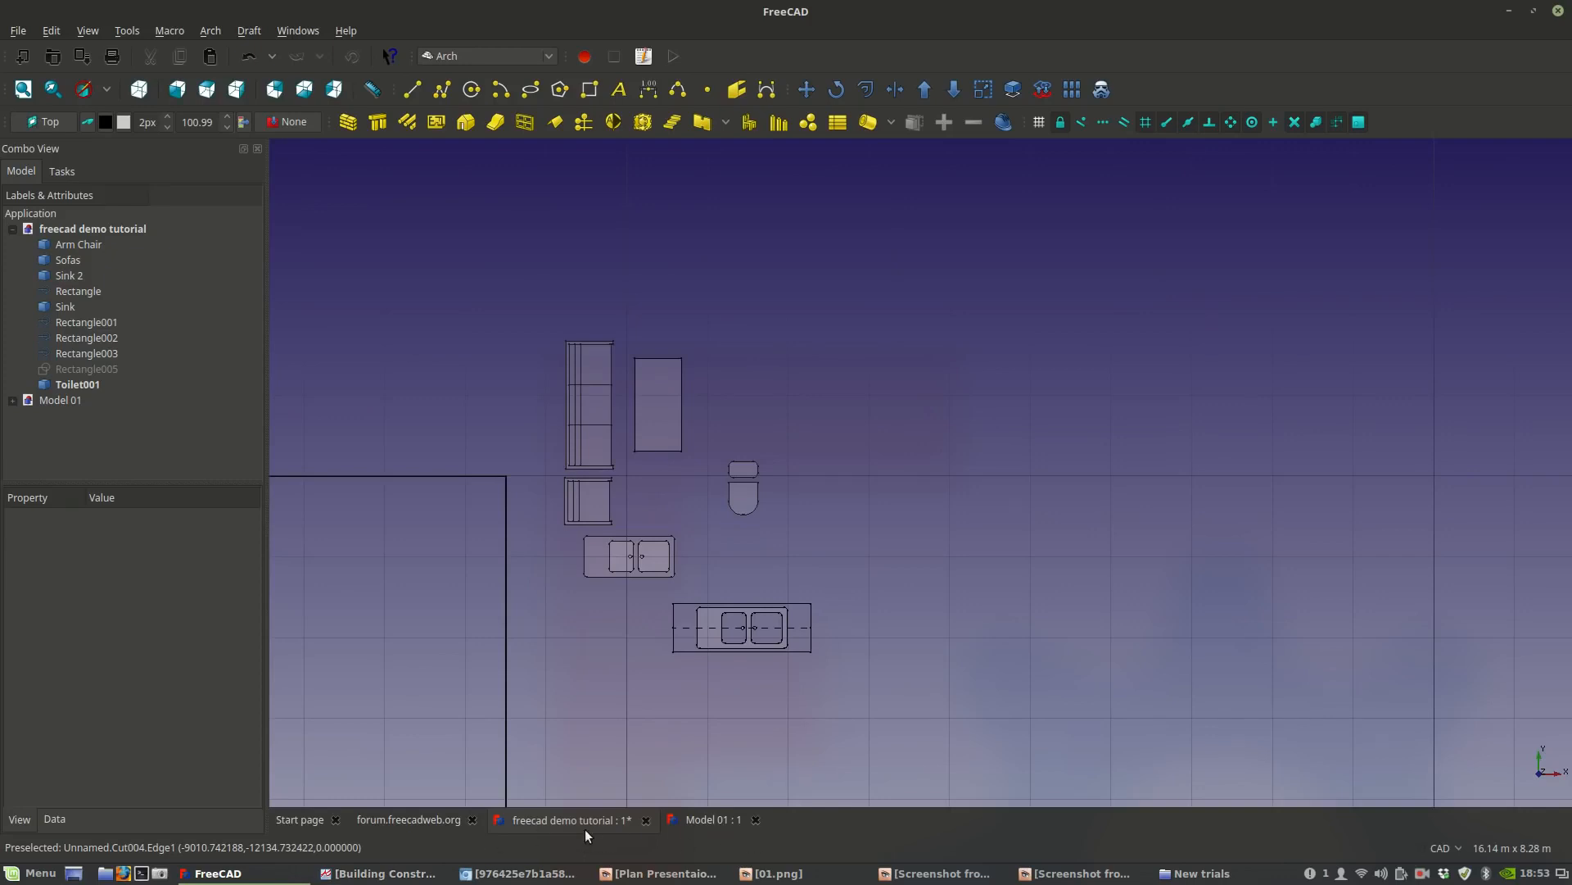
pyautogui.click(706, 821)
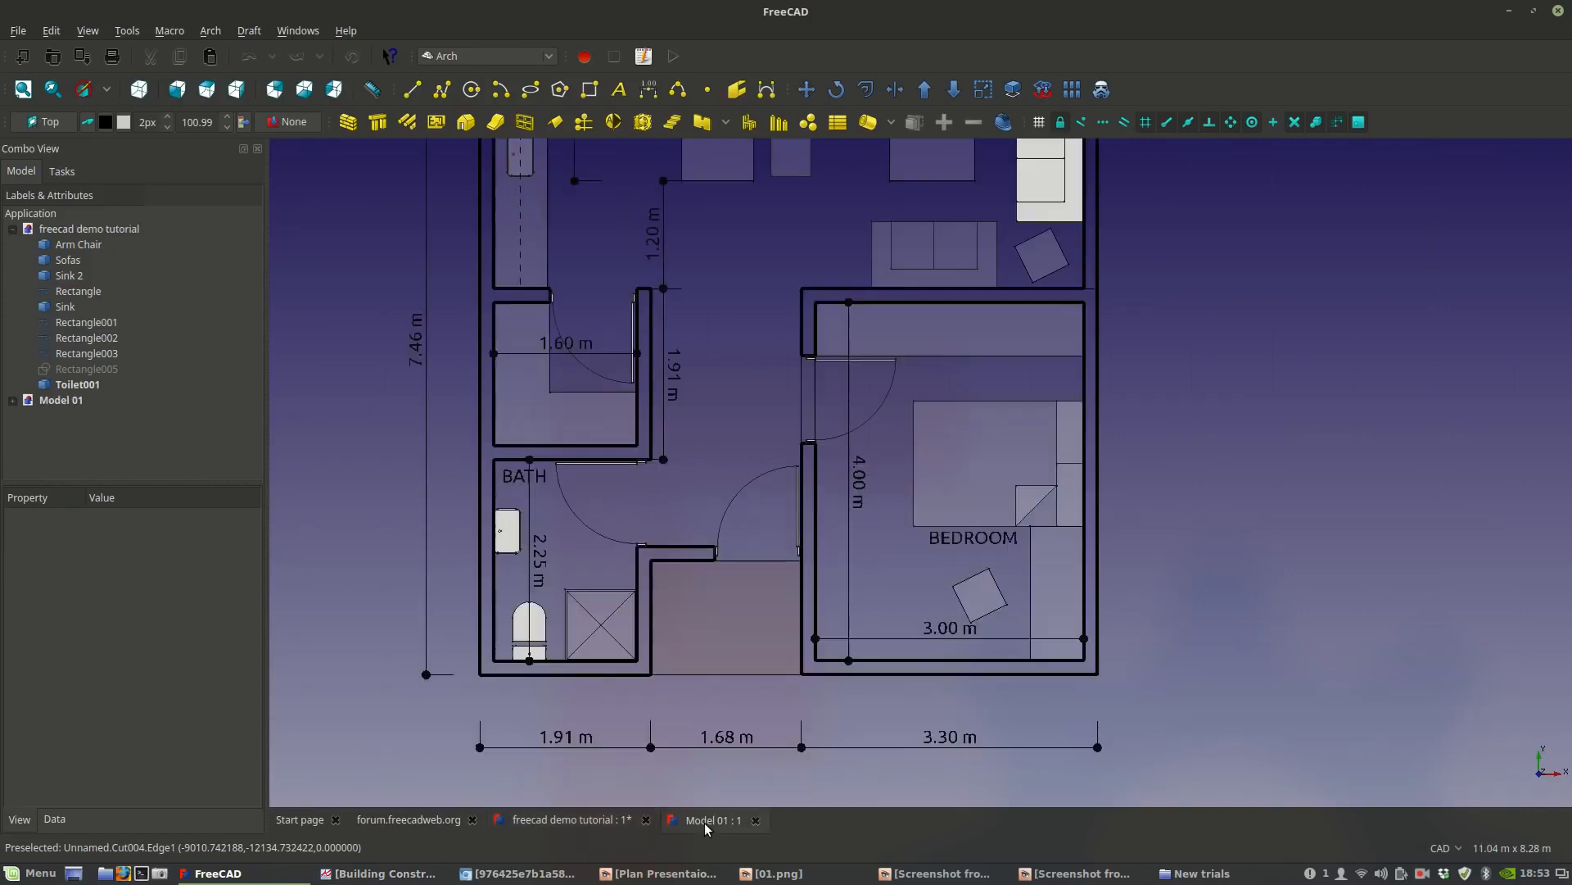
pyautogui.moveTo(945, 484); pyautogui.dragTo(912, 561, button='middle')
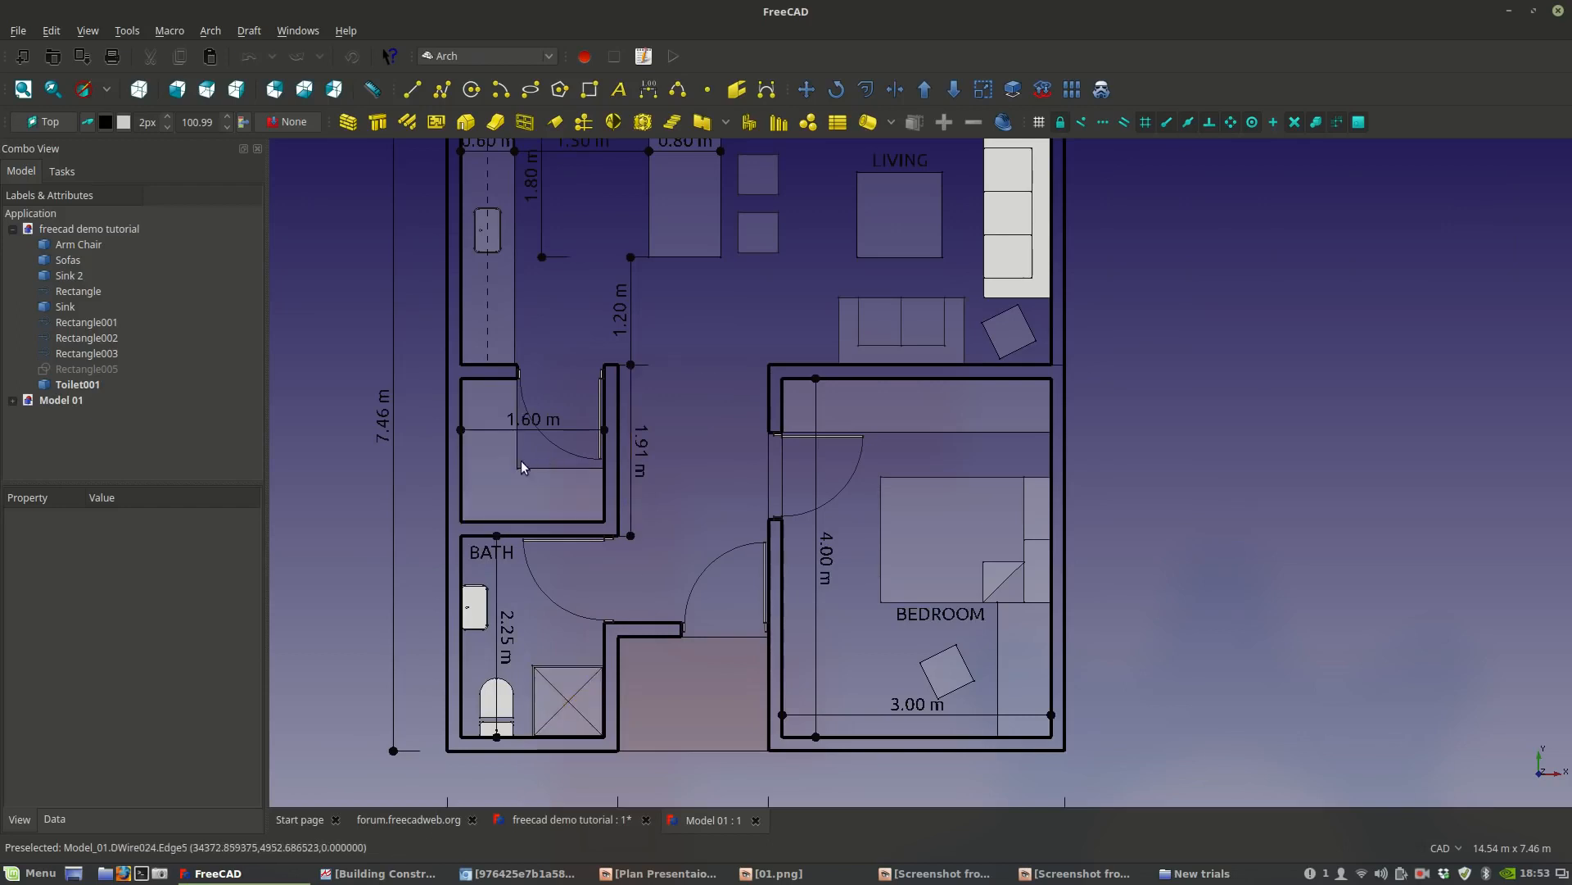
pyautogui.moveTo(561, 383); pyautogui.dragTo(549, 519, button='middle')
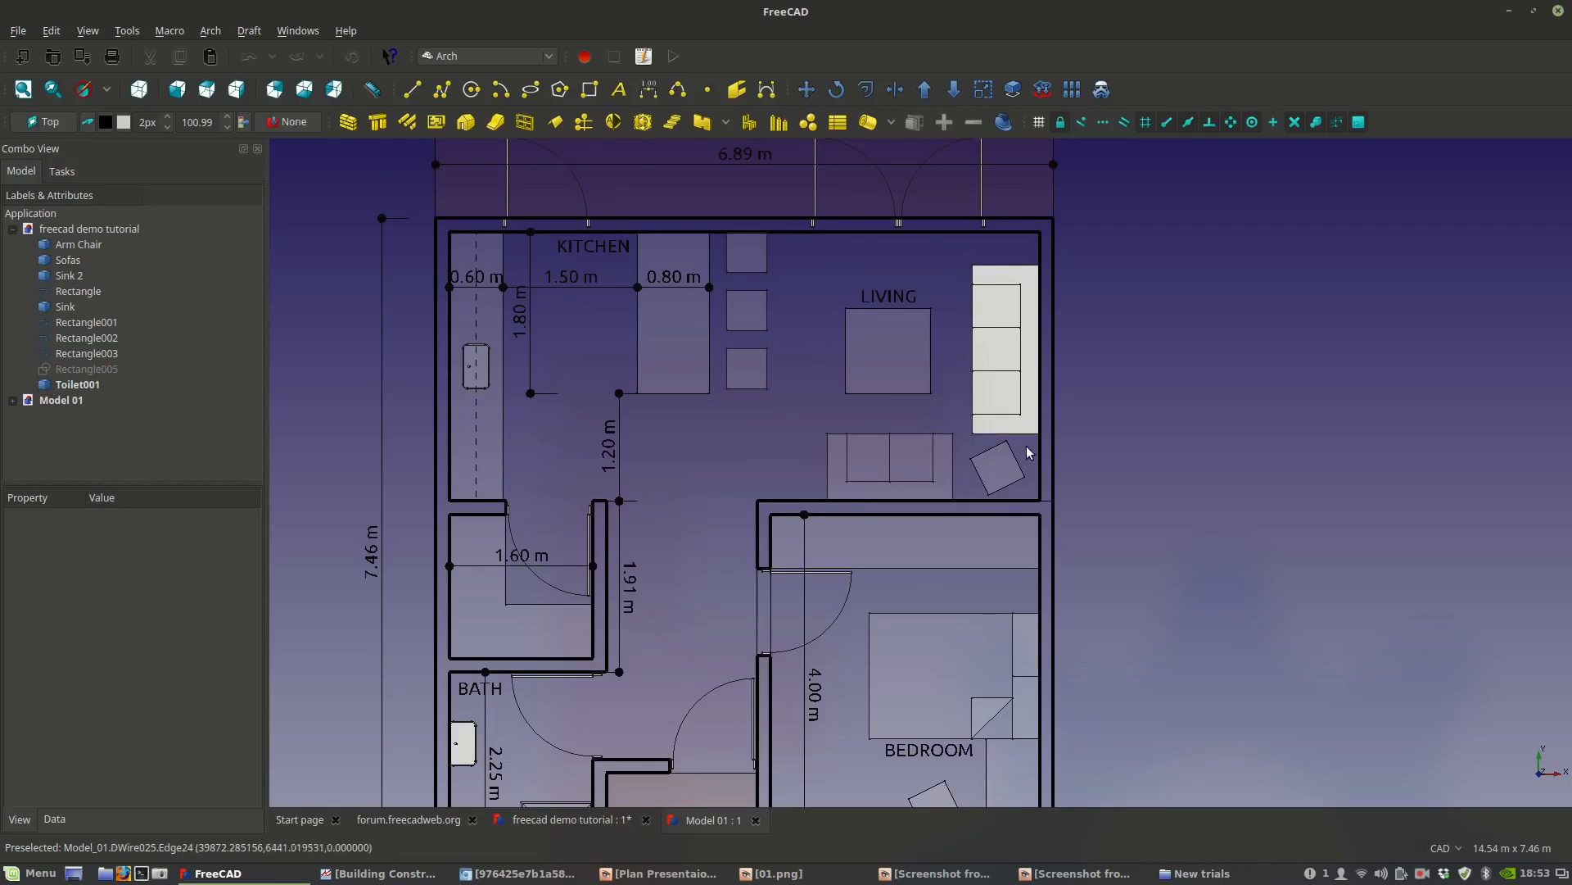
pyautogui.click(568, 819)
pyautogui.scroll(5, 807, 527)
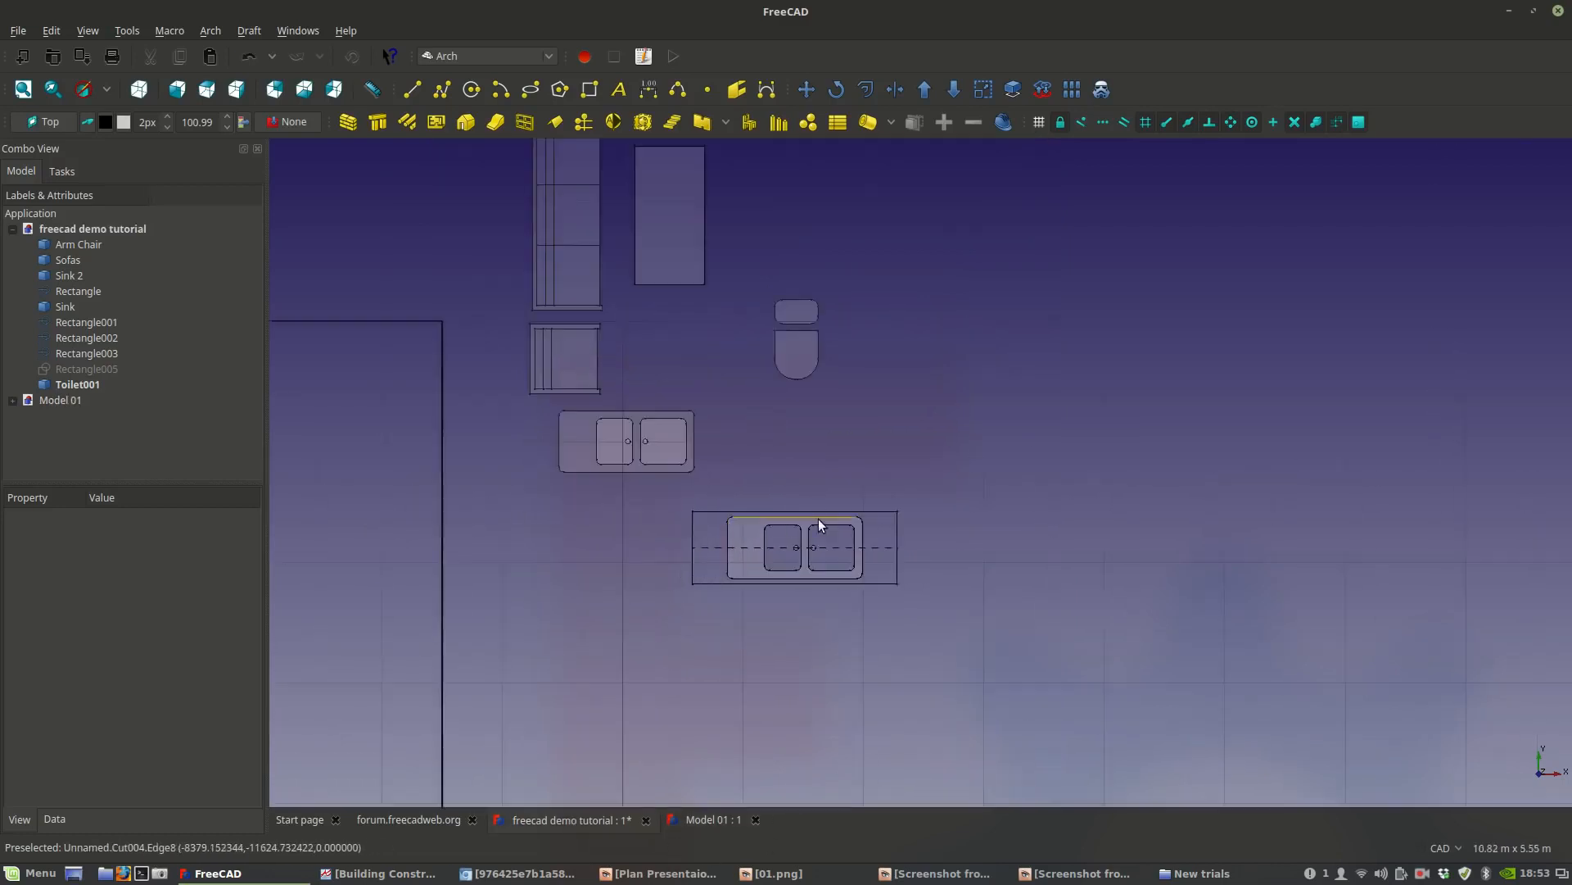
pyautogui.moveTo(688, 332); pyautogui.dragTo(758, 488, button='middle')
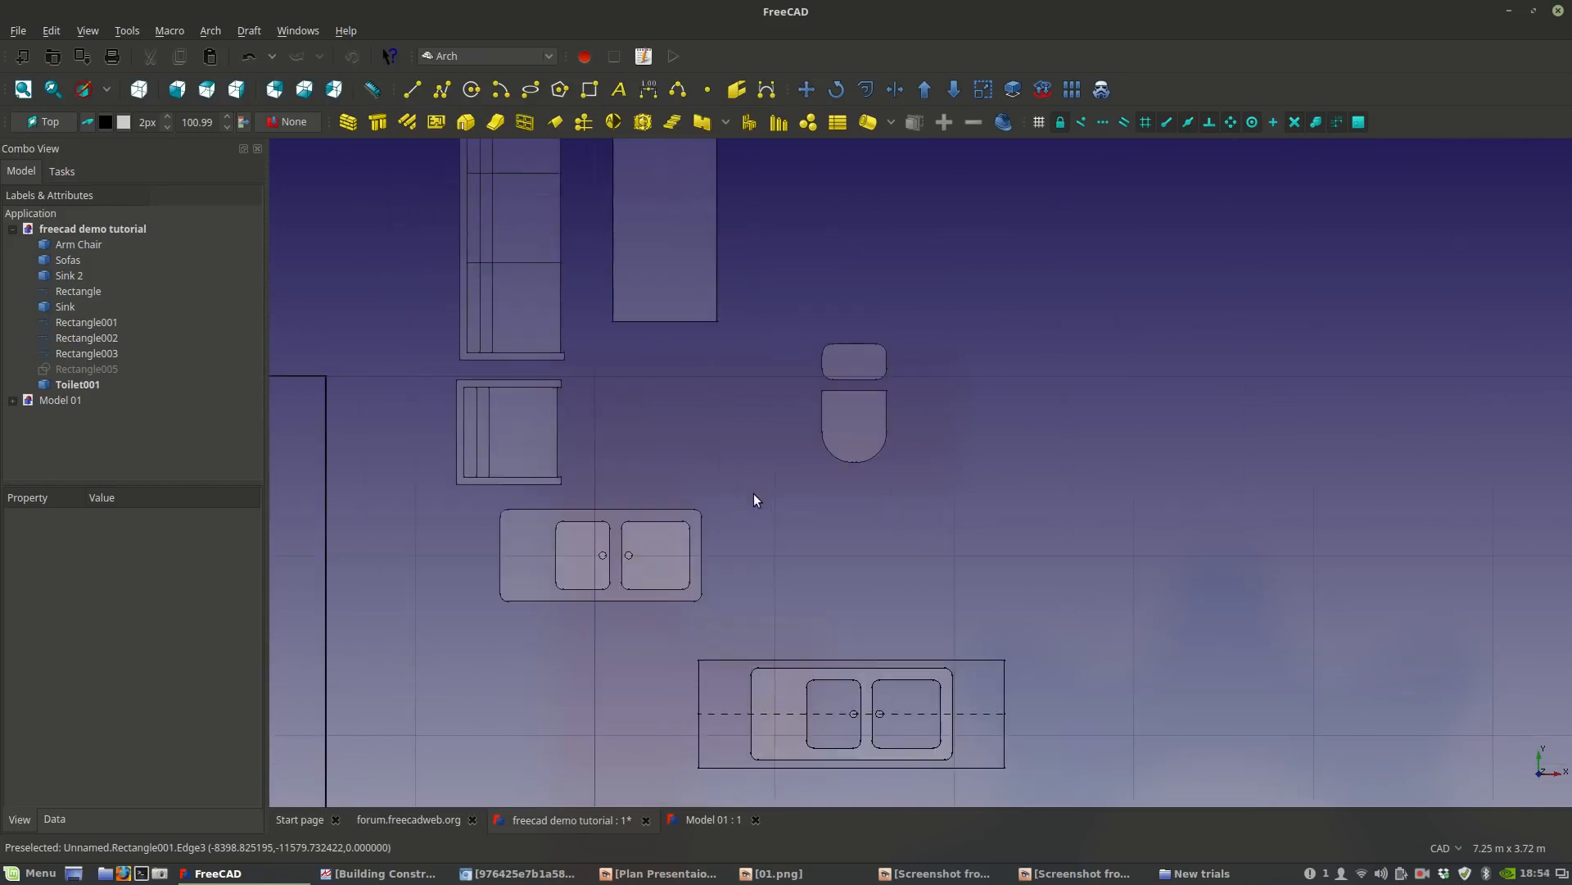
pyautogui.scroll(-5, 640, 589)
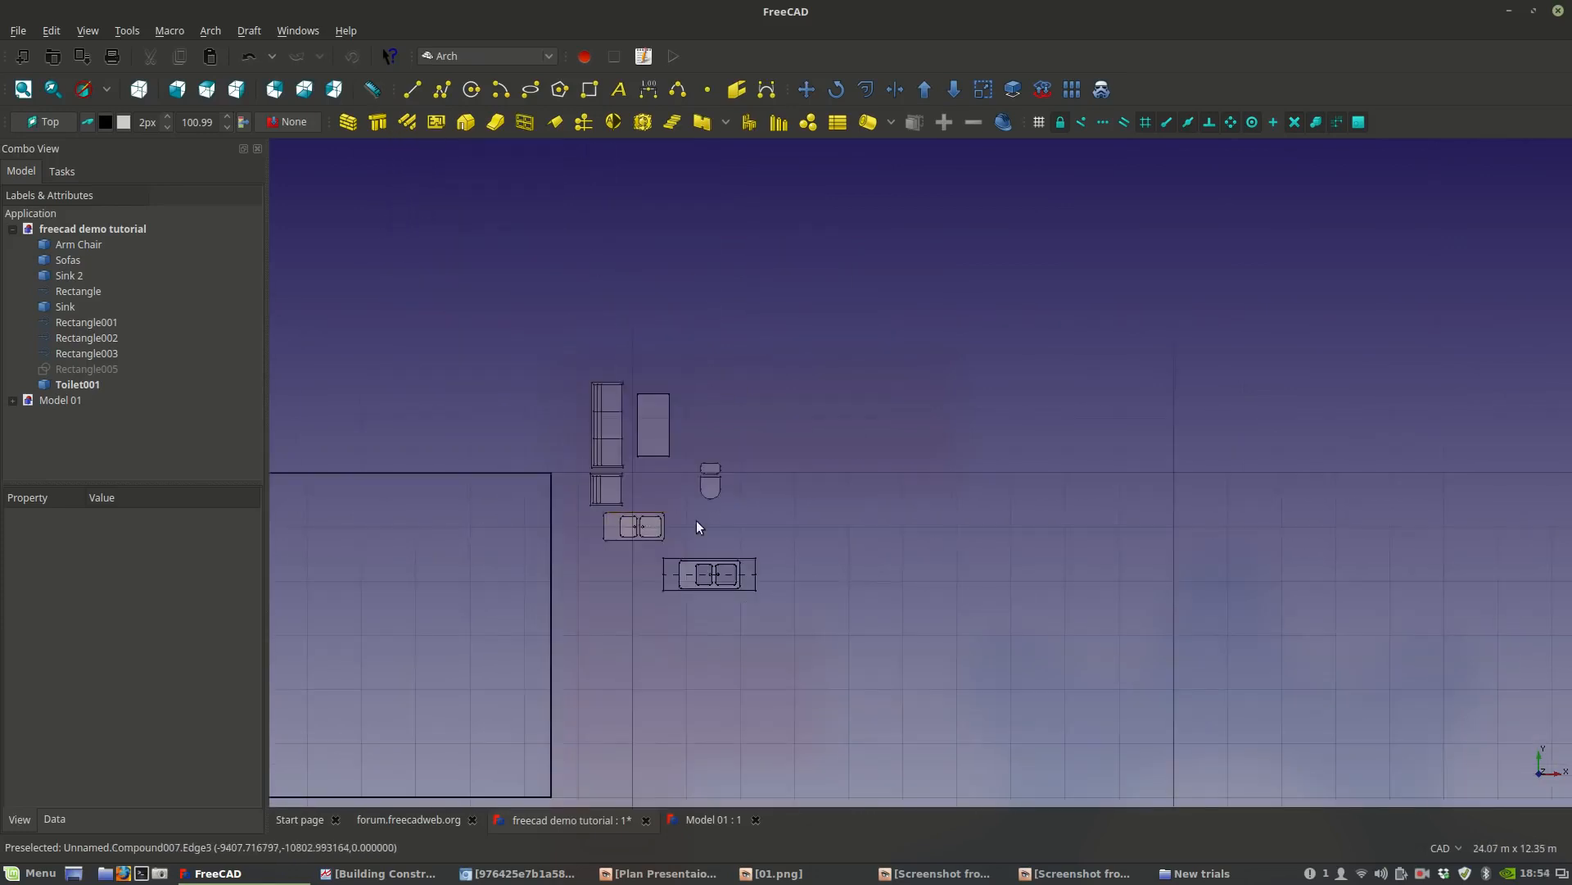
pyautogui.moveTo(680, 536); pyautogui.dragTo(899, 681, button='middle')
pyautogui.scroll(-5, 788, 494)
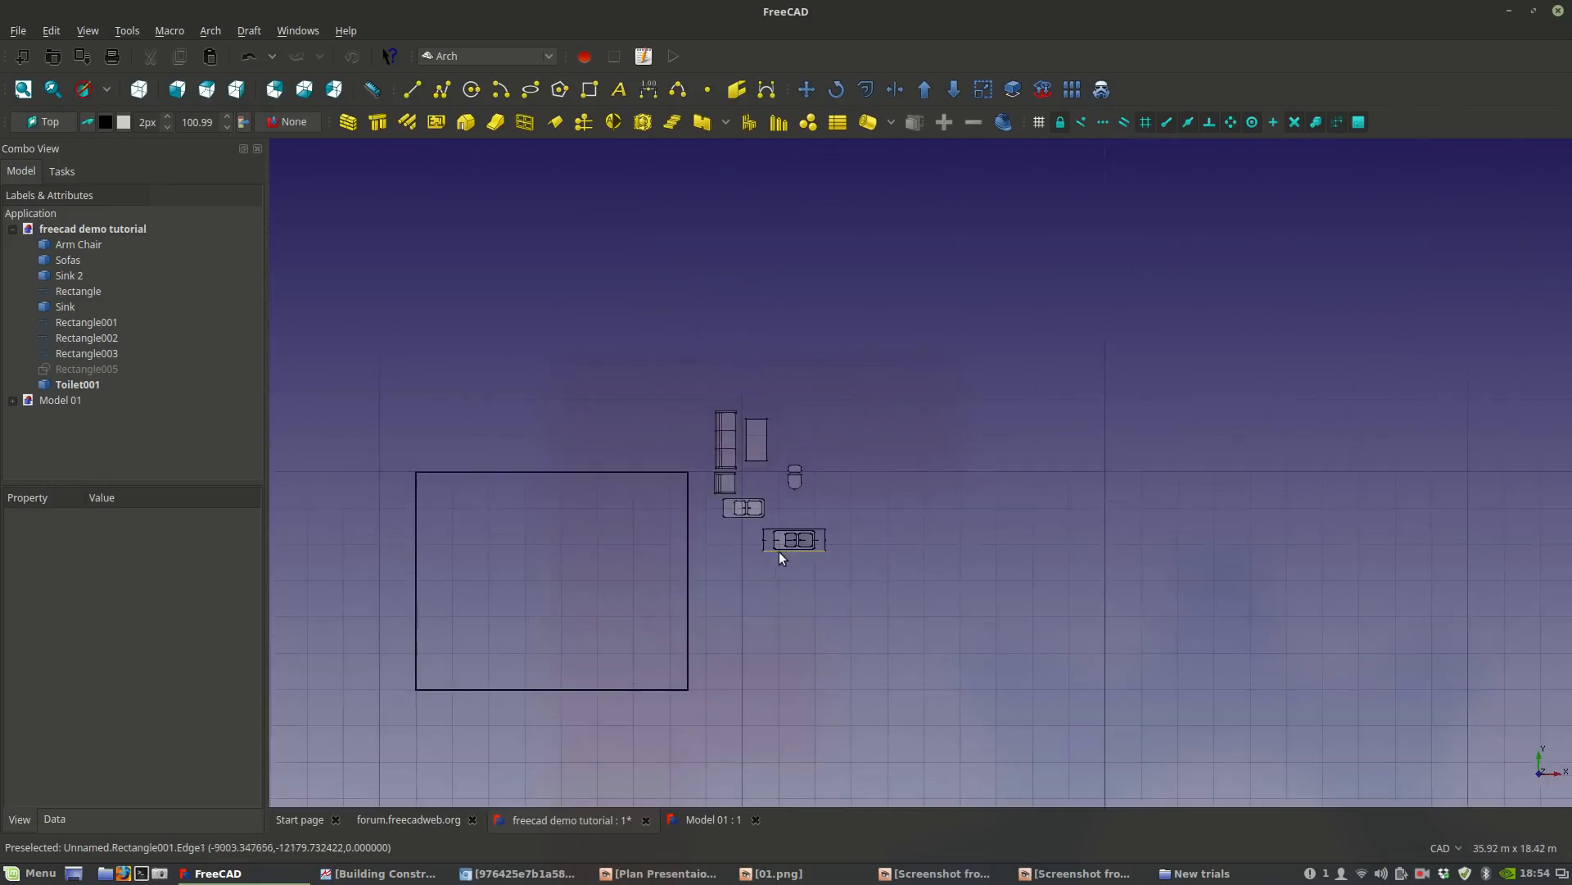
pyautogui.scroll(5, 771, 560)
pyautogui.click(1422, 872)
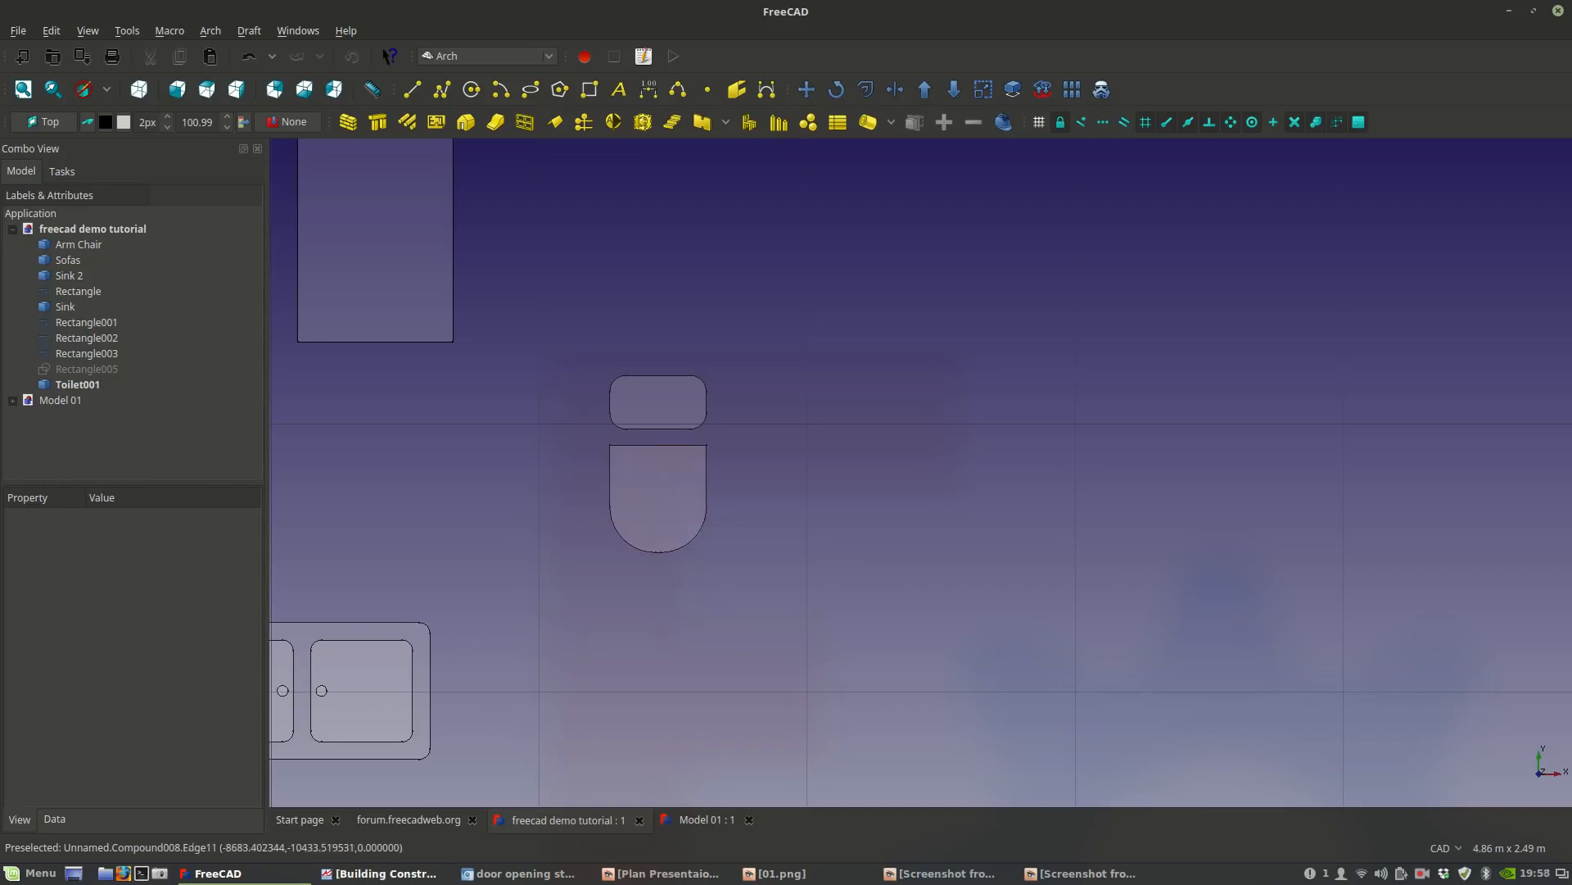
# Switch to Chromium, open the bathroom stall dimension image at full size to examine the toilet clearances, and return to FreeCAD.
pyautogui.click(508, 874)
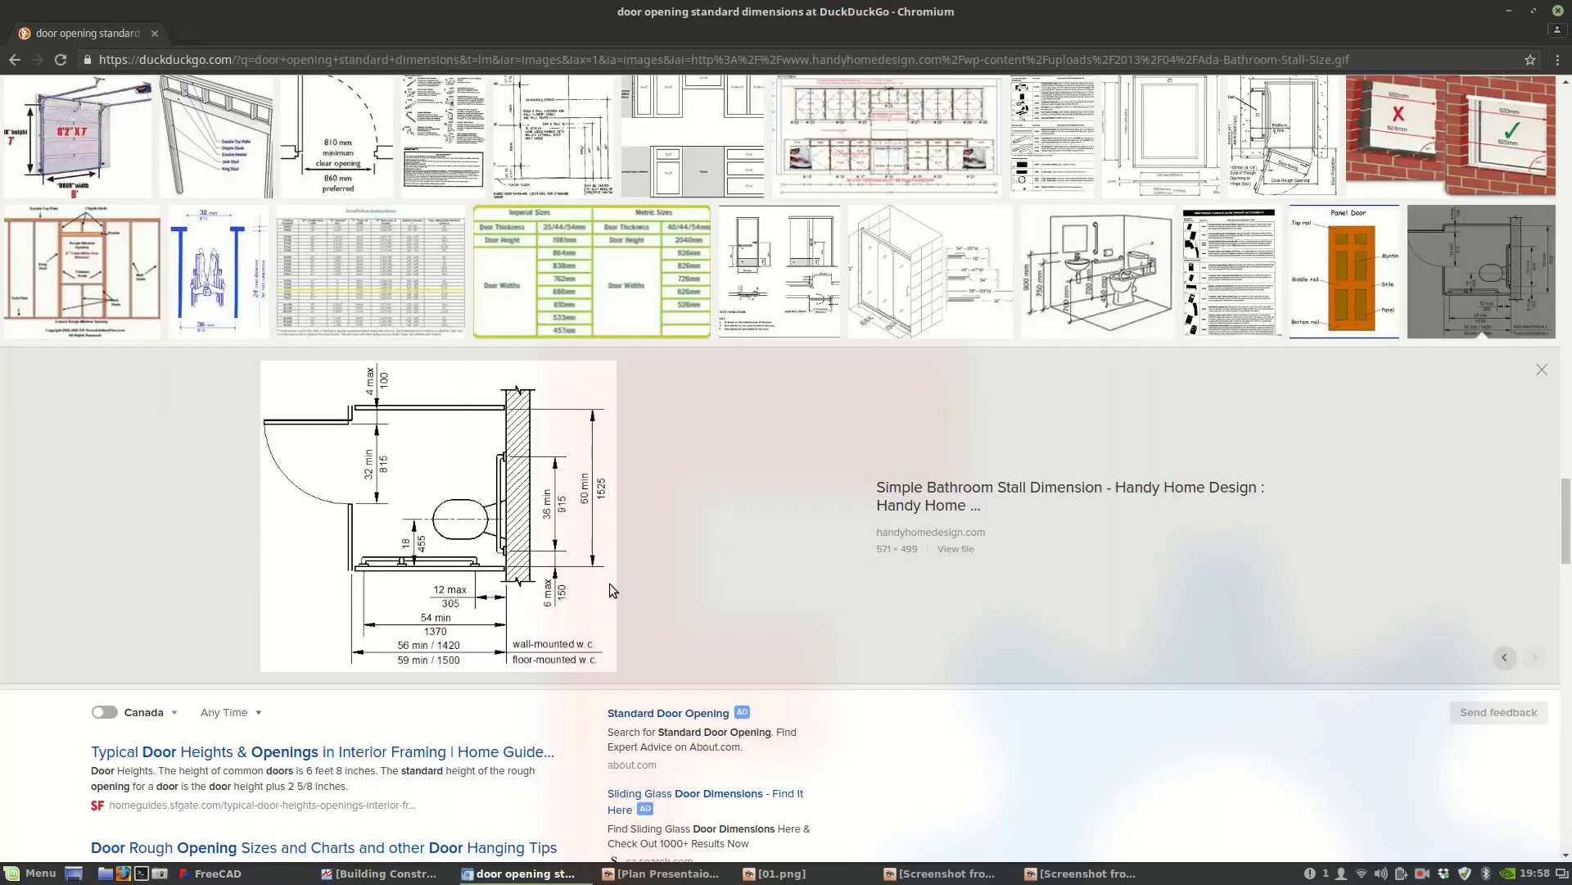
pyautogui.scroll(2, 616, 592)
pyautogui.scroll(-2, 616, 591)
pyautogui.click(955, 549)
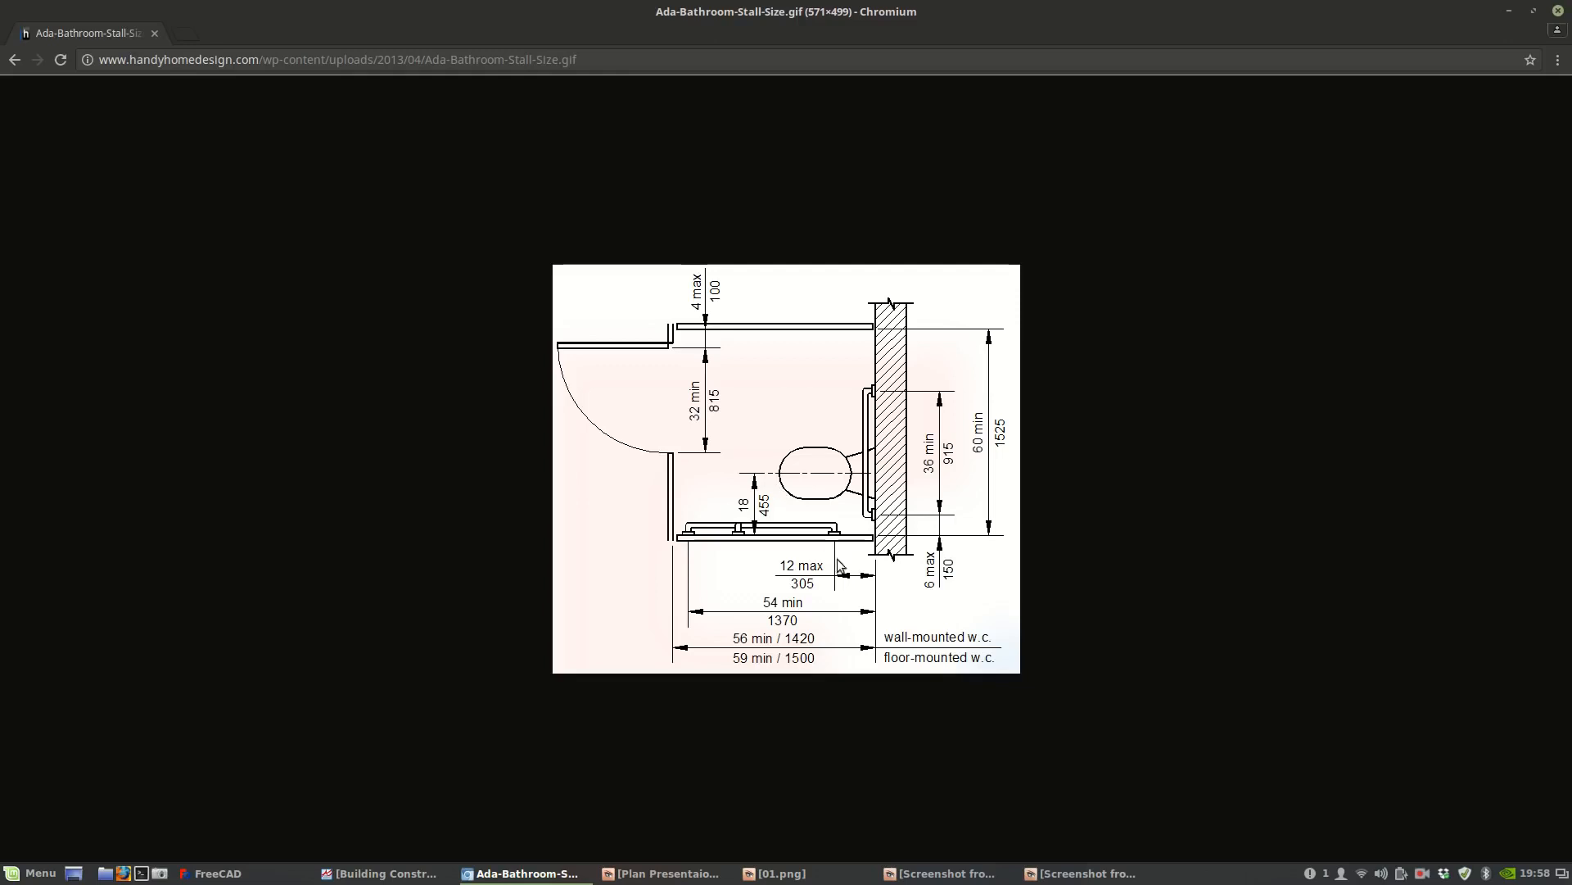
pyautogui.click(286, 873)
# Draw a rectangle about 0.99 m high to the right of the toilet symbol.
pyautogui.scroll(-3, 659, 442)
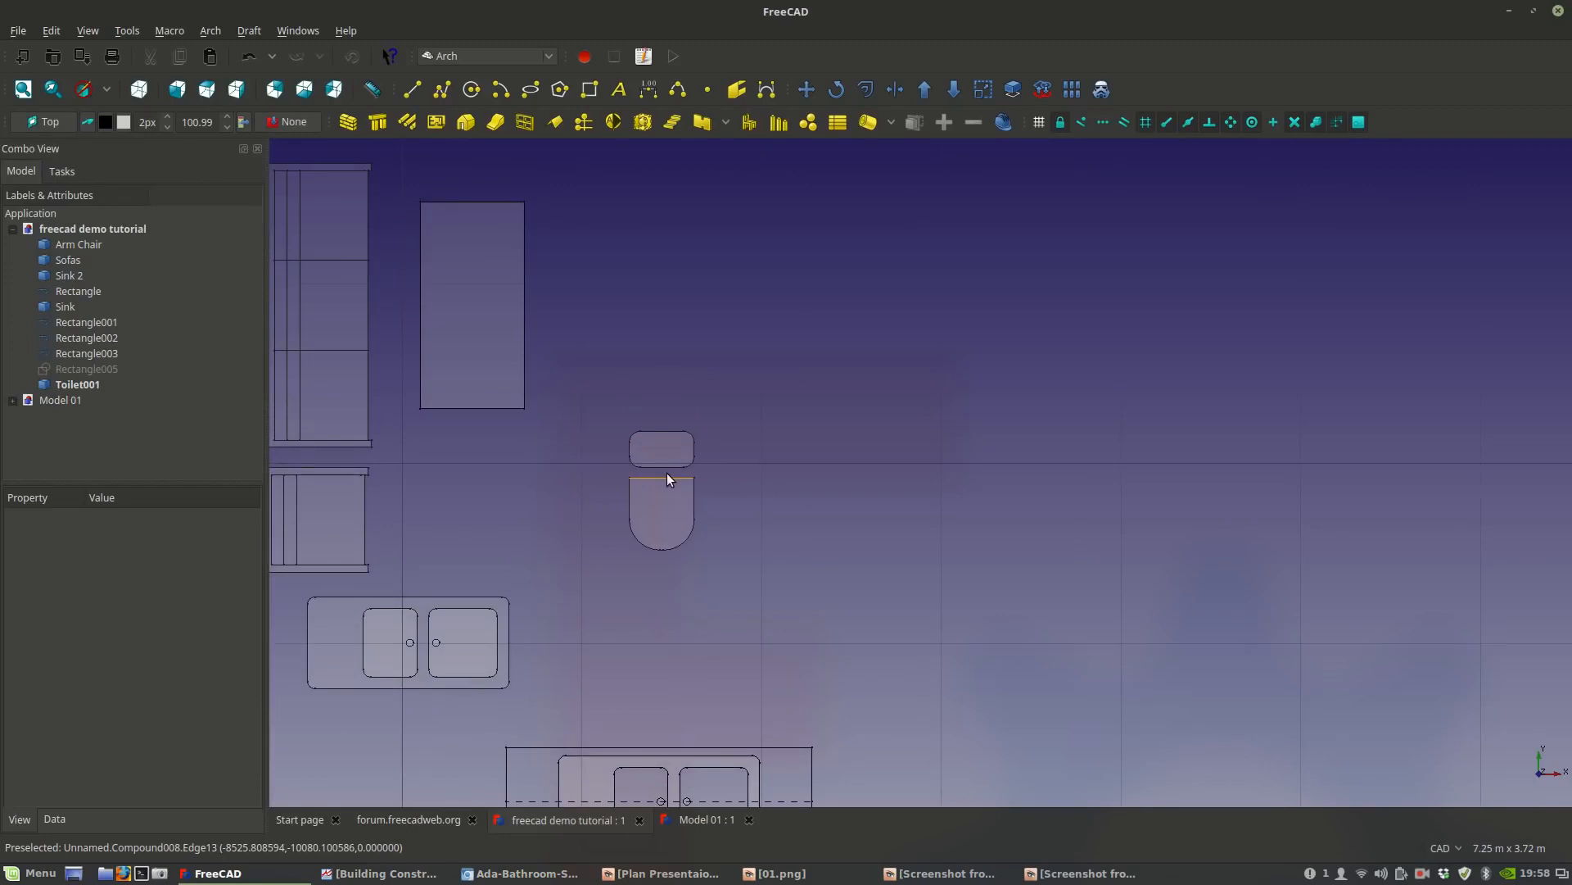
pyautogui.scroll(3, 667, 472)
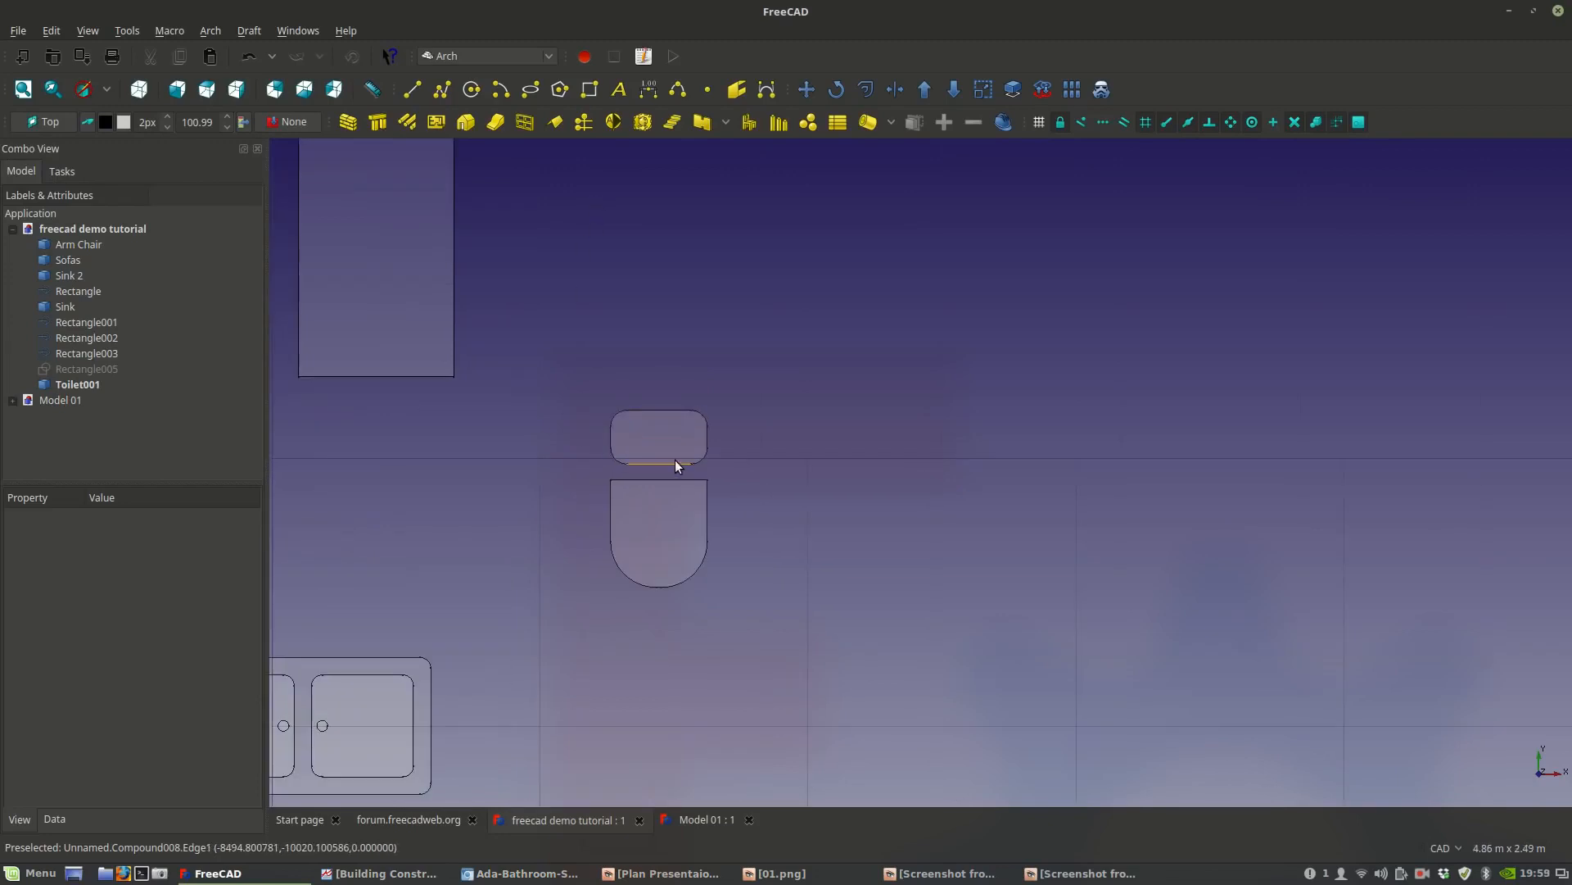
pyautogui.click(675, 461)
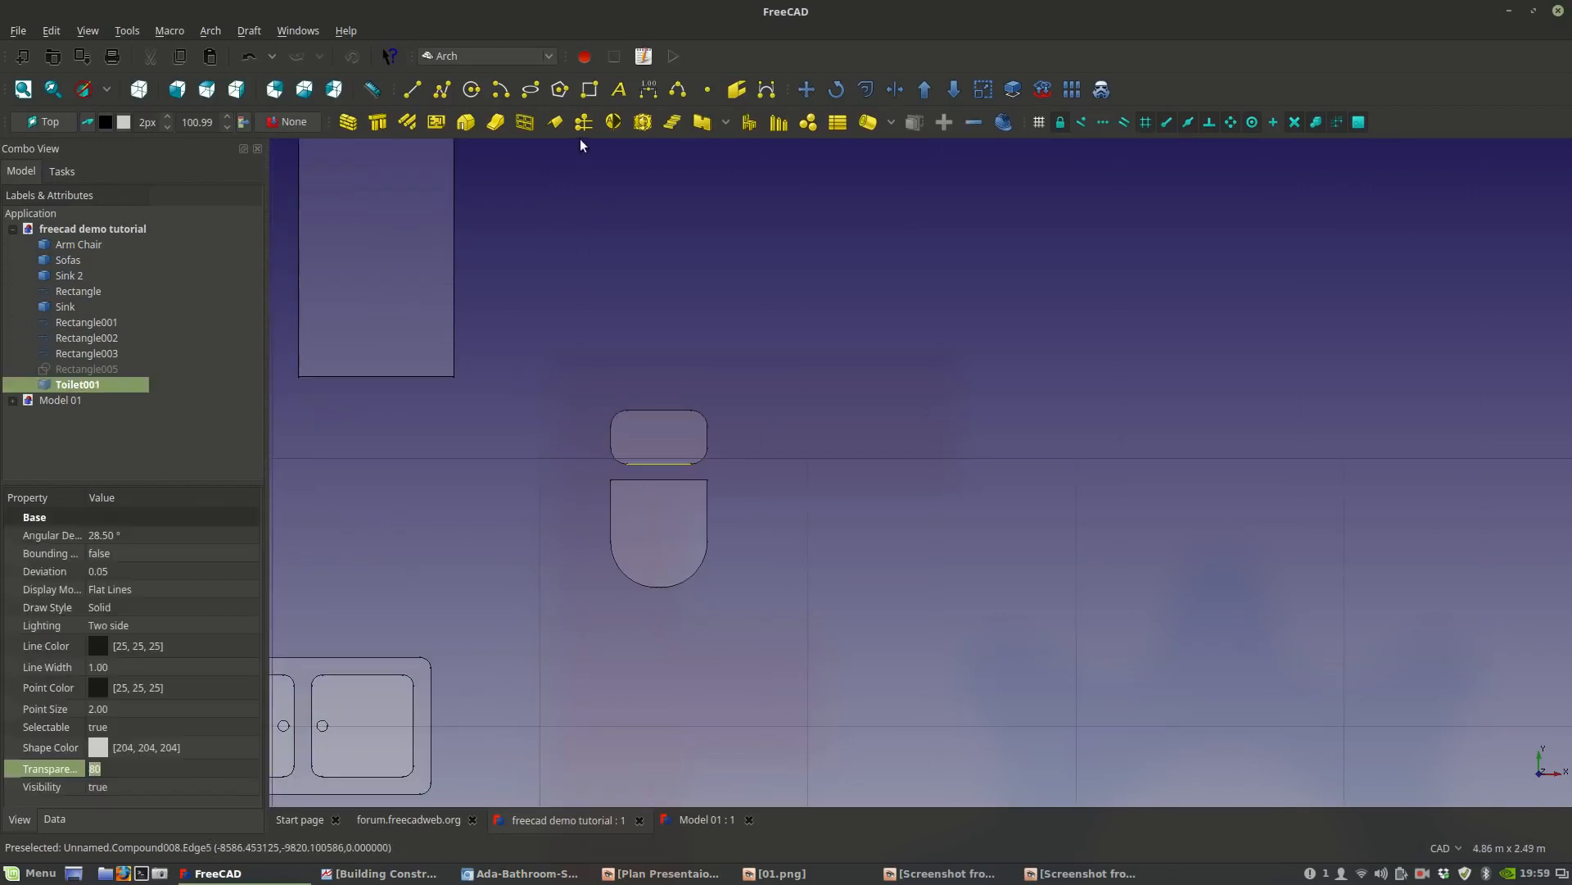
pyautogui.click(588, 92)
pyautogui.click(873, 381)
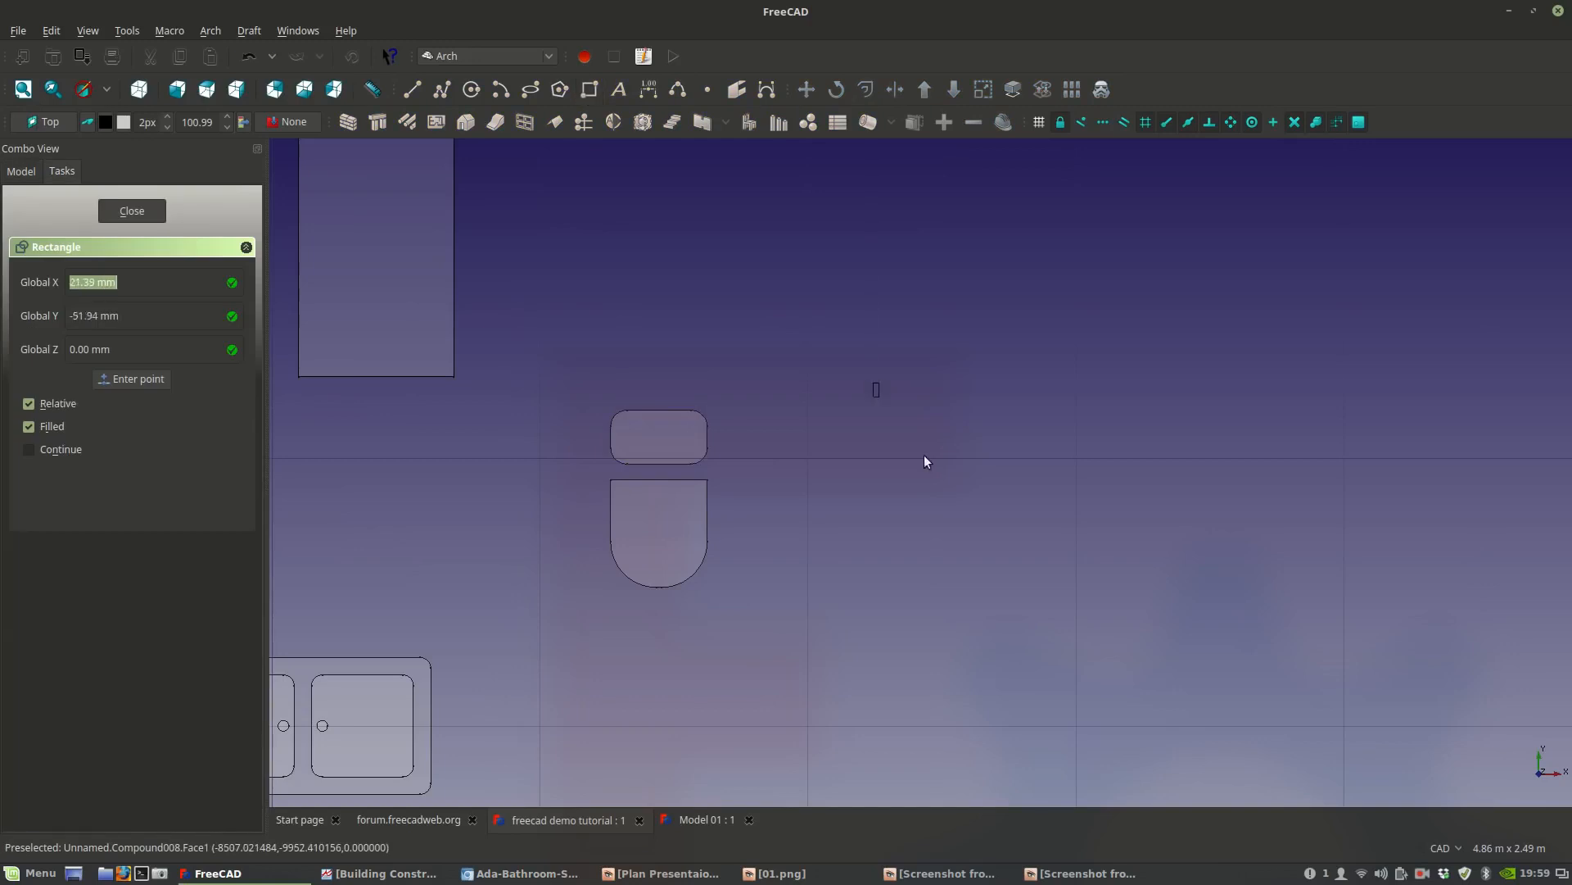
pyautogui.click(1124, 631)
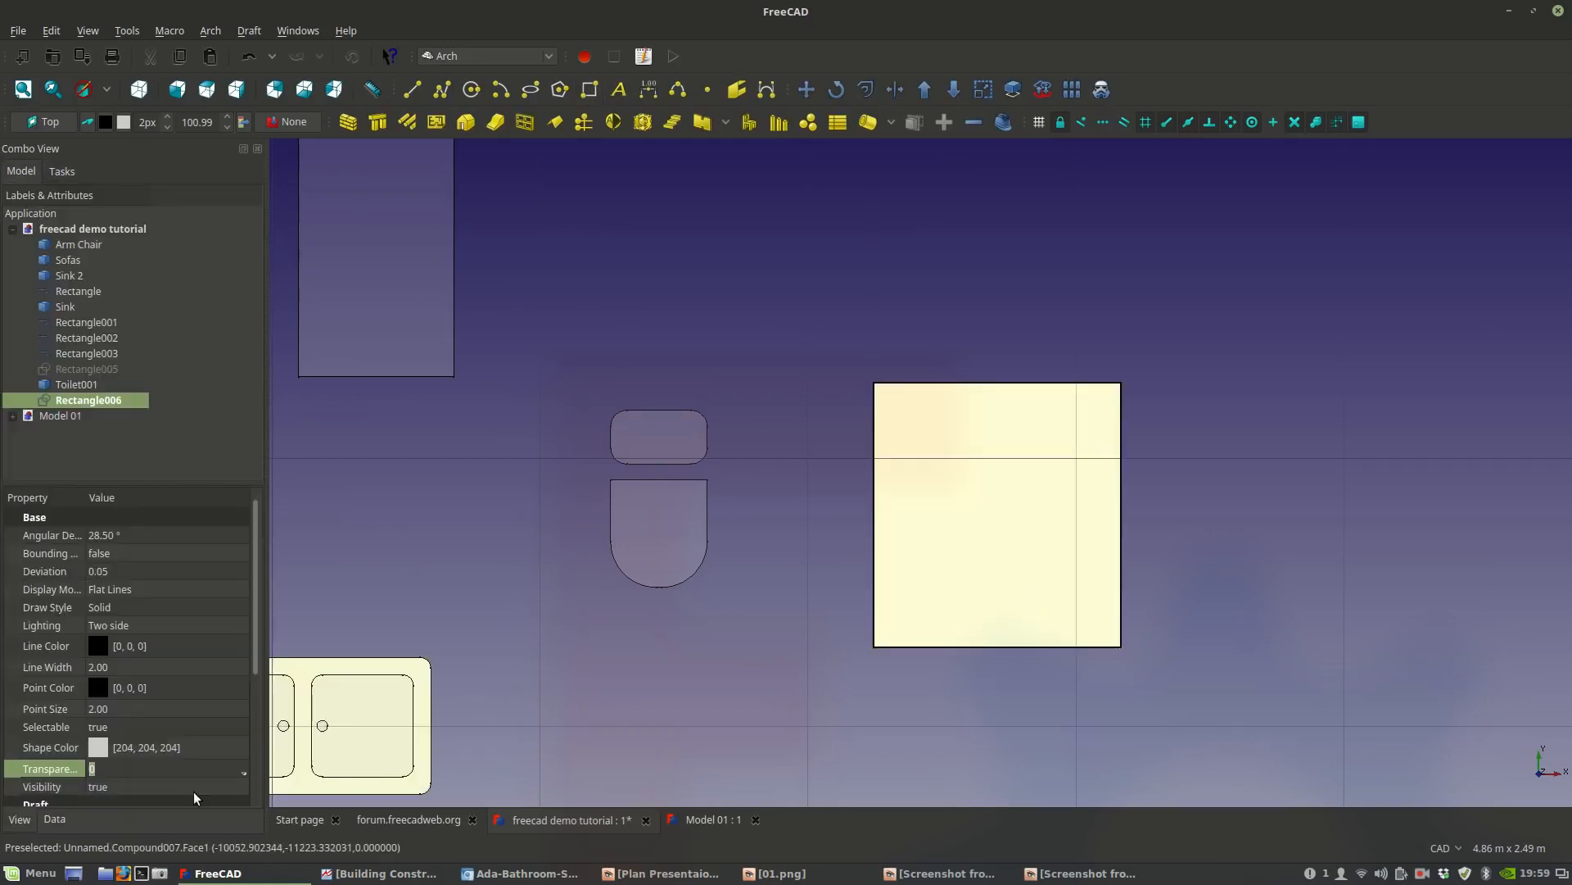
# Turn off Make Face for the new rectangle so that only its outline is drawn.
pyautogui.click(1030, 658)
pyautogui.click(983, 627)
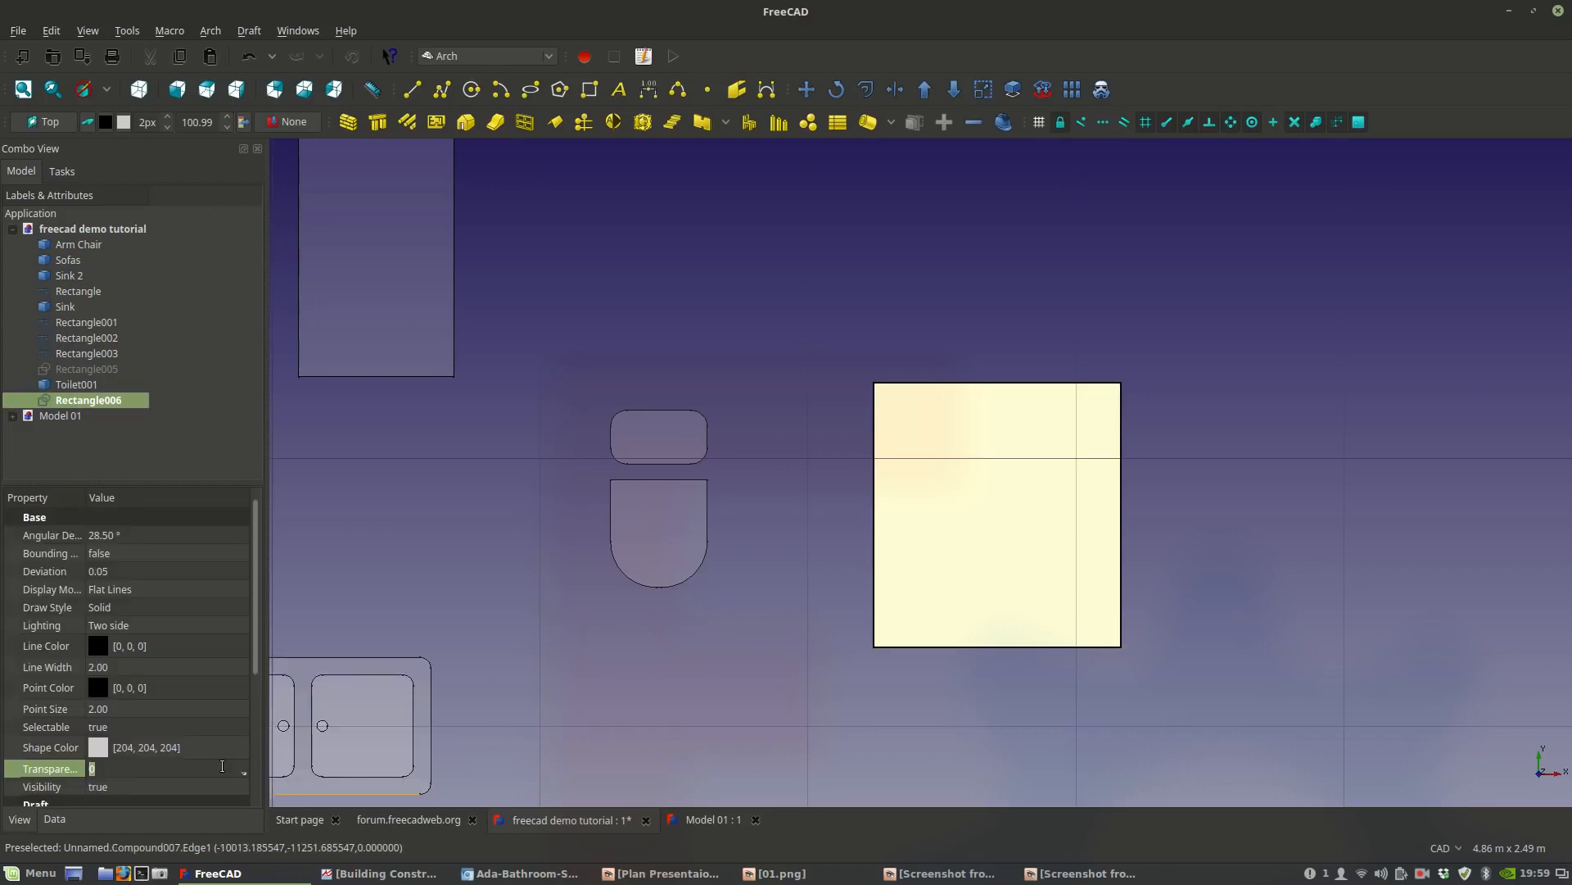
pyautogui.scroll(-4, 168, 778)
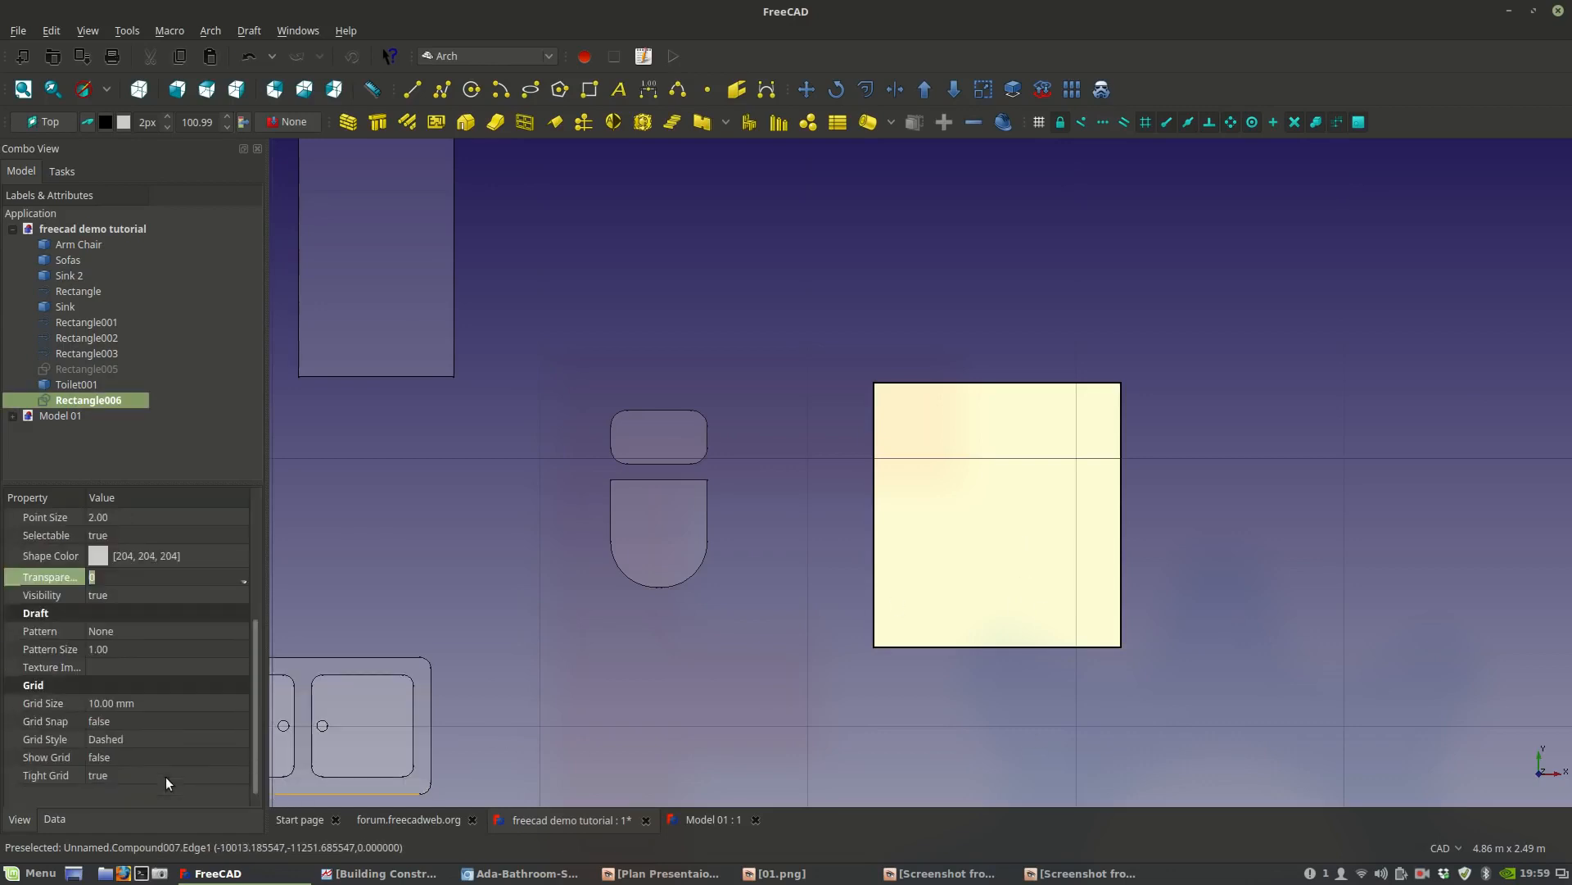
pyautogui.click(58, 818)
pyautogui.click(113, 771)
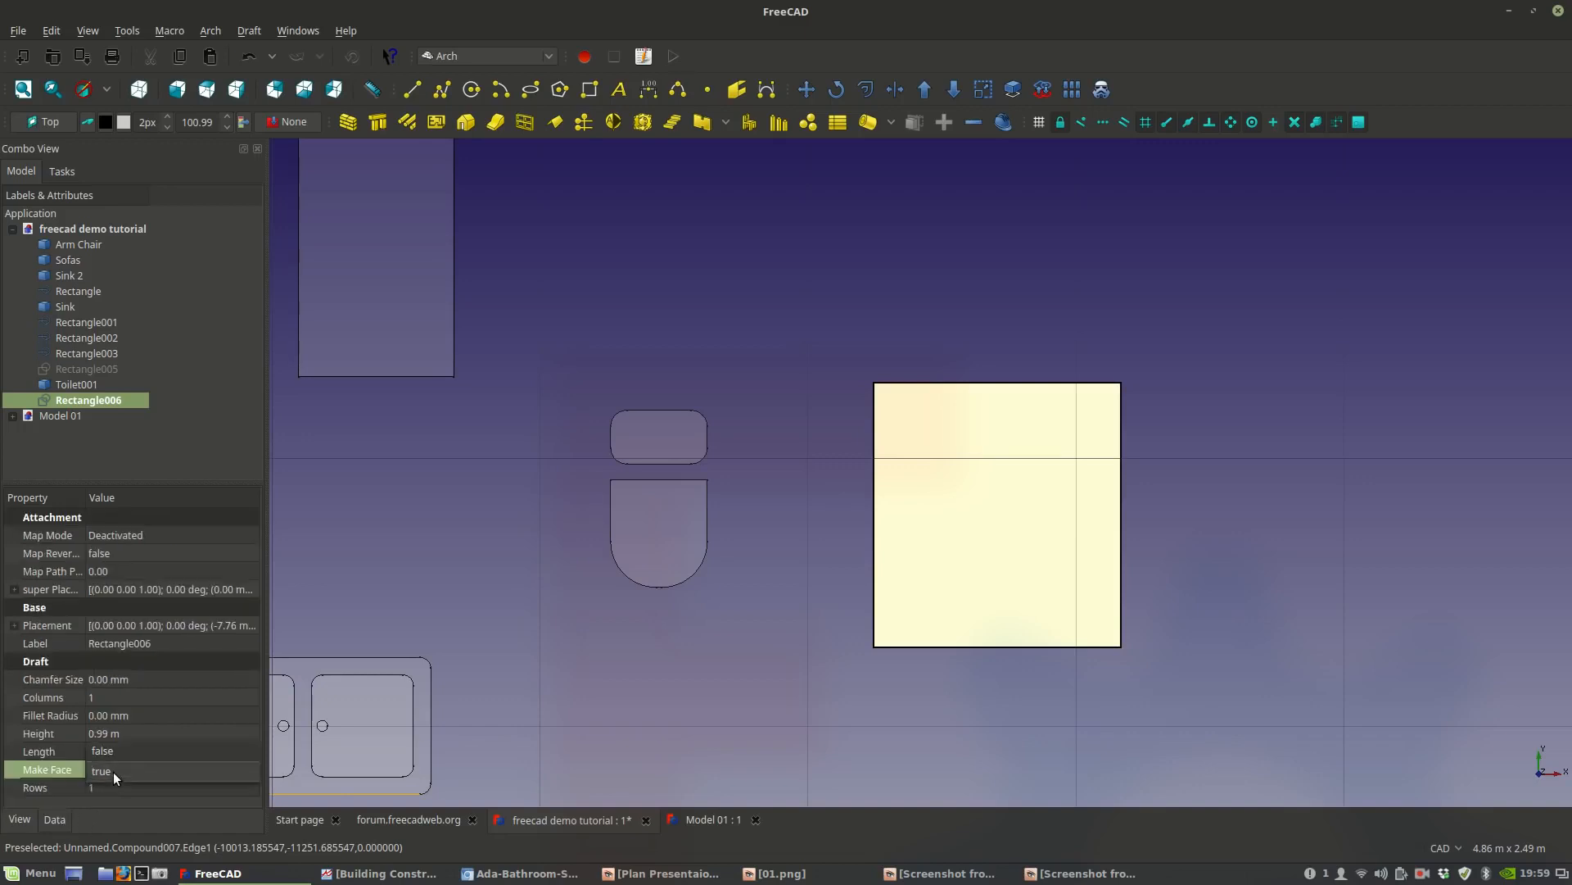
pyautogui.click(111, 754)
# Move the toilet, without copying it, horizontally into the rectangle so that the bowl's left side lies on the rectangle's left edge.
pyautogui.click(719, 583)
pyautogui.scroll(3, 712, 577)
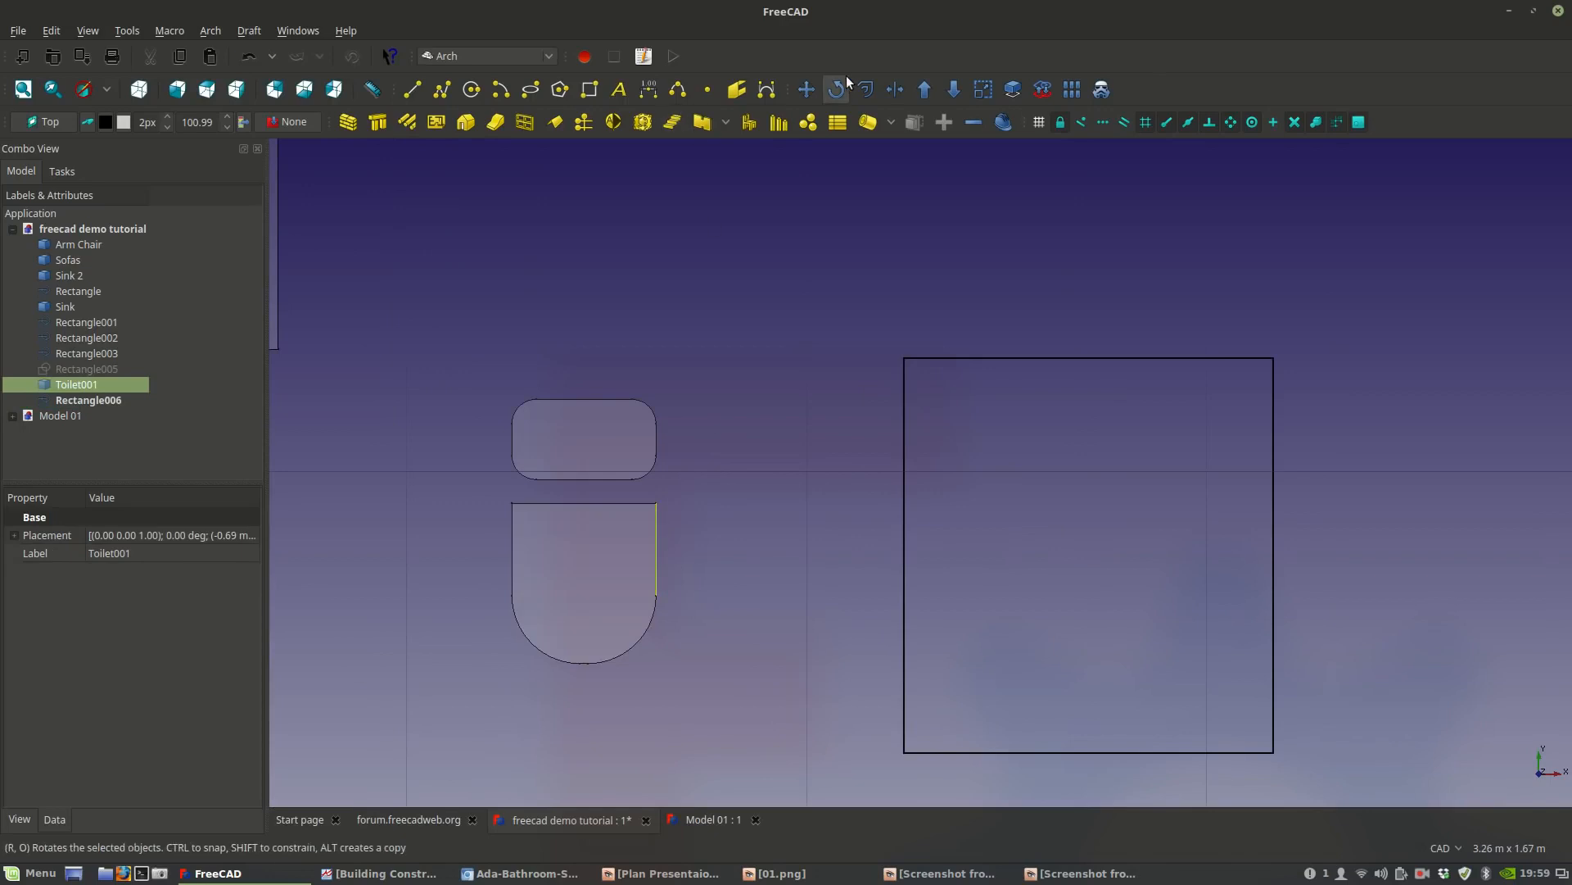
pyautogui.click(807, 89)
pyautogui.click(46, 428)
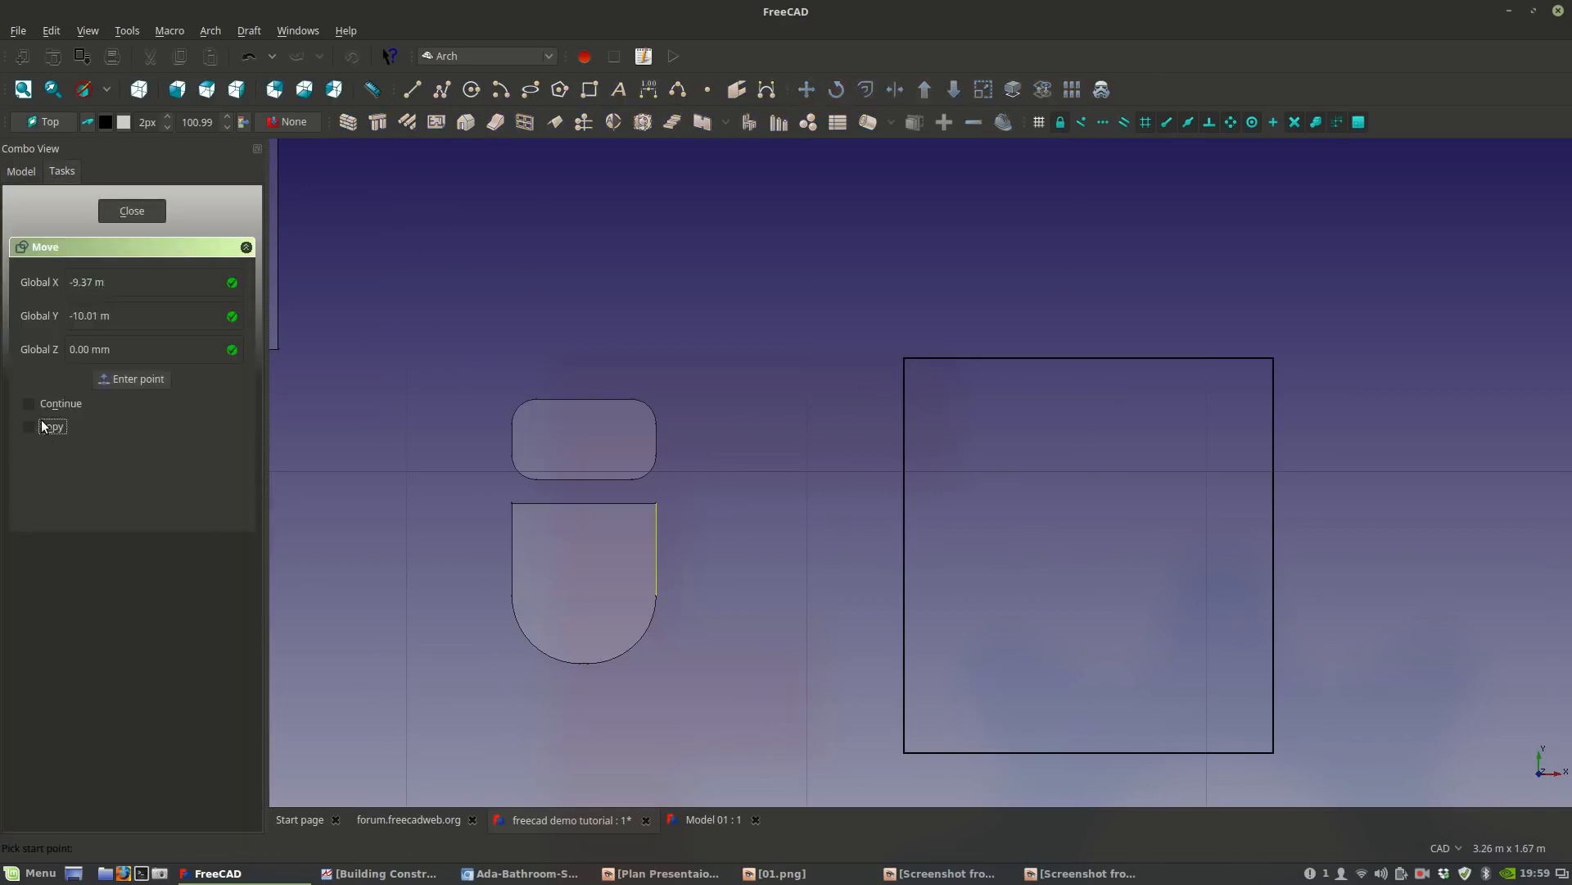
pyautogui.click(522, 554)
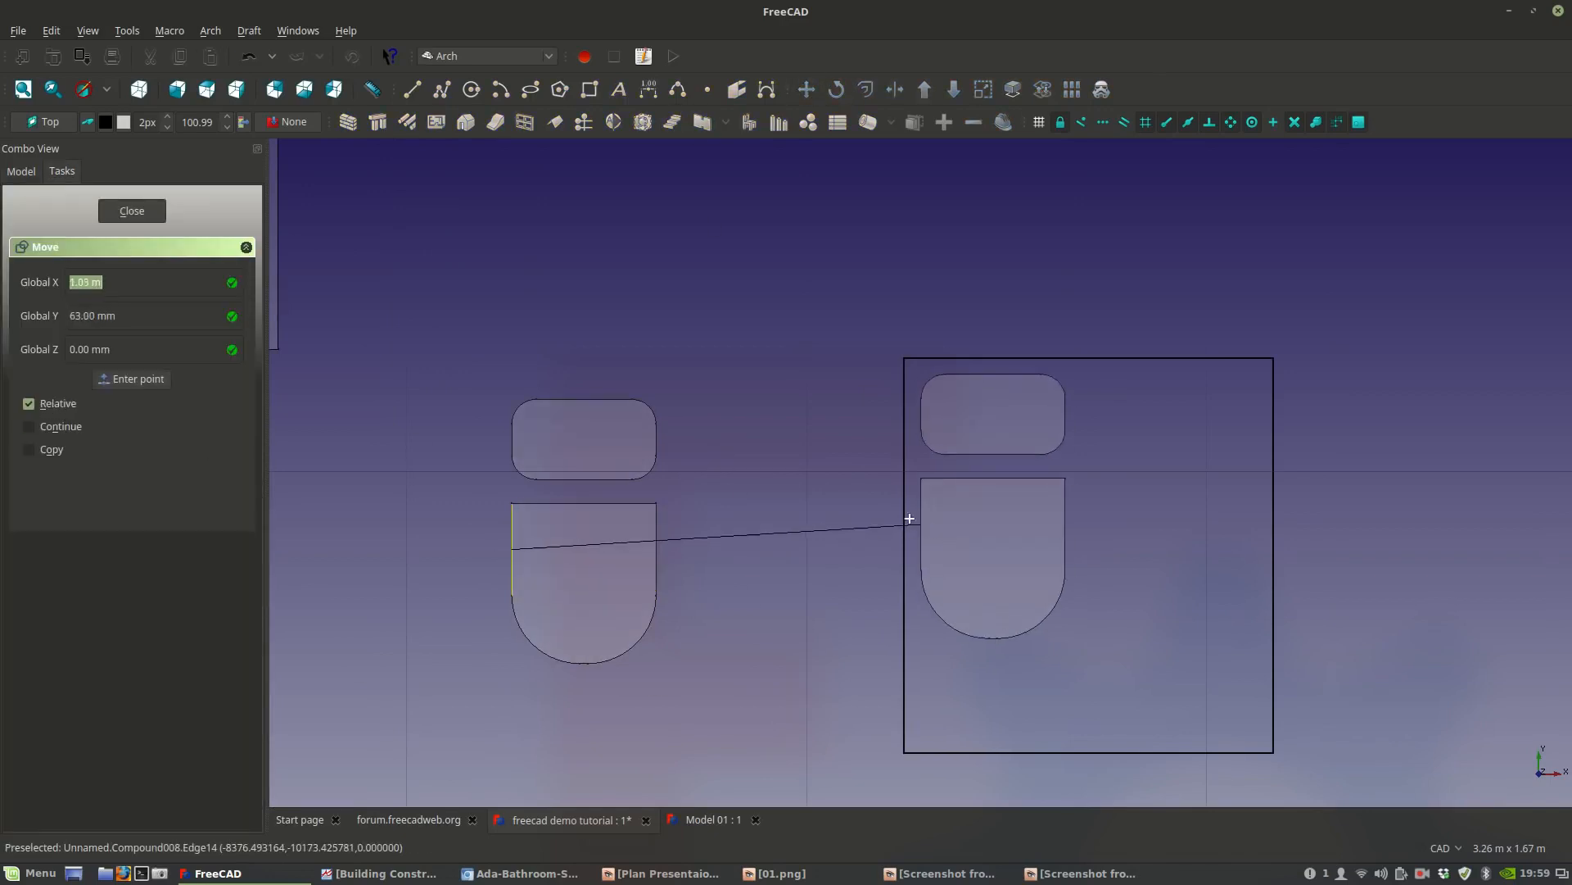
pyautogui.click(905, 533)
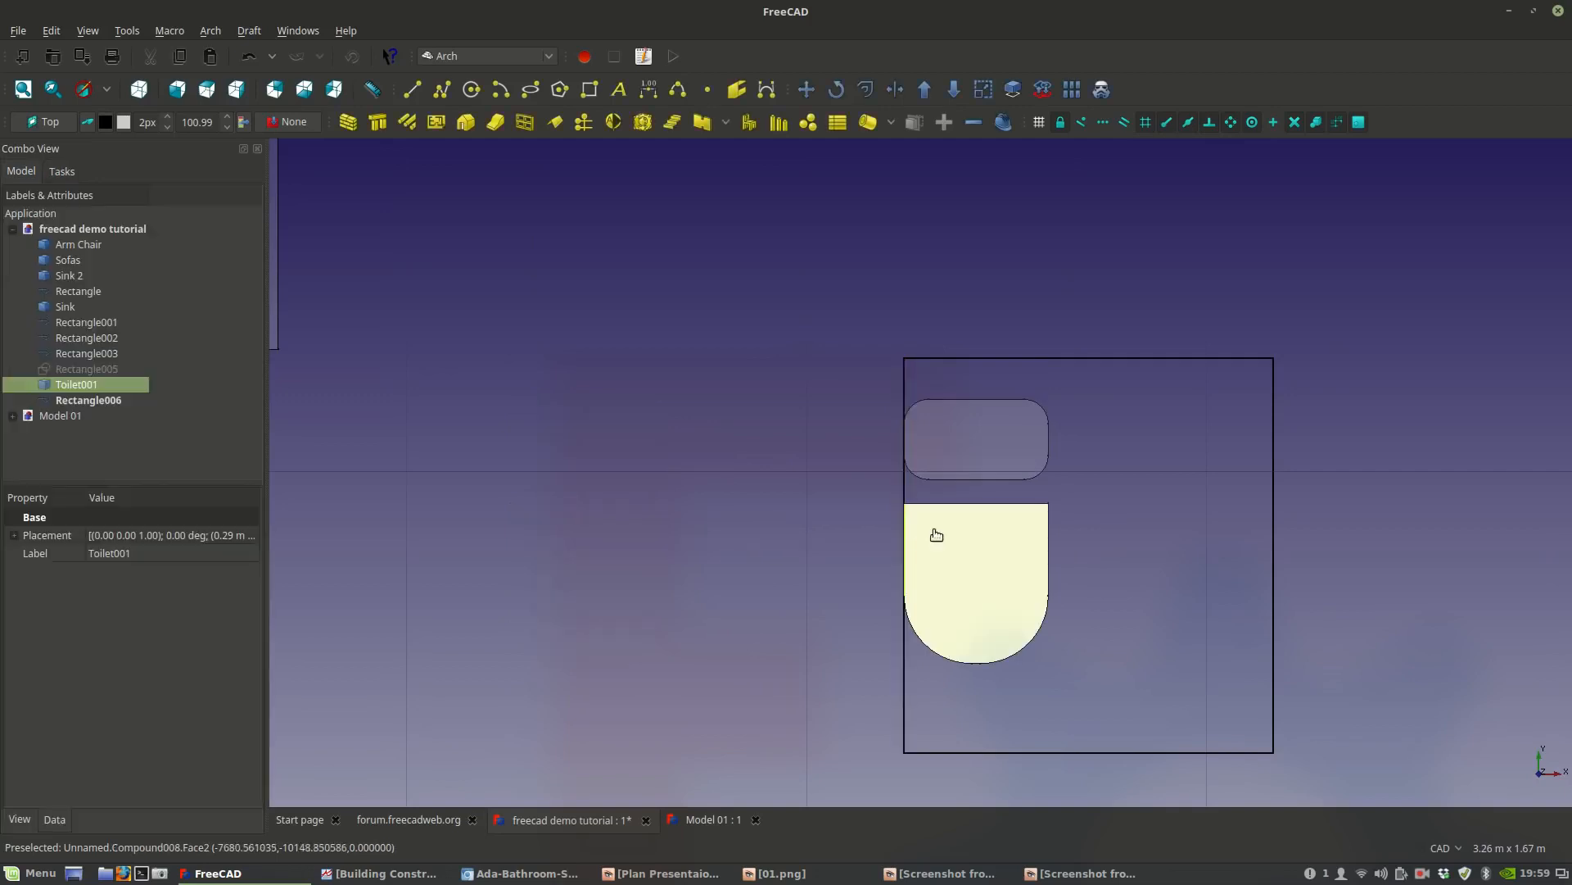
# Move the toilet vertically so that the tank's top edge lies on the clearance rectangle's top edge.
pyautogui.click(808, 88)
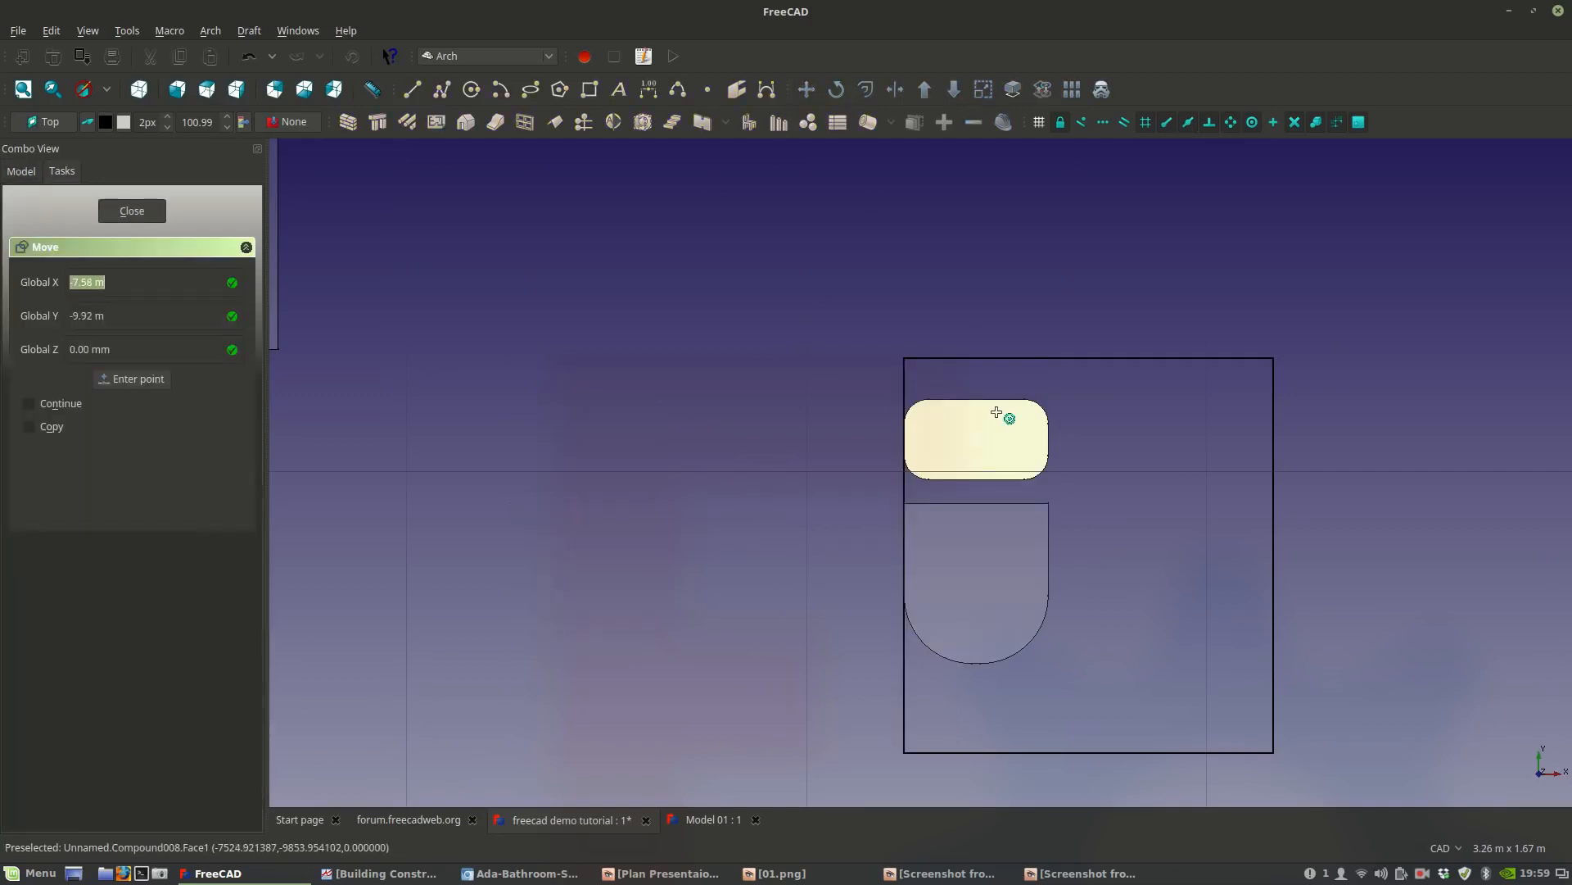
pyautogui.click(976, 400)
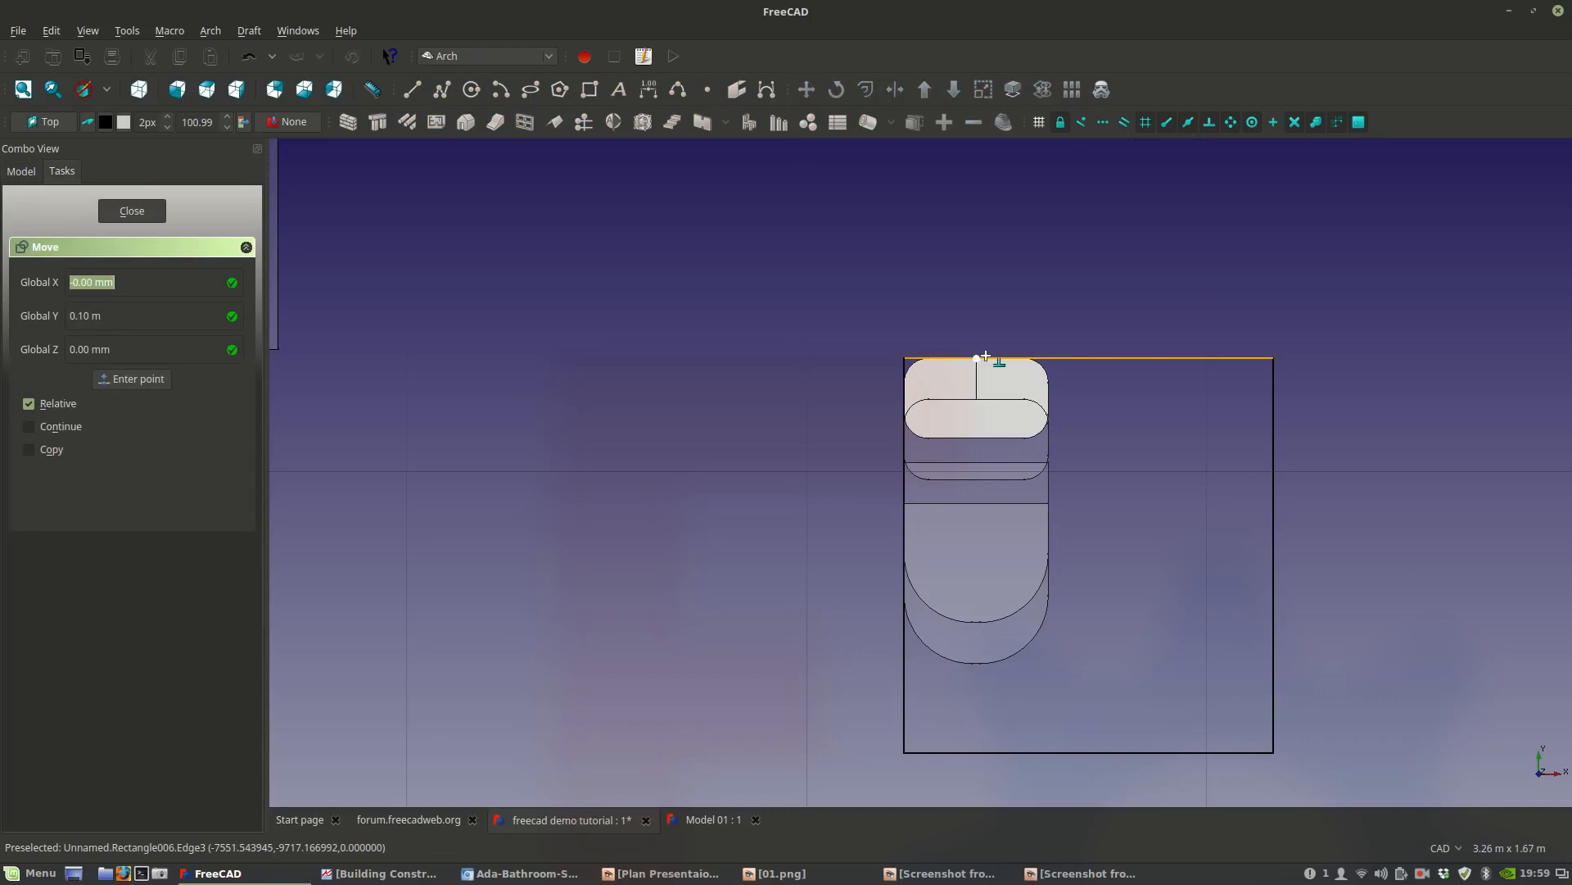
pyautogui.click(979, 357)
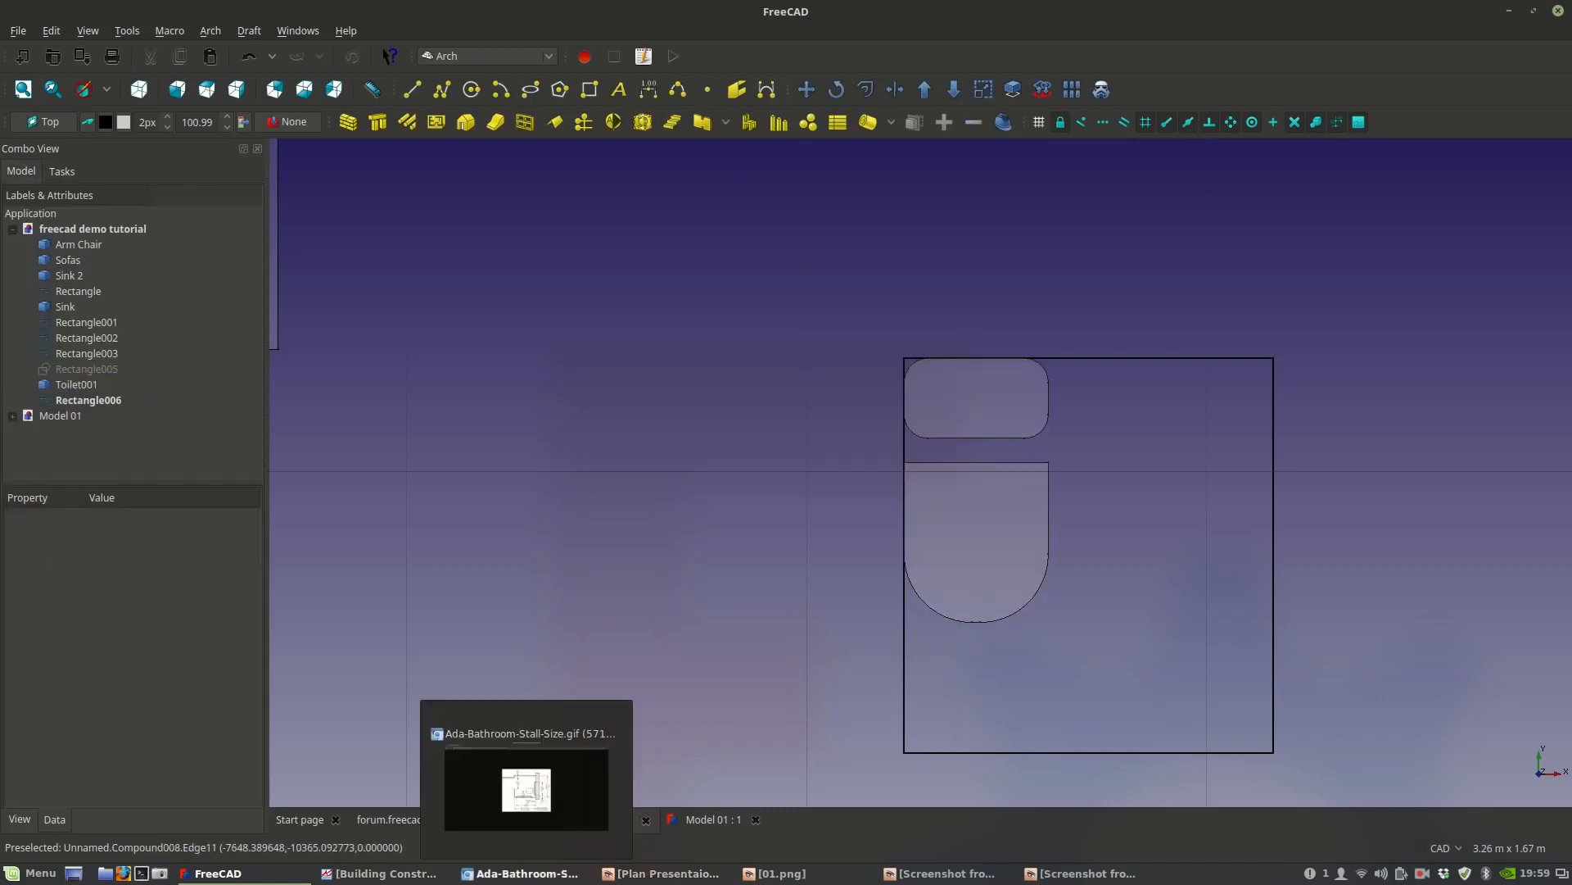
# Switch to Chromium, check the toilet's side clearance in the bathroom stall dimension image, and return to FreeCAD.
pyautogui.click(524, 873)
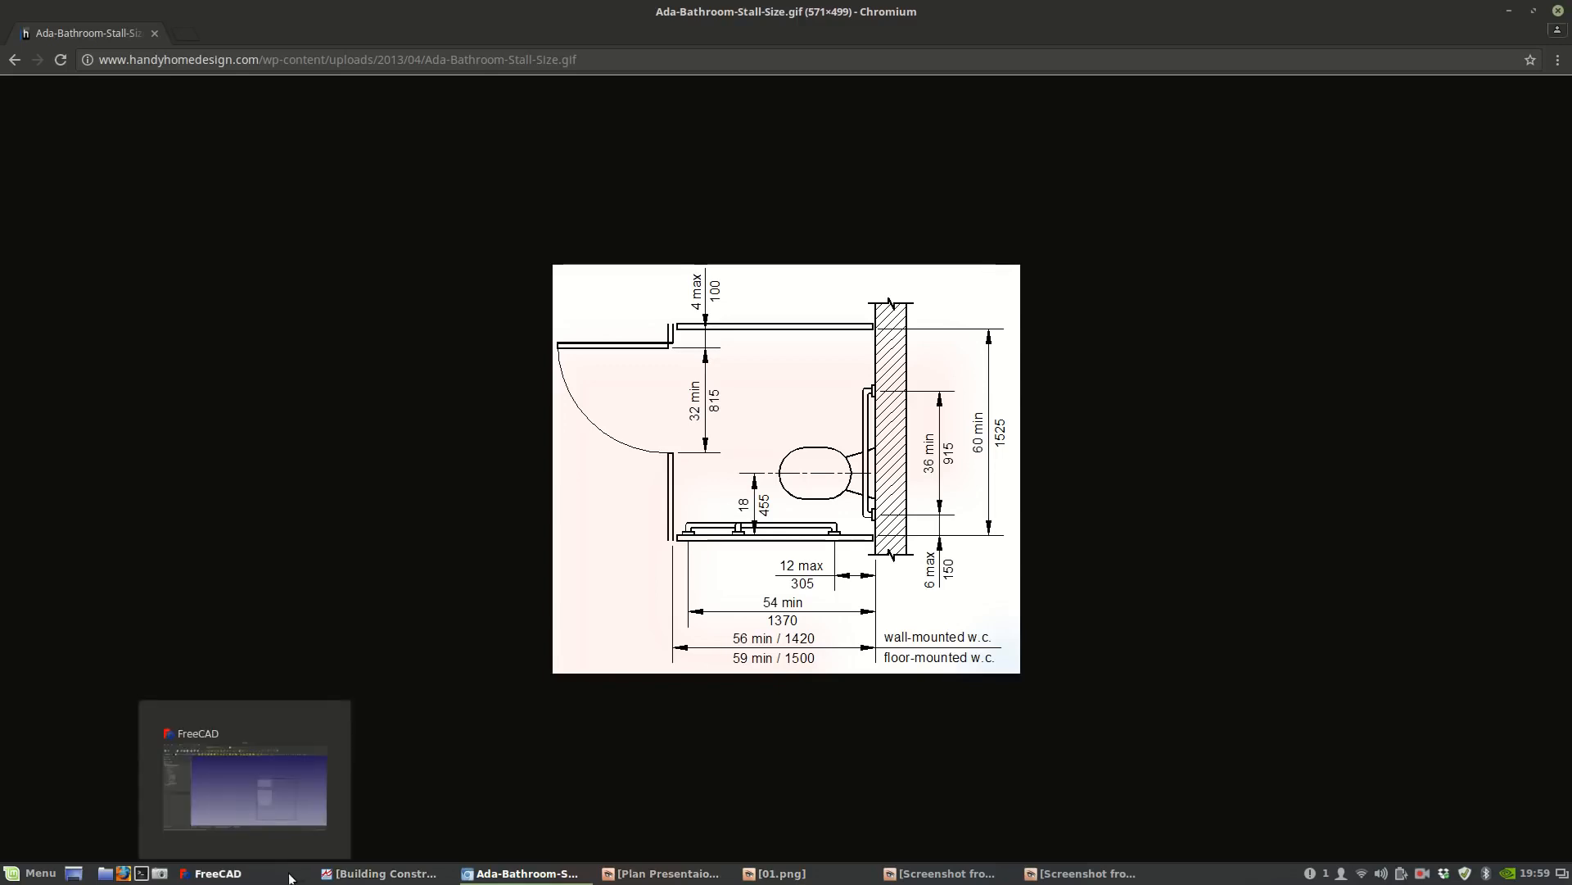
pyautogui.click(214, 873)
pyautogui.moveTo(990, 530); pyautogui.dragTo(899, 509, button='middle')
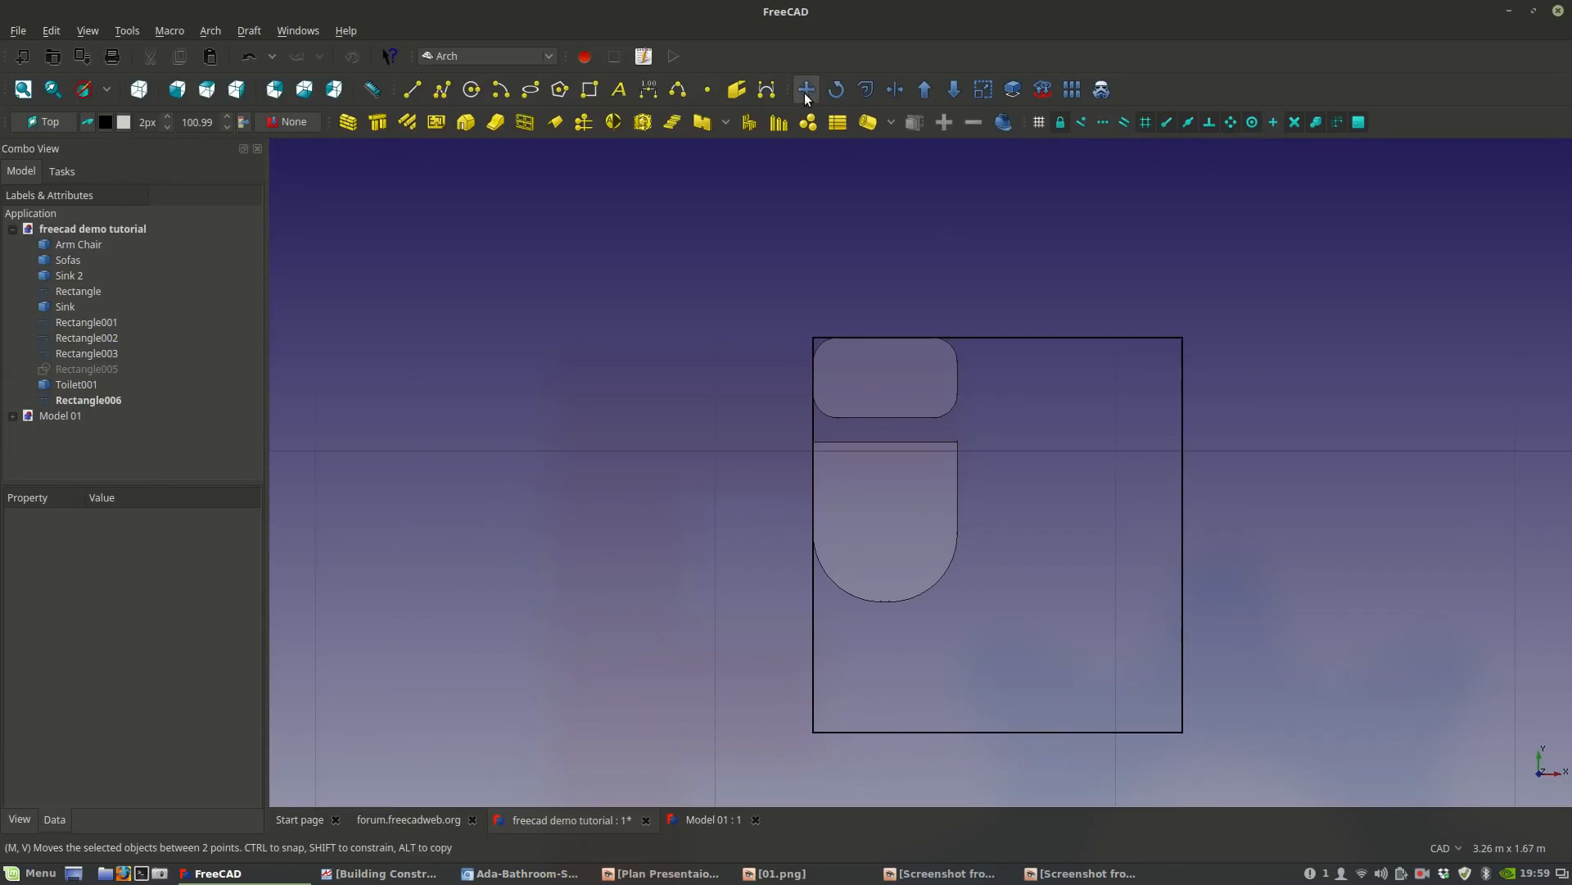
# Draw a horizontal line about 0.92 m long from the bowl's left side, where the curve starts, to the clearance rectangle's right edge.
pyautogui.click(412, 89)
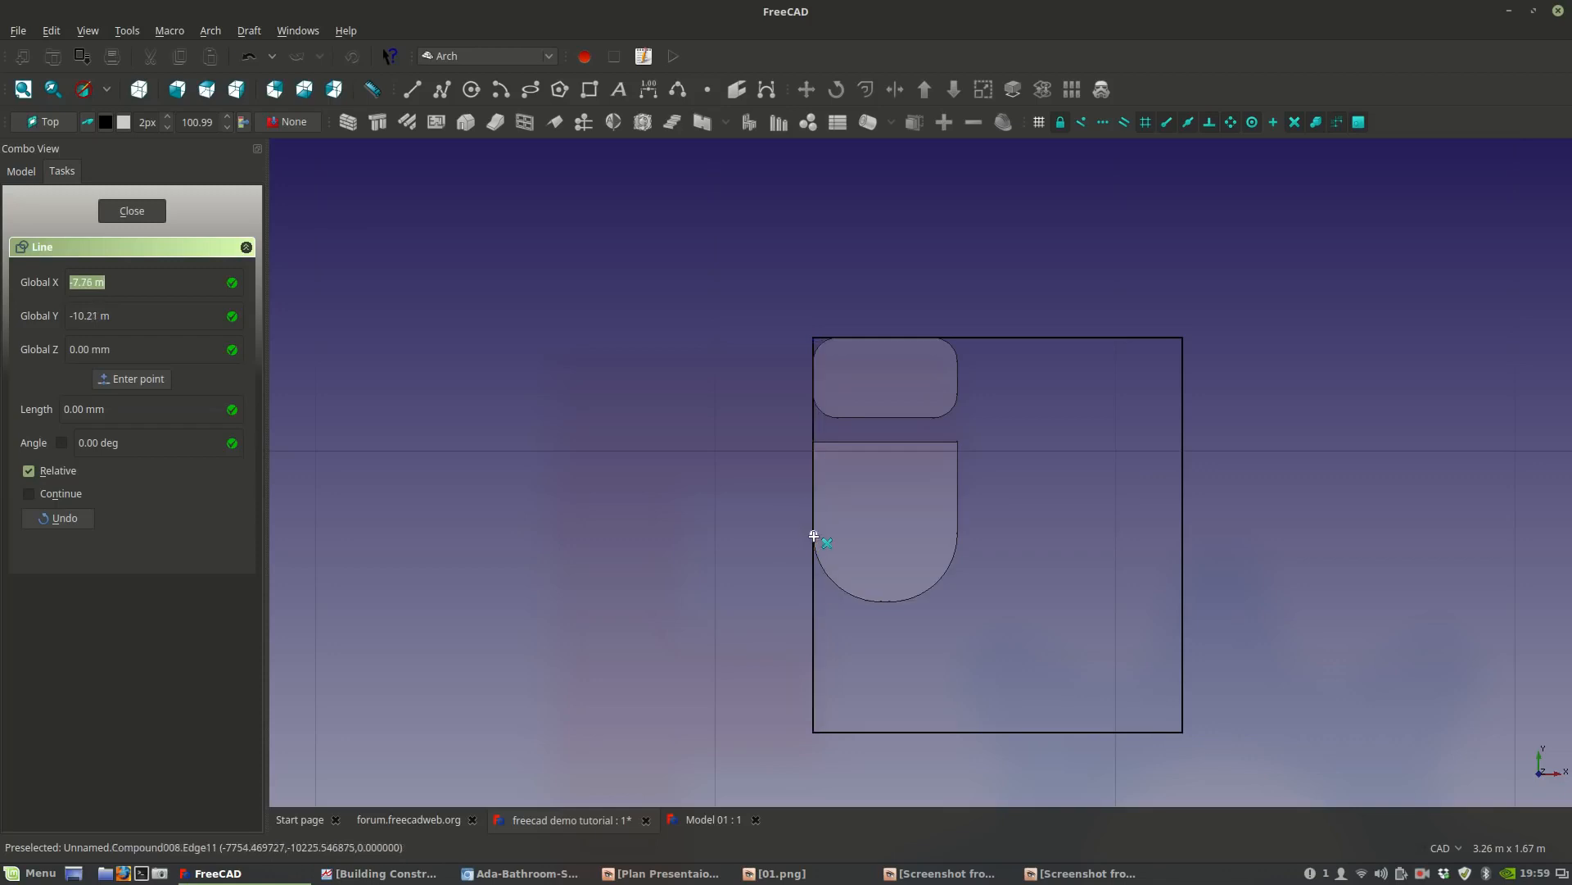
pyautogui.scroll(4, 813, 535)
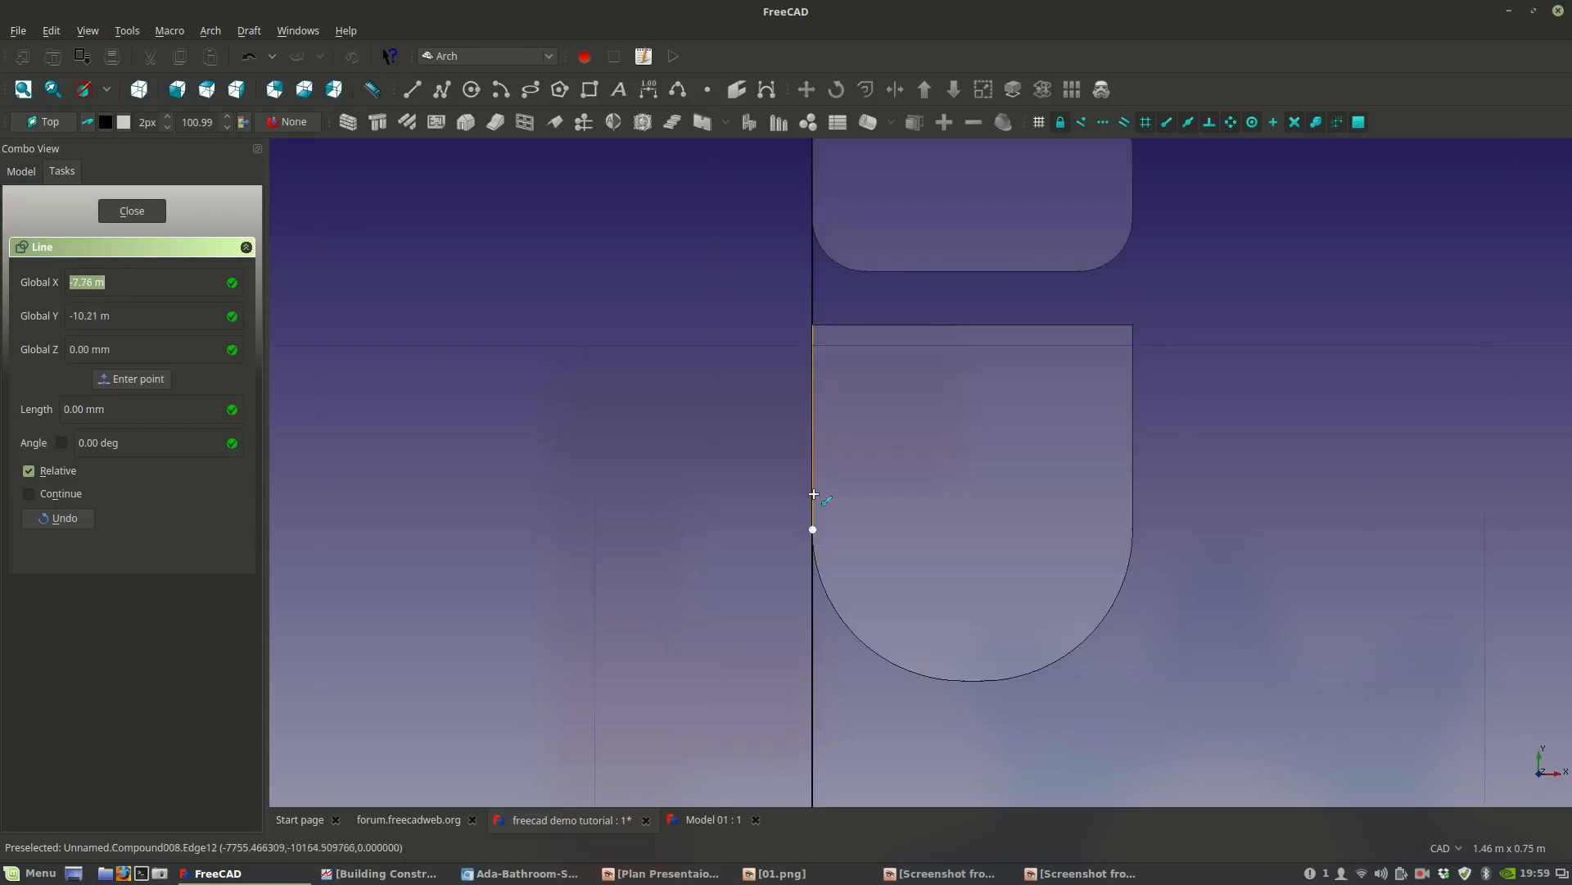
pyautogui.click(812, 528)
pyautogui.scroll(-4, 812, 528)
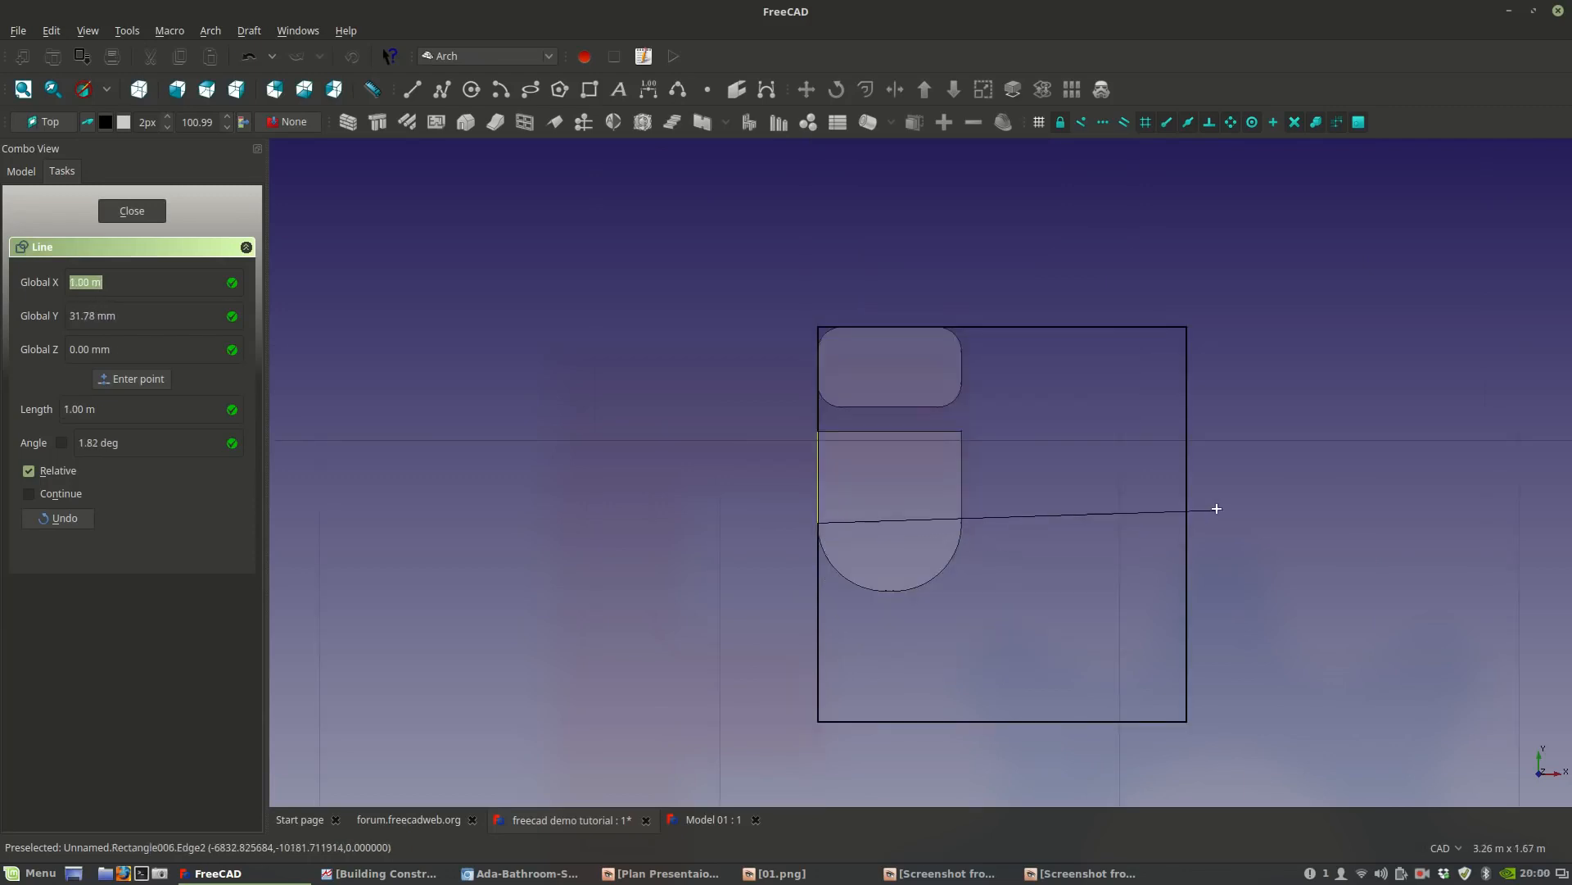
pyautogui.click(1188, 522)
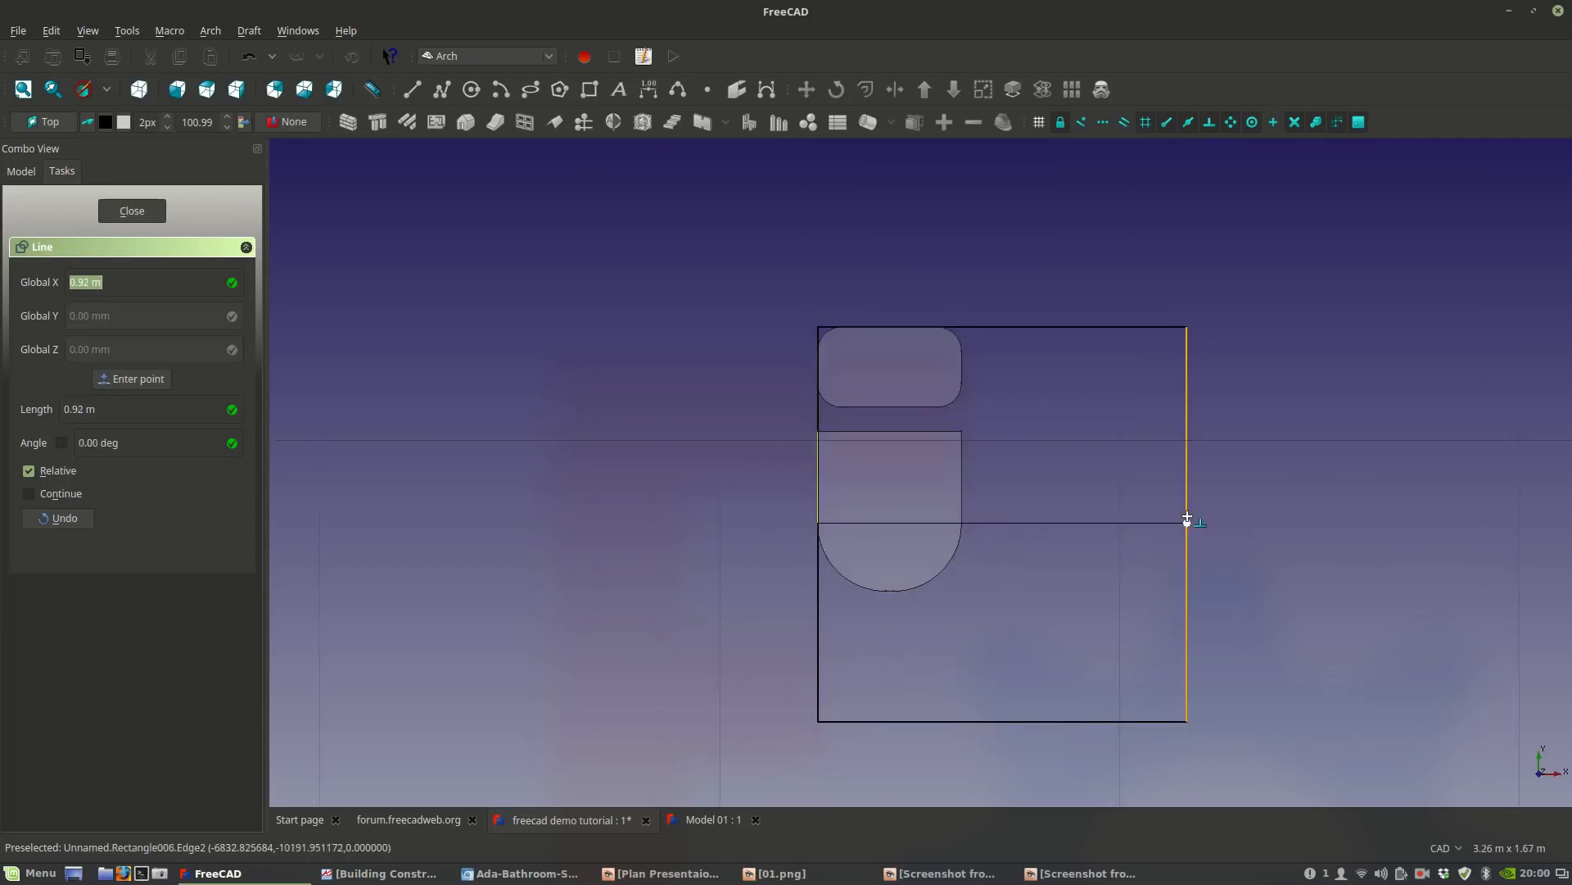
# Try to set the horizontal line's length to 0.45 m.
pyautogui.click(1034, 523)
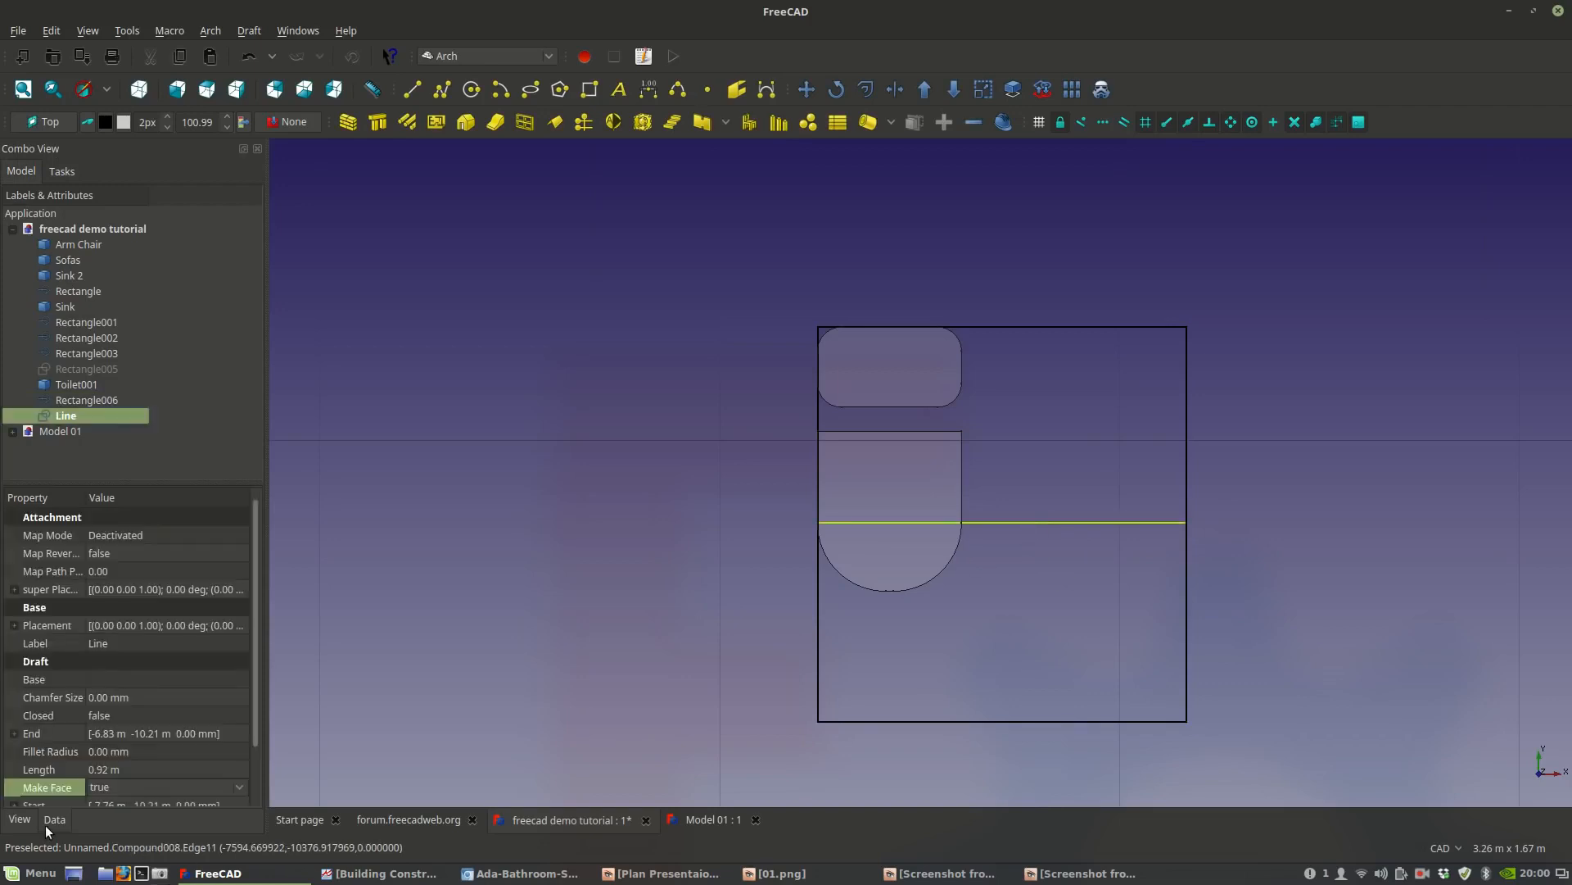
pyautogui.scroll(-1, 62, 793)
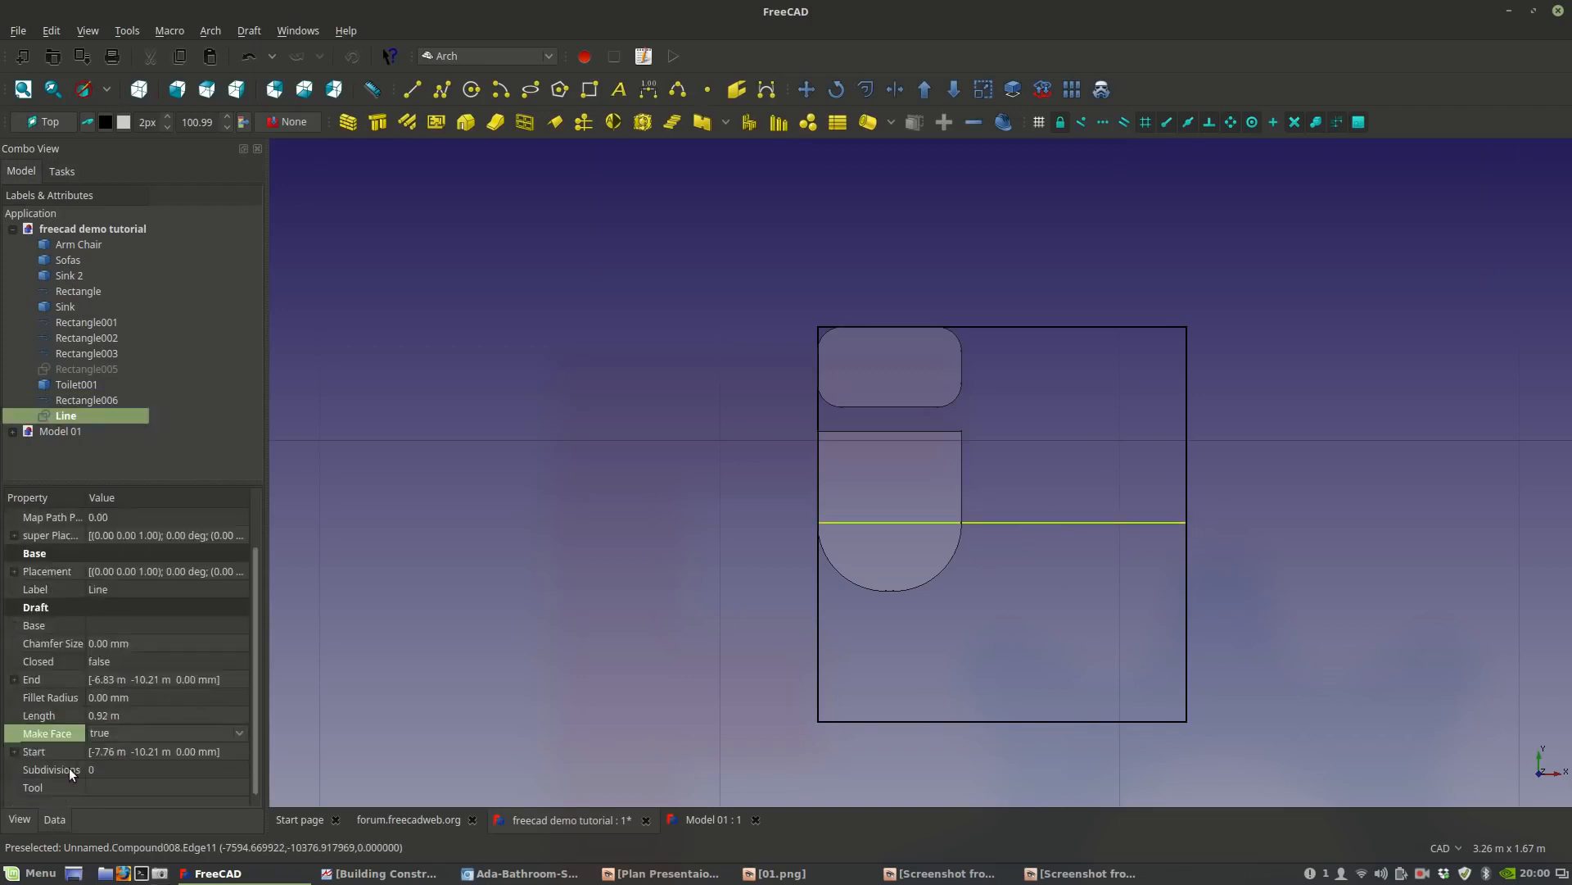
pyautogui.click(102, 715)
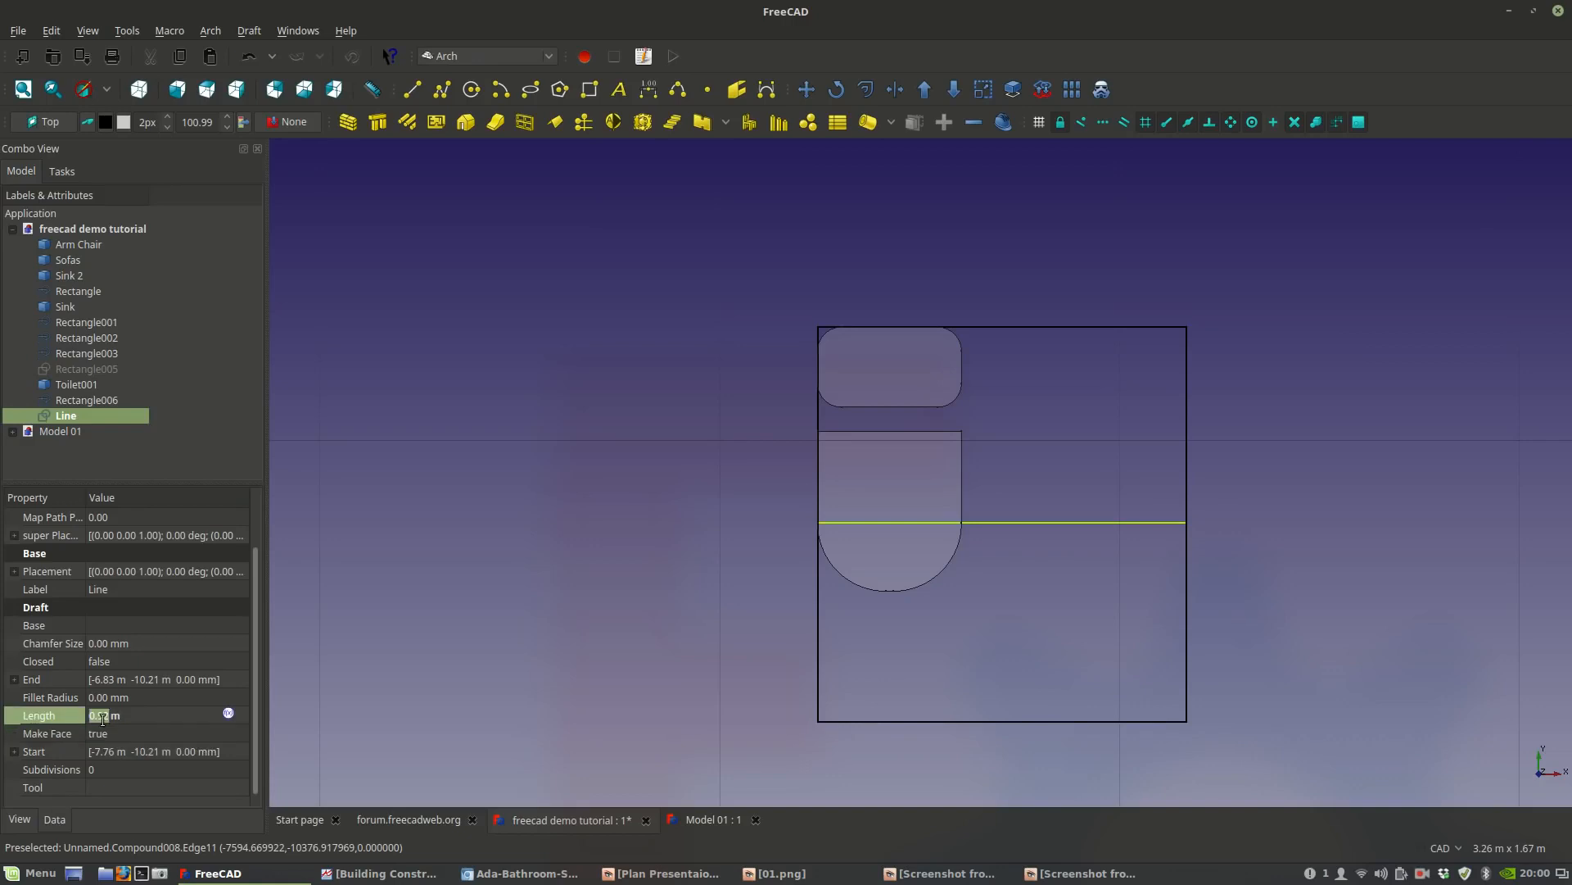
pyautogui.write('0.52')
pyautogui.press('Return')
pyautogui.click(504, 690)
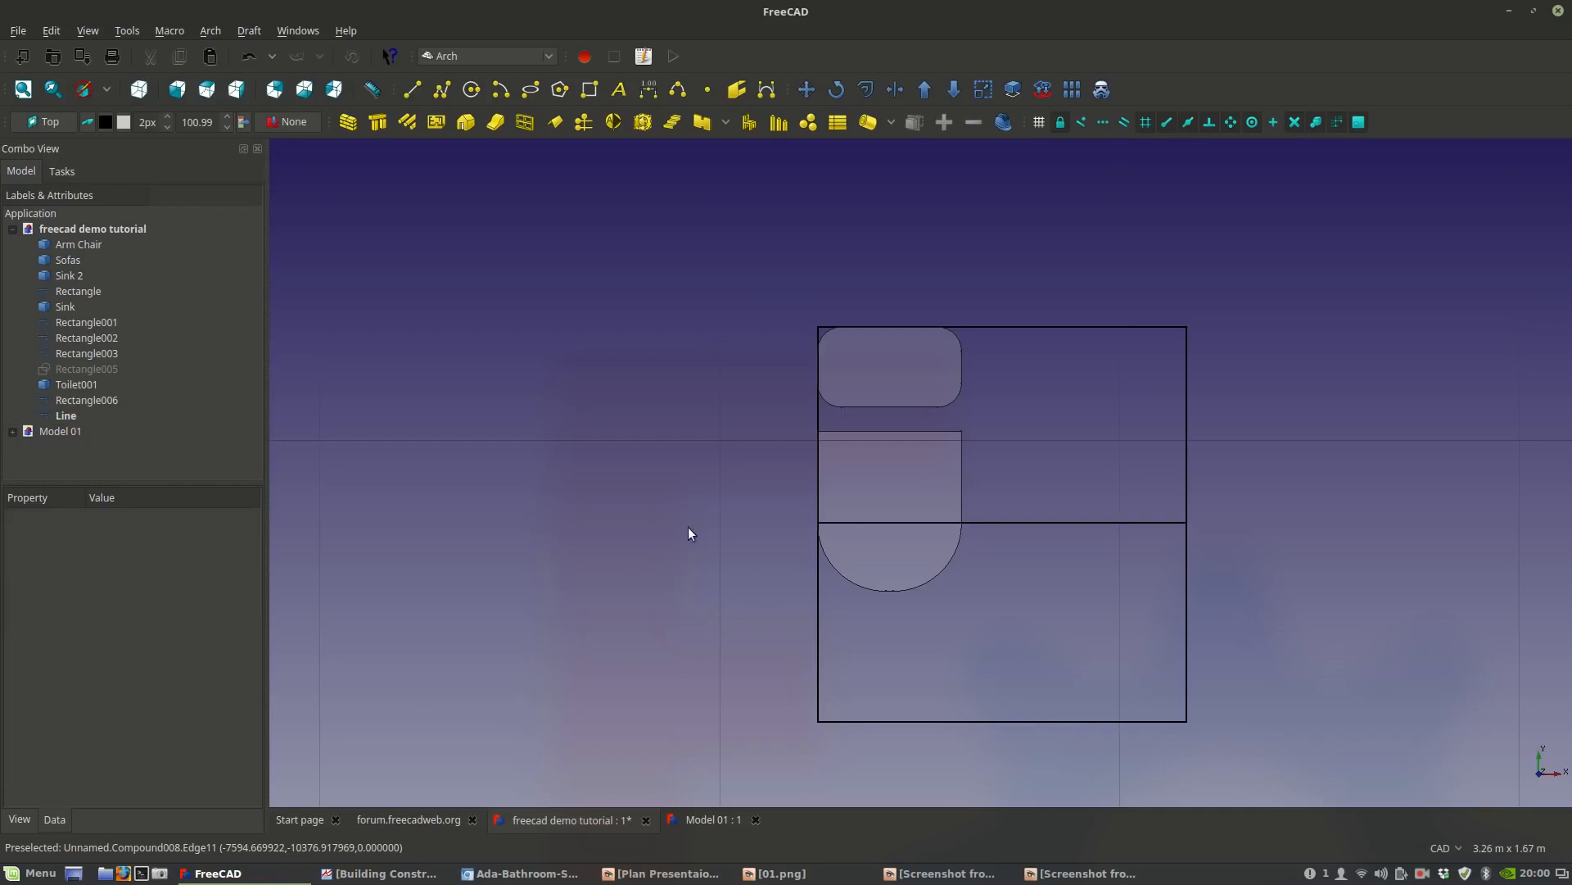
# Switch to Chromium, recheck the toilet's centreline distance from the side wall in the stall dimension image, and return to FreeCAD.
pyautogui.click(1006, 526)
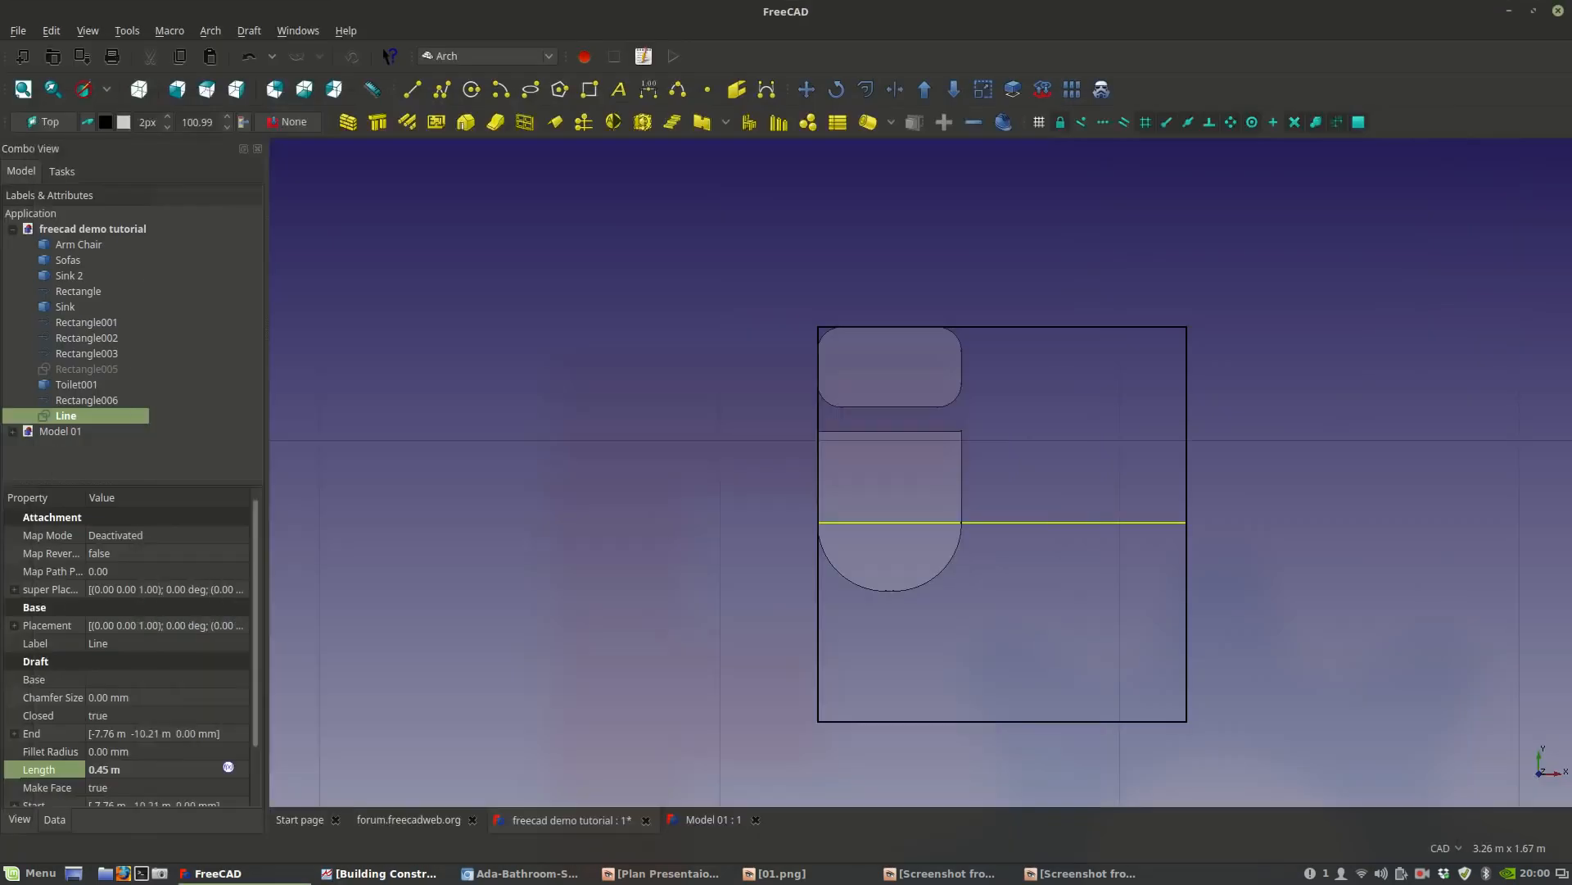
pyautogui.click(524, 873)
pyautogui.moveTo(524, 873)
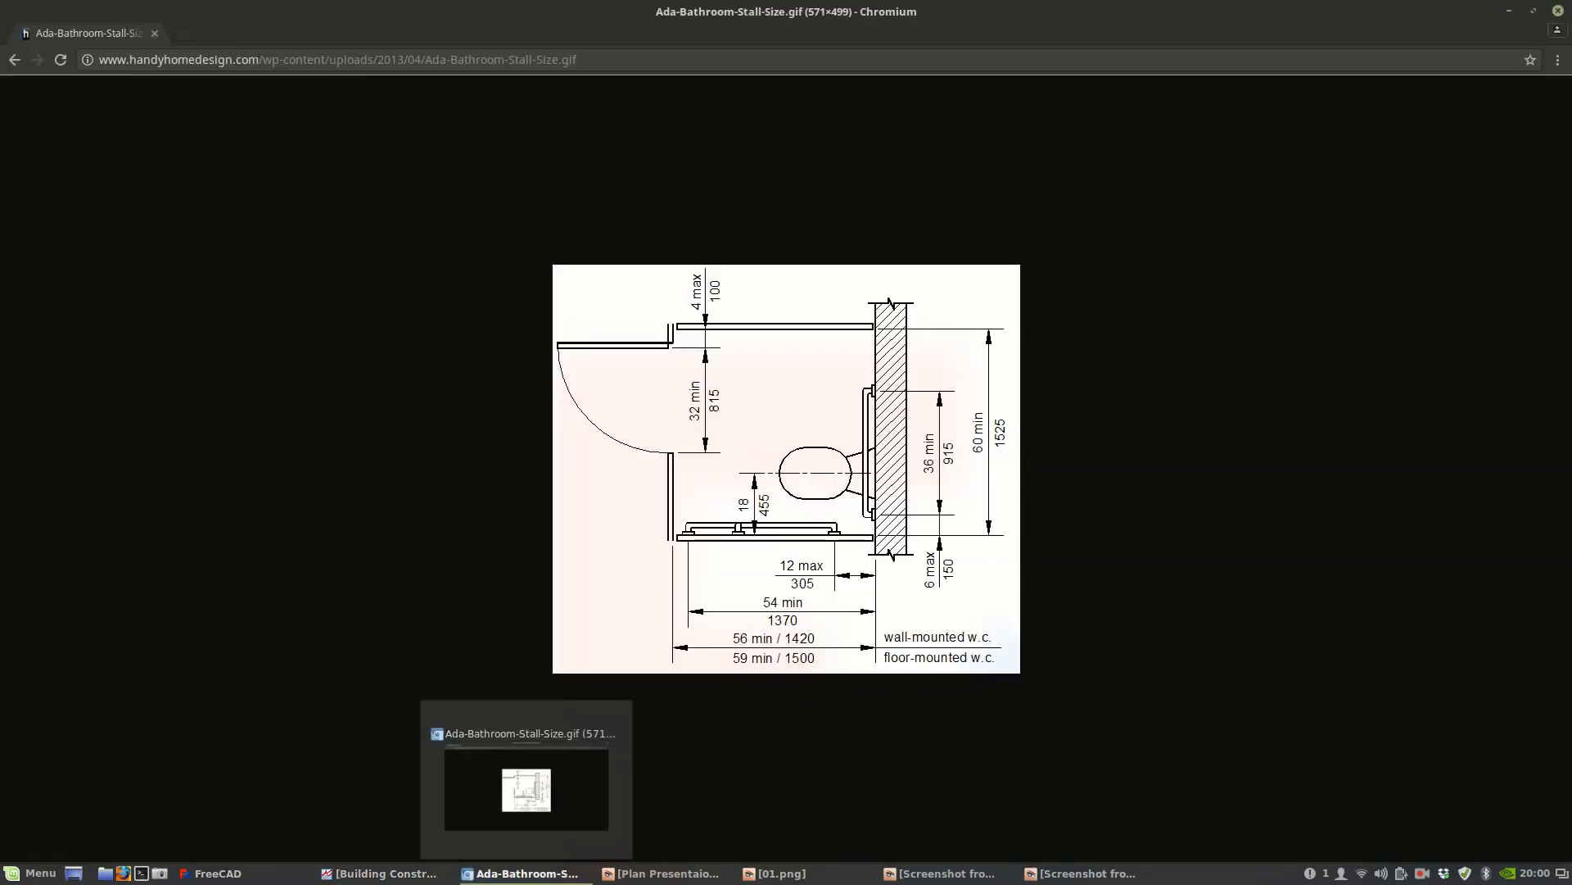
pyautogui.click(525, 873)
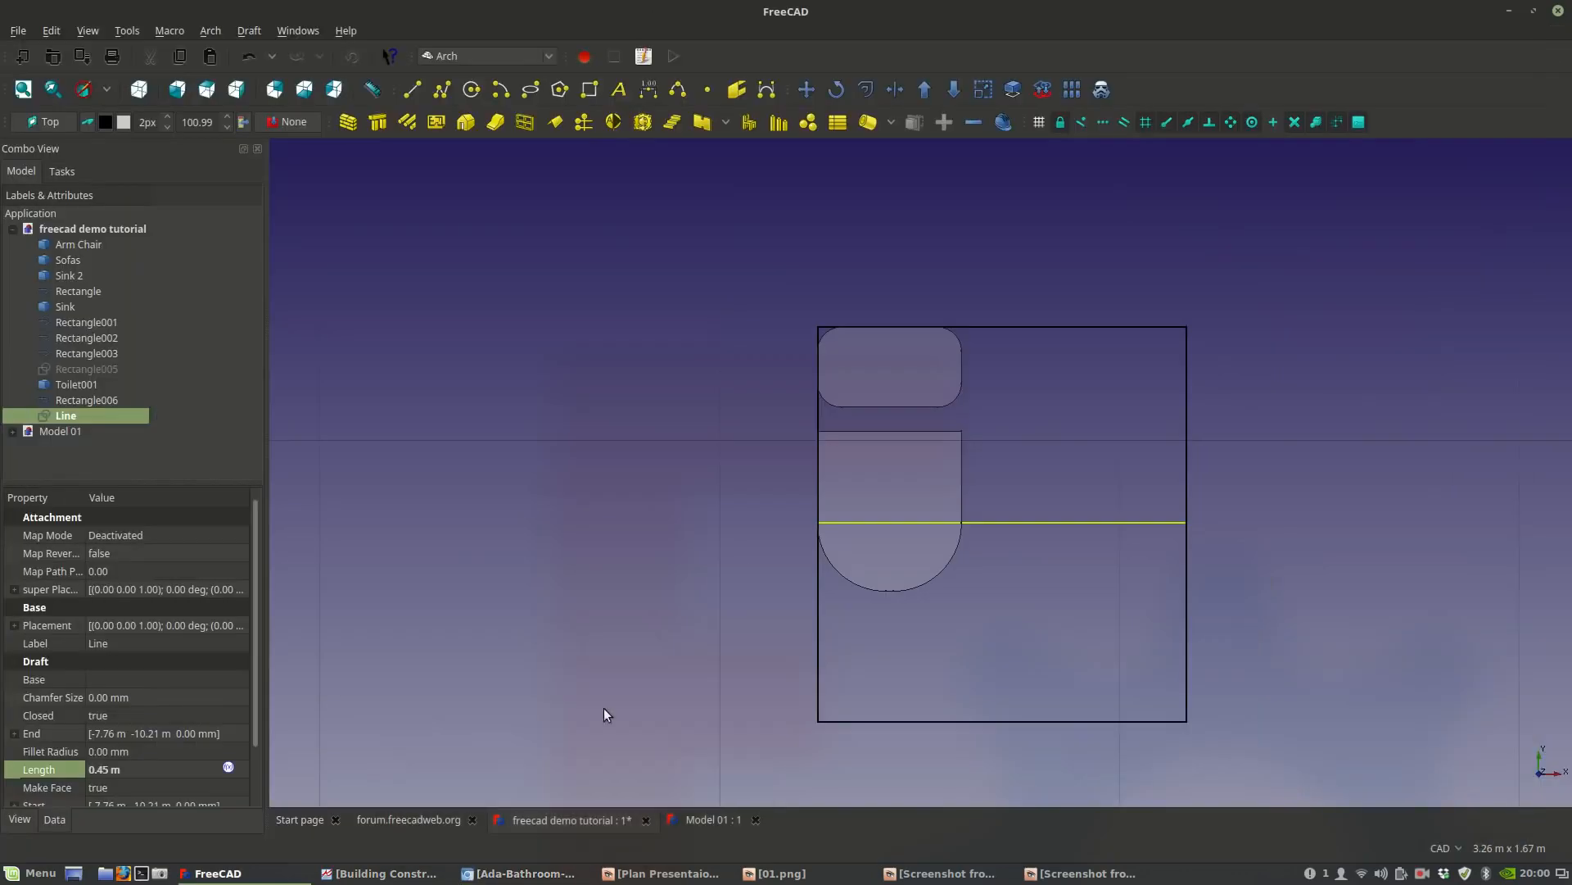
# Delete the horizontal line that crosses the toilet bowl.
pyautogui.click(1003, 534)
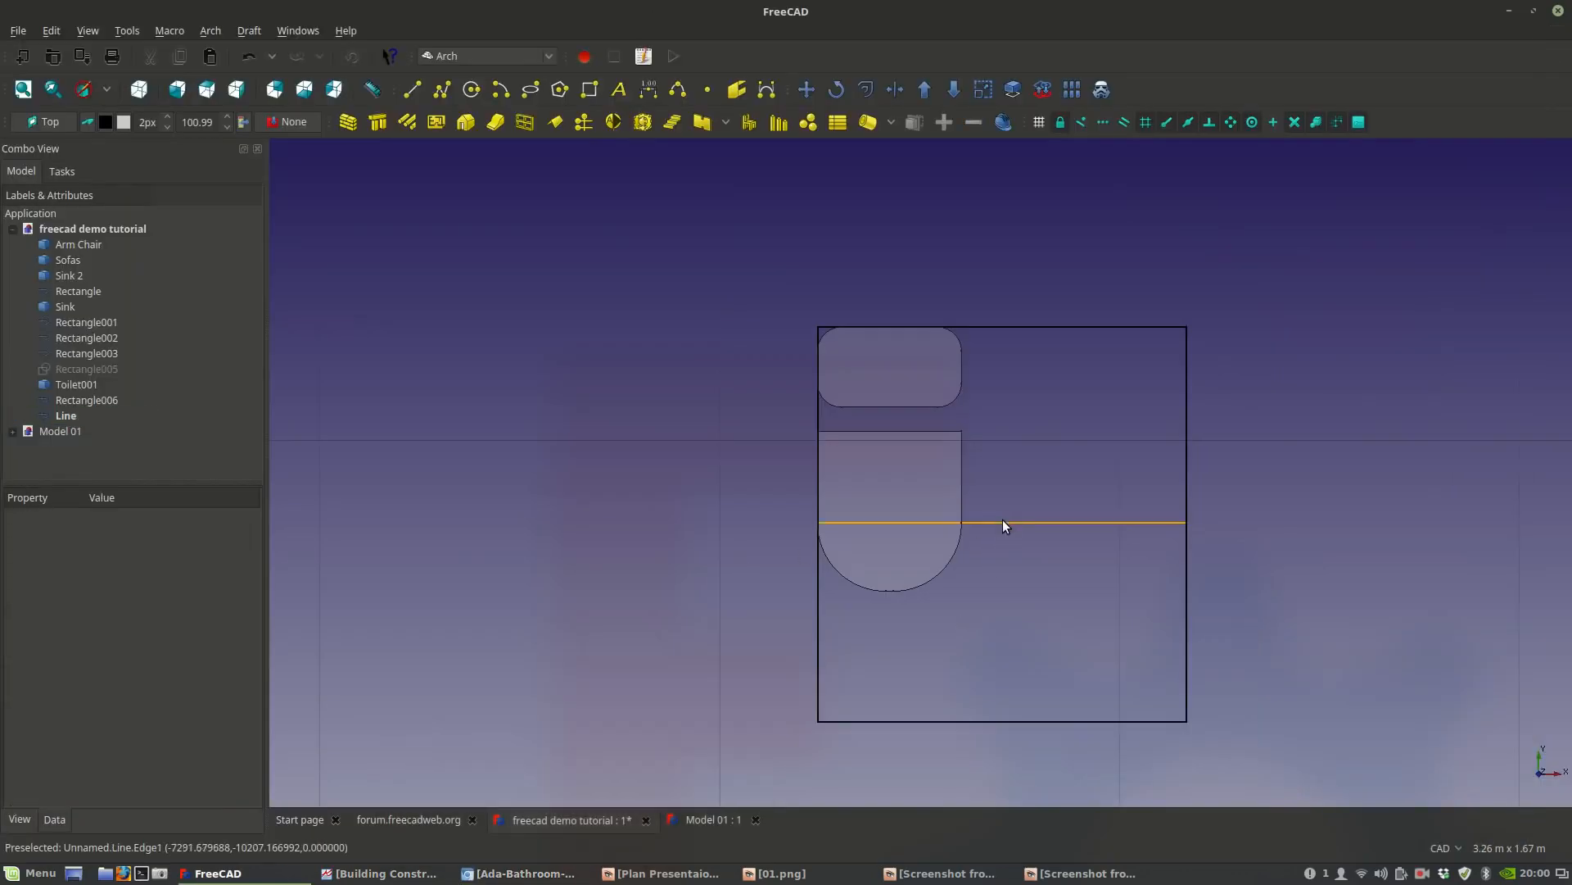
pyautogui.click(1004, 520)
pyautogui.click(136, 766)
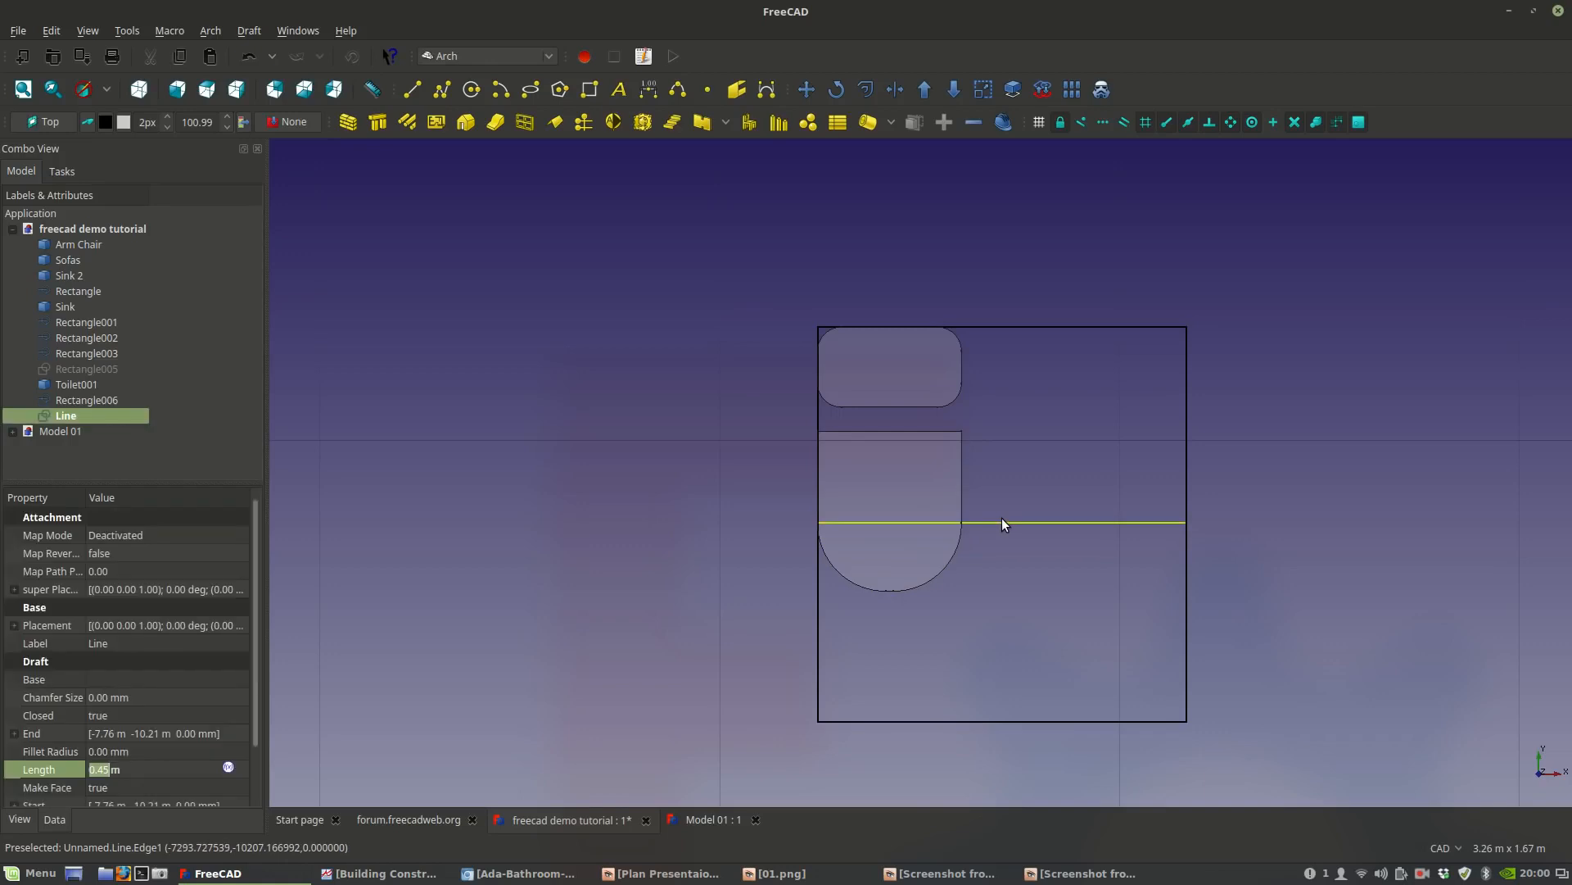
pyautogui.press('Delete')
# Draw a guide rectangle about 0.31 m long in the empty space to the left of the clearance rectangle.
pyautogui.moveTo(923, 550); pyautogui.dragTo(851, 457, button='middle')
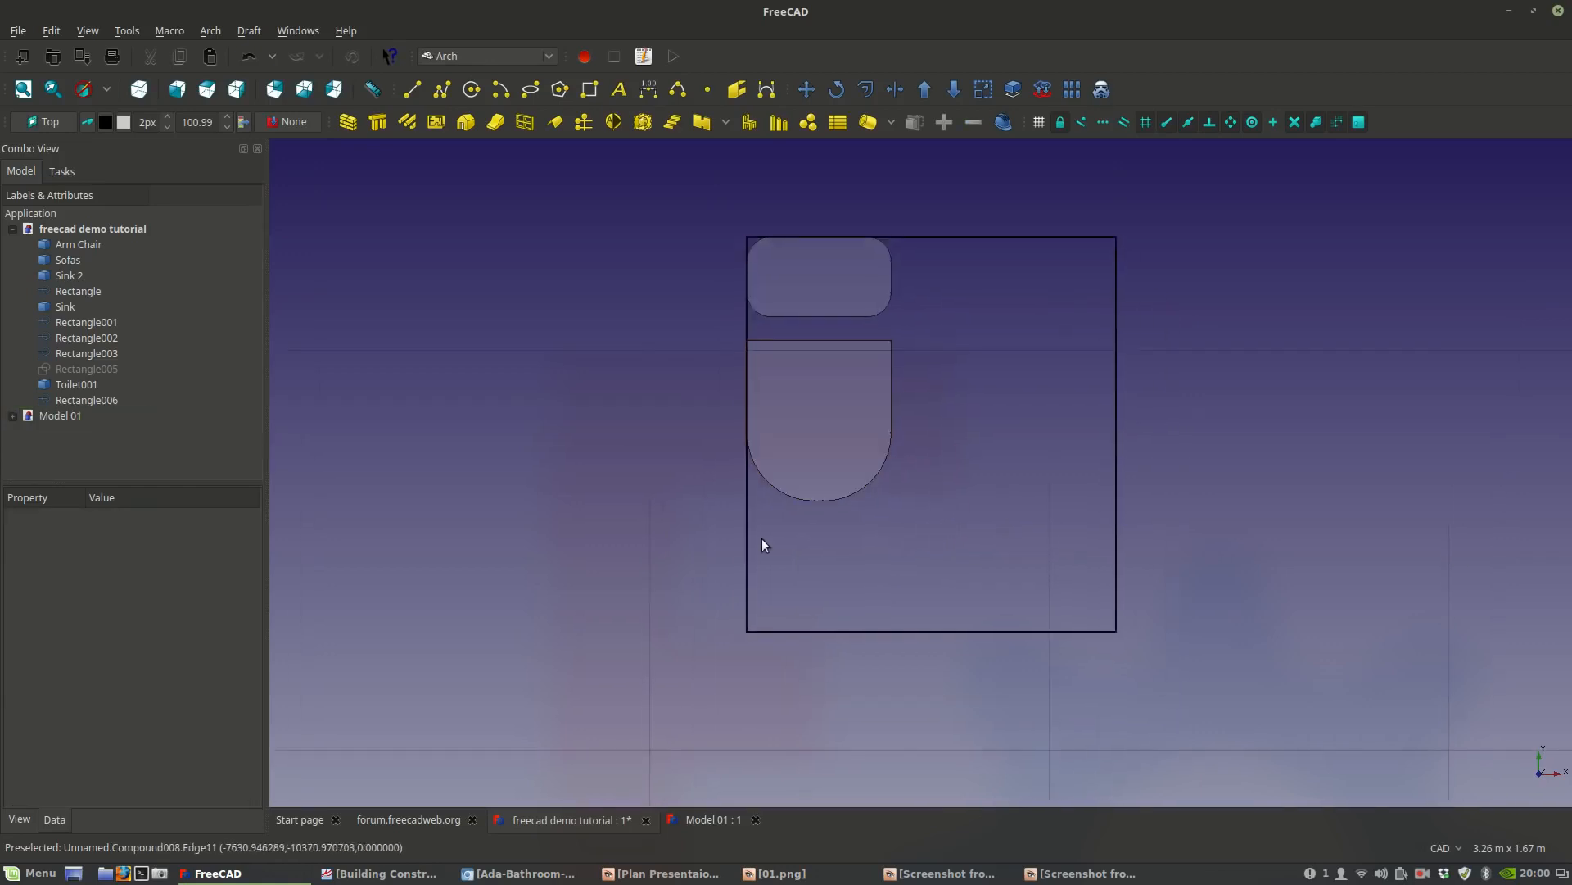
pyautogui.click(589, 89)
pyautogui.click(448, 387)
pyautogui.click(572, 502)
# Set both the height and the length of the guide rectangle to 0.45 m.
pyautogui.click(177, 751)
pyautogui.click(106, 733)
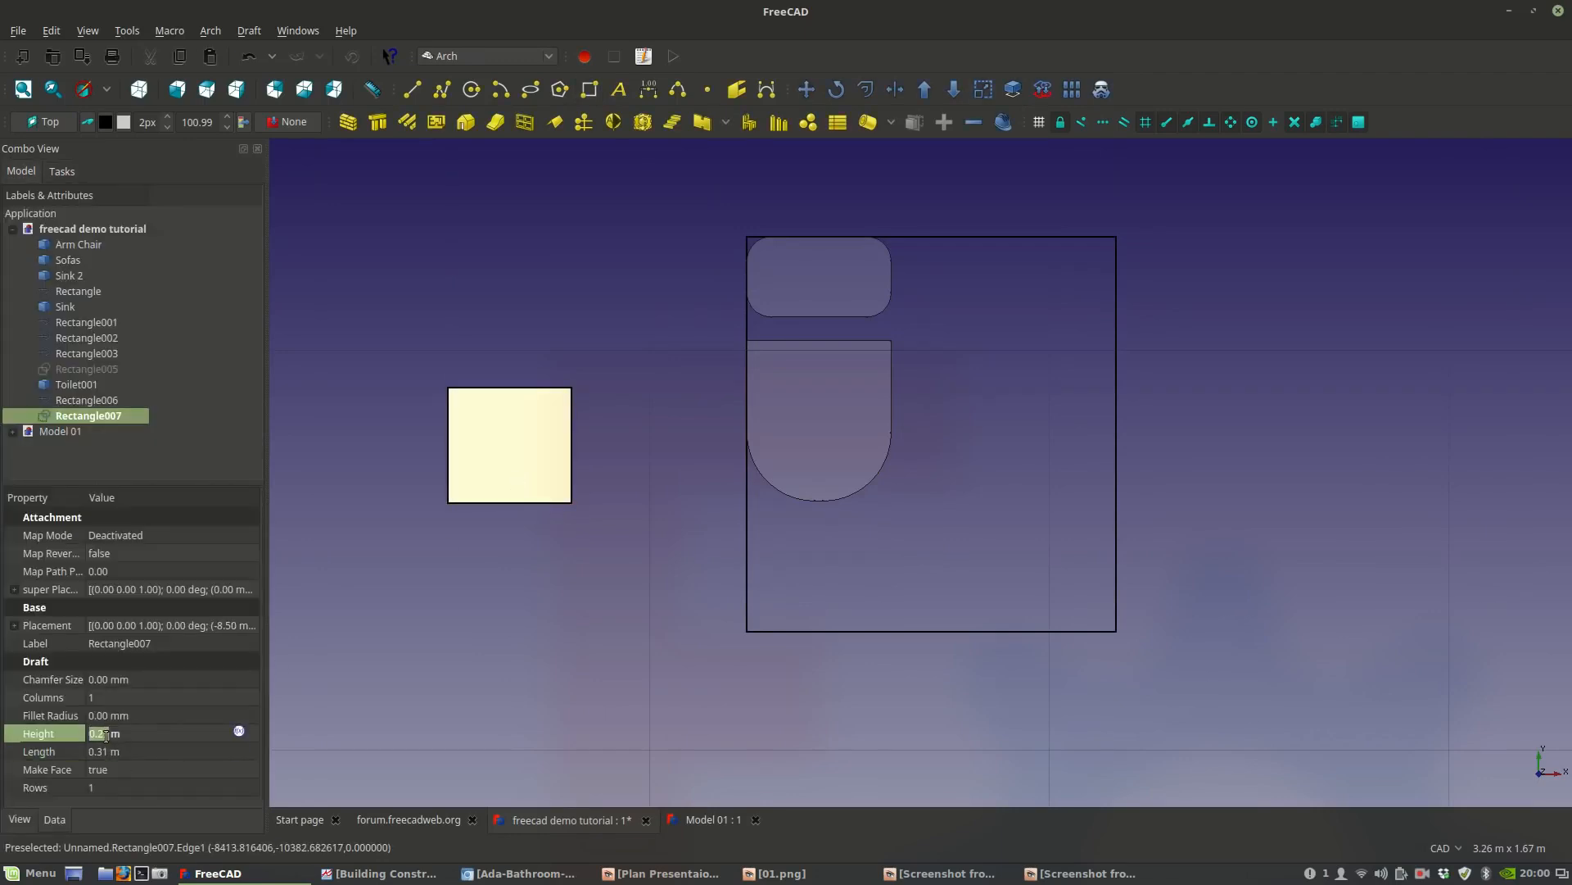
pyautogui.write('0.0')
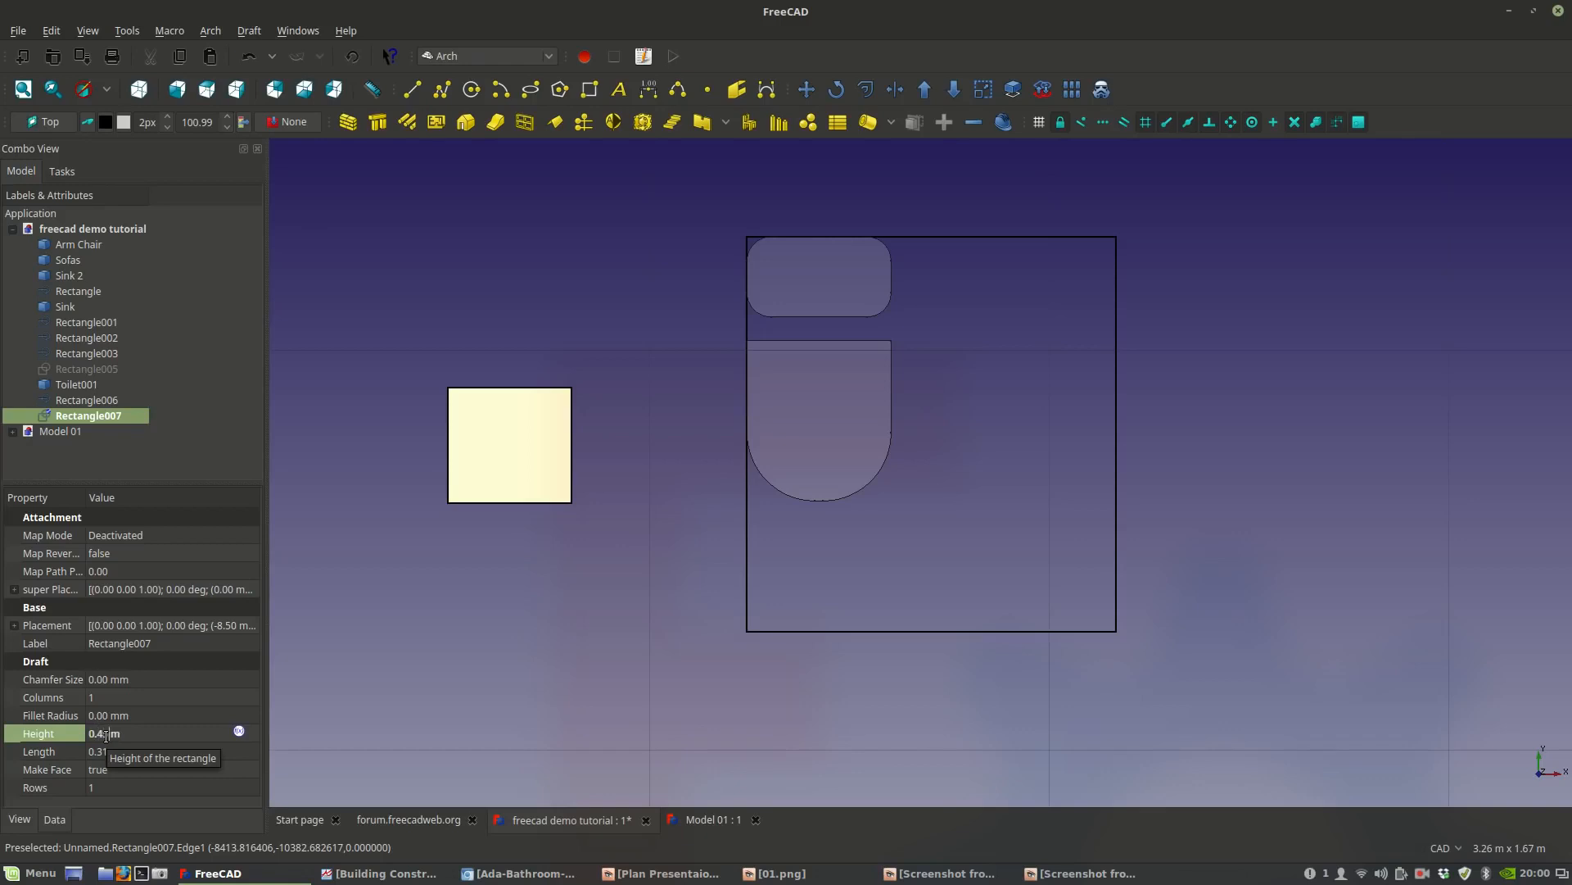
pyautogui.press('Return')
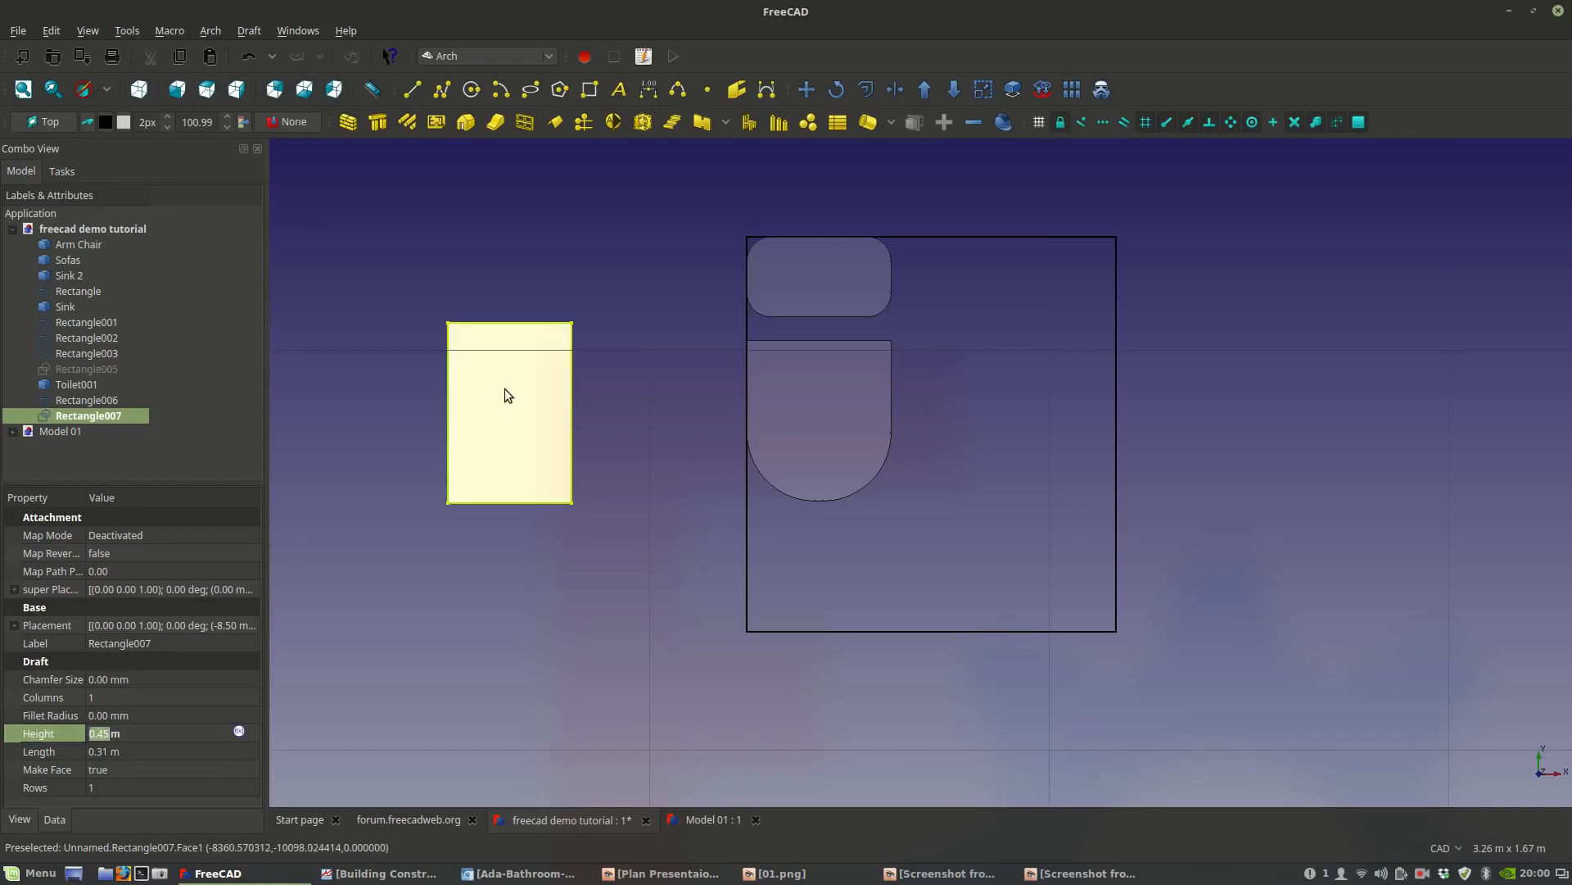
pyautogui.click(94, 752)
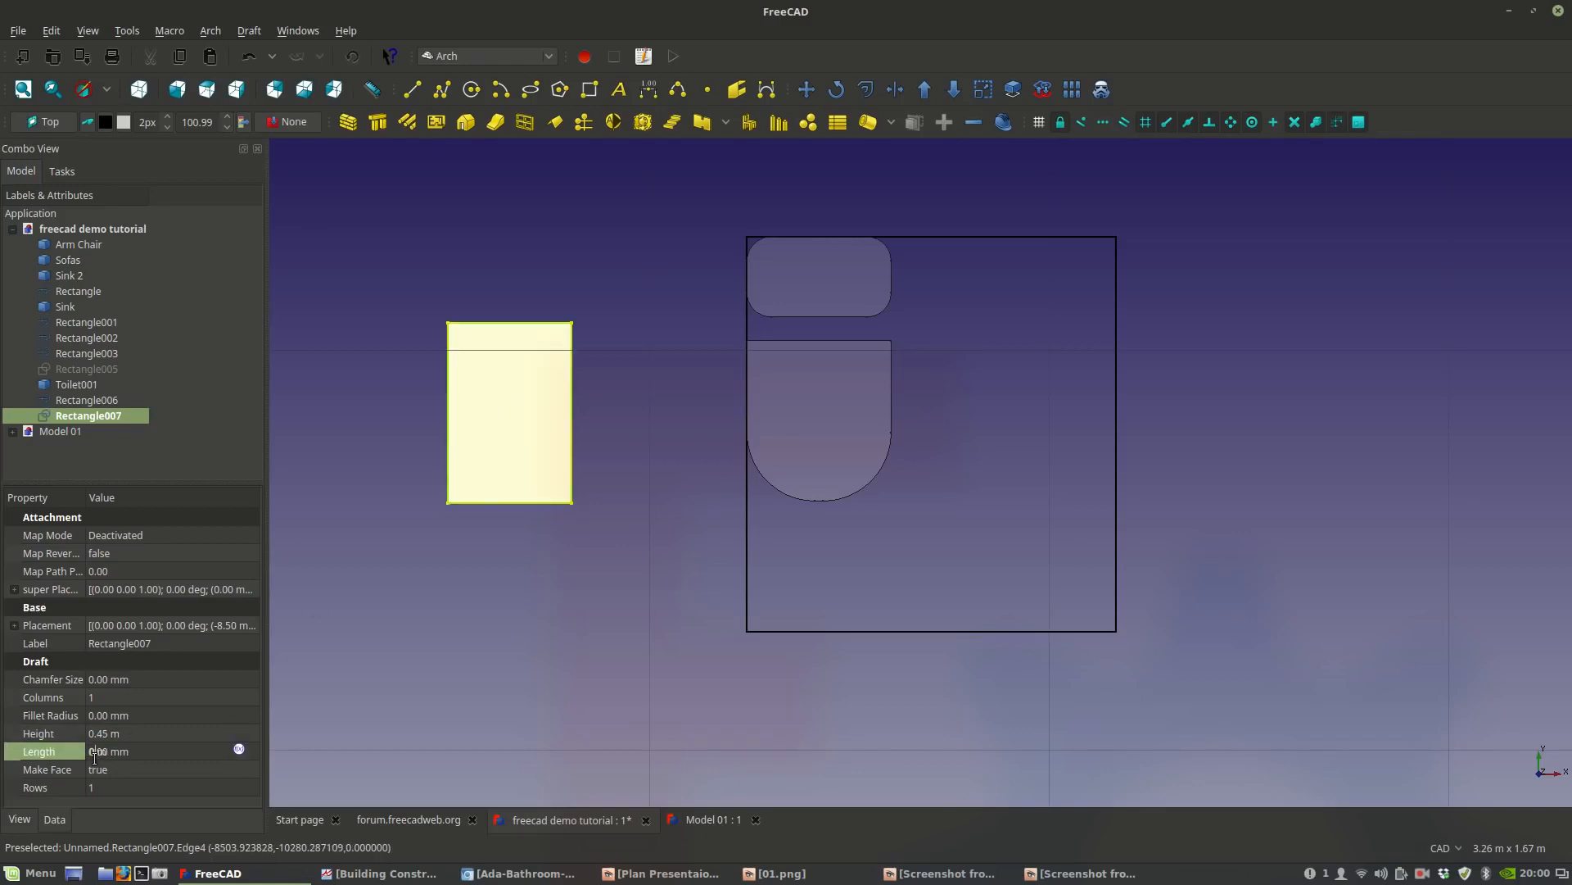
pyautogui.write('0.45')
pyautogui.press('Return')
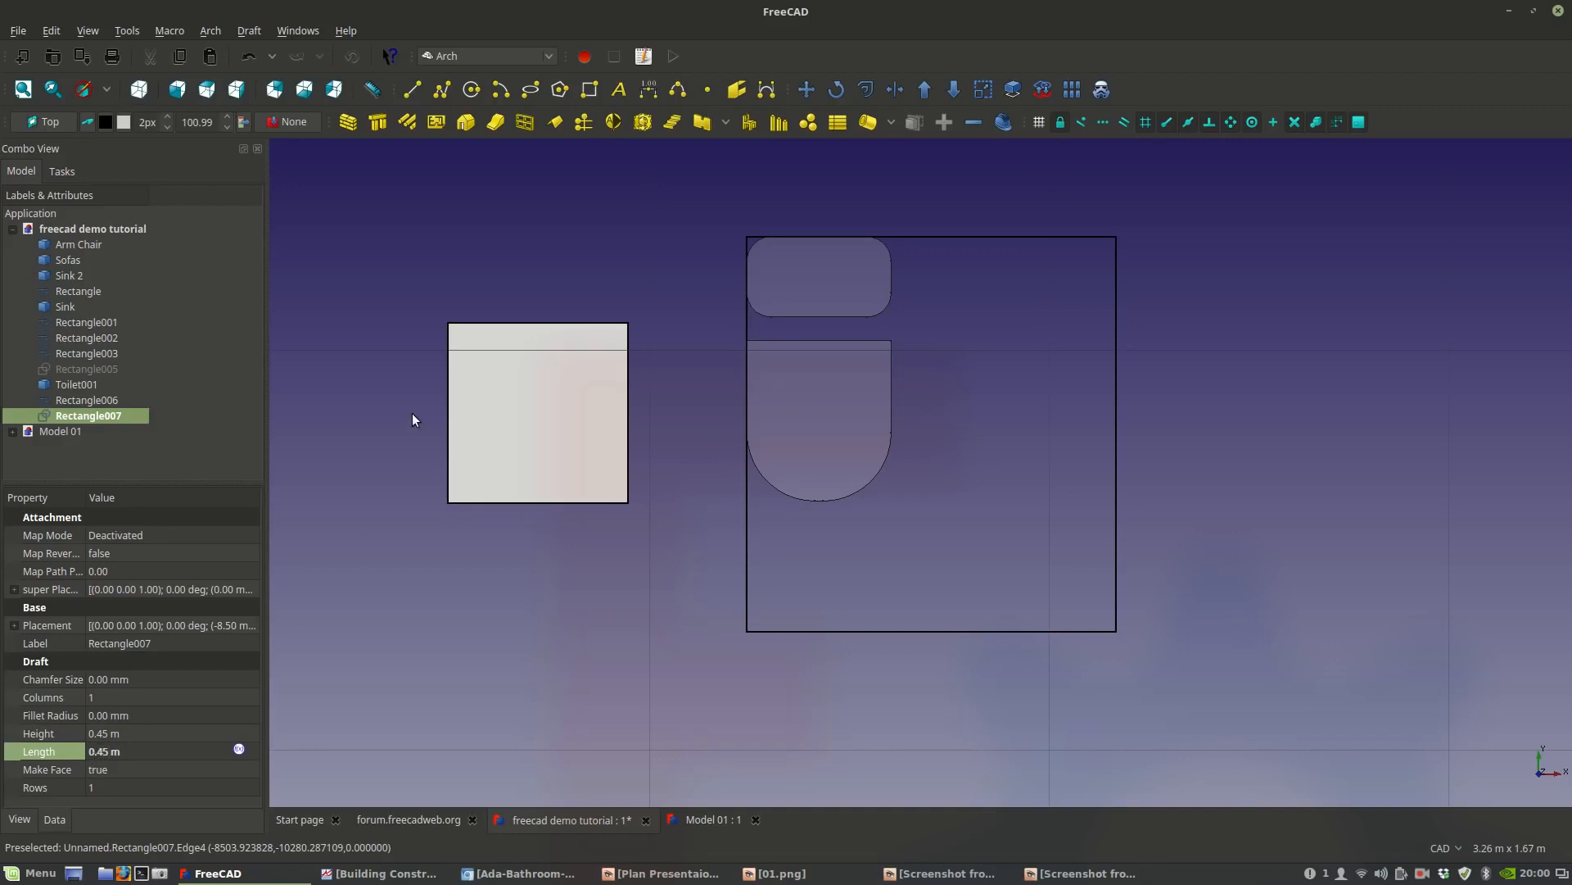
# Move the guide square so that its top-left corner lies on the midpoint of the bowl's straight left side.
pyautogui.click(806, 89)
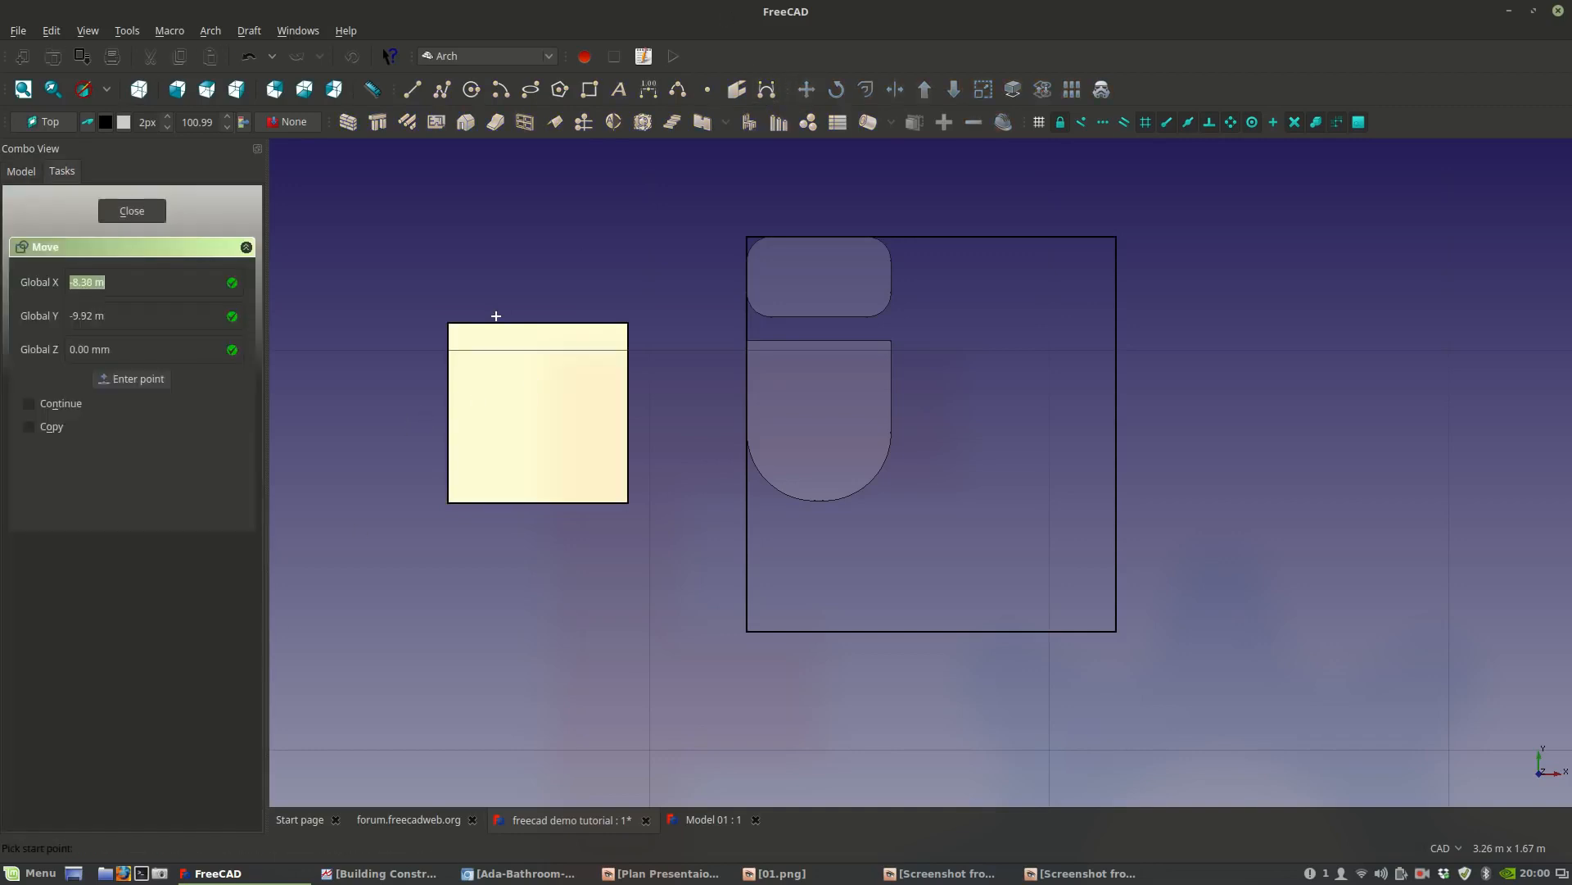
pyautogui.click(448, 323)
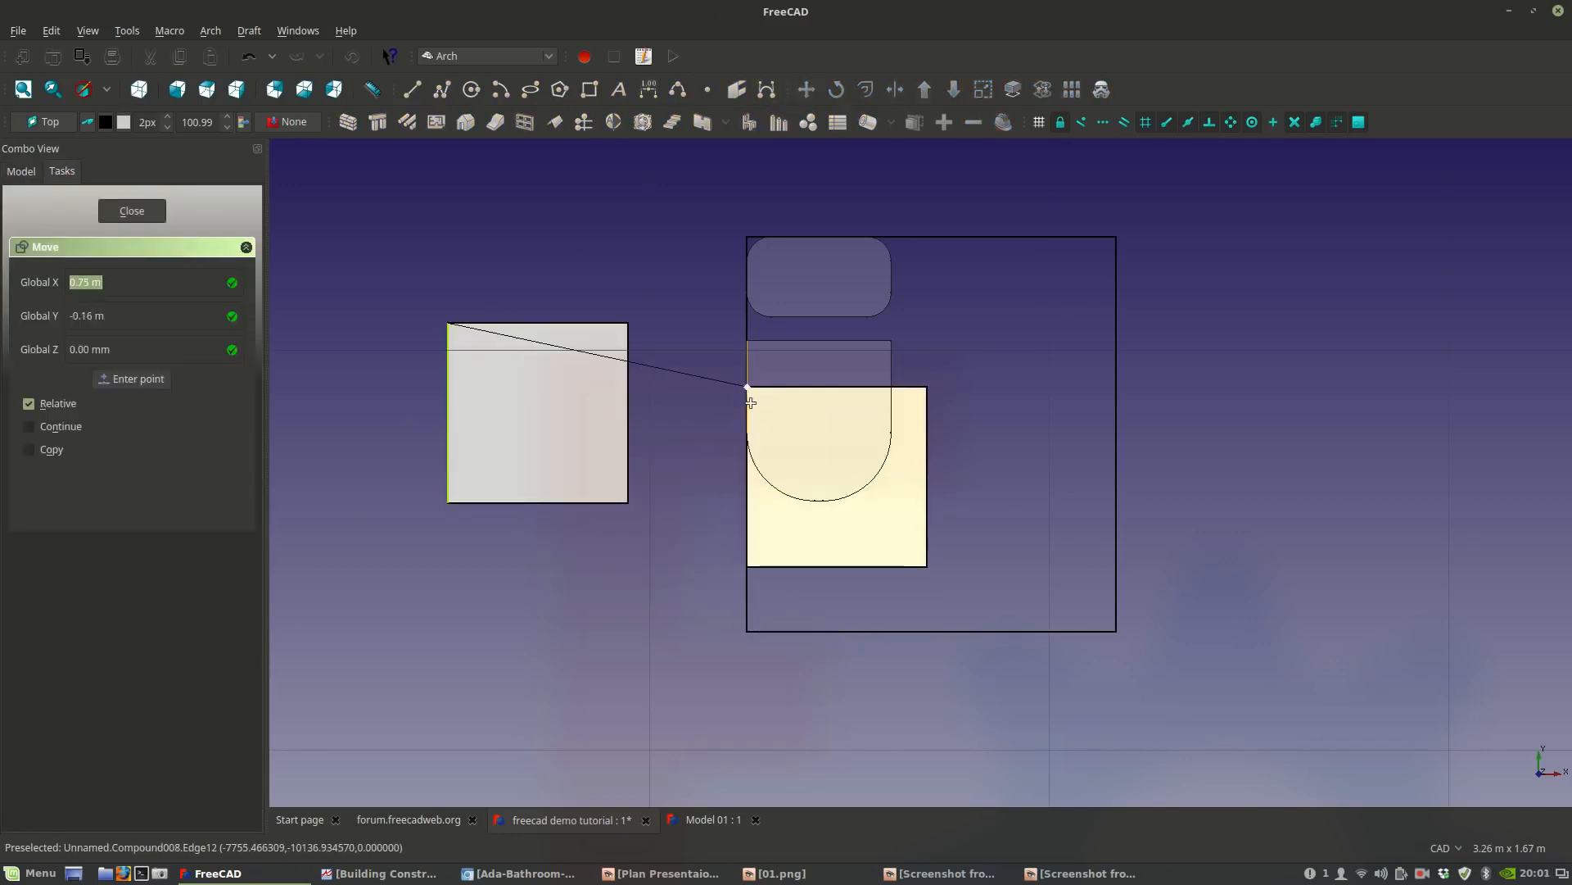
pyautogui.click(748, 387)
# Move the toilet so that the midpoint of the bowl's top edge lies on the guide square's top-right corner.
pyautogui.click(807, 354)
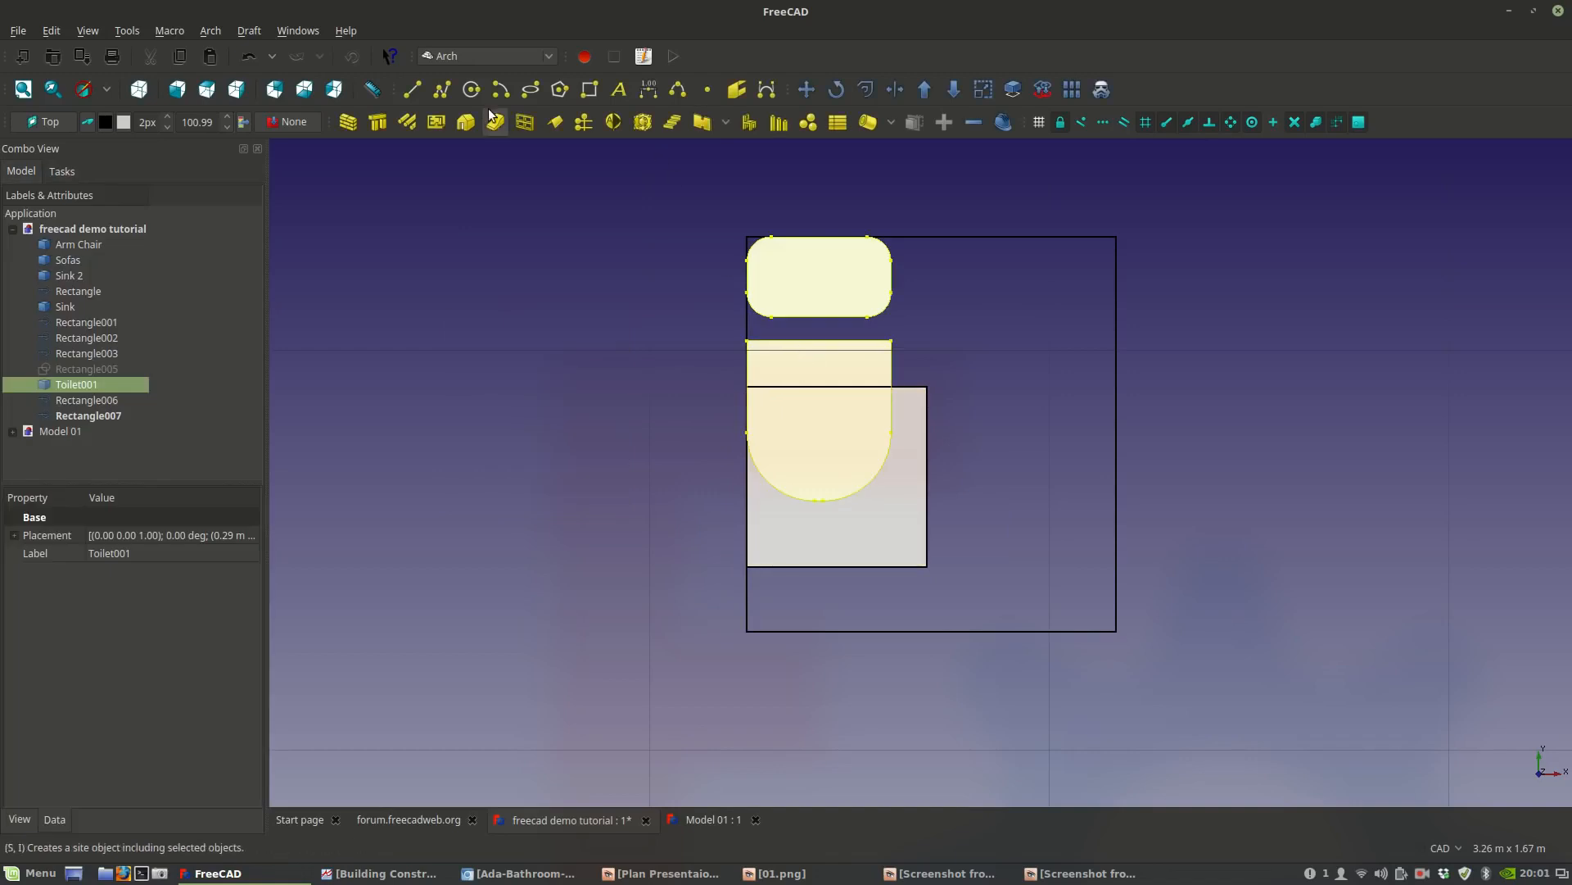
pyautogui.click(806, 90)
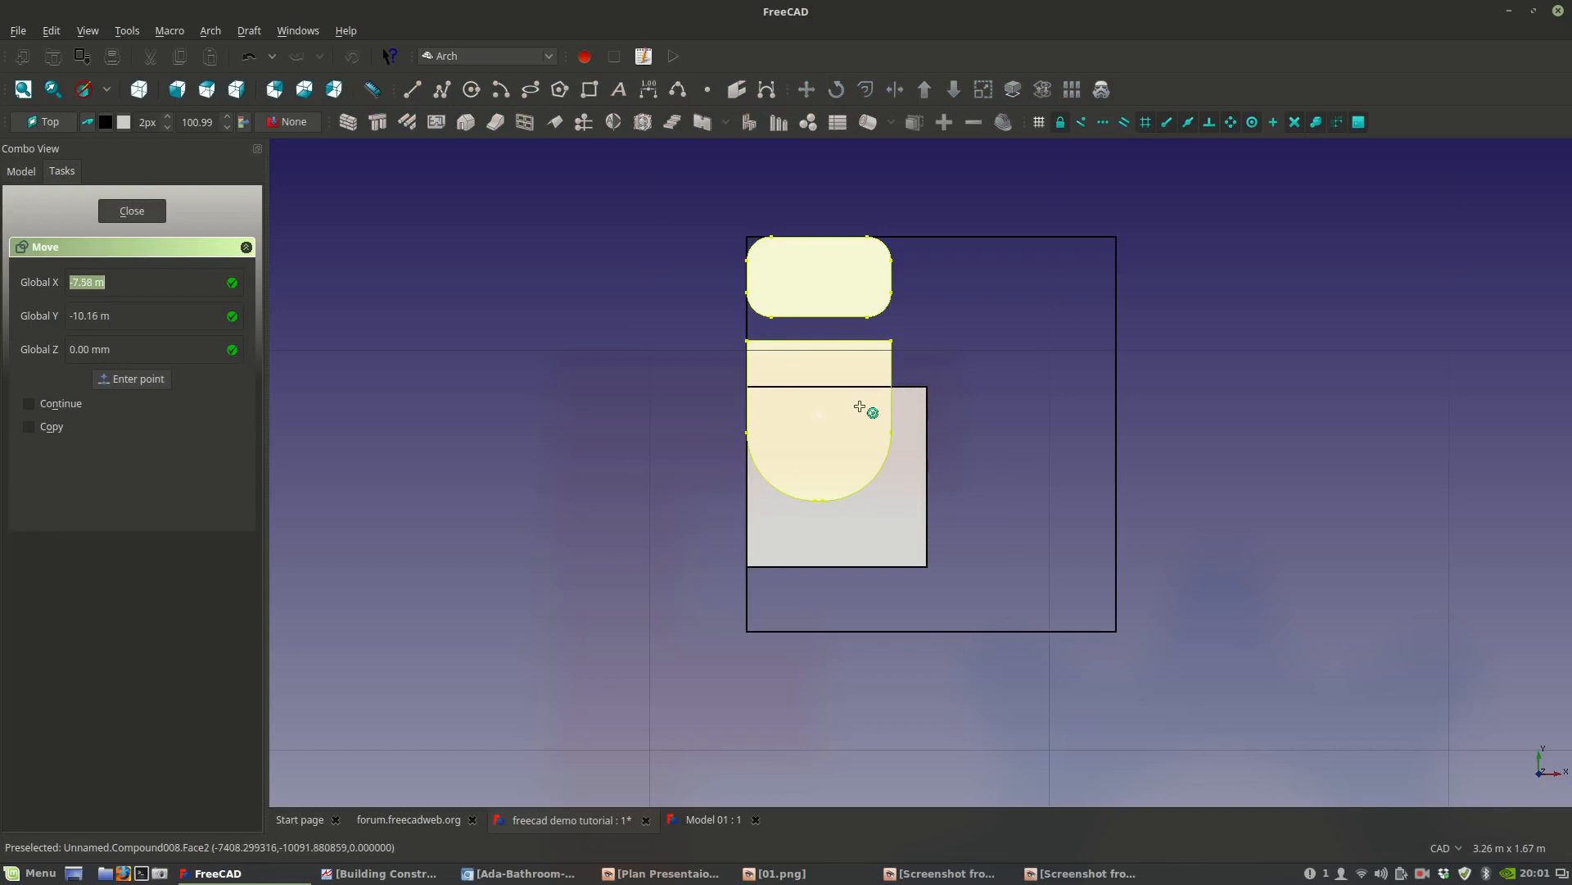
pyautogui.click(809, 341)
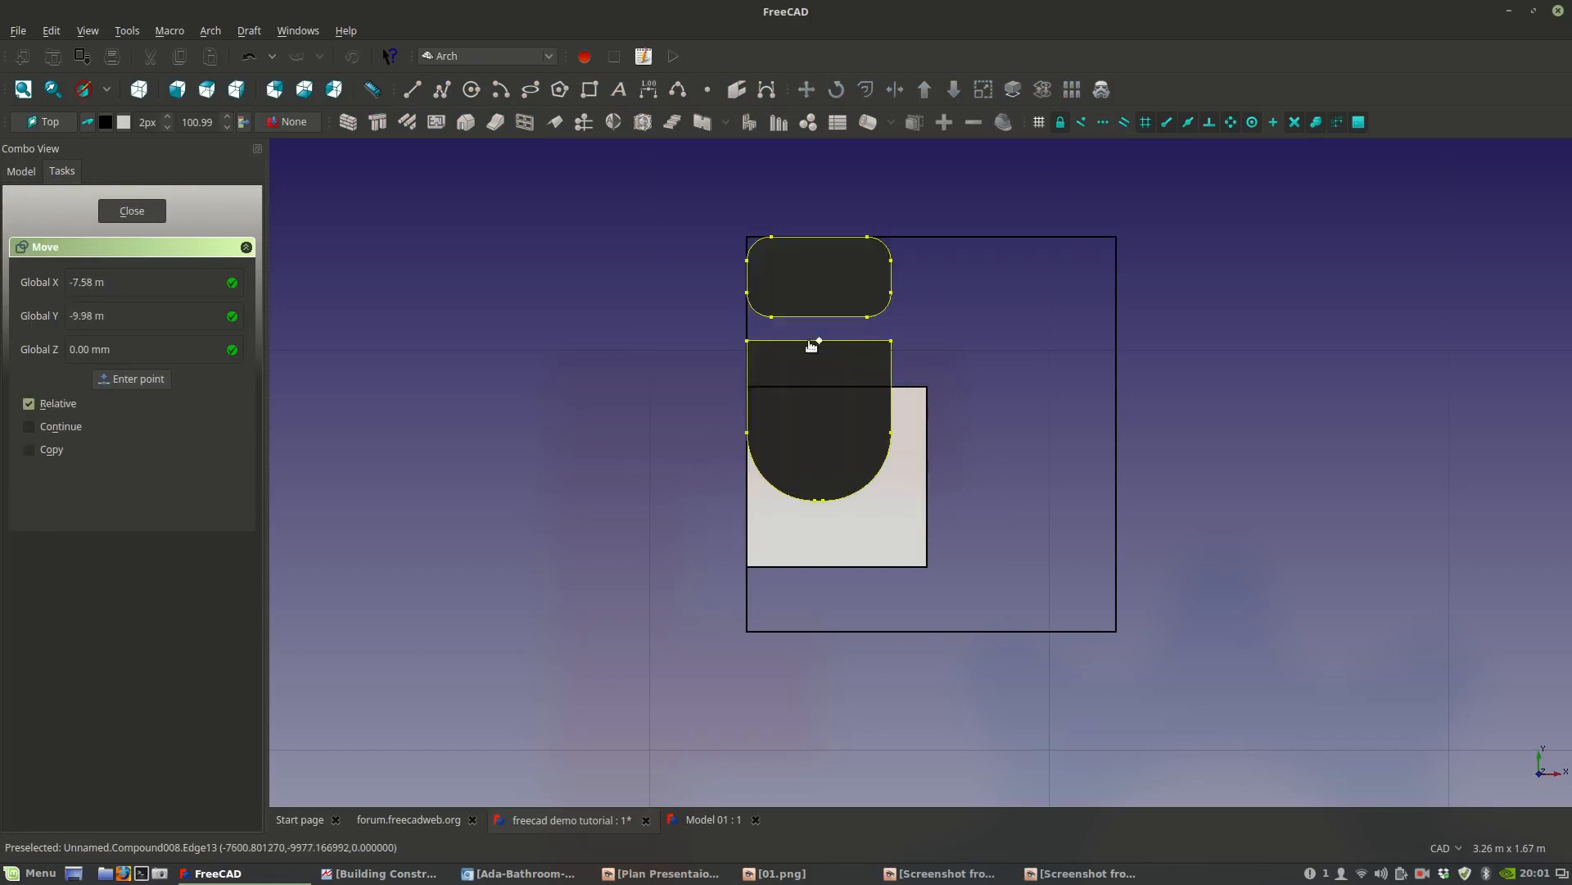
pyautogui.click(925, 385)
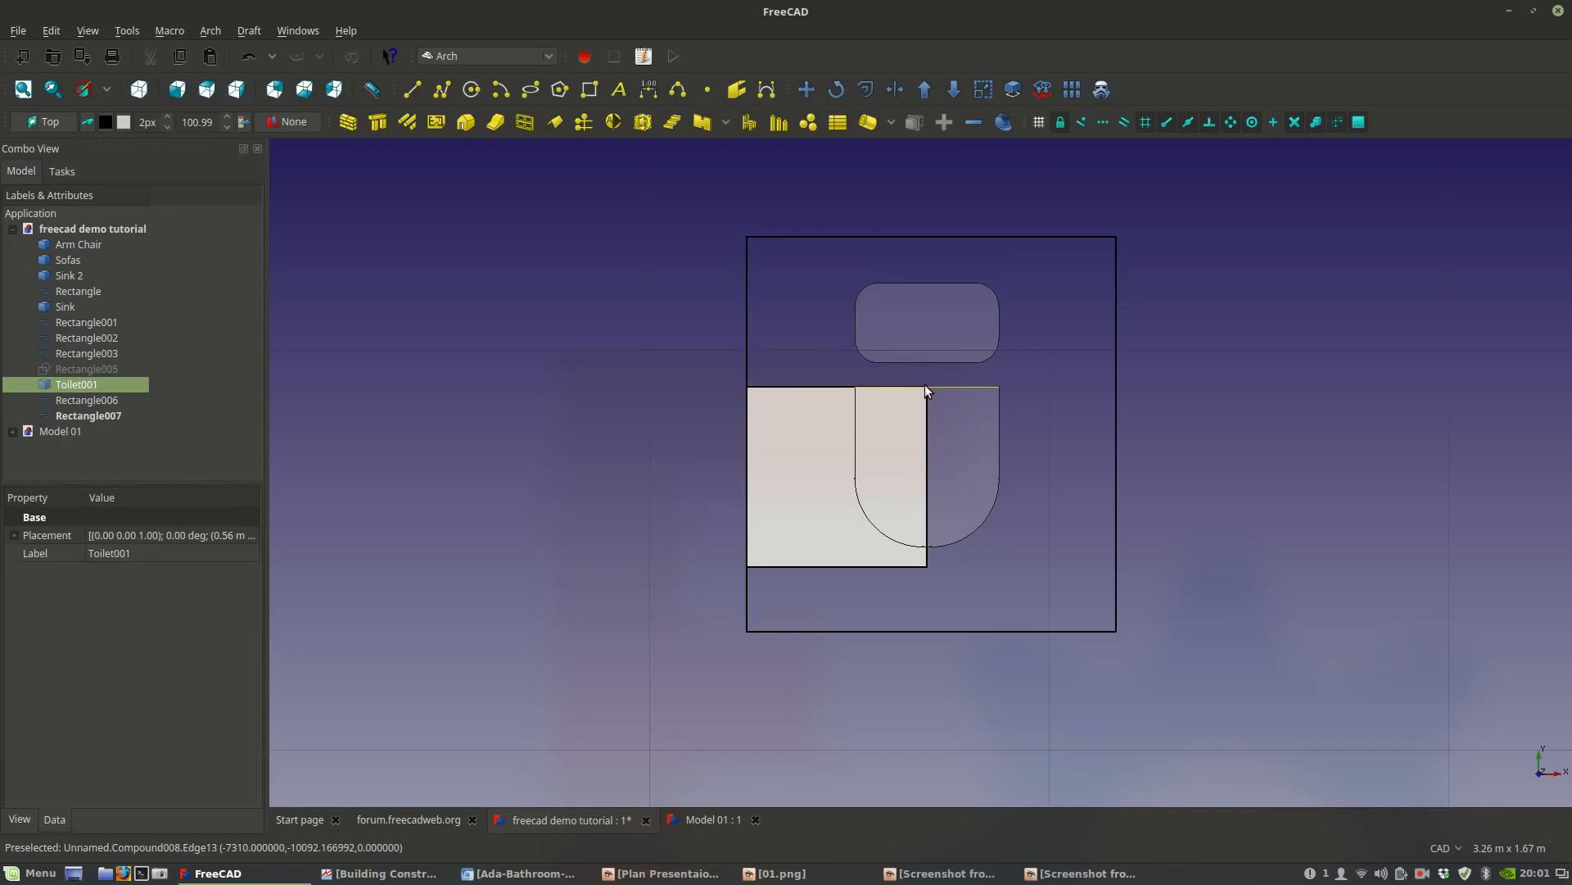
# Move the toilet up so that the midpoint of the tank's top edge lies on the midpoint of the clearance rectangle's top edge.
pyautogui.scroll(3, 925, 385)
pyautogui.scroll(-3, 843, 325)
pyautogui.moveTo(844, 326); pyautogui.dragTo(823, 397, button='middle')
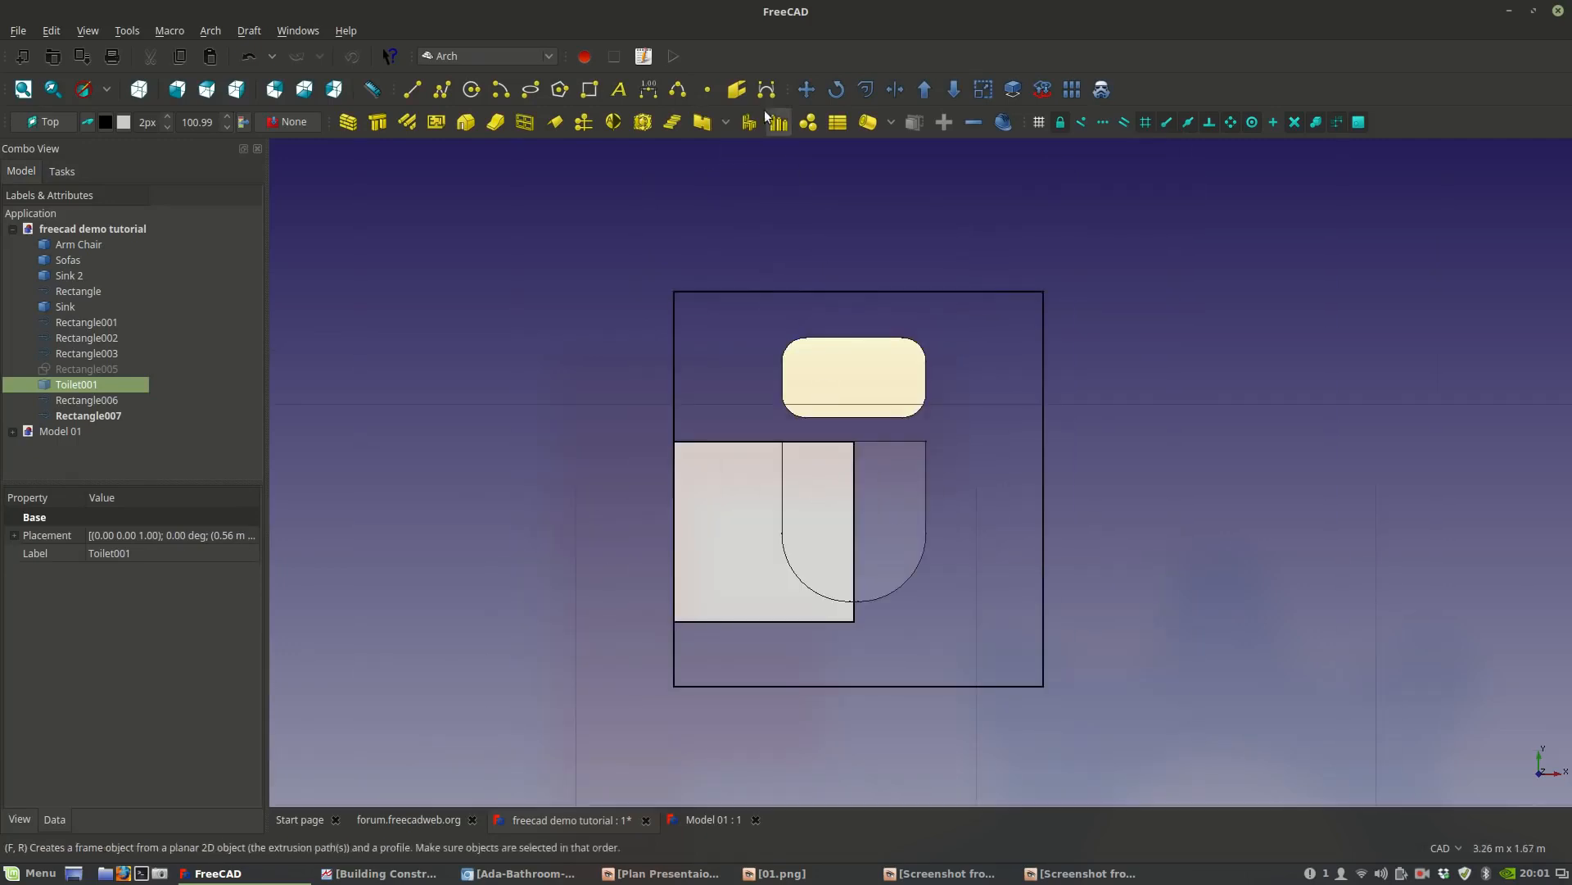
pyautogui.click(806, 90)
pyautogui.click(851, 339)
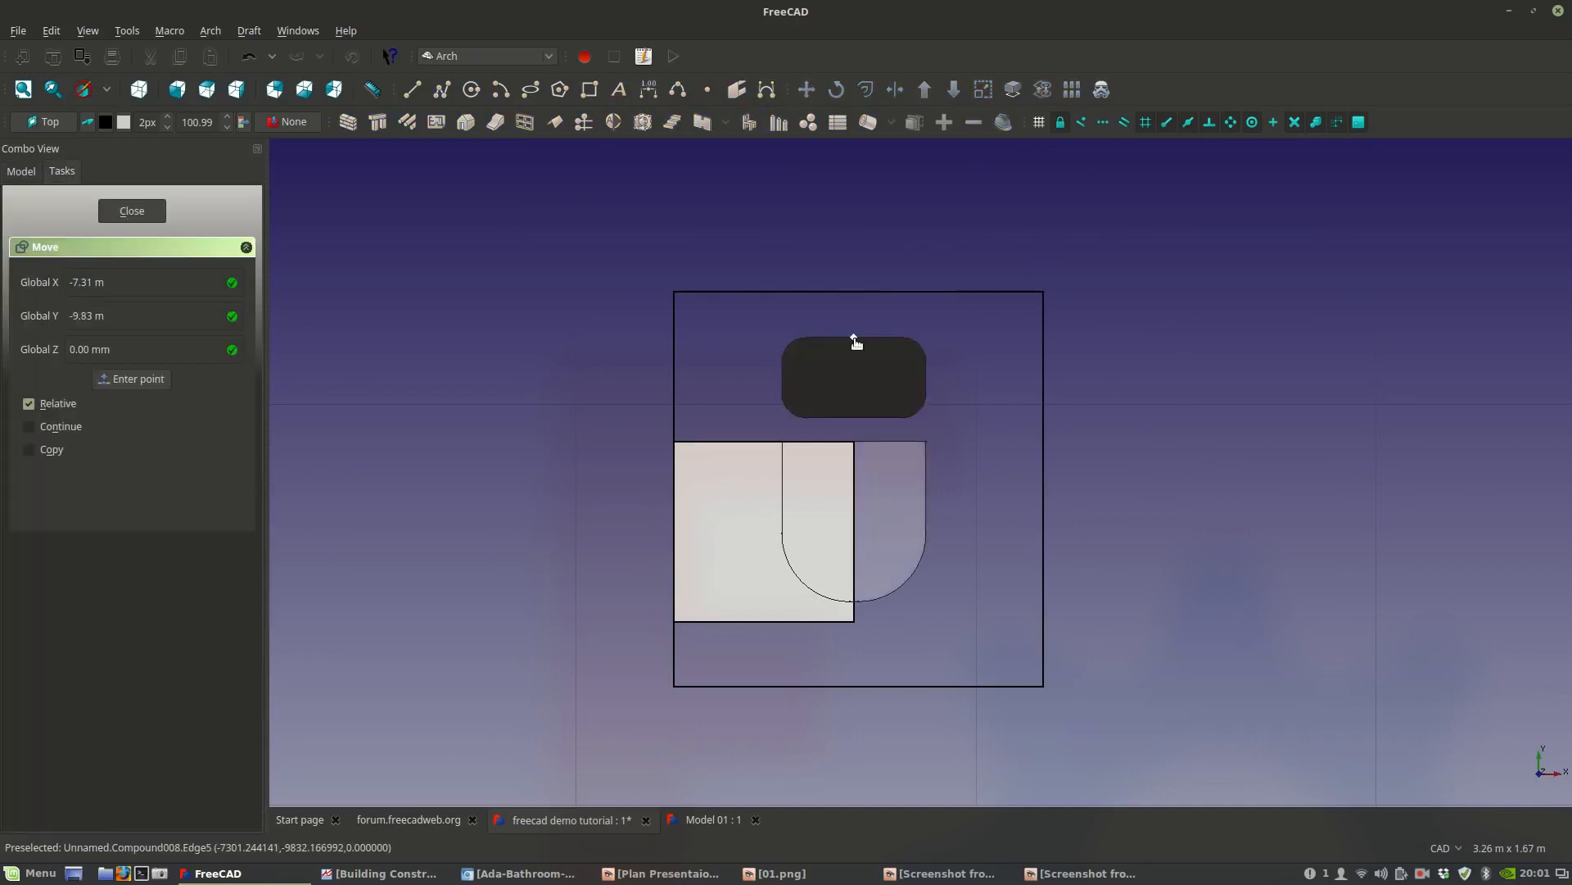
pyautogui.click(860, 292)
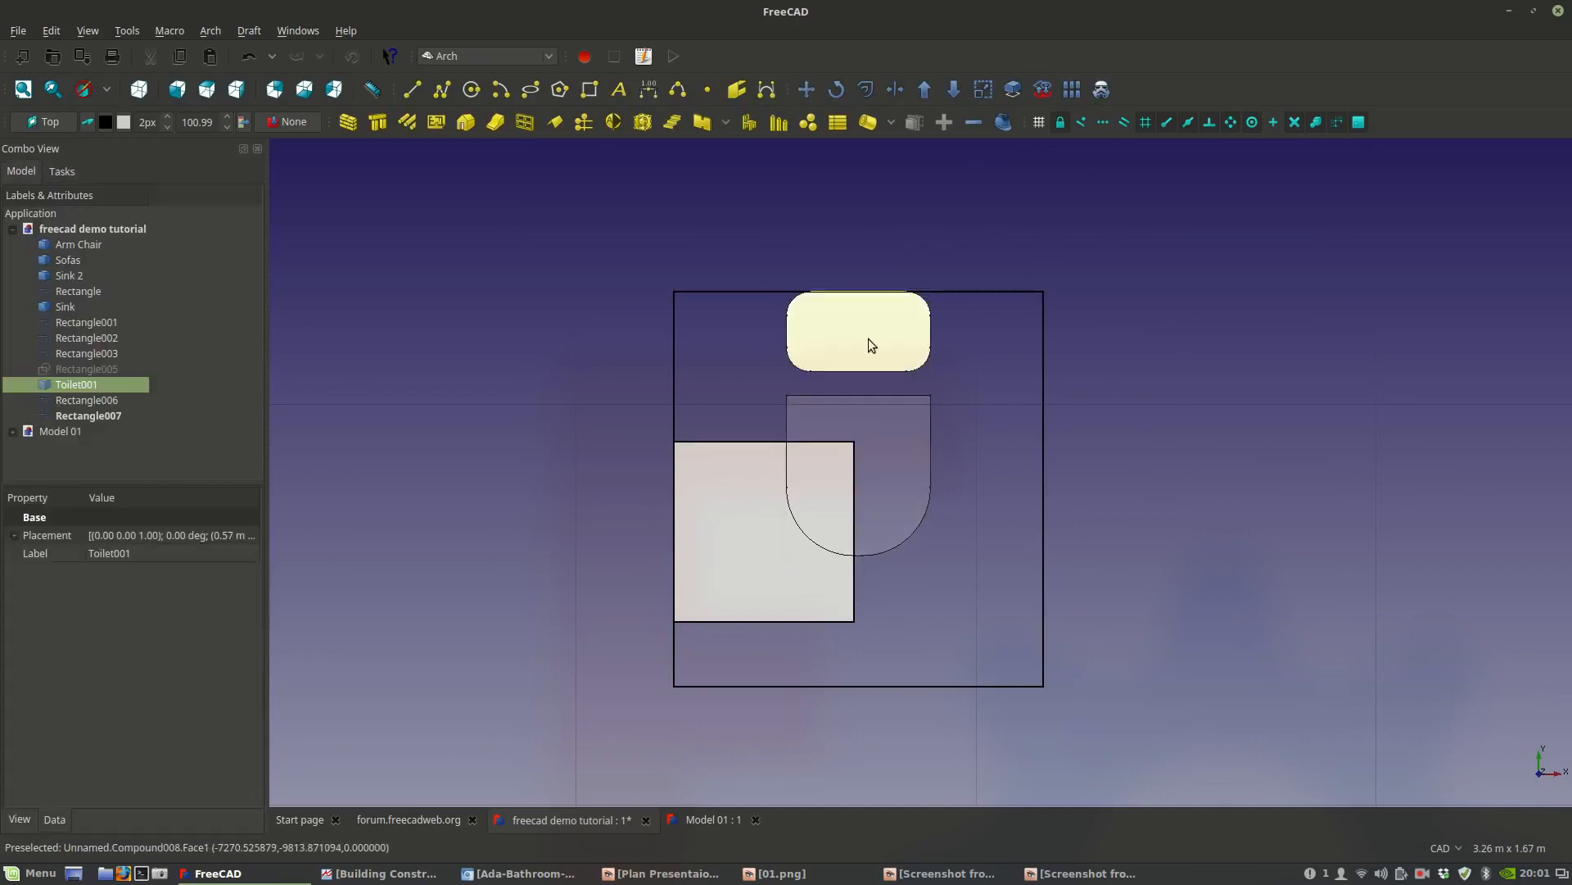
# Delete the 0.45 m guide square that overlaps the toilet bowl.
pyautogui.click(808, 595)
pyautogui.press('Delete')
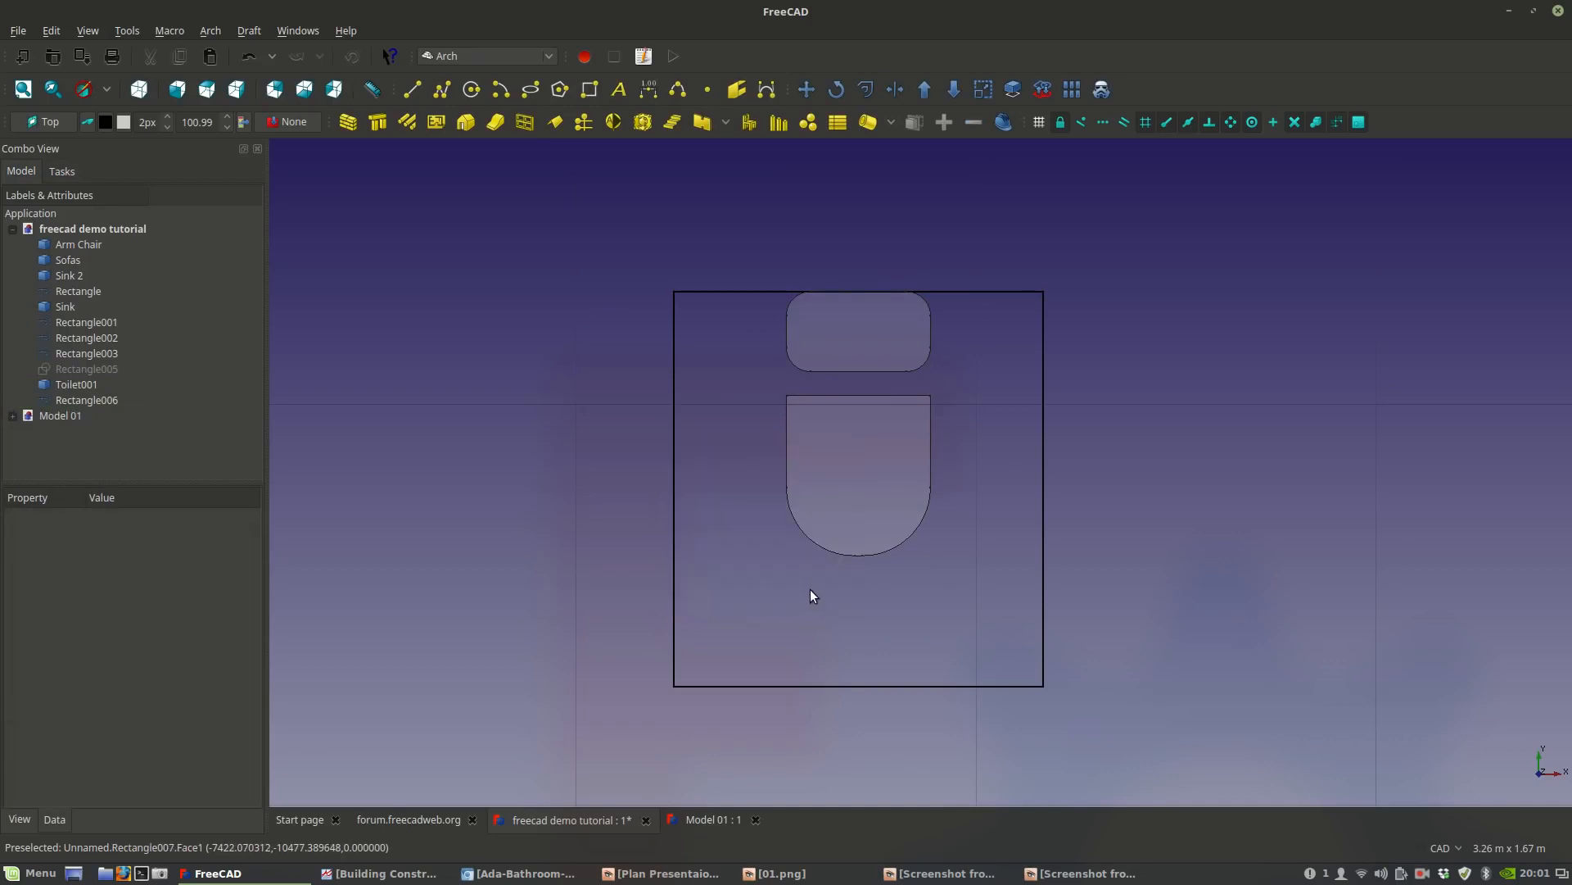
pyautogui.scroll(-5, 809, 590)
pyautogui.scroll(5, 701, 483)
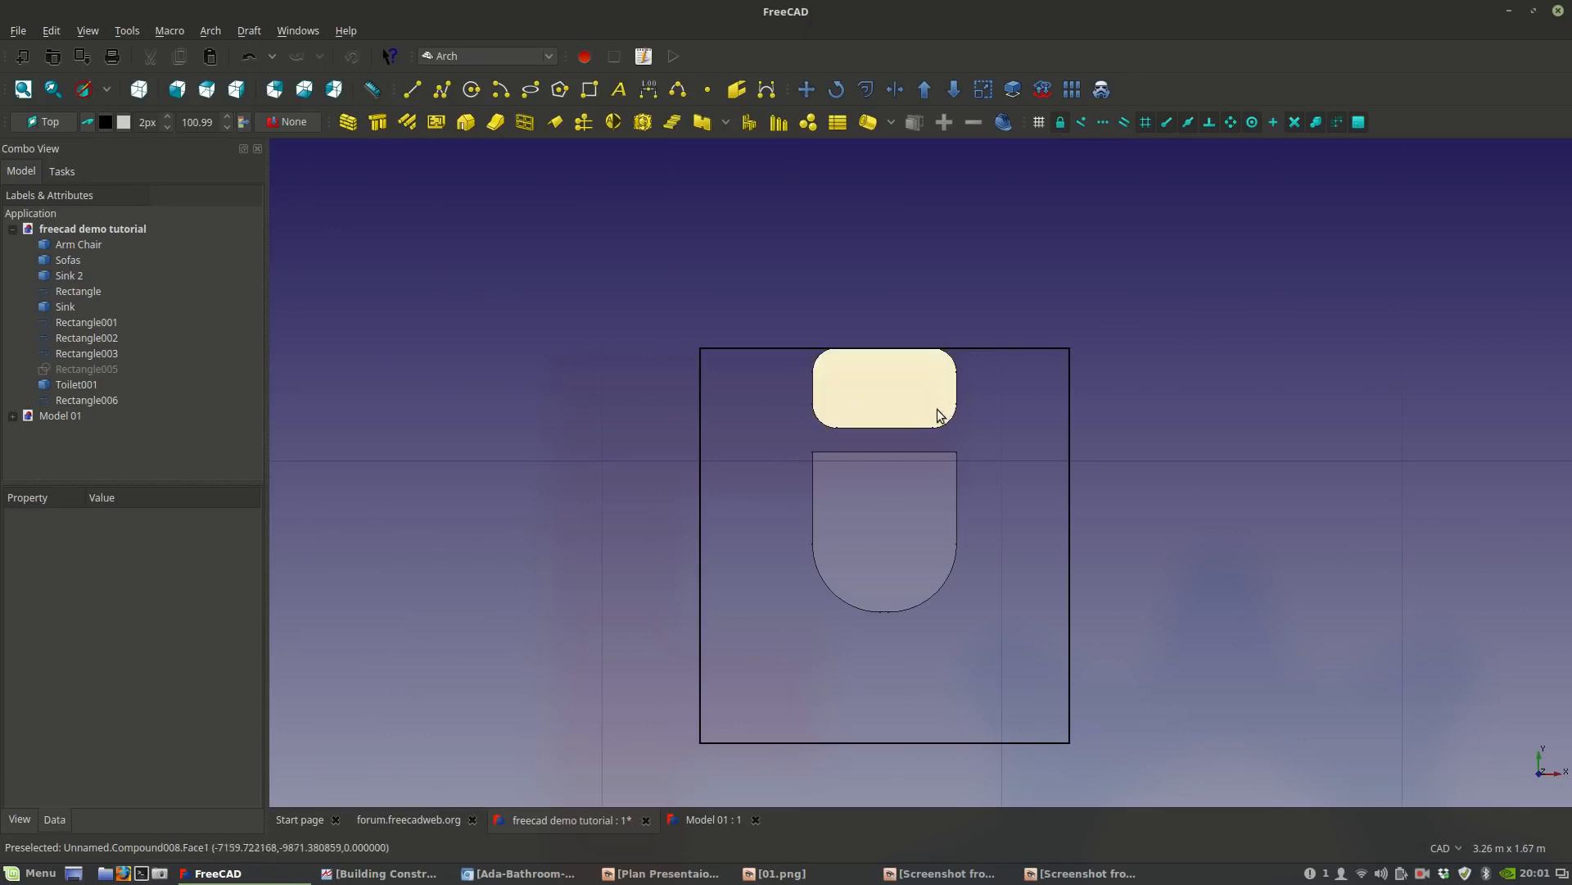
# Draw a check rectangle about 0.46 by 0.49 m from the midpoint of the clearance rectangle's top edge to the midpoint of its left side.
pyautogui.click(588, 89)
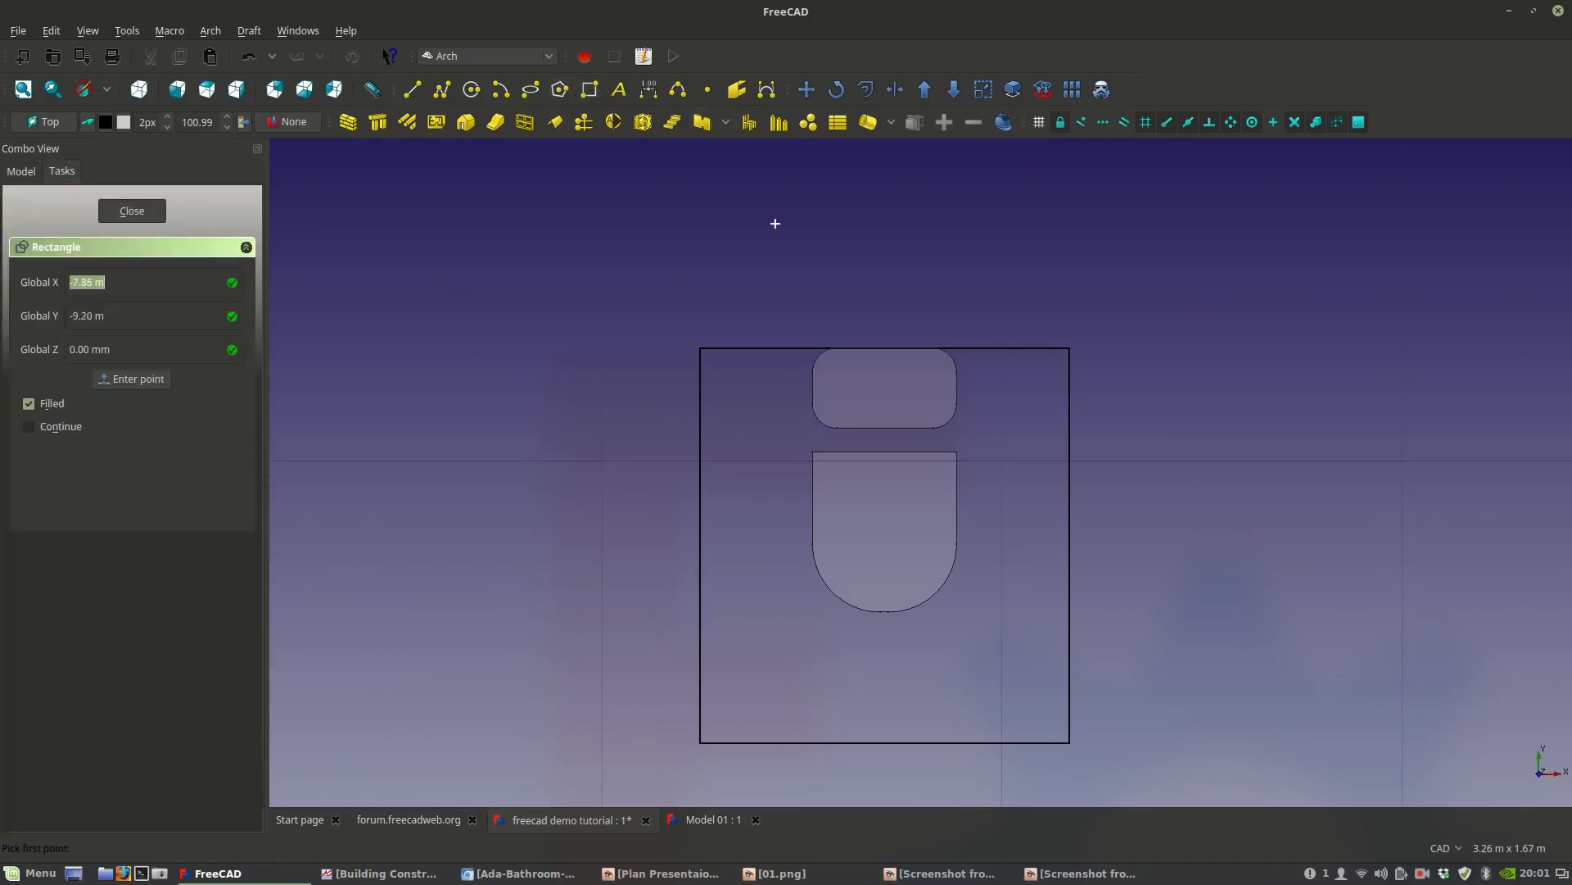
pyautogui.click(884, 347)
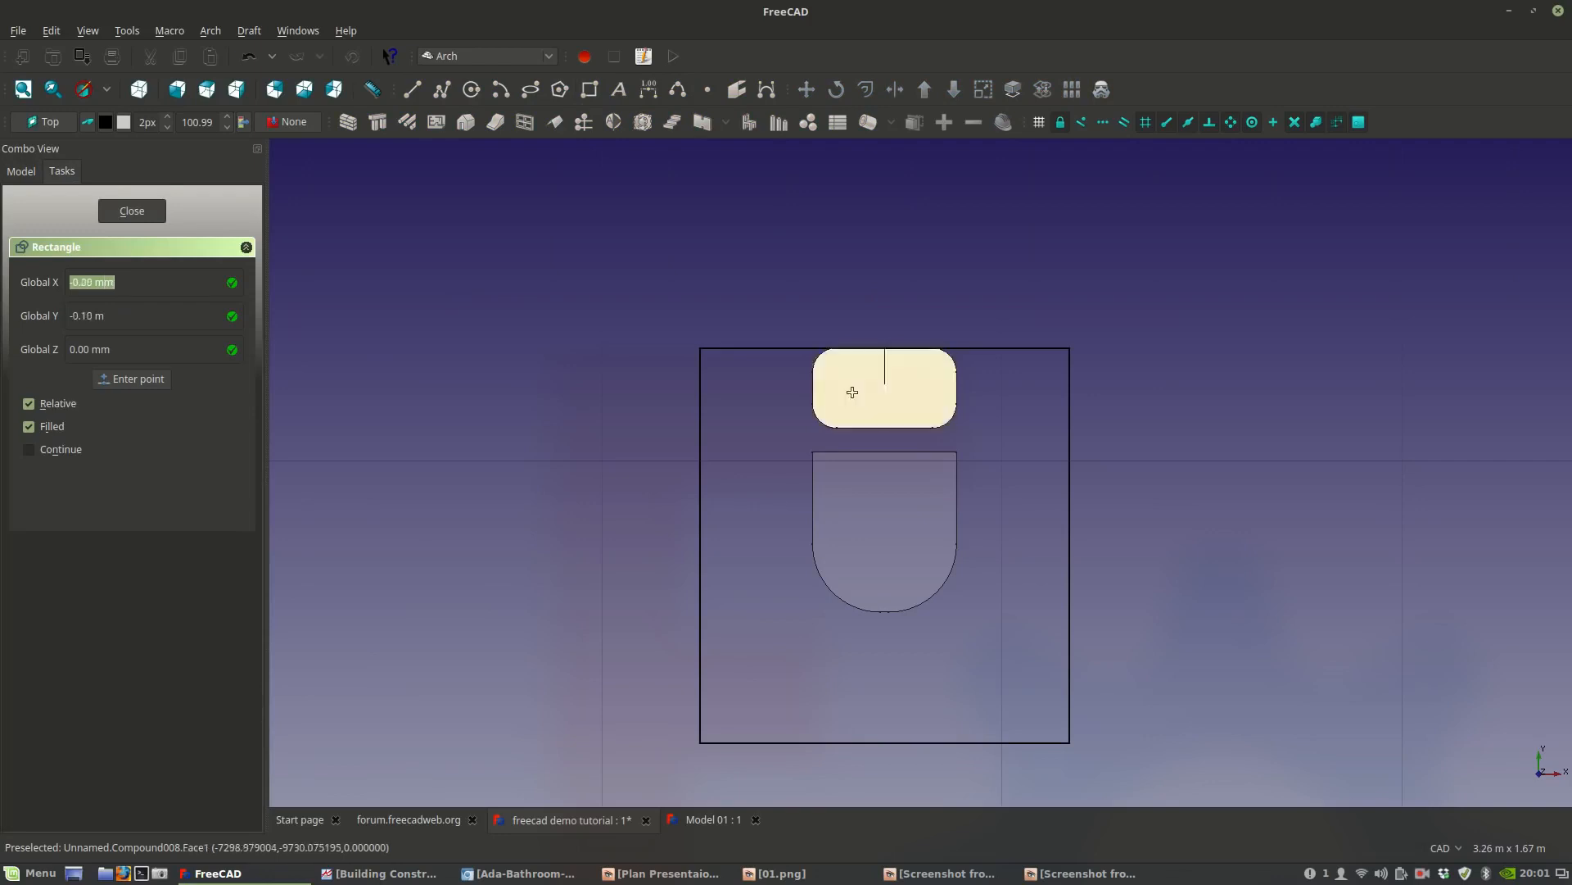
pyautogui.click(702, 539)
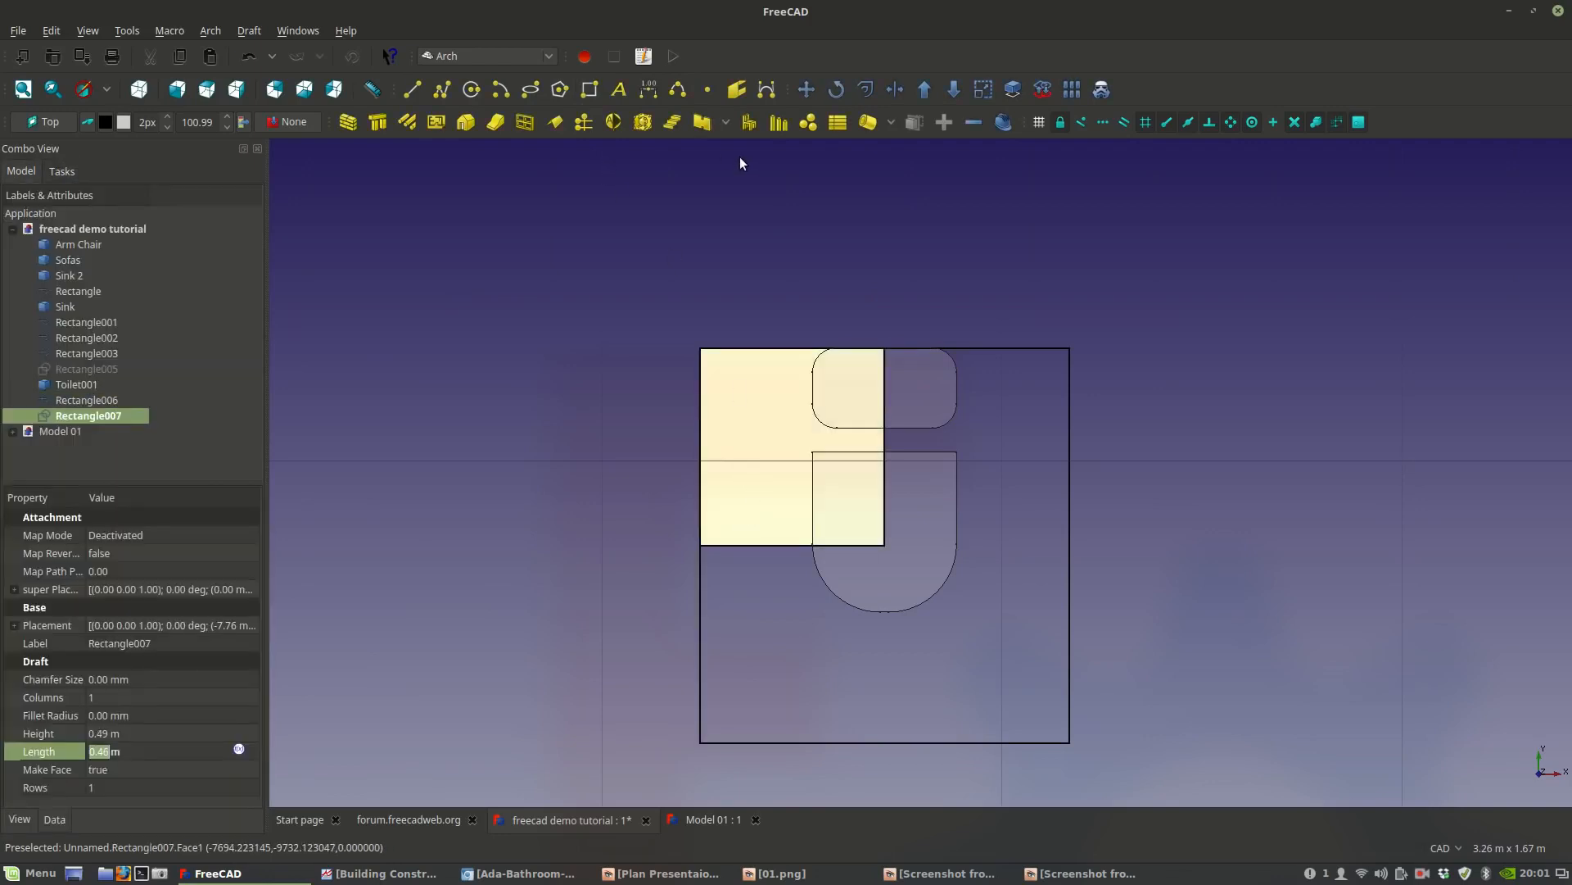
# Switch to the Draft workbench and relocate the snap toolbar to the row above so the Draft modification tools have room.
pyautogui.click(543, 57)
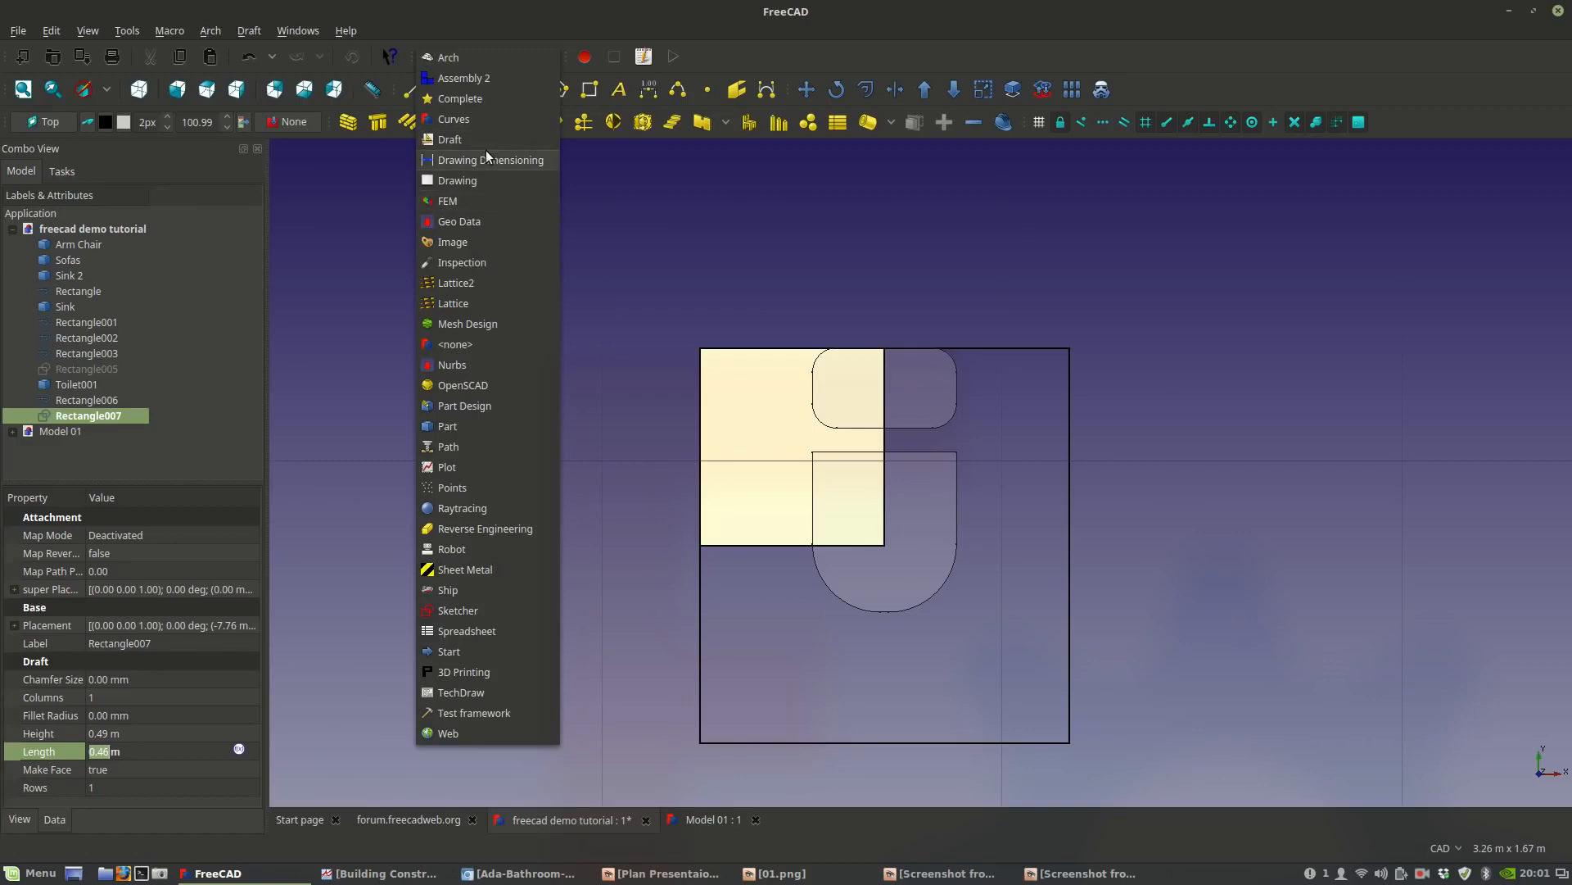
pyautogui.click(485, 137)
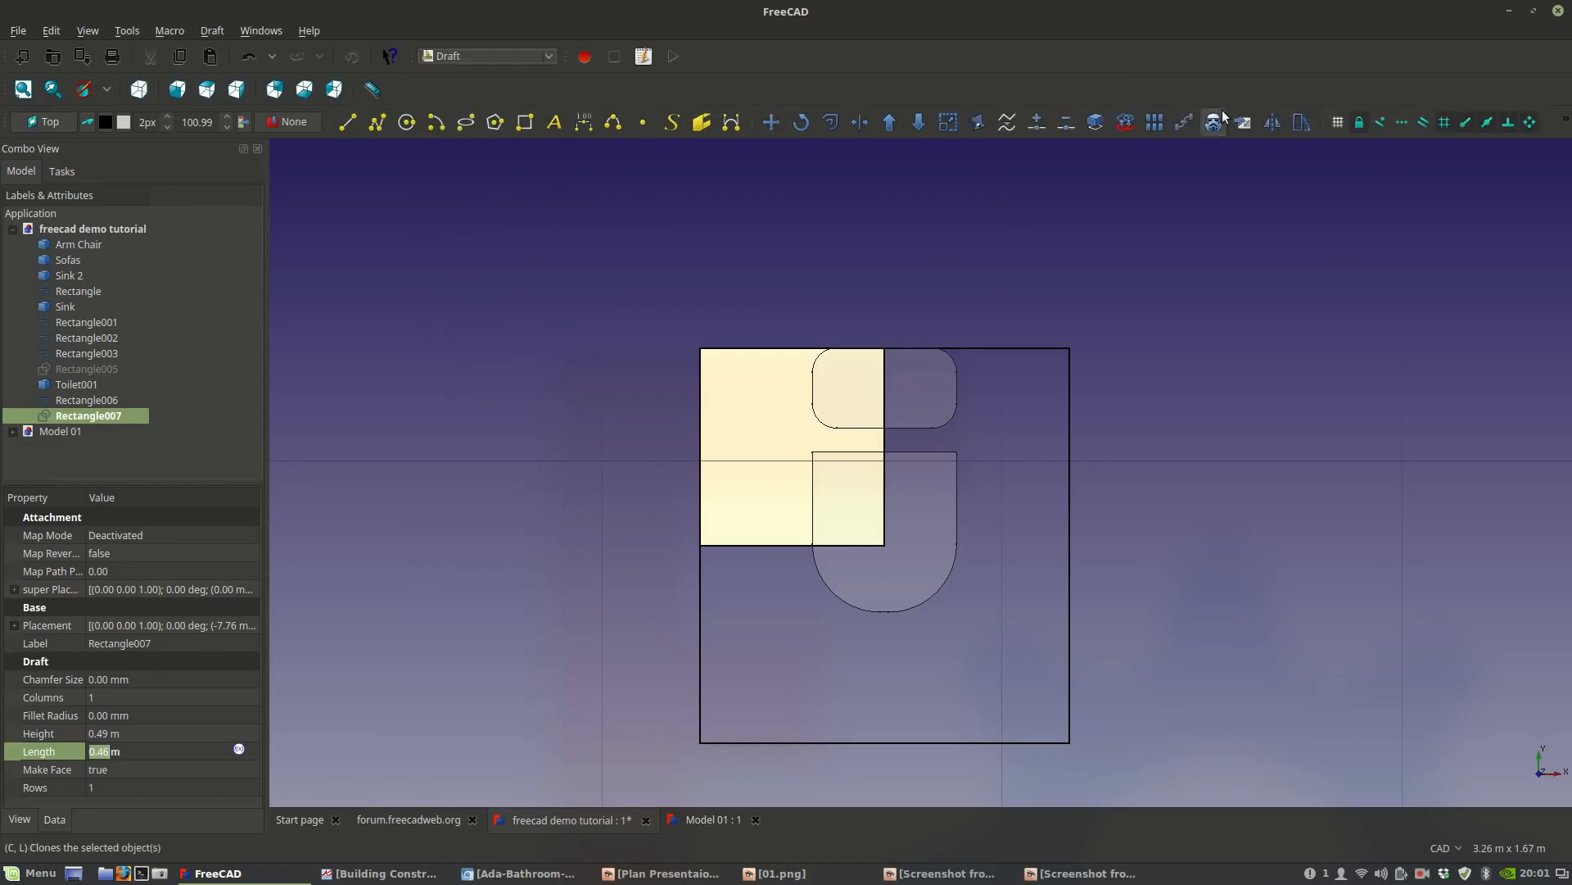
pyautogui.moveTo(1323, 114); pyautogui.dragTo(1309, 95)
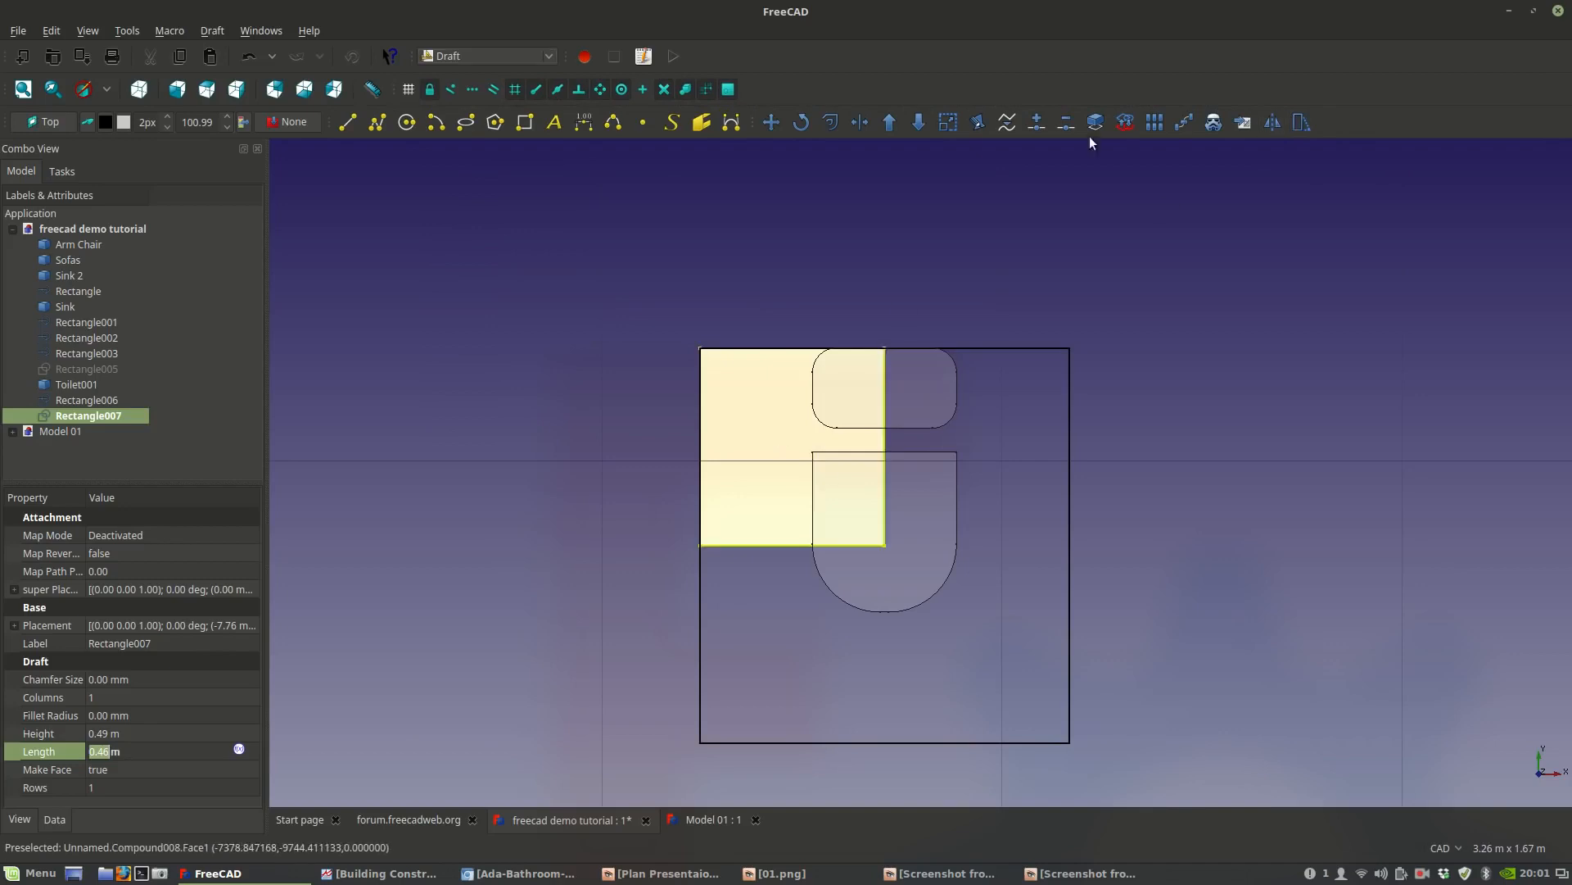
# Mirror the check rectangle about its right edge and compare the copy with the clearance rectangle's right side.
pyautogui.click(1271, 125)
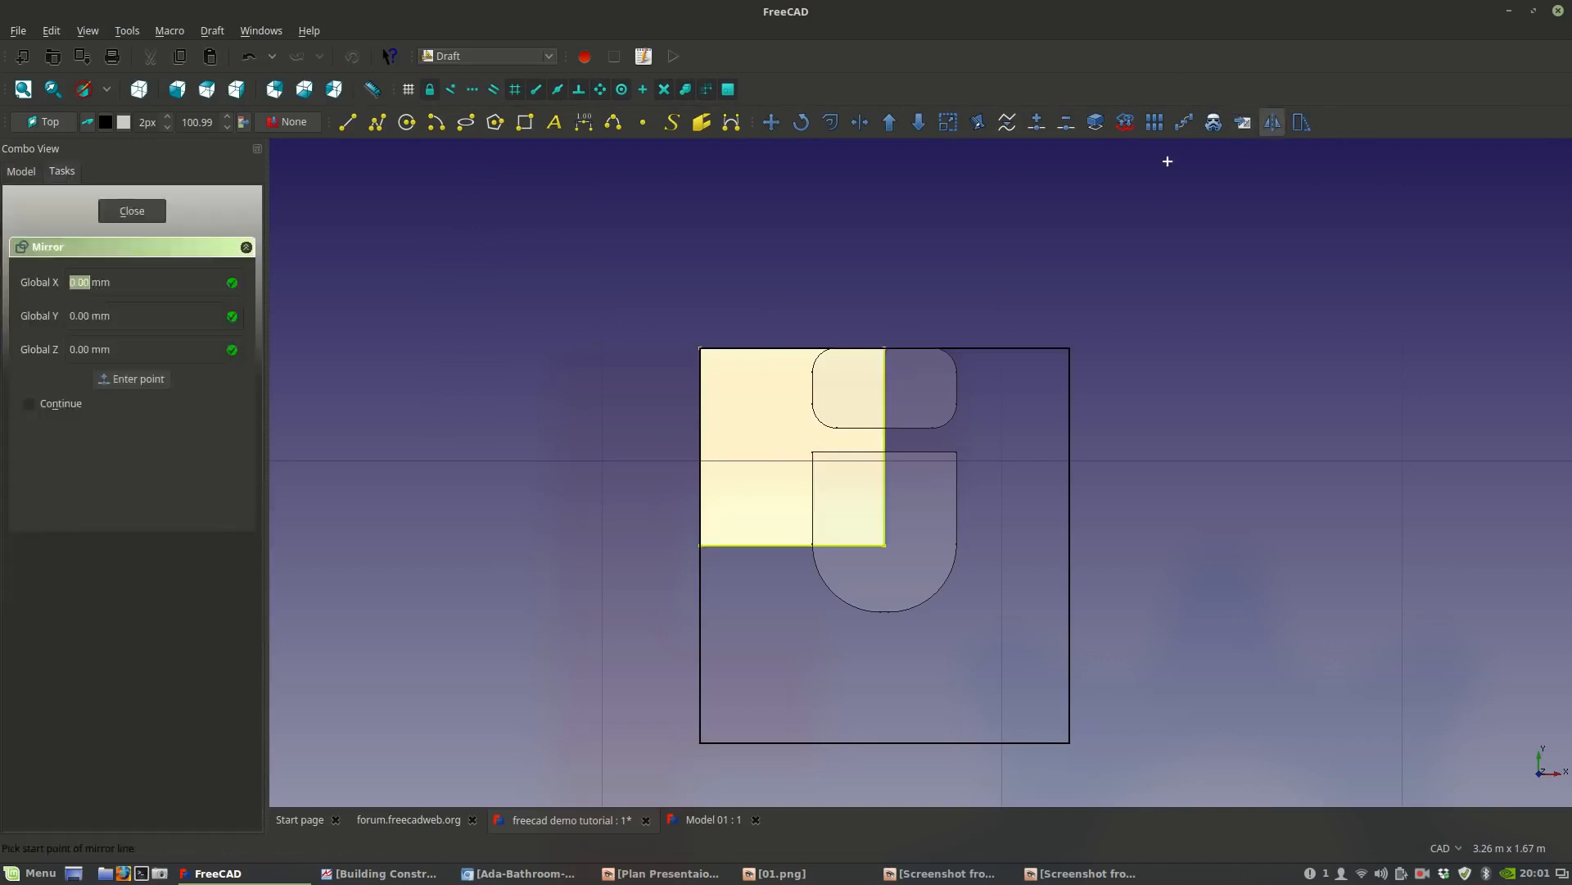
pyautogui.click(882, 355)
pyautogui.click(882, 538)
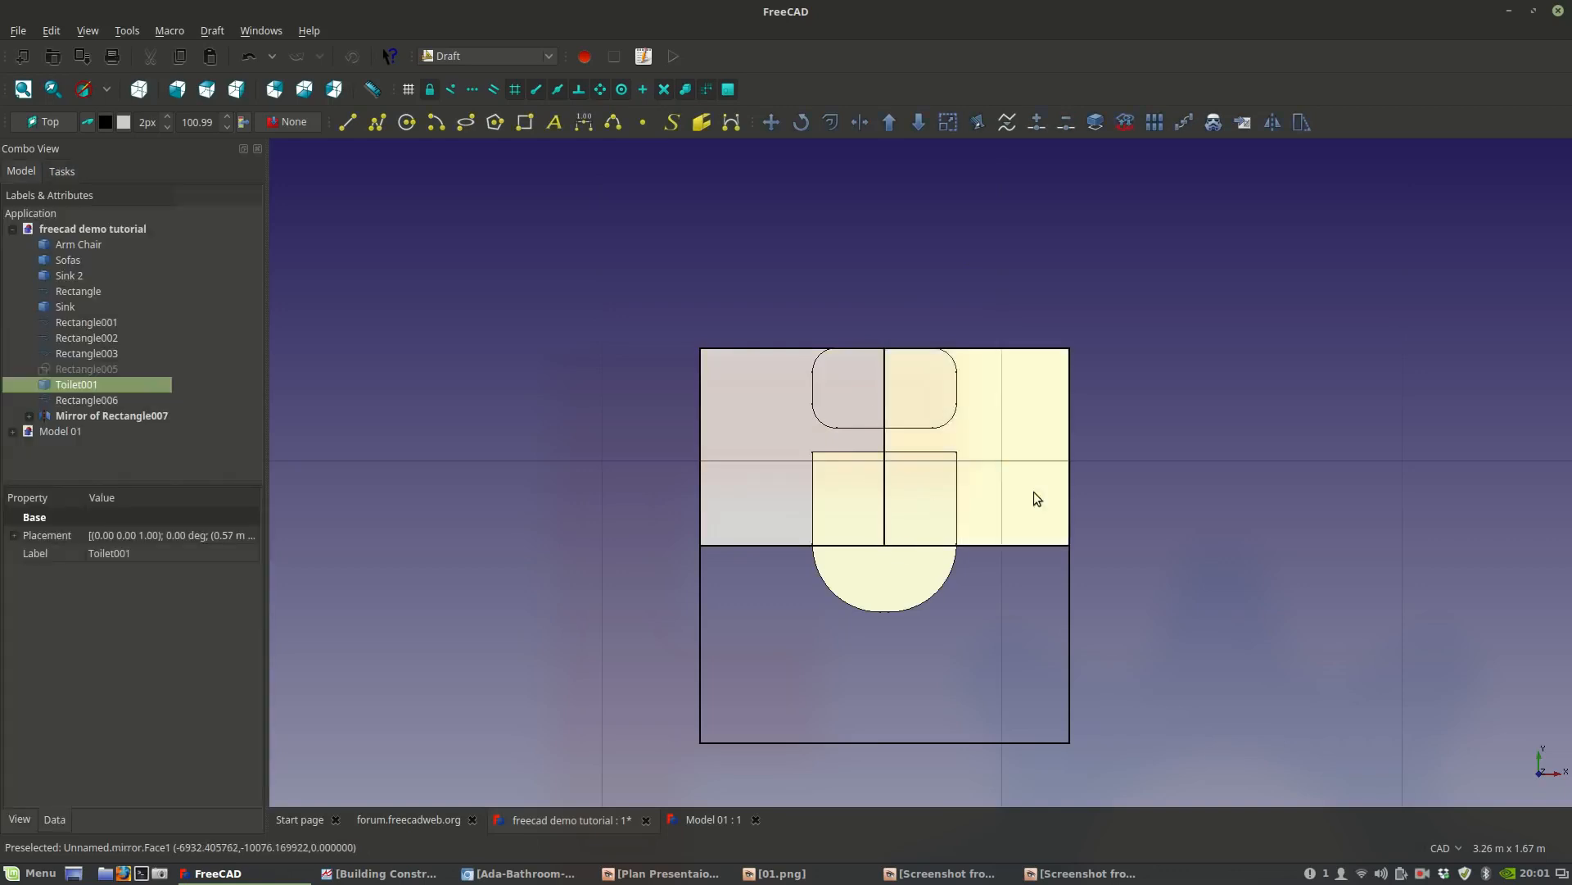
pyautogui.scroll(3, 1080, 581)
pyautogui.scroll(-3, 1085, 564)
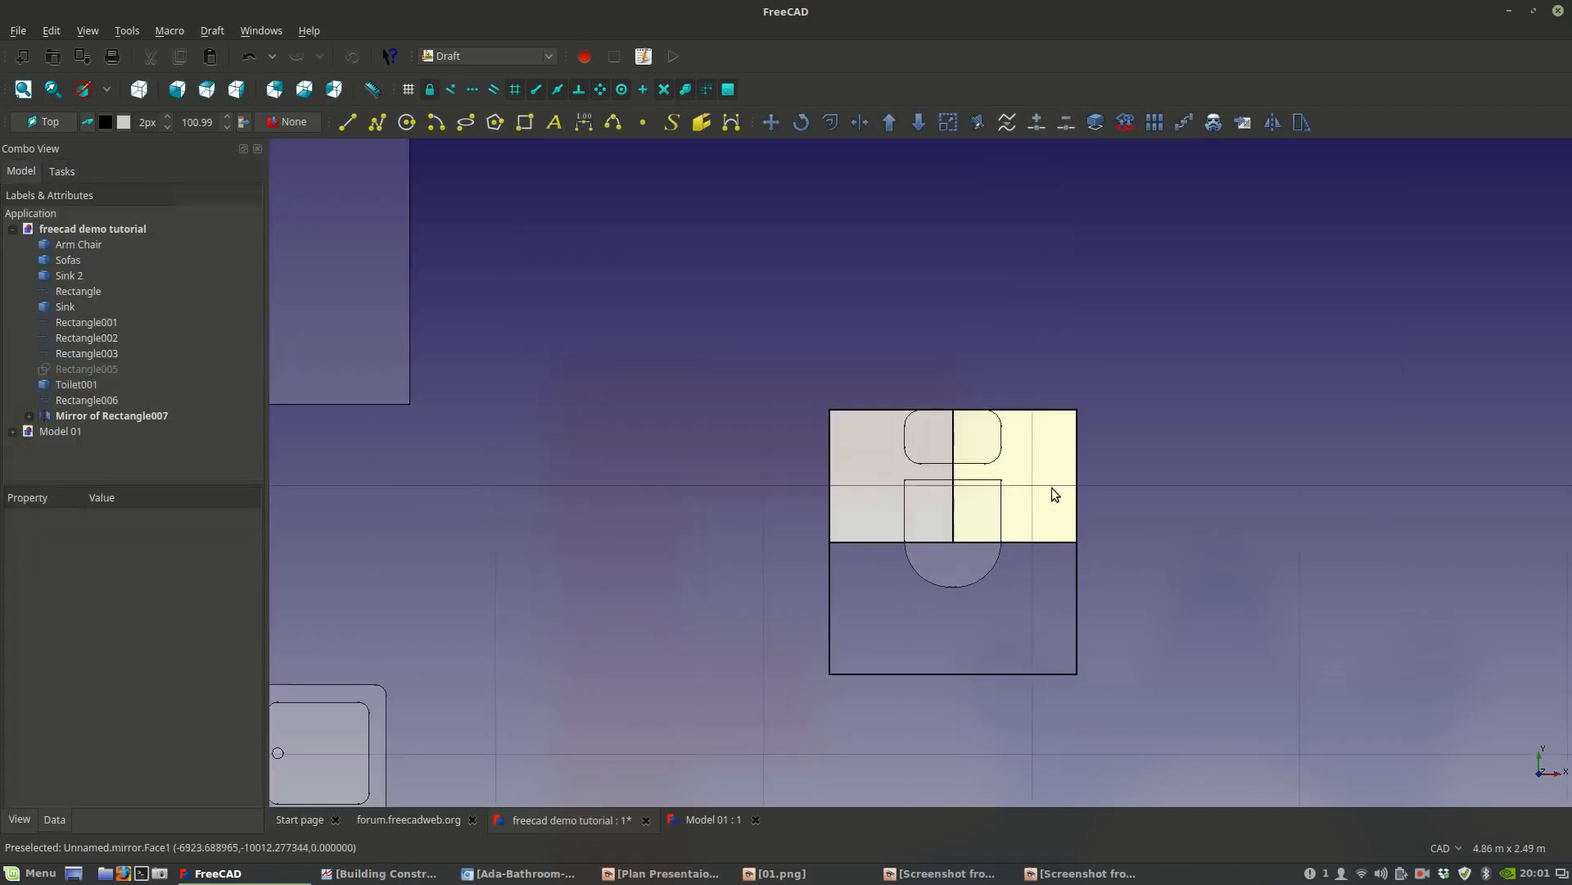
pyautogui.scroll(4, 1050, 485)
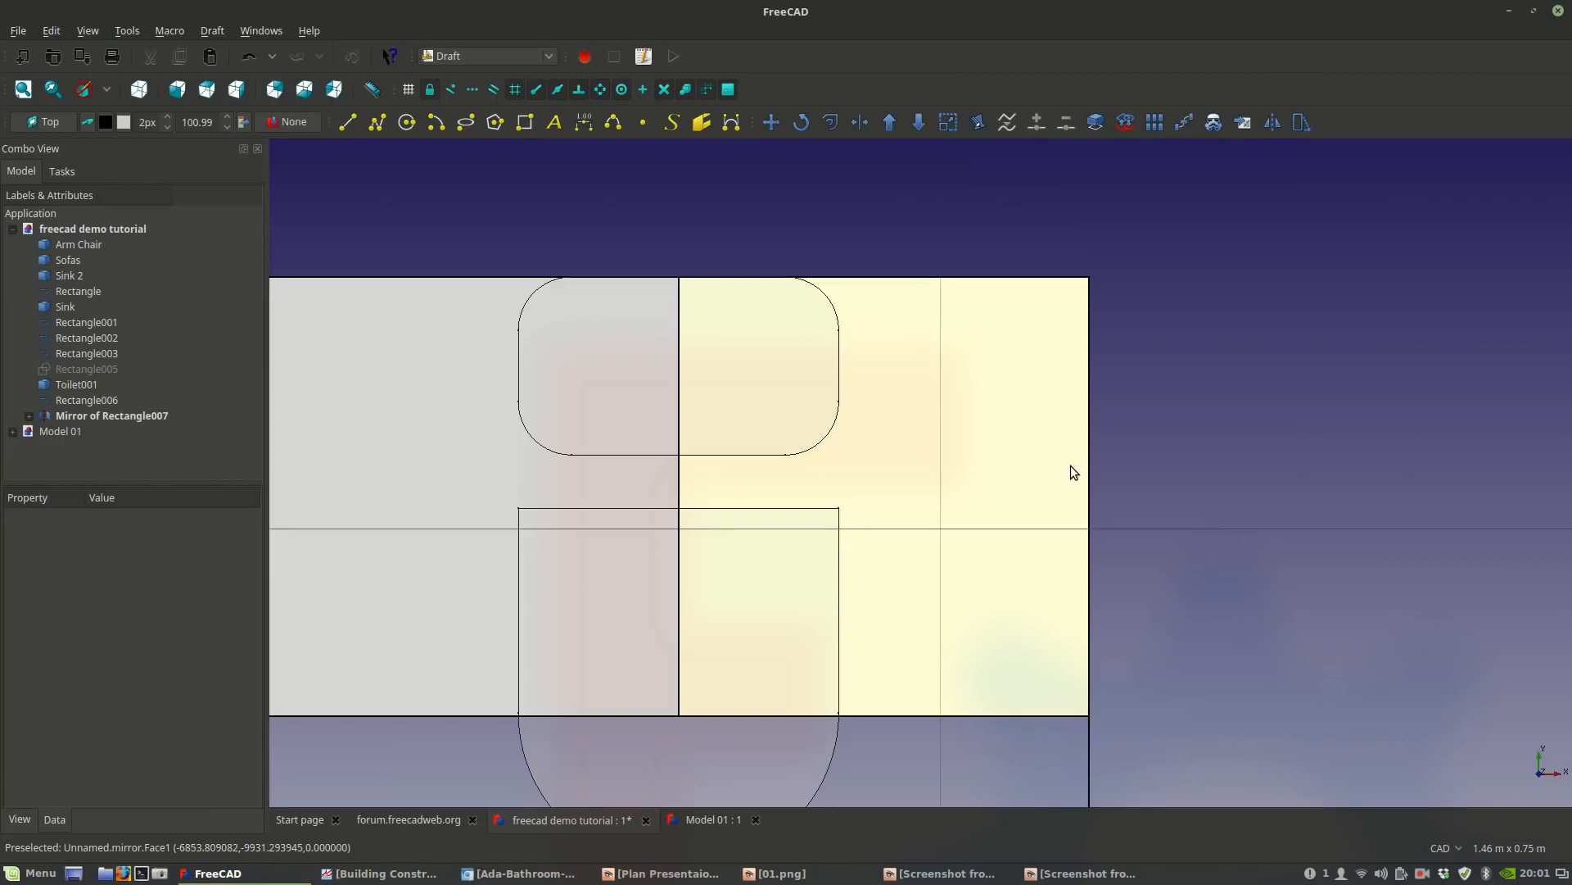
pyautogui.scroll(-4, 1070, 466)
# Delete the mirrored copy and the original check rectangle covering the toilet.
pyautogui.click(1070, 466)
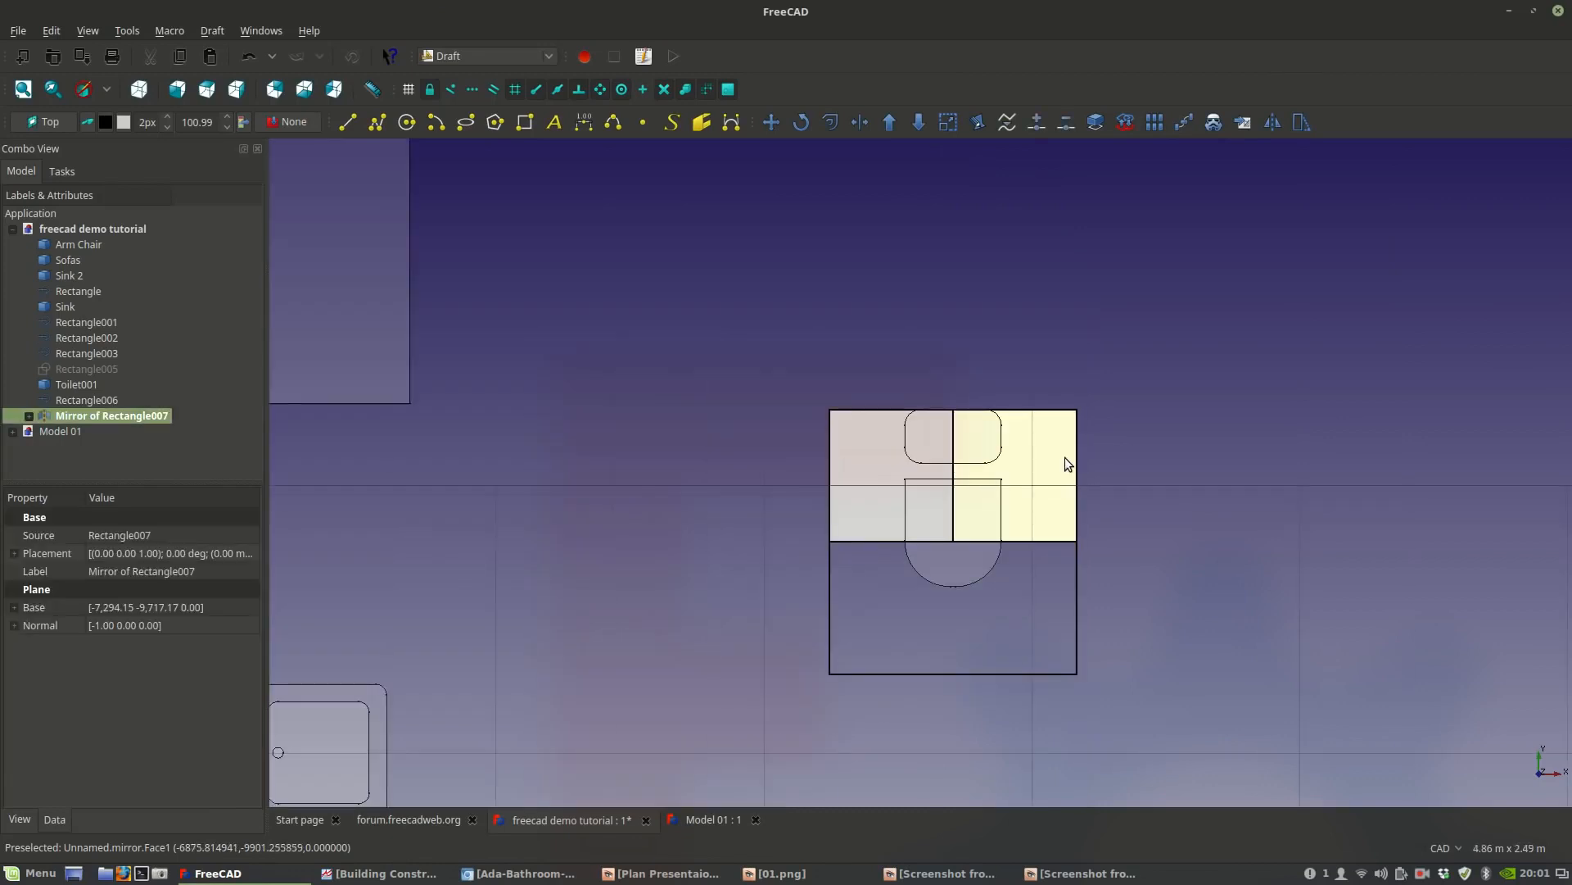
pyautogui.press('Delete')
pyautogui.click(884, 509)
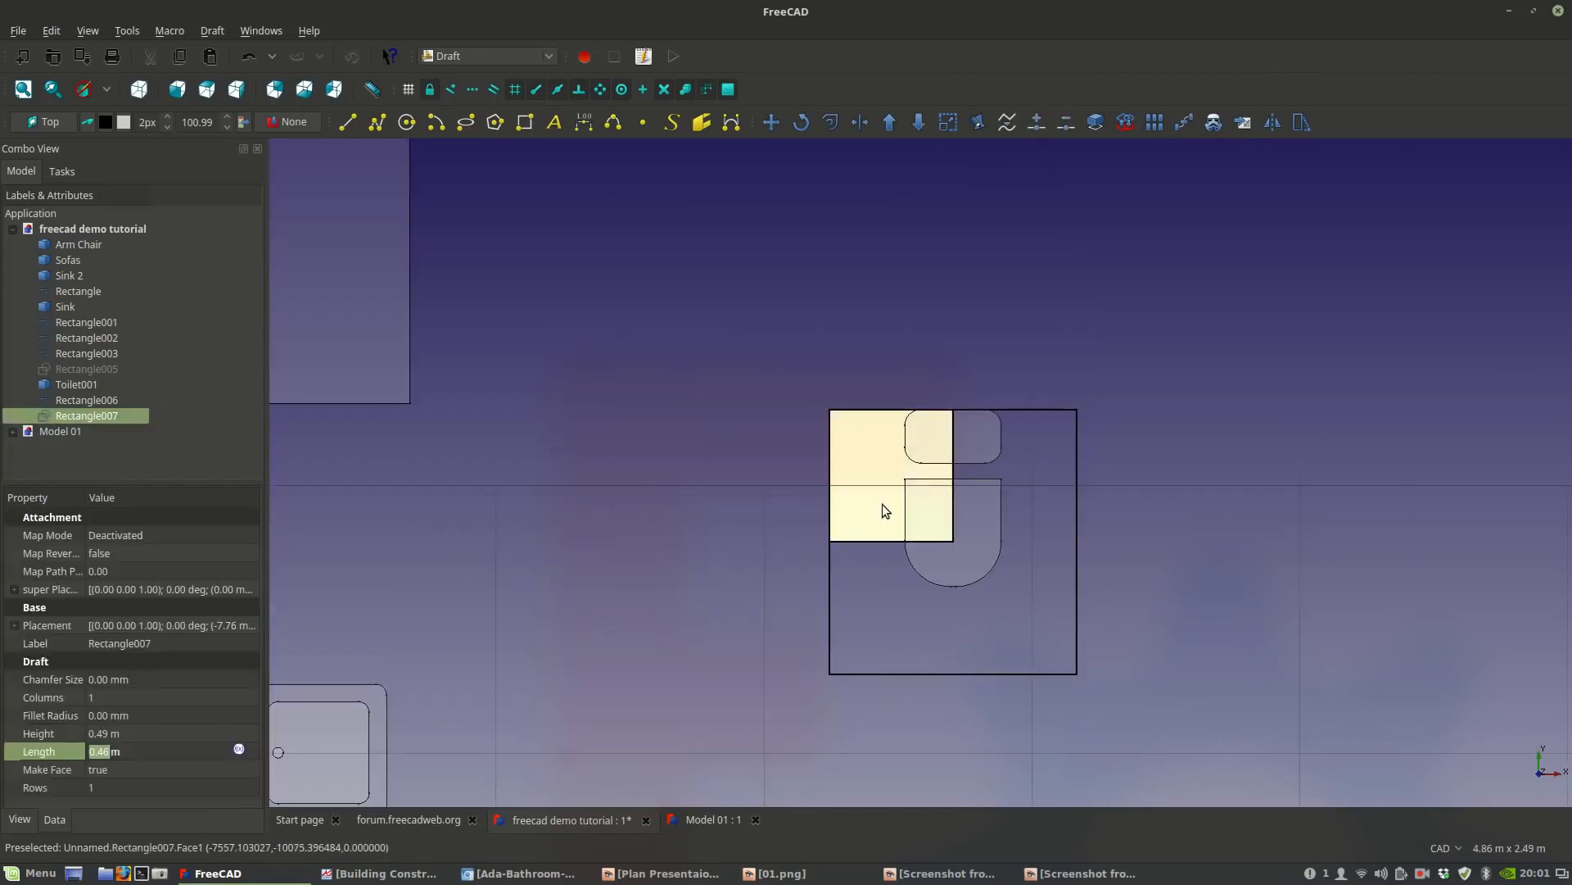
pyautogui.press('Delete')
# Switch to the Building Construction Illustrated PDF and look up the standard door dimensions on the Door Designs page.
pyautogui.scroll(-3, 942, 582)
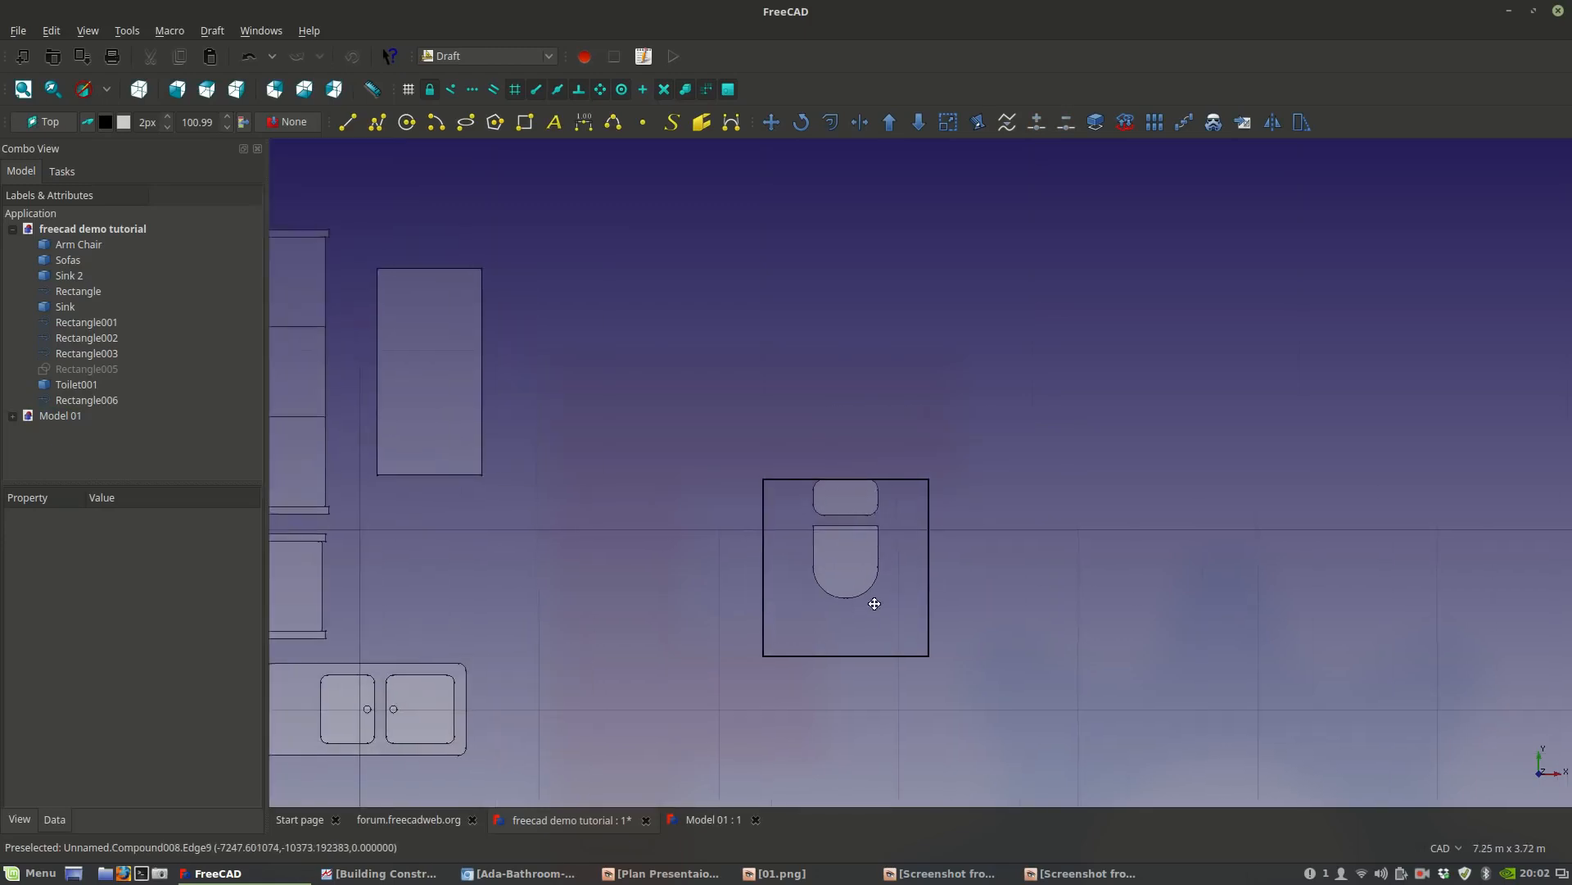
pyautogui.moveTo(722, 653); pyautogui.dragTo(726, 616, button='middle')
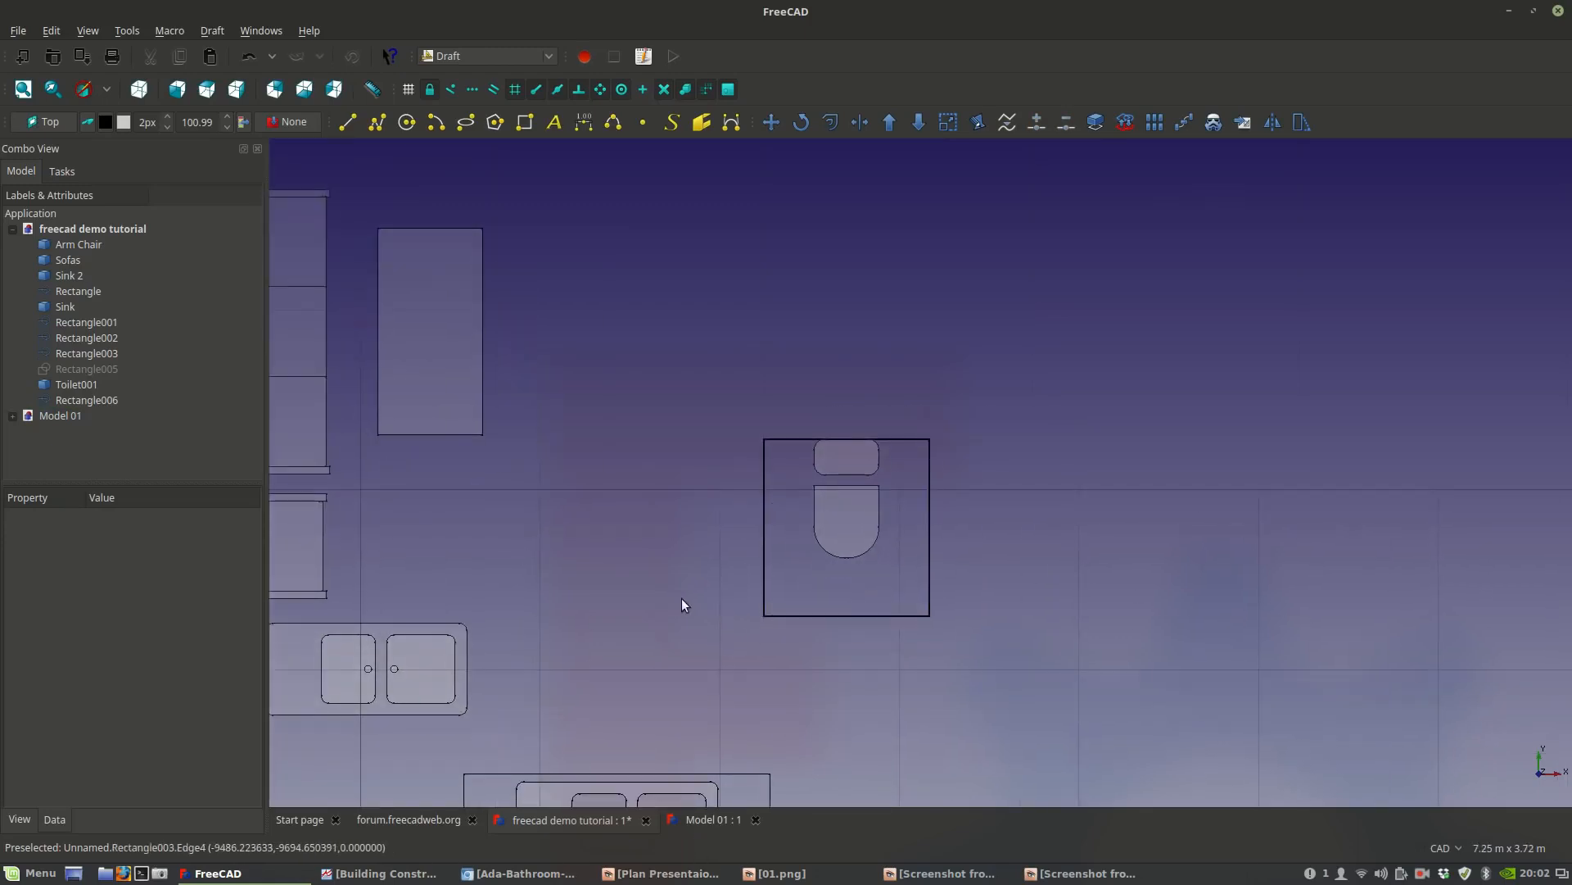
pyautogui.scroll(-3, 770, 503)
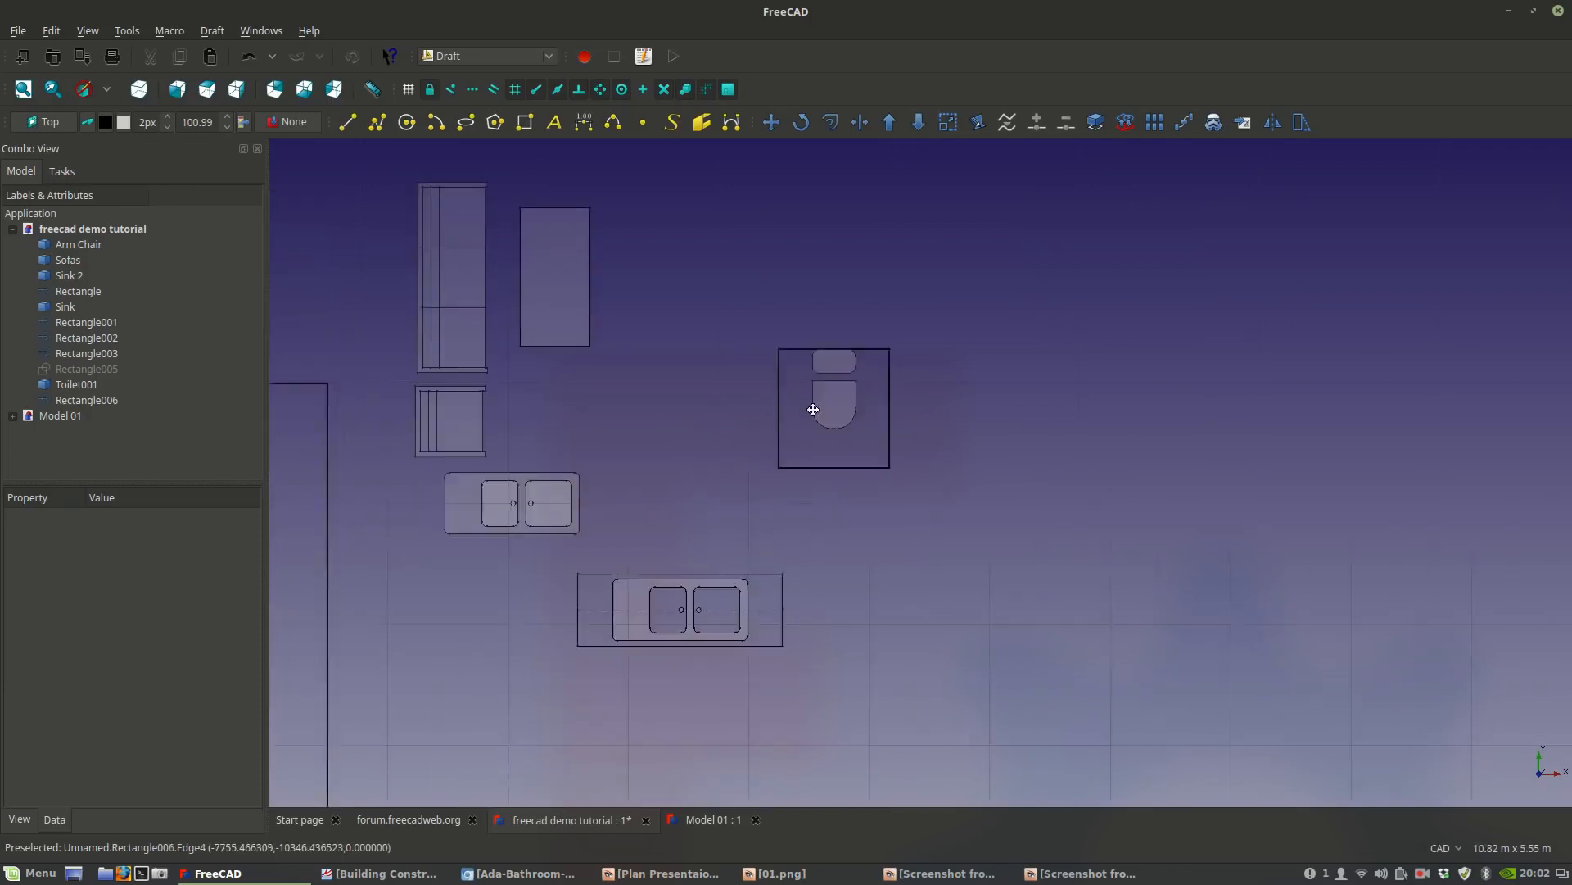
pyautogui.moveTo(783, 449); pyautogui.dragTo(860, 339, button='middle')
pyautogui.scroll(-3, 858, 337)
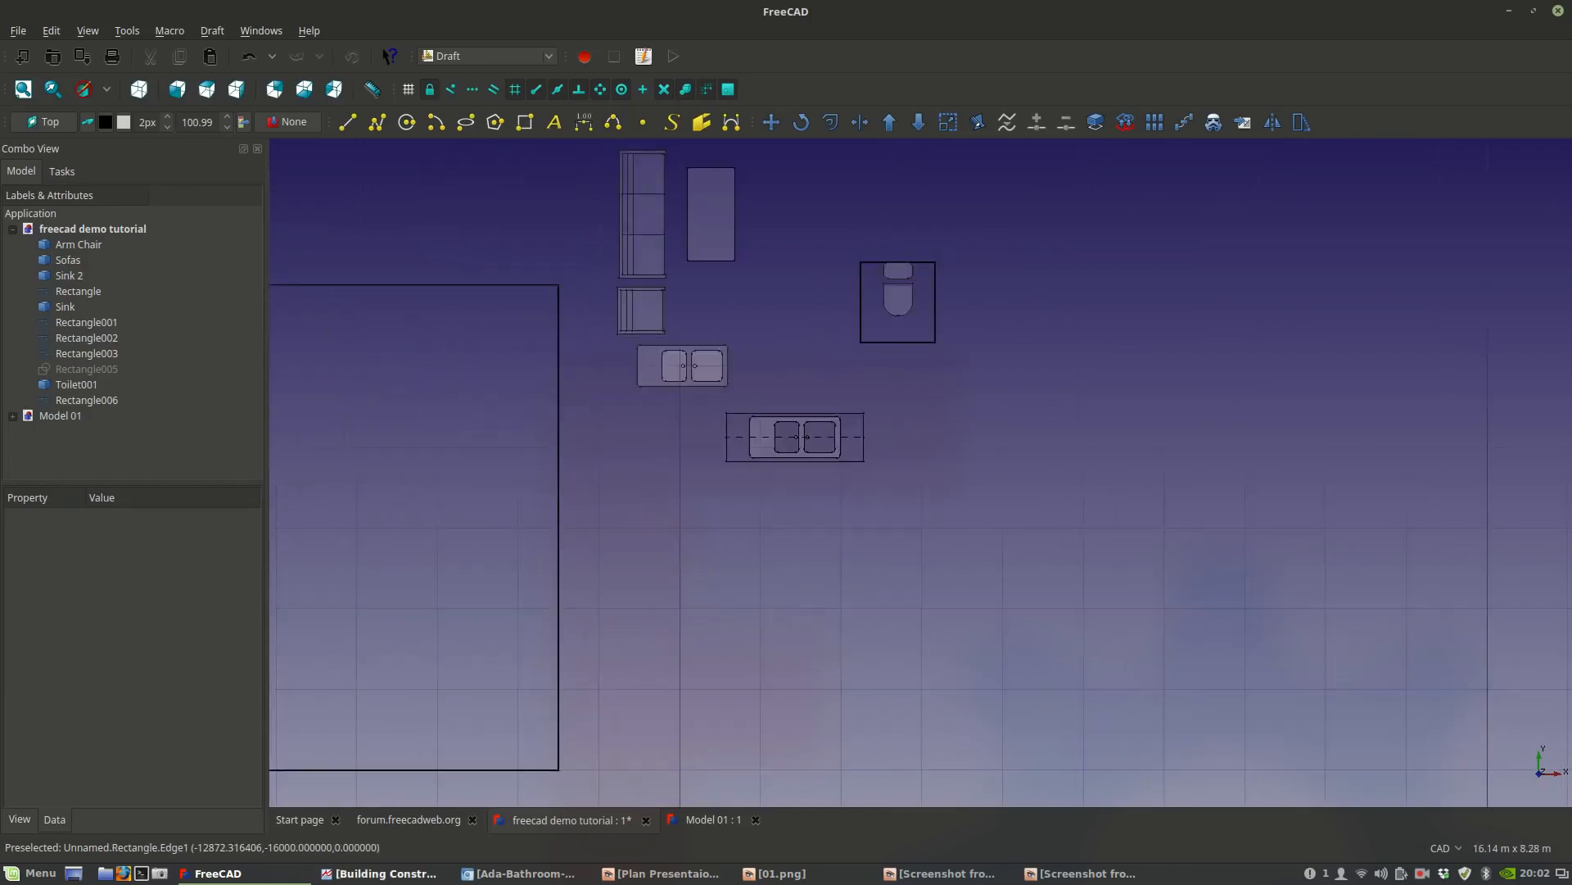
pyautogui.click(377, 873)
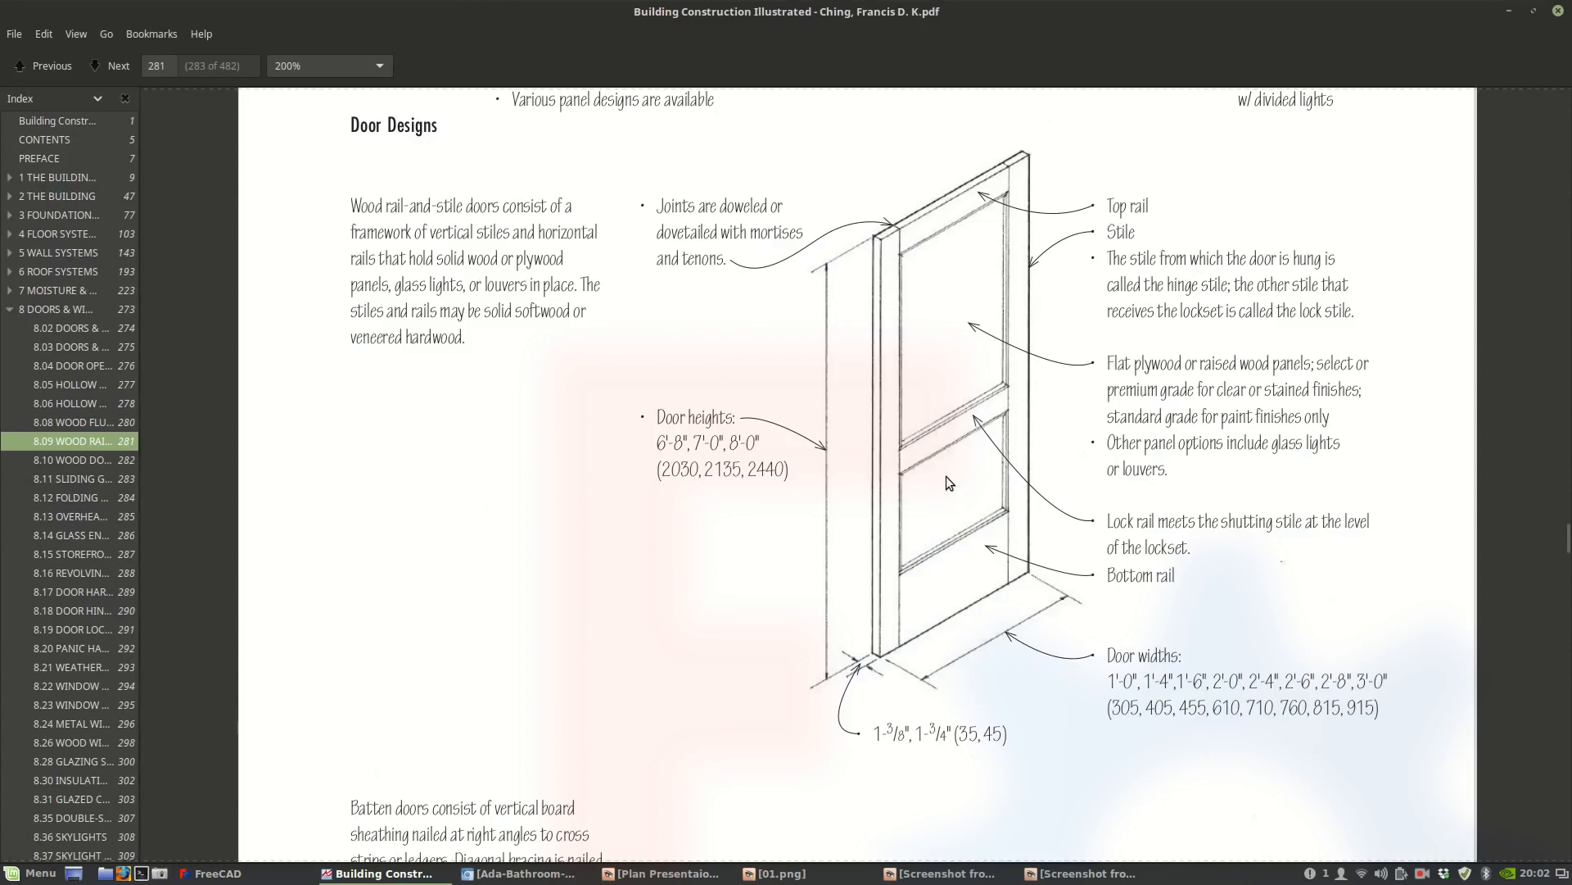
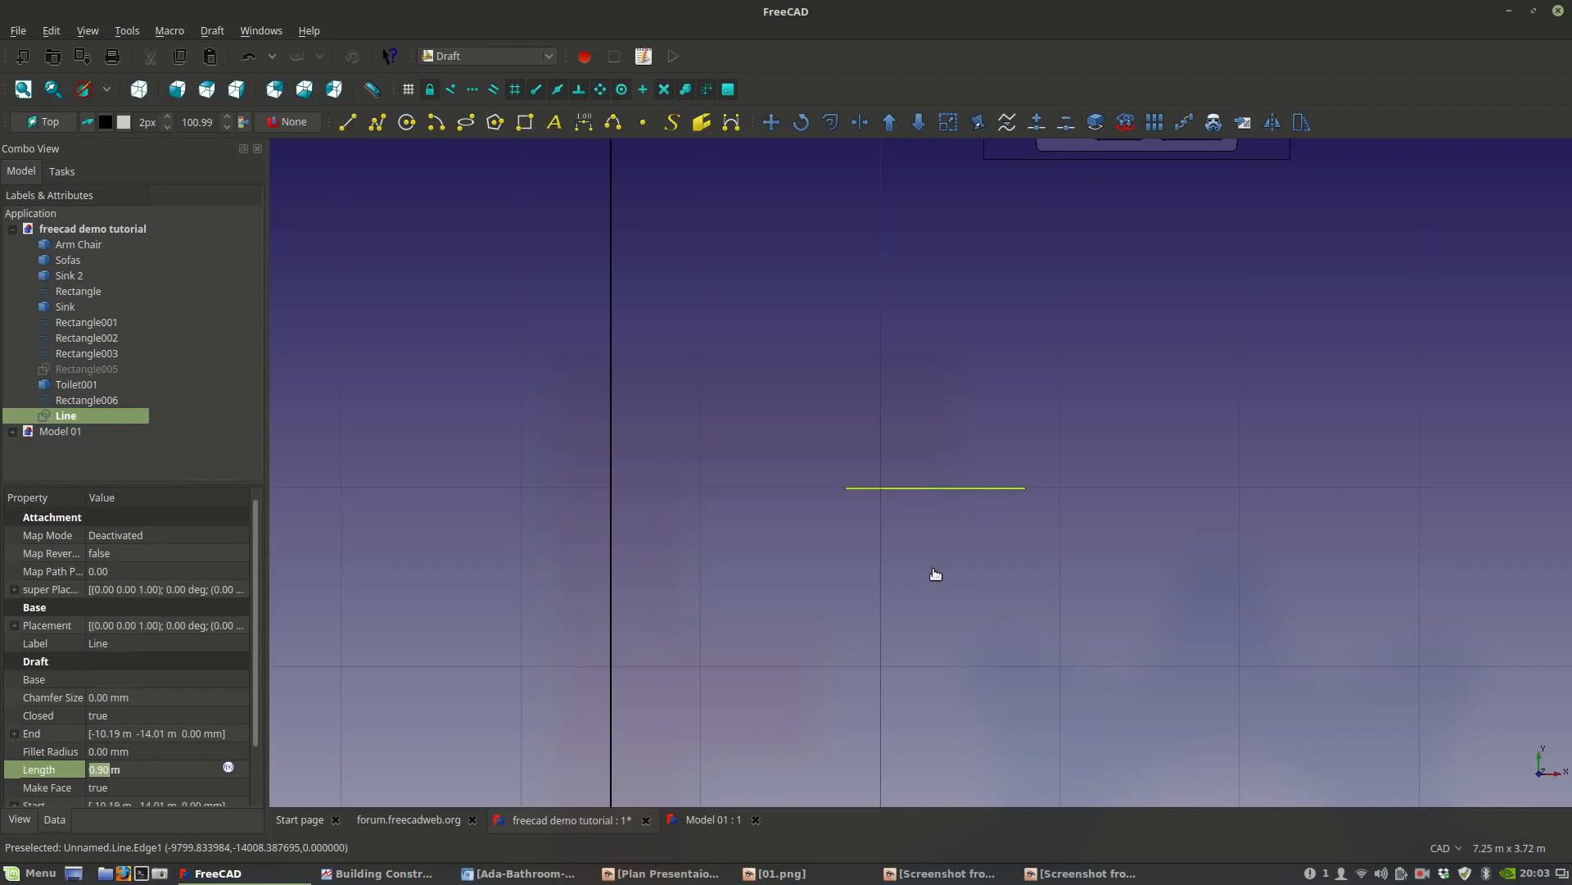
# Draw a narrow upright filled rectangle about 0.18 m by 1.57 m to the right of the horizontal 0.90 m line.
pyautogui.moveTo(960, 507); pyautogui.dragTo(761, 554, button='middle')
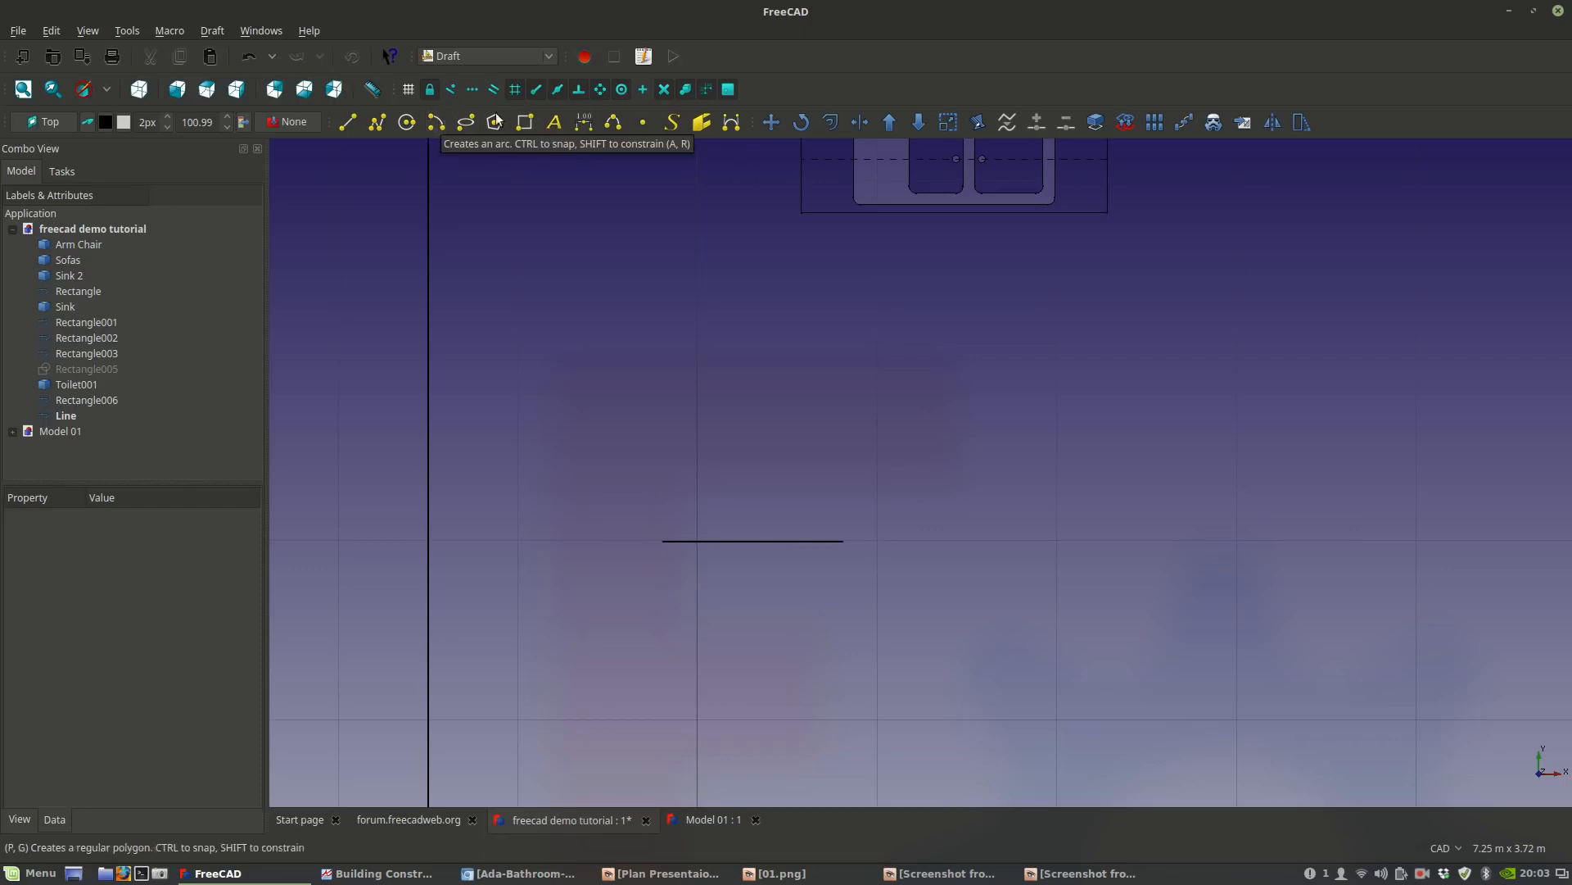
pyautogui.click(525, 125)
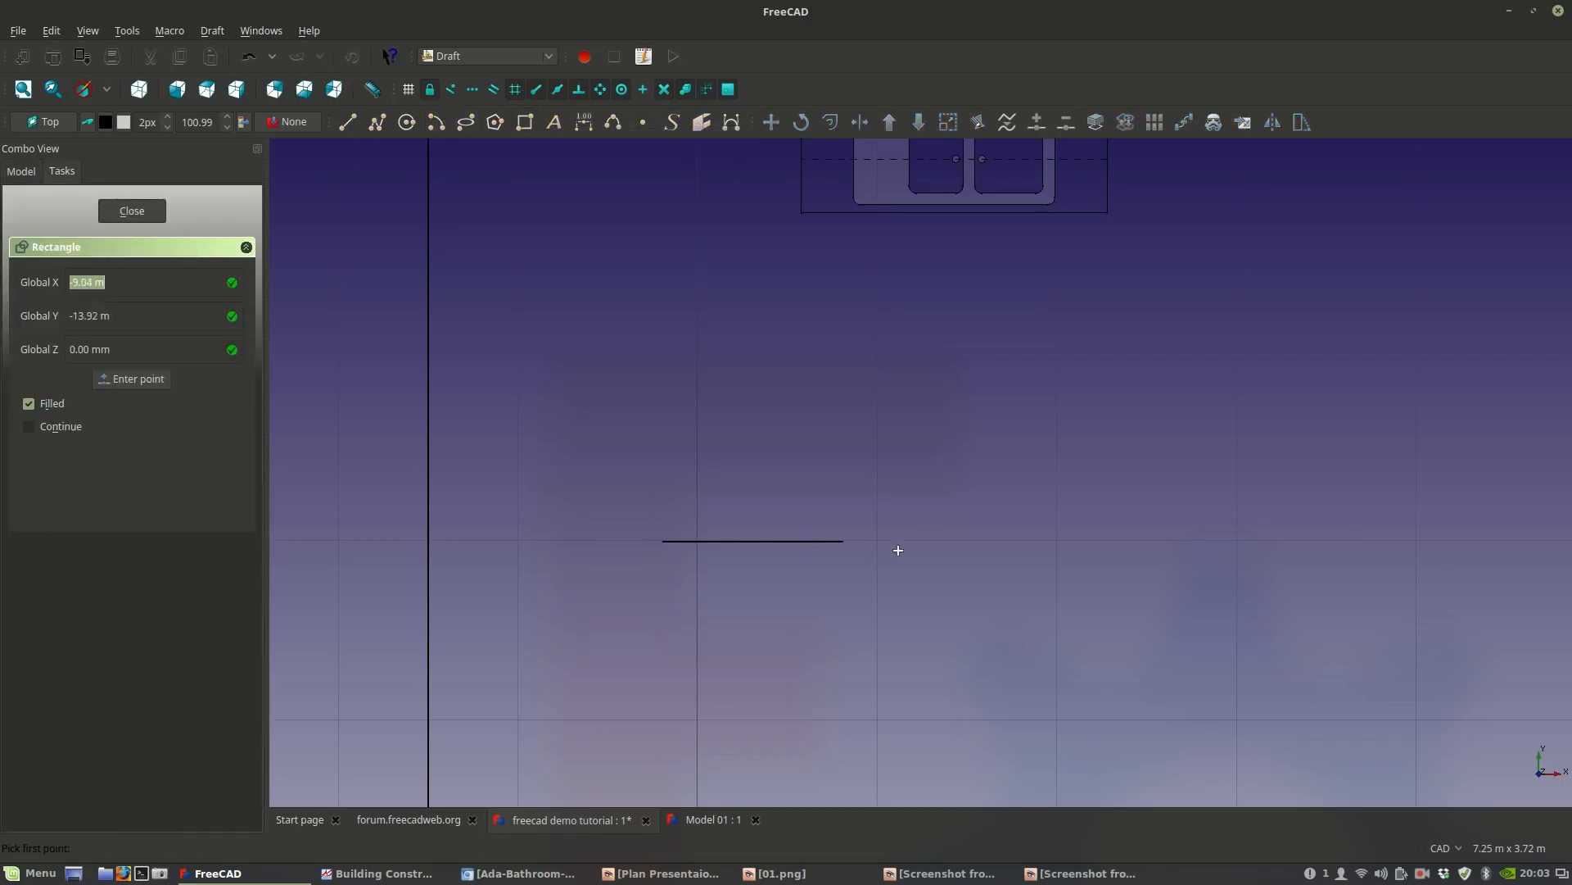
pyautogui.click(1019, 620)
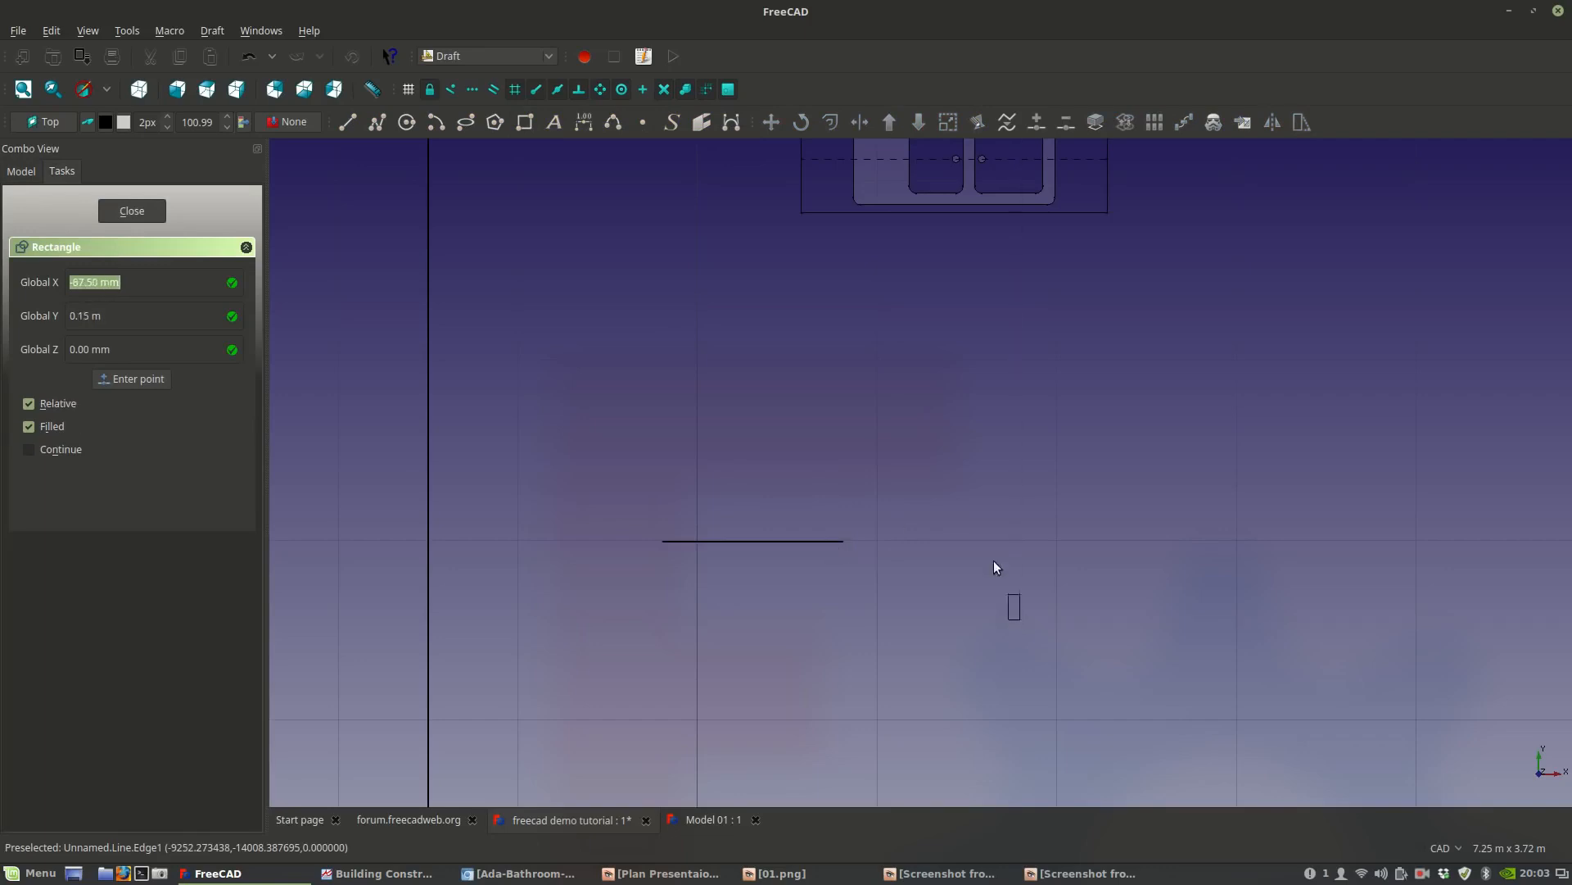
pyautogui.click(986, 337)
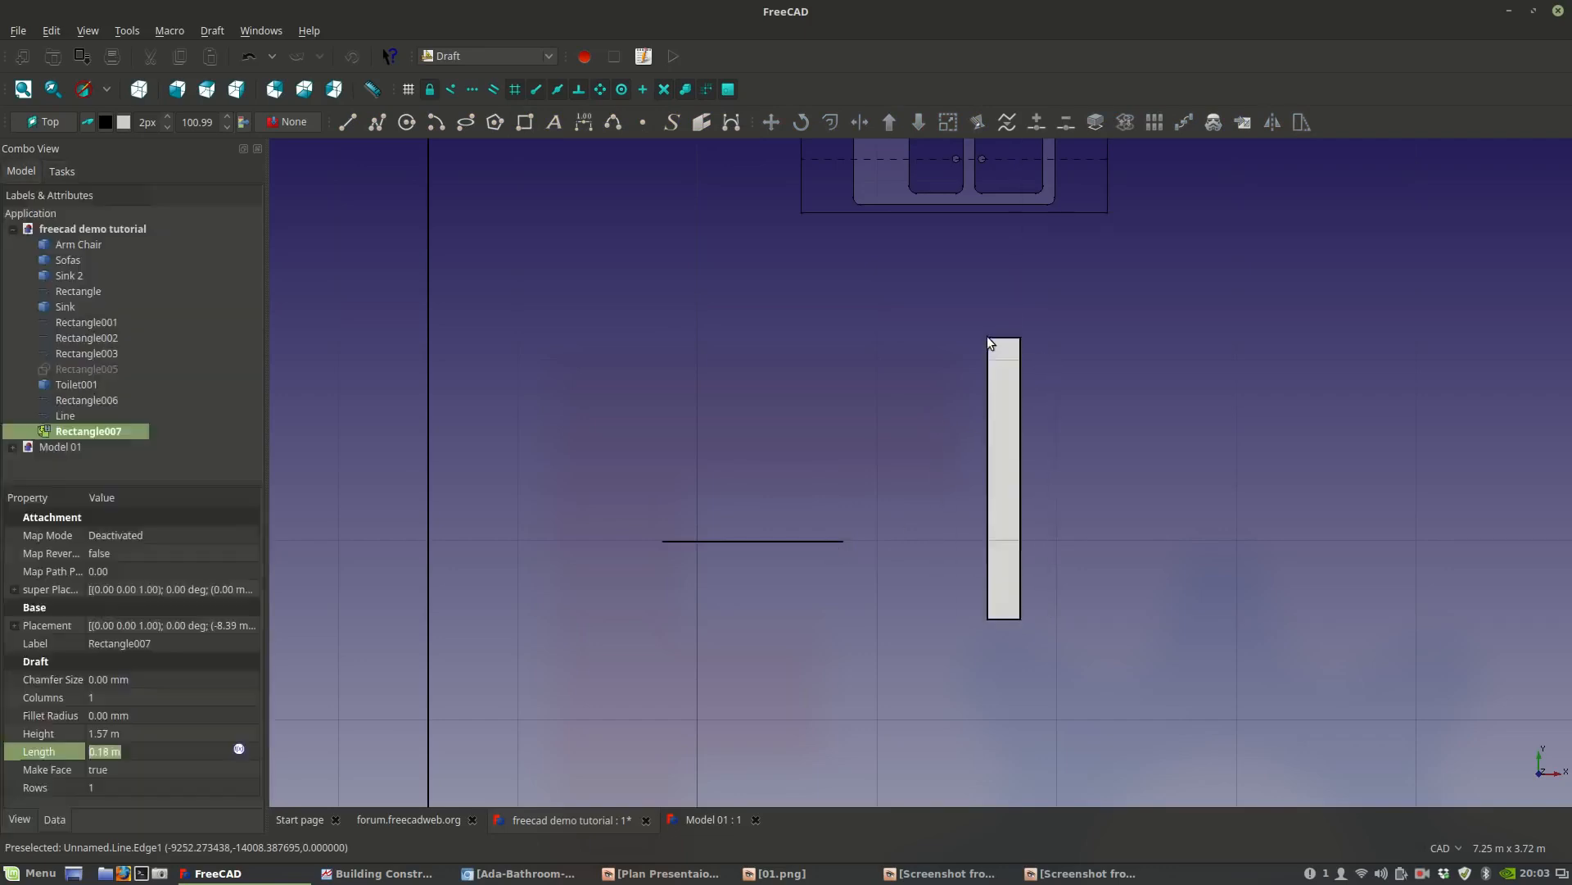
# Look up the door thickness in the Building Construction Illustrated PDF and switch back to FreeCAD.
pyautogui.click(379, 876)
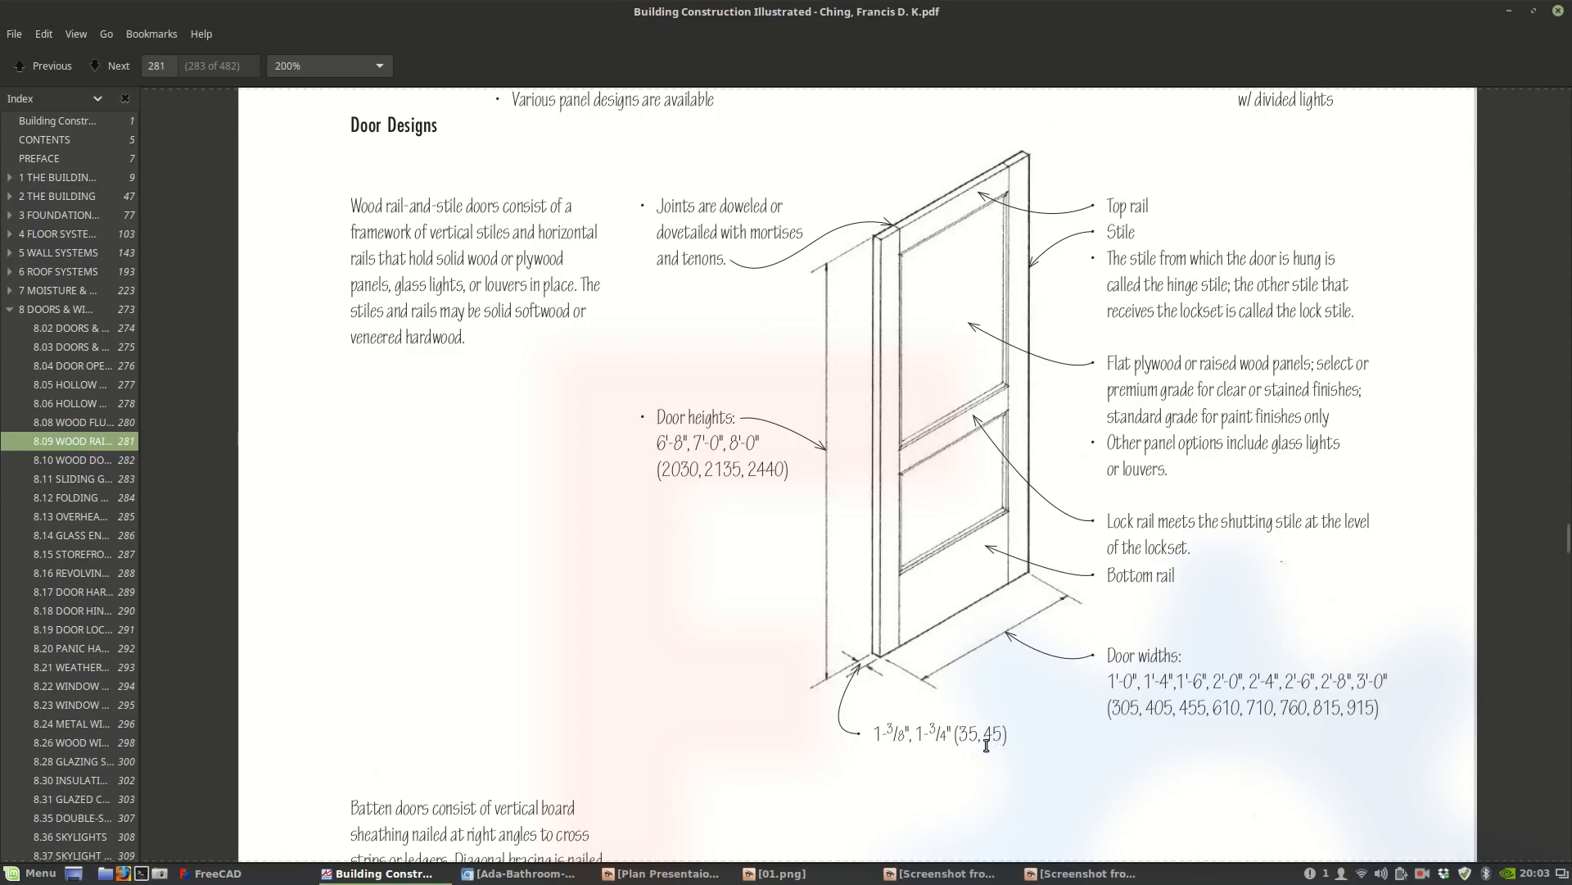
pyautogui.moveTo(1082, 873)
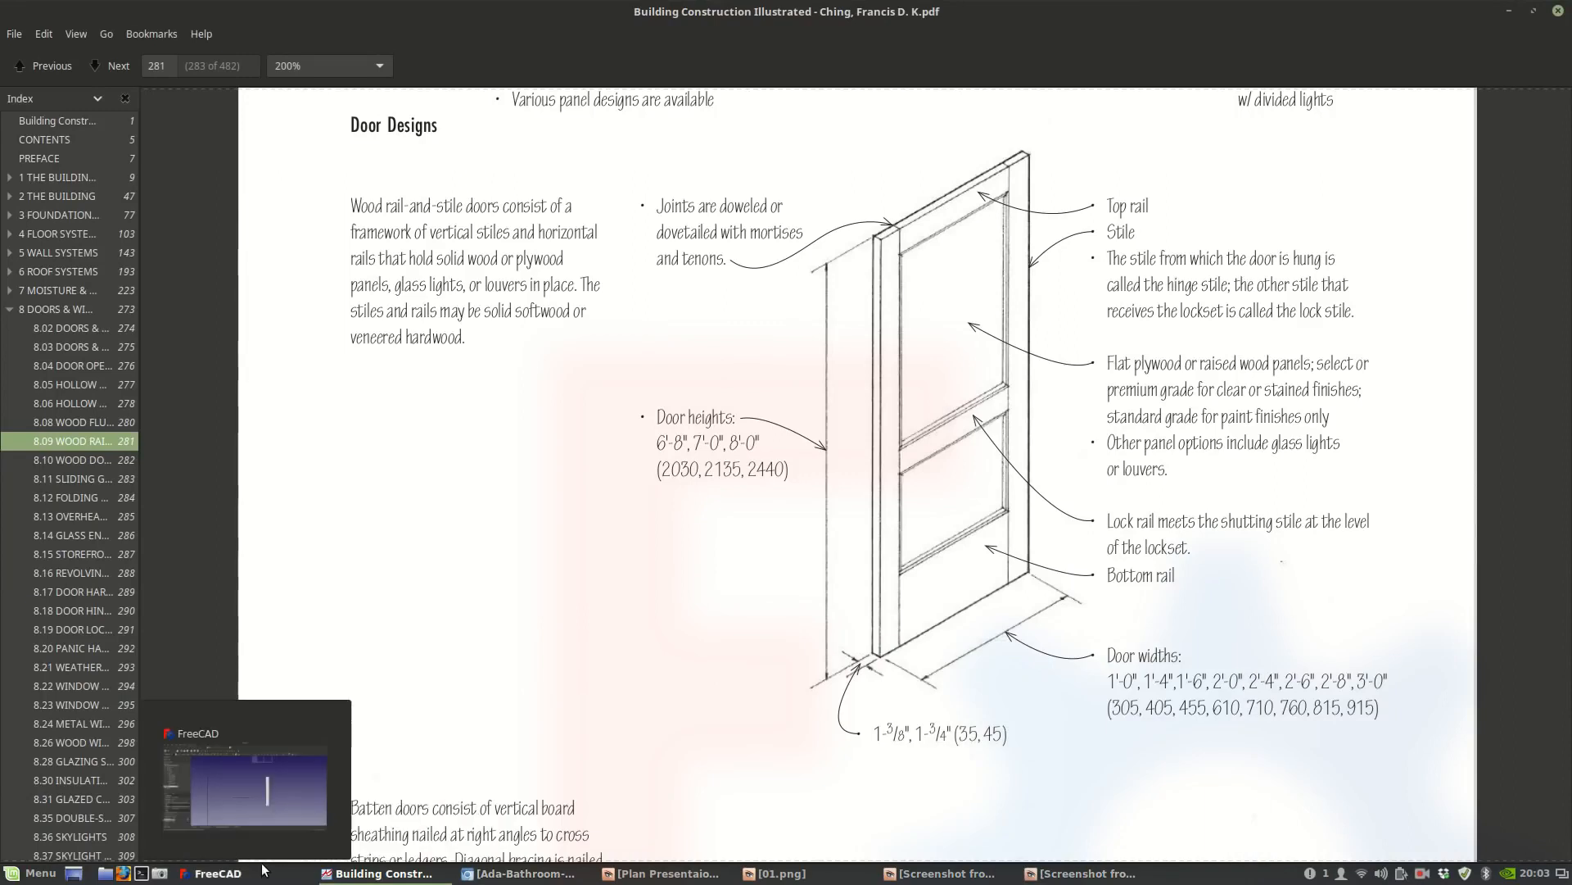
pyautogui.click(263, 870)
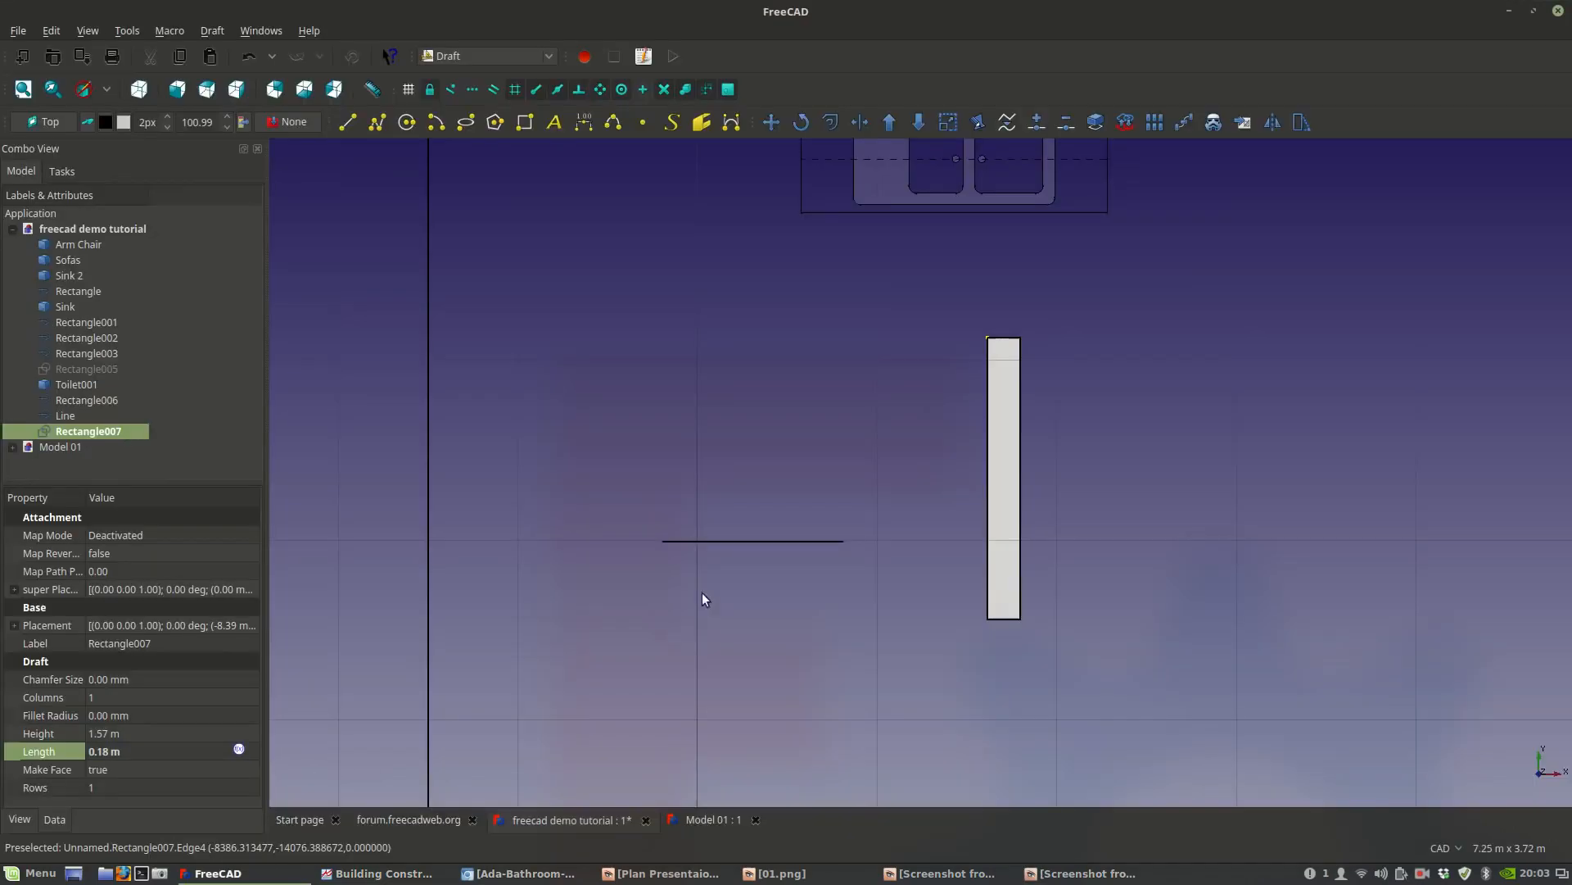
# Try lengths of 45 cm and 4.50 mm for the narrow upright rectangle.
pyautogui.click(109, 734)
pyautogui.click(108, 753)
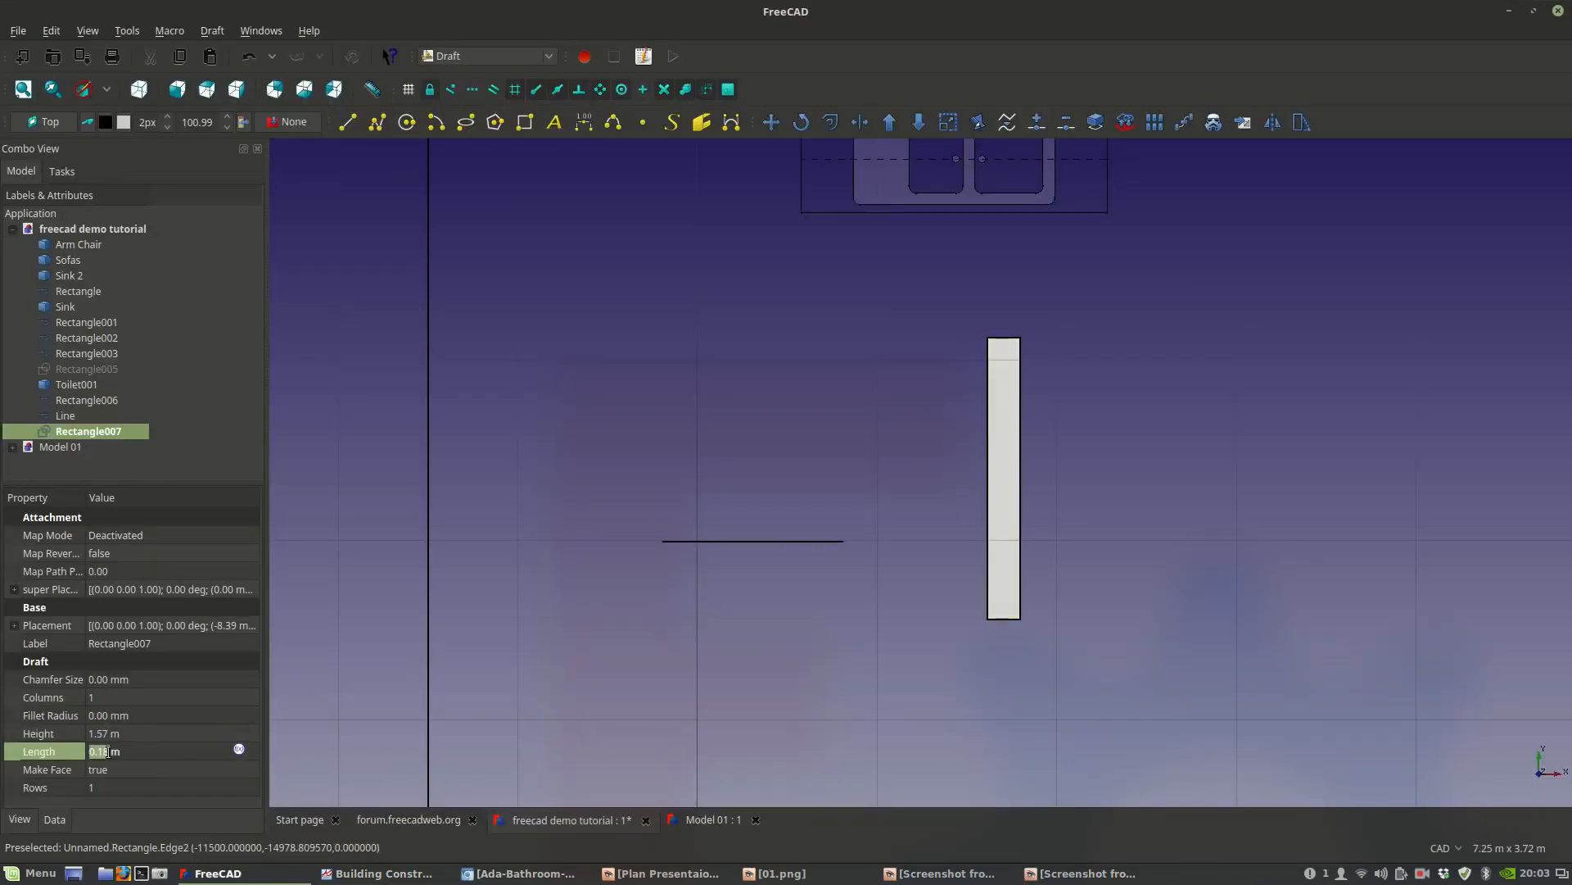
pyautogui.write('45.0')
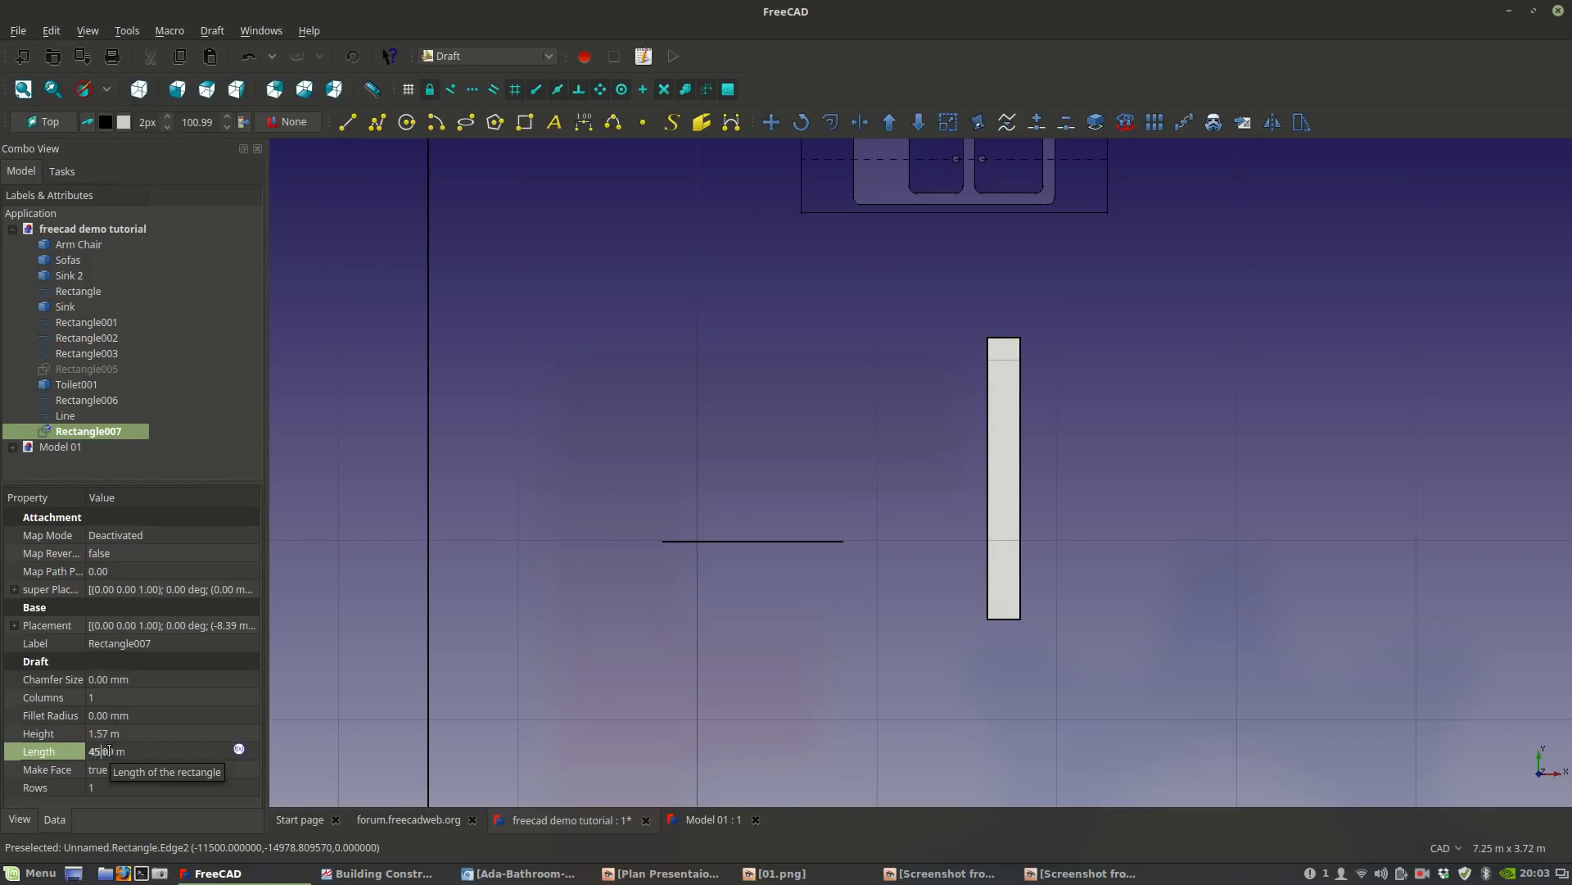
pyautogui.write('cm')
pyautogui.press('Return')
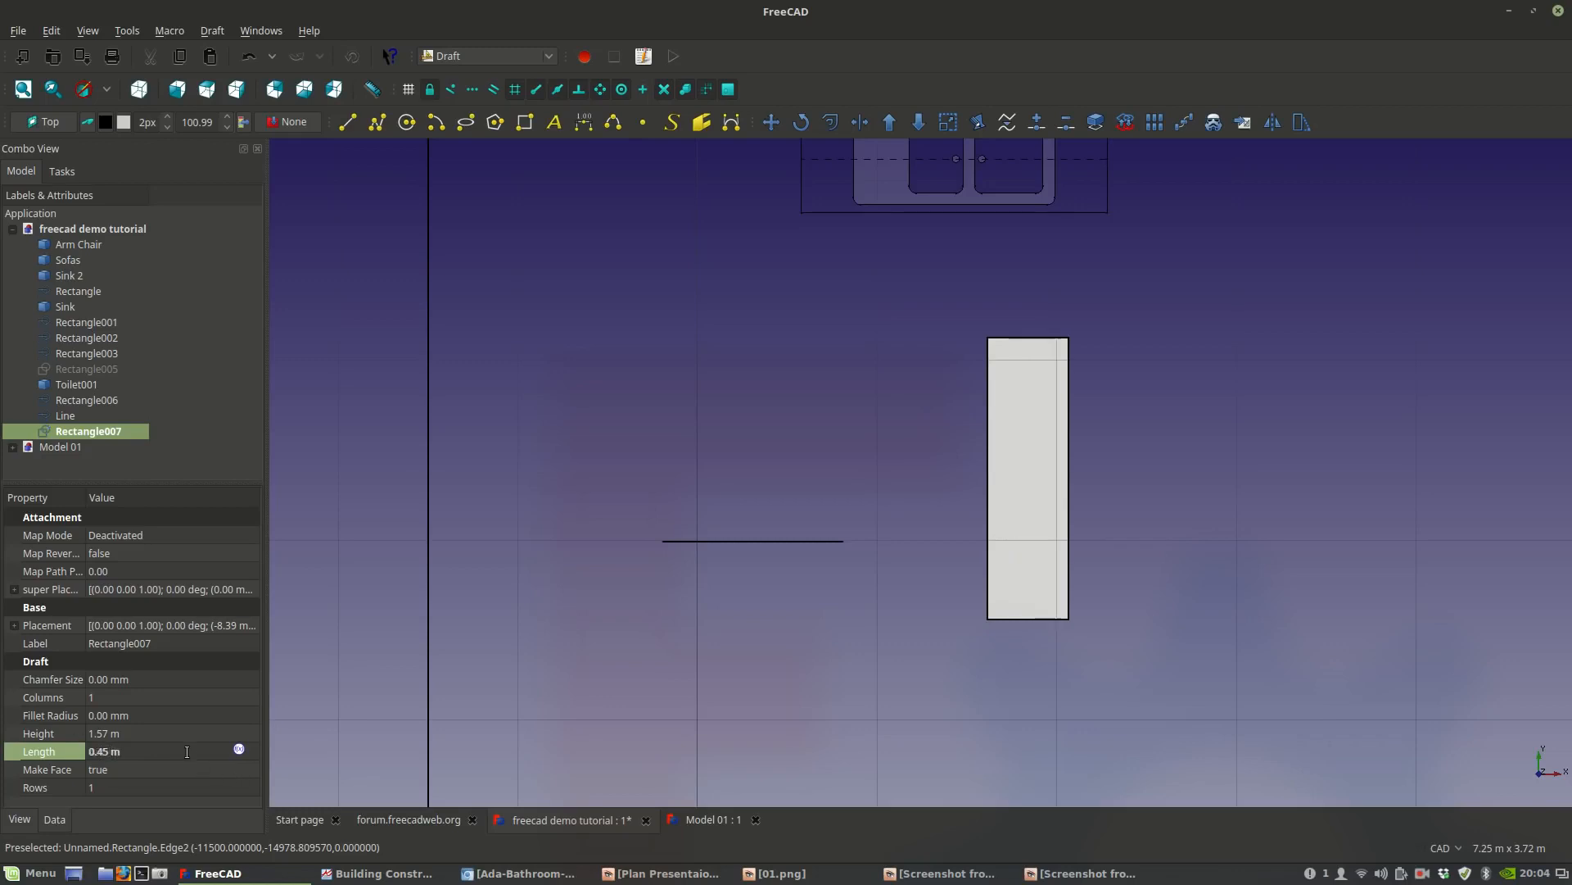
pyautogui.click(111, 751)
pyautogui.write('c')
pyautogui.press('Return')
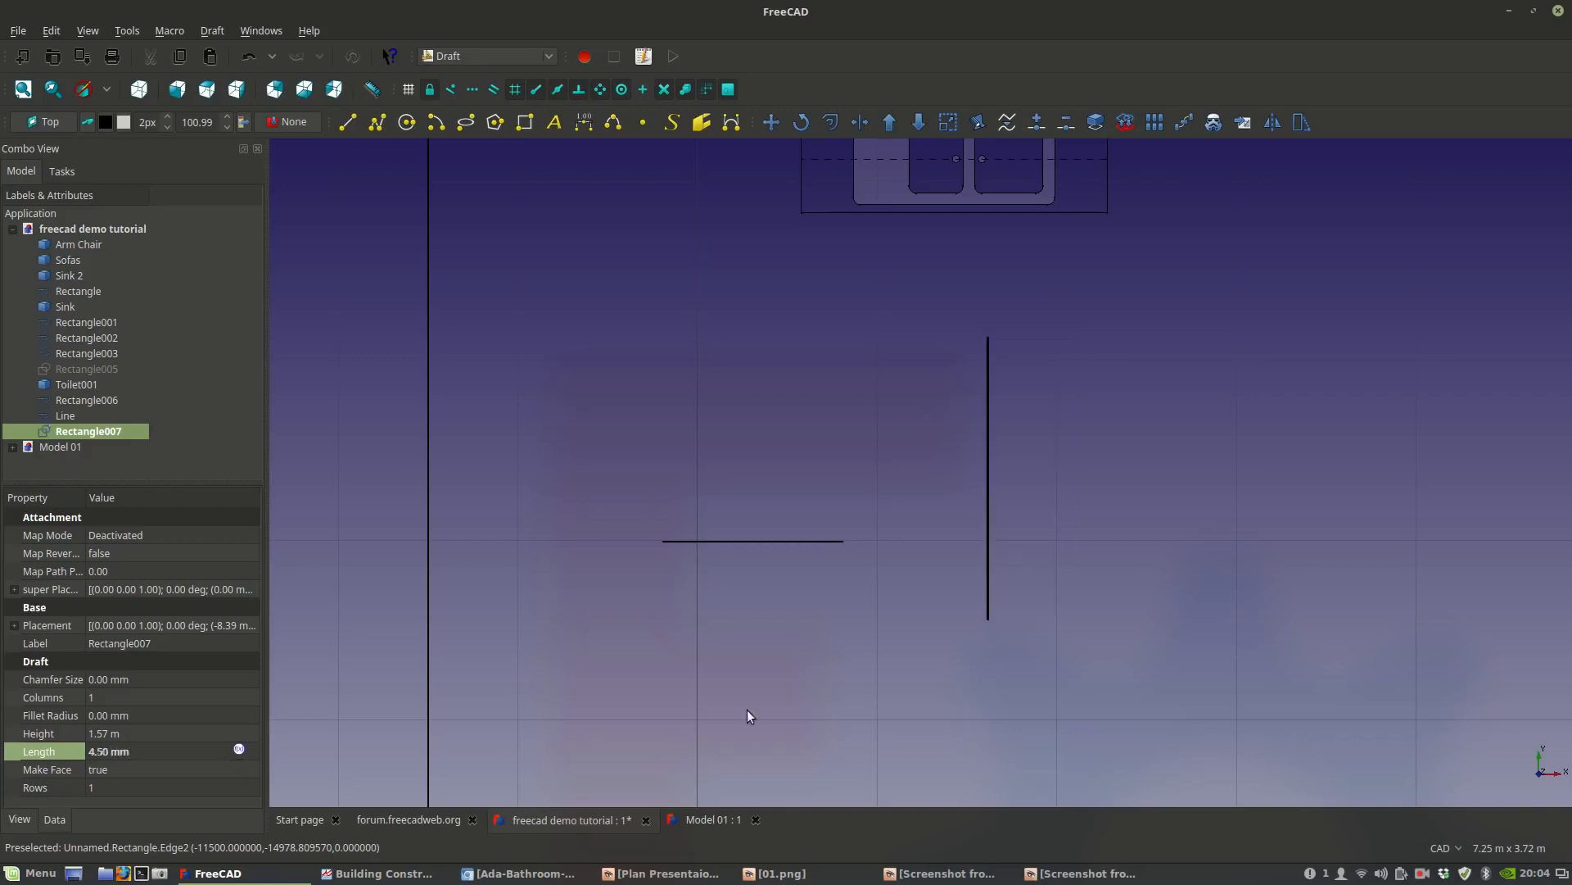
# Set the length of the narrow upright rectangle to 4.50 cm.
pyautogui.scroll(3, 1050, 583)
pyautogui.scroll(3, 946, 641)
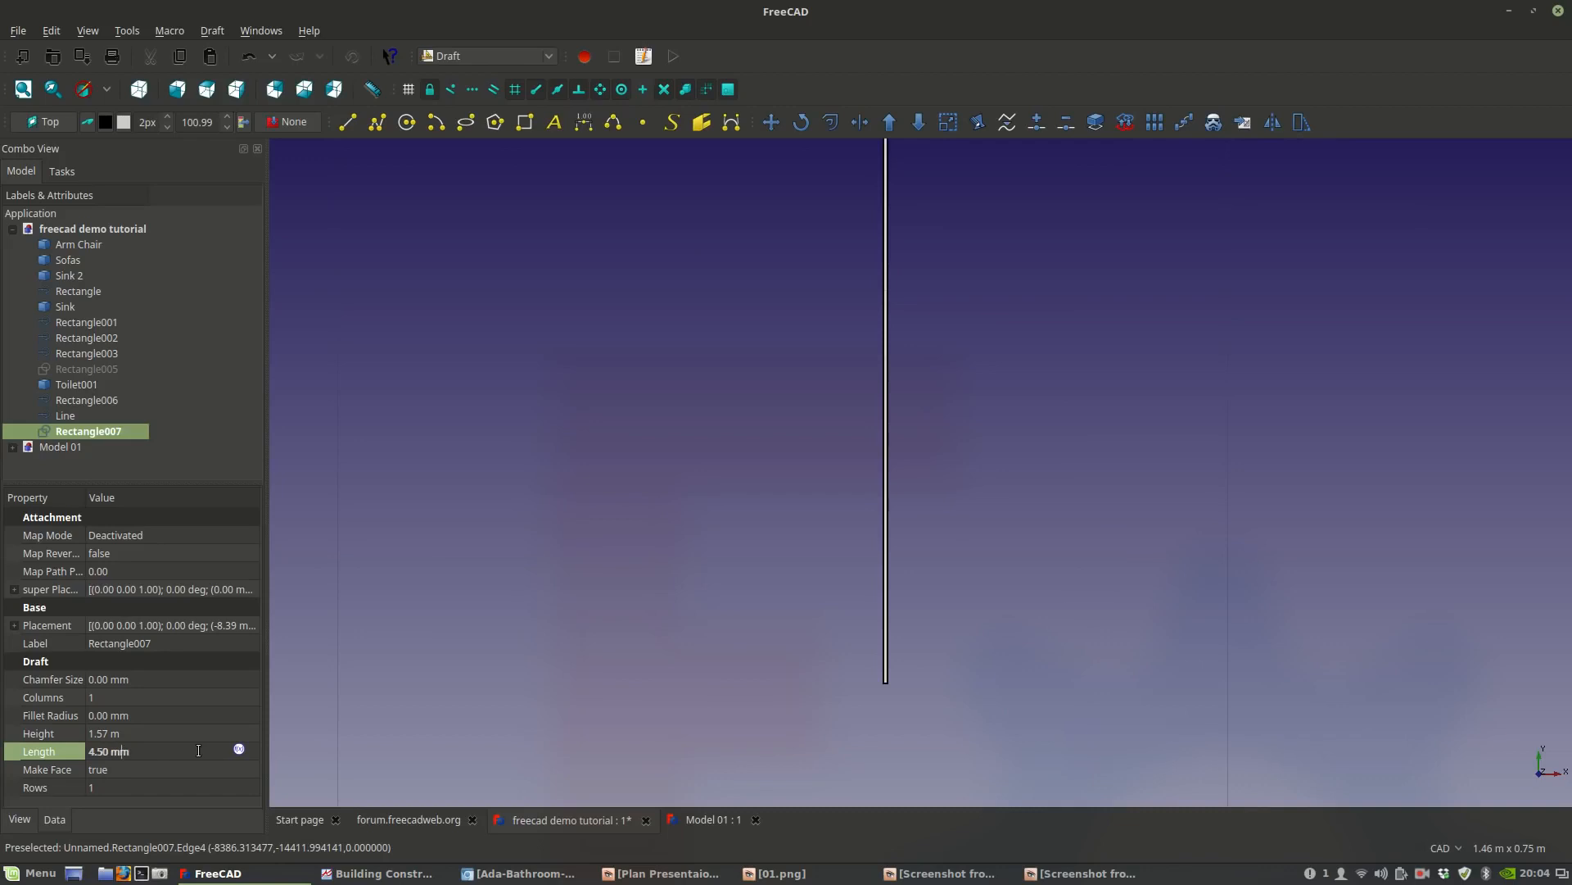
pyautogui.press('BackSpace')
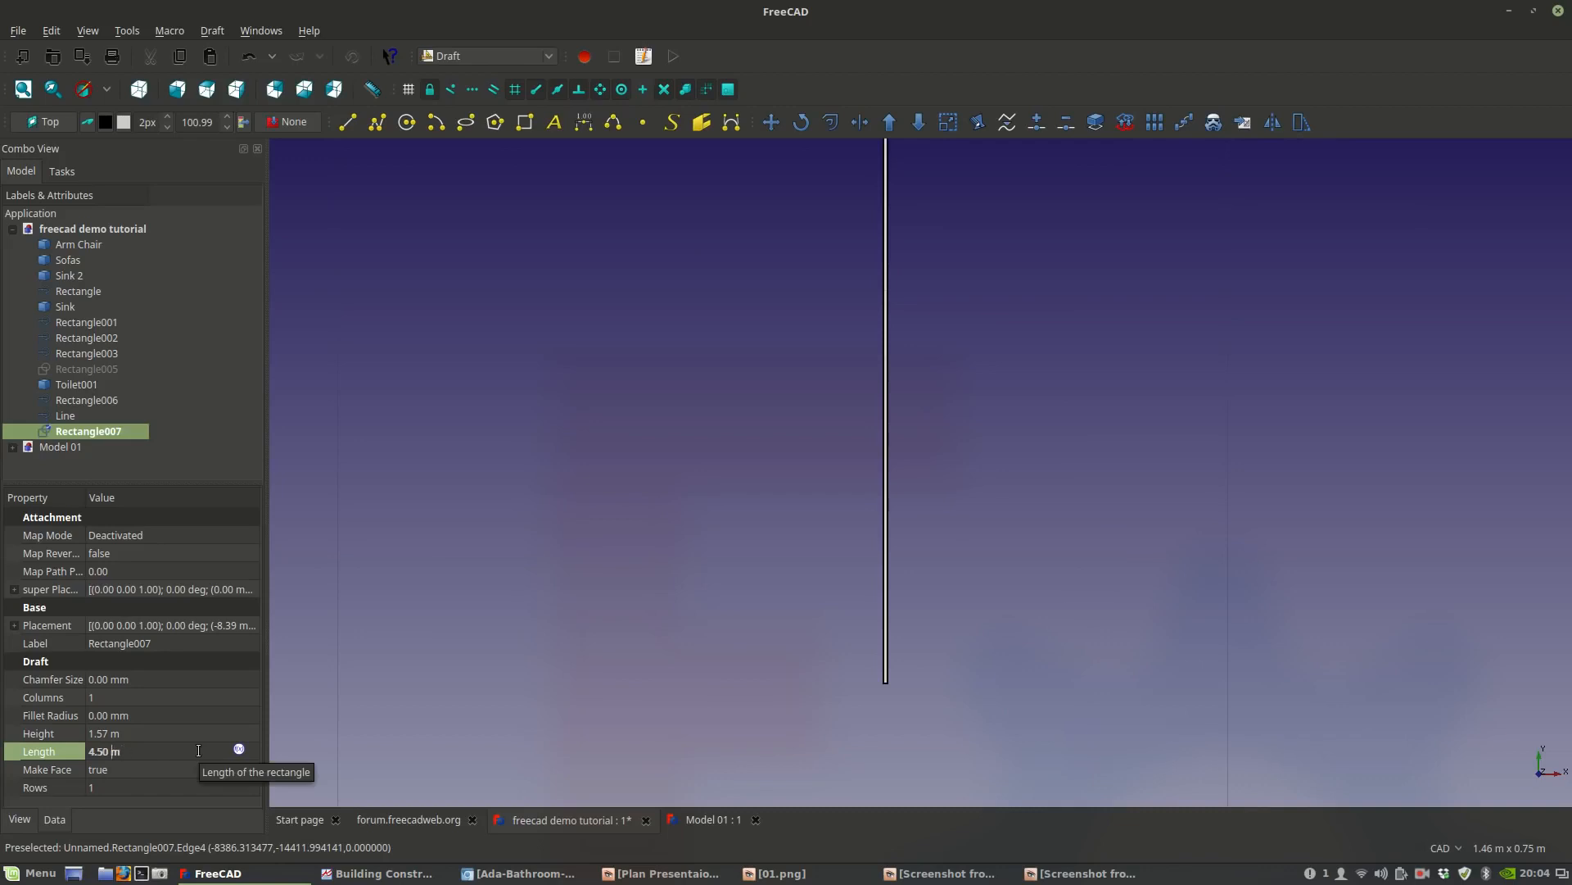
pyautogui.write('c')
pyautogui.press('Return')
pyautogui.scroll(-5, 862, 564)
pyautogui.scroll(2, 772, 573)
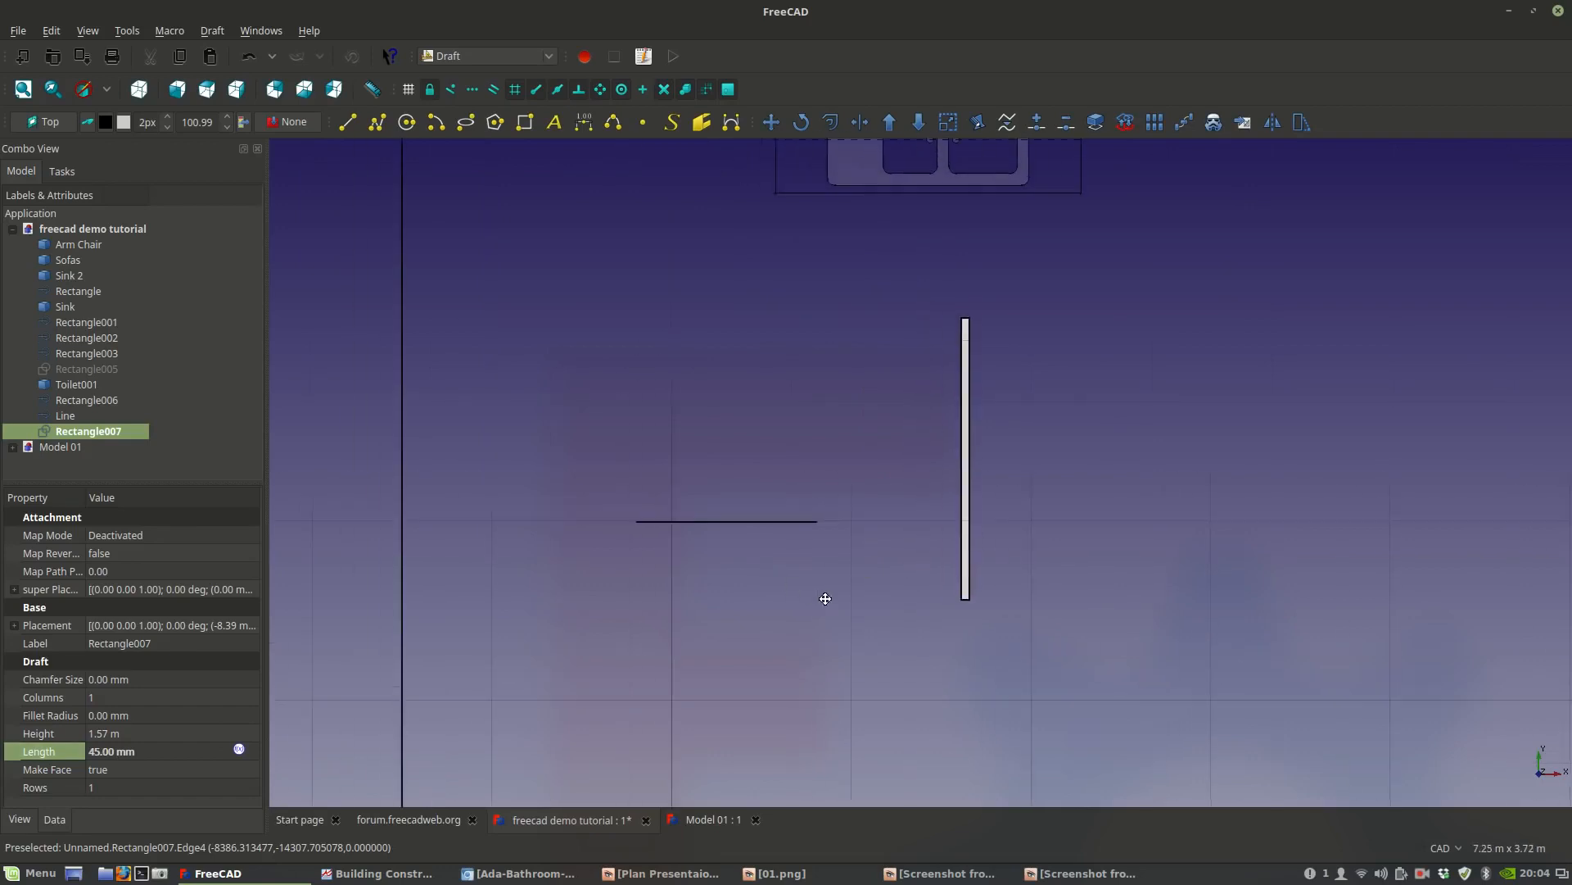
# Set the height of the narrow upright rectangle to 0.9 m.
pyautogui.scroll(2, 914, 529)
pyautogui.scroll(-2, 914, 529)
pyautogui.scroll(2, 923, 524)
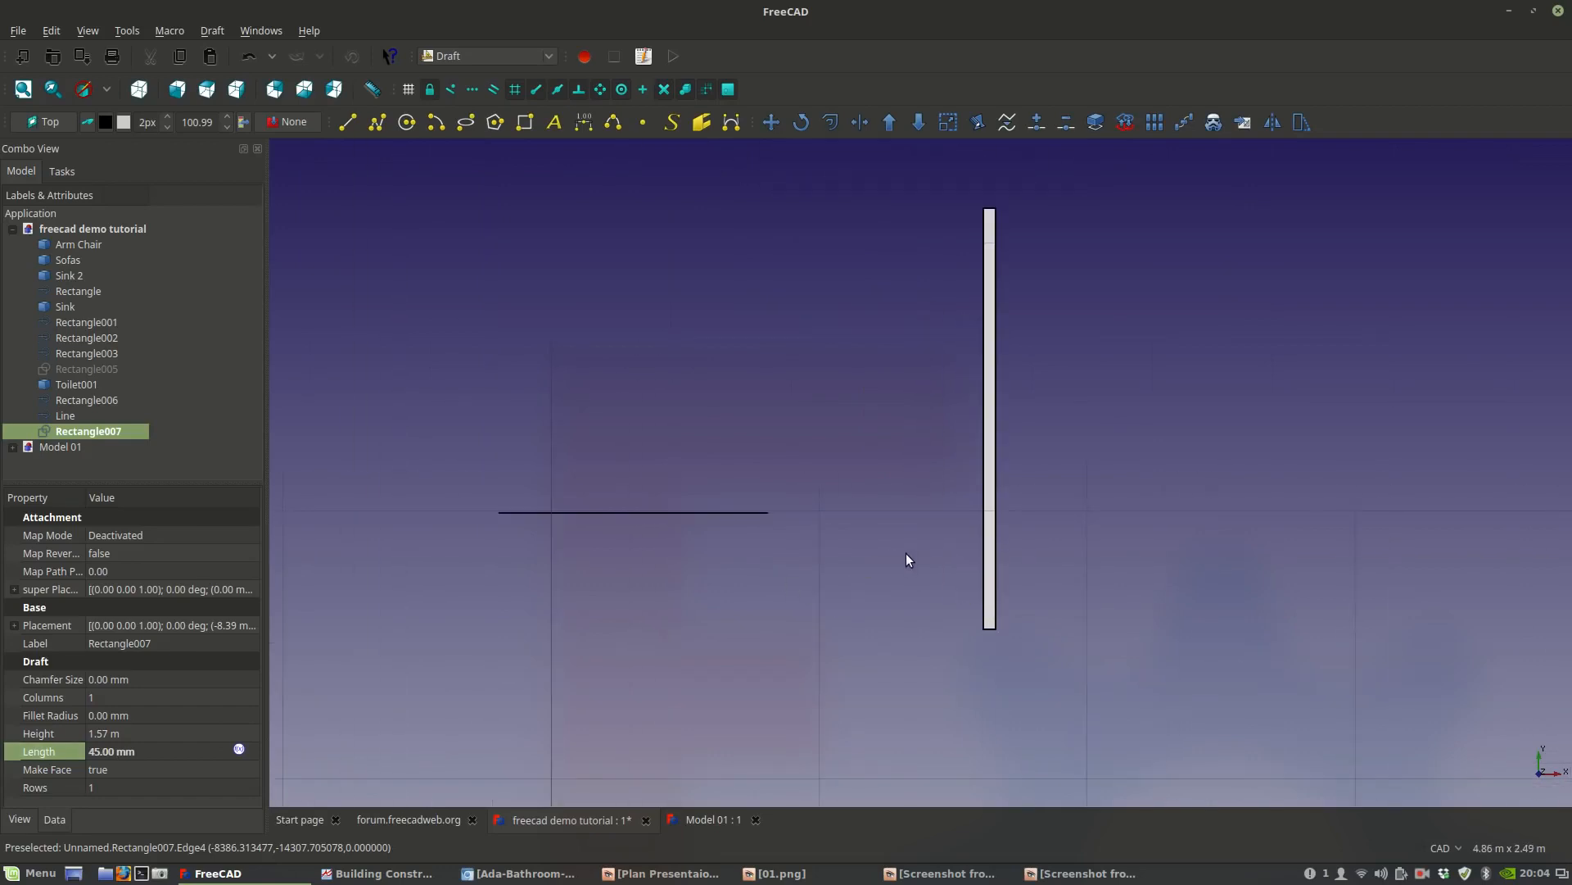
pyautogui.scroll(-2, 971, 603)
pyautogui.scroll(-3, 971, 606)
pyautogui.scroll(3, 971, 605)
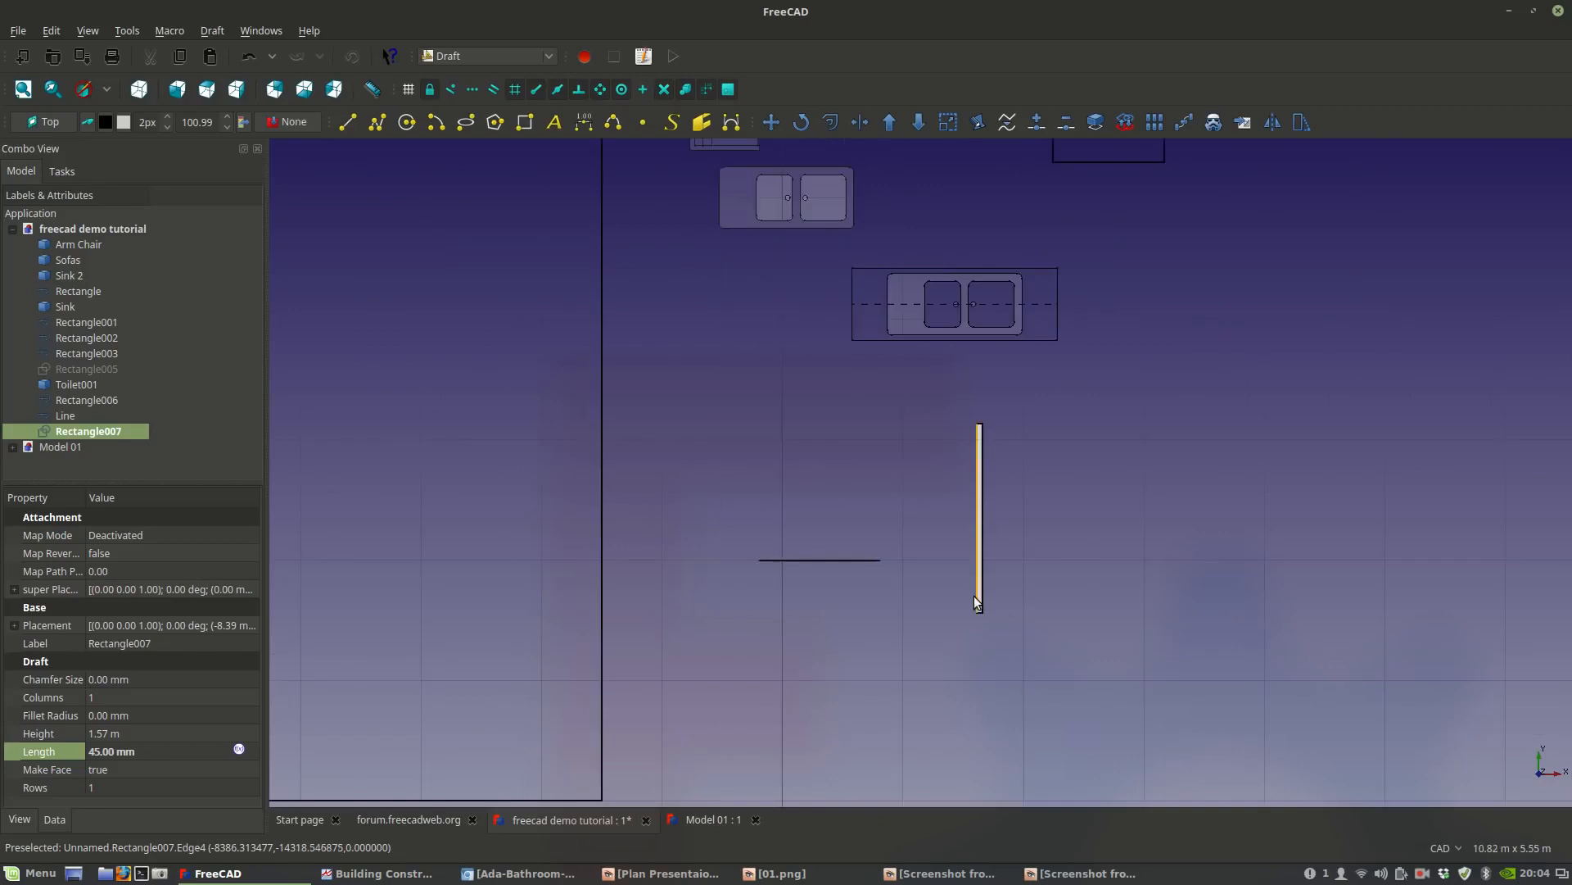
pyautogui.click(101, 733)
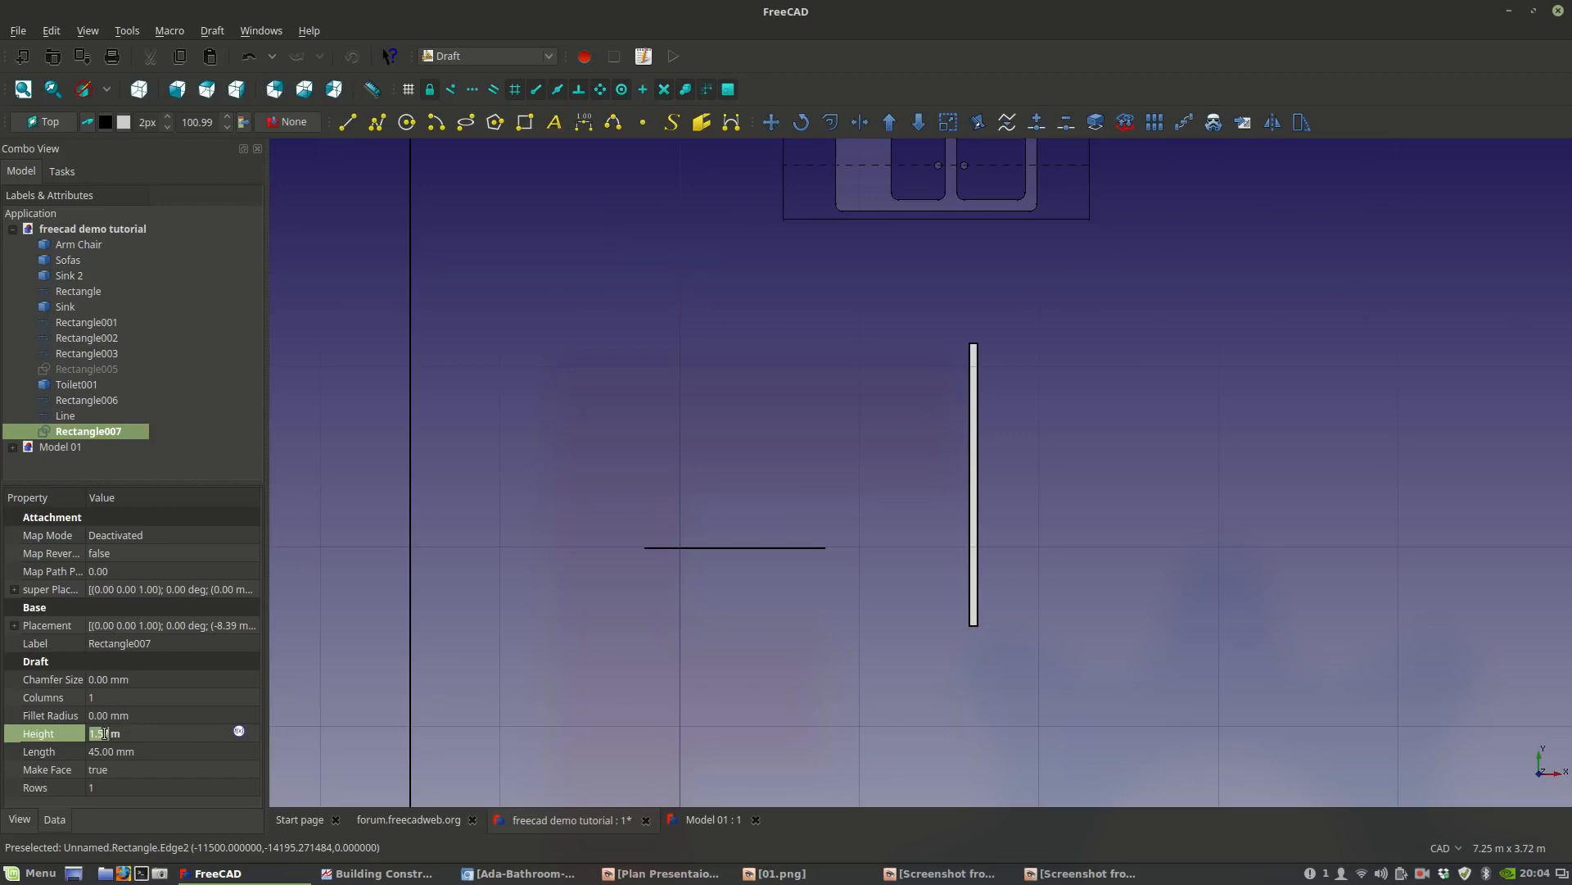
pyautogui.write('0.9')
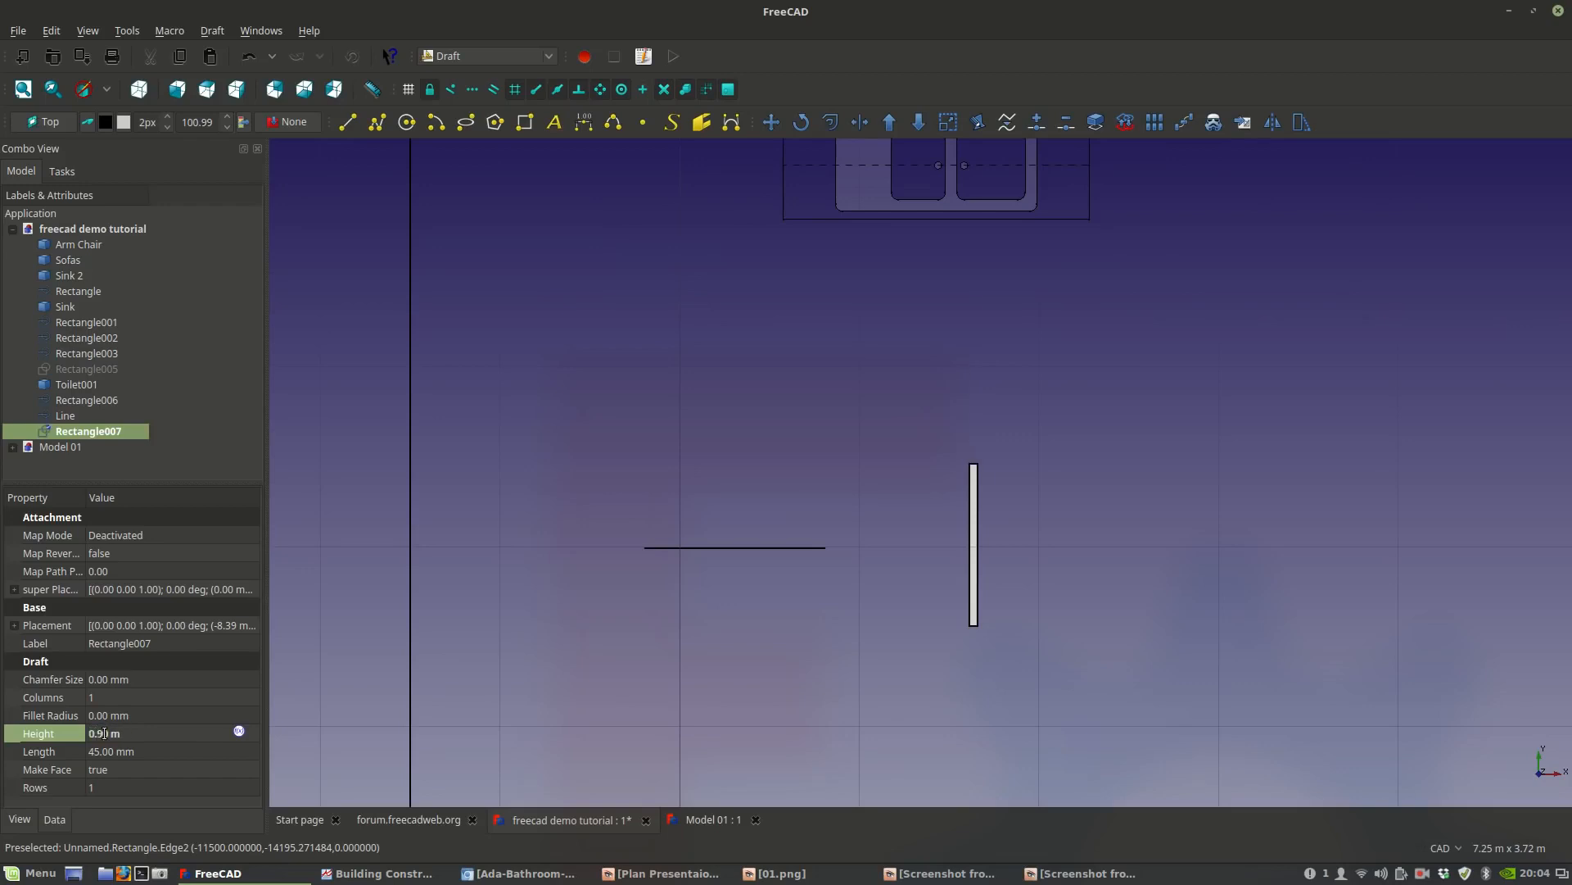
# Move the upright door-leaf rectangle by its lower-right corner onto the right end of the horizontal line.
pyautogui.scroll(4, 981, 583)
pyautogui.moveTo(962, 601); pyautogui.dragTo(944, 586, button='middle')
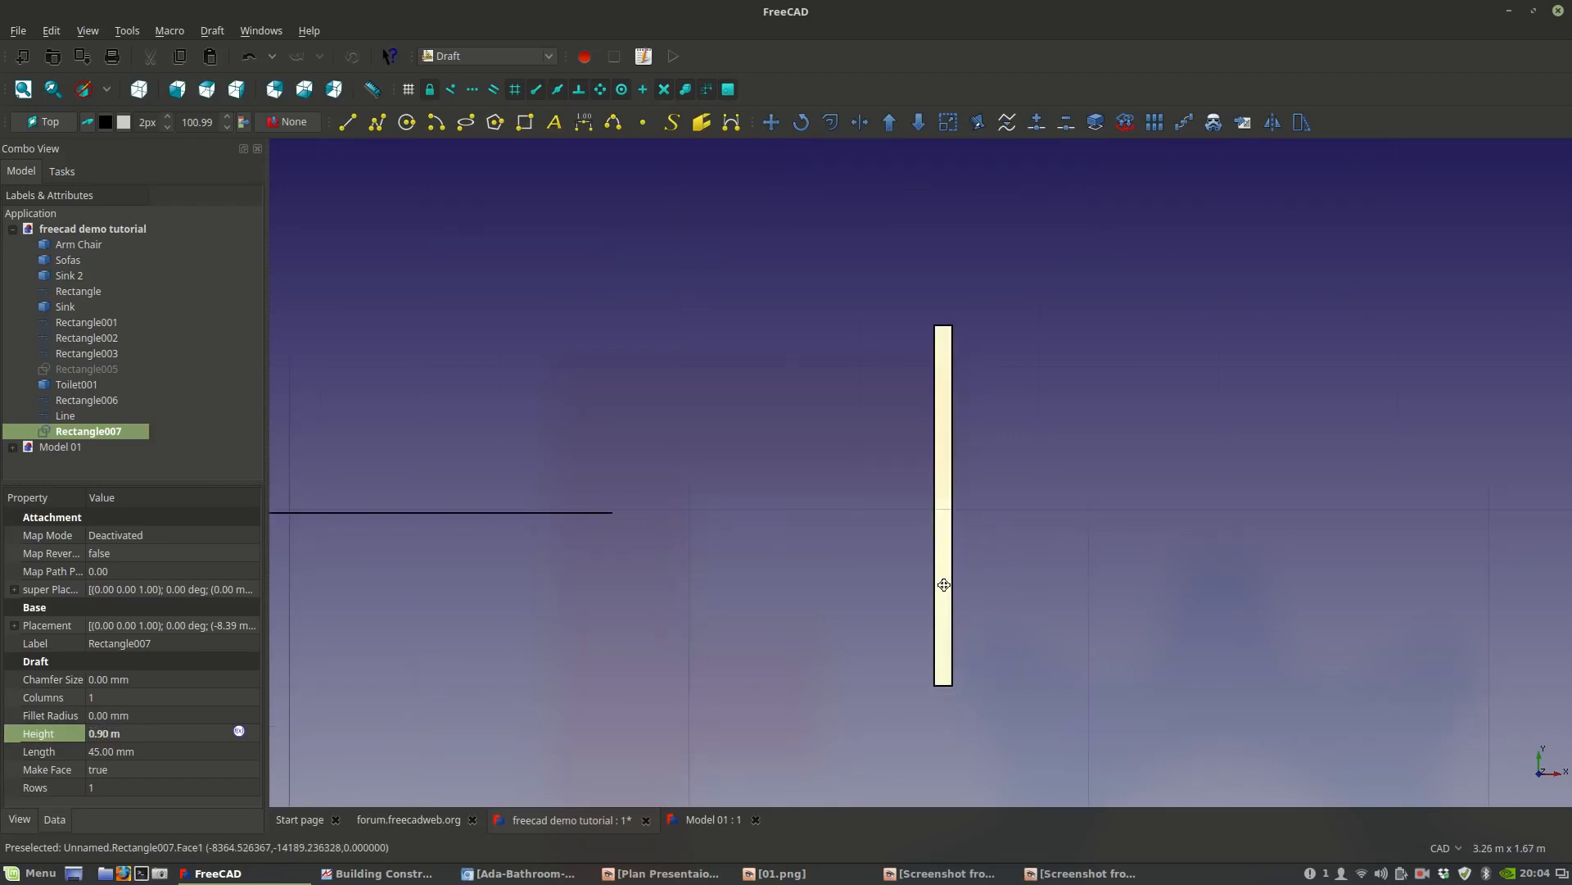
pyautogui.scroll(-2, 942, 602)
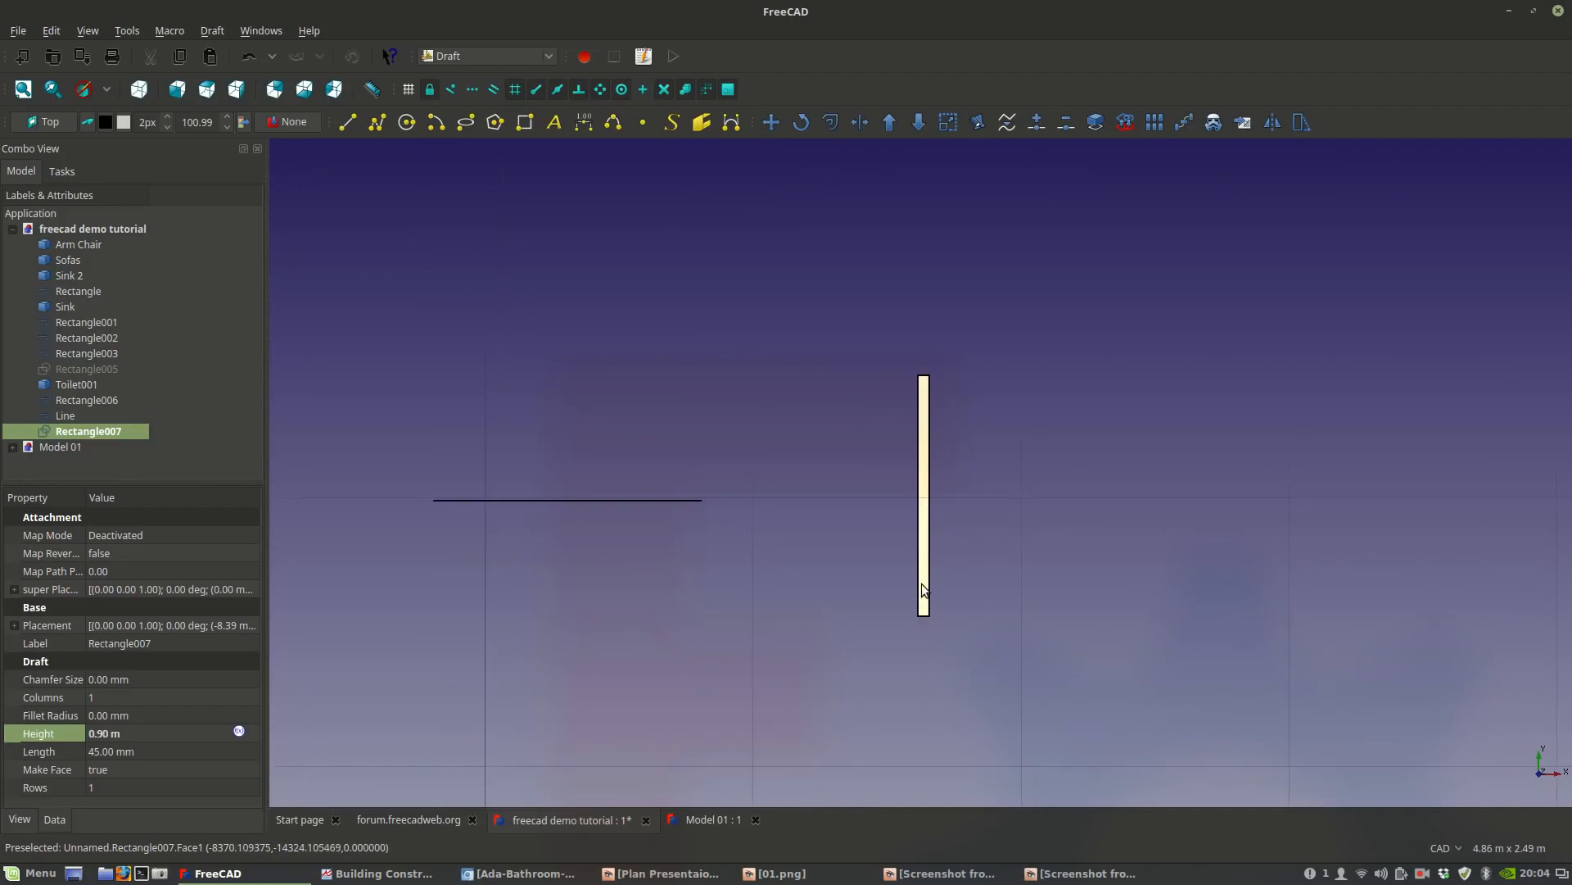
pyautogui.click(923, 587)
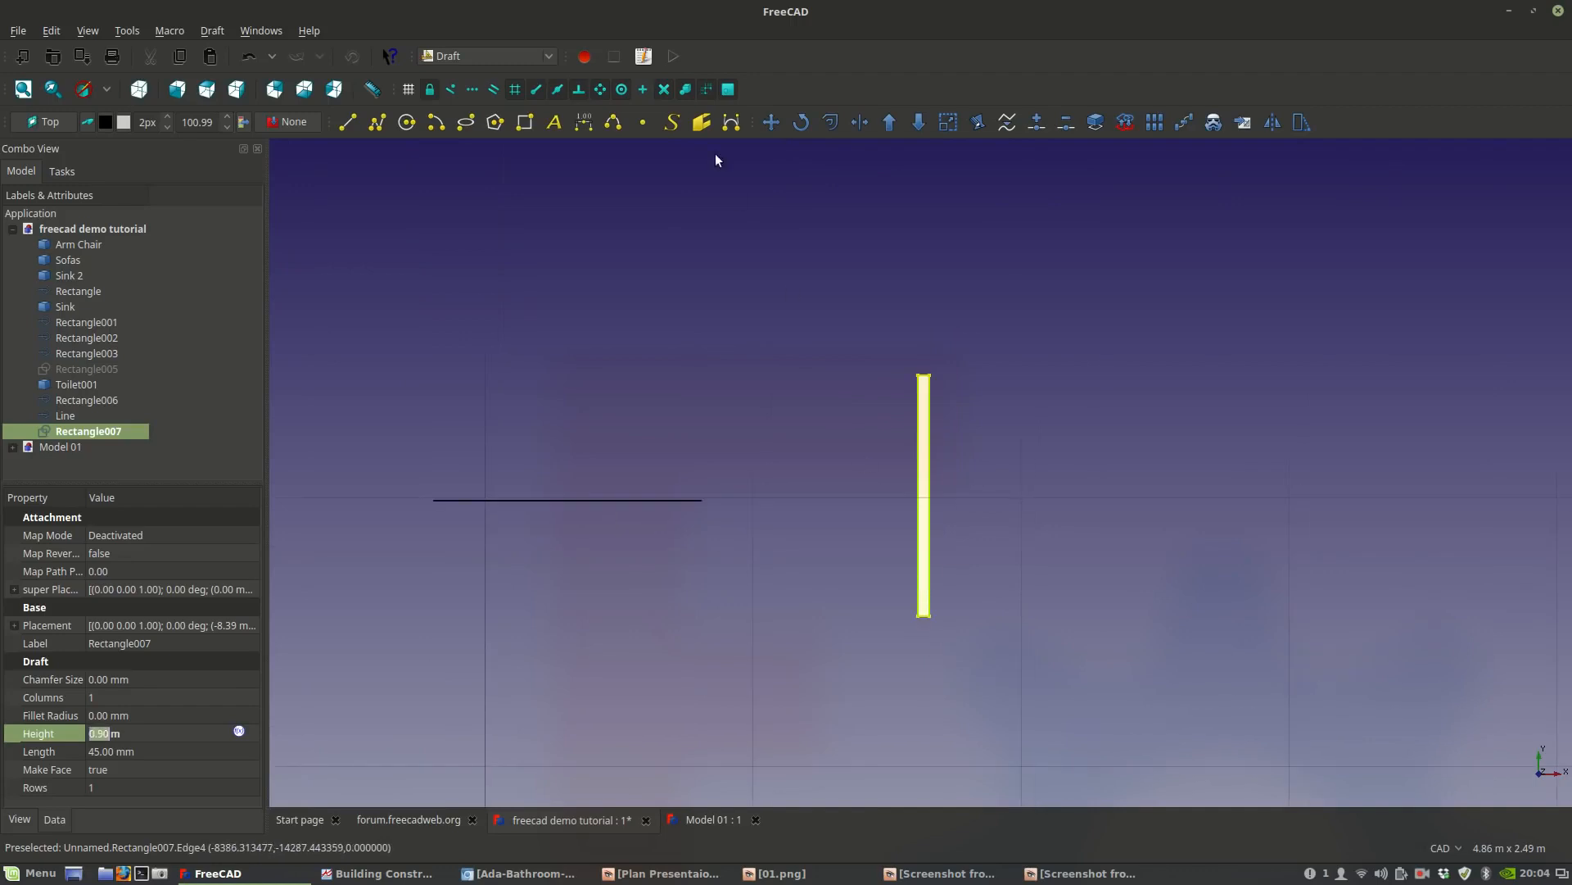
pyautogui.click(771, 122)
pyautogui.scroll(6, 947, 624)
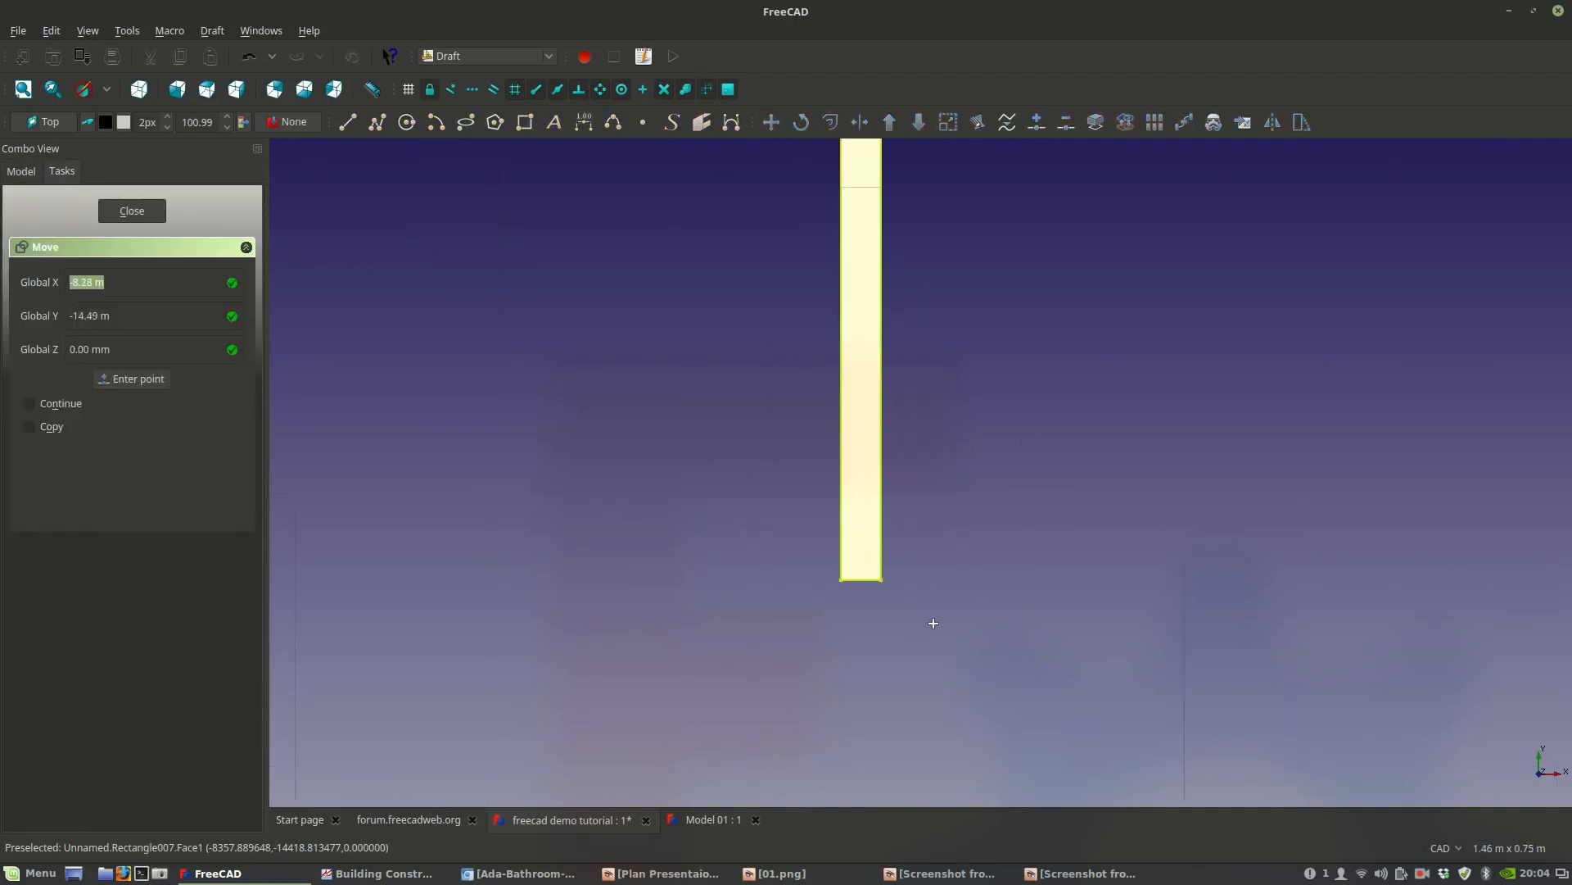
pyautogui.click(870, 582)
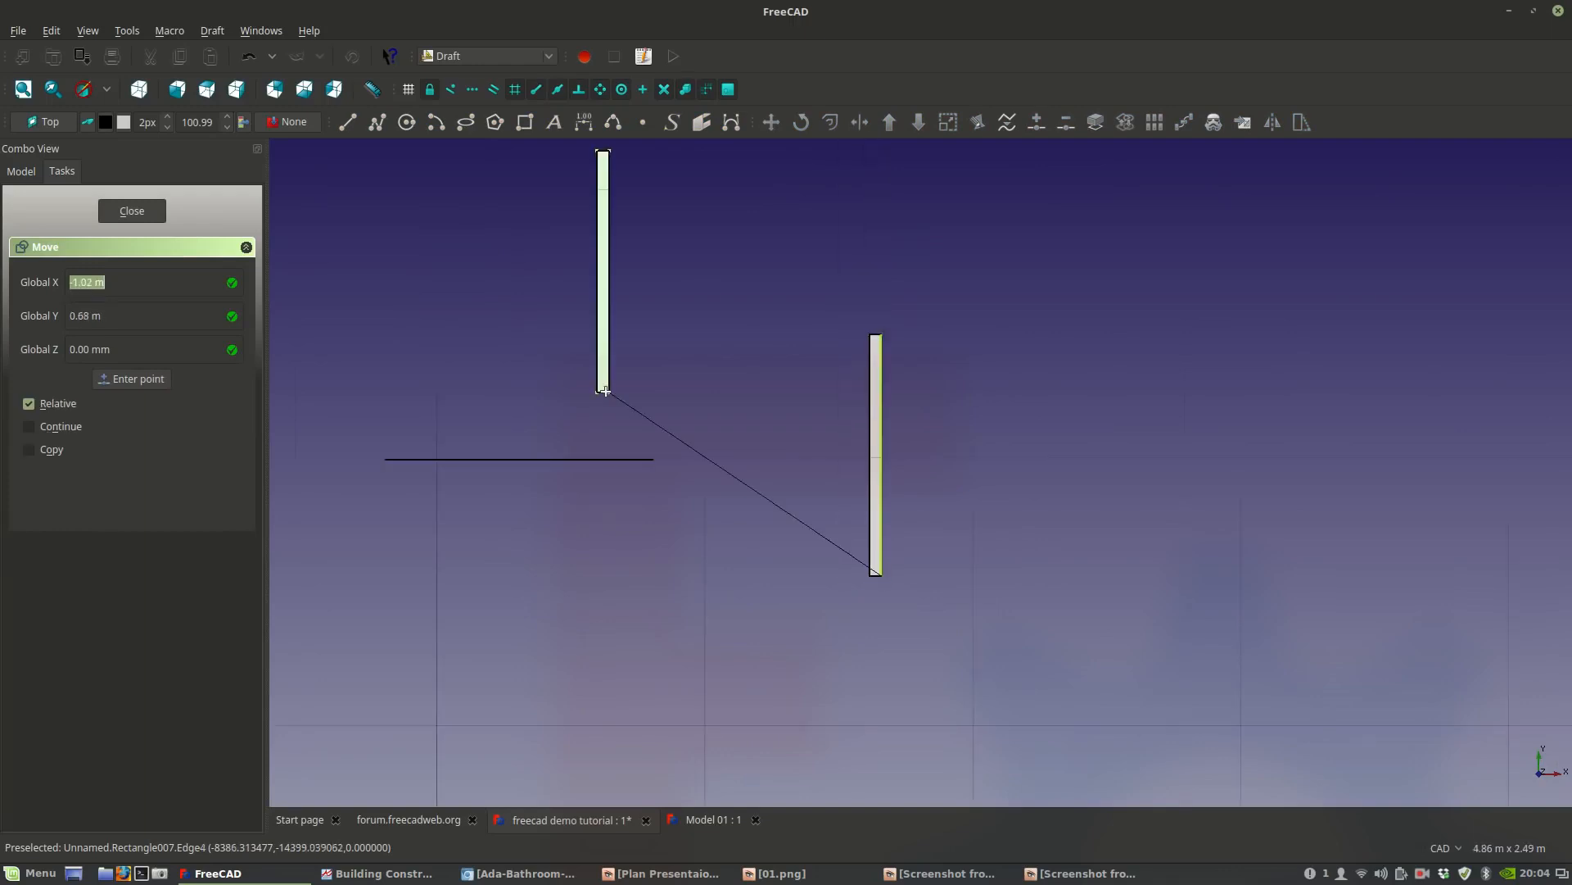
pyautogui.click(760, 544)
pyautogui.scroll(-4, 805, 530)
pyautogui.scroll(-2, 811, 533)
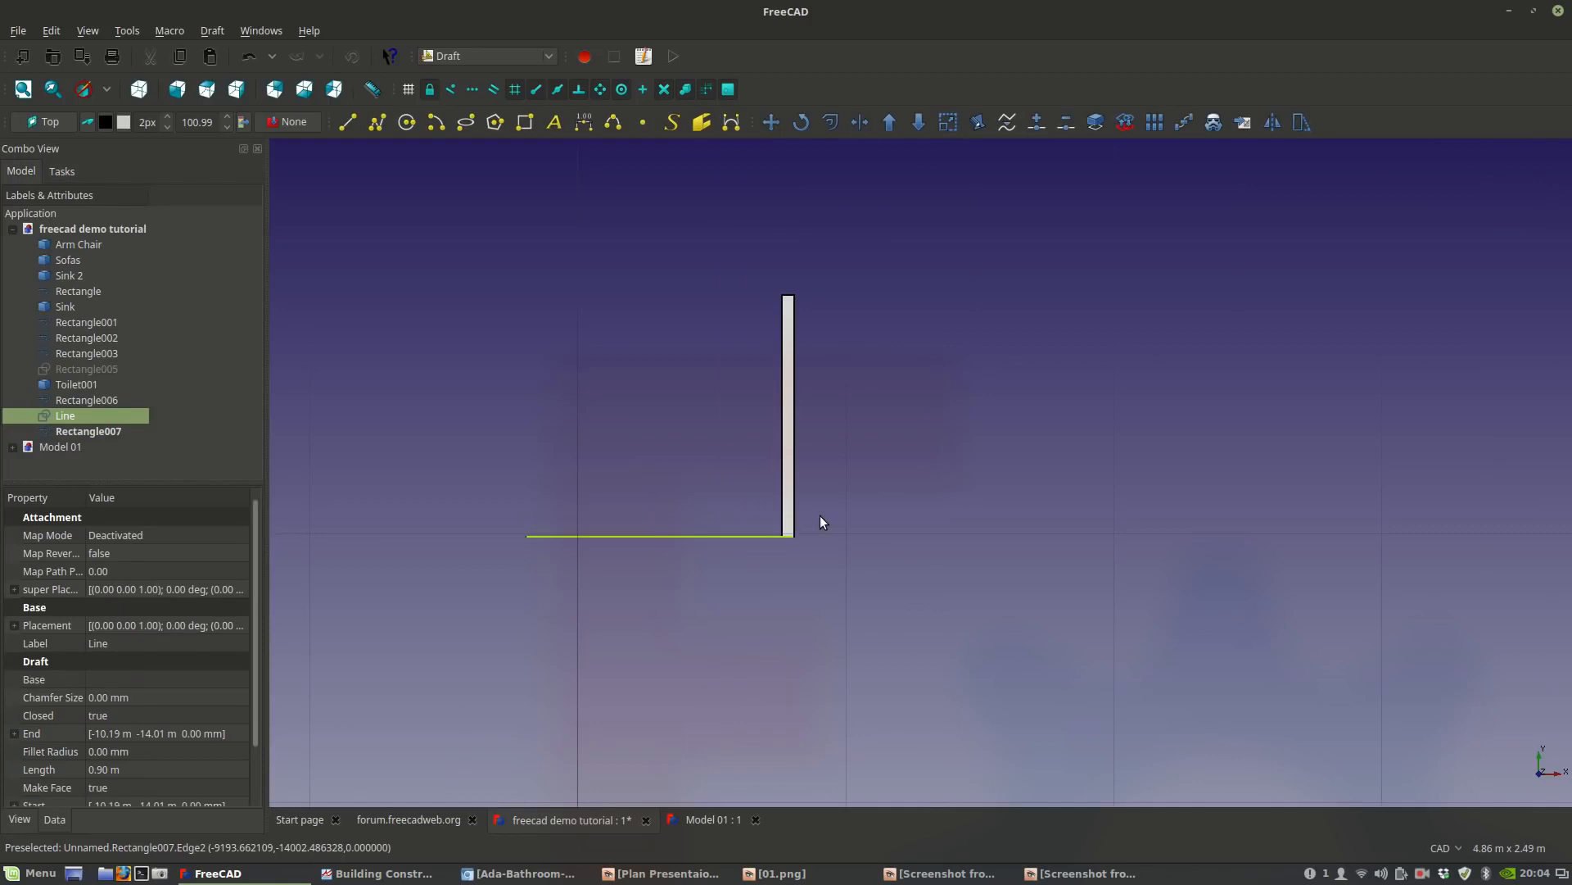
# Draw a filled quarter arc of 0.90 m radius centred on the leaf's lower-right corner, from the horizontal line to the leaf's upper end.
pyautogui.scroll(3, 783, 521)
pyautogui.moveTo(801, 533); pyautogui.dragTo(956, 617, button='middle')
pyautogui.scroll(-2, 956, 618)
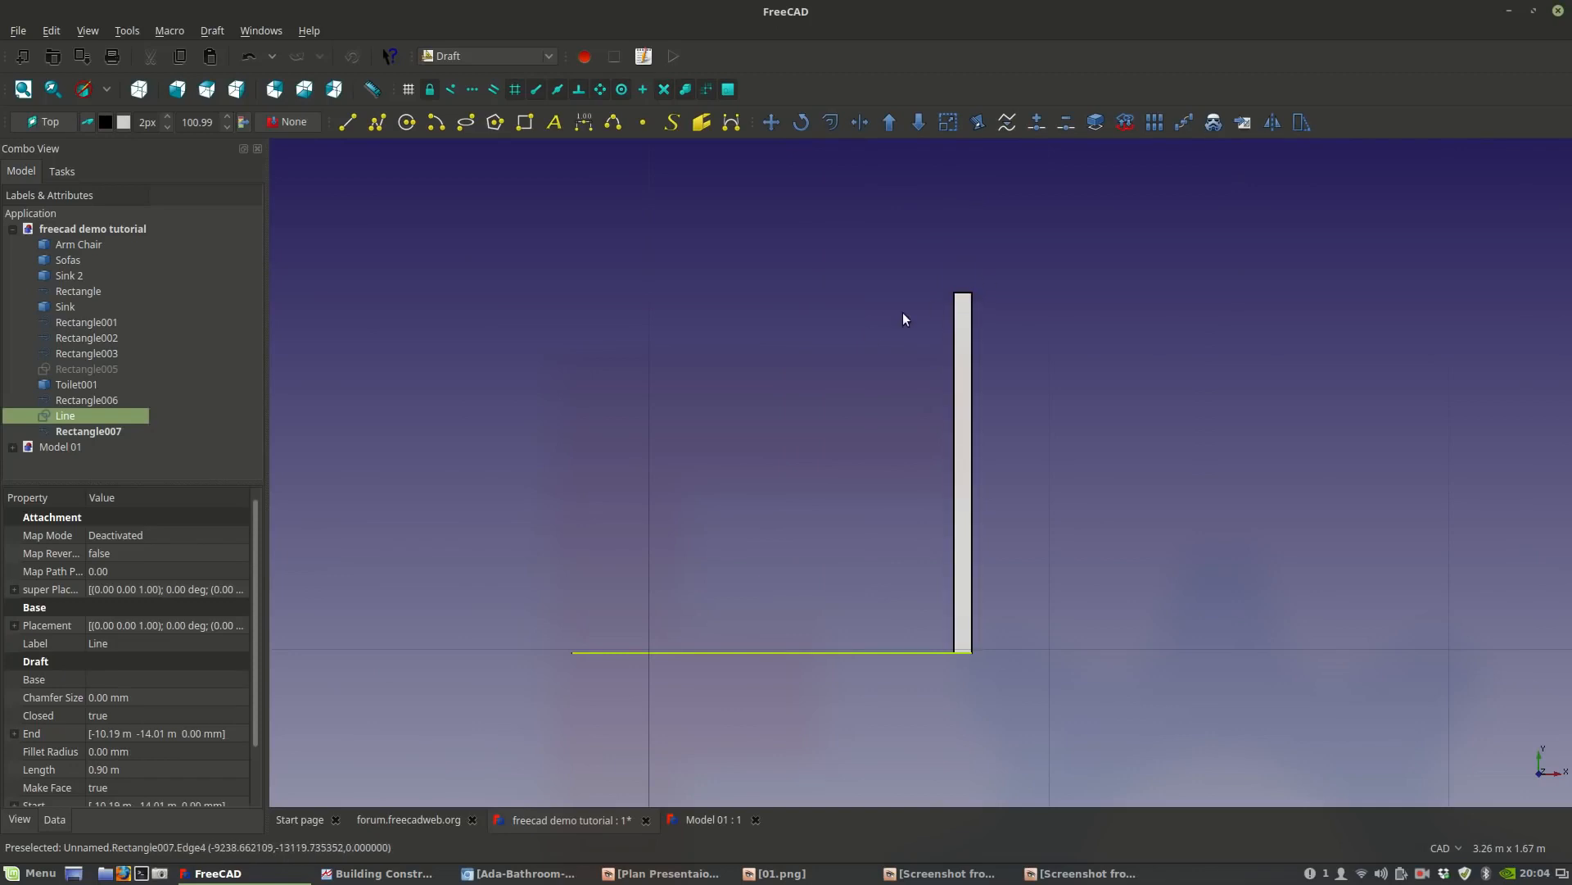
pyautogui.click(441, 130)
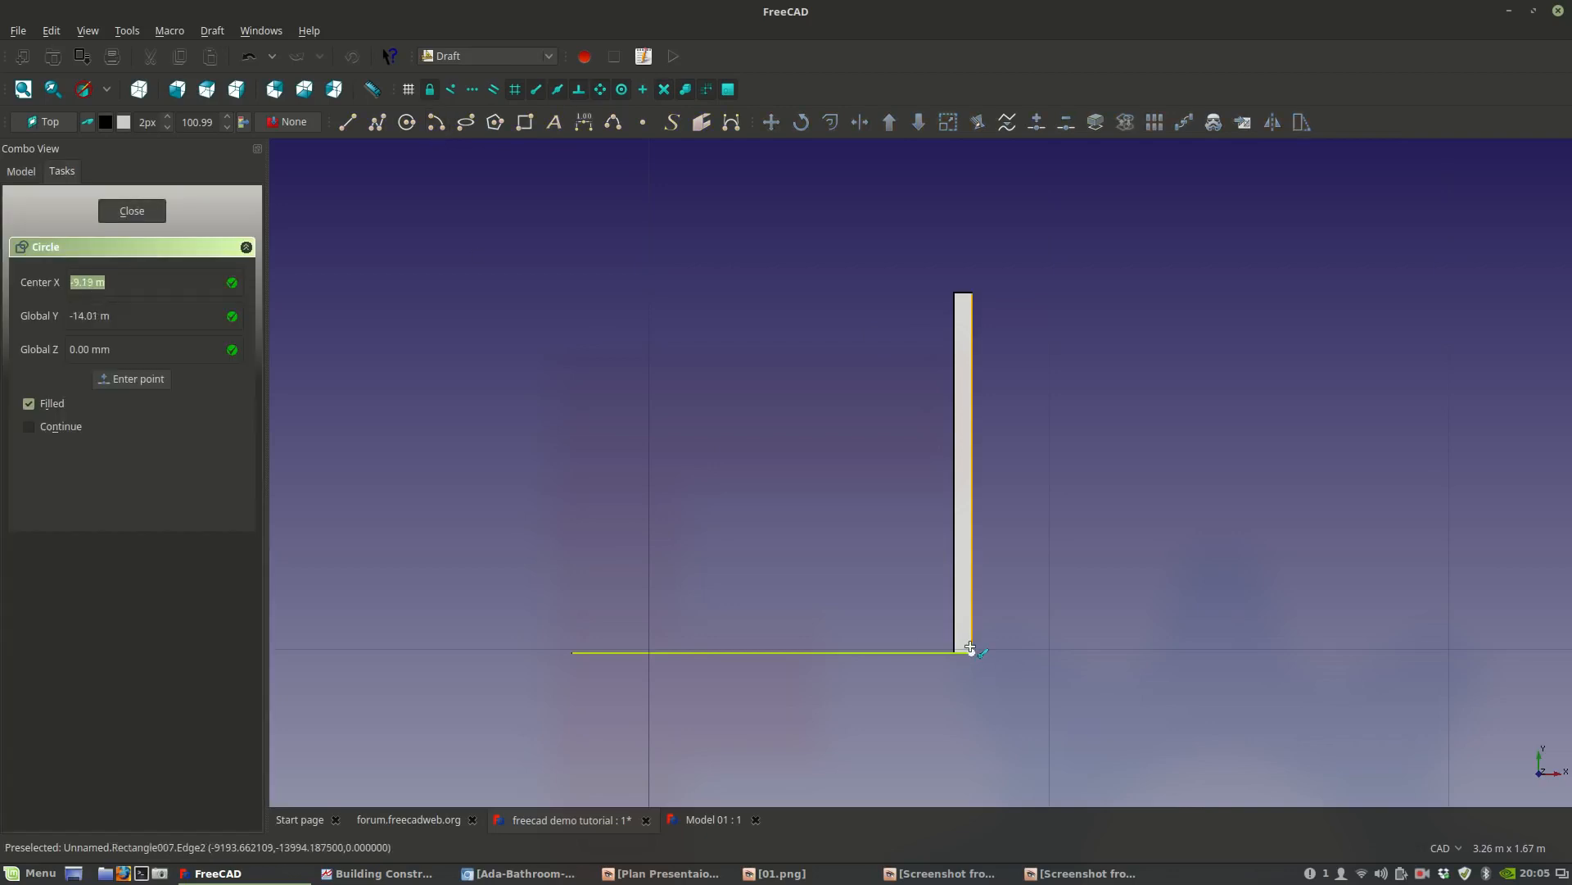
pyautogui.click(979, 610)
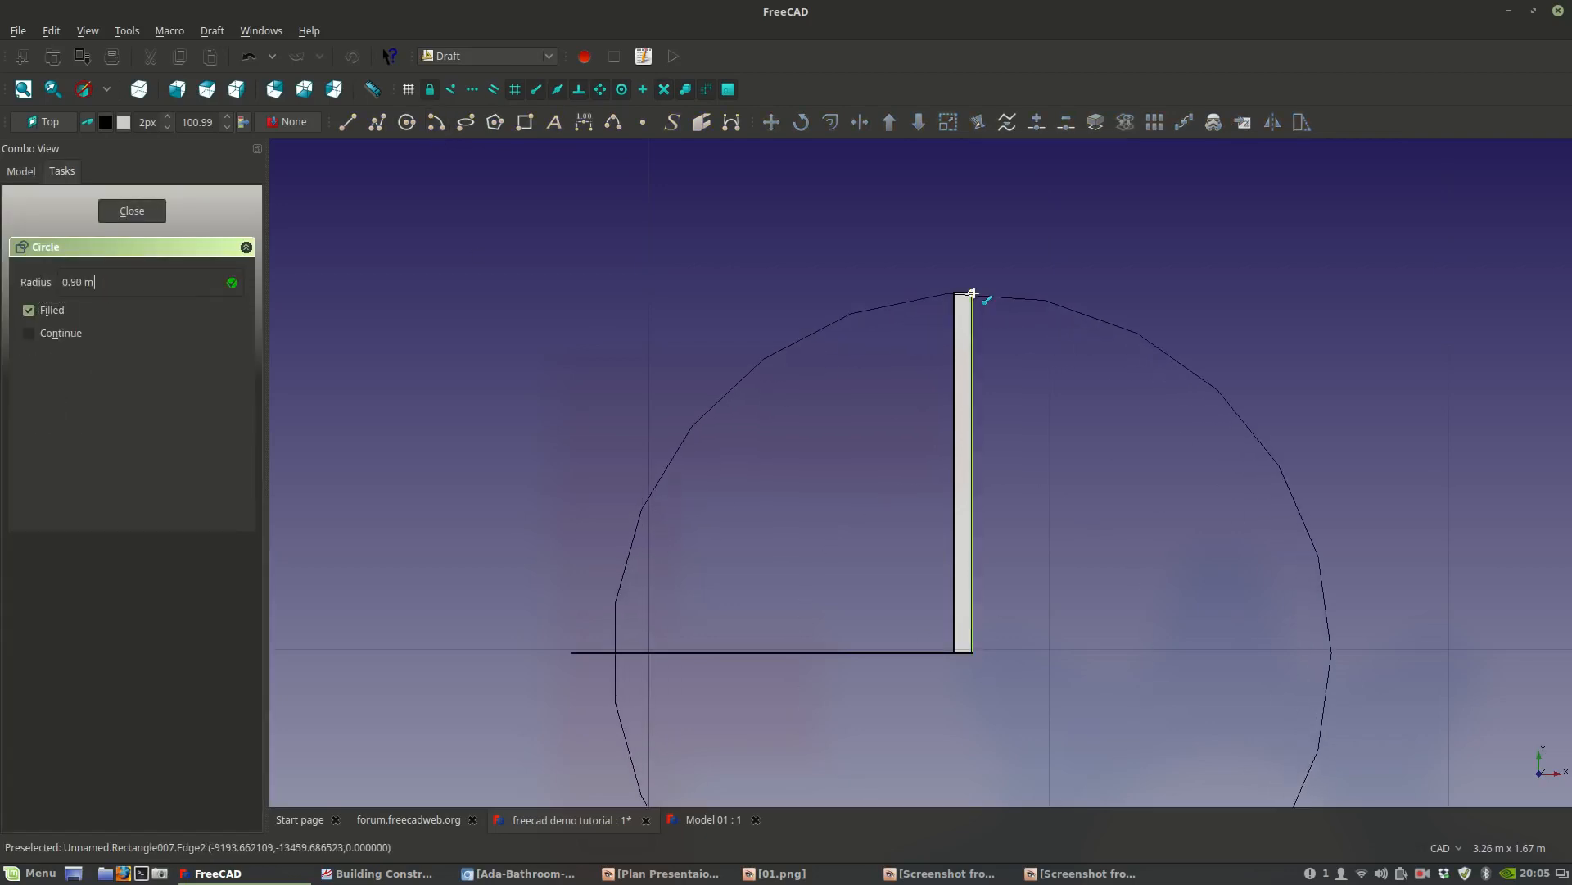
pyautogui.click(973, 293)
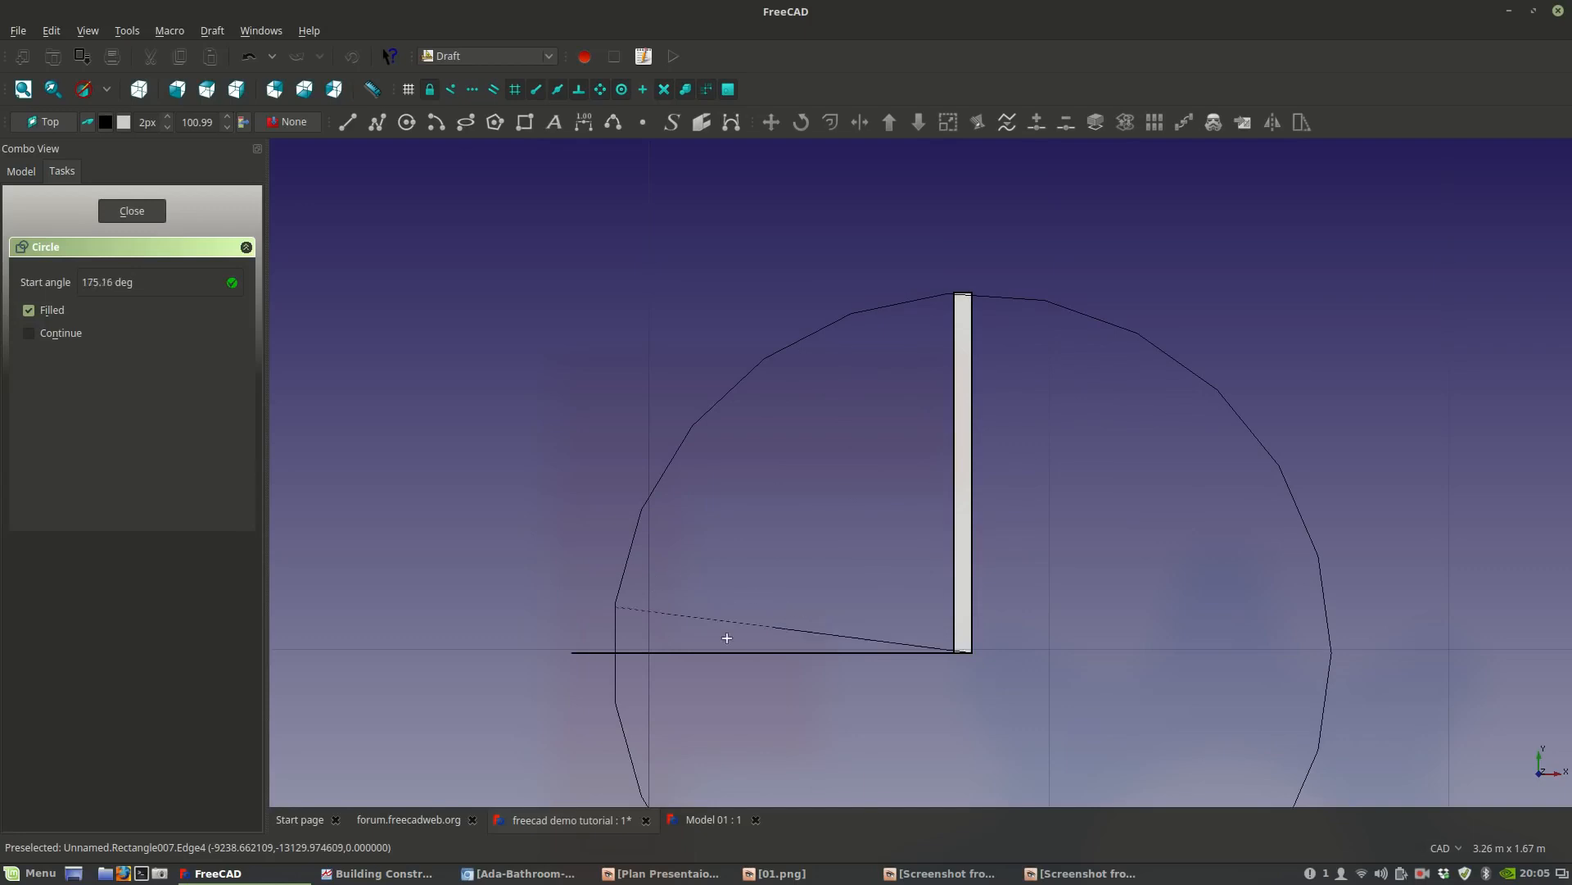
pyautogui.click(705, 651)
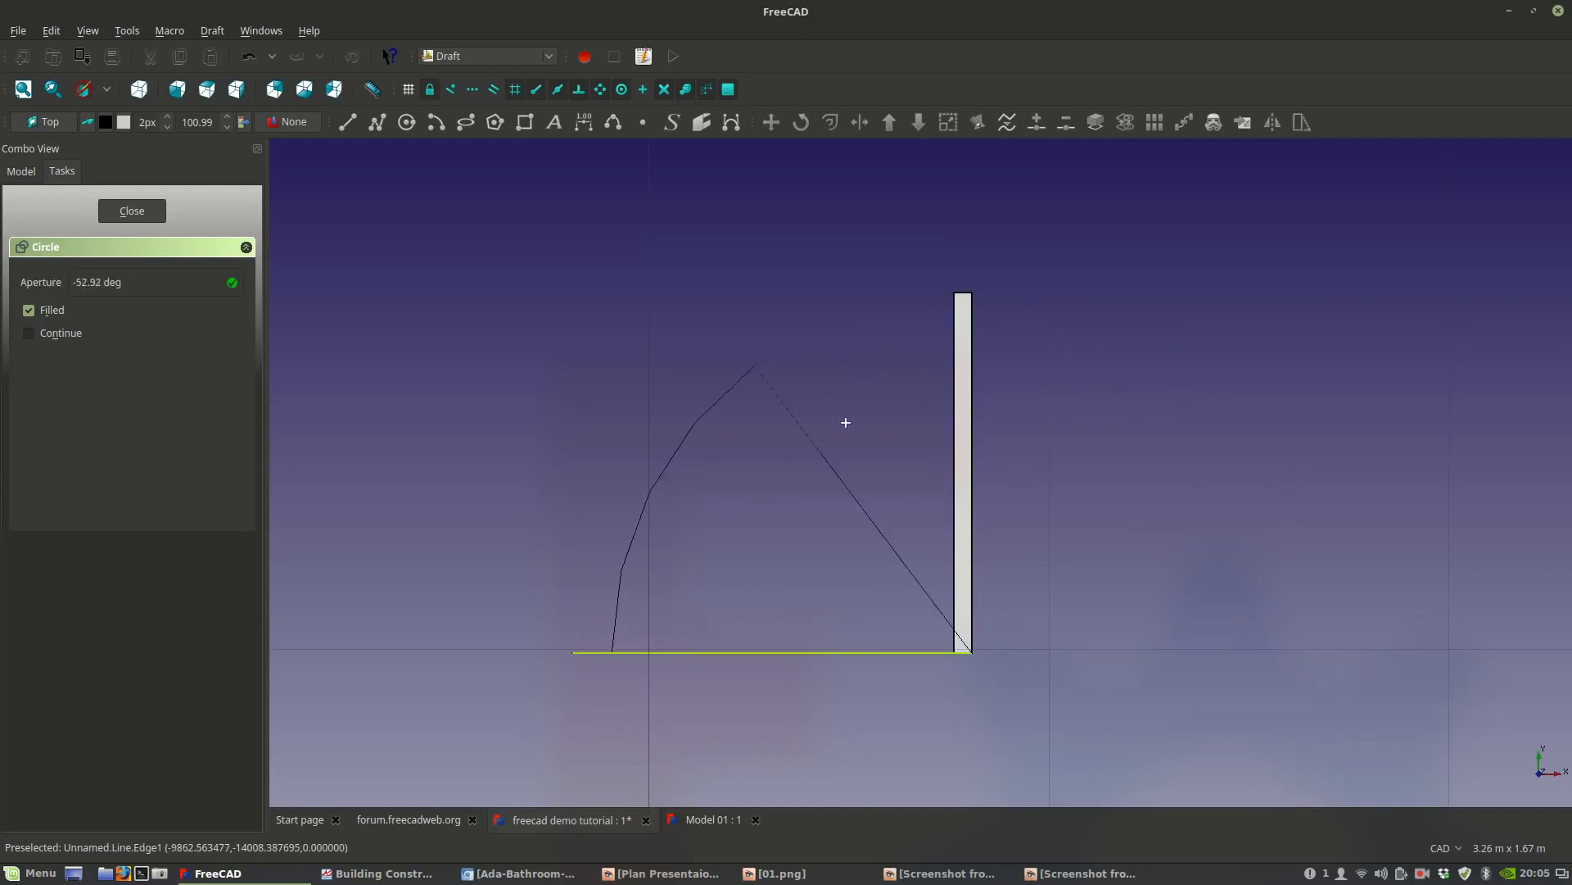
pyautogui.click(971, 329)
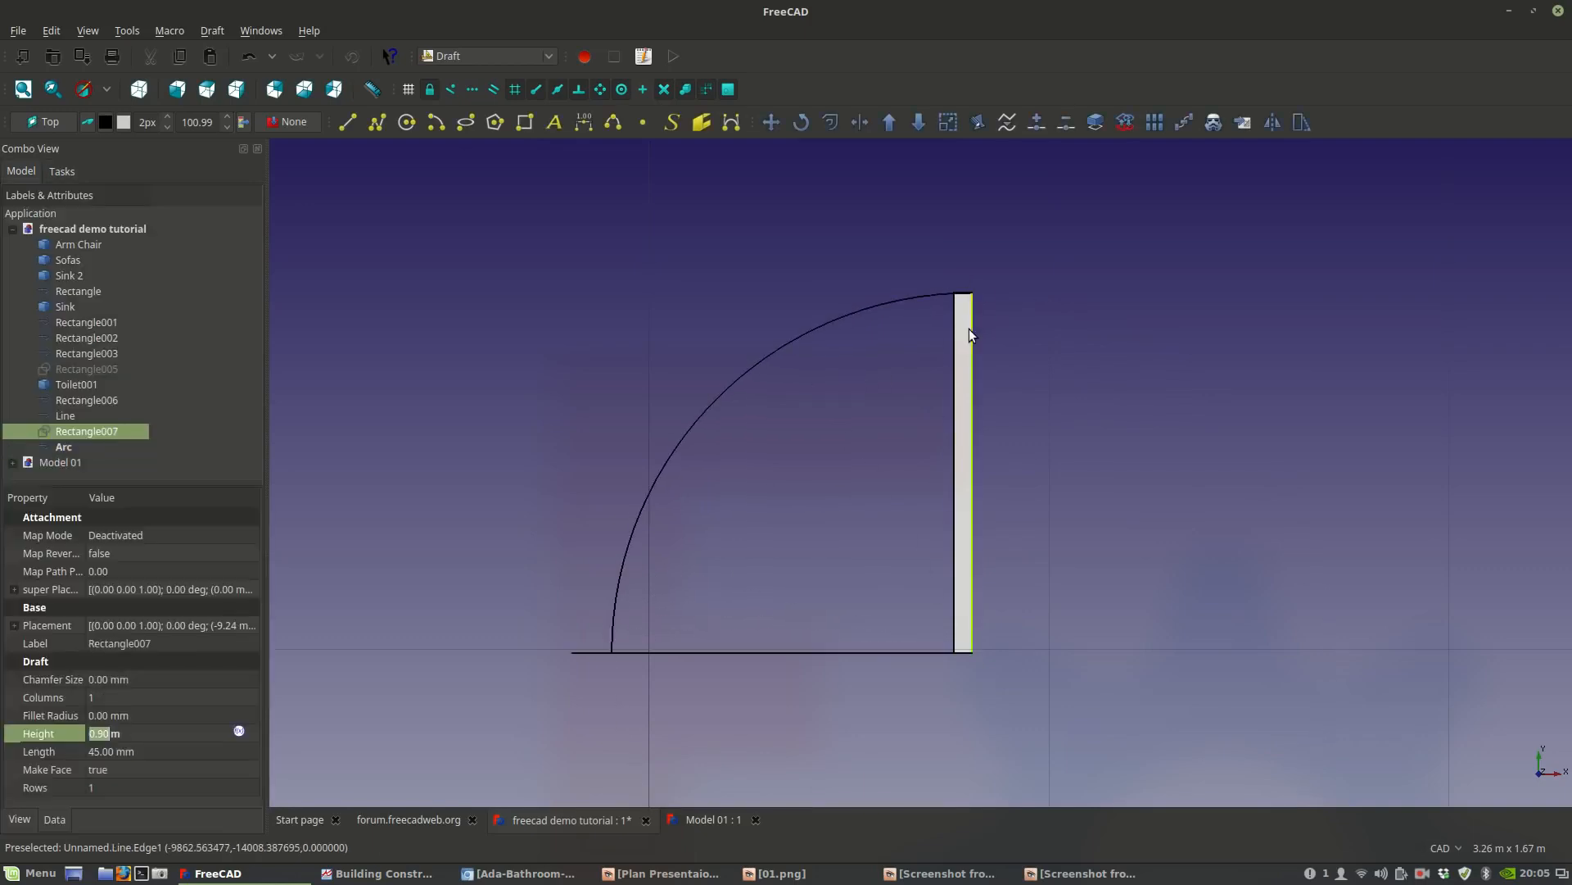
# Examine the door symbol where the arc and the leaf meet the horizontal line.
pyautogui.moveTo(823, 673); pyautogui.dragTo(800, 626, button='middle')
pyautogui.scroll(-2, 799, 626)
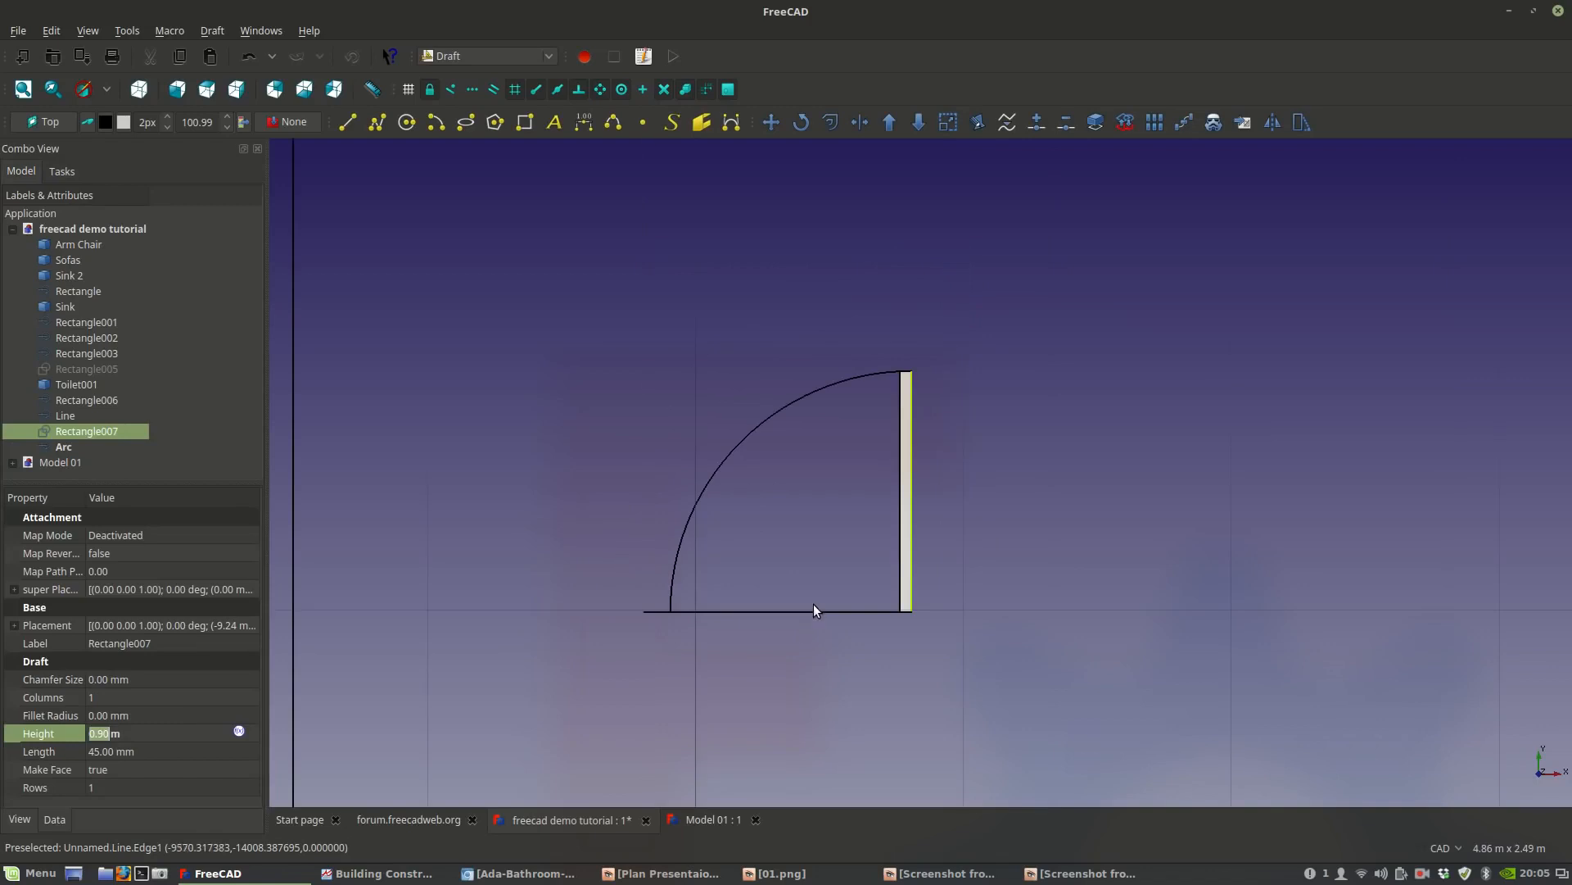
pyautogui.scroll(2, 837, 587)
pyautogui.scroll(3, 608, 615)
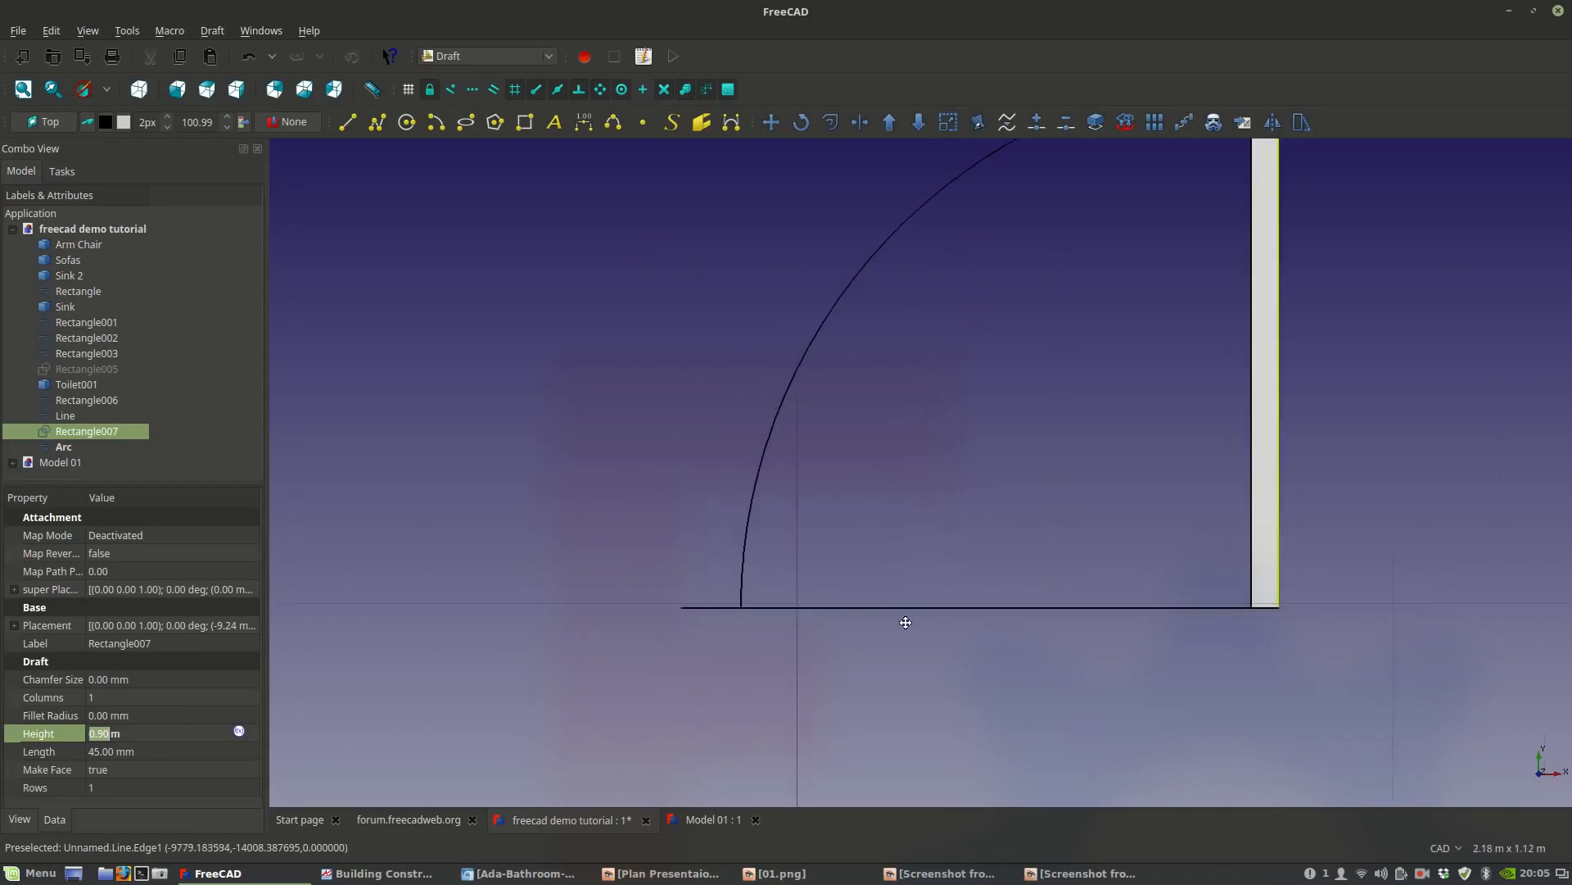
pyautogui.scroll(-2, 759, 647)
pyautogui.scroll(-2, 758, 647)
pyautogui.scroll(2, 924, 630)
pyautogui.scroll(2, 921, 630)
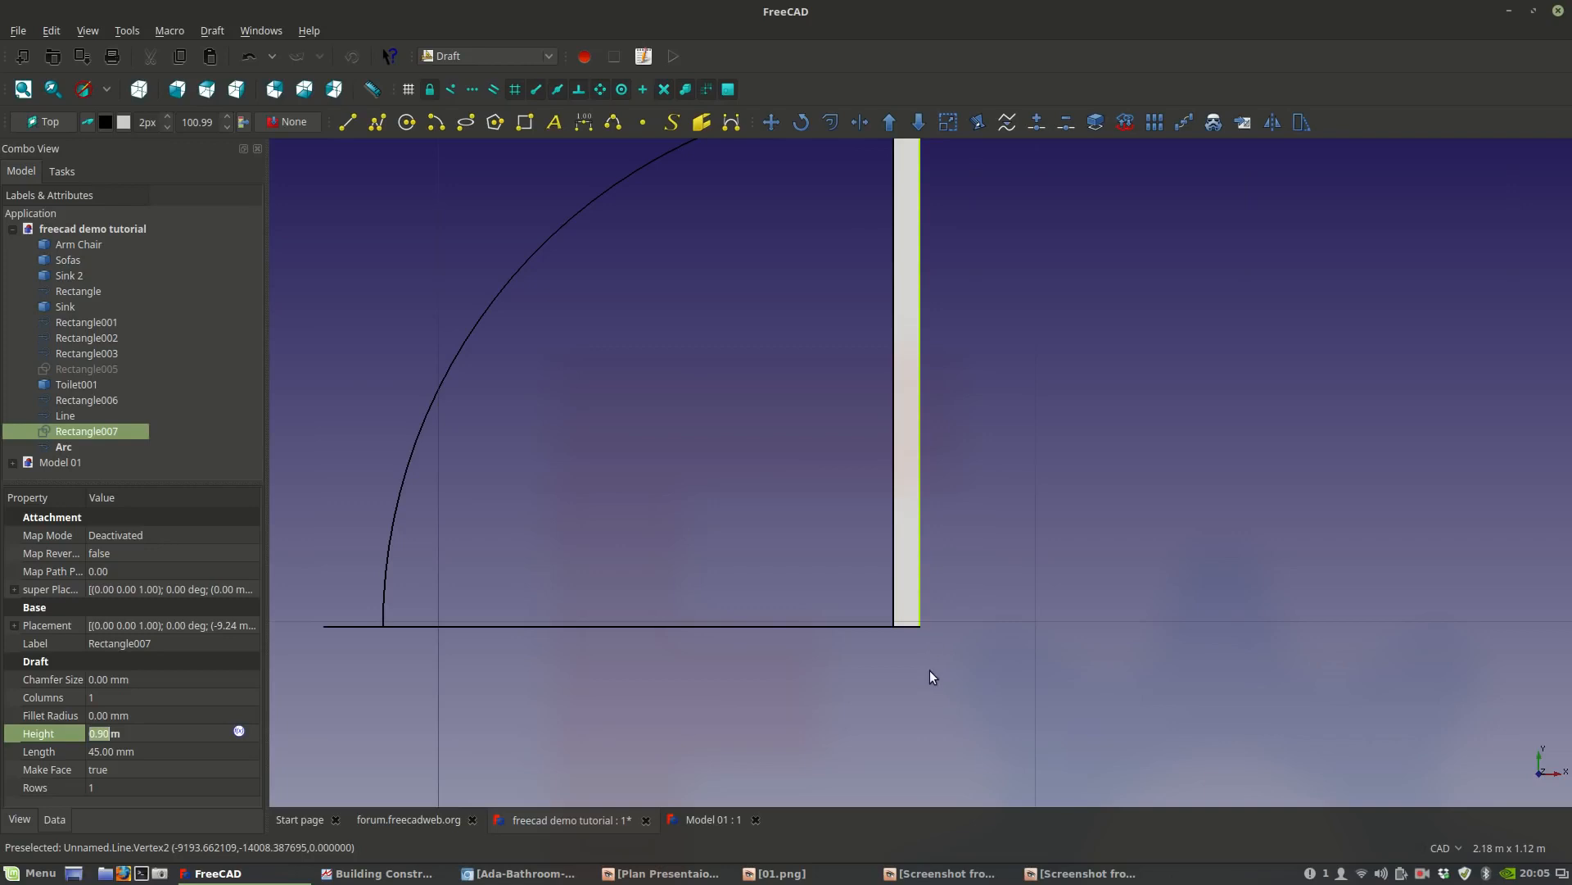
pyautogui.scroll(-4, 922, 647)
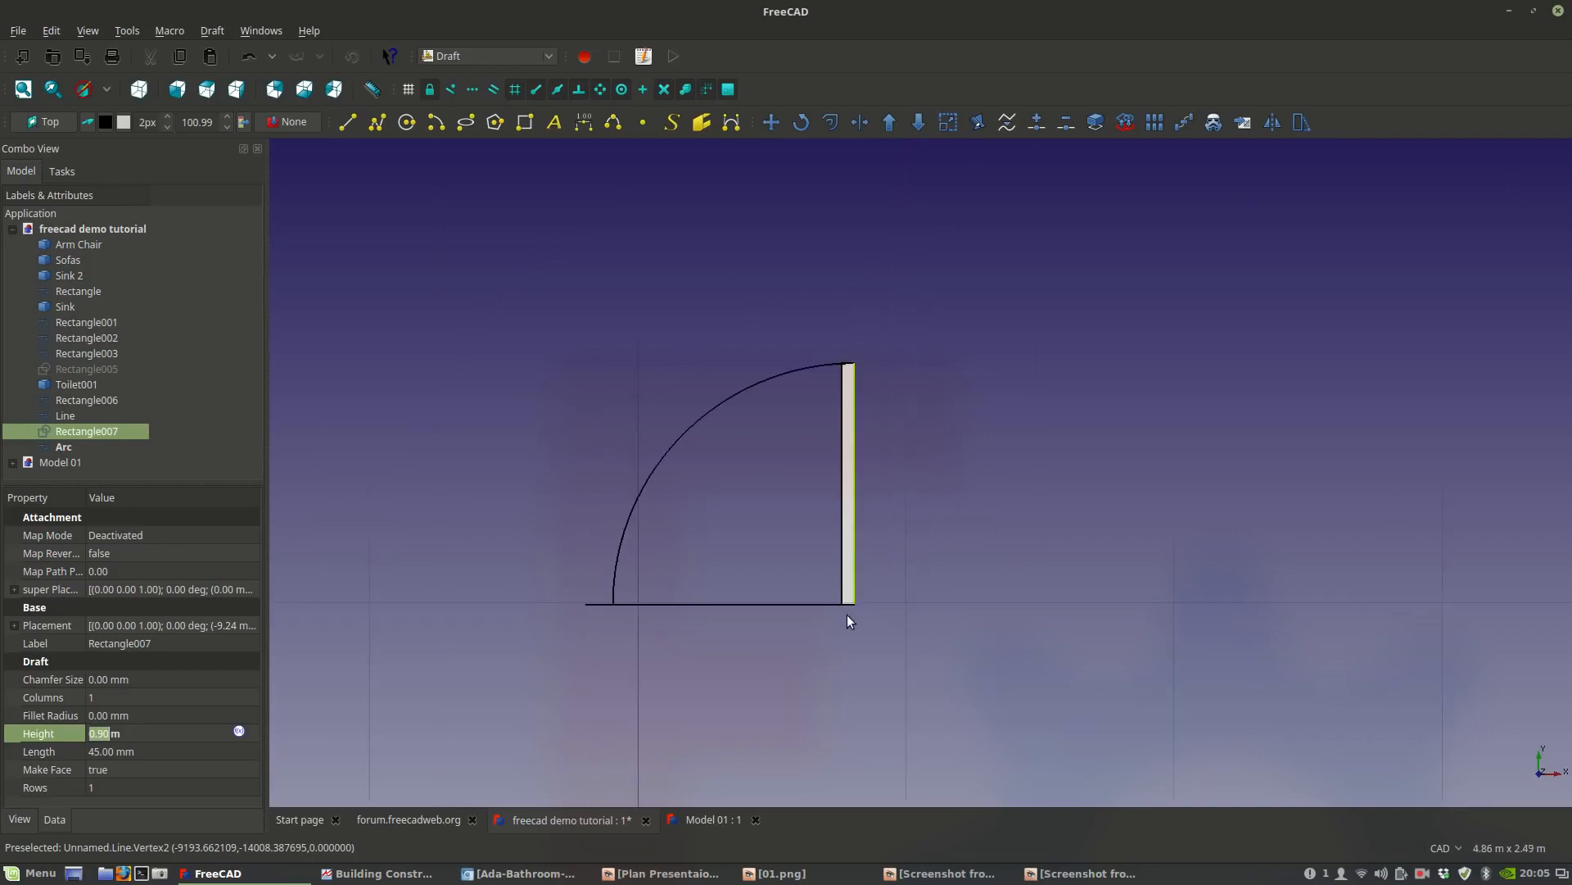
# Draw a small filled rectangle about 0.22 m by 0.32 m to the right of the door leaf.
pyautogui.click(525, 123)
pyautogui.scroll(1, 941, 586)
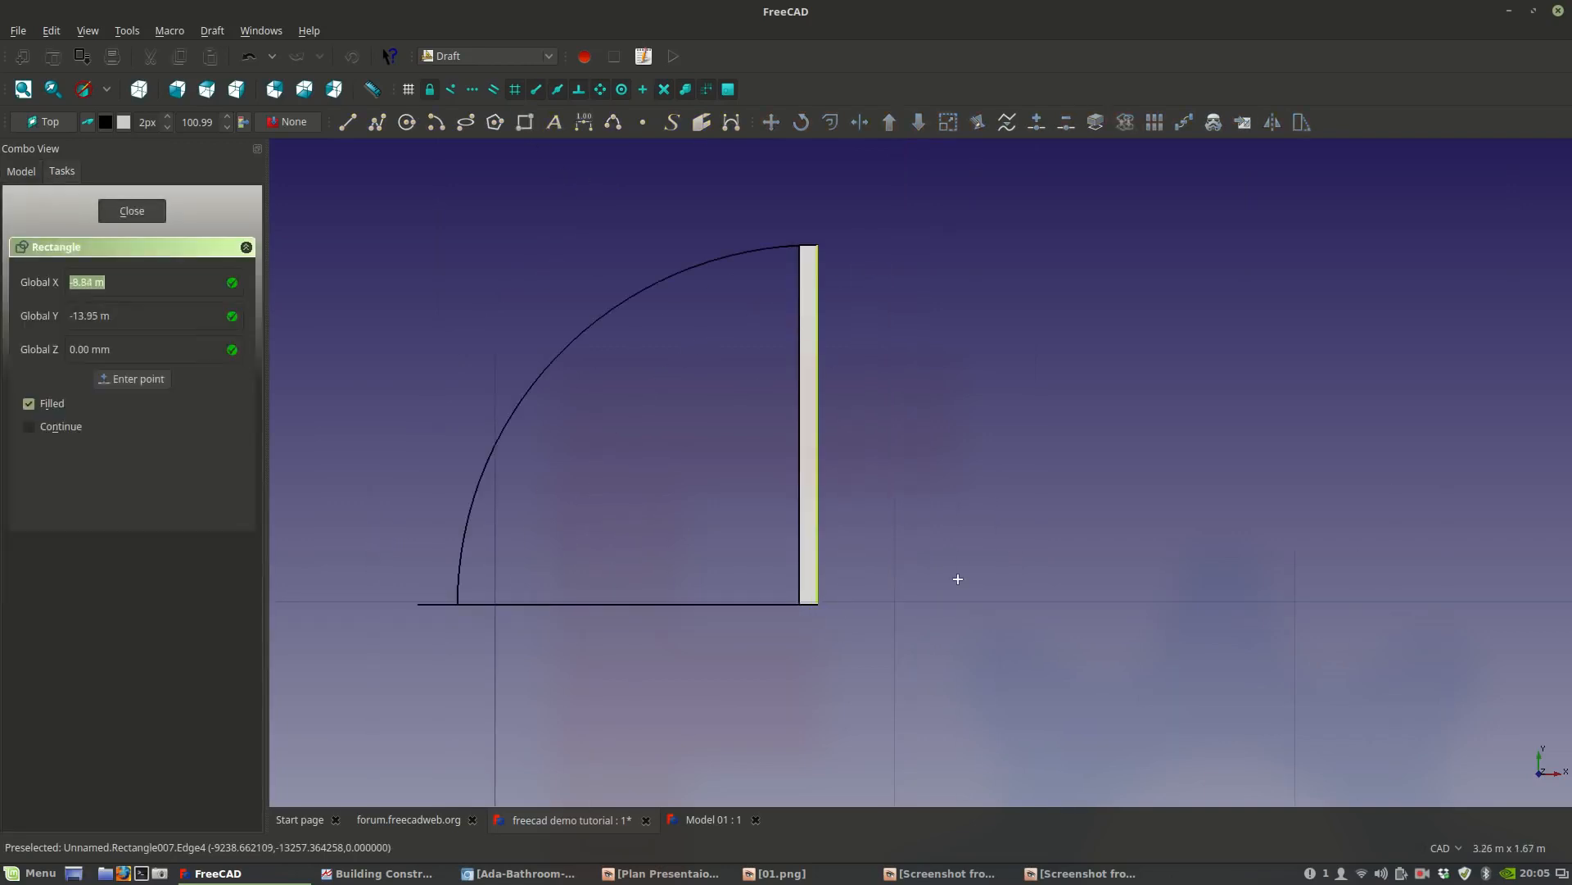
pyautogui.scroll(-1, 986, 550)
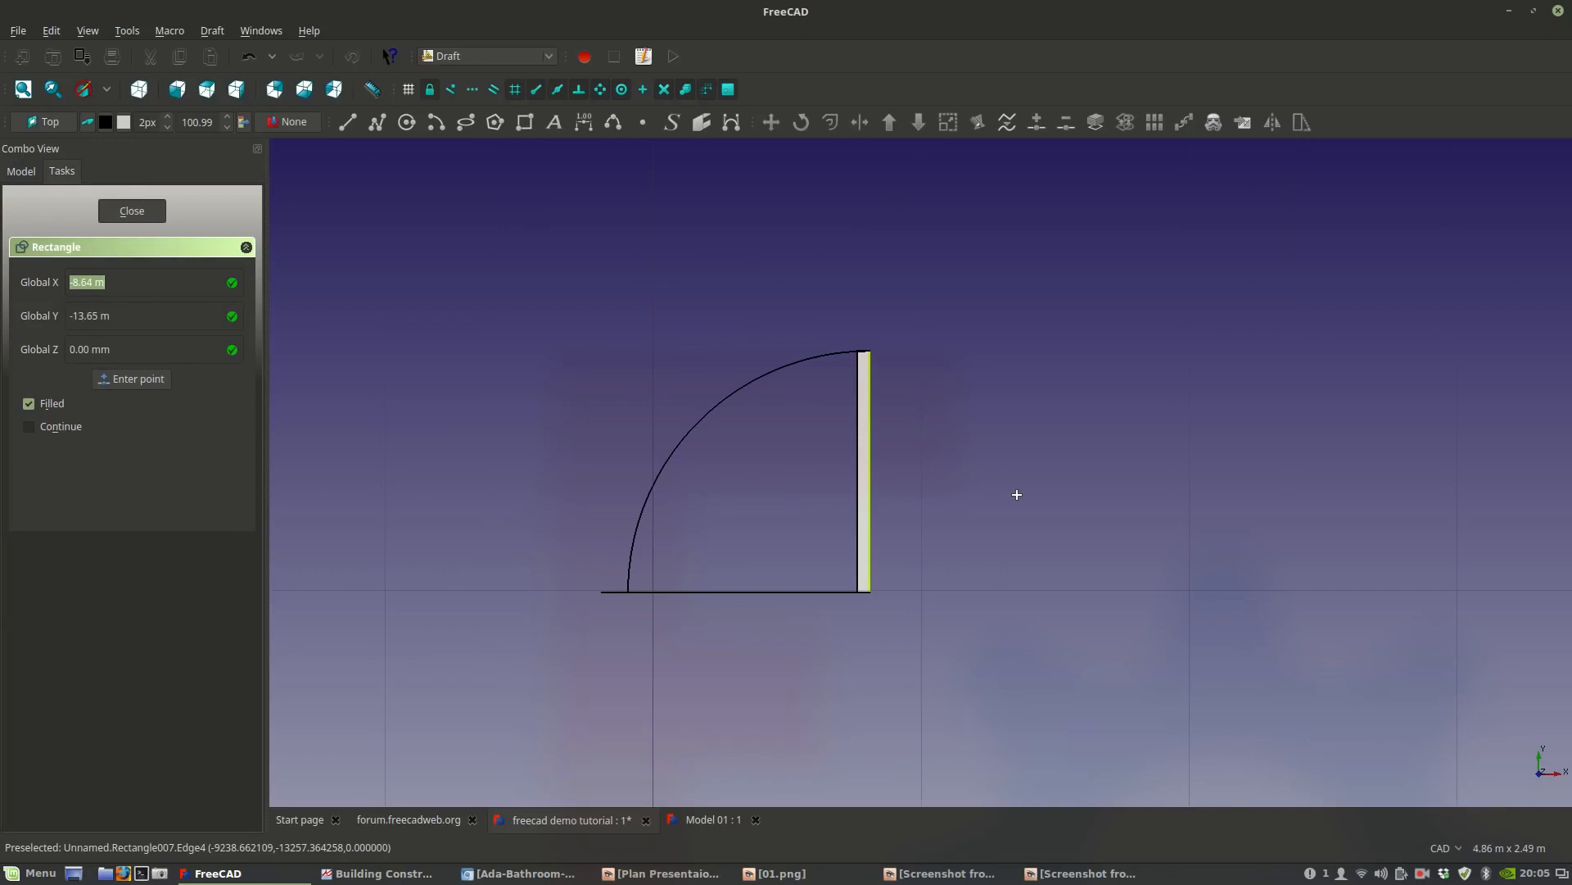
pyautogui.click(1018, 495)
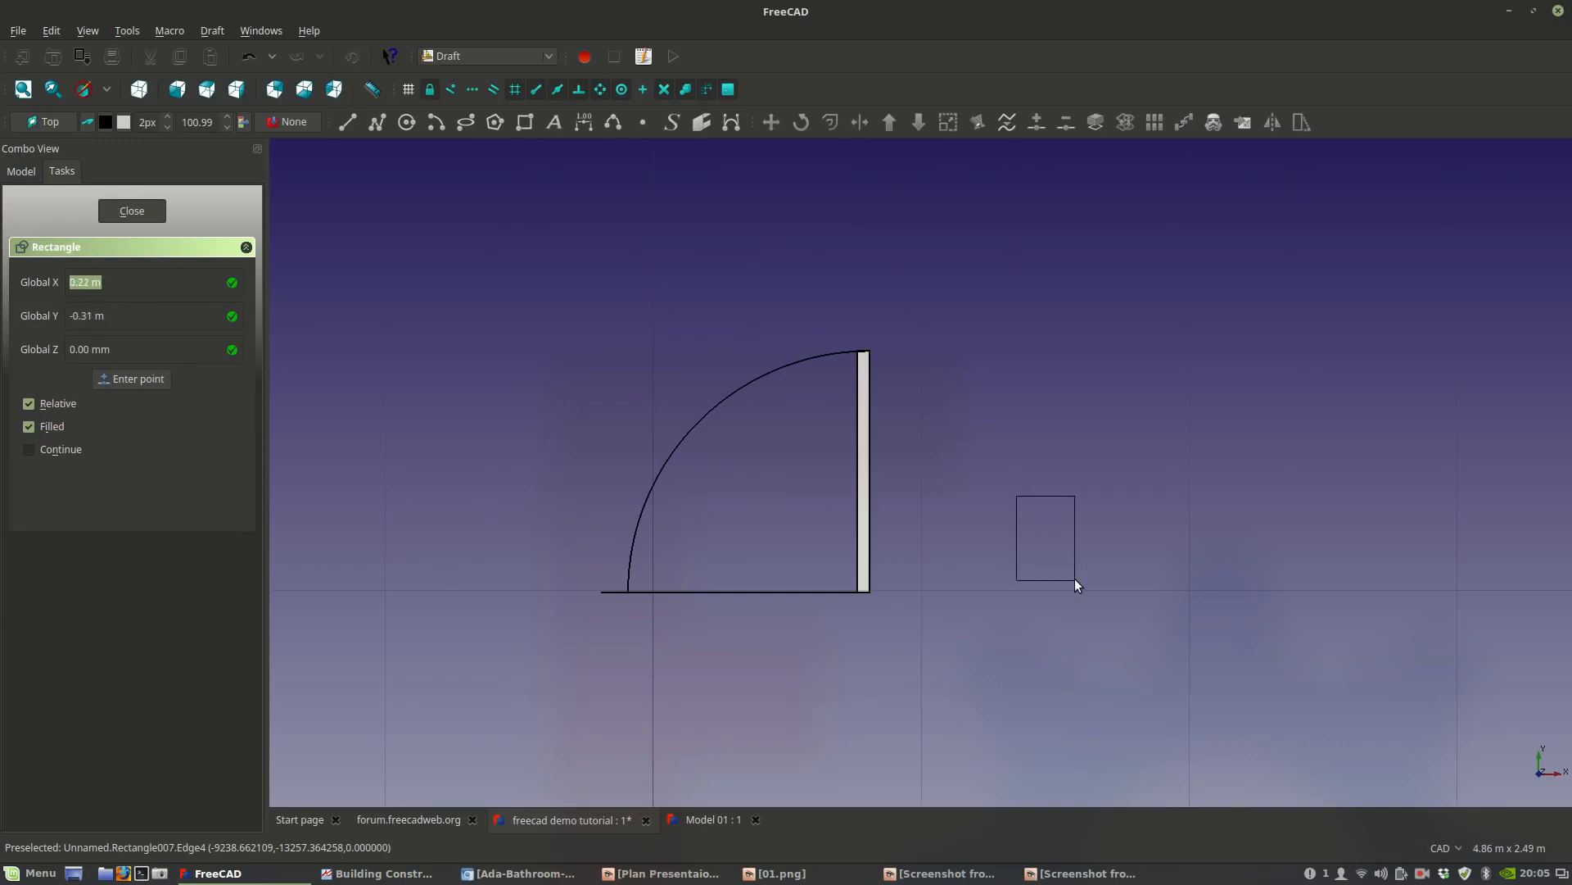
pyautogui.click(1074, 580)
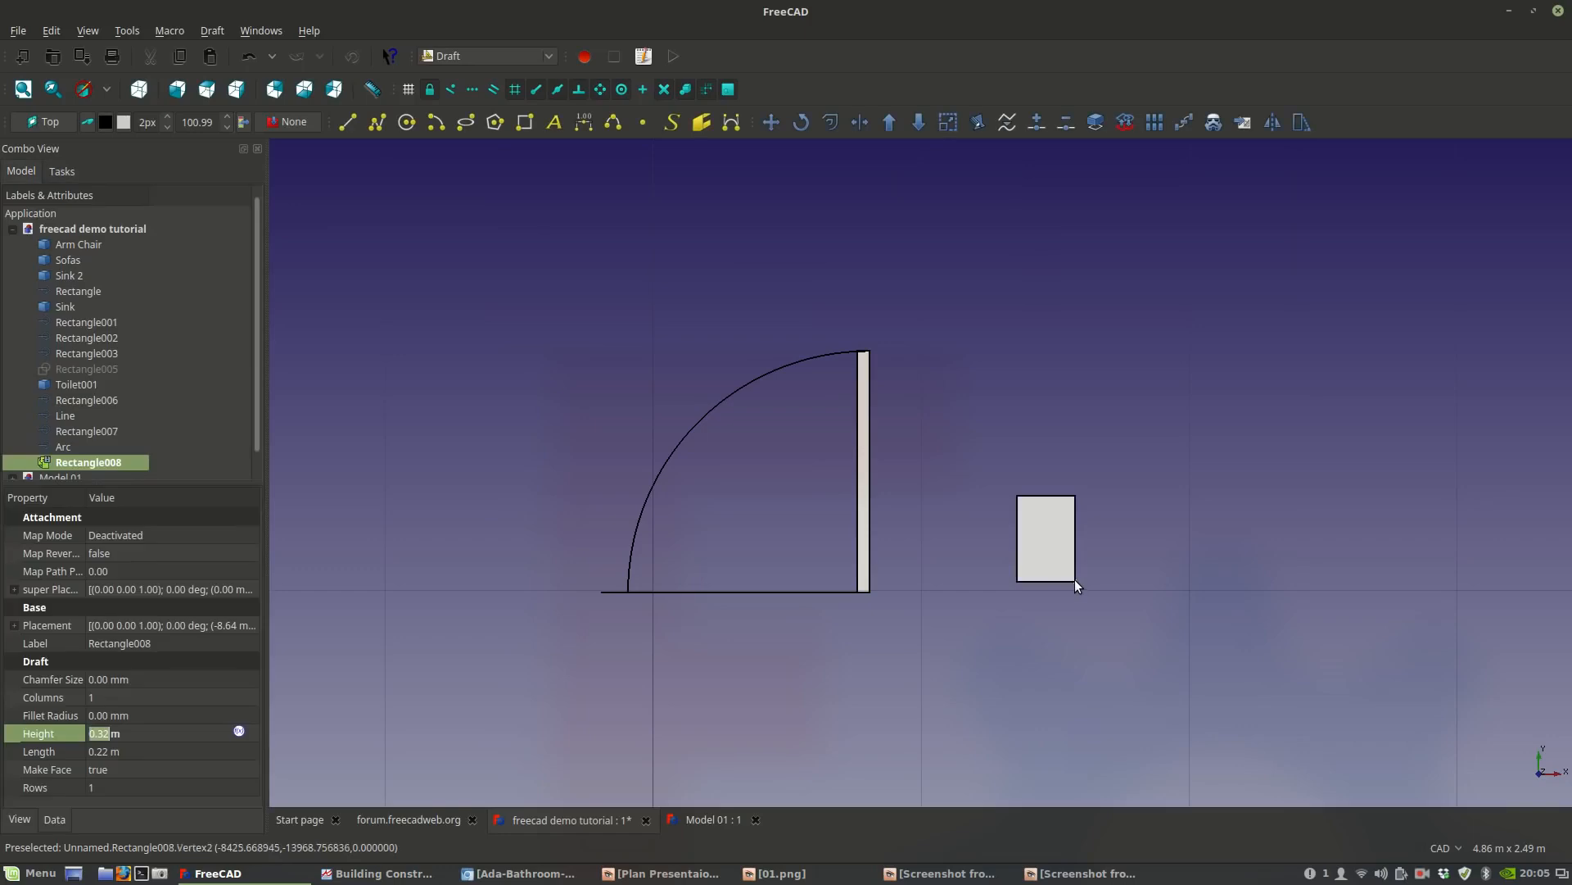
# Set the small rectangle's height to 0.2 m, trying a length of 0.2 m before setting it to 10 cm.
pyautogui.tripleClick(107, 732)
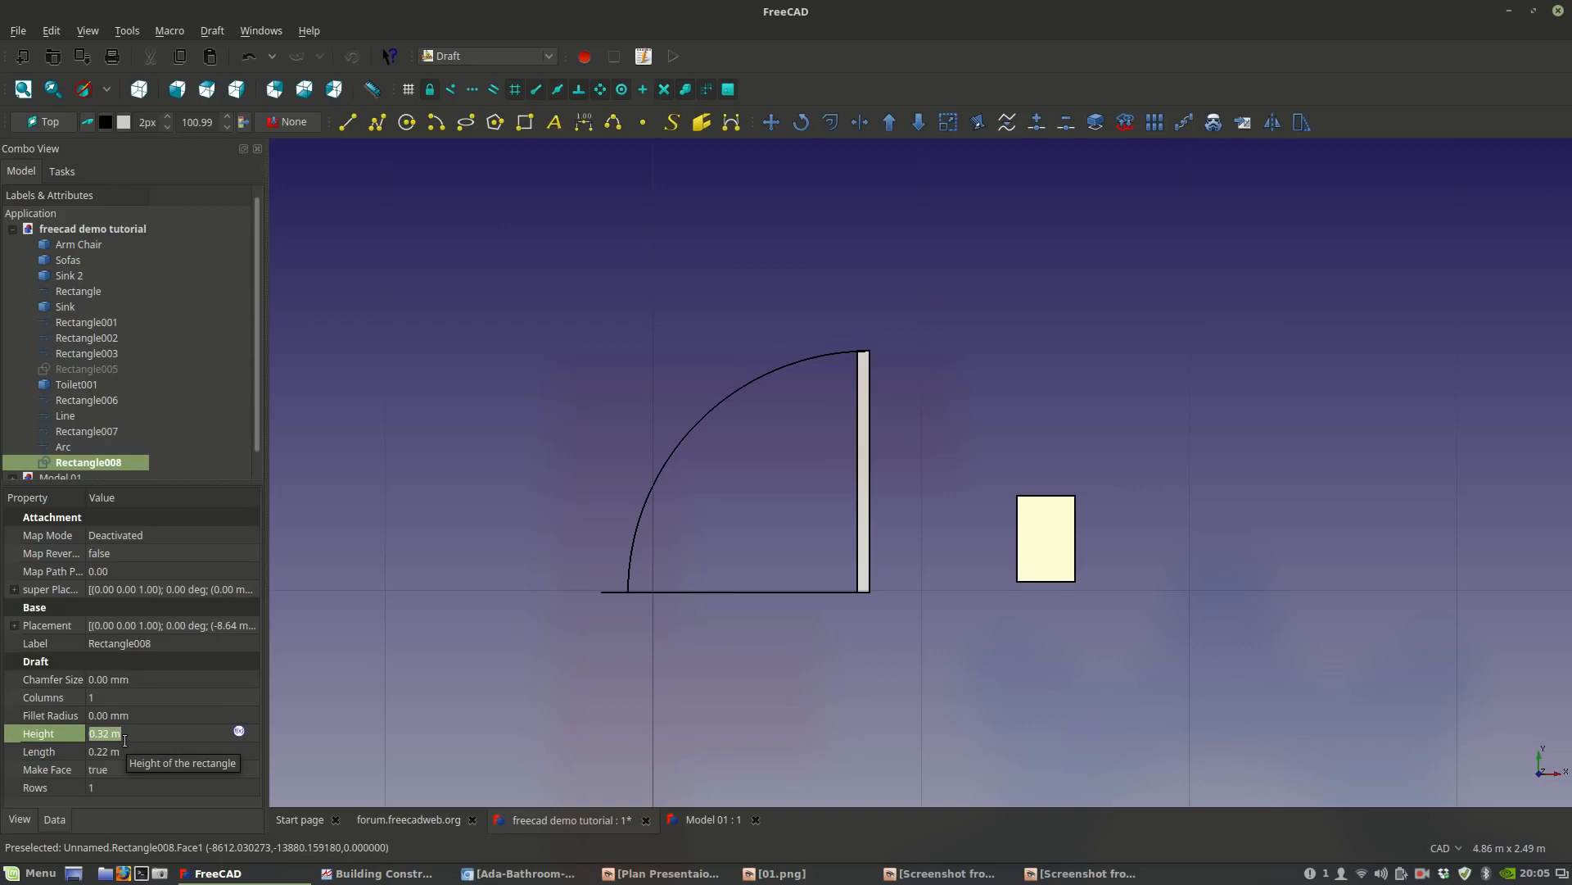
pyautogui.write('0.2')
pyautogui.press('Return')
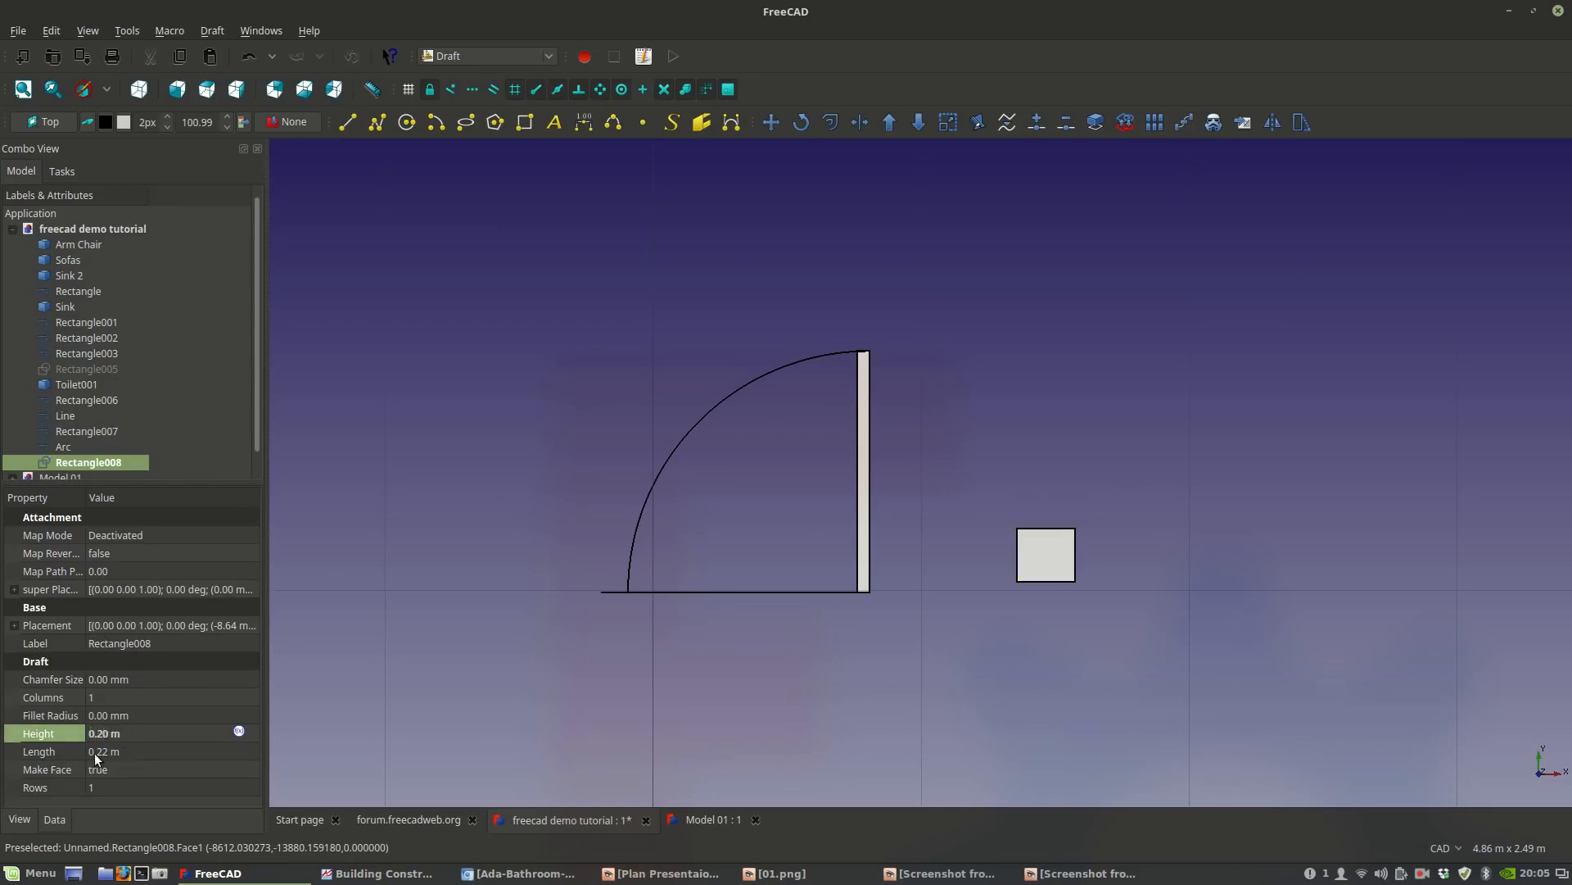
pyautogui.click(96, 755)
pyautogui.write('0.2m')
pyautogui.press('Return')
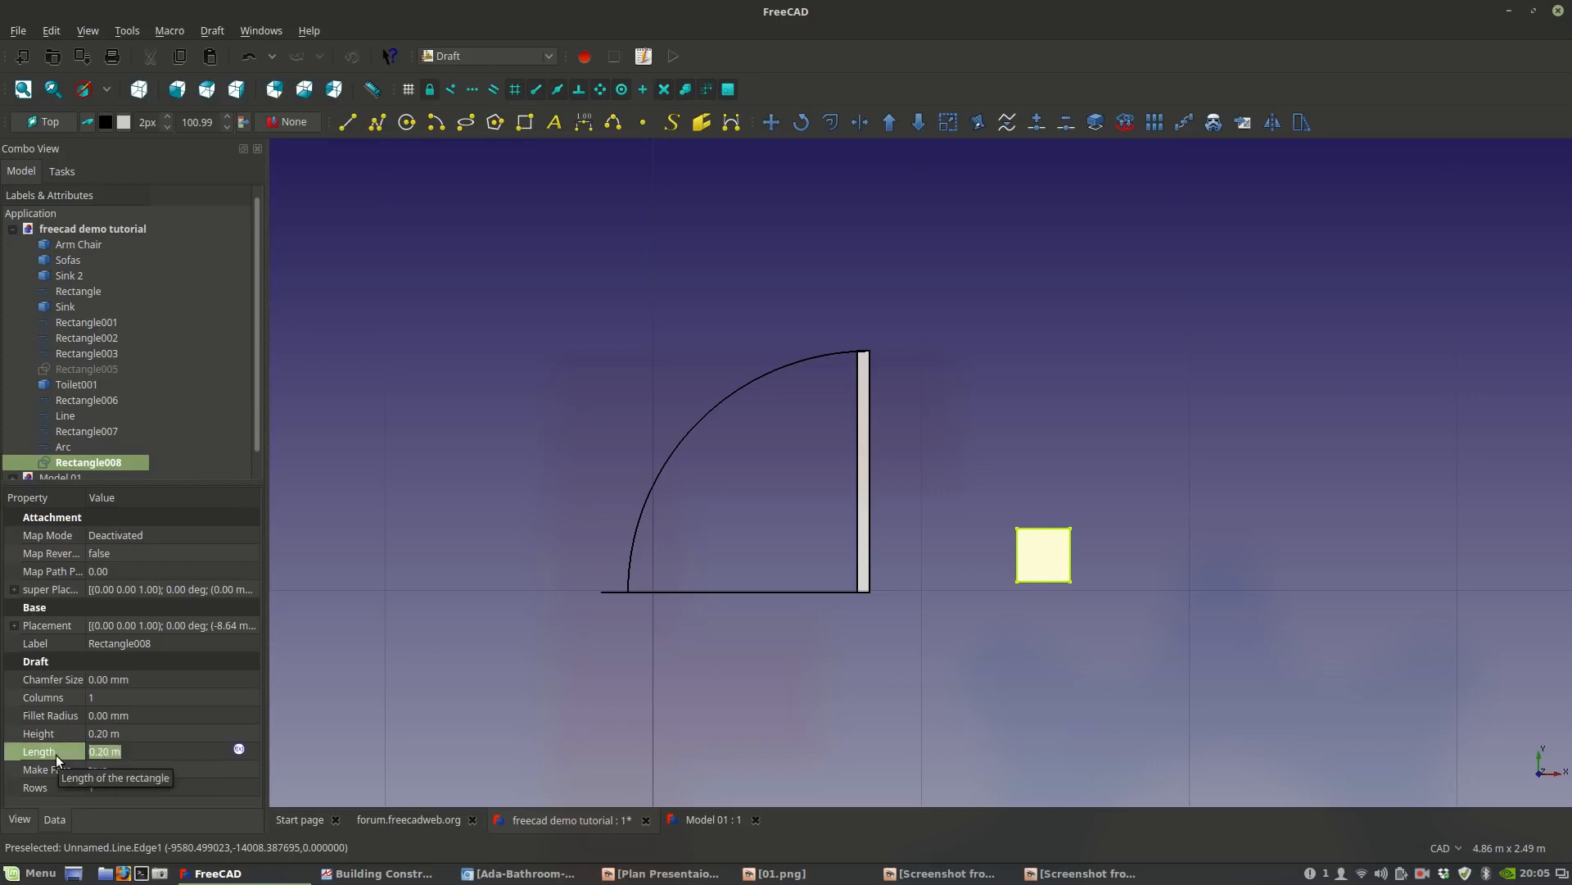
pyautogui.write('10cm')
pyautogui.press('Return')
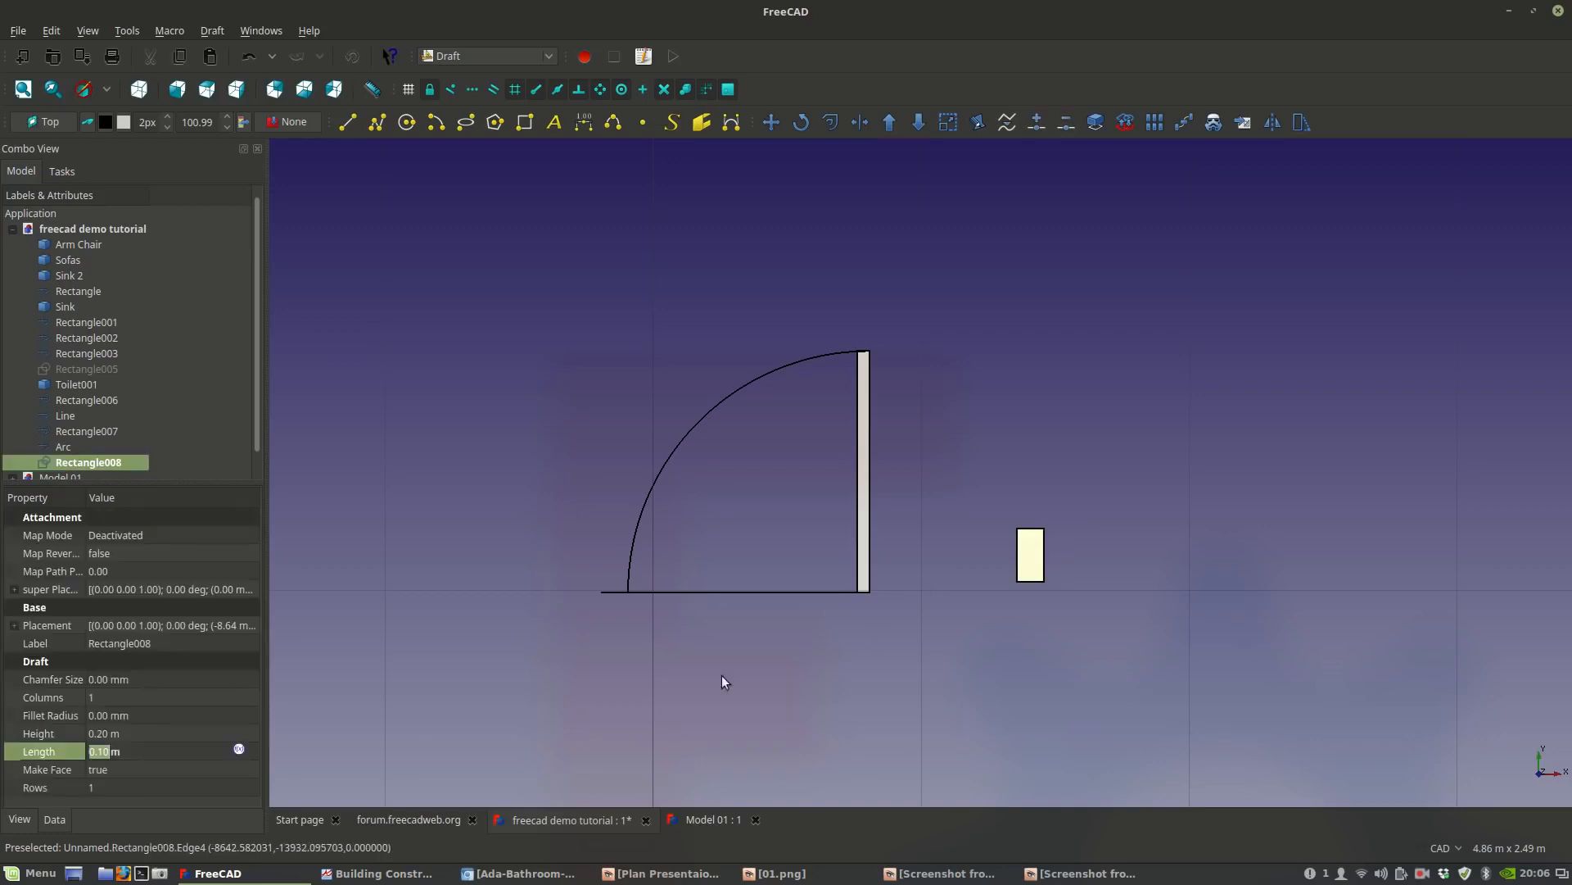
# Move the small rectangle by its upper-left corner onto the lower-right corner of the door leaf.
pyautogui.scroll(4, 1024, 606)
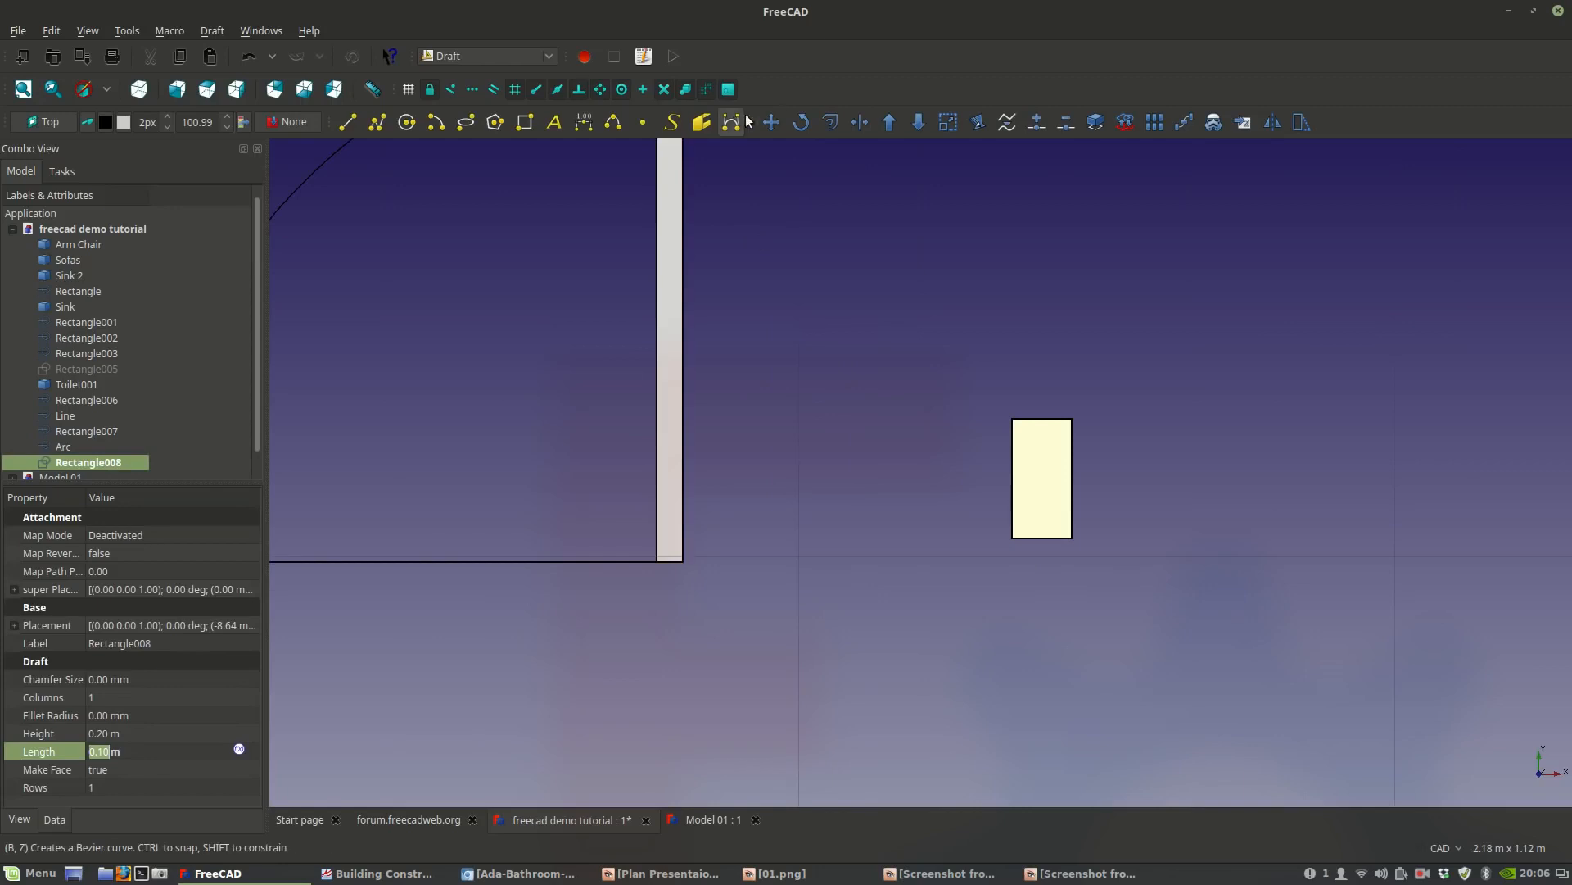
pyautogui.click(770, 131)
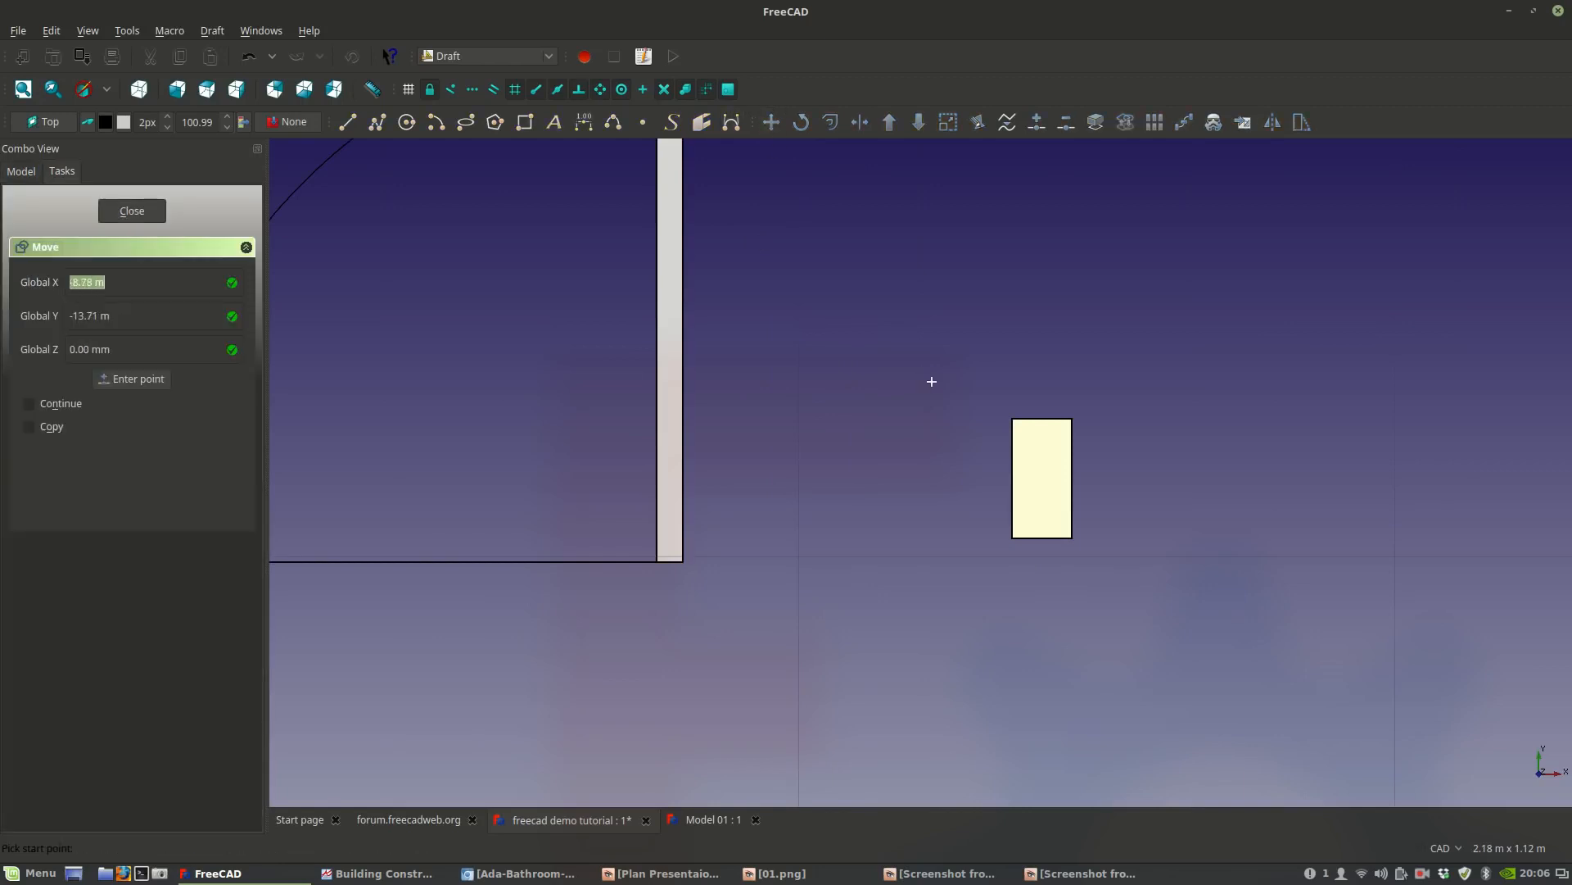
pyautogui.click(1012, 421)
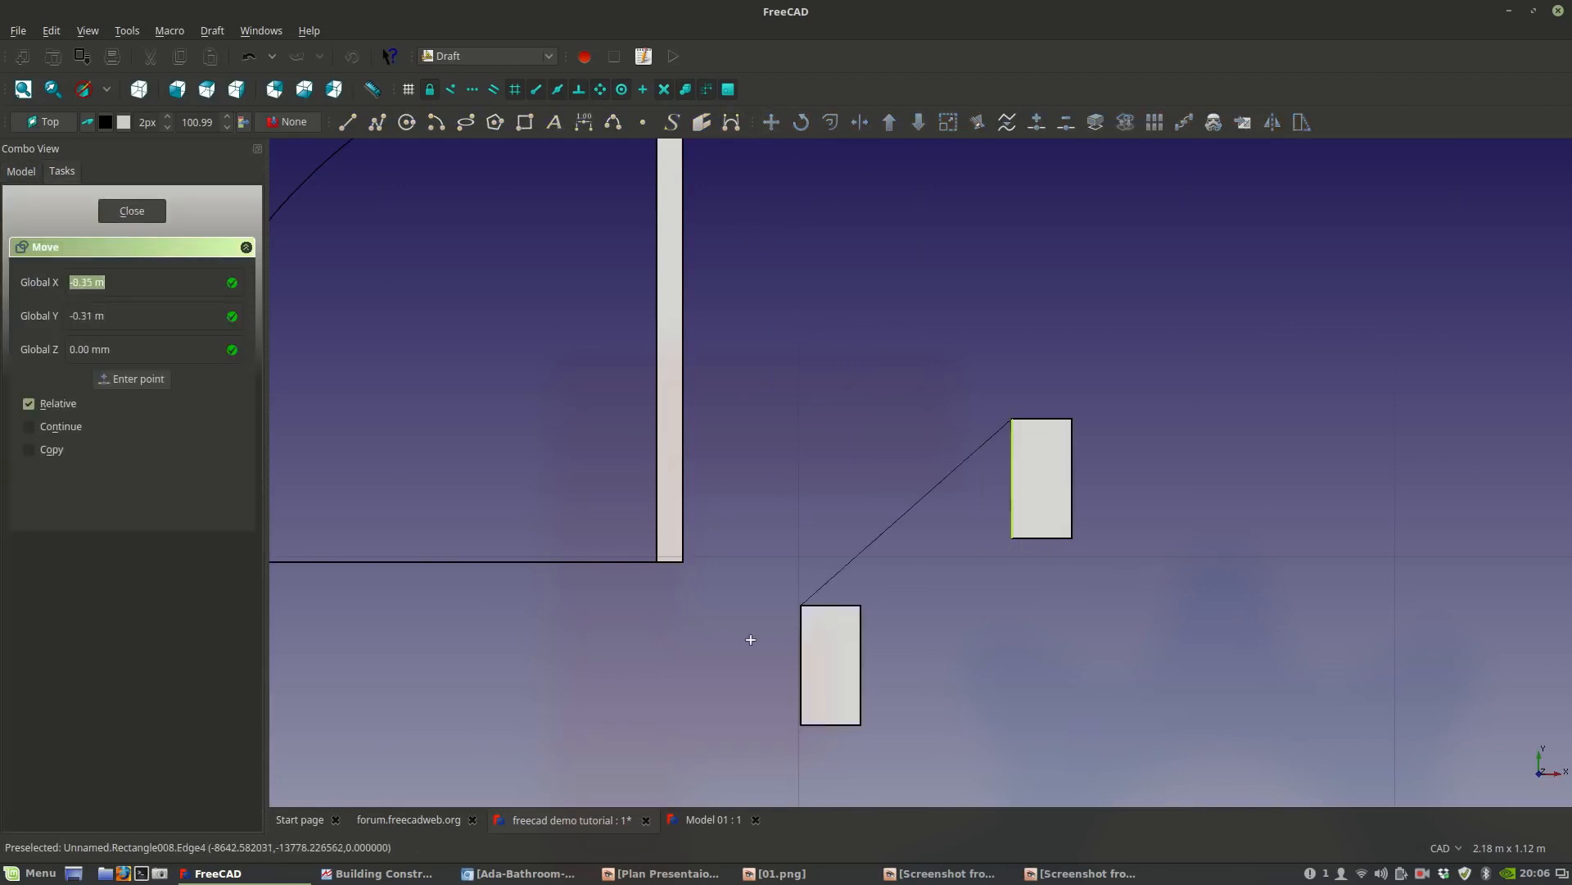
pyautogui.click(683, 562)
pyautogui.scroll(-5, 866, 526)
pyautogui.scroll(4, 937, 554)
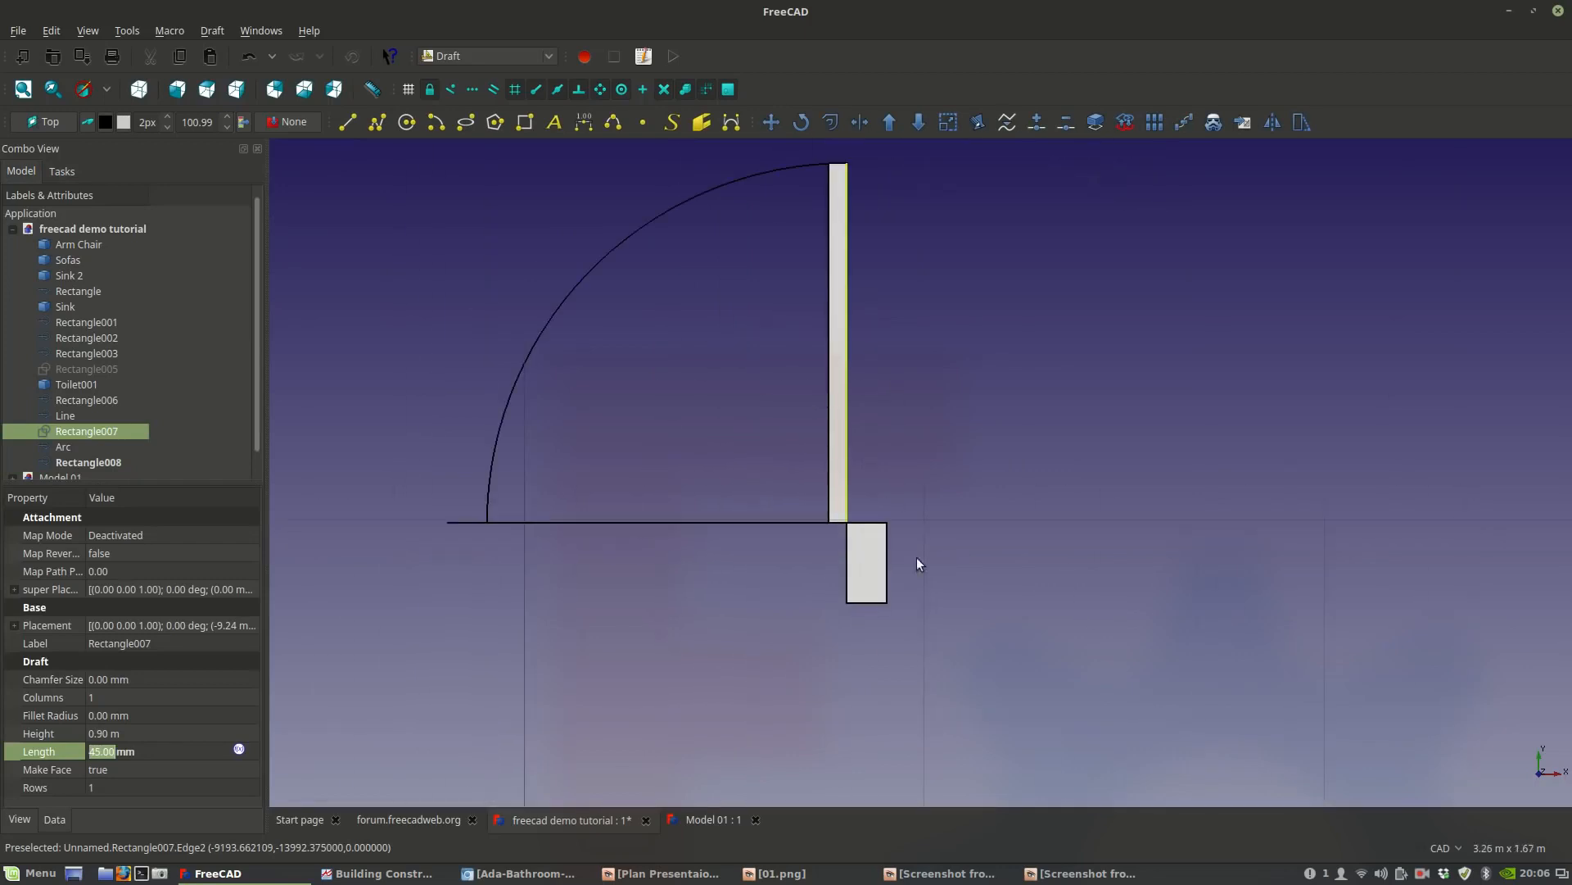
# Set the length of the small rectangle below the door leaf to 0.01 m and deselect it.
pyautogui.click(870, 565)
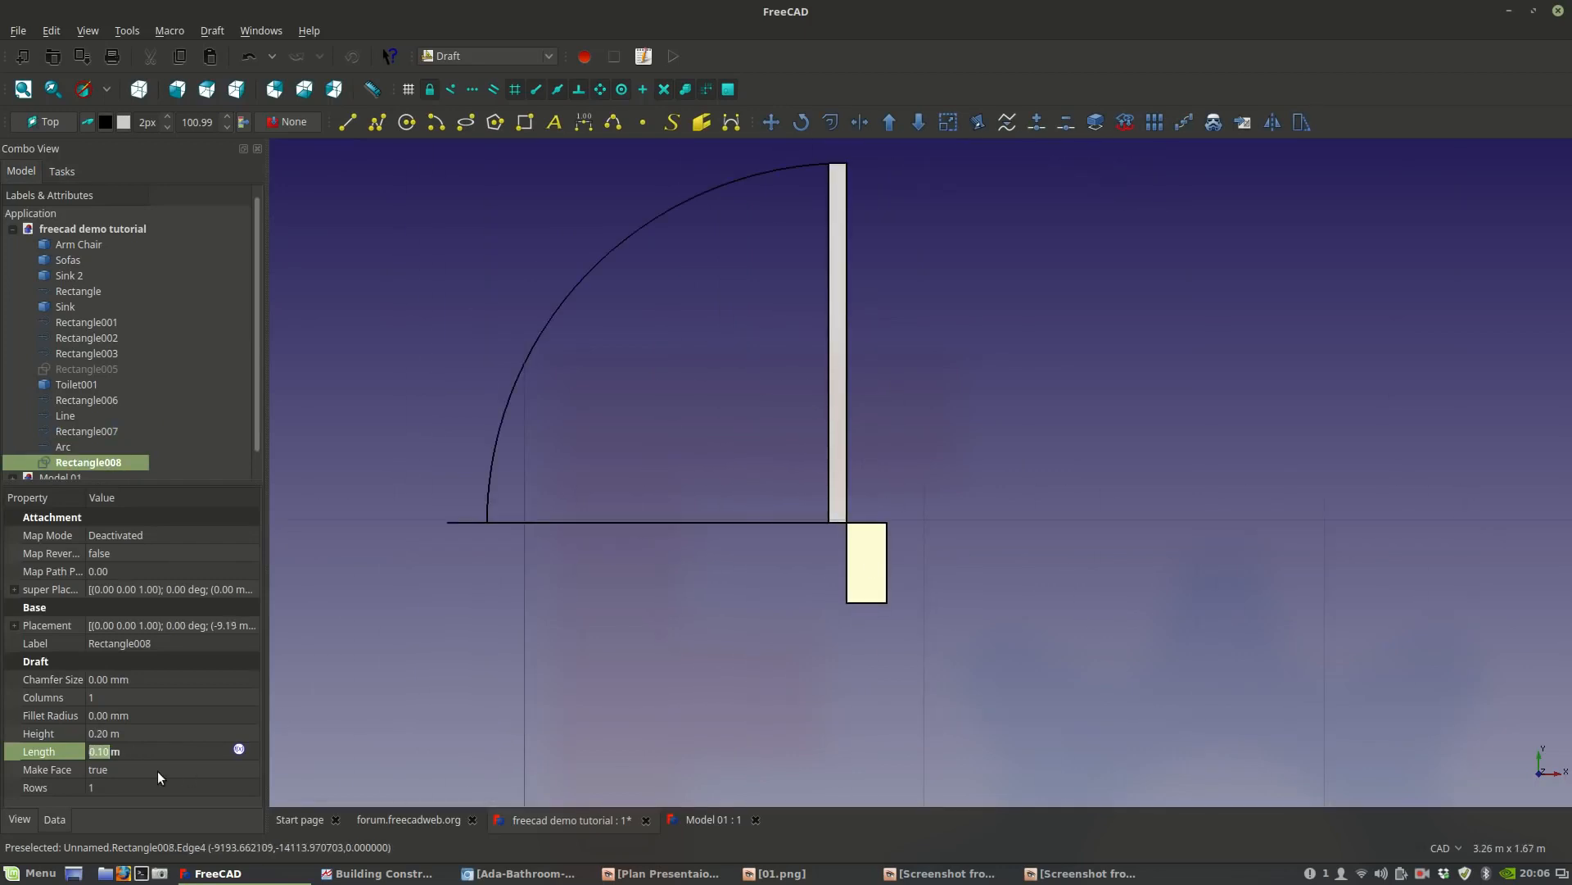
pyautogui.click(102, 751)
pyautogui.moveTo(98, 753); pyautogui.dragTo(110, 754)
pyautogui.write('01')
pyautogui.press('Return')
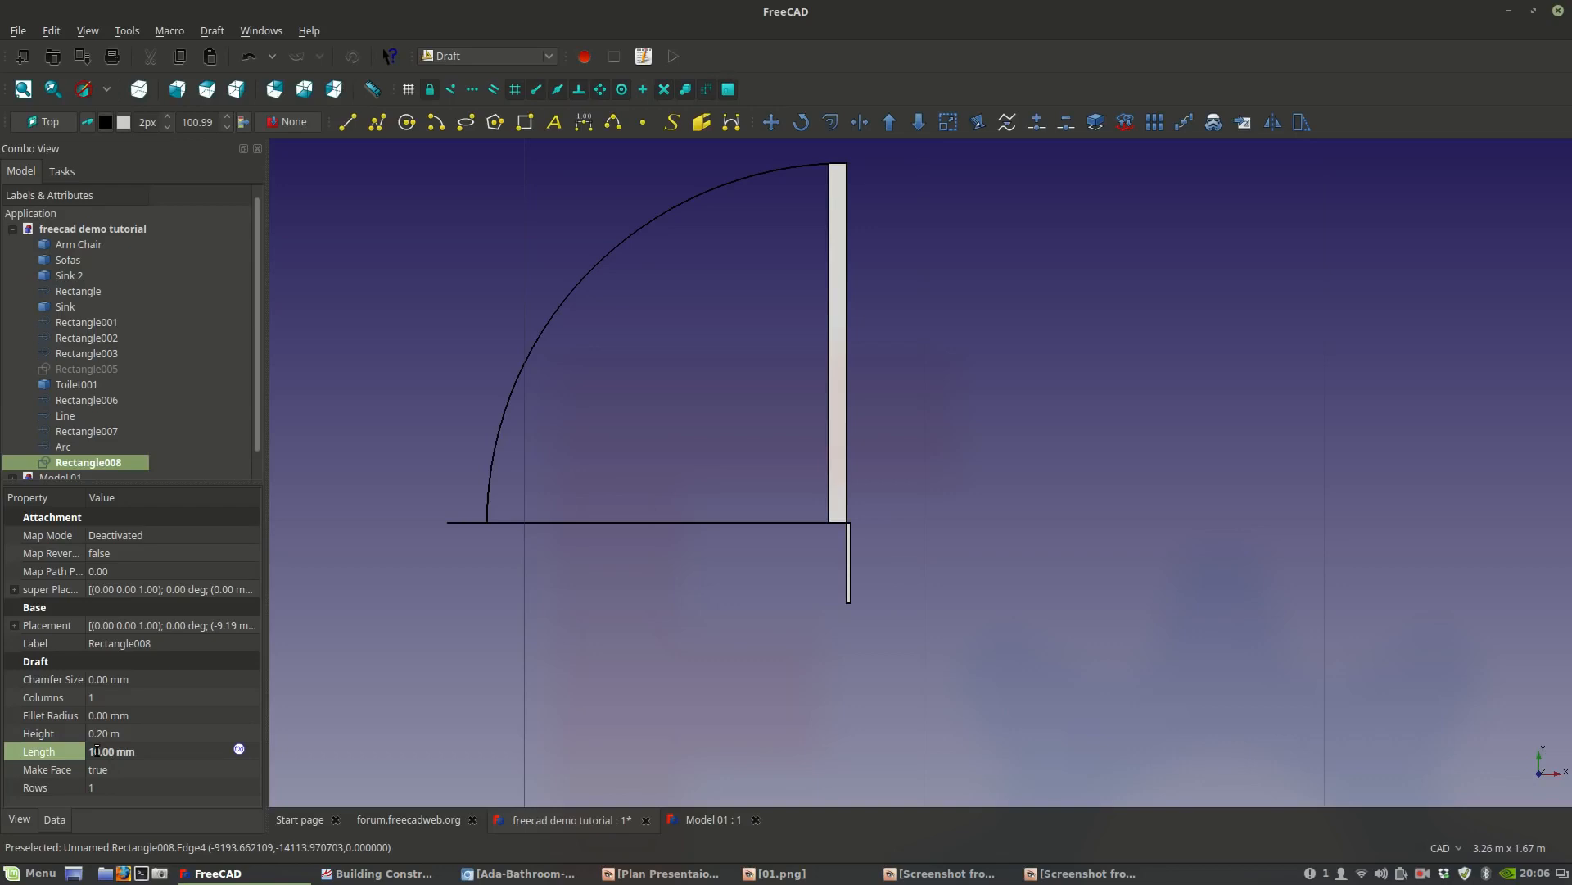
pyautogui.click(813, 618)
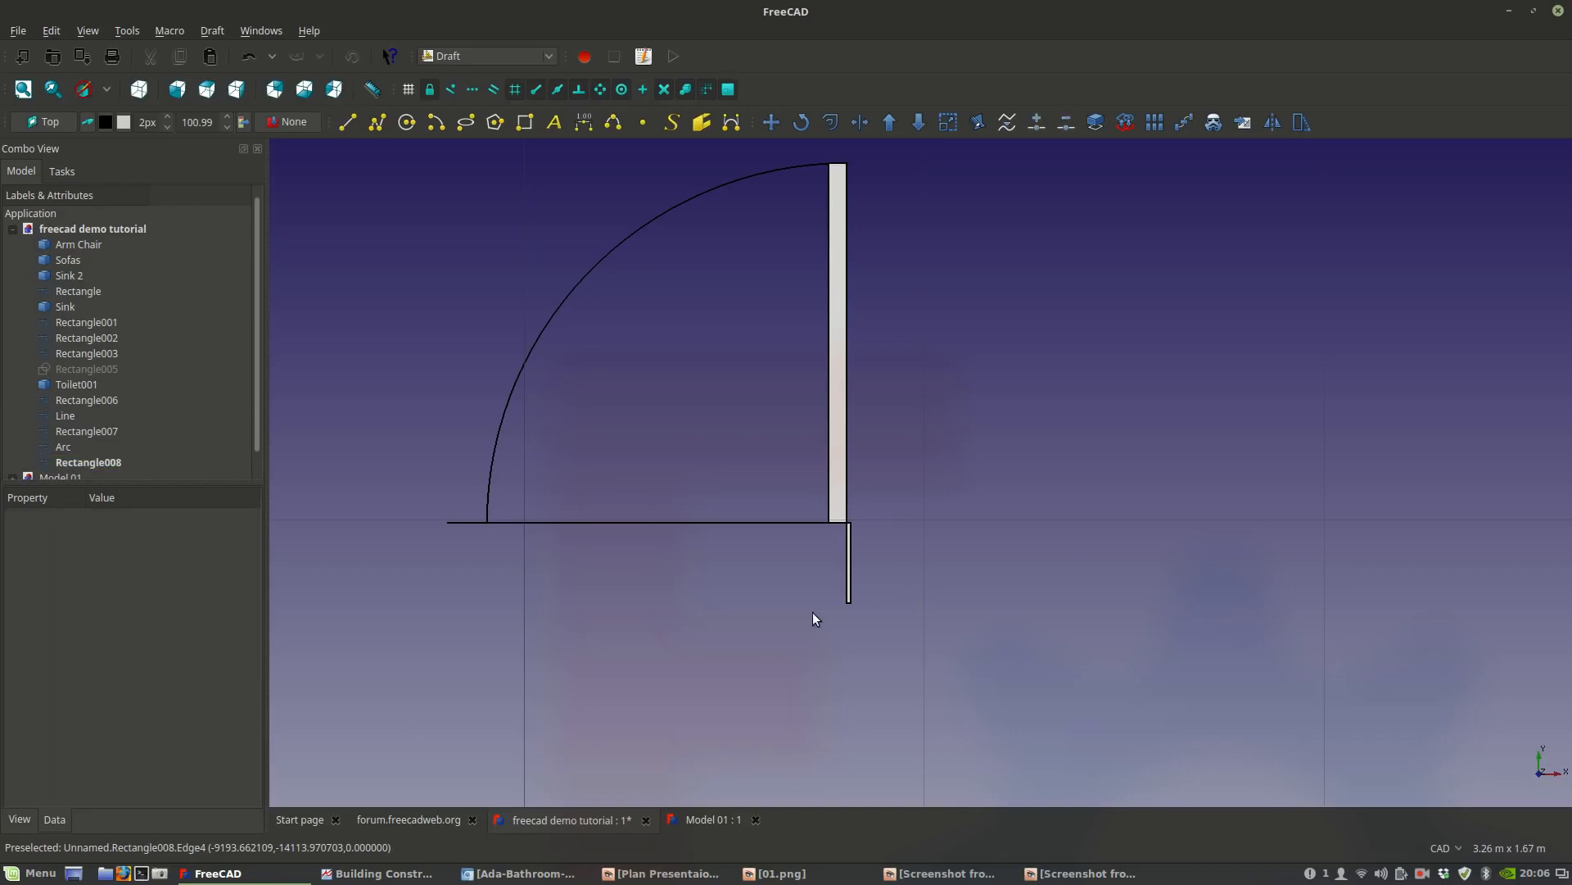
# Set the length of the small jamb rectangle below the door leaf to 0.10 m and deselect it.
pyautogui.click(846, 591)
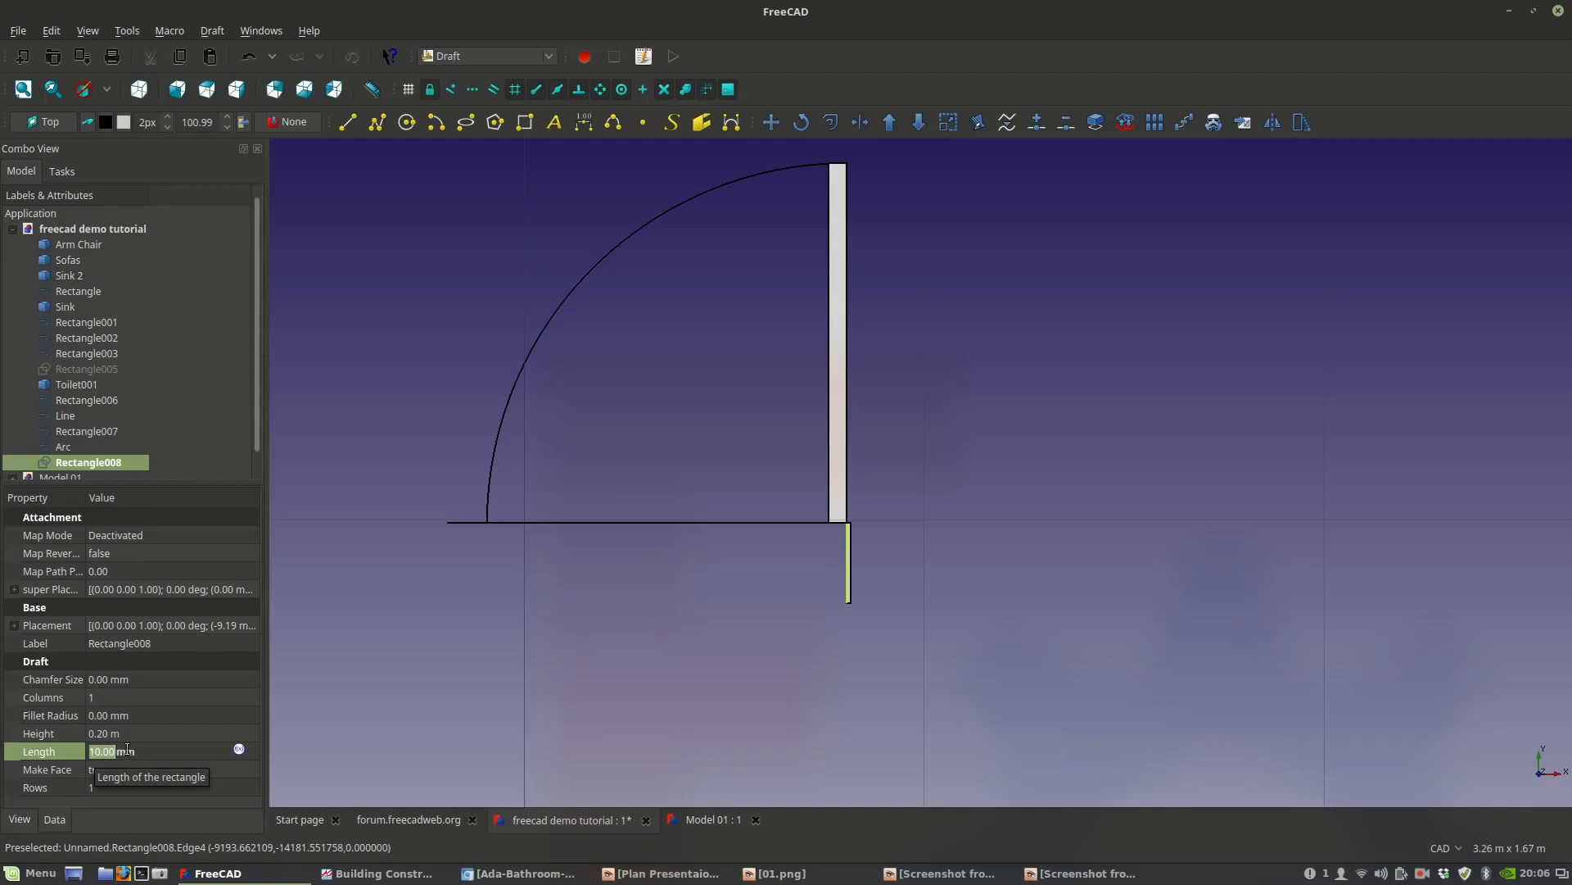
pyautogui.press('Return')
pyautogui.write('c')
pyautogui.press('Return')
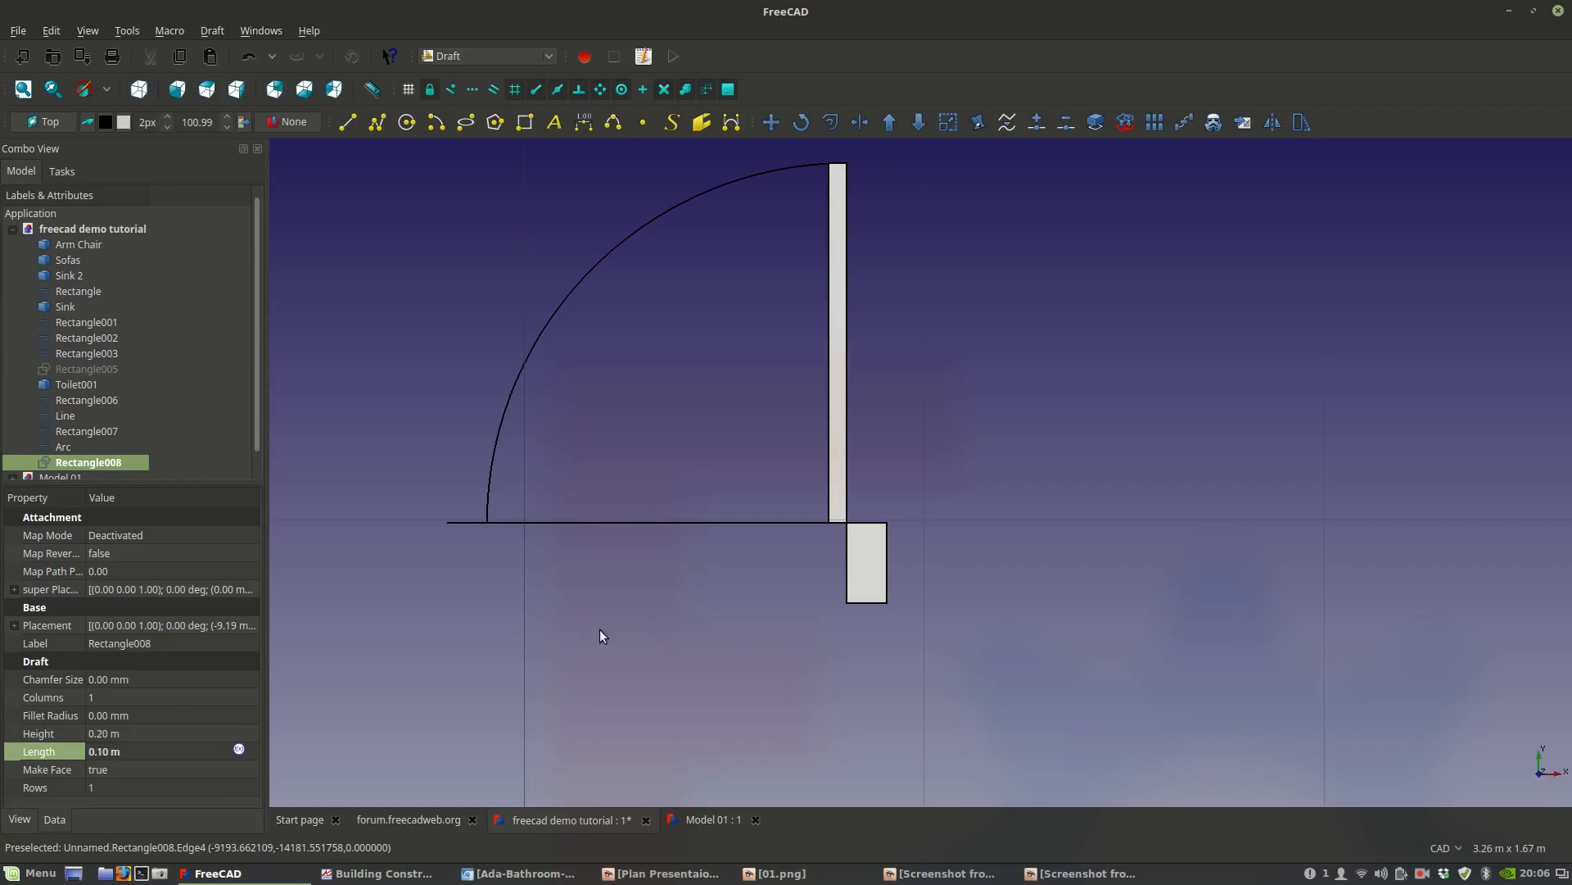
pyautogui.click(817, 646)
pyautogui.scroll(-2, 814, 645)
pyautogui.scroll(2, 914, 608)
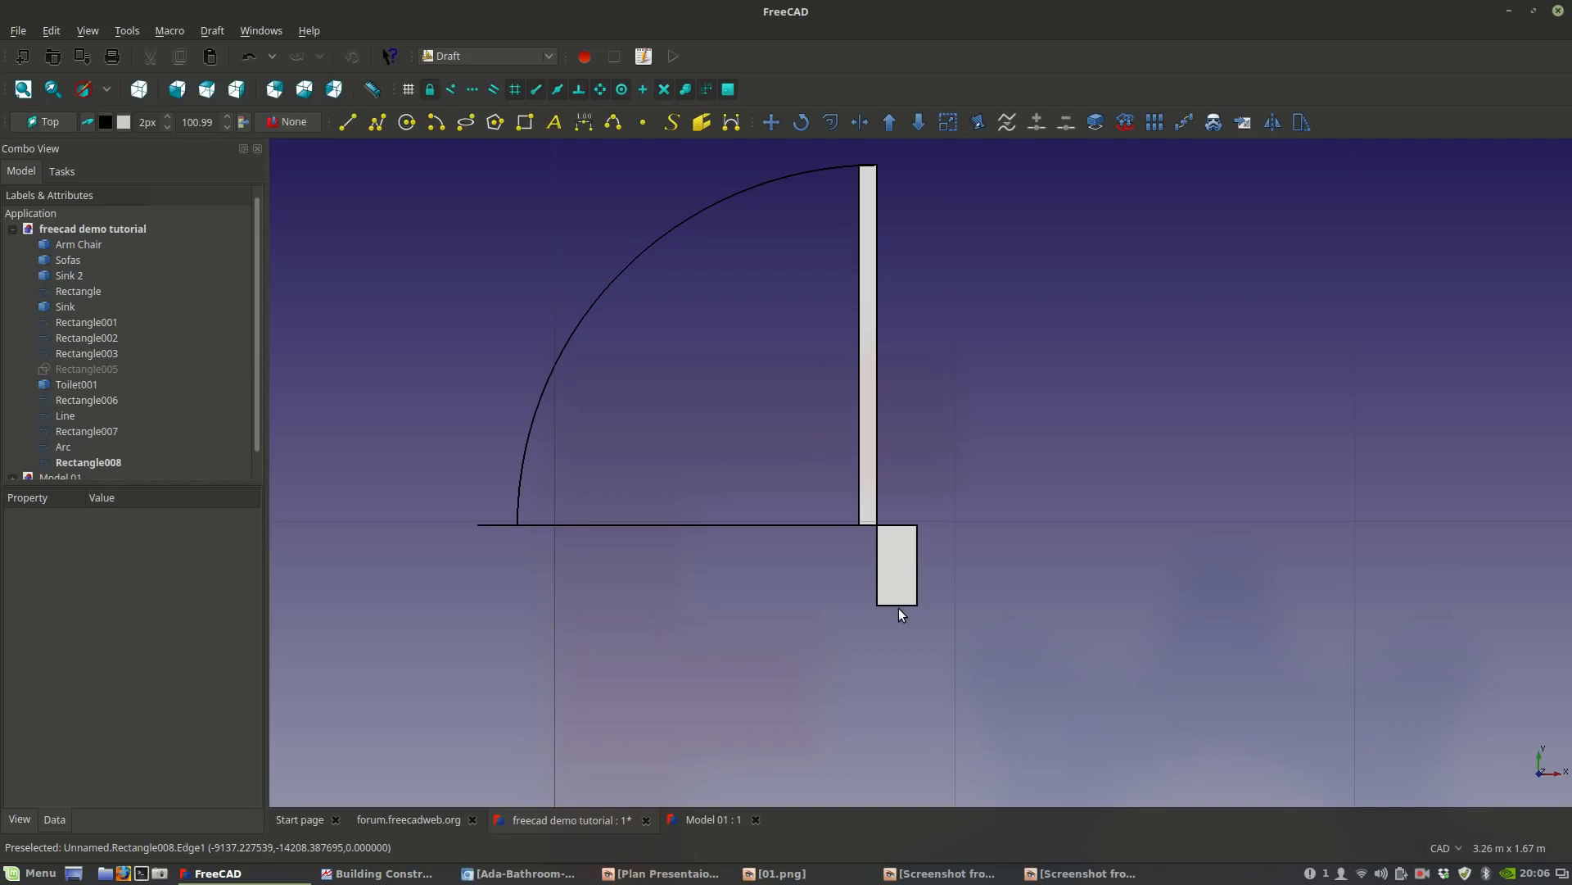
# Set the length of the jamb rectangle below the door leaf to 0.05 m.
pyautogui.scroll(2, 906, 603)
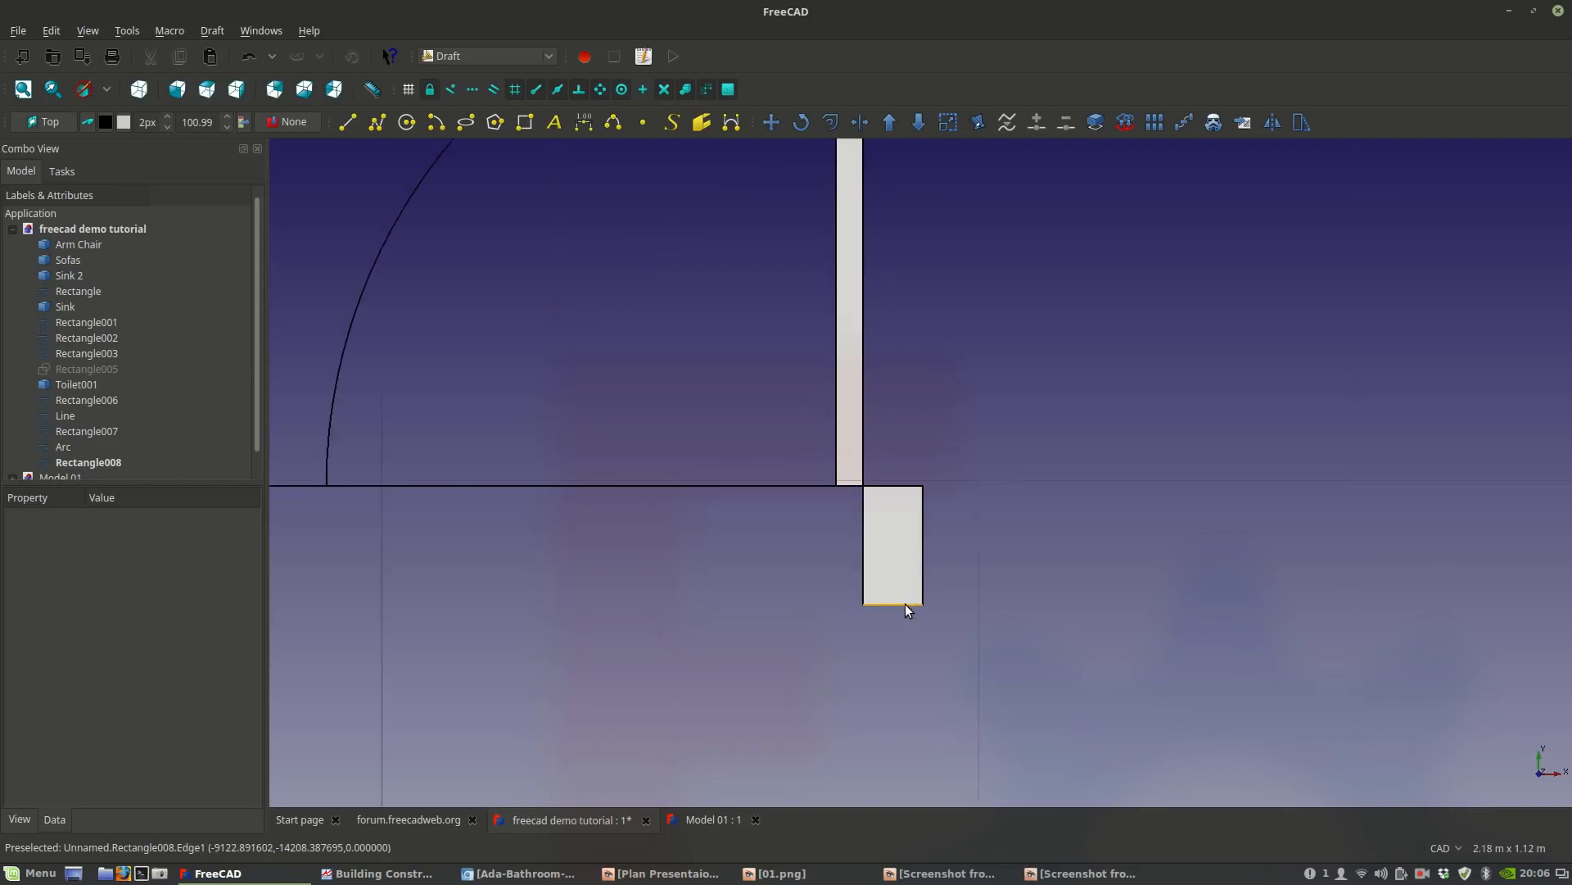
pyautogui.click(906, 586)
pyautogui.click(90, 751)
pyautogui.click(108, 747)
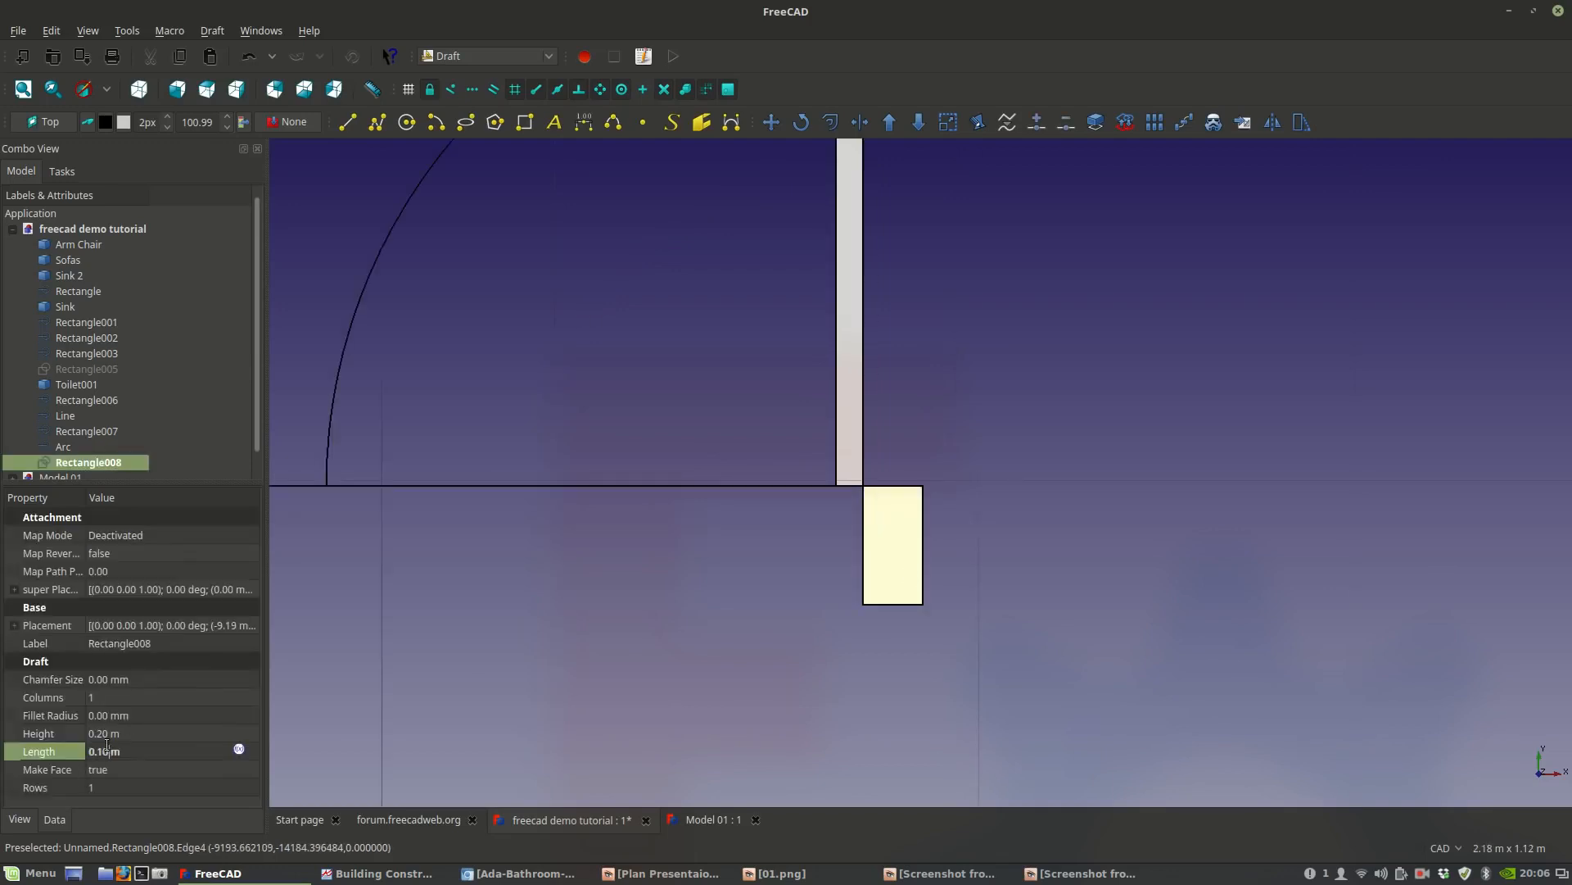
pyautogui.press('Return')
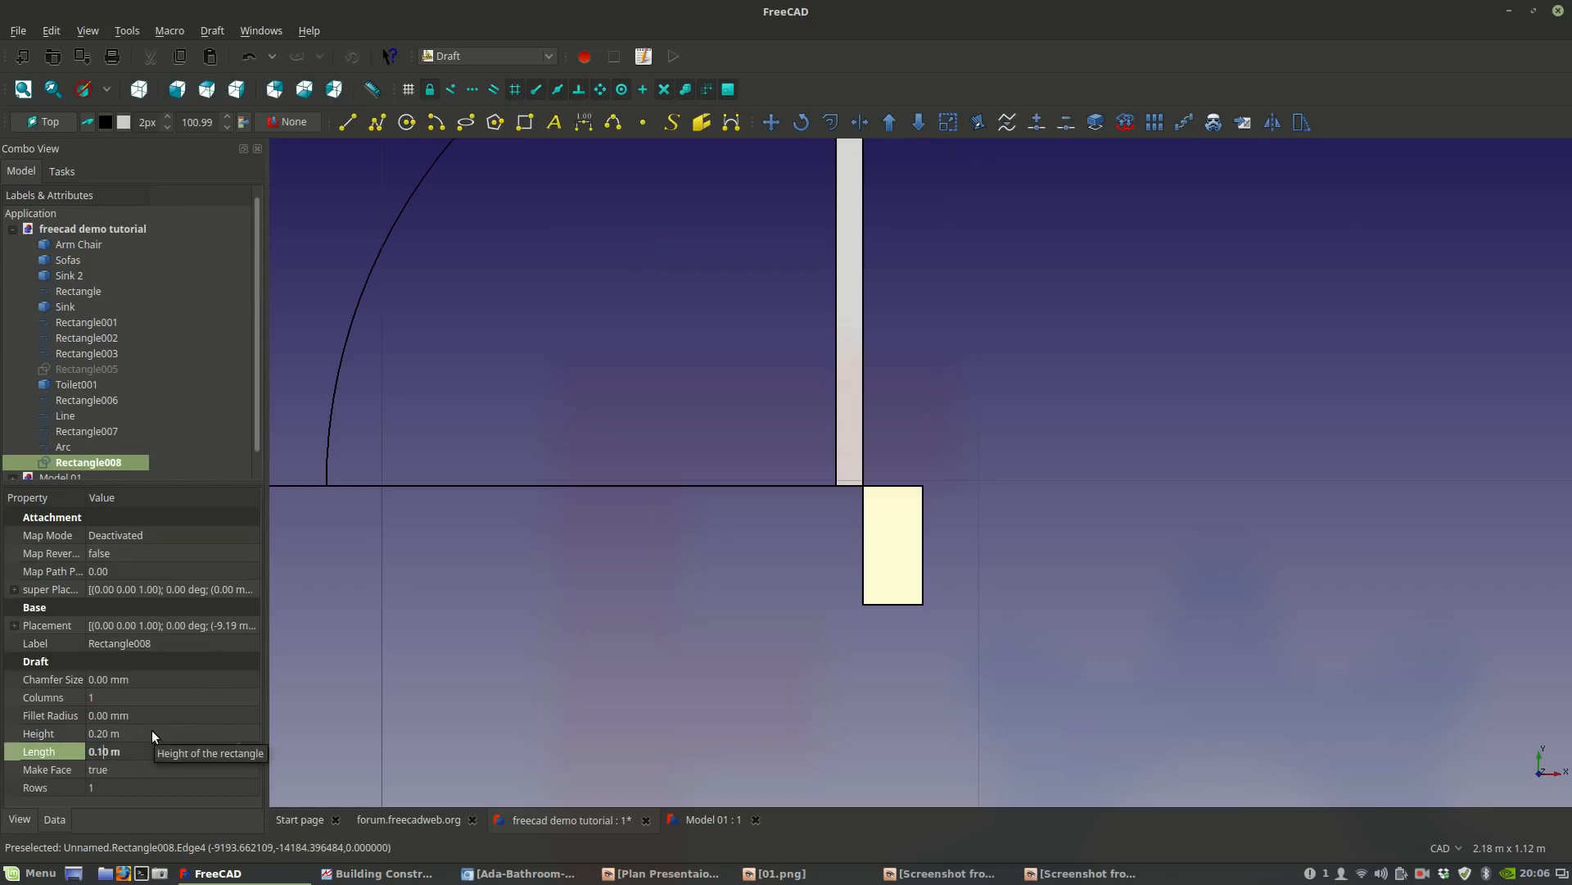
pyautogui.write('05')
pyautogui.press('Return')
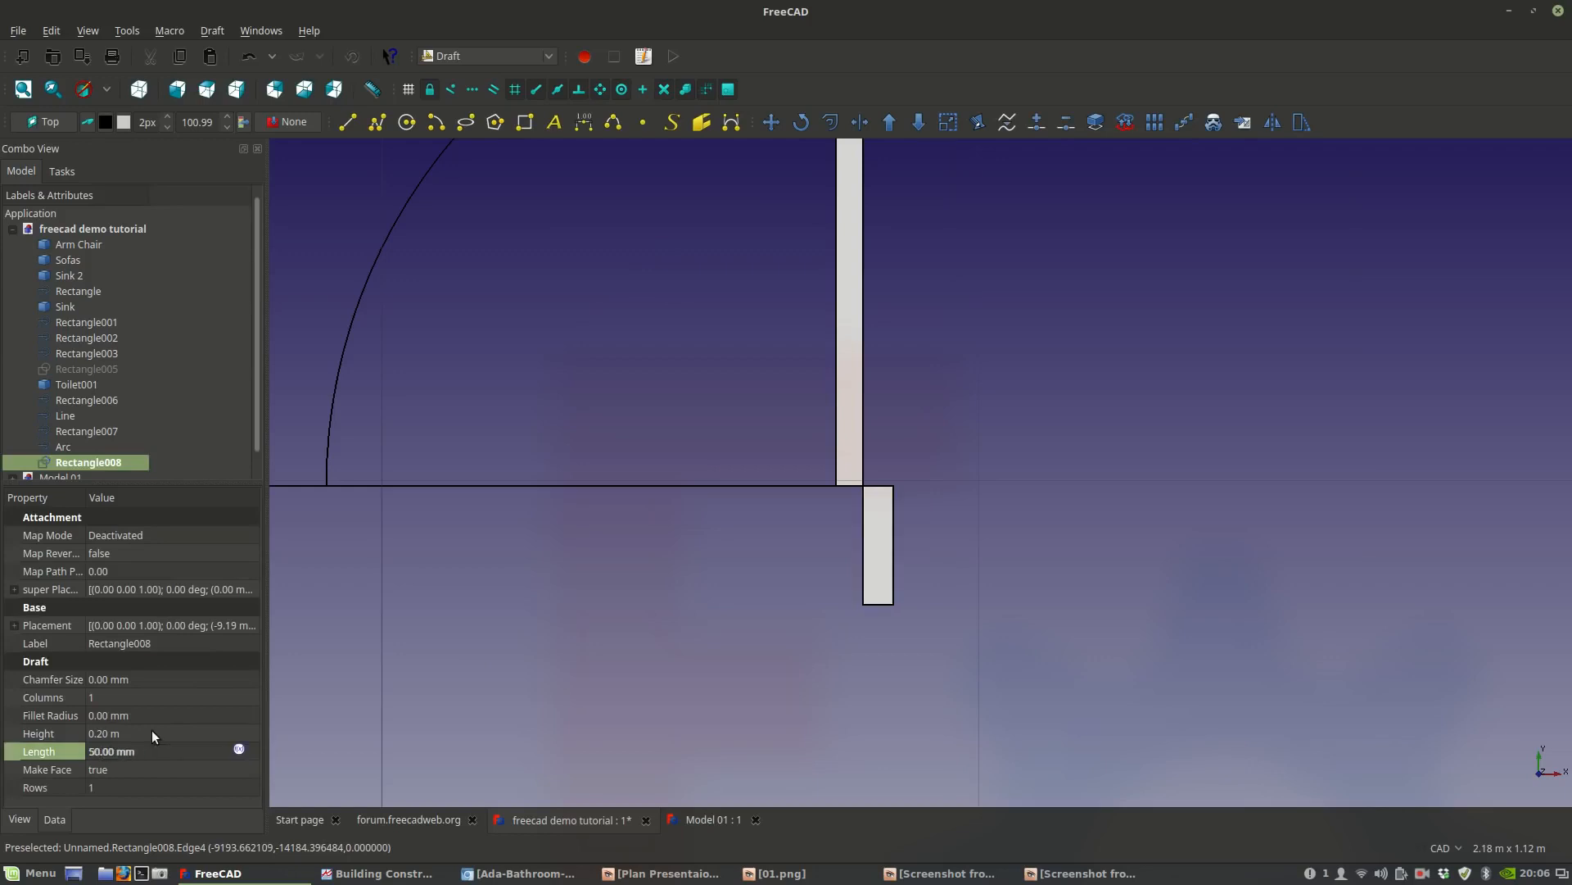
# Copy the jamb rectangle by its upper-right corner to the lower end of the swing arc.
pyautogui.click(776, 121)
pyautogui.click(50, 427)
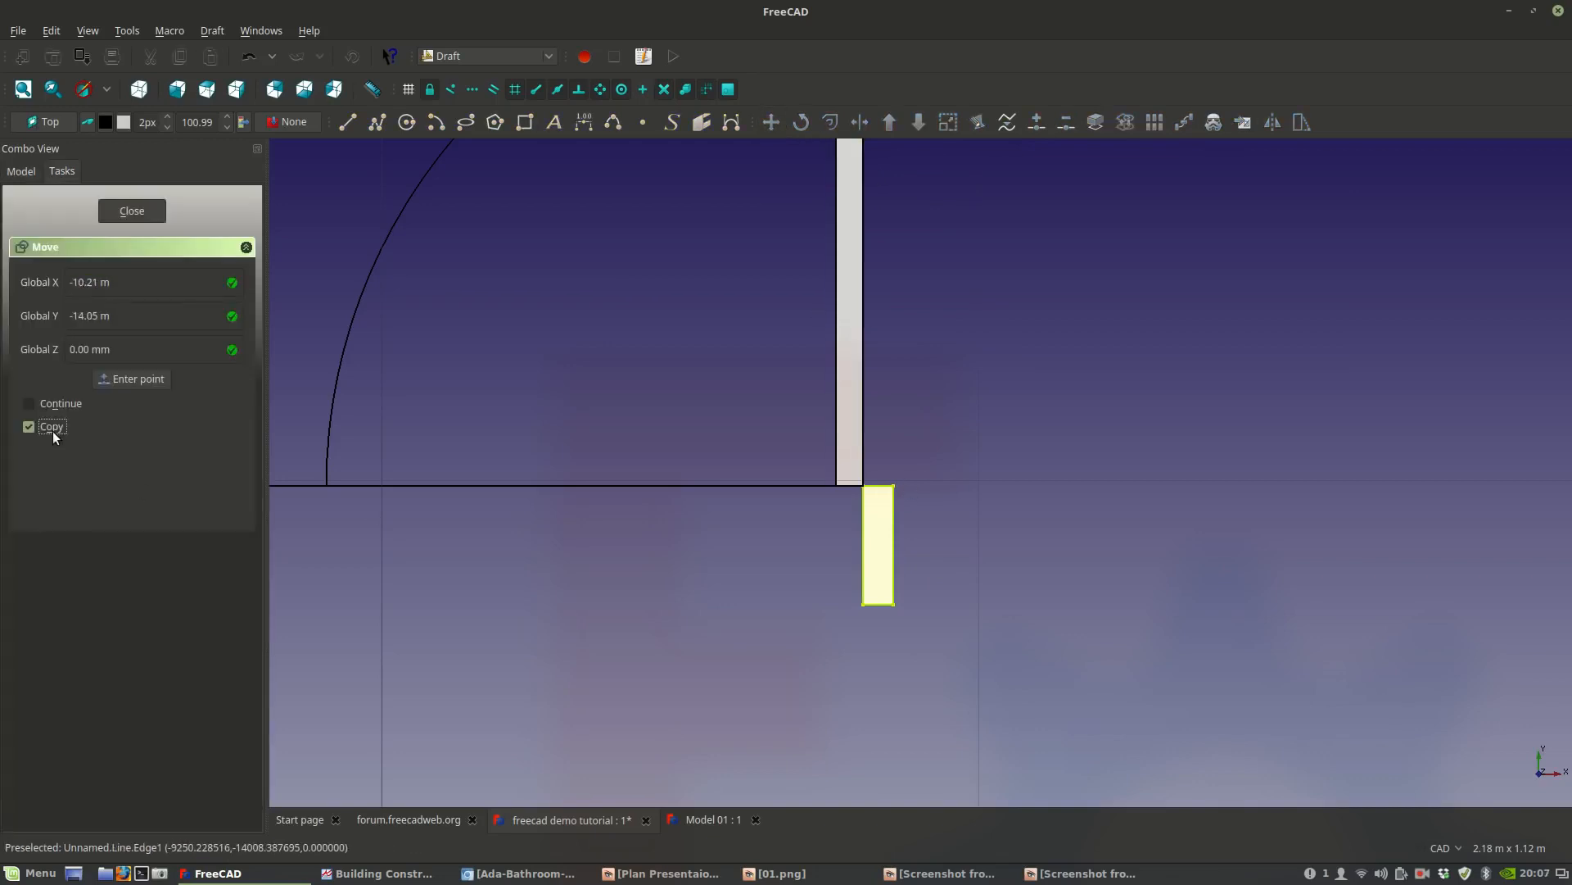
pyautogui.click(895, 485)
pyautogui.scroll(2, 336, 508)
pyautogui.moveTo(336, 508); pyautogui.dragTo(606, 531, button='middle')
pyautogui.click(598, 481)
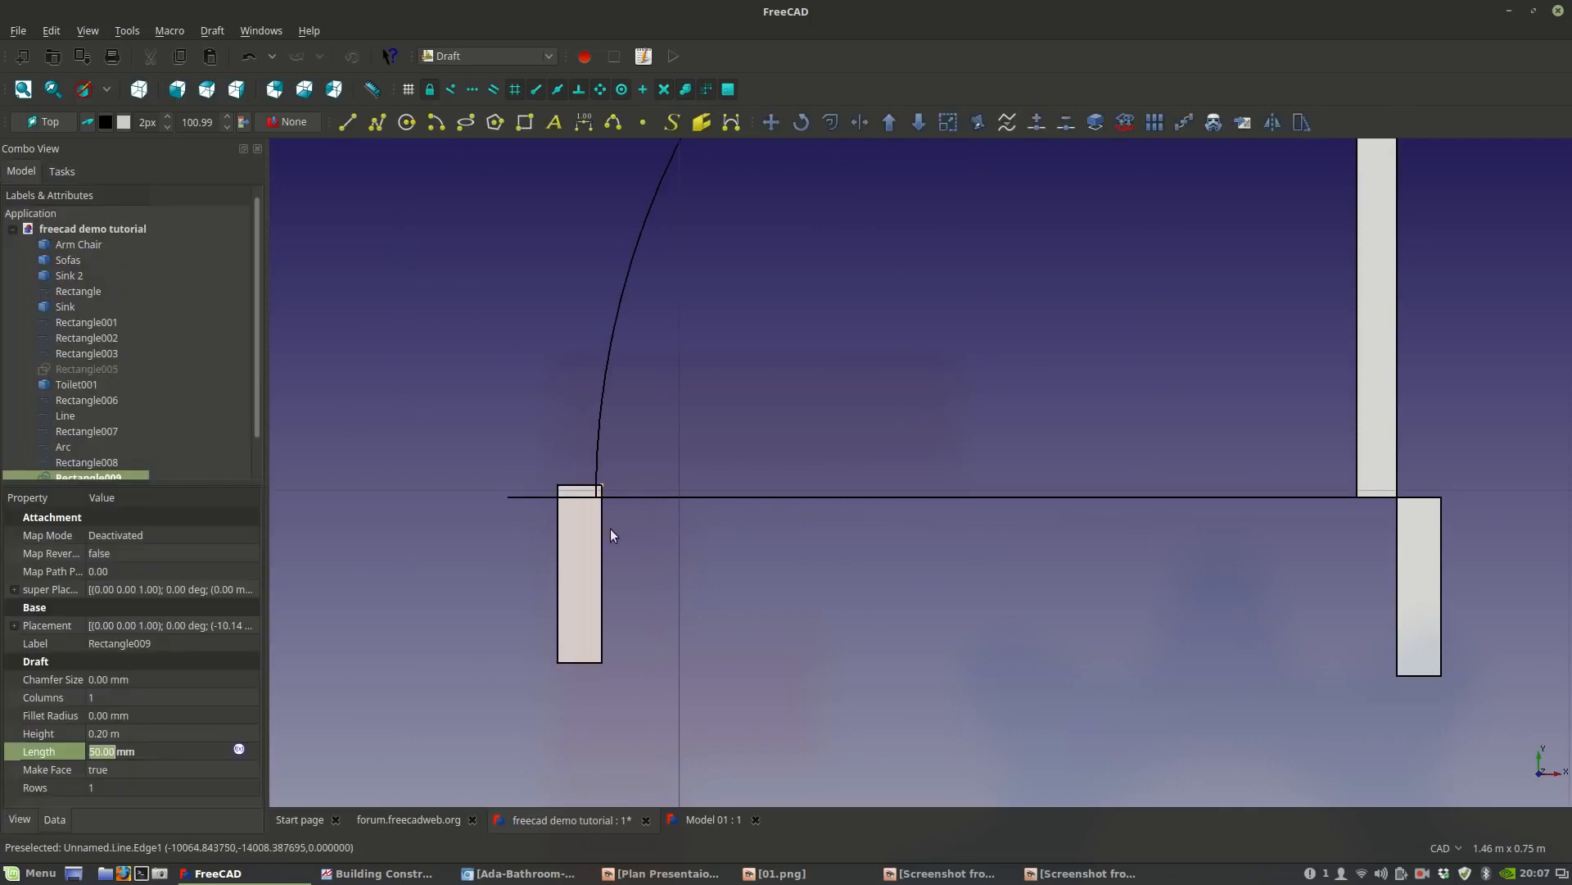
# Copy the misaligned jamb rectangle by its upper-right corner exactly onto the swing arc's lower endpoint.
pyautogui.click(770, 122)
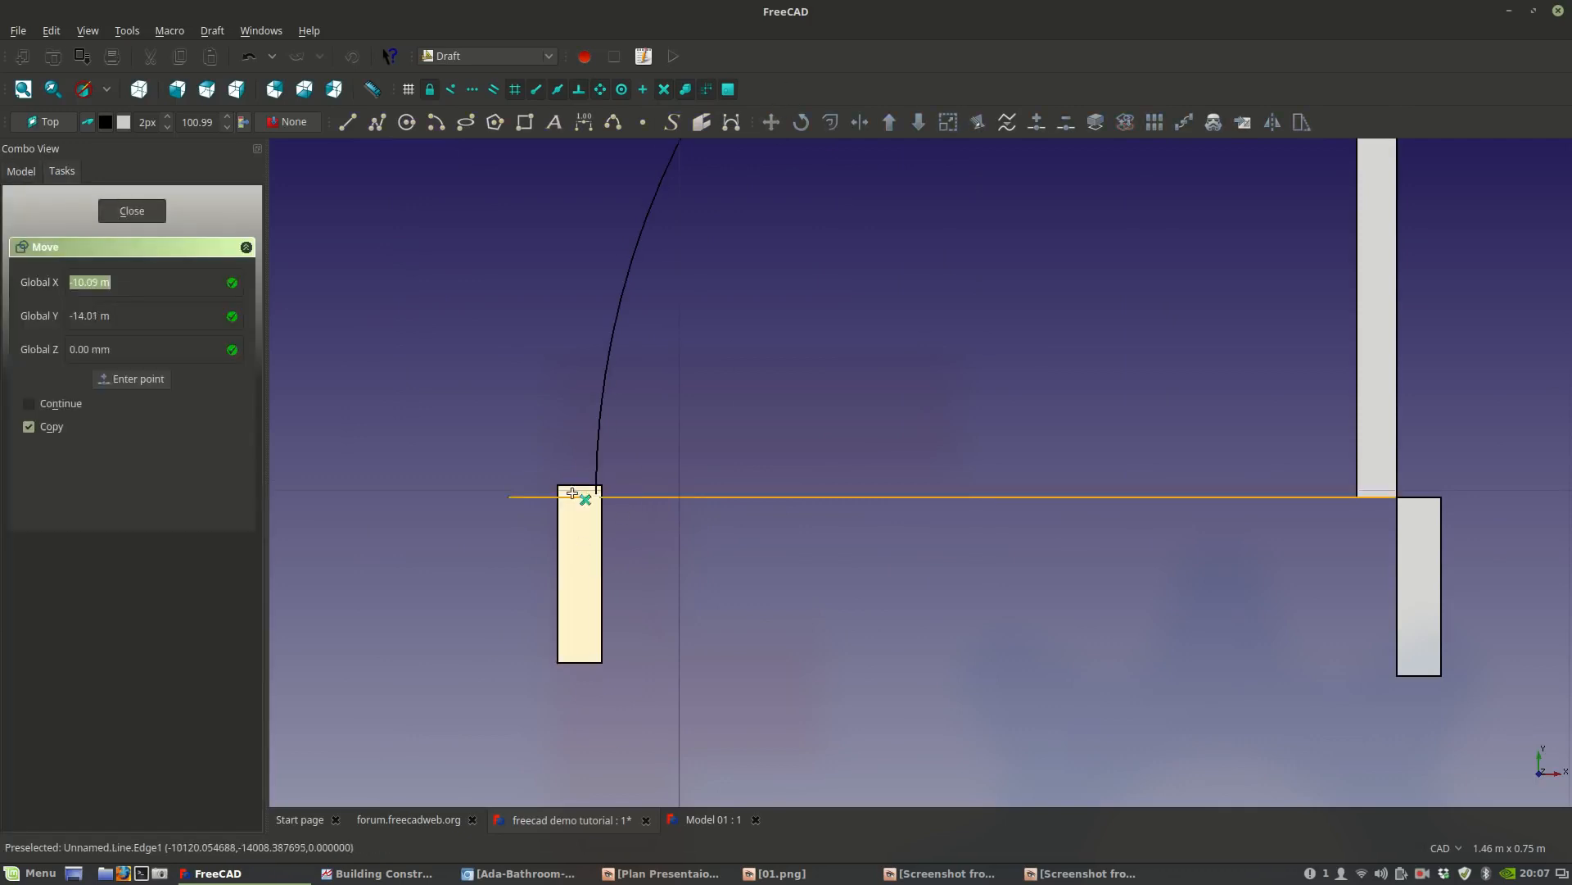
pyautogui.scroll(2, 574, 495)
pyautogui.click(615, 484)
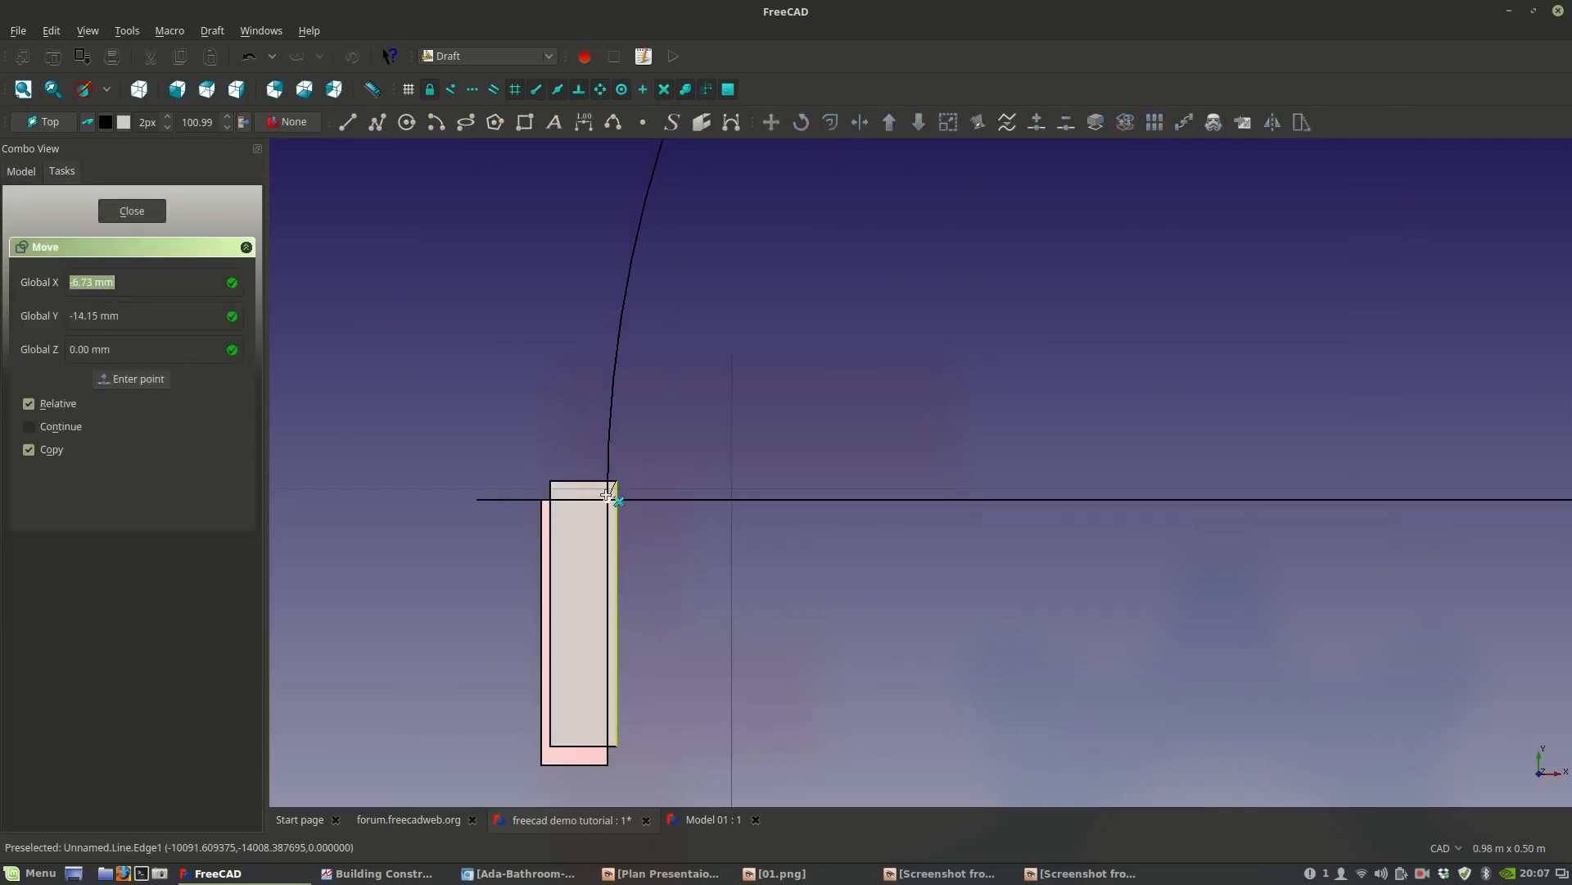
pyautogui.click(606, 503)
# Delete the misaligned jamb rectangle at the swing arc and the horizontal guide line across the door opening.
pyautogui.click(581, 486)
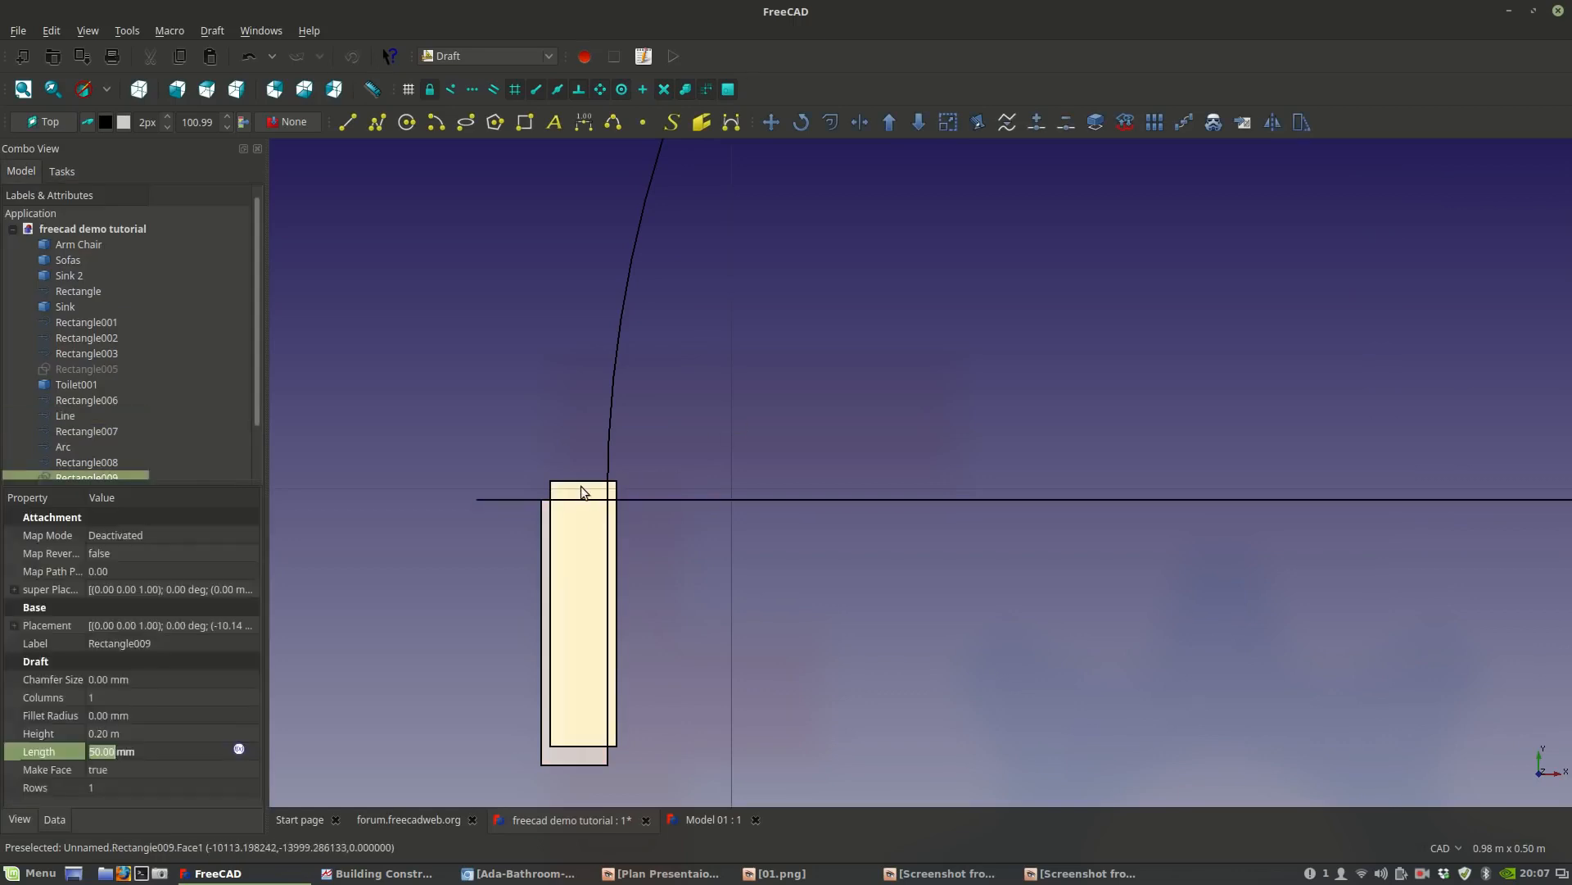
pyautogui.press('Delete')
pyautogui.scroll(-5, 581, 485)
pyautogui.scroll(2, 710, 503)
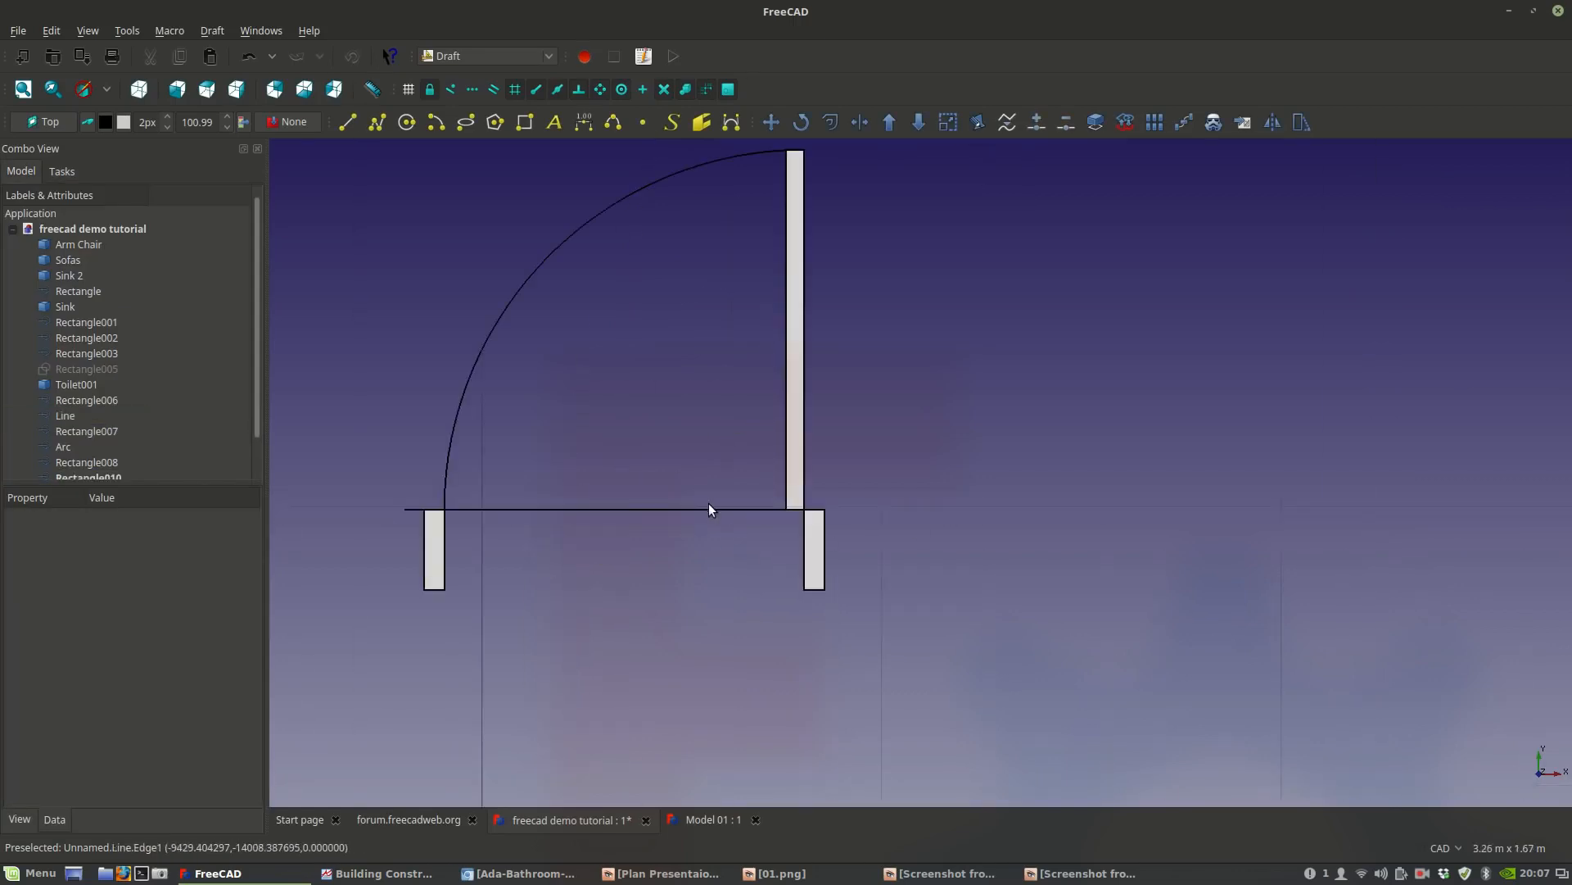
pyautogui.click(706, 509)
pyautogui.press('Delete')
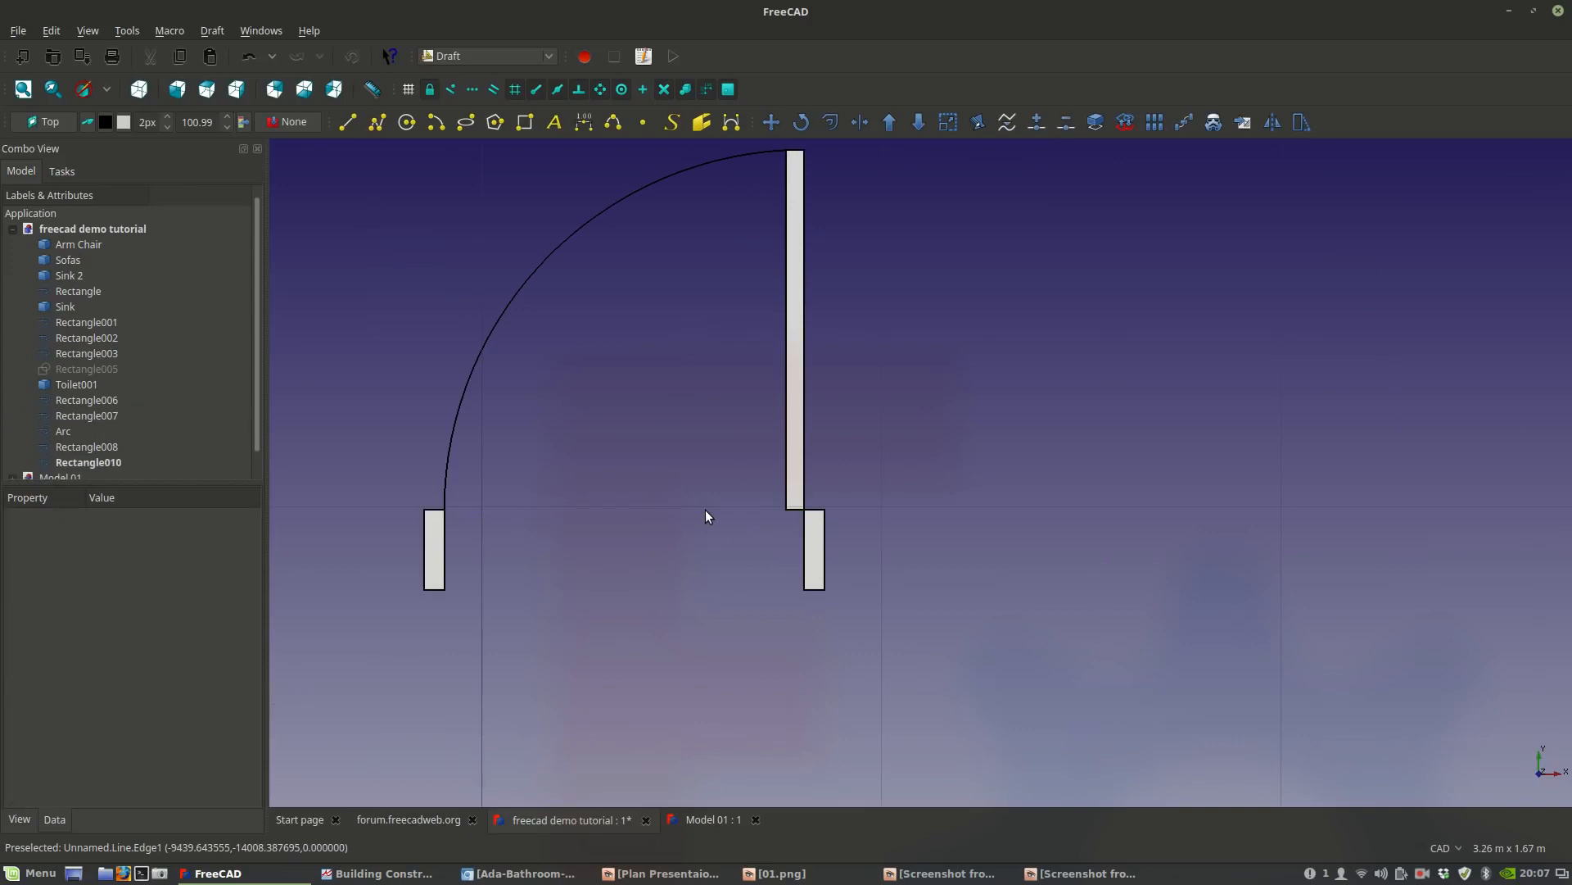
pyautogui.scroll(-3, 737, 525)
pyautogui.scroll(4, 793, 562)
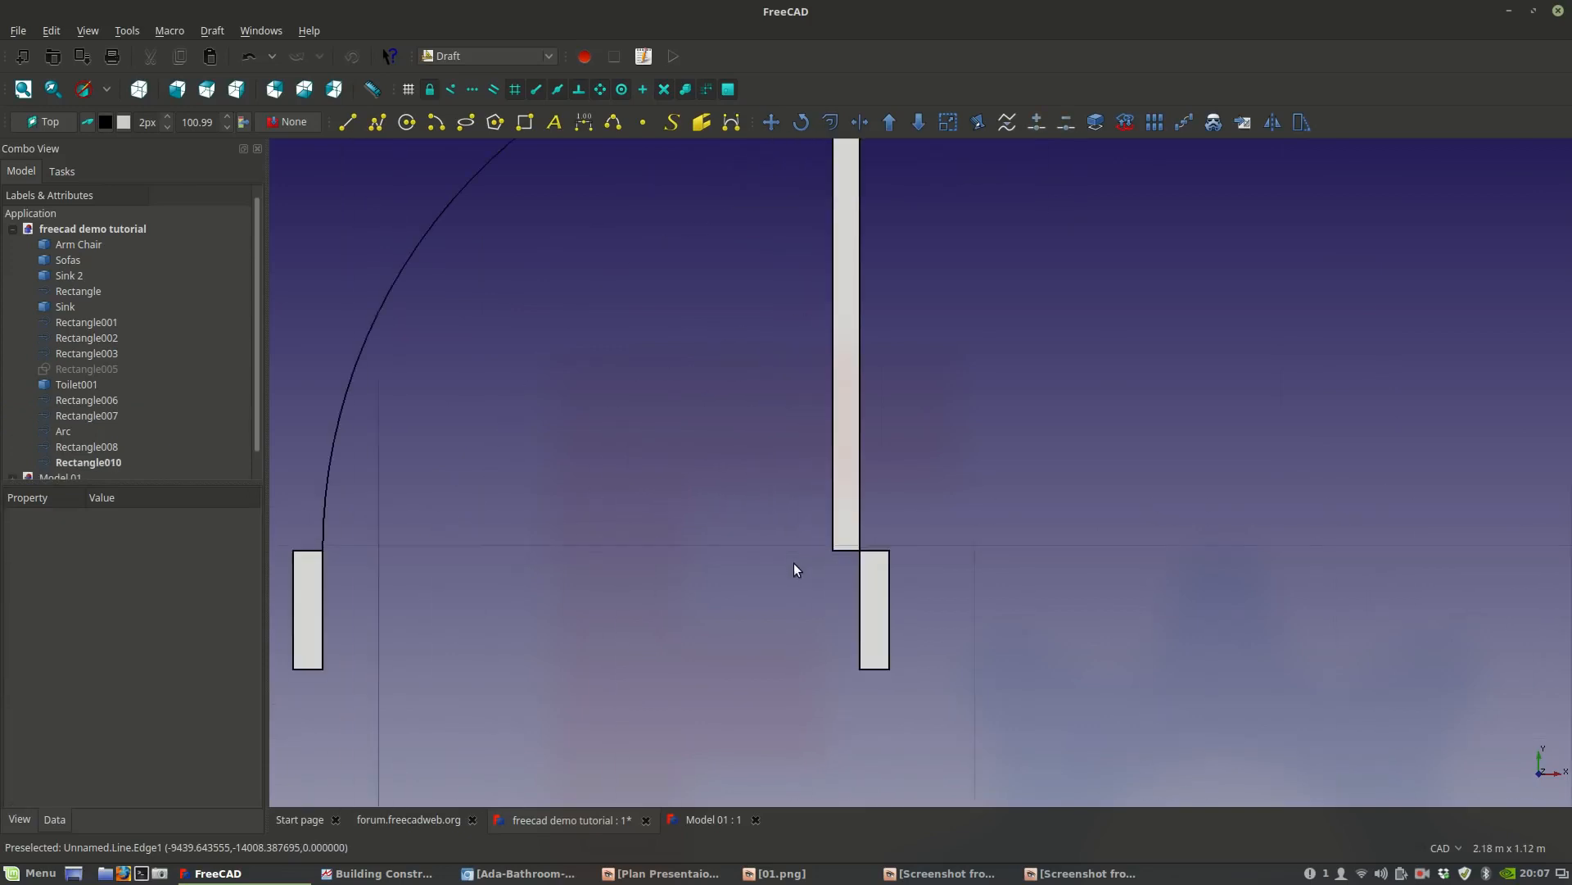
pyautogui.scroll(-2, 628, 544)
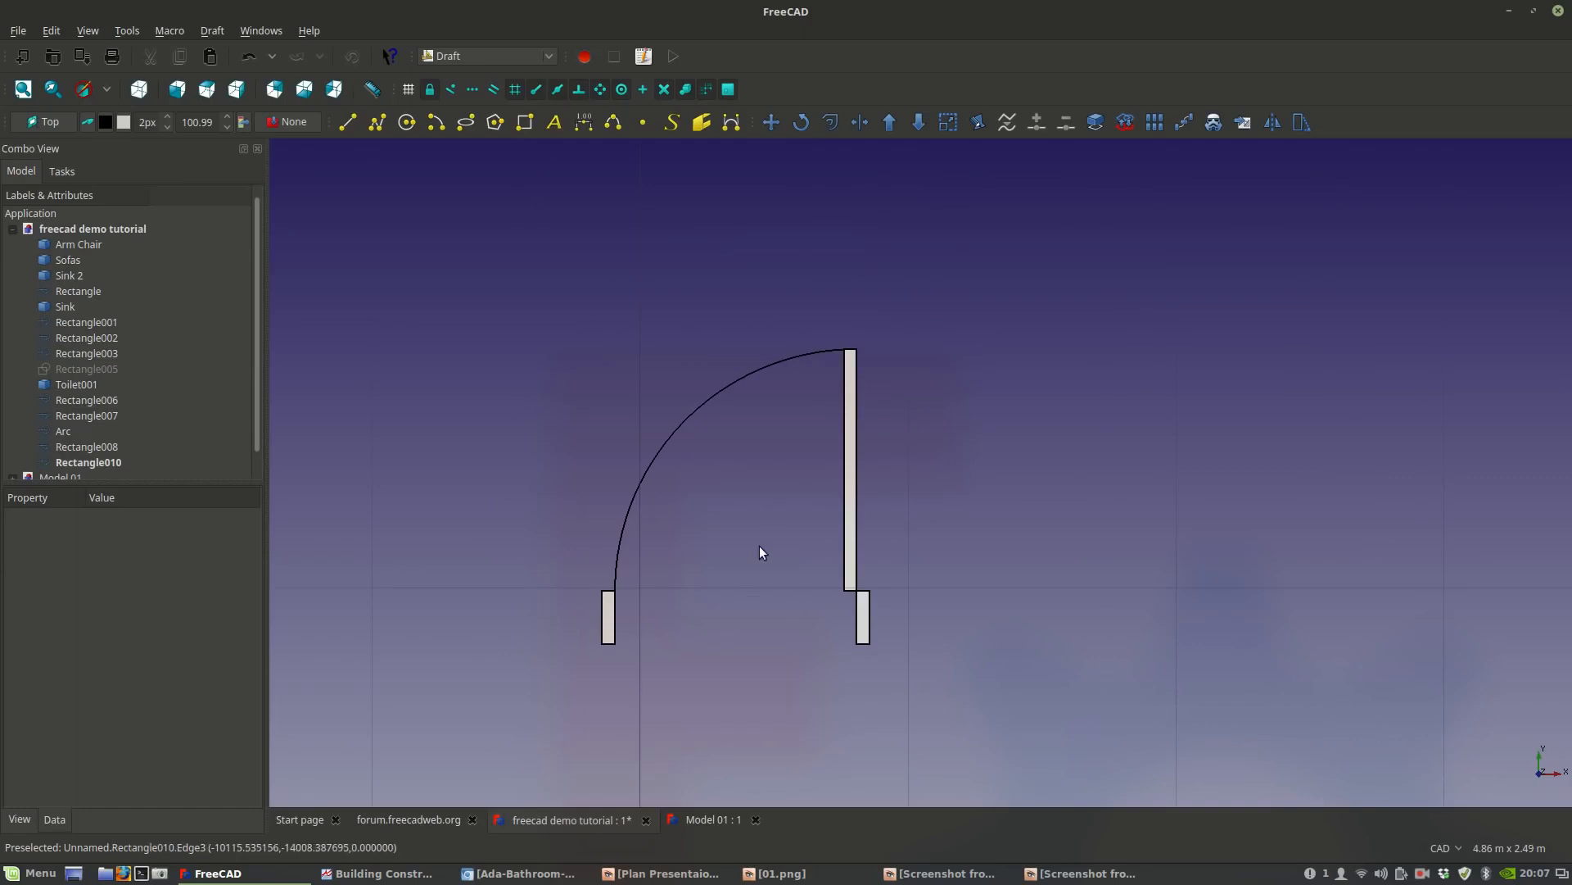
pyautogui.scroll(-1, 53, 358)
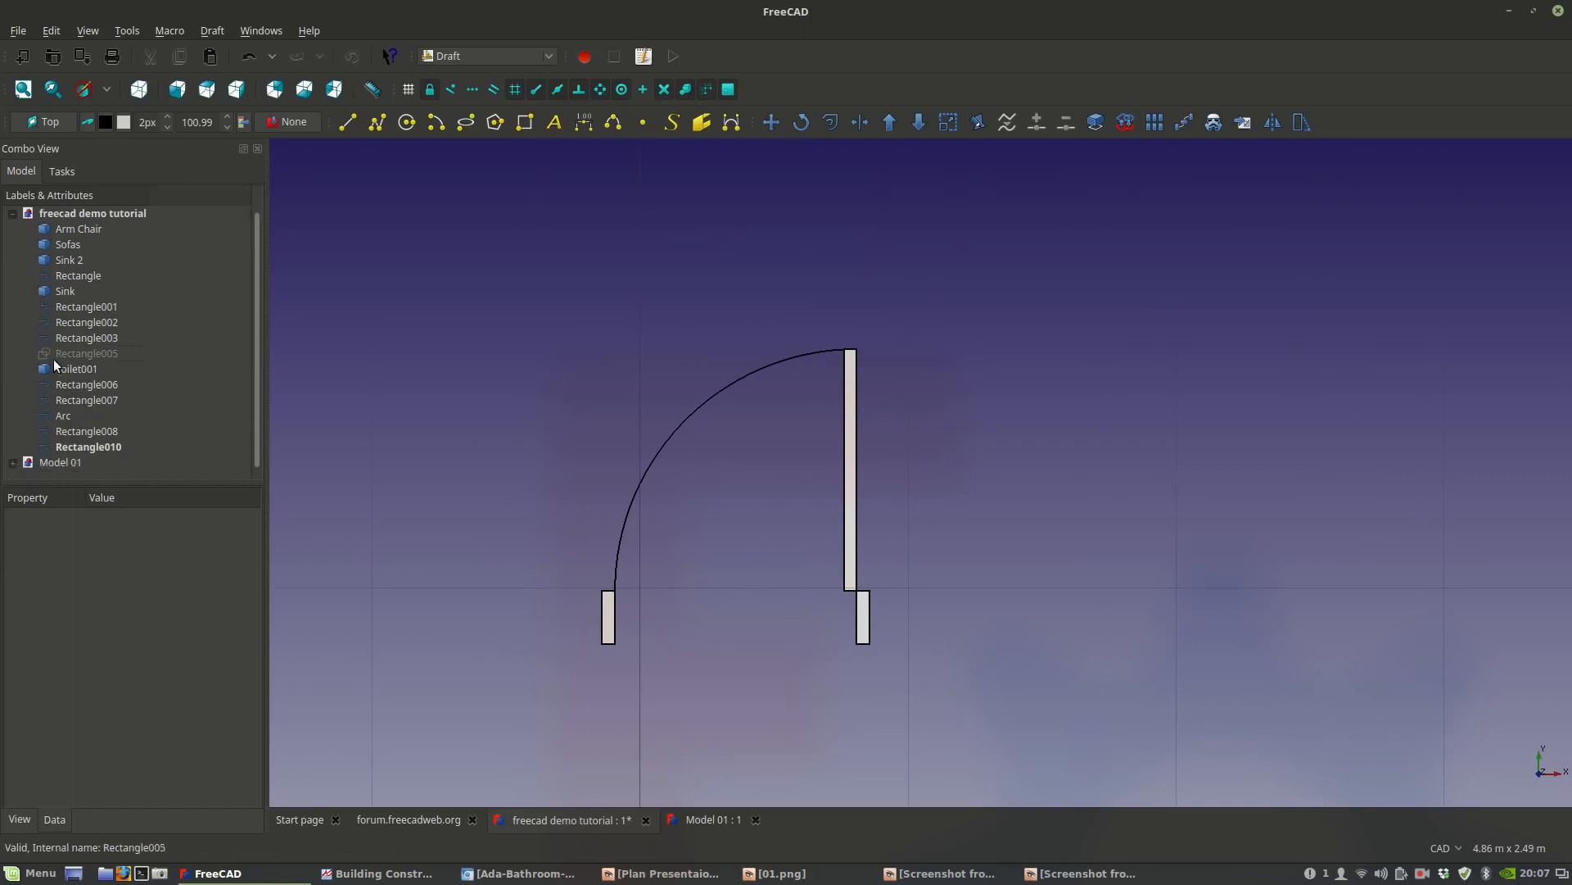
# Combine the door leaf, swing arc and both jamb rectangles into one compound with the Part workbench.
pyautogui.click(91, 447)
pyautogui.click(91, 432)
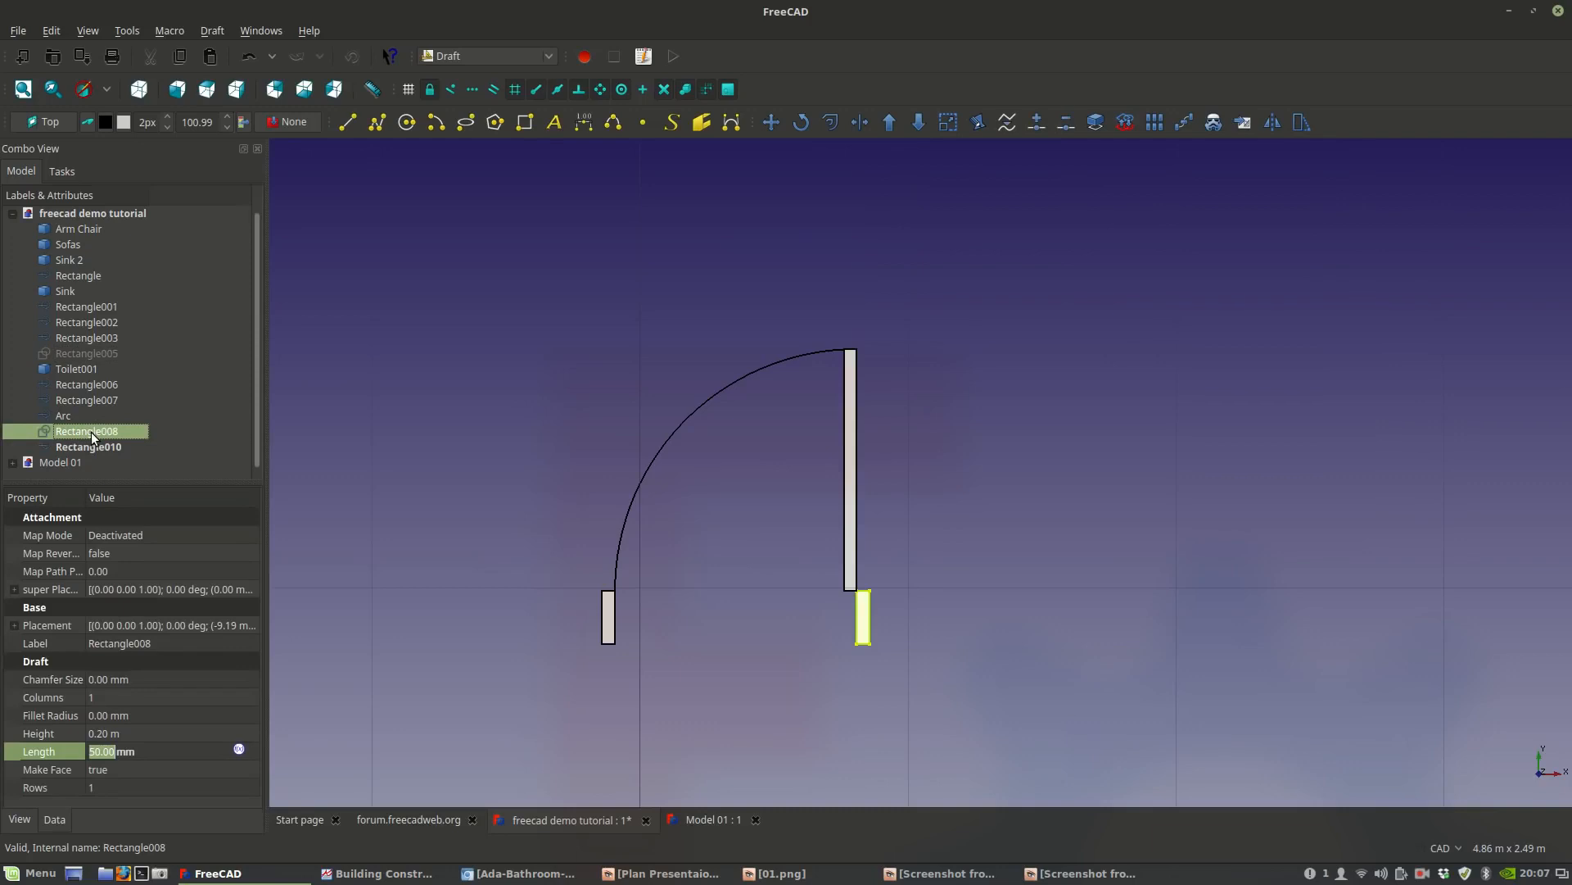
pyautogui.moveTo(74, 444); pyautogui.dragTo(65, 401)
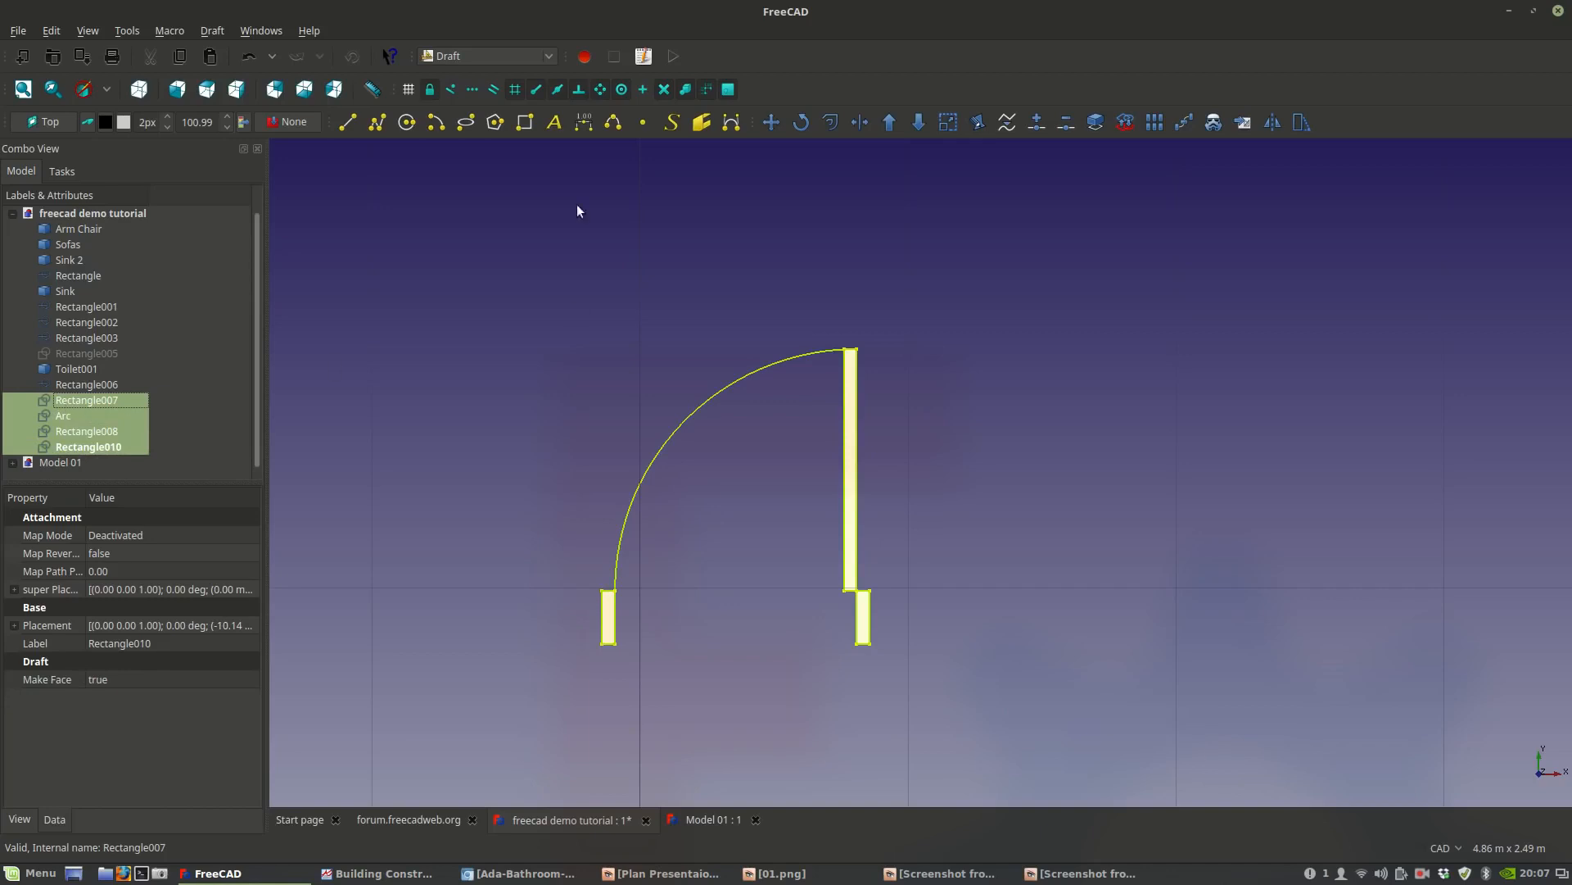
pyautogui.click(479, 55)
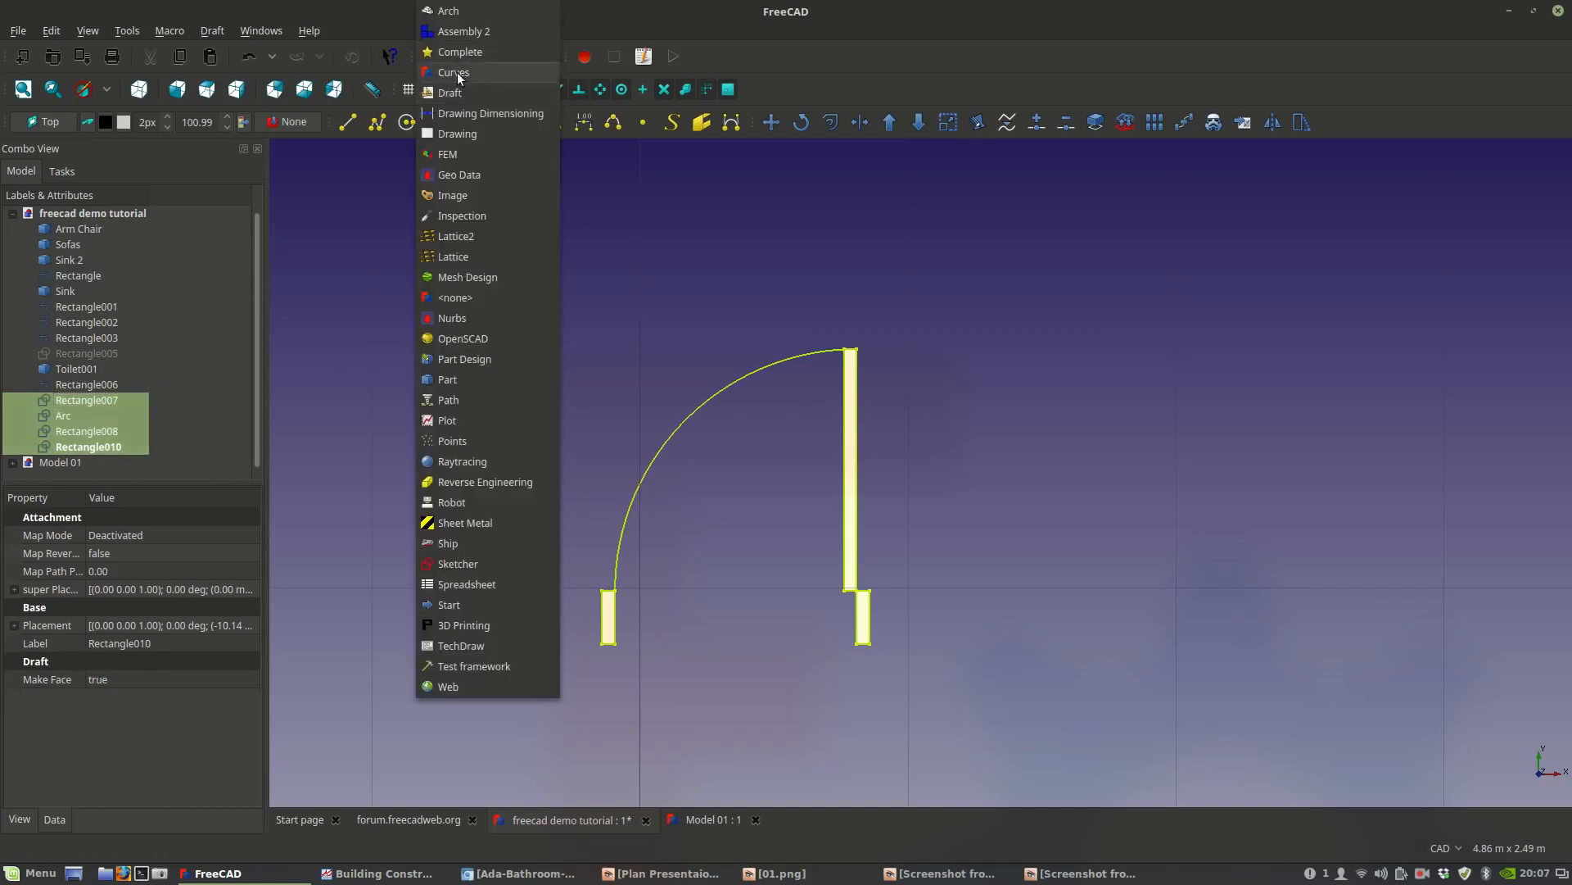
pyautogui.click(479, 379)
pyautogui.click(211, 31)
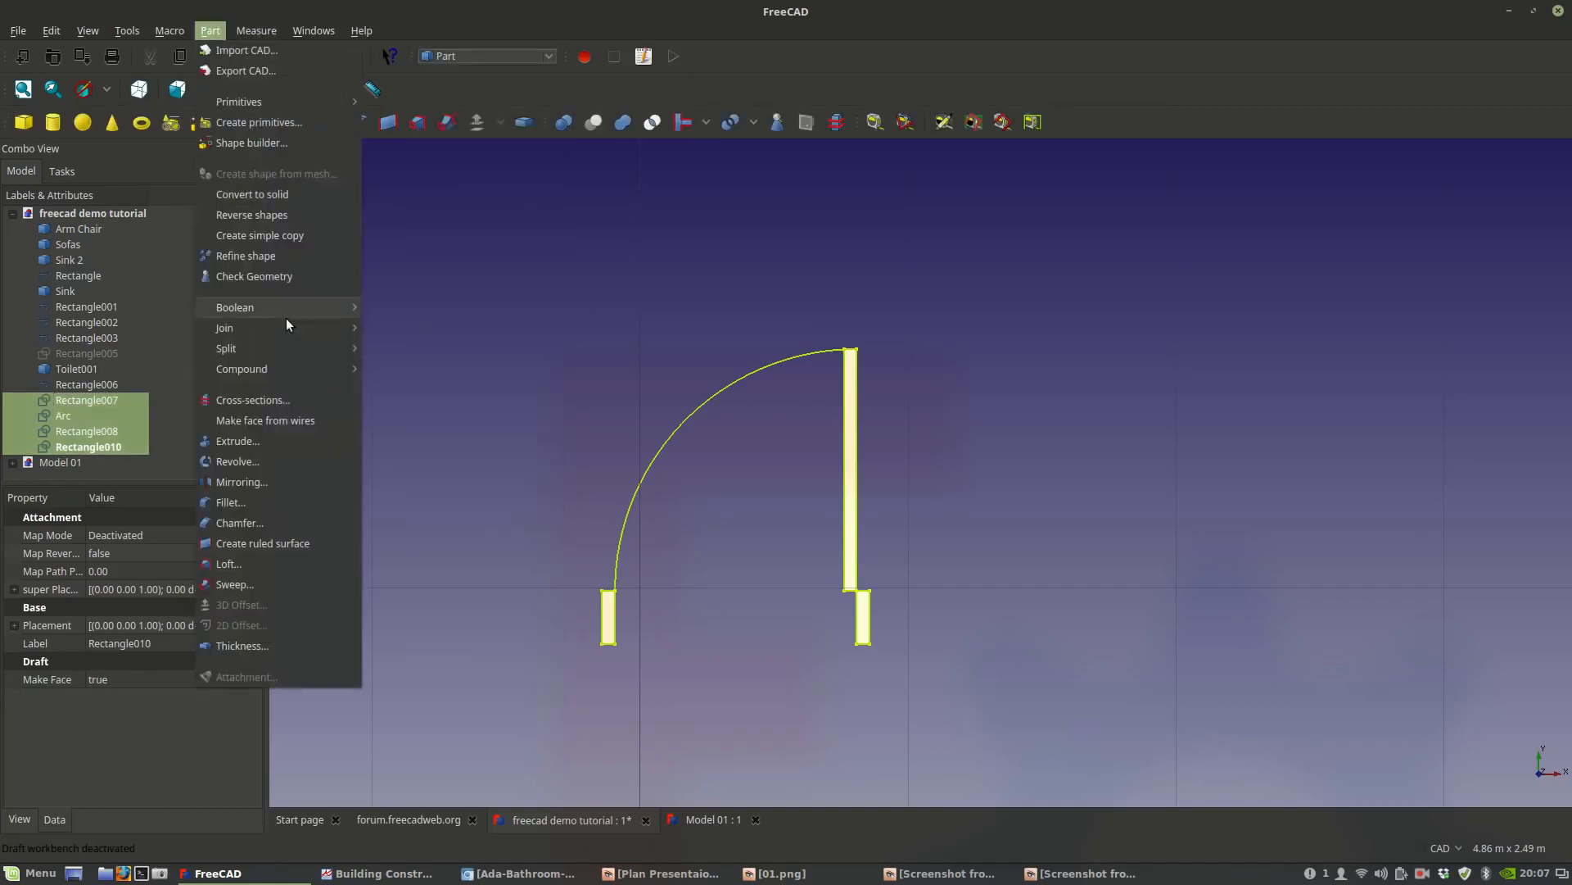
pyautogui.moveTo(251, 352)
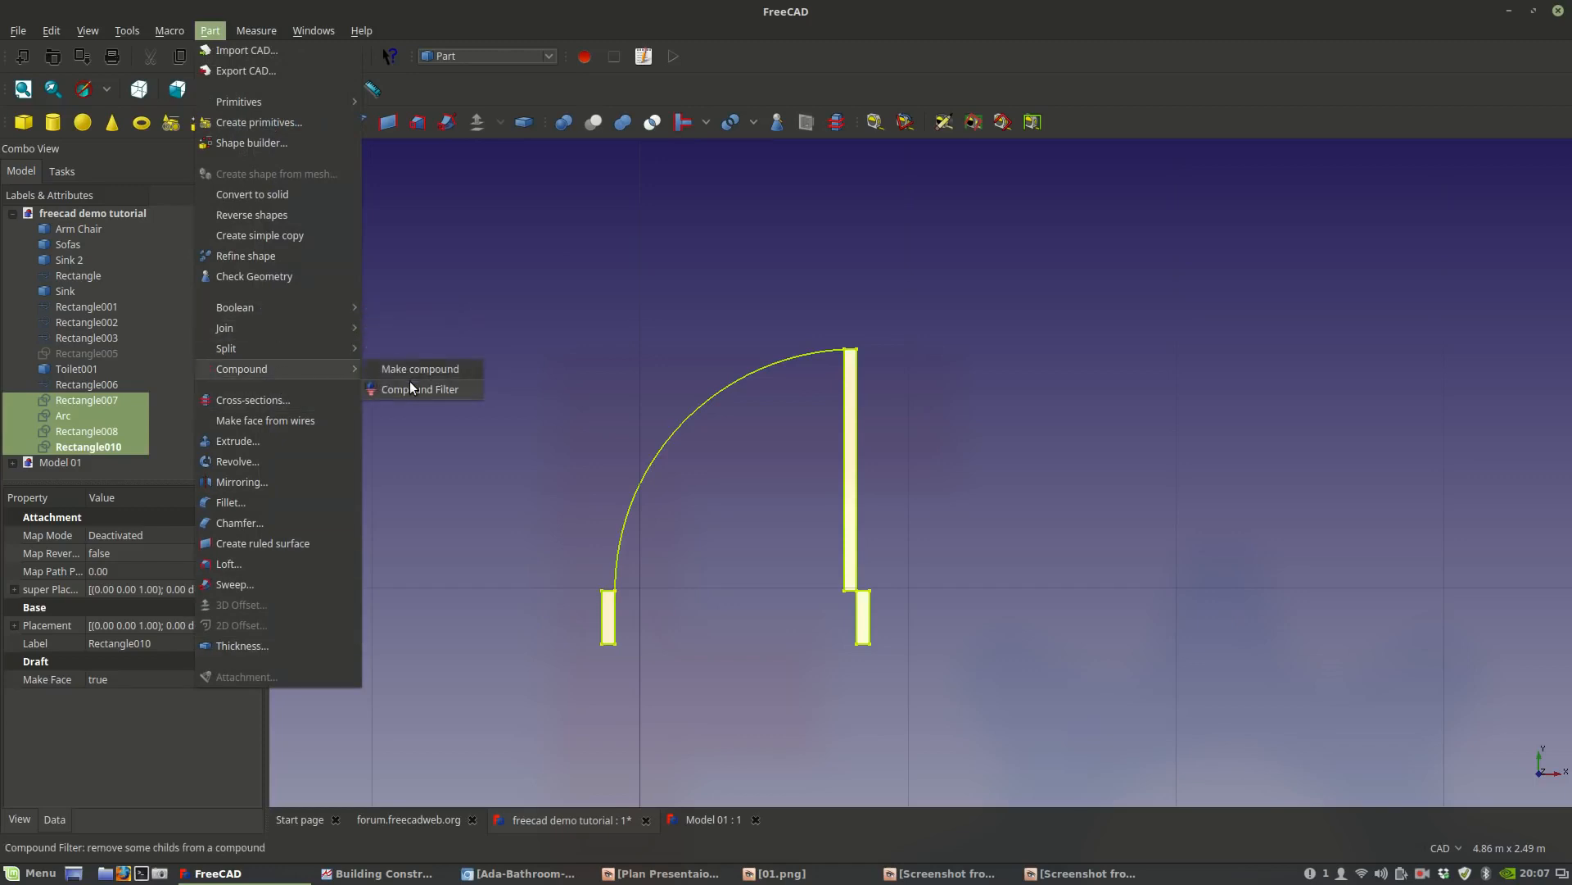
pyautogui.click(410, 370)
# Rename the new compound as Door 90cm and deselect it.
pyautogui.click(106, 415)
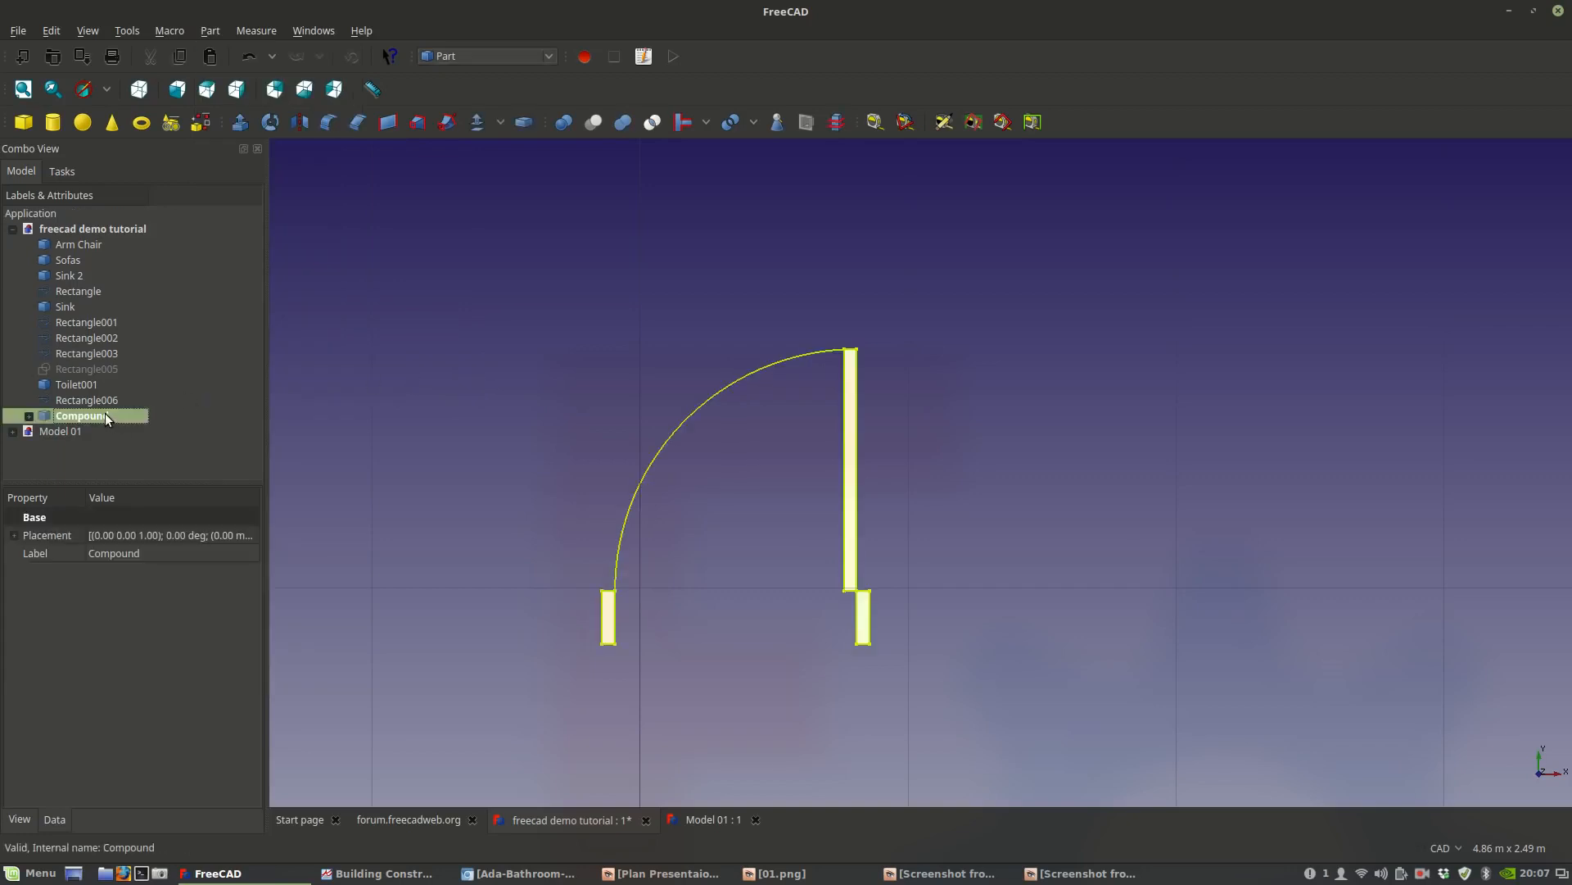
pyautogui.rightClick(105, 413)
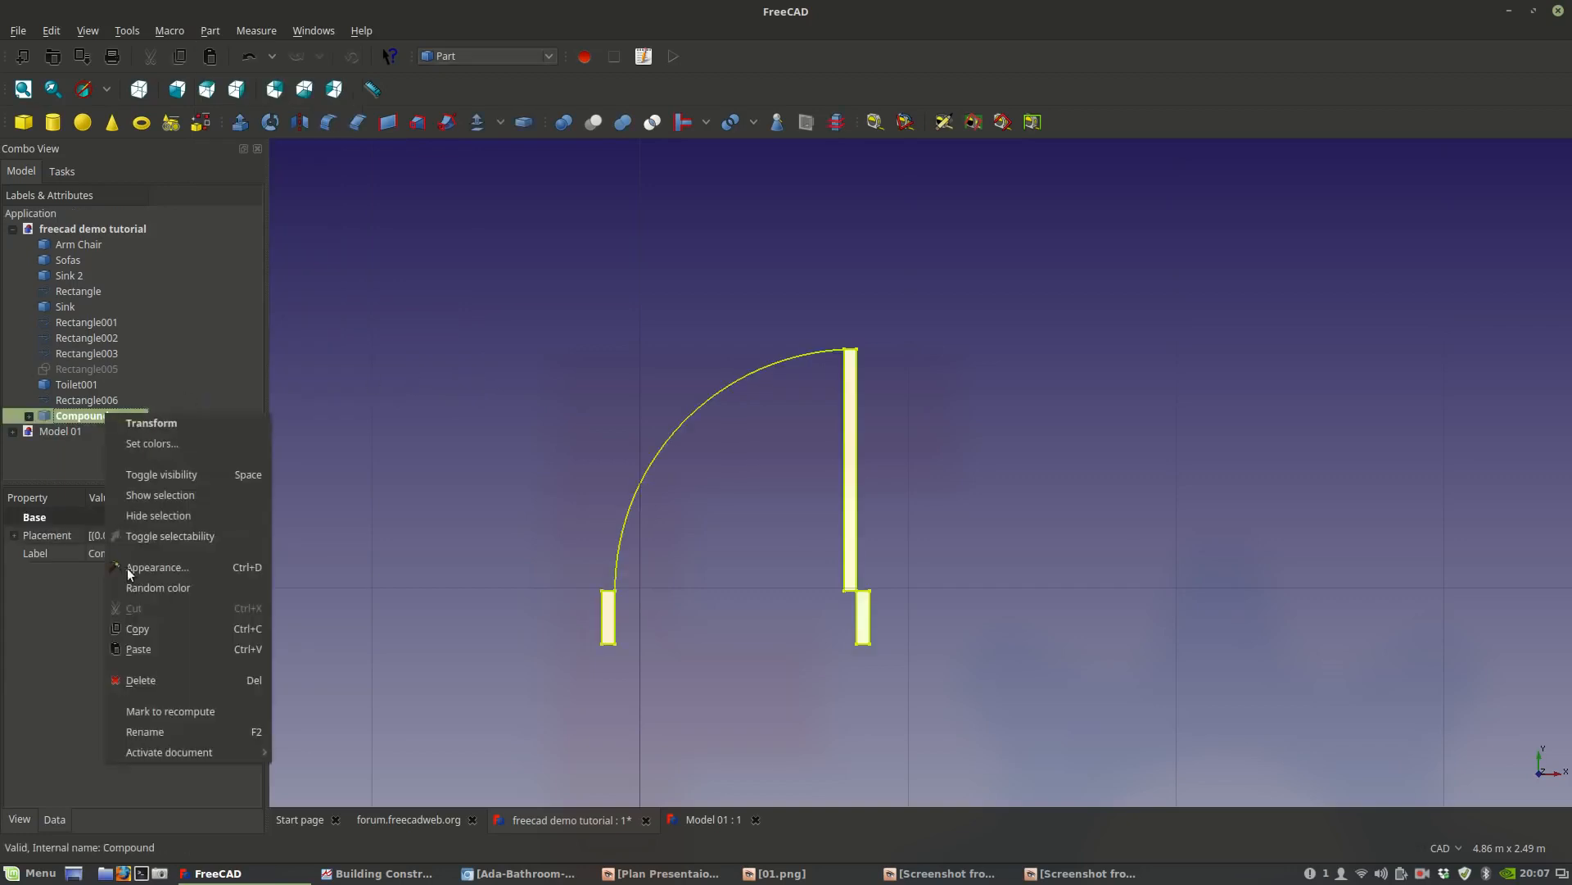
pyautogui.click(160, 726)
pyautogui.press('Return')
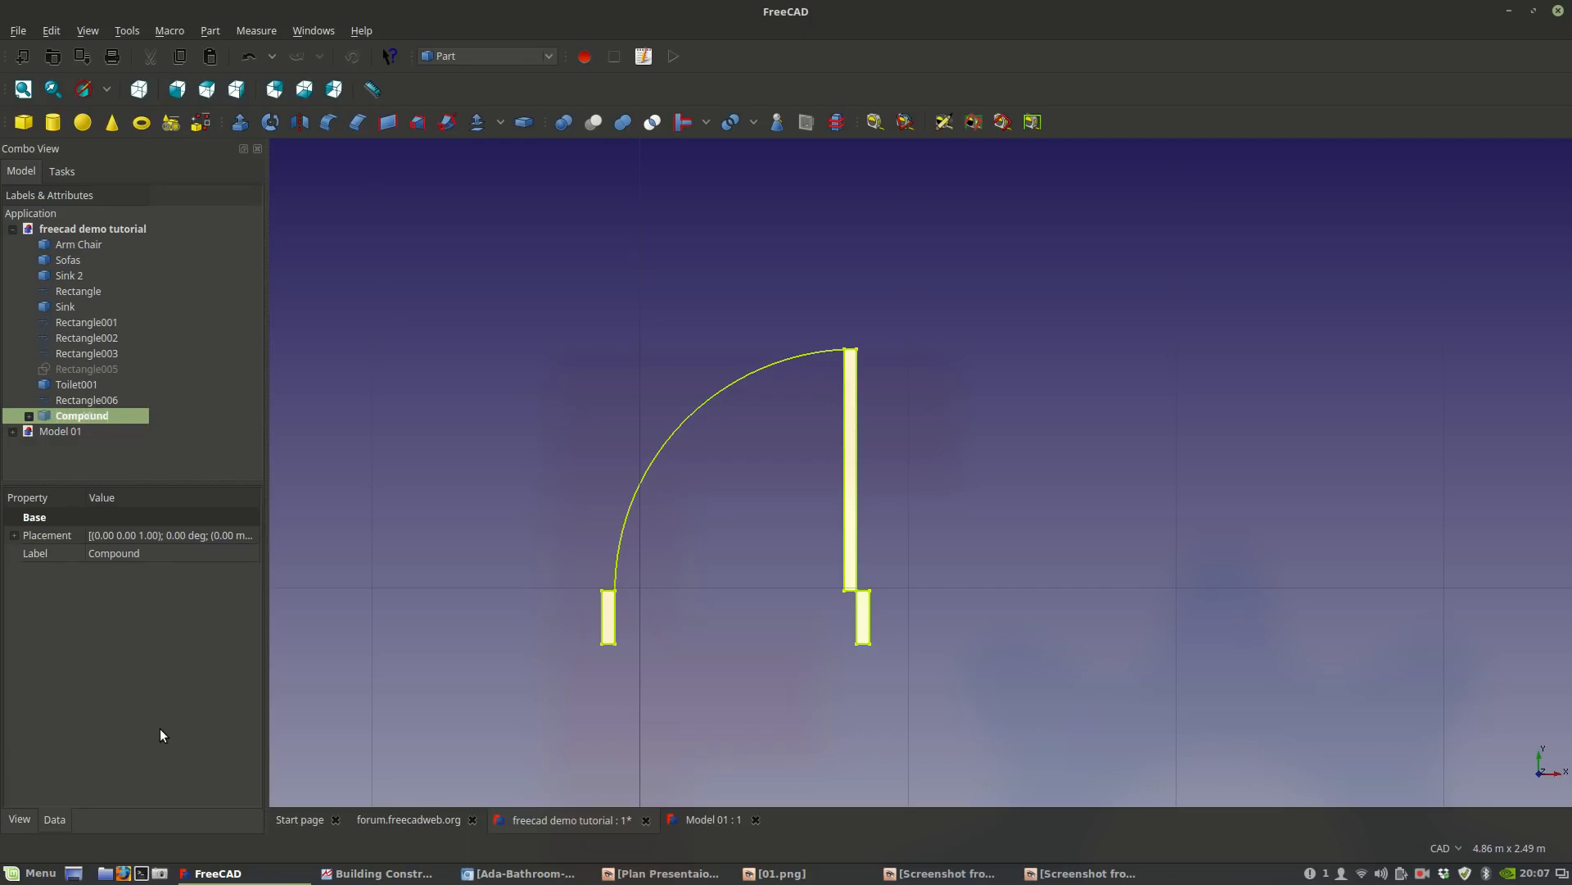
pyautogui.press('Return')
pyautogui.click(604, 394)
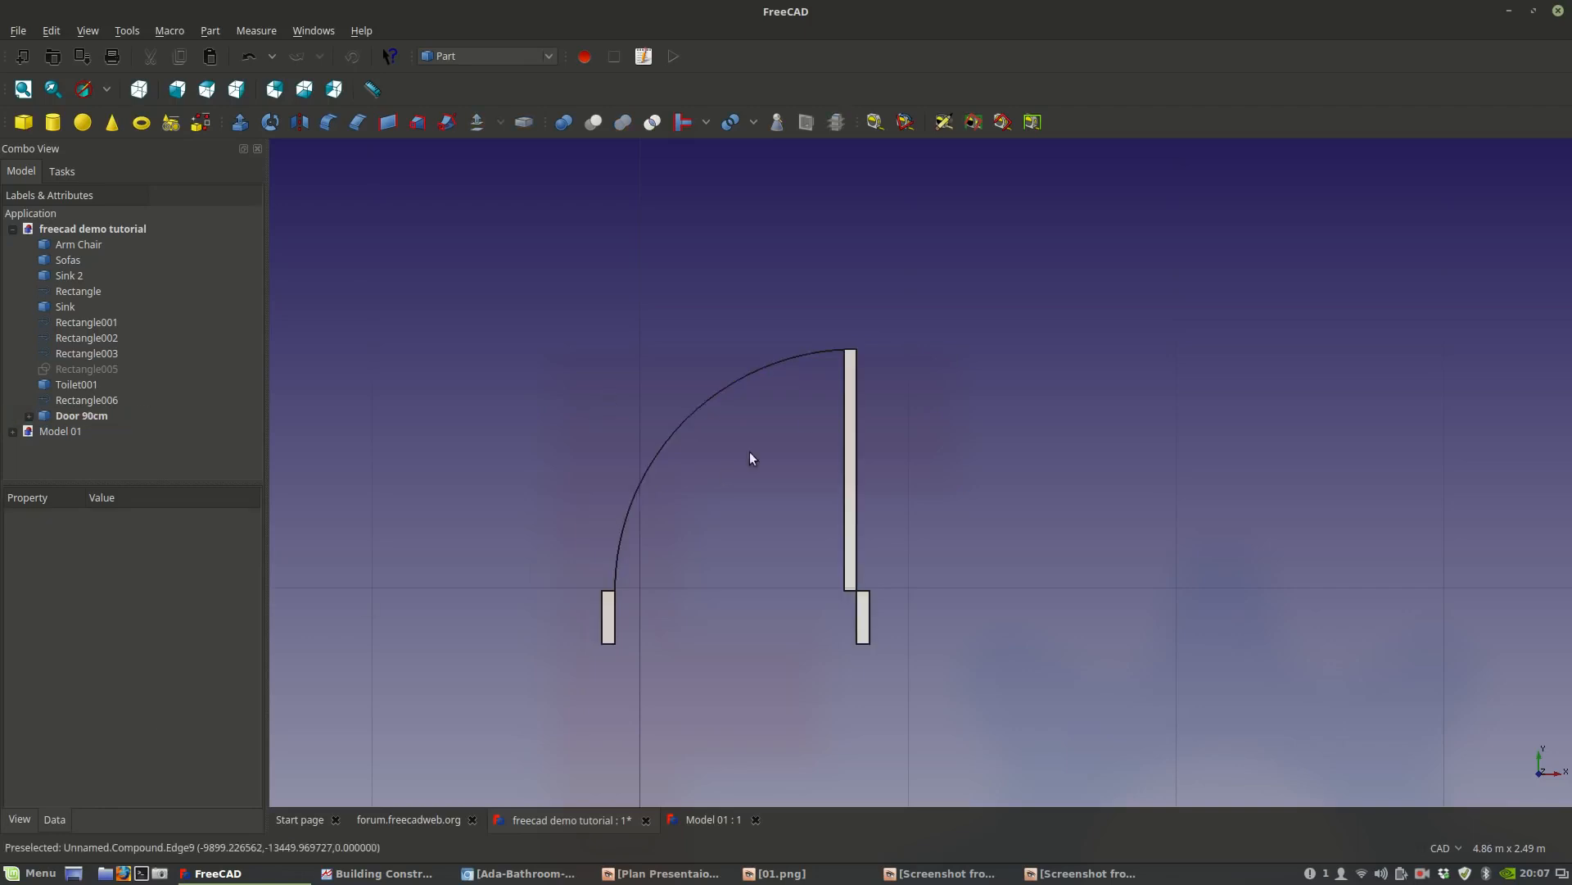
# Examine the display and data properties of the Door 90cm compound.
pyautogui.scroll(2, 844, 393)
pyautogui.click(853, 421)
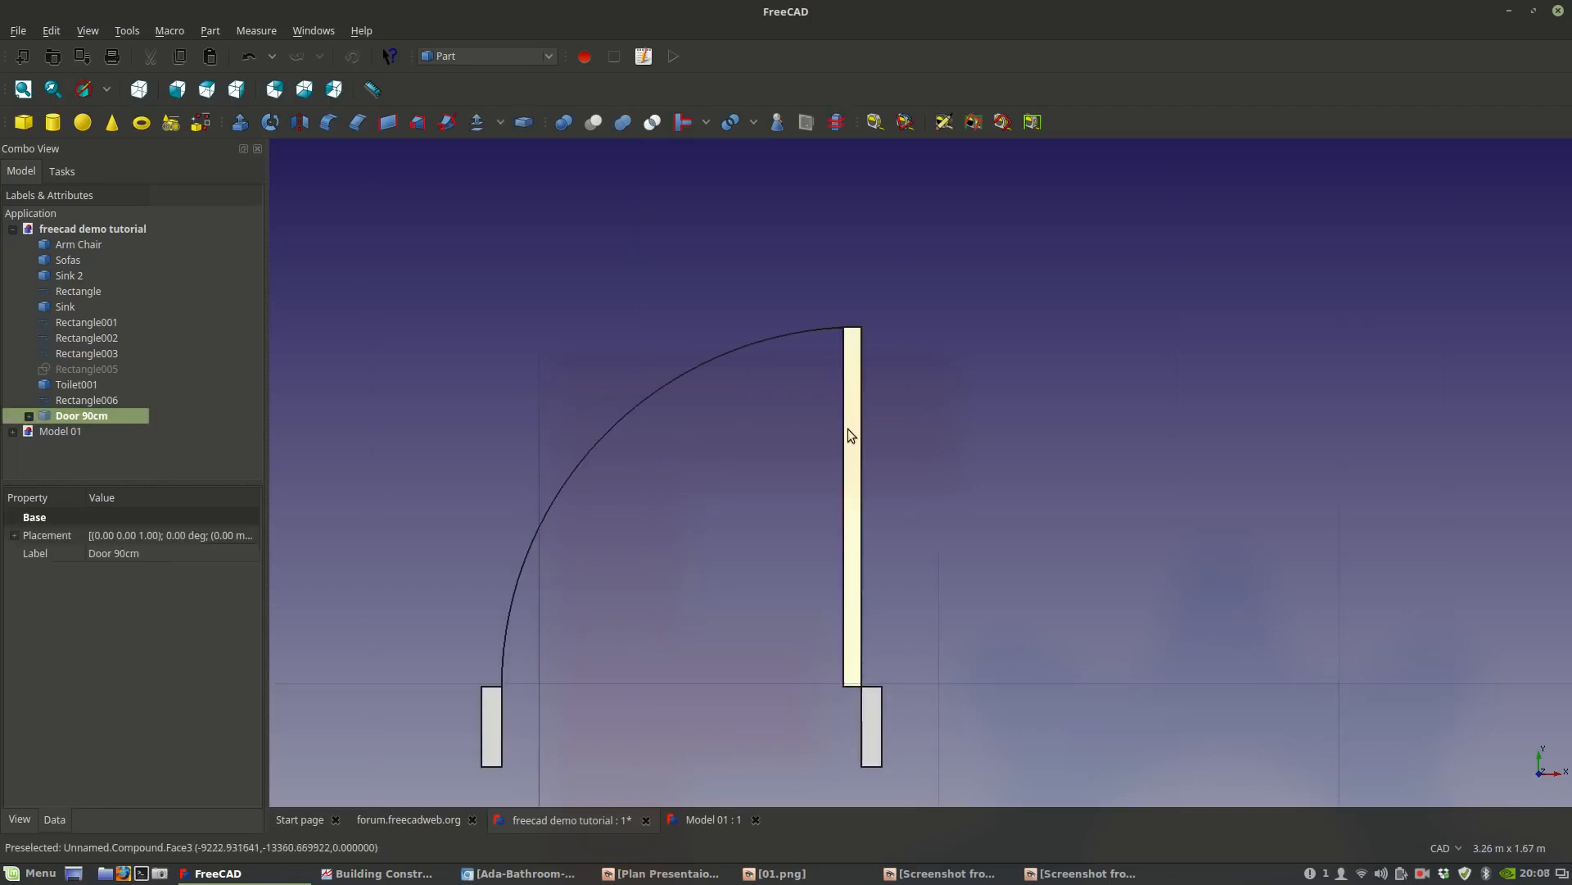
pyautogui.click(18, 821)
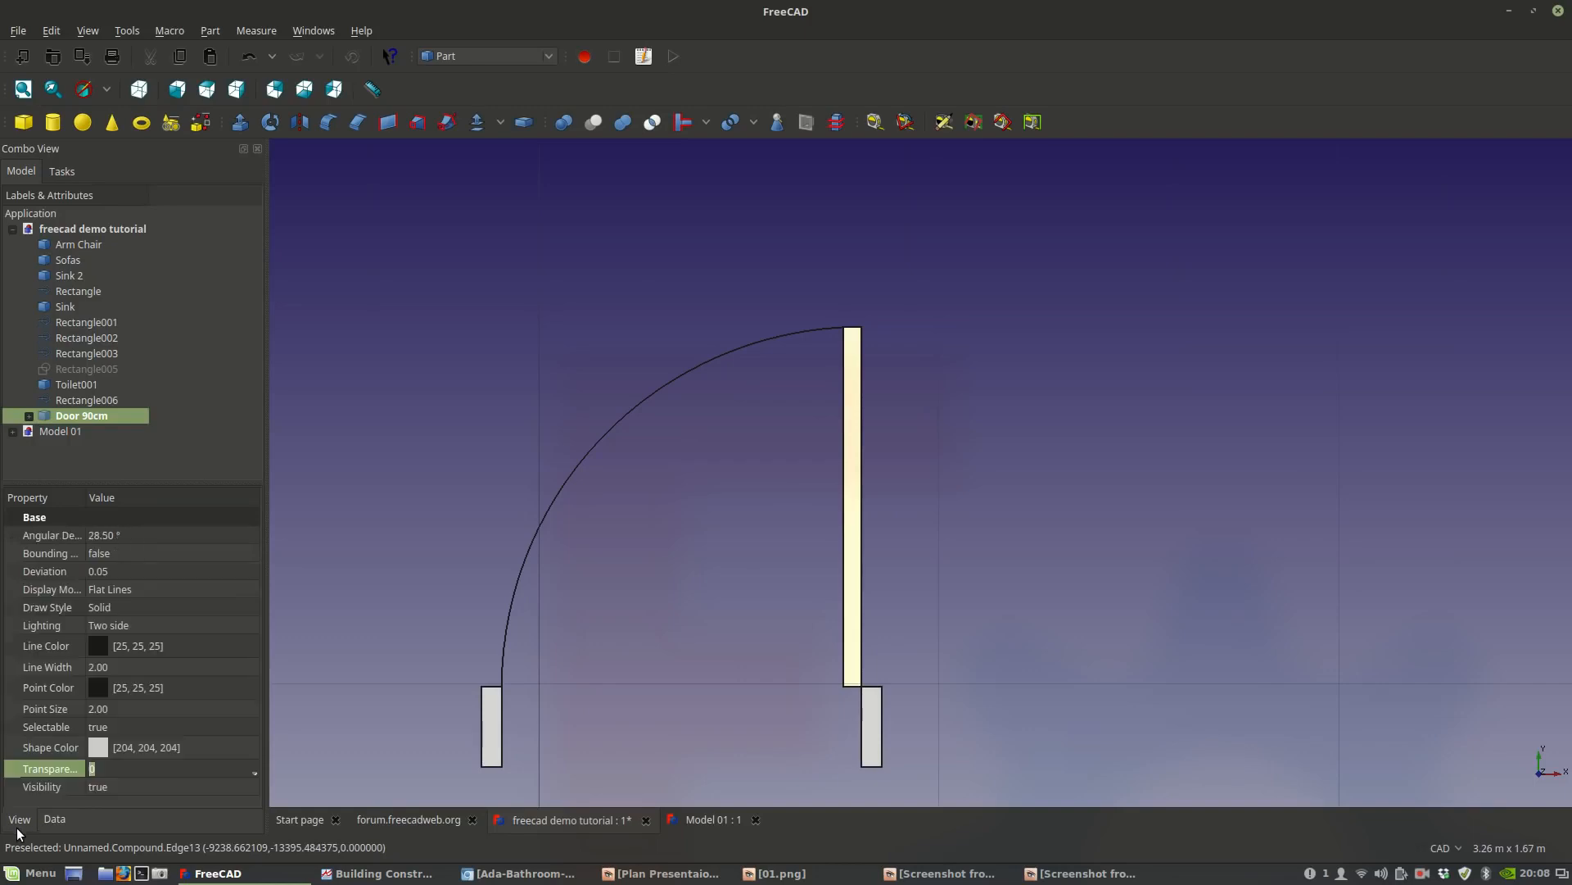
pyautogui.click(120, 720)
pyautogui.click(58, 819)
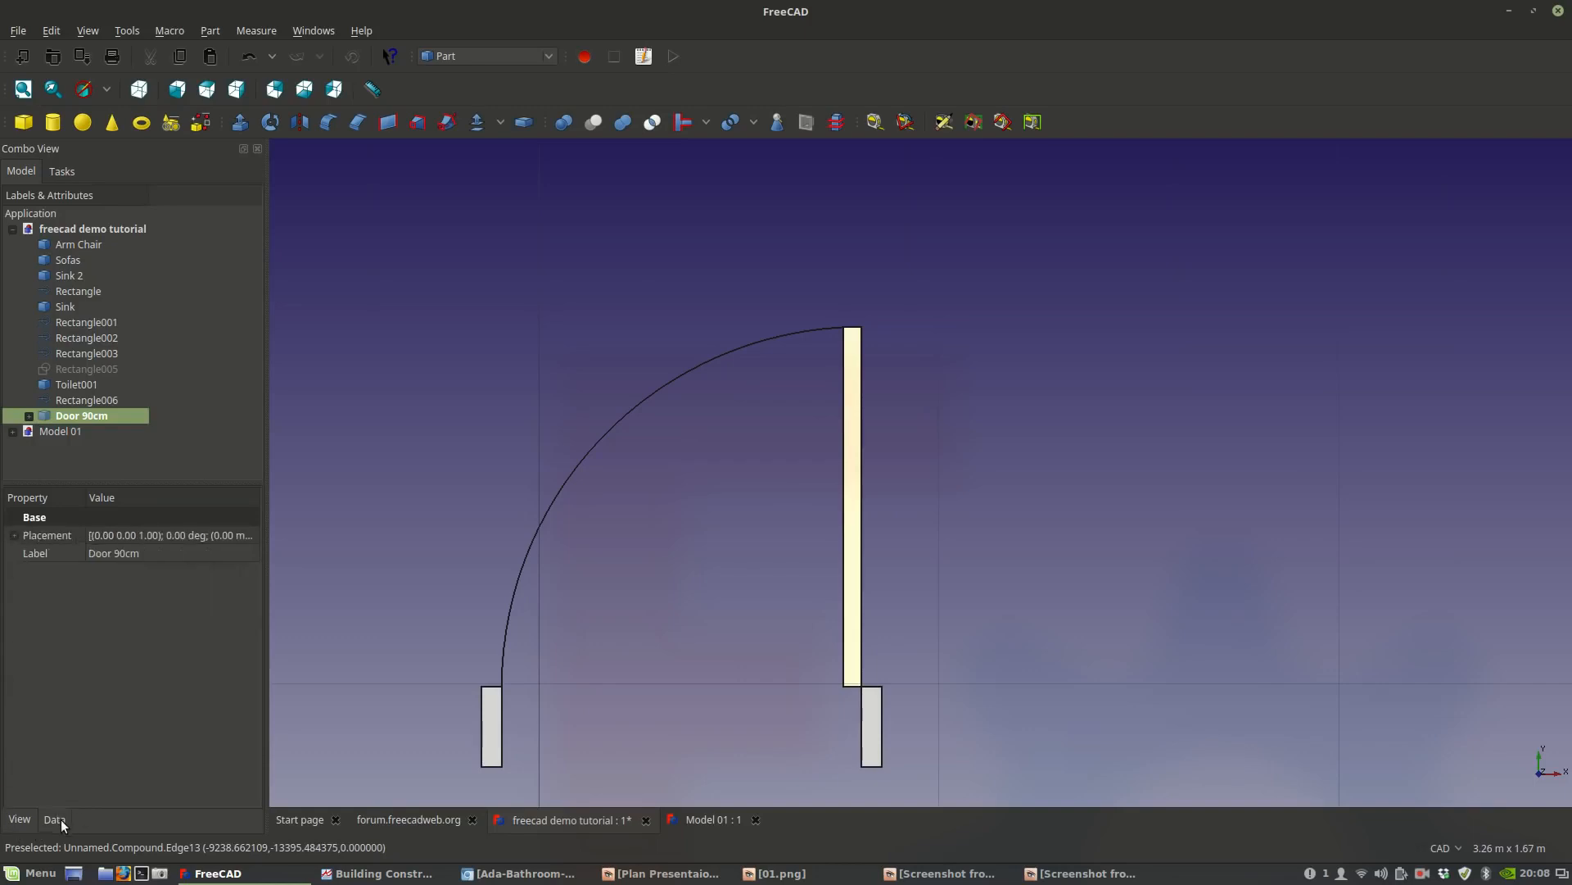
pyautogui.click(793, 457)
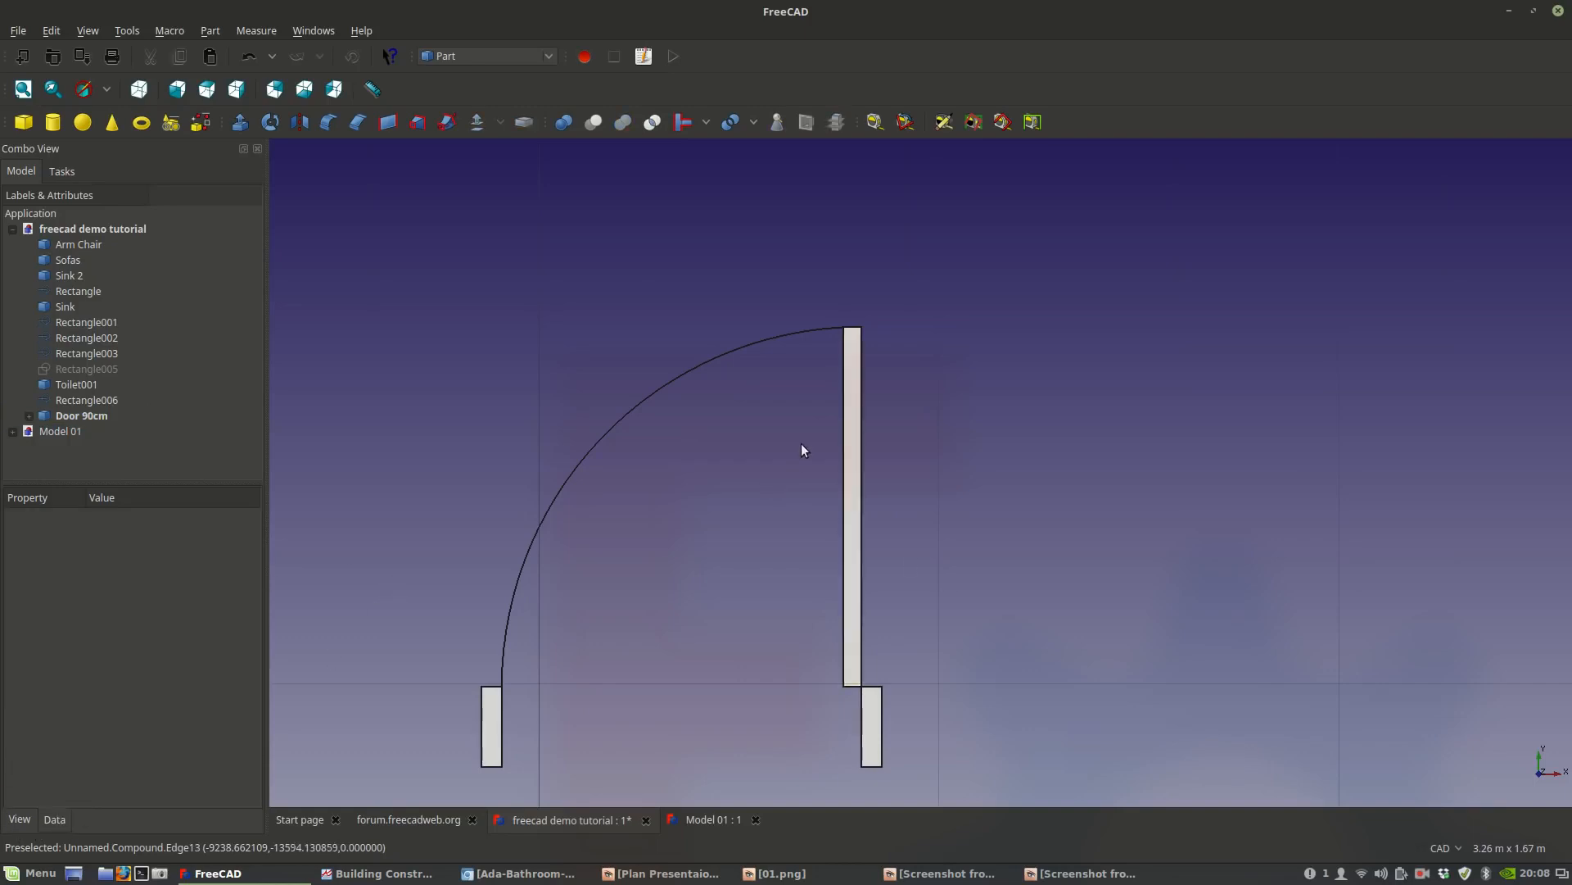
# Measure the door leaf's long outer edge with the Arch workbench's Survey tool, leaving the survey when done.
pyautogui.click(848, 388)
pyautogui.click(517, 53)
pyautogui.click(505, 25)
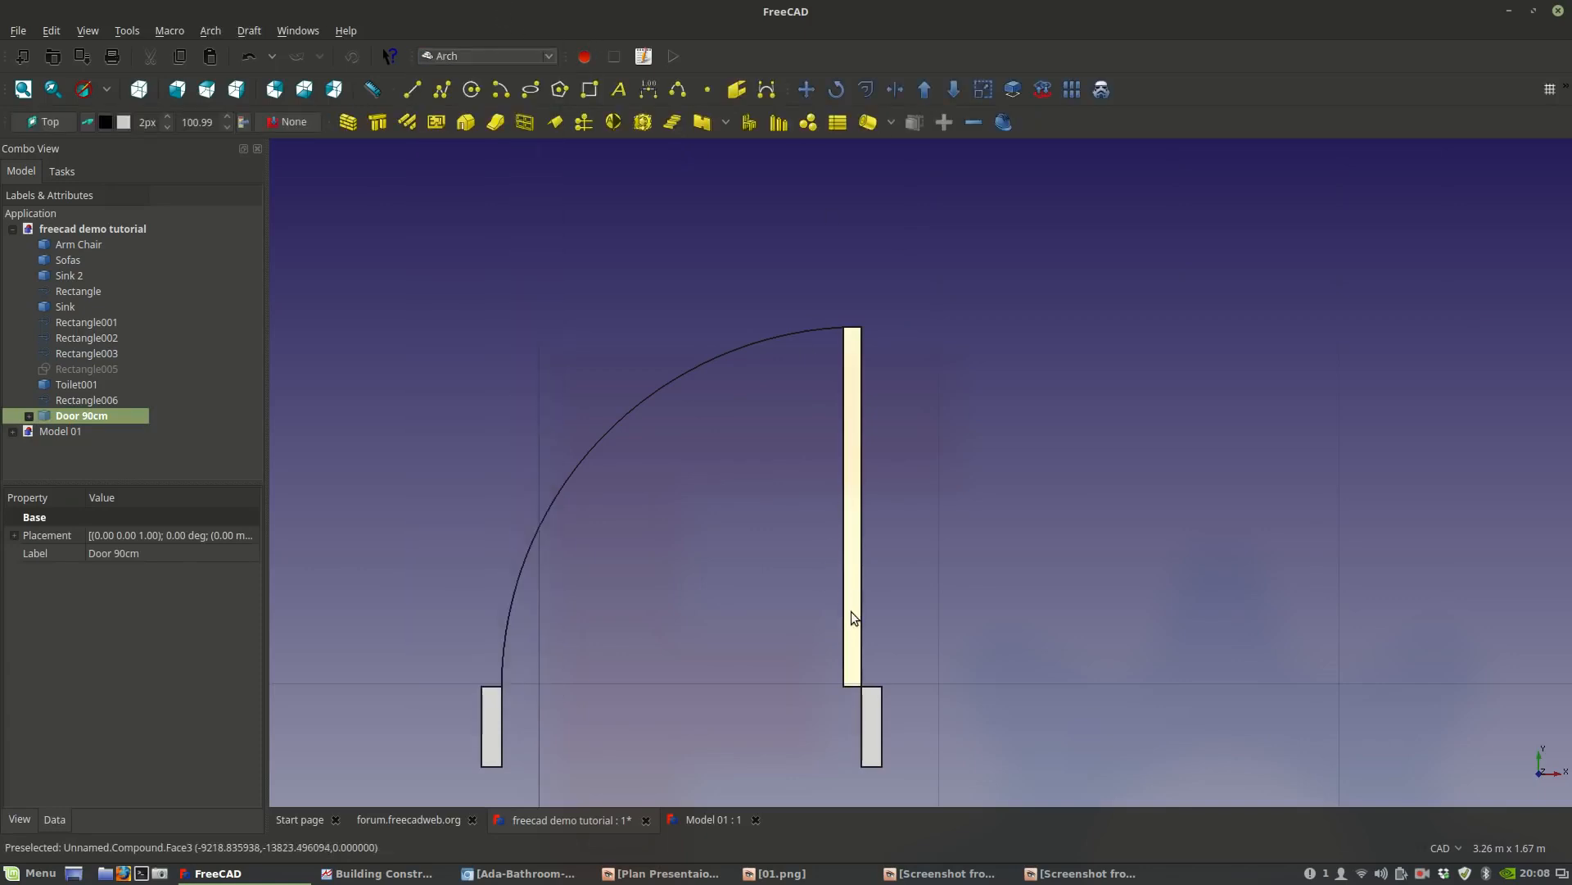
pyautogui.moveTo(850, 611); pyautogui.dragTo(879, 568, button='middle')
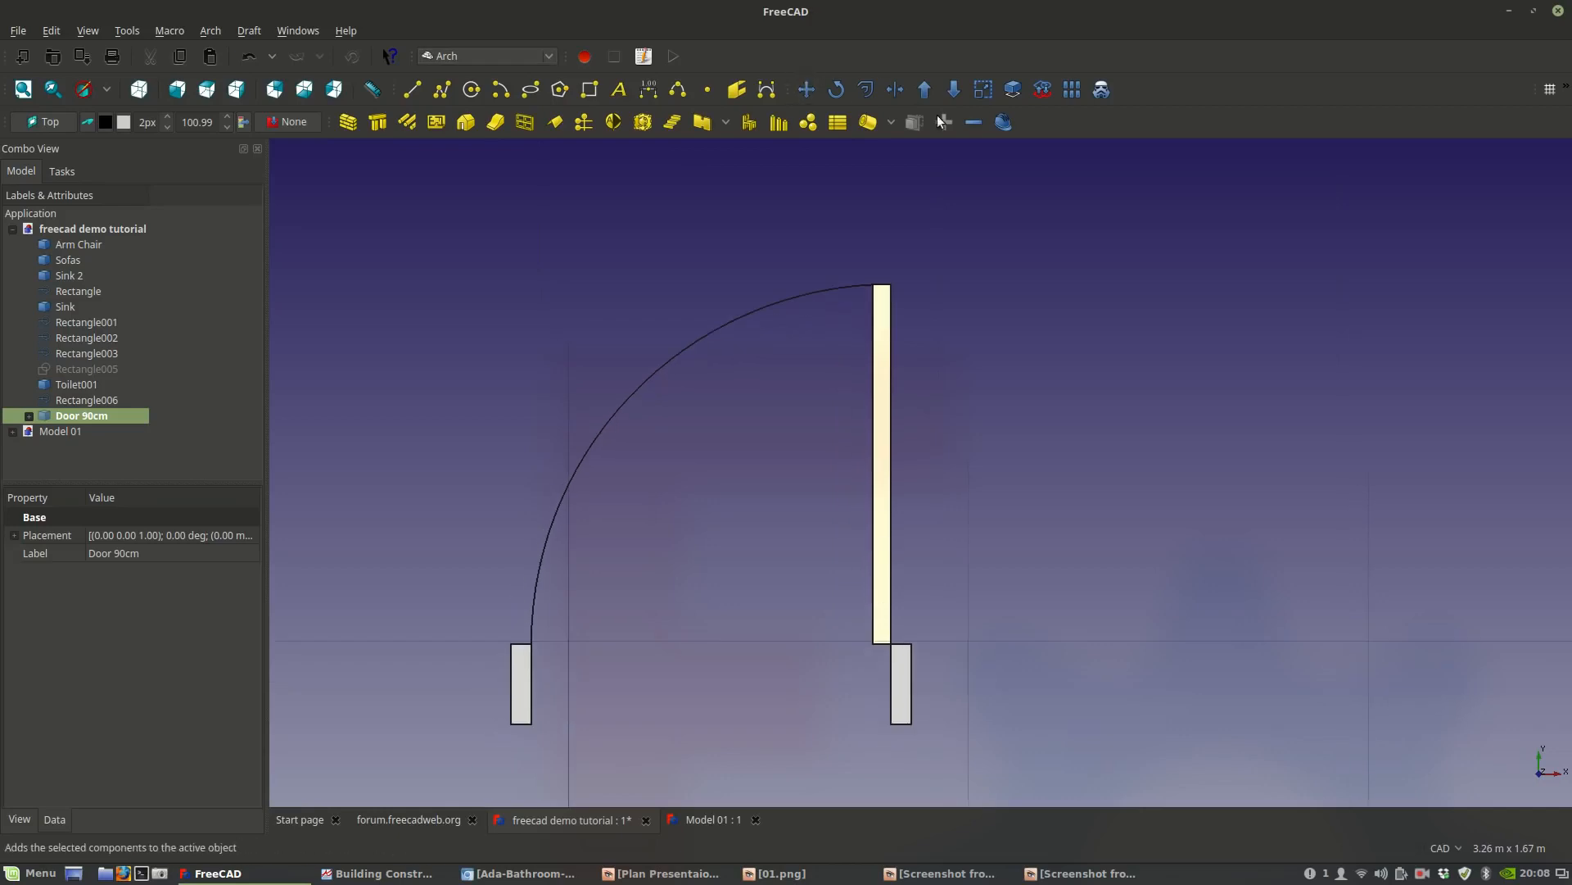
pyautogui.click(1003, 122)
pyautogui.moveTo(892, 439)
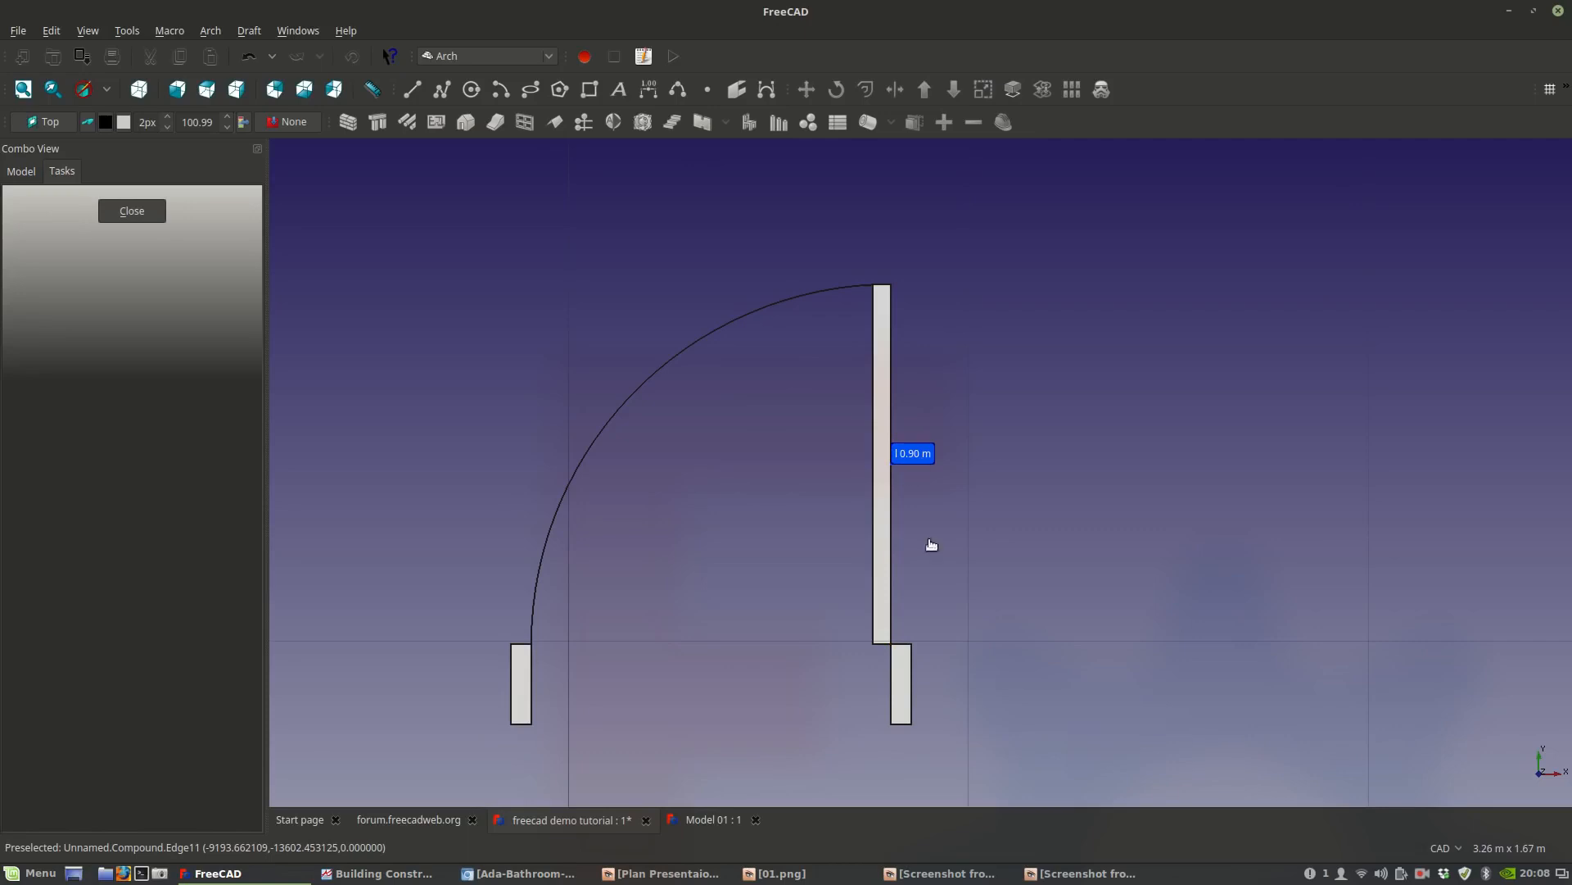
pyautogui.press('Escape')
pyautogui.scroll(-3, 942, 475)
pyautogui.click(938, 467)
pyautogui.scroll(-4, 940, 460)
pyautogui.scroll(6, 737, 508)
pyautogui.moveTo(766, 477); pyautogui.dragTo(754, 528, button='middle')
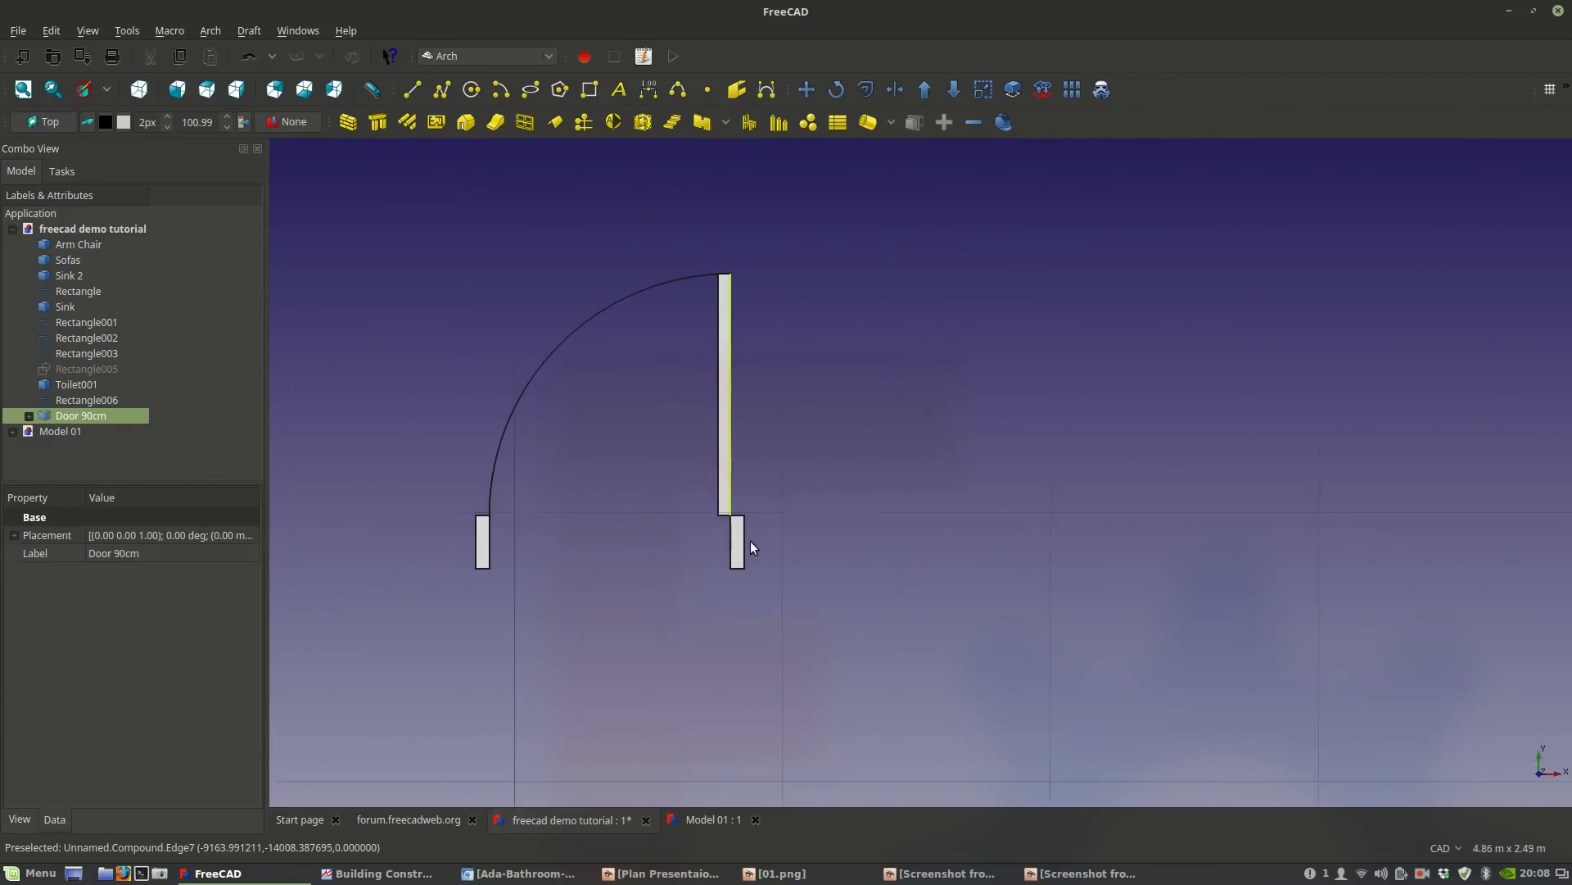
pyautogui.scroll(-2, 737, 534)
pyautogui.scroll(2, 739, 536)
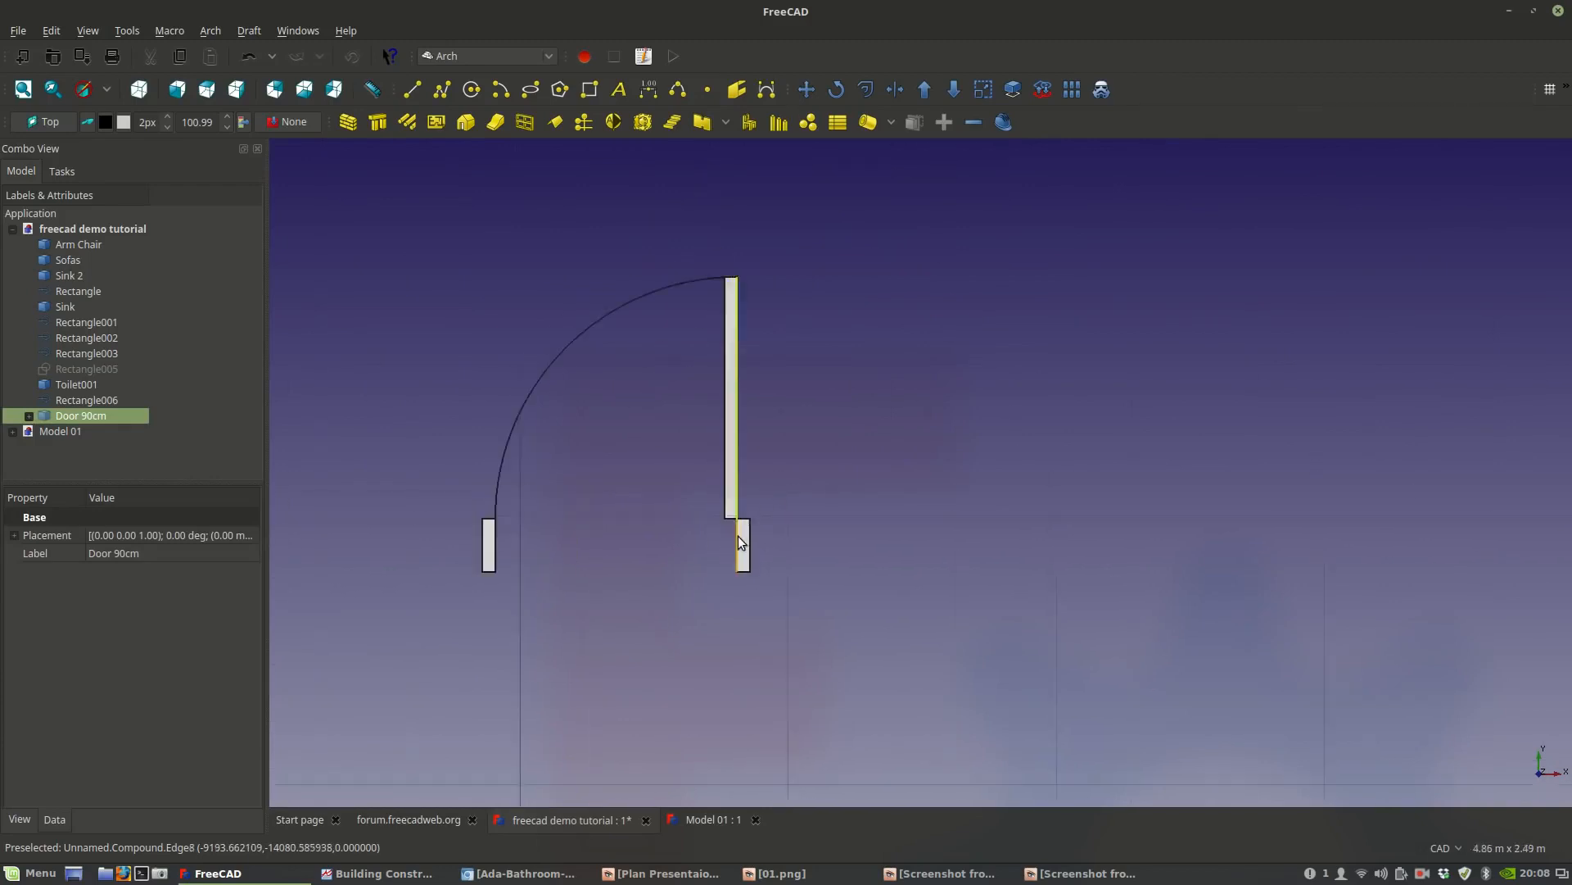
# Mirror the Door 90cm symbol with the Draft workbench about the vertical outer edge of its hinge-side jamb.
pyautogui.click(489, 57)
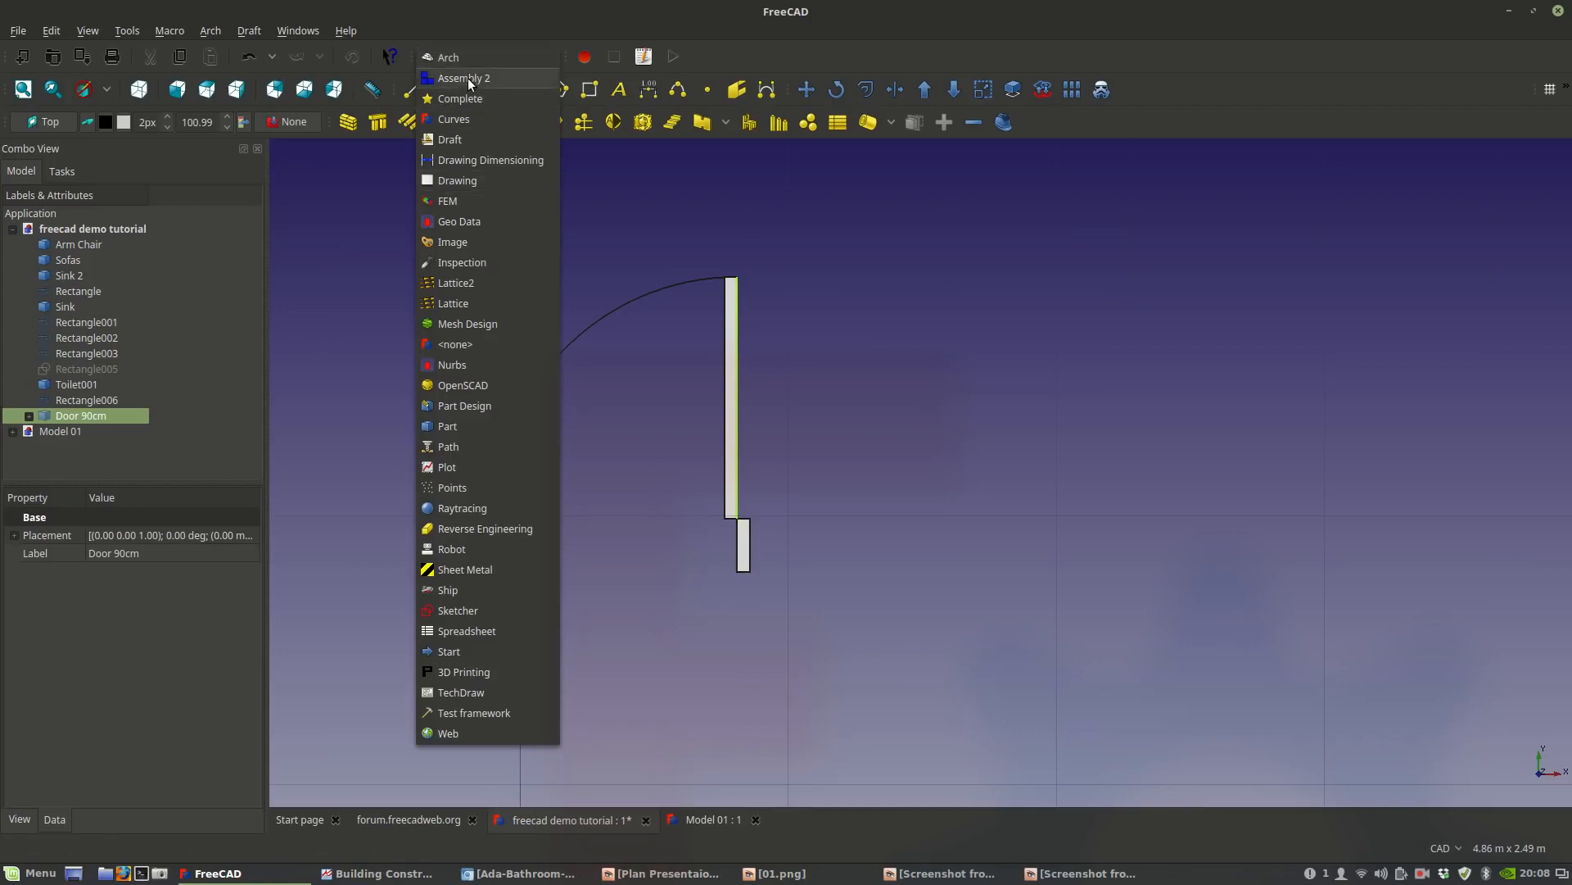
pyautogui.click(464, 140)
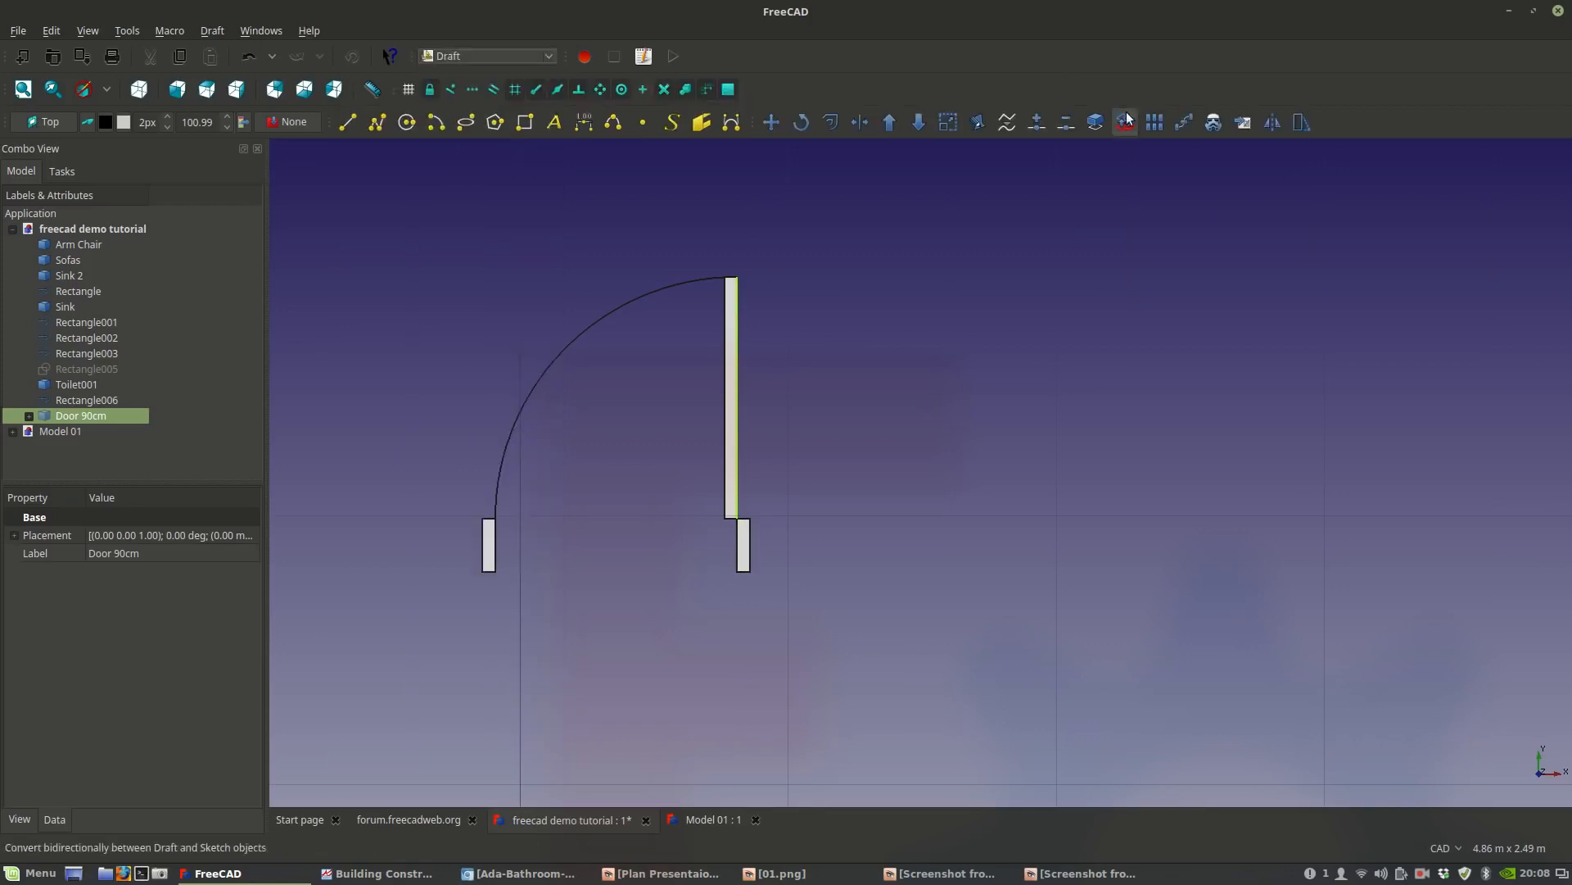
pyautogui.click(1271, 120)
pyautogui.scroll(5, 749, 507)
pyautogui.click(765, 456)
pyautogui.click(765, 631)
# Mirror both door symbols downward about the horizontal line along the lower edges of their adjoining jambs.
pyautogui.scroll(-3, 808, 563)
pyautogui.scroll(-2, 813, 558)
pyautogui.scroll(4, 813, 558)
pyautogui.click(813, 460)
pyautogui.keyDown('ctrl'); pyautogui.click(752, 485); pyautogui.keyUp('ctrl')
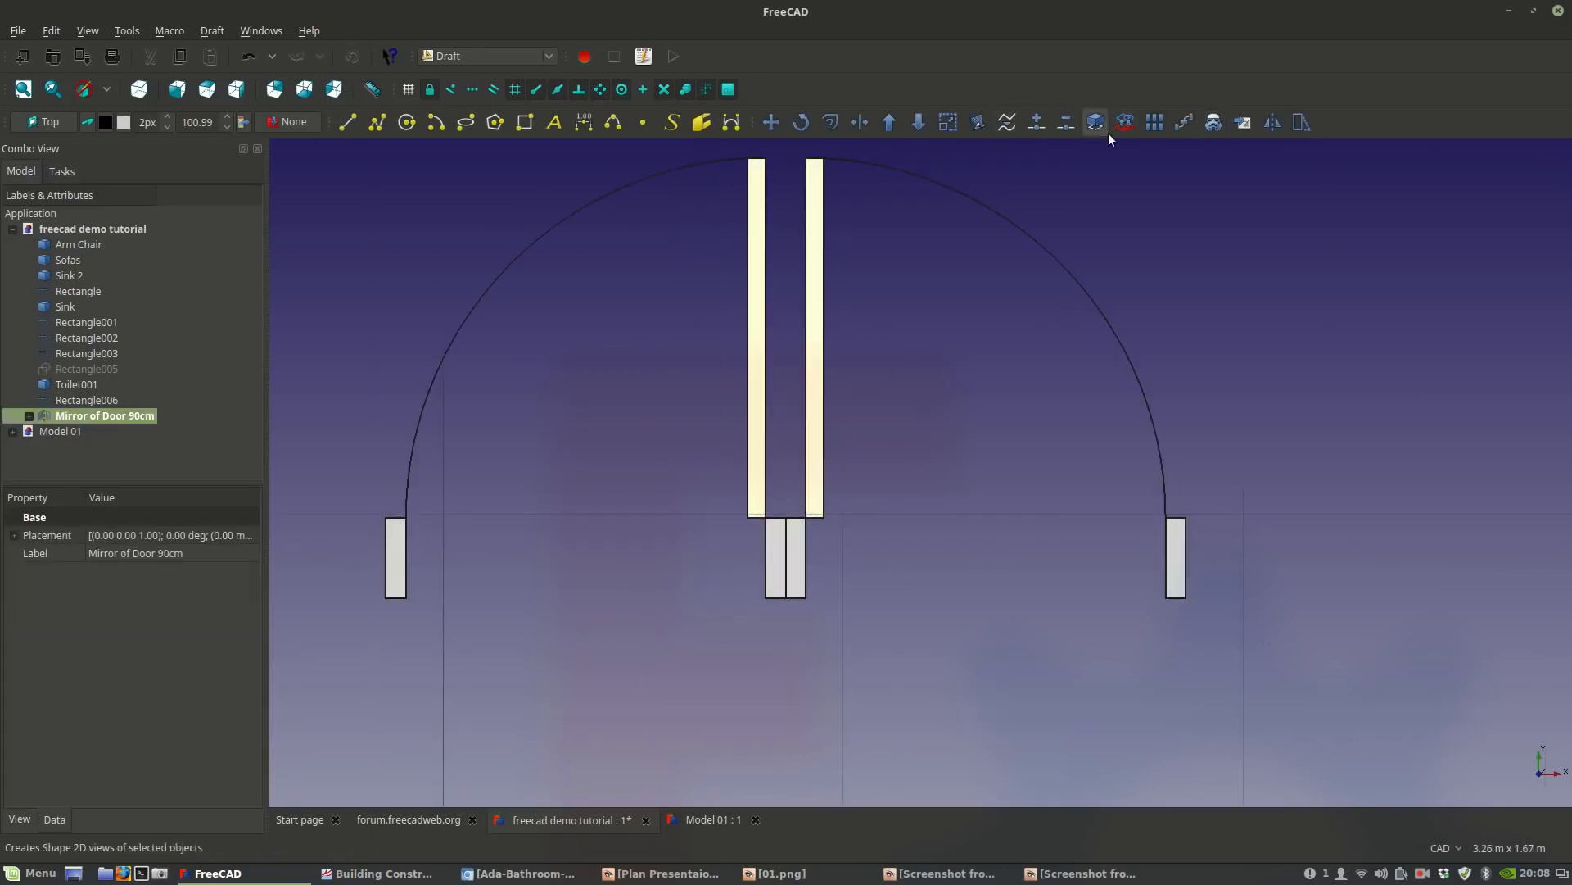
pyautogui.click(1271, 122)
pyautogui.scroll(4, 819, 578)
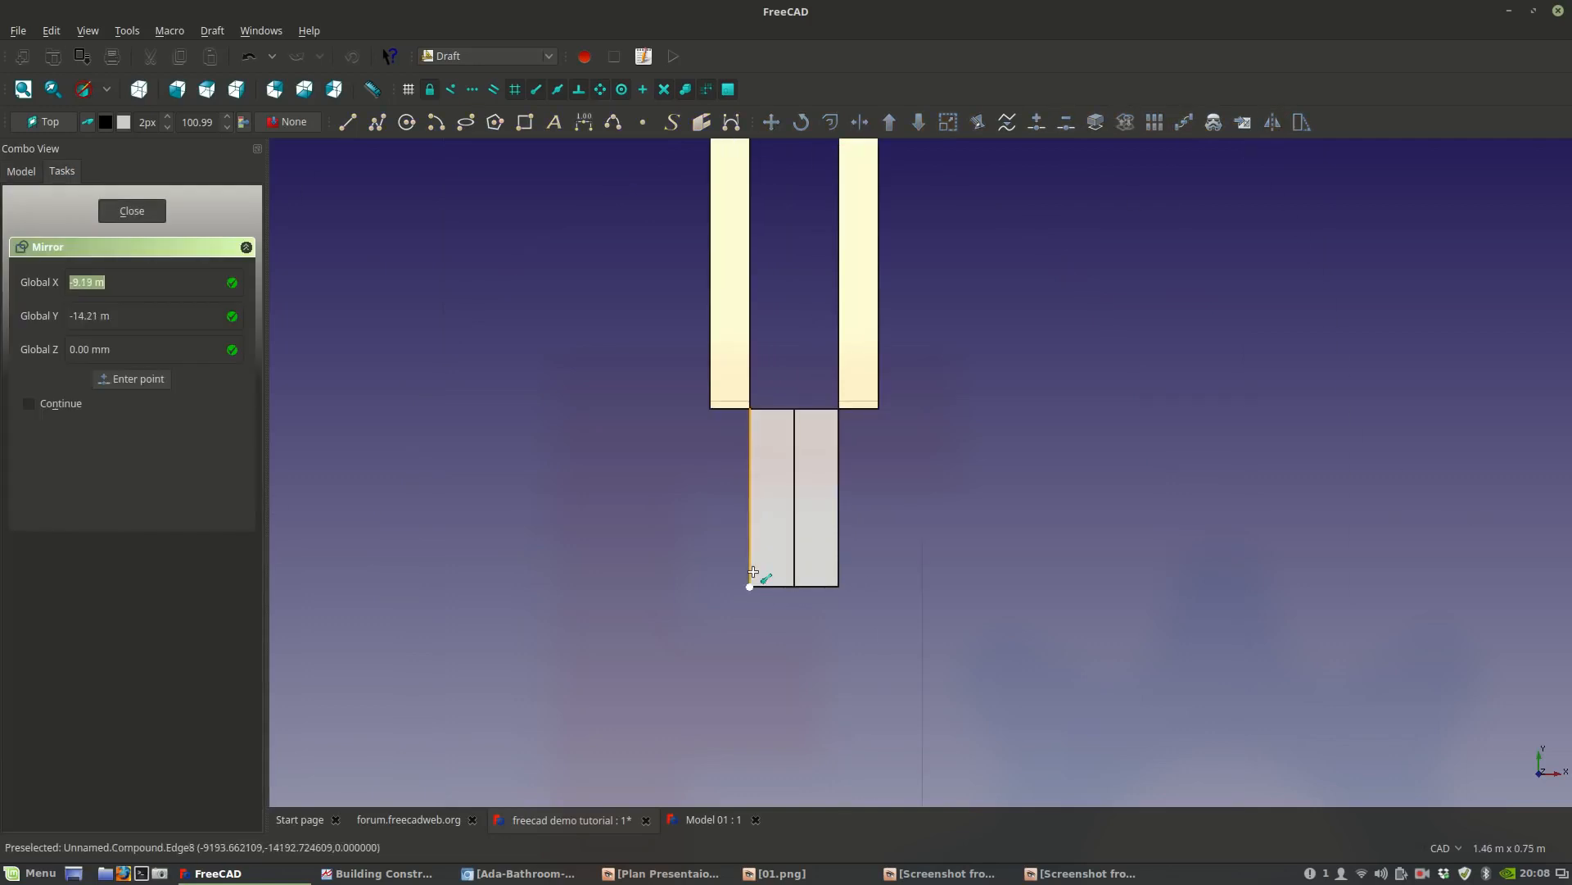
pyautogui.click(752, 584)
pyautogui.click(836, 581)
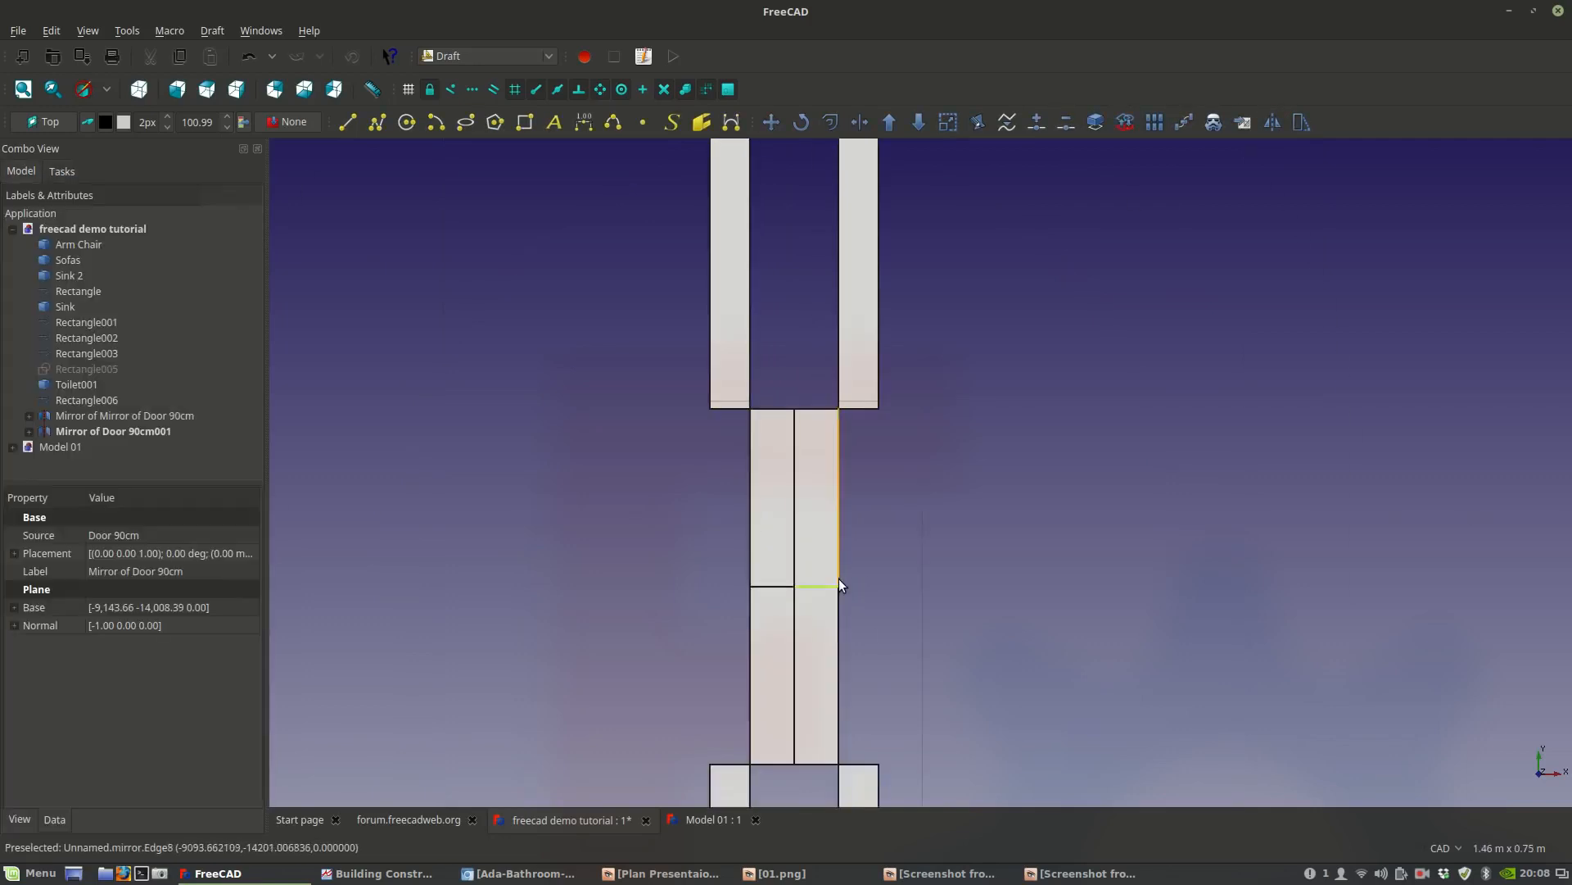
# Box-select all four door symbols and copy them about 2.67 m in the positive X direction, using their shared jamb corner as base point.
pyautogui.scroll(-5, 838, 578)
pyautogui.moveTo(843, 578); pyautogui.dragTo(848, 485, button='middle')
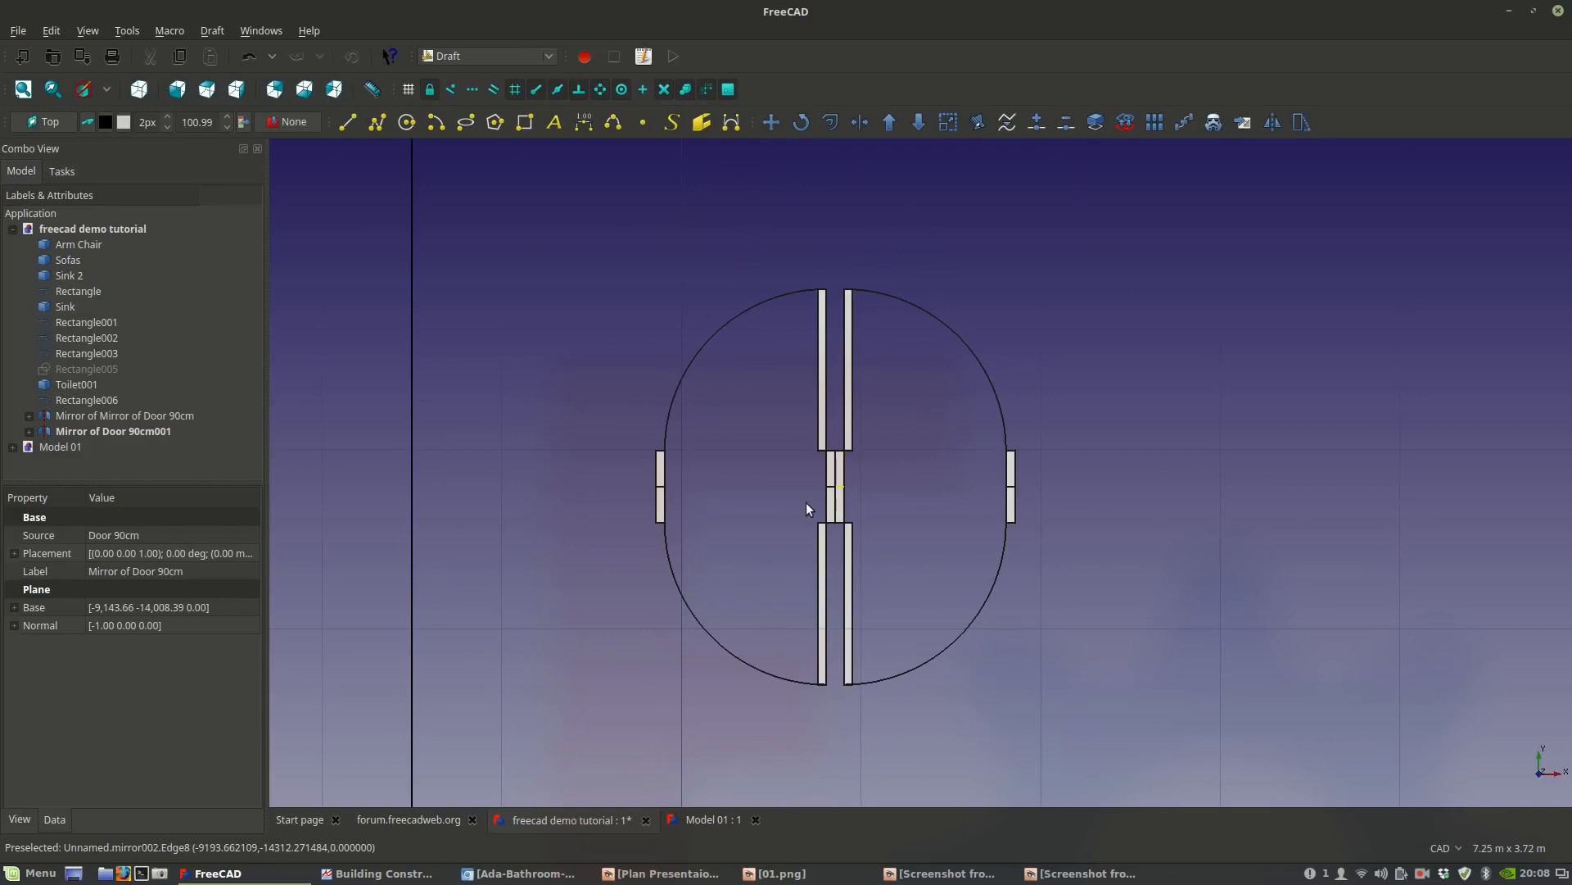
pyautogui.scroll(5, 837, 493)
pyautogui.scroll(-4, 880, 494)
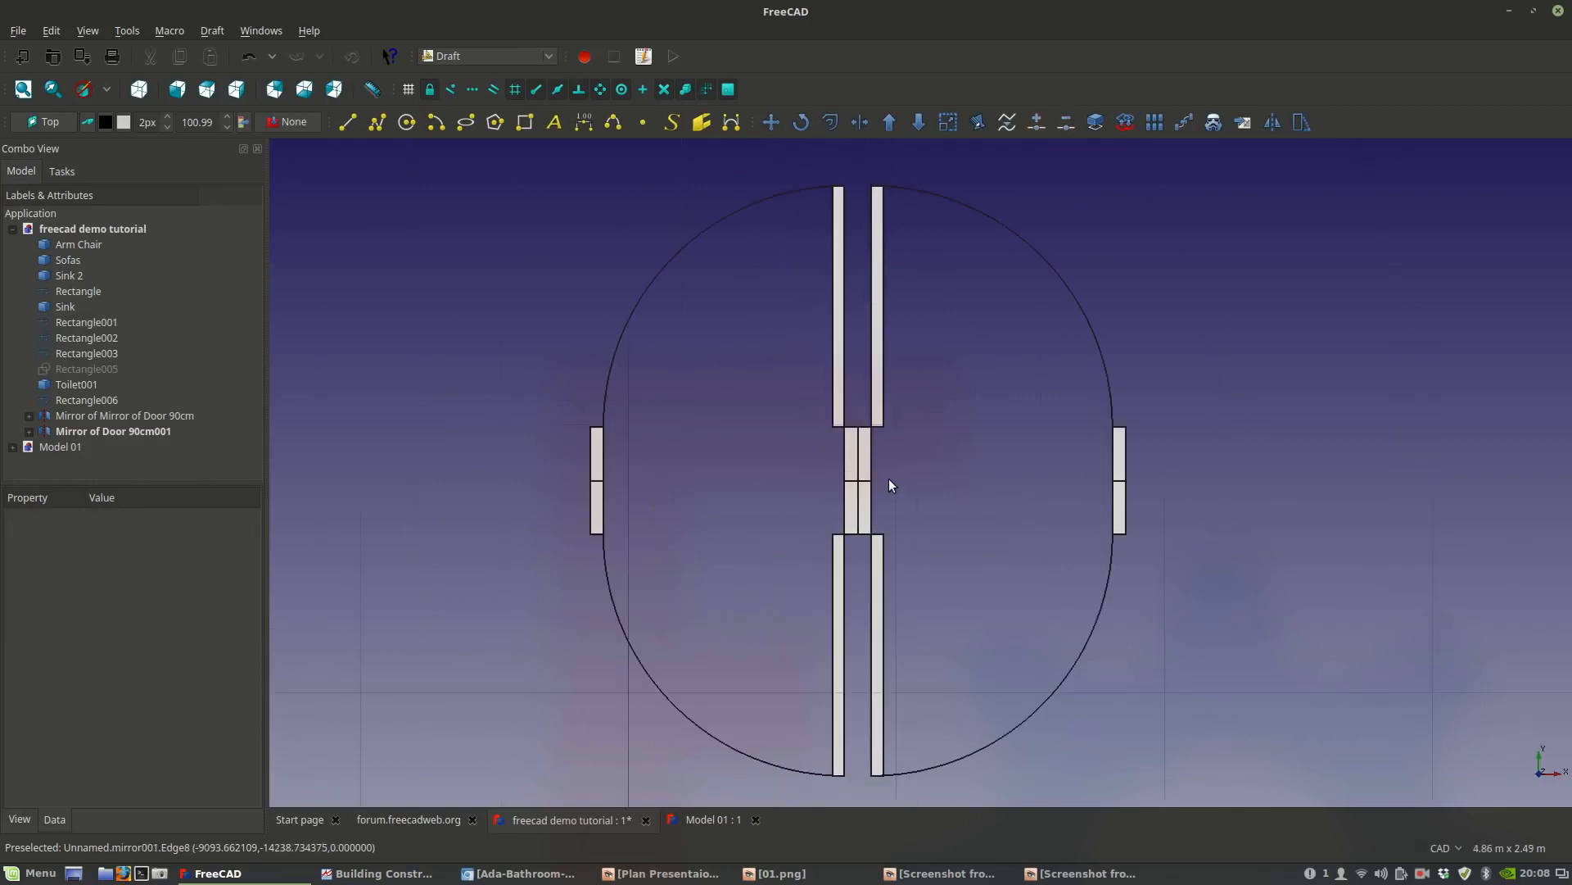
pyautogui.scroll(-4, 890, 486)
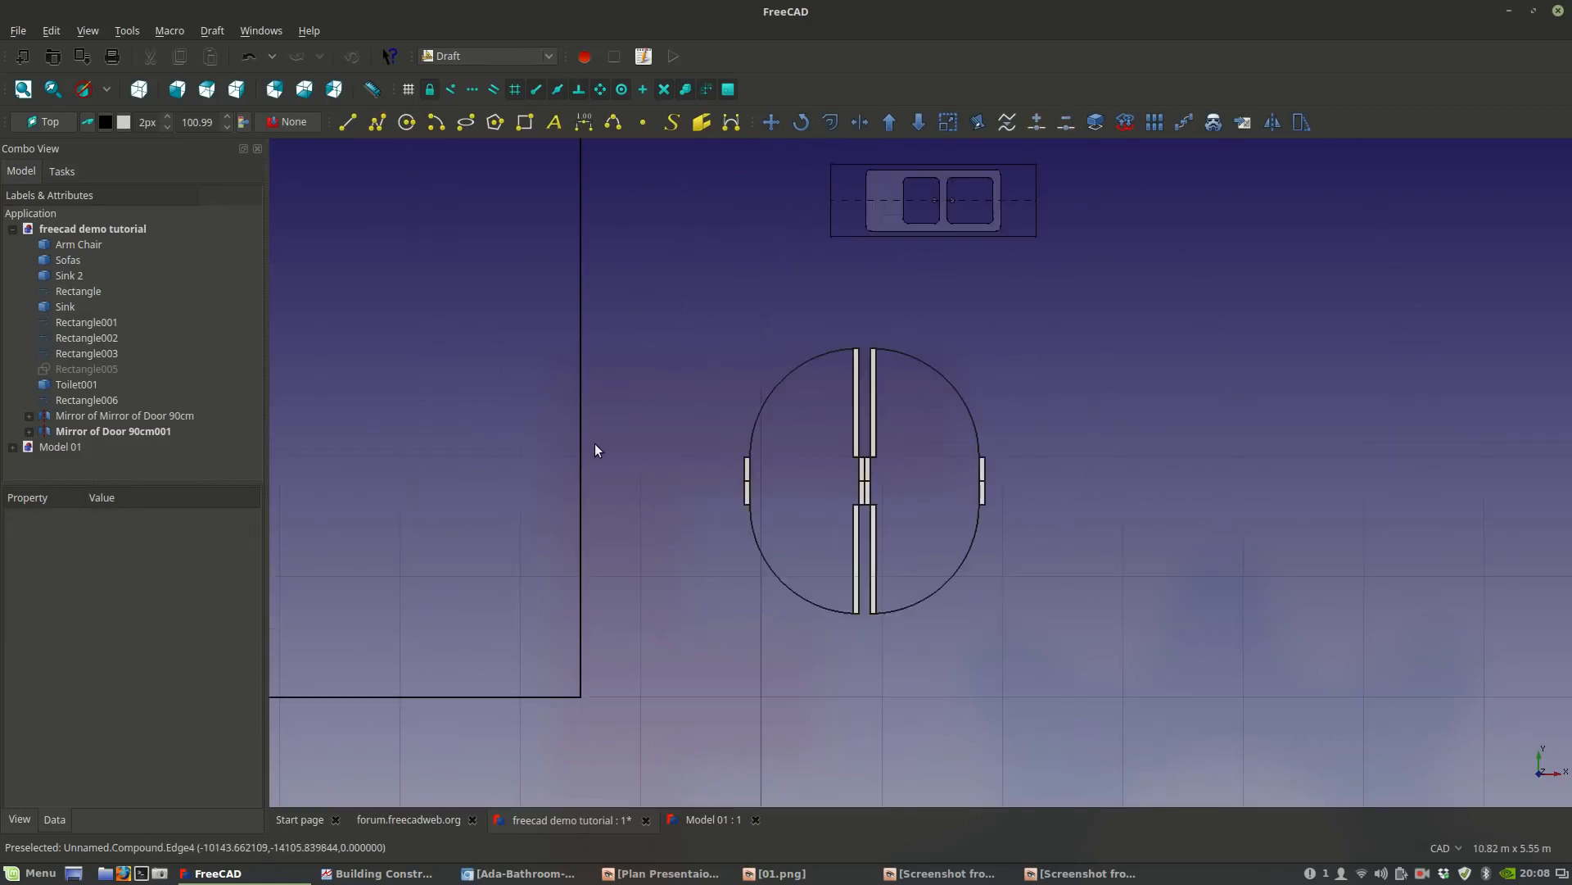
pyautogui.click(51, 33)
pyautogui.click(82, 214)
pyautogui.moveTo(666, 306); pyautogui.dragTo(1105, 651)
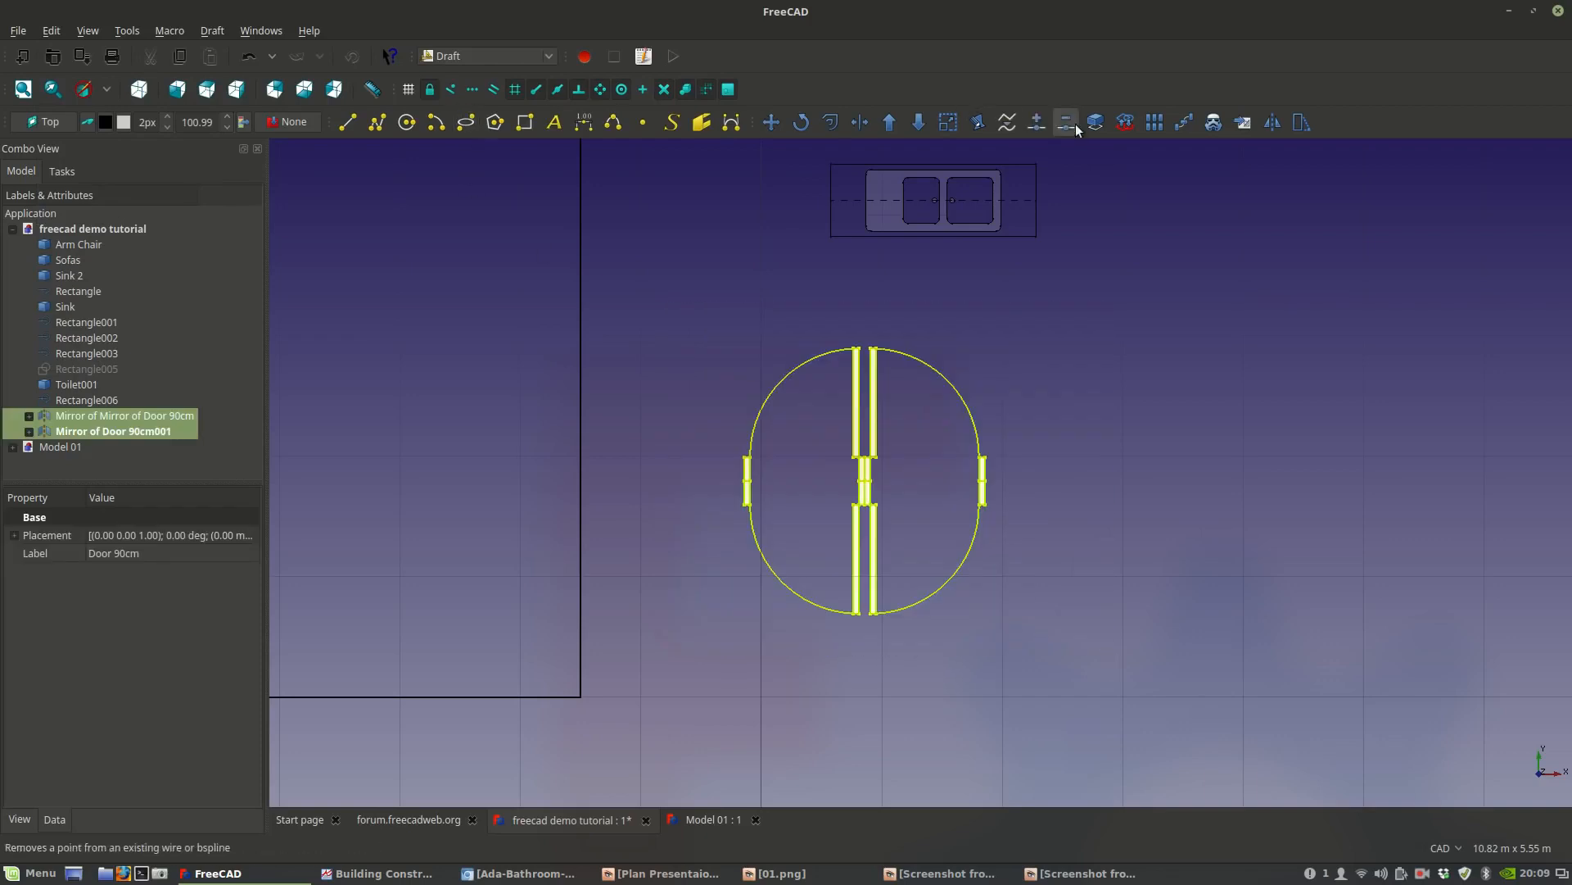
pyautogui.click(780, 121)
pyautogui.scroll(5, 861, 486)
pyautogui.click(865, 495)
pyautogui.scroll(-5, 865, 495)
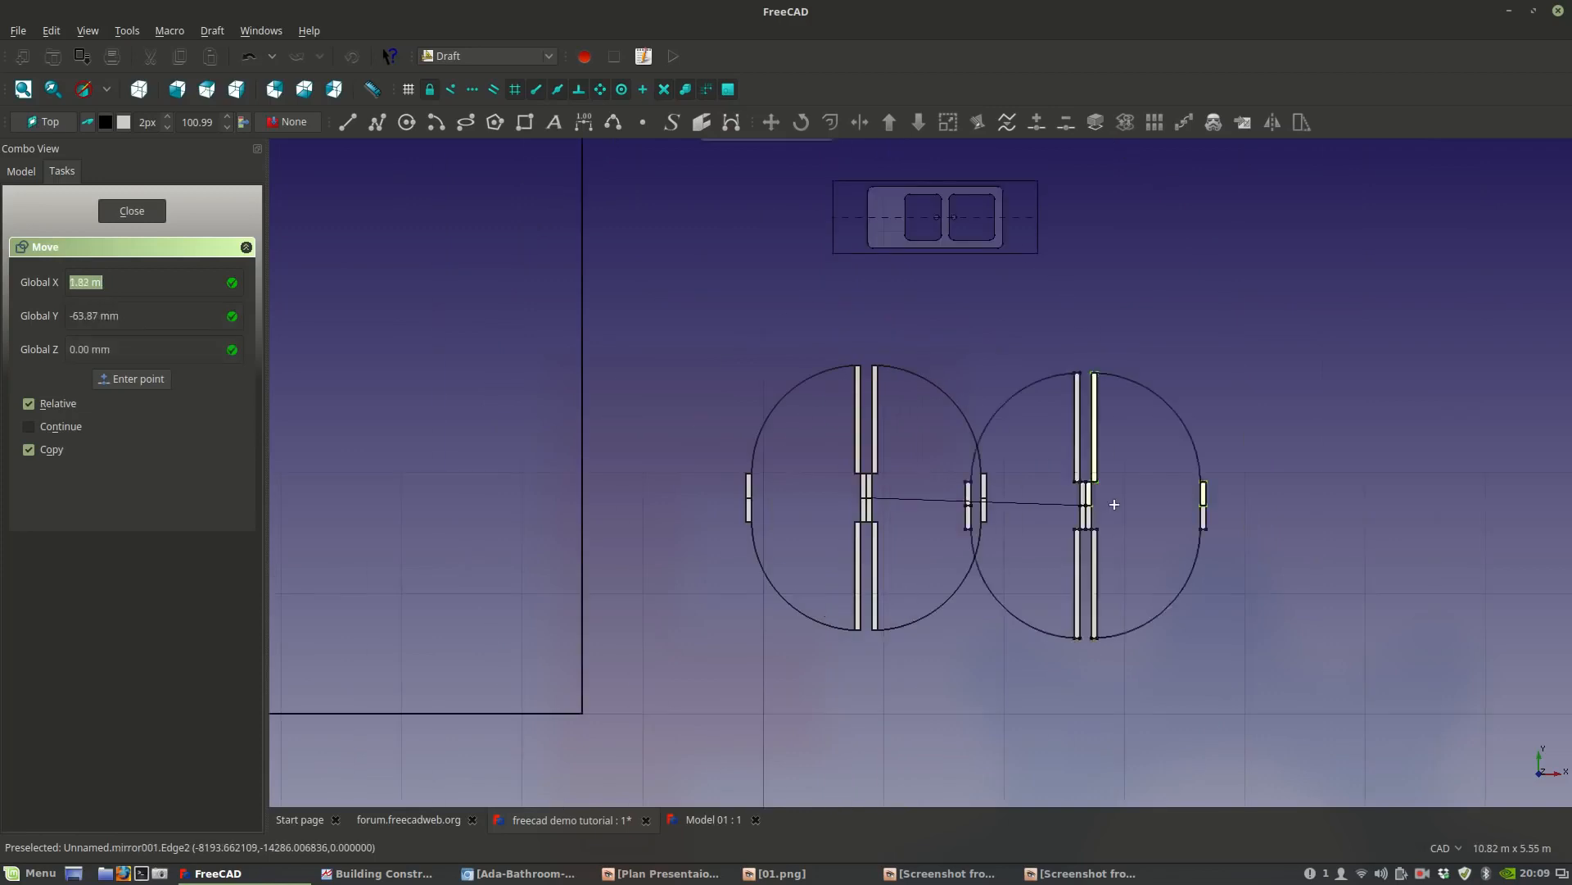
pyautogui.click(1187, 511)
pyautogui.moveTo(1209, 514); pyautogui.dragTo(929, 486, button='middle')
# Box-select the copied group of four doors and rotate it about its central jamb corner, taking the base direction horizontally toward the outer jambs.
pyautogui.click(51, 30)
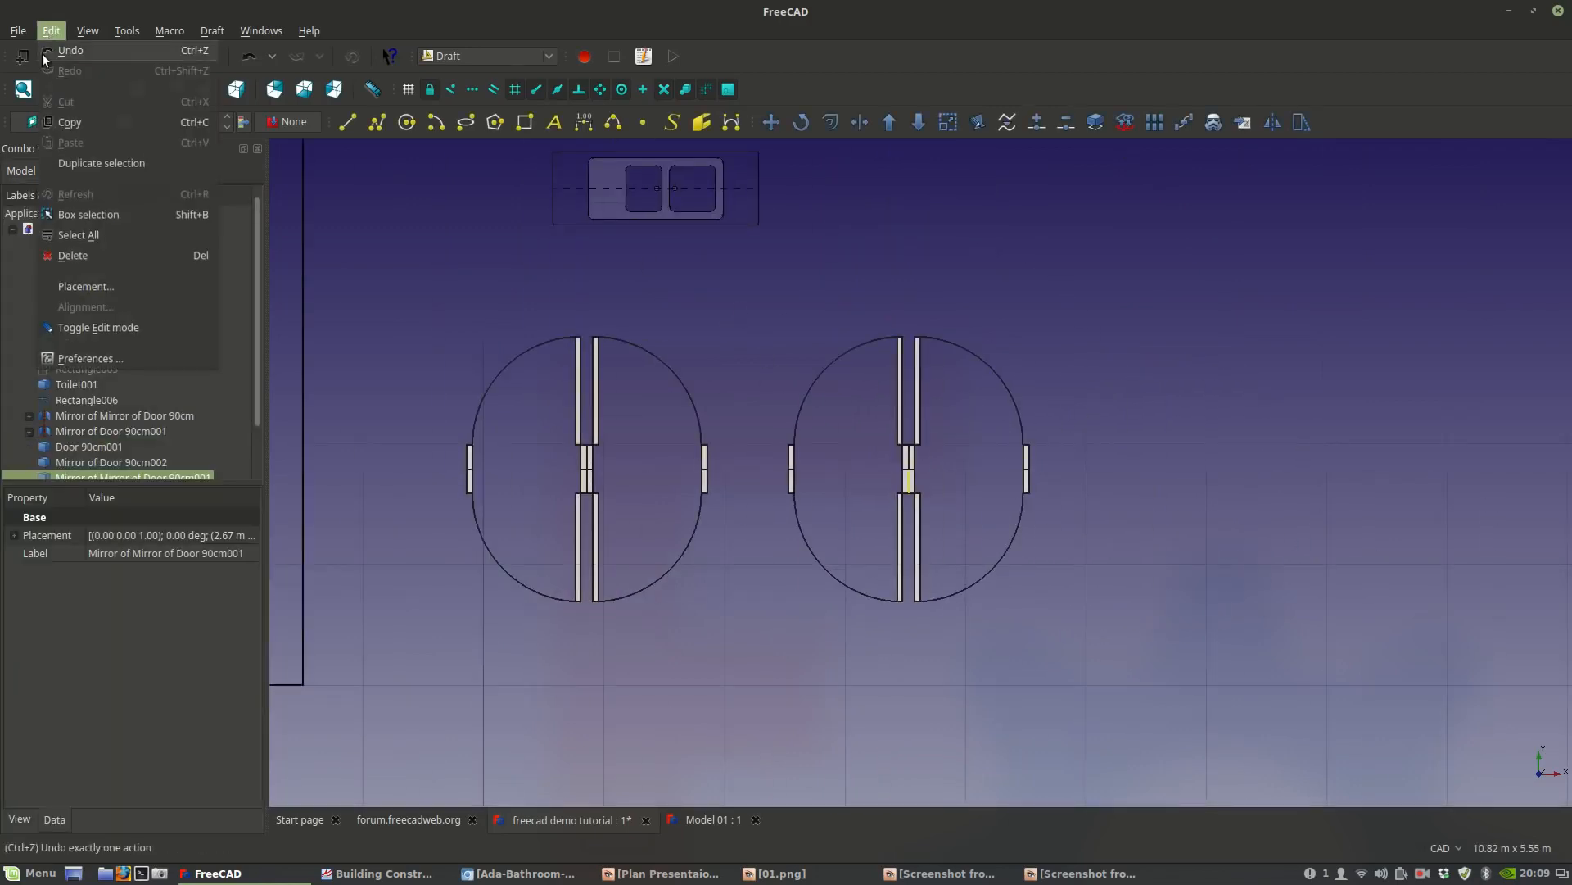
pyautogui.click(64, 214)
pyautogui.moveTo(717, 293); pyautogui.dragTo(1093, 633)
pyautogui.click(802, 123)
pyautogui.scroll(5, 969, 355)
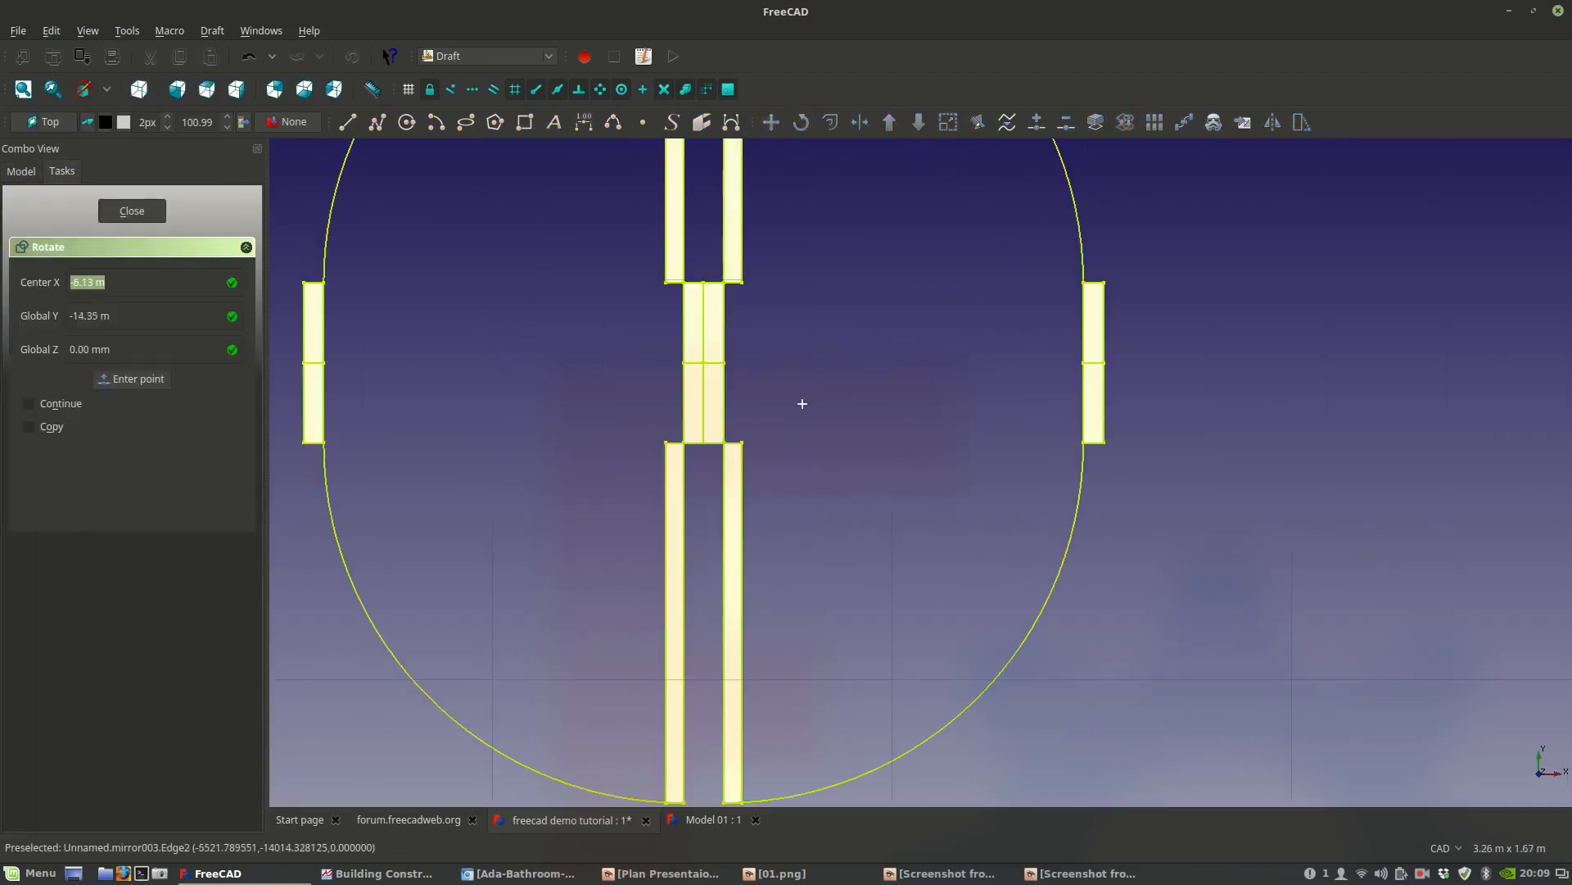
pyautogui.click(707, 361)
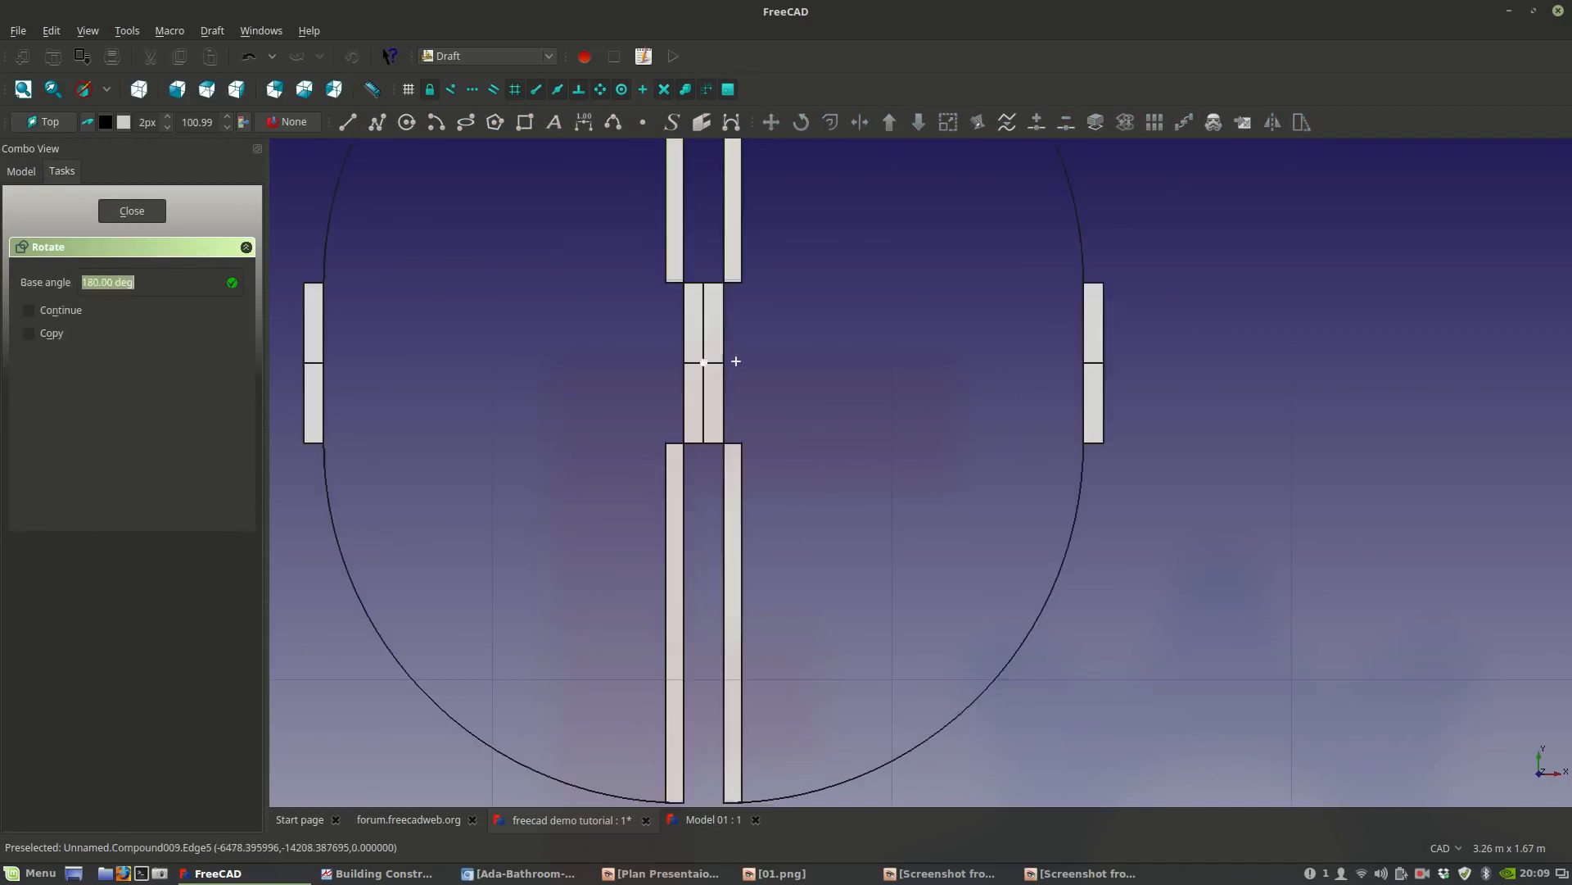
pyautogui.click(1088, 360)
pyautogui.scroll(-4, 1095, 420)
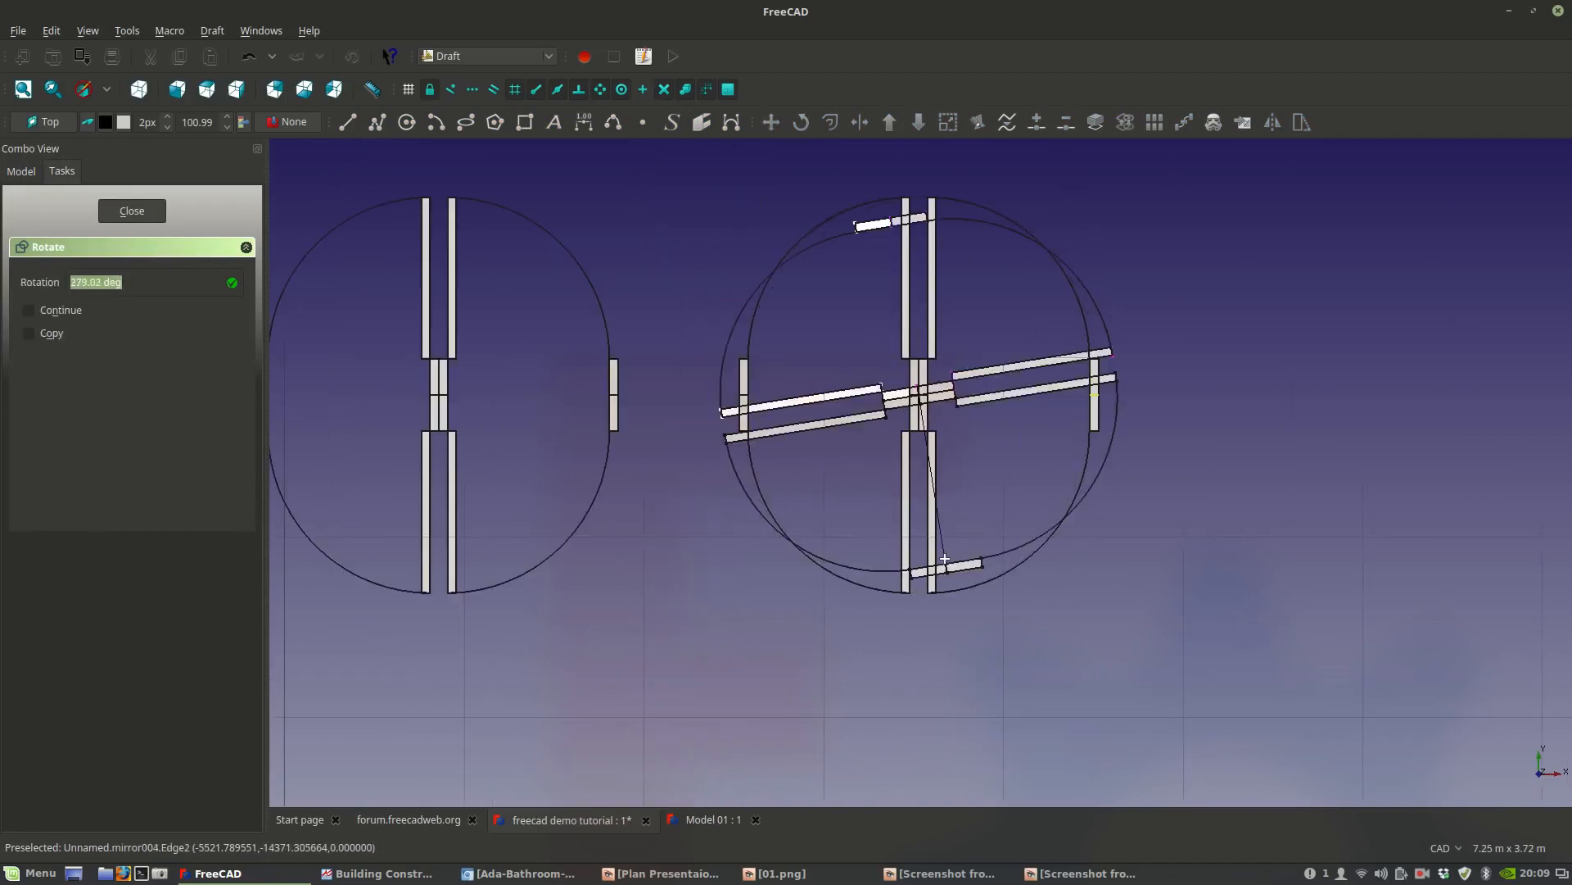
# Complete the rotation of the right-hand double-door group so that its door leaves lie horizontally.
pyautogui.click(923, 651)
pyautogui.scroll(3, 860, 526)
pyautogui.scroll(-2, 901, 446)
pyautogui.scroll(2, 892, 425)
pyautogui.moveTo(908, 430); pyautogui.dragTo(970, 513, button='middle')
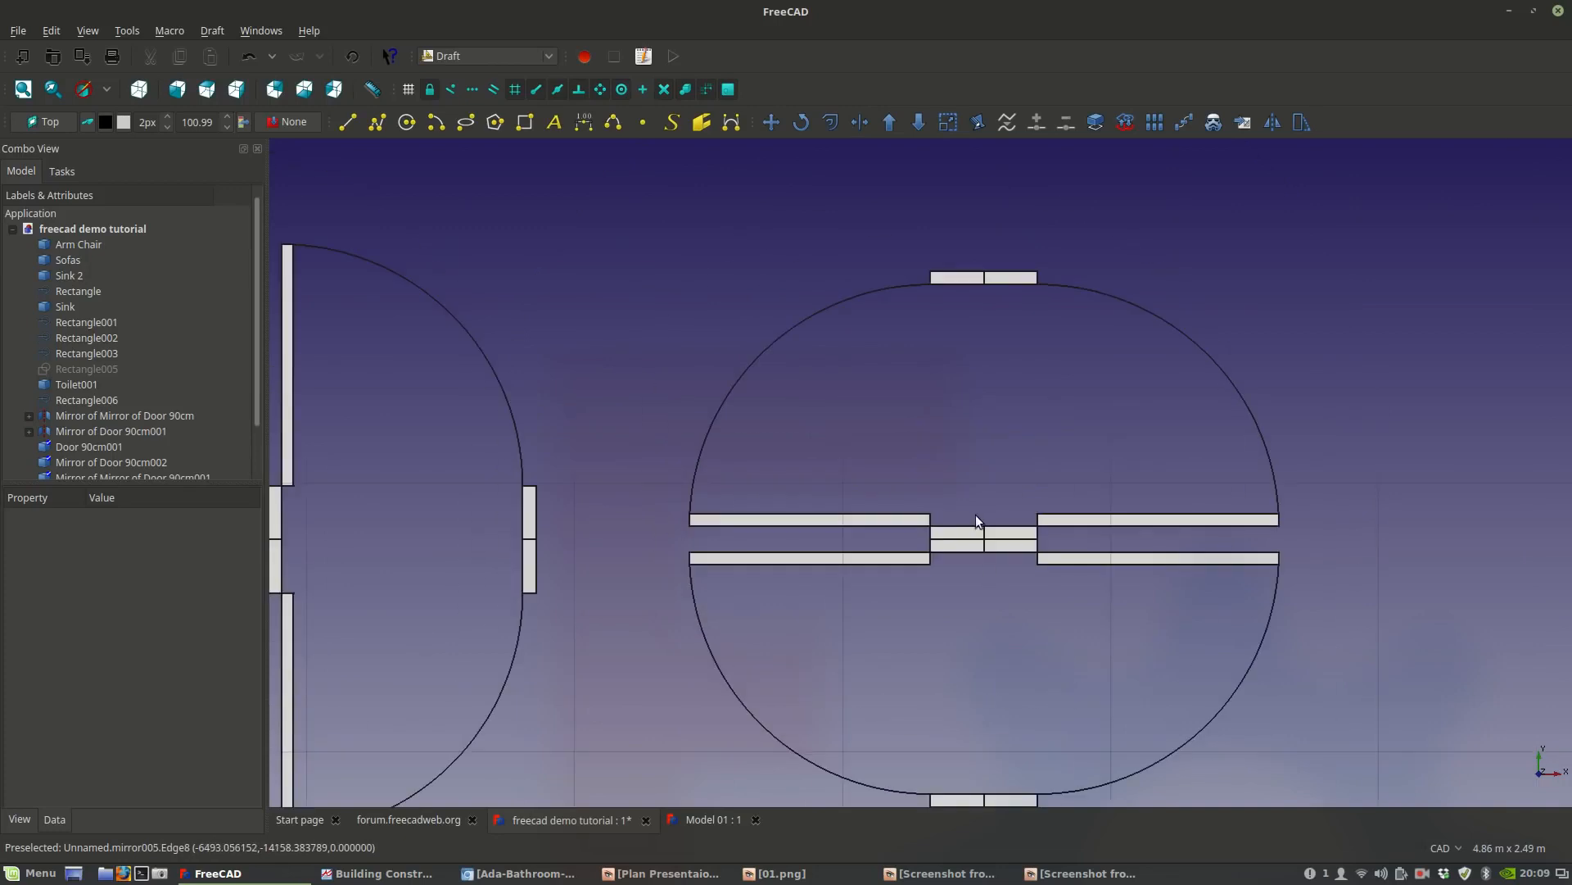
pyautogui.scroll(2, 977, 529)
pyautogui.scroll(-4, 976, 529)
pyautogui.moveTo(918, 577)
pyautogui.mouseDown(button='middle')
pyautogui.moveTo(972, 515)
pyautogui.moveTo(1041, 490)
pyautogui.moveTo(1049, 456)
pyautogui.moveTo(1041, 569)
pyautogui.moveTo(939, 620)
pyautogui.mouseUp(button='middle')
pyautogui.scroll(-2, 1044, 444)
pyautogui.scroll(-4, 1043, 548)
pyautogui.scroll(2, 1075, 639)
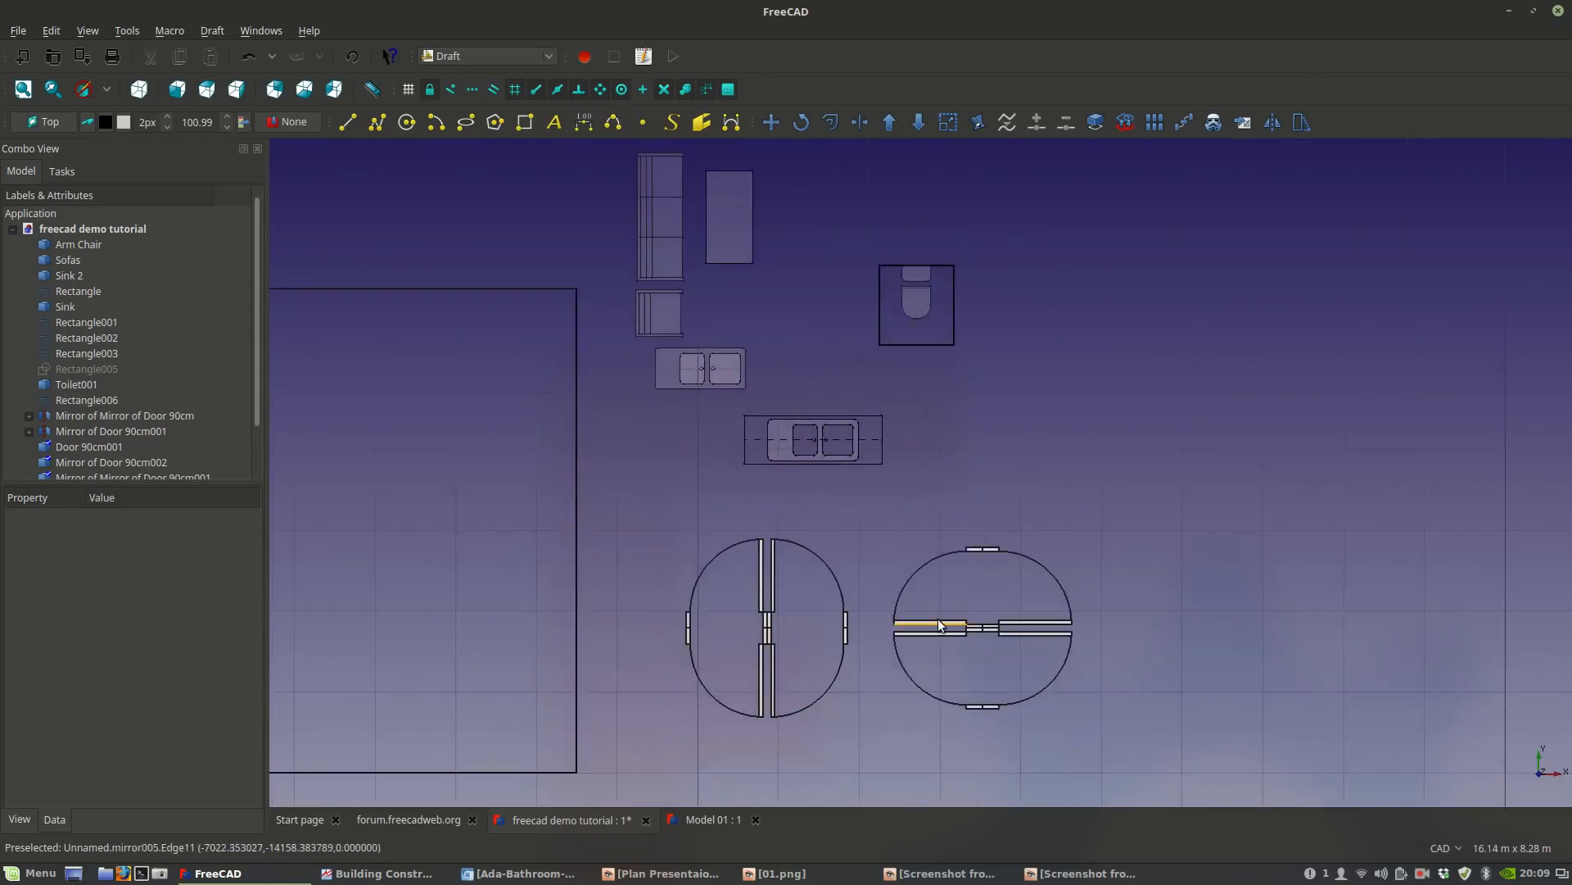
pyautogui.scroll(-2, 901, 647)
# Switch to the furniture dimensions image and examine the bed sizes.
pyautogui.click(665, 873)
pyautogui.click(627, 876)
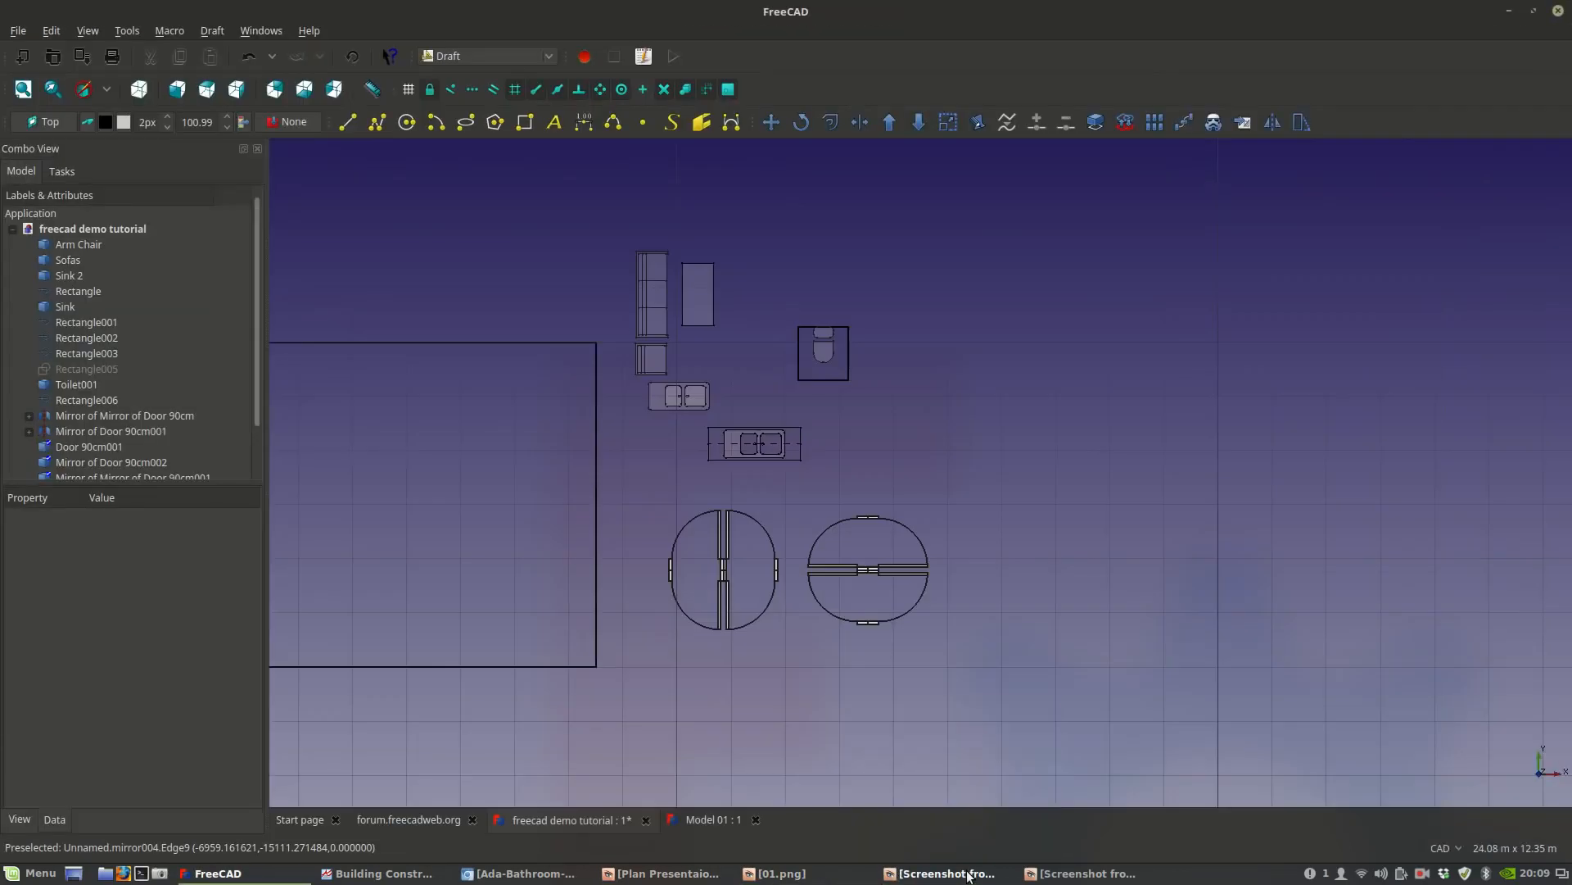
pyautogui.click(958, 874)
pyautogui.scroll(7, 840, 436)
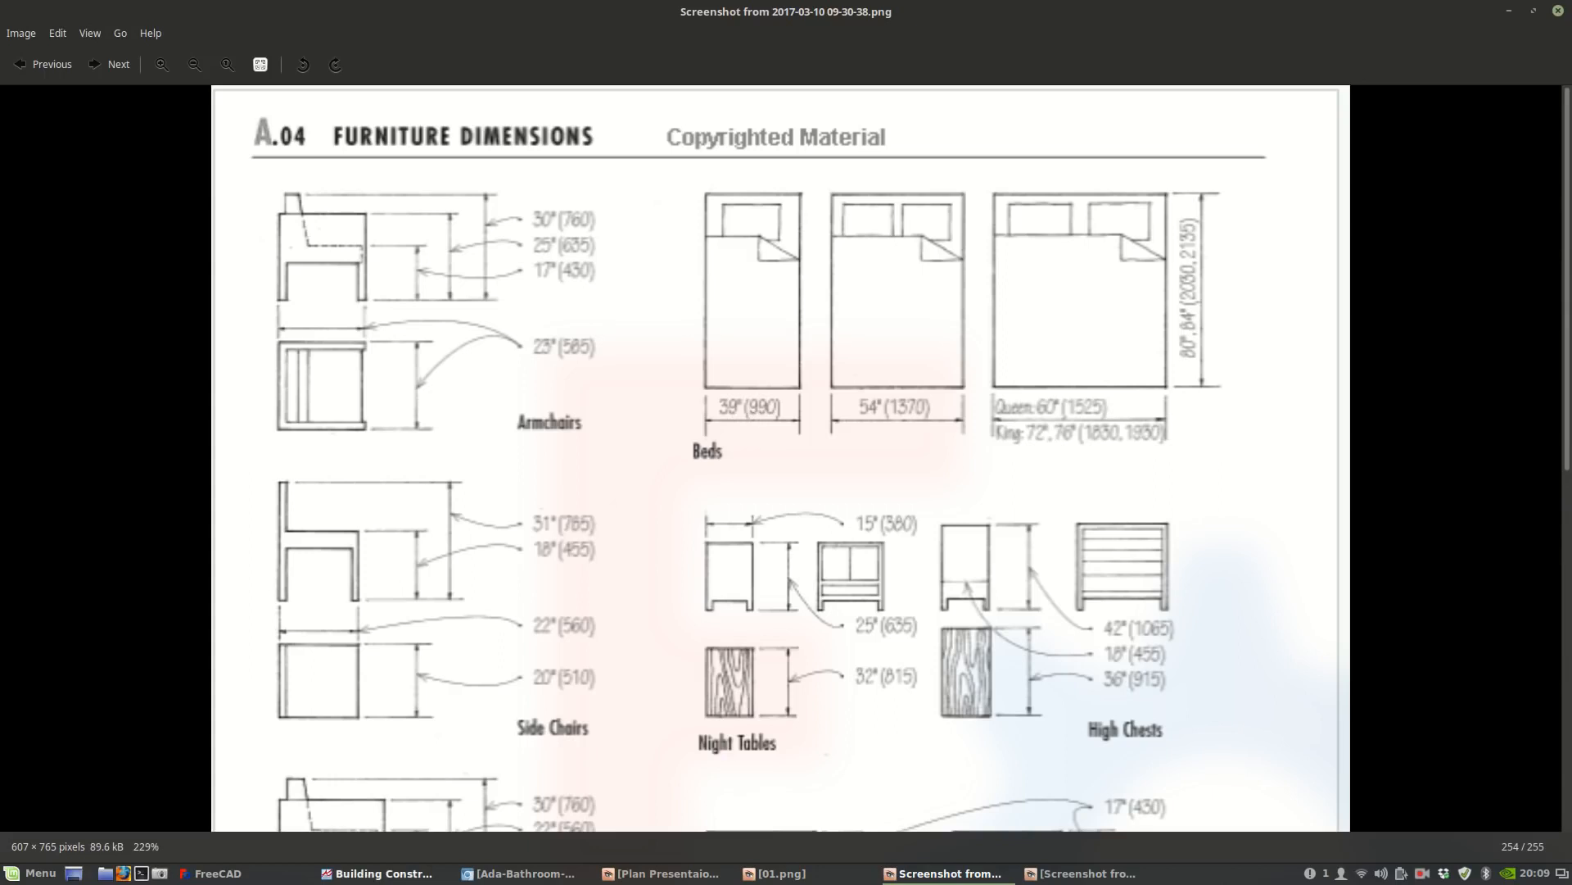
pyautogui.click(223, 874)
# Draw a filled upright rectangle about 1.41 m by 2.26 m in the empty space to the right of the toilet.
pyautogui.scroll(2, 893, 491)
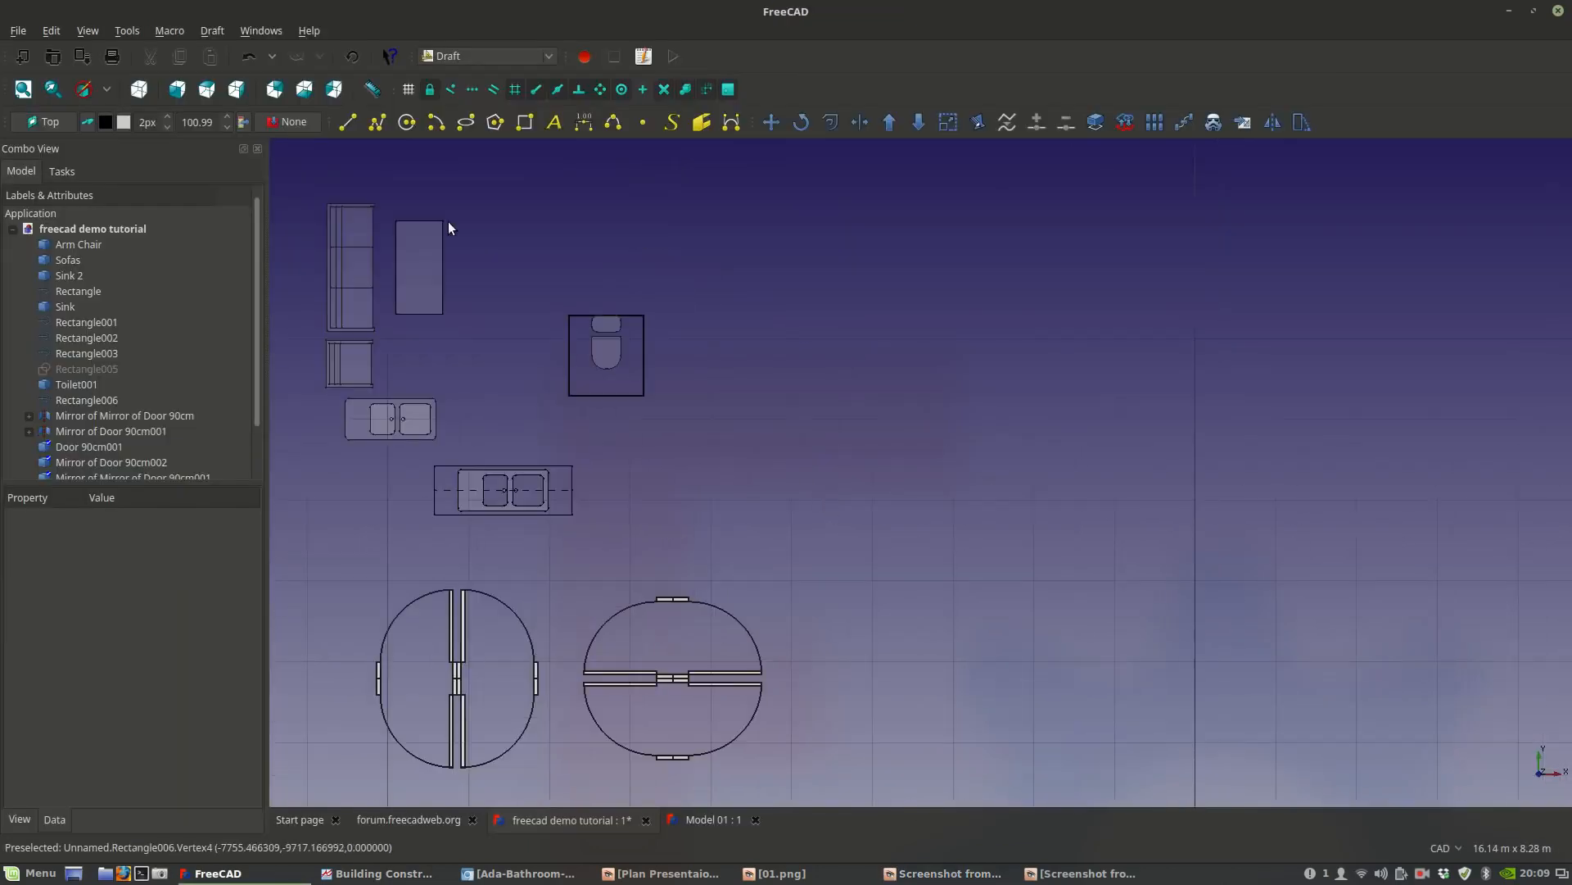
pyautogui.click(525, 123)
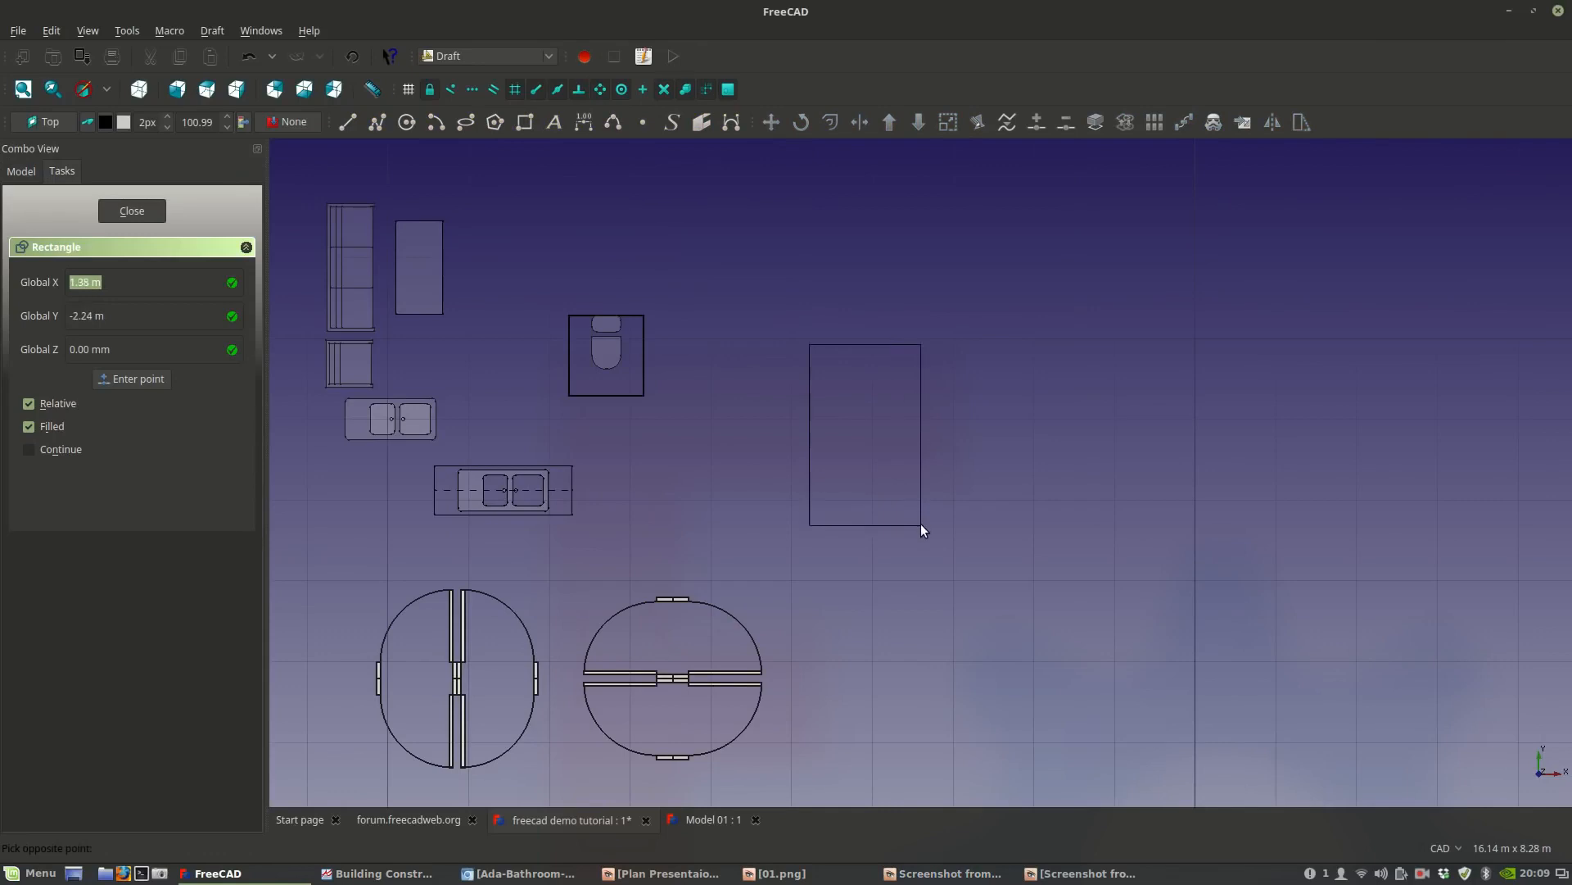
pyautogui.click(923, 524)
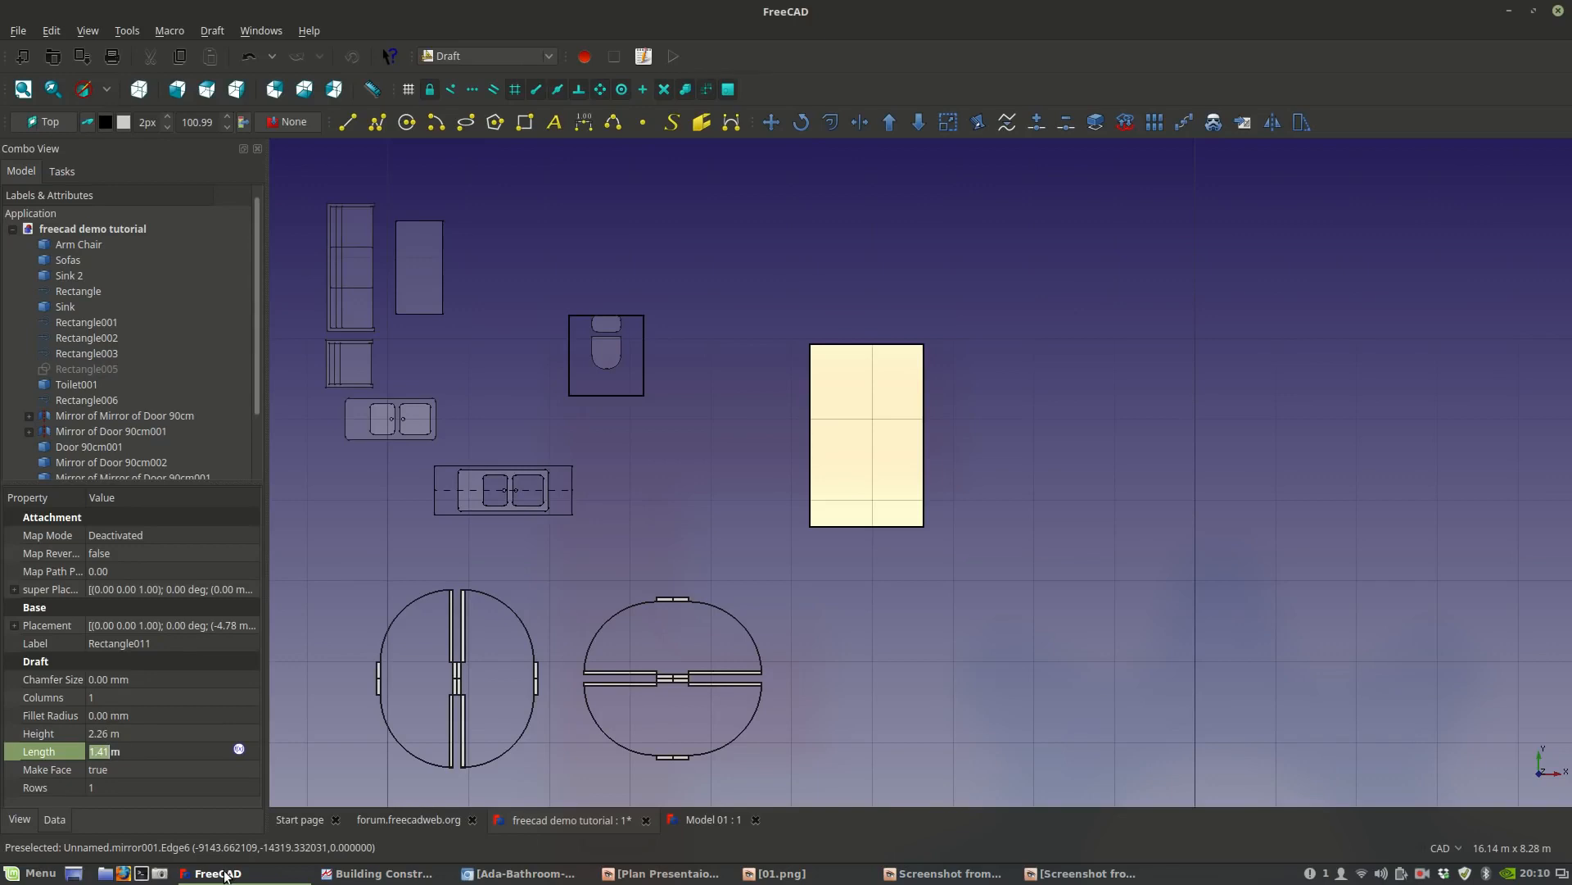
# Check the double bed's width in the furniture dimensions image and set the new rectangle's length to 1.37 m.
pyautogui.click(367, 874)
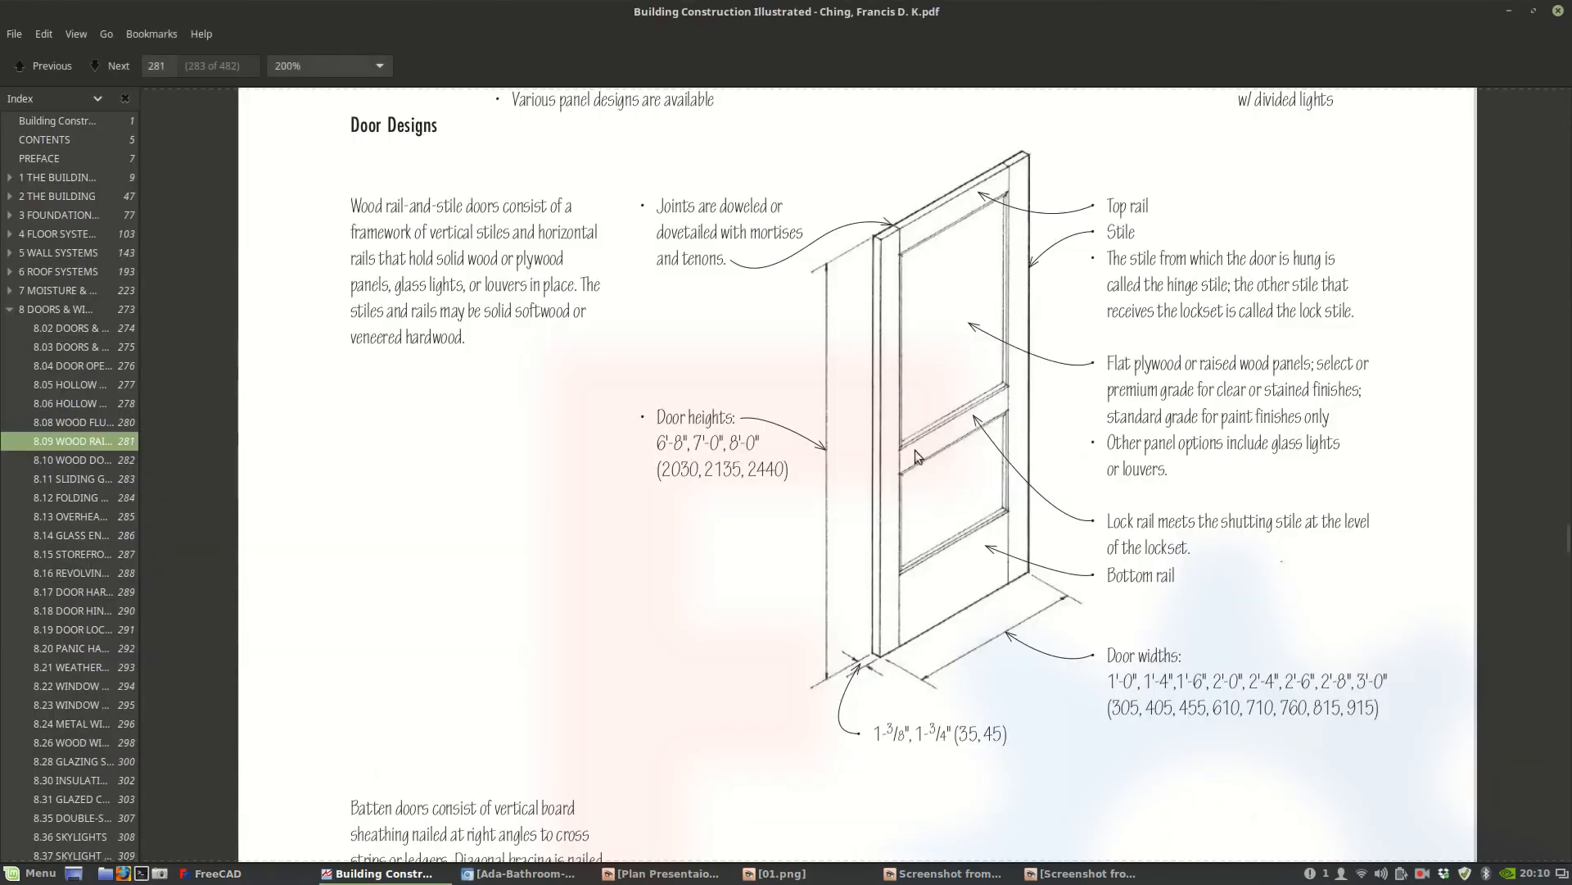
pyautogui.click(376, 874)
pyautogui.click(778, 873)
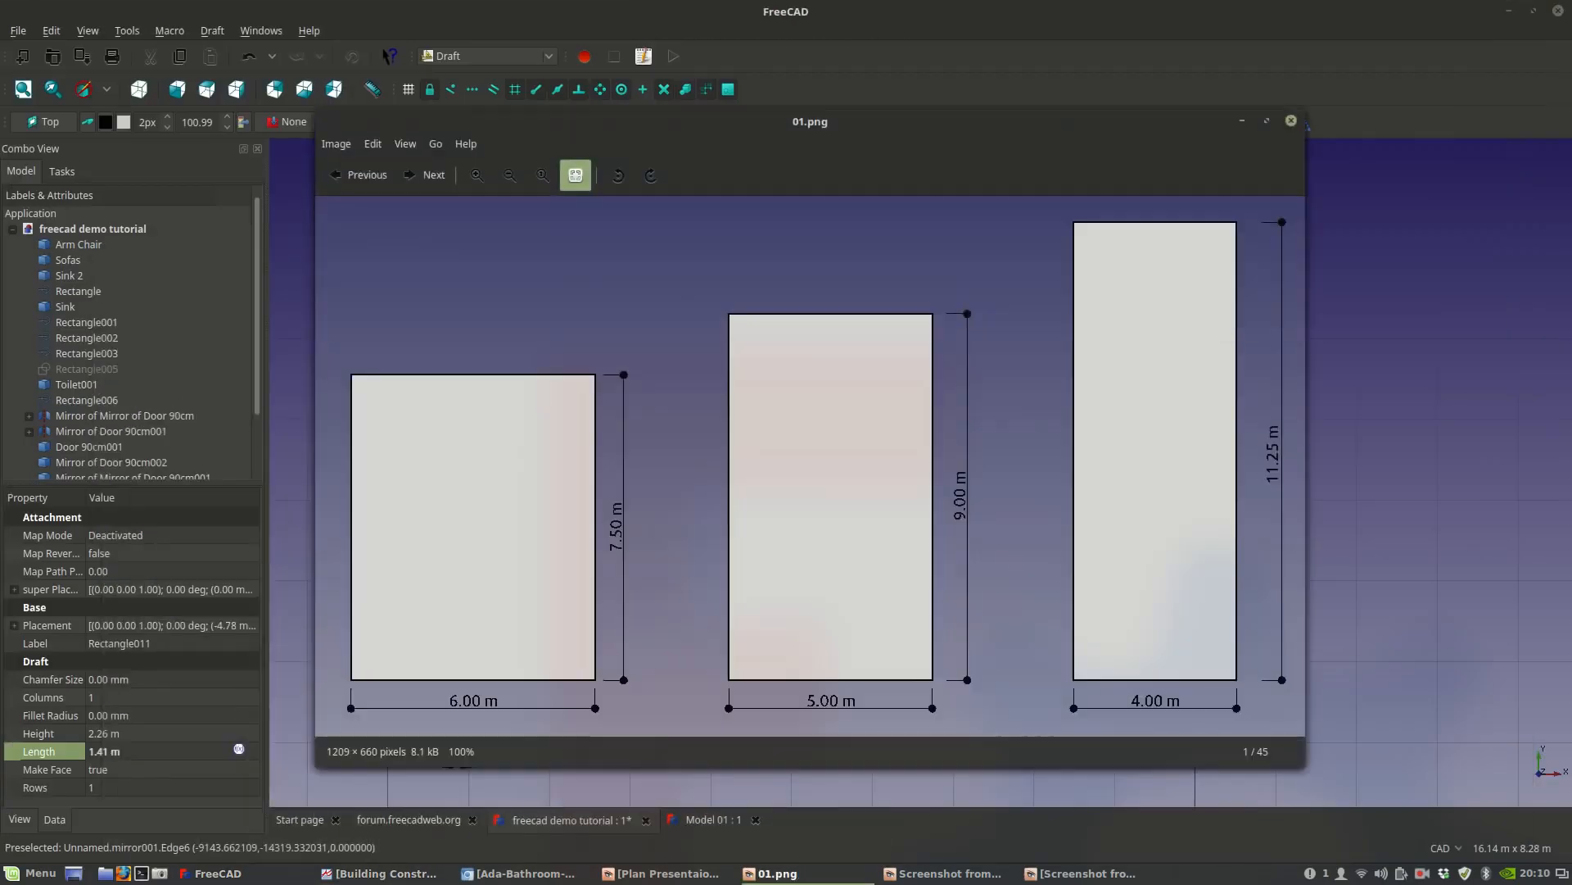
pyautogui.click(665, 873)
pyautogui.click(665, 873)
pyautogui.click(946, 873)
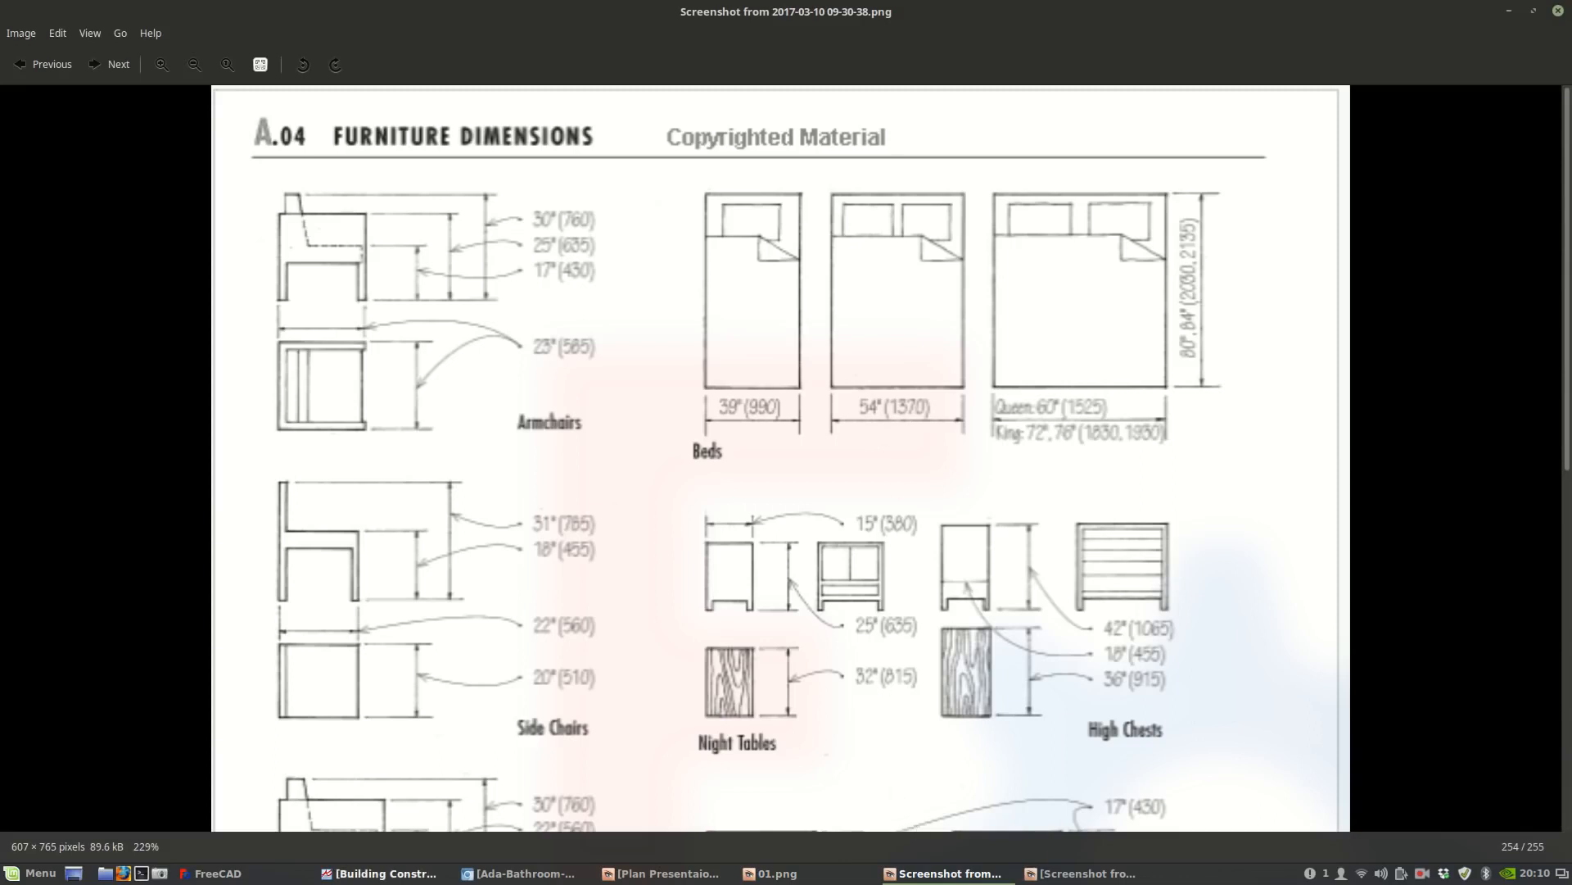
pyautogui.click(213, 873)
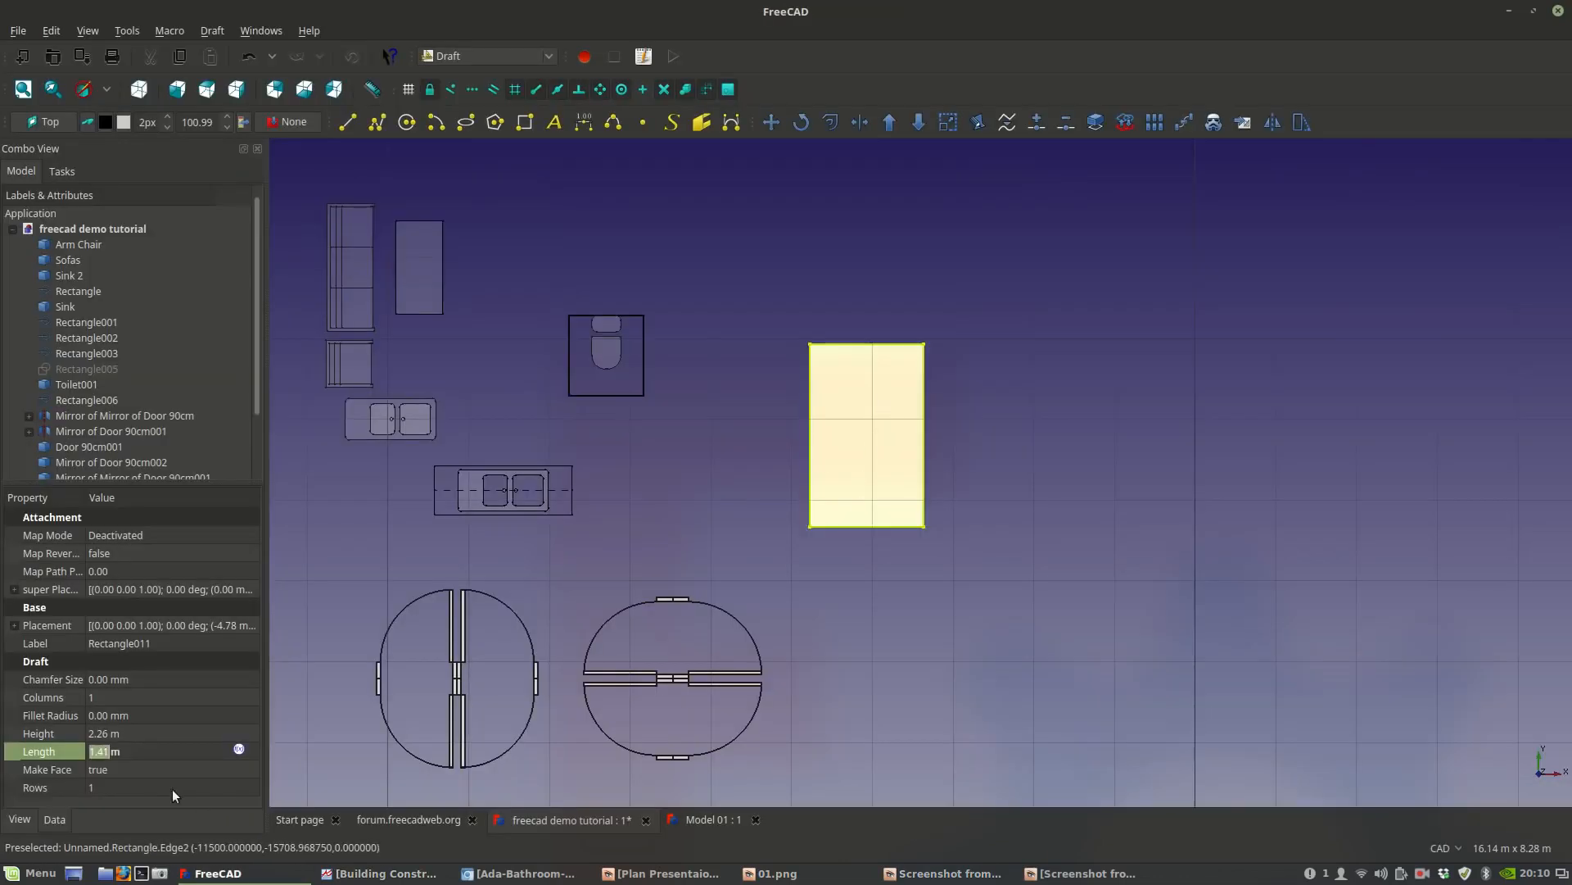
pyautogui.click(92, 751)
pyautogui.hotkey('shift', 'End')
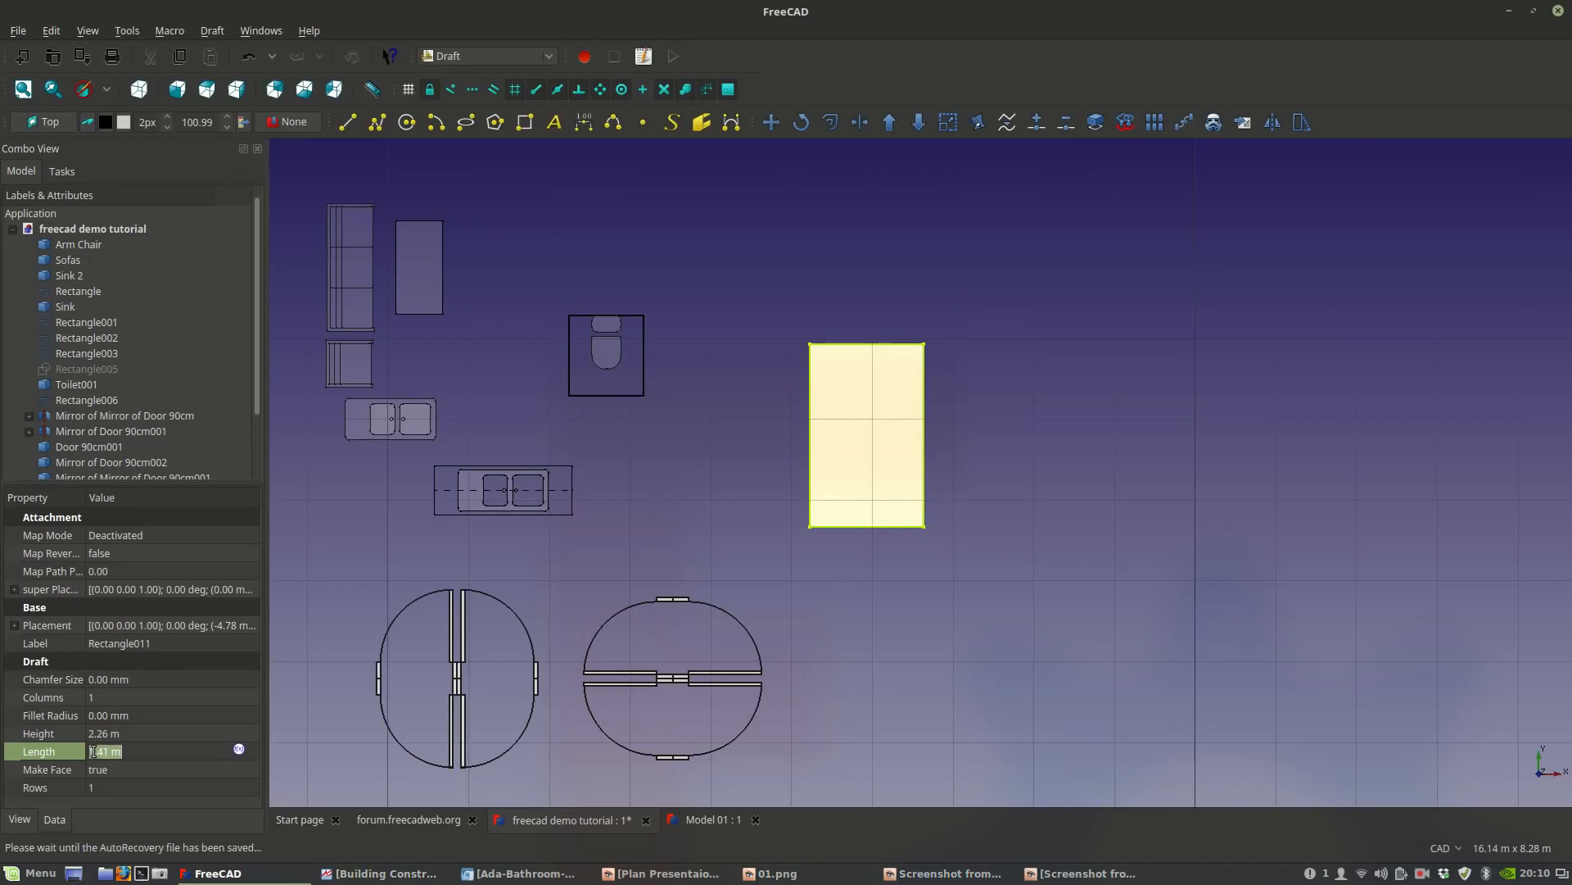
pyautogui.write('1.37')
pyautogui.press('Return')
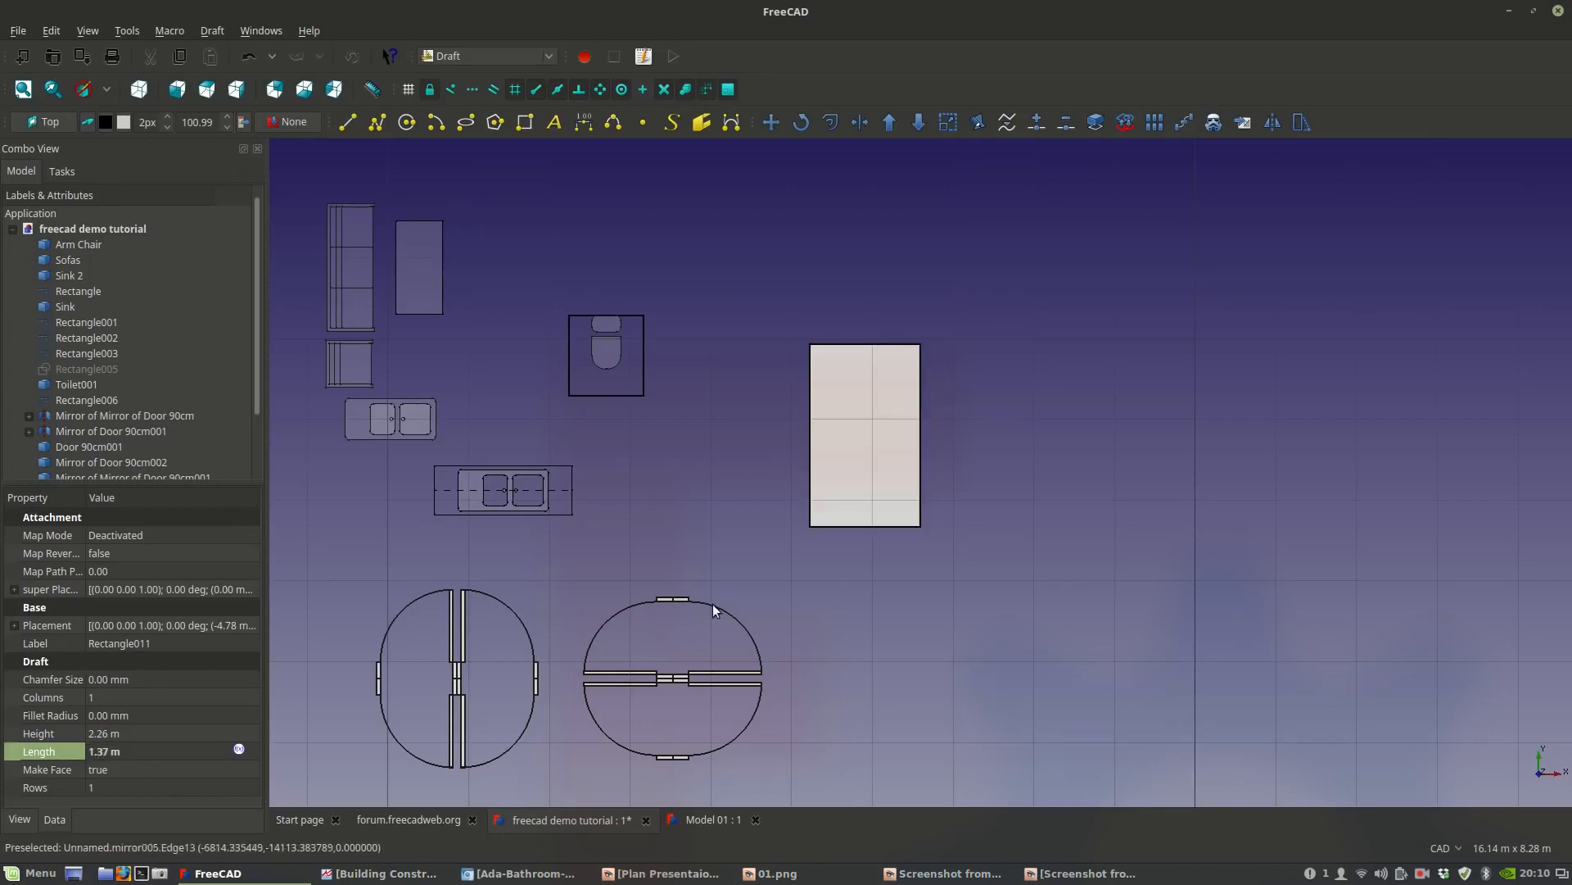
# Check the bed's length in the furniture dimensions image and set the new rectangle's height to 2.13 m.
pyautogui.click(266, 873)
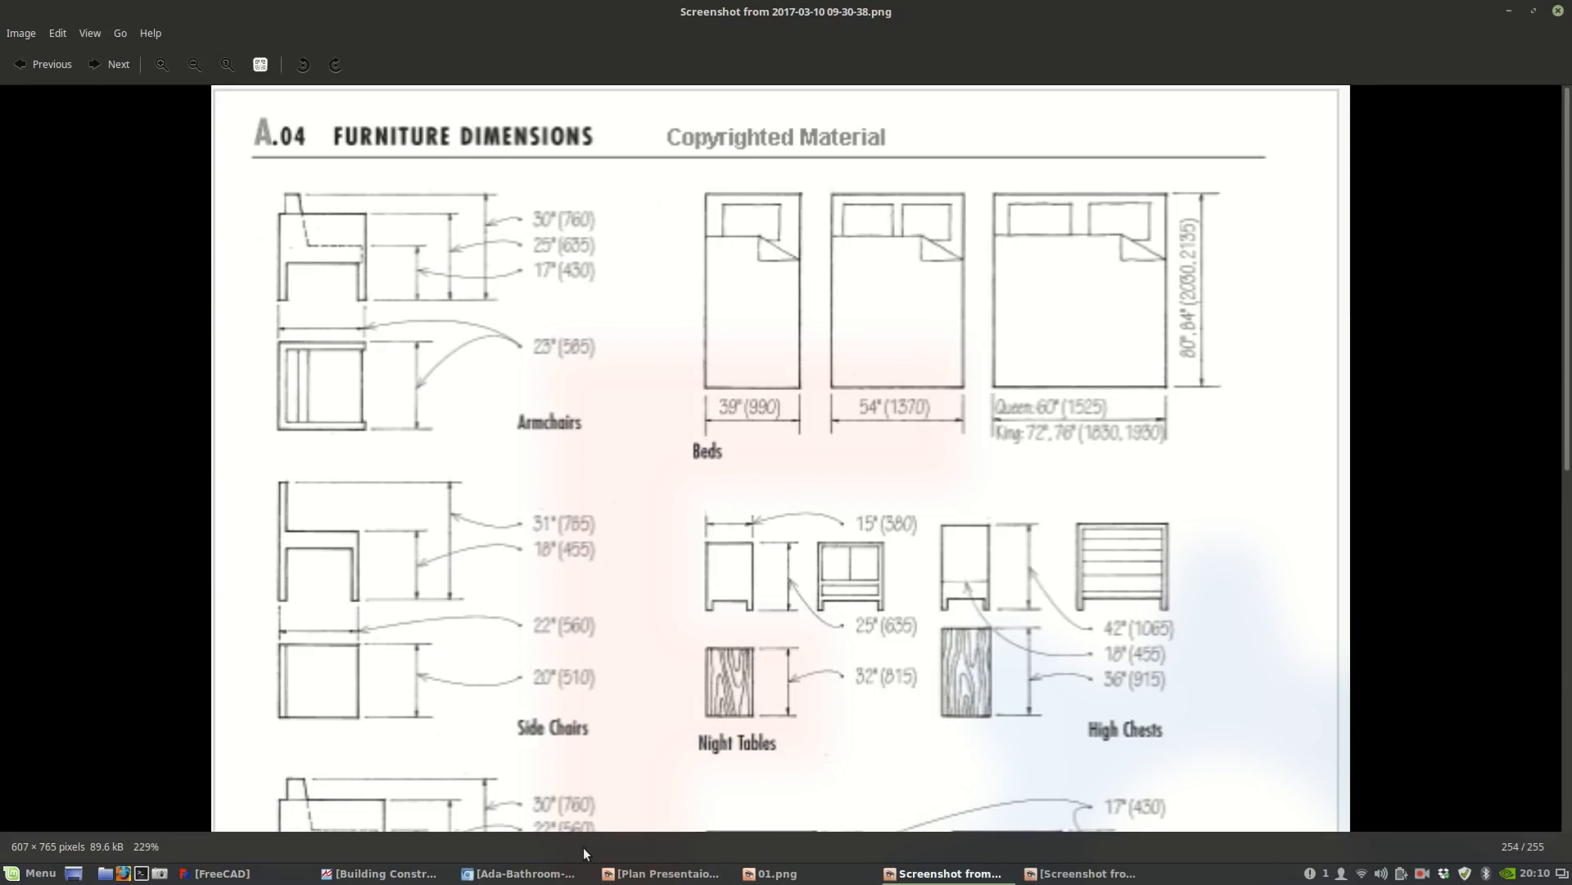
pyautogui.click(217, 874)
pyautogui.click(192, 754)
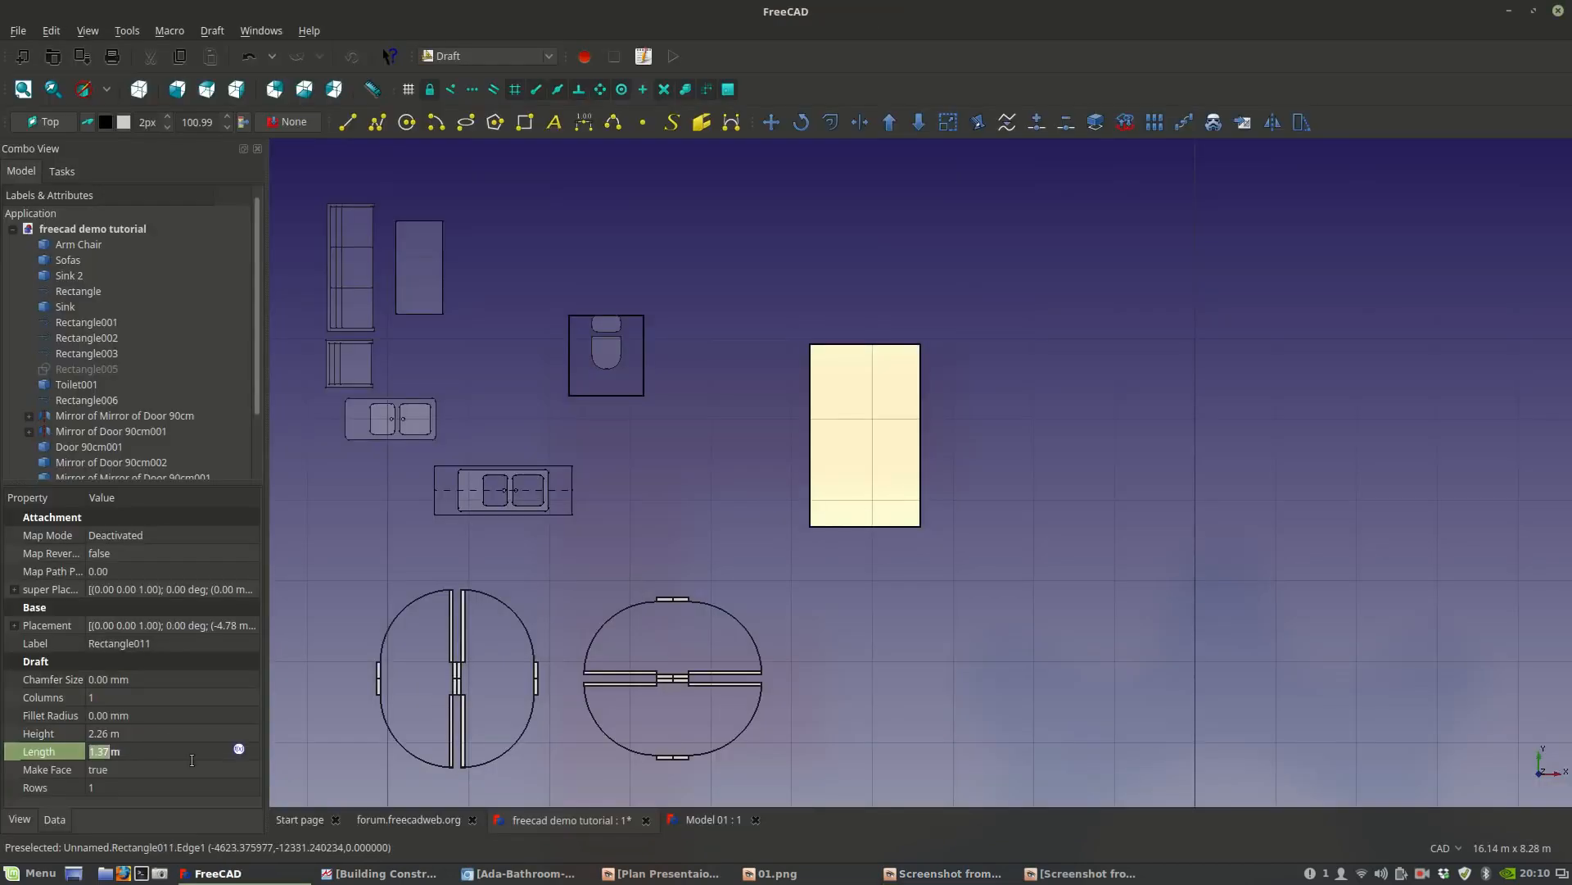
pyautogui.click(104, 728)
pyautogui.write('21')
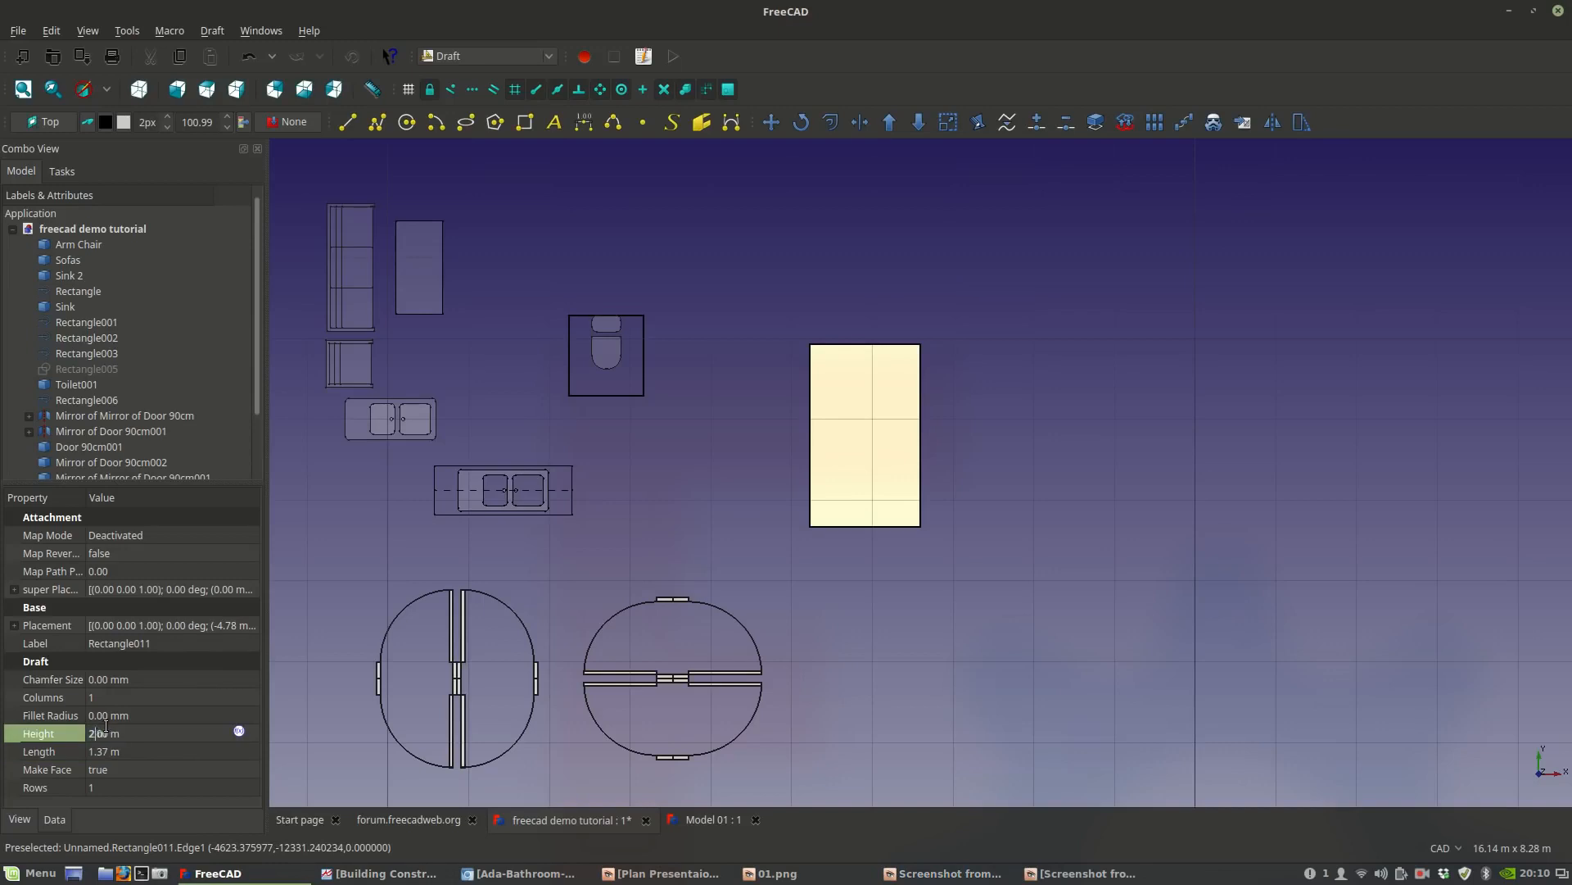
pyautogui.write('3')
pyautogui.press('BackSpace')
pyautogui.press('BackSpace')
pyautogui.write('1')
pyautogui.press('Return')
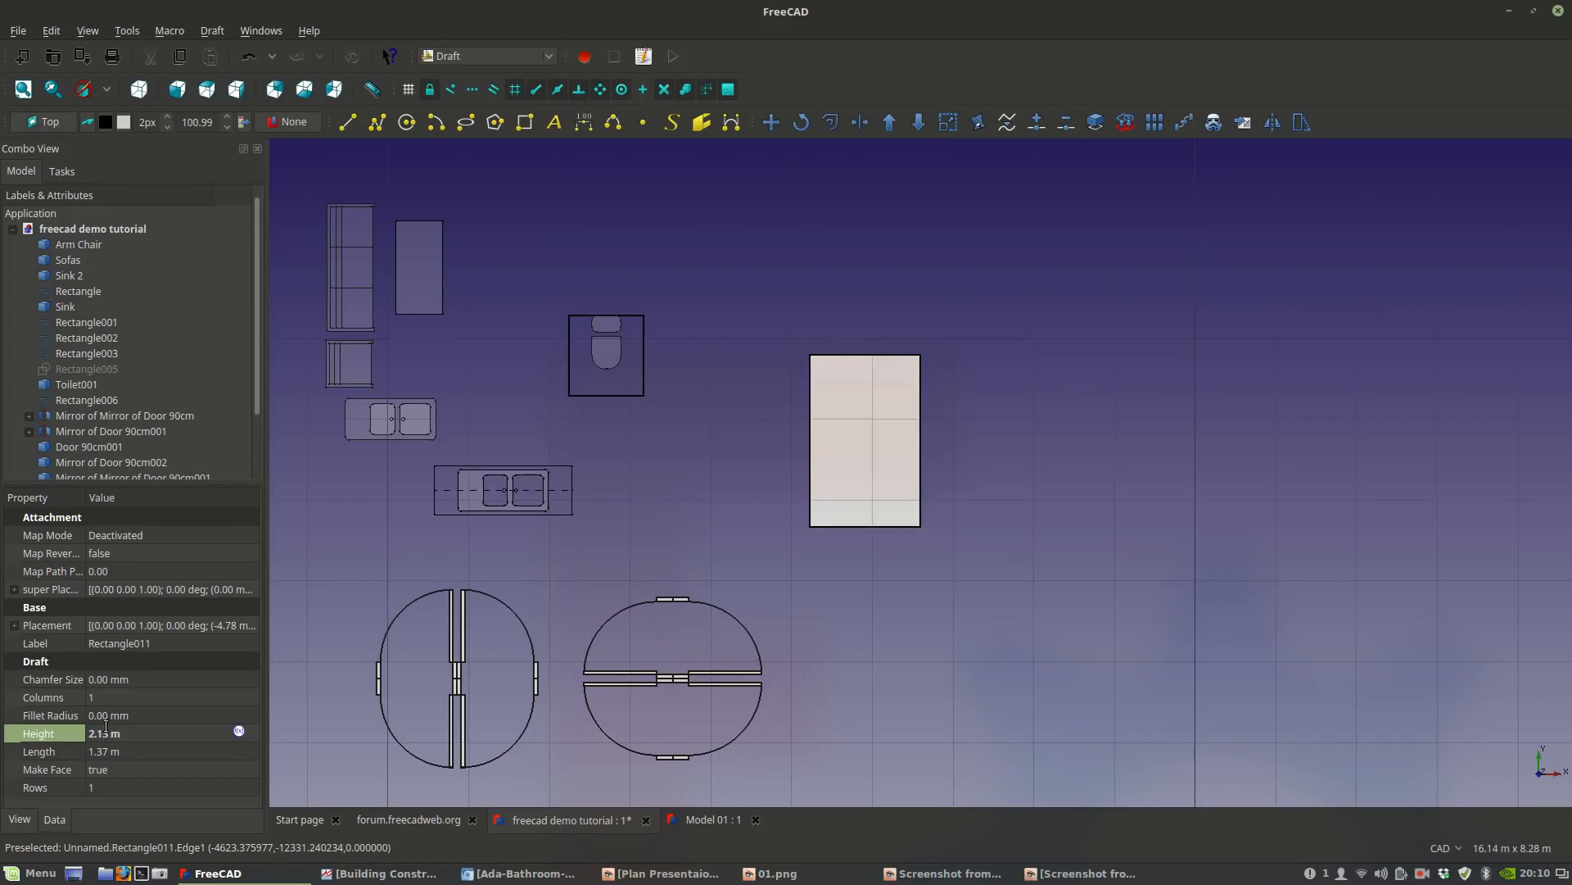
pyautogui.click(1020, 424)
# Examine how the double bed is drawn in the furniture dimensions image.
pyautogui.scroll(4, 911, 421)
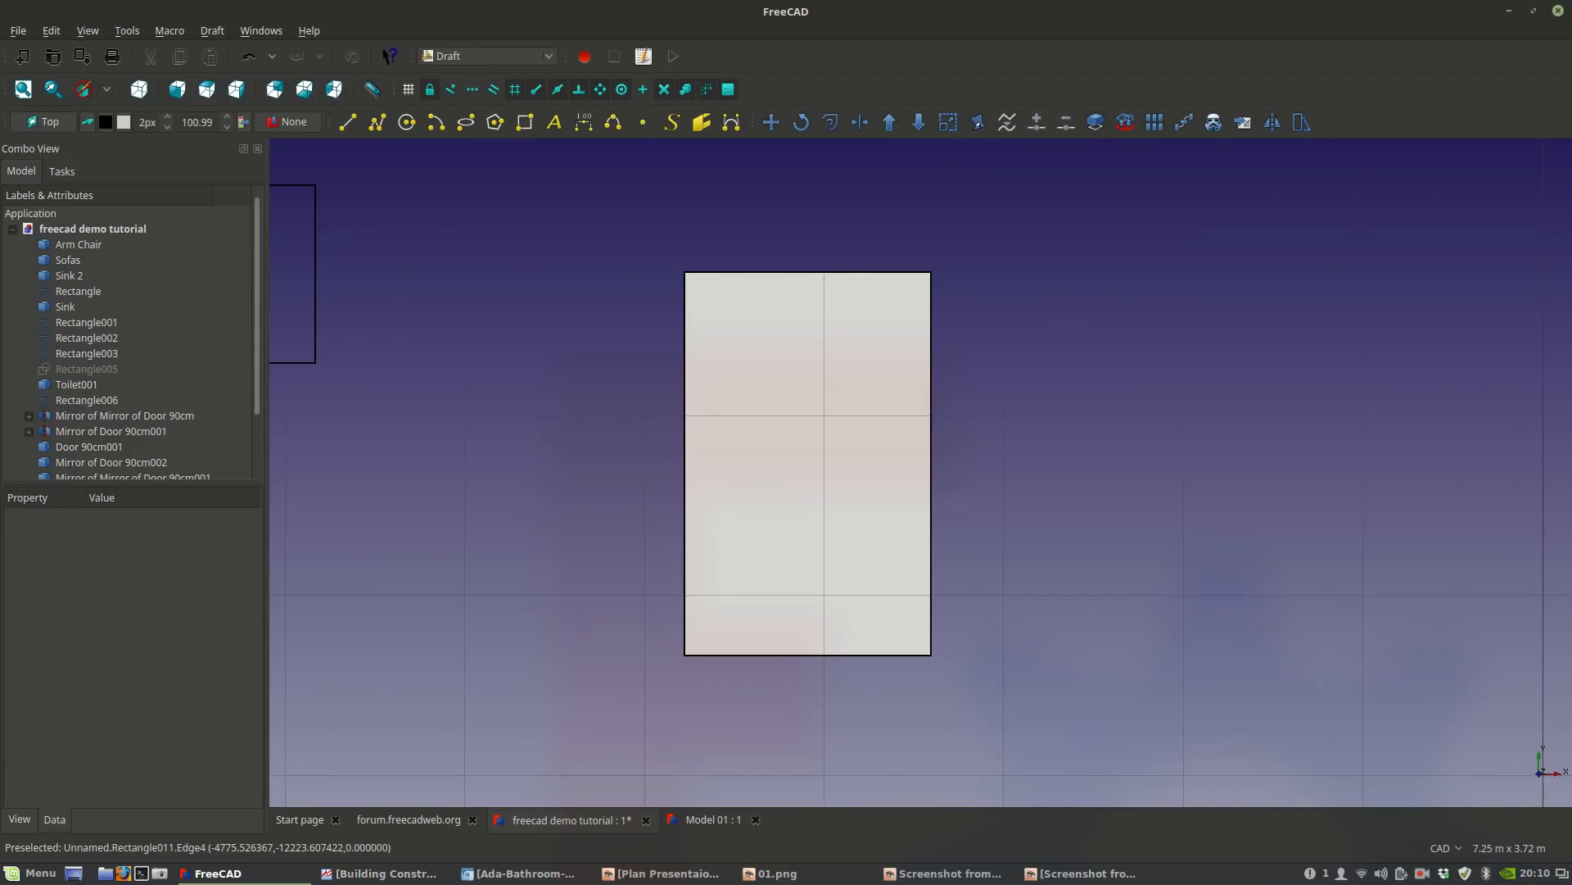
pyautogui.click(977, 876)
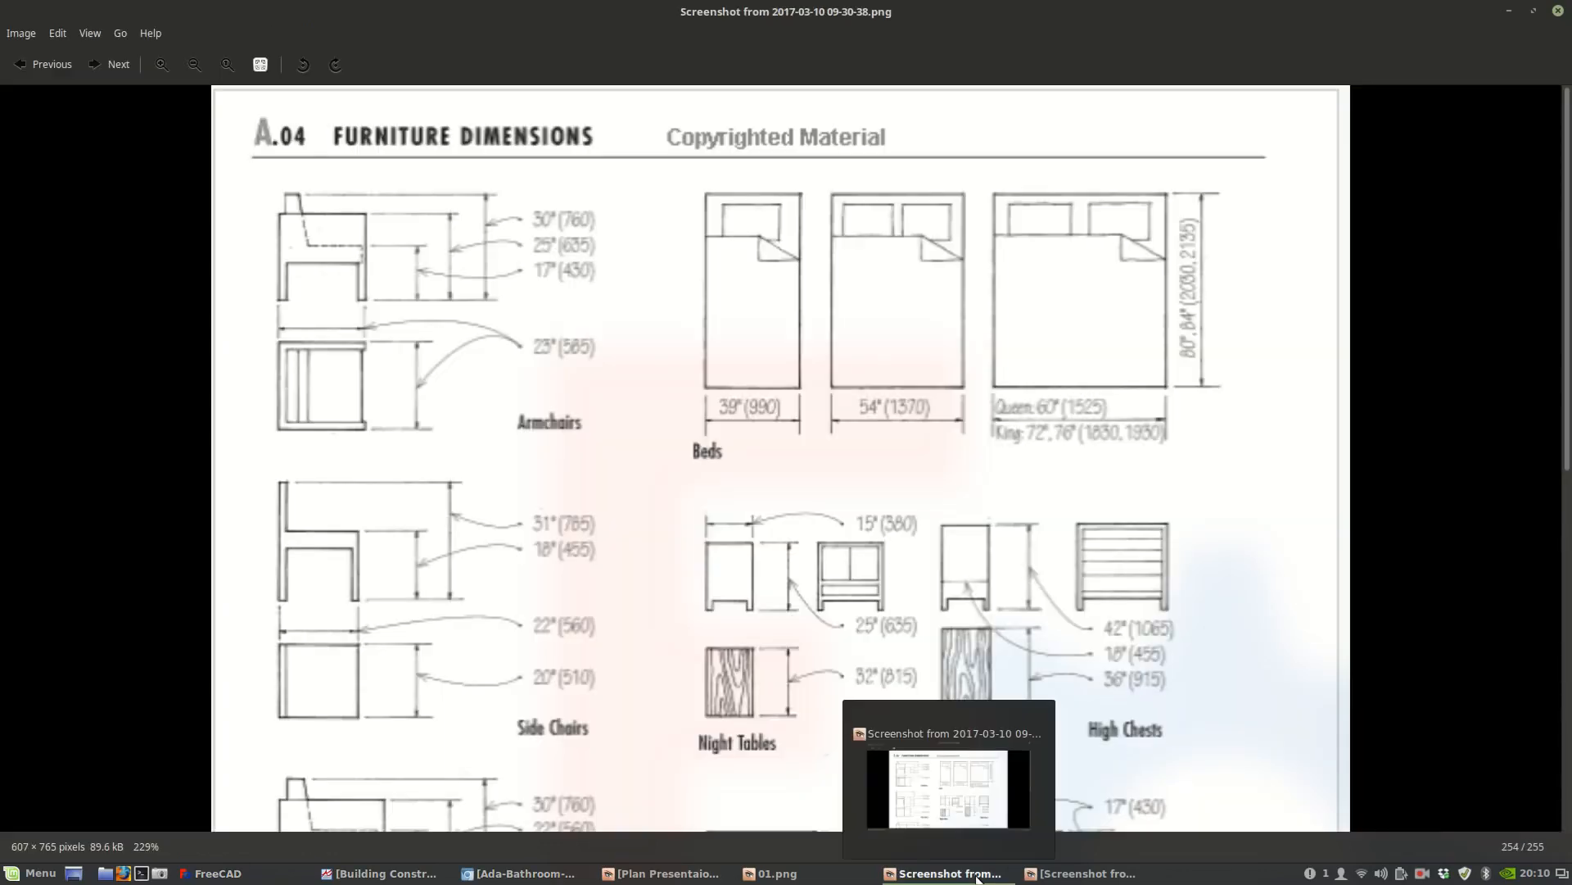
pyautogui.click(977, 875)
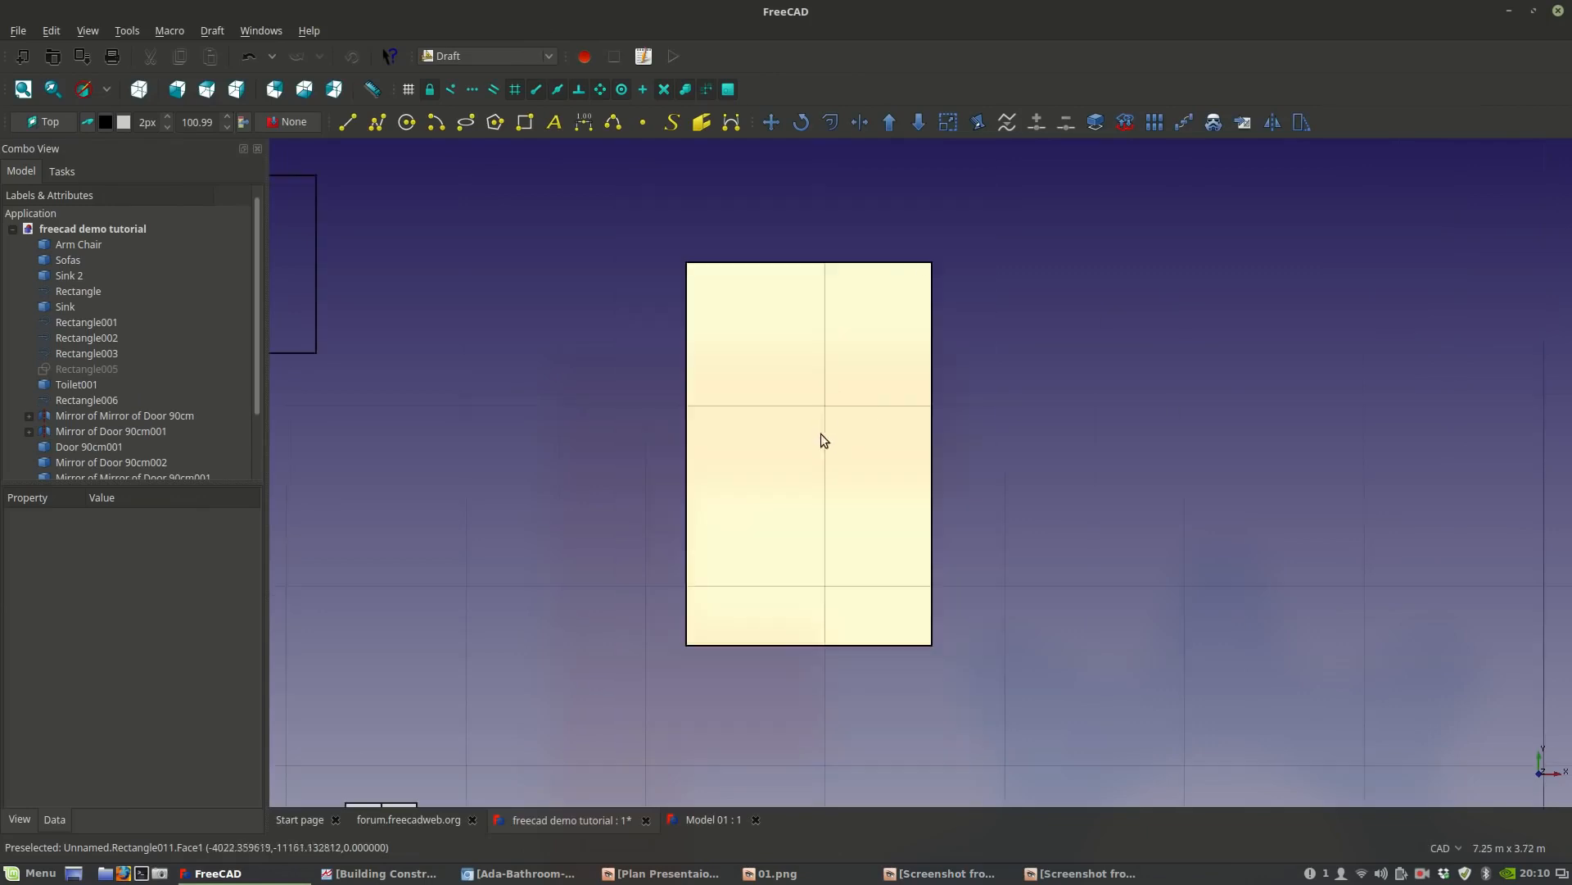
pyautogui.click(353, 123)
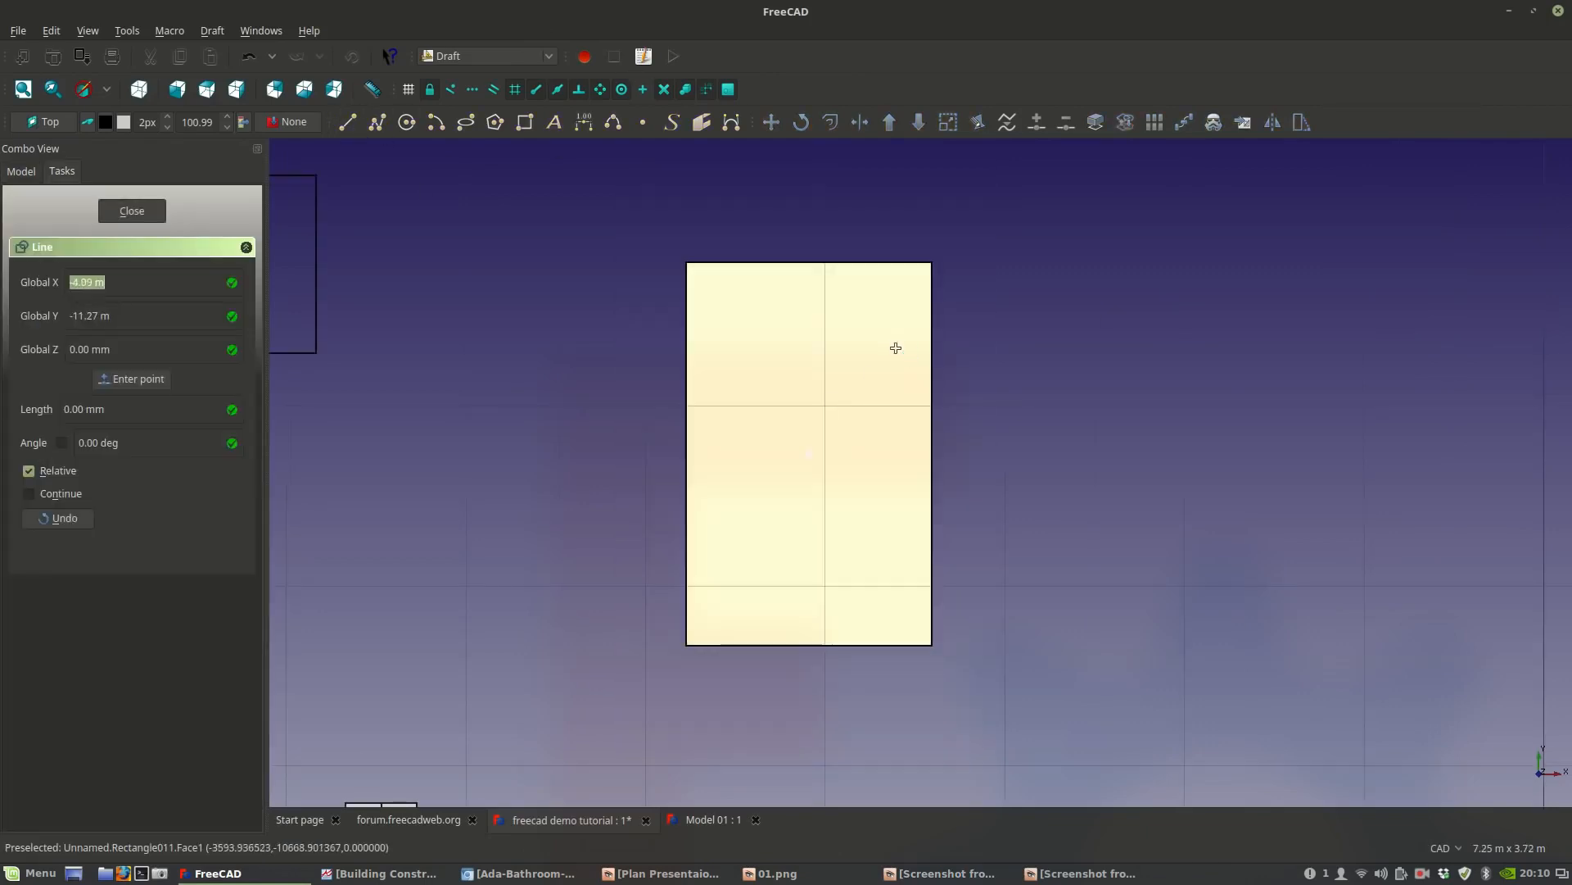
pyautogui.press('Escape')
# Duplicate the bed rectangle in place by copying and pasting it, and select the copy.
pyautogui.click(867, 406)
pyautogui.scroll(-3, 73, 354)
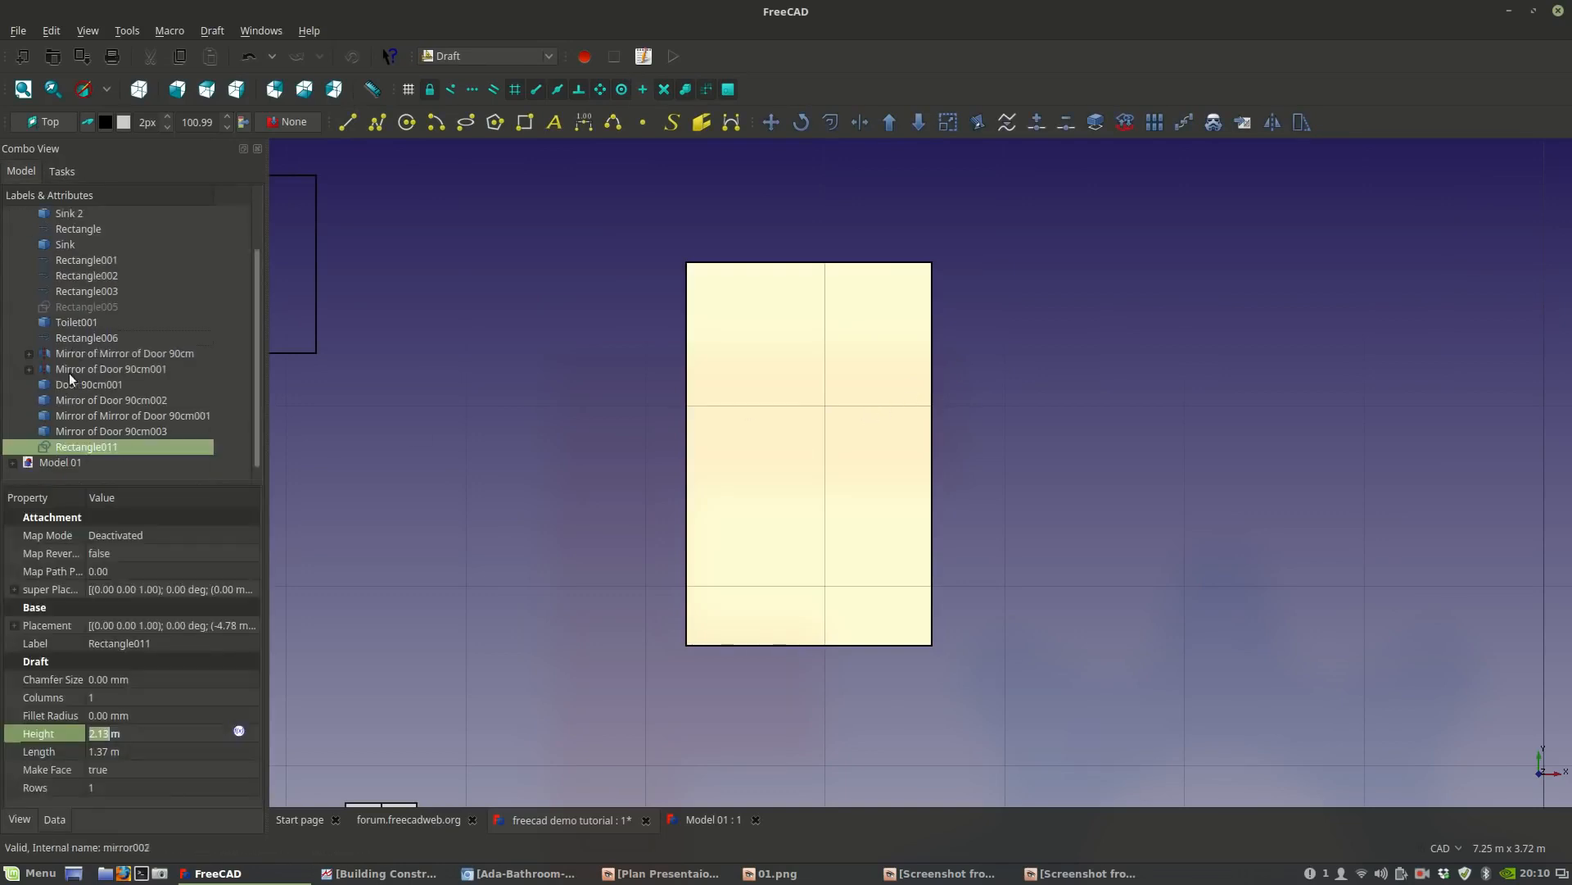
pyautogui.rightClick(77, 447)
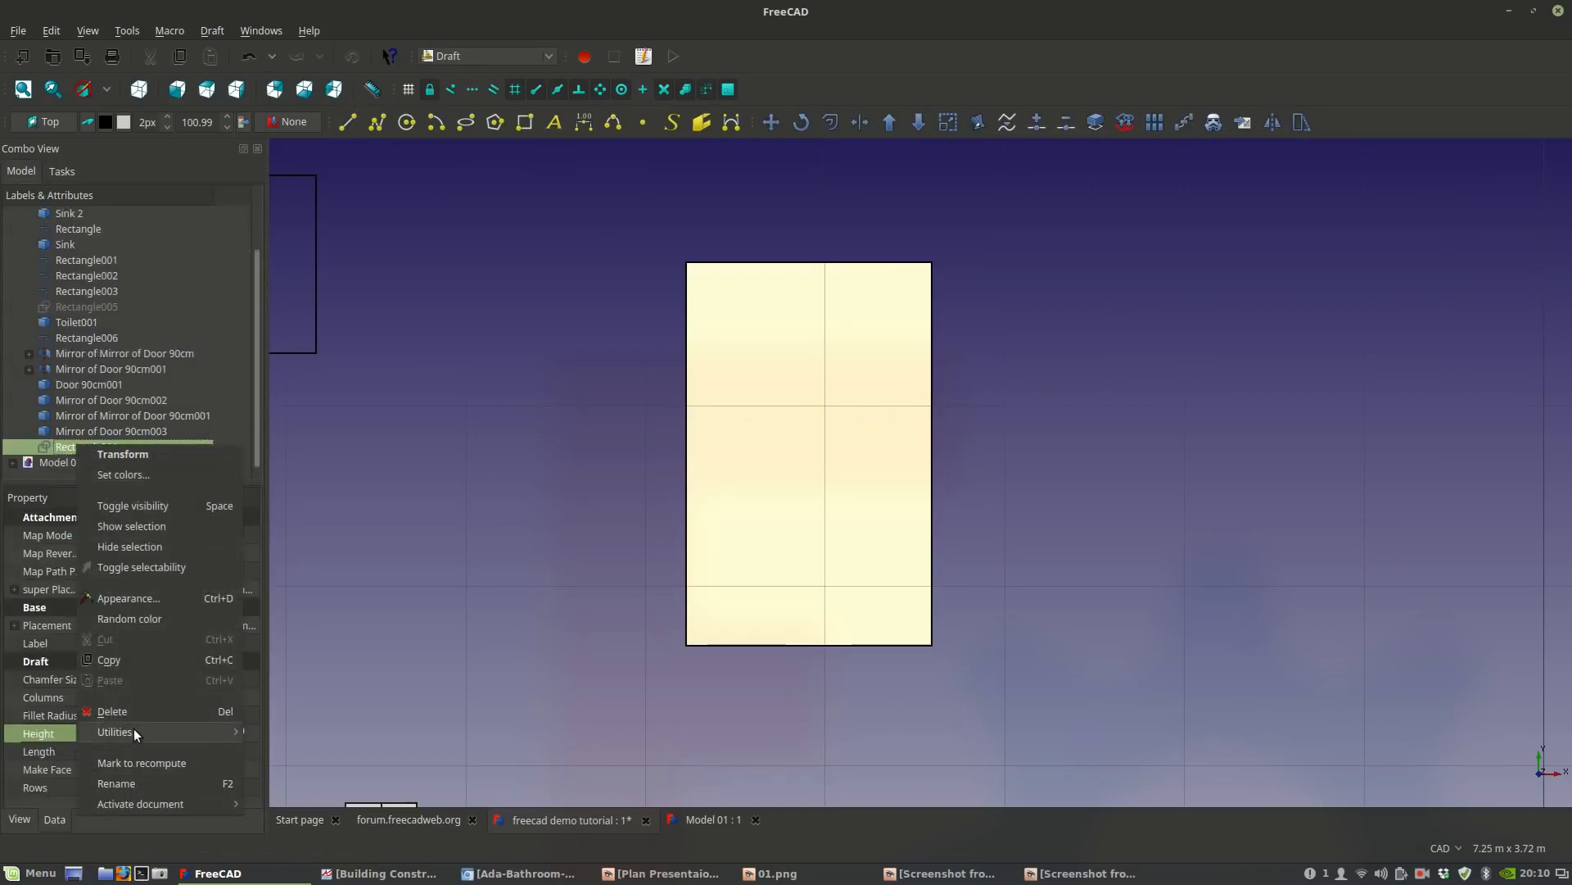
pyautogui.click(125, 655)
pyautogui.rightClick(86, 447)
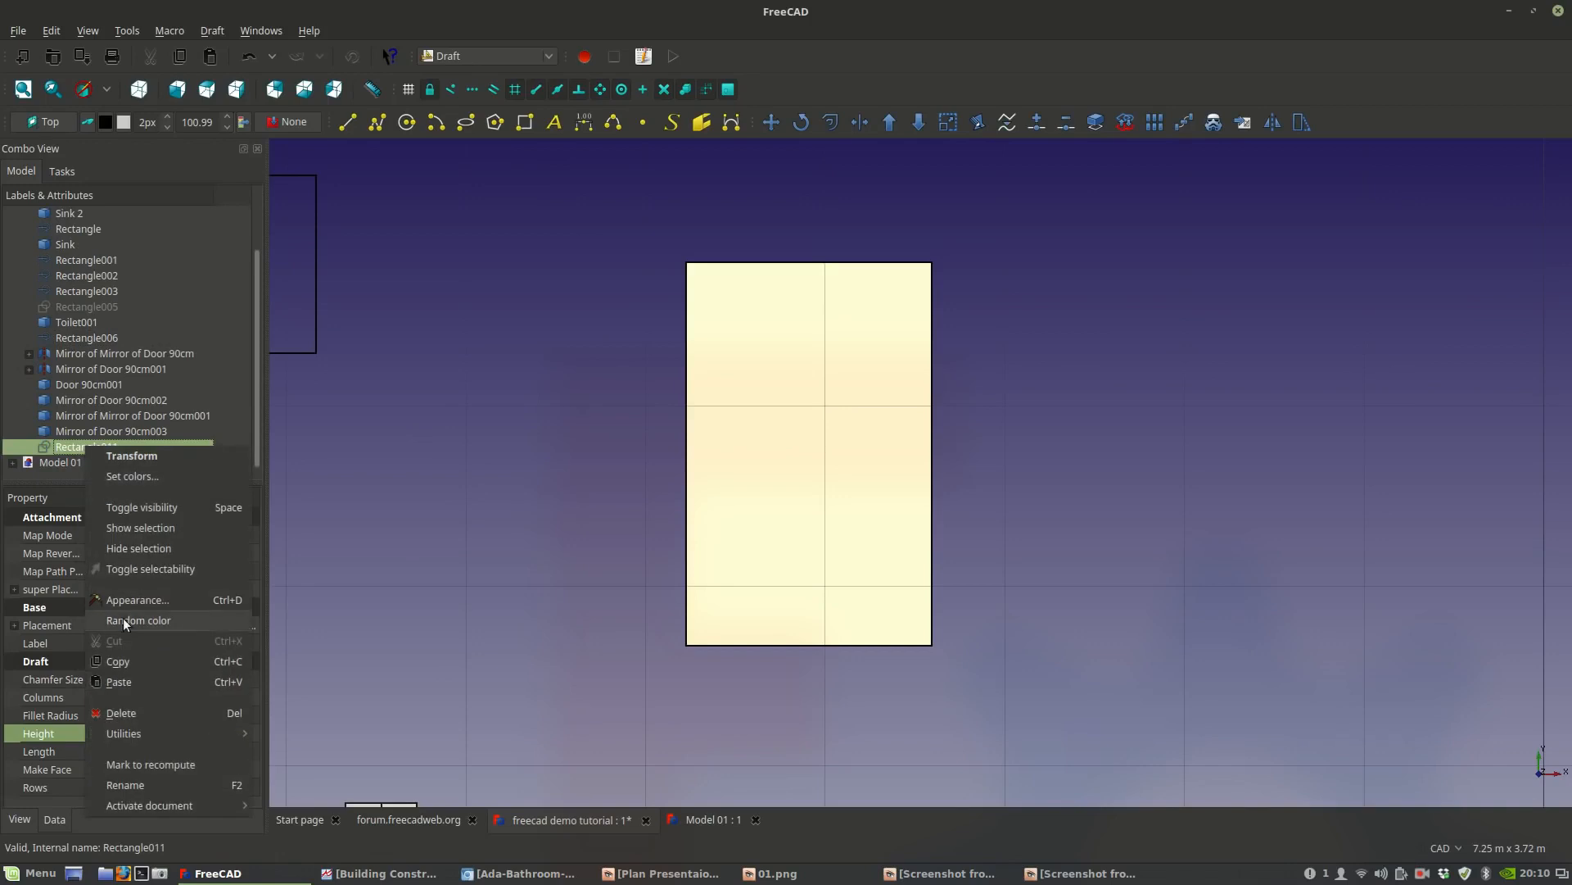
pyautogui.click(118, 681)
pyautogui.click(110, 446)
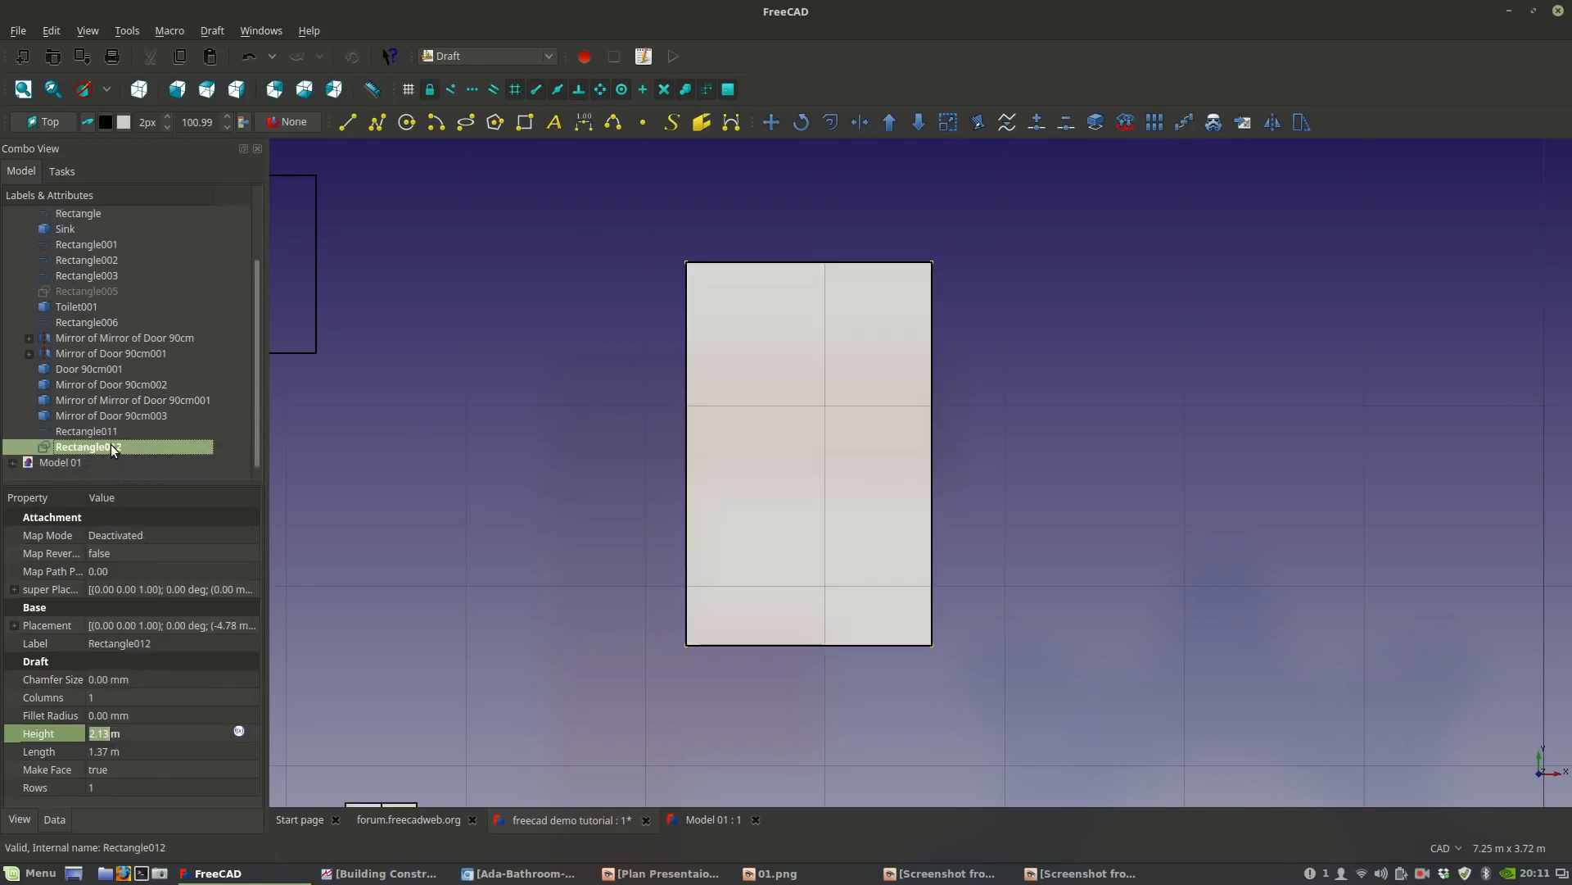
# Set the duplicated rectangle's height to 1.80 m.
pyautogui.click(107, 733)
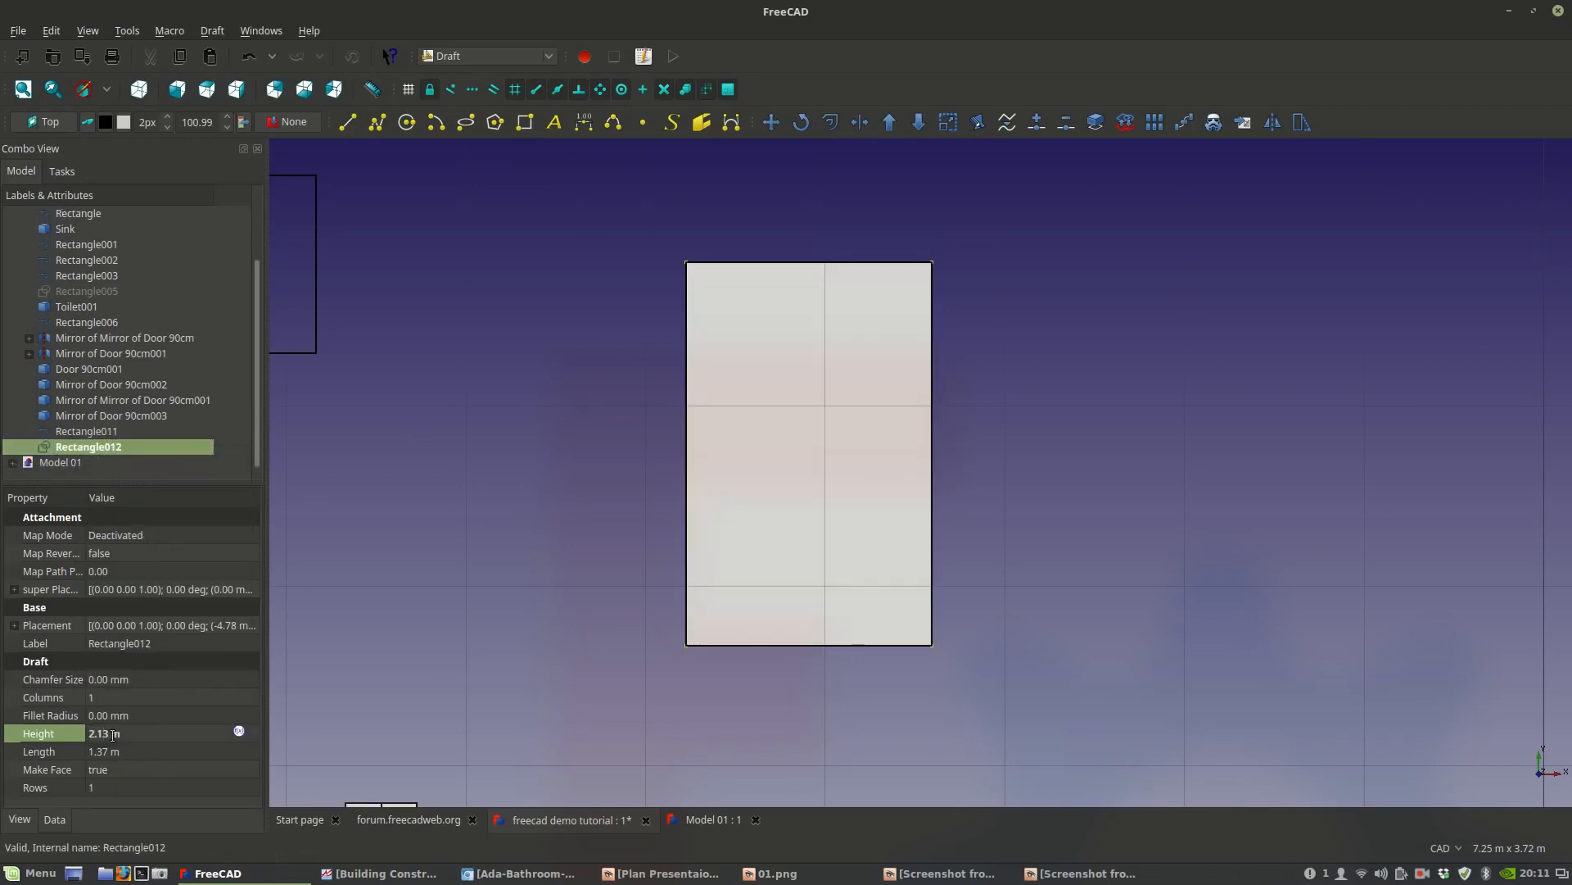
pyautogui.moveTo(106, 733); pyautogui.dragTo(82, 735)
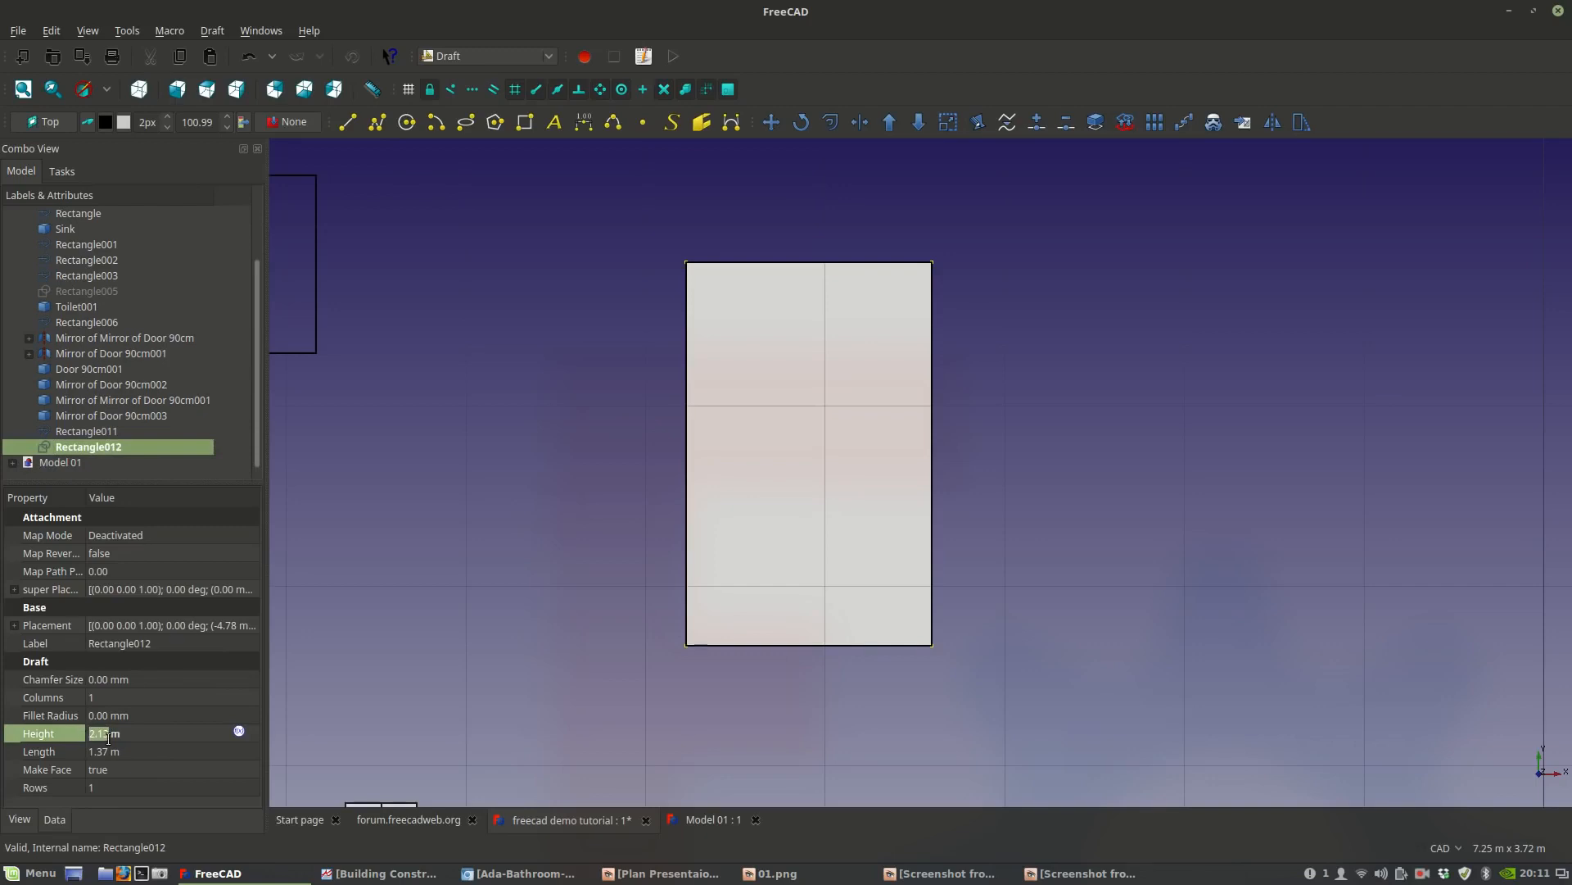
pyautogui.write('1.00')
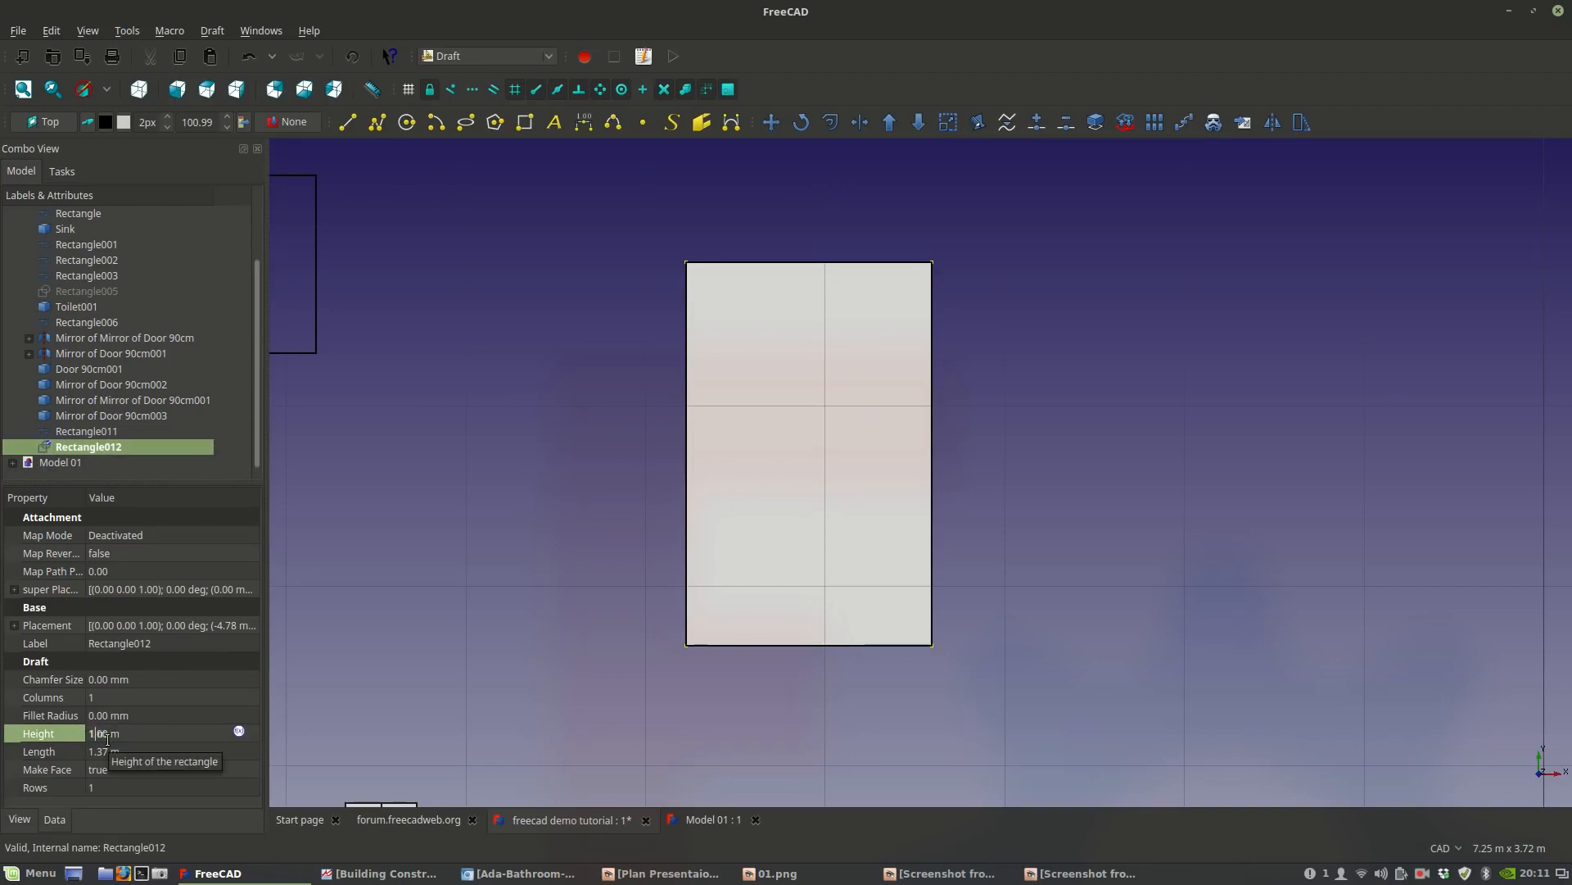
pyautogui.press('Return')
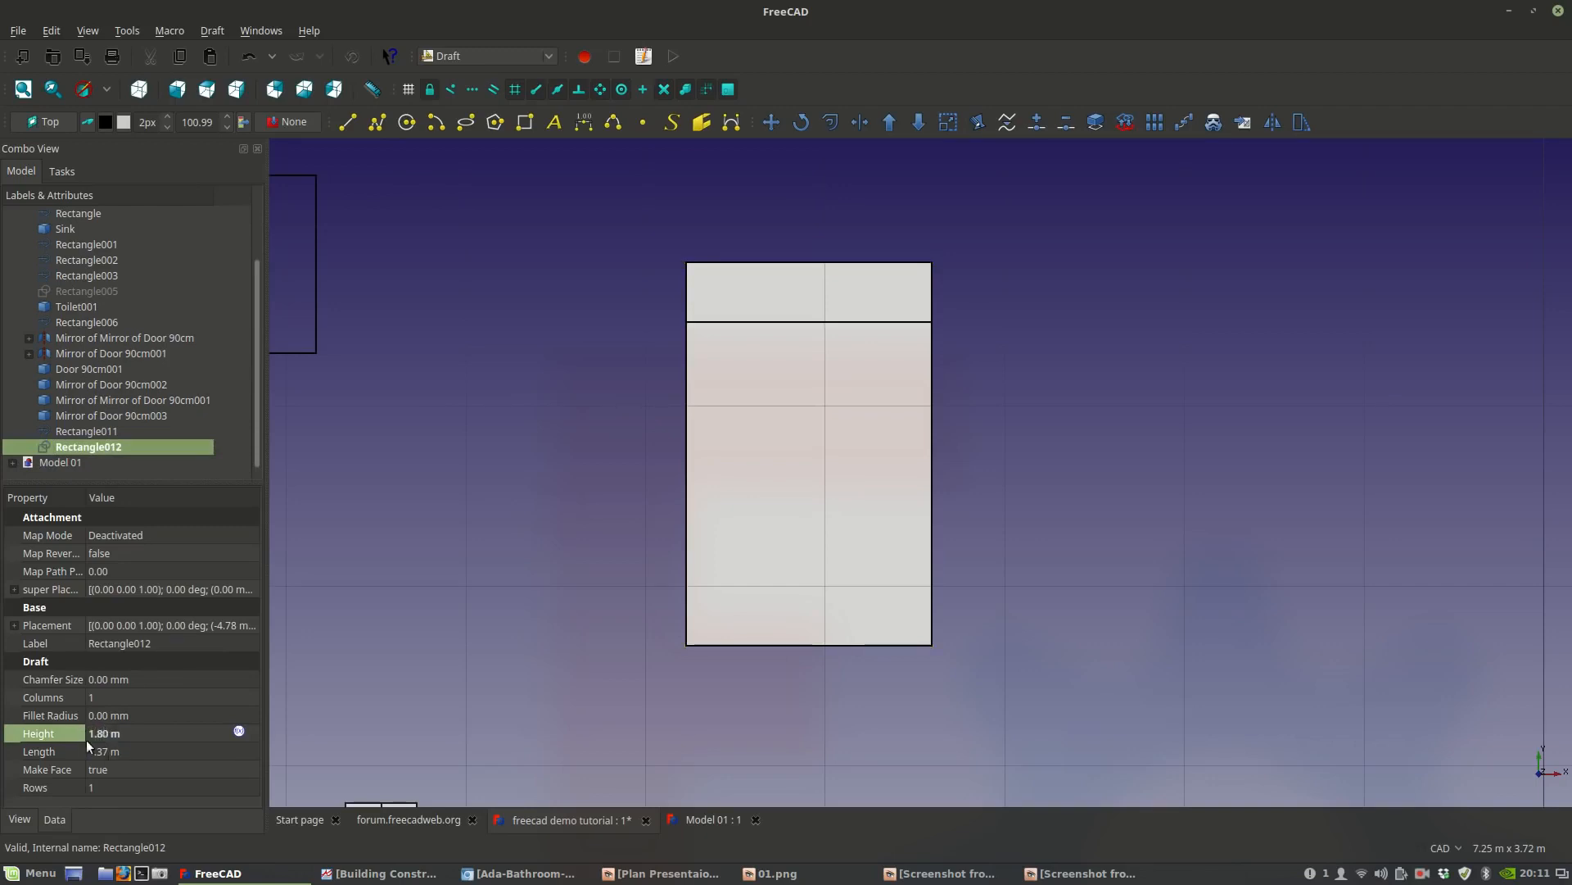
# Reduce the duplicated rectangle's height to 1.40 m.
pyautogui.click(102, 734)
pyautogui.doubleClick(105, 736)
pyautogui.click(102, 740)
pyautogui.write('4')
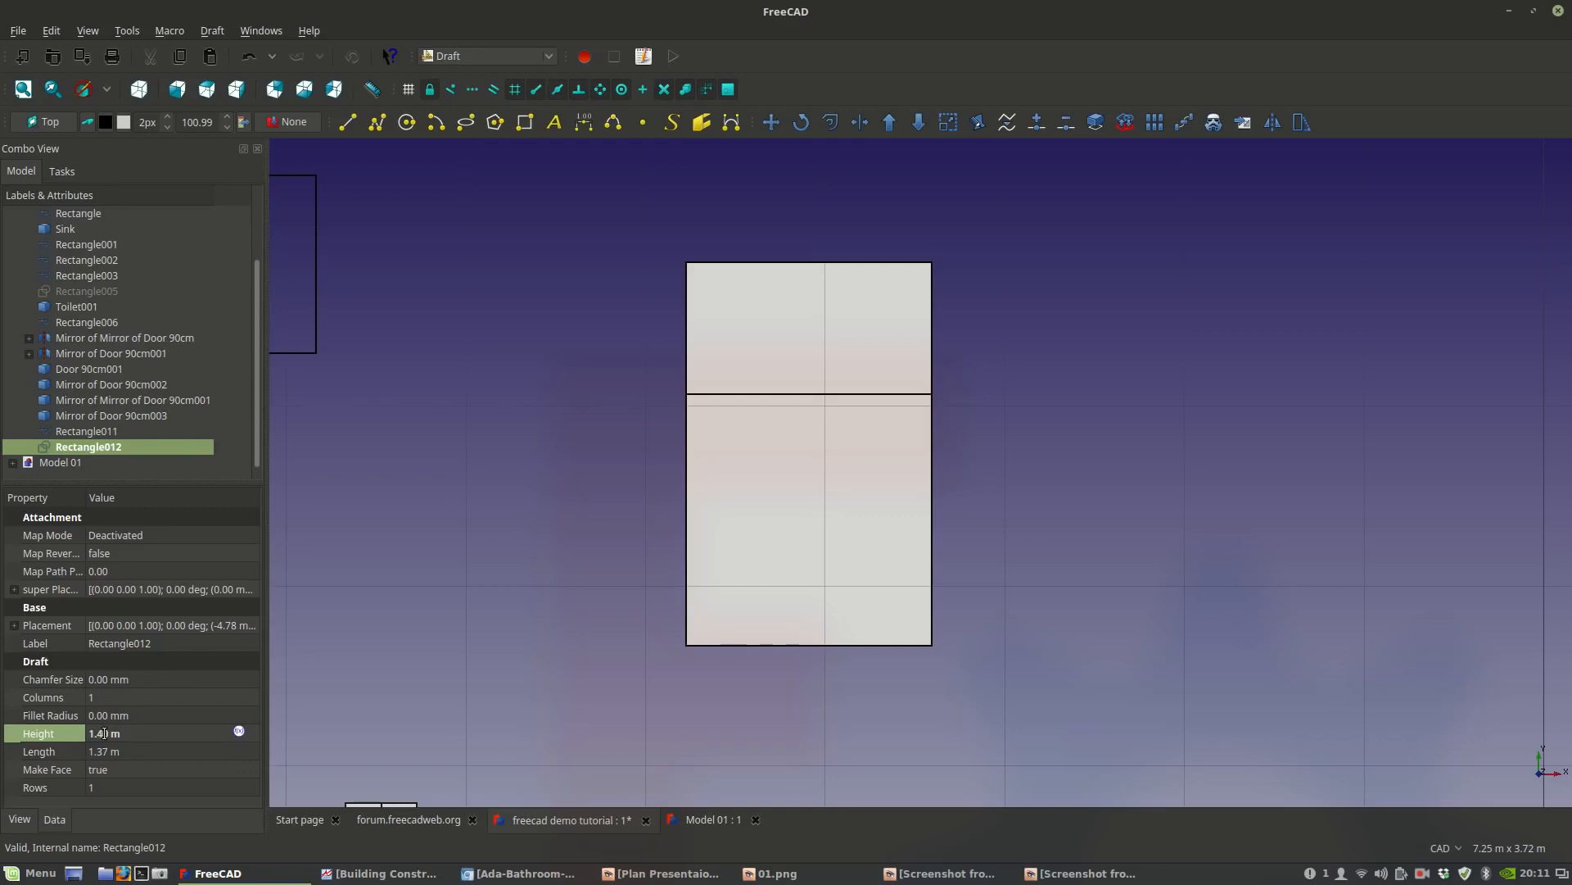
pyautogui.click(1127, 314)
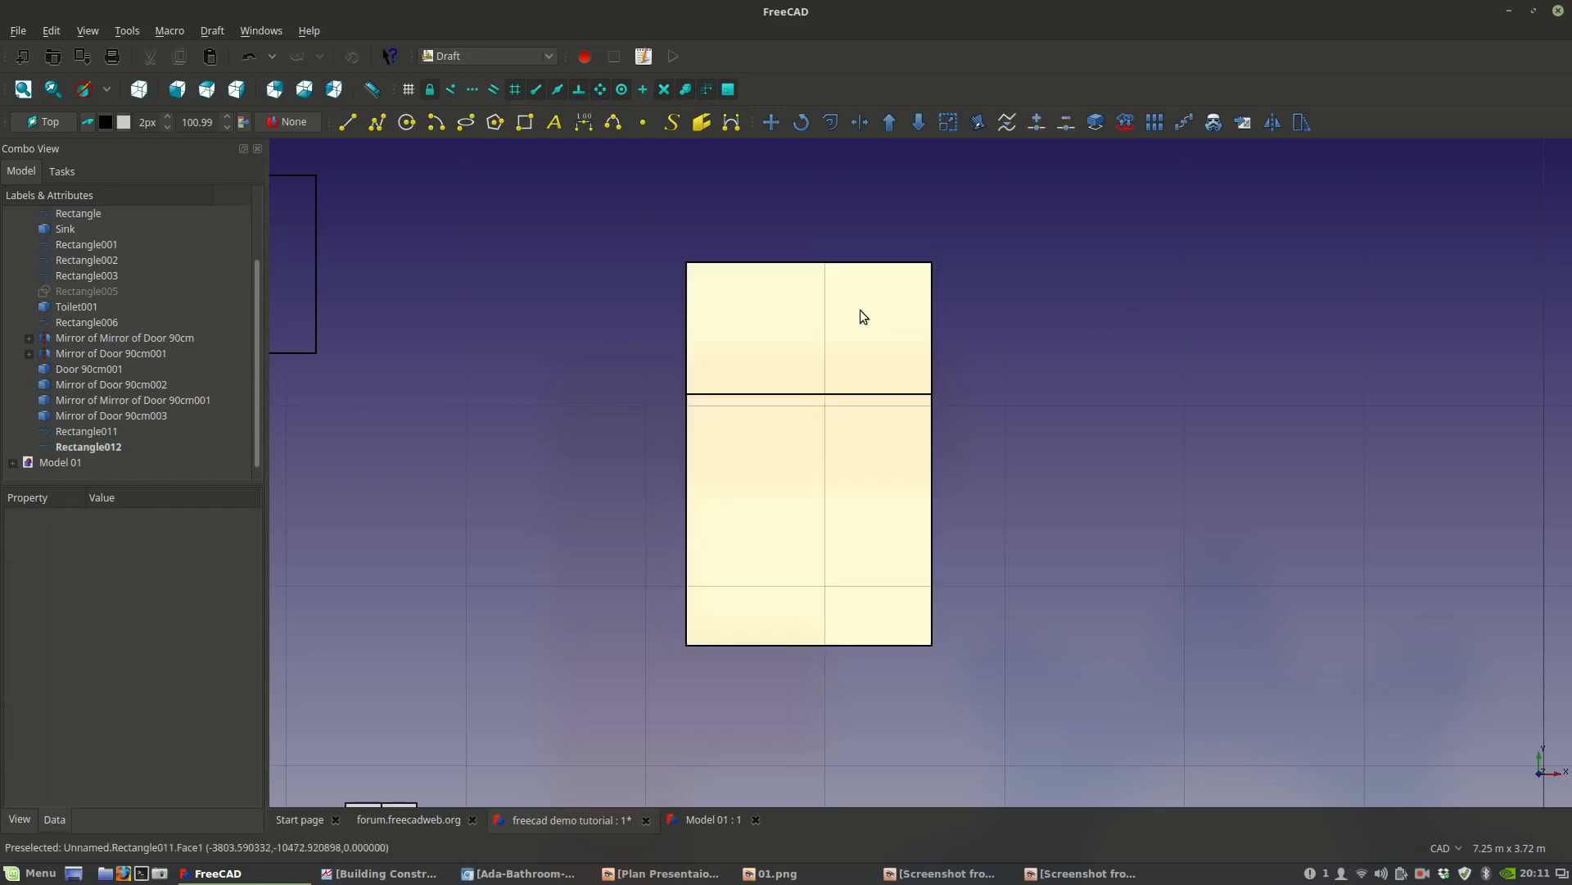
# Set Make Face to false for the full-size bed rectangle, and select the shorter rectangle.
pyautogui.click(831, 400)
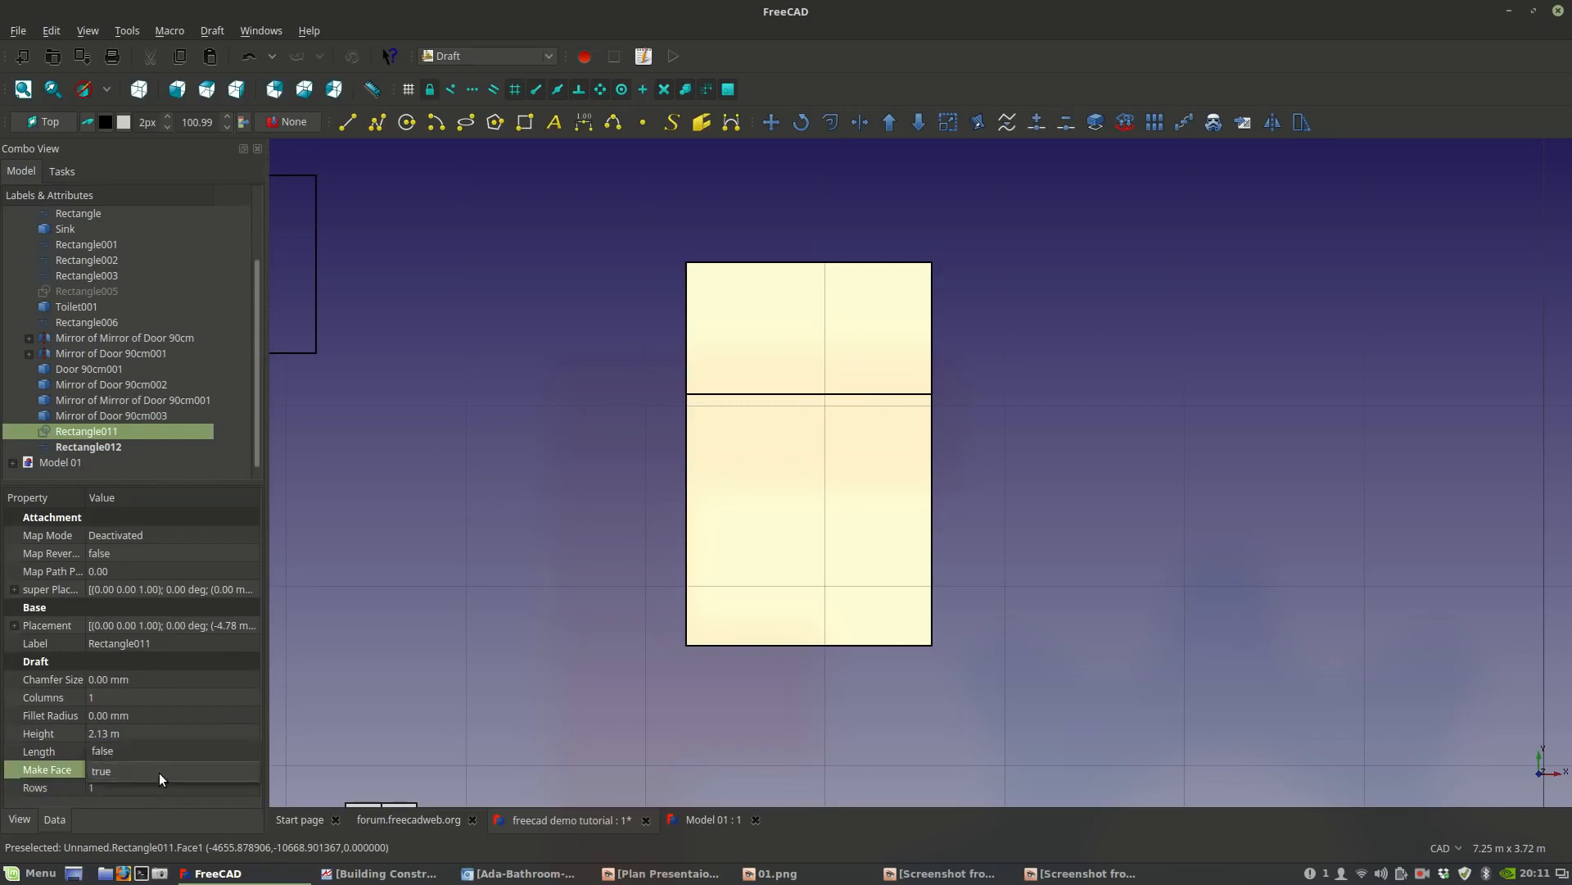
pyautogui.click(553, 573)
pyautogui.click(758, 537)
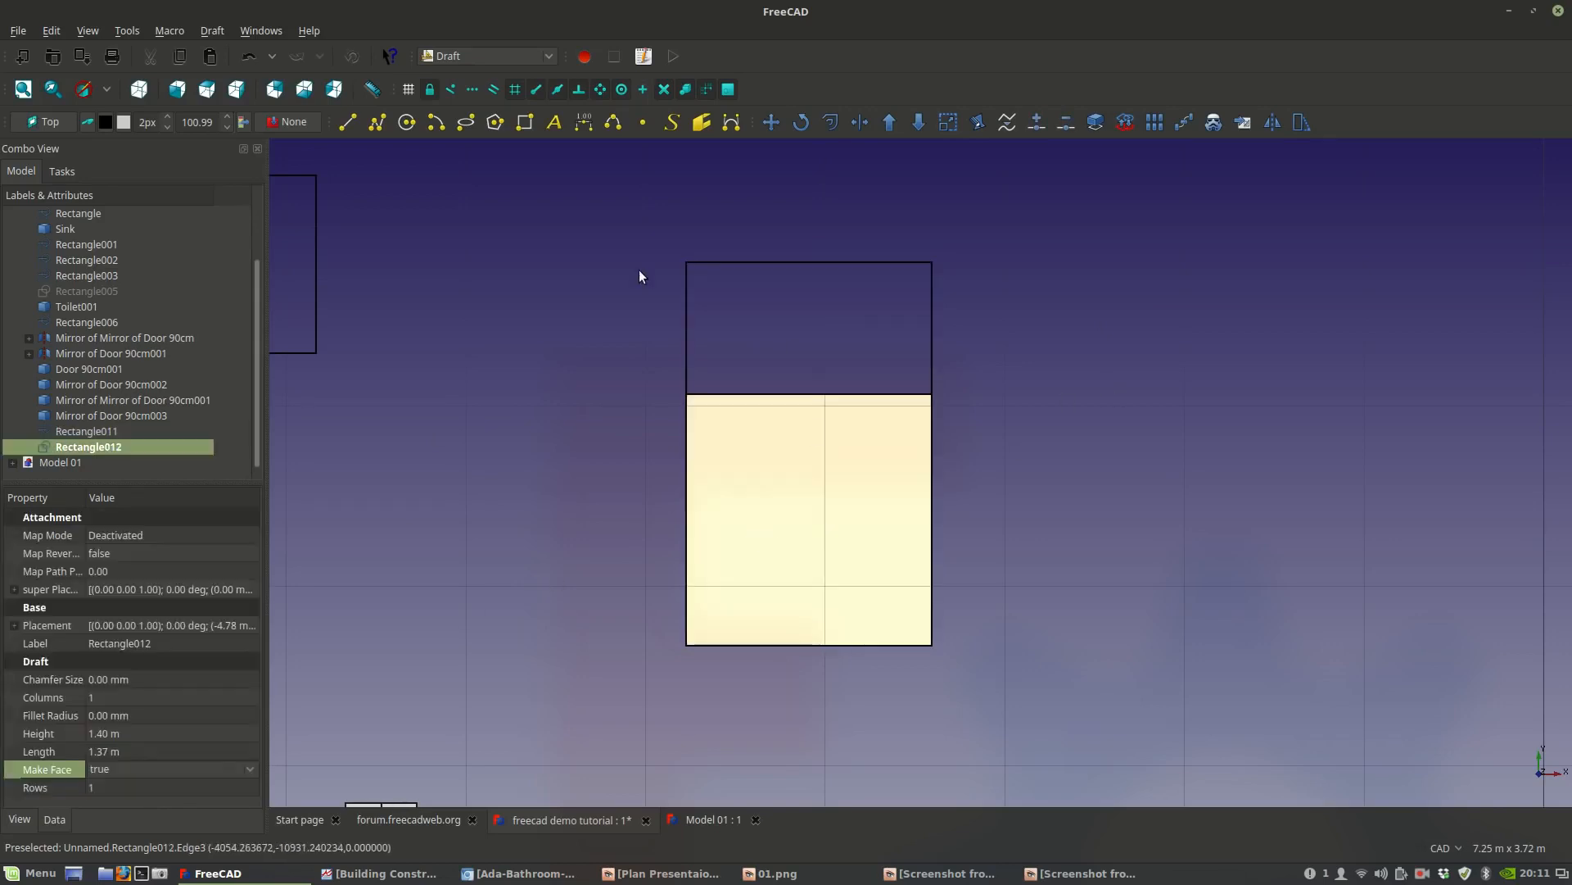
pyautogui.scroll(2, 753, 312)
pyautogui.moveTo(754, 337); pyautogui.dragTo(715, 448, button='middle')
pyautogui.scroll(-4, 715, 449)
pyautogui.scroll(4, 715, 449)
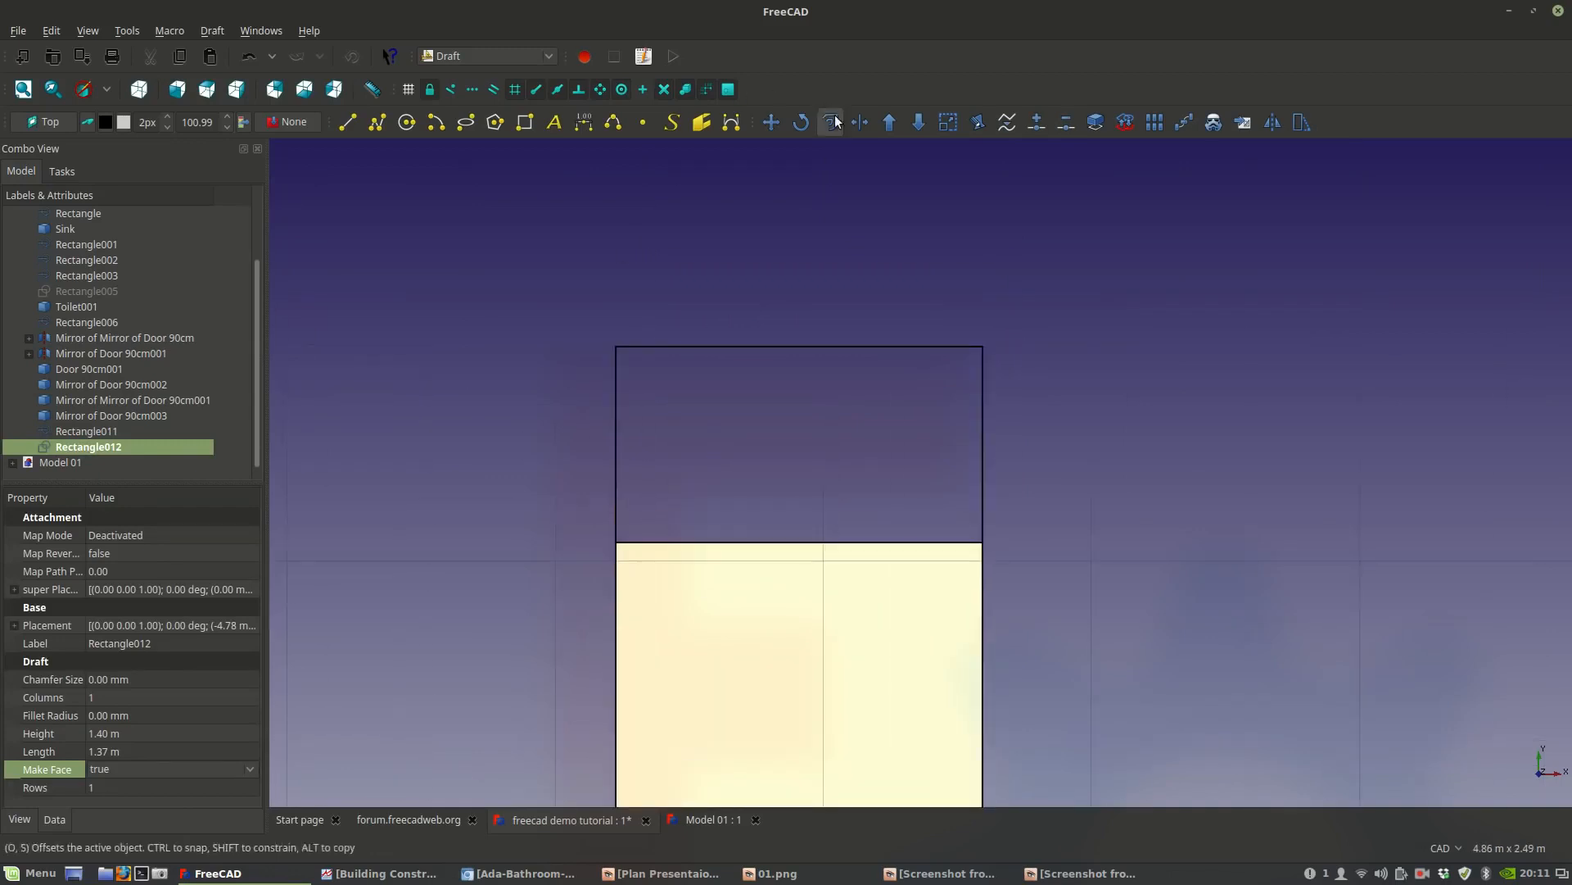
pyautogui.click(526, 123)
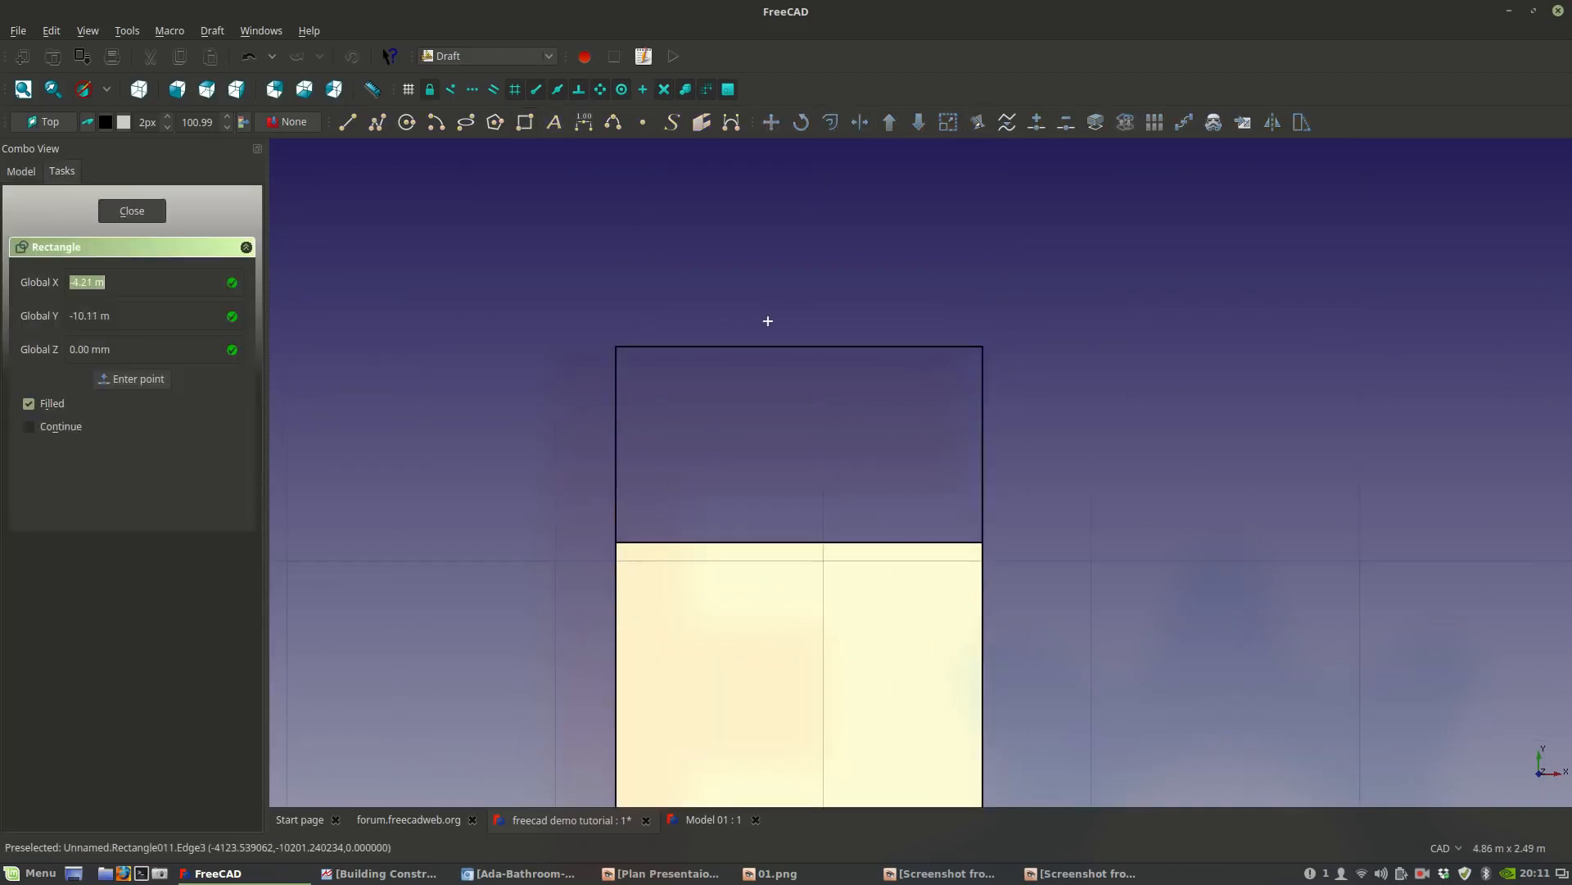
pyautogui.click(795, 348)
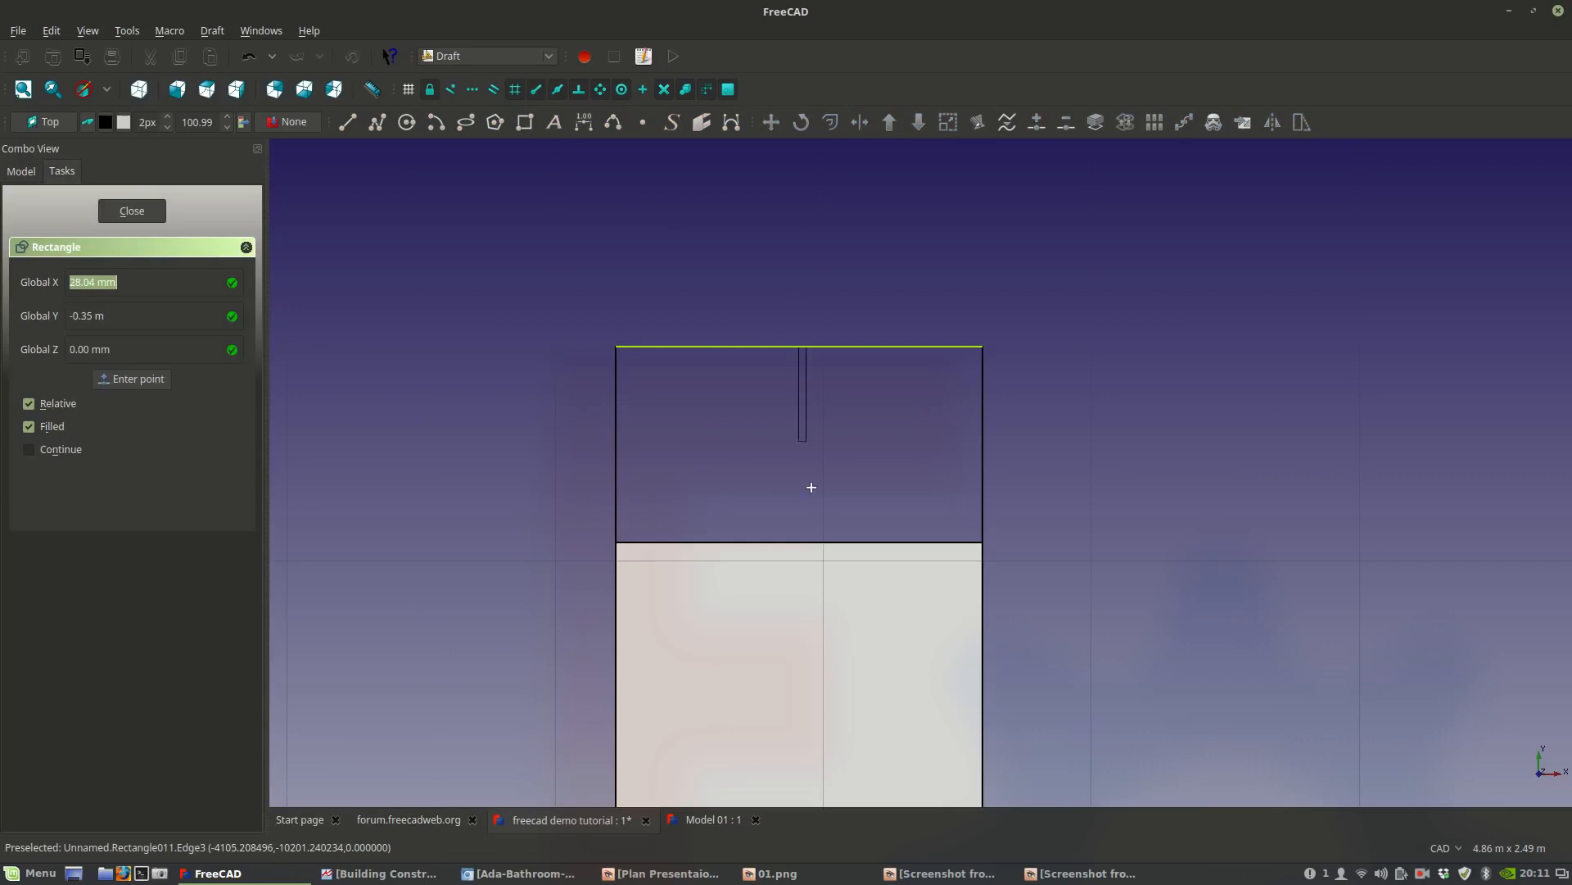
pyautogui.click(800, 539)
# Draw a vertical line from the midpoint of the bed outline's upper edge to the midpoint of the shorter rectangle's upper edge.
pyautogui.click(348, 122)
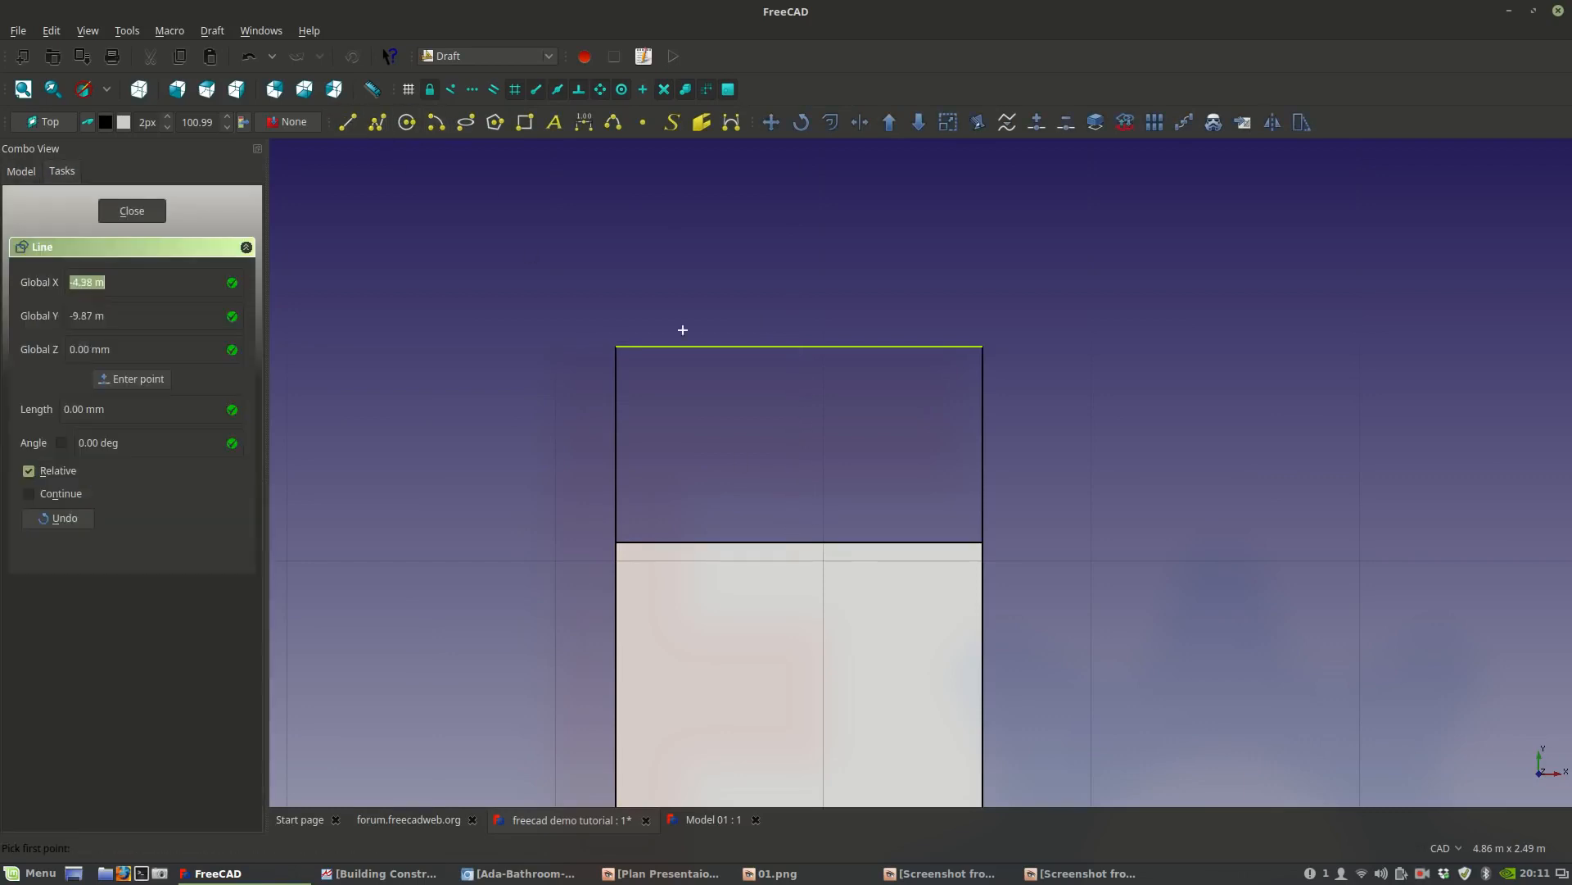
pyautogui.click(791, 346)
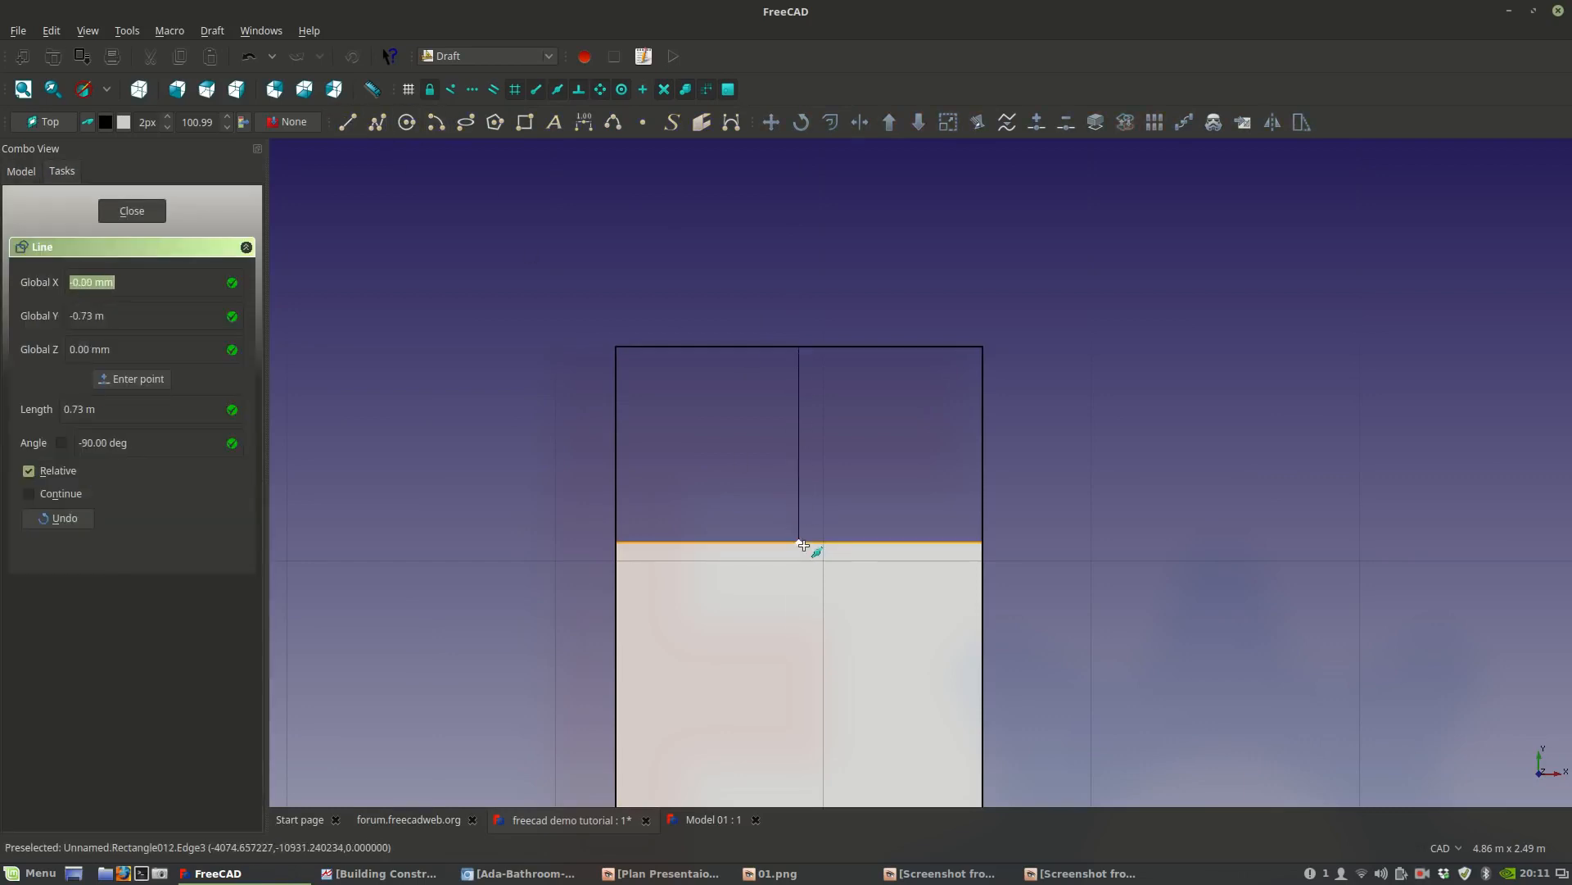
pyautogui.click(805, 542)
# Draw a filled pillow rectangle about 0.48 m by 0.22 m inside the left half of the bed's head area.
pyautogui.click(525, 122)
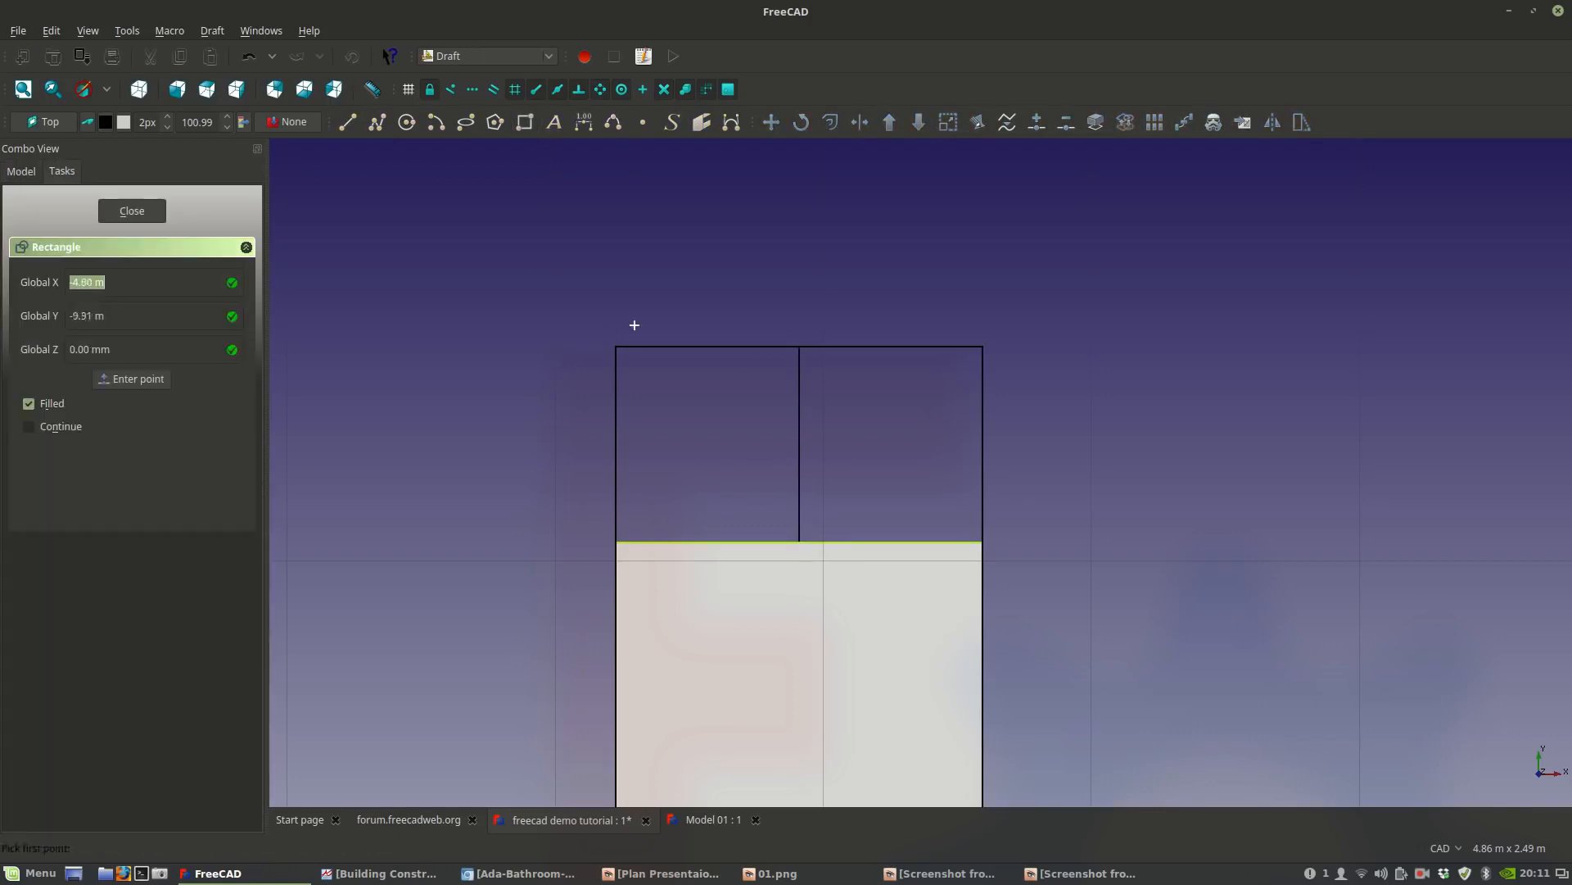
pyautogui.scroll(3, 639, 369)
pyautogui.click(633, 359)
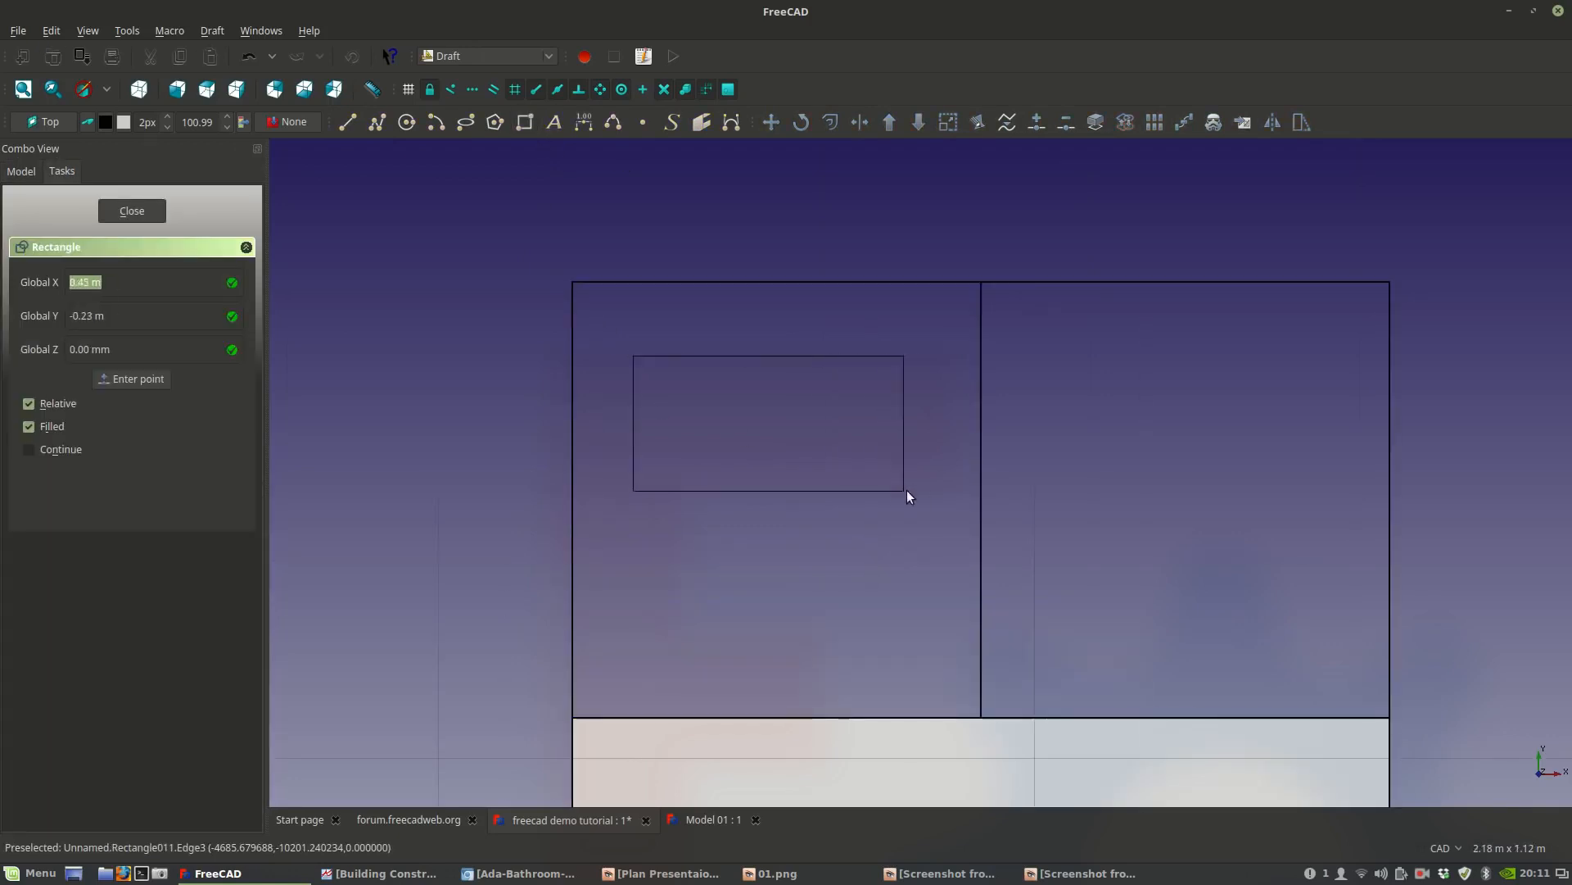
pyautogui.click(918, 486)
pyautogui.scroll(-4, 814, 450)
pyautogui.scroll(6, 808, 450)
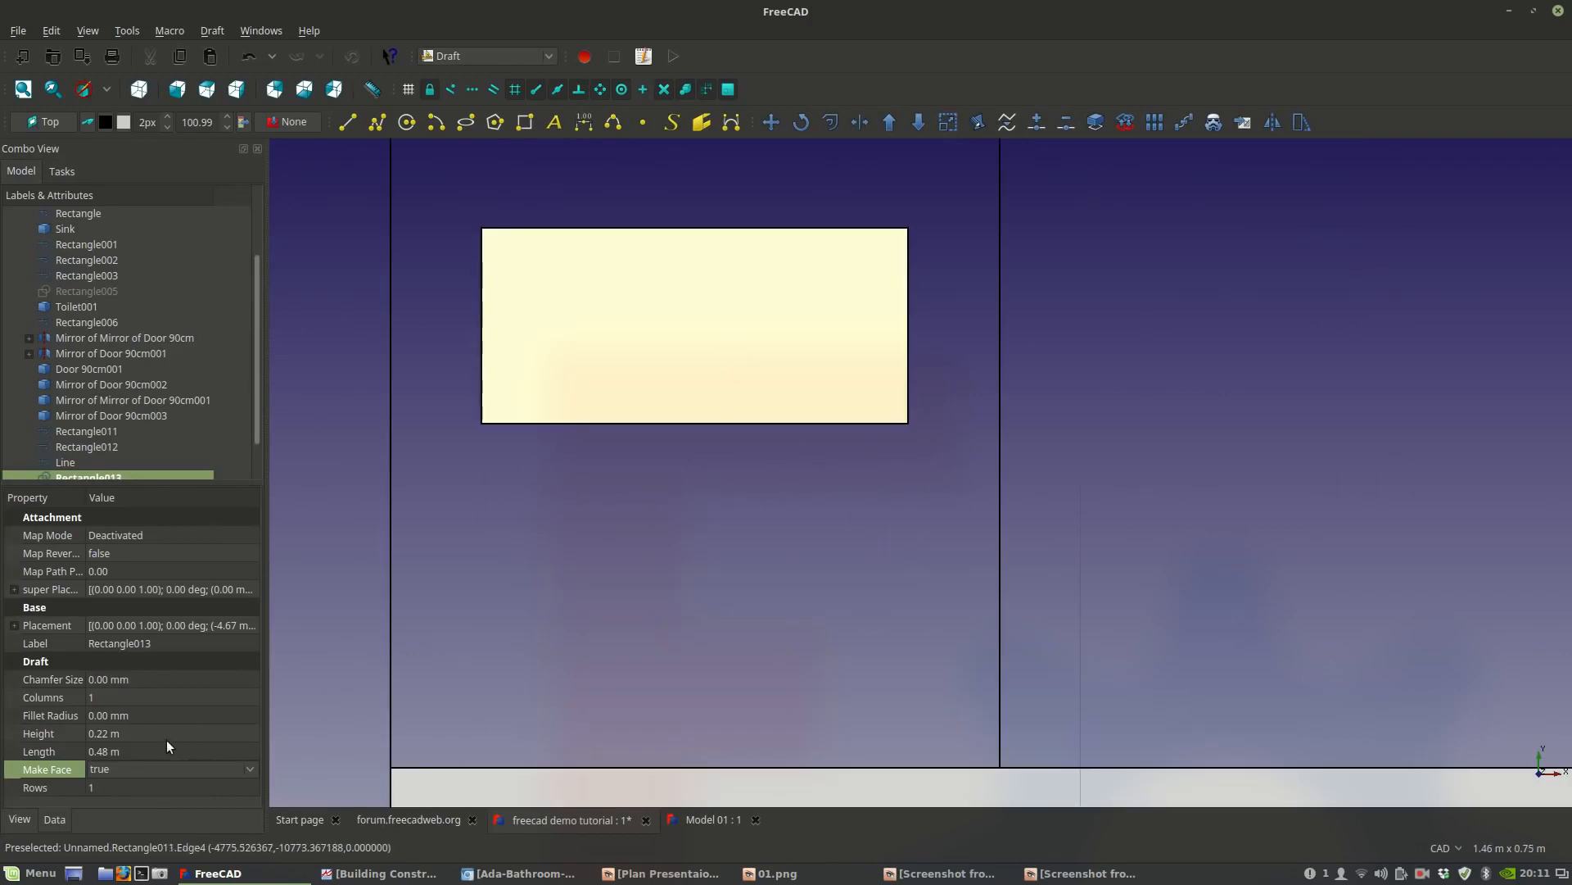
# Set the pillow rectangle's height to 0.25 m and its length to 0.50 m.
pyautogui.click(106, 726)
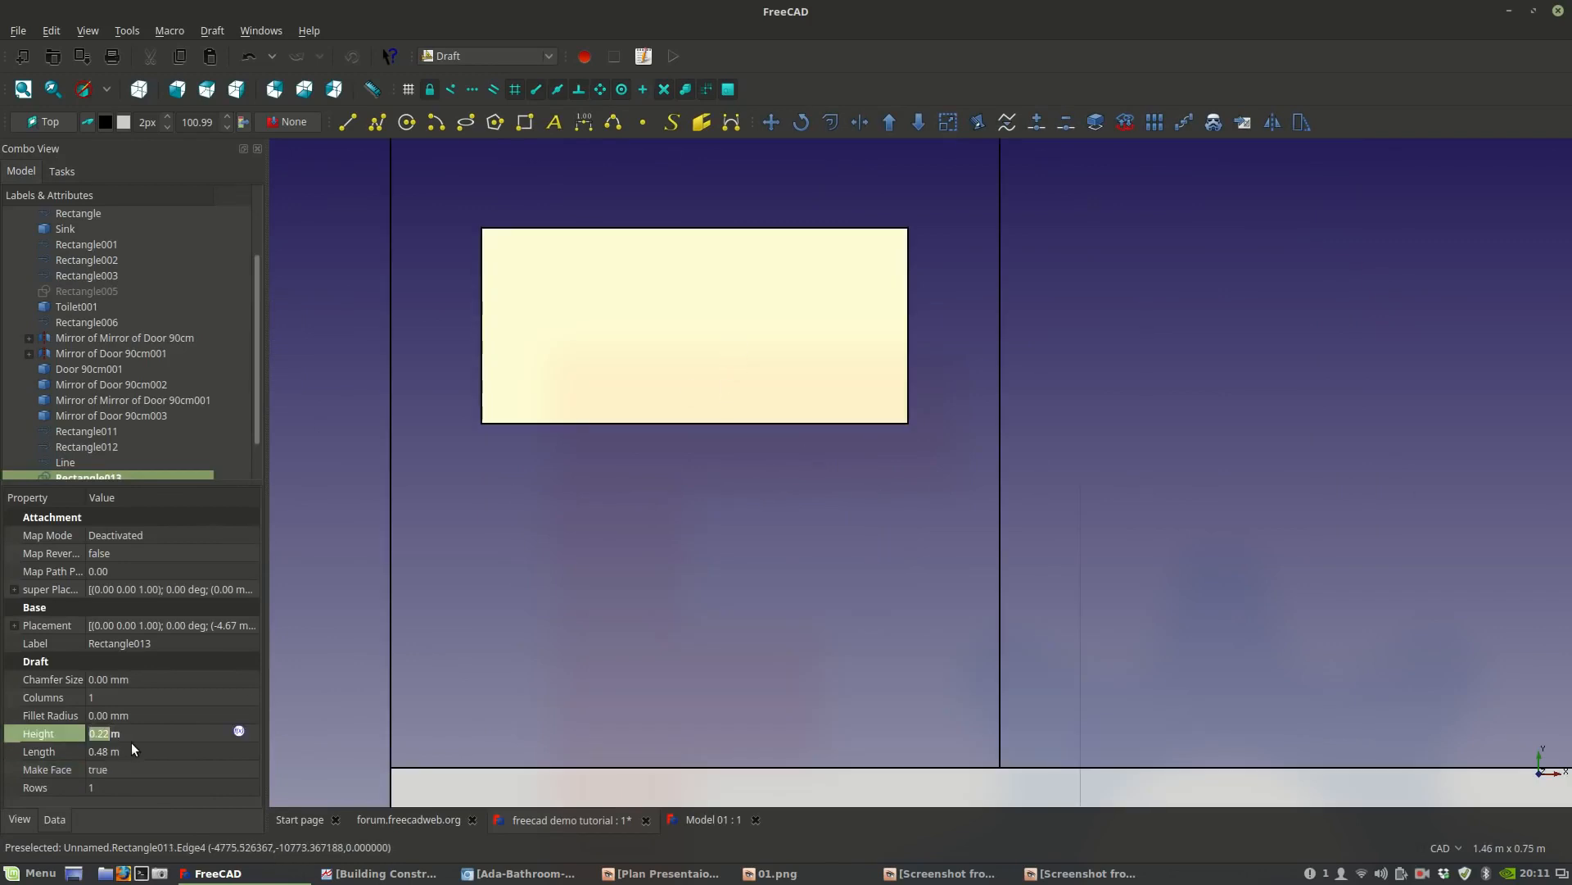
pyautogui.write('0.25')
pyautogui.press('Return')
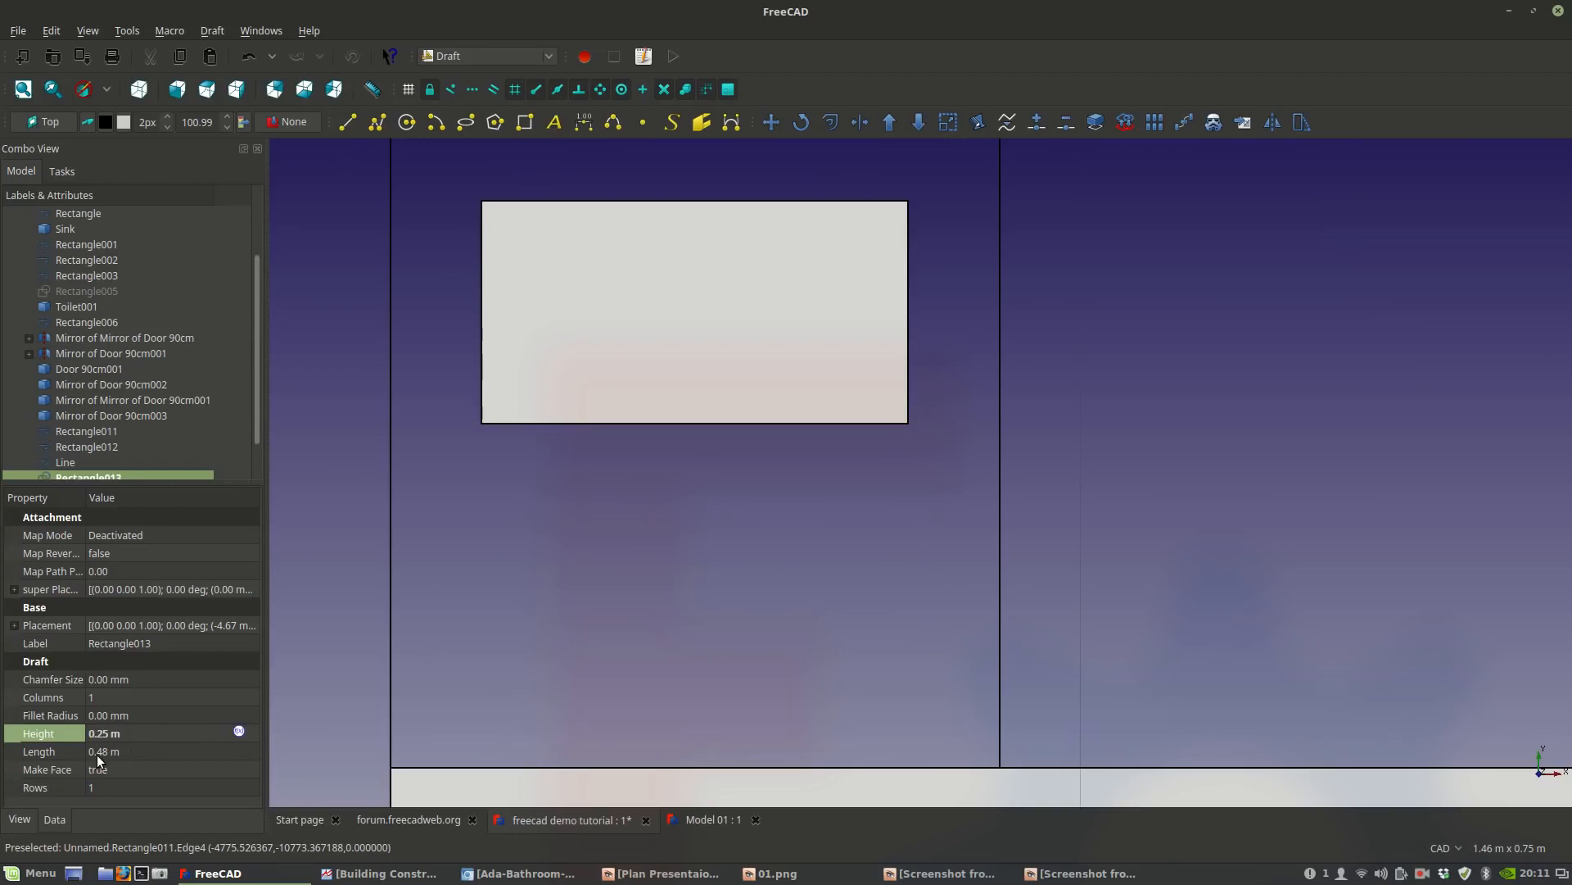
pyautogui.click(98, 752)
pyautogui.write('0.50')
pyautogui.press('Return')
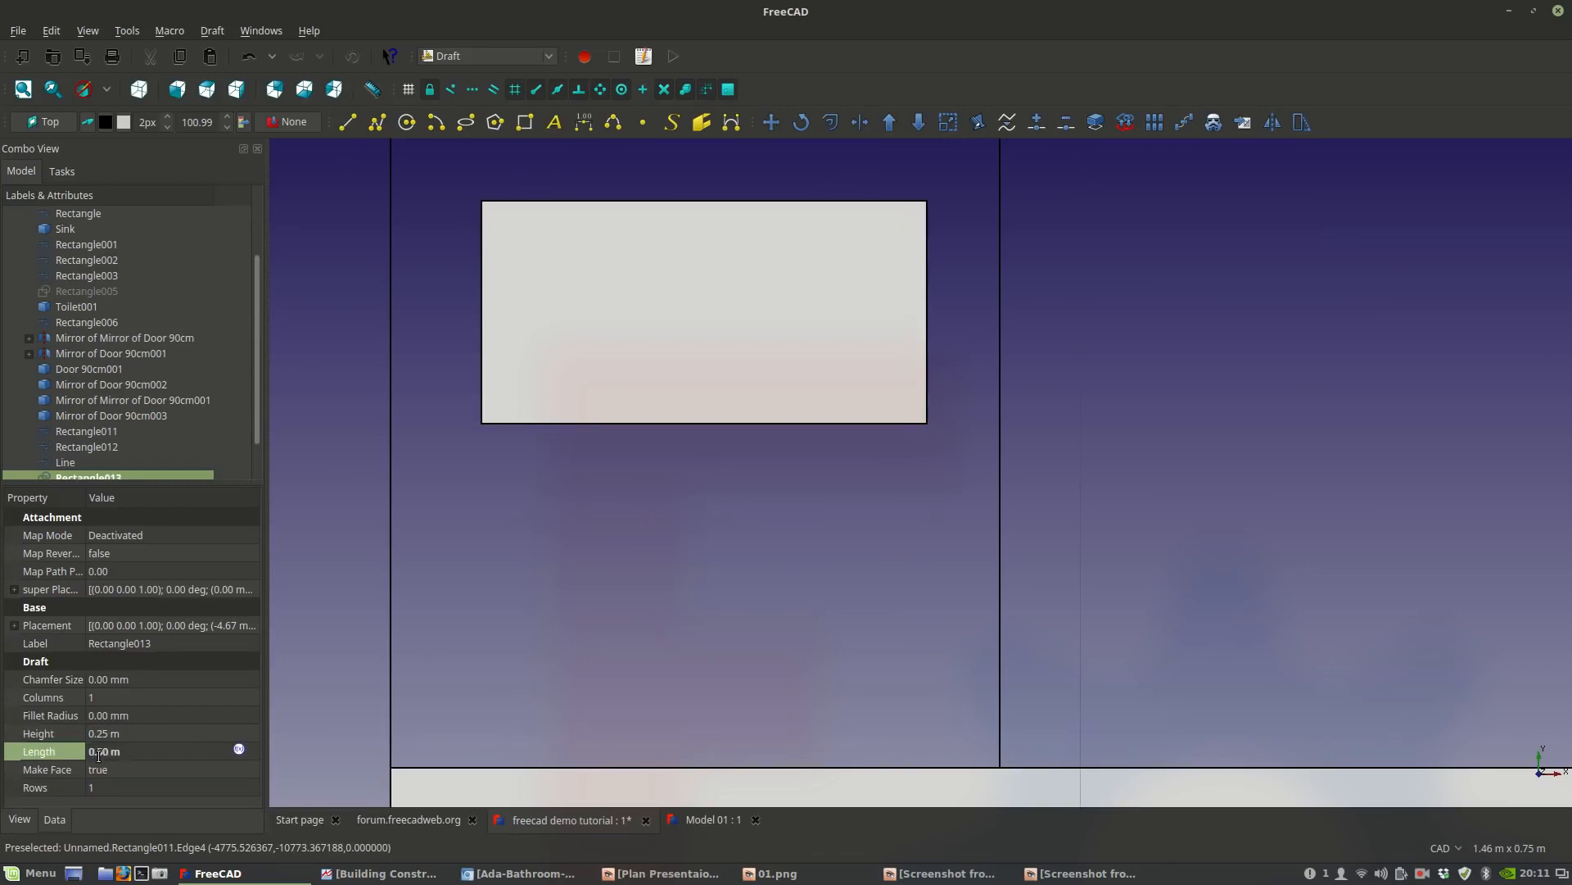
# Draw a horizontal guide line about 0.69 m long from the midpoint of the vertical divider to the bed's left edge.
pyautogui.scroll(-3, 637, 676)
pyautogui.scroll(2, 619, 565)
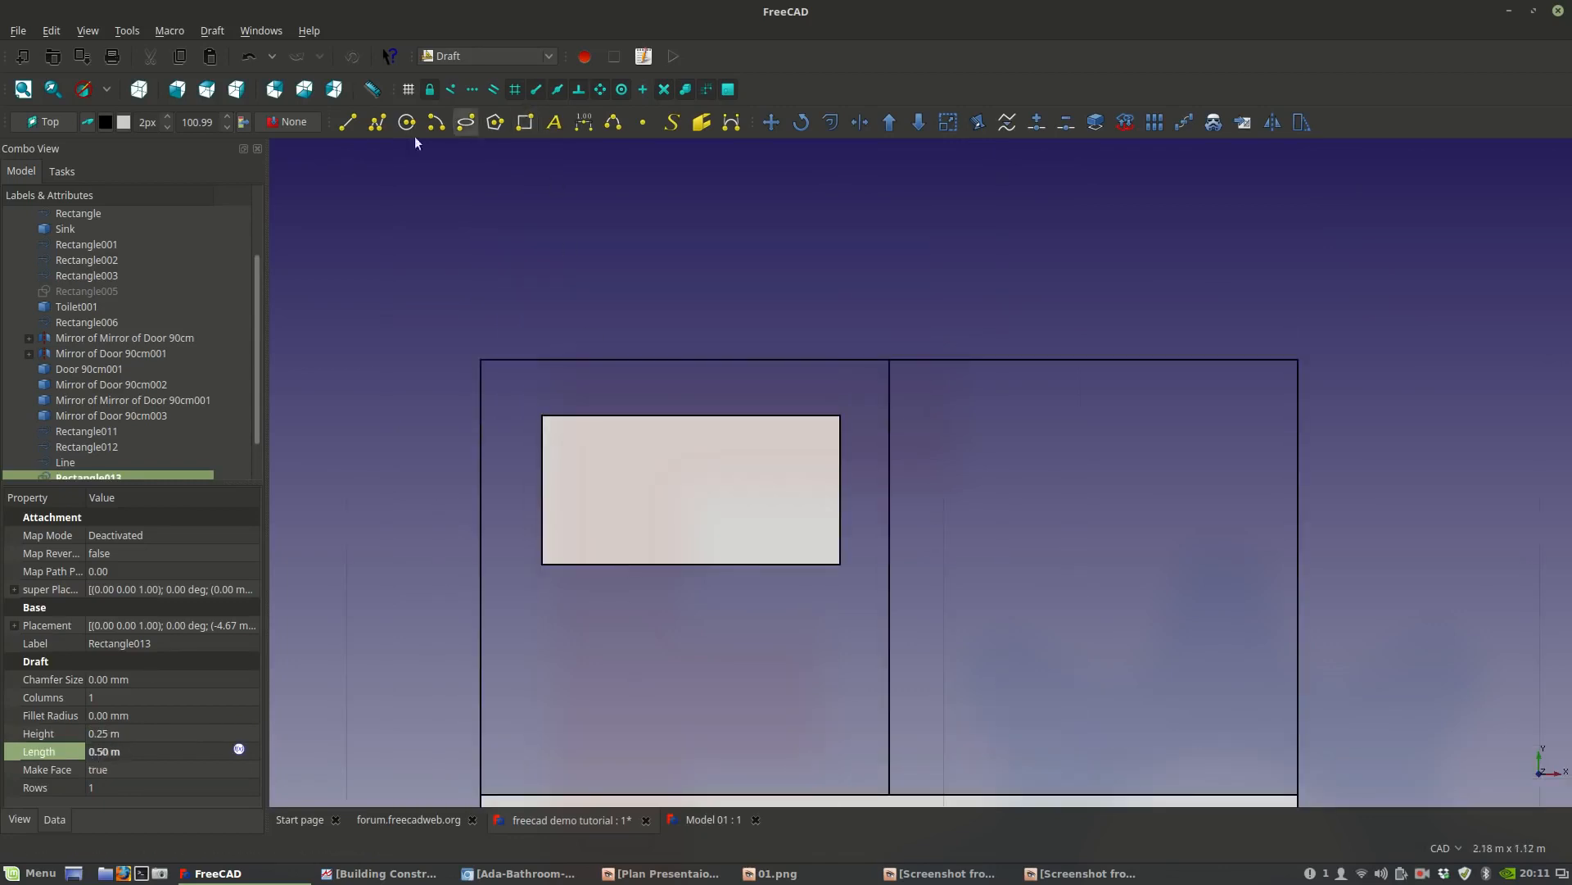
pyautogui.click(347, 122)
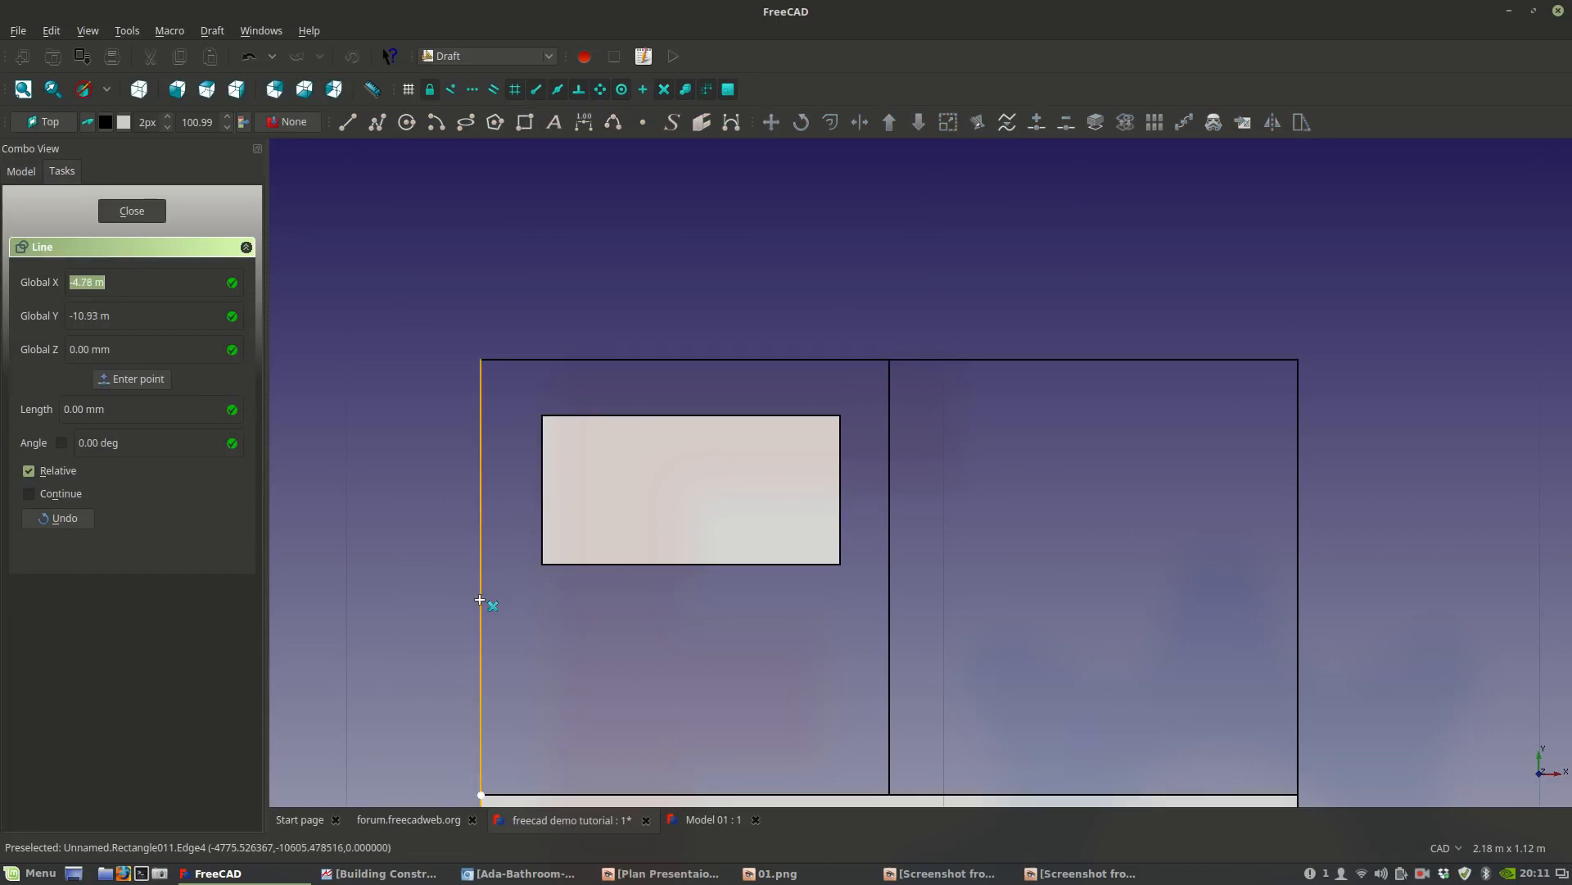
pyautogui.moveTo(484, 602); pyautogui.dragTo(476, 497, button='middle')
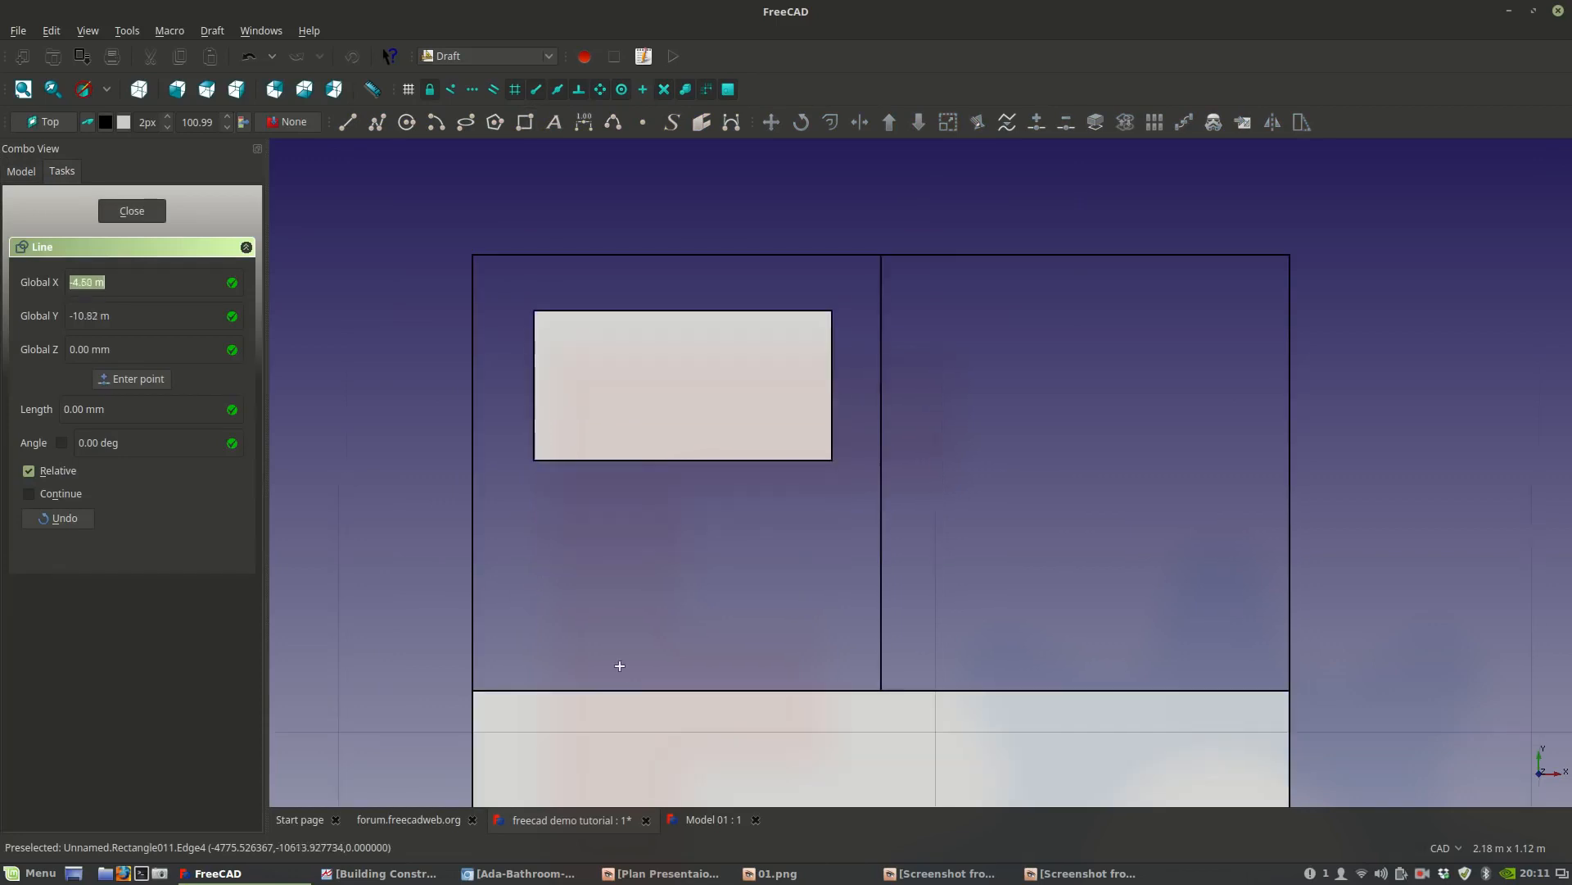
pyautogui.click(880, 475)
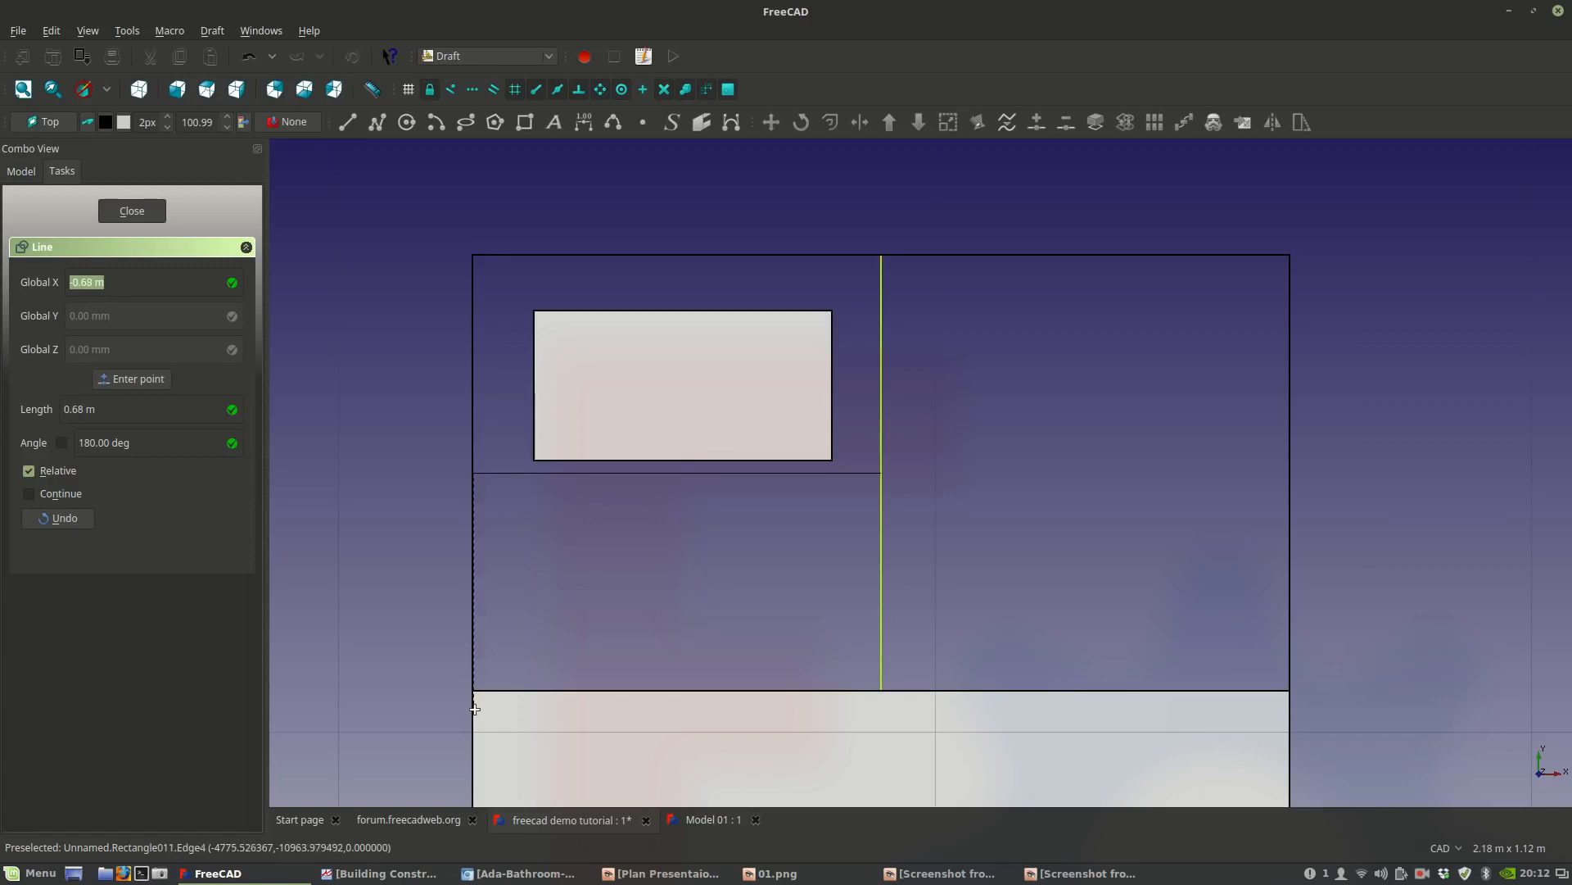
pyautogui.scroll(-5, 471, 707)
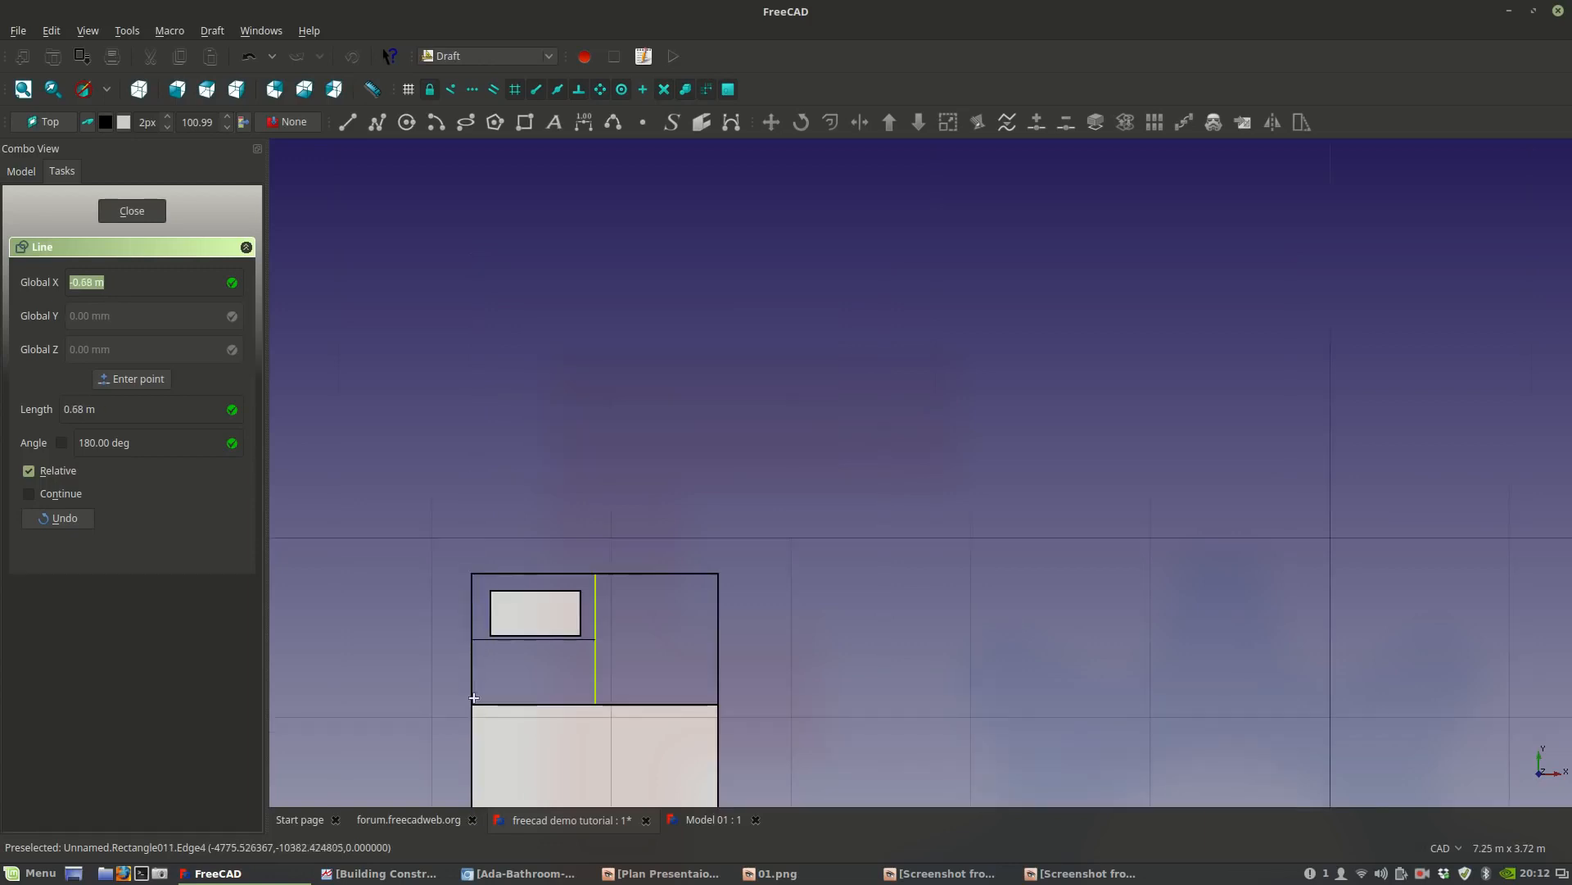
pyautogui.scroll(-7, 571, 720)
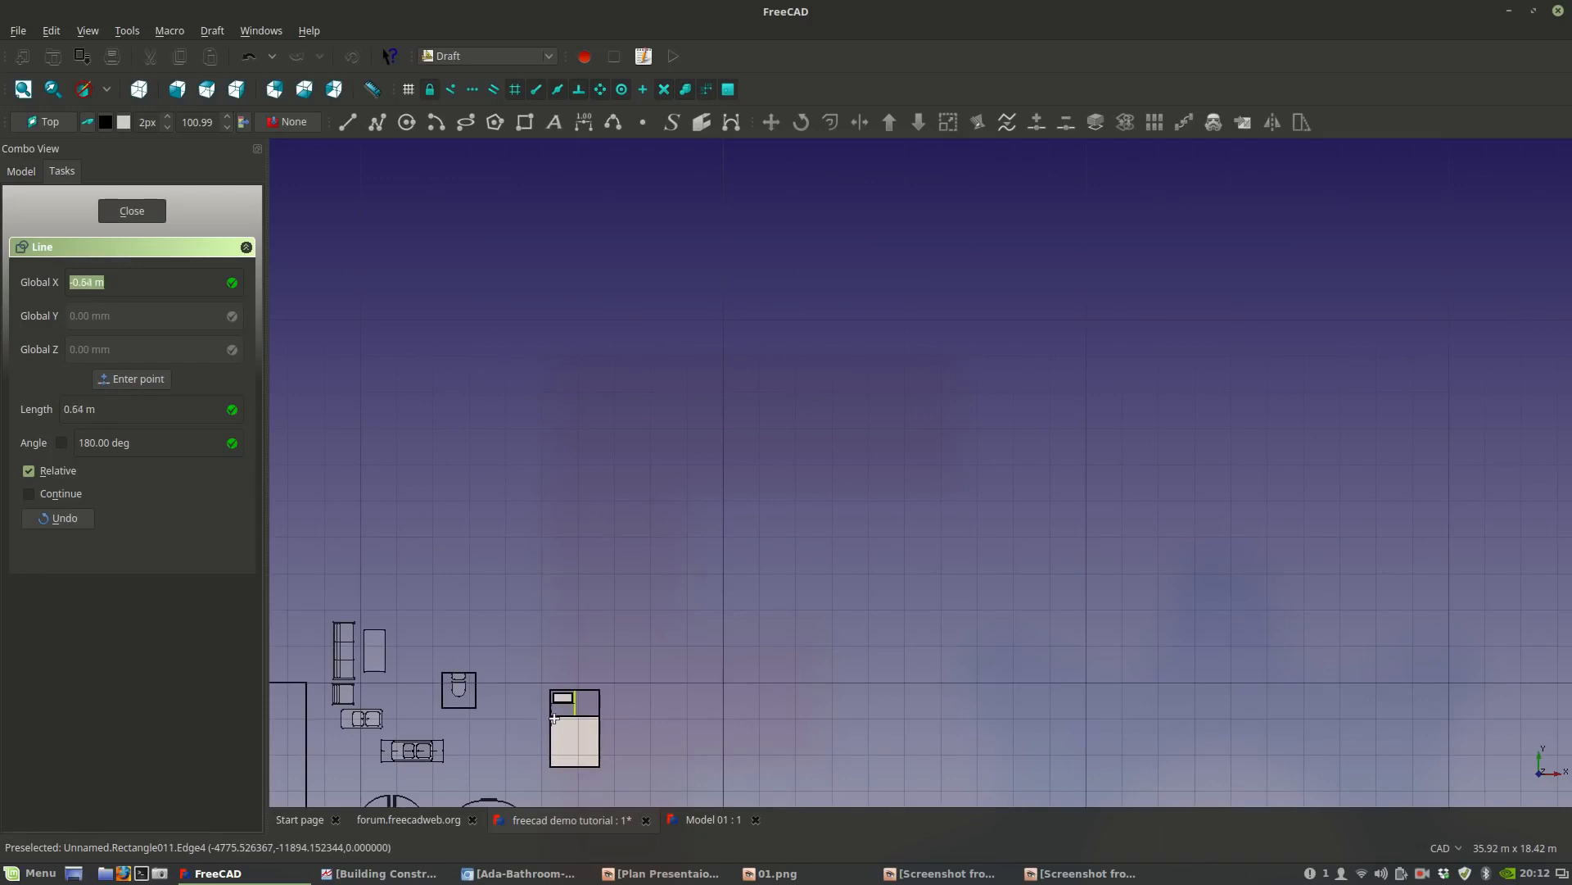
pyautogui.scroll(5, 552, 726)
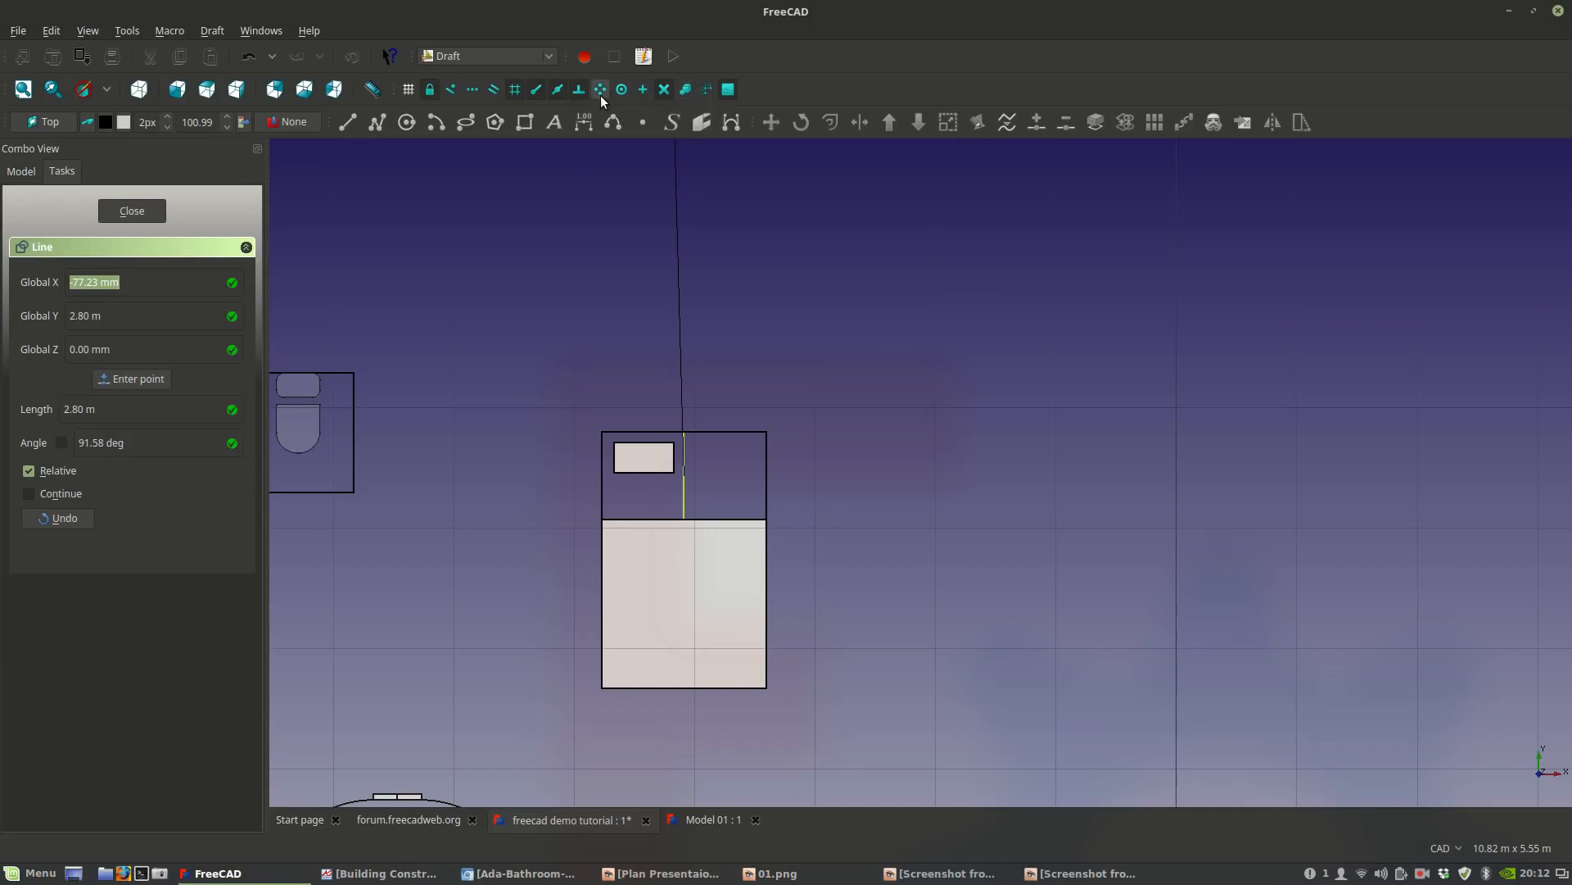
pyautogui.press('shift')
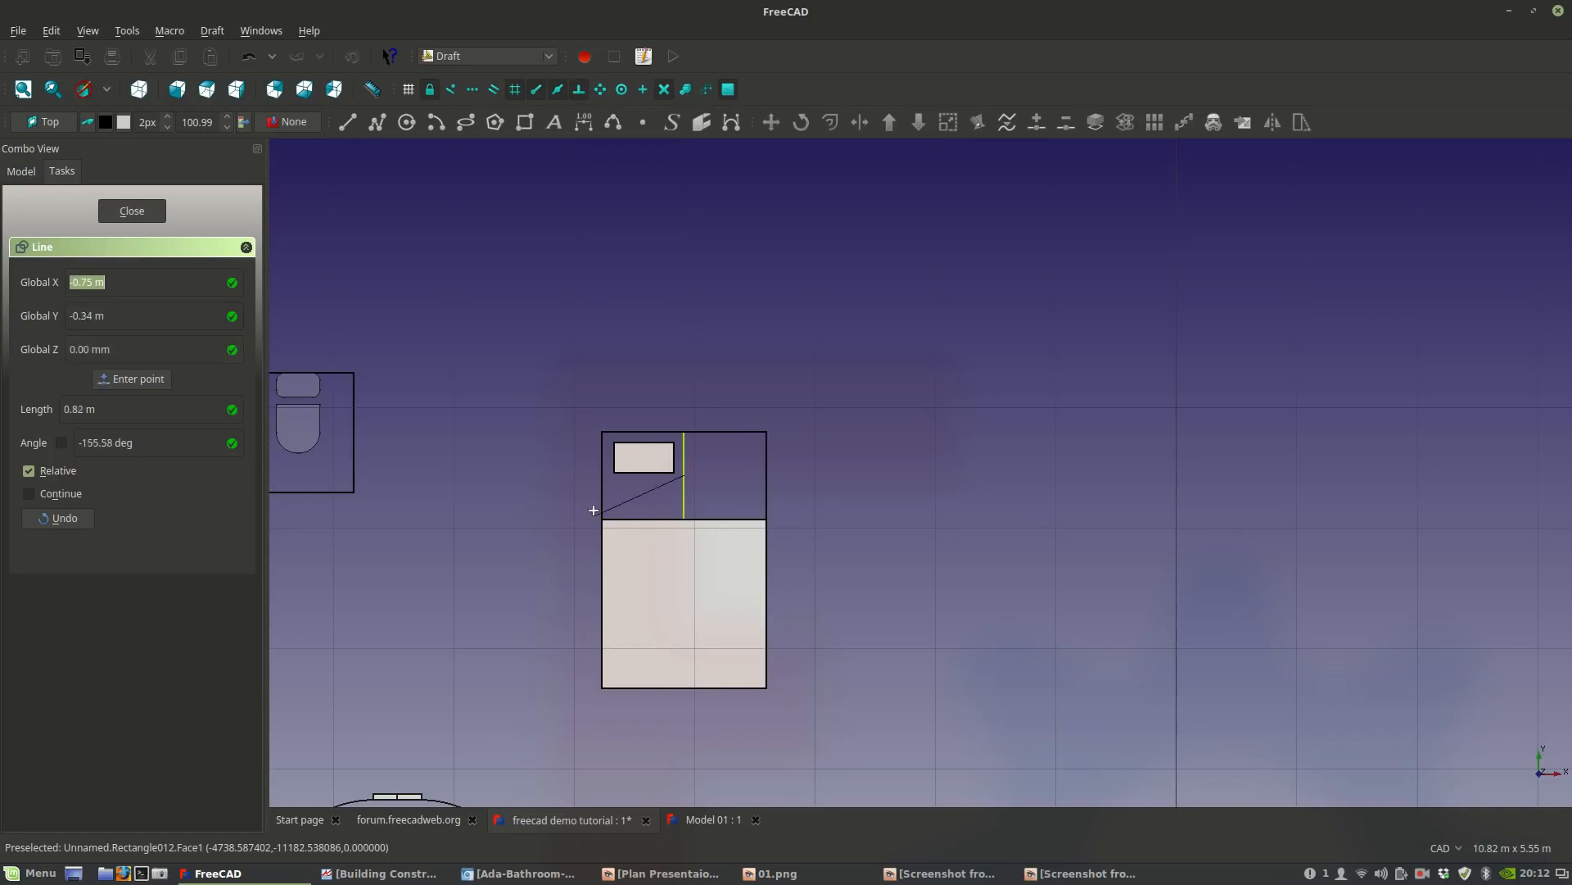
pyautogui.press('shift')
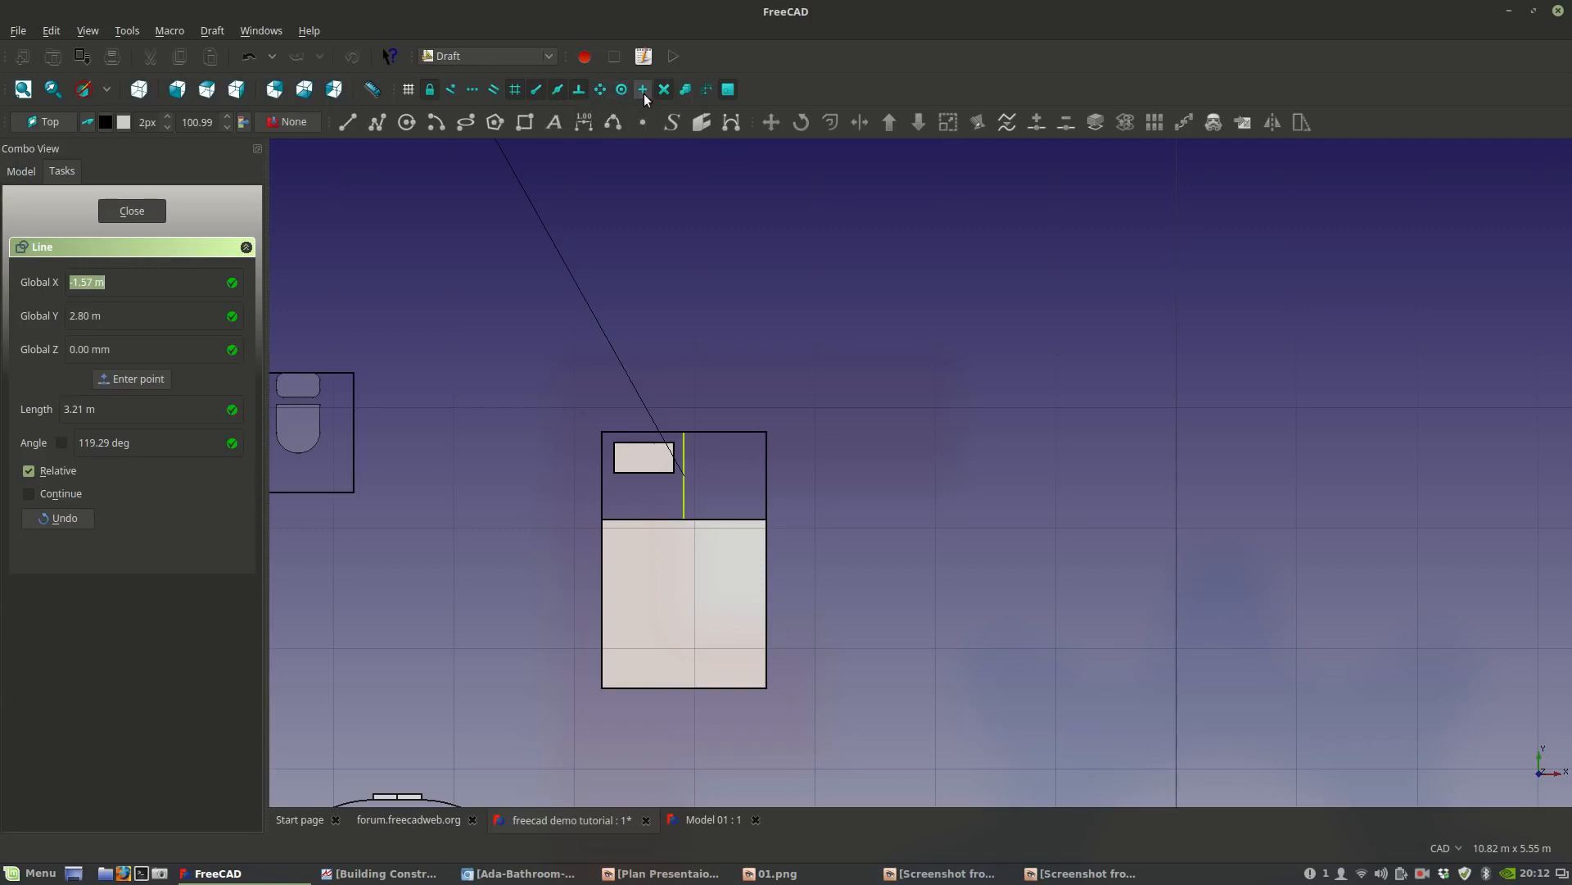
pyautogui.click(601, 490)
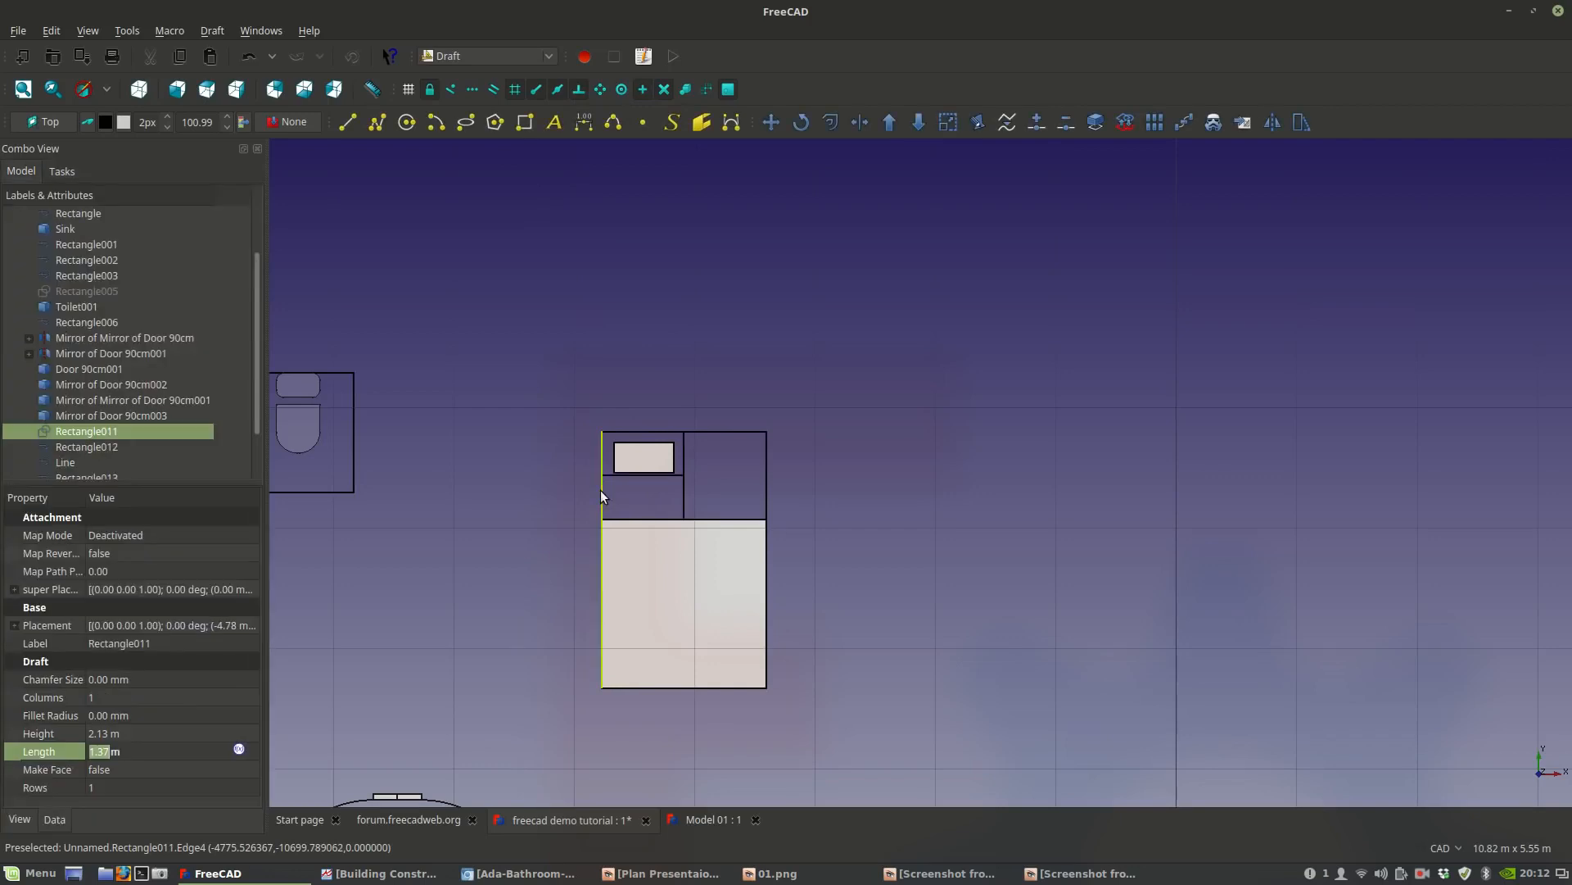
# Move the pillow rectangle without copying it, from its lower edge's midpoint onto the midpoint of the horizontal guide line.
pyautogui.scroll(6, 642, 492)
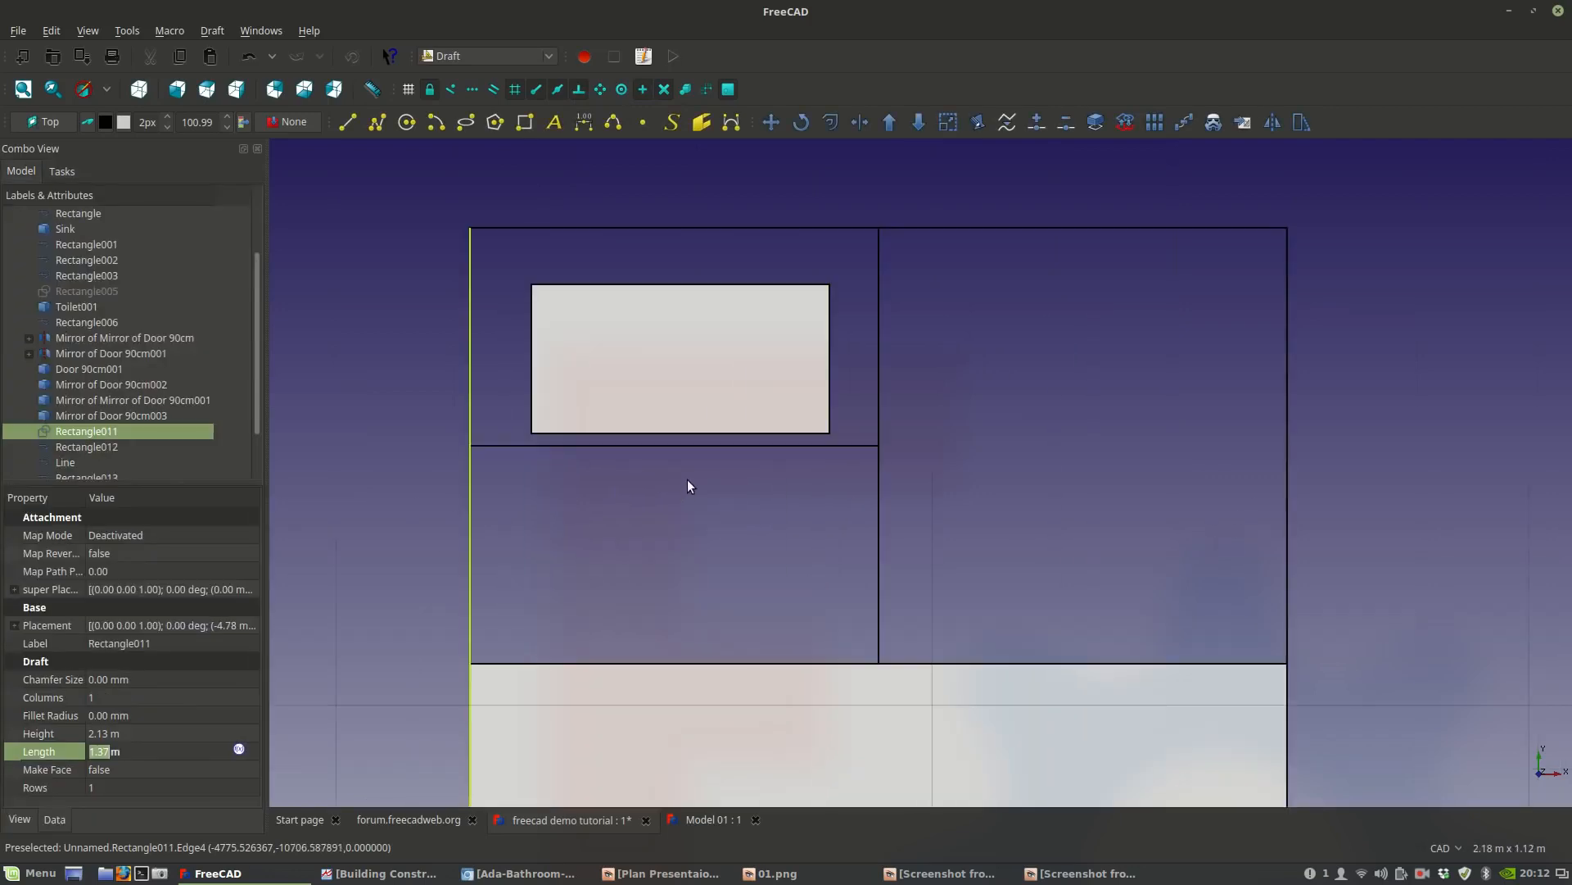
pyautogui.click(638, 420)
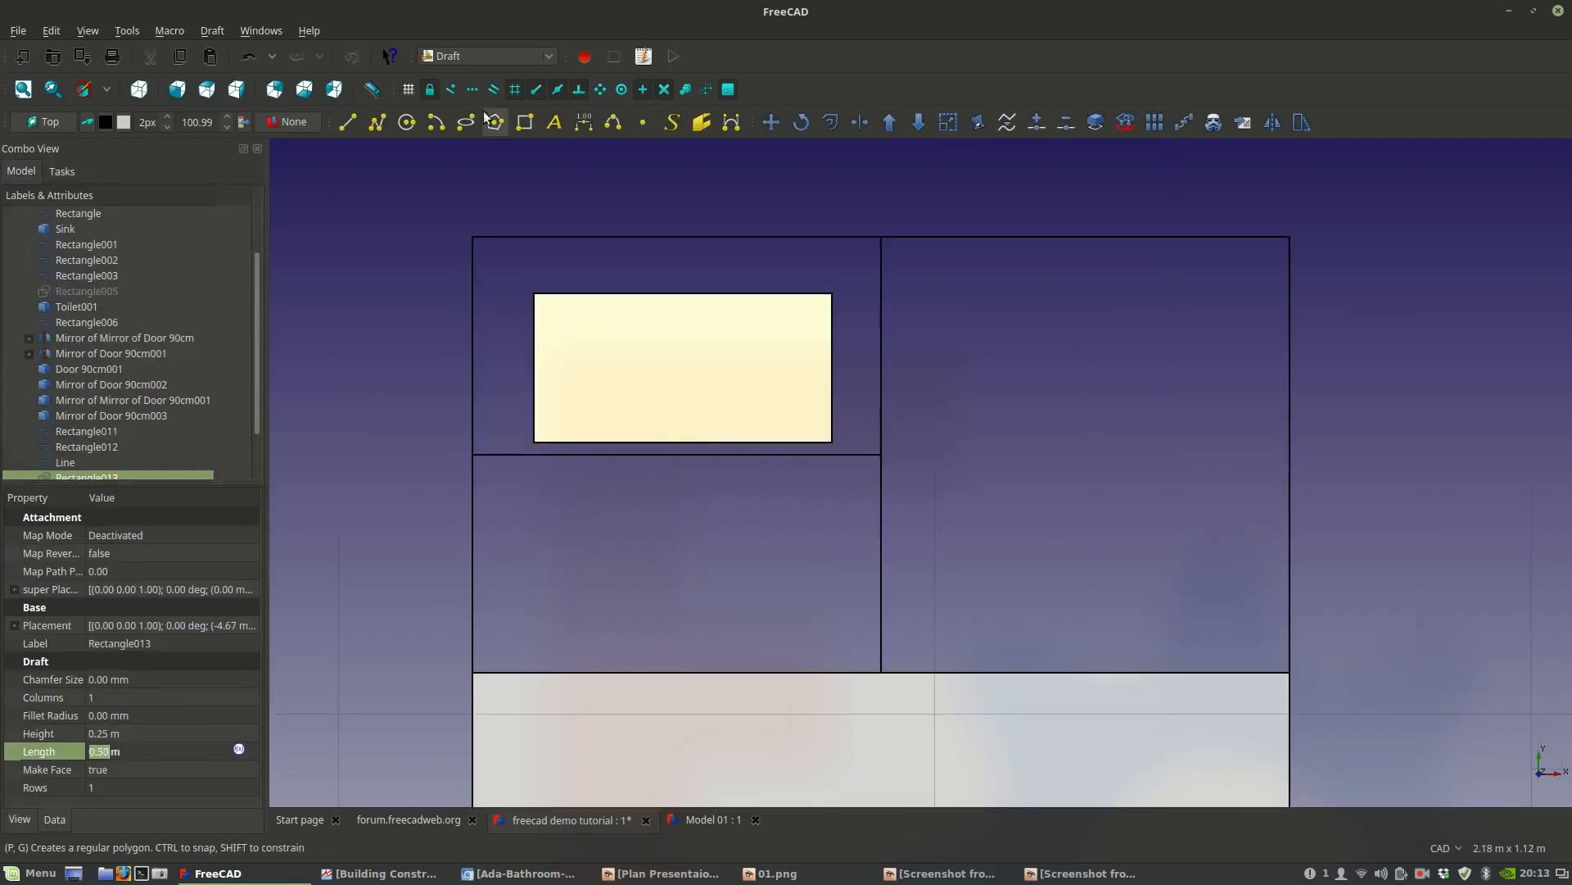
pyautogui.click(771, 122)
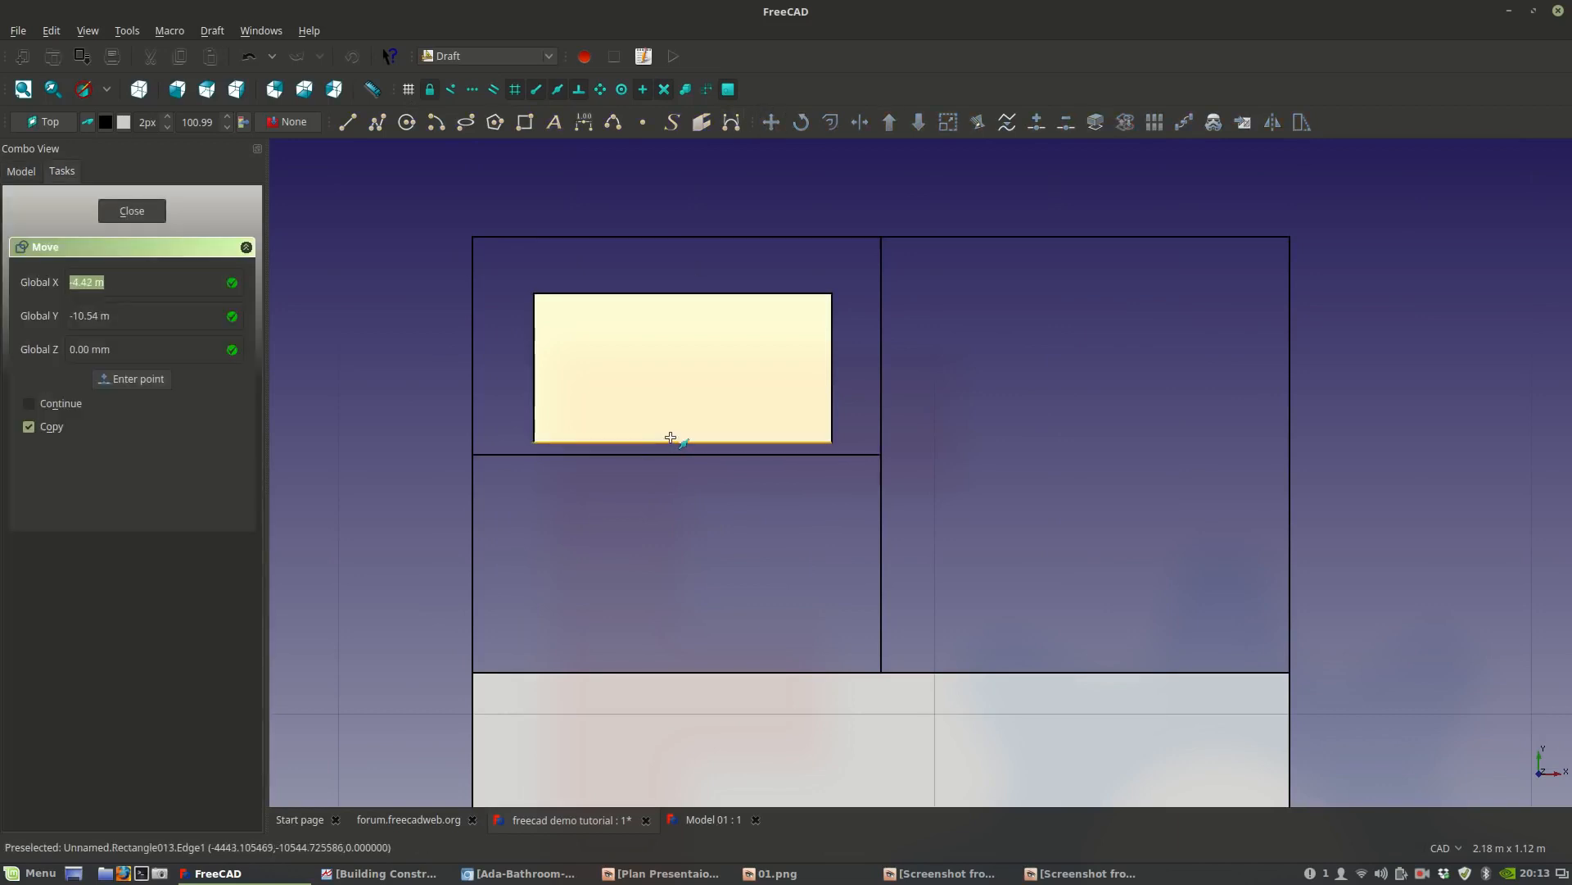
pyautogui.click(673, 442)
pyautogui.click(45, 451)
pyautogui.click(665, 456)
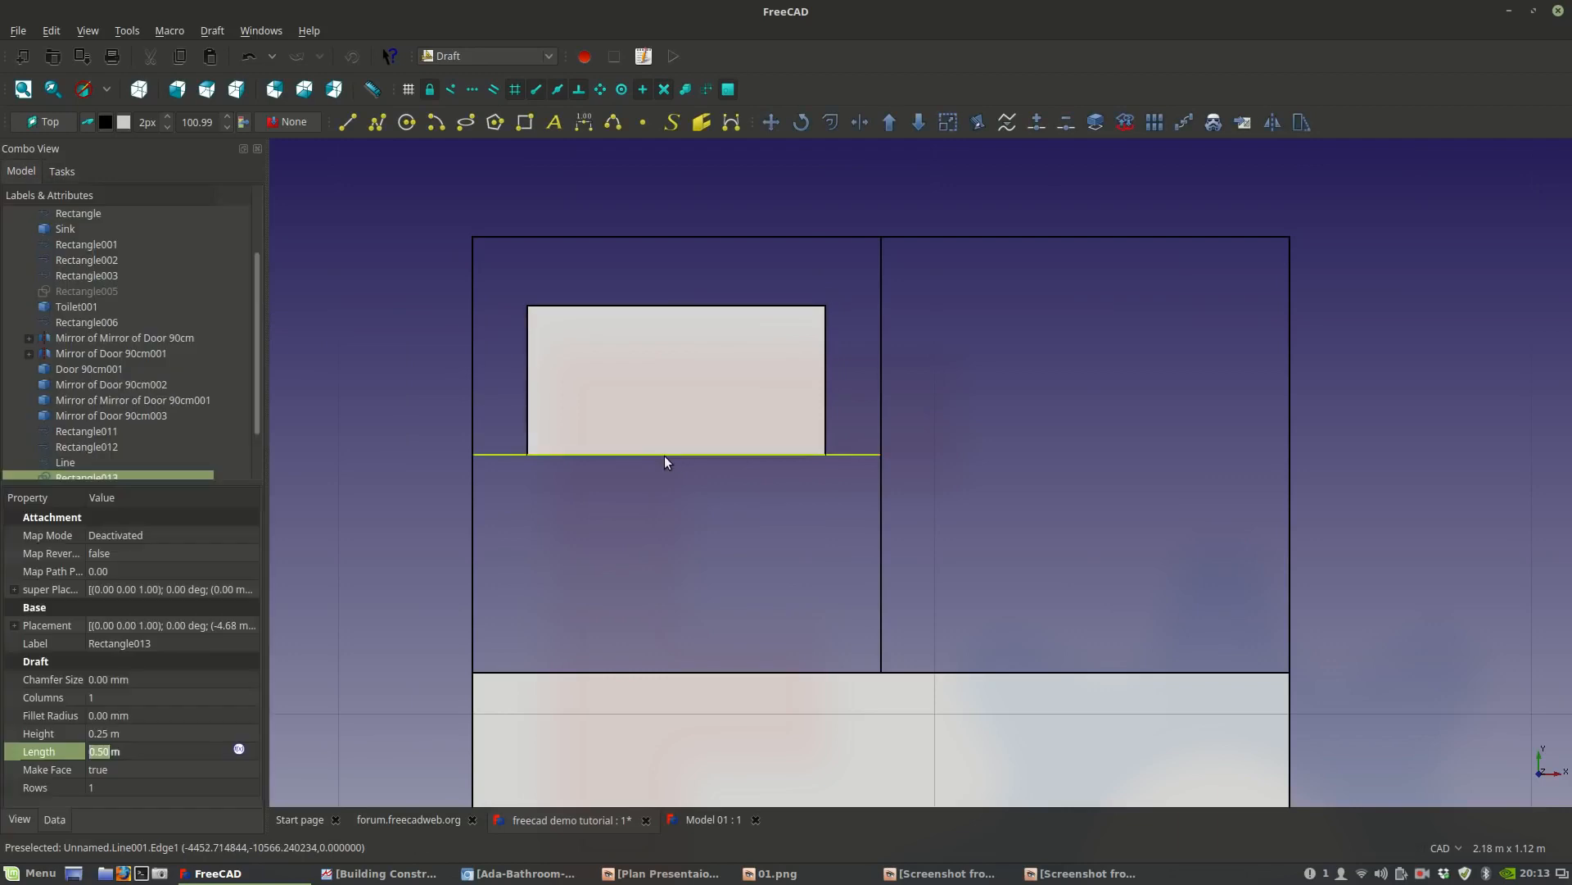
# Delete the horizontal guide line beneath the pillow.
pyautogui.click(681, 403)
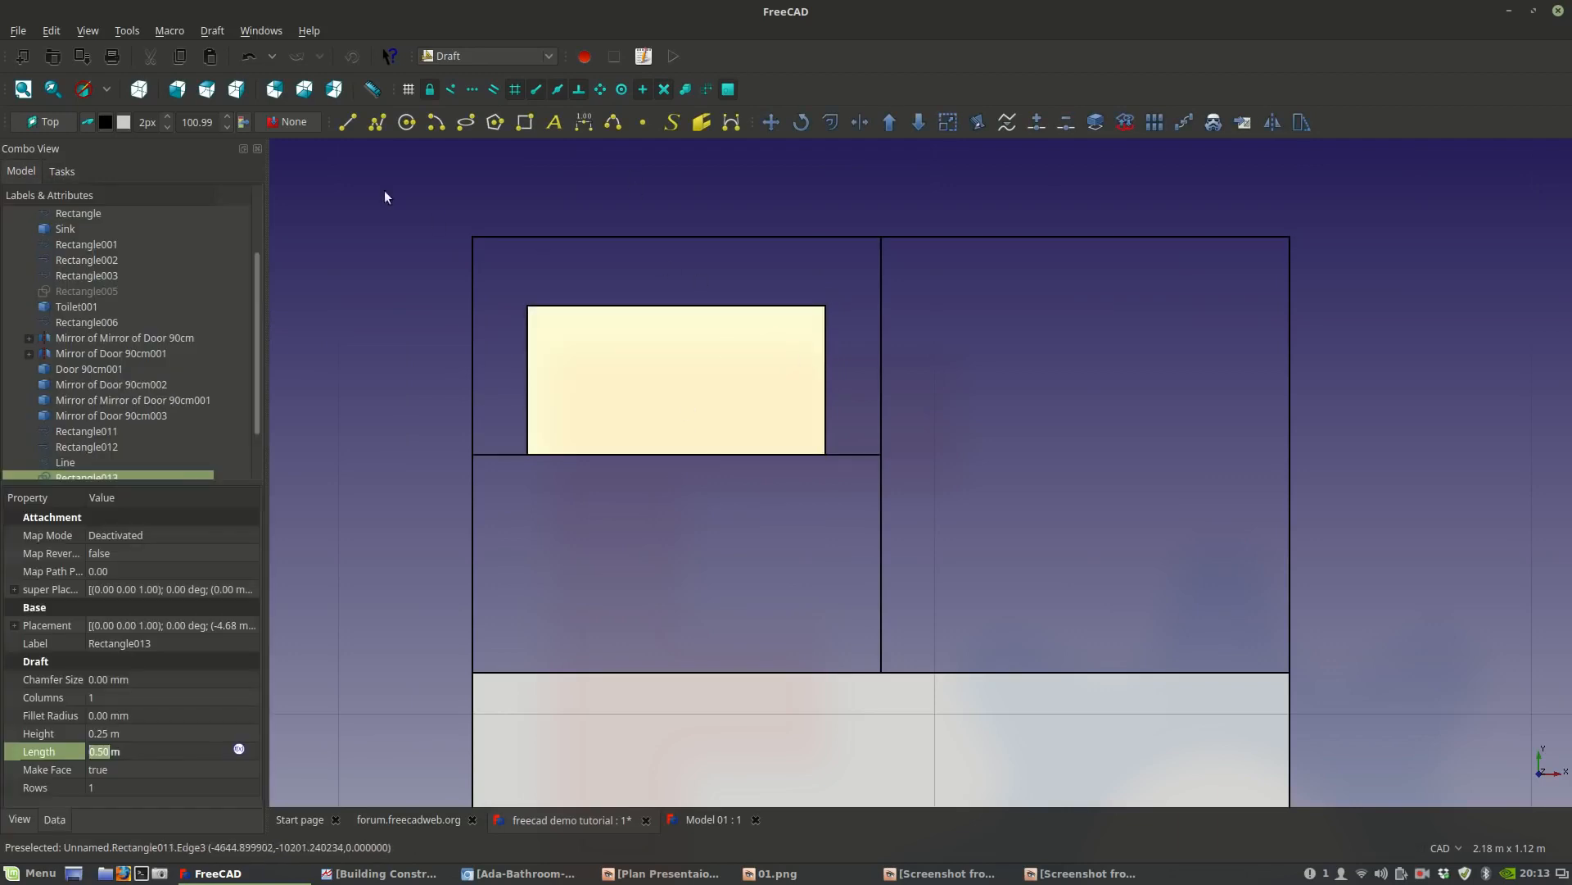
pyautogui.scroll(-2, 725, 522)
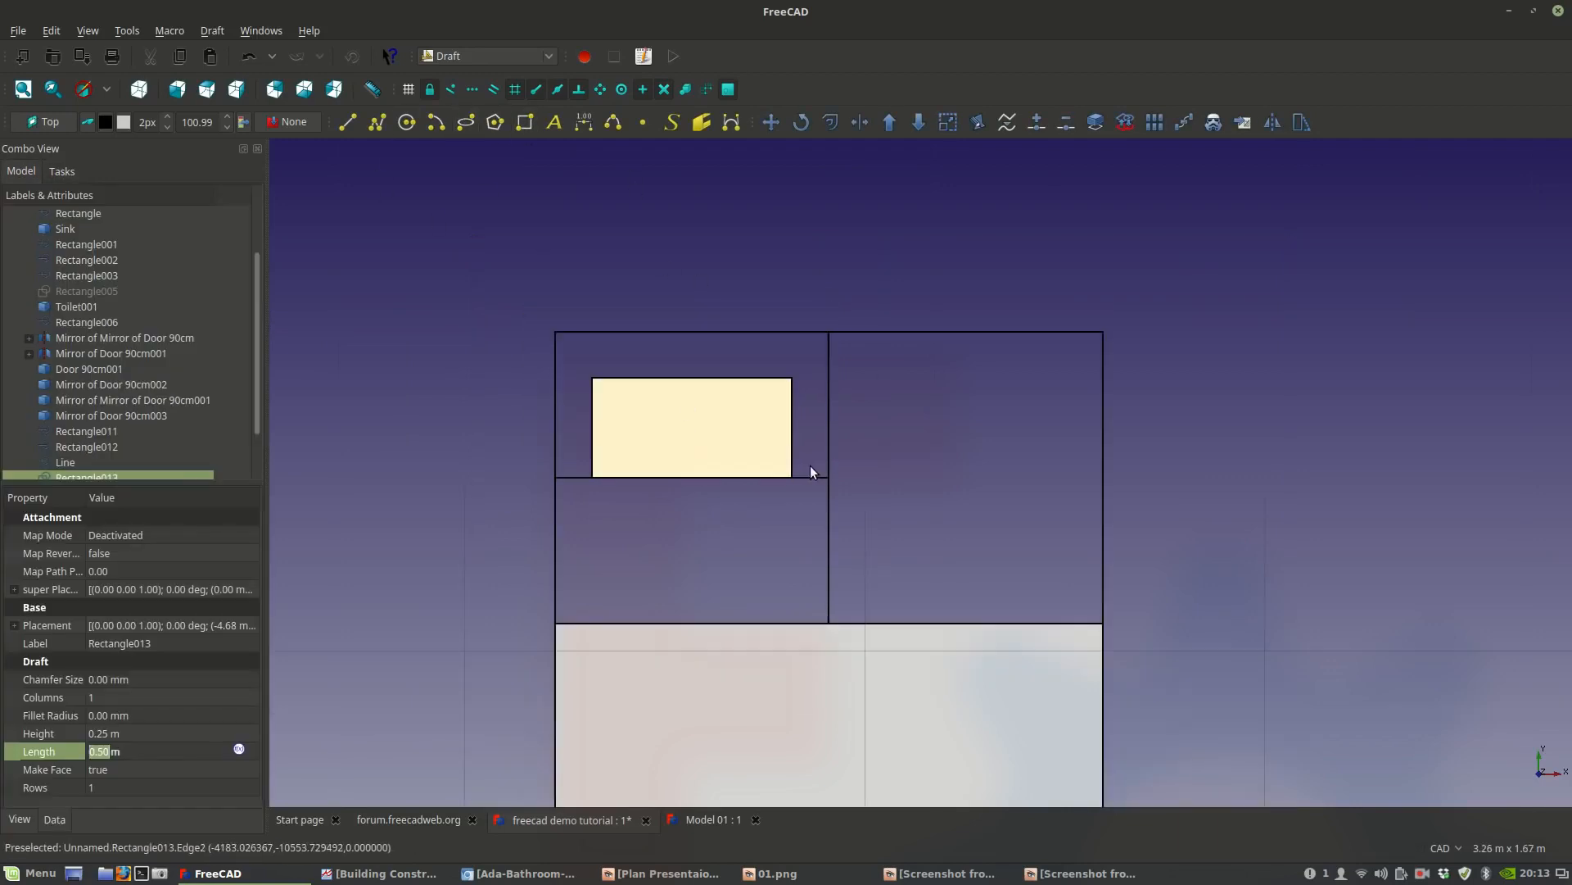
pyautogui.click(784, 476)
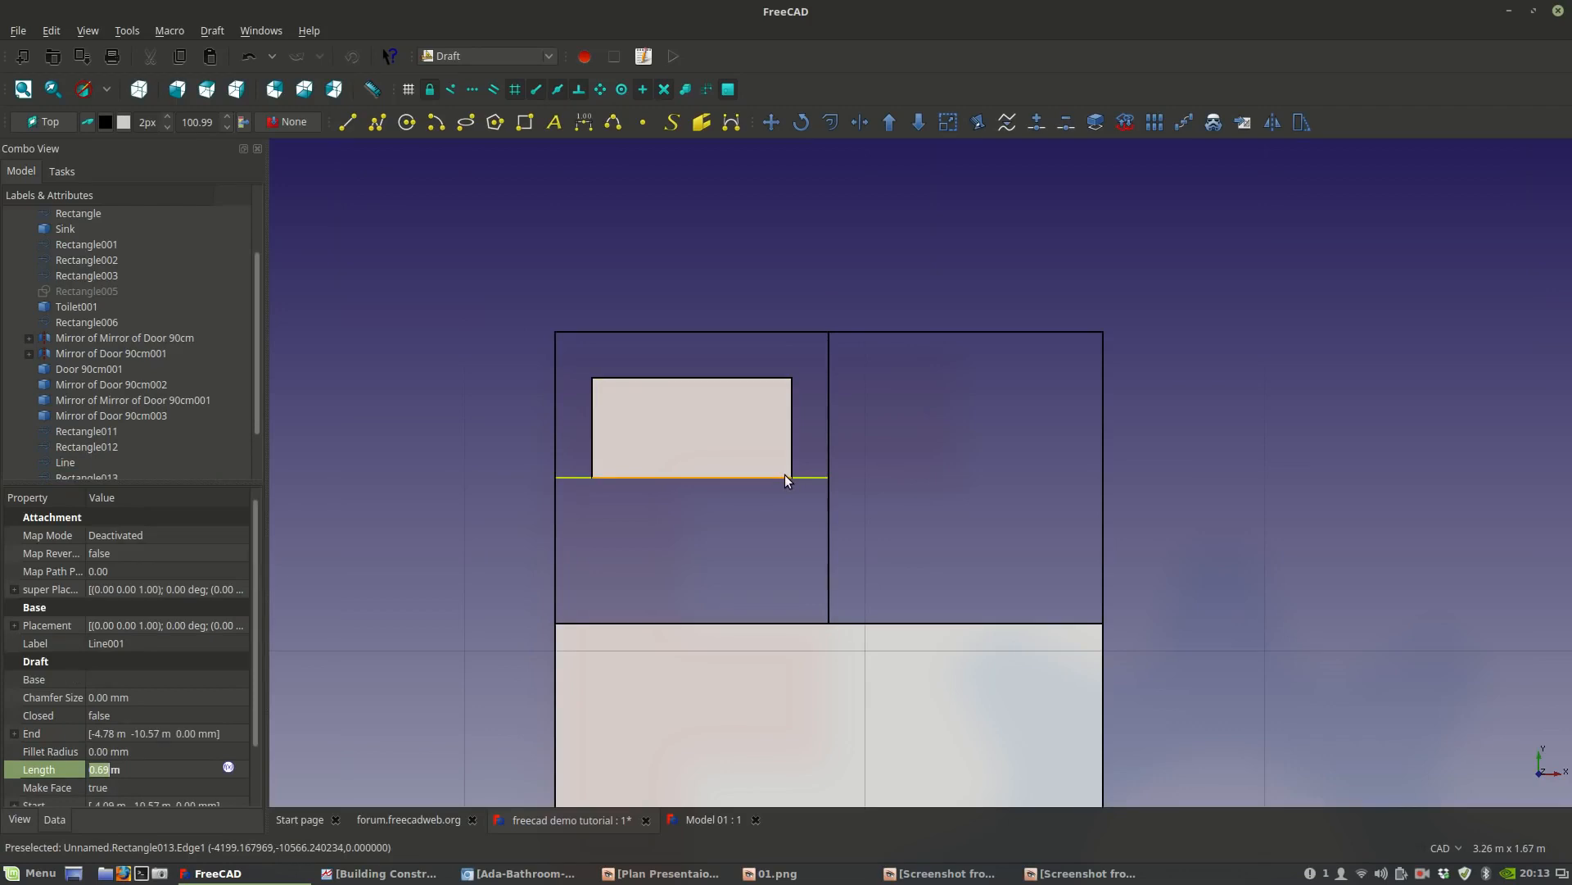
pyautogui.press('Delete')
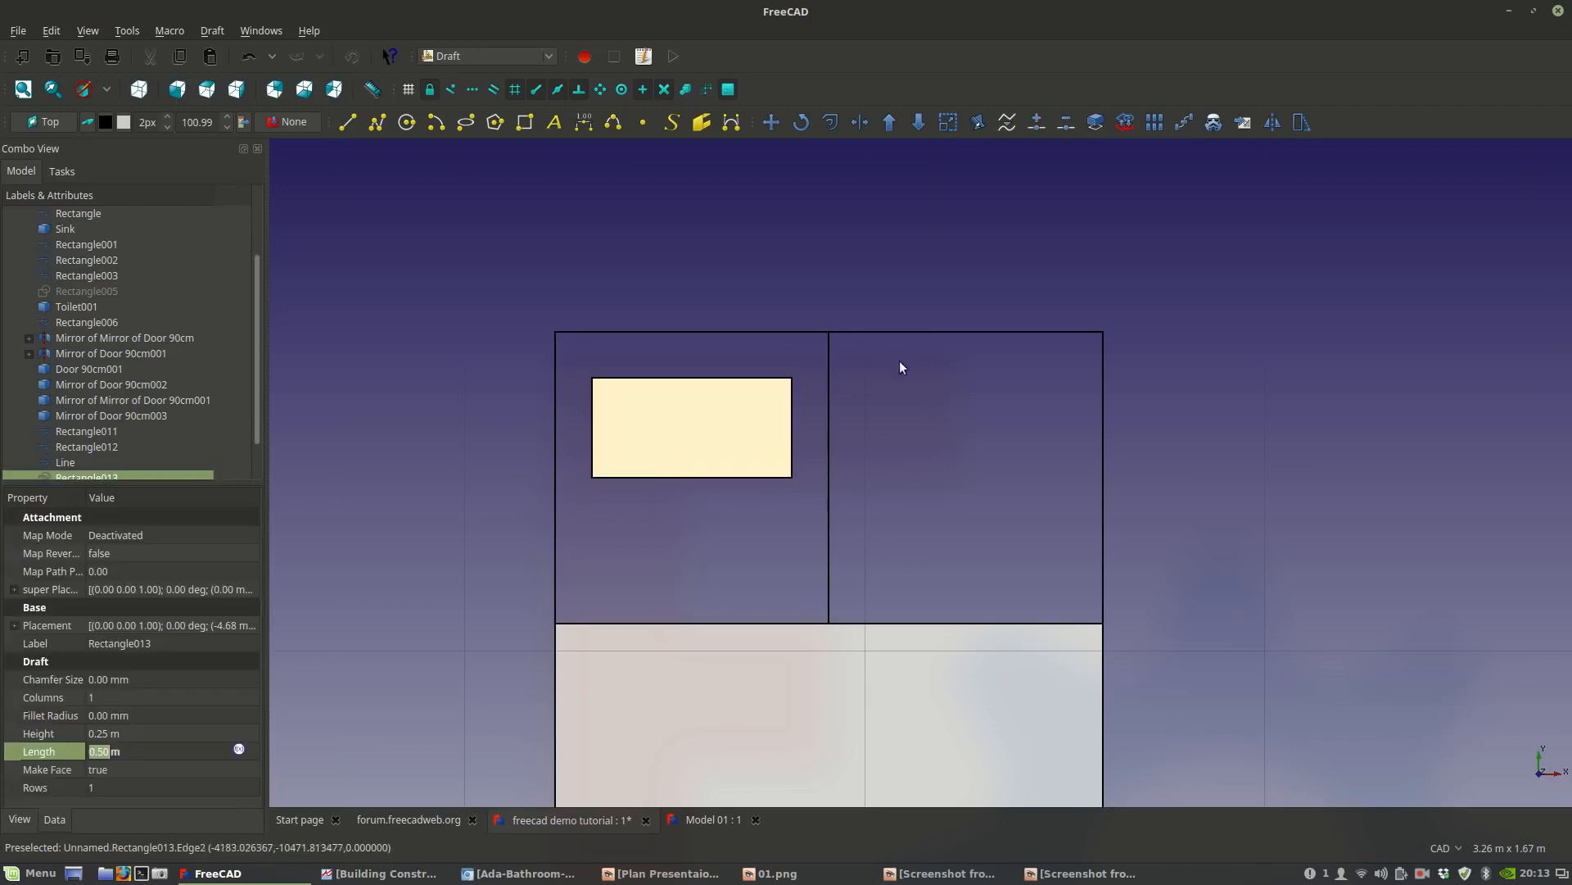
# Mirror the pillow rectangle across the vertical divider to place a second pillow in the right half of the head area.
pyautogui.click(1272, 122)
pyautogui.click(829, 333)
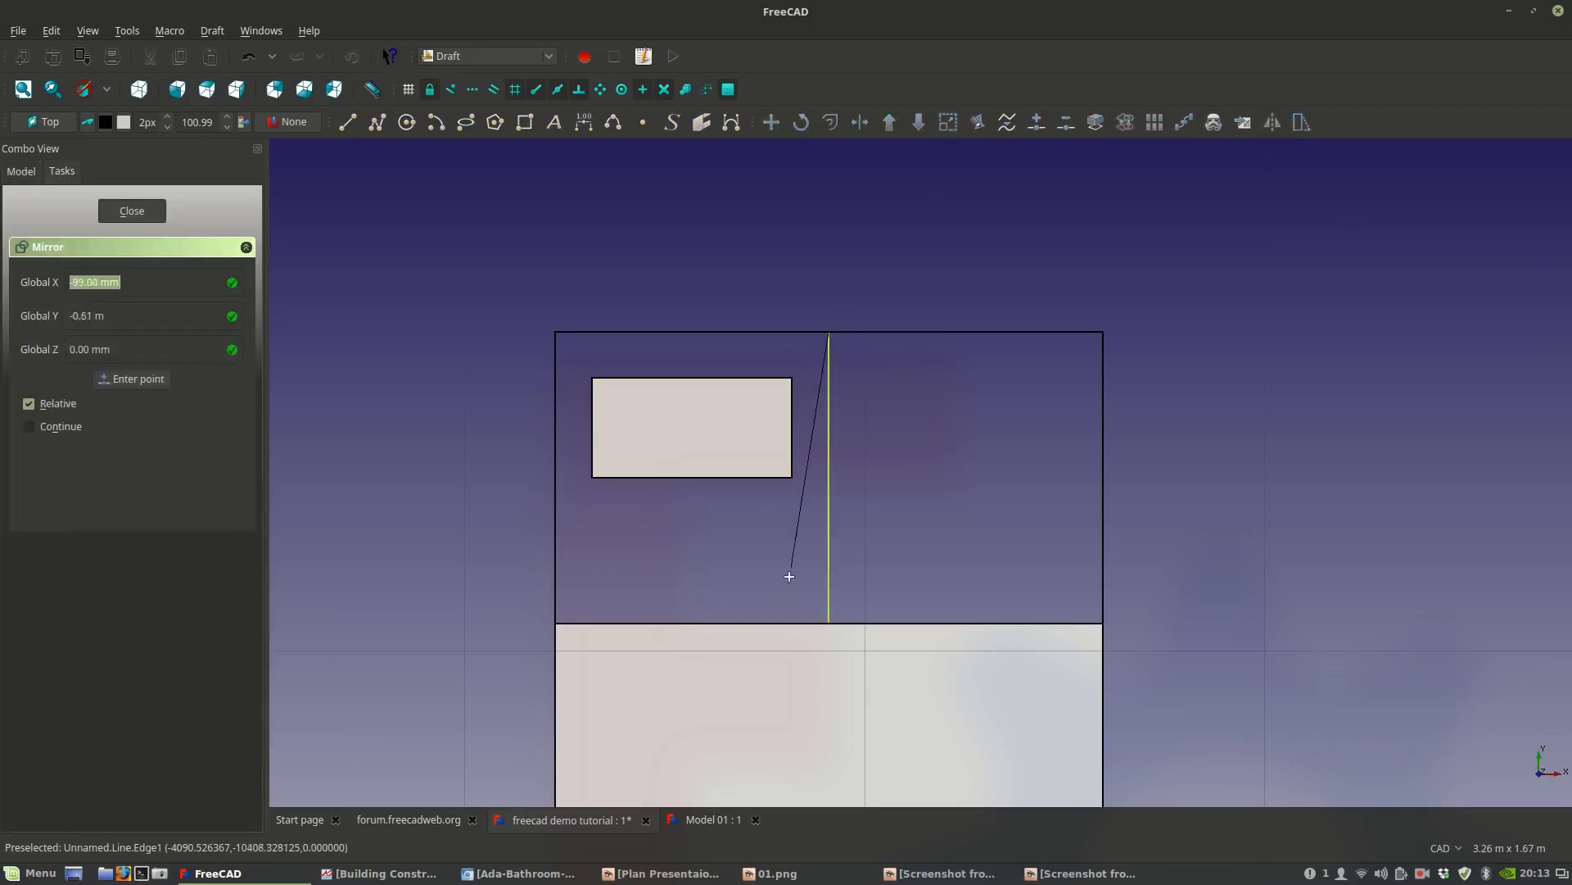
pyautogui.click(828, 622)
pyautogui.click(899, 540)
pyautogui.scroll(-3, 901, 543)
pyautogui.scroll(2, 843, 442)
pyautogui.moveTo(801, 447); pyautogui.dragTo(773, 425, button='middle')
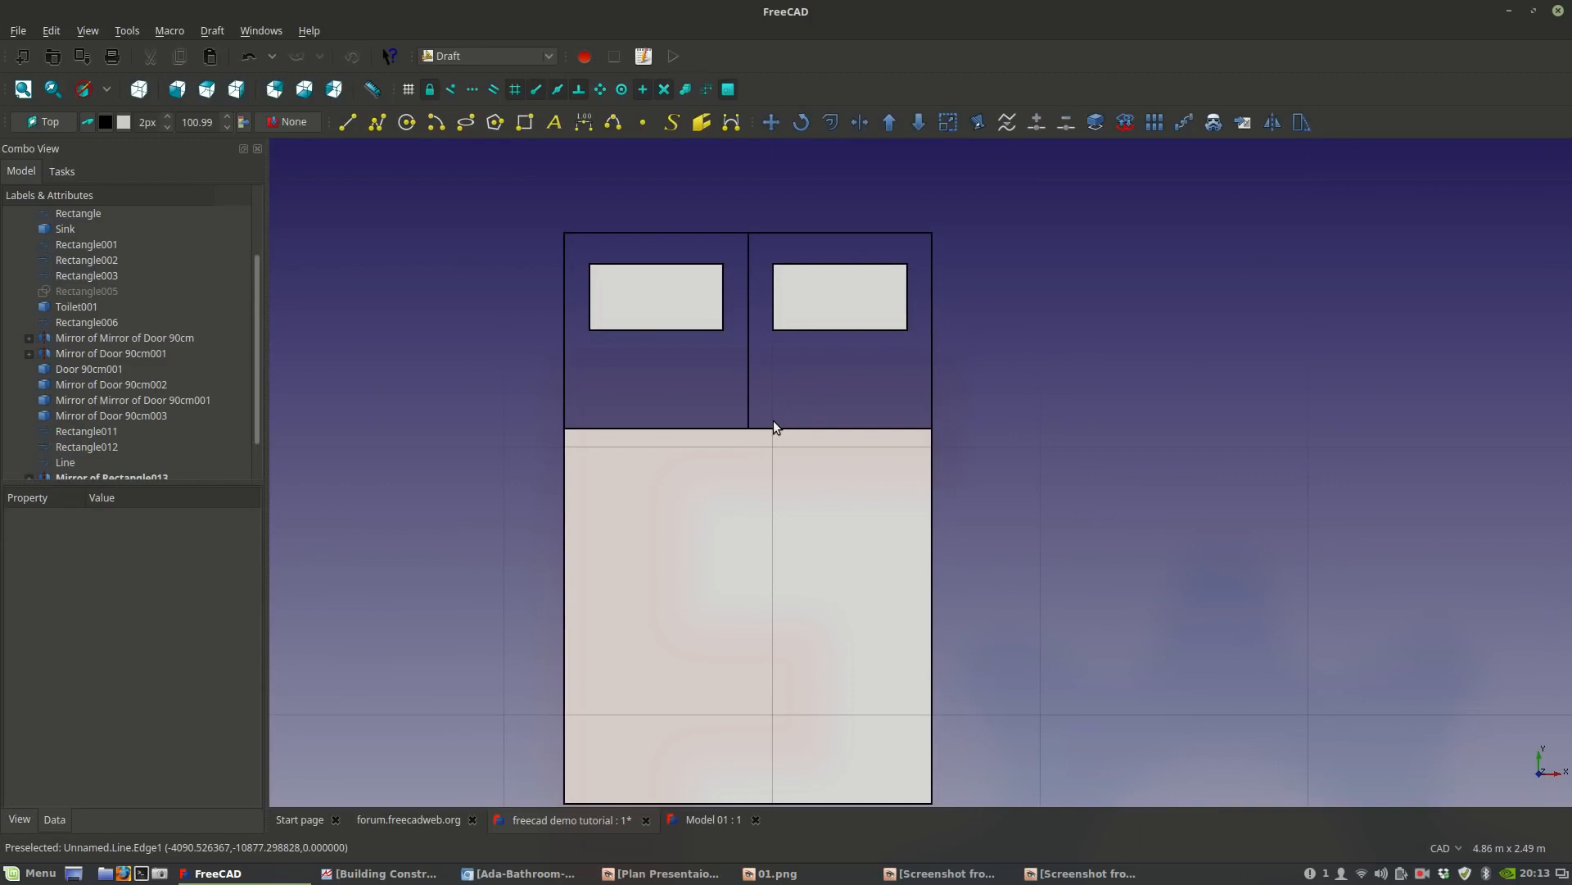
# Draw a filled three-sided polygon just to the right of the bed's upper part.
pyautogui.click(950, 873)
pyautogui.click(950, 875)
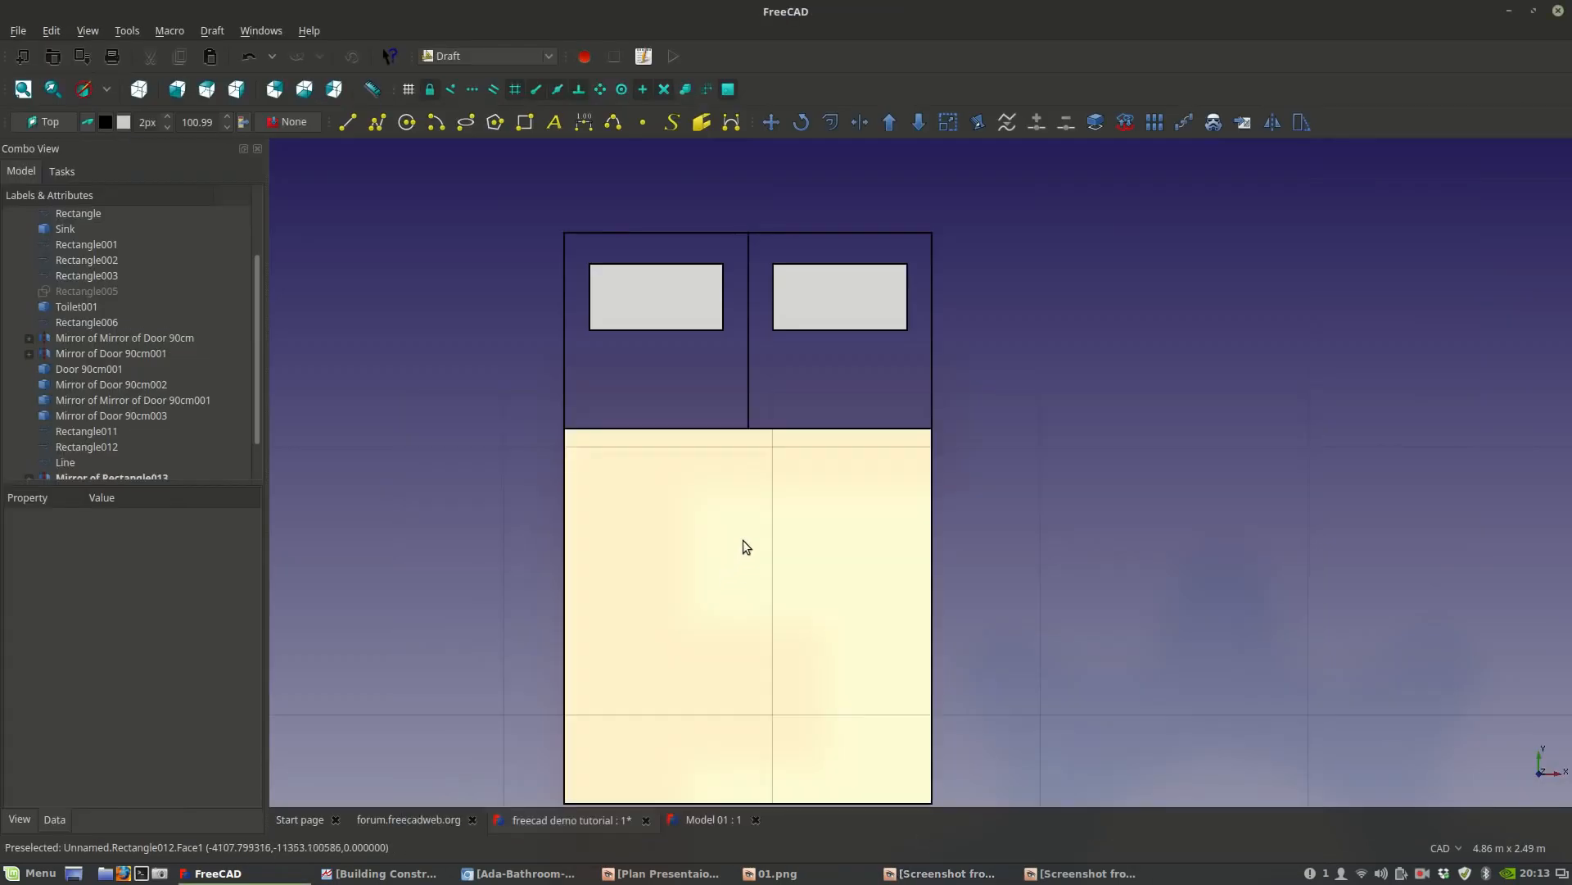
pyautogui.click(495, 123)
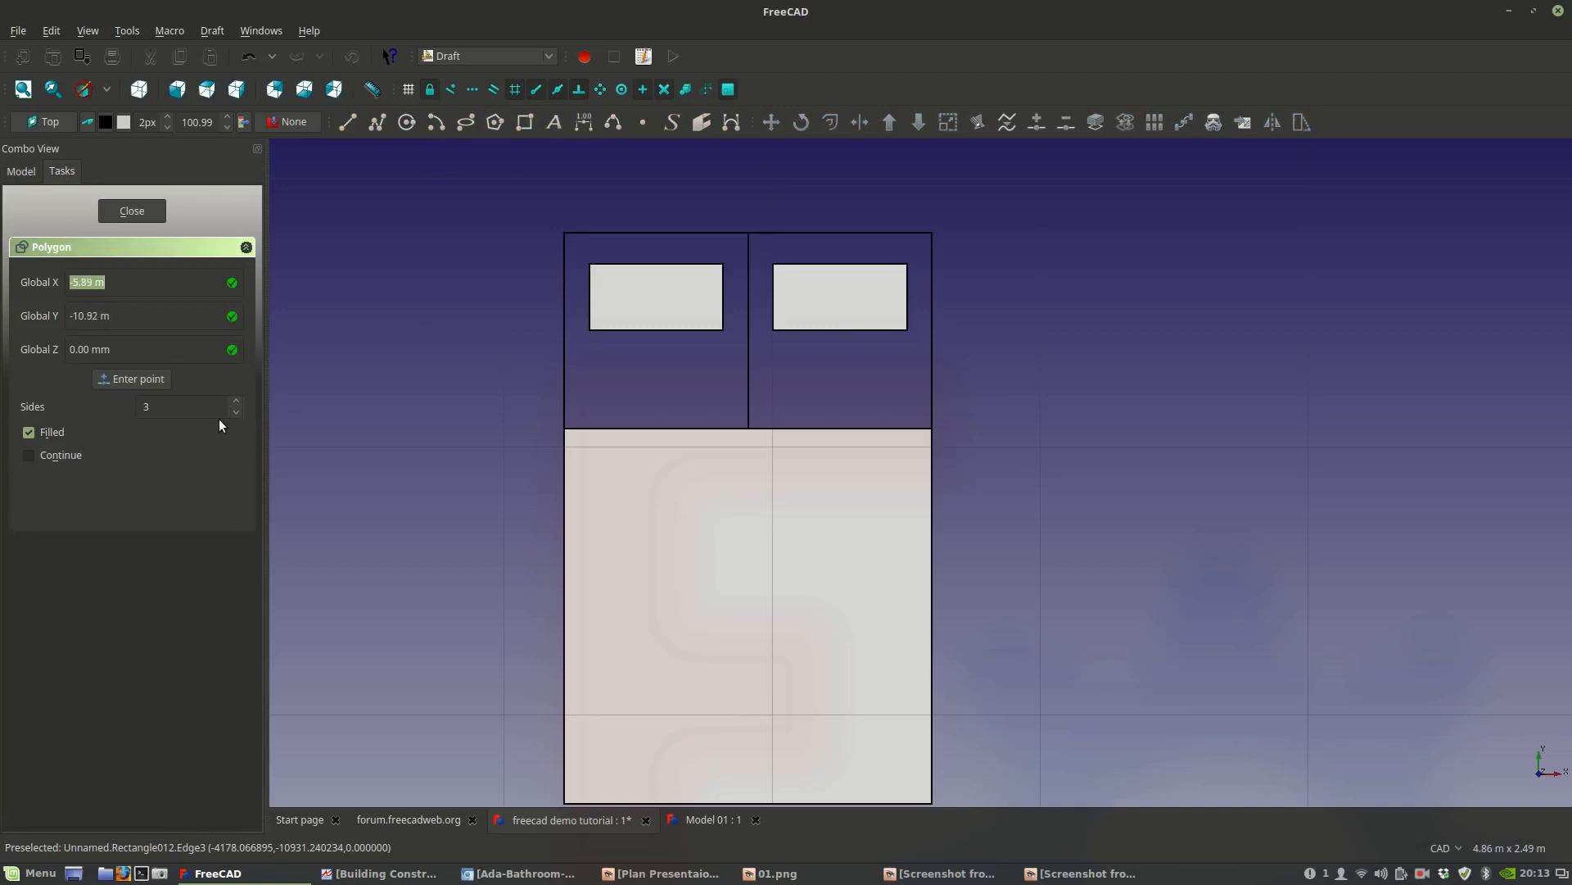
pyautogui.click(1011, 390)
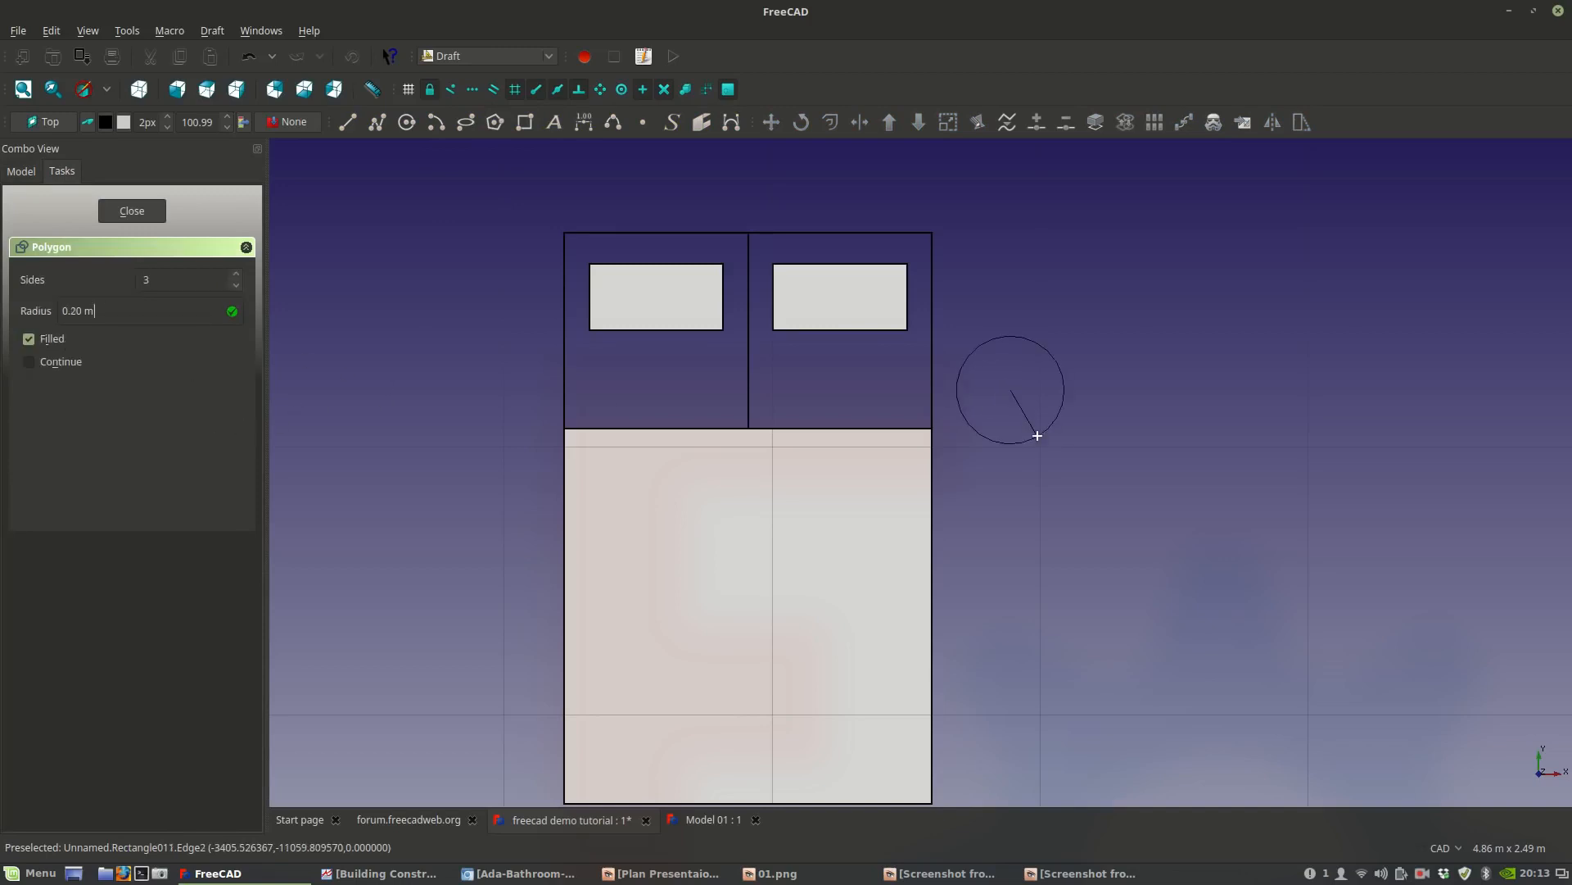
pyautogui.click(1055, 462)
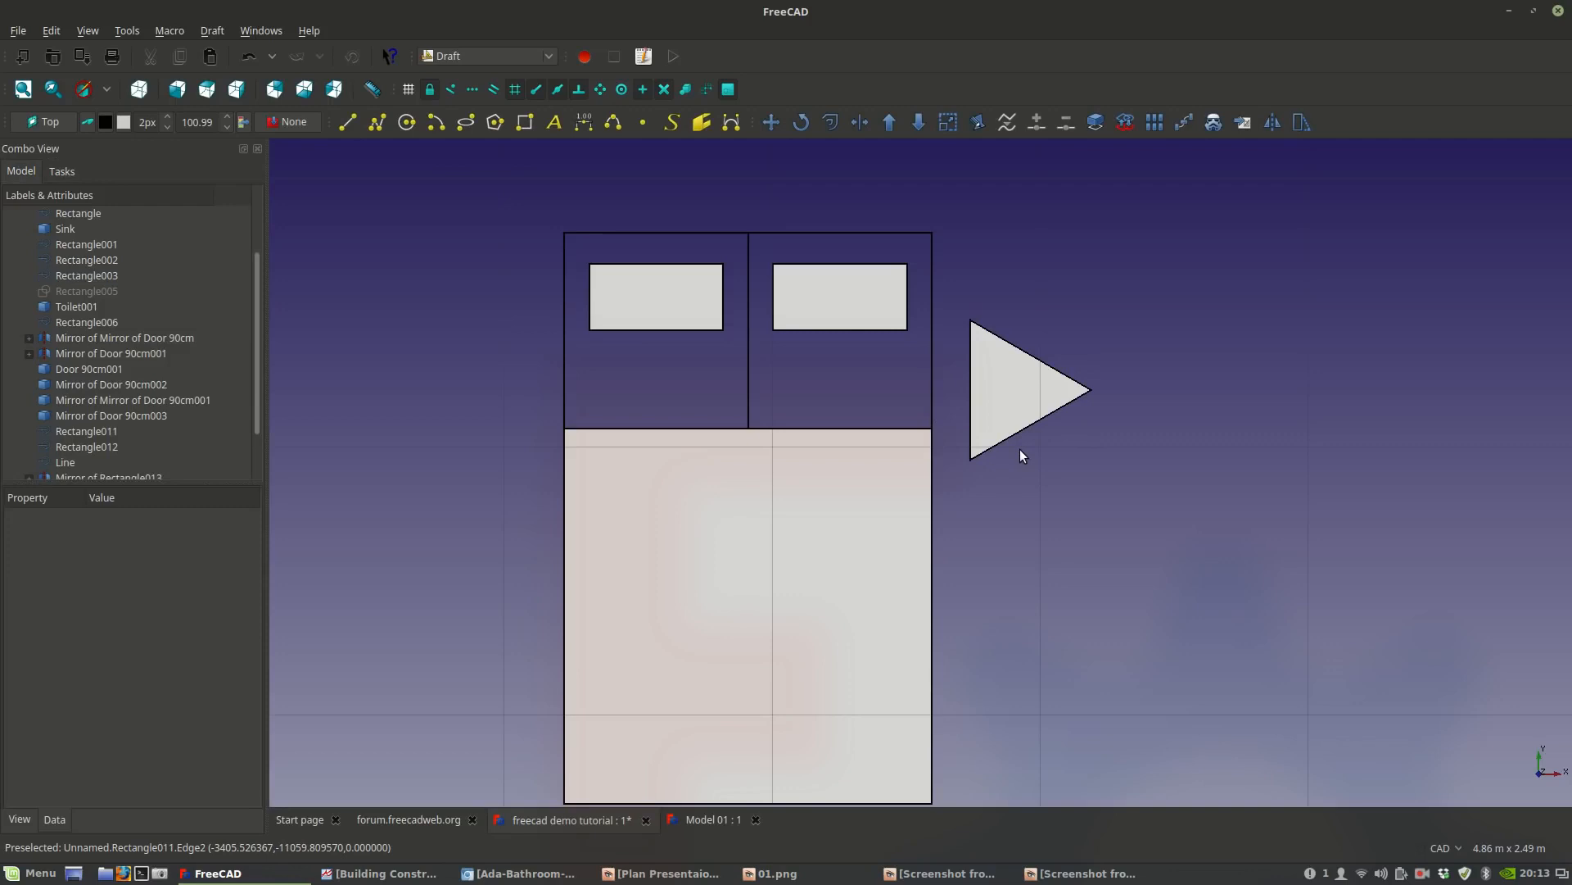
# Delete the triangular polygon beside the bed.
pyautogui.click(1026, 391)
pyautogui.scroll(4, 1024, 395)
pyautogui.moveTo(1025, 395); pyautogui.dragTo(1000, 469, button='middle')
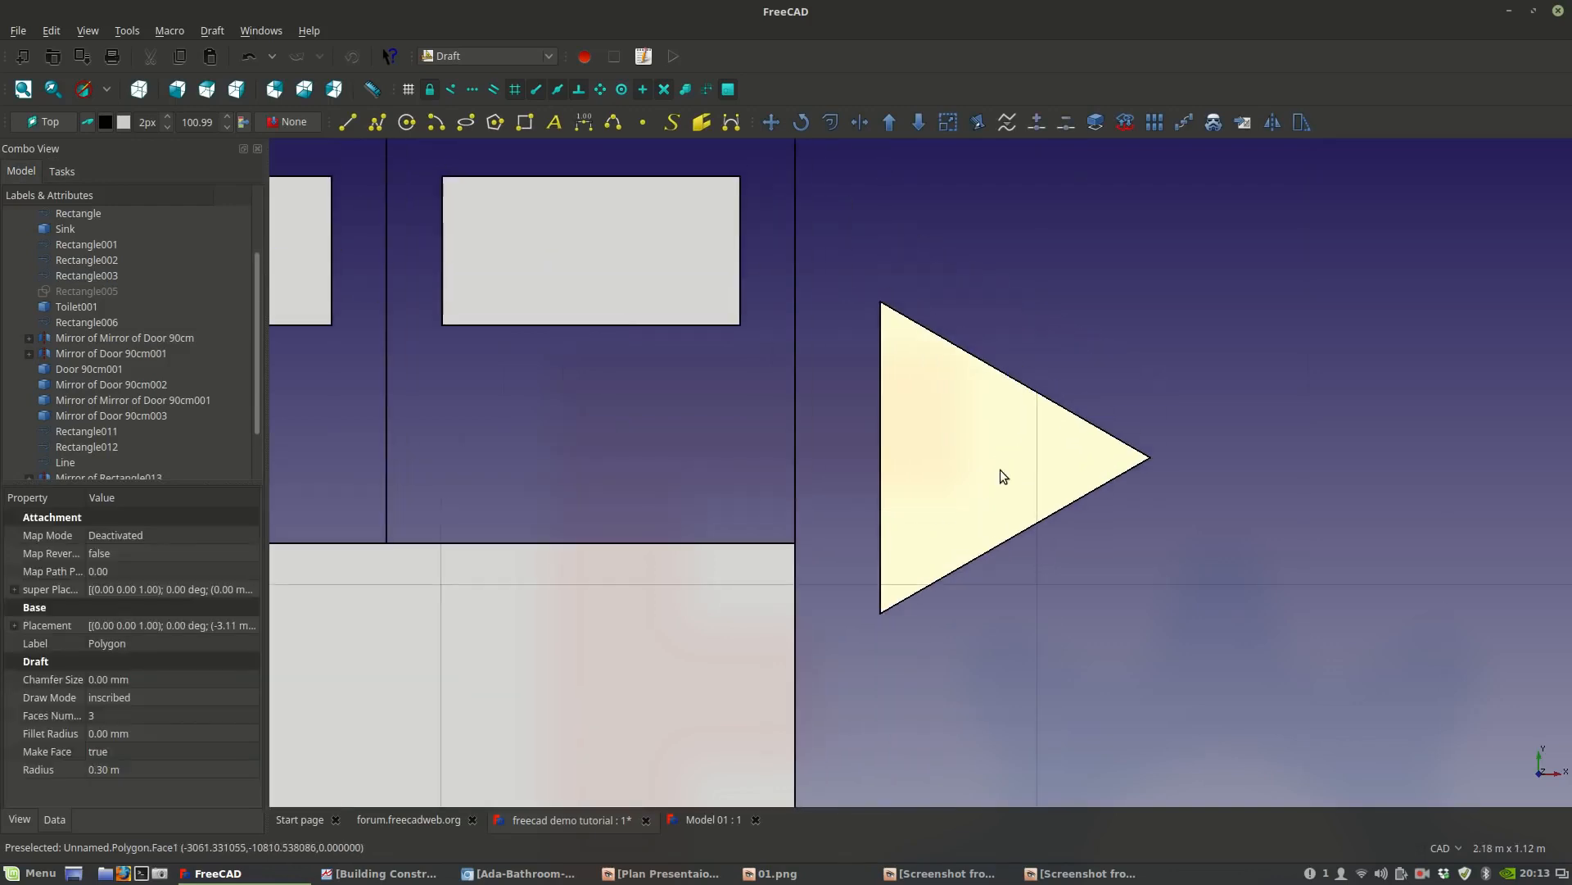
pyautogui.click(975, 473)
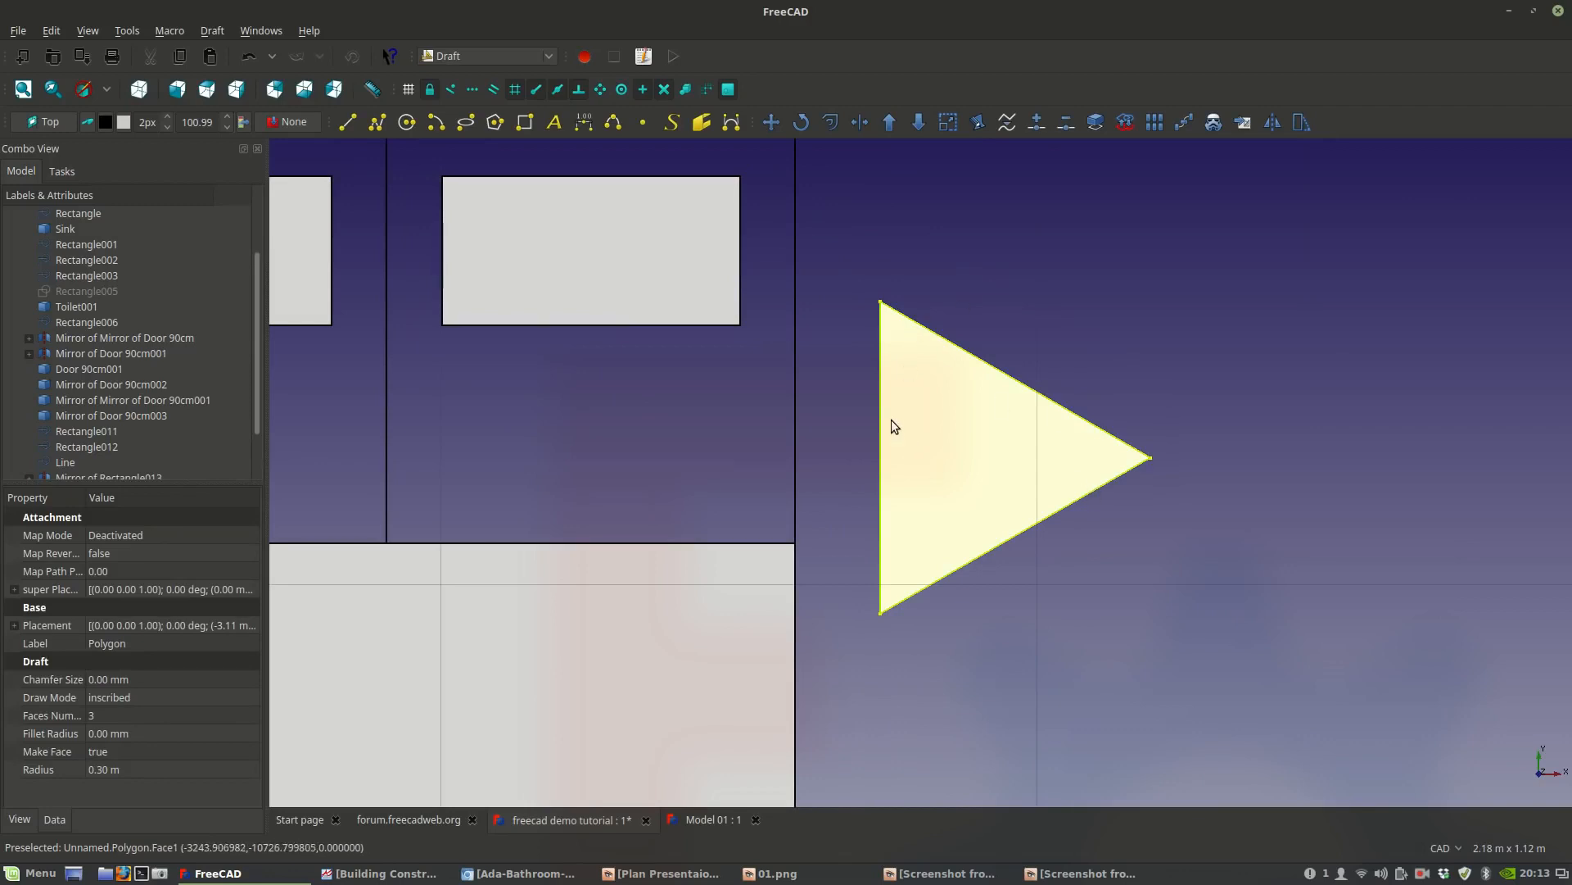
pyautogui.scroll(-2, 892, 420)
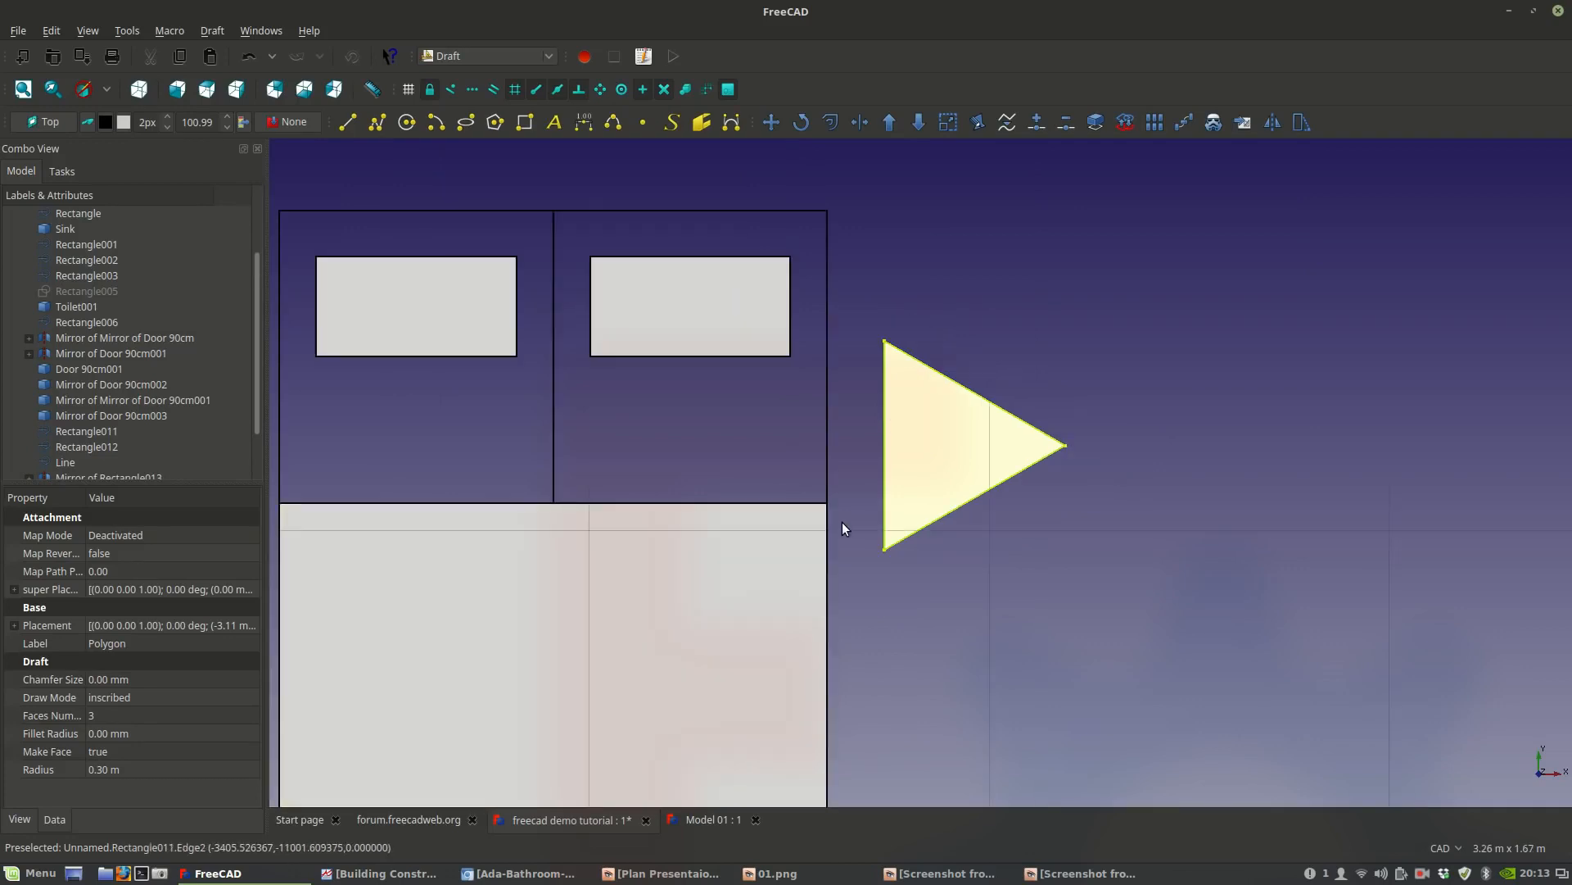
pyautogui.scroll(-4, 807, 516)
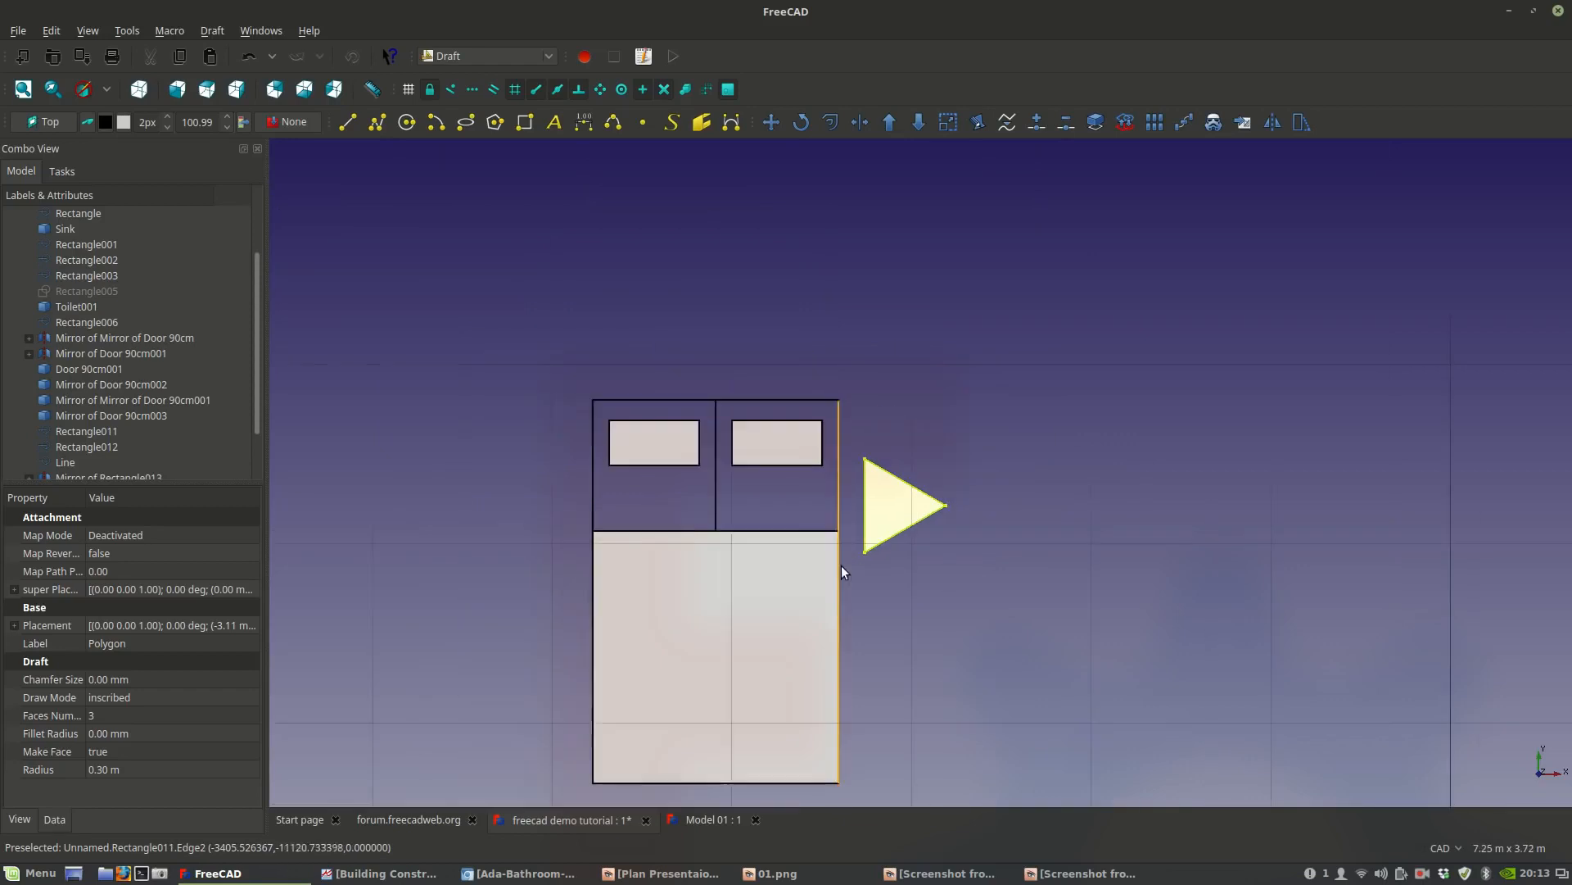
pyautogui.scroll(4, 813, 632)
pyautogui.click(927, 477)
pyautogui.click(988, 318)
pyautogui.press('Delete')
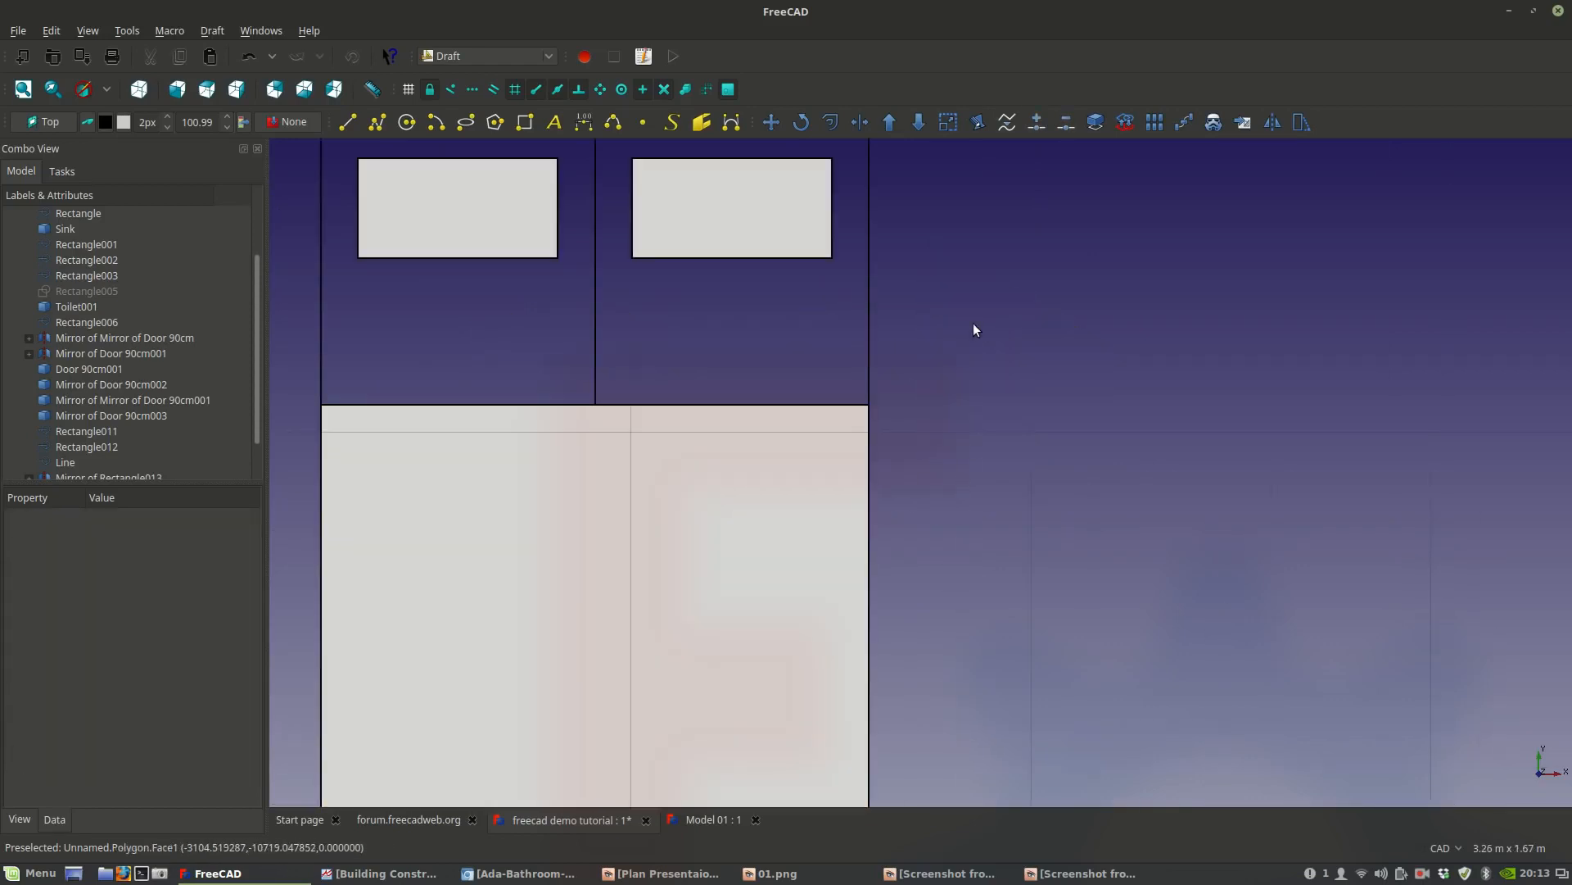
# Draw a filled rectangle about 0.51 m by 0.53 m inward from the blanket's upper-right corner.
pyautogui.click(525, 122)
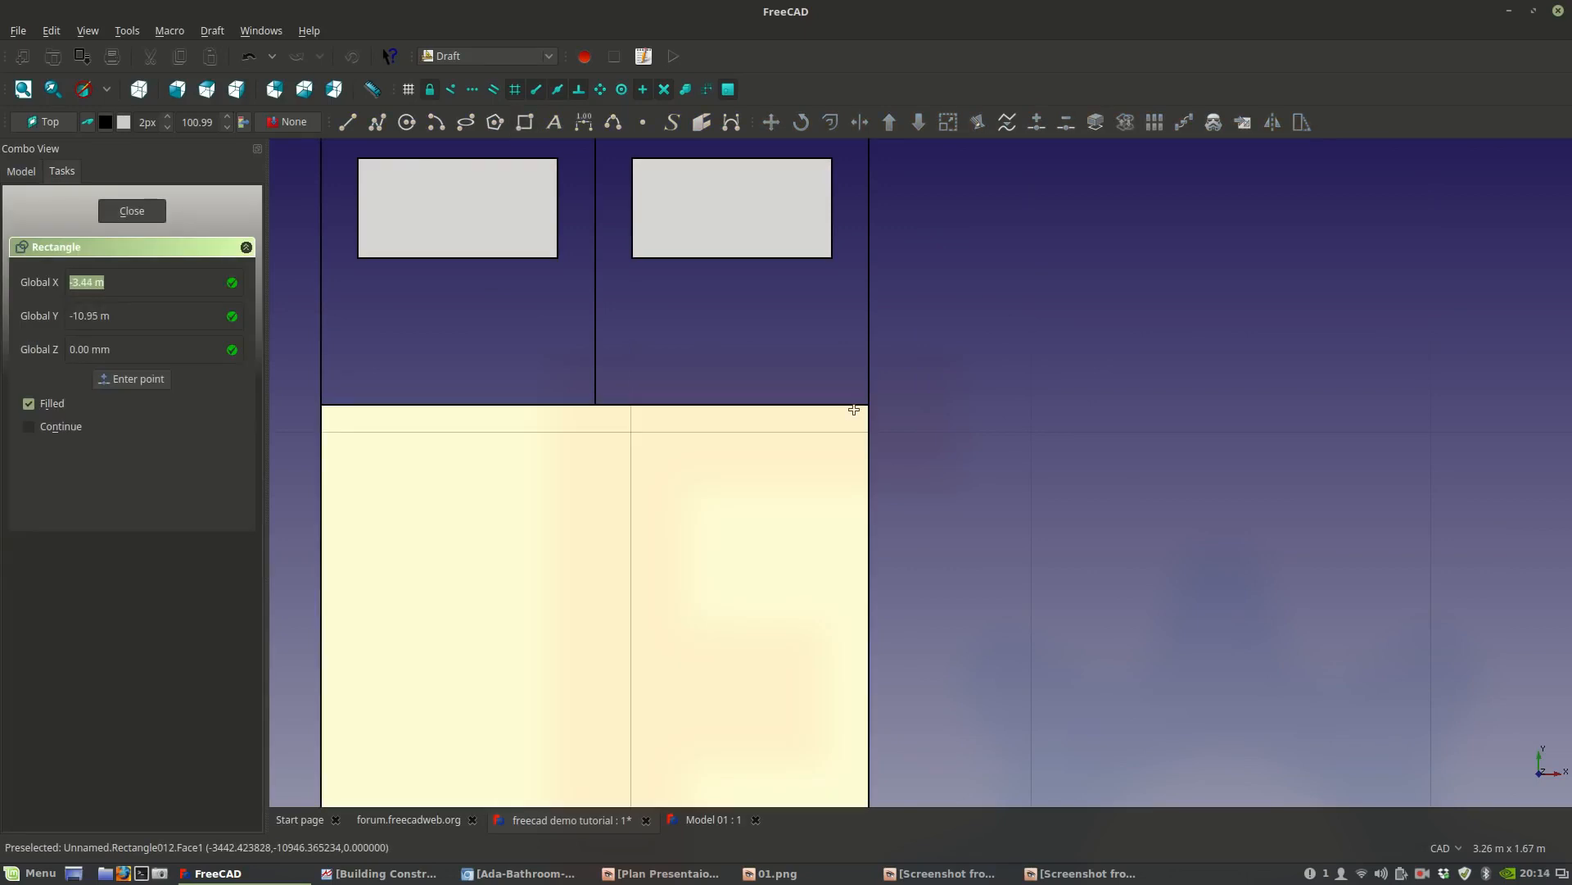
pyautogui.click(867, 401)
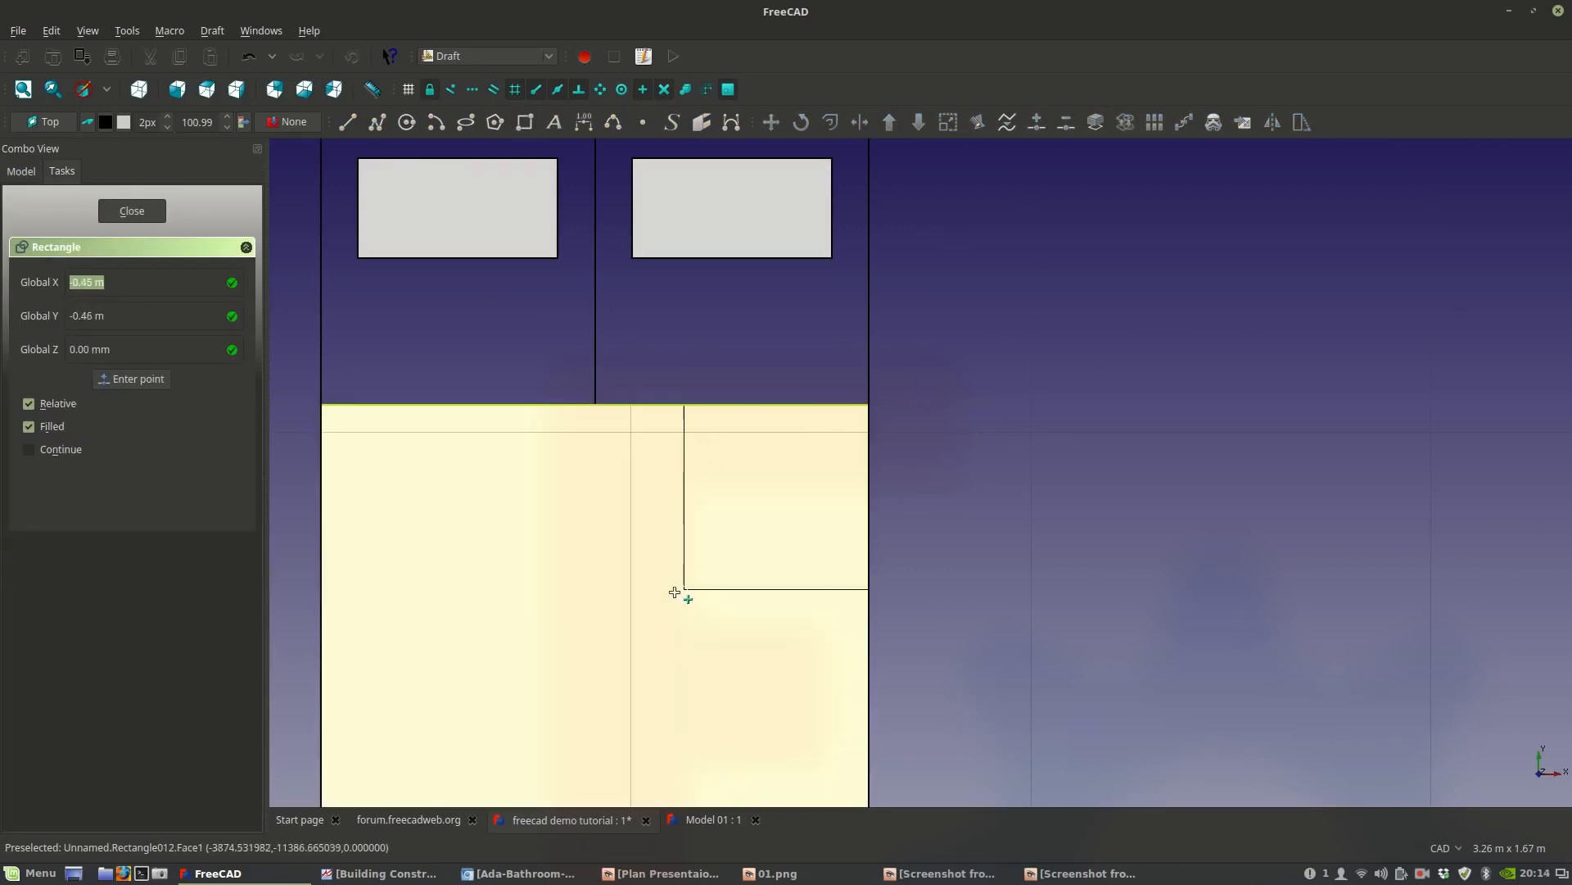
pyautogui.click(665, 613)
pyautogui.moveTo(776, 547); pyautogui.dragTo(850, 485, button='middle')
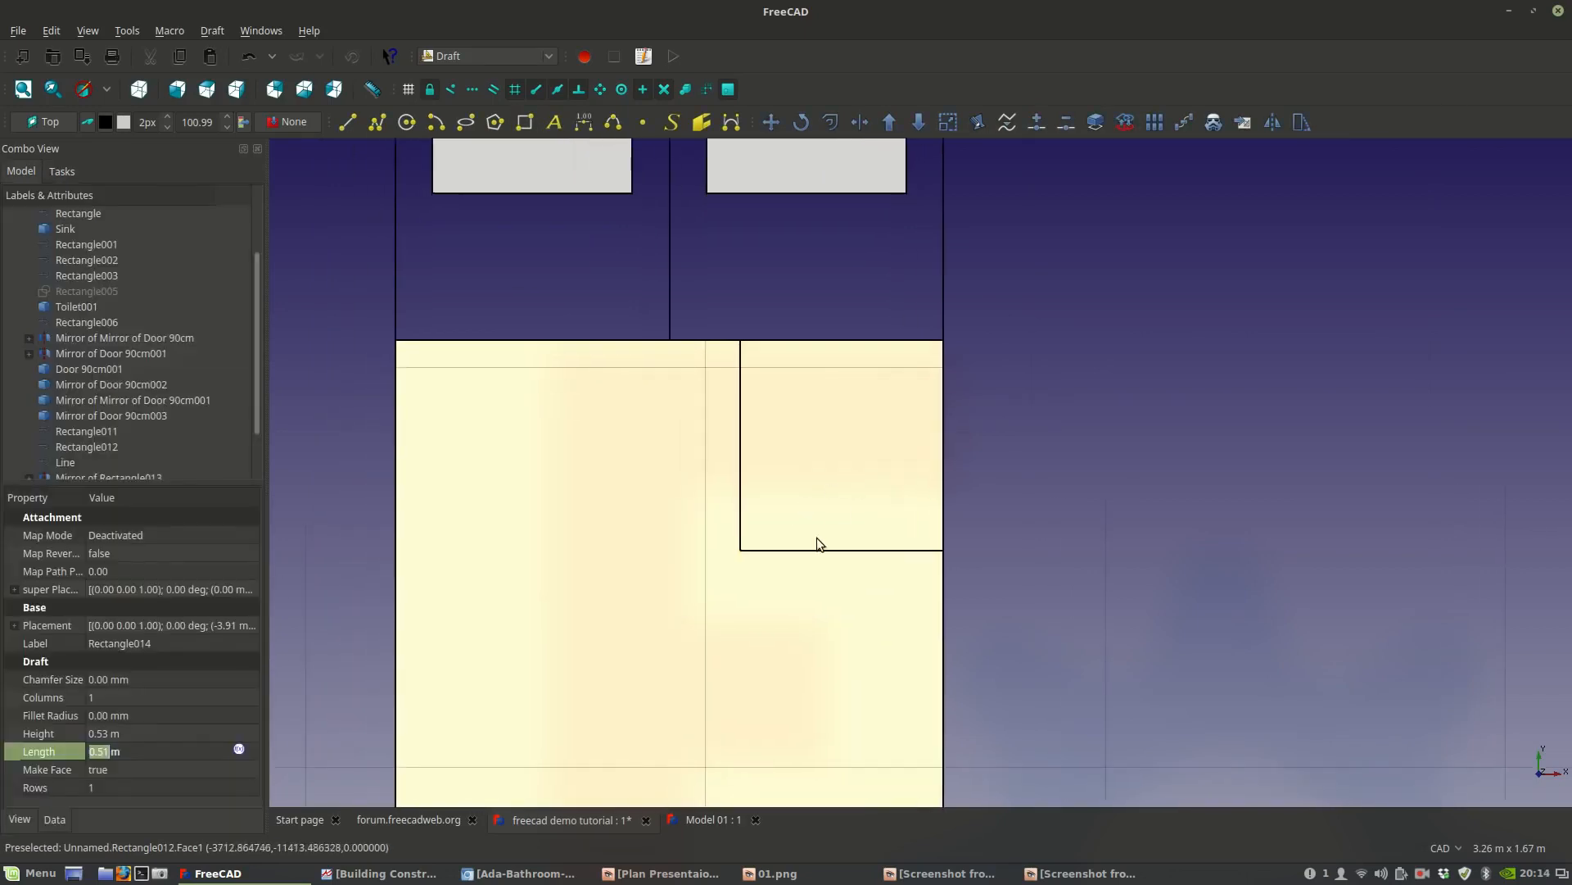
# Set Make Face to false for the blanket rectangle.
pyautogui.click(616, 578)
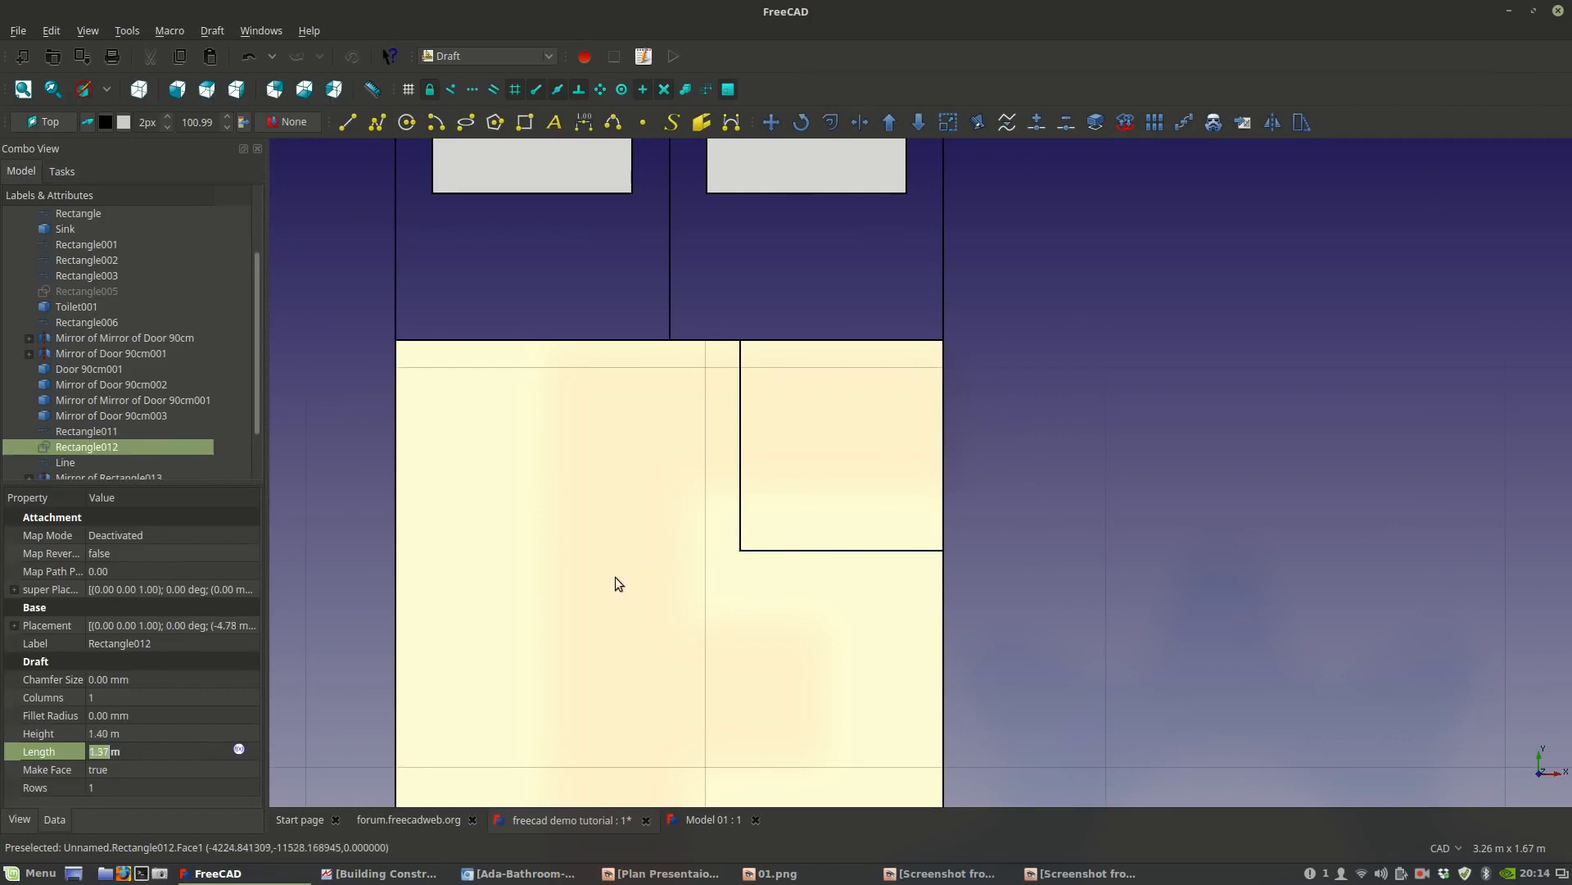
pyautogui.rightClick(611, 559)
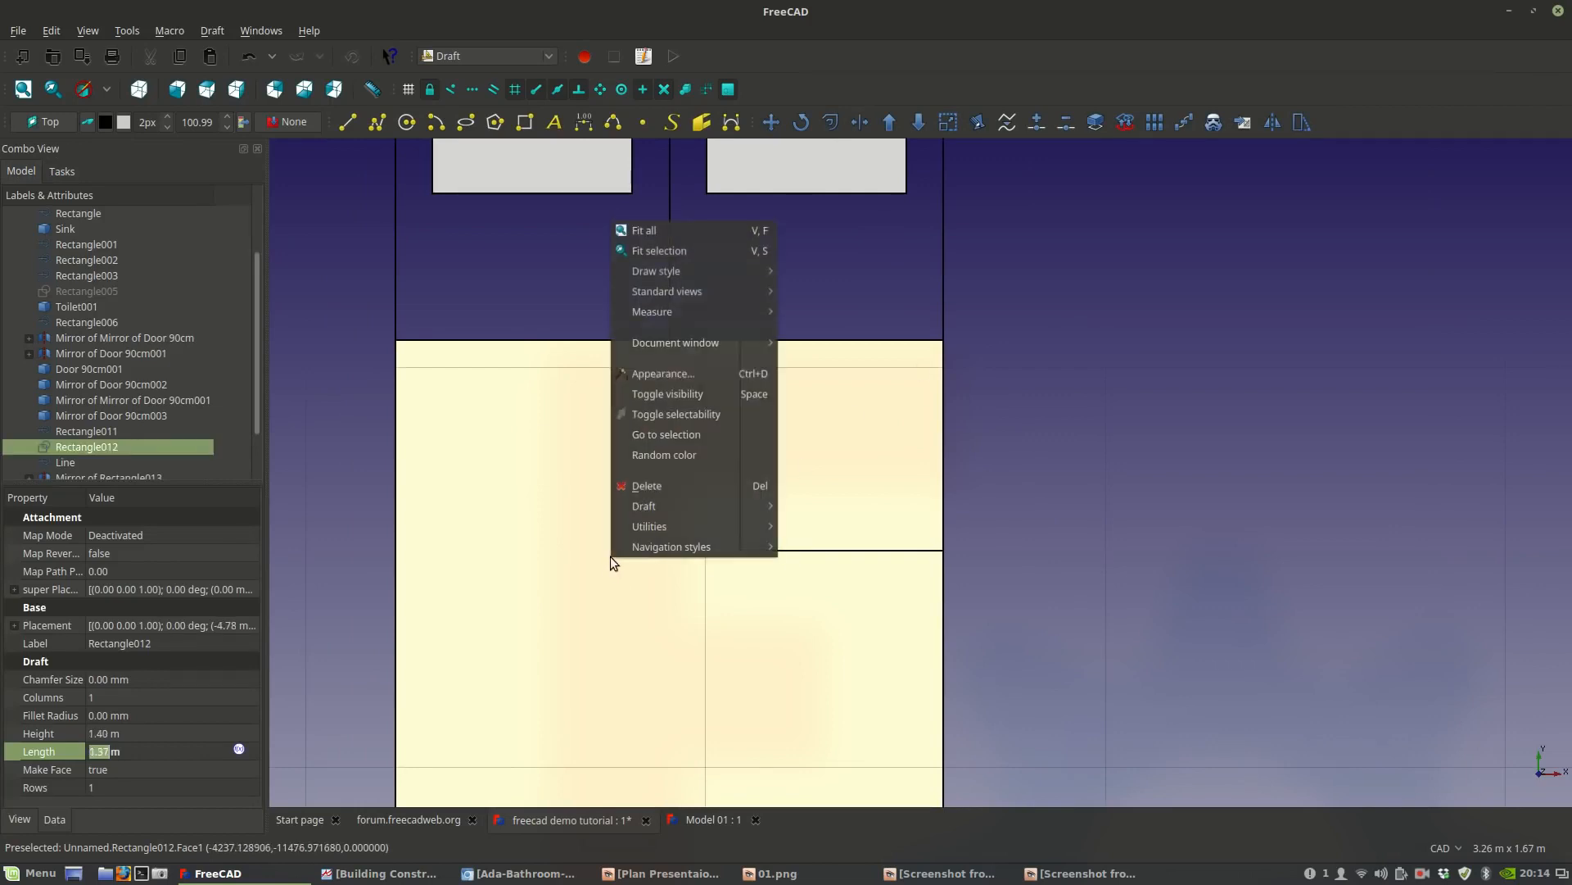
pyautogui.click(123, 442)
pyautogui.click(184, 773)
pyautogui.click(184, 773)
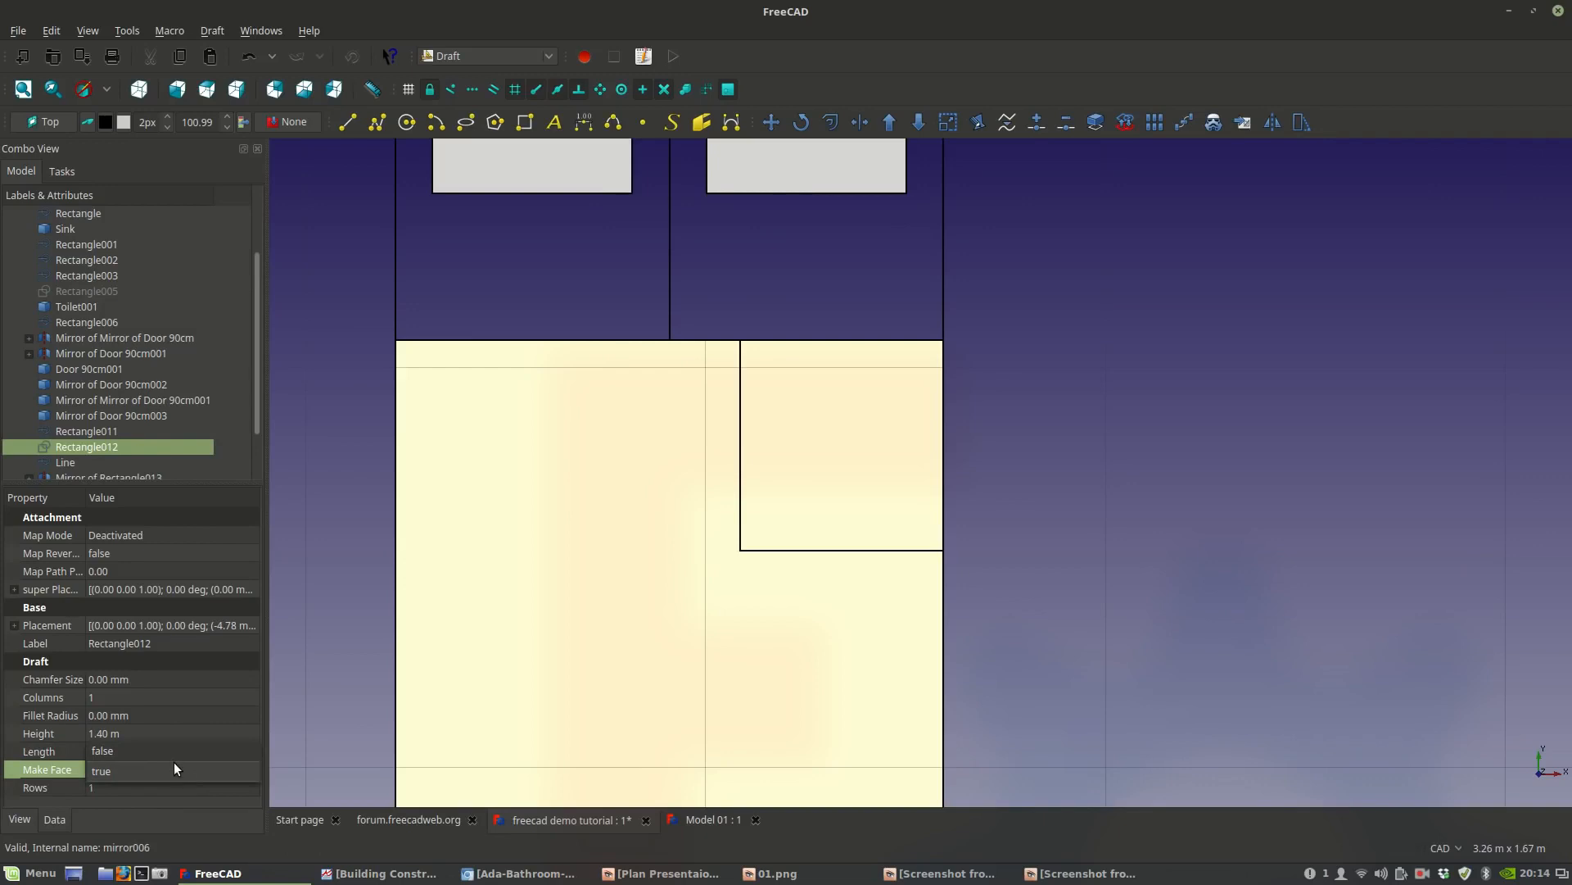
pyautogui.click(165, 750)
pyautogui.click(503, 578)
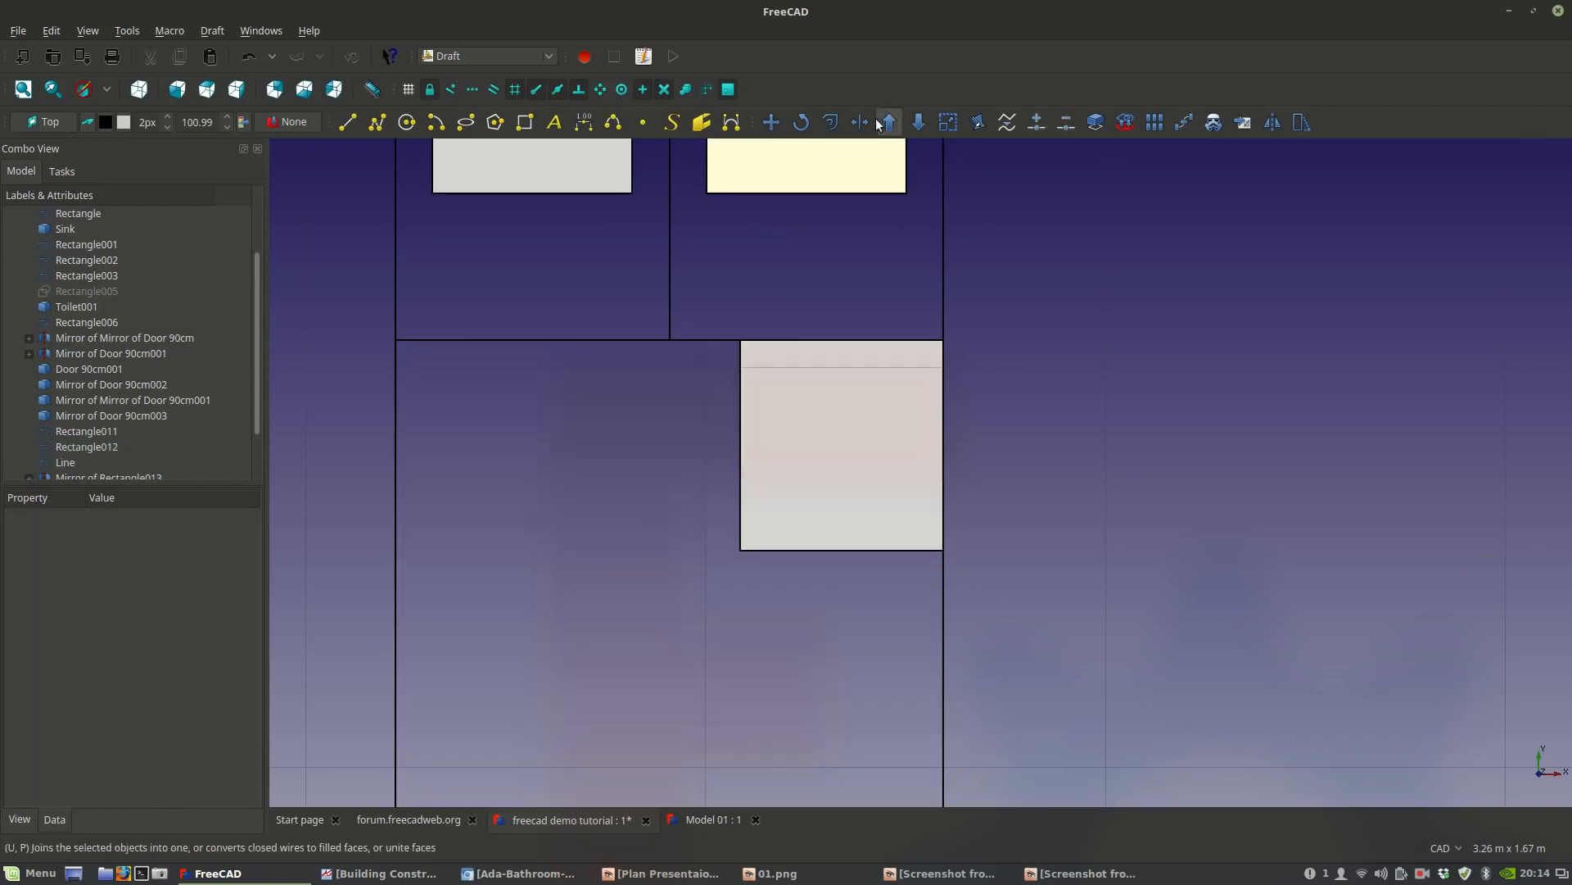
# Draw a diagonal line across the small corner rectangle from its upper-left to its lower-right corner and delete the rectangle.
pyautogui.click(341, 122)
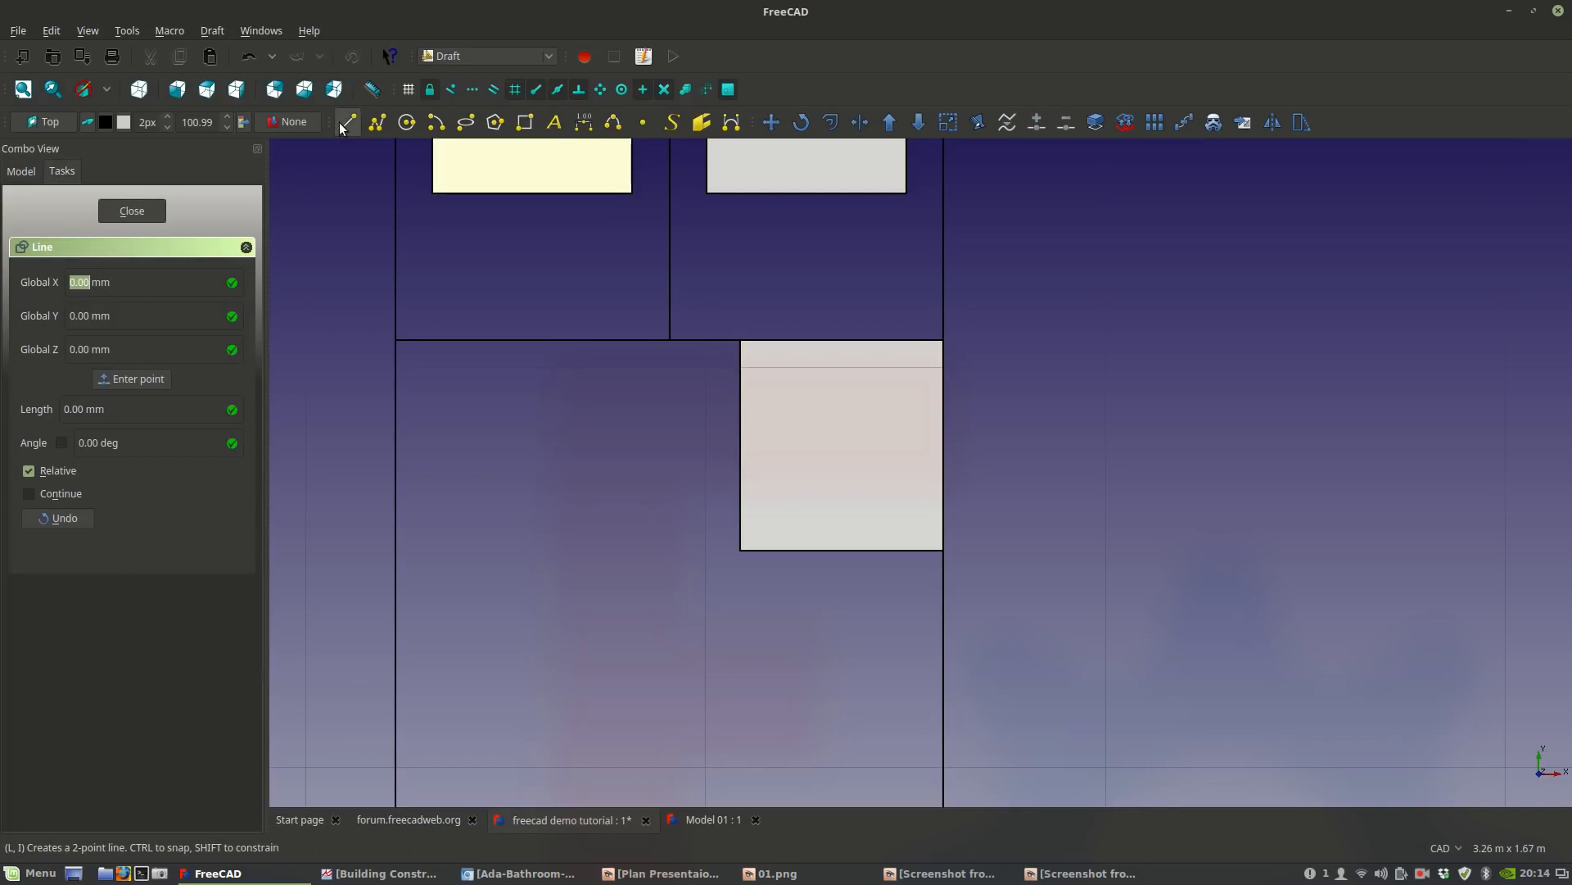
pyautogui.click(741, 341)
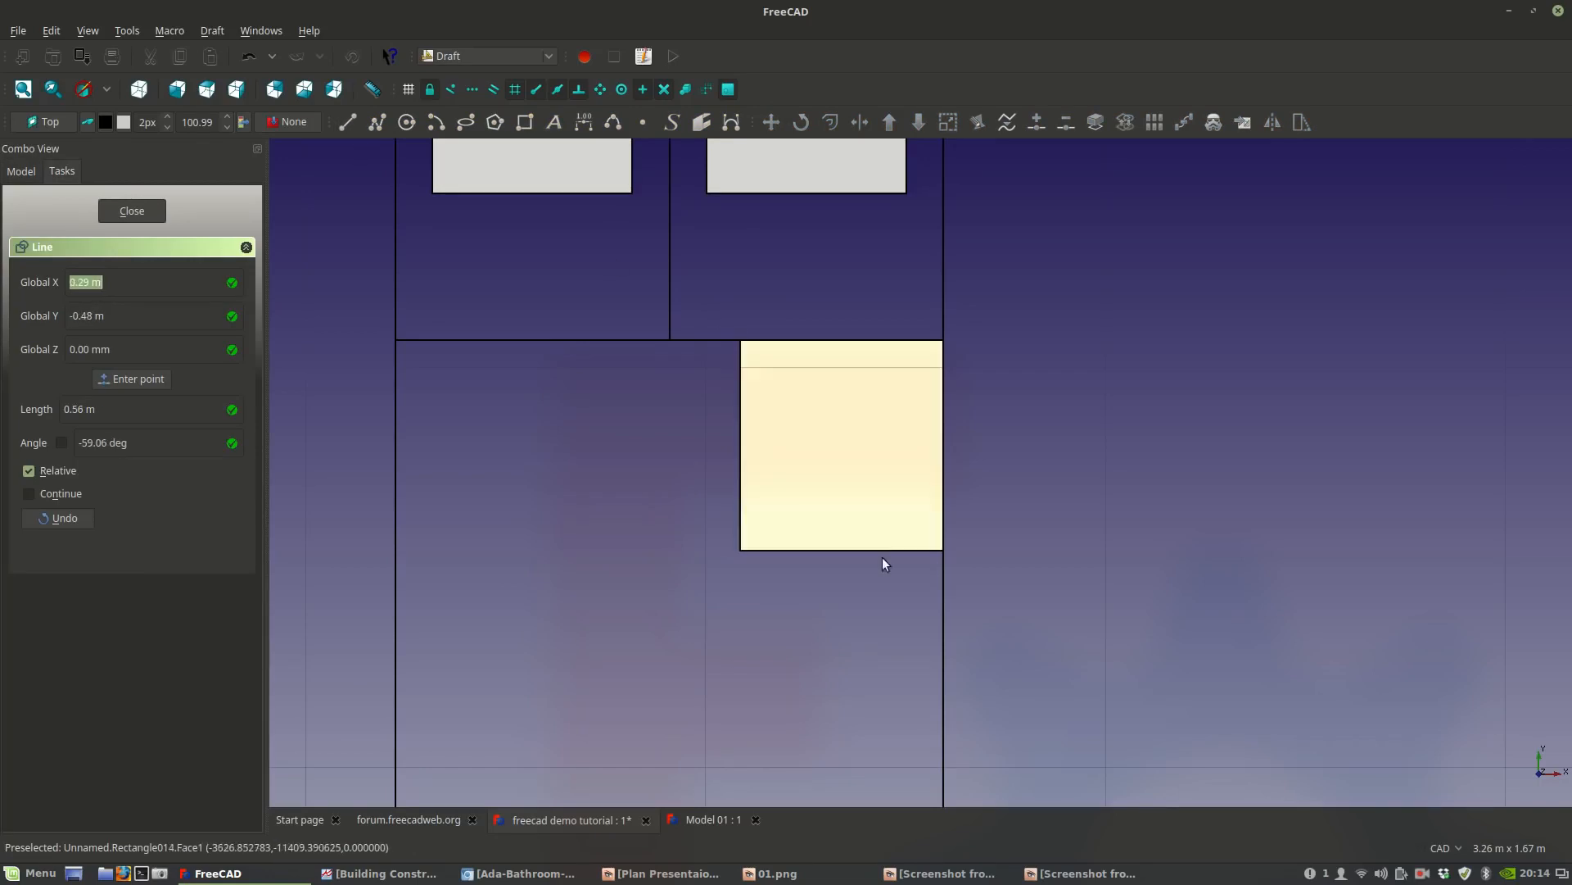
pyautogui.click(939, 548)
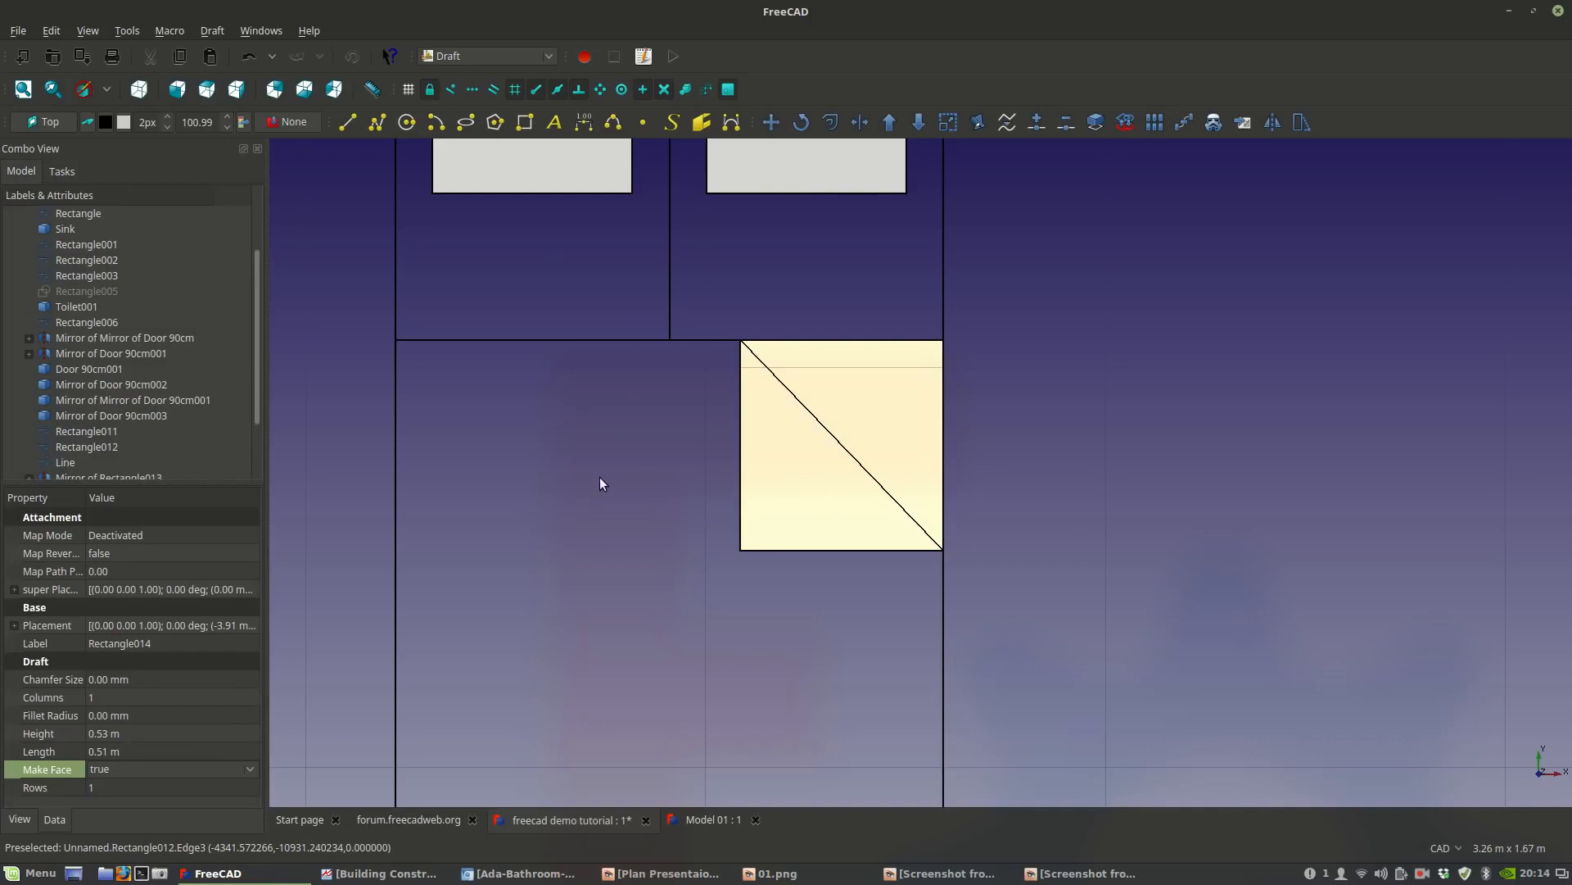
pyautogui.press('Delete')
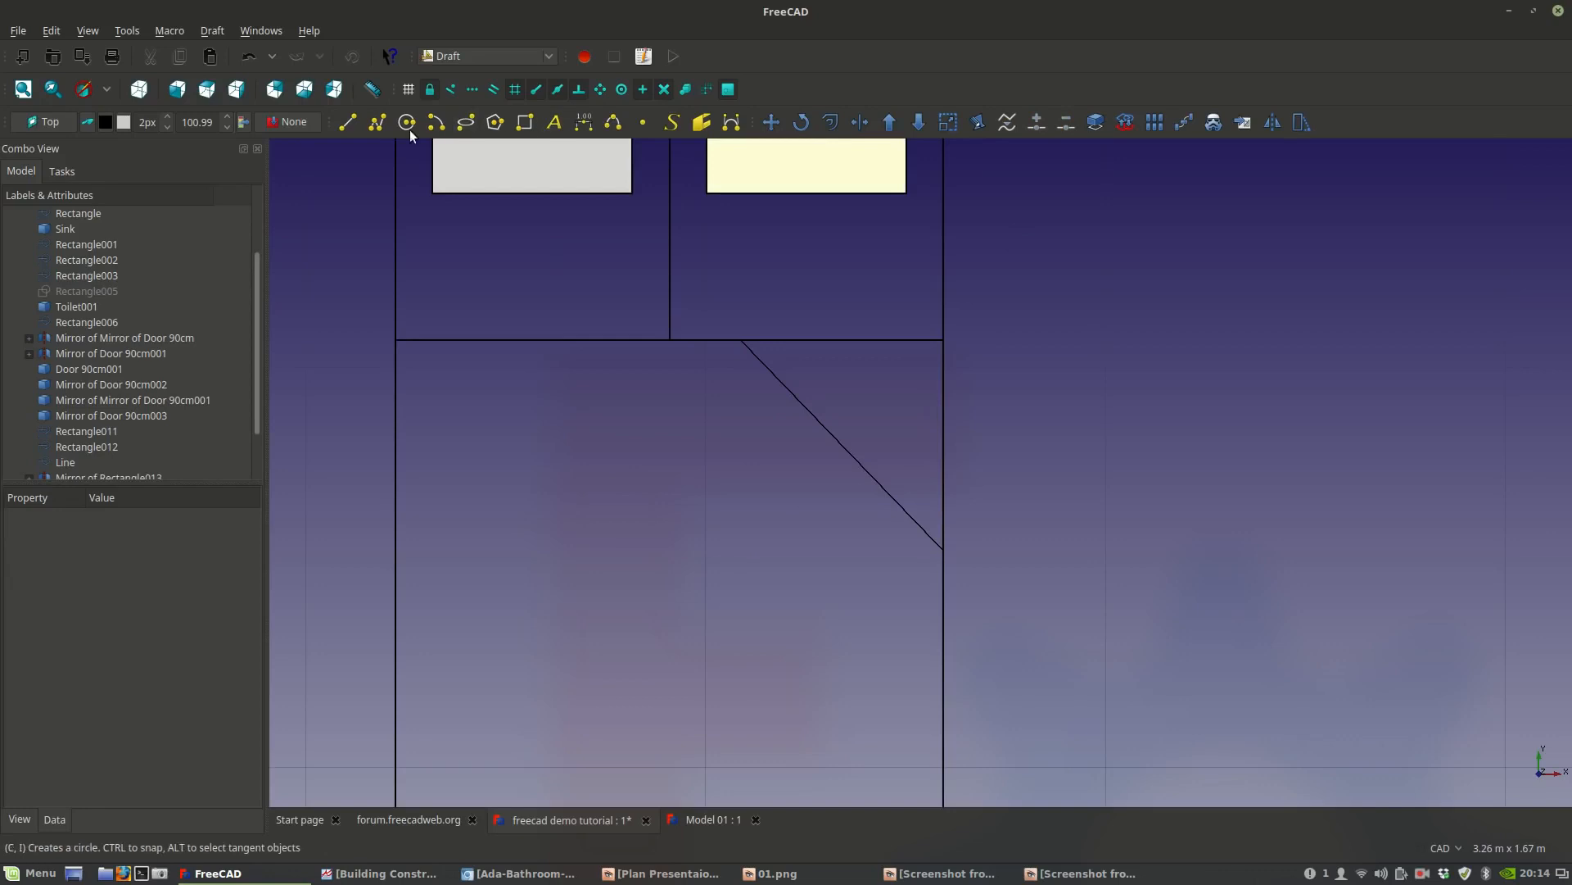
# Draw a closed, filled triangular wire along the diagonal, using the diagonal's two endpoints and the blanket's upper-right corner.
pyautogui.click(384, 128)
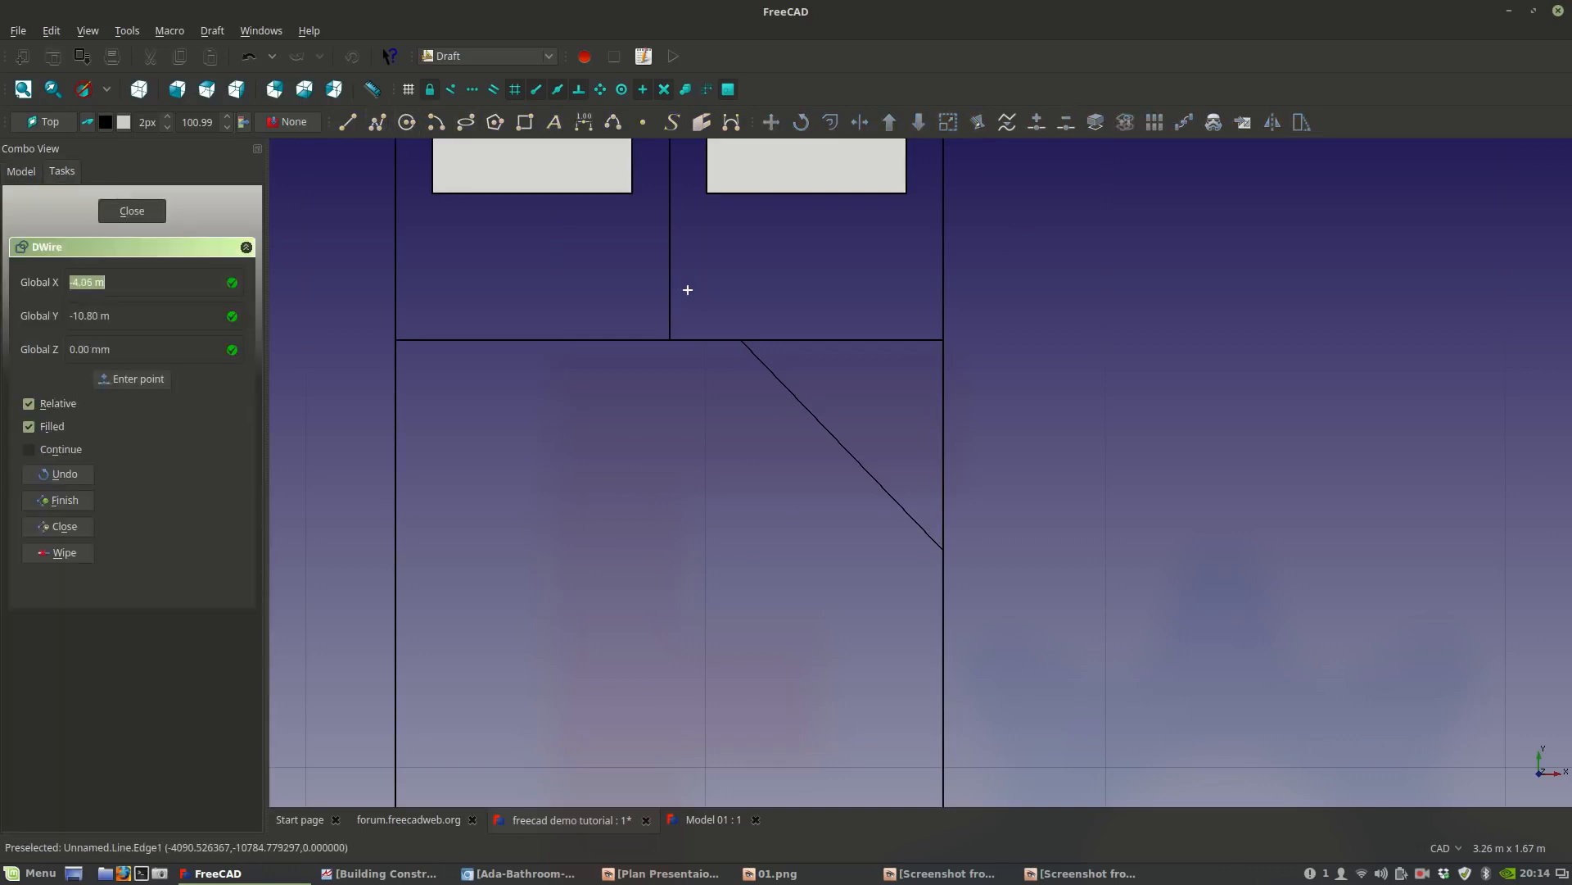
pyautogui.click(742, 340)
pyautogui.click(942, 547)
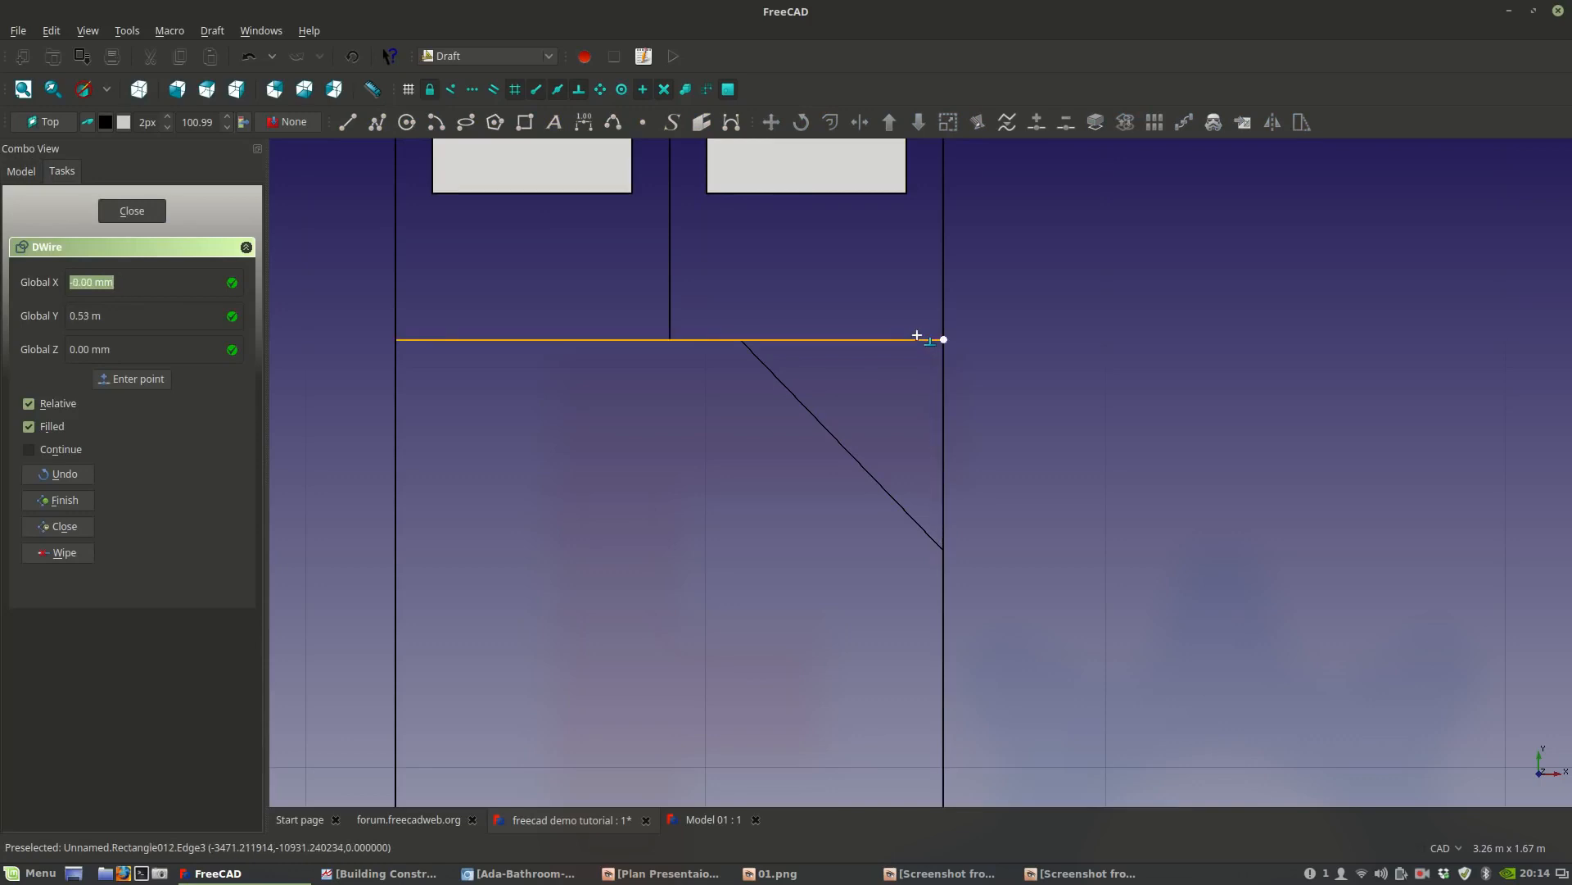
pyautogui.click(919, 339)
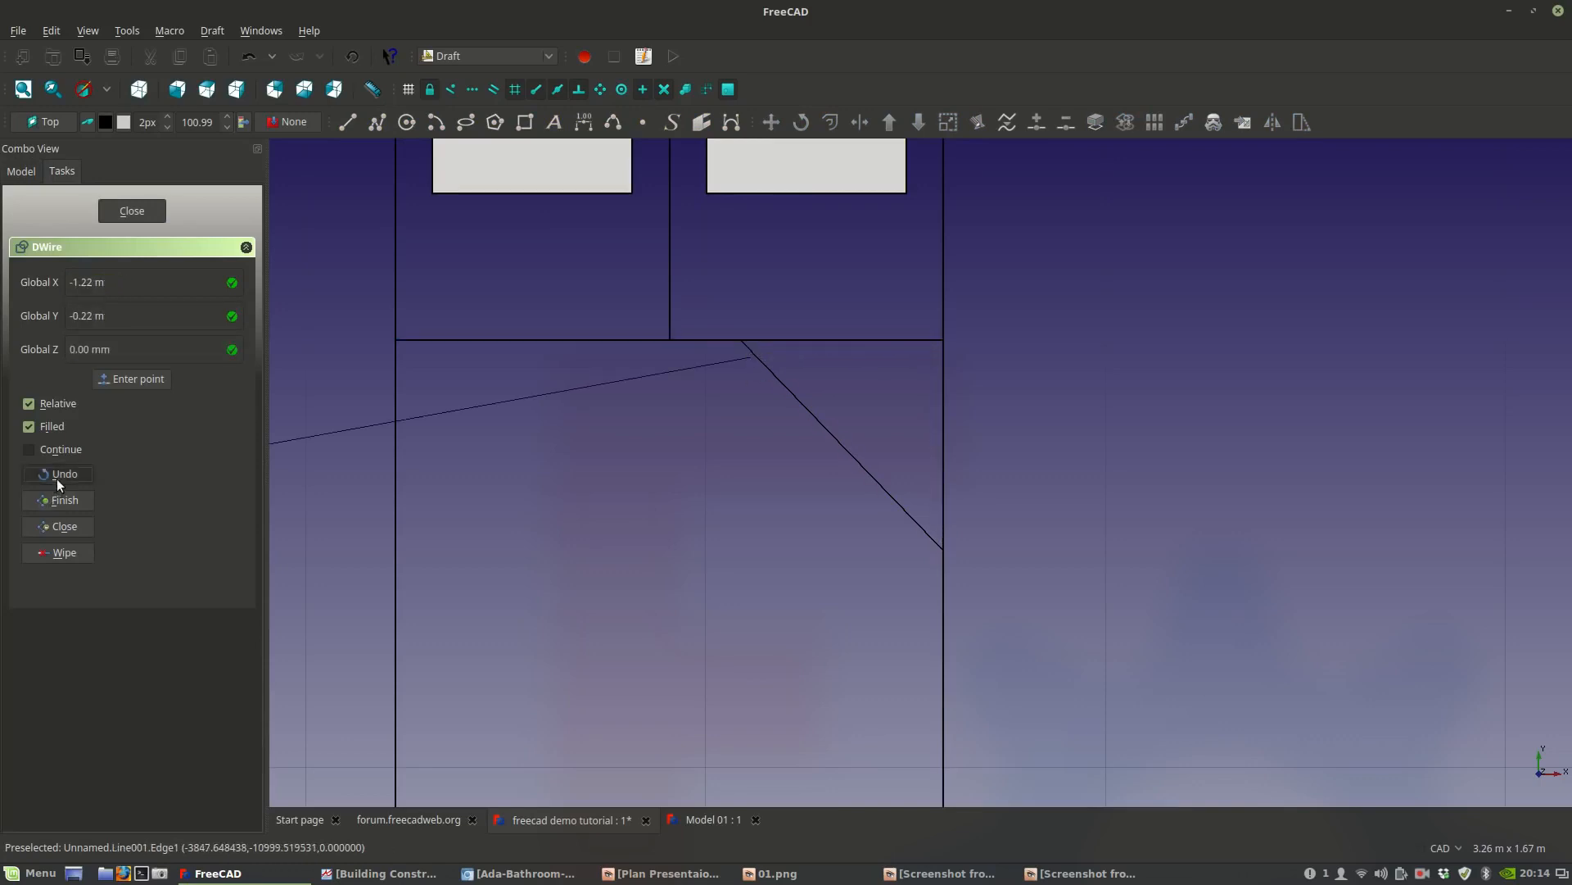
pyautogui.click(763, 339)
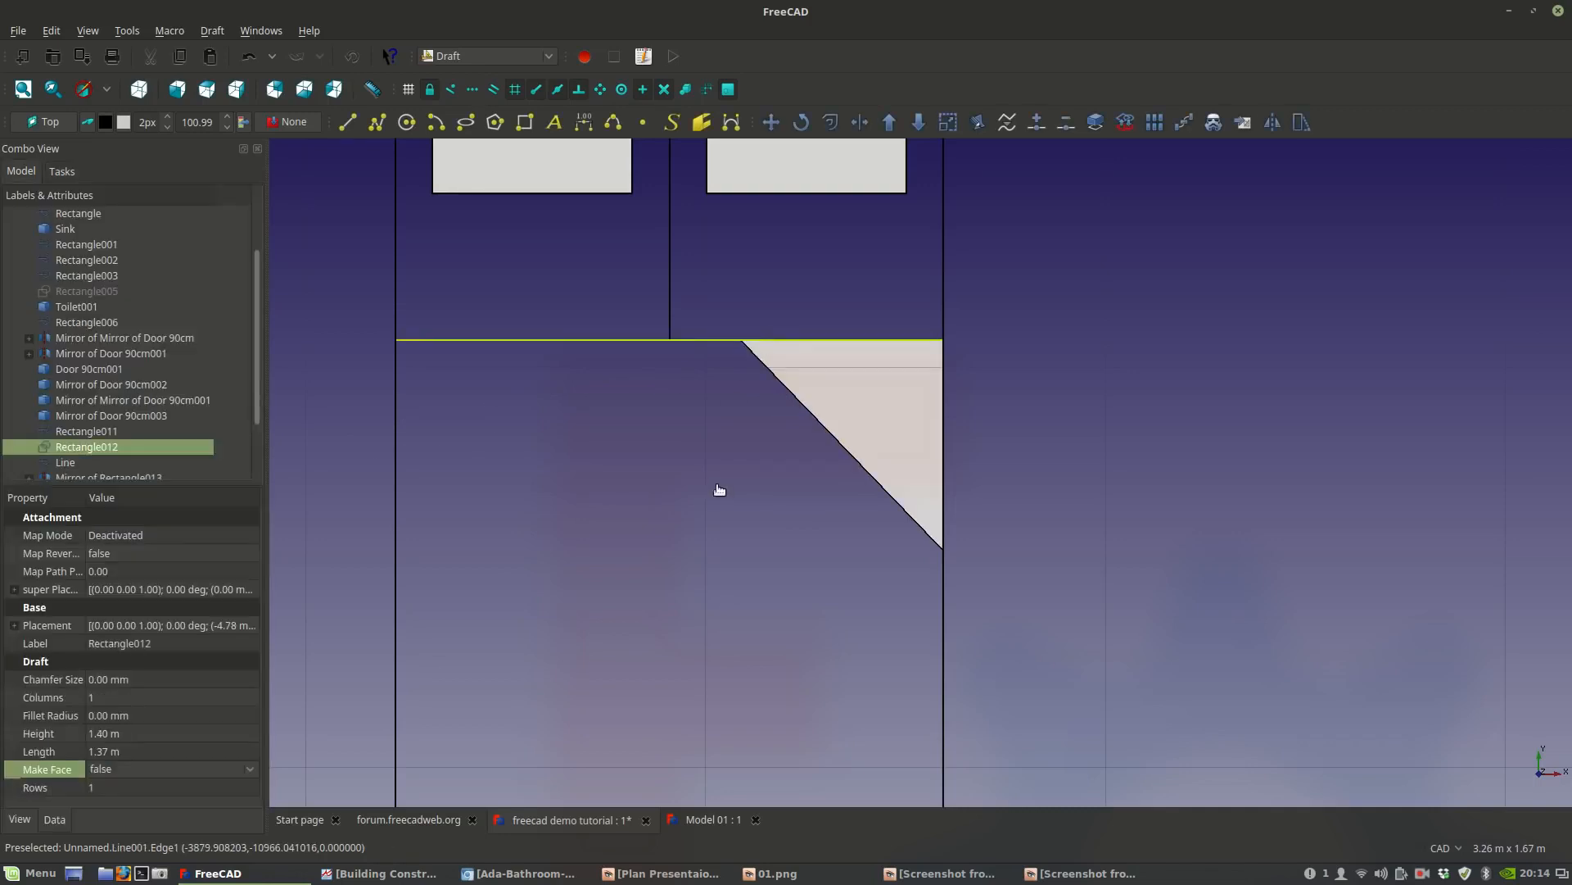
# Delete the separate diagonal line along the triangle and the vertical divider between the pillows.
pyautogui.scroll(-2, 98, 410)
pyautogui.click(67, 446)
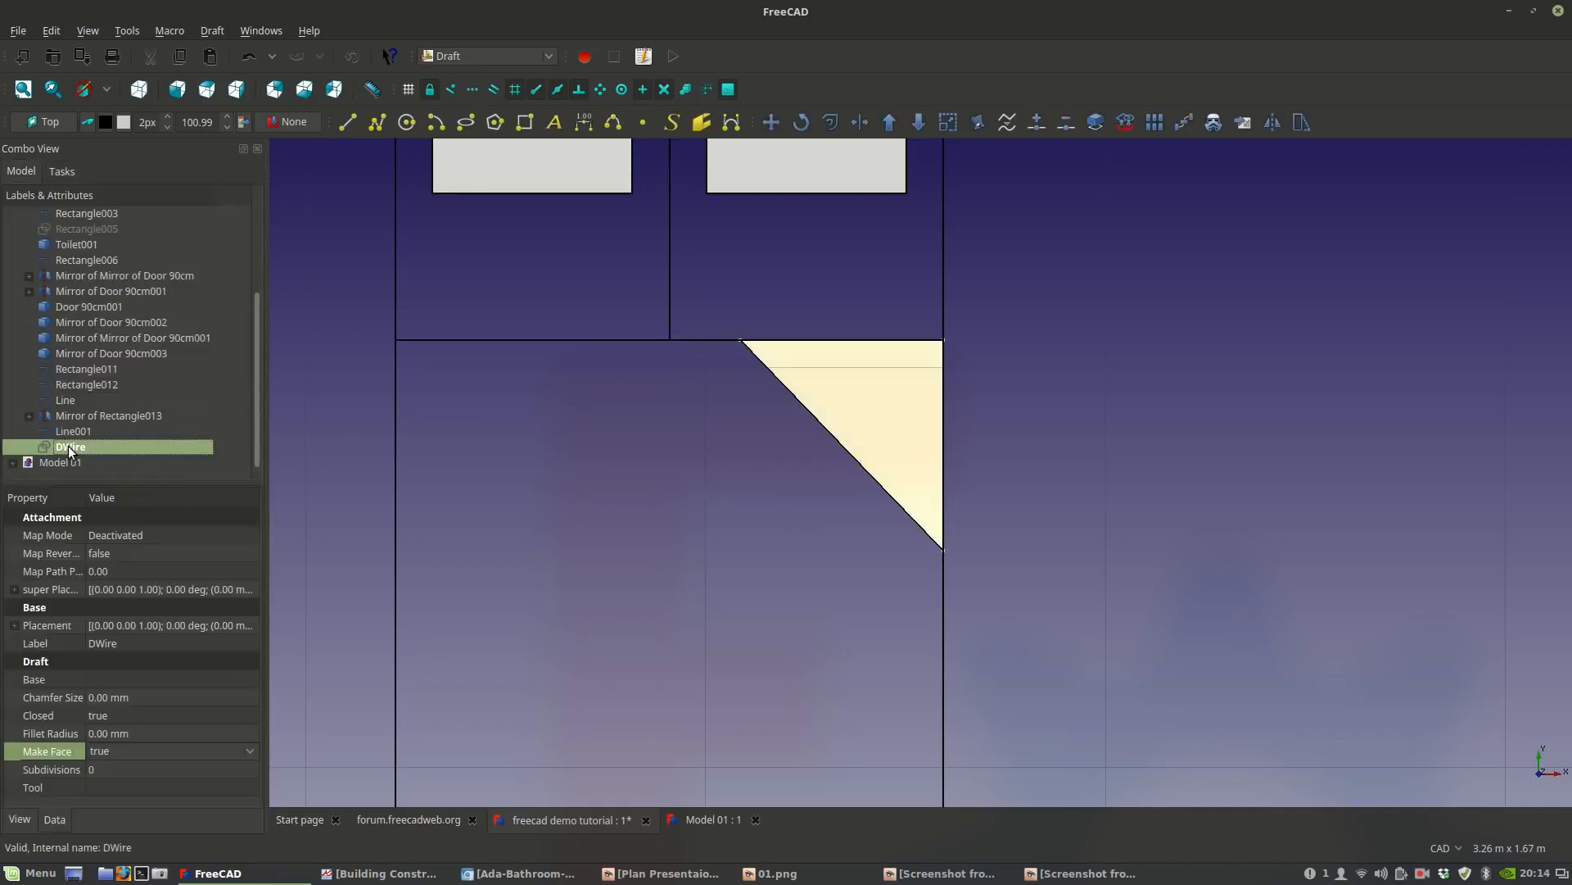
pyautogui.click(351, 386)
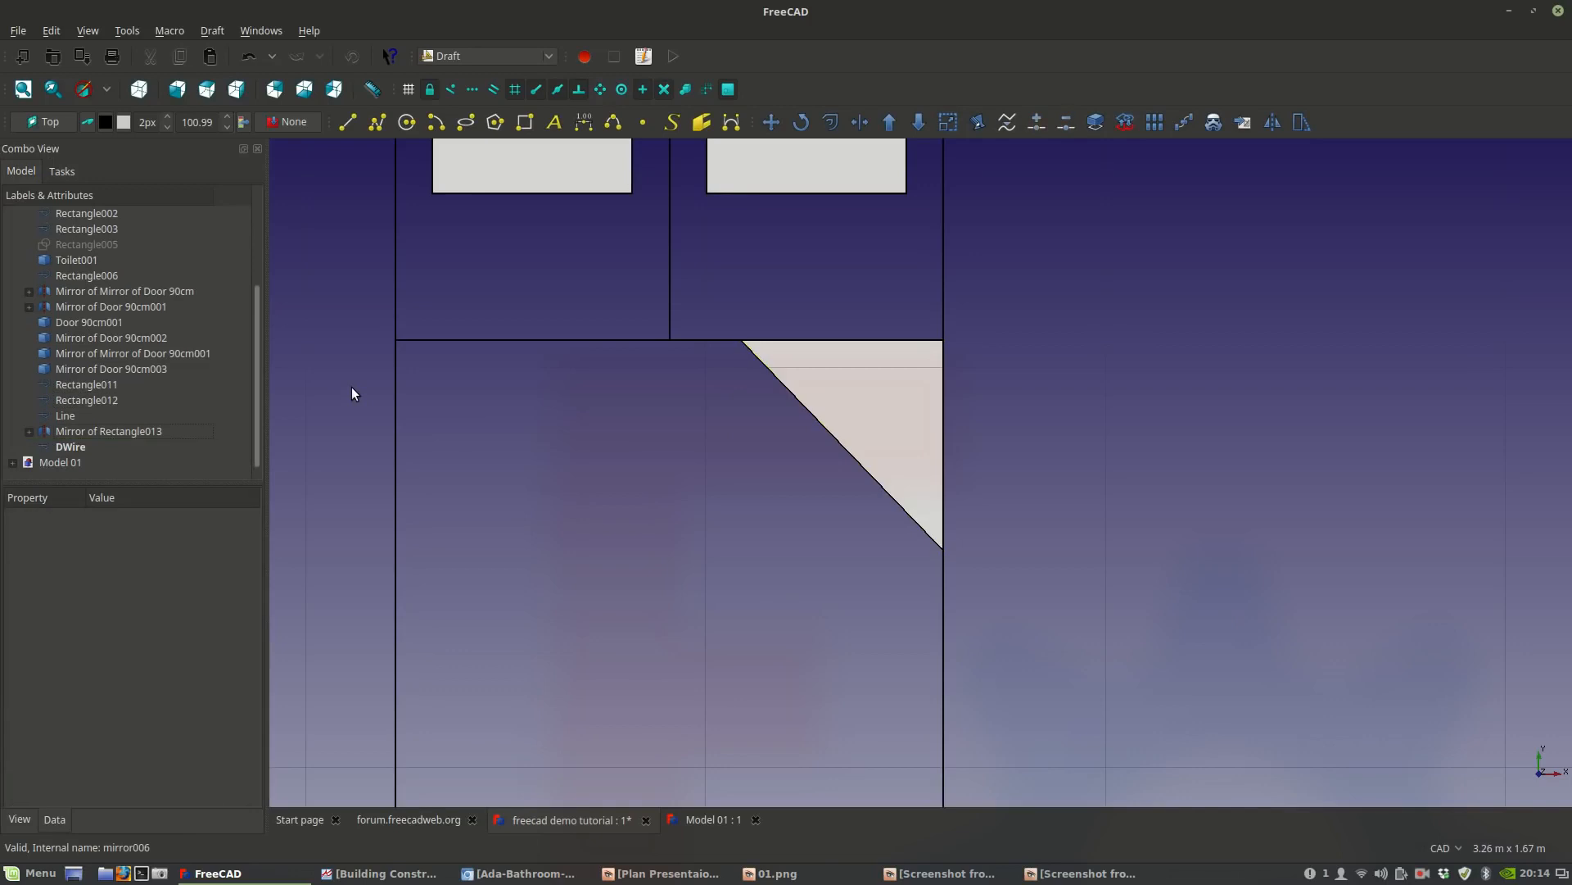
pyautogui.scroll(3, 709, 325)
pyautogui.scroll(-6, 709, 342)
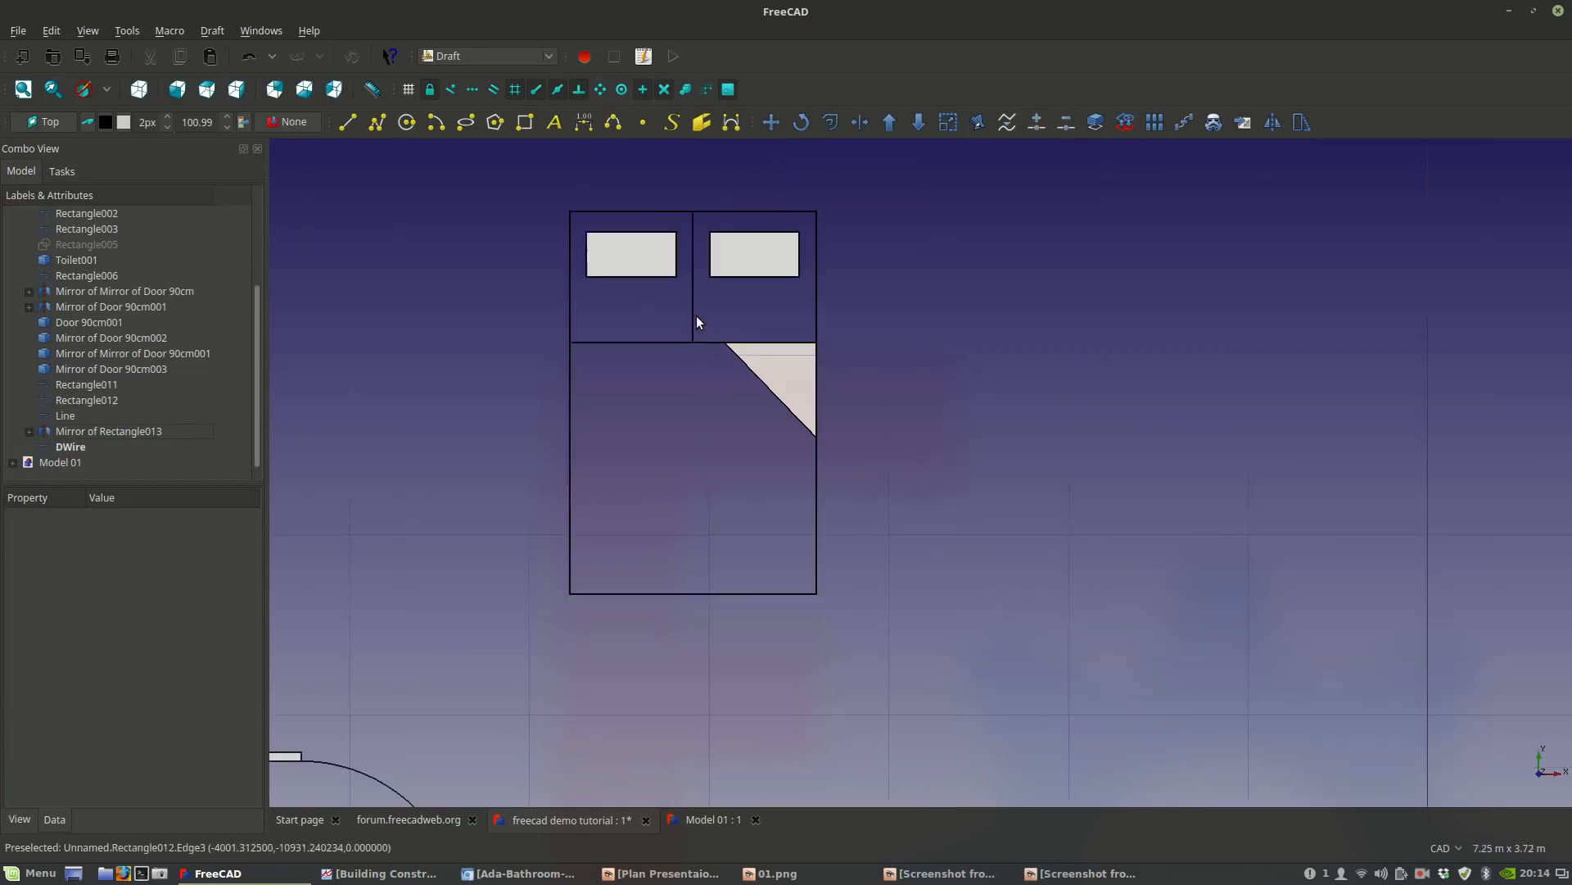
pyautogui.click(690, 293)
pyautogui.press('Delete')
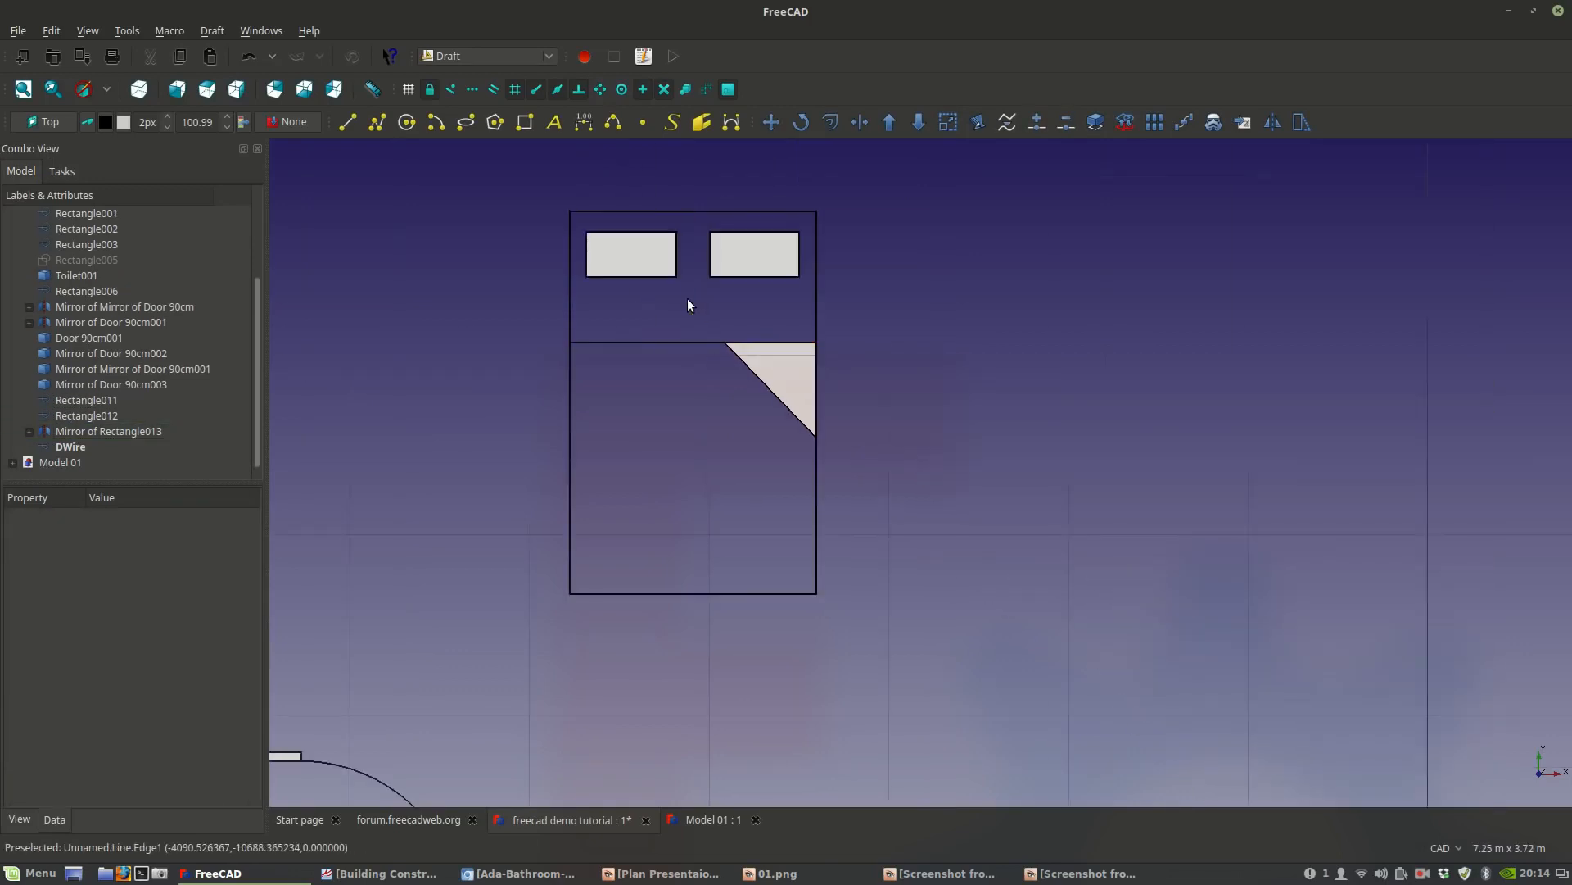
# Set the blanket rectangle's height to 1.60 m.
pyautogui.click(668, 343)
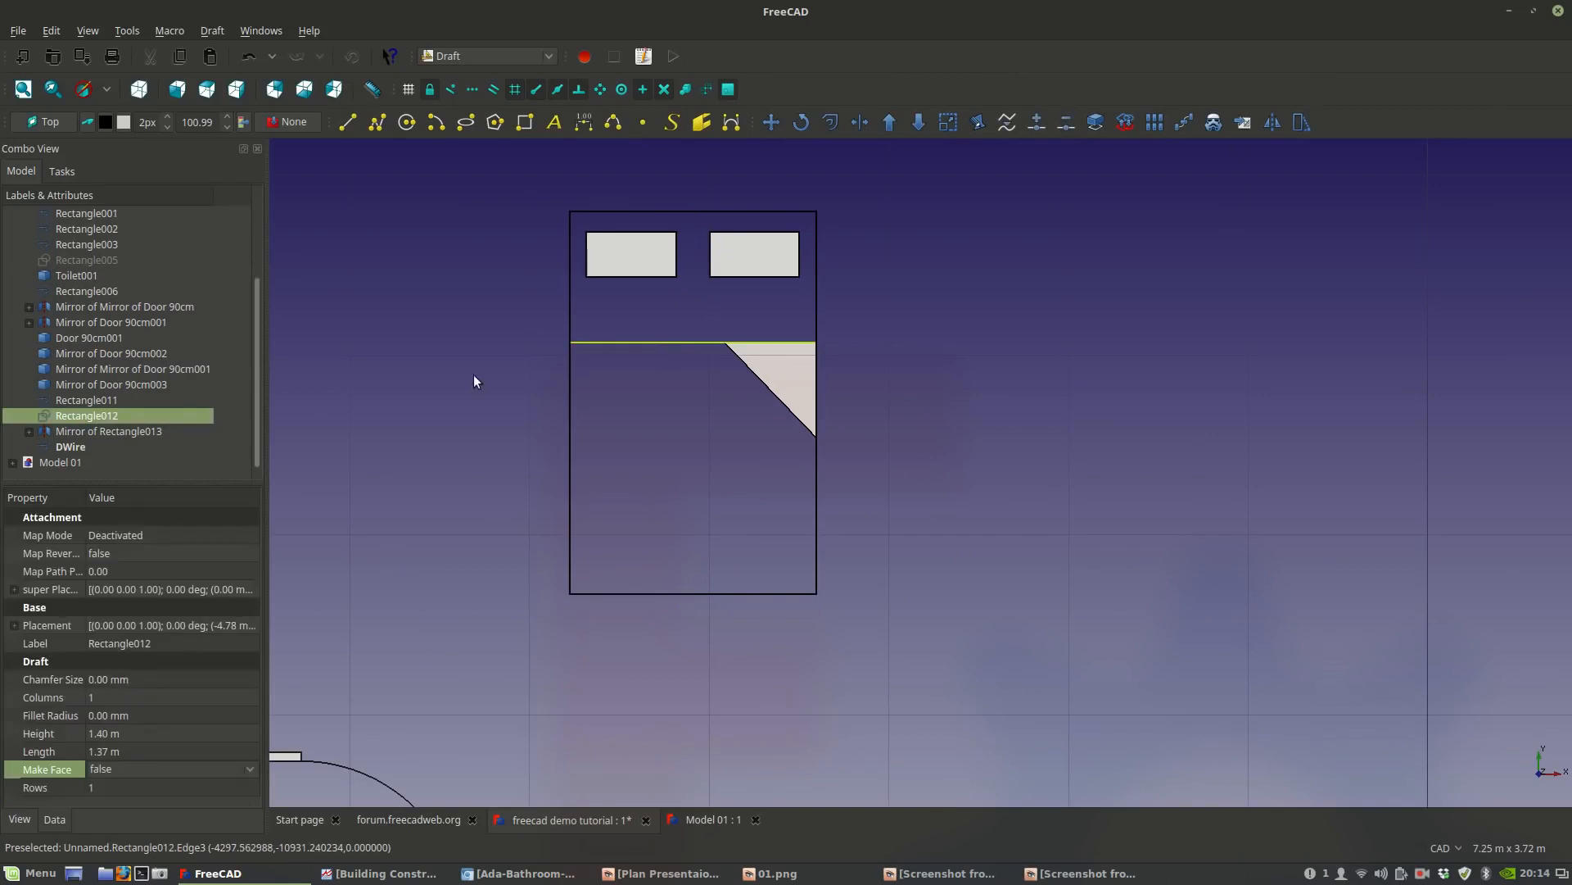
pyautogui.click(102, 733)
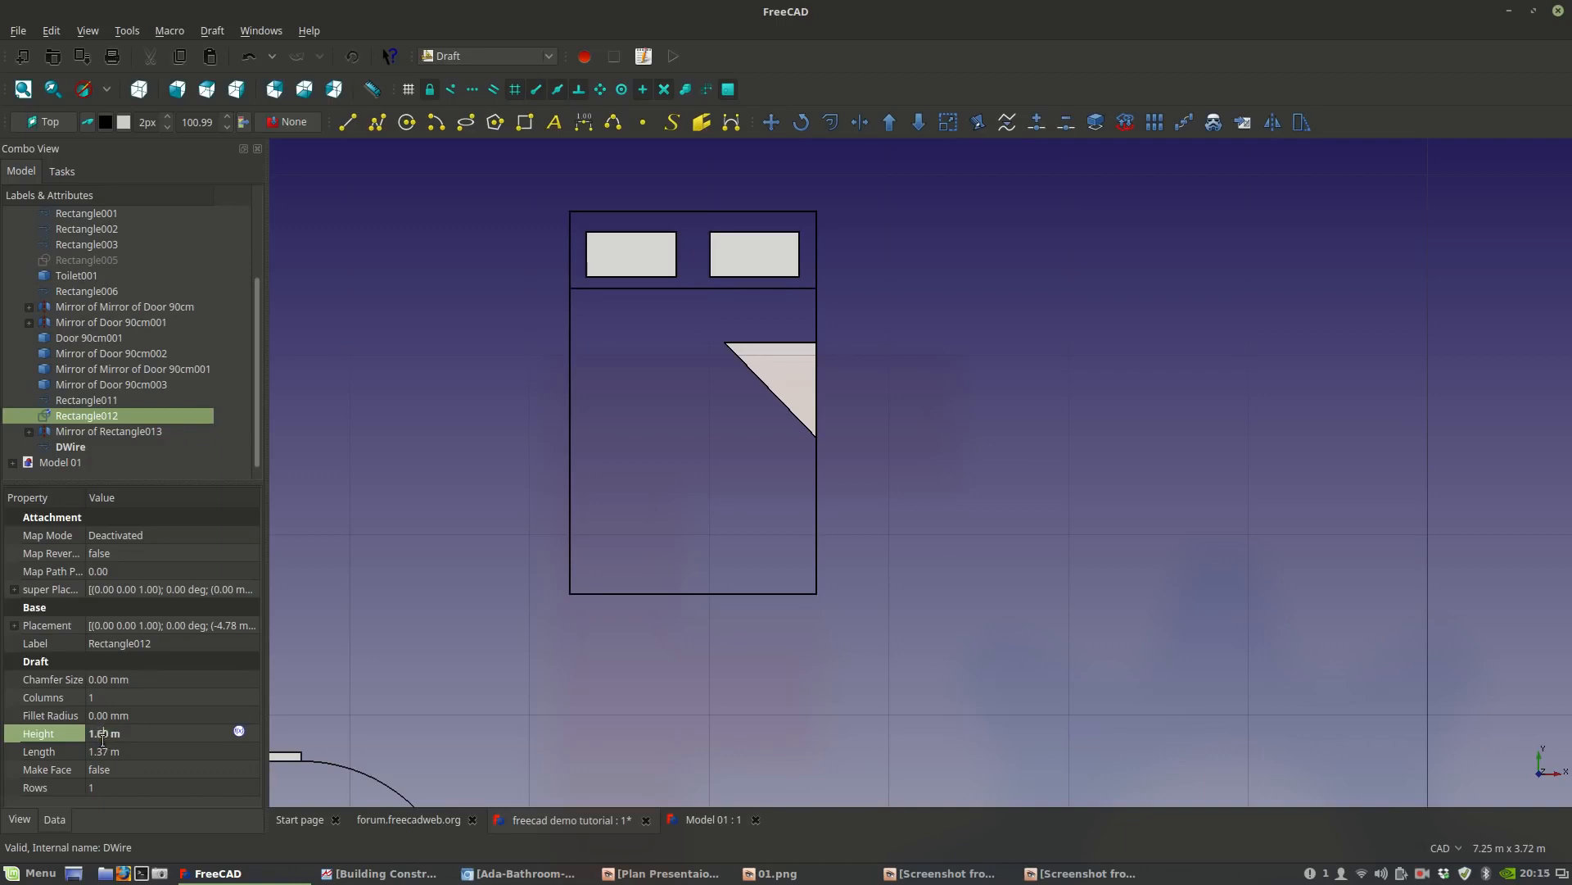
# Move the filled corner triangle up from its upper-right corner onto the upper-right corner of the blanket.
pyautogui.click(775, 361)
pyautogui.scroll(4, 783, 342)
pyautogui.moveTo(783, 342); pyautogui.dragTo(779, 372, button='middle')
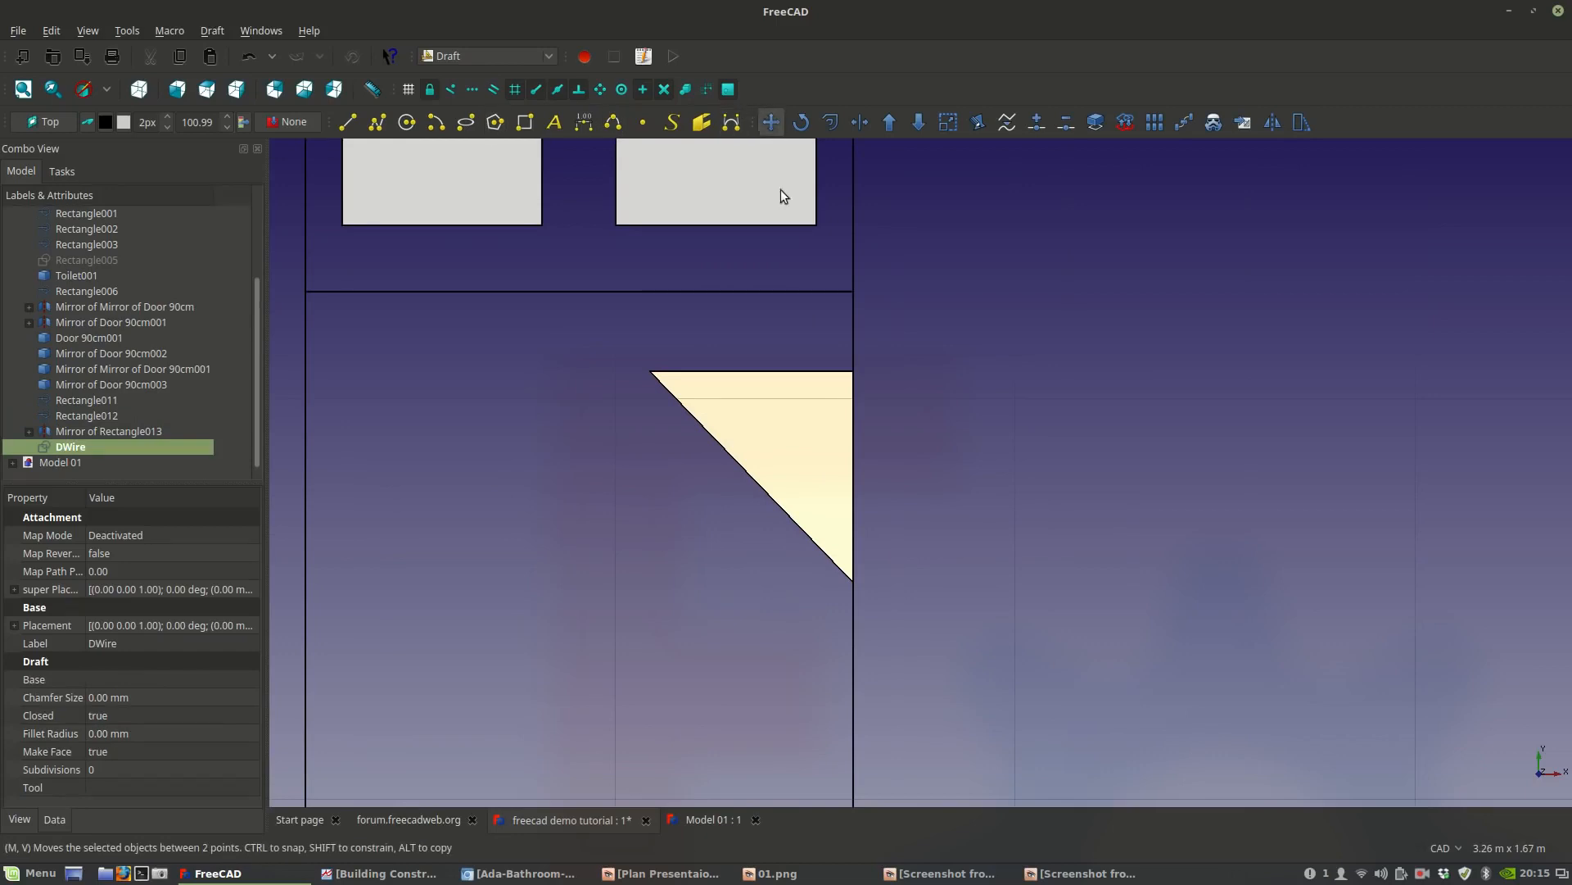
pyautogui.click(775, 124)
pyautogui.click(851, 371)
pyautogui.click(837, 290)
# Set Make Face to true for the blanket rectangle.
pyautogui.scroll(-3, 961, 396)
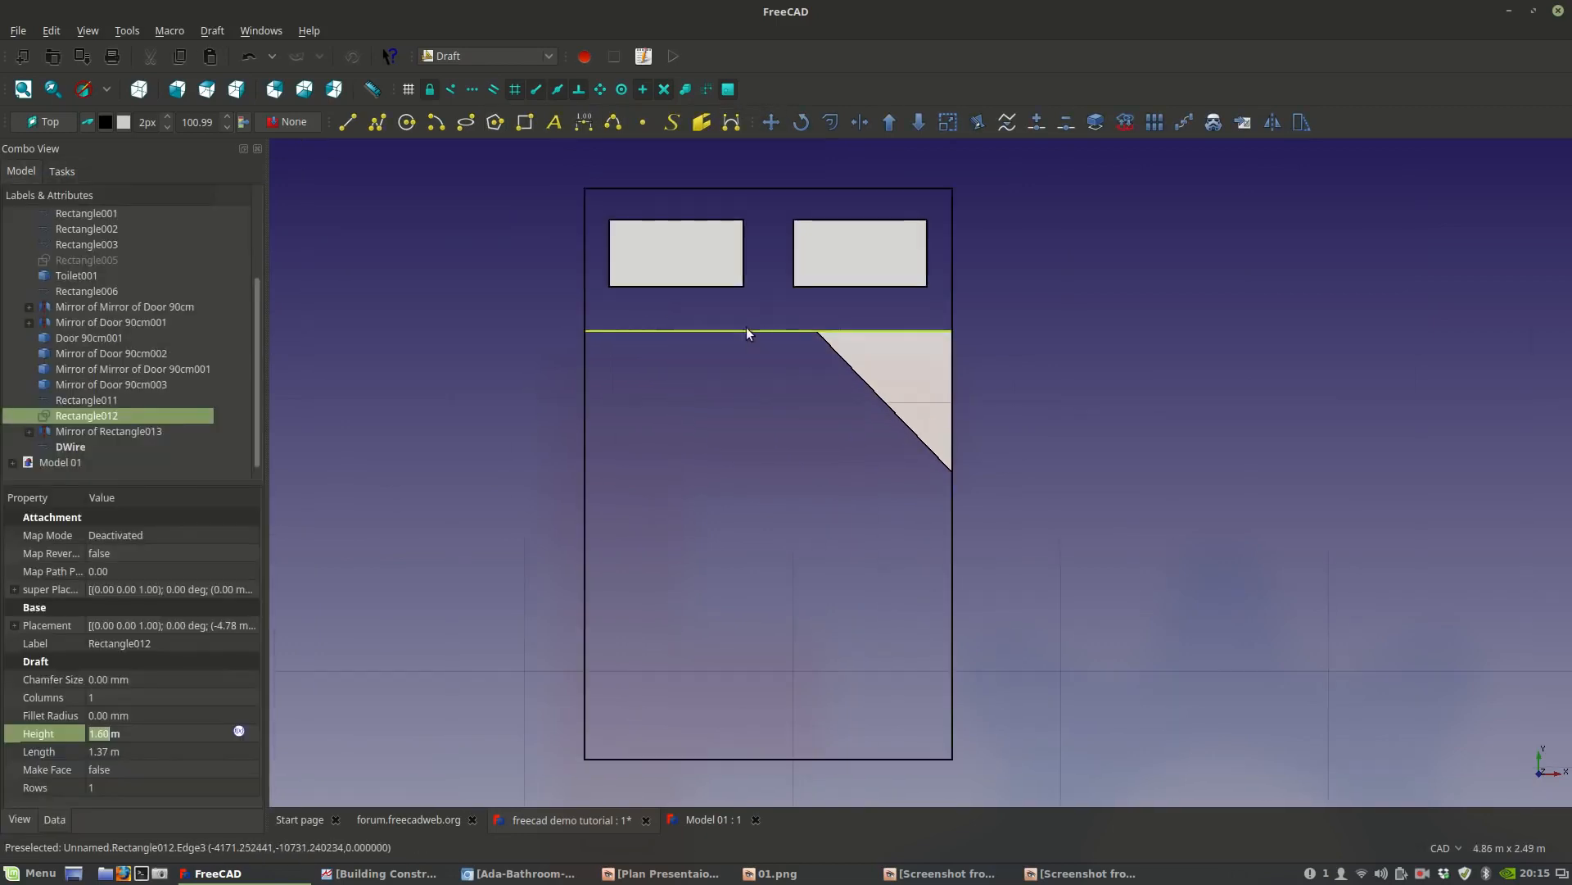
pyautogui.click(151, 775)
pyautogui.click(151, 772)
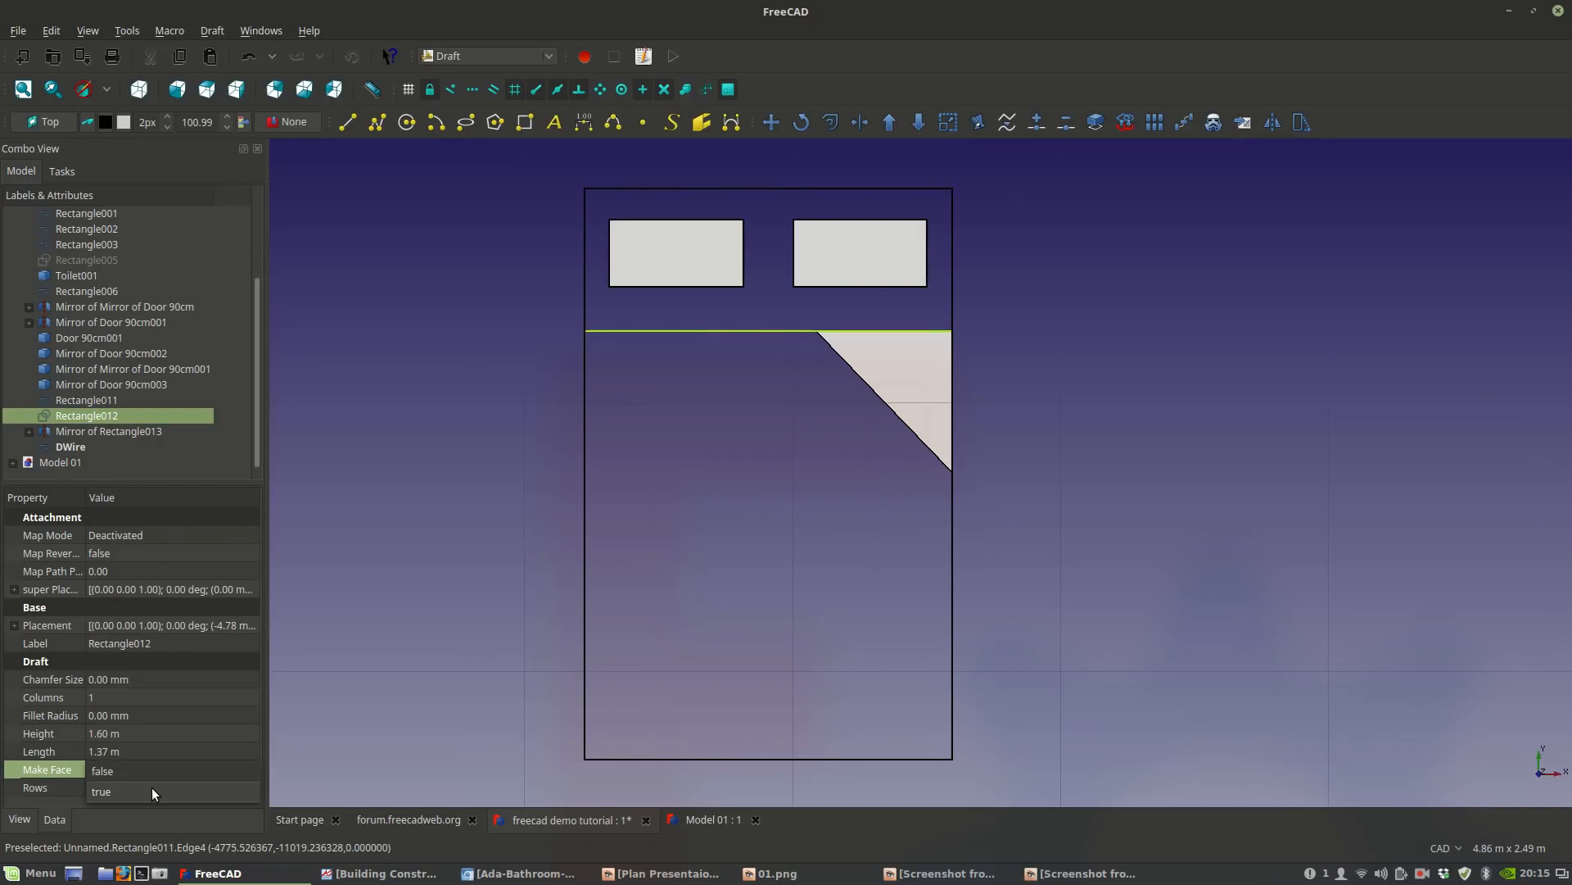
pyautogui.click(151, 791)
pyautogui.click(454, 459)
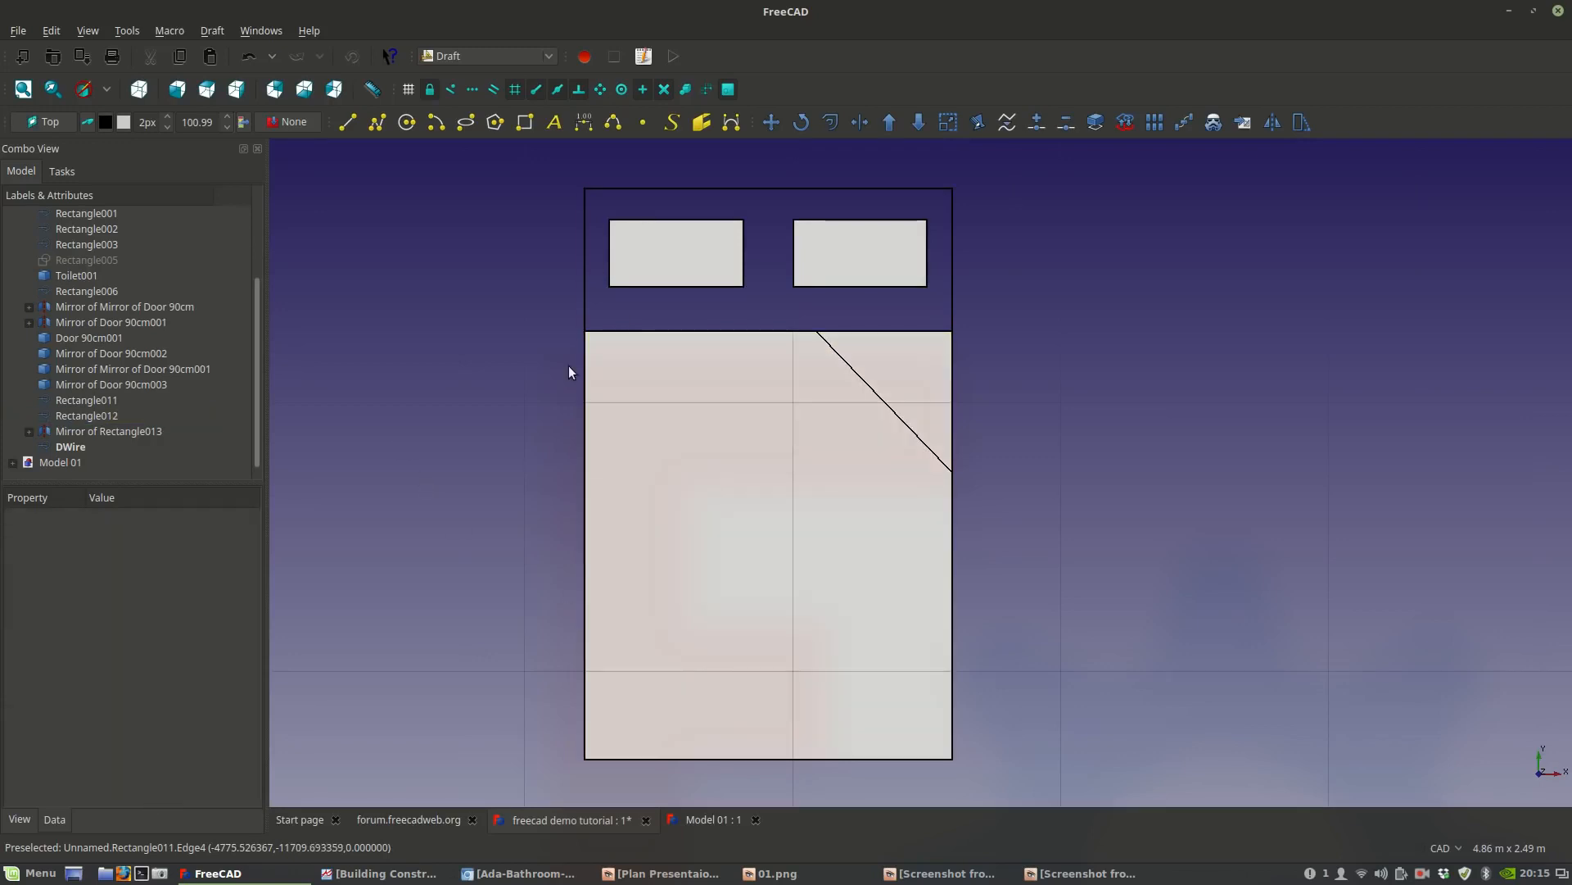
# Set Make Face to true for the outer bed rectangle.
pyautogui.click(584, 249)
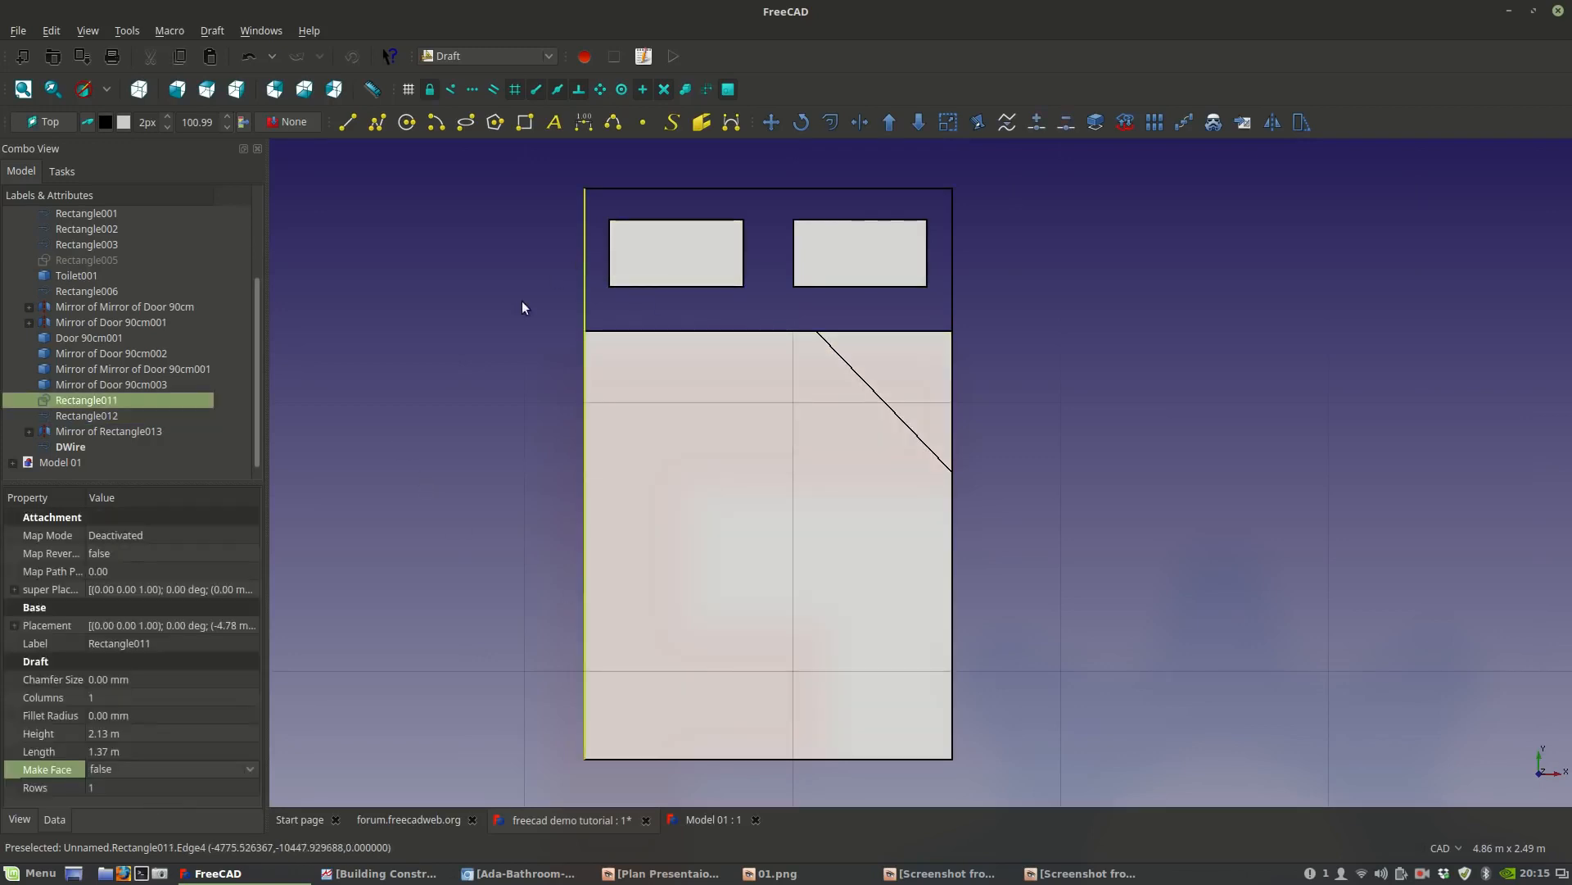
pyautogui.click(184, 768)
pyautogui.click(169, 785)
pyautogui.click(412, 480)
pyautogui.scroll(-2, 583, 351)
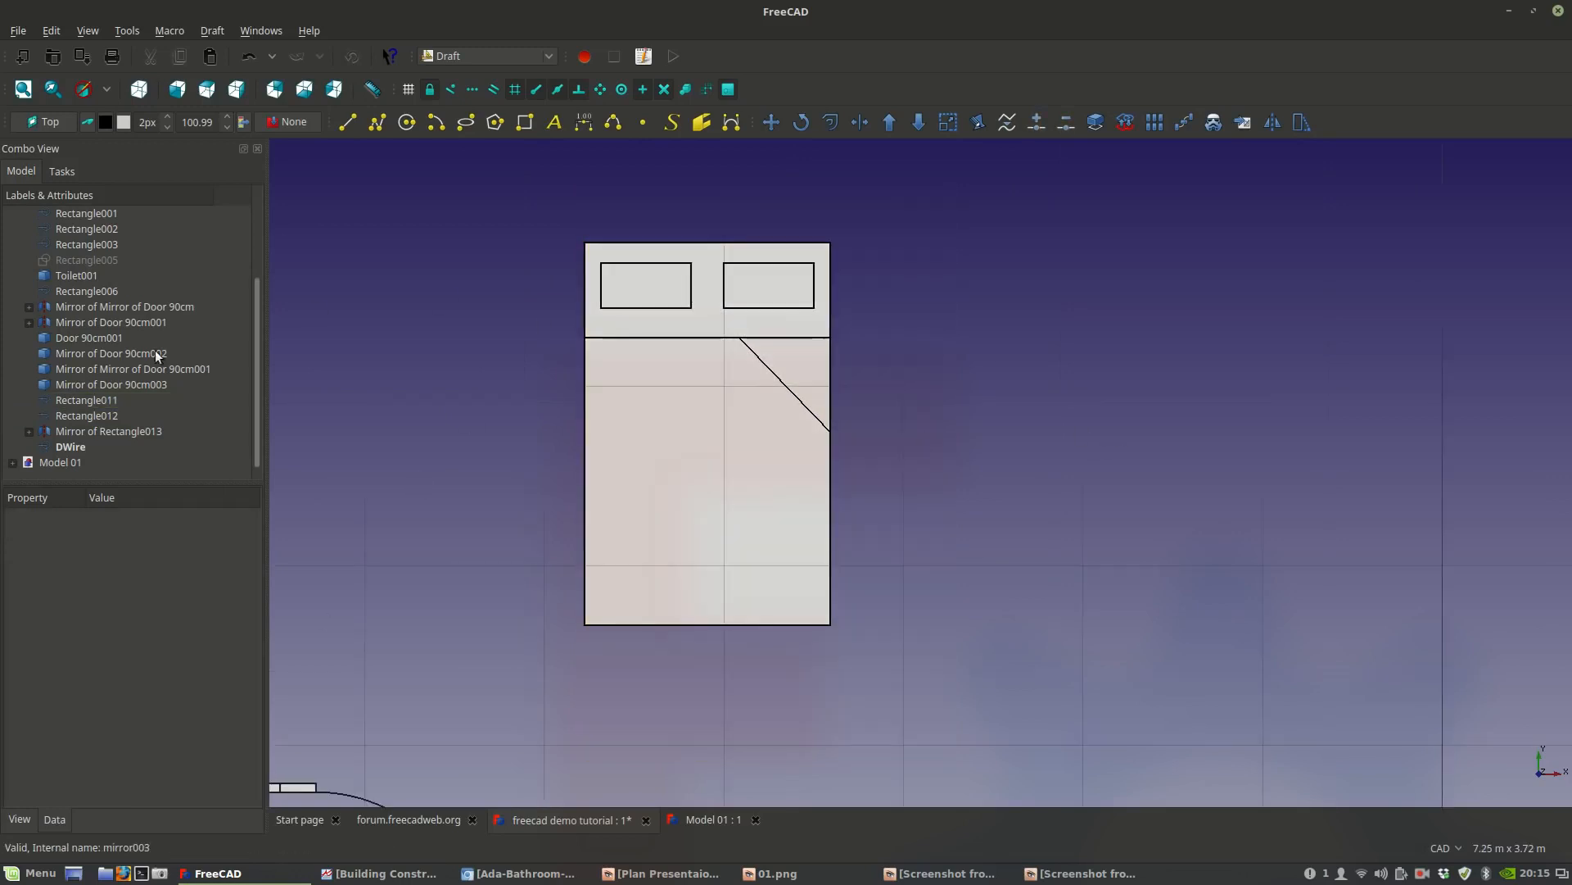
pyautogui.click(74, 450)
pyautogui.click(76, 430)
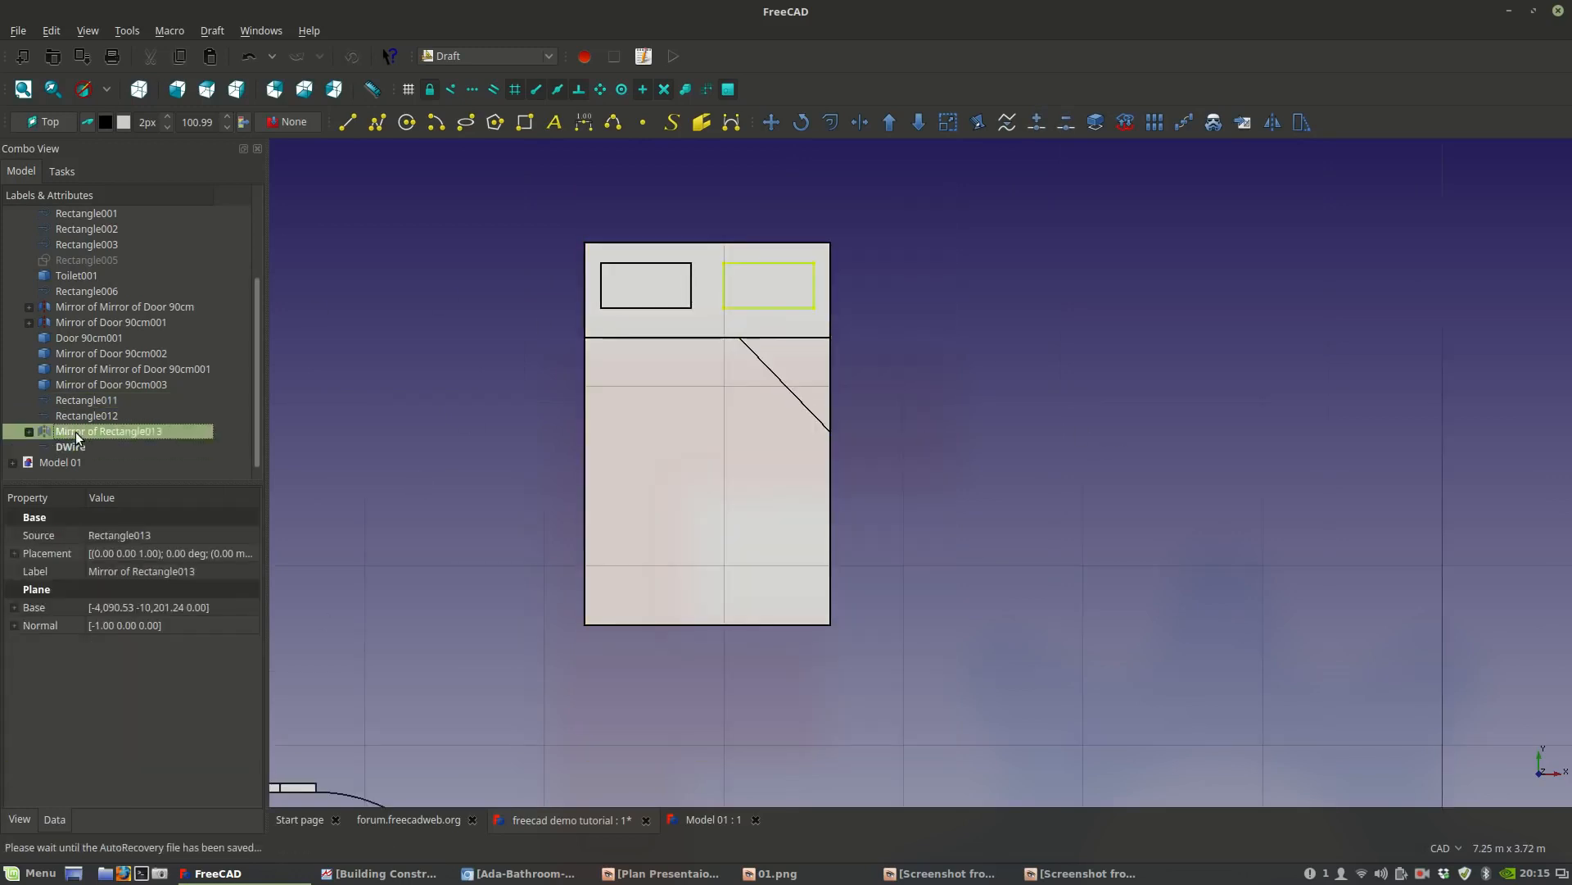
pyautogui.keyDown('ctrl'); pyautogui.click(75, 447); pyautogui.keyUp('ctrl')
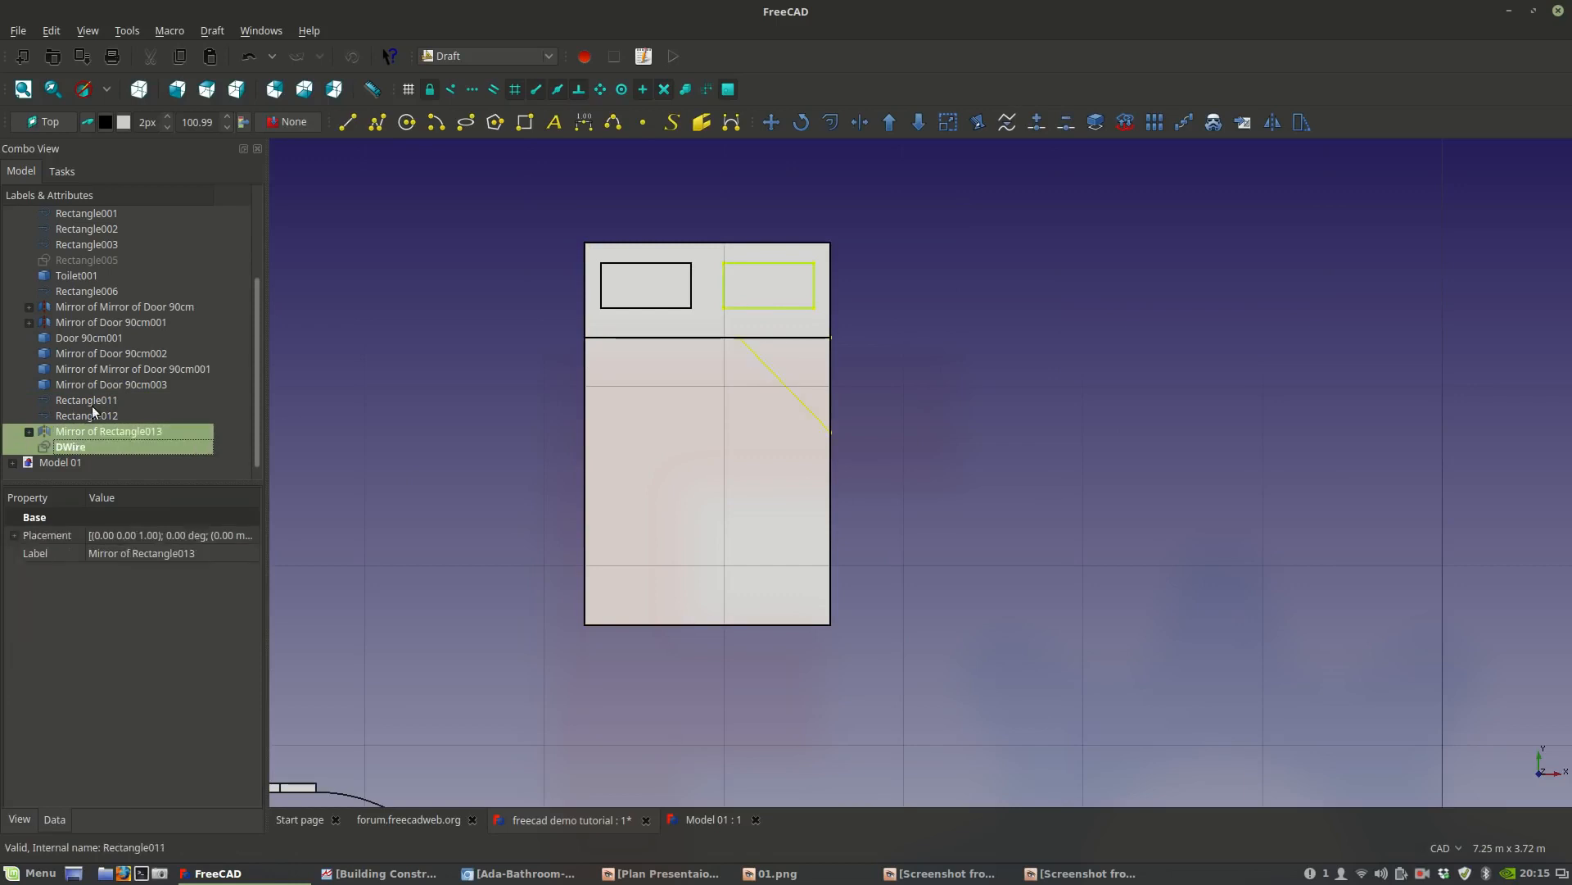
pyautogui.keyDown('ctrl'); pyautogui.click(91, 411); pyautogui.keyUp('ctrl')
pyautogui.keyDown('ctrl'); pyautogui.click(90, 400); pyautogui.keyUp('ctrl')
pyautogui.keyDown('ctrl'); pyautogui.click(92, 383); pyautogui.keyUp('ctrl')
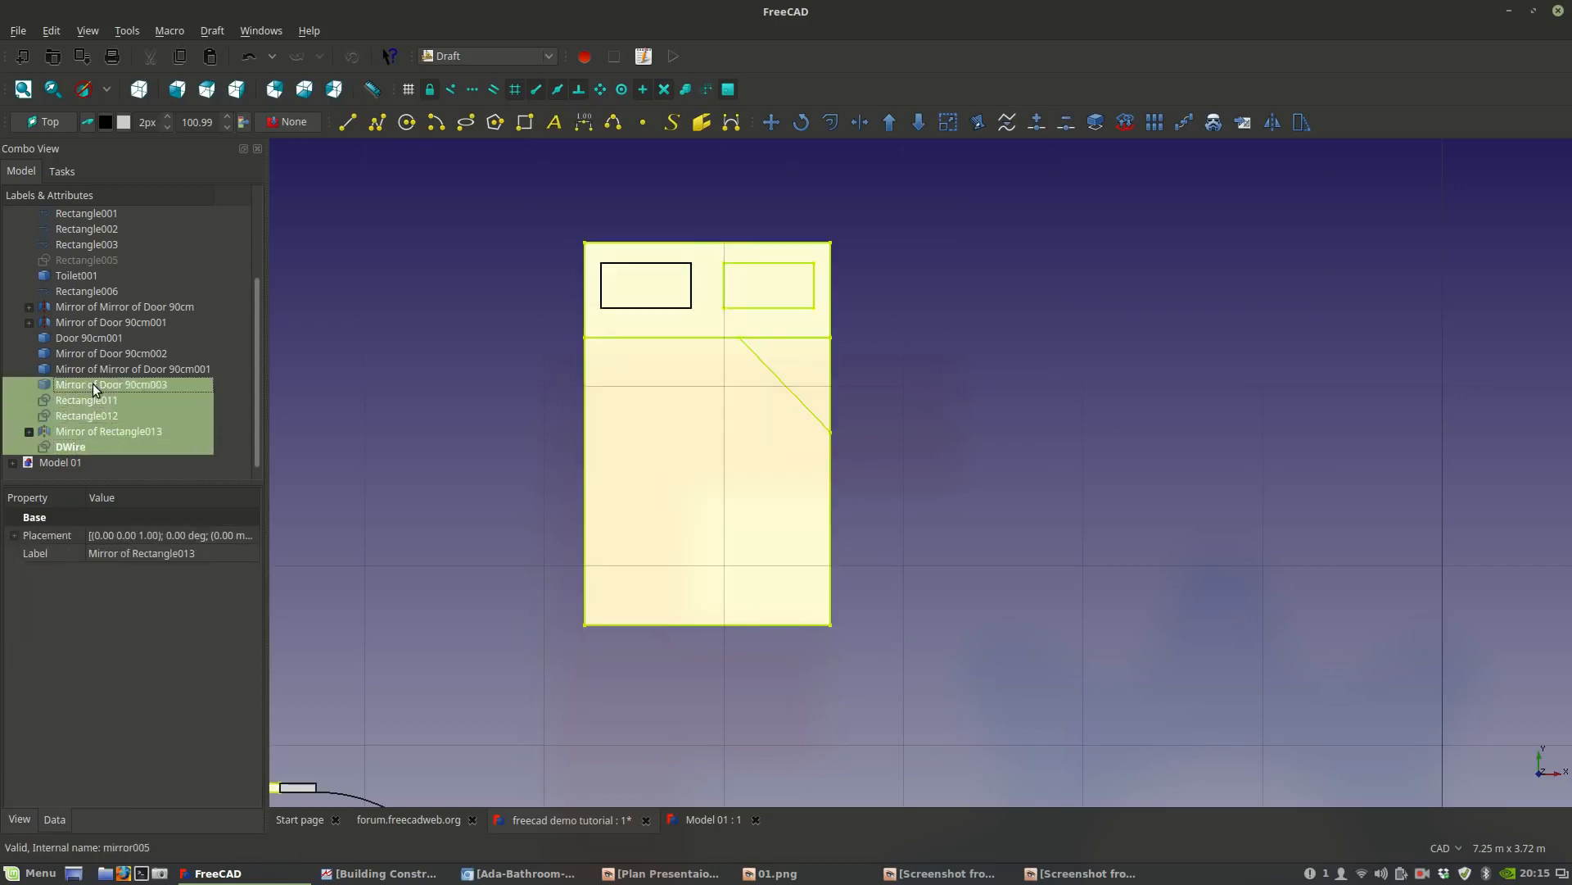
pyautogui.keyDown('ctrl'); pyautogui.click(95, 370); pyautogui.keyUp('ctrl')
pyautogui.keyDown('ctrl'); pyautogui.click(95, 353); pyautogui.keyUp('ctrl')
pyautogui.keyDown('ctrl'); pyautogui.click(95, 338); pyautogui.keyUp('ctrl')
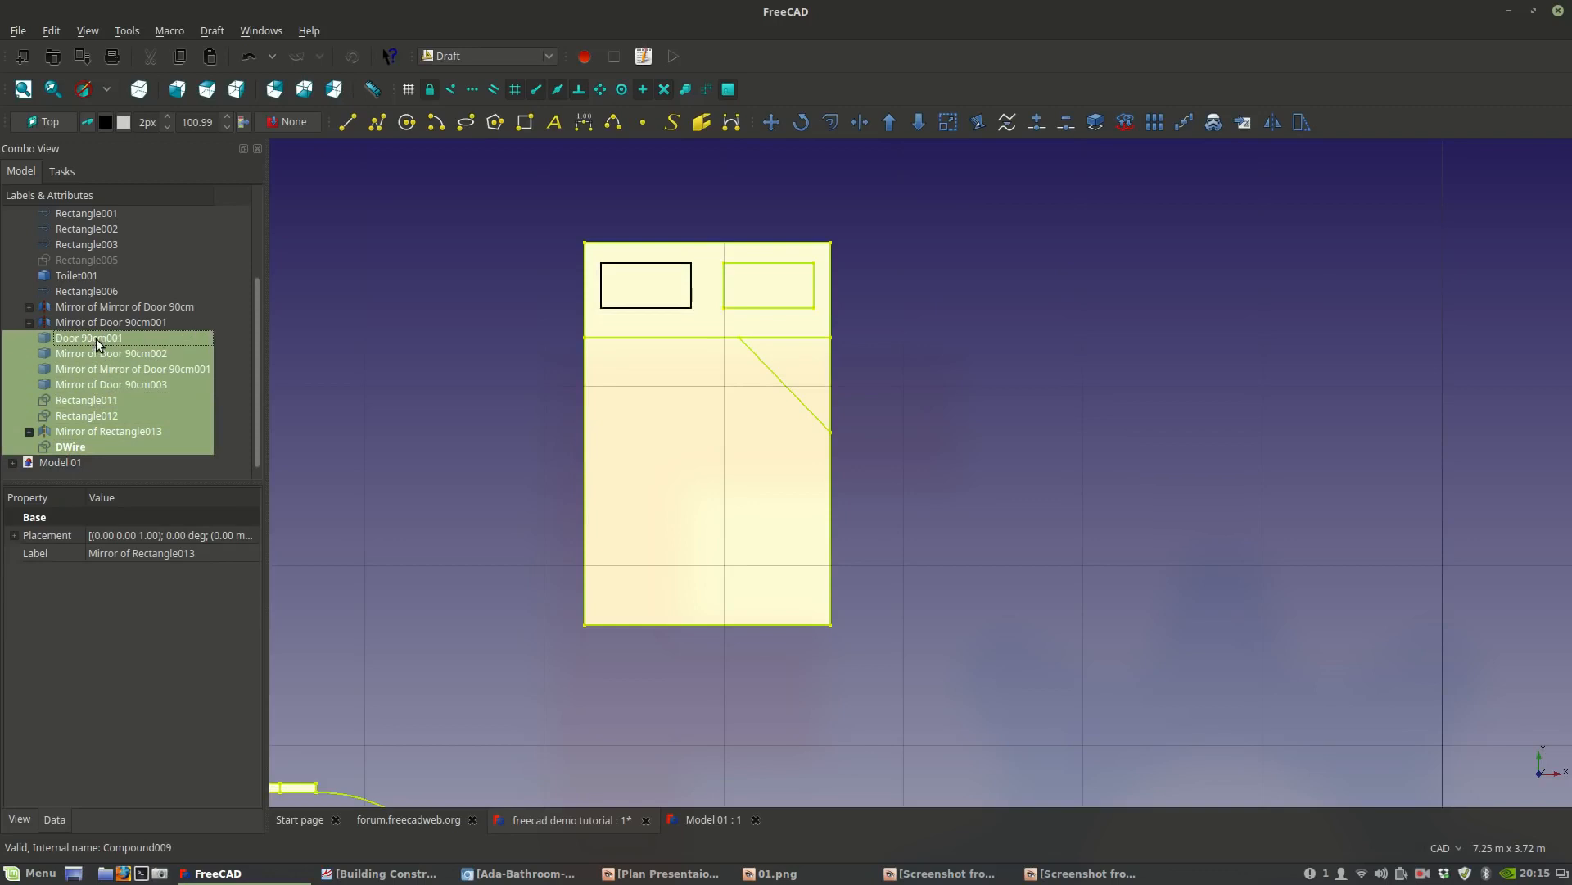
pyautogui.keyDown('ctrl'); pyautogui.click(97, 323); pyautogui.keyUp('ctrl')
pyautogui.keyDown('ctrl'); pyautogui.click(100, 306); pyautogui.keyUp('ctrl')
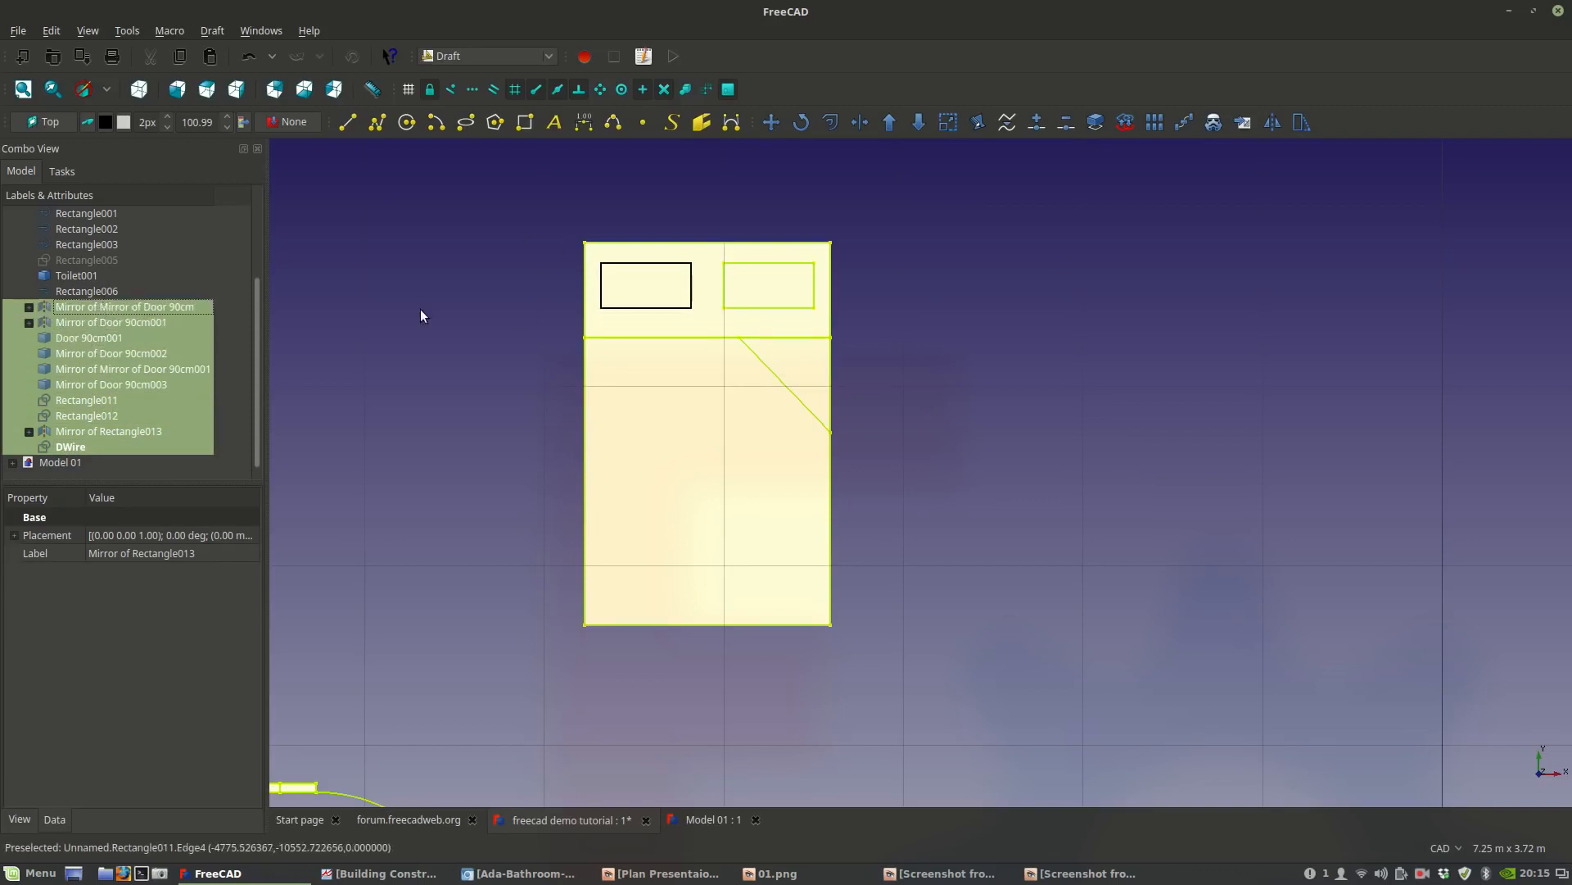
pyautogui.click(523, 311)
# Temporarily hide the outer bed rectangle to check the left pillow, and show the rectangle again.
pyautogui.click(668, 279)
pyautogui.press('space')
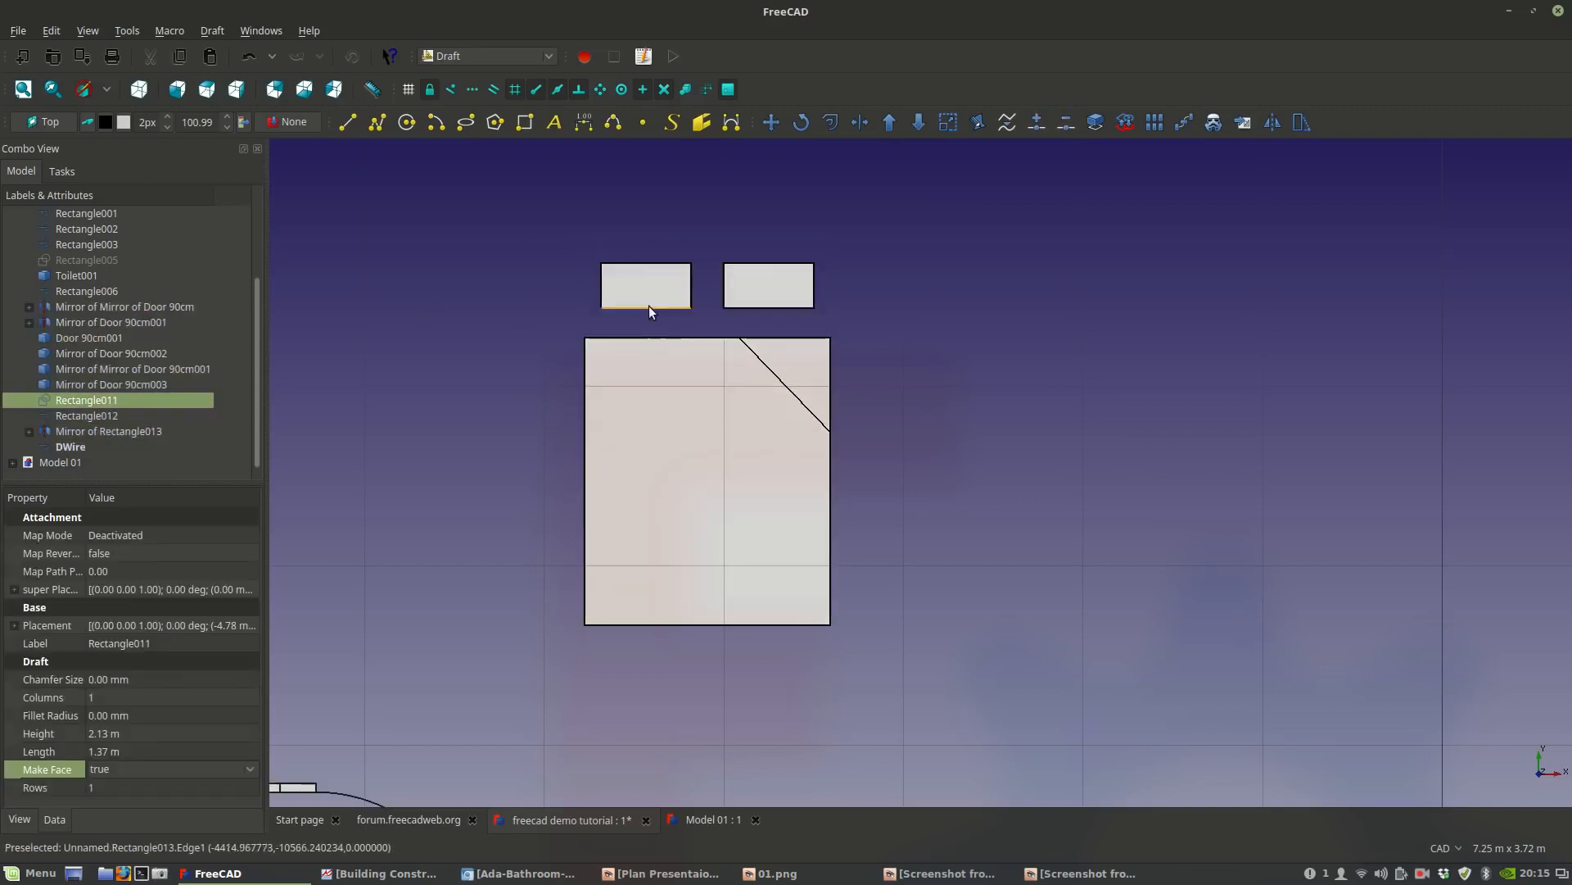
pyautogui.click(651, 297)
pyautogui.press('space')
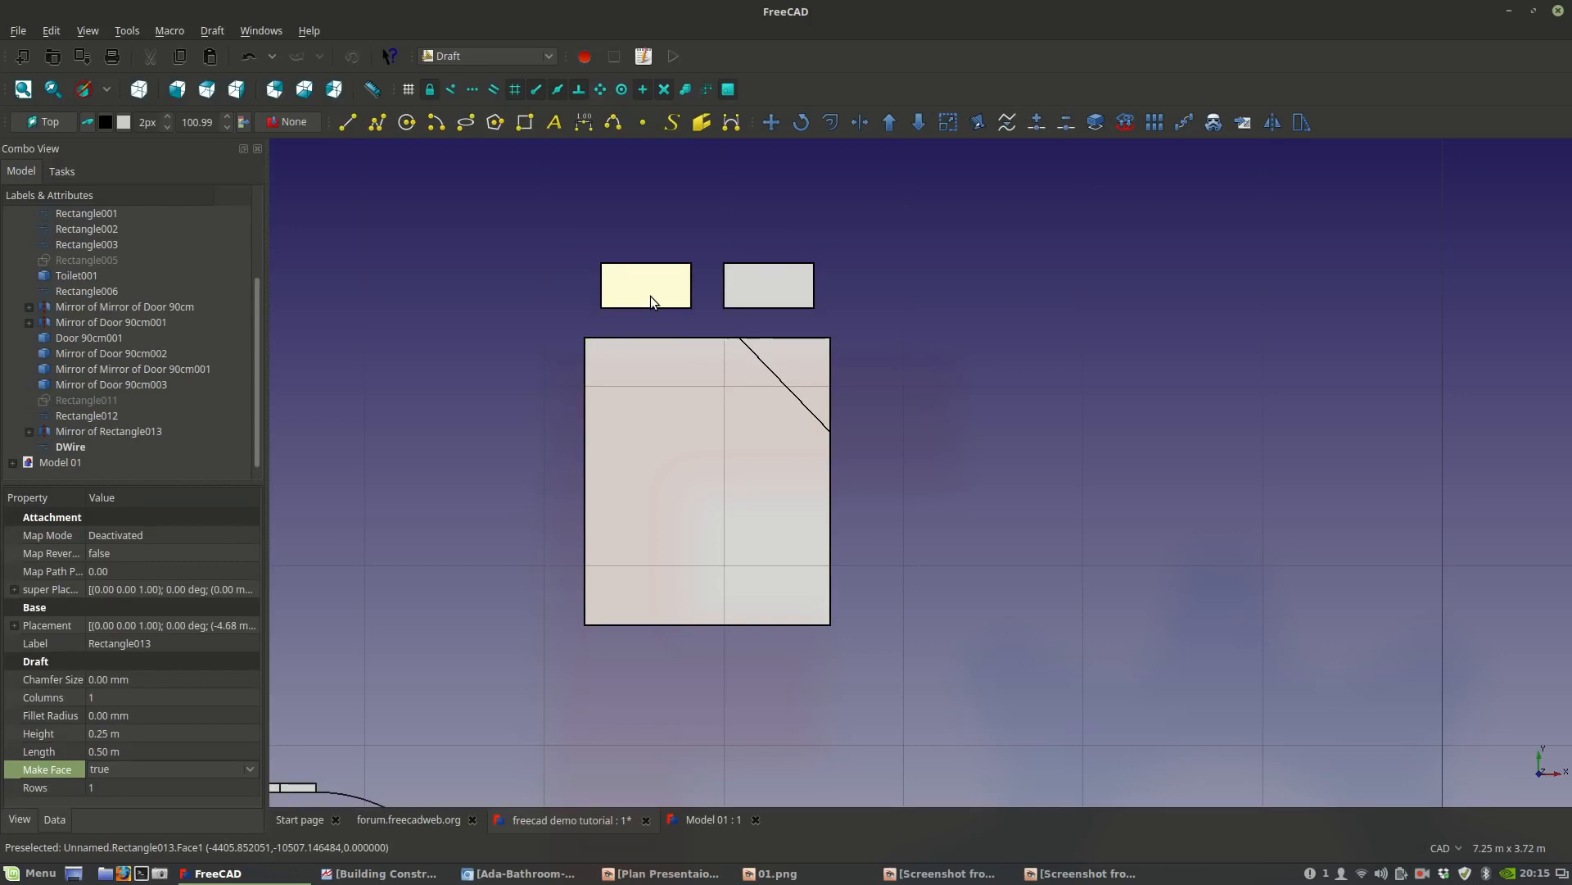
pyautogui.click(110, 400)
pyautogui.press('space')
# Try to copy the outer bed rectangle, blanket, mirrored pillow and corner triangle horizontally to the right of the bed.
pyautogui.click(100, 385)
pyautogui.scroll(-5, 857, 334)
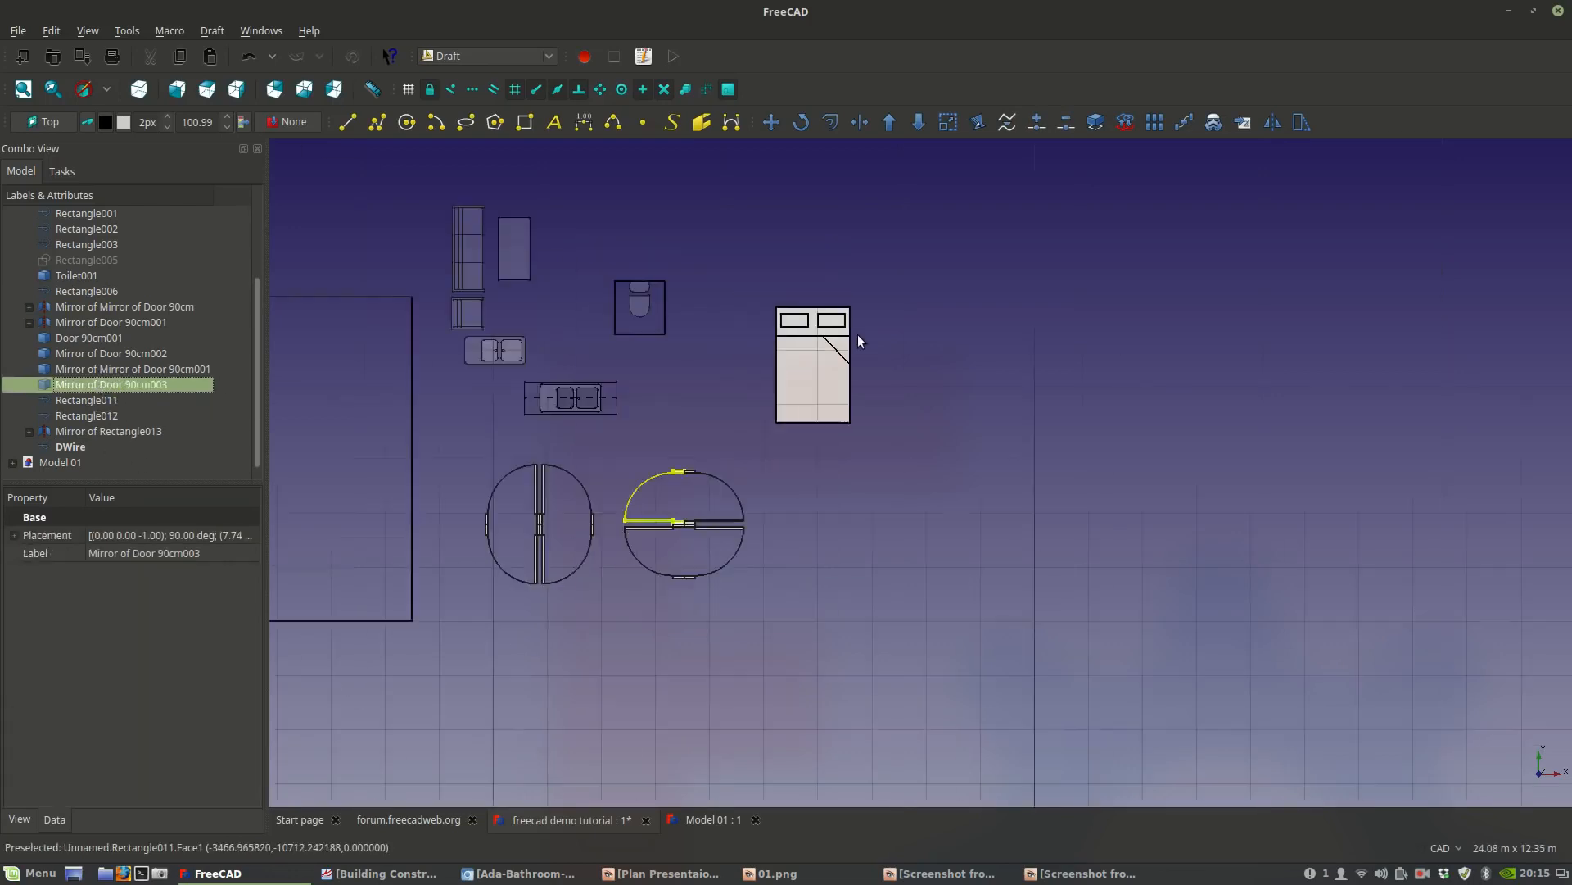
pyautogui.click(75, 402)
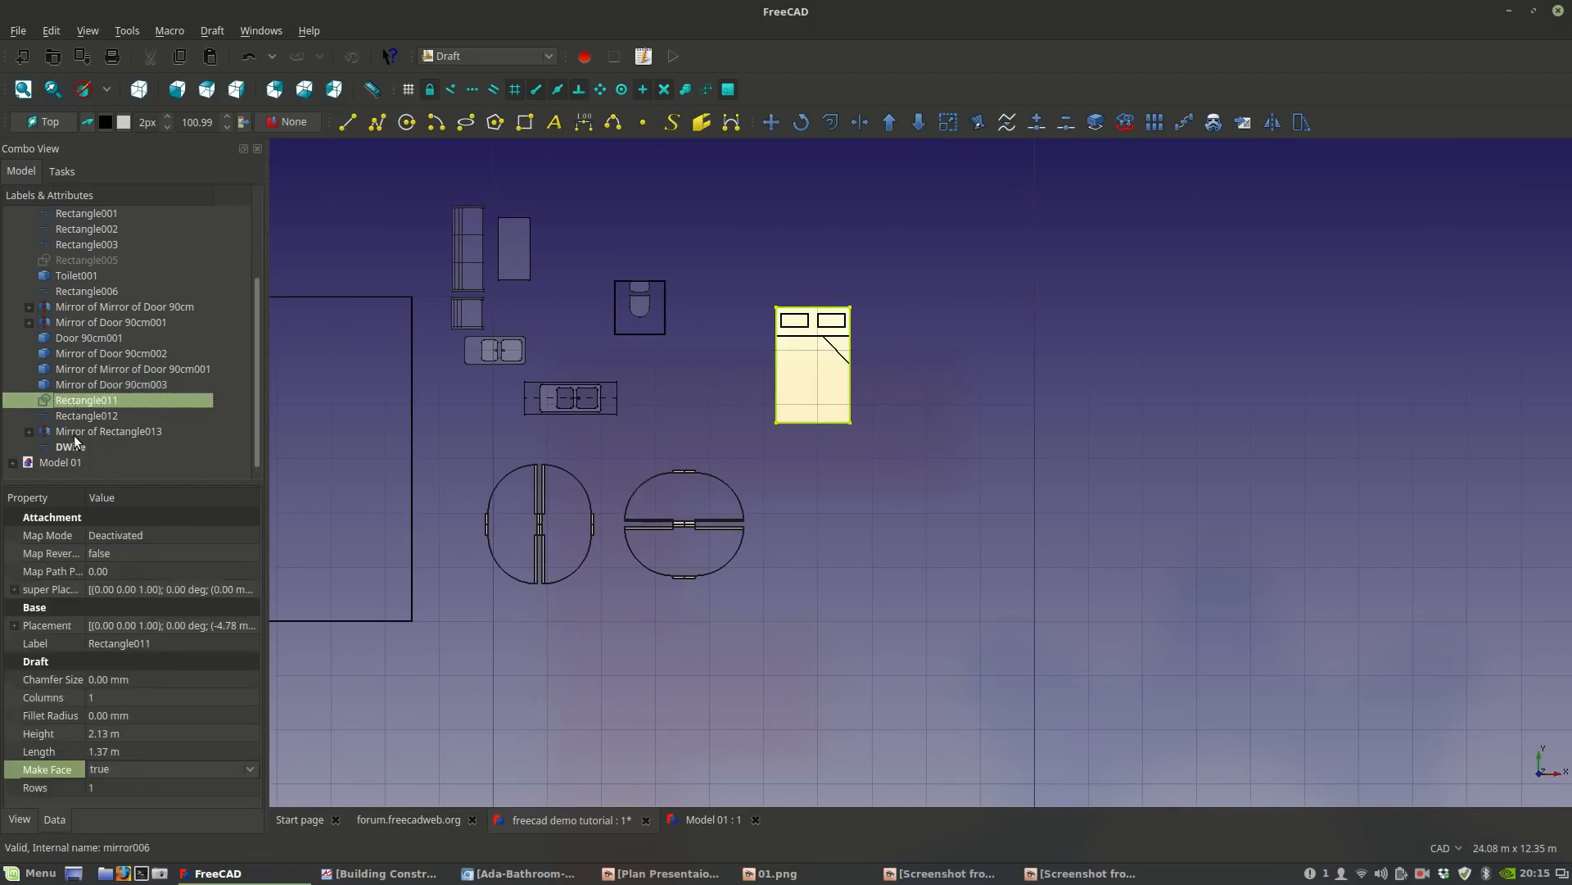
pyautogui.keyDown('shift'); pyautogui.click(71, 446); pyautogui.keyUp('shift')
pyautogui.scroll(4, 888, 403)
pyautogui.scroll(3, 861, 382)
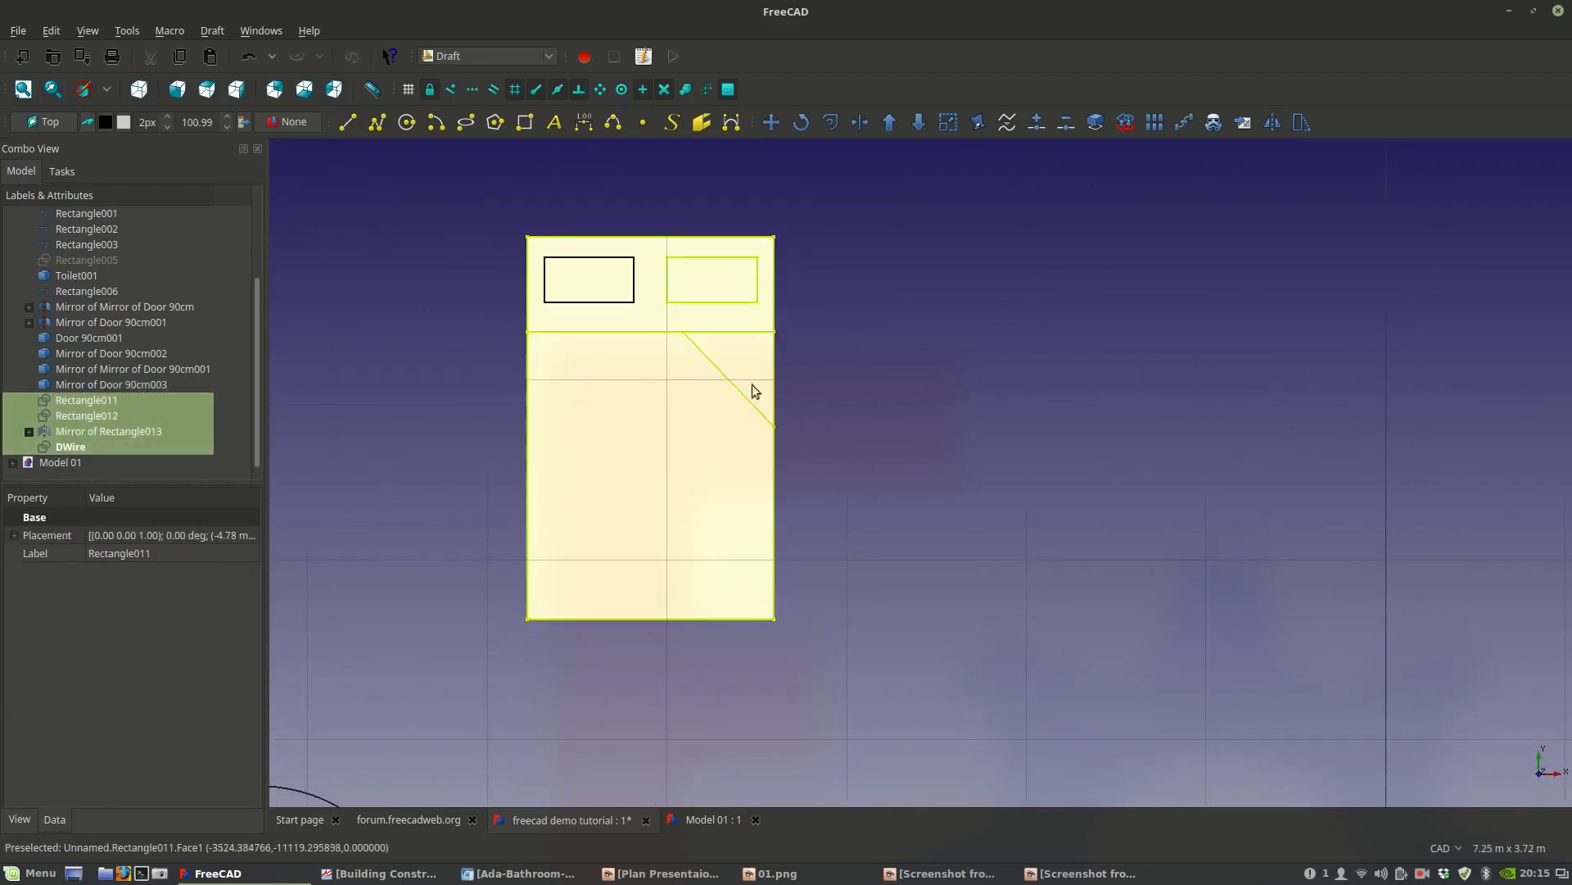
pyautogui.click(763, 129)
pyautogui.click(49, 427)
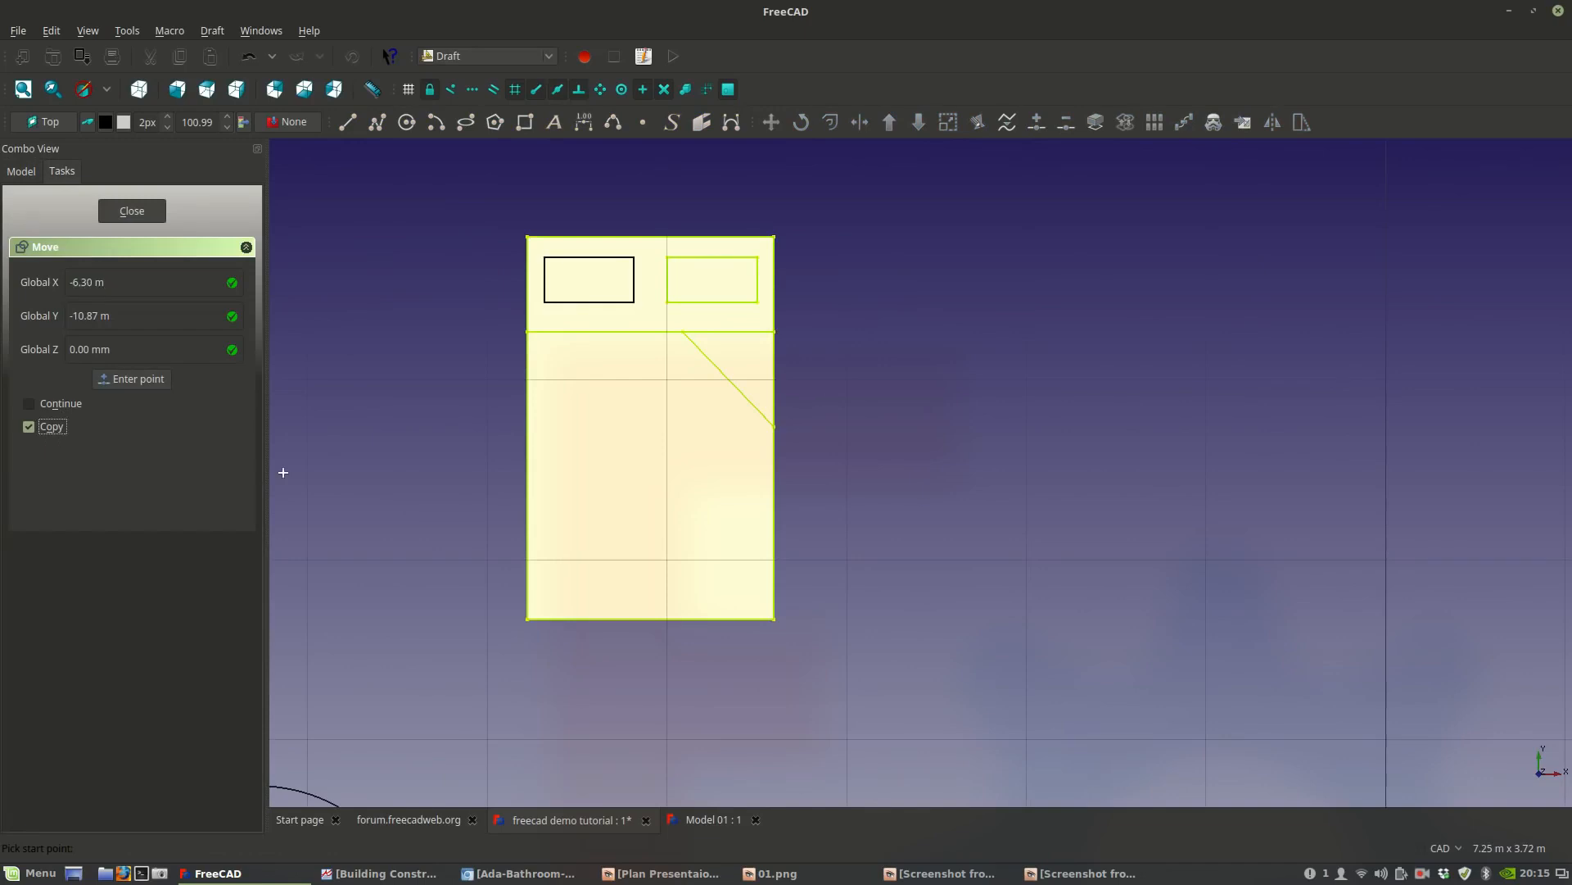
pyautogui.click(609, 565)
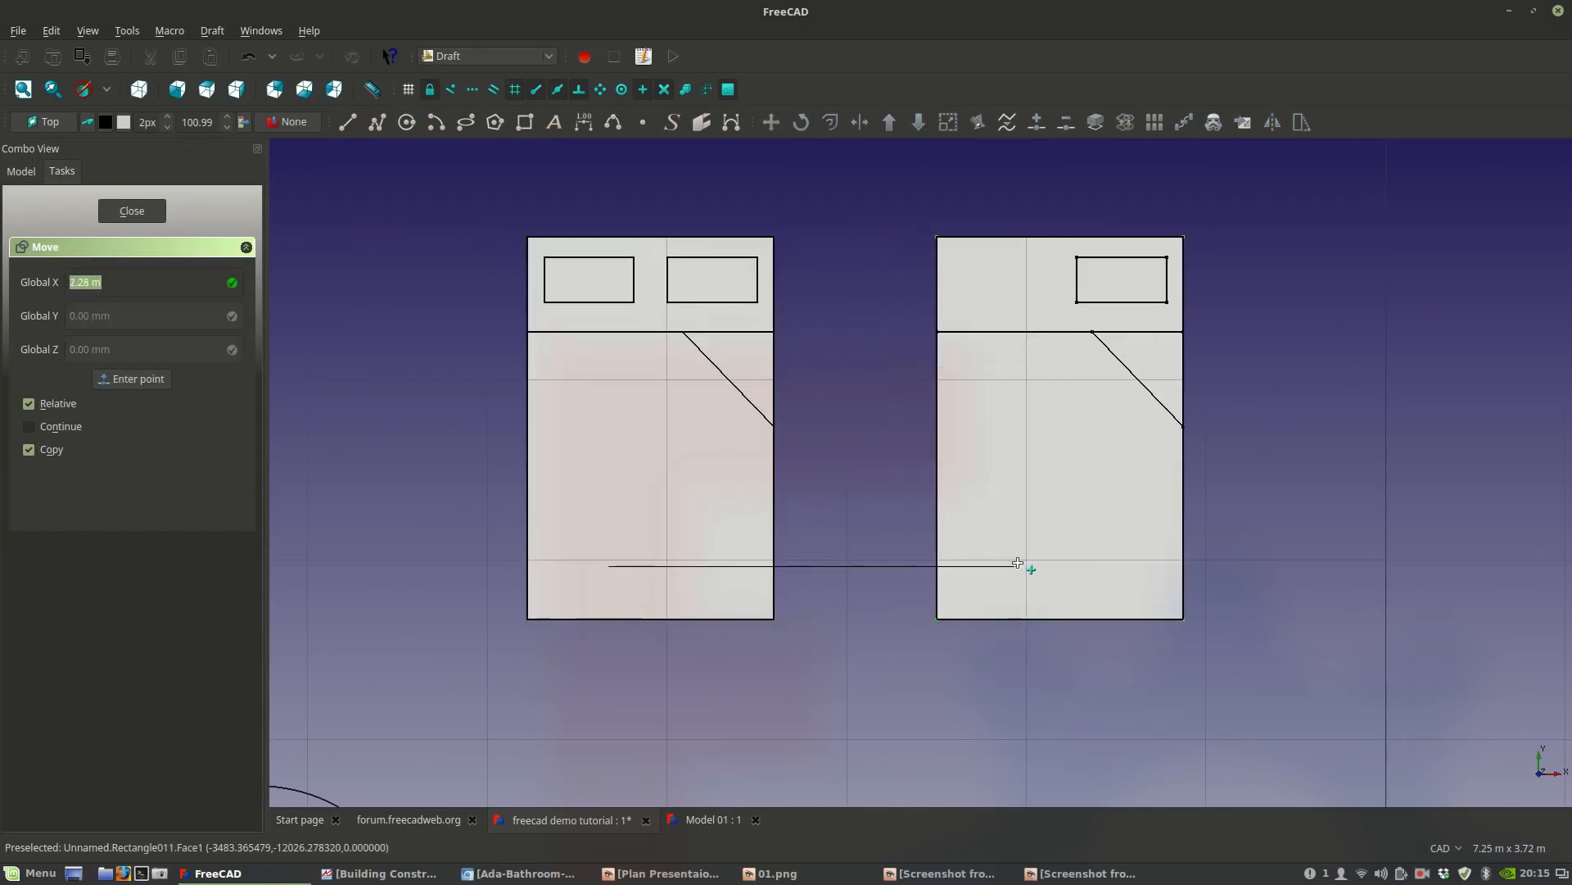
pyautogui.press('Escape')
# Copy the complete bed, including the original pillow nested under its mirror, about 2.69 m horizontally to the right.
pyautogui.click(29, 431)
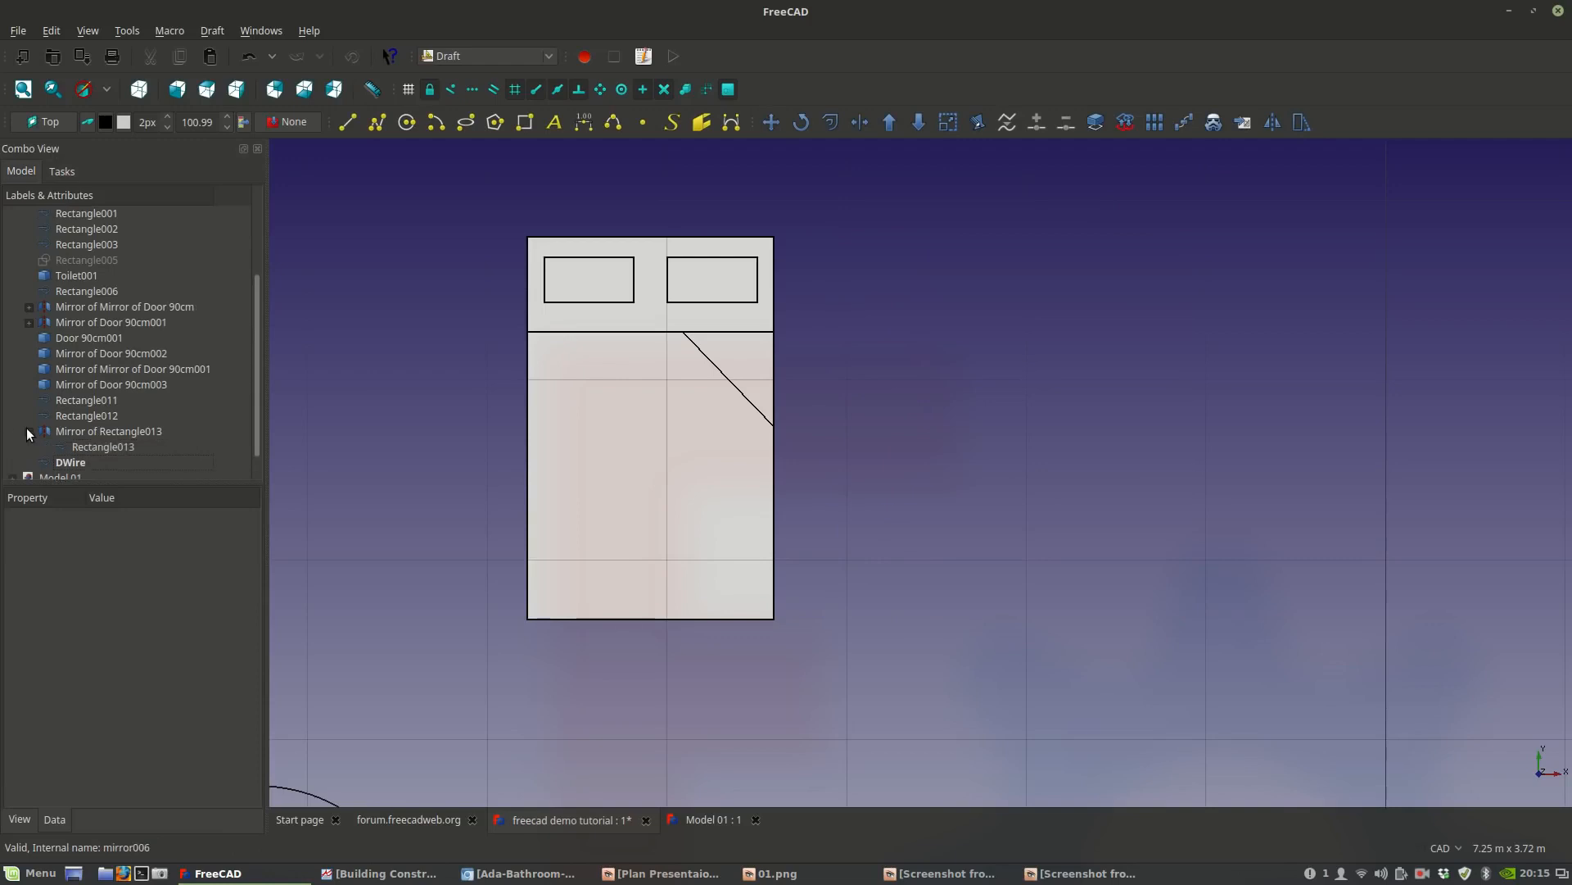
pyautogui.click(120, 446)
pyautogui.keyDown('ctrl'); pyautogui.click(75, 447); pyautogui.keyUp('ctrl')
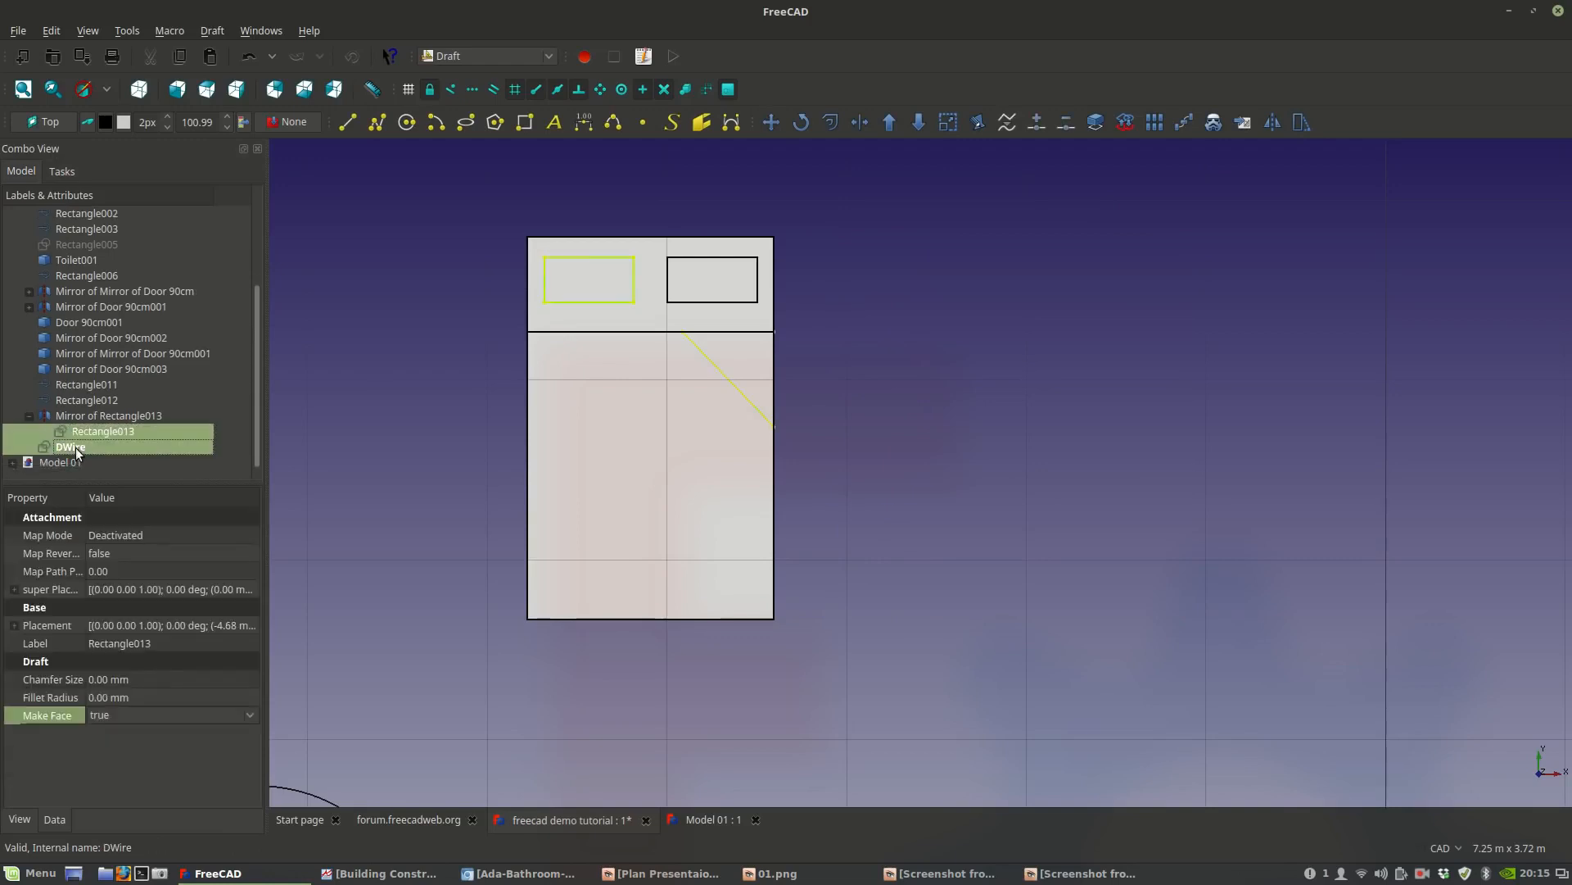
pyautogui.keyDown('ctrl'); pyautogui.click(80, 416); pyautogui.keyUp('ctrl')
pyautogui.keyDown('ctrl'); pyautogui.click(77, 401); pyautogui.keyUp('ctrl')
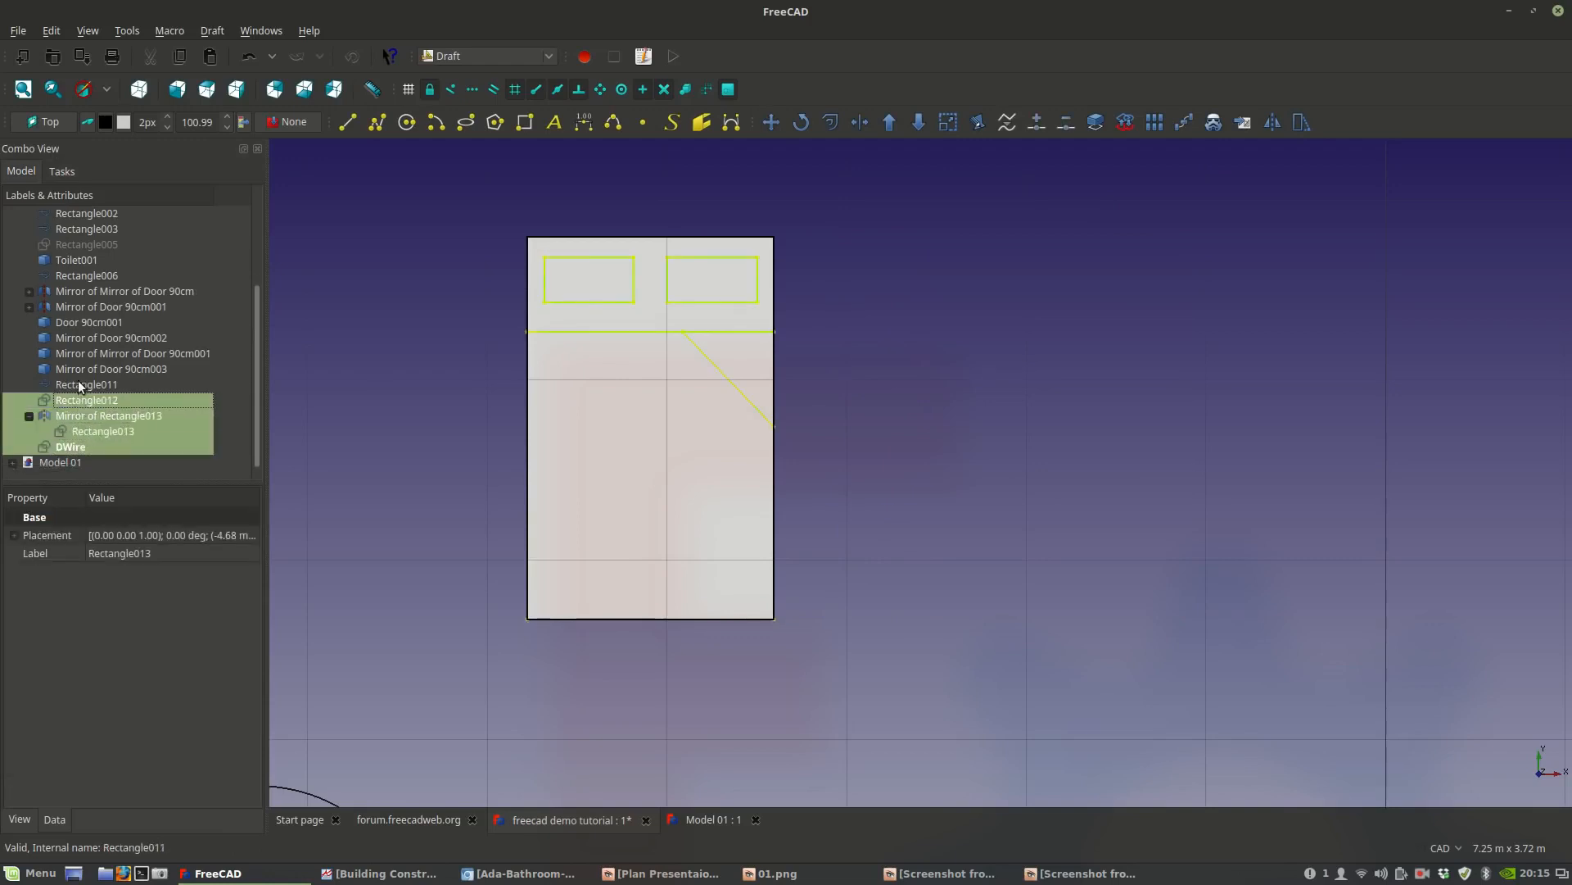
pyautogui.keyDown('ctrl'); pyautogui.click(80, 384); pyautogui.keyUp('ctrl')
pyautogui.scroll(-4, 770, 402)
pyautogui.scroll(4, 769, 401)
pyautogui.click(770, 122)
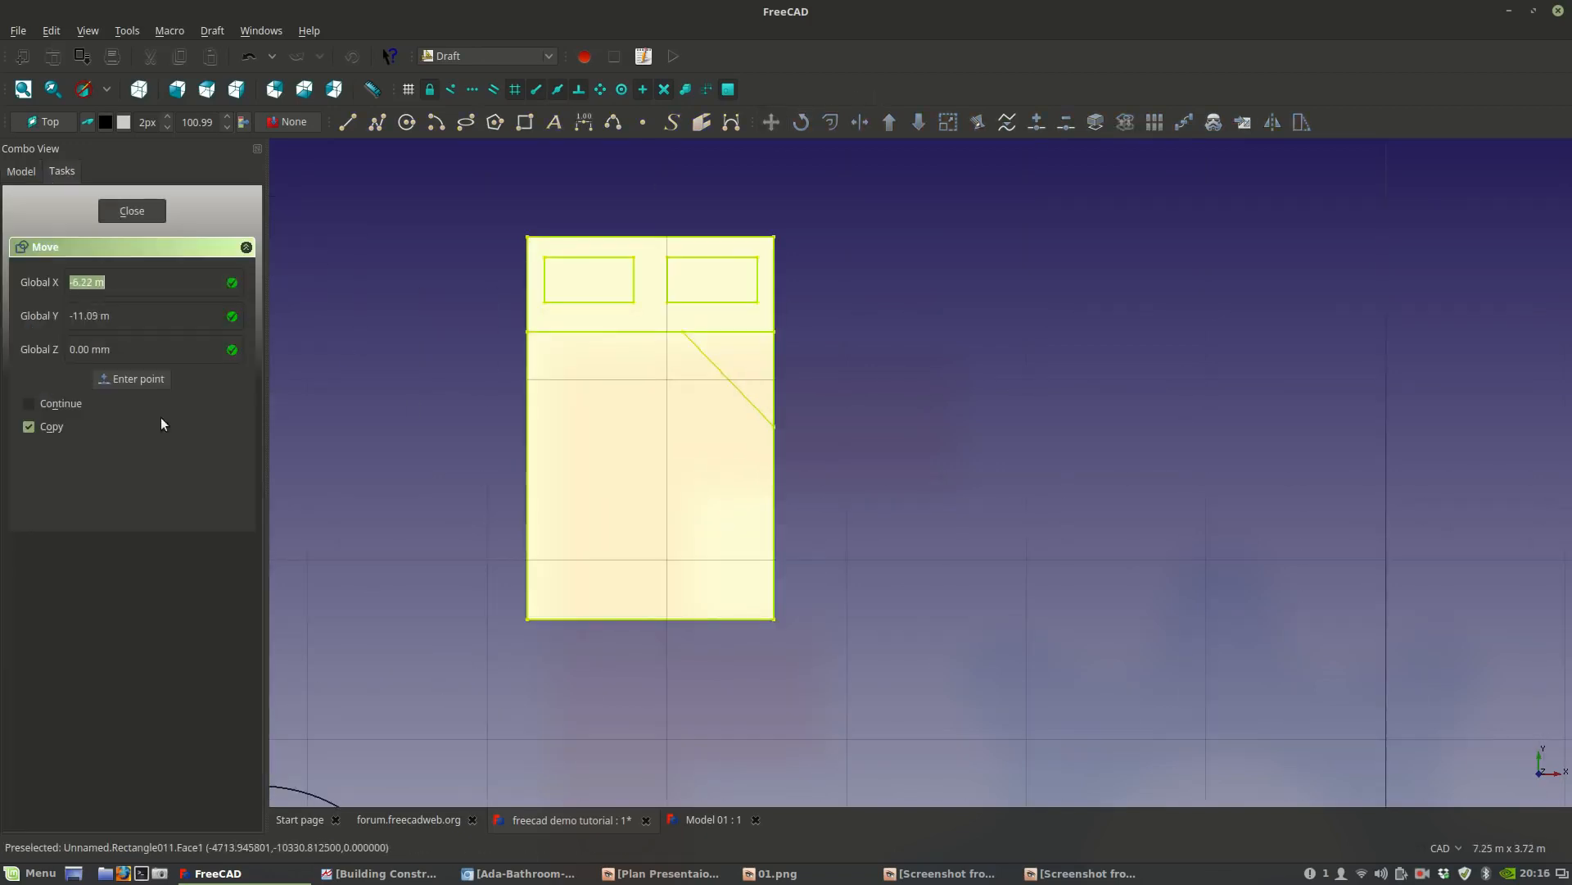
pyautogui.click(613, 524)
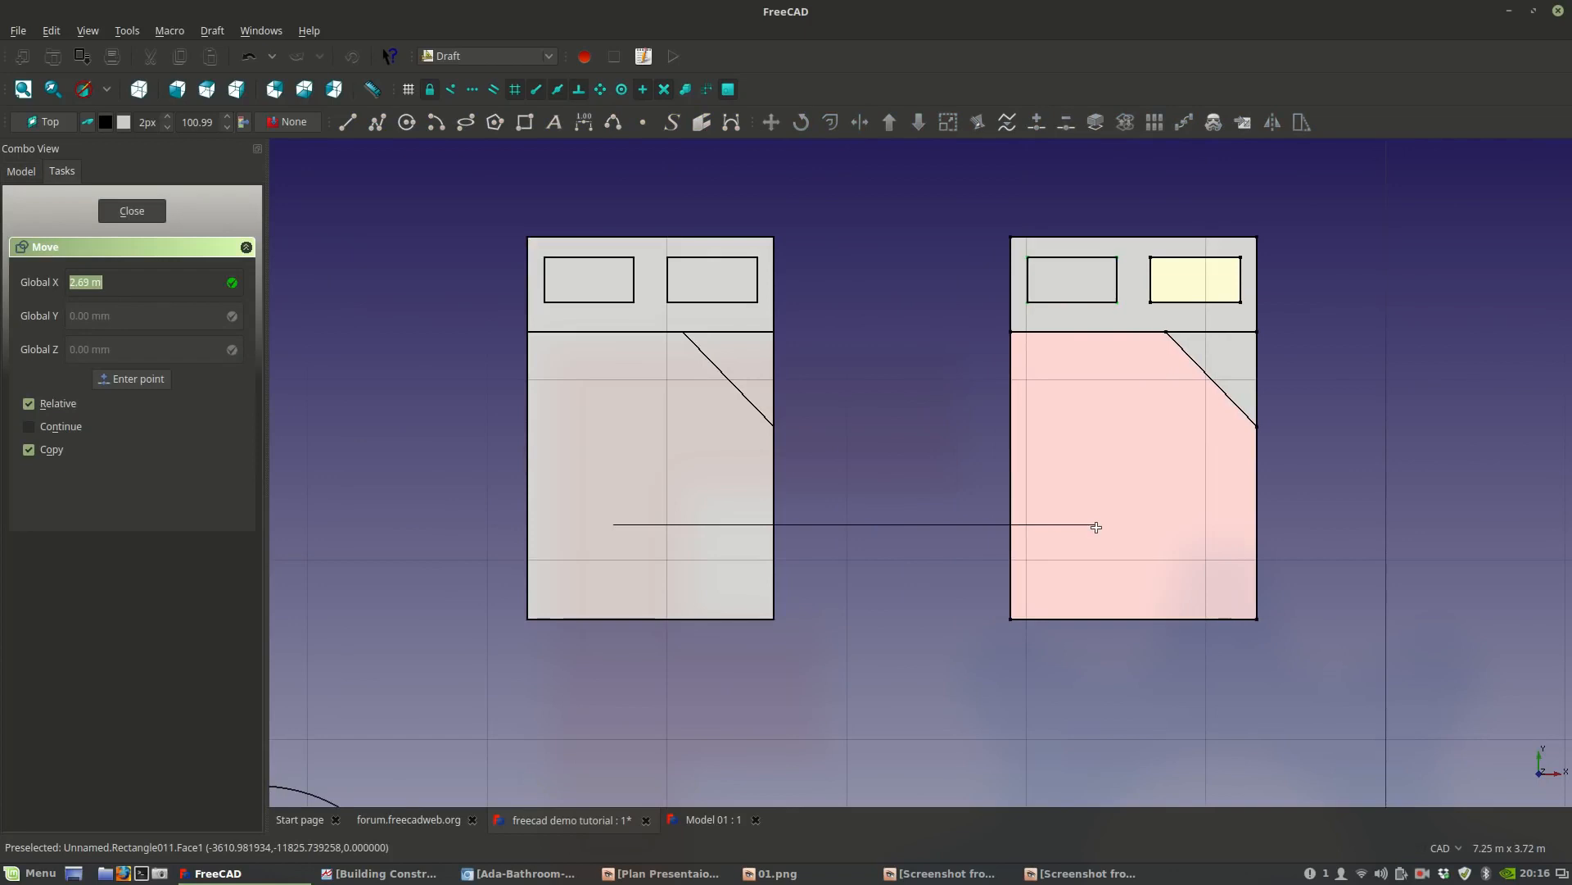
pyautogui.click(1096, 525)
# Combine the copied bed's outline, blanket, corner triangle and both pillows into one compound using the Part workbench.
pyautogui.moveTo(1096, 524); pyautogui.dragTo(924, 531, button='middle')
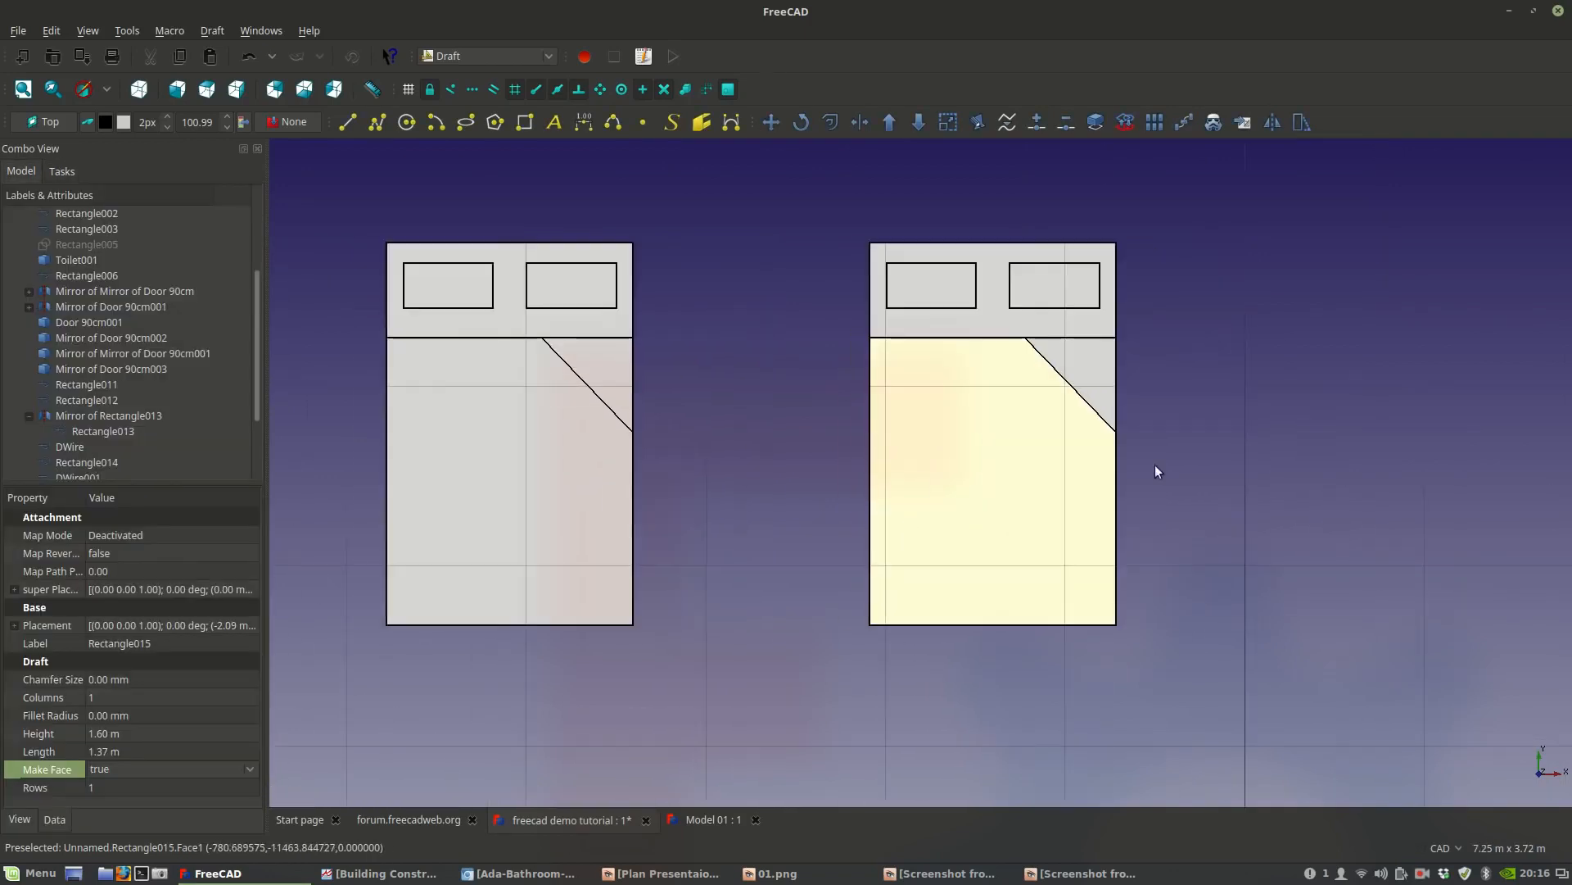
pyautogui.scroll(-2, 228, 408)
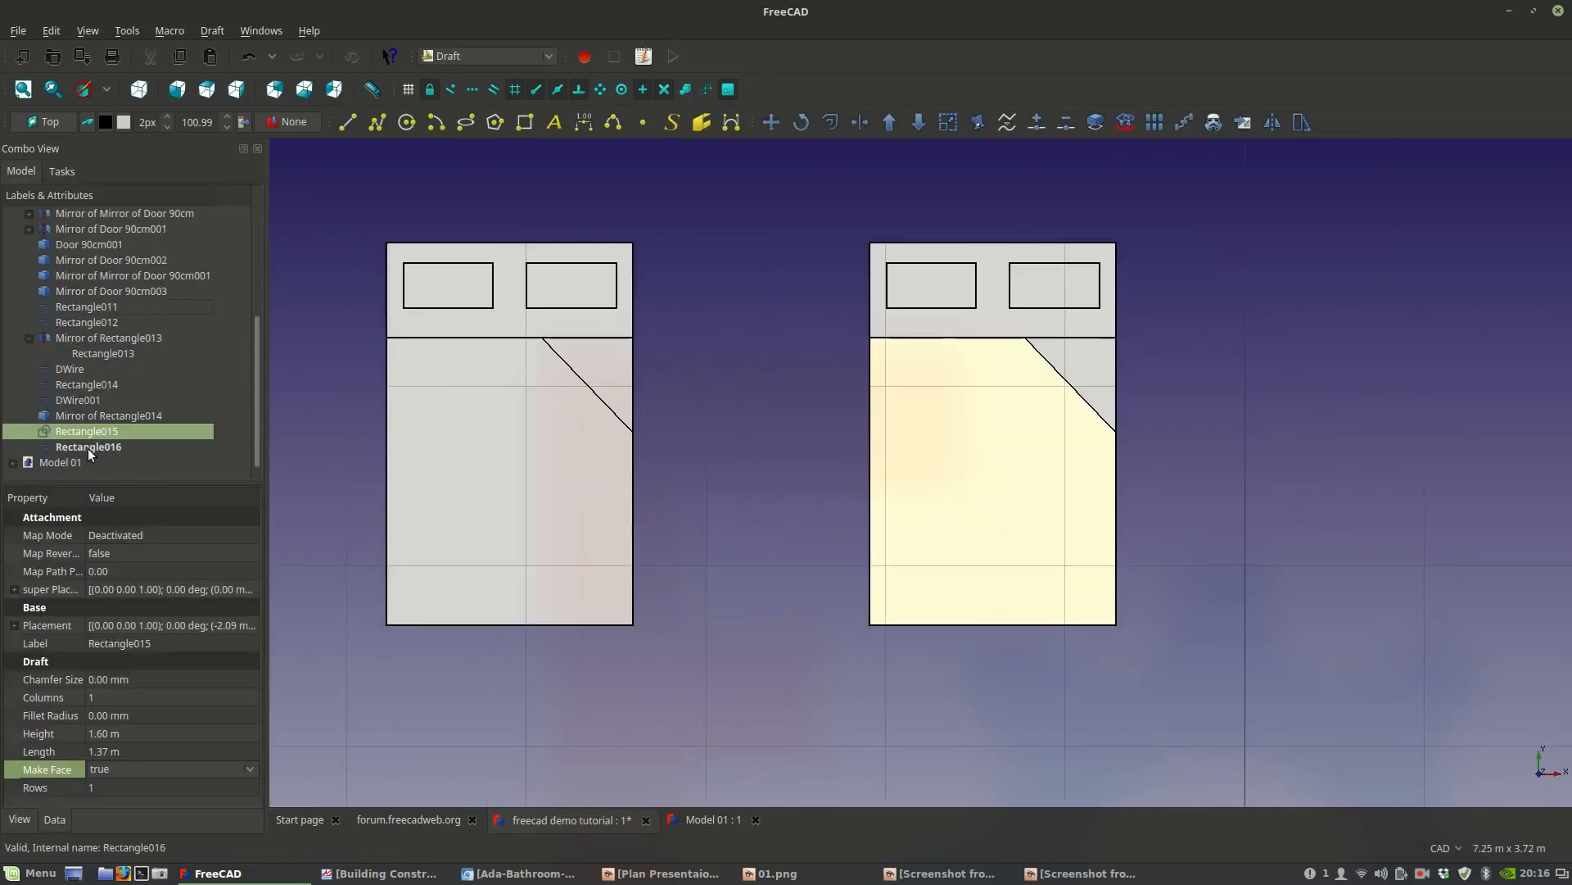
pyautogui.click(87, 447)
pyautogui.keyDown('shift'); pyautogui.click(69, 382); pyautogui.keyUp('shift')
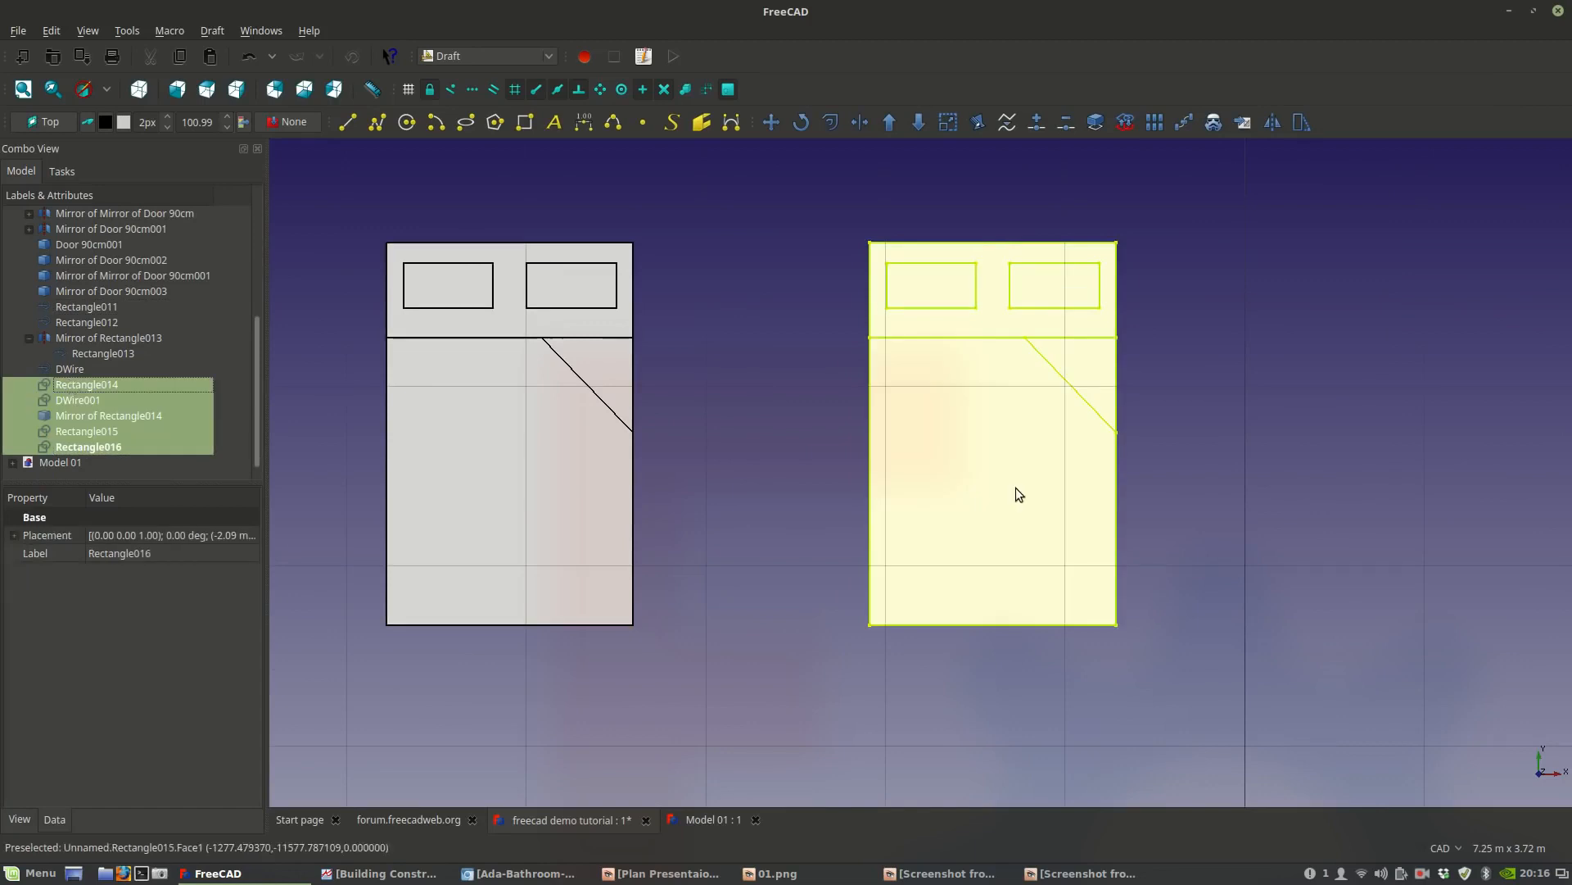
pyautogui.scroll(-5, 1022, 495)
pyautogui.moveTo(1022, 495); pyautogui.dragTo(760, 514, button='middle')
pyautogui.scroll(4, 760, 514)
pyautogui.scroll(2, 378, 410)
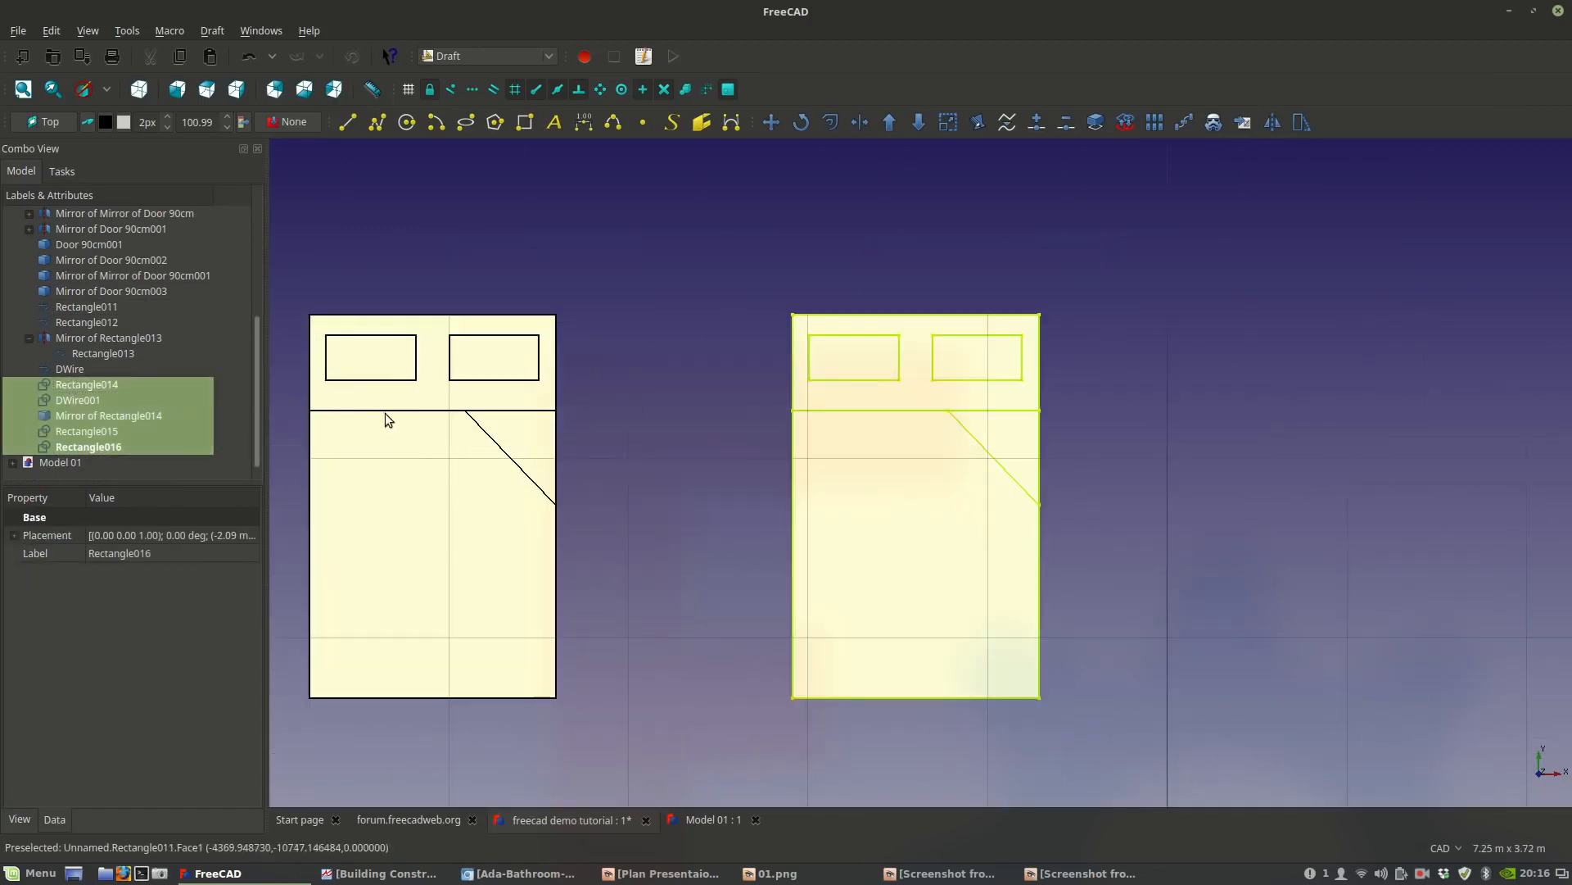
pyautogui.scroll(-2, 631, 451)
pyautogui.moveTo(631, 450); pyautogui.dragTo(473, 451, button='middle')
pyautogui.scroll(4, 711, 470)
pyautogui.scroll(2, 672, 489)
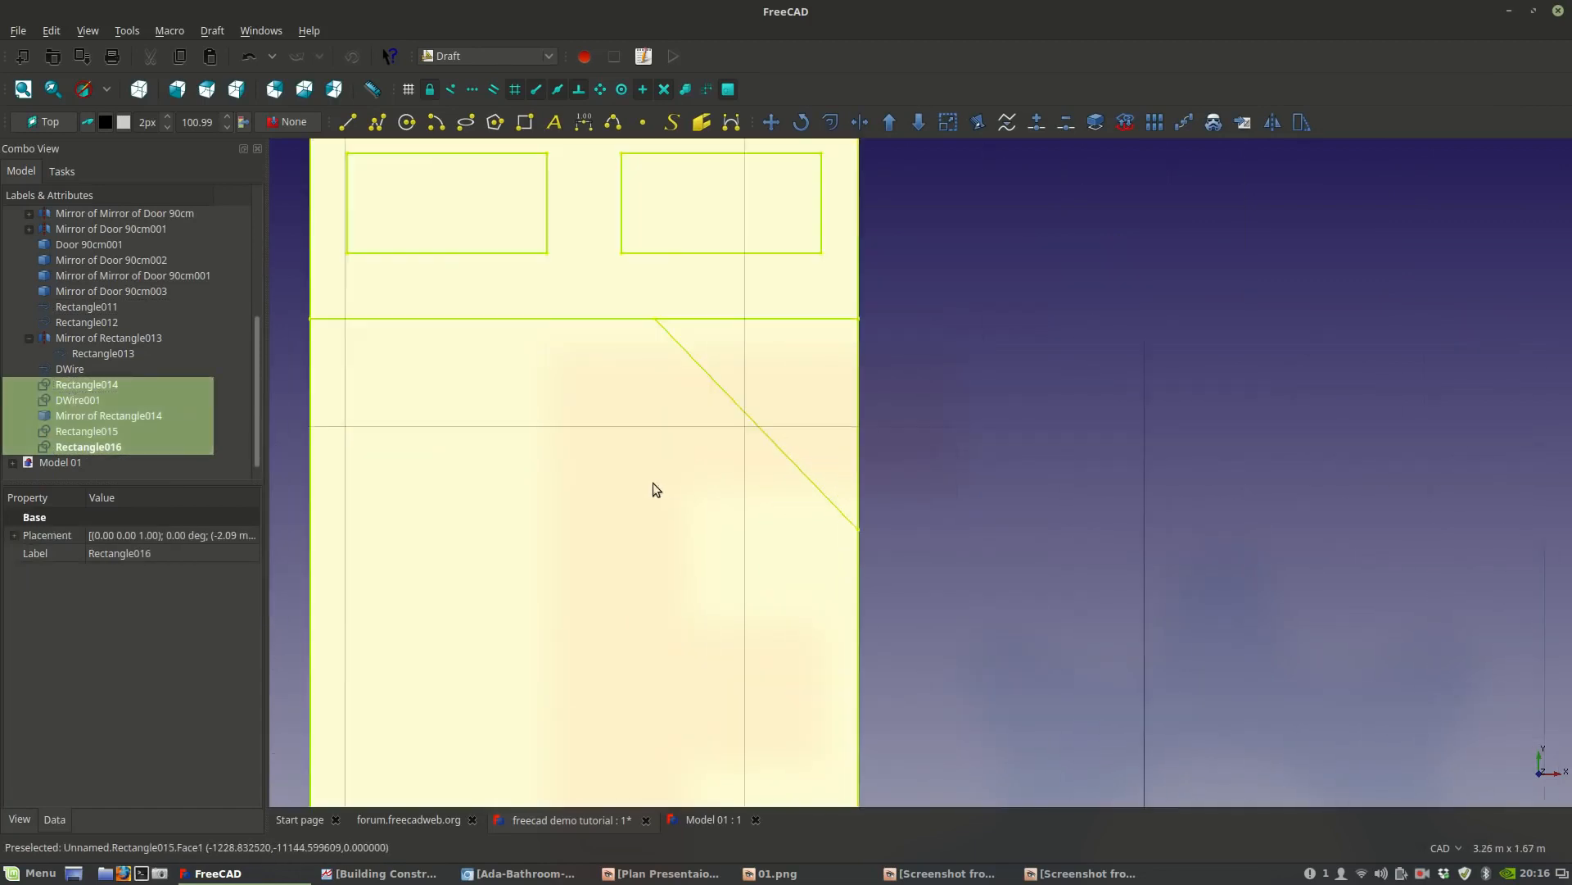
pyautogui.scroll(-4, 654, 487)
pyautogui.click(484, 56)
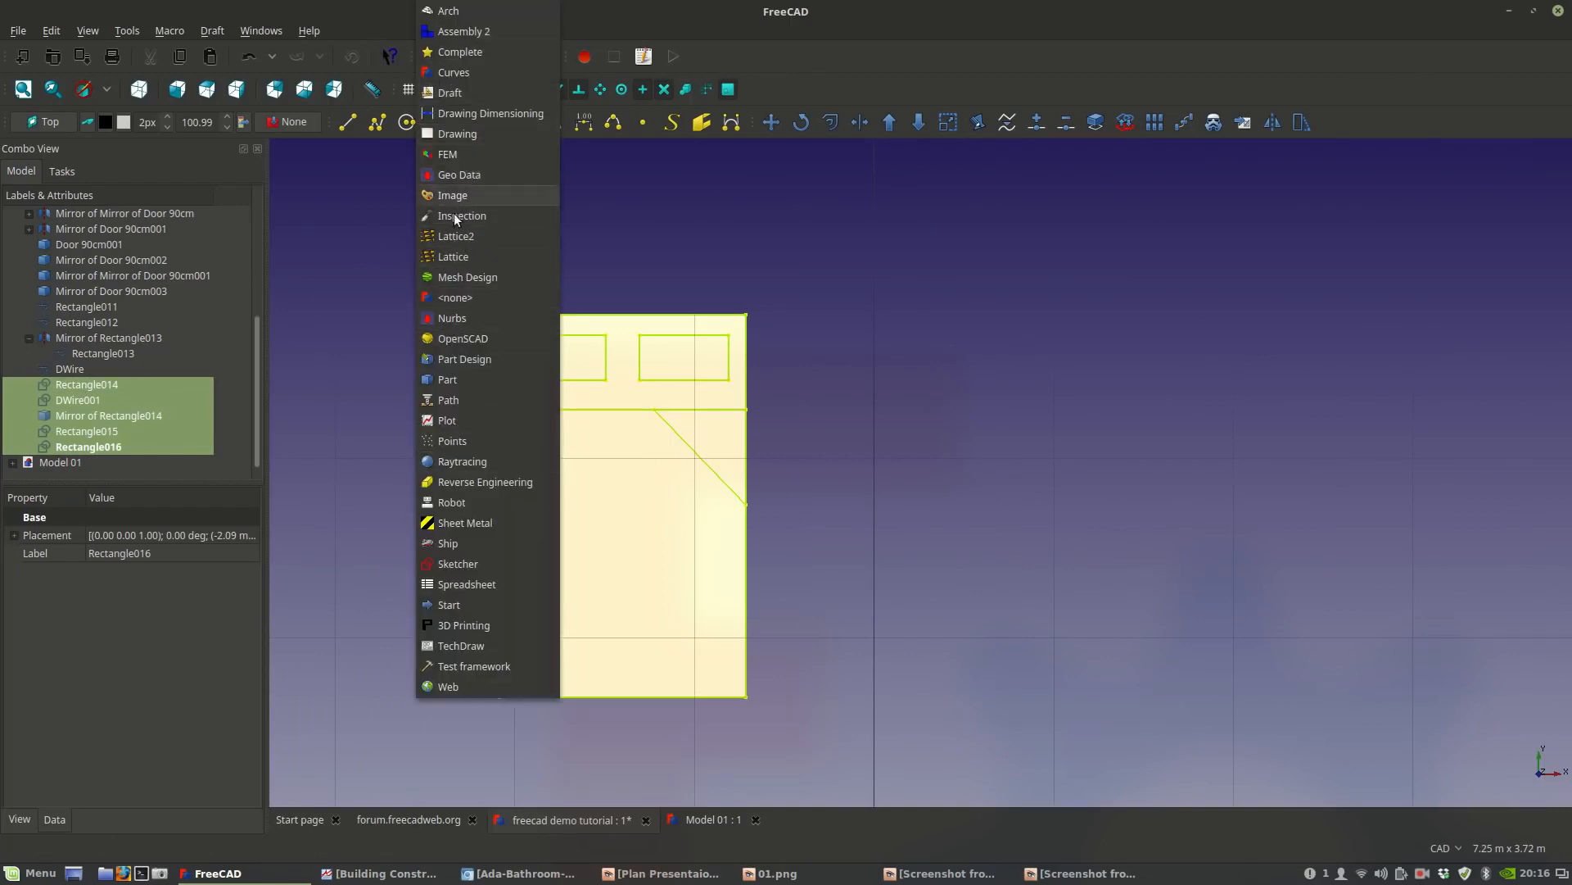
pyautogui.click(450, 378)
pyautogui.click(263, 29)
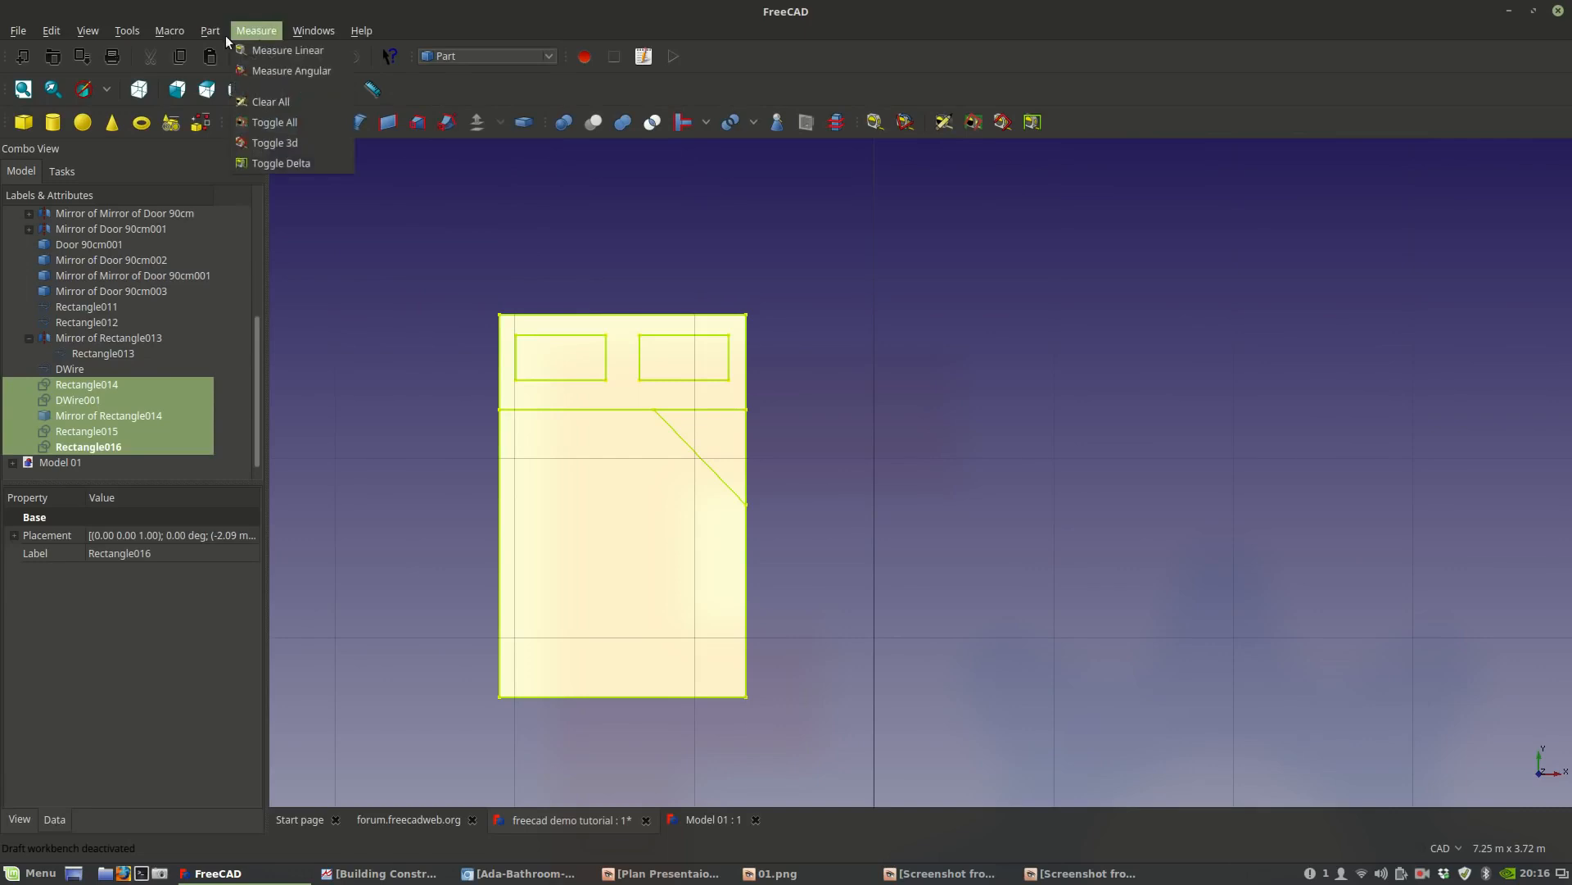
pyautogui.moveTo(247, 368)
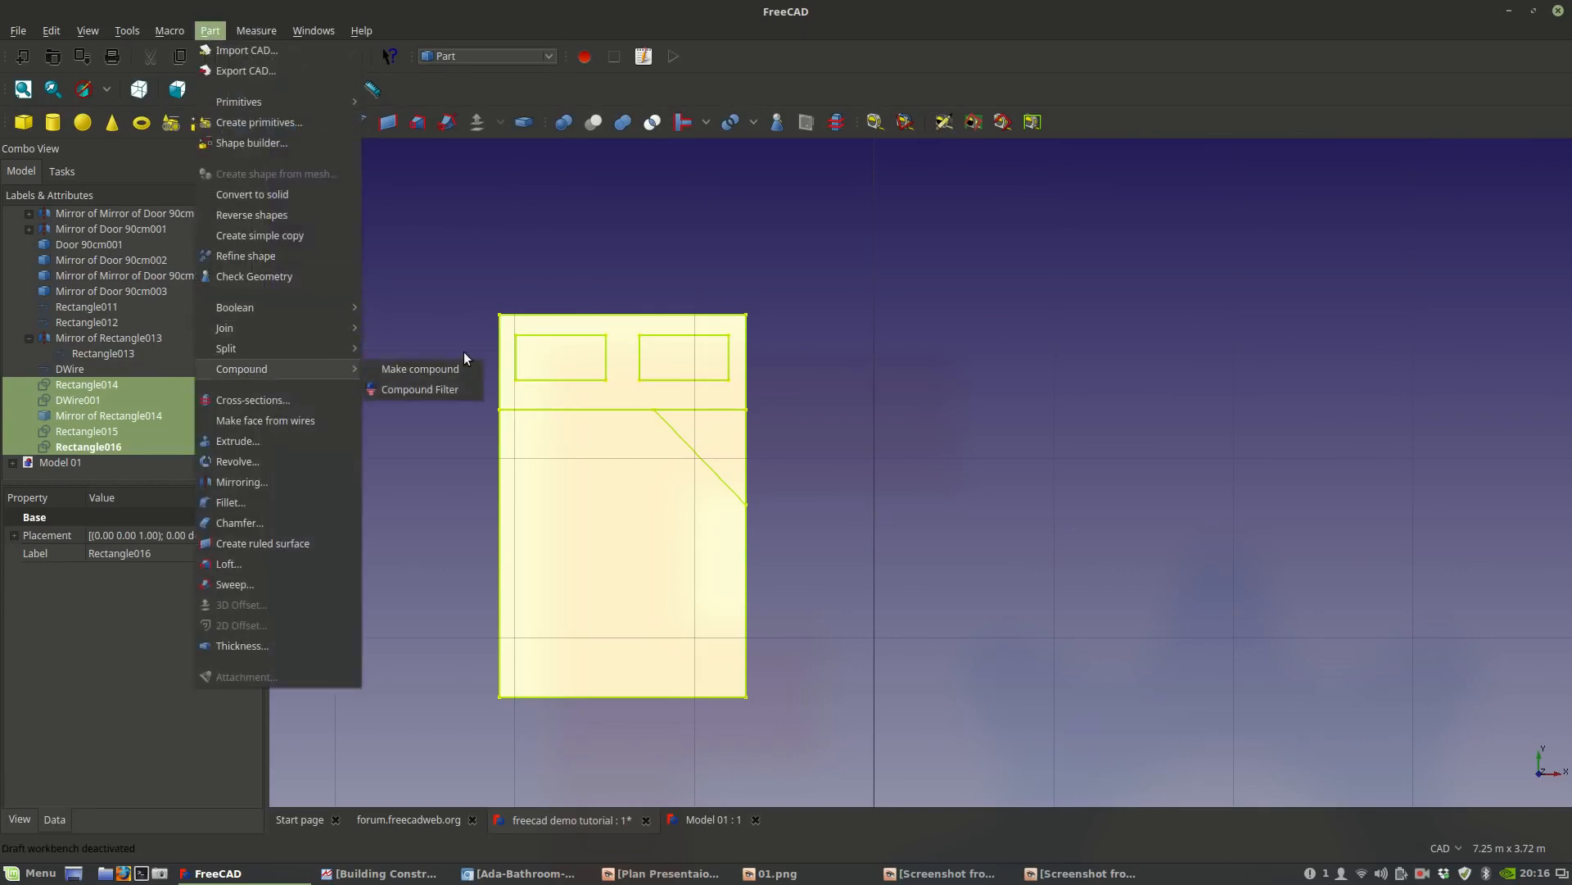
pyautogui.click(448, 368)
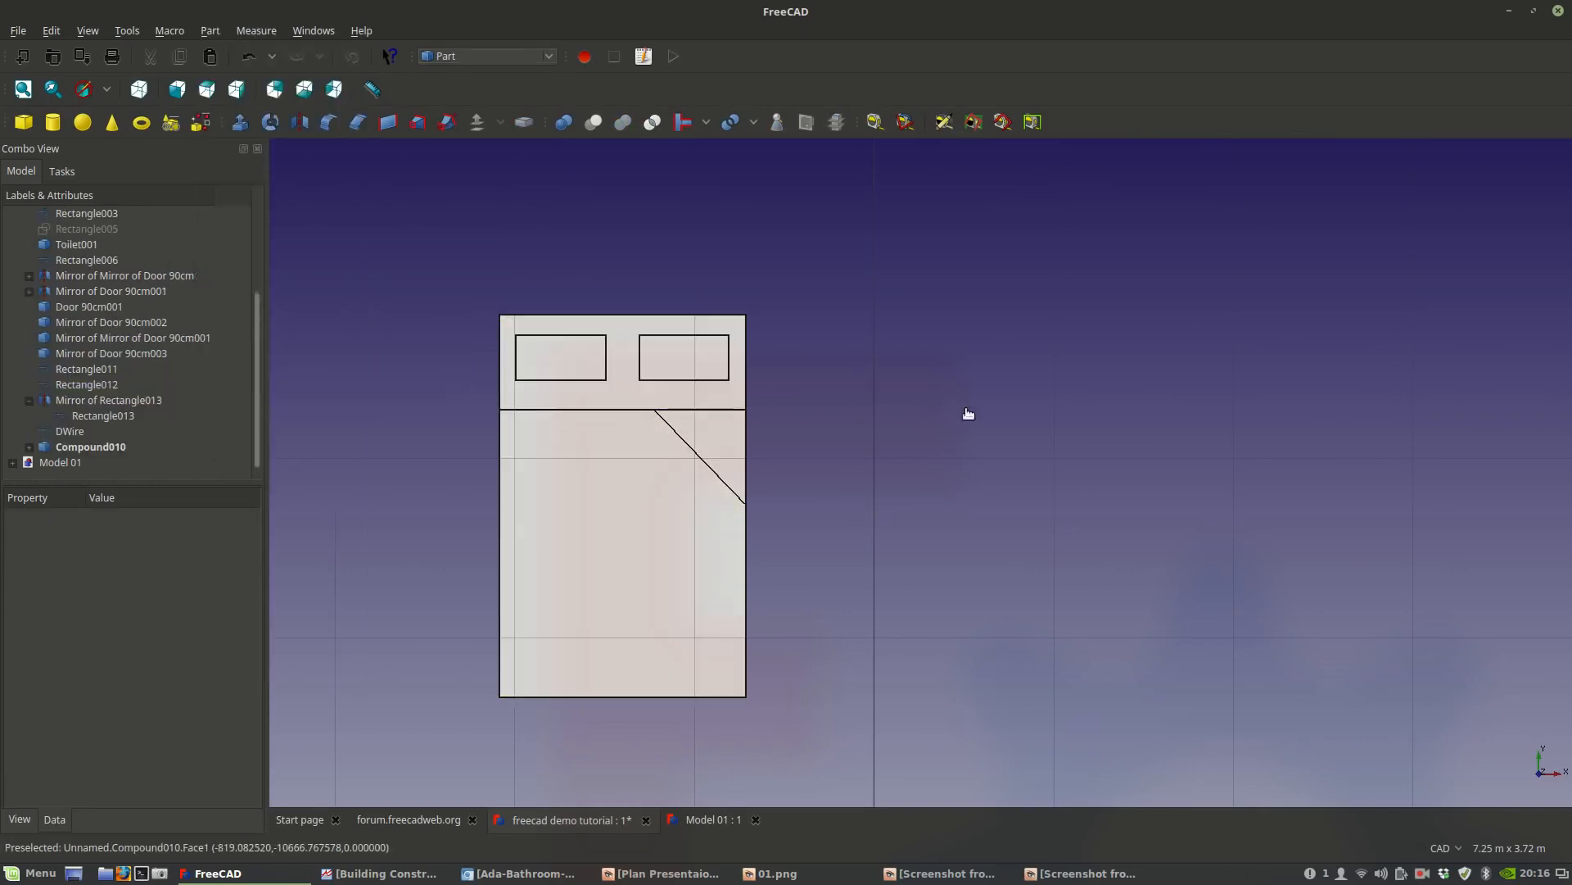
# Rename the new bed compound as Bed.
pyautogui.click(110, 446)
pyautogui.rightClick(115, 445)
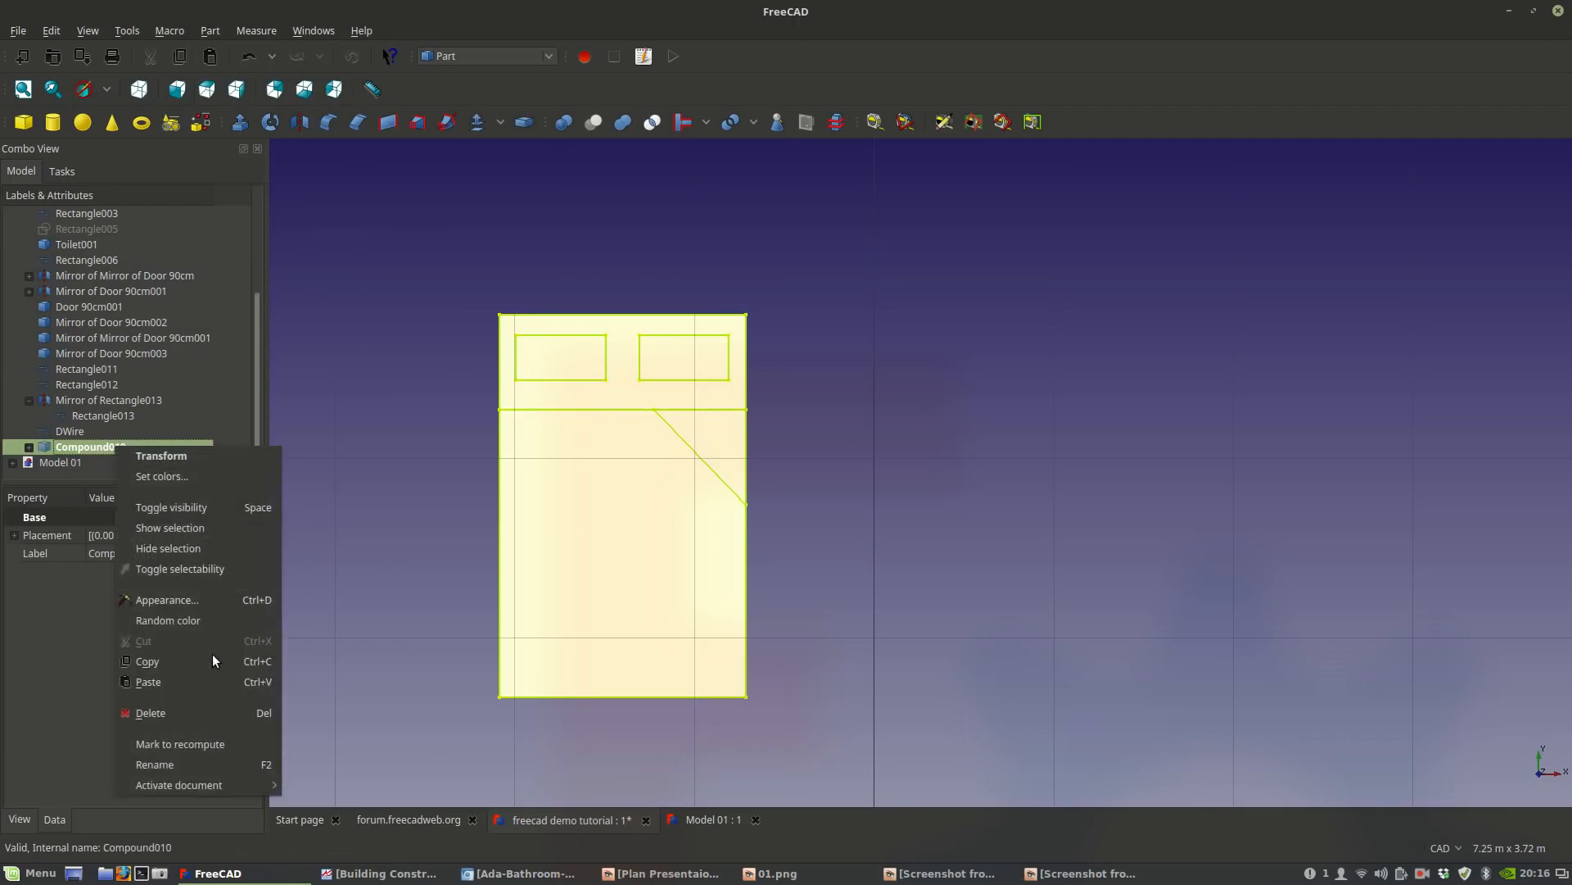
pyautogui.click(204, 755)
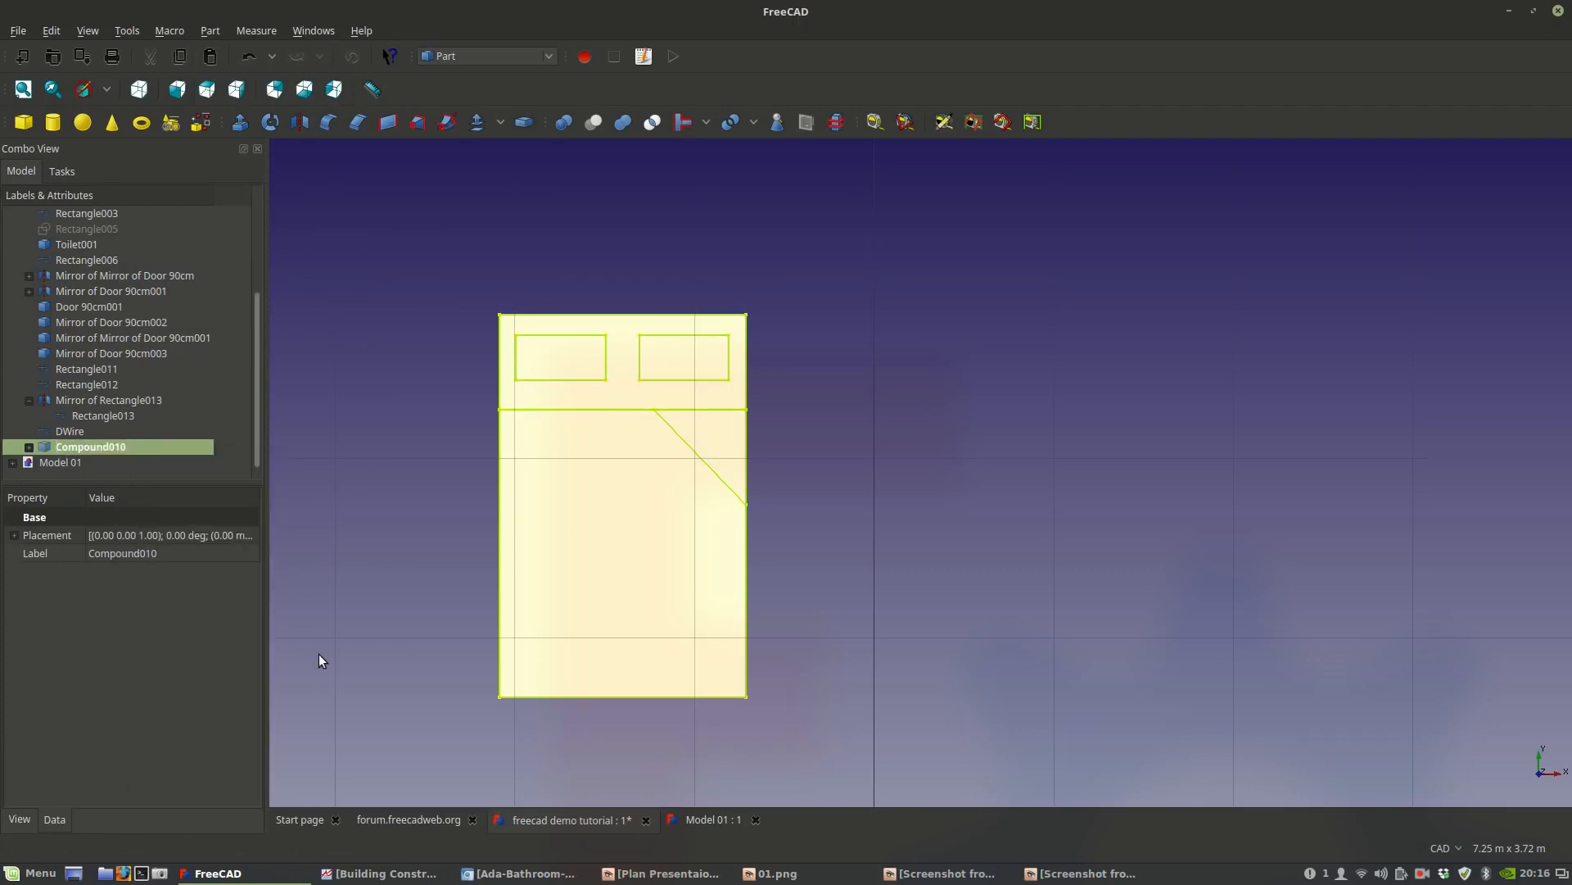
pyautogui.write('Bed')
pyautogui.press('Return')
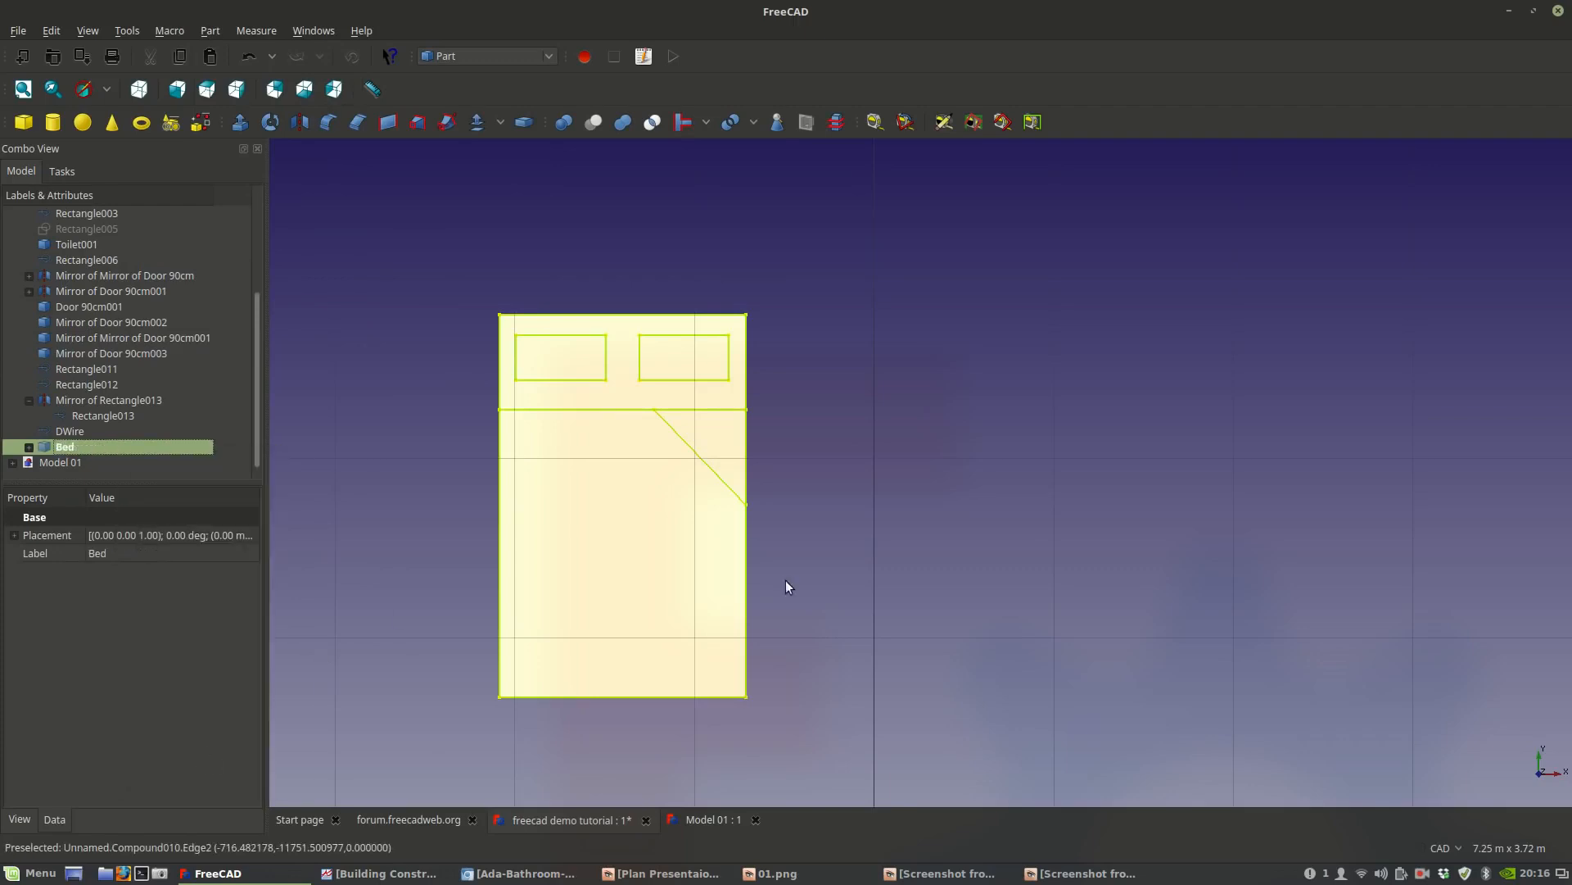
# Copy the Bed compound about 1.83 m horizontally to its right using the Arch workbench's Move command.
pyautogui.moveTo(573, 587); pyautogui.dragTo(606, 586, button='middle')
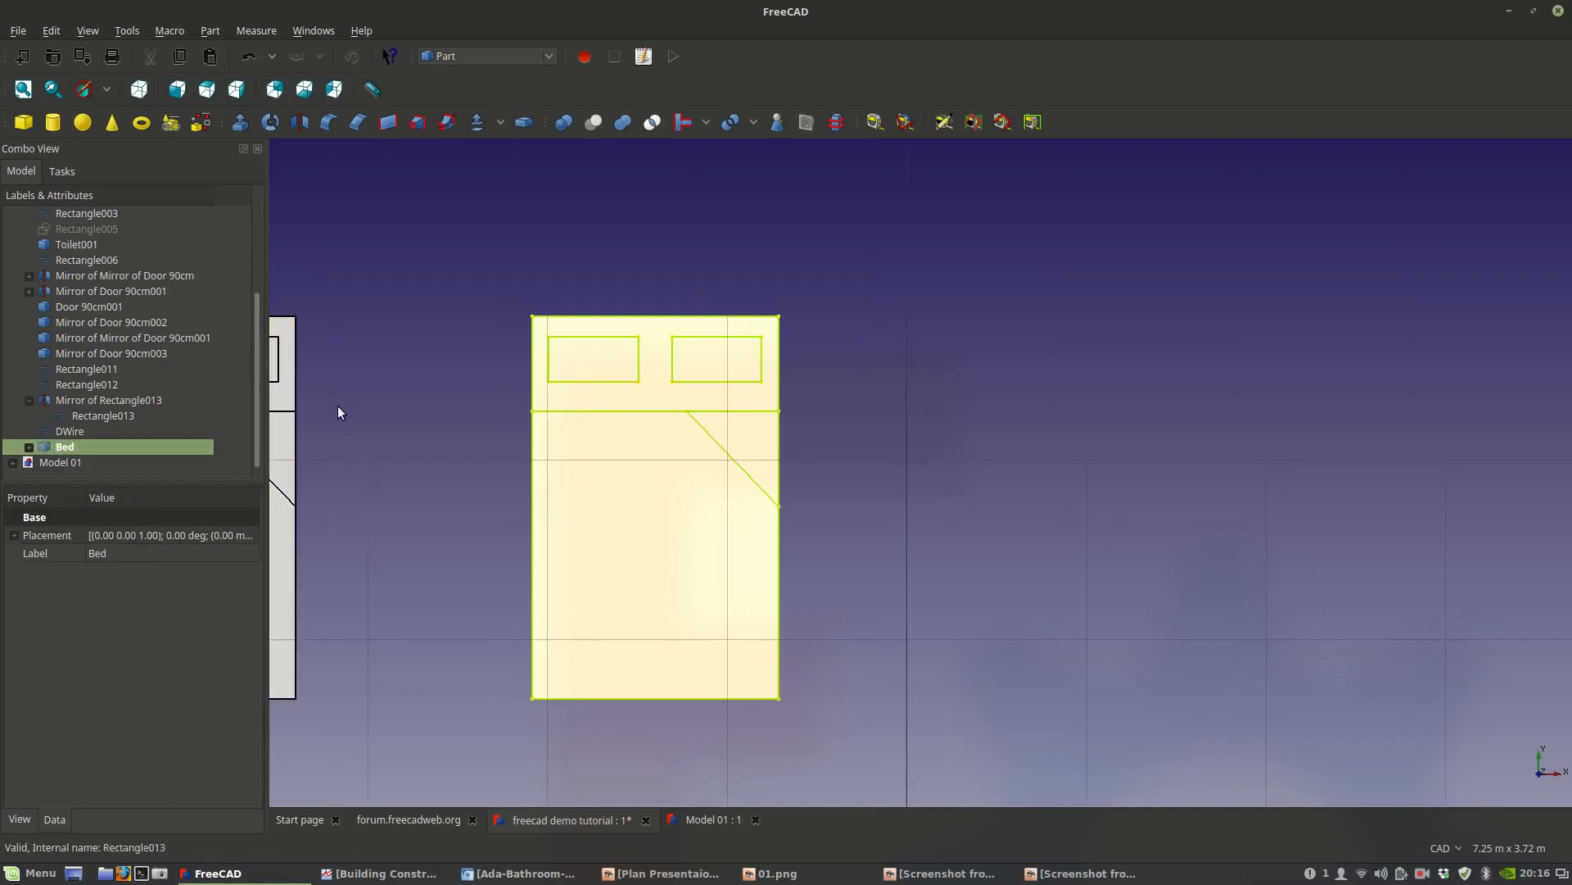
pyautogui.click(470, 57)
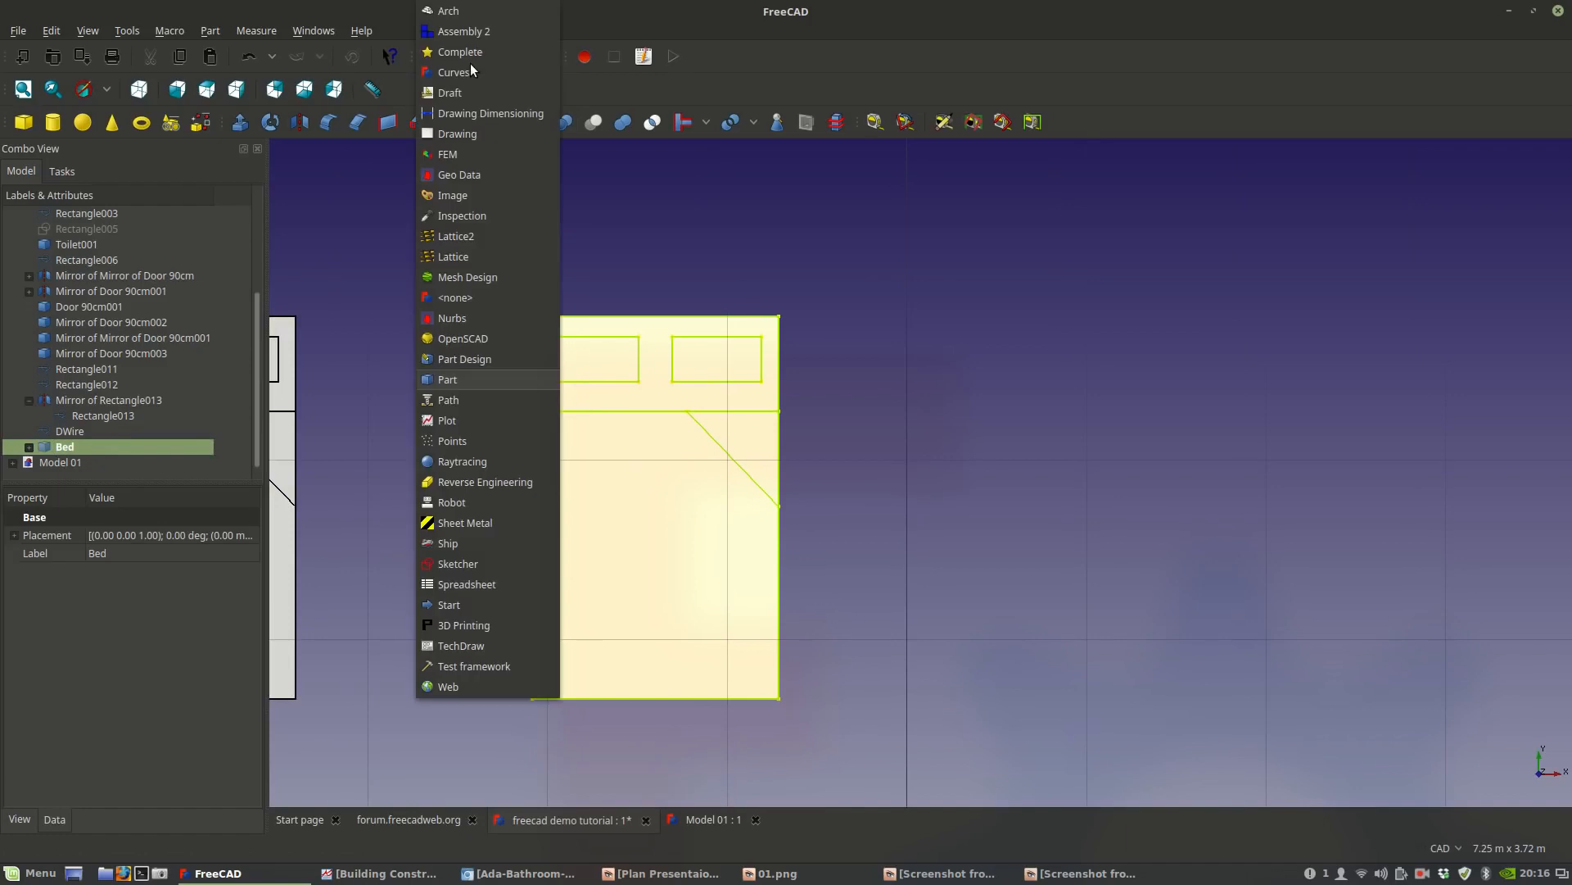
pyautogui.click(486, 10)
pyautogui.click(807, 89)
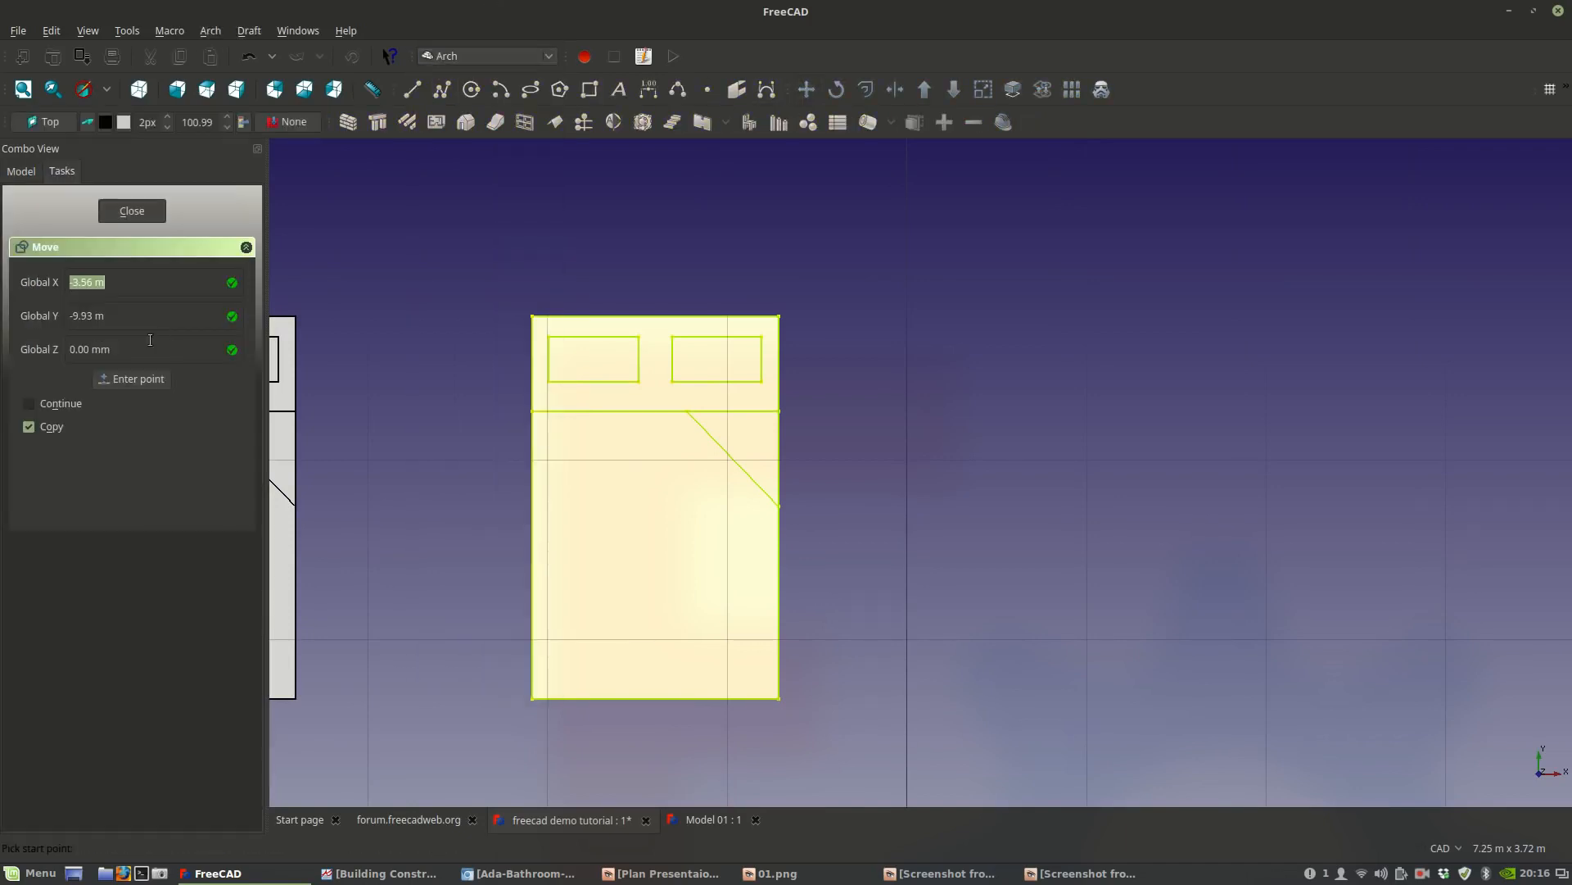
pyautogui.click(605, 481)
pyautogui.click(934, 488)
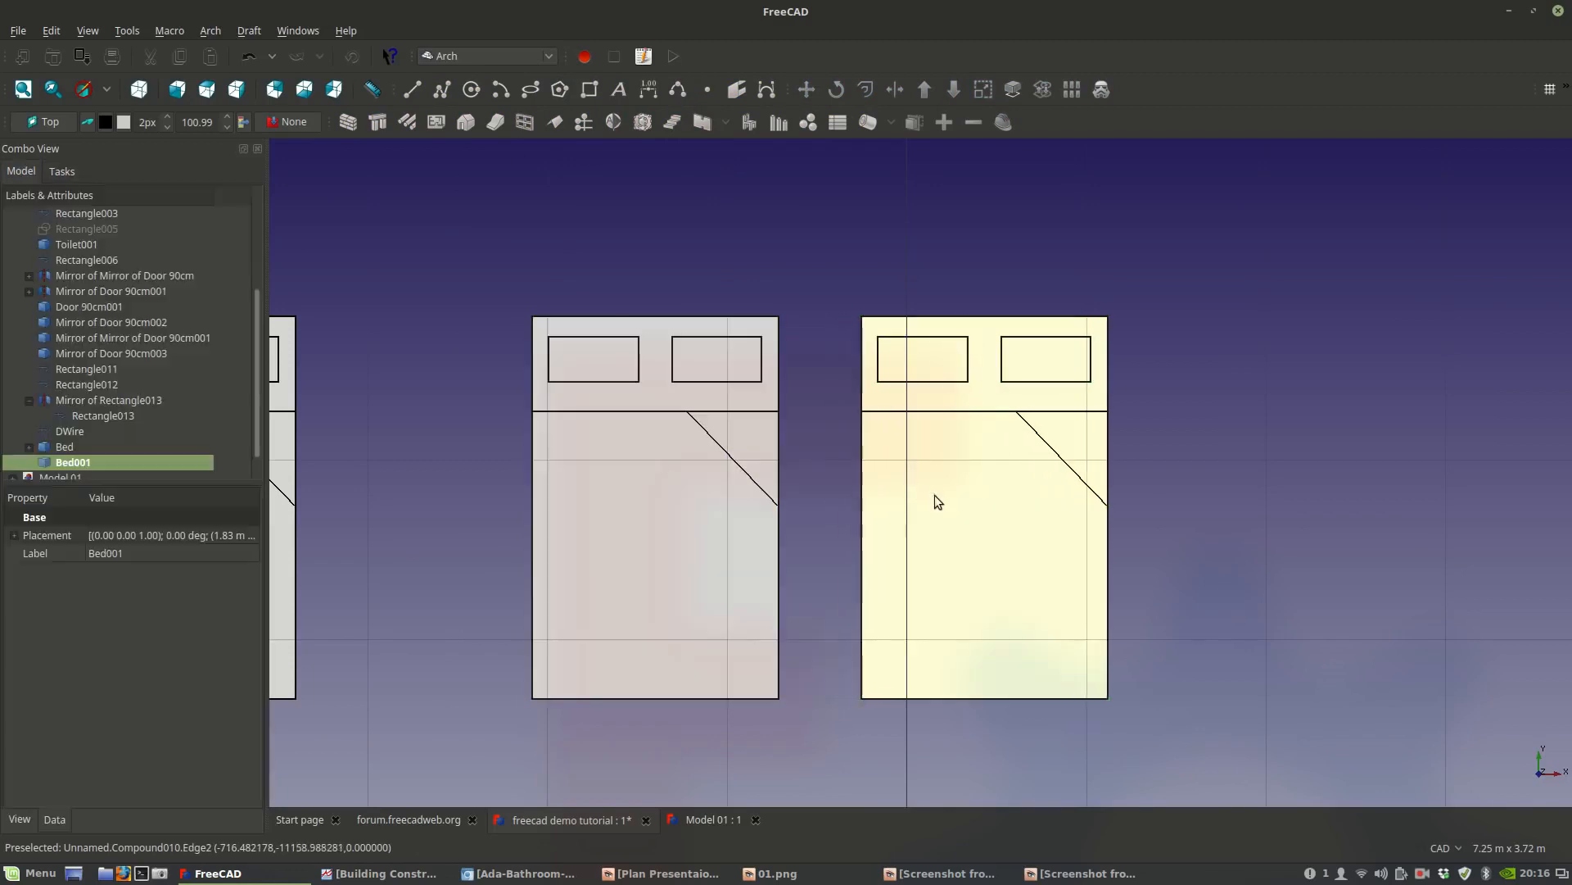
pyautogui.click(56, 449)
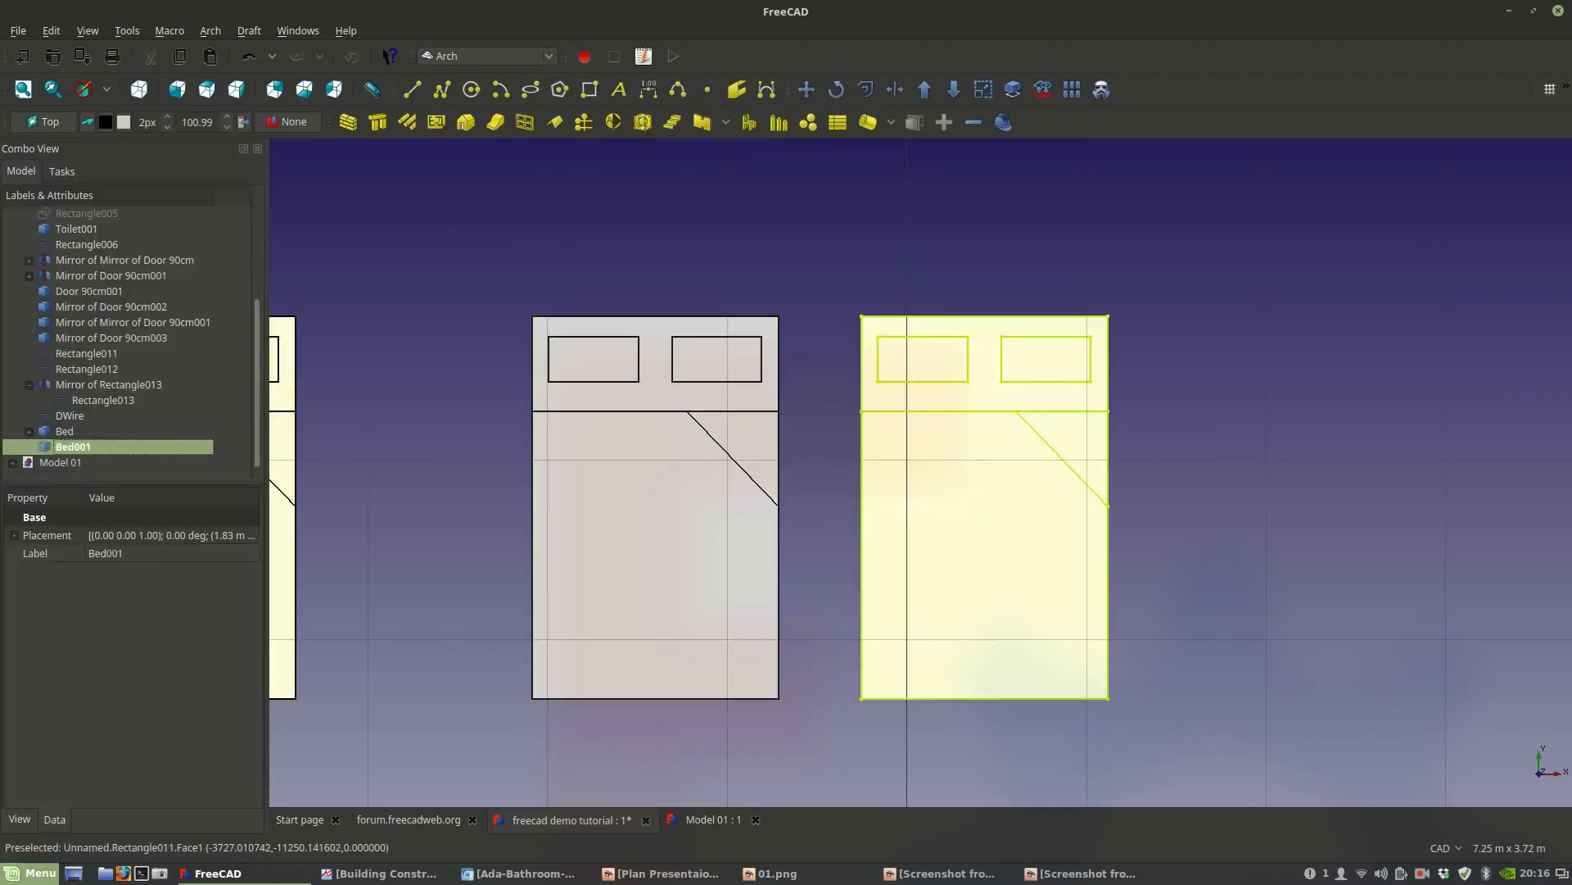
# Set the transparency of the copied bed, Bed001, to 80.
pyautogui.click(19, 819)
pyautogui.click(156, 769)
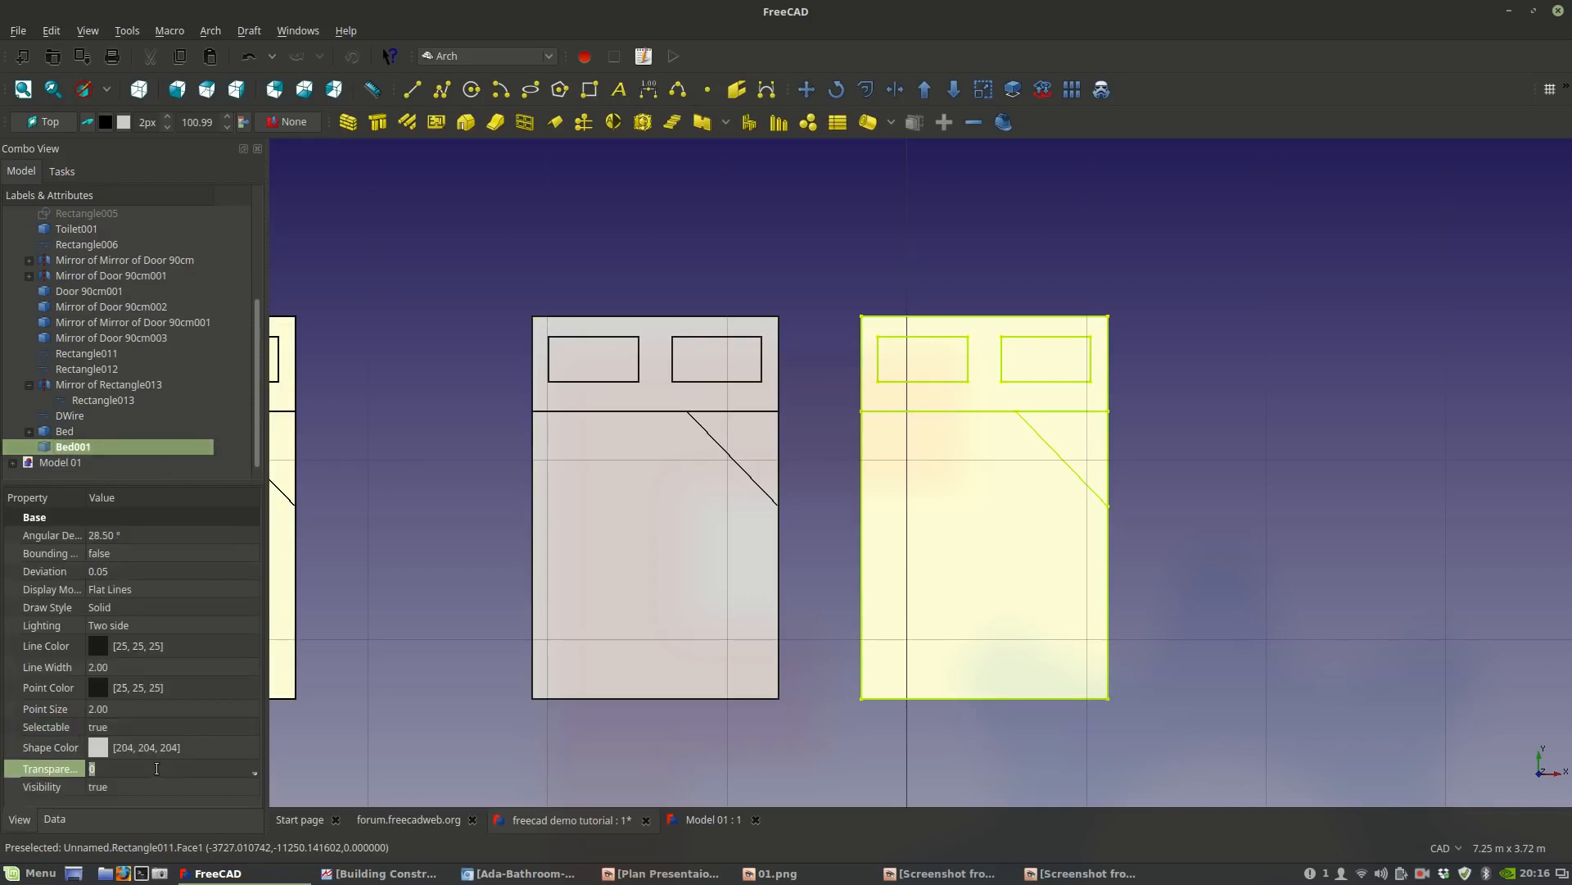
pyautogui.write('80')
pyautogui.press('Return')
pyautogui.click(418, 506)
pyautogui.click(901, 559)
# Try transparency values of 90 and 0 on the copied bed, then restore 80.
pyautogui.click(117, 771)
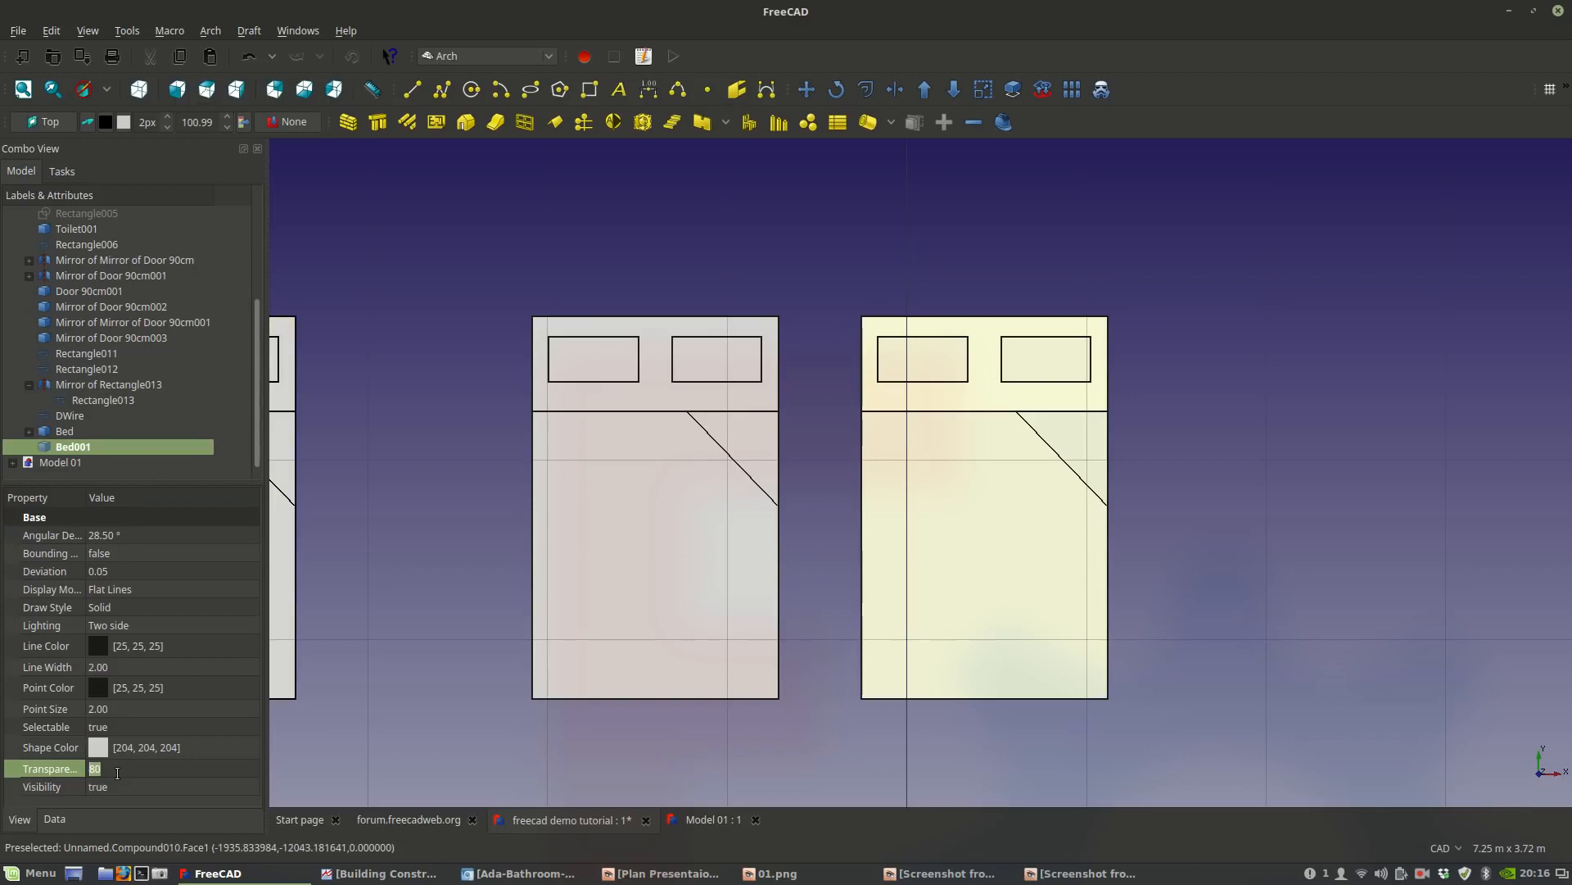
pyautogui.write('90')
pyautogui.press('Return')
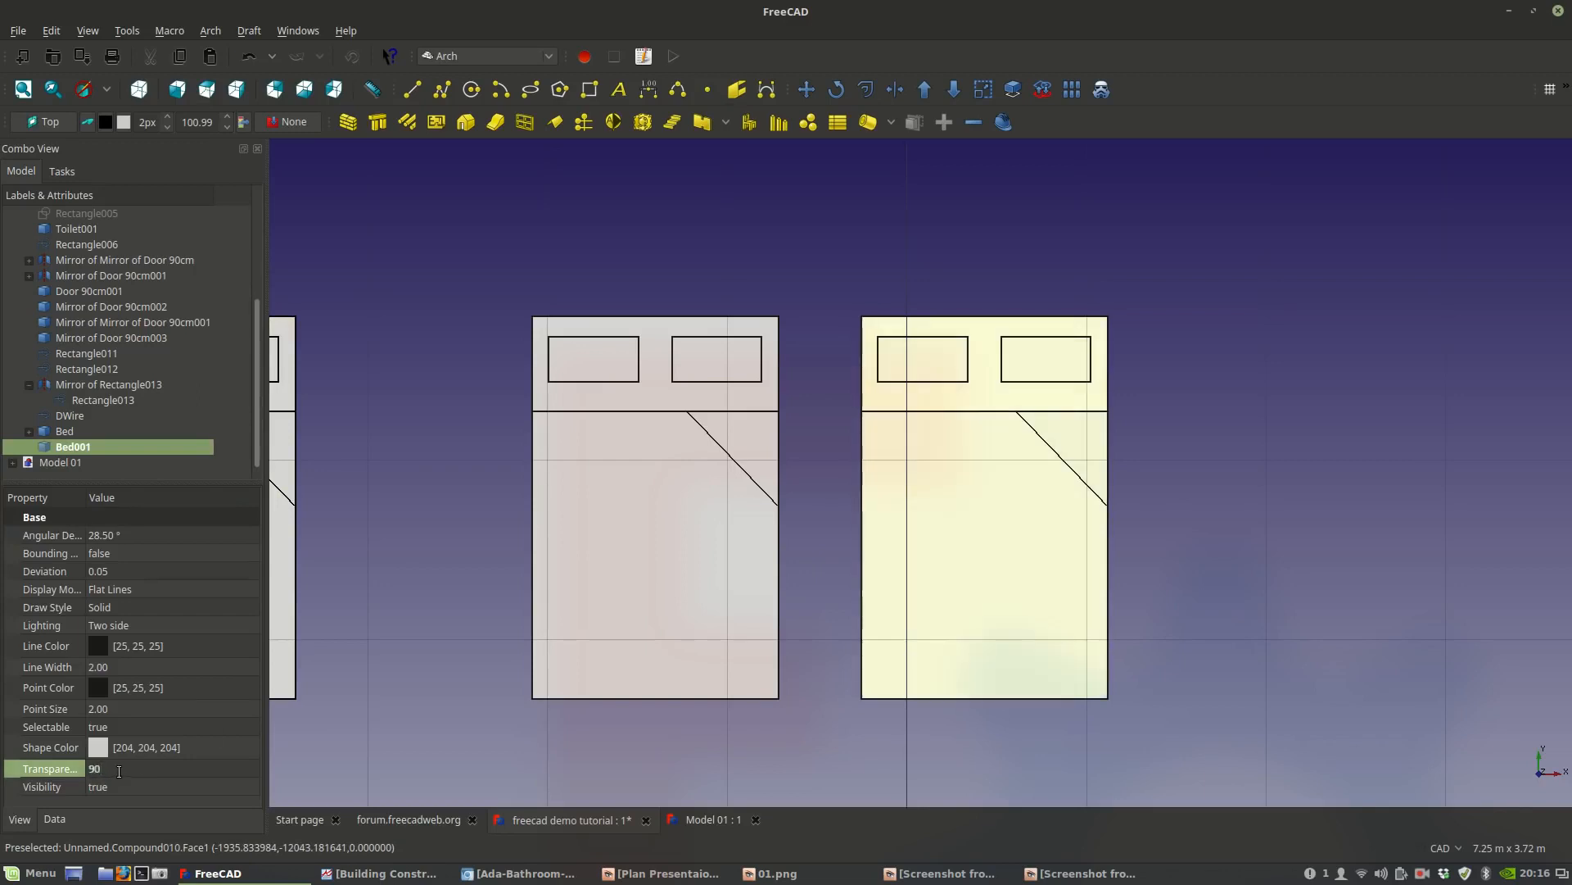
pyautogui.write('0')
pyautogui.click(676, 223)
pyautogui.scroll(-2, 773, 421)
pyautogui.click(921, 539)
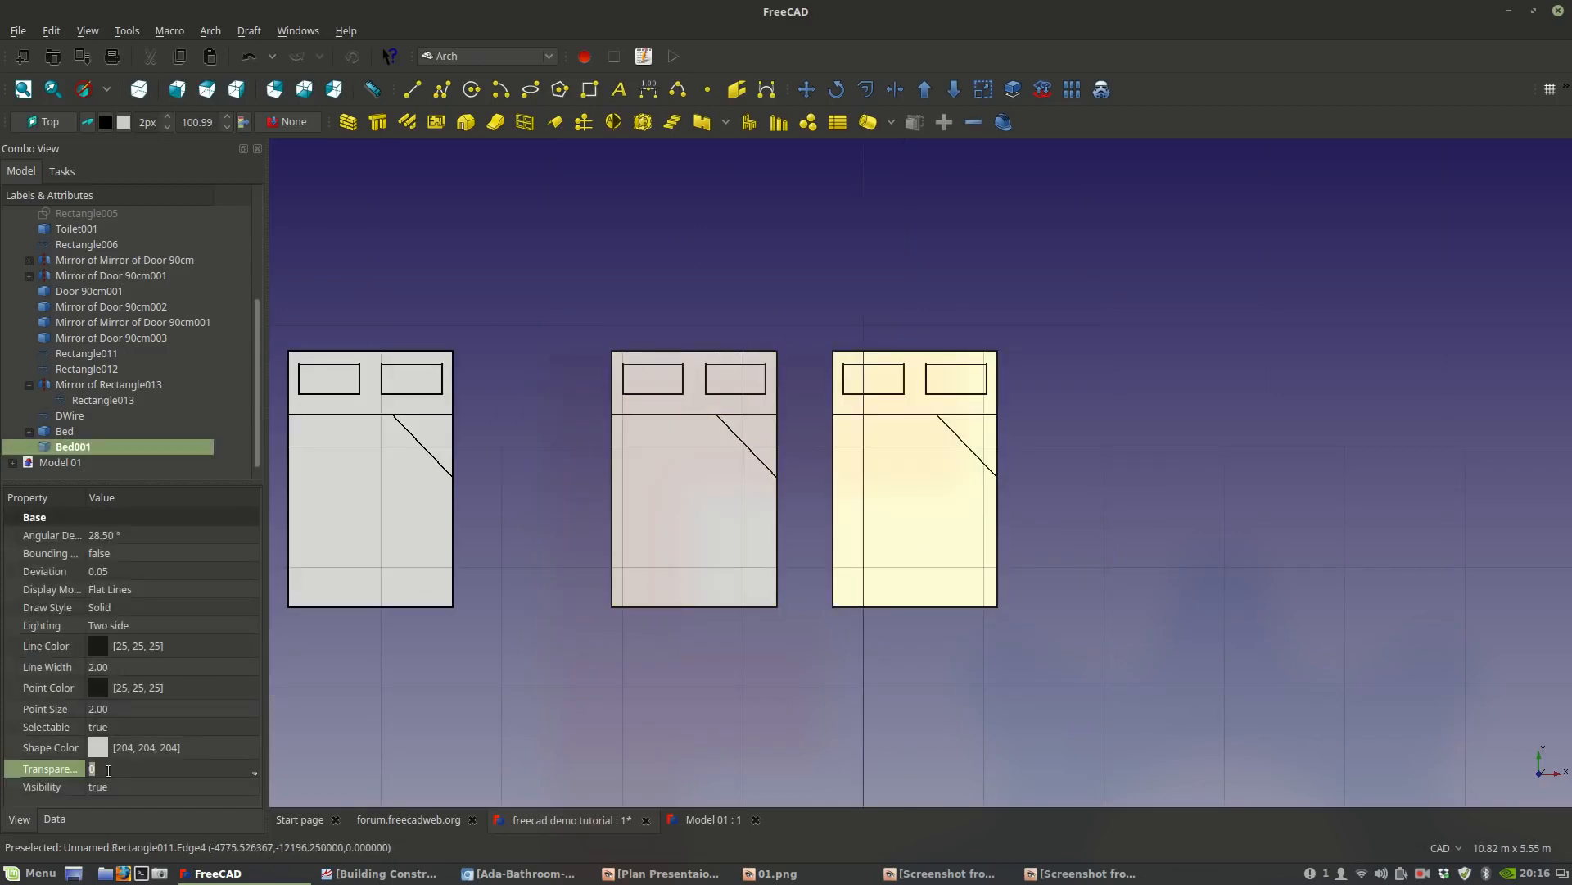
pyautogui.click(543, 330)
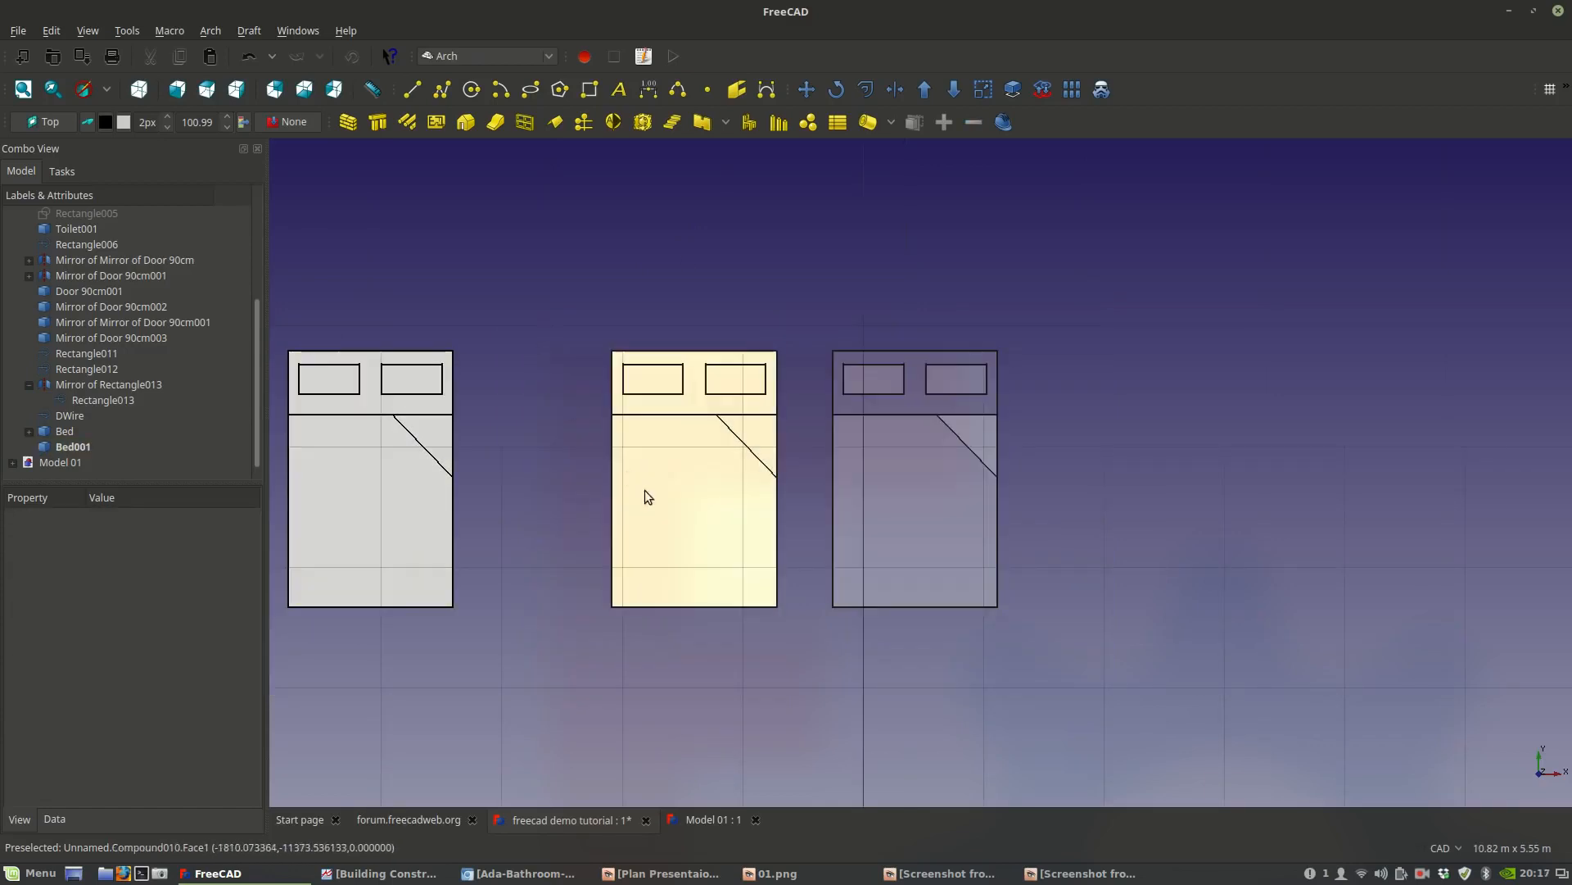
# Delete the original Bed compound in the middle together with its outline, blanket, corner triangle and both pillows.
pyautogui.click(649, 500)
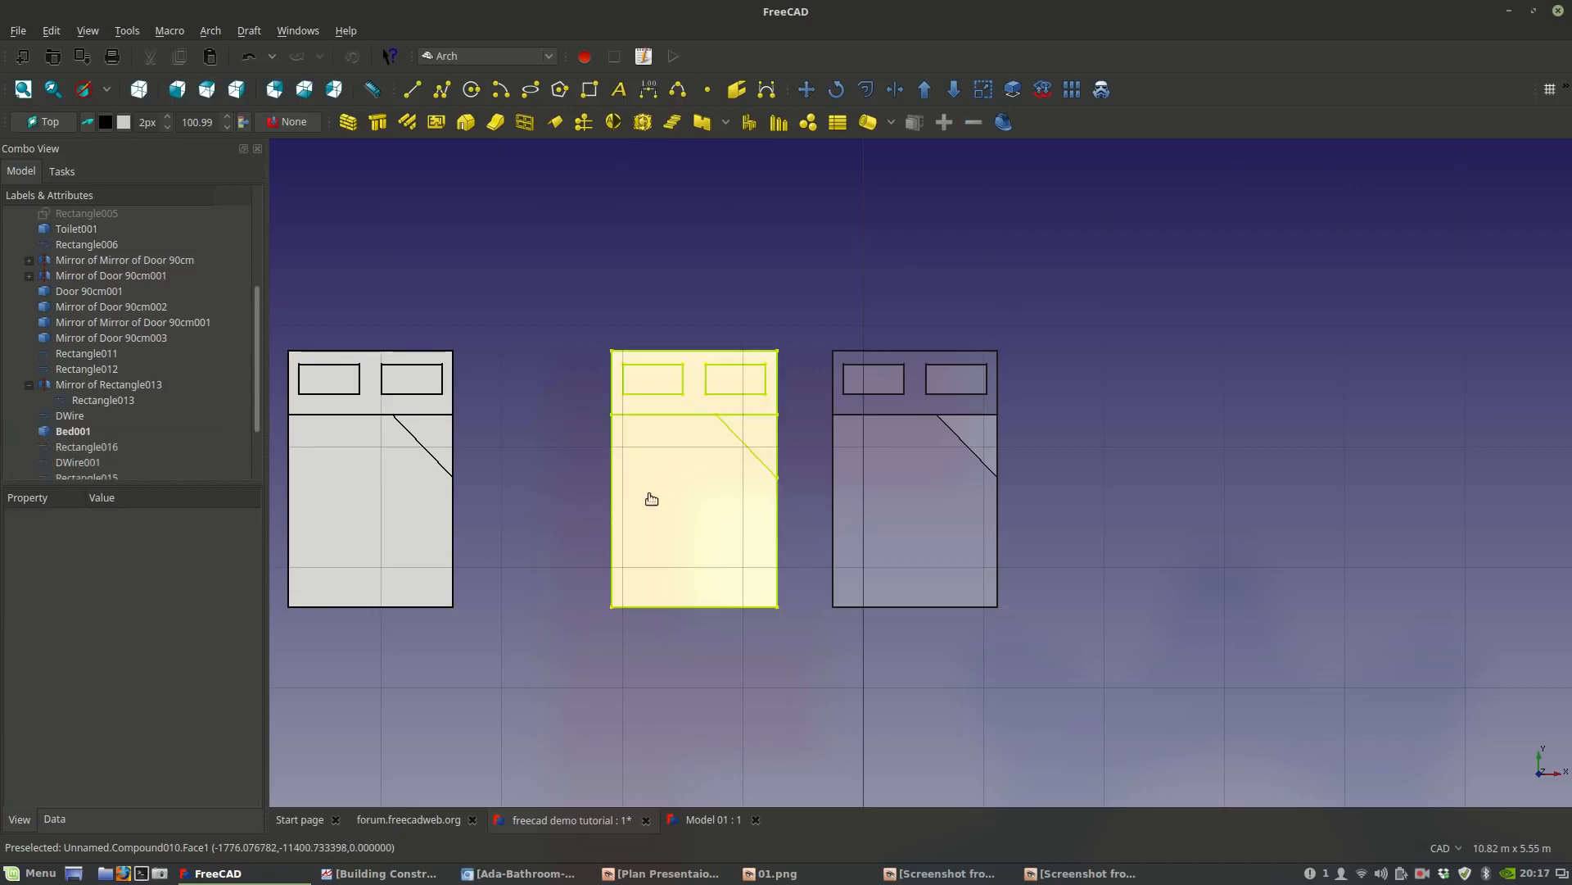
pyautogui.click(648, 493)
pyautogui.press('Delete')
pyautogui.click(649, 498)
pyautogui.press('Delete')
pyautogui.click(758, 446)
pyautogui.press('Delete')
pyautogui.click(734, 379)
pyautogui.press('Delete')
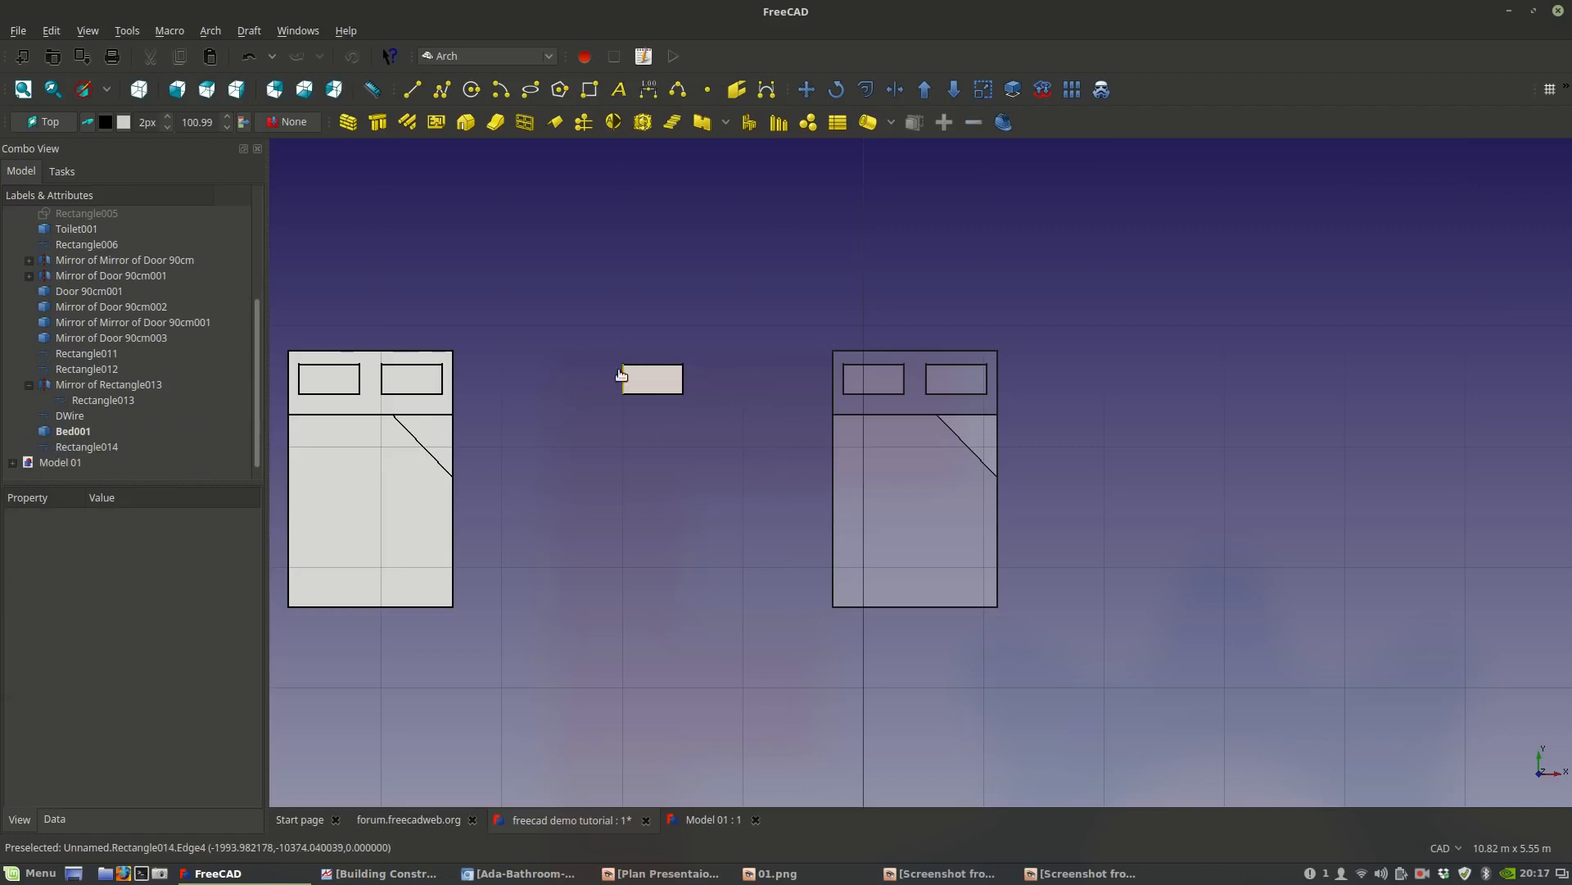
pyautogui.click(619, 373)
pyautogui.press('Delete')
# Delete the loose first bed's outline, blanket, pillows and corner triangle, leaving only the transparent compound.
pyautogui.click(415, 406)
pyautogui.press('Delete')
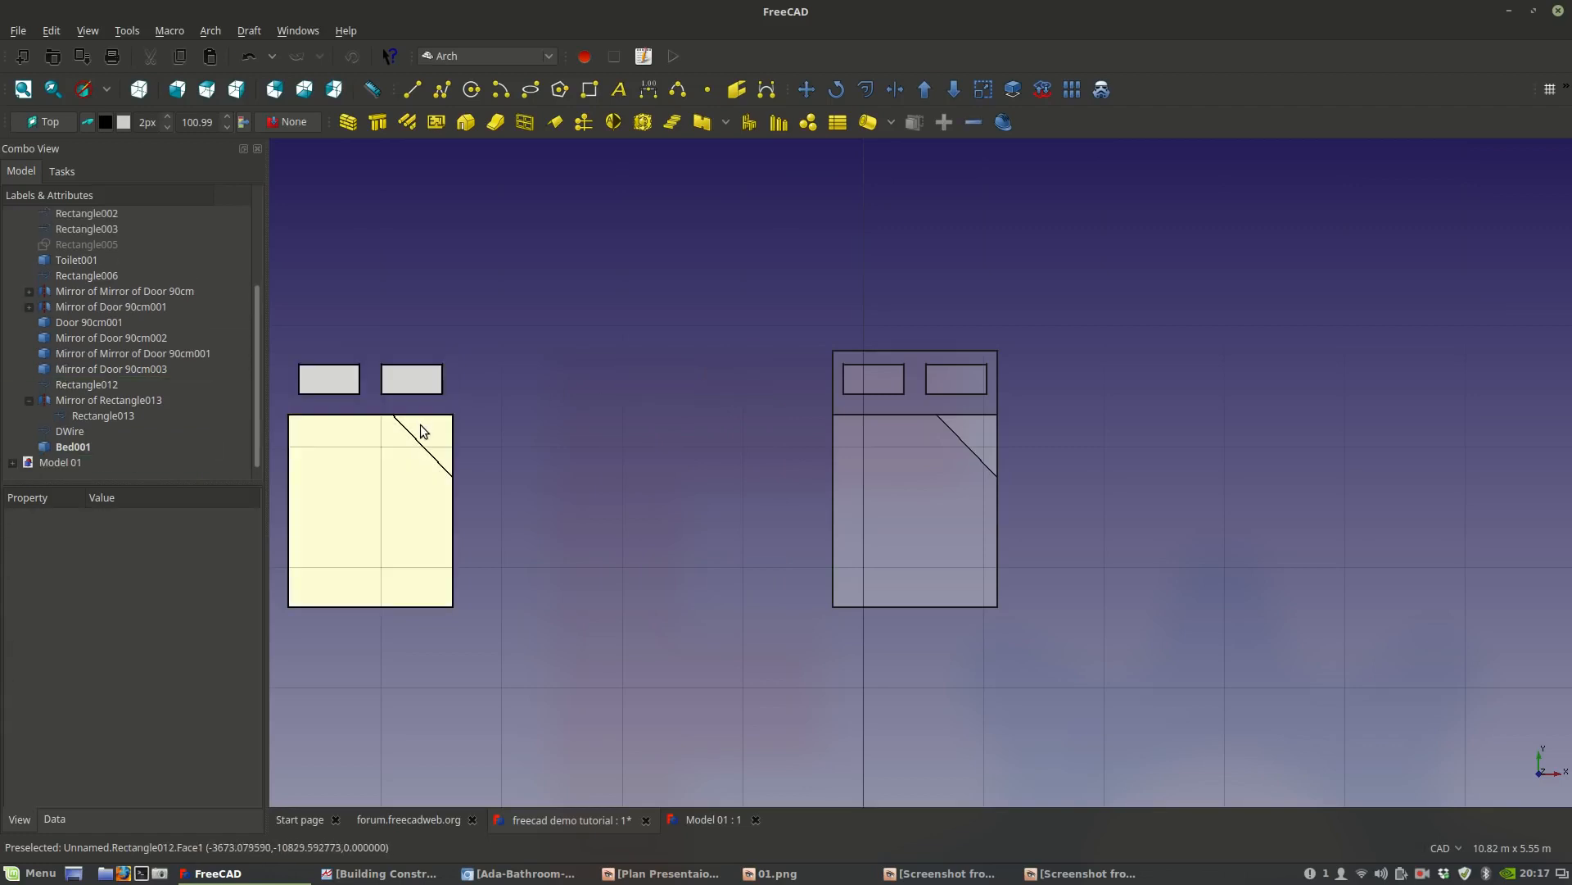
pyautogui.click(423, 429)
pyautogui.press('Delete')
pyautogui.click(415, 386)
pyautogui.press('Delete')
pyautogui.click(329, 379)
pyautogui.press('Delete')
pyautogui.click(401, 414)
pyautogui.press('Delete')
# Move Bed001, without copying it, about -6.3 m in X and 2.8 m in Y, beside the other furniture symbols above the toilet.
pyautogui.scroll(-2, 938, 501)
pyautogui.scroll(-2, 938, 502)
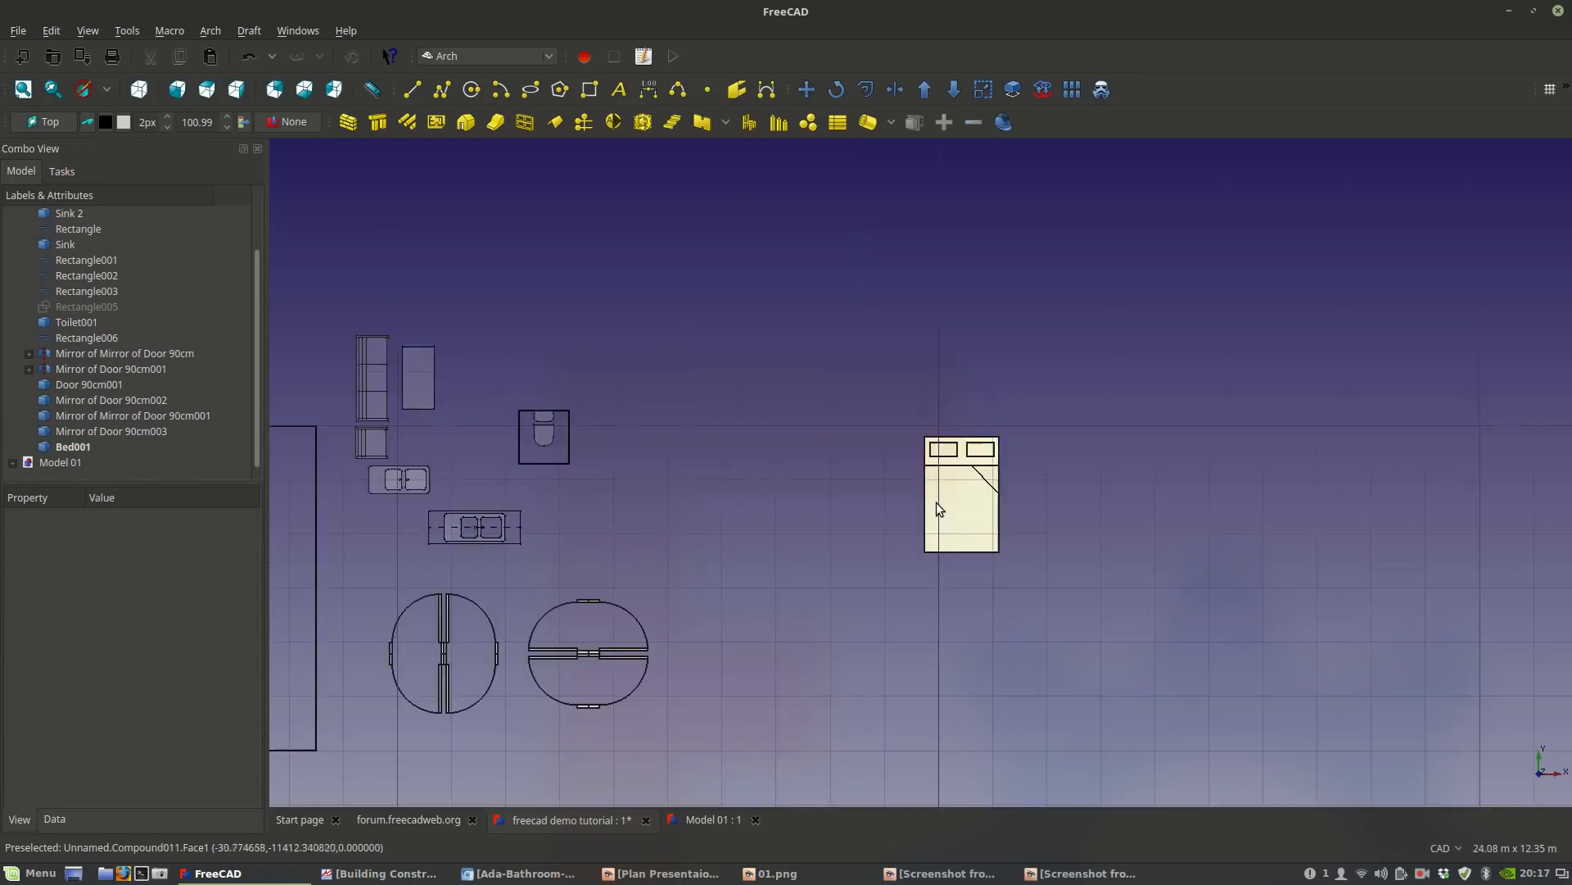
pyautogui.click(935, 503)
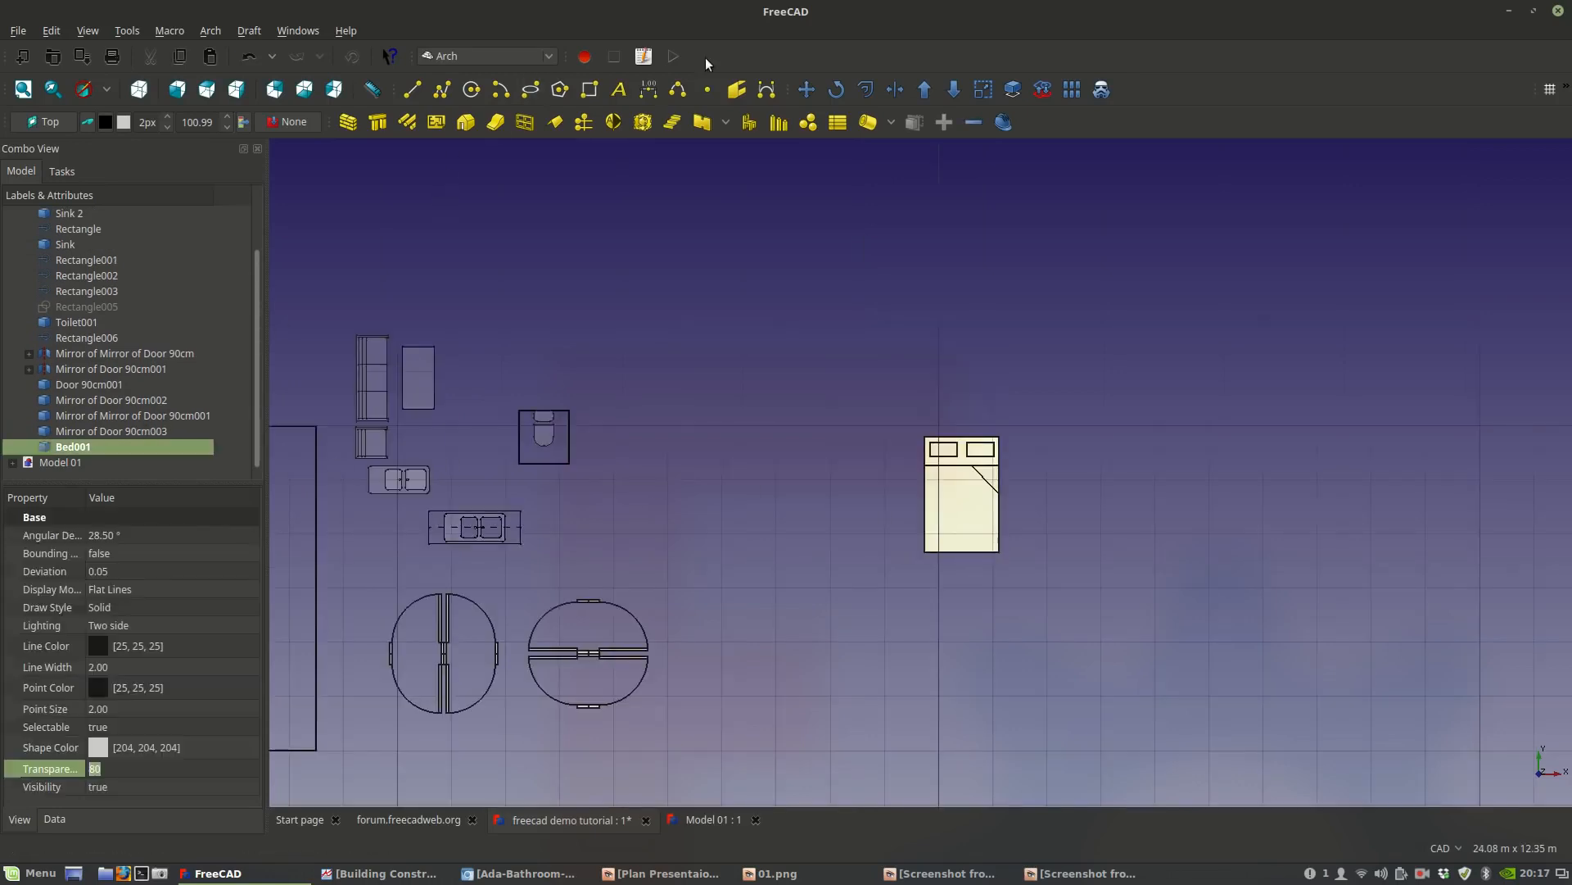
pyautogui.click(806, 89)
pyautogui.click(975, 529)
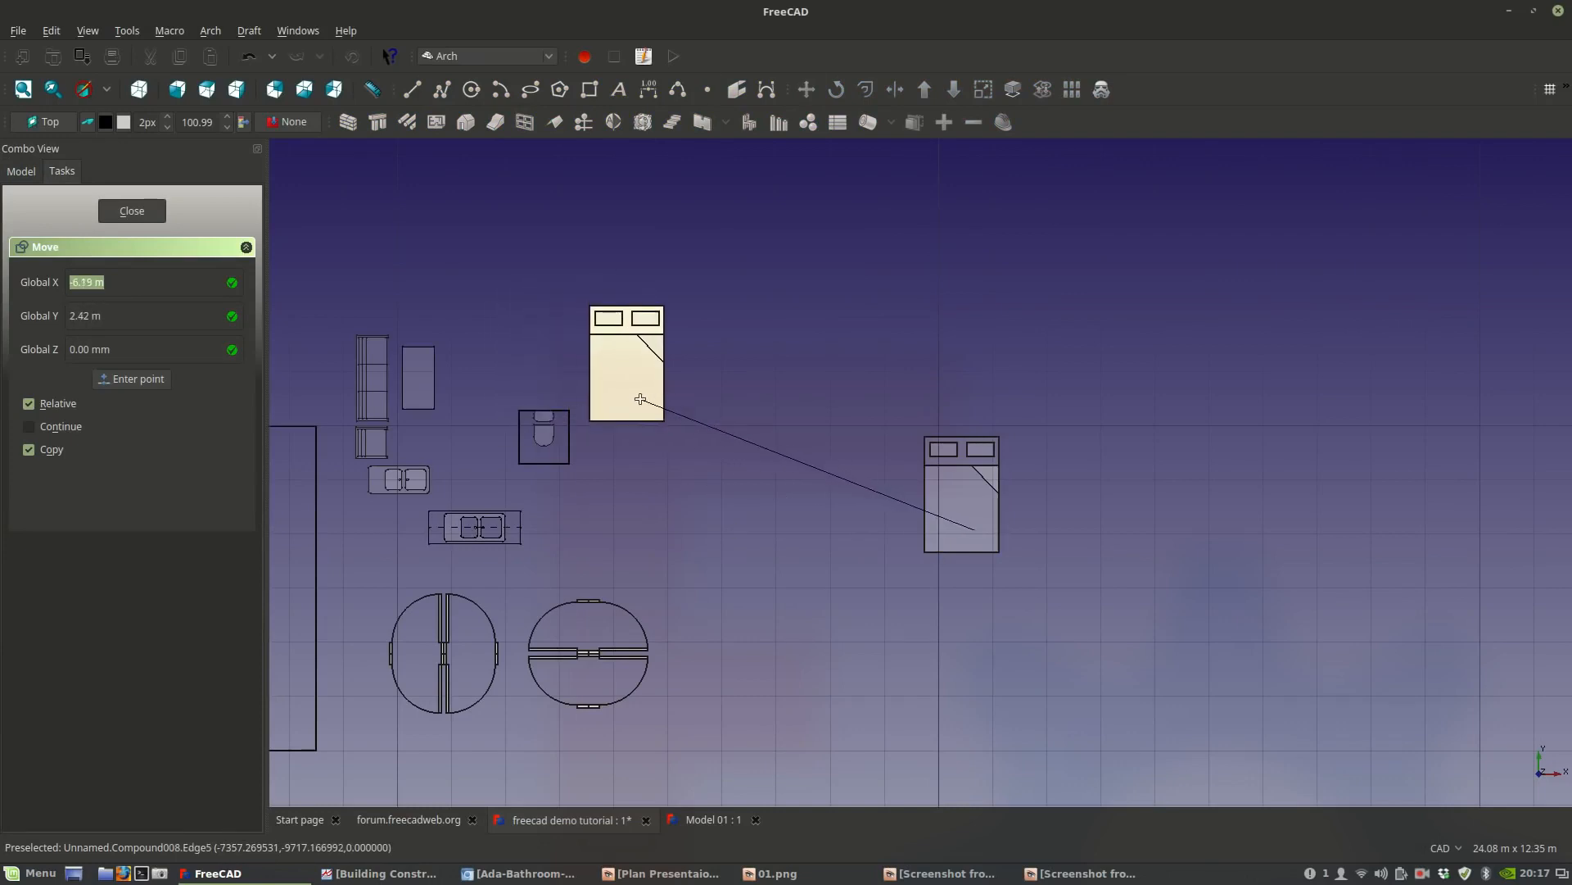
pyautogui.click(41, 450)
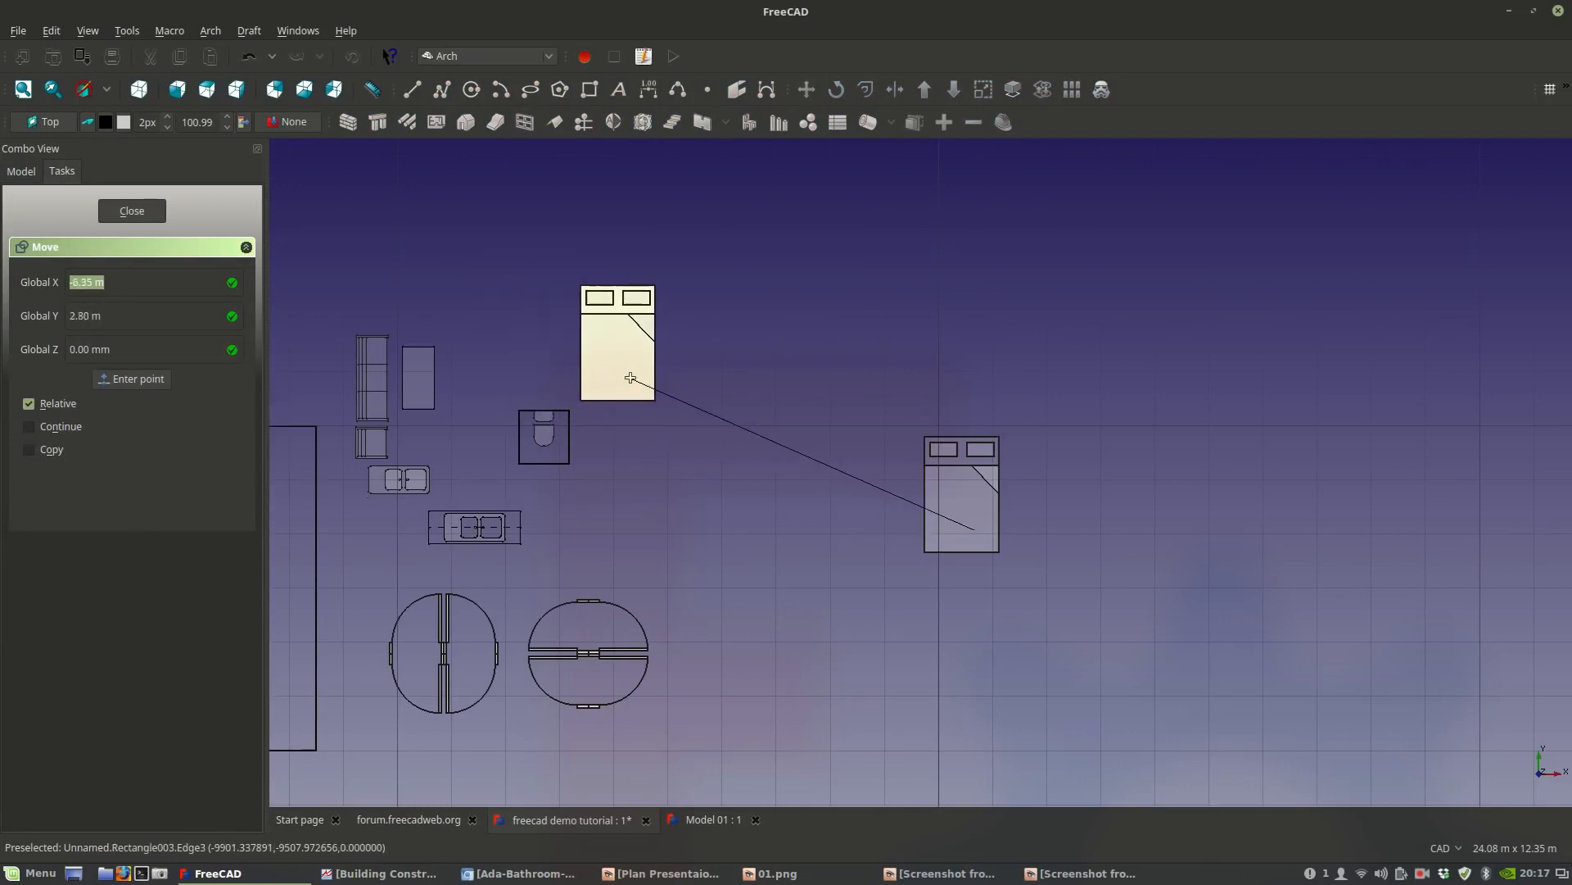
pyautogui.click(630, 377)
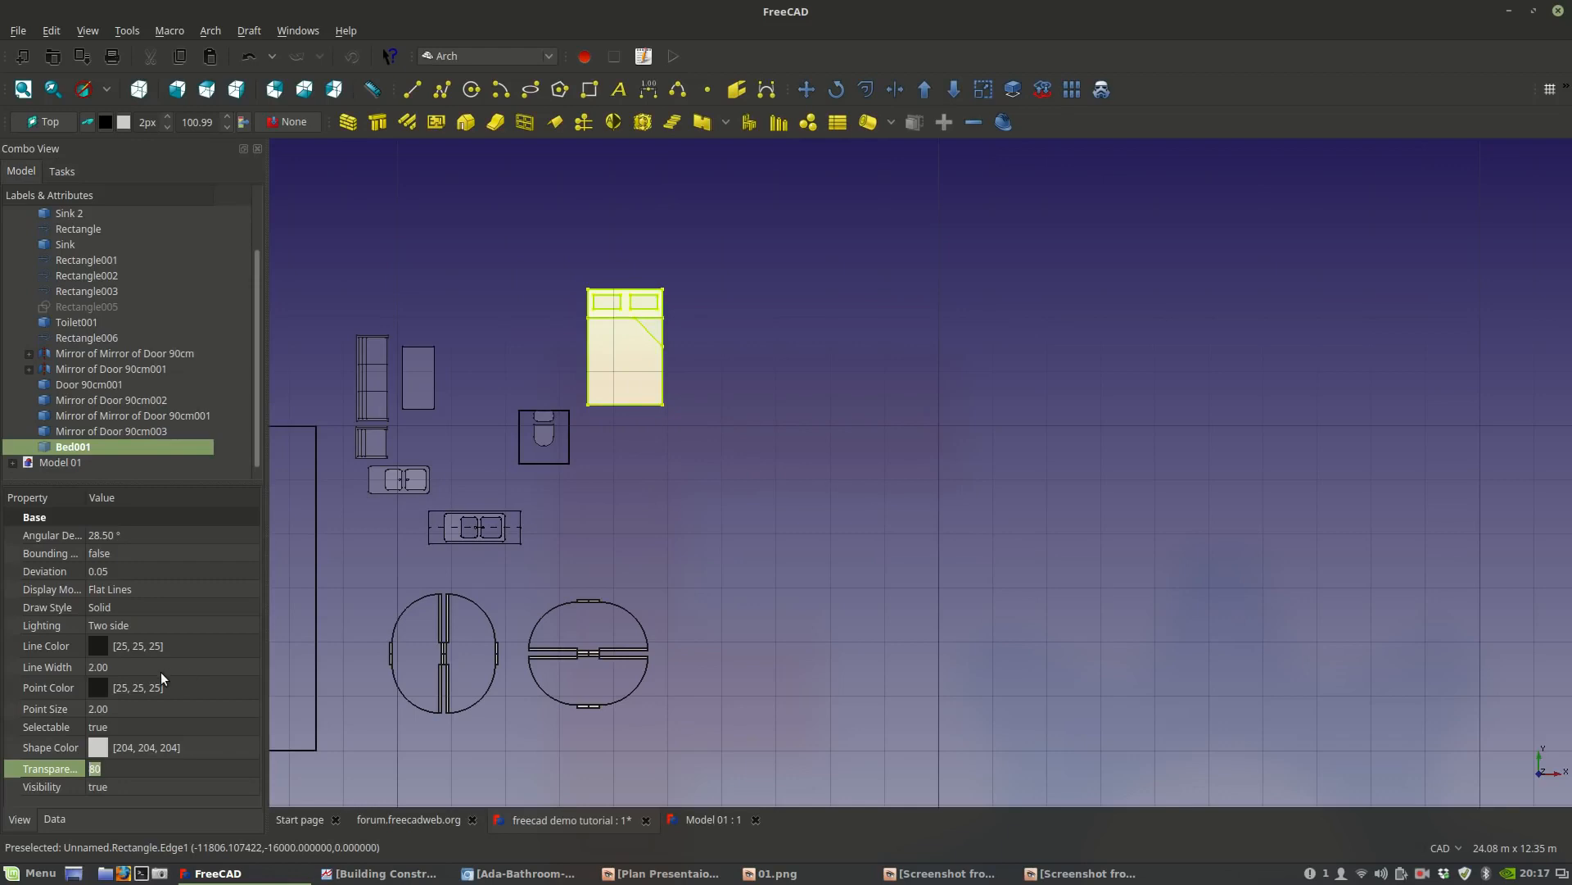
pyautogui.click(587, 408)
# Examine the placed bed symbol and the double-bowl sink with its drains and counter outline up close.
pyautogui.scroll(4, 586, 408)
pyautogui.moveTo(716, 424); pyautogui.dragTo(719, 667, button='middle')
pyautogui.scroll(4, 797, 596)
pyautogui.moveTo(797, 596); pyautogui.dragTo(588, 481, button='middle')
pyautogui.scroll(-8, 556, 704)
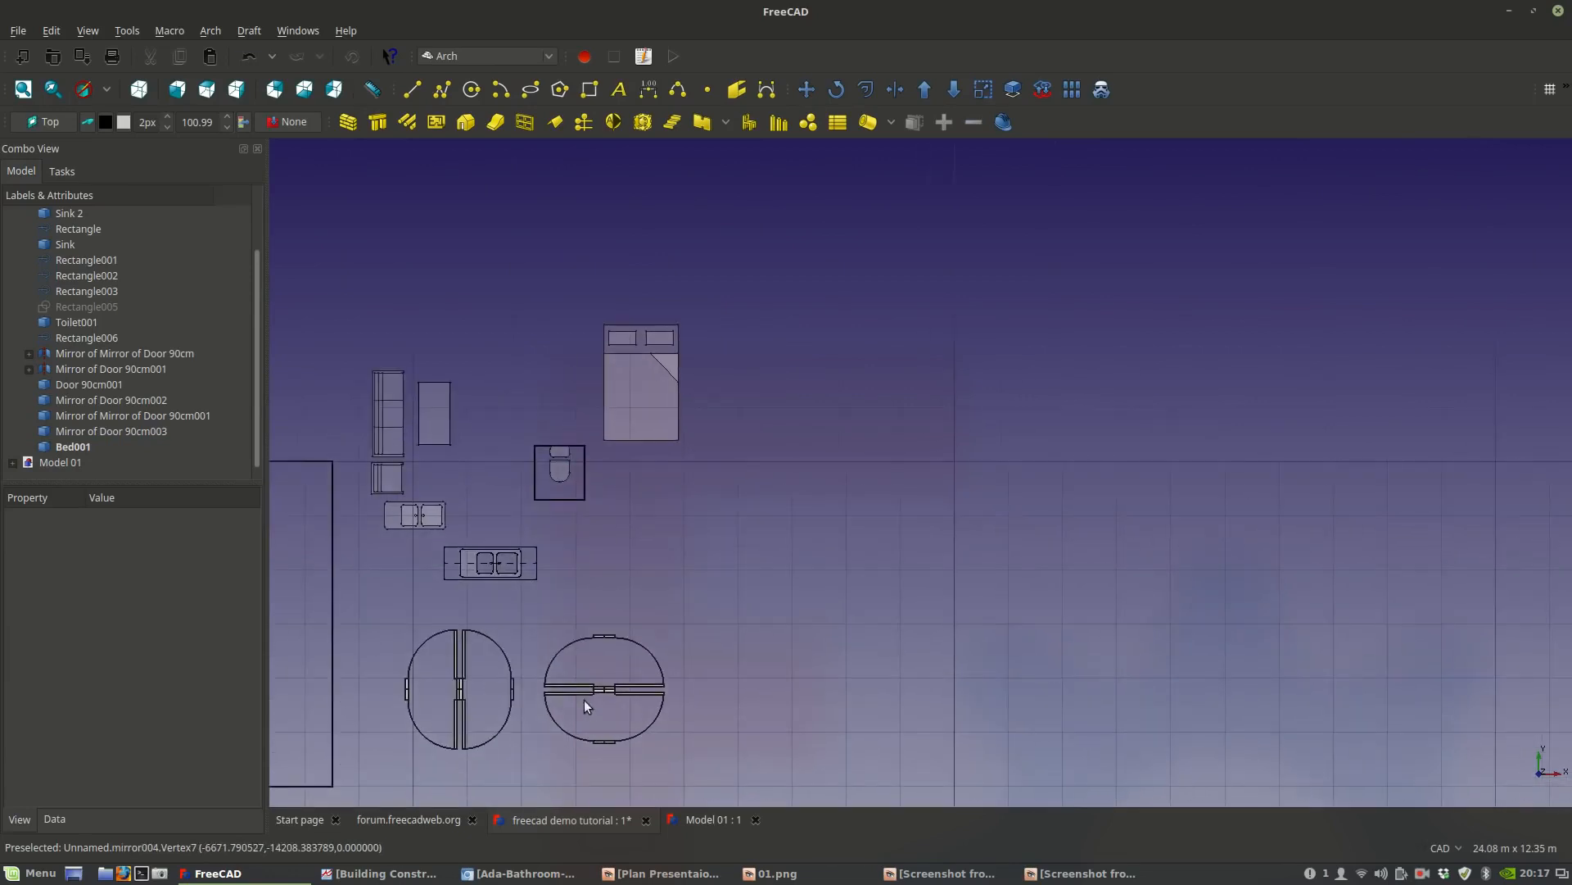
pyautogui.scroll(4, 508, 587)
pyautogui.scroll(4, 513, 585)
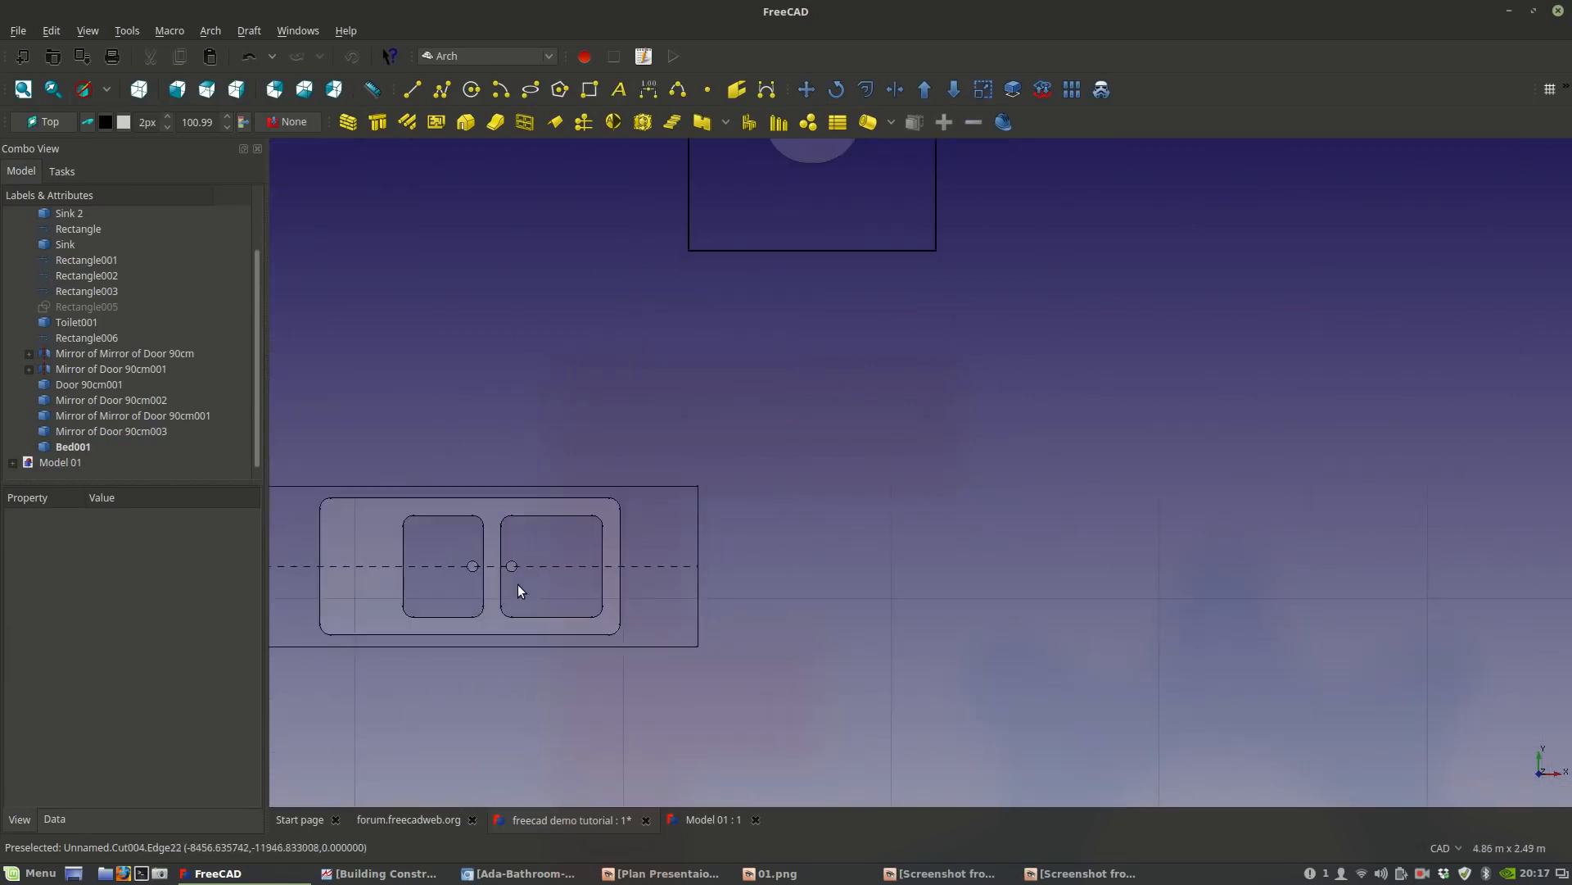
pyautogui.scroll(-4, 518, 590)
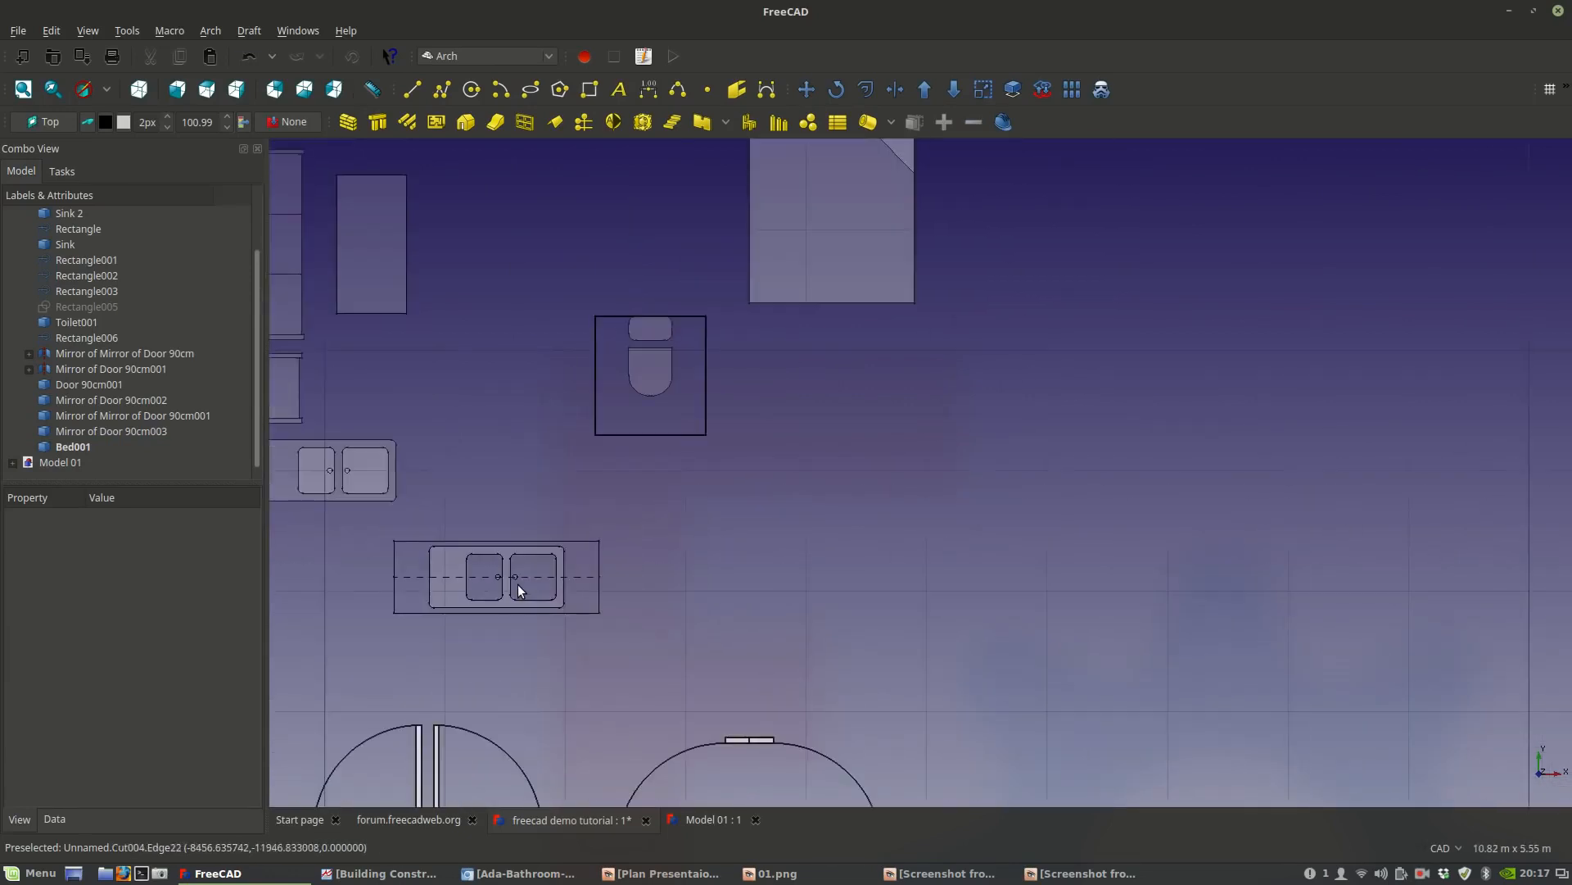
pyautogui.scroll(2, 520, 590)
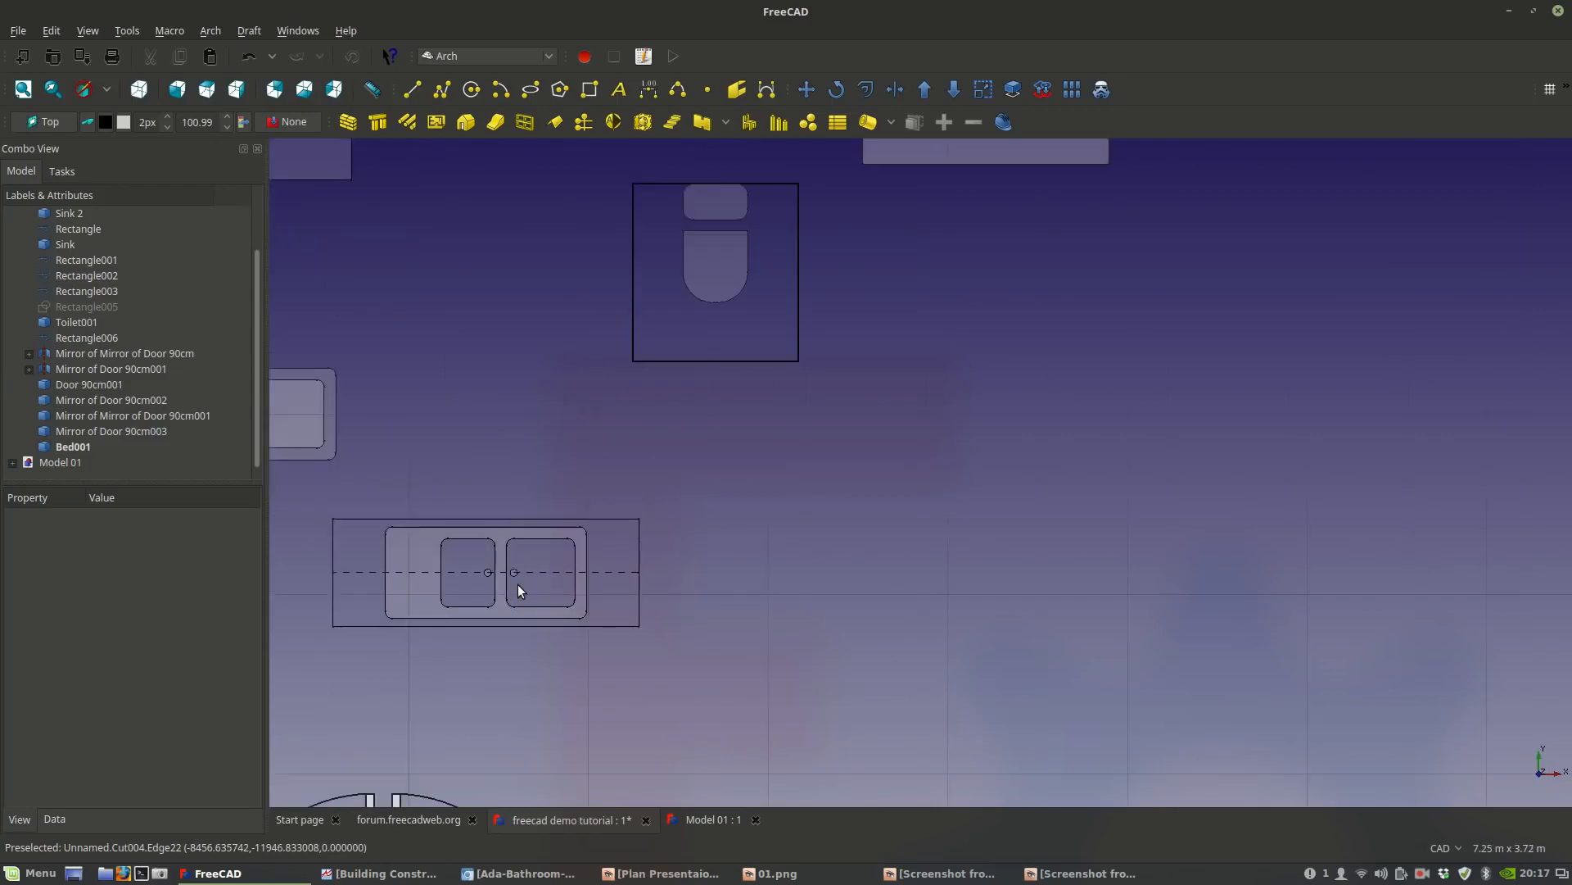
pyautogui.scroll(2, 517, 589)
pyautogui.scroll(2, 518, 589)
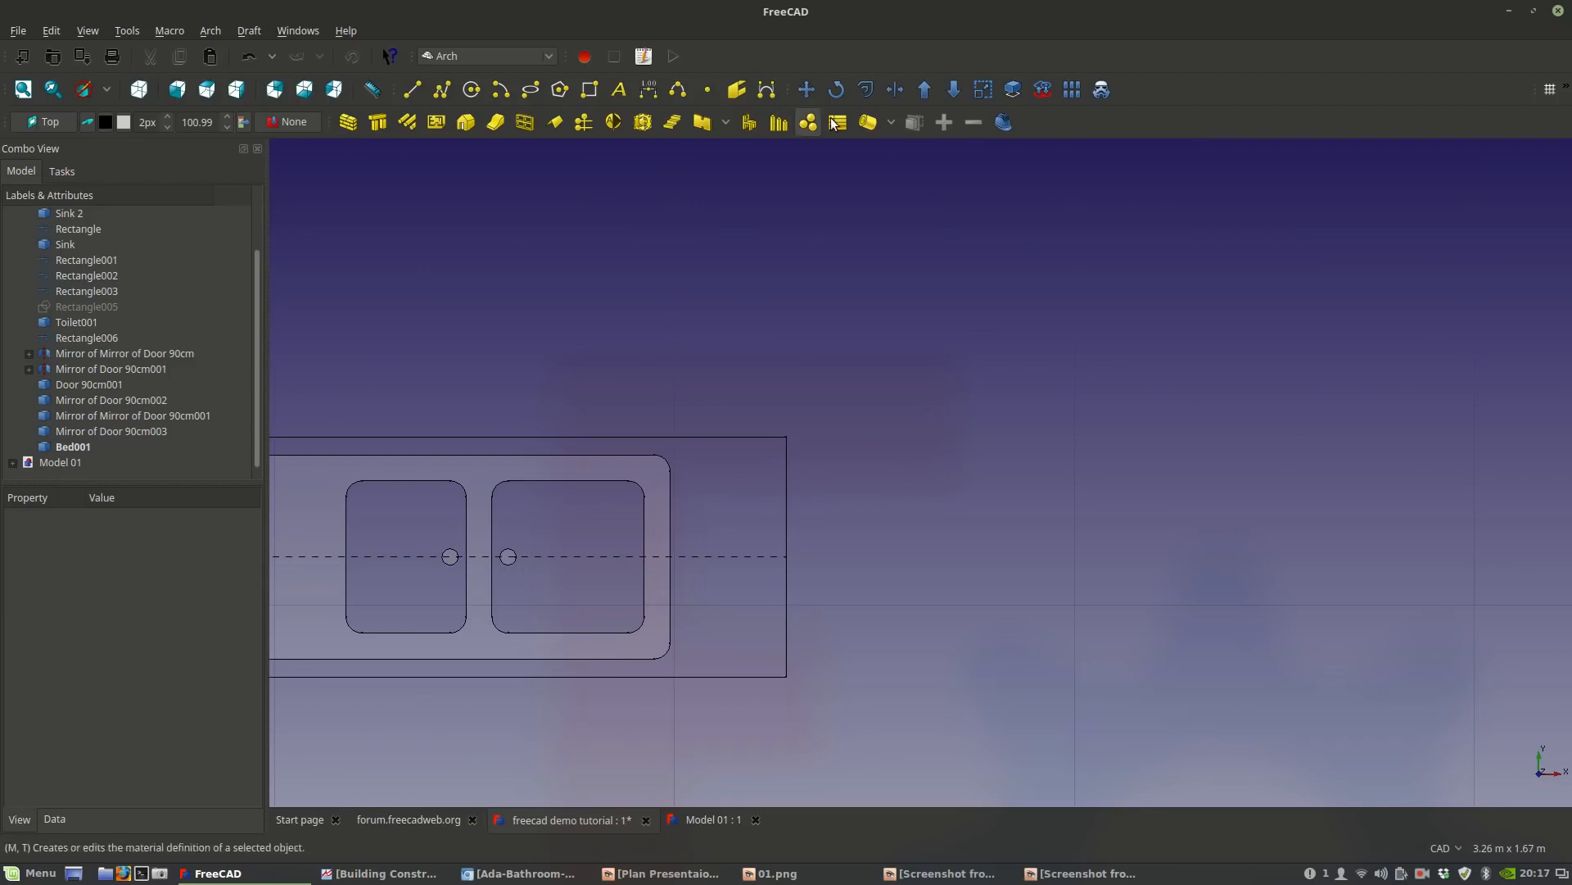
pyautogui.scroll(-4, 584, 528)
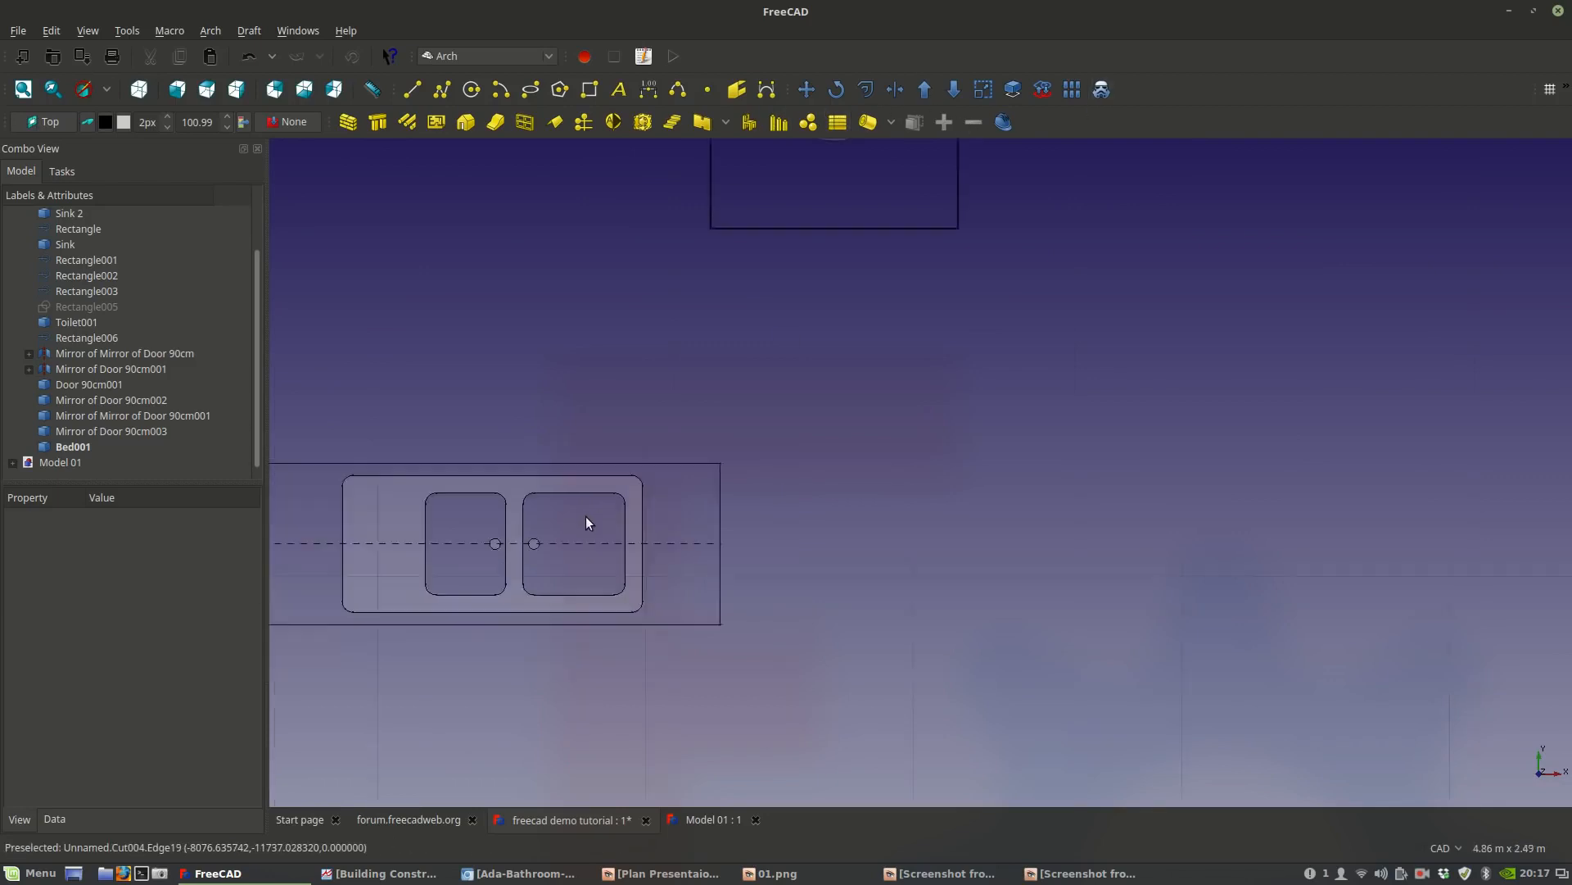
pyautogui.scroll(4, 743, 583)
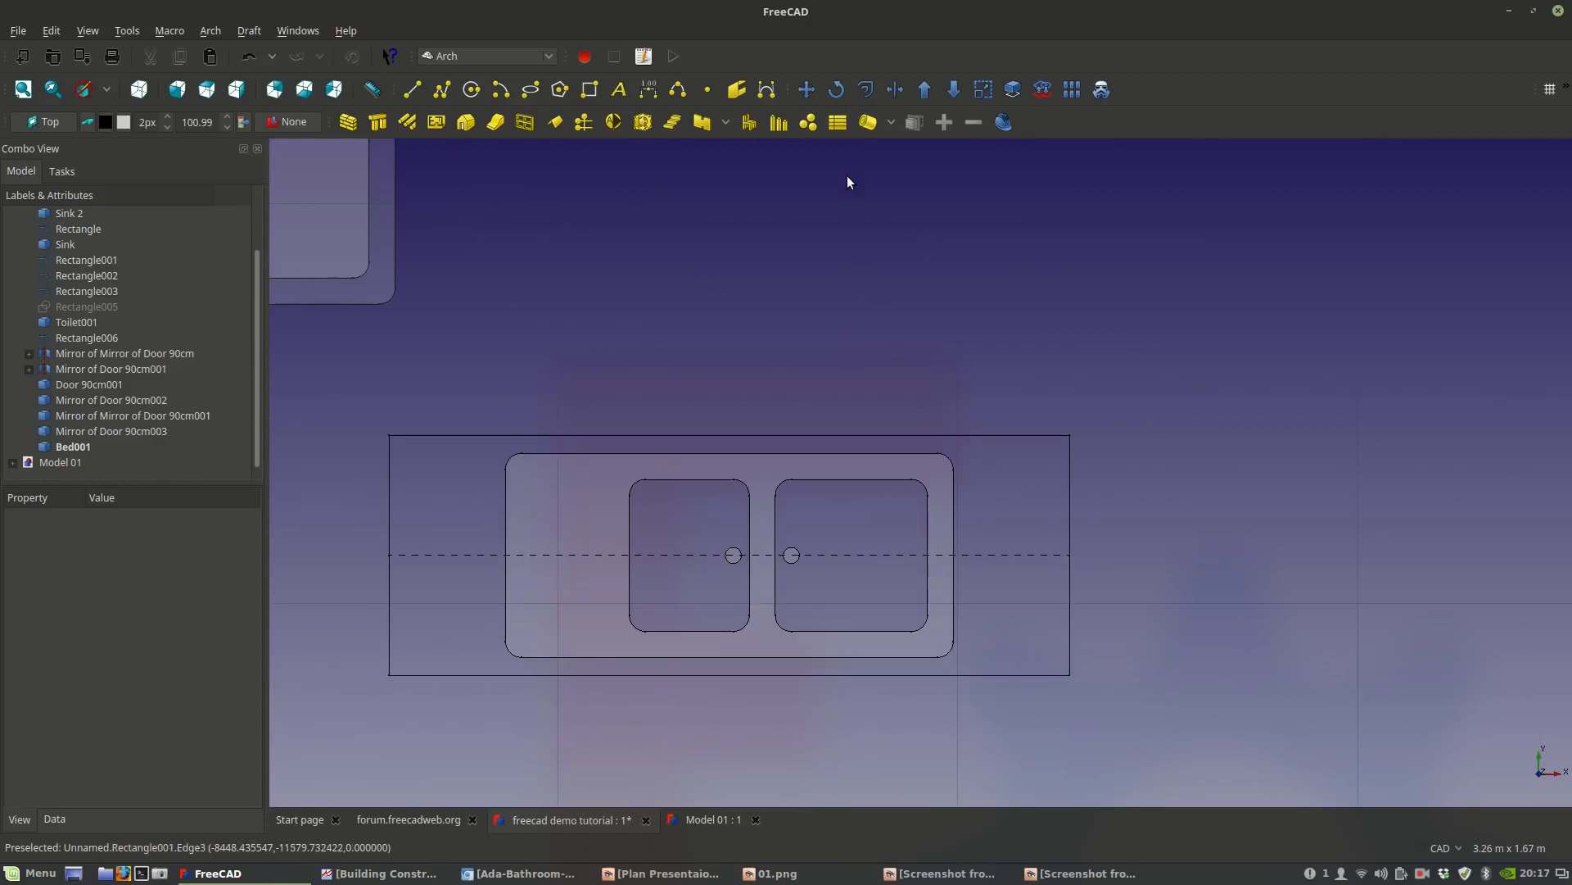
# Dimension the width and height of the double sink's smaller bowl.
pyautogui.click(649, 89)
pyautogui.click(631, 496)
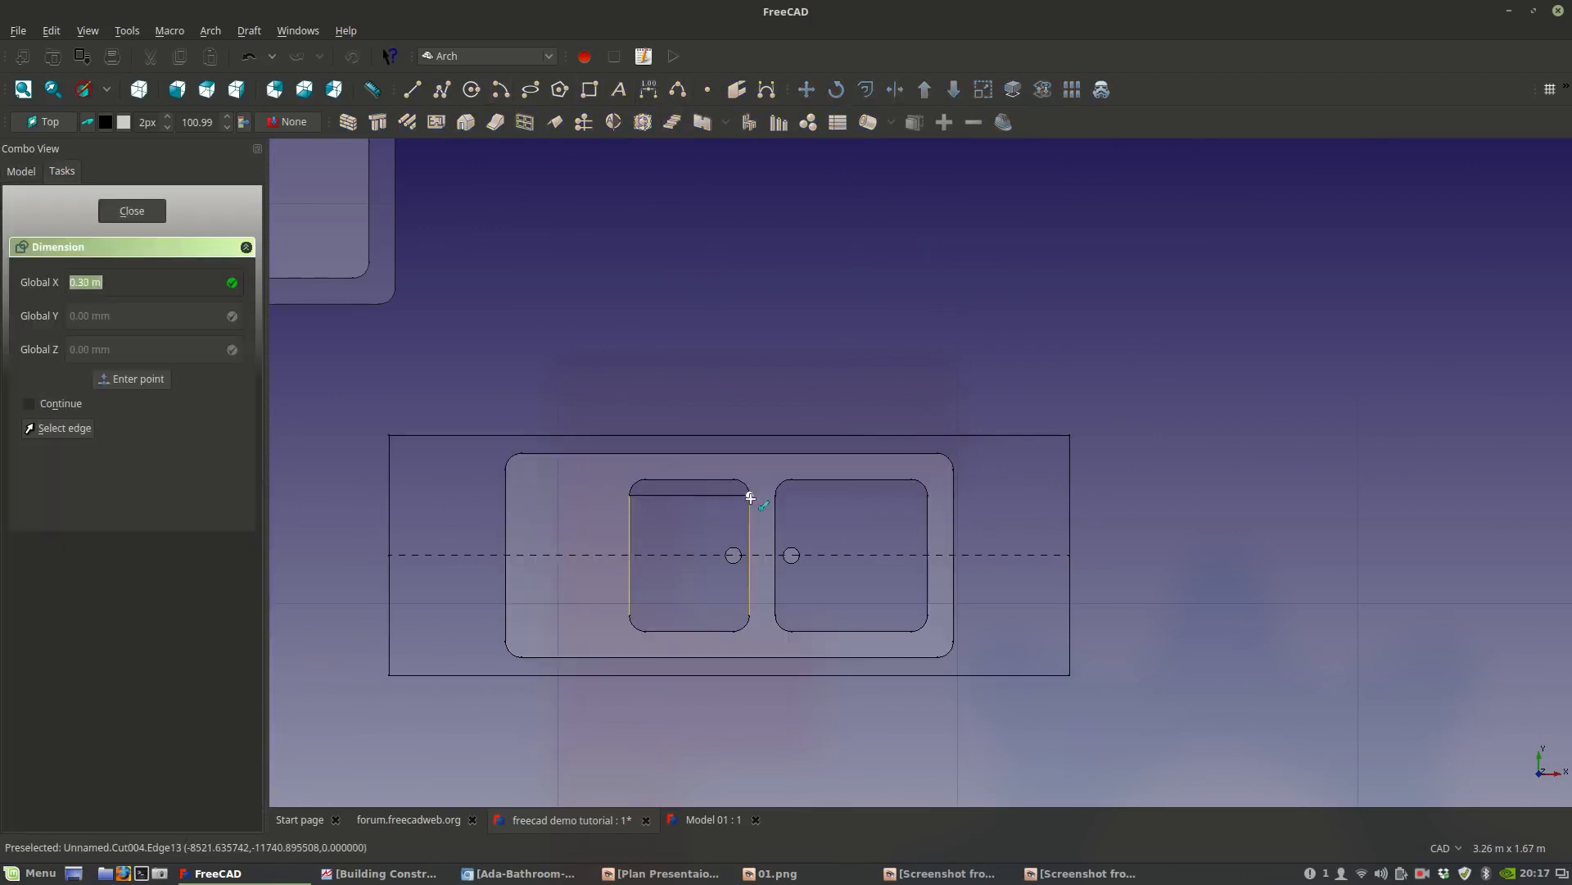
pyautogui.click(748, 493)
pyautogui.click(721, 379)
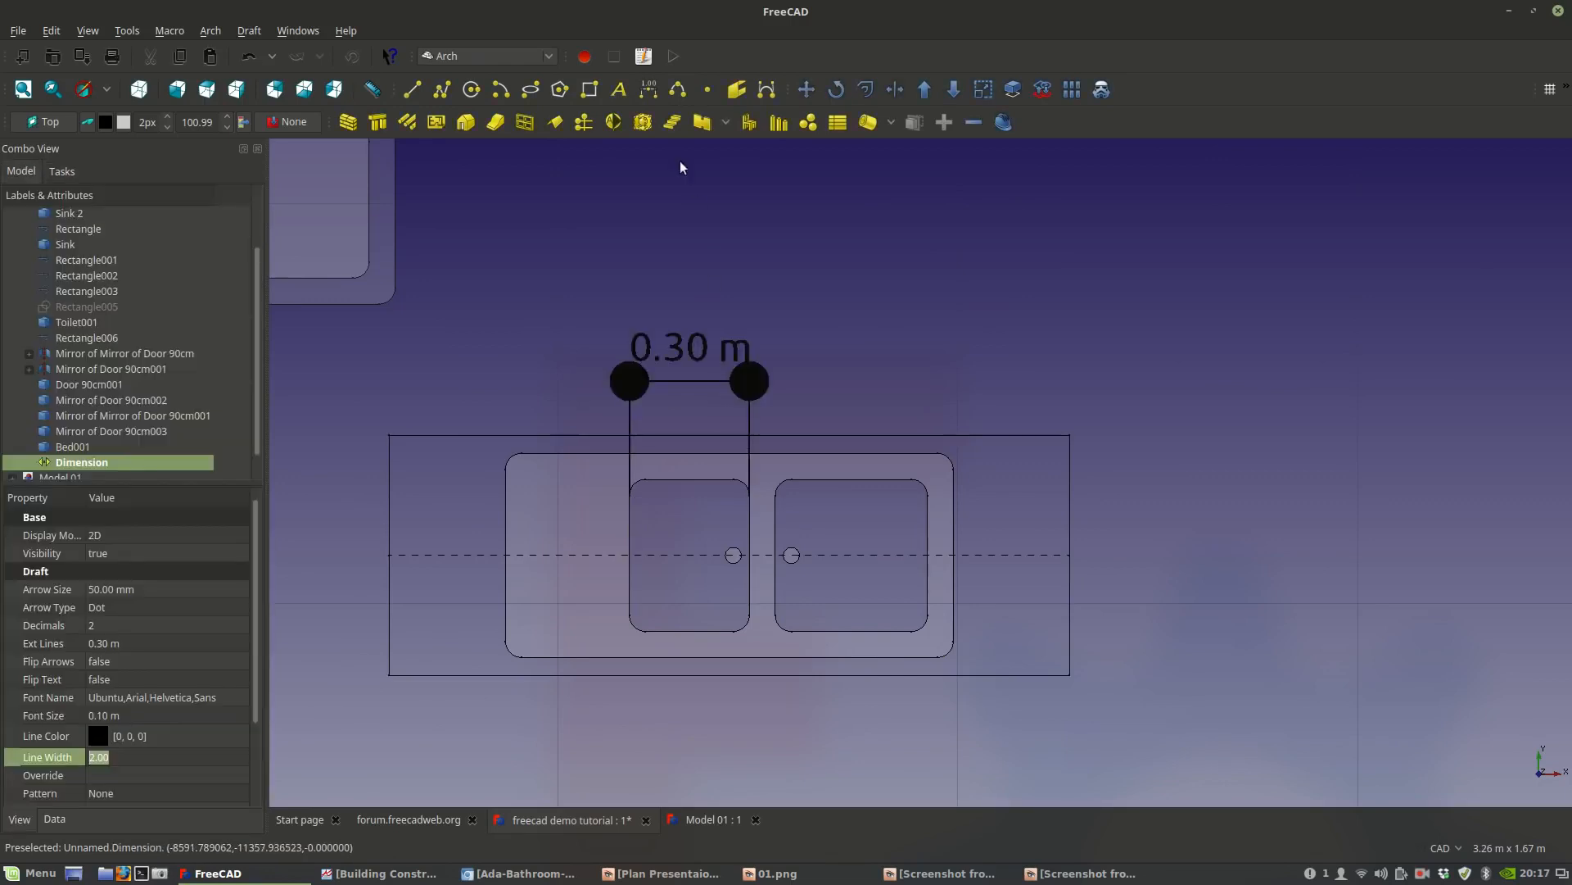
pyautogui.click(648, 89)
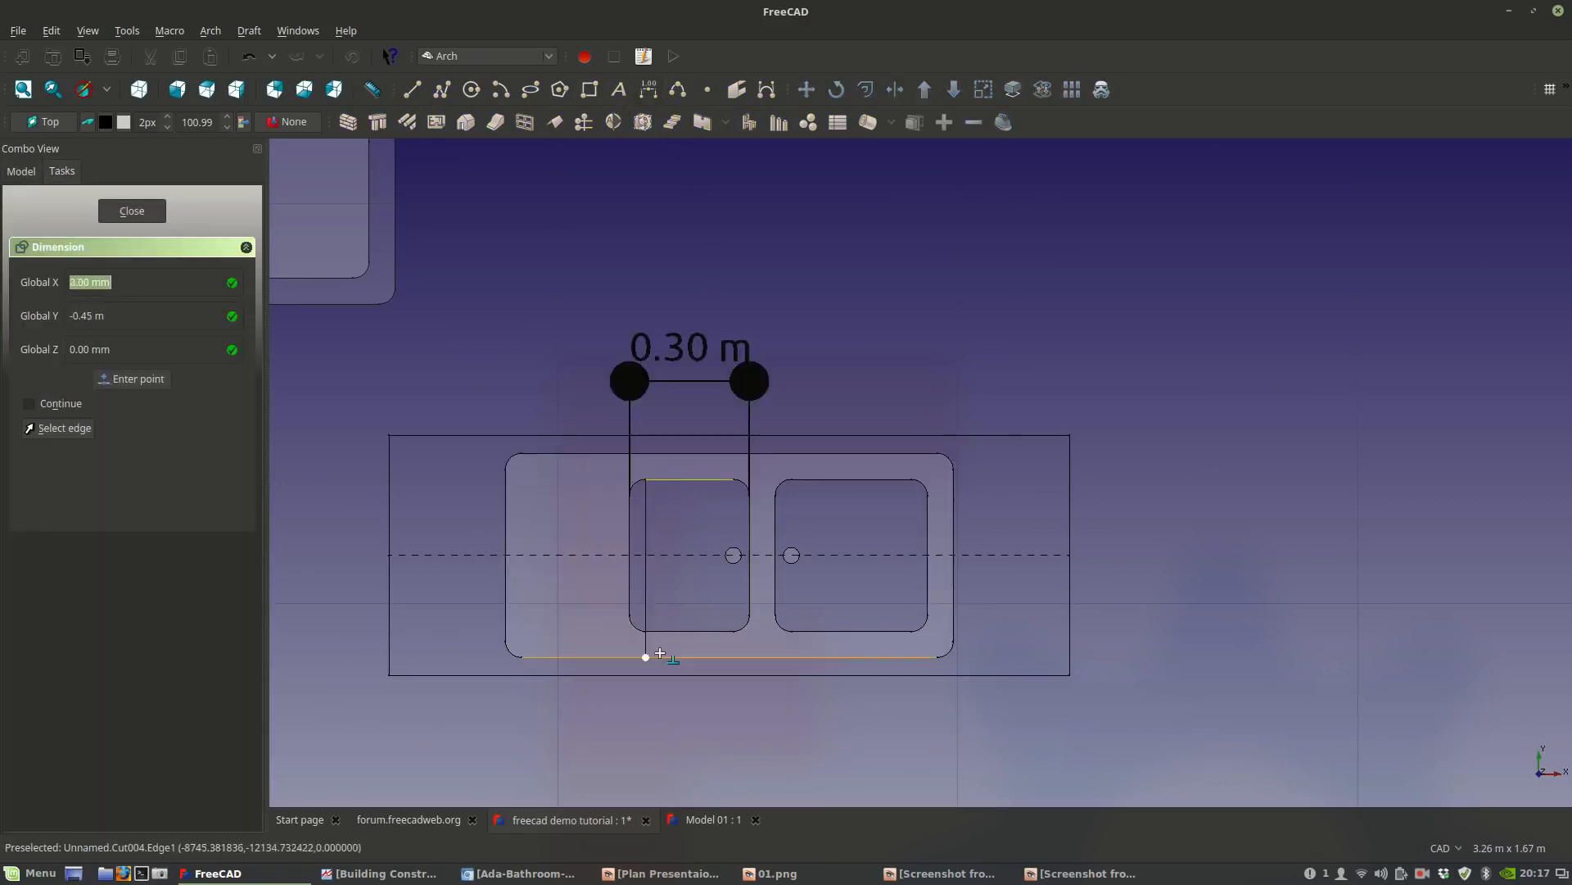
pyautogui.click(656, 634)
pyautogui.click(351, 556)
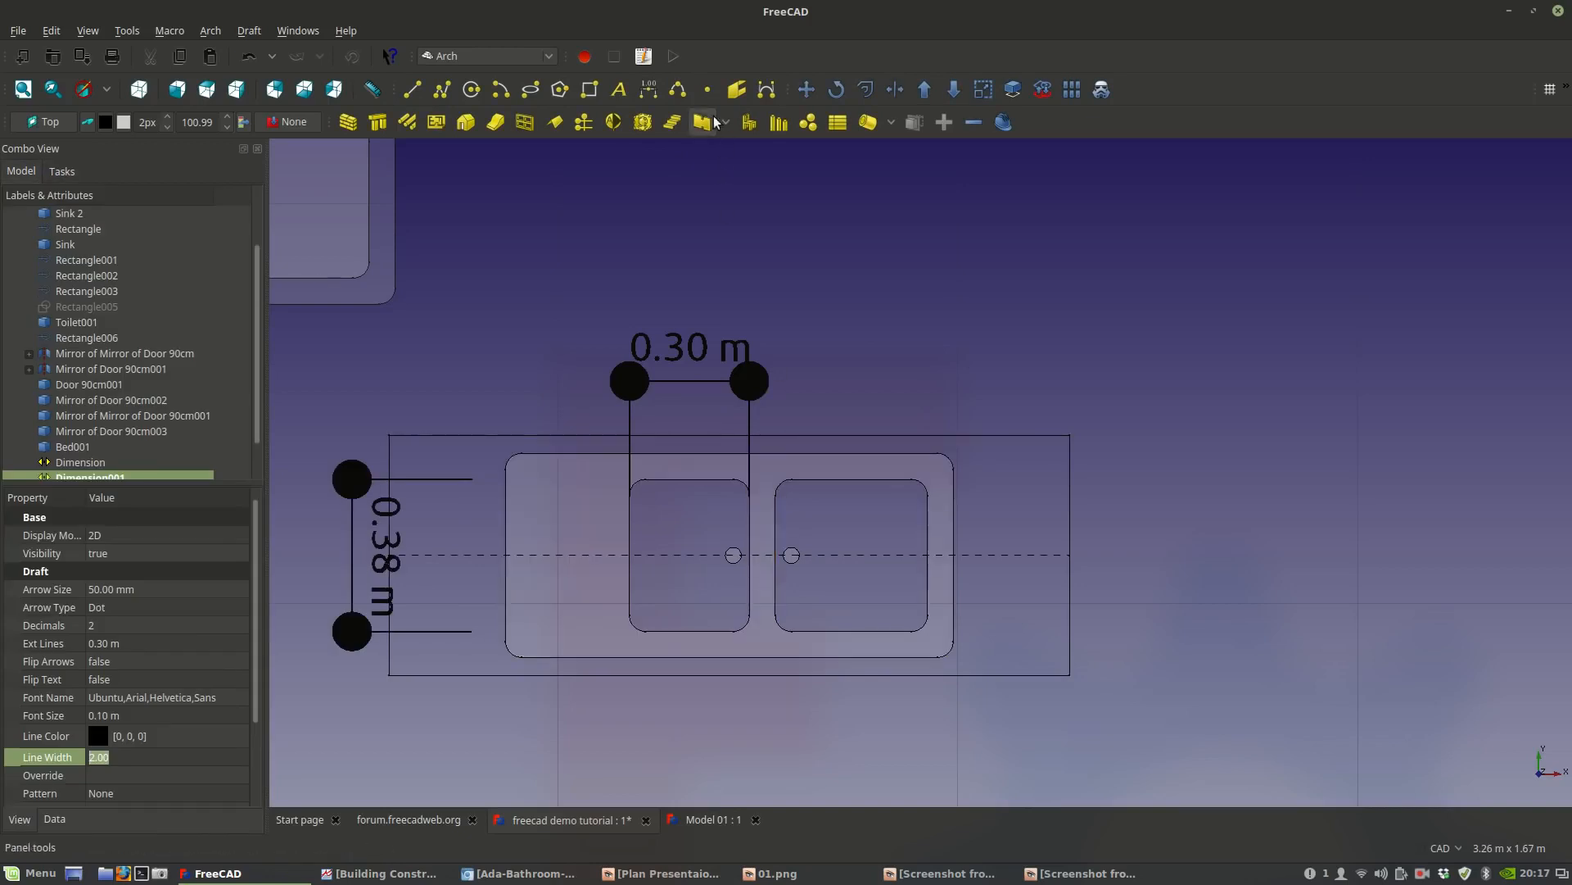
# Draw a filled rectangle about 0.40 m by 0.40 m in the empty area to the right of the double sink.
pyautogui.click(589, 89)
pyautogui.scroll(-3, 1018, 354)
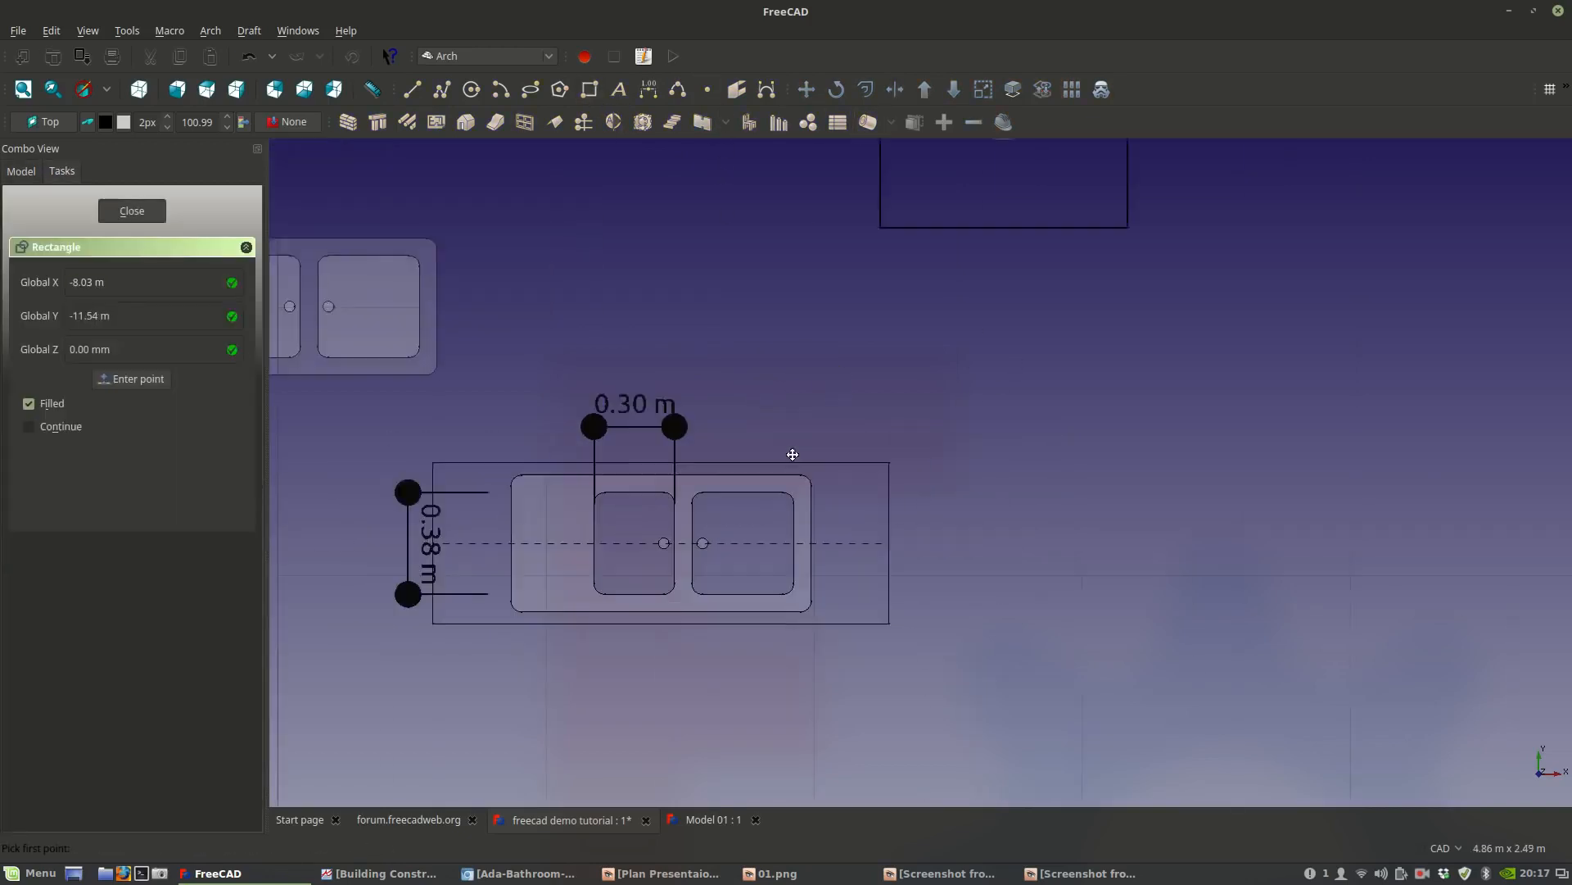
pyautogui.click(932, 416)
pyautogui.click(1041, 523)
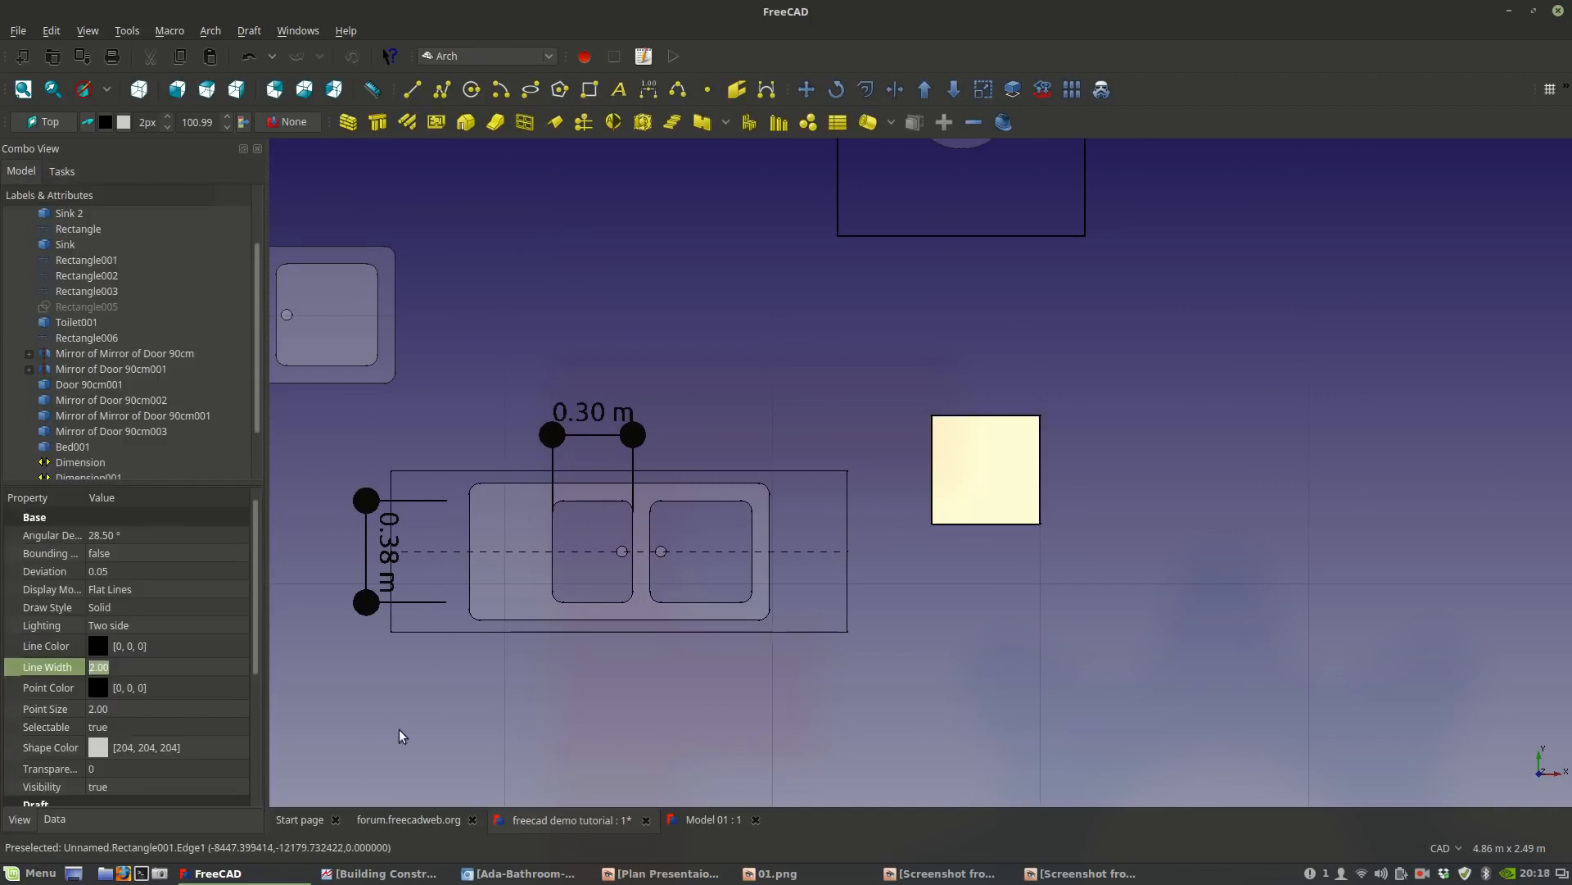
# Set the new rectangle's height to 0.30 m and its length to 0.38 m.
pyautogui.click(55, 821)
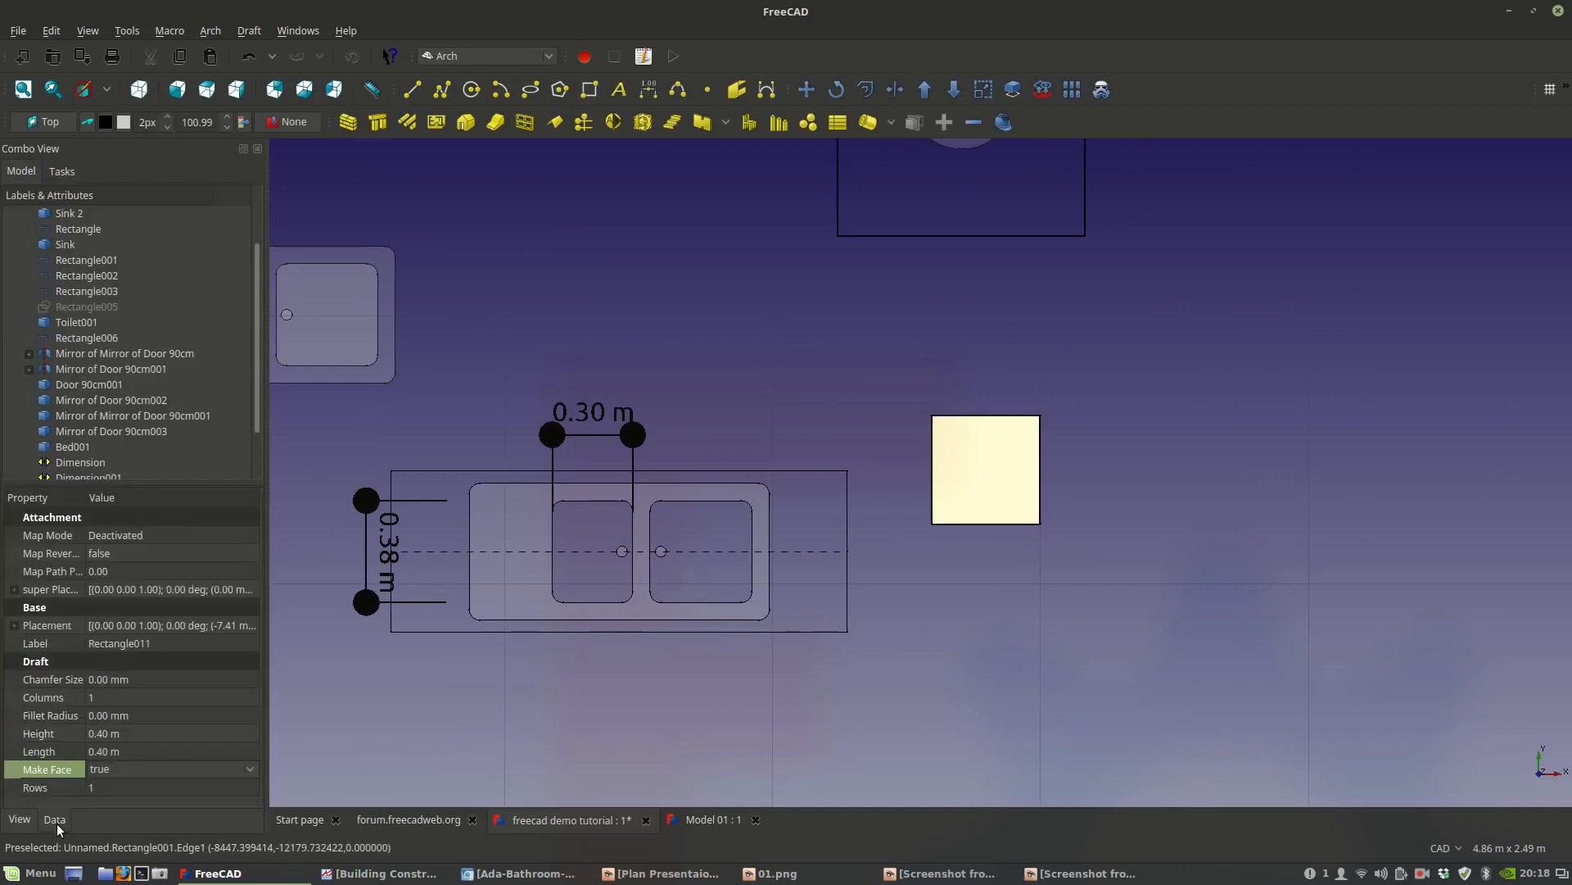
pyautogui.click(99, 734)
pyautogui.write('0.')
pyautogui.write('3')
pyautogui.press('Return')
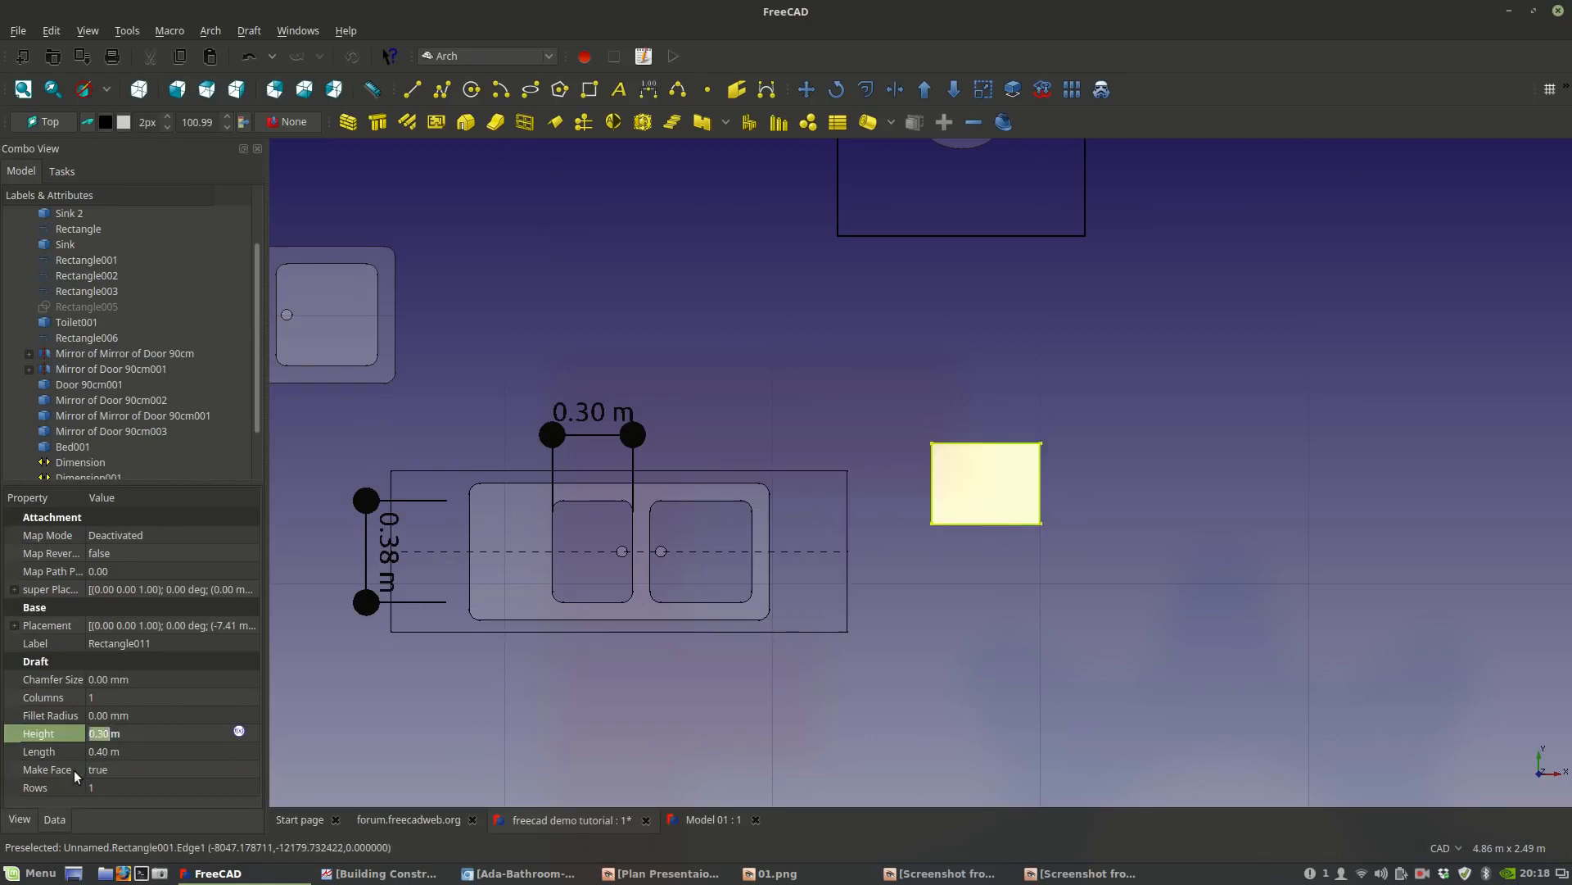
pyautogui.click(101, 751)
pyautogui.write('0.38')
pyautogui.scroll(4, 1020, 543)
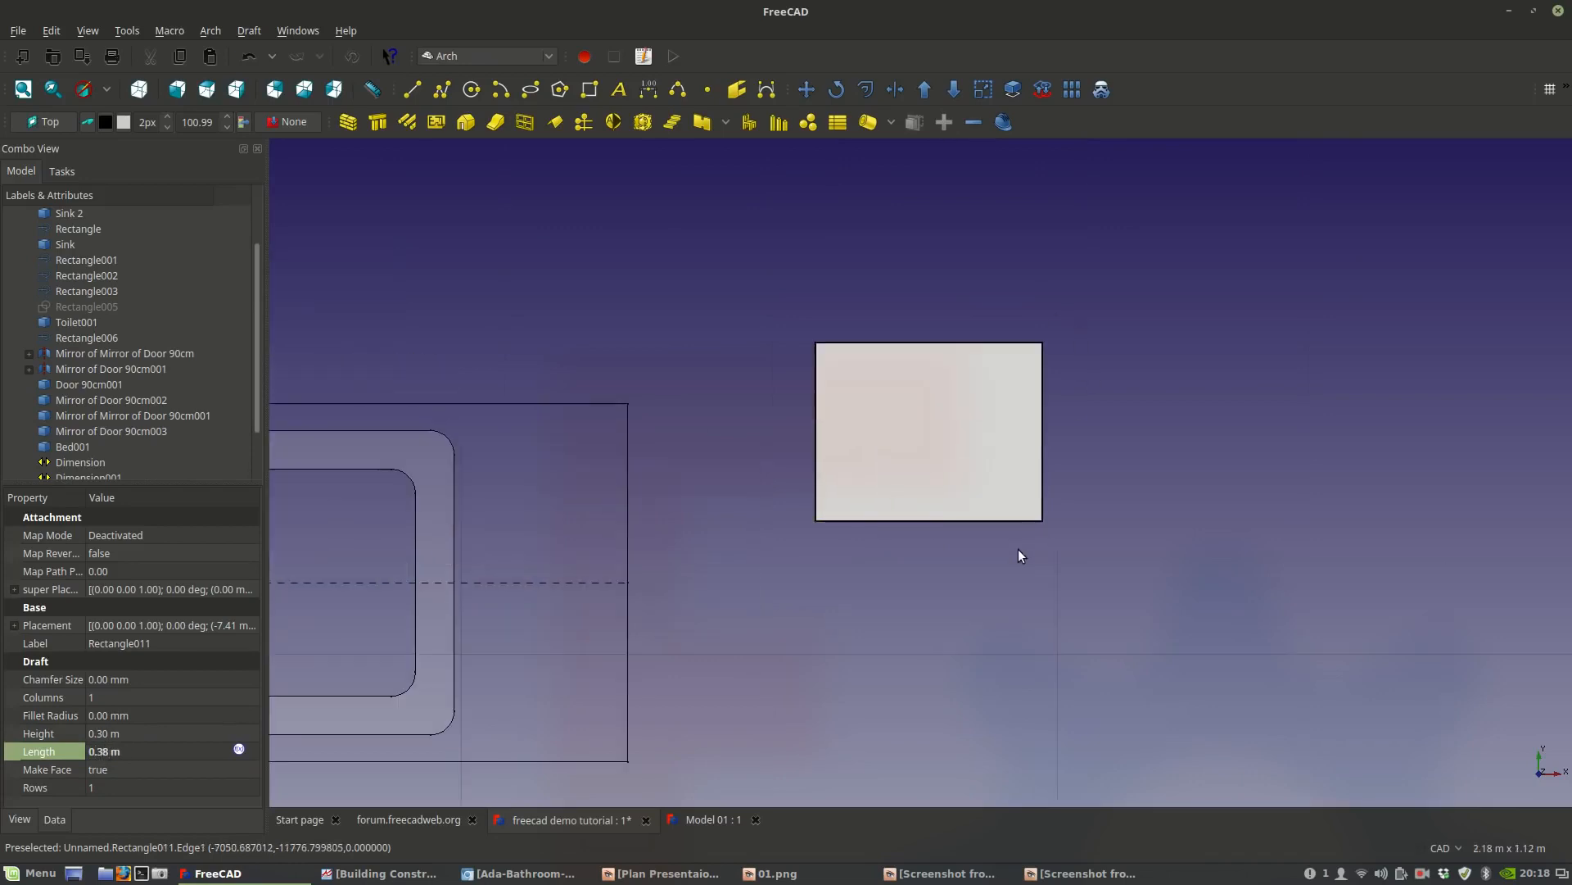
pyautogui.scroll(2, 835, 522)
pyautogui.press('Return')
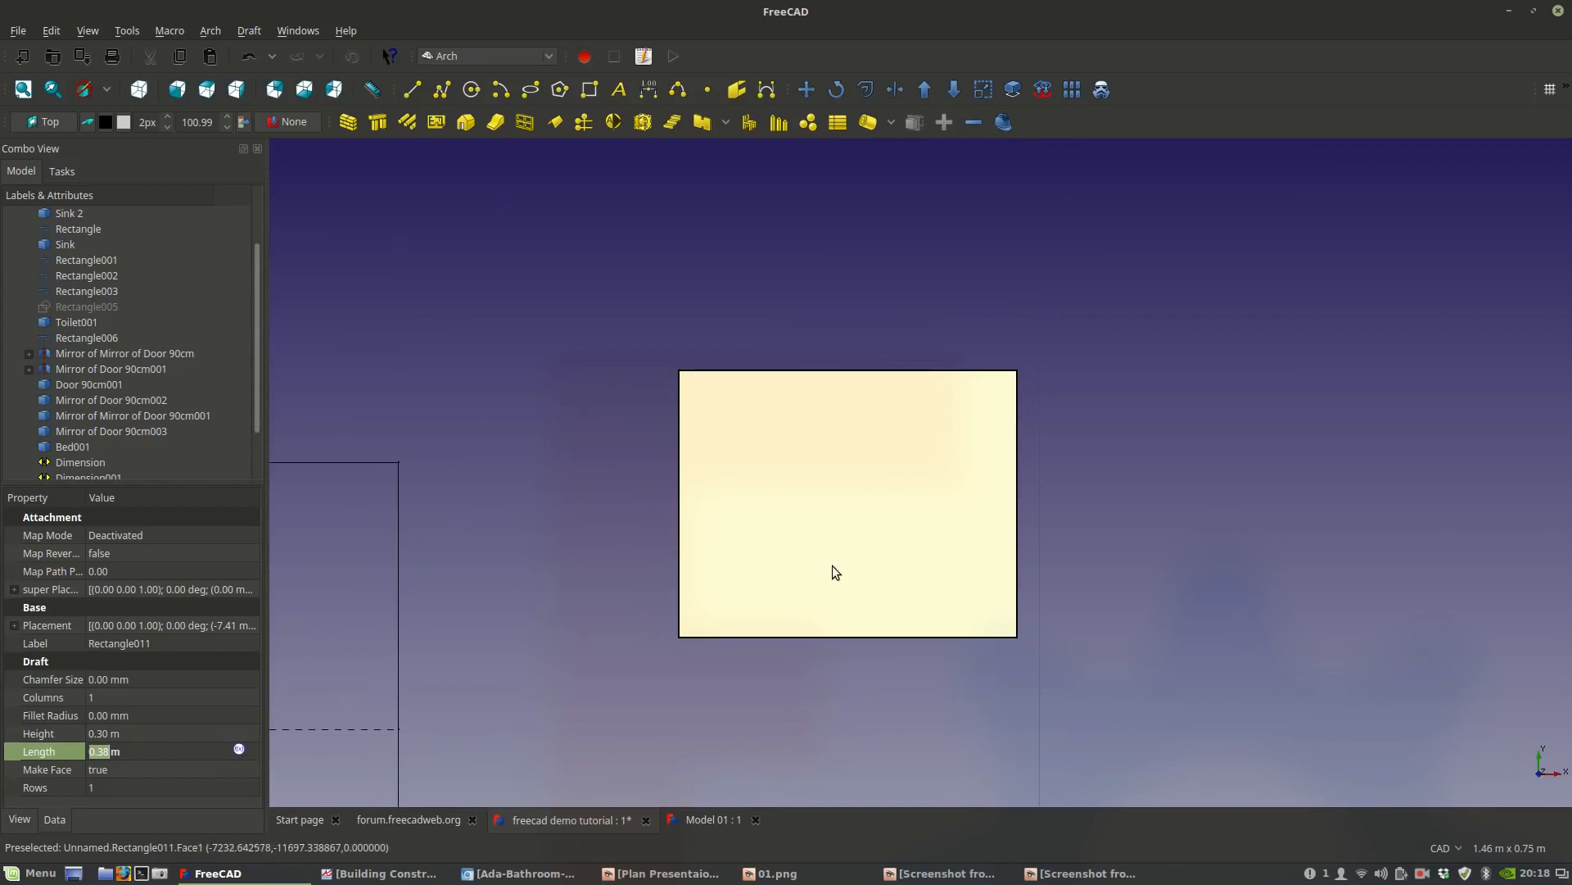
# Try fillet radii of 10 mm and 0.30 m on the new rectangle, then reset the radius to 0.
pyautogui.click(105, 717)
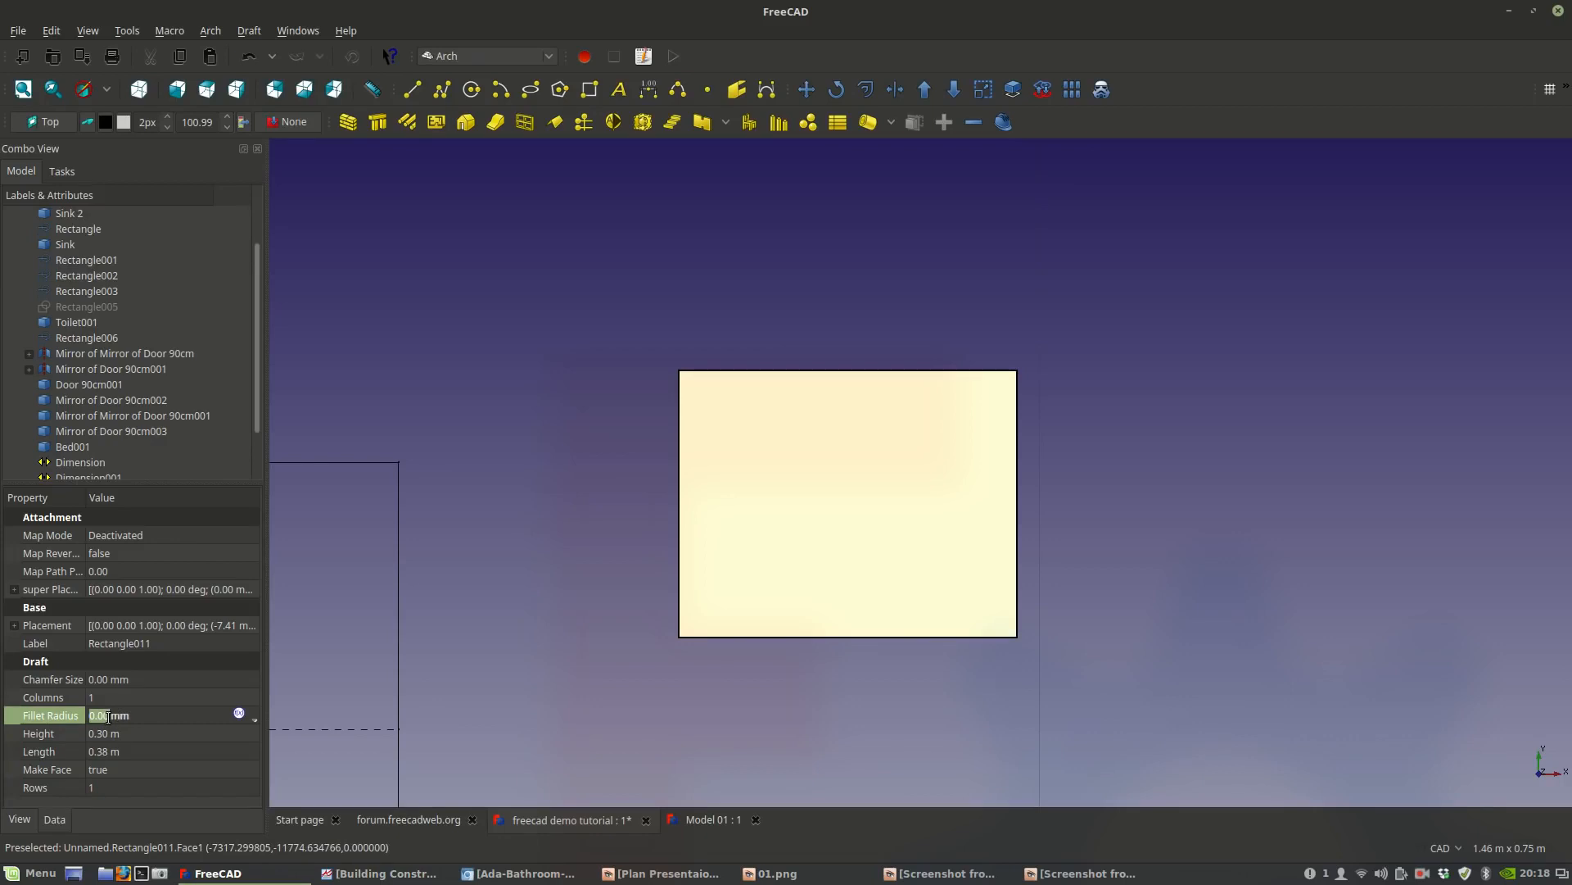
pyautogui.write('10')
pyautogui.press('Return')
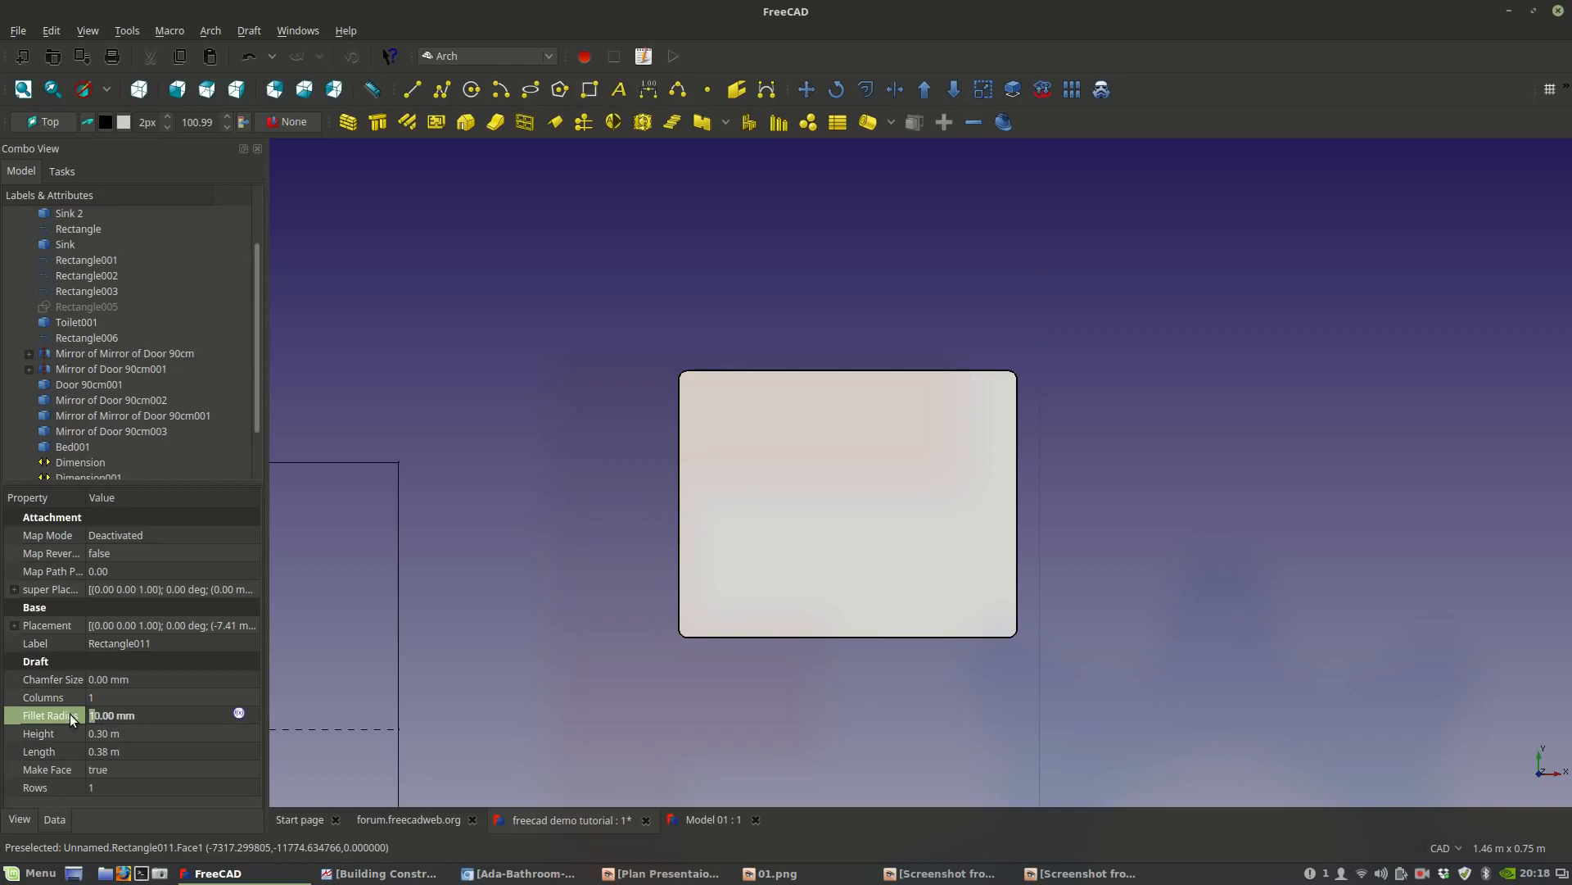
pyautogui.write('30')
pyautogui.press('Return')
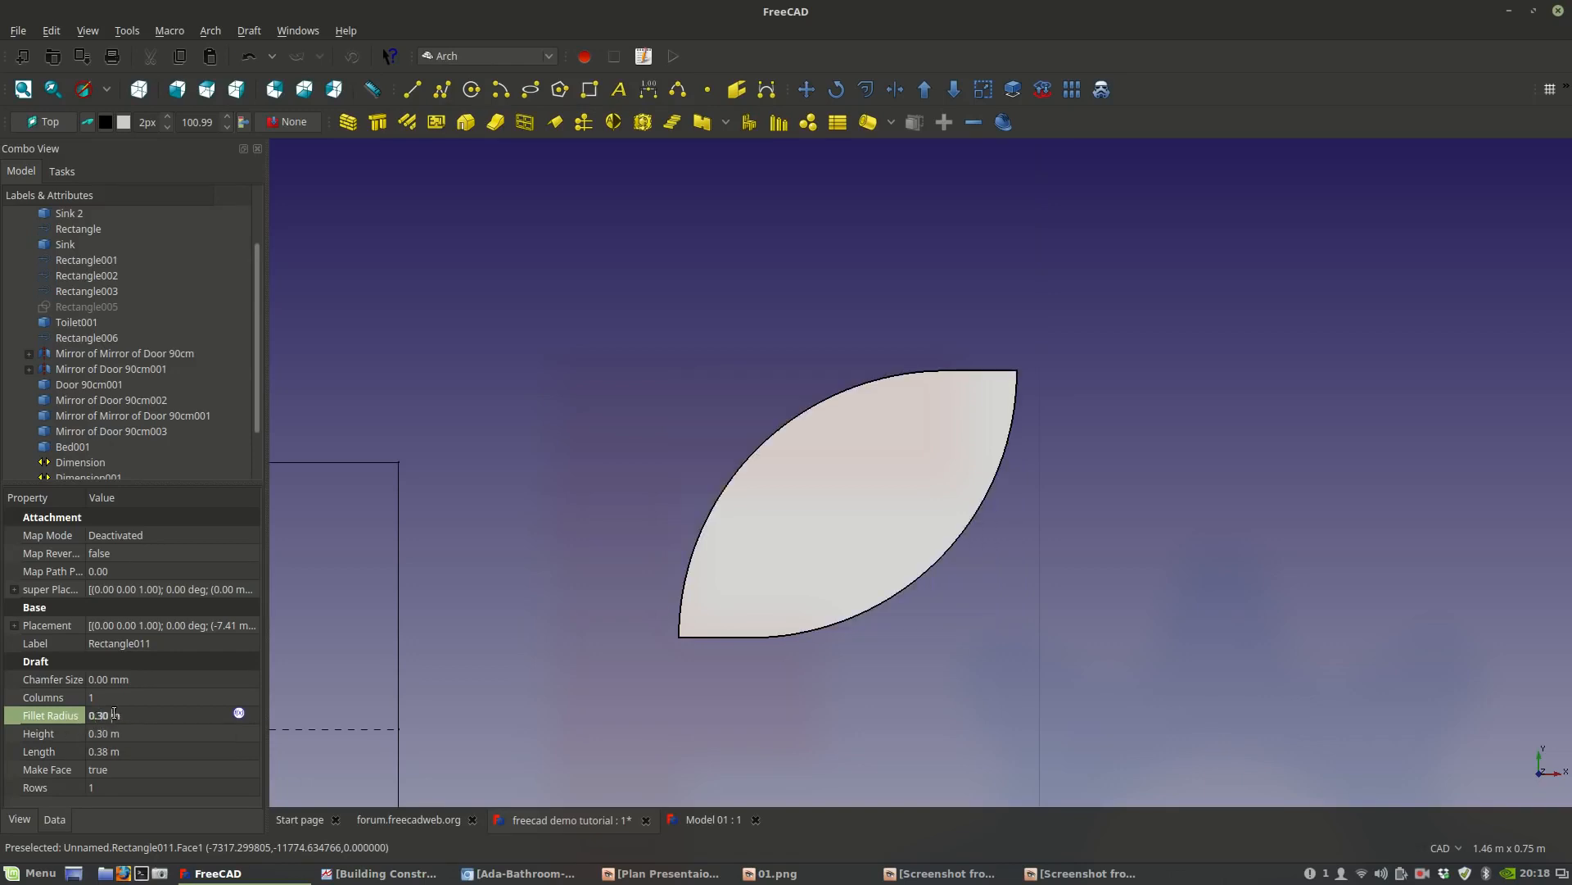
pyautogui.press('Return')
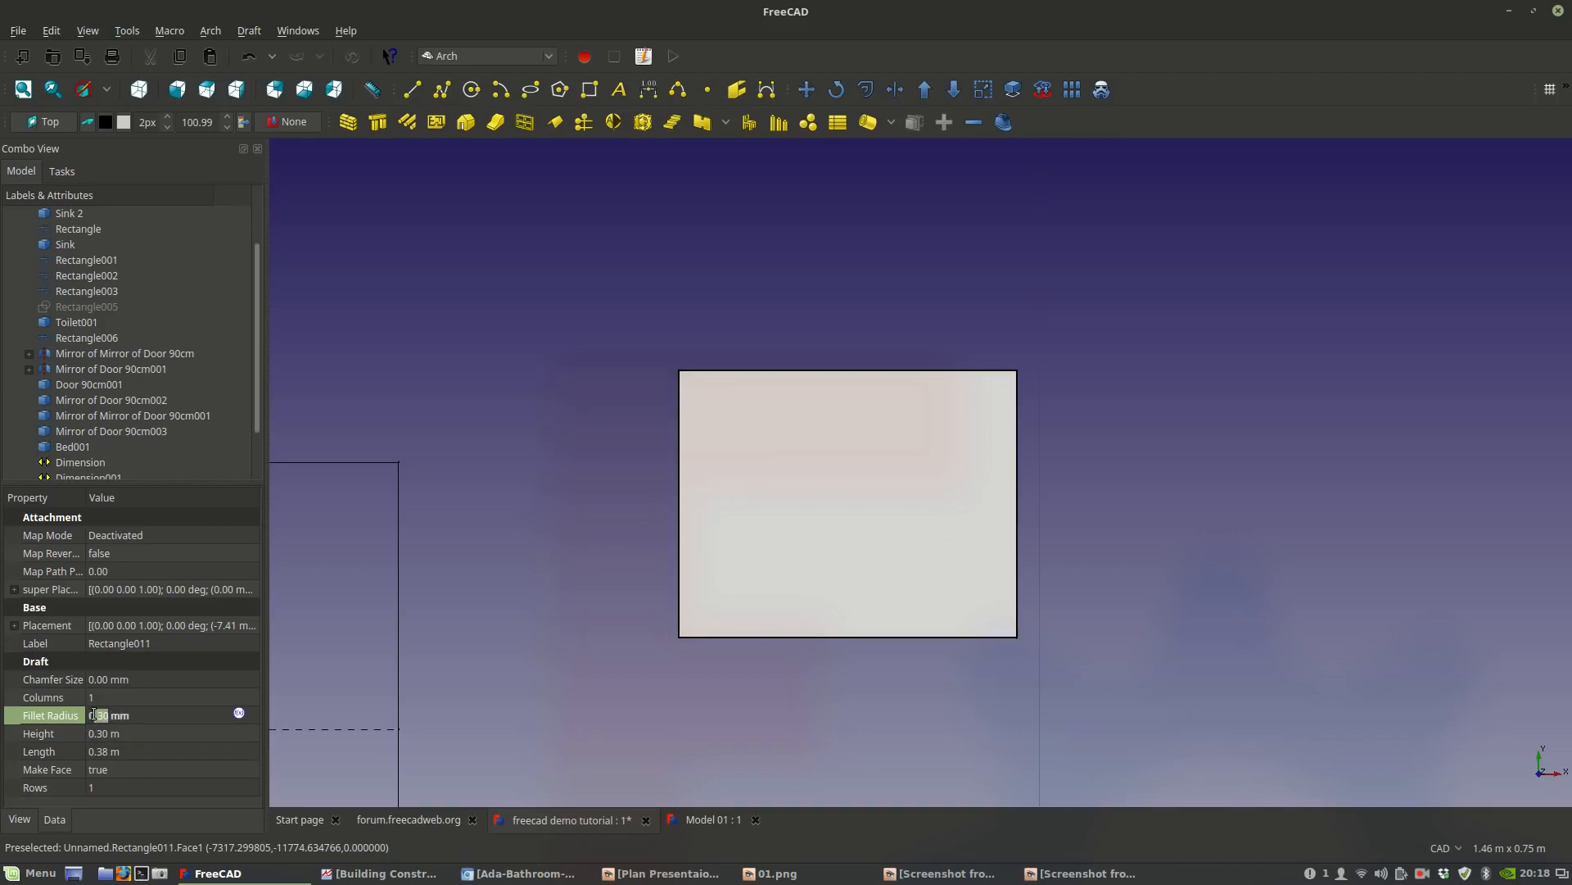
# Set the new rectangle's fillet radius to 30 mm and deselect it.
pyautogui.write('30')
pyautogui.press('Return')
pyautogui.click(632, 408)
pyautogui.scroll(-6, 638, 483)
pyautogui.scroll(8, 662, 523)
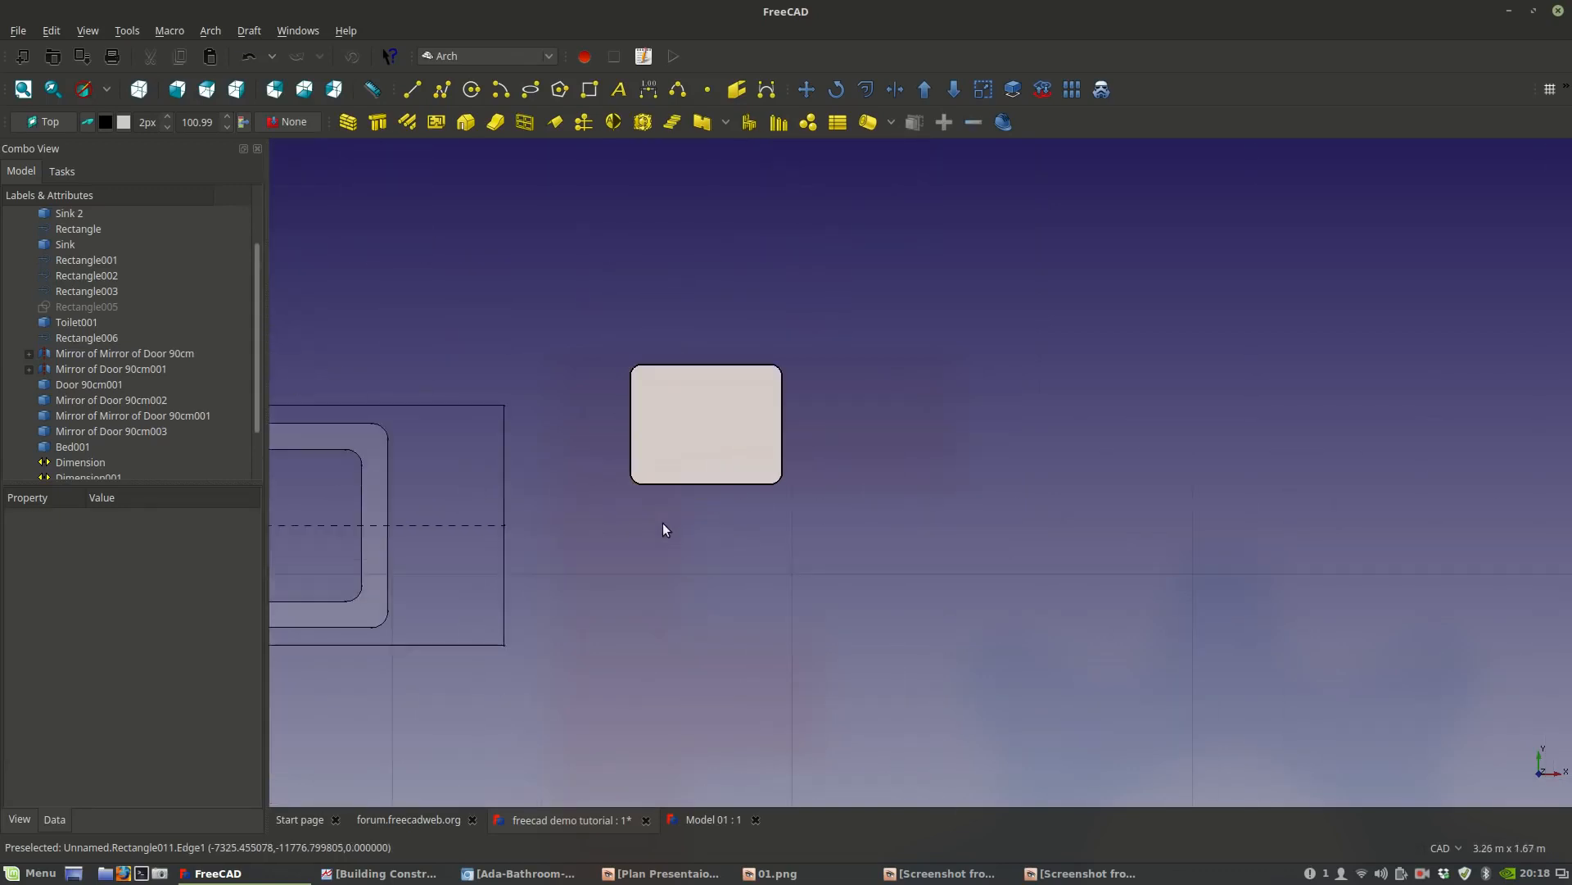
# Set the new rectangle's fillet radius to 50 mm.
pyautogui.click(692, 425)
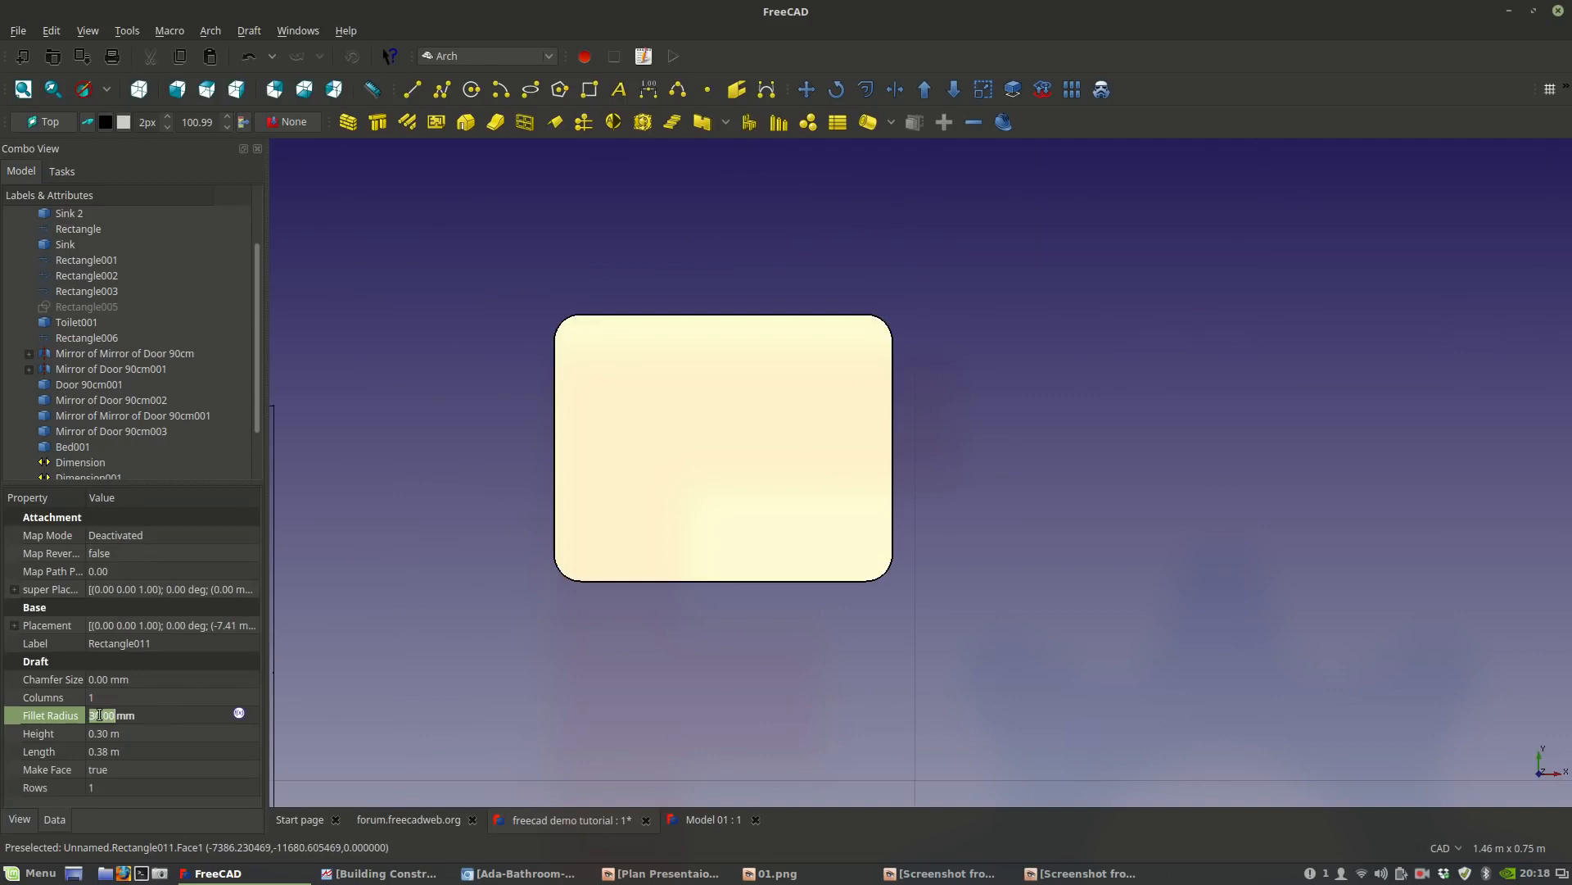
pyautogui.write('5')
pyautogui.press('Return')
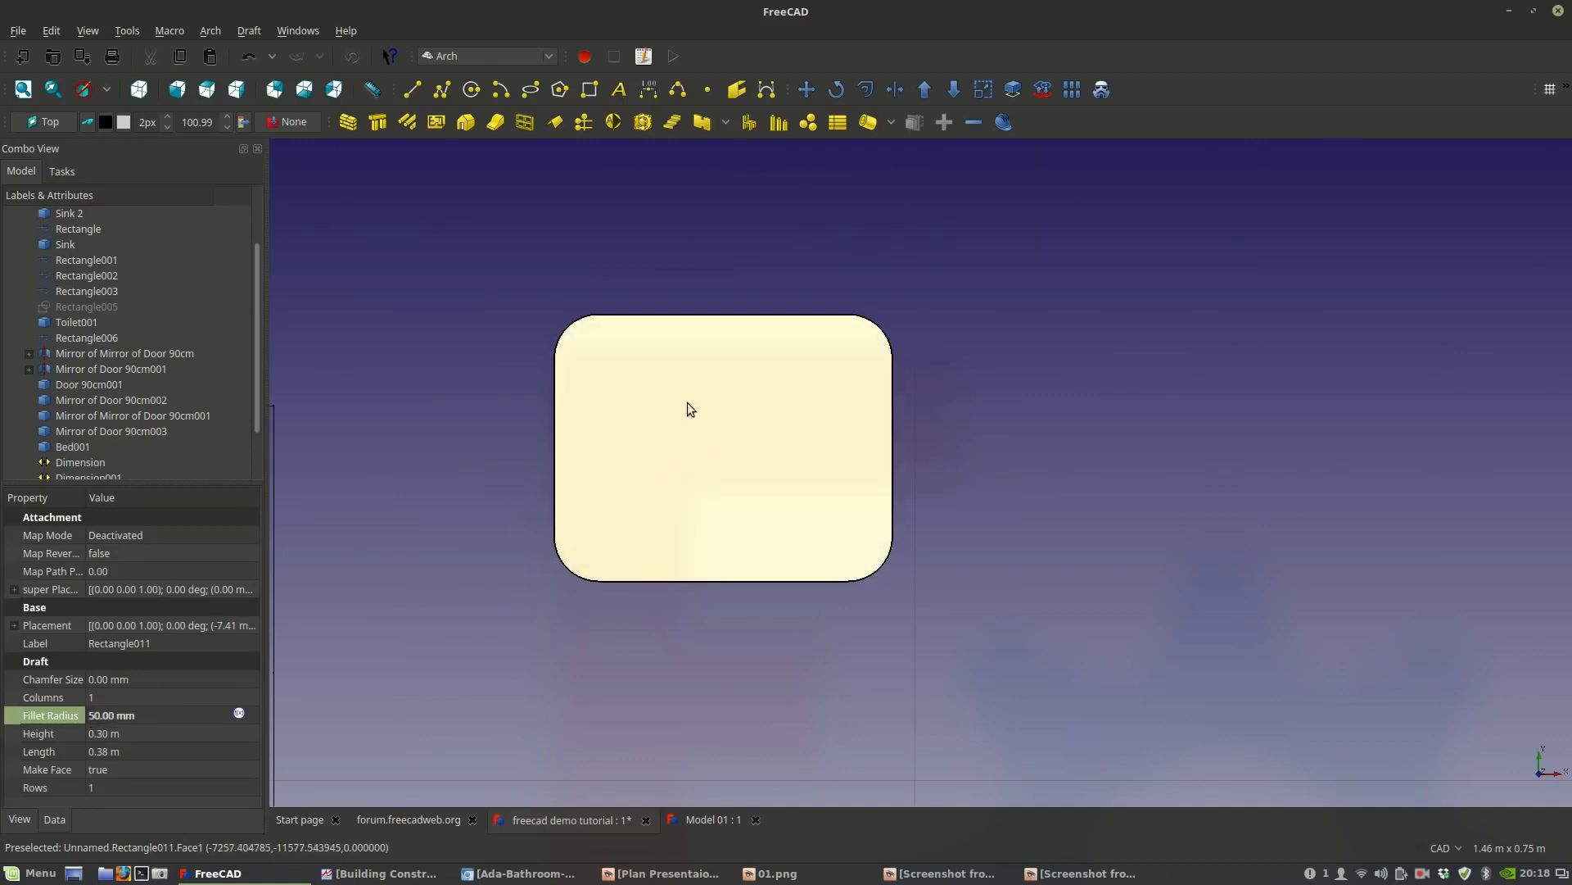
# Offset a copy of the rounded rectangle inward by 12 mm.
pyautogui.scroll(2, 680, 407)
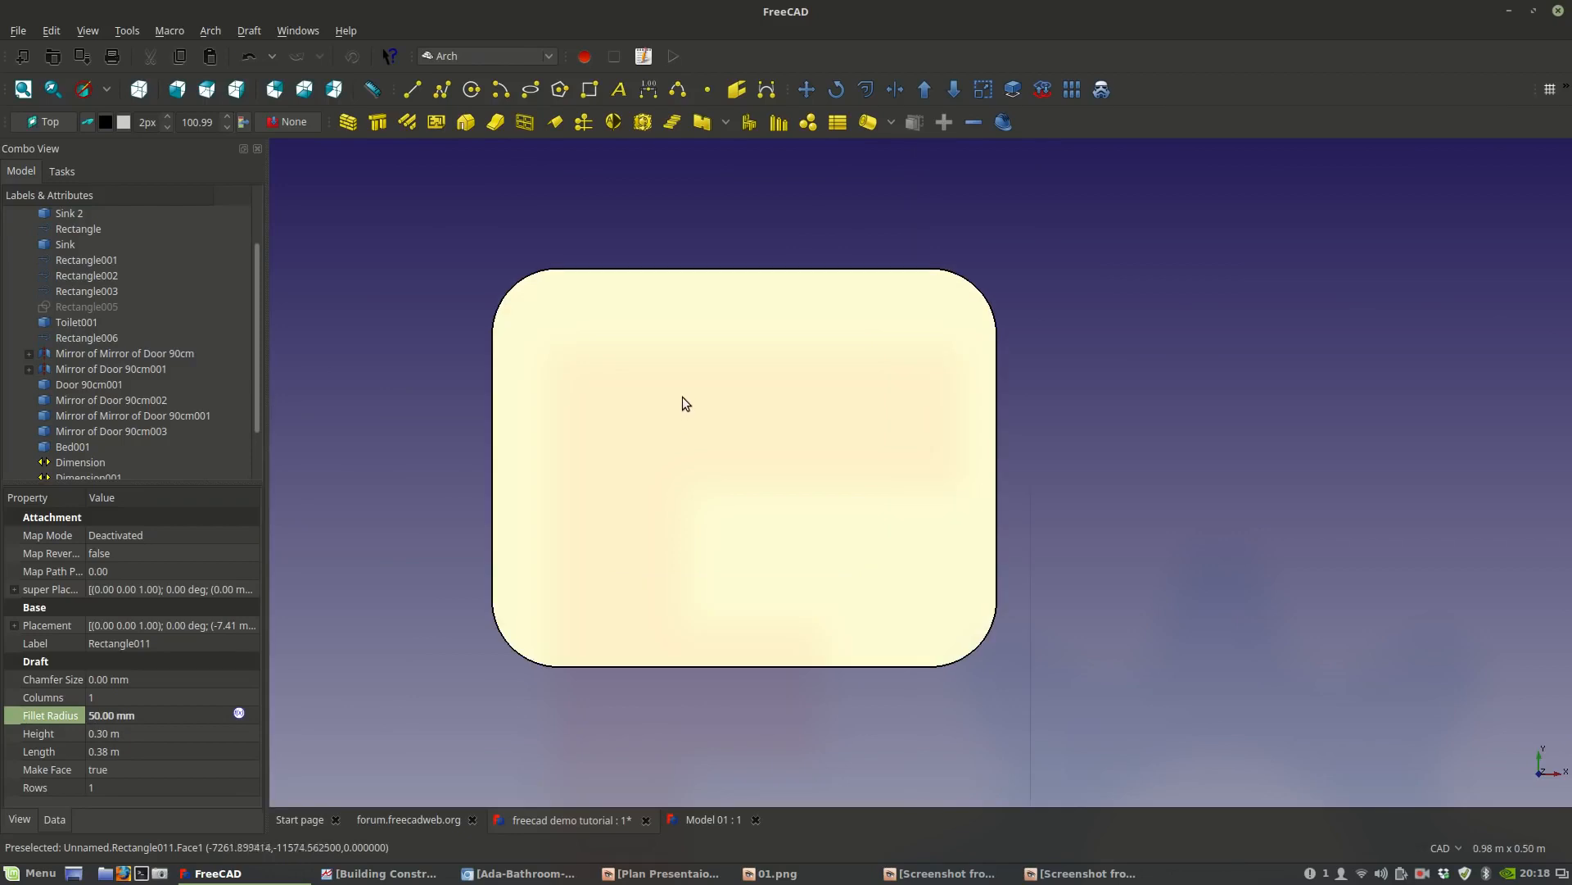
pyautogui.click(676, 422)
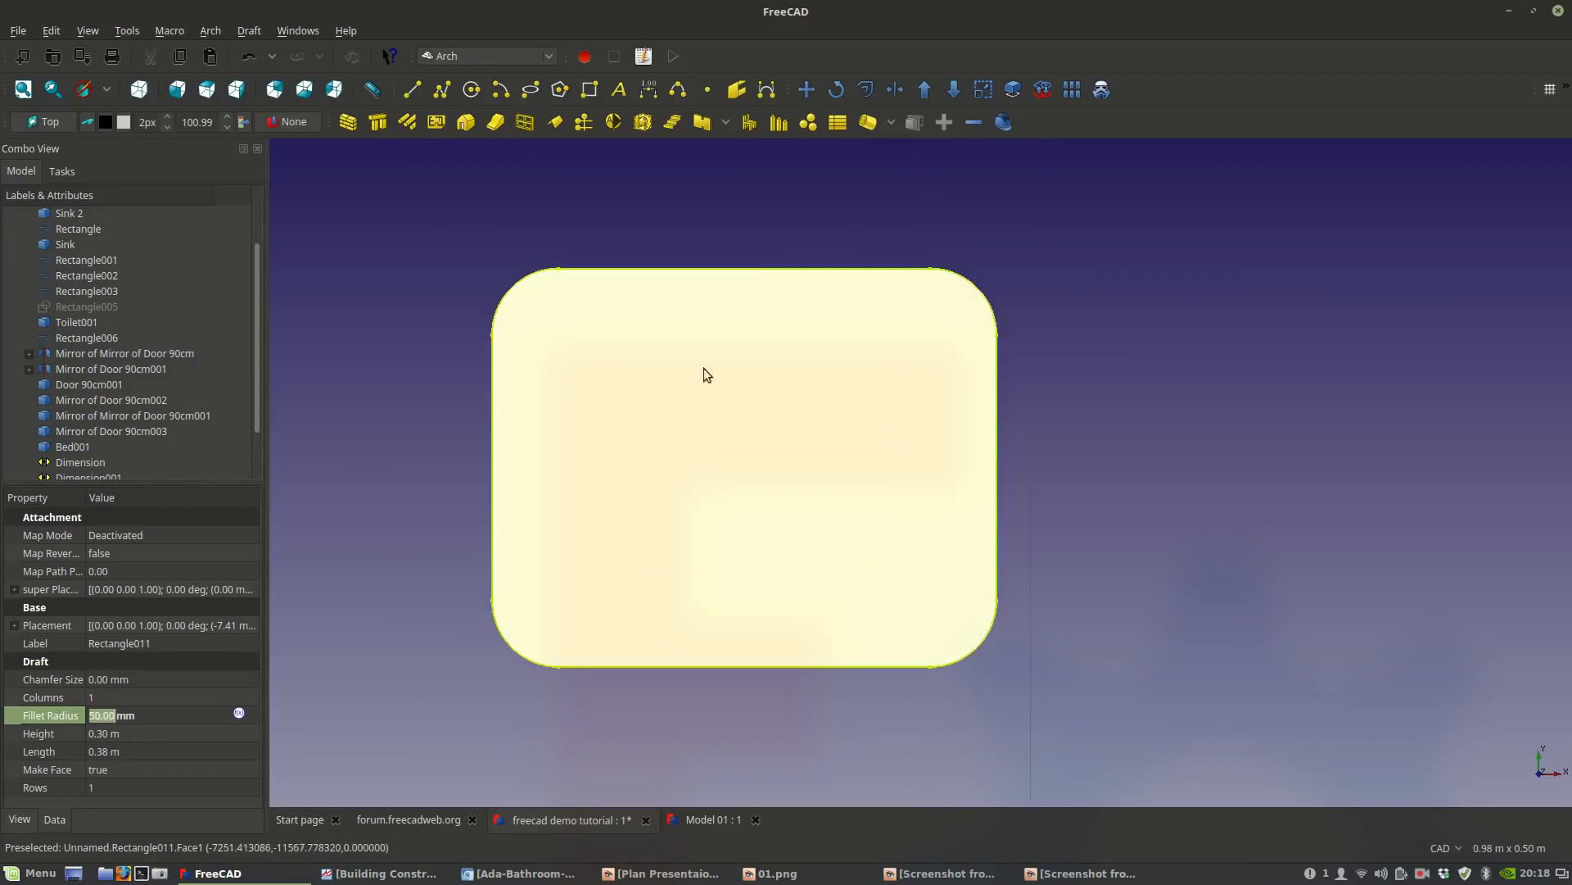
pyautogui.click(864, 90)
pyautogui.click(47, 332)
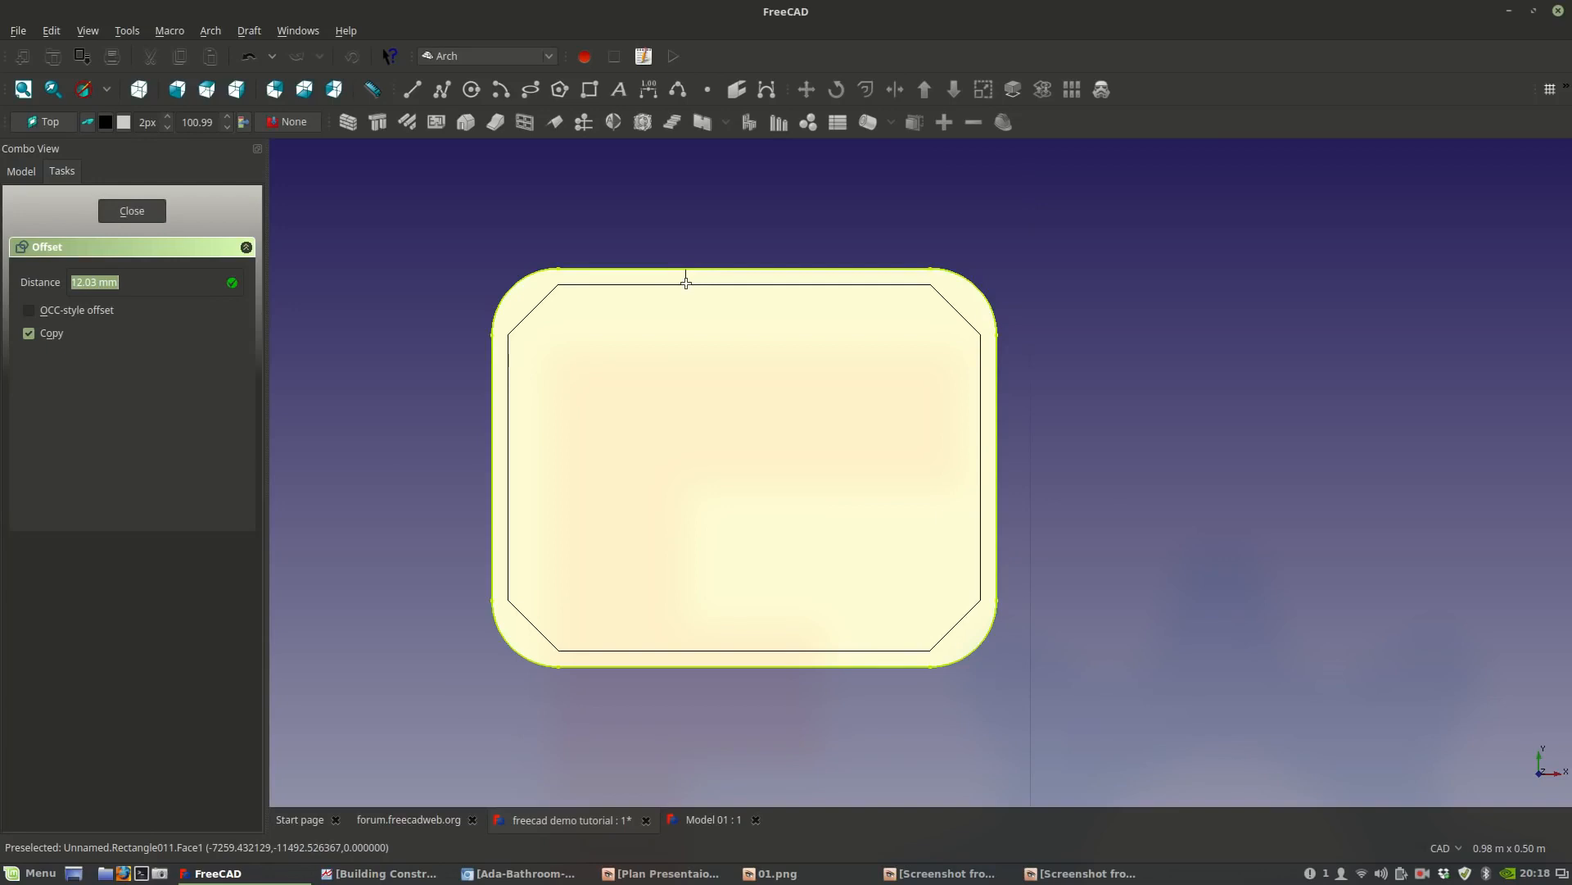
pyautogui.write('12')
pyautogui.press('Return')
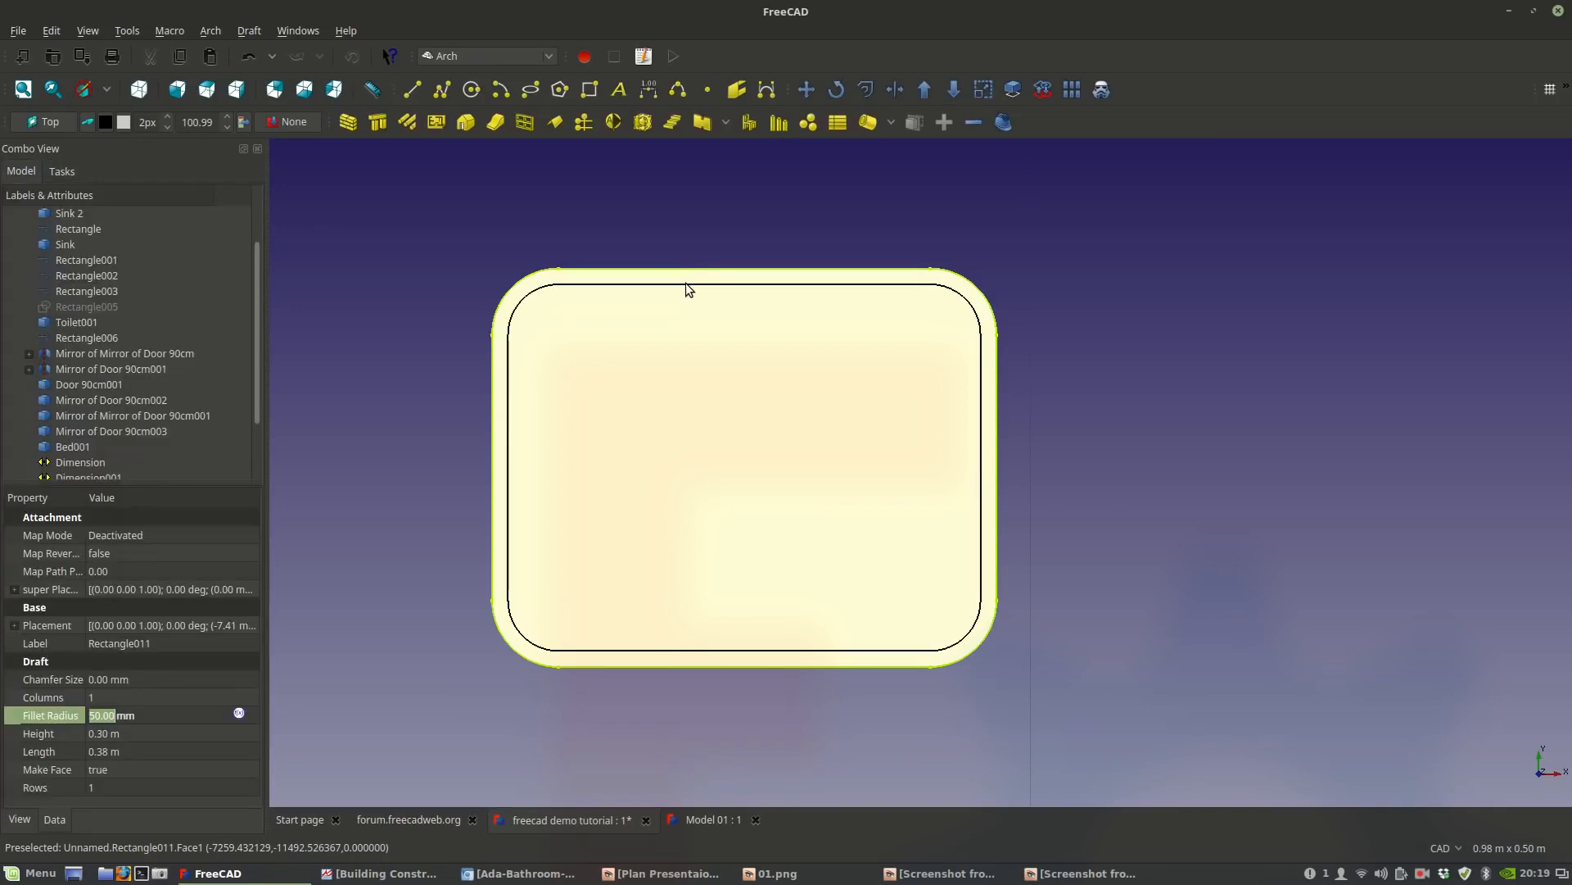
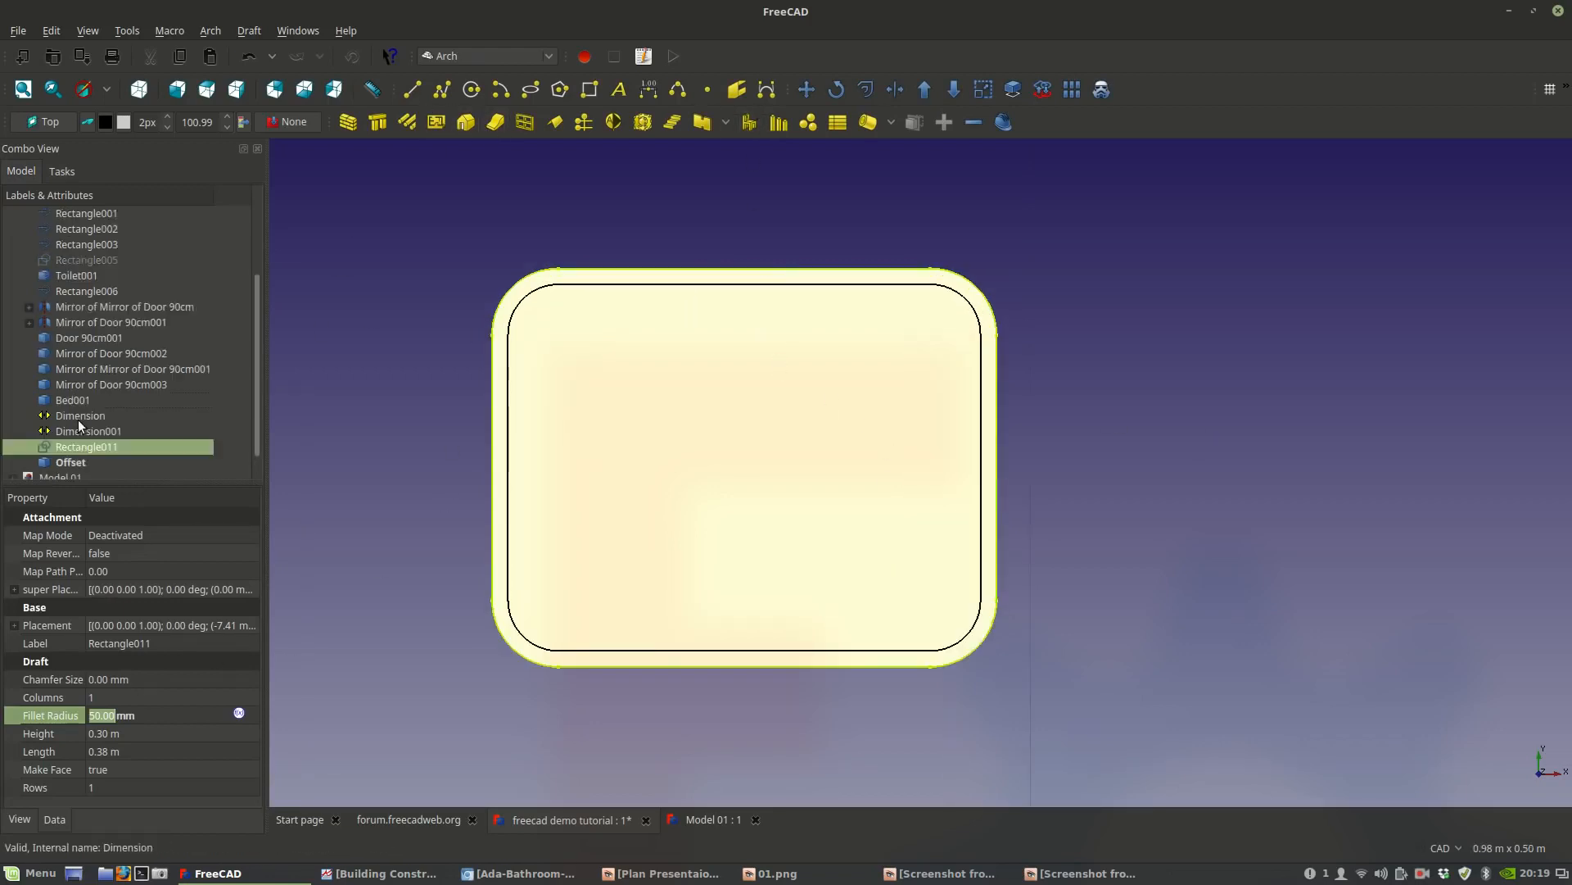
pyautogui.click(71, 446)
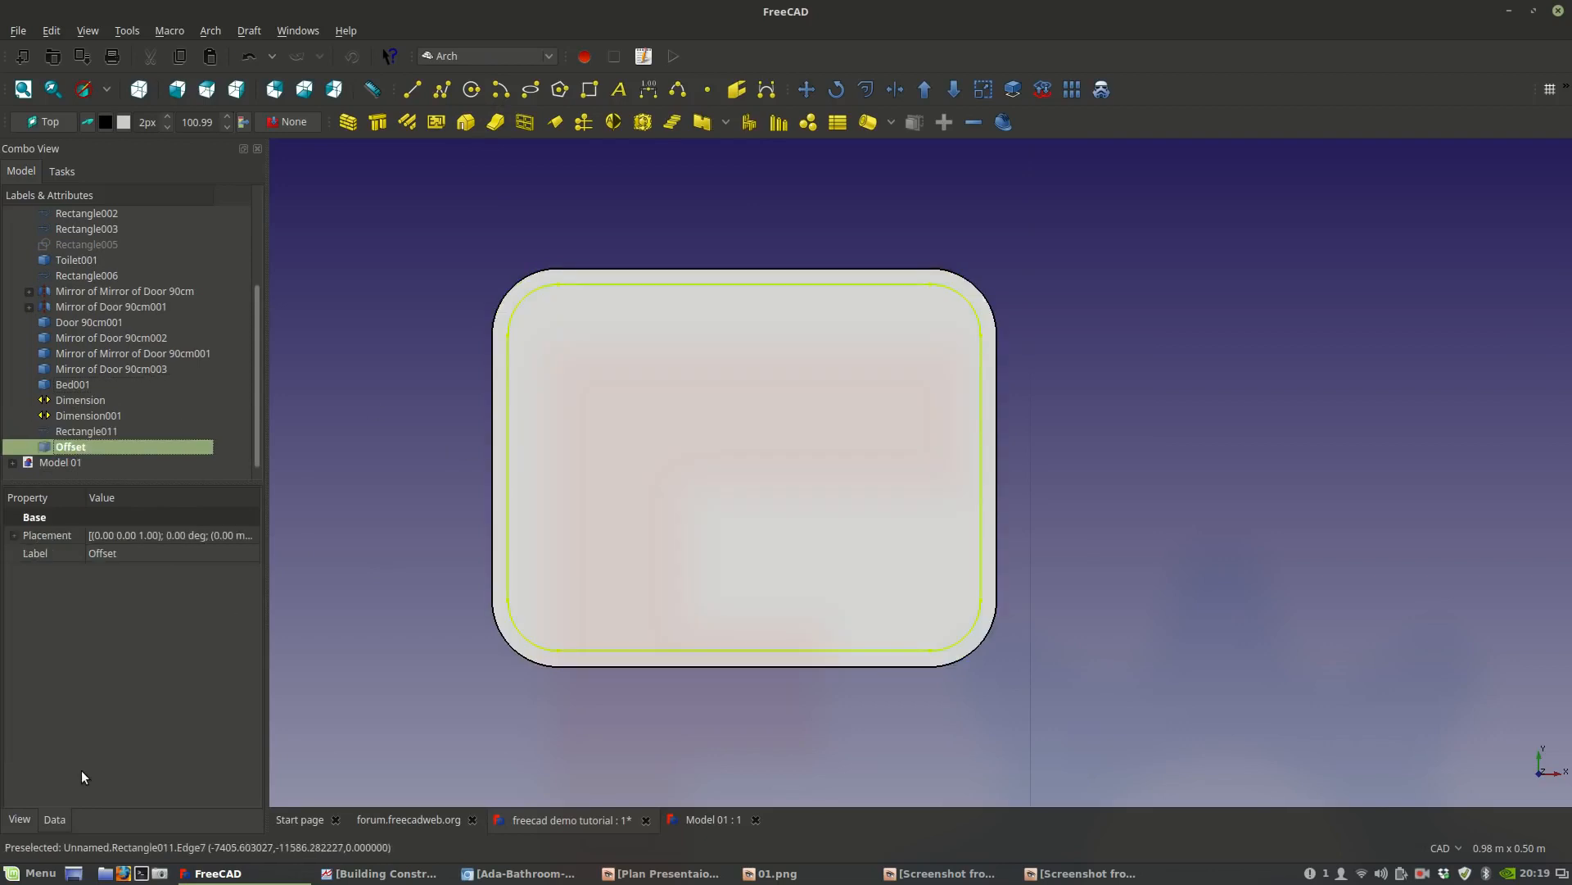
pyautogui.click(23, 823)
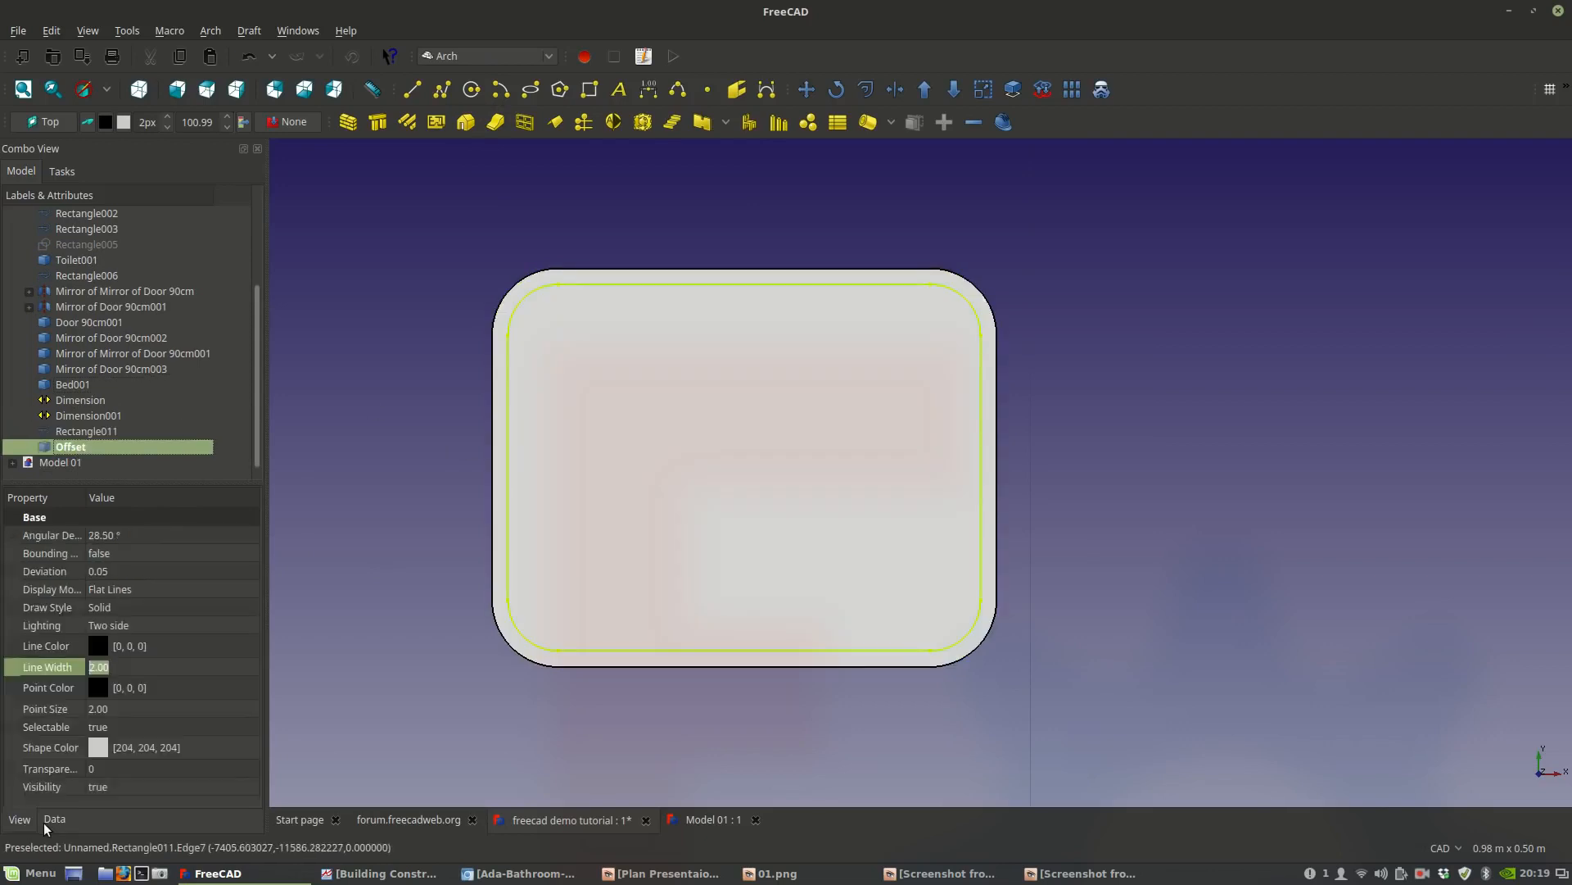
pyautogui.click(43, 822)
pyautogui.click(378, 537)
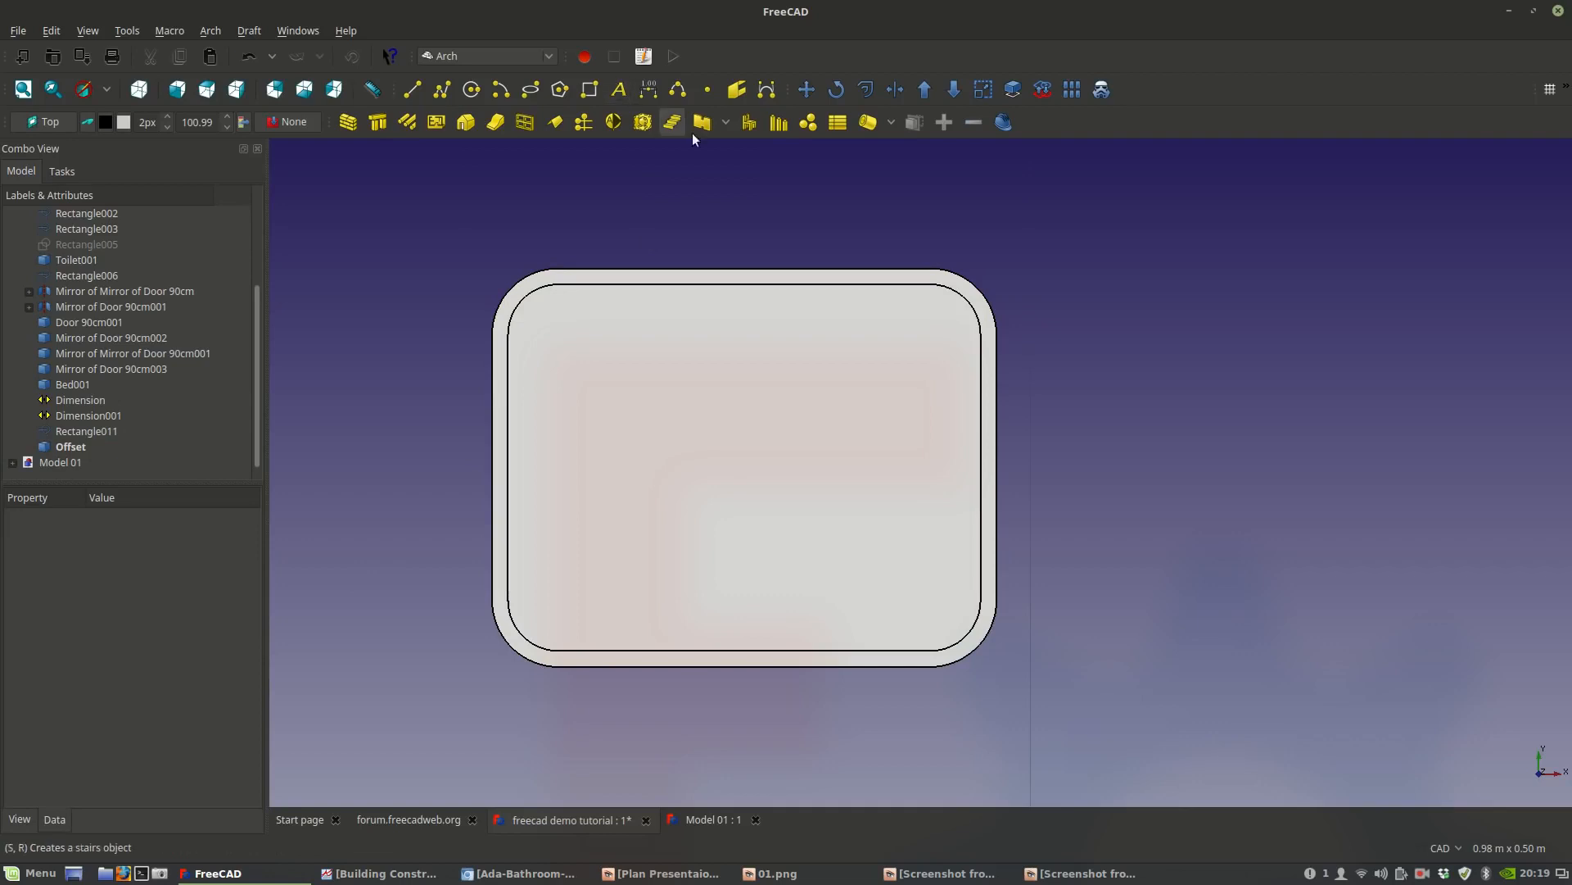
# Set Make Face to false for the outer rounded rectangle and deselect it.
pyautogui.click(547, 281)
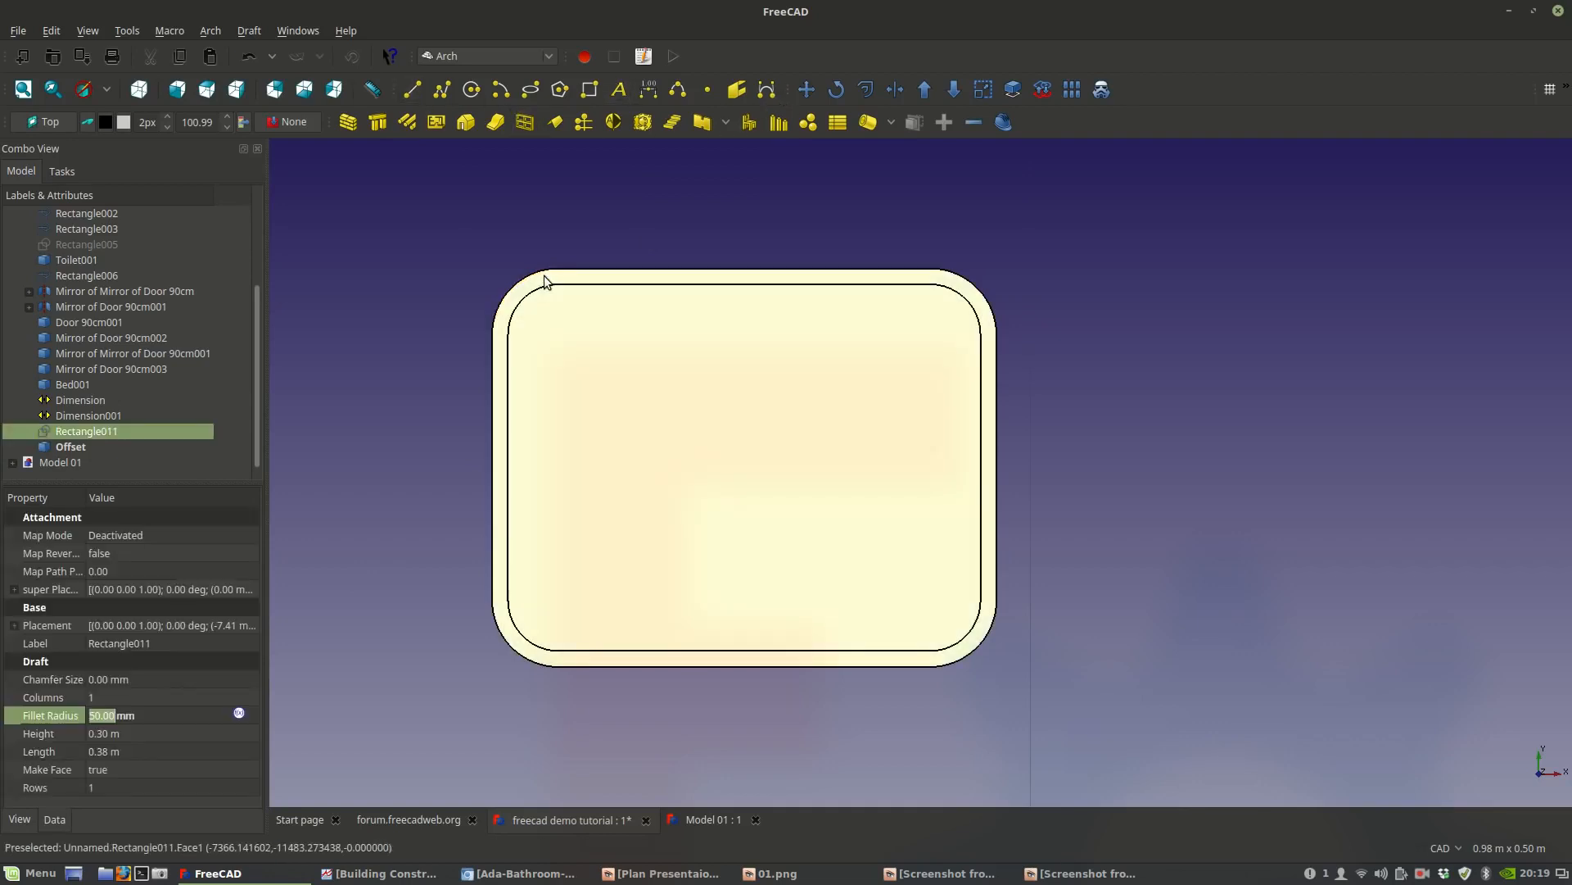
pyautogui.click(150, 765)
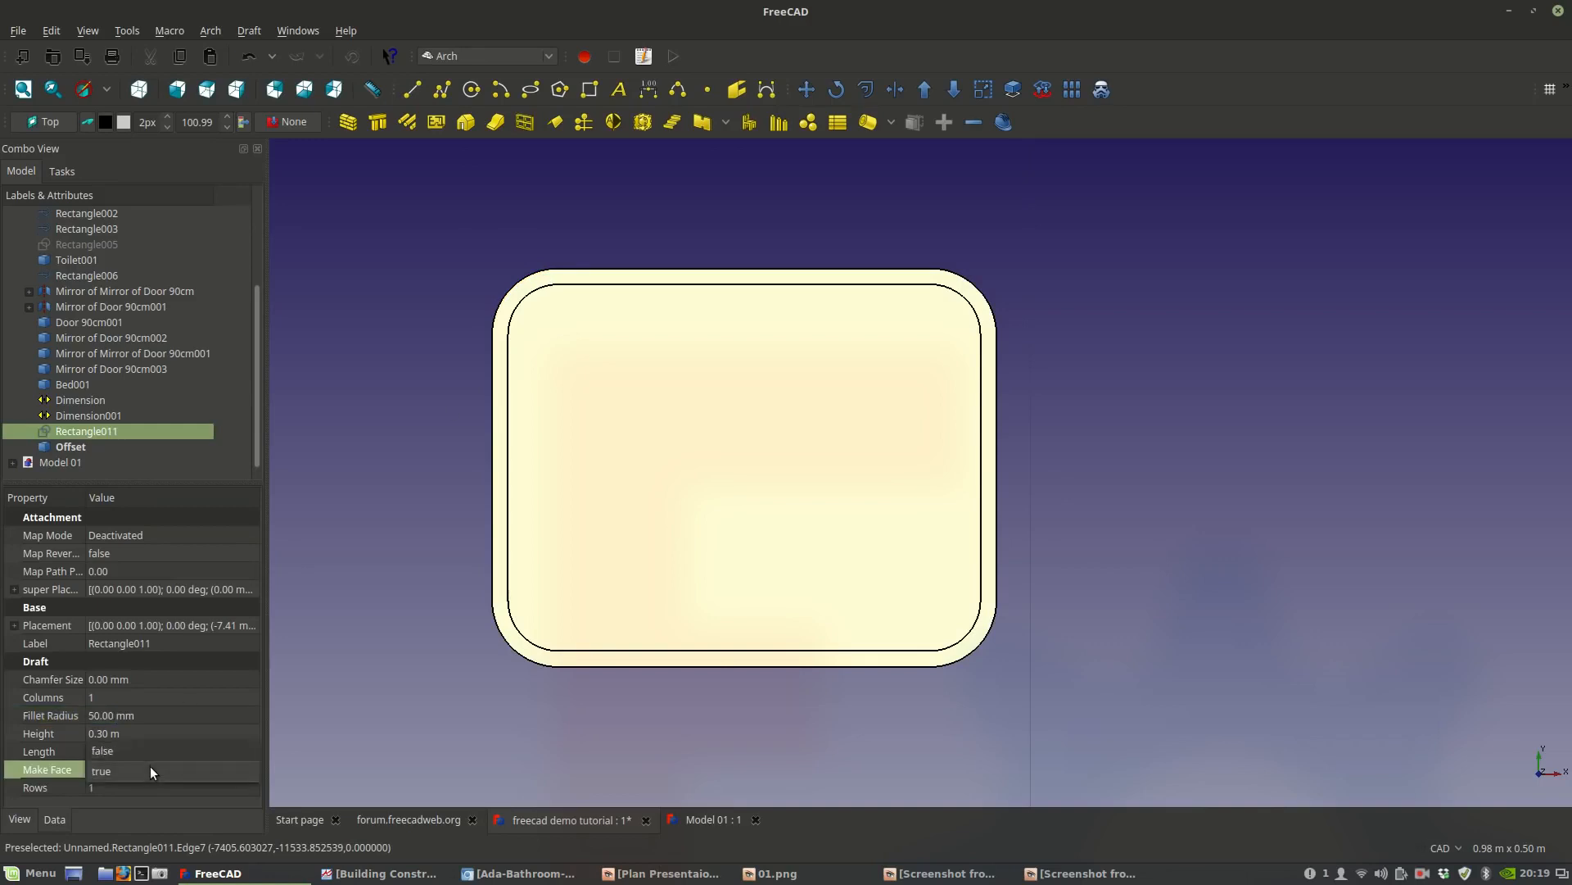
pyautogui.click(126, 753)
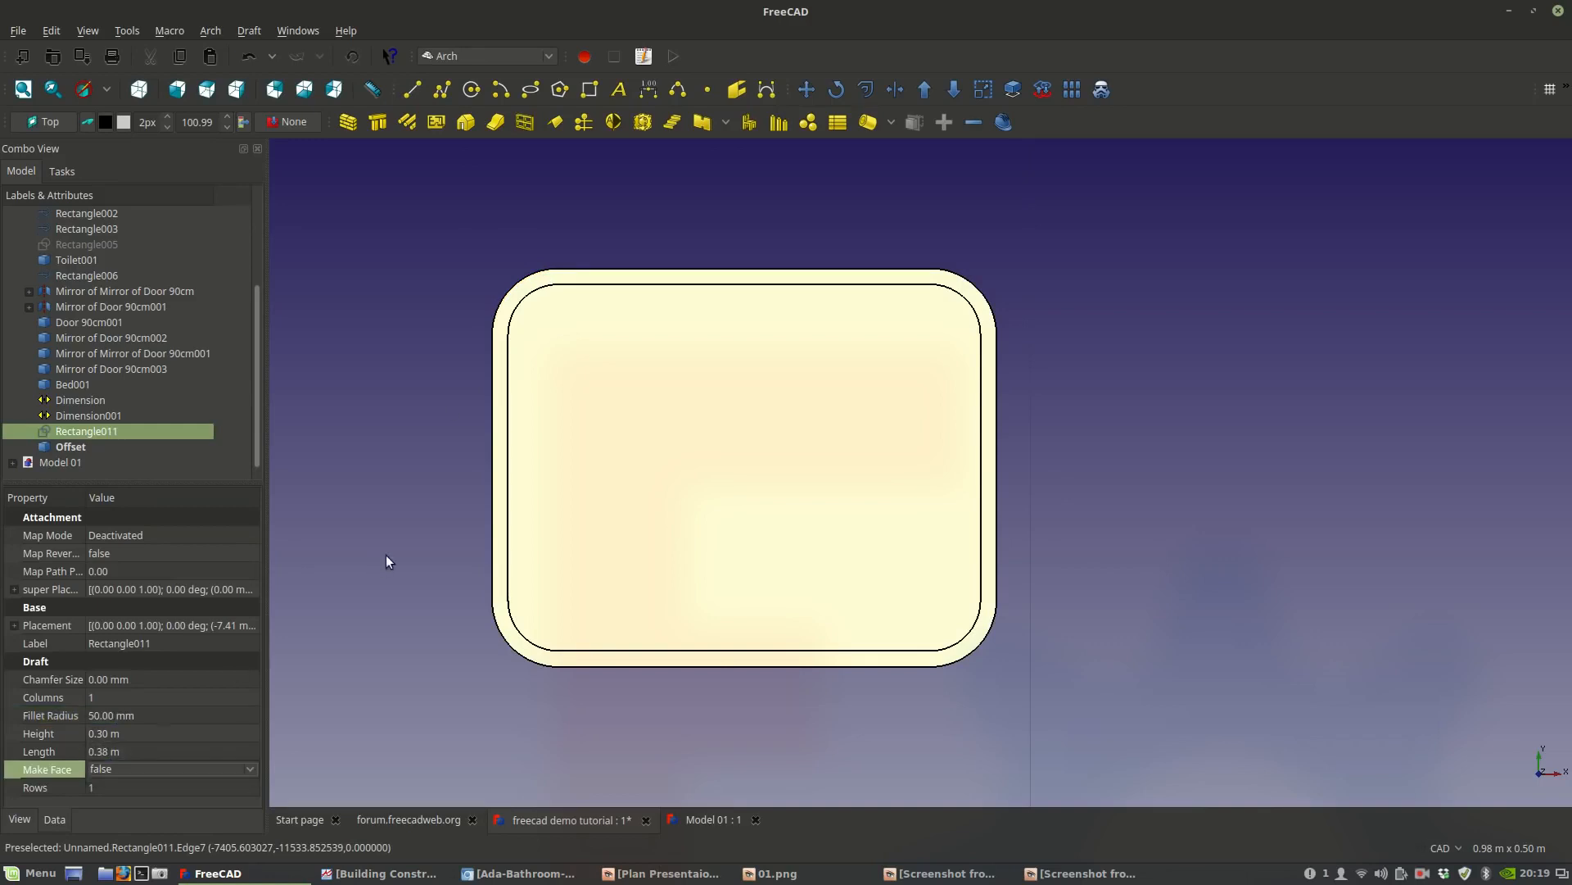
pyautogui.click(380, 558)
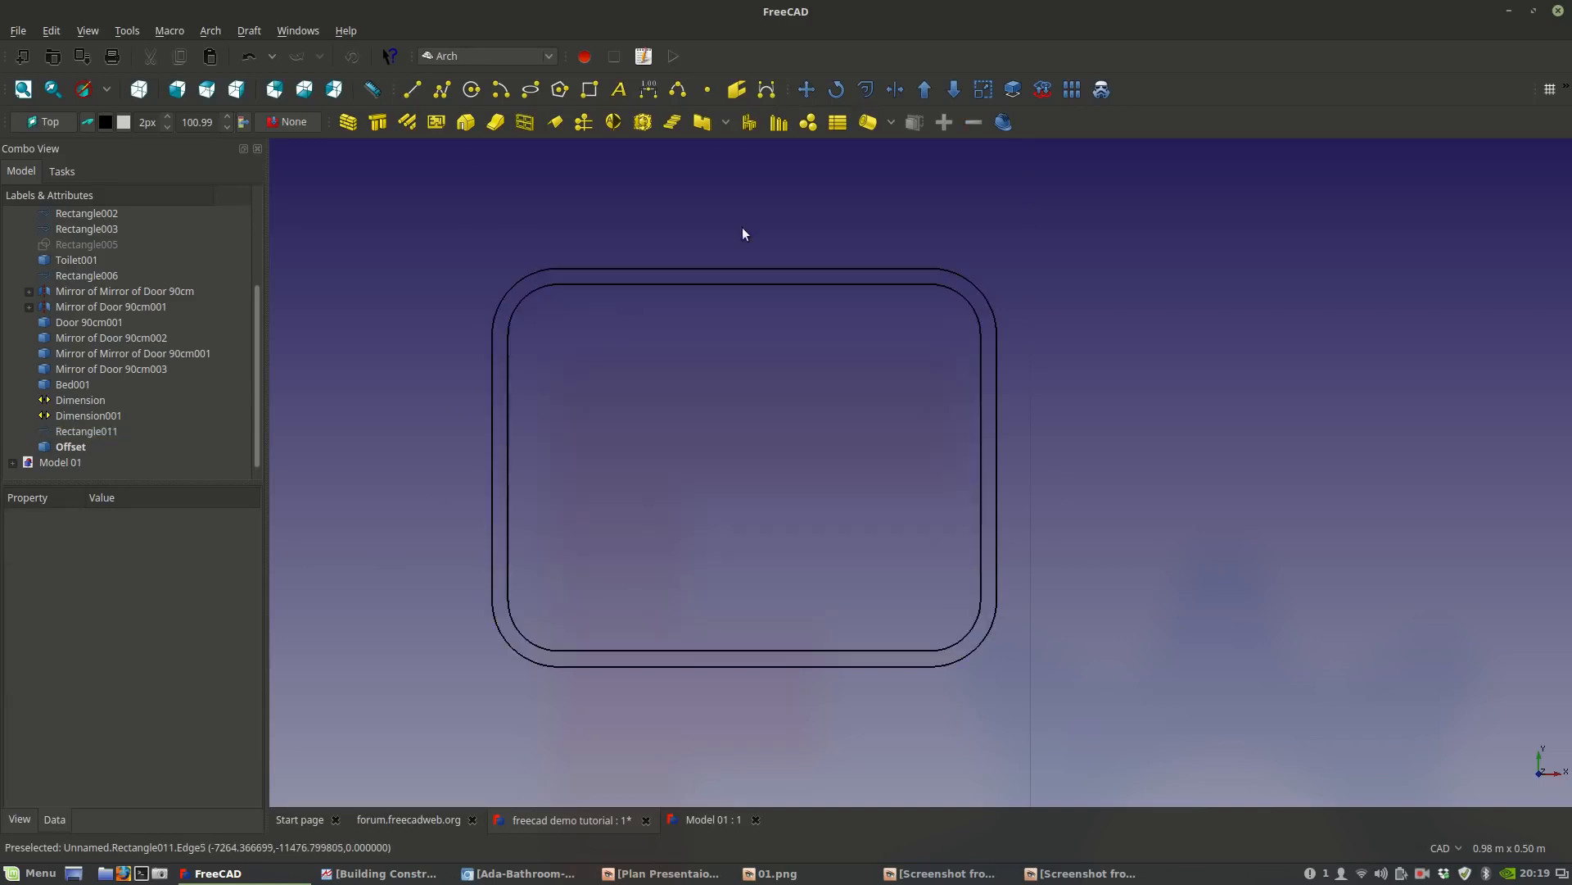
# Switch the outer rounded rectangle's Make Face to true and back to false.
pyautogui.click(700, 268)
pyautogui.click(700, 284)
pyautogui.click(699, 269)
pyautogui.click(122, 761)
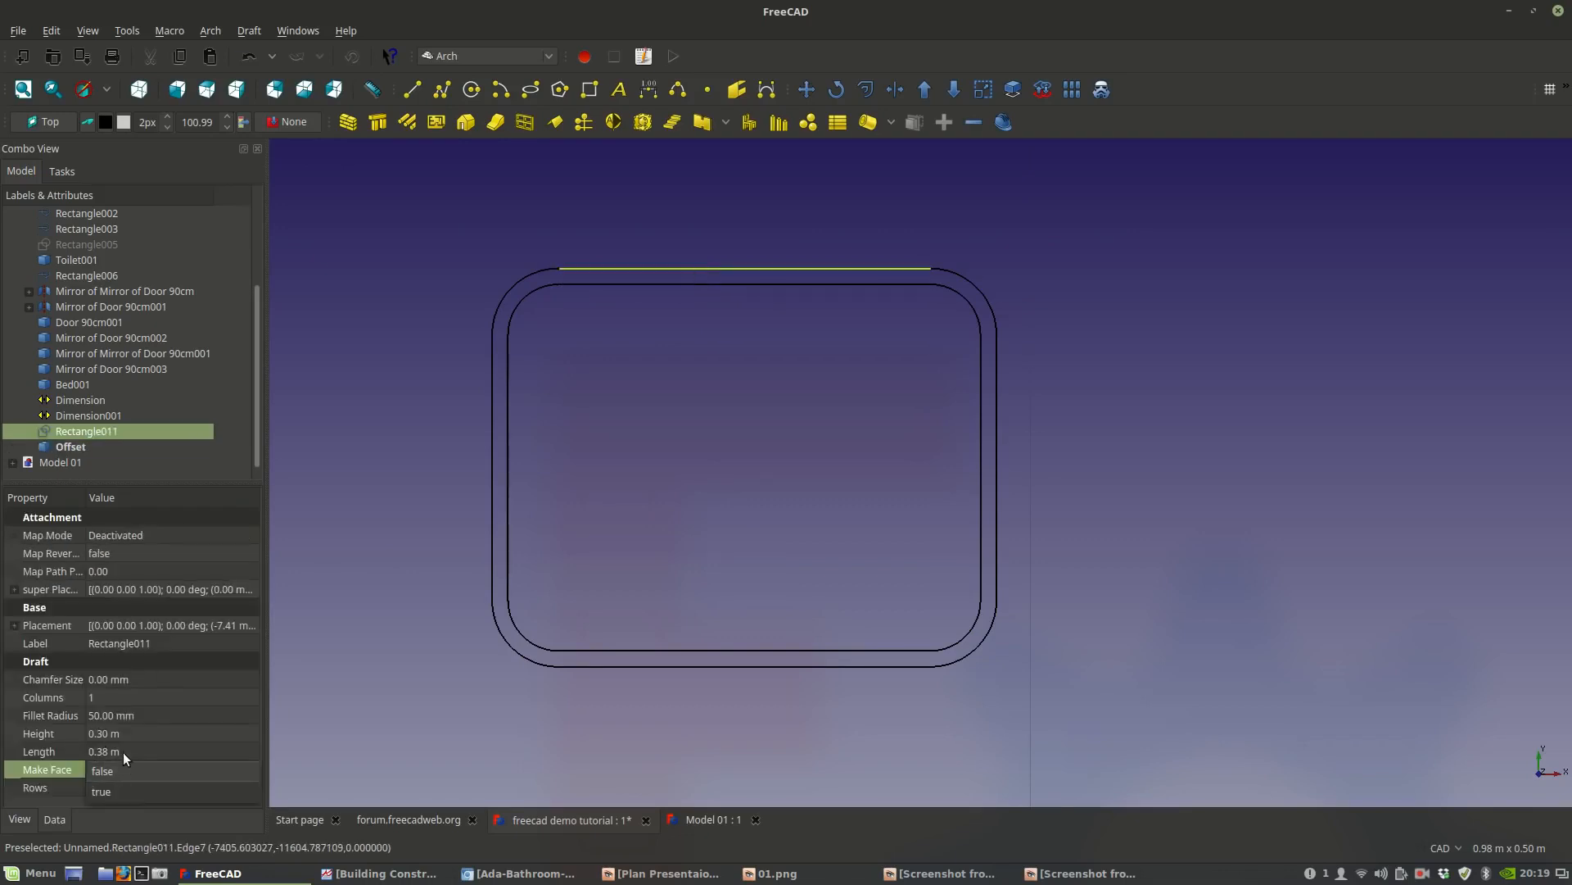
pyautogui.click(120, 783)
pyautogui.click(308, 723)
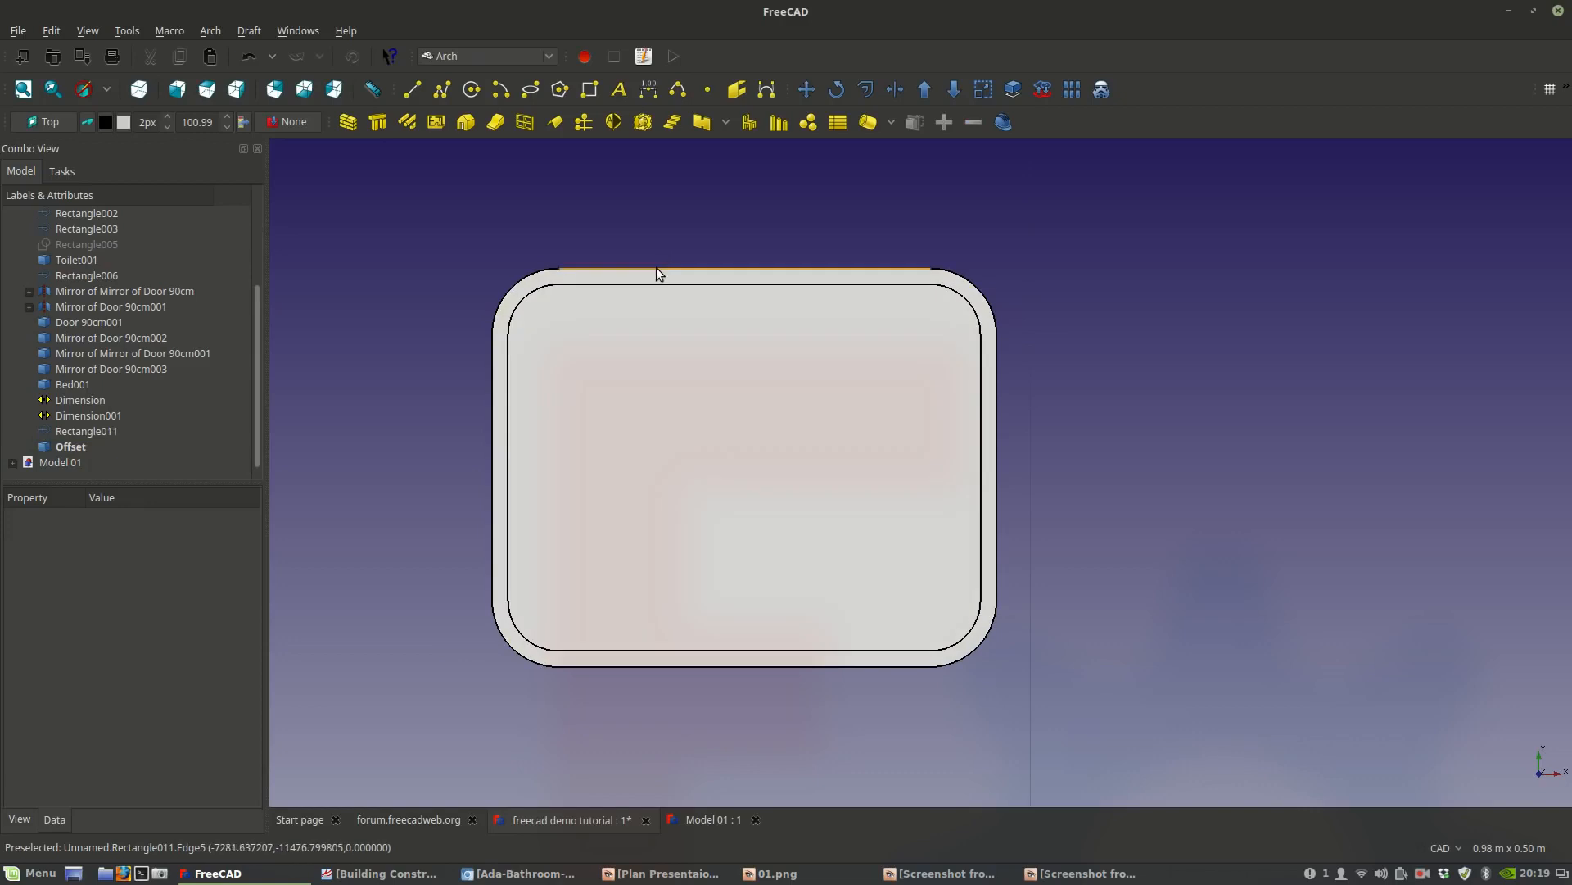
pyautogui.click(653, 268)
pyautogui.click(126, 768)
pyautogui.click(123, 753)
pyautogui.click(367, 486)
# Draw a vertical 0.30 m line from the midpoint of the outer rectangle's upper edge to the midpoint of its lower edge.
pyautogui.click(414, 89)
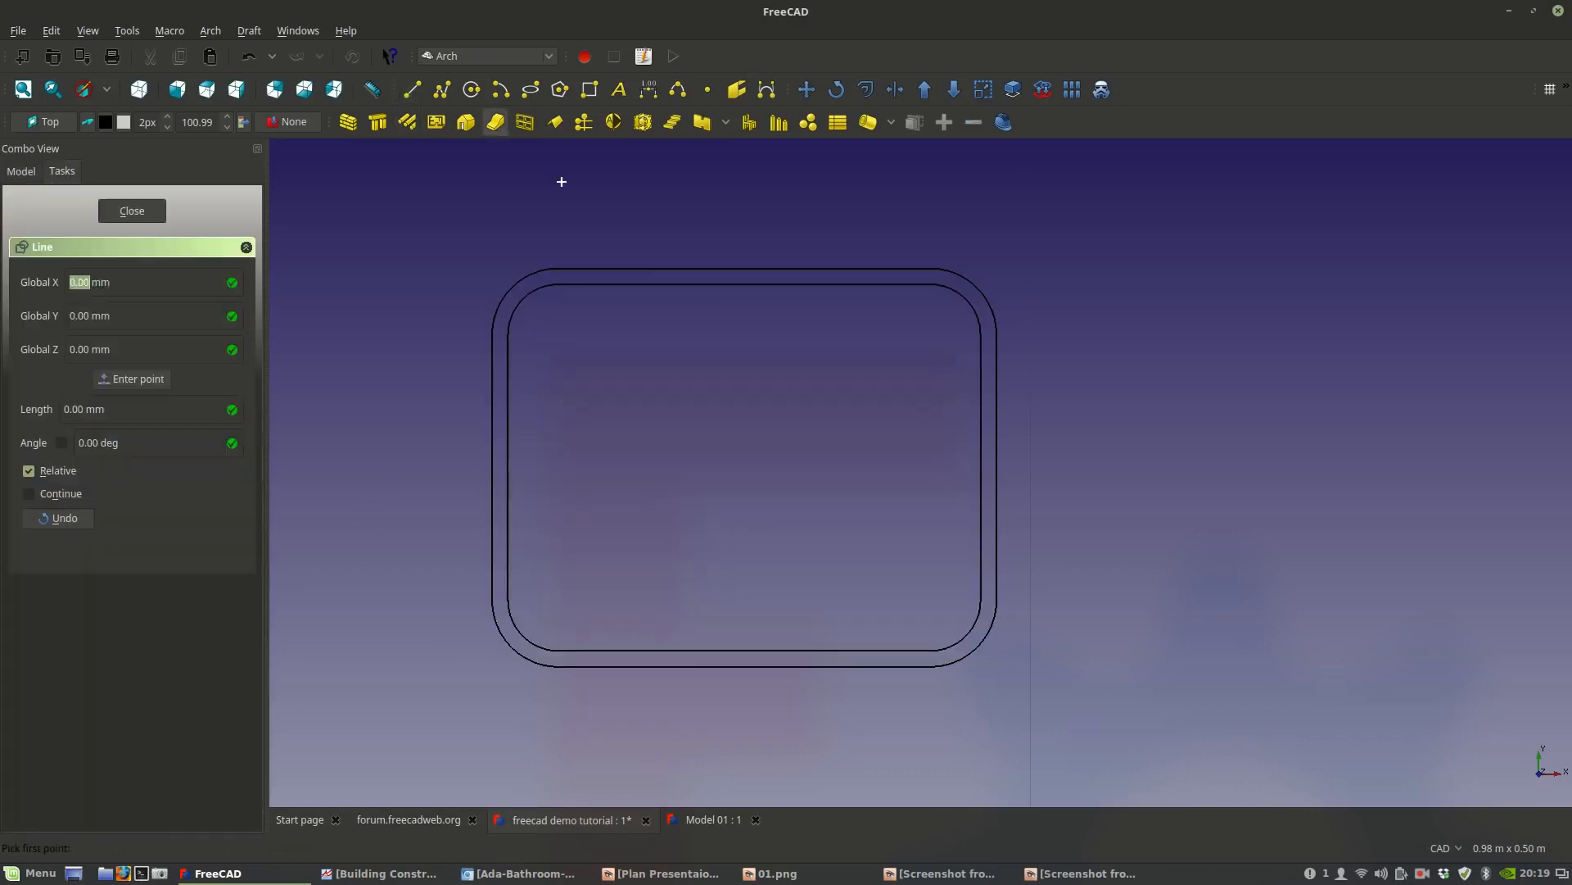
pyautogui.click(739, 358)
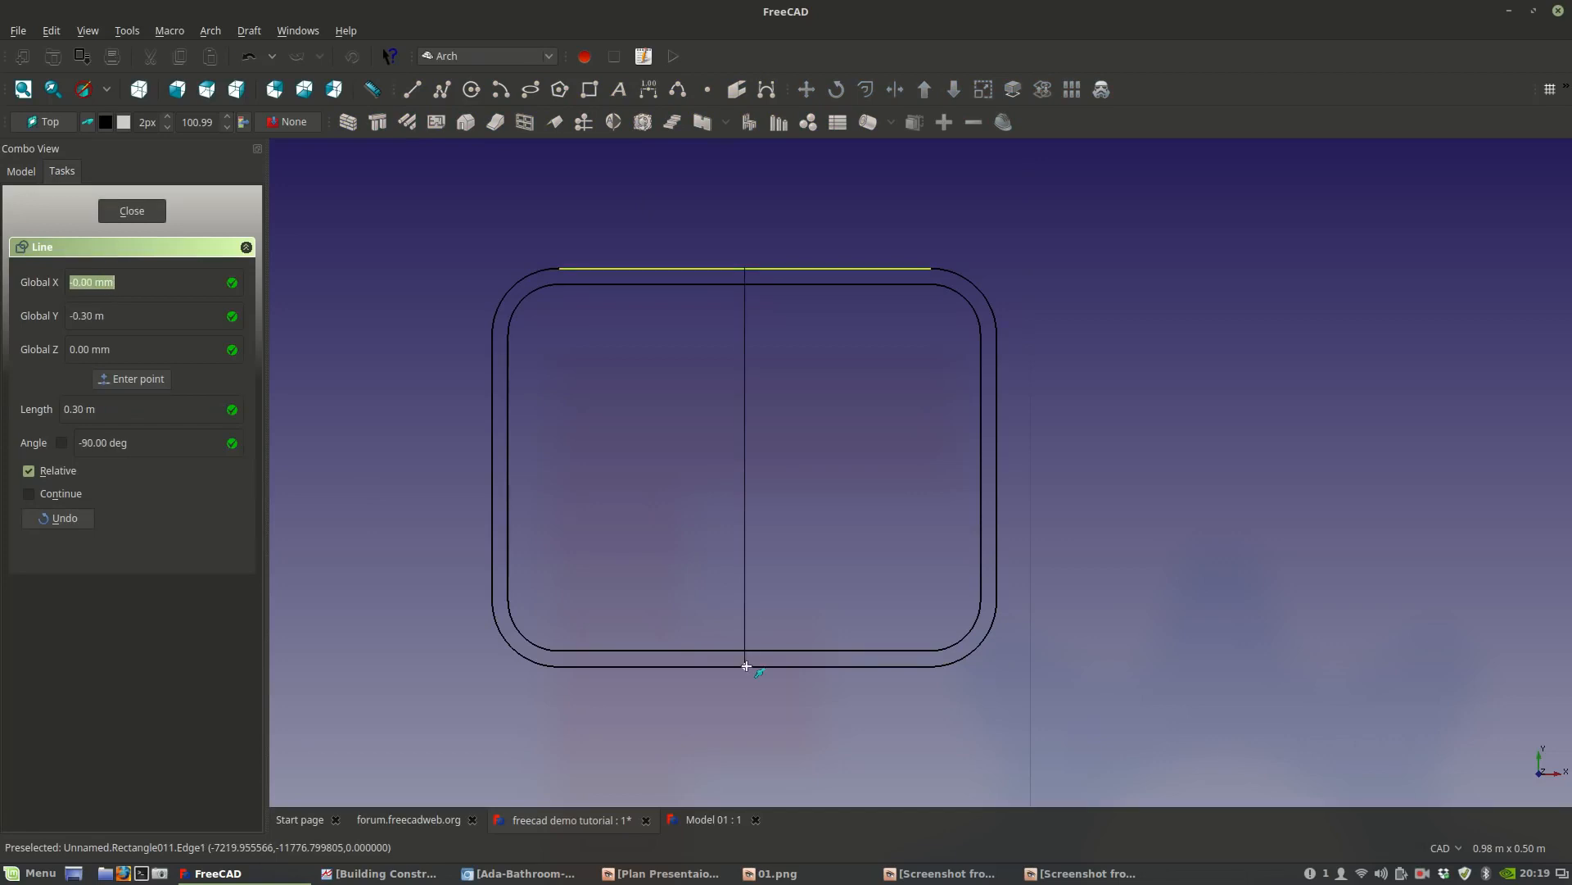
pyautogui.click(744, 664)
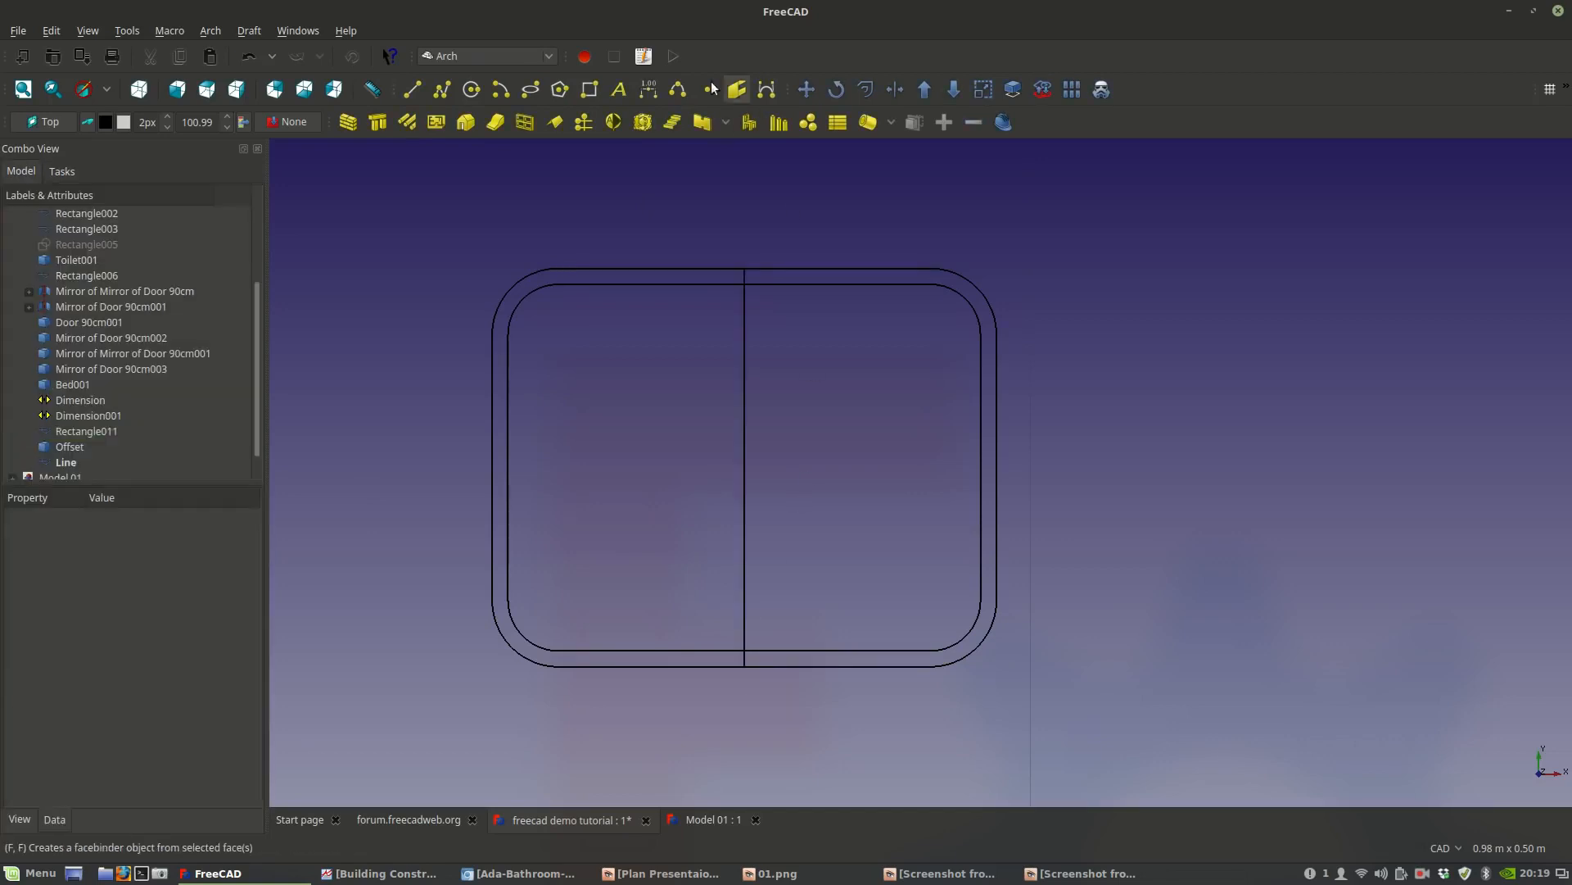
pyautogui.click(531, 89)
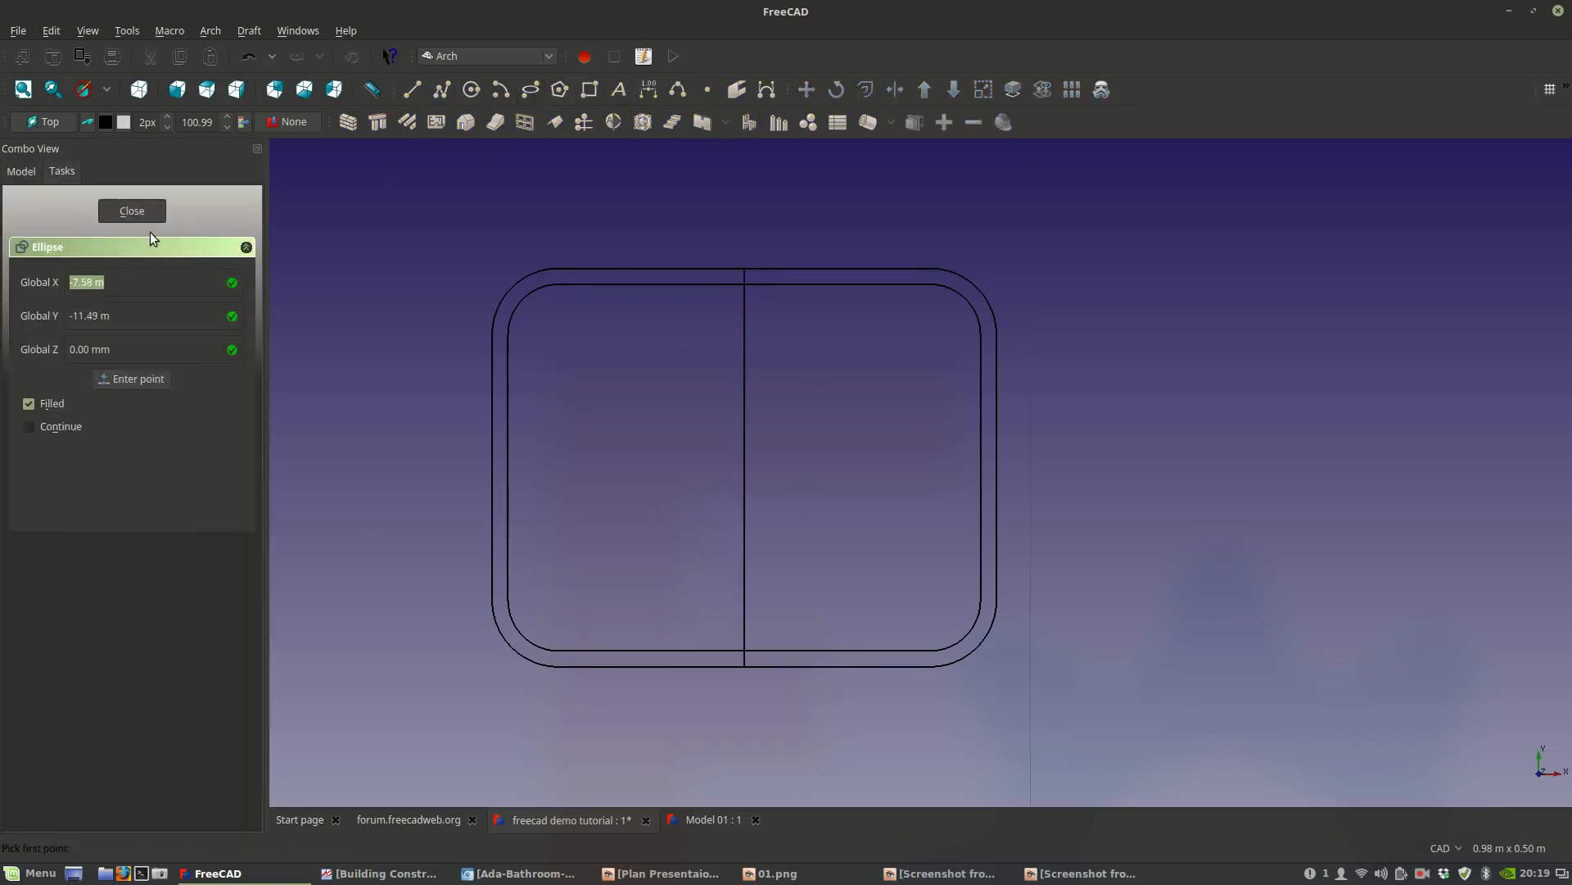
pyautogui.click(132, 210)
pyautogui.click(471, 90)
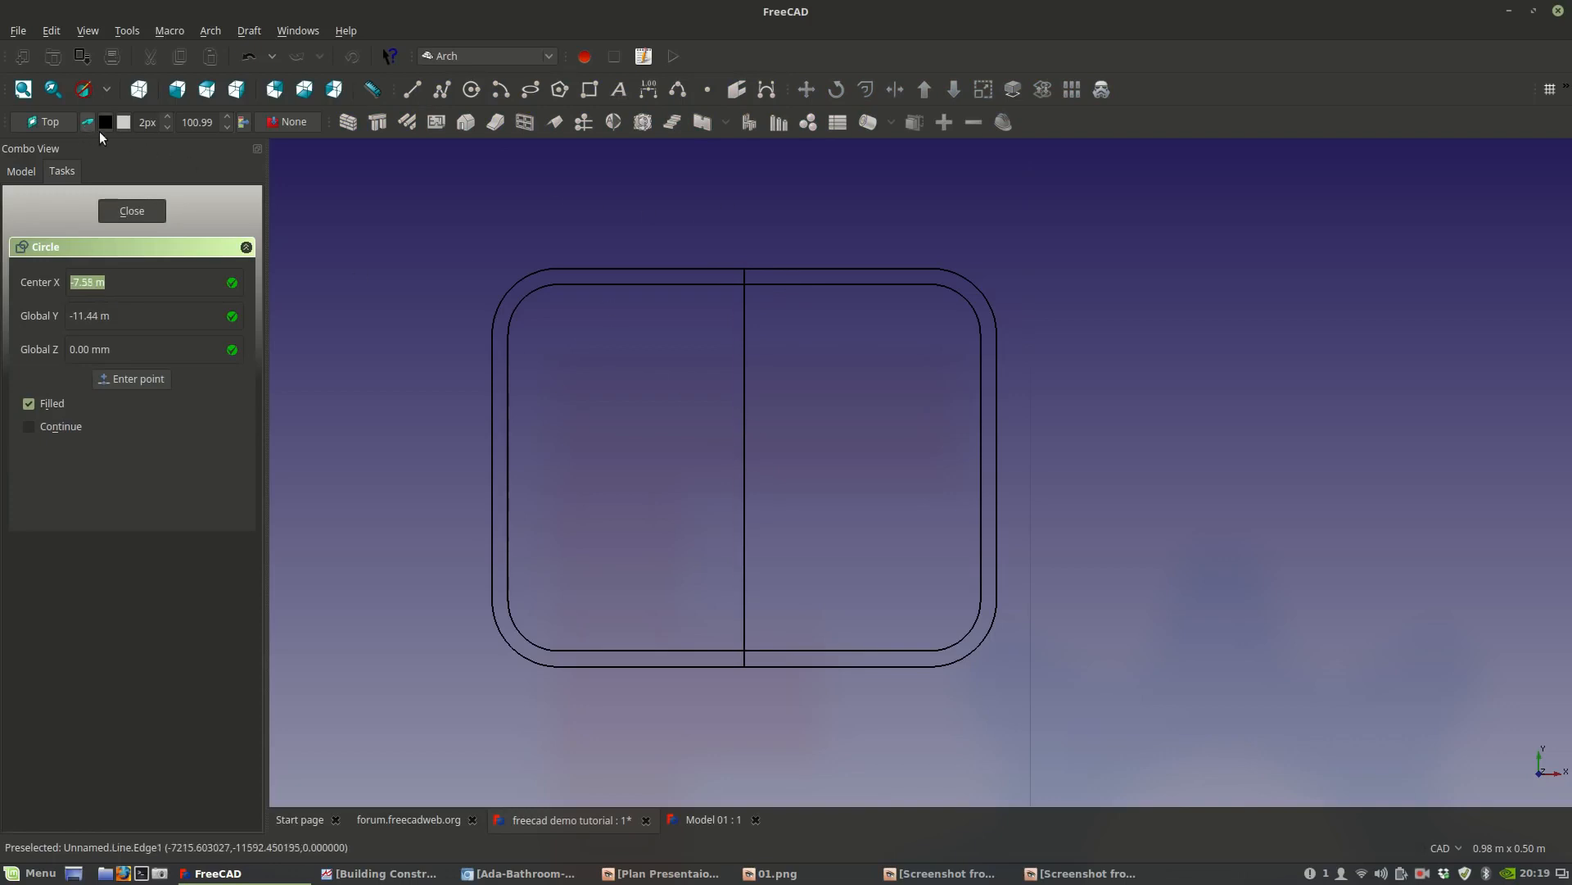
pyautogui.rightClick(467, 264)
pyautogui.click(135, 211)
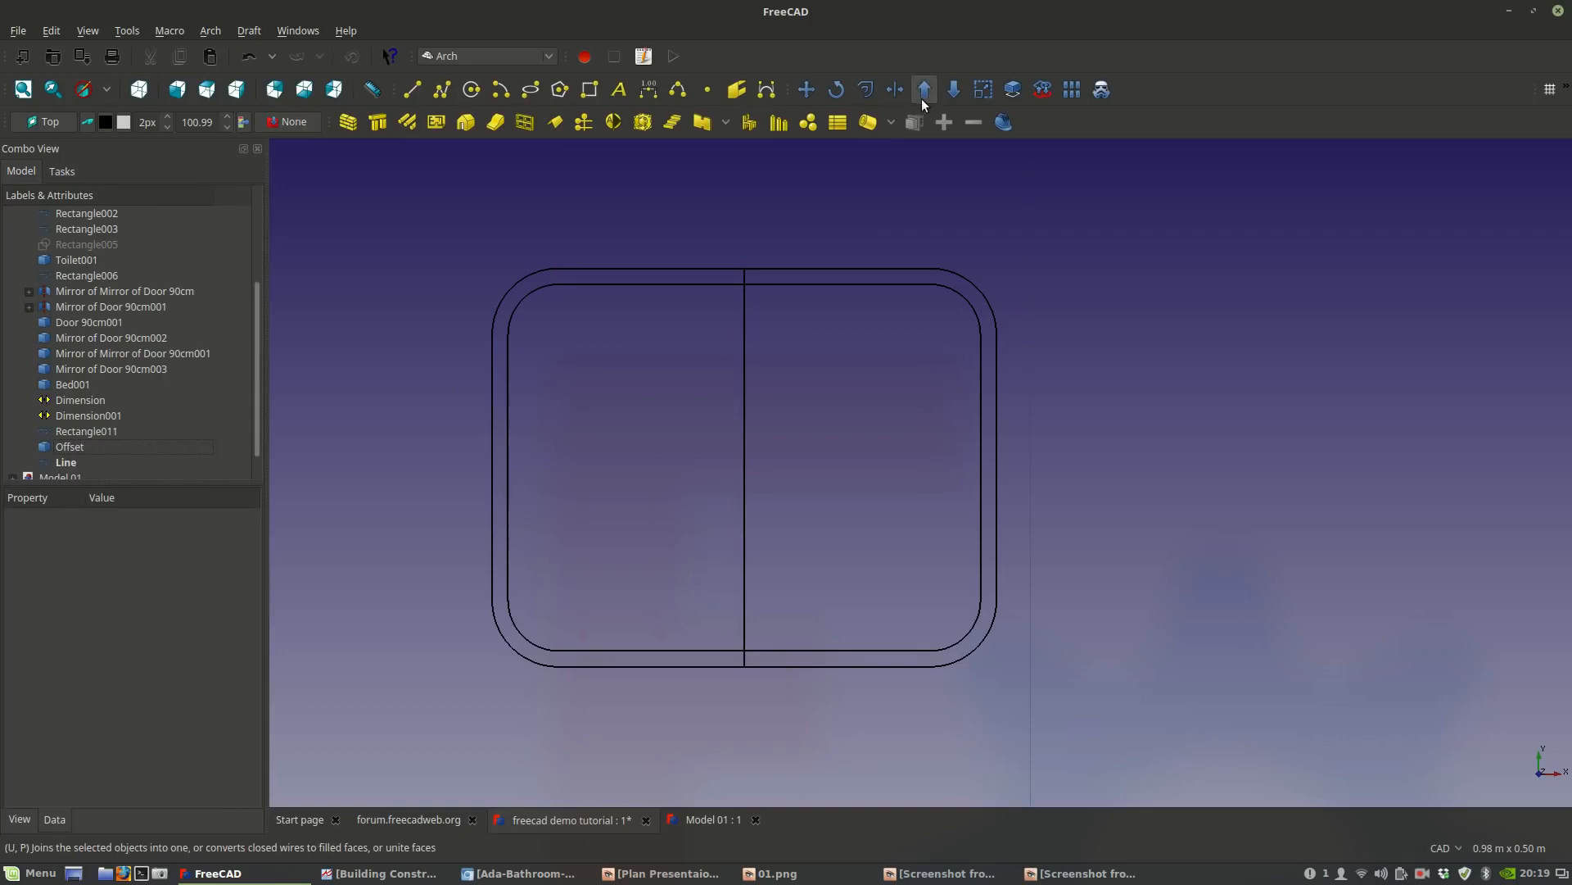
# Draw a filled circle about 14 mm in radius on the vertical centre line near the upper edge, and delete the line.
pyautogui.moveTo(1534, 90); pyautogui.dragTo(1244, 125)
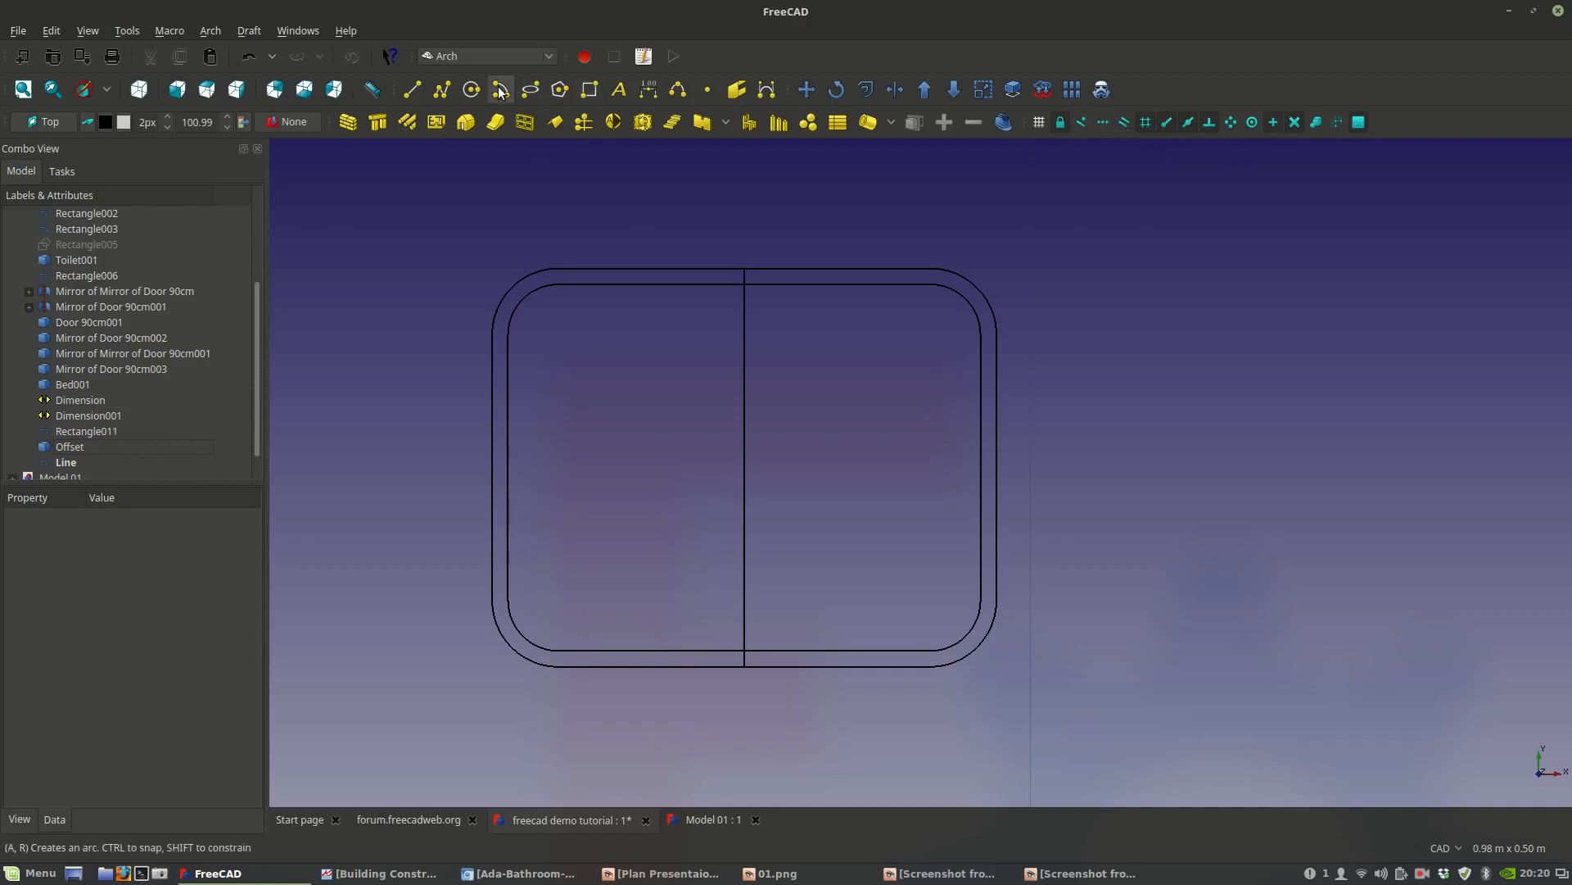
pyautogui.click(472, 89)
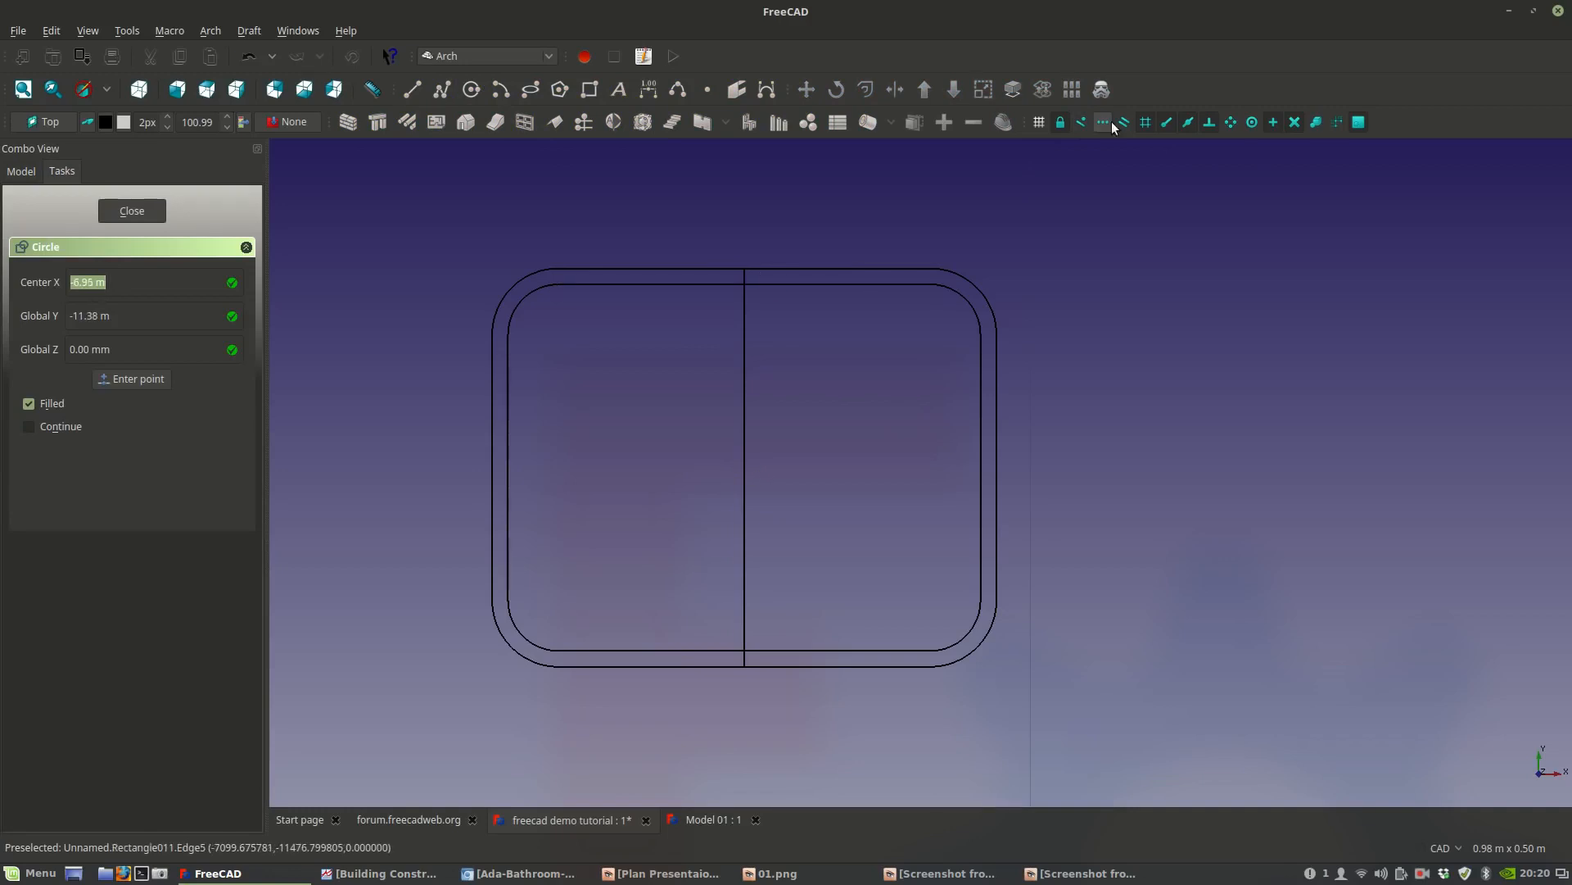
pyautogui.click(745, 332)
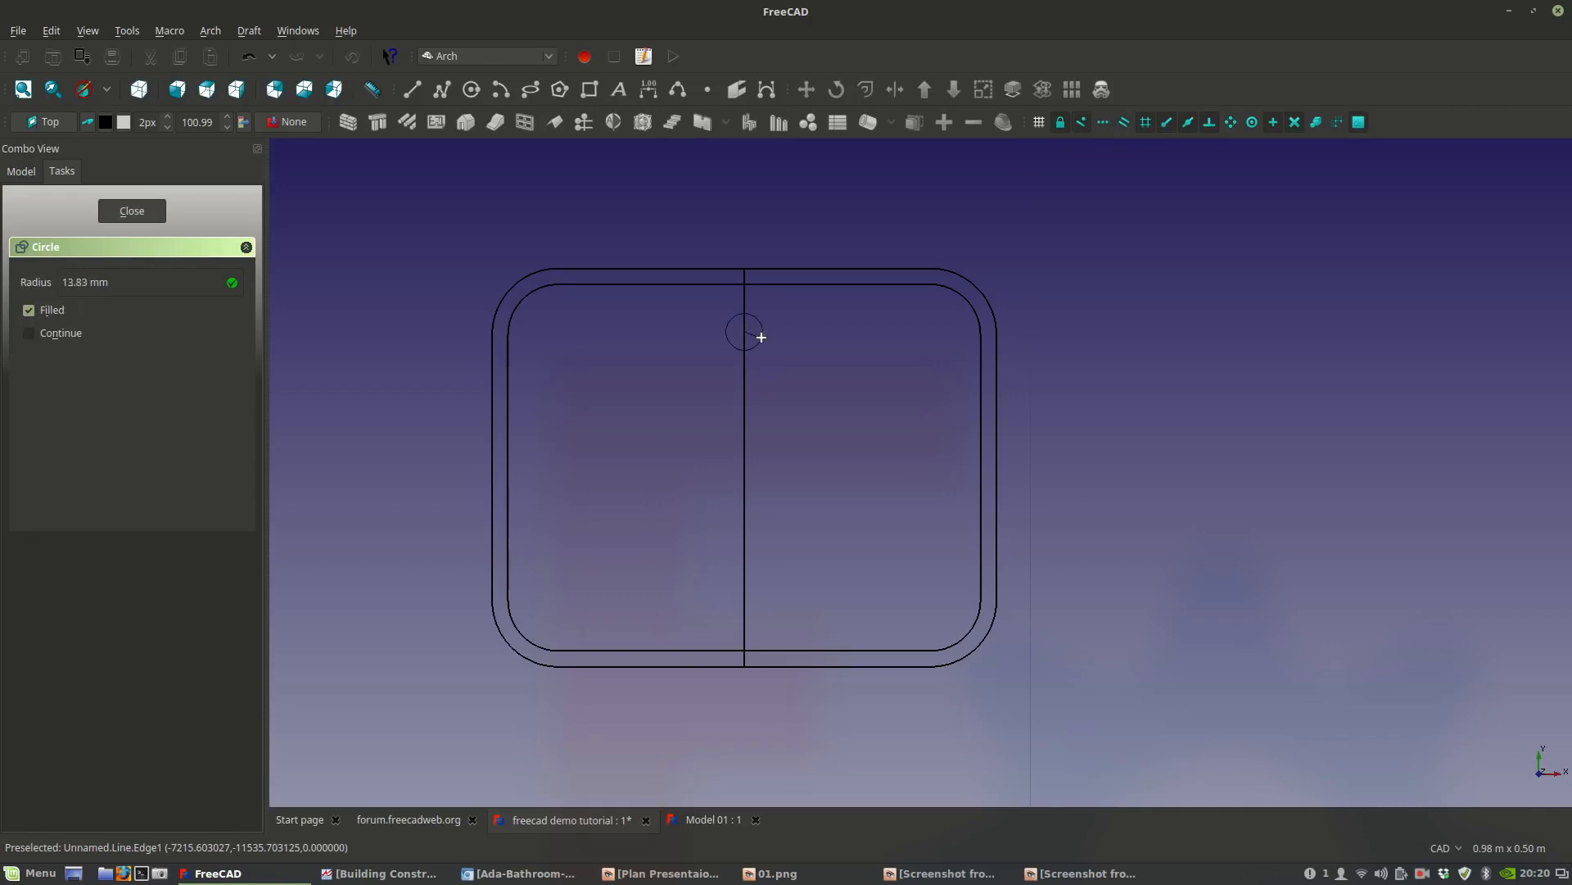
pyautogui.click(761, 338)
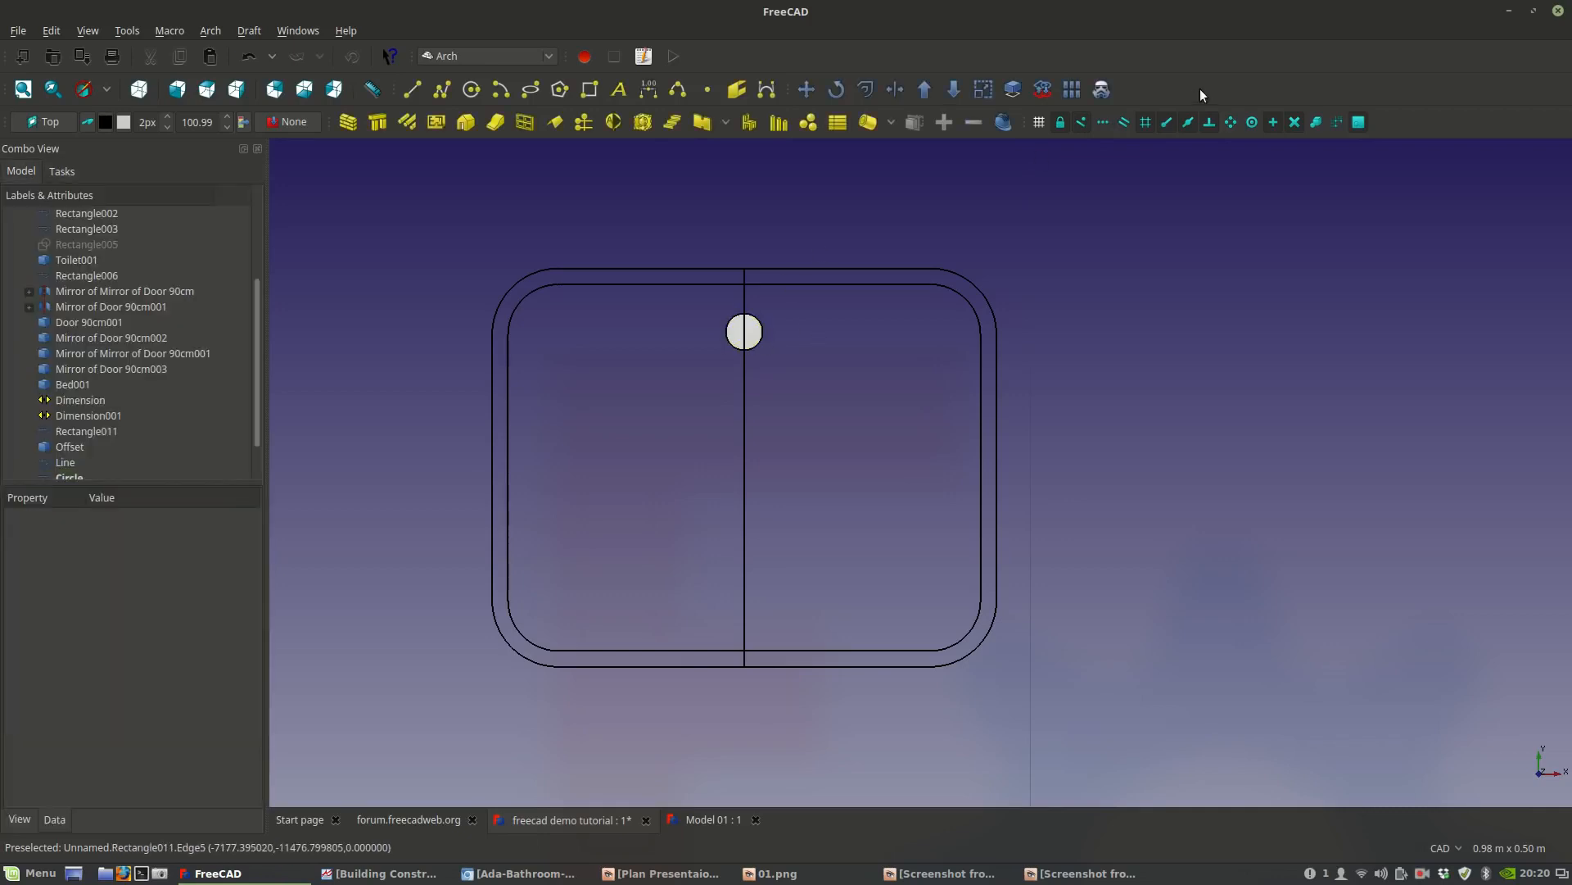
pyautogui.click(744, 364)
pyautogui.press('Delete')
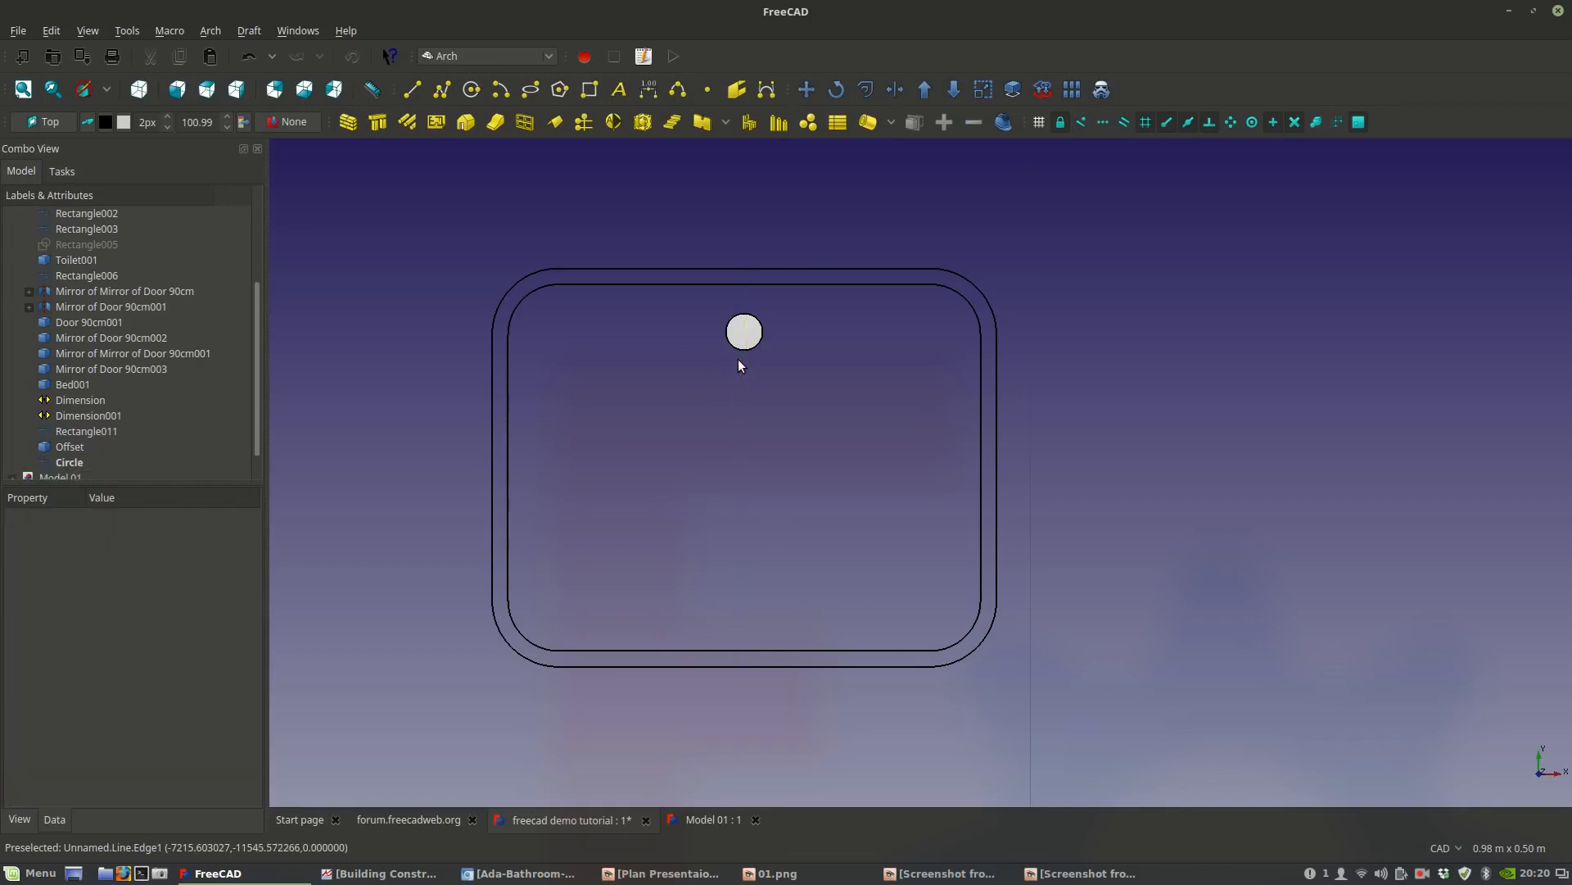
# Set Make Face to true for the outer rounded rectangle and deselect it.
pyautogui.click(746, 347)
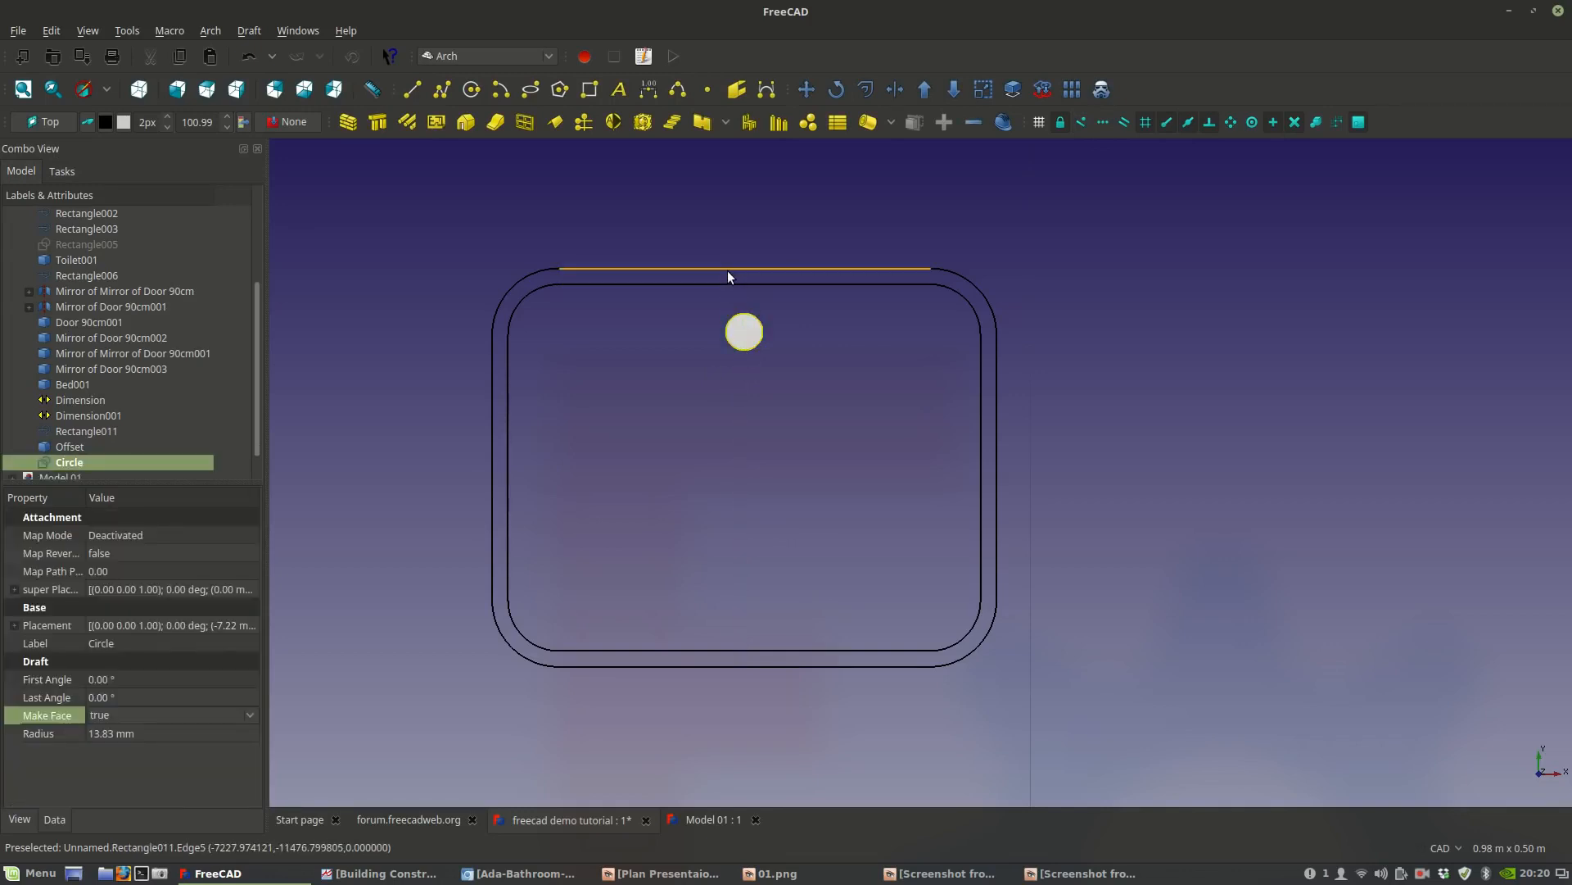
pyautogui.click(727, 269)
pyautogui.click(123, 769)
pyautogui.click(111, 783)
pyautogui.click(351, 583)
# Try to cut the outer rectangle from the circle, and undo the cut.
pyautogui.scroll(-1, 106, 461)
pyautogui.click(85, 447)
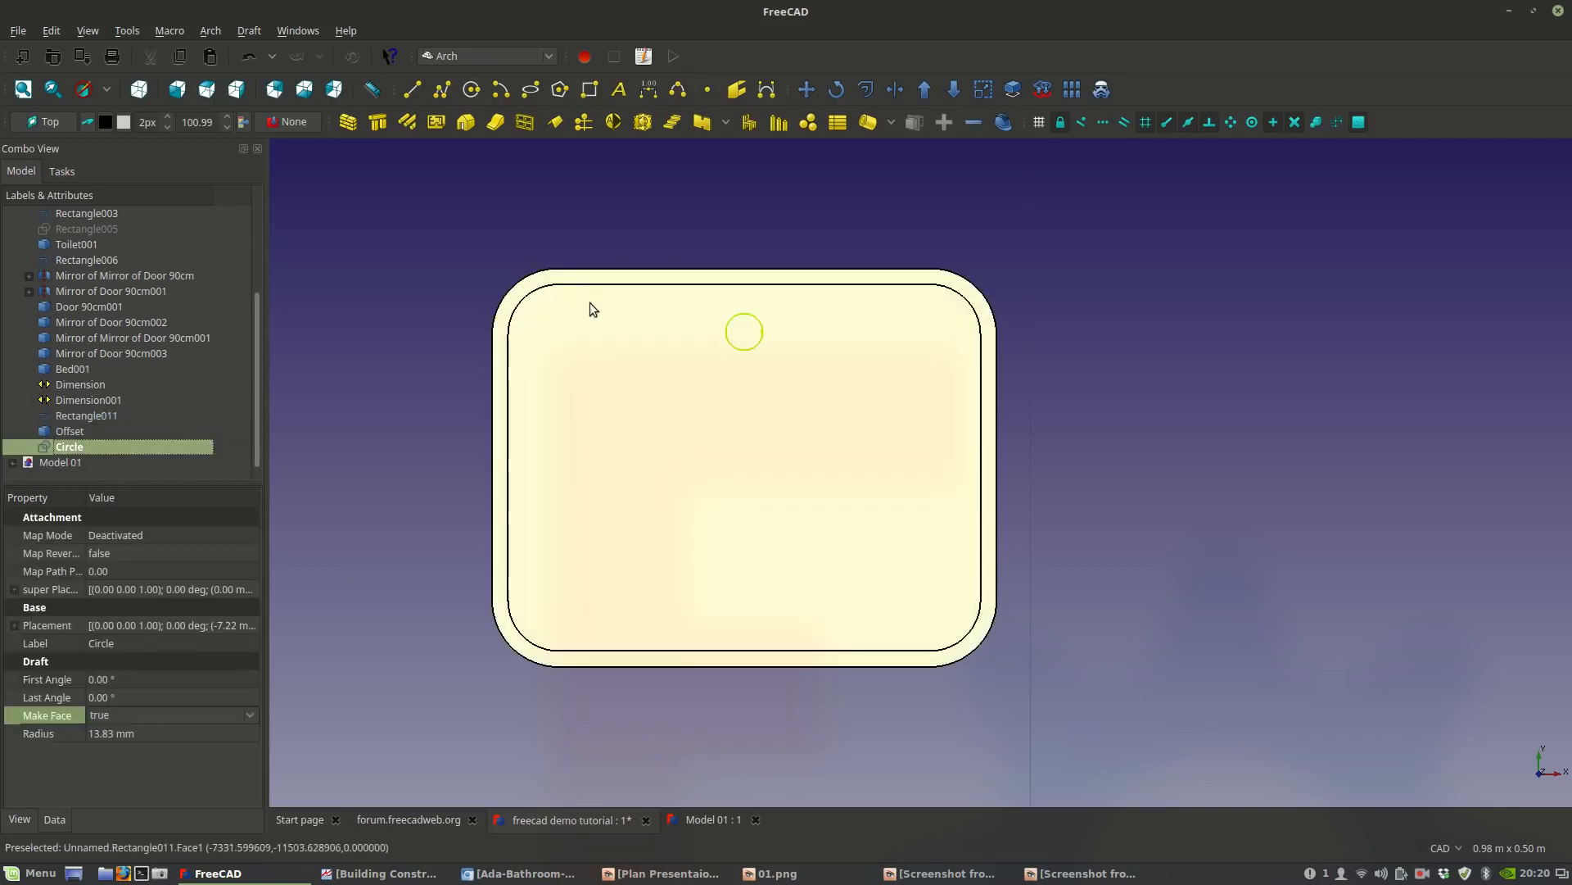
pyautogui.click(577, 349)
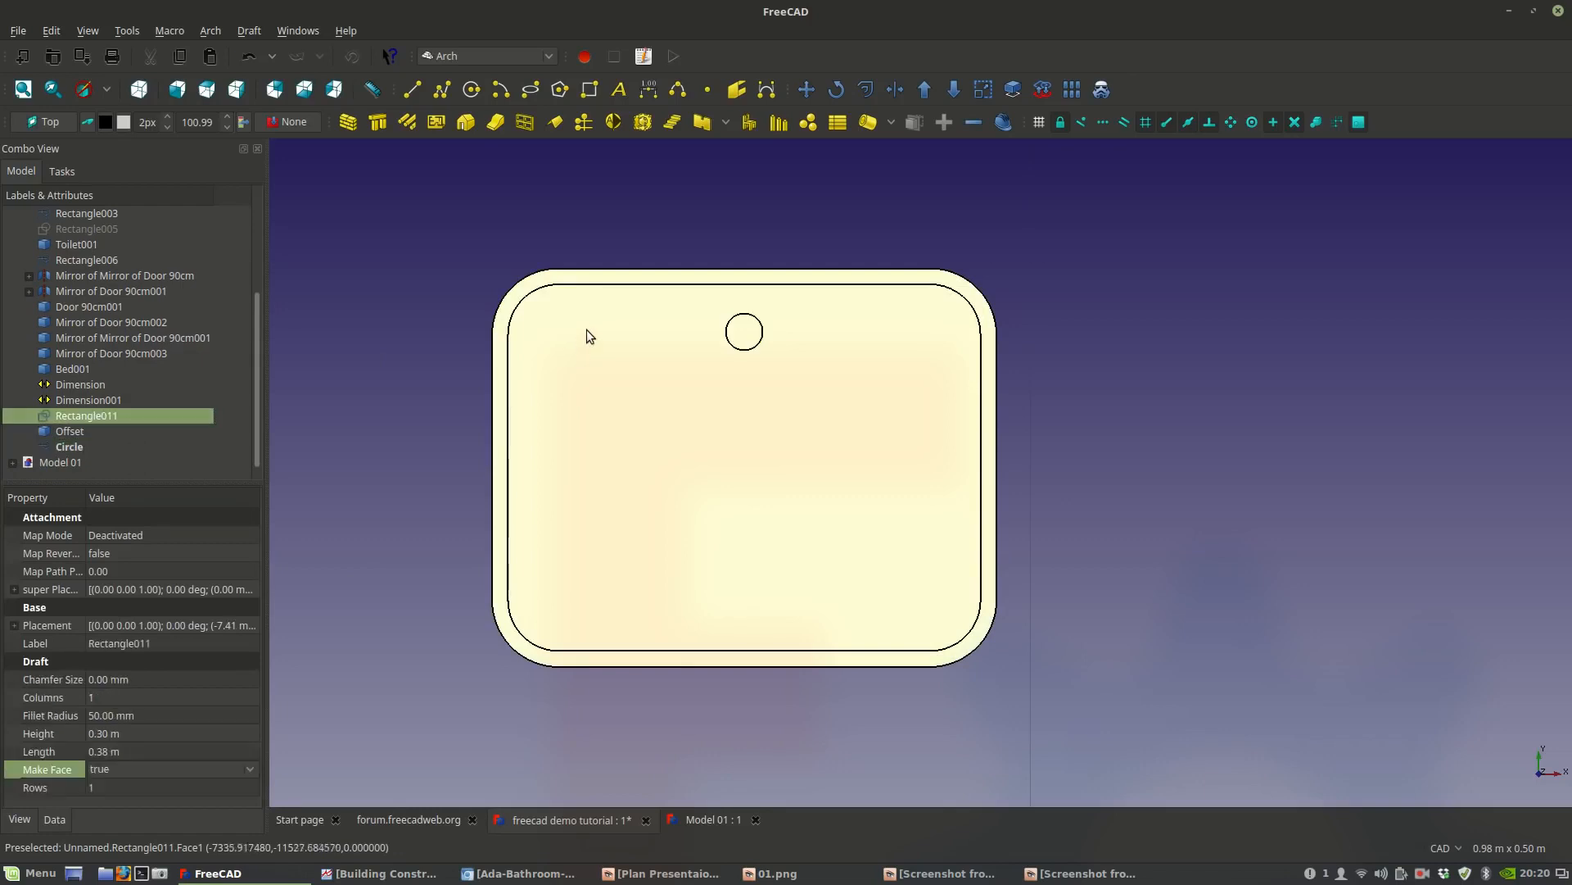
pyautogui.click(105, 449)
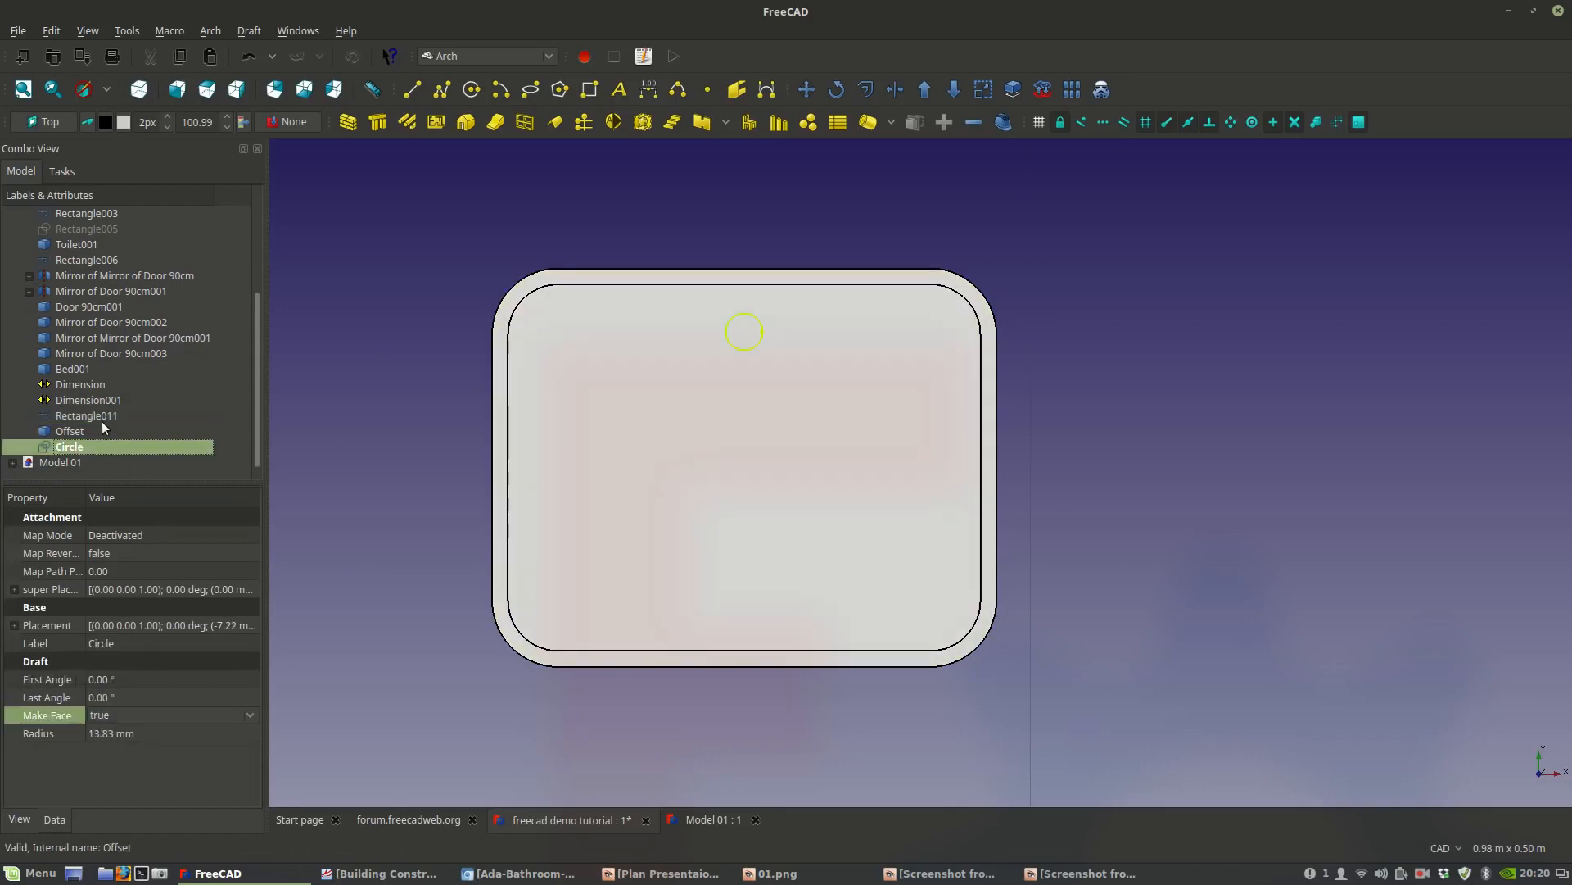
pyautogui.keyDown('ctrl'); pyautogui.click(100, 416); pyautogui.keyUp('ctrl')
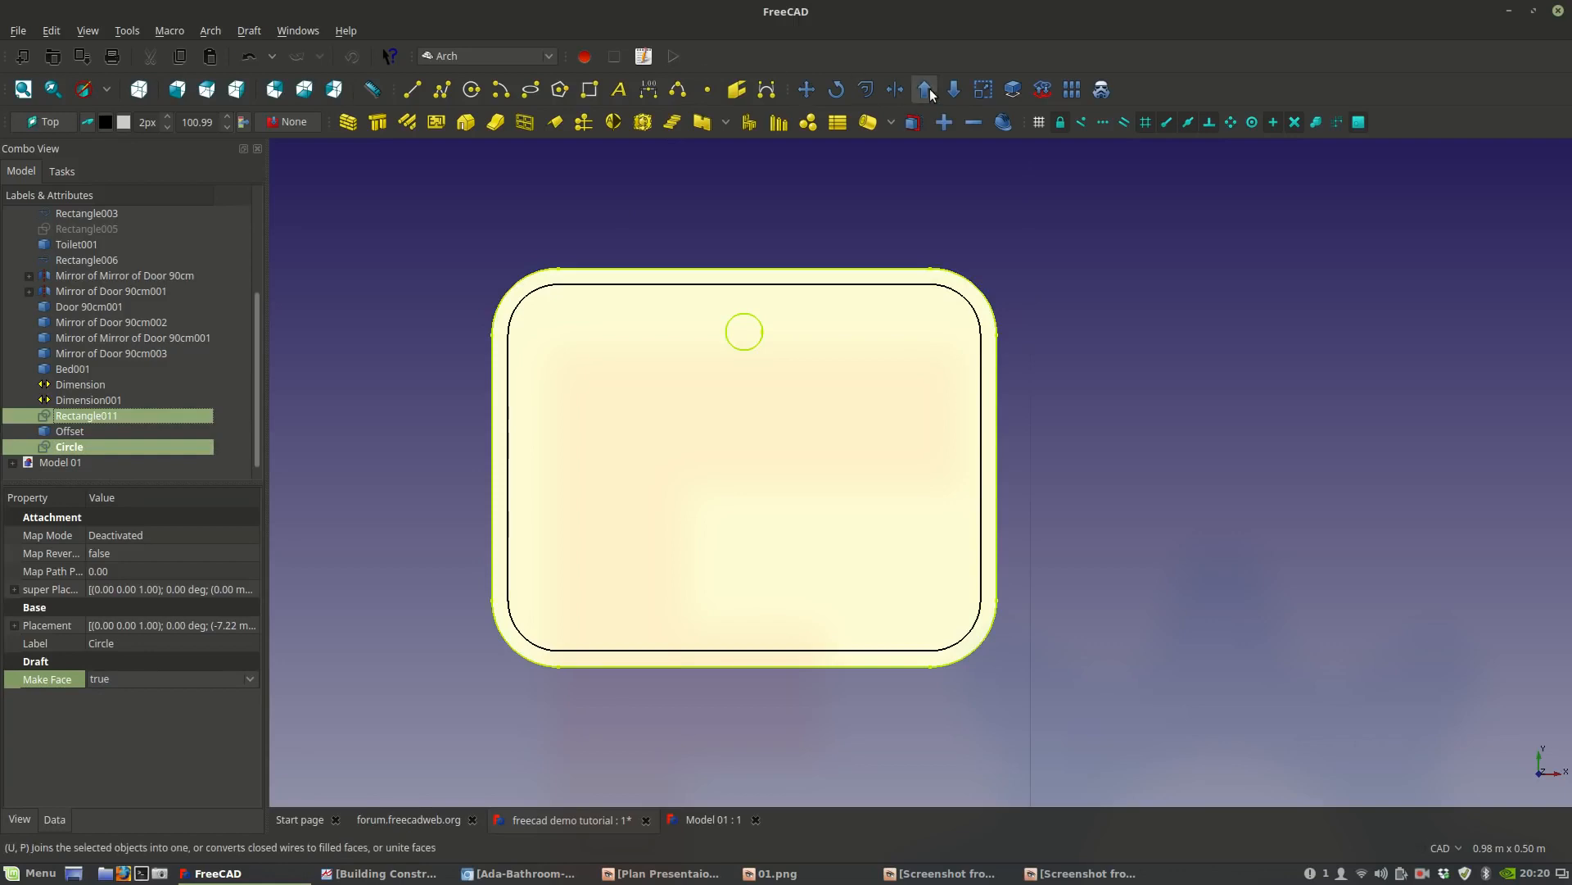
pyautogui.click(973, 122)
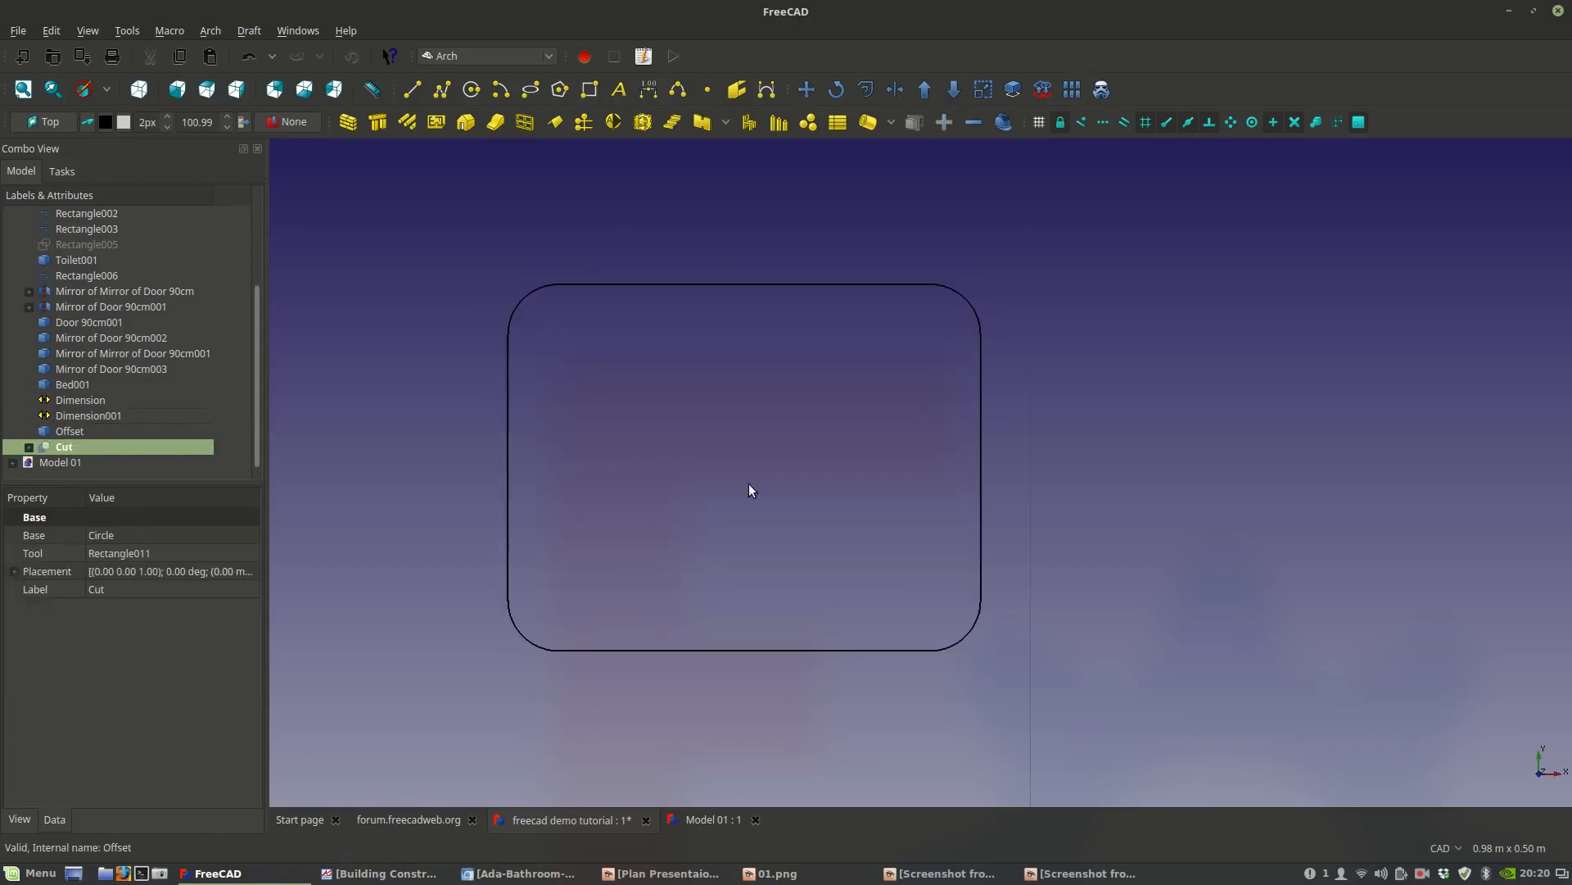
pyautogui.hotkey('ctrl', 'z')
# Cut the small circle out of the outer rounded rectangle and clear the selection.
pyautogui.click(78, 452)
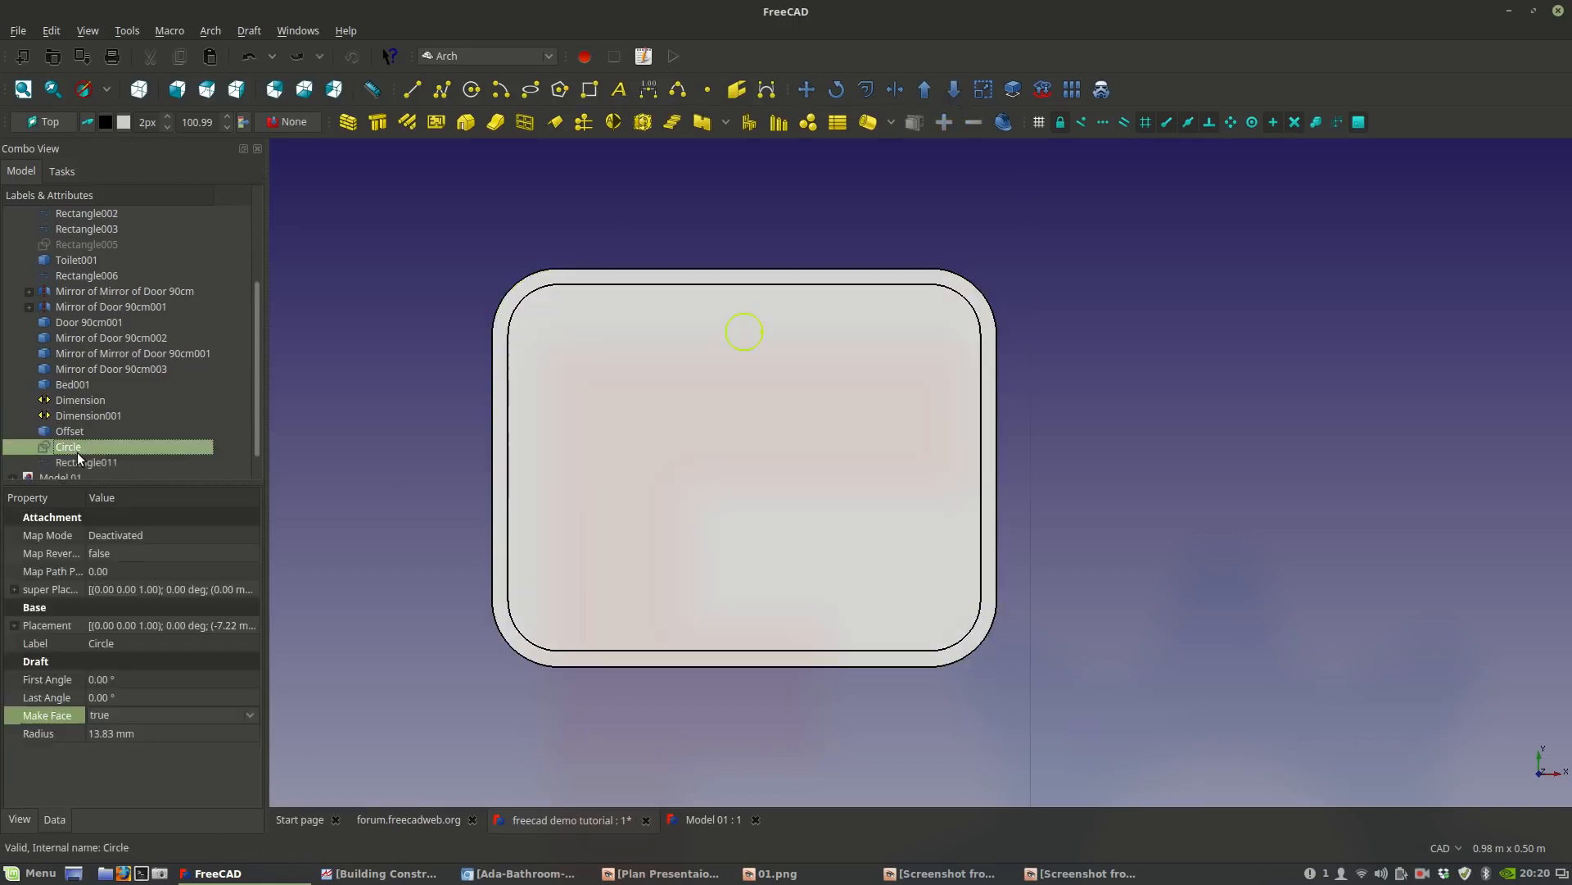
pyautogui.click(74, 464)
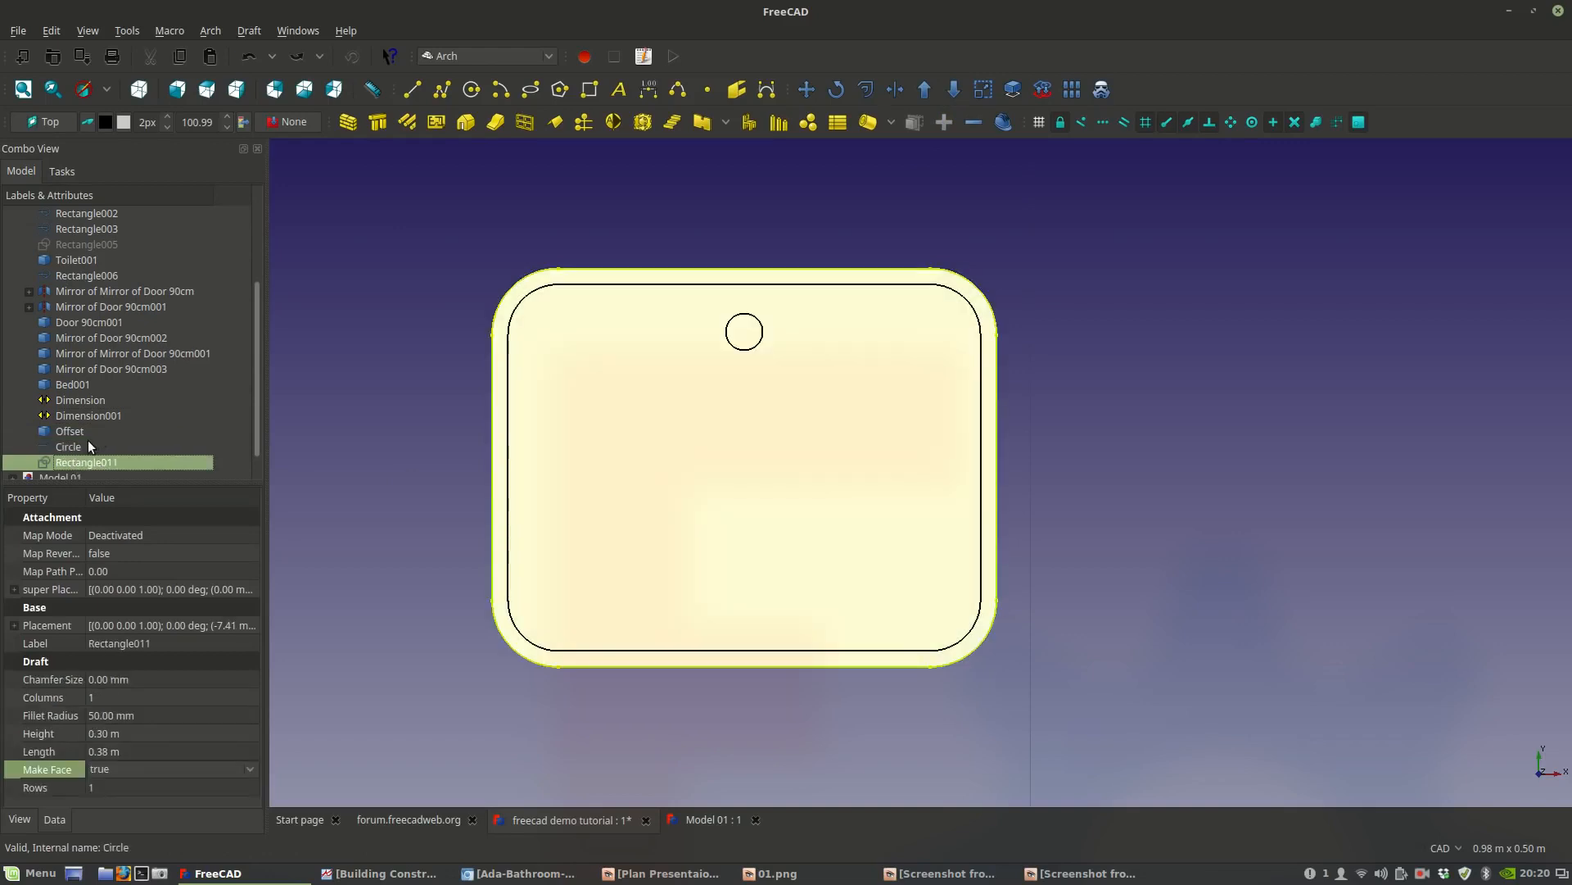
pyautogui.keyDown('ctrl'); pyautogui.click(81, 443); pyautogui.keyUp('ctrl')
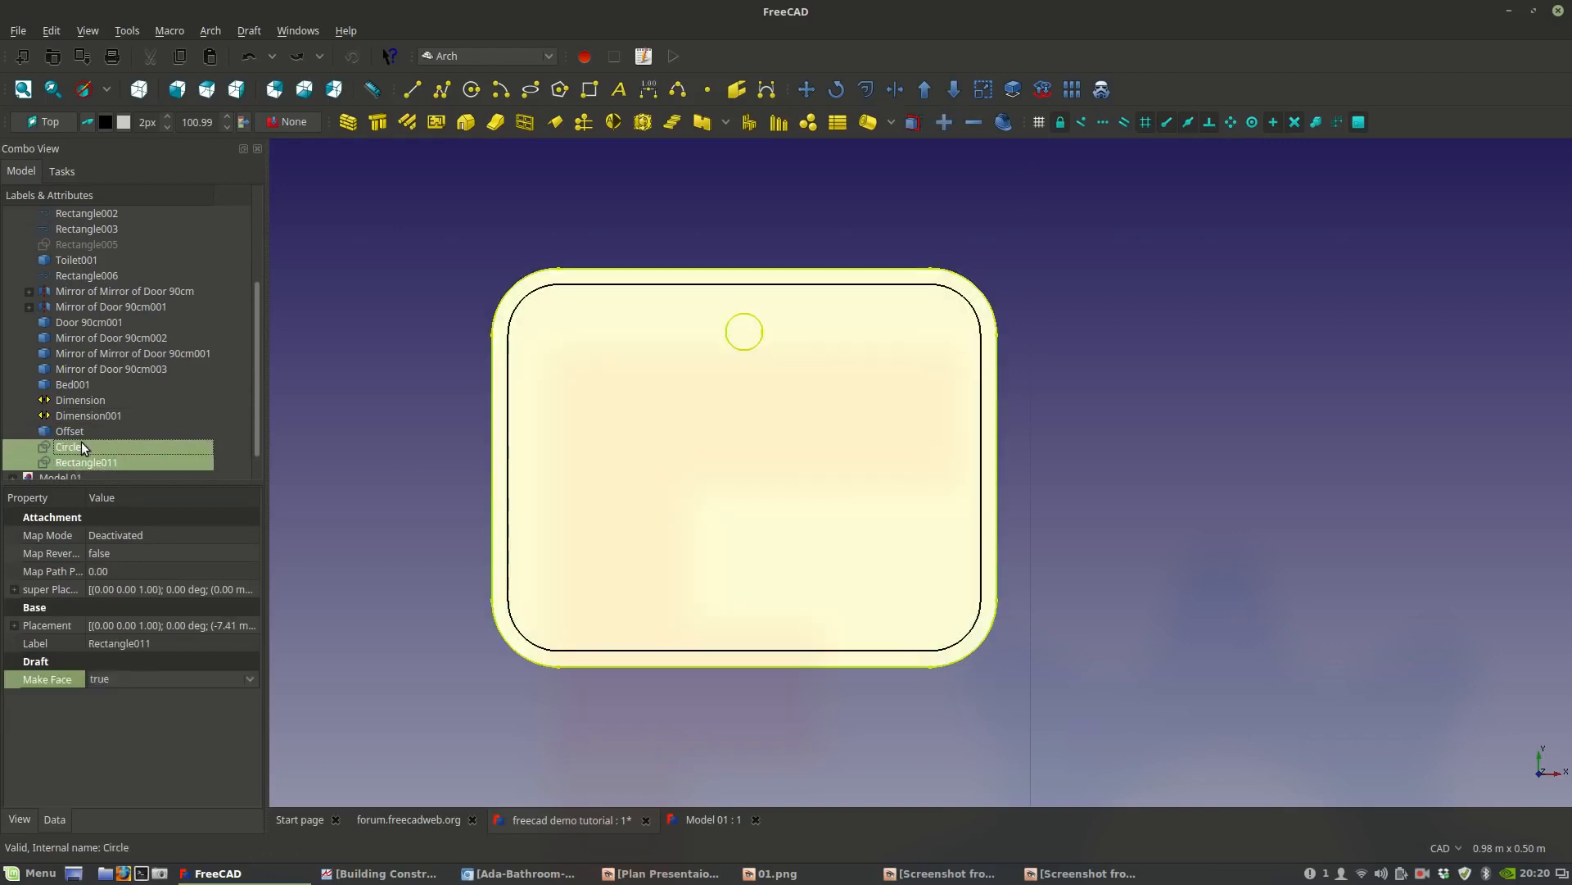
pyautogui.click(953, 90)
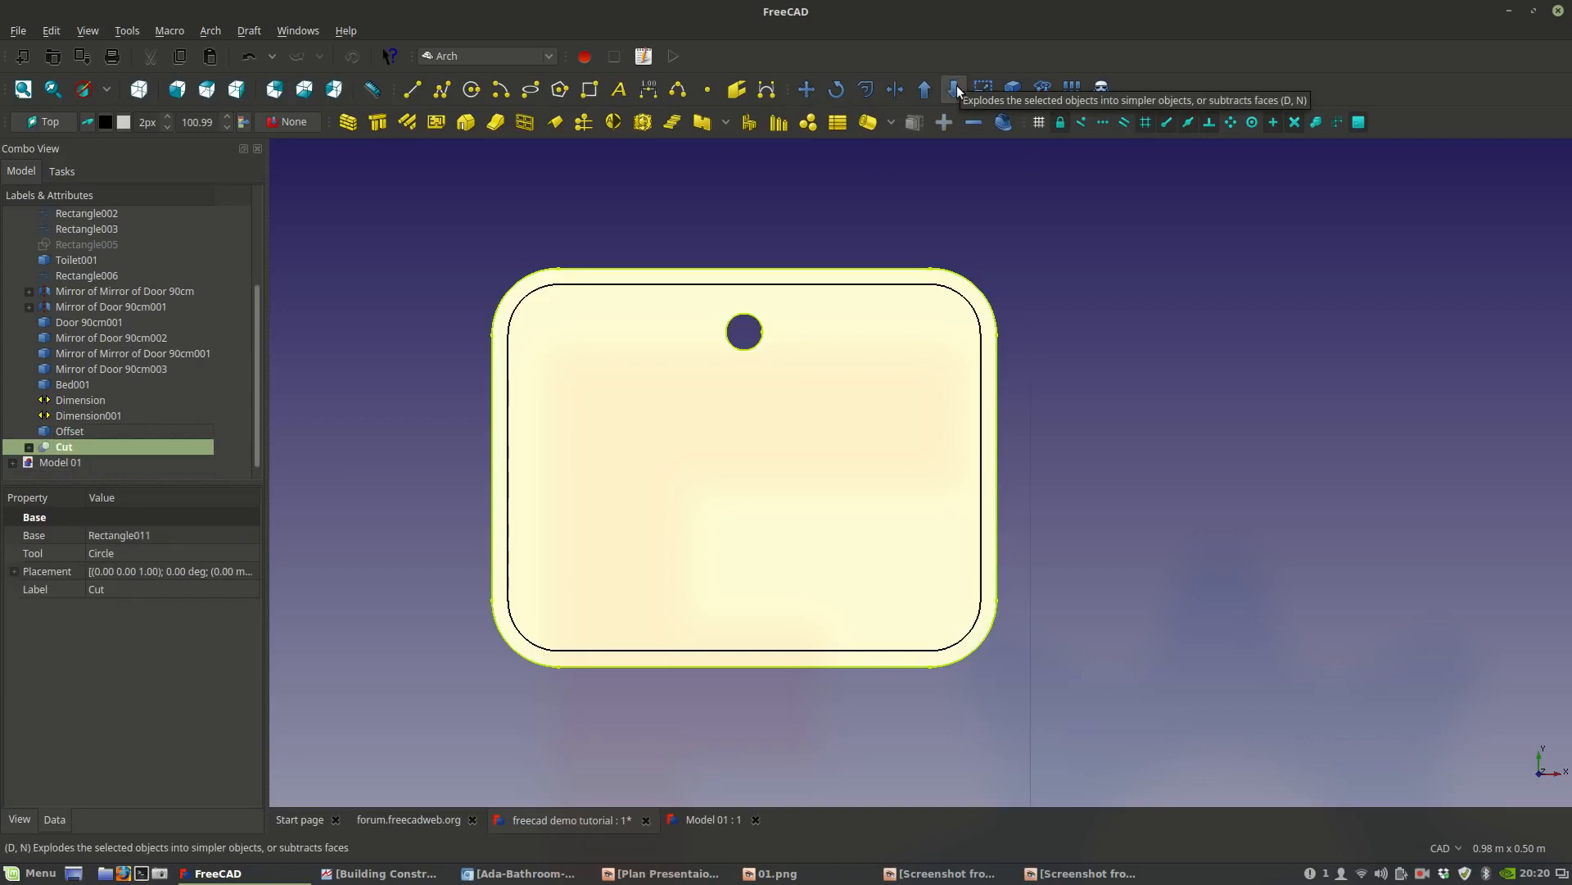
pyautogui.click(802, 226)
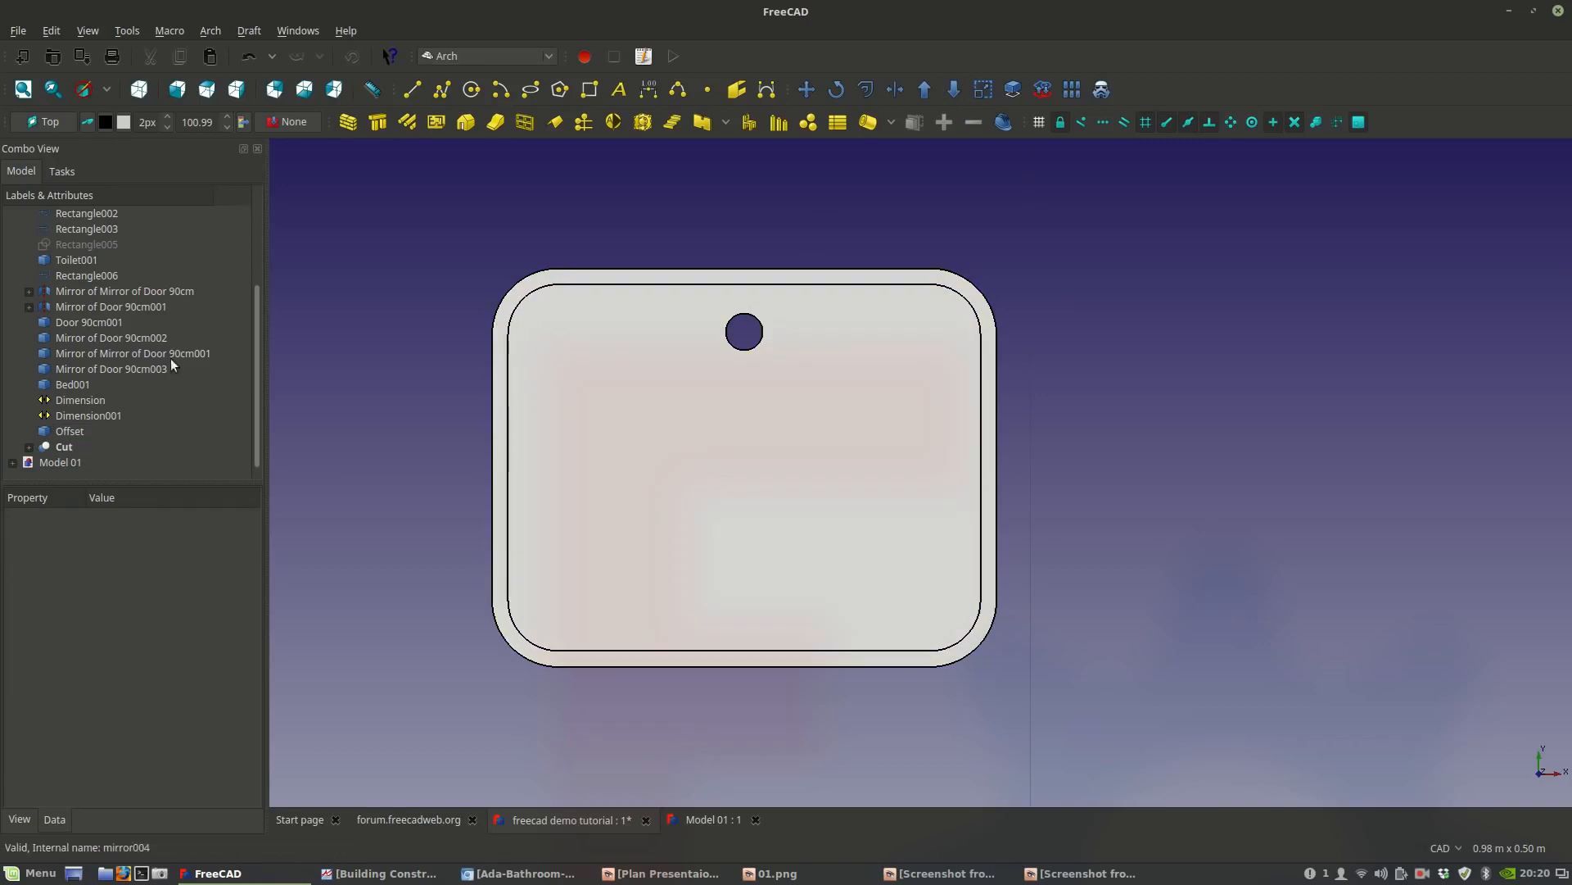
pyautogui.scroll(-3, 664, 410)
pyautogui.scroll(3, 663, 410)
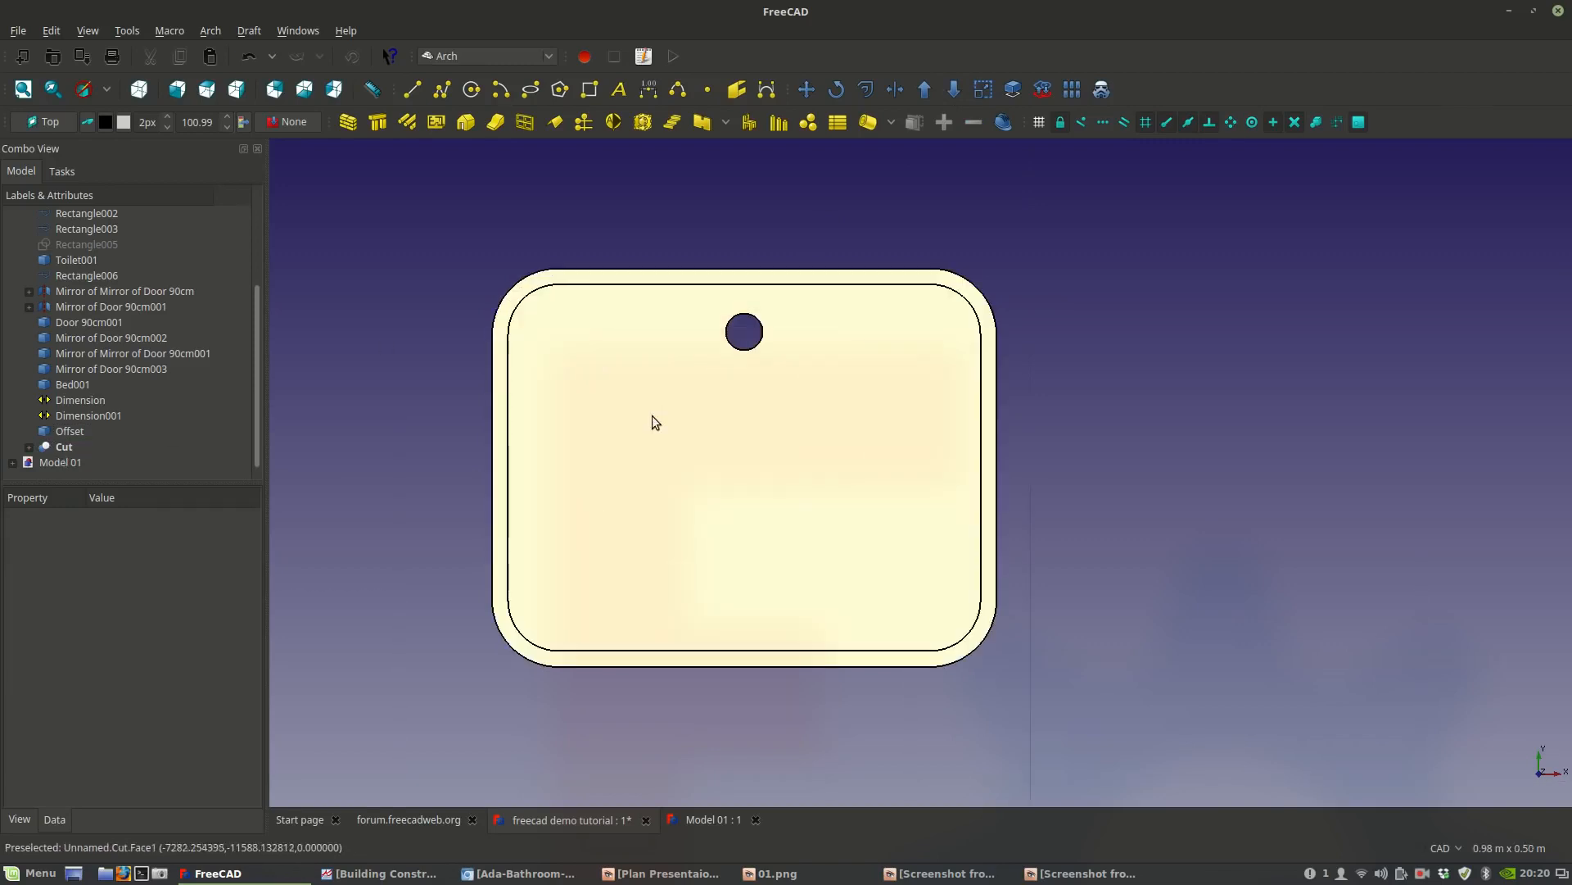
# Copy the cut rounded rectangle together with its inner offset outline about 0.42 m along positive X.
pyautogui.click(51, 447)
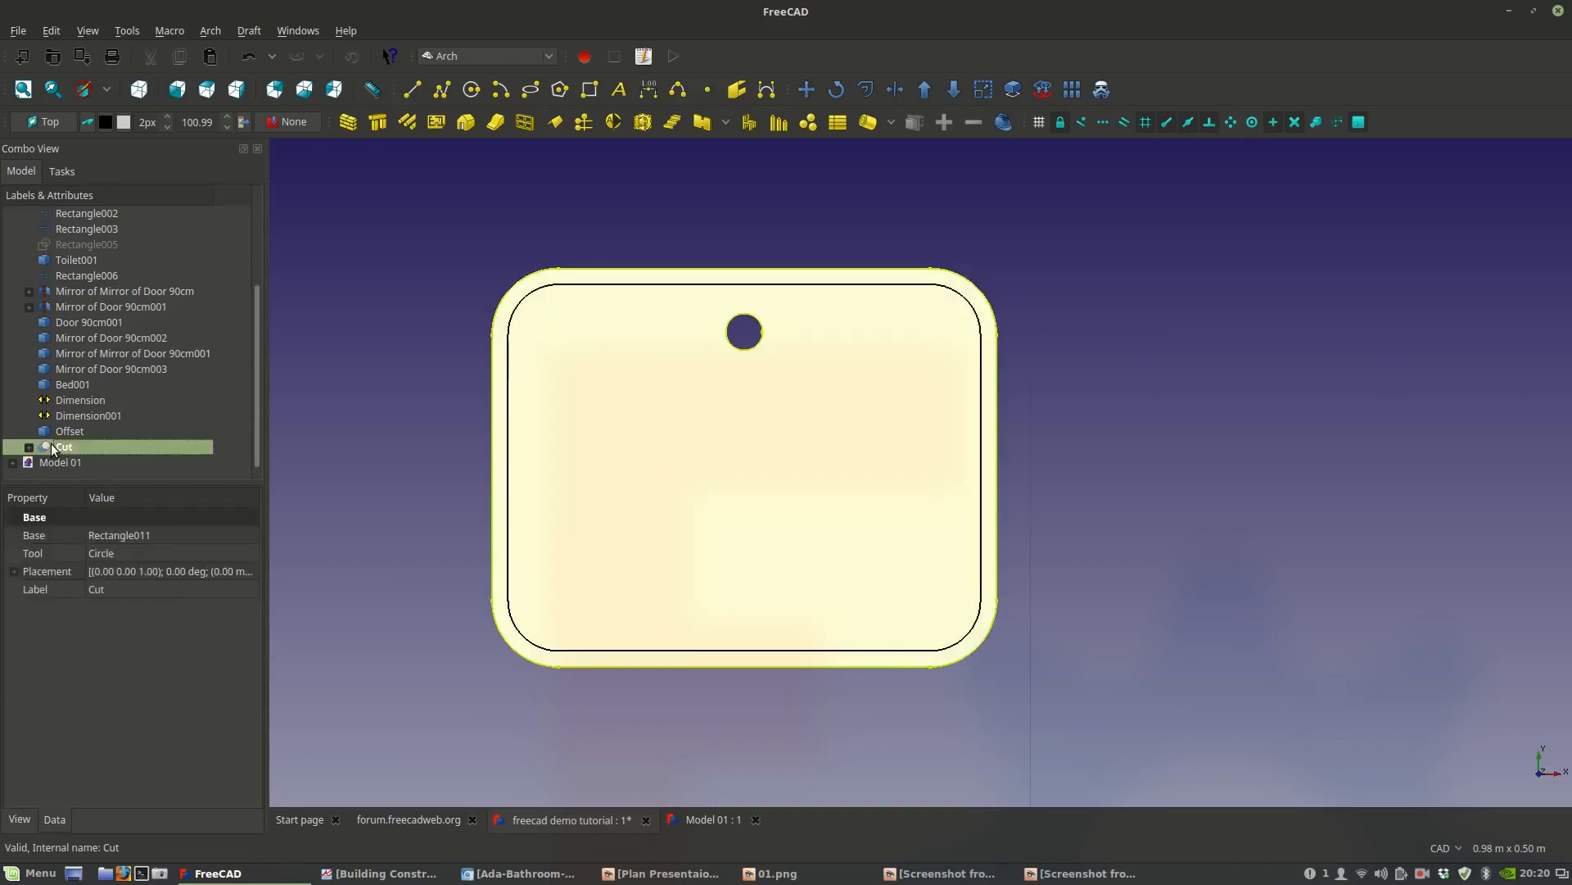
pyautogui.click(60, 432)
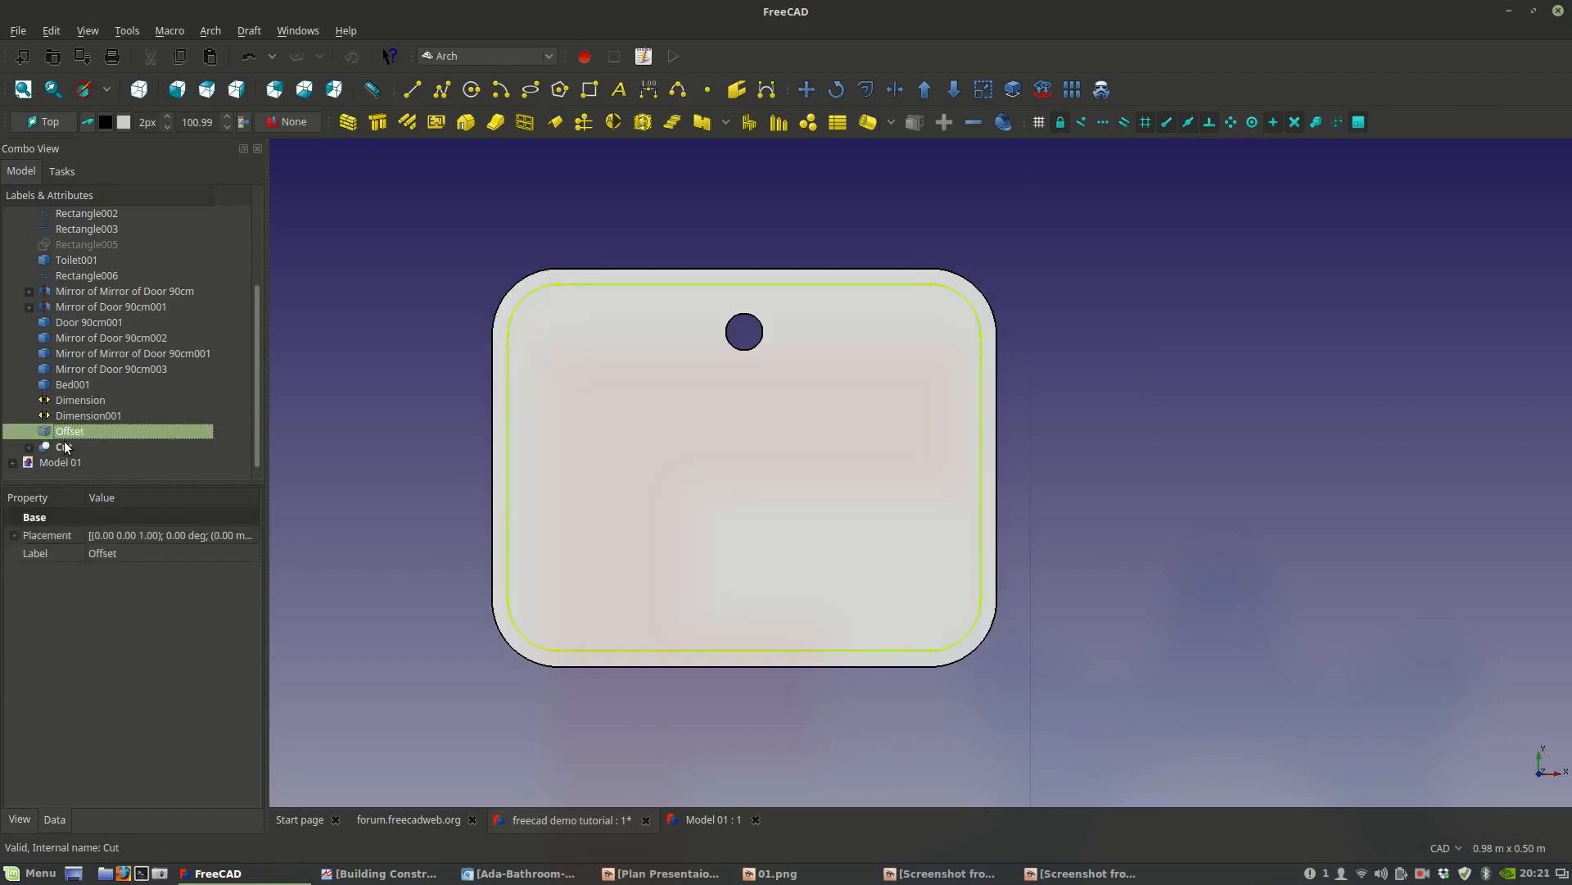
pyautogui.keyDown('ctrl'); pyautogui.click(65, 448); pyautogui.keyUp('ctrl')
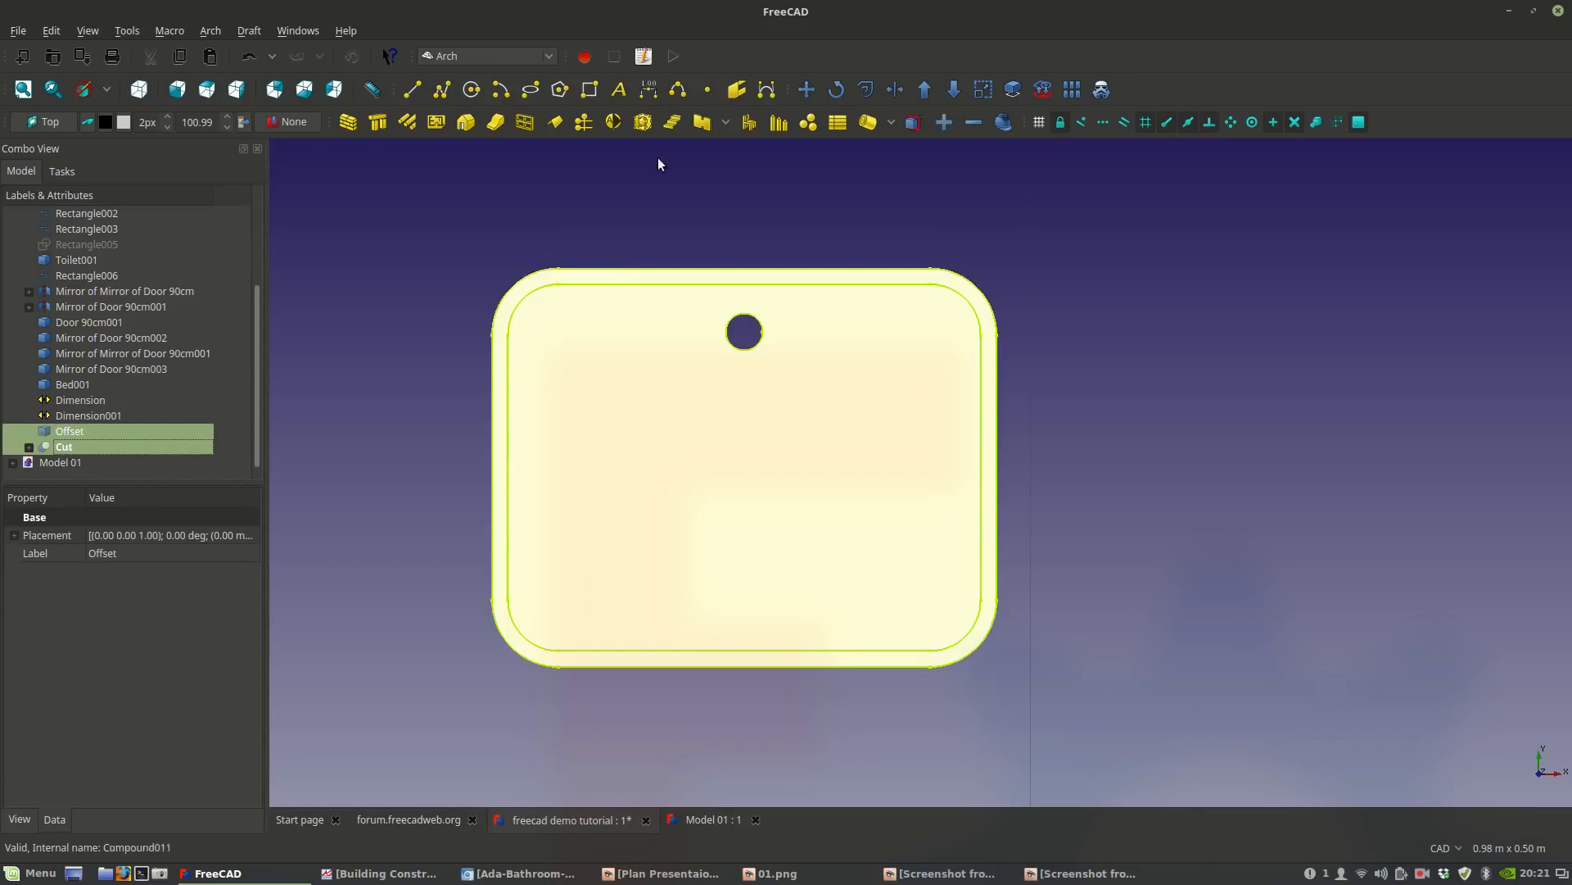
pyautogui.click(803, 100)
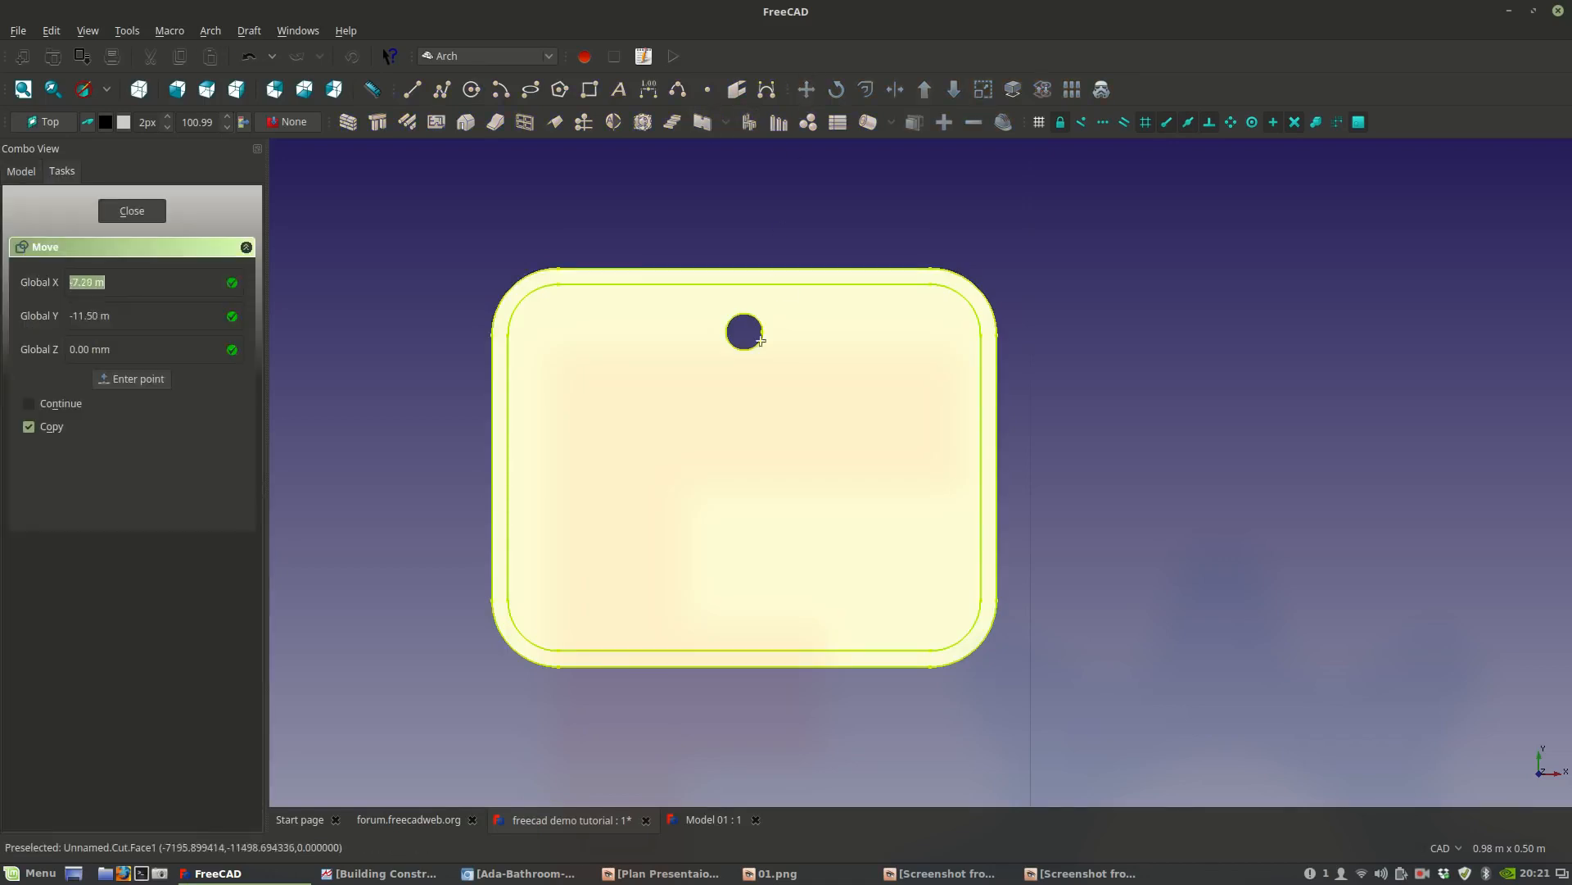
pyautogui.click(867, 546)
pyautogui.keyDown('shift'); pyautogui.click(1309, 548); pyautogui.keyUp('shift')
# Combine the copied offset outline and copied cut shape into one compound using the Part workbench.
pyautogui.moveTo(1271, 546); pyautogui.dragTo(732, 557, button='middle')
pyautogui.scroll(-2, 731, 556)
pyautogui.scroll(-1, 176, 399)
pyautogui.click(69, 435)
pyautogui.click(68, 446)
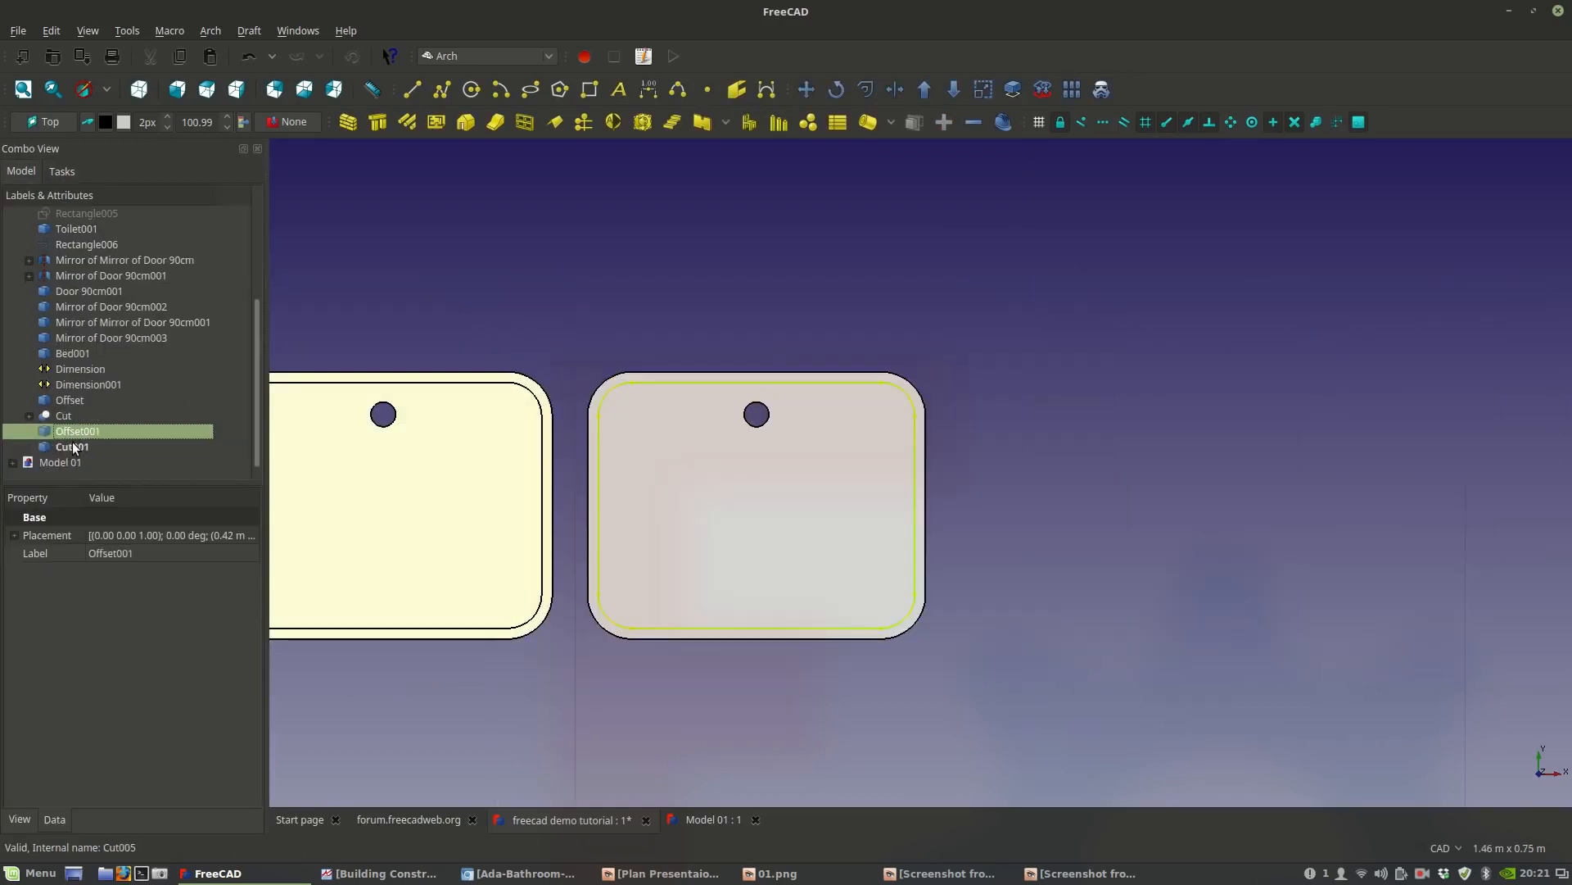
pyautogui.keyDown('ctrl'); pyautogui.click(69, 431); pyautogui.keyUp('ctrl')
pyautogui.click(539, 53)
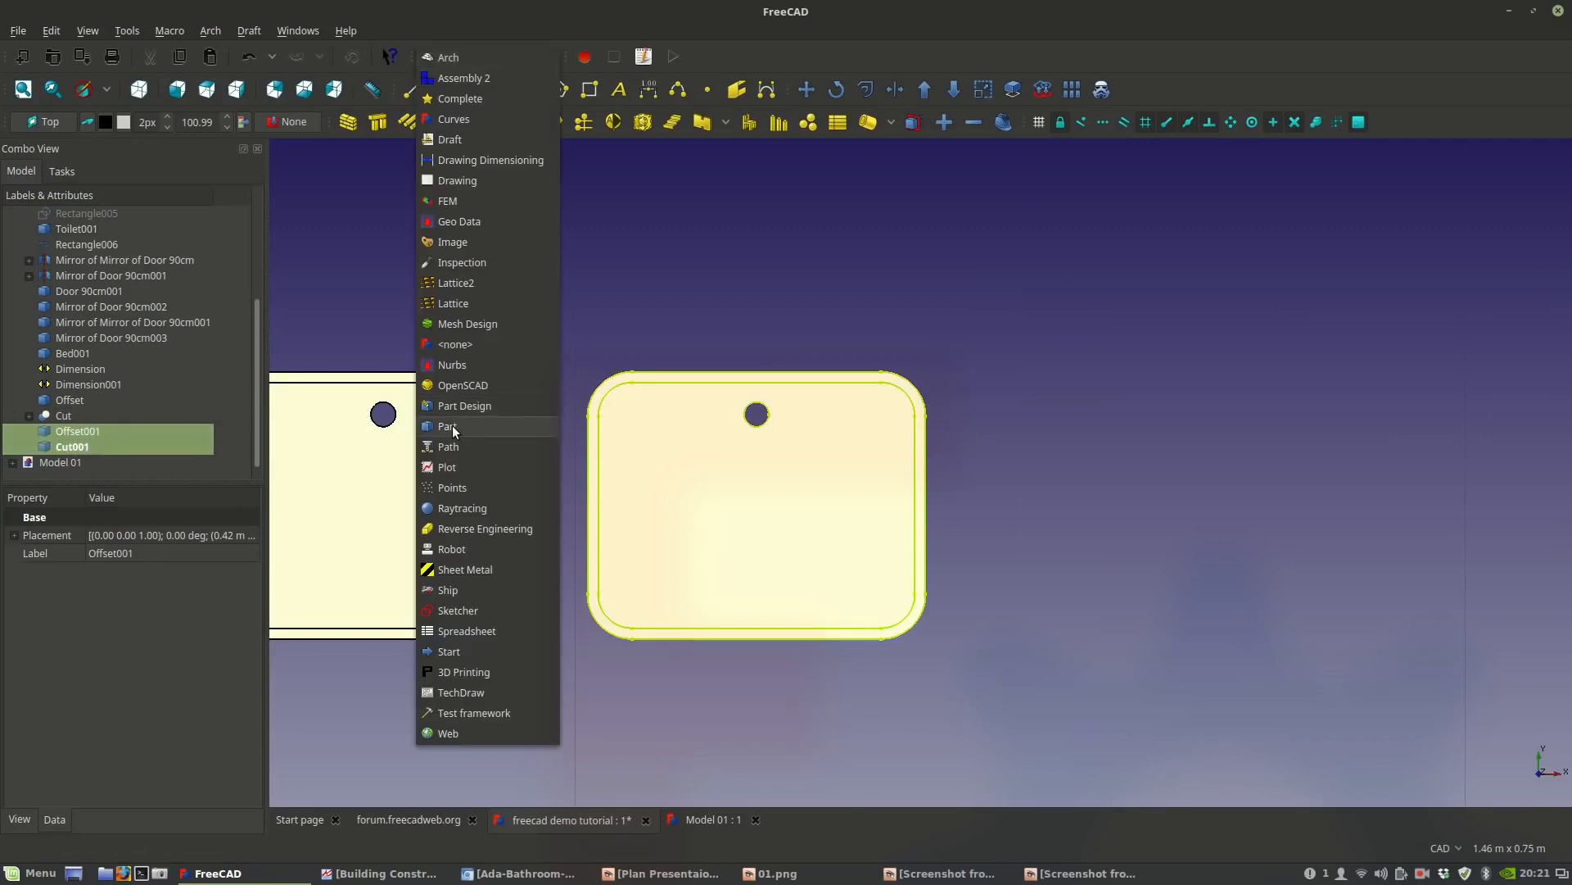
pyautogui.click(452, 426)
pyautogui.click(502, 57)
pyautogui.click(255, 27)
pyautogui.click(210, 33)
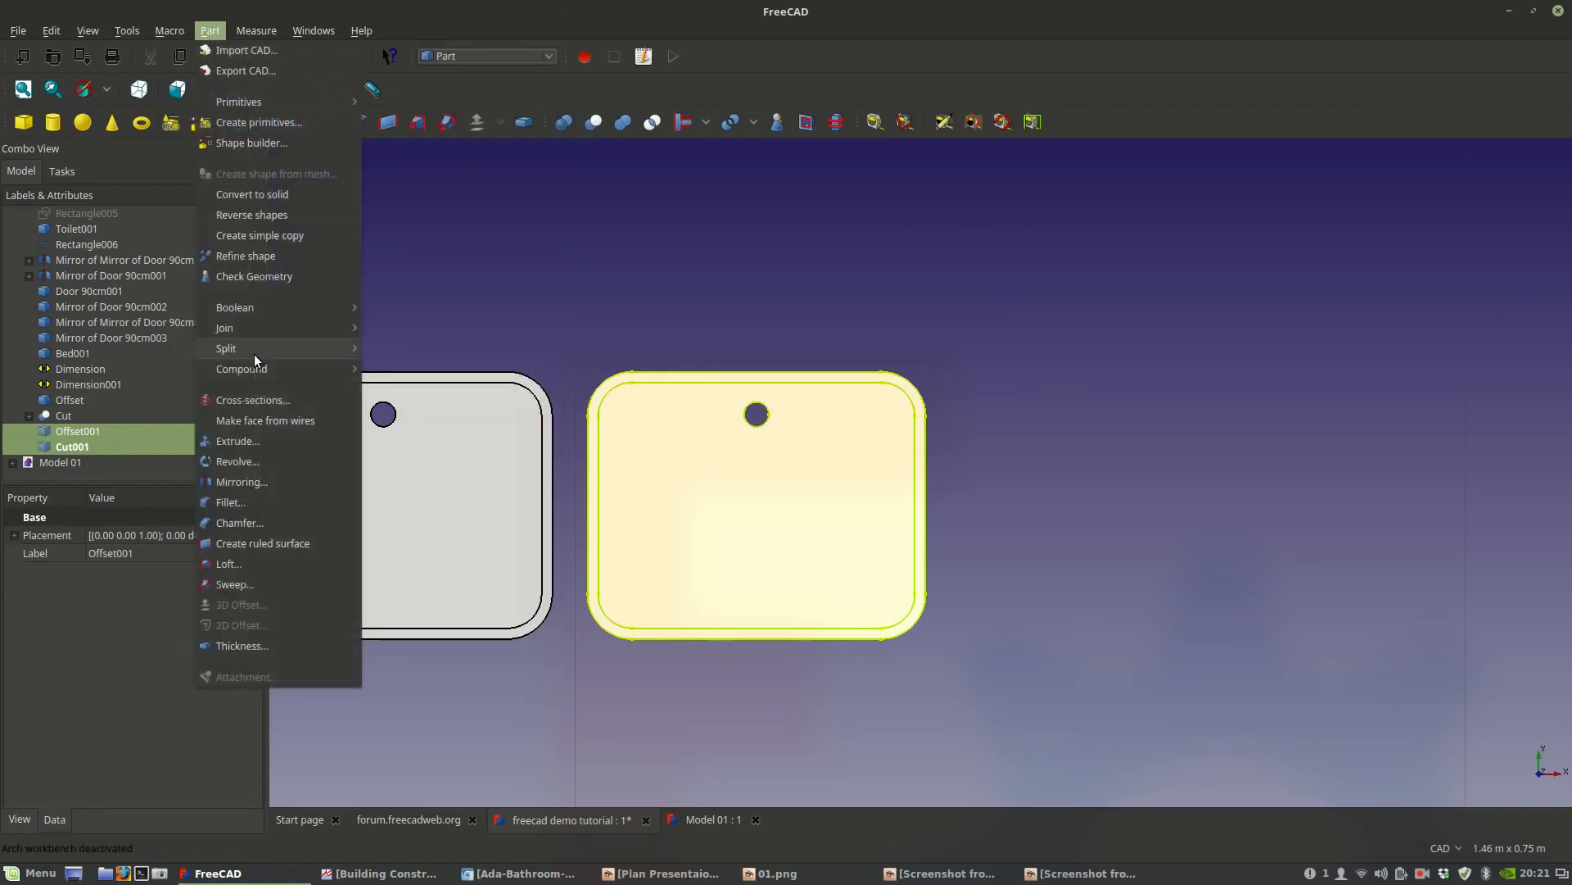
pyautogui.moveTo(262, 369)
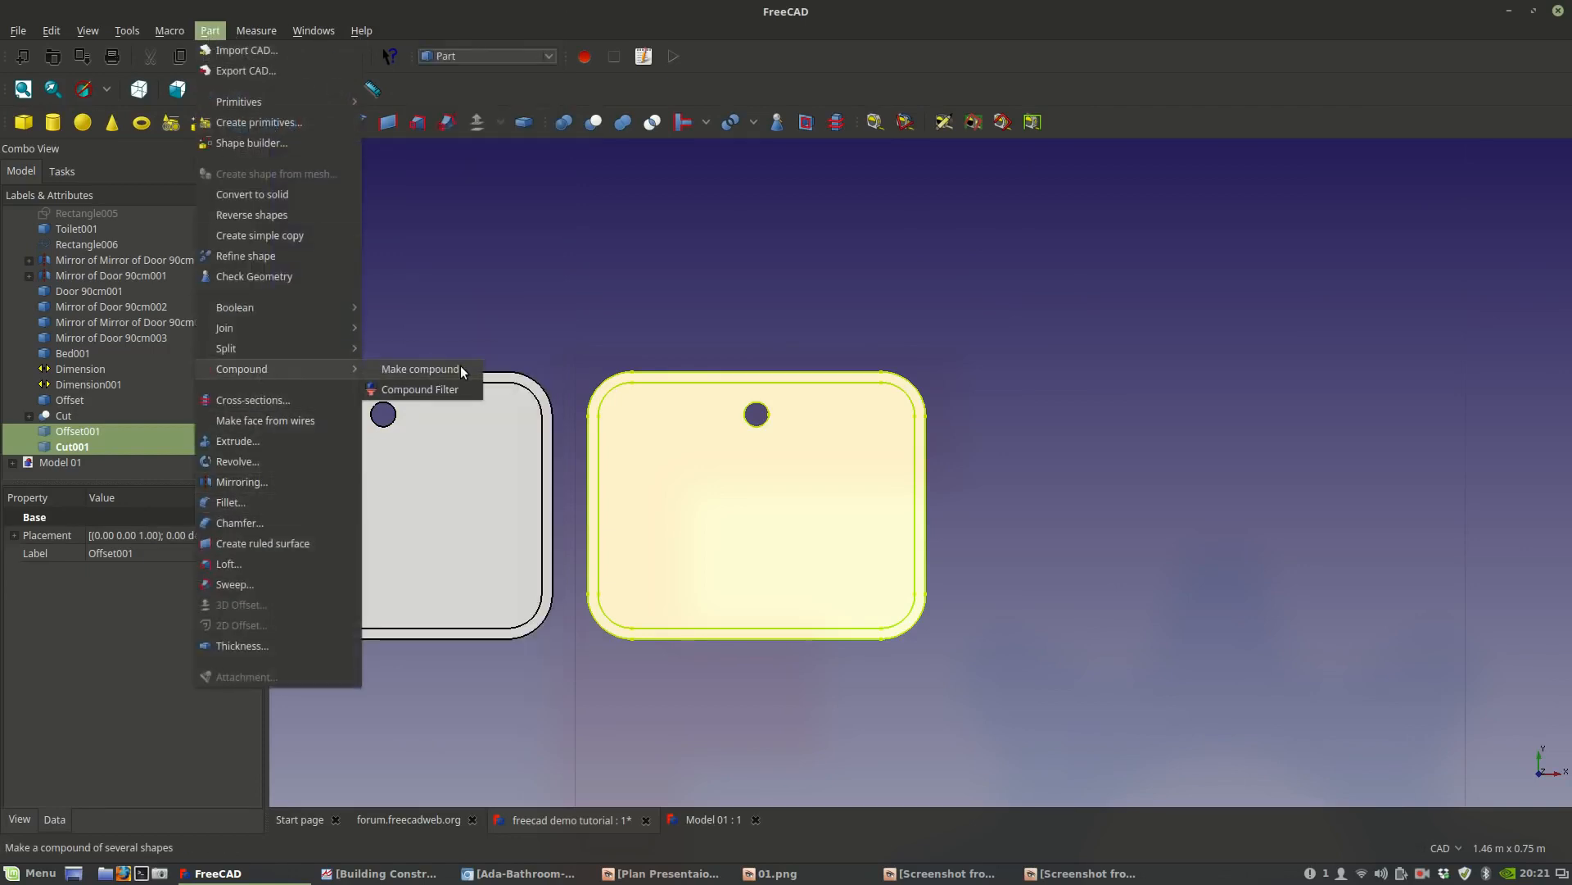
pyautogui.click(464, 368)
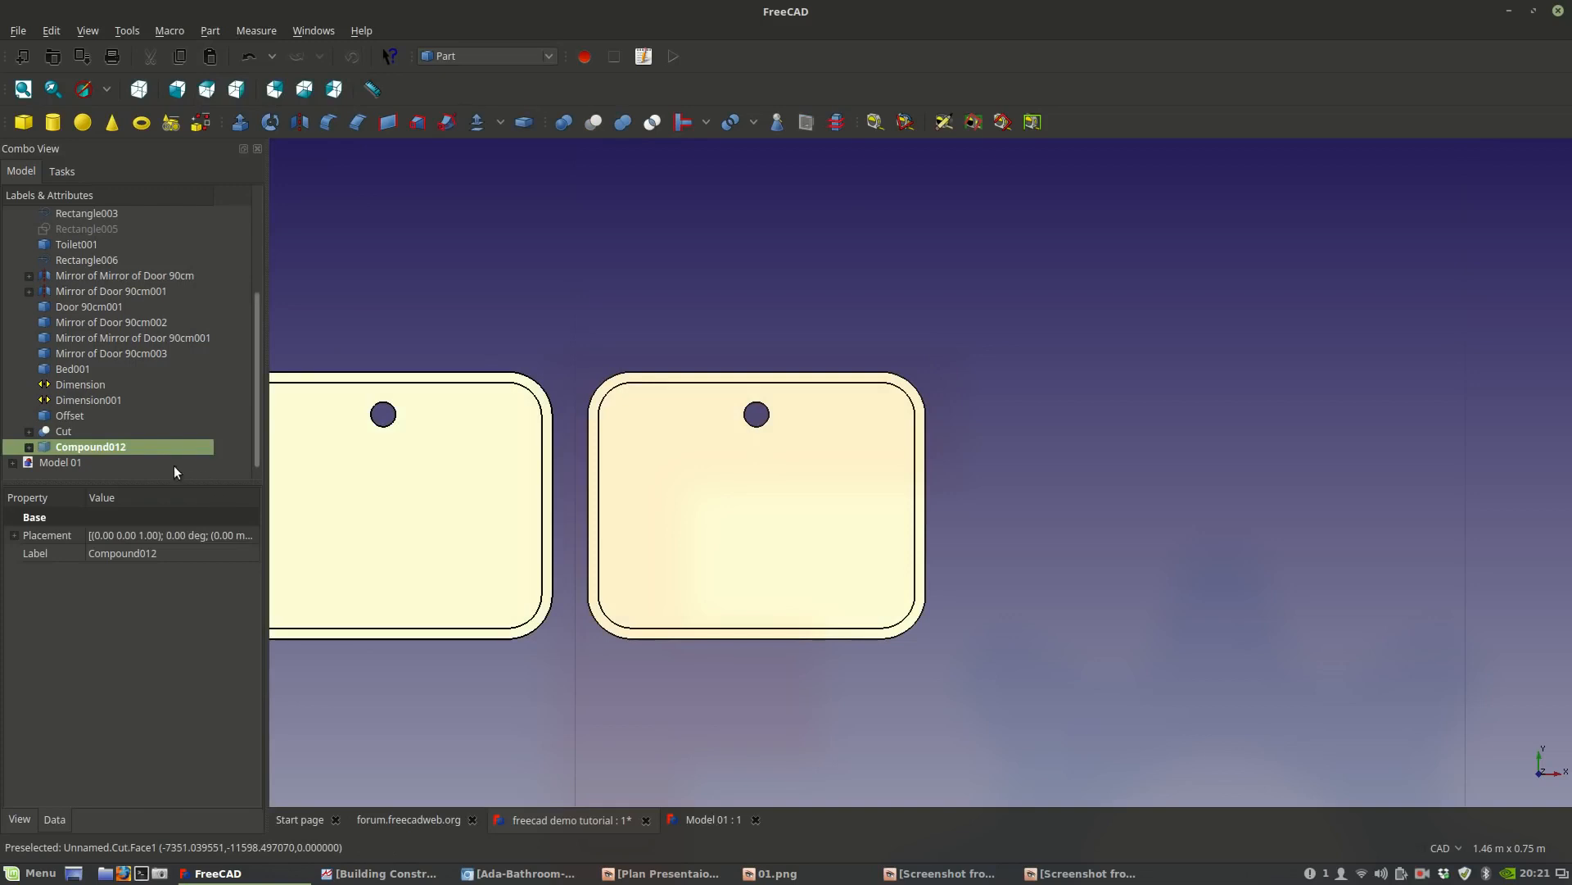
# Rename the new compound as Bath Sink.
pyautogui.rightClick(161, 444)
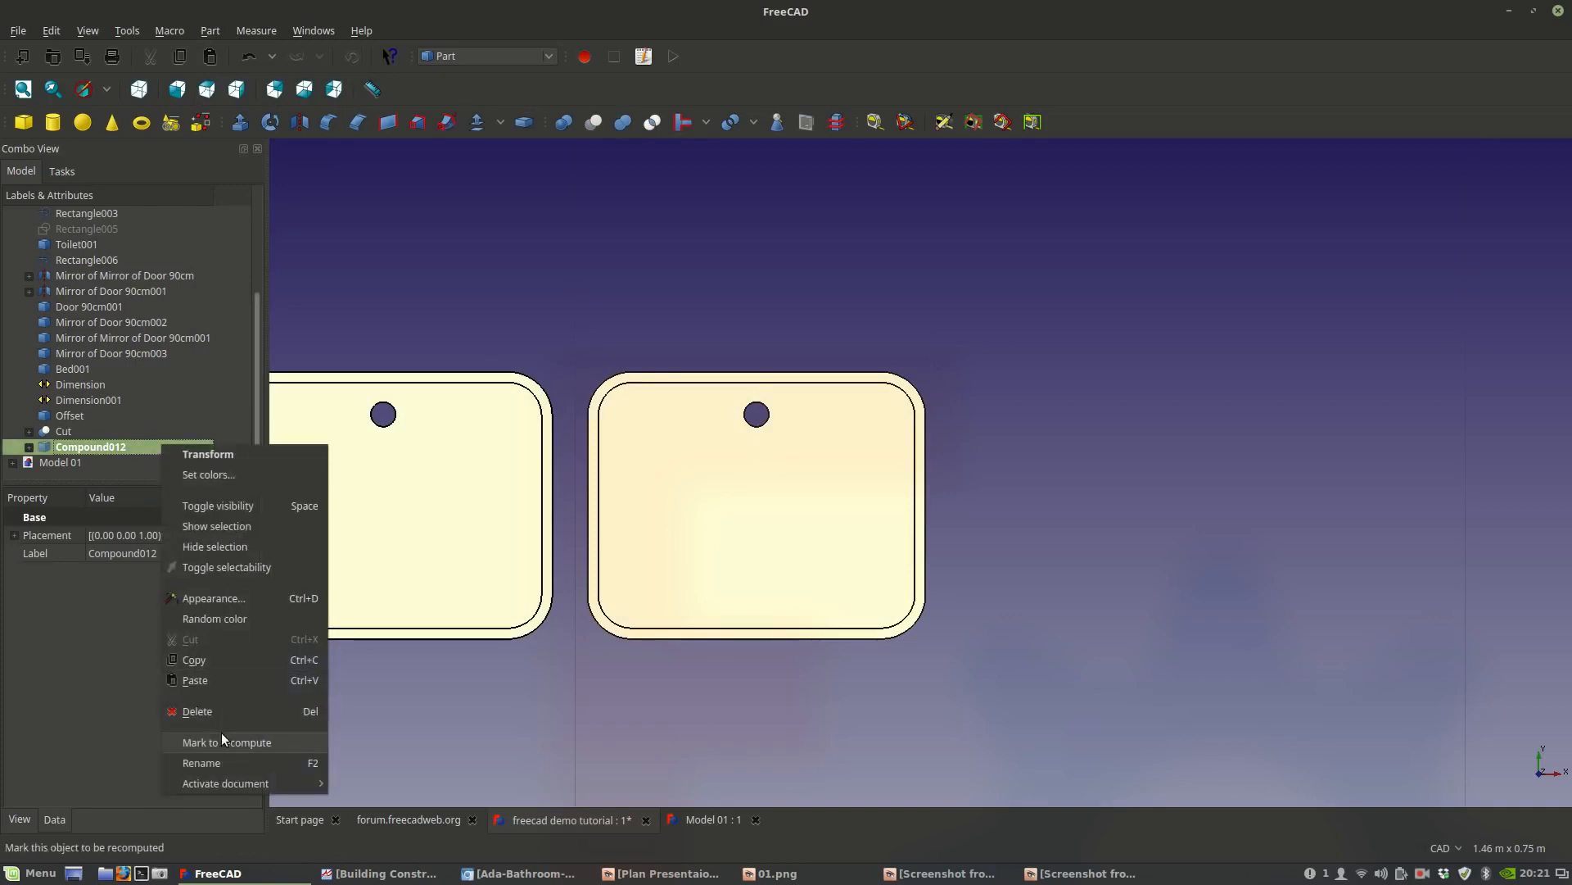
pyautogui.click(221, 759)
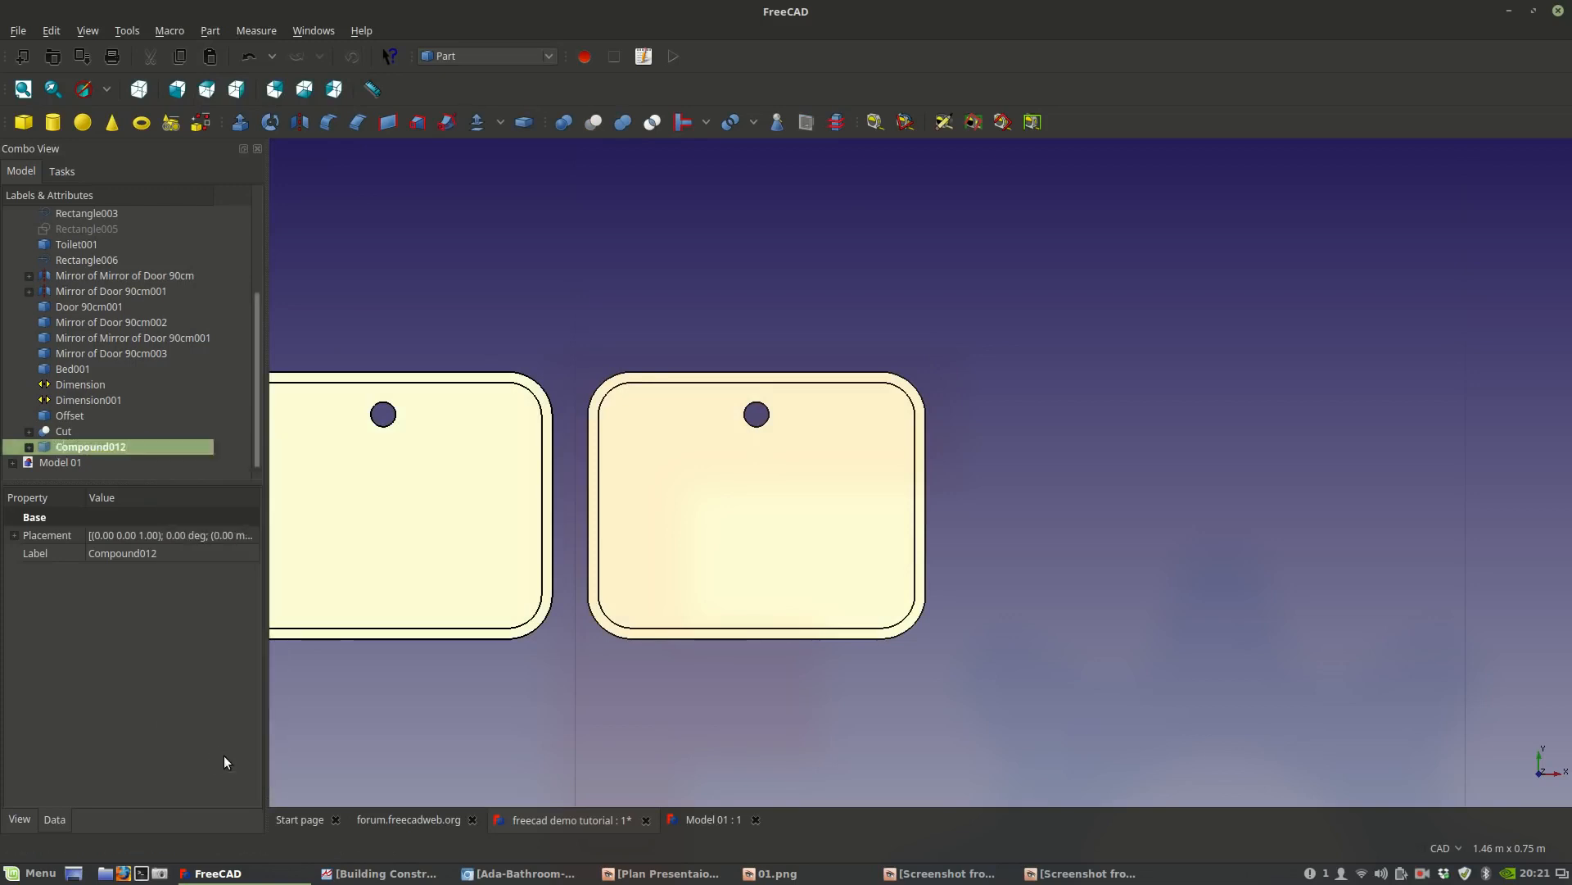
pyautogui.write('Bath Sink')
pyautogui.press('Return')
pyautogui.click(626, 305)
pyautogui.click(692, 547)
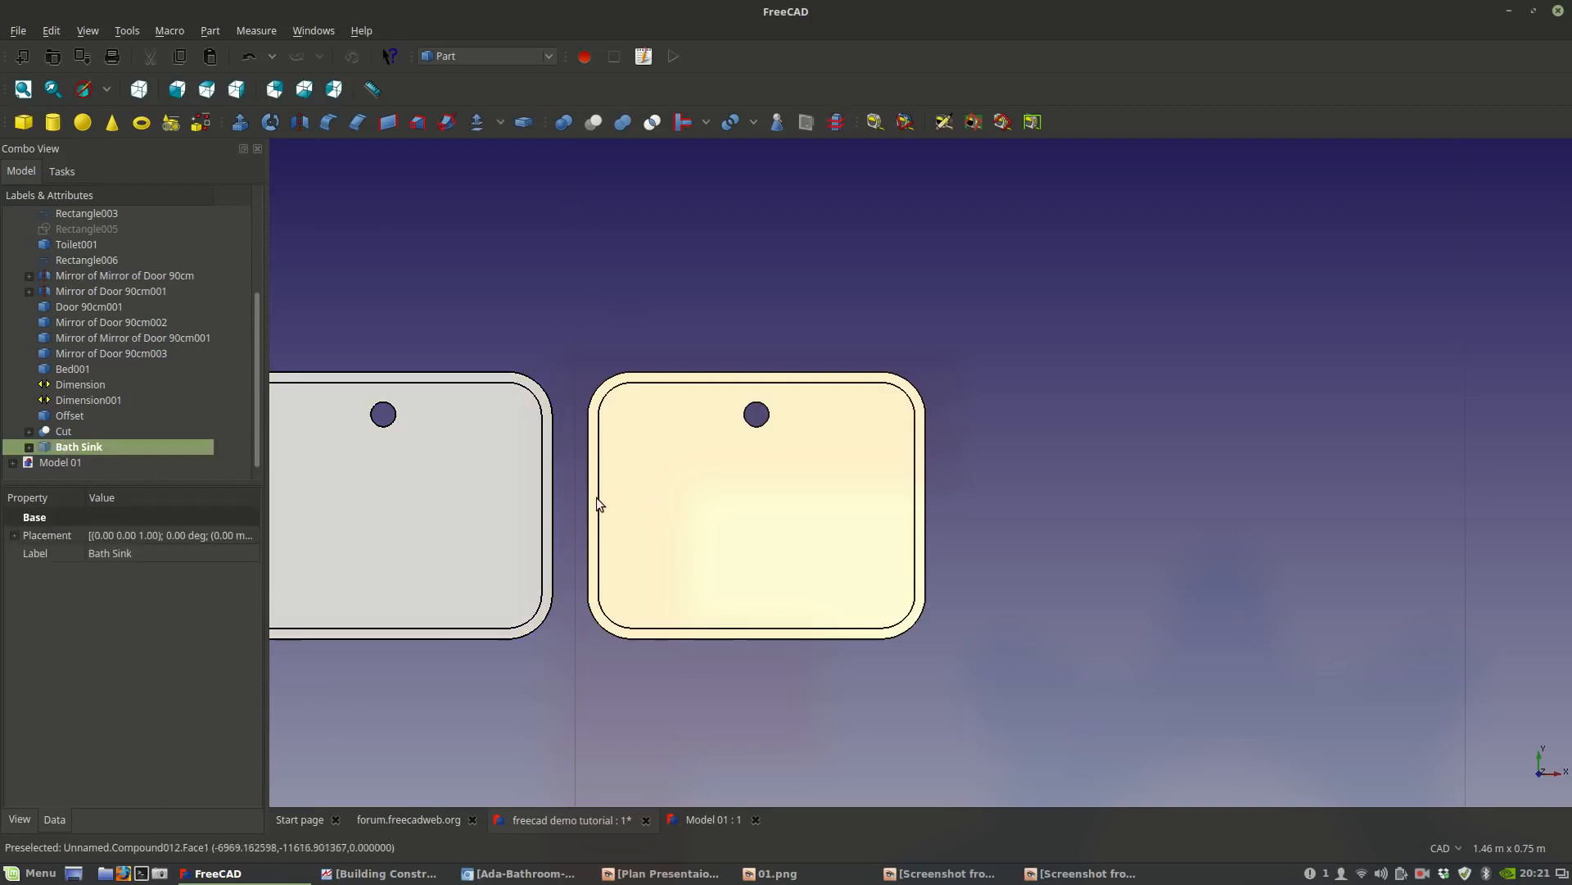
# Return to the Arch workbench and copy the Bath Sink compound about 0.40 m along positive X.
pyautogui.click(459, 57)
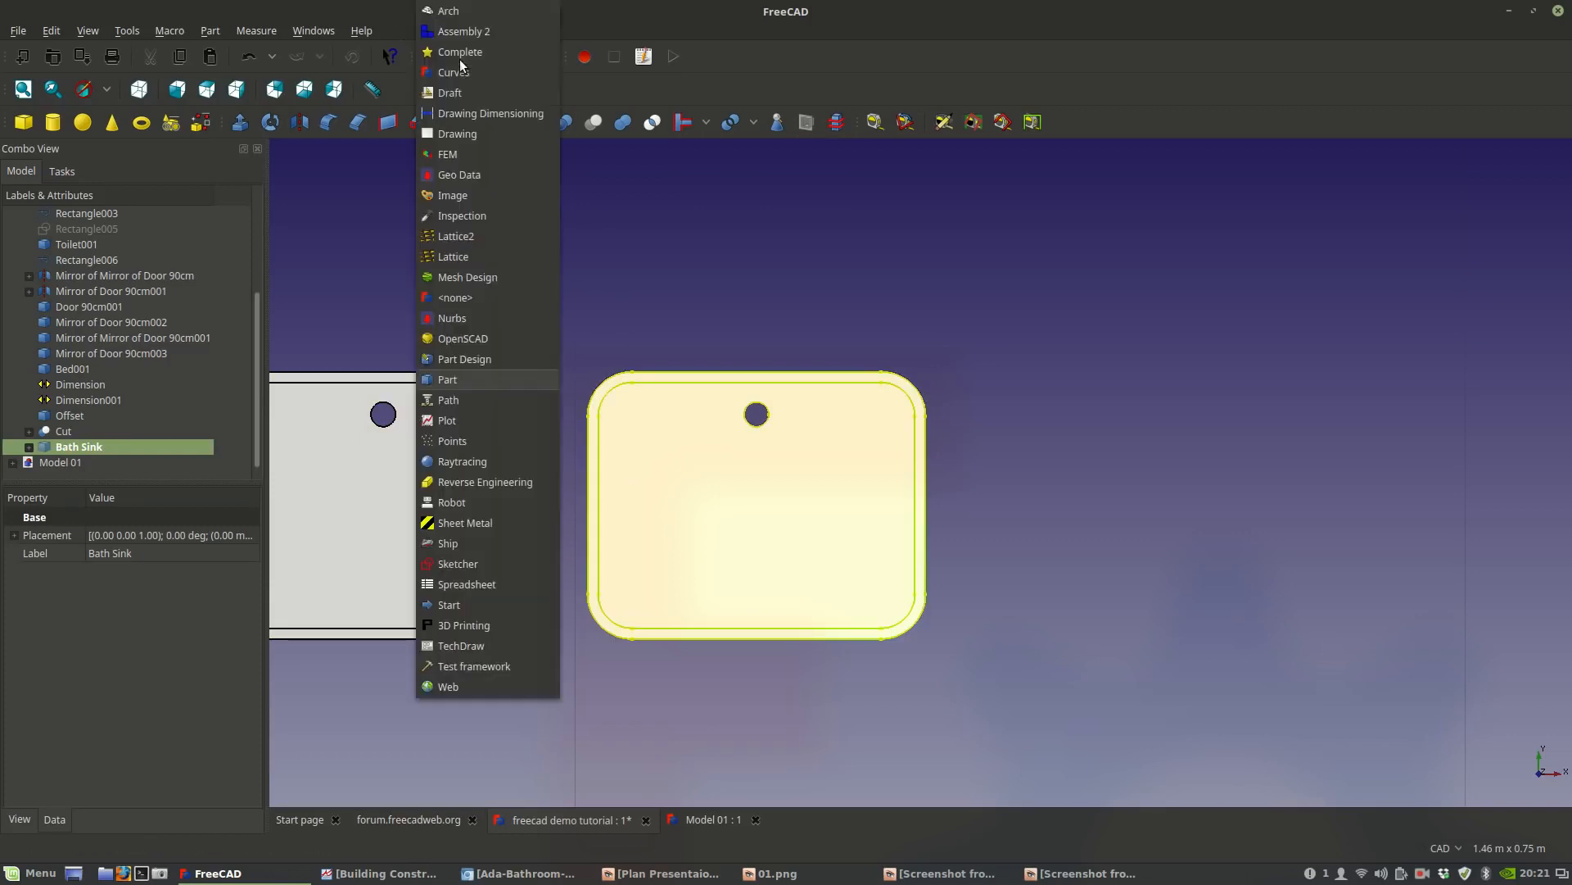
pyautogui.click(461, 14)
pyautogui.click(807, 89)
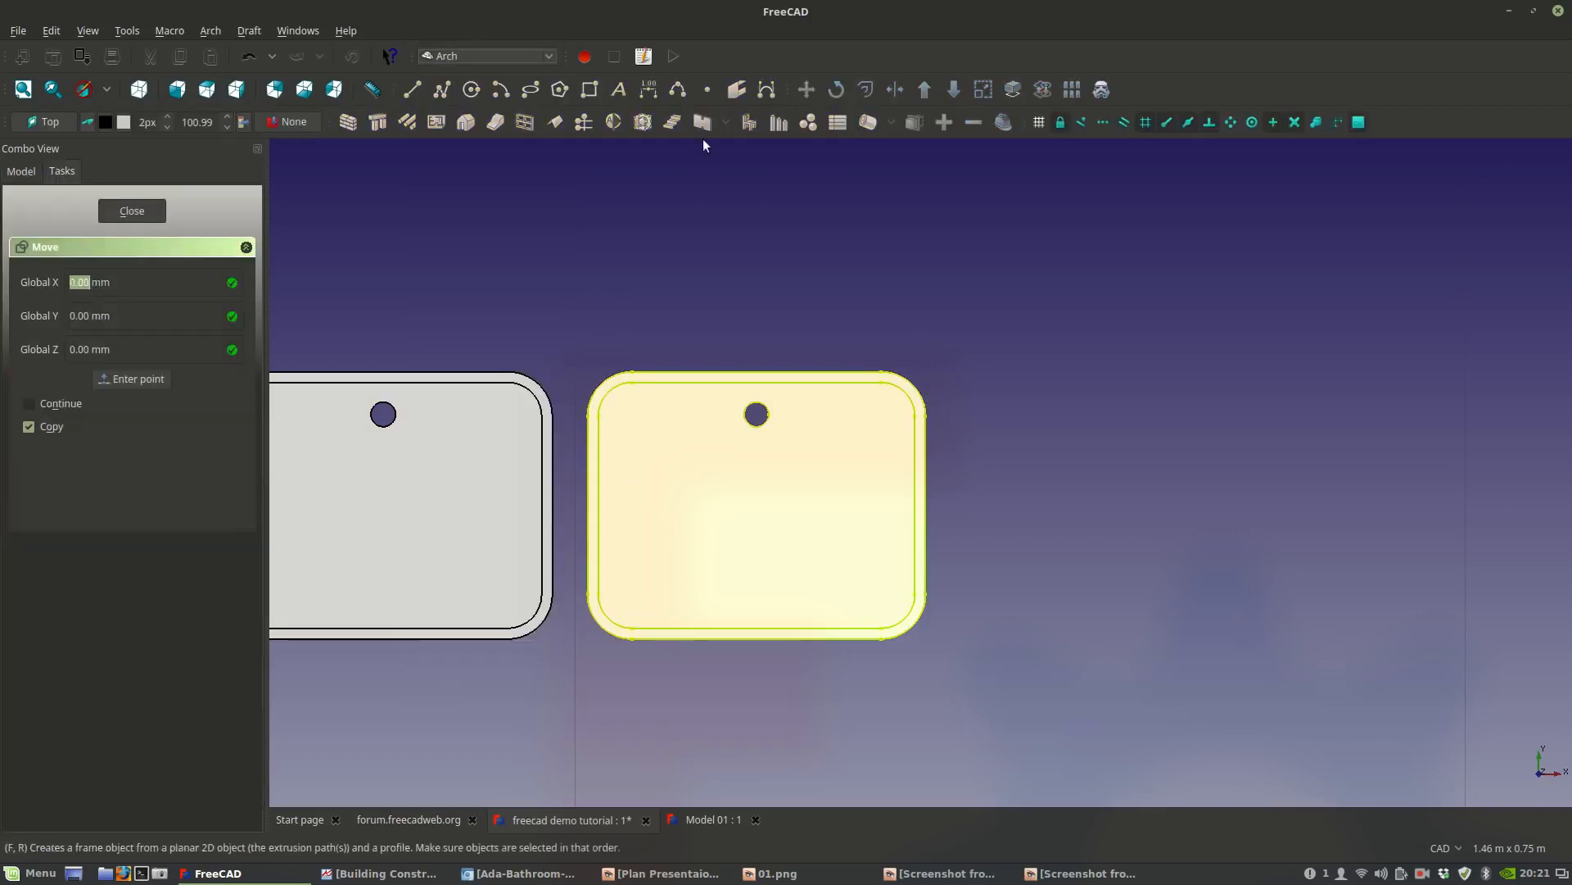
pyautogui.click(70, 426)
pyautogui.click(664, 516)
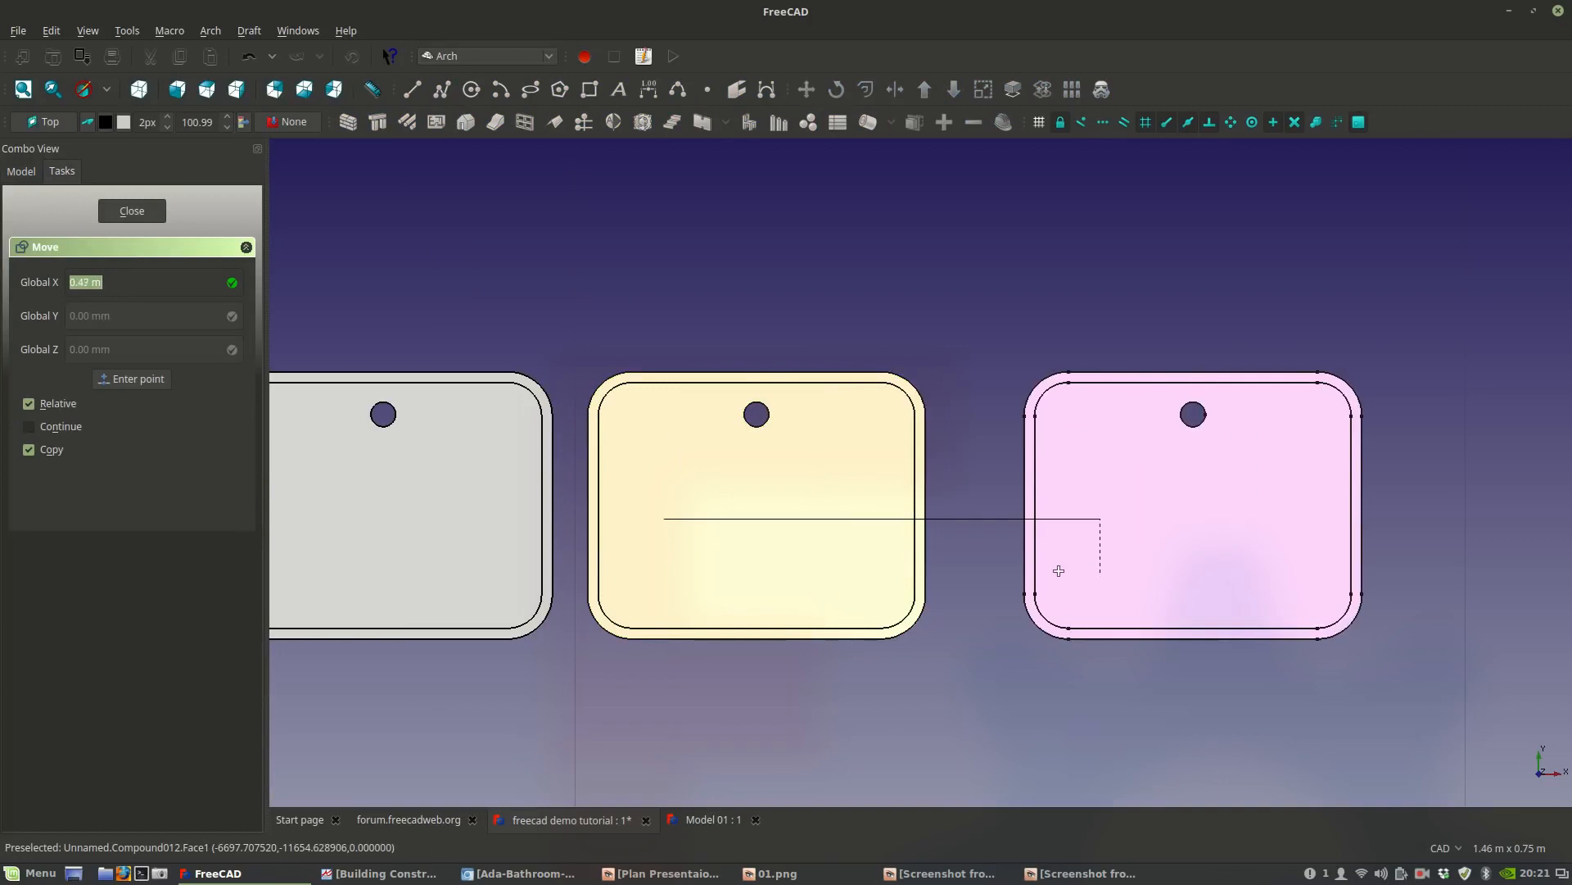
pyautogui.click(1025, 573)
# Delete the source Bath Sink compound along with its leftover cut shape and offset outline.
pyautogui.scroll(1, 1040, 557)
pyautogui.click(620, 467)
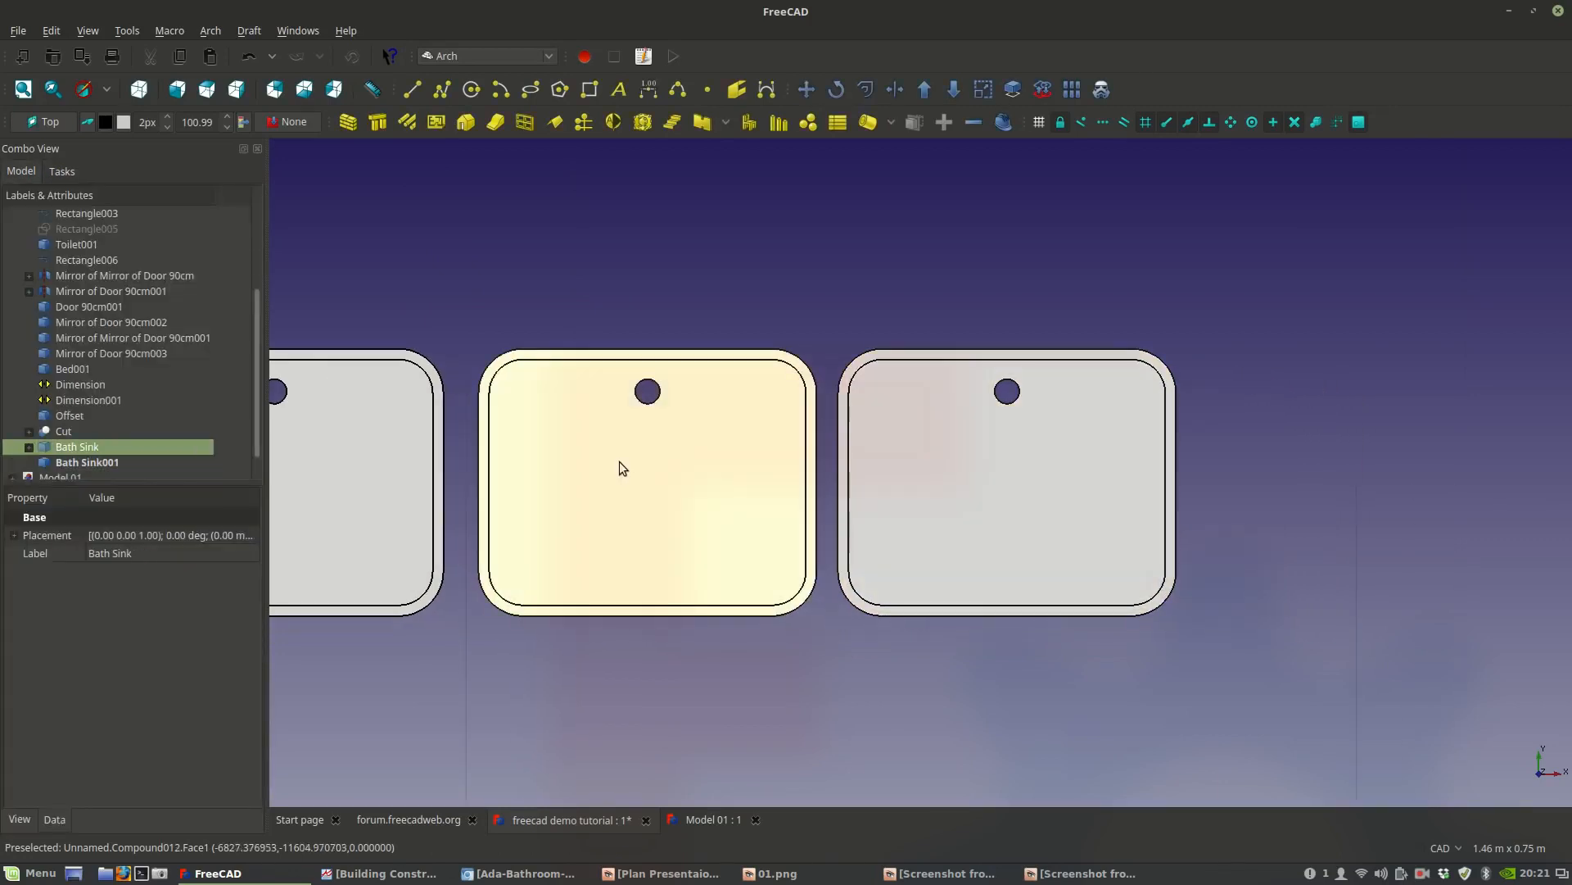
pyautogui.press('Delete')
pyautogui.click(600, 462)
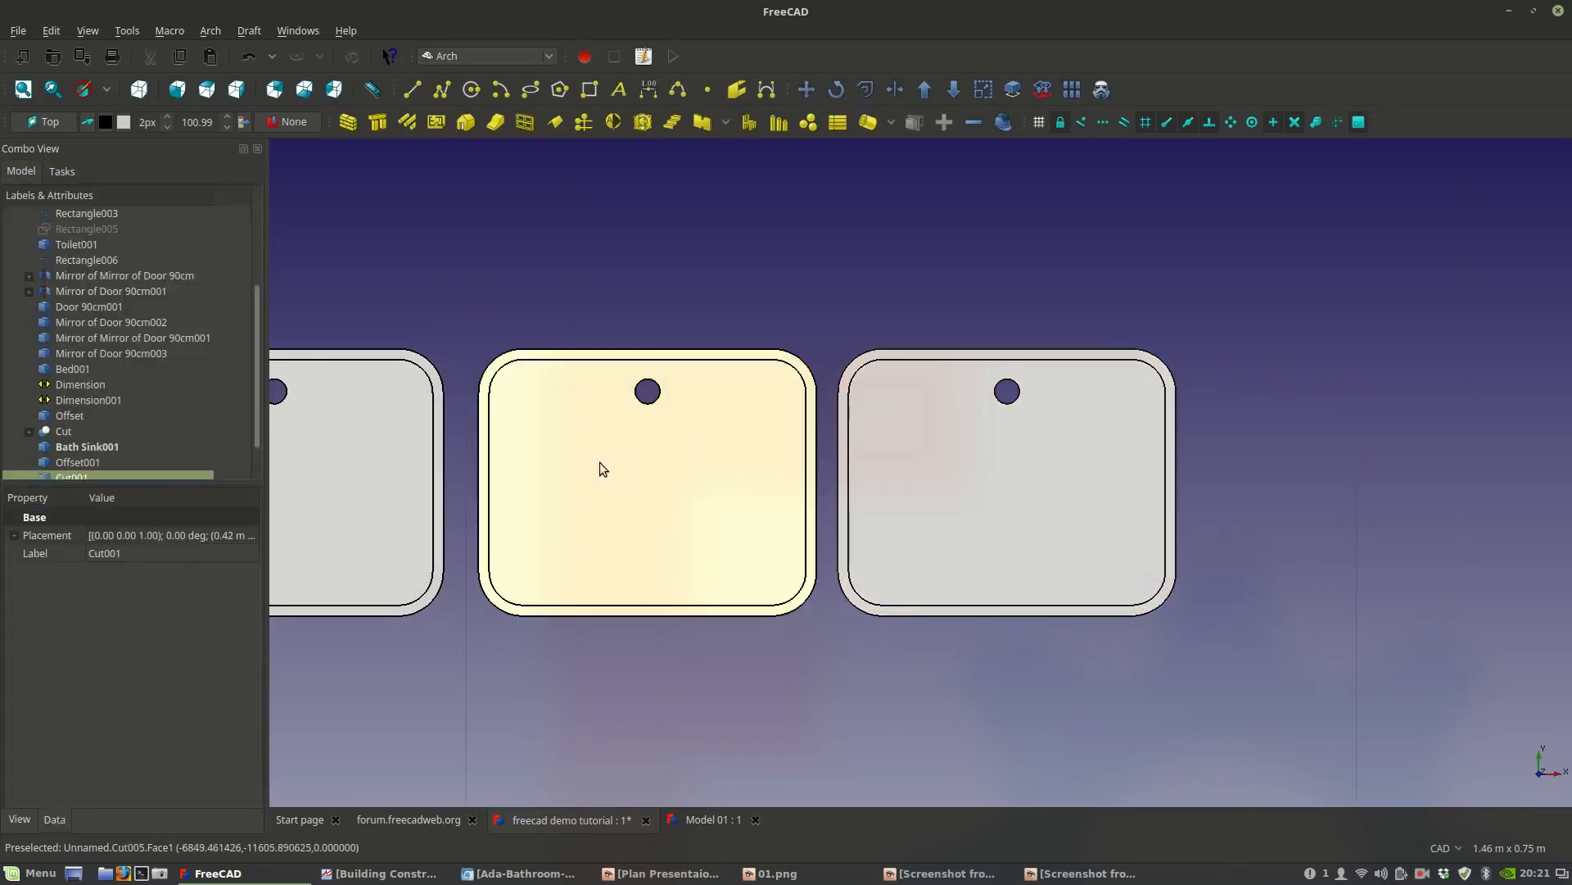
pyautogui.press('Delete')
pyautogui.scroll(2, 602, 463)
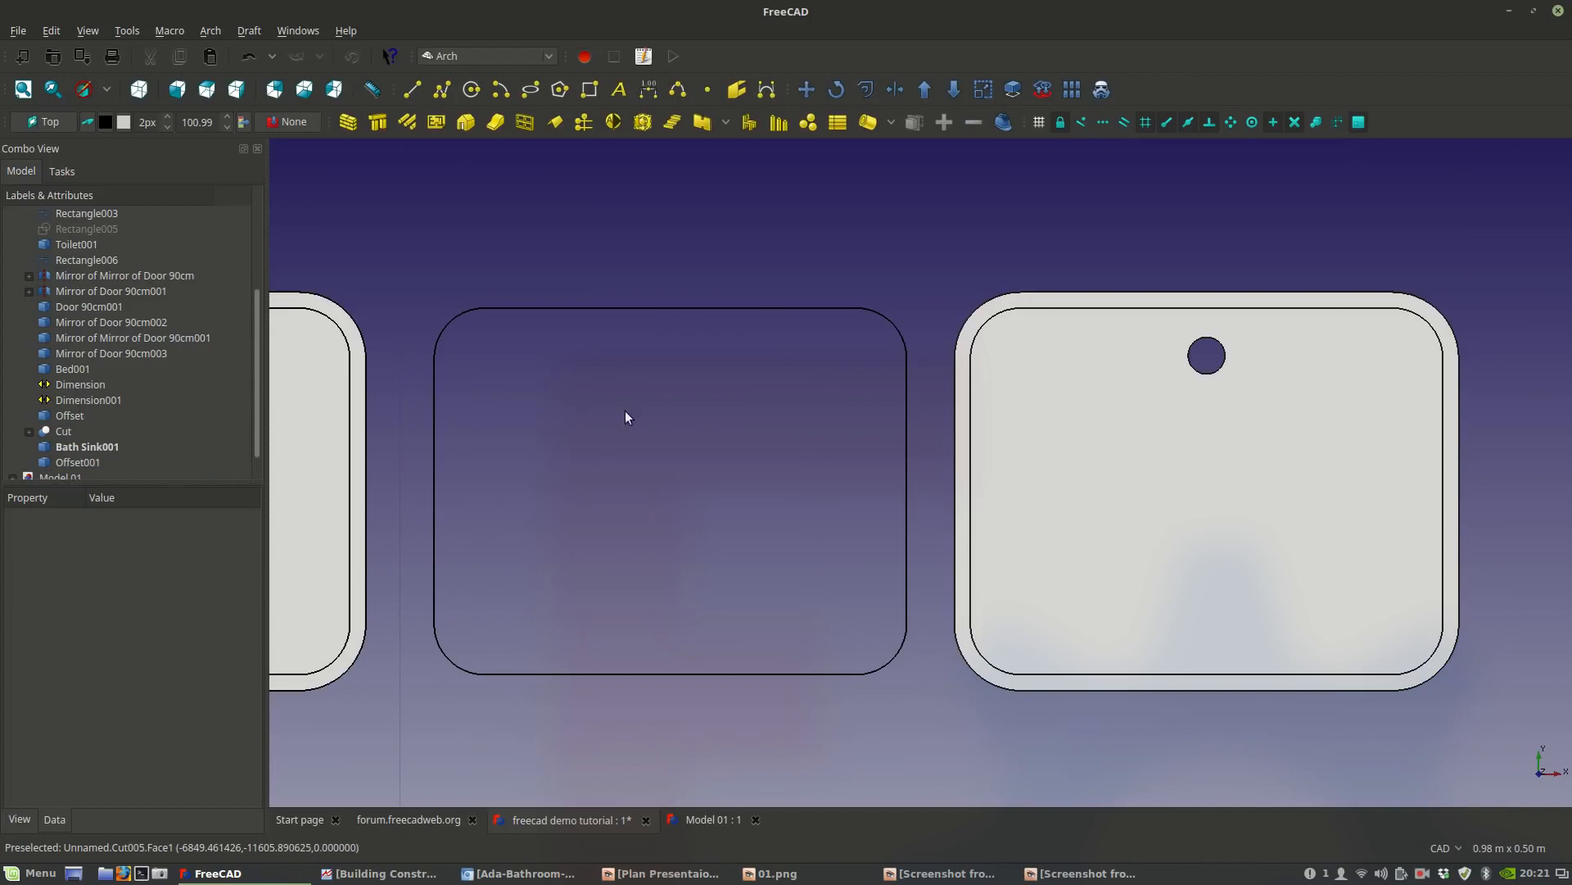
pyautogui.click(627, 308)
pyautogui.press('Delete')
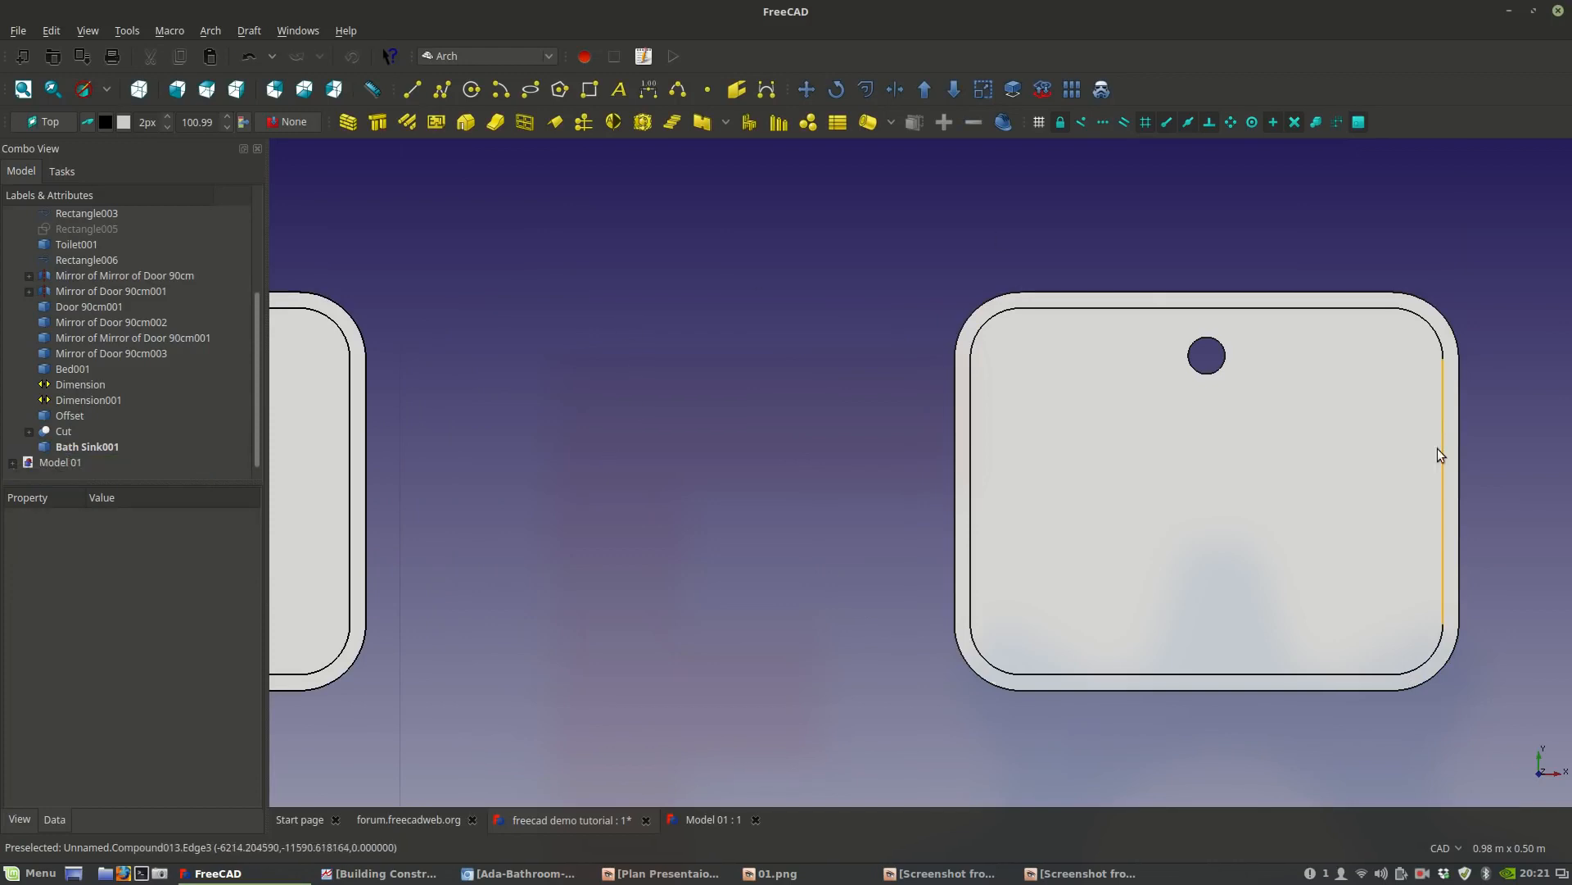
# Delete the original cut sink shape, including its rounded rectangle, inner offset outline and circle.
pyautogui.click(1443, 415)
pyautogui.scroll(-4, 888, 501)
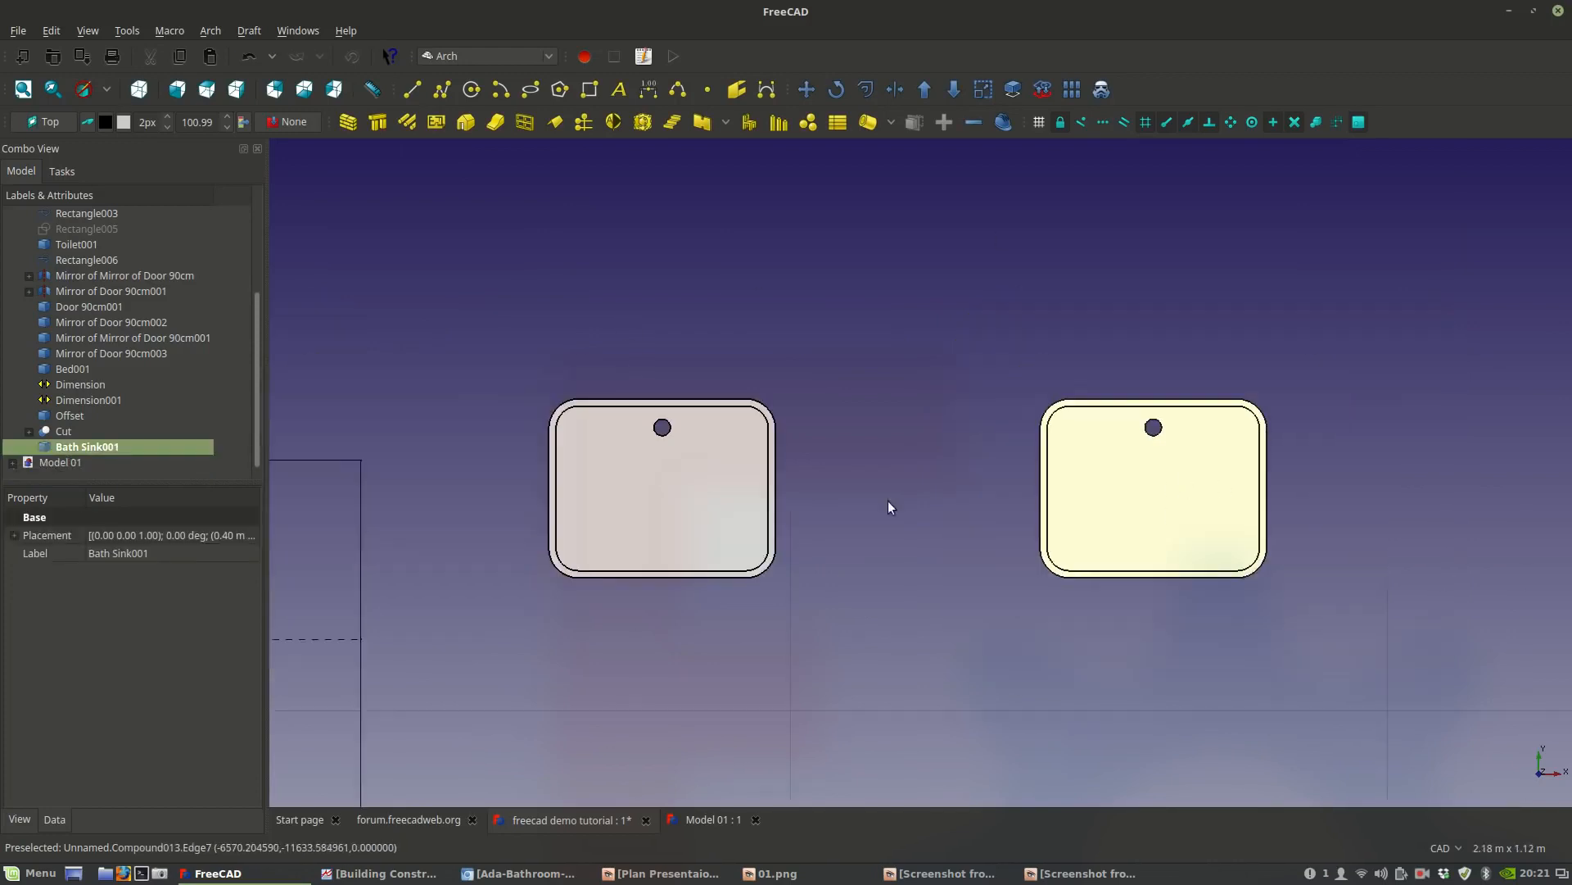
pyautogui.click(731, 506)
pyautogui.press('Delete')
pyautogui.scroll(2, 731, 507)
pyautogui.click(731, 505)
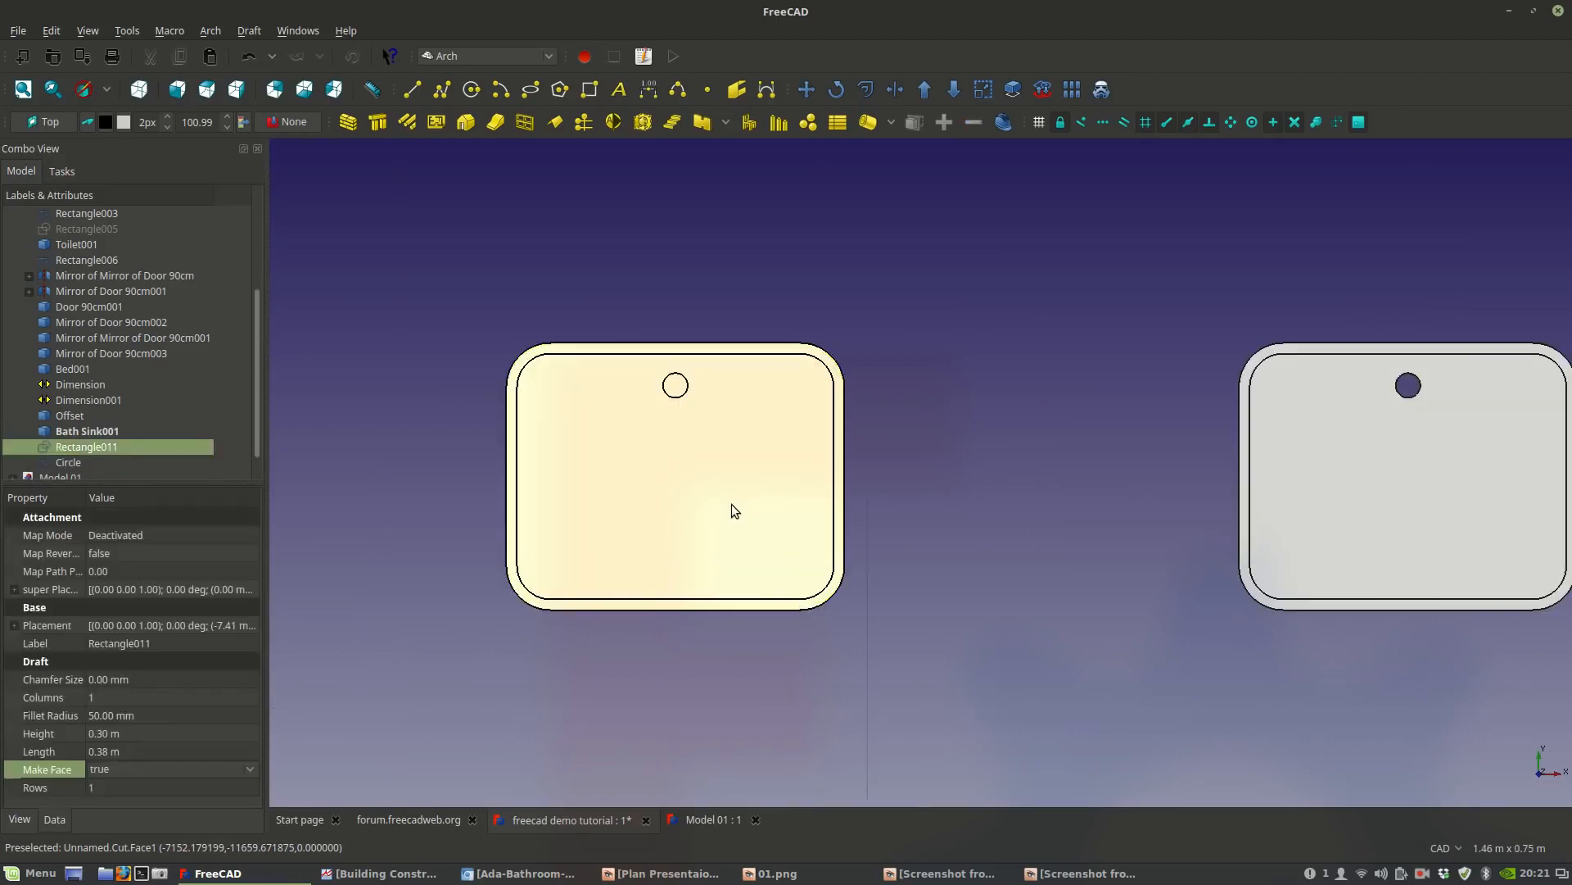
pyautogui.press('Delete')
pyautogui.click(657, 353)
pyautogui.press('Delete')
pyautogui.click(675, 385)
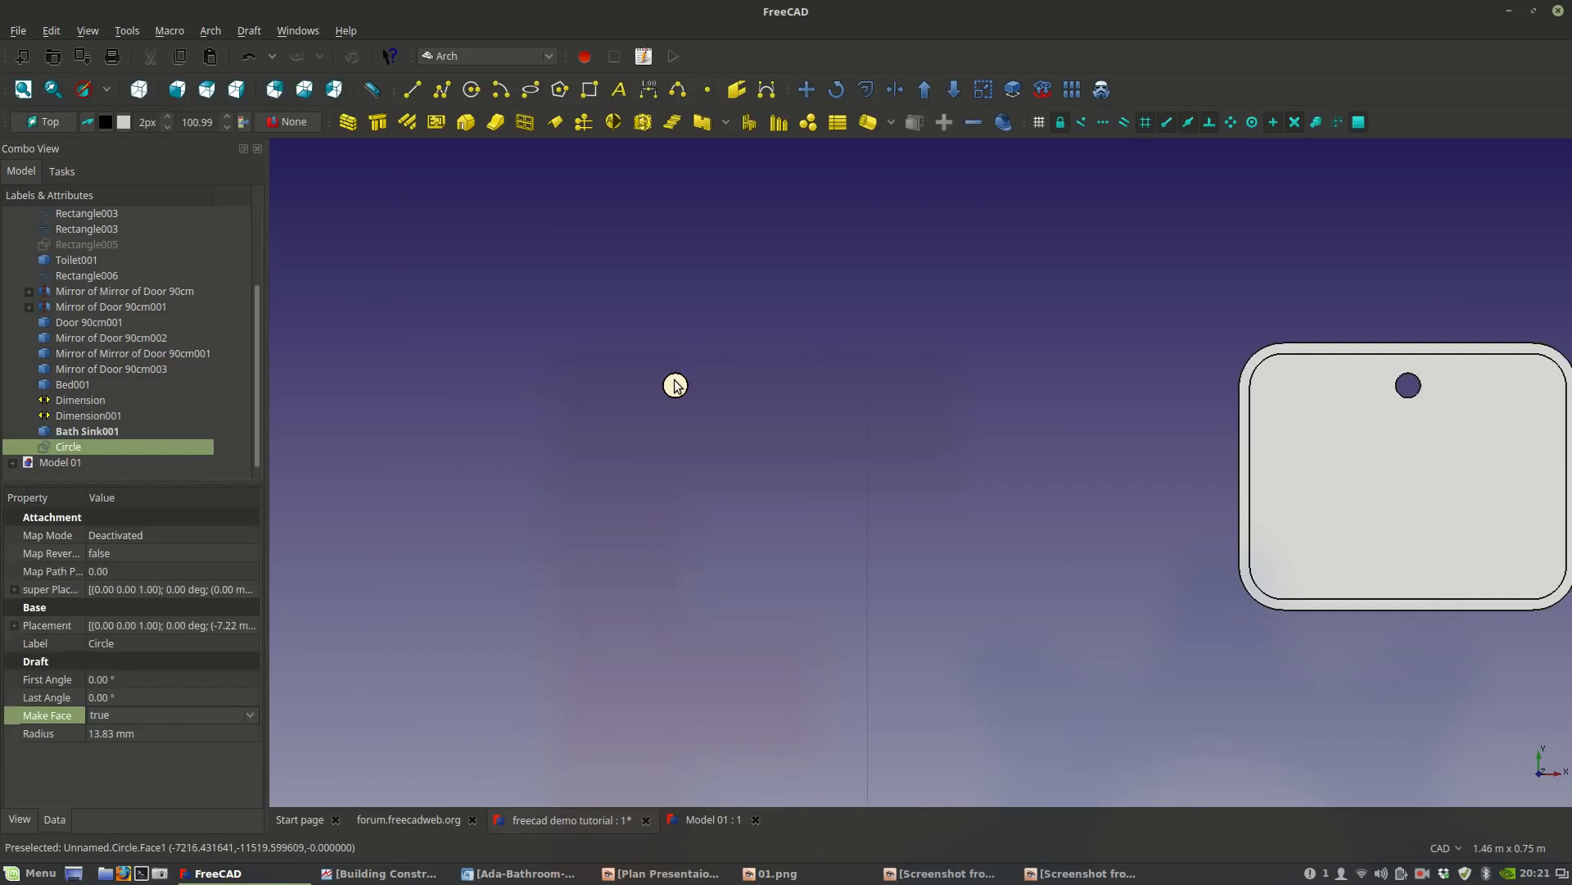
pyautogui.press('Delete')
# Delete the 0.30 m and 0.38 m dimensions beside the double-bowl kitchen sink.
pyautogui.scroll(-6, 691, 352)
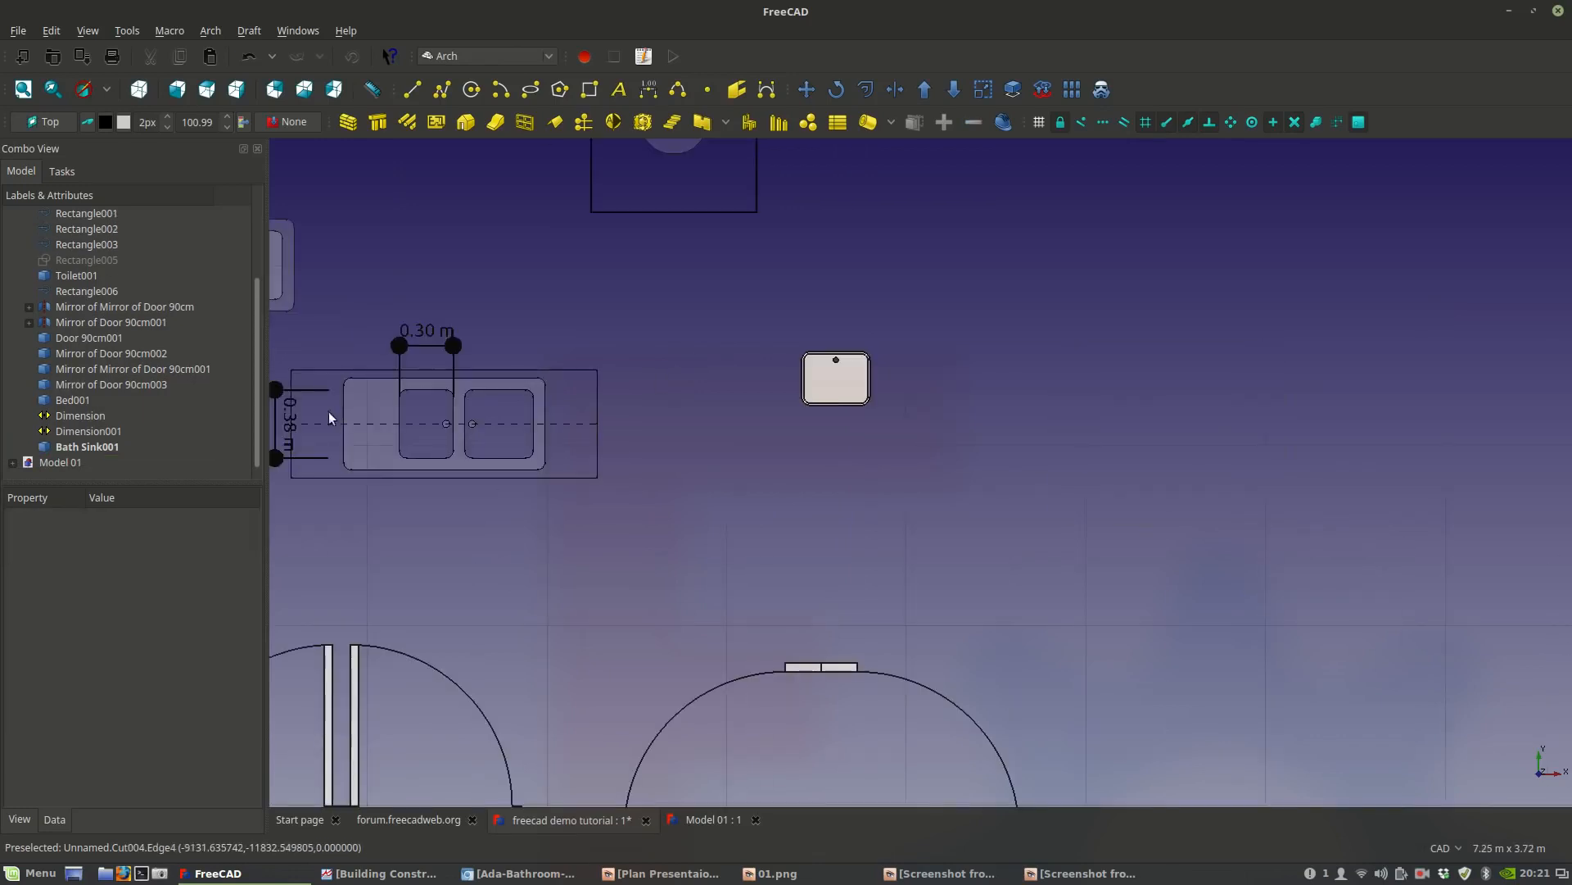
pyautogui.scroll(6, 688, 407)
pyautogui.scroll(-2, 843, 397)
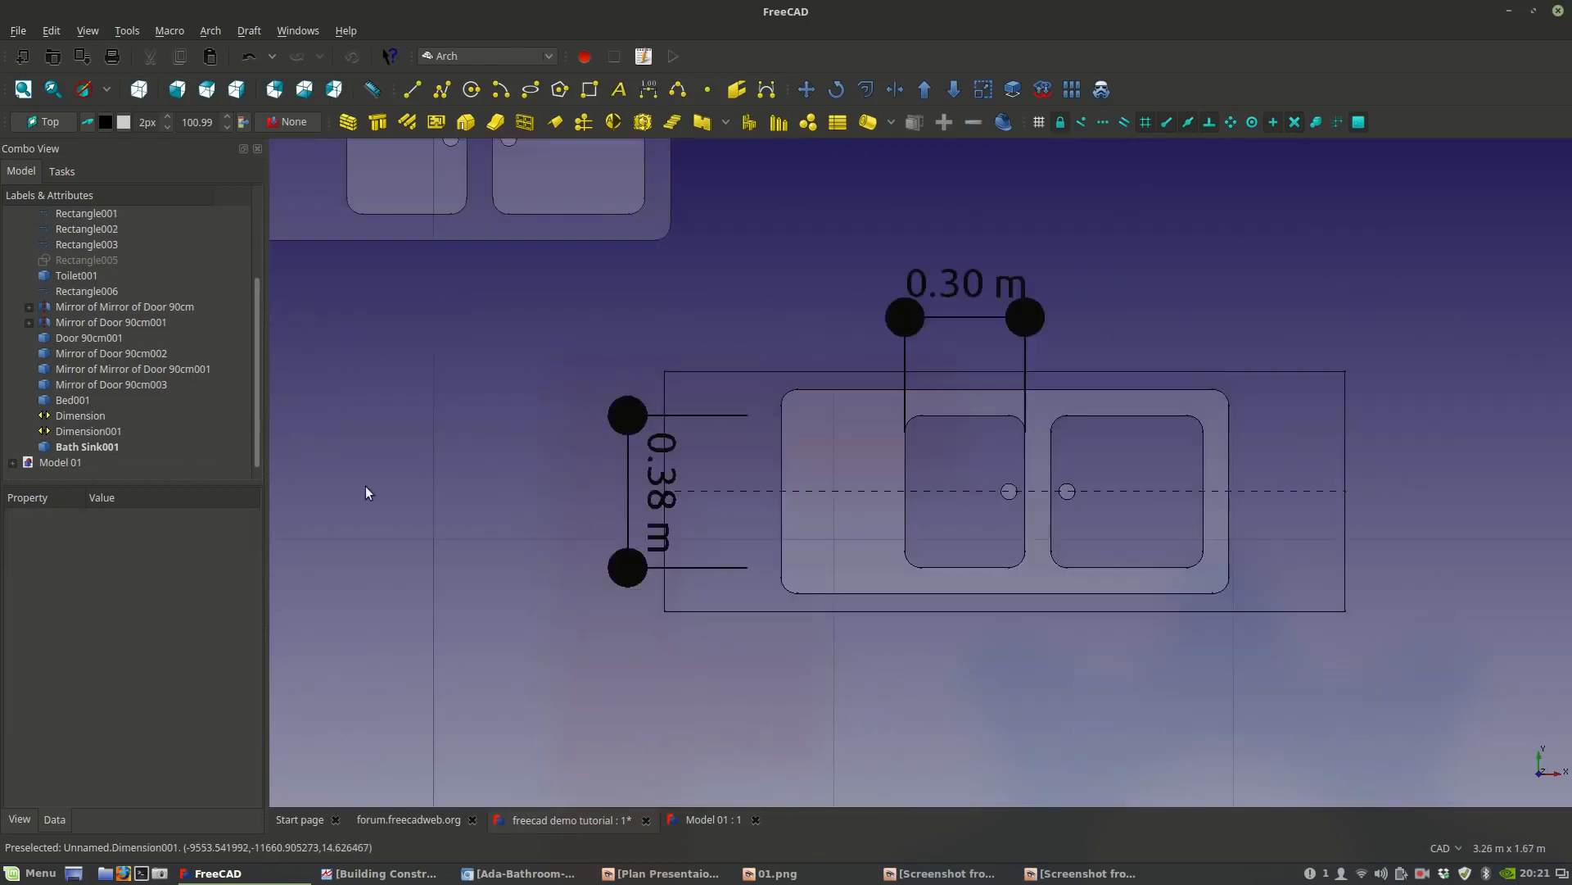
pyautogui.click(88, 432)
pyautogui.keyDown('ctrl'); pyautogui.click(86, 415); pyautogui.keyUp('ctrl')
pyautogui.rightClick(85, 416)
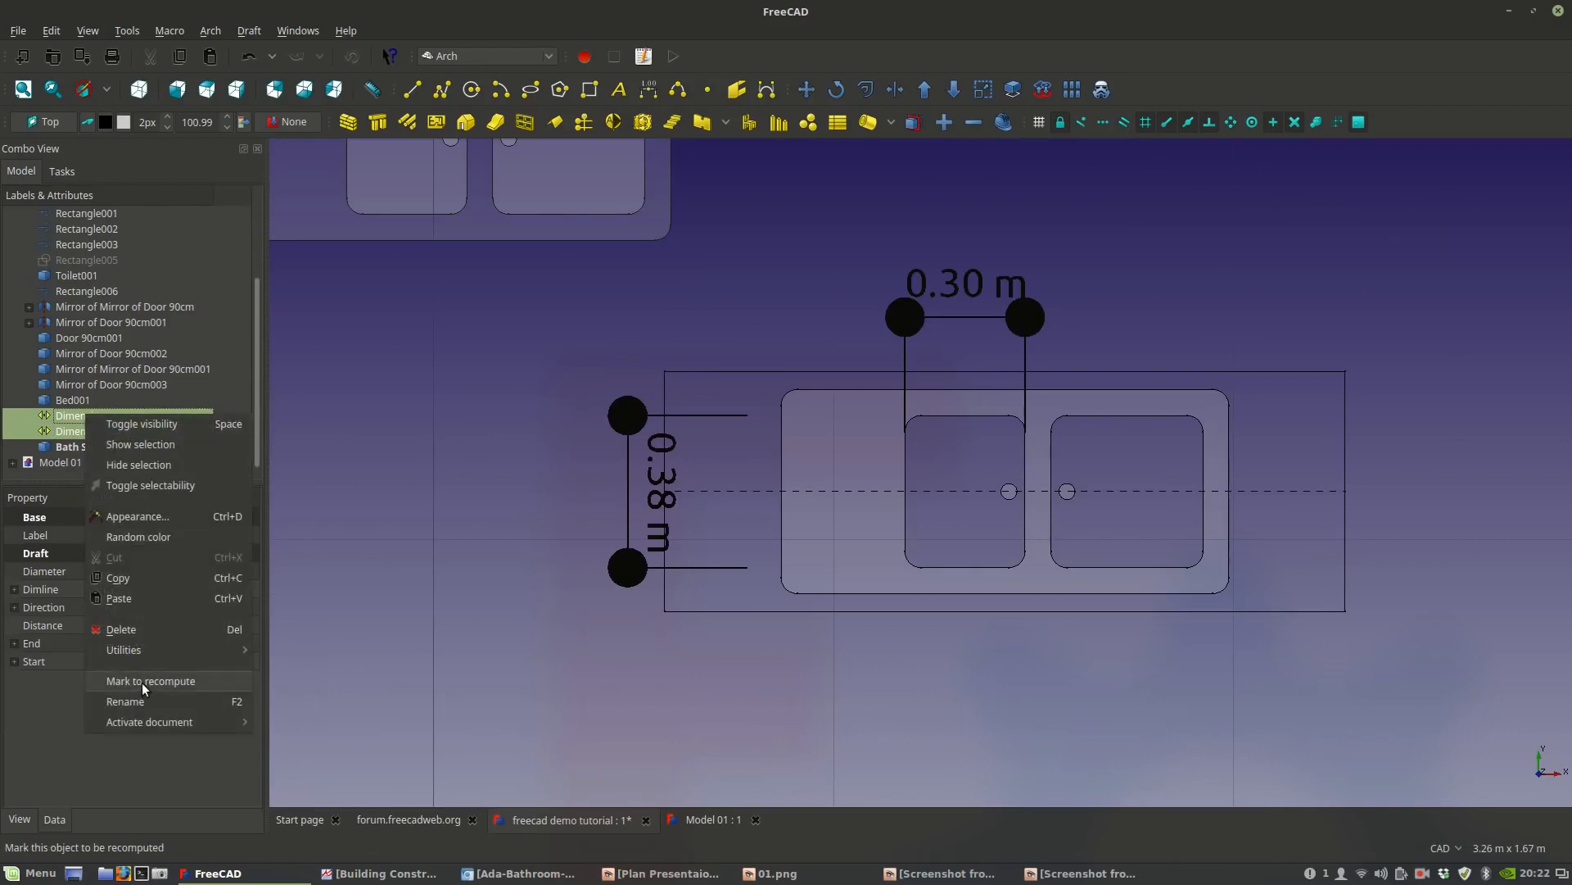
pyautogui.click(119, 628)
# Rename the remaining Bath Sink001 copy as Bath Sink.
pyautogui.scroll(-4, 399, 595)
pyautogui.scroll(6, 704, 495)
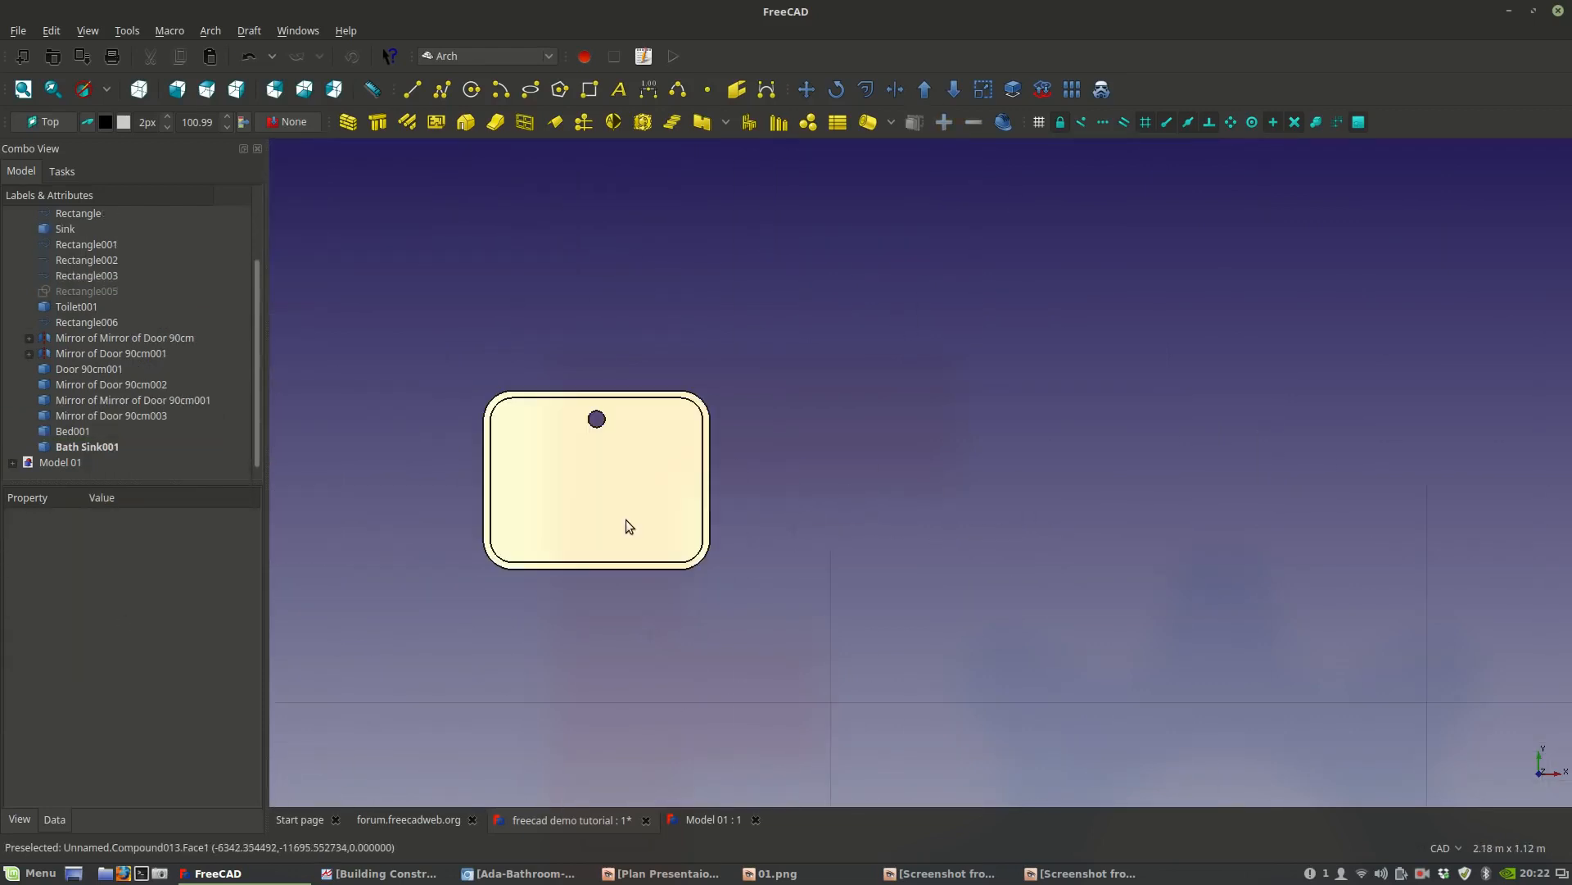
pyautogui.click(621, 469)
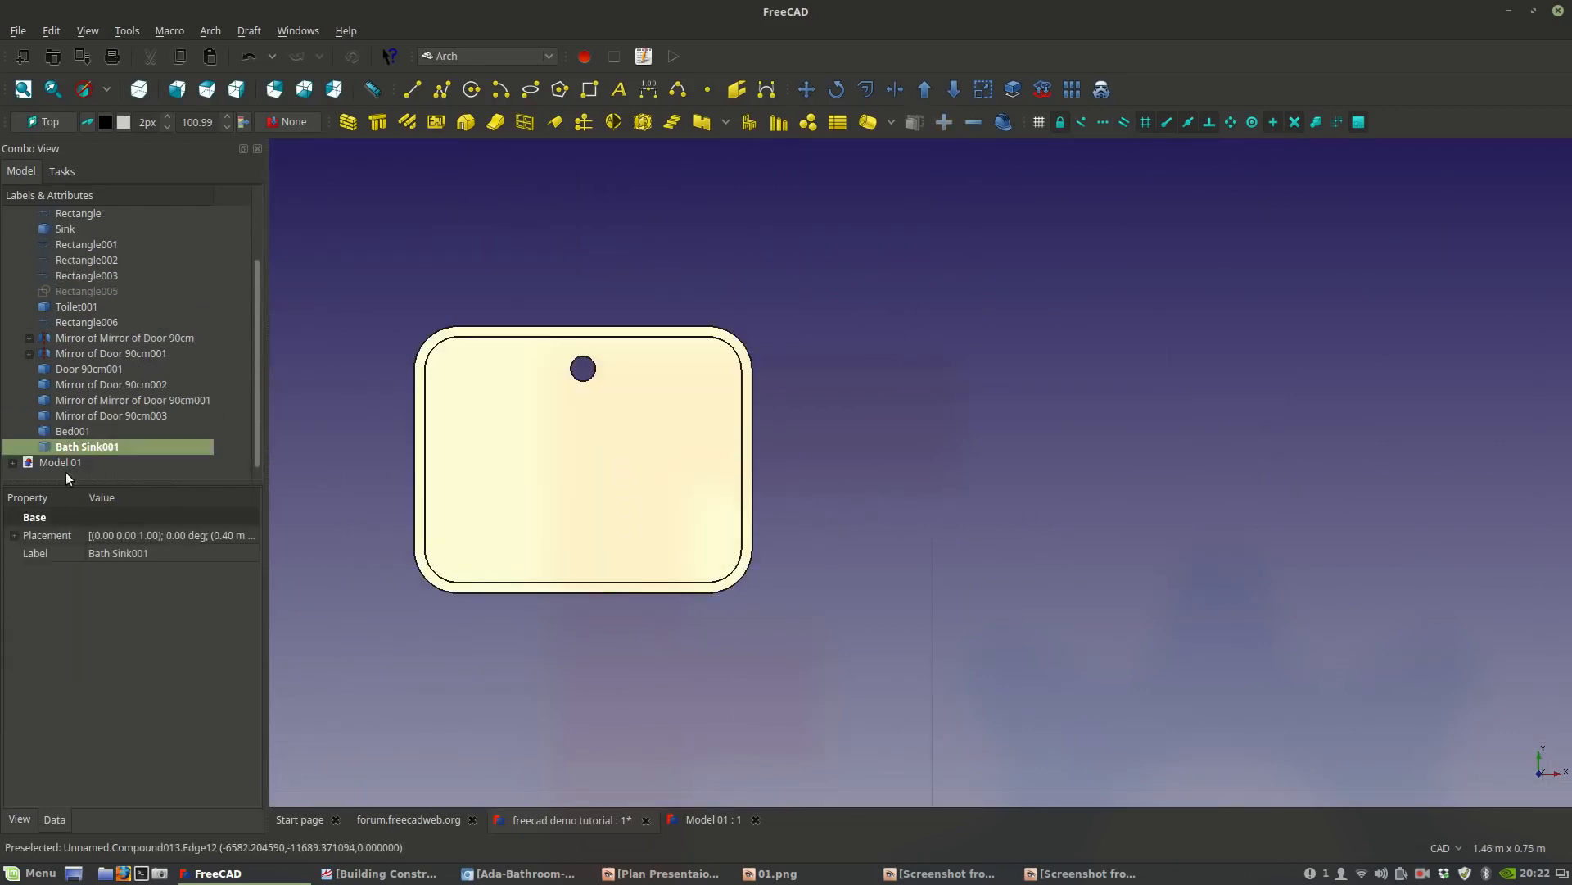
pyautogui.rightClick(87, 445)
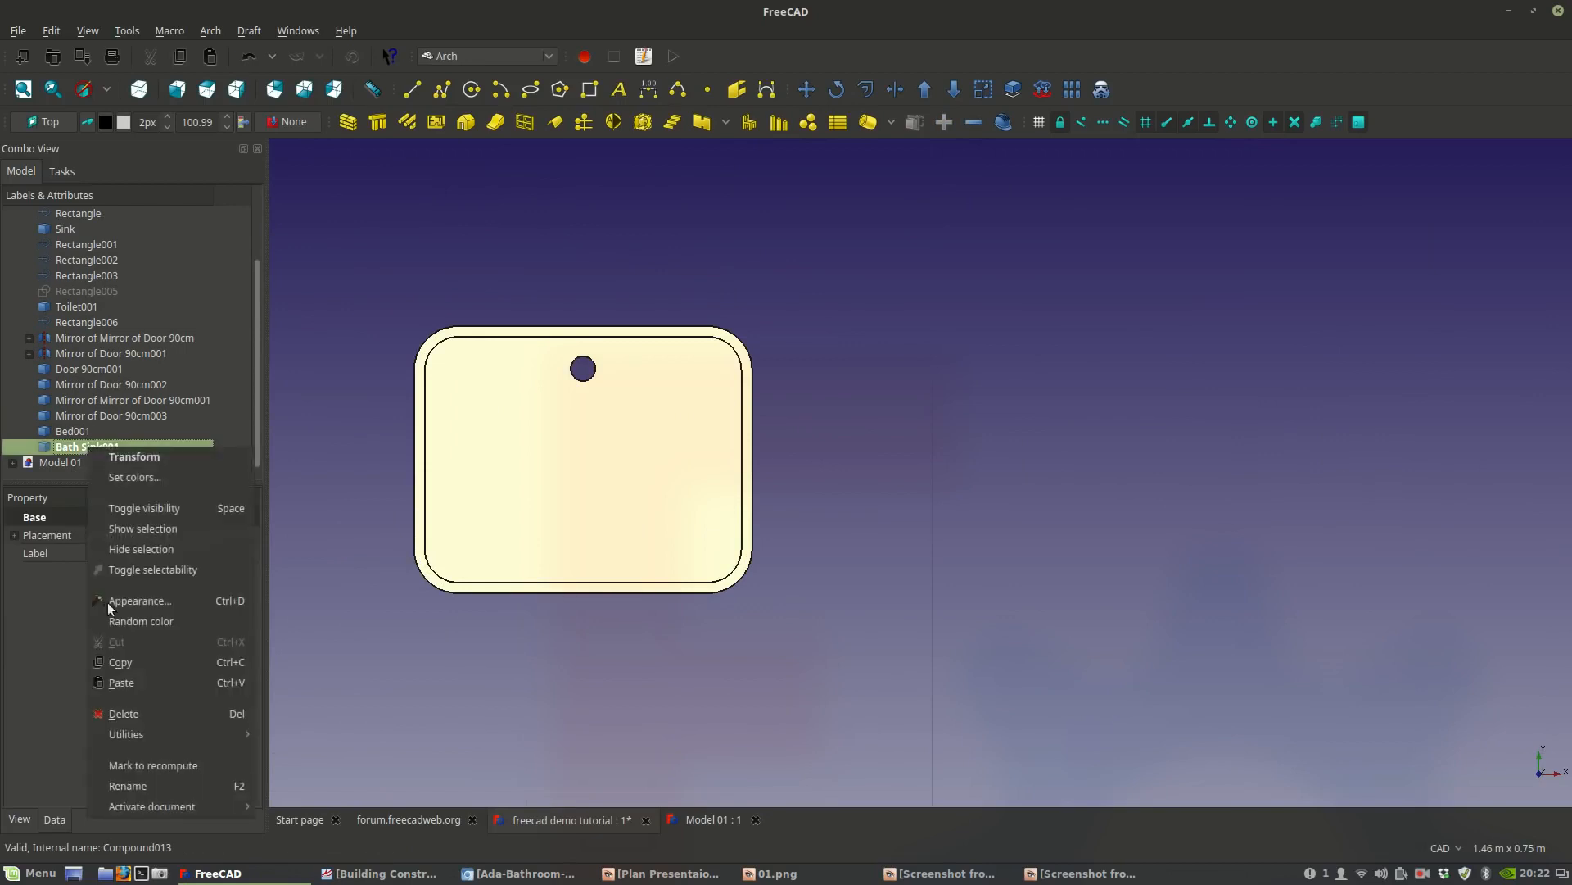
pyautogui.click(128, 785)
pyautogui.press('BackSpace')
pyautogui.press('BackSpace')
pyautogui.press('BackSpace')
pyautogui.press('Return')
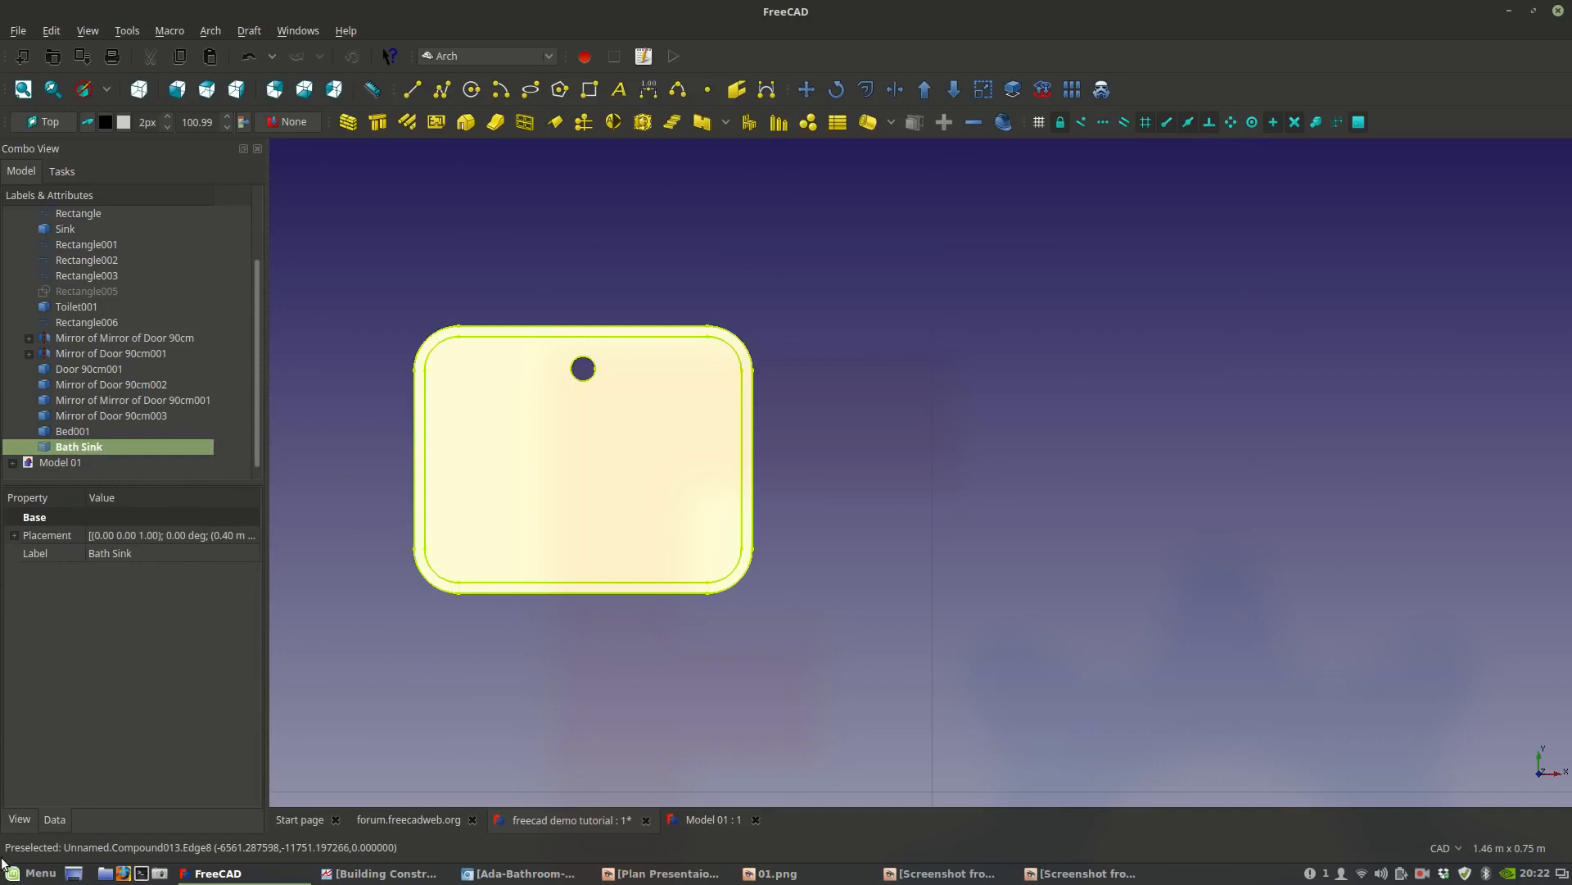
# Set the Bath Sink's transparency to 80 in its view properties and deselect the symbol.
pyautogui.click(19, 819)
pyautogui.click(161, 766)
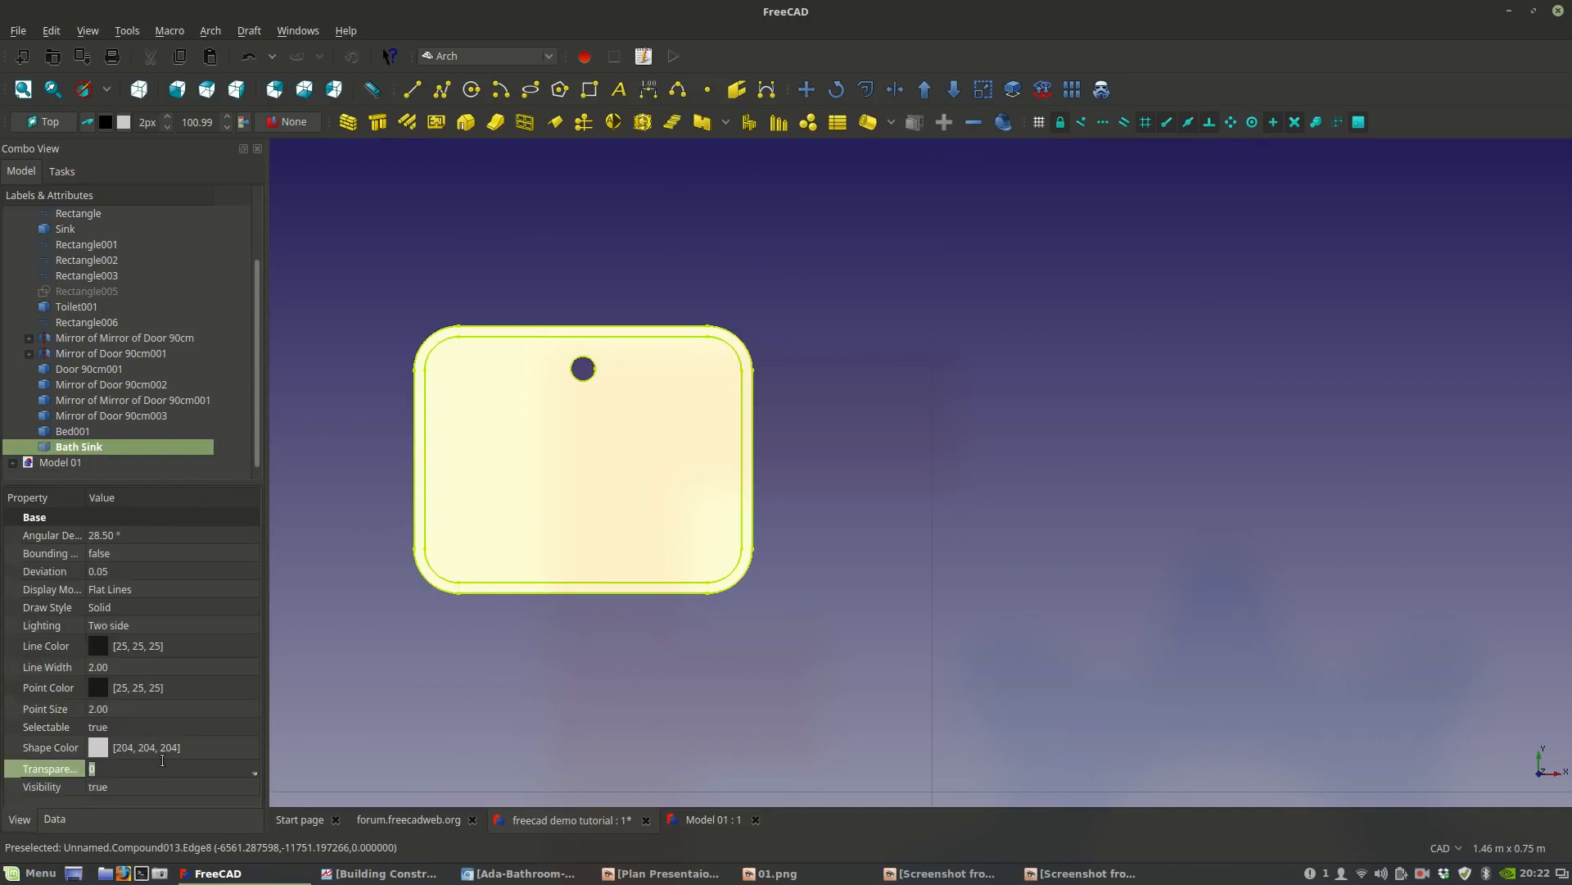
pyautogui.write('80')
pyautogui.press('Return')
pyautogui.click(137, 670)
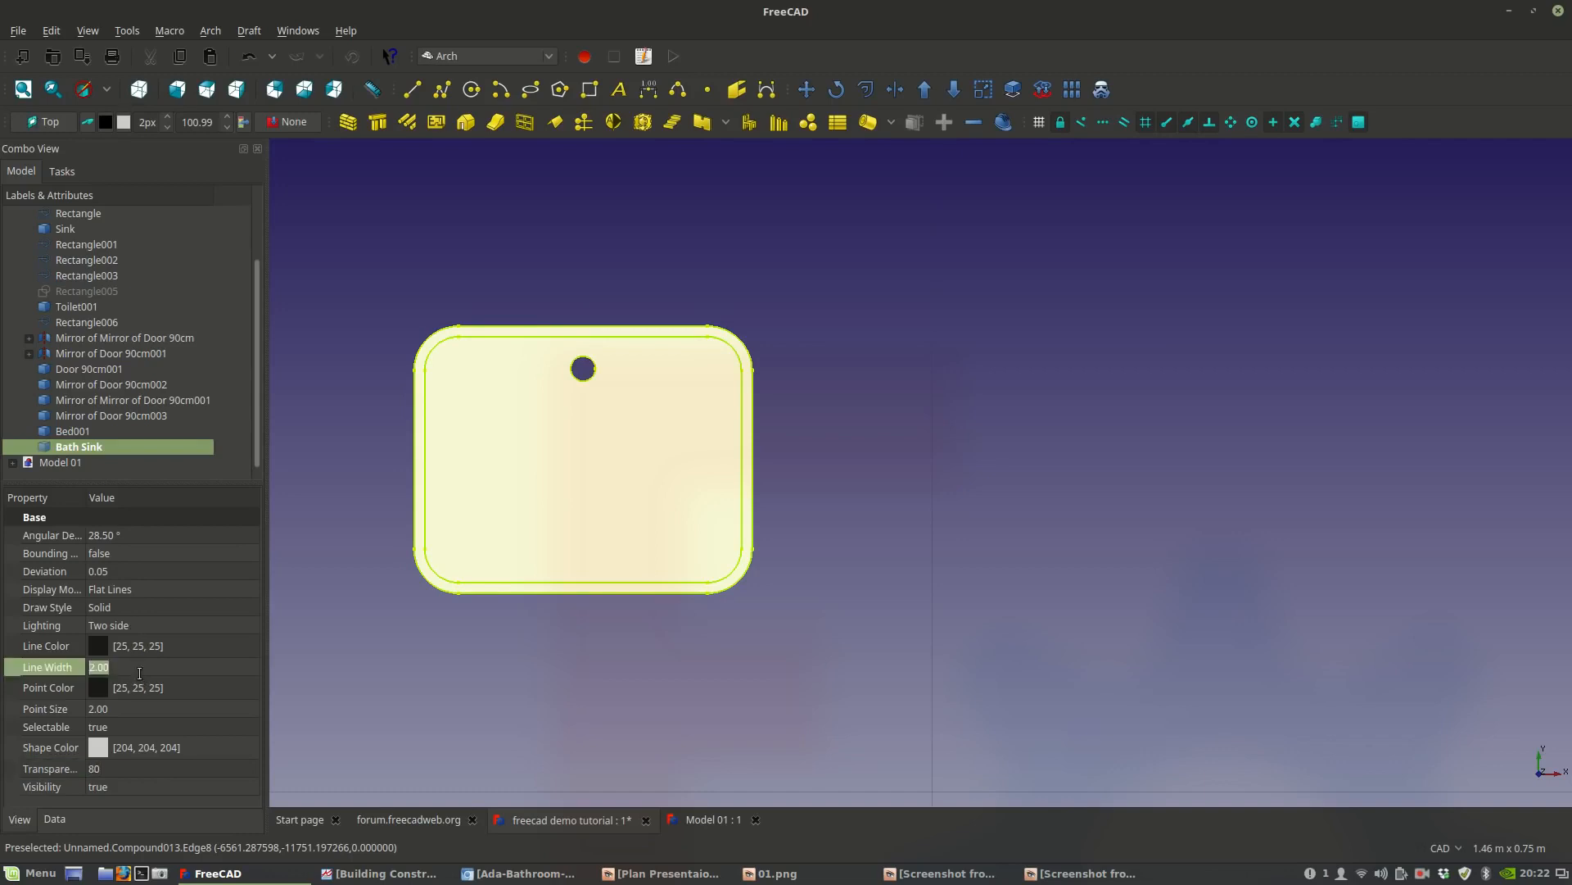
pyautogui.click(427, 660)
# Look over the drawn door, furniture and fixture symbols surrounding the Bath Sink.
pyautogui.scroll(-2, 660, 637)
pyautogui.scroll(-8, 656, 632)
pyautogui.moveTo(665, 632); pyautogui.dragTo(1052, 532, button='middle')
pyautogui.scroll(2, 1054, 559)
pyautogui.scroll(2, 1054, 559)
pyautogui.scroll(-4, 951, 466)
pyautogui.scroll(-2, 902, 409)
pyautogui.moveTo(902, 413); pyautogui.dragTo(767, 494, button='middle')
pyautogui.scroll(3, 768, 491)
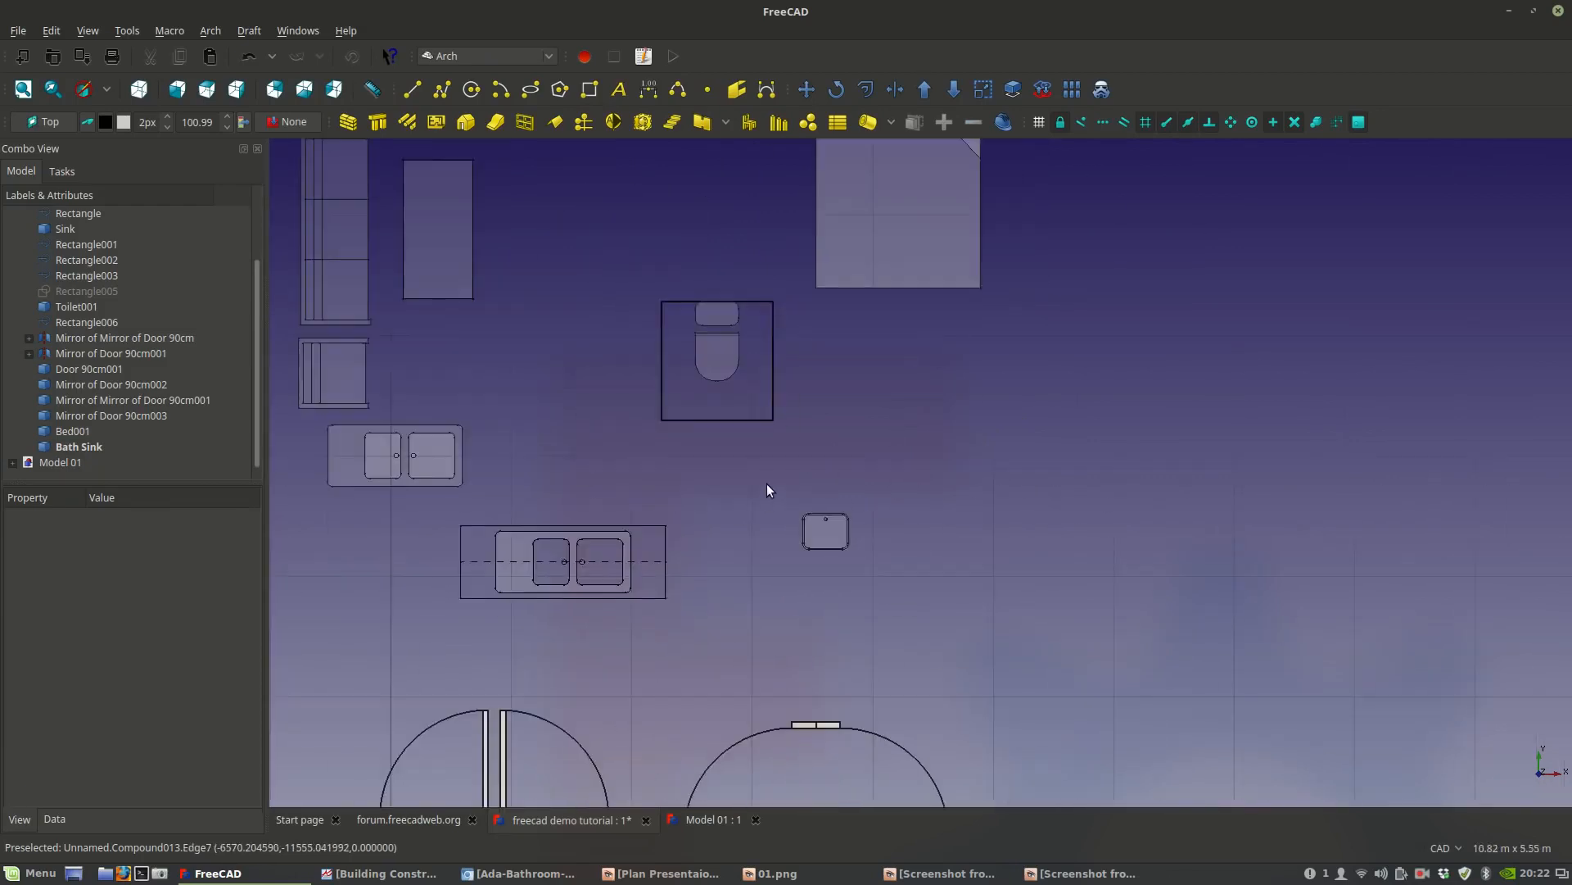
pyautogui.scroll(-3, 768, 491)
pyautogui.scroll(2, 733, 653)
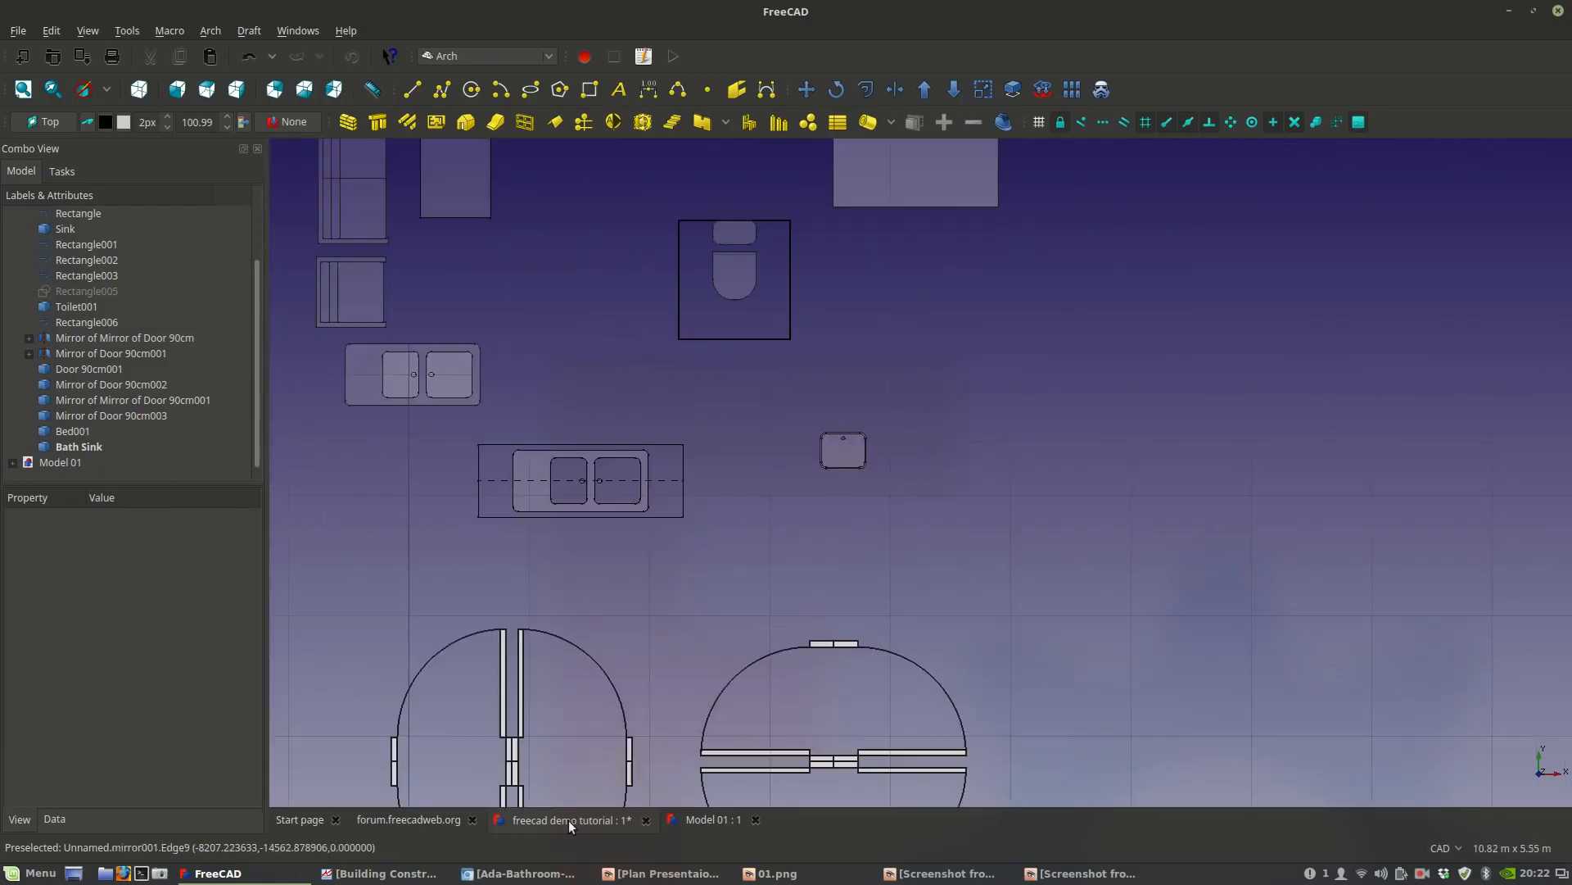
# Bring up the Model 01 plan and examine the fixtures in its bathroom.
pyautogui.click(693, 817)
pyautogui.moveTo(938, 594); pyautogui.dragTo(924, 426, button='middle')
pyautogui.scroll(2, 509, 691)
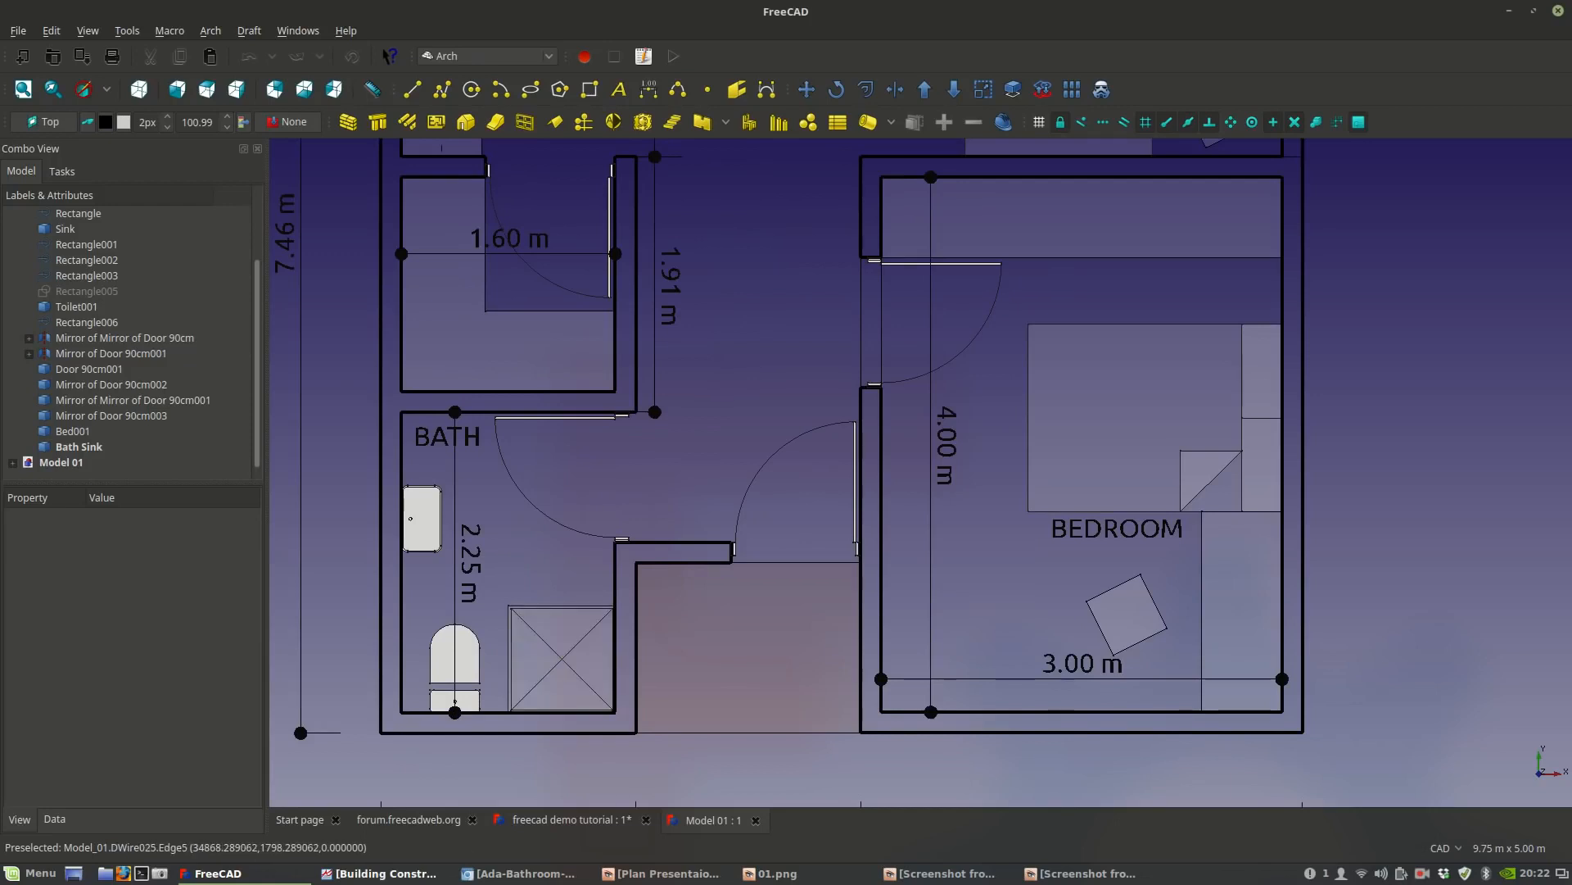
# Switch to Chromium and run a DuckDuckGo image search for "Bathroom shower dimensions".
pyautogui.click(524, 873)
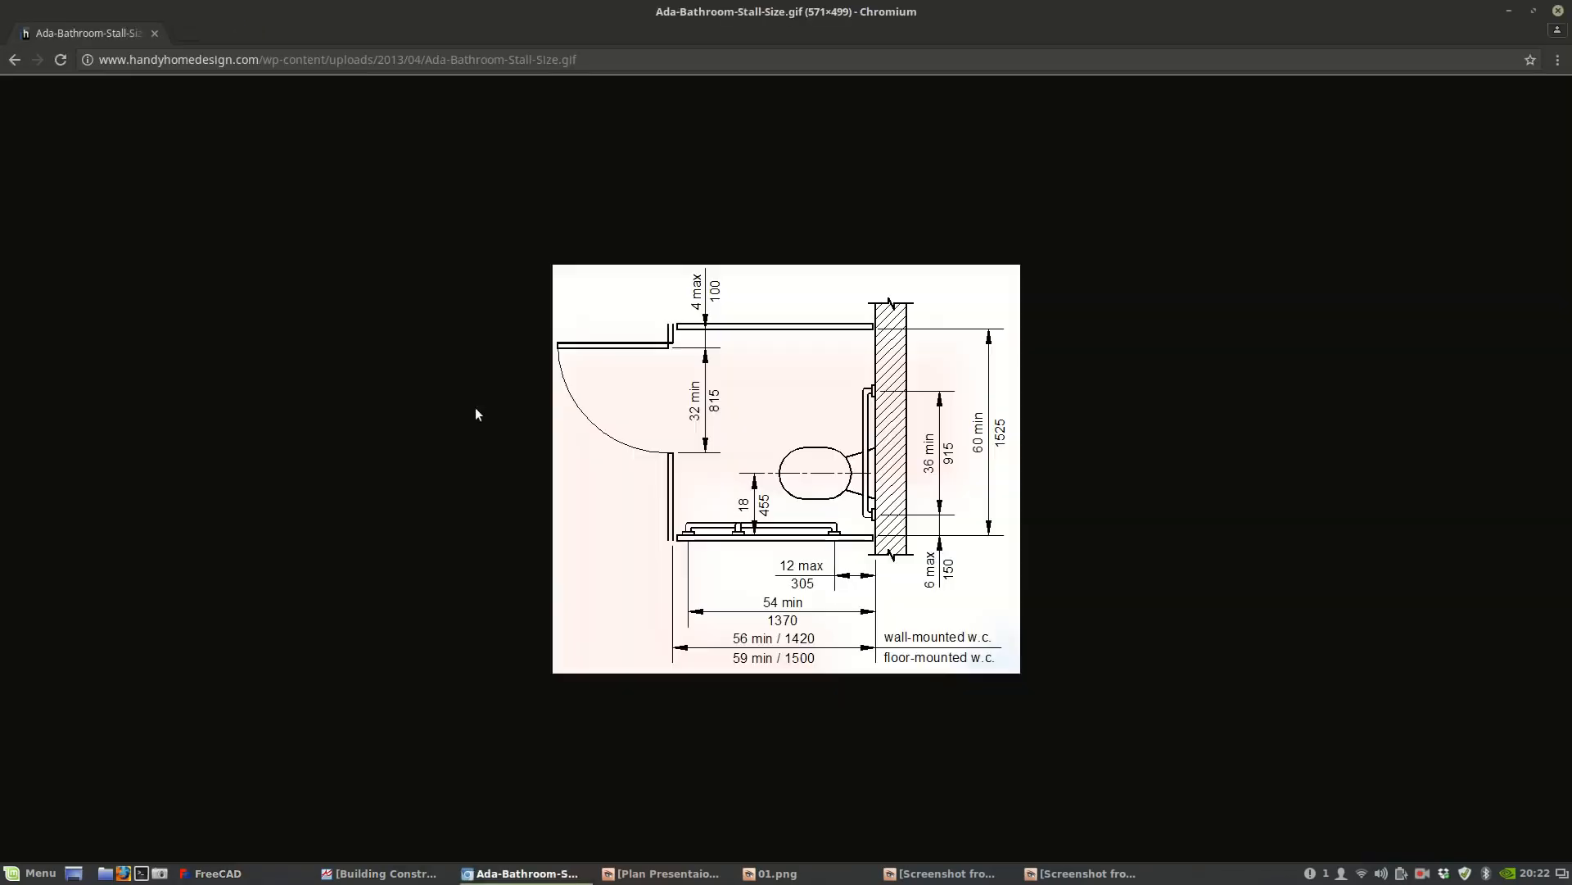
pyautogui.click(15, 60)
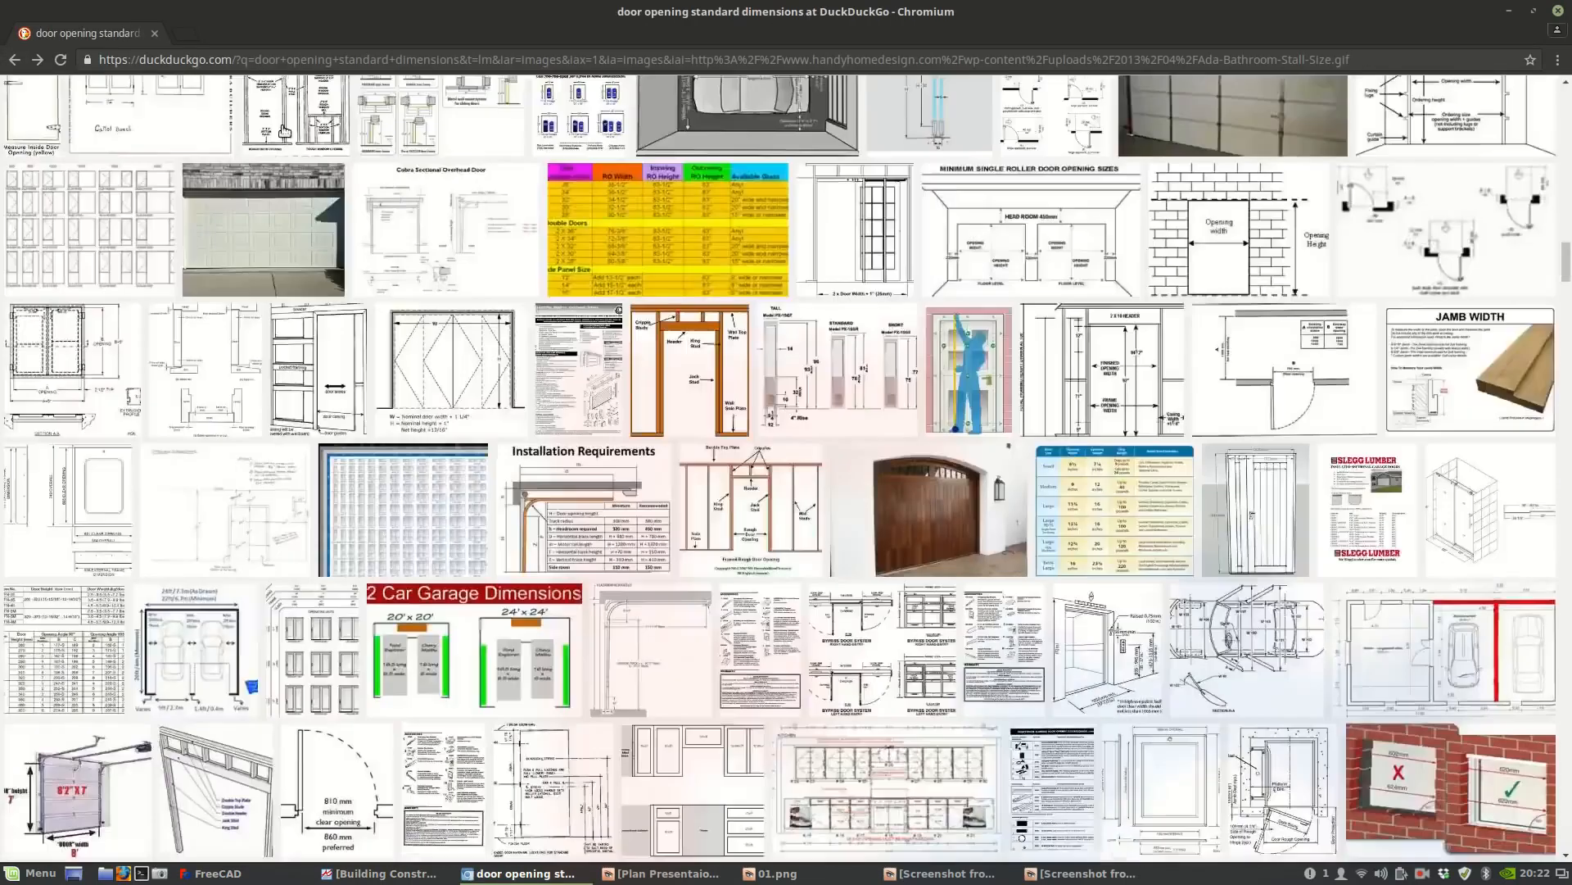
pyautogui.scroll(15, 303, 156)
pyautogui.scroll(10, 312, 168)
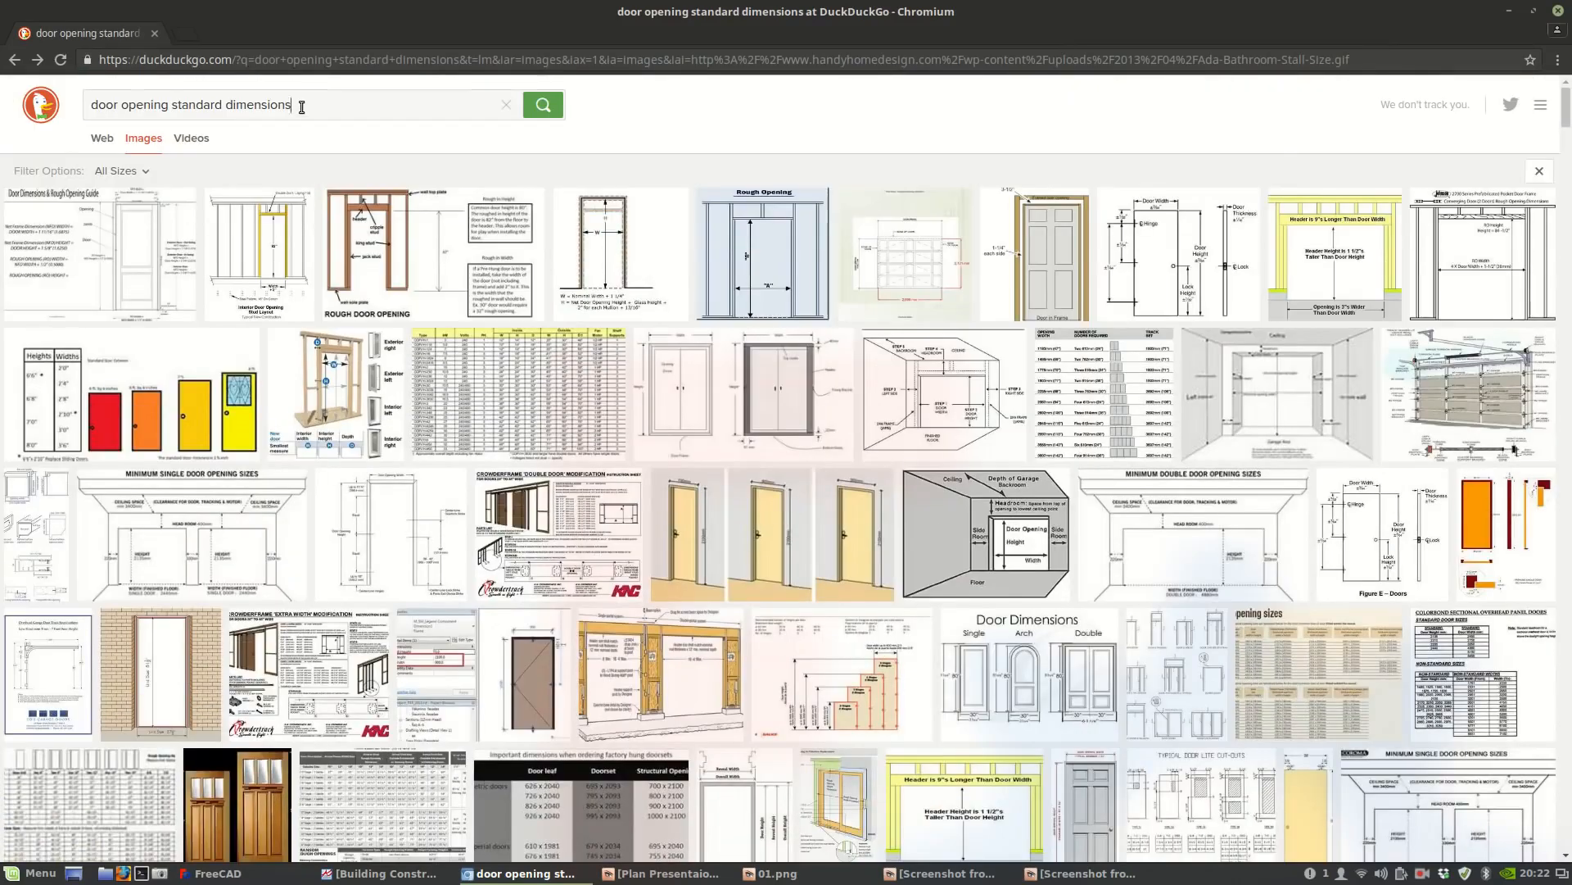
pyautogui.moveTo(302, 107); pyautogui.dragTo(36, 97)
pyautogui.write('Bathroom ')
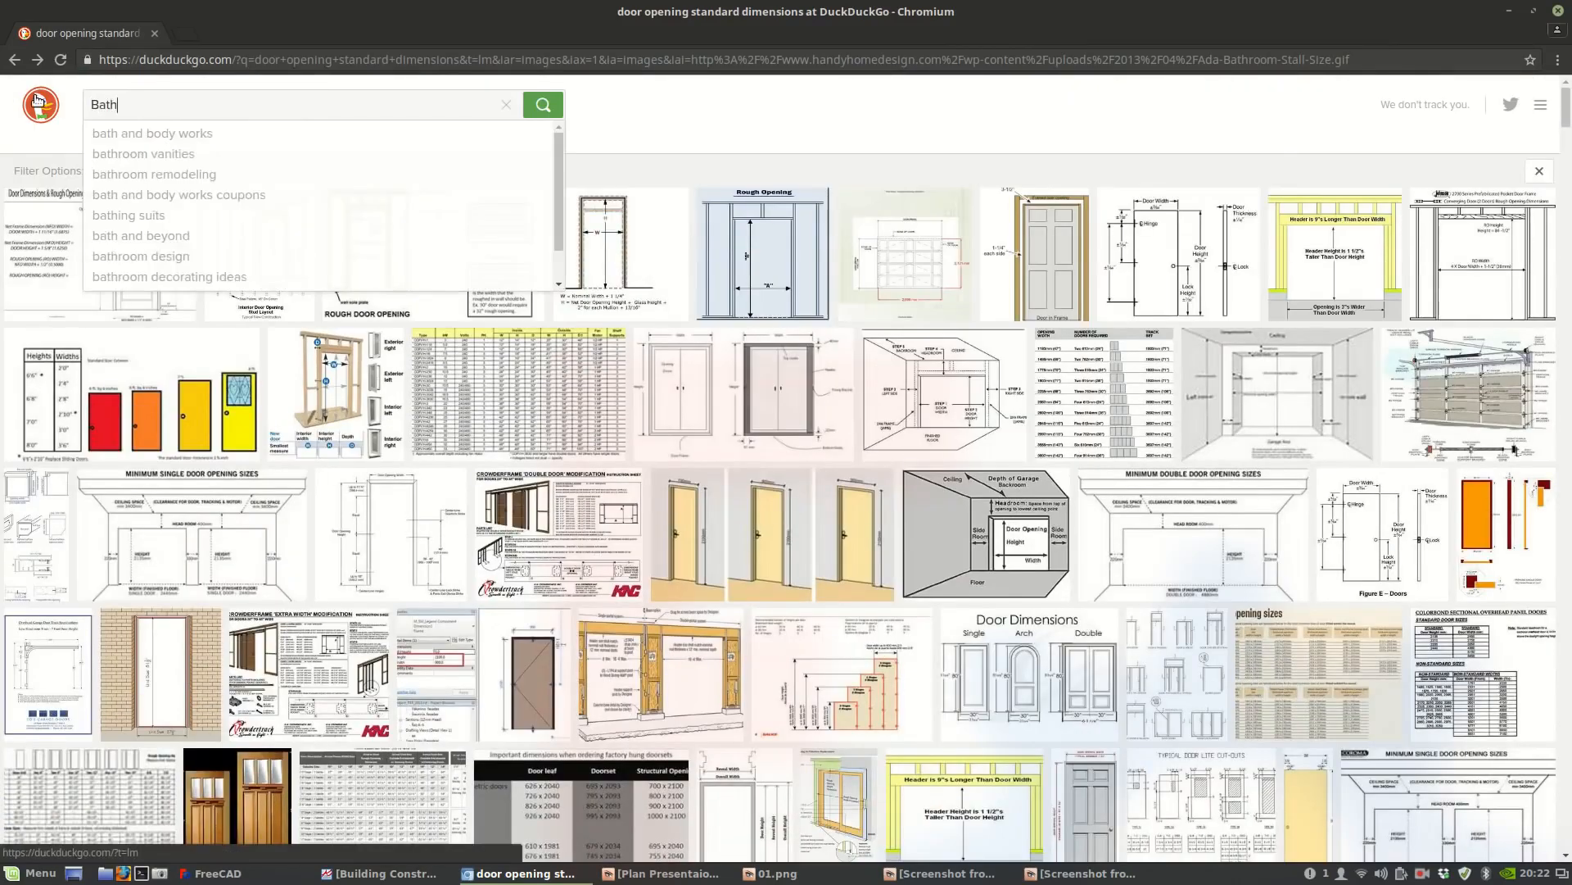
pyautogui.write('shower dimen')
pyautogui.press('Return')
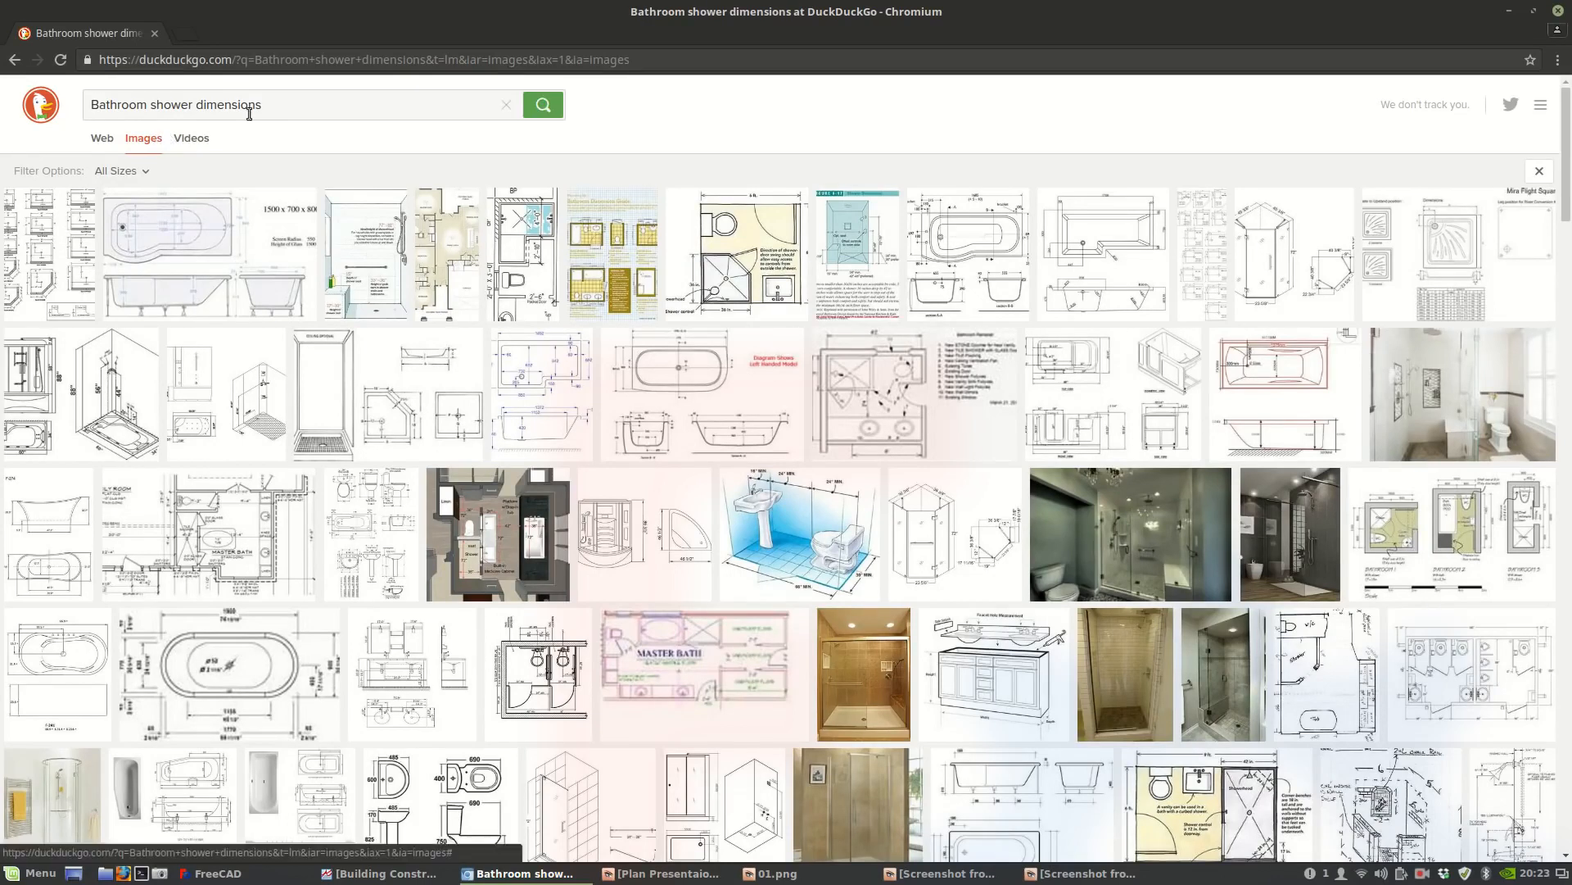
# Refine the image search to "shower stall dimensions".
pyautogui.doubleClick(142, 103)
pyautogui.press('BackSpace')
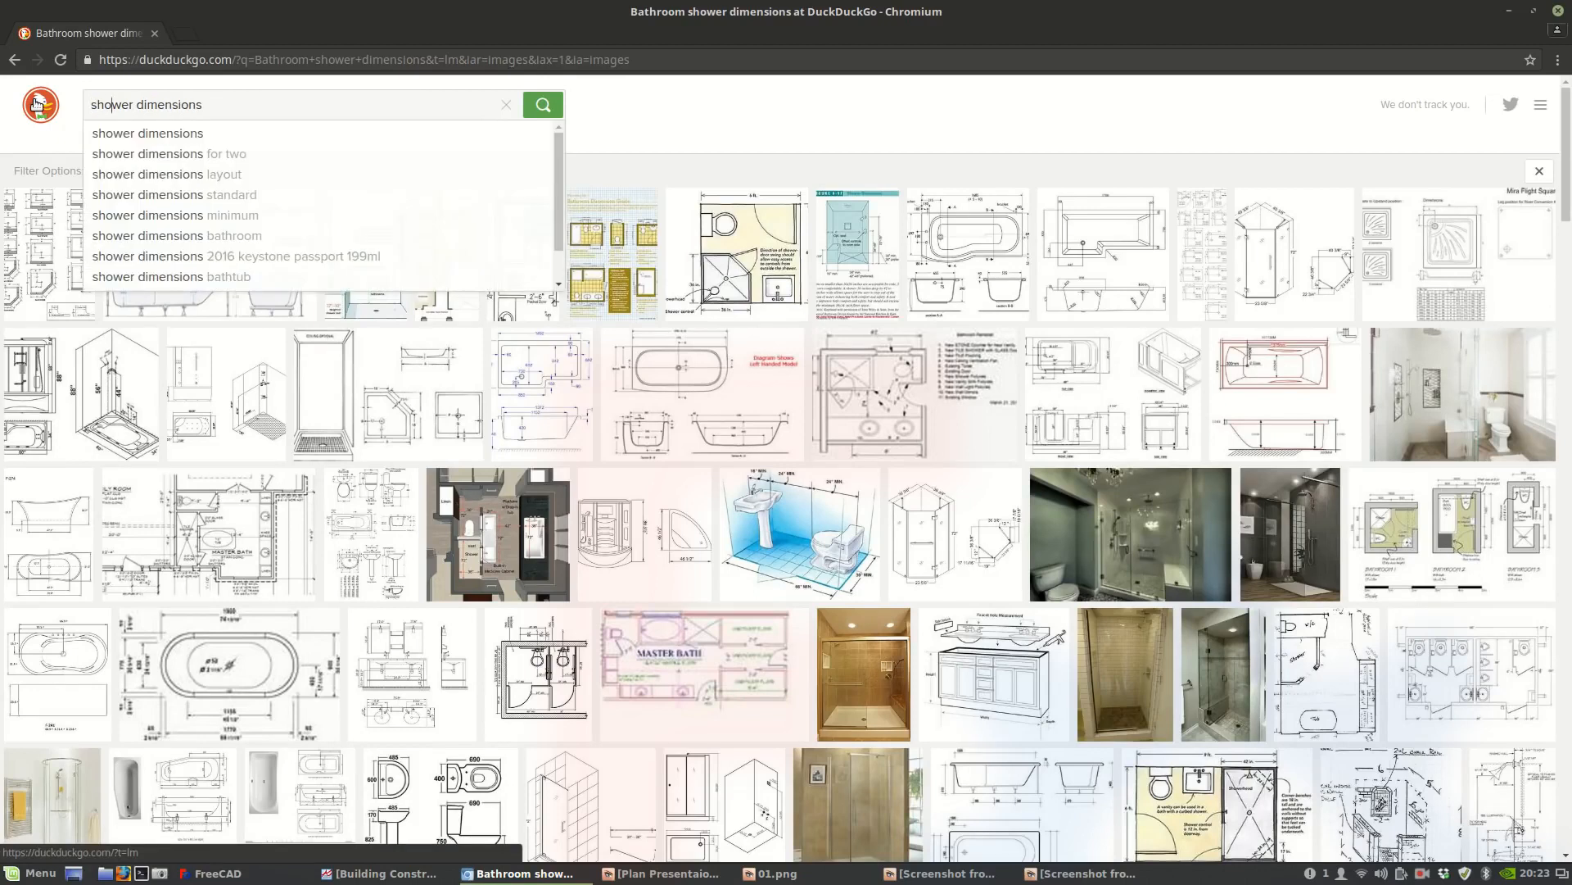
pyautogui.write('sta')
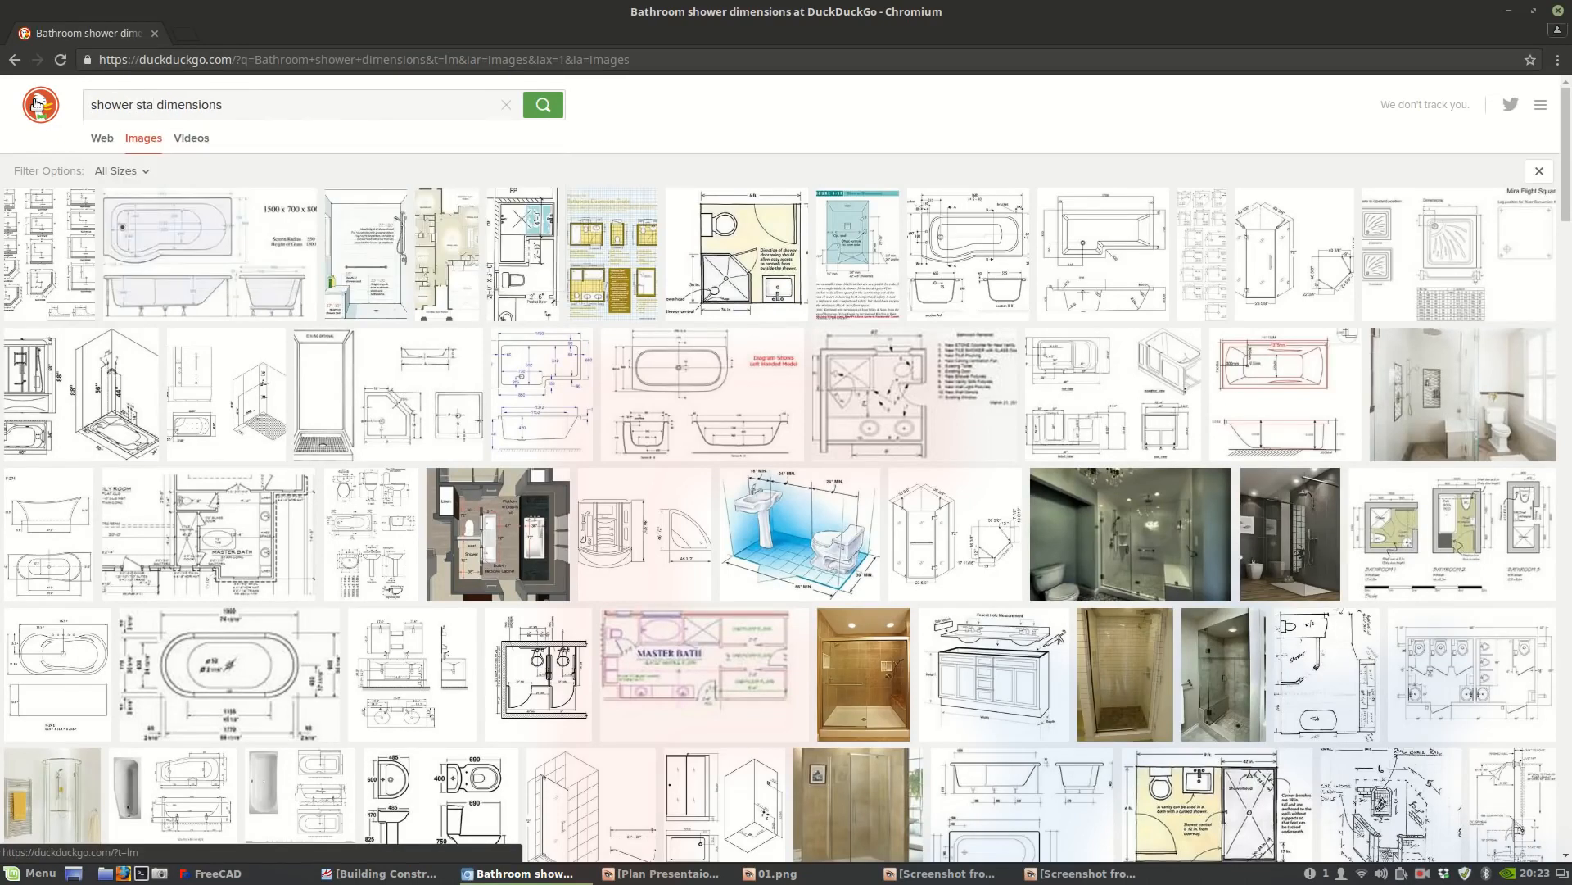
pyautogui.write('ll')
pyautogui.press('Return')
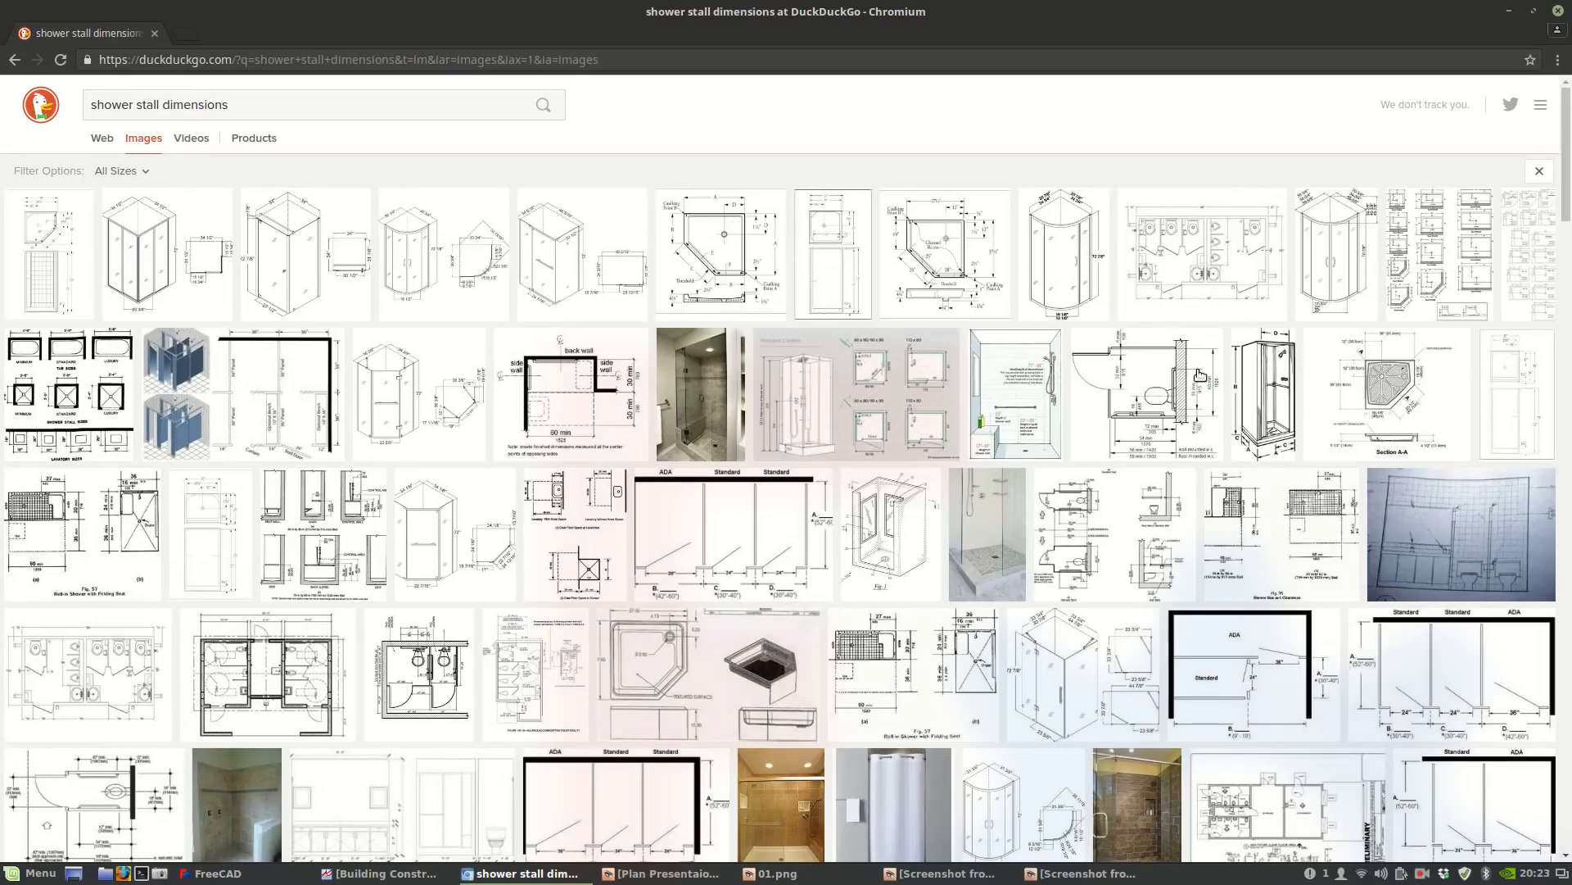
# Examine the multi-size shower base chart at full size and preview the deluxe-shower-stall-sizes image in the results.
pyautogui.click(1431, 270)
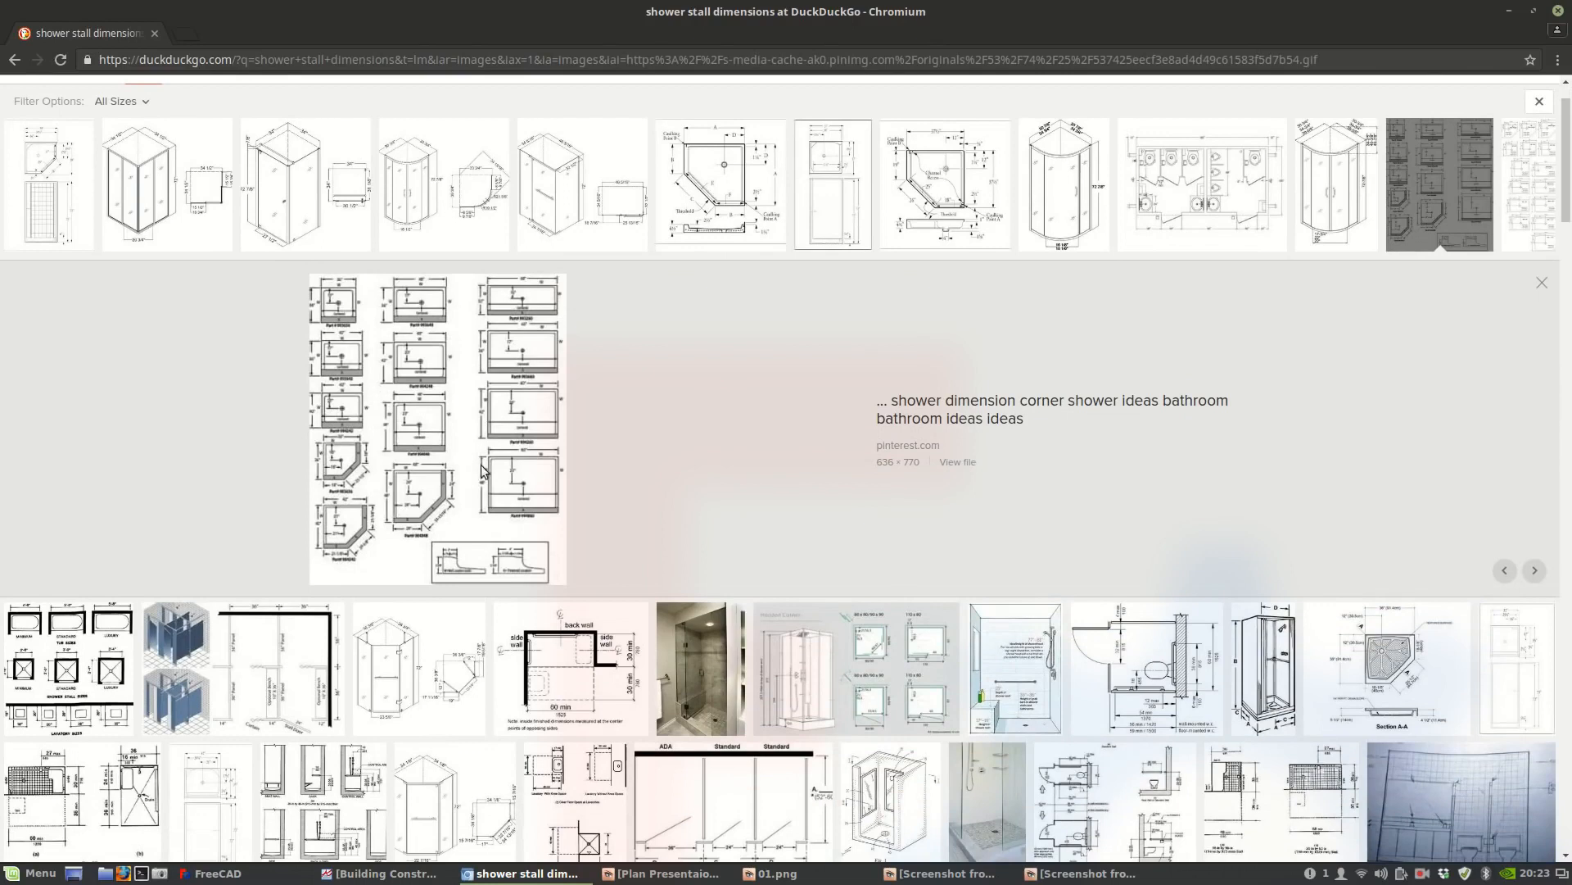
pyautogui.click(954, 464)
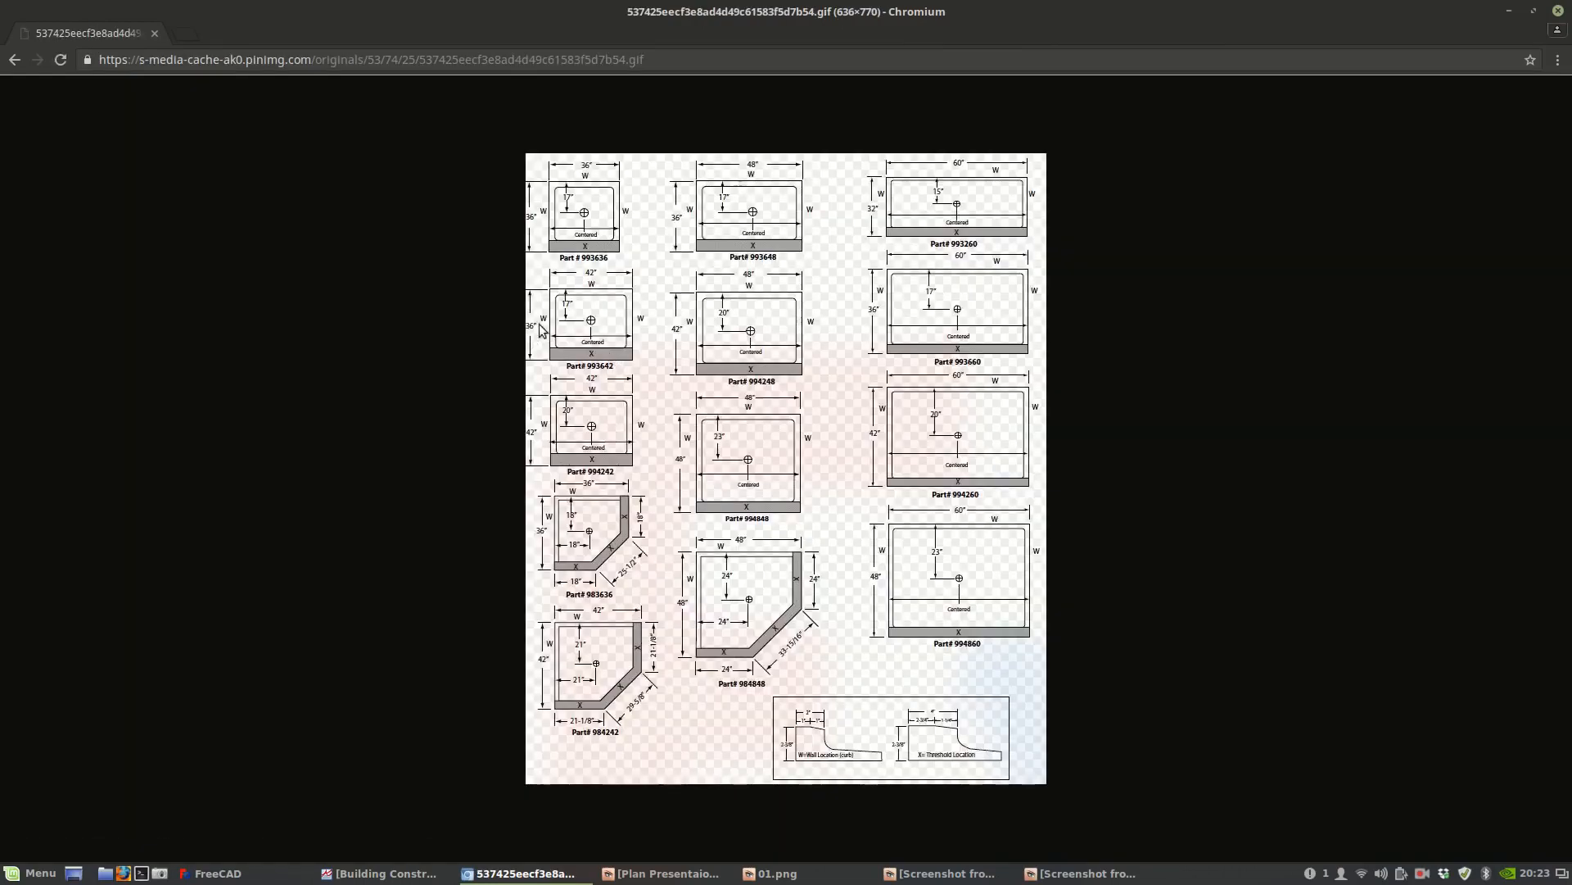
pyautogui.click(15, 59)
pyautogui.scroll(-3, 199, 572)
pyautogui.click(68, 414)
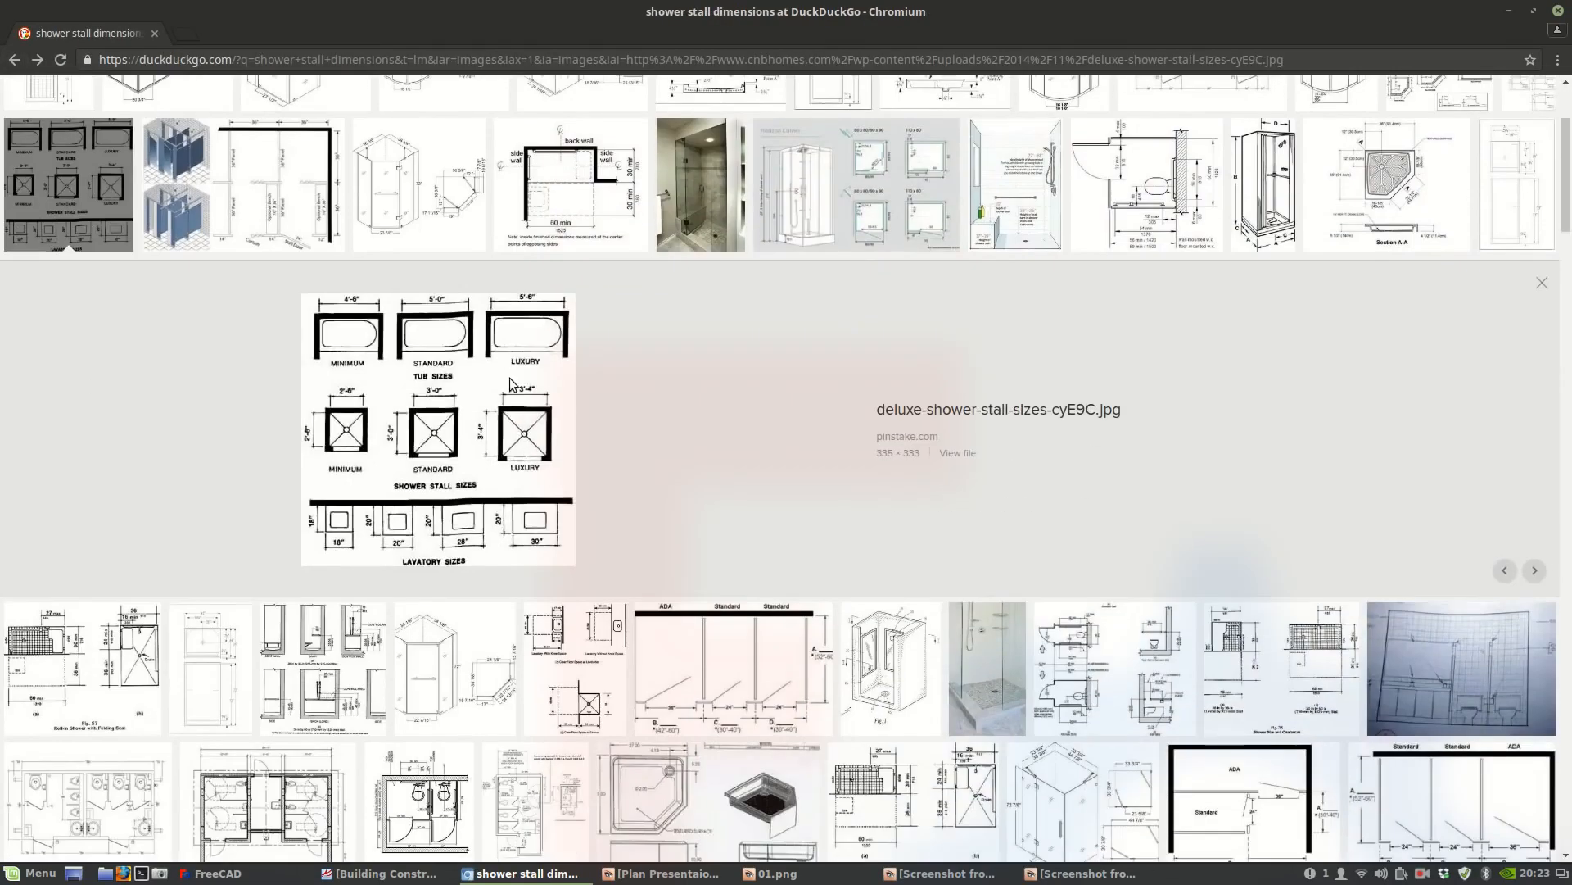
# Browse the shower stall image results for a usable plan drawing with dimensions.
pyautogui.scroll(-3, 505, 390)
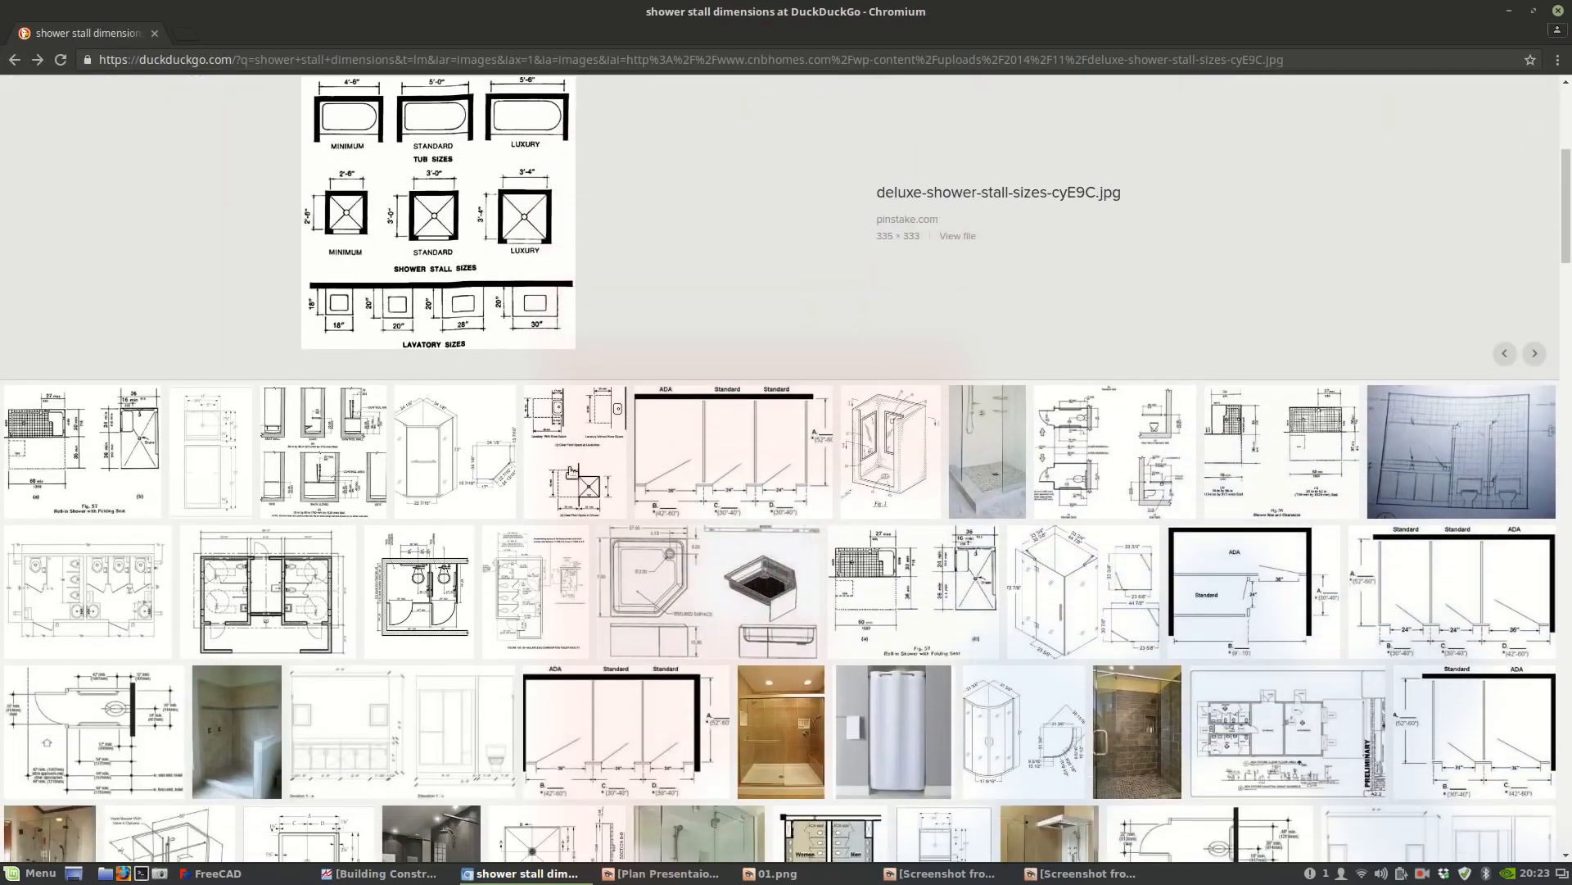
pyautogui.scroll(-1, 401, 527)
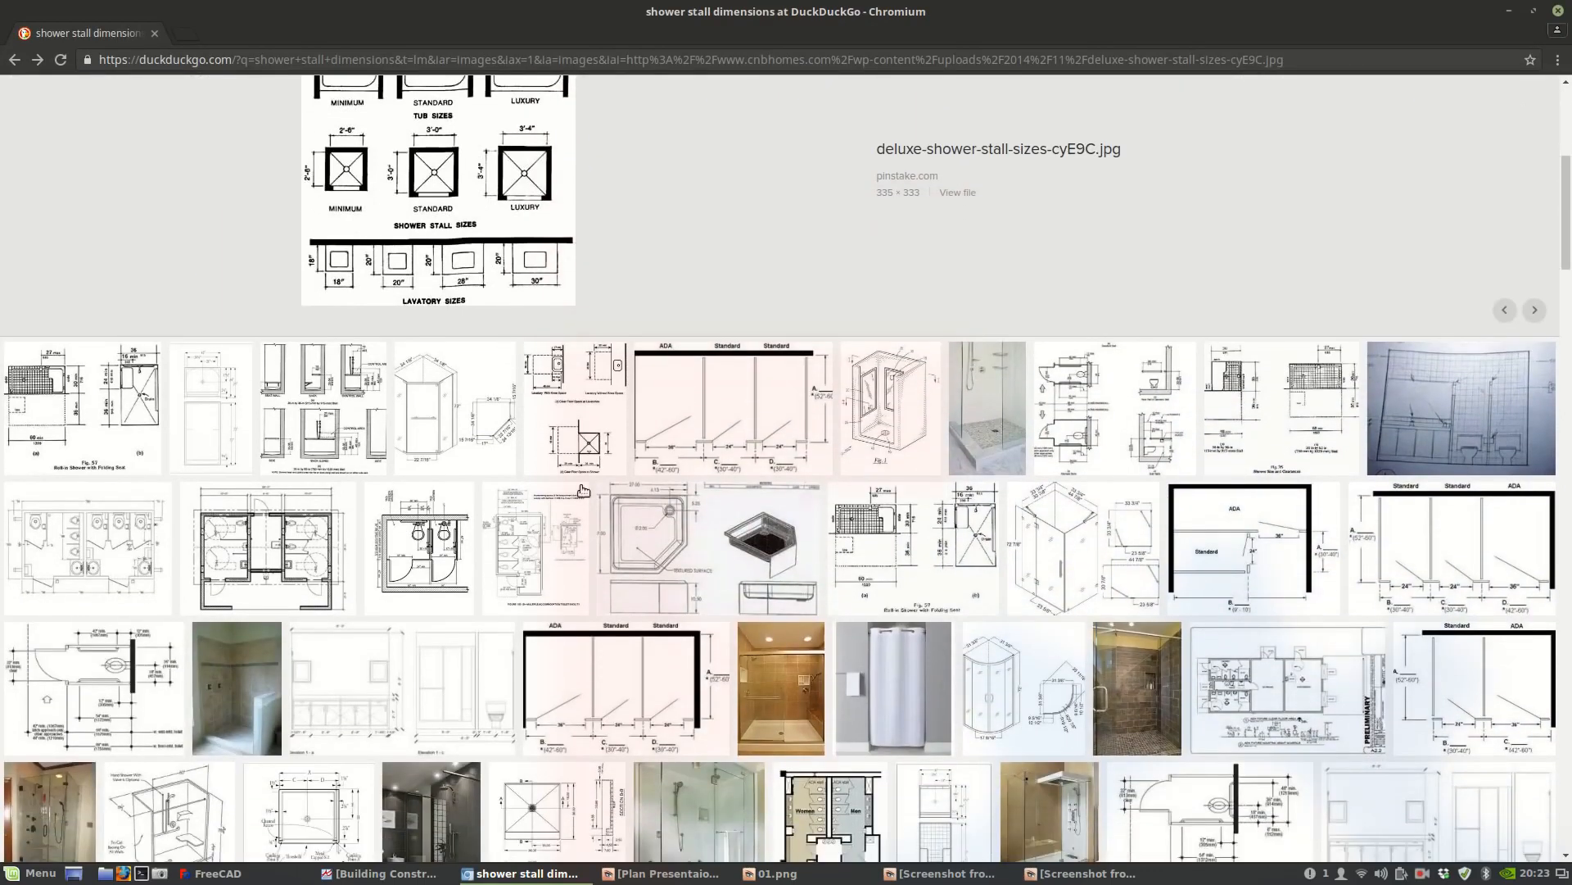
pyautogui.scroll(4, 467, 404)
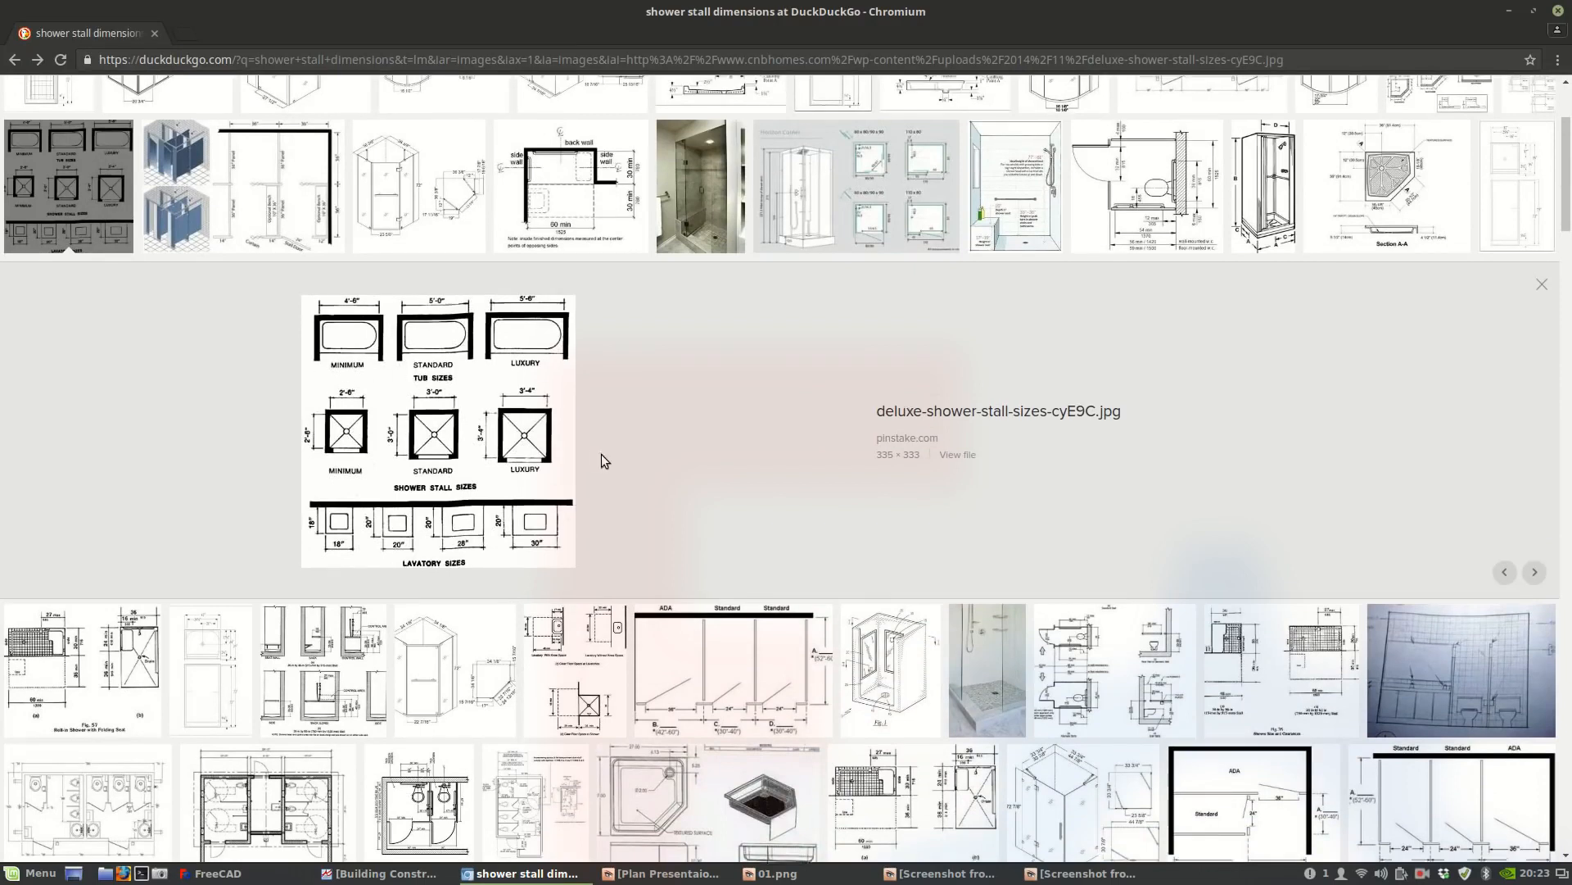
pyautogui.scroll(3, 602, 454)
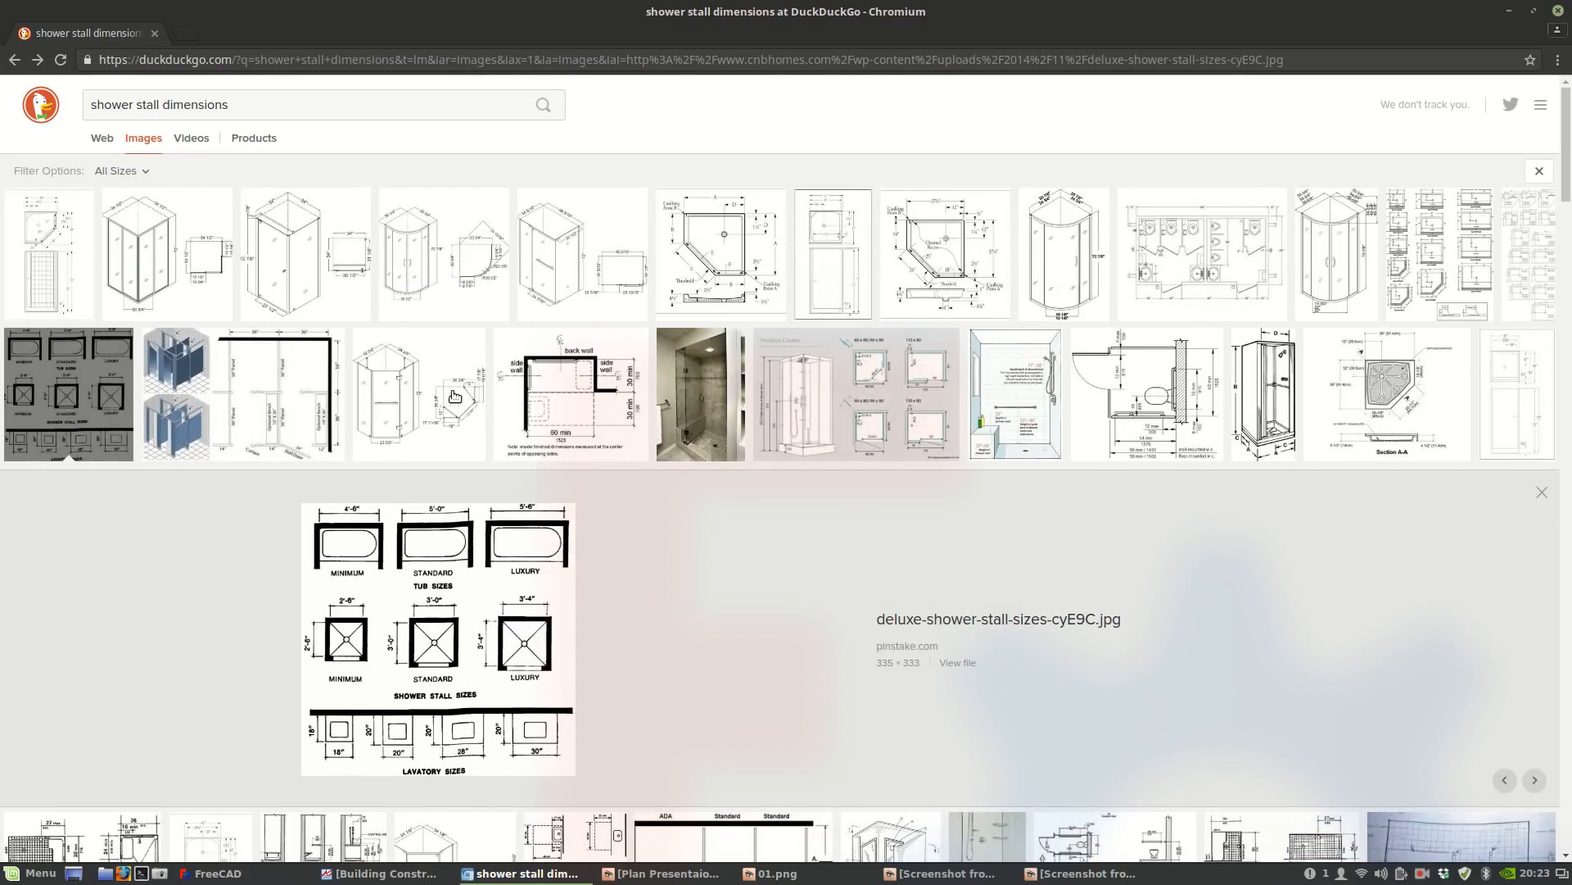
pyautogui.scroll(-4, 389, 385)
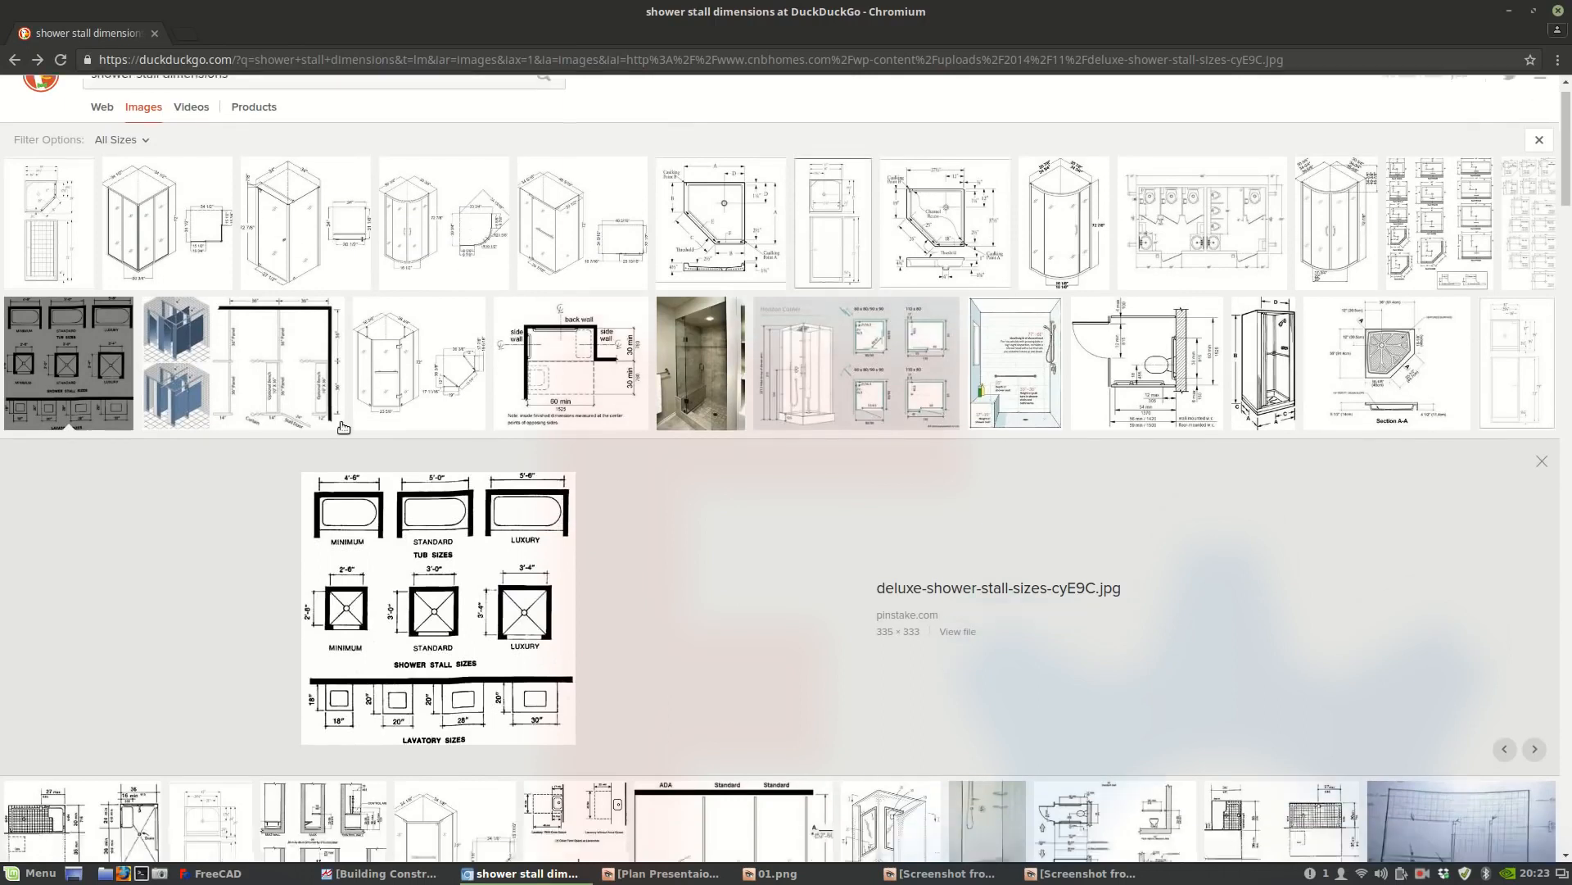
pyautogui.scroll(-3, 1213, 442)
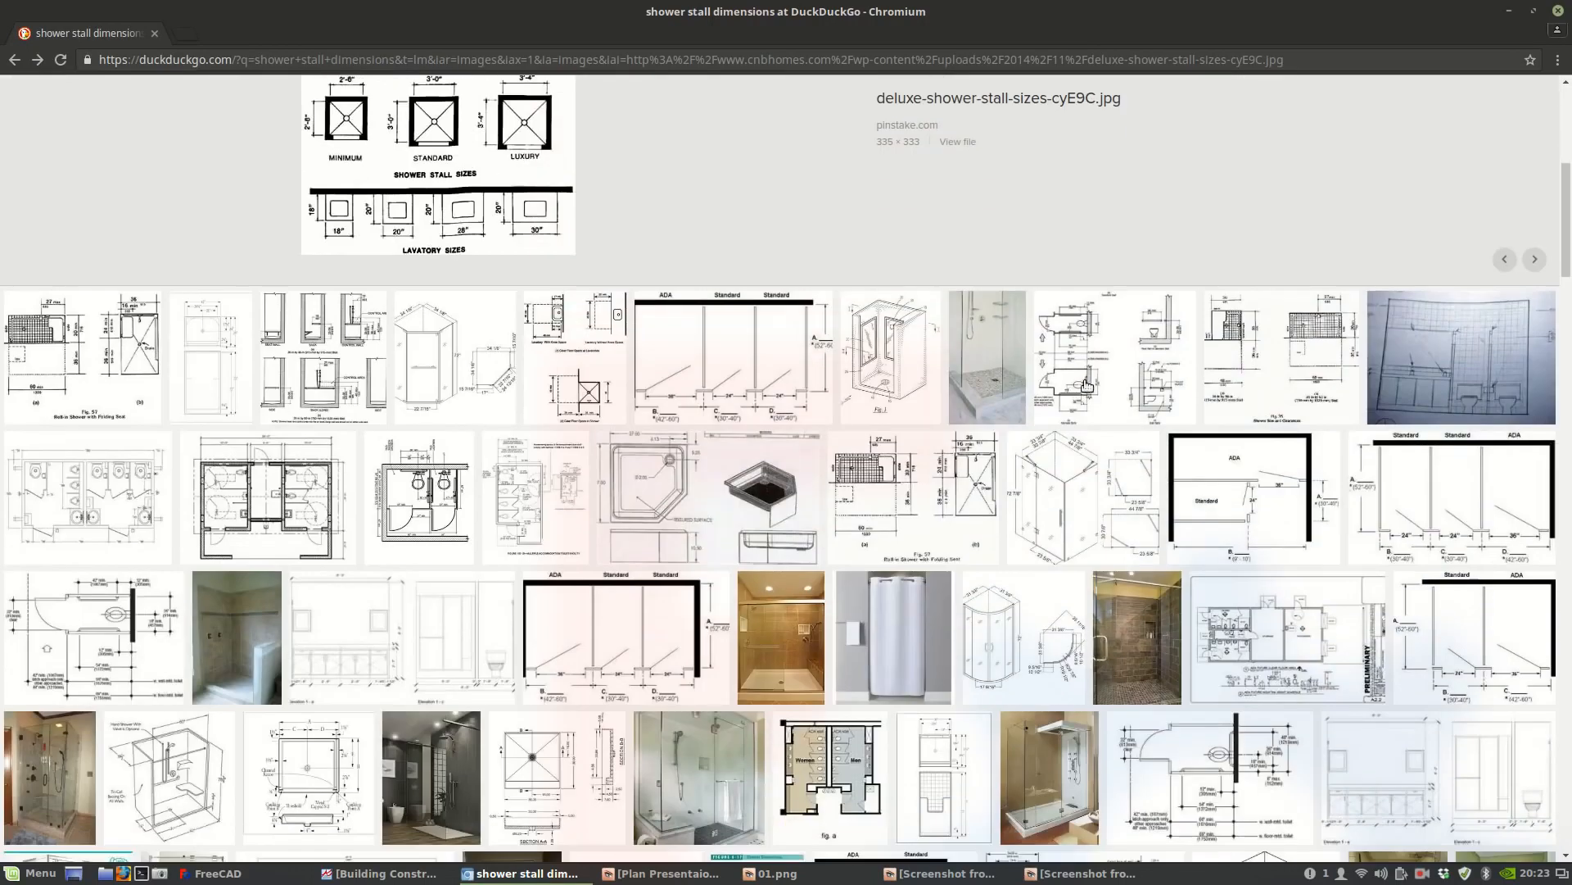
pyautogui.scroll(-3, 1090, 385)
pyautogui.scroll(-3, 1200, 488)
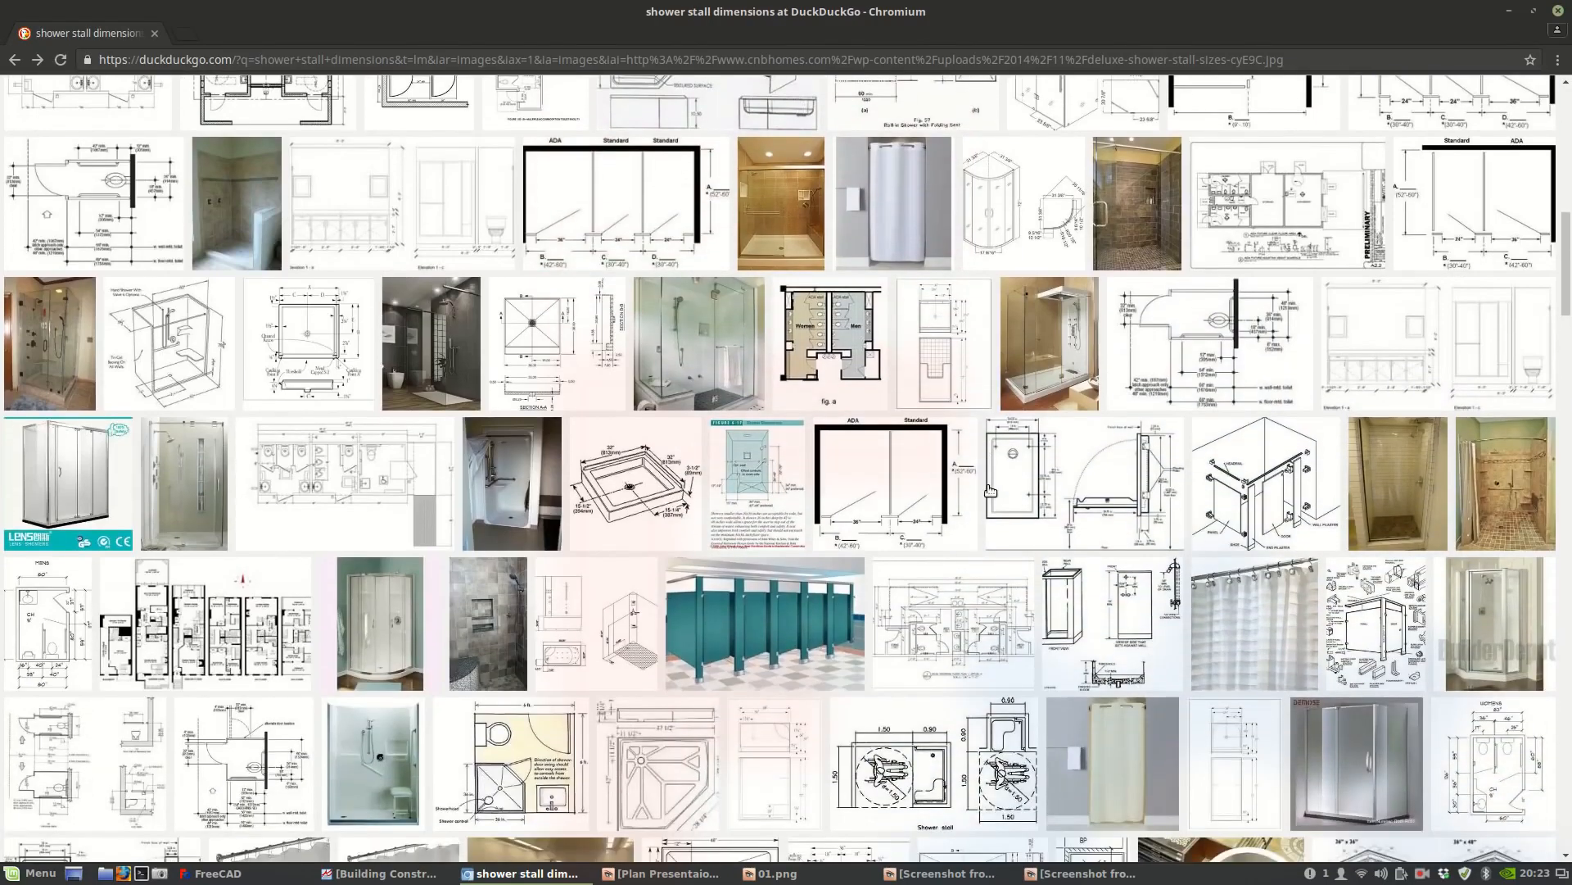
pyautogui.scroll(-8, 989, 490)
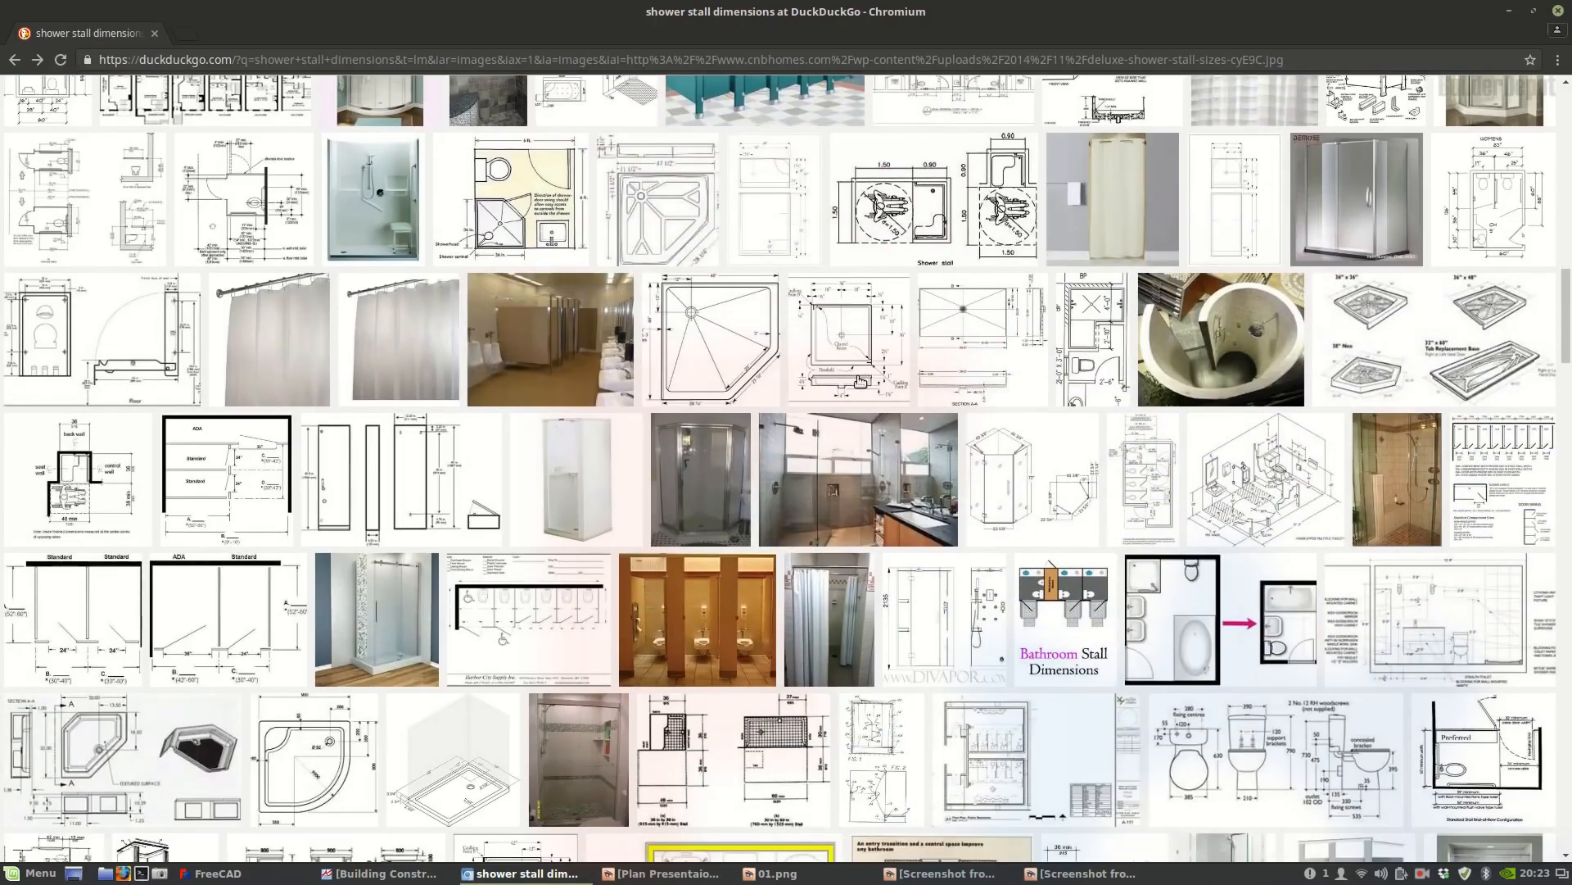
pyautogui.scroll(-4, 856, 385)
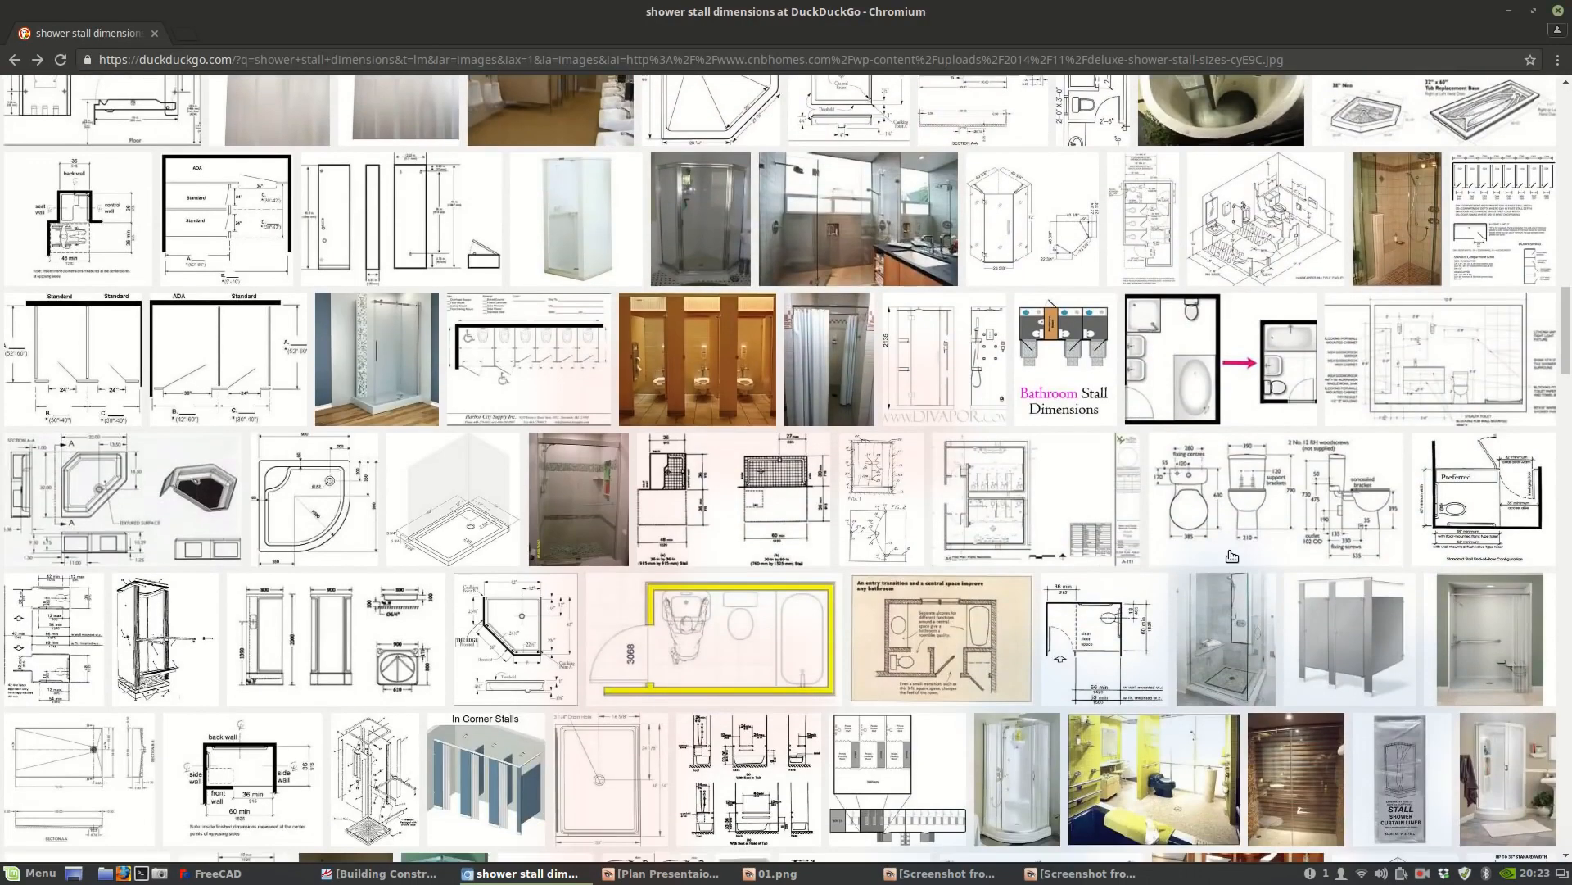
pyautogui.scroll(-2, 1130, 548)
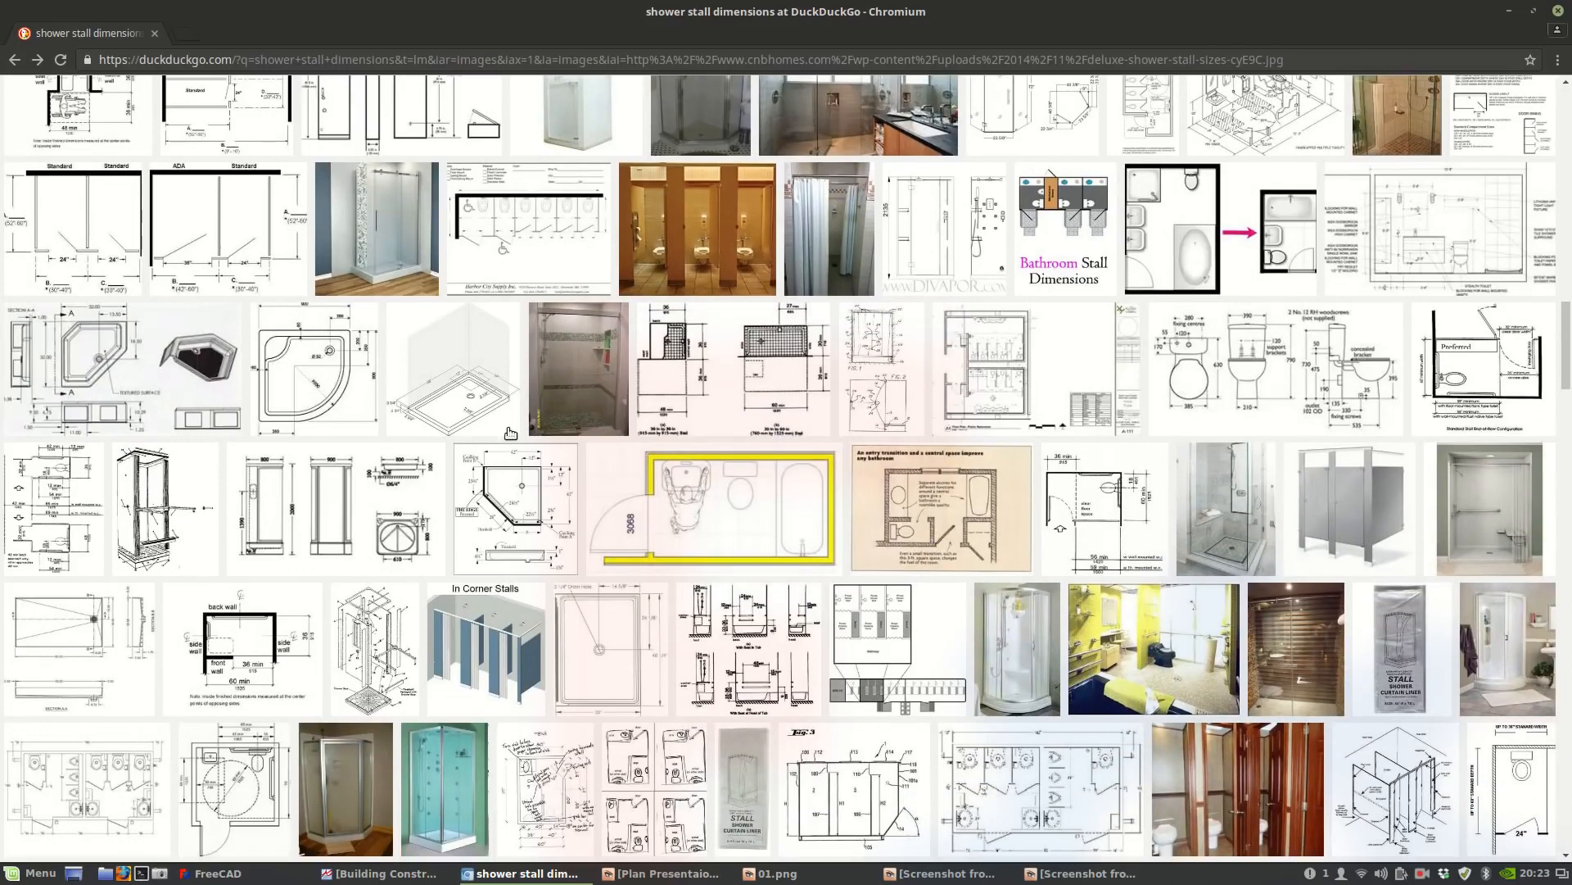
pyautogui.scroll(-3, 889, 516)
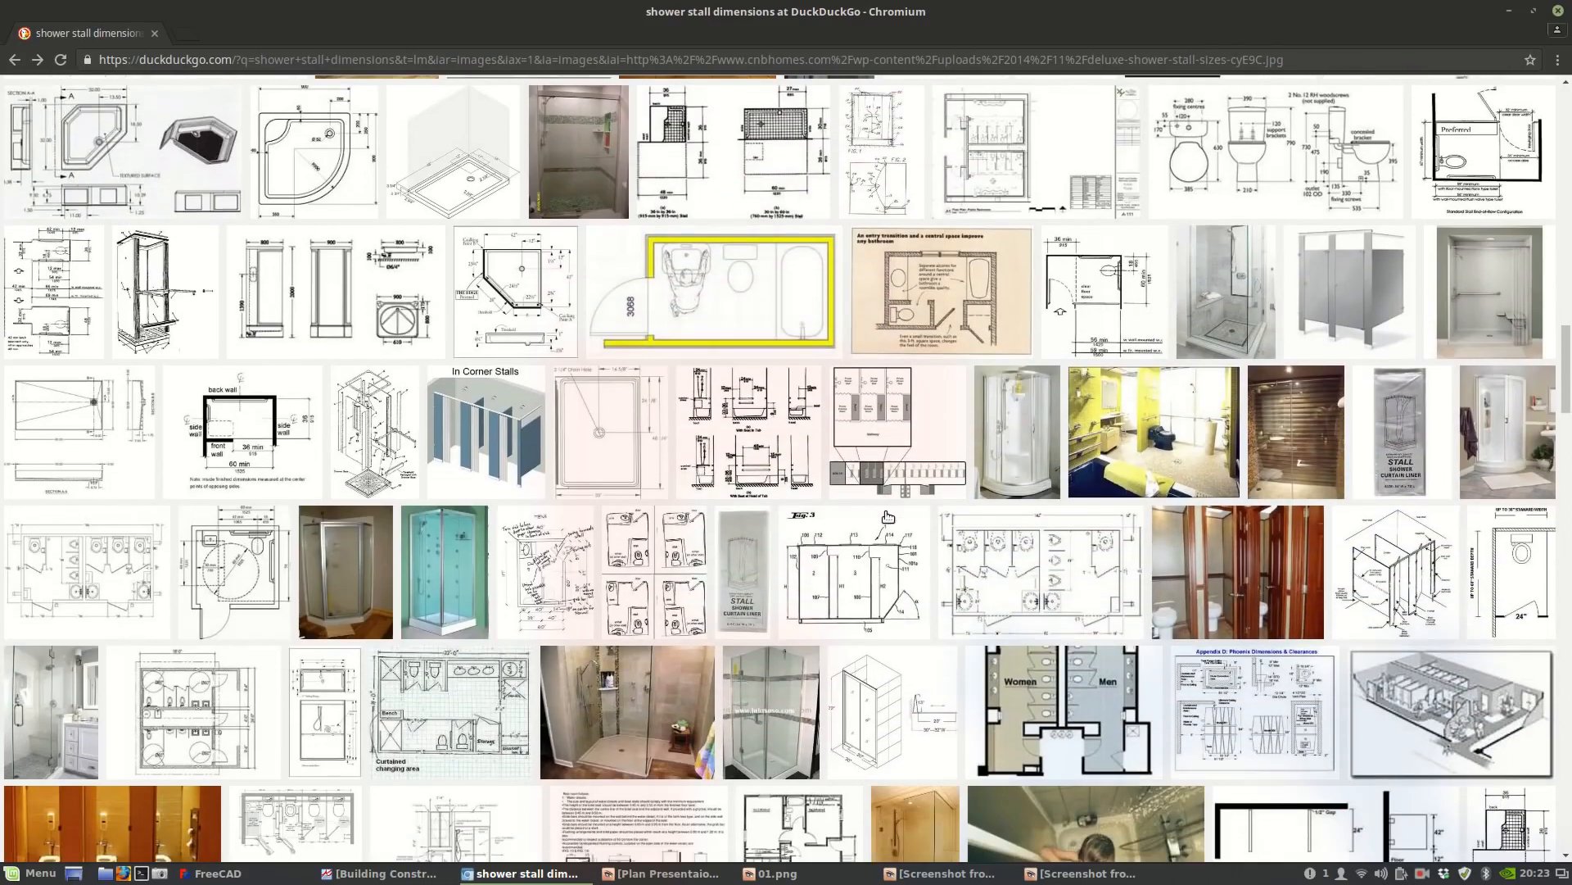
pyautogui.scroll(15, 887, 517)
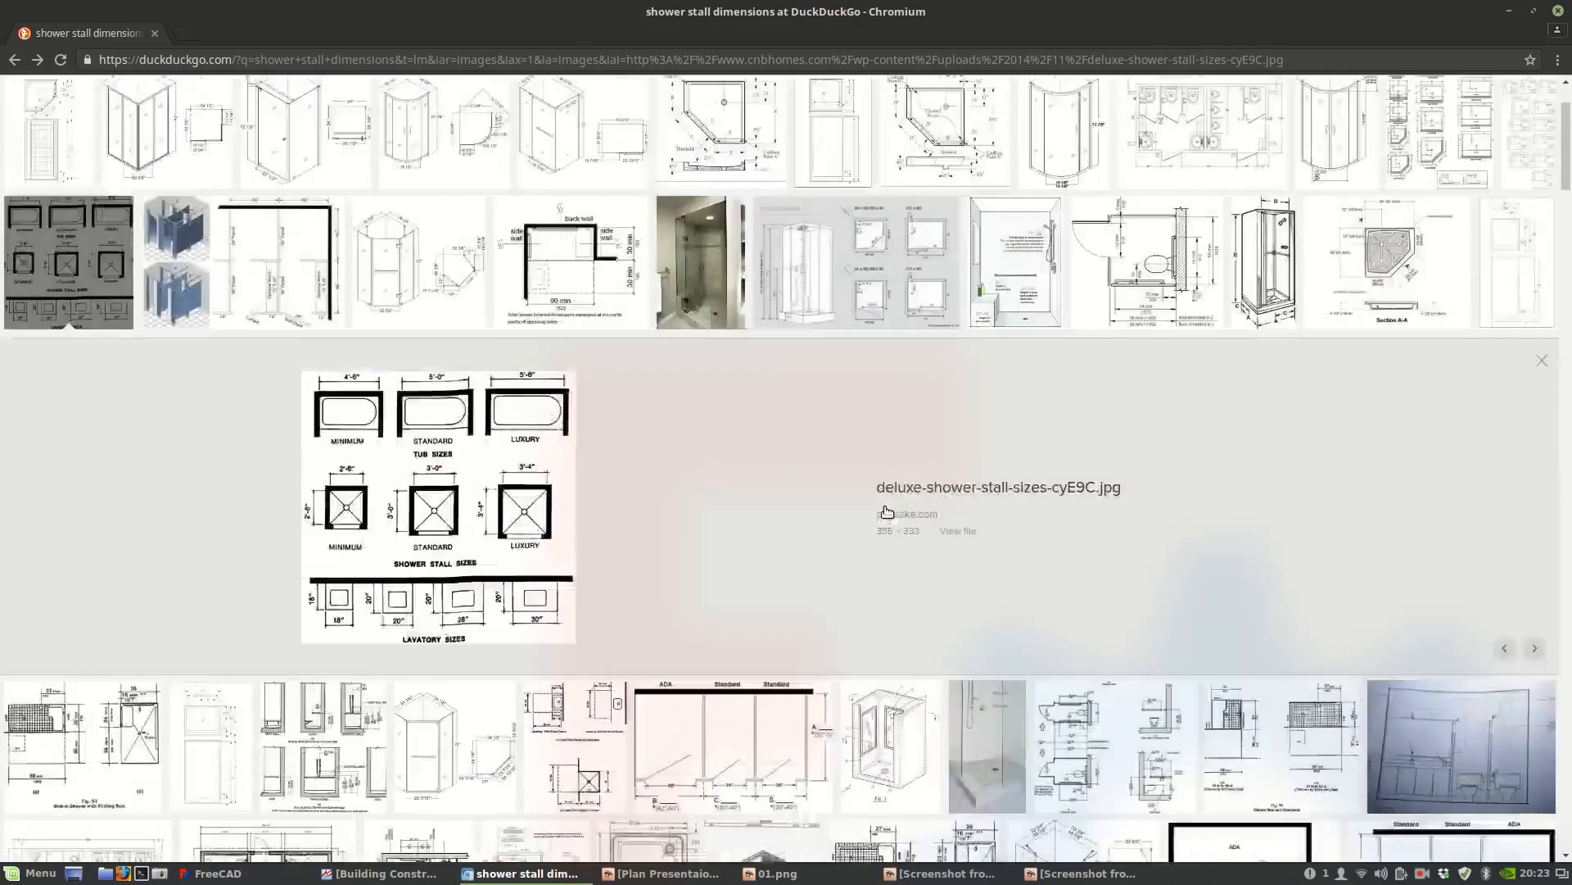
# Narrow the image search to "shower stall dimensions metric".
pyautogui.click(361, 104)
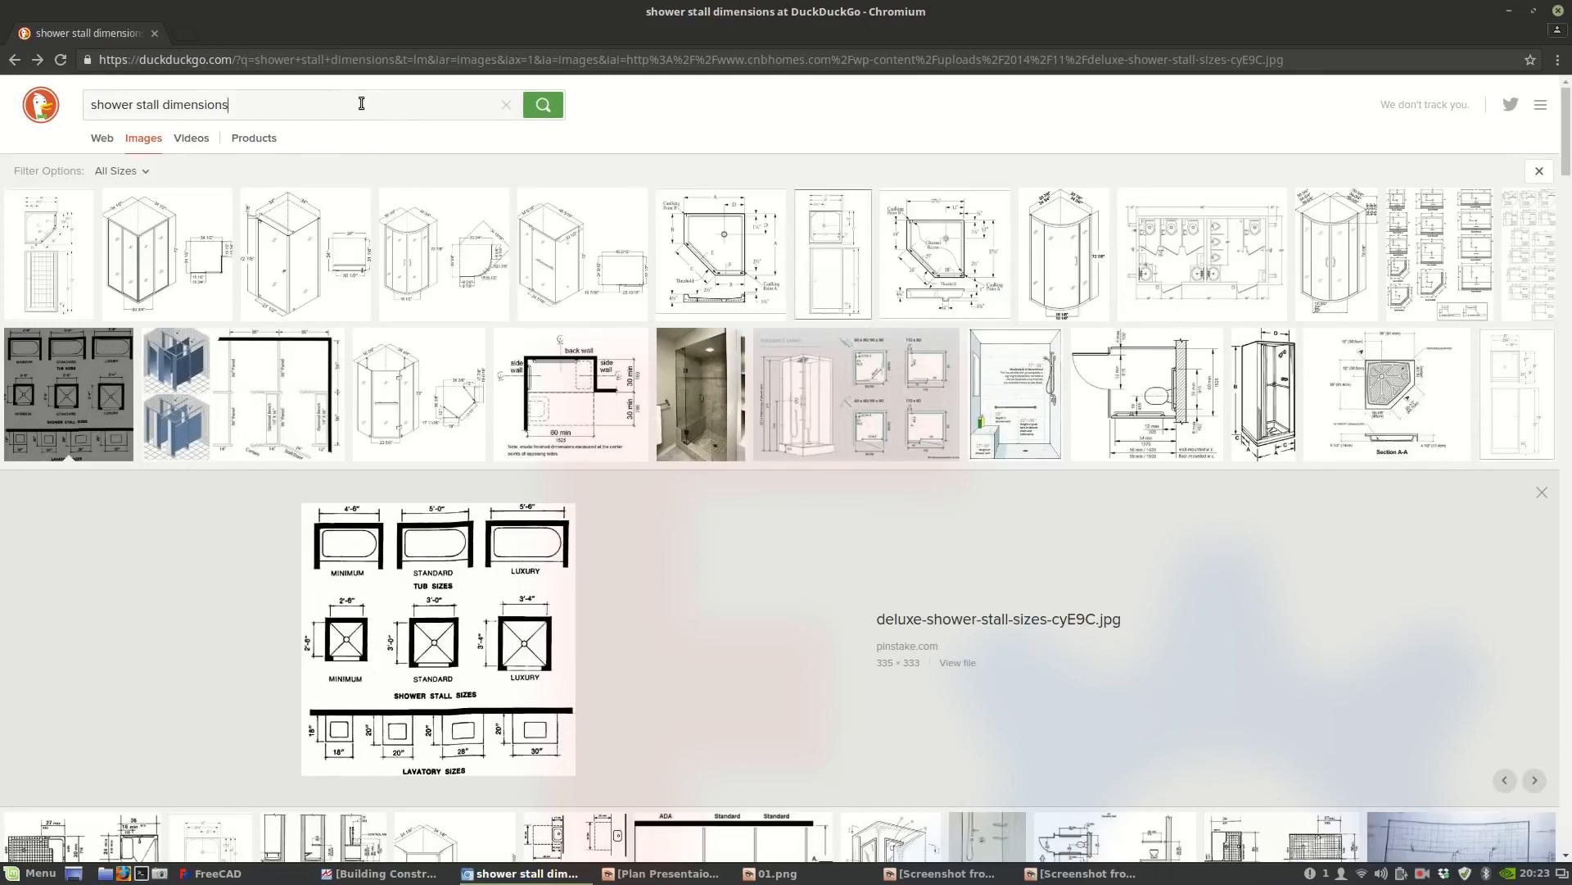
pyautogui.write('metric')
pyautogui.press('Return')
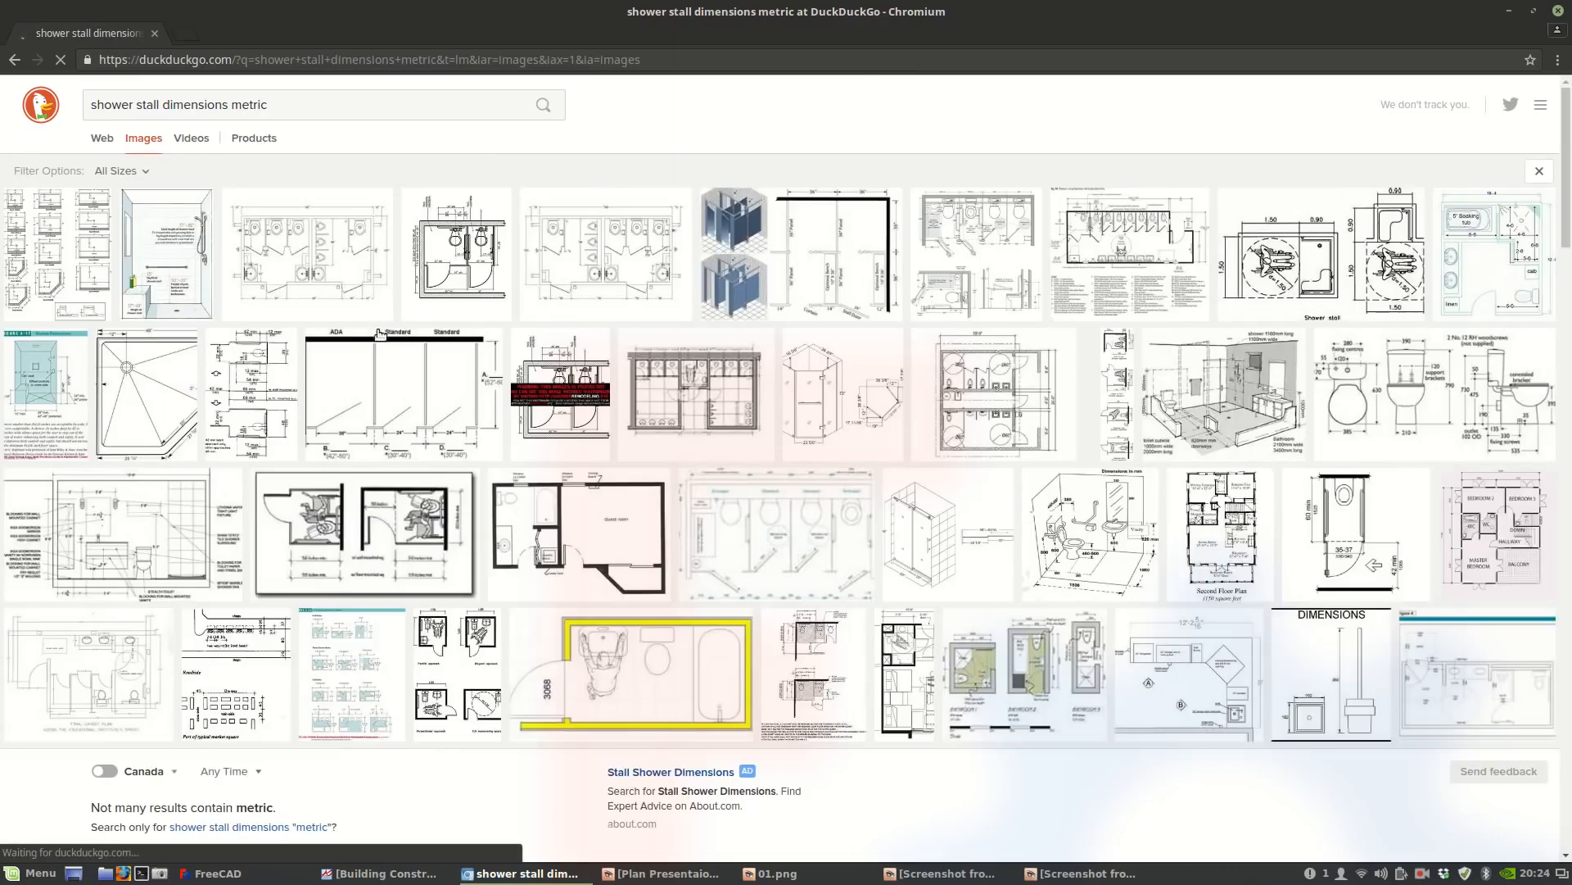
# Check the metric image results and preview the drawing of three small bathroom floor plans with showers.
pyautogui.click(434, 246)
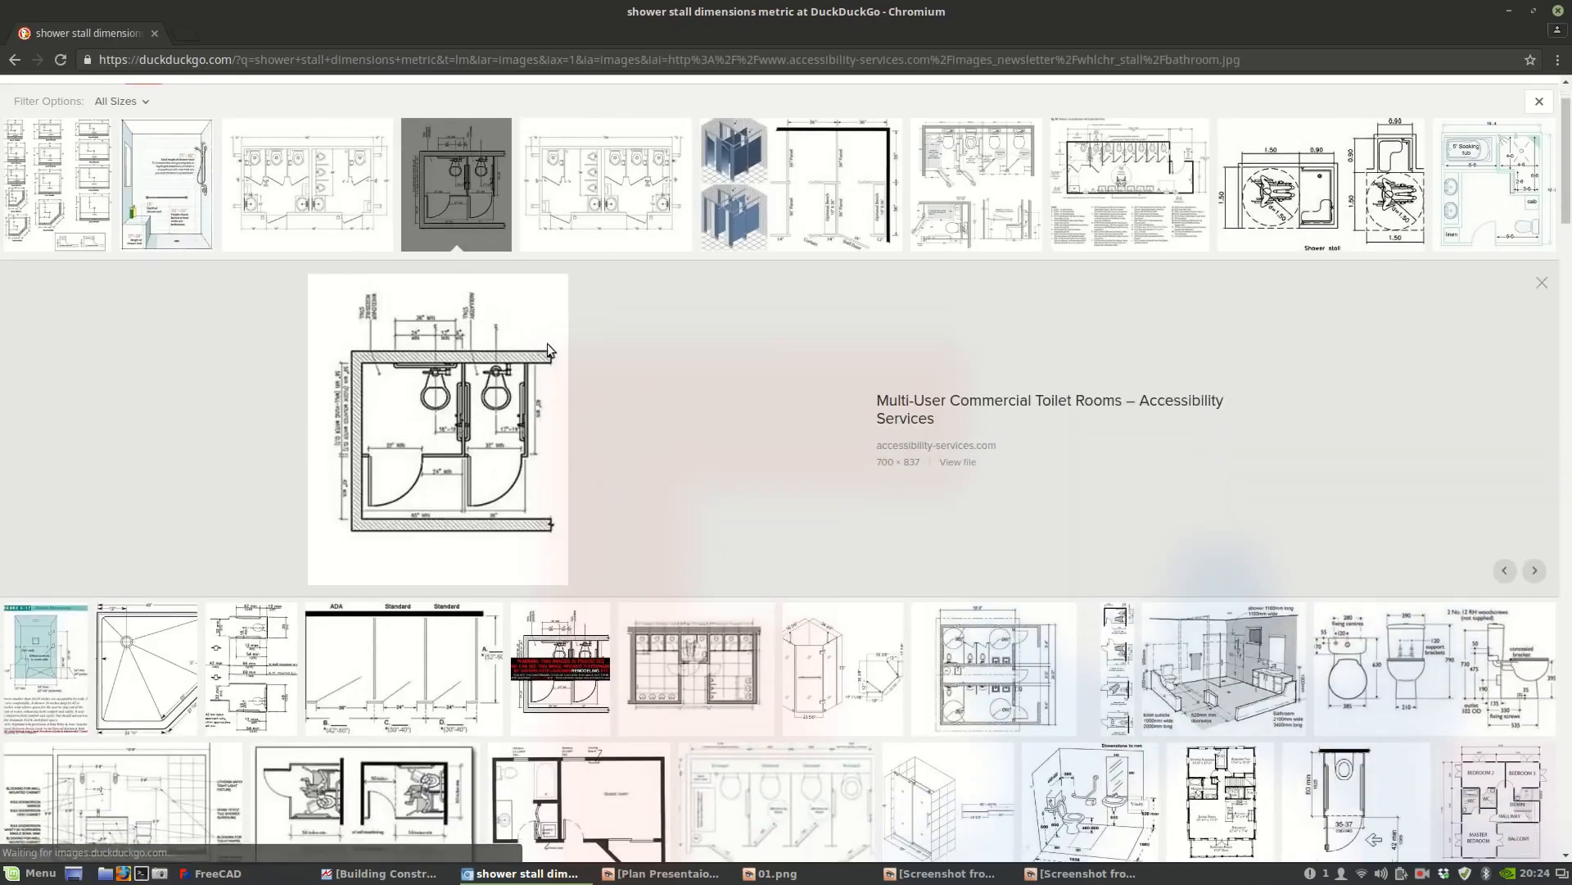
pyautogui.click(62, 183)
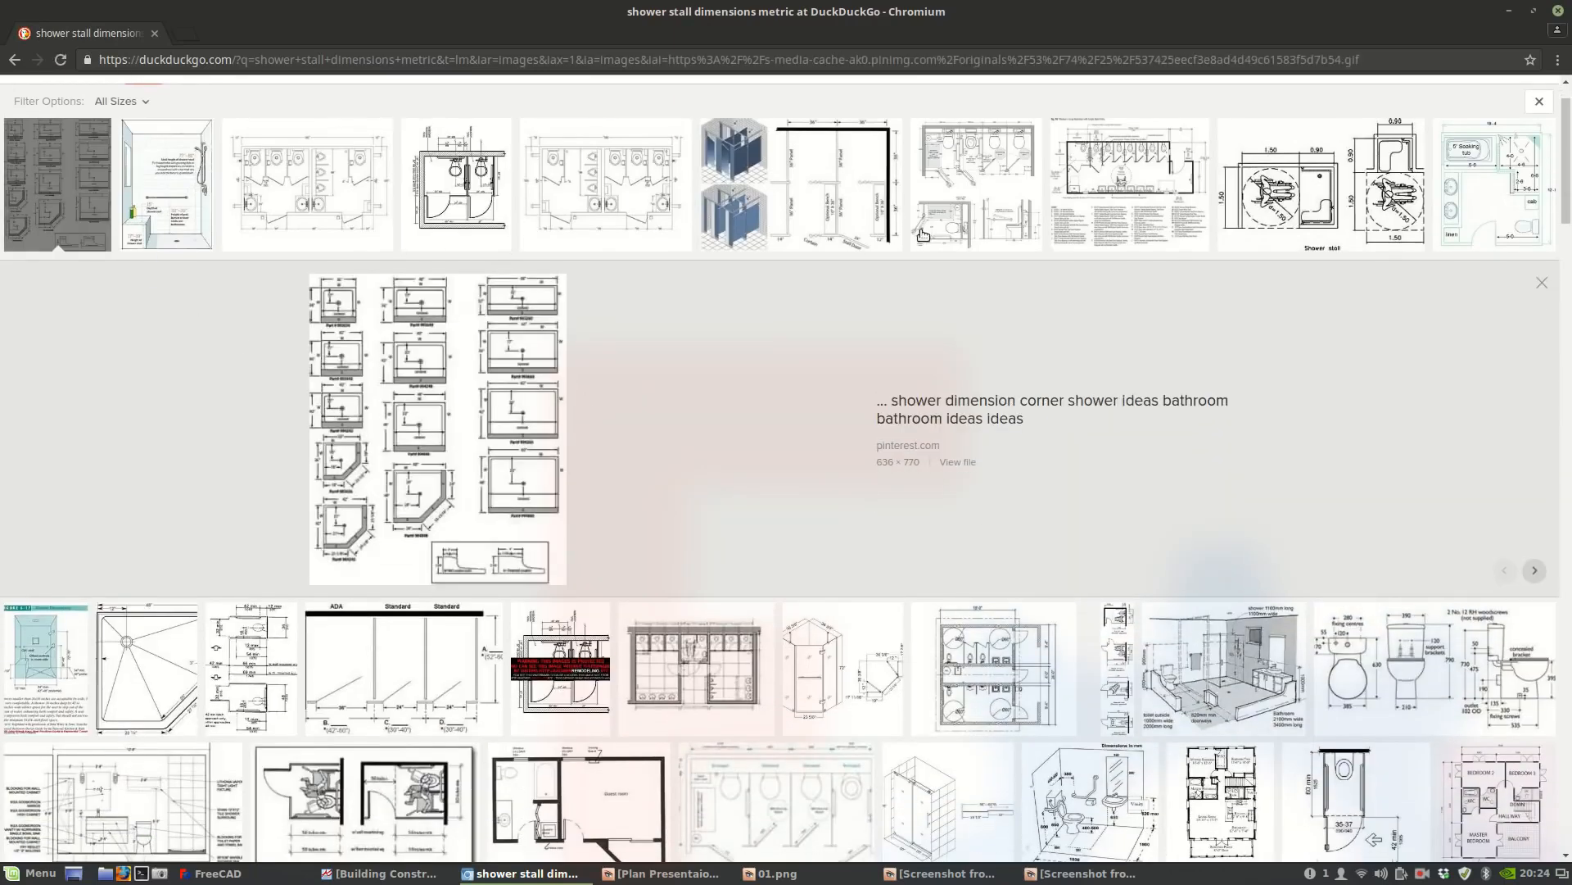
pyautogui.scroll(-4, 969, 336)
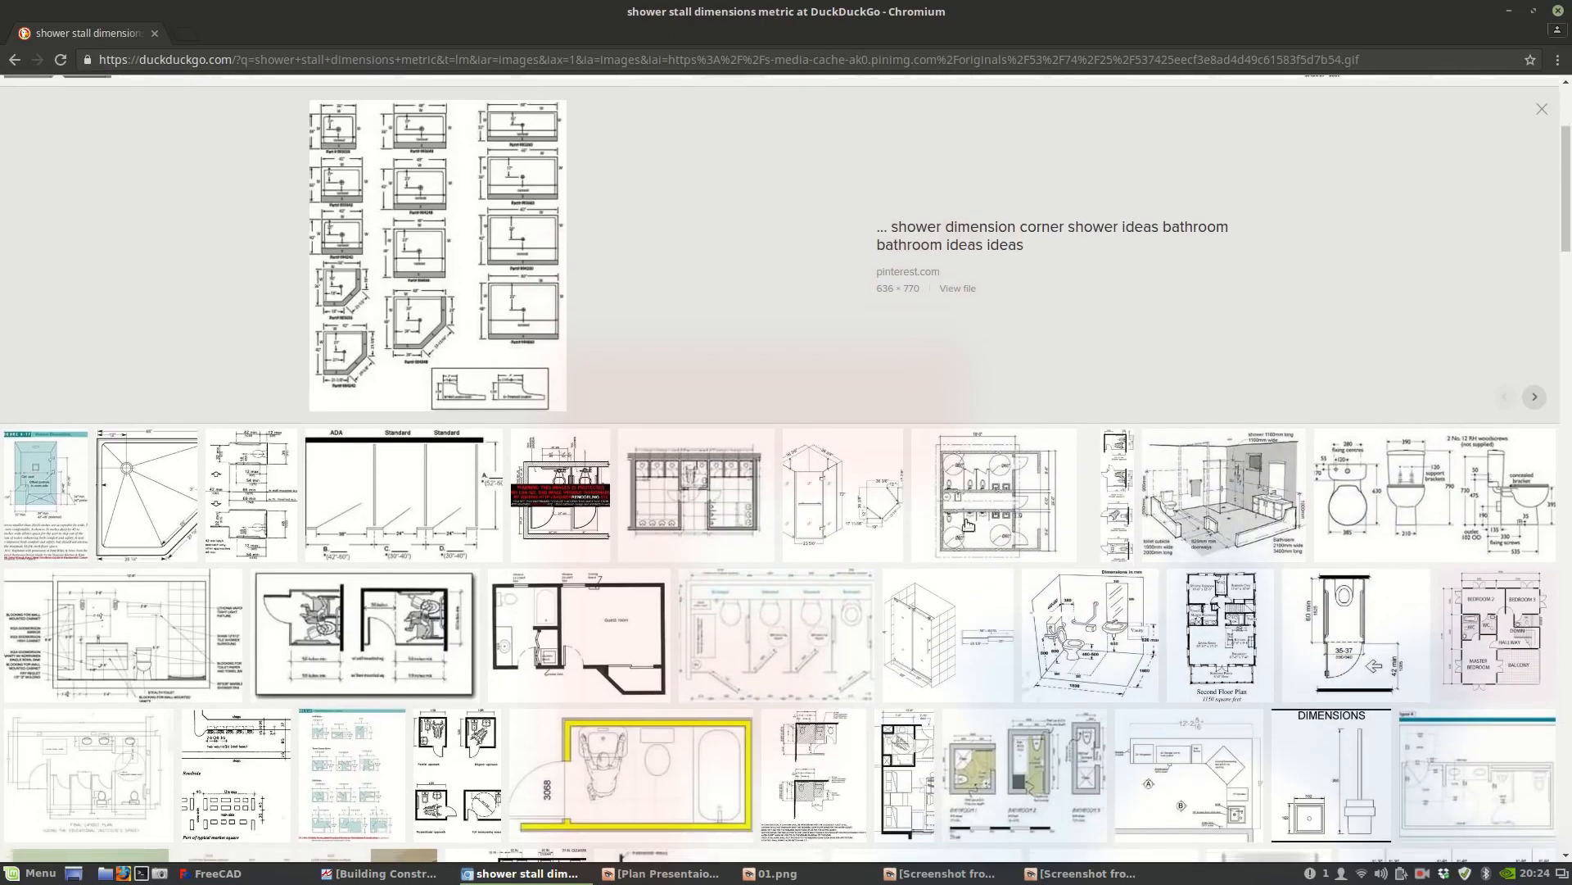
pyautogui.scroll(-1, 793, 504)
pyautogui.scroll(-2, 658, 471)
pyautogui.scroll(-4, 657, 470)
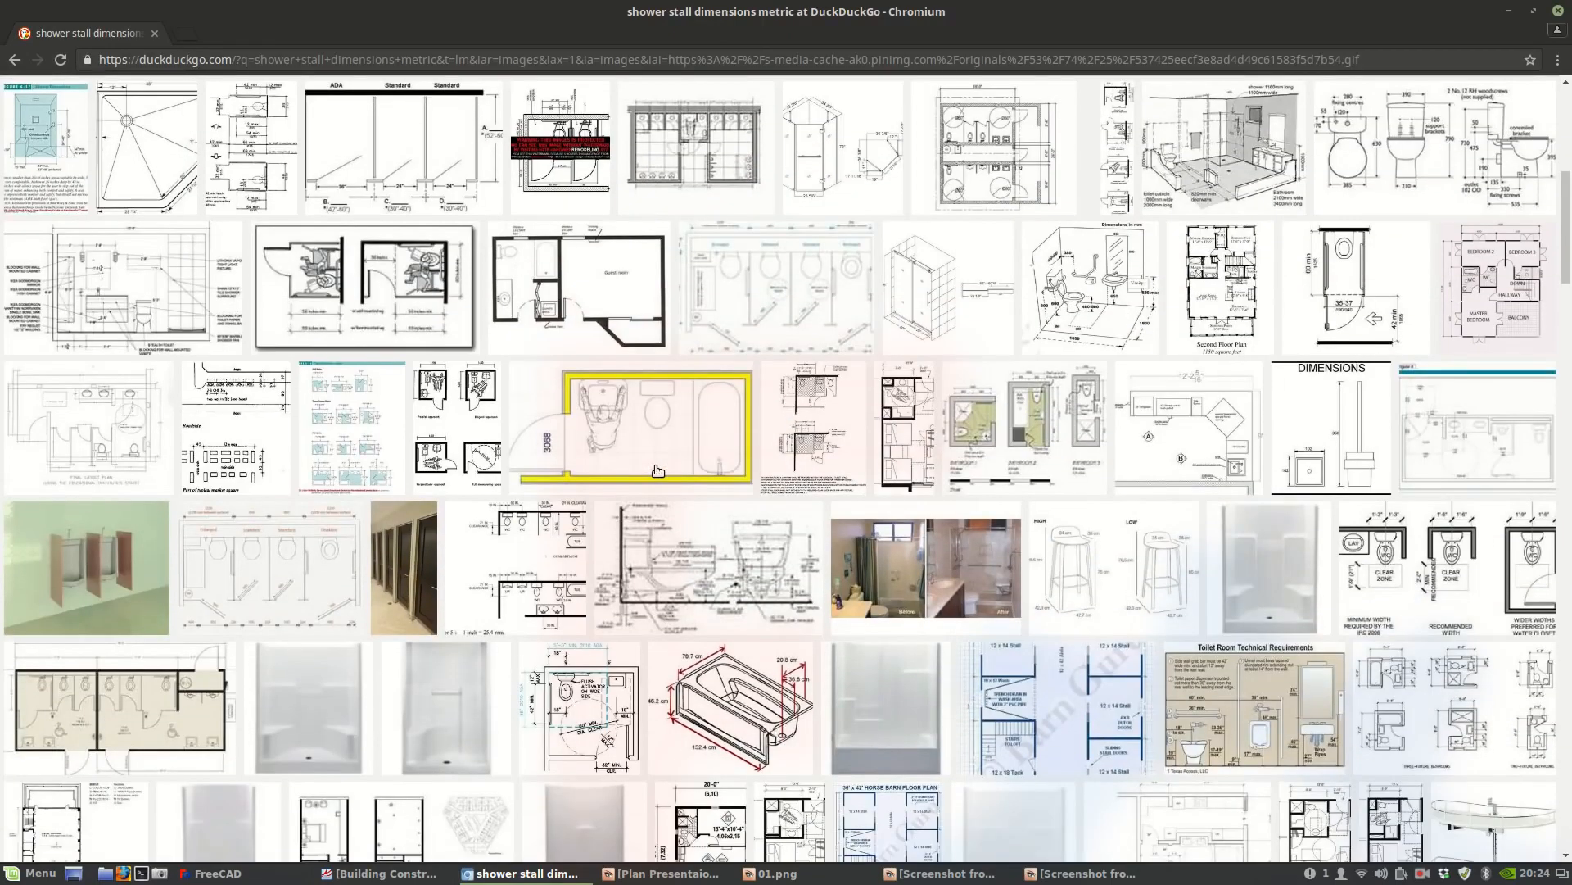
pyautogui.click(1006, 448)
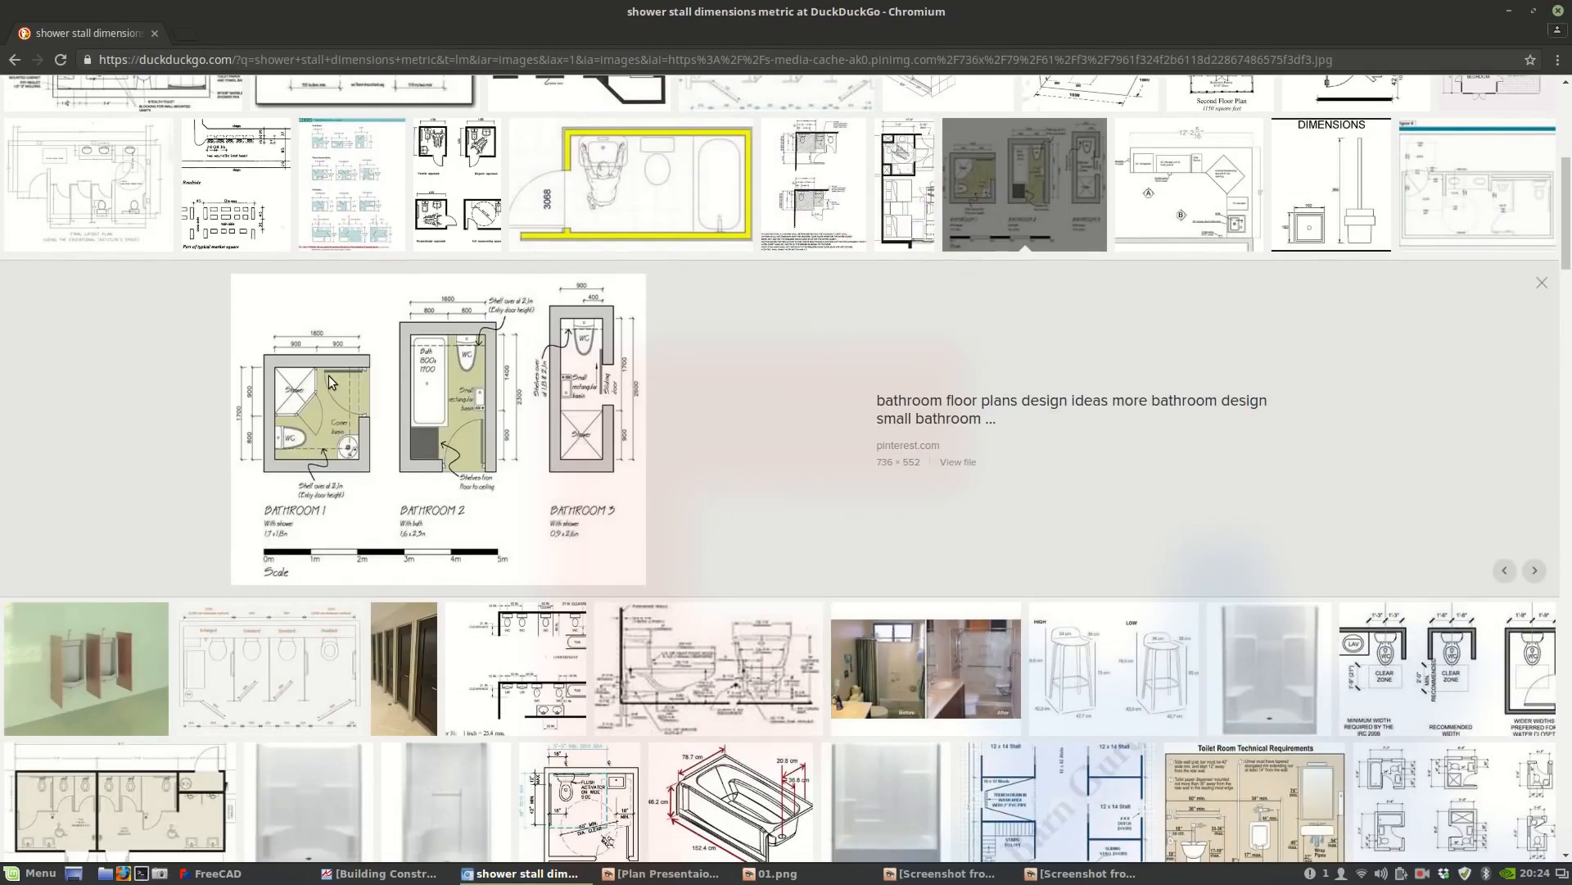
# View the small bathroom floor plans image at full size, and switch to FreeCAD to examine the shower stall in Model 01's bath.
pyautogui.click(953, 463)
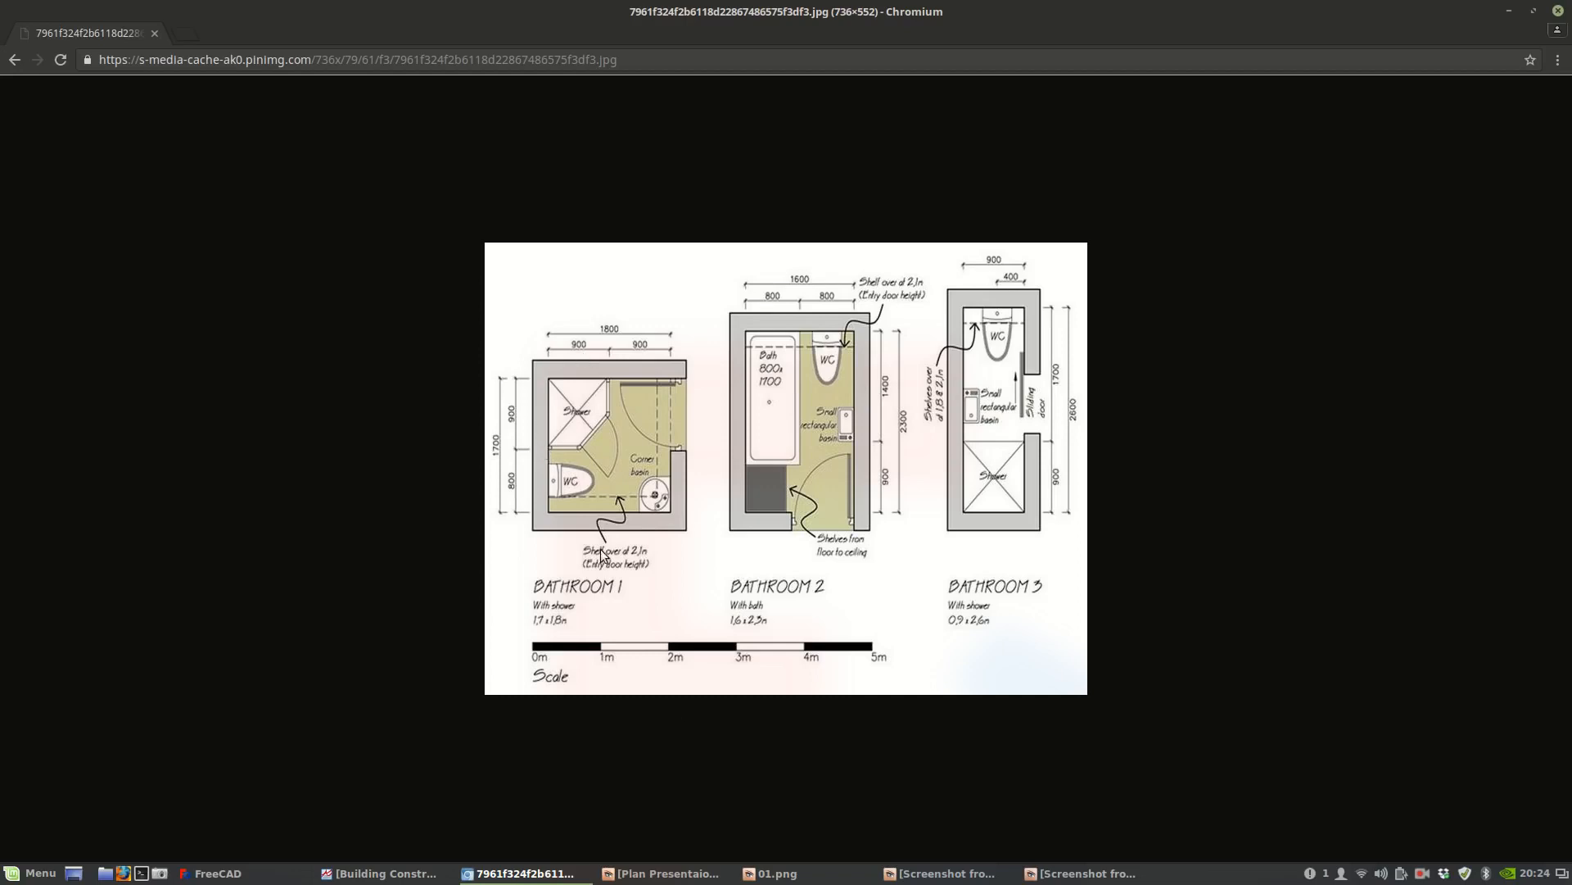
pyautogui.click(211, 873)
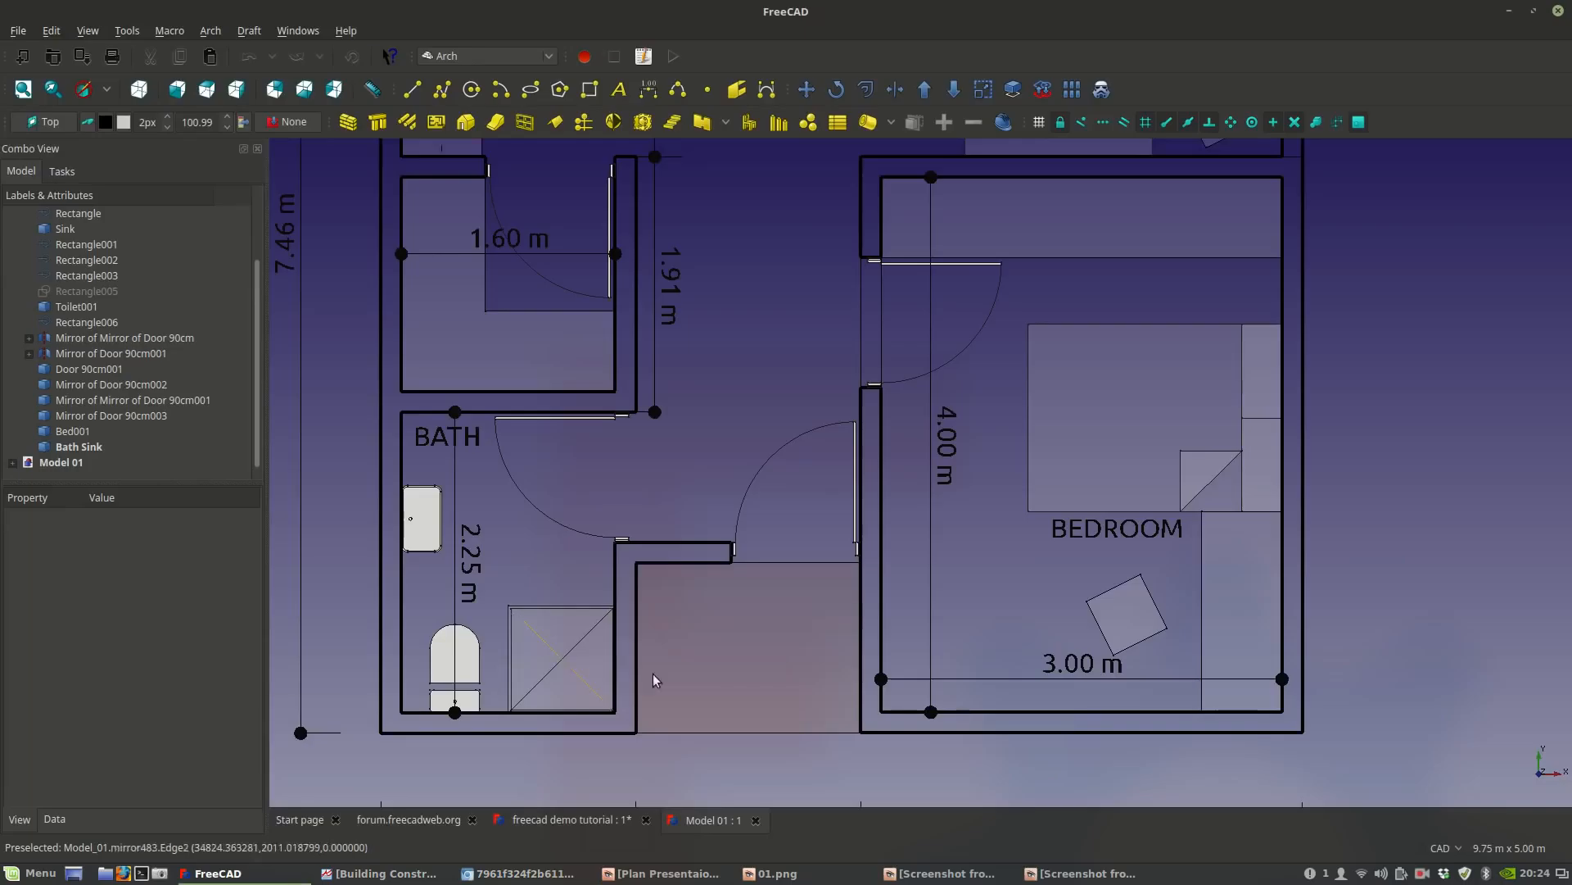
pyautogui.scroll(10, 656, 623)
pyautogui.scroll(-5, 654, 604)
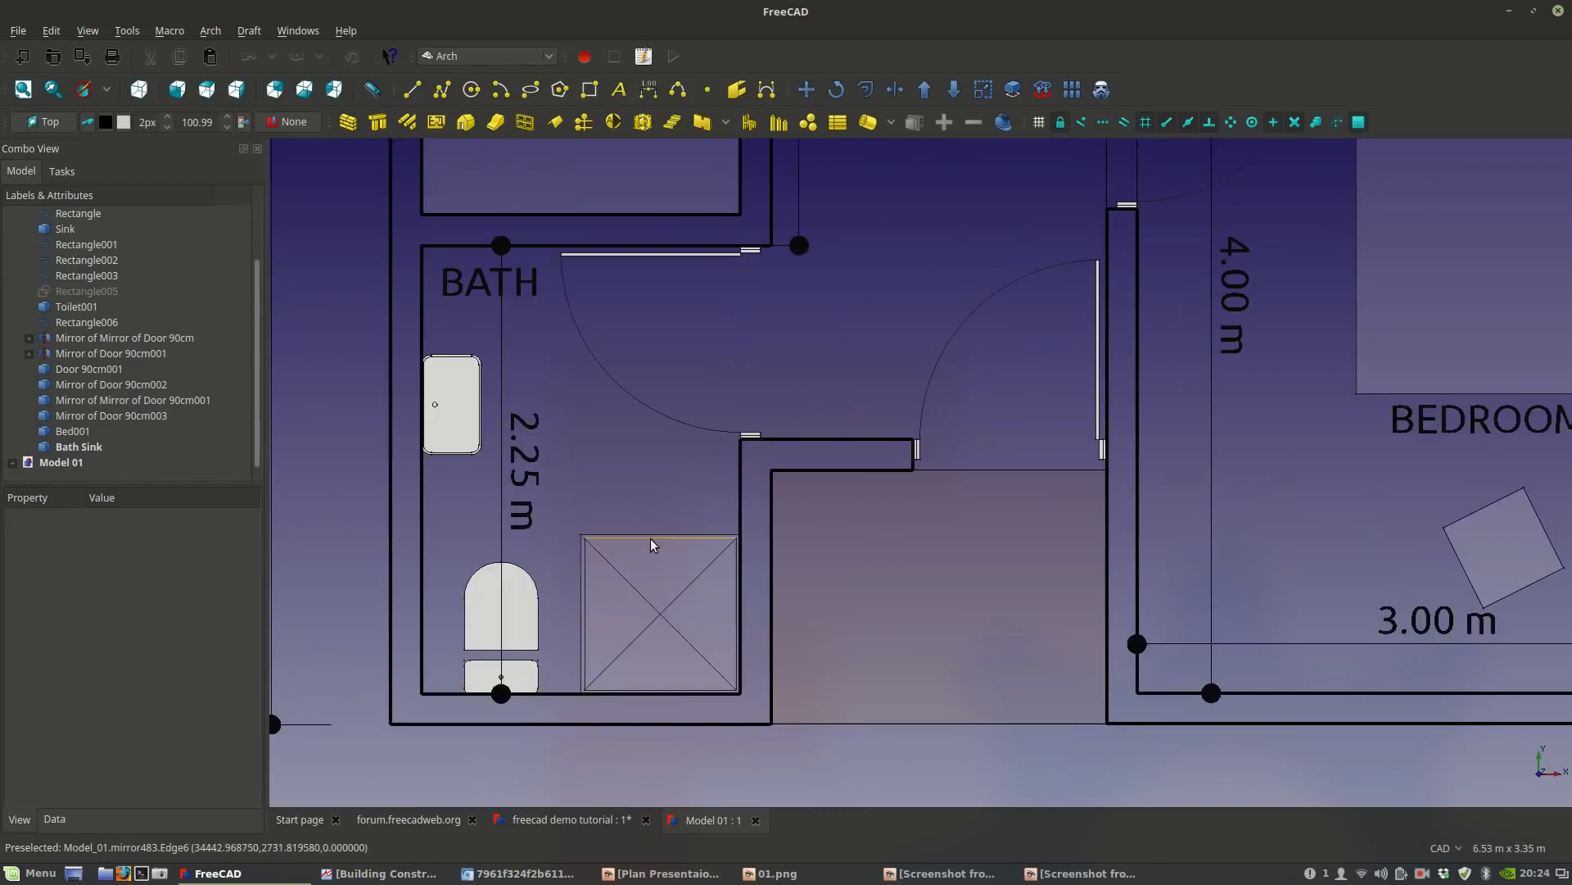
pyautogui.moveTo(645, 548); pyautogui.dragTo(477, 573, button='middle')
# In the freecad demo tutorial document, draw a filled rectangle about 0.95 by 0.87 m in the empty area beside the toilet symbol.
pyautogui.click(590, 821)
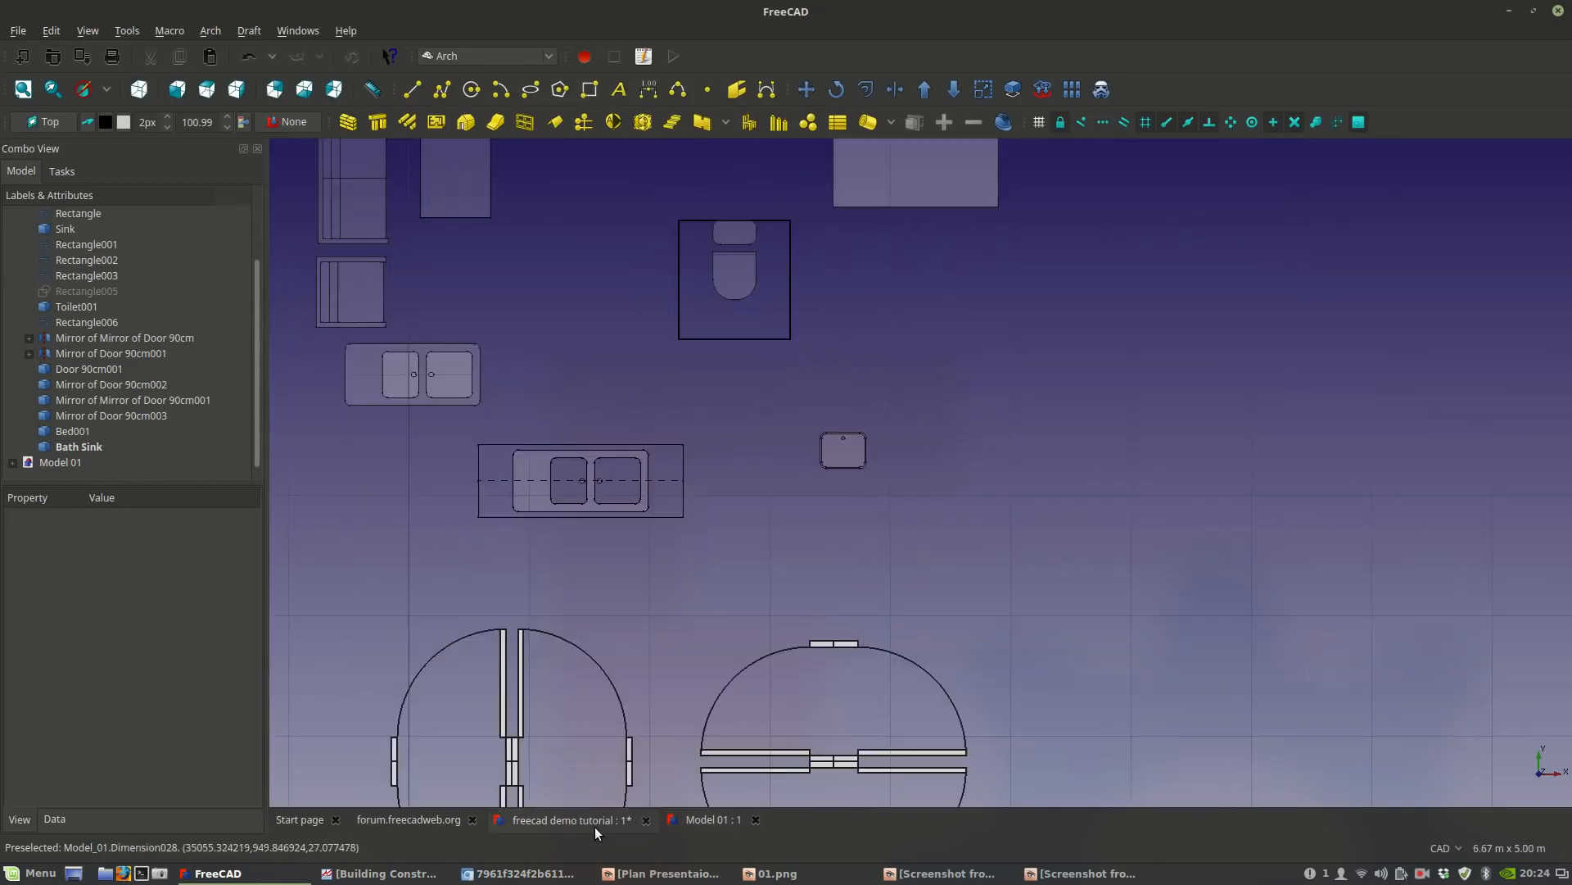
pyautogui.moveTo(894, 497)
pyautogui.mouseDown(button='middle')
pyautogui.moveTo(882, 642)
pyautogui.moveTo(641, 656)
pyautogui.mouseUp(button='middle')
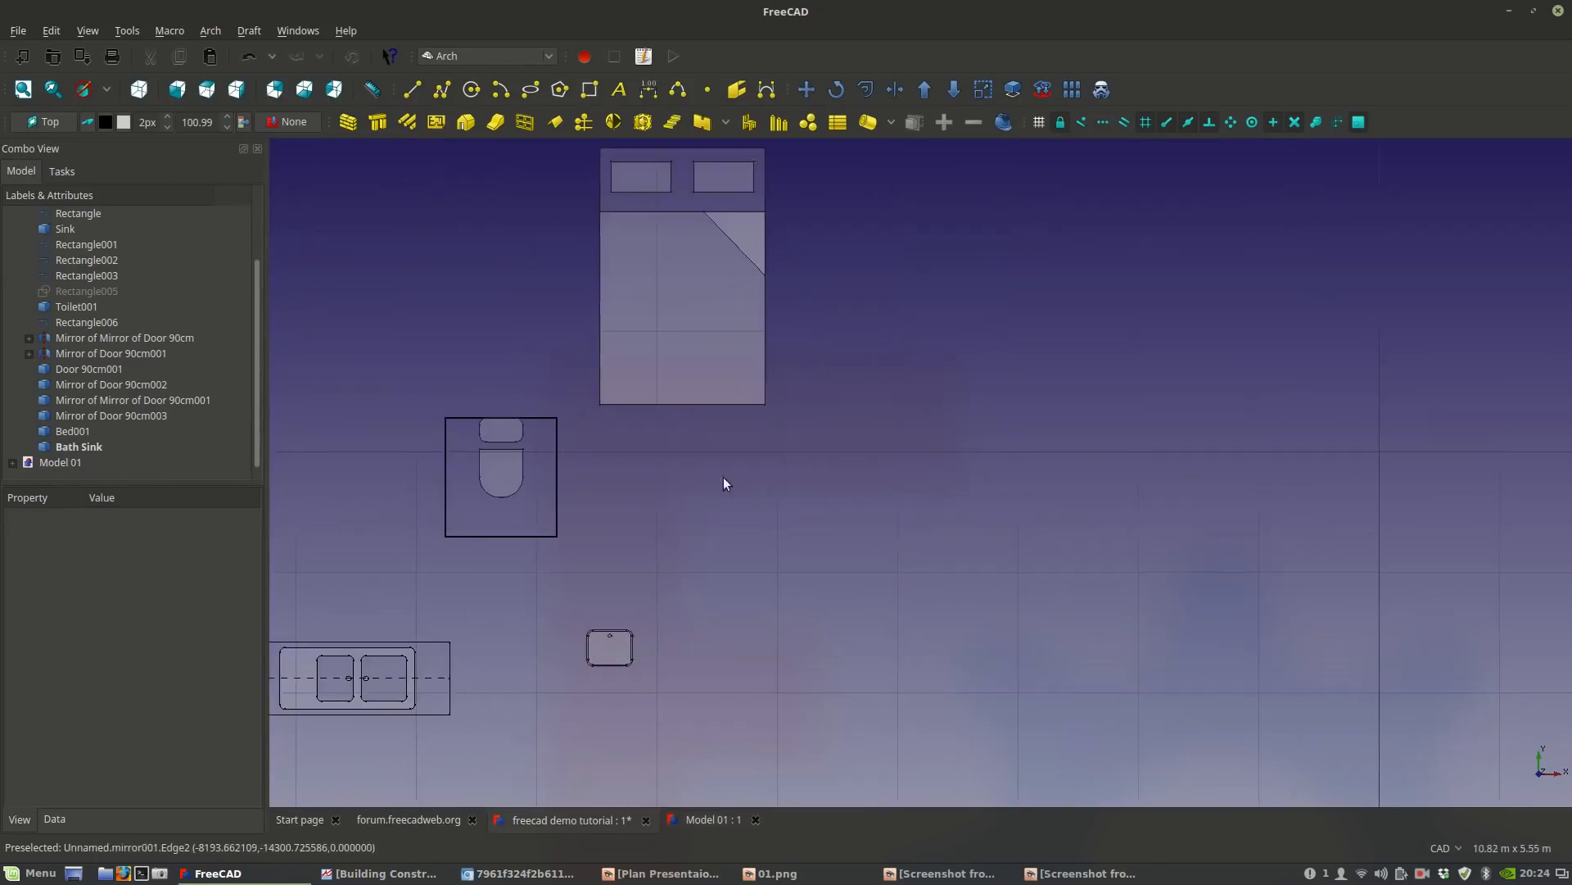
pyautogui.click(588, 88)
pyautogui.click(823, 484)
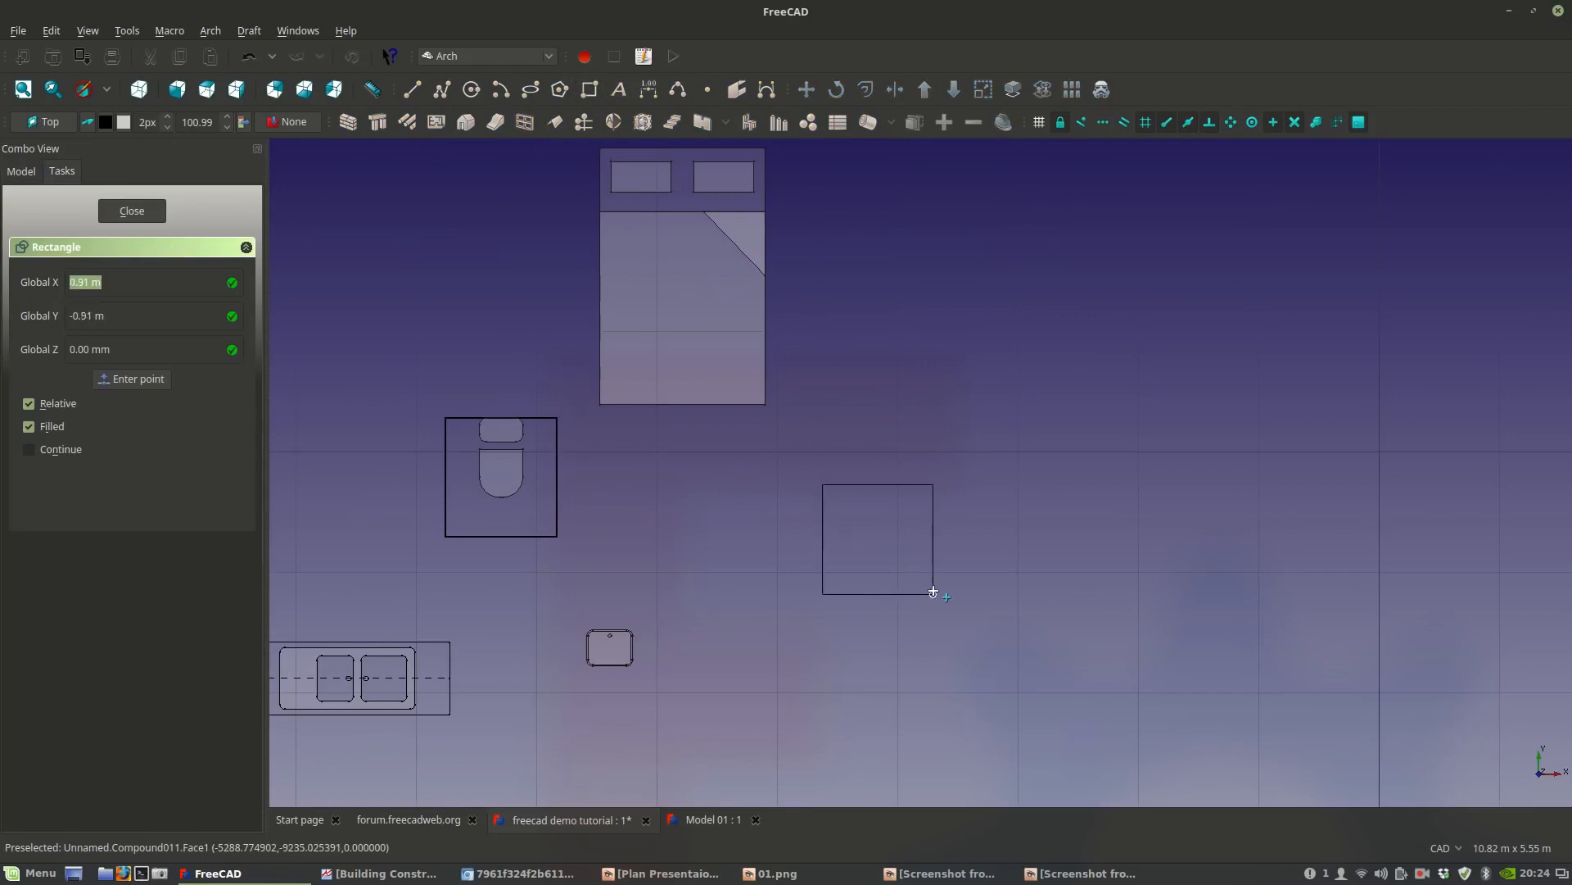
pyautogui.click(937, 588)
# Set the new rectangle's height and length to 0.90 m each.
pyautogui.click(64, 813)
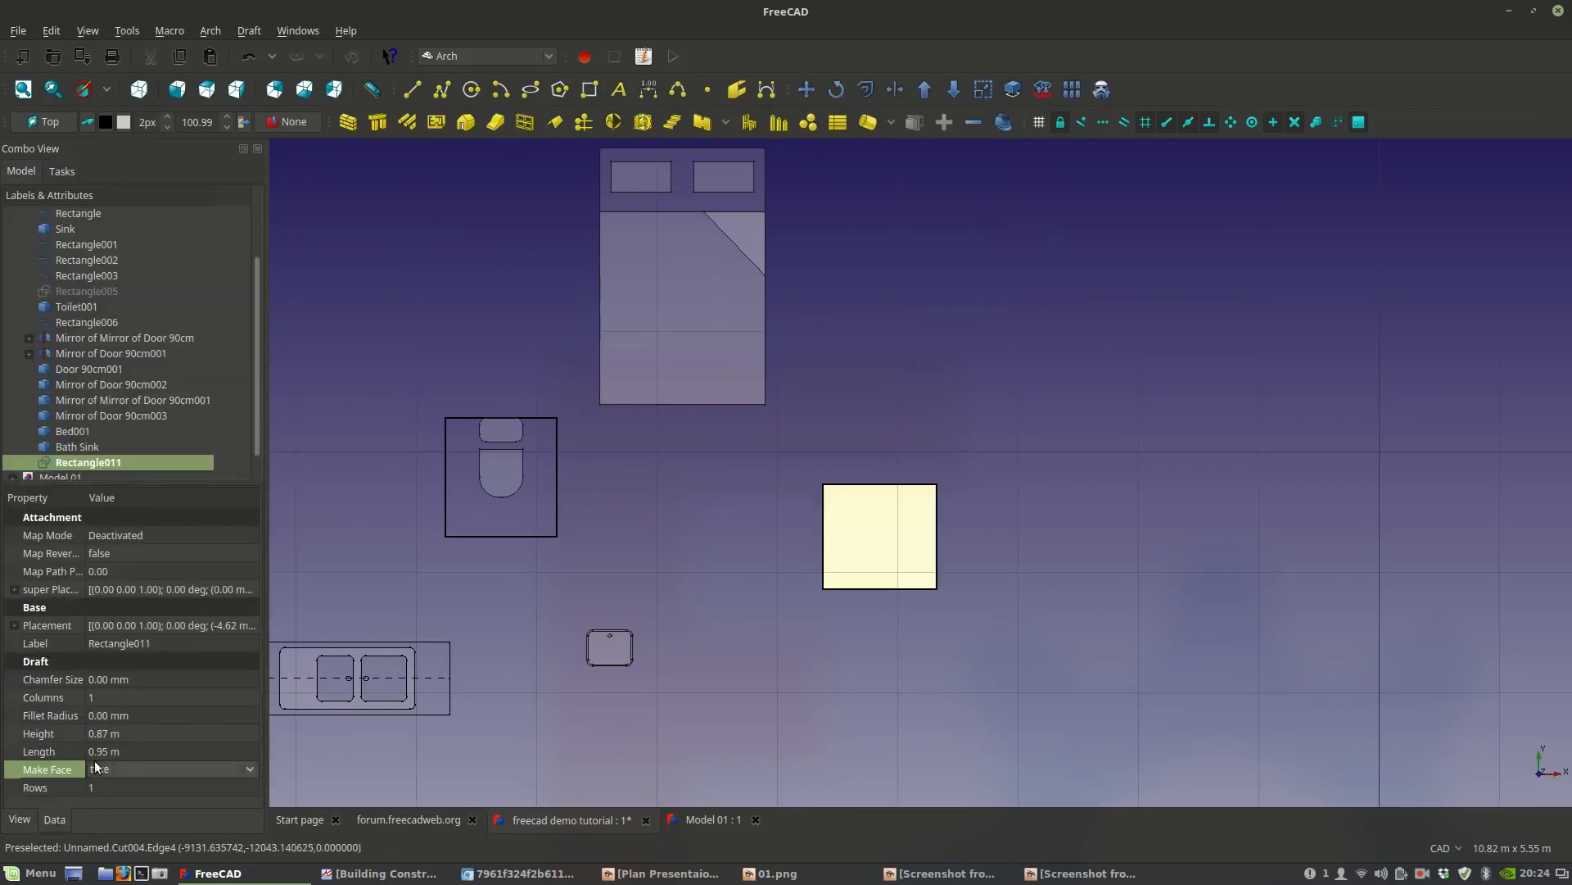
pyautogui.click(96, 736)
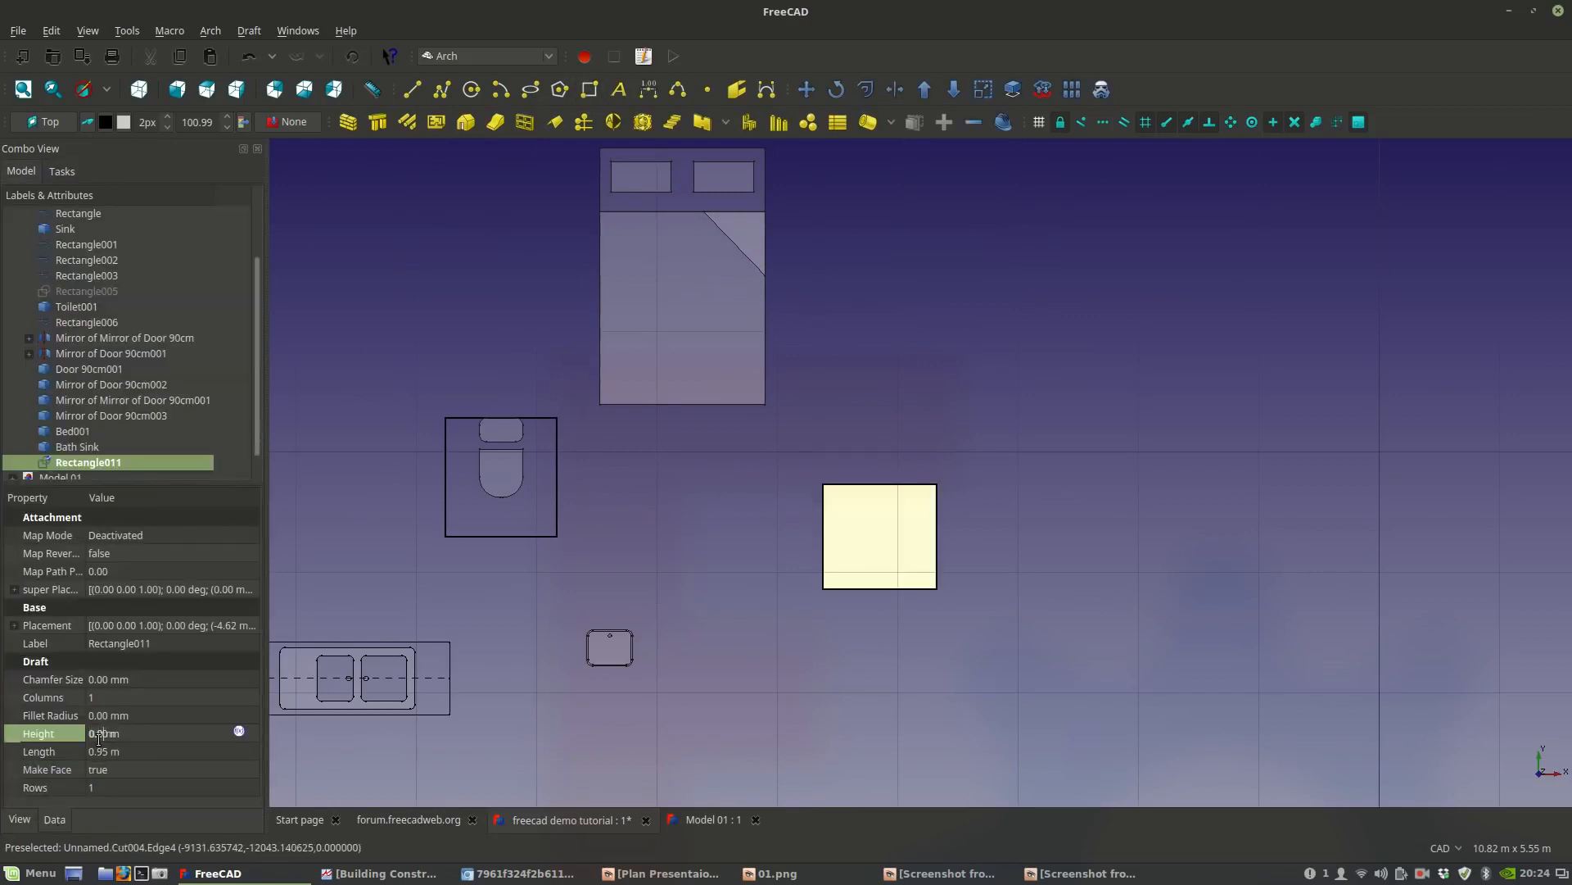
pyautogui.press('Return')
pyautogui.click(93, 753)
pyautogui.write('0.9')
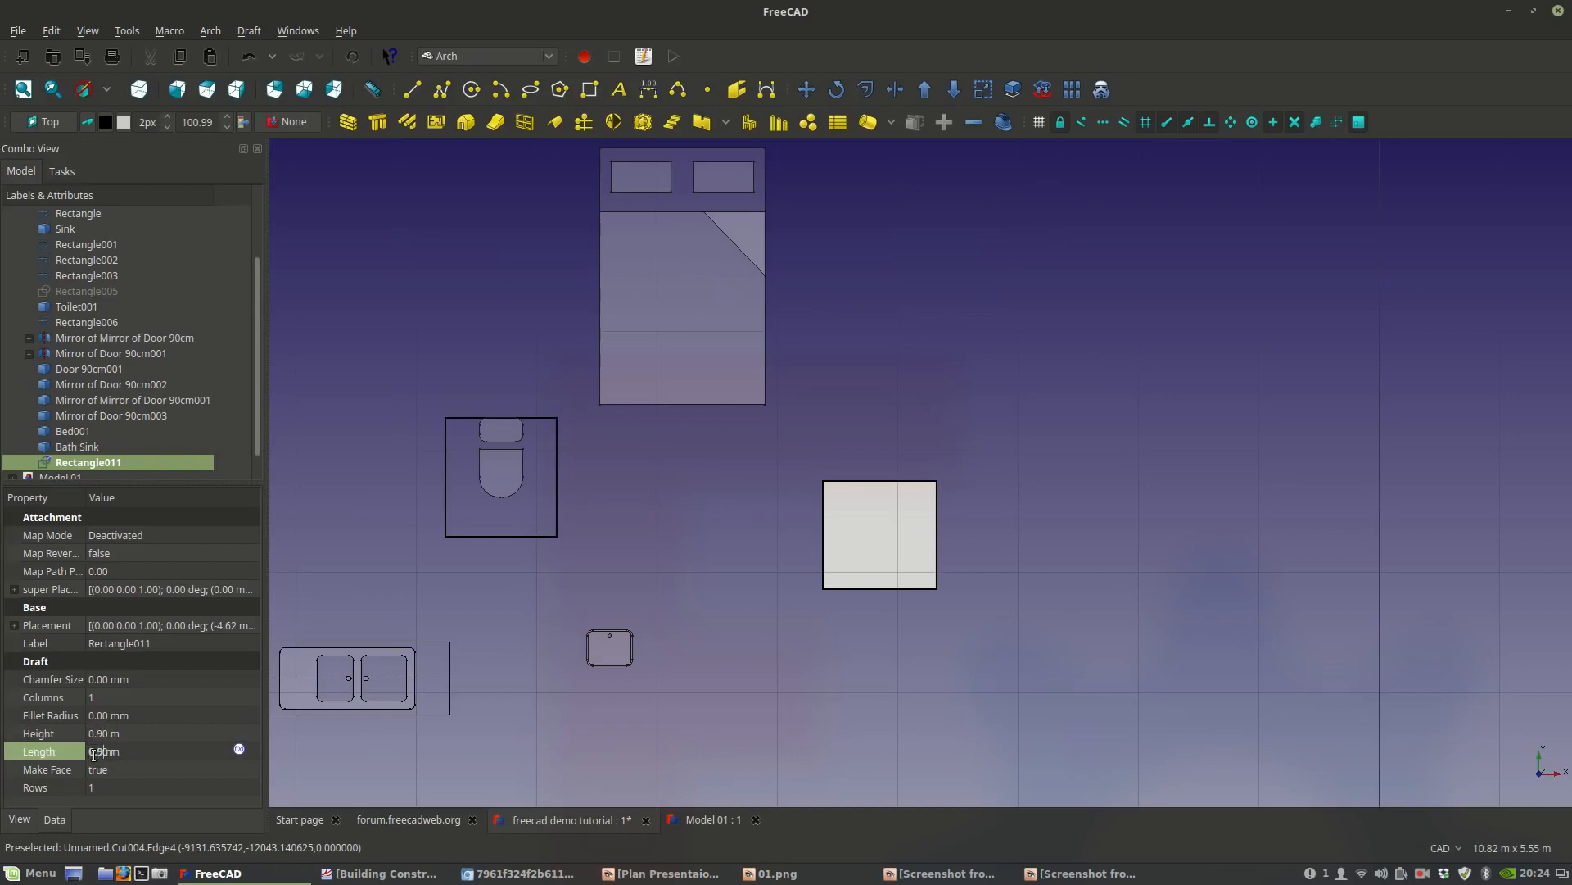
pyautogui.press('Return')
pyautogui.scroll(6, 889, 468)
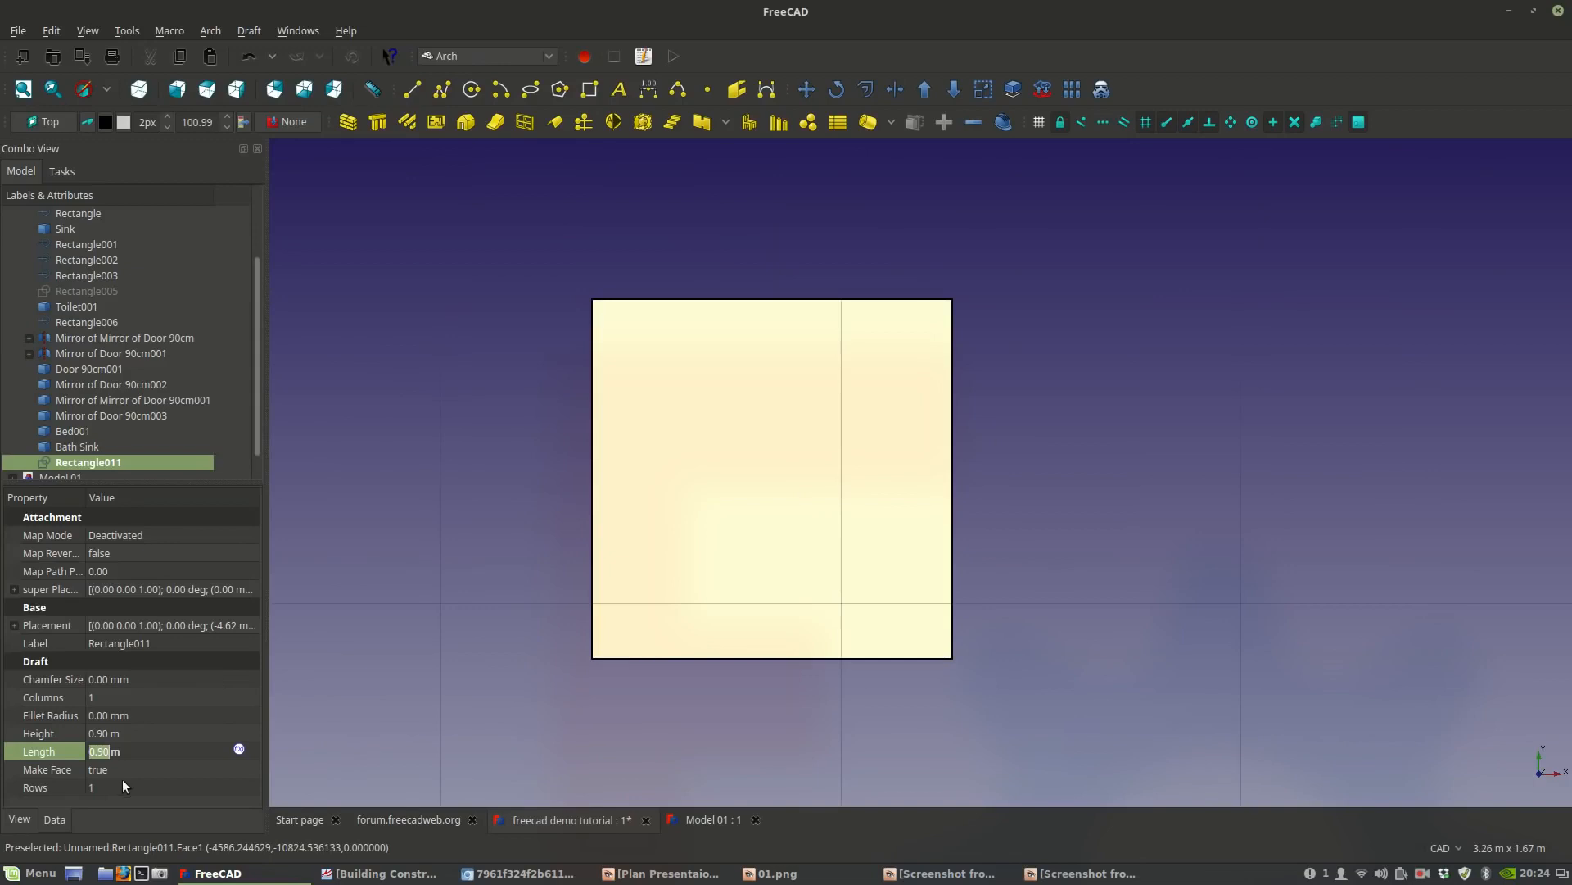
# Set Make Face to false for the 0.90 m square so only its outline is drawn.
pyautogui.click(112, 768)
pyautogui.click(111, 769)
pyautogui.click(112, 754)
pyautogui.click(529, 583)
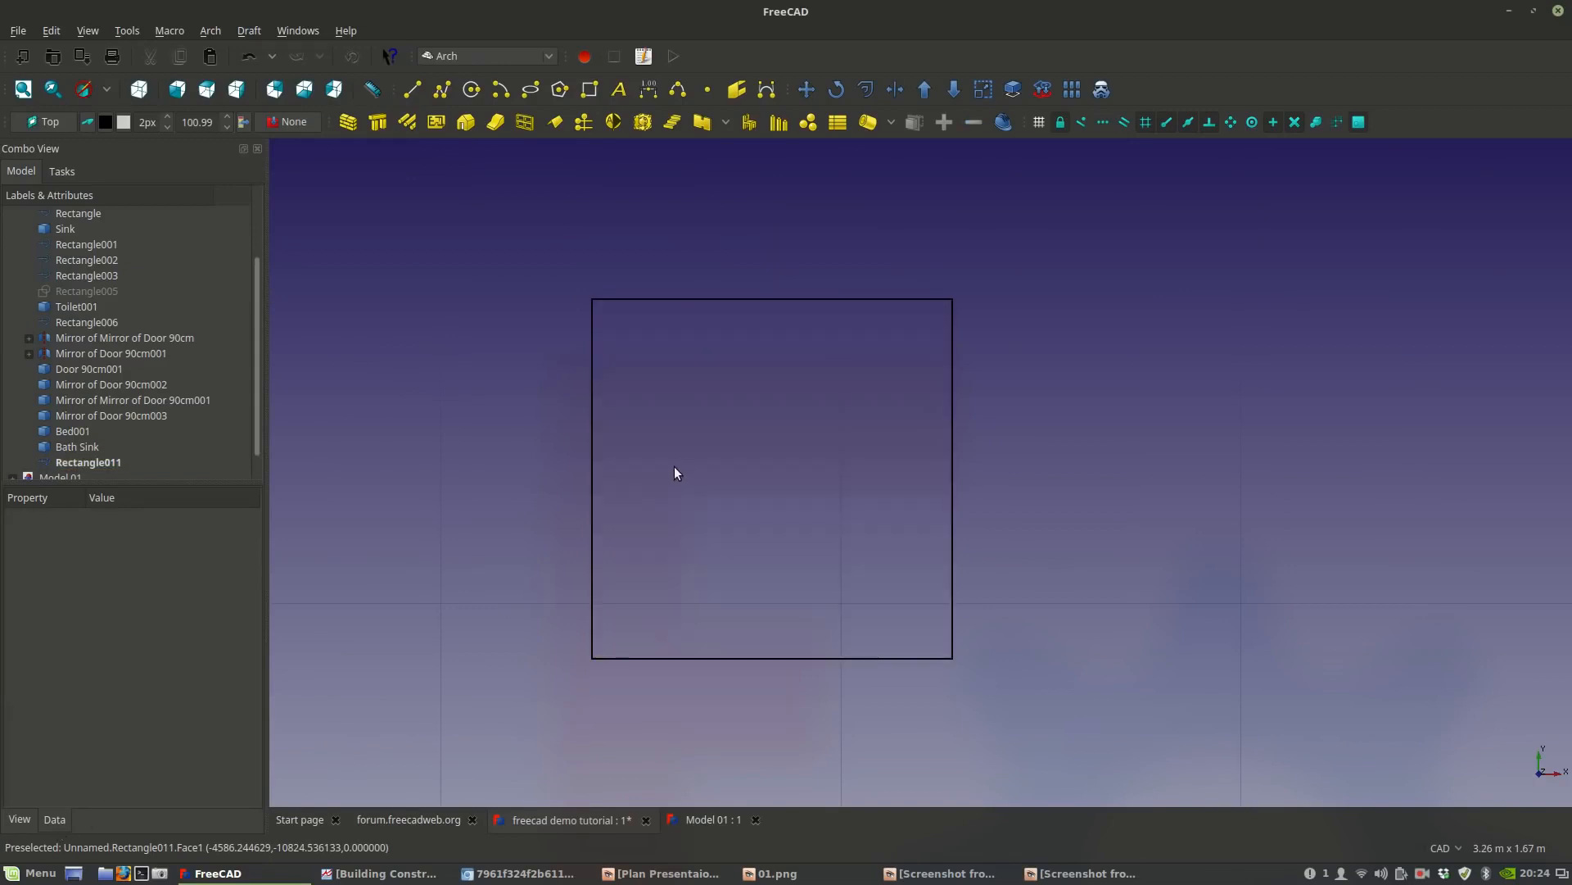
# Offset a copy of the shower square inward by 30 mm.
pyautogui.click(593, 432)
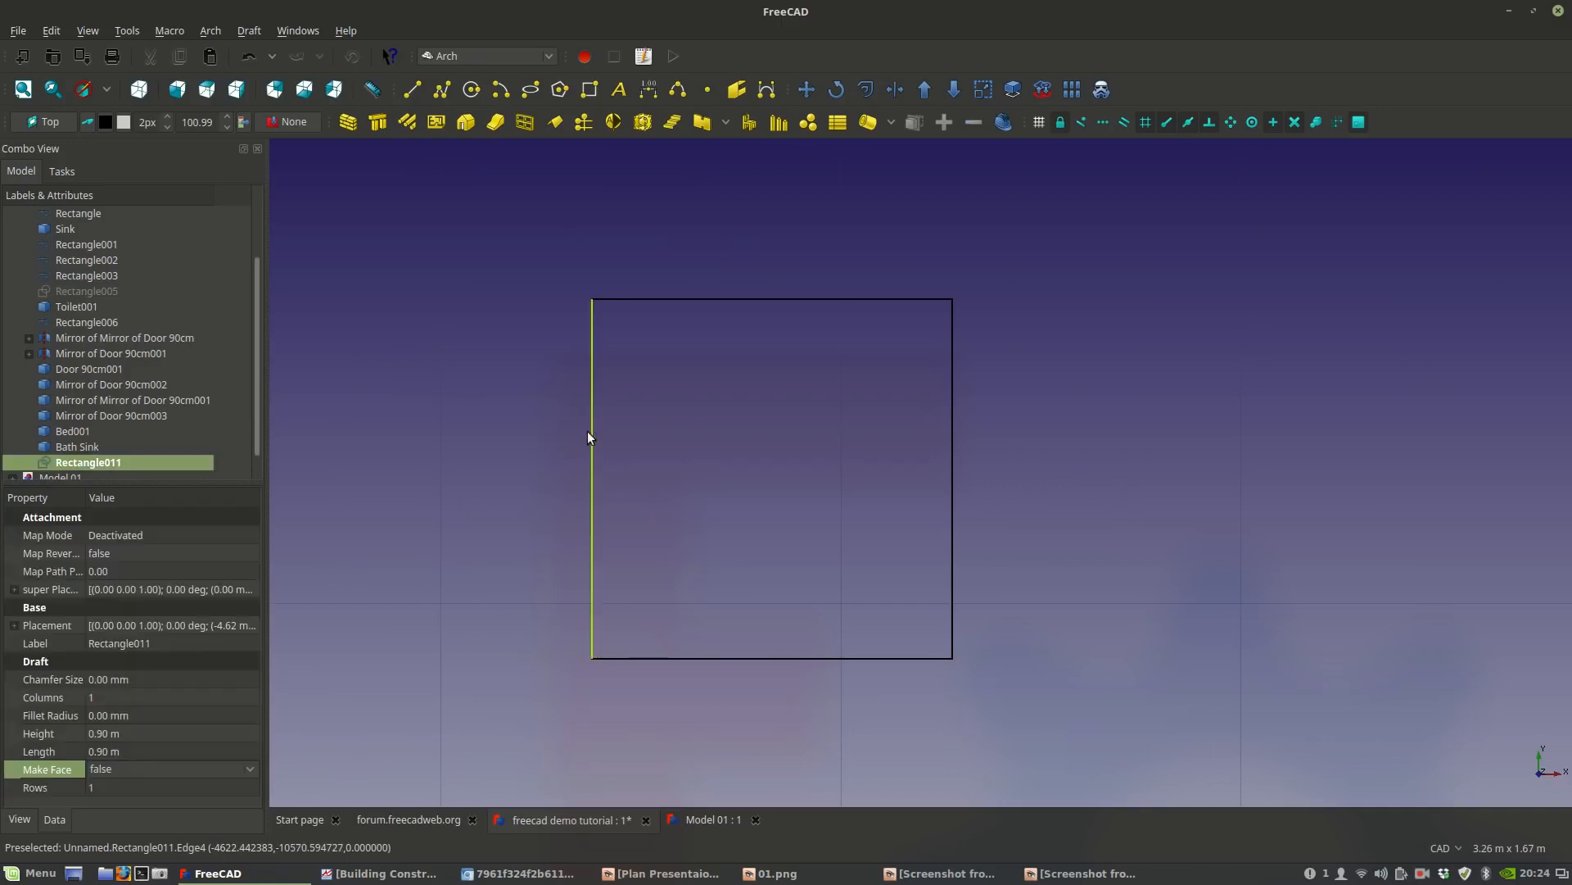
pyautogui.click(866, 88)
pyautogui.click(29, 333)
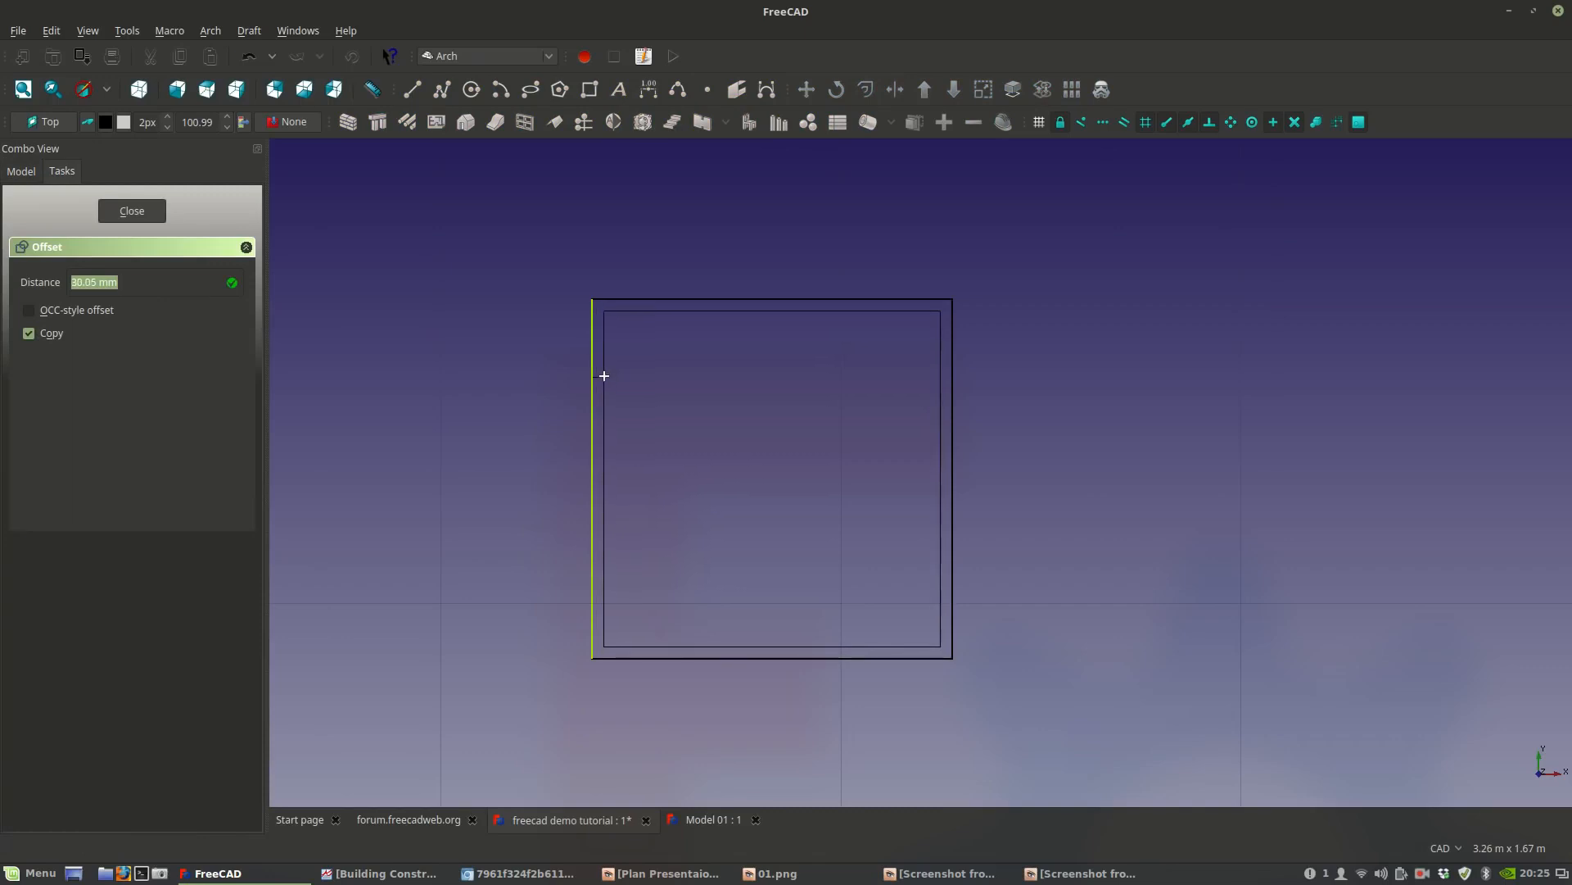
pyautogui.write('30mm')
pyautogui.press('Return')
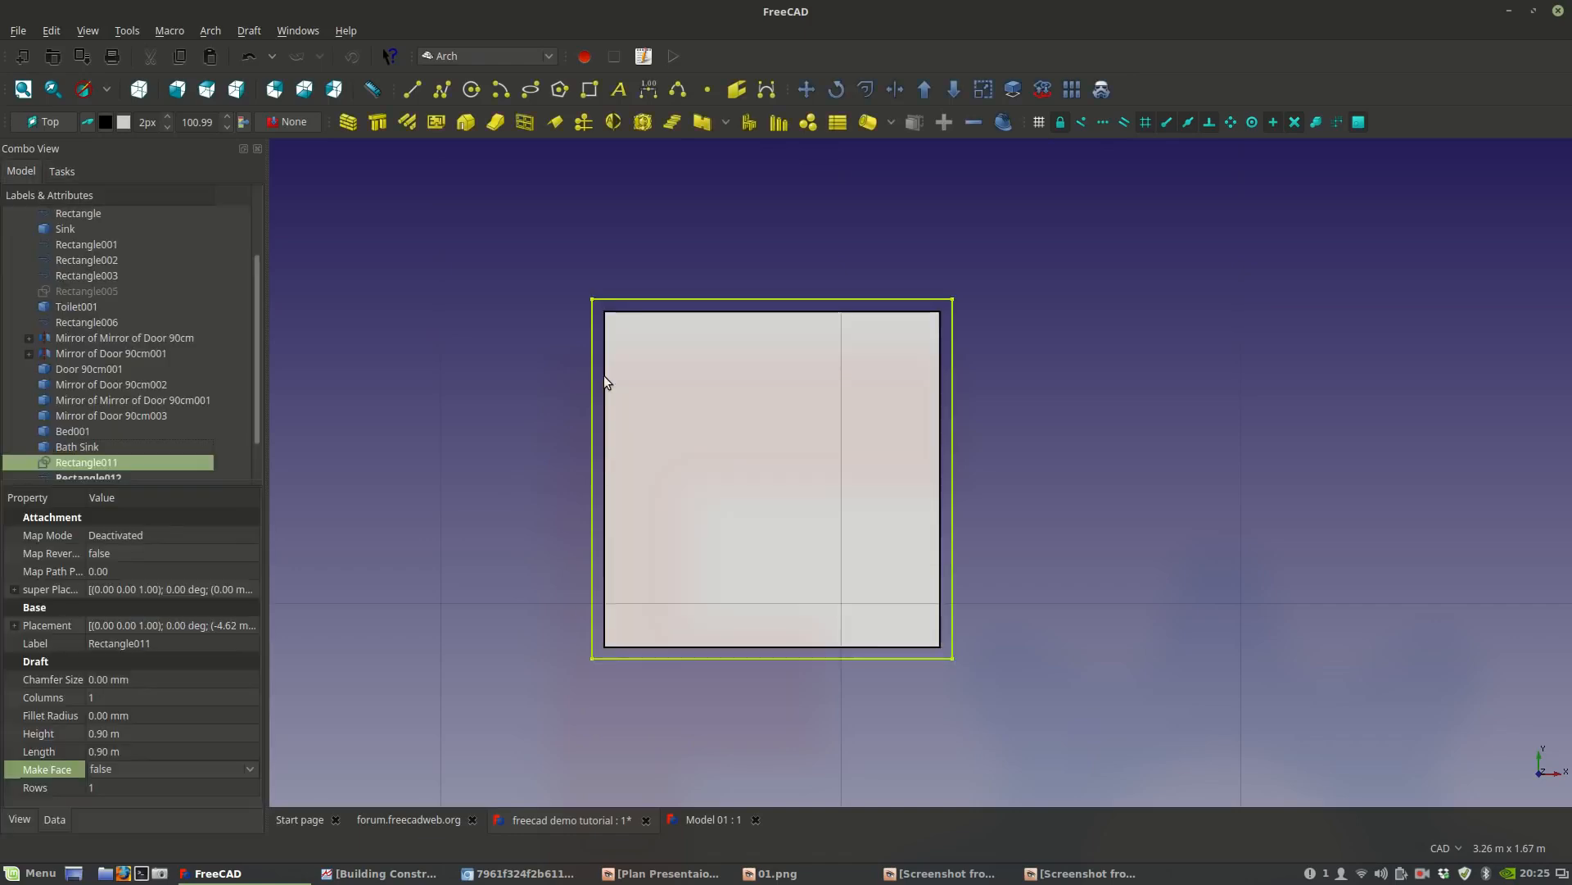
# Set Make Face to false for the inner offset square.
pyautogui.click(137, 767)
pyautogui.click(136, 755)
pyautogui.click(479, 553)
# Draw two crossing diagonal lines between opposite corners of the inner square.
pyautogui.click(412, 90)
pyautogui.click(605, 312)
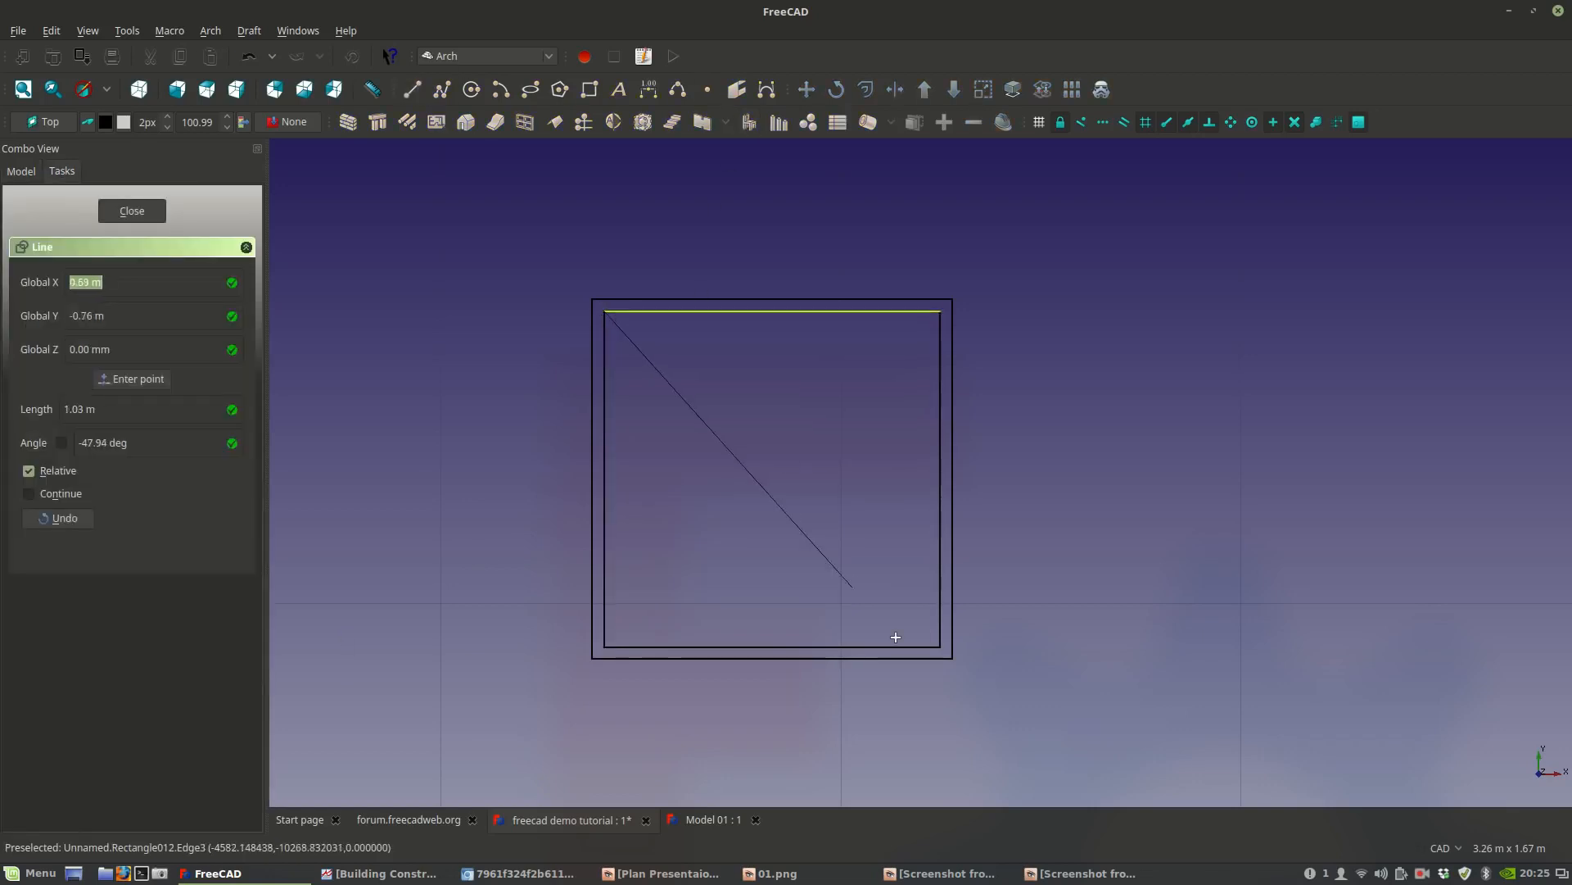
pyautogui.click(934, 645)
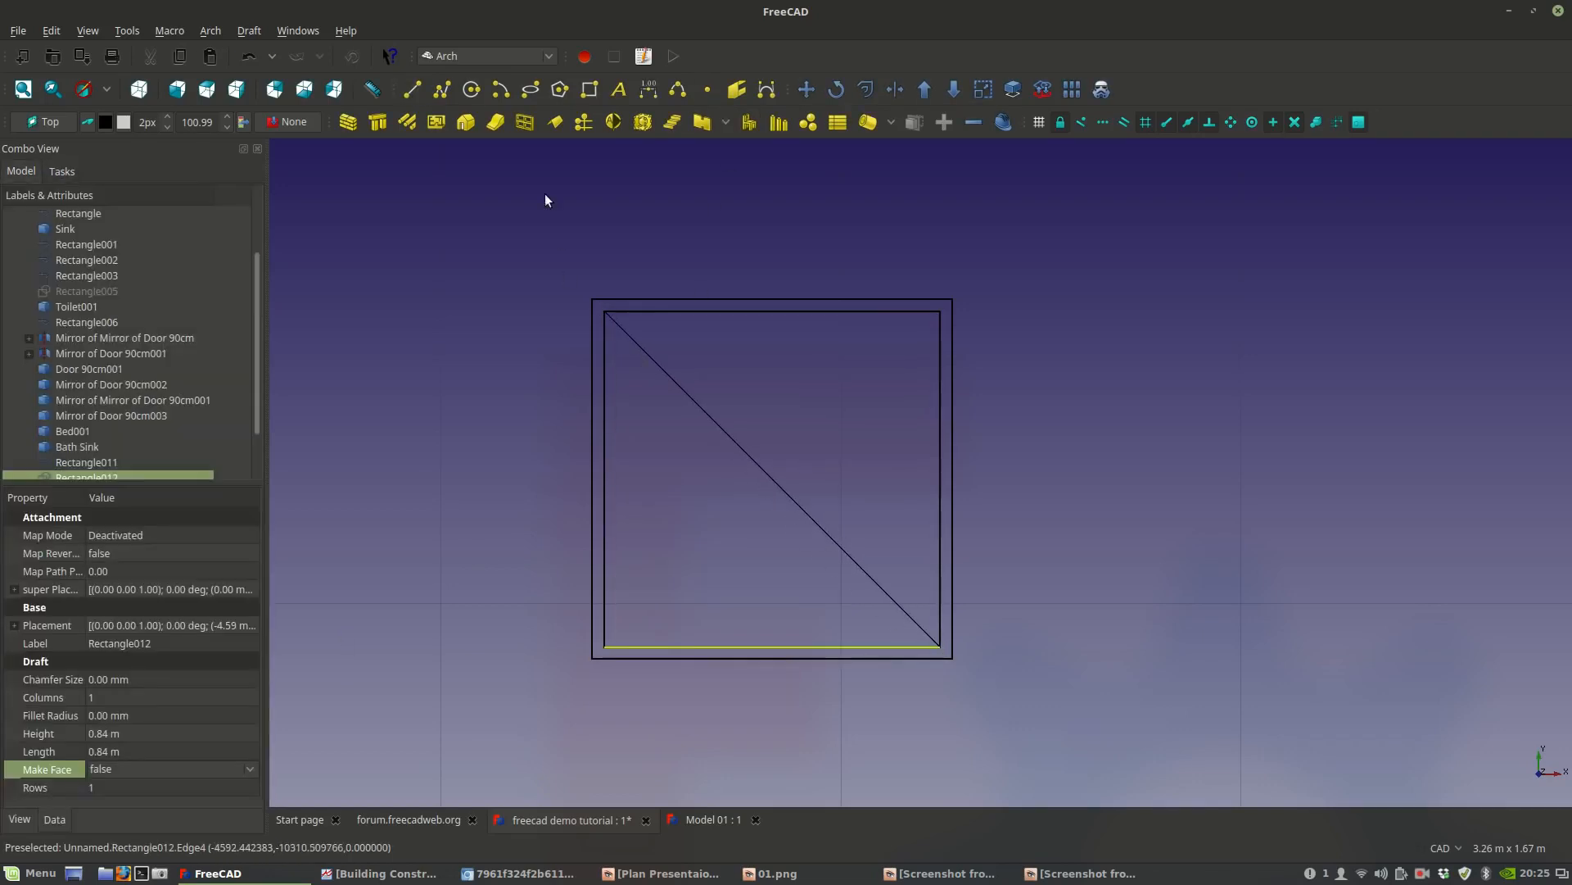
pyautogui.click(412, 89)
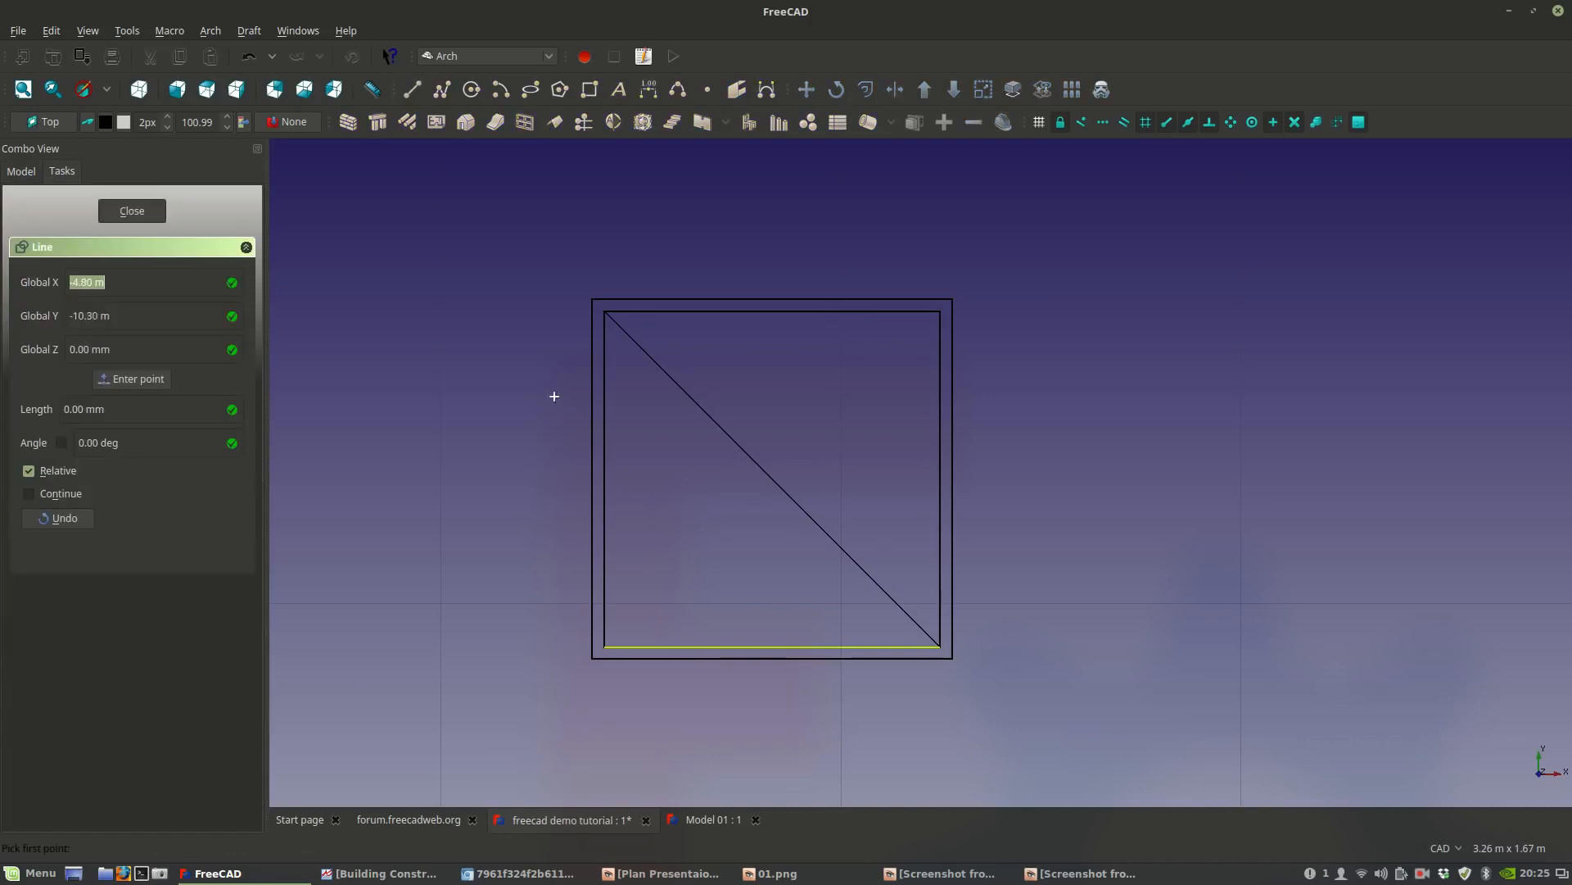
pyautogui.click(606, 647)
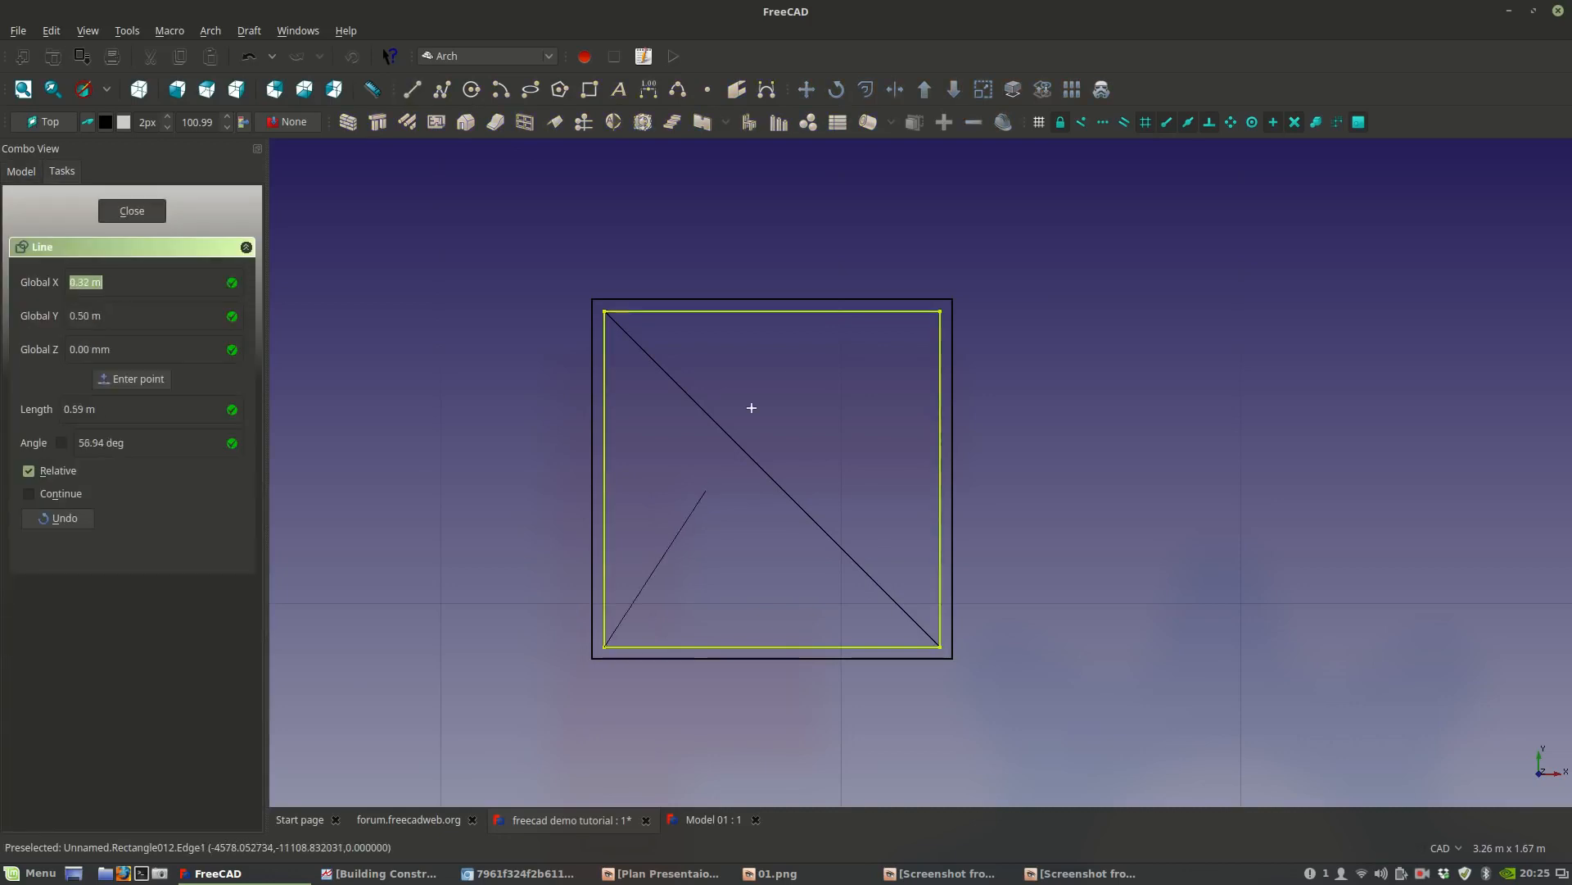
pyautogui.click(939, 312)
pyautogui.moveTo(786, 464); pyautogui.dragTo(774, 498, button='middle')
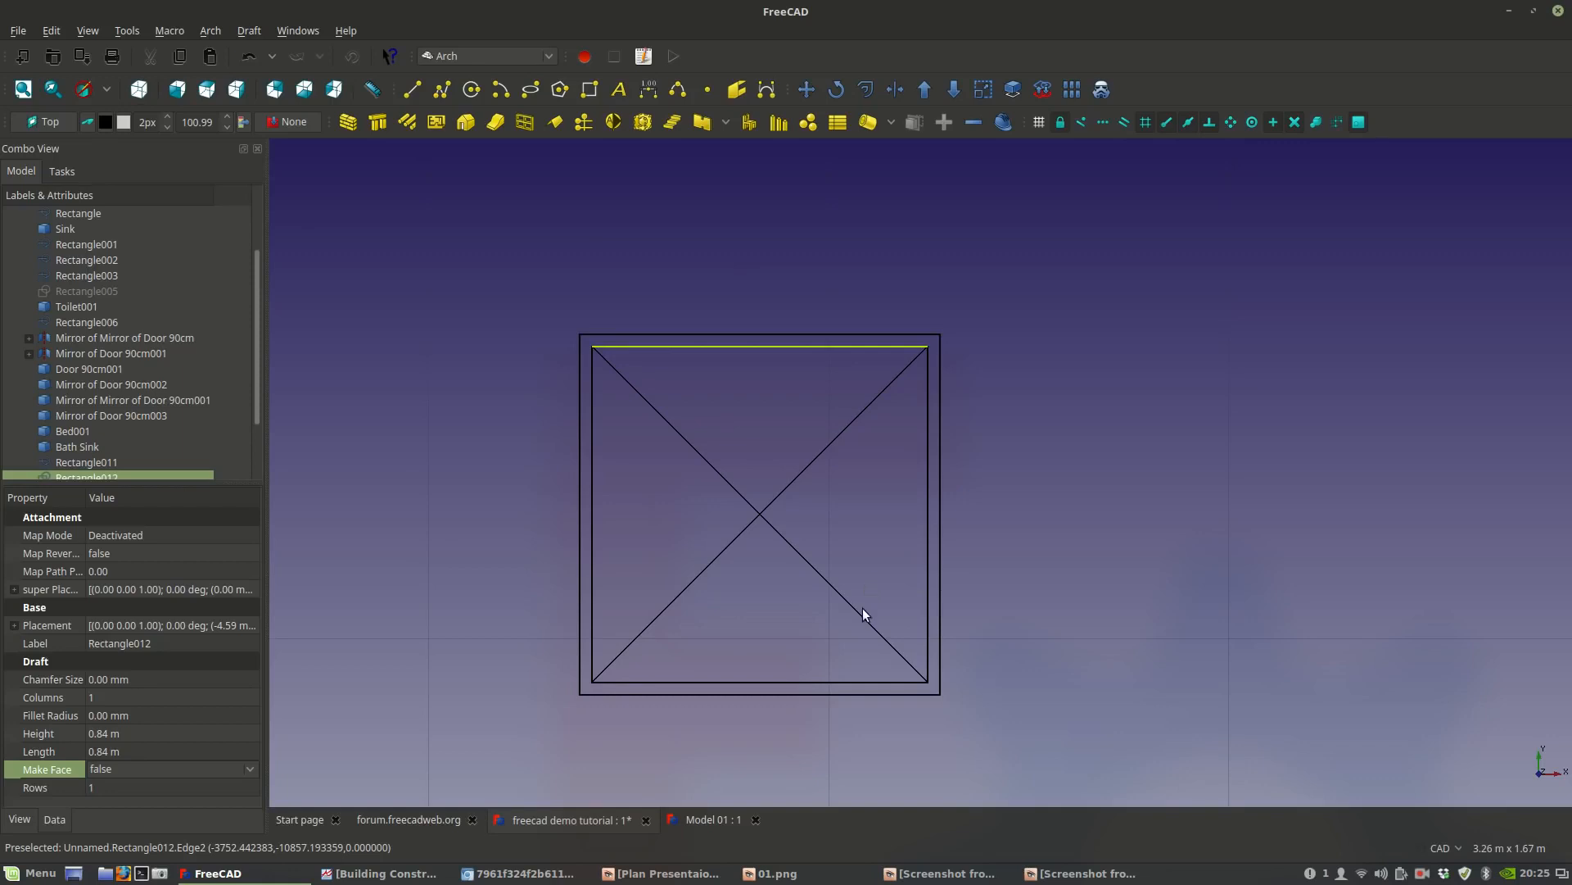
# Set Make Face back to true for both the inner and the outer shower squares.
pyautogui.scroll(-3, 818, 497)
pyautogui.scroll(2, 801, 498)
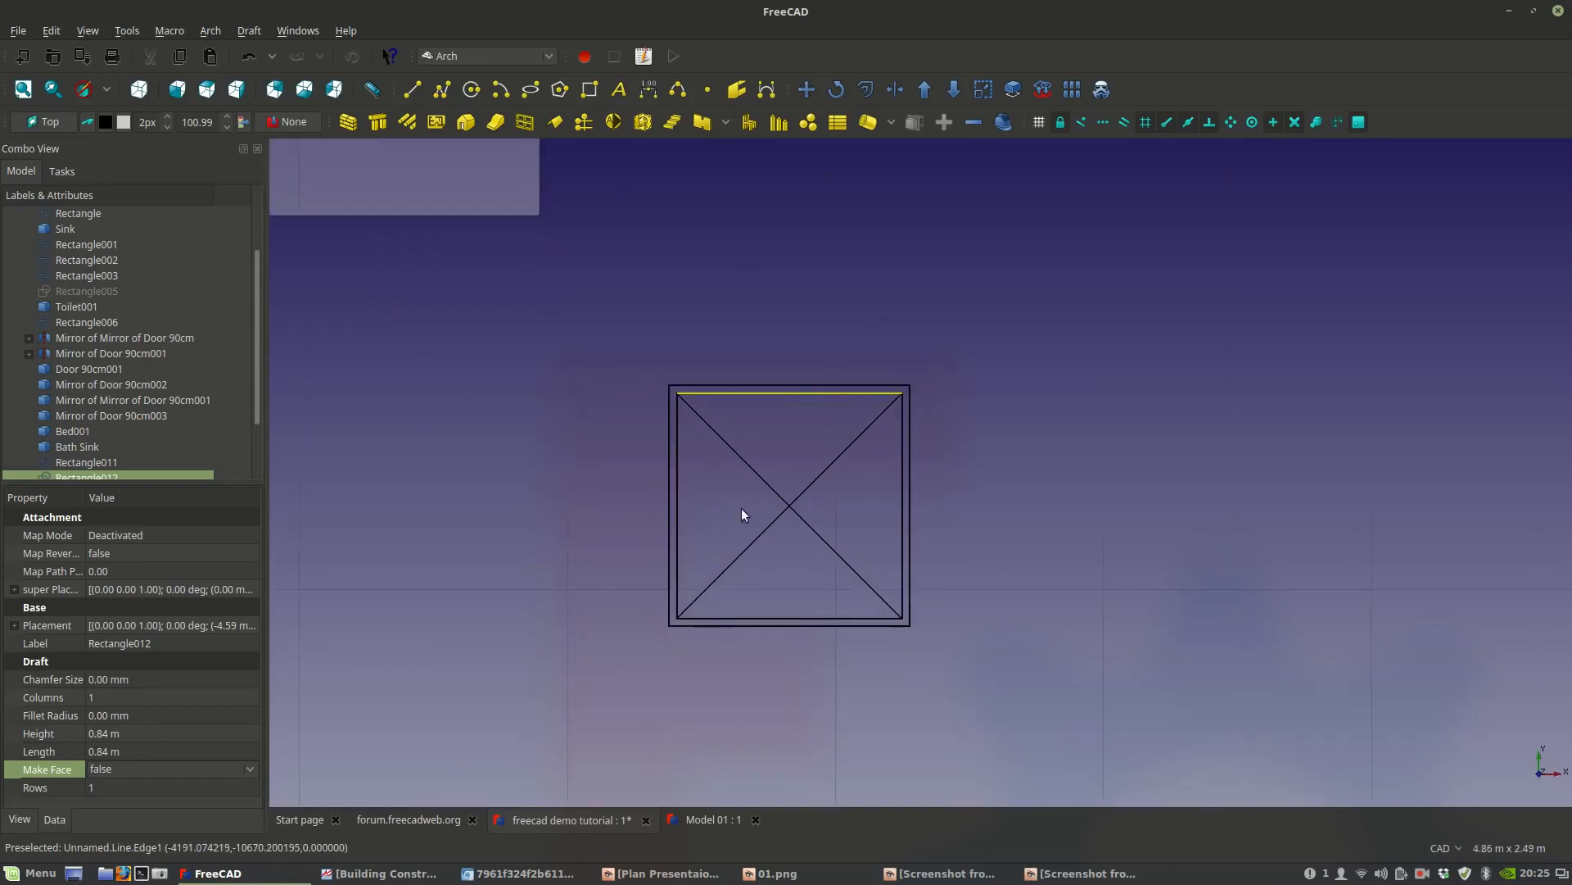
pyautogui.scroll(-1, 134, 482)
pyautogui.click(116, 768)
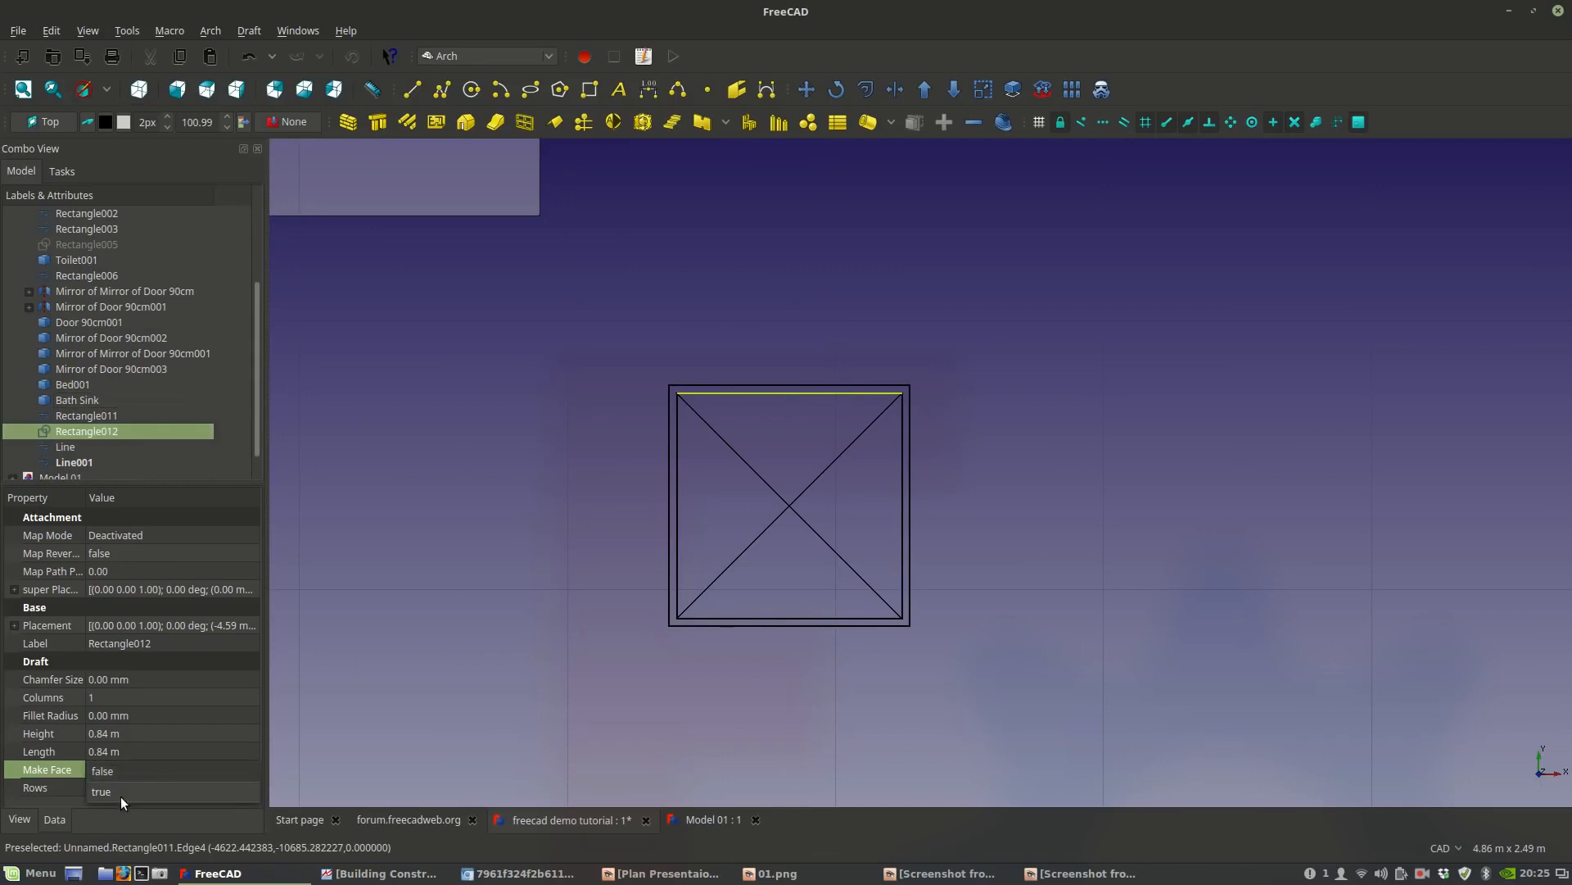
pyautogui.click(120, 791)
pyautogui.click(602, 616)
pyautogui.click(667, 412)
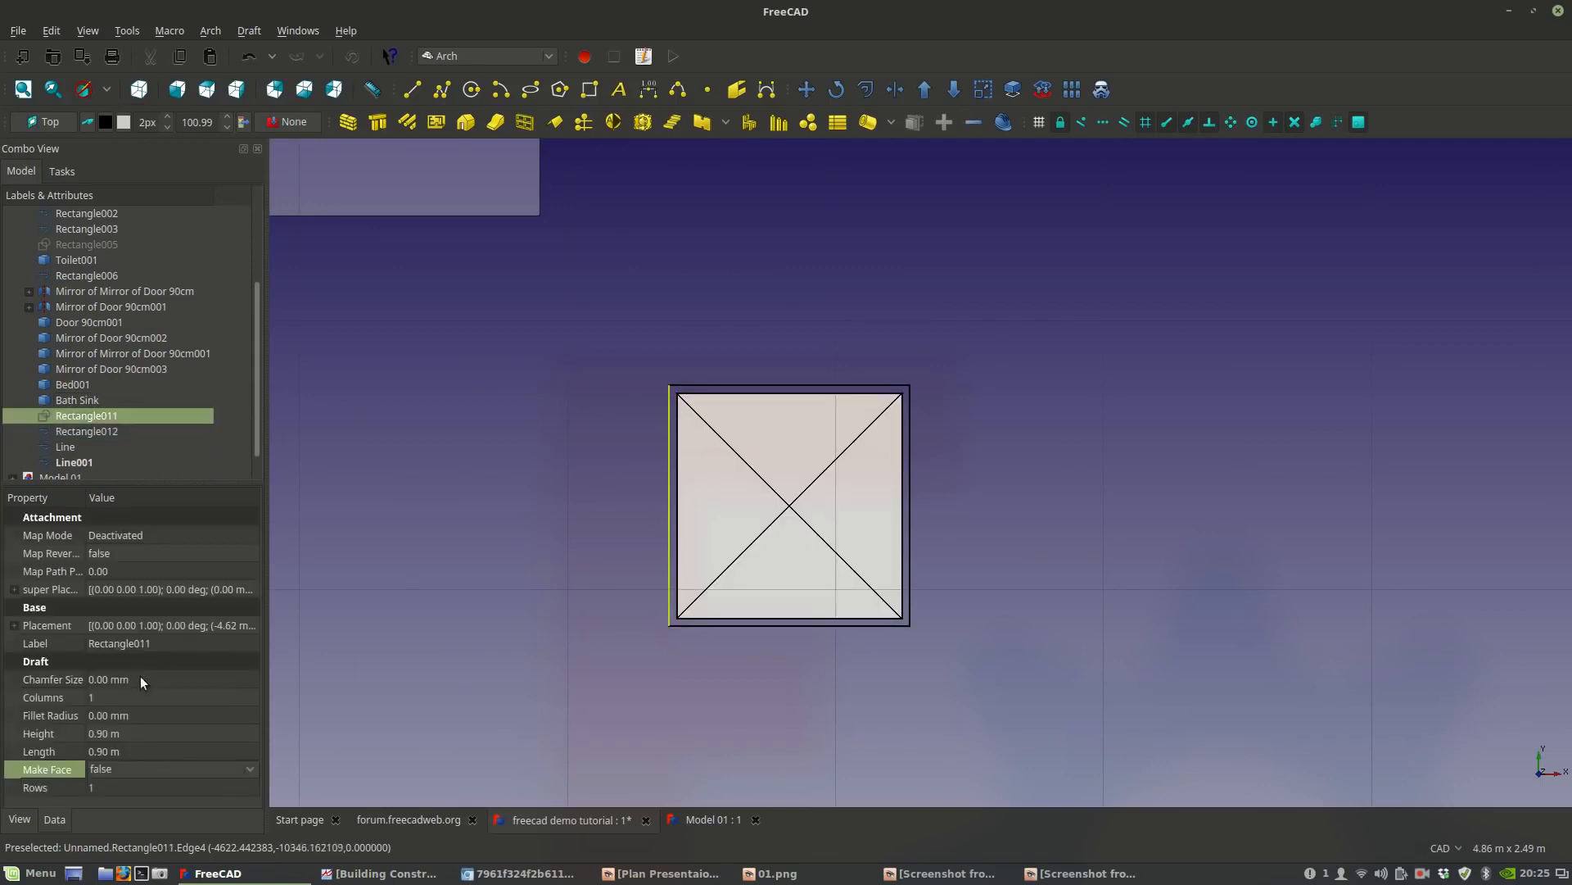
pyautogui.click(151, 770)
pyautogui.click(135, 790)
pyautogui.click(390, 571)
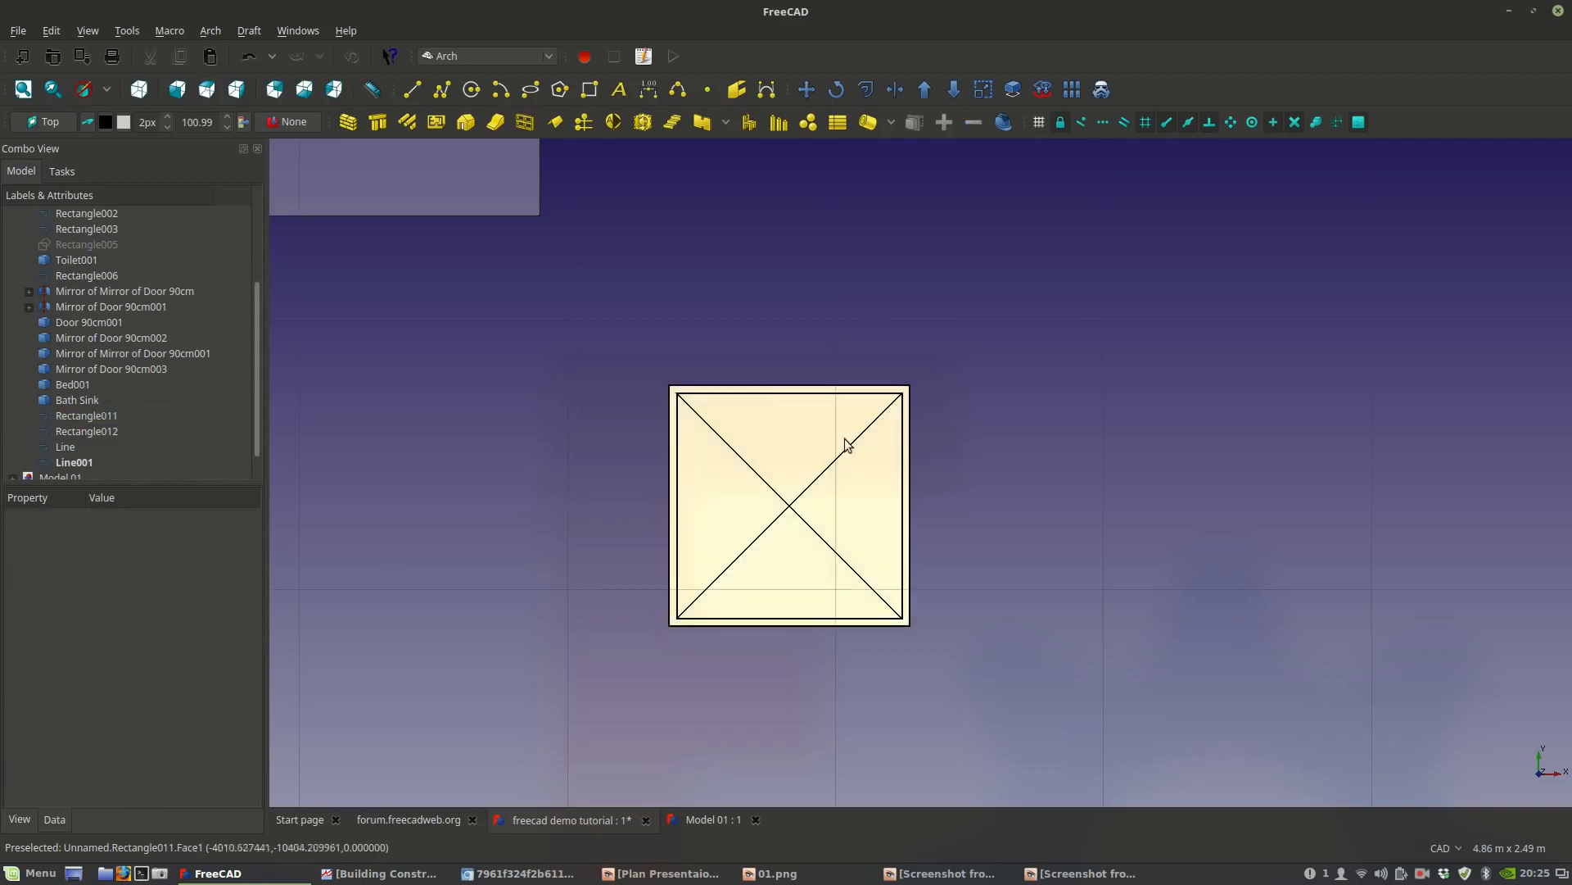
# Combine the two shower rectangles and both diagonal lines into one compound using the Part workbench.
pyautogui.click(82, 464)
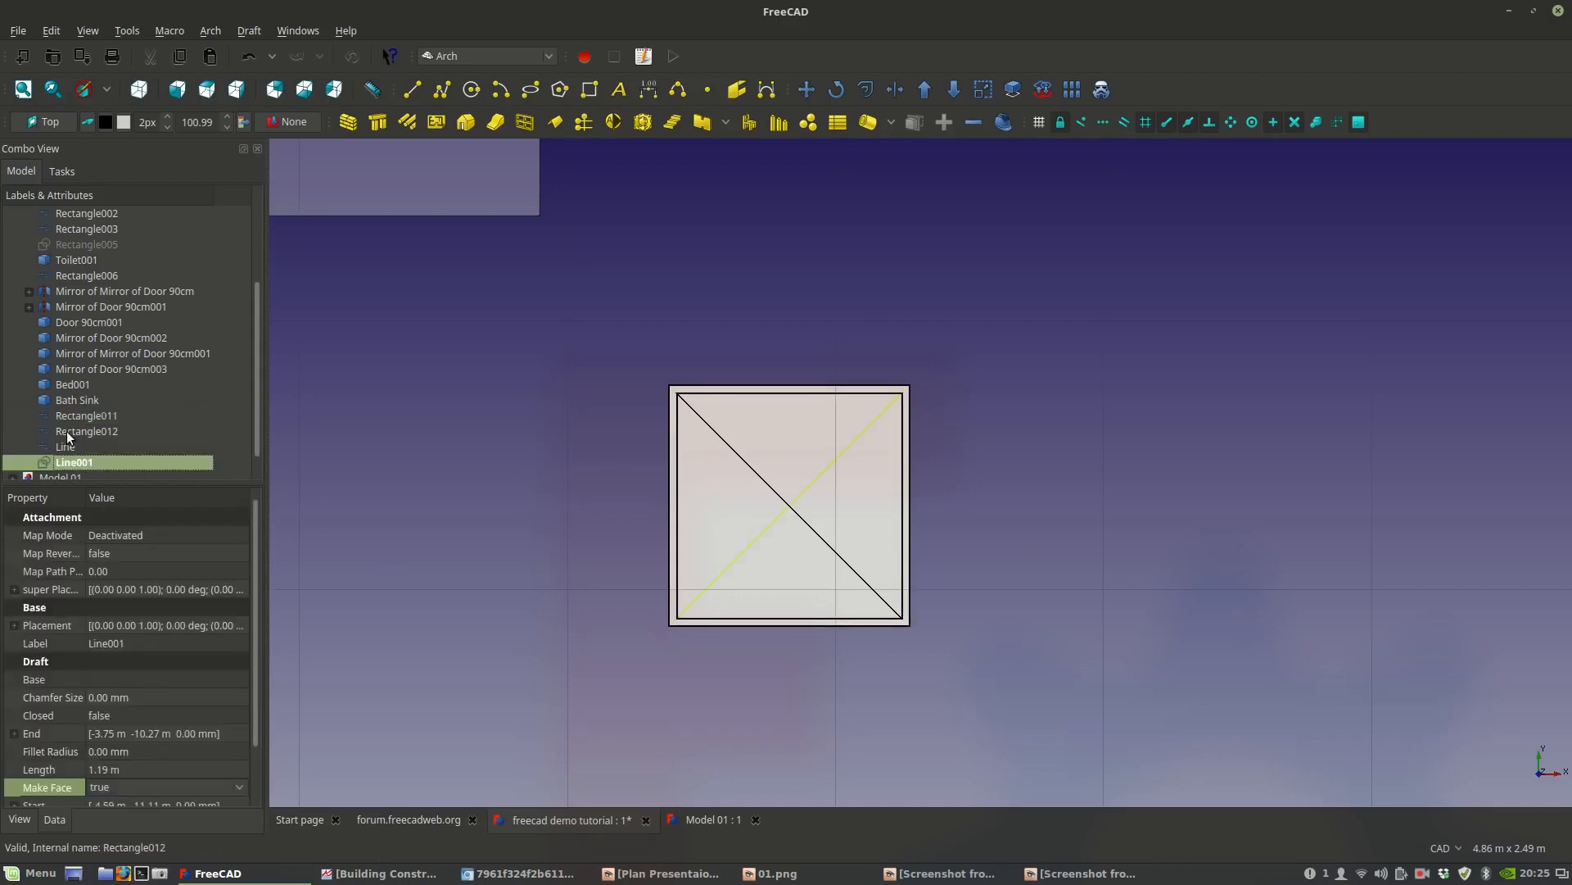
pyautogui.keyDown('shift'); pyautogui.click(66, 417); pyautogui.keyUp('shift')
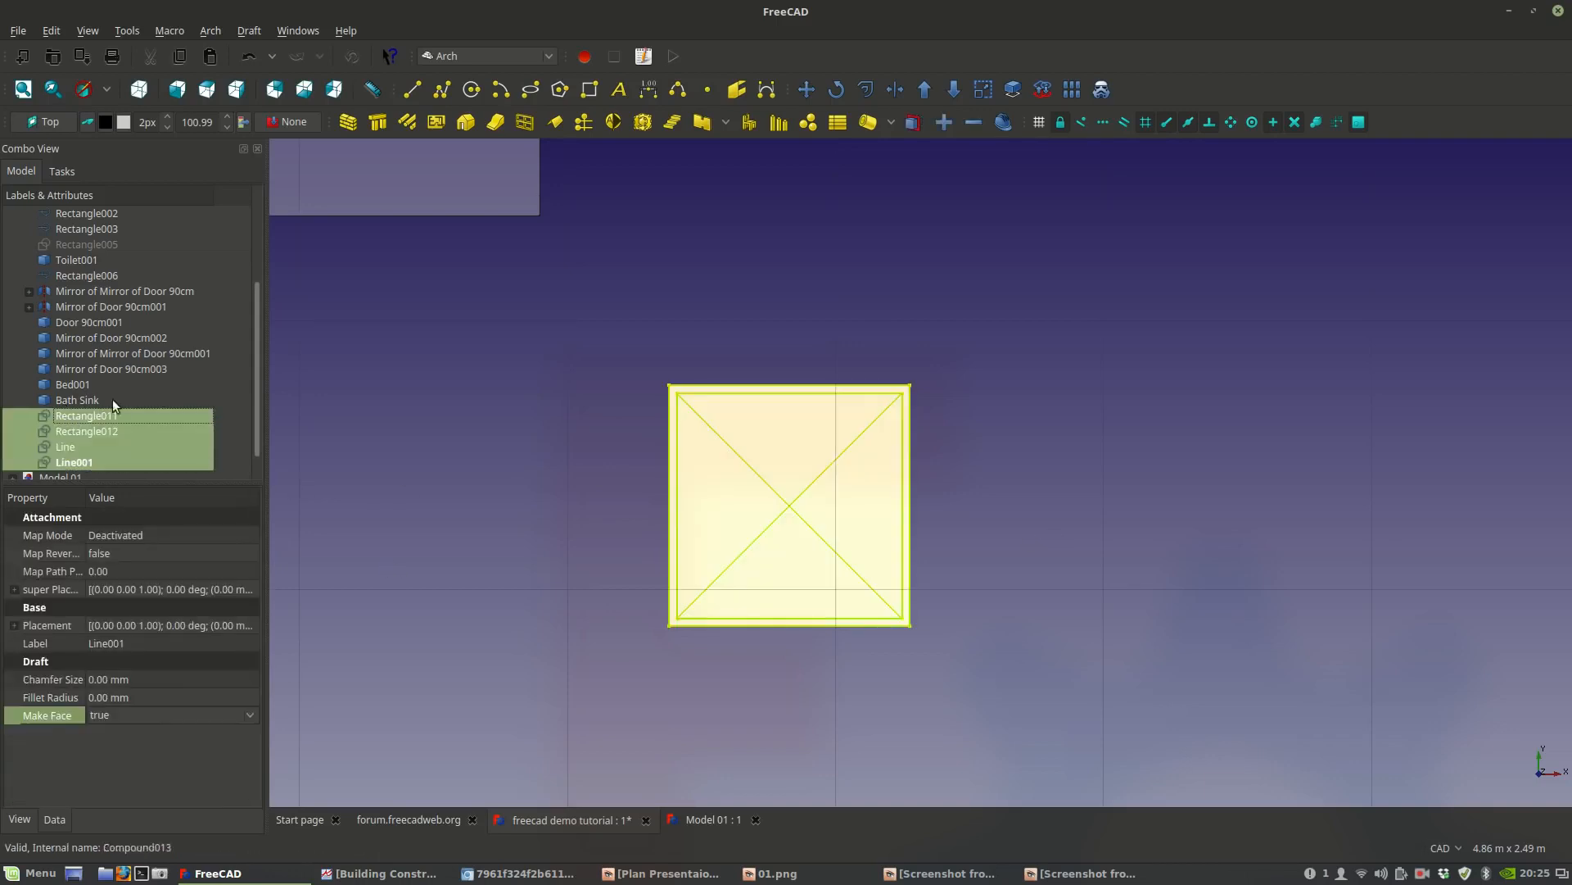
pyautogui.click(252, 32)
pyautogui.click(469, 17)
pyautogui.click(481, 54)
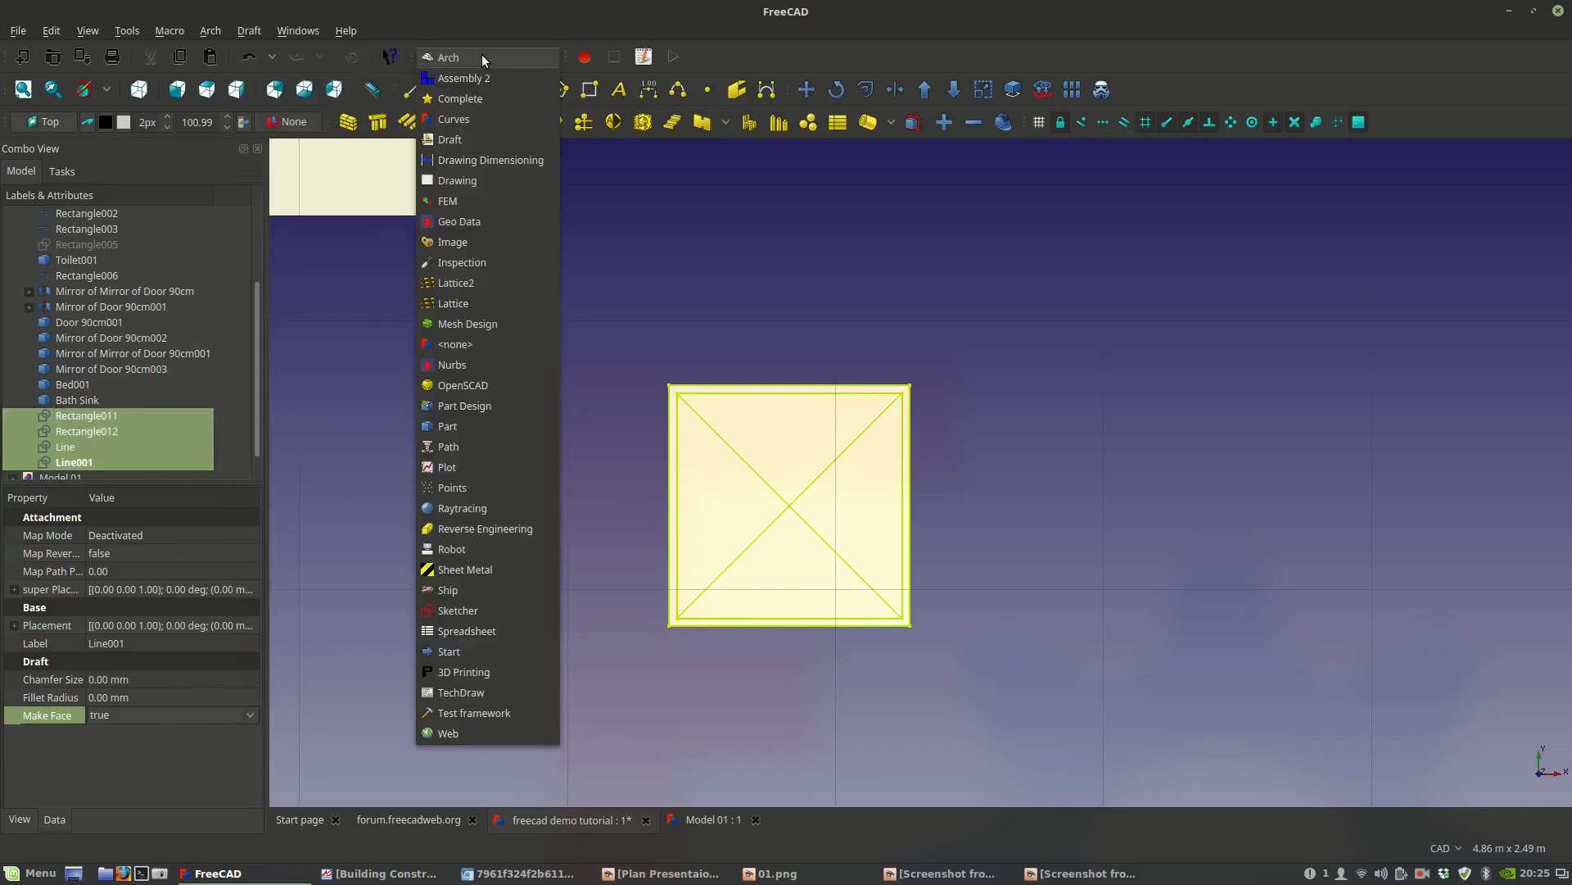
pyautogui.click(489, 426)
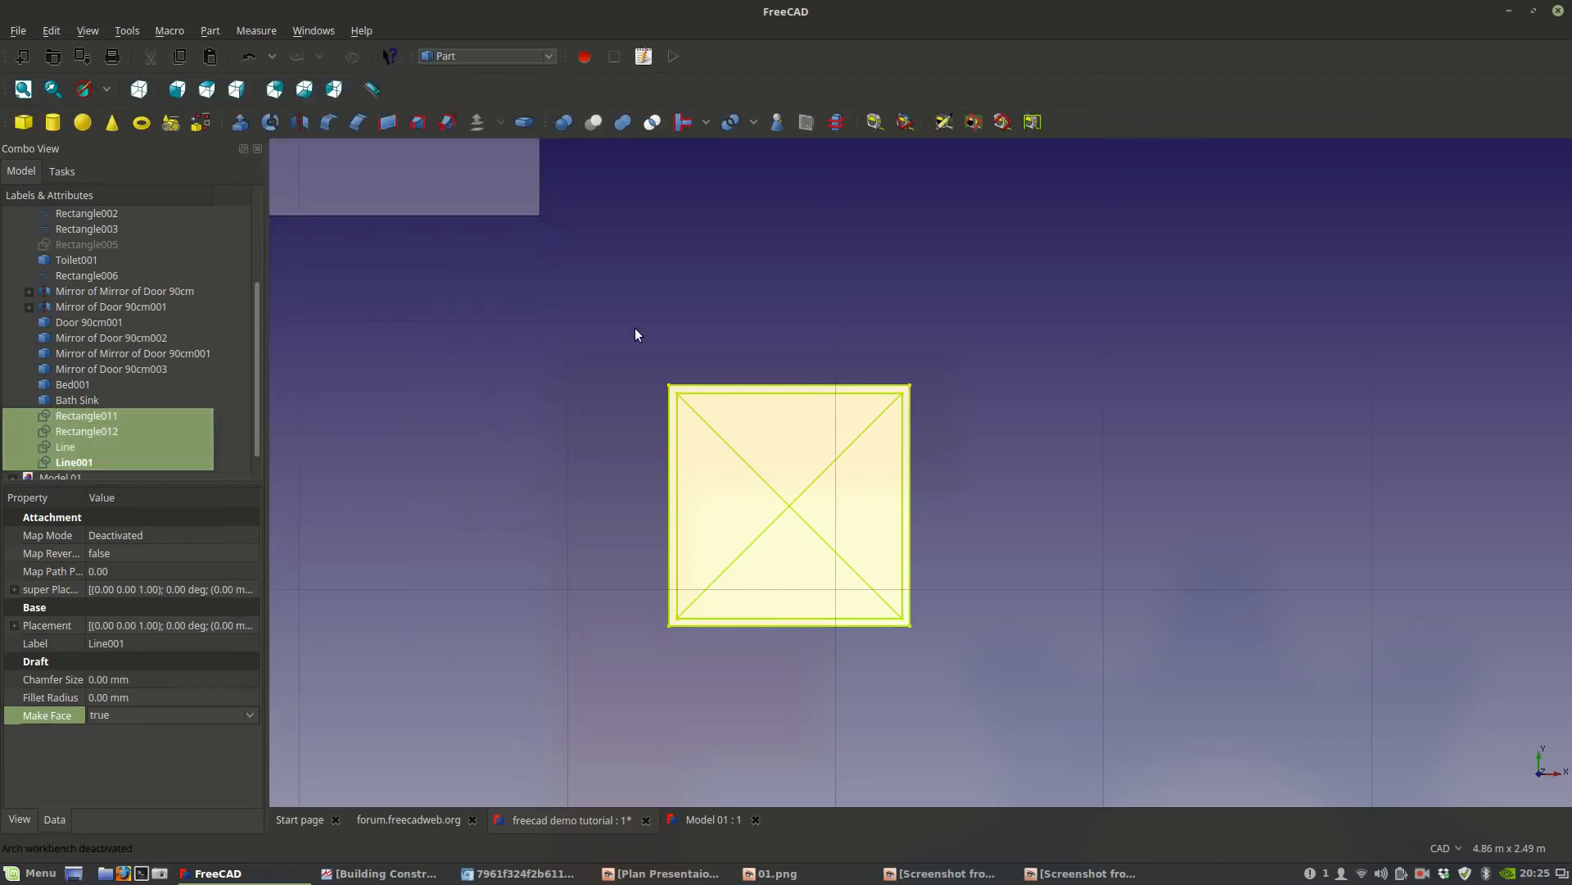
pyautogui.click(211, 31)
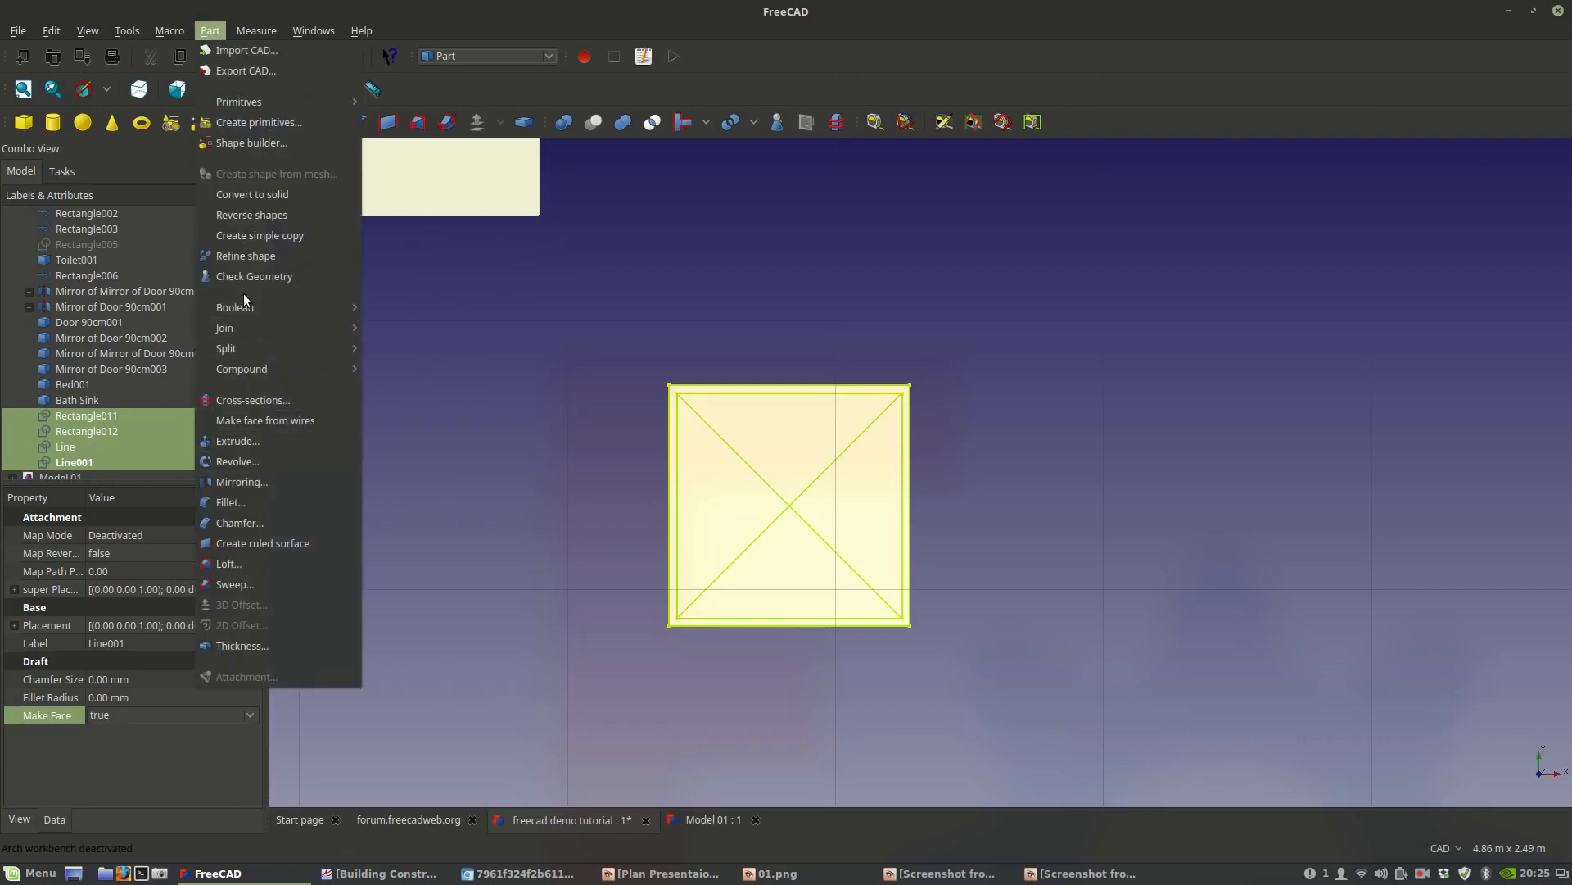
pyautogui.moveTo(264, 370)
pyautogui.click(404, 375)
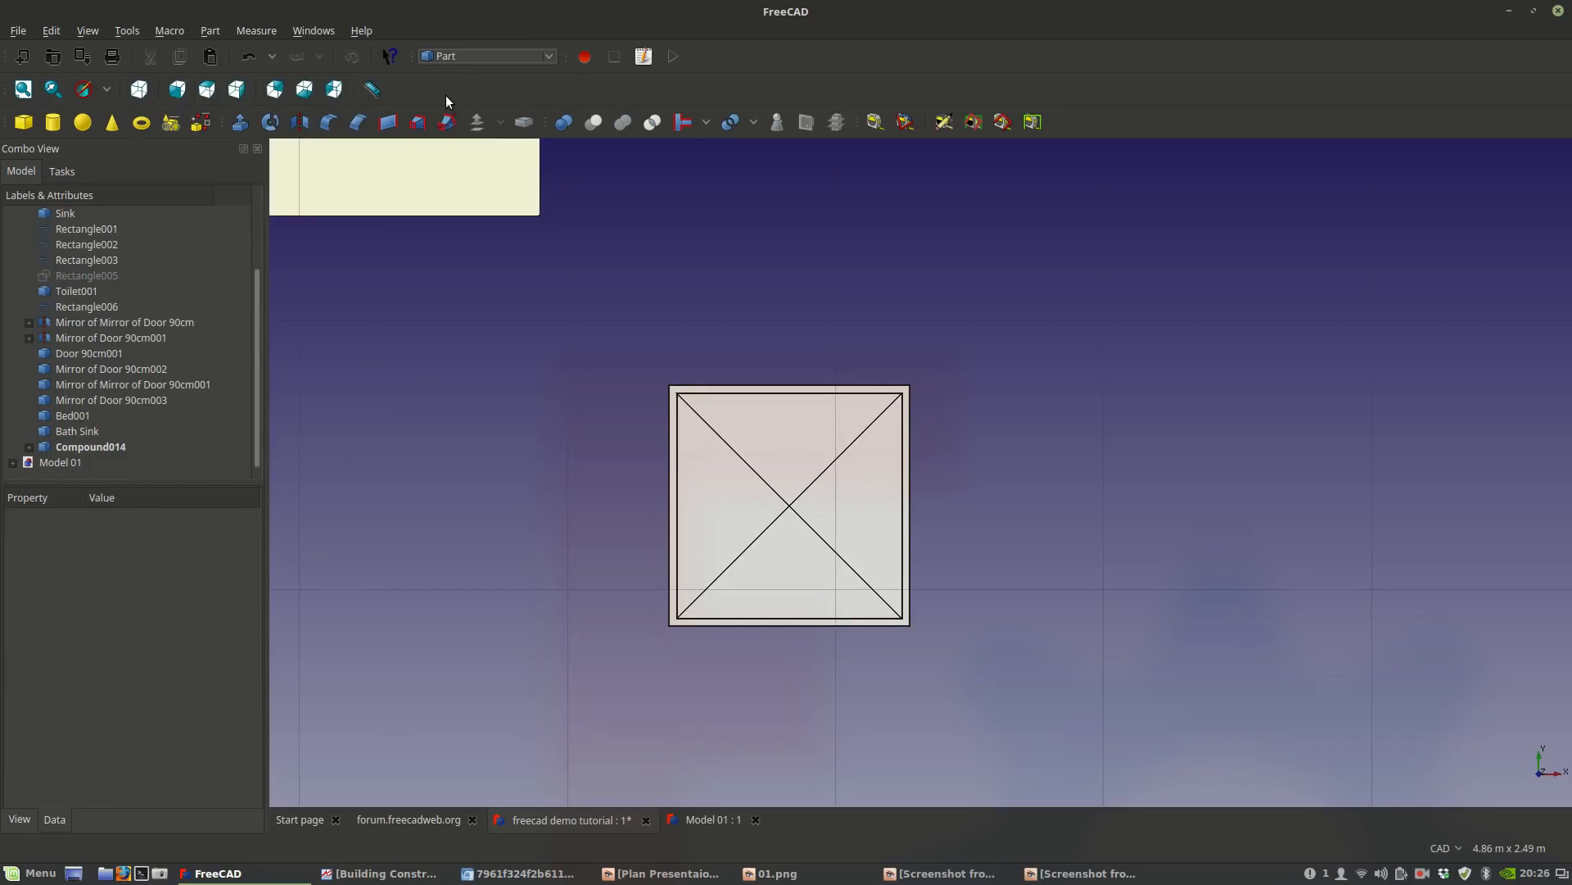
# Switch to the Arch workbench and place a copy of the shower compound 1.30 m away along X.
pyautogui.click(451, 55)
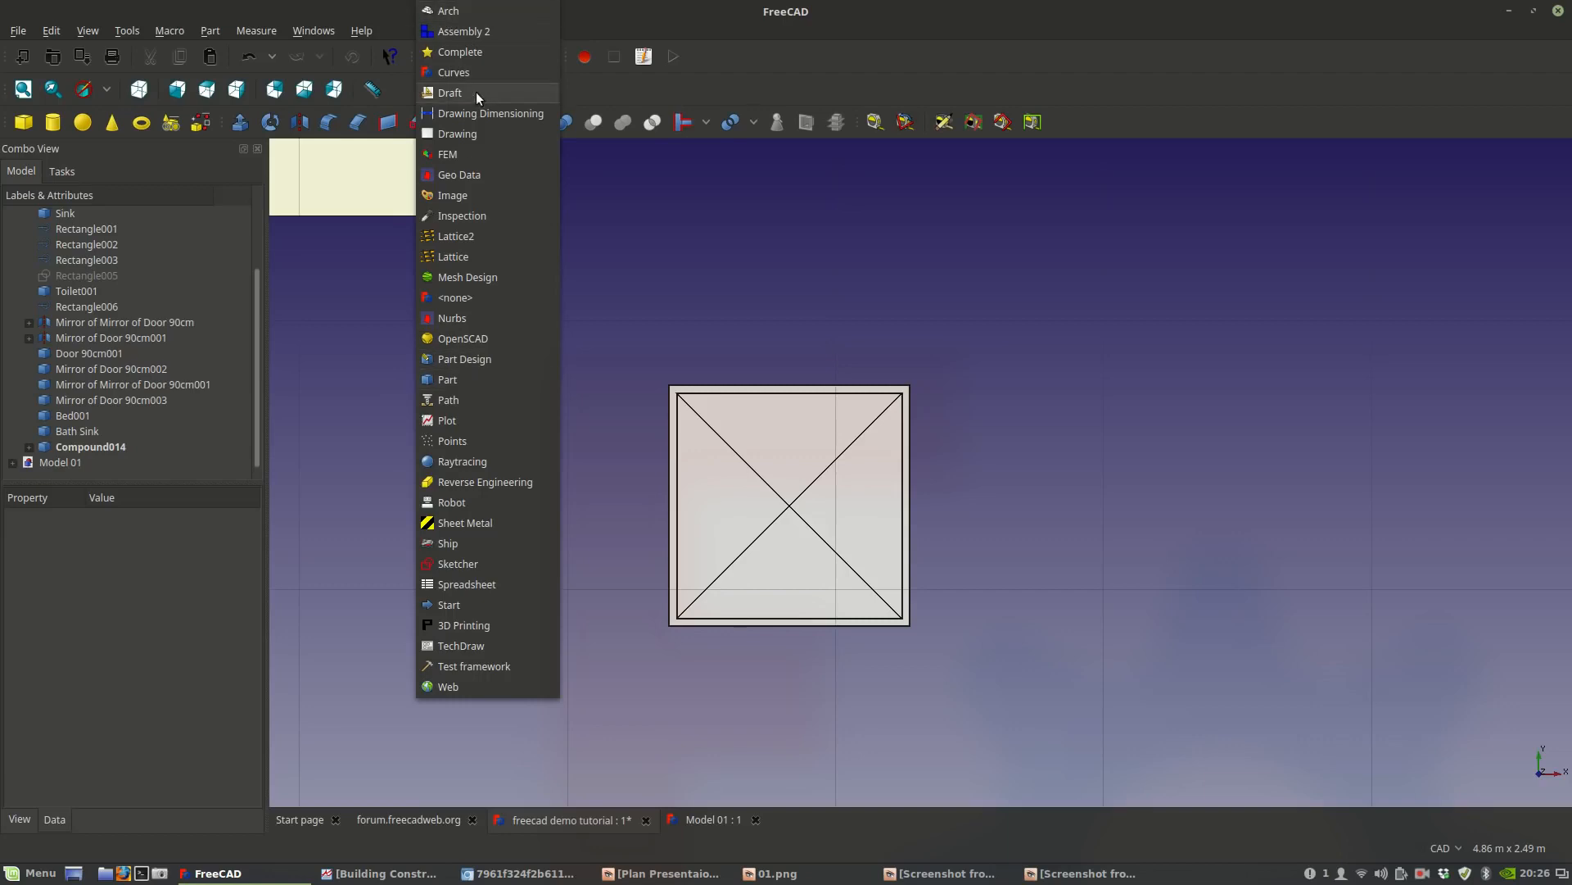
pyautogui.click(680, 6)
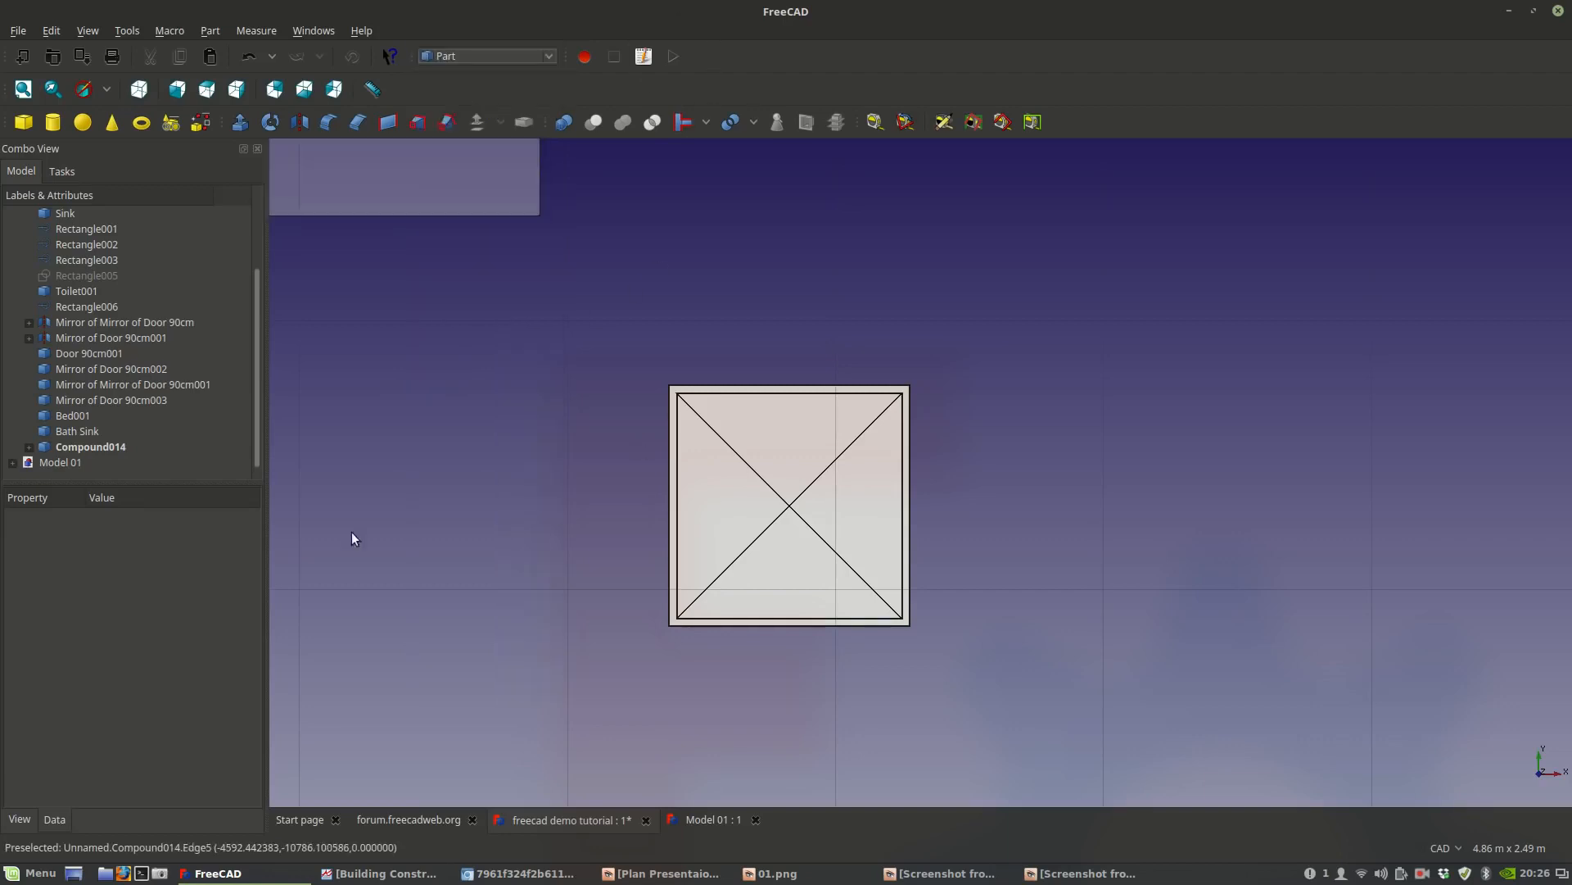
pyautogui.click(111, 447)
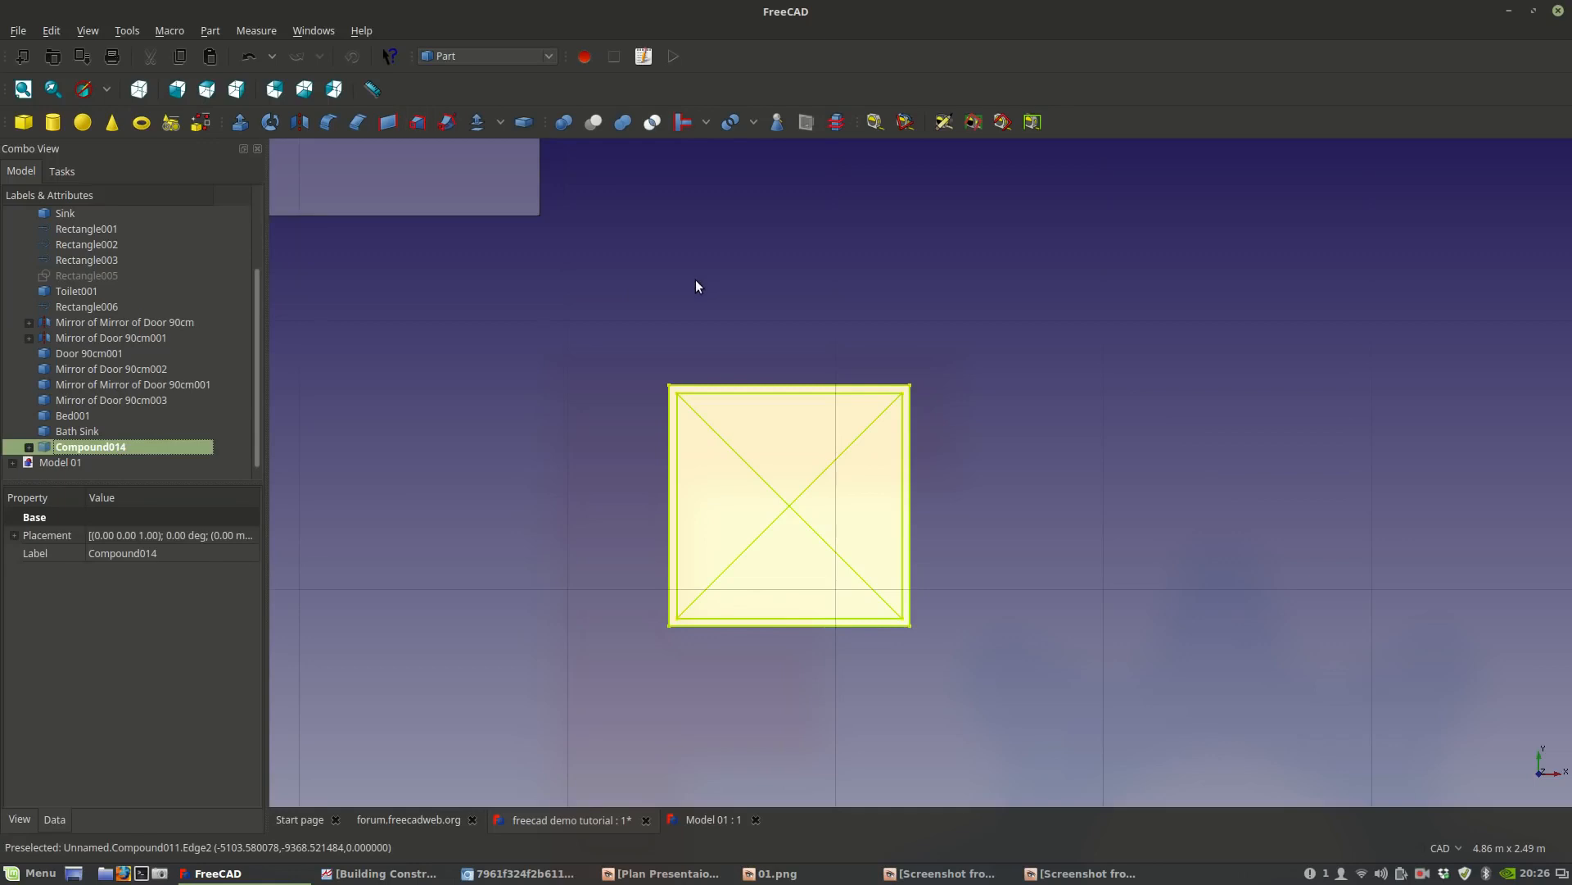
pyautogui.moveTo(700, 275); pyautogui.dragTo(567, 272, button='middle')
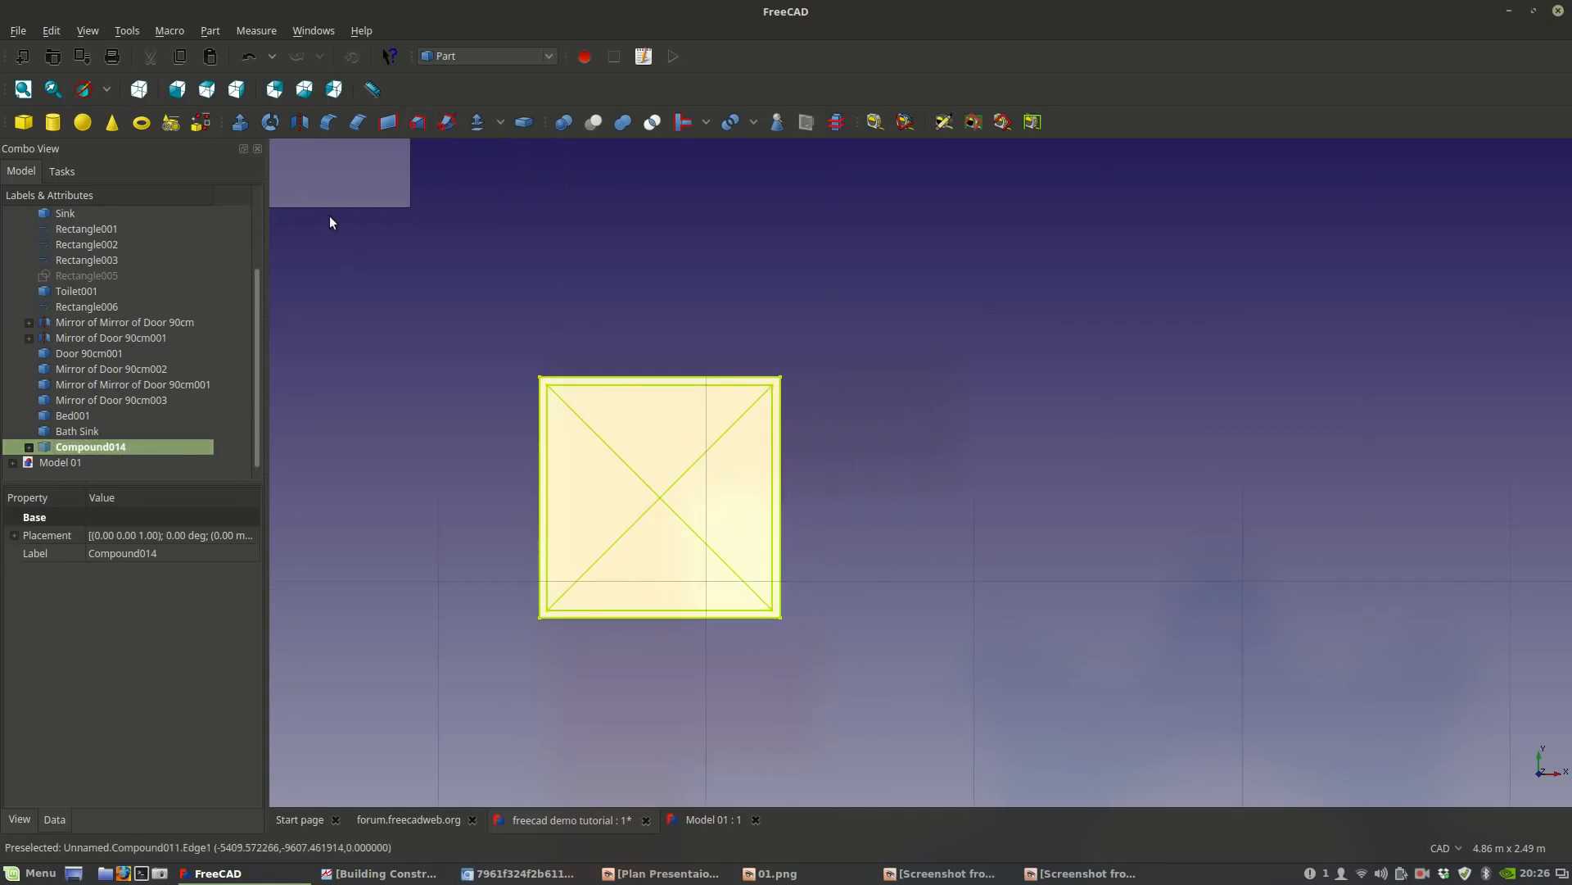
pyautogui.click(529, 56)
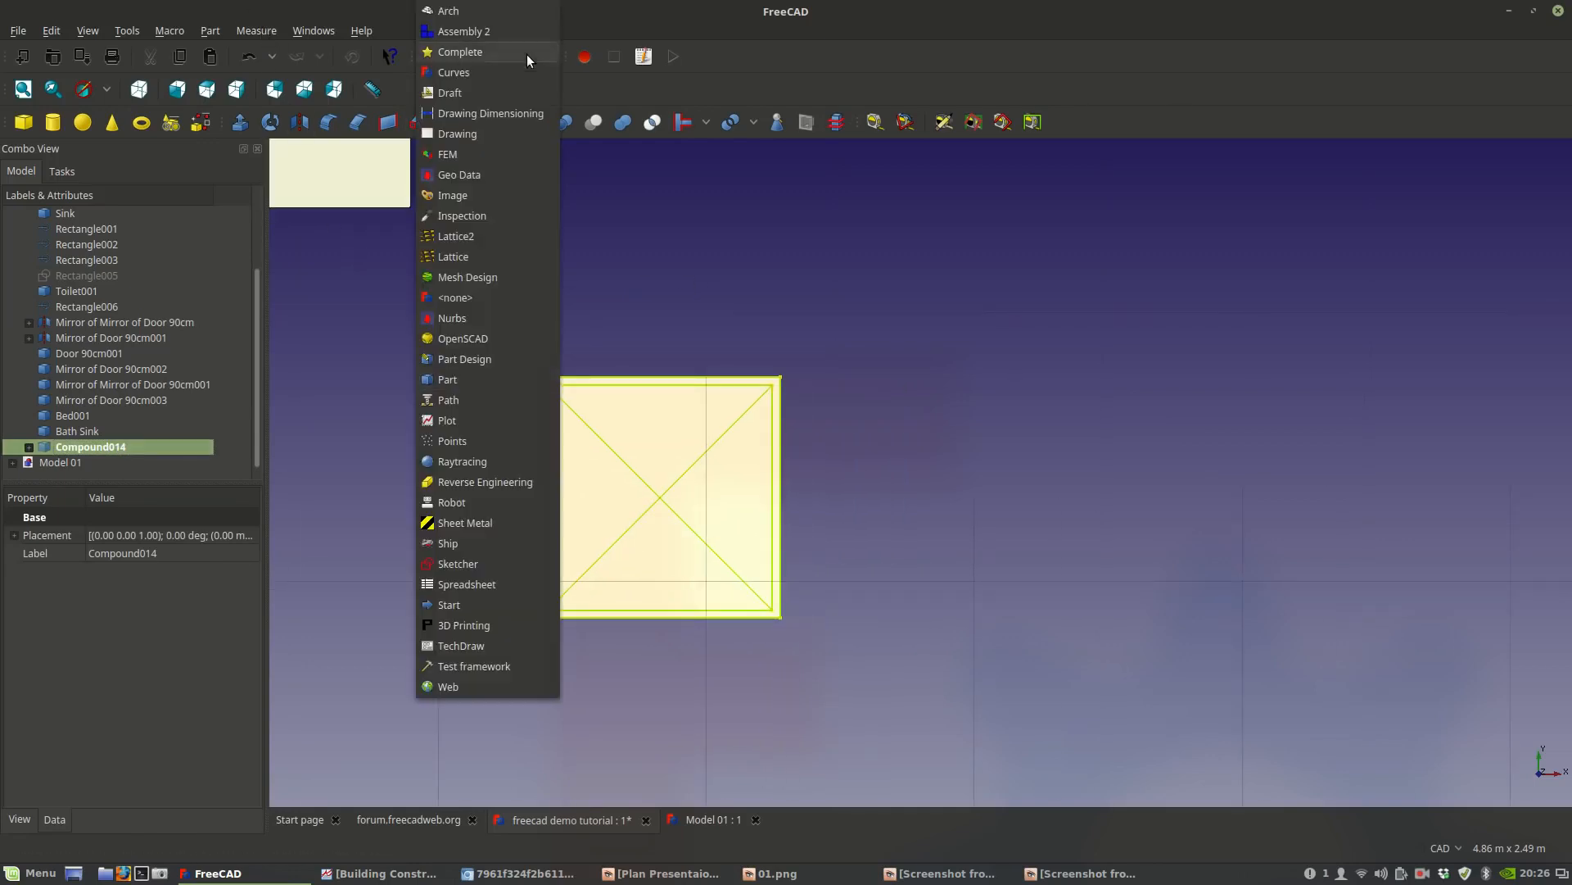
pyautogui.click(472, 11)
pyautogui.click(807, 89)
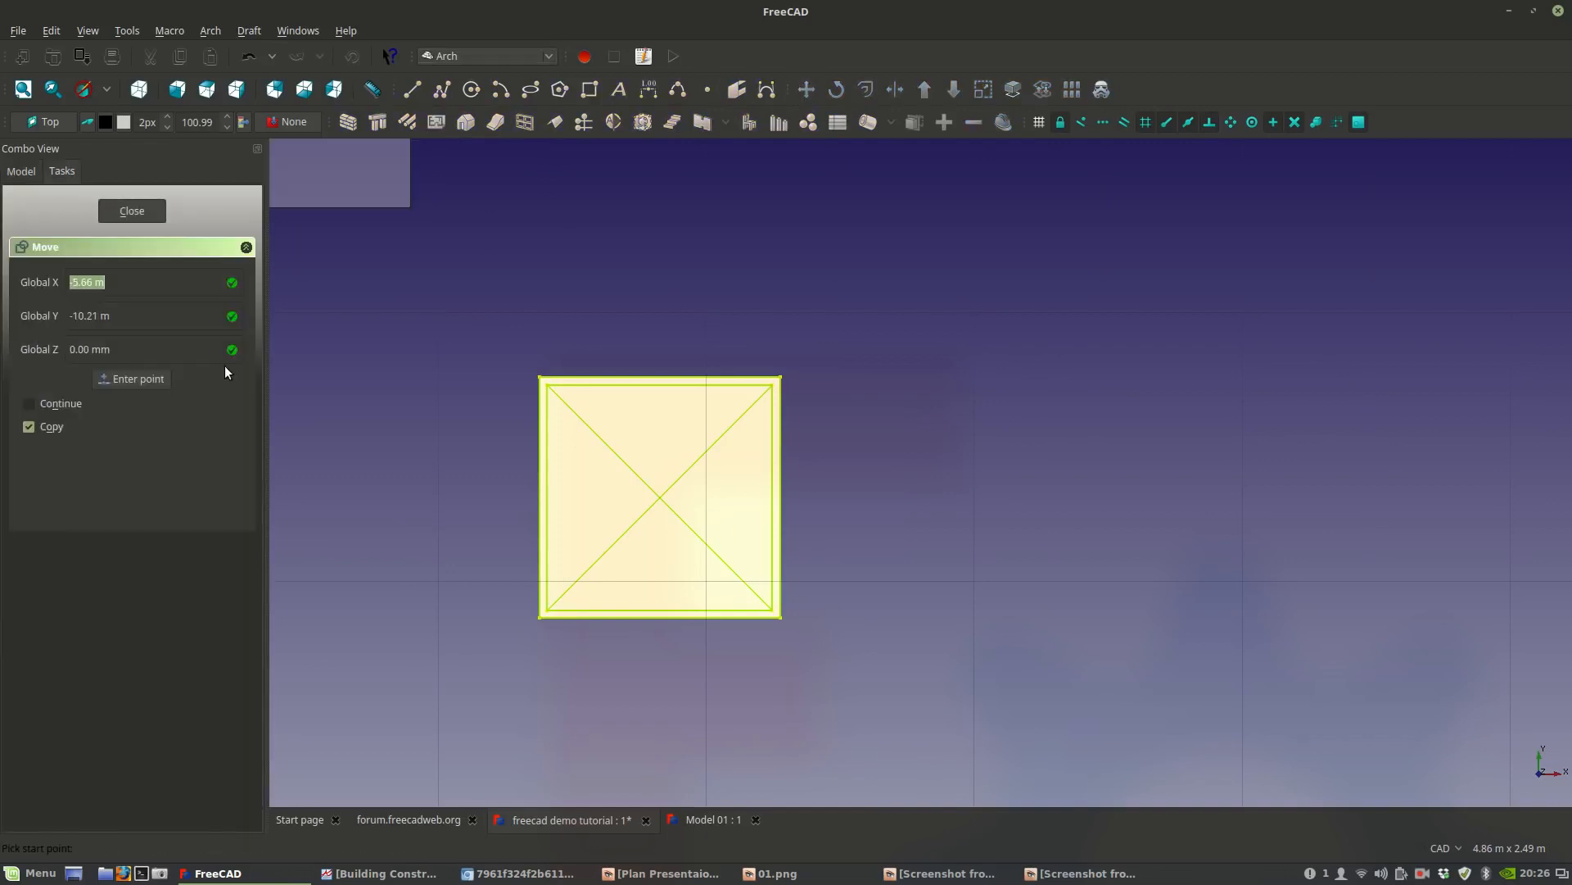
pyautogui.click(623, 513)
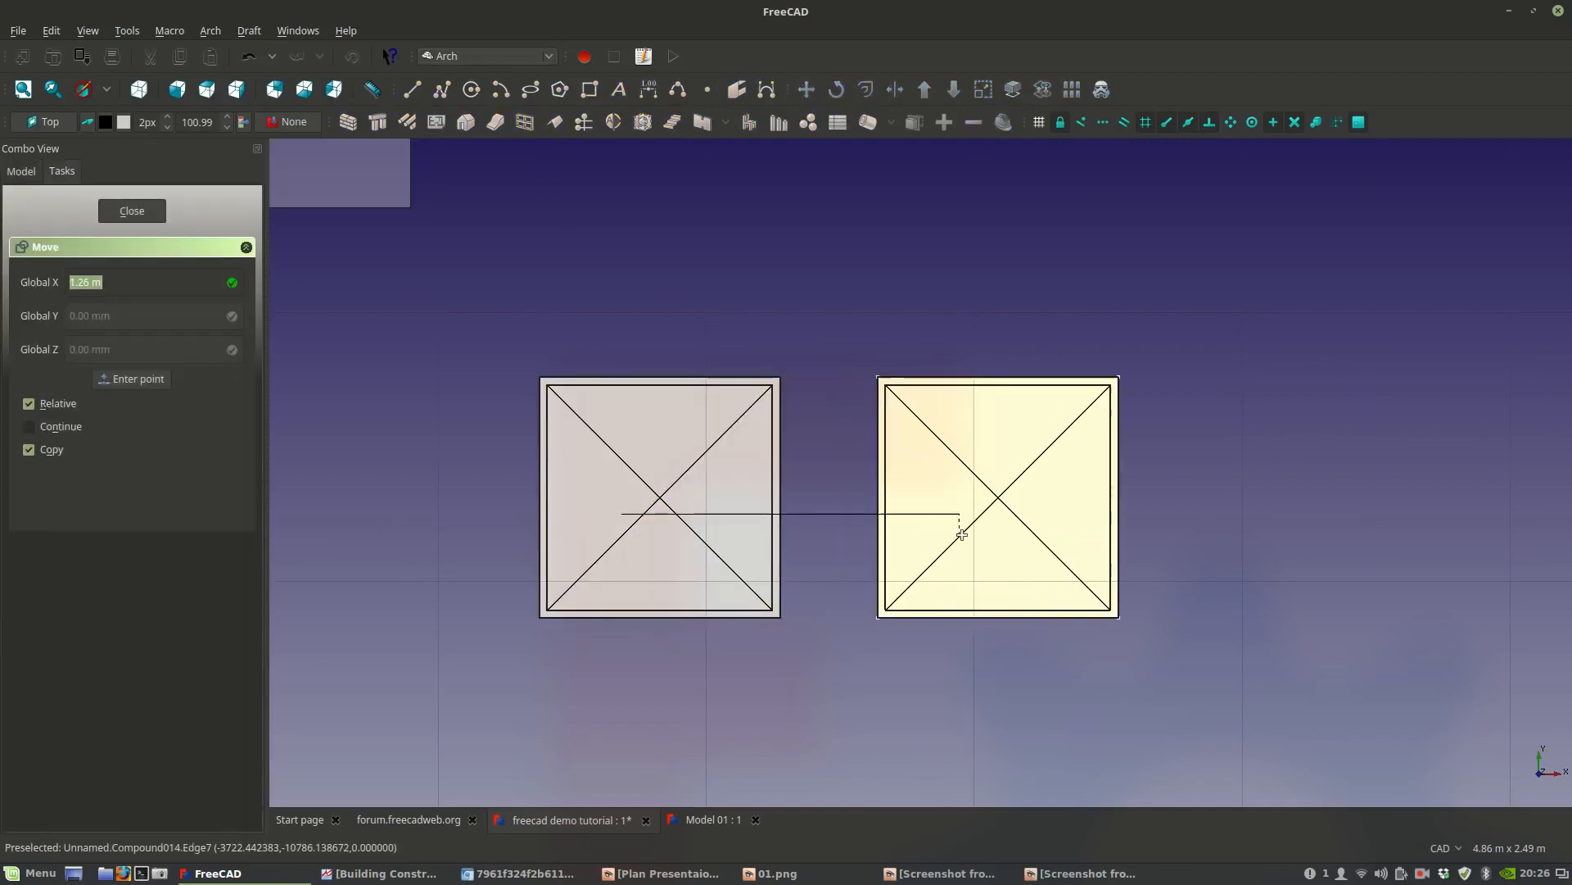
pyautogui.click(972, 534)
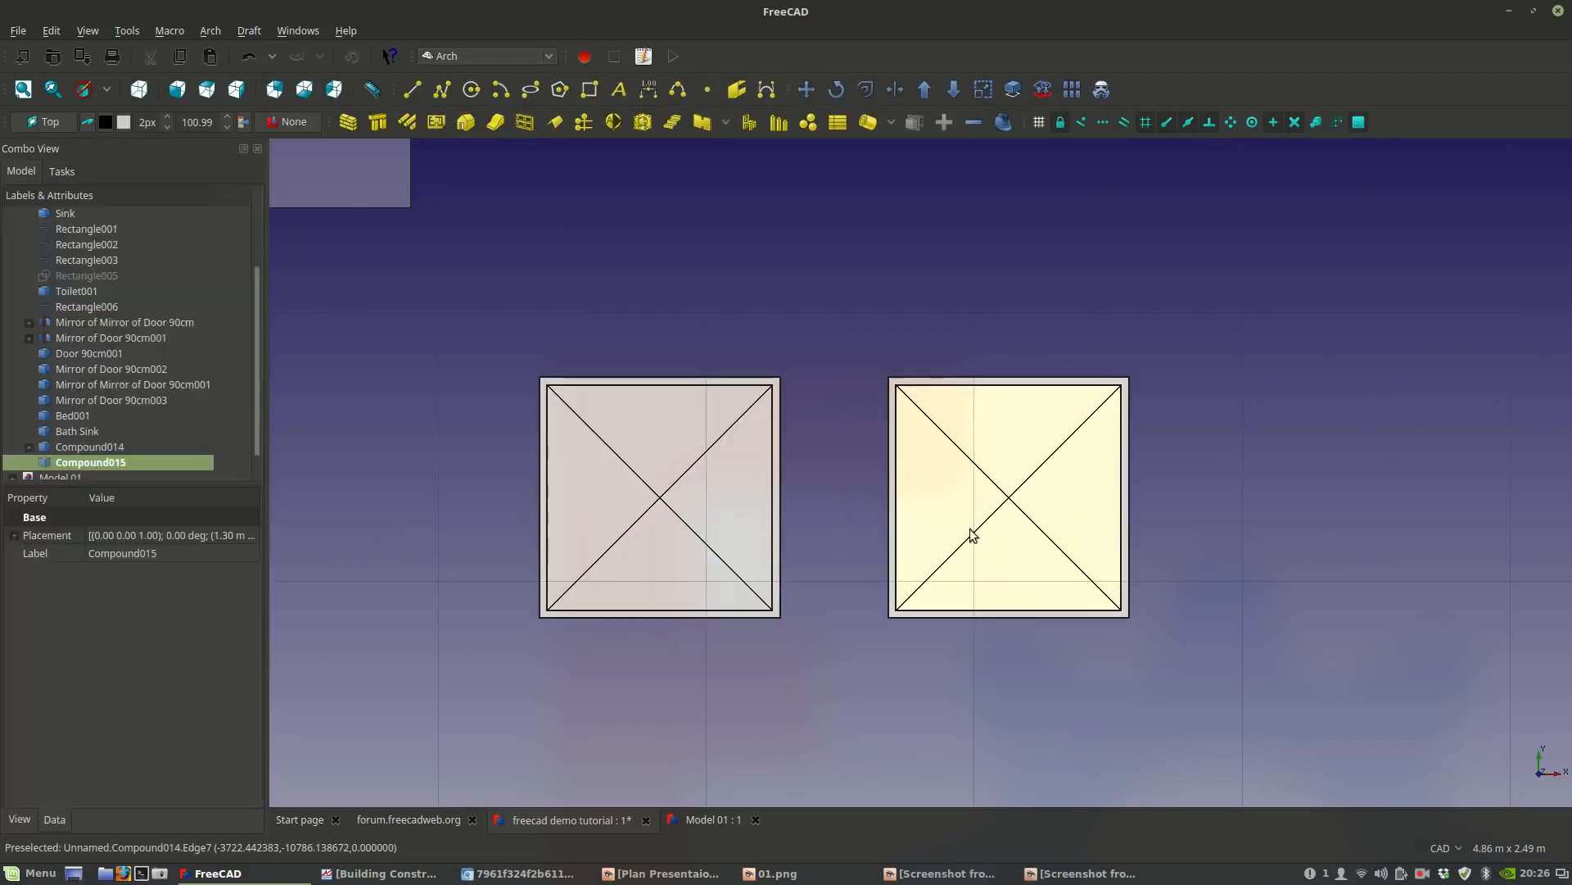
# Rename the copied shower compound as Shower.
pyautogui.rightClick(162, 462)
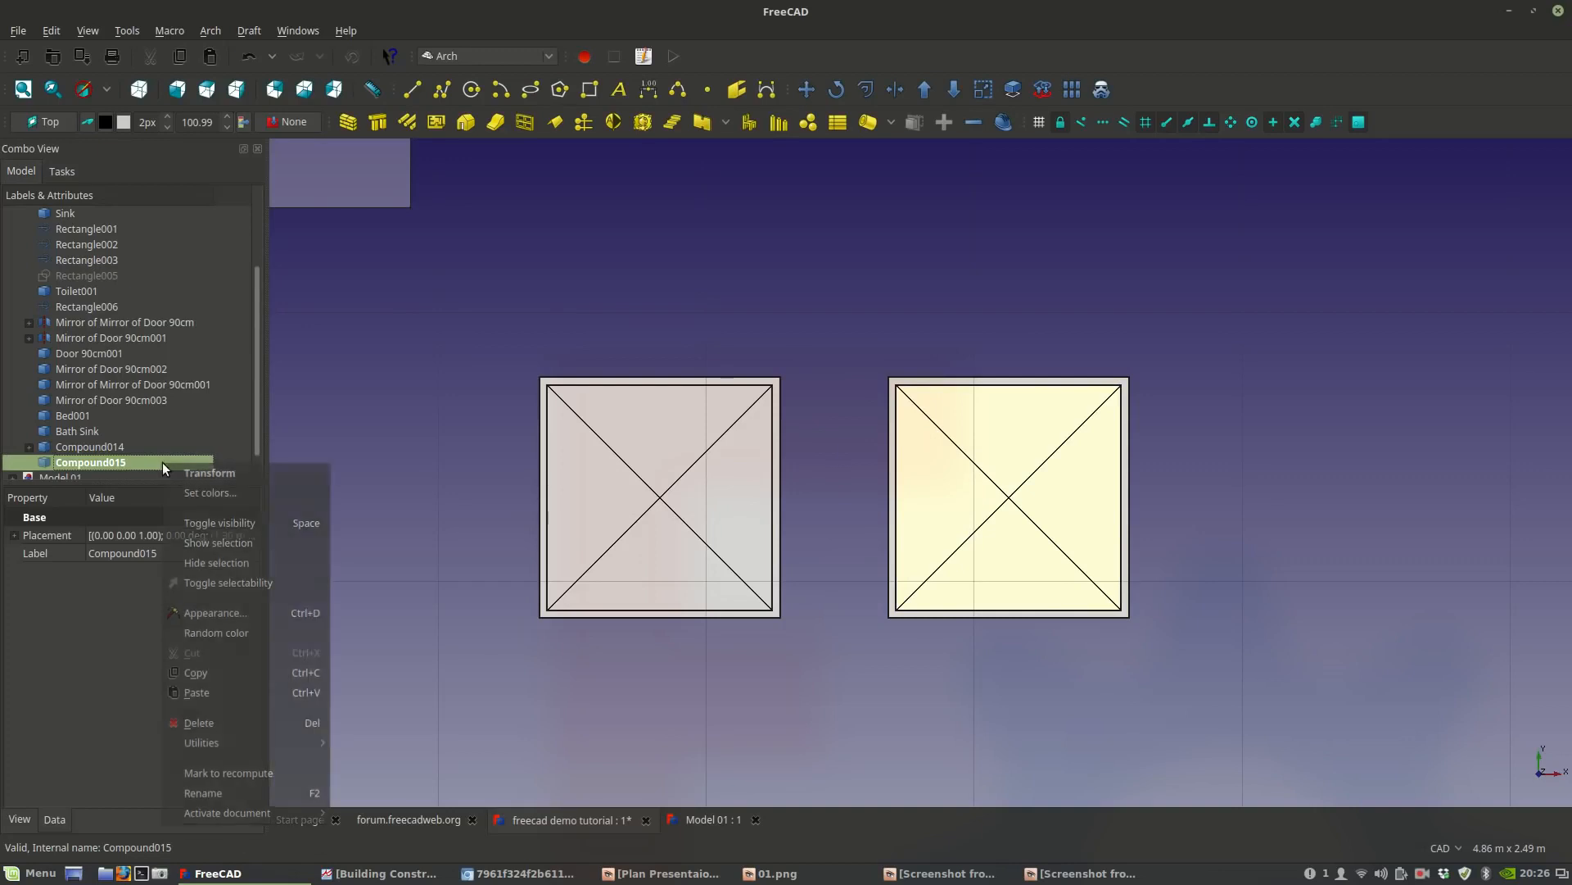
pyautogui.click(242, 803)
pyautogui.write('Shower')
pyautogui.press('Return')
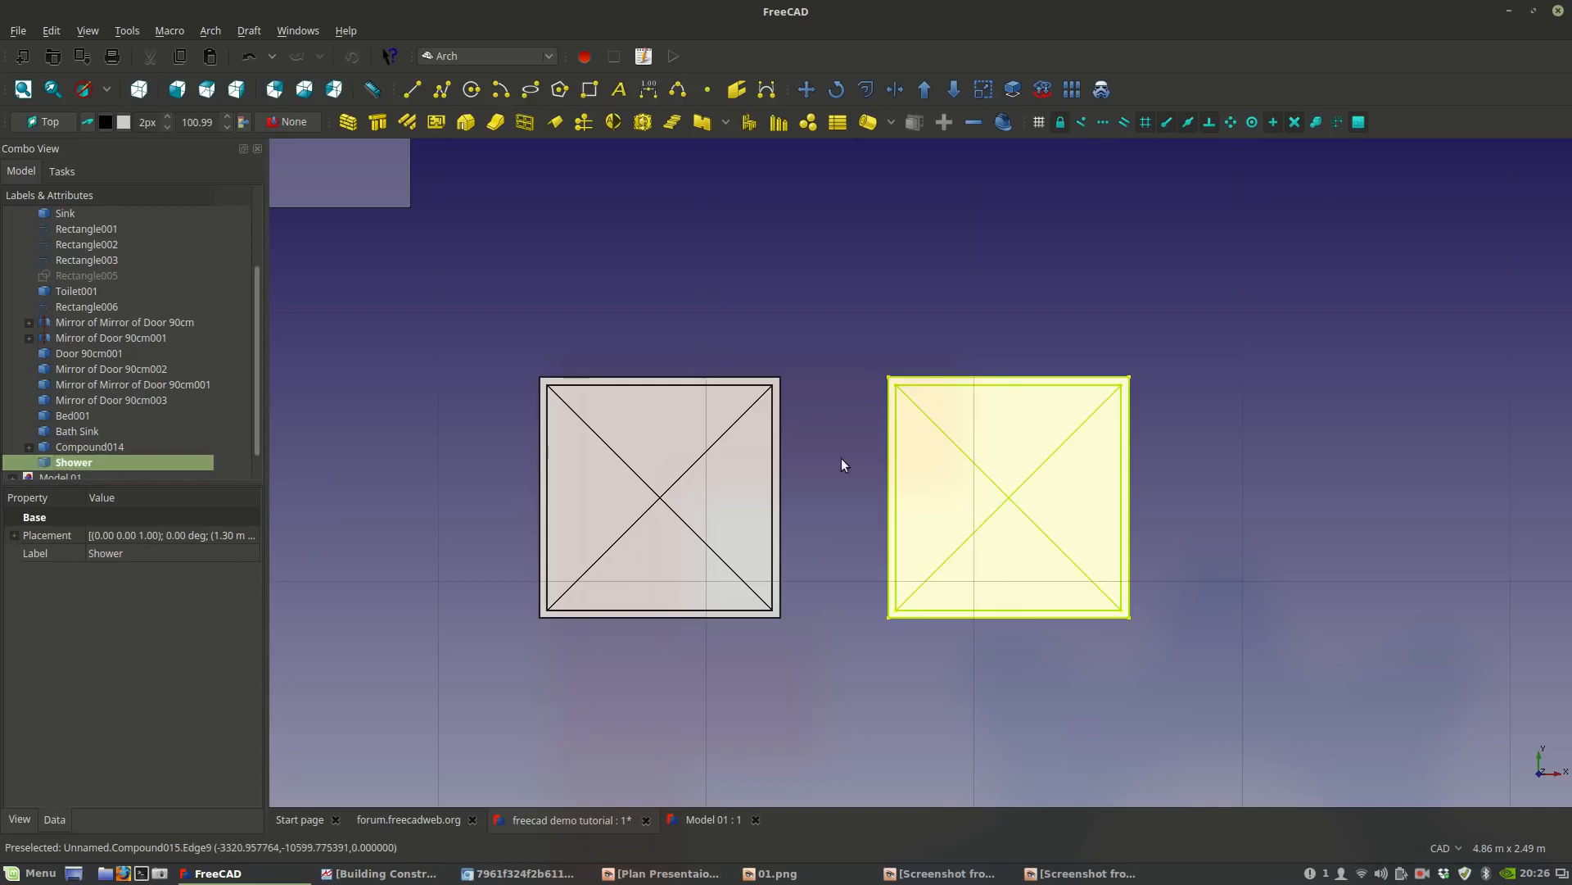
# Place another copy of the Shower symbol beside it along X and delete that extra copy.
pyautogui.click(807, 89)
pyautogui.click(827, 475)
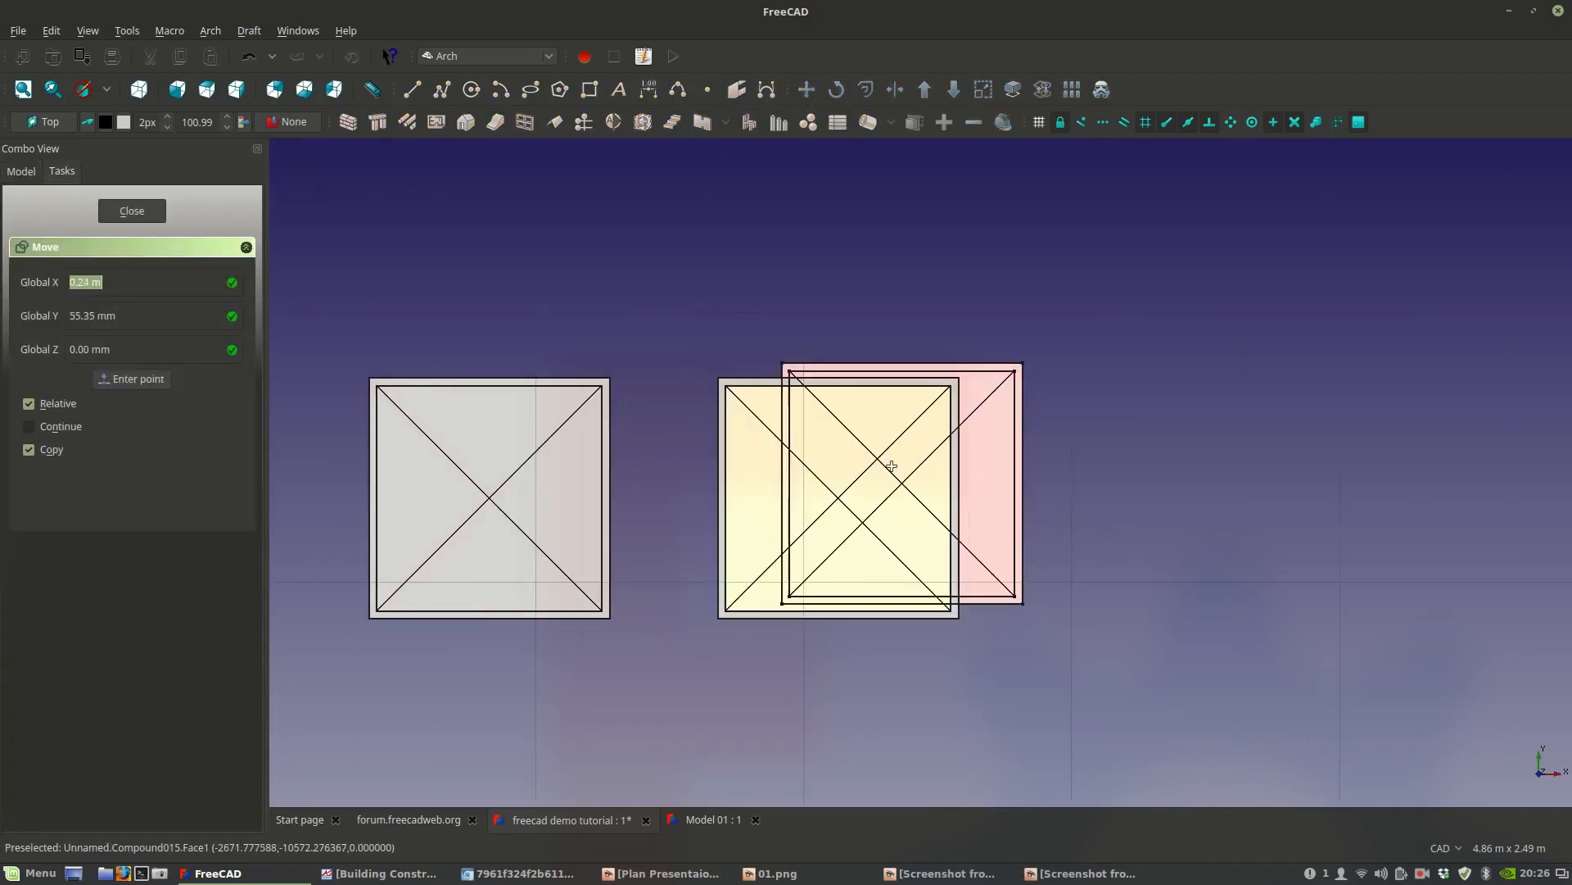
pyautogui.click(1174, 460)
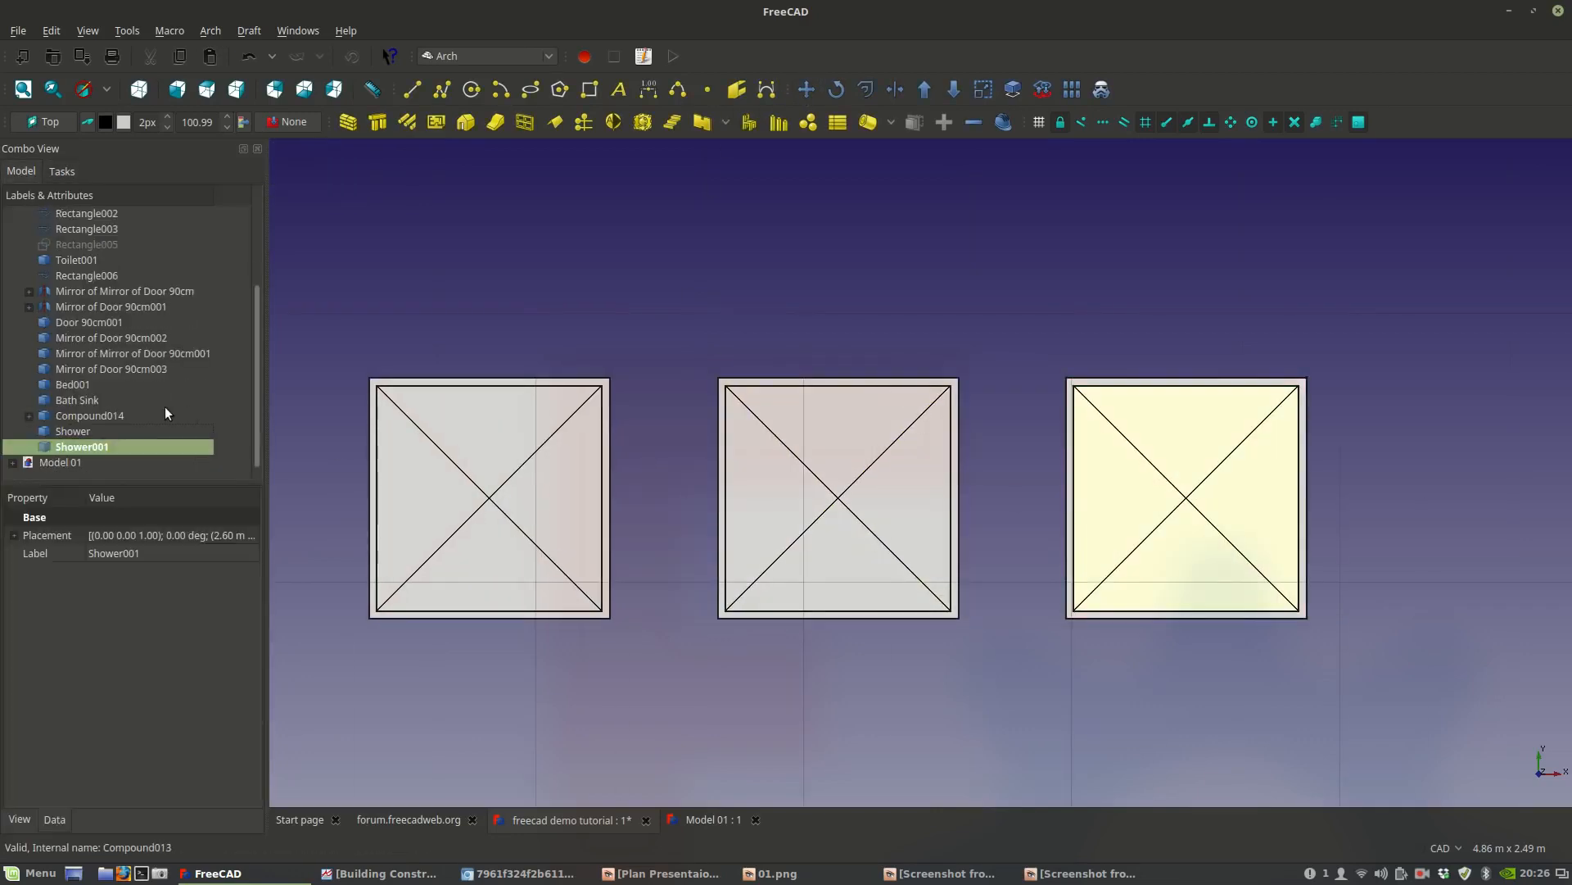
pyautogui.click(88, 446)
pyautogui.click(81, 433)
pyautogui.press('Delete')
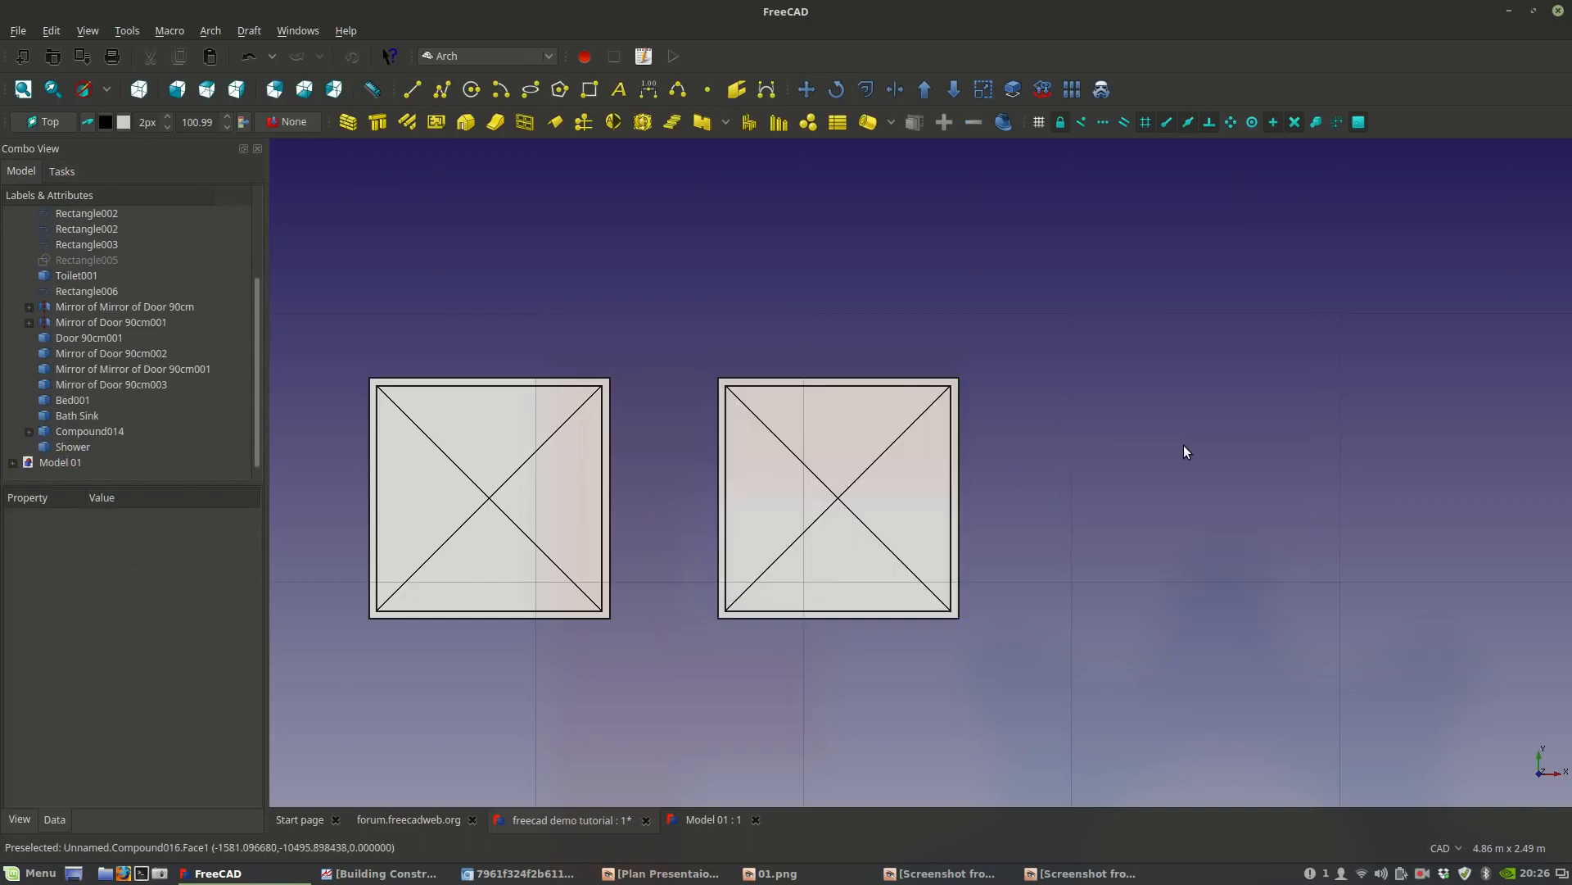
# Delete the original shower compound together with its two source rectangles and two diagonal lines.
pyautogui.click(549, 475)
pyautogui.press('Delete')
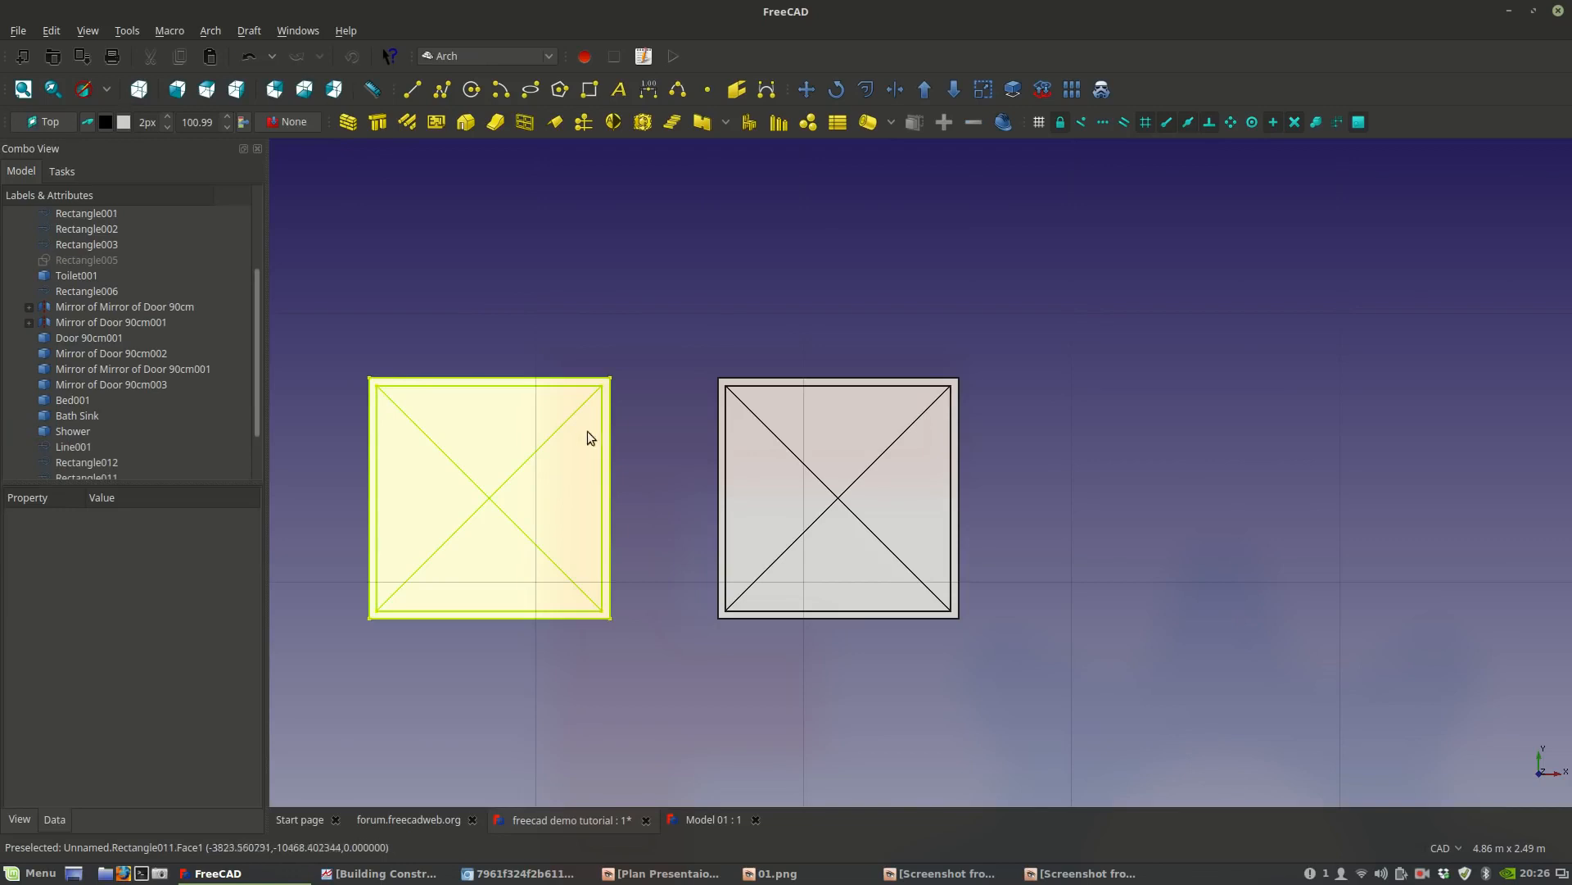
pyautogui.click(487, 489)
pyautogui.press('Delete')
pyautogui.click(480, 488)
pyautogui.press('Delete')
pyautogui.click(479, 490)
pyautogui.press('Delete')
pyautogui.click(479, 491)
pyautogui.press('Delete')
# Set the Shower symbol's transparency to 80.
pyautogui.scroll(4, 477, 504)
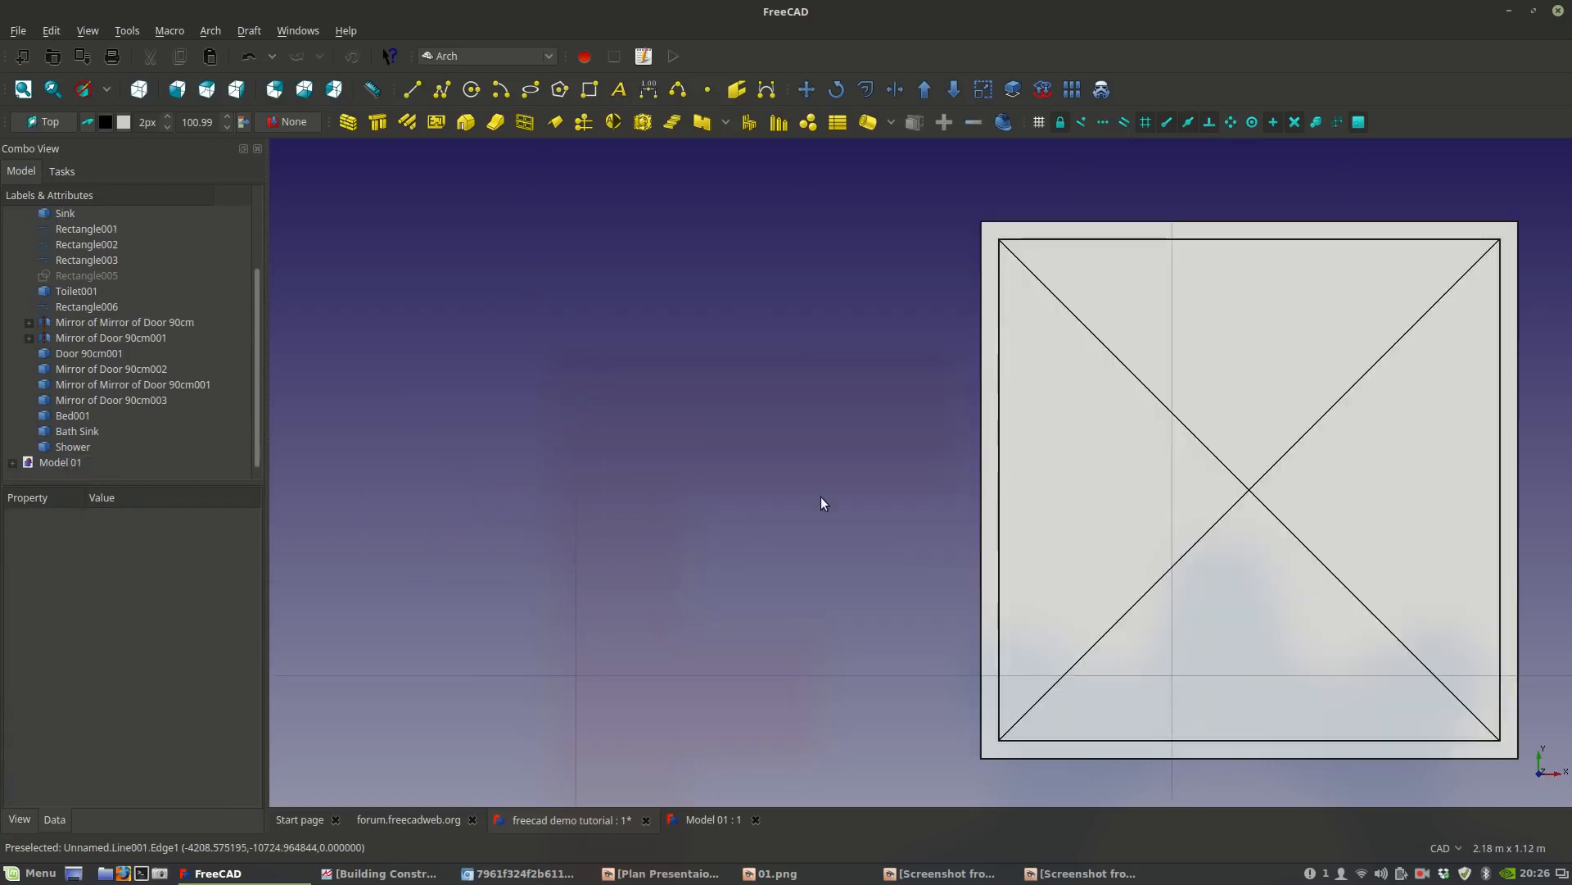
pyautogui.click(1130, 496)
pyautogui.moveTo(901, 486); pyautogui.dragTo(665, 459, button='middle')
pyautogui.click(19, 819)
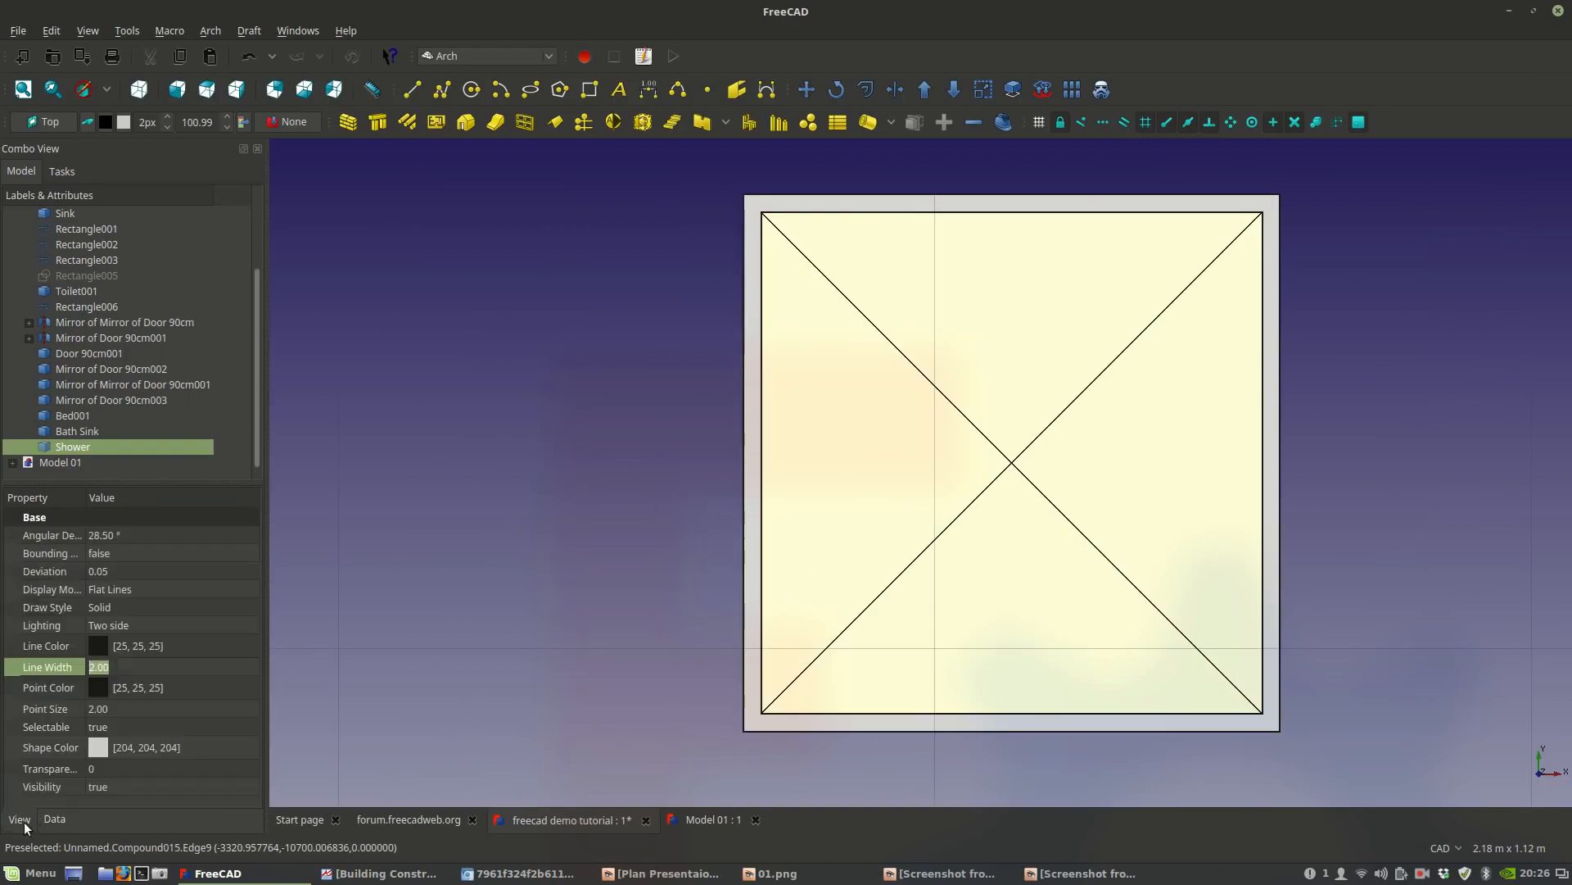
pyautogui.click(102, 770)
pyautogui.write('80')
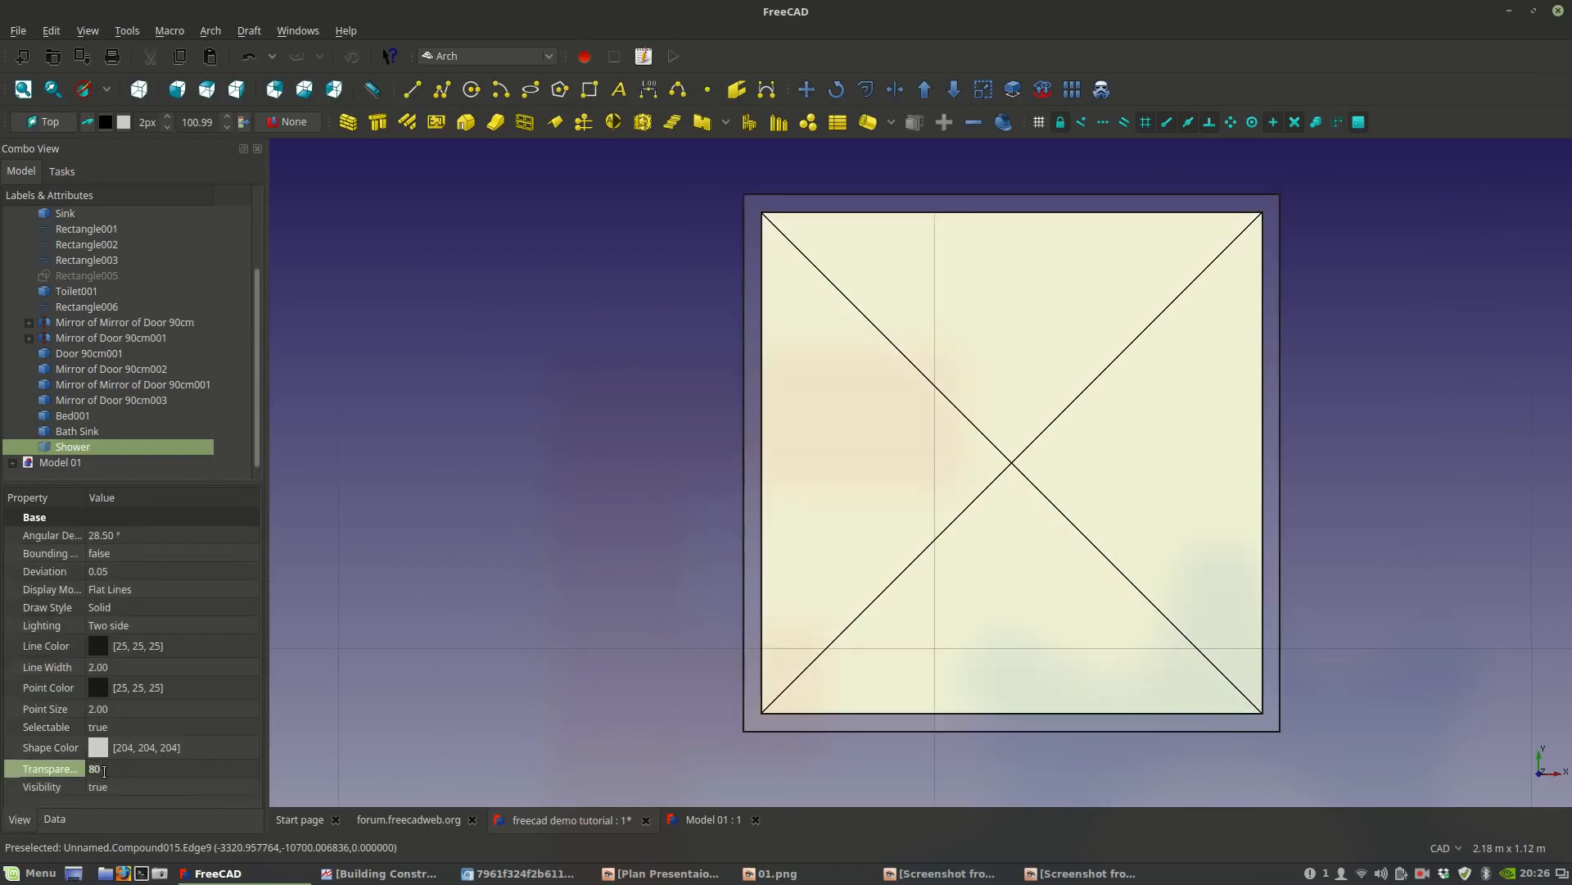
pyautogui.press('Return')
pyautogui.click(467, 559)
# Set the Shower symbol's line width to 1.00.
pyautogui.scroll(-4, 475, 561)
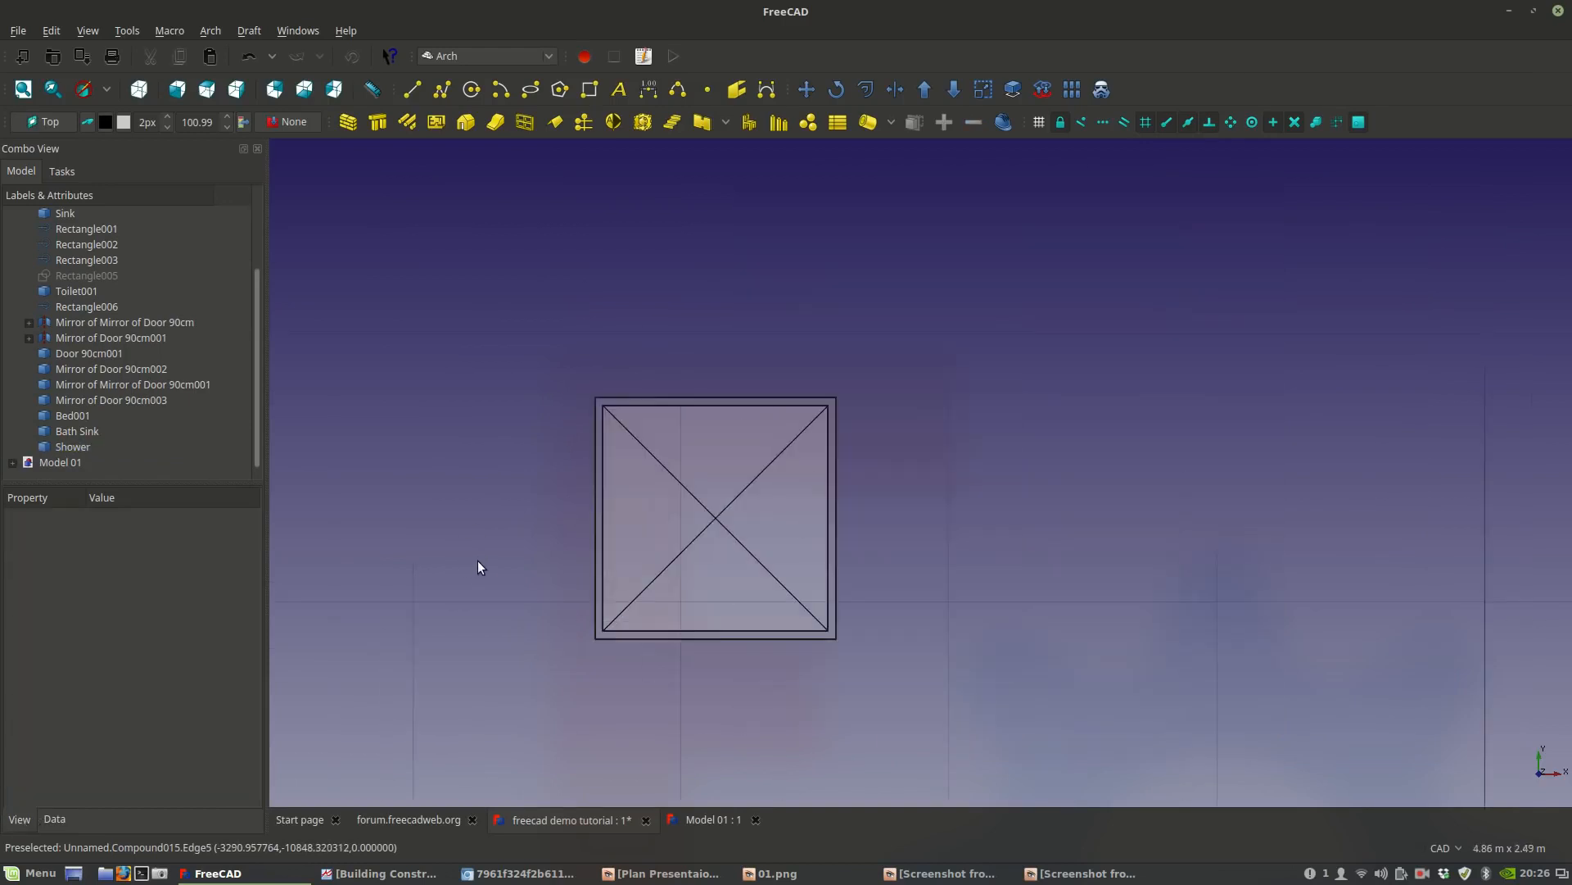
pyautogui.scroll(2, 478, 560)
pyautogui.click(513, 597)
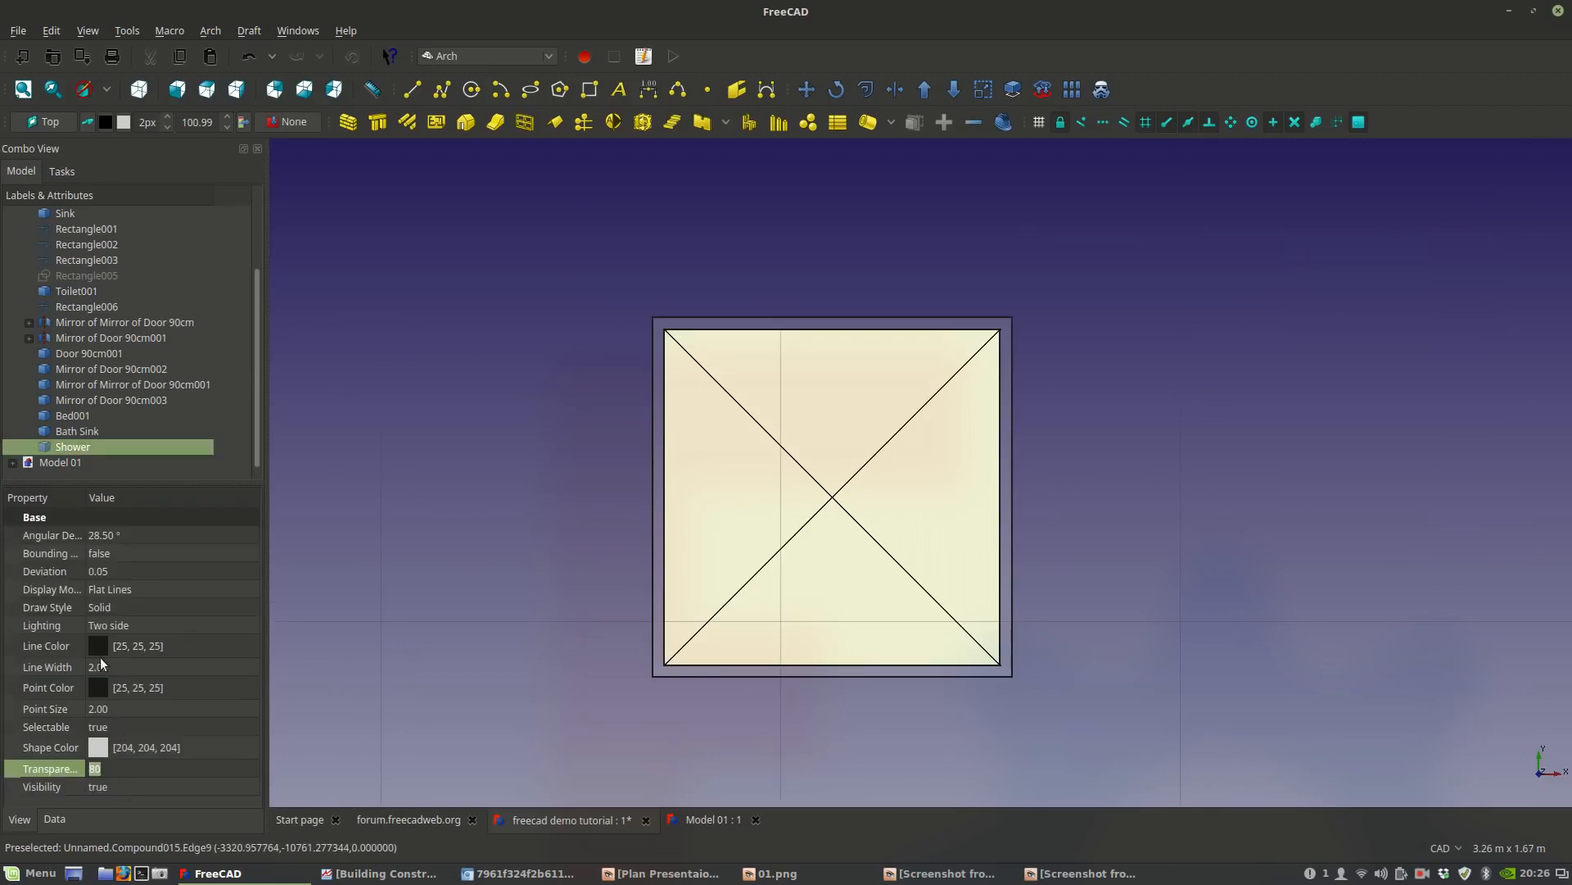
pyautogui.click(126, 652)
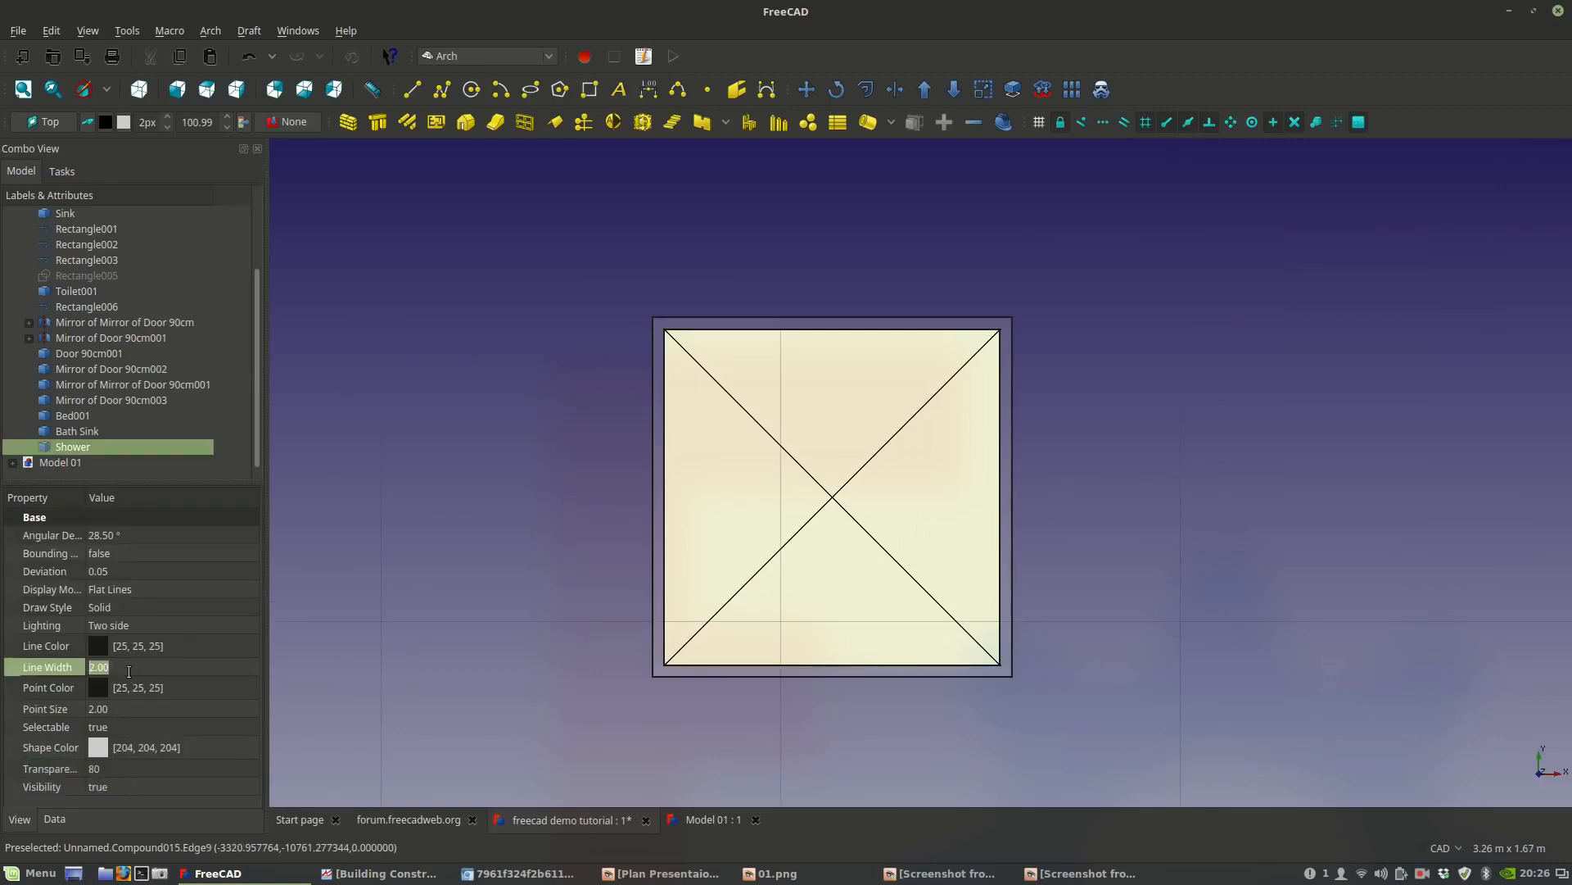
pyautogui.click(537, 521)
# Place a copy of the Shower symbol between the sofa group and the bed, and delete that copy.
pyautogui.scroll(-3, 732, 482)
pyautogui.scroll(-5, 647, 558)
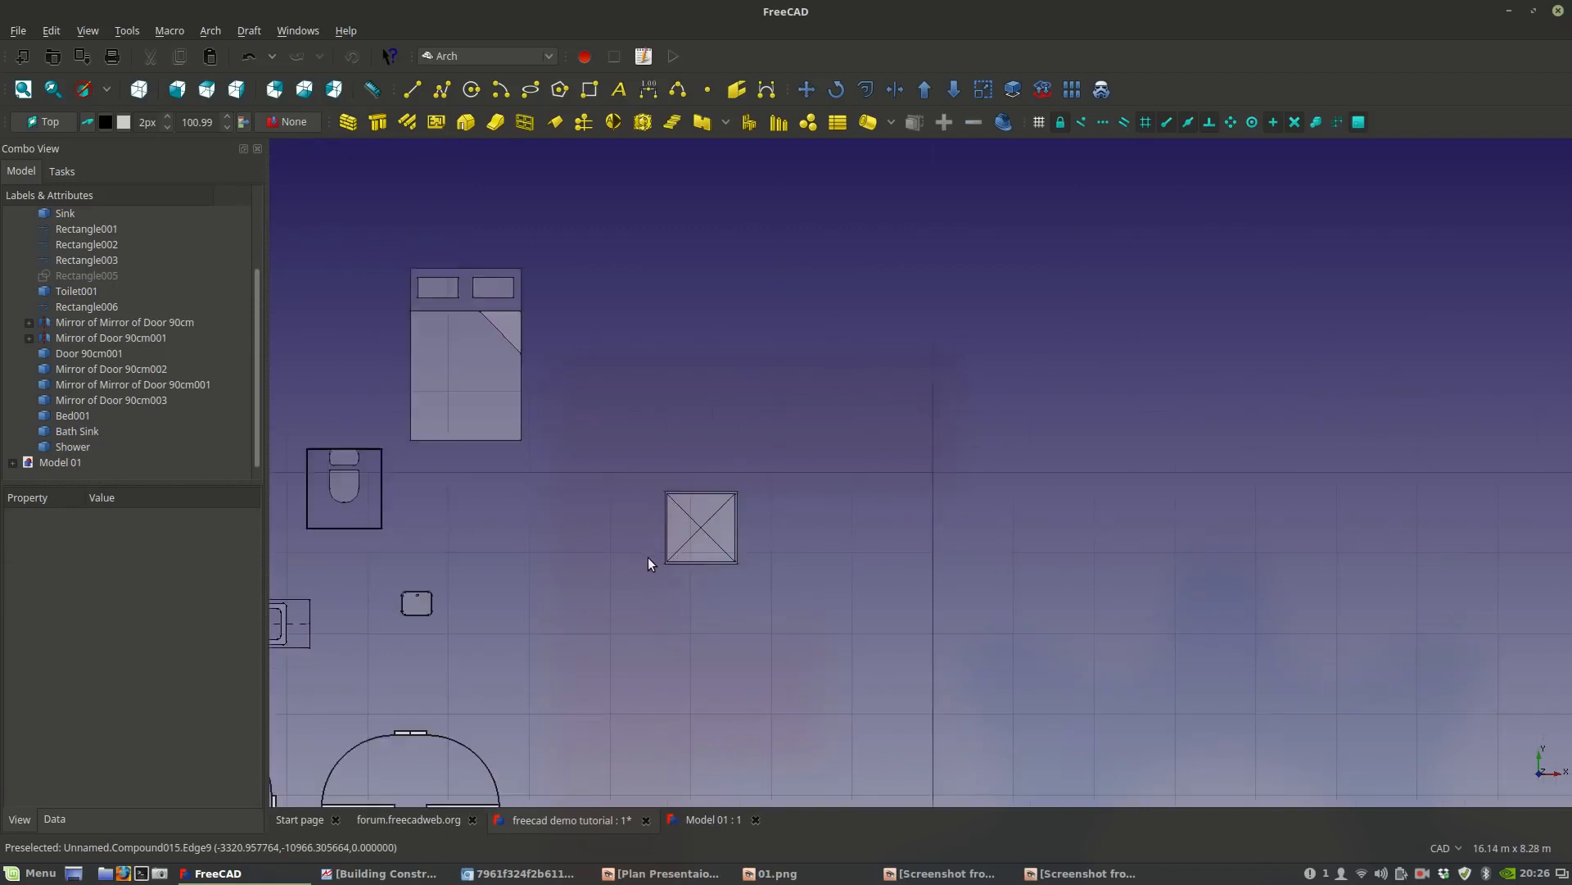
pyautogui.moveTo(647, 559); pyautogui.dragTo(930, 503, button='middle')
pyautogui.click(961, 497)
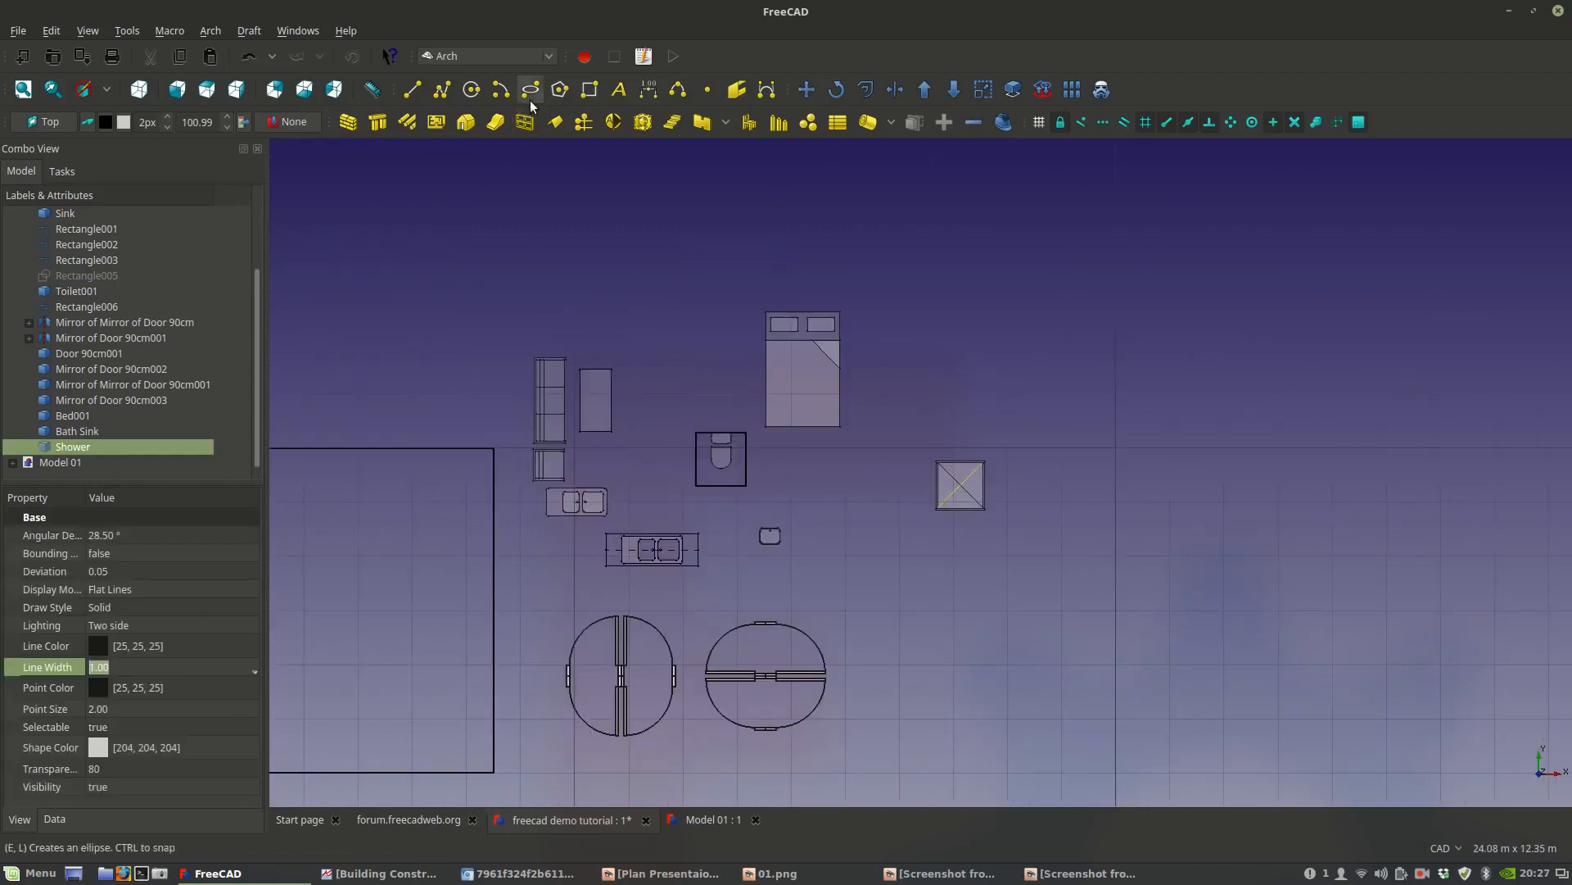
pyautogui.click(807, 89)
pyautogui.click(936, 509)
pyautogui.click(648, 377)
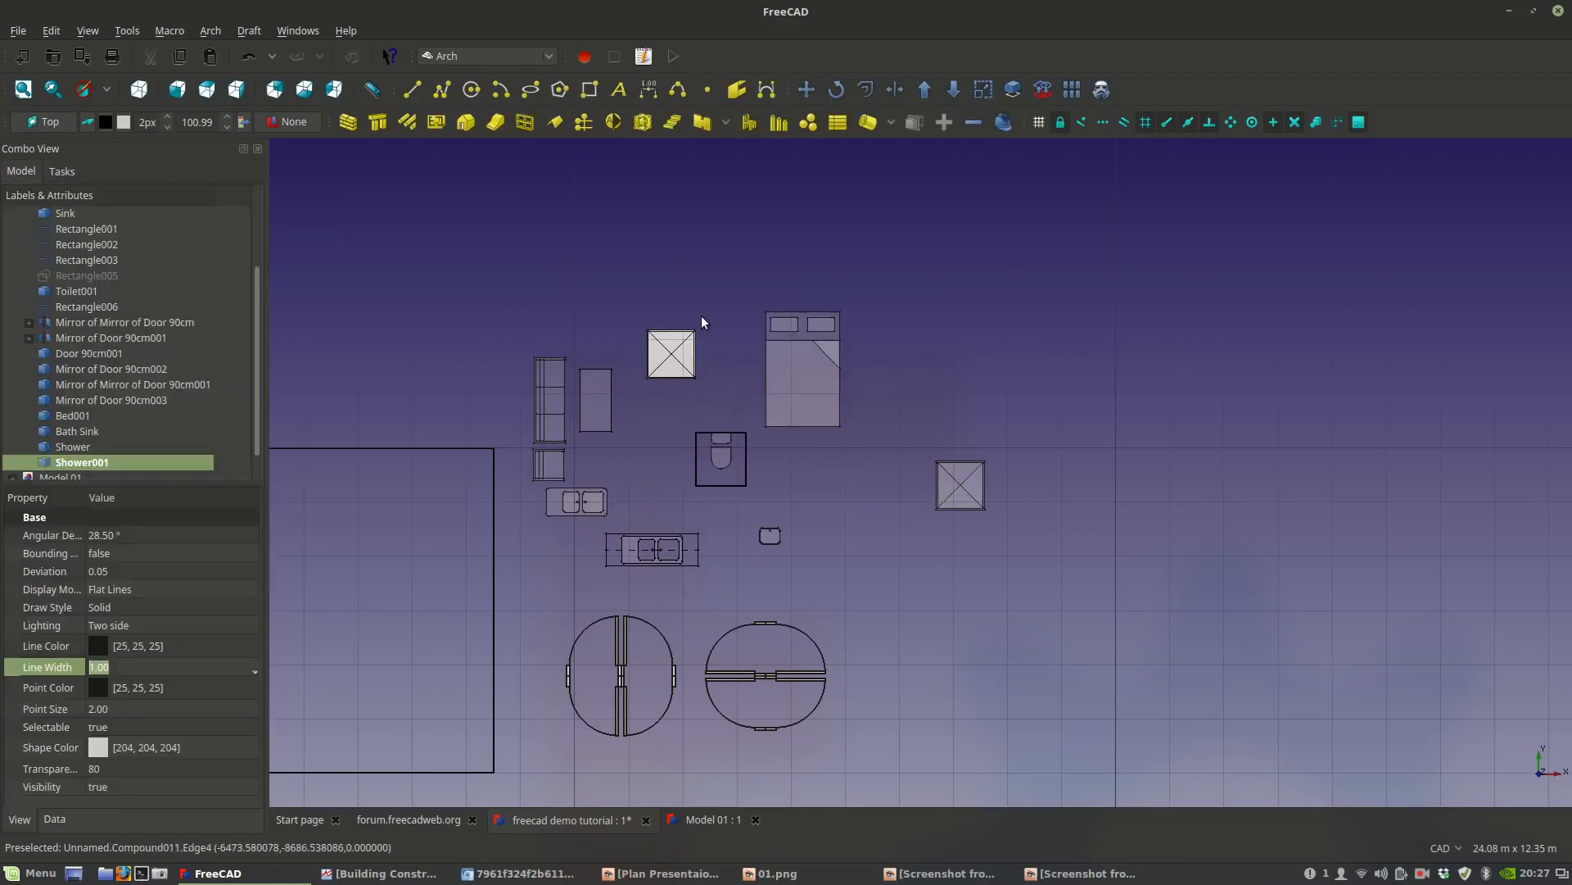
pyautogui.scroll(2, 701, 316)
pyautogui.scroll(2, 698, 358)
pyautogui.scroll(-2, 704, 365)
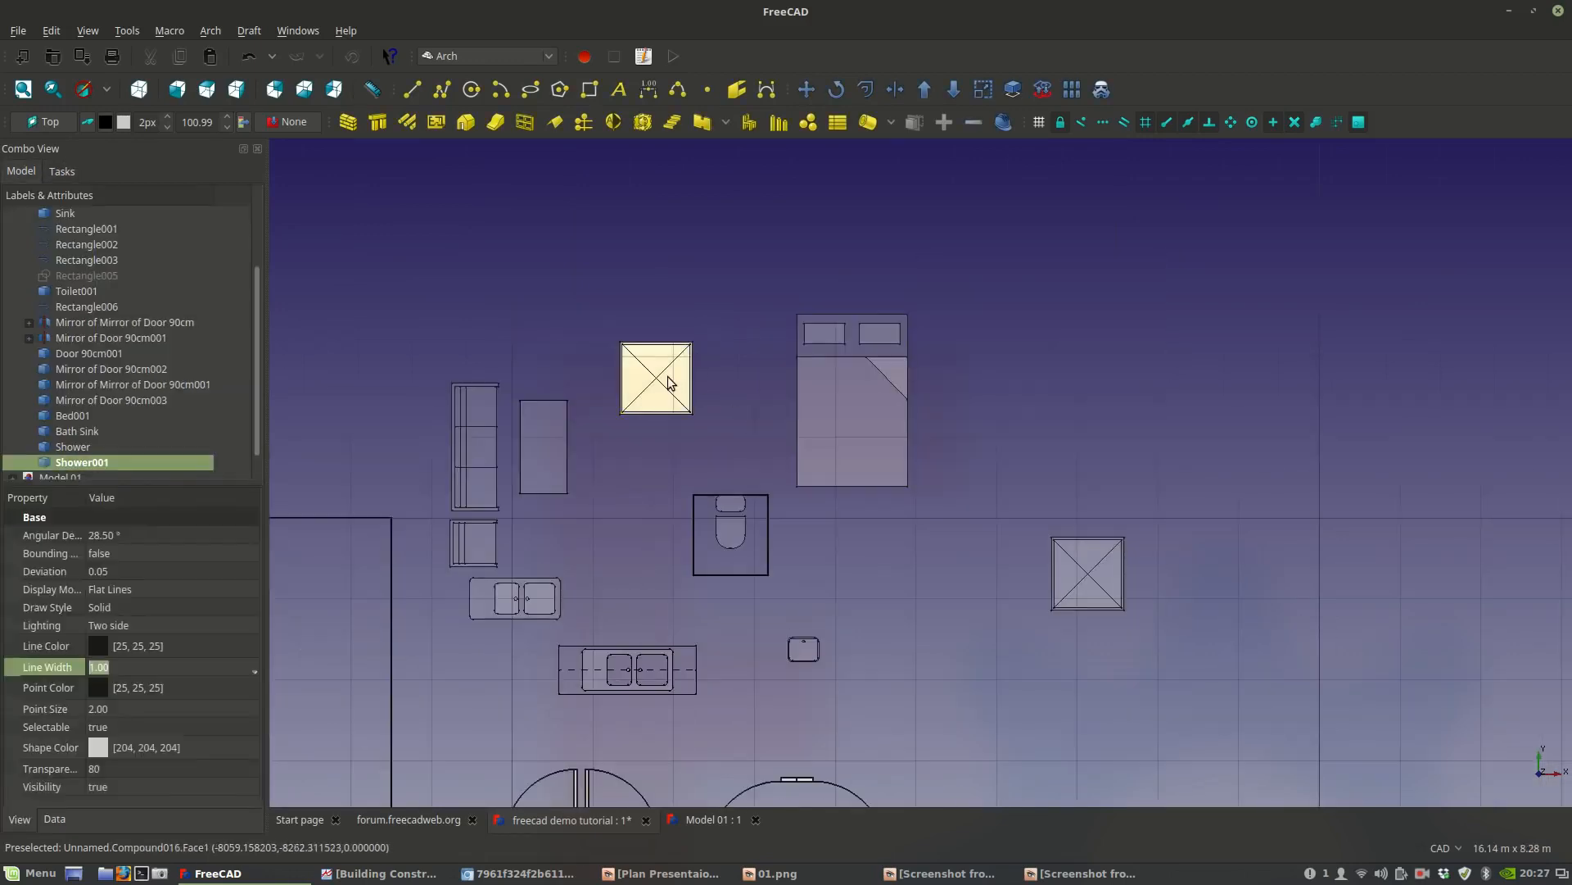
pyautogui.press('Delete')
# Move the Shower symbol itself, with Copy turned off, into the gap between the rectangular table and the bed.
pyautogui.click(1092, 586)
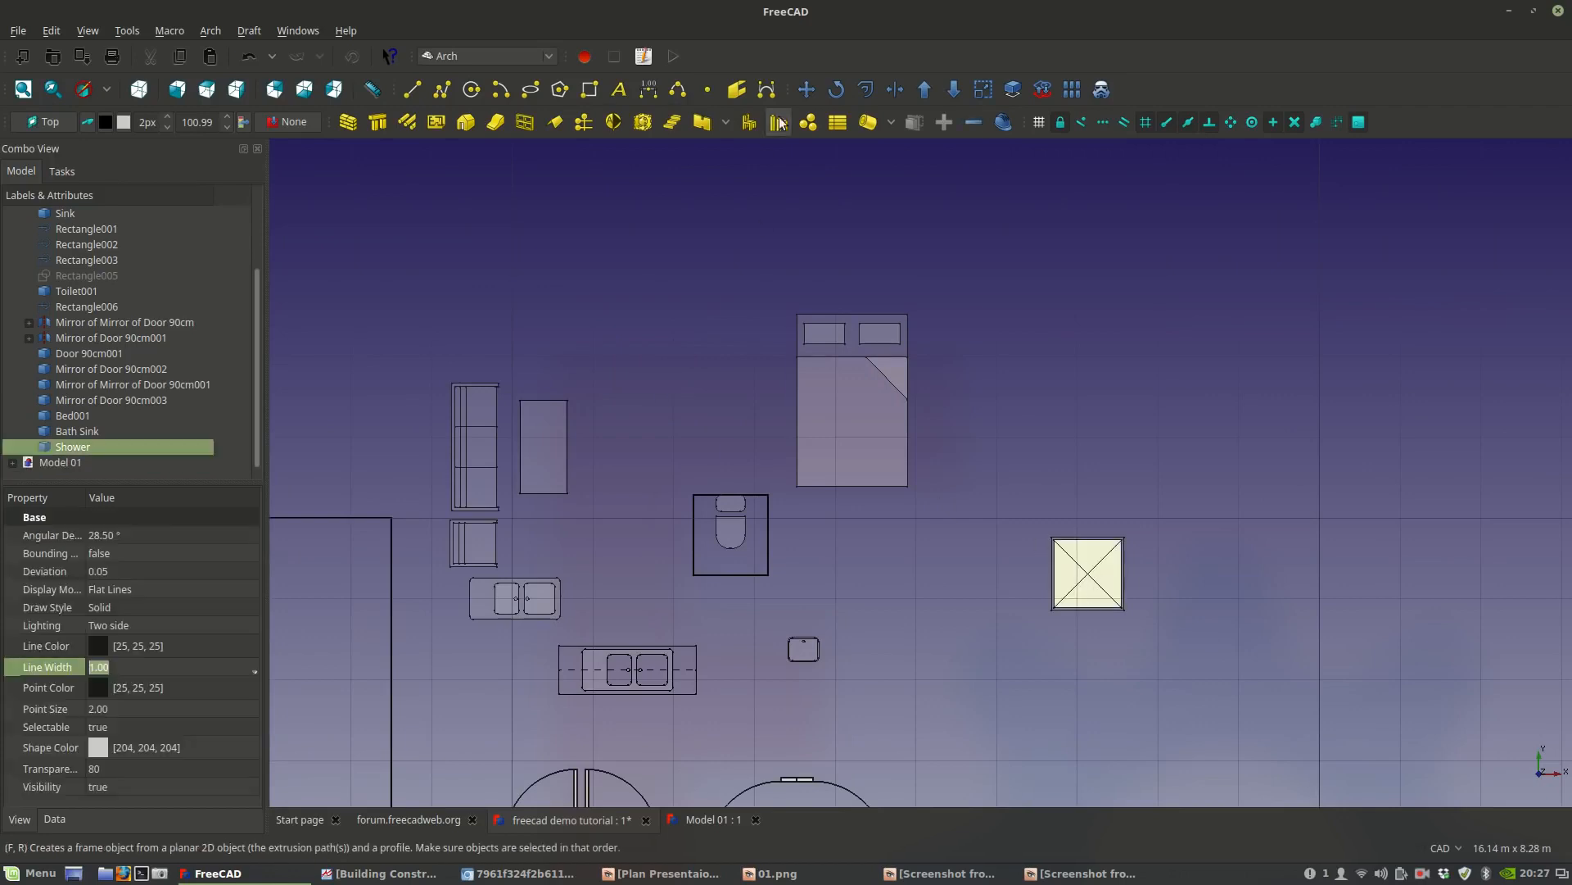
pyautogui.click(802, 97)
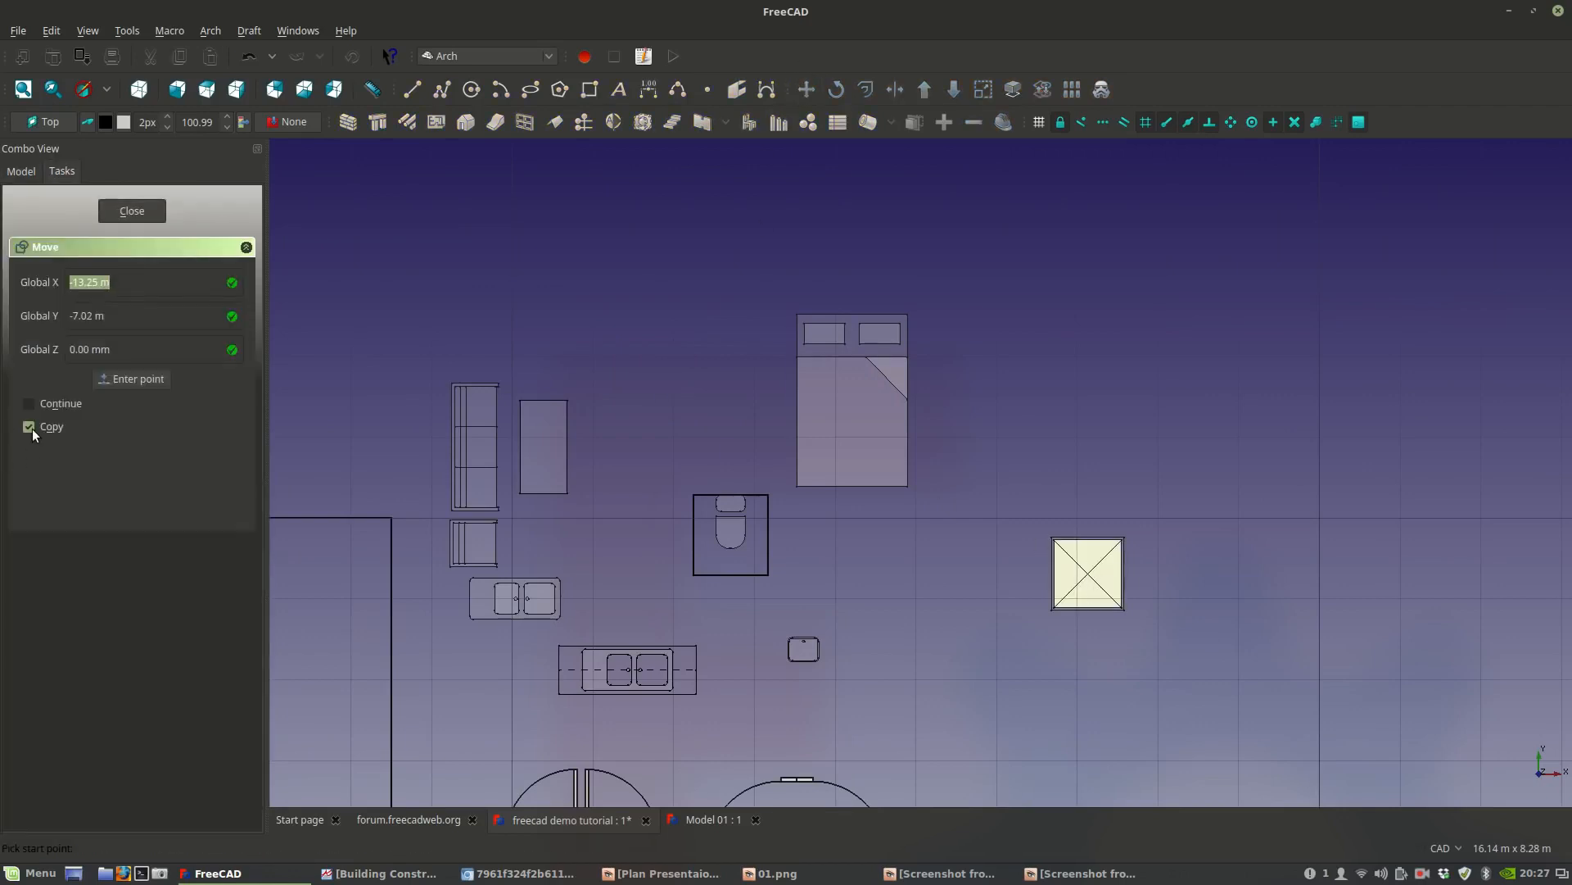
pyautogui.click(29, 427)
pyautogui.click(1089, 600)
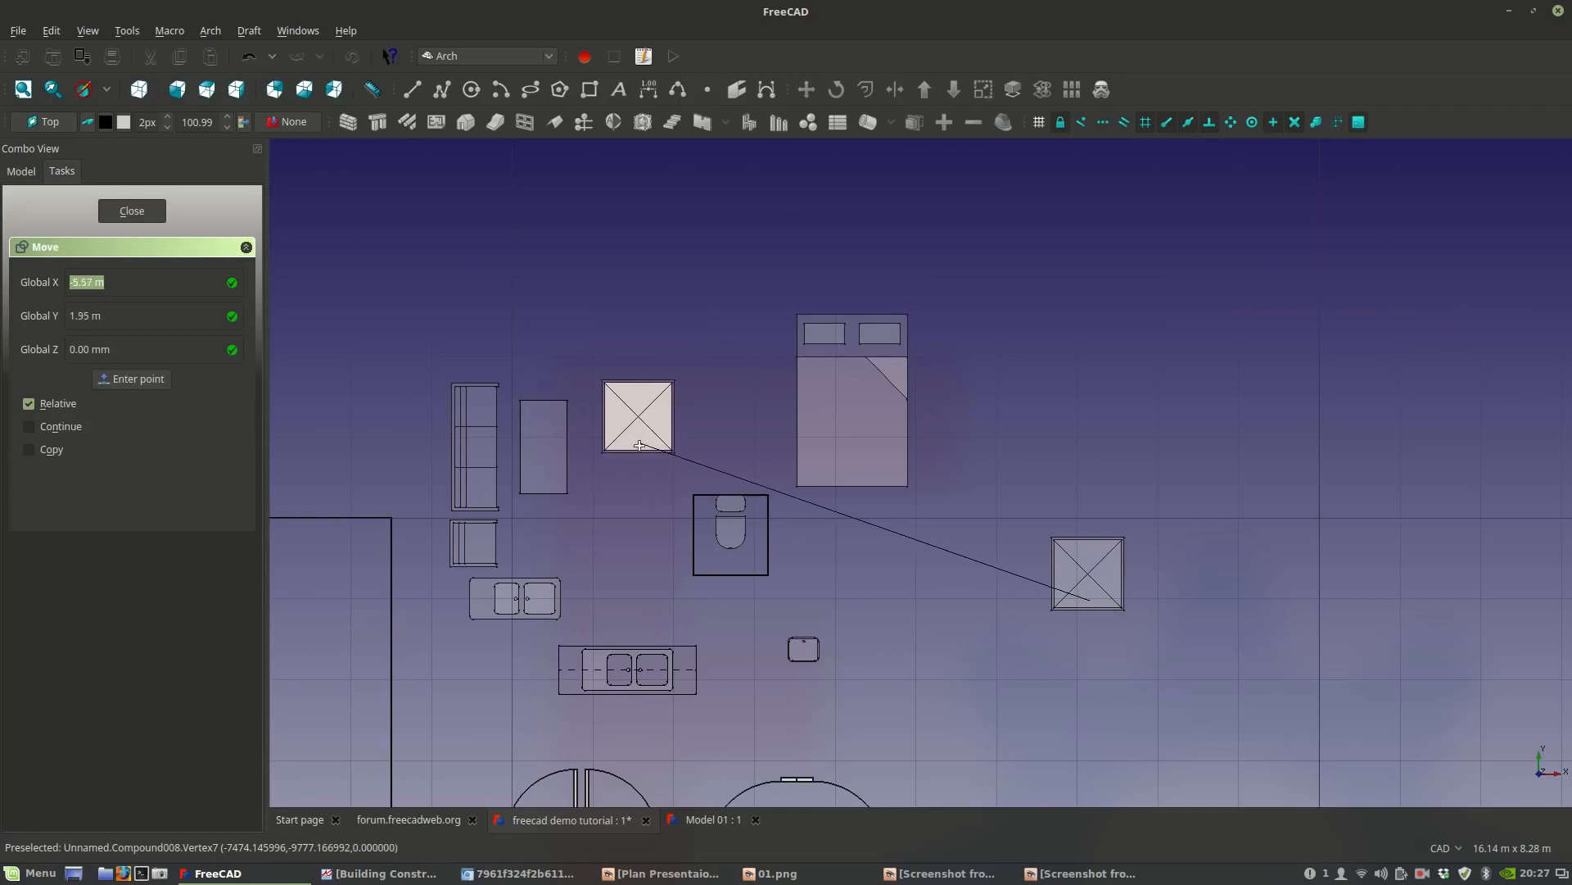
pyautogui.click(641, 442)
pyautogui.scroll(-5, 832, 590)
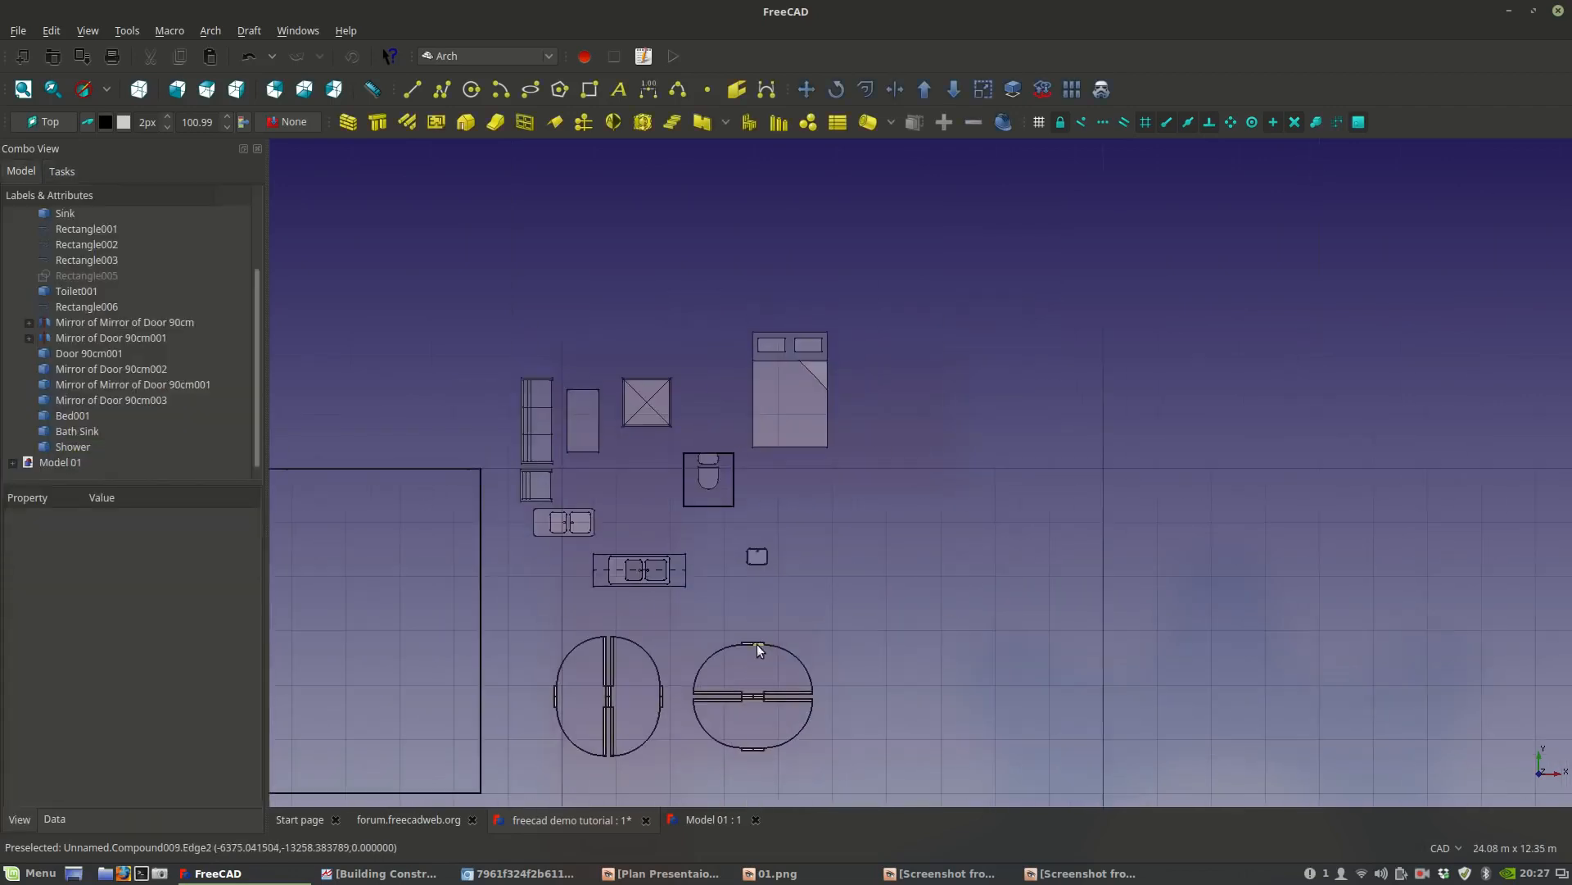
pyautogui.scroll(1, 75, 378)
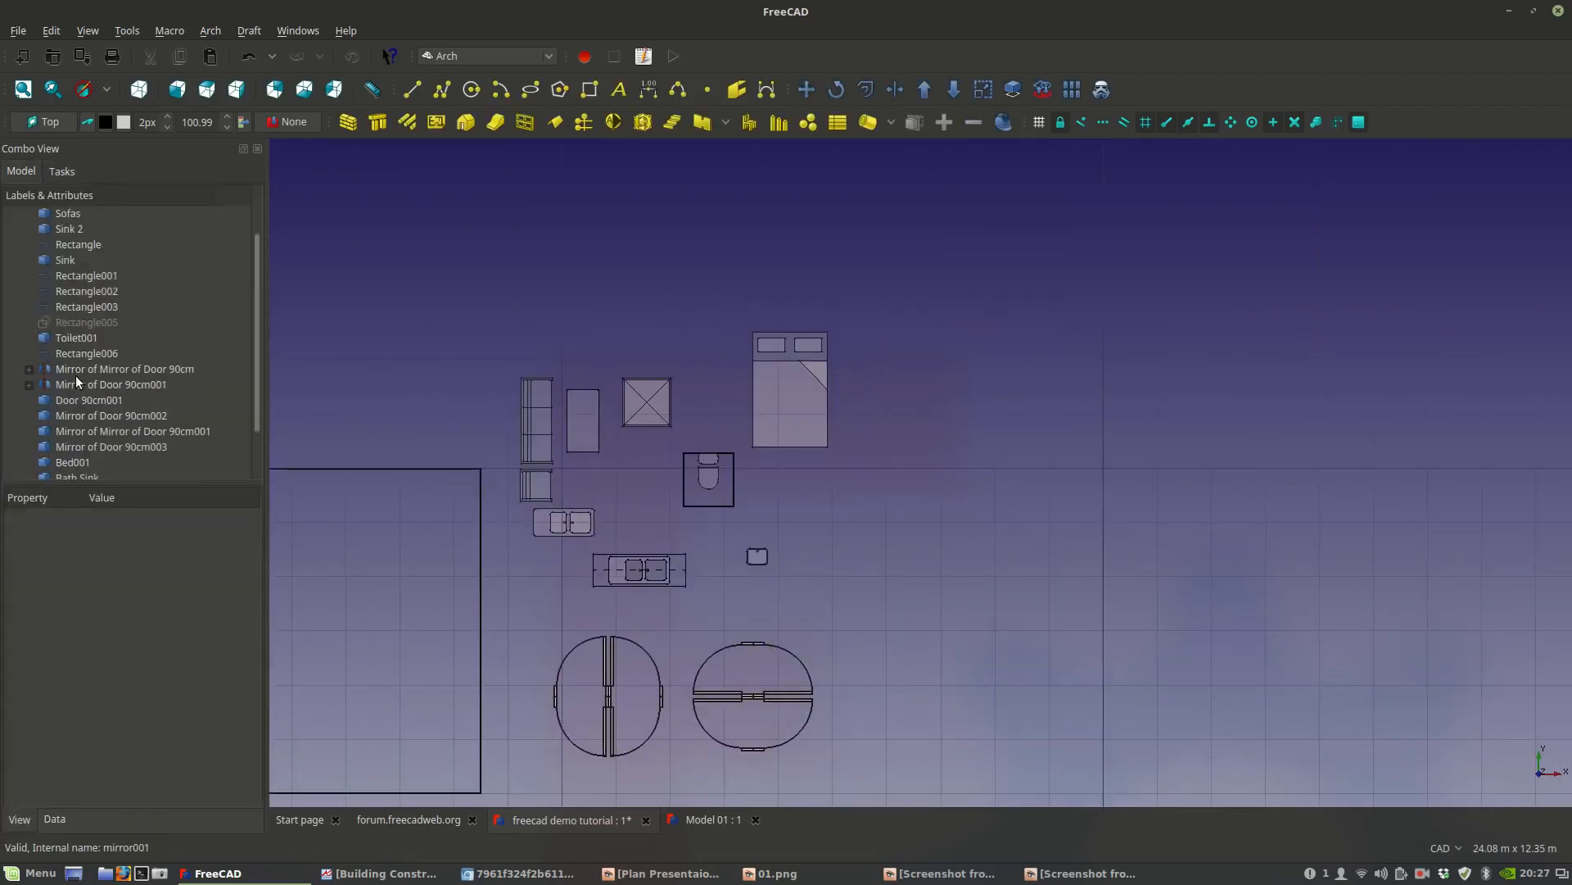
pyautogui.click(71, 384)
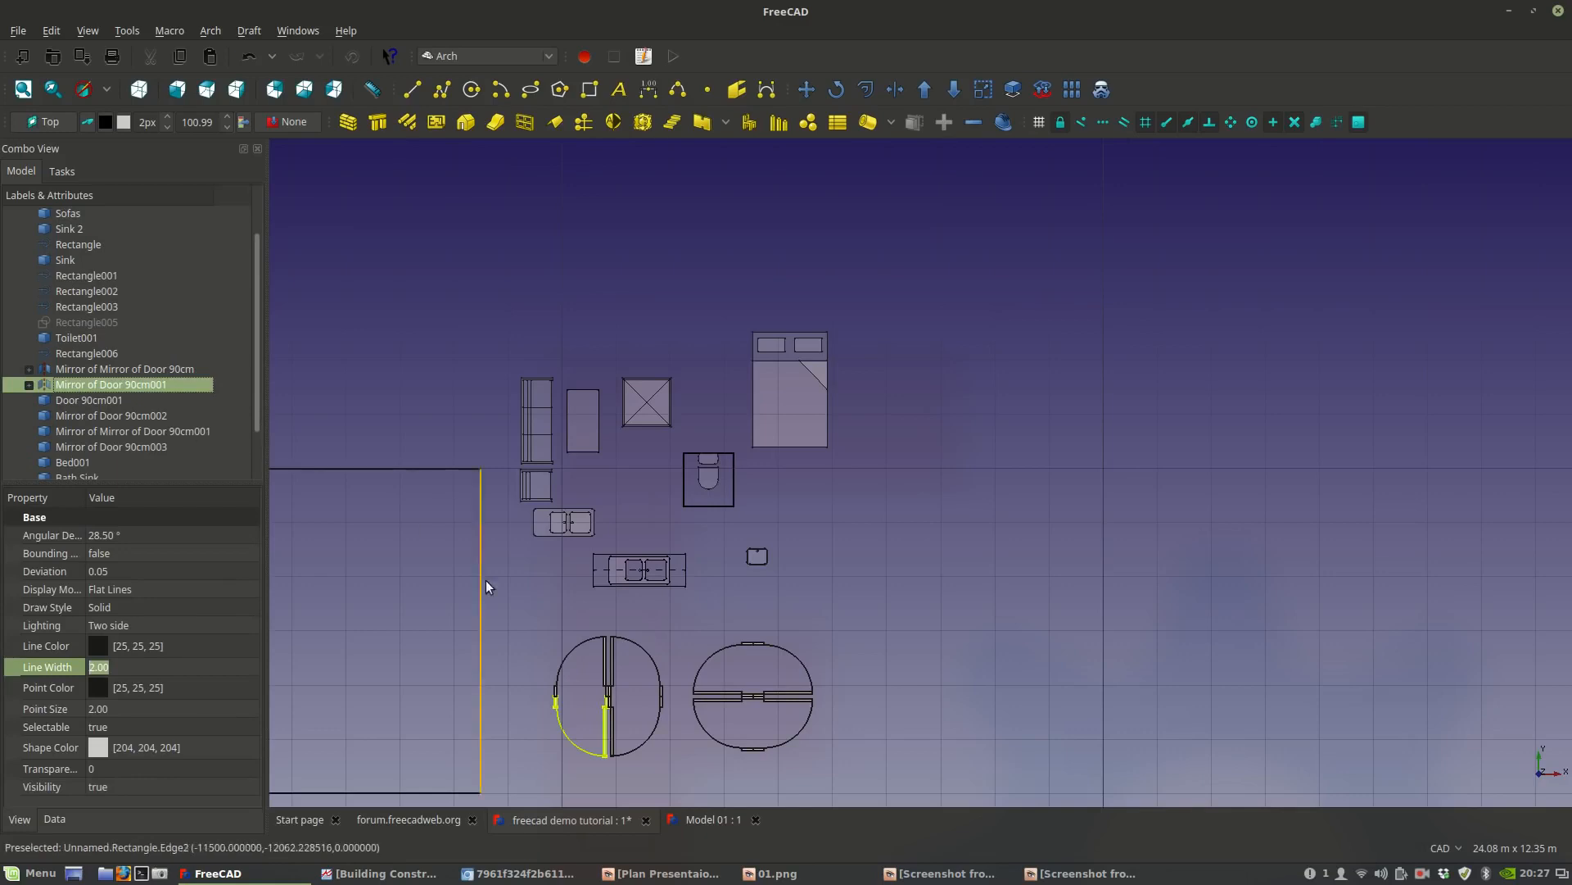
pyautogui.scroll(3, 524, 624)
pyautogui.scroll(-3, 680, 439)
pyautogui.scroll(-1, 89, 342)
# Show the hidden Rectangle005 beside the toilet symbol and delete it.
pyautogui.scroll(2, 90, 344)
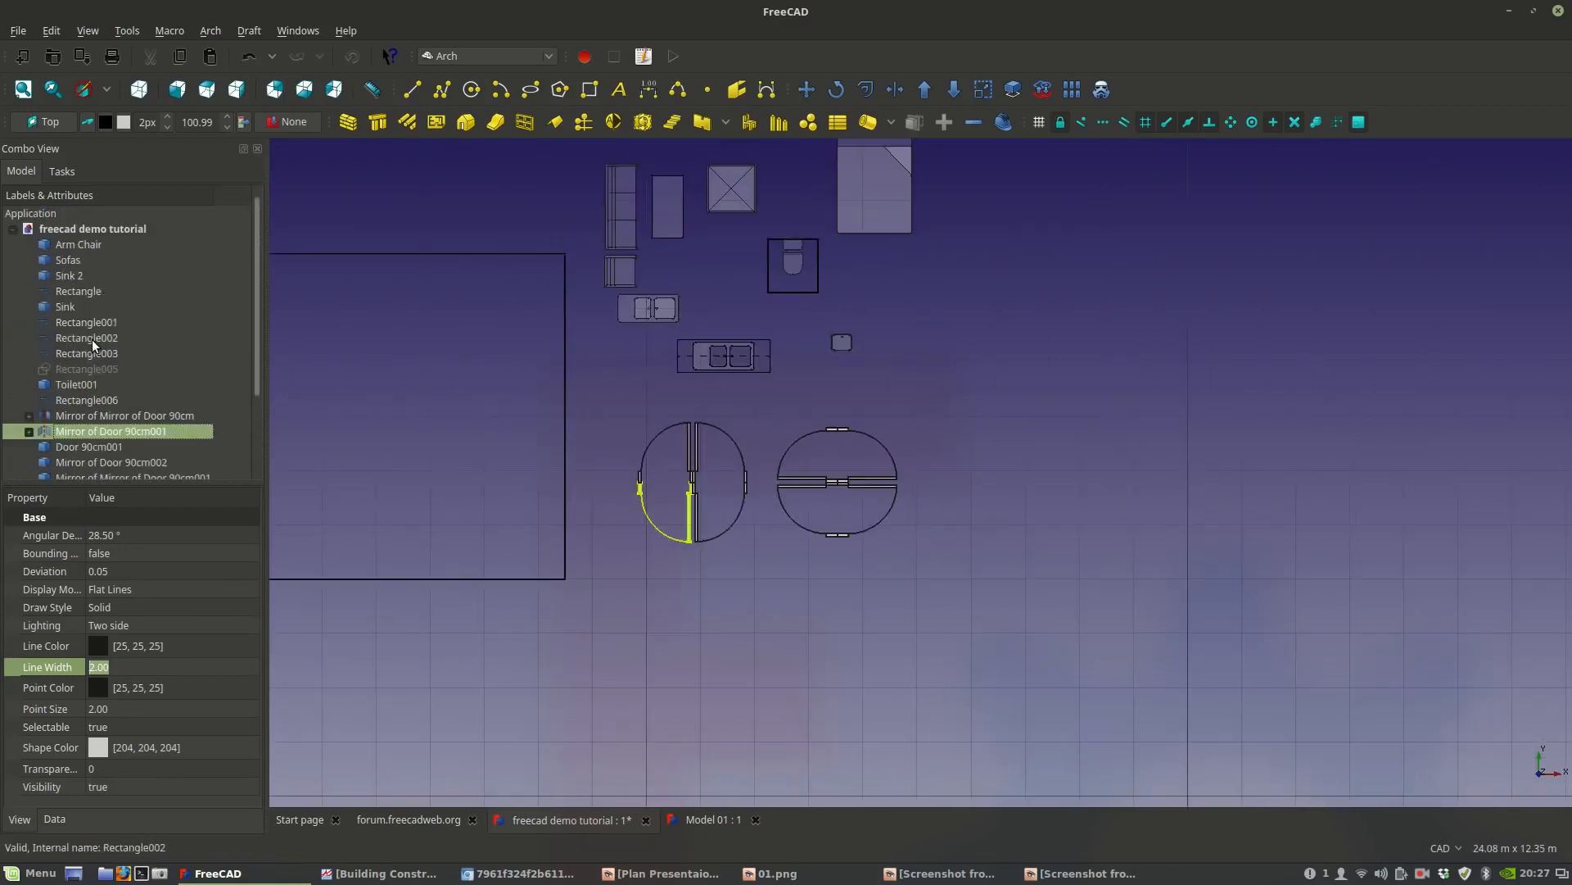
pyautogui.click(91, 369)
pyautogui.press('space')
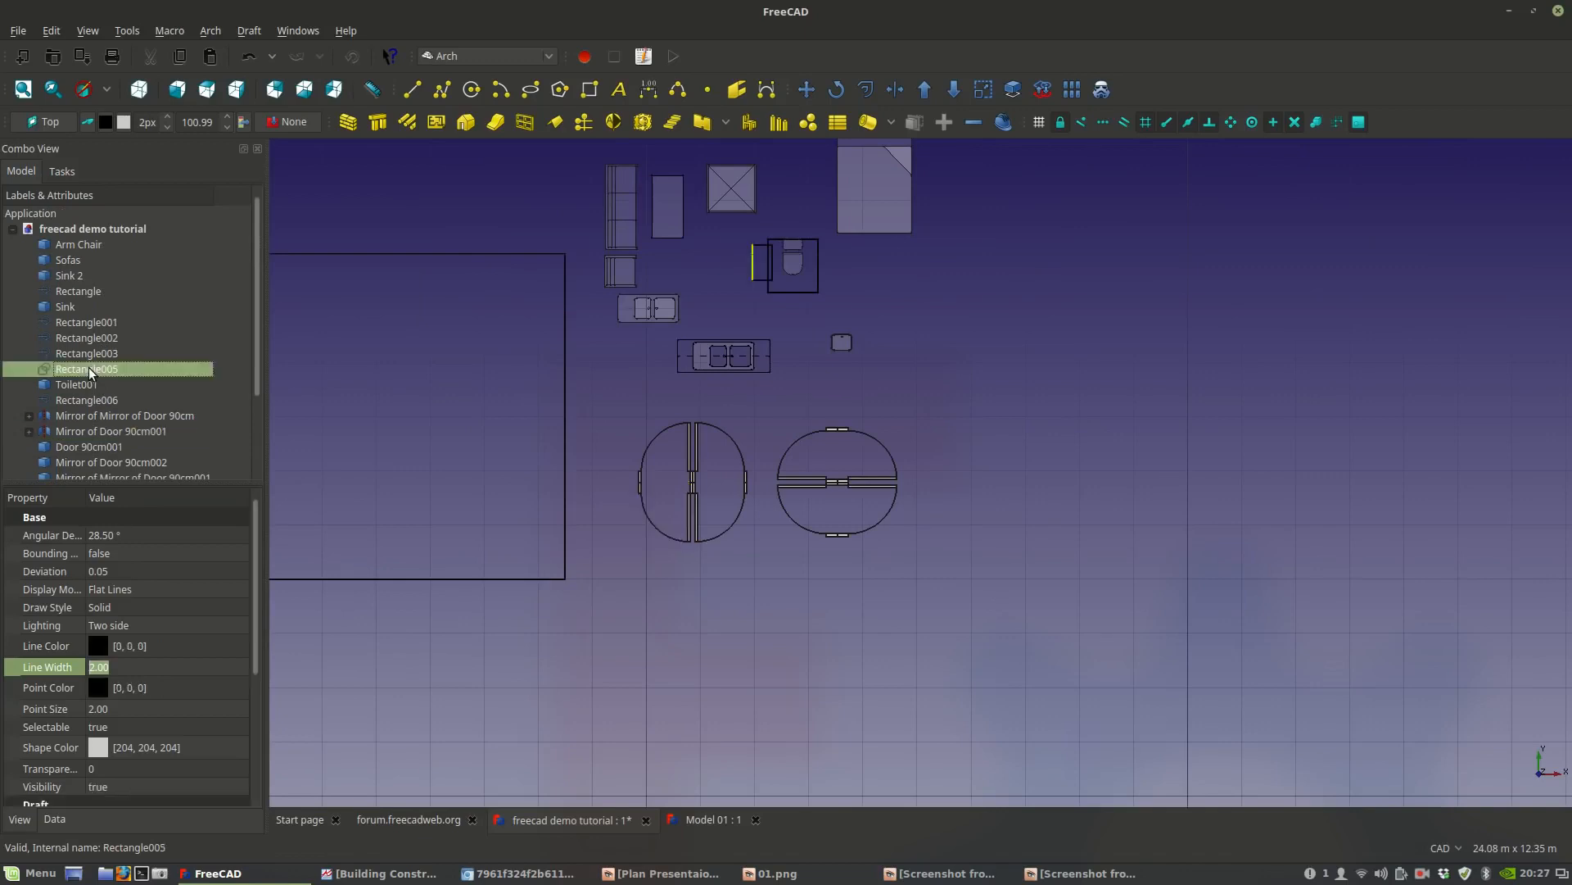
pyautogui.scroll(6, 773, 280)
pyautogui.moveTo(751, 449); pyautogui.dragTo(737, 485, button='middle')
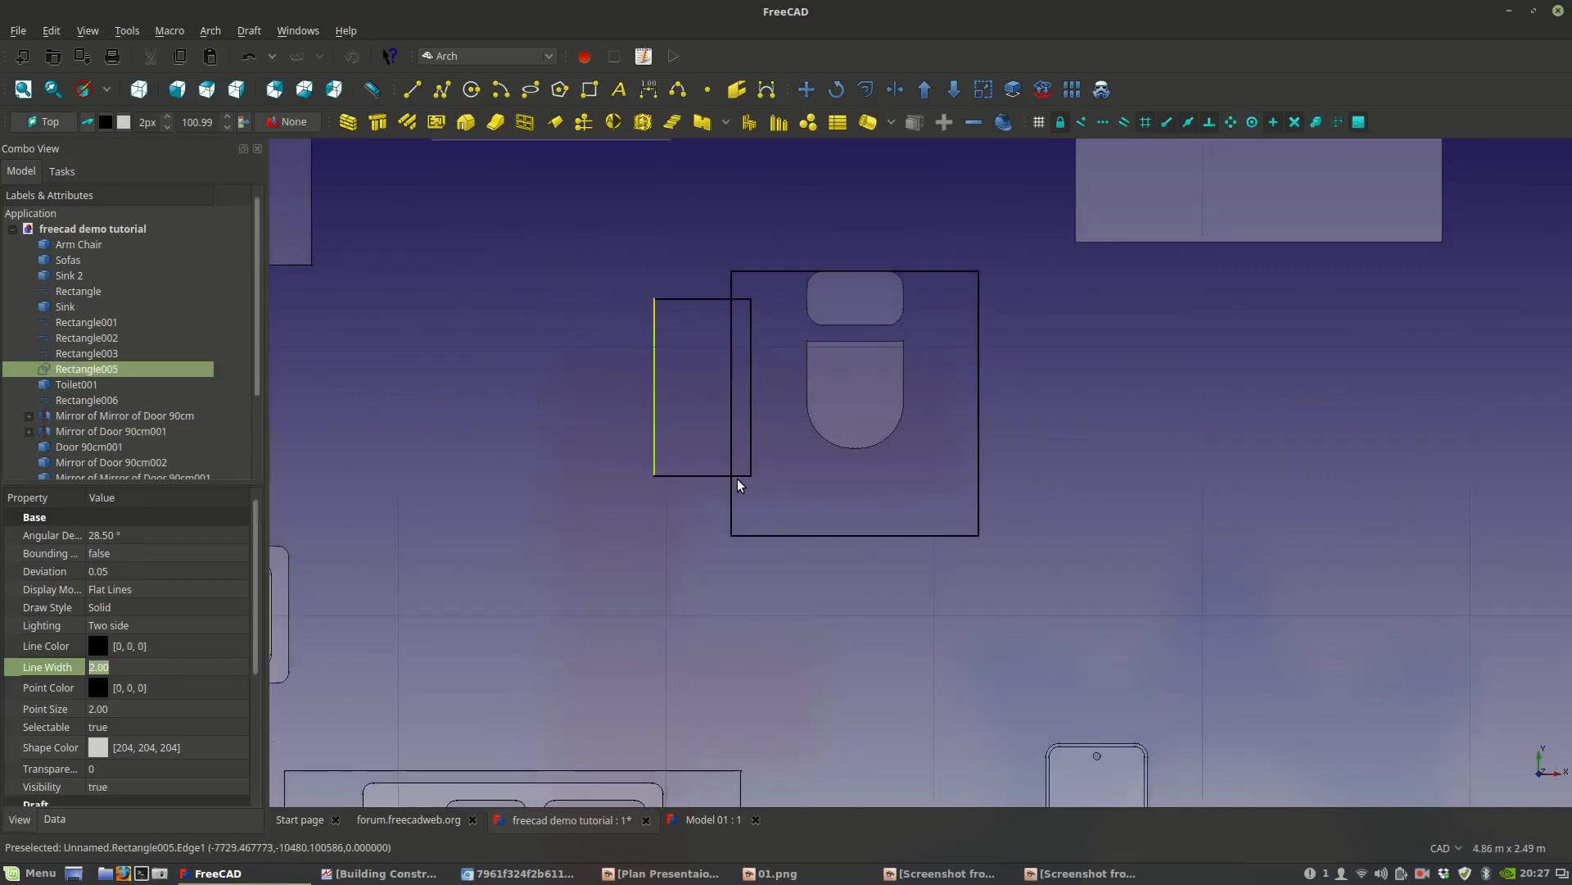
pyautogui.press('Delete')
pyautogui.scroll(-1, 110, 341)
pyautogui.scroll(1, 110, 339)
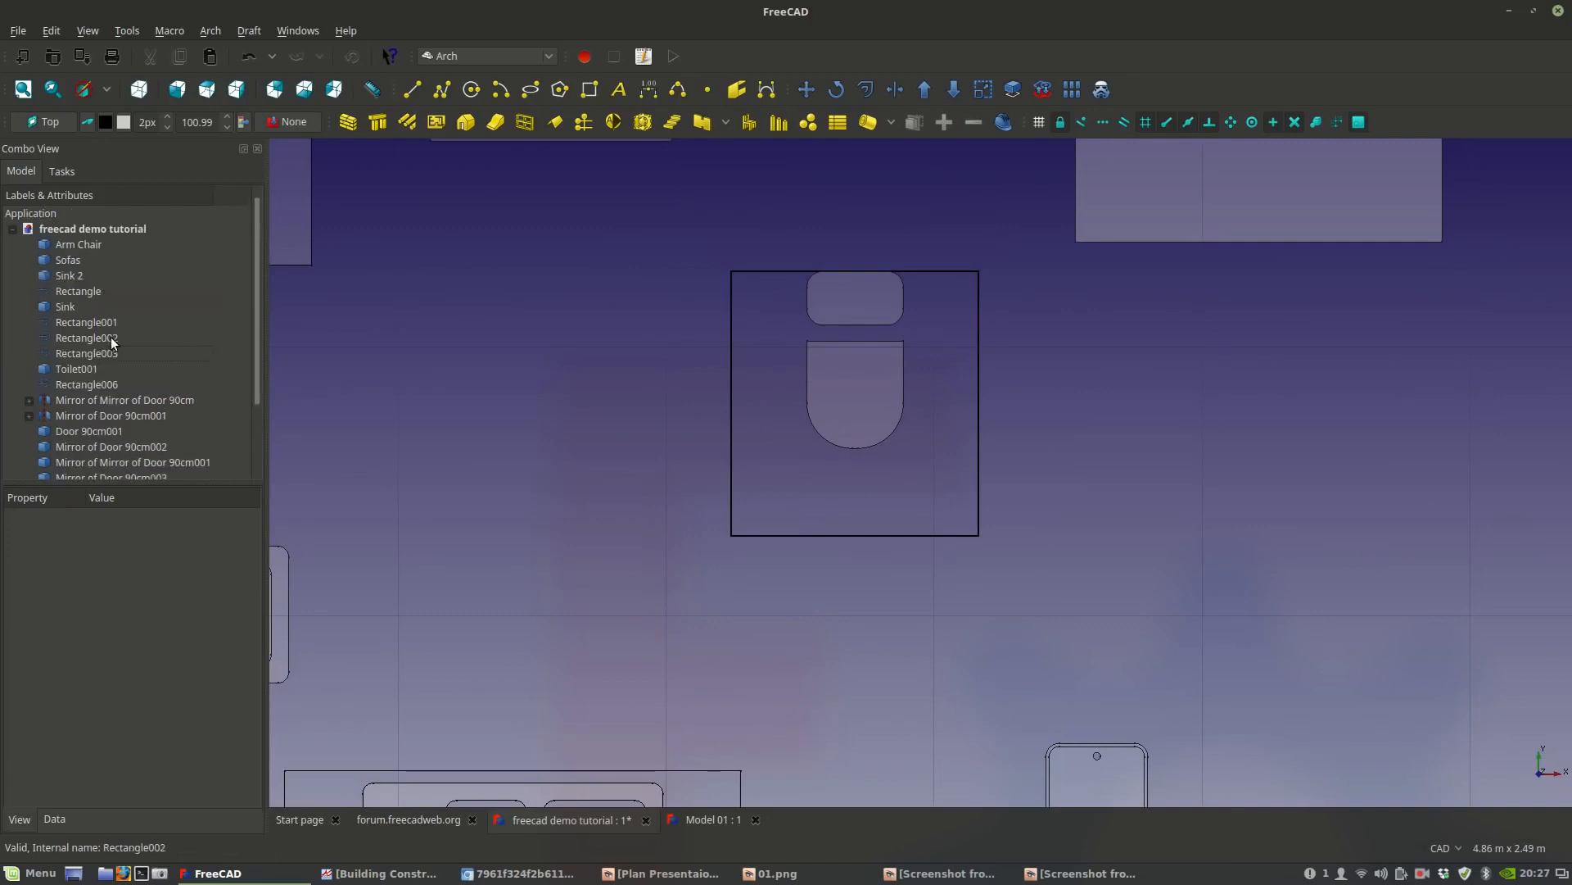
# Create a new group in the freecad demo tutorial document and rename it Assets.
pyautogui.rightClick(77, 230)
pyautogui.moveTo(115, 238)
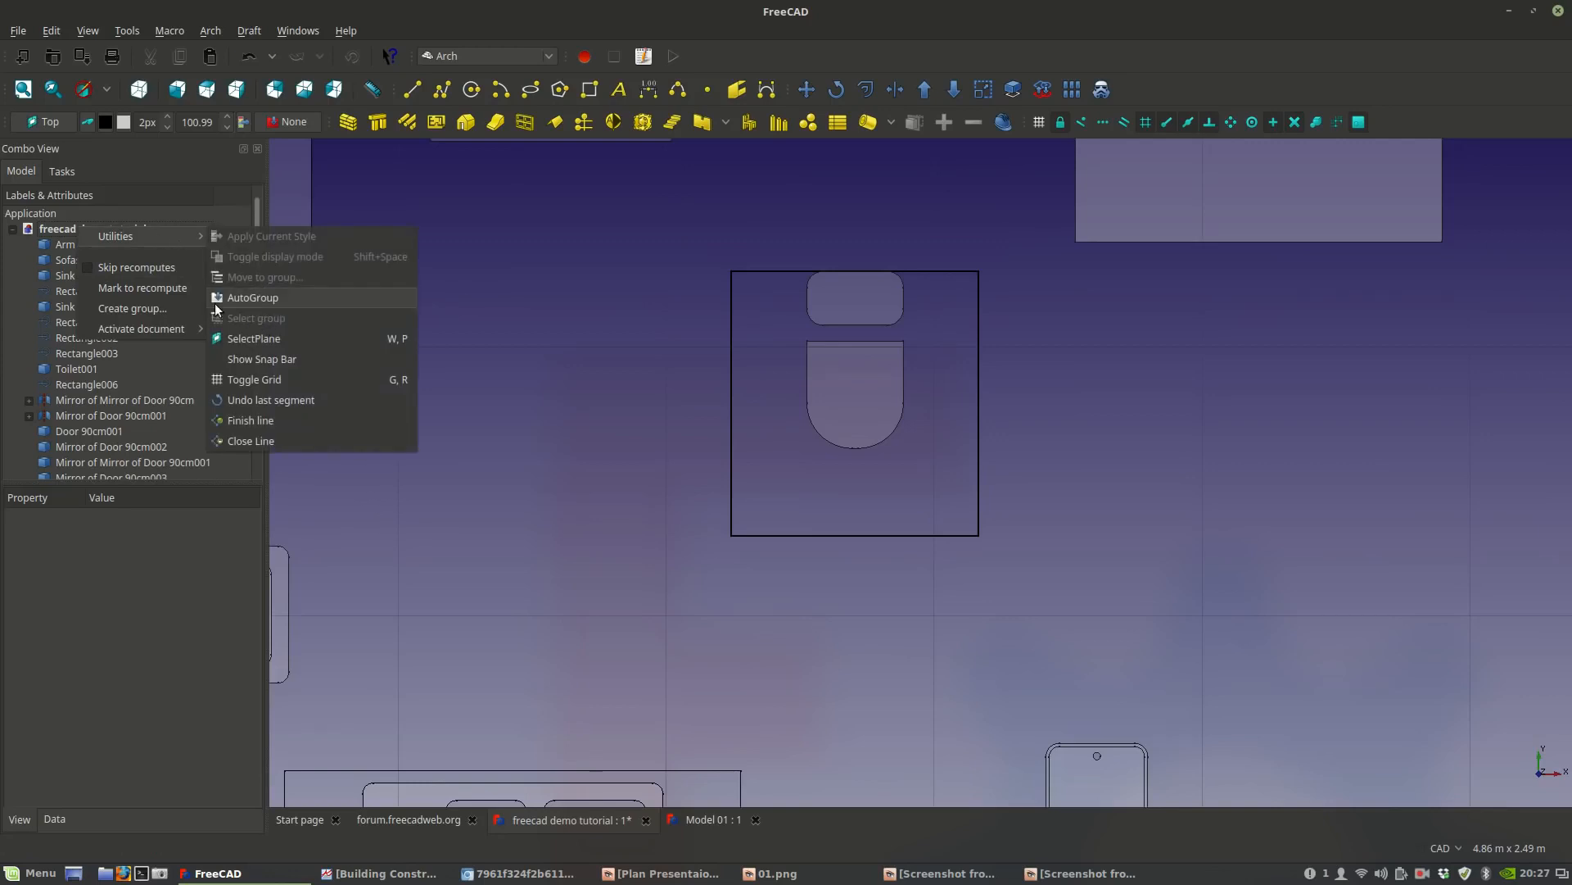
pyautogui.click(167, 308)
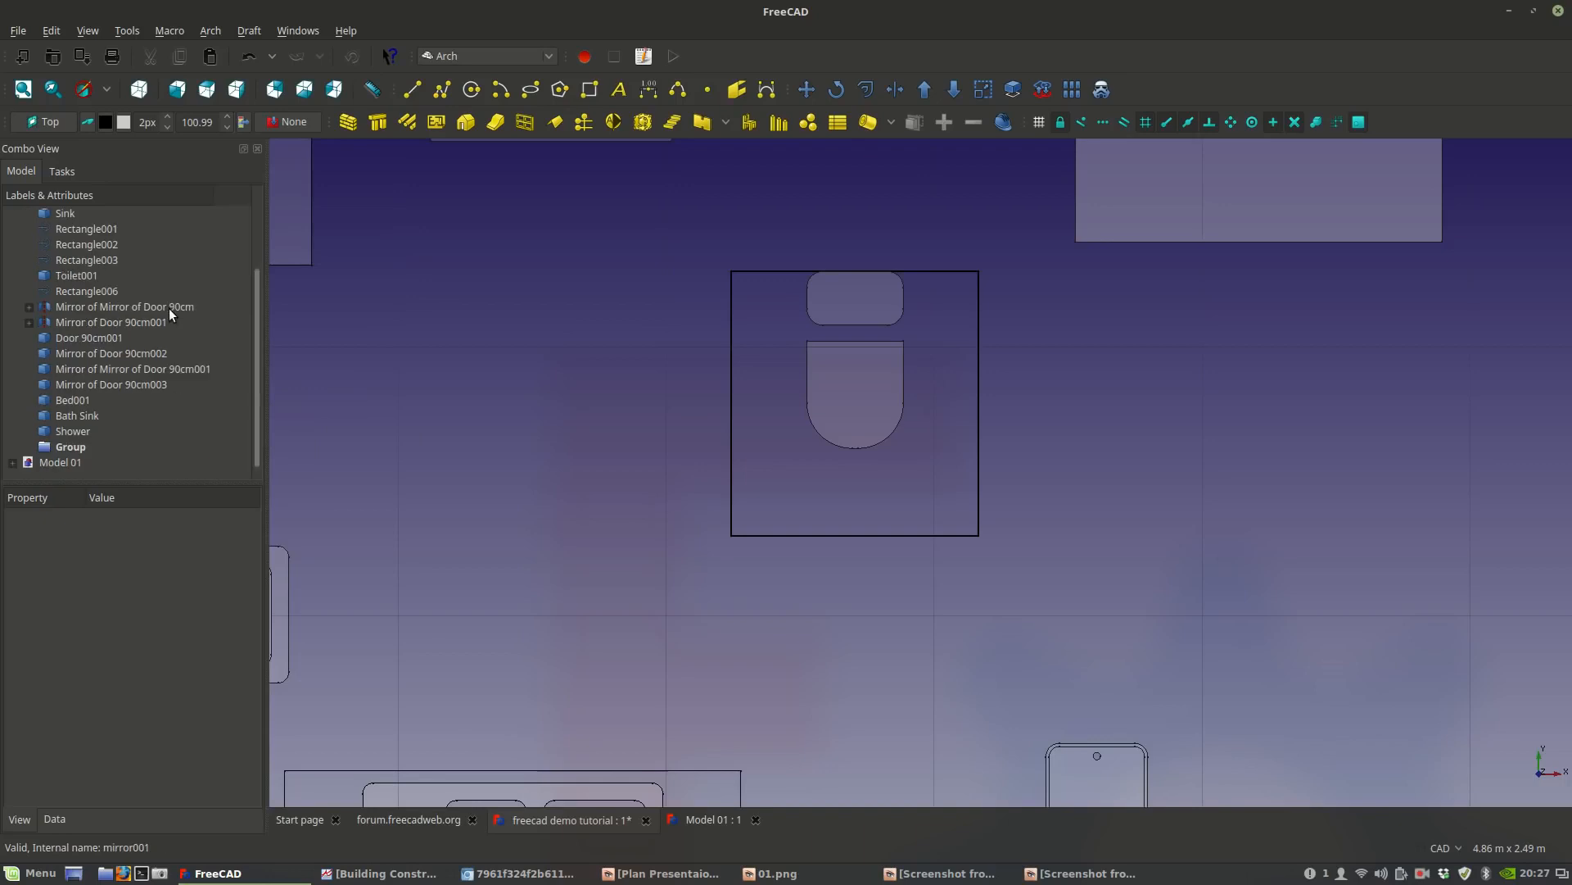
pyautogui.rightClick(69, 455)
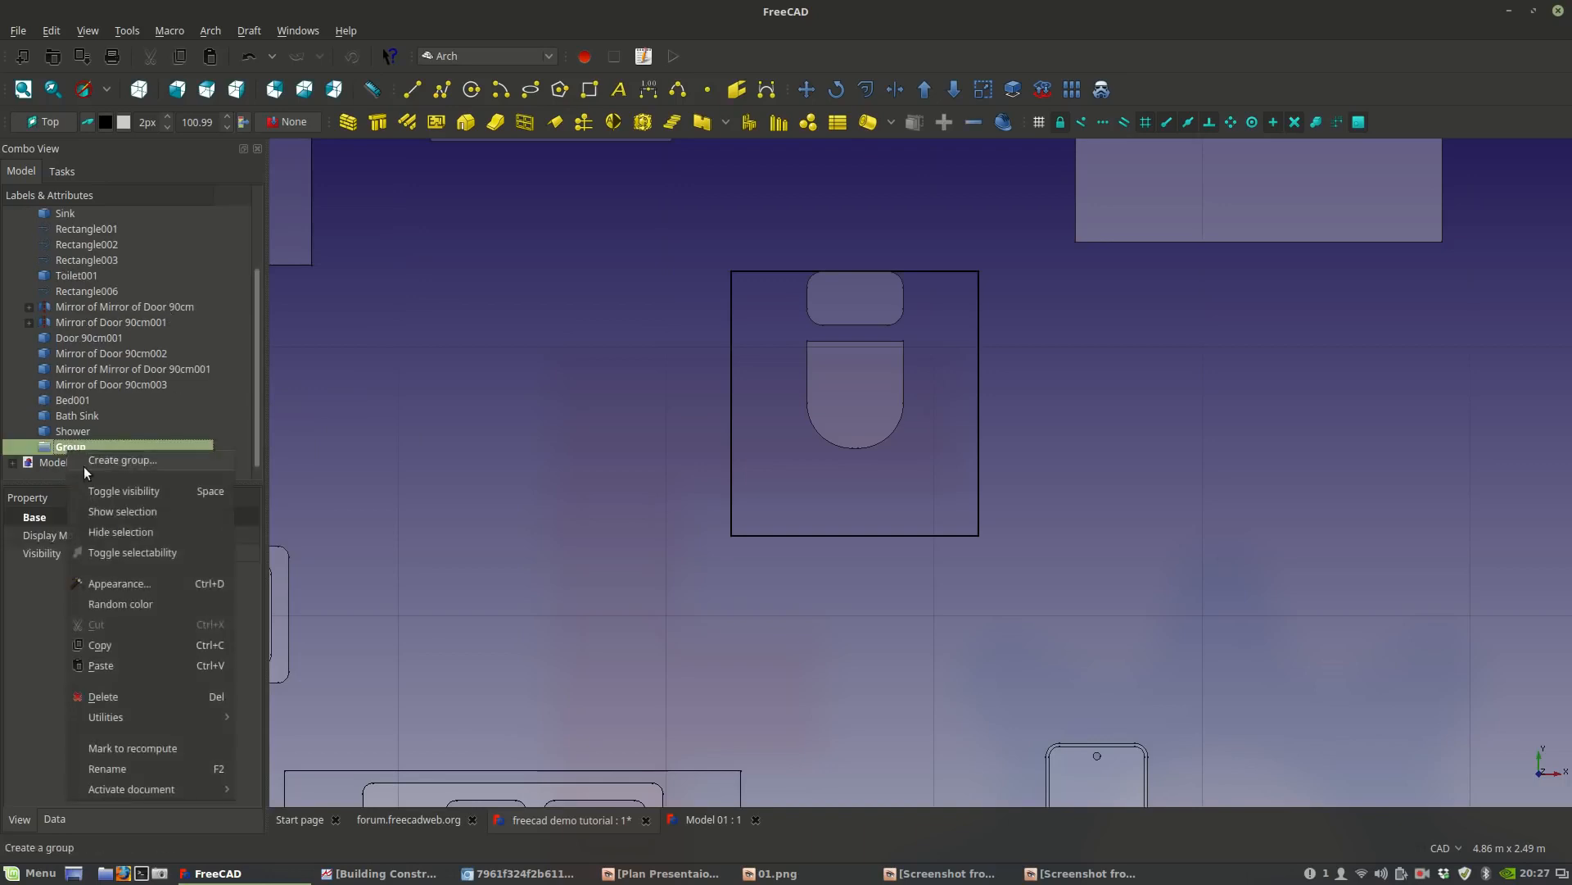
pyautogui.click(141, 770)
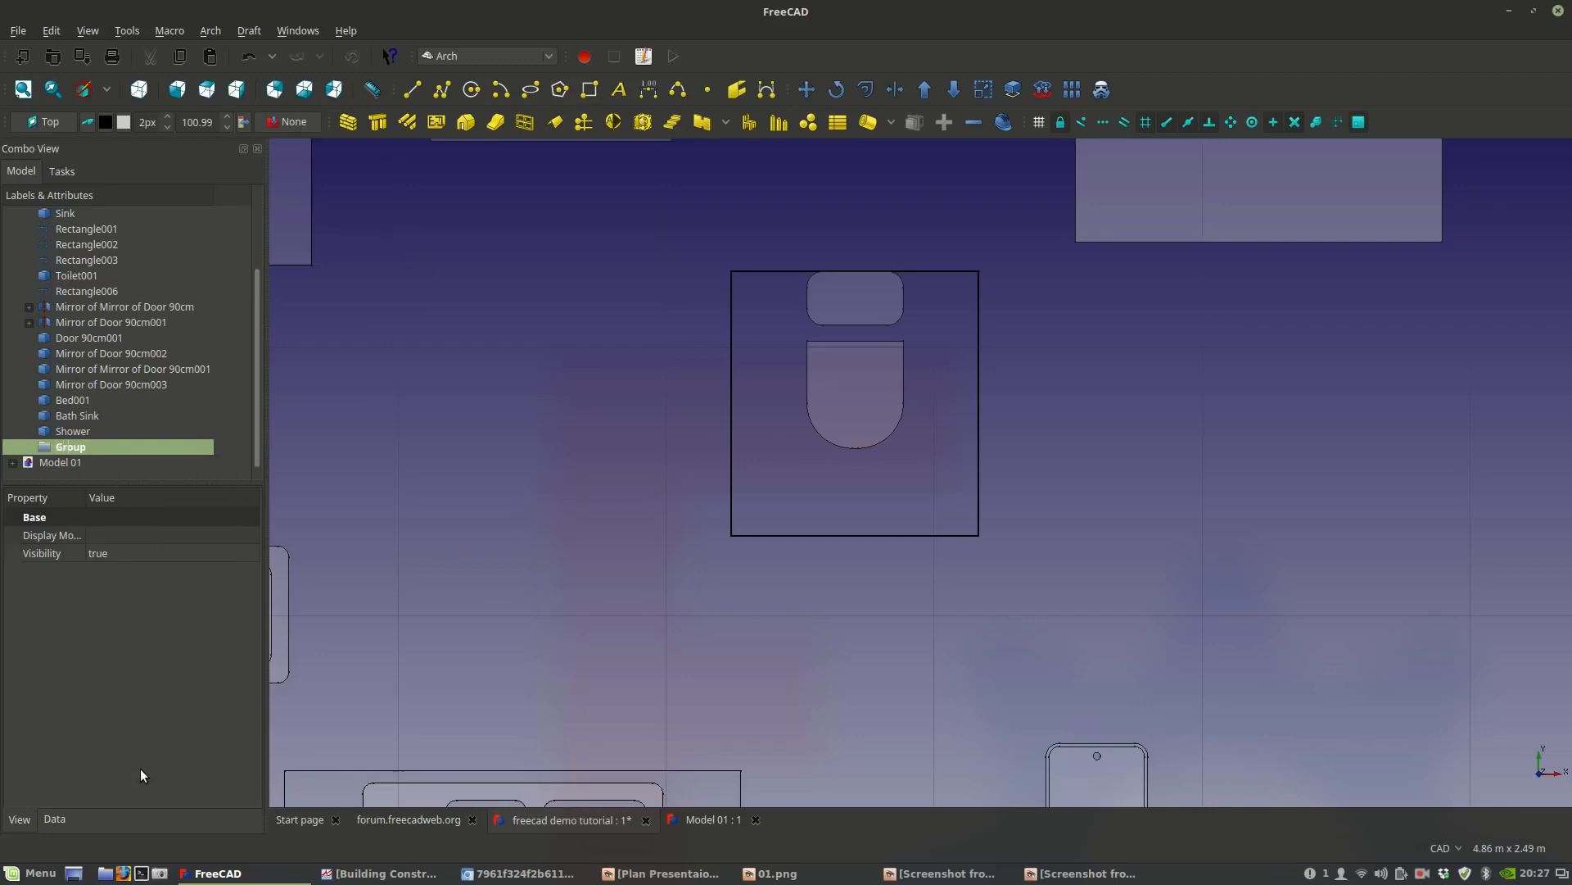
pyautogui.write('Assets')
pyautogui.press('Return')
# Move all furniture, fixture and door symbols into the Assets group, including the plain table and counter outlines, but not Rectangle and Rectangle006.
pyautogui.scroll(-2, 894, 496)
pyautogui.scroll(-3, 878, 503)
pyautogui.scroll(3, 828, 503)
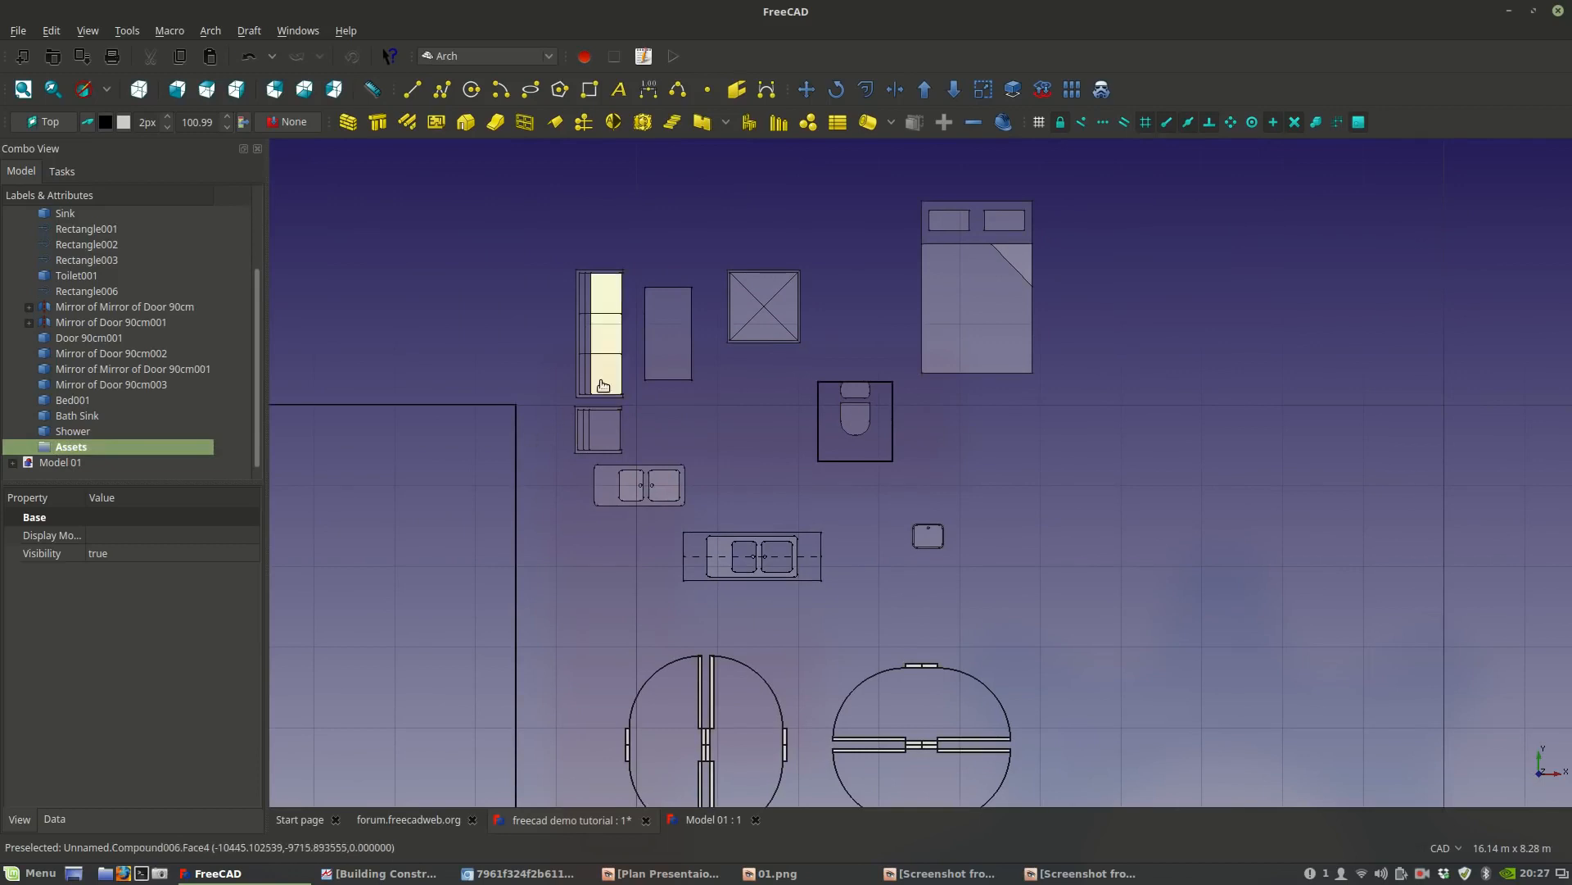
pyautogui.click(605, 377)
pyautogui.keyDown('ctrl'); pyautogui.click(661, 361); pyautogui.keyUp('ctrl')
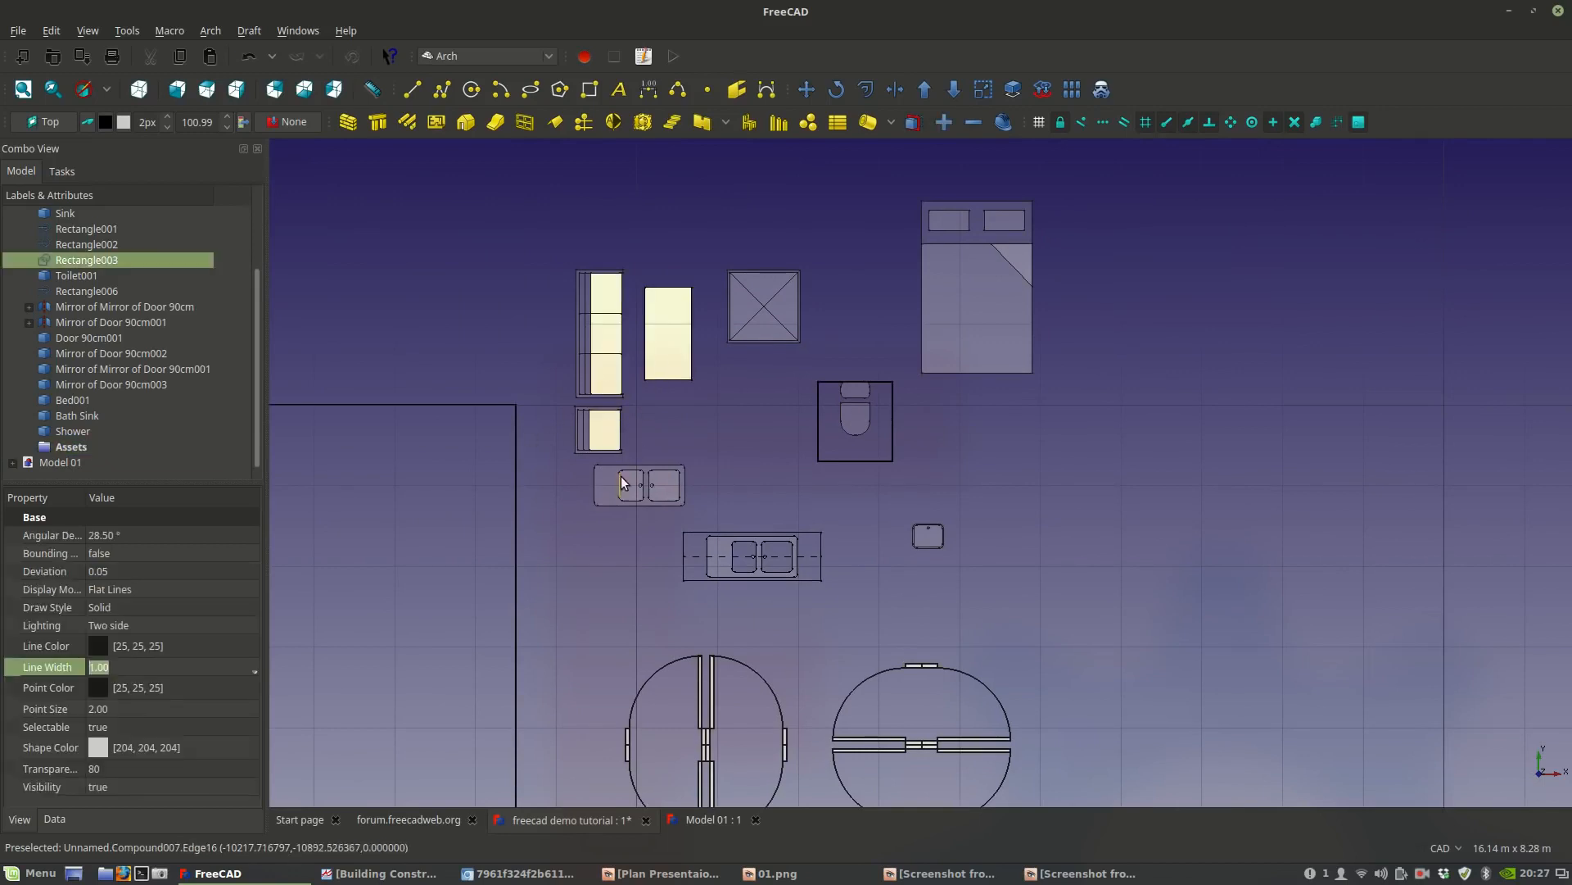
pyautogui.keyDown('ctrl'); pyautogui.click(651, 489); pyautogui.keyUp('ctrl')
pyautogui.keyDown('ctrl'); pyautogui.click(717, 571); pyautogui.keyUp('ctrl')
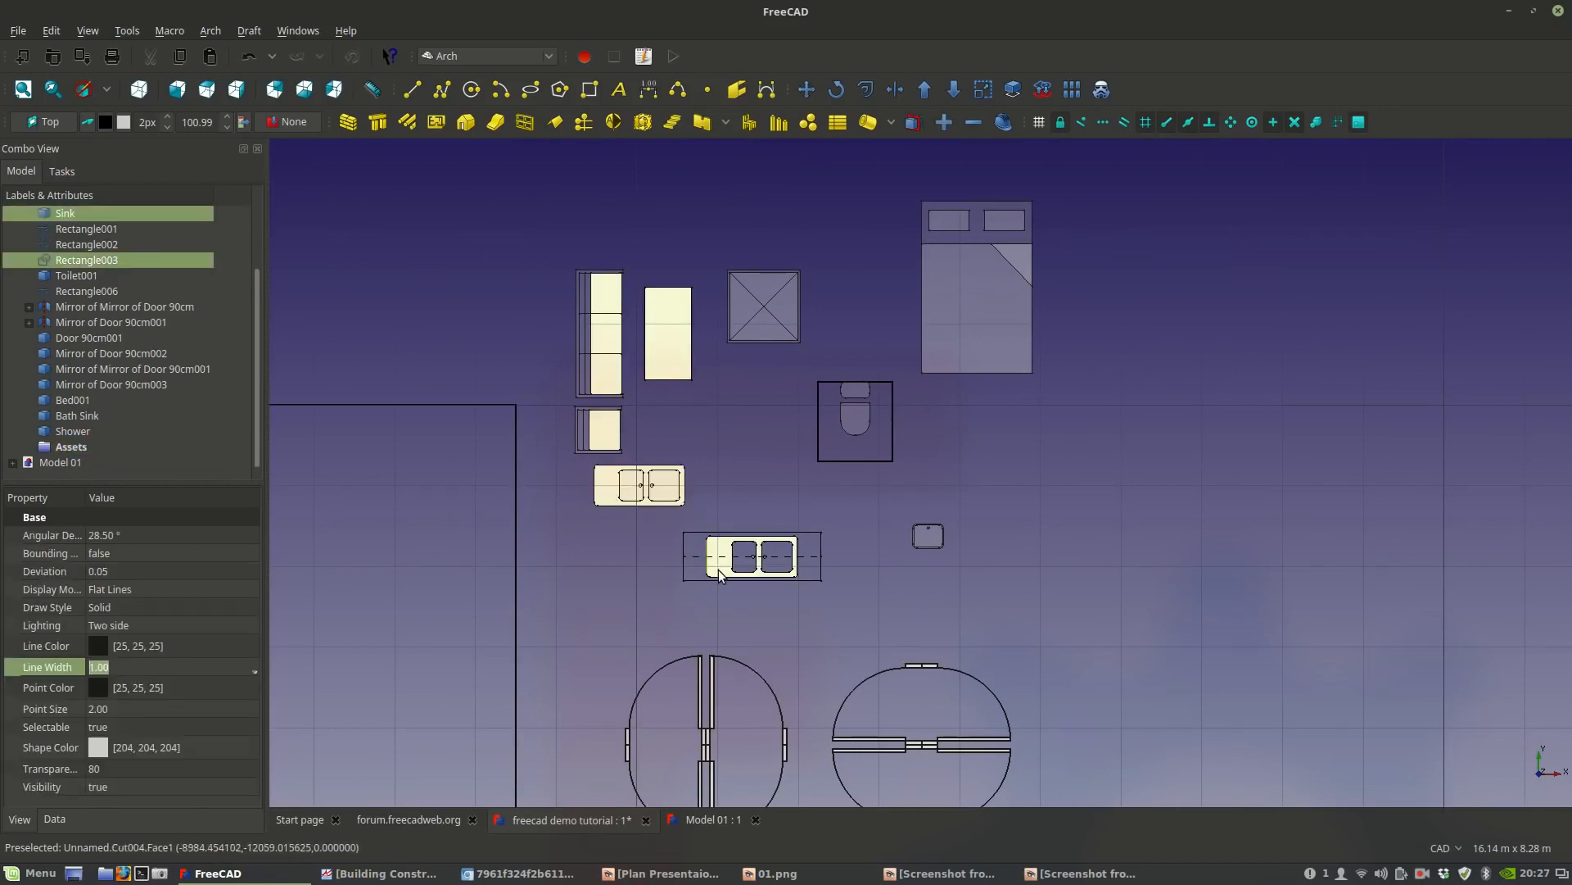
pyautogui.keyDown('ctrl'); pyautogui.click(694, 579); pyautogui.keyUp('ctrl')
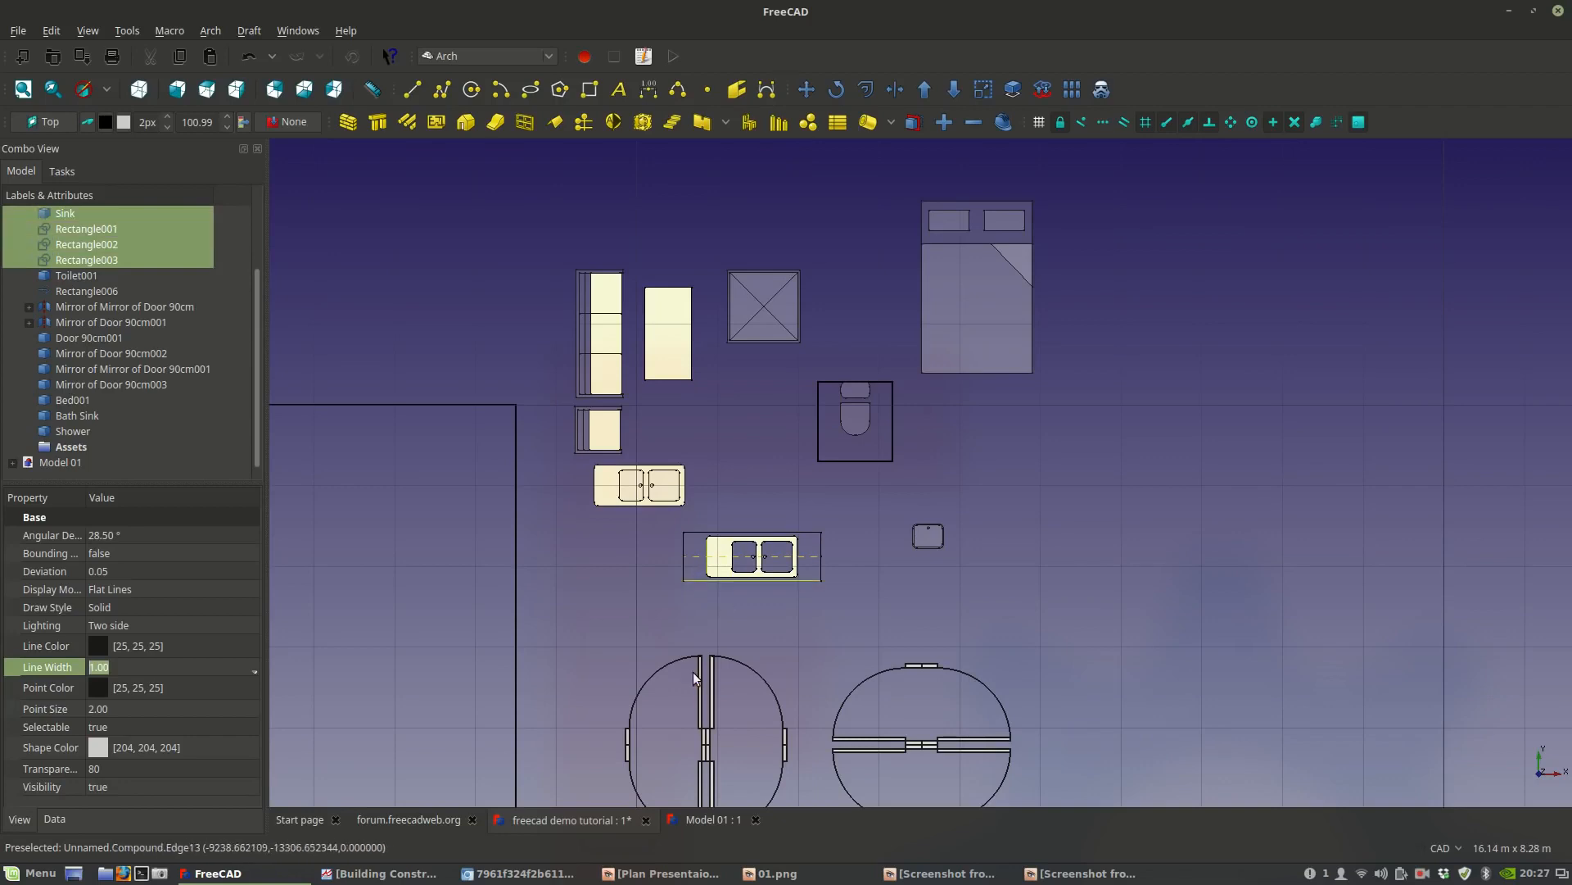
pyautogui.keyDown('ctrl'); pyautogui.click(764, 332); pyautogui.keyUp('ctrl')
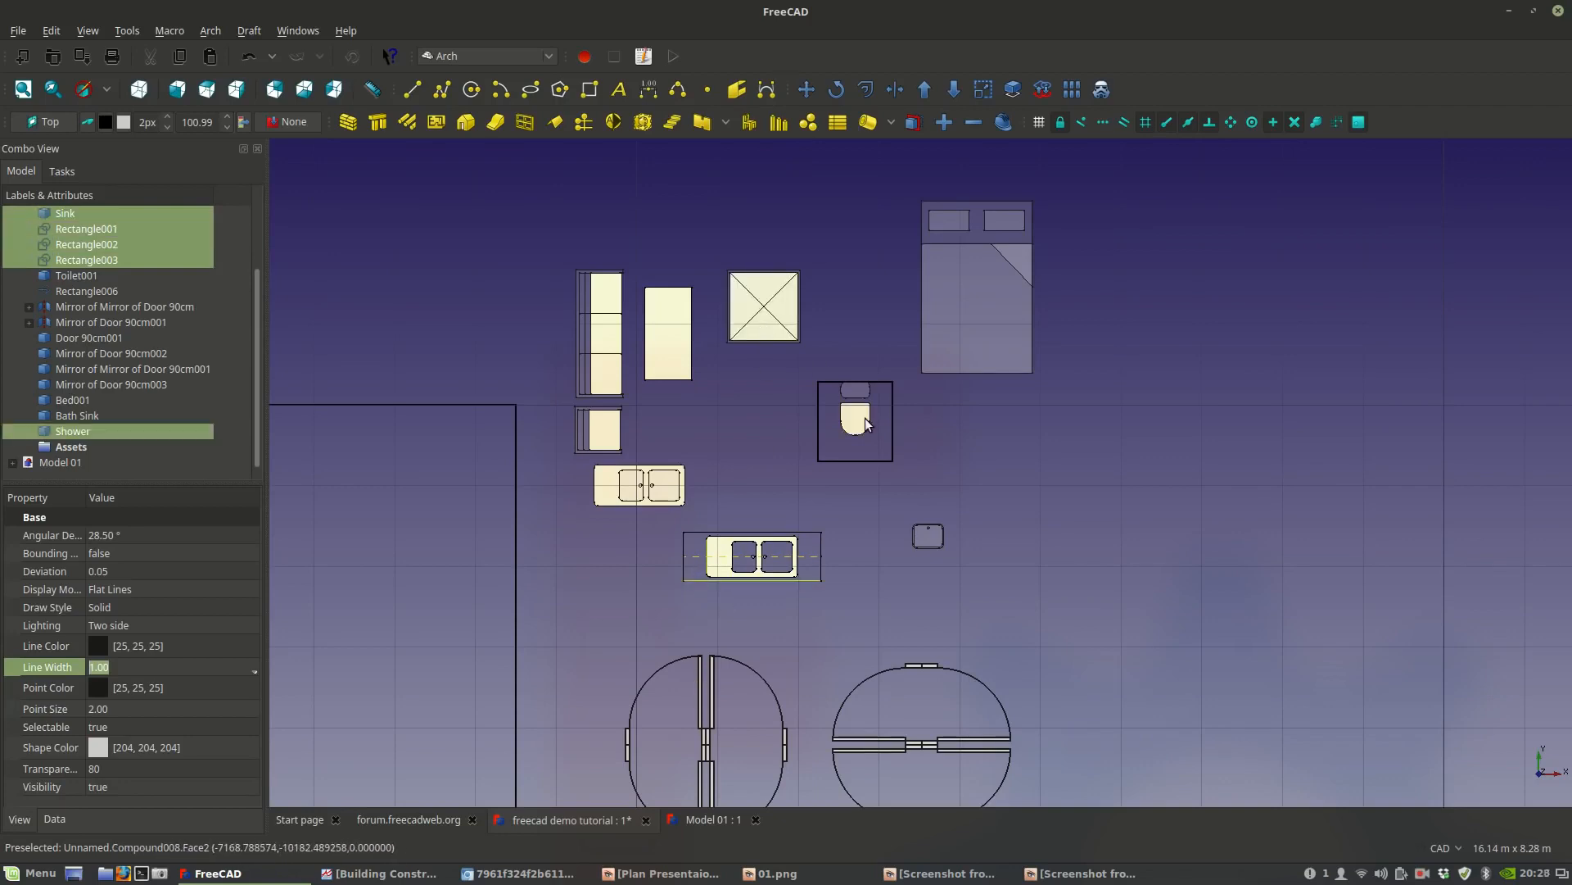
pyautogui.keyDown('ctrl'); pyautogui.click(858, 416); pyautogui.keyUp('ctrl')
pyautogui.keyDown('ctrl'); pyautogui.click(941, 348); pyautogui.keyUp('ctrl')
pyautogui.keyDown('ctrl'); pyautogui.click(927, 541); pyautogui.keyUp('ctrl')
pyautogui.moveTo(902, 604); pyautogui.dragTo(876, 430, button='middle')
pyautogui.click(51, 30)
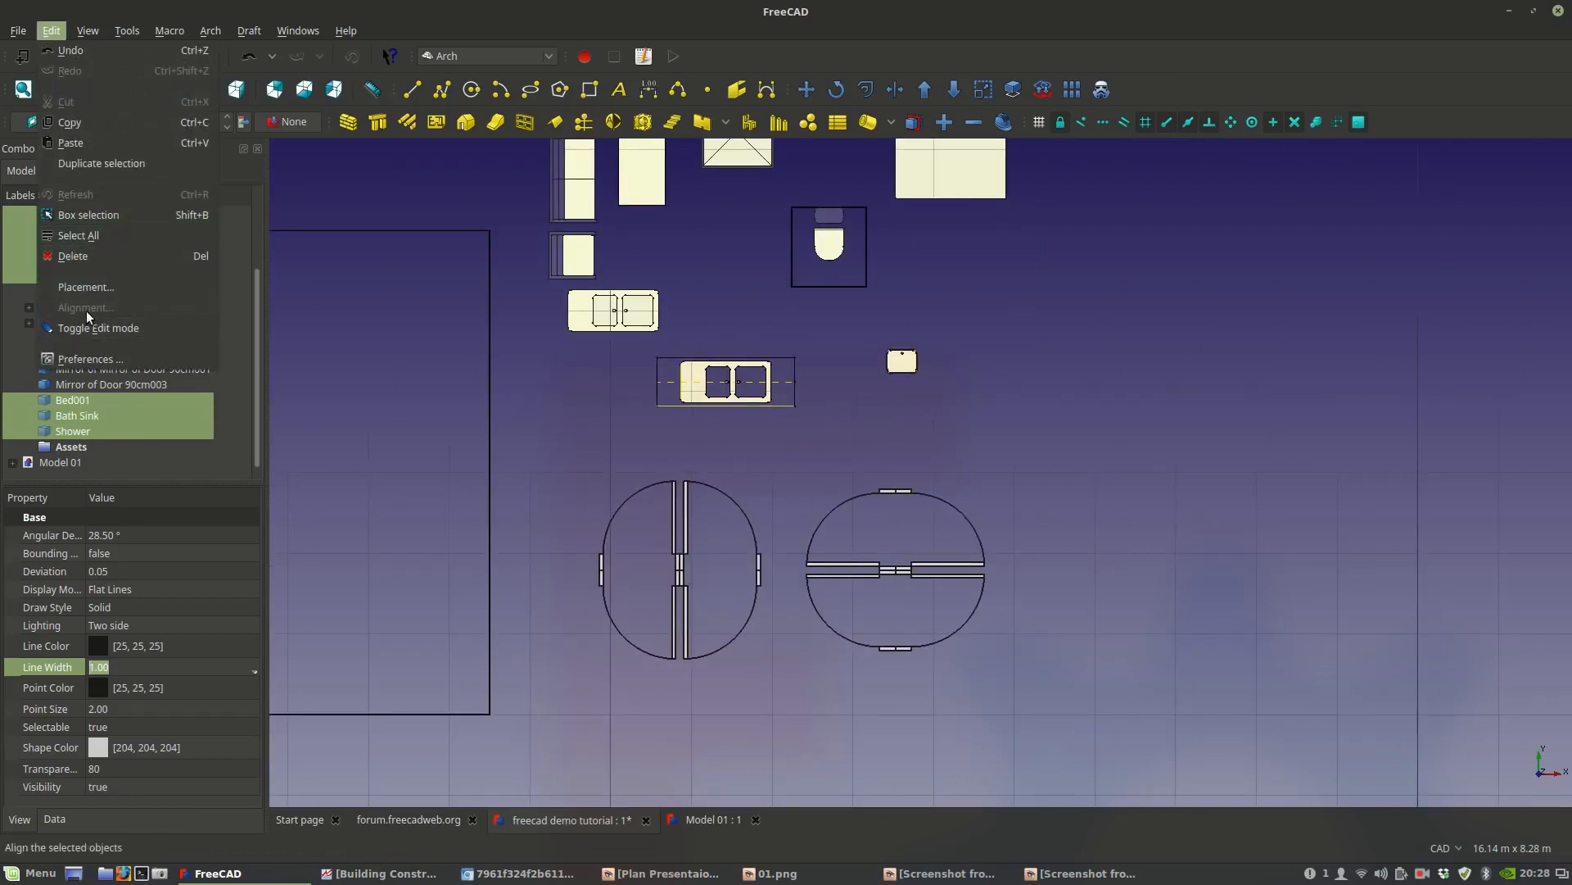
pyautogui.click(73, 217)
pyautogui.moveTo(544, 464); pyautogui.dragTo(1022, 671)
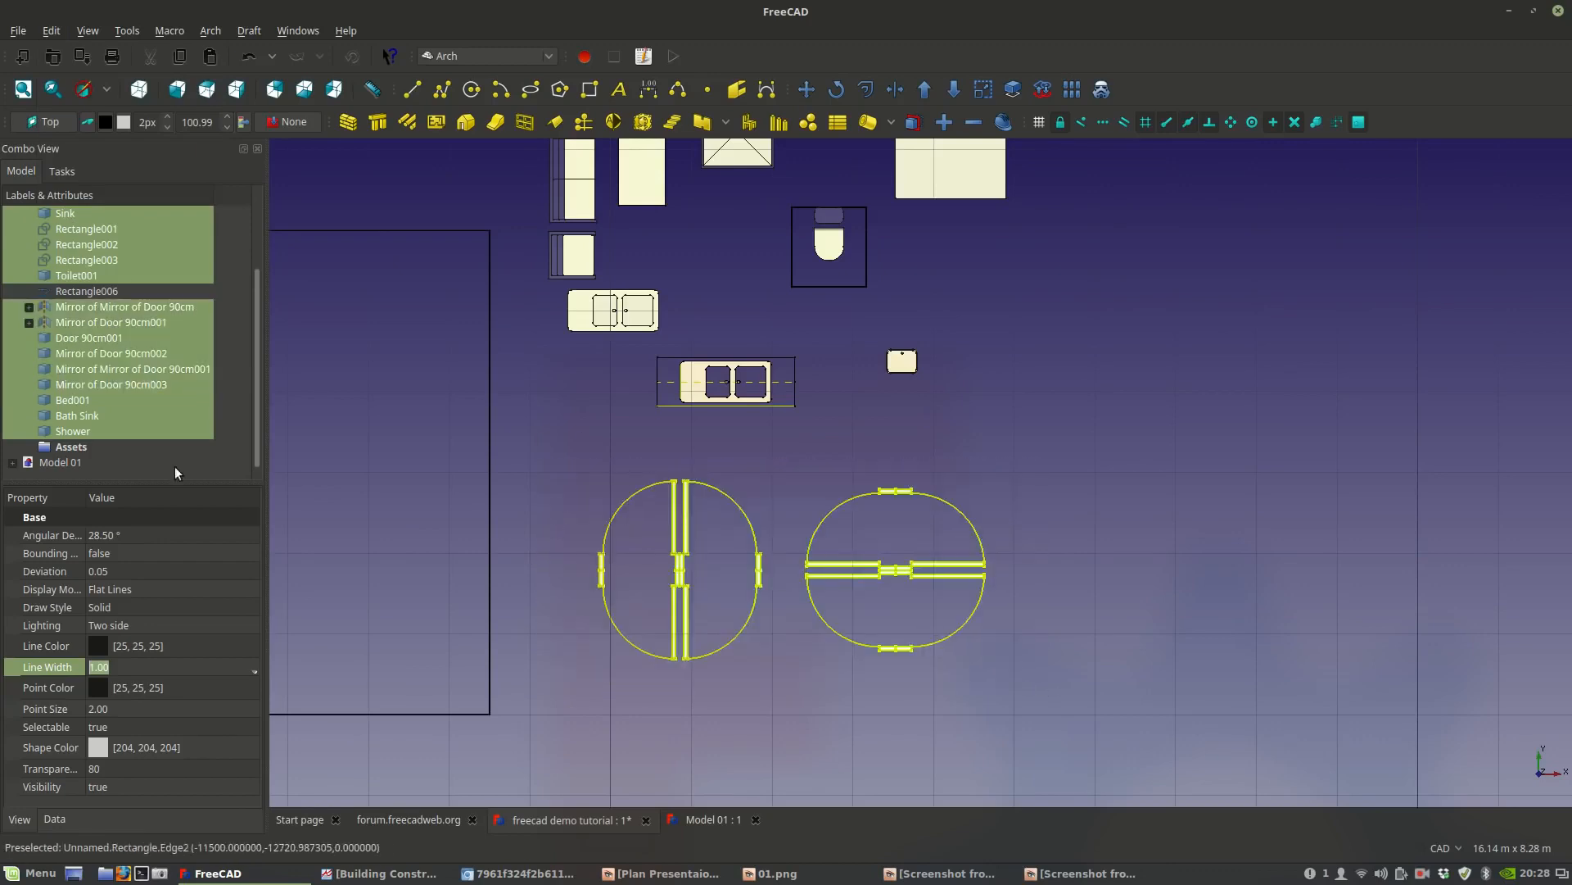
pyautogui.moveTo(59, 440); pyautogui.dragTo(61, 448)
# Check which outlines Rectangle and Rectangle006 are, and hide the Assets group.
pyautogui.click(71, 259)
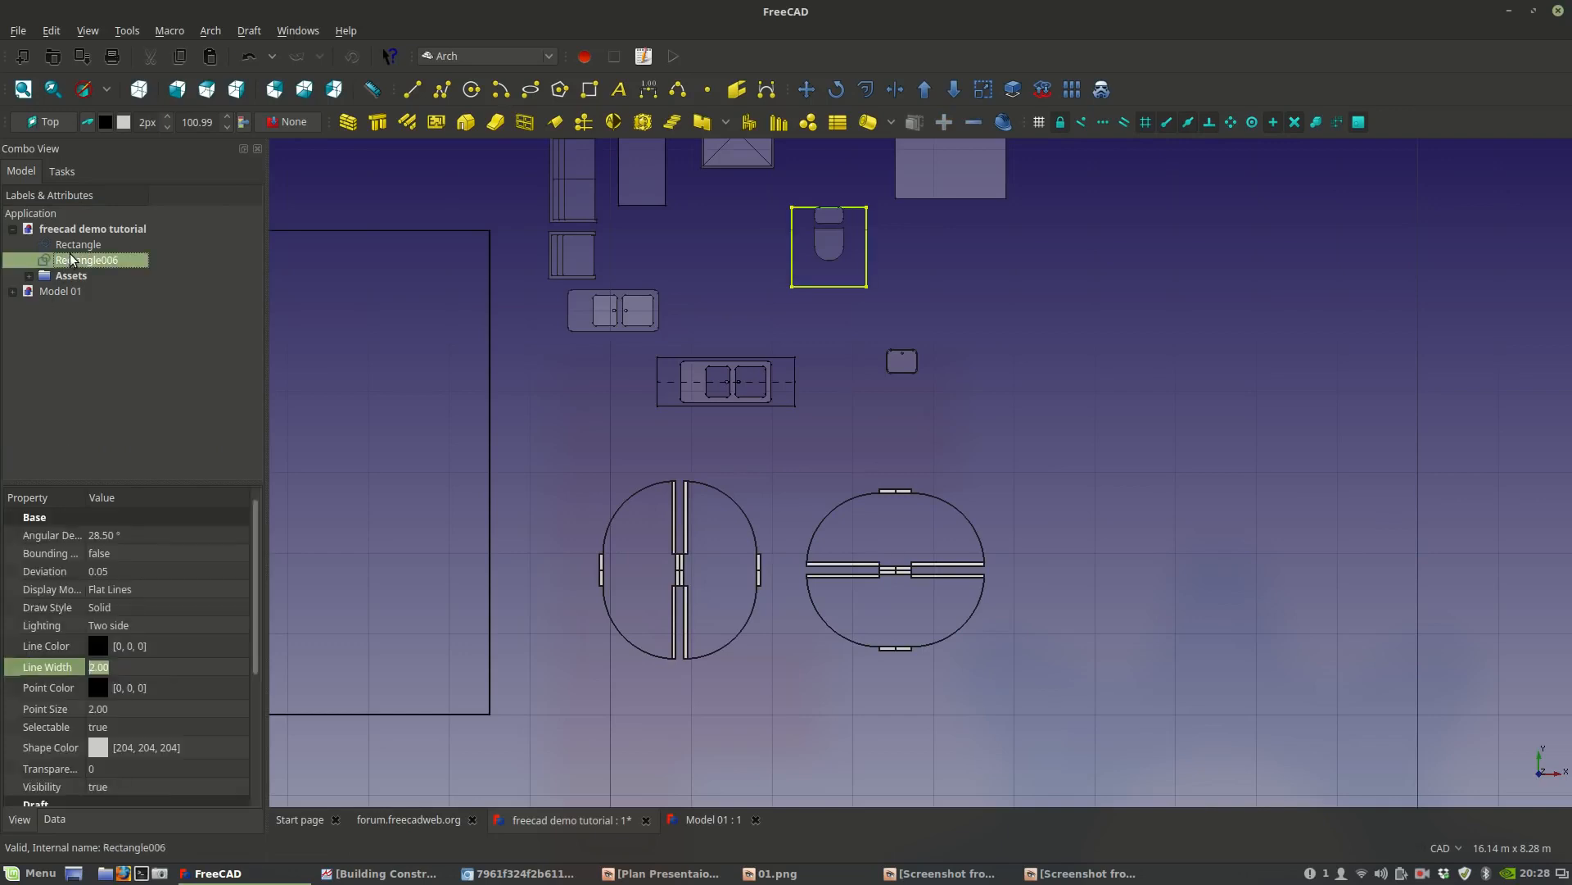
pyautogui.click(73, 245)
pyautogui.click(78, 260)
pyautogui.click(72, 276)
pyautogui.press('space')
pyautogui.scroll(-6, 917, 423)
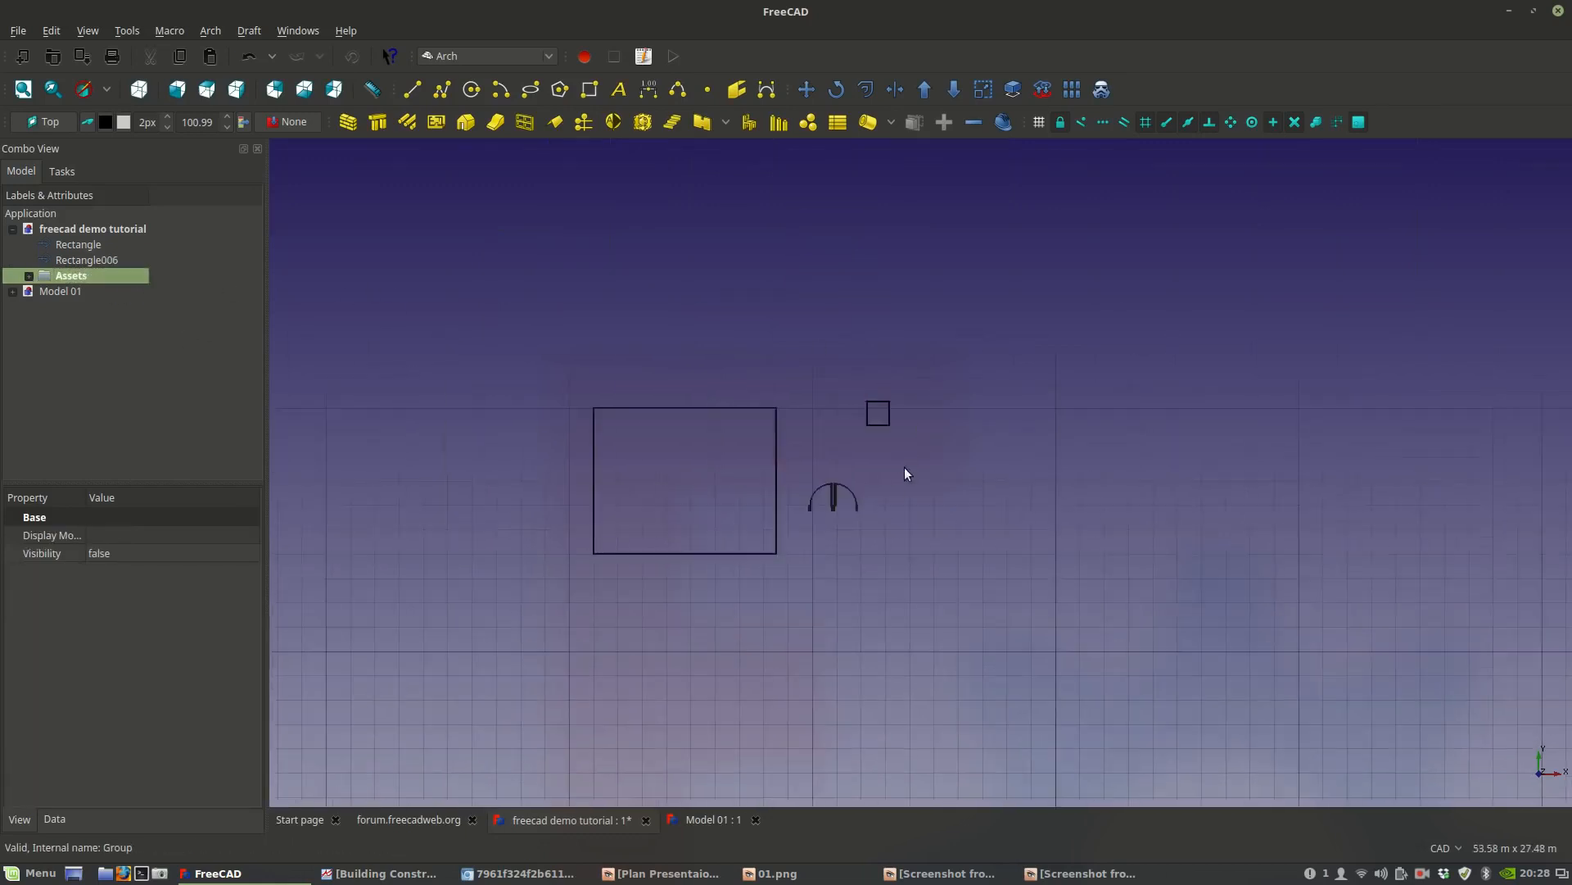
pyautogui.scroll(6, 901, 475)
pyautogui.press('space')
pyautogui.press('space')
pyautogui.scroll(2, 626, 533)
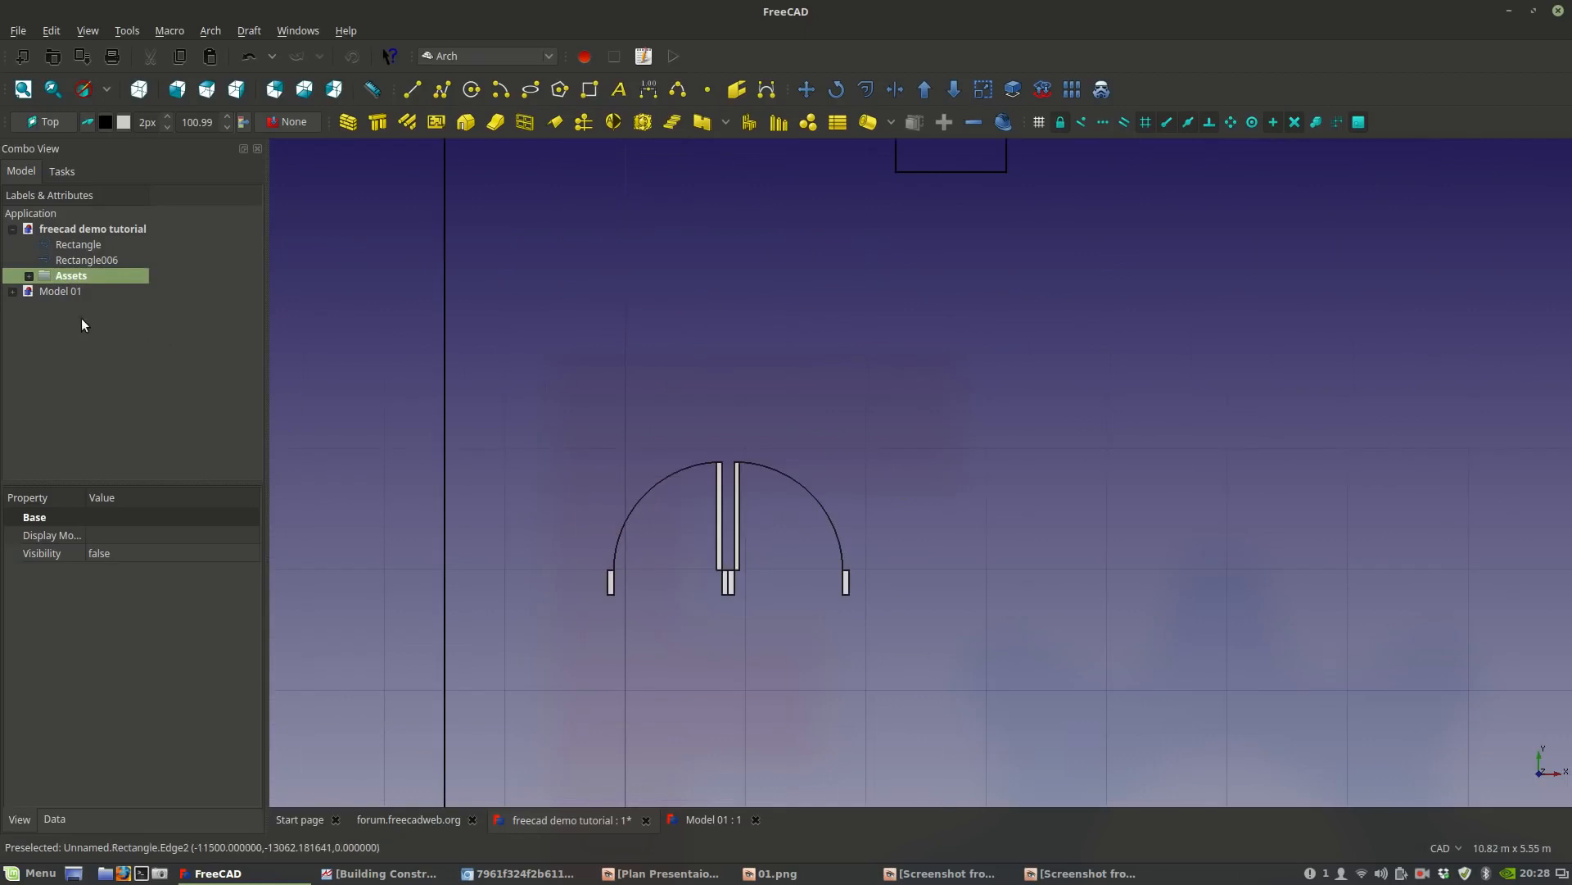
# Expand the Assets group and its mirrored doors, and toggle Mirror of Door 90cm and Door 90cm to identify them in the drawing.
pyautogui.click(29, 276)
pyautogui.scroll(-2, 82, 364)
pyautogui.click(45, 385)
pyautogui.click(45, 370)
pyautogui.click(89, 385)
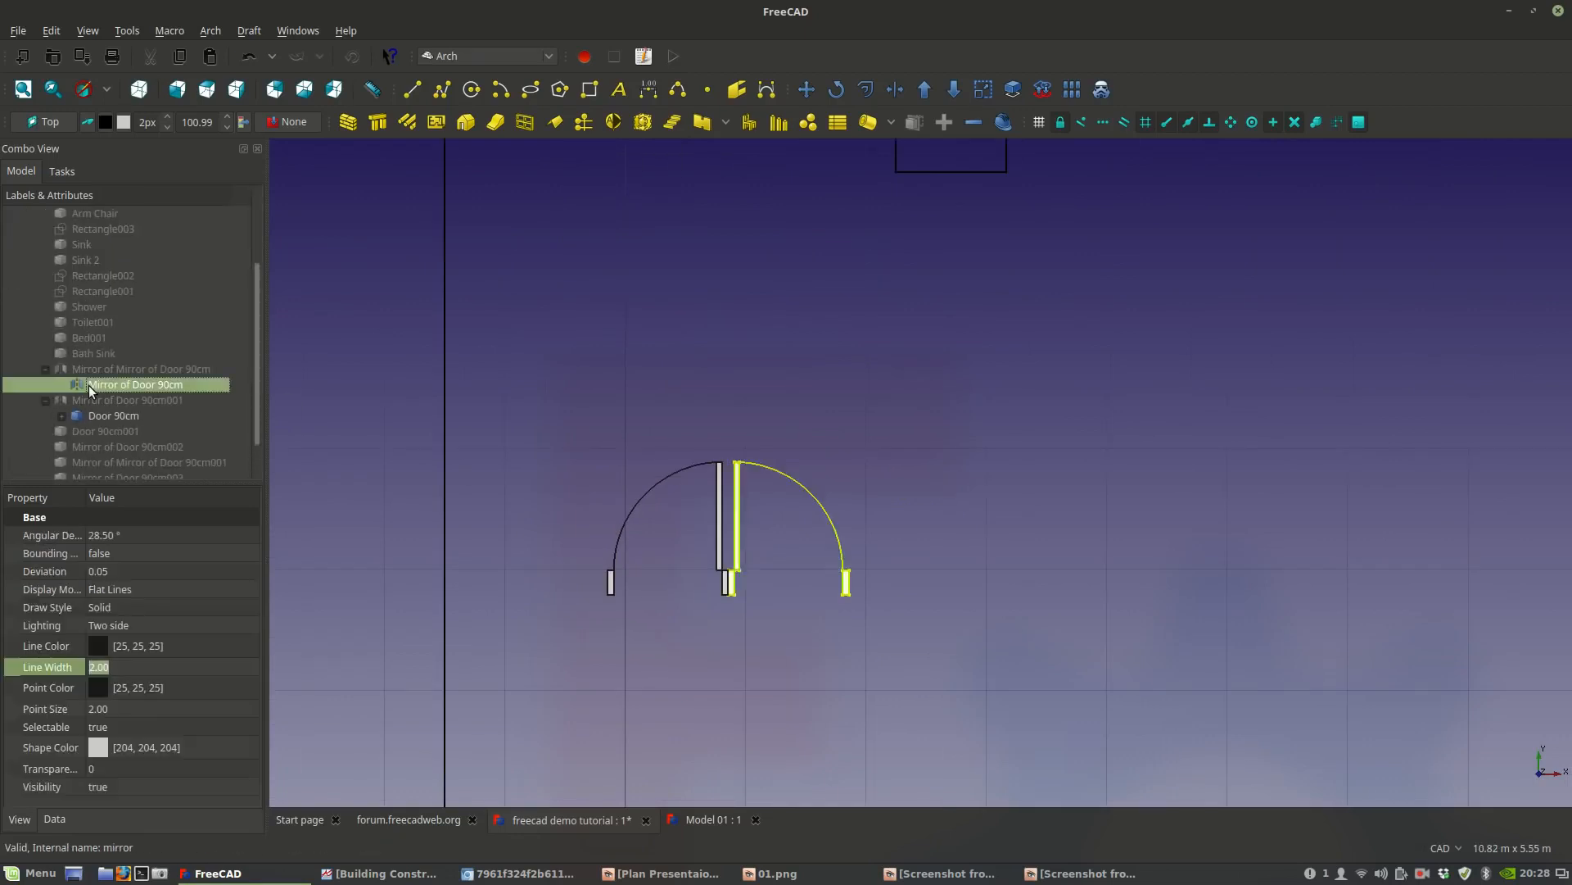
pyautogui.press('space')
pyautogui.press('space')
pyautogui.click(93, 415)
pyautogui.press('space')
pyautogui.press('space')
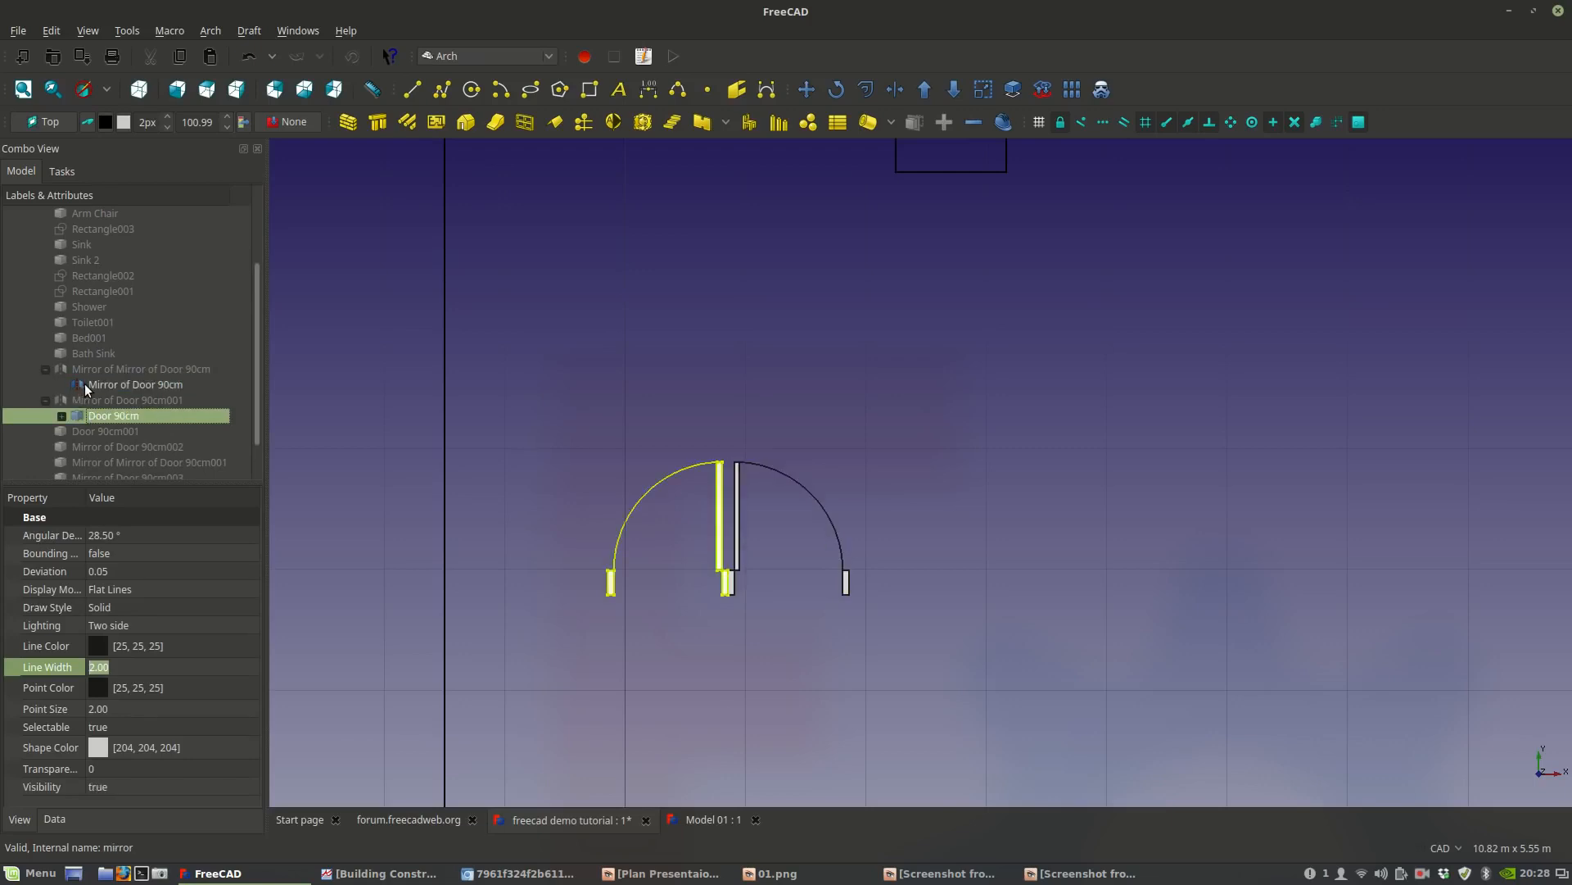
# Show the hidden Mirror of Door 90cm001 and Mirror of Mirror of Door 90cm in the Assets group.
pyautogui.keyDown('shift'); pyautogui.click(88, 385); pyautogui.keyUp('shift')
pyautogui.moveTo(694, 414); pyautogui.dragTo(609, 313, button='middle')
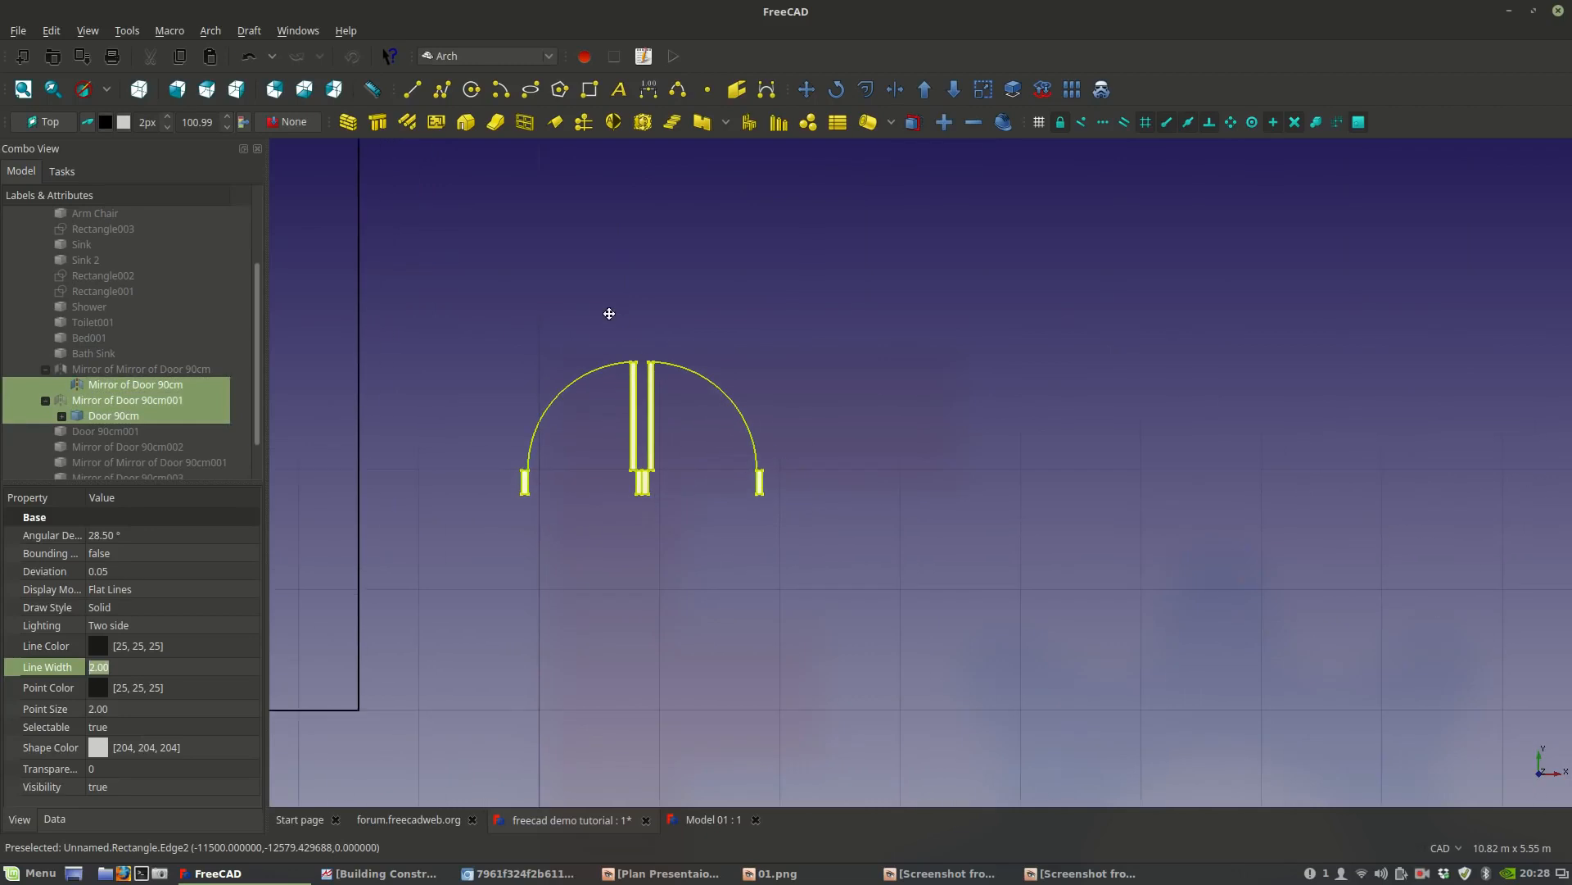
pyautogui.click(87, 403)
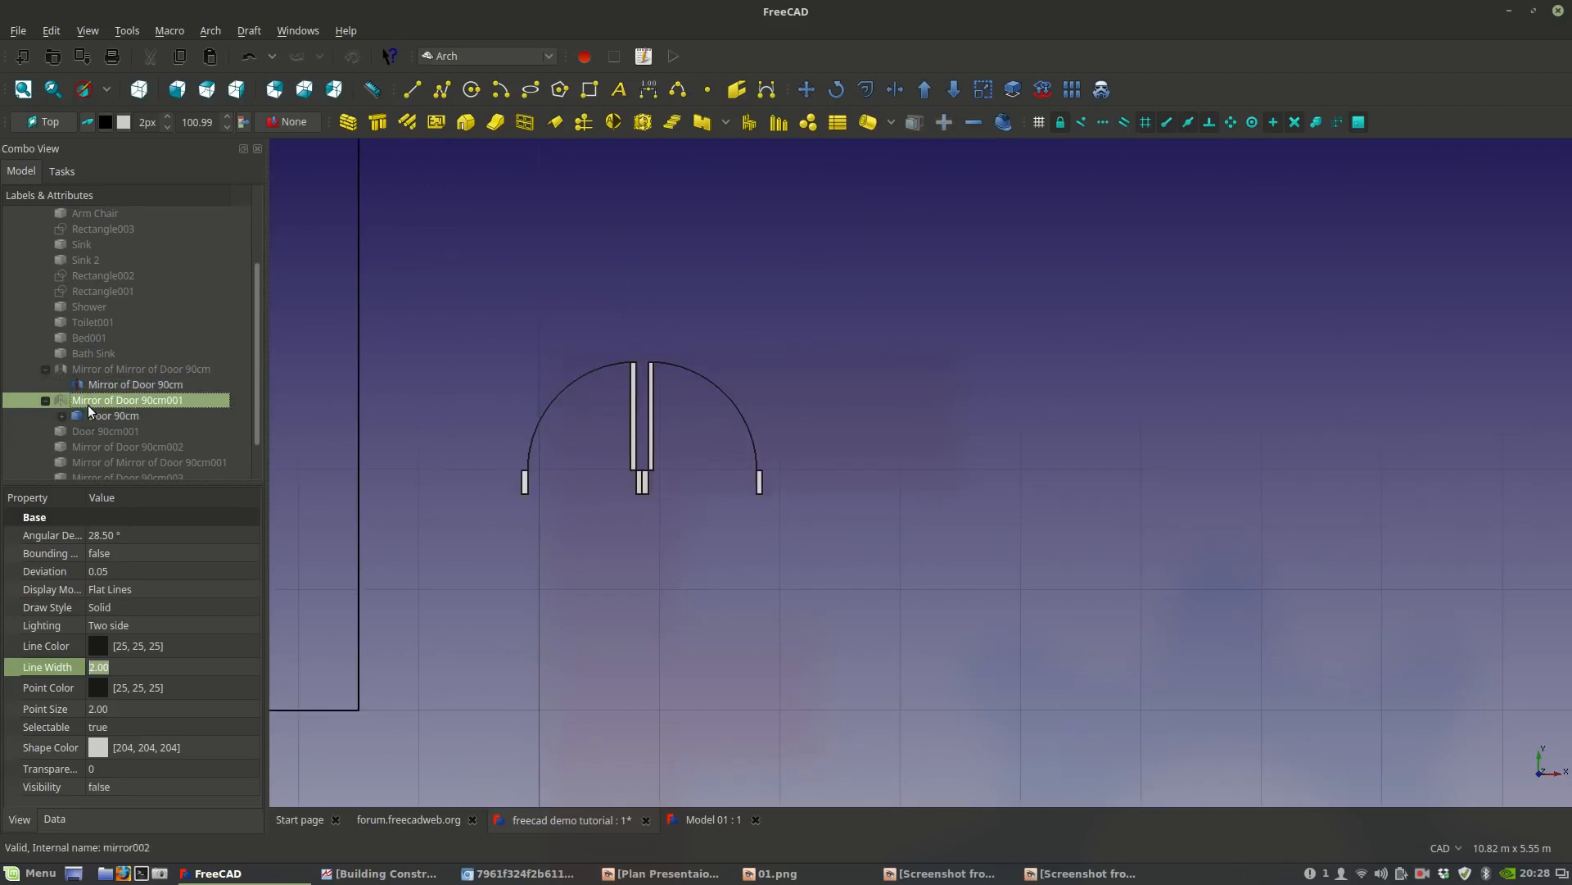
pyautogui.click(82, 369)
# Copy the four linked 90 cm doors about 2.4 m horizontally to the right, with the Move tool's Copy option on.
pyautogui.moveTo(95, 411); pyautogui.dragTo(91, 371)
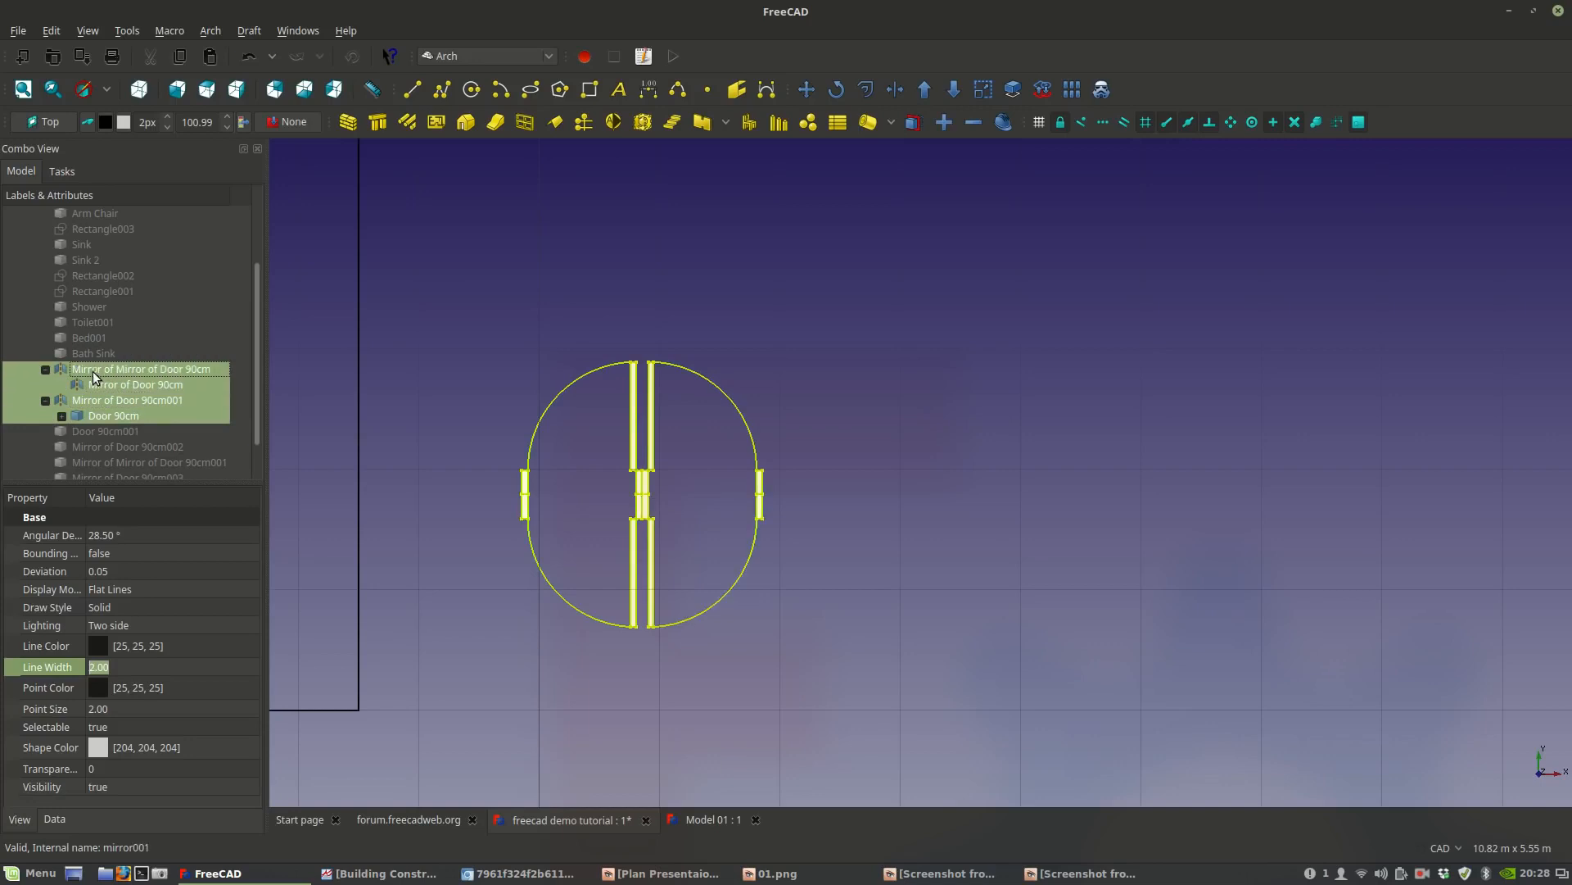
pyautogui.click(807, 89)
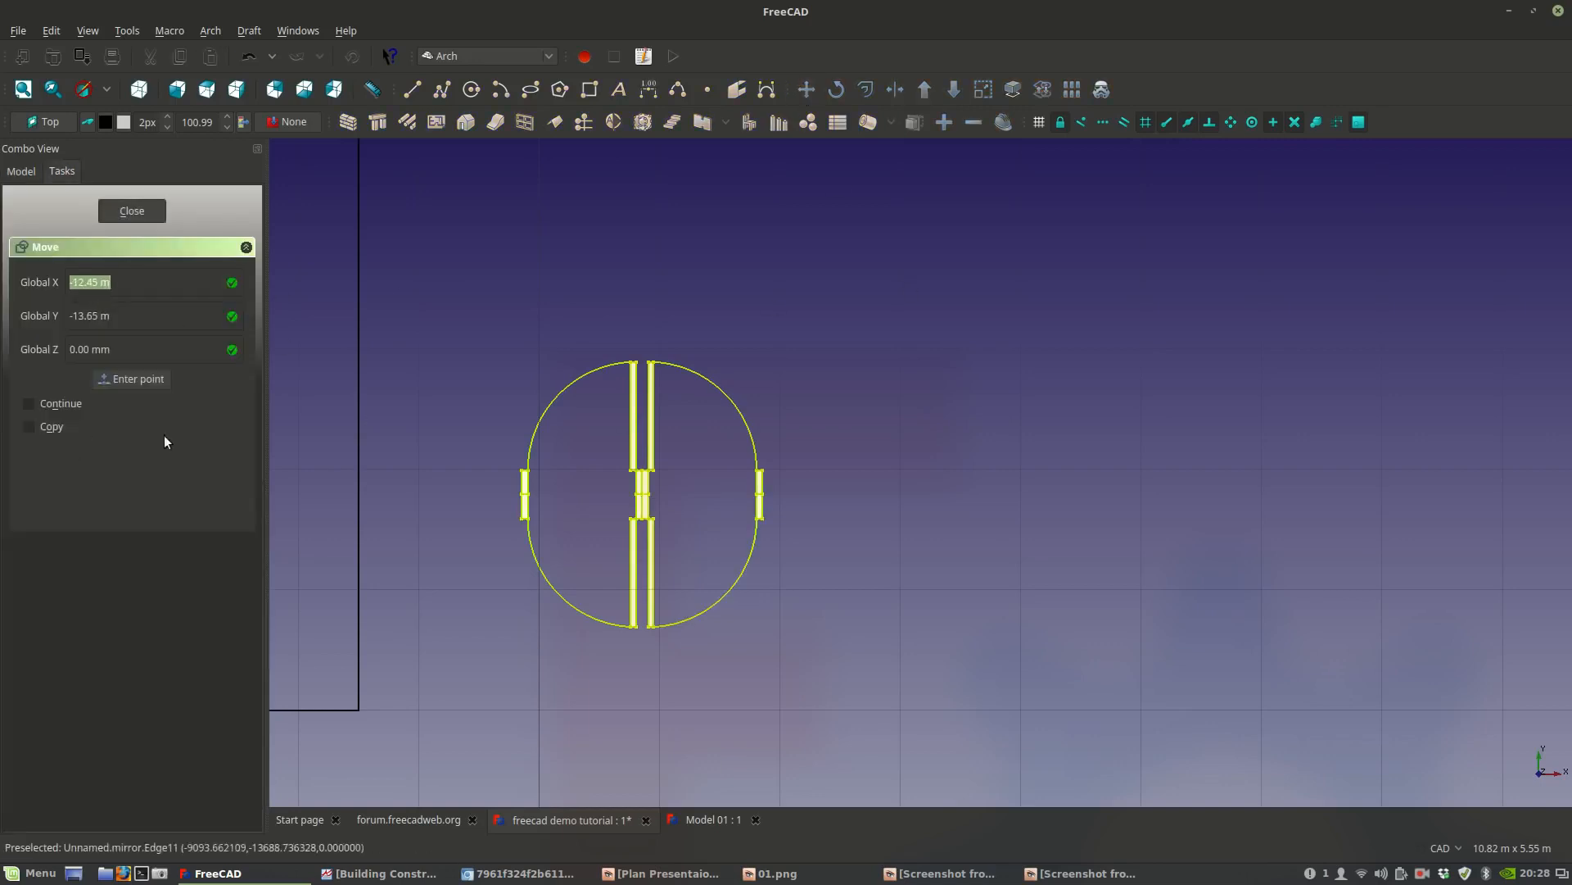
pyautogui.click(52, 429)
pyautogui.scroll(5, 641, 490)
pyautogui.click(640, 490)
pyautogui.scroll(-5, 640, 489)
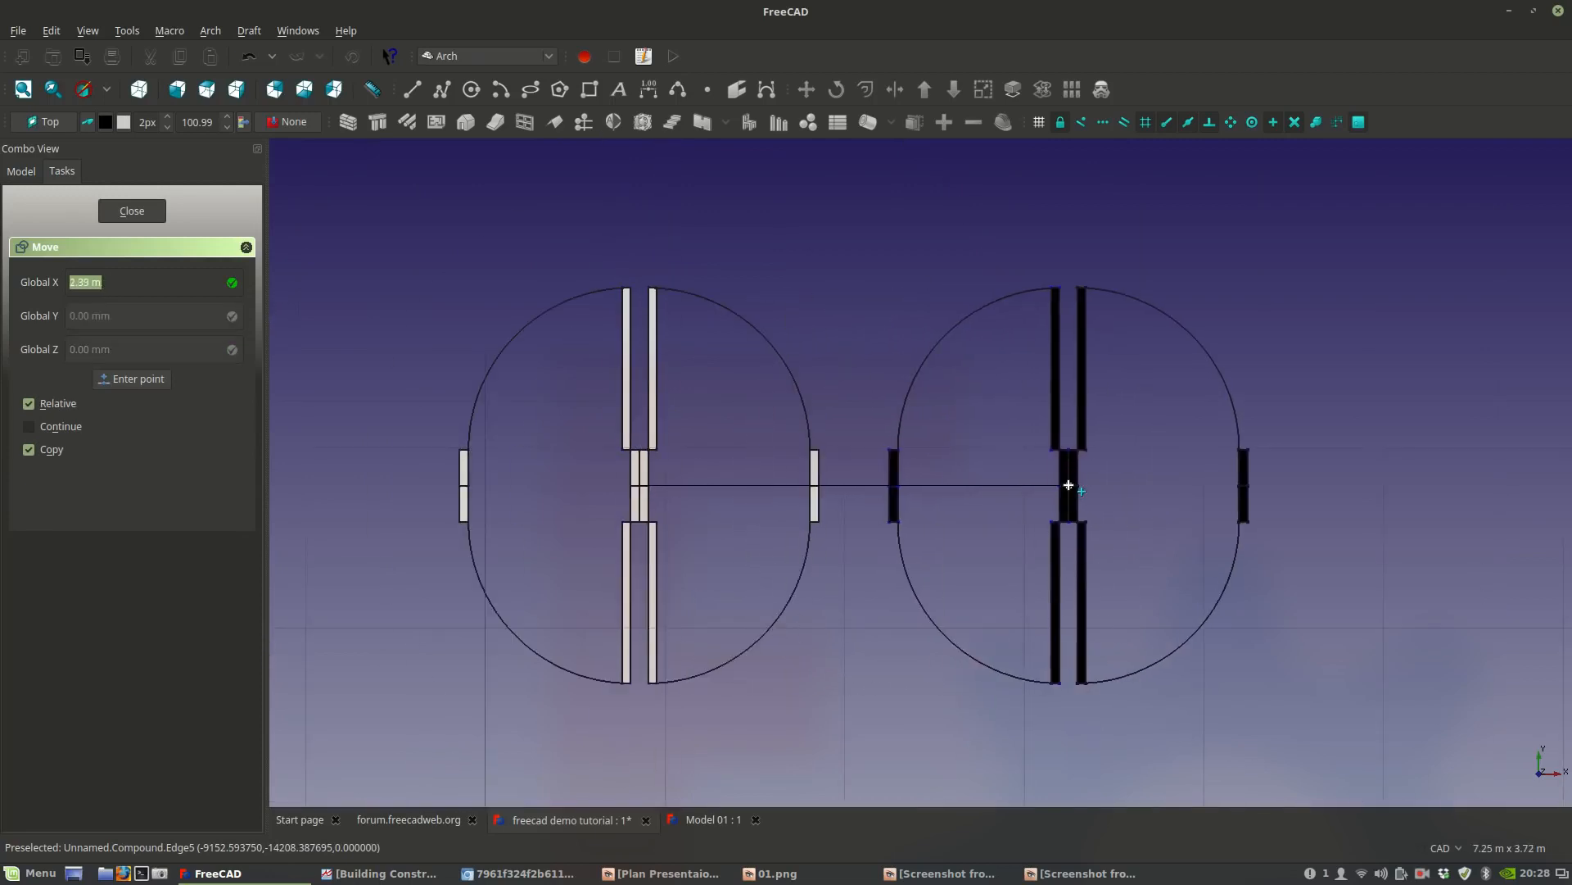
pyautogui.click(1069, 484)
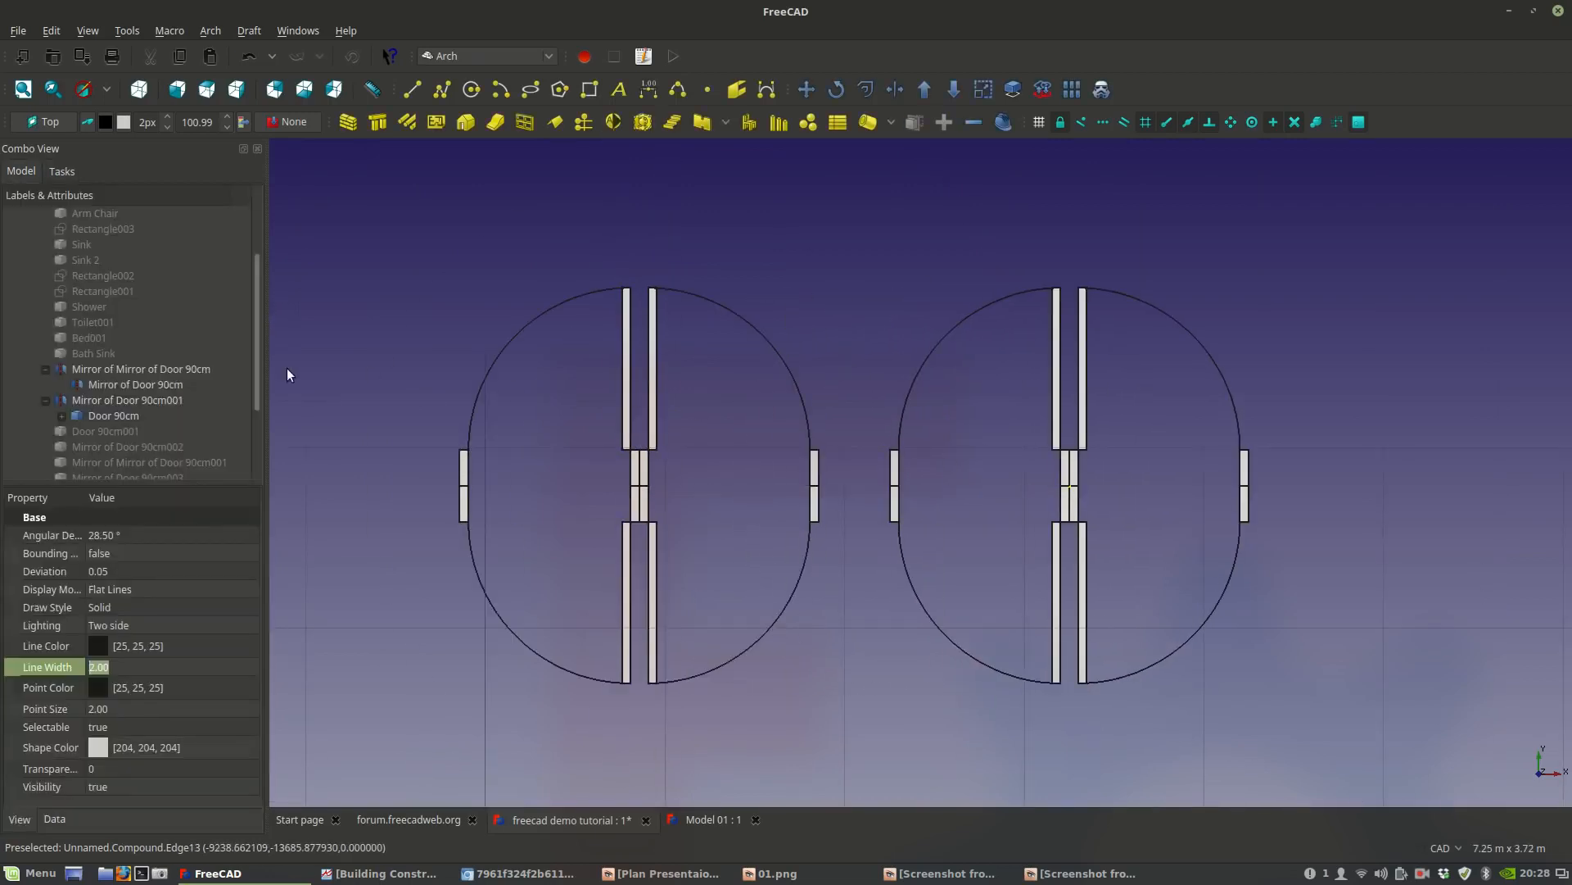
# Move the four copied doors exactly back onto the originals, with Copy turned off, using their shared centre as base point.
pyautogui.scroll(-2, 136, 386)
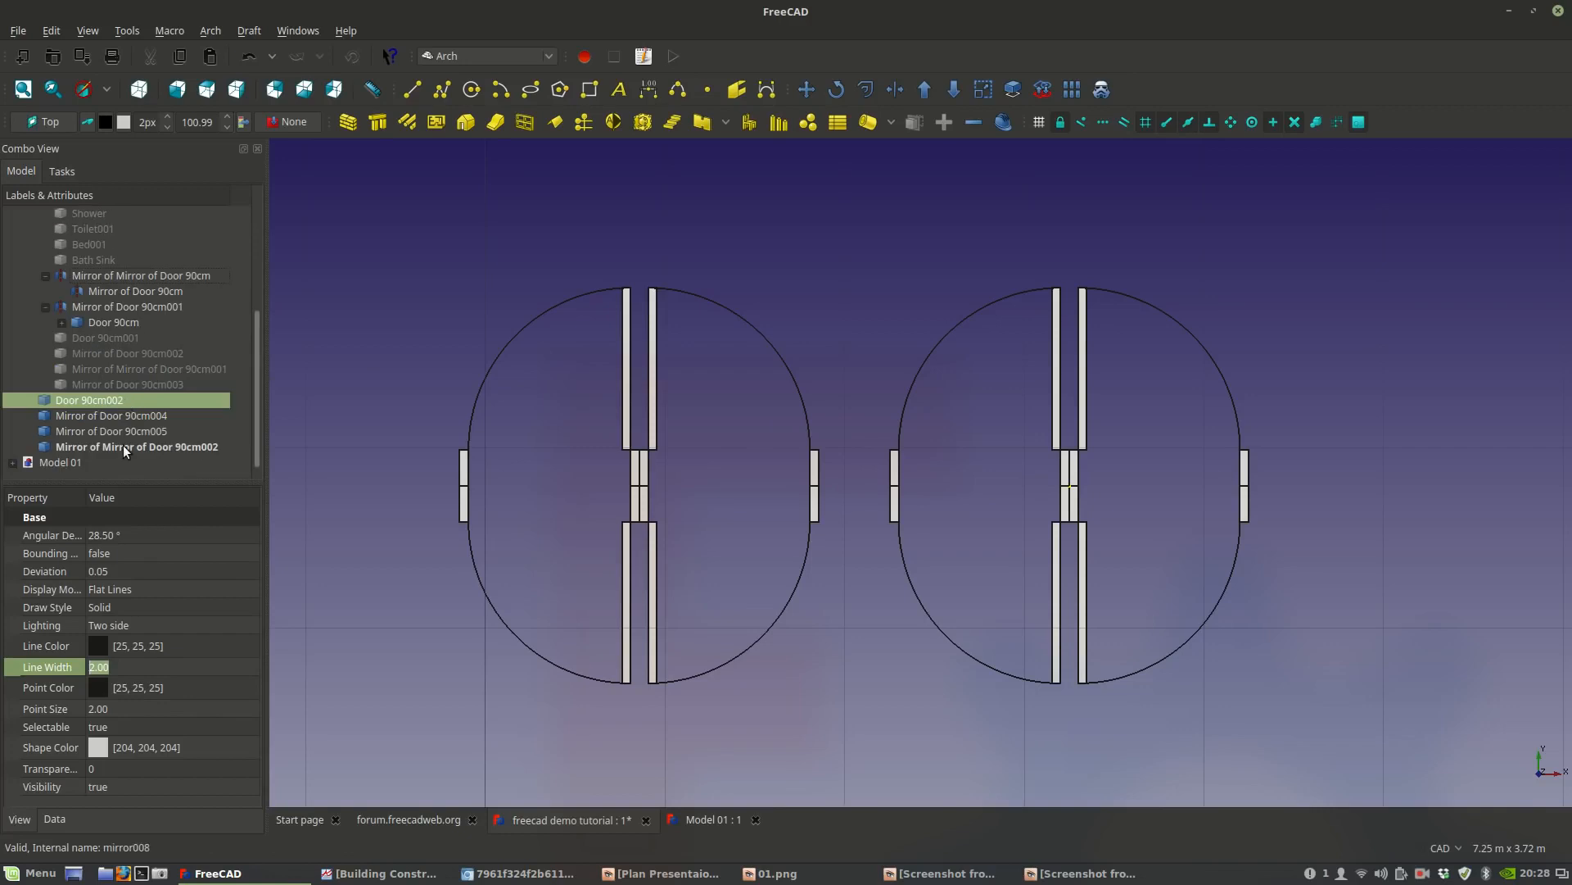
pyautogui.click(123, 446)
pyautogui.keyDown('shift'); pyautogui.click(110, 400); pyautogui.keyUp('shift')
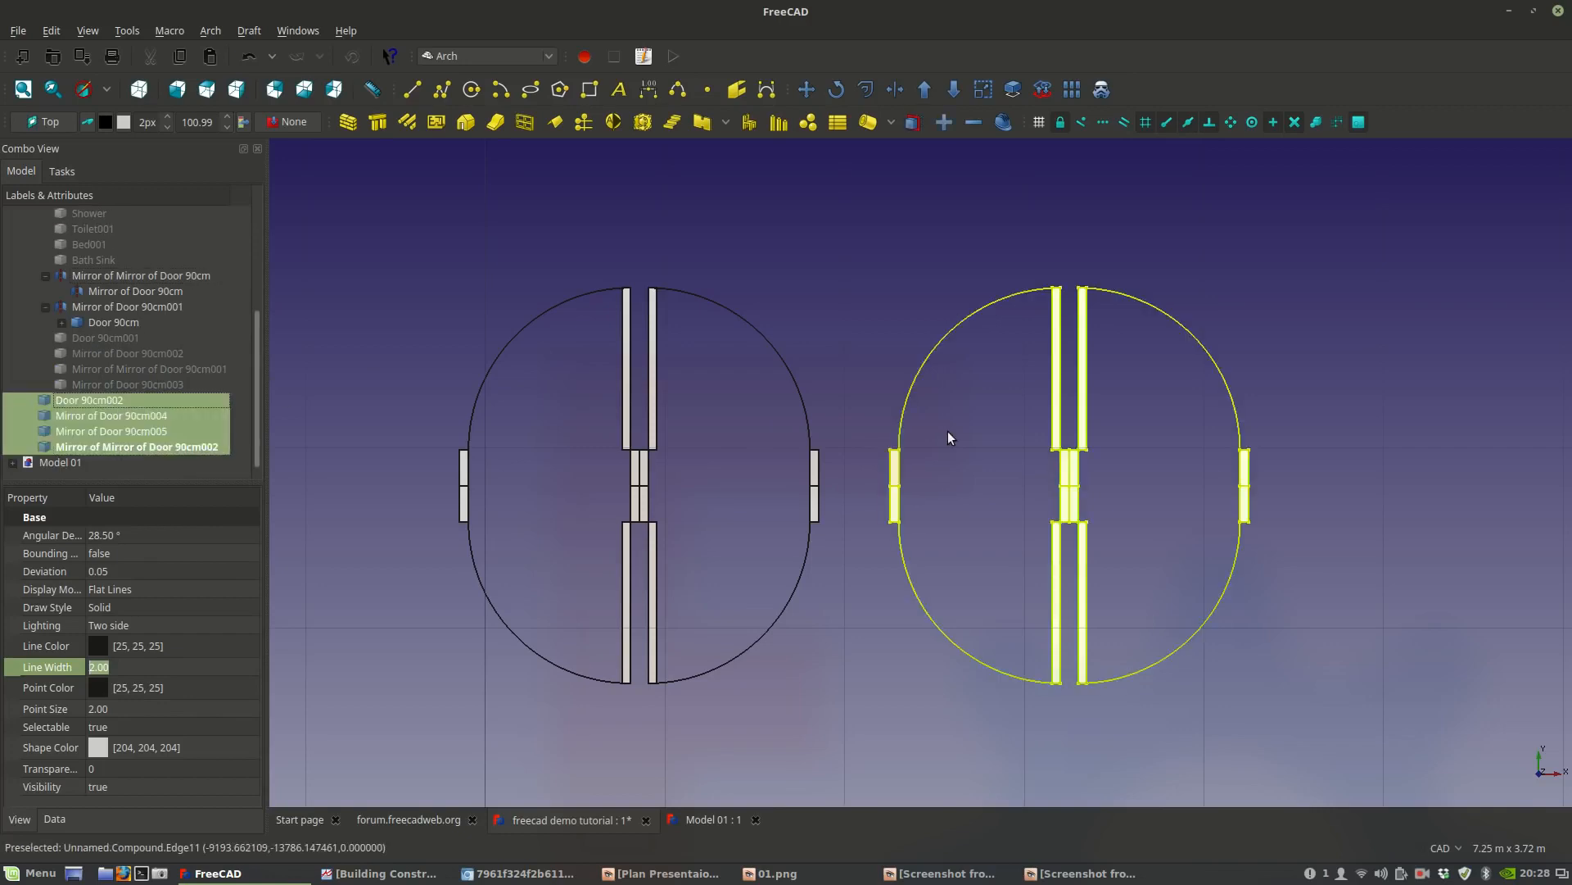
pyautogui.click(806, 89)
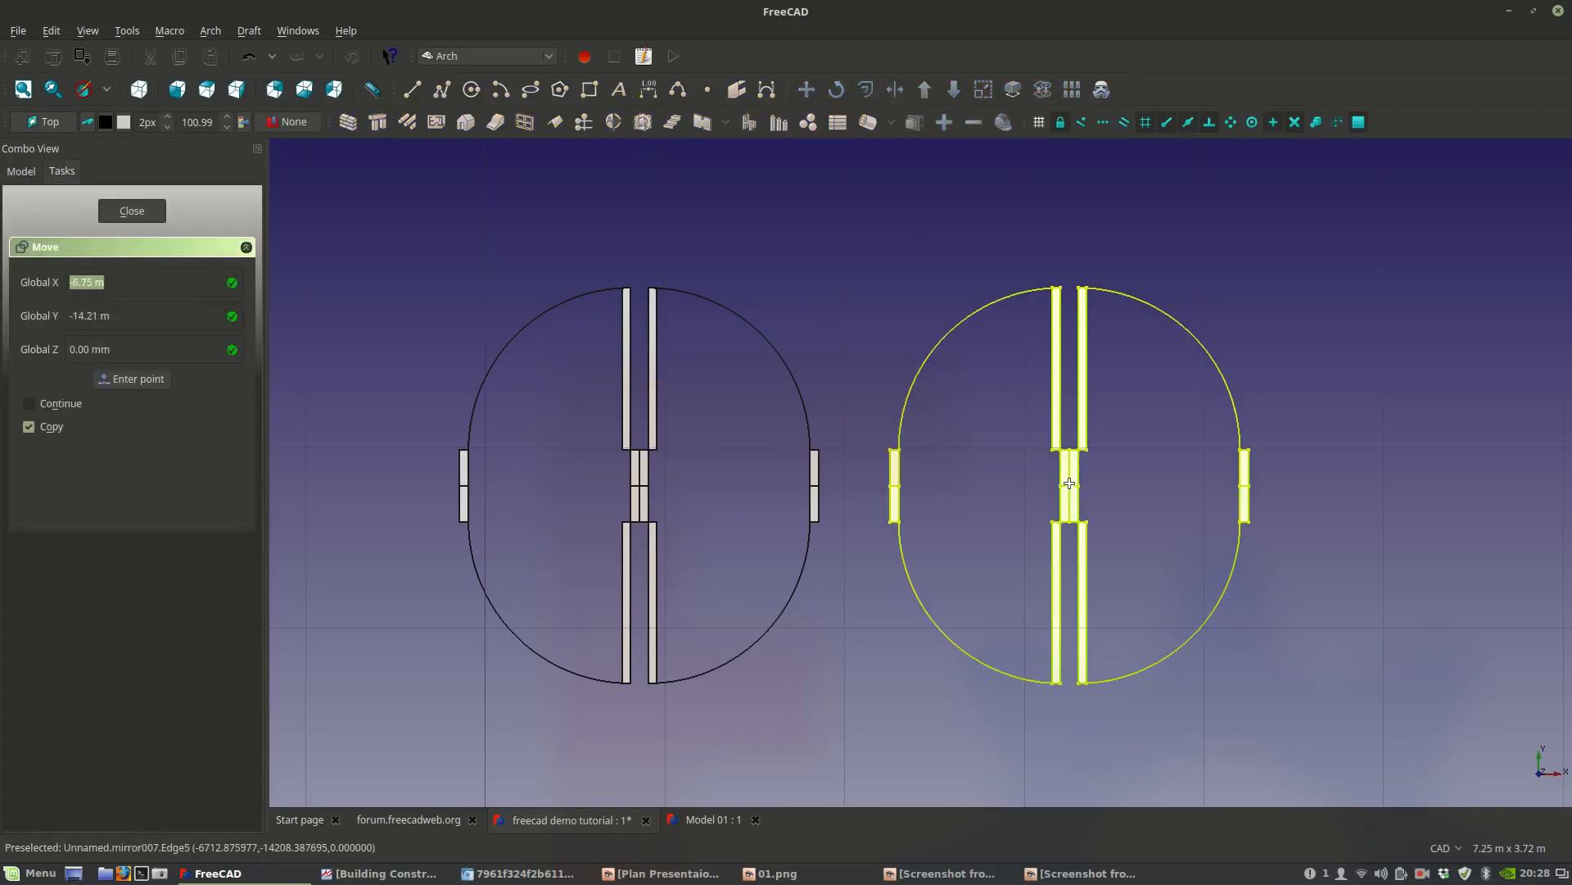
pyautogui.click(1063, 485)
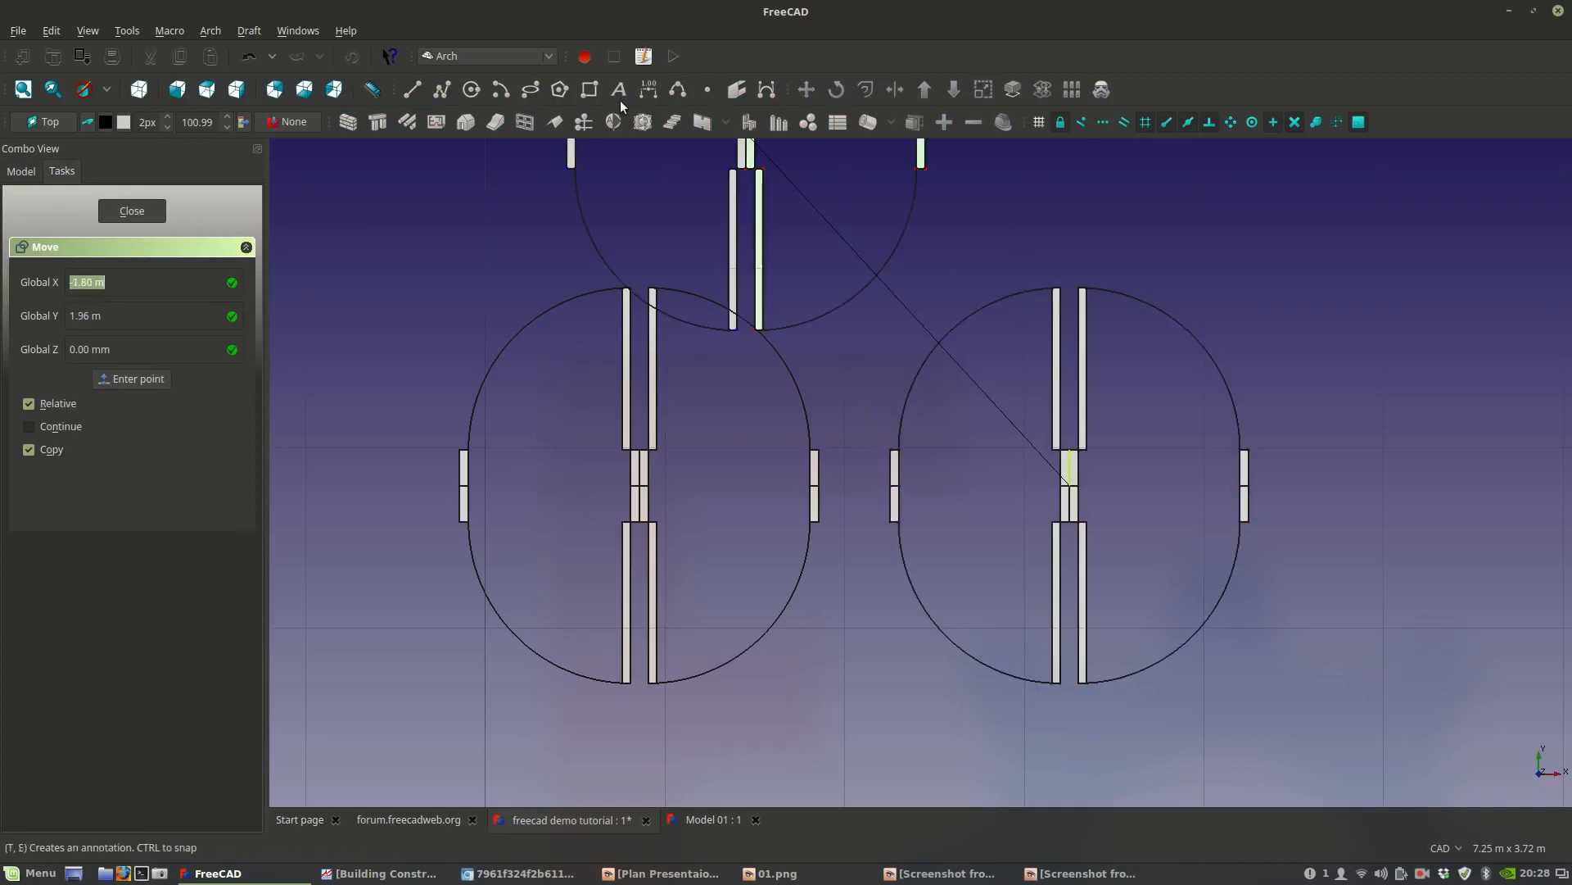
pyautogui.click(30, 449)
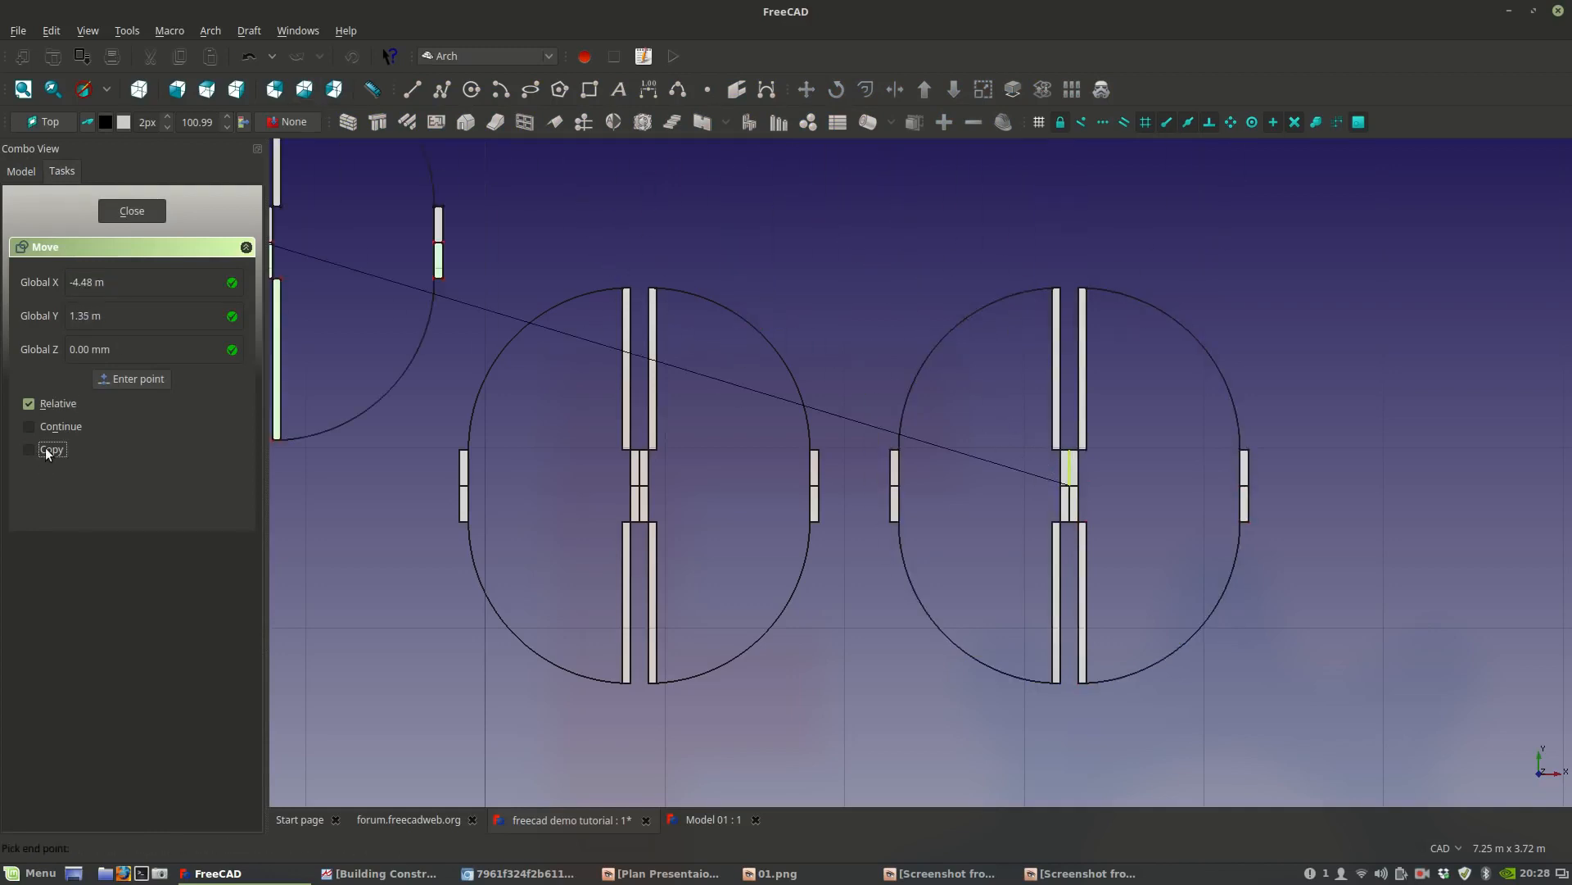
pyautogui.click(639, 485)
# Delete the original Door 90cm with its component rectangles and arc, together with its three linked mirrored doors in the Assets group.
pyautogui.click(119, 414)
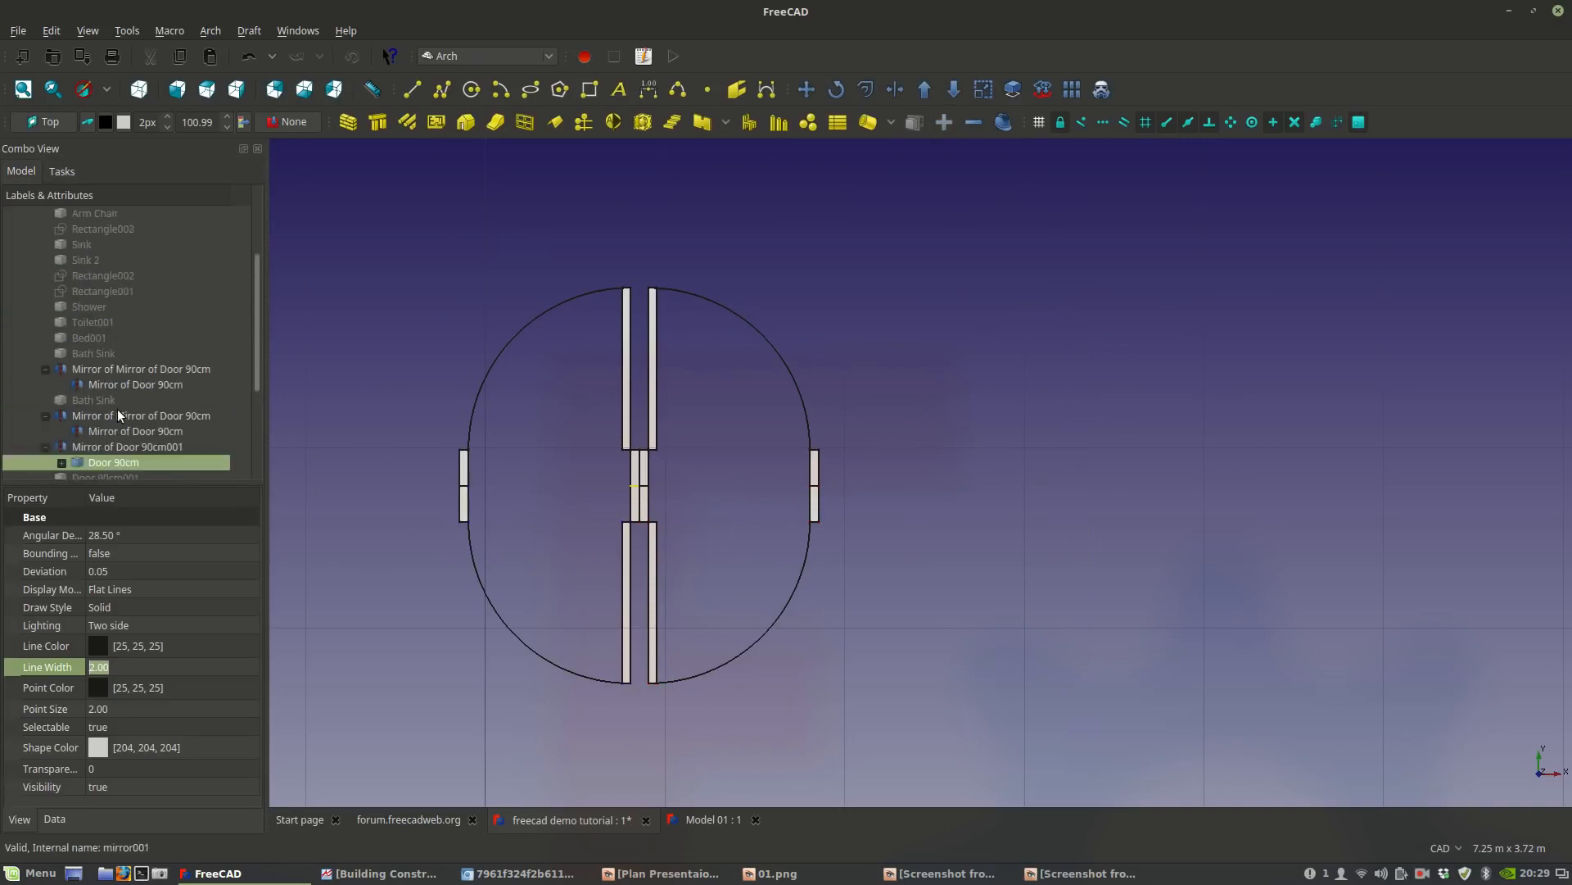
pyautogui.scroll(-1, 106, 418)
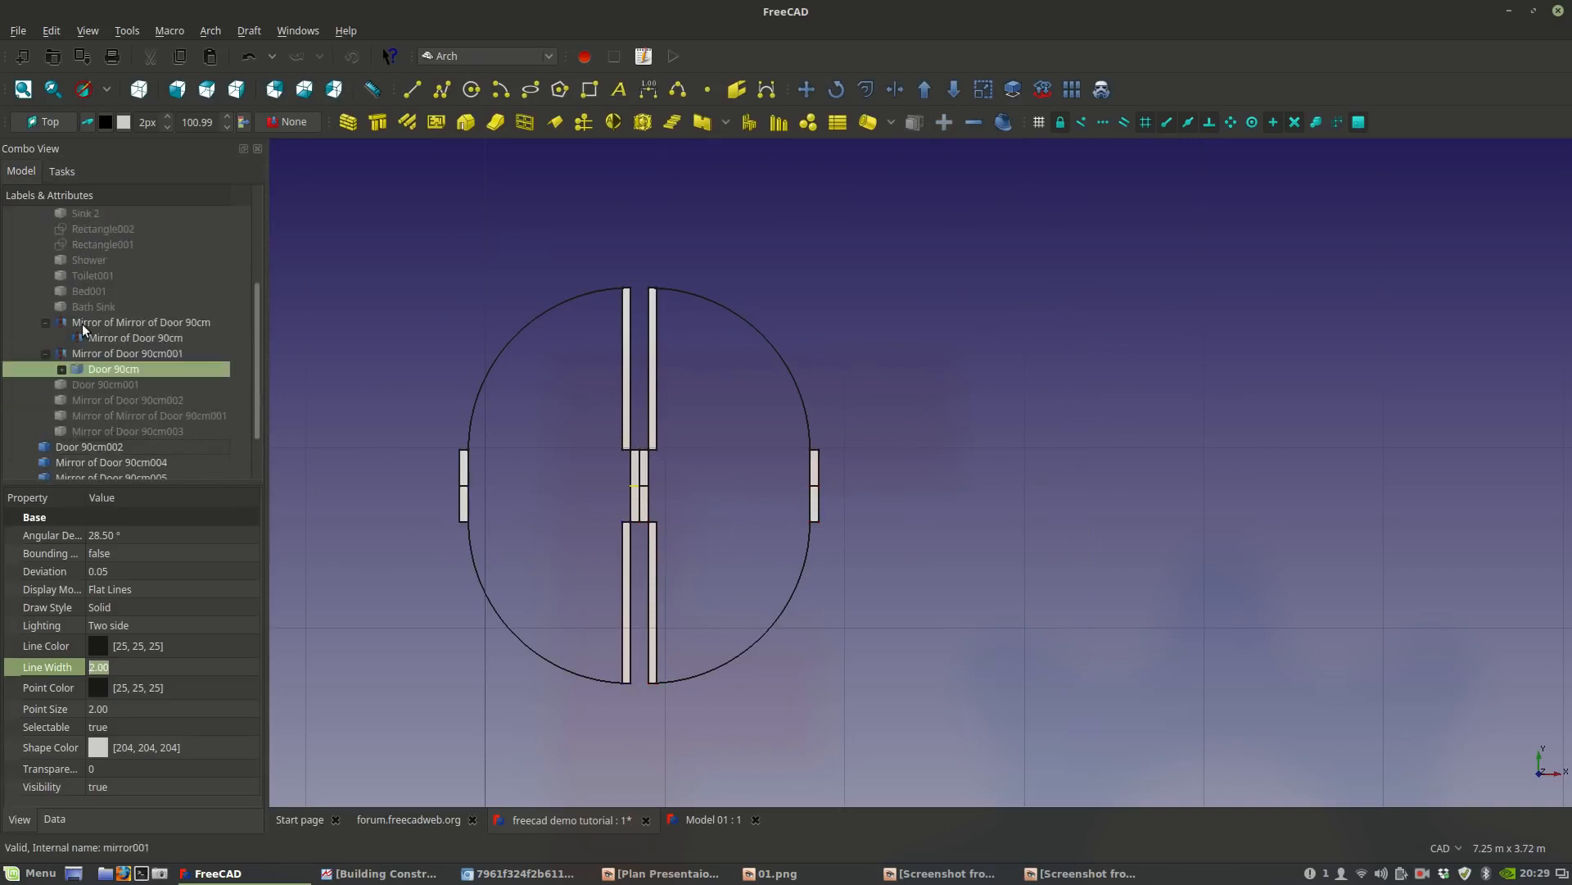
pyautogui.keyDown('shift'); pyautogui.click(82, 322); pyautogui.keyUp('shift')
pyautogui.click(96, 370)
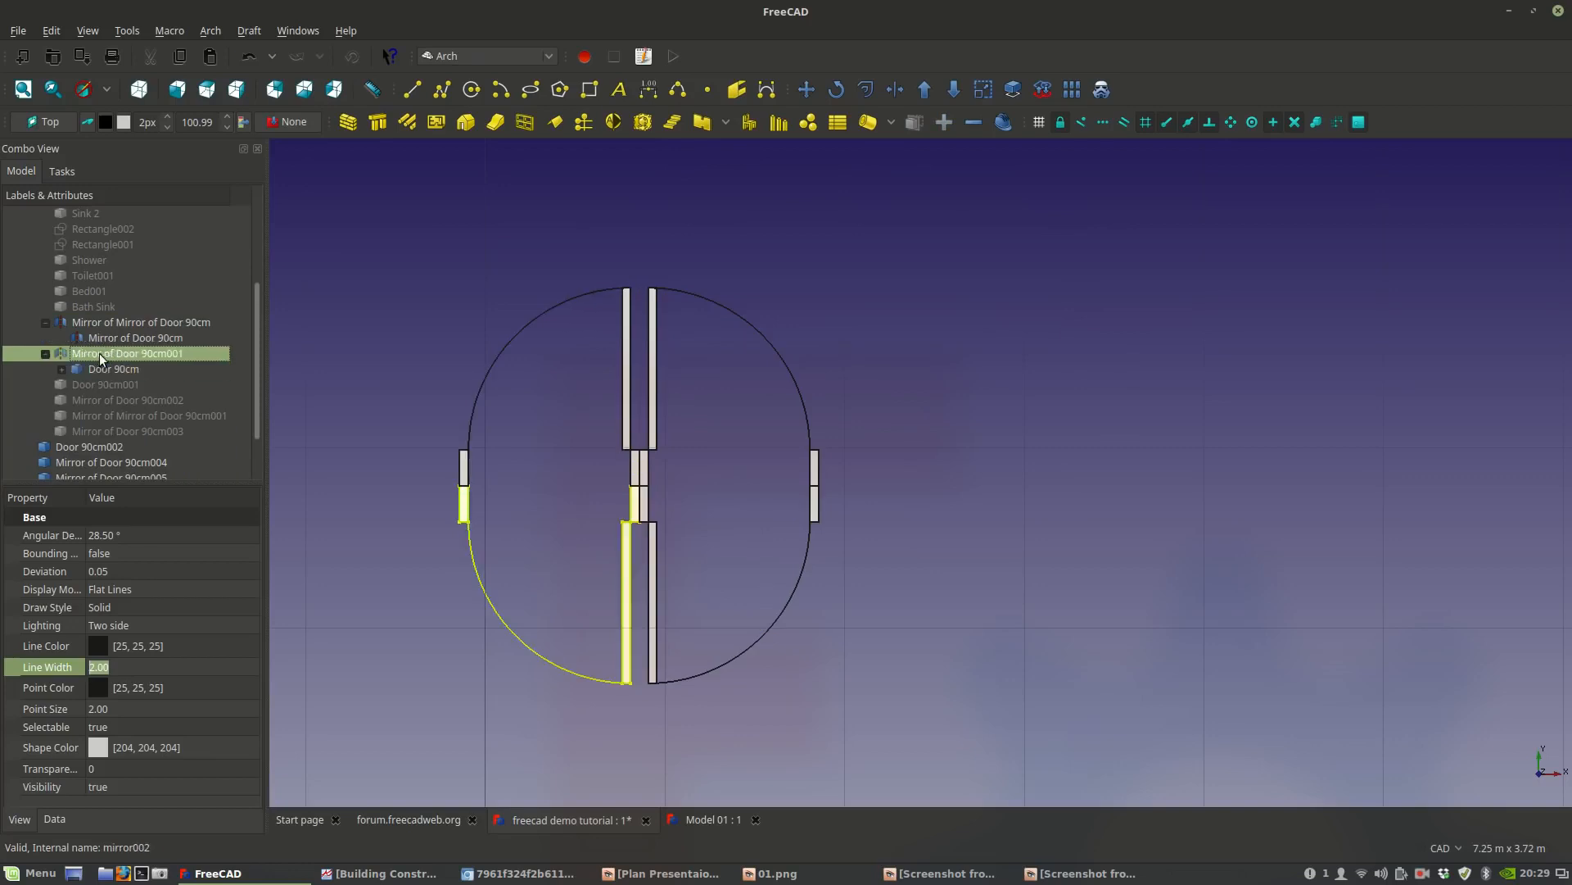
pyautogui.click(63, 369)
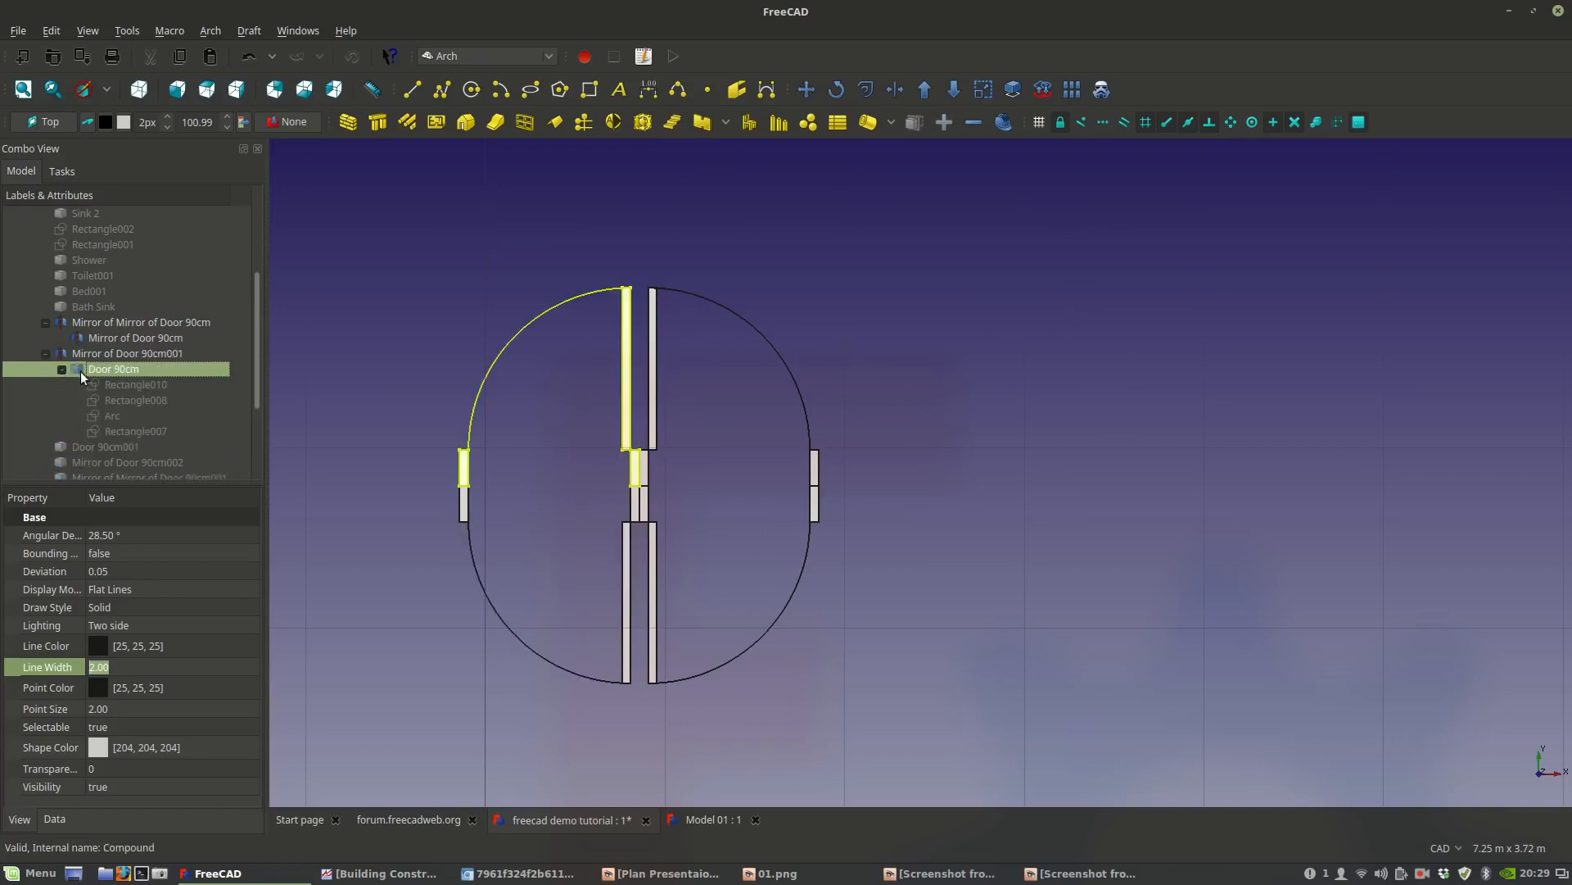
pyautogui.keyDown('shift'); pyautogui.click(111, 426); pyautogui.keyUp('shift')
pyautogui.keyDown('shift'); pyautogui.click(86, 324); pyautogui.keyUp('shift')
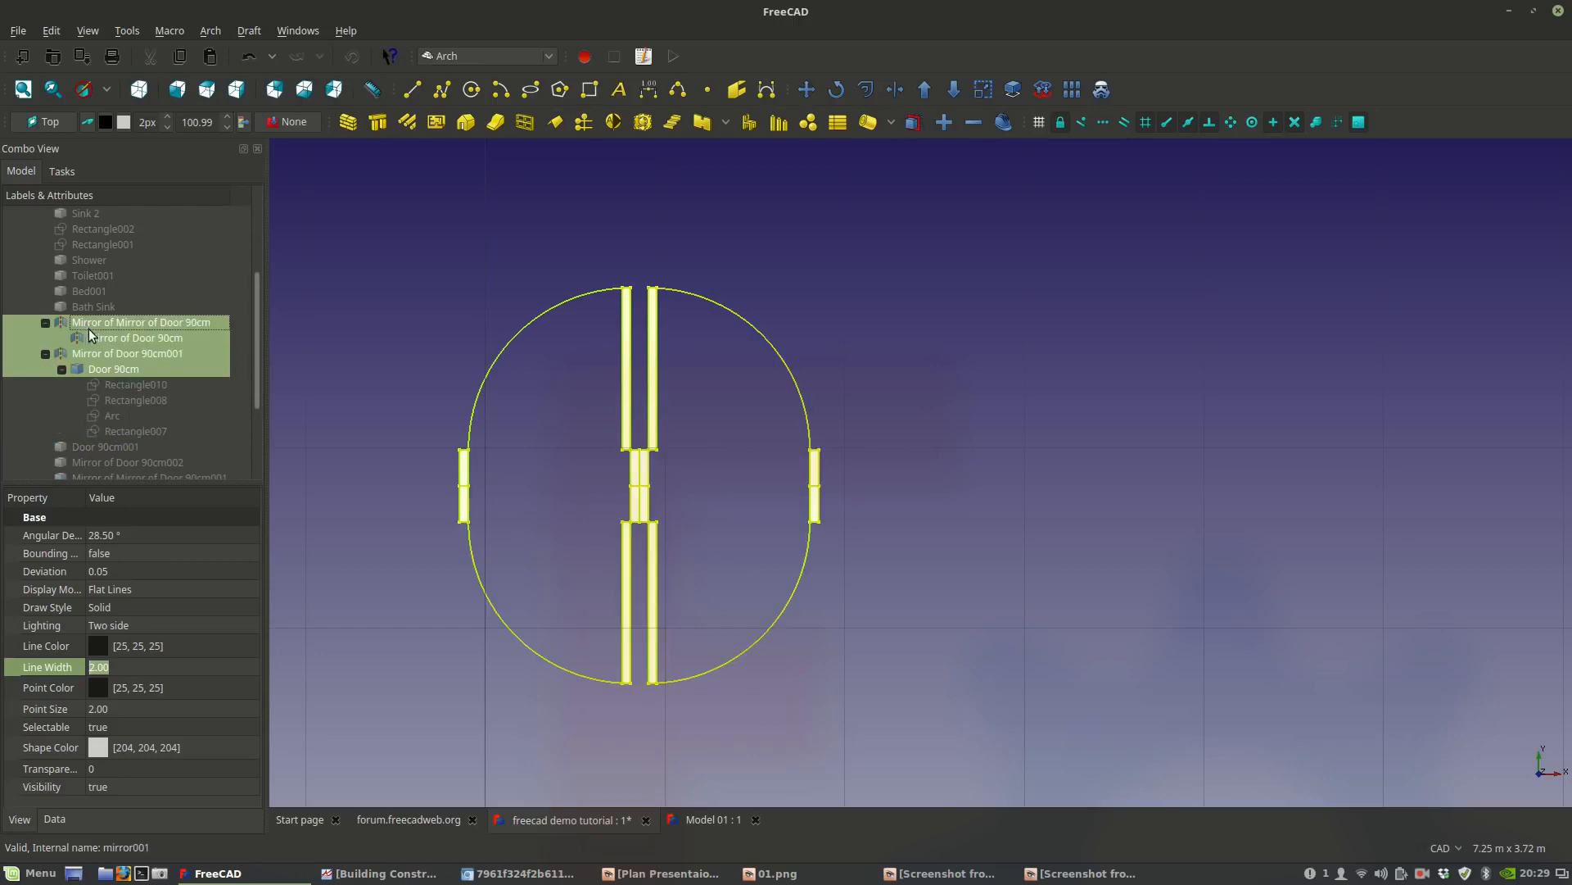
pyautogui.keyDown('ctrl'); pyautogui.moveTo(112, 389); pyautogui.dragTo(112, 429); pyautogui.keyUp('ctrl')
pyautogui.rightClick(119, 386)
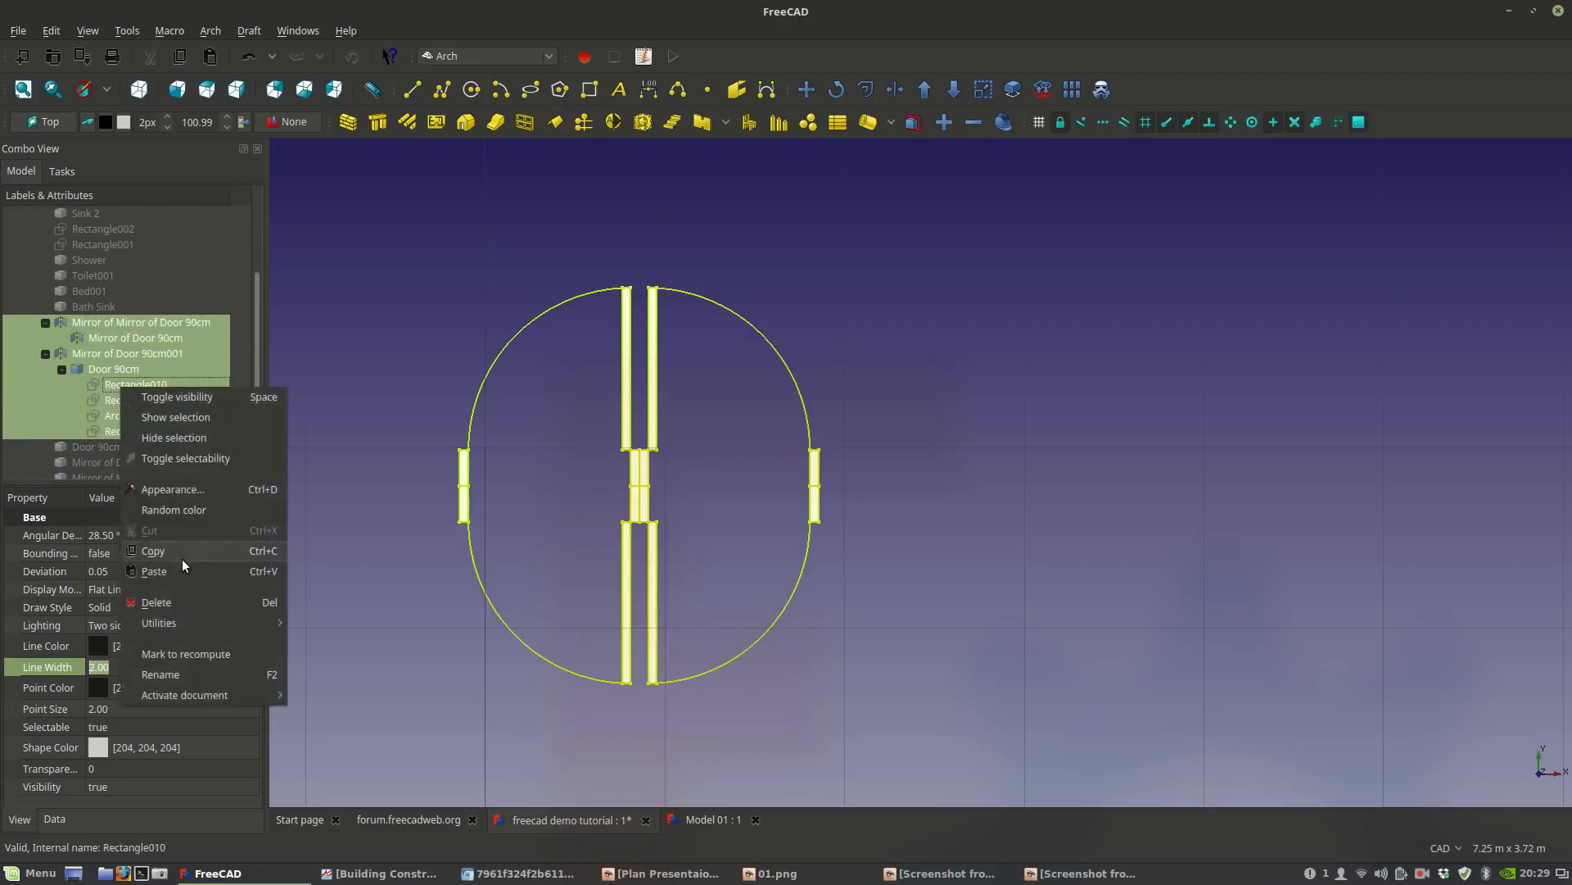
pyautogui.click(177, 603)
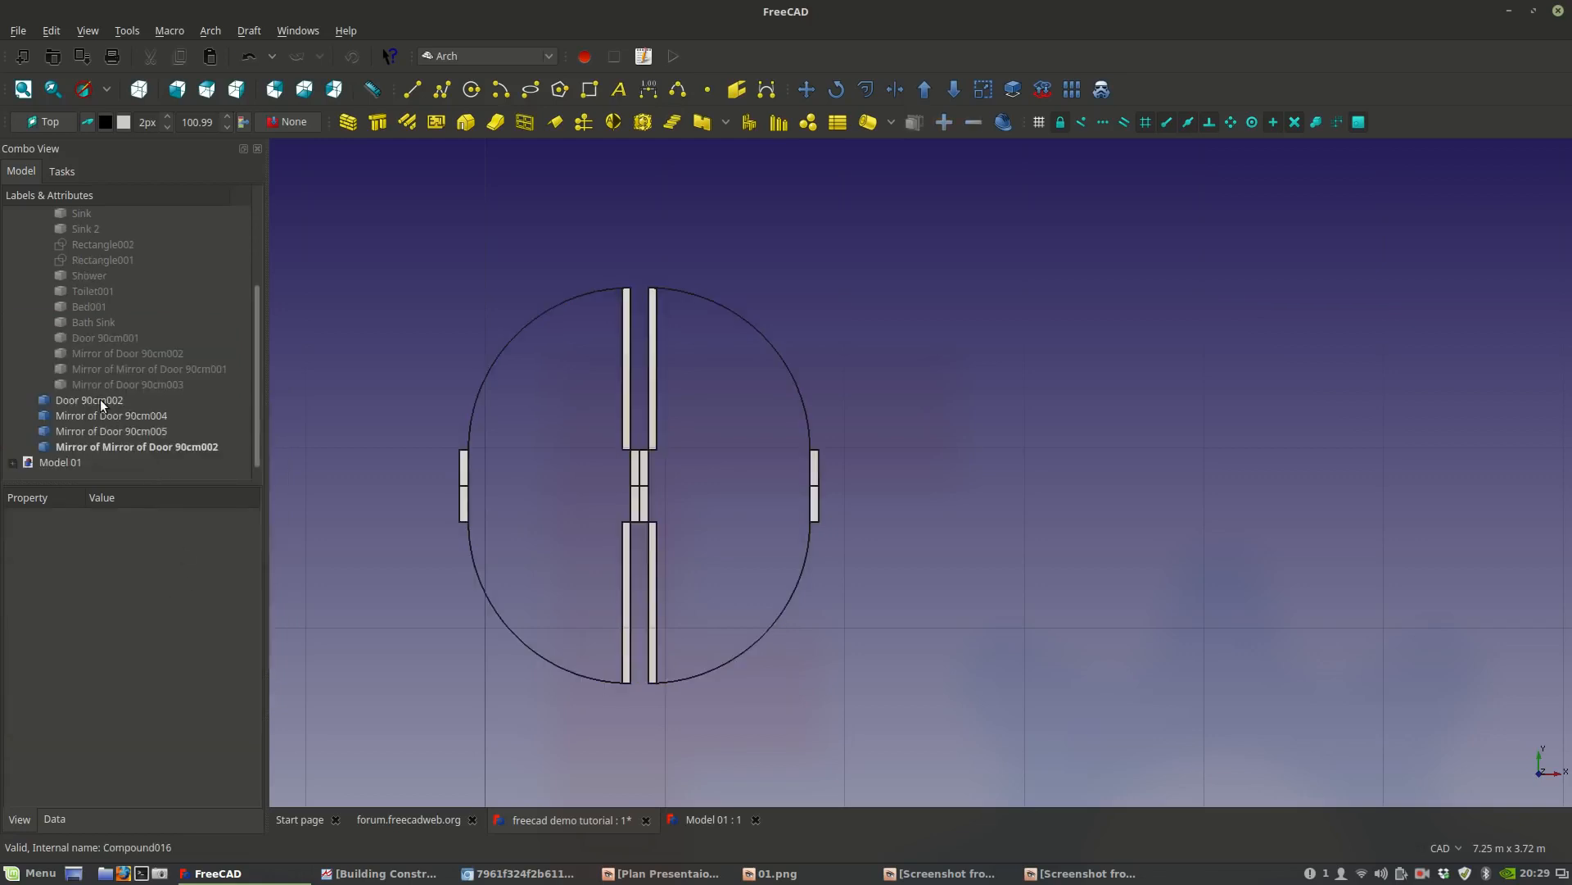
# Move Door 90cm002 and its three mirrored copies from the document root into the Assets group.
pyautogui.click(99, 399)
pyautogui.keyDown('shift'); pyautogui.click(102, 446); pyautogui.keyUp('shift')
pyautogui.scroll(3, 101, 429)
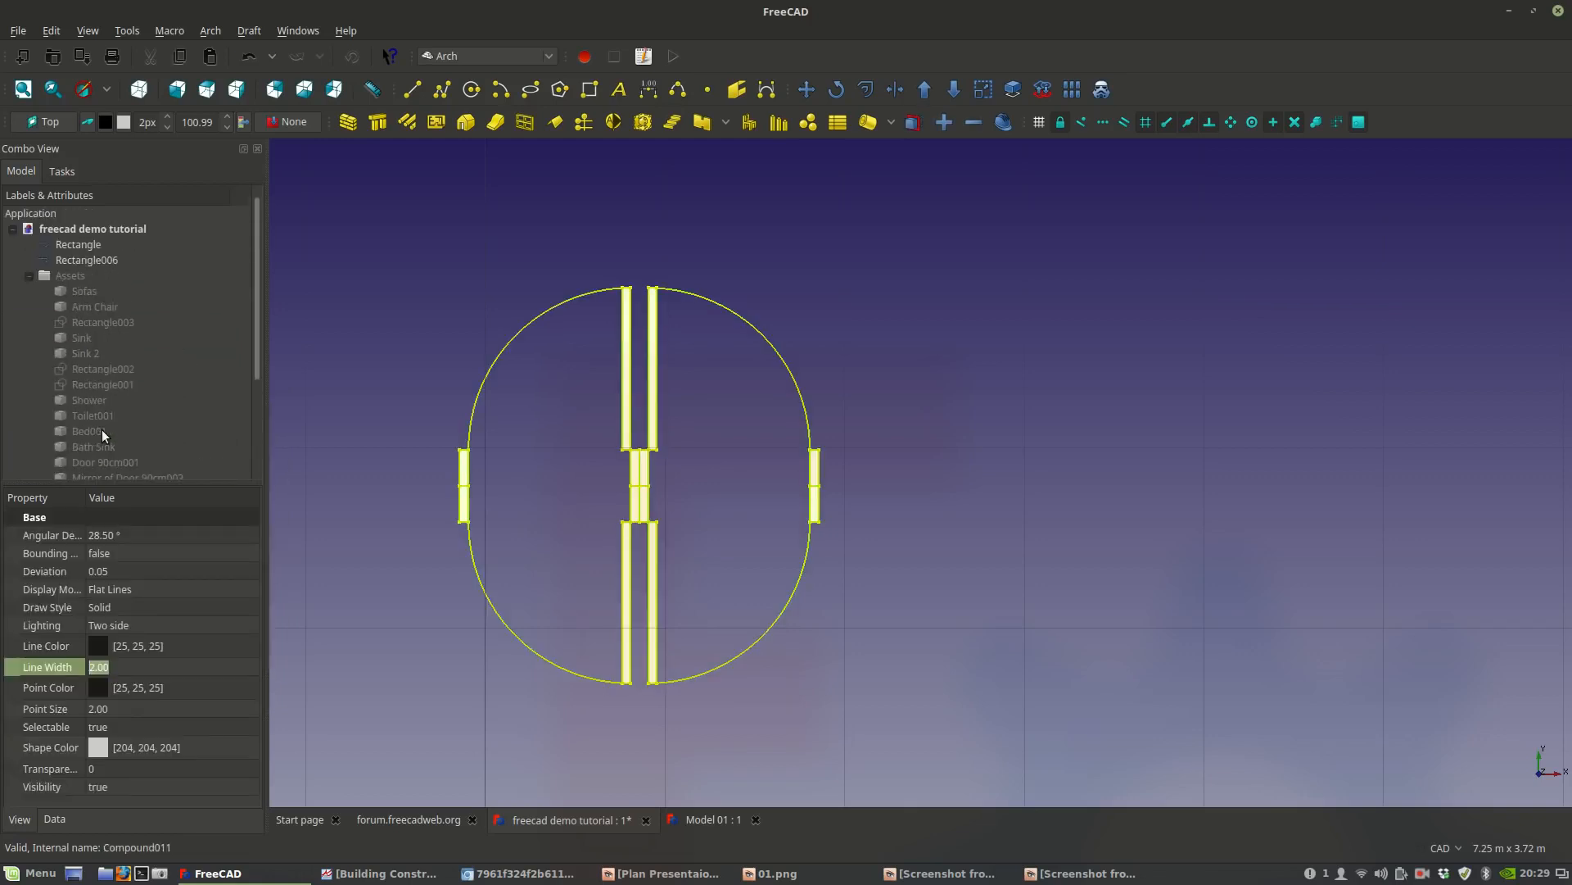
pyautogui.click(30, 276)
pyautogui.moveTo(70, 296); pyautogui.dragTo(64, 278)
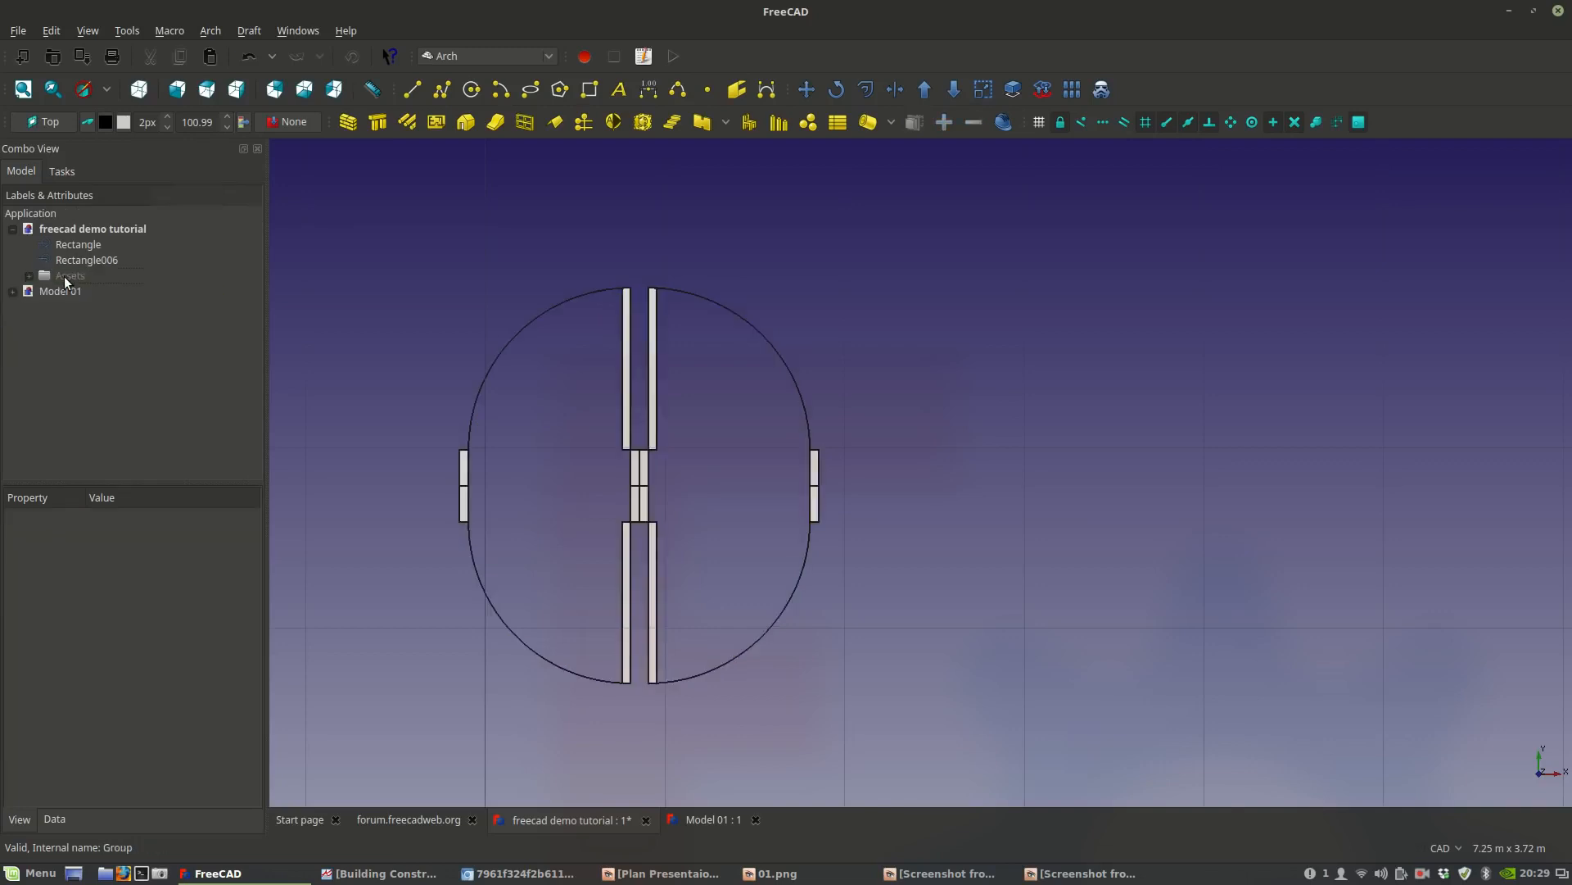
# Make the hidden Assets group visible so all furniture, fixture and door symbols are shown.
pyautogui.click(51, 273)
pyautogui.press('space')
pyautogui.press('space')
pyautogui.scroll(-10, 764, 436)
pyautogui.press('space')
pyautogui.press('space')
pyautogui.scroll(6, 816, 342)
pyautogui.press('space')
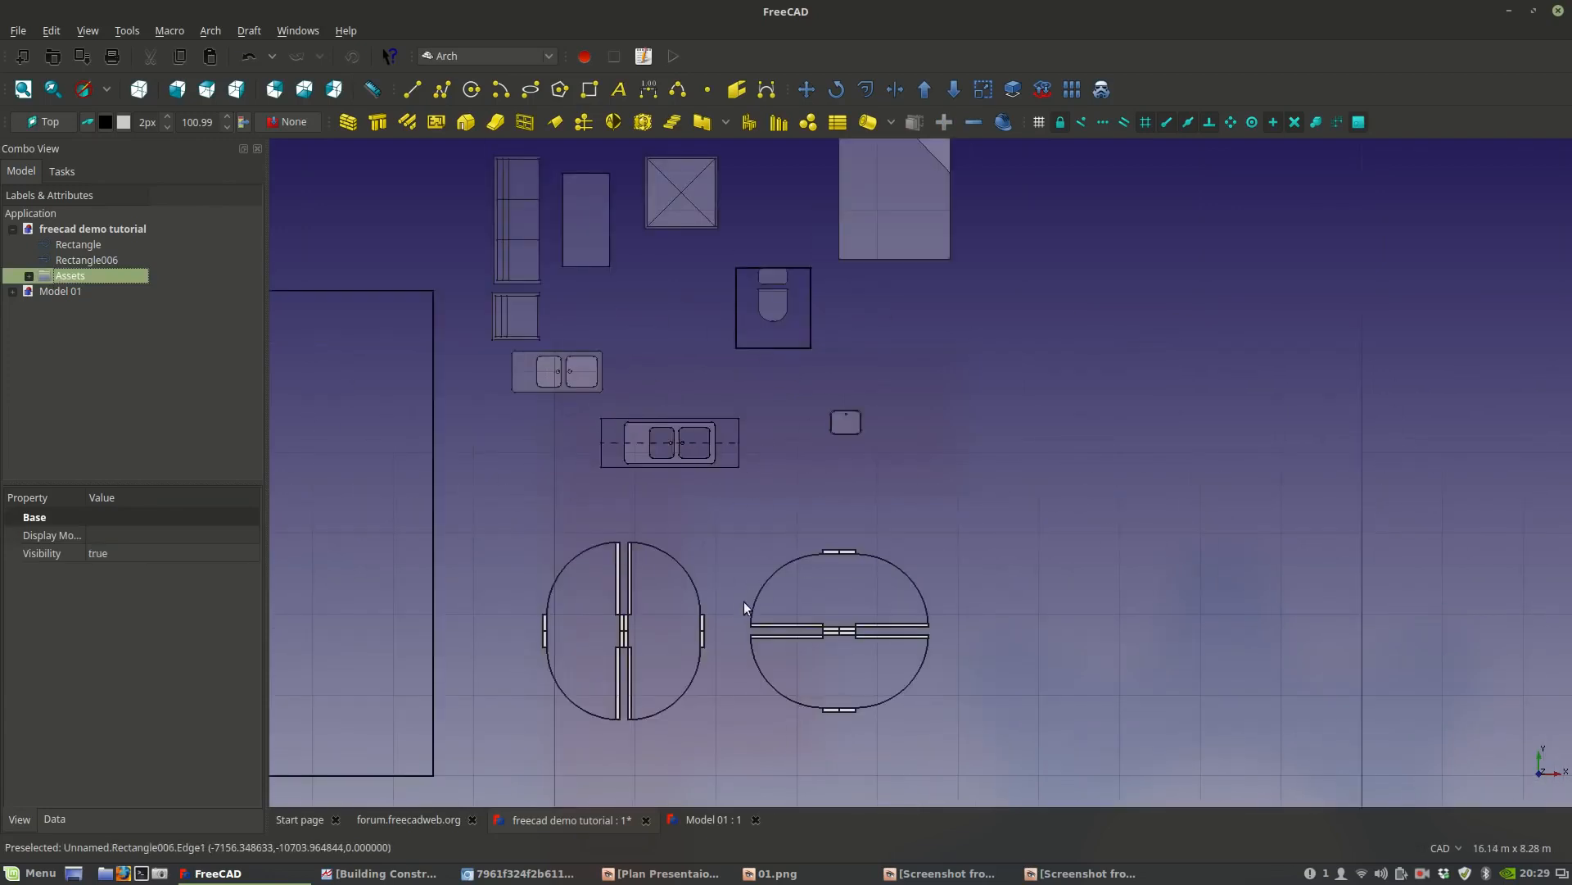
pyautogui.scroll(-2, 720, 376)
# Set the transparency of all eight door objects in the Assets group to 80.
pyautogui.click(28, 276)
pyautogui.scroll(-3, 69, 348)
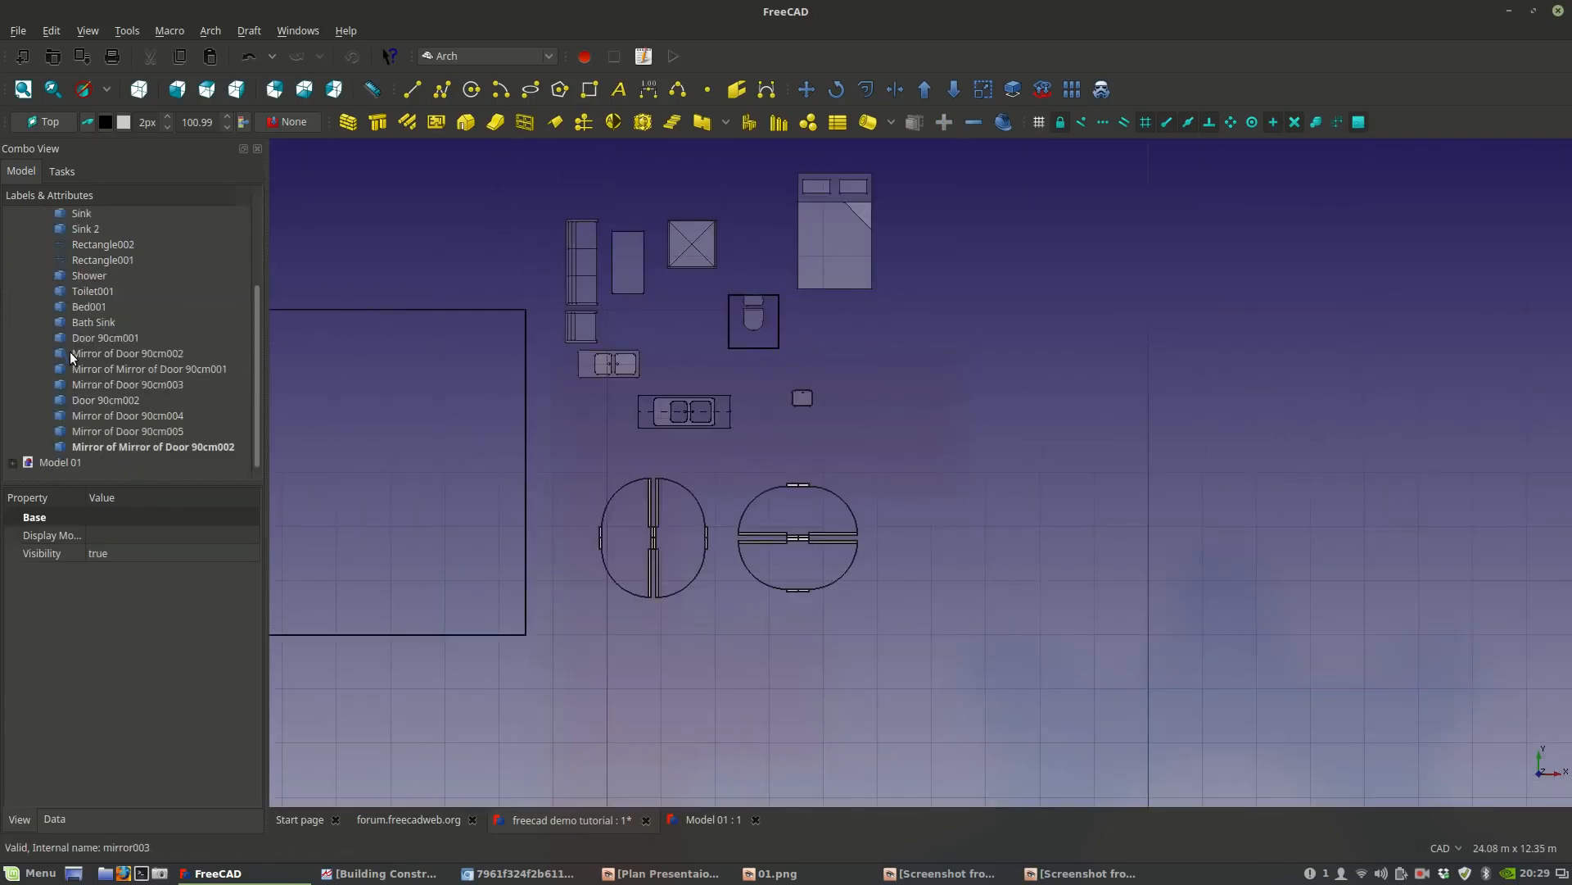
pyautogui.click(116, 446)
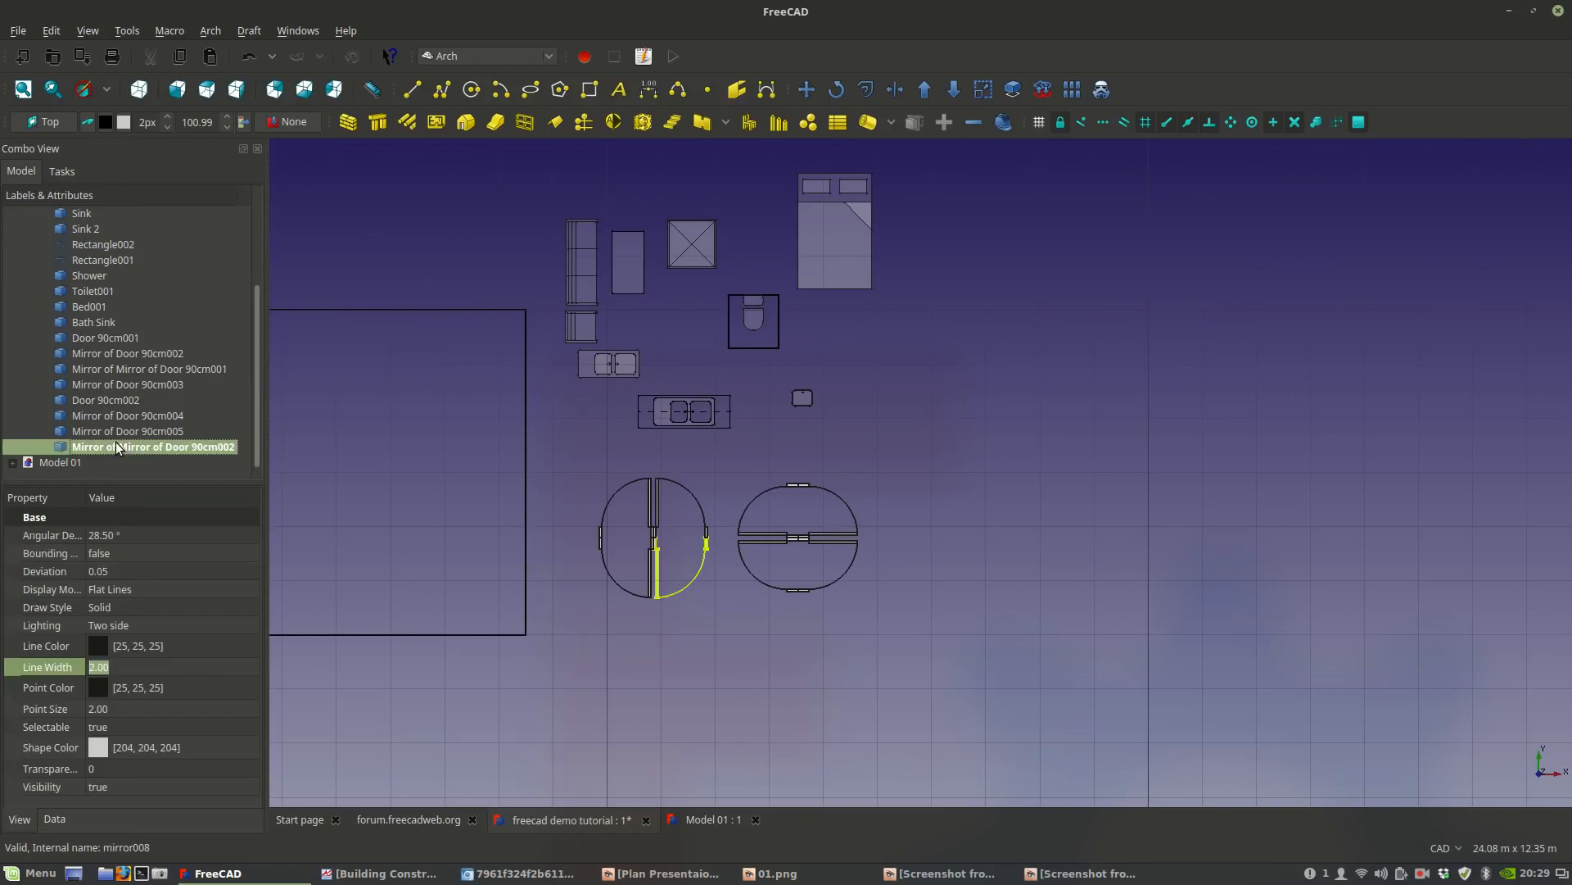
pyautogui.keyDown('shift'); pyautogui.click(88, 337); pyautogui.keyUp('shift')
pyautogui.scroll(5, 791, 509)
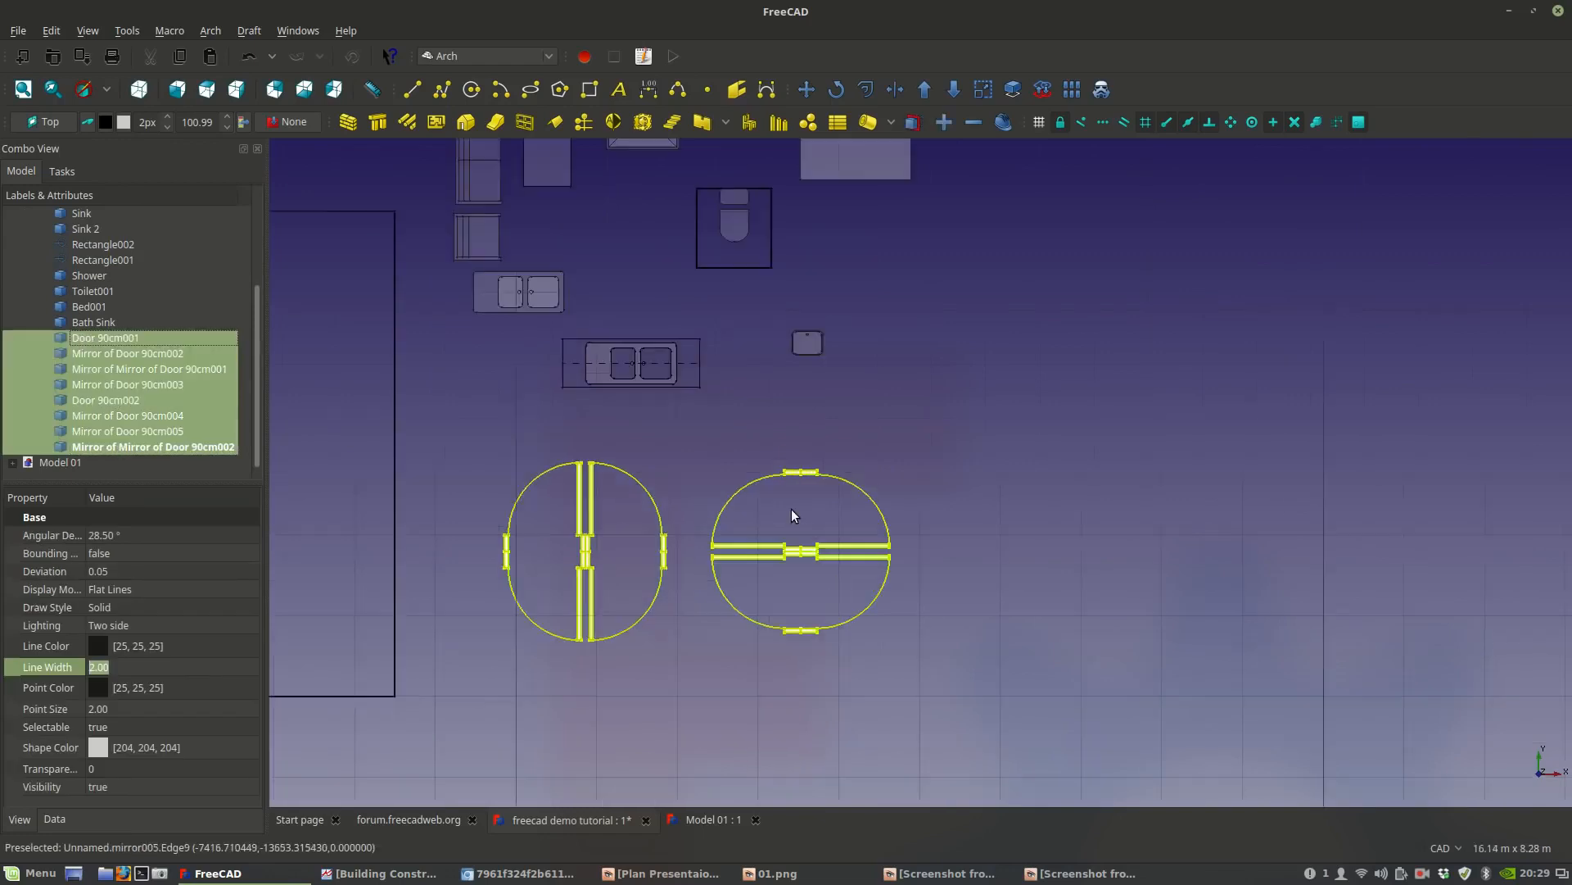
pyautogui.click(169, 767)
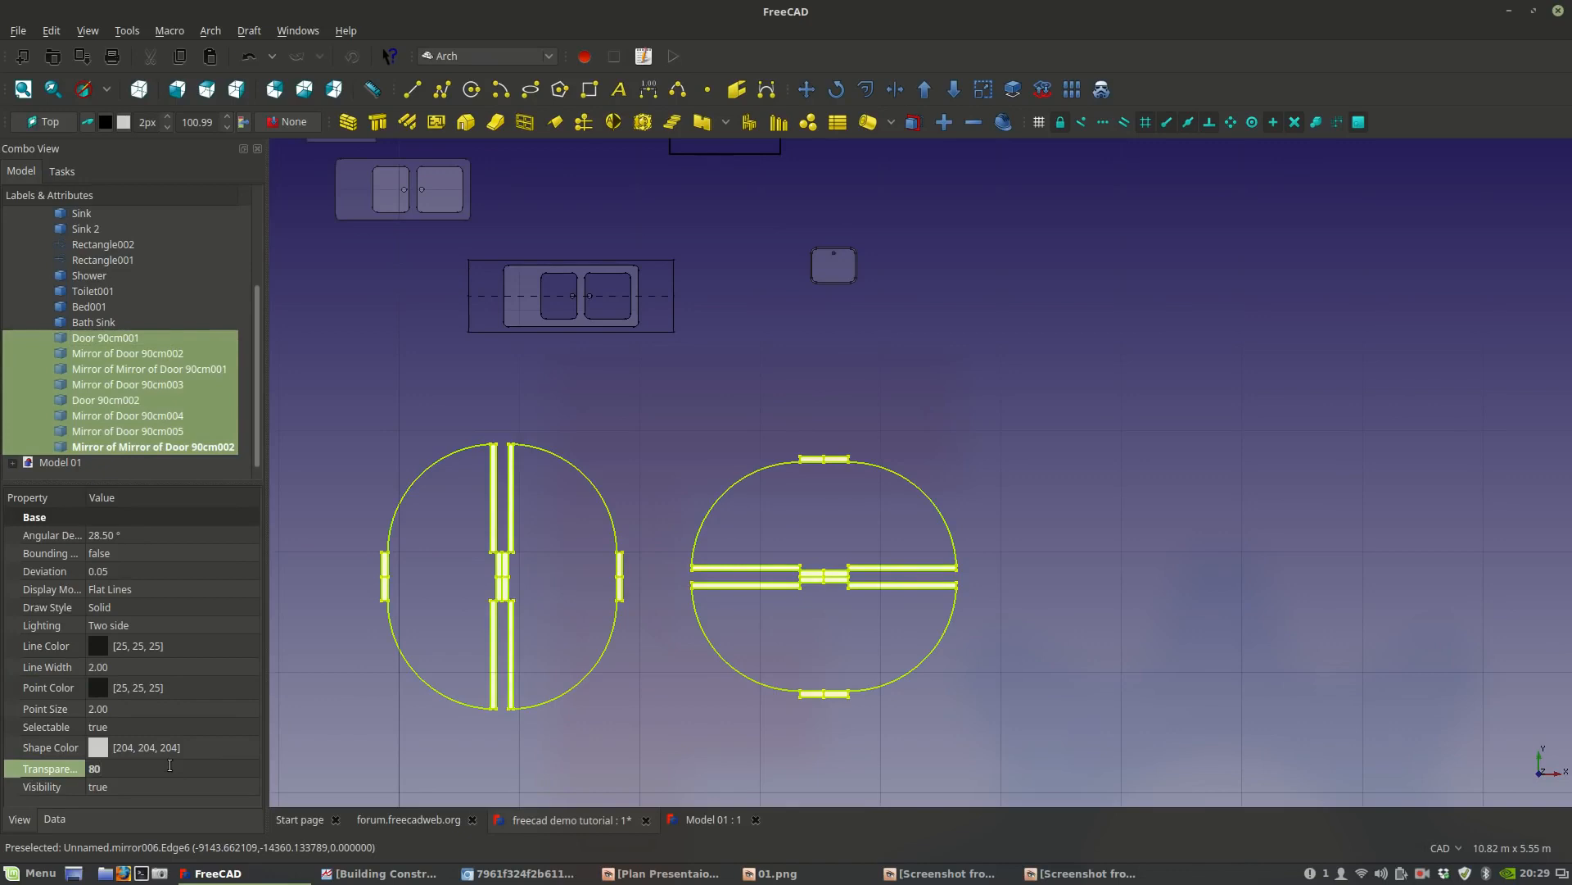
pyautogui.click(685, 469)
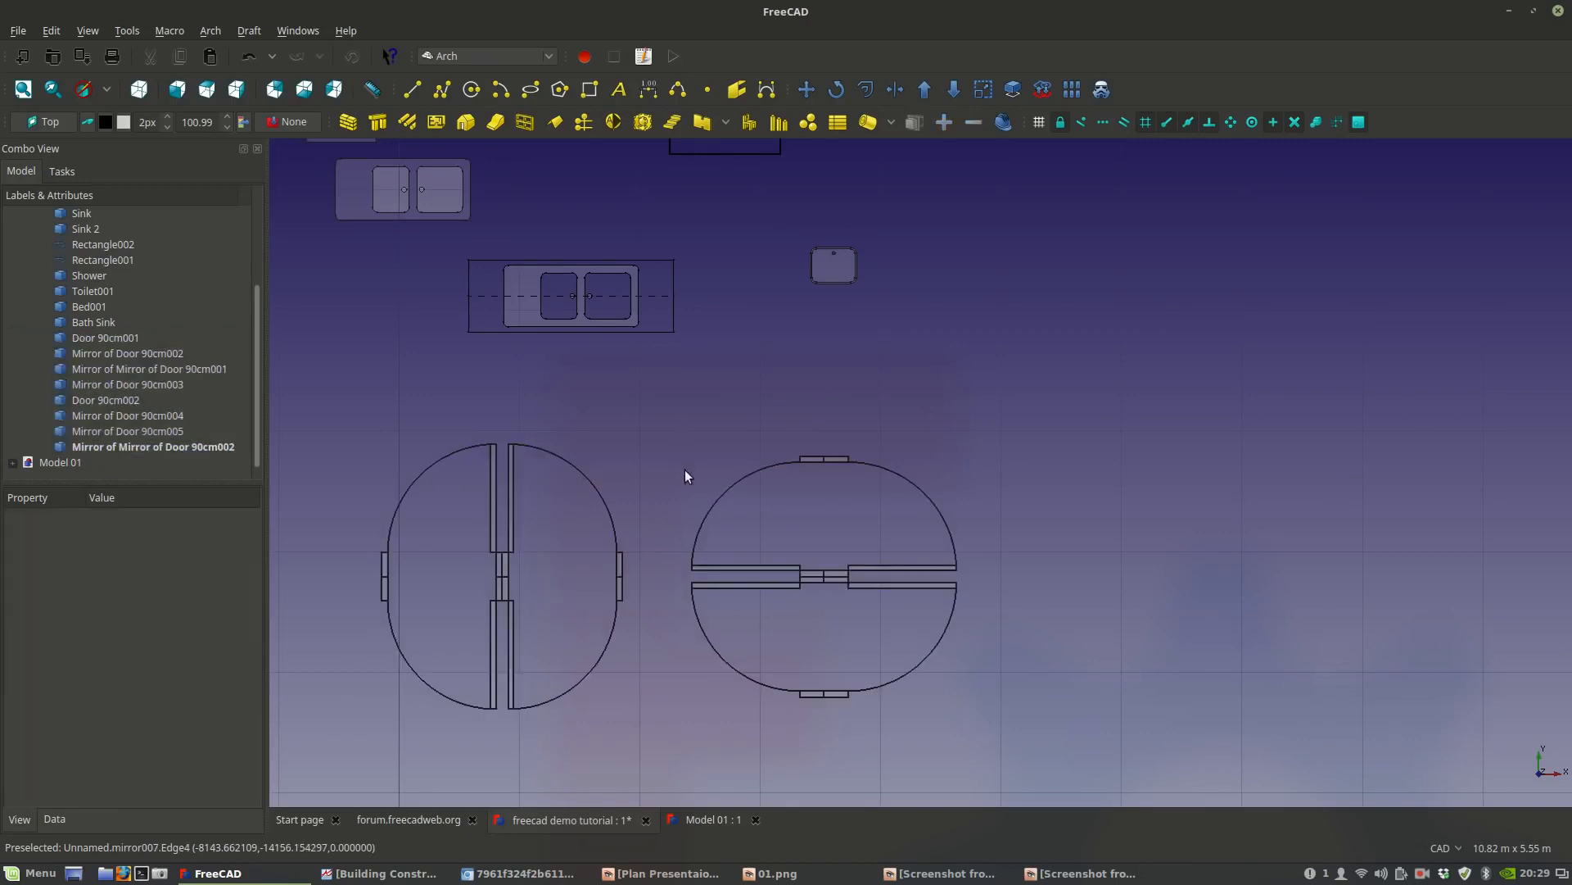
# Set the line width of the eight door objects, without the Bath Sink and Bed001, to 1.00.
pyautogui.click(123, 445)
pyautogui.keyDown('shift'); pyautogui.click(90, 306); pyautogui.keyUp('shift')
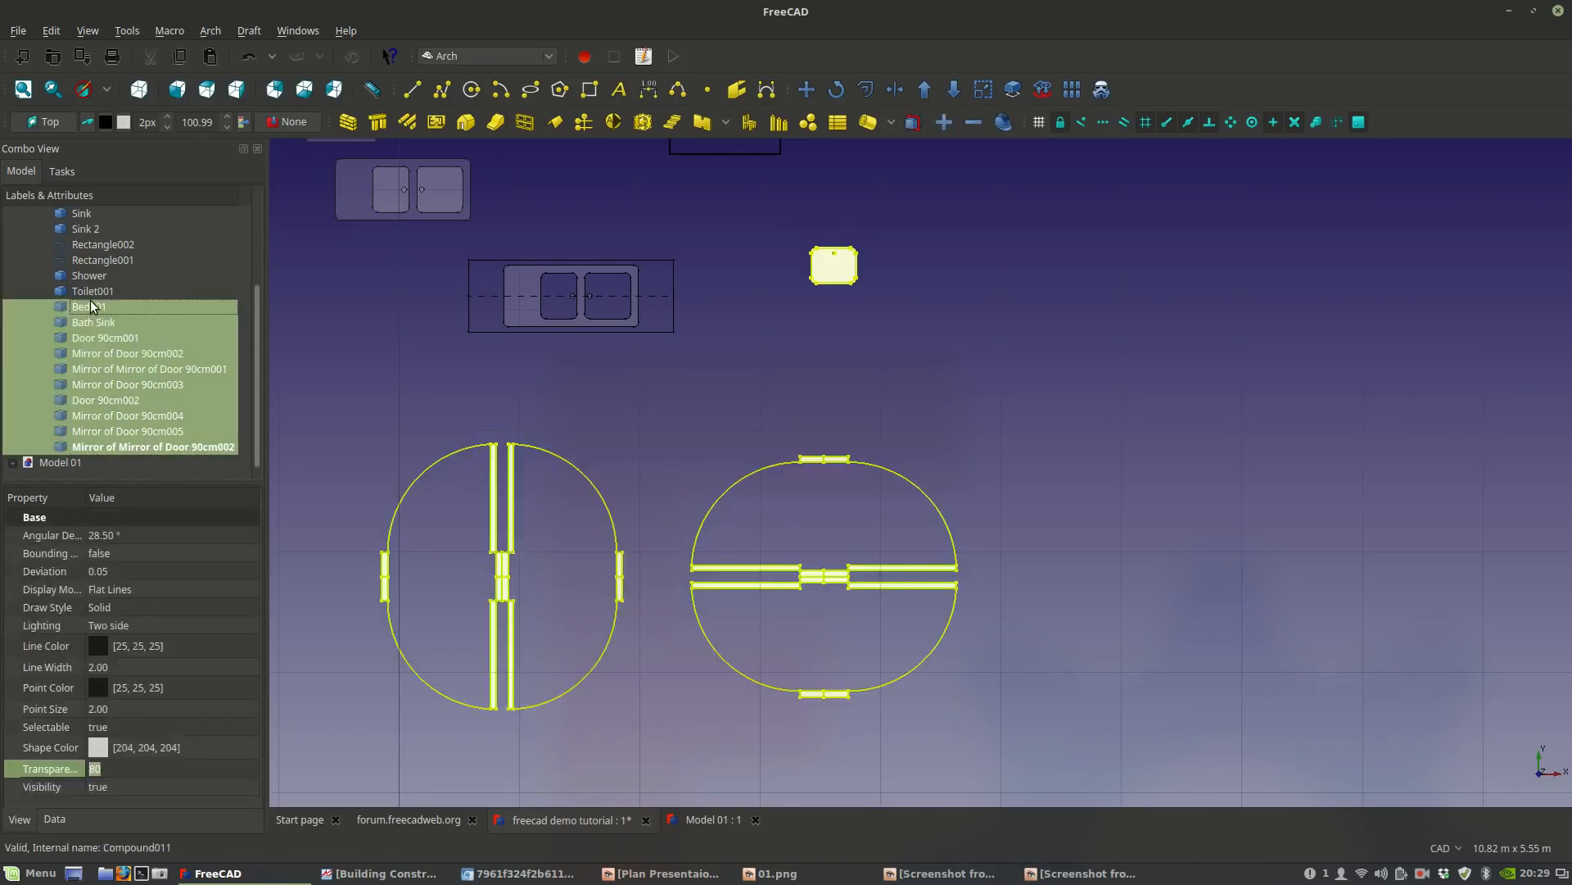
pyautogui.keyDown('shift'); pyautogui.click(93, 323); pyautogui.keyUp('shift')
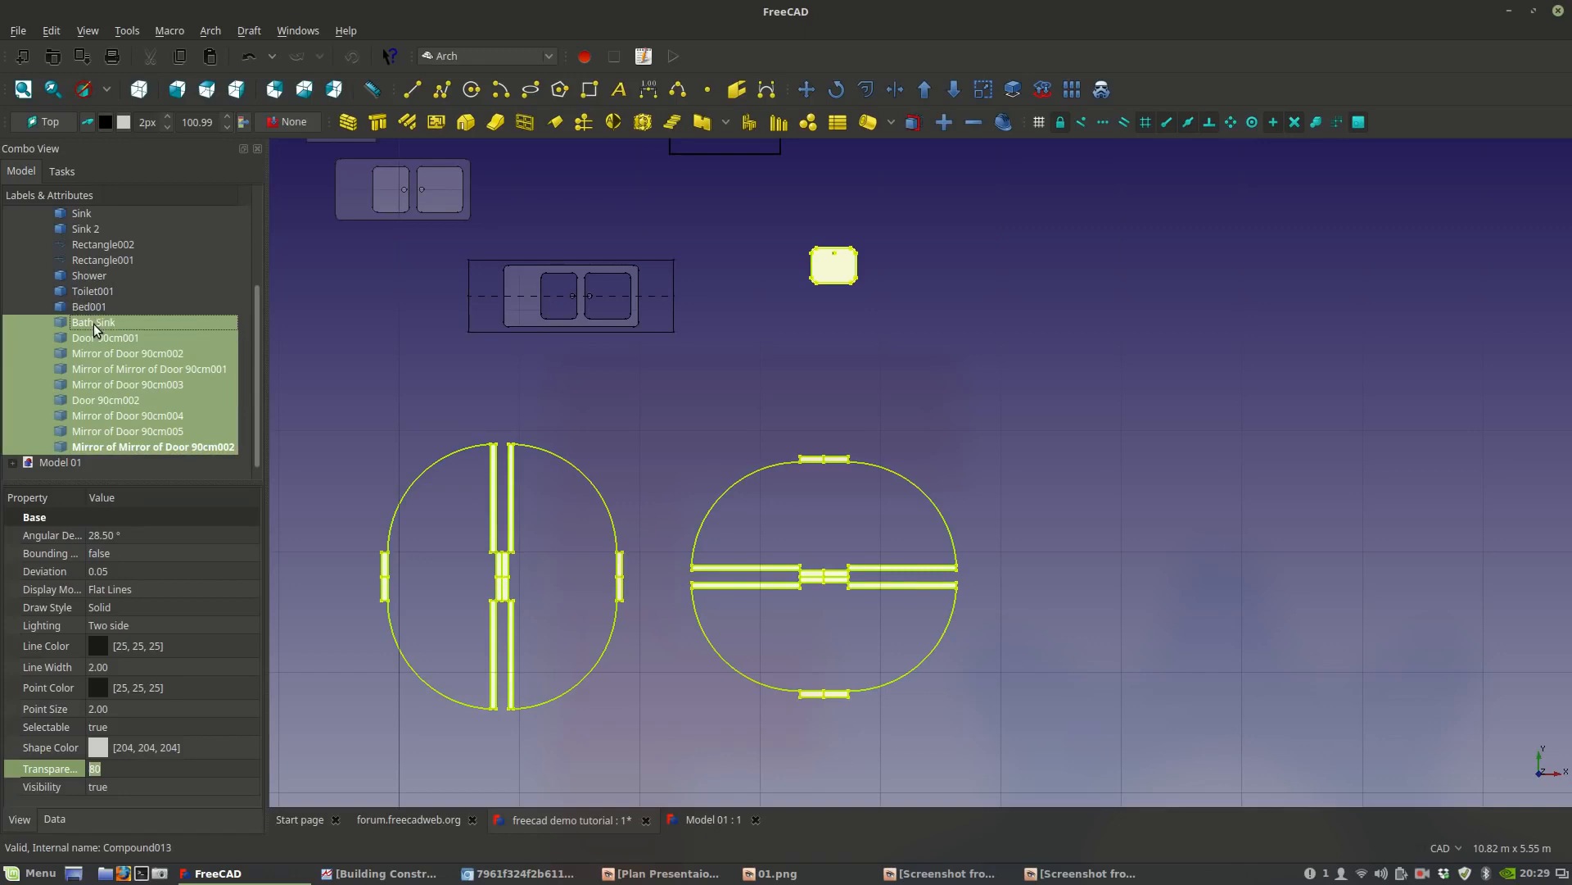
pyautogui.keyDown('shift'); pyautogui.click(96, 337); pyautogui.keyUp('shift')
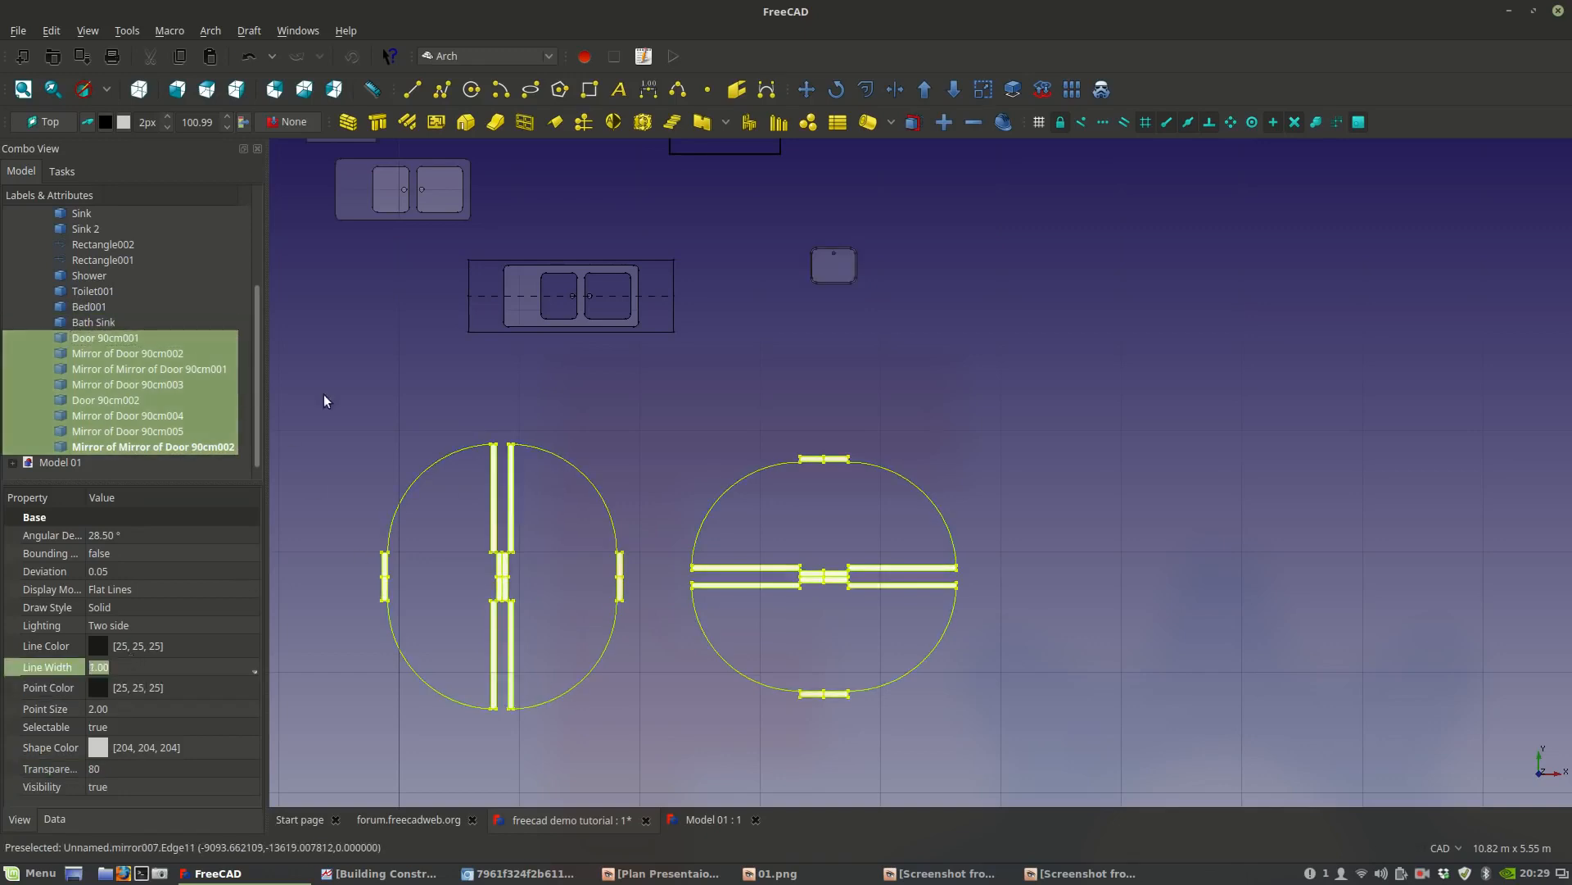
pyautogui.click(878, 375)
# Examine the full set of furniture, fixture and door symbols next to the large plan rectangle.
pyautogui.scroll(-4, 883, 405)
pyautogui.scroll(2, 901, 459)
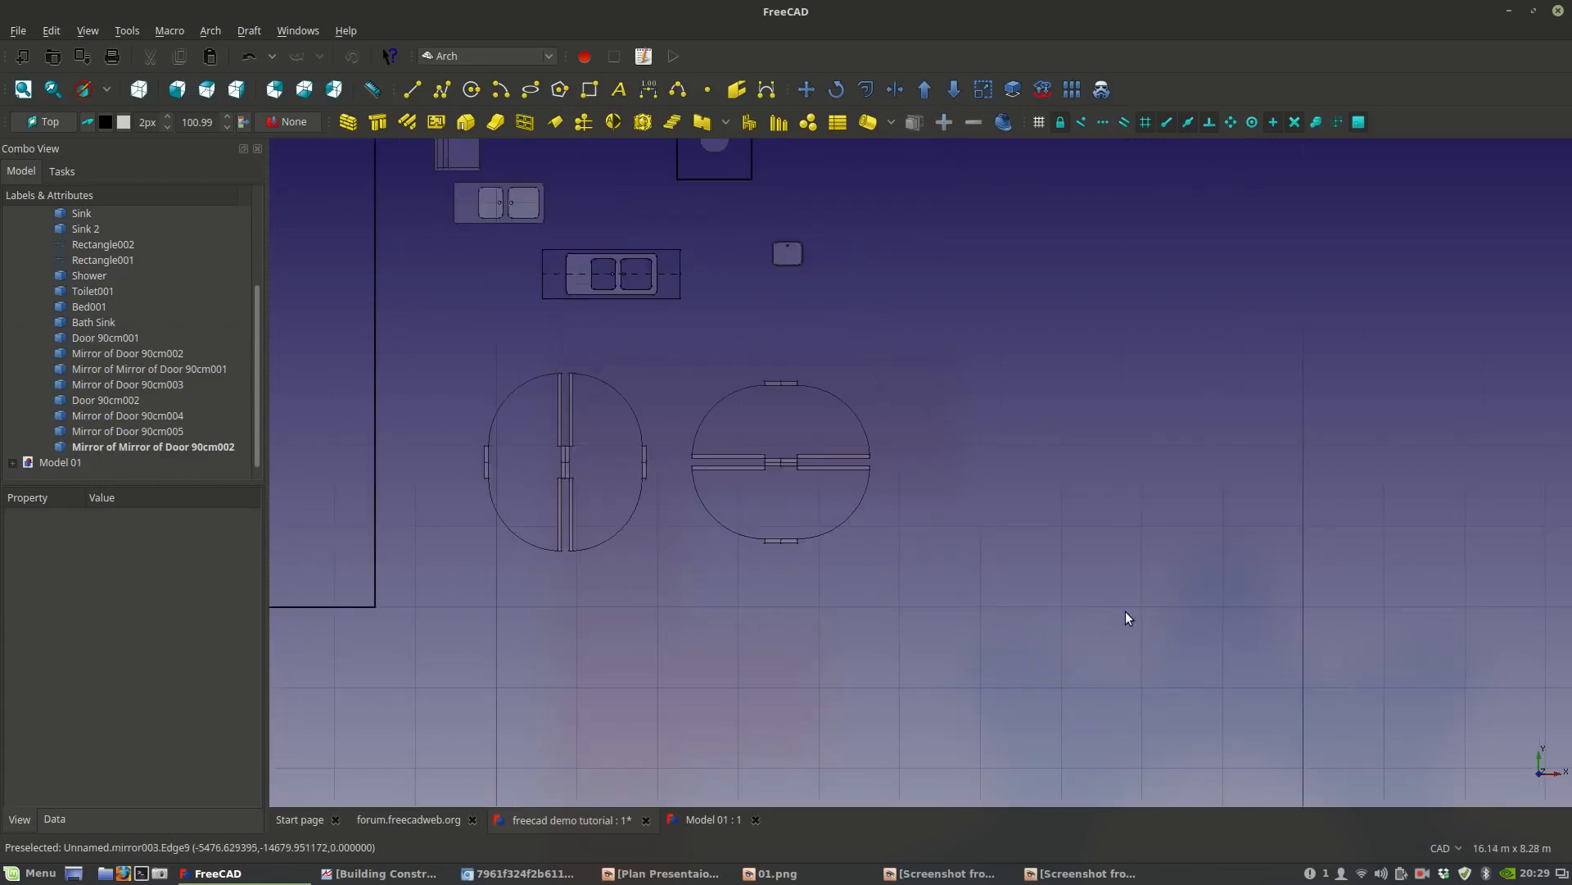
pyautogui.moveTo(1108, 435); pyautogui.dragTo(1254, 543, button='middle')
pyautogui.scroll(4, 1091, 373)
pyautogui.scroll(-2, 1103, 397)
pyautogui.moveTo(1102, 398); pyautogui.dragTo(932, 313, button='middle')
pyautogui.scroll(4, 941, 324)
pyautogui.scroll(-4, 950, 349)
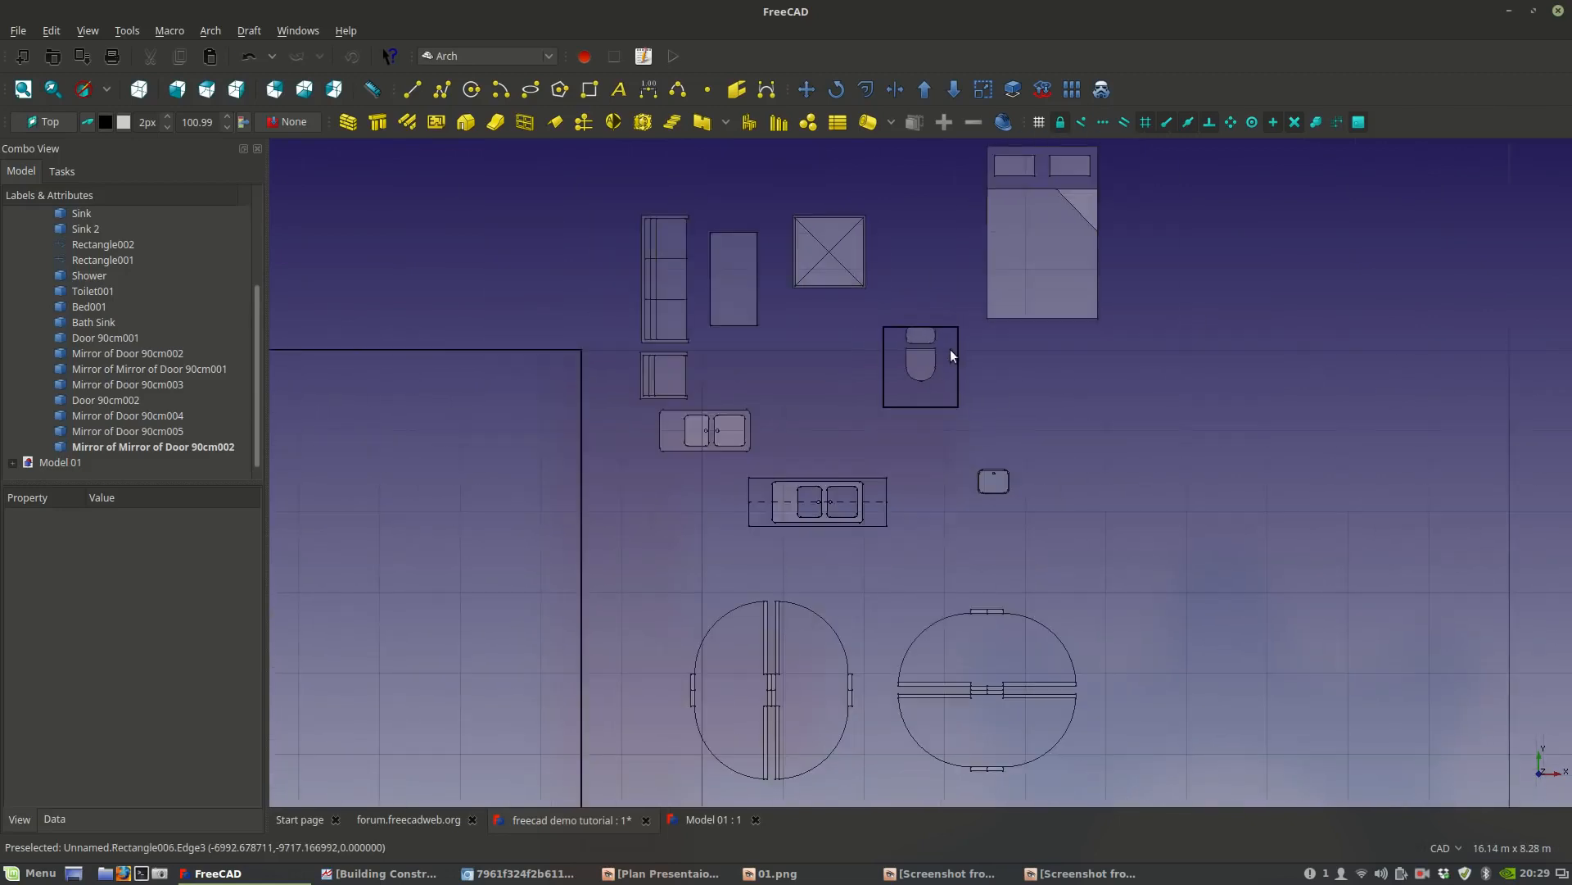
pyautogui.moveTo(1021, 350); pyautogui.dragTo(957, 399, button='middle')
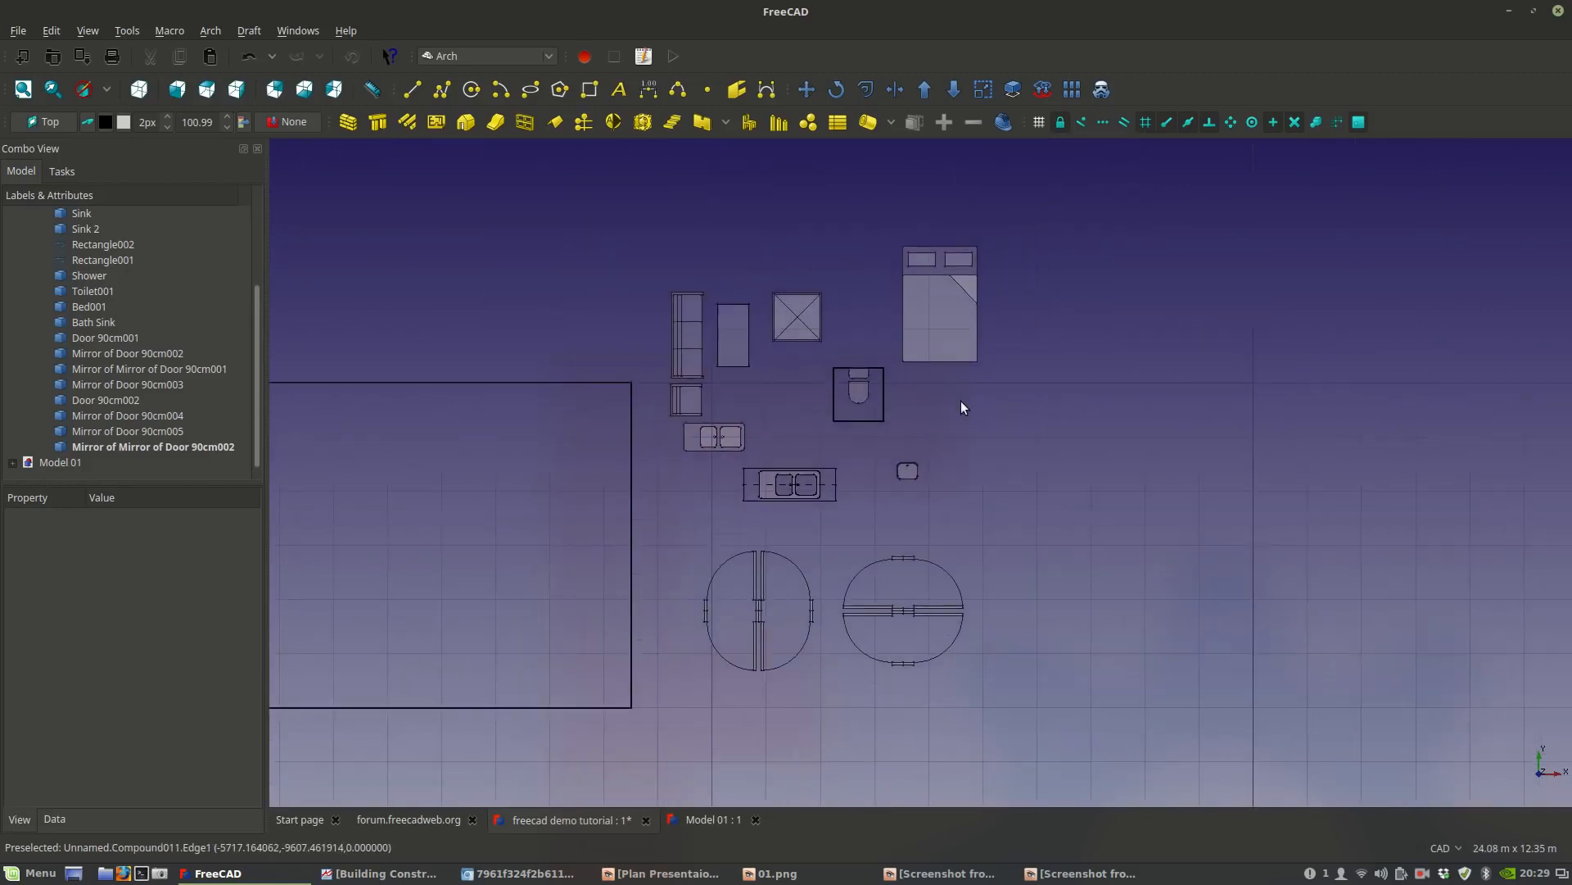
pyautogui.moveTo(1099, 526); pyautogui.dragTo(1040, 526, button='middle')
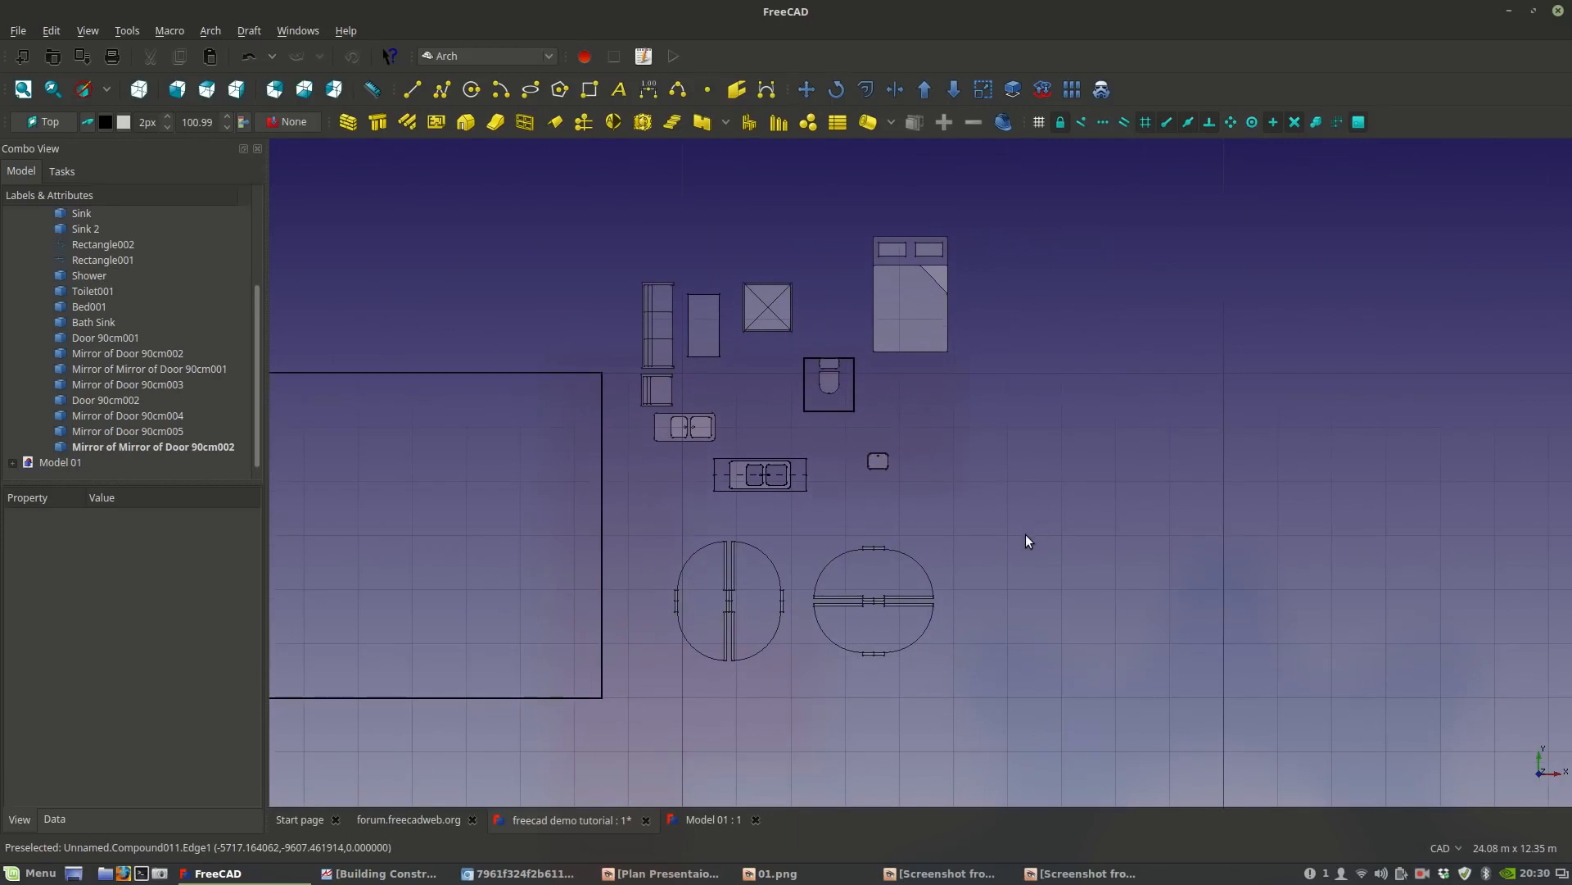
pyautogui.moveTo(1029, 541); pyautogui.dragTo(1233, 539, button='middle')
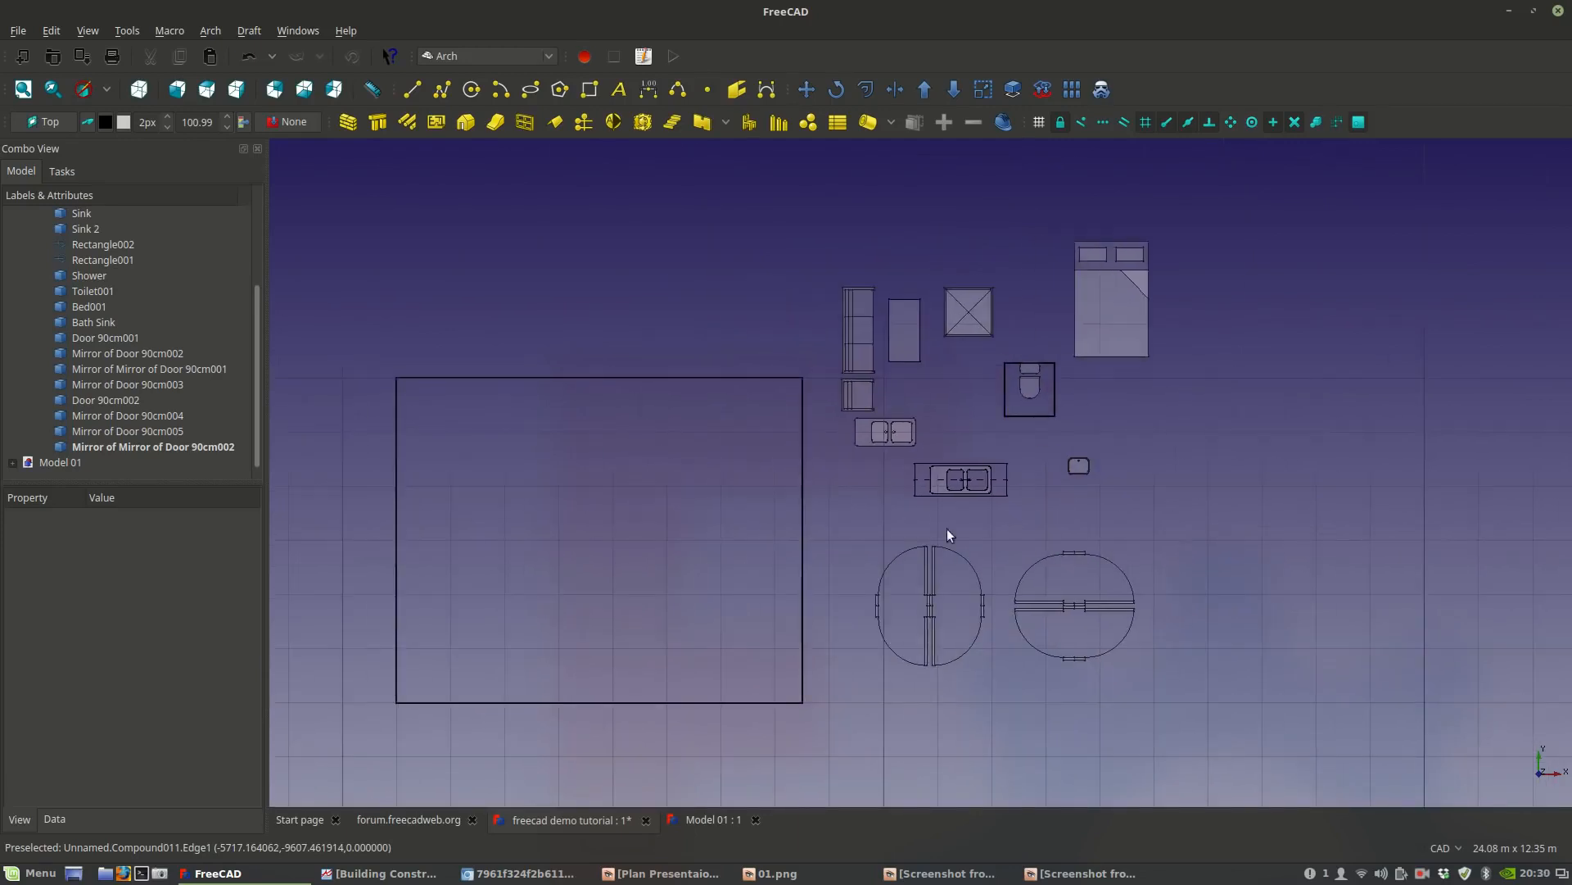
pyautogui.scroll(-2, 860, 479)
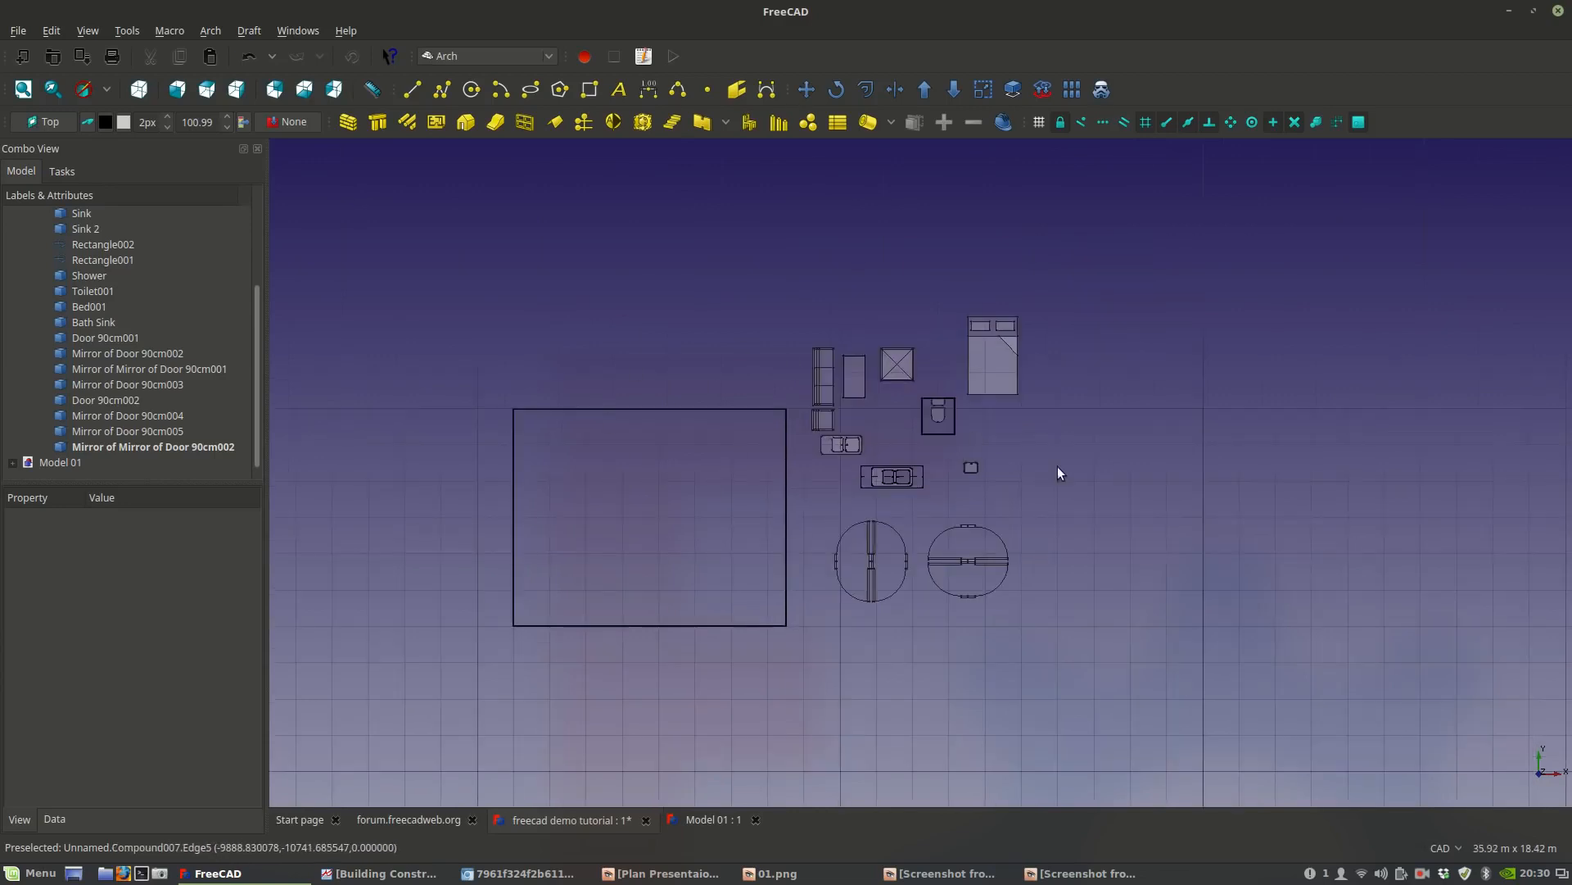
pyautogui.scroll(4, 1047, 476)
pyautogui.scroll(-2, 1031, 487)
pyautogui.moveTo(1031, 487); pyautogui.dragTo(1046, 500, button='middle')
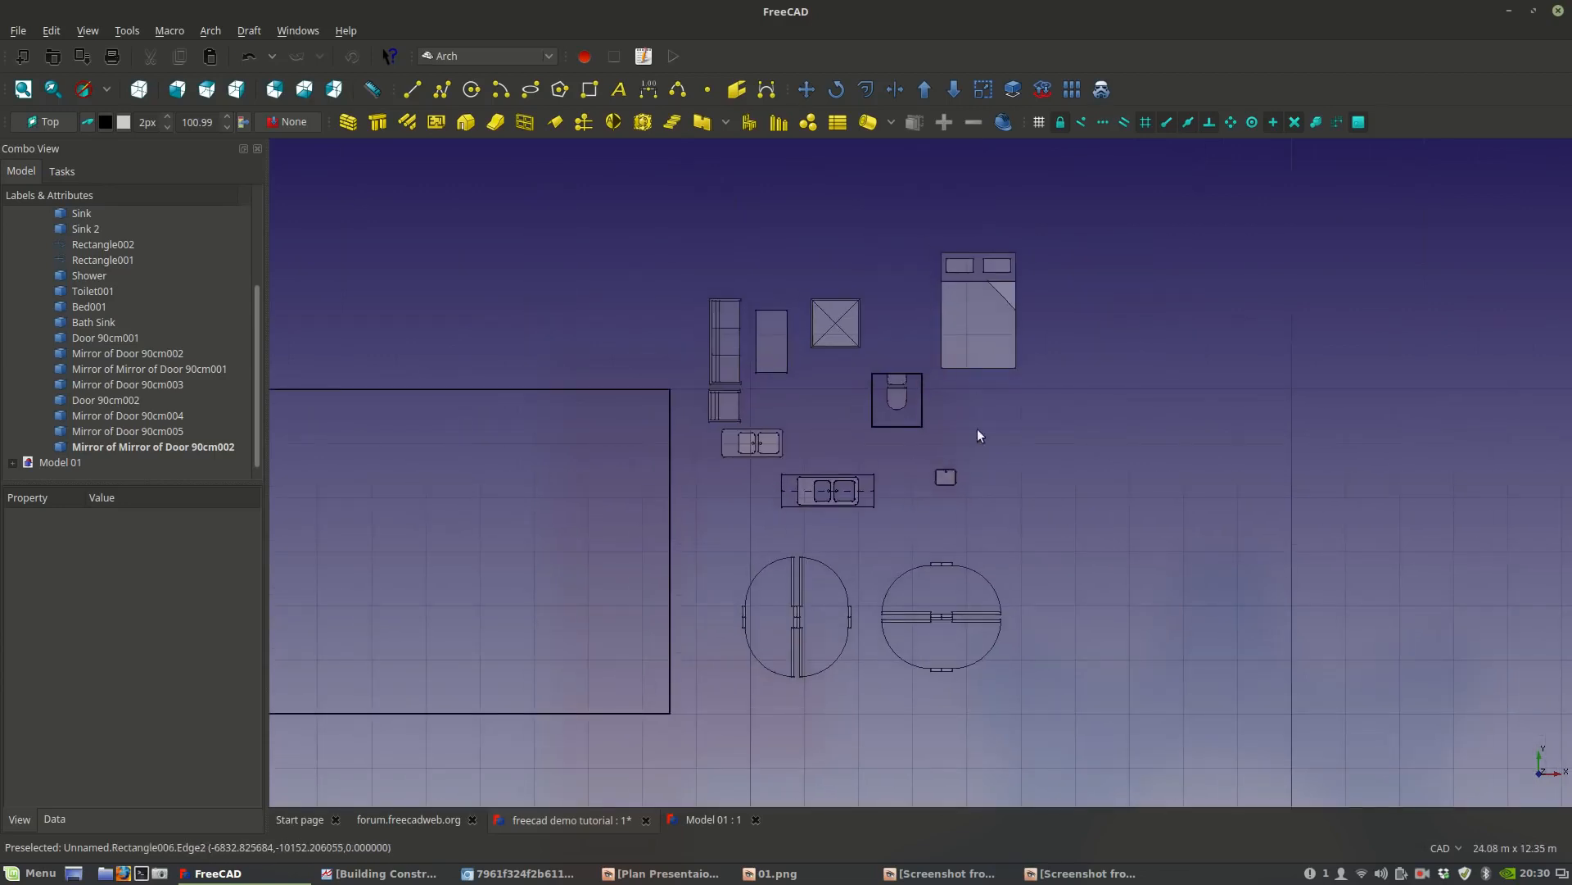
pyautogui.moveTo(705, 449); pyautogui.dragTo(754, 426, button='middle')
pyautogui.moveTo(790, 320); pyautogui.dragTo(960, 312, button='middle')
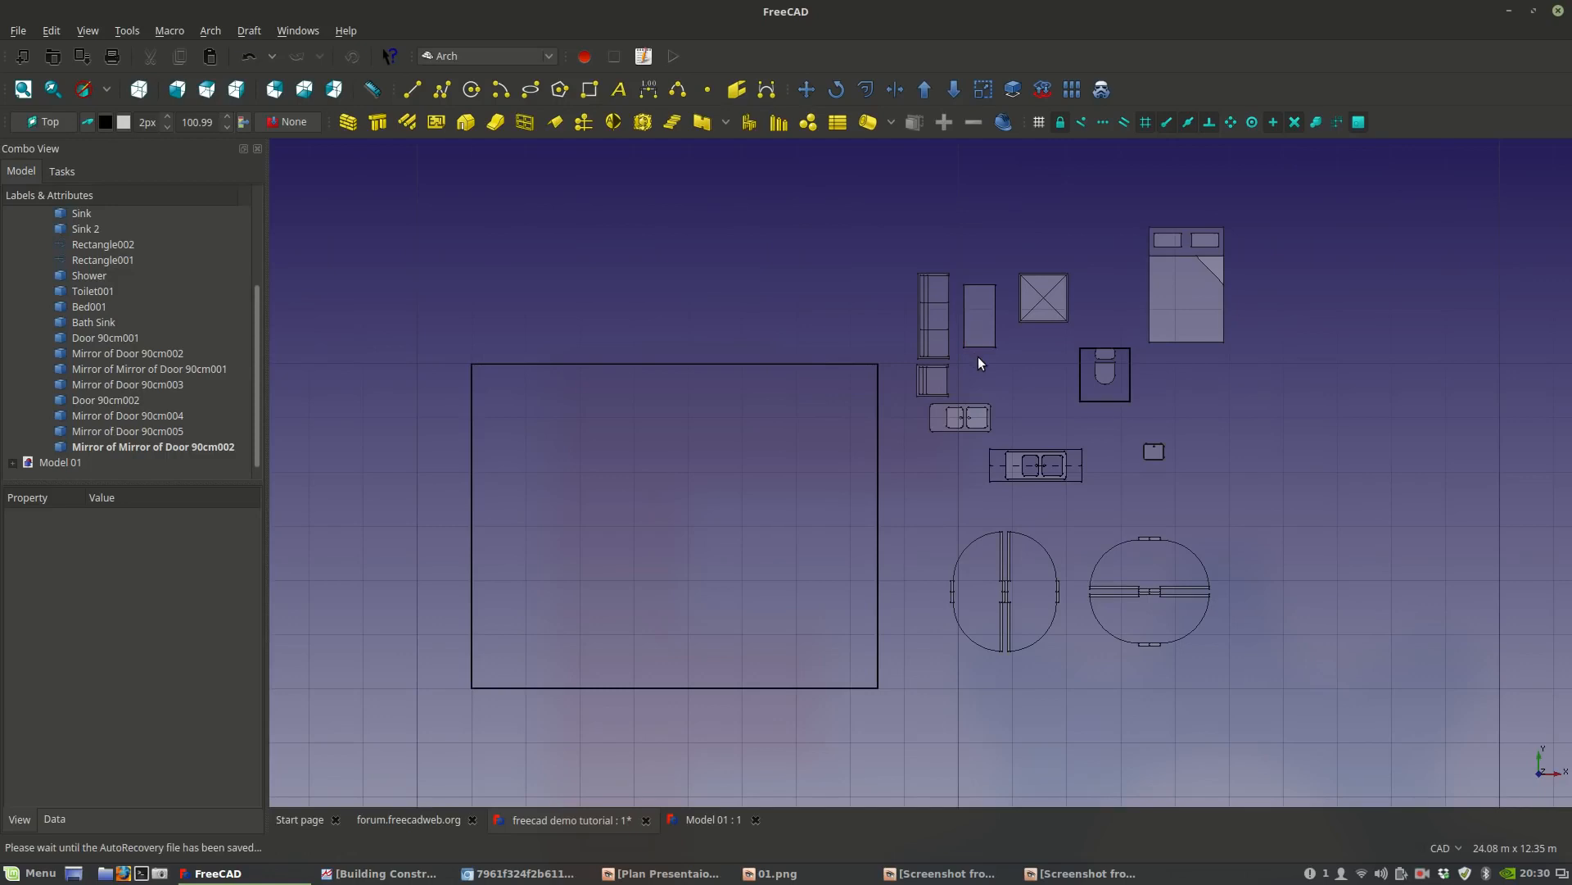
pyautogui.moveTo(957, 394); pyautogui.dragTo(864, 400, button='middle')
pyautogui.scroll(-2, 864, 401)
pyautogui.moveTo(864, 400); pyautogui.dragTo(812, 380, button='middle')
pyautogui.scroll(2, 945, 373)
pyautogui.moveTo(946, 374); pyautogui.dragTo(1026, 386, button='middle')
pyautogui.rightClick(1422, 873)
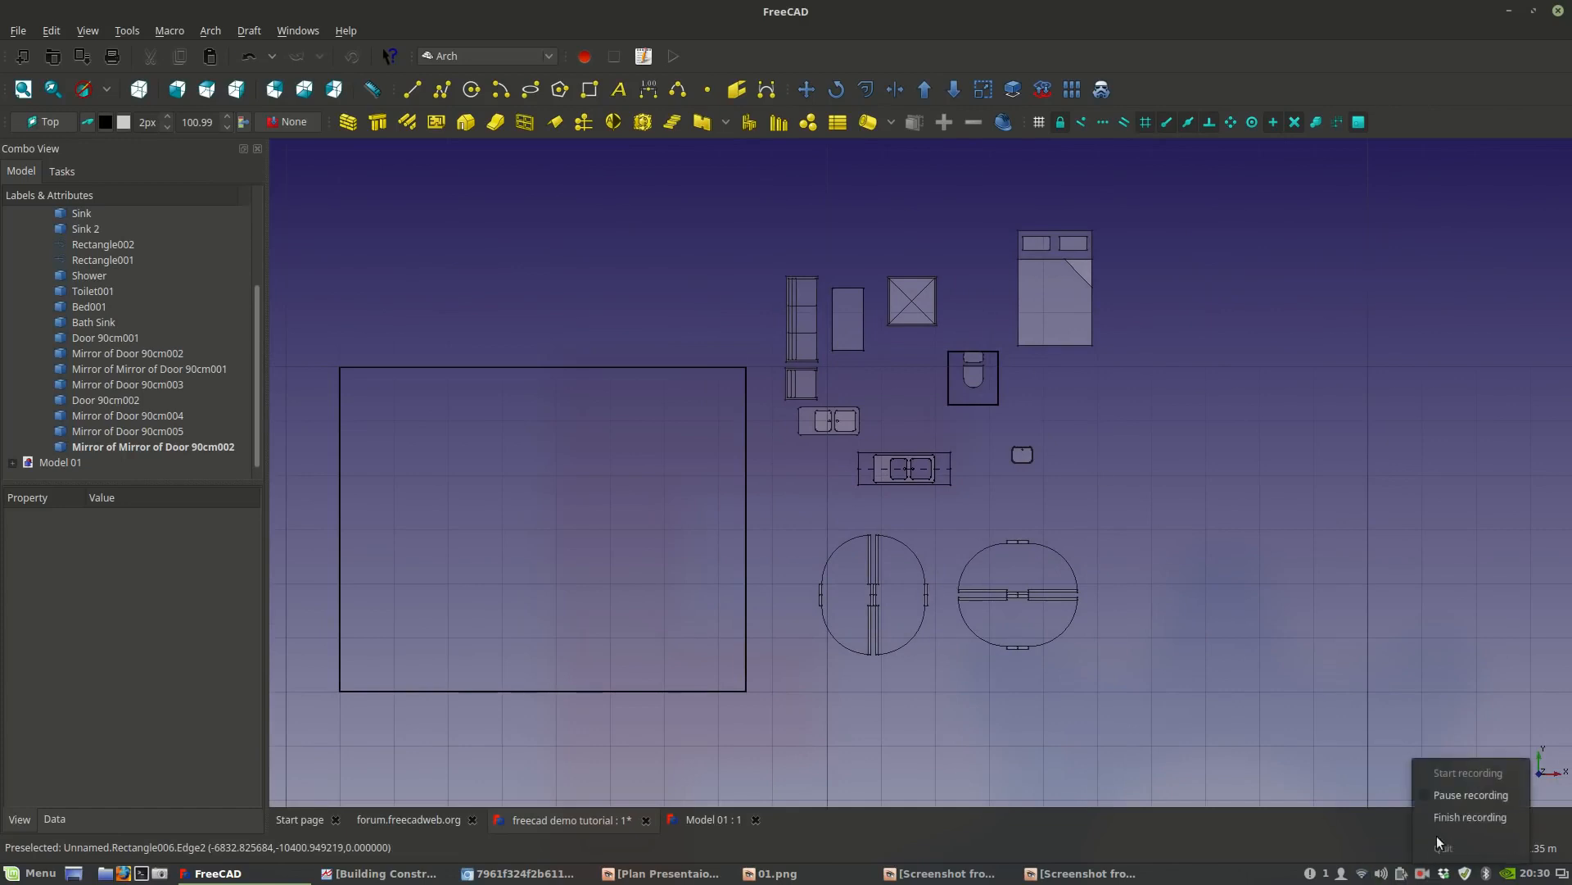